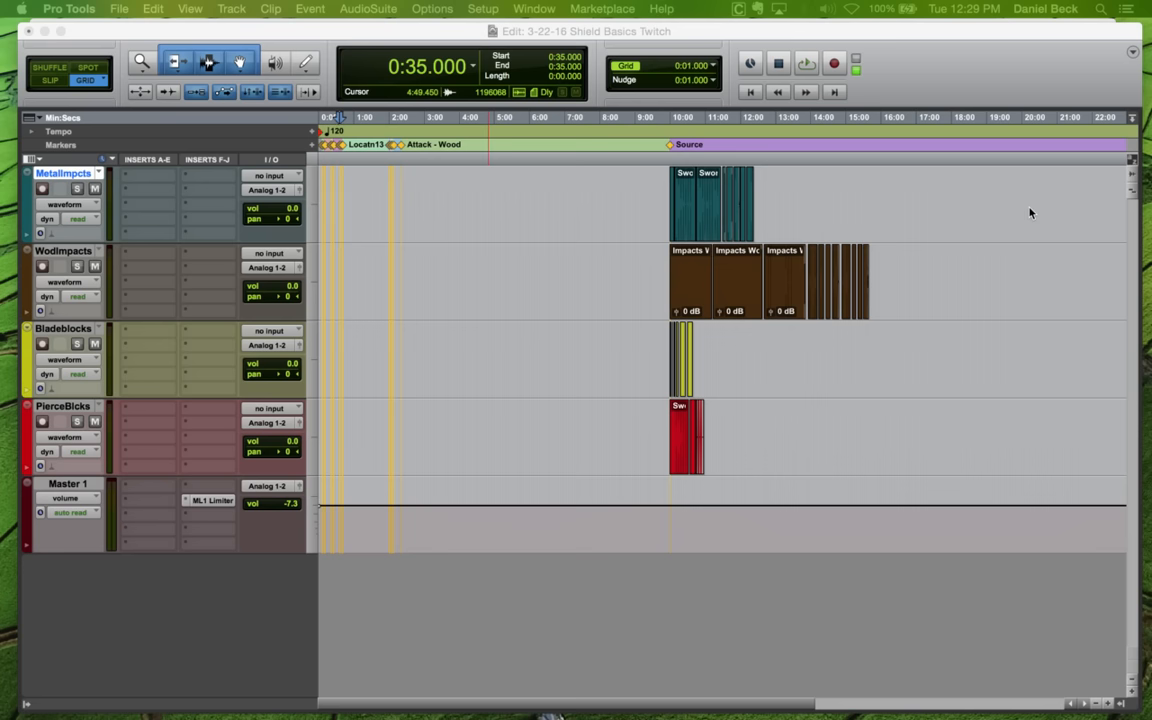
Compare the clip area at the Source marker with the marker groups at the beginning of the session timeline
click(660, 189)
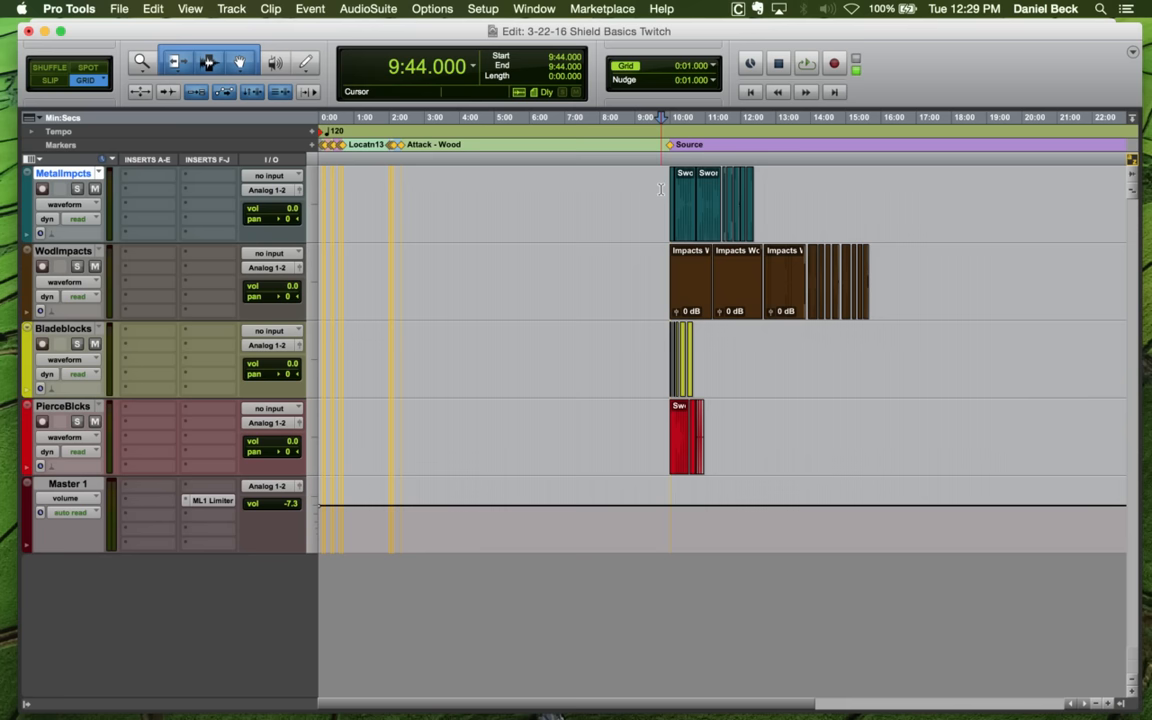
click(668, 182)
click(386, 182)
key(r)
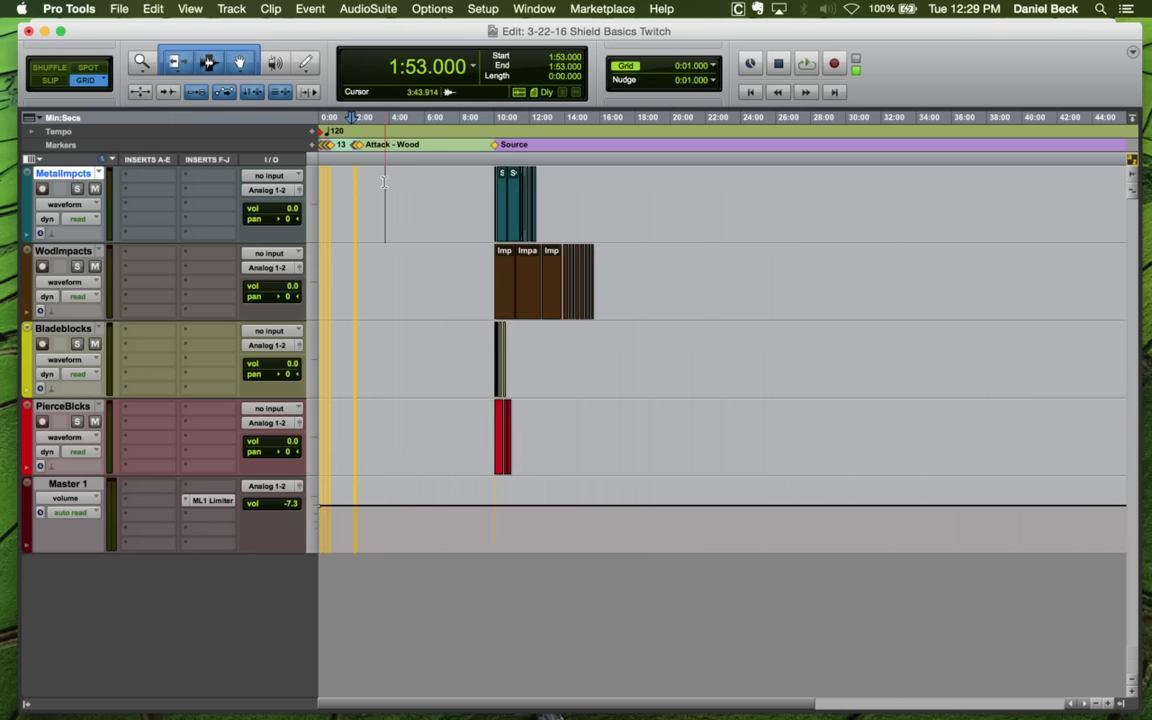
click(357, 180)
key(t)
key(t)
key(t)
click(367, 181)
key(t)
key(t)
key(t)
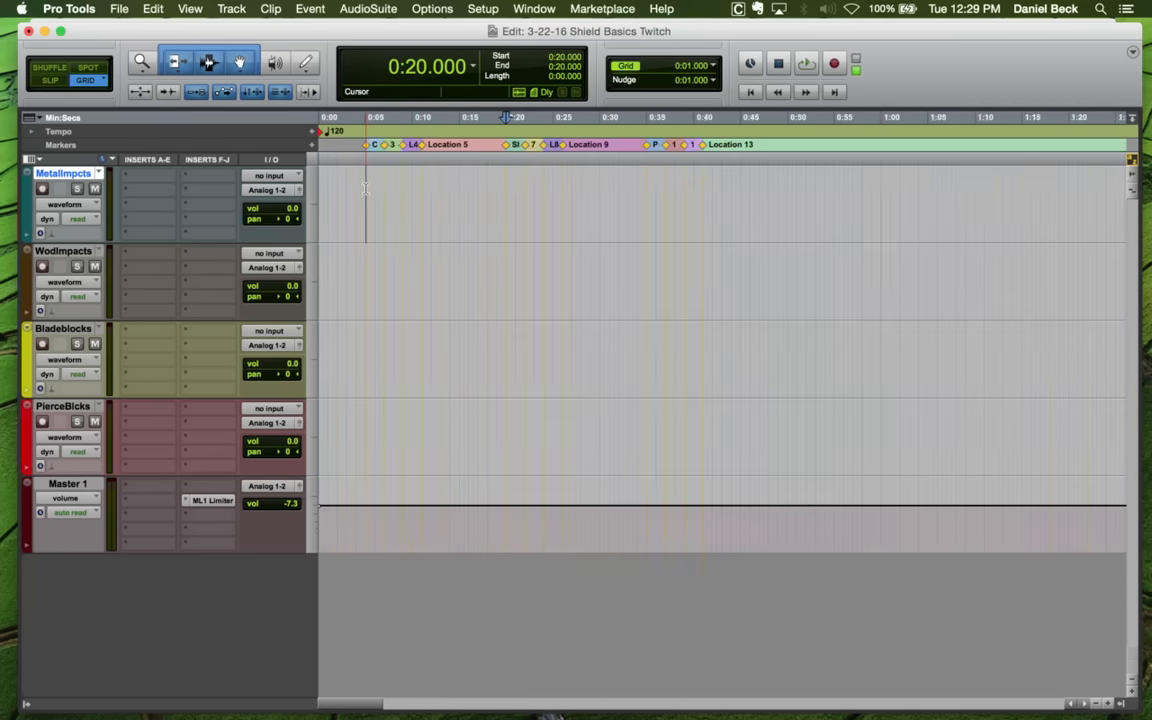
Examine the Crush block markers from the Crush block marker through Location 5
click(423, 181)
key(r)
key(r)
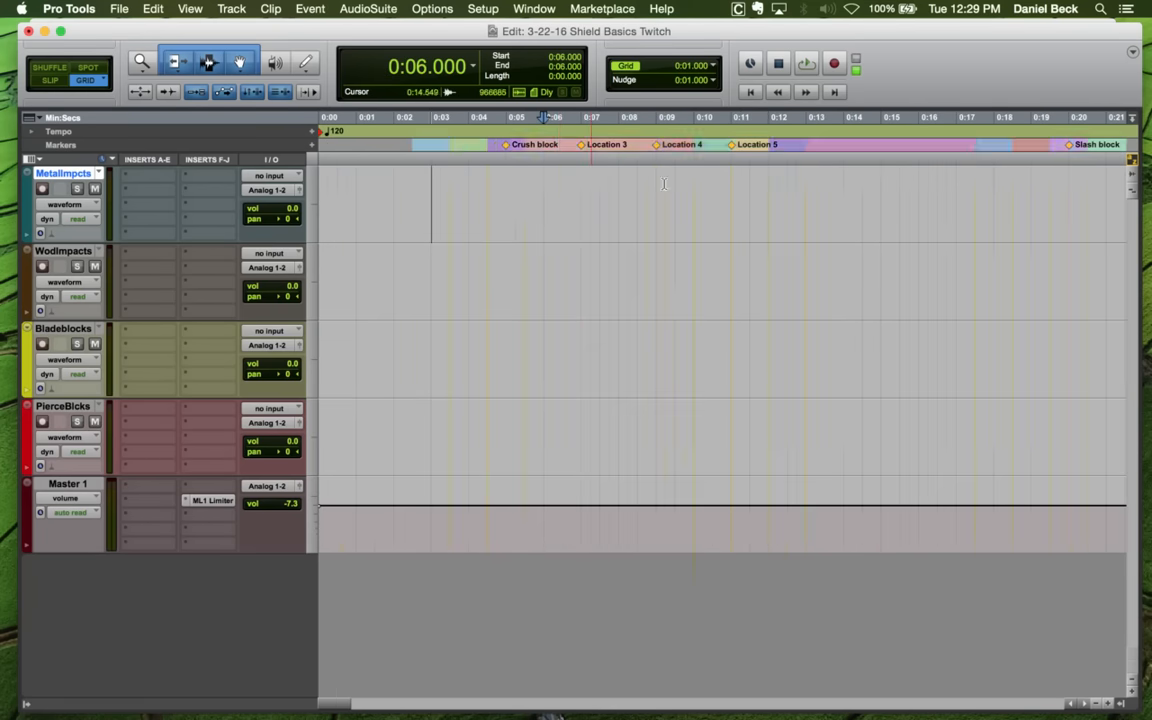
click(515, 182)
key(t)
key(t)
key(t)
Place the edit cursor on the Slash block marker at 0:20 and examine its neighbouring markers
click(645, 183)
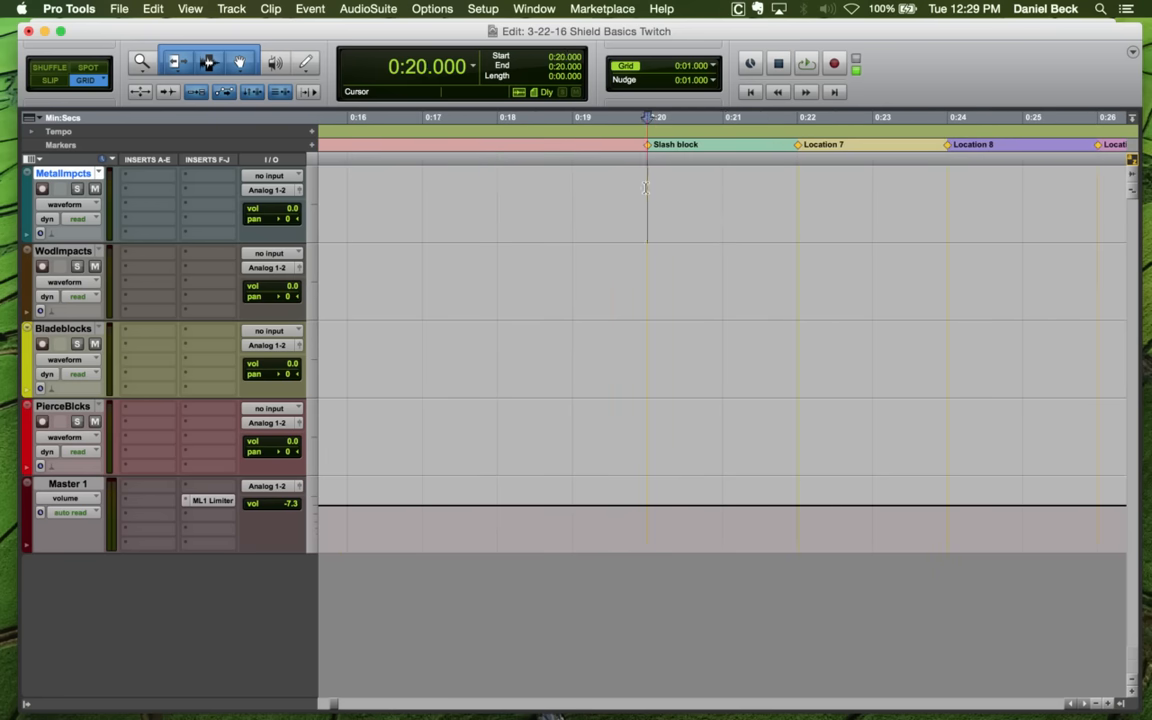
key(r)
key(r)
key(r)
Examine the Pierce block markers around 0:35 and view them together with the rest of the session's marker groups
click(656, 187)
key(t)
key(t)
key(t)
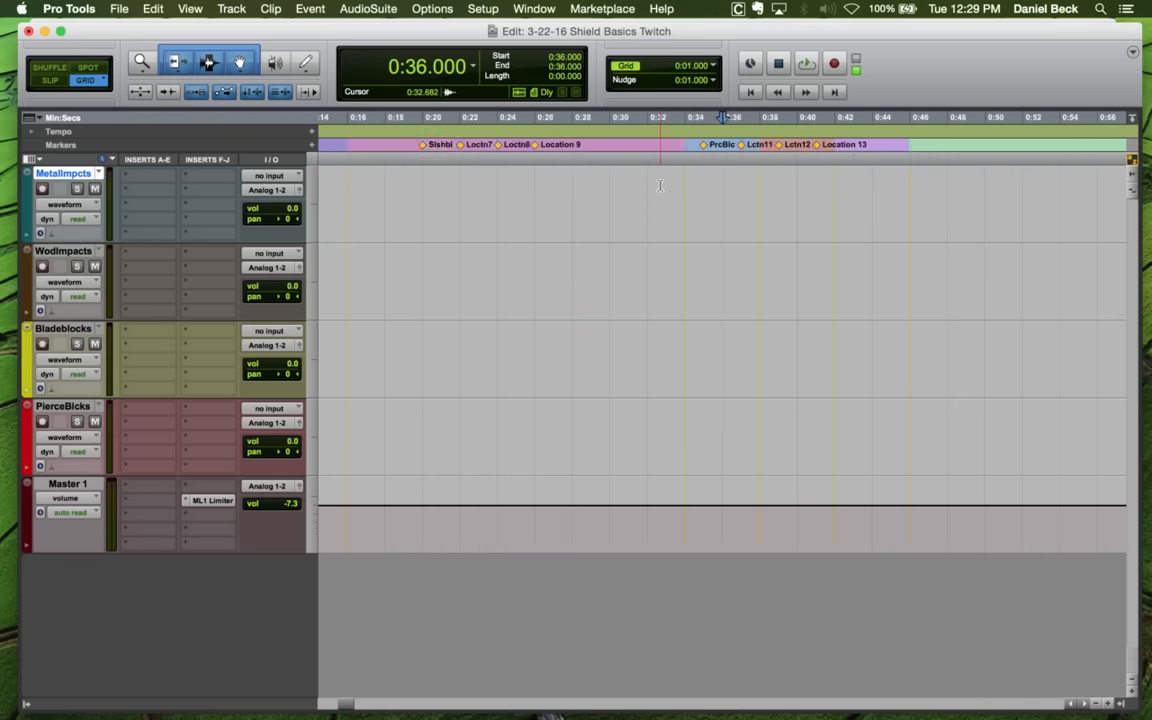
click(714, 187)
key(r)
key(r)
key(r)
key(r)
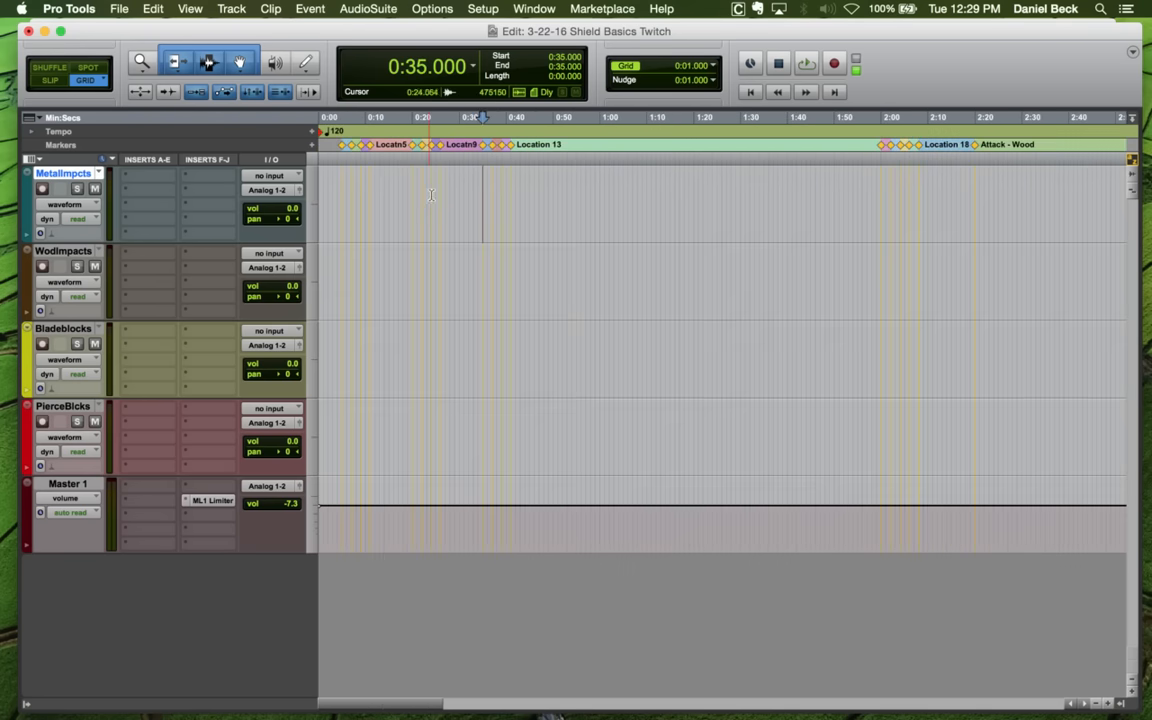
Return the edit cursor to the Crush block marker at 0:05 and review the markers around it
click(350, 182)
key(t)
key(t)
key(t)
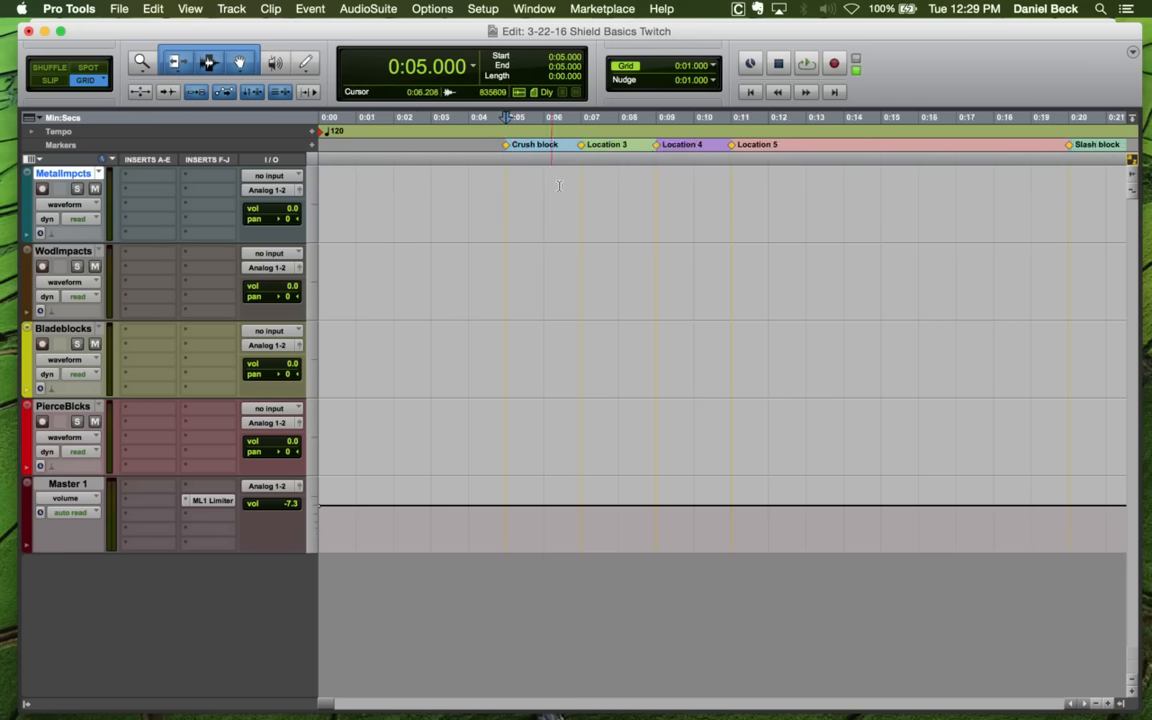
key(r)
key(r)
key(r)
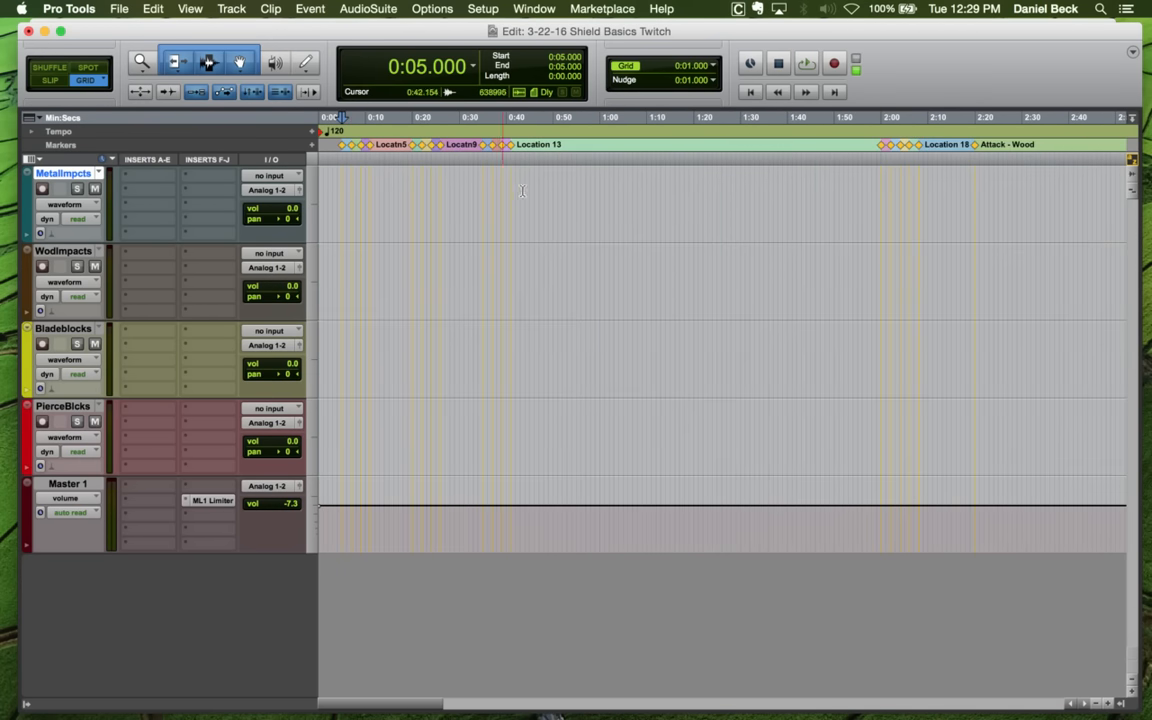
Bring the source clips into view and place the edit cursor at 9:57 on the MetalImpcts track
click(521, 191)
key(r)
key(r)
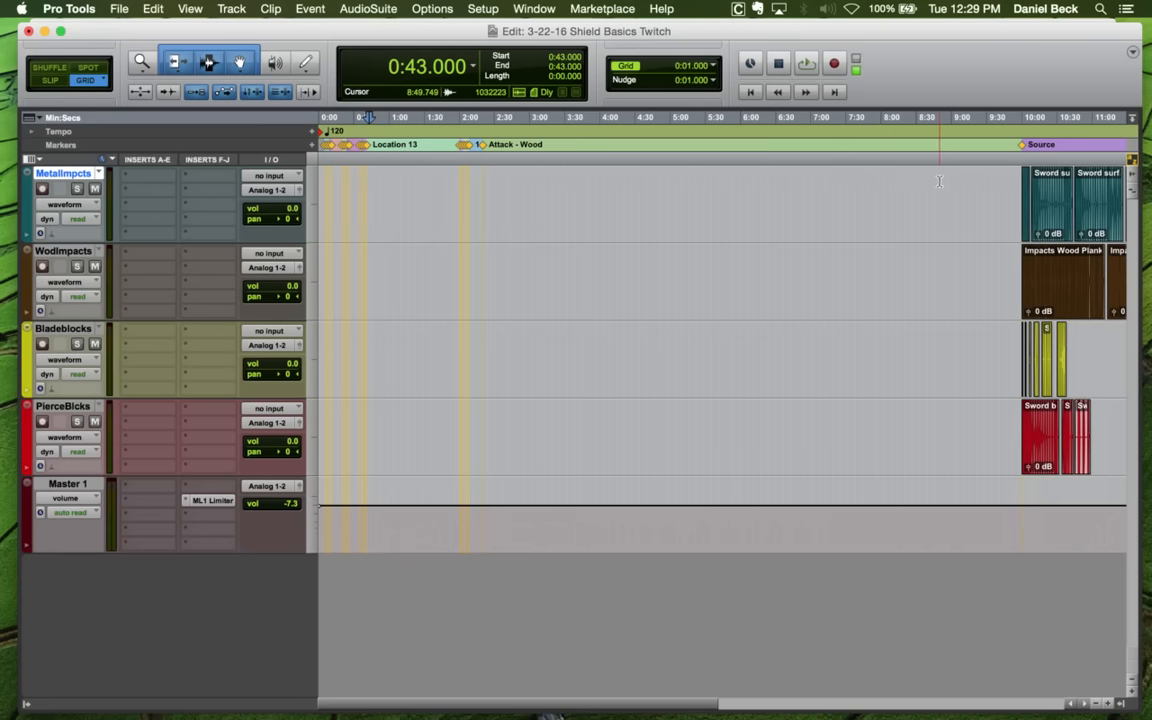
click(939, 181)
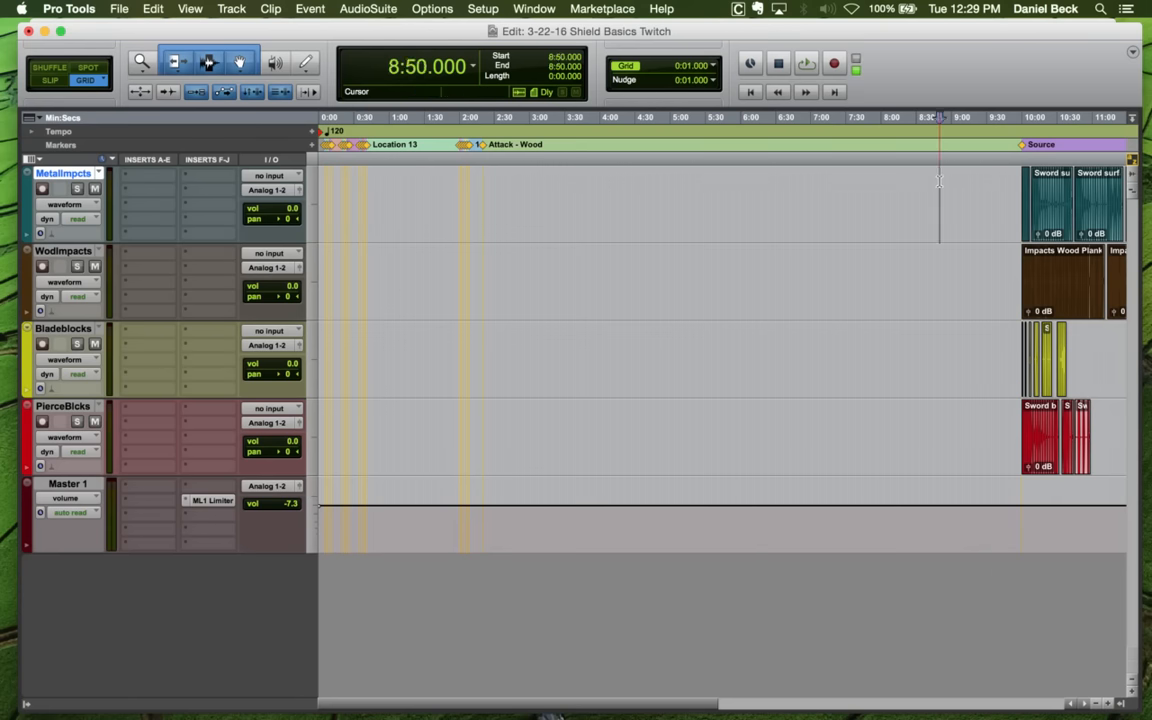
click(998, 188)
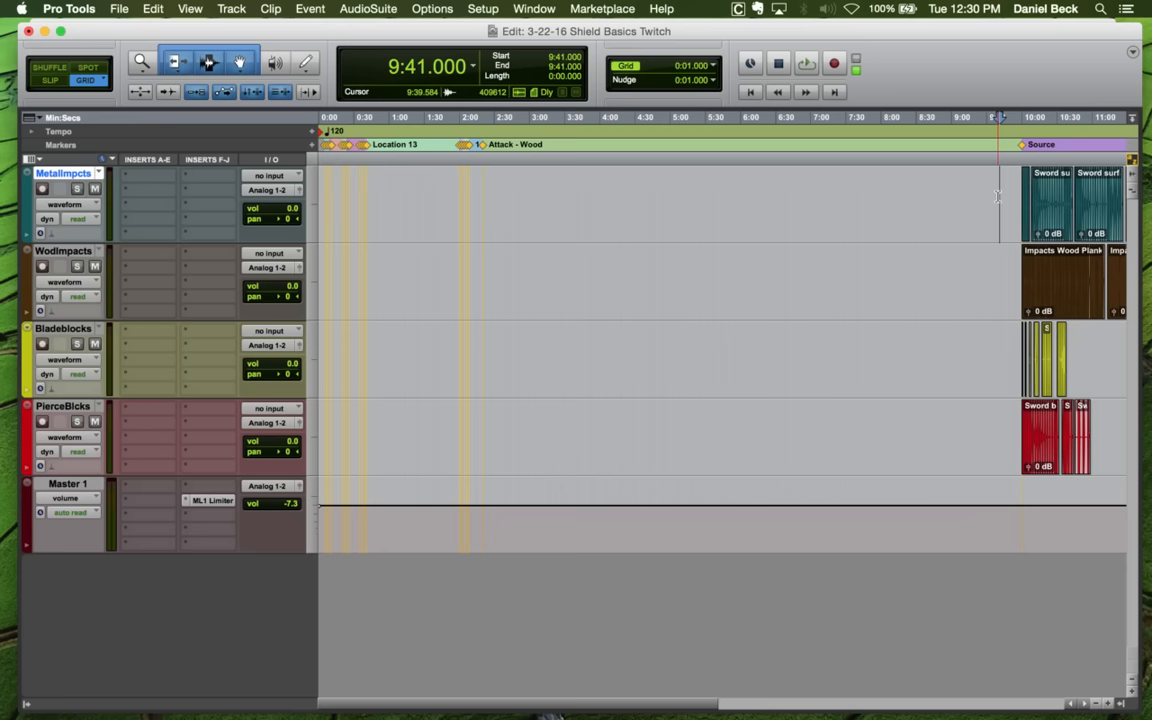
click(1017, 202)
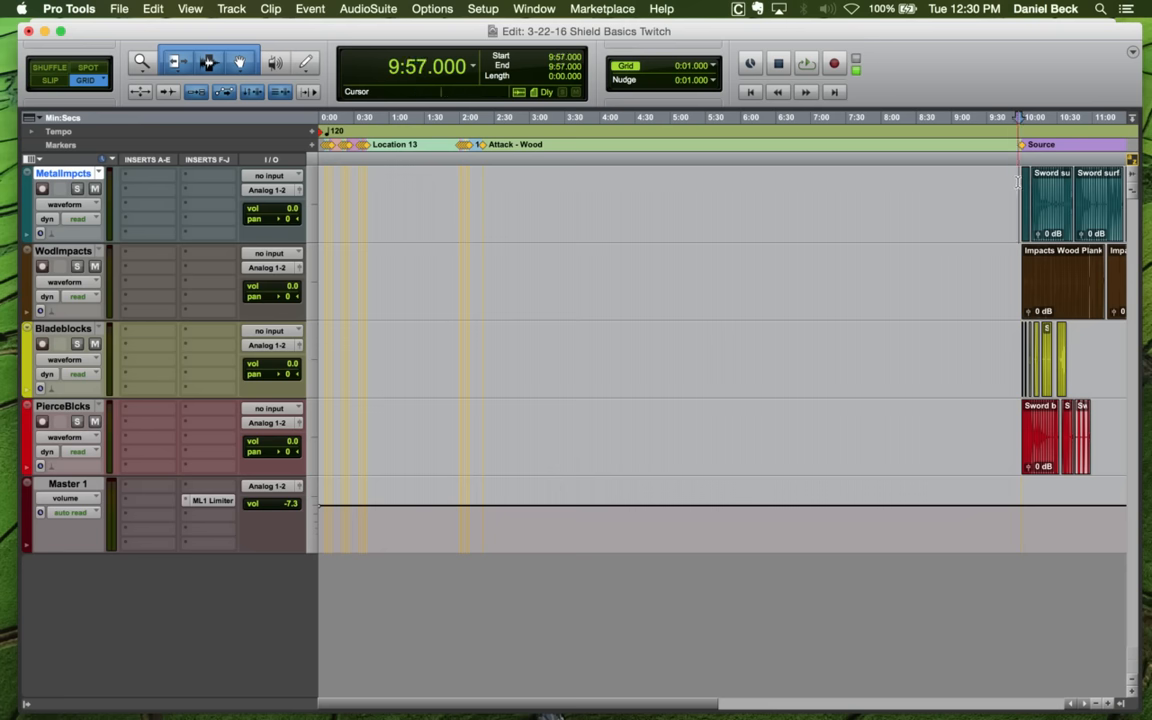
Solo the MetalImpcts track and play it from the start of its first source clip at 10:00
key(Tab)
key(space)
key(t)
key(t)
key(t)
key(shift+s)
key(t)
key(t)
key(t)
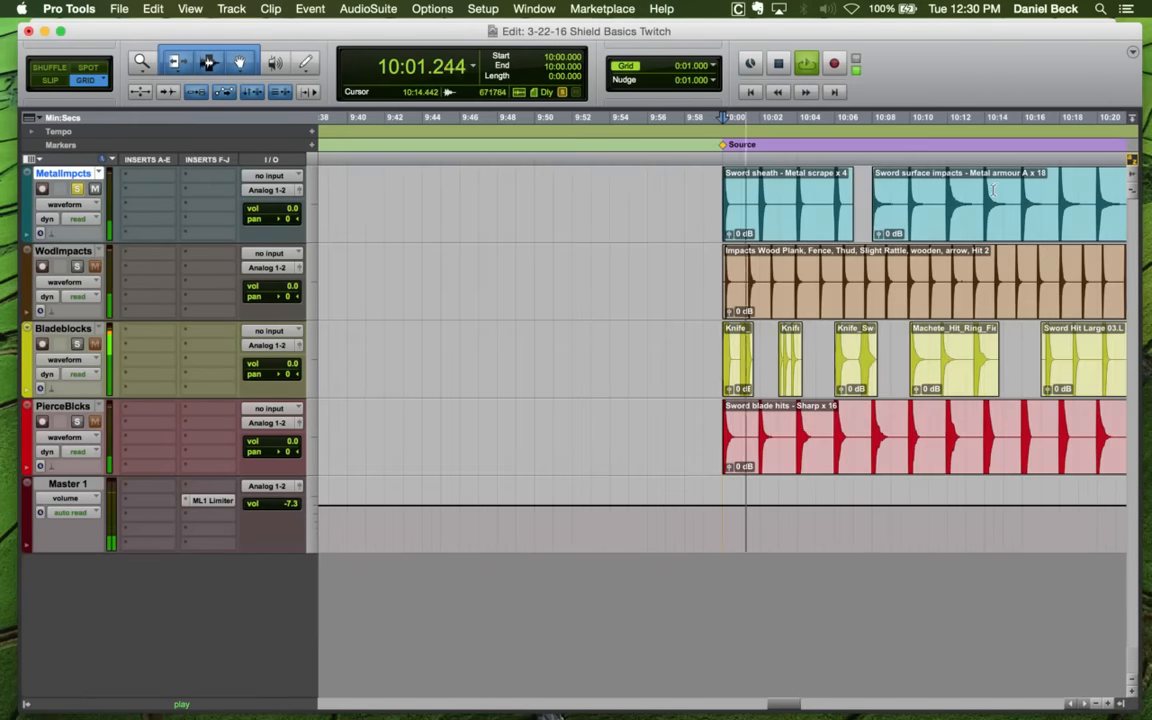
key(r)
key(r)
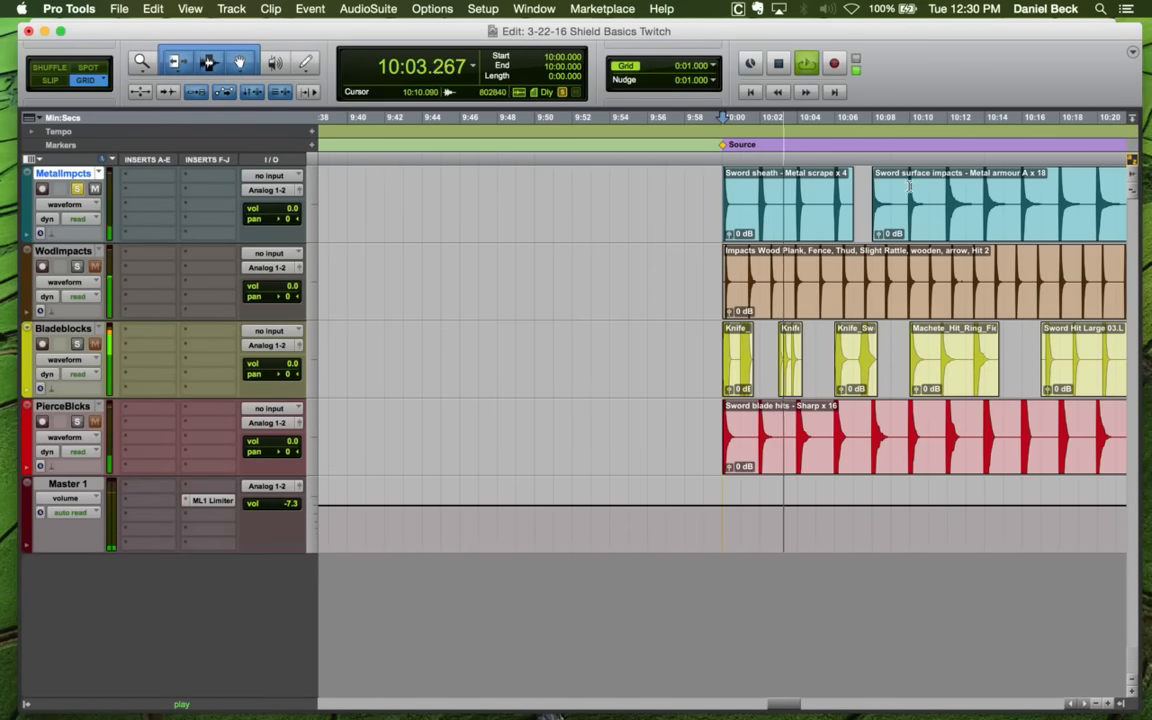
Audition the Metal armour A impacts on the MetalImpcts track from 10:10
click(908, 185)
key(t)
key(t)
key(r)
key(r)
key(r)
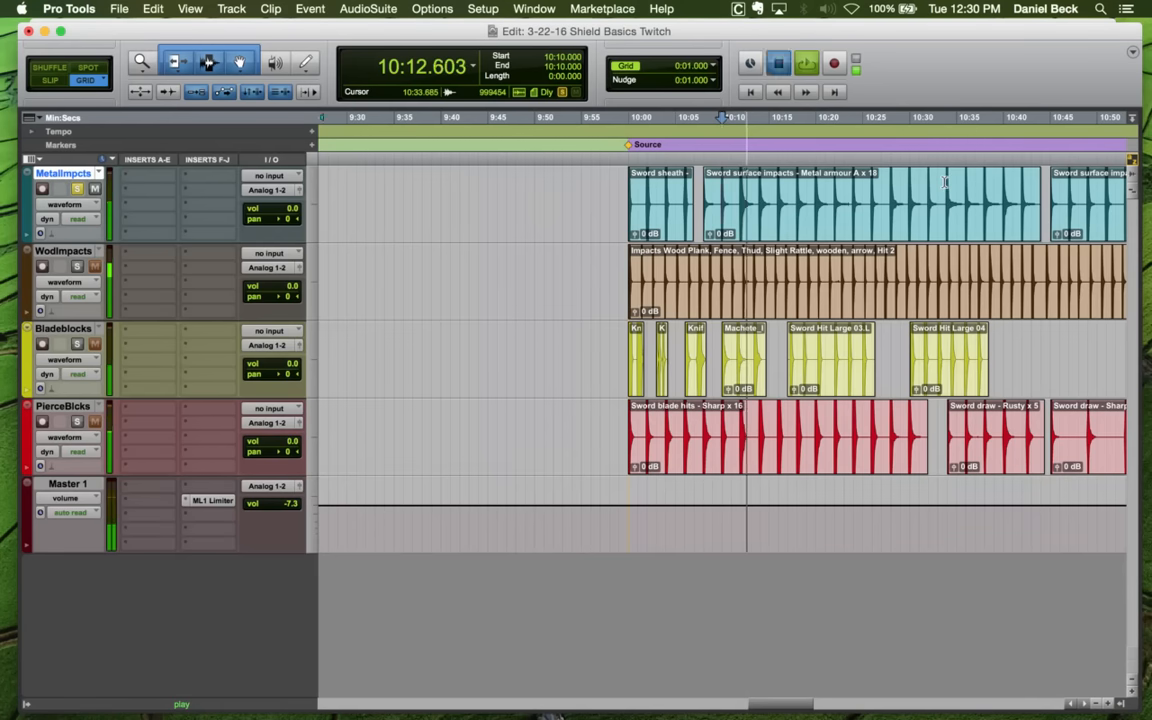
Audition the Metal armour A and B impacts on the MetalImpcts track from 10:34, 10:47 and 11:18
click(944, 182)
key(t)
click(967, 186)
key(r)
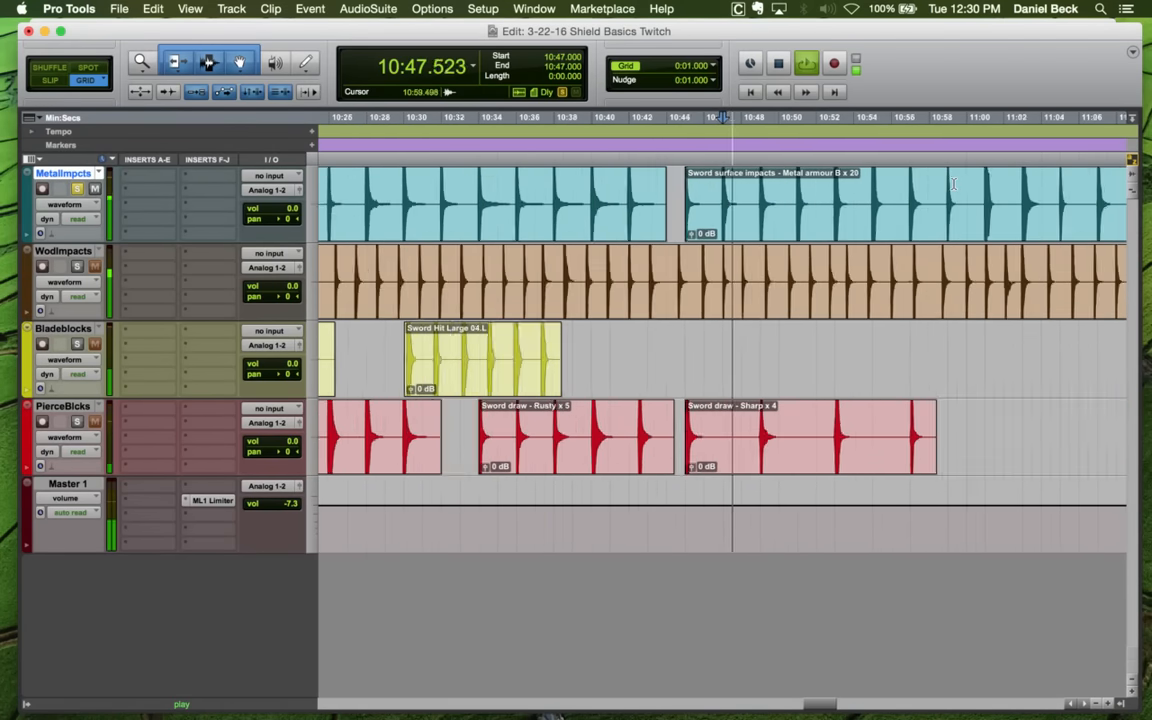
click(1013, 187)
key(t)
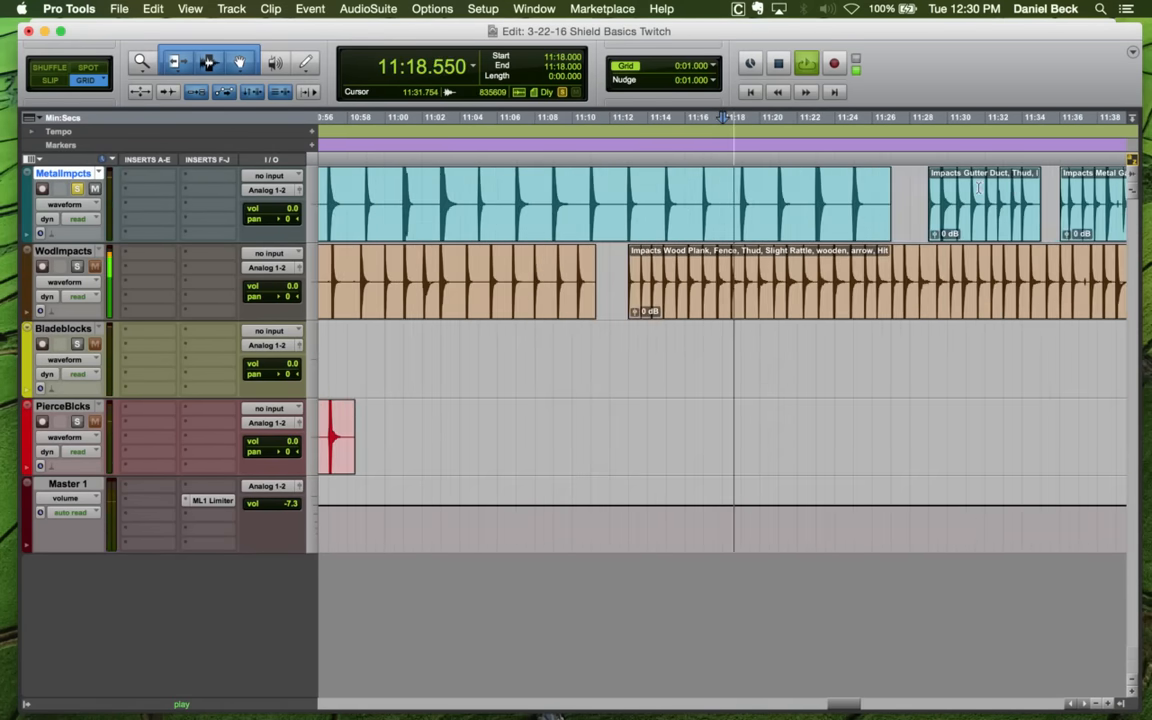
key(r)
Audition the Impacts Metal Garage Door Frame clip on the MetalImpcts track from 11:40
click(936, 186)
key(t)
key(t)
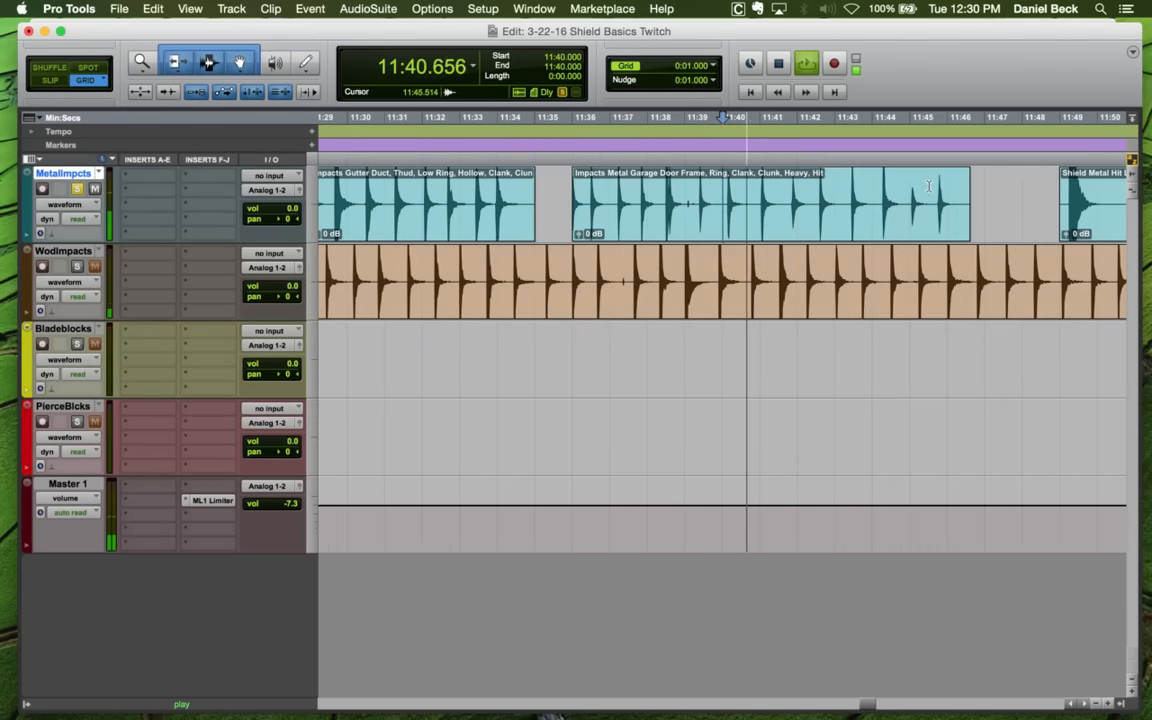
key(r)
key(r)
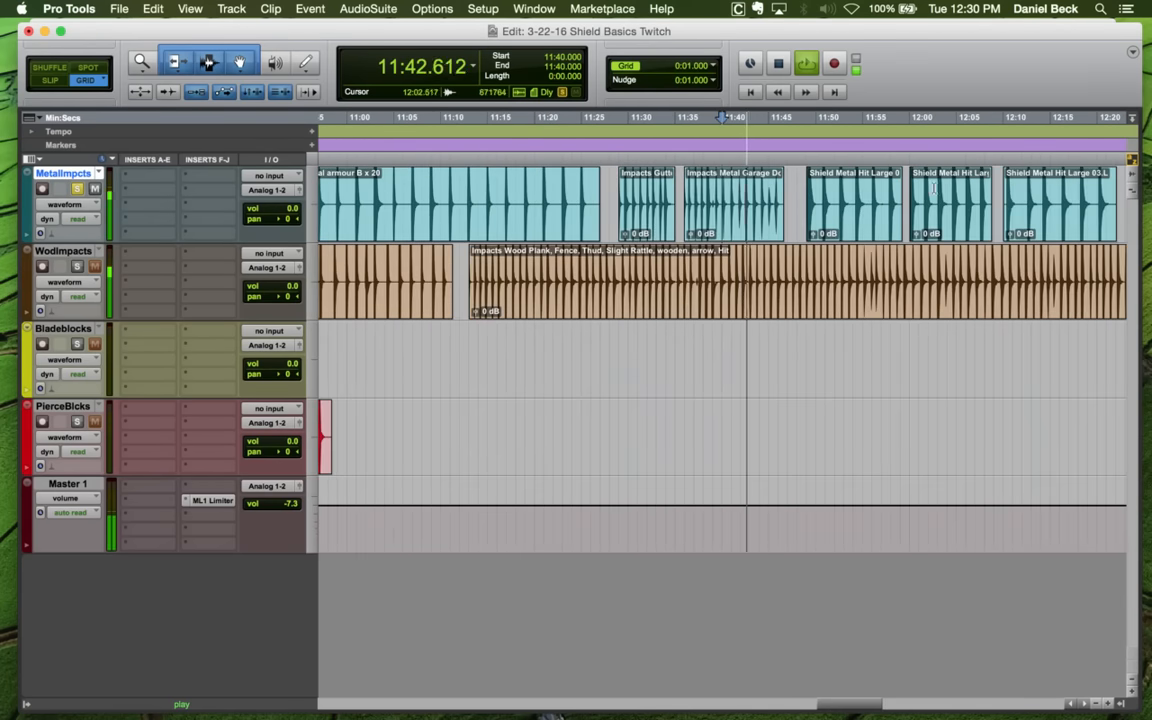
Audition the Shield Metal Hit Large 02 clip on the MetalImpcts track from 12:03
key(space)
click(936, 187)
key(space)
key(t)
key(t)
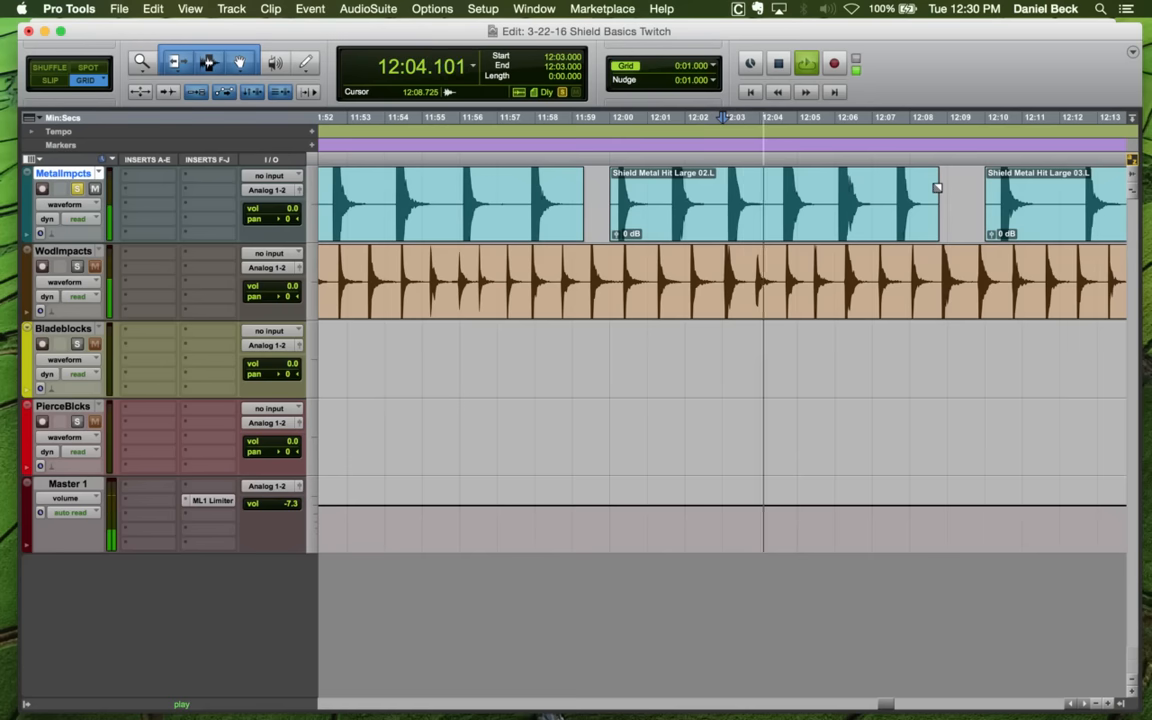
key(r)
key(r)
Audition the Shield Metal Hit Large 03 clip from 12:18 and stop playback
key(space)
click(864, 190)
key(space)
key(t)
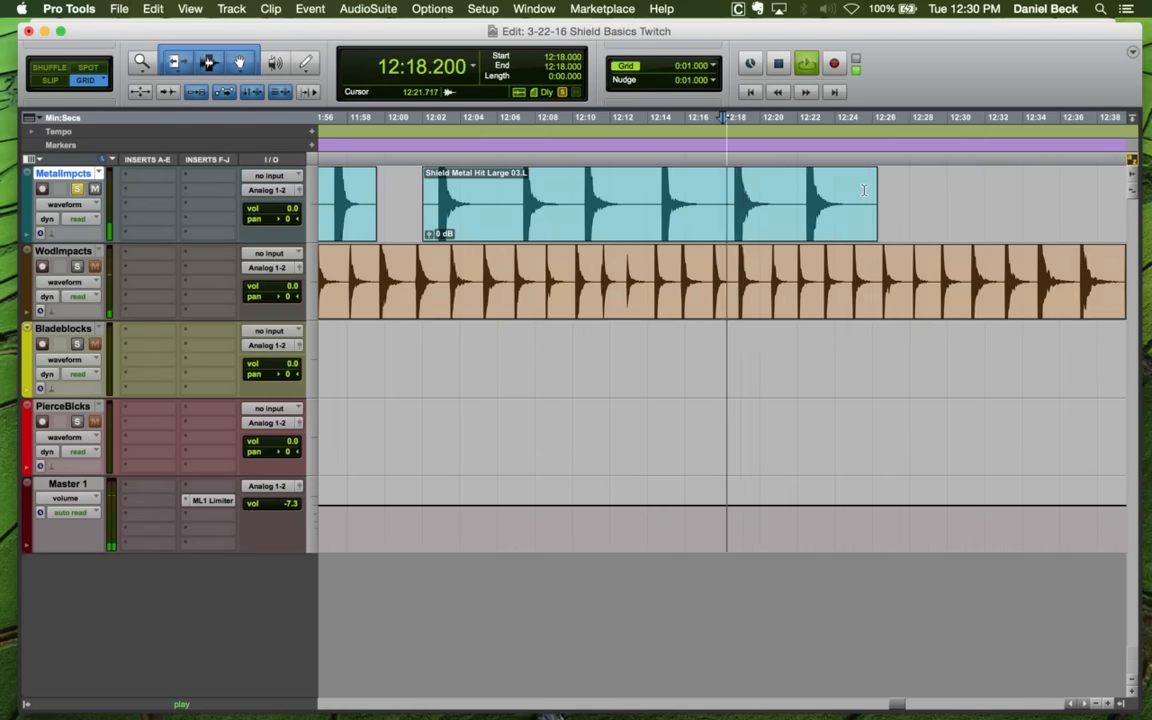
key(r)
key(r)
key(r)
key(space)
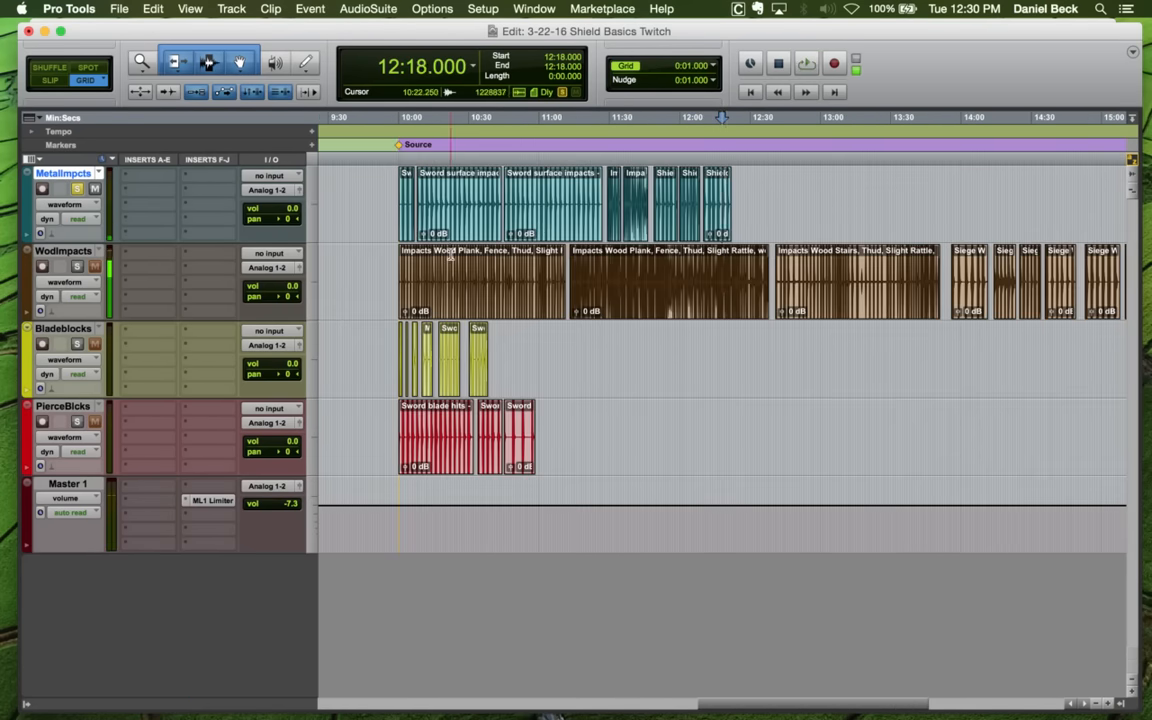
Play the first wood plank clip on the WodImpacts track from 10:22 with that track soloed
click(458, 256)
key(t)
key(t)
key(t)
key(t)
key(space)
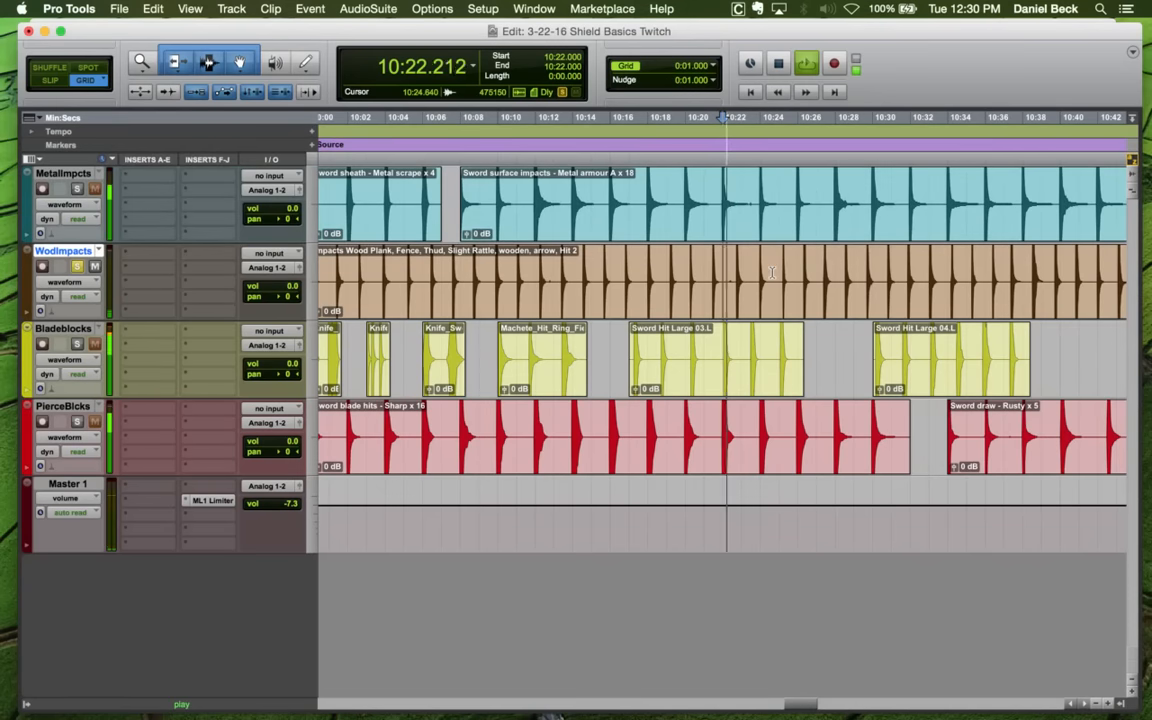
Audition the first wood plank clip on the WodImpacts track from 10:30
key(space)
click(869, 266)
key(t)
key(space)
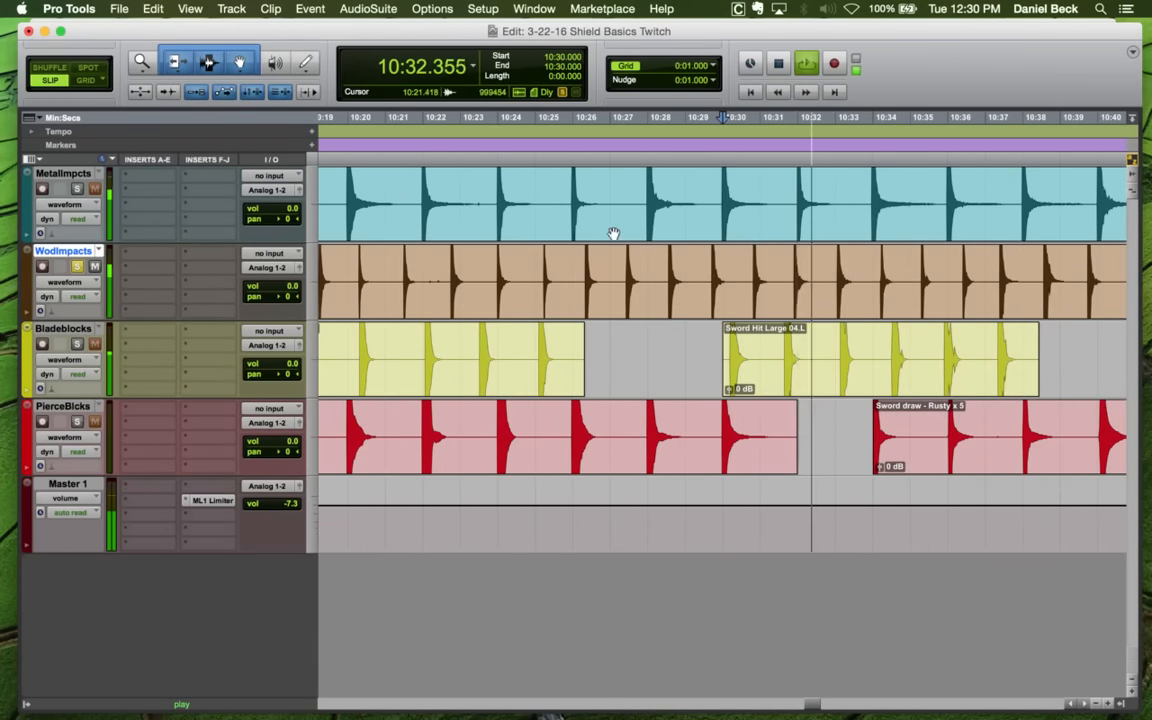
key(r)
key(r)
Audition the end portion of the first WodImpacts wood plank clip from 11:01.162
key(space)
click(1026, 263)
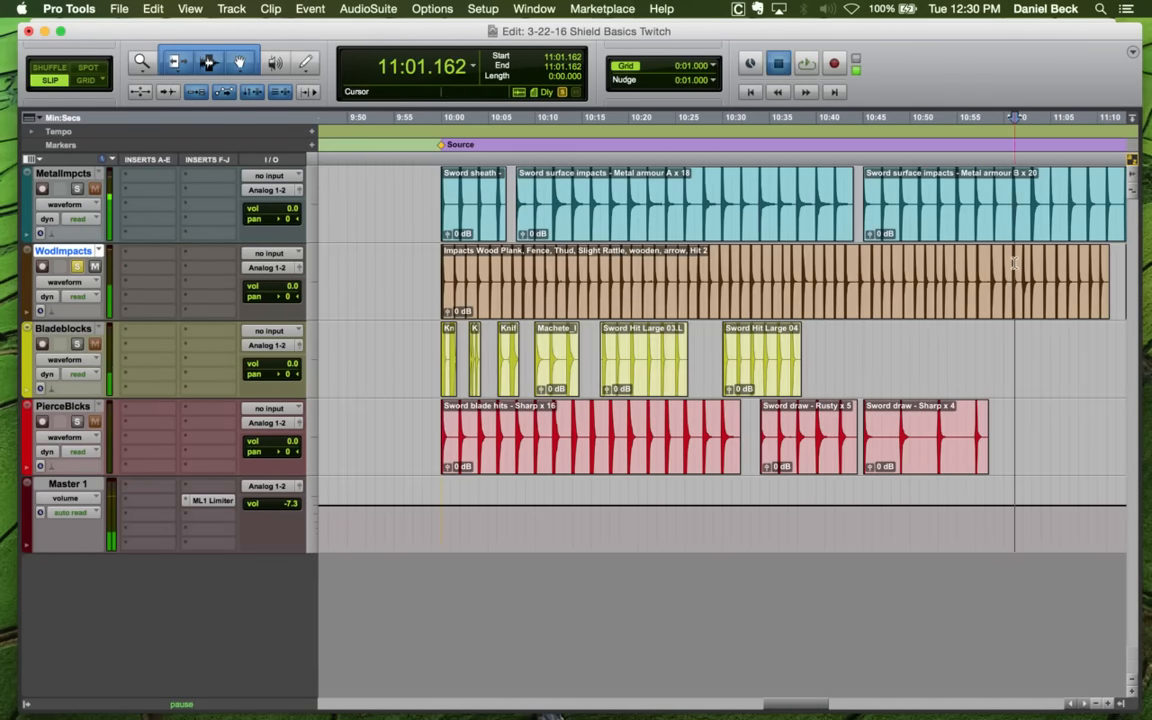
key(t)
key(t)
key(space)
key(r)
key(r)
key(r)
Audition the second wood plank clip on the WodImpacts track from 11:26.677
key(space)
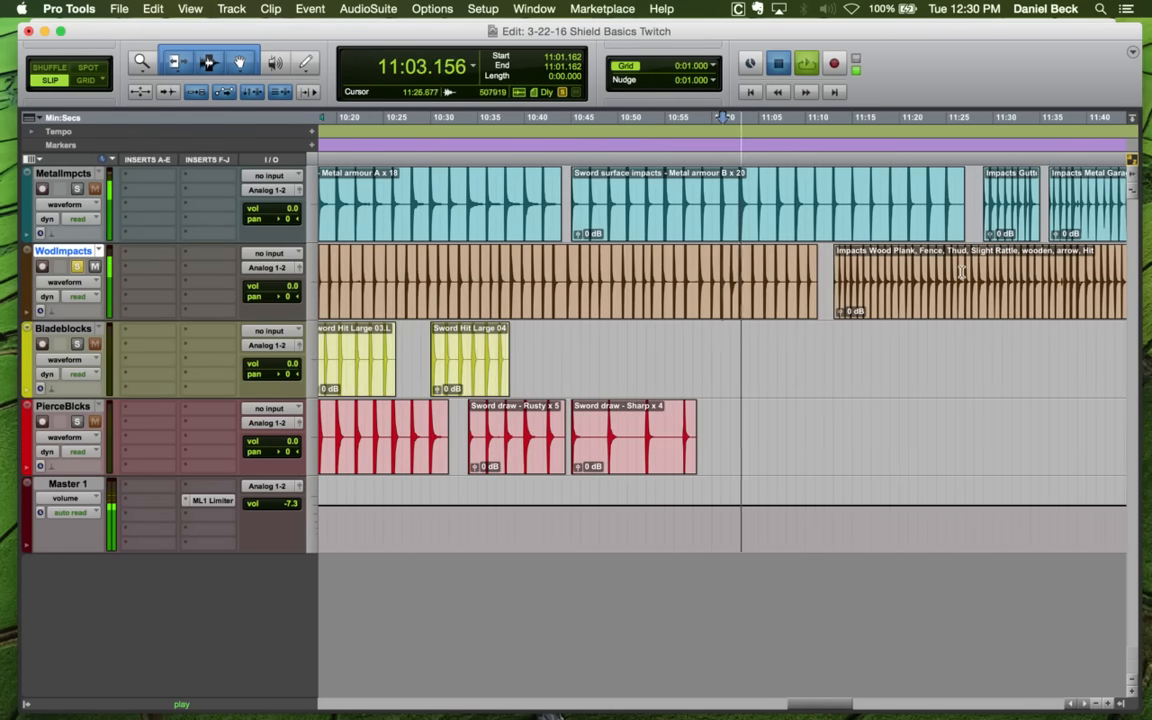
click(962, 273)
key(t)
key(space)
key(r)
key(r)
key(r)
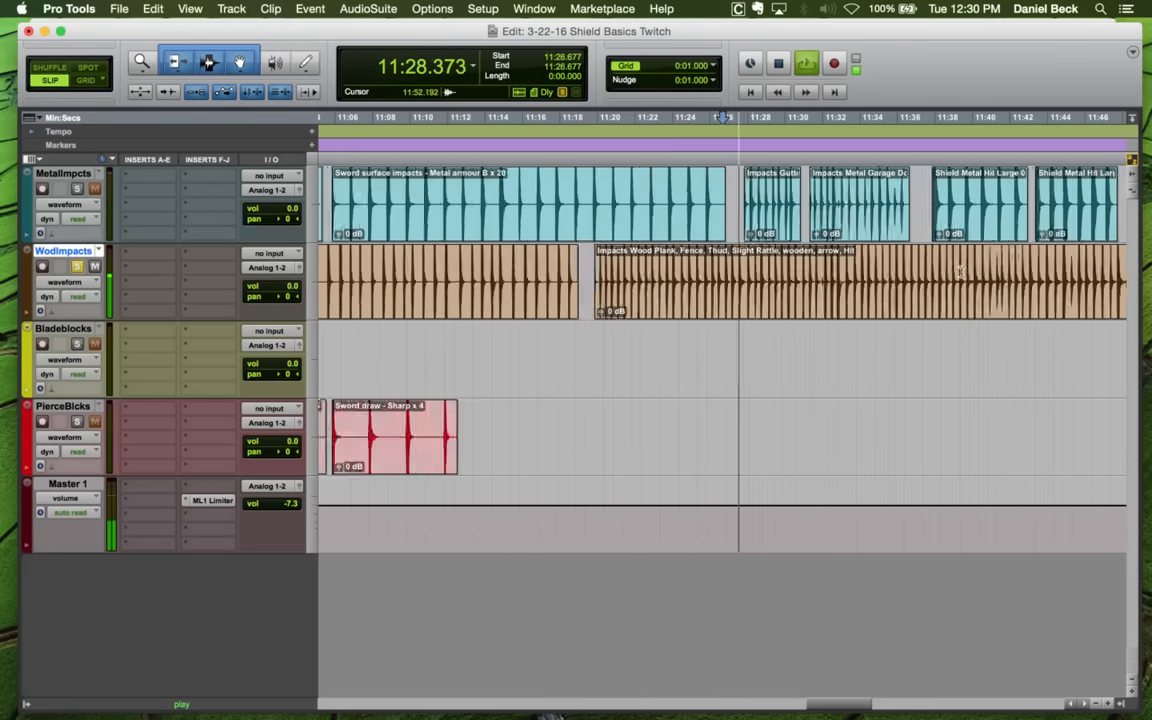
Audition the Impacts Wood Stairs clip on the WodImpacts track from 12:48.853
key(space)
click(1108, 267)
key(space)
key(t)
key(t)
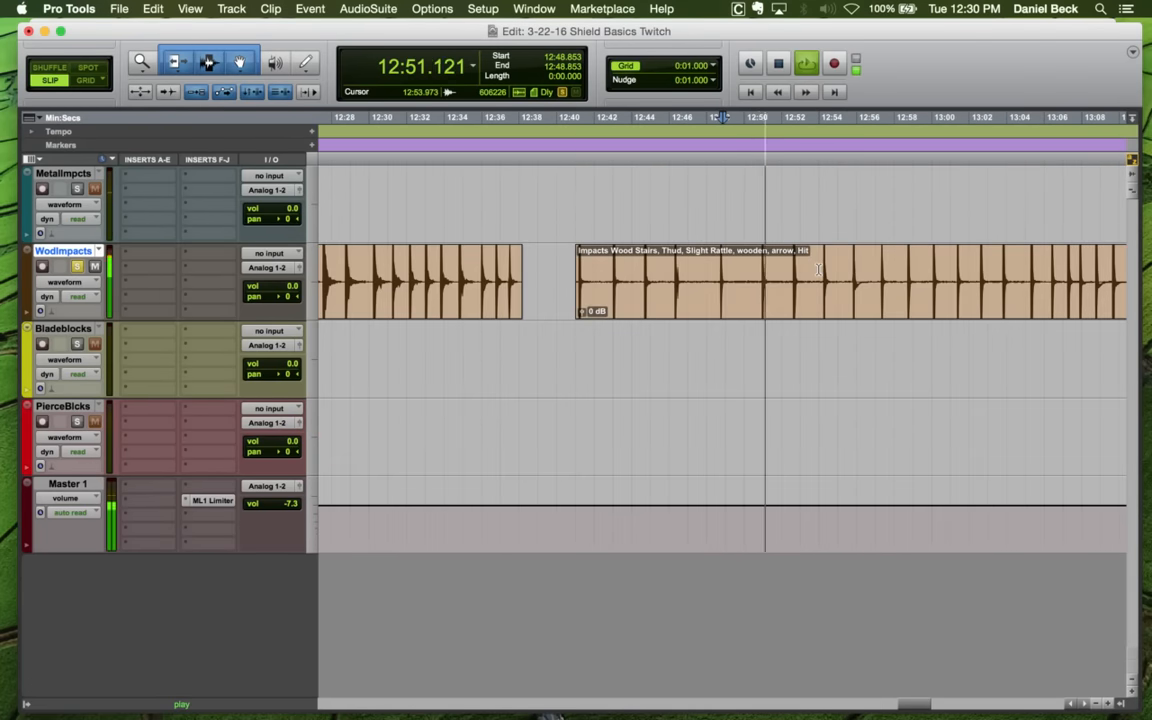
key(r)
key(r)
key(r)
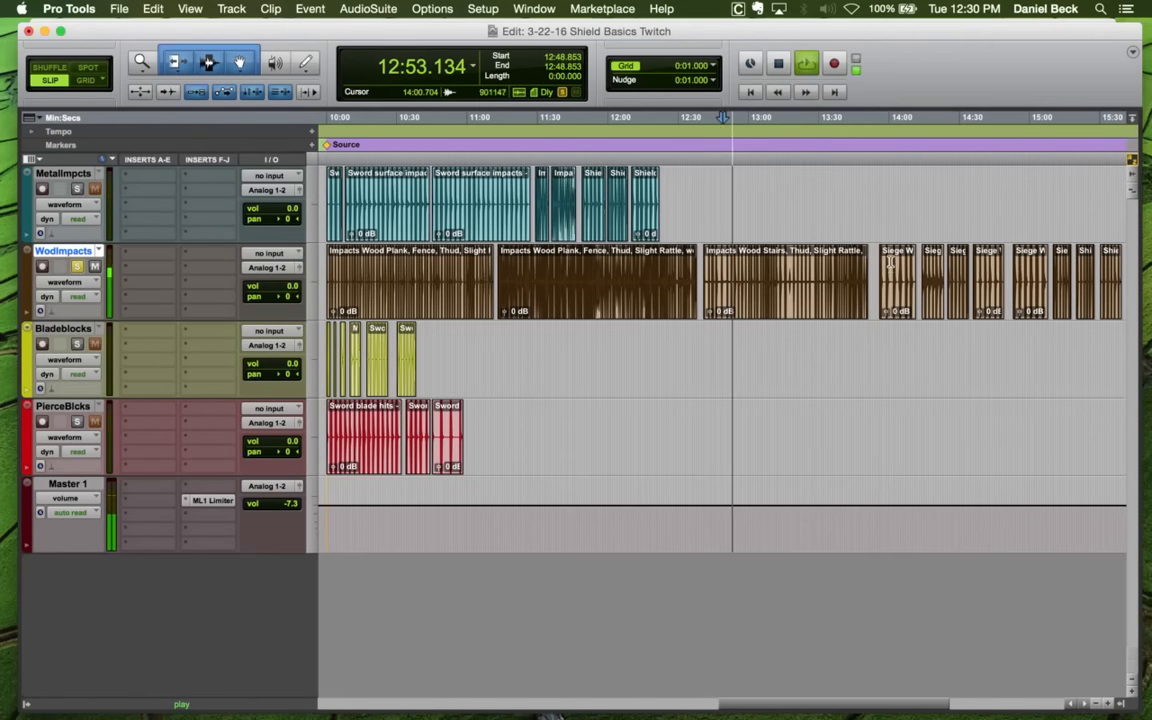
Audition the Siege Wood Metal Impact 05 clip on the WodImpacts track from 14:00.704
key(space)
click(890, 263)
key(space)
key(t)
key(t)
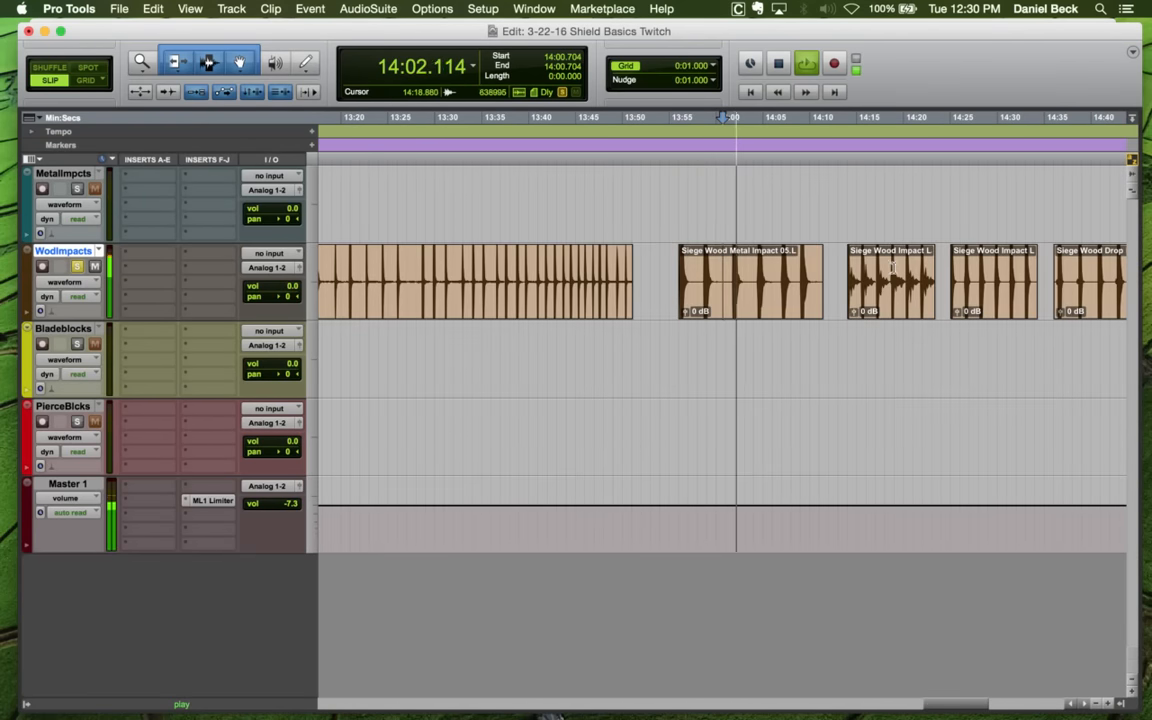
Audition the Siege Wood Impact Large 02 clip on the WodImpacts track from 14:18.453
key(space)
click(890, 263)
key(space)
key(t)
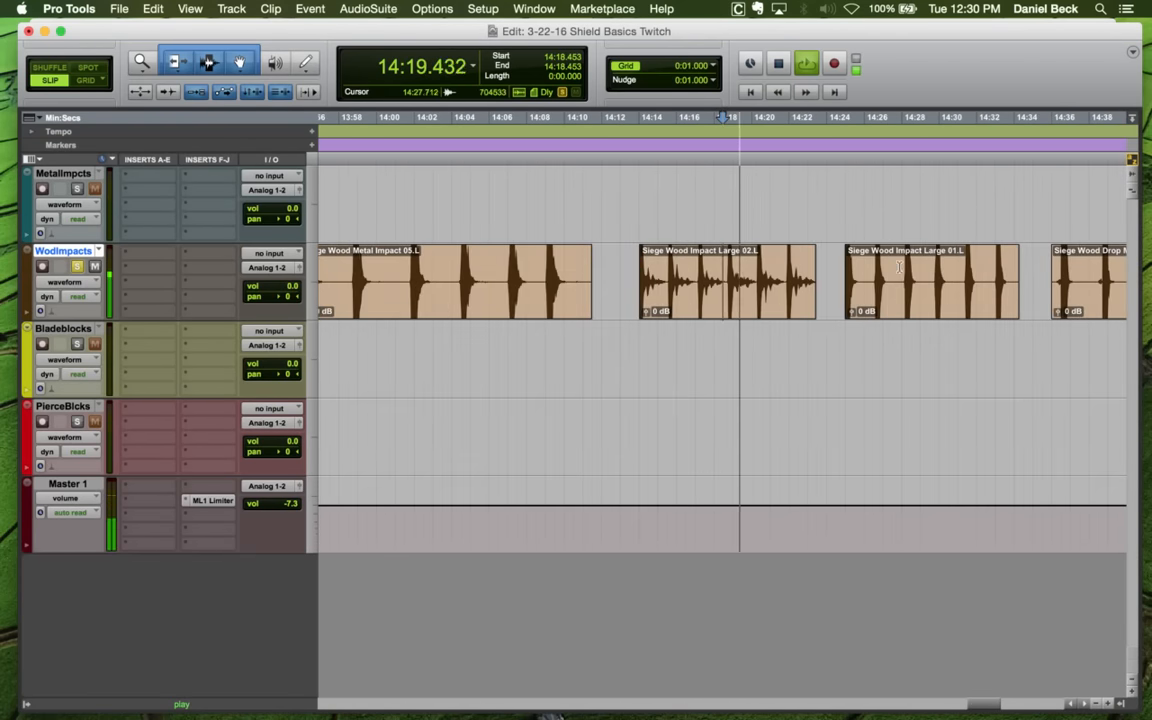
Audition the Siege Wood Impact Large 01 clip from 14:28.053 and stop playback
key(space)
click(899, 266)
key(space)
key(r)
key(space)
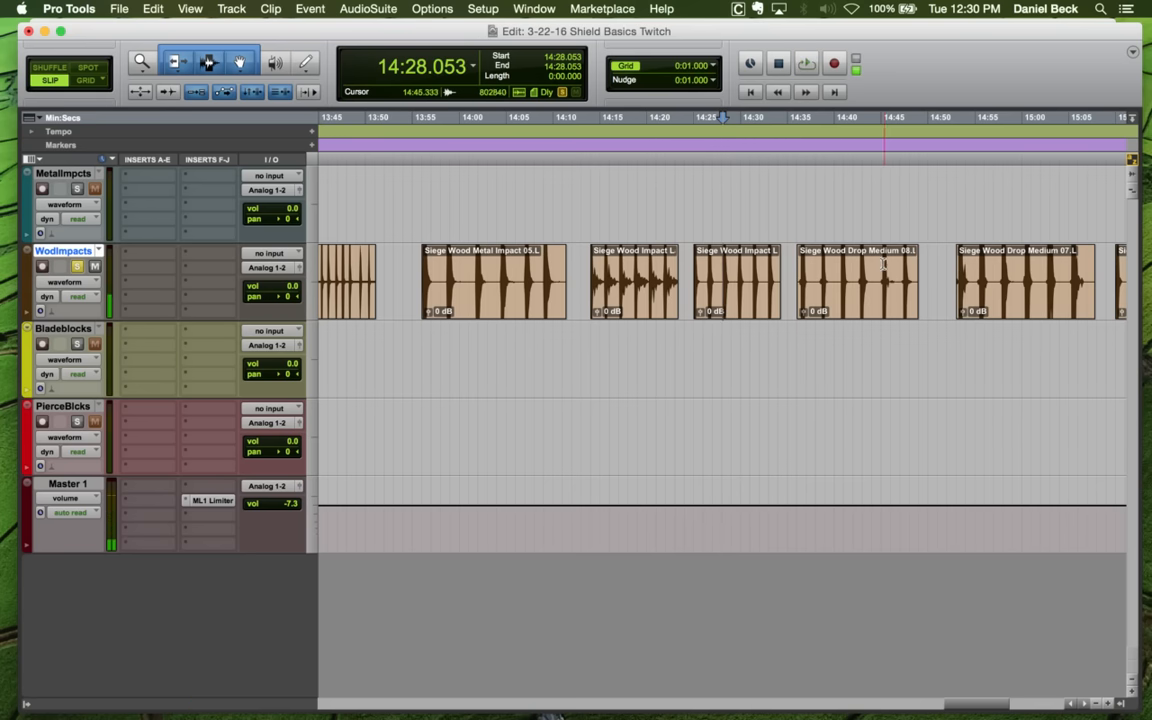
Audition the Siege Wood Drop Medium 08 clip from about 14:45 and the Siege Wood Drop Medium 07 clip from 14:57.664
click(884, 263)
key(space)
key(t)
key(space)
click(960, 267)
key(space)
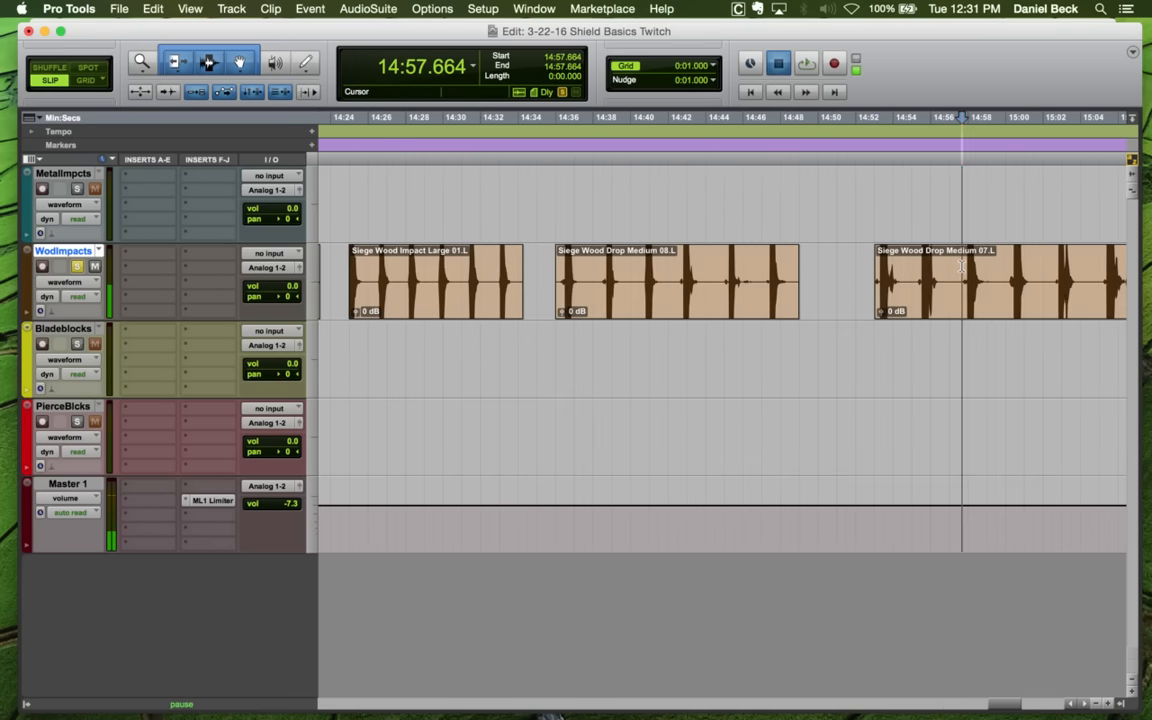
key(r)
Audition the Shield Wood Hit Large 01 clip on the WodImpacts track from 15:22.709
key(space)
click(955, 270)
key(space)
key(t)
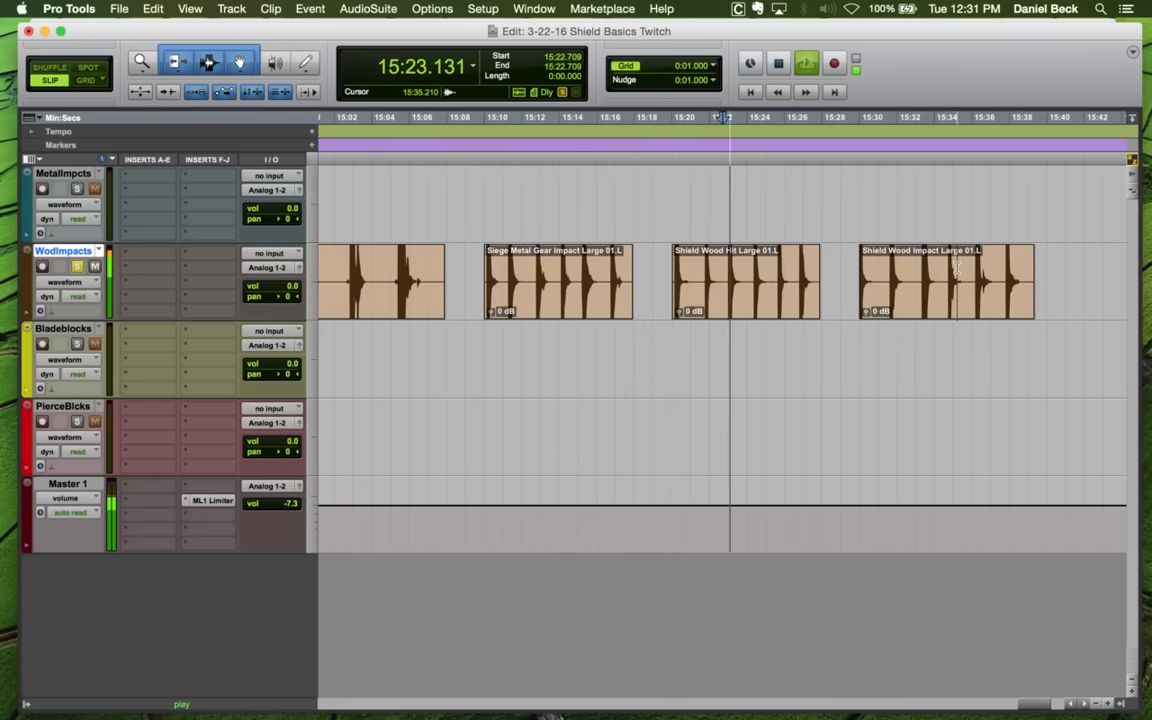
Audition the Shield Wood Impact Large 01 clip on the WodImpacts track from 15:34.528 and stop playback
key(space)
click(944, 270)
key(space)
key(r)
key(r)
key(r)
key(r)
key(r)
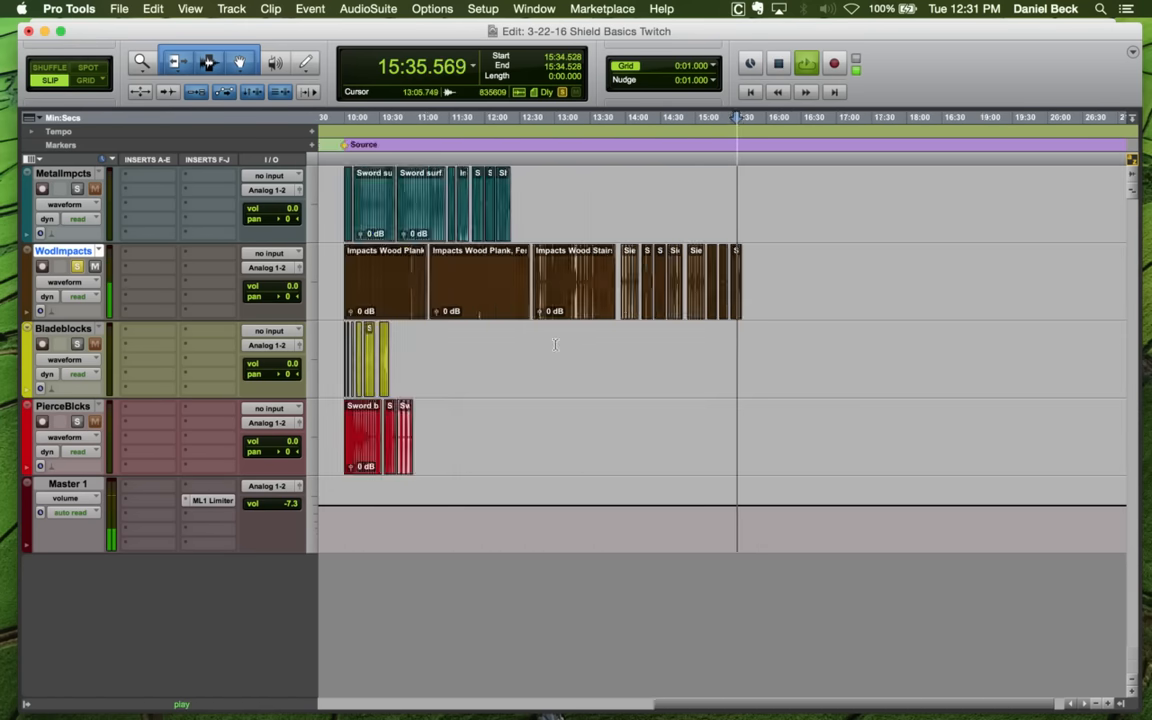
key(space)
Audition the Knife_Sword_Drop_Wood_Fienup_001 clip on the Bladeblocks track from its start at 10:00.000
click(524, 334)
key(Tab)
key(t)
key(t)
key(t)
key(t)
key(t)
key(t)
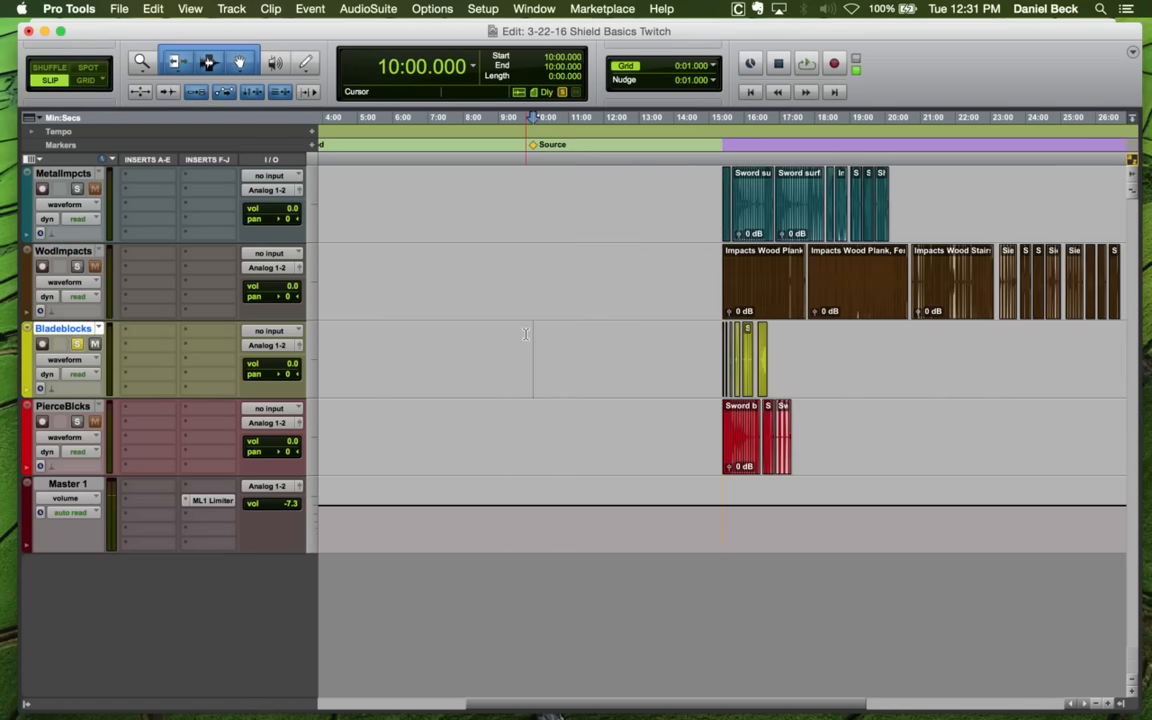
key(t)
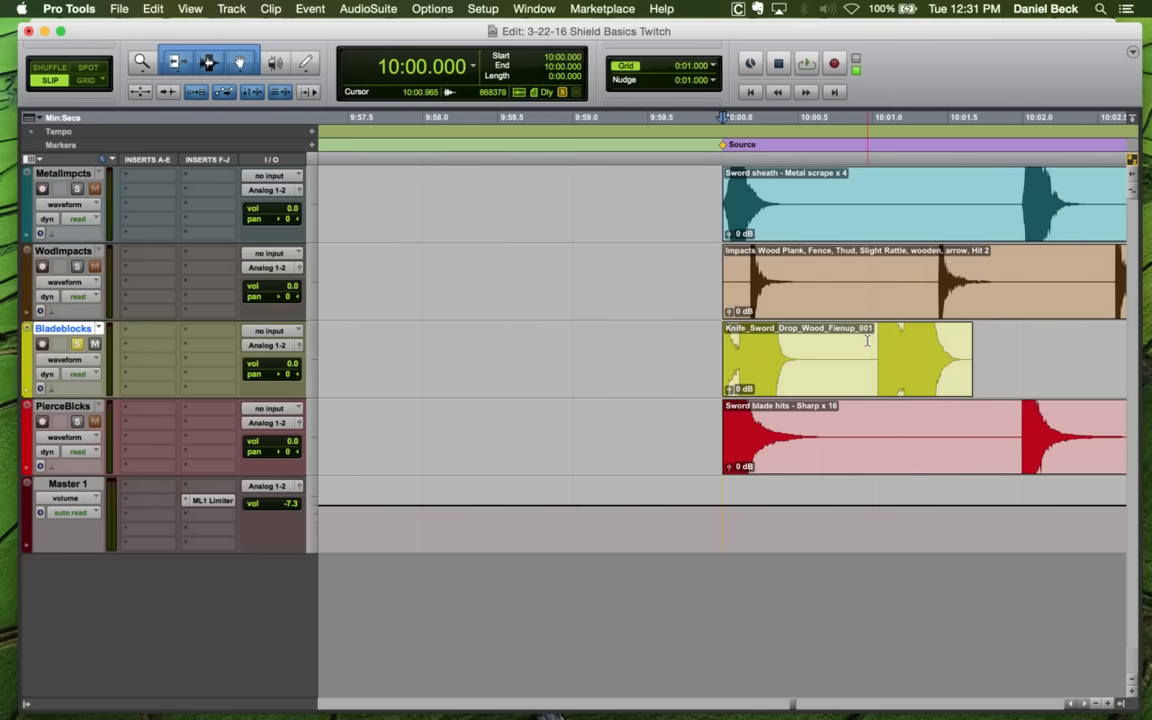
key(t)
key(t)
key(space)
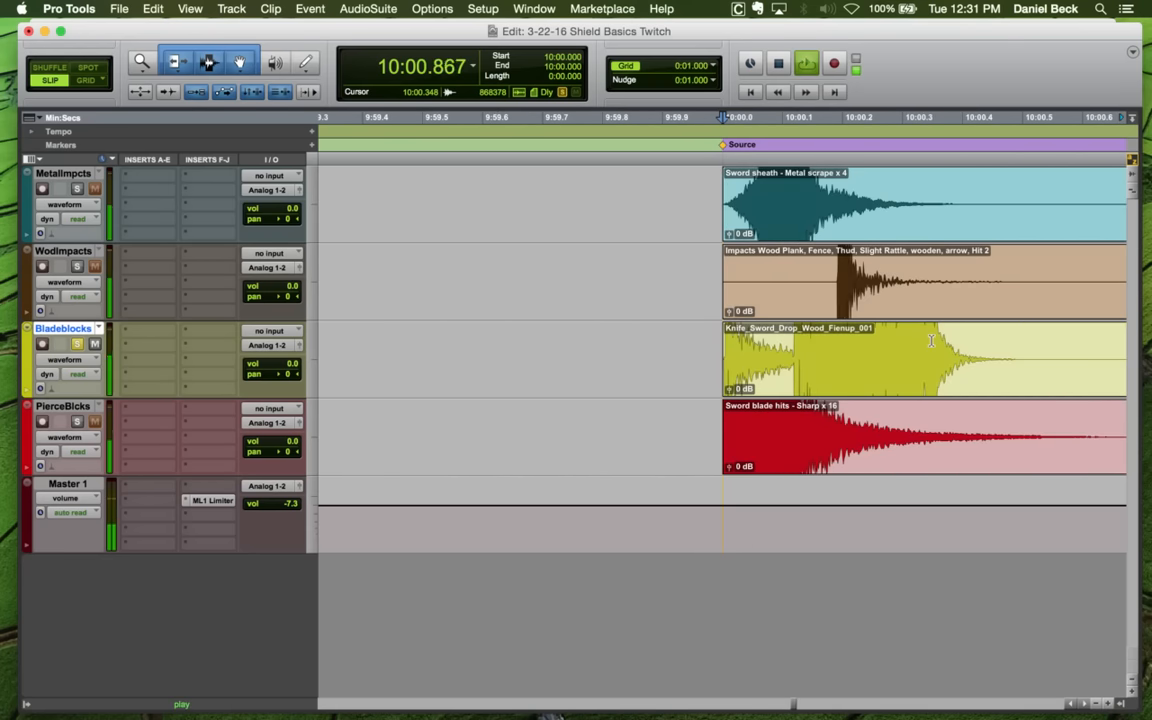
Audition the Knife_Sword_Shing clip on the Bladeblocks track from 10:06.000
key(r)
key(r)
key(r)
key(r)
key(r)
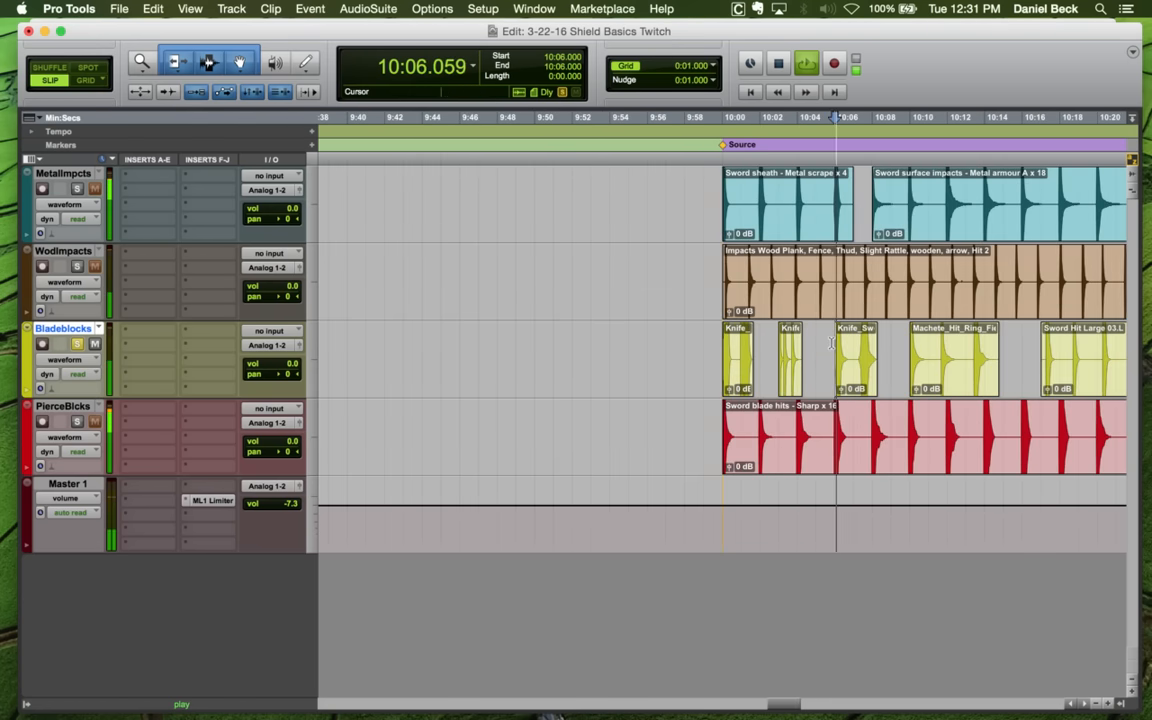
key(t)
key(t)
key(r)
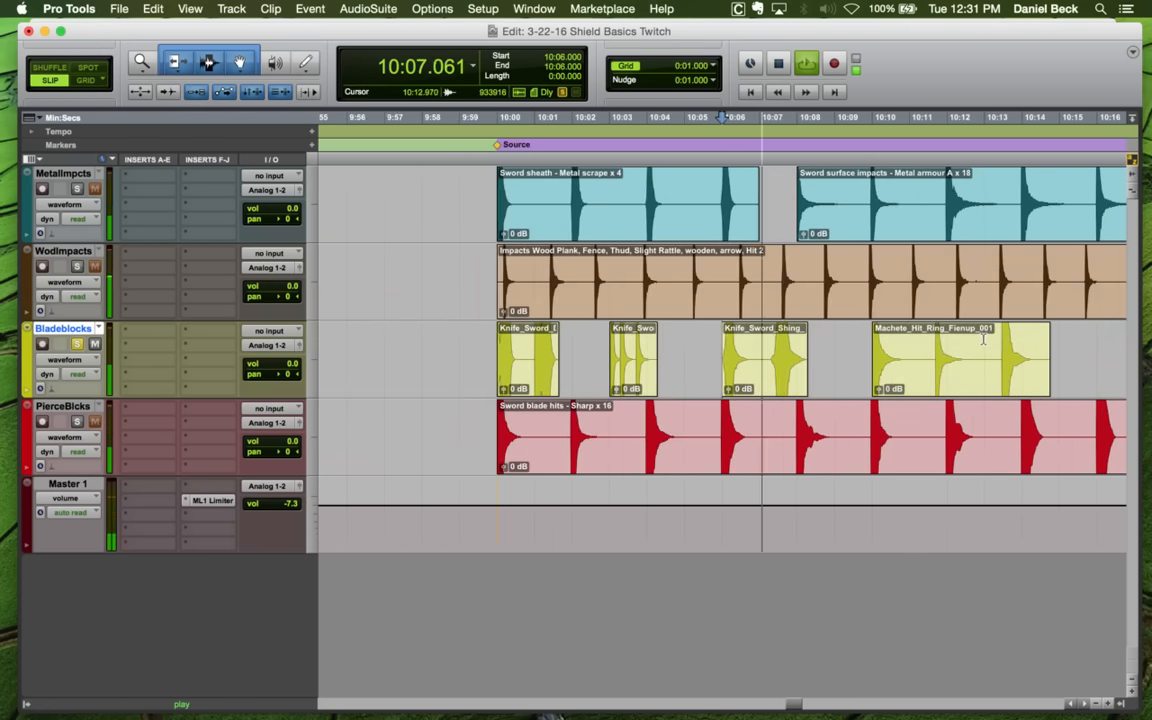
Audition the Machete_Hit_Ring_Fienup_001 clip on the Bladeblocks track from 10:11.626
key(space)
click(933, 338)
key(space)
key(t)
key(r)
key(r)
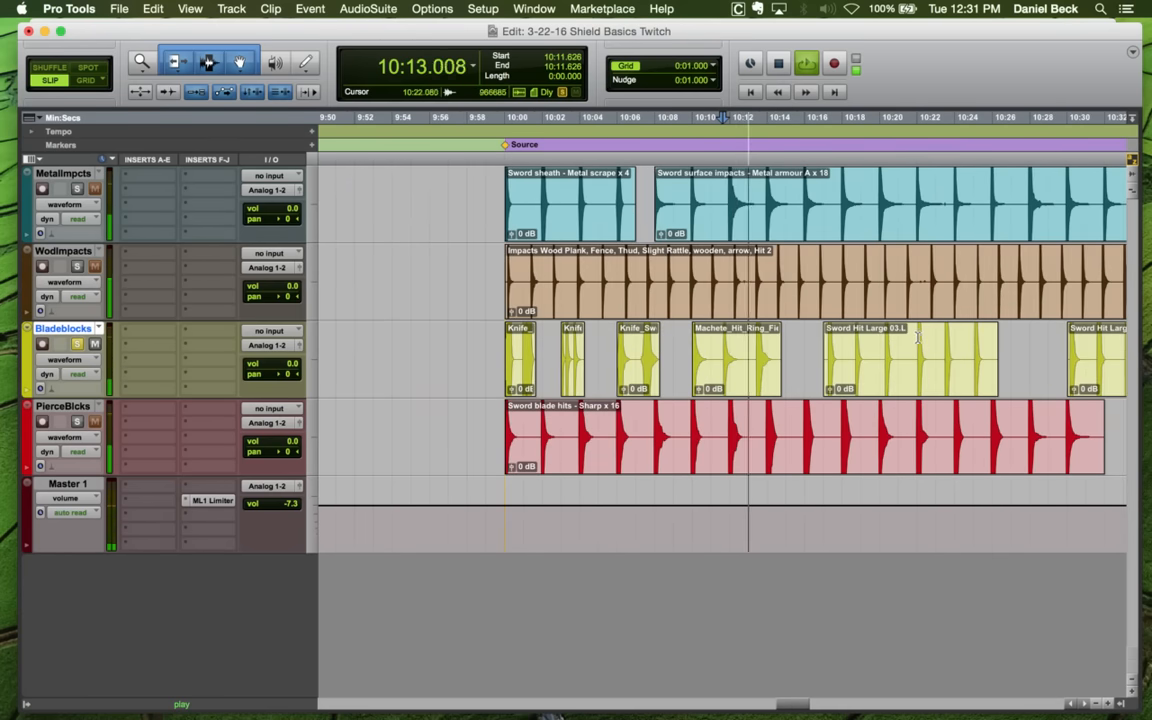
Audition the Sword Hit Large 03 clip from 10:21.909 and the Sword Hit Large 04 clip from 10:33.770, stopping playback after each
key(space)
click(914, 337)
key(space)
key(t)
key(r)
key(r)
key(space)
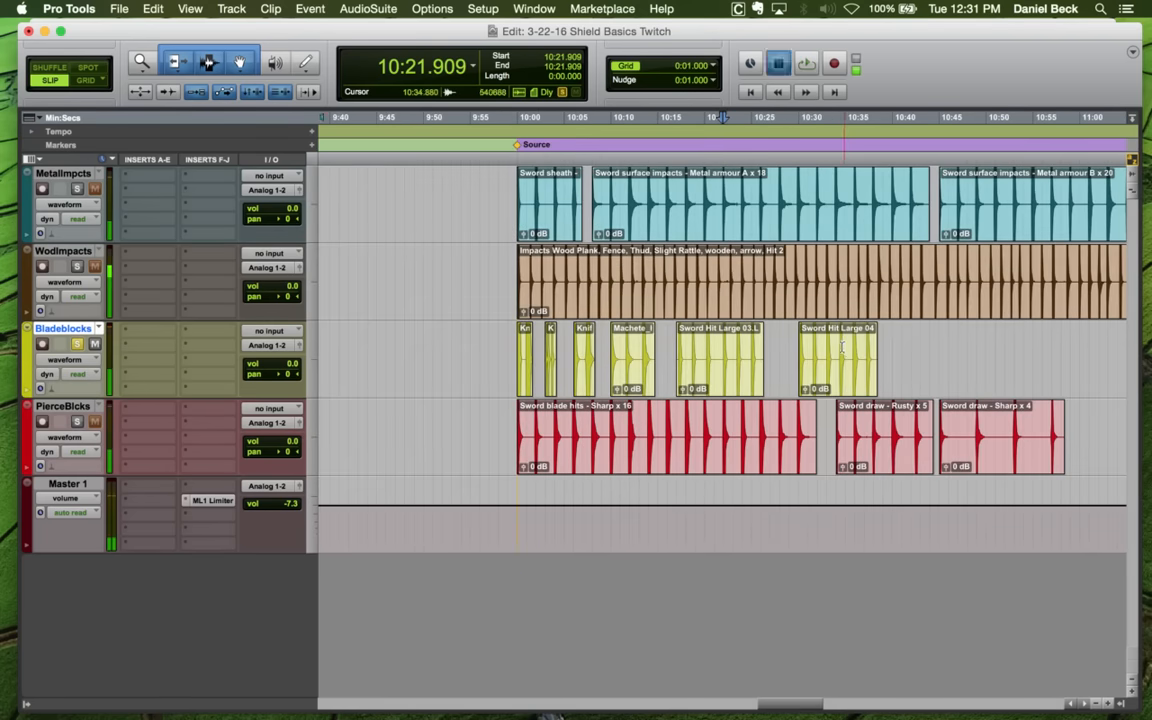
click(838, 341)
key(space)
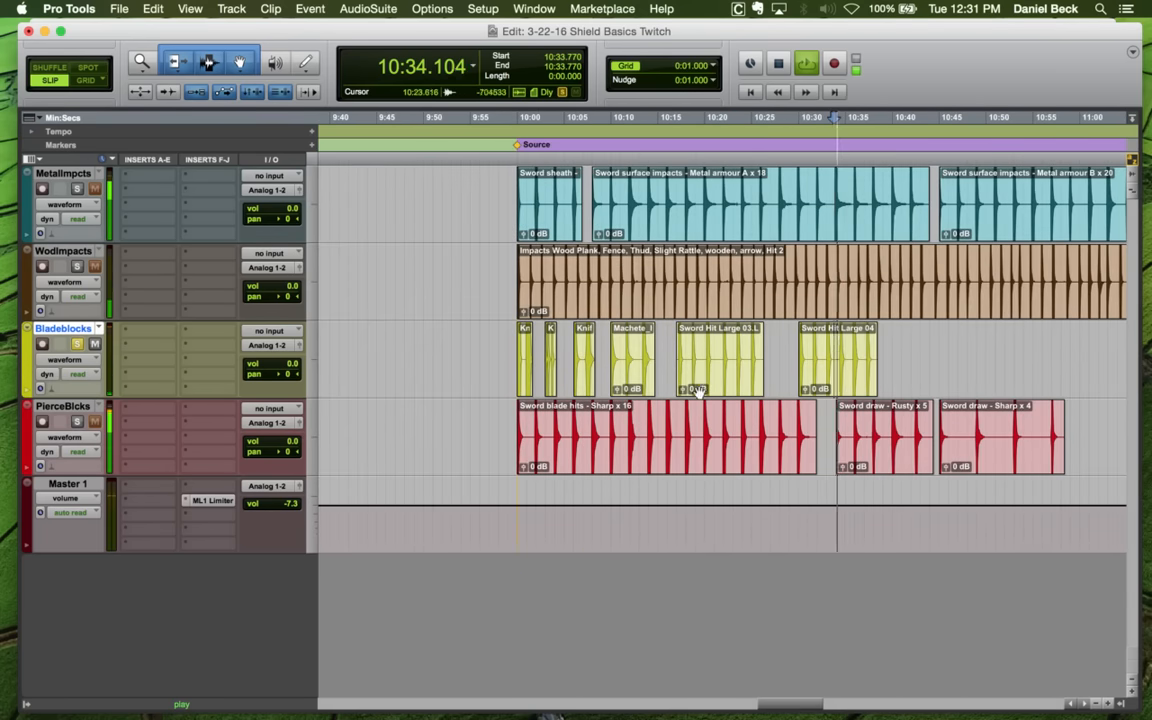
key(space)
Audition the Sword blade hits - Sharp x 16 clip on the PierceBlcks track from 10:07.829 and stop playback
click(591, 425)
key(space)
key(t)
key(r)
key(r)
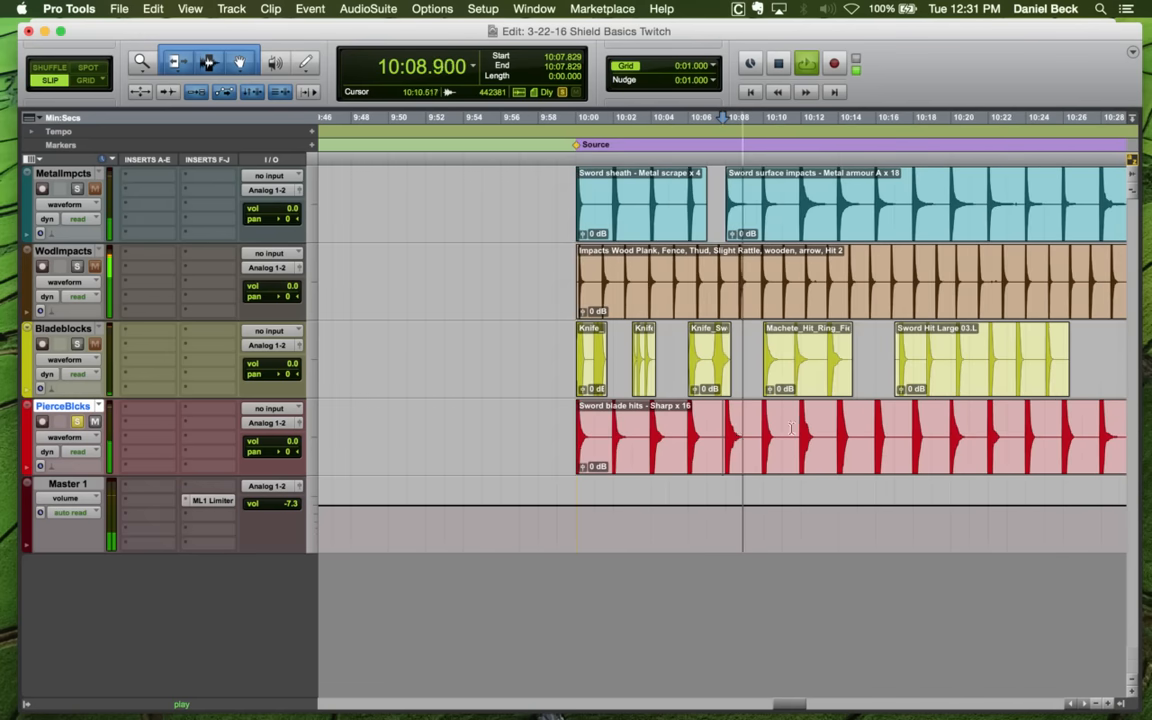
click(77, 421)
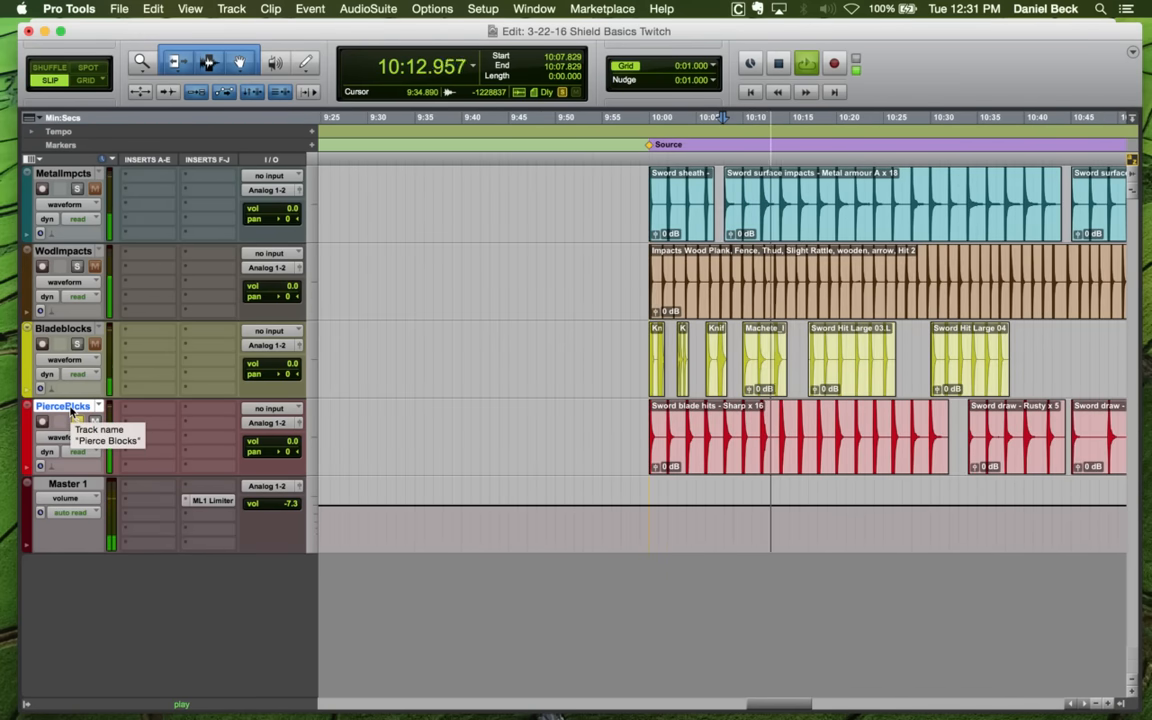
key(space)
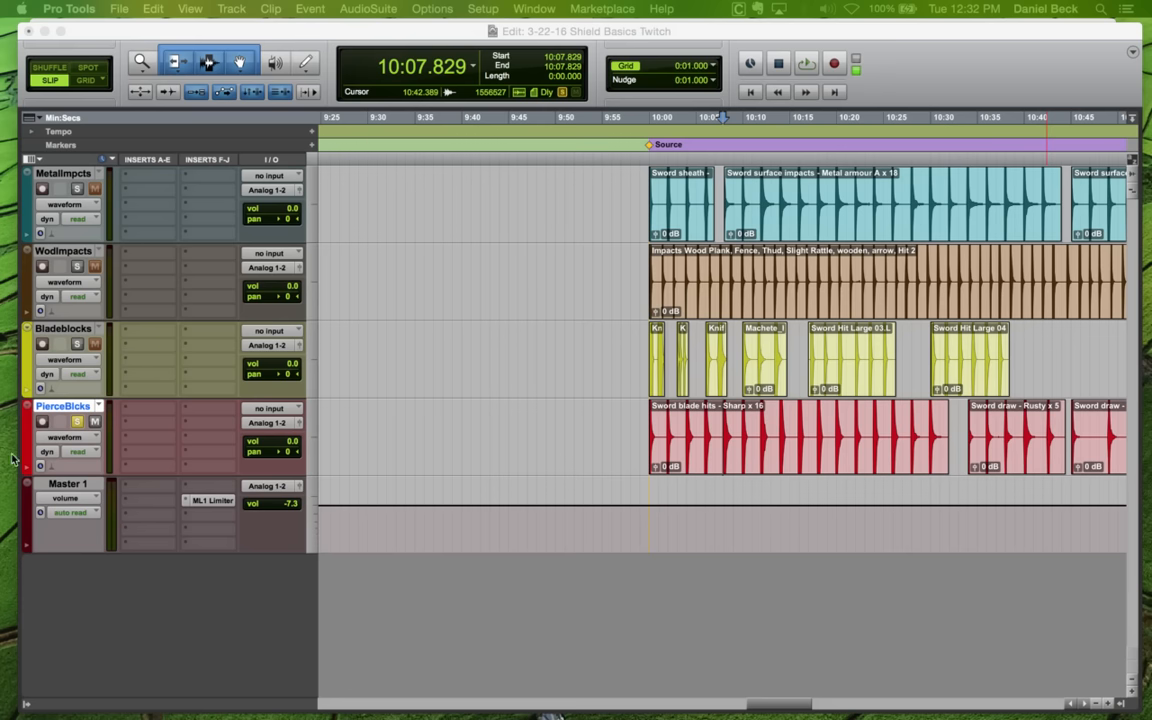
Audition the start of the Sword blade hits - Sharp x 16 clip, playing the PierceBlcks track from 9:59.381
click(635, 418)
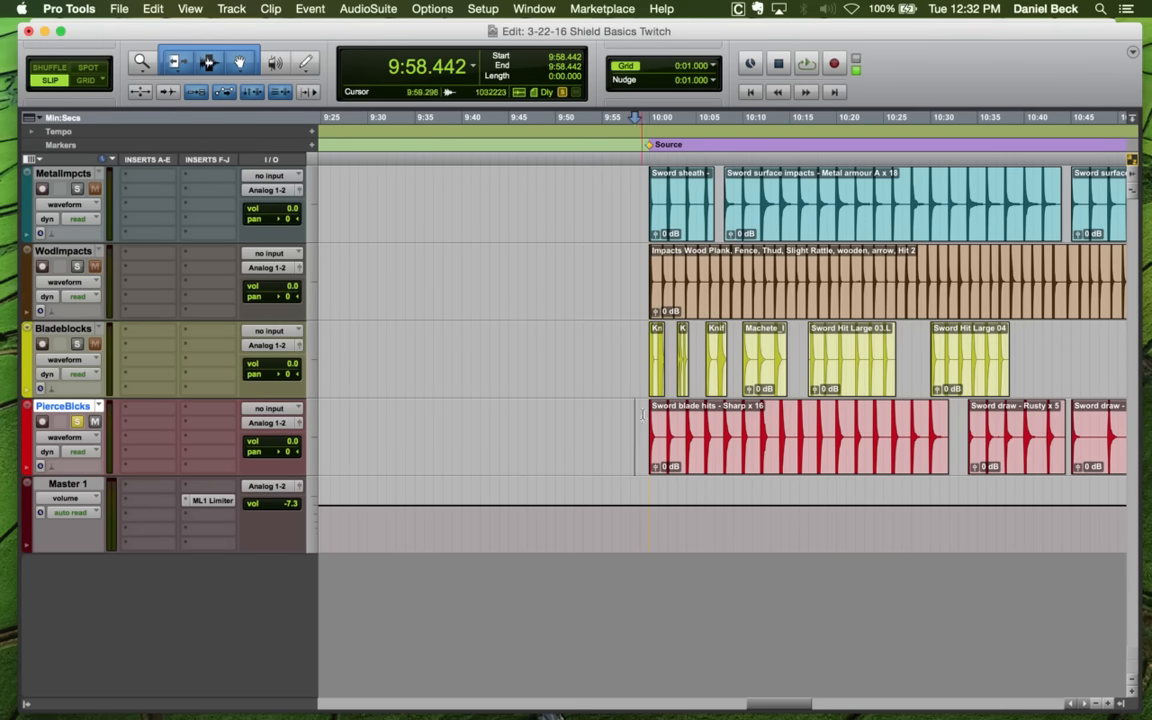
click(645, 412)
key(t)
key(t)
key(r)
key(r)
key(r)
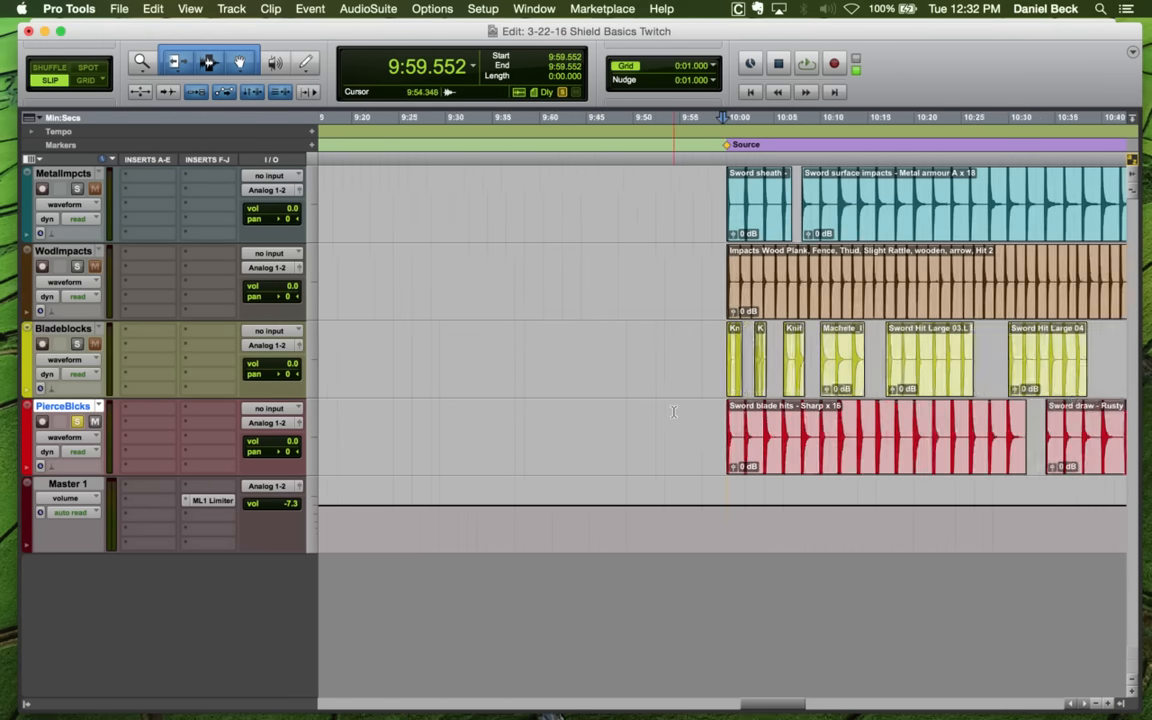
click(722, 414)
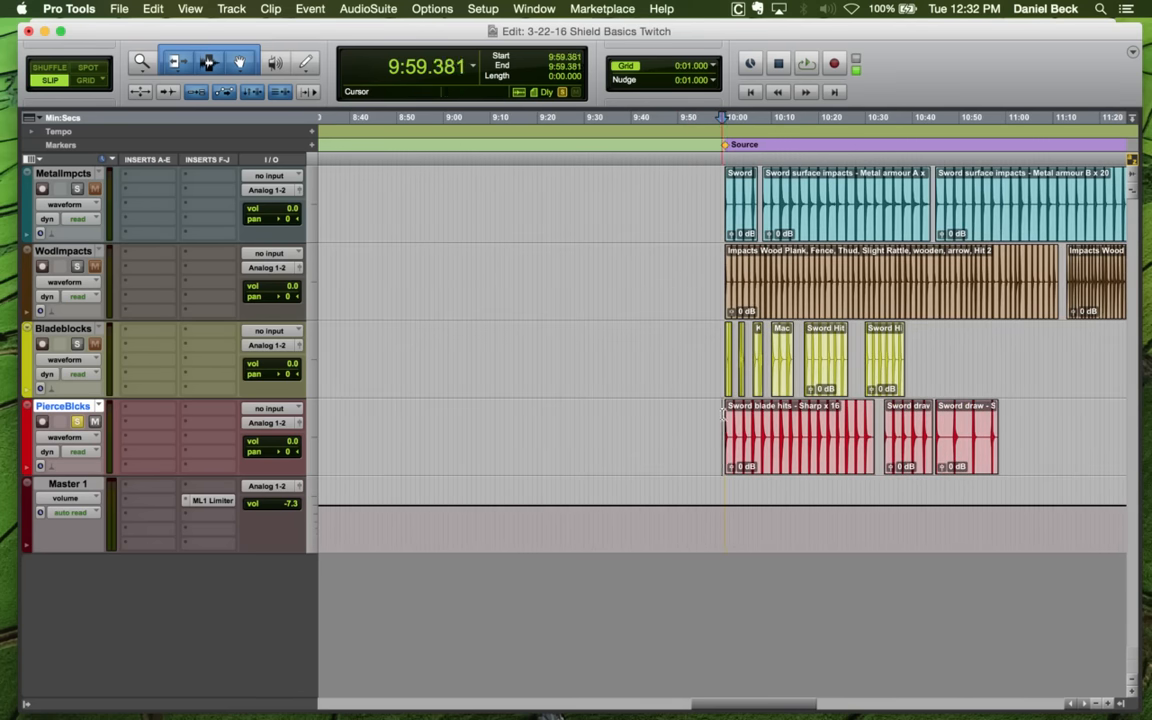
key(t)
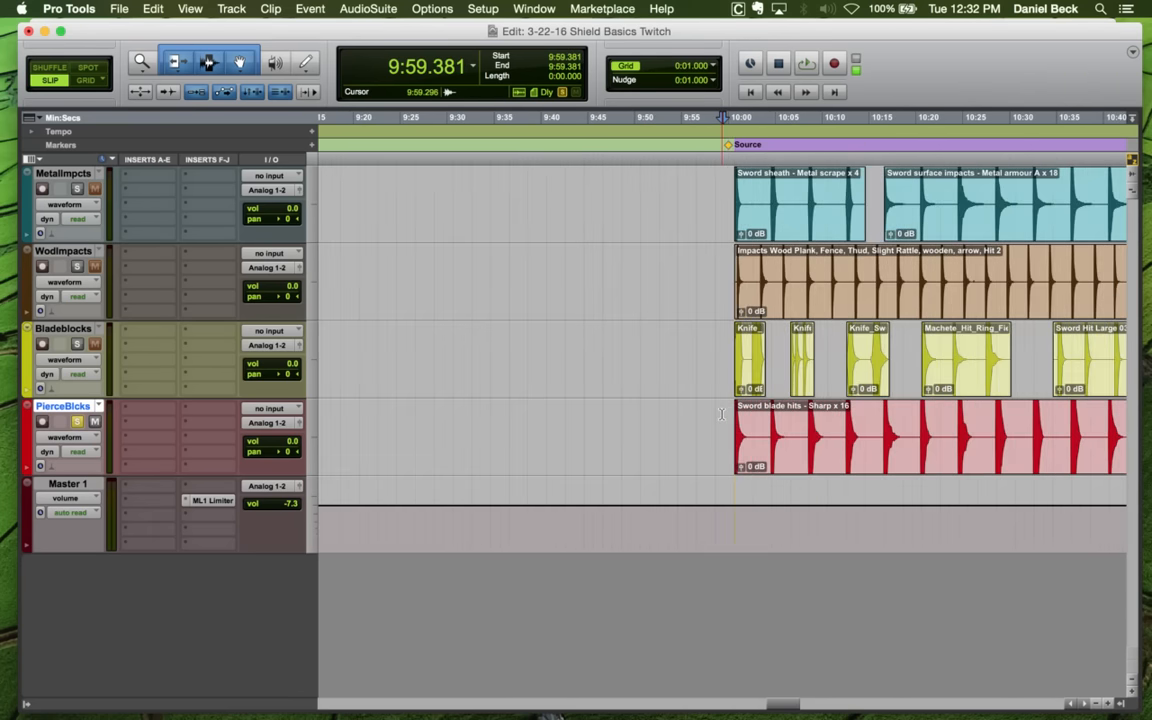
key(space)
key(r)
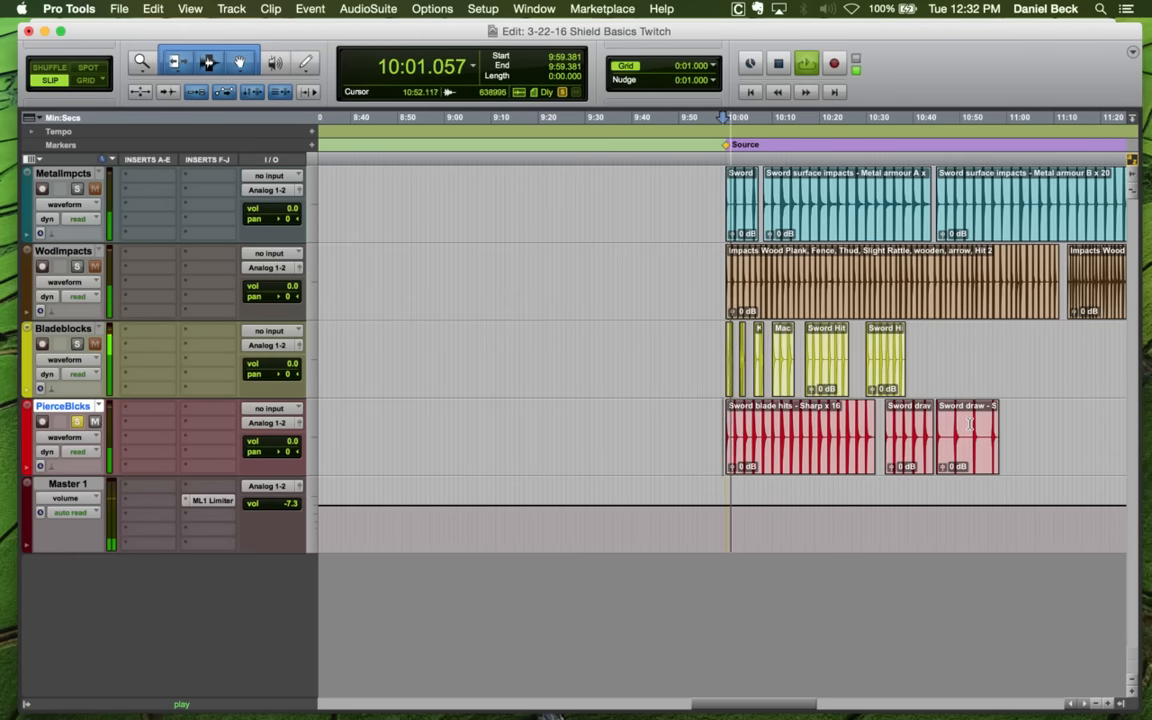
Audition the Sword draw - Sharp x 4 clip on the PierceBlcks track from 10:52.117 and stop playback
click(980, 423)
key(r)
key(r)
key(r)
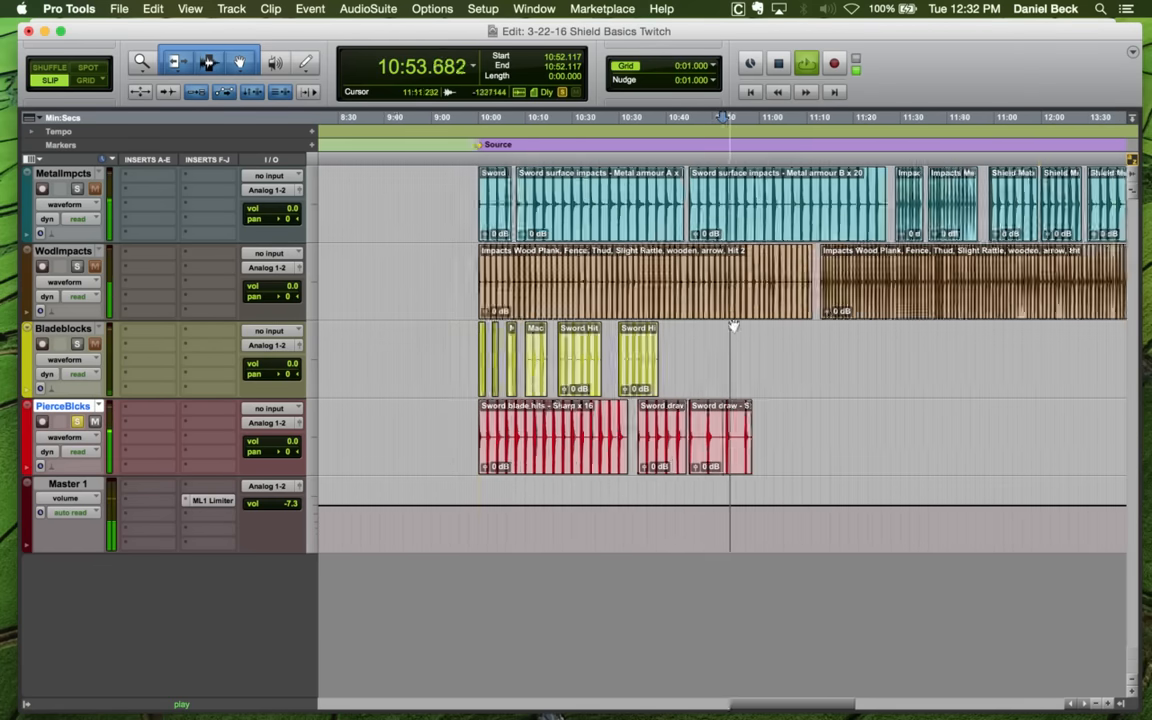
key(space)
Place the edit cursor on the MetalImpcts track at 0:04.992, just before the Crush block marker
click(543, 193)
key(r)
key(r)
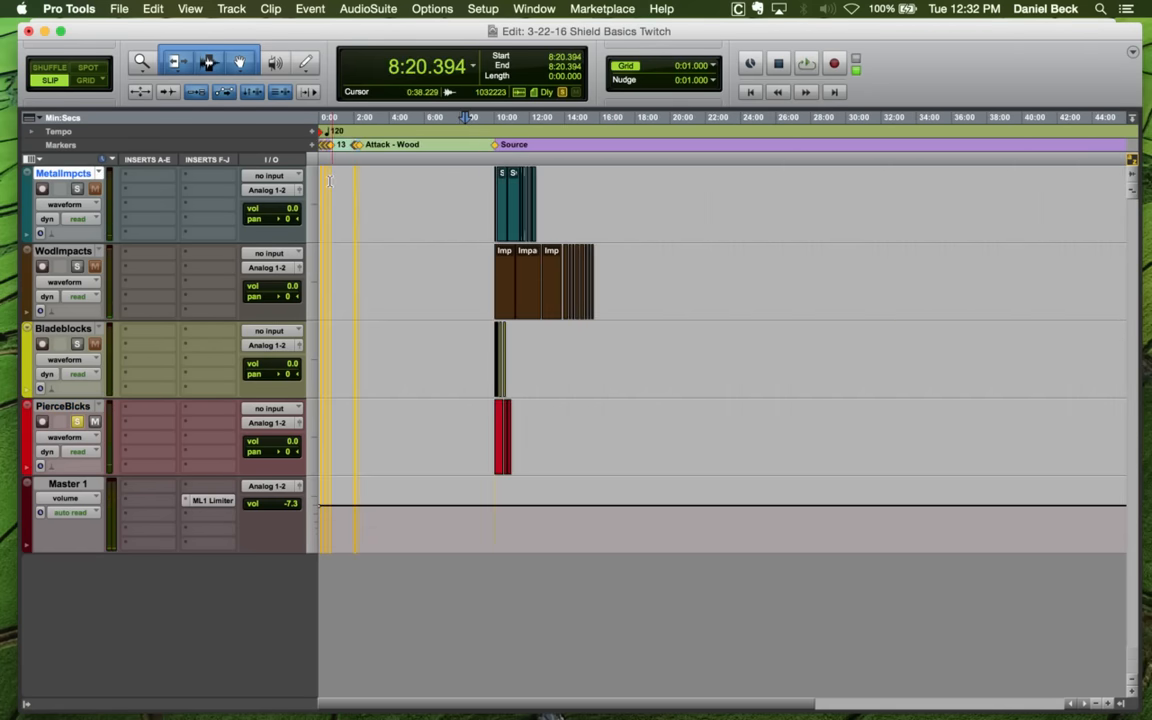
click(330, 183)
key(t)
key(t)
key(t)
click(330, 182)
key(t)
key(t)
key(t)
key(t)
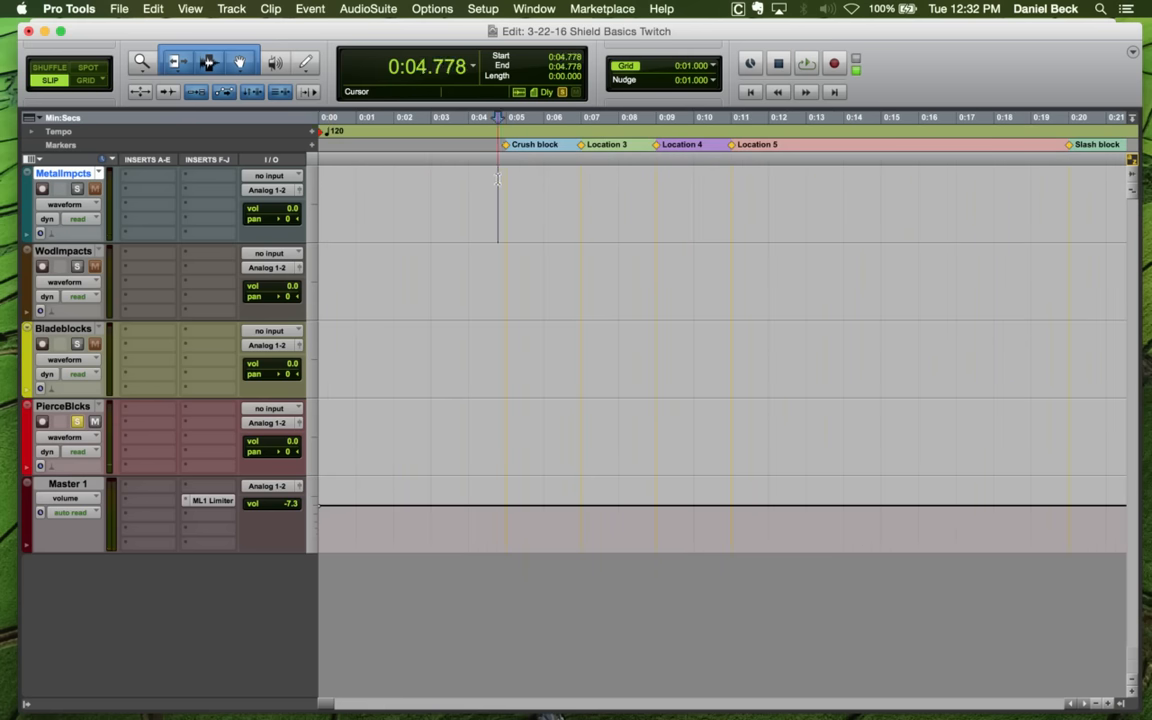
click(506, 183)
key(t)
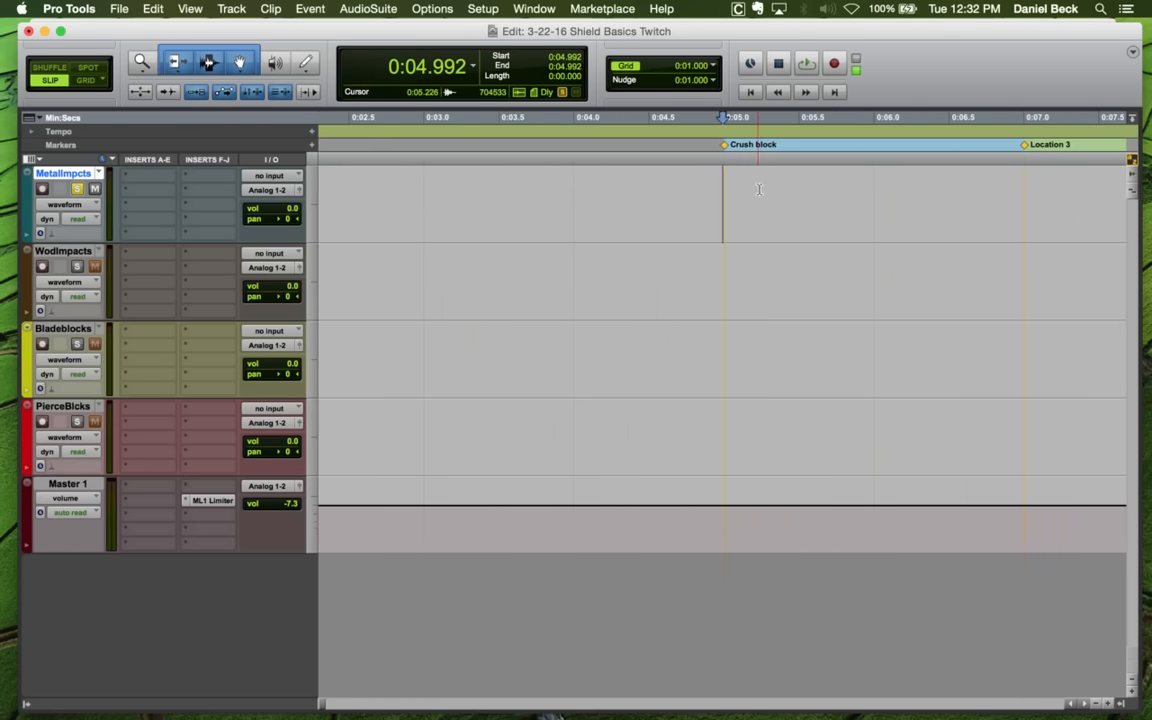
Examine the layout of the markers from Crush block through Attack - Wood near the start of the session
click(765, 189)
key(r)
key(r)
key(r)
key(r)
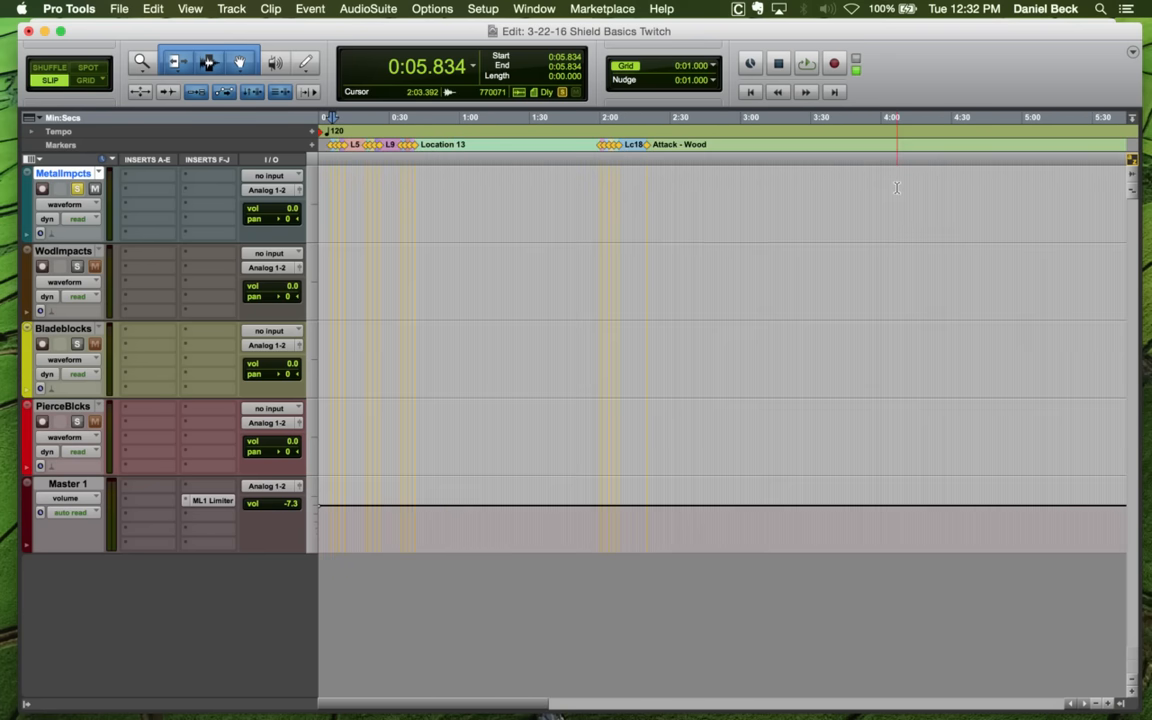
key(r)
click(349, 179)
key(t)
key(t)
key(t)
key(t)
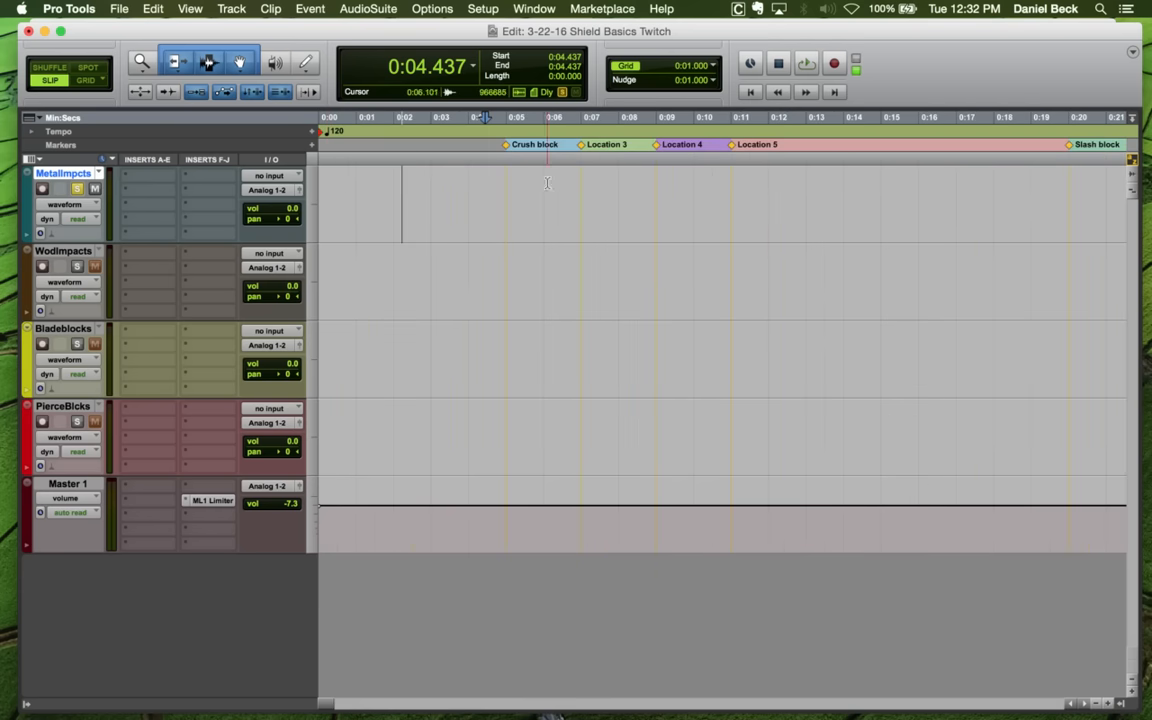
click(507, 179)
key(r)
key(r)
key(r)
key(r)
key(r)
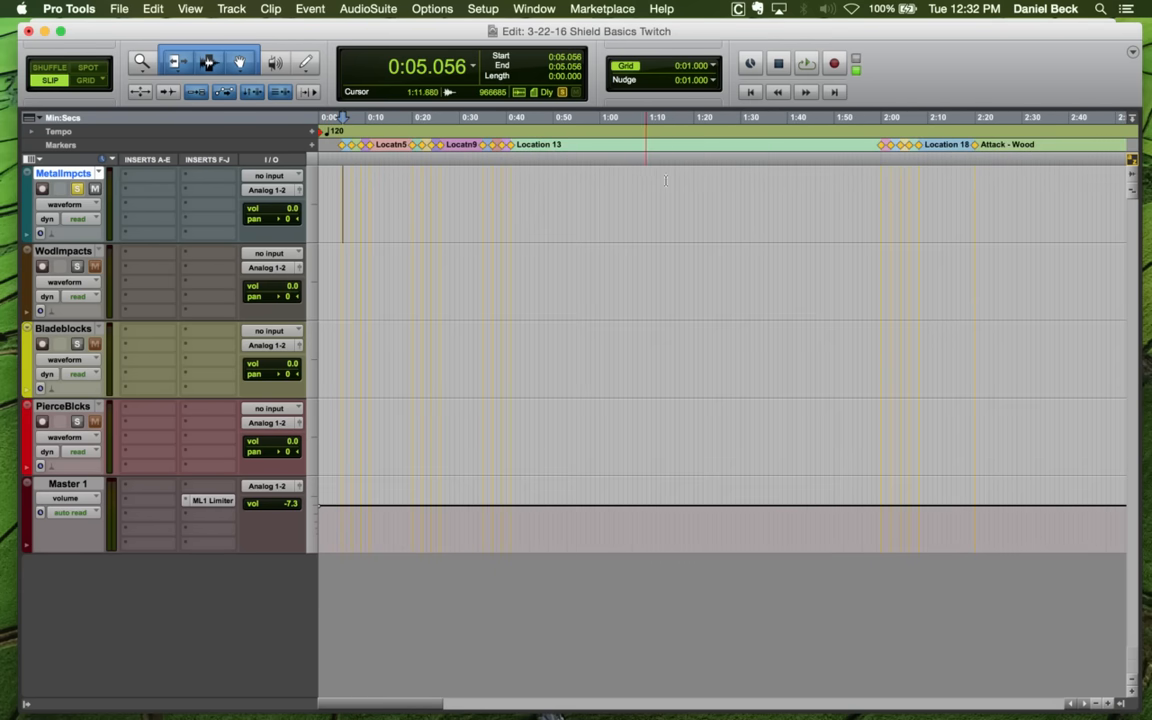
Audition the Sword sheath - Metal scrape x 4 clip on the MetalImpcts track from the Source marker at 10:00.000
click(1018, 188)
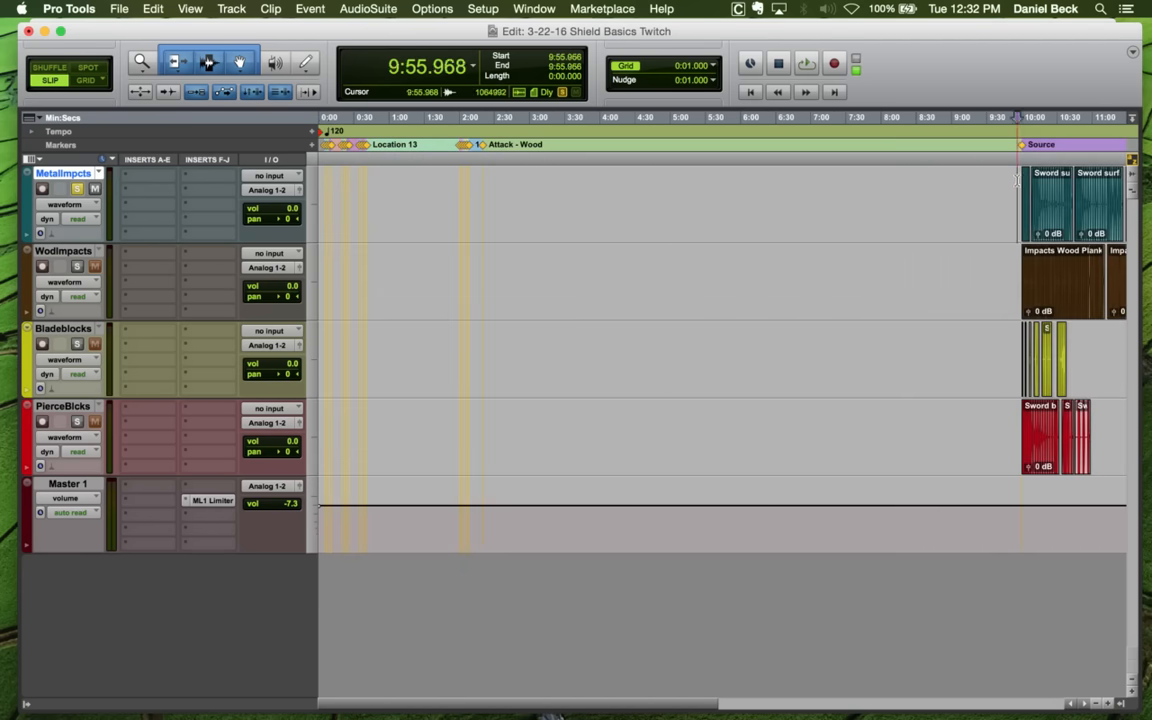
key(Tab)
key(space)
key(t)
key(t)
key(t)
key(t)
key(r)
key(r)
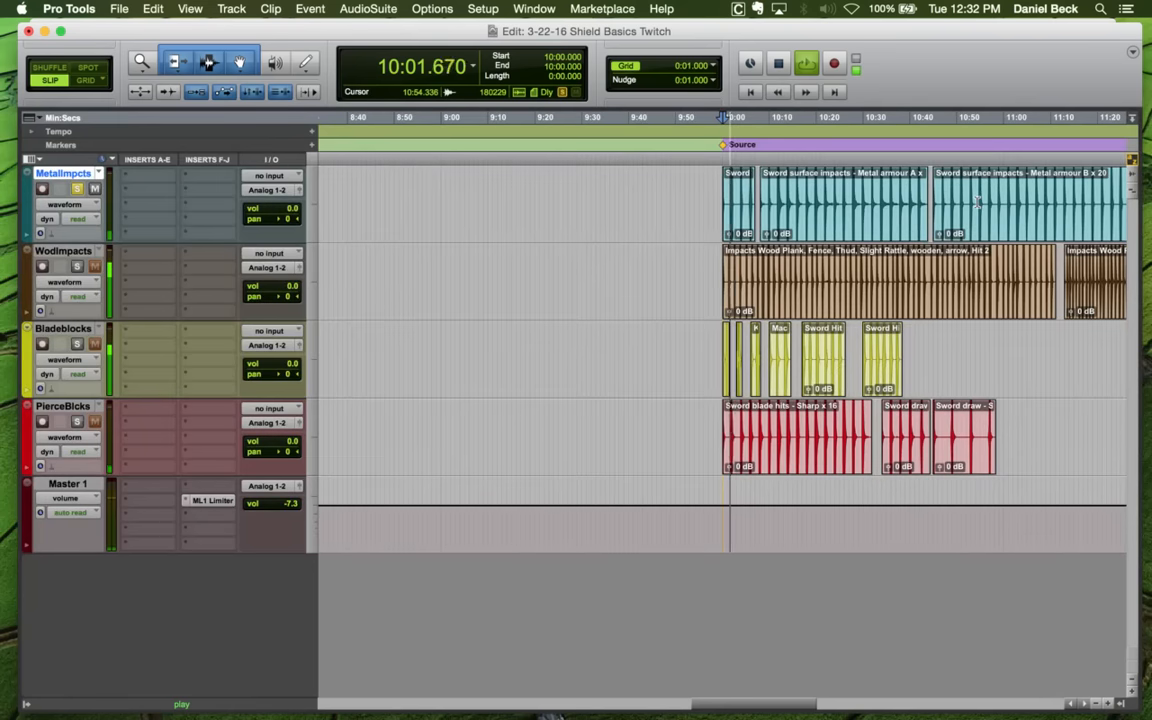
Stop playback and place the edit cursor in the Sword surface impacts - Metal armour B x 20 clip at 10:54.506
key(space)
click(979, 188)
key(t)
key(t)
key(r)
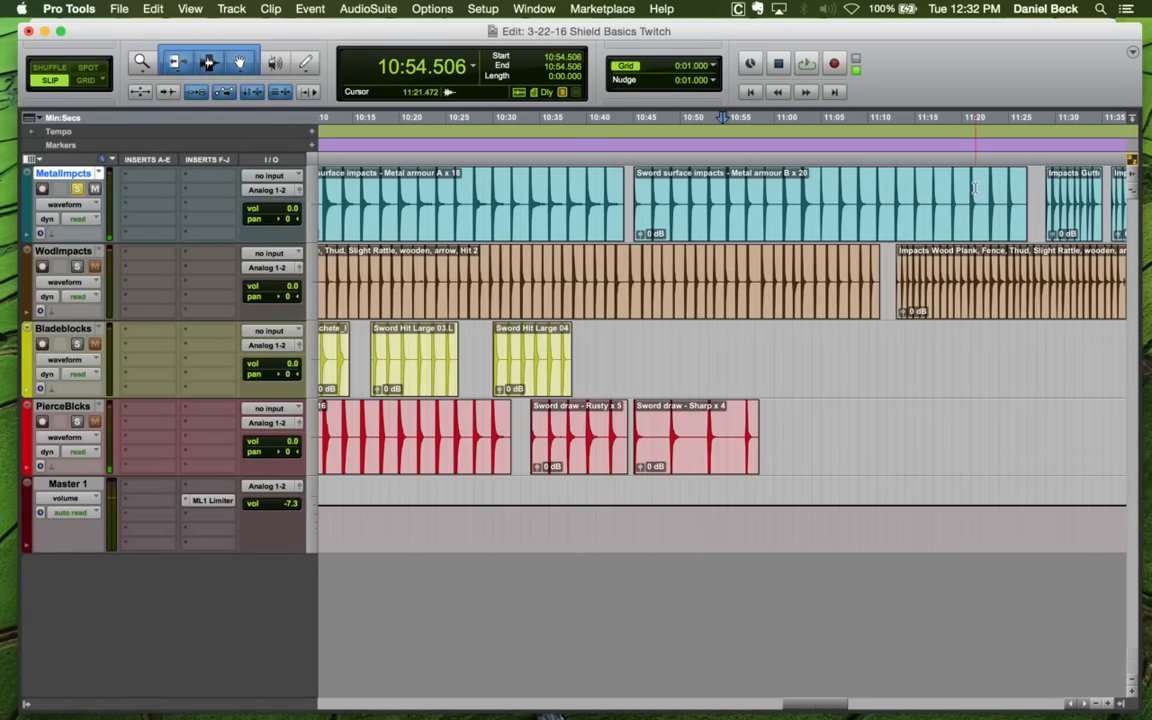
Audition the Impacts Gutter Duct clip on the MetalImpcts track from 11:31.221 and stop playback
key(r)
key(super+bracketright)
key(super+bracketright)
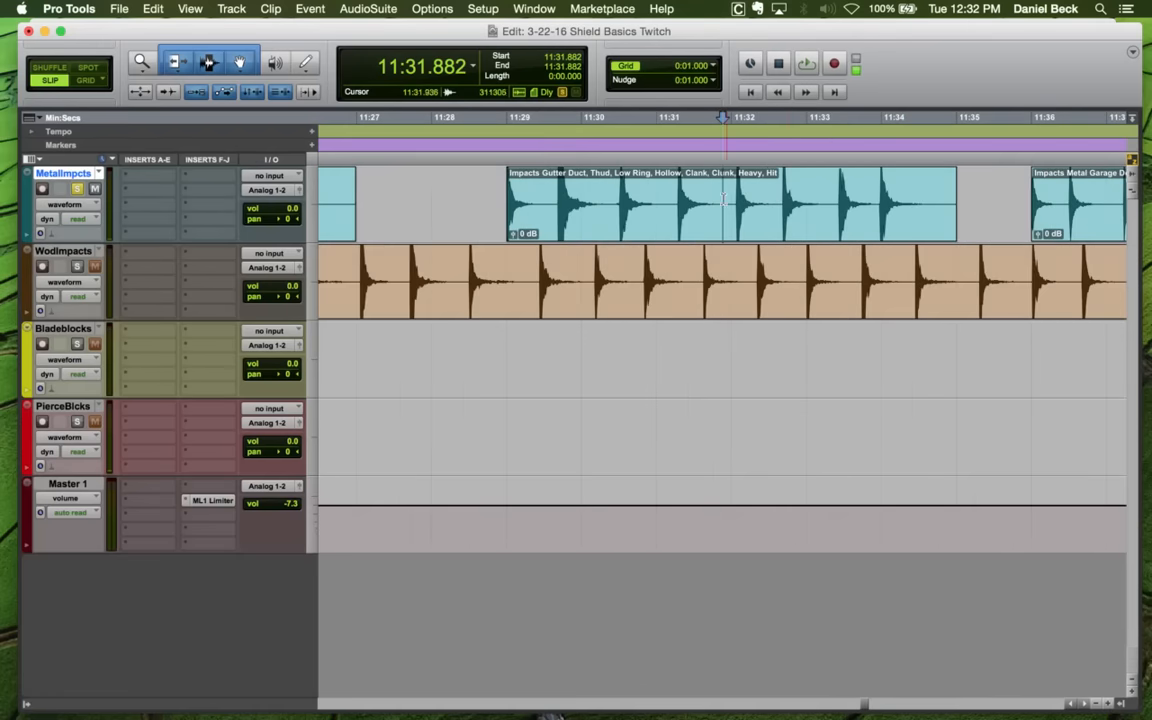
key(space)
key(r)
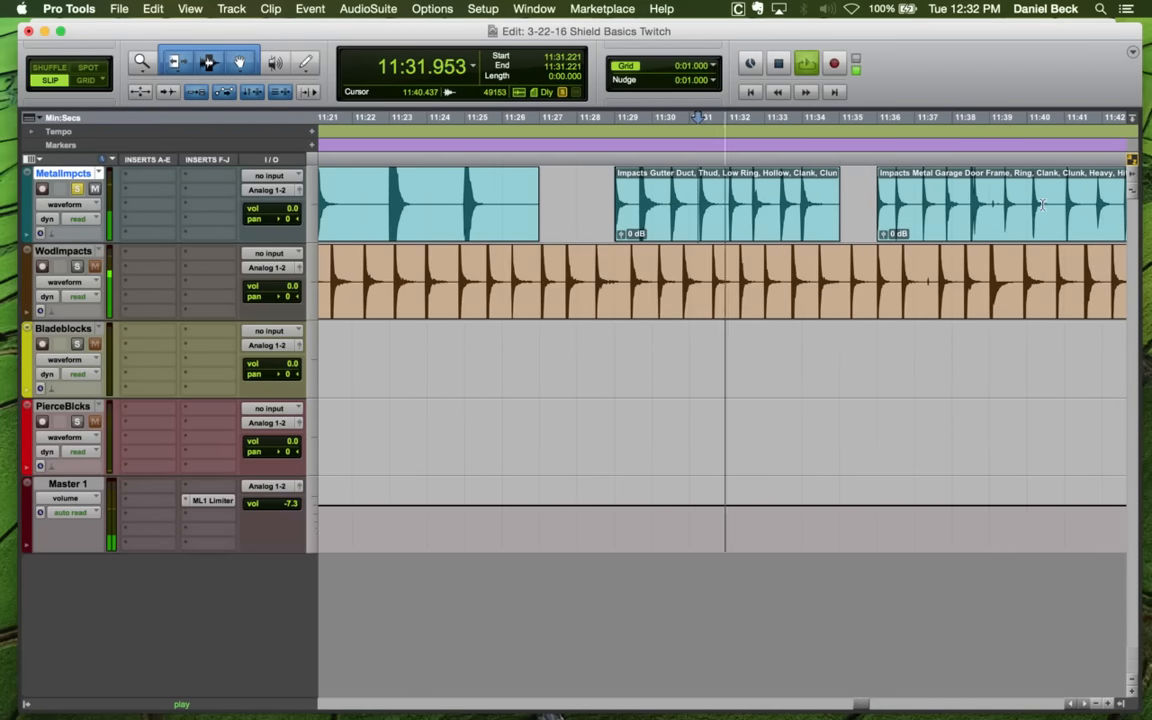
key(space)
Audition the Impacts Metal Garage Door Frame clip on the MetalImpcts track from 11:39.221 and stop playback
click(997, 188)
key(t)
key(space)
key(r)
key(r)
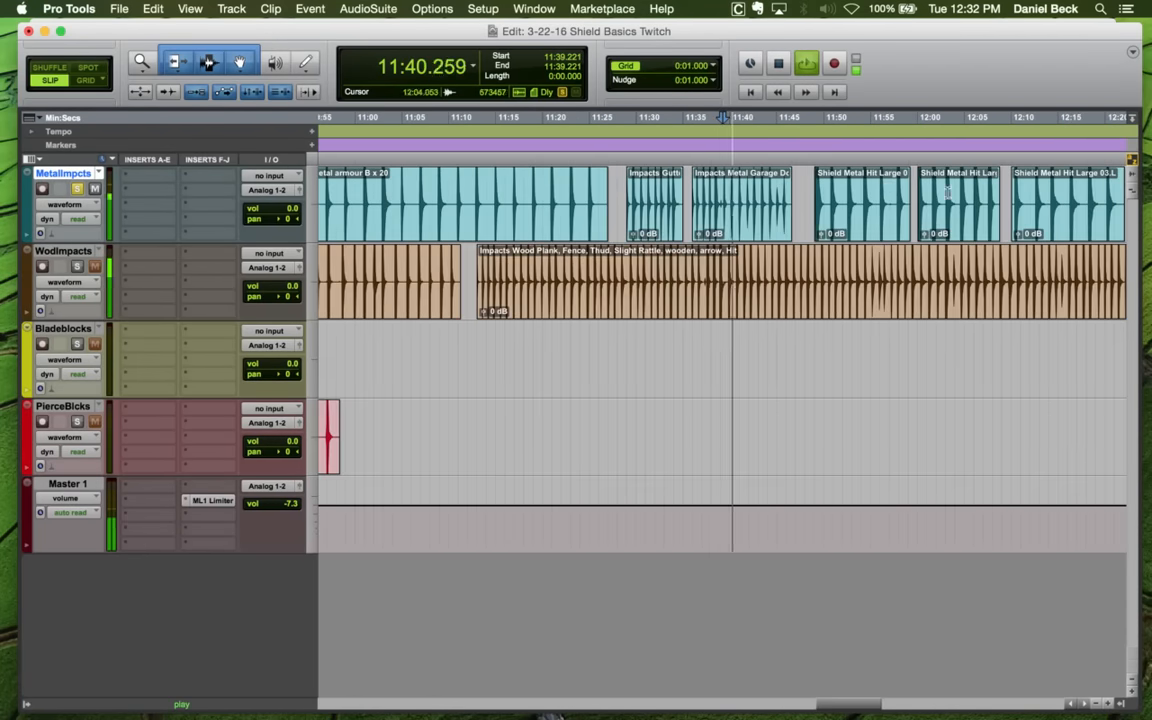
key(space)
Audition individual hits in the Shield Metal Hit Large 01 clip, including those from 11:53.984 and 11:56.010
click(861, 188)
key(t)
key(t)
key(space)
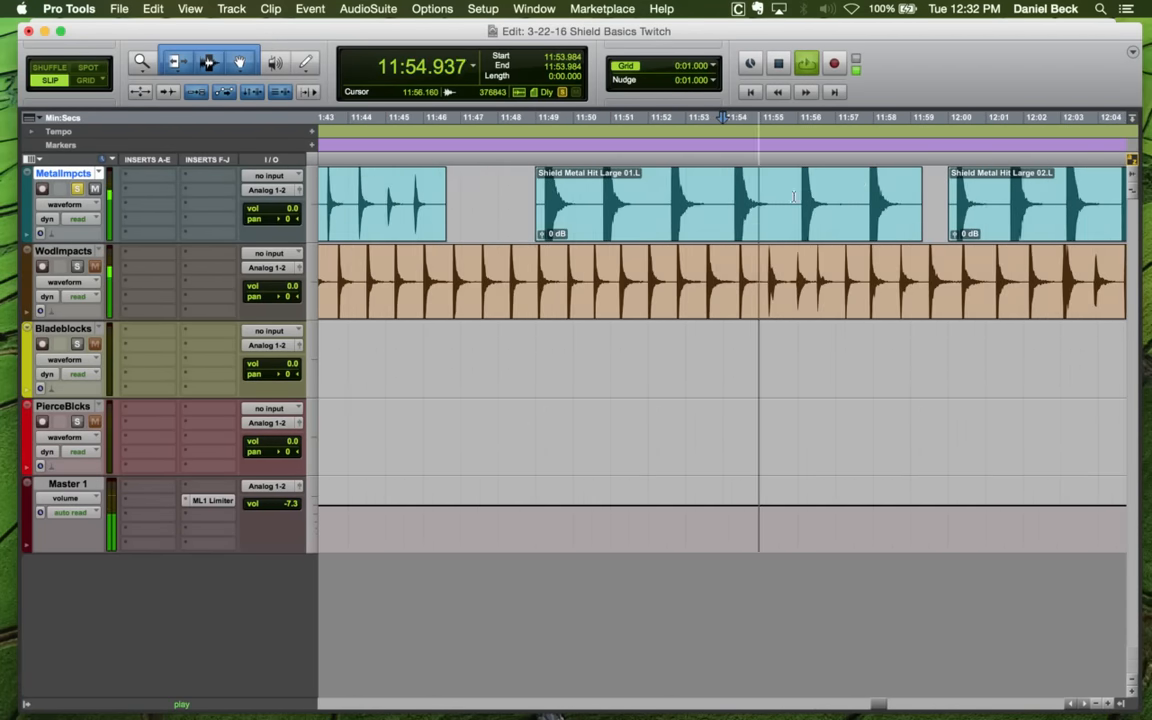
key(space)
click(805, 186)
key(space)
key(space)
click(799, 186)
key(space)
key(r)
key(space)
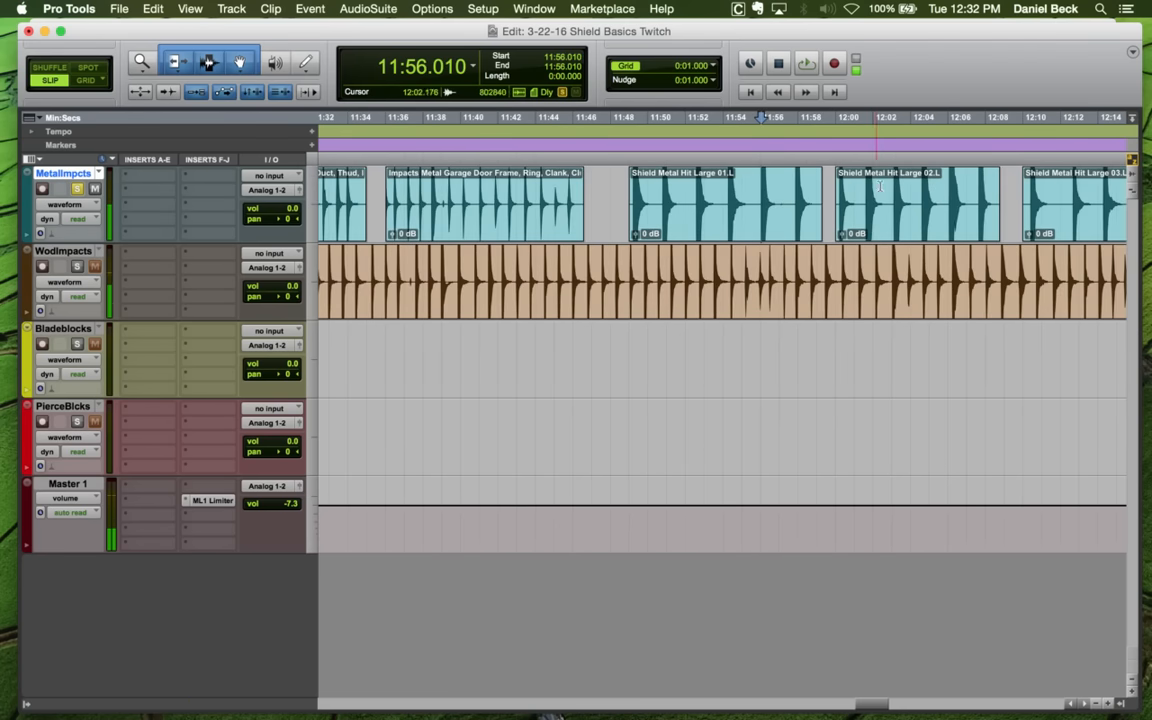
Audition the Shield Metal Hit Large 02 clip on the MetalImpcts track from 12:02.986 and stop playback
click(891, 185)
key(space)
key(t)
key(r)
key(space)
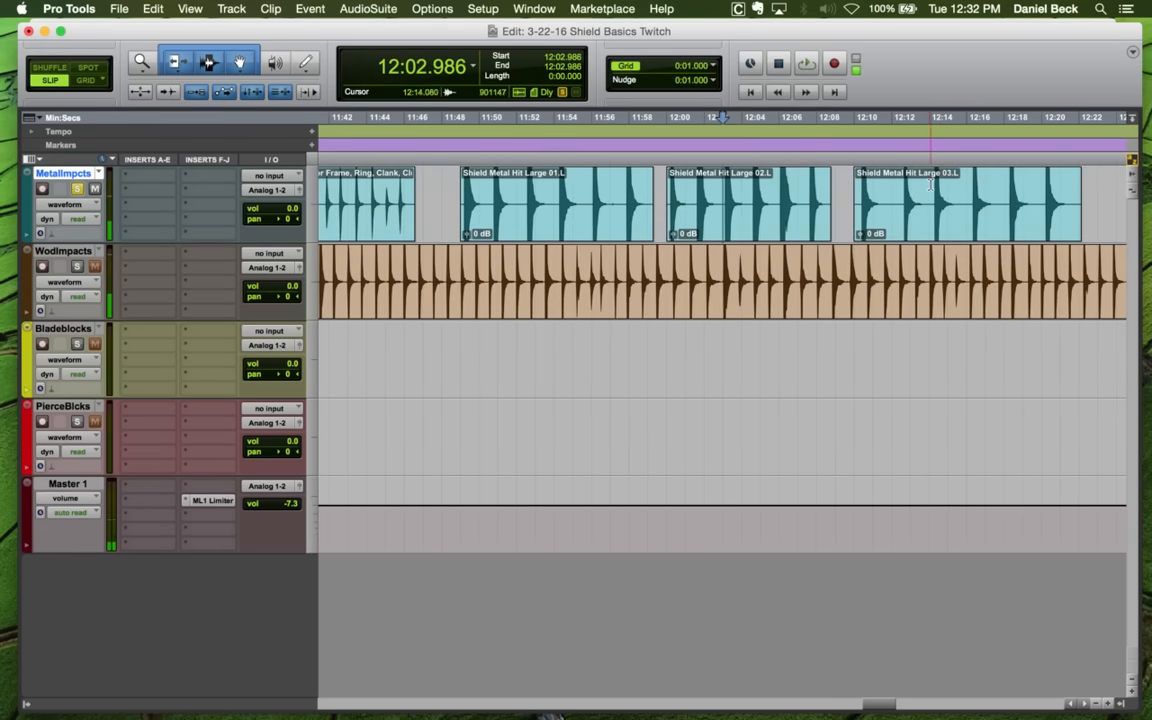
Audition two hits in the Shield Metal Hit Large 03 clip, playing the second from 12:16.256, and stop playback
click(944, 188)
key(space)
key(space)
click(971, 190)
key(space)
key(r)
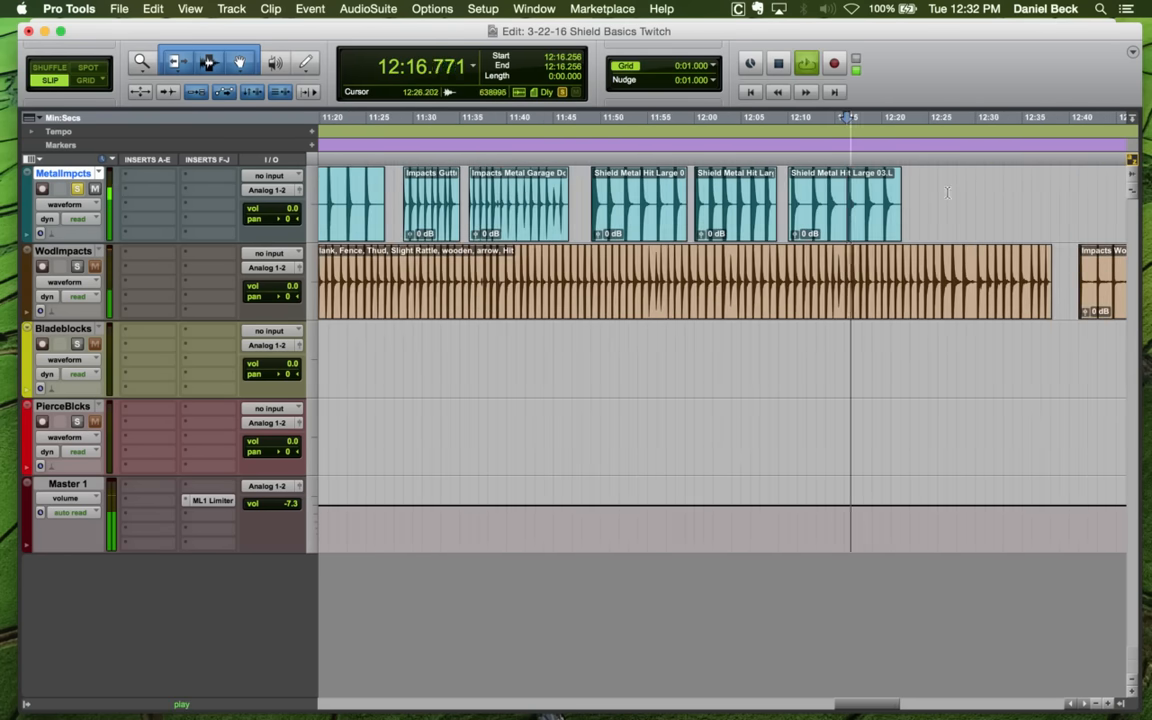
key(space)
Copy the Shield Metal Hit Large 01 source clip and paste it on the MetalImpcts track near the session start
click(651, 214)
key(t)
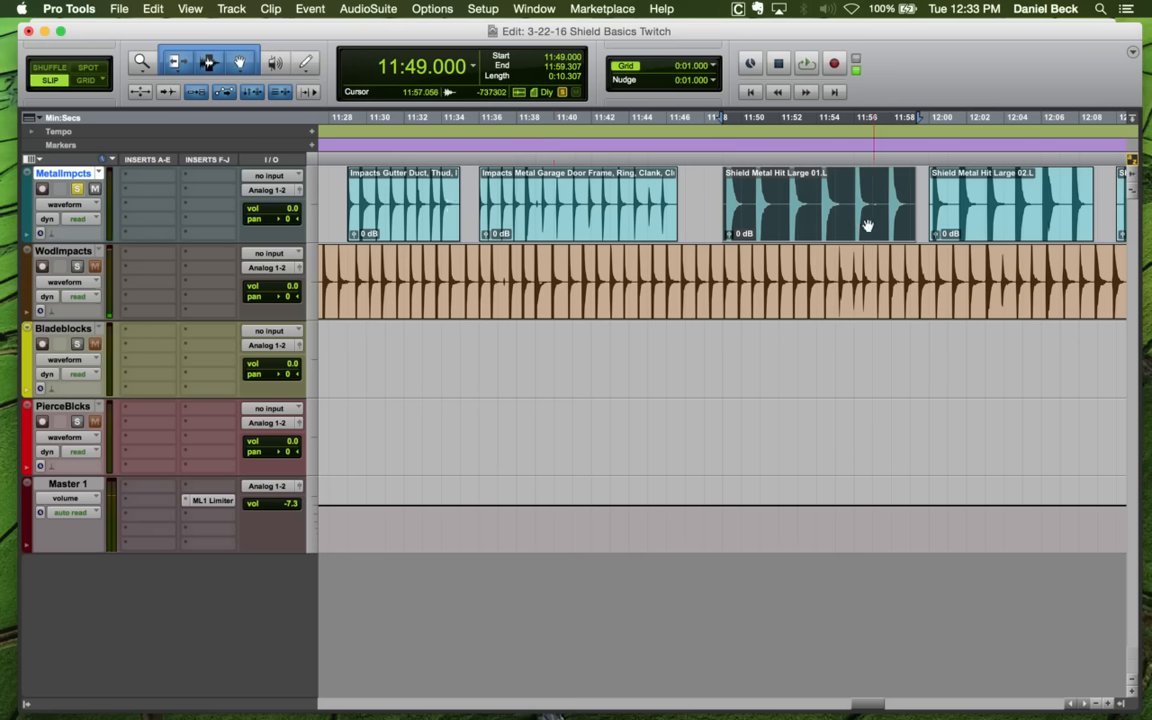
key(Return)
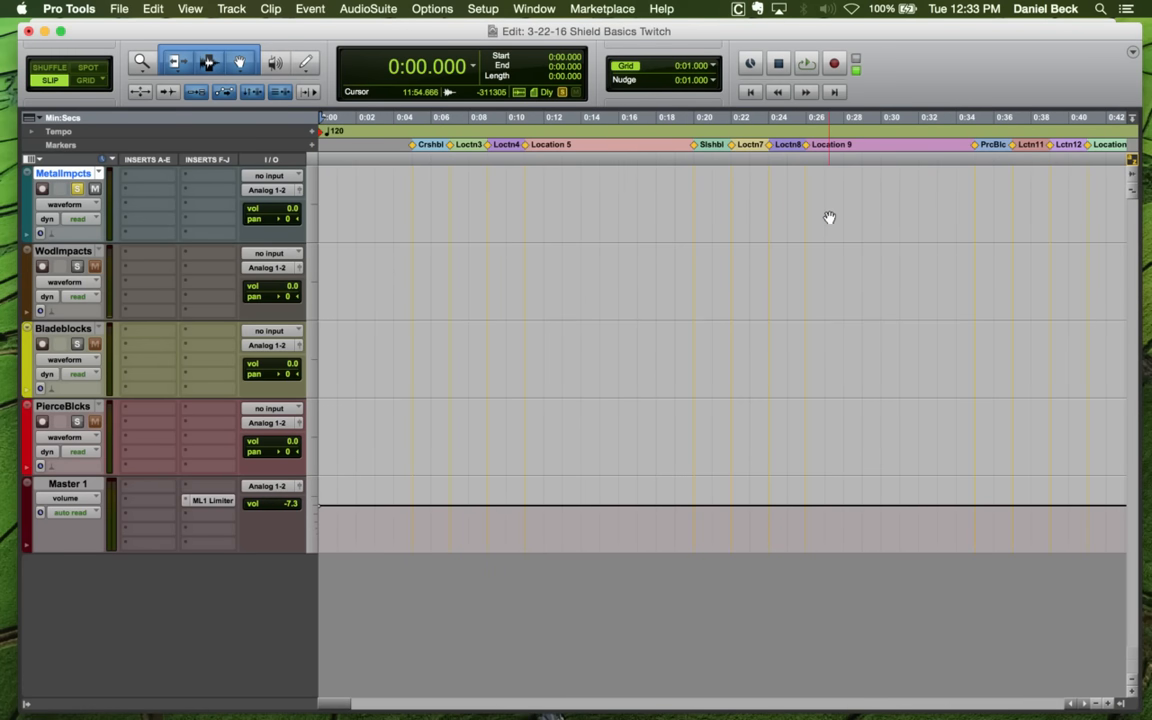
key(super+v)
Separate the first hit from the pasted Shield Metal Hit Large 01 clip and place the remaining hits from 0:10.154
drag(496, 227, 746, 221)
click(490, 196)
key(t)
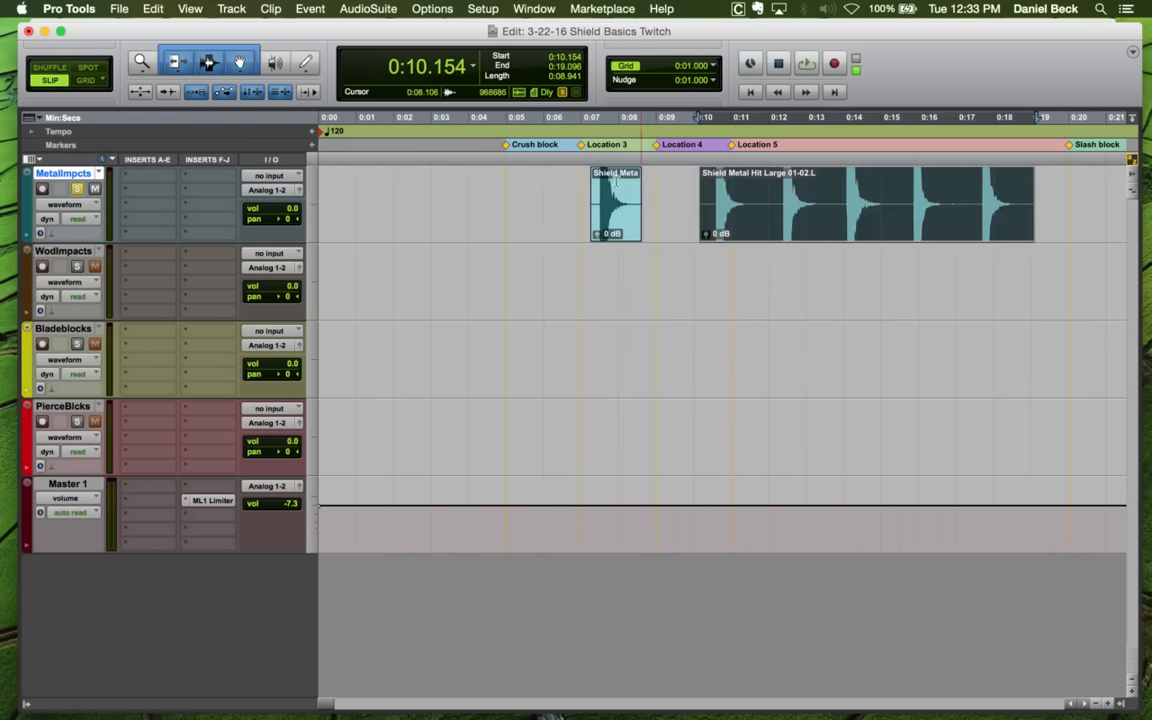
Move the separated first hit roughly onto the Crush block marker on the MetalImpcts track
click(612, 192)
key(t)
key(t)
drag(675, 219, 465, 217)
key(r)
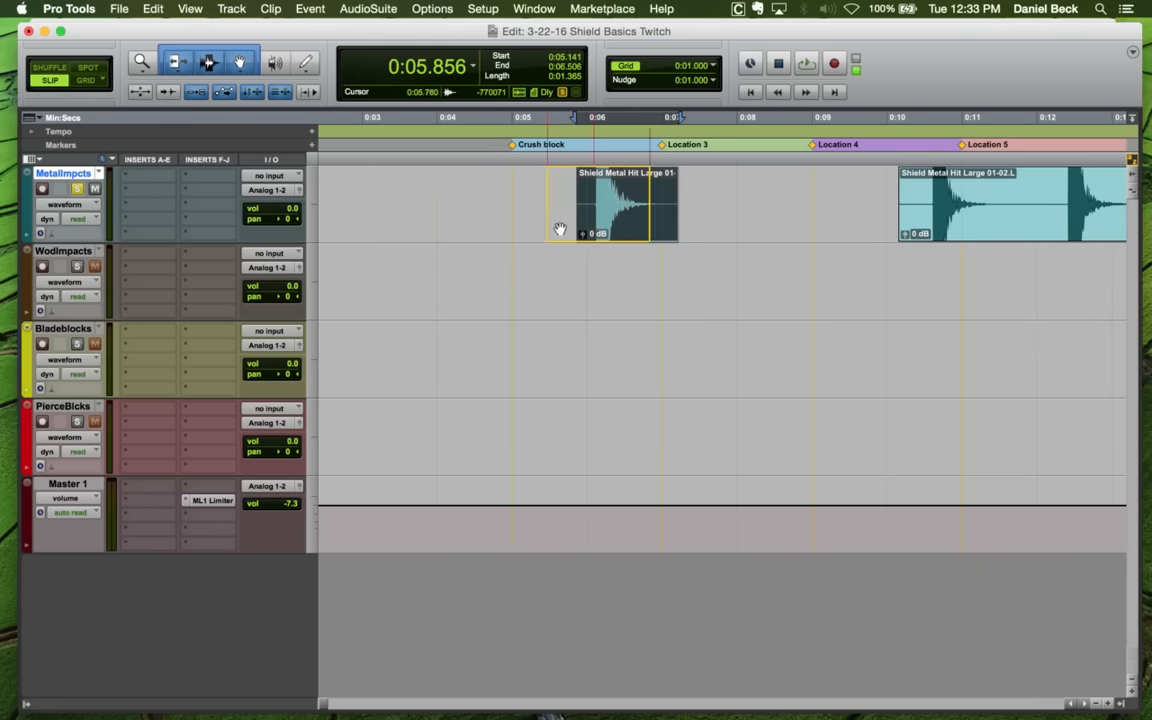
drag(560, 229, 515, 229)
click(521, 193)
key(t)
key(t)
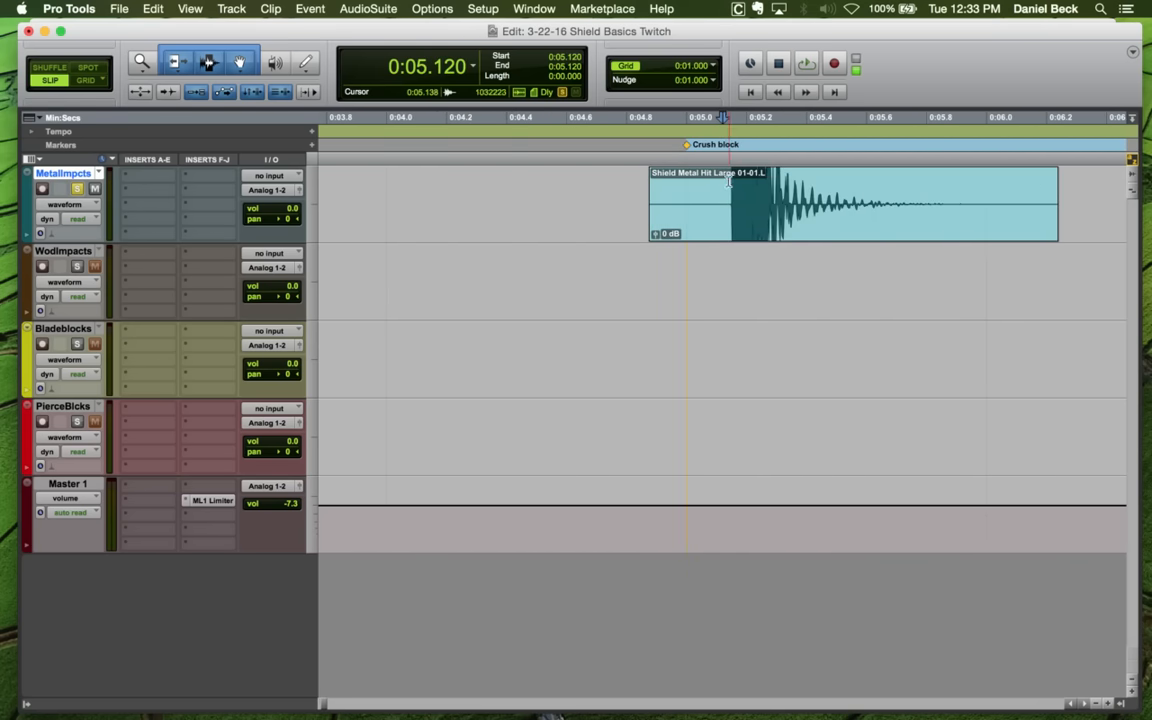
Trim the silence before the first hit's attack and add a short fade-in at its start
click(727, 181)
key(a)
key(t)
key(t)
drag(728, 178, 736, 179)
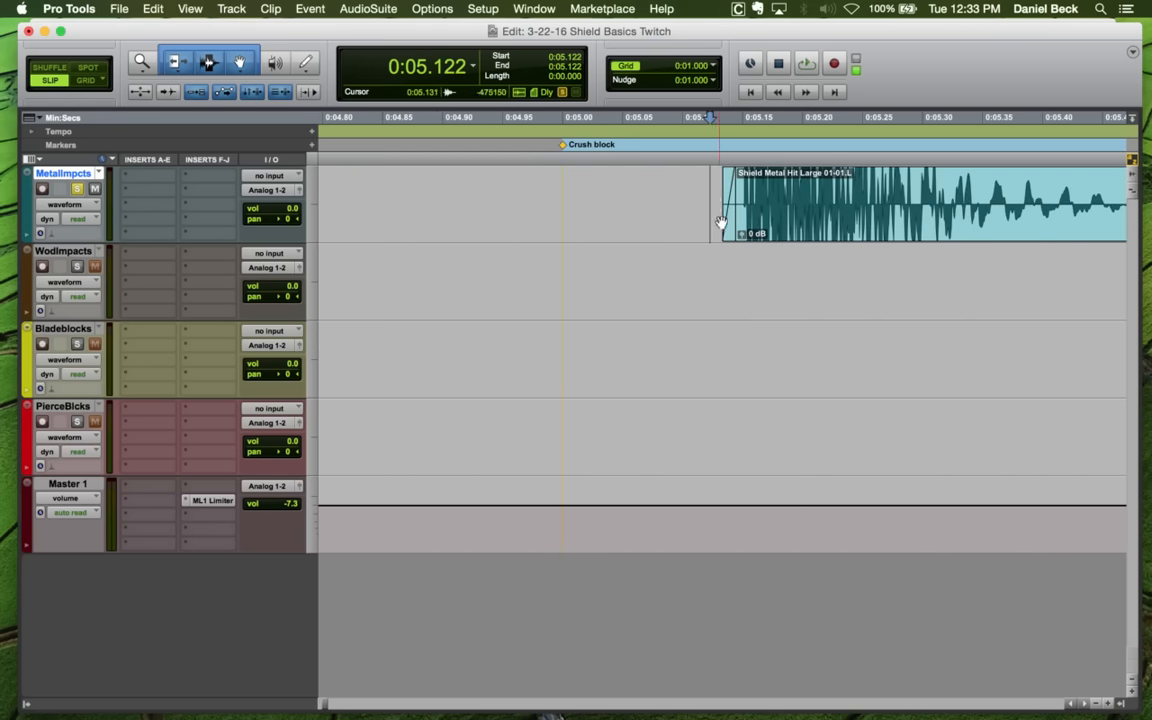
Snap the first hit to the Crush block marker at 0:05.000 in Grid mode and audition it
mouse_move(727, 232)
mouse_down()
mouse_move(738, 224)
mouse_move(722, 225)
mouse_up()
key(r)
key(F4)
click(728, 178)
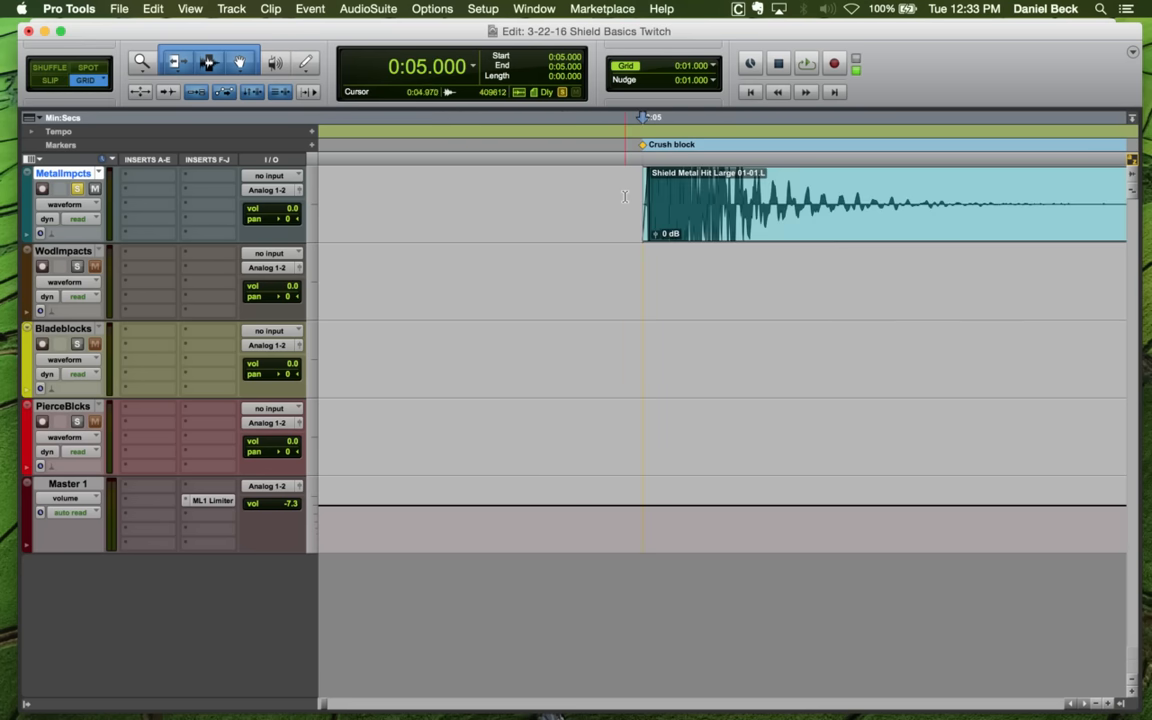
key(space)
key(r)
key(r)
key(r)
key(r)
key(space)
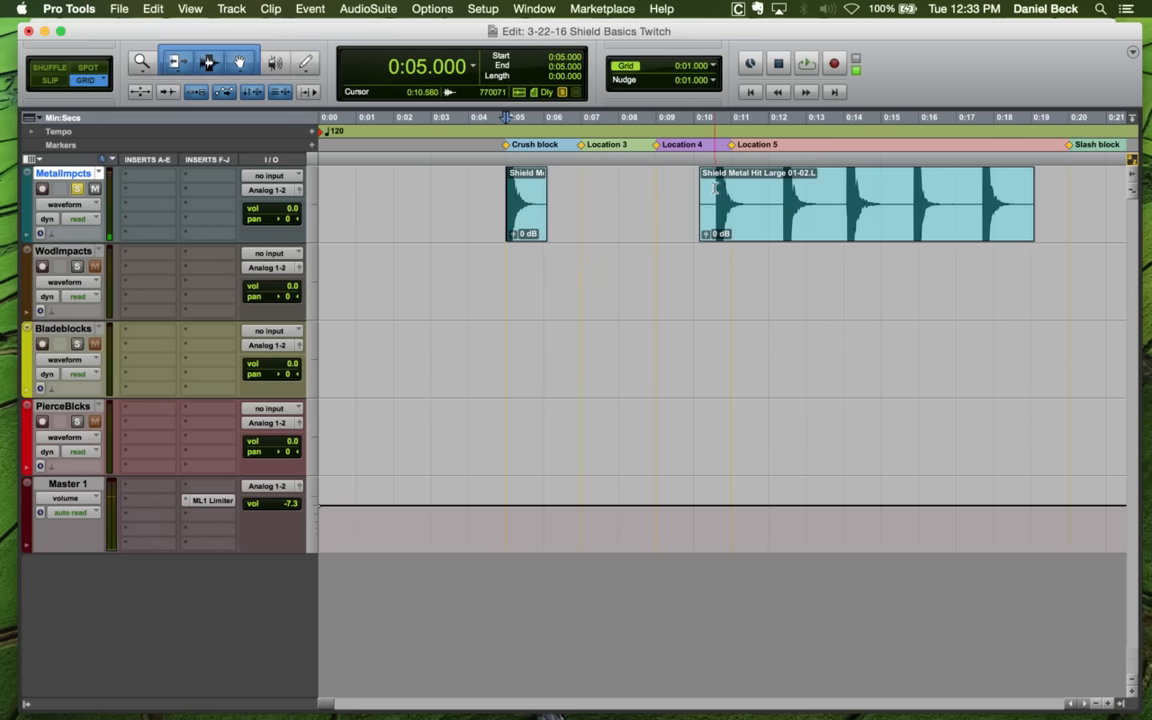
click(744, 188)
key(a)
key(super+z)
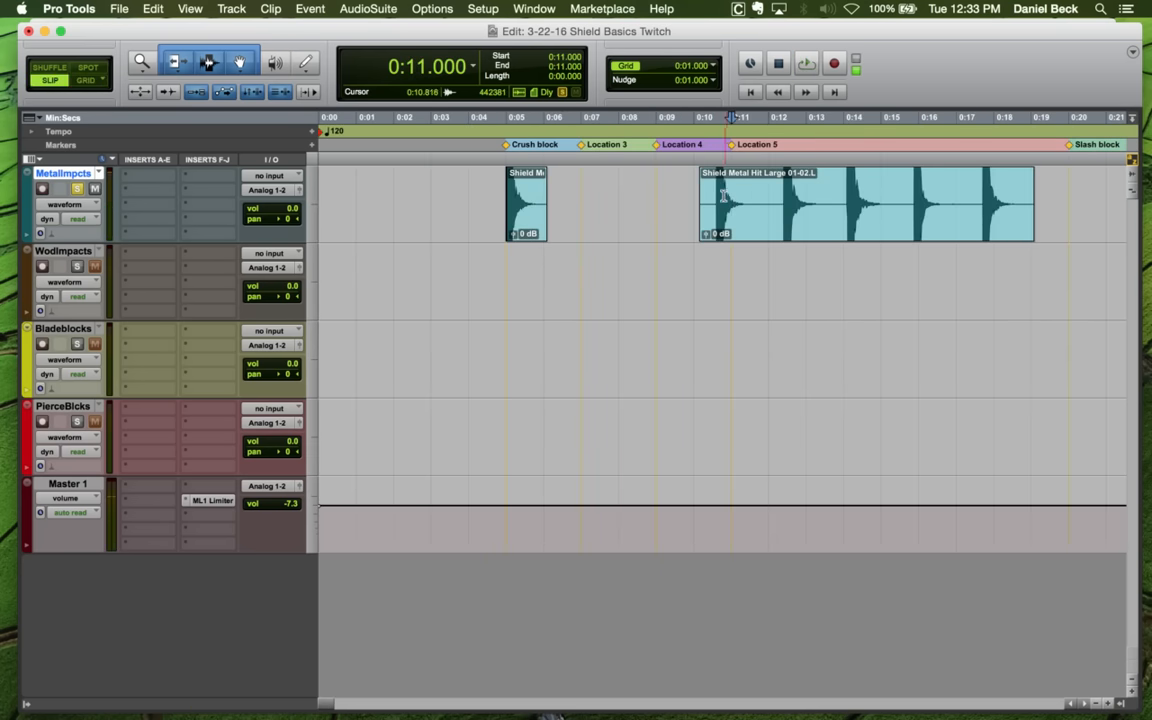
Trim the remaining clip to the second hit's attack in Slip mode, and move that hit to about 0:07.213
click(714, 191)
key(a)
drag(730, 229, 602, 216)
key(t)
key(t)
key(t)
key(t)
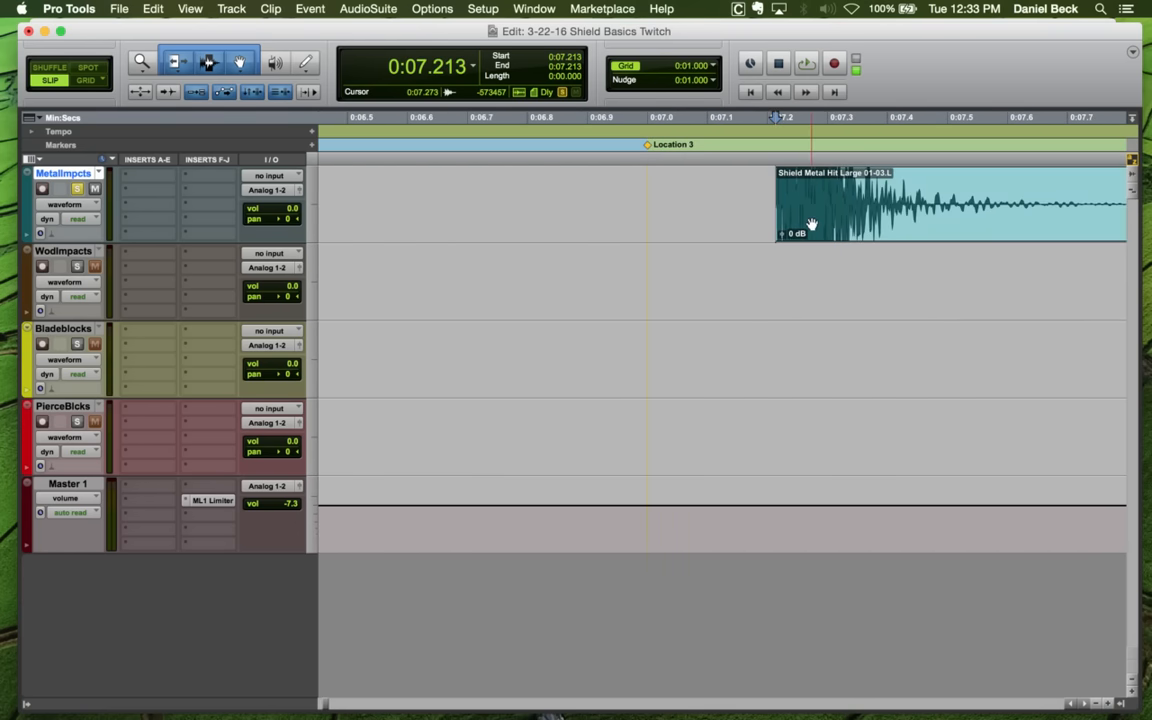
Align the start of the second hit with the Location 3 marker at about 0:07
drag(810, 226, 686, 216)
key(t)
key(t)
key(t)
key(r)
key(r)
key(r)
key(r)
key(r)
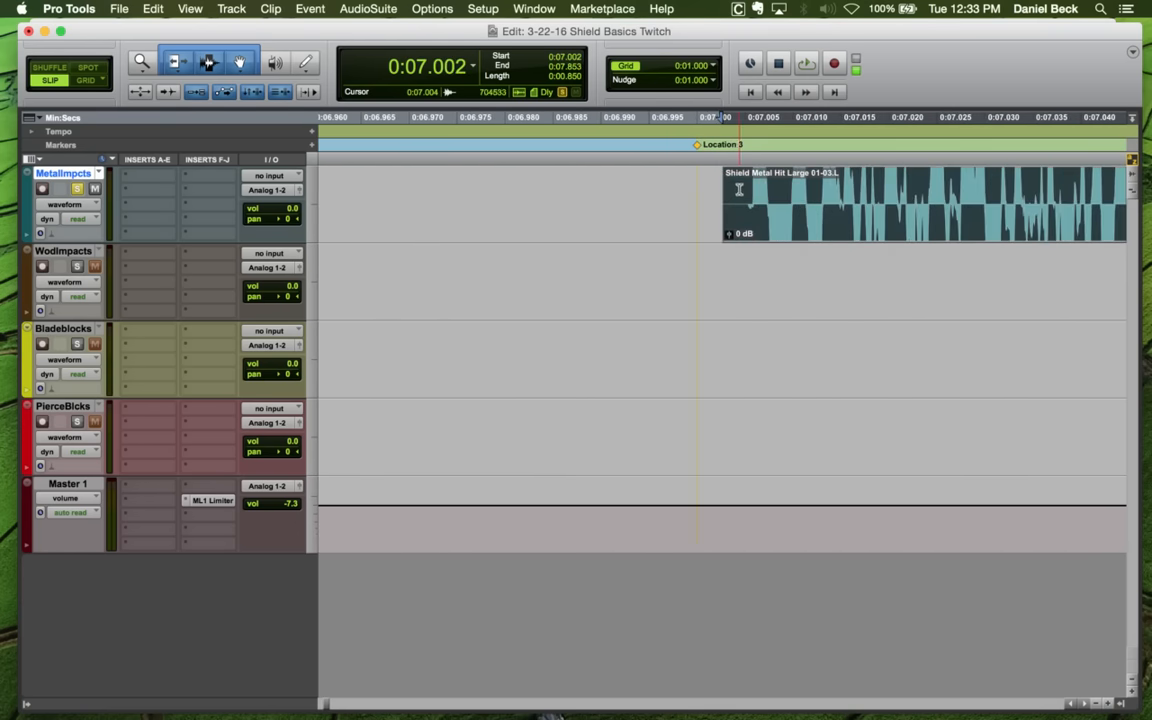
key(r)
key(r)
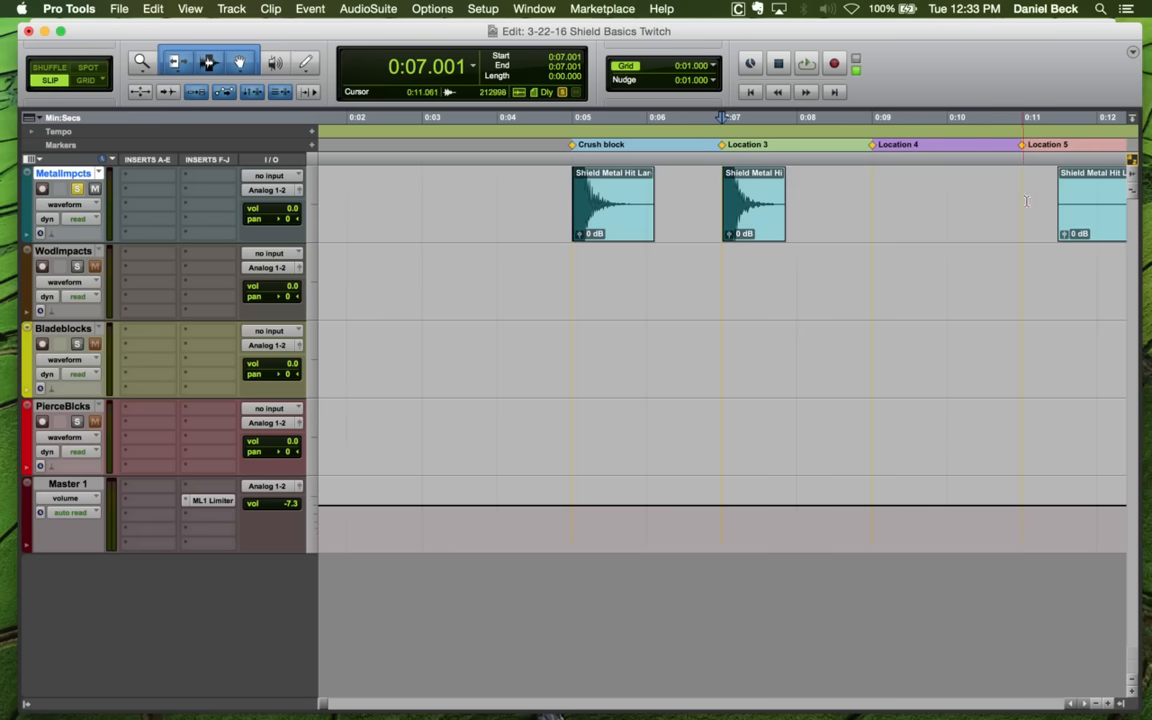
Strip the silence from the remaining Shield Metal Hit Large 01 clip with a -48 dB threshold and 500 msec minimum duration
click(812, 223)
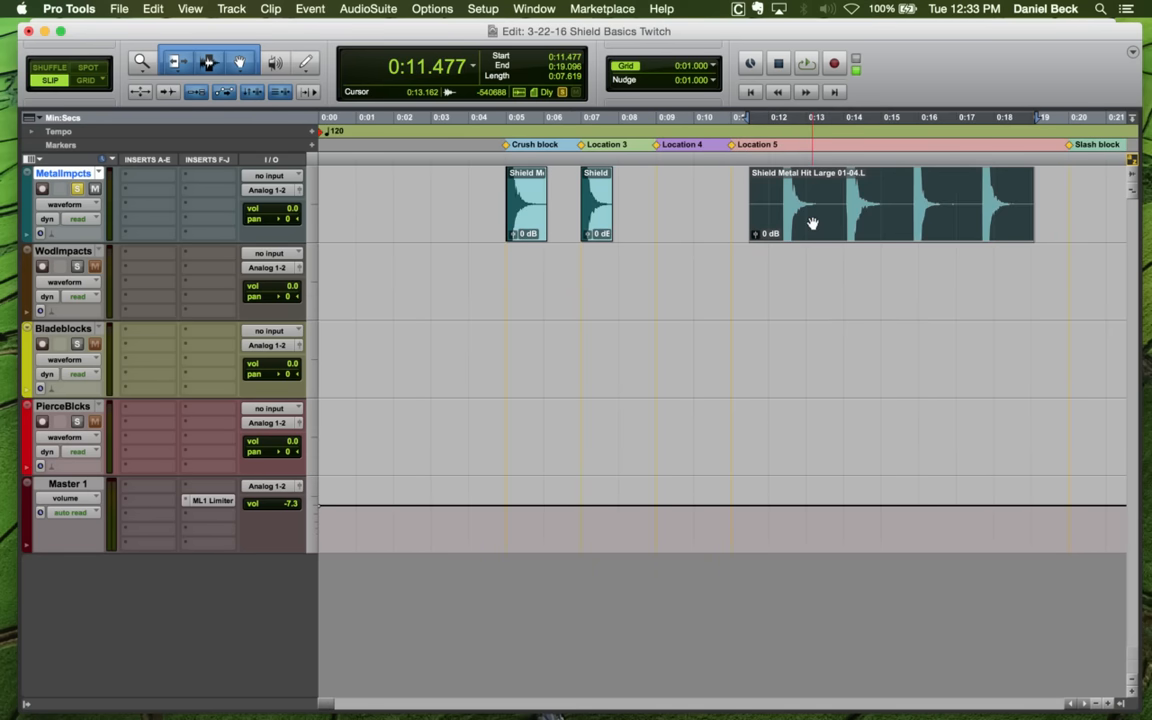
key(super+u)
click(357, 403)
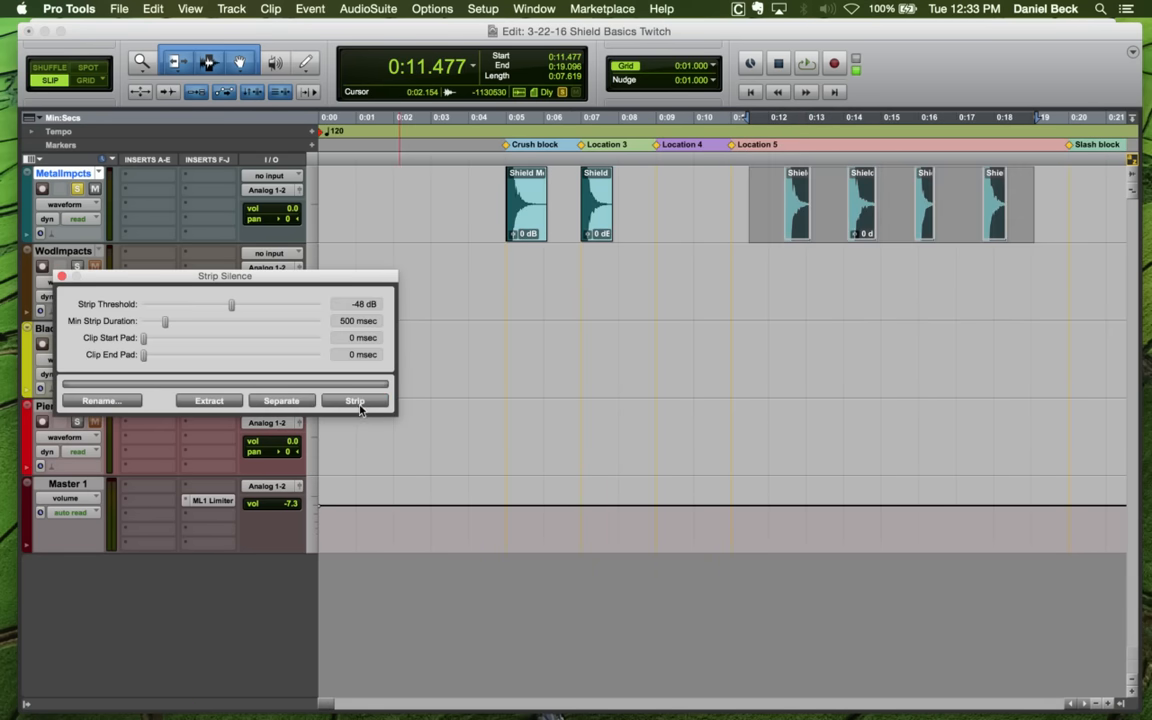
click(61, 276)
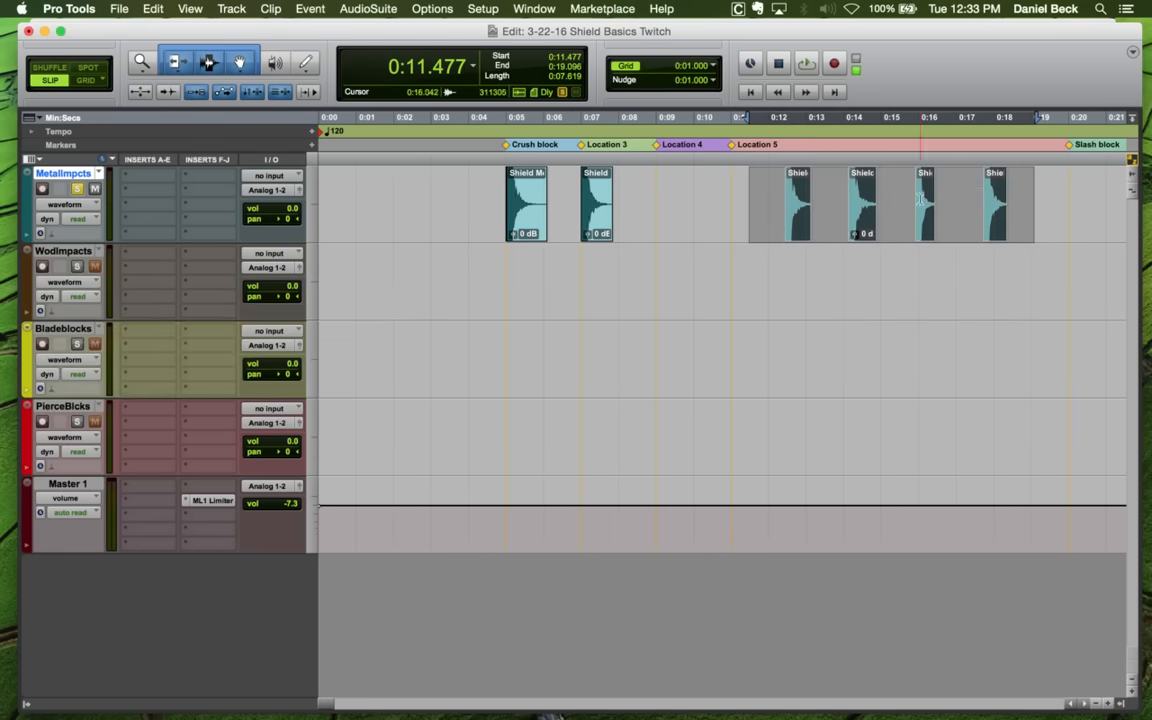
Move the first of the stripped hits to the Location 4 marker, starting at 0:09.000
click(795, 194)
drag(795, 226, 663, 219)
key(t)
key(t)
key(t)
key(t)
key(t)
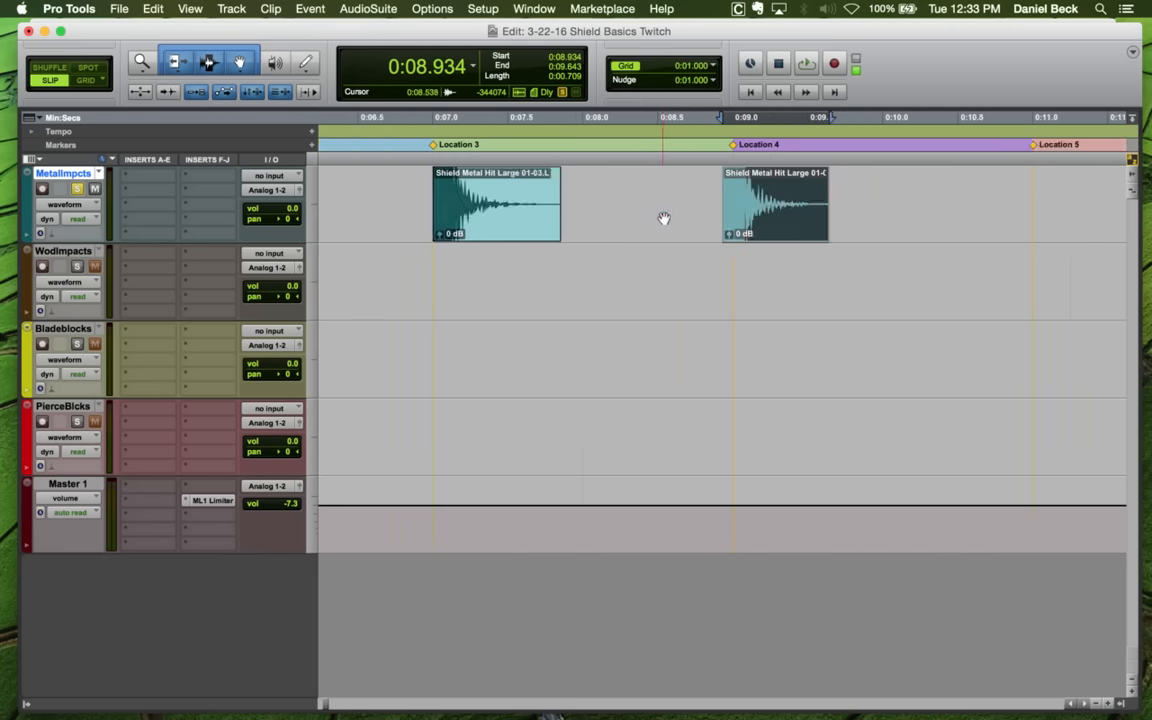
drag(817, 230, 889, 230)
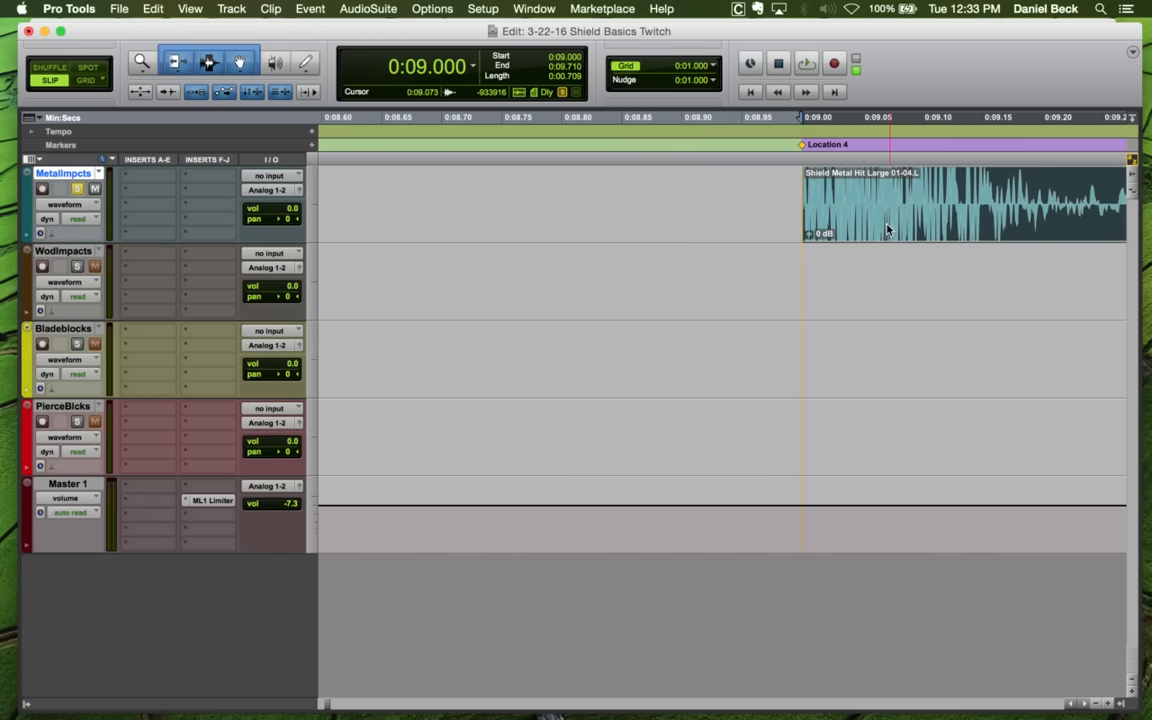
Audition the hit at the Location 4 marker from 0:08.992 and stop playback
click(795, 198)
key(space)
key(r)
key(r)
key(r)
key(r)
key(r)
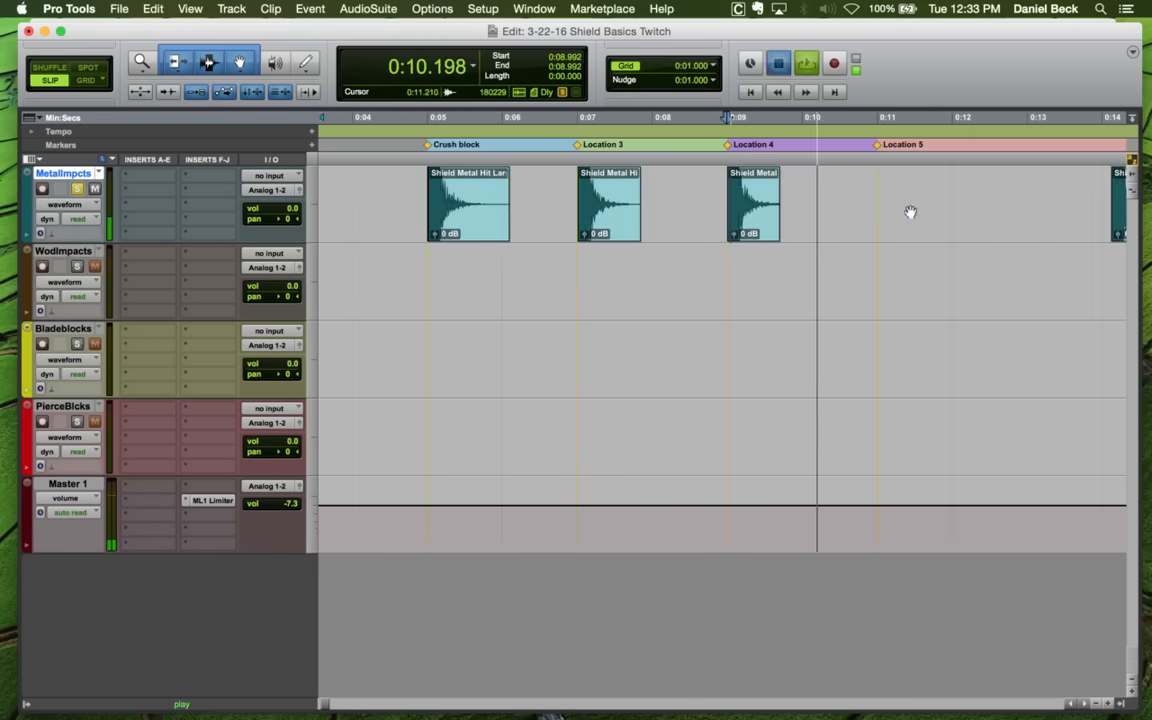
key(space)
Move the next stripped hit to the Location 5 marker at about 0:11 and audition it from 0:10.816
drag(866, 226, 745, 217)
click(726, 205)
key(t)
key(t)
key(t)
key(space)
key(t)
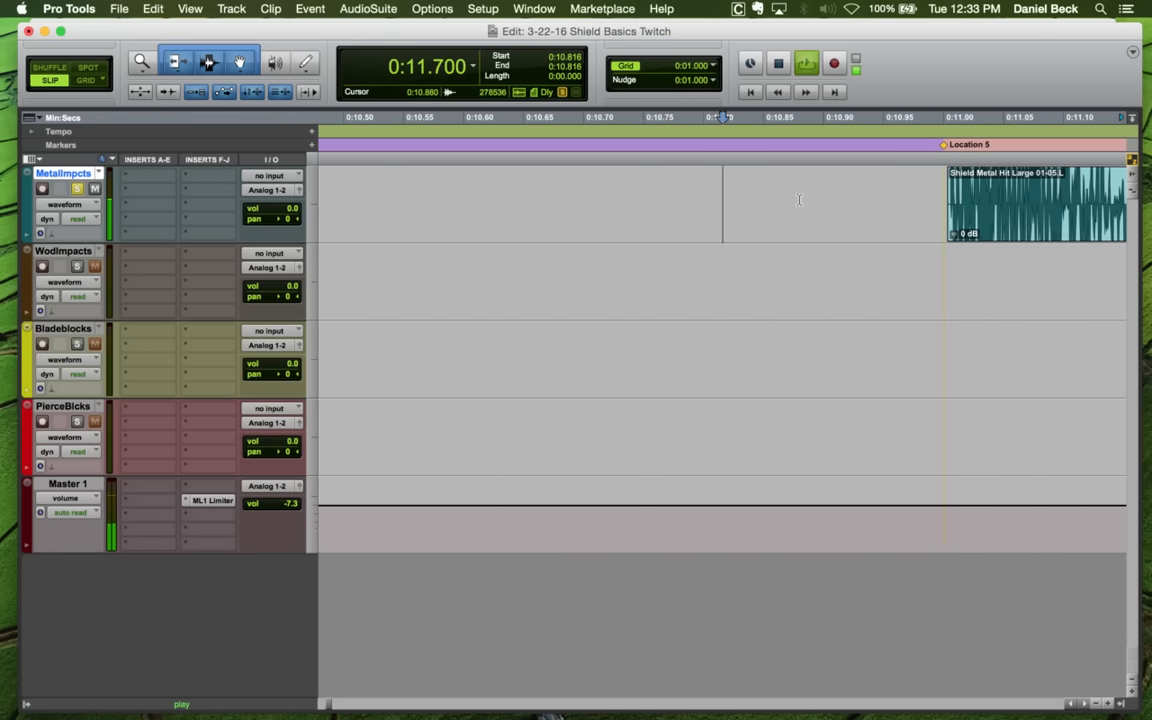
Audition the placed metal hits starting from 0:04.821, just before the Crush block marker
click(934, 196)
key(r)
key(r)
key(r)
key(r)
key(r)
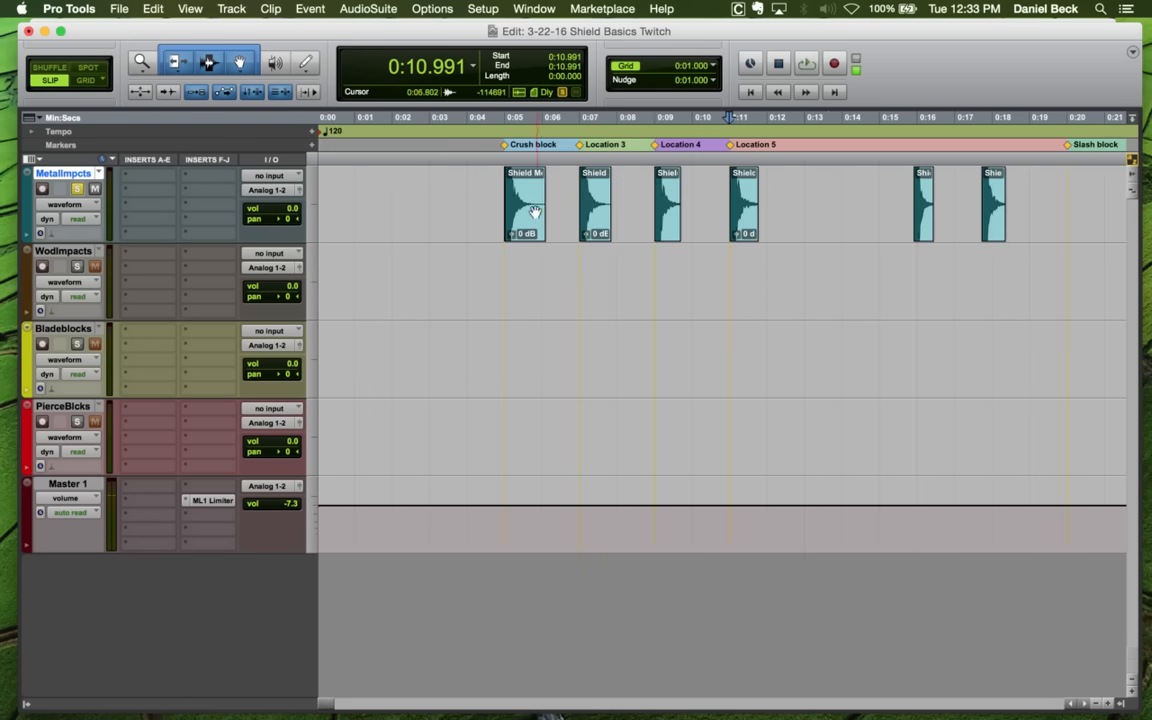
key(t)
key(t)
key(space)
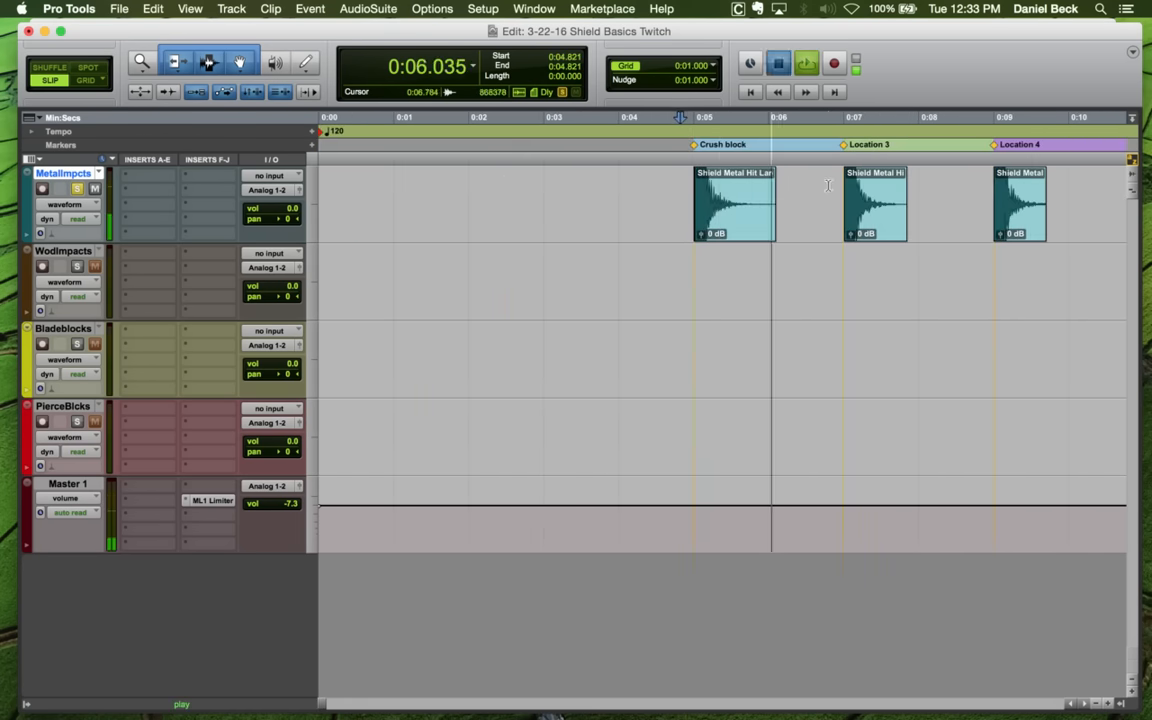
Audition the Location 4 hit from 0:08.704 and the Location 5 hit from 0:10.752, and stop playback
click(1008, 190)
key(t)
key(r)
key(r)
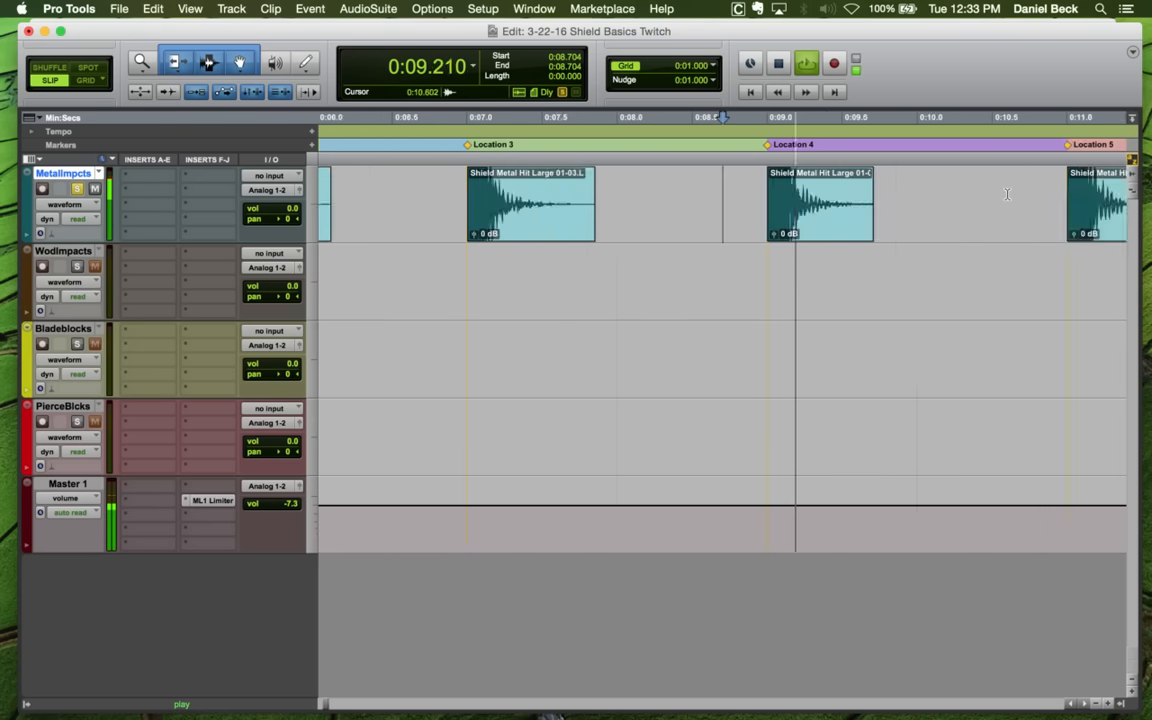
click(884, 190)
key(t)
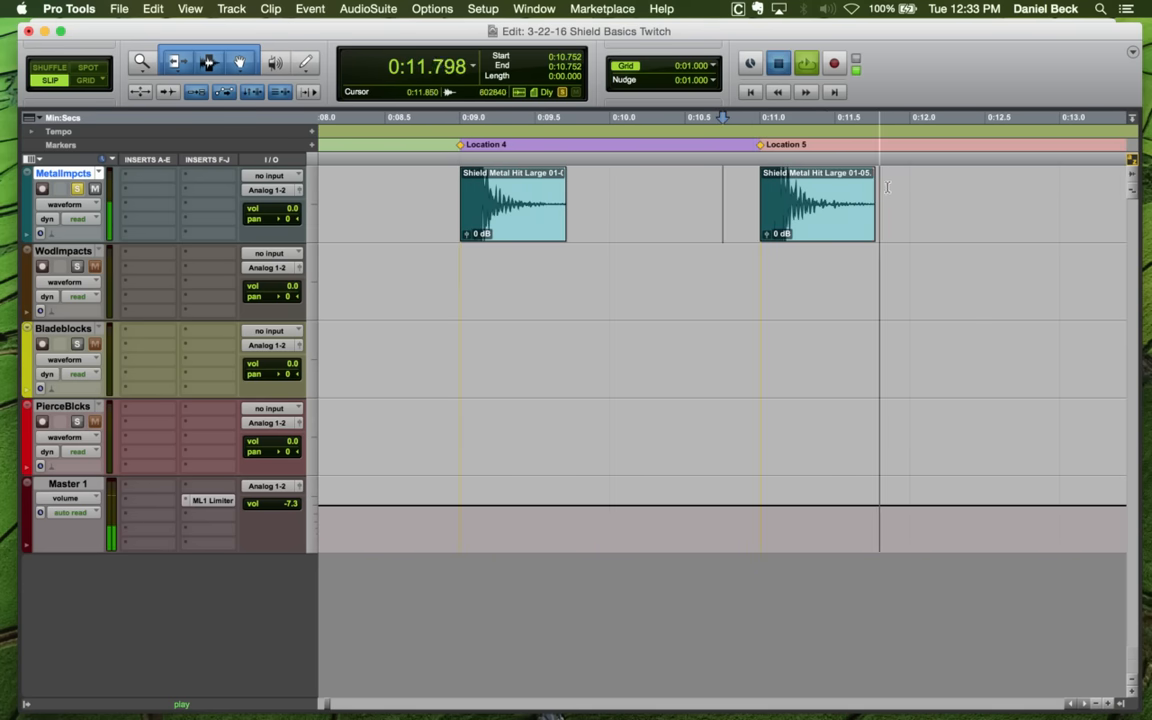
key(space)
key(r)
key(r)
key(r)
key(r)
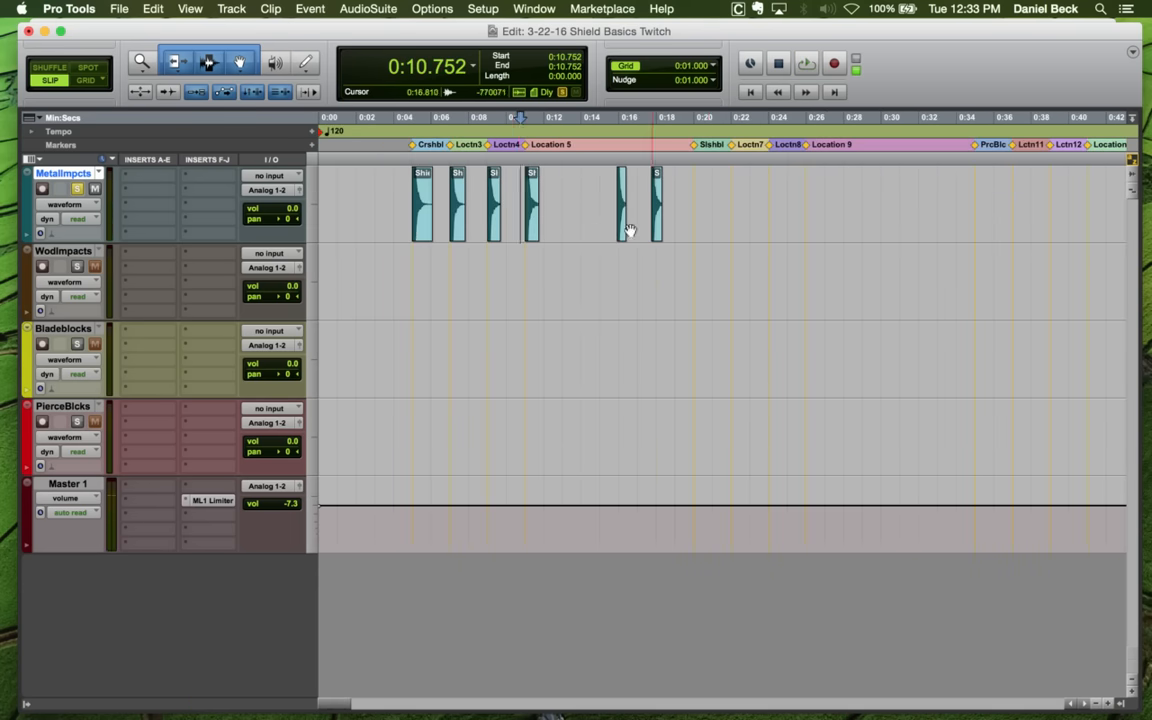
Select the leftover hit at 0:15.907 and duplicate the MetalImpcts track once, leaving out its active playlist
click(621, 230)
key(r)
key(r)
key(r)
key(r)
key(r)
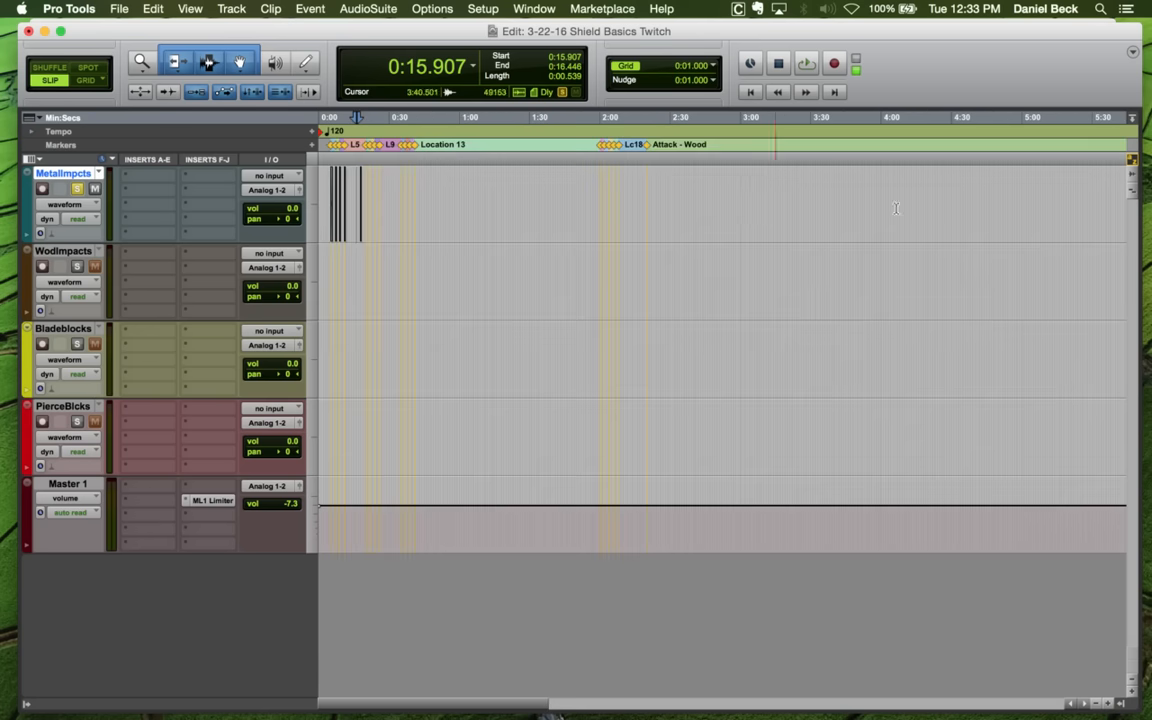
right_click(63, 176)
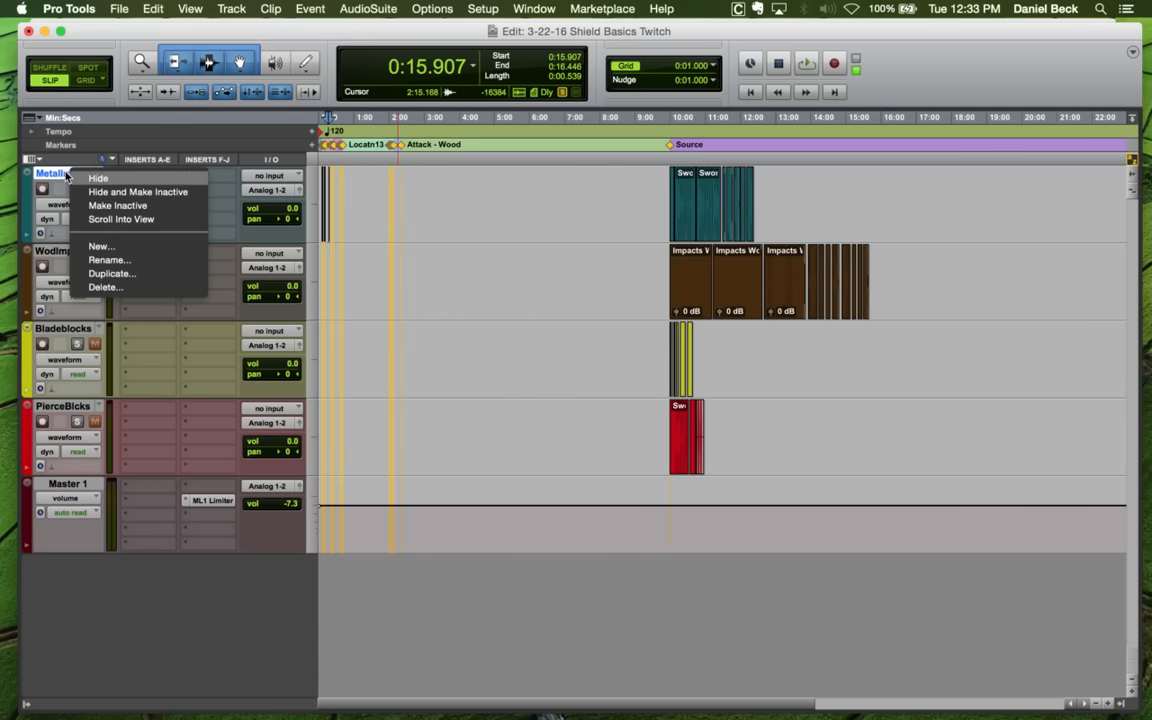
click(98, 268)
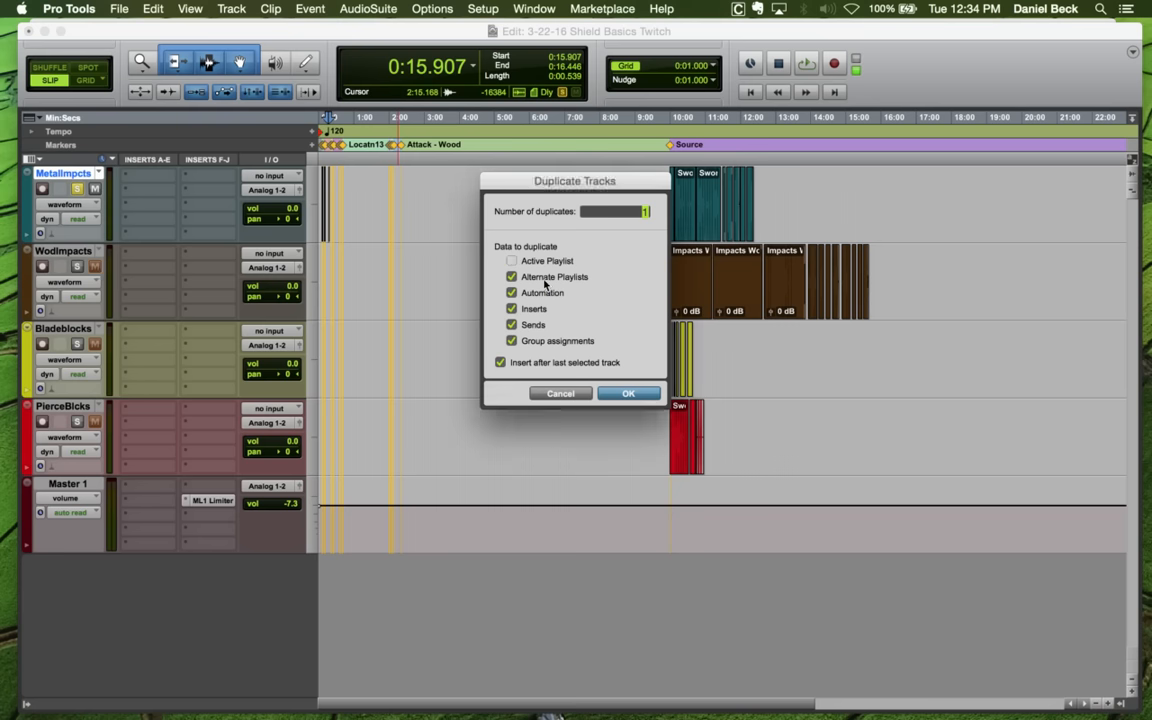
click(628, 394)
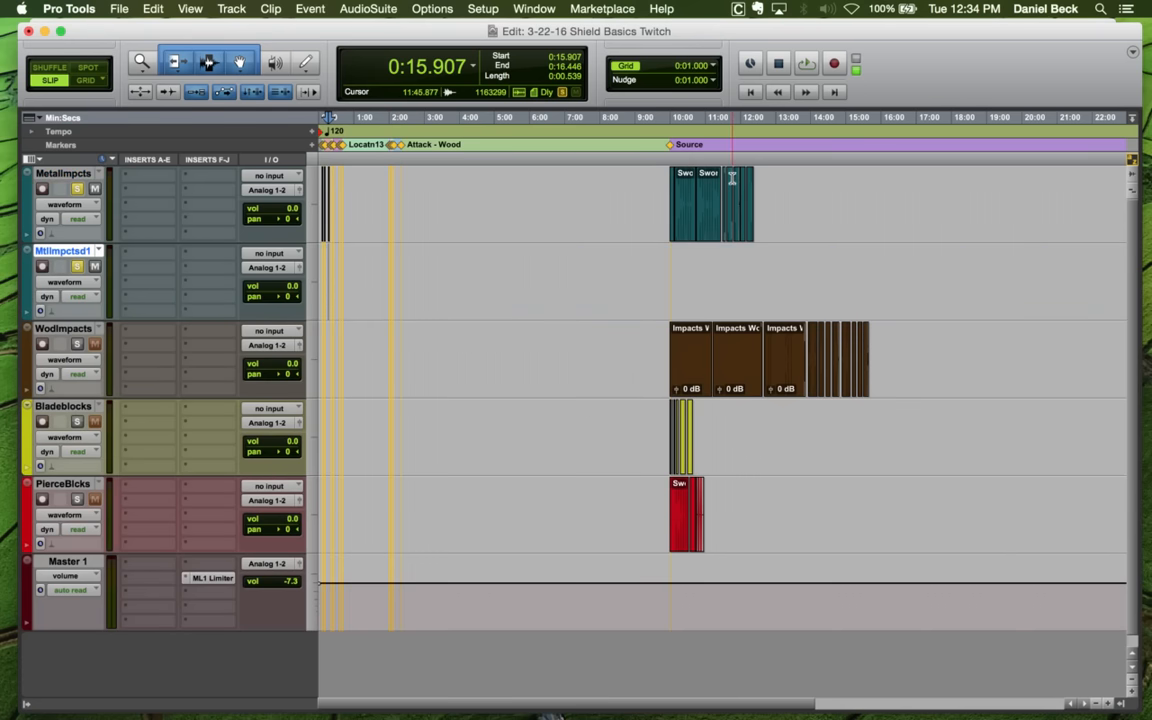
Audition the Impacts Metal Garage Door Frame source clip on the MetalImpcts track from 11:38.282
click(732, 178)
key(super+bracketright)
key(super+bracketright)
key(super+bracketright)
key(super+bracketright)
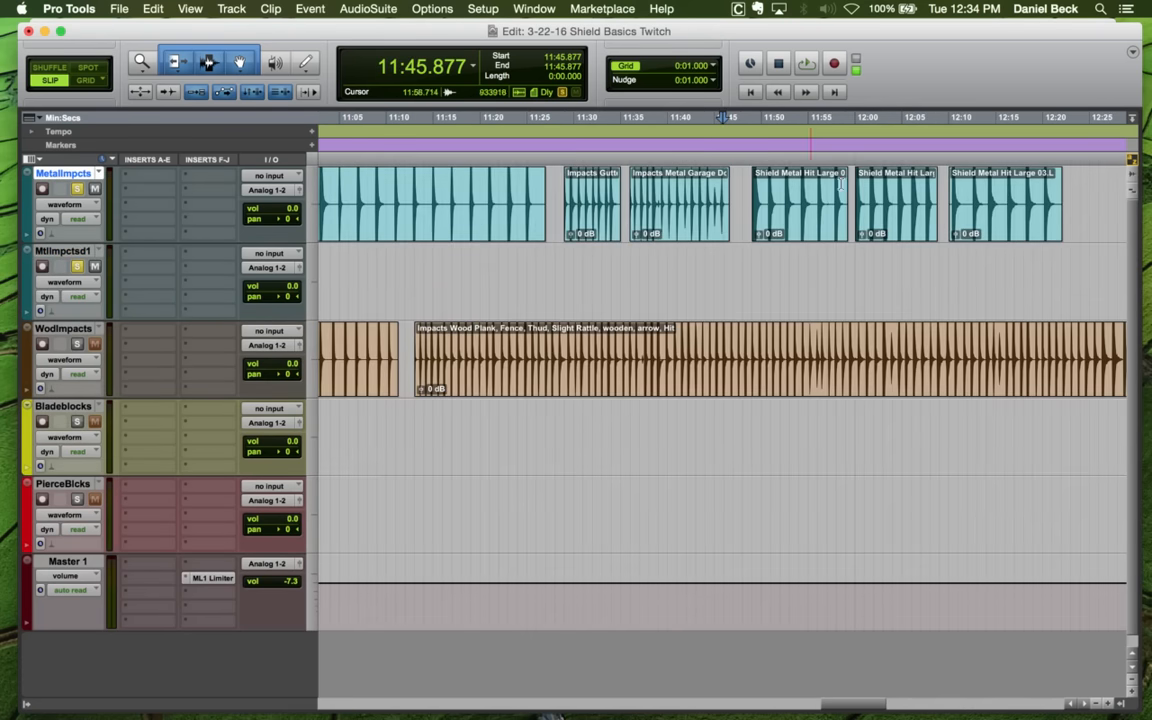
click(653, 181)
key(super+bracketright)
key(super+bracketright)
key(space)
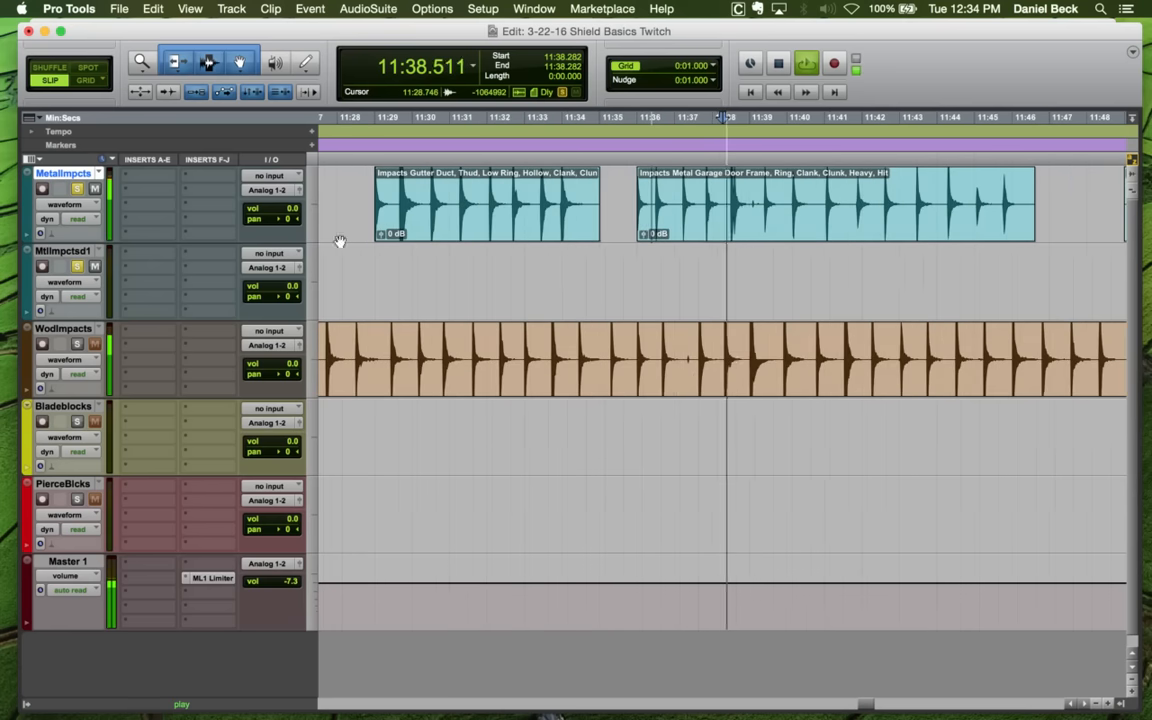
Turn off solo on the MtlImpctsd1 track and audition the Impacts Gutter Duct clip from 11:31.882
click(78, 266)
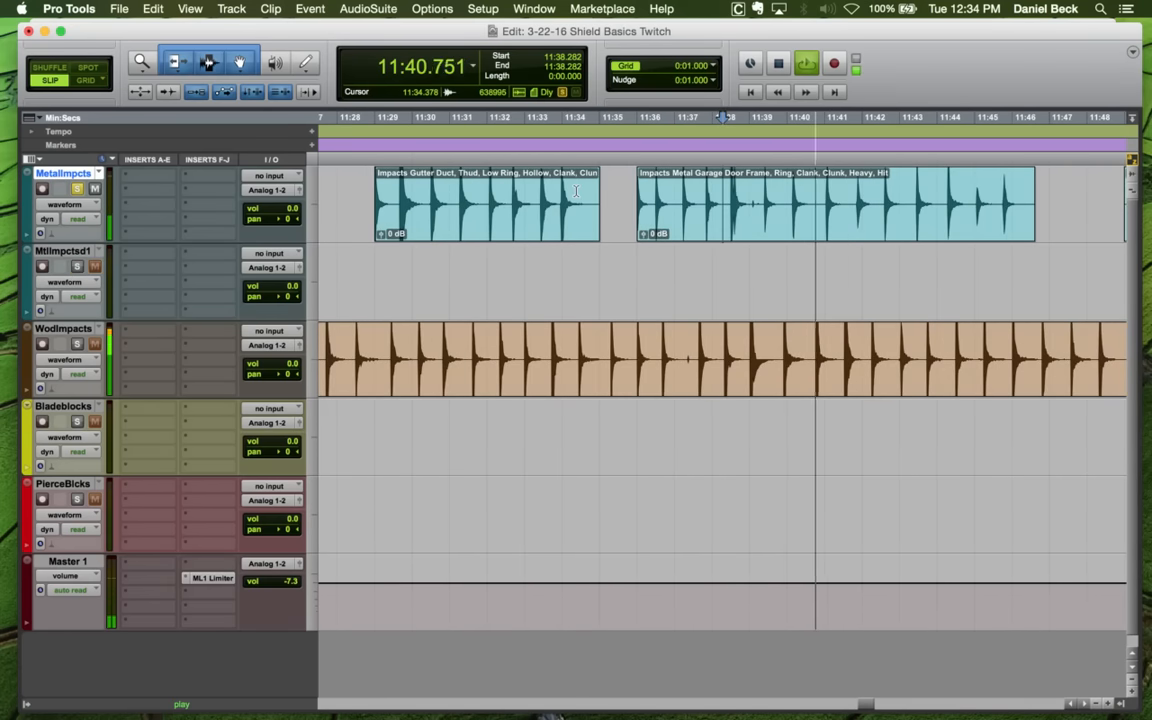
click(484, 190)
key(super+bracketleft)
key(super+bracketleft)
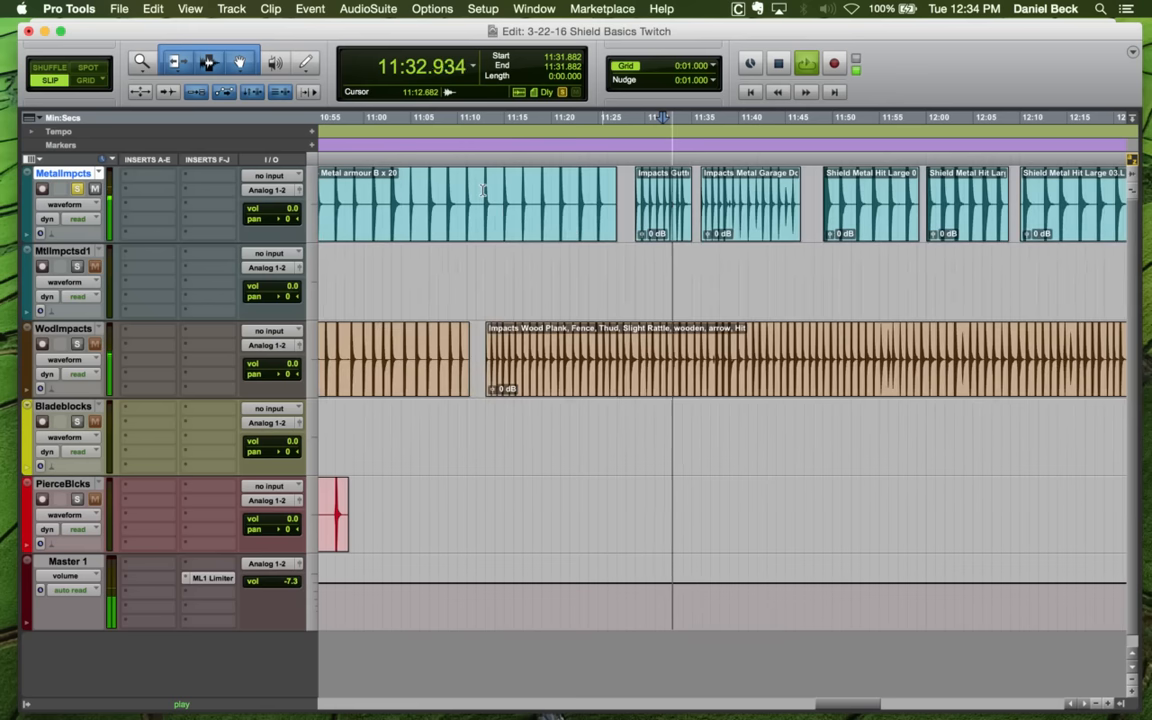
Audition the Metal armour B clip from 11:11.146 and the Sword sheath - Metal scrape clip from 10:03.861
click(468, 187)
key(super+bracketright)
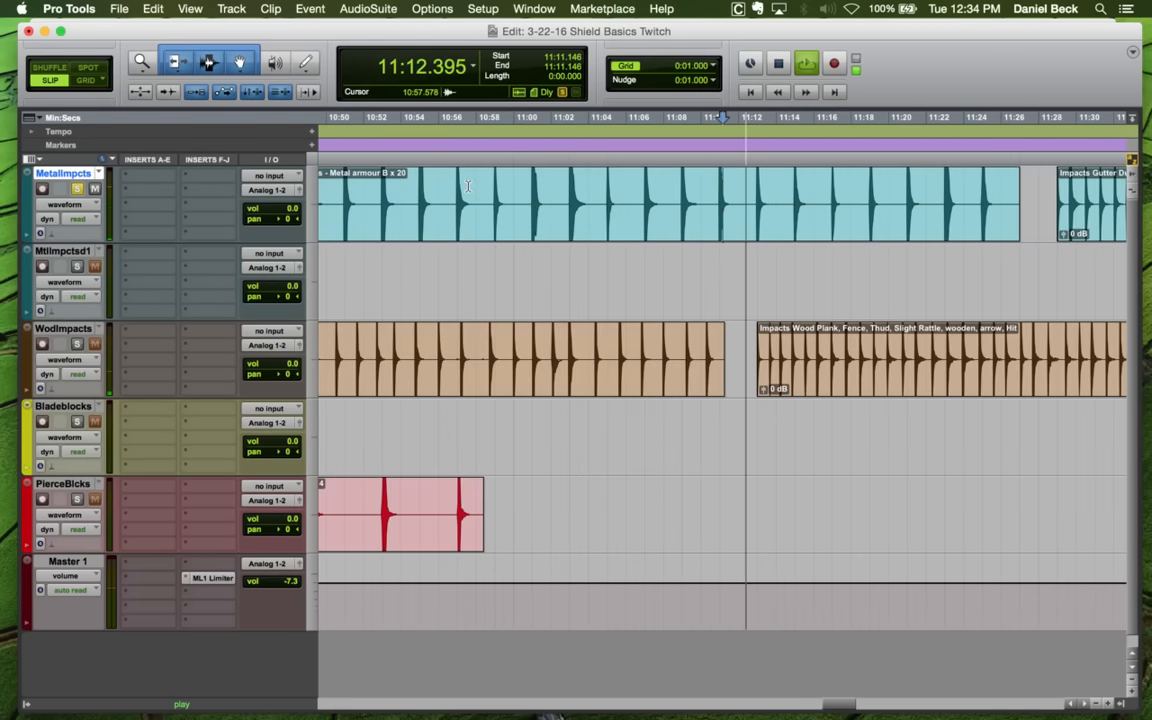
key(super+bracketright)
key(super+bracketleft)
key(super+bracketleft)
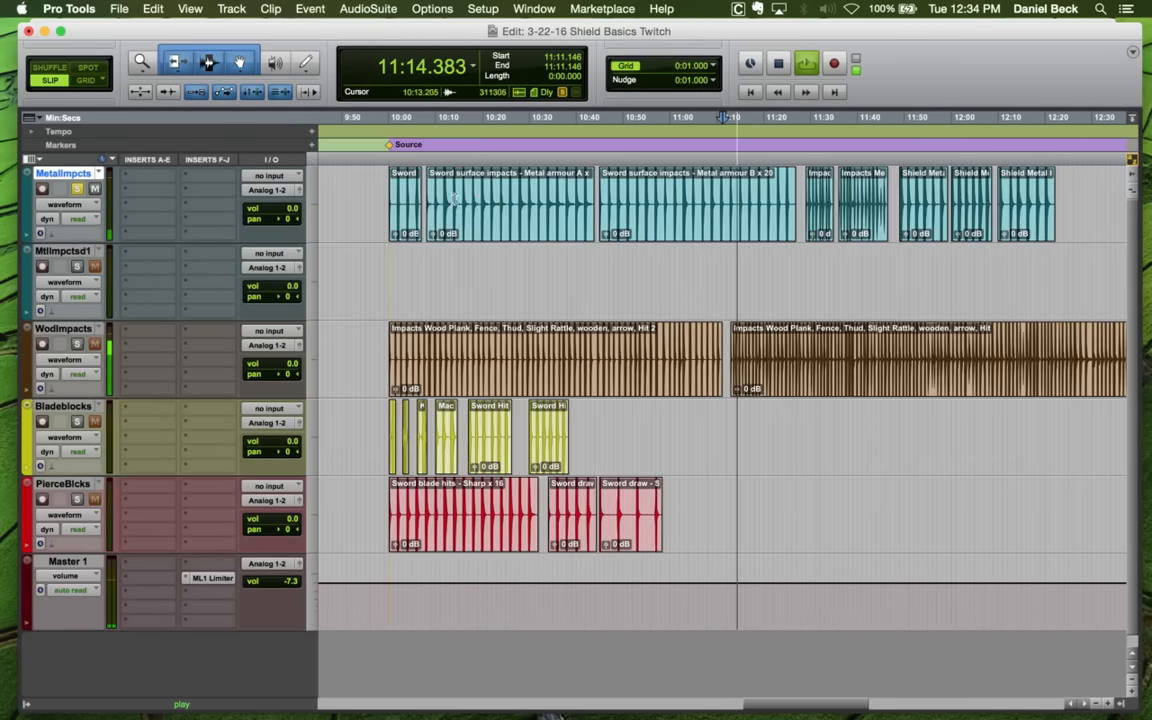
click(484, 187)
key(super+bracketright)
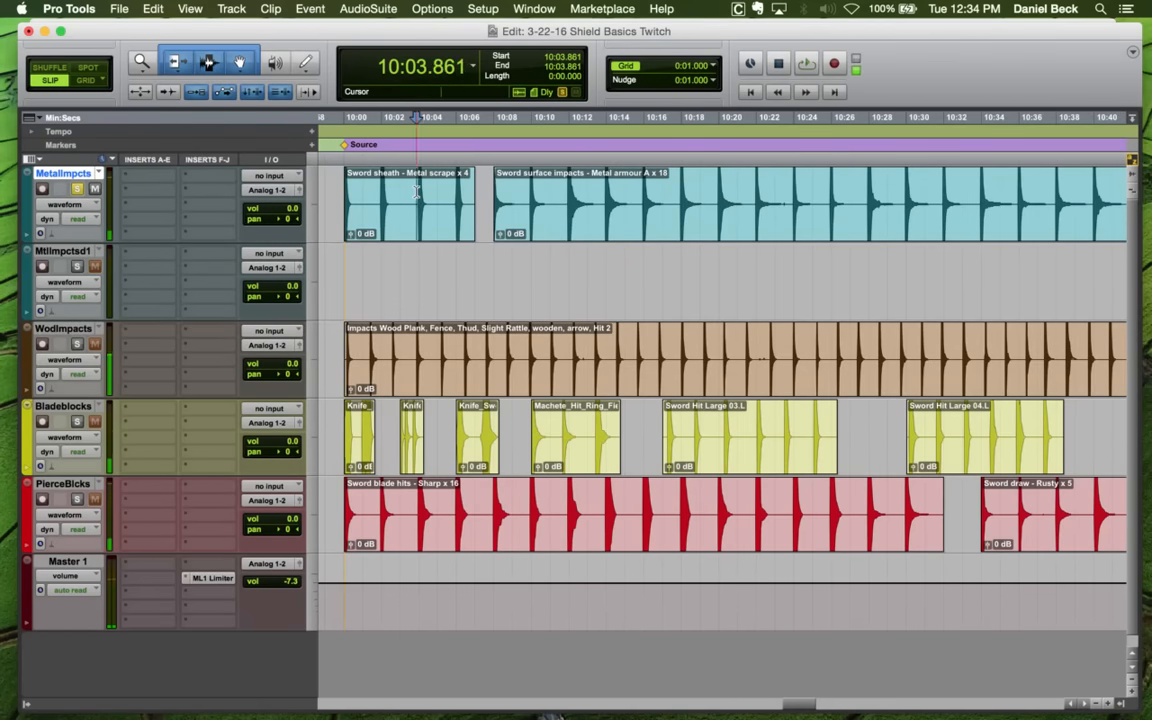
Audition the Sword surface impacts - Metal armour A clip on the MetalImpcts track at two points, the second at 10:23.744
click(757, 191)
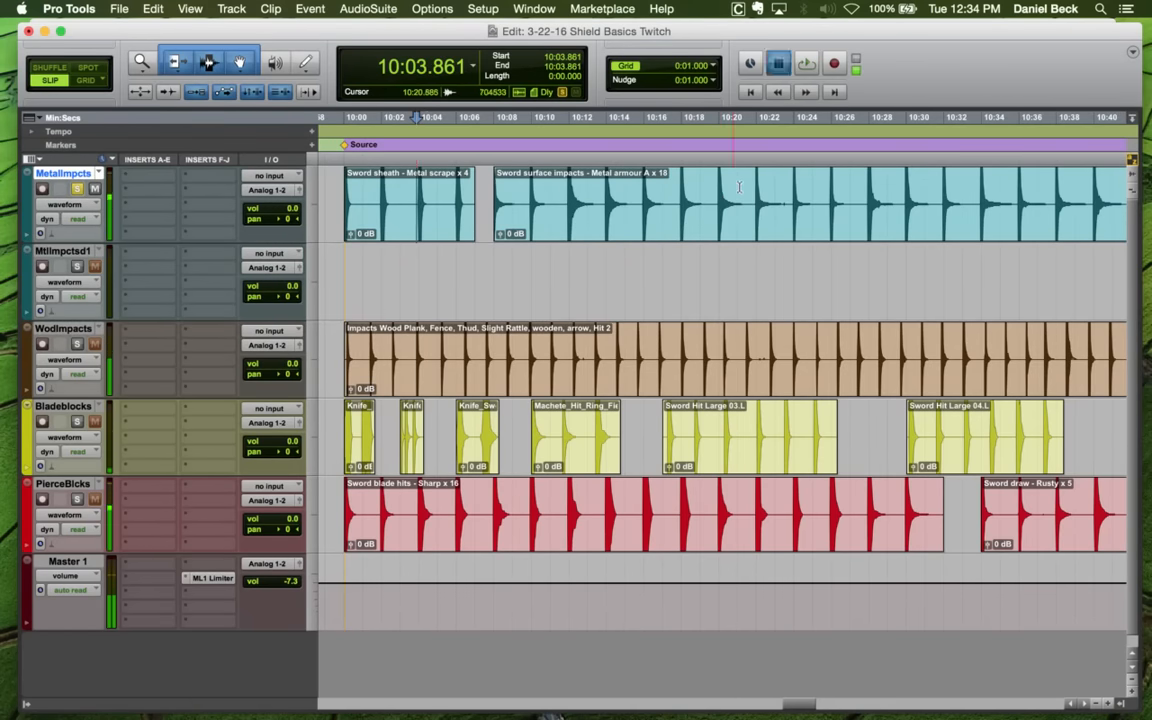
click(789, 190)
key(r)
key(r)
key(r)
key(r)
key(space)
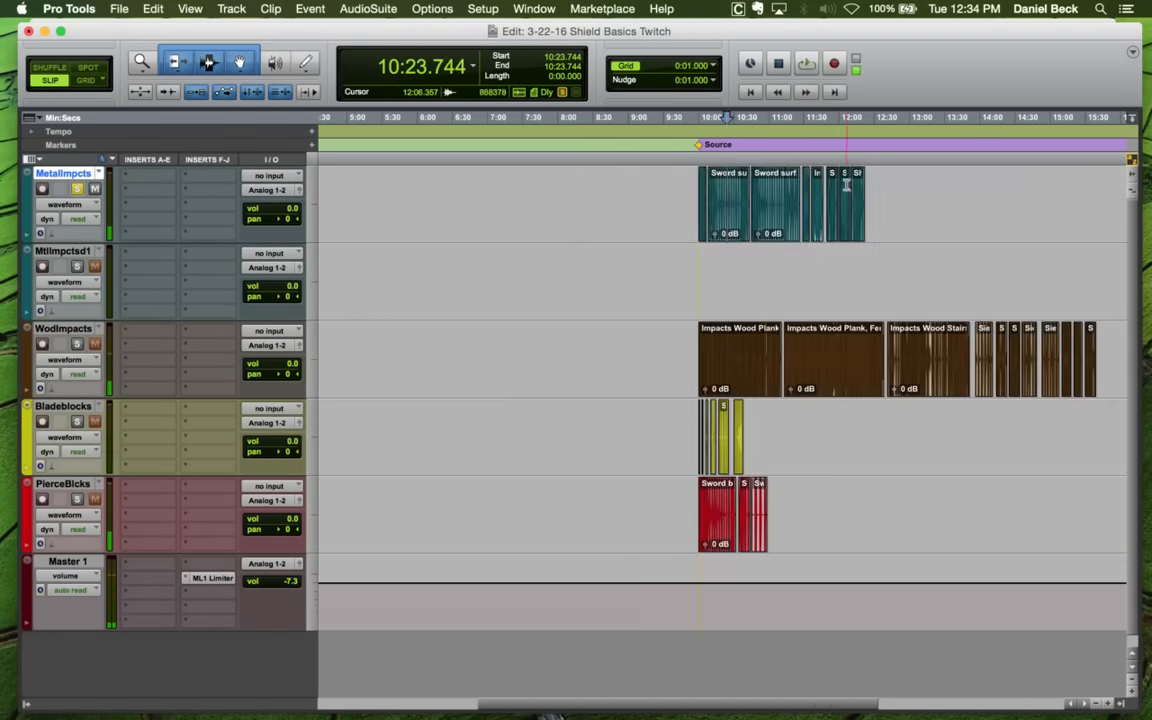
Audition the Shield Metal Hit Large 03.L source clip on the MetalImpcts track from 12:15.914
click(857, 174)
key(t)
key(t)
key(t)
key(t)
key(space)
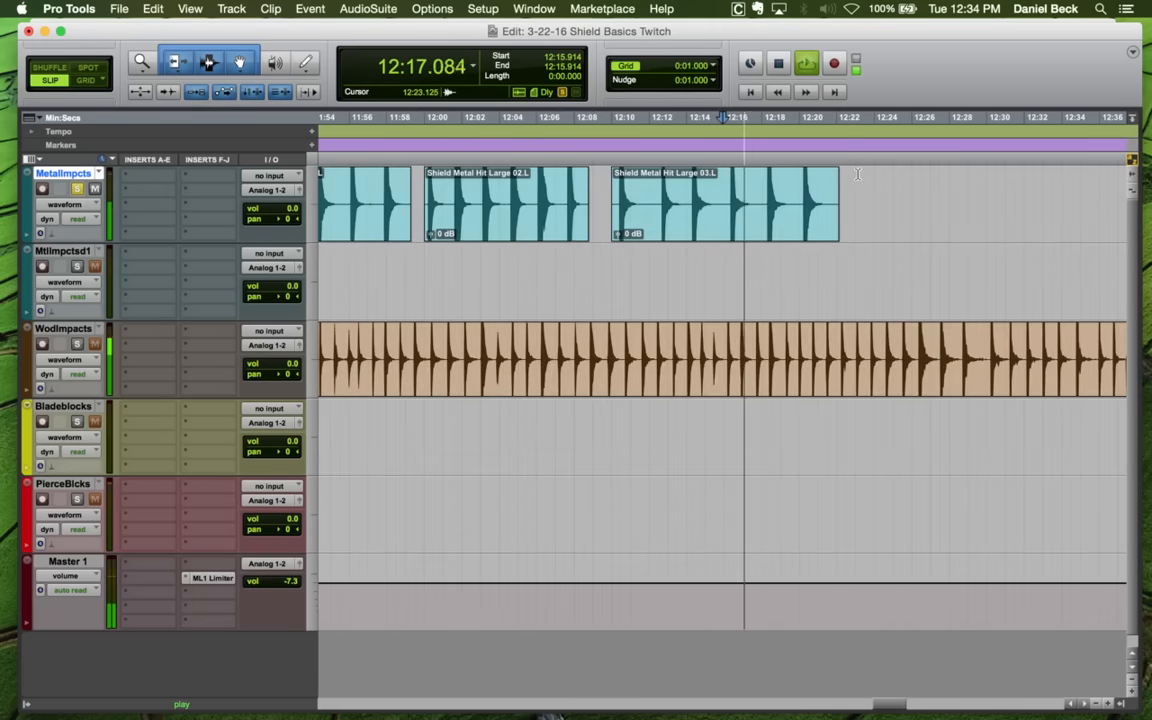
Audition the first Shield Metal Hit Large clip from 11:54.069 and the Shield Metal Hit Large 02.L clip from 12:04.480
key(r)
click(519, 185)
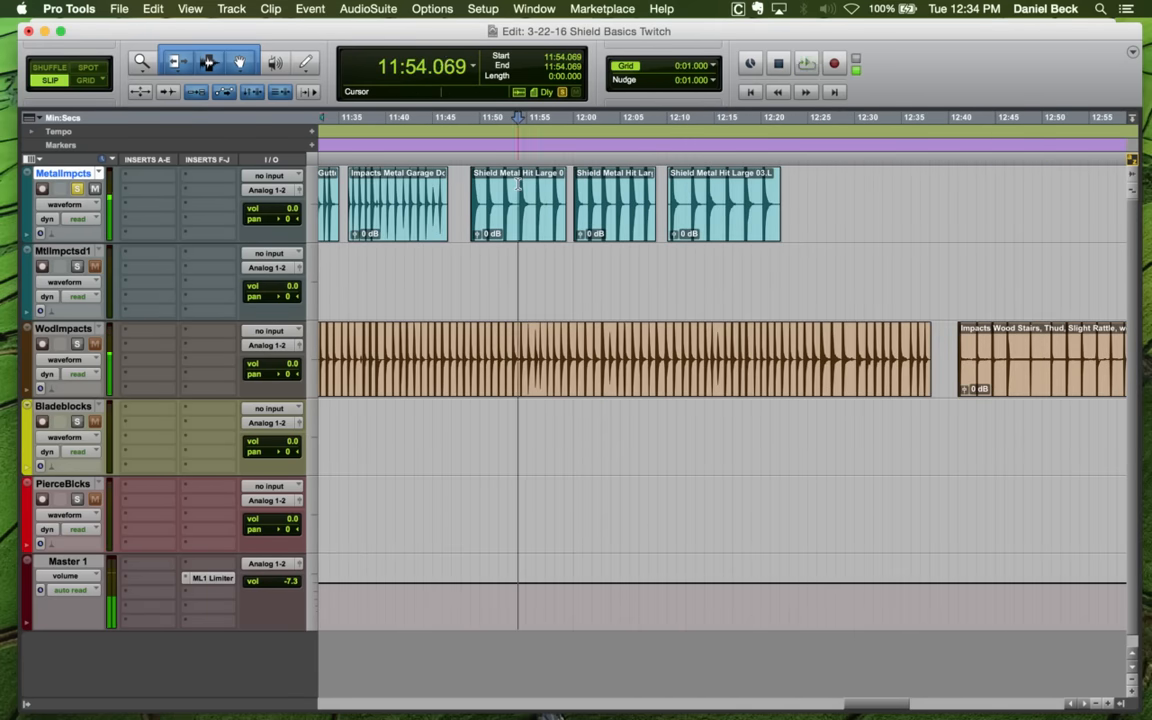
key(space)
click(615, 185)
key(space)
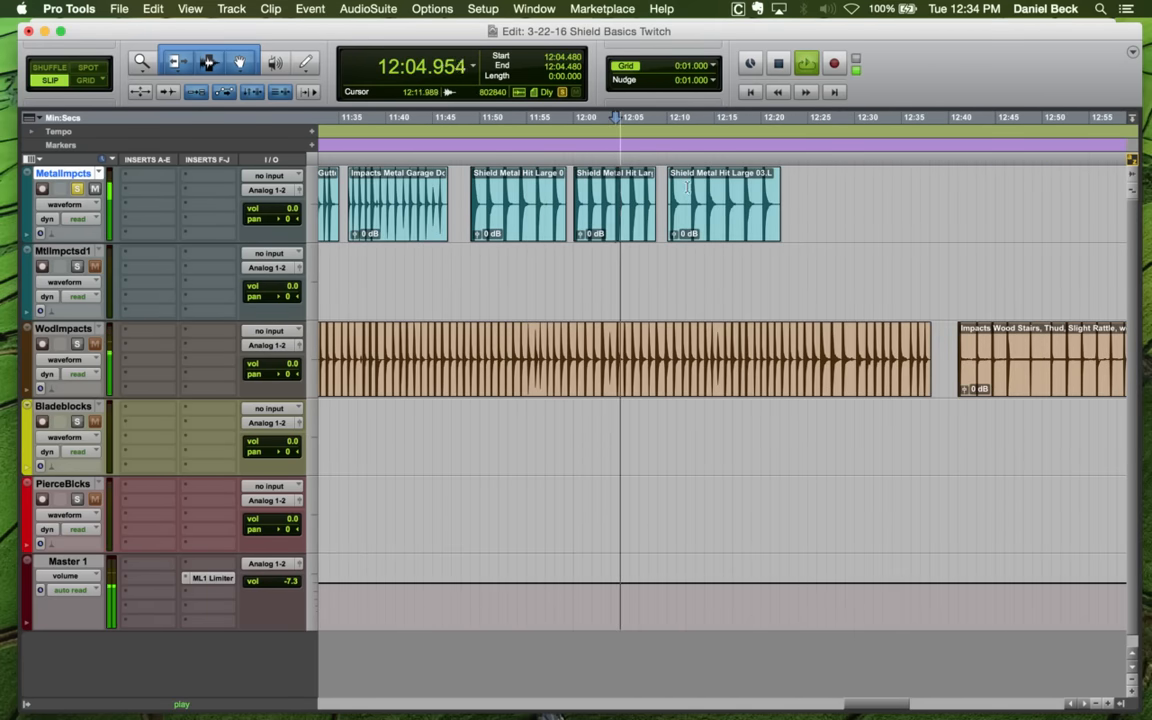
Audition Shield Metal Hit Large 03.L from 12:14.122 and the Metal armour A clip from 10:21.568 and 10:30.442
key(r)
key(r)
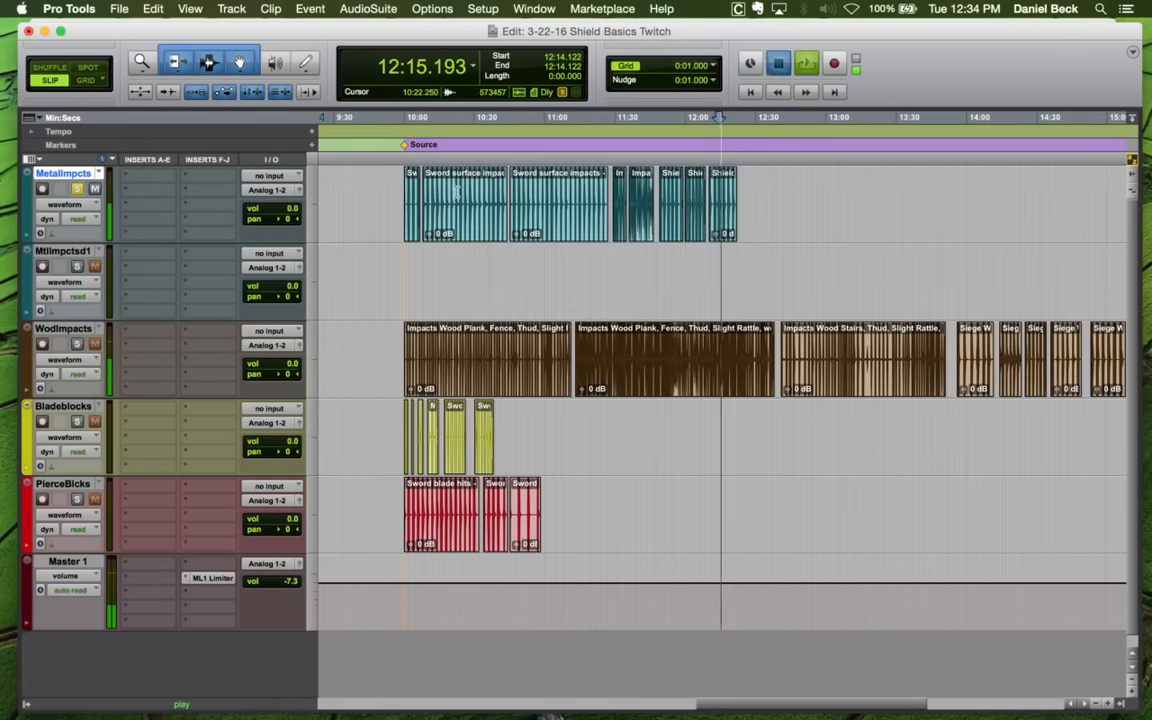
key(t)
key(t)
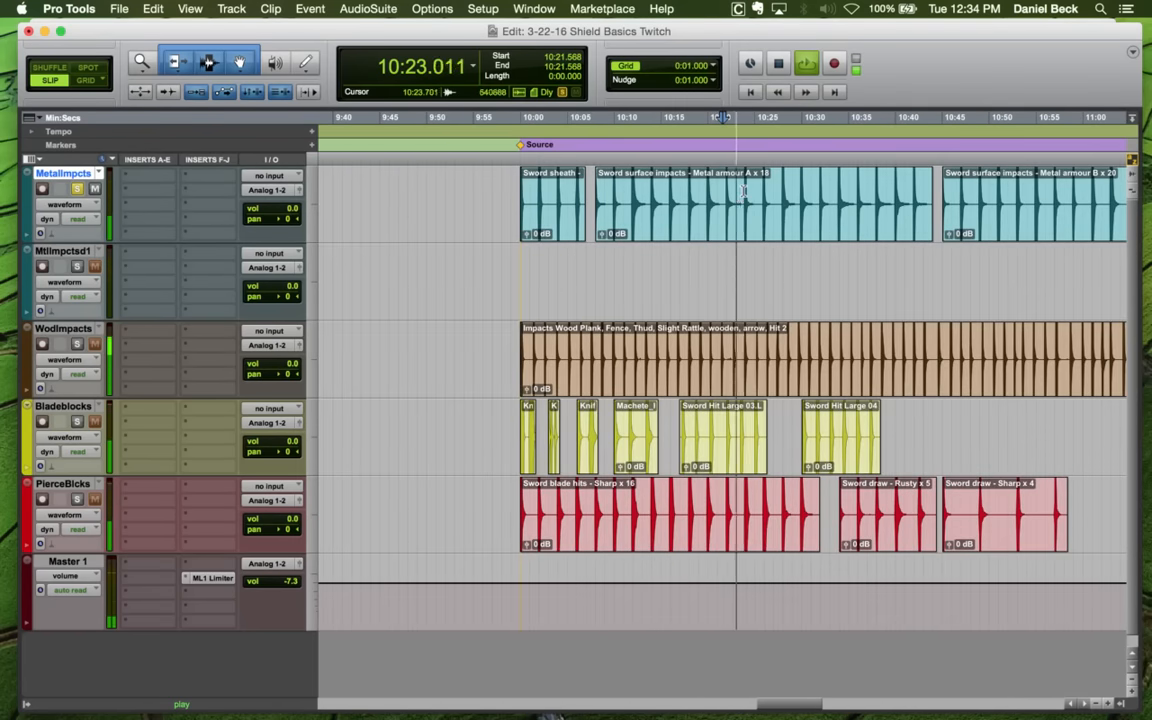
key(r)
key(r)
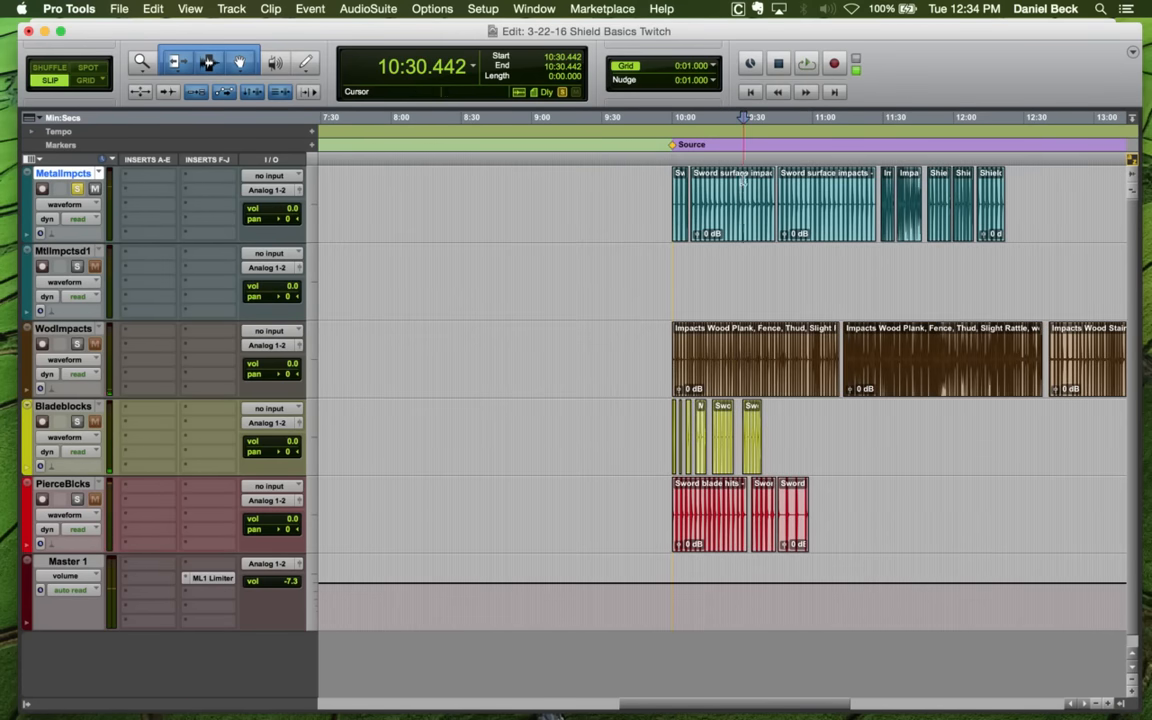
Solo the WodImpacts track instead of MetalImpcts and audition its first Impacts Wood Plank clip from 10:16.106
key(t)
click(656, 340)
key(space)
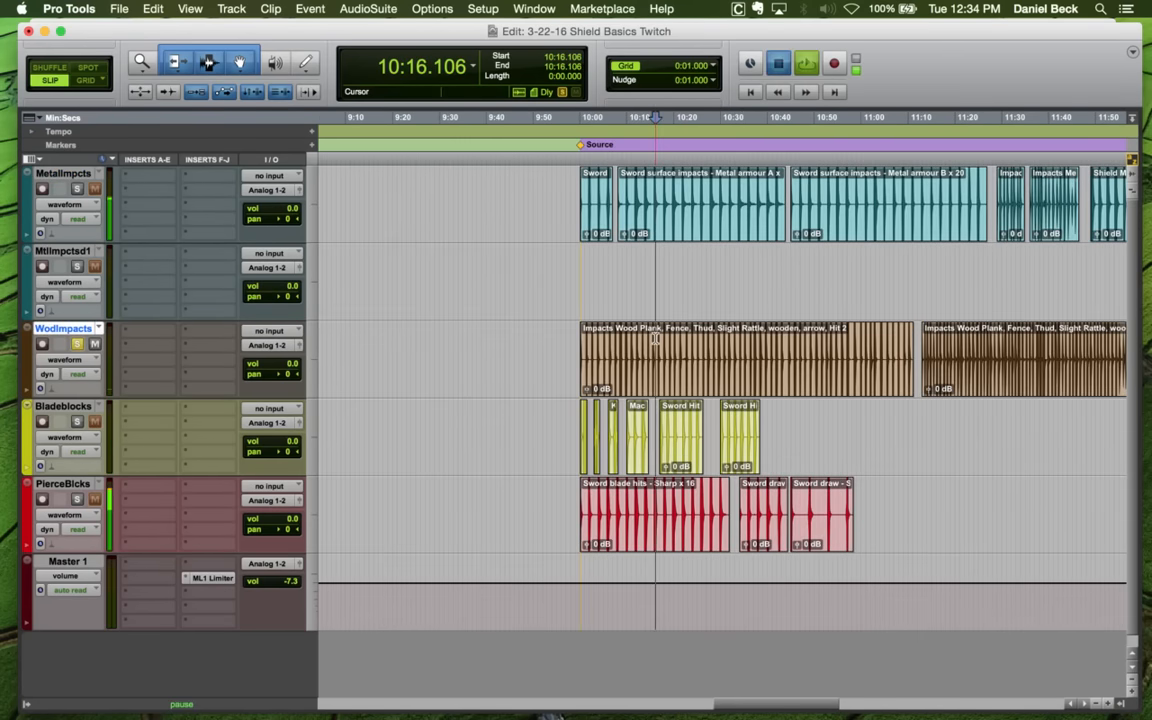
key(t)
key(t)
Audition the second Impacts Wood Plank clip on the WodImpacts track from 11:22.666
key(r)
key(r)
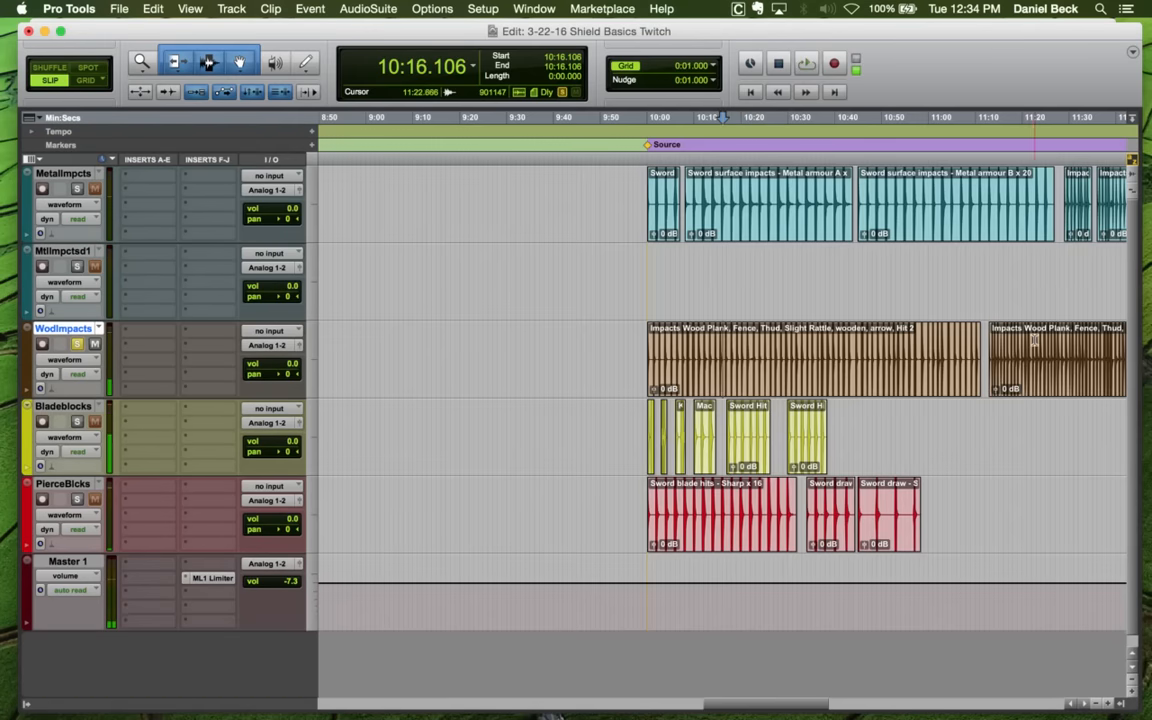
click(1035, 340)
key(space)
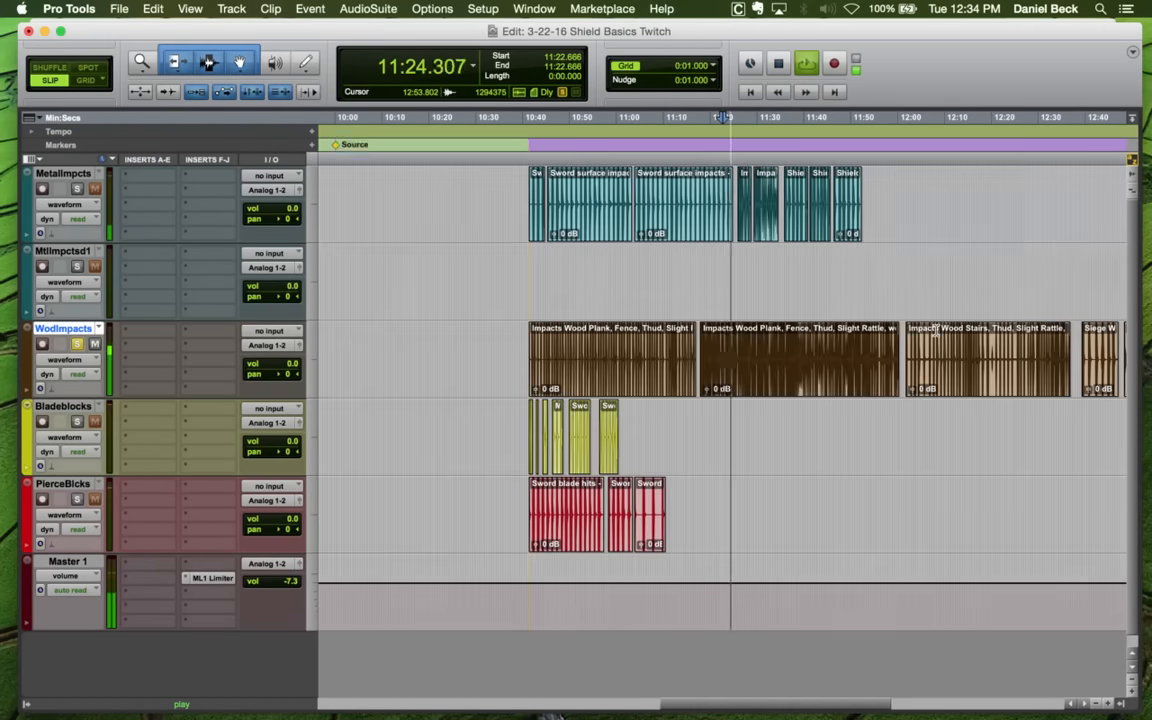
Audition the Impacts Wood Stairs clip on the WodImpacts track from 12:55.509
click(939, 340)
key(space)
key(space)
key(t)
key(t)
key(t)
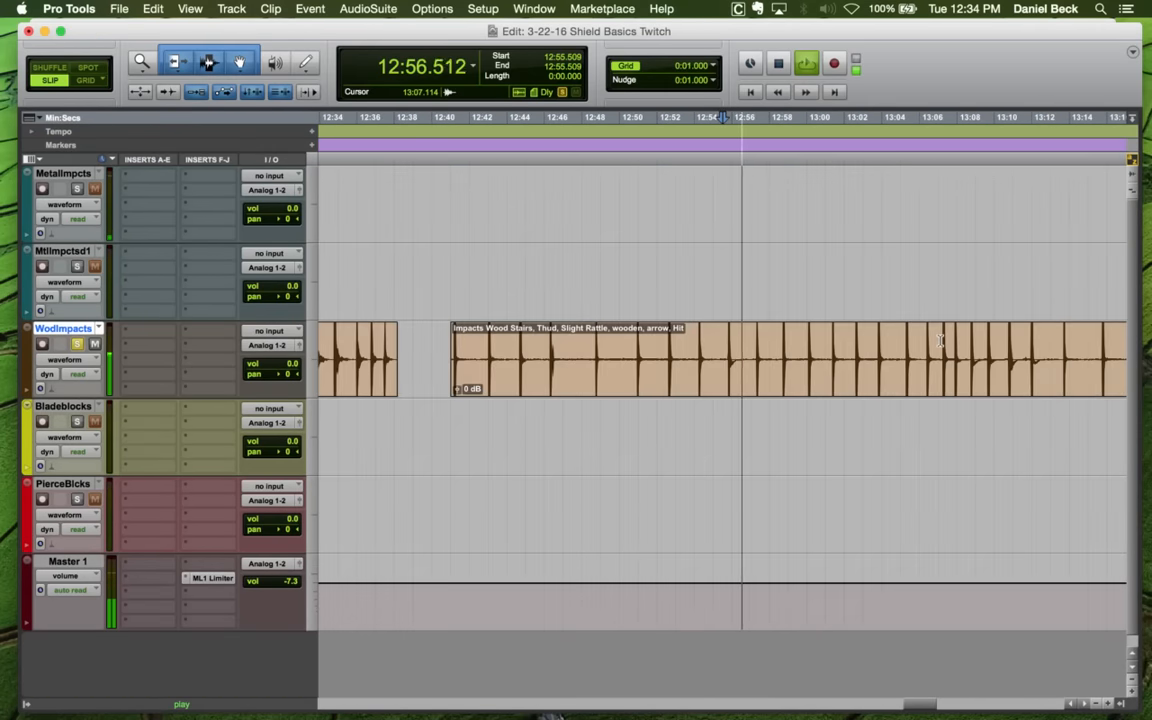
Audition the Siege Wood Metal Impact 05.L clip from 13:58.997 and from 14:01.578
key(r)
key(r)
click(1022, 338)
key(space)
key(t)
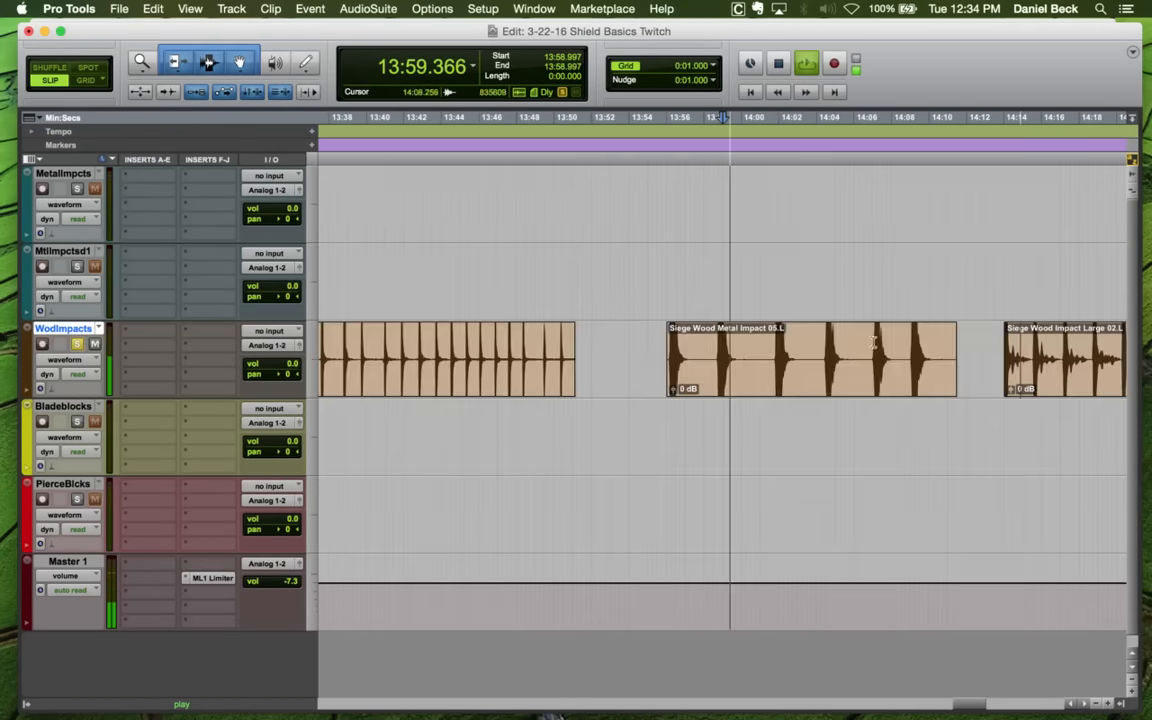
key(t)
key(r)
key(r)
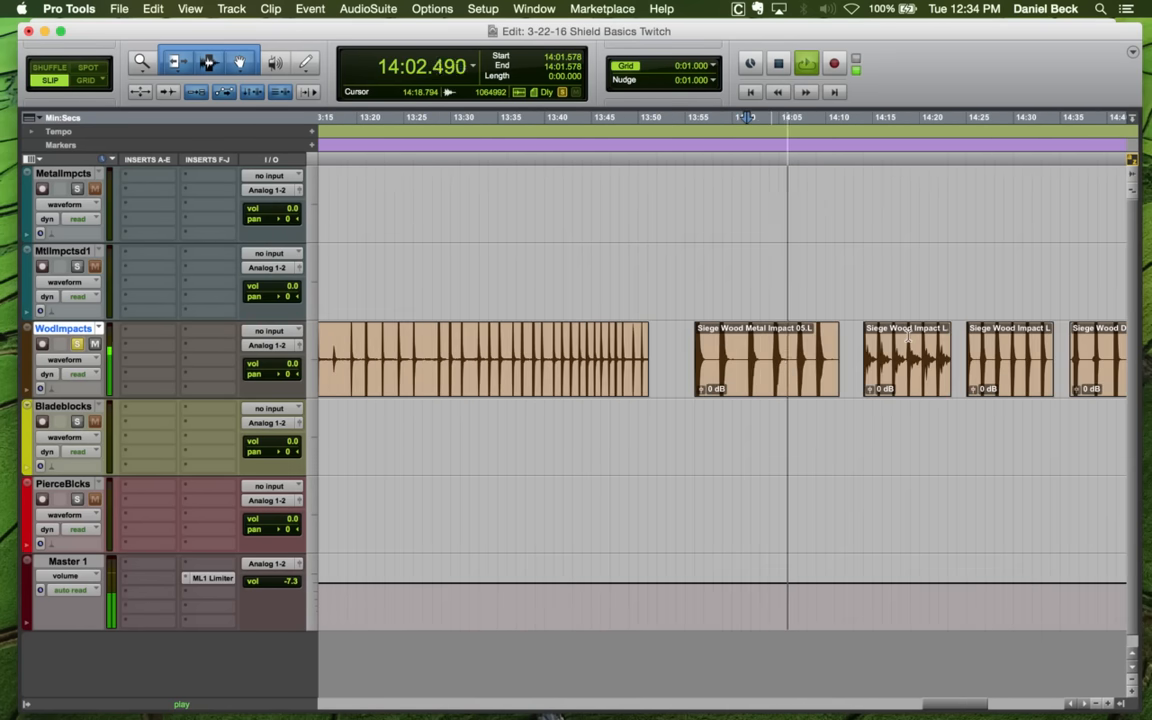
Audition the Siege Wood Impact Large 02.L clip from 14:18.282 and the Siege Wood Impact Large 01.L clip from 14:27.968
click(903, 338)
key(space)
key(t)
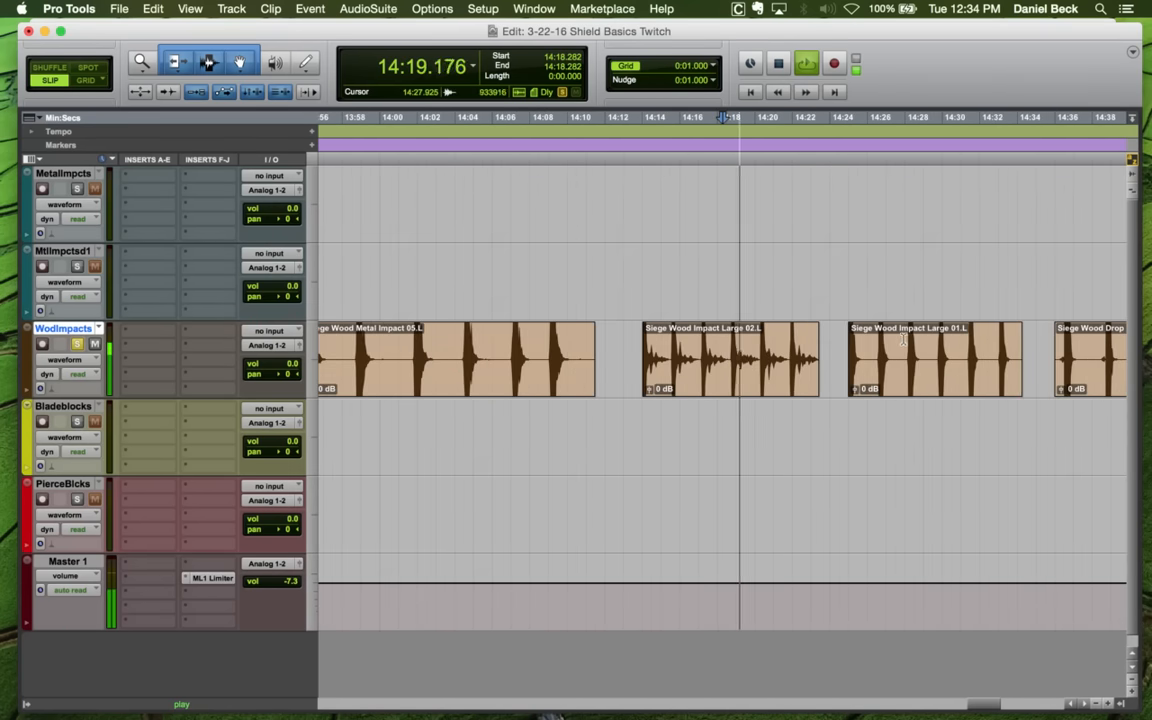
key(space)
click(903, 338)
key(space)
key(r)
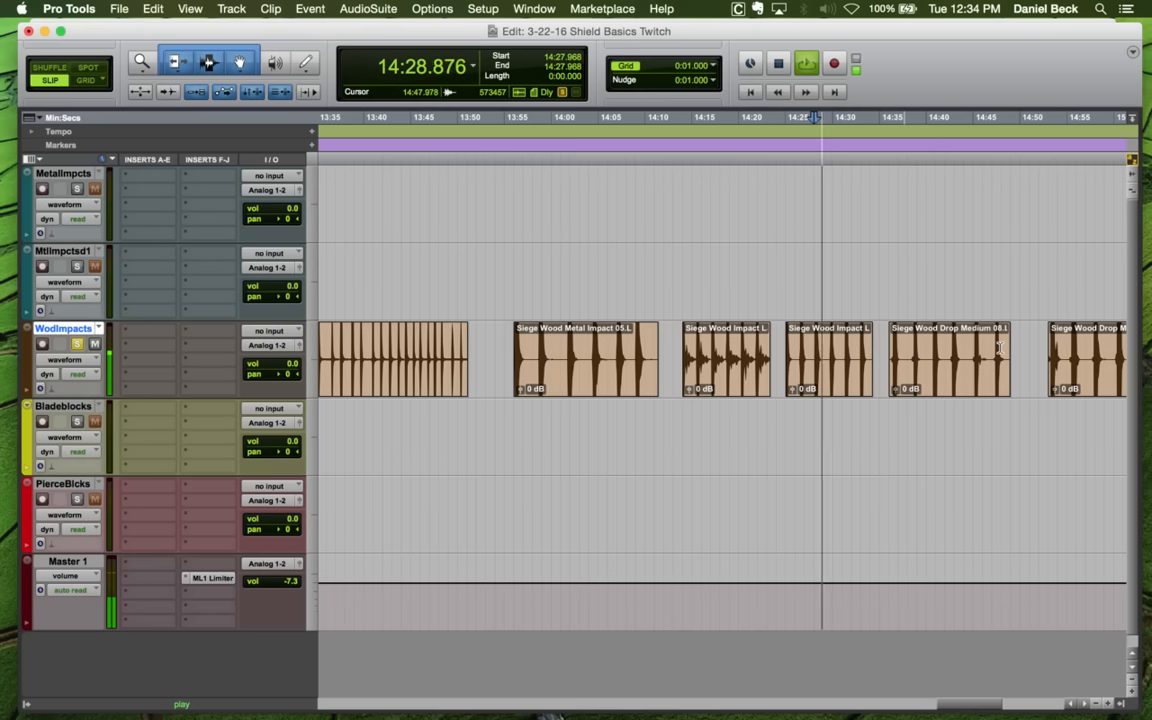
Audition the Siege Wood Drop Medium 08.L clip from 14:39.701 and from 14:45.120
key(space)
click(920, 343)
key(space)
key(t)
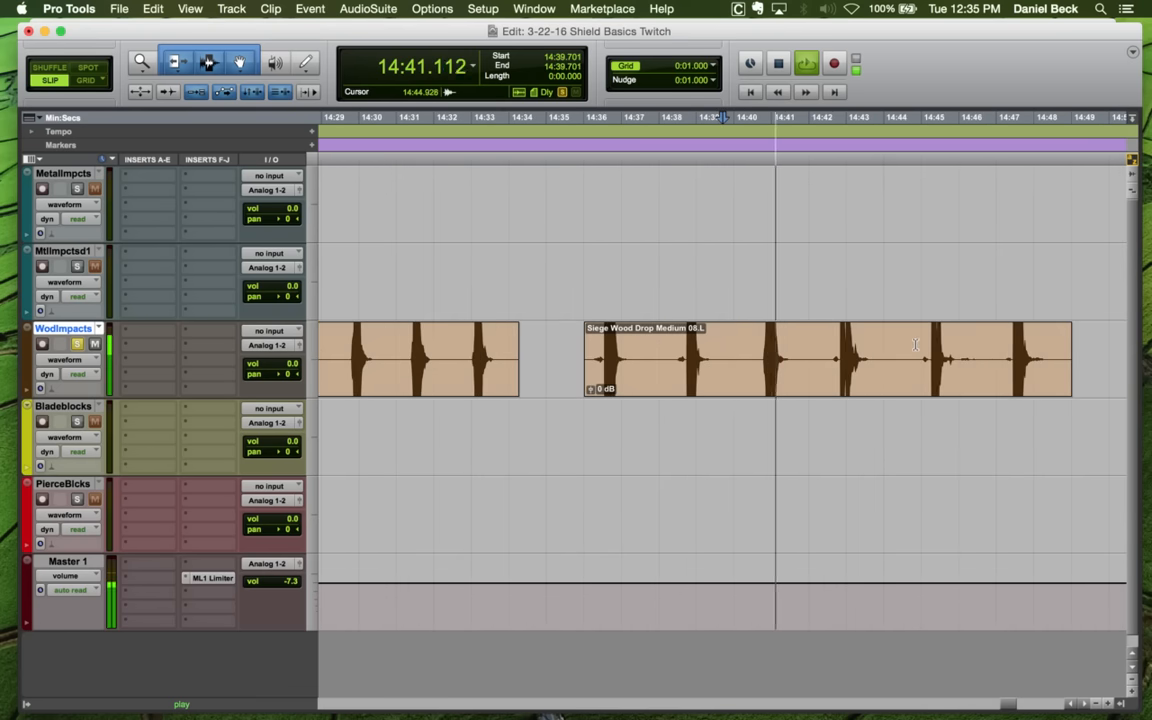
click(938, 344)
key(r)
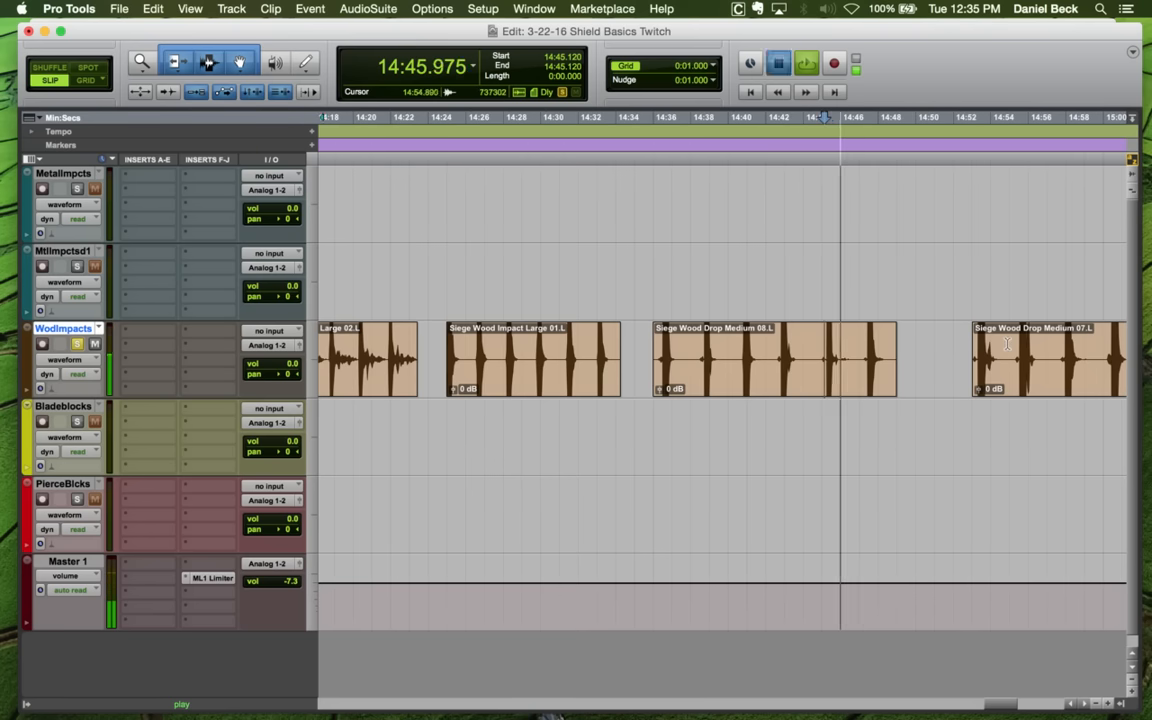
Audition the Siege Wood Drop Medium 07.L clip and the Siege Metal Gear Impact Large 01.L clip, the latter from 15:13.493
key(r)
click(869, 342)
click(1040, 342)
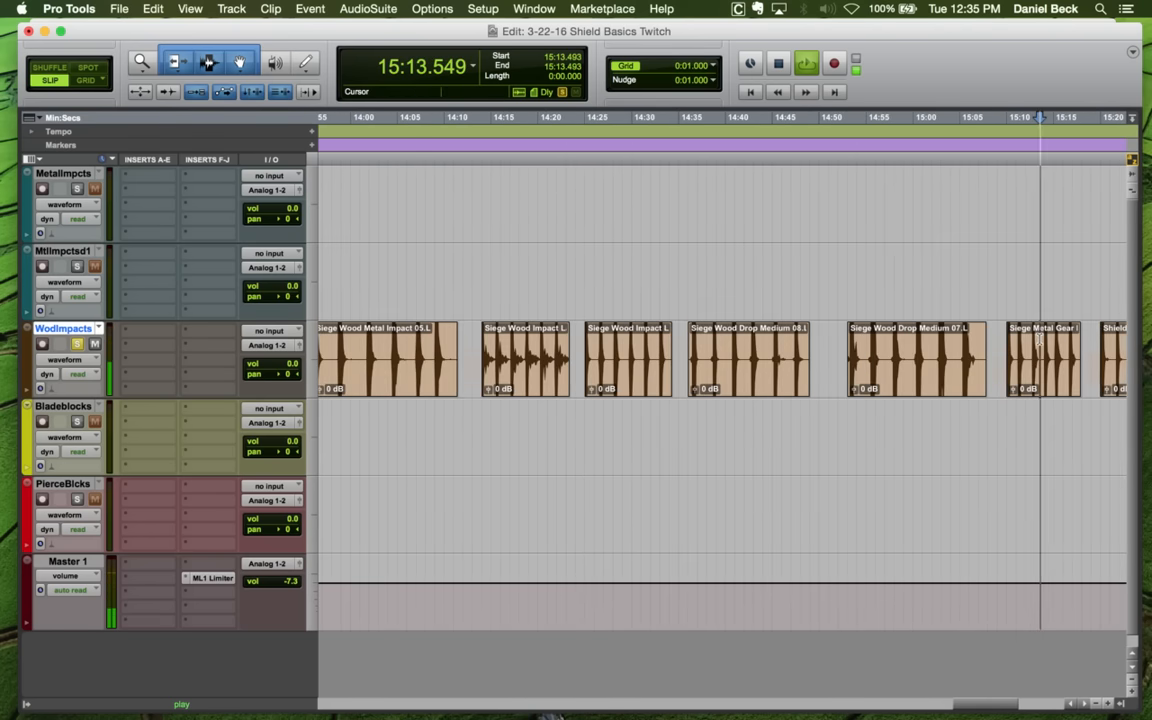
key(t)
key(space)
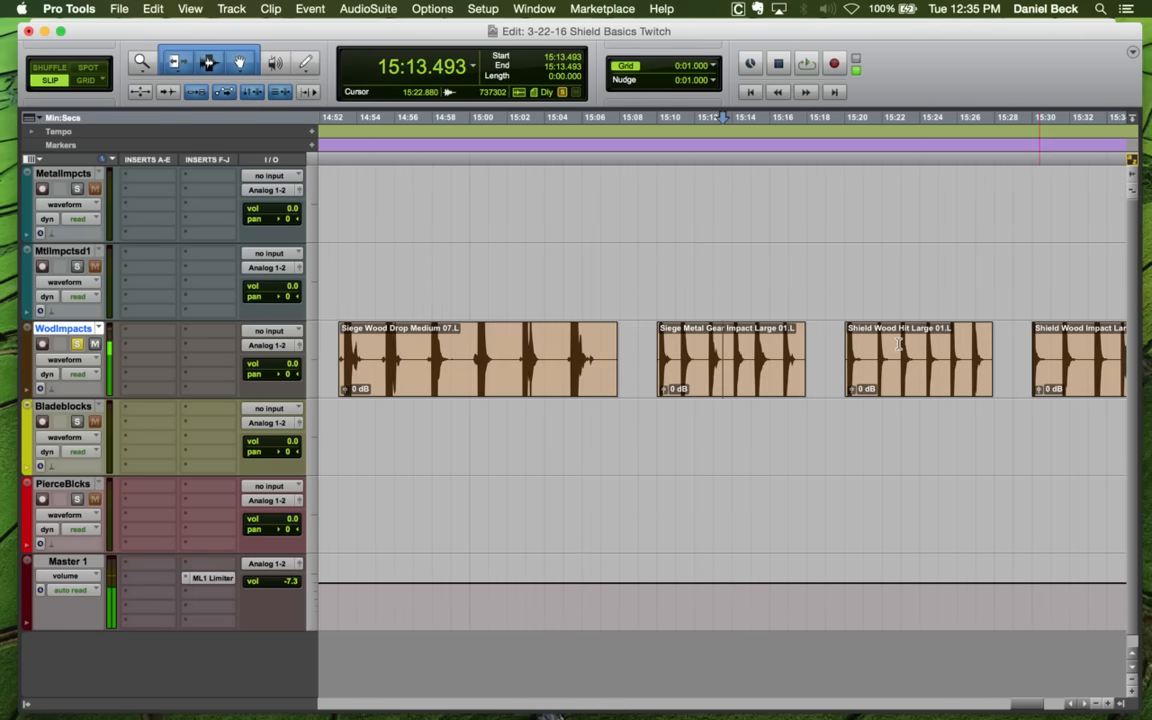
Audition the Shield Wood Hit Large 01.L clip from 15:22.880 and the Shield Wood Impact Large 01.L clip from 15:31.626
click(898, 343)
key(t)
key(space)
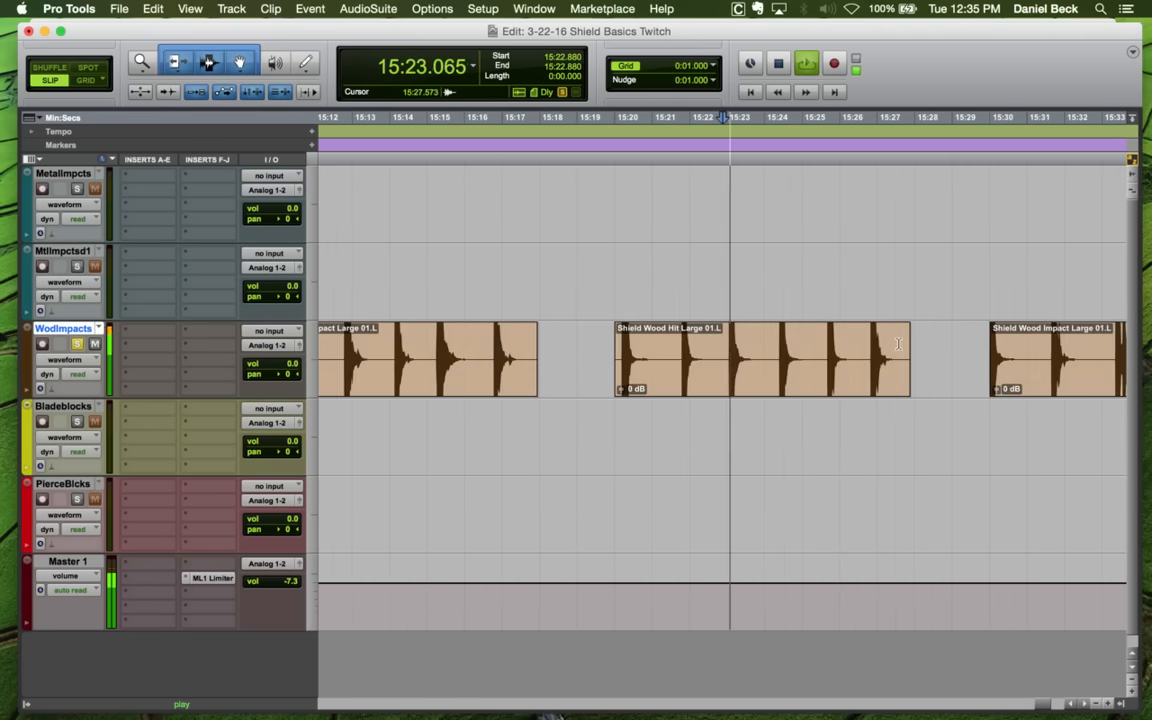
click(1050, 343)
key(r)
key(r)
key(r)
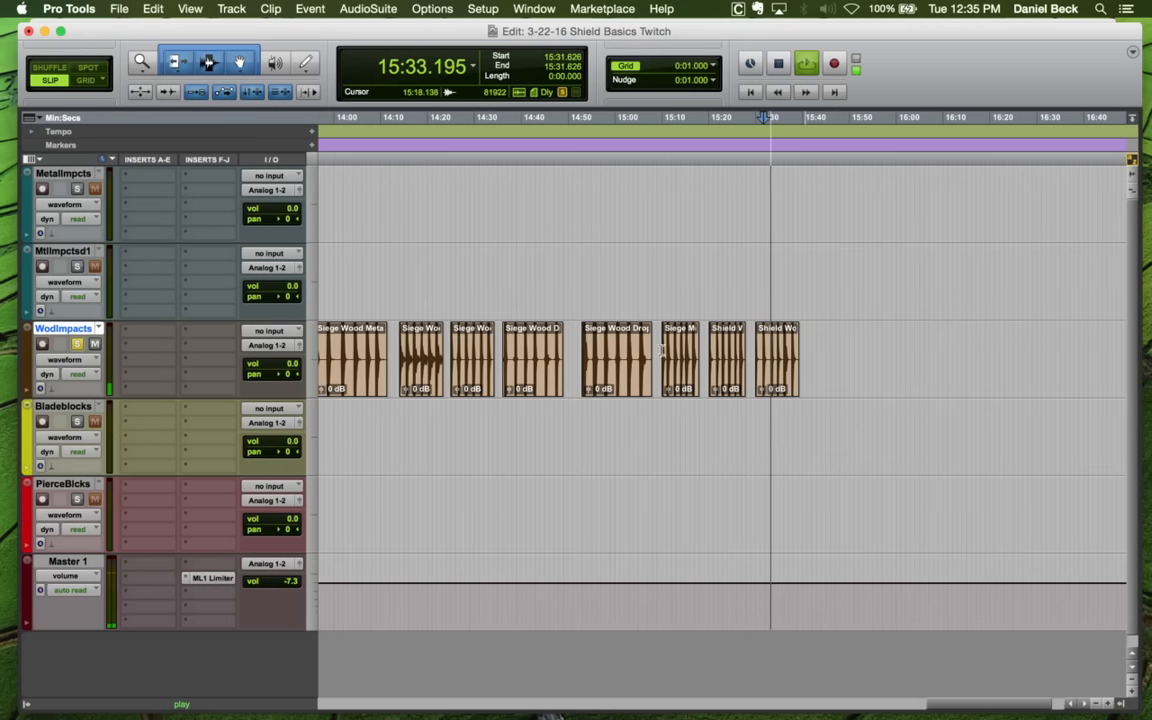
Audition the Siege Wood Drop Medium 07.L clip again, this time from 15:00.266
click(617, 343)
key(space)
key(space)
key(t)
key(t)
key(r)
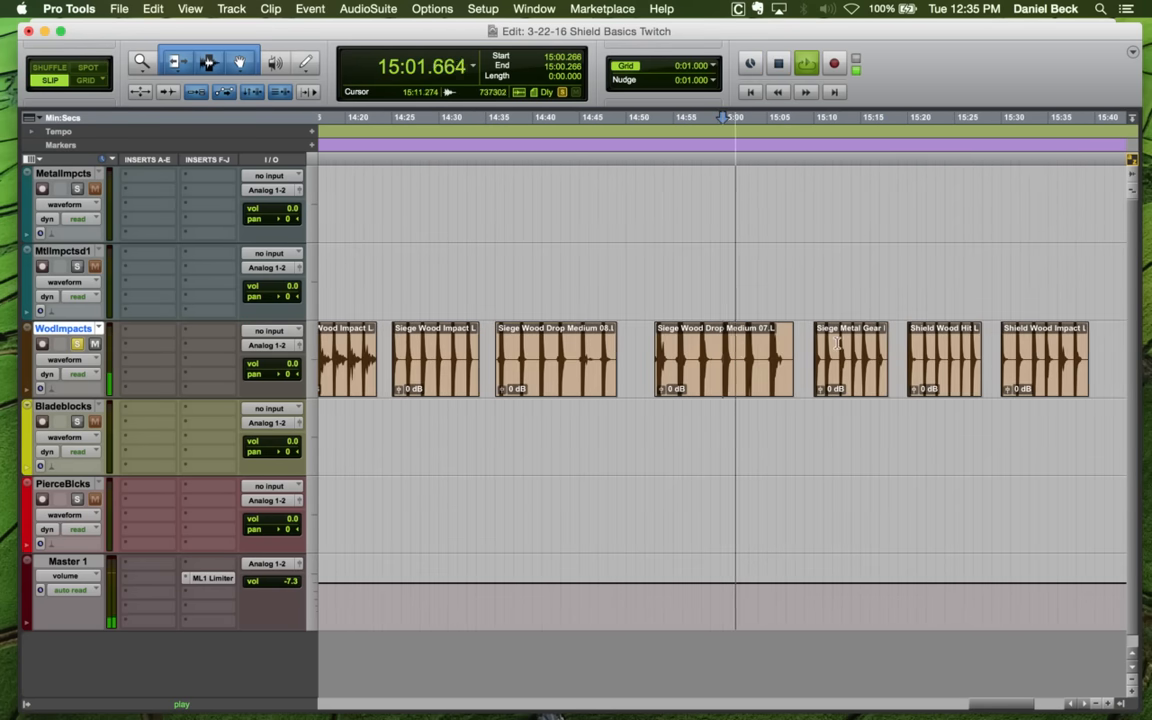
Replay the Siege Metal Gear Impact Large 01.L clip from 15:12.725
click(840, 343)
key(space)
key(space)
key(t)
key(t)
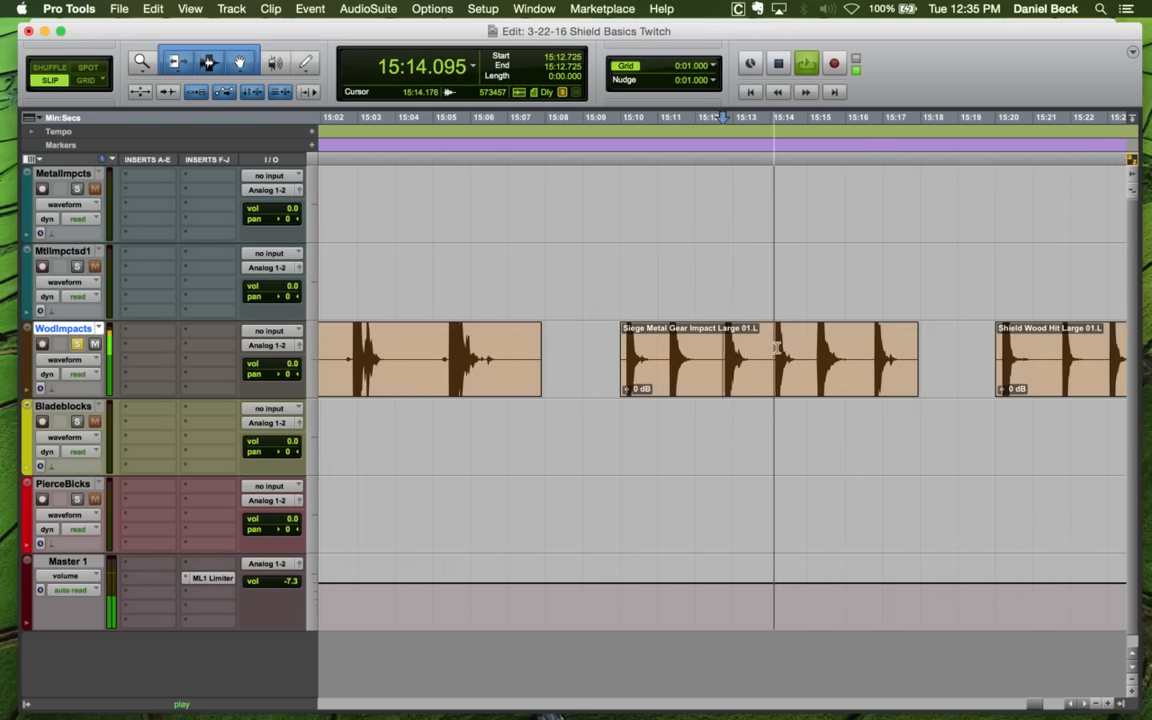
key(r)
key(r)
key(space)
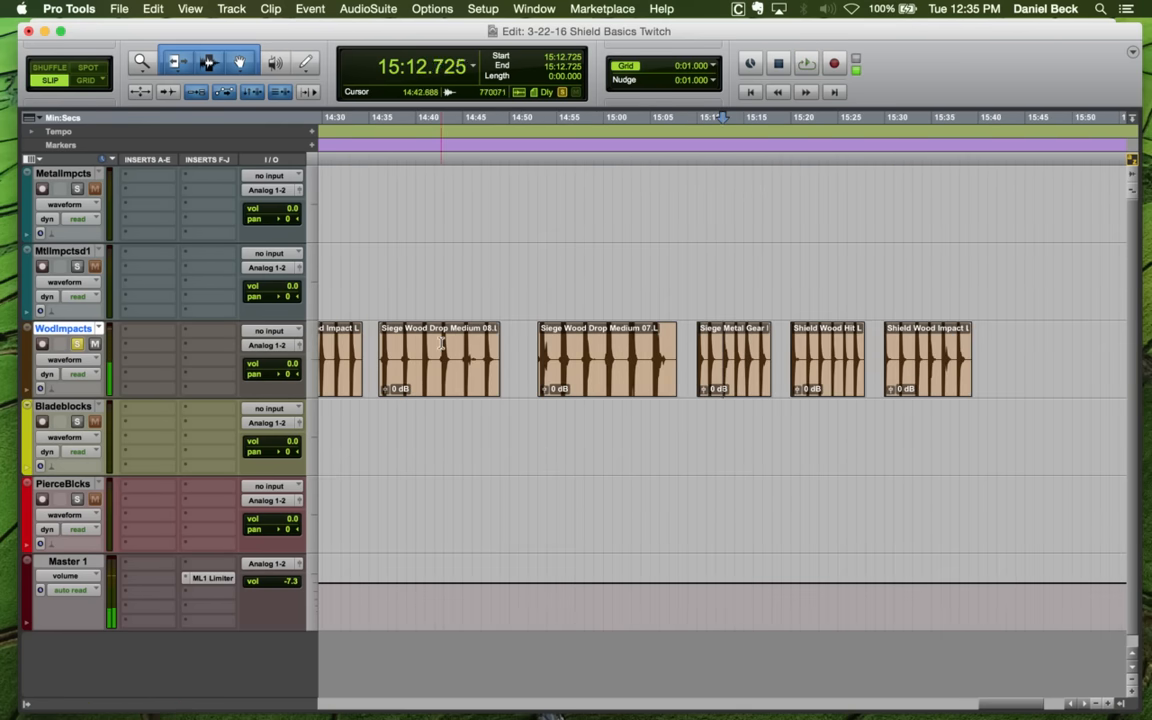
Replay the Siege Wood Drop Medium 08.L clip from about its middle
click(441, 343)
key(space)
key(t)
key(t)
key(r)
key(space)
Audition the Siege Wood Impact Large 01.L clip from 14:29.973
click(484, 350)
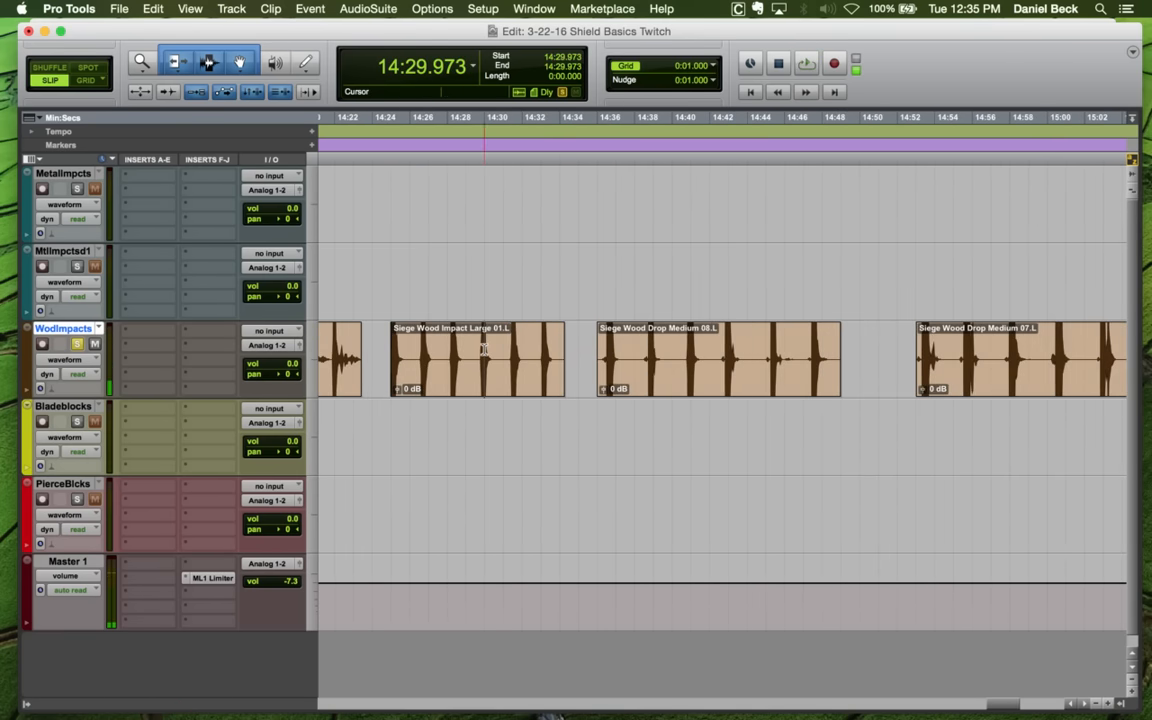
key(space)
key(t)
key(space)
Copy the whole Siege Wood Impact Large 01.L clip and paste it on the WodImpacts track at the Crush block marker
click(663, 373)
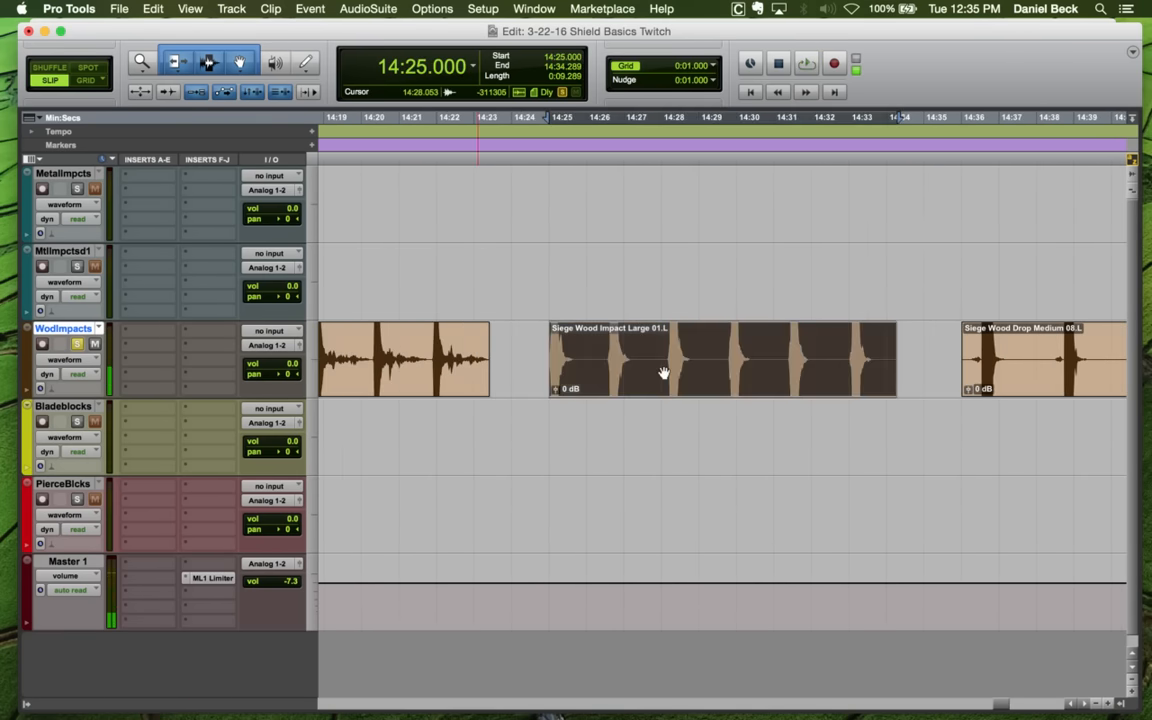
key(Return)
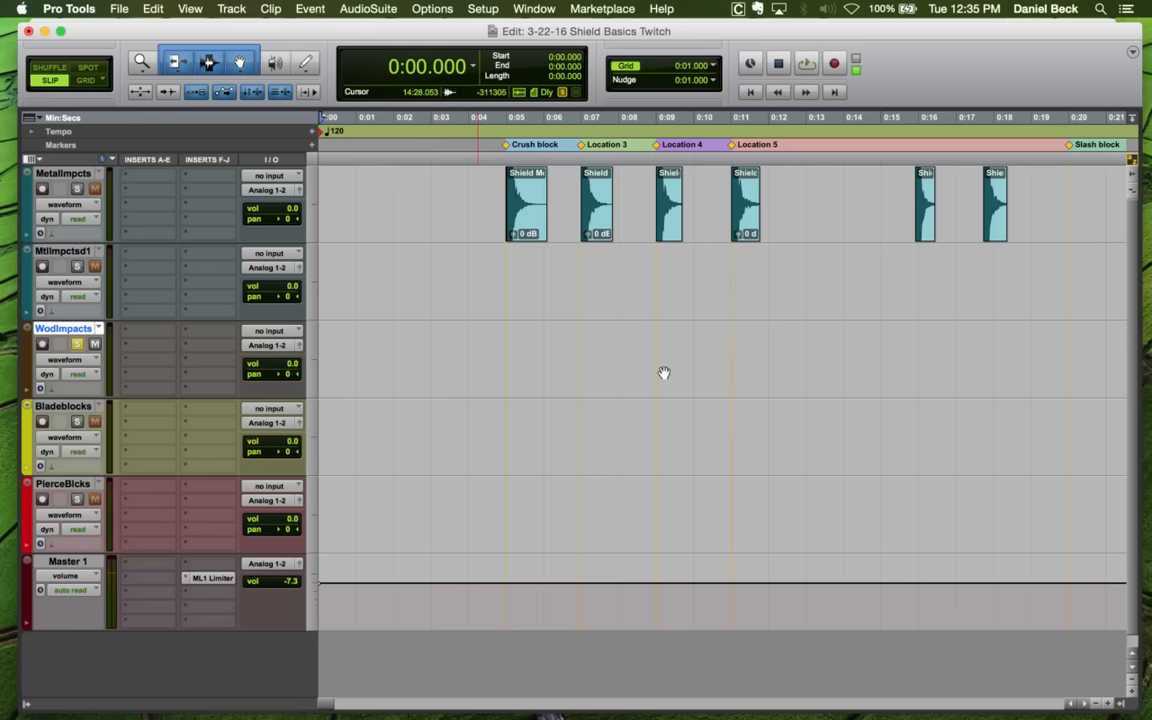
click(507, 336)
key(super+v)
Strip silence from the pasted Siege Wood Impact clip using a -48 dB threshold and 500 msec minimum strip duration
click(548, 342)
key(t)
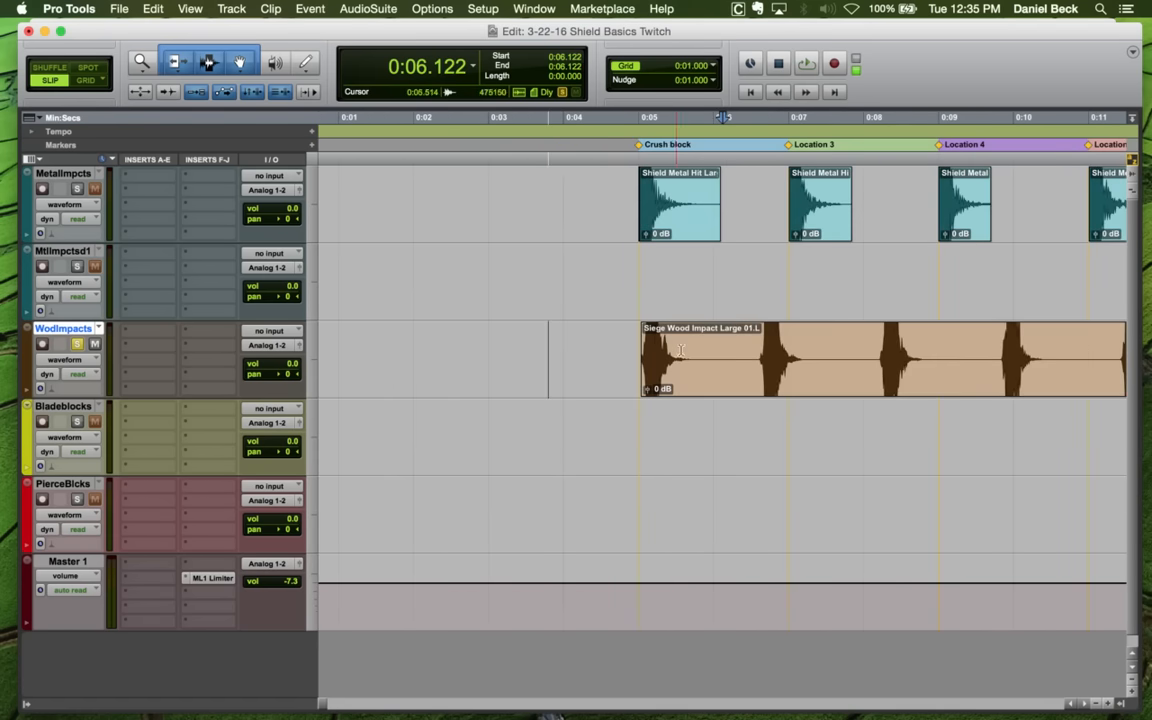
click(727, 373)
key(super+u)
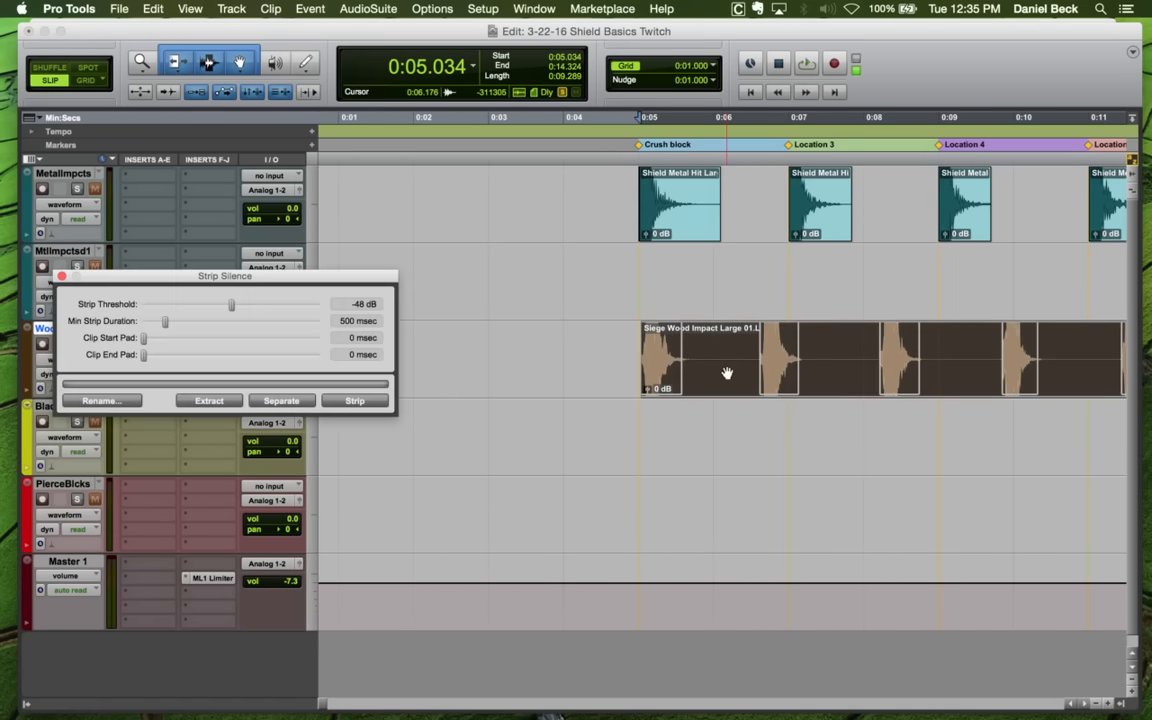
click(367, 401)
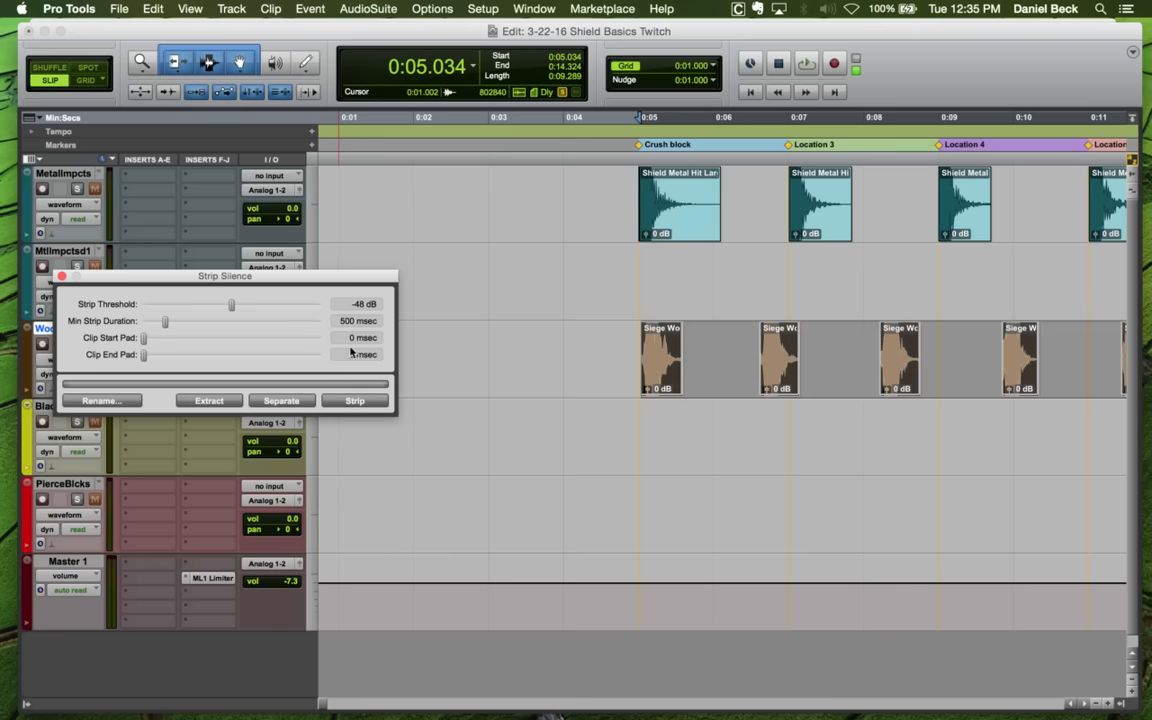
click(61, 276)
Fade out the tail of the first wood hit from about 0:05.4 and audition it from 0:05.010
click(677, 340)
key(t)
key(t)
key(t)
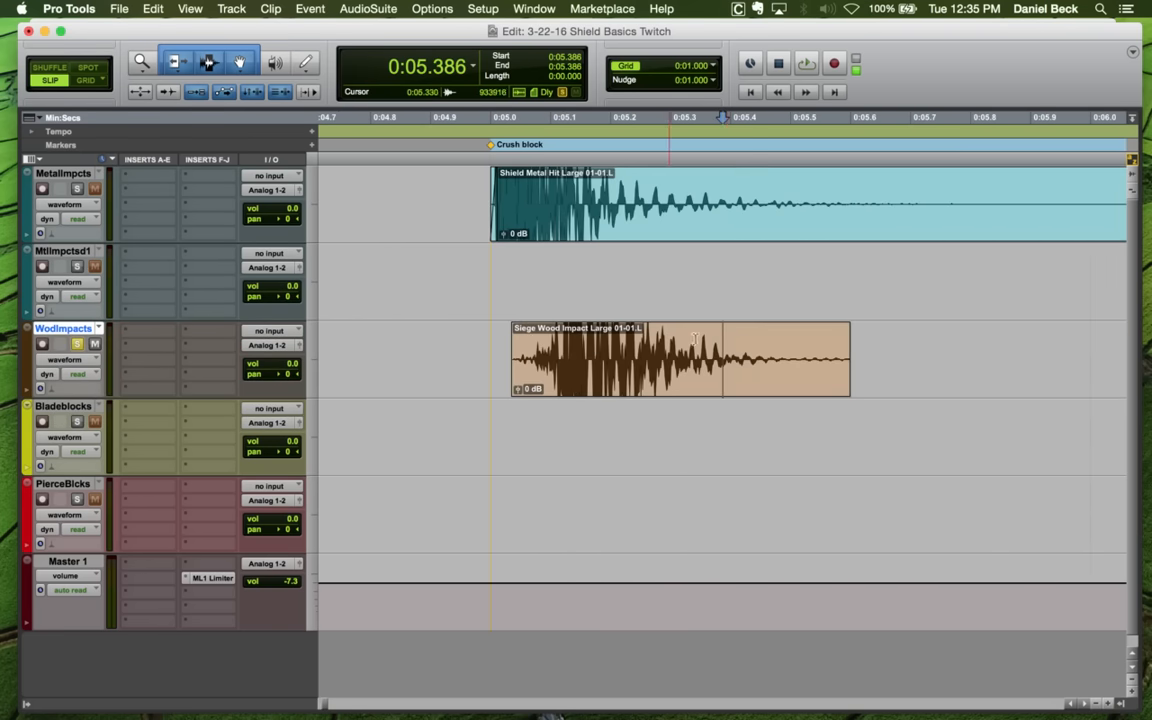
click(509, 337)
key(space)
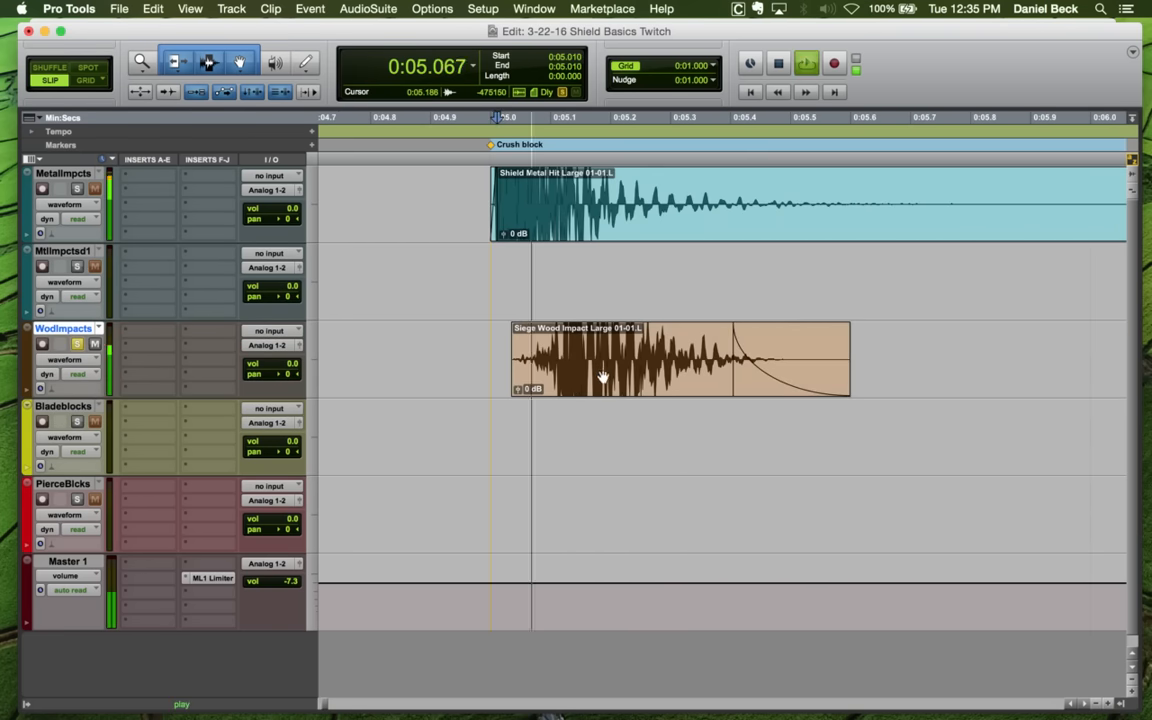
key(space)
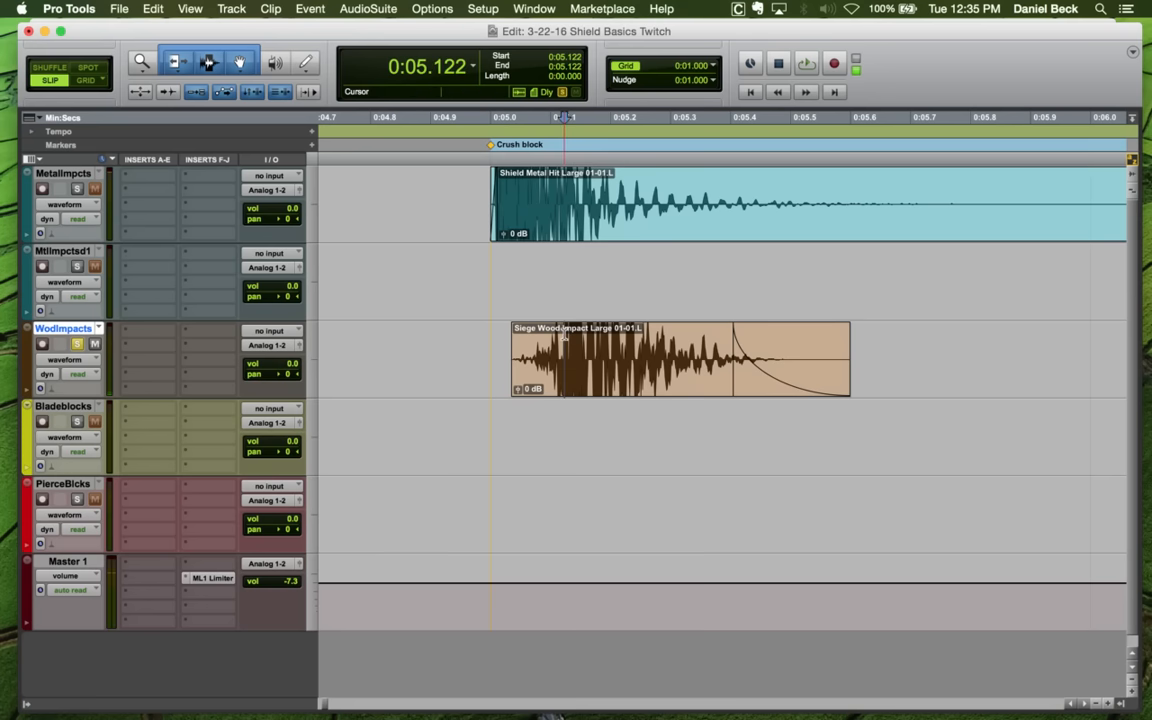
Trim the first wood hit's start to 0:05.122, fade it in to about 0:05.16, and audition the result
key(a)
click(587, 336)
key(d)
click(559, 336)
key(space)
key(space)
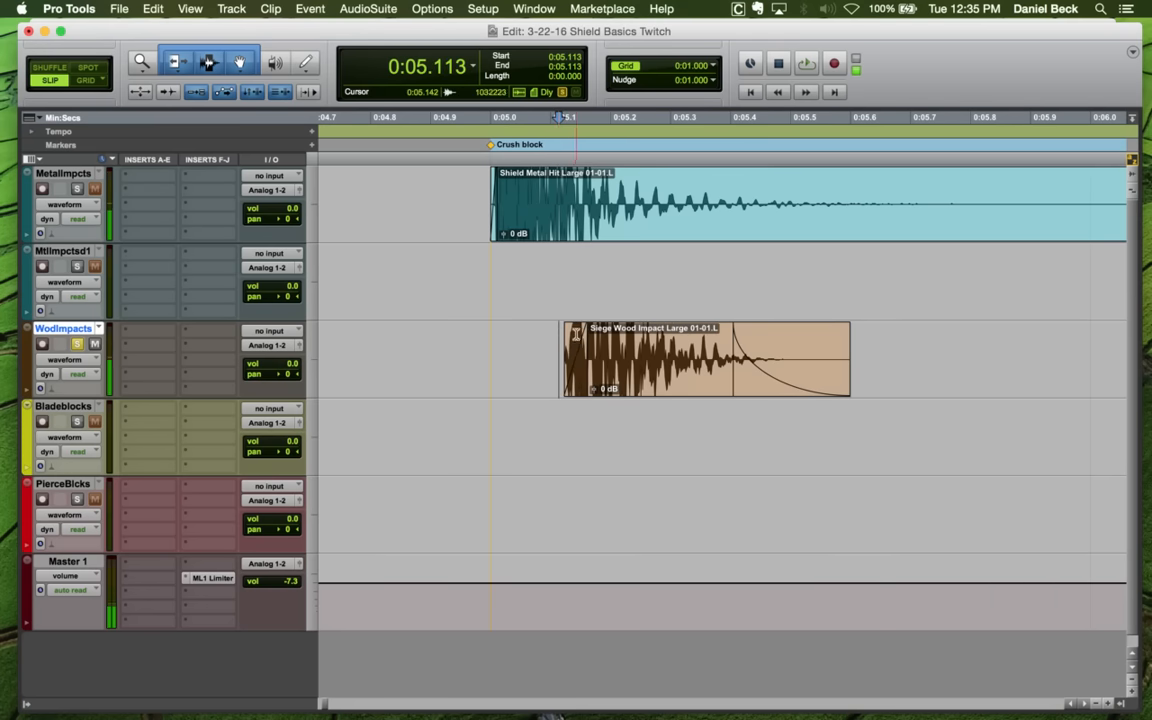
Move the wood hit's fade-in earlier so the clip starts at 0:05.102, and audition it from 0:05.068
key(t)
key(space)
key(space)
click(745, 385)
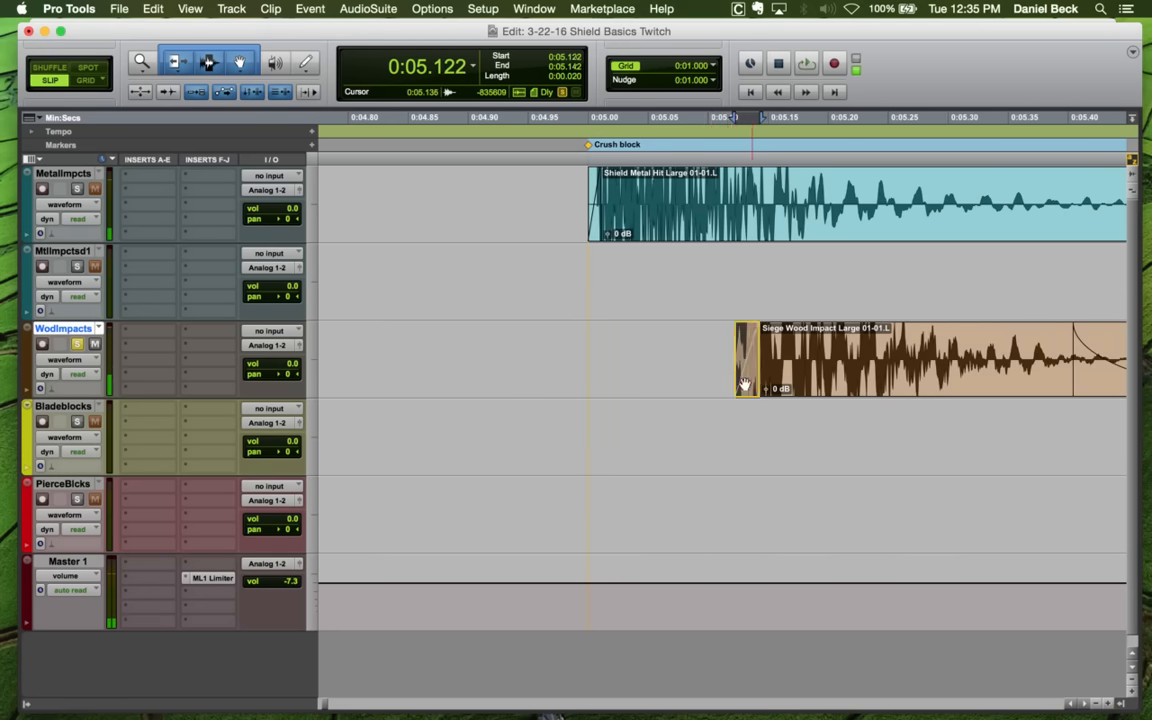
drag(745, 385, 720, 384)
click(670, 335)
key(space)
key(space)
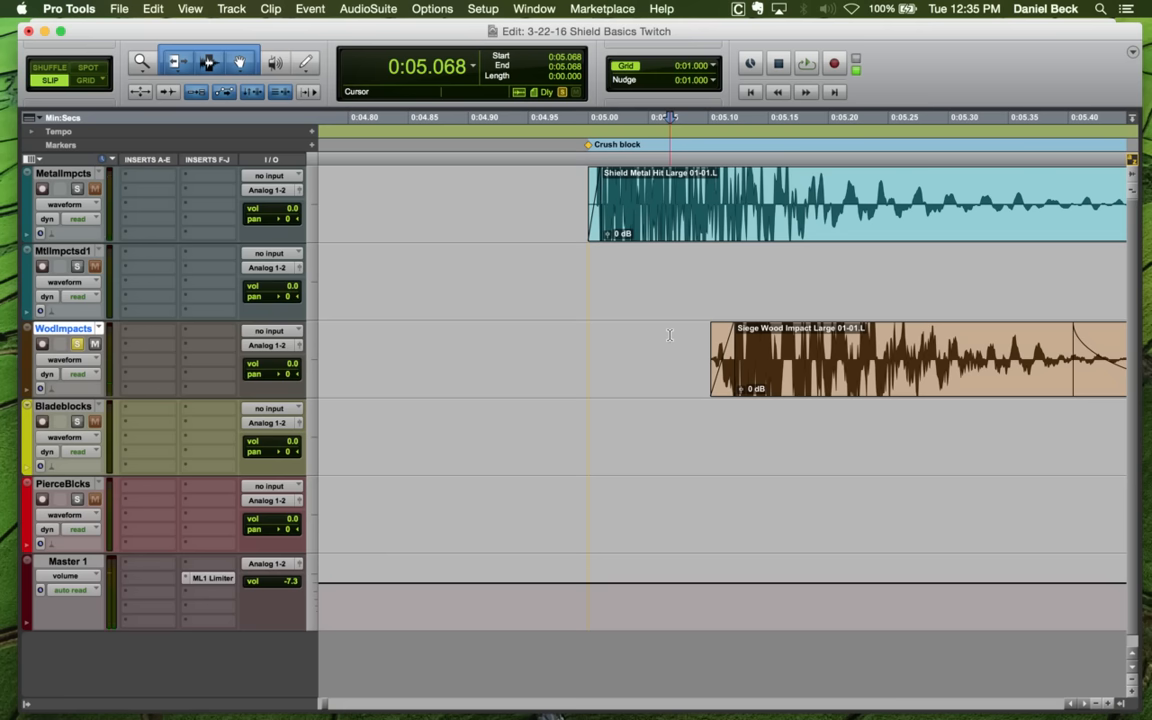
Move the wood hit to 0:05.003 beside the Crush block marker and audition it from 0:04.979
click(820, 388)
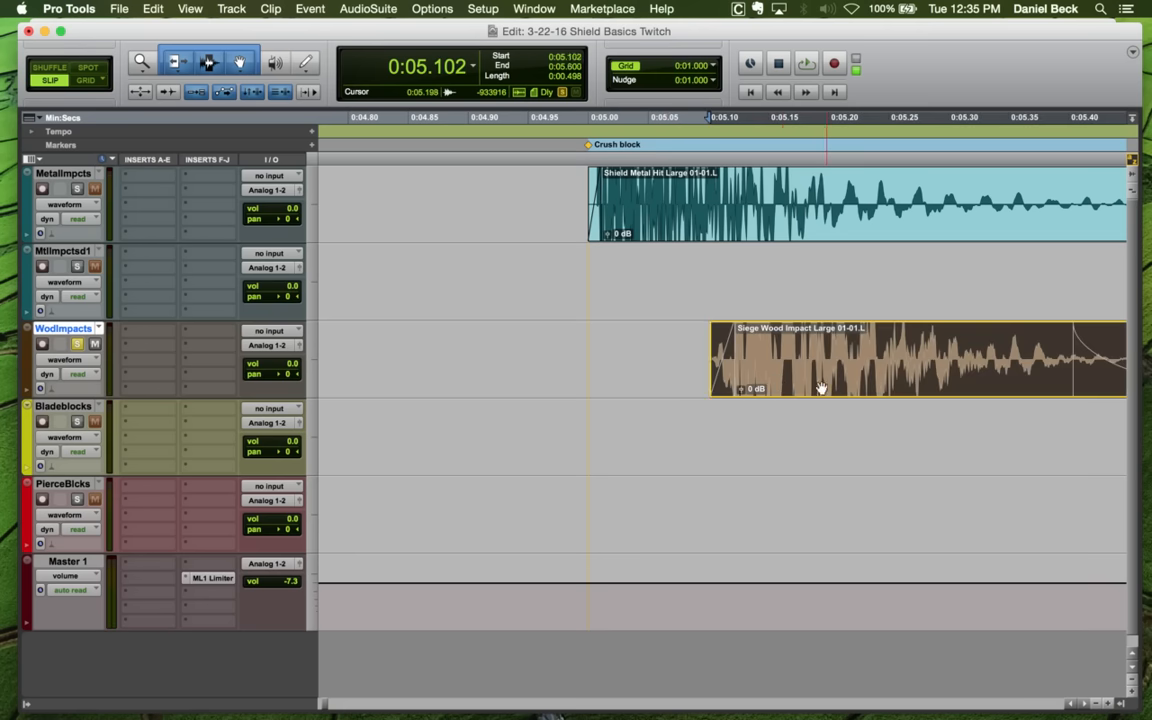
drag(709, 380, 708, 379)
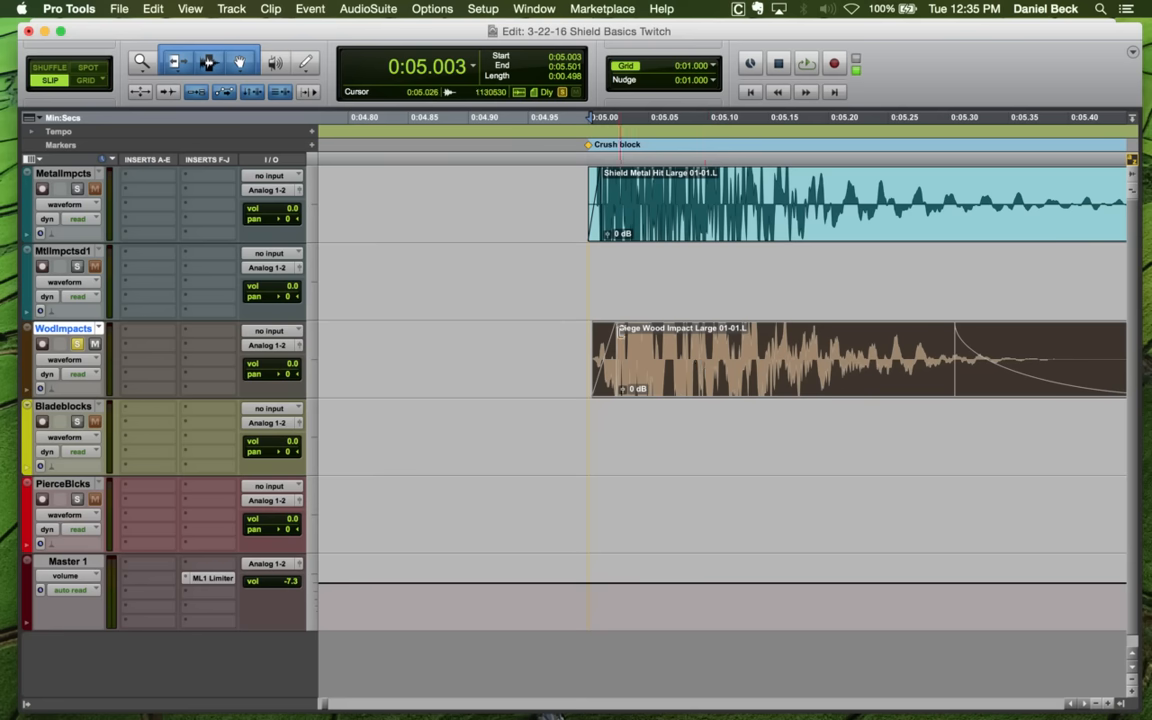
click(563, 343)
key(space)
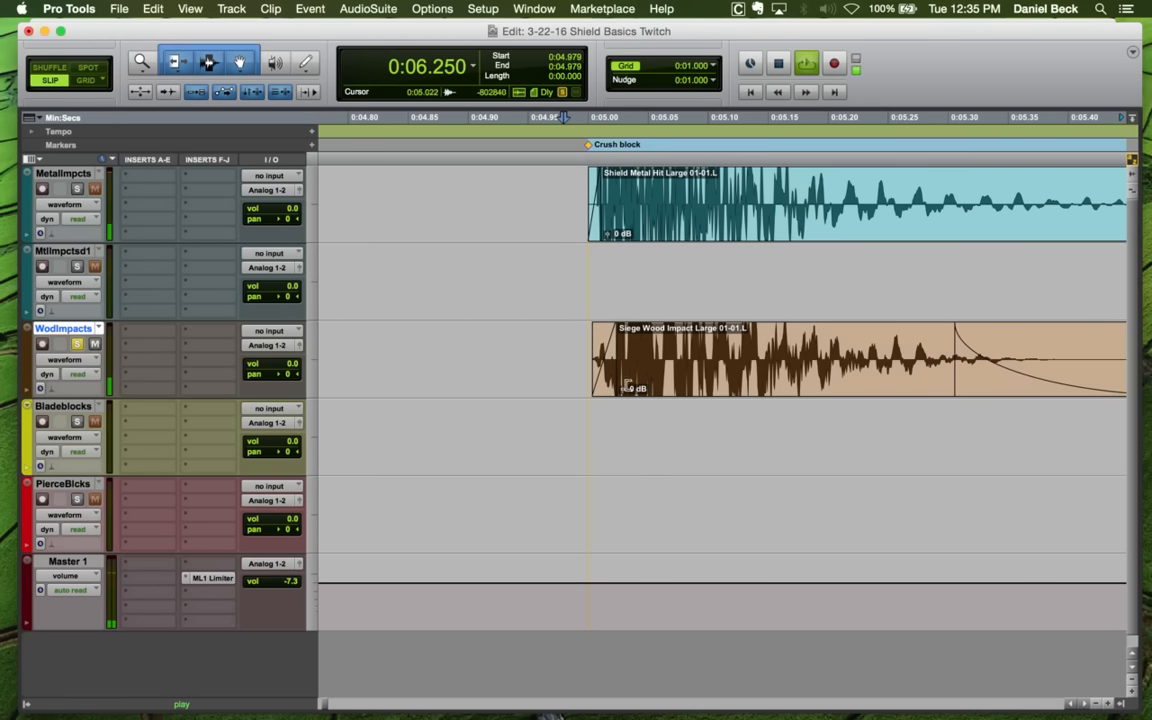
key(space)
Fade out the wood hit from 0:05.154, trim its end to about 0:05.4, and audition it from 0:04.937
click(773, 338)
key(g)
key(r)
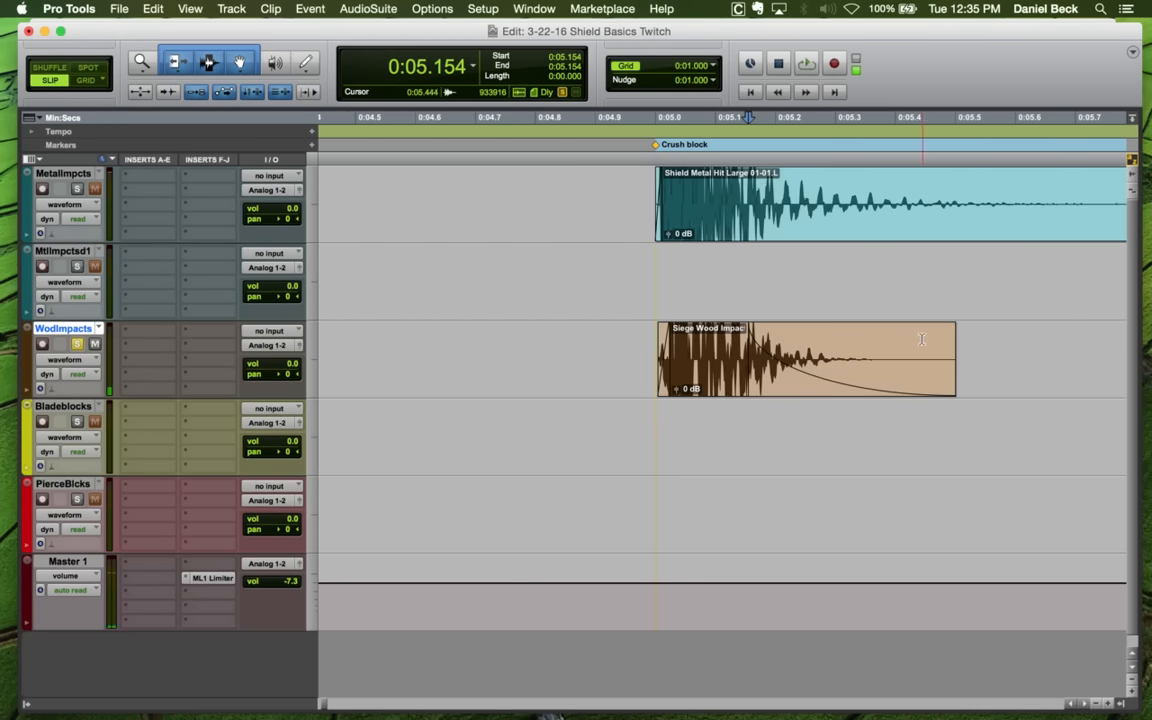
key(s)
click(617, 338)
key(space)
key(space)
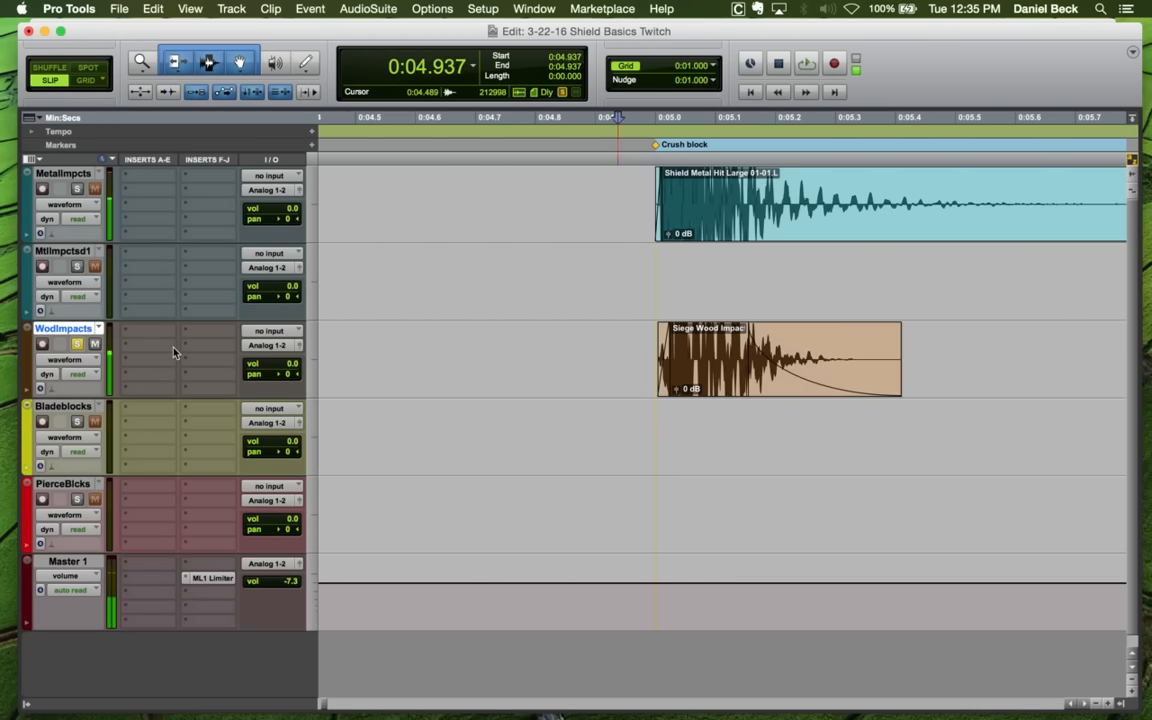
Insert the mono RBass plug-in on the WodImpacts track and audition the wood hit through it
click(130, 345)
mouse_move(184, 377)
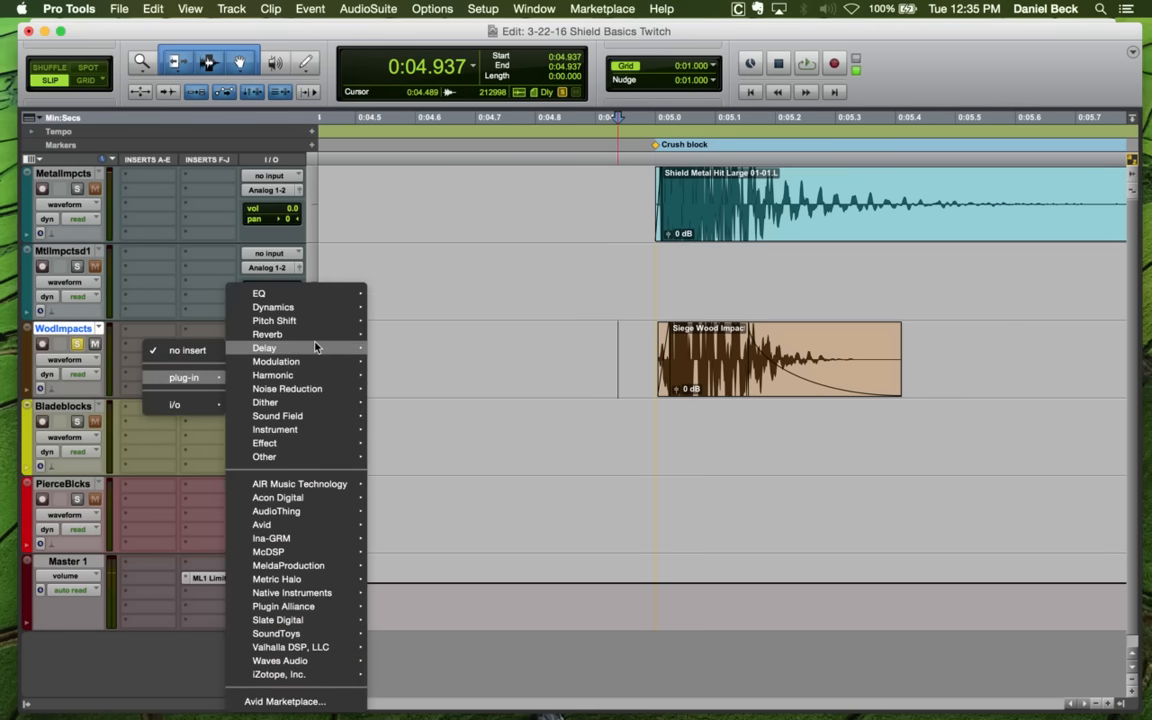
mouse_move(313, 457)
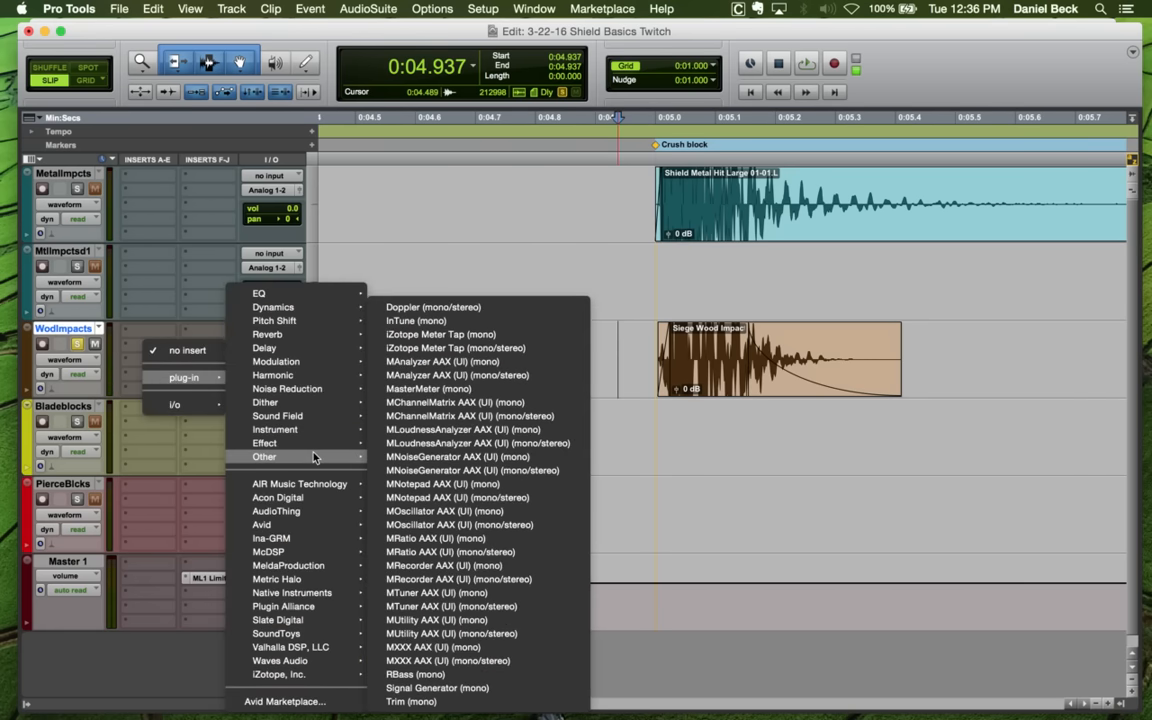
click(438, 676)
key(space)
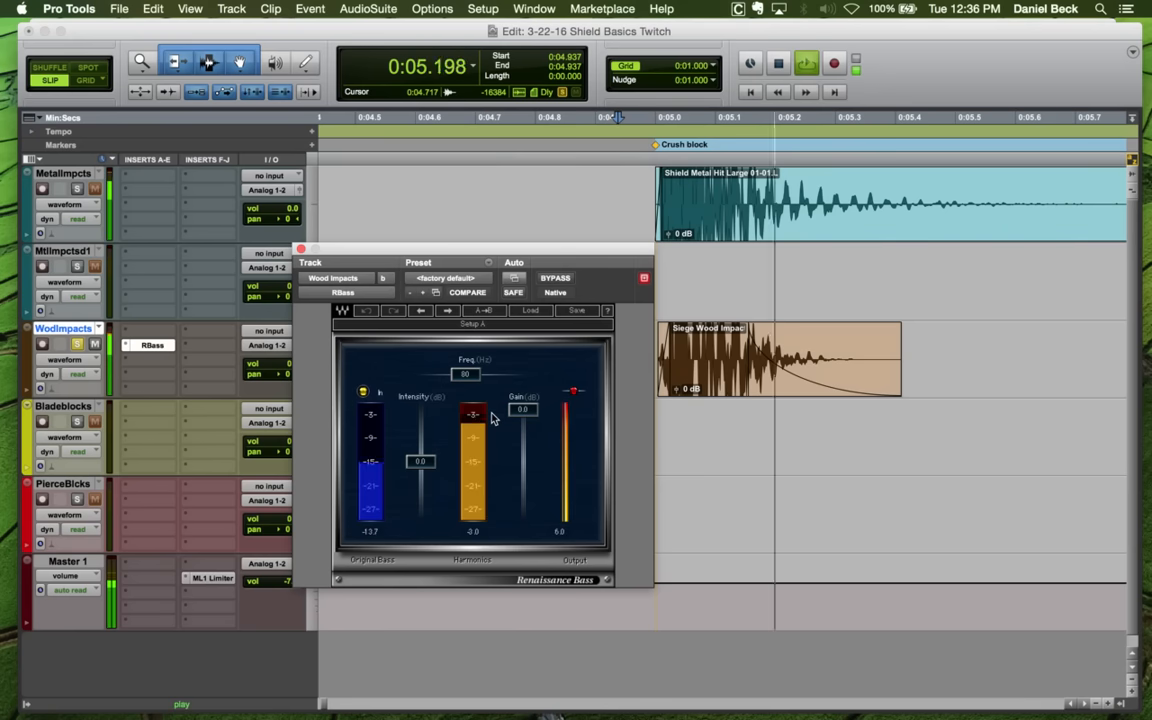
key(space)
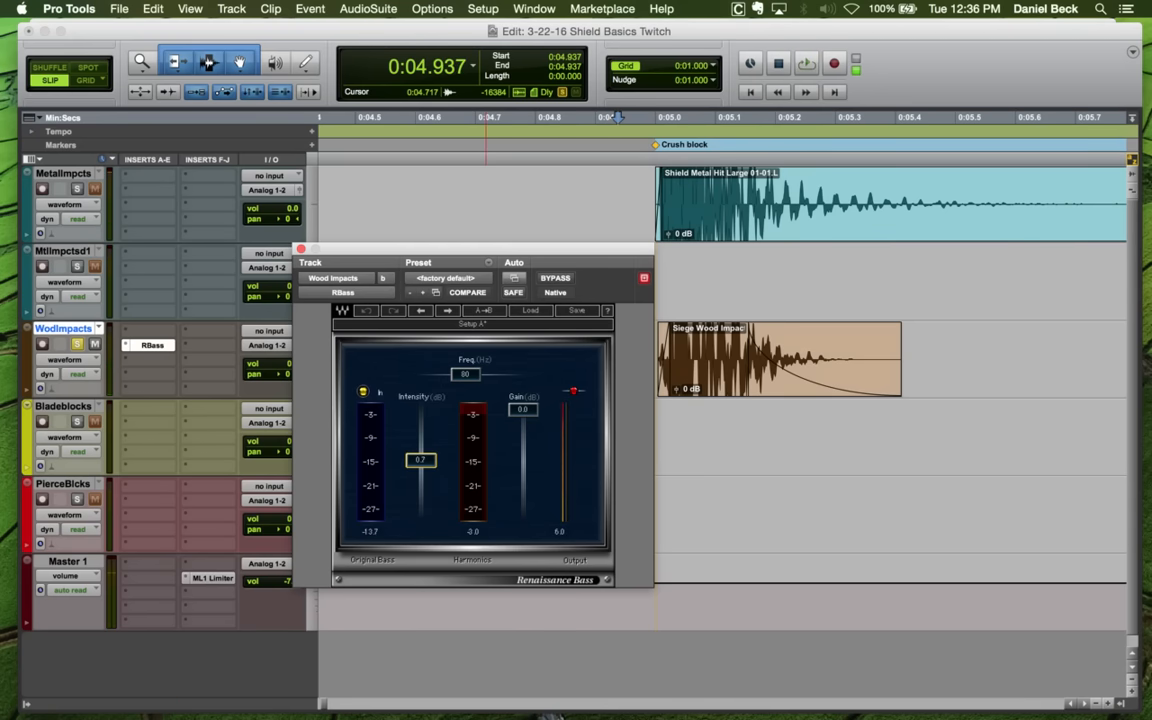
Set RBass to 1.4 dB intensity and 96 Hz frequency while auditioning the wood hit, and close the plug-in window
key(space)
key(space)
key(space)
drag(465, 375, 470, 375)
key(space)
key(space)
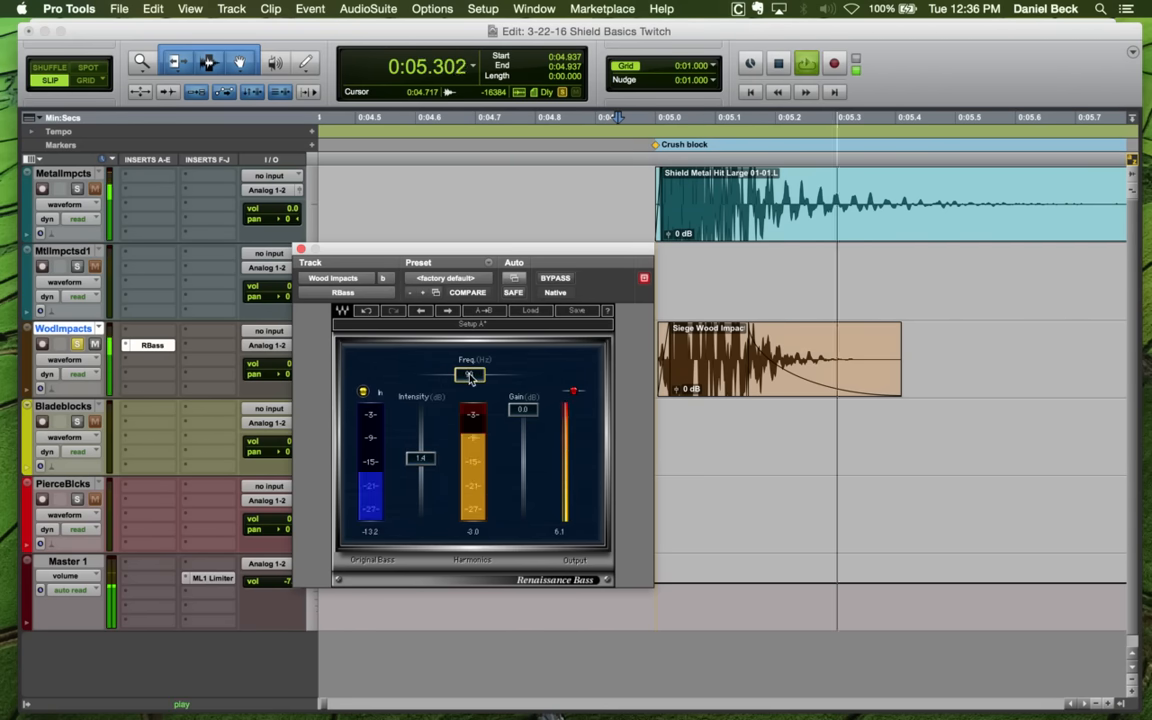
key(space)
key(space)
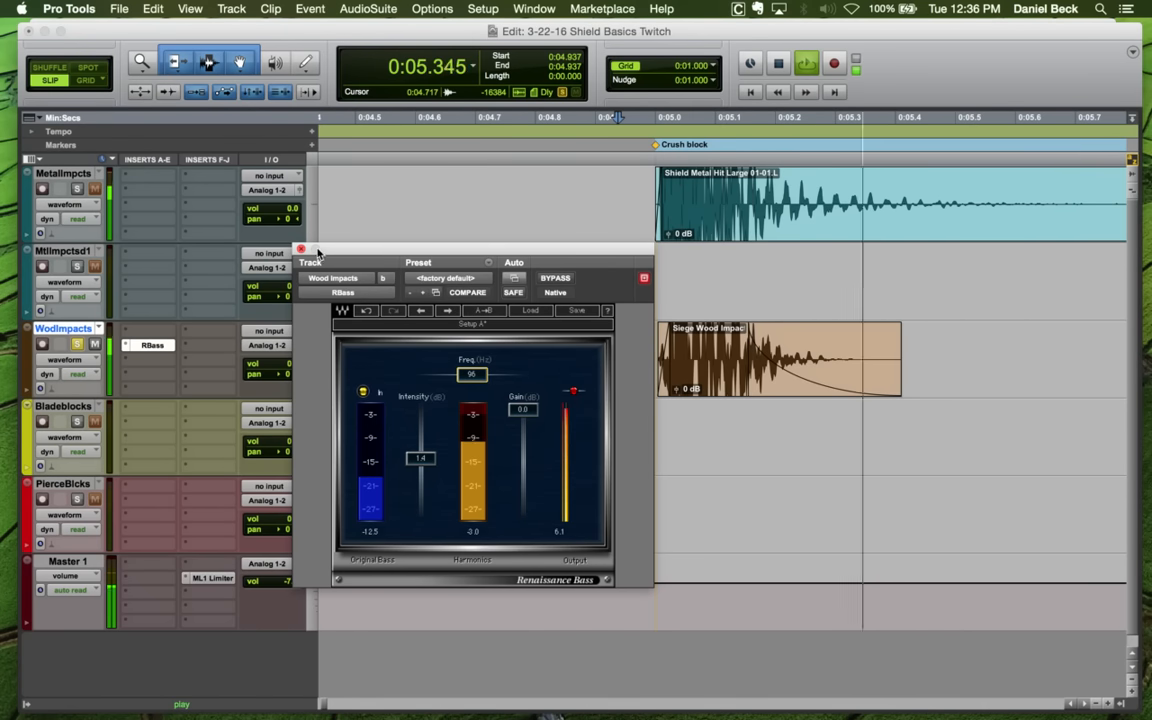
key(space)
click(301, 249)
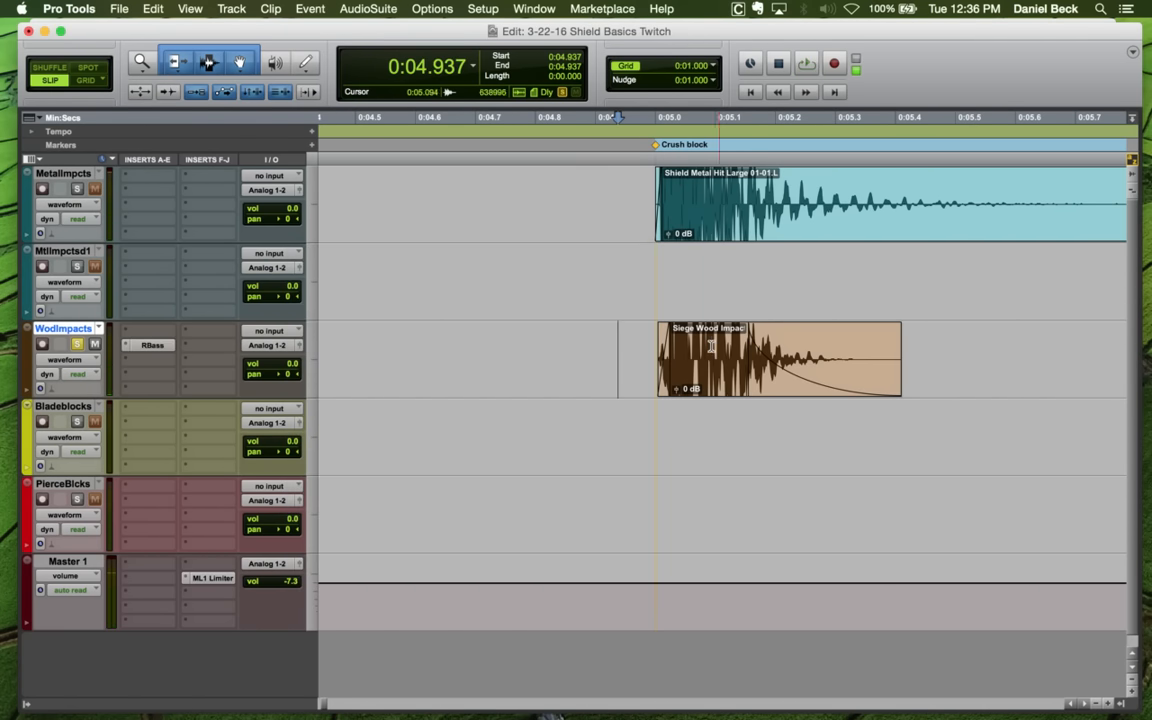
key(t)
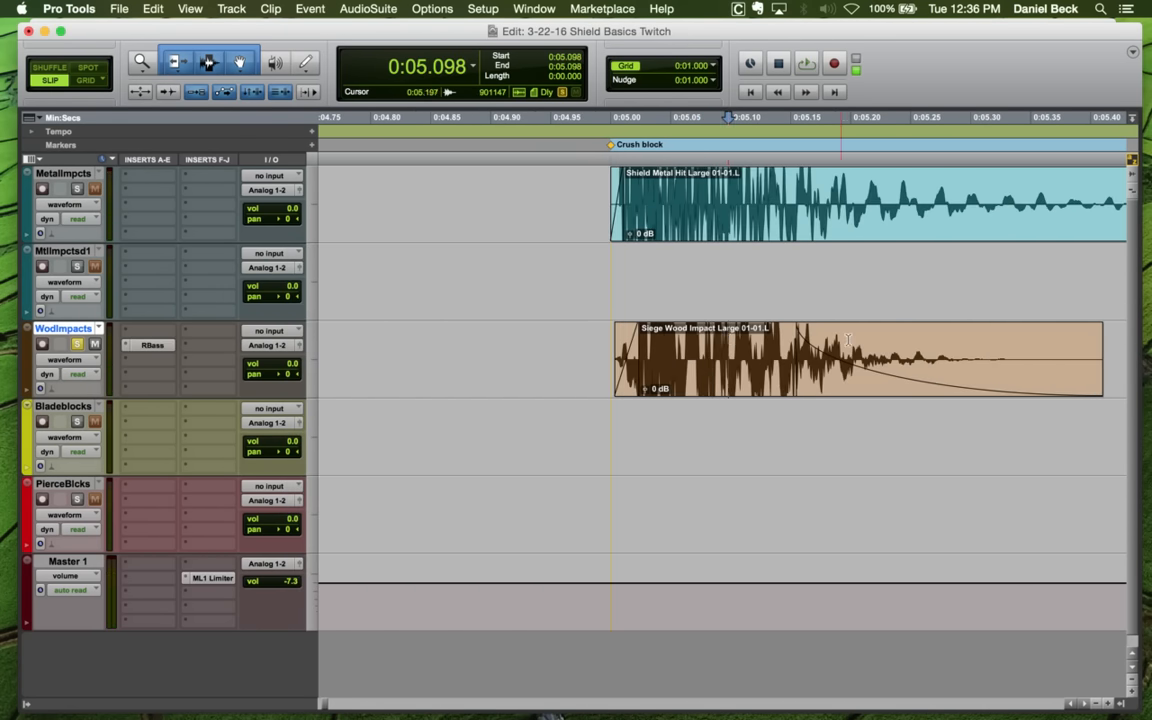
key(r)
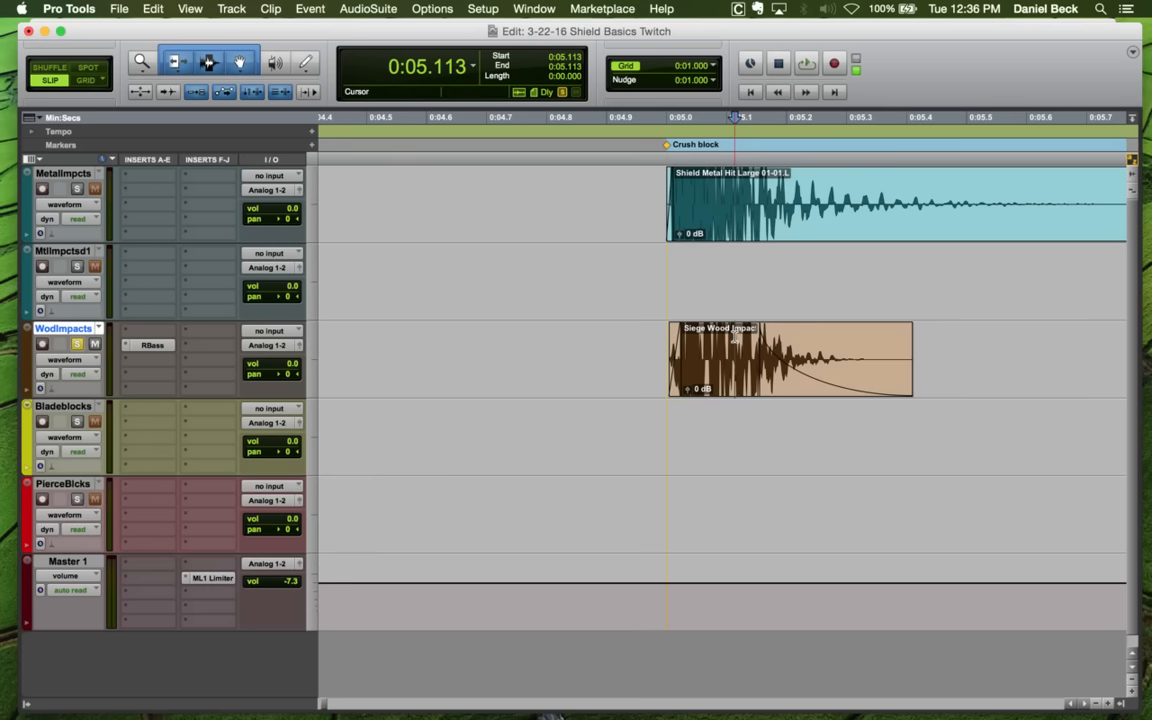
drag(659, 340, 989, 351)
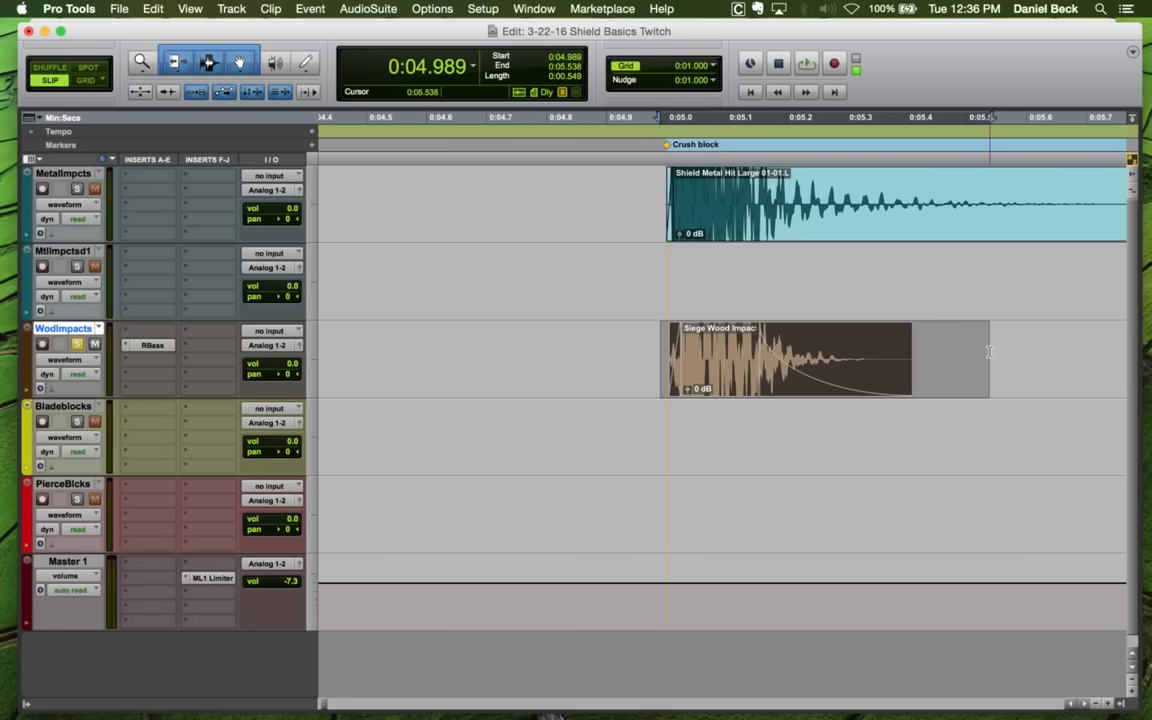
click(663, 335)
key(t)
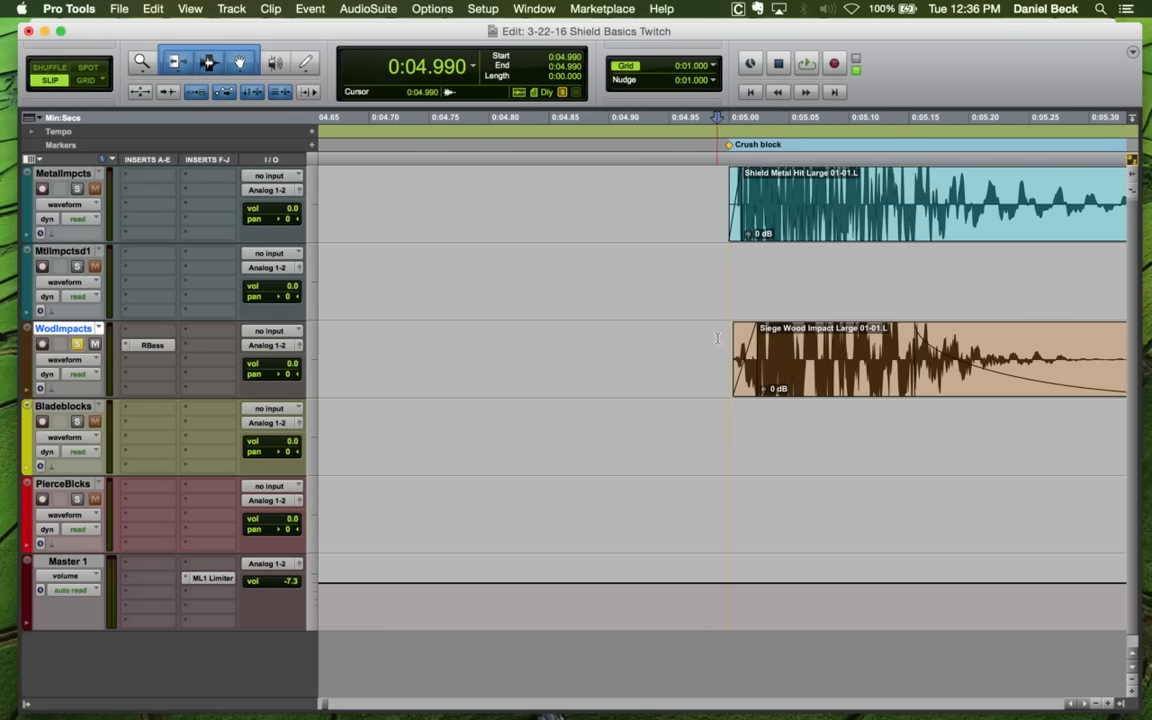
click(746, 340)
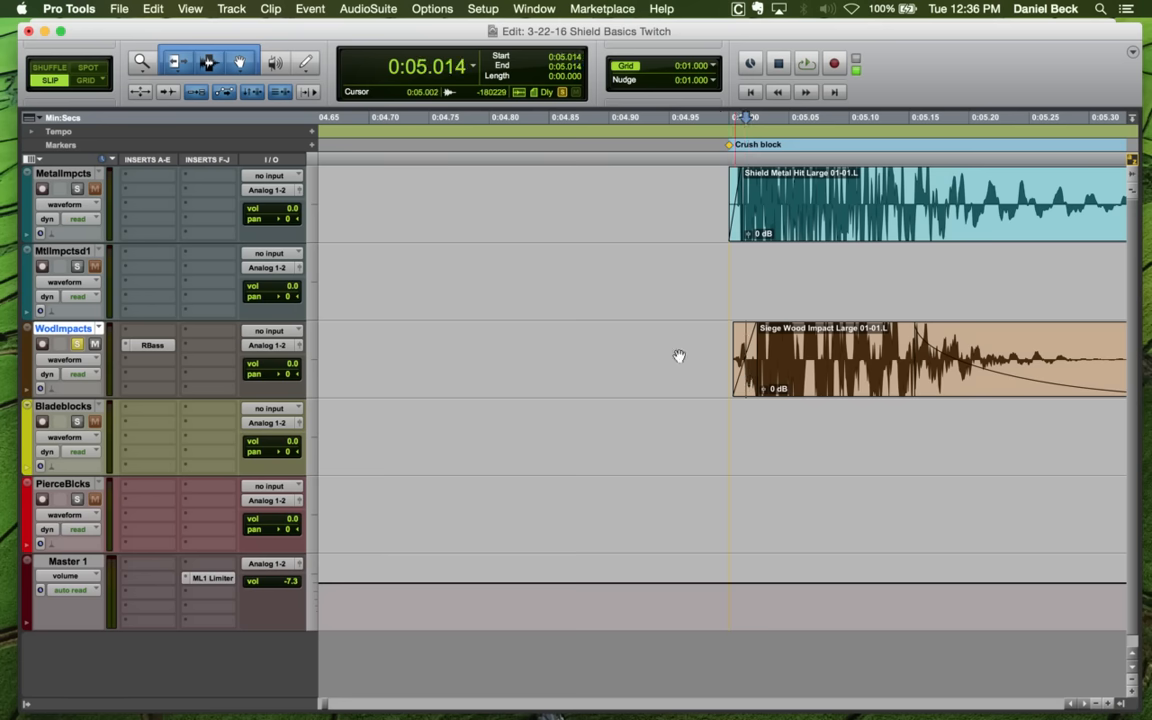
Audition the wood hit from 0:04.983, unsolo the WodImpacts track, and listen to it together with the metal hit
key(space)
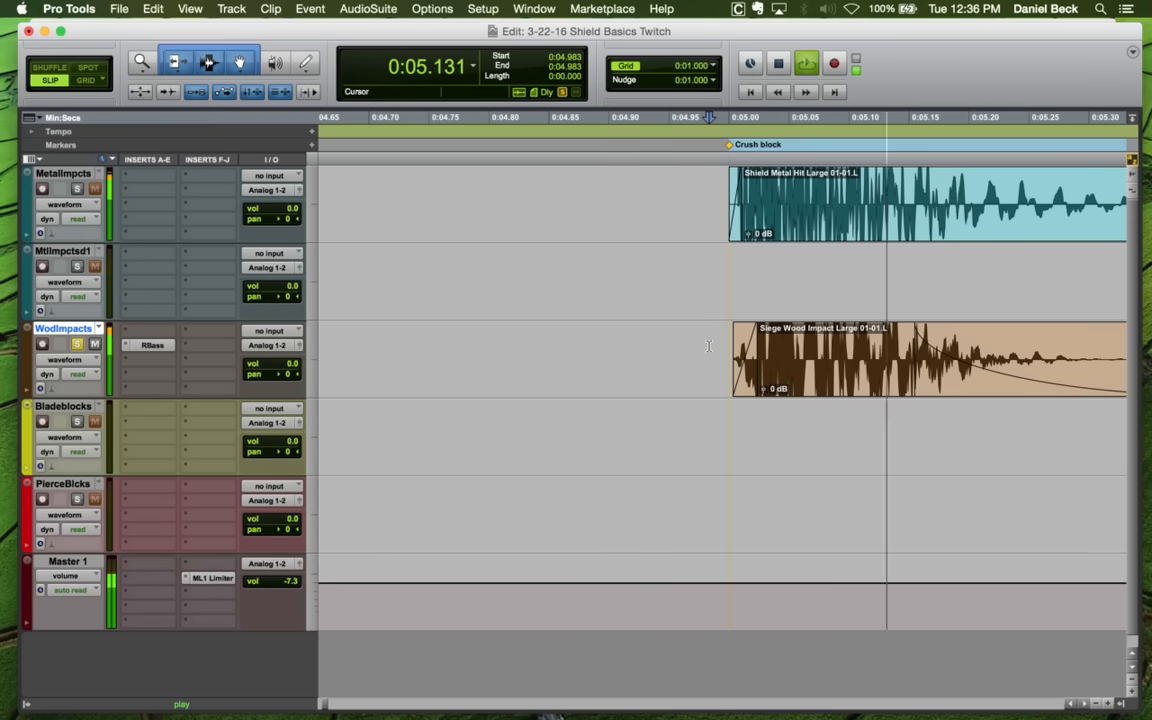
key(space)
key(space)
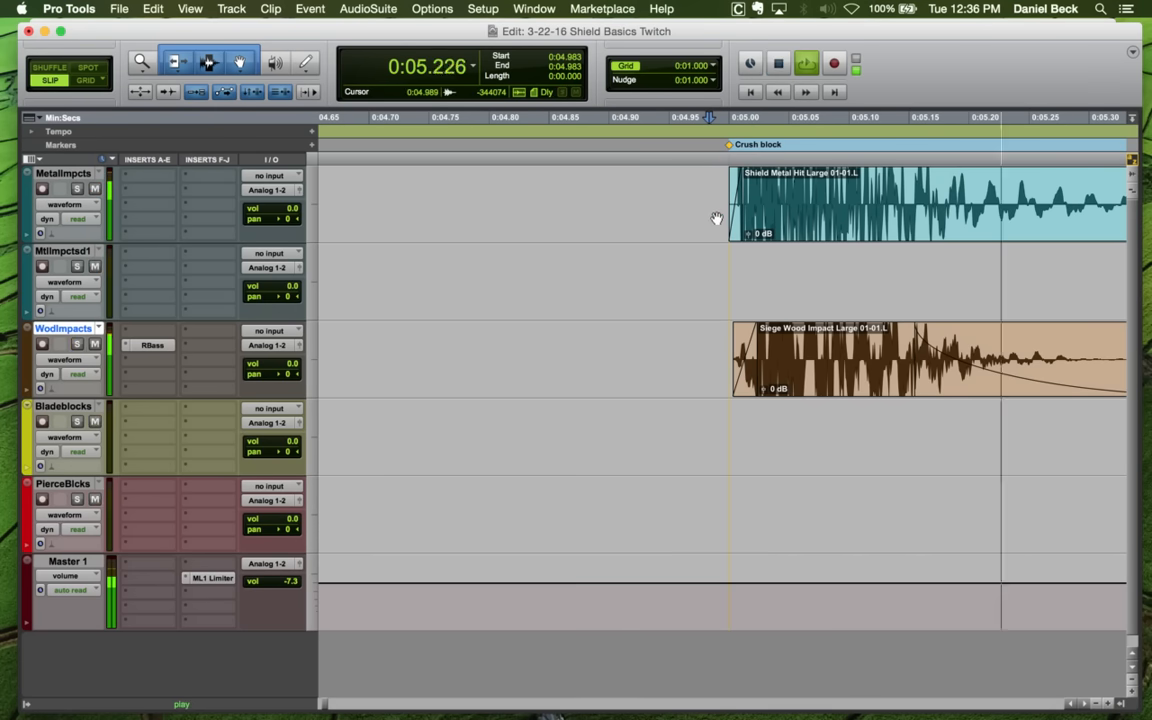
key(space)
key(r)
key(r)
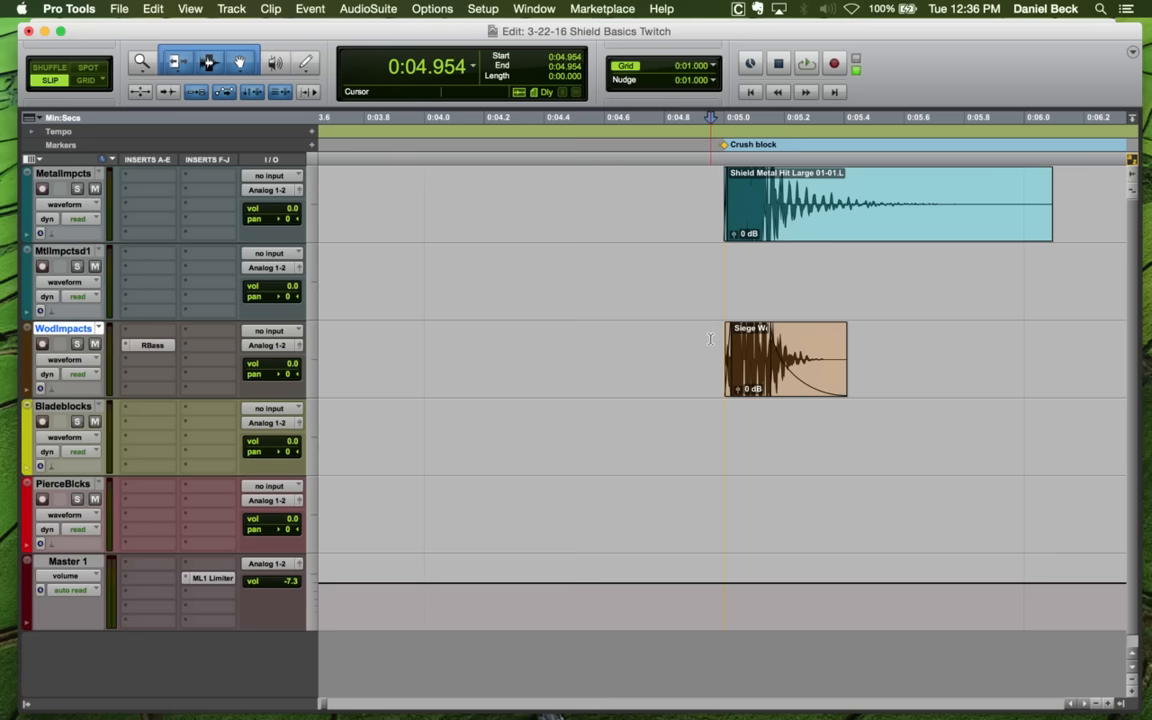
Solo the WodImpacts track and audition the wood hit on its own from 0:04.954
key(t)
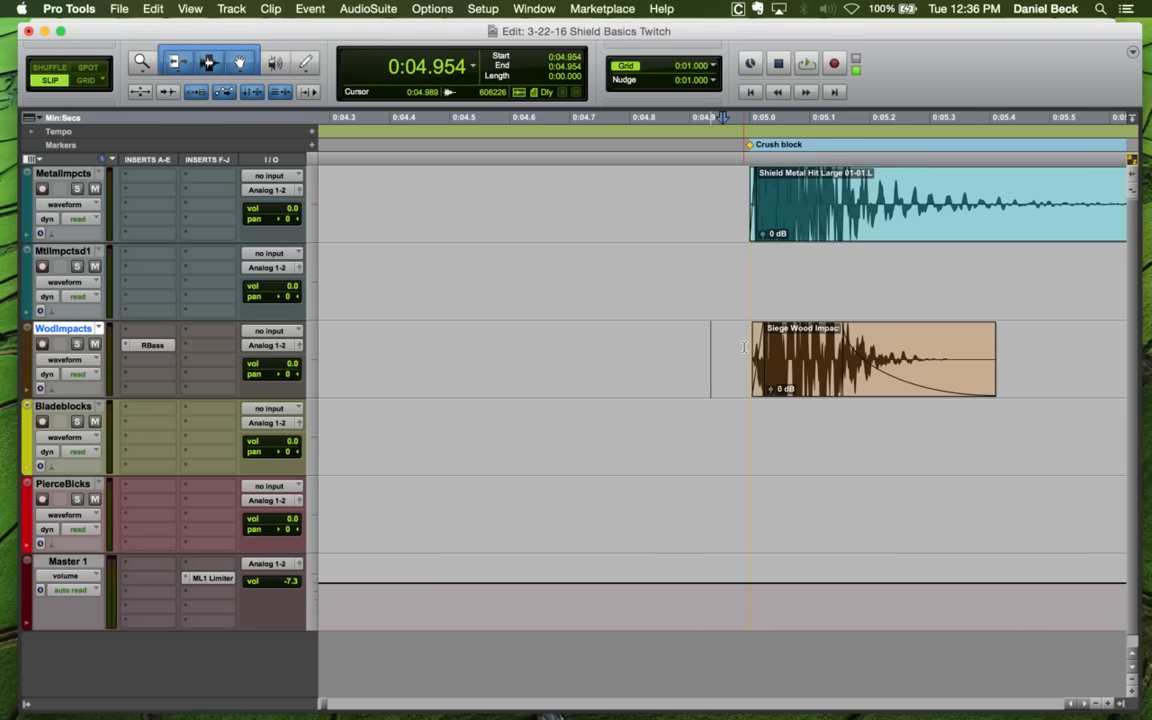
click(744, 333)
key(t)
key(r)
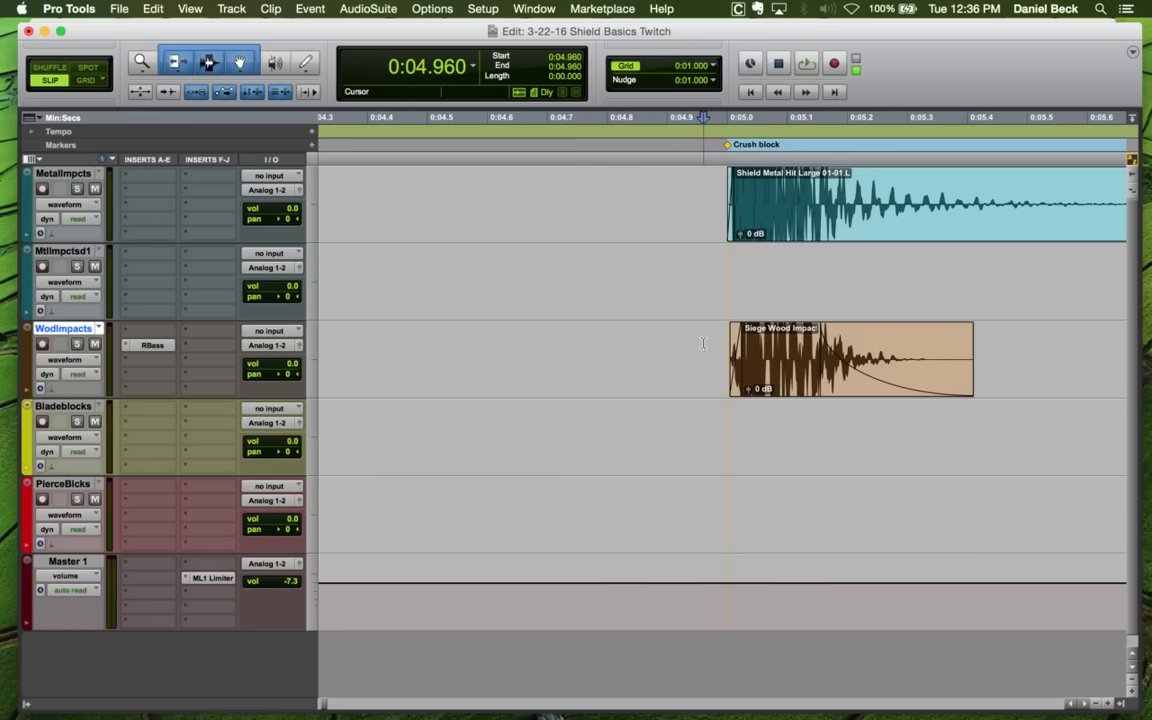
key(shift+s)
key(space)
key(space)
click(700, 336)
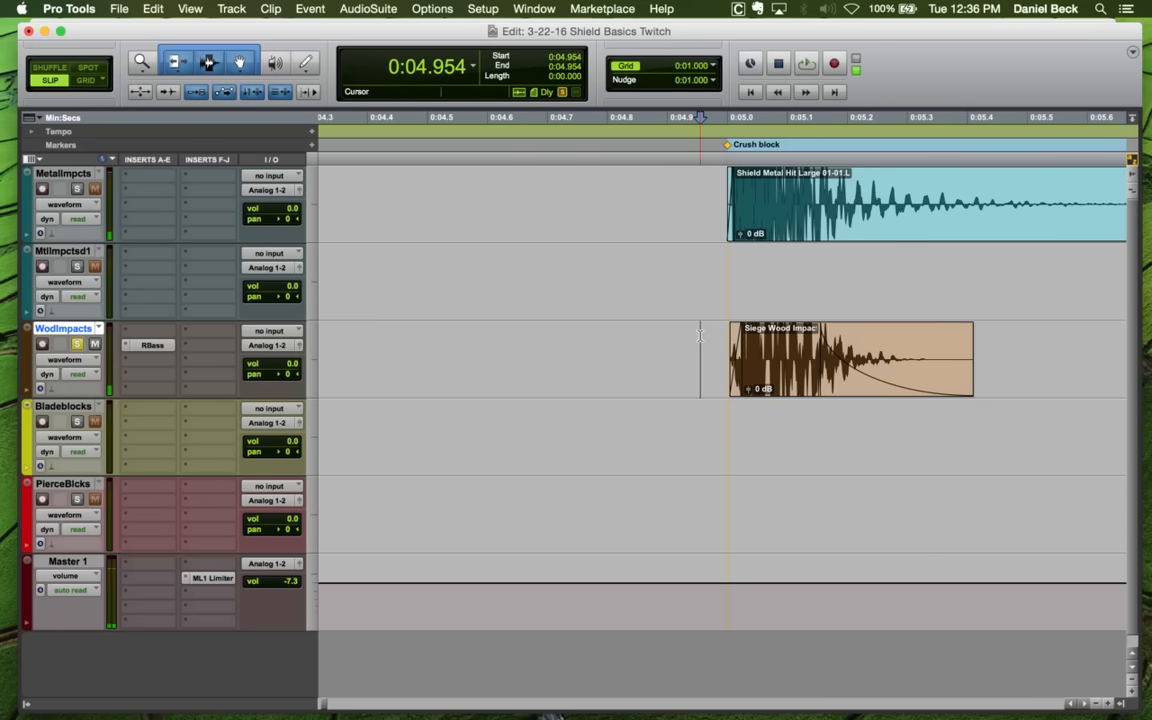
key(space)
key(space)
Trim the wood hit's end in two passes to 0:05.289 and about 0:05.2, fading it out from 0:05.056, and audition it
key(s)
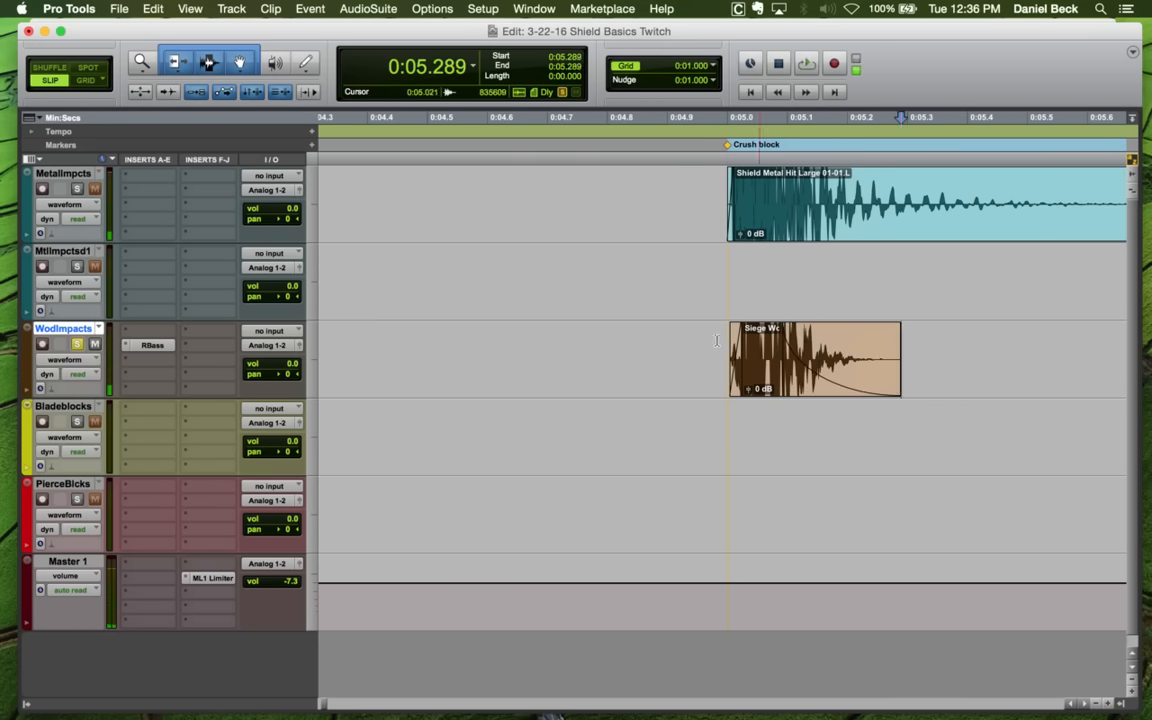
key(space)
key(space)
key(t)
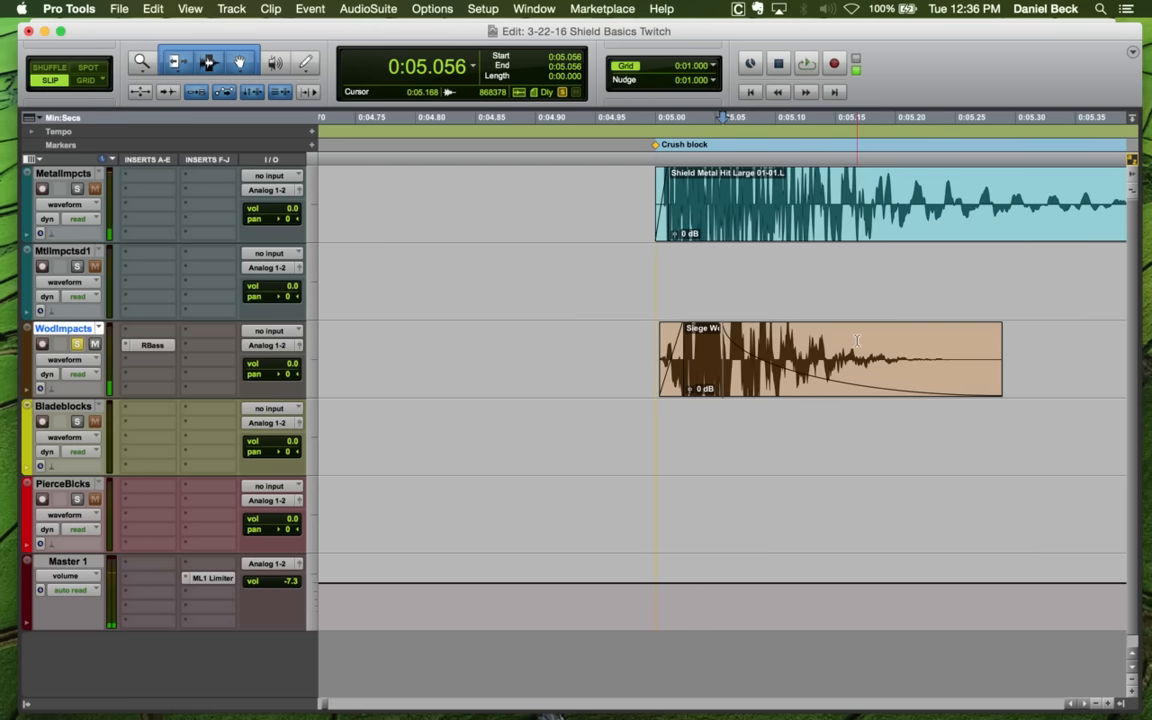
click(893, 341)
key(s)
click(602, 337)
key(space)
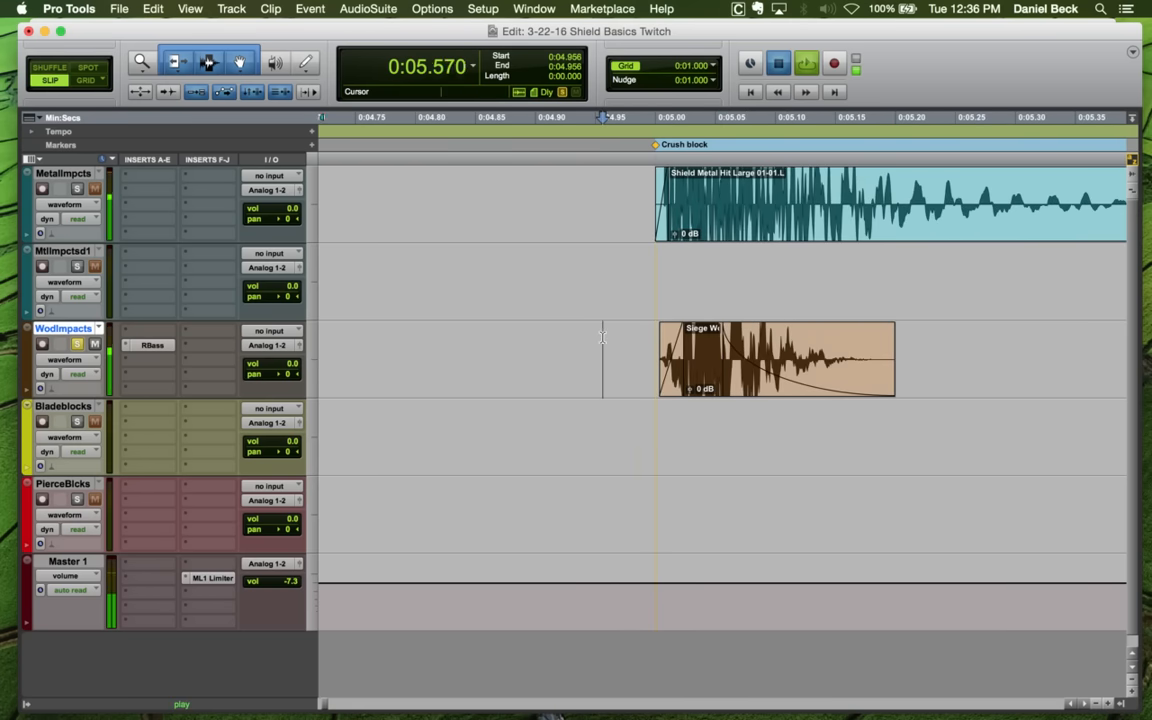
key(space)
key(space)
key(space)
Restart the wood hit's fade-out at about 0:05.07 and audition the result
click(565, 345)
key(space)
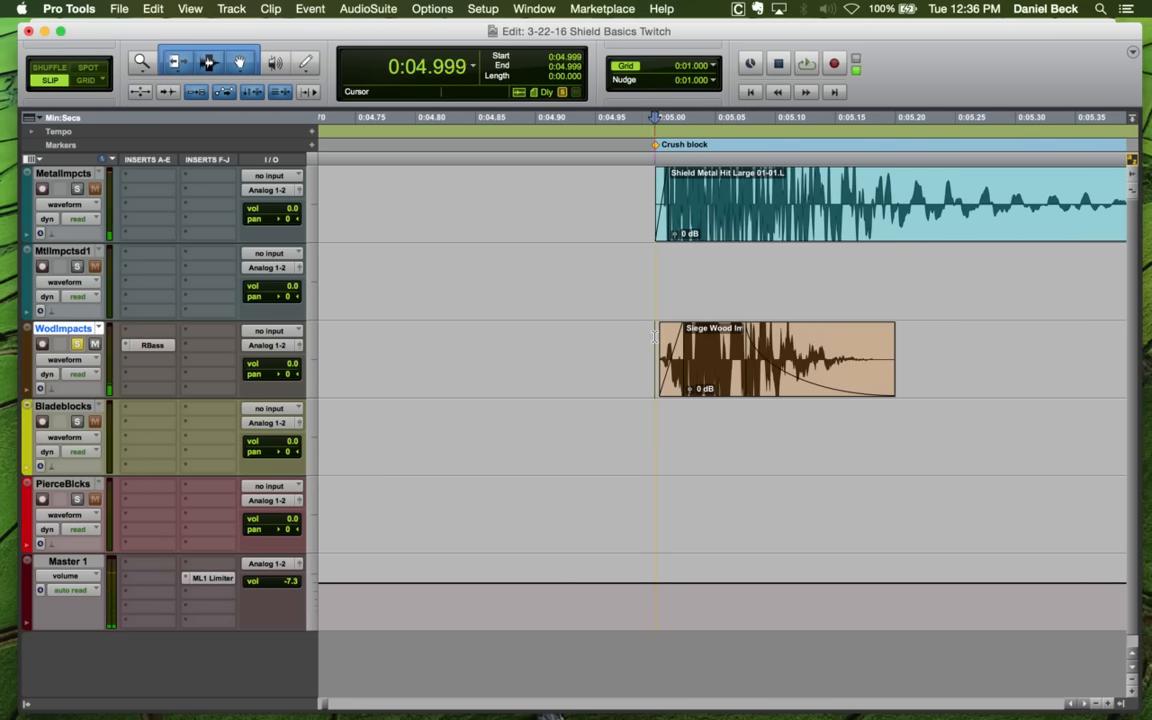
key(space)
key(space)
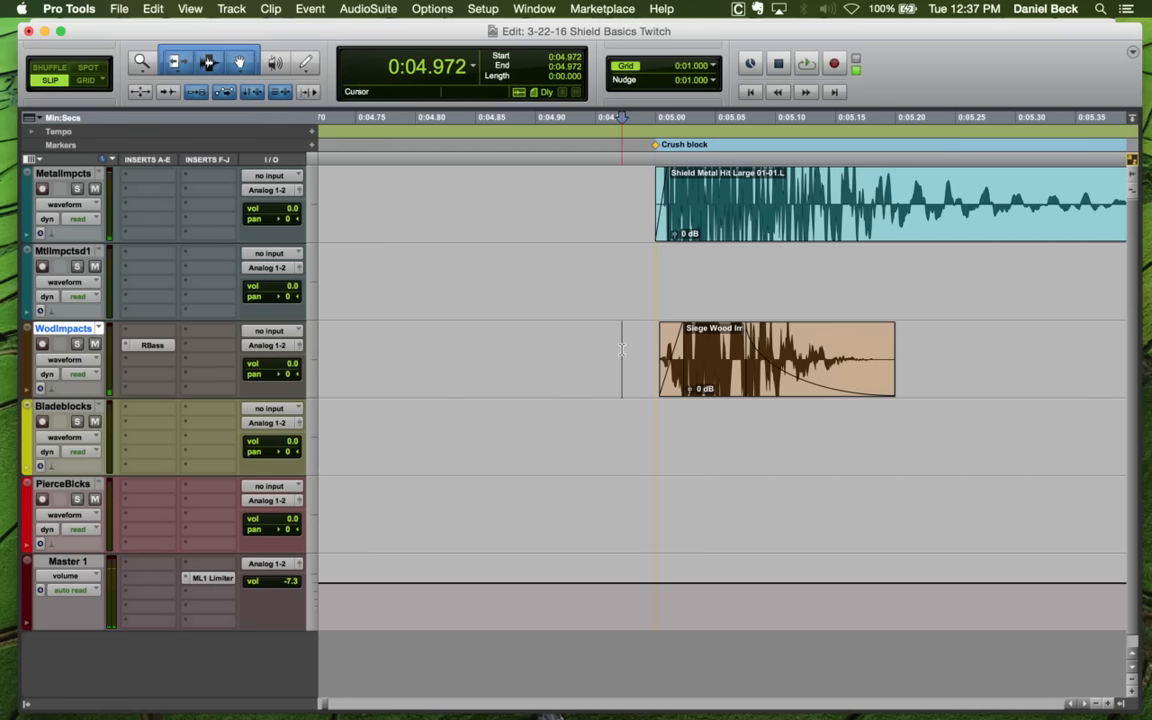
Compare the crush block with the WodImpacts track muted and unmuted, playing from 0:04.972 and 0:04.984
key(space)
key(space)
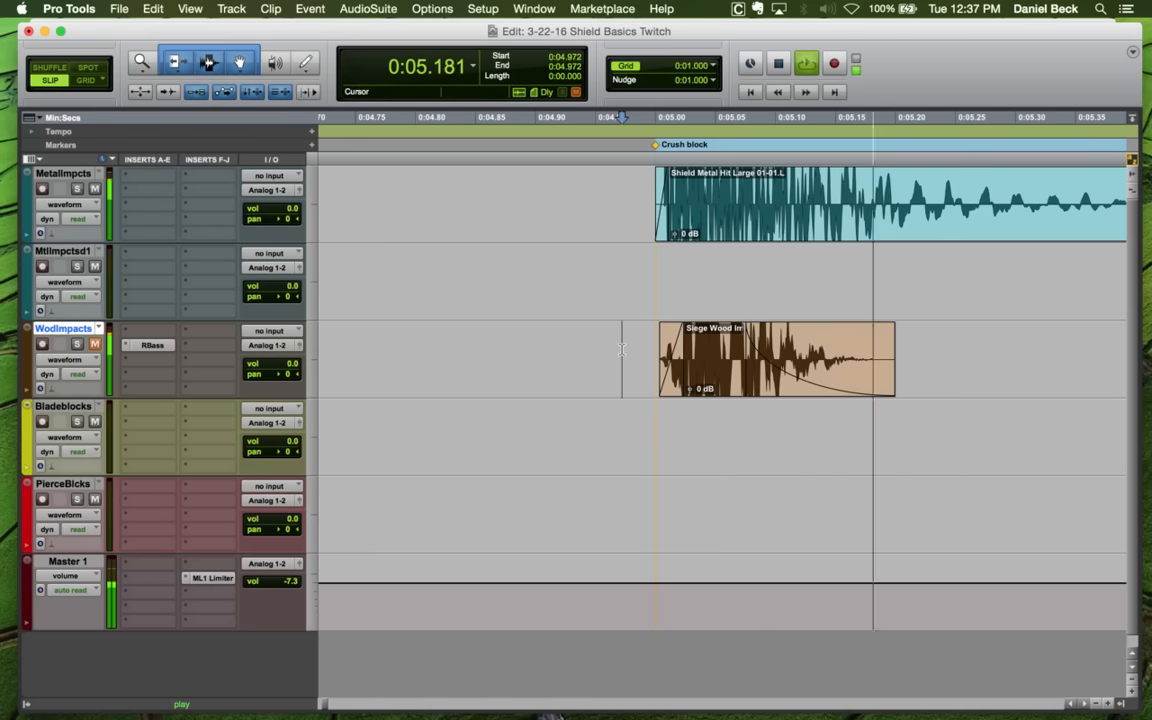
key(space)
key(space)
key(space)
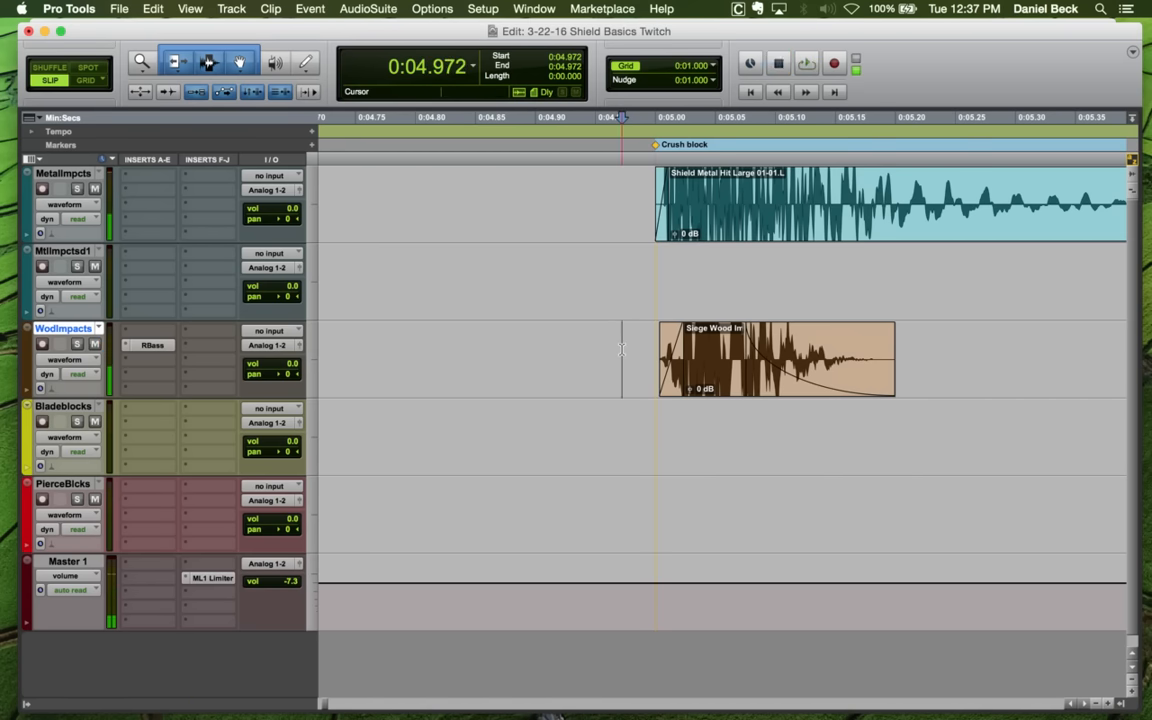
key(space)
key(space)
key(space)
key(space)
click(636, 347)
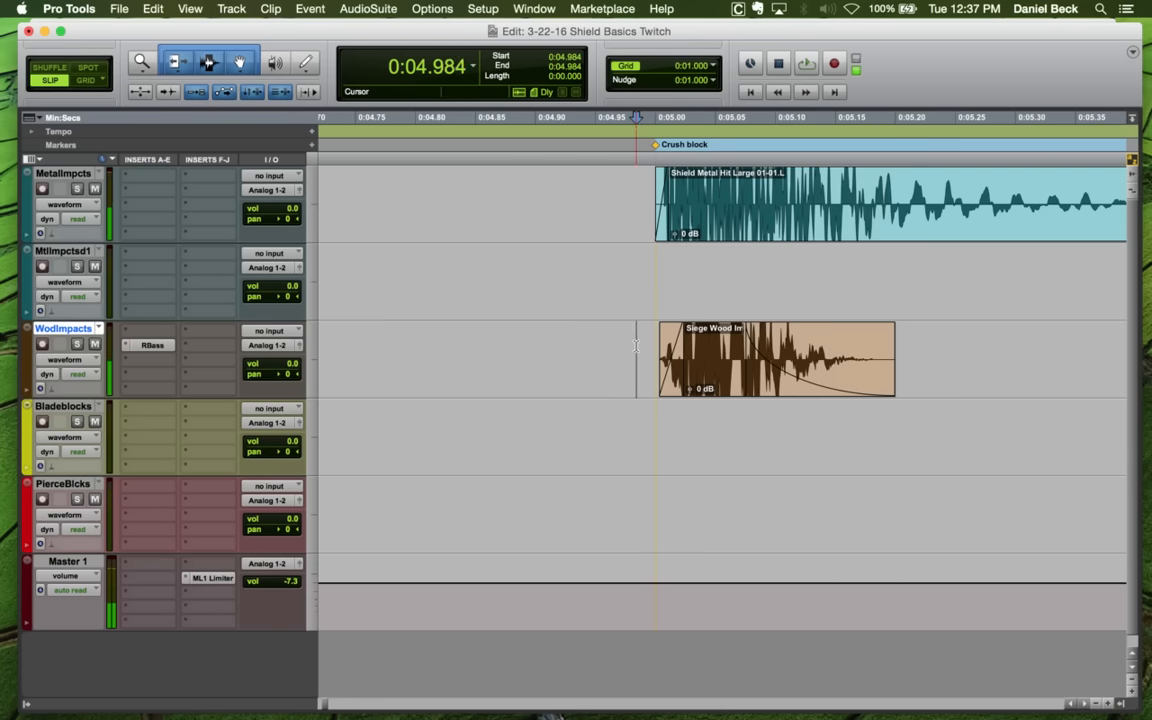
key(space)
key(space)
Audition the WodImpacts and MetalImpcts tracks soloed one after the other from 0:04.990
click(653, 340)
key(t)
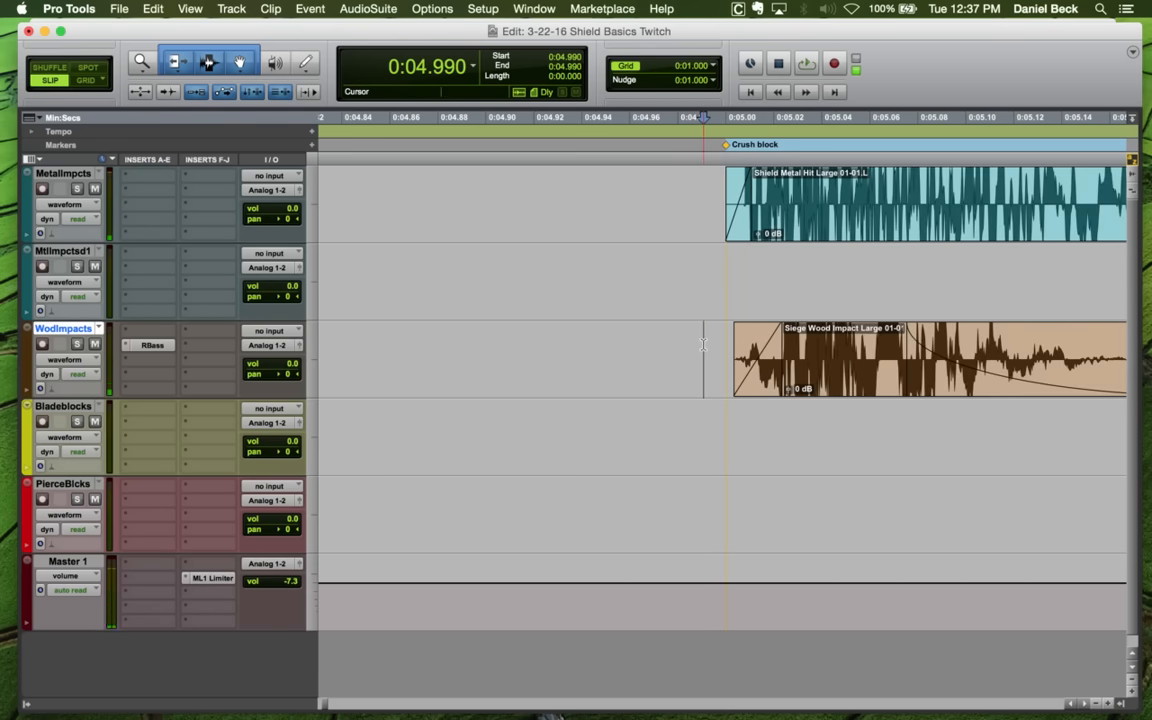
key(shift+s)
key(space)
key(space)
click(702, 183)
key(shift+s)
key(space)
key(r)
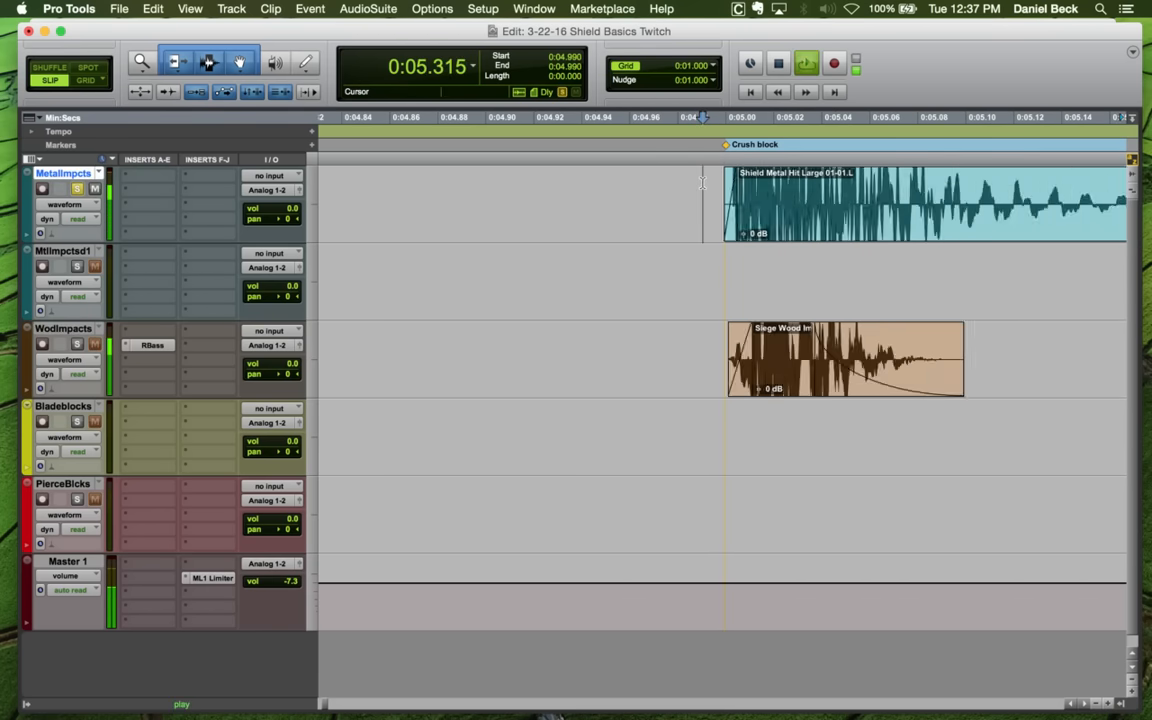
Insert CompressorBank CB303 (mono) on the MetalImpcts track and audition the metal hit from 0:04.909
key(space)
click(135, 171)
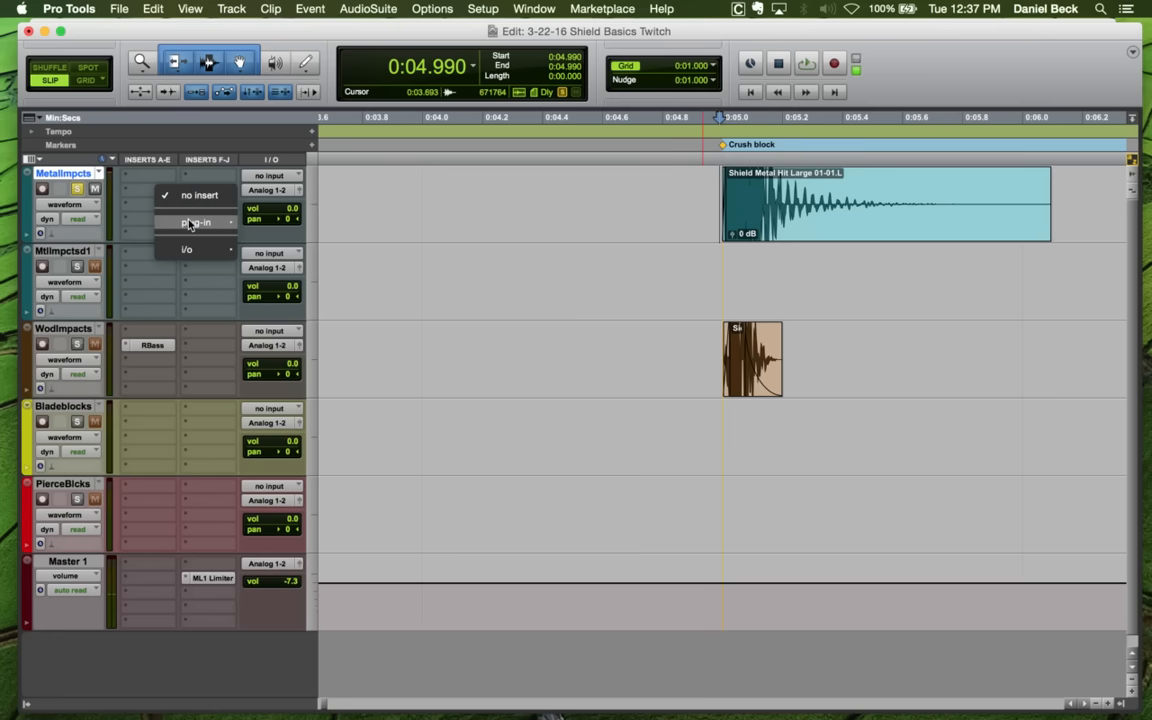
mouse_move(190, 223)
mouse_move(303, 242)
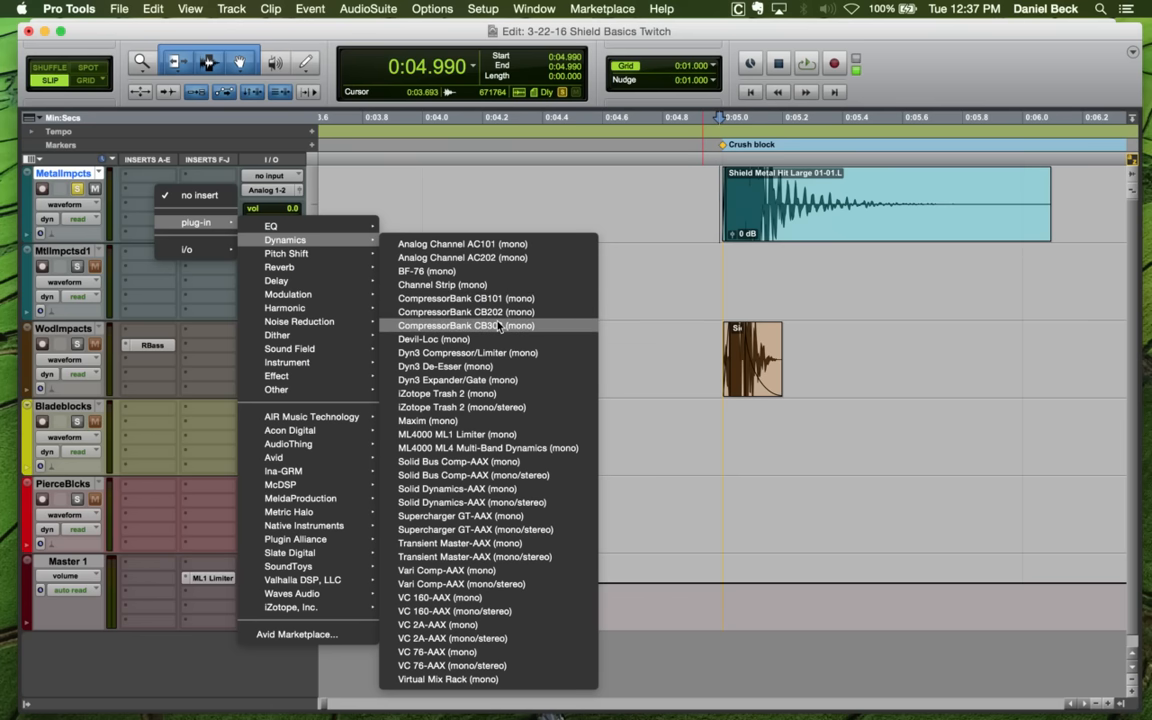
key(Escape)
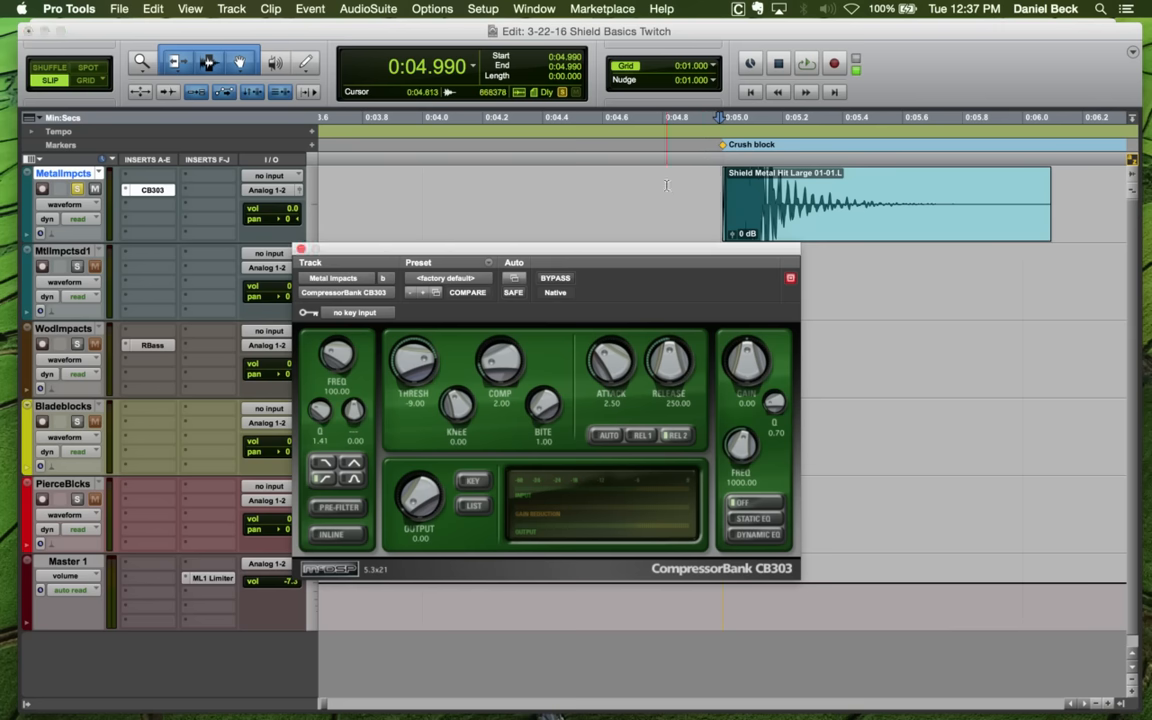
click(696, 194)
key(space)
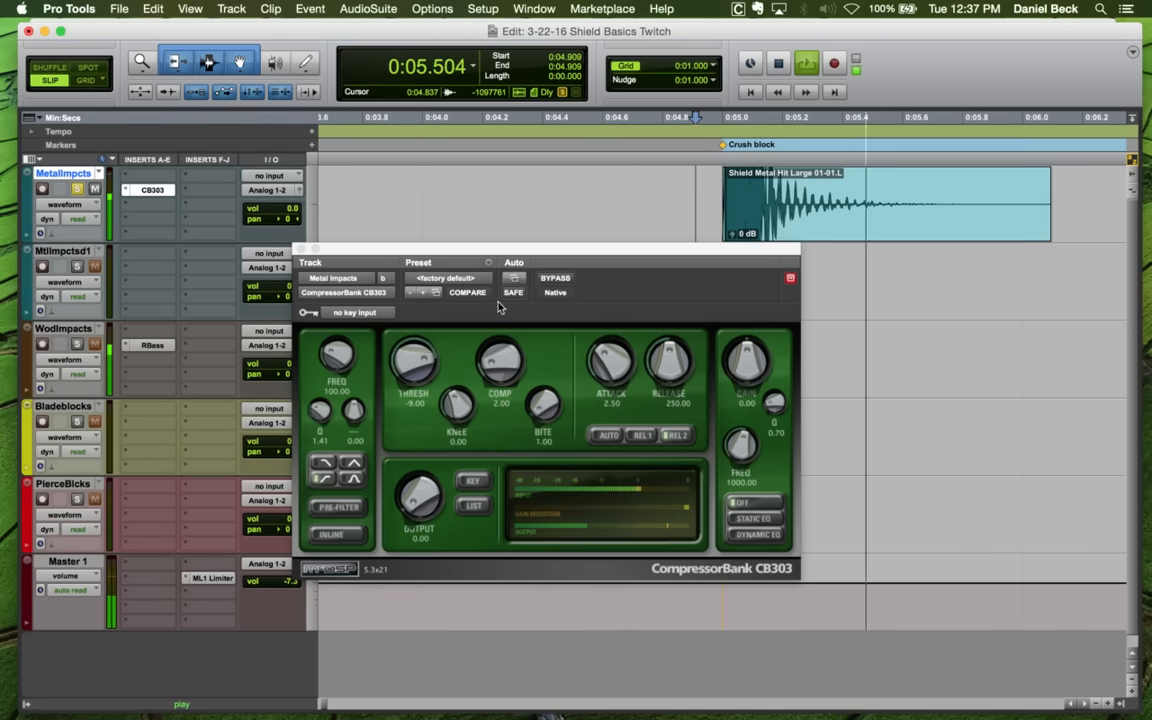
key(space)
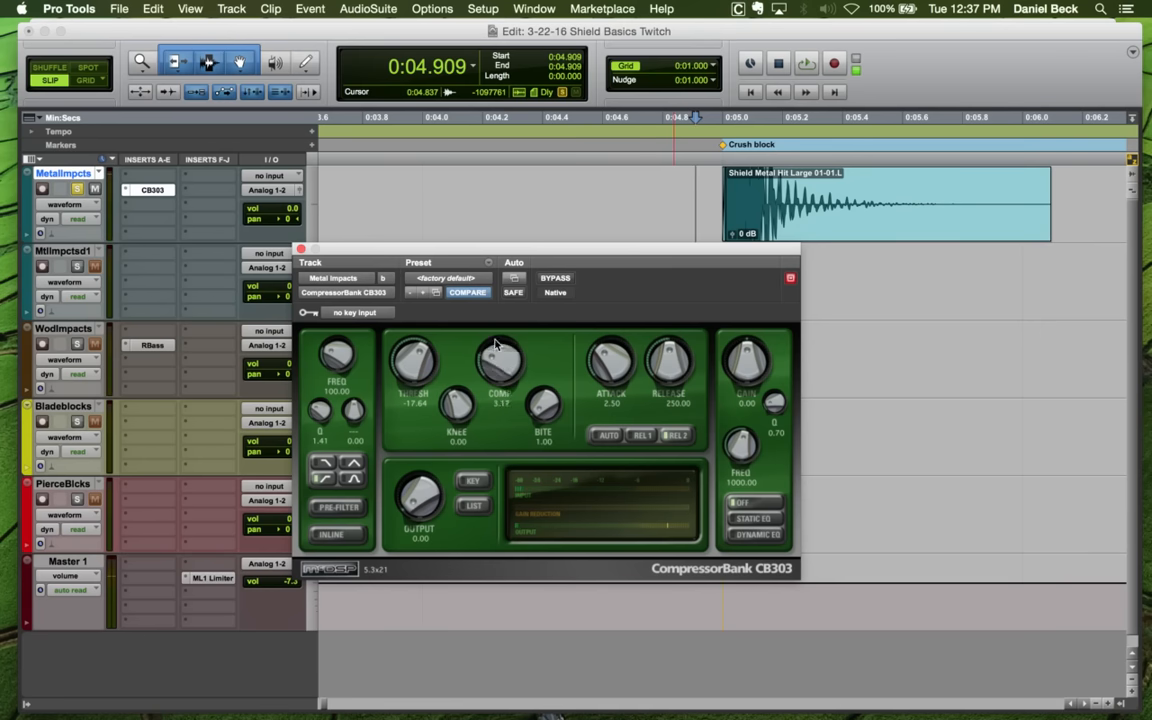
Set the CB303's threshold to -17.64, compression to 3.98 and attack to 16.14 while auditioning the metal hit
drag(496, 332, 497, 327)
key(space)
key(space)
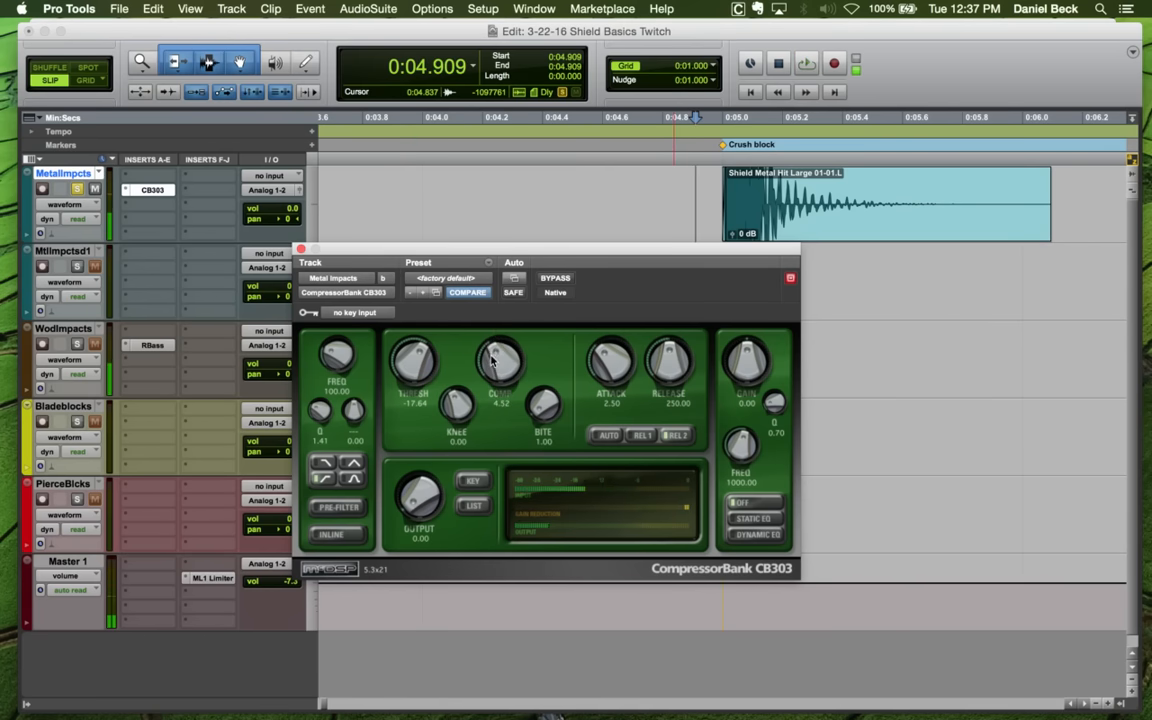
key(space)
mouse_move(607, 343)
mouse_down()
mouse_move(613, 374)
mouse_move(617, 350)
mouse_up()
key(space)
key(space)
key(space)
key(space)
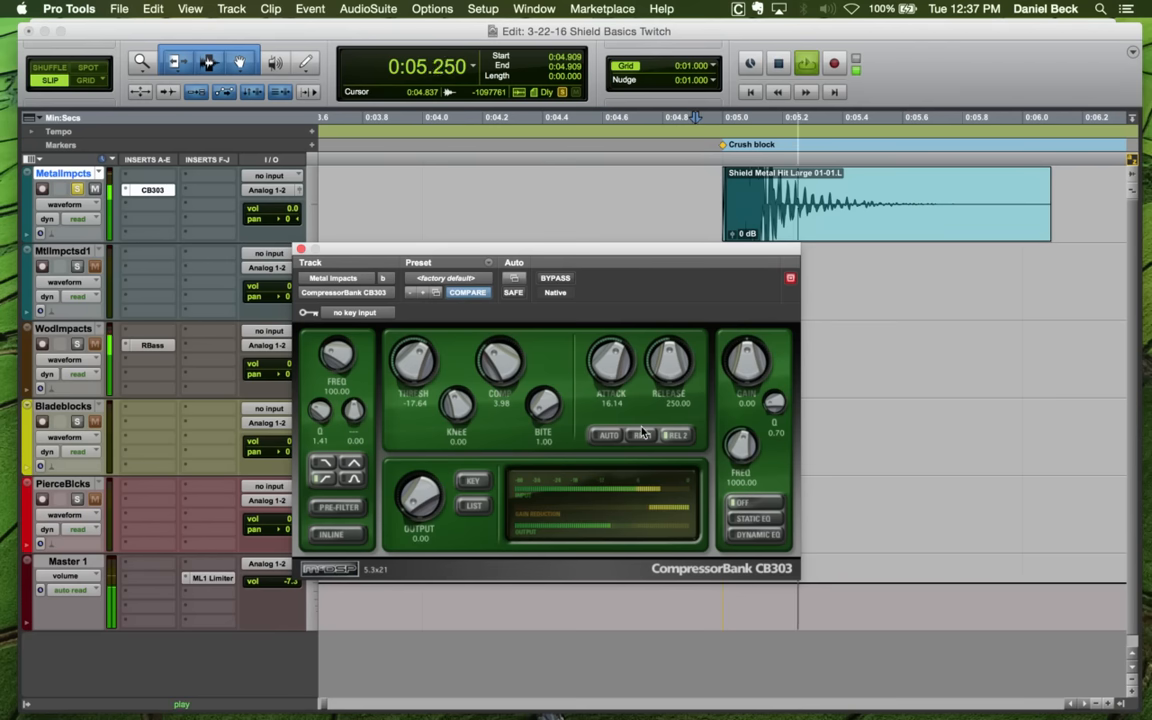
key(space)
Try the CB303's Auto release mode and audition the metal hit
click(637, 436)
click(612, 435)
key(space)
key(space)
key(space)
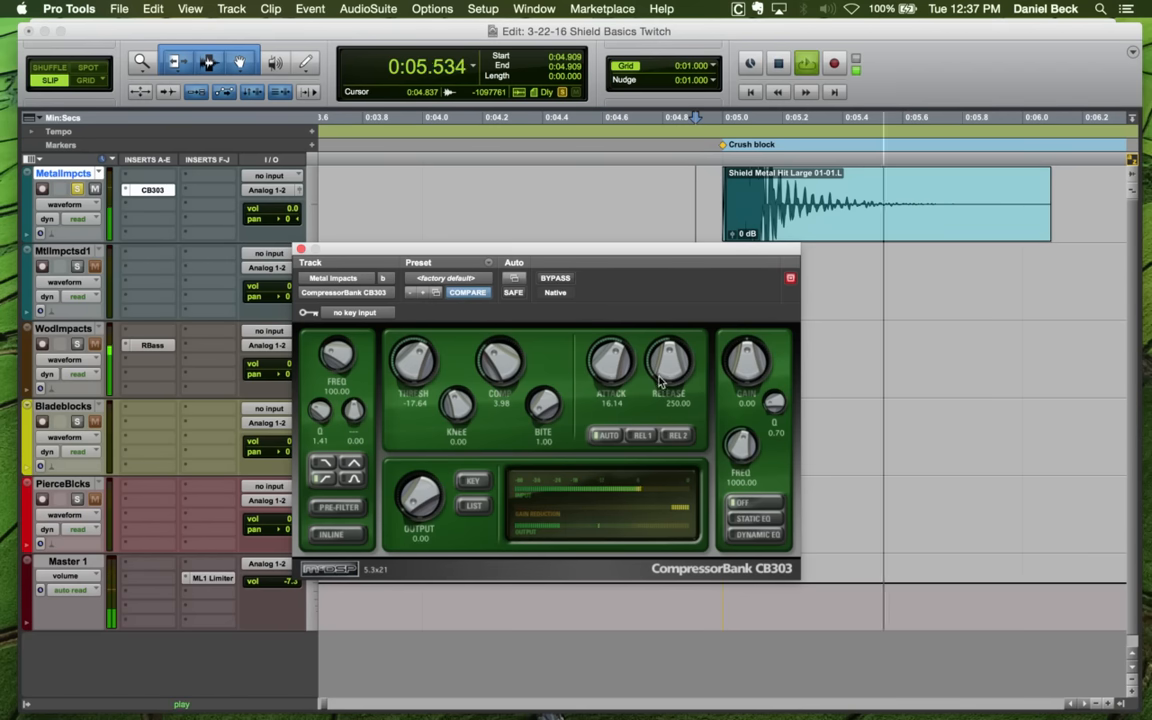
key(space)
Switch the CB303's release mode to REL 1, set the release to 109.13 and audition the metal hit
click(641, 436)
drag(671, 381, 671, 395)
key(space)
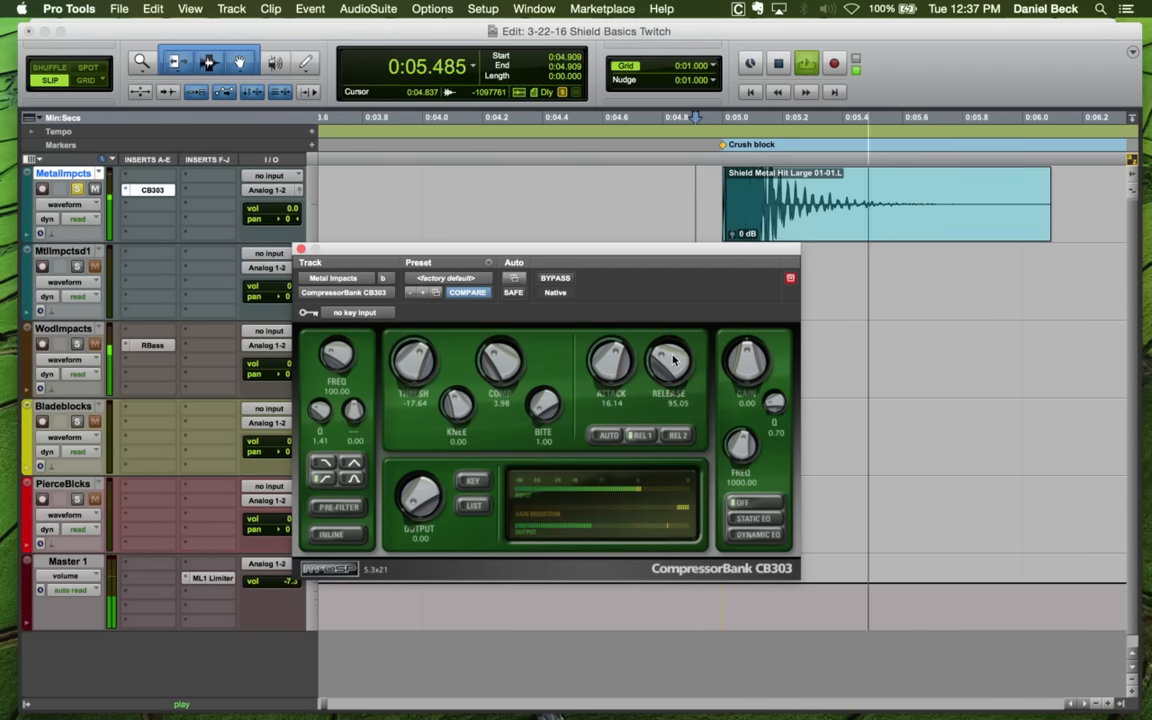
key(space)
key(space)
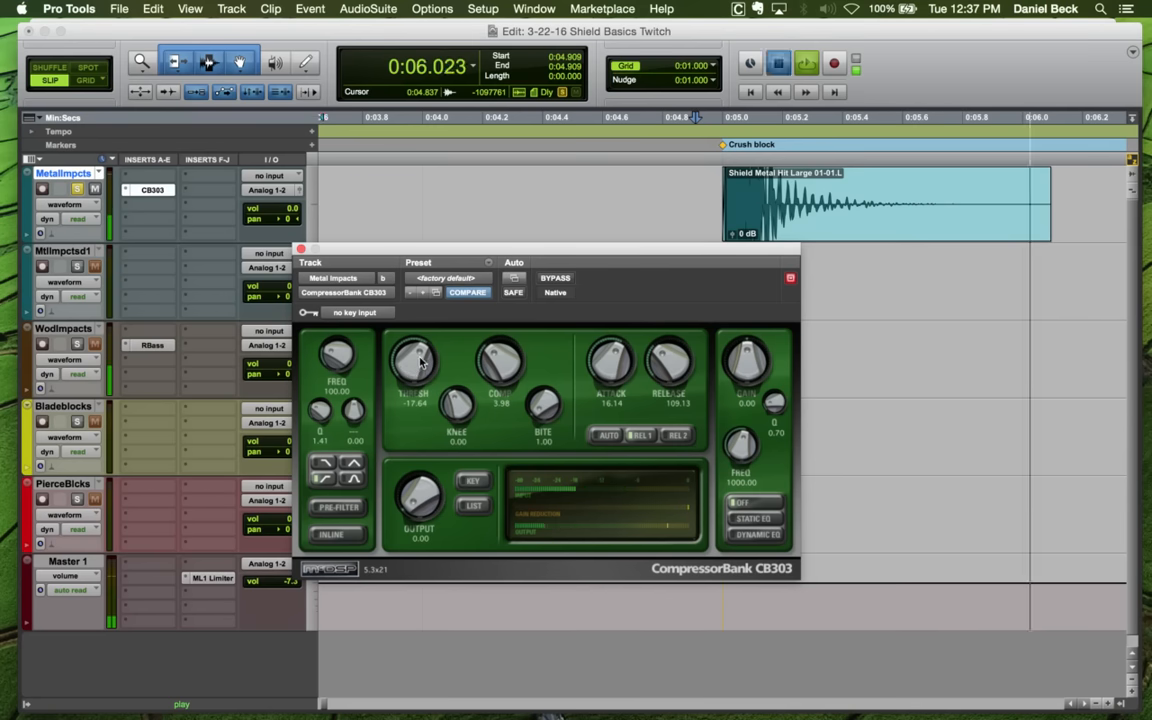
key(space)
Set the CB303's threshold to -14.76, try output levels of 8.64 and 6.72, and audition the metal hit
drag(409, 375, 422, 362)
key(space)
key(space)
key(space)
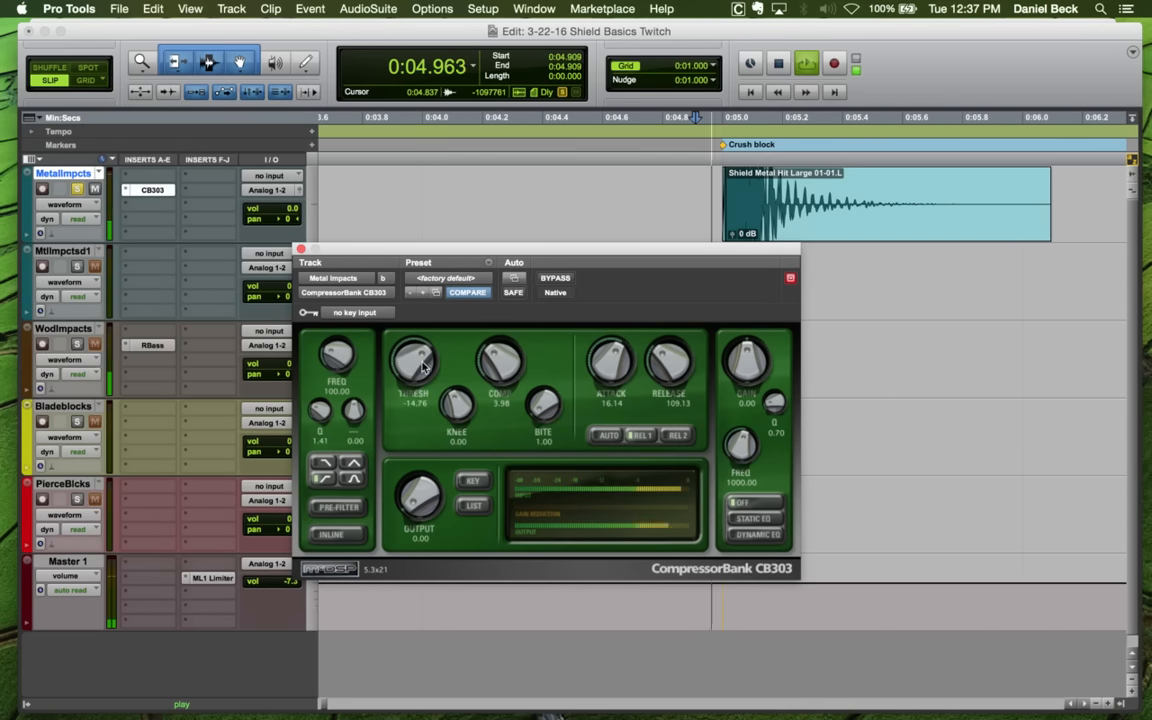
key(space)
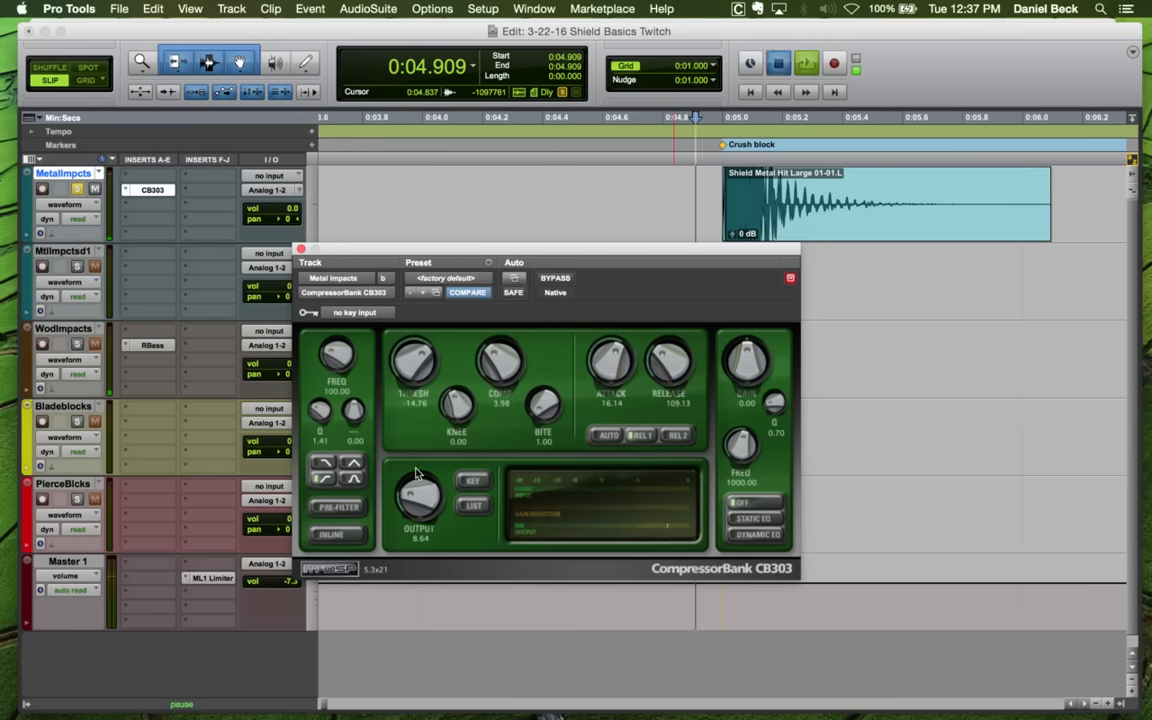
key(space)
key(space)
key(space)
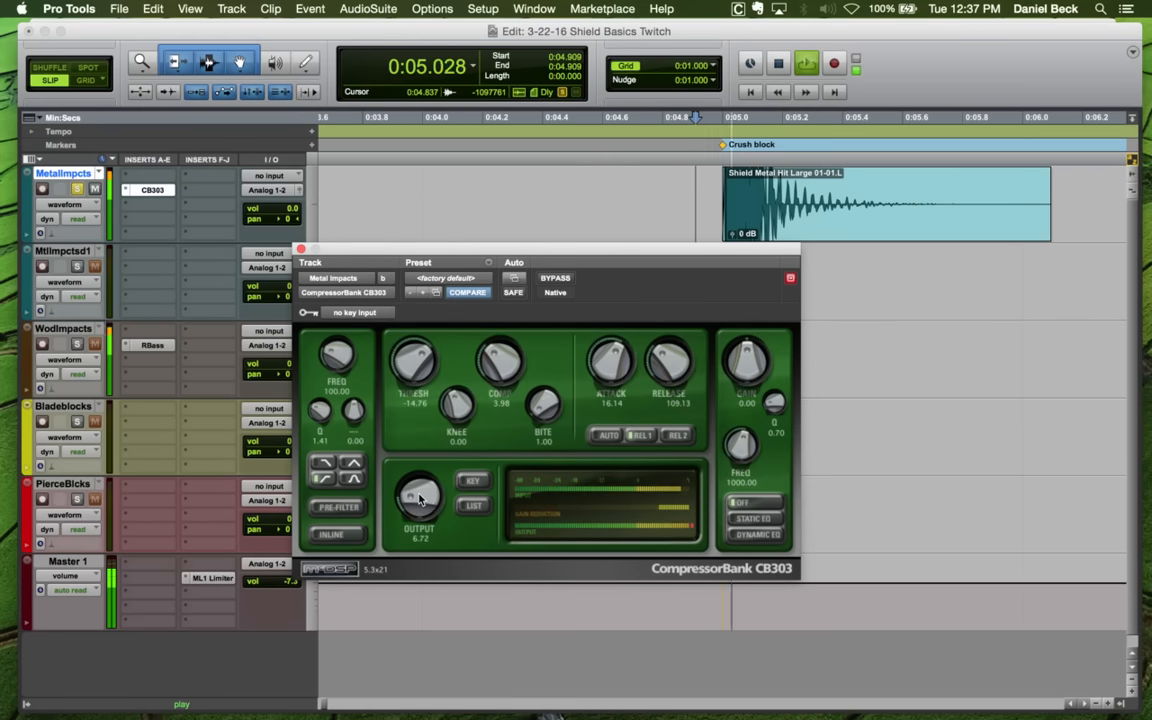
key(space)
Lower the CB303's threshold to -18.12 and audition the metal hit
drag(424, 382, 423, 388)
key(space)
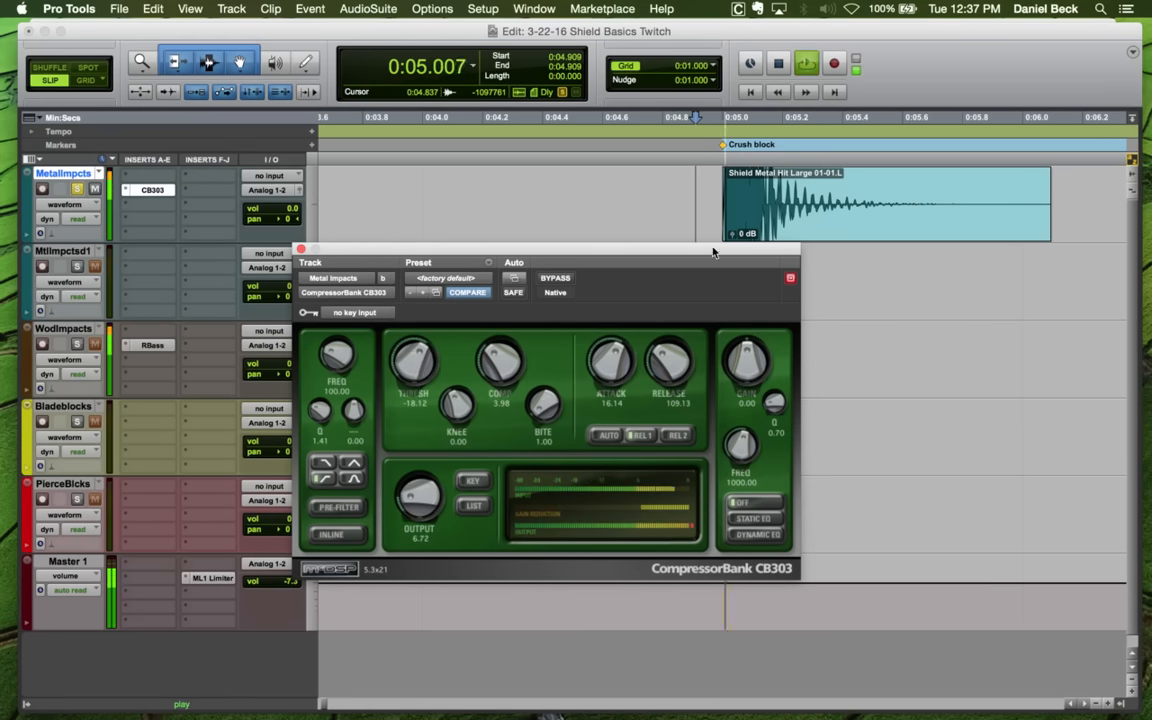
key(space)
Fade out the metal hit from about 0:05.24 to its end and audition it from 0:04.928
click(794, 184)
key(g)
click(701, 180)
key(space)
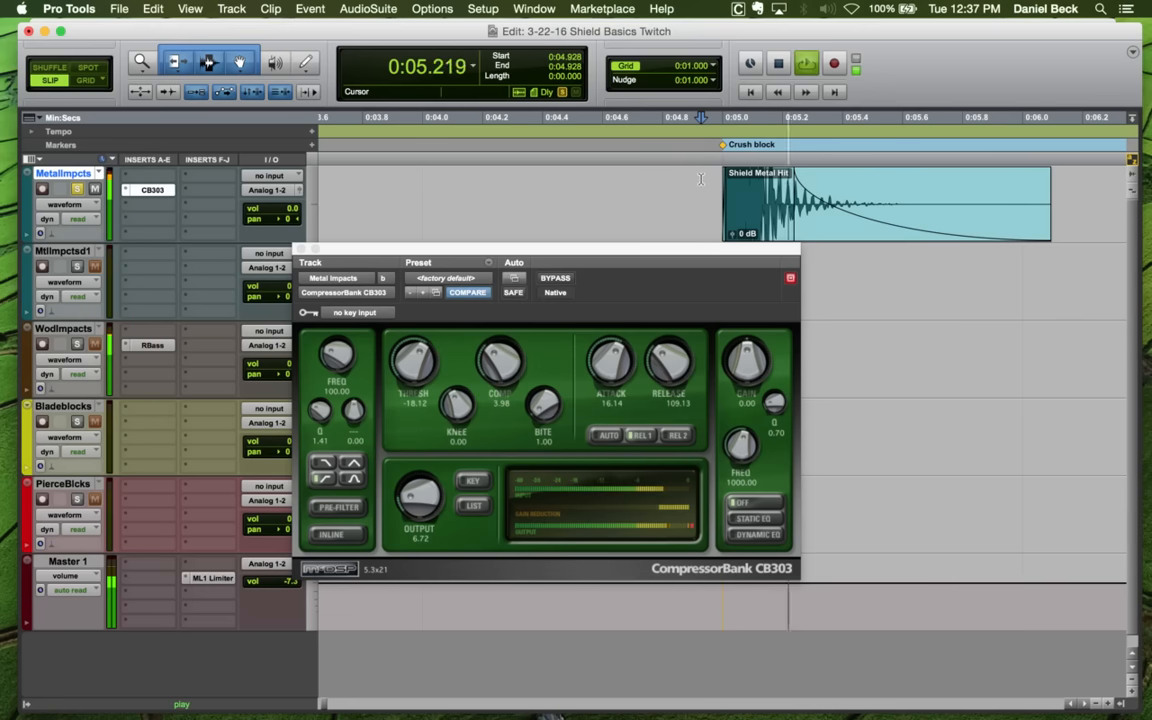
key(space)
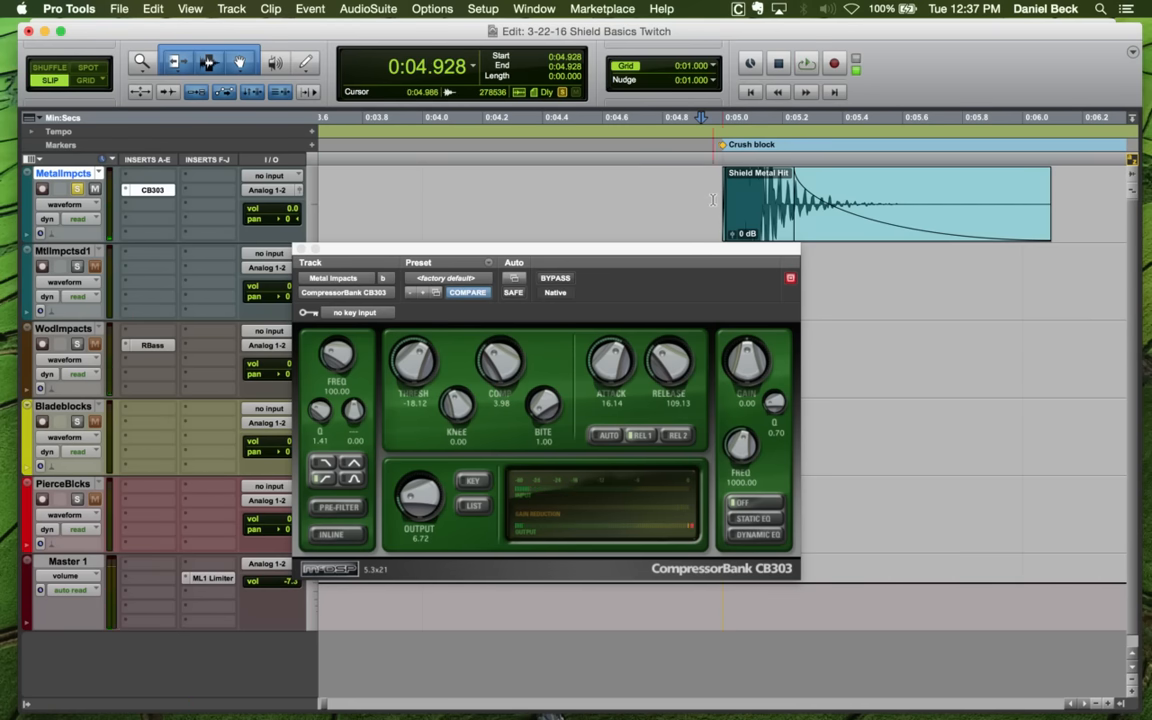
key(space)
key(space)
key(space)
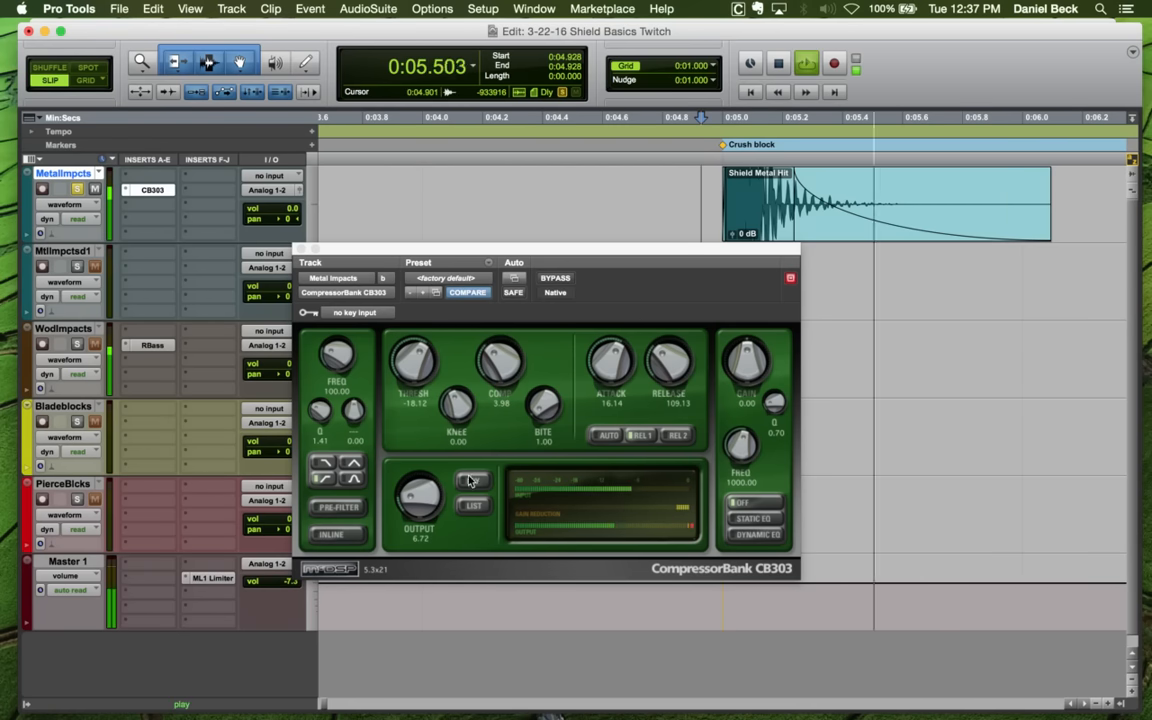
key(space)
Lower the CB303's output to 5.28 and audition the metal hit
click(420, 500)
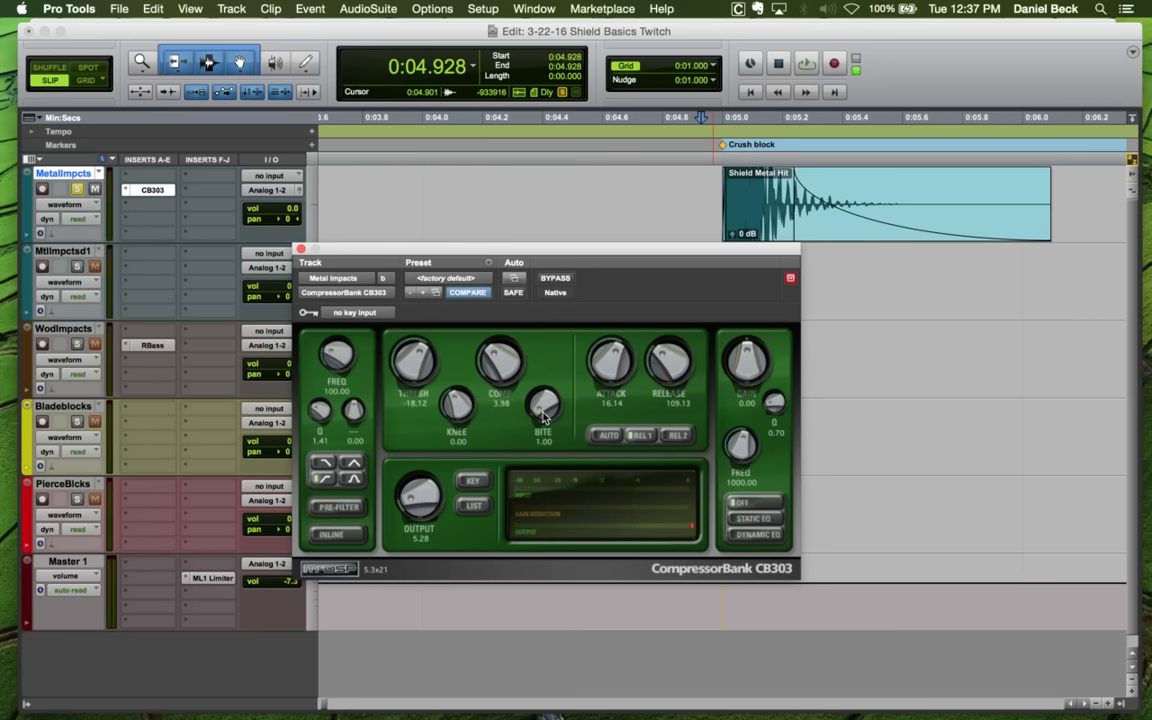
key(space)
key(space)
Try CB303 Bite values of 10.00 and 5.86, settle on 4.33, and audition the metal hit at these settings
drag(546, 404, 571, 221)
key(space)
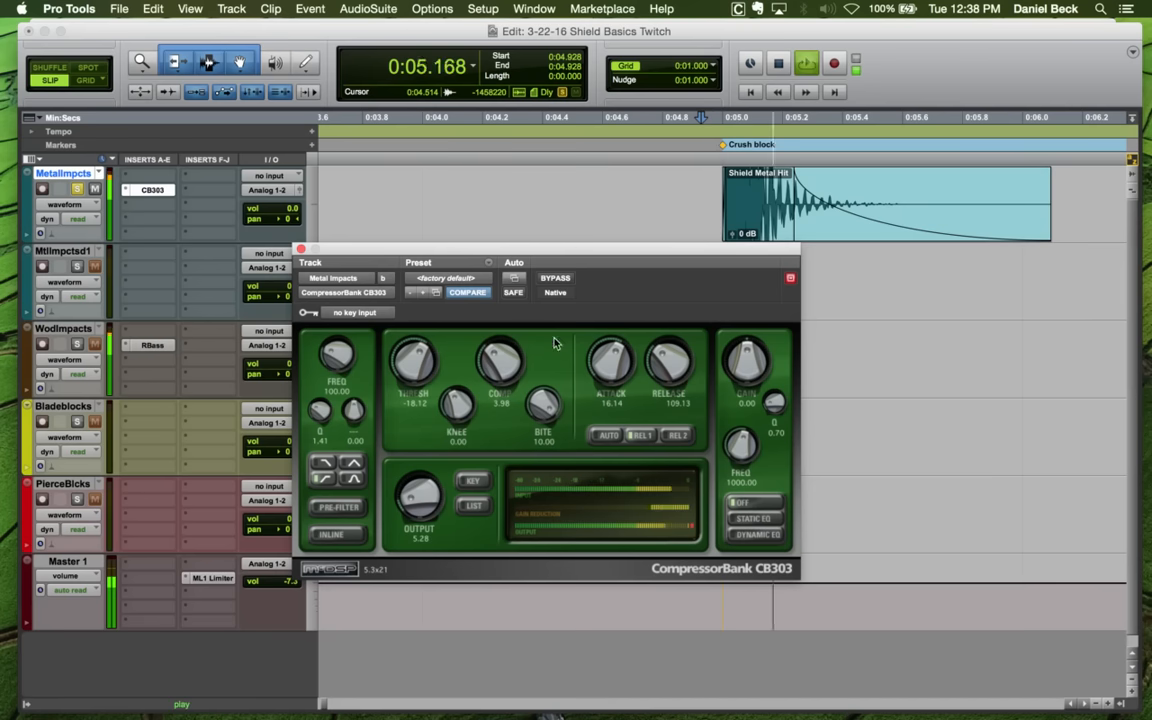
key(space)
drag(542, 464, 541, 481)
key(space)
key(space)
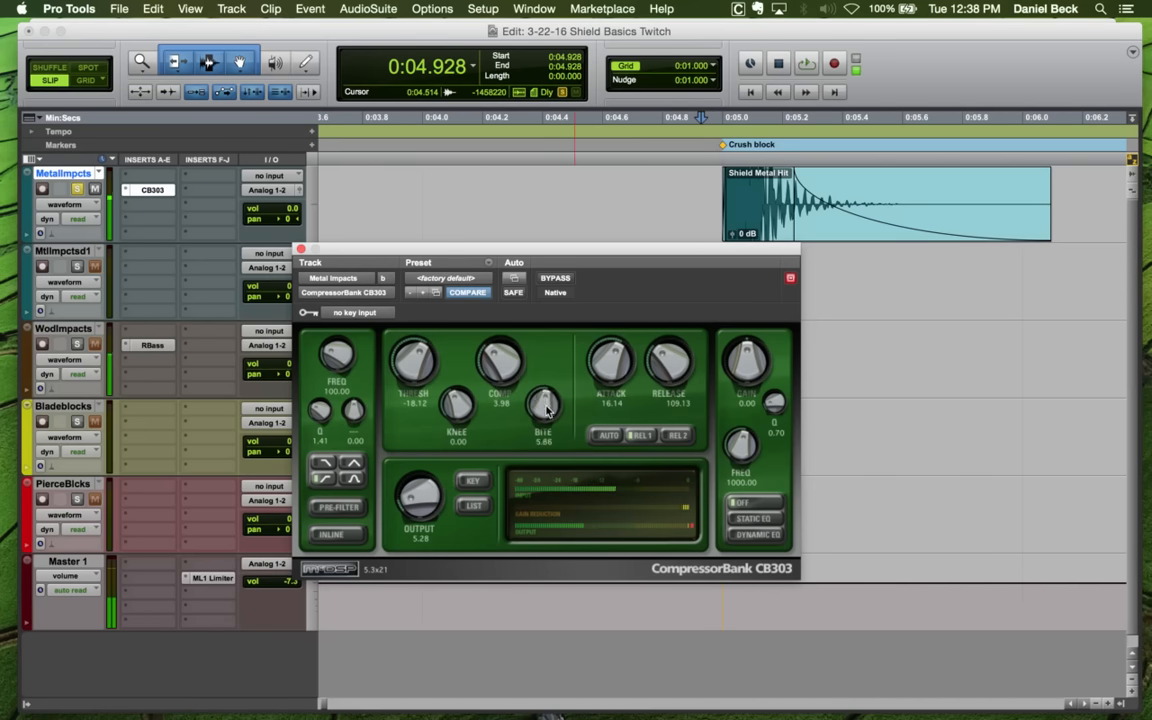
key(space)
key(space)
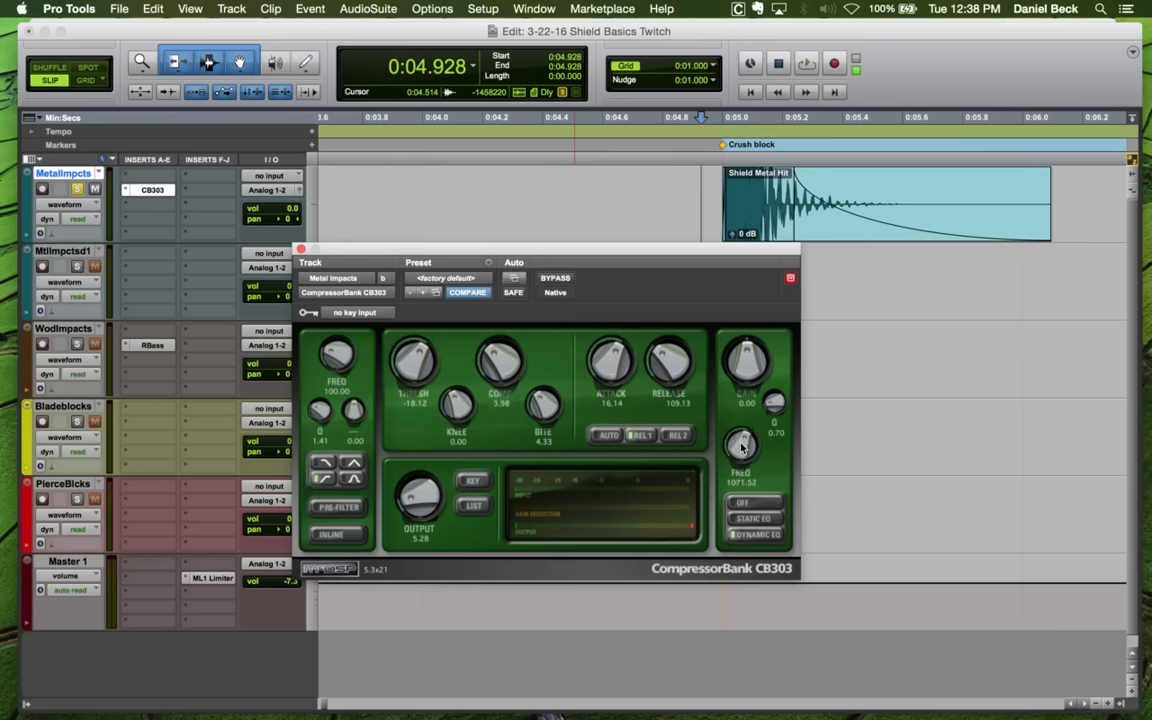
Turn on the CB303's Dynamic EQ with a gain of 3.84 and audition frequencies of 3019.95 and 7413.10
drag(760, 352, 759, 340)
key(space)
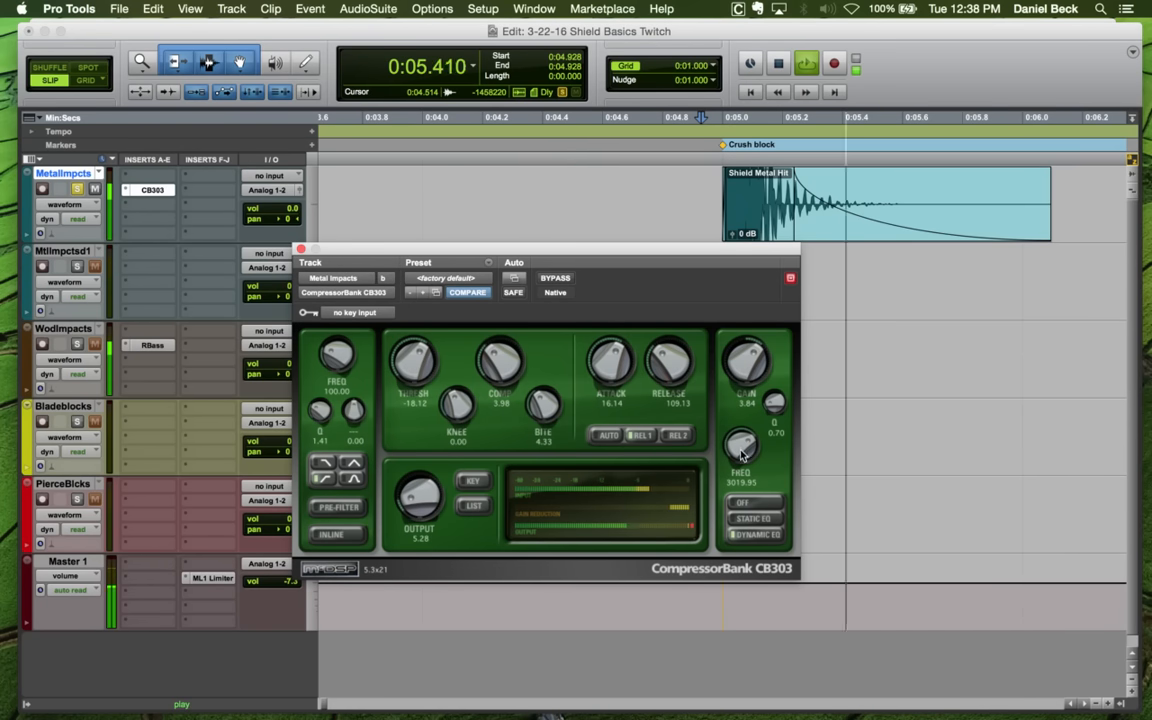
key(space)
key(space)
drag(742, 461, 743, 455)
key(space)
key(space)
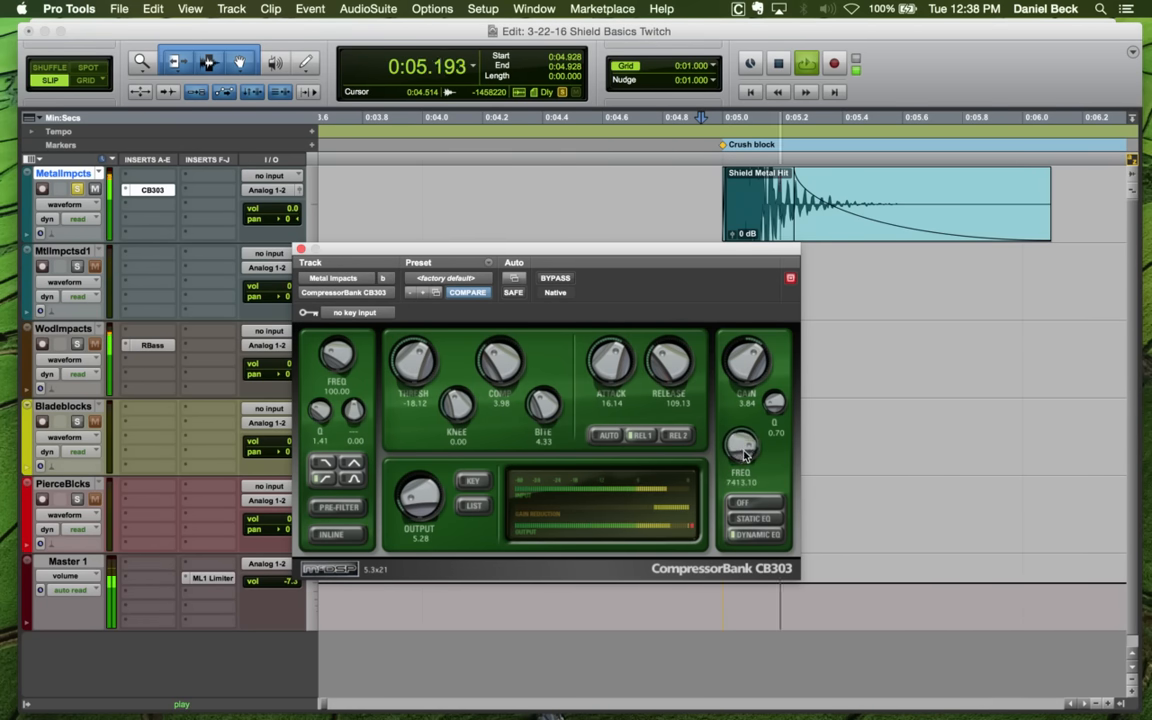
key(space)
Set the Dynamic EQ's frequency to 5623.41 and gain to 8.16, and audition the metal hit
key(space)
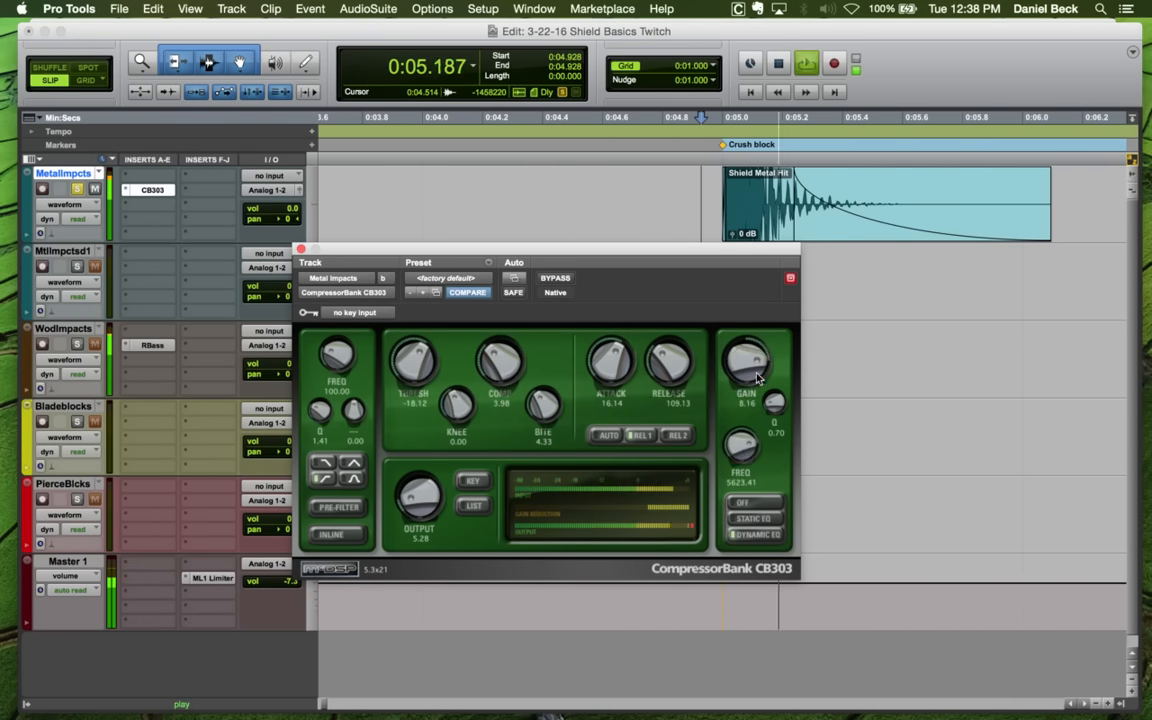
key(space)
key(space)
key(space)
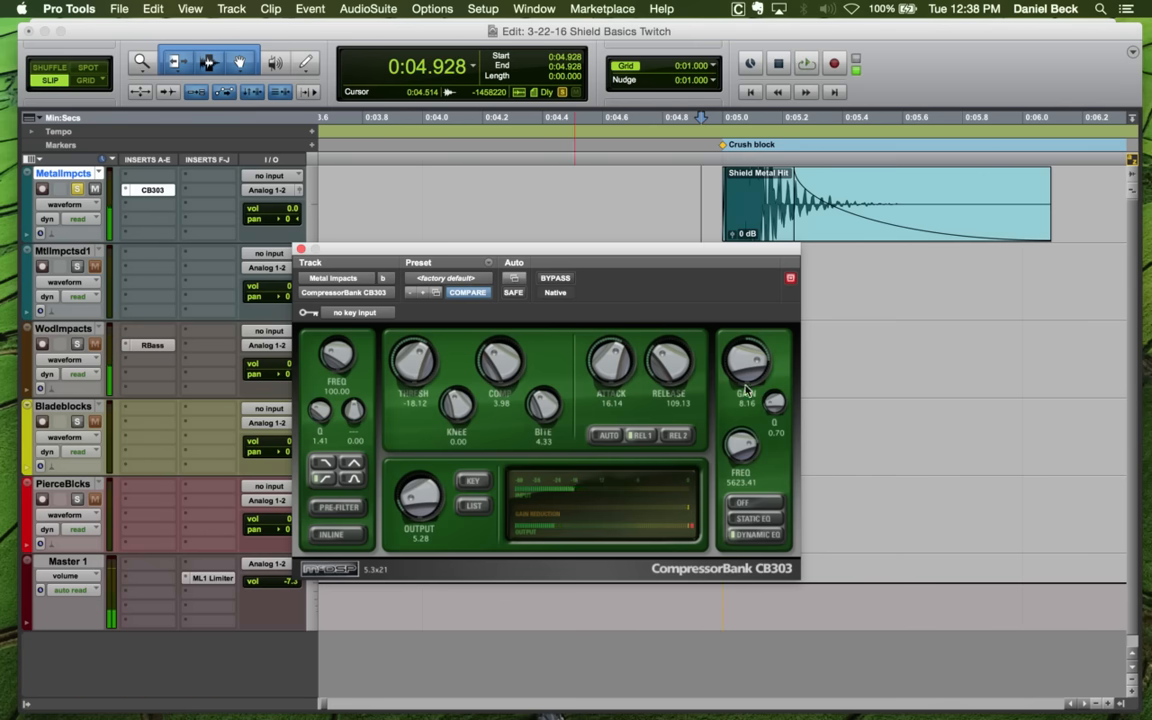
Set the Dynamic EQ's gain to 9.84 and frequency to 6025.60, audition the metal hit, and close the compressor window
drag(750, 362, 749, 359)
key(space)
drag(743, 447, 743, 445)
key(space)
key(space)
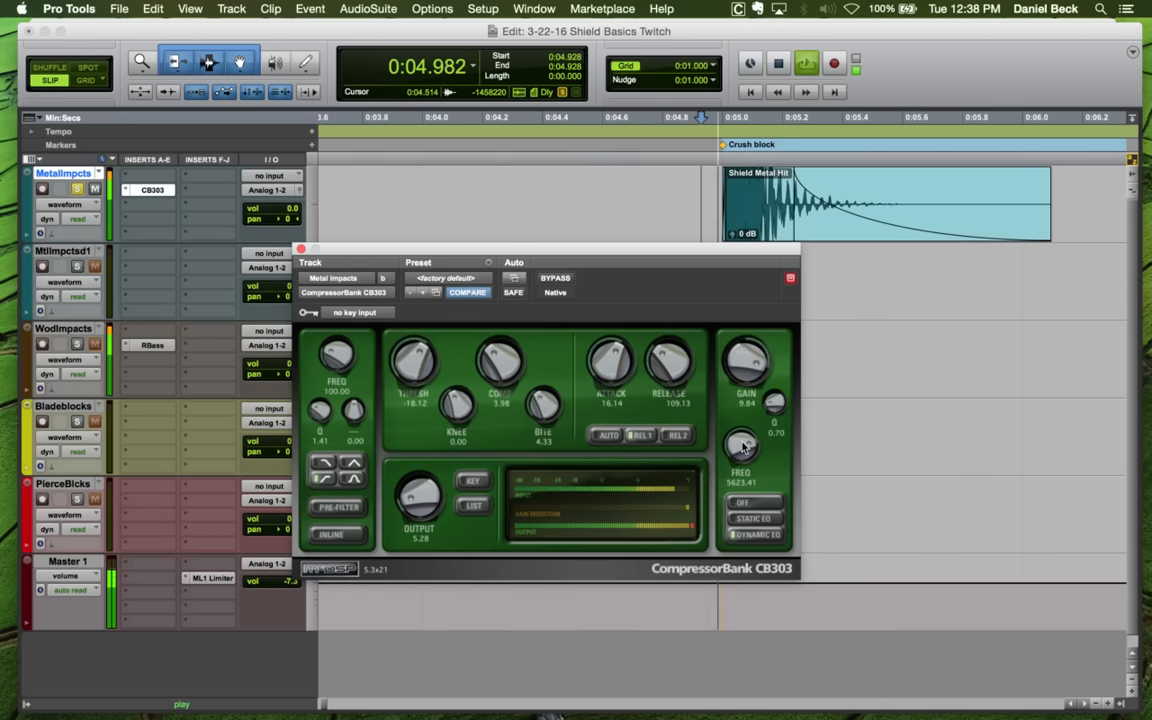
key(space)
key(space)
key(space)
key(space)
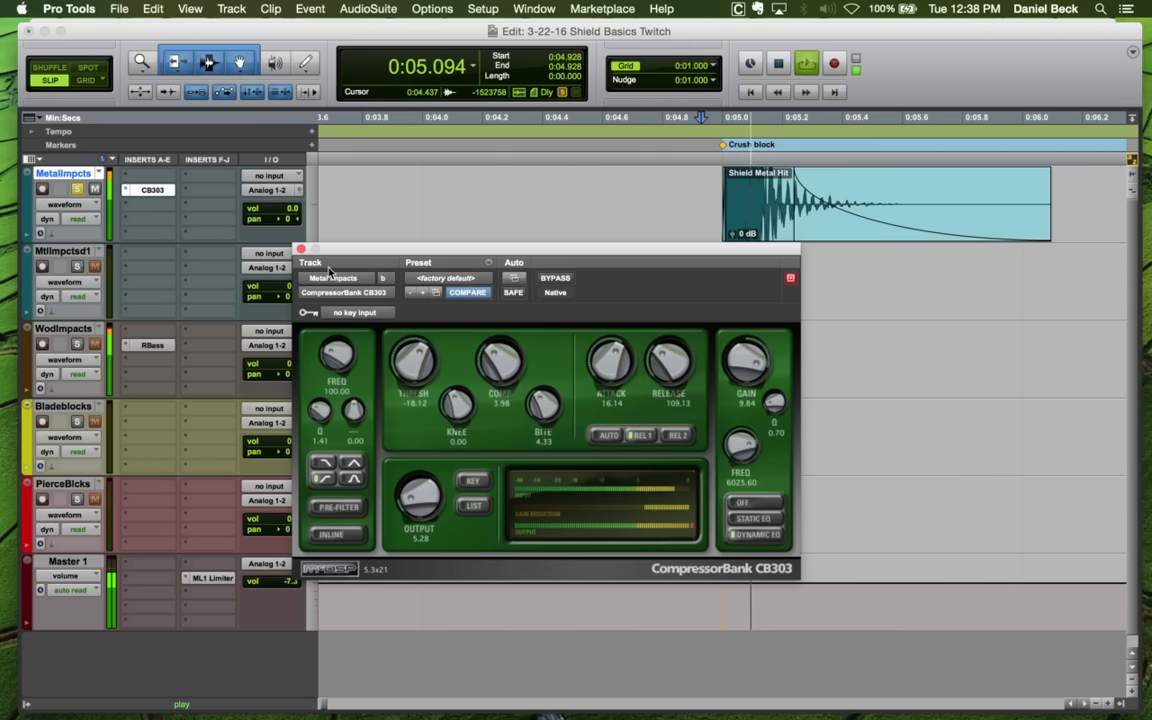
key(space)
click(301, 249)
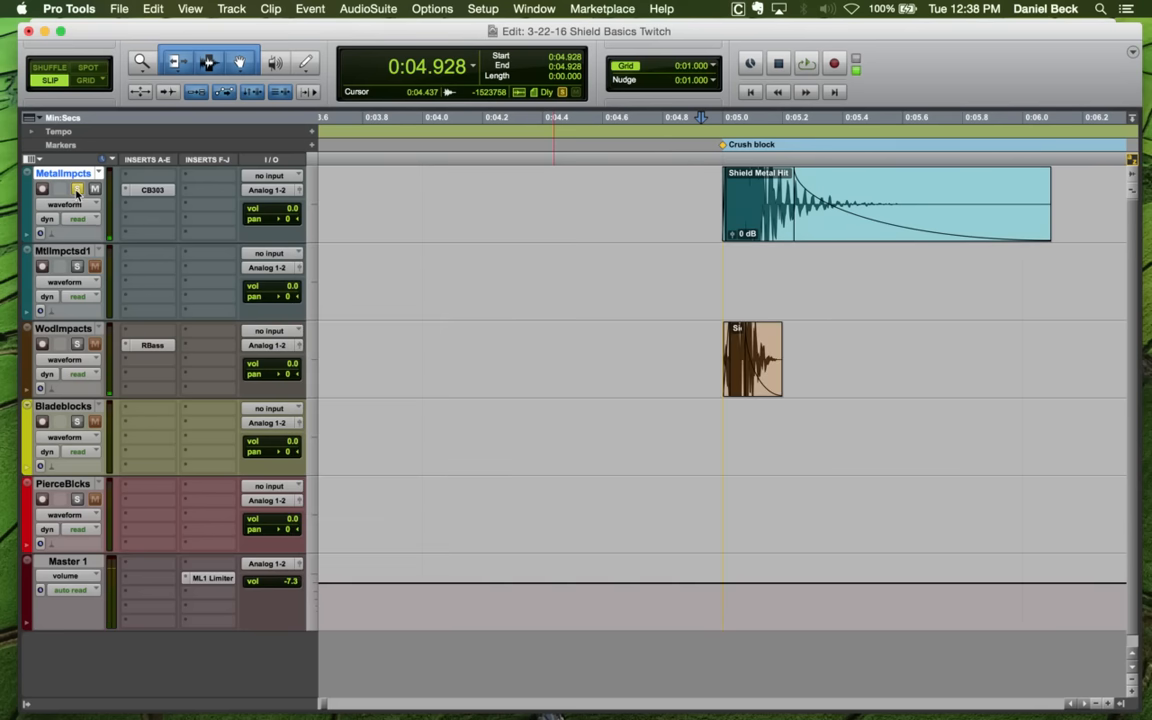
Unsolo the MetalImpcts track and audition the layered metal and wood hits from 0:04.928 and 0:04.922
click(77, 189)
key(space)
key(space)
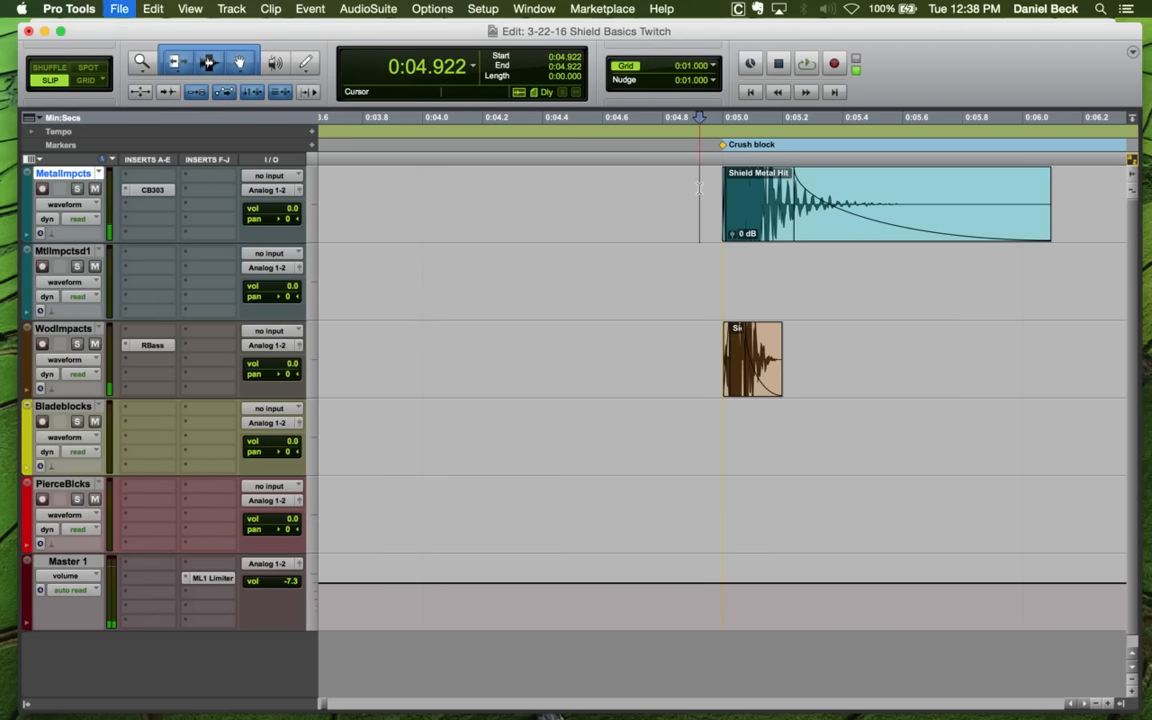
key(space)
key(space)
click(699, 181)
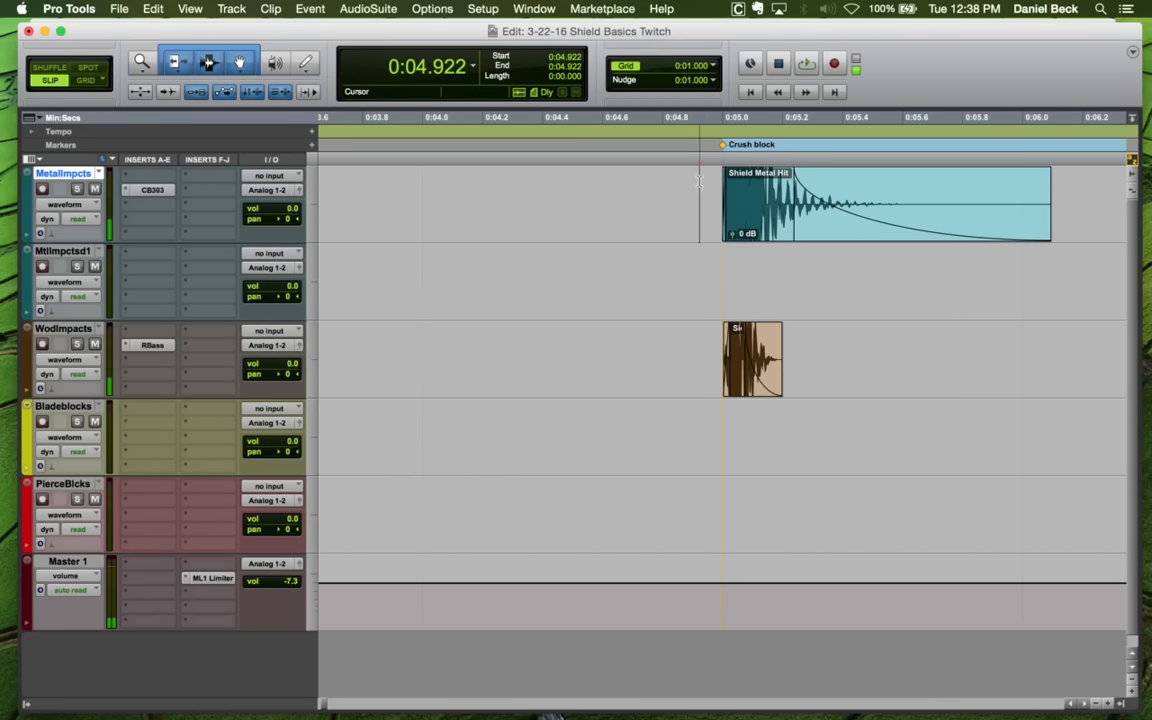
key(space)
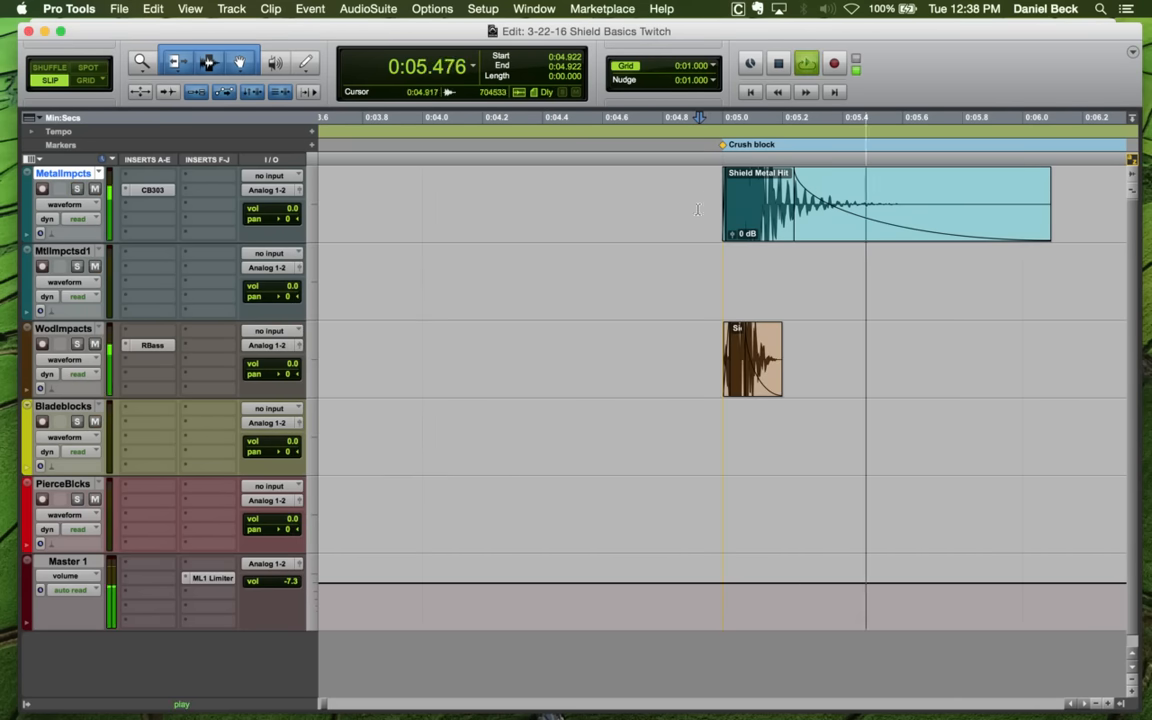
key(space)
Compare the crush block with the WodImpacts track muted and unmuted, playing from 0:04.906
click(694, 350)
key(space)
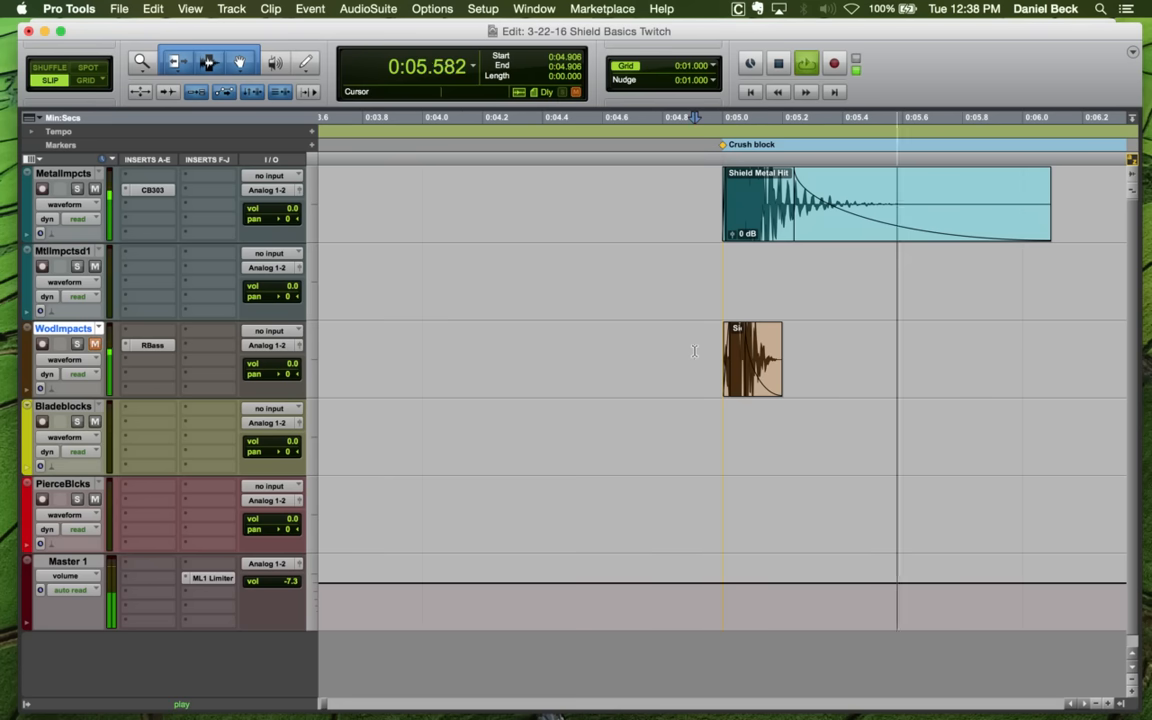
key(space)
key(space)
key(space)
key(space)
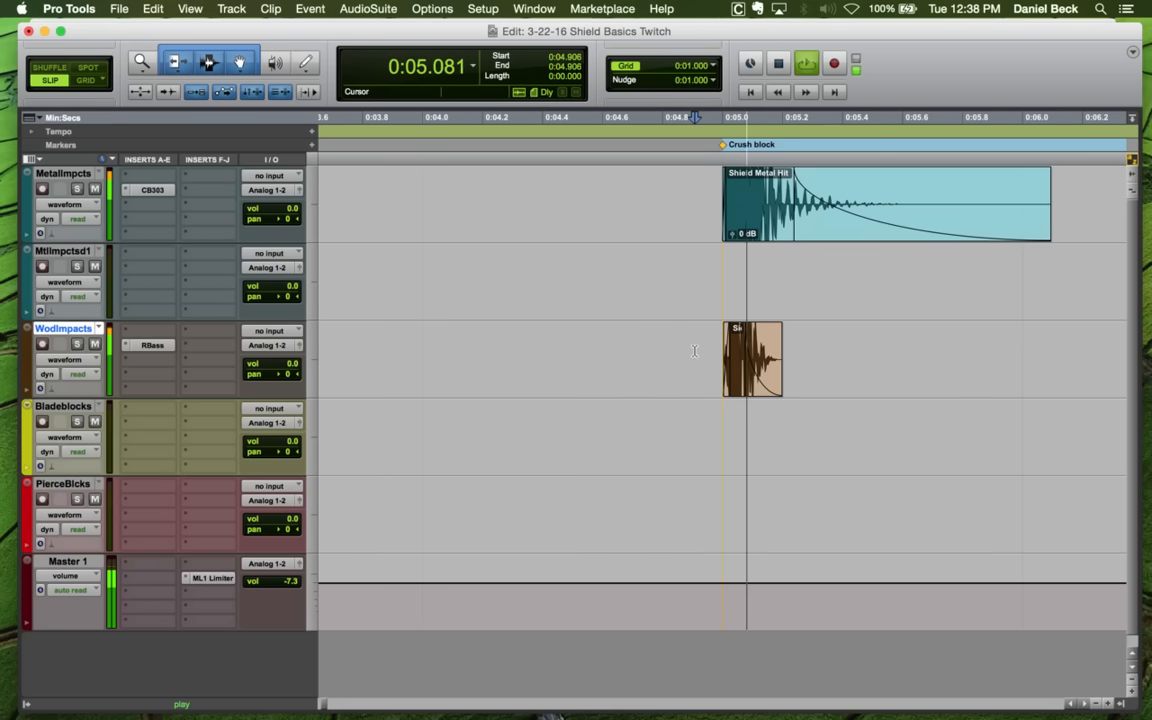
key(space)
key(space)
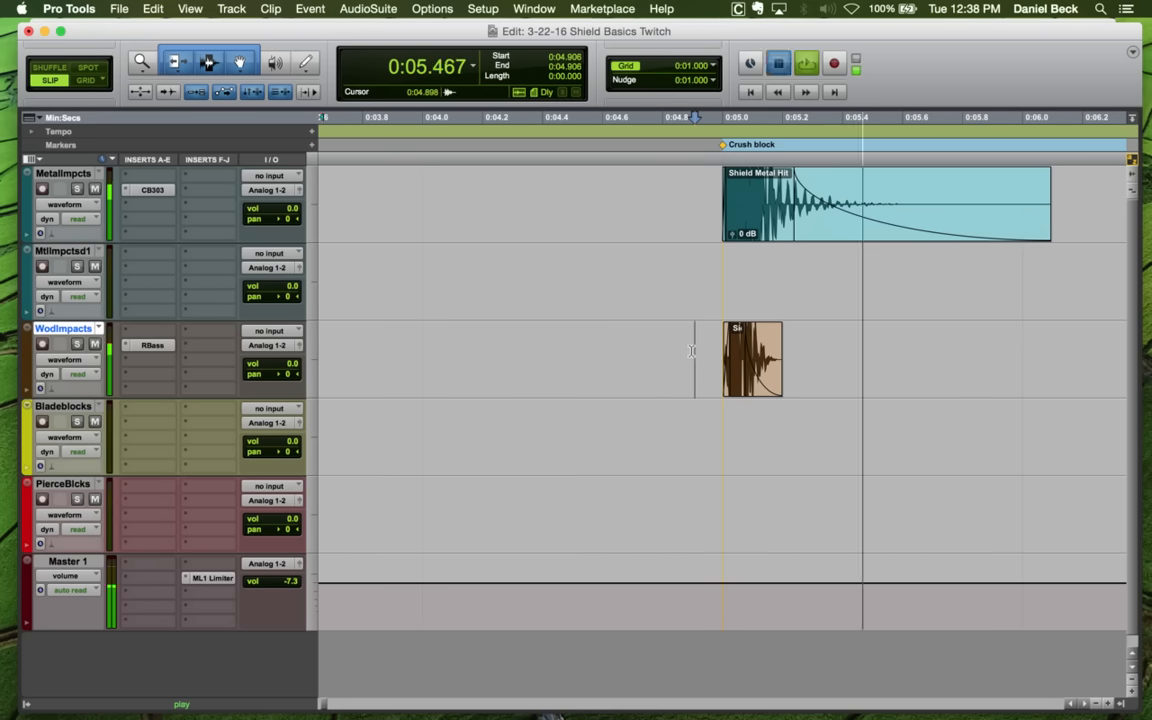
Solo the WodImpacts track, place playback at 0:04.896, and open the track's Renaissance Bass plug-in
click(692, 350)
key(space)
key(shift+s)
click(147, 342)
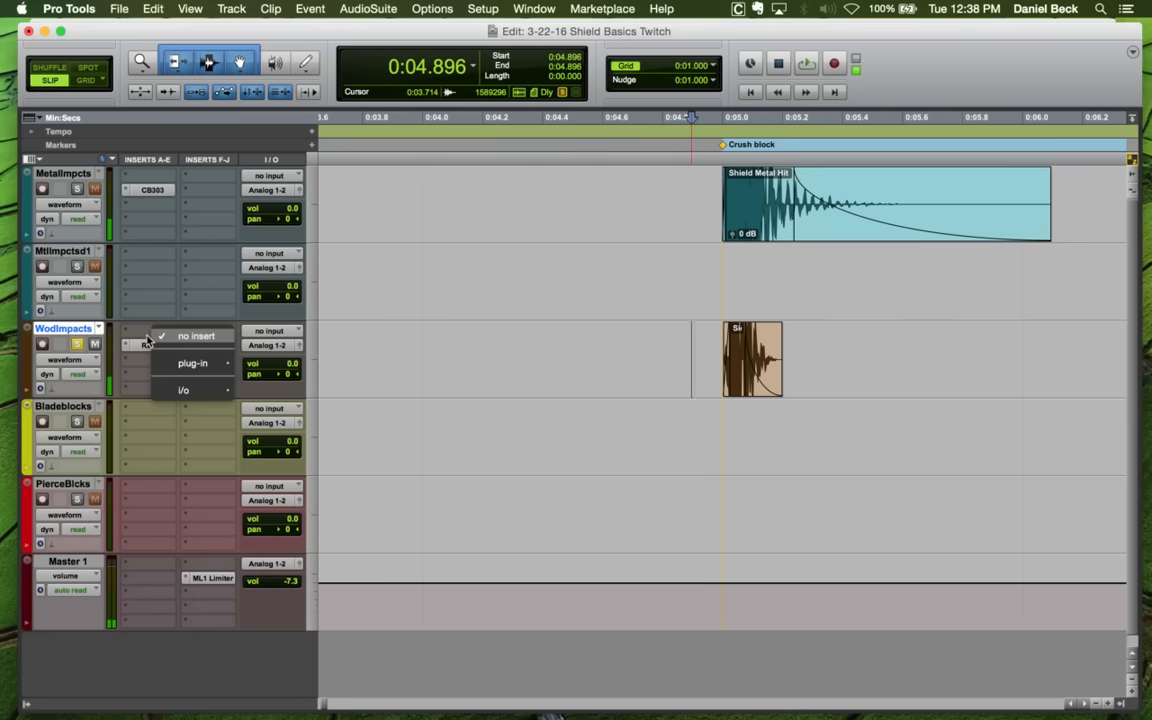
click(142, 345)
click(143, 346)
key(space)
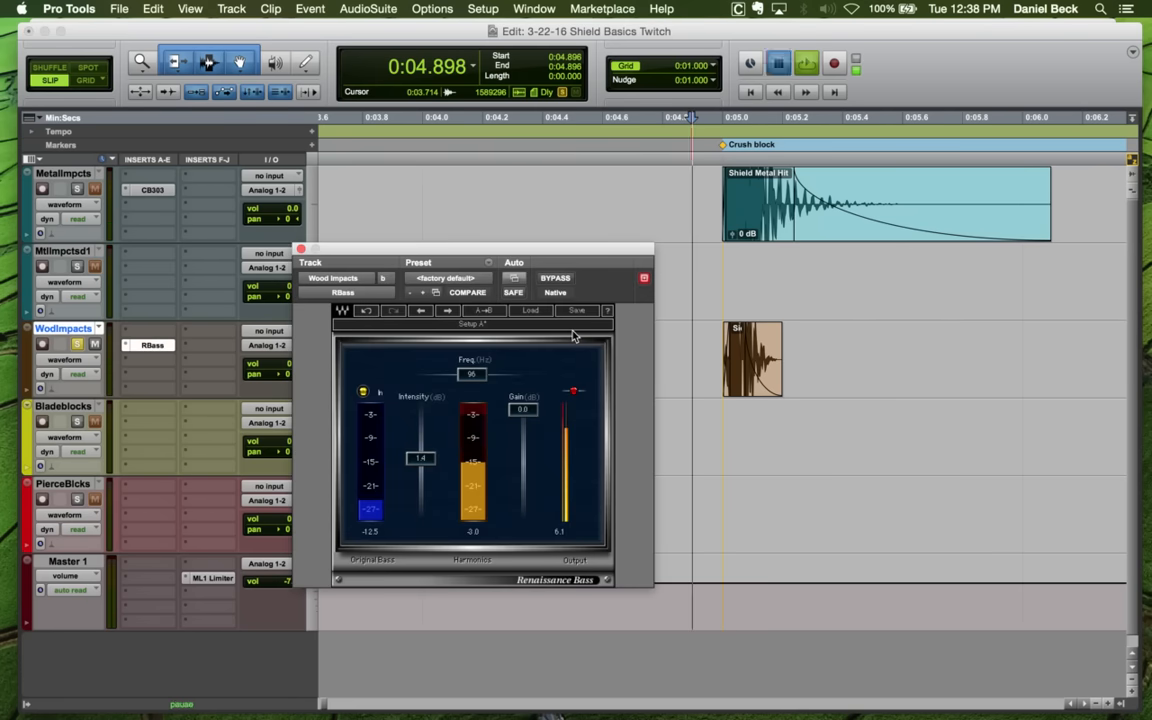
Try the Renaissance Bass gain at -2.1 dB with a raised frequency while auditioning the wood impact
key(space)
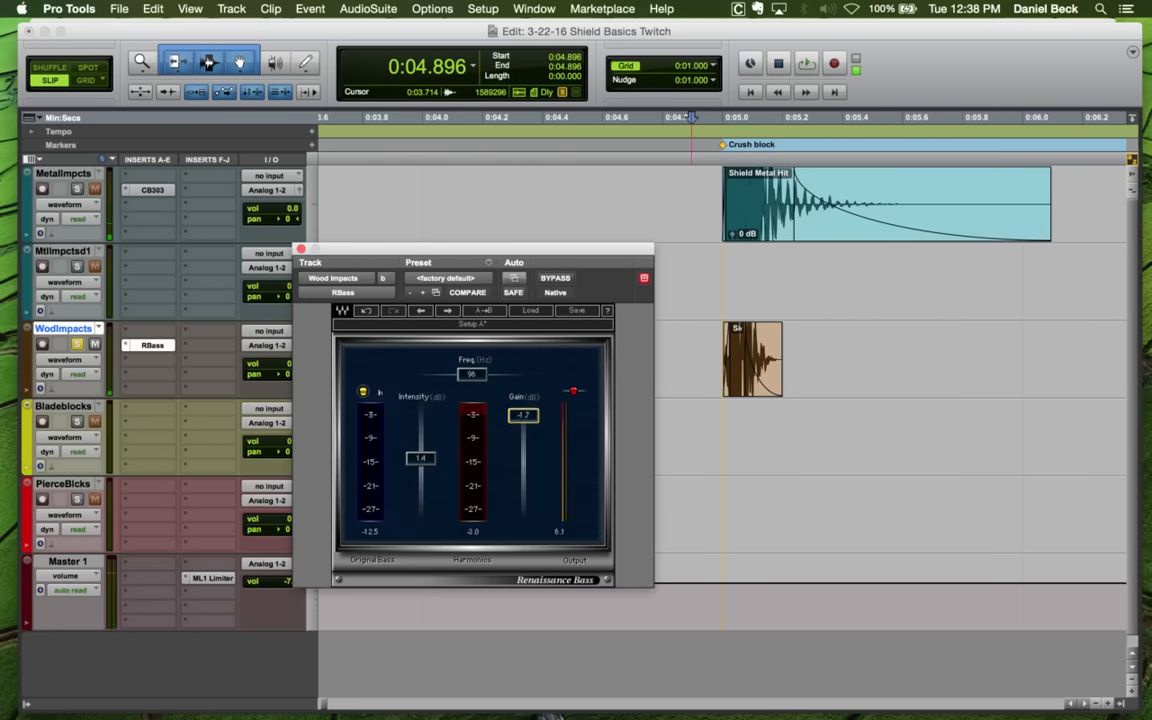
key(space)
key(space)
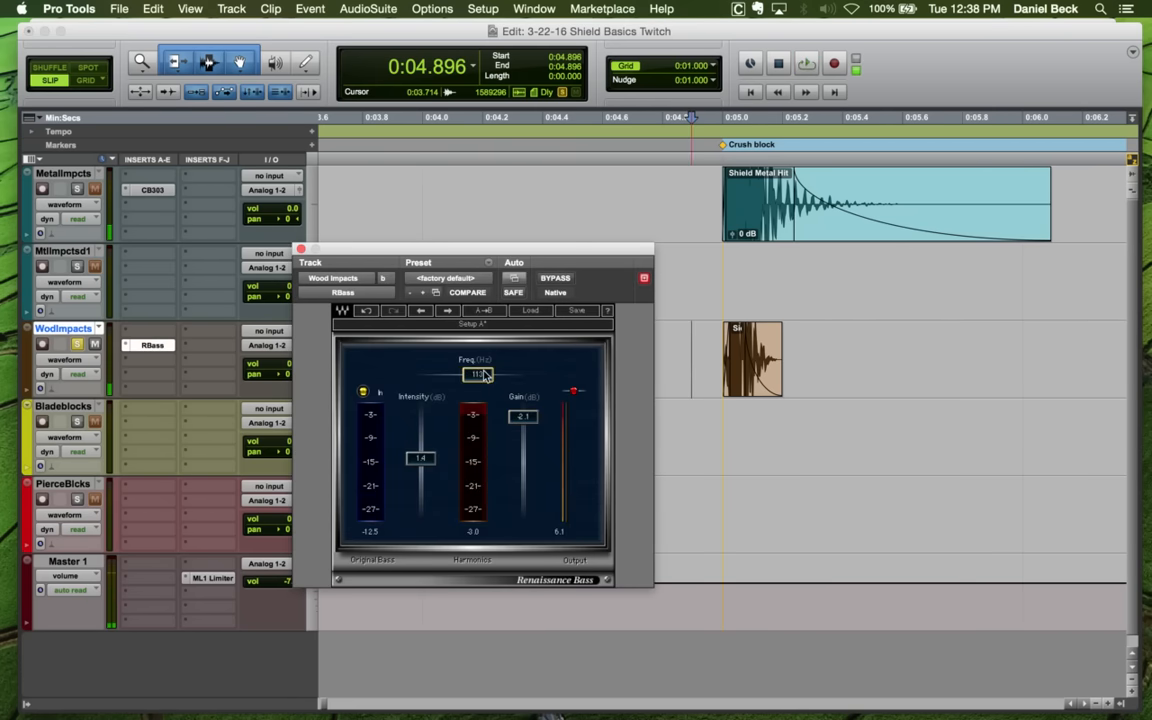
drag(485, 376, 488, 376)
key(space)
key(space)
key(space)
key(space)
Try the Renaissance Bass intensity at 2.6 dB and audition the wood impact repeatedly
drag(416, 460, 421, 455)
key(space)
key(space)
key(space)
key(space)
key(space)
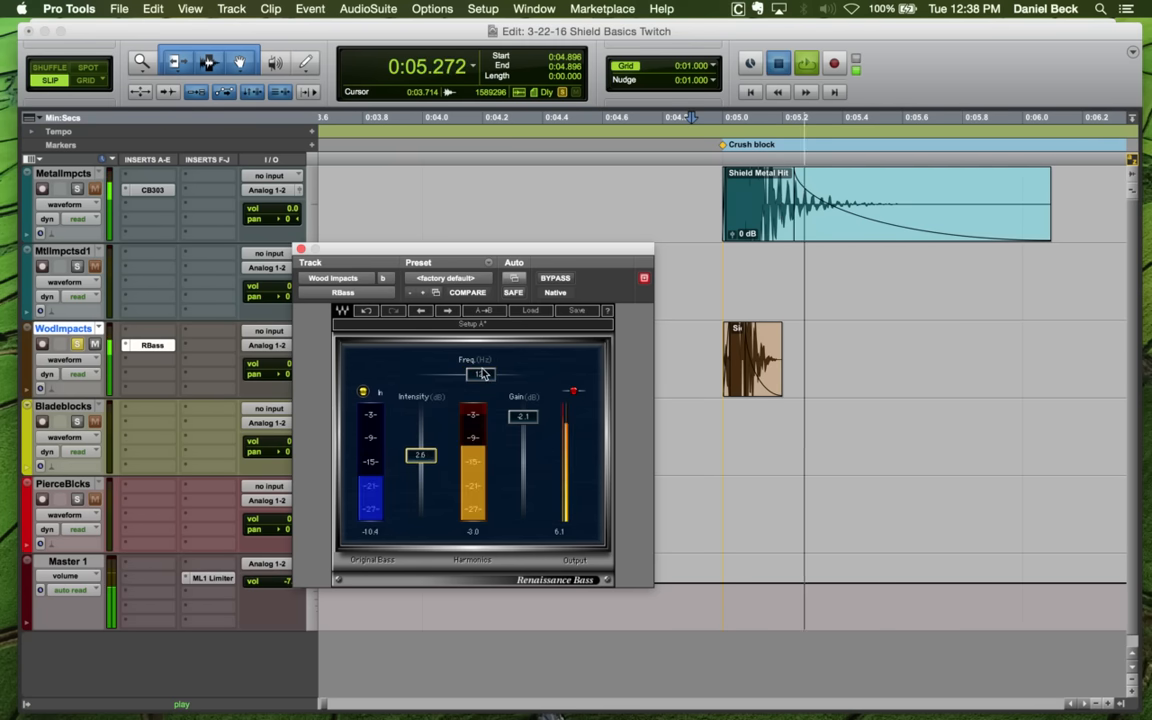
key(space)
key(space)
Lower the Renaissance Bass frequency to 99 Hz and on to 81 Hz, auditioning the wood impact
drag(482, 374, 467, 370)
key(space)
key(space)
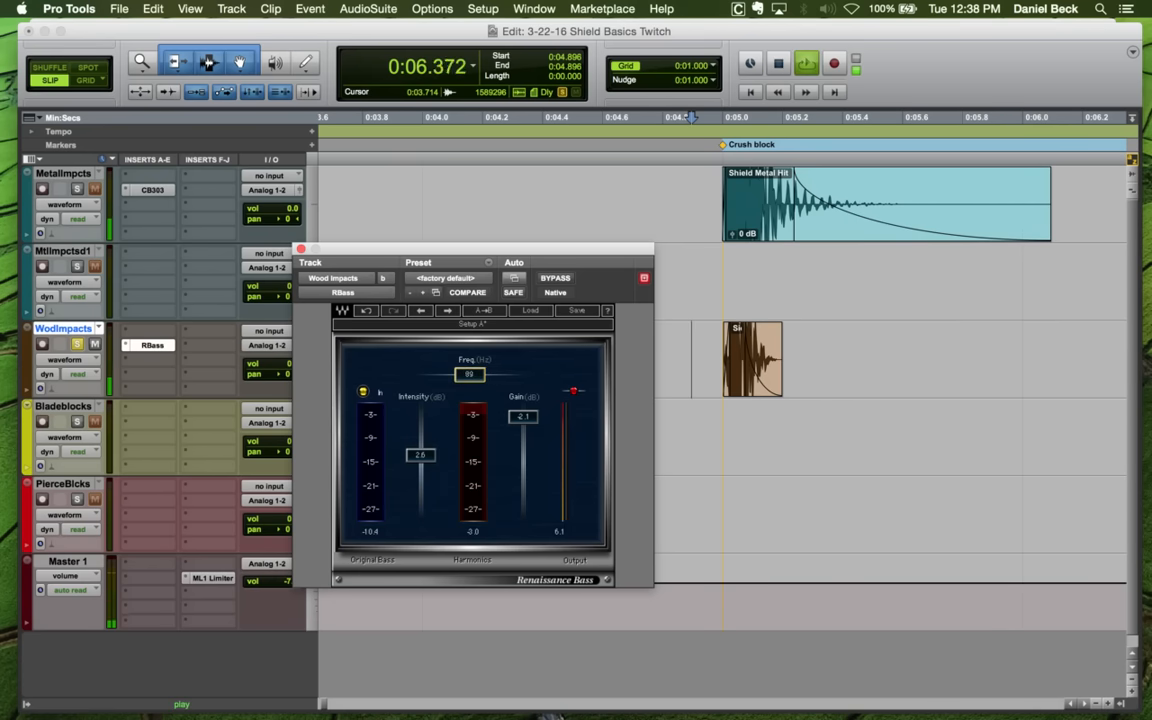
key(space)
key(space)
drag(470, 377, 466, 375)
key(space)
key(space)
Set the Renaissance Bass intensity to 8.4 dB and audition the wood impact
drag(430, 453, 428, 446)
key(space)
key(space)
key(space)
key(space)
key(space)
key(space)
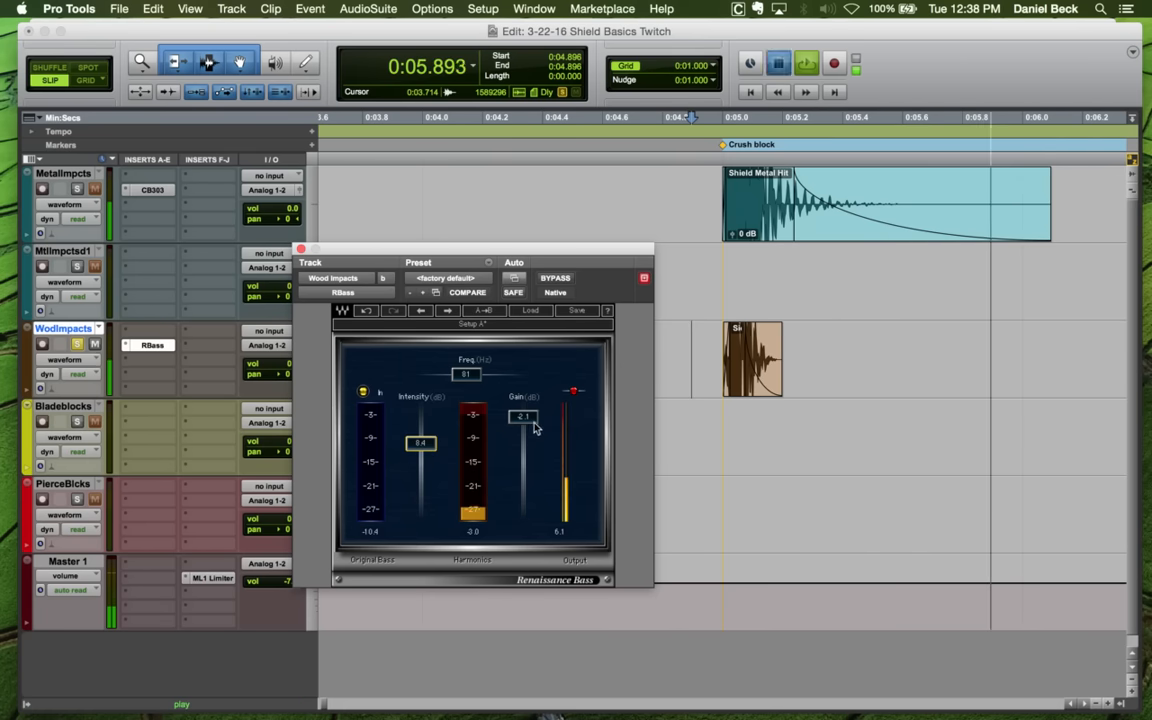
Try the Renaissance Bass gain at -5.2 and -6.7 dB and settle on -5.9 dB, auditioning each setting
key(space)
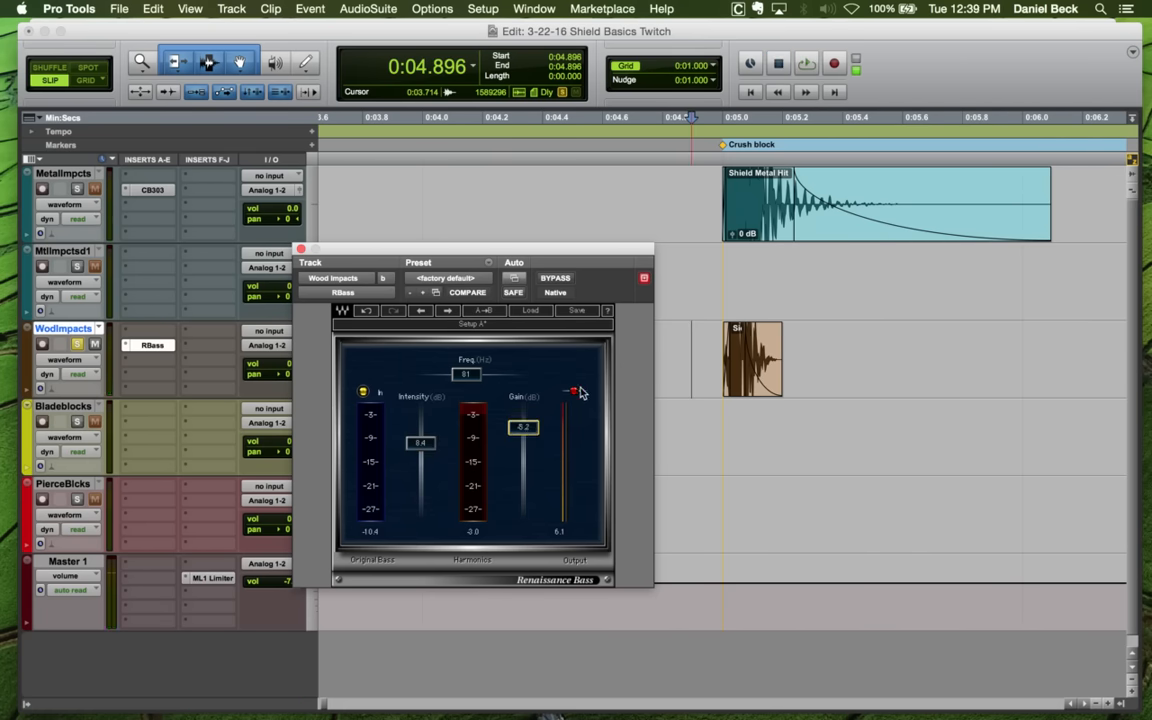
key(space)
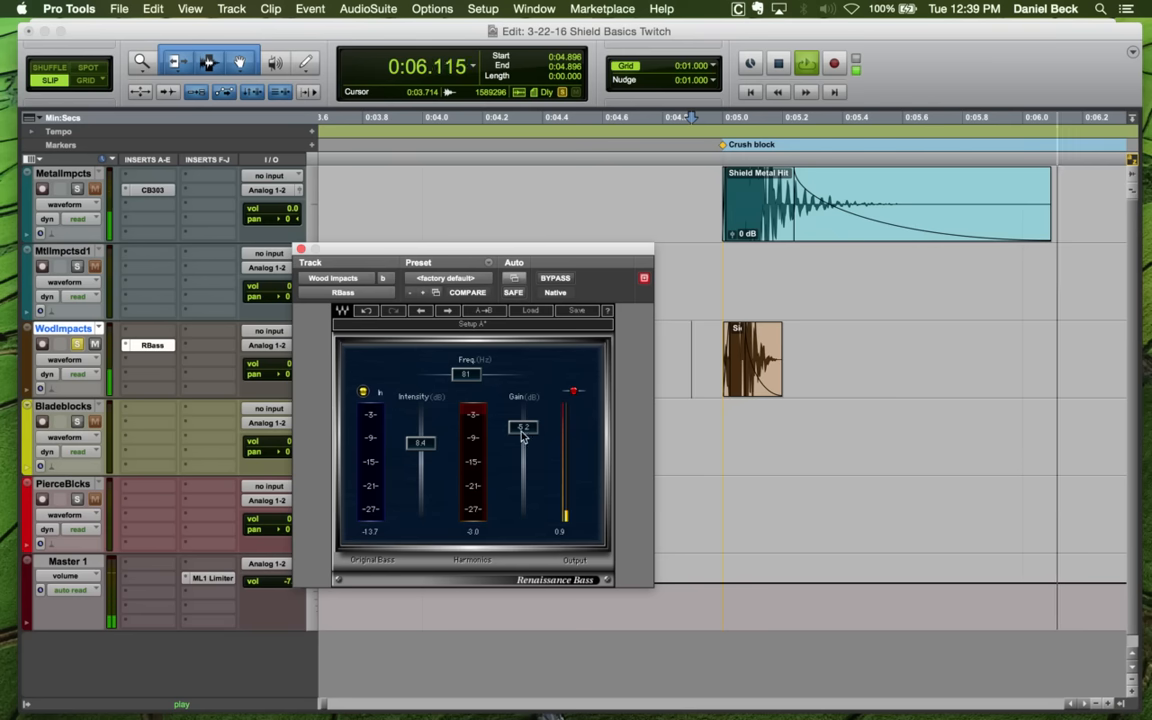
key(space)
drag(535, 428, 535, 433)
key(space)
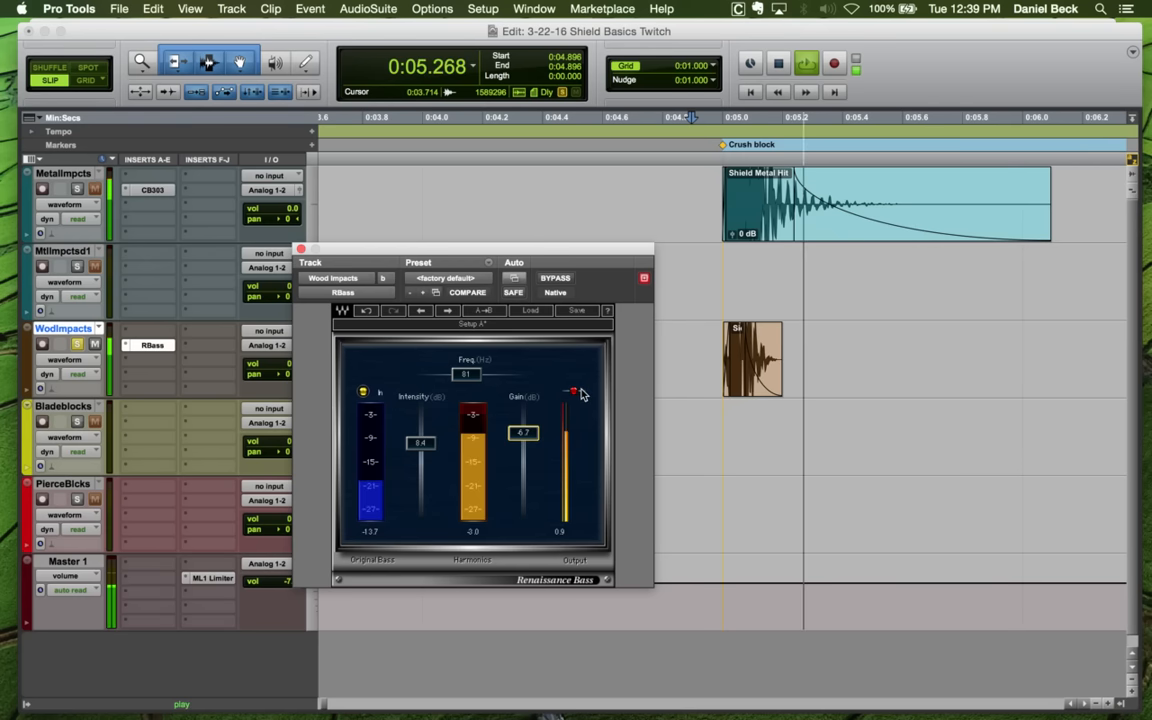
key(space)
key(space)
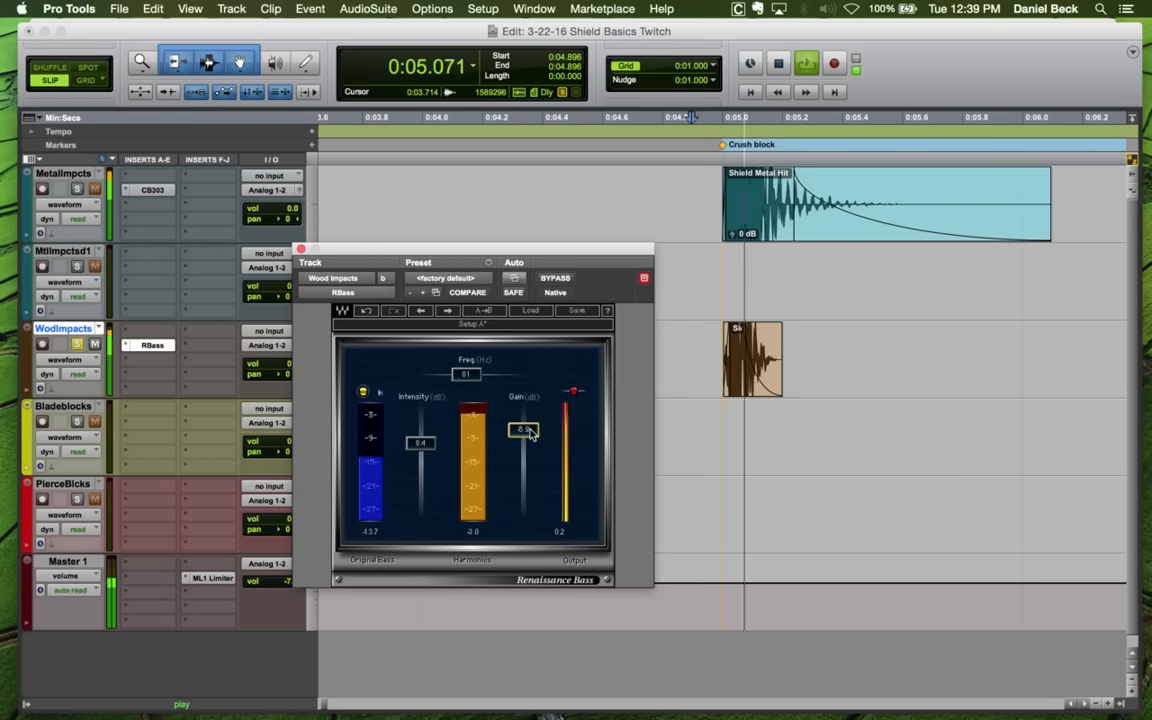
key(space)
Unsolo the WodImpacts track and compare the crush block with that track unmuted and muted
key(space)
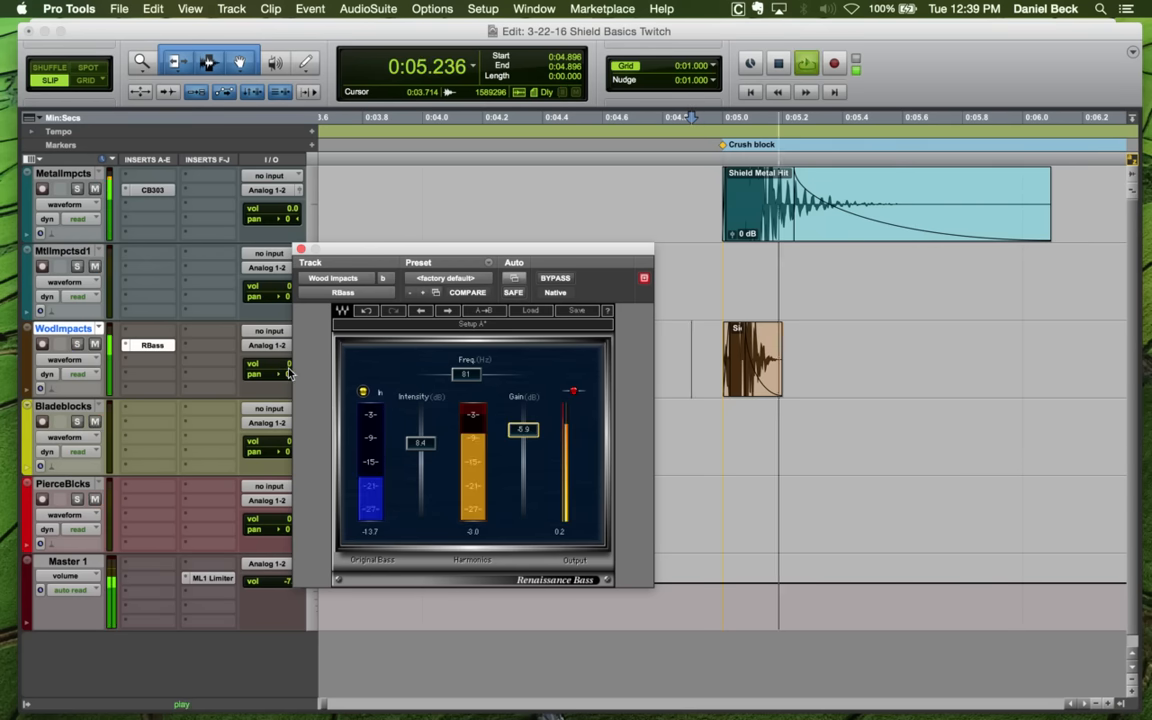
key(space)
click(95, 344)
key(space)
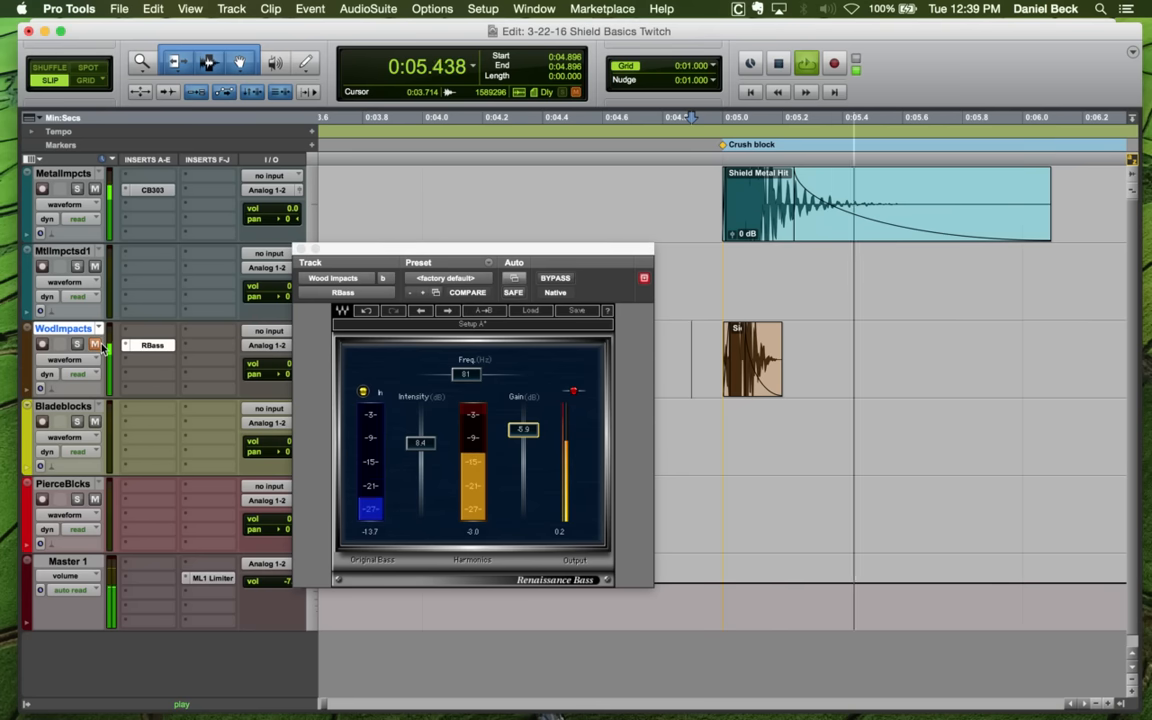
key(space)
key(space)
key(space)
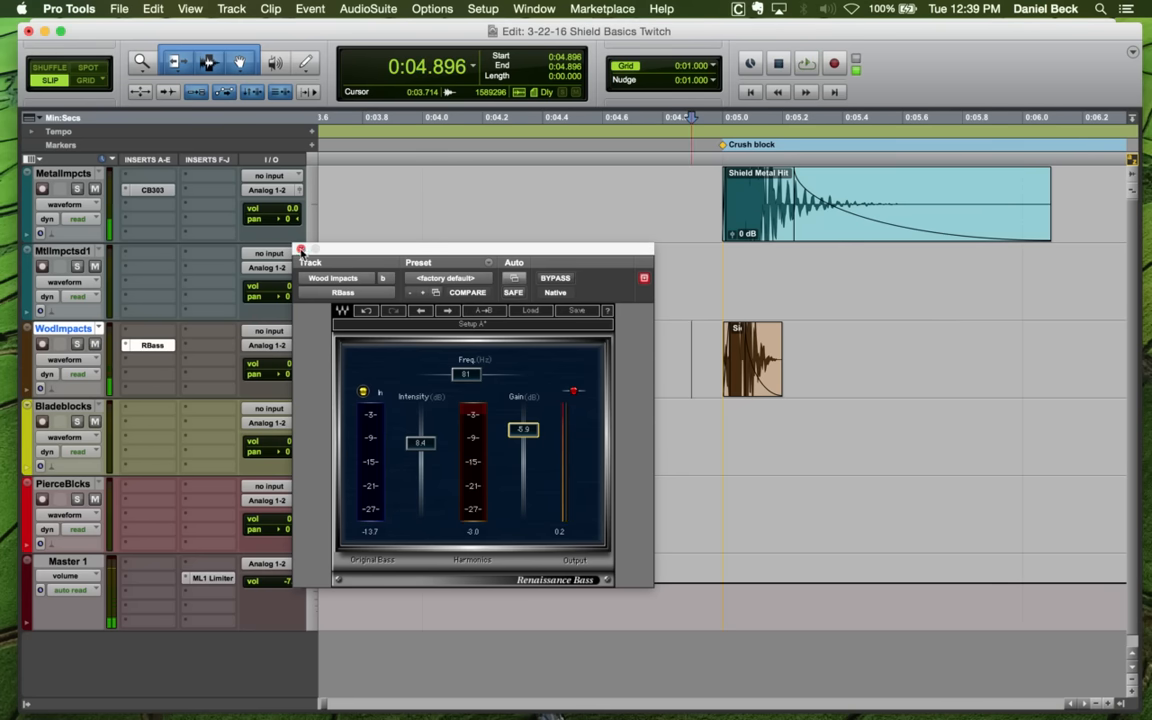
Close the Renaissance Bass window and audition the layered hits from 0:04.952
click(301, 249)
click(722, 182)
key(space)
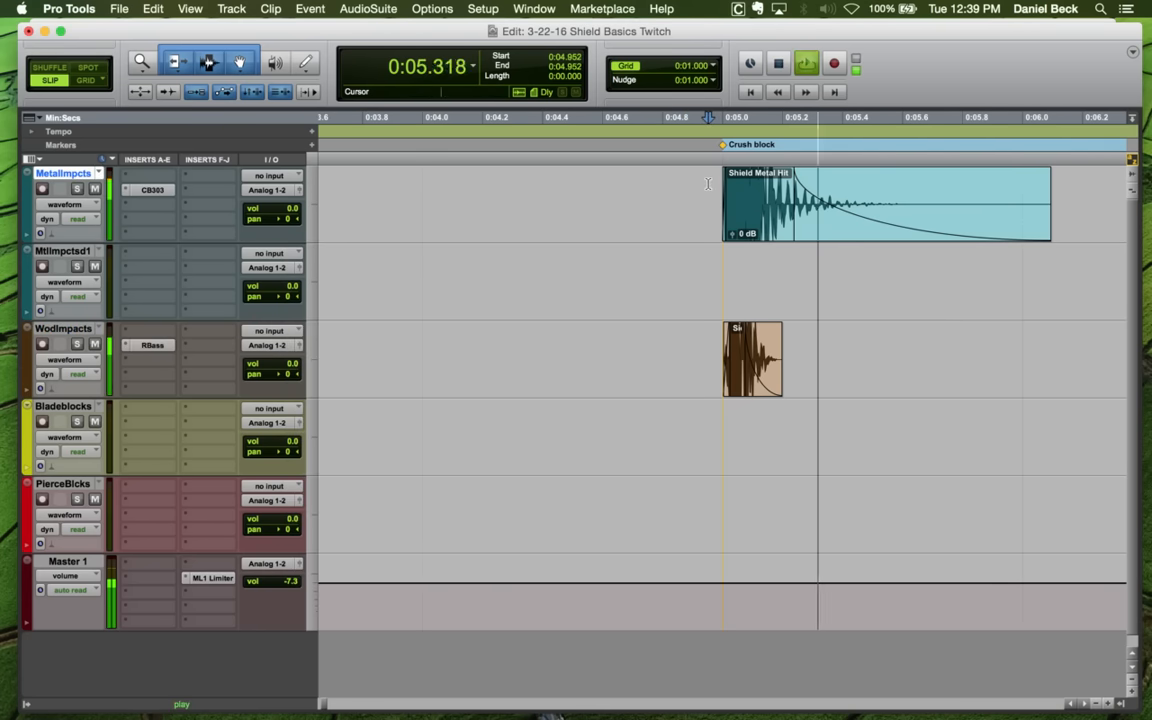
key(space)
Replay the crush block from 0:04.896 with the neighbouring location markers in view
key(super+bracketleft)
key(super+bracketleft)
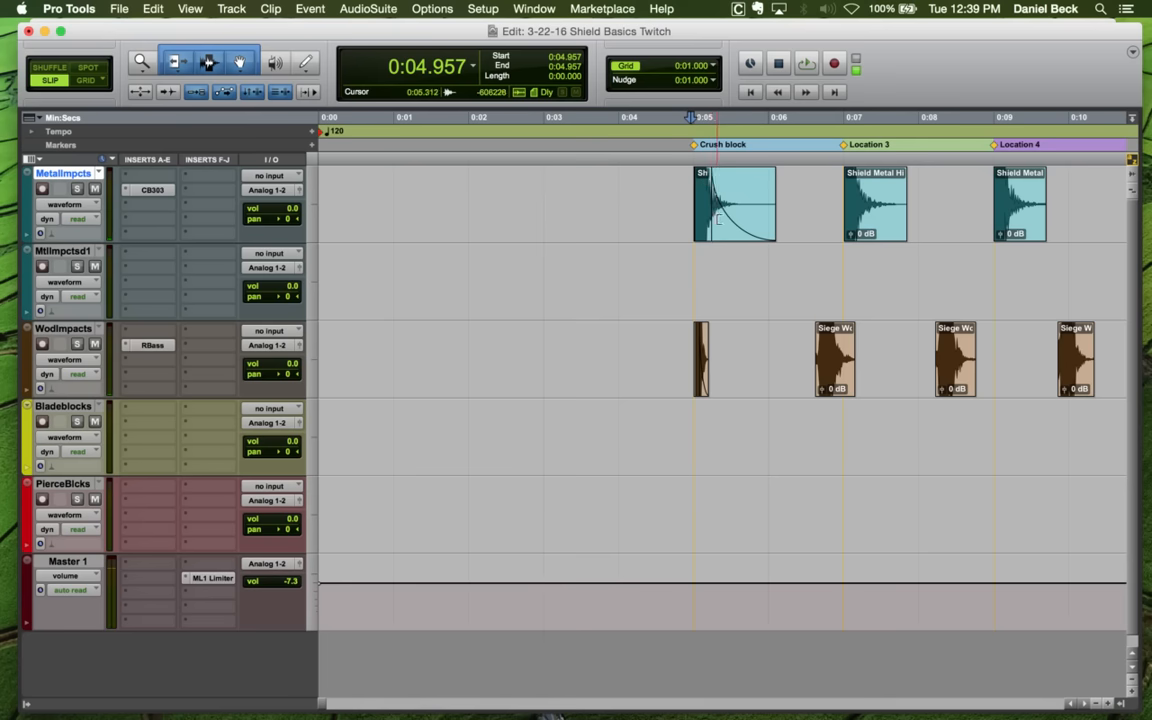
click(704, 262)
key(super+bracketleft)
key(super+bracketleft)
key(super+bracketleft)
key(super+bracketright)
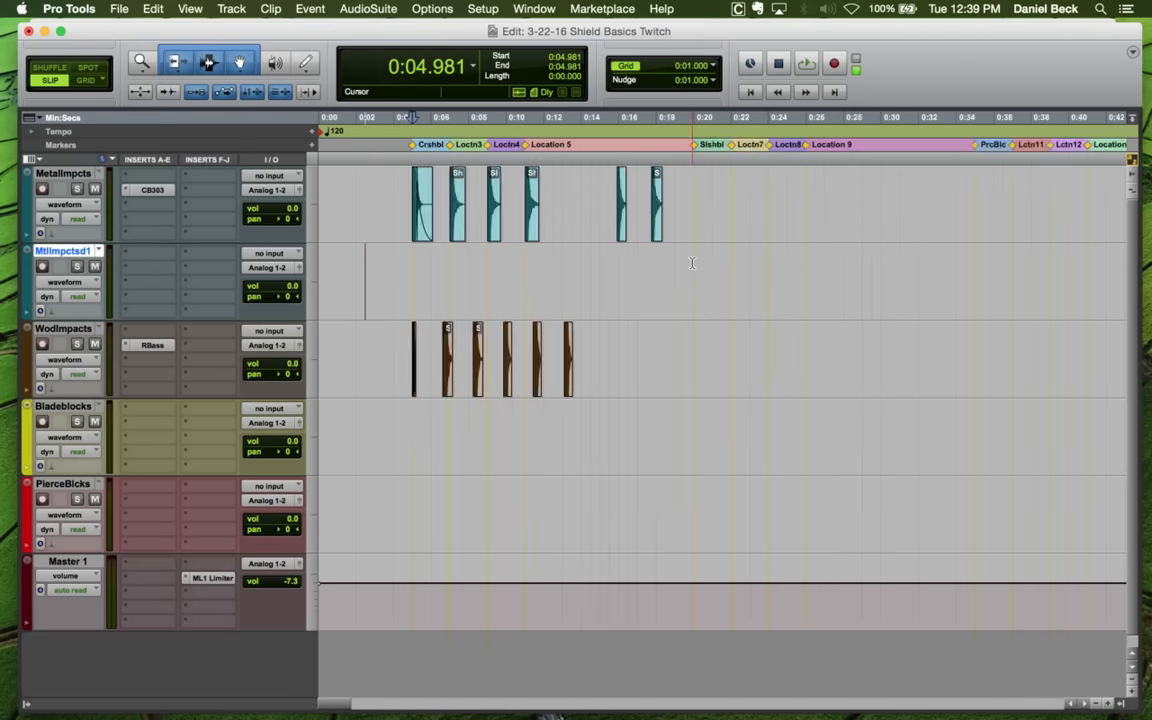
key(super+bracketright)
key(super+bracketright)
key(space)
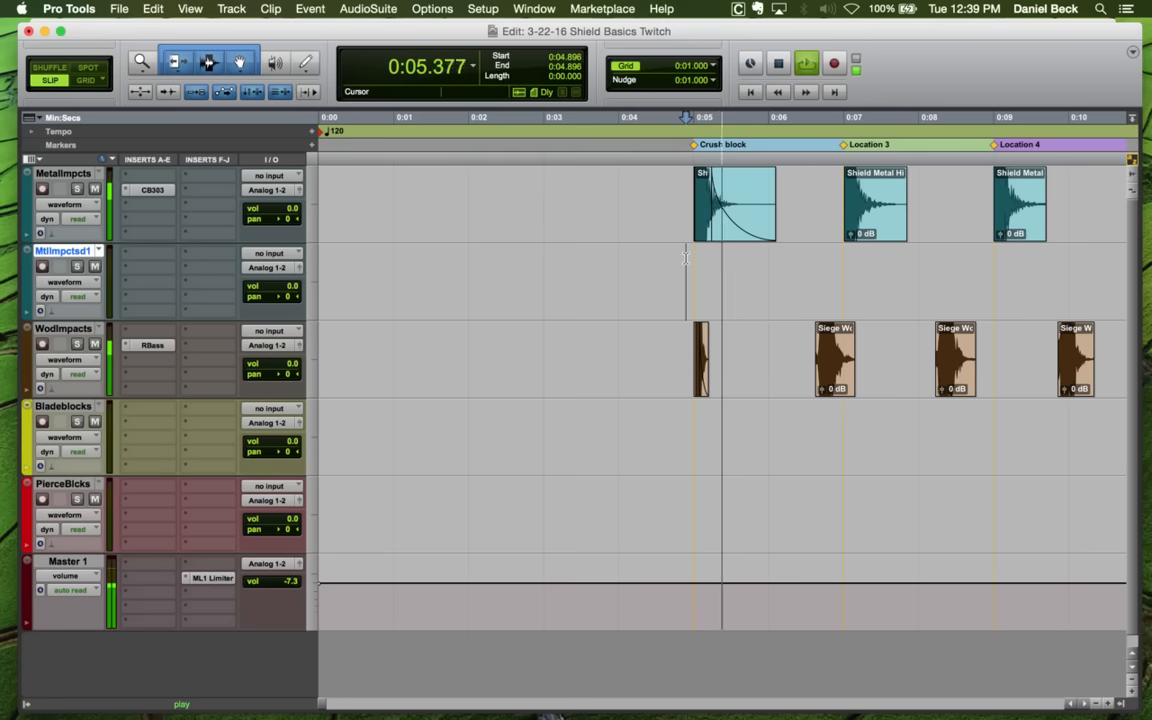
key(space)
Go to the metal recordings after the Source marker and solo the MetalImpcts track
key(super+bracketleft)
key(super+bracketleft)
key(super+bracketleft)
key(super+bracketleft)
key(super+bracketleft)
key(super+bracketleft)
key(super+bracketleft)
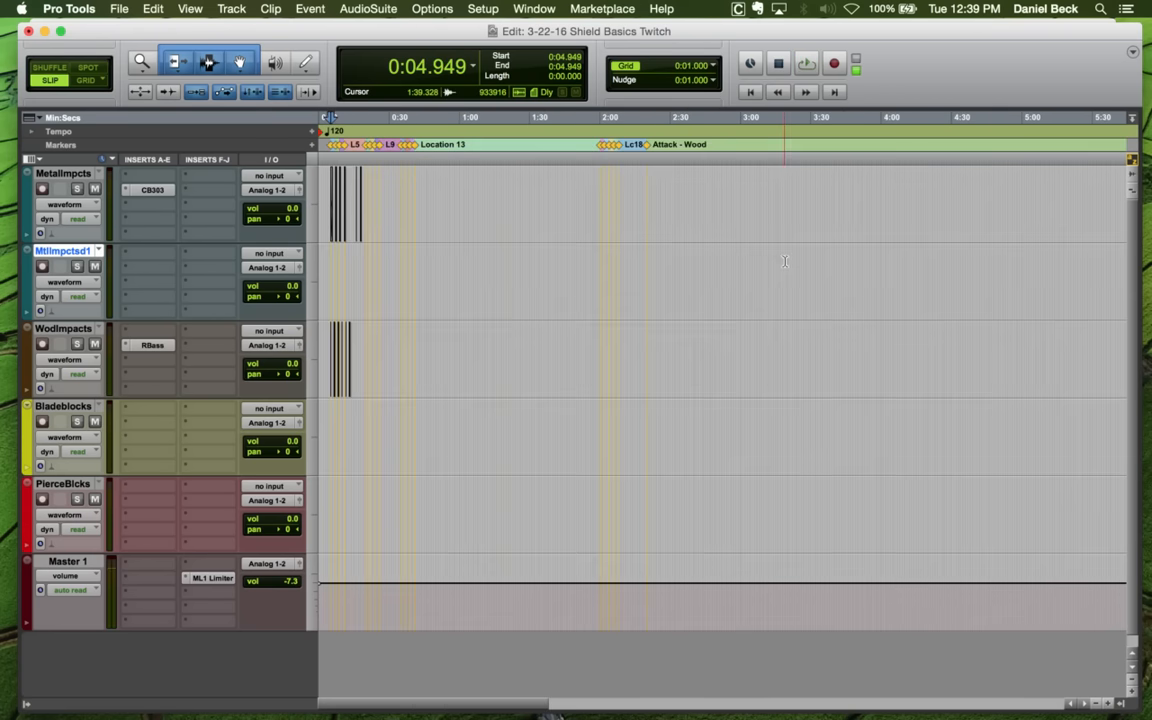
click(706, 195)
key(super+bracketright)
key(super+bracketright)
key(super+bracketright)
key(super+bracketright)
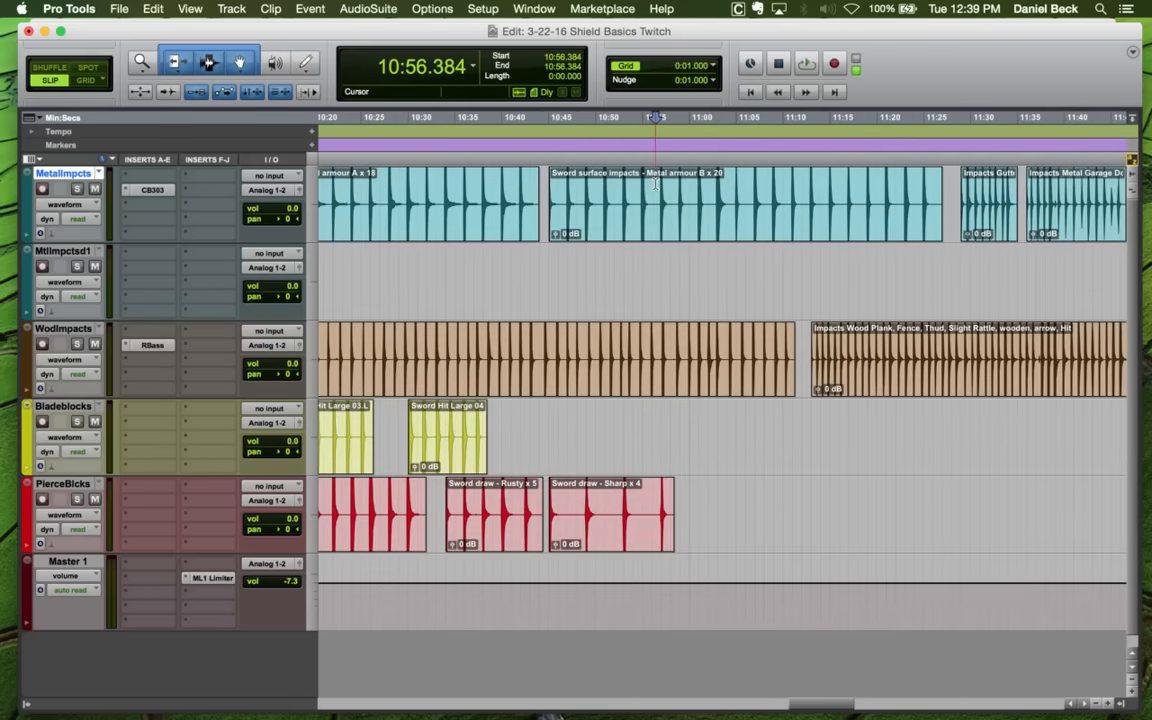
key(r)
key(r)
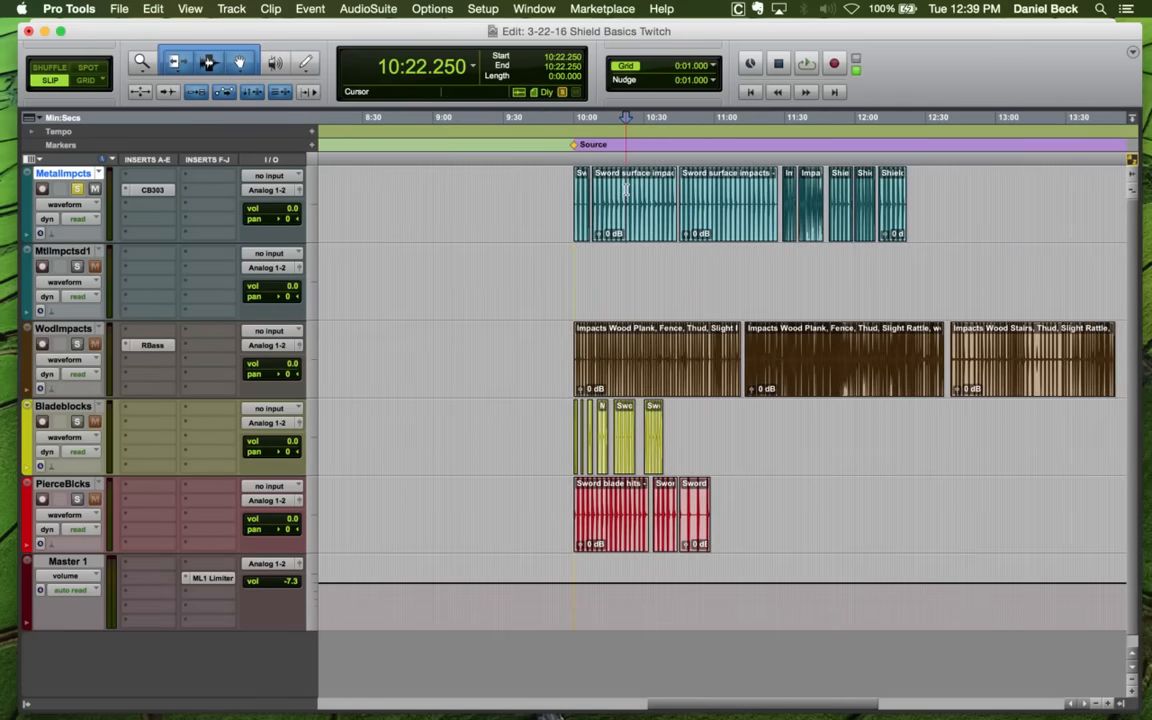
key(t)
key(t)
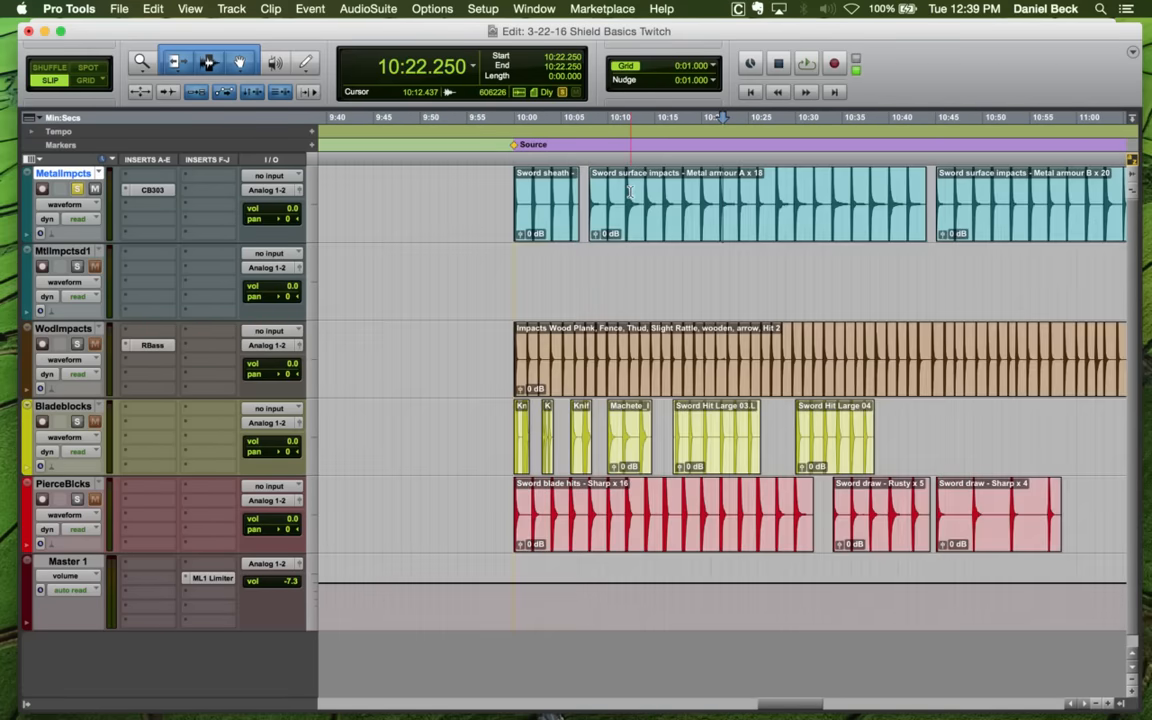
Audition the Metal armour A source clip from 10:23.701 and the Sword sheath clip from 10:03.733
click(737, 187)
key(space)
key(t)
key(t)
key(r)
key(r)
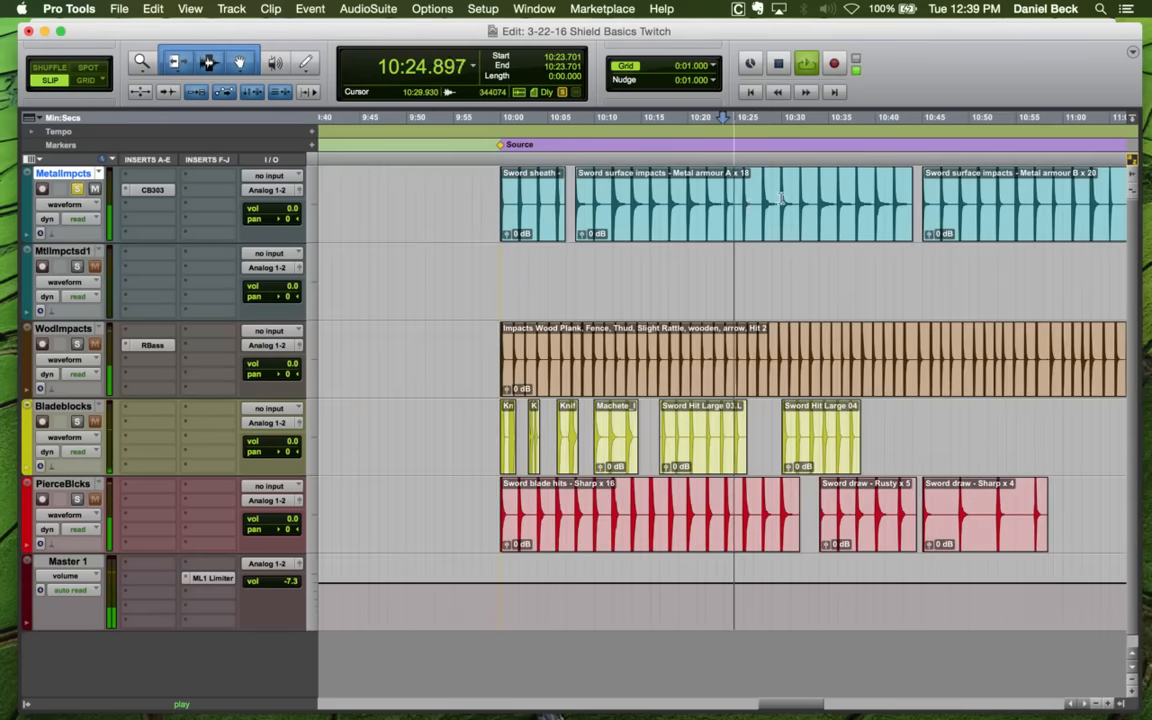
click(547, 187)
key(r)
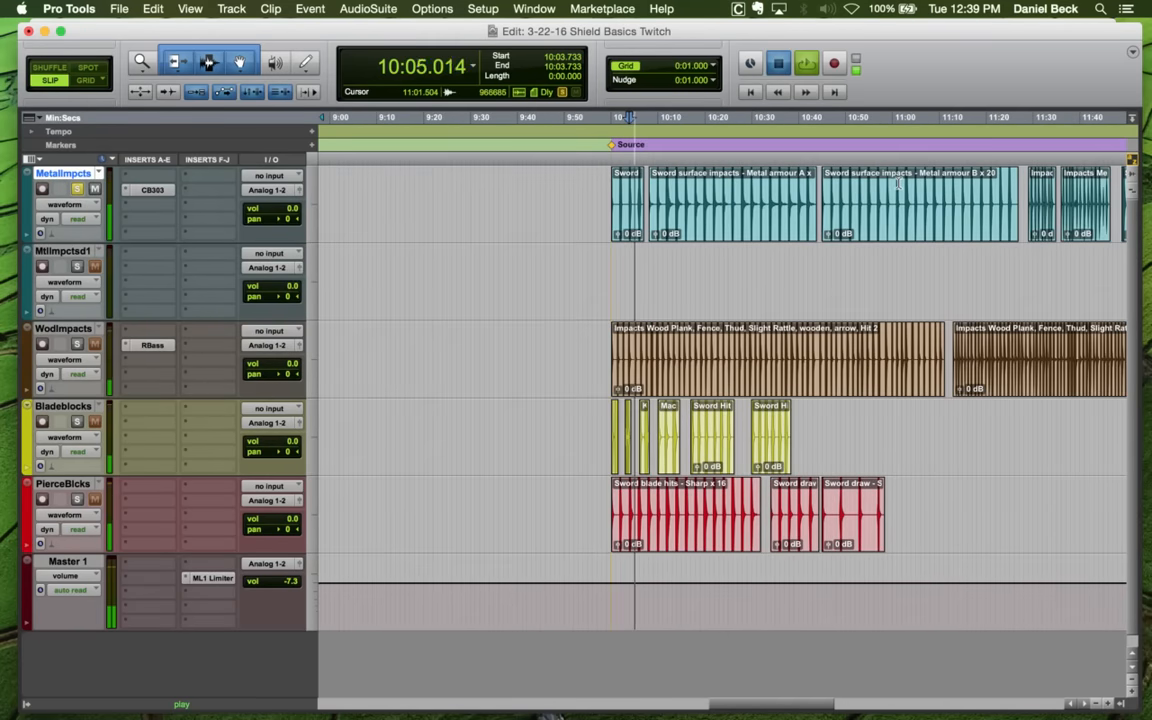
key(space)
Audition the Metal armour B source clip from 11:00.480 and the metal garage impacts from 11:41.610
click(897, 183)
key(space)
key(t)
key(t)
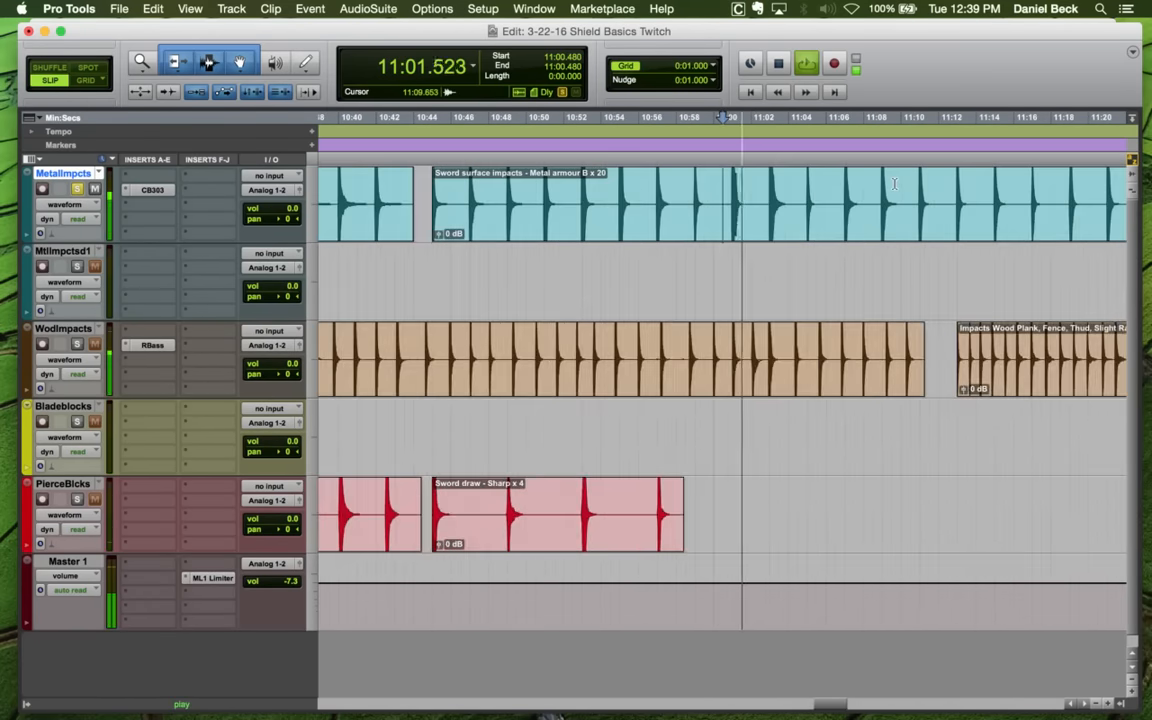
key(r)
key(r)
key(space)
click(914, 183)
key(space)
key(t)
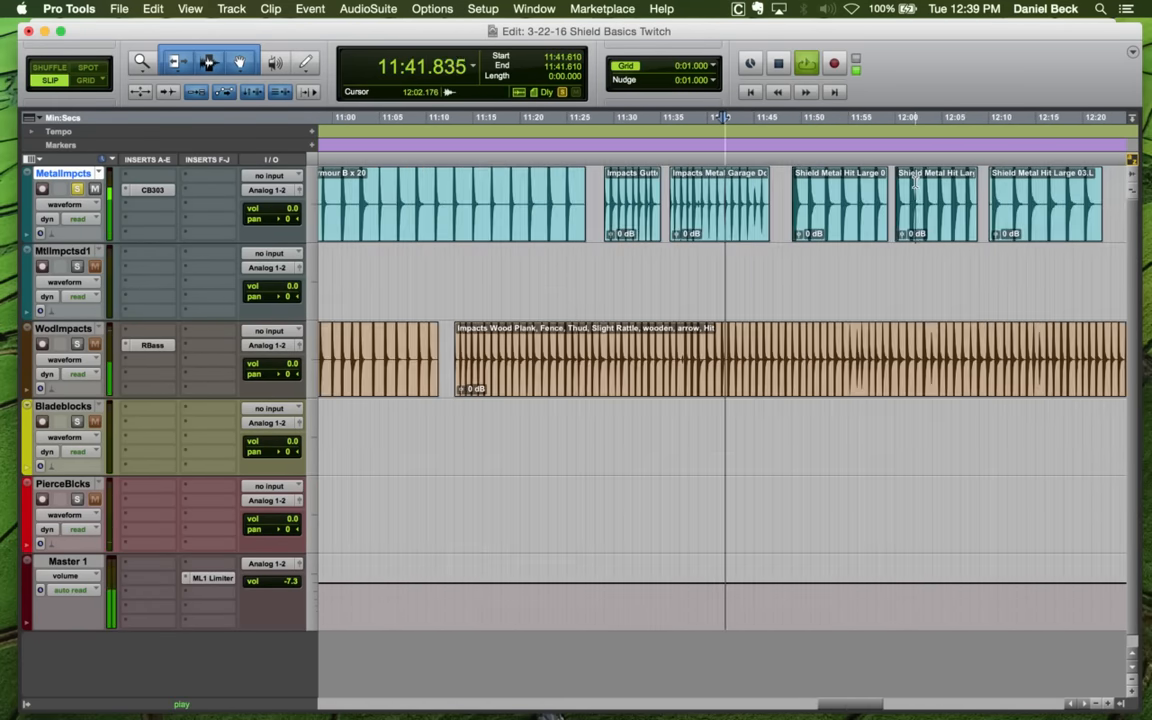
key(r)
key(space)
Audition Shield Metal Hit Large 01.L from 11:52.533 and Shield Metal Hit Large 03.L from 12:13.525 and 12:18.112
click(926, 185)
key(space)
key(t)
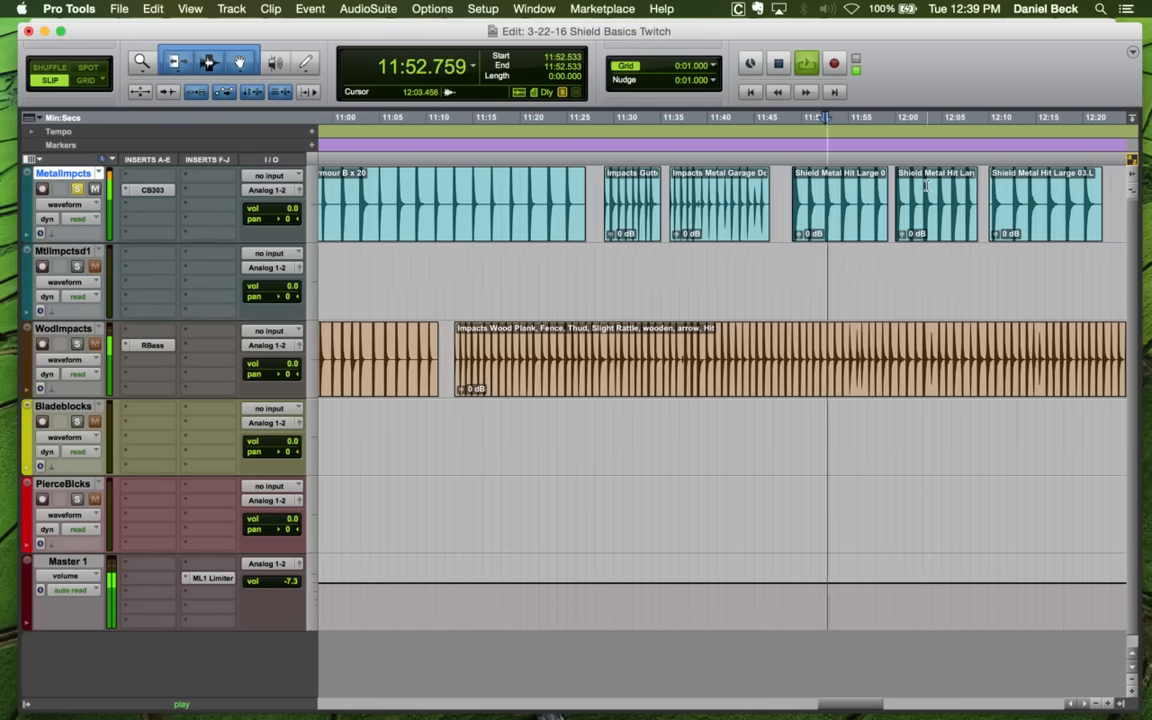
key(space)
click(1021, 192)
key(space)
key(r)
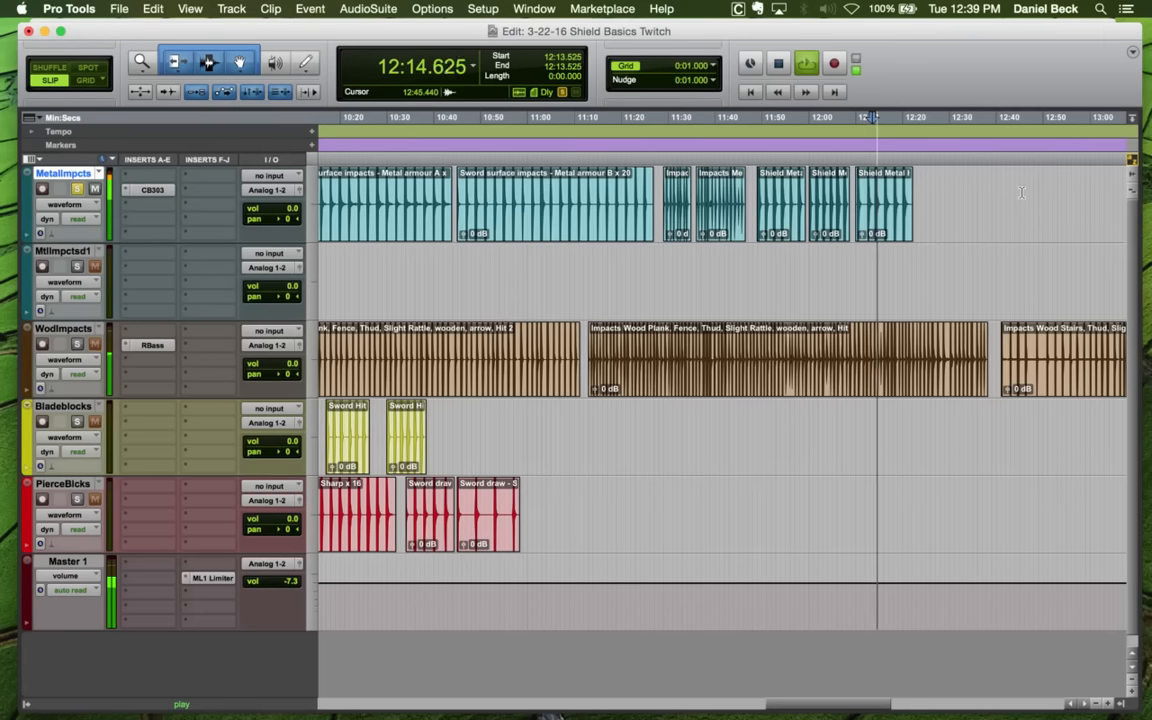
key(t)
key(t)
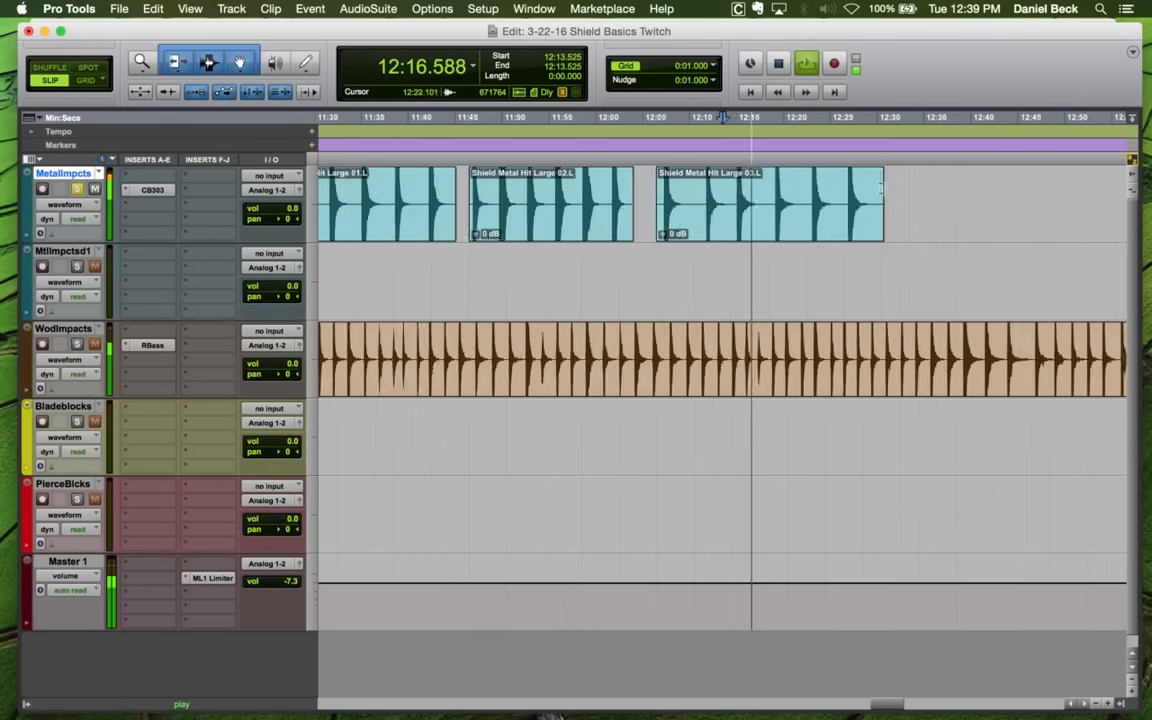
key(t)
key(space)
click(895, 190)
key(space)
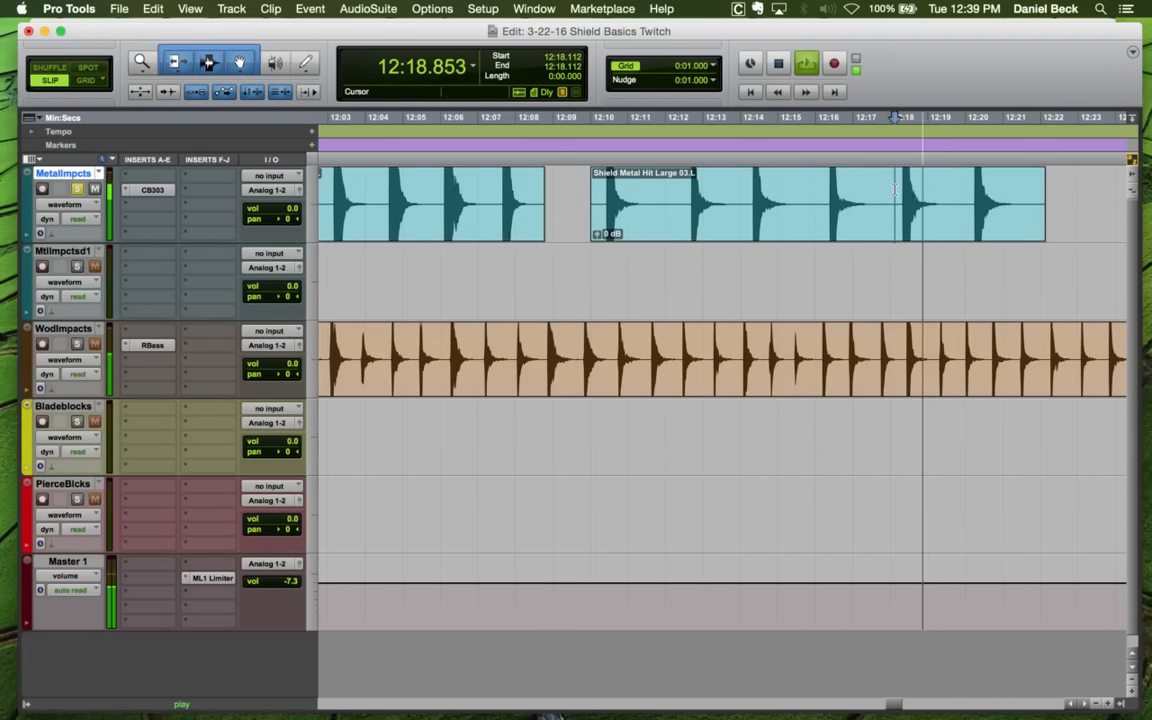
key(space)
Duplicate the MtlImpctsd1 track once and move the Shield Metal Hit Large 03.L clip straight down onto the duplicate
click(692, 237)
key(r)
key(r)
key(r)
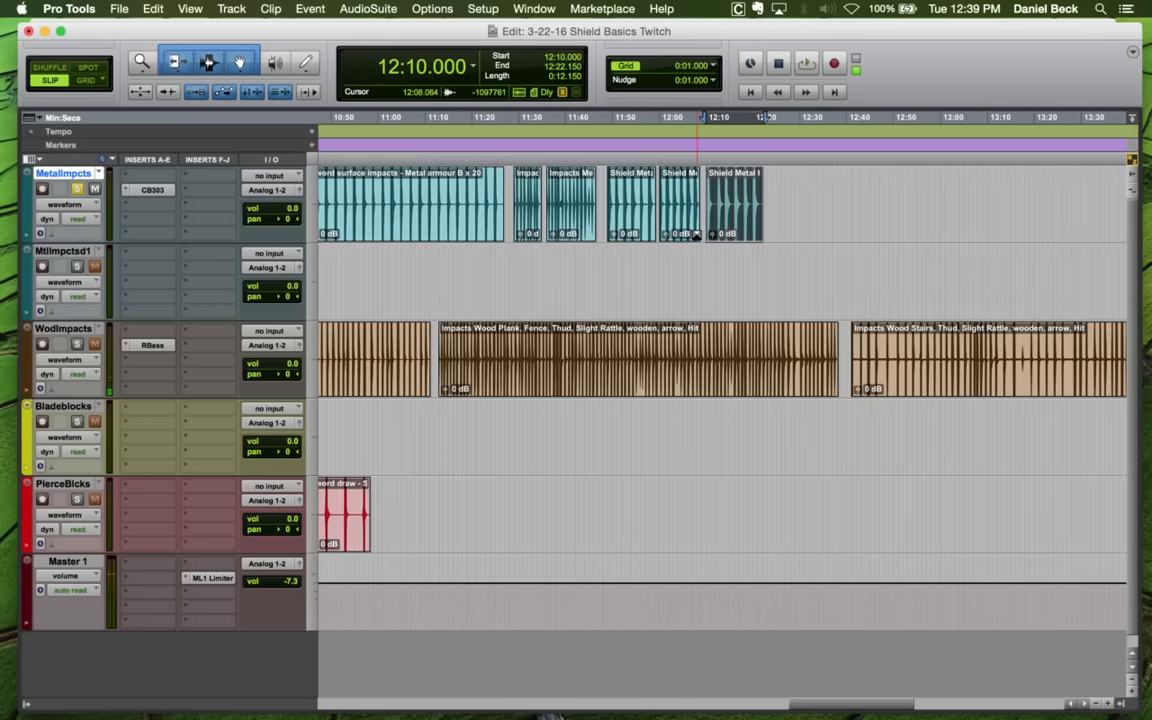
click(55, 251)
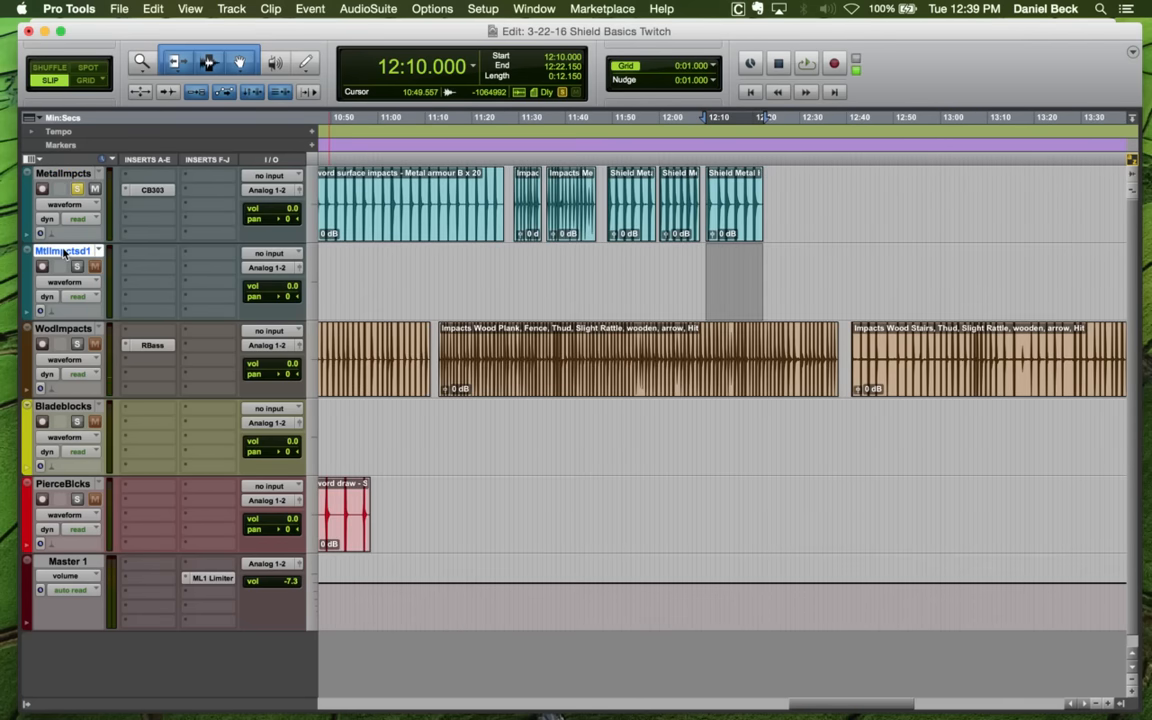
right_click(63, 252)
click(85, 310)
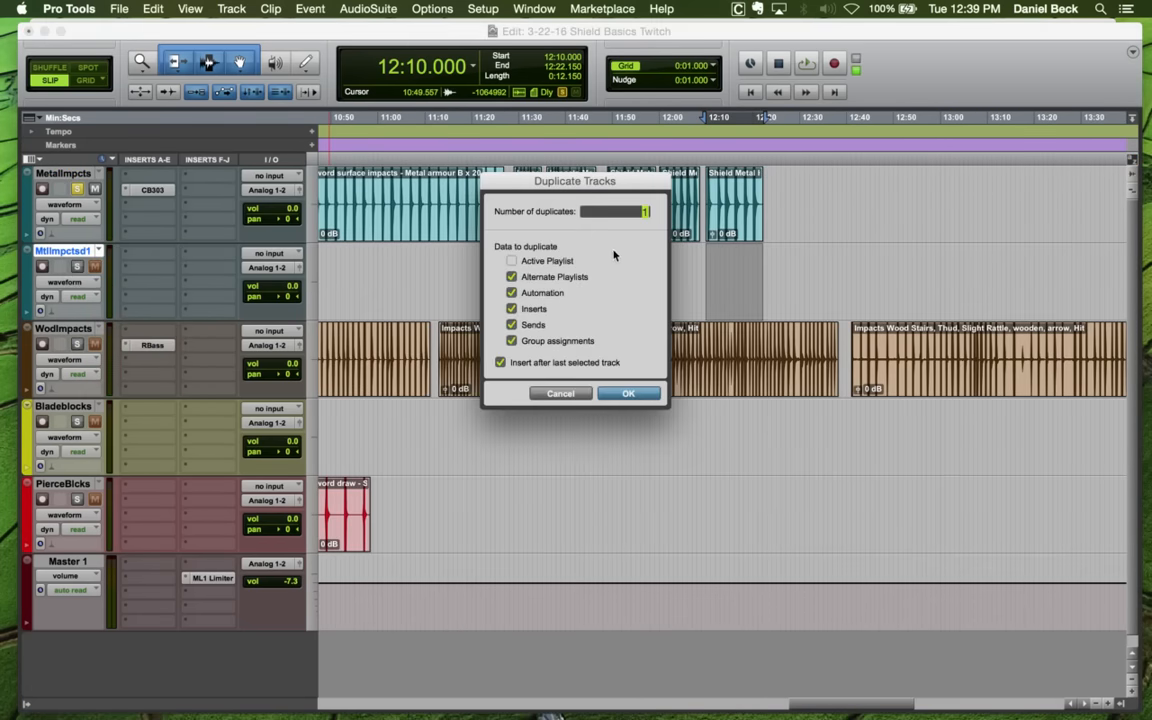
click(622, 394)
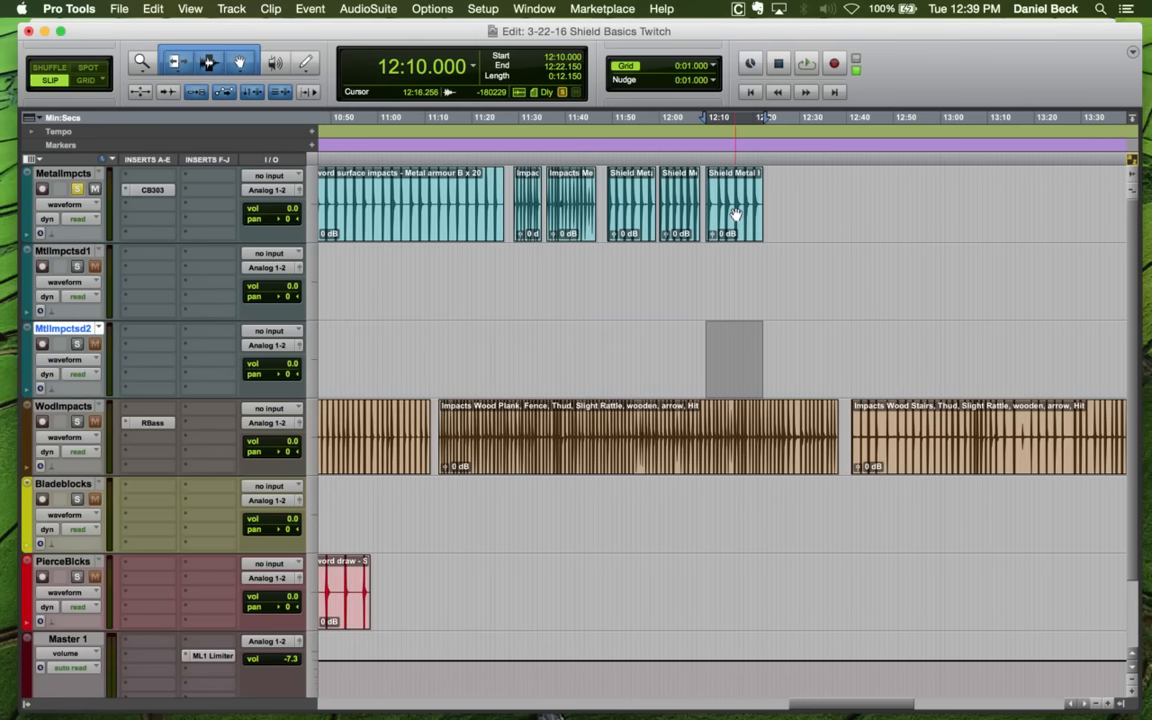
drag(752, 209, 752, 365)
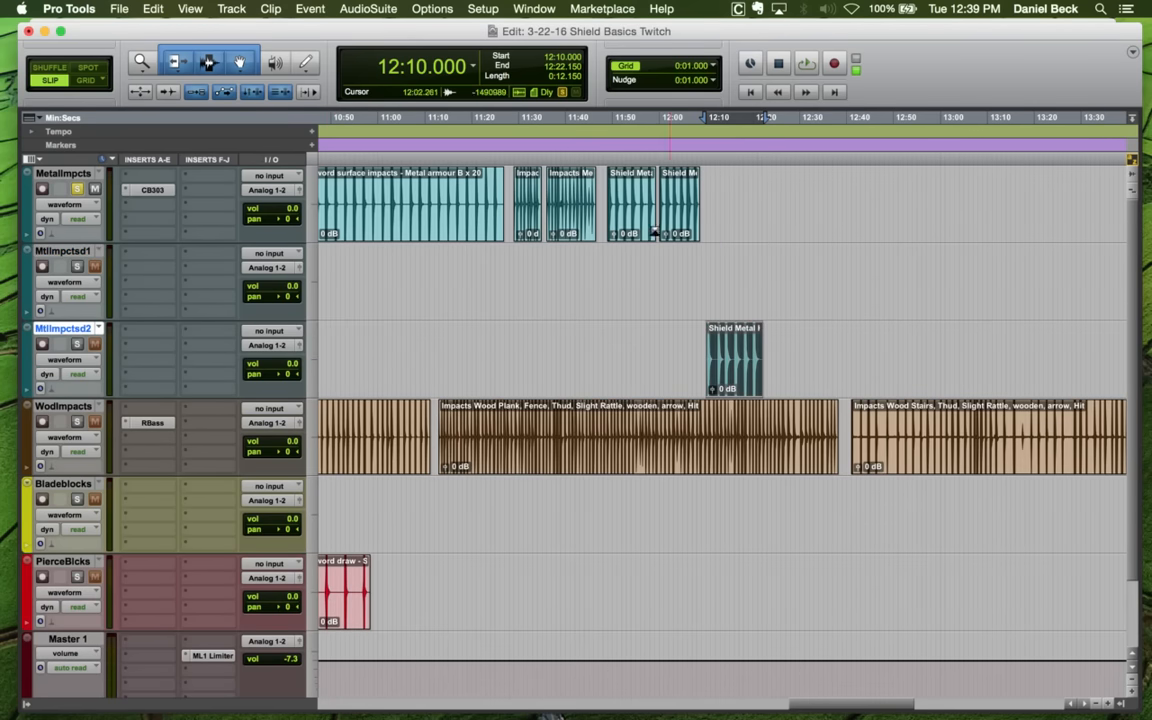
Bring the Shield Metal Hit Large 03.L clip to the session start and strip its silence at -48 dB with 500 msec minimum duration
key(r)
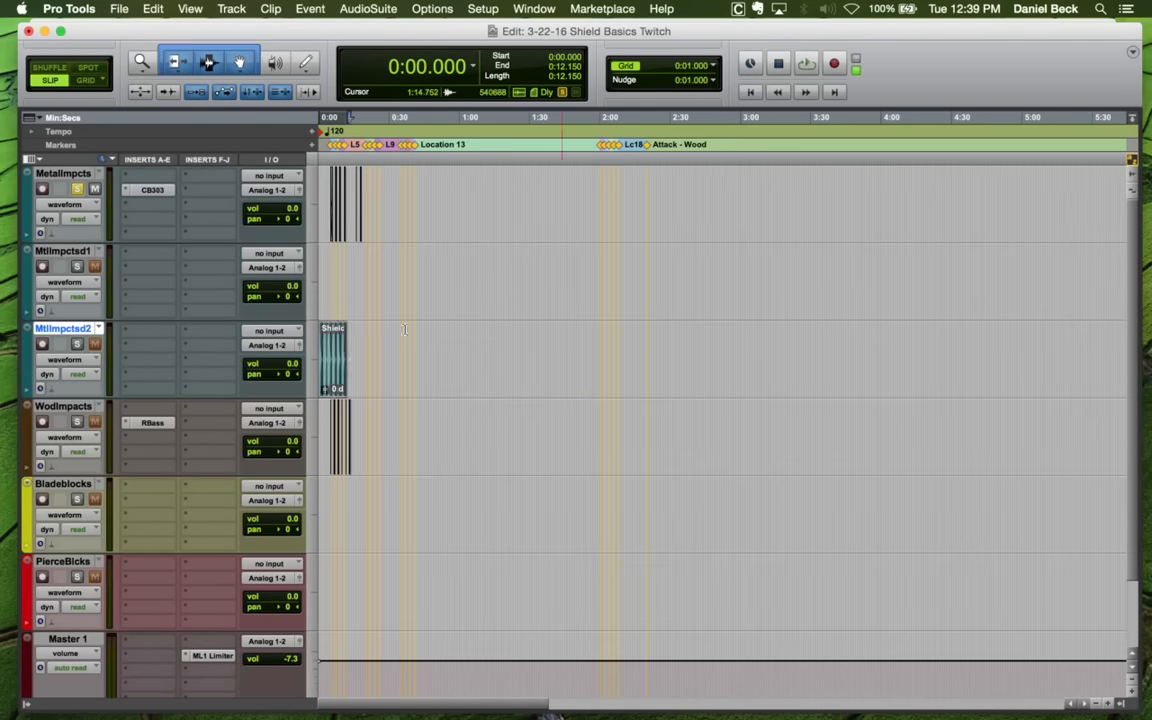
key(t)
key(t)
key(t)
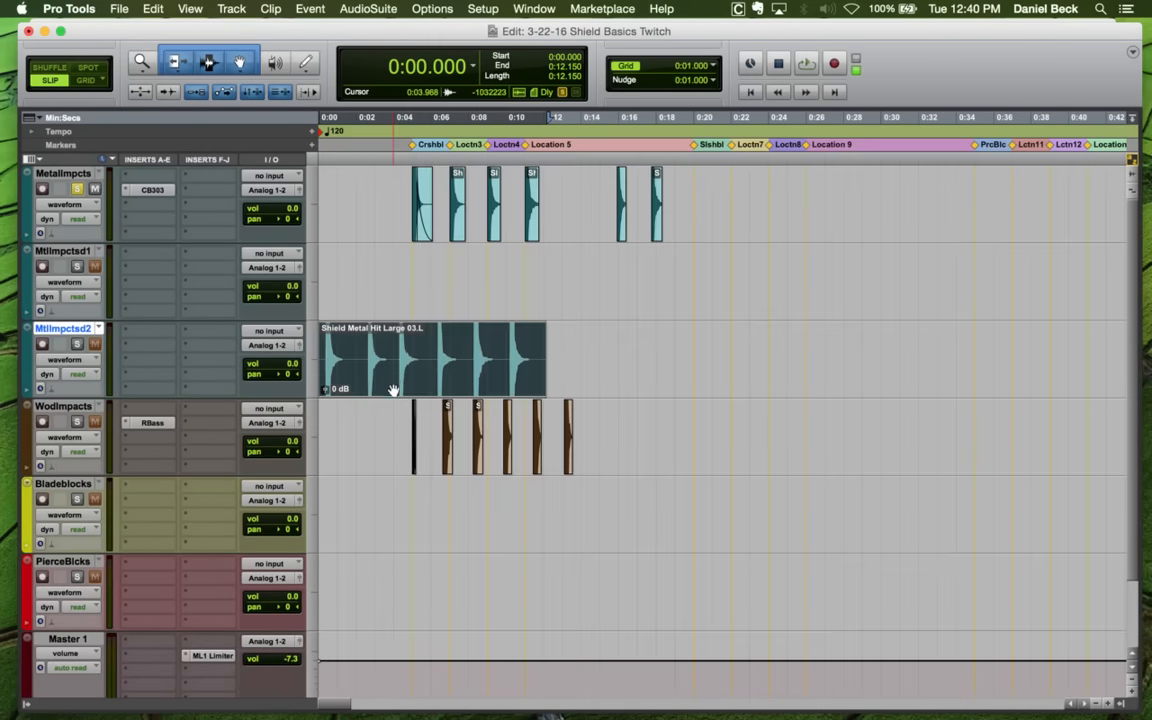
key(super+u)
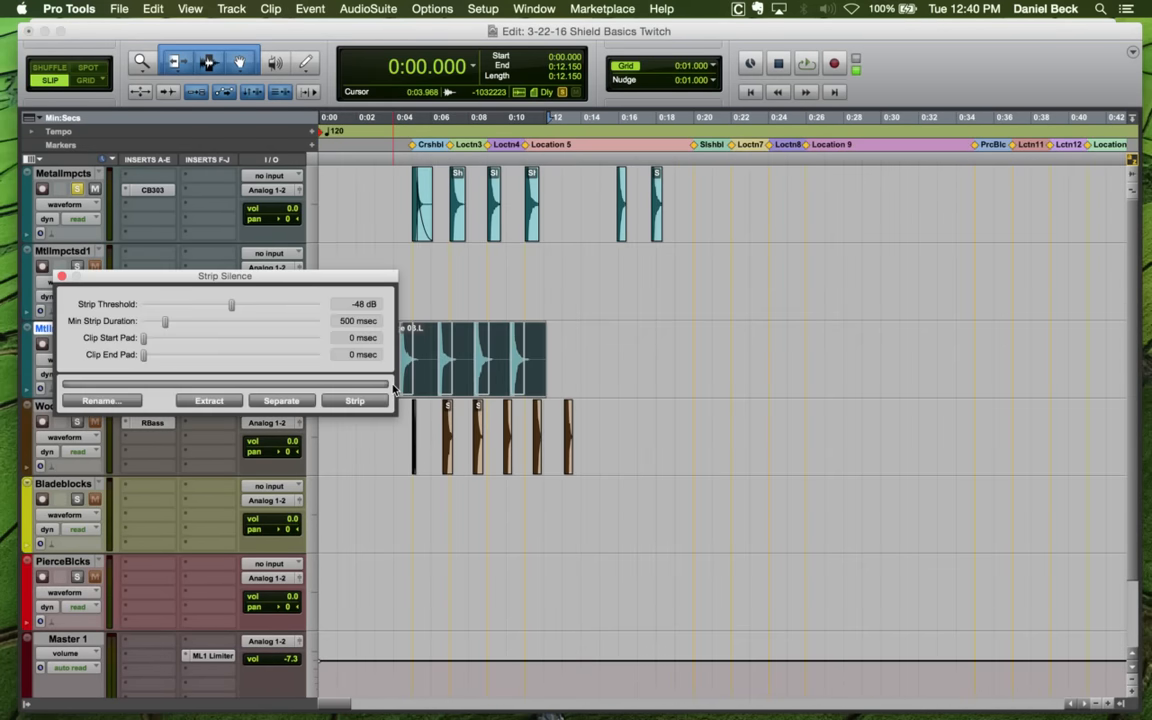
click(356, 400)
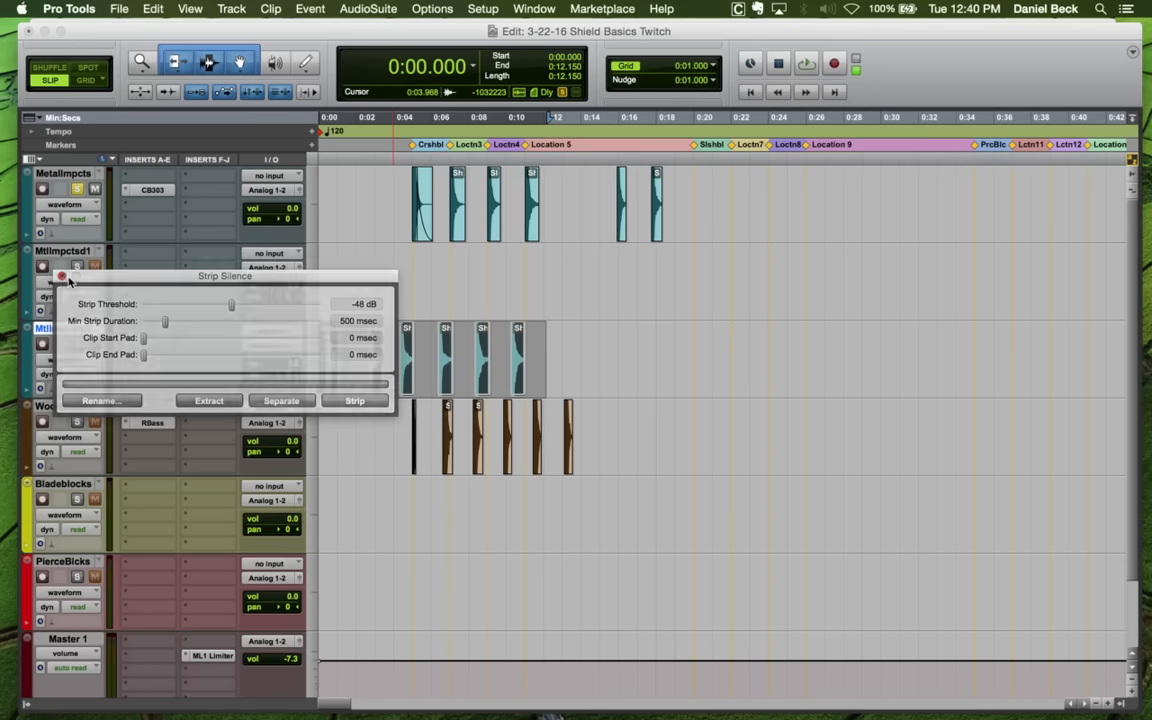
click(61, 275)
Move the first two stripped hits on the MtlImpctsd2 track past the last remaining hit
click(347, 375)
drag(330, 390, 650, 380)
drag(378, 386, 567, 368)
click(433, 275)
key(super+bracketright)
key(super+bracketright)
key(super+bracketright)
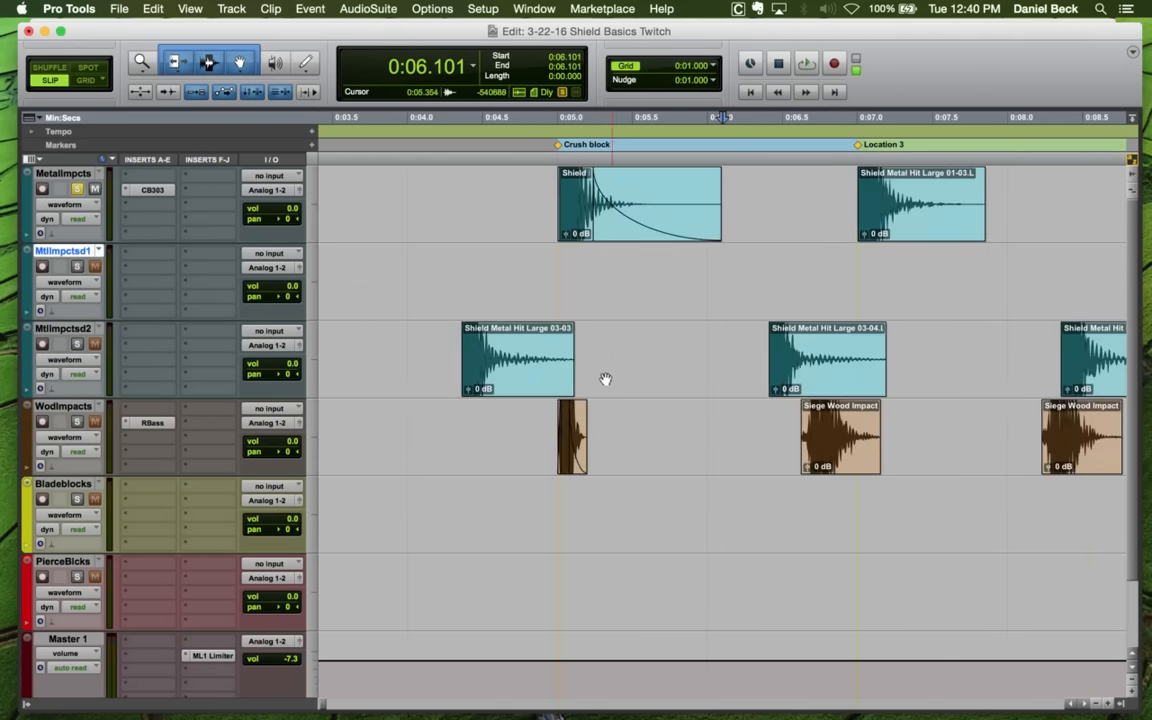
Solo MtlImpctsd2, audition the metal hit just before the Crush block marker, and trim its start to 0:04.533
click(450, 337)
key(space)
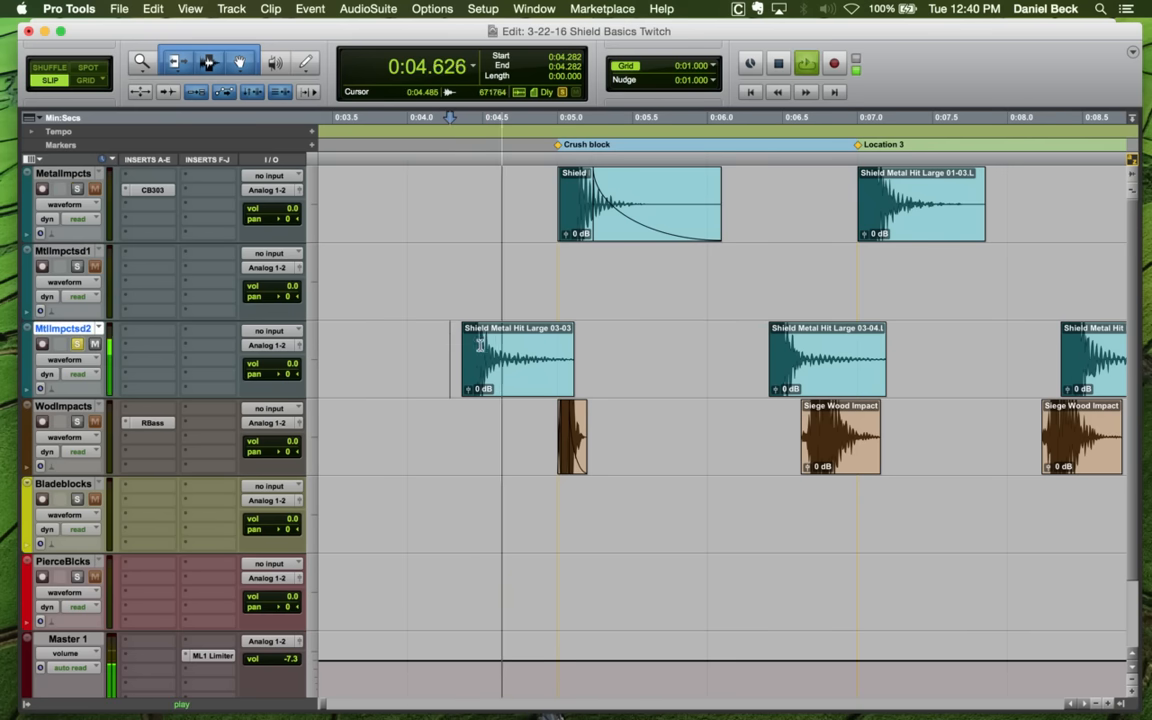
key(space)
click(488, 340)
key(a)
key(space)
key(space)
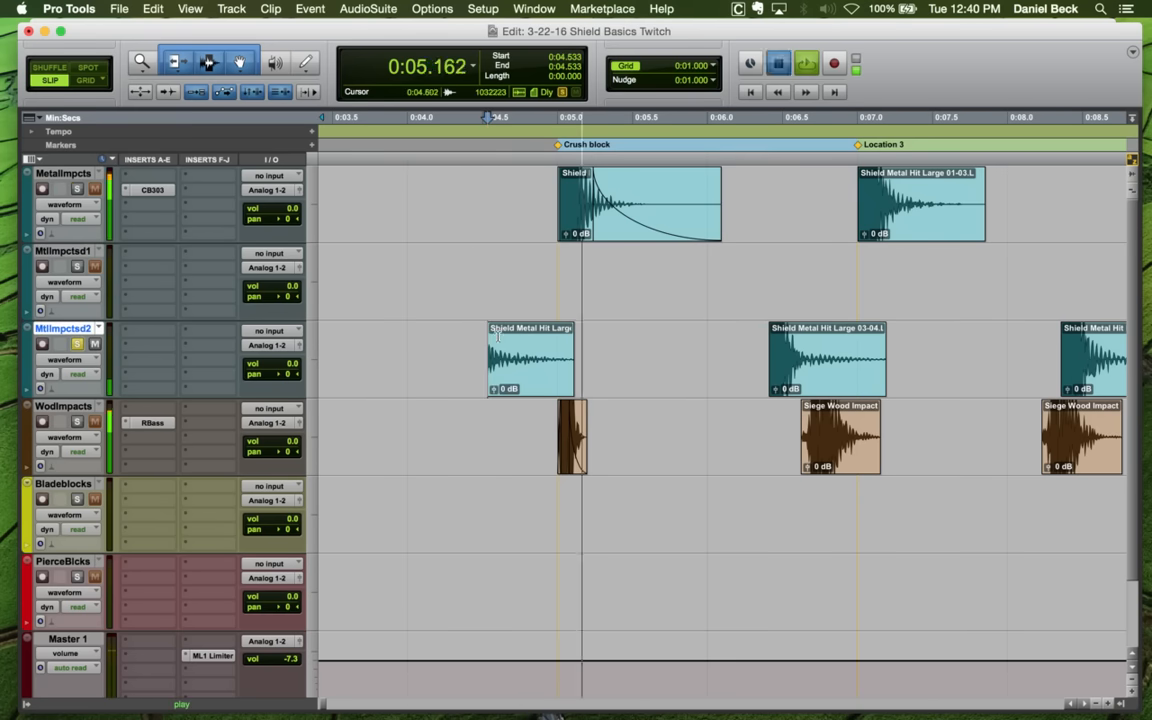
Add a short fade-in to the start of the trimmed metal hit and audition it
click(504, 339)
key(d)
click(468, 345)
key(space)
key(space)
click(481, 347)
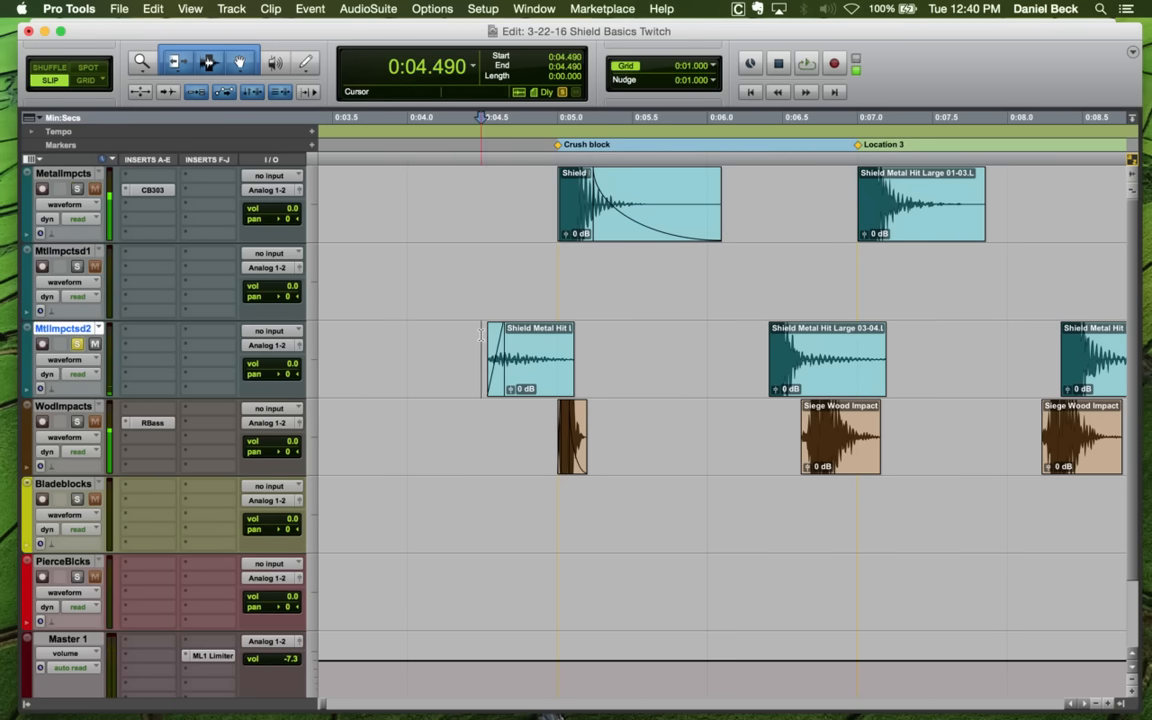
Extend the end of the faded metal hit to about 0:05.6 and audition its longer tail
key(t)
key(t)
key(r)
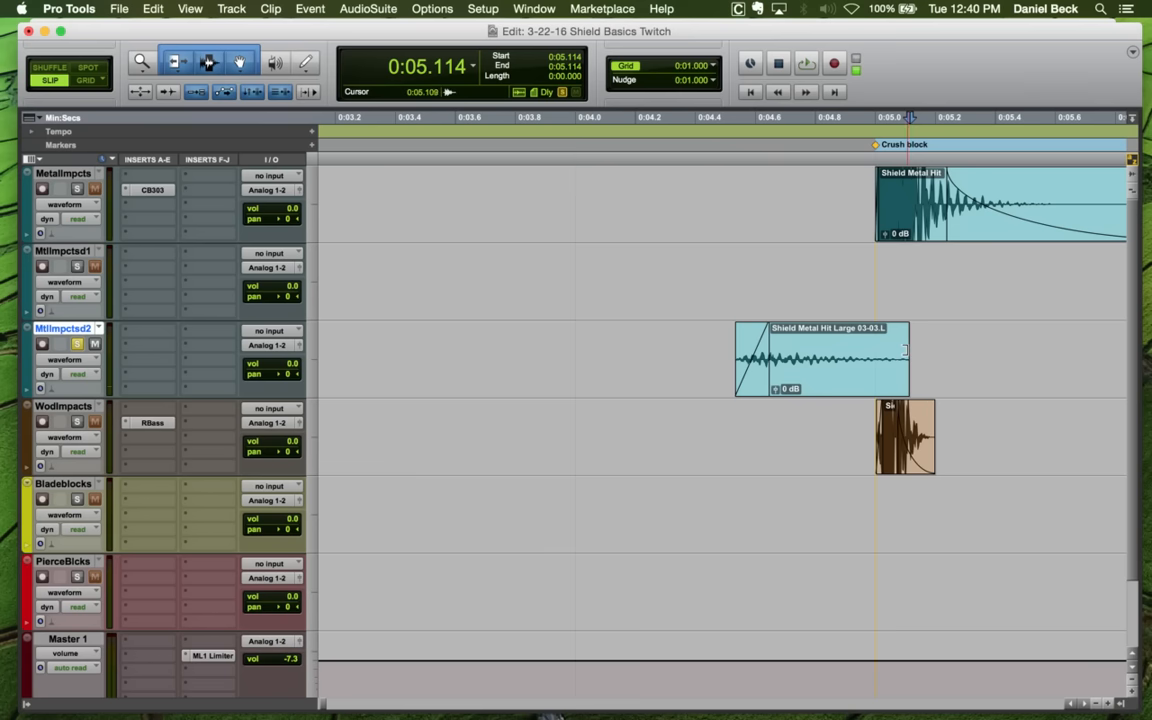
drag(905, 350, 1068, 350)
click(724, 345)
key(space)
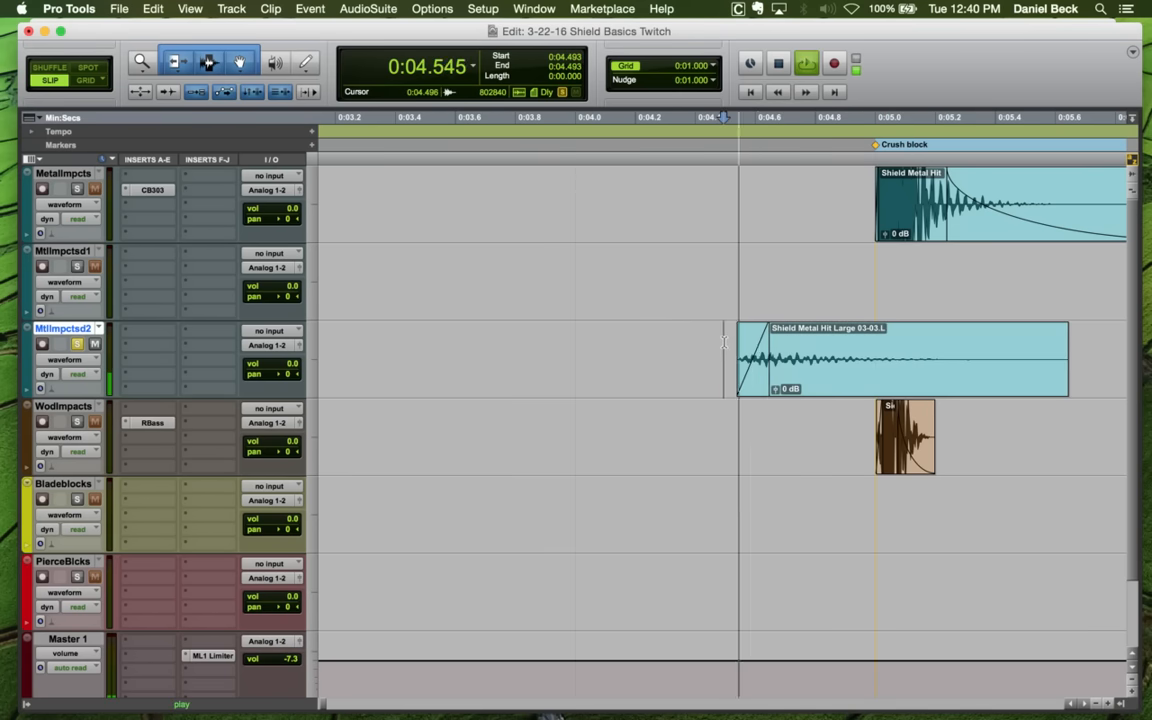
key(space)
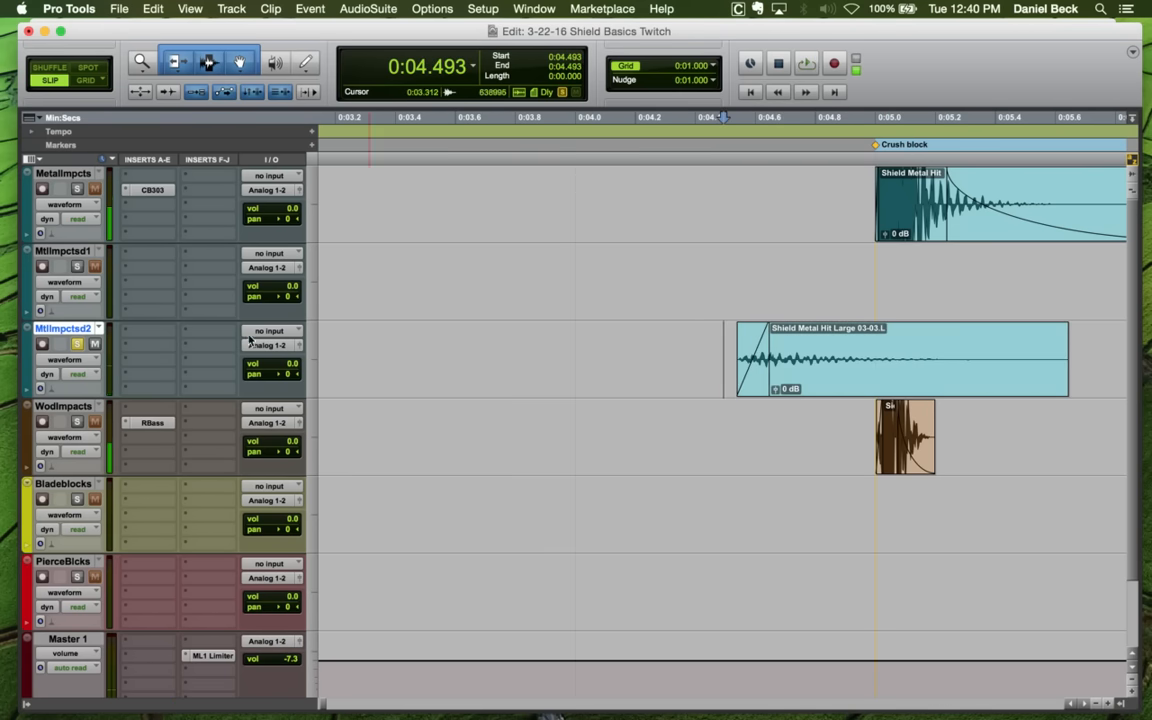
Insert an EQ3 1-Band equalizer in the first insert slot of the MtlImpctsd2 track
click(133, 336)
mouse_move(185, 363)
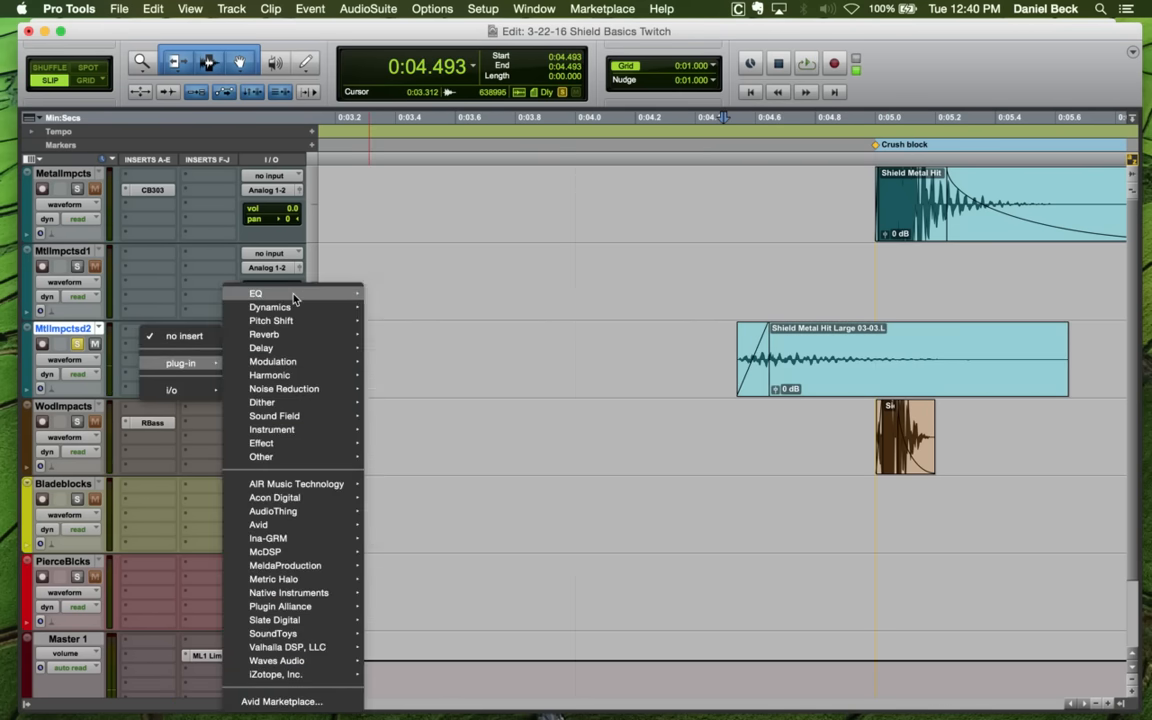
mouse_move(295, 299)
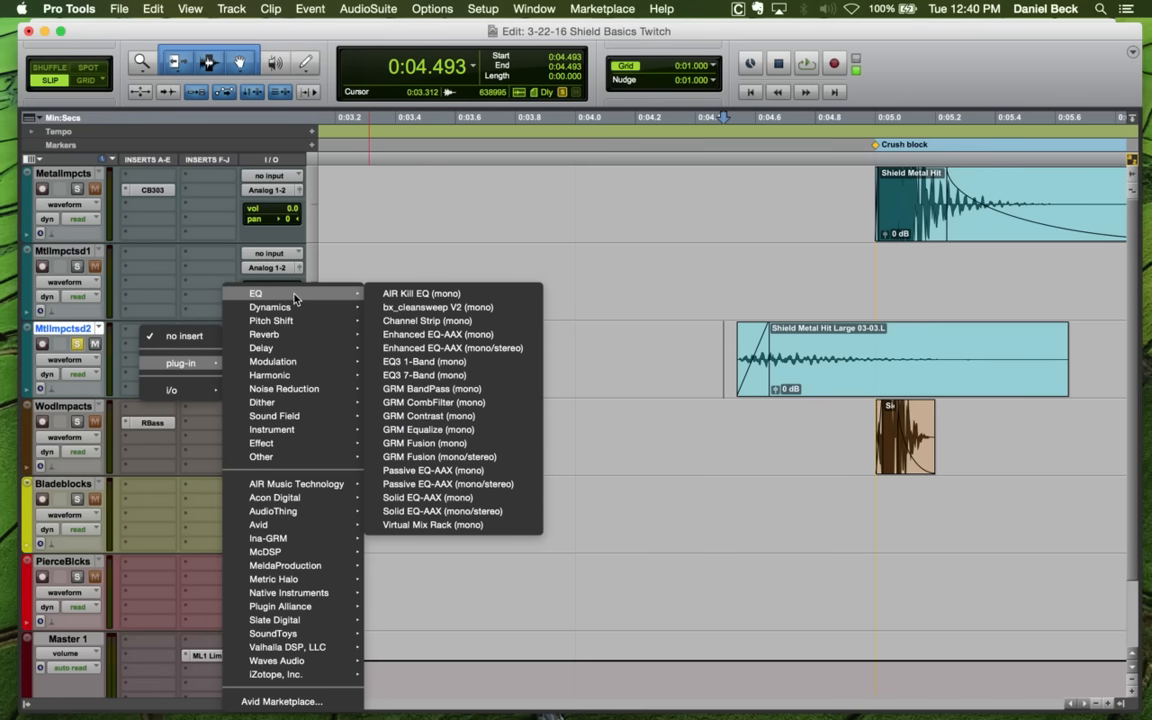
key(Escape)
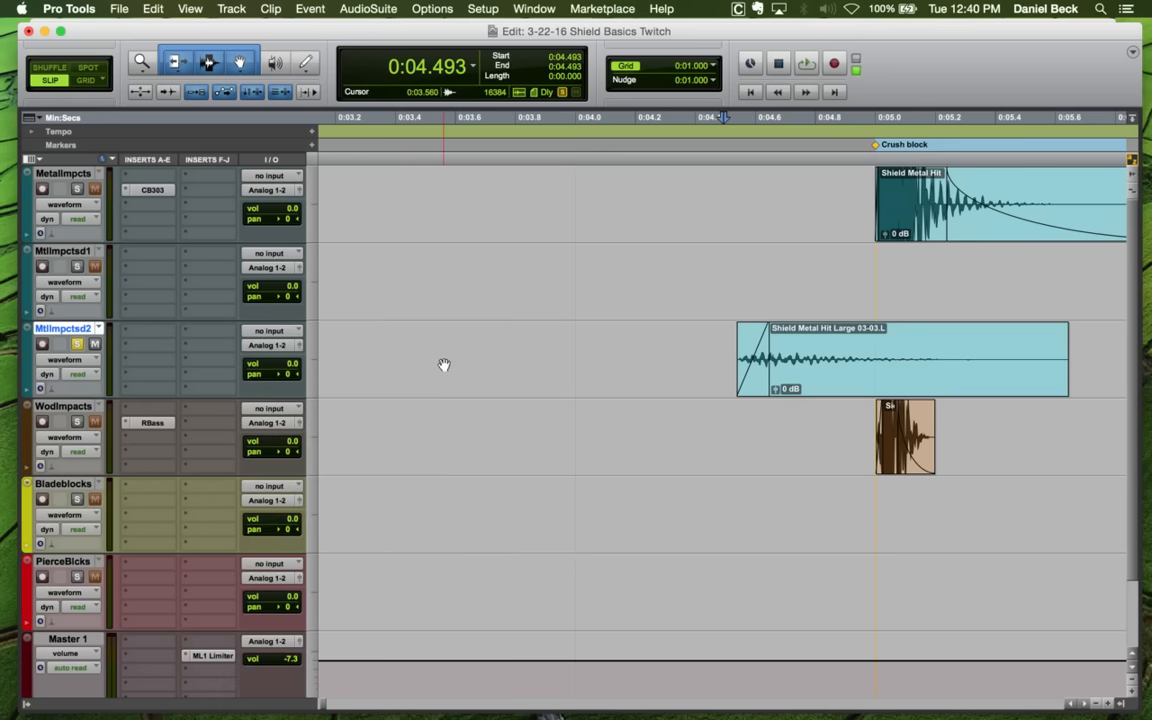
click(314, 403)
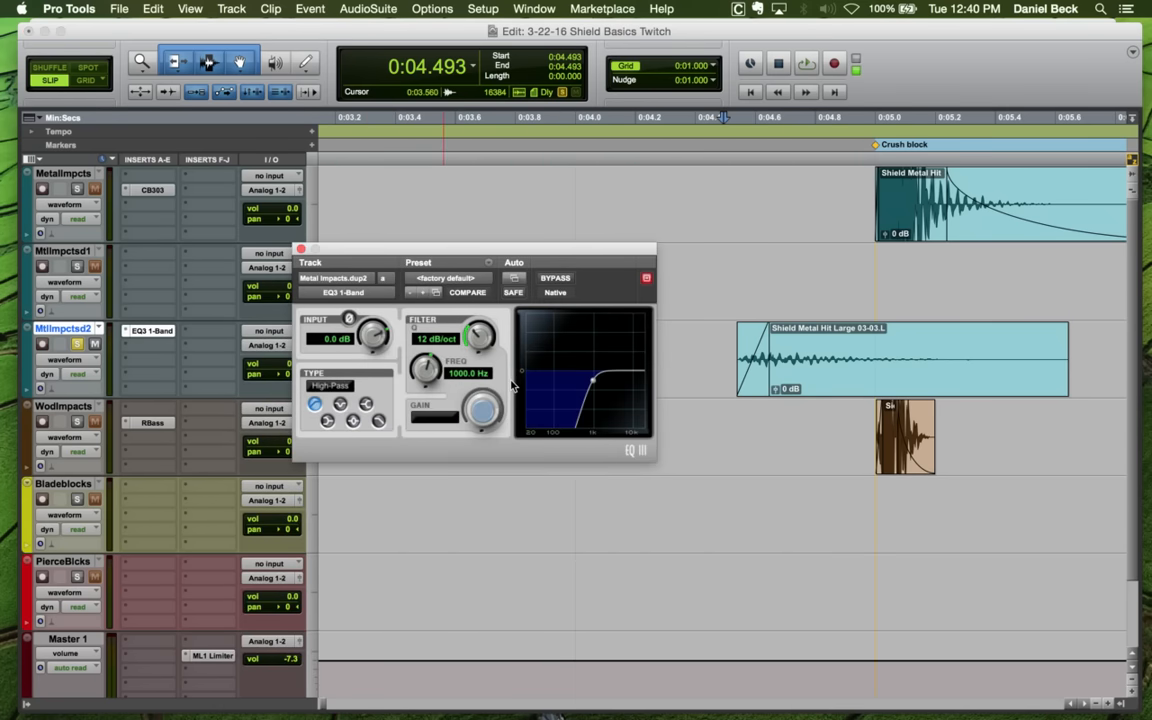
Audition the hit through the high-pass filter and set the cutoff frequency to 436.5 Hz
key(space)
key(space)
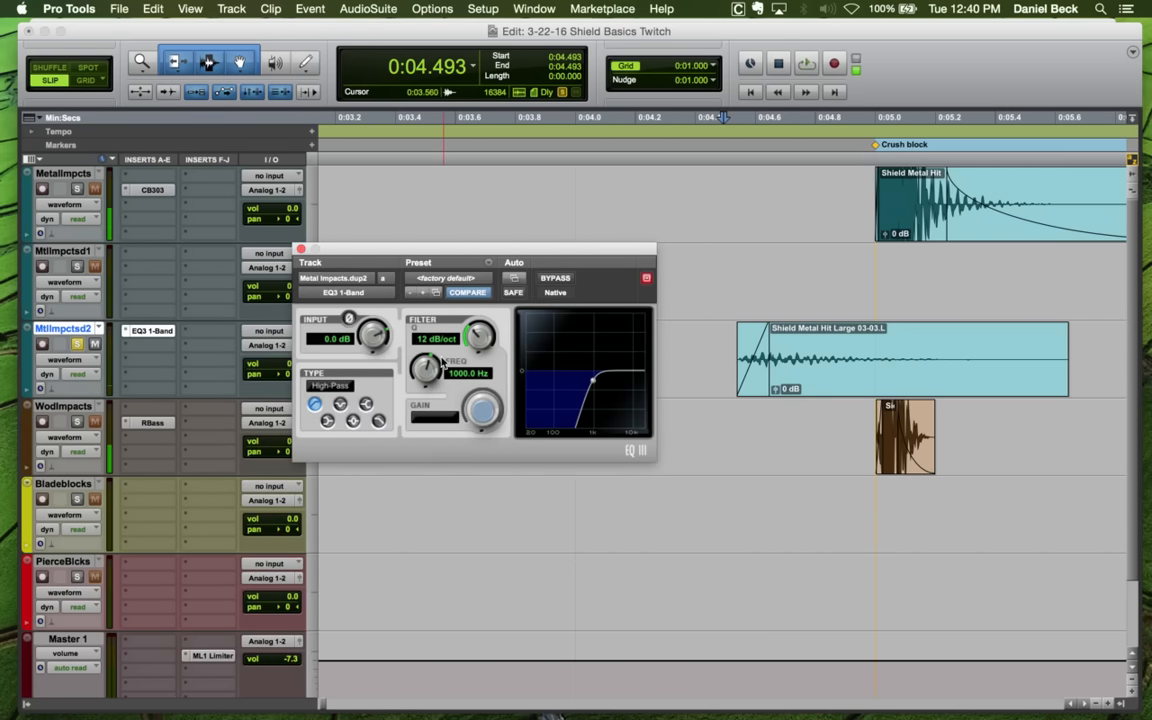
key(space)
drag(428, 376, 428, 387)
key(space)
key(space)
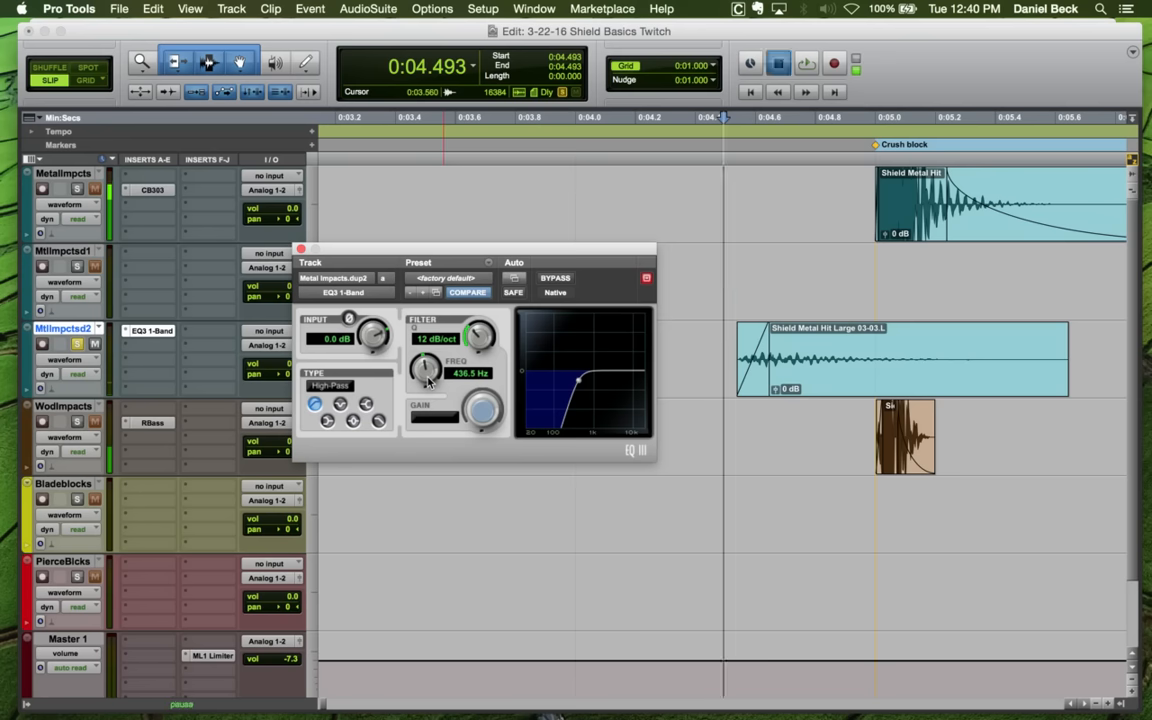
key(space)
key(space)
key(space)
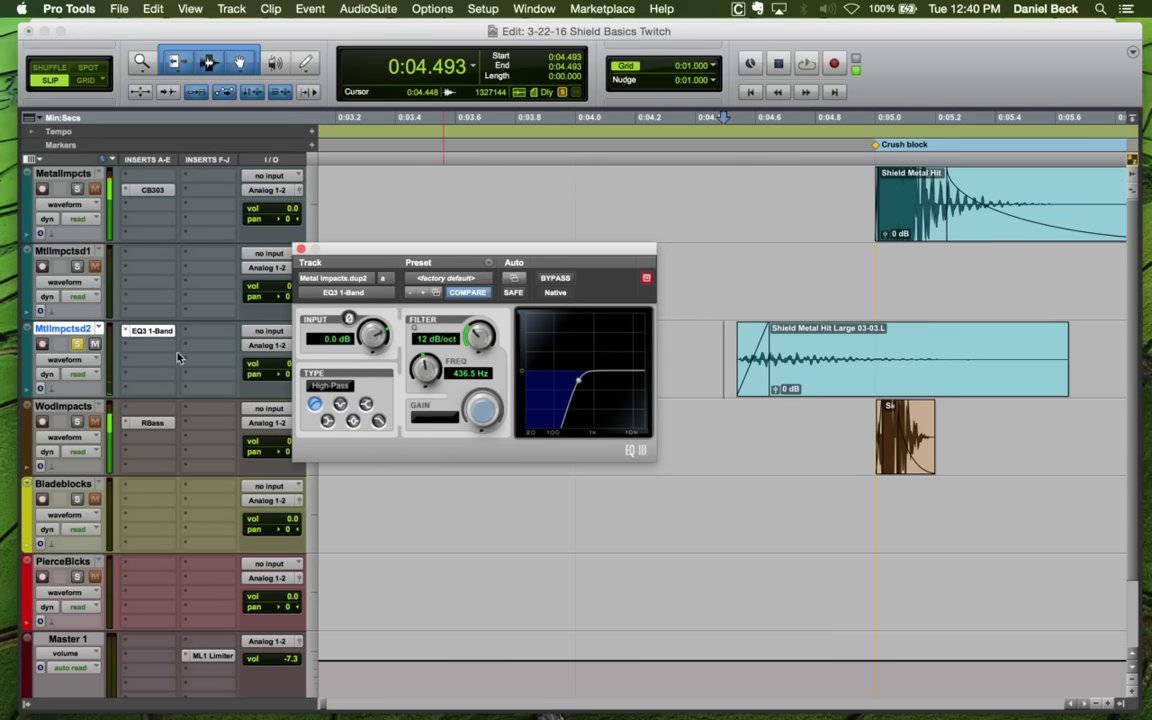
Insert a CompressorBank CB303 below the EQ on MtlImpctsd2 and audition the hit through its default settings
click(155, 346)
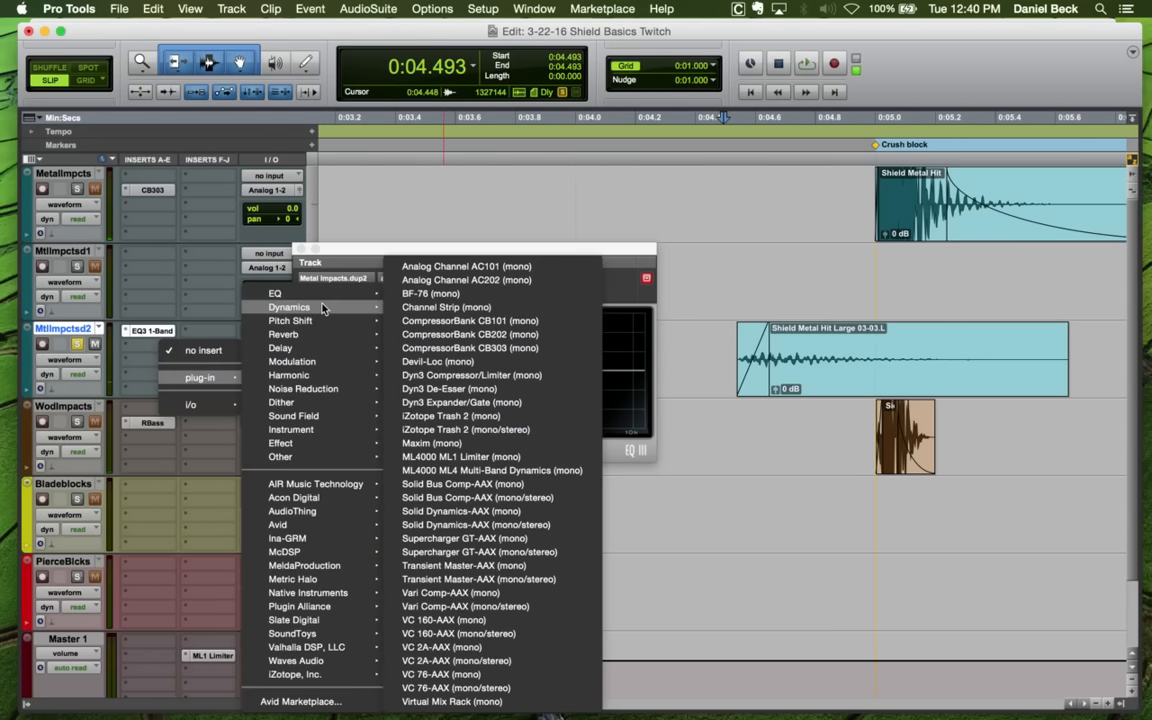
click(460, 348)
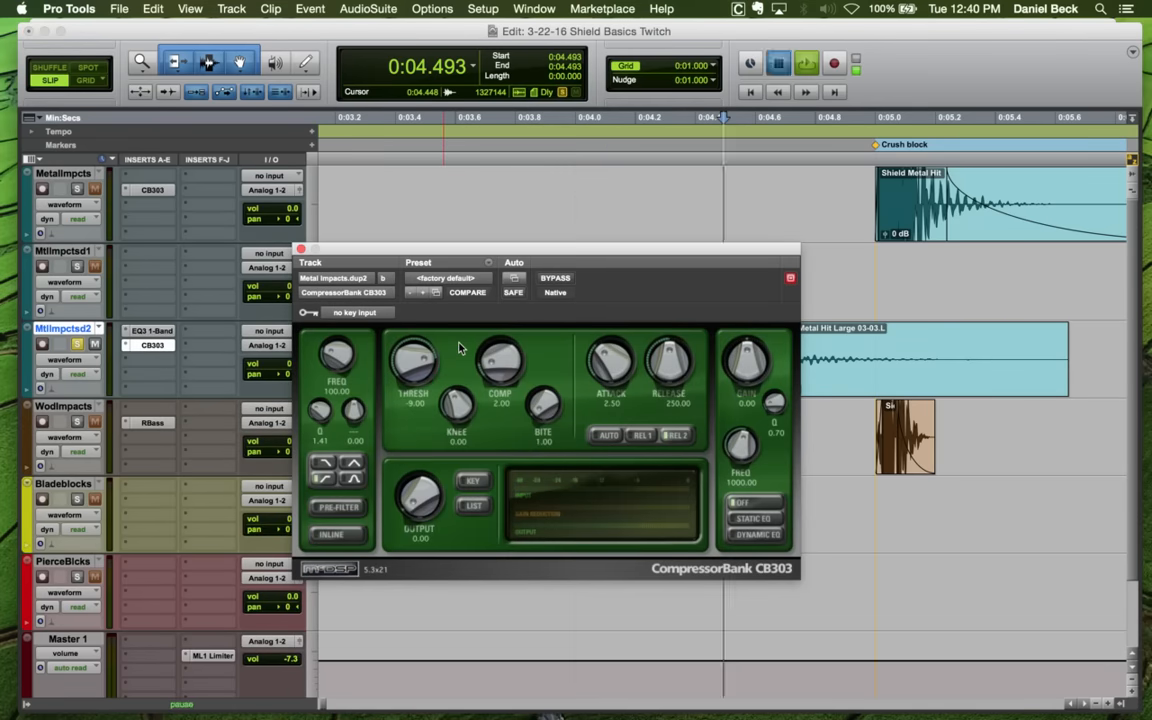
key(space)
key(r)
key(r)
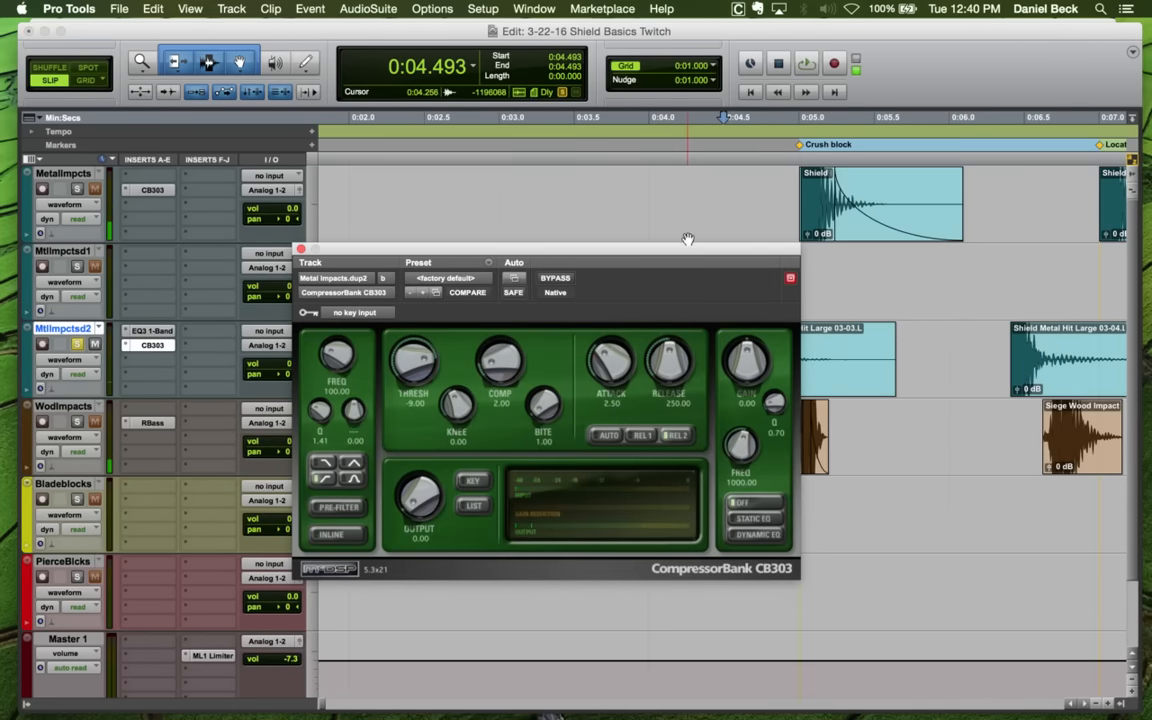
drag(688, 240, 588, 236)
key(space)
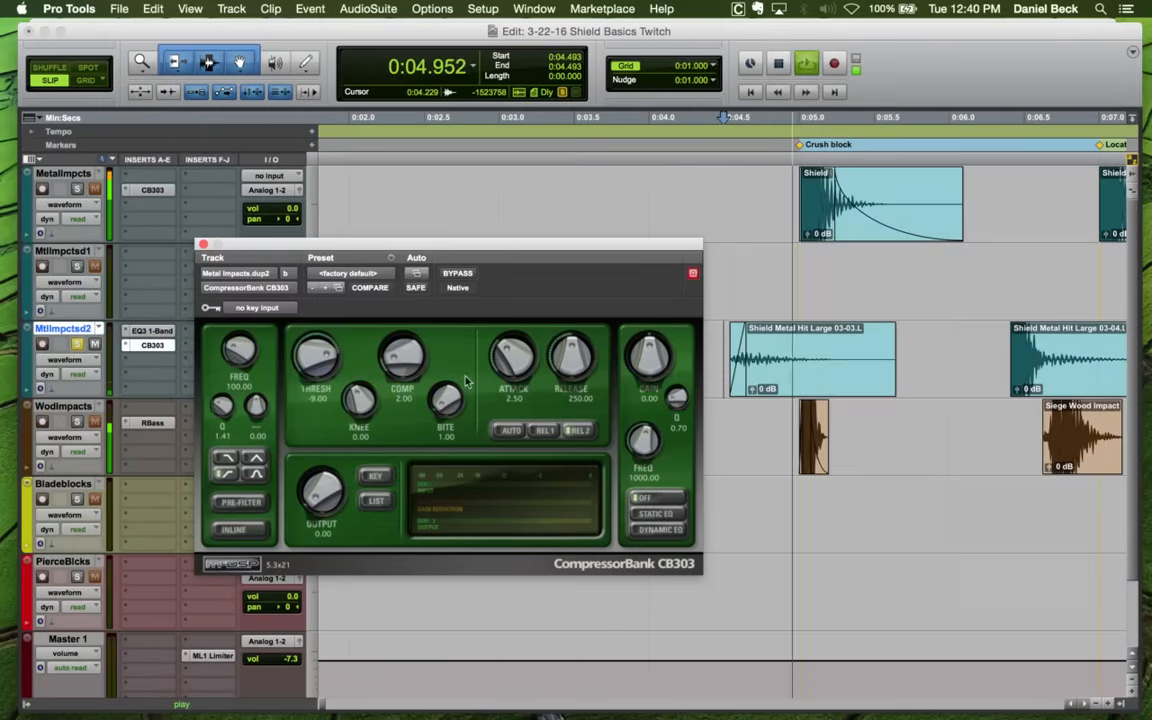
key(space)
Set the CB303 compression to 5.42 and threshold to -40.20, auditioning the hit
drag(410, 350, 413, 324)
key(space)
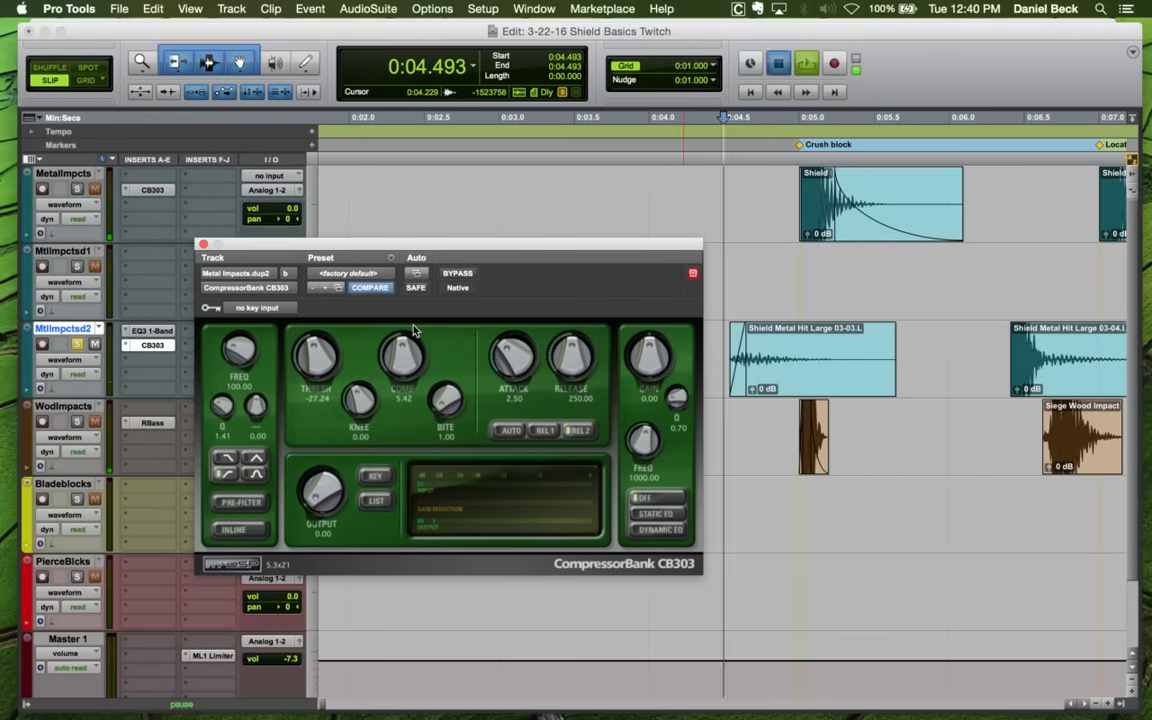
drag(317, 355, 319, 404)
key(space)
key(space)
Set the CB303 output to 9.60 and threshold to -48.00, checking the result by playing the hit
drag(319, 482, 322, 452)
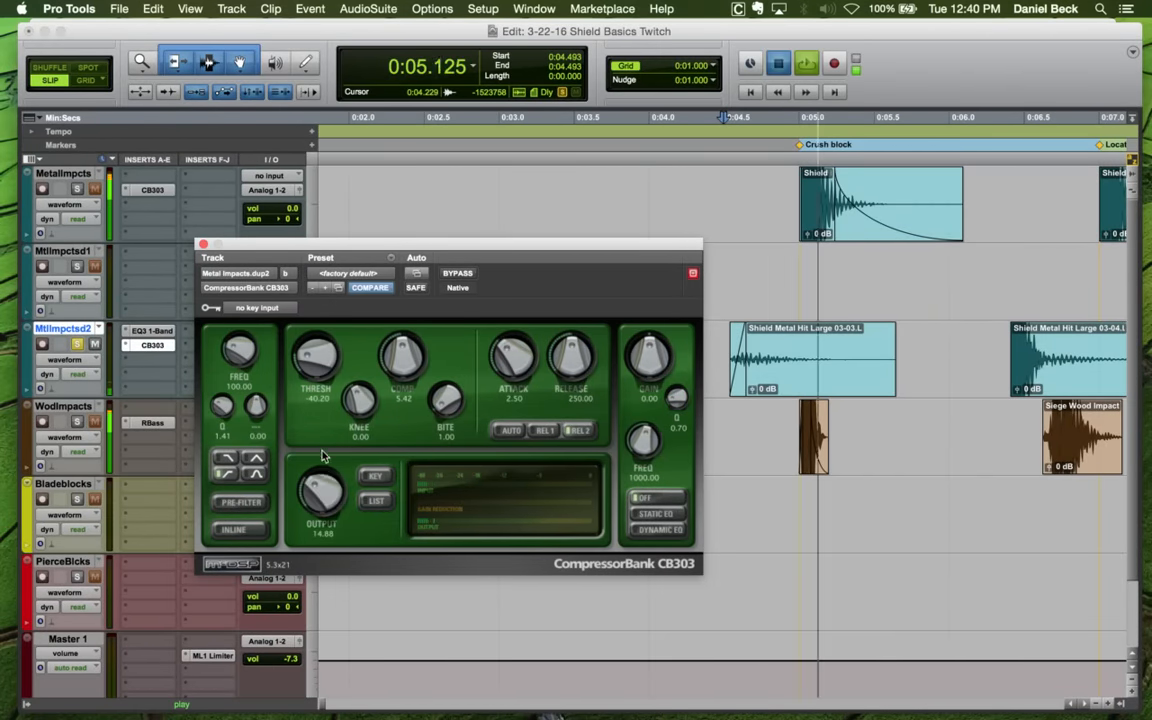
key(space)
key(space)
key(space)
drag(319, 355, 319, 373)
key(space)
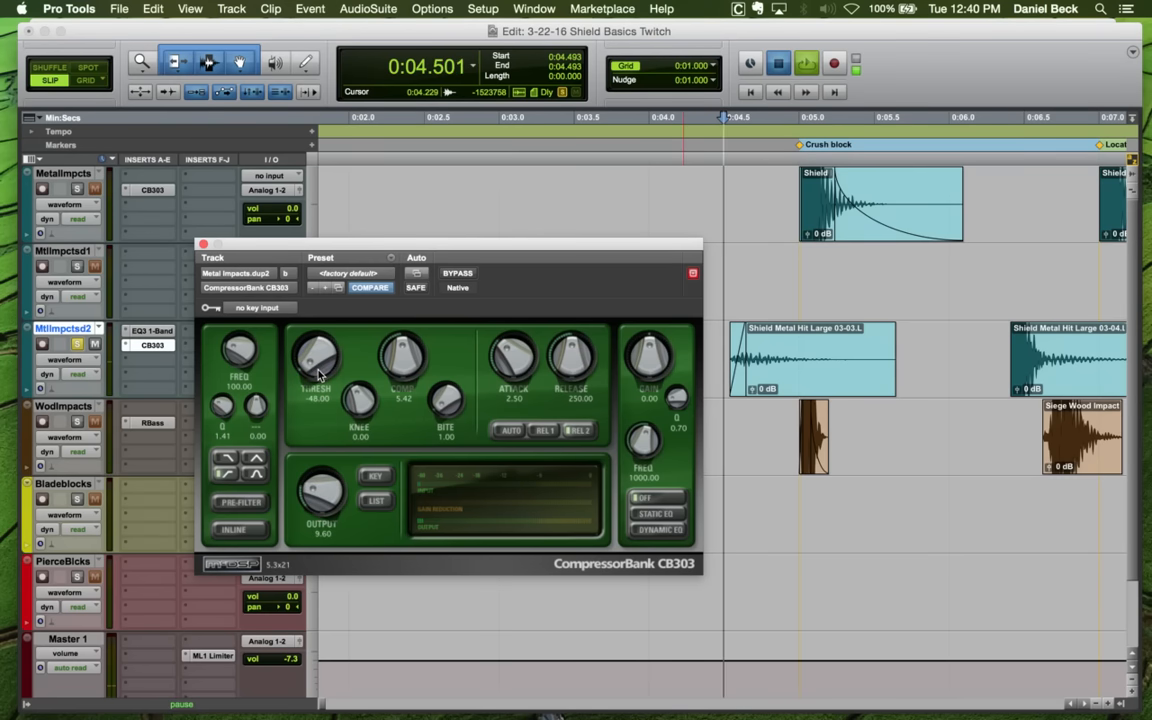
key(space)
key(space)
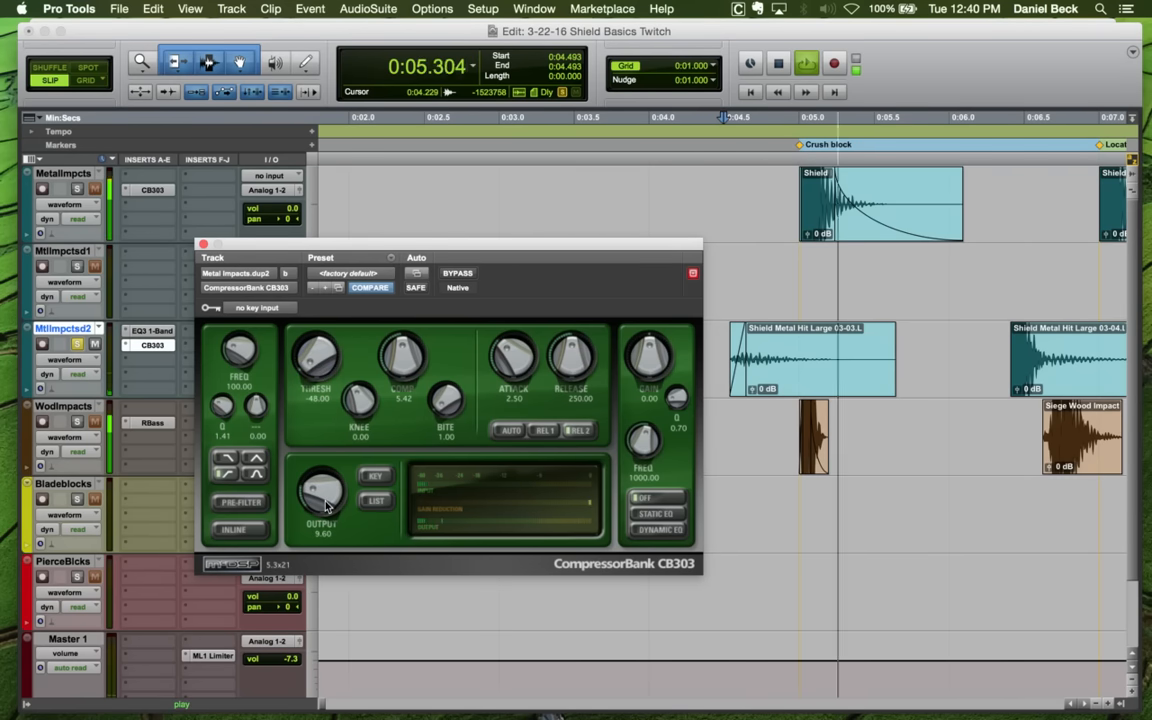
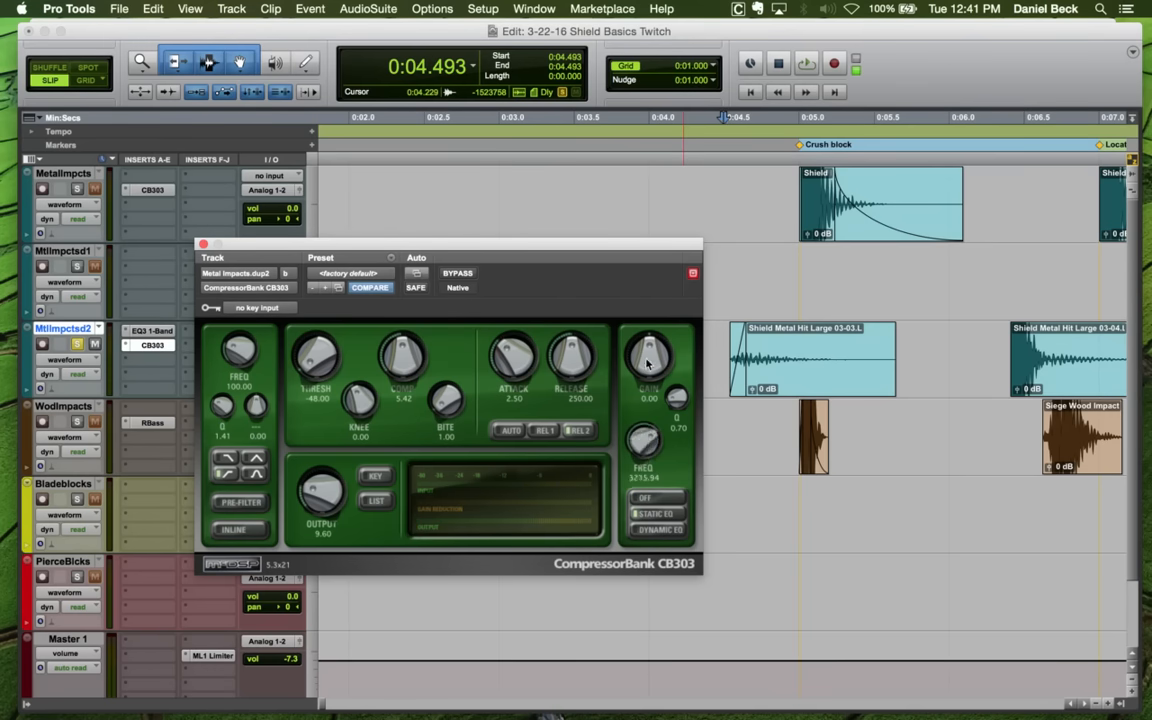
Enable the CB303's static EQ with frequency 20000.00 and gain 5.76, auditioning the hit between adjustments
key(space)
drag(644, 440, 650, 414)
key(space)
key(space)
mouse_move(654, 364)
mouse_down()
mouse_move(656, 350)
mouse_move(651, 362)
mouse_up()
key(space)
key(space)
key(space)
key(space)
key(space)
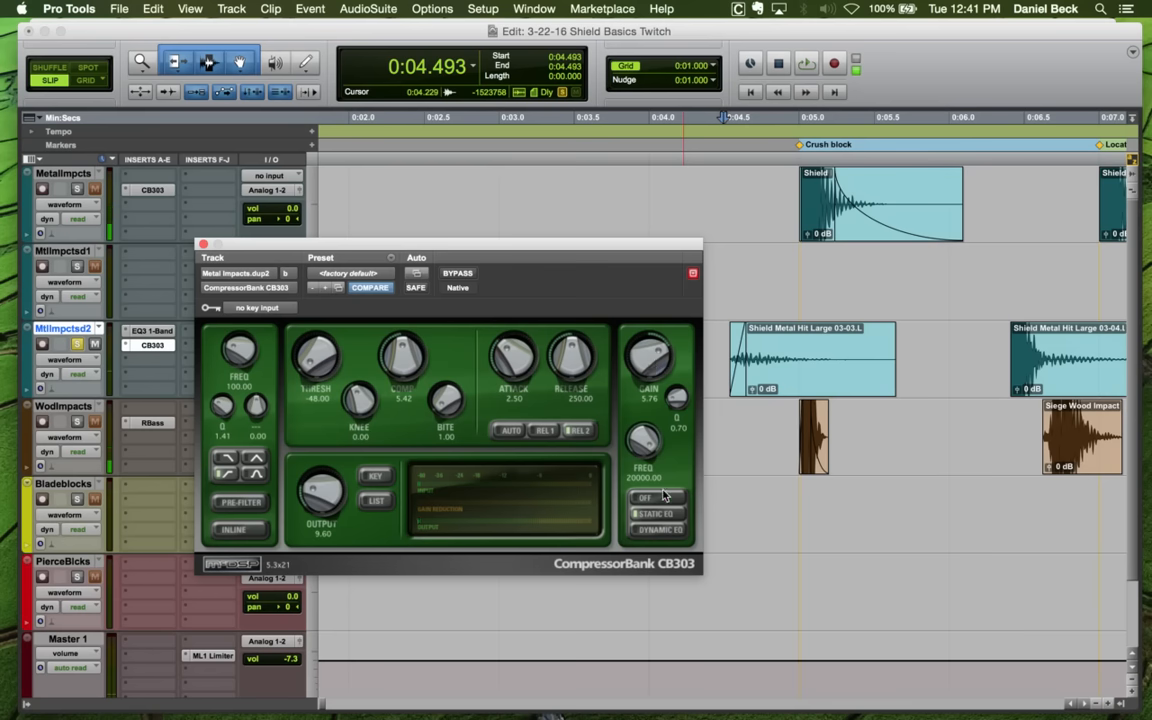
key(space)
key(space)
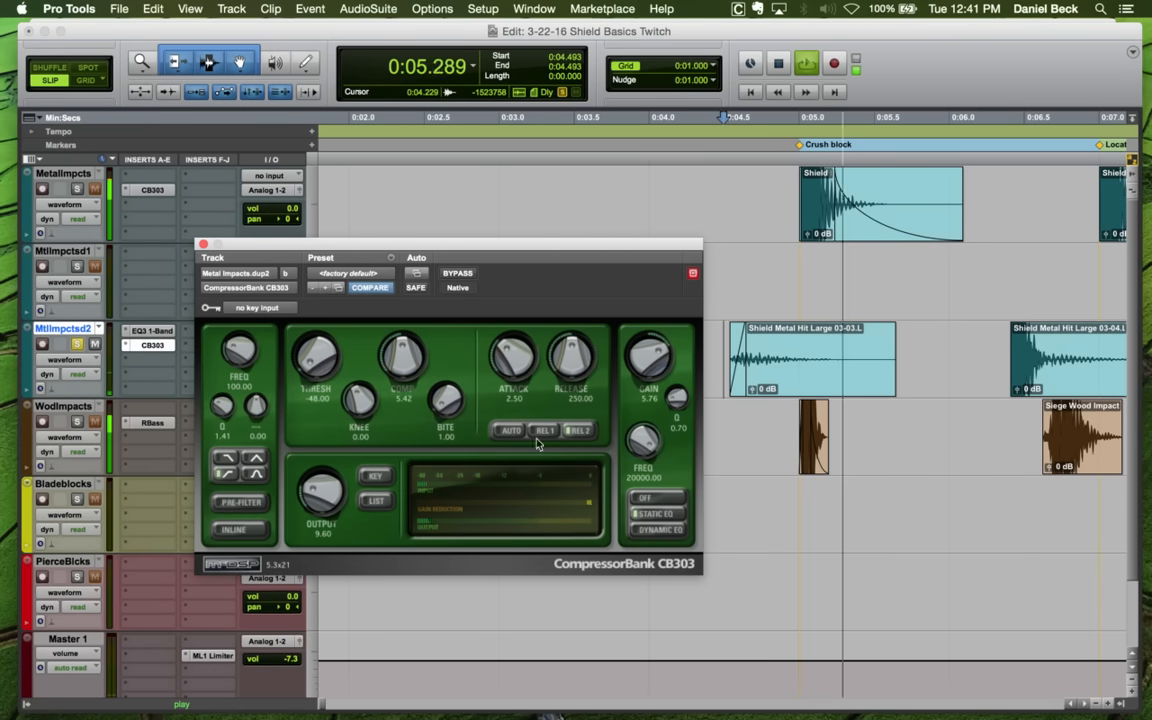
key(space)
Move the processed metal hit to start at the Crush block marker and audition it from 0:04.906
click(808, 350)
key(r)
drag(819, 377, 861, 380)
drag(573, 248, 483, 267)
drag(686, 383, 712, 372)
key(t)
key(t)
key(space)
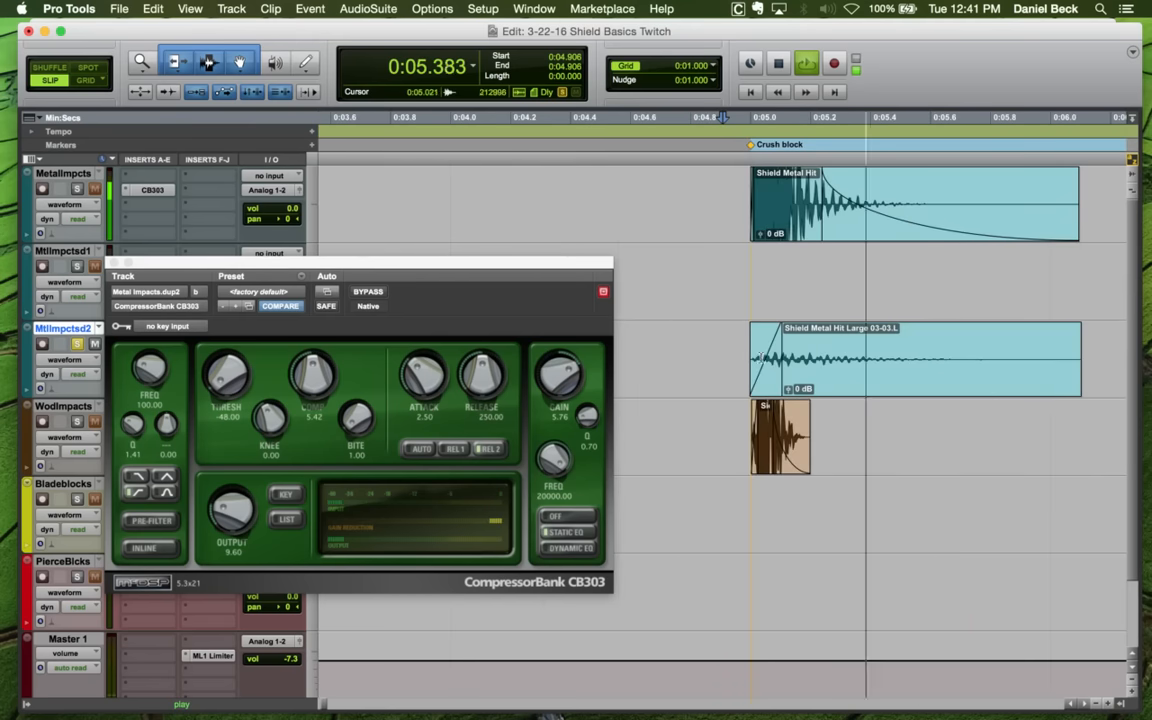
key(space)
Extend the metal hit's end to about 0:06.5 with a fade-out over the added tail and audition it
key(r)
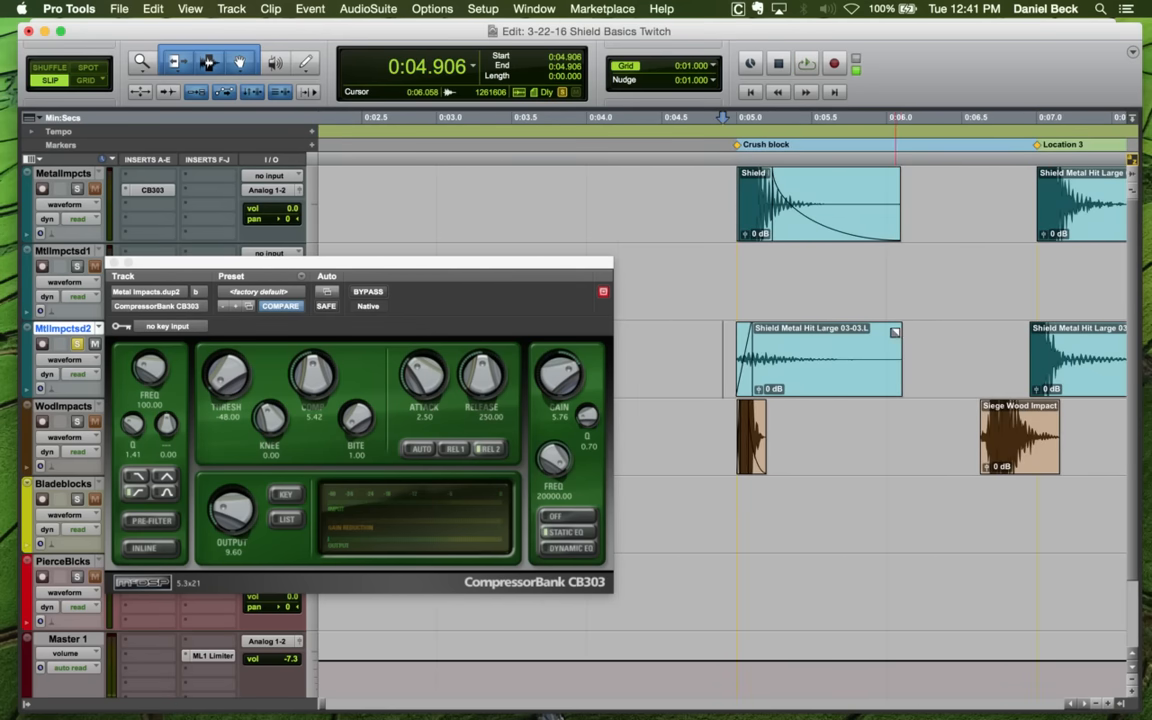
drag(895, 332, 964, 338)
click(711, 350)
key(space)
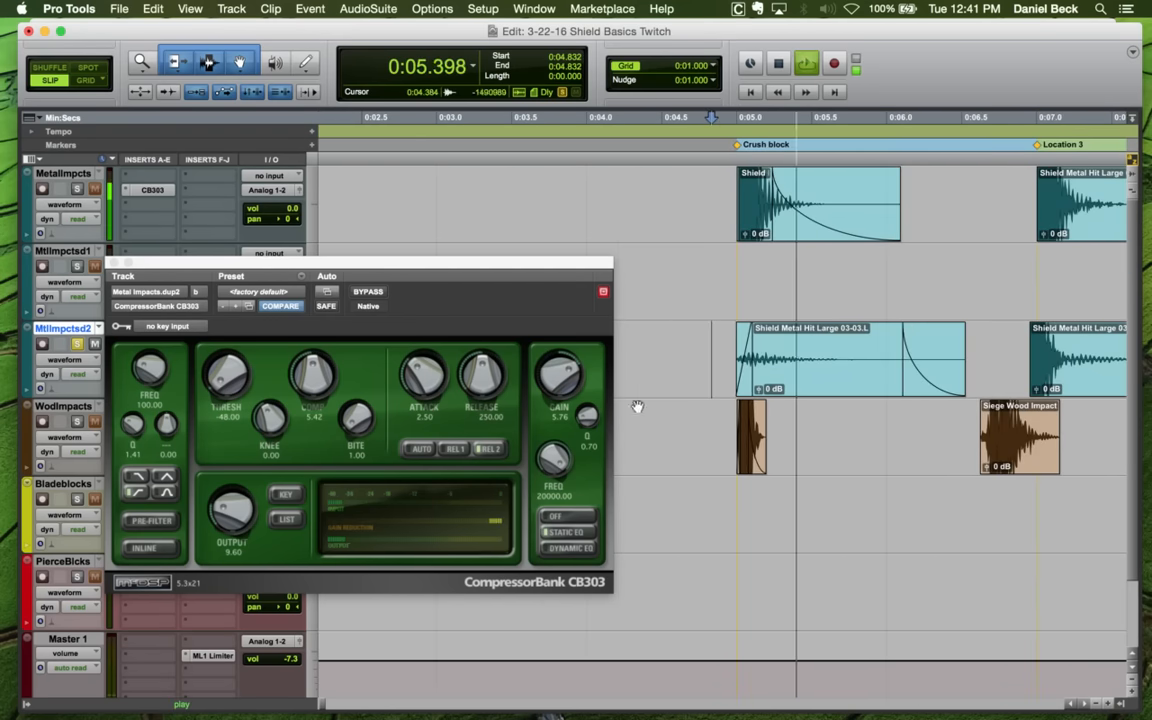
key(space)
Set the CB303's static EQ frequency to 316.98 and gain to 0.00, auditioning the hit
drag(556, 462, 560, 508)
key(space)
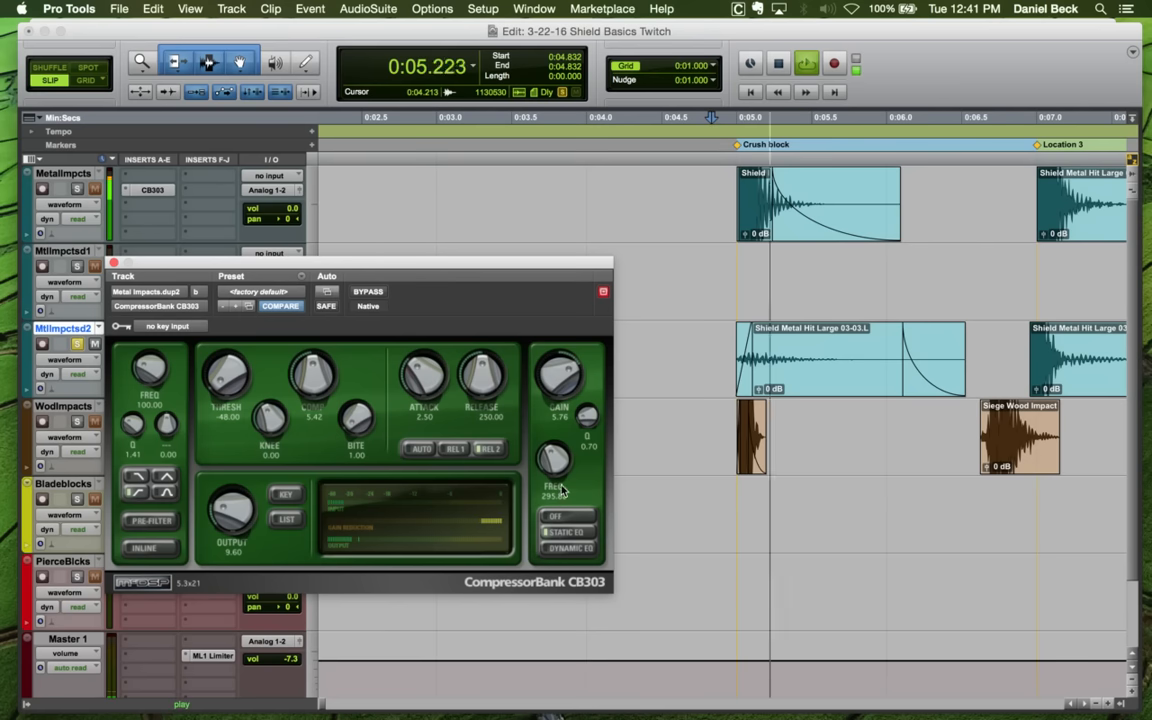
key(space)
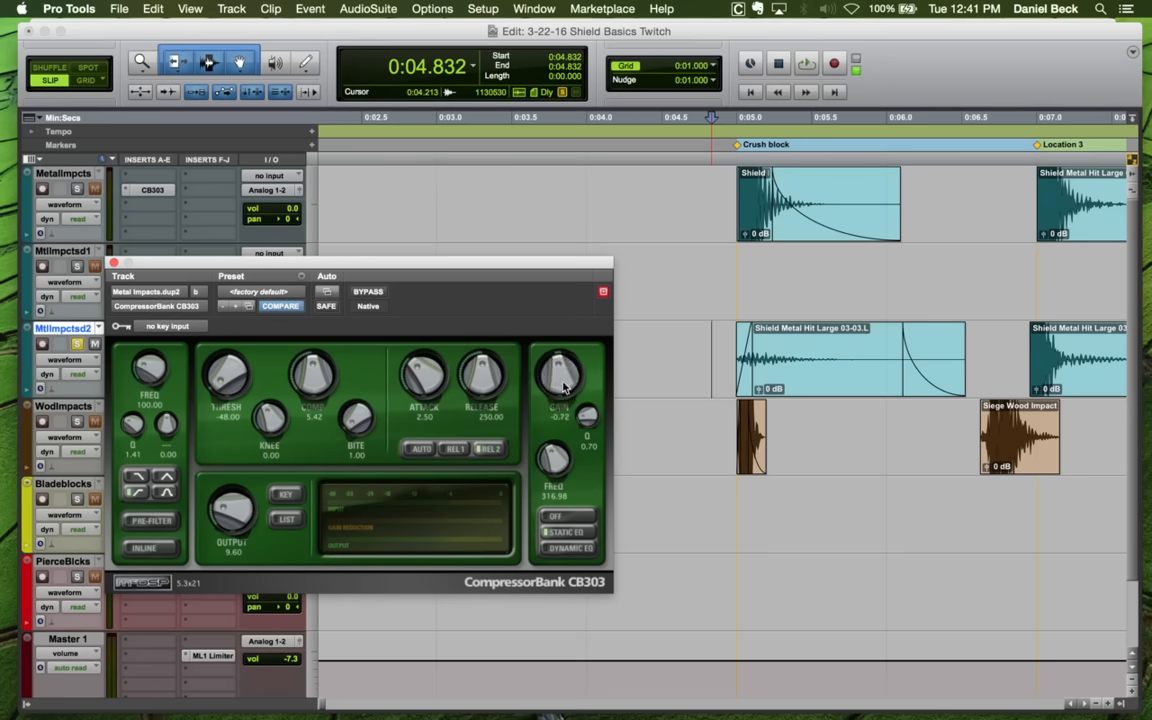
key(space)
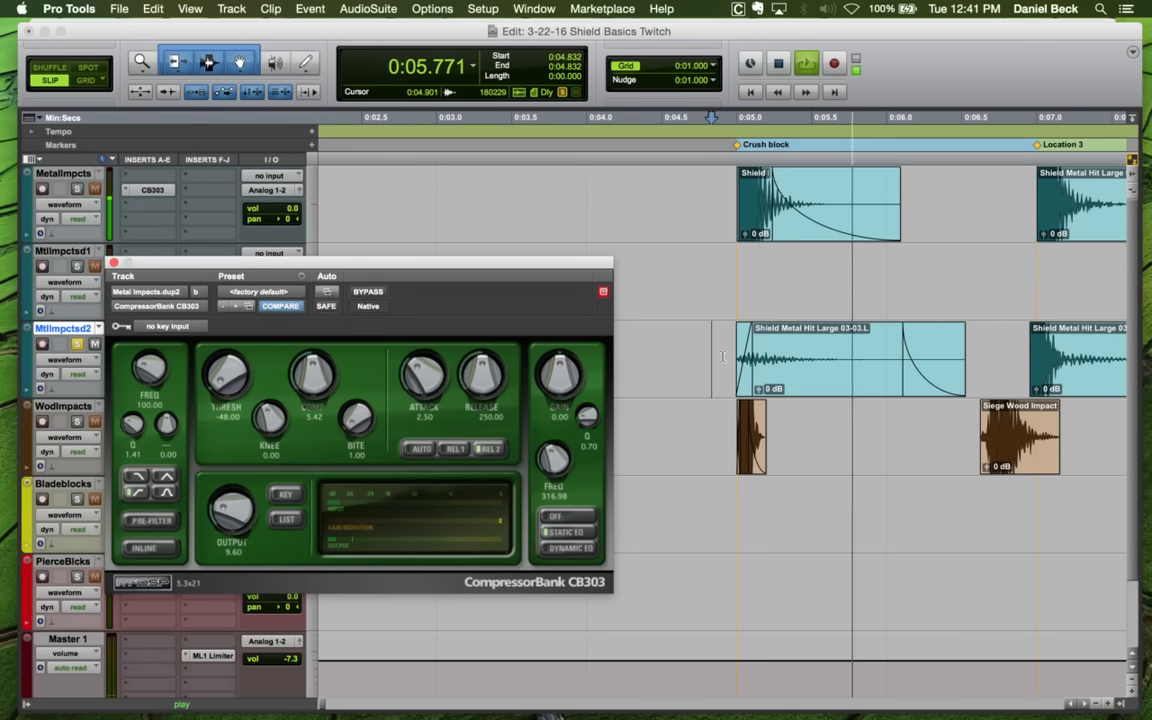
Set the CB303's knee to -8.00, compression to 5.51, attack to 10.66 and release to 181.11, auditioning the hit between adjustments
key(space)
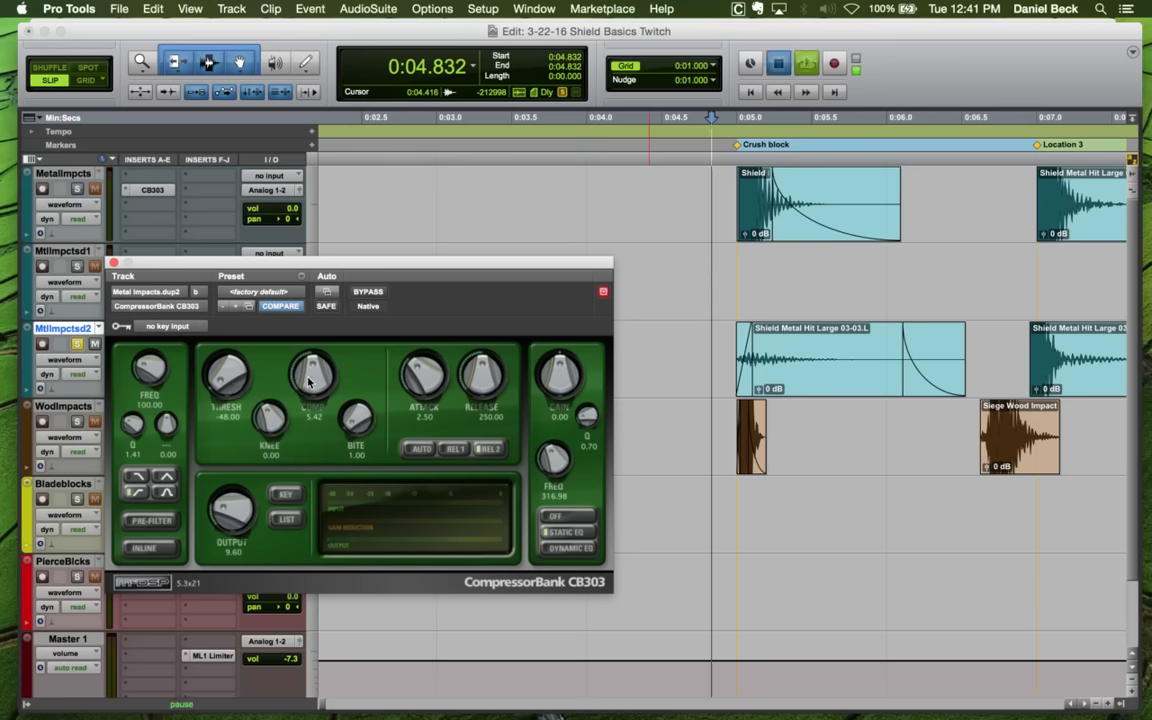
key(space)
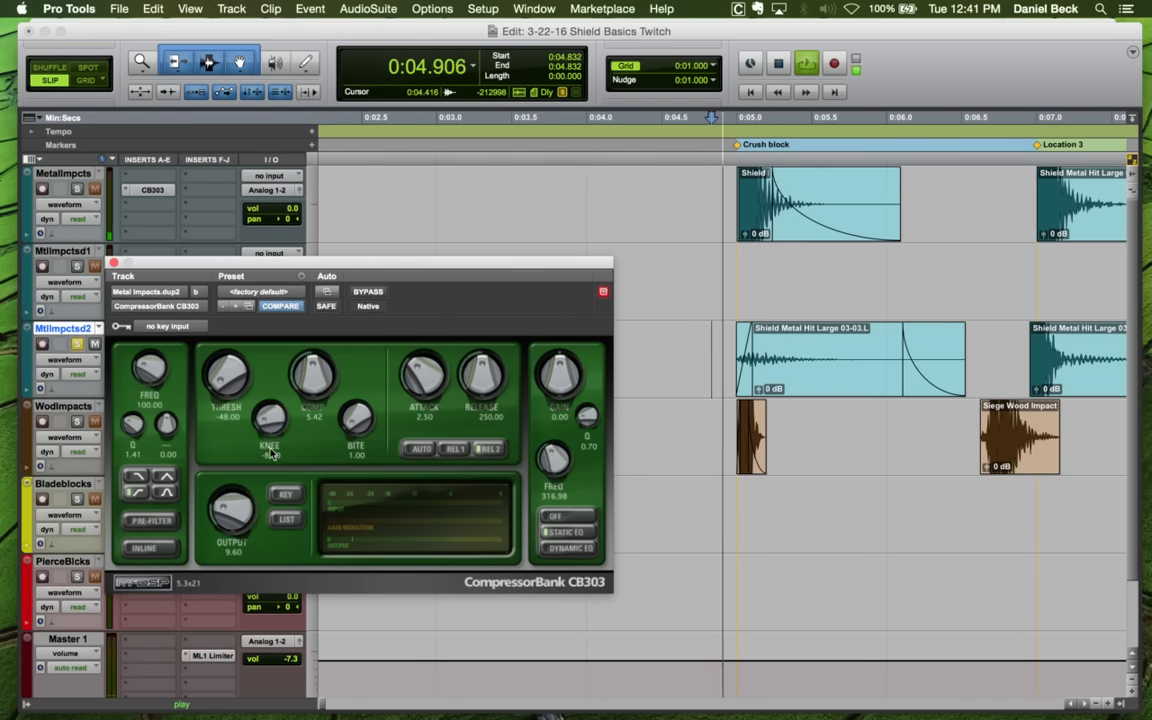
key(space)
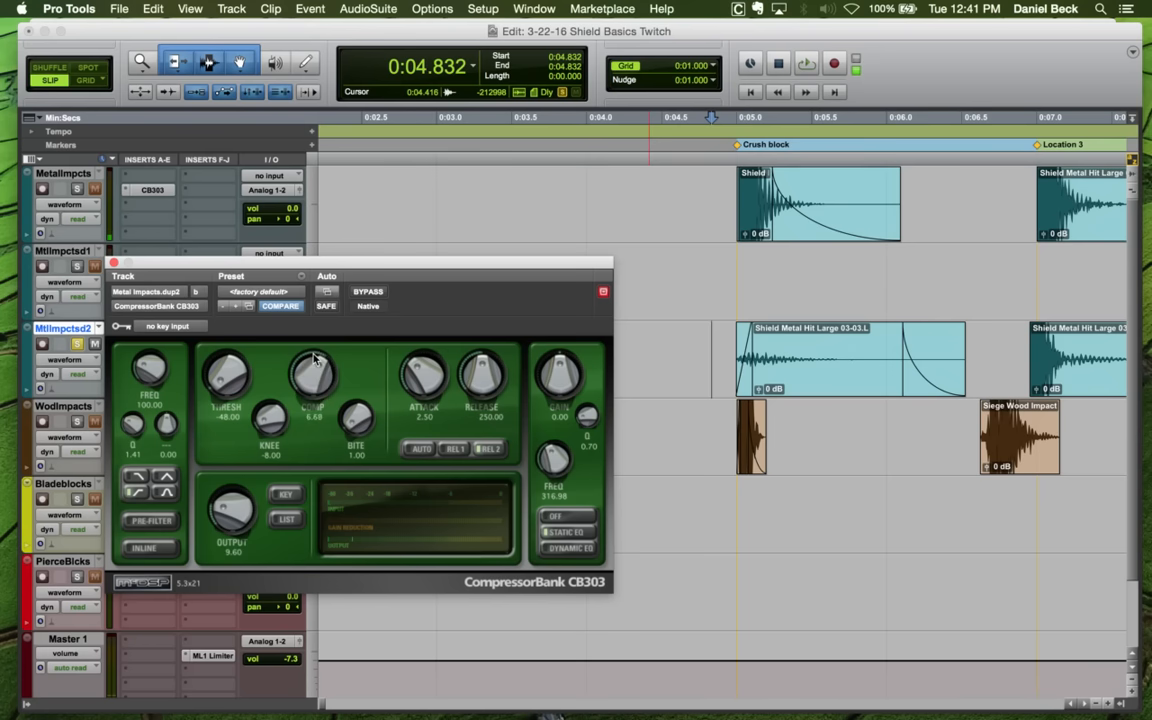
key(space)
drag(309, 383, 309, 360)
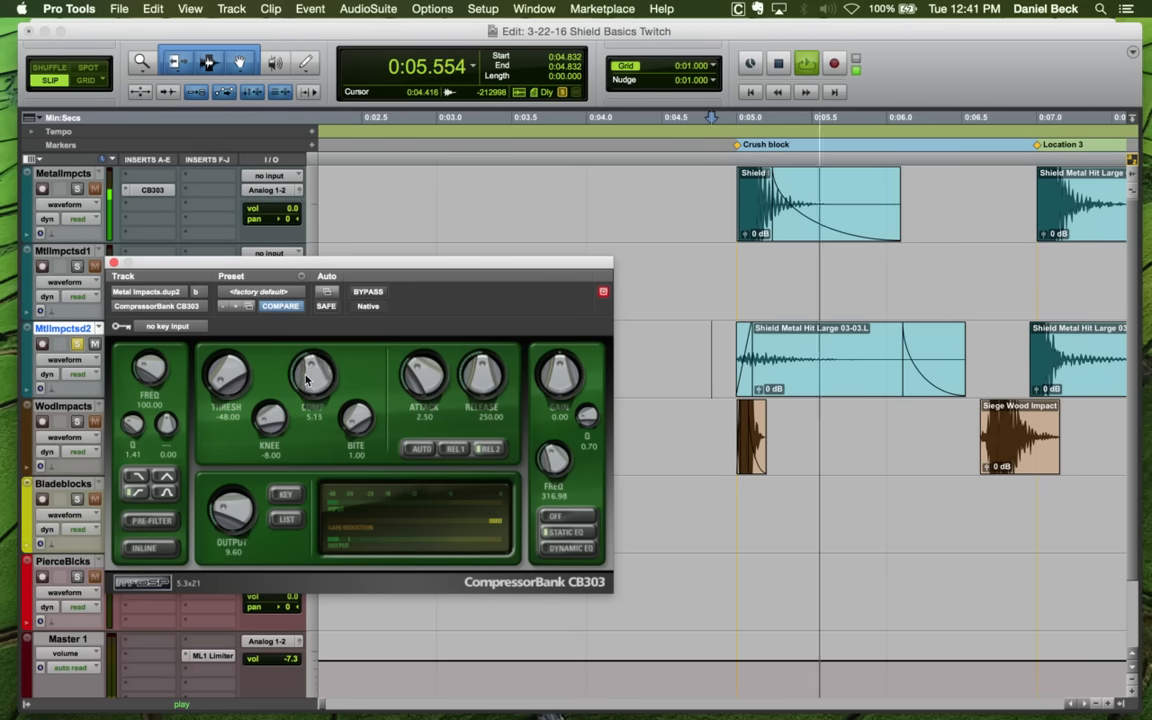
key(space)
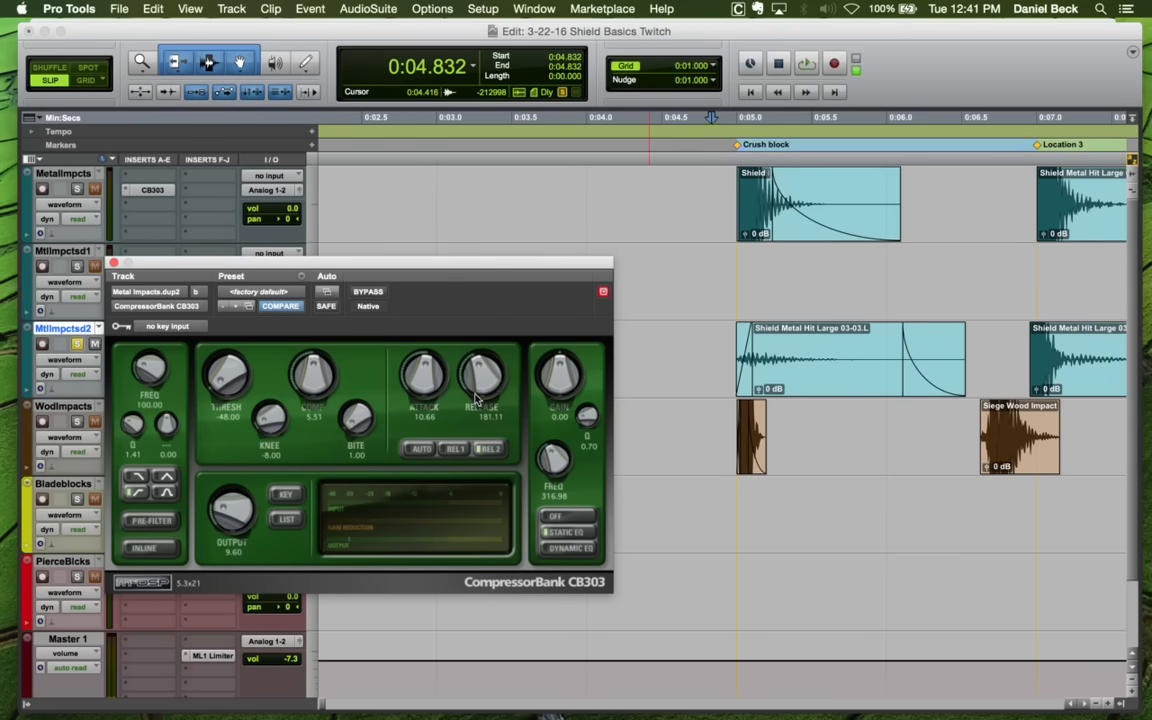
Switch the CB303 to auto release and raise its output to 24.00, auditioning the metal hit between adjustments
key(space)
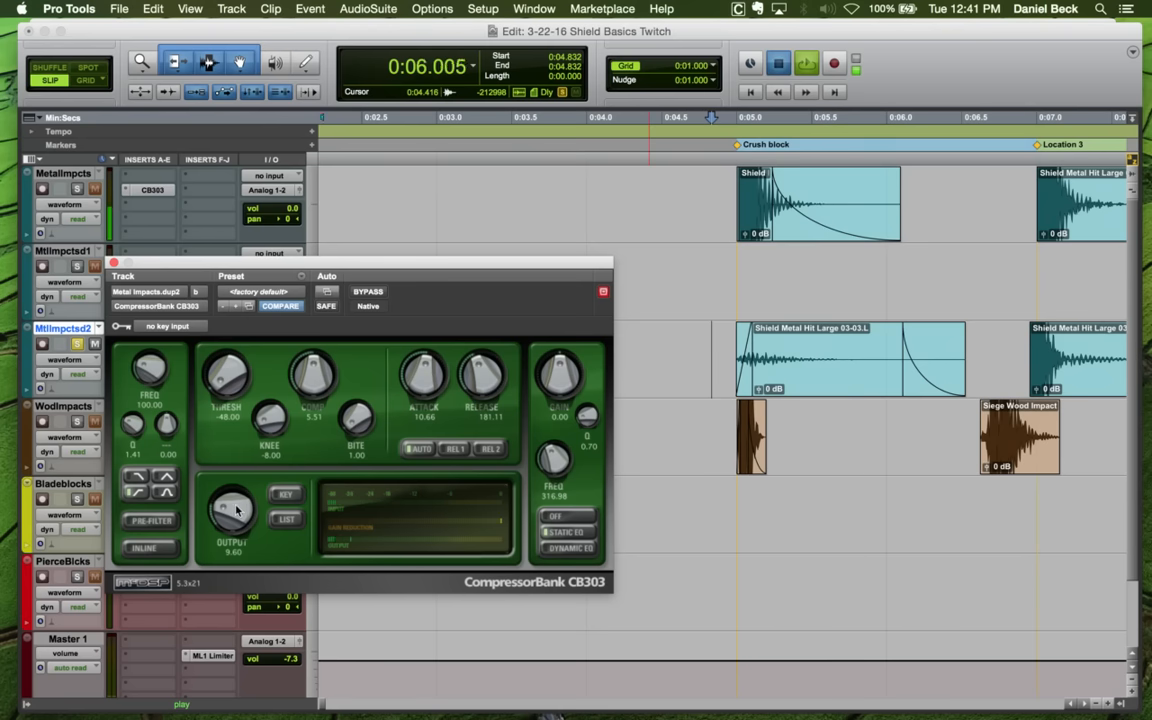
drag(233, 497, 234, 486)
key(space)
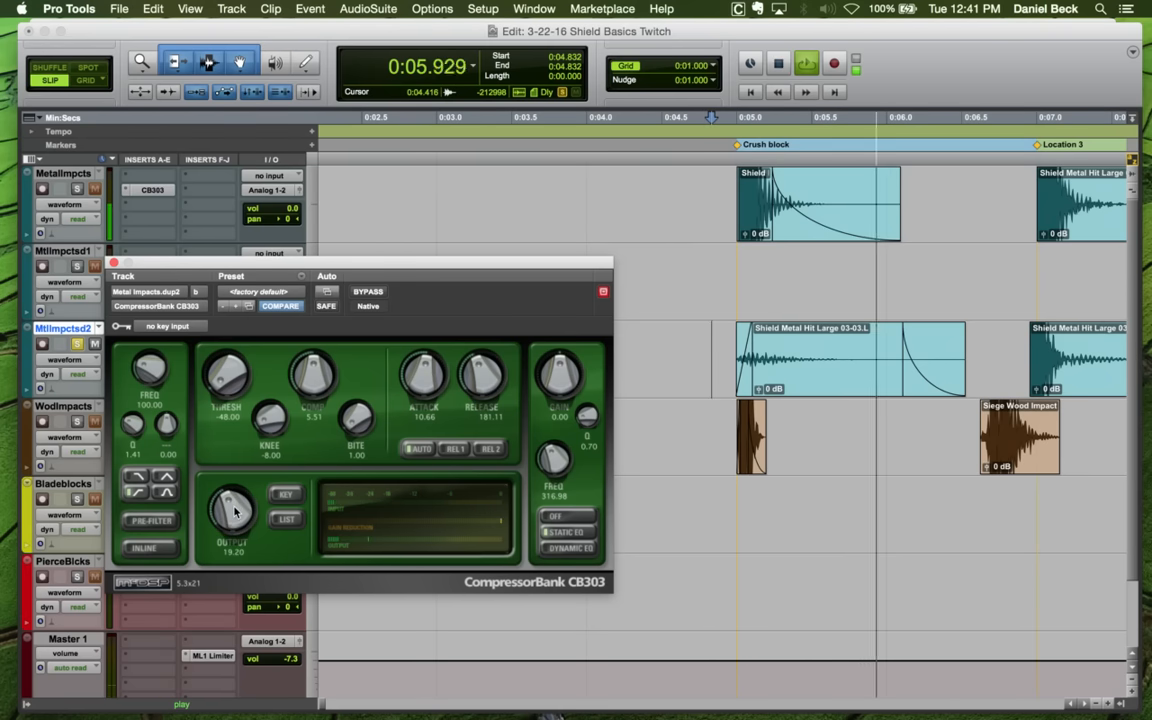
key(space)
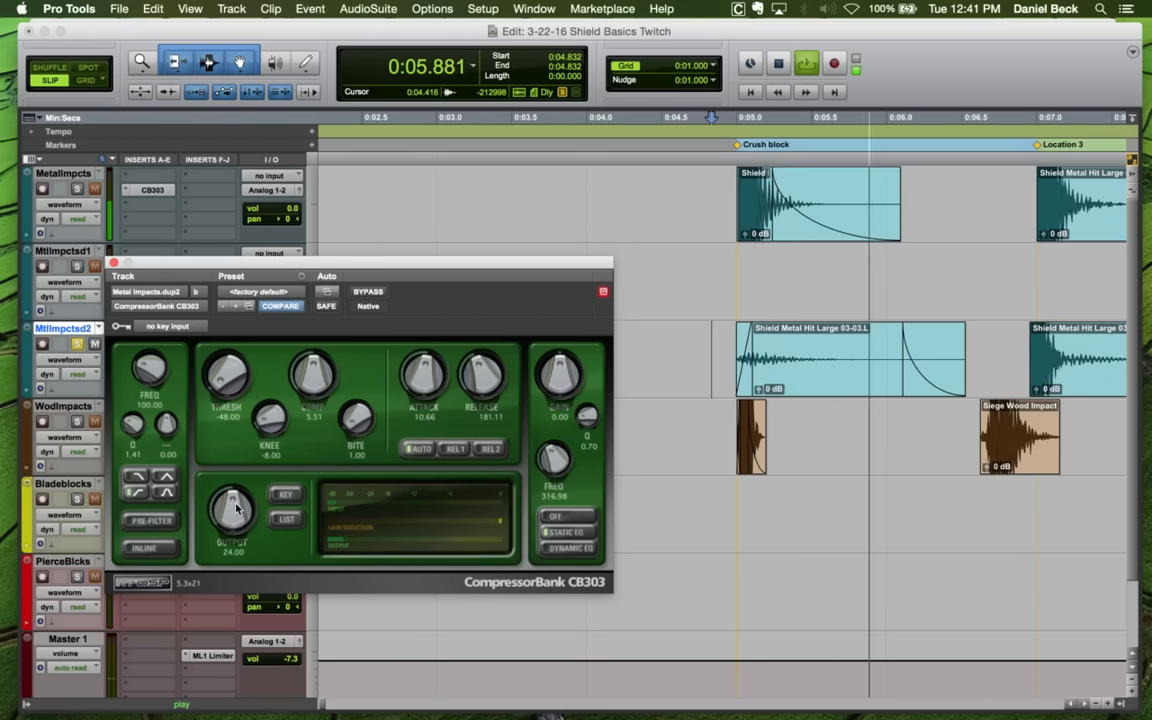
key(space)
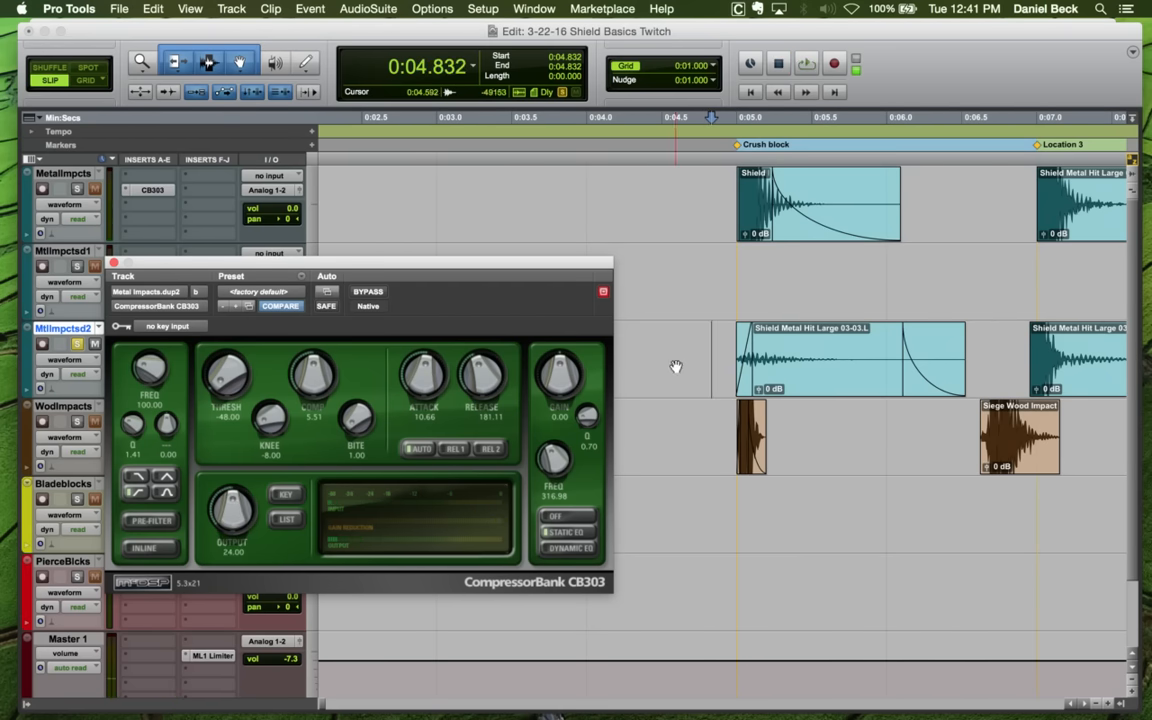
Audition the compressed metal hit on MtlImpctsd2 from 0:04.917
click(736, 330)
key(space)
key(space)
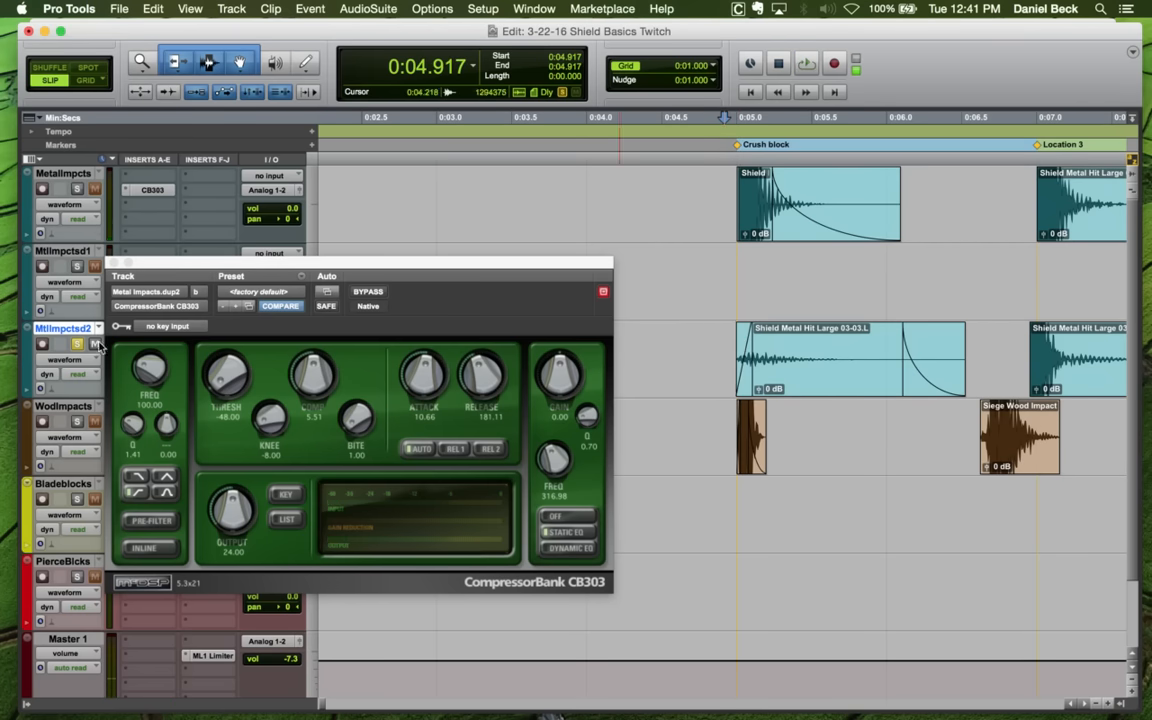
key(space)
key(space)
Enable the CB303's pre-filter and inline options and set the filter frequency to 302.00, auditioning the hit between changes
click(150, 521)
key(space)
key(space)
mouse_move(150, 372)
mouse_down()
mouse_move(156, 352)
mouse_move(152, 370)
mouse_up()
key(space)
key(space)
key(space)
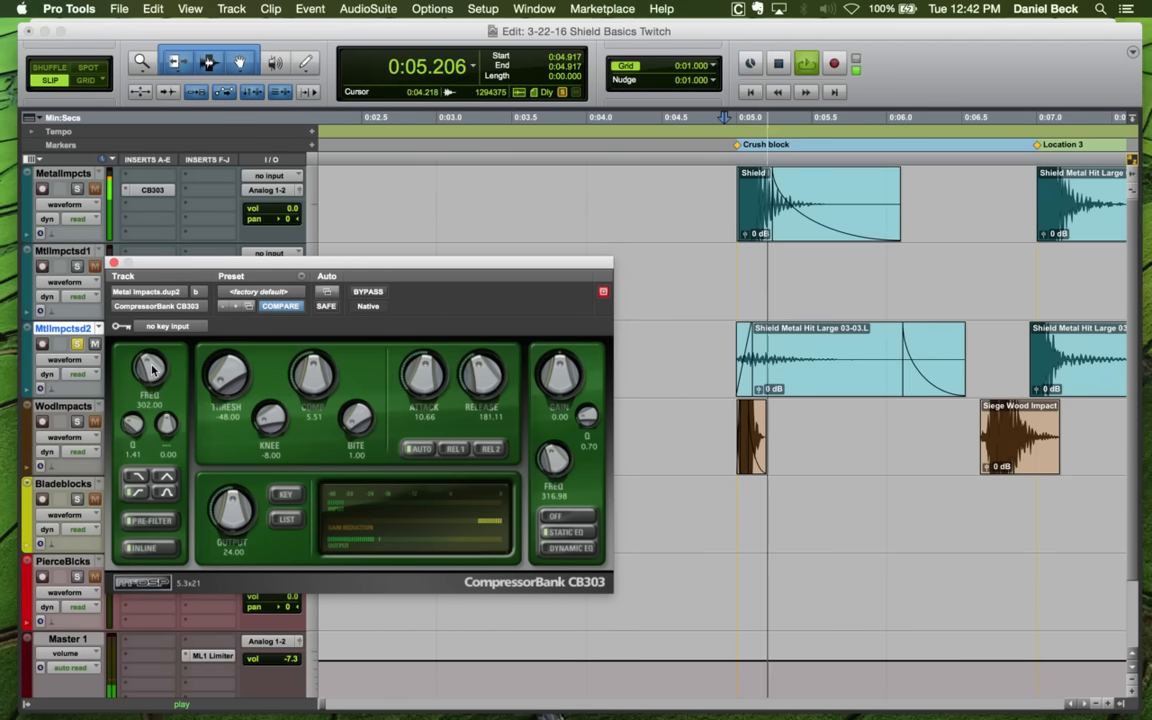
key(space)
Close the compressor, unsolo MtlImpctsd2 and audition the layered crush block from 0:04.922
click(114, 263)
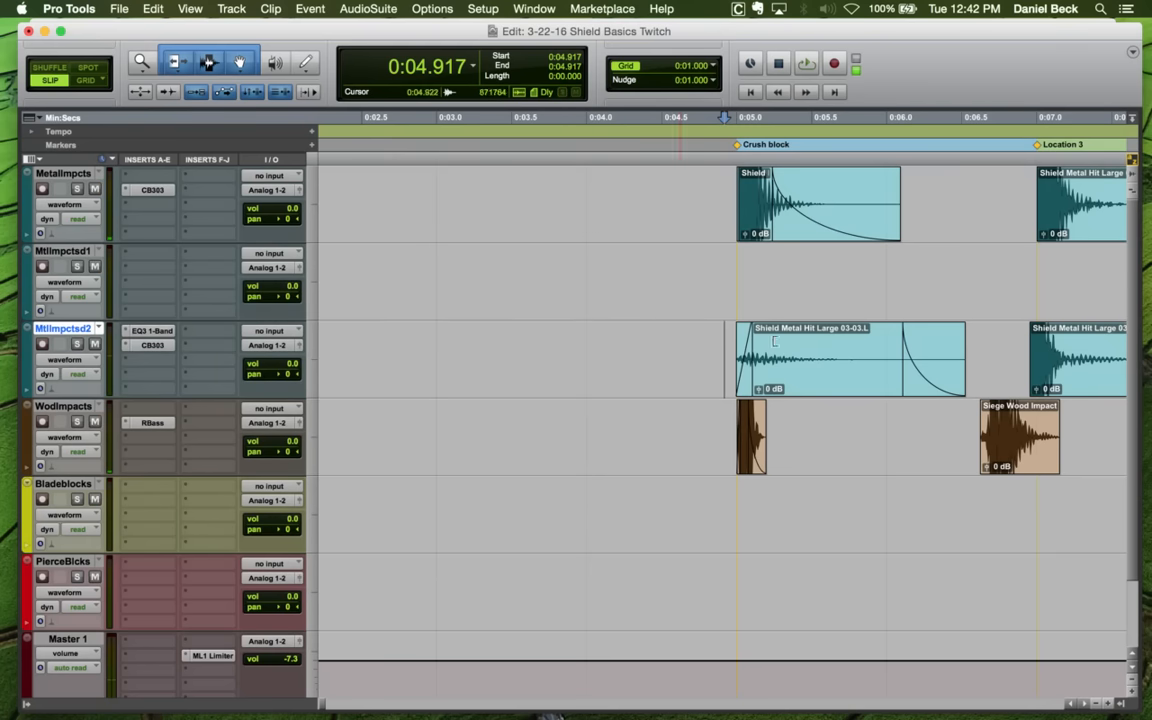
key(space)
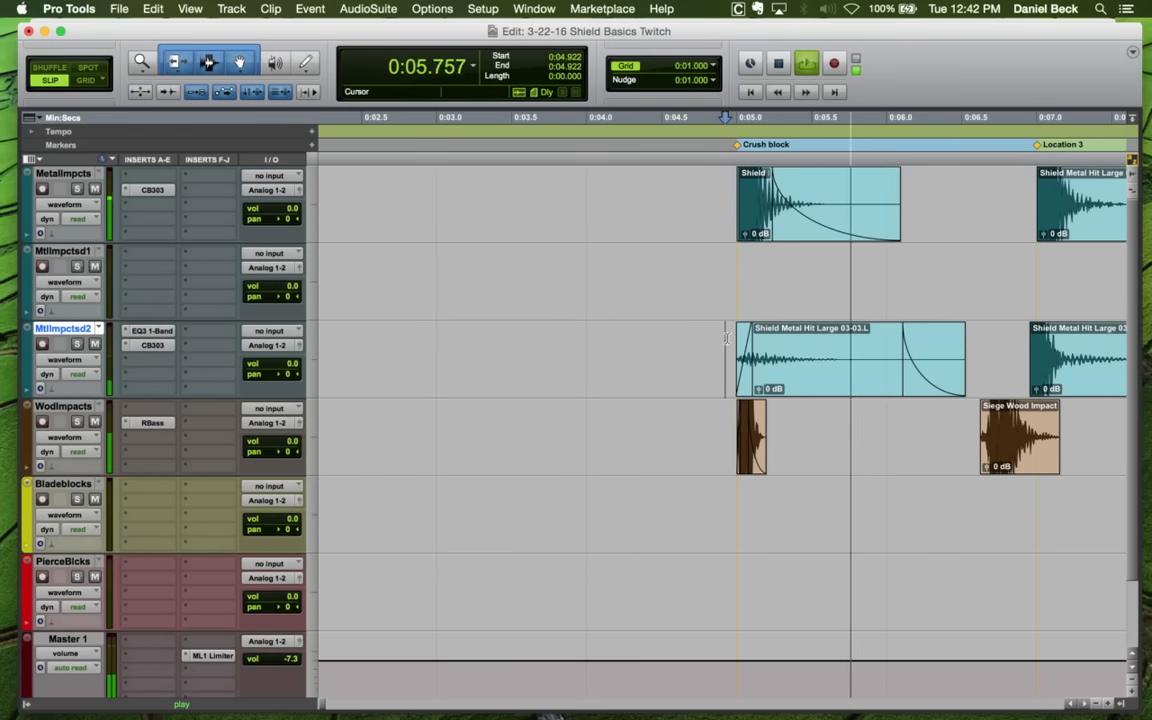
click(795, 345)
key(space)
key(t)
key(space)
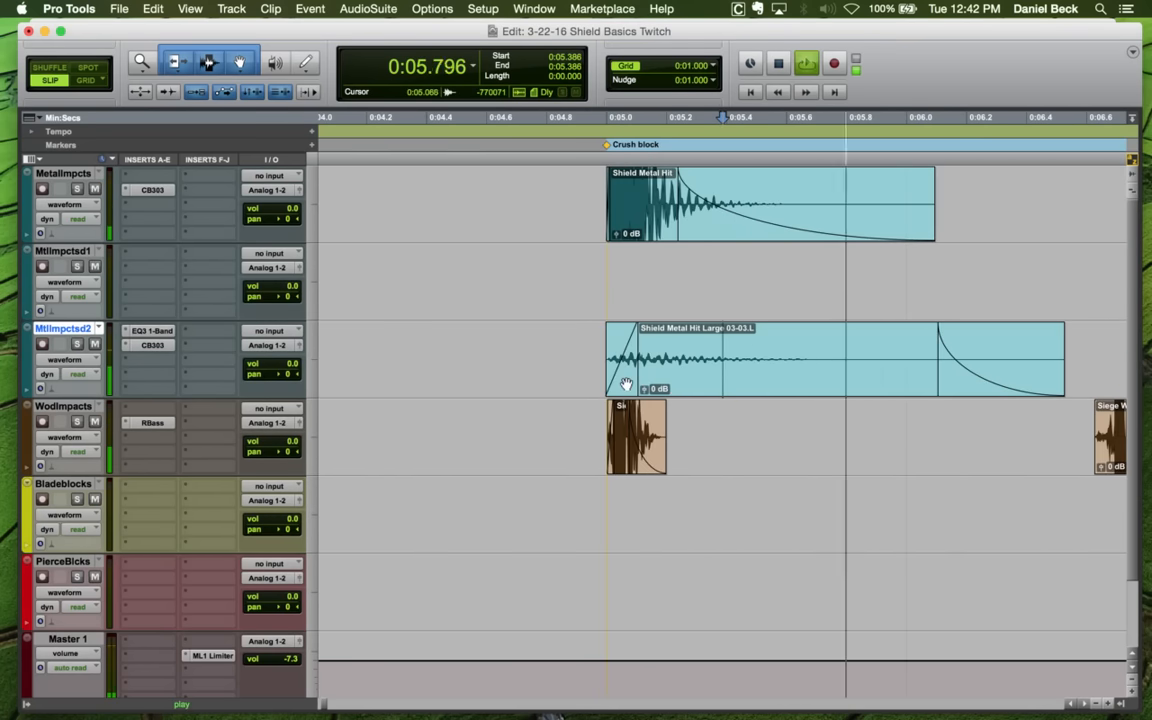
Trim the attack off the MtlImpctsd2 hit, place its new start at 0:05.010 and audition the layers from 0:04.850
key(space)
mouse_move(627, 385)
mouse_down()
mouse_move(698, 372)
mouse_move(621, 372)
mouse_up()
click(615, 358)
key(space)
key(space)
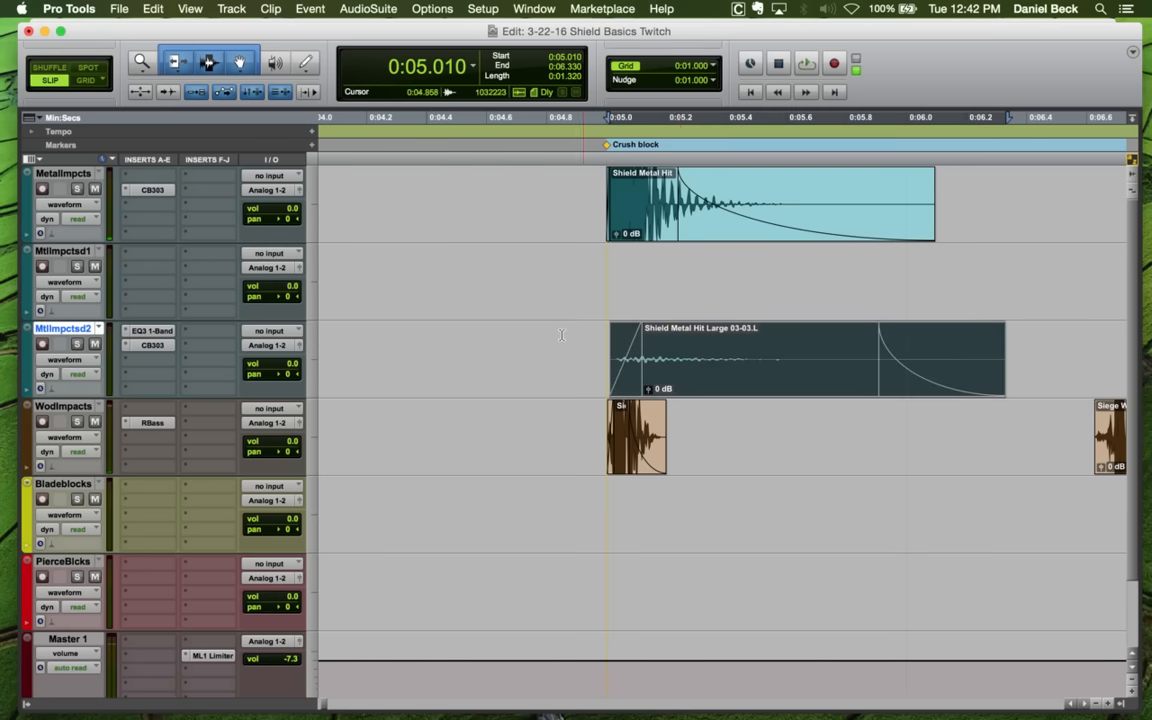
click(562, 335)
key(space)
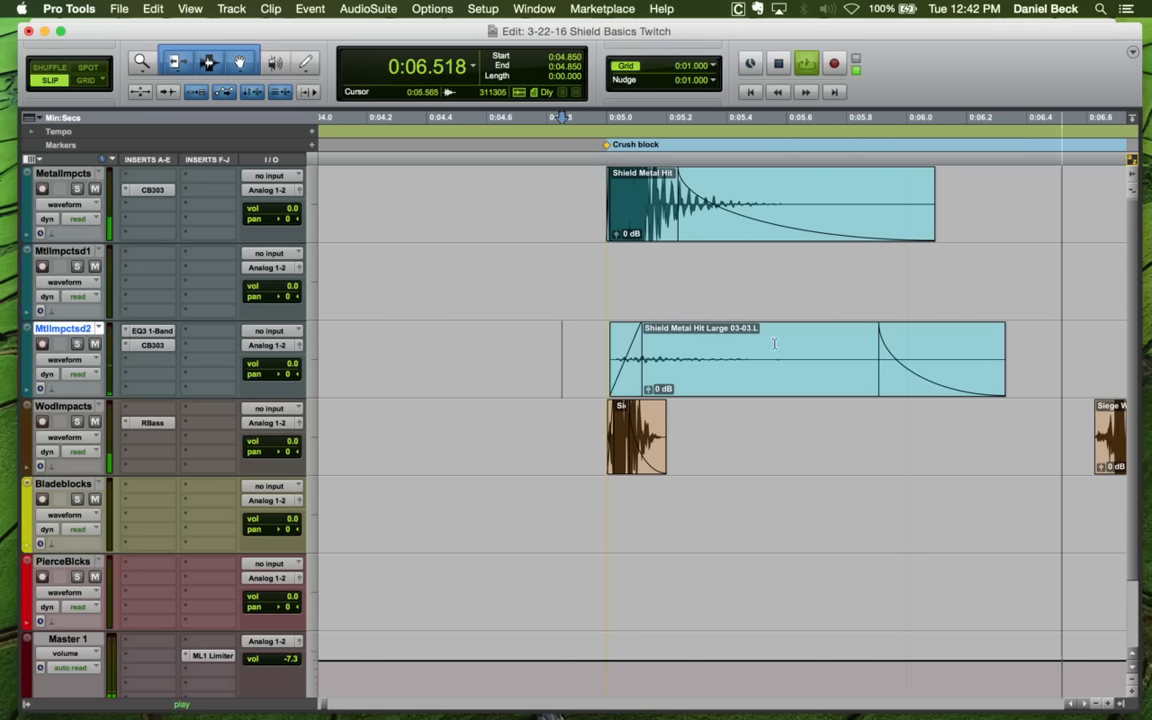
key(space)
Lengthen the MtlImpctsd2 hit's fade-out so it starts at 0:05.536, and audition the layered block
click(768, 338)
key(g)
click(606, 330)
key(space)
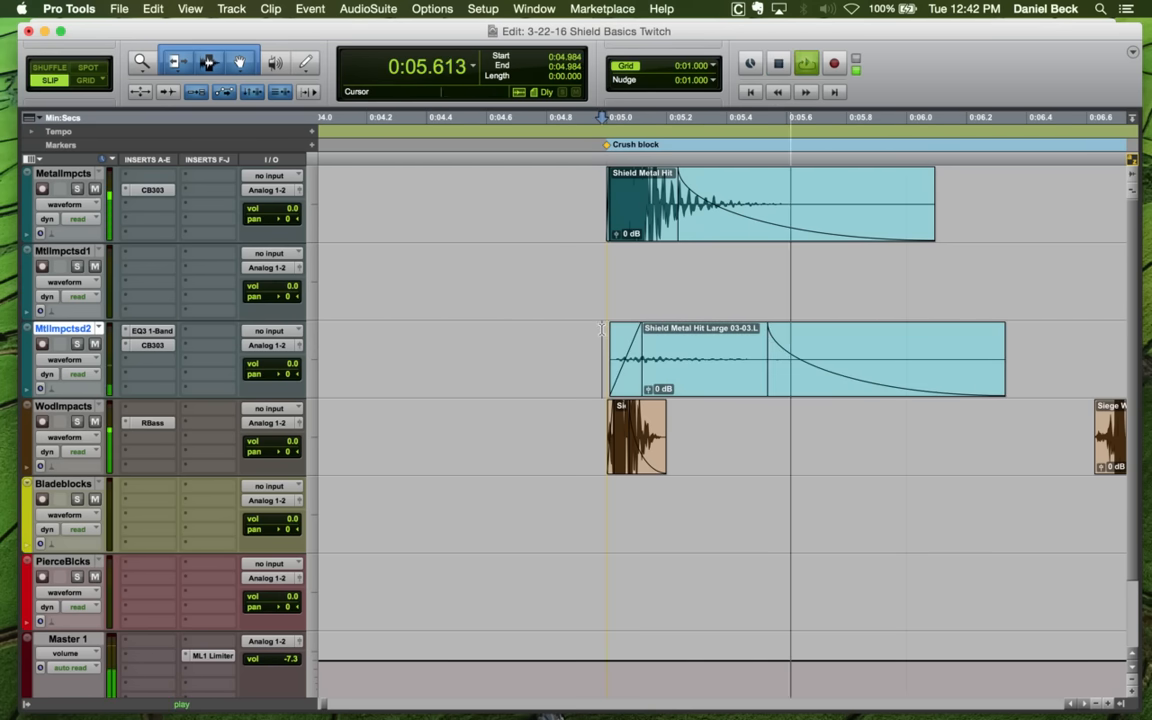
key(space)
click(607, 348)
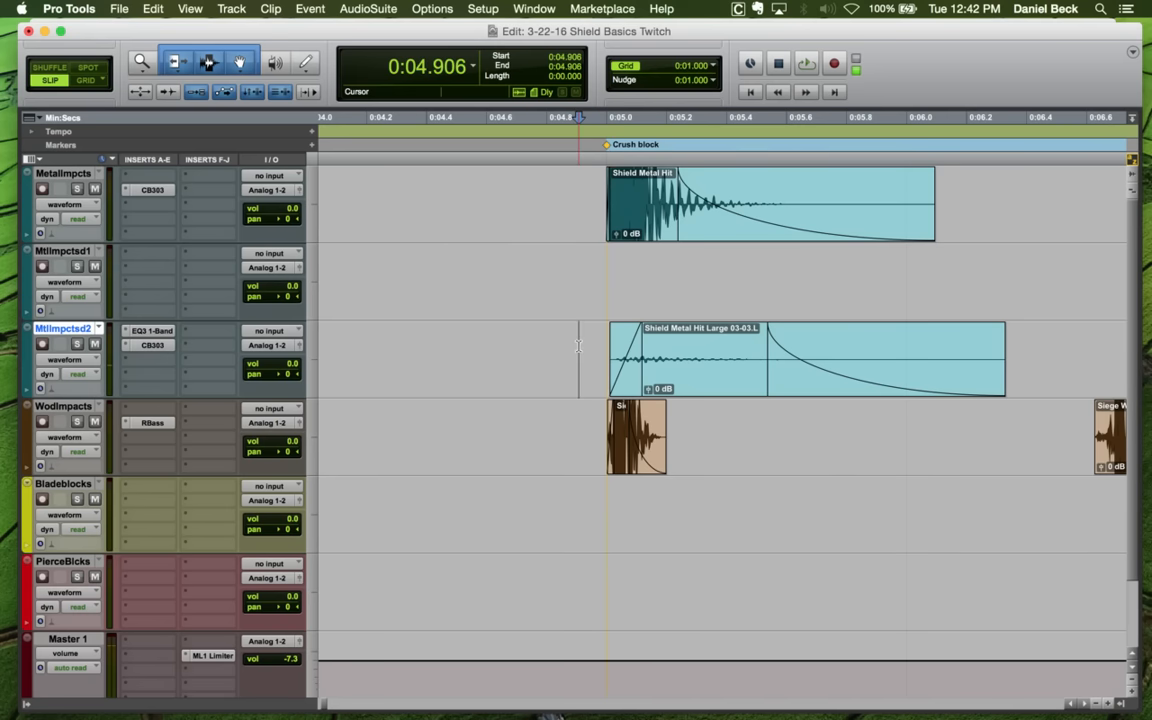
key(space)
key(space)
Change the MtlImpctsd2 hit's fade-out to the preset linear out shape and audition it with the other layers
click(814, 387)
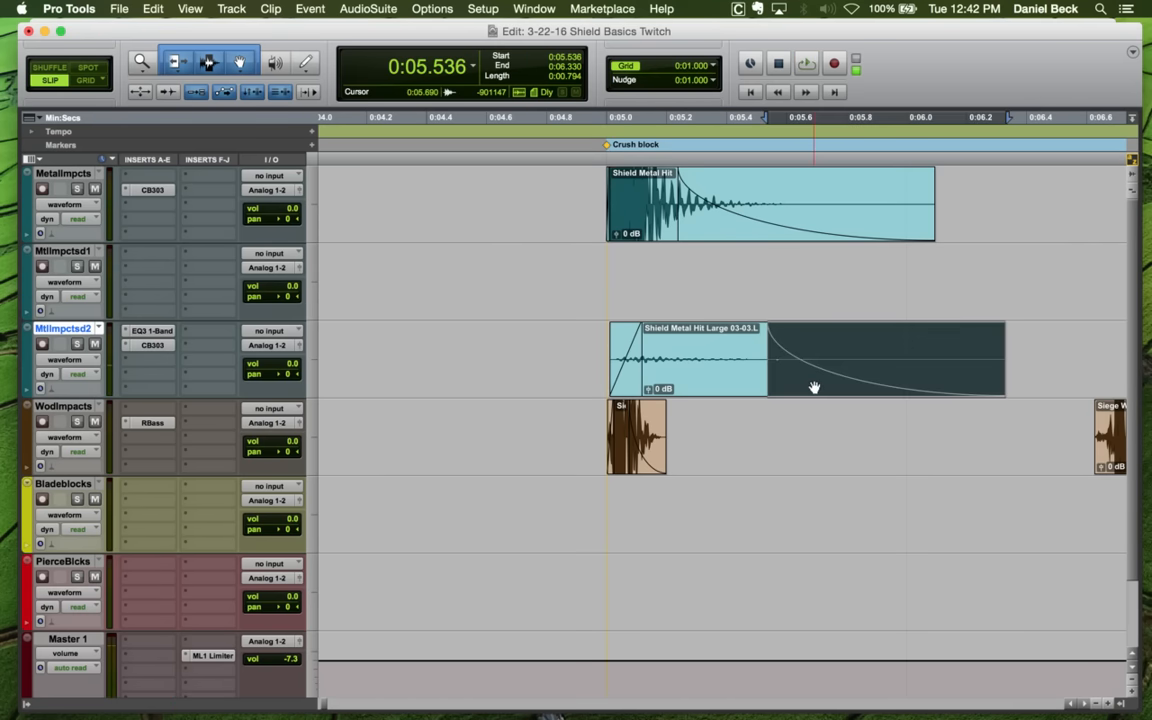
key(super+f)
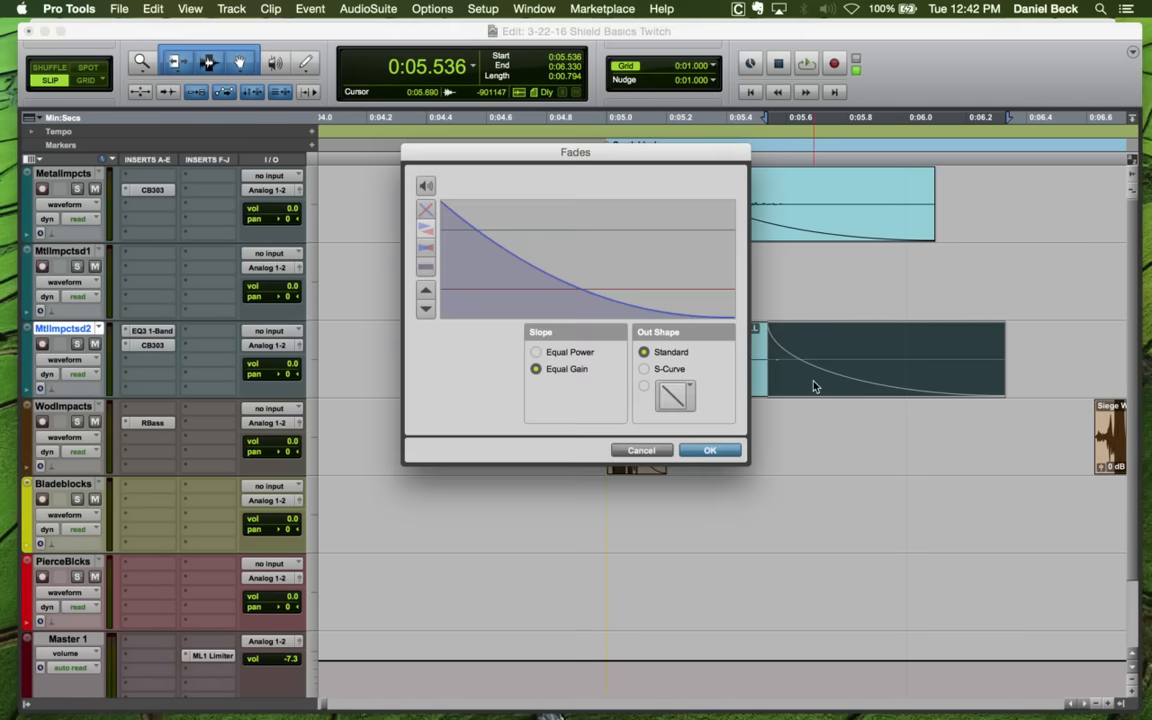
click(645, 369)
click(644, 386)
click(710, 450)
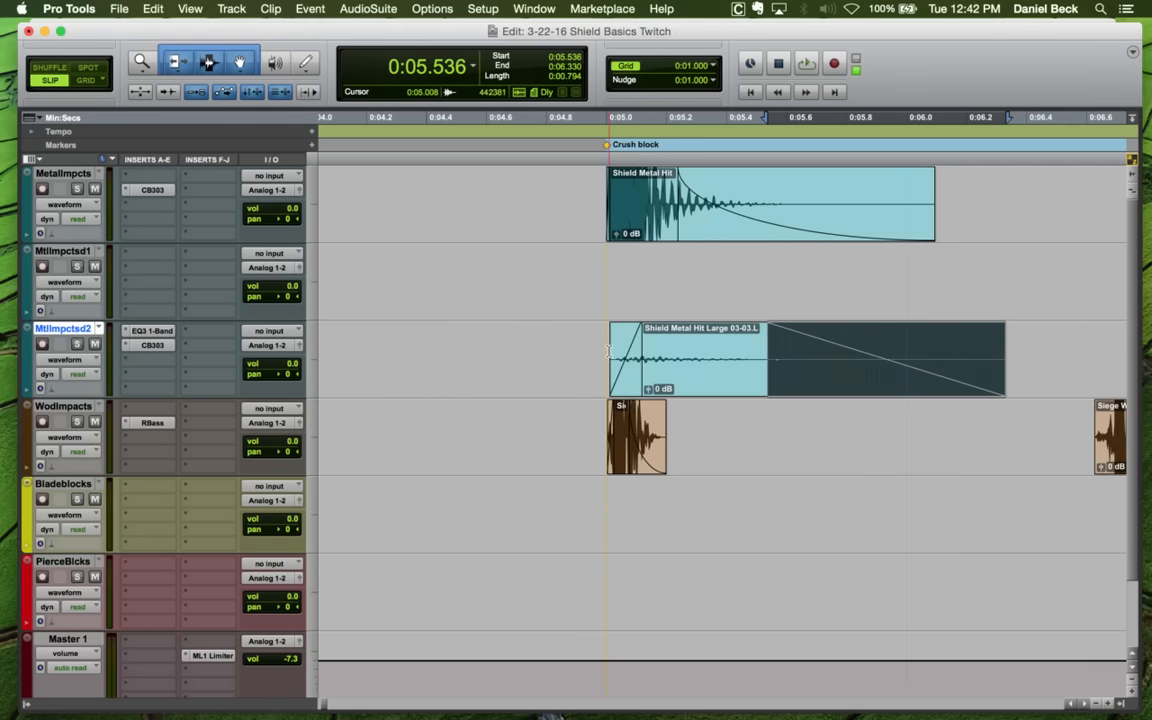
click(608, 346)
key(space)
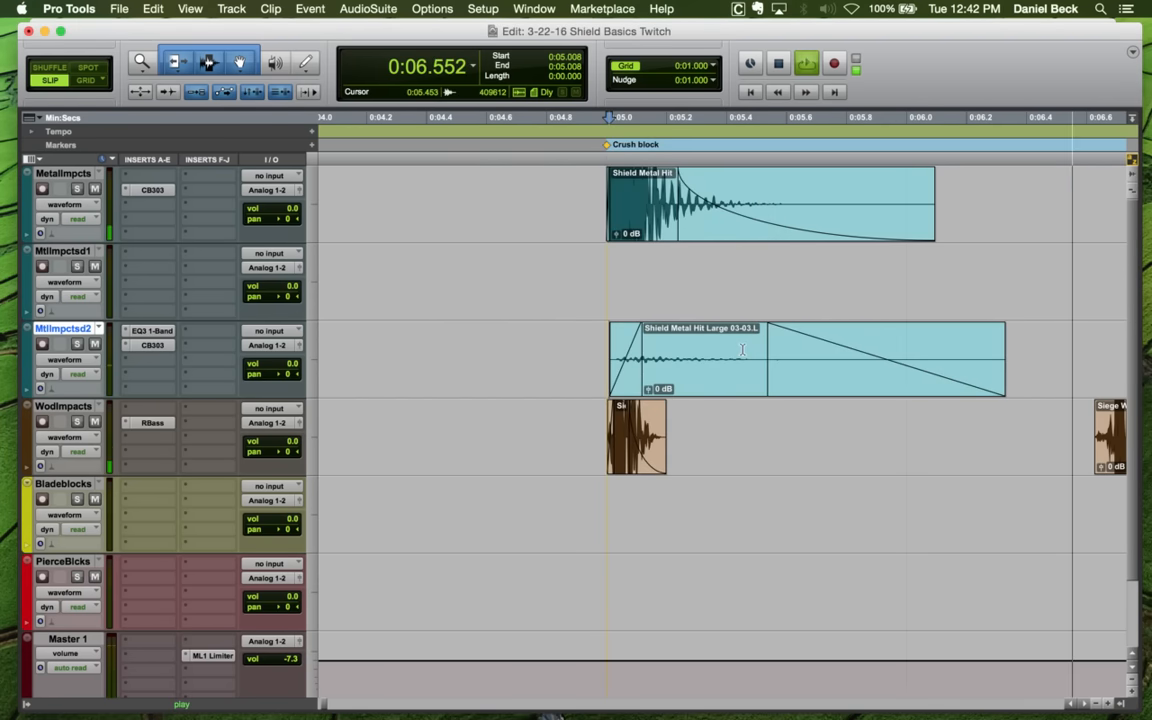
key(space)
Extend the linear fade-out on the MtlImpctsd2 hit to start at about 0:05.33 and audition the layered block
click(705, 334)
key(g)
click(576, 342)
key(space)
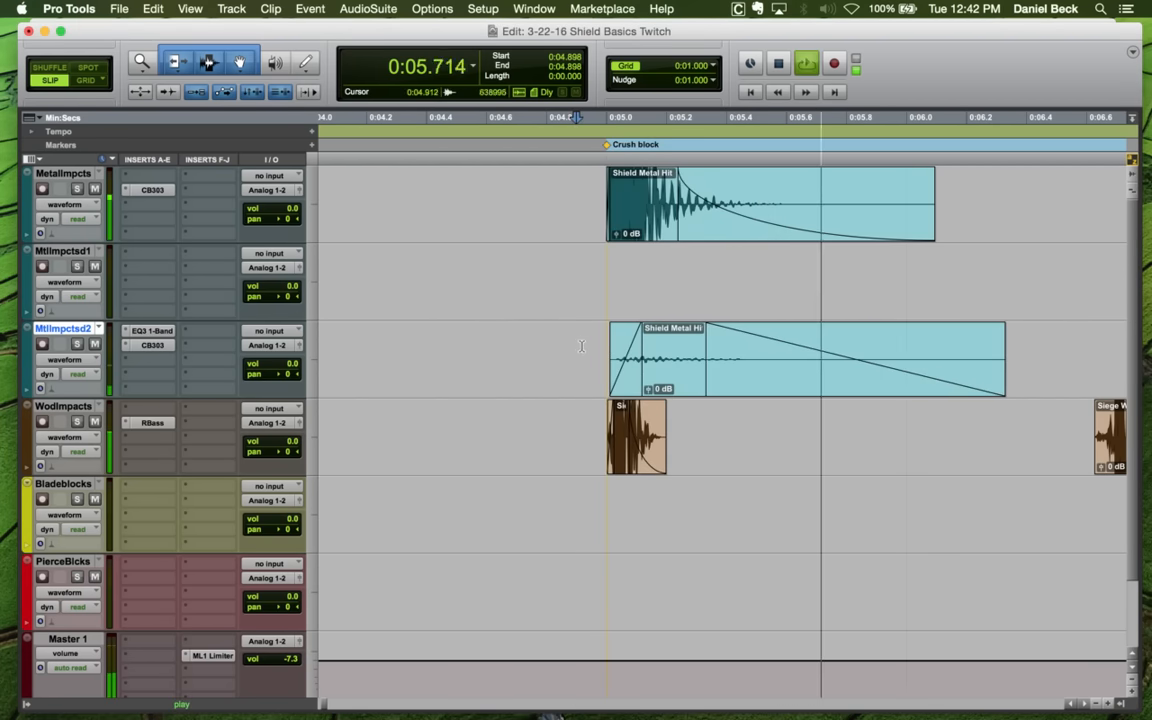
key(space)
click(589, 342)
key(space)
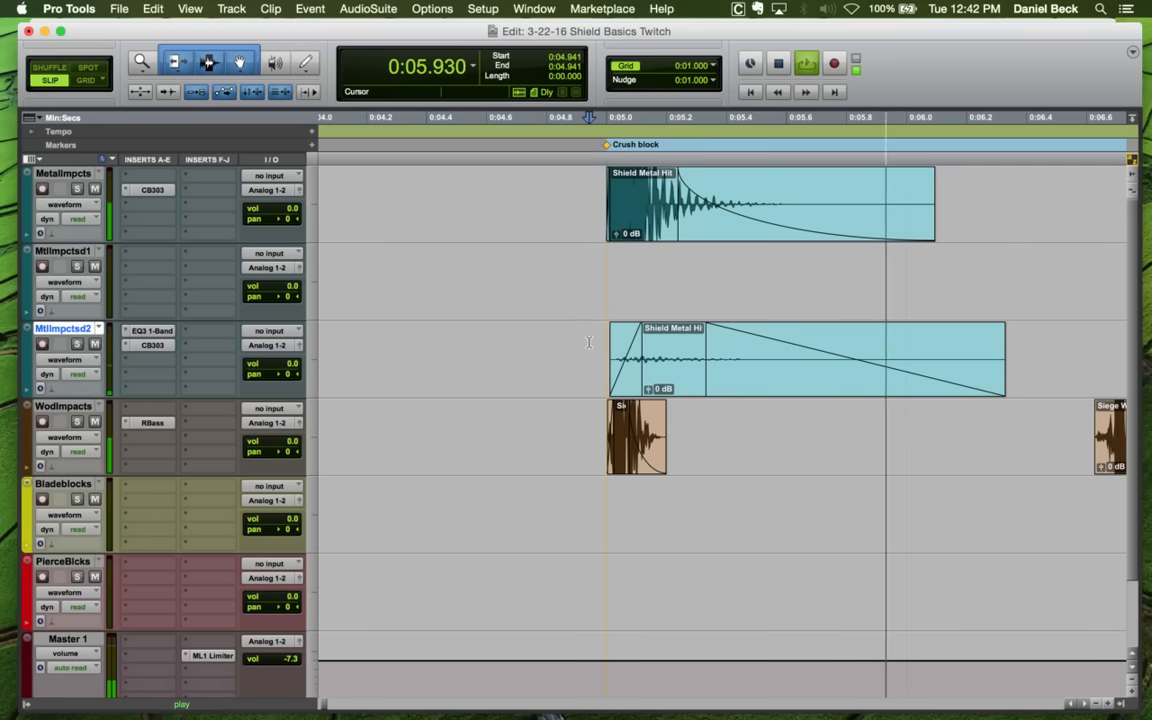
key(space)
key(space)
key(space)
Set the MtlImpctsd2 hit's clip gain to +5.2 dB, auditioning the layered block between gain adjustments
click(168, 346)
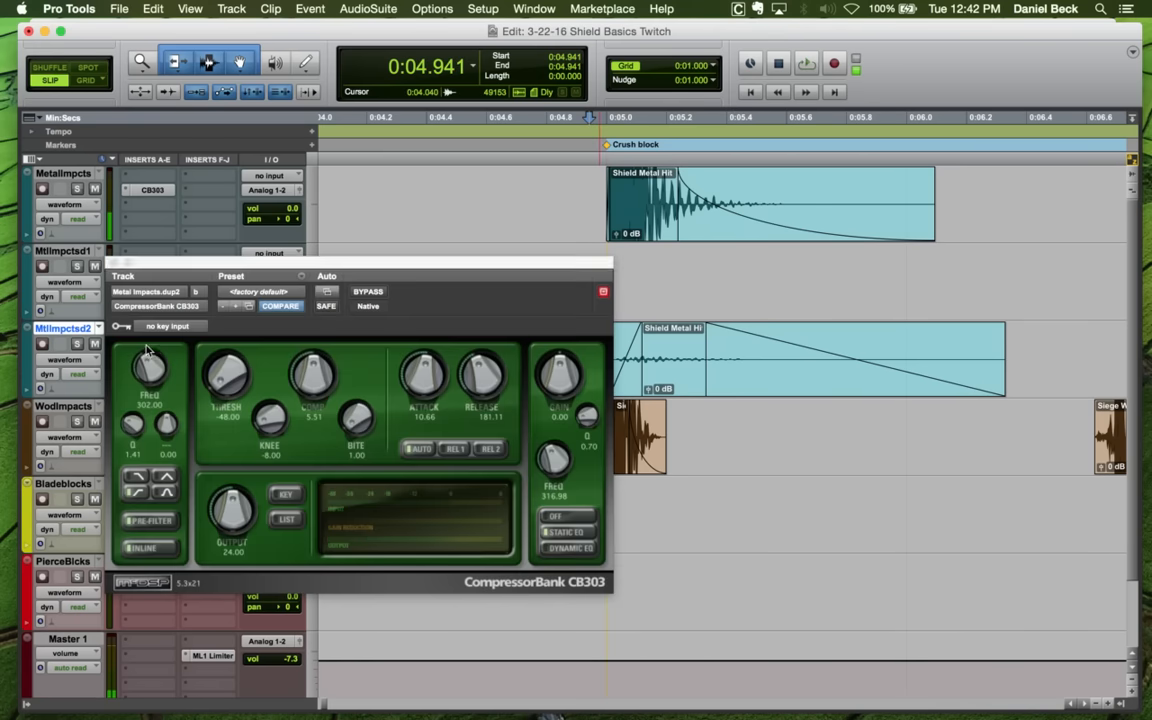
key(super+w)
click(648, 389)
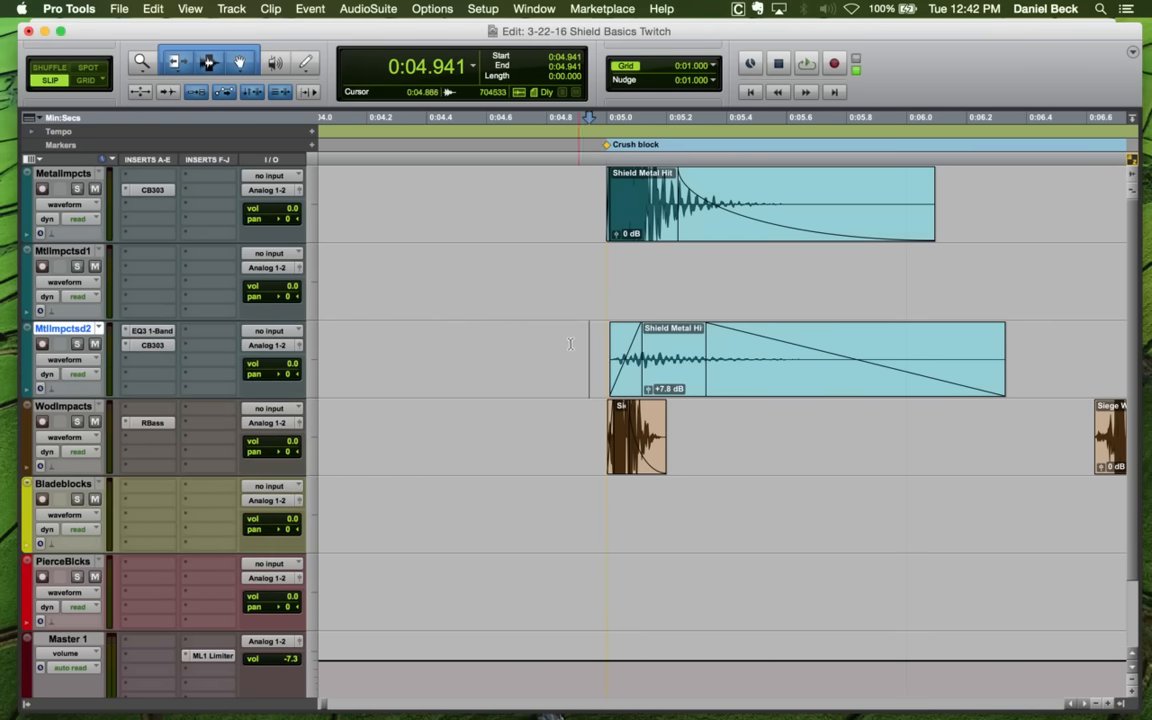
key(space)
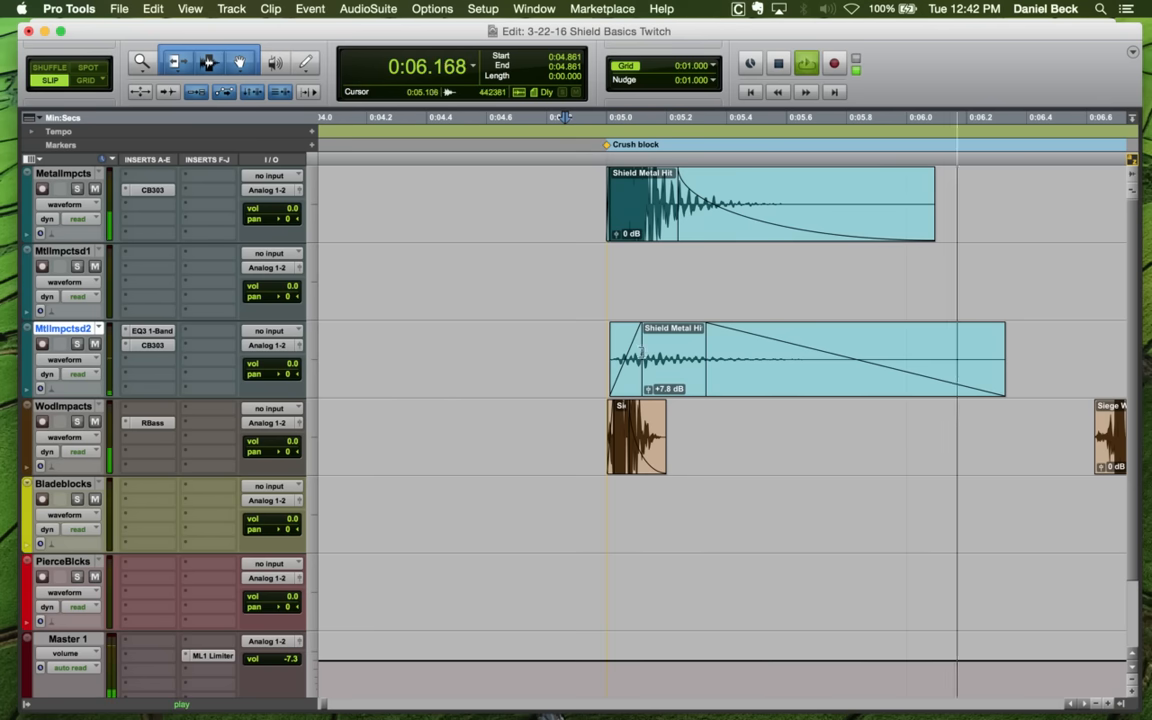
key(space)
click(590, 344)
key(space)
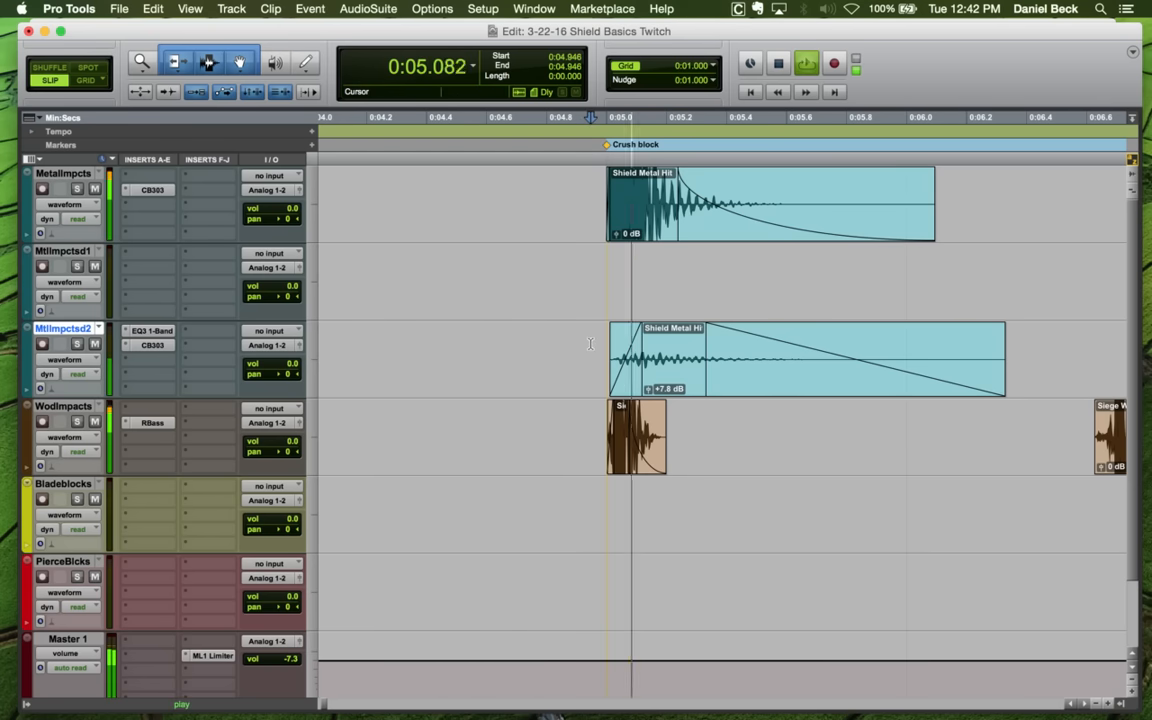
drag(651, 390, 650, 393)
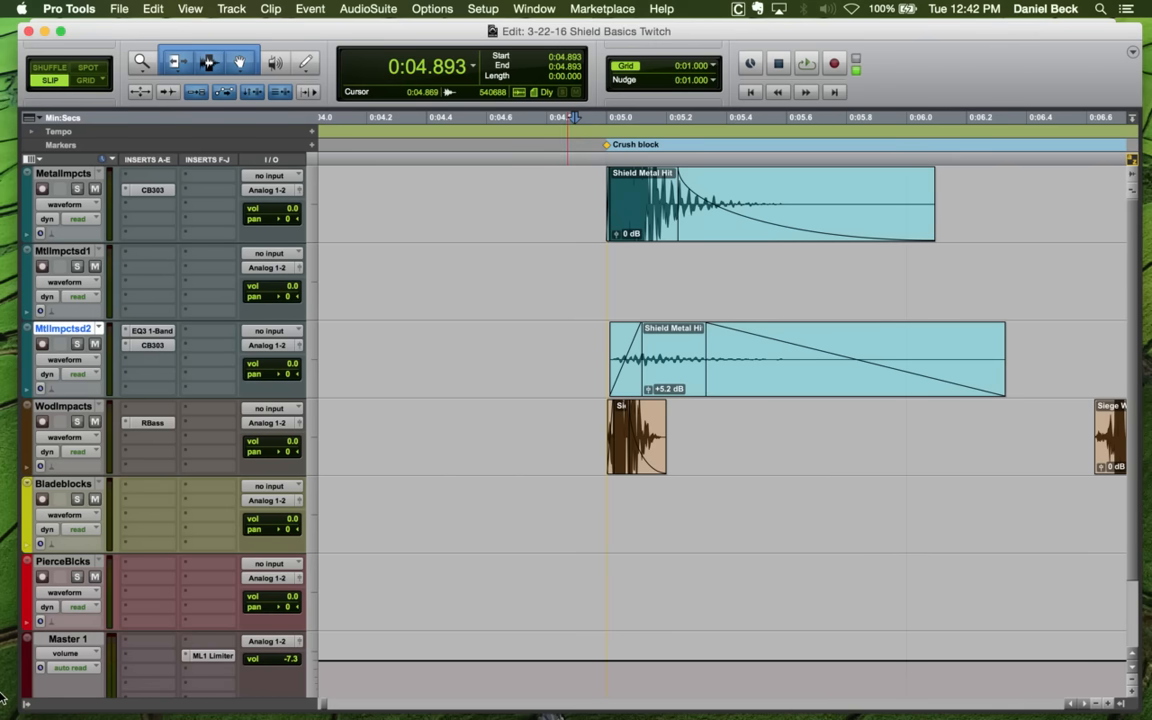
key(space)
click(583, 338)
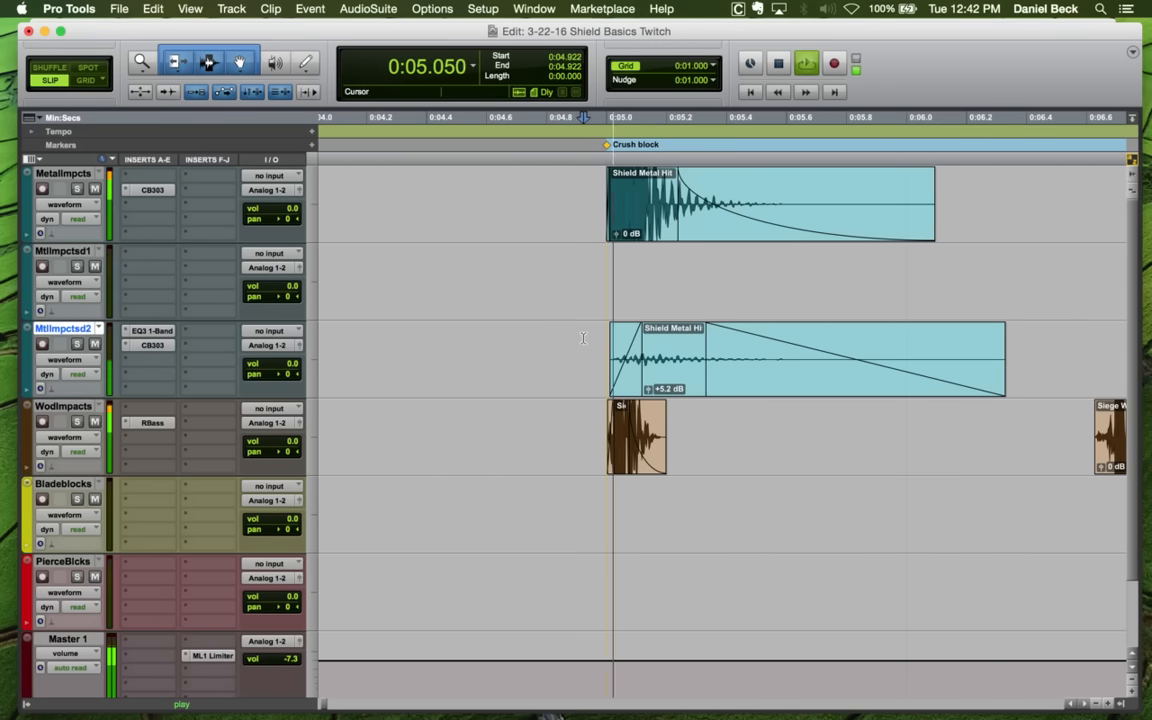
click(583, 338)
Move the next Siege Wood Impact clip to about the Location 3 marker, then solo WodImpacts and audition it from 0:06.909
key(r)
key(r)
key(space)
click(835, 341)
key(t)
key(t)
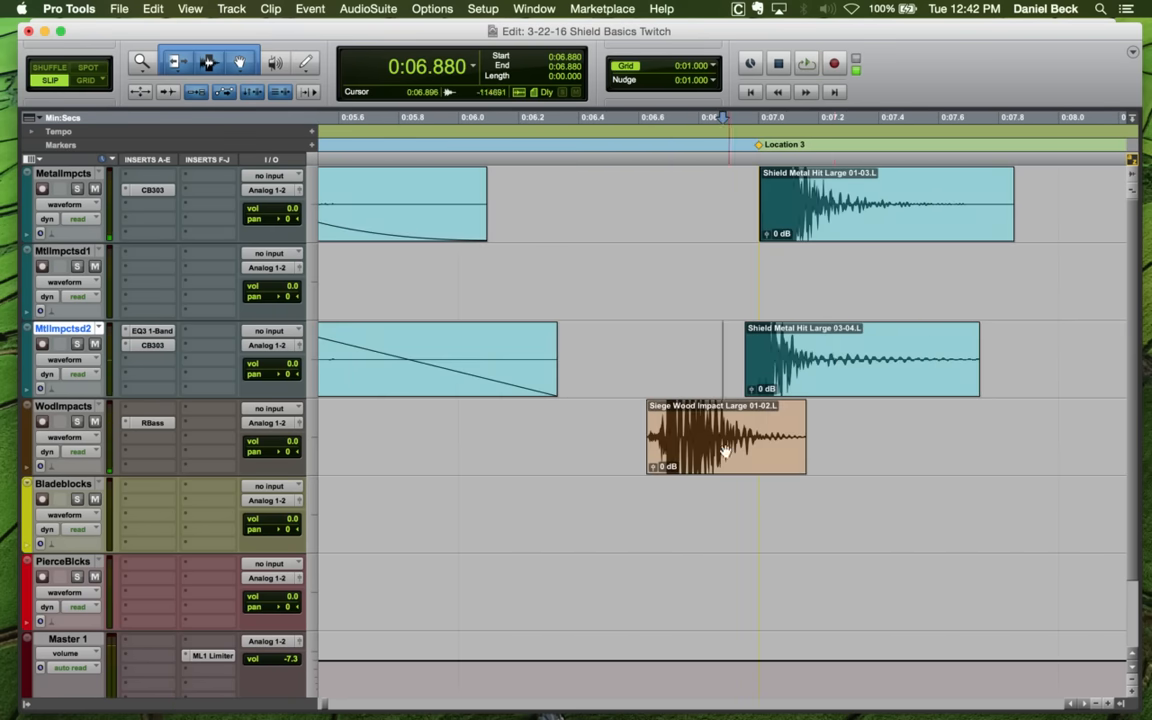
drag(724, 452, 808, 465)
click(732, 428)
key(shift+s)
key(space)
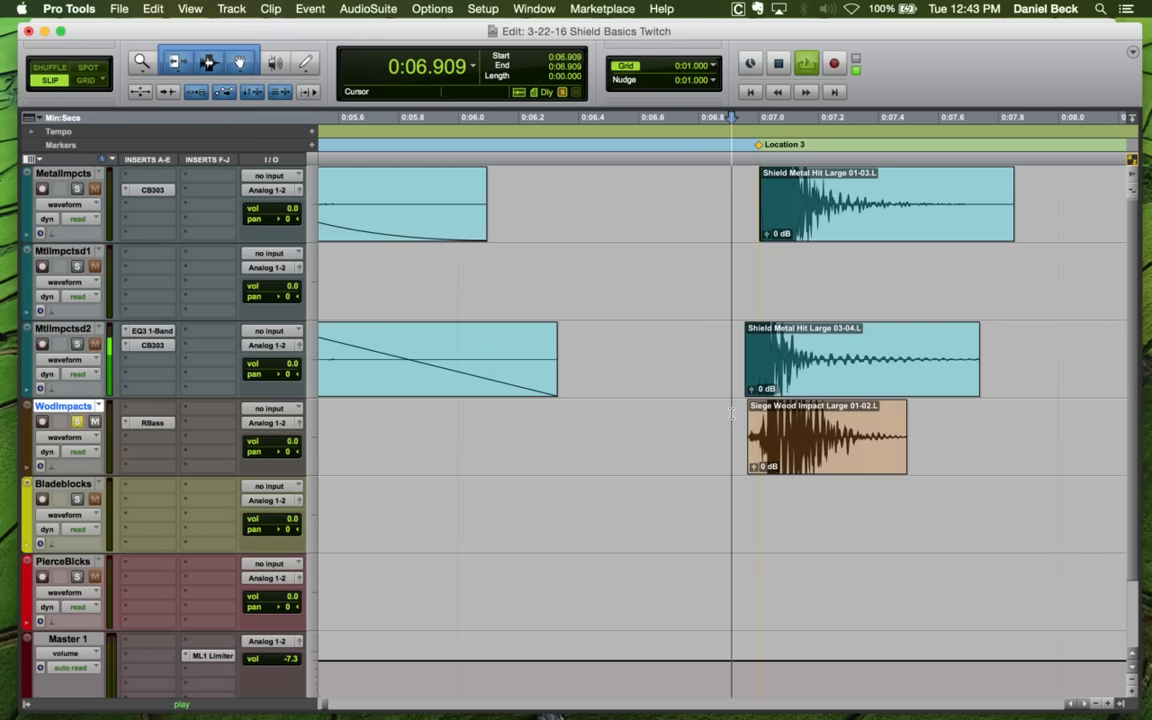
Trim the start of the wood impact near Location 3 to 0:07.030 and audition it
key(t)
key(space)
click(794, 418)
key(t)
key(space)
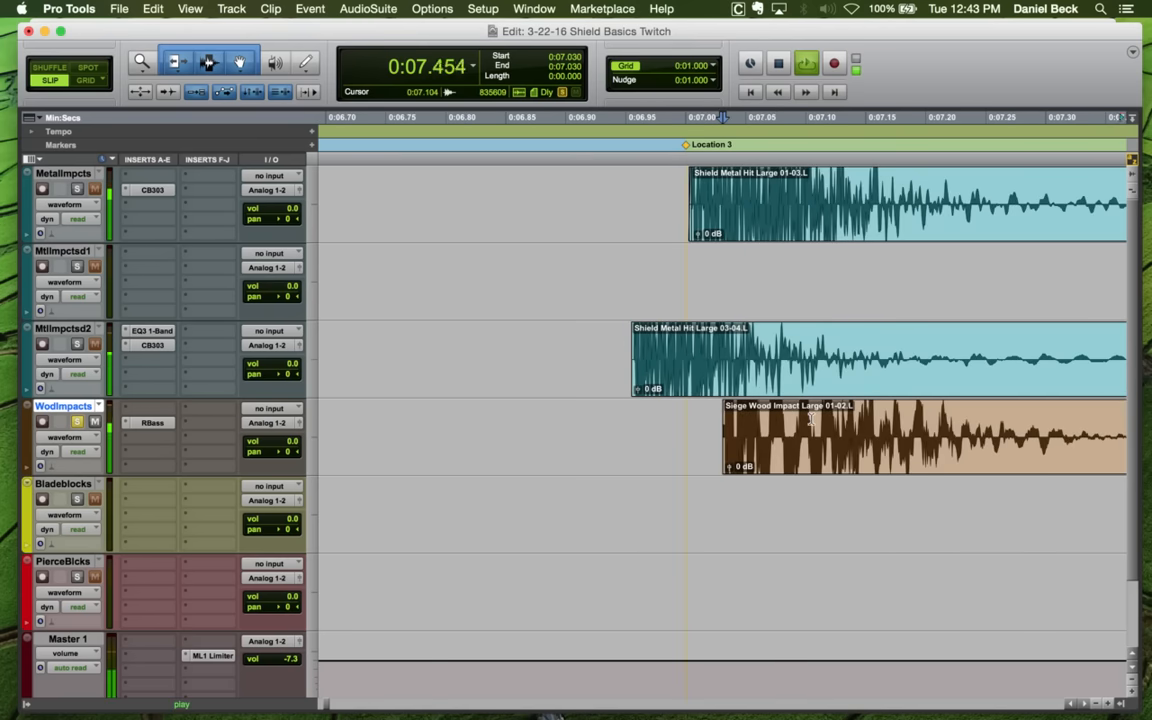
Add a short fade-in to the trimmed wood impact, ending at 0:07.042, auditioning the clip between adjustments
key(d)
click(686, 424)
key(space)
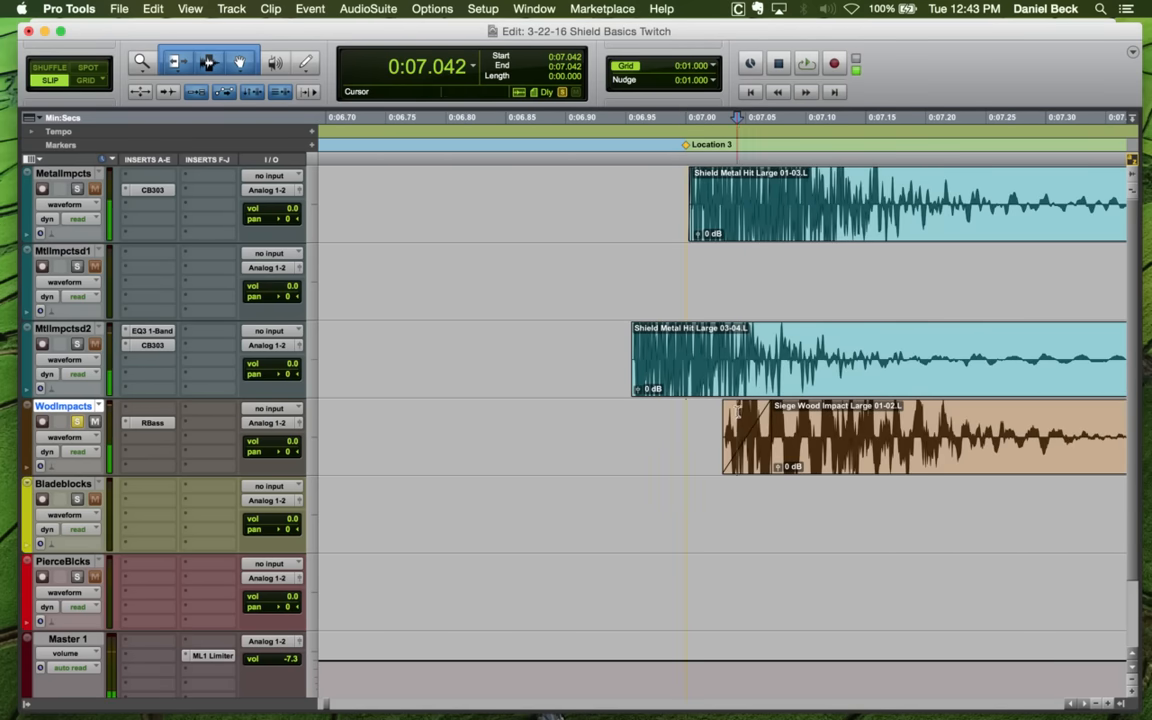
key(d)
click(679, 422)
key(space)
Fade out the wood impact from about 0:07.09 and trim its end to 0:07.312
key(r)
key(space)
click(759, 425)
key(g)
click(891, 428)
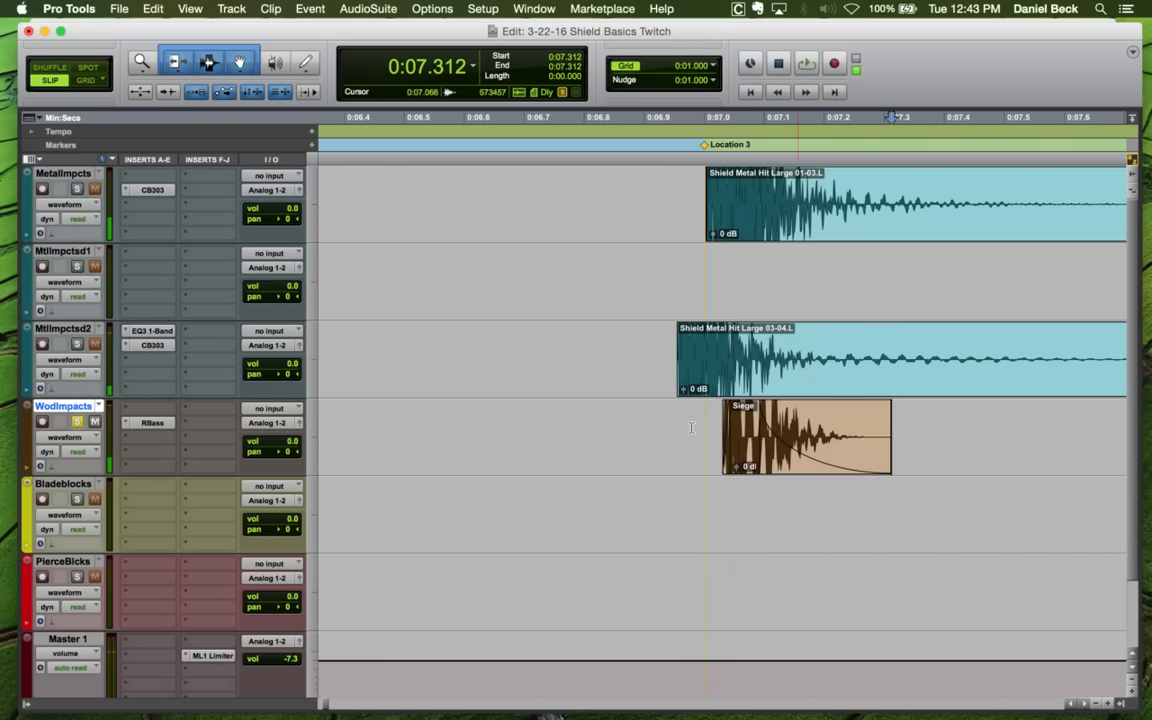
Audition the wood impact near Location 3 from 0:06.965, both soloed and with the other layers
click(684, 428)
key(space)
key(space)
key(space)
key(space)
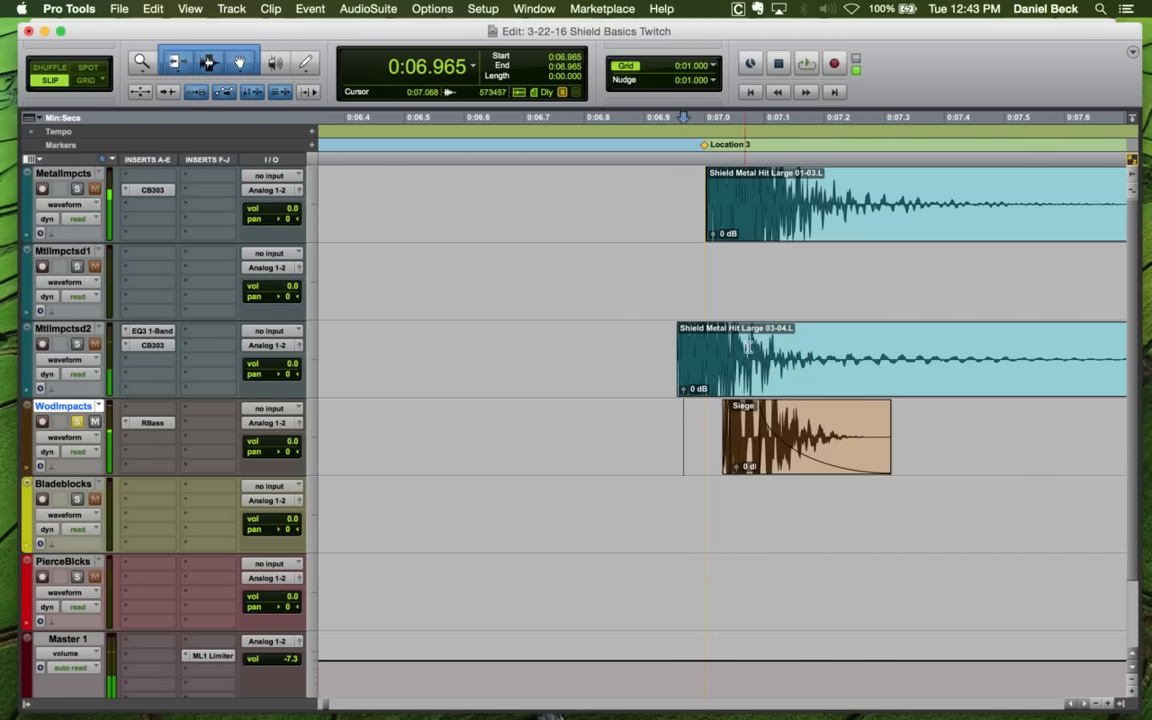
Trim the start of the MtlImpctsd2 hit near Location 3 to about 0:07.09, fade it in to about 0:07.24 and audition it
click(762, 346)
key(a)
click(849, 345)
key(d)
click(719, 343)
key(space)
key(space)
click(731, 341)
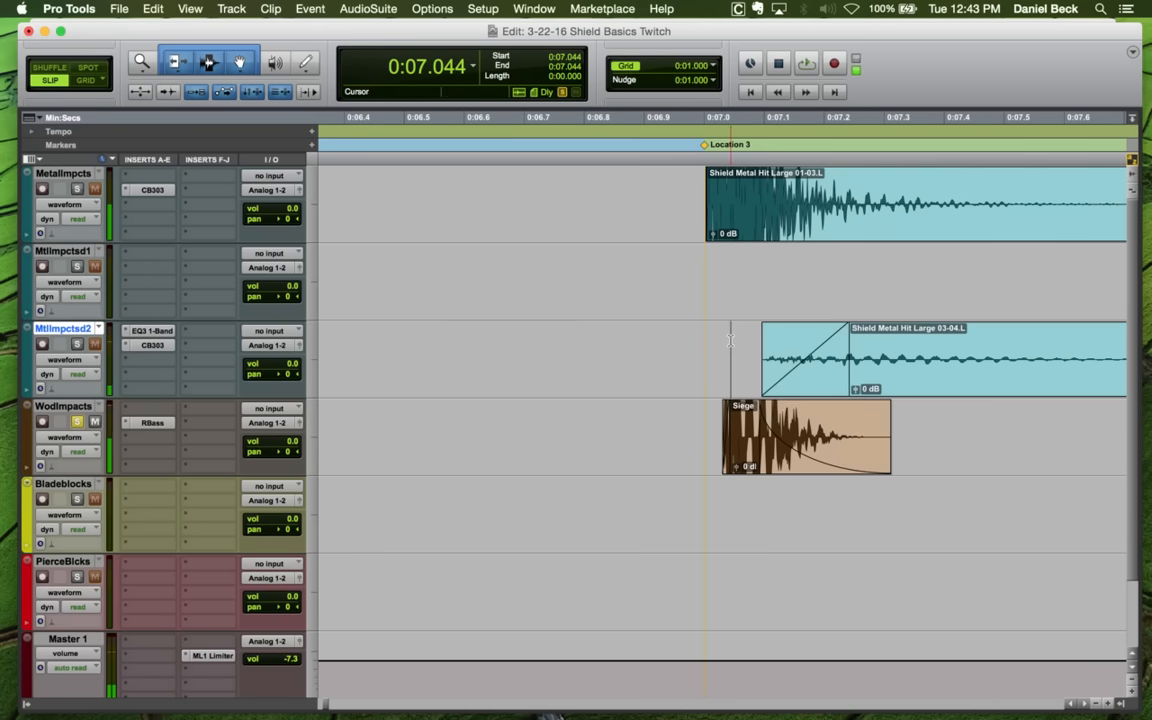
Solo MtlImpctsd2, trim the metal hit's start to about 0:07.19 and shorten its fade-in to end at about 0:07.23
key(shift+s)
key(space)
key(r)
key(space)
drag(759, 378, 789, 375)
click(783, 342)
key(d)
click(767, 342)
key(space)
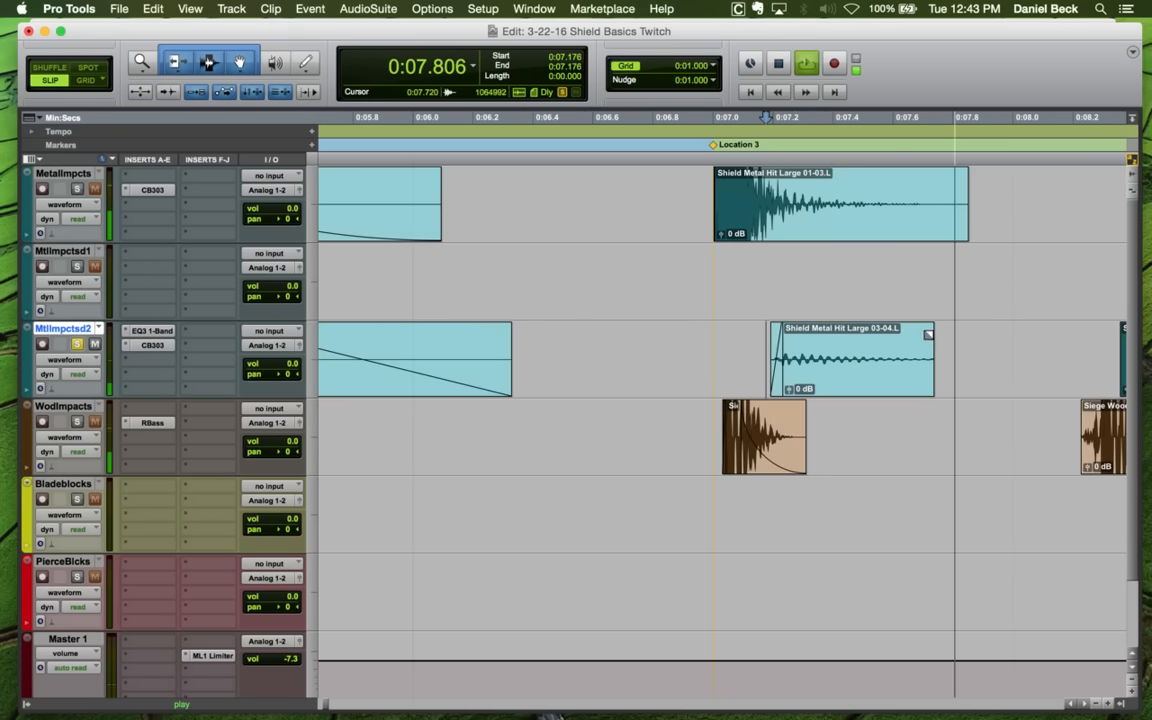
Extend the metal hit near Location 3 with a fade-out from about 0:07.74 to 0:08.048 and audition its tail
drag(929, 335, 1026, 334)
click(892, 339)
key(space)
key(space)
key(t)
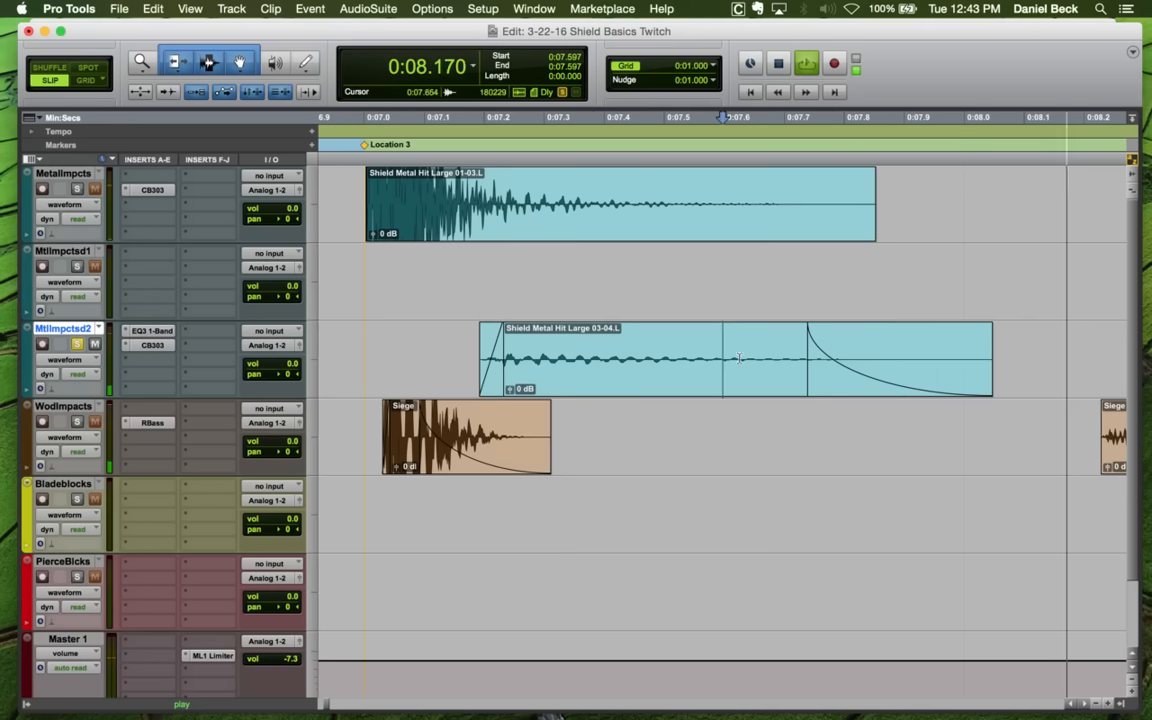
key(space)
Start the metal hit's fade-out at 0:07.402, give it a linear out shape with Equal Gain slope and audition it
click(604, 350)
key(g)
double_click(667, 382)
click(646, 387)
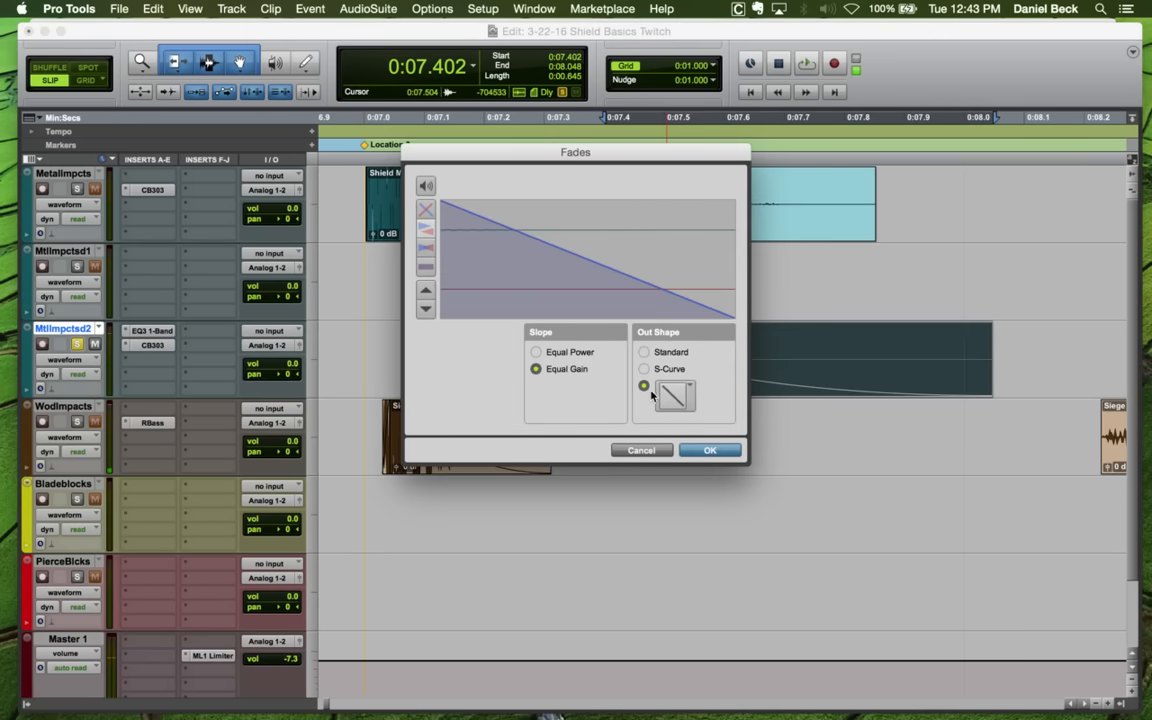
click(694, 454)
click(534, 377)
key(space)
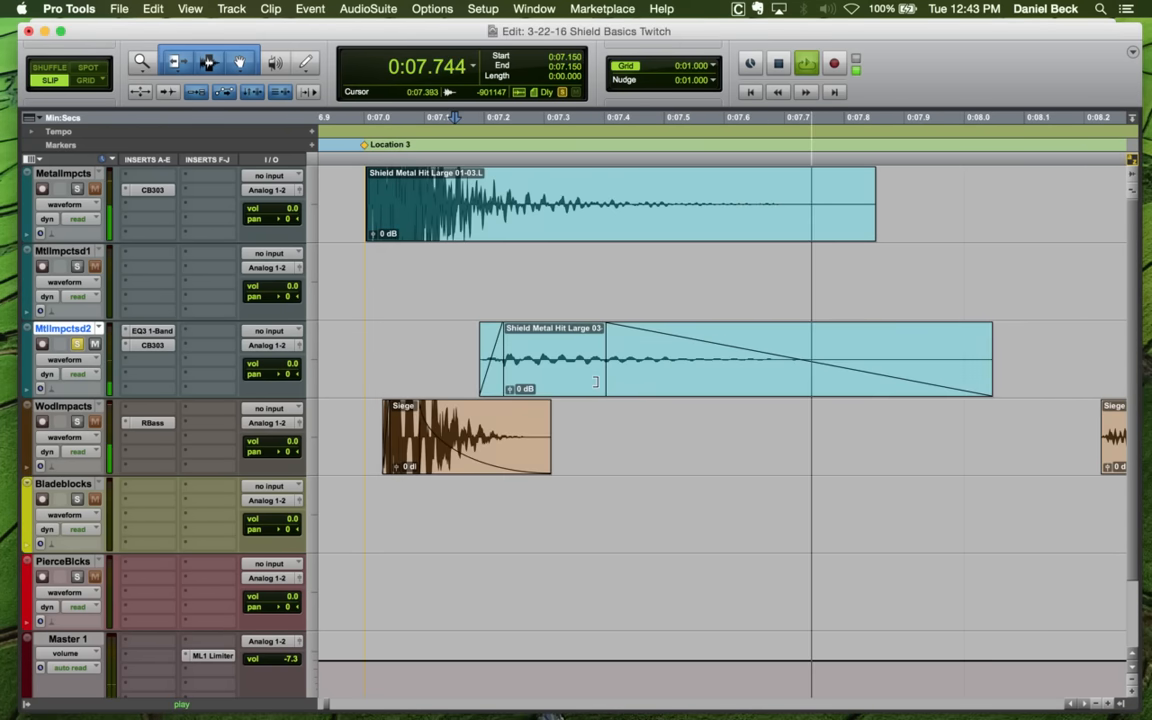
Move the faded metal ring-out to start at 0:07.074 and audition it with the other layers at Location 3
key(space)
drag(484, 368, 484, 368)
click(337, 338)
key(space)
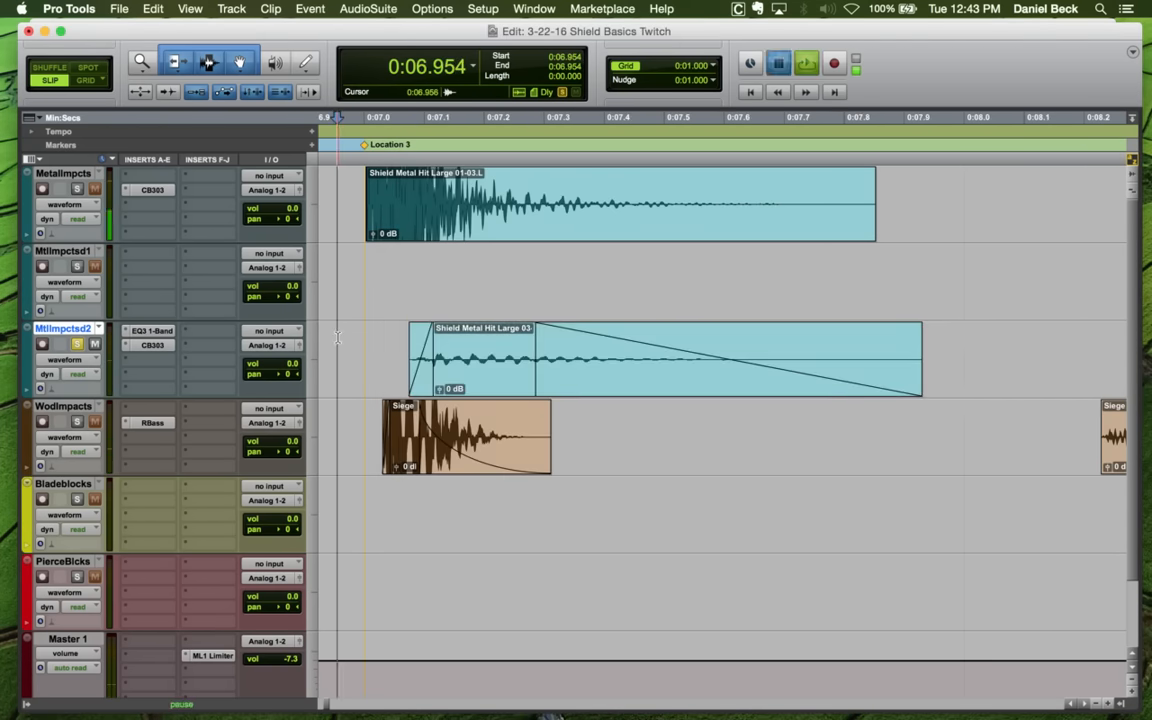
key(space)
key(space)
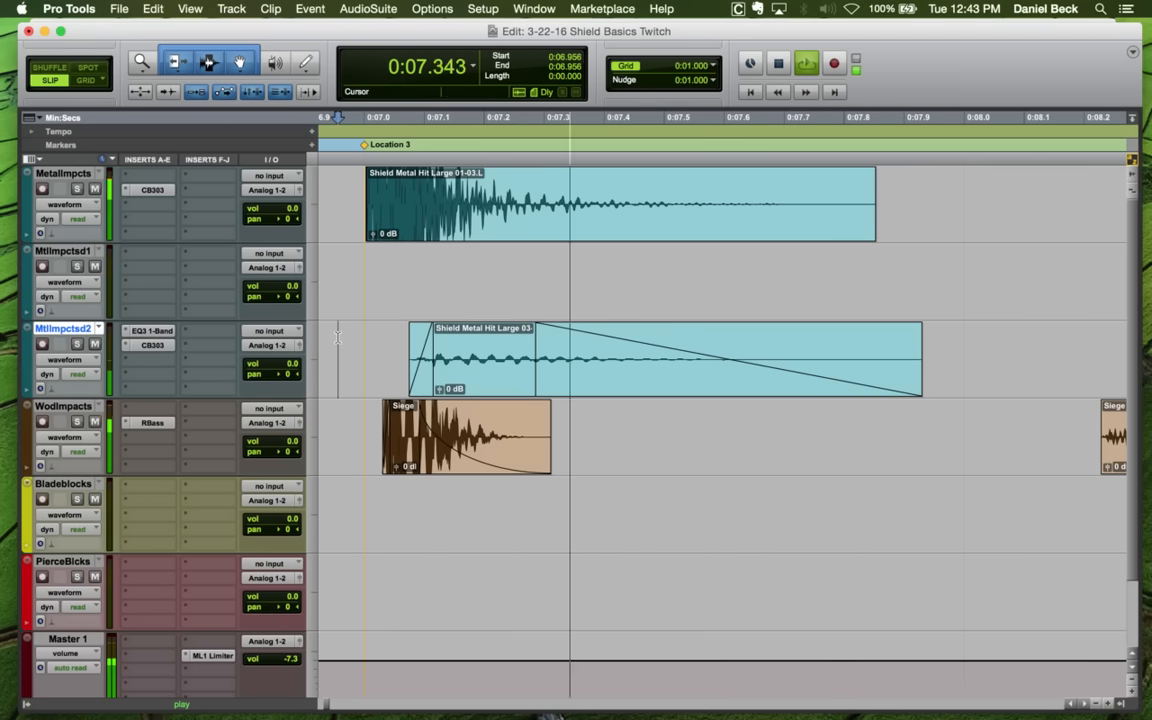
key(space)
Raise the clip gain of the metal ring-out near Location 3 to +6.9 dB and audition the mix
click(440, 389)
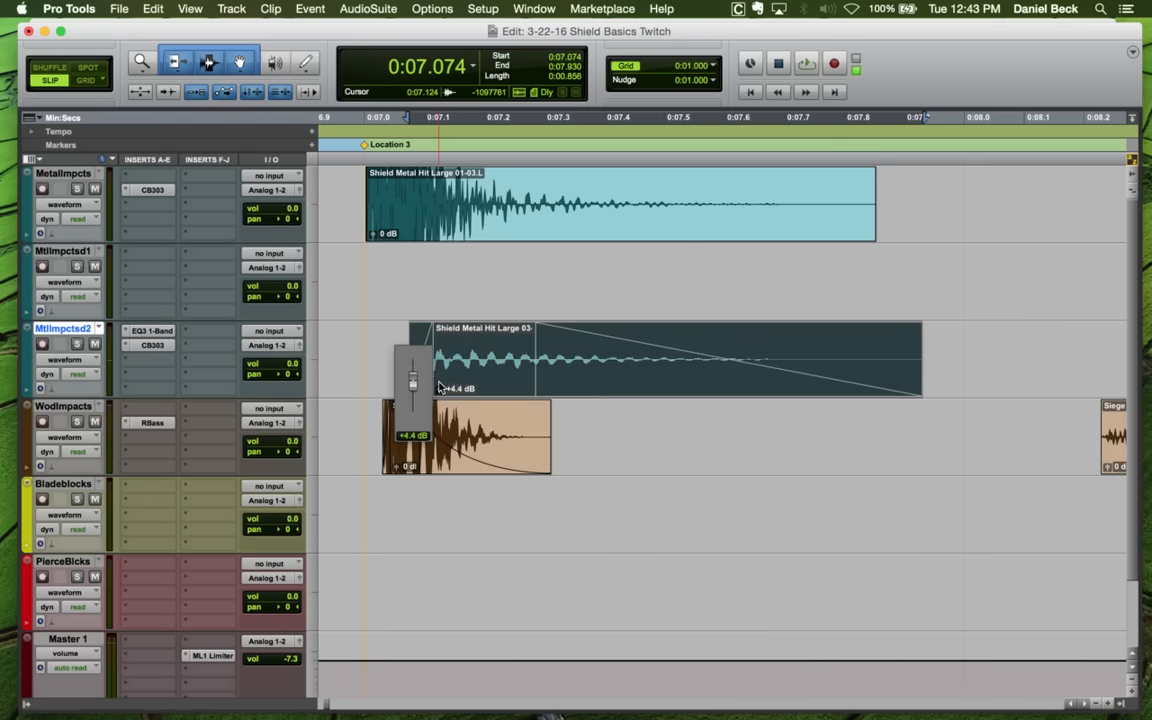
drag(440, 389, 440, 380)
click(337, 338)
key(space)
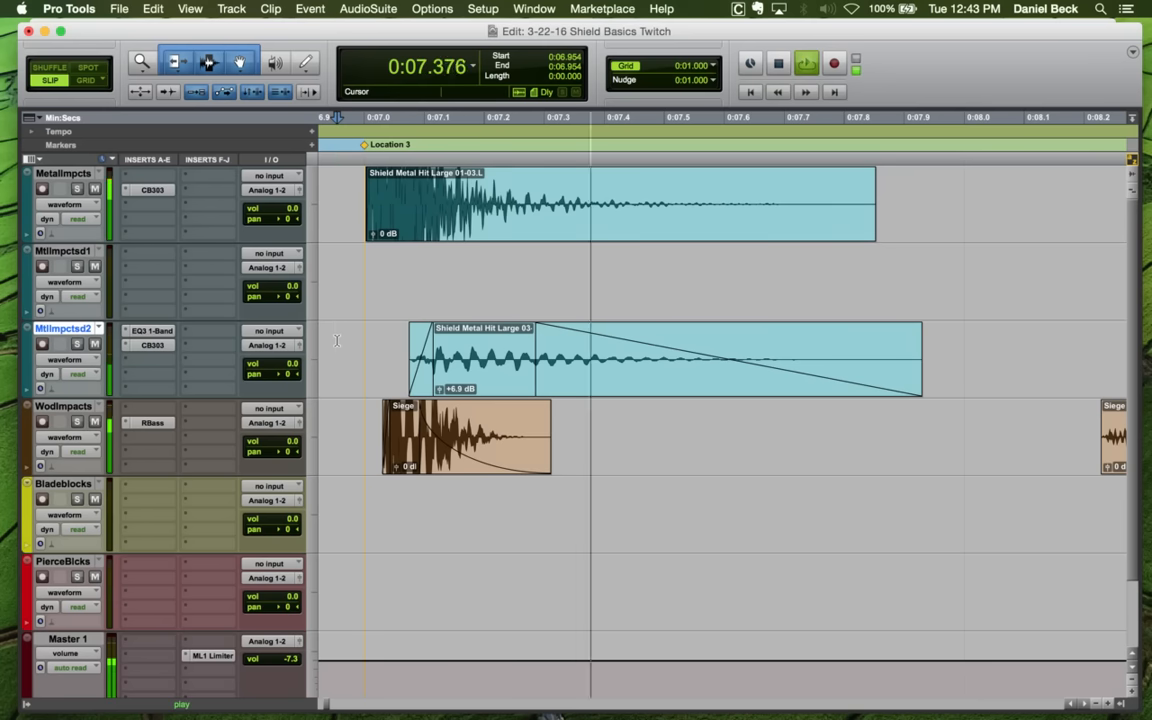
key(space)
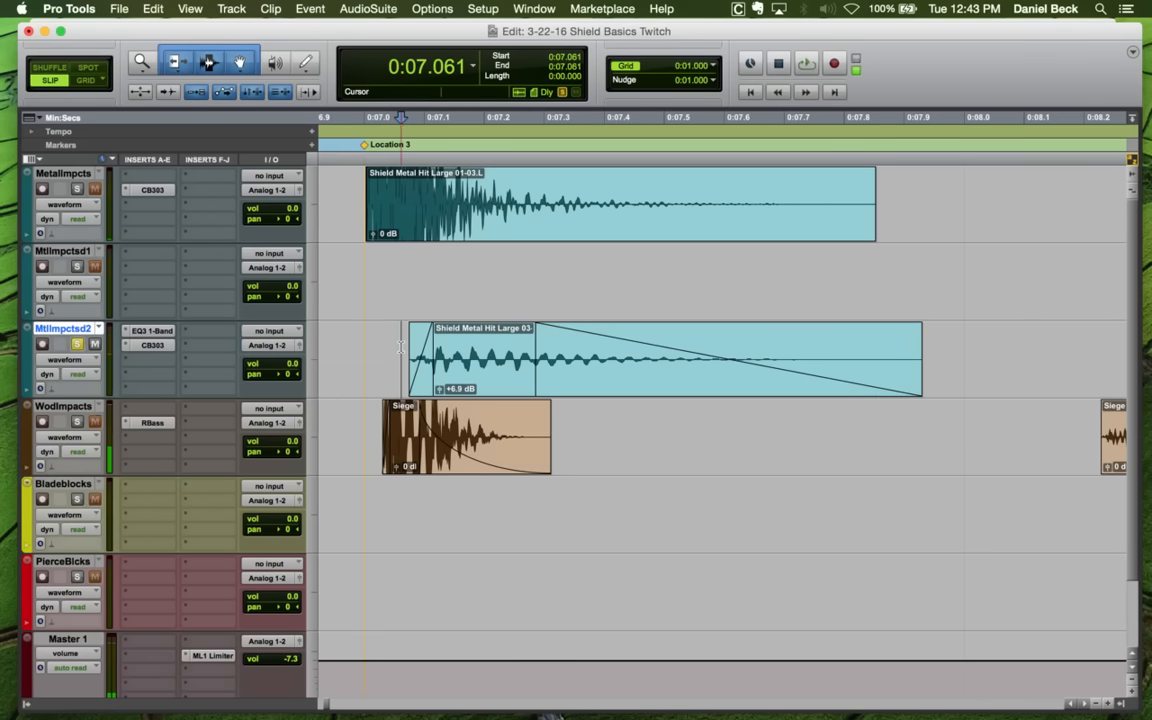
Trim a little more off the metal ring-out's start, move it to about 0:07.02 and audition it from 0:06.965
key(space)
key(space)
drag(425, 386, 401, 383)
click(496, 386)
click(342, 349)
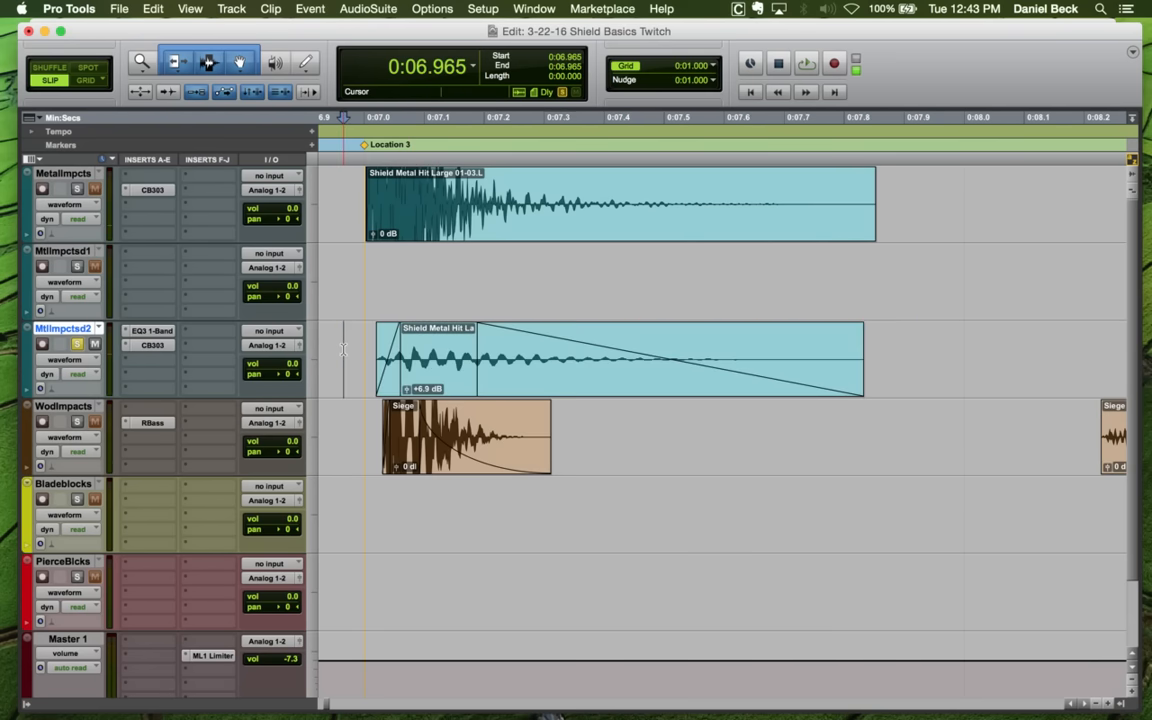
key(space)
key(space)
Audition the full layered block at Location 3 and the Crush block from 0:04.960 for comparison
key(r)
key(r)
key(r)
key(r)
key(r)
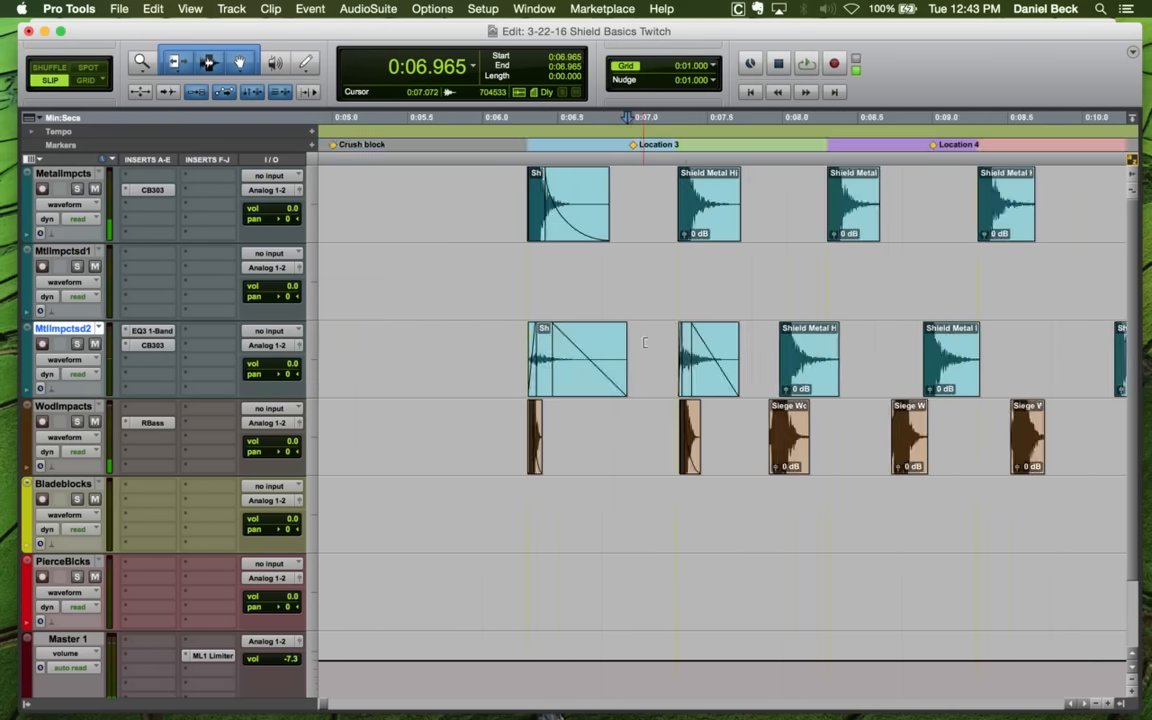
key(space)
key(space)
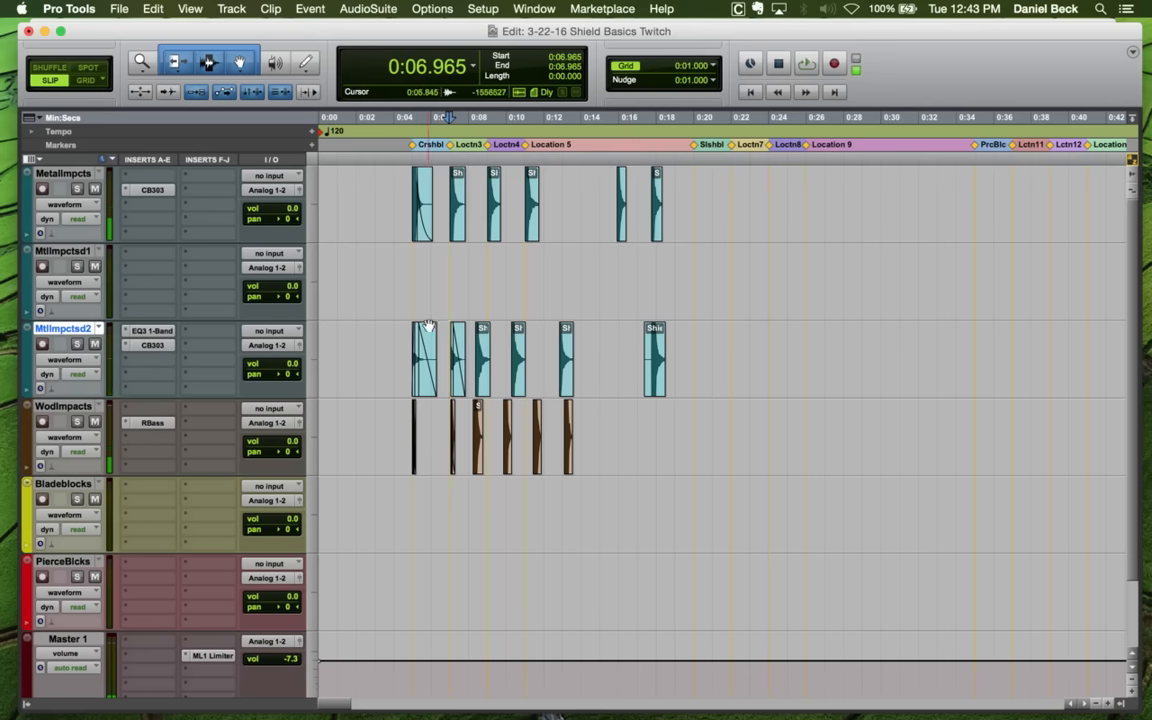
click(493, 291)
key(t)
key(t)
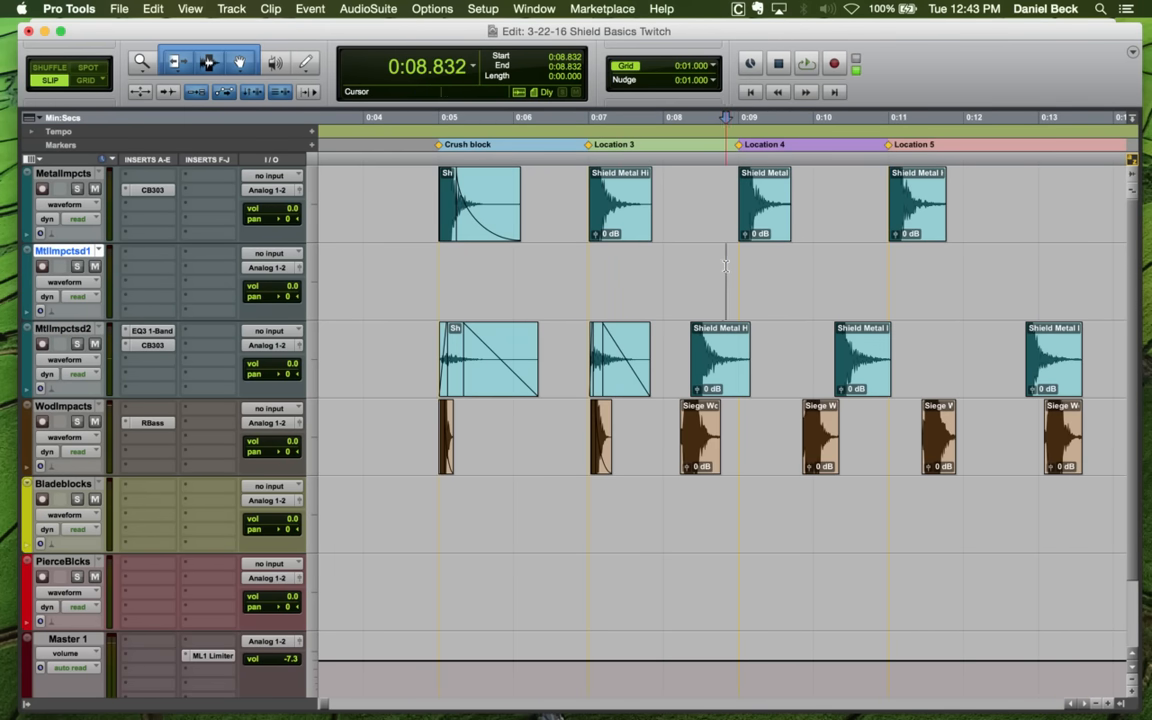
key(r)
key(r)
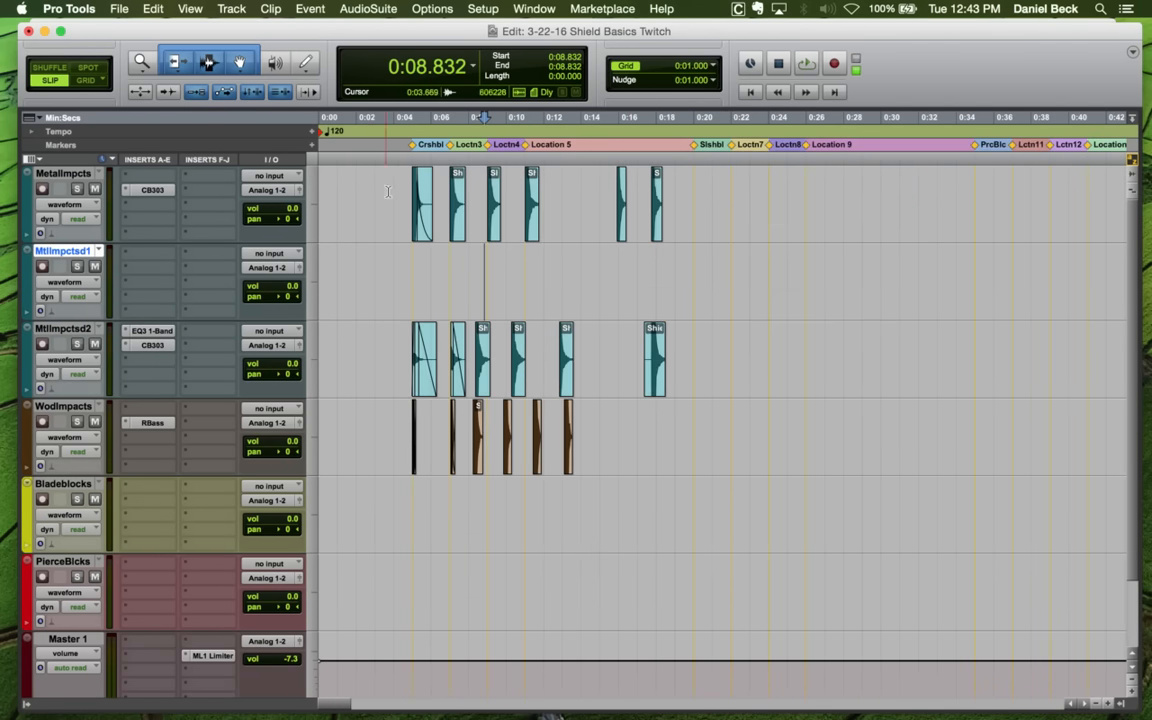
click(409, 183)
key(t)
key(t)
key(t)
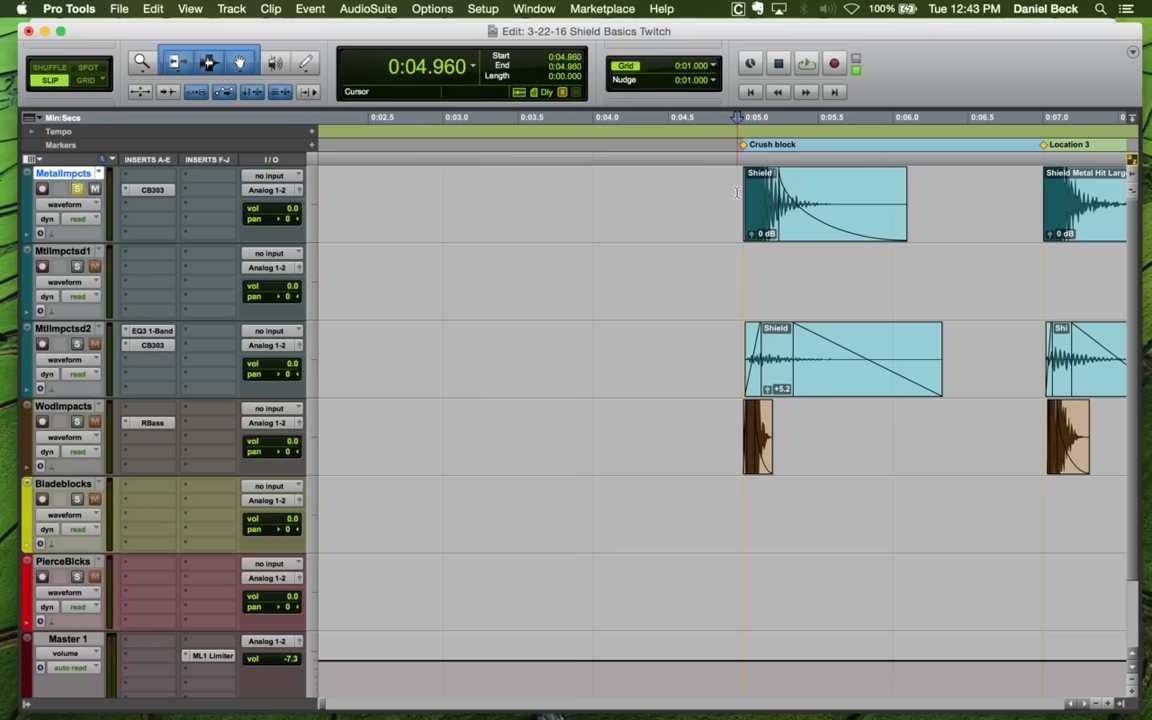
key(space)
key(space)
key(r)
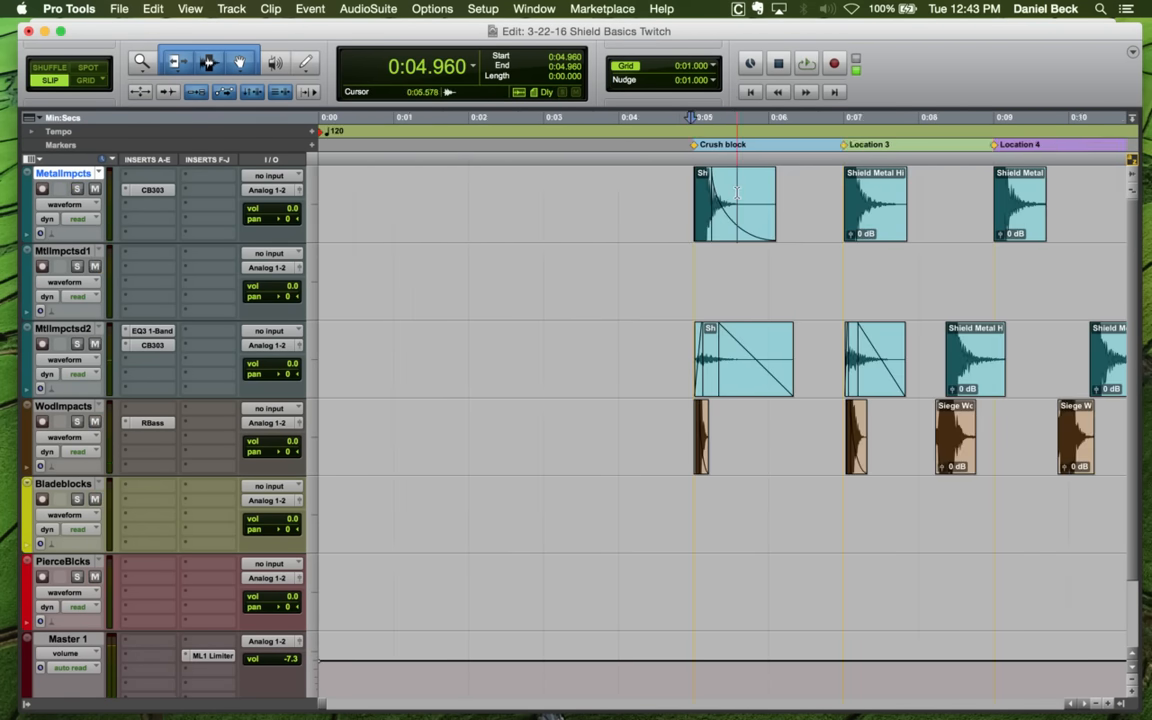
Move the next two MtlImpctsd2 hits to the following markers, at 0:09.072 near Location 4 and just after Location 5
key(r)
key(t)
key(t)
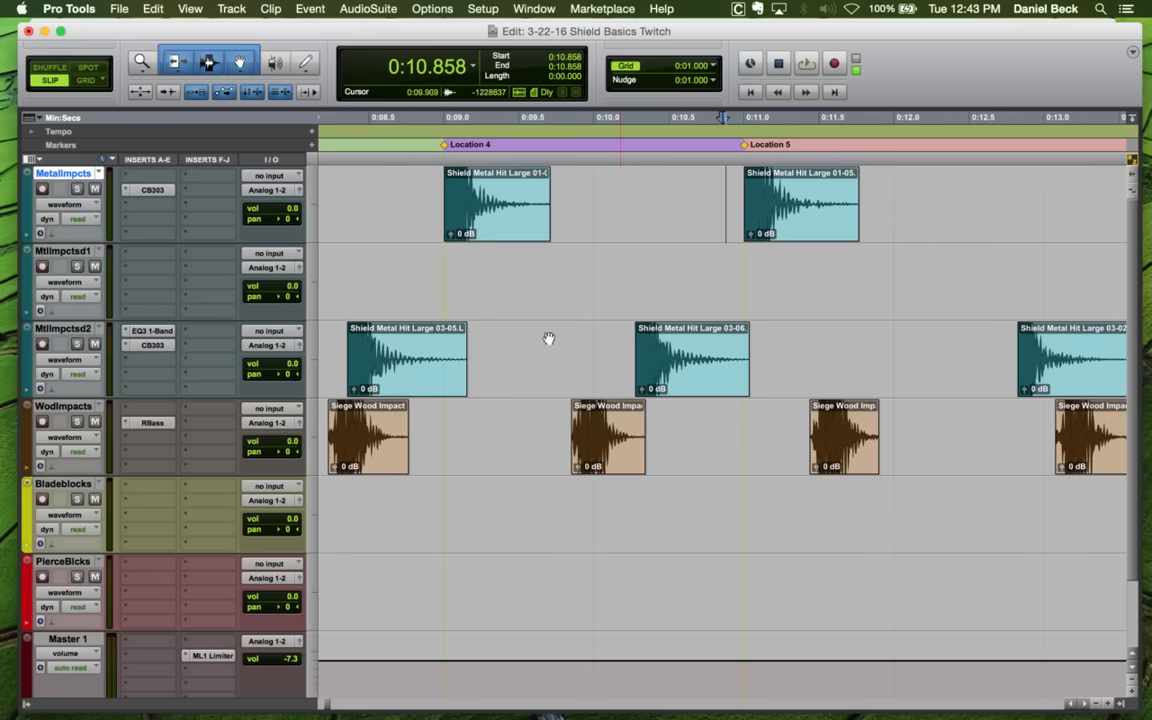
key(r)
drag(700, 385, 758, 380)
drag(555, 378, 606, 372)
click(612, 294)
key(t)
key(t)
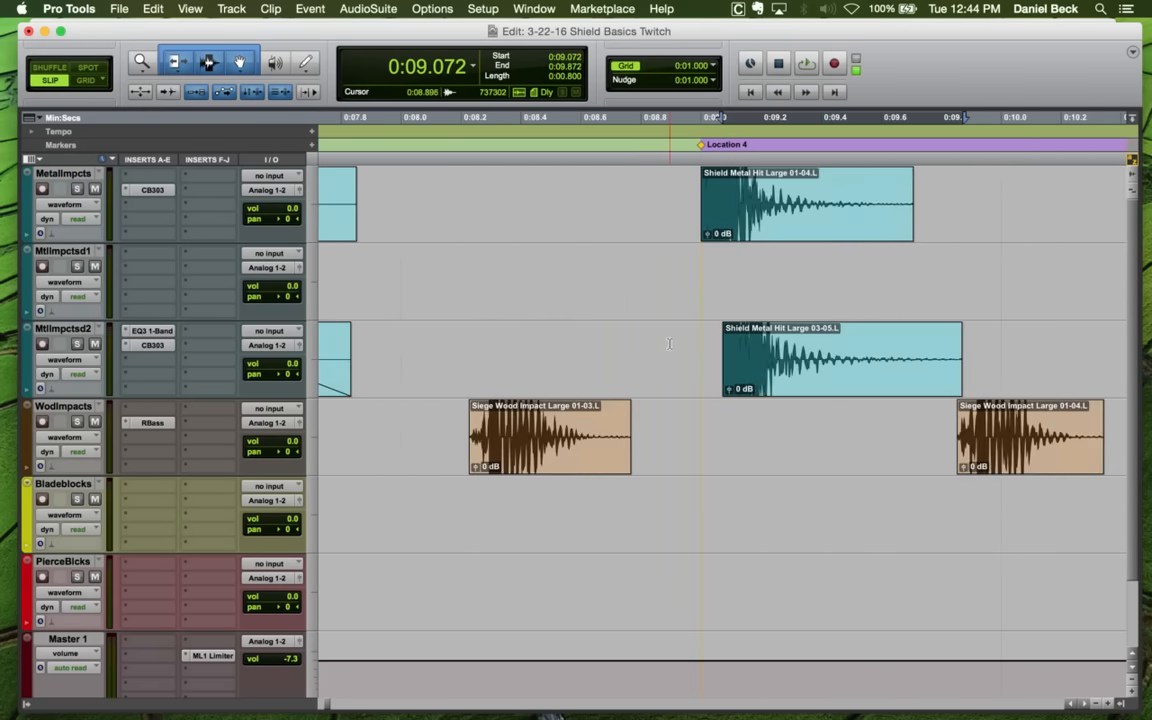
Solo MtlImpctsd2 and audition the metal hit near Location 4 from 0:08.965
click(690, 340)
key(shift+s)
key(space)
key(t)
key(r)
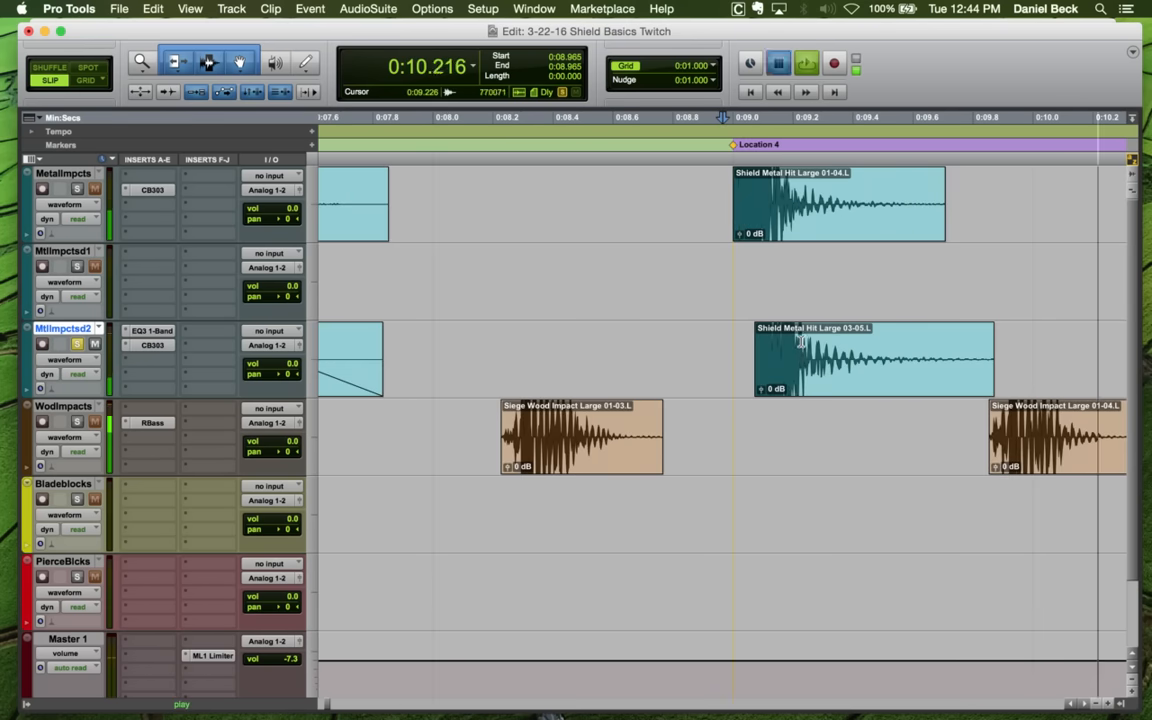
key(space)
Trim the start of the metal hit near Location 4 to about 0:09.26 with a short fade-in, auditioning between adjustments
click(801, 341)
key(a)
click(824, 340)
key(d)
click(790, 348)
key(space)
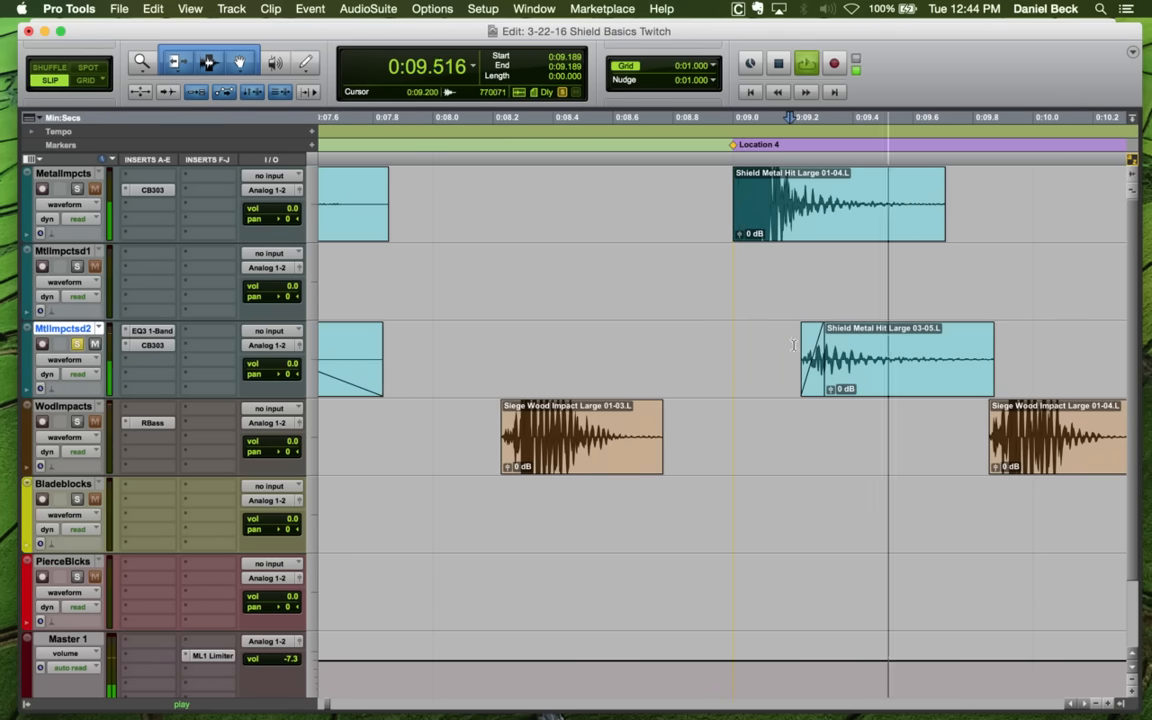
drag(810, 387, 822, 387)
click(805, 345)
key(space)
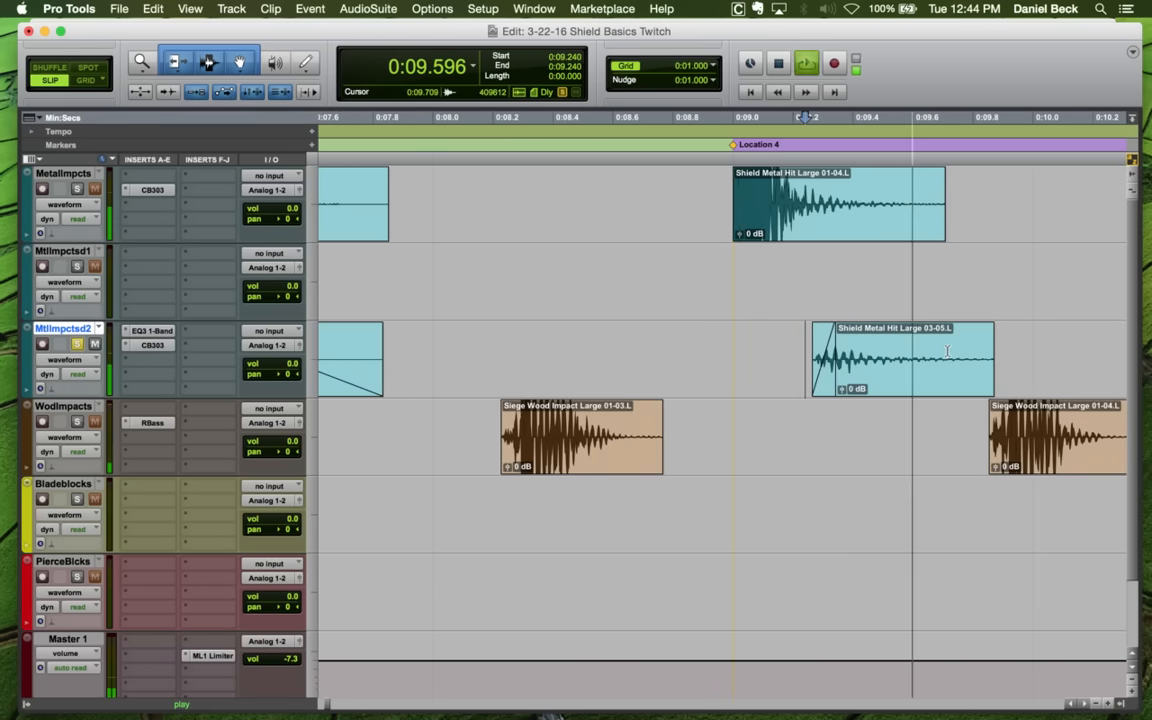
key(r)
key(space)
Extend the metal hit near Location 4 with a fade-out from 0:09.872 to 0:10.250 and audition it
drag(858, 329, 915, 337)
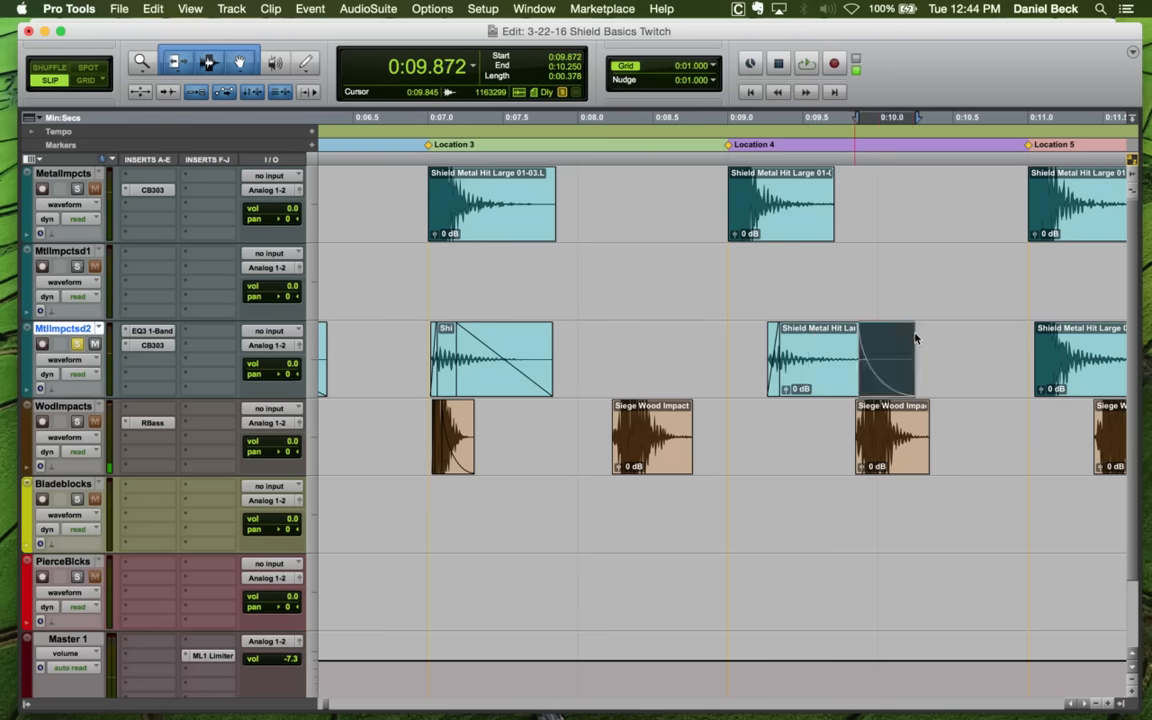
click(808, 337)
key(t)
click(620, 337)
key(space)
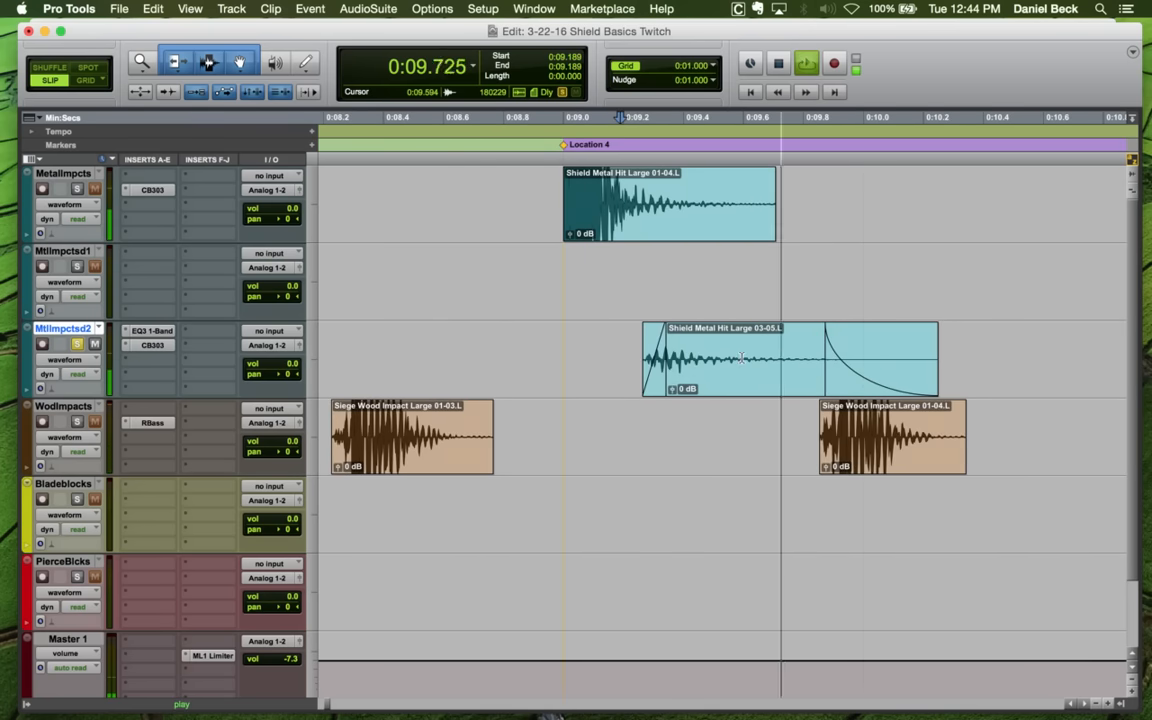
Trim the start of the metal ring-out near Location 4 to about 0:09.39 and audition it from 0:09.250
key(space)
drag(656, 380, 693, 383)
click(639, 333)
key(space)
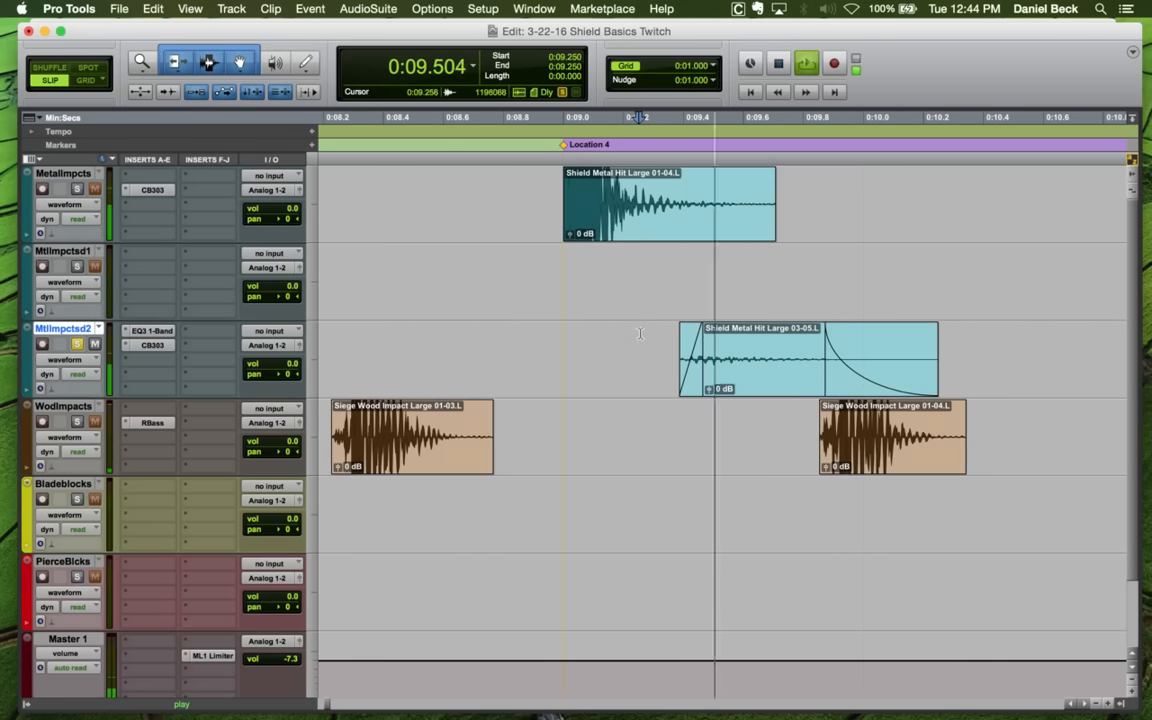
key(space)
Move the trimmed metal ring-out back to about 0:09.01, at the Location 4 marker, and audition it from 0:08.946
mouse_move(846, 360)
mouse_down()
mouse_move(588, 360)
mouse_move(625, 367)
mouse_up()
click(547, 345)
key(space)
key(r)
key(r)
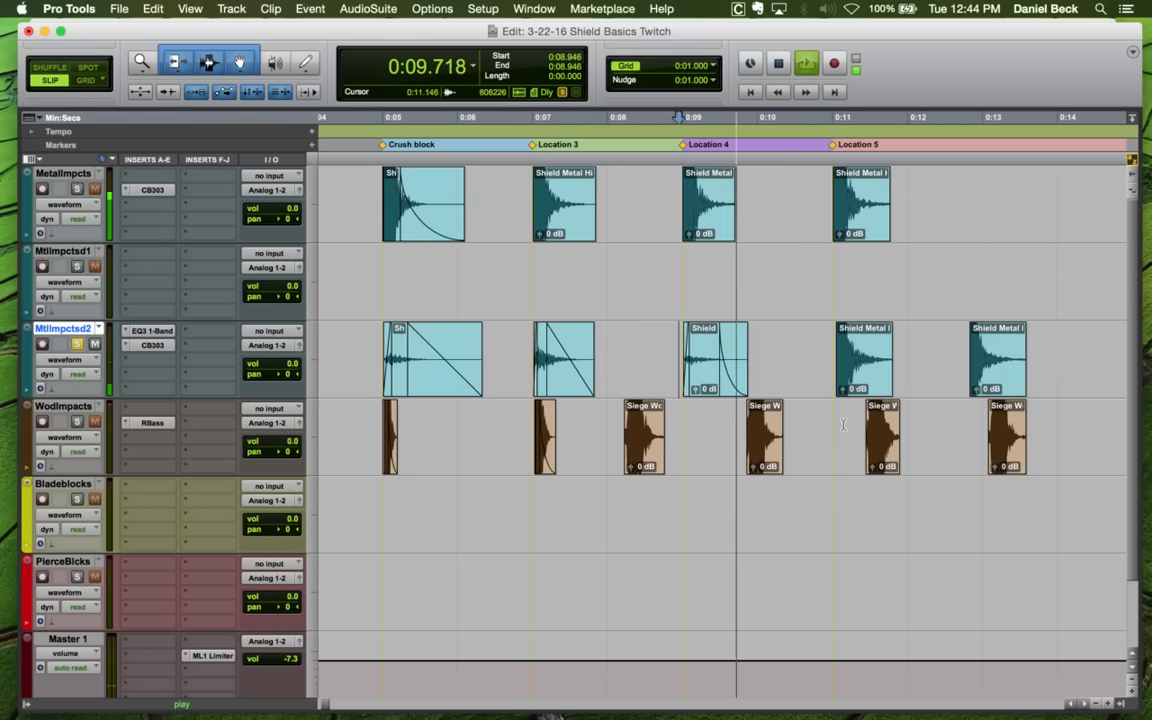
key(space)
Move the later Siege Wood Impact clip to 0:10.577 and the preceding one to about 0:09.12 near Location 4
drag(763, 465, 817, 465)
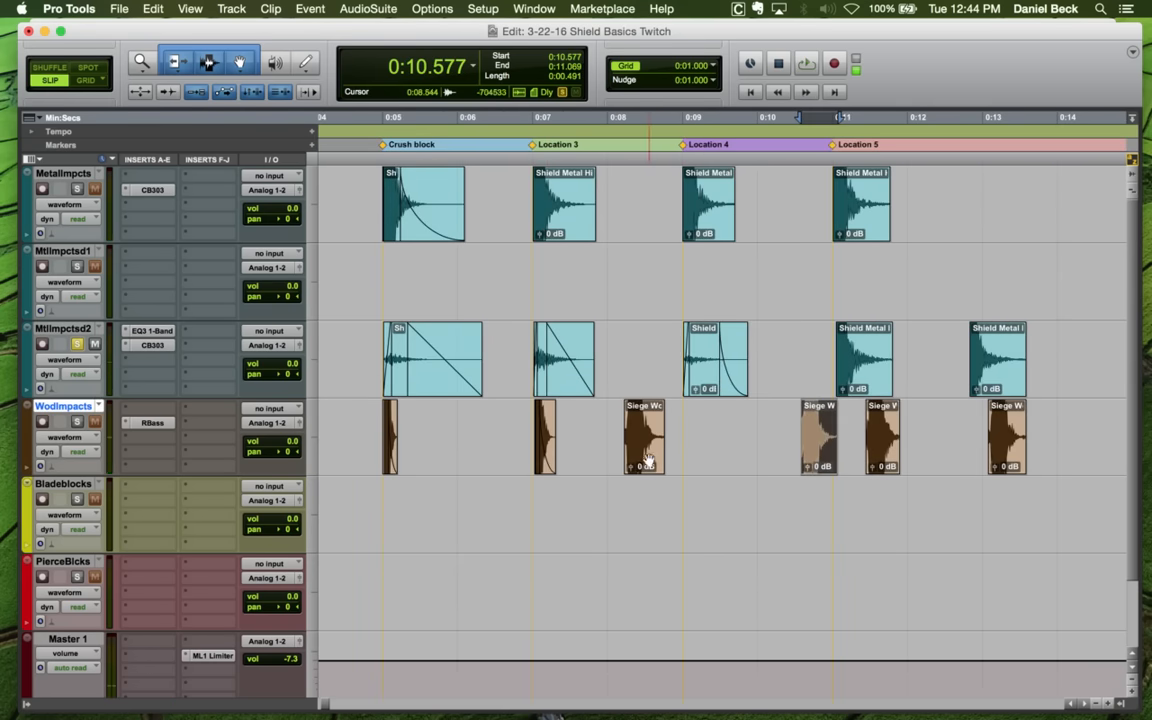
drag(647, 461, 715, 456)
click(681, 437)
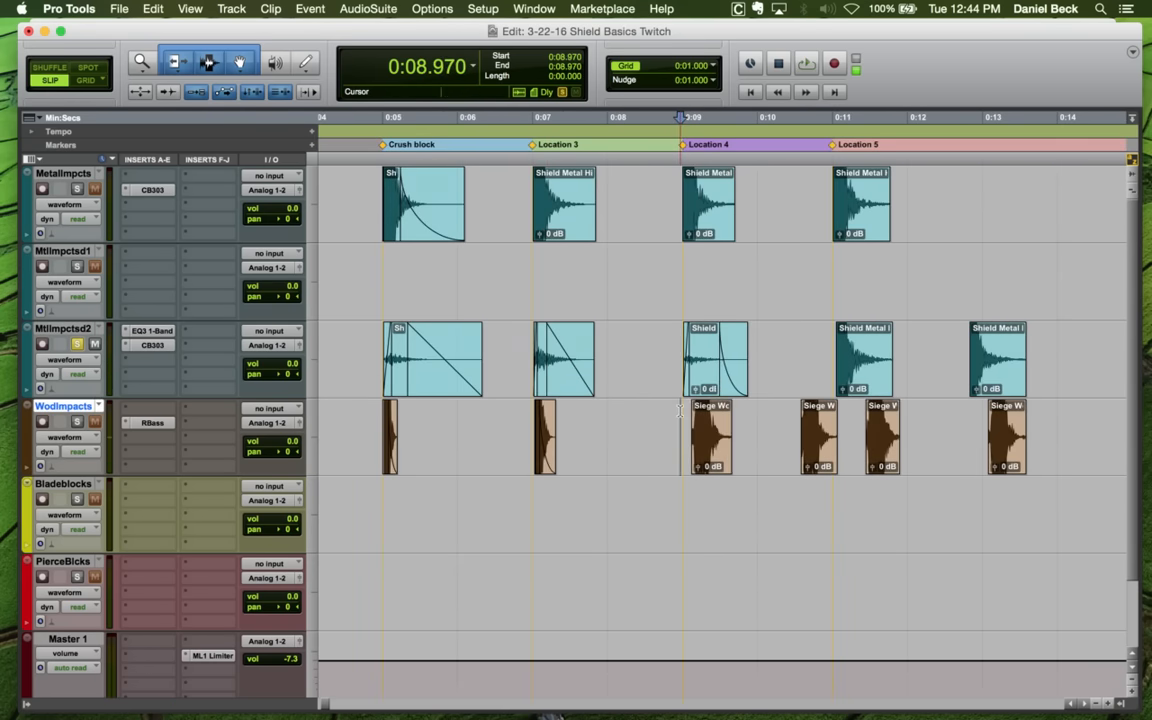
key(t)
key(t)
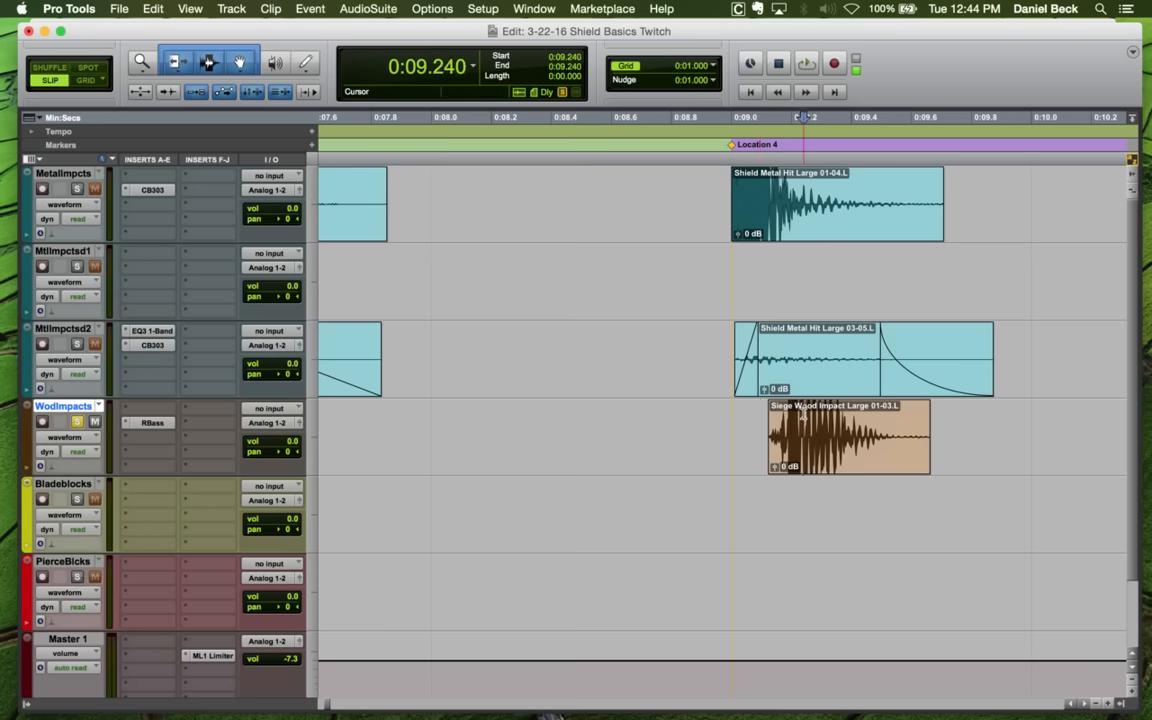
Extend the wood impact near Location 4 with a fade-out from 0:09.664 to 0:09.933 and audition it
scroll(801, 412, right, 3)
drag(847, 409, 928, 414)
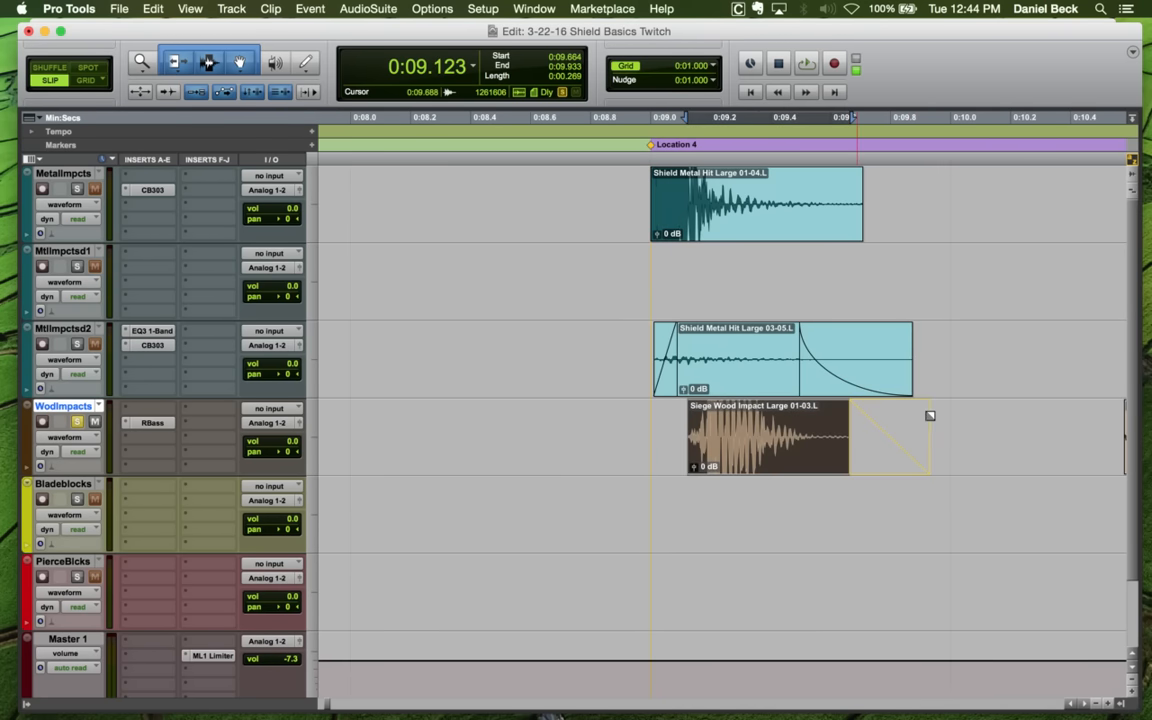
click(684, 420)
key(space)
key(t)
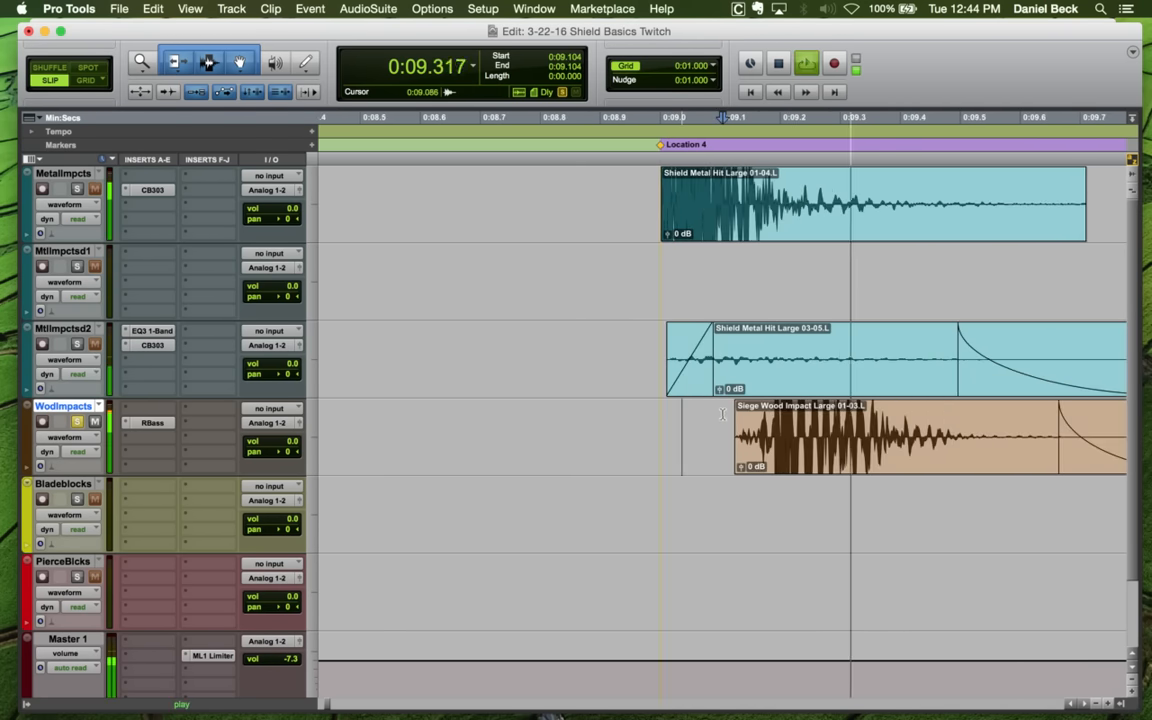
key(space)
Trim the wood impact's start to about 0:09.17, add a short fade-in ending at about 0:09.19 and audition it
click(764, 418)
key(a)
drag(767, 409, 775, 411)
click(752, 418)
key(space)
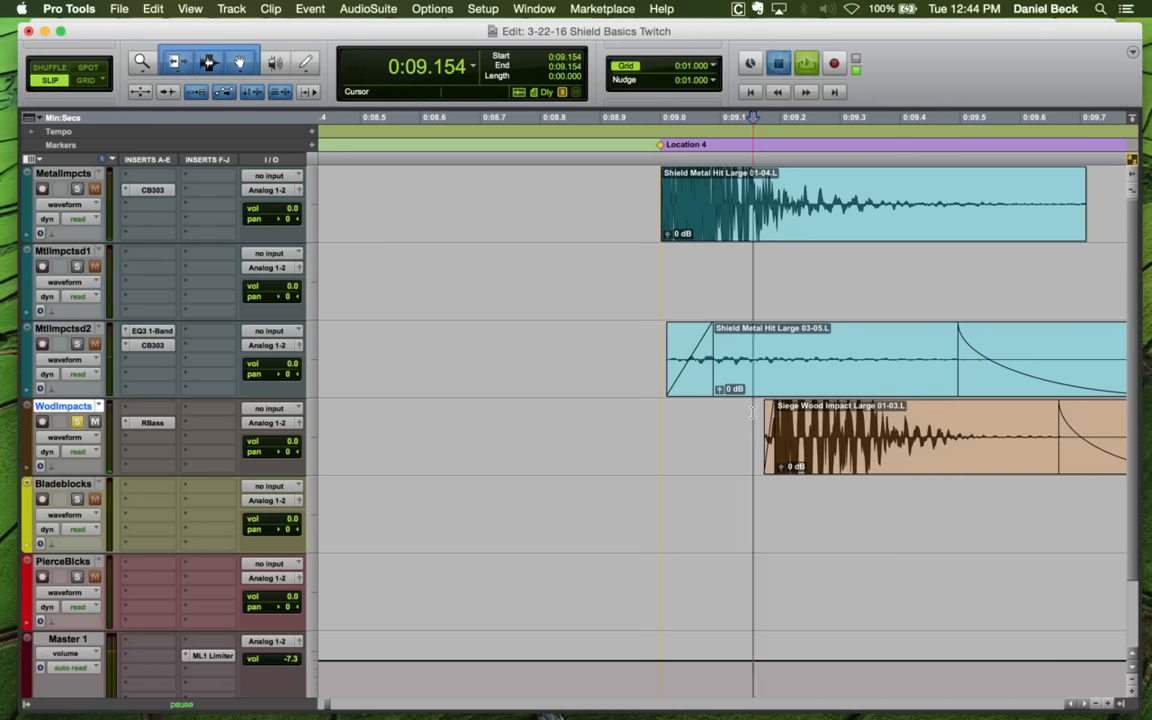
key(space)
Fade out the wood impact near Location 4 from 0:09.304 and trim its end to about 0:09.57
click(843, 420)
key(g)
key(r)
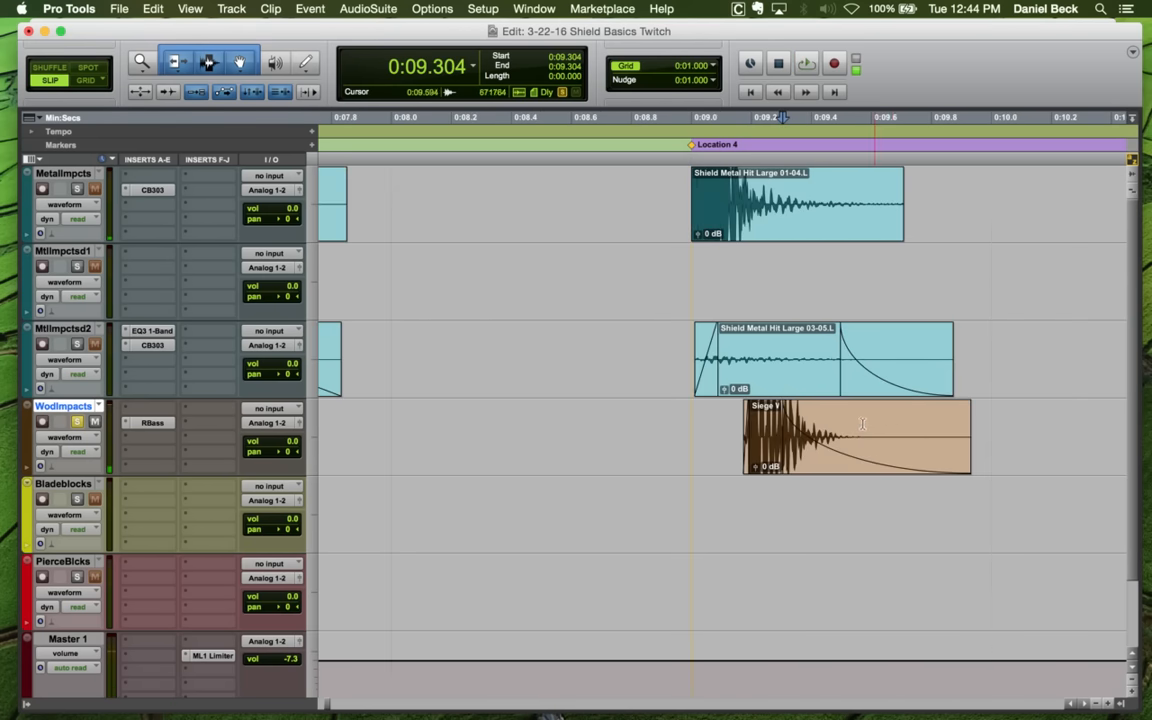
click(861, 423)
key(s)
Move the trimmed wood impact to about 0:09.00, at the Location 4 marker, and audition it from 0:08.980
click(700, 429)
key(t)
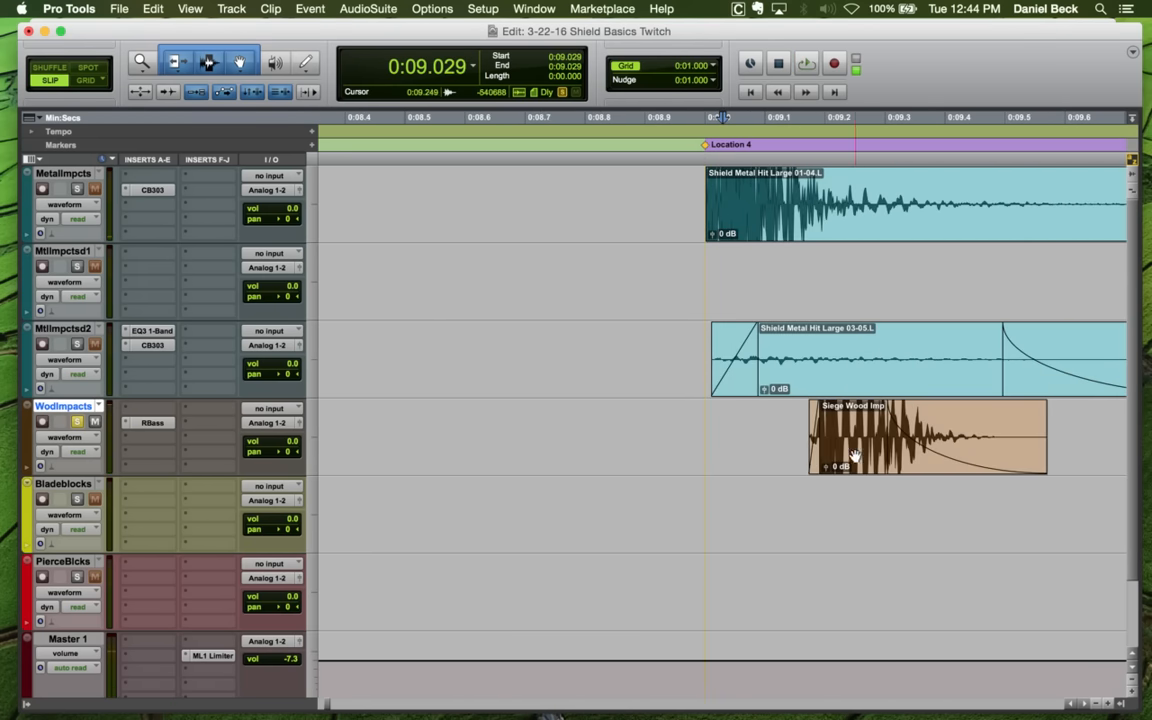
drag(855, 456, 752, 442)
click(684, 410)
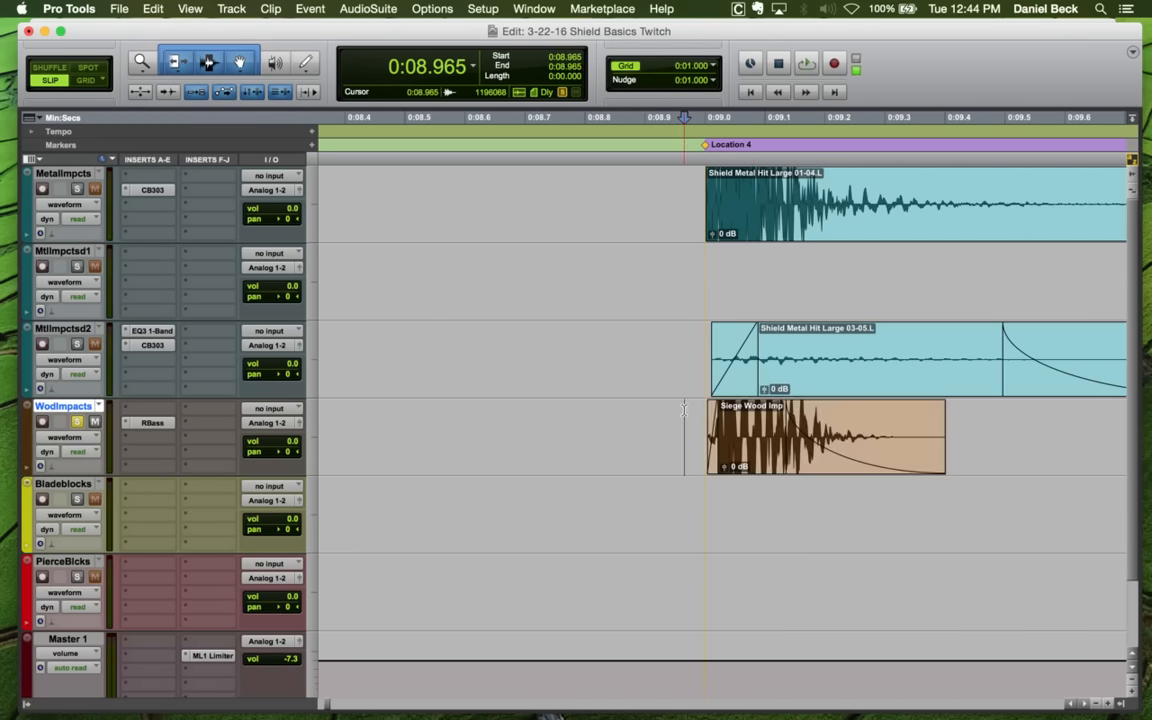
click(692, 420)
key(t)
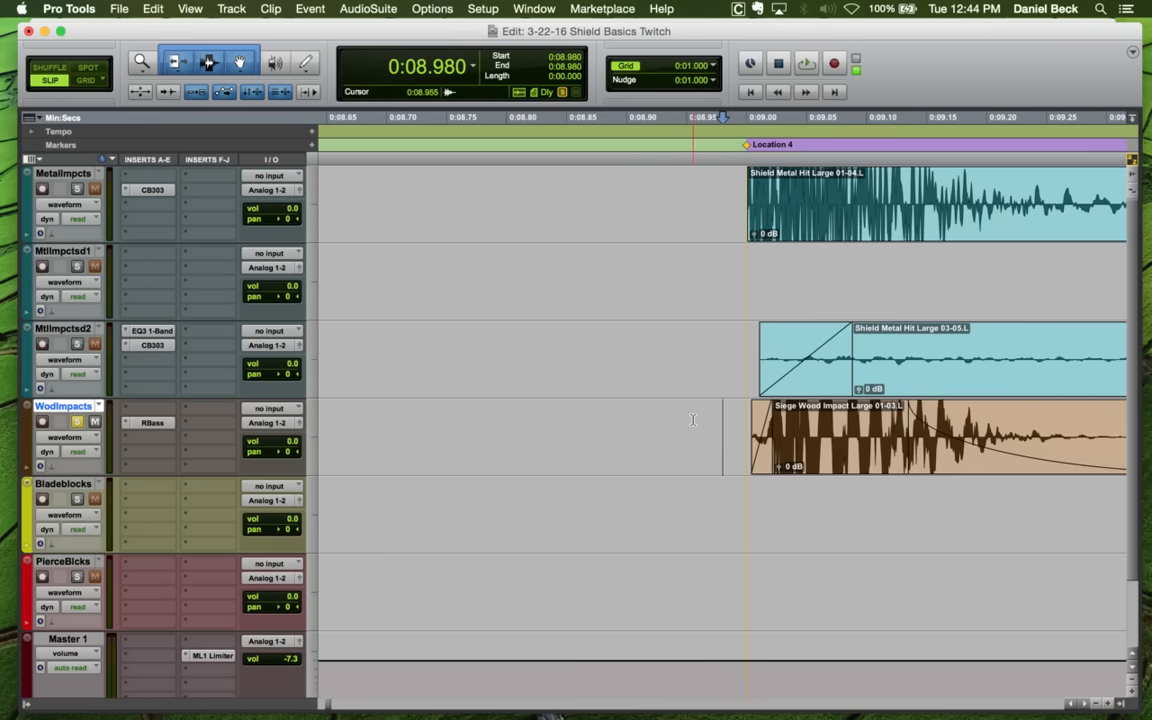
key(space)
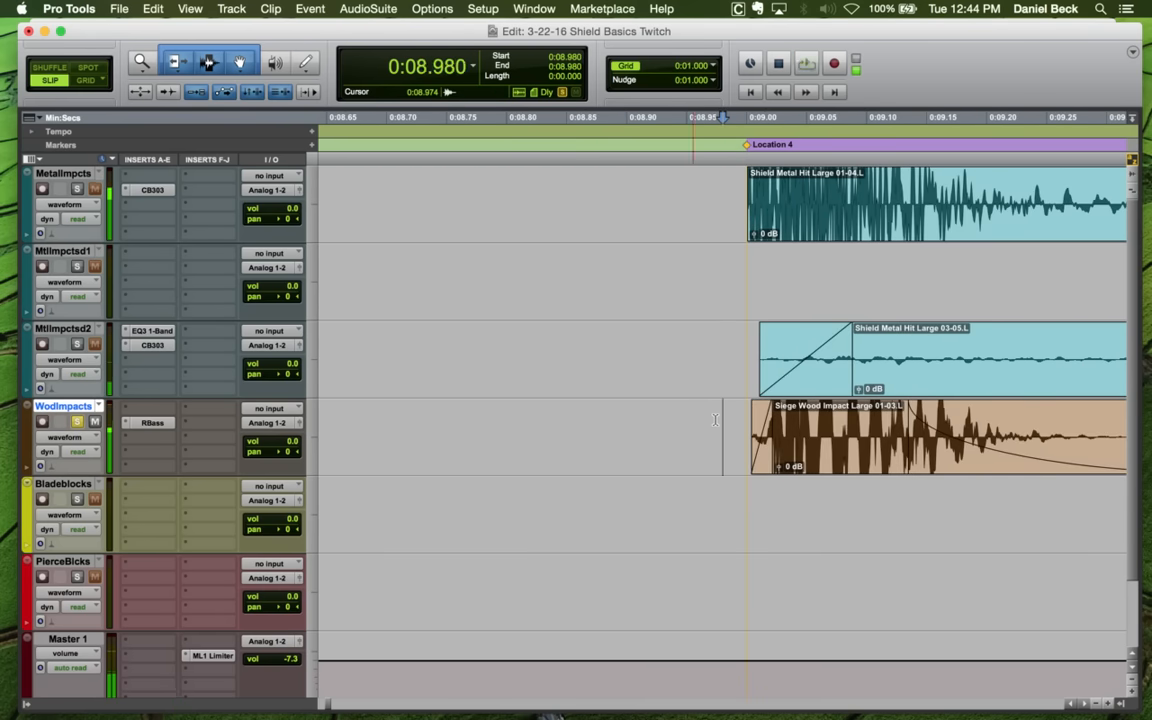
key(space)
key(r)
key(r)
key(r)
key(r)
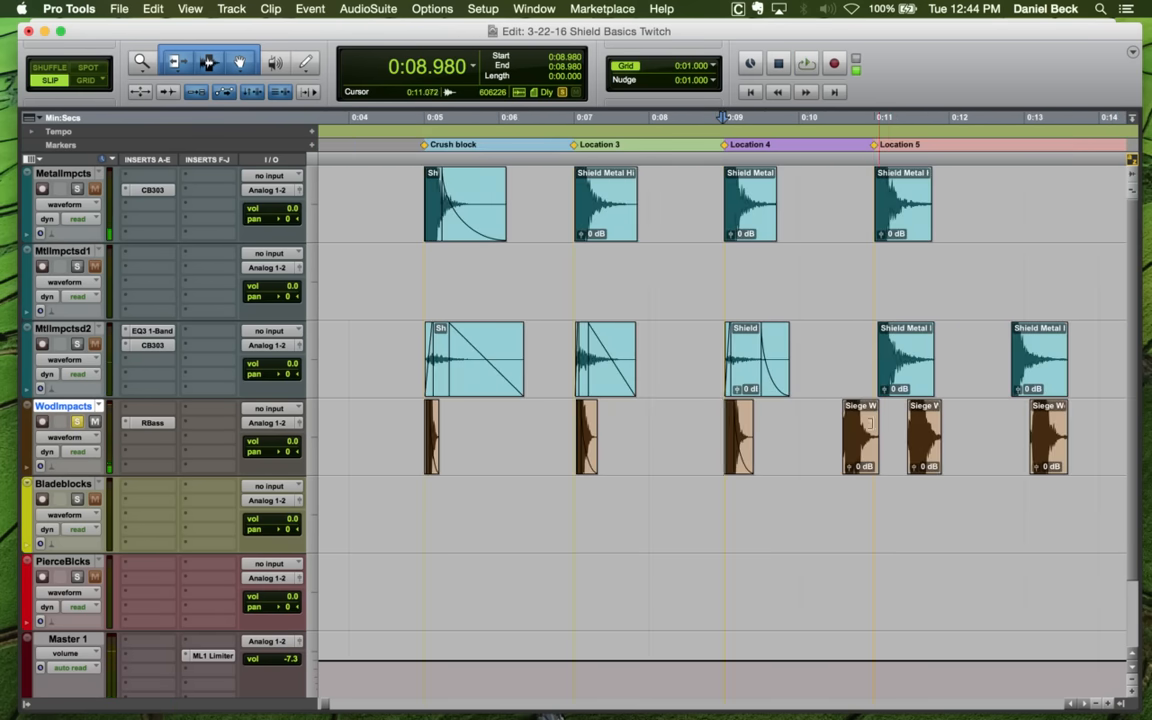
Move the wood impact just before Location 5 out to about 0:16, and place the following wood impact at the Location 5 marker
key(r)
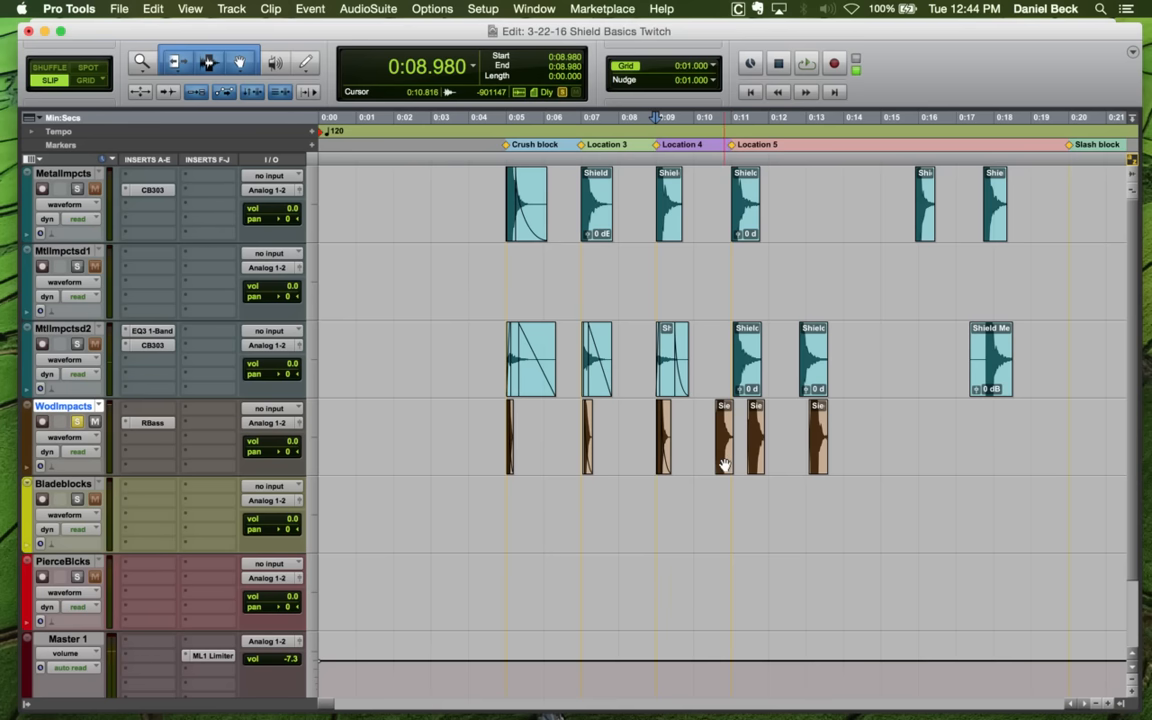
drag(724, 464, 926, 455)
click(748, 412)
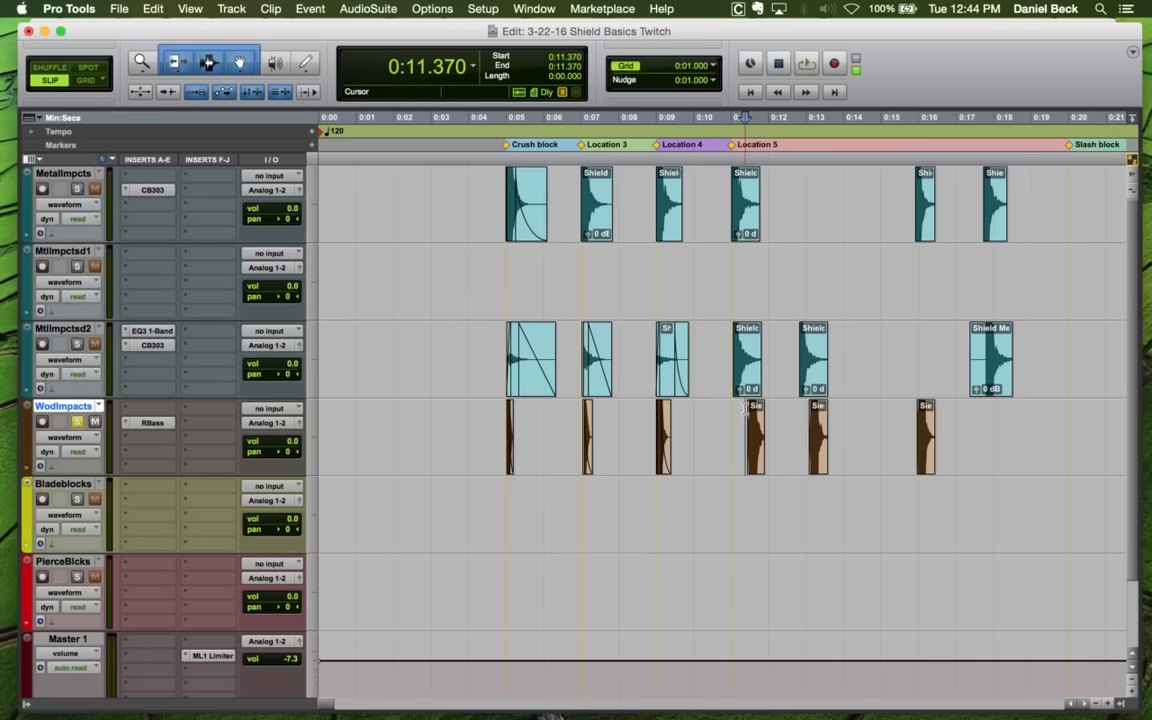
key(t)
key(t)
drag(764, 450, 700, 442)
key(t)
key(t)
key(space)
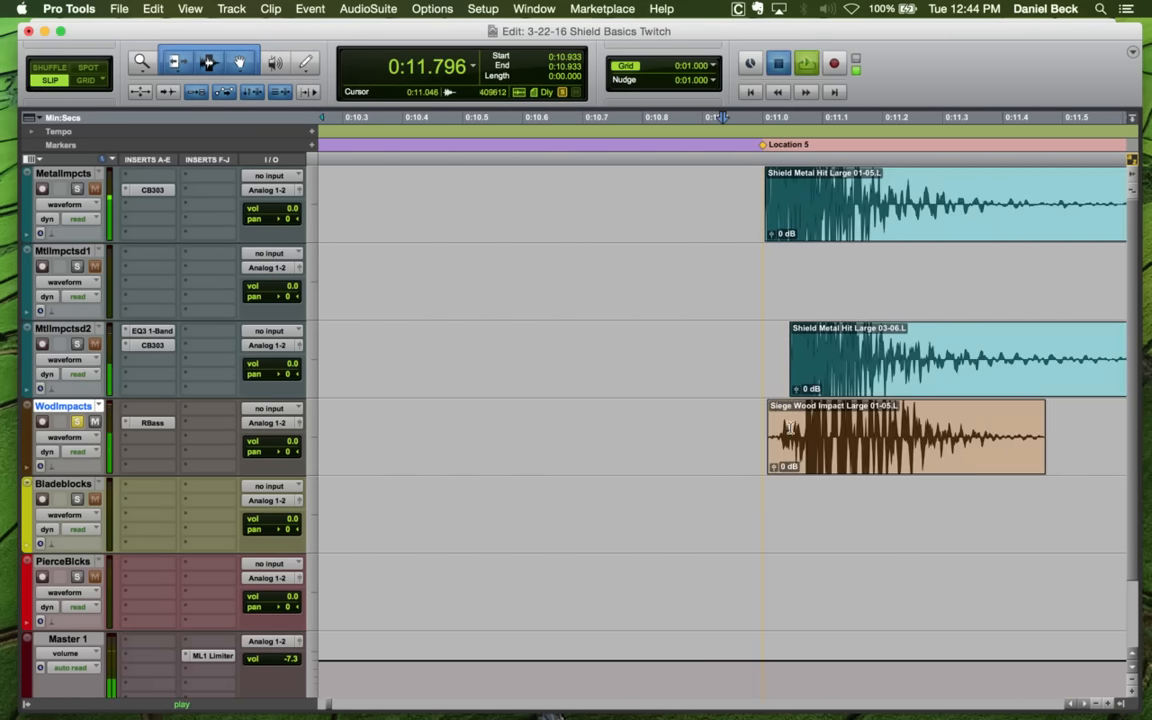
Trim the start of the Location 5 wood impact to about 0:11.06 and give it a short fade-in
key(space)
click(795, 421)
key(space)
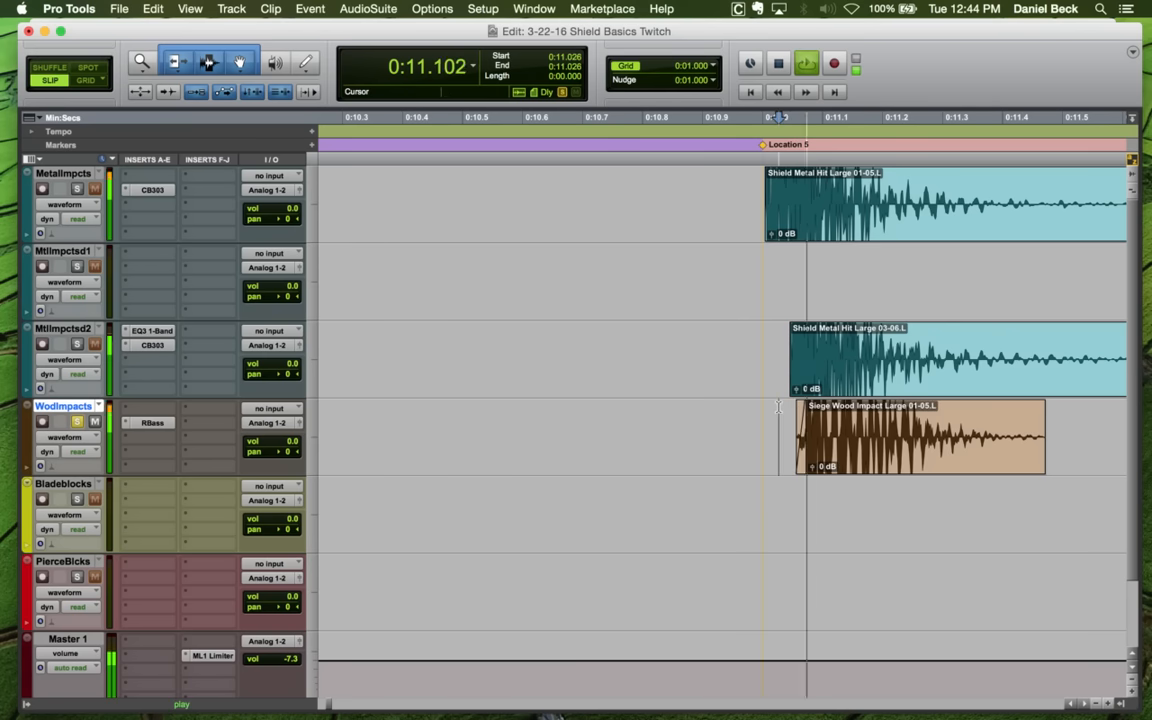
key(space)
Fade out the Location 5 wood impact, trim its end to about 0:11.35, and audition the hit
key(g)
click(733, 440)
key(space)
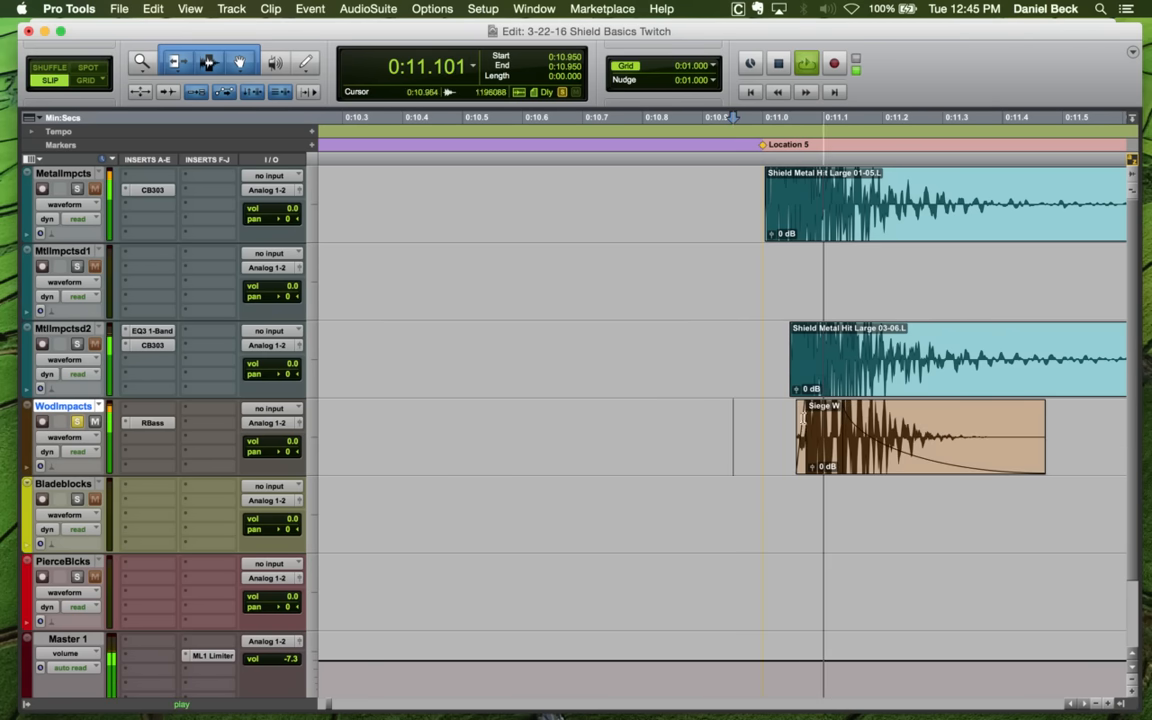
click(971, 424)
key(space)
key(space)
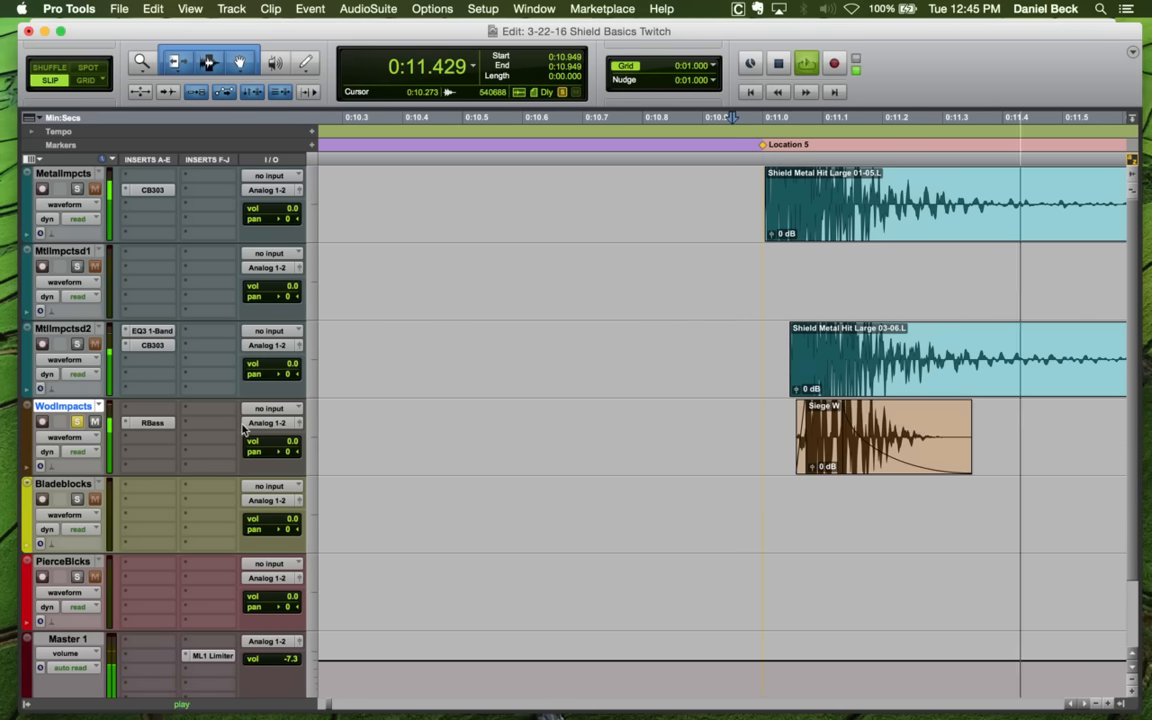
key(space)
Open the RBass insert on the WodImpacts track and try higher frequency settings while auditioning the hit
click(152, 423)
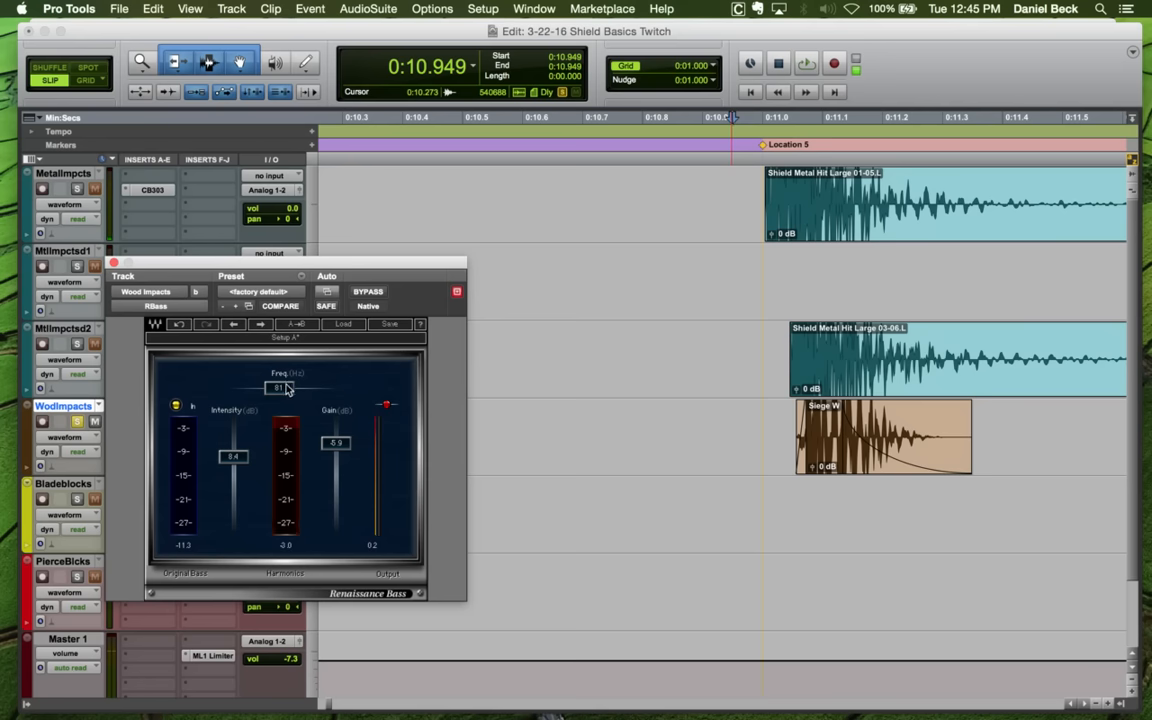
key(space)
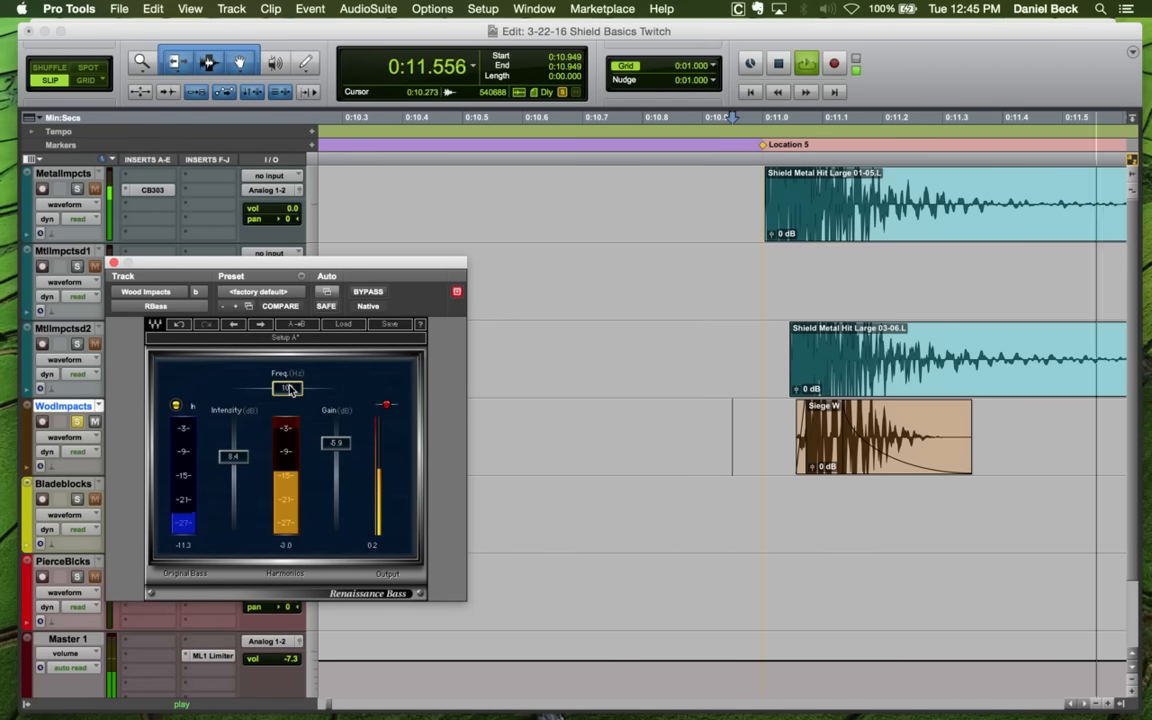
key(space)
key(space)
key(space)
key(space)
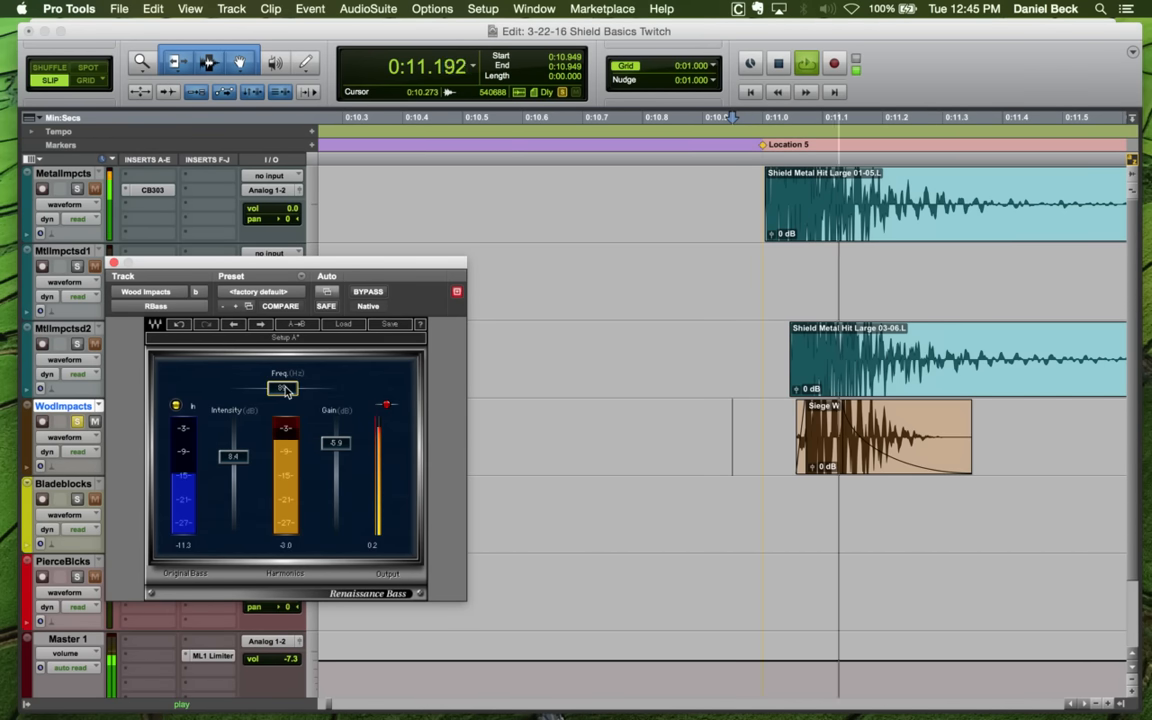
Lower the RBass frequency to 55 Hz while repeatedly auditioning the Location 5 hit
drag(284, 387, 262, 387)
key(space)
key(space)
key(space)
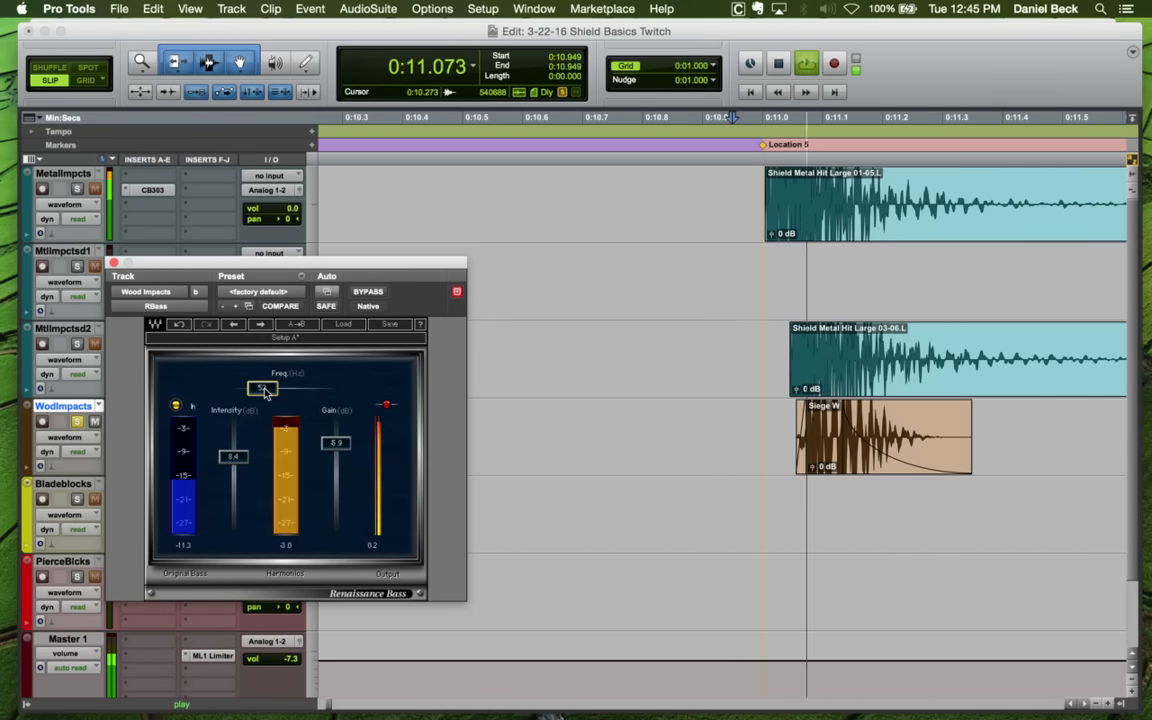
key(space)
key(space)
key(space)
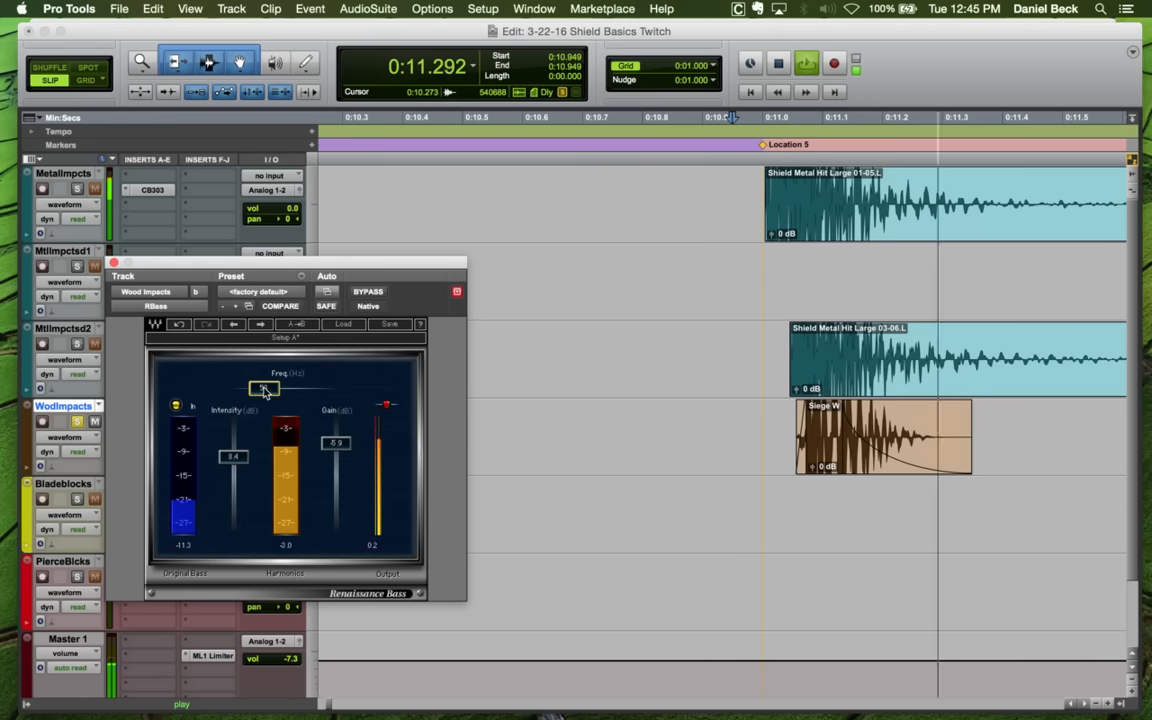
key(space)
drag(265, 388, 267, 388)
key(space)
key(space)
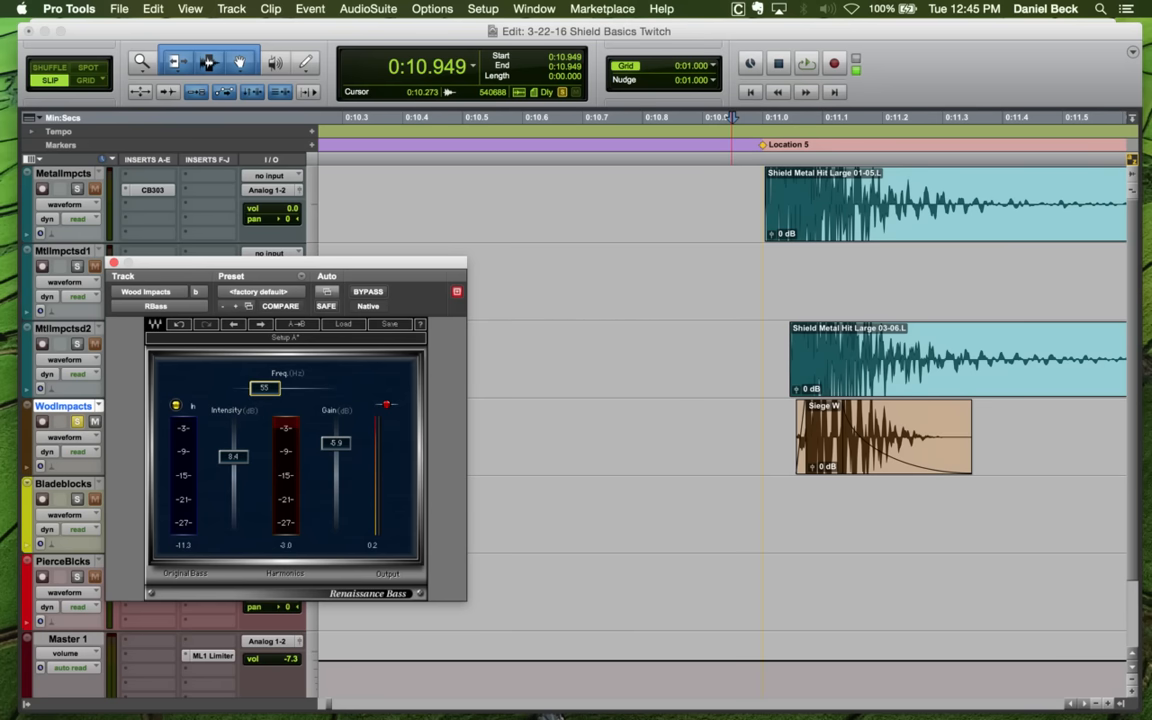
Try the RBass frequency at 60 Hz and play the Location 5 hit
key(space)
key(space)
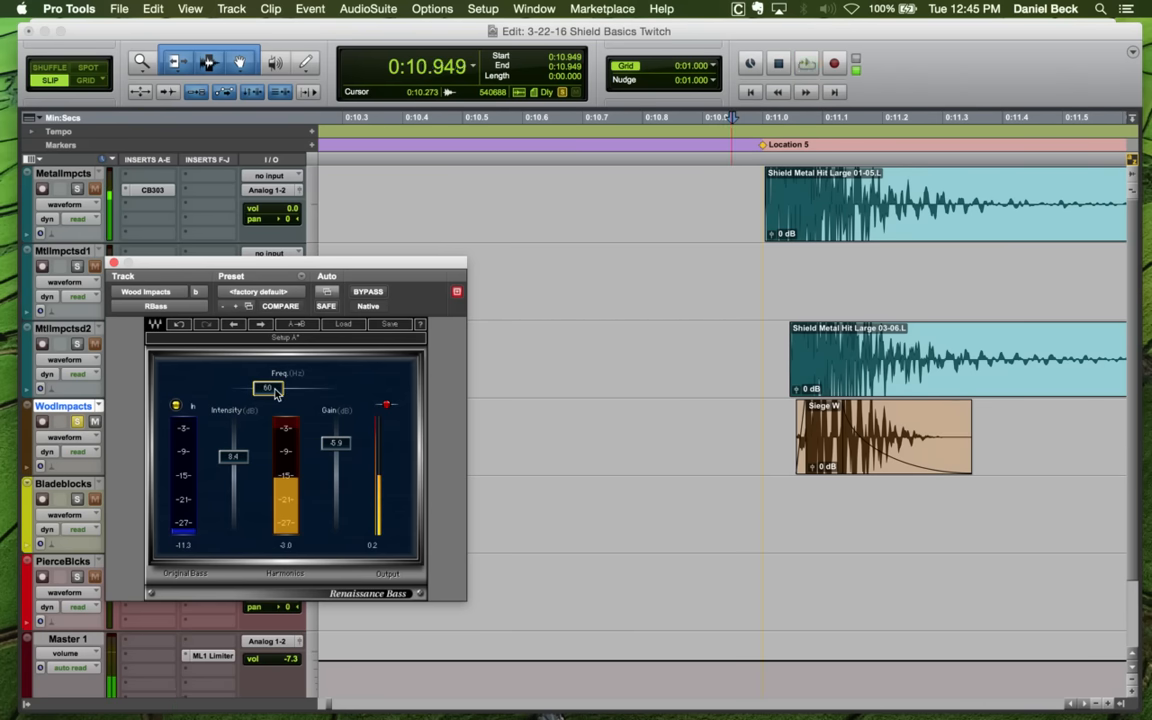
key(space)
key(space)
Set the RBass frequency to 54 Hz, audition the Location 5 hit, and close the plug-in window
drag(276, 390, 266, 388)
key(space)
key(space)
key(space)
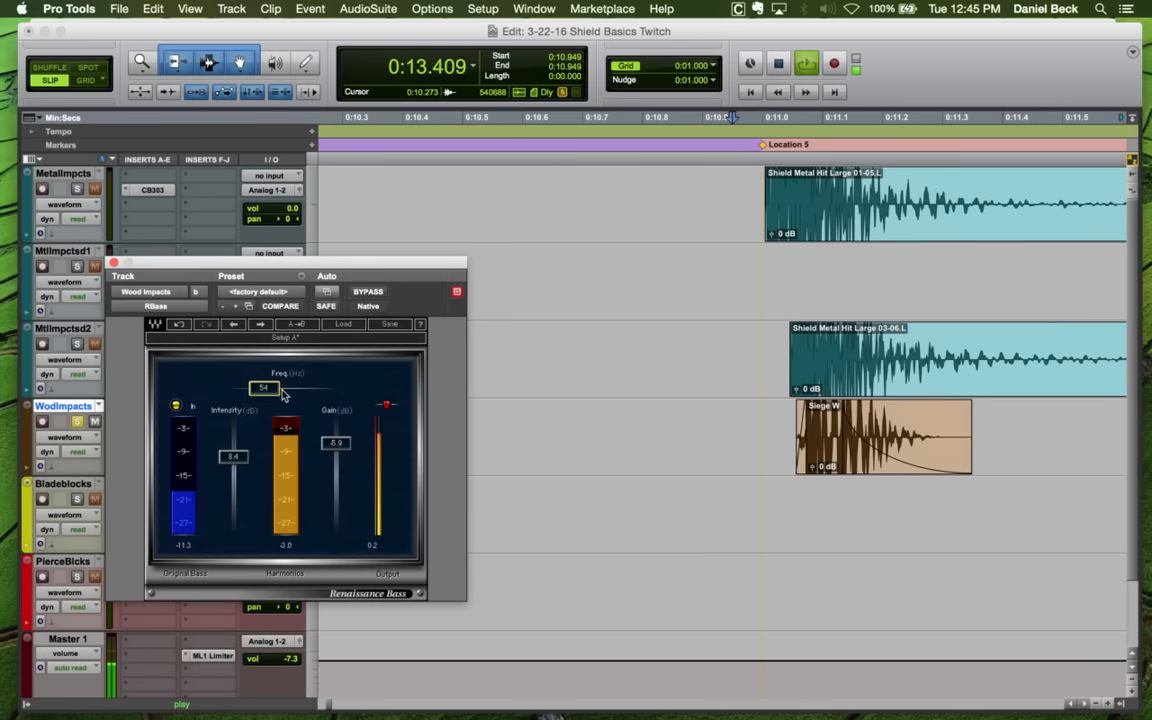
key(space)
key(space)
key(space)
key(space)
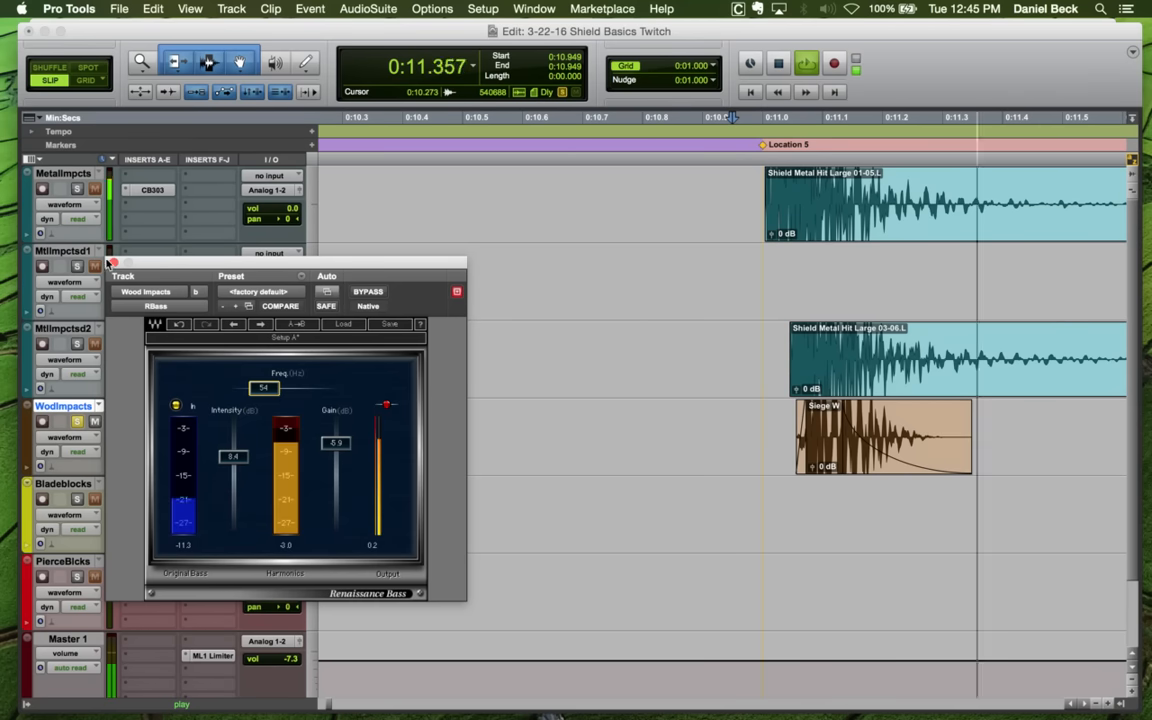
key(space)
click(113, 263)
key(space)
Tighten the start of the wood impact, move it to begin at the Location 5 marker, and audition it with the metal layers
key(t)
key(t)
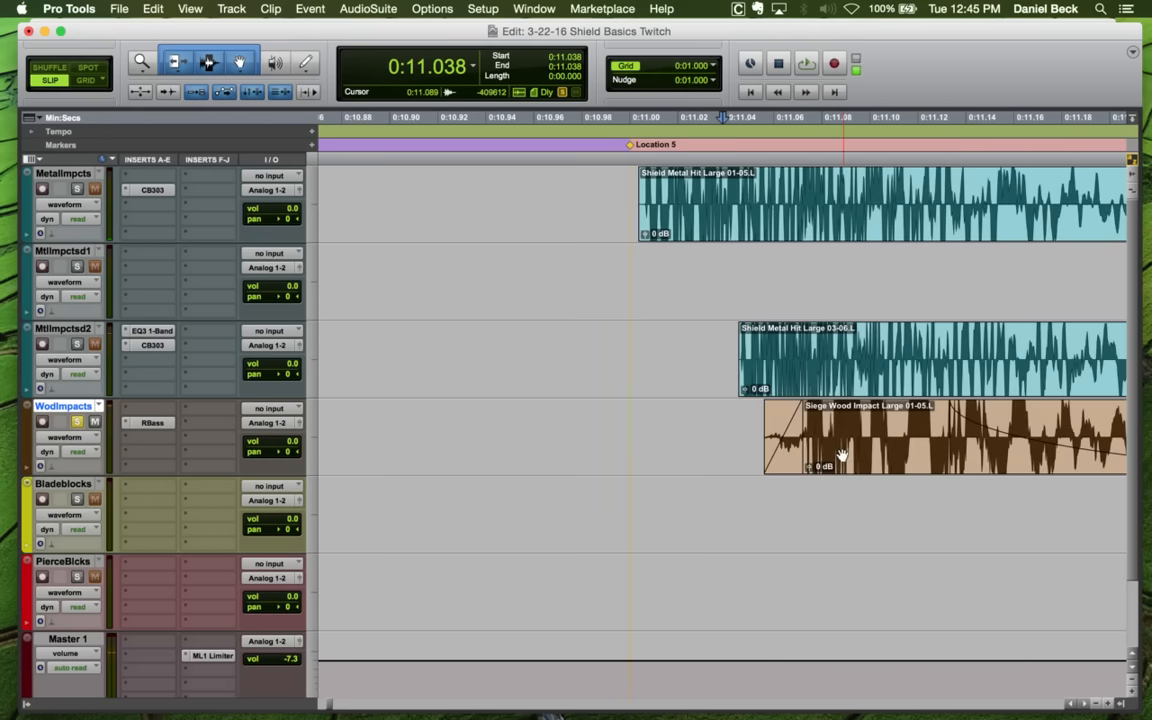
click(784, 425)
key(a)
drag(855, 458, 706, 448)
click(599, 430)
key(r)
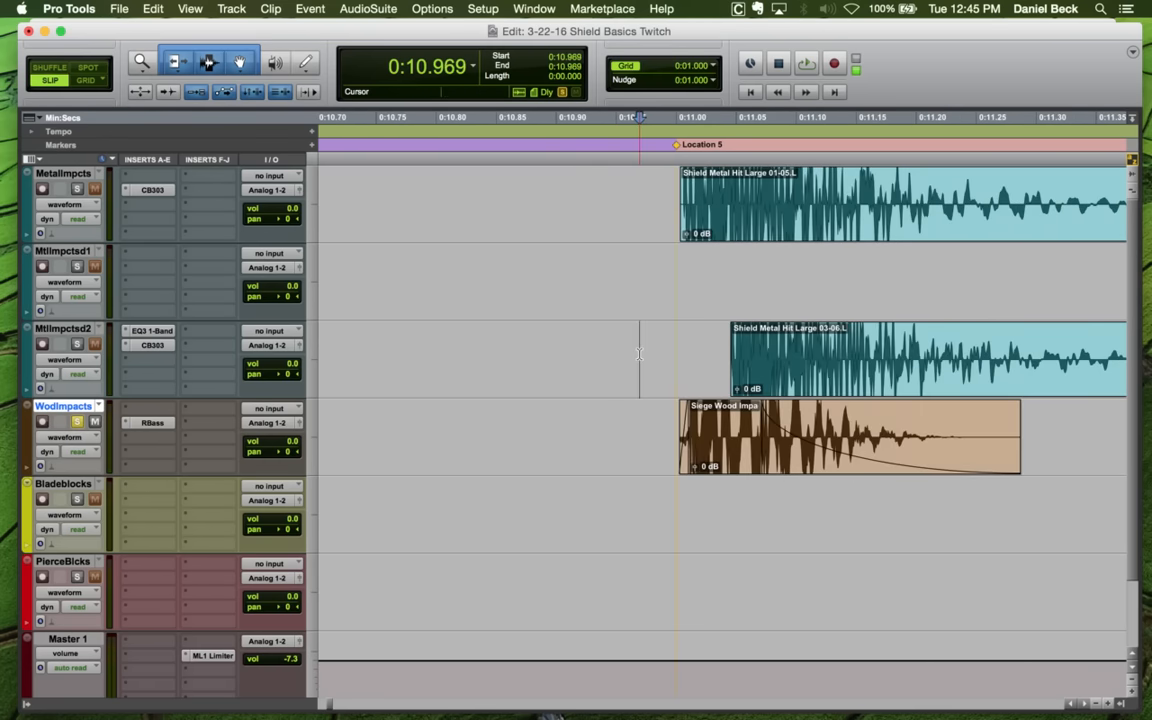
click(638, 353)
key(space)
key(space)
Trim the start of the Location 5 clip on MtlImpctsd2 to about 0:11.2 and add a short fade-in
key(r)
key(r)
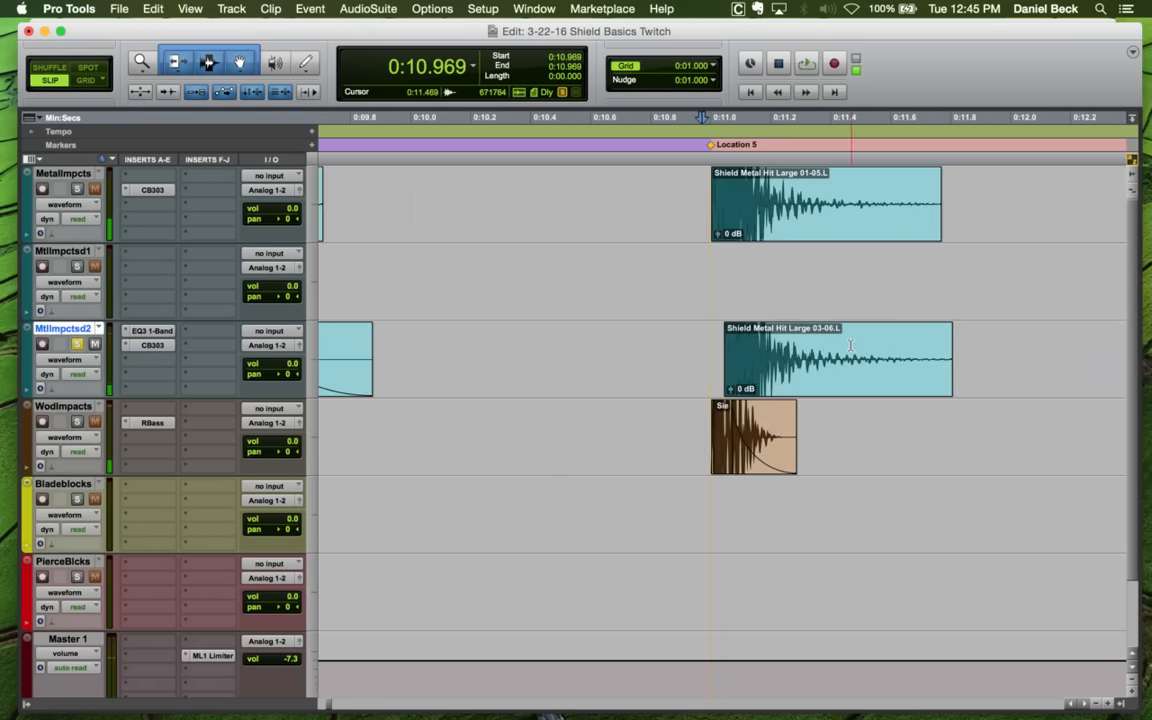
key(a)
click(806, 342)
key(d)
click(743, 343)
key(space)
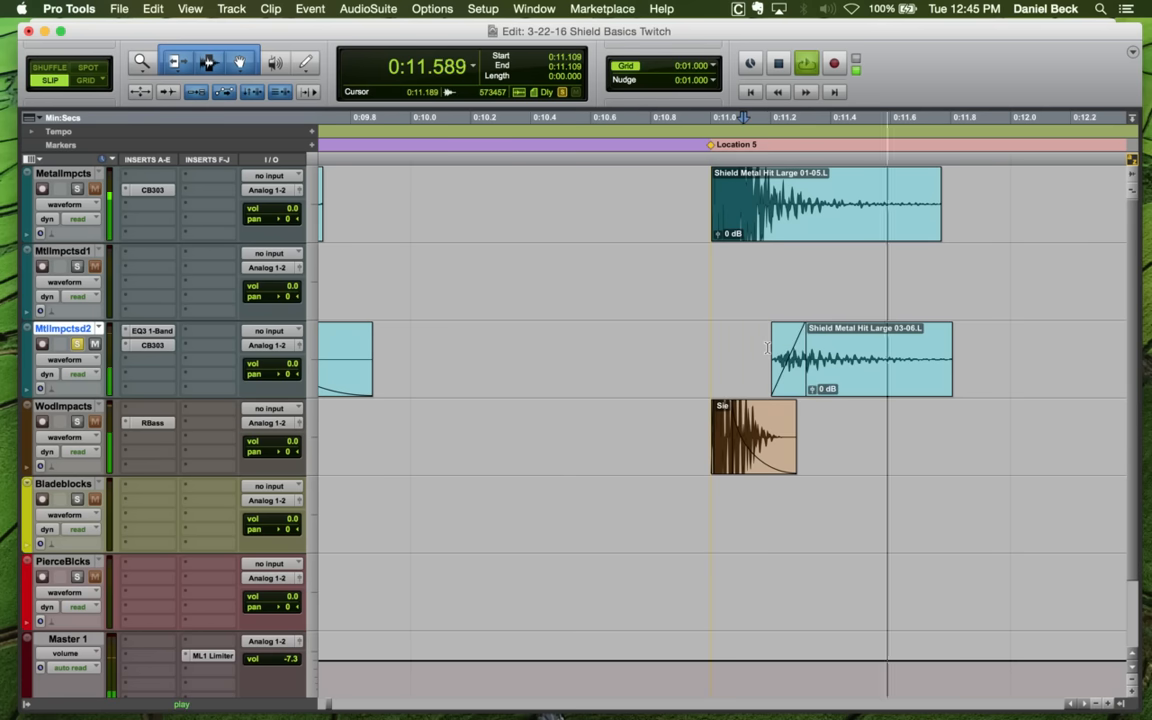
key(space)
Extend the MtlImpctsd2 clip's tail to 0:12.136 and fade it out from 0:11.808 with a linear out shape
click(838, 343)
scroll(866, 352, right, 2)
drag(834, 331, 936, 345)
double_click(897, 379)
click(644, 387)
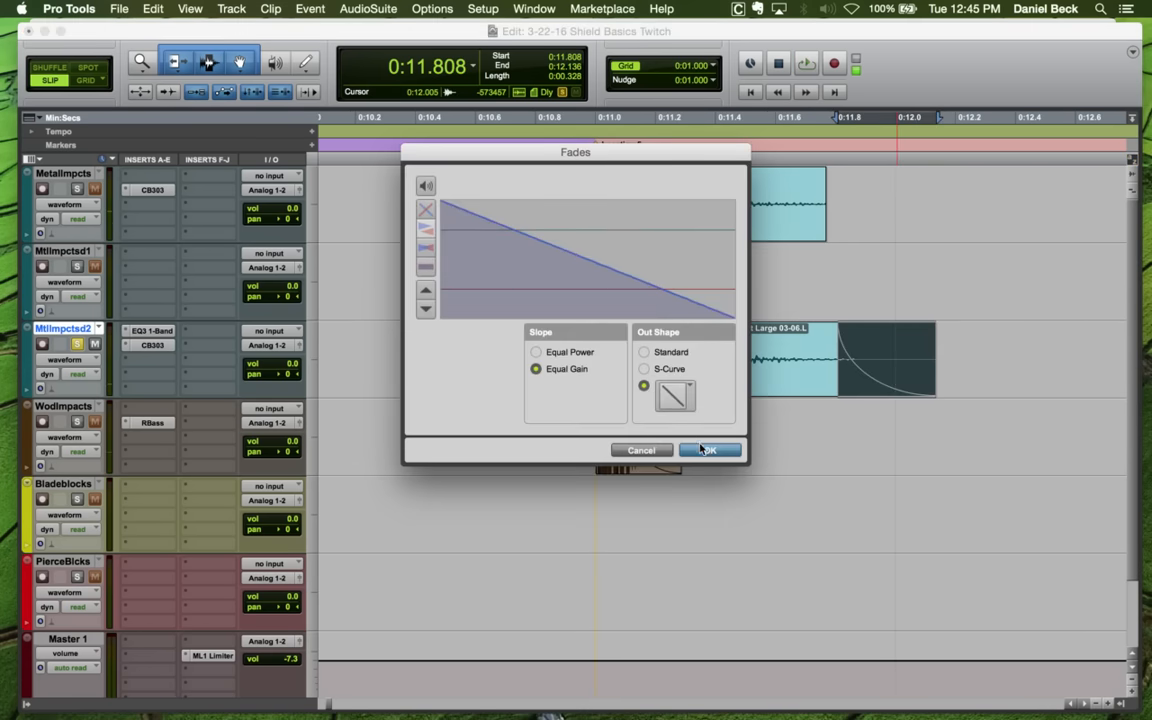
click(702, 450)
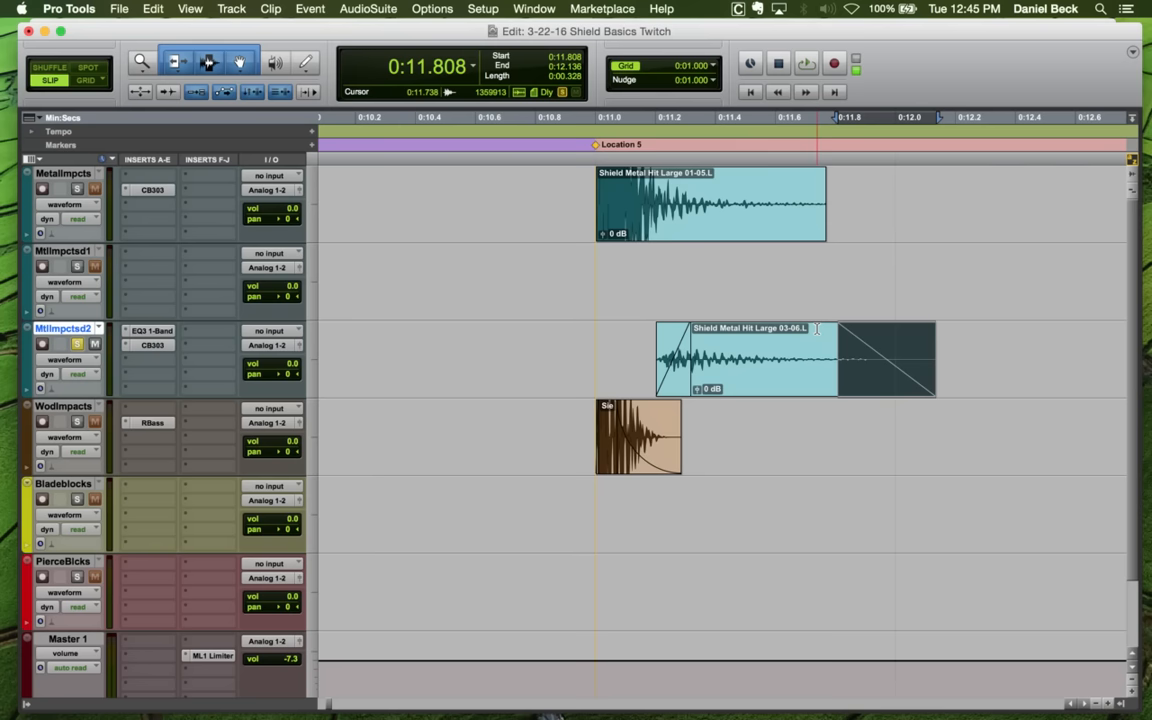
click(643, 332)
key(space)
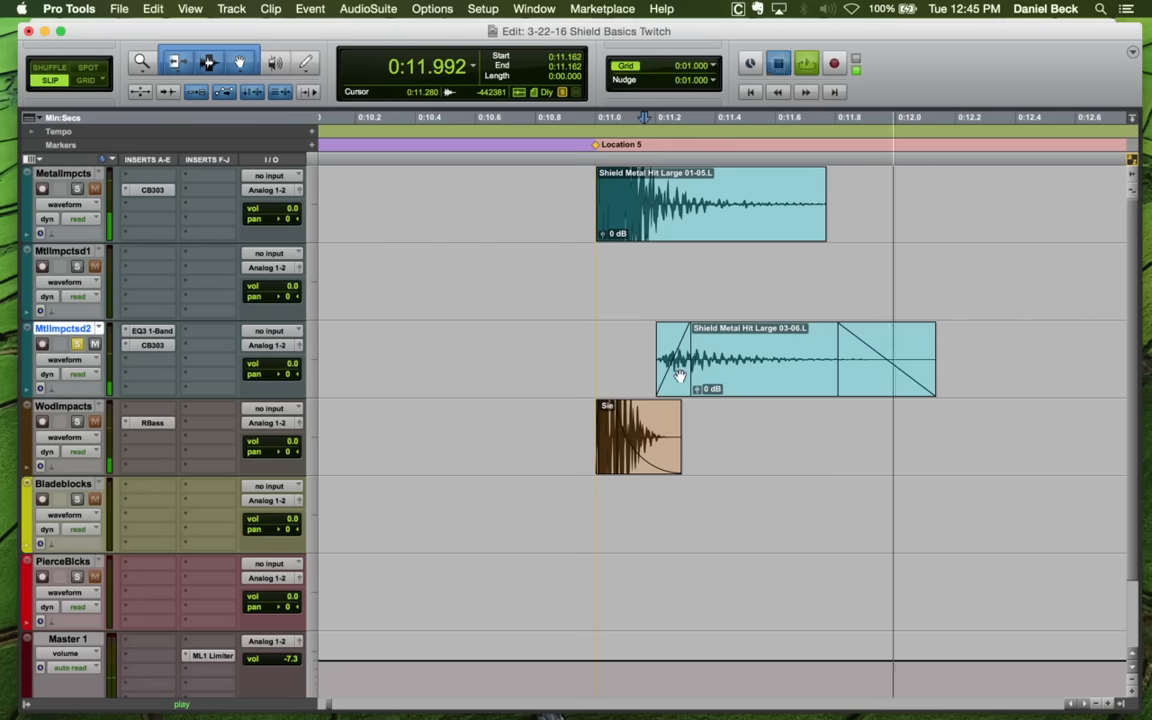
key(space)
Move the faded MtlImpctsd2 clip earlier so it starts at about 0:11.008, by the Location 5 marker
mouse_move(681, 375)
mouse_down()
mouse_move(712, 377)
mouse_move(661, 373)
mouse_up()
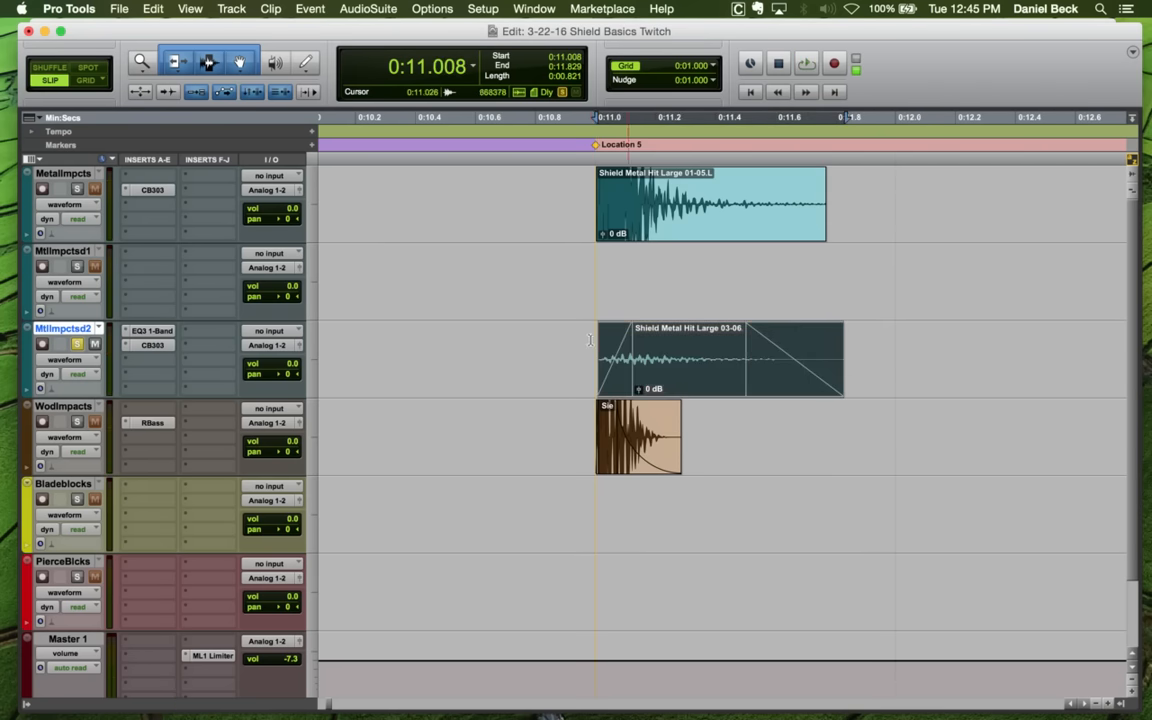
click(578, 337)
click(594, 343)
key(r)
key(r)
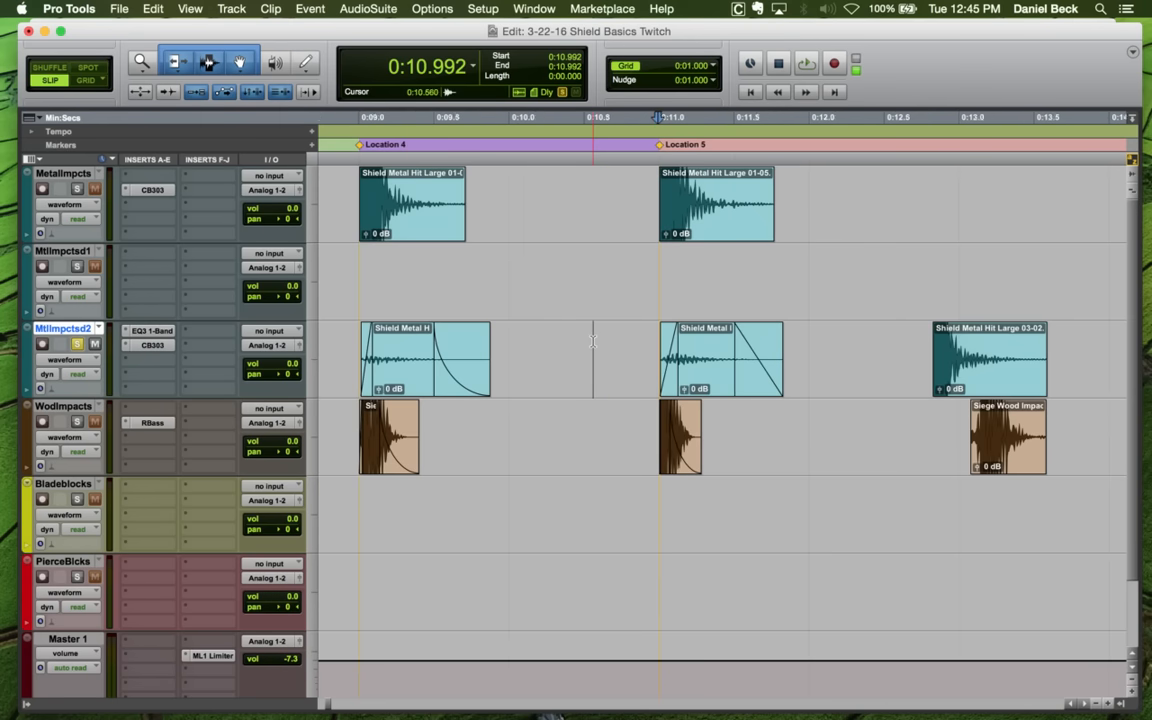
key(t)
key(t)
key(t)
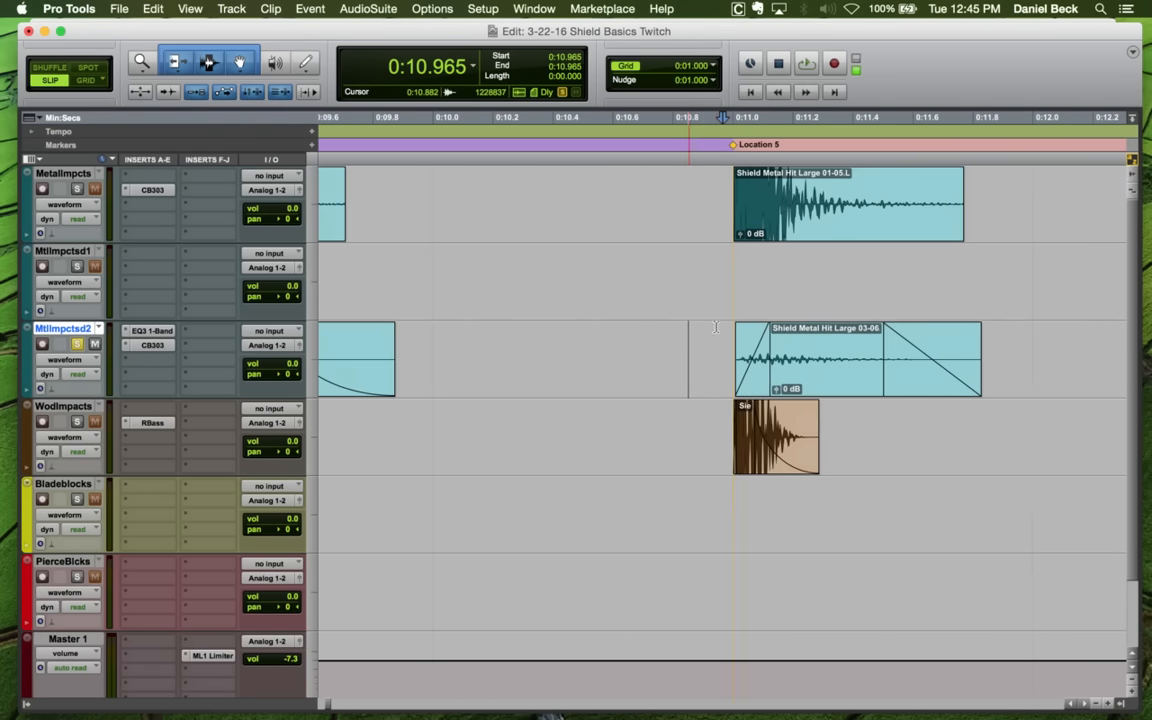
click(828, 274)
key(r)
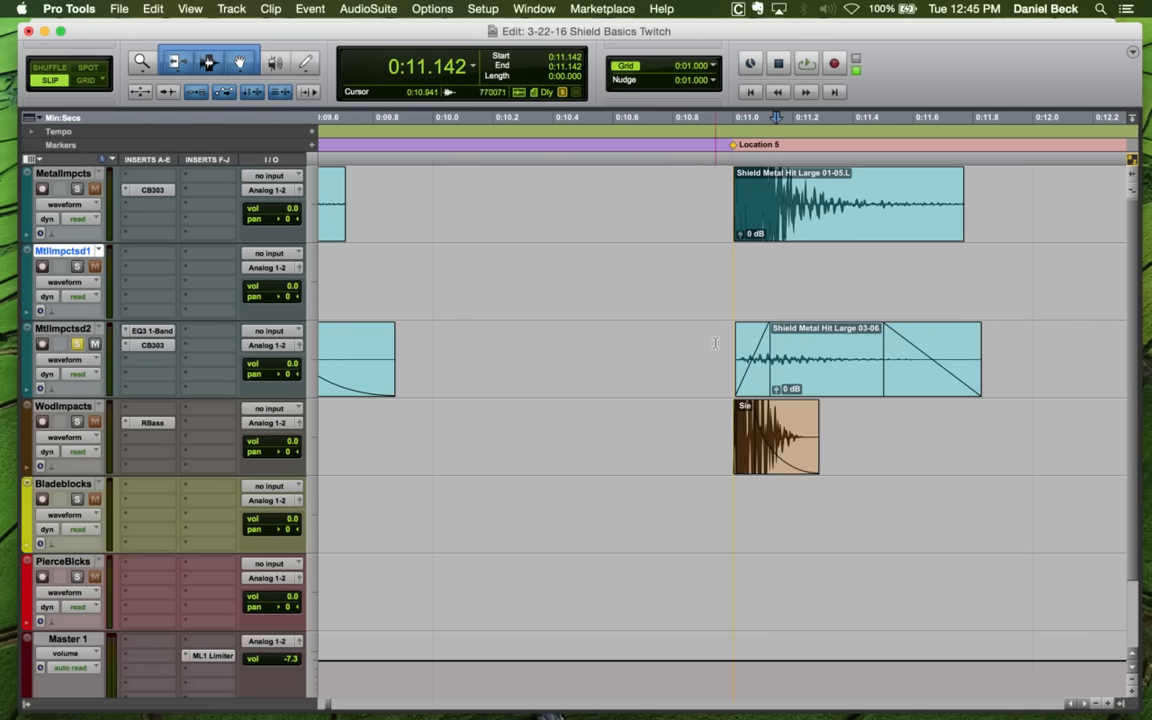
click(715, 343)
key(r)
key(r)
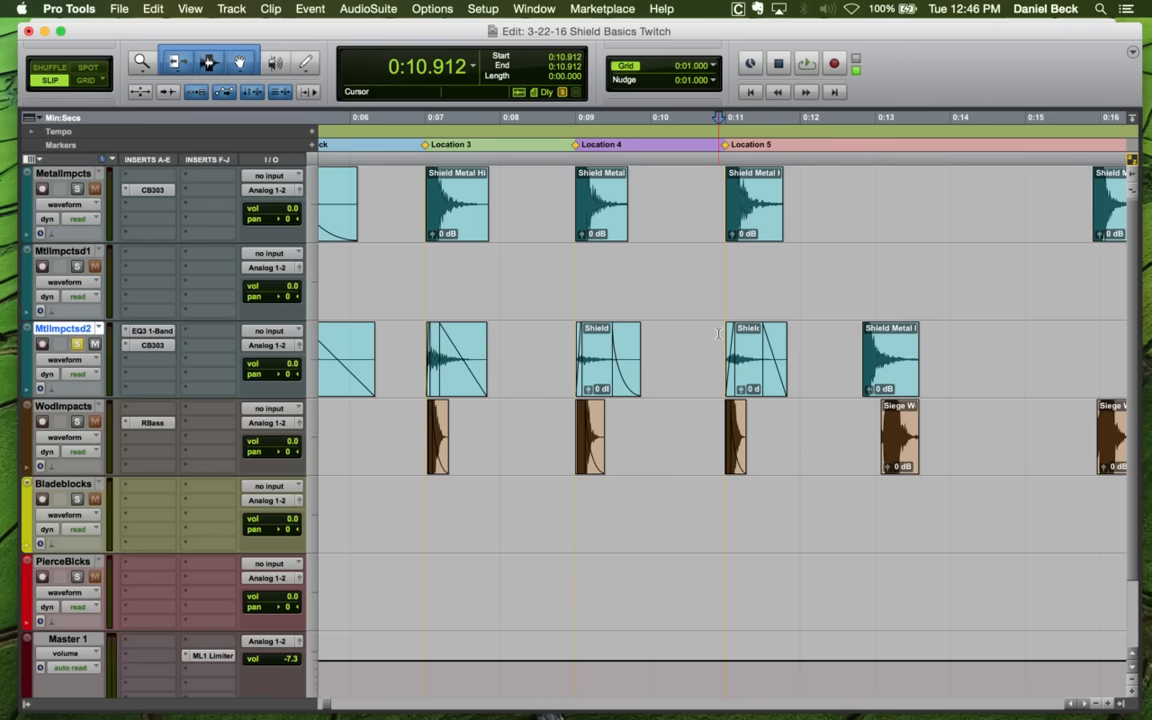
click(727, 271)
key(t)
key(t)
click(720, 340)
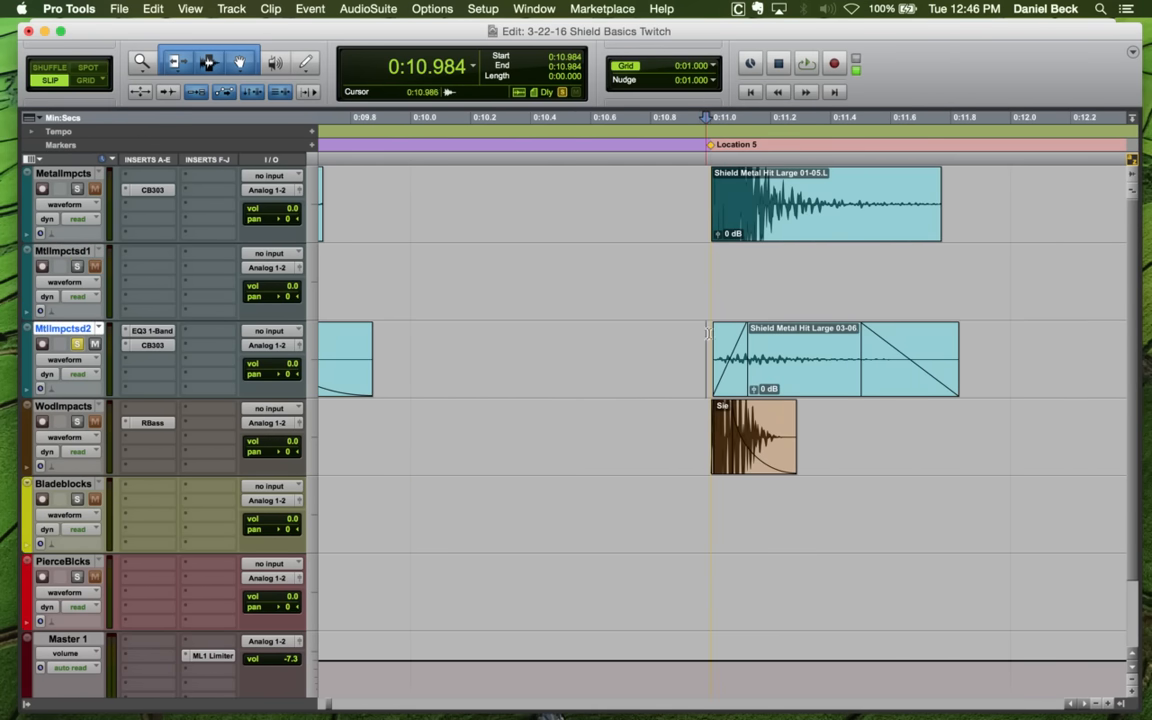
click(832, 277)
key(t)
key(r)
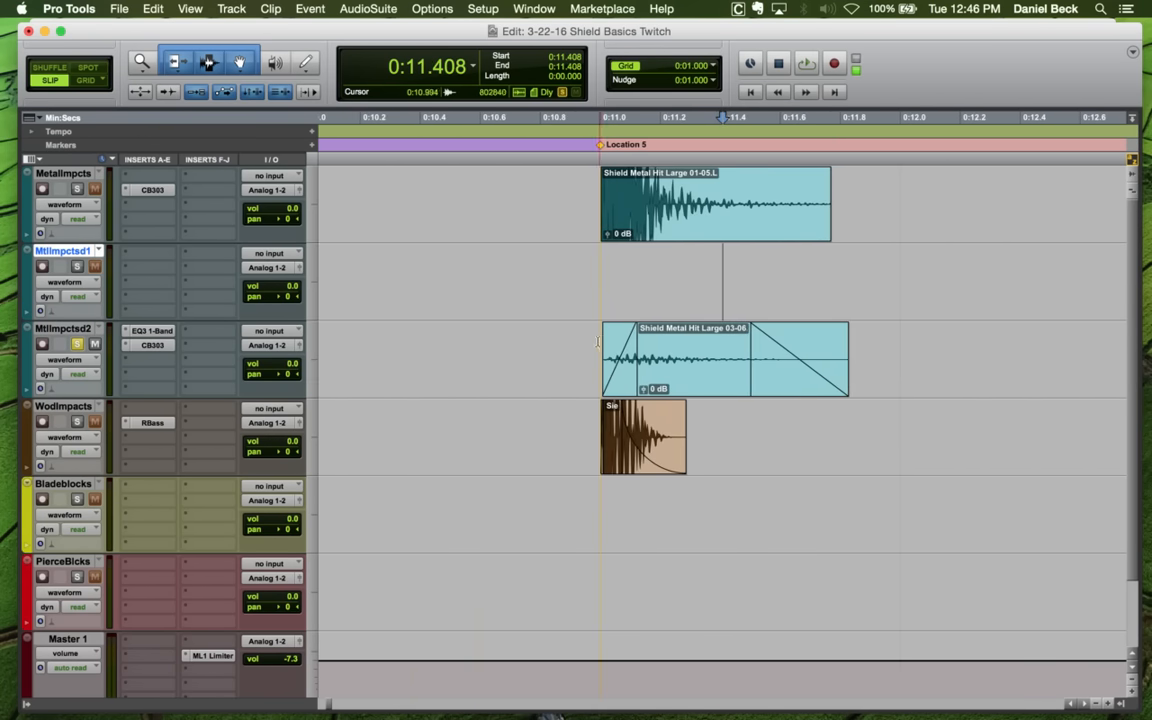
Audition the Location 5 hit and raise the clip gain of its MtlImpctsd2 layer to about +6 dB
click(592, 342)
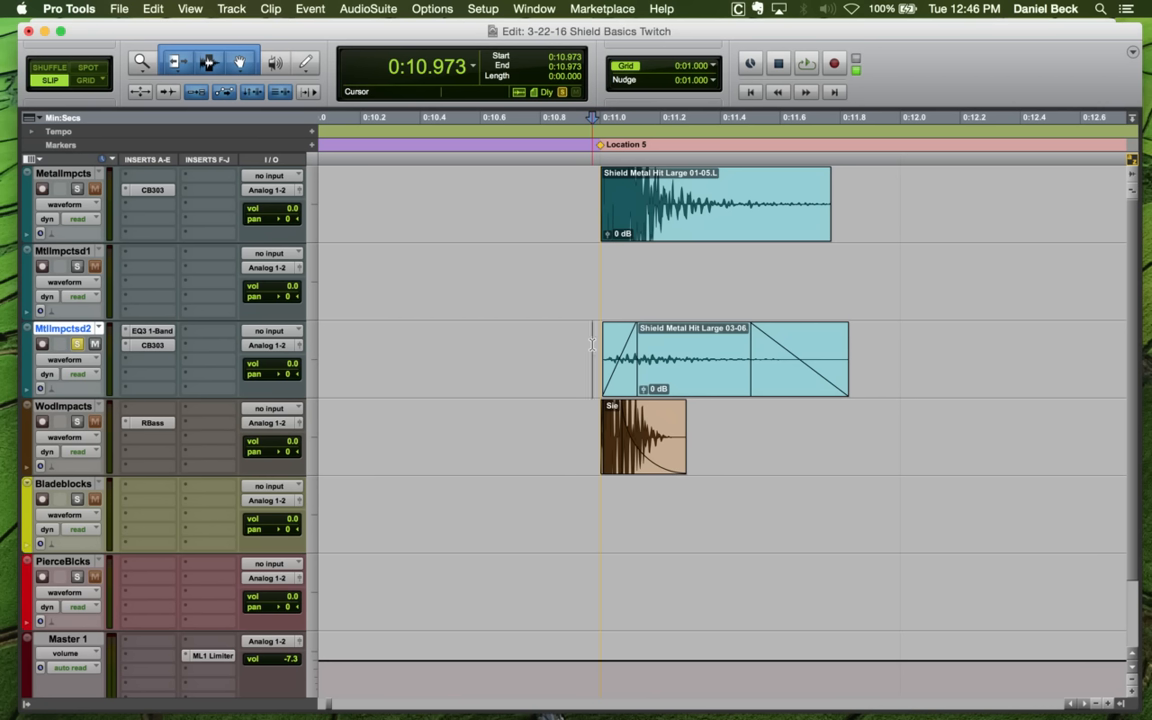
key(space)
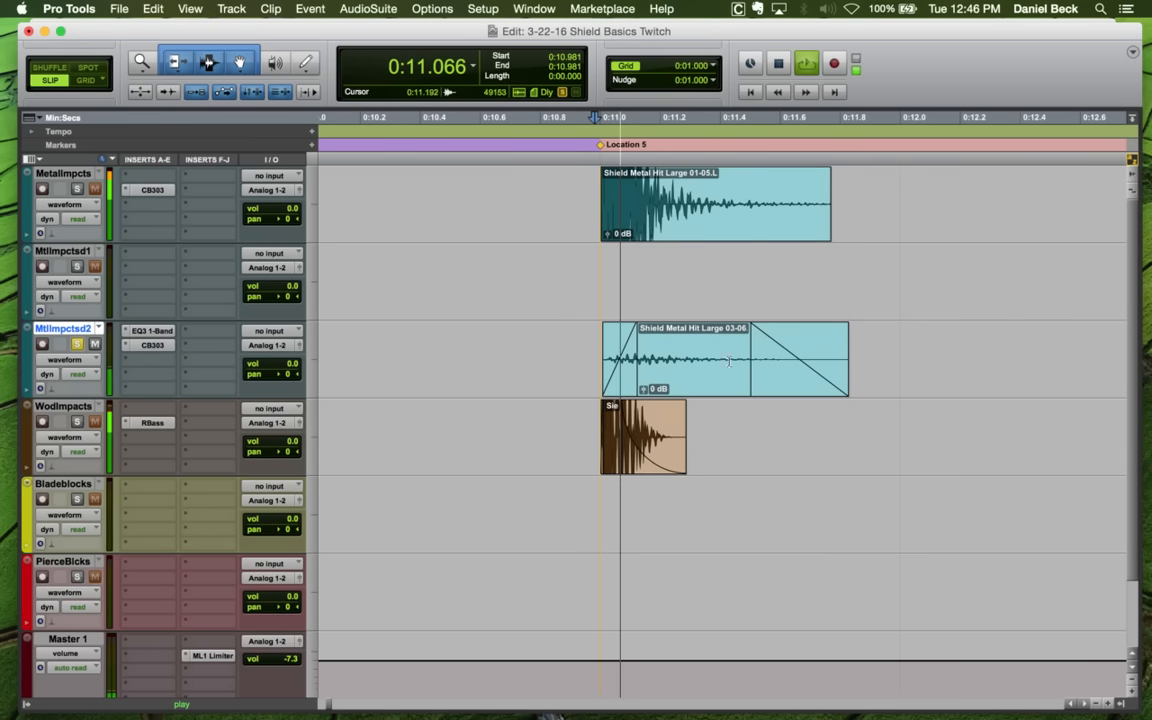
key(space)
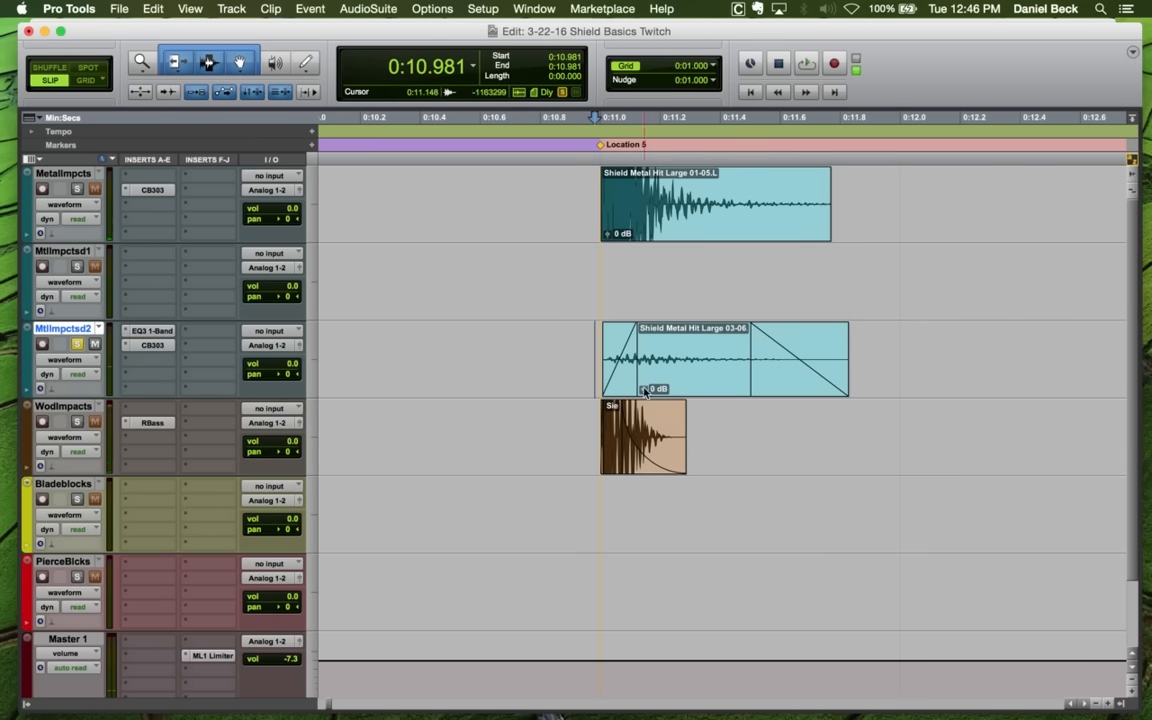
drag(645, 390, 645, 376)
Raise the clip gain of the MtlImpctsd2 layer at Location 4 to +6.0 dB and play the hit
key(r)
key(r)
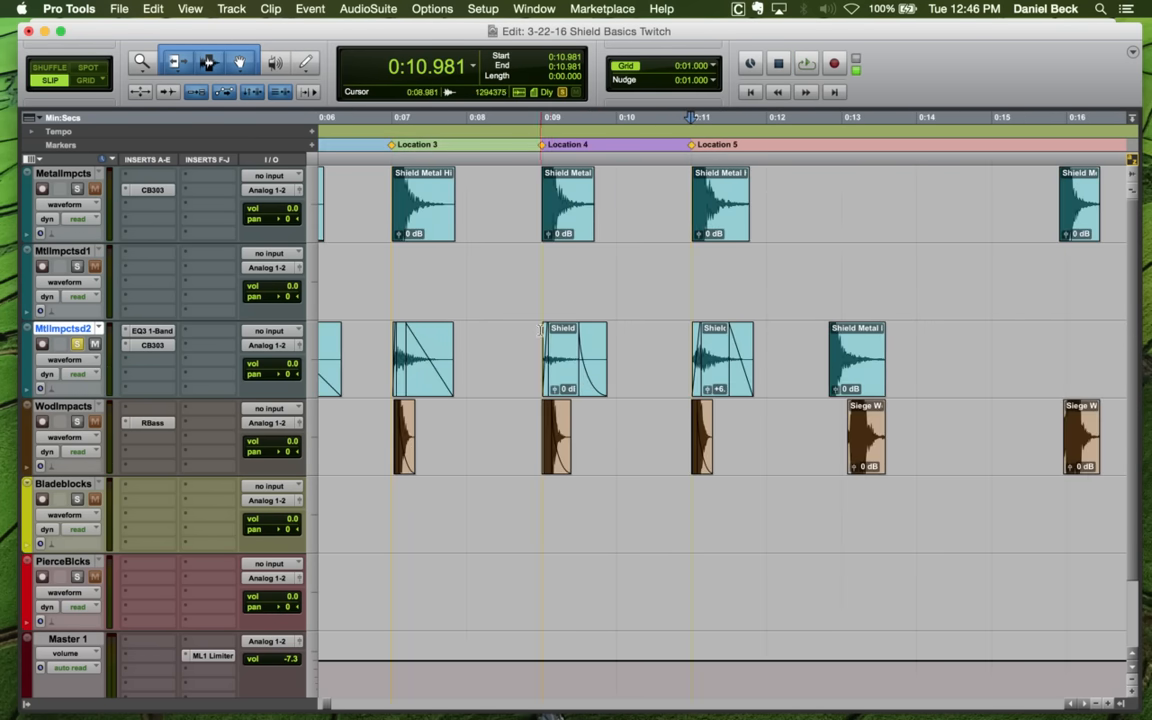
click(540, 330)
key(t)
key(t)
key(t)
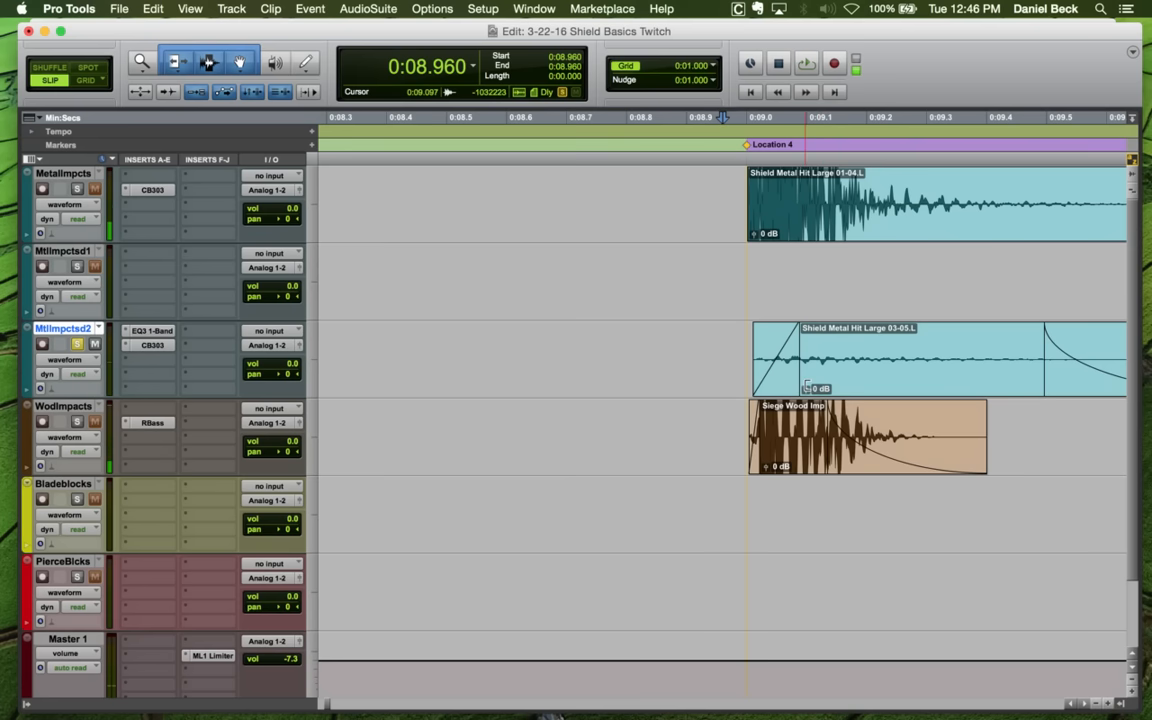
drag(806, 387, 813, 390)
click(722, 352)
key(space)
key(r)
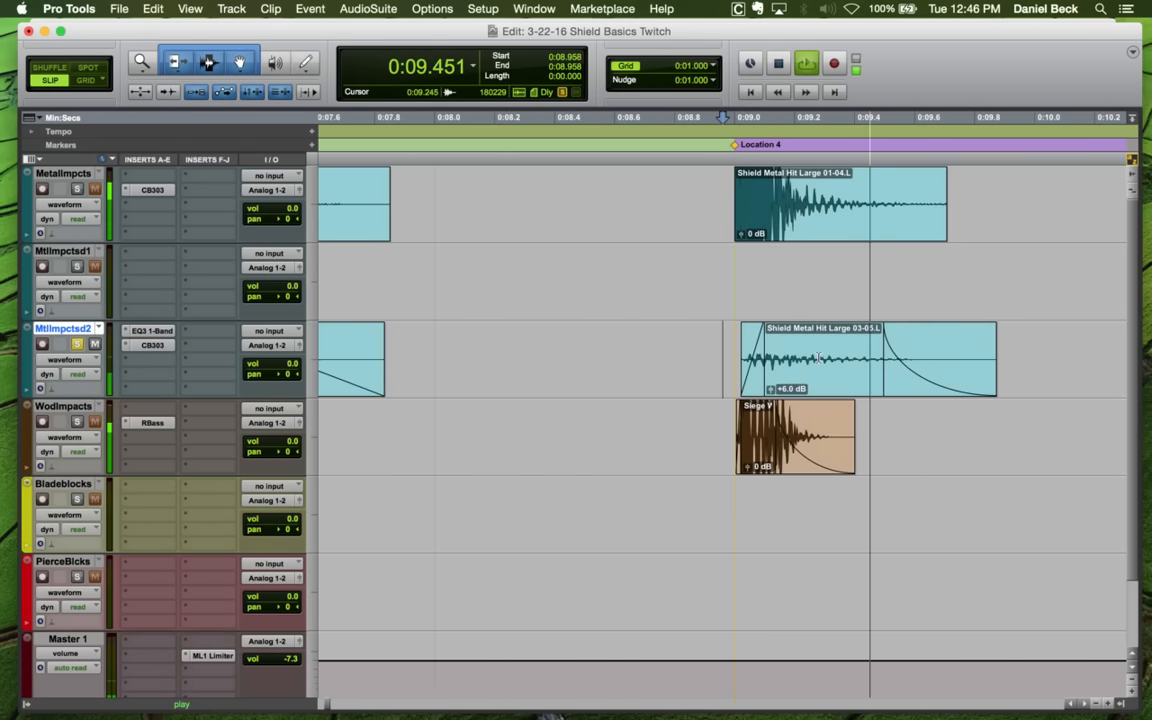
Change the fade-out of the MtlImpctsd2 clip at Location 4 to an S-Curve out shape and play the hit
key(space)
click(924, 345)
key(t)
key(r)
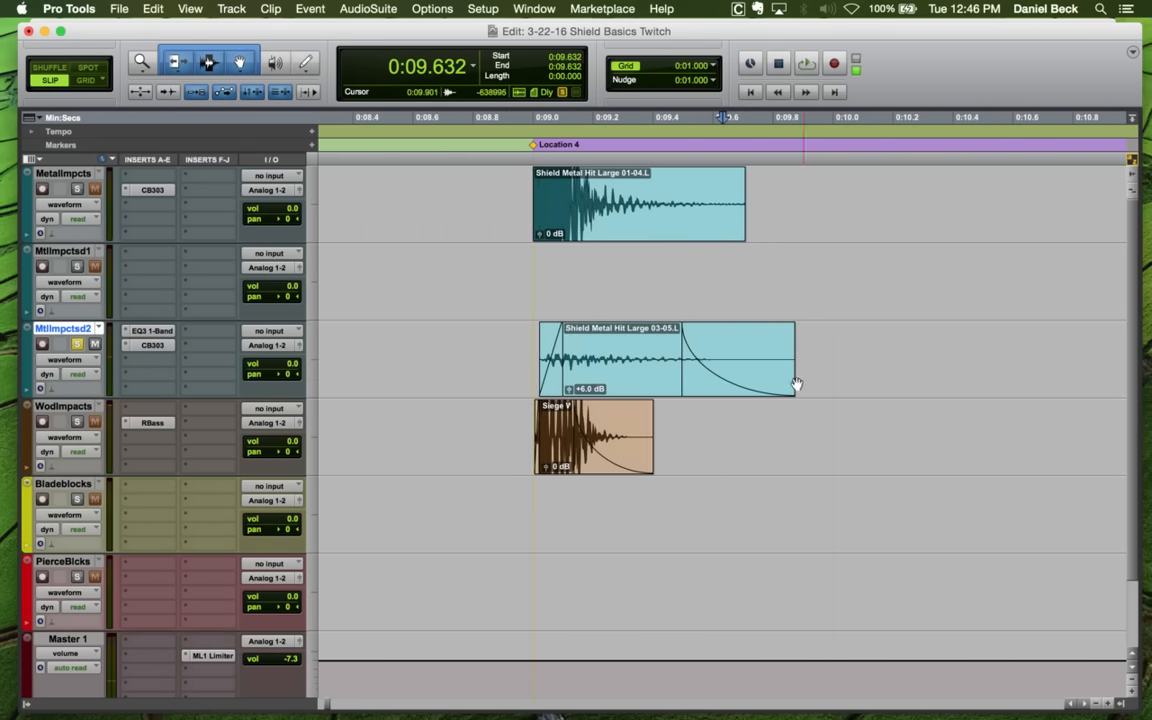
double_click(708, 378)
click(644, 369)
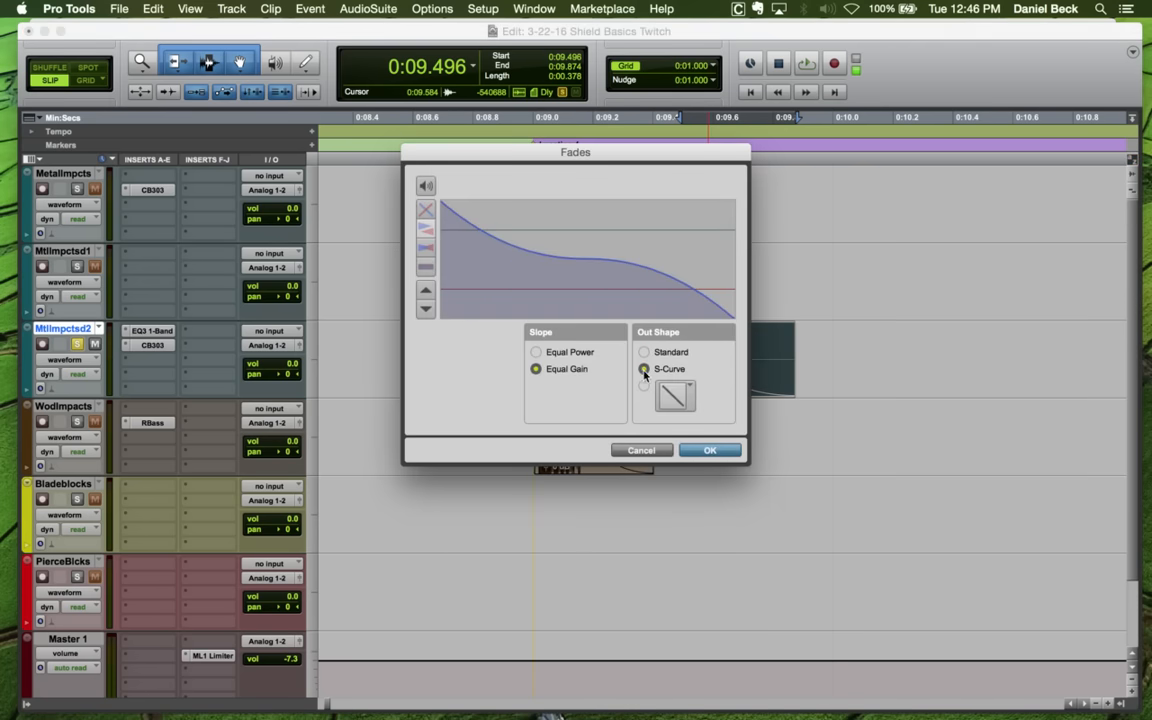
click(708, 451)
click(503, 339)
key(space)
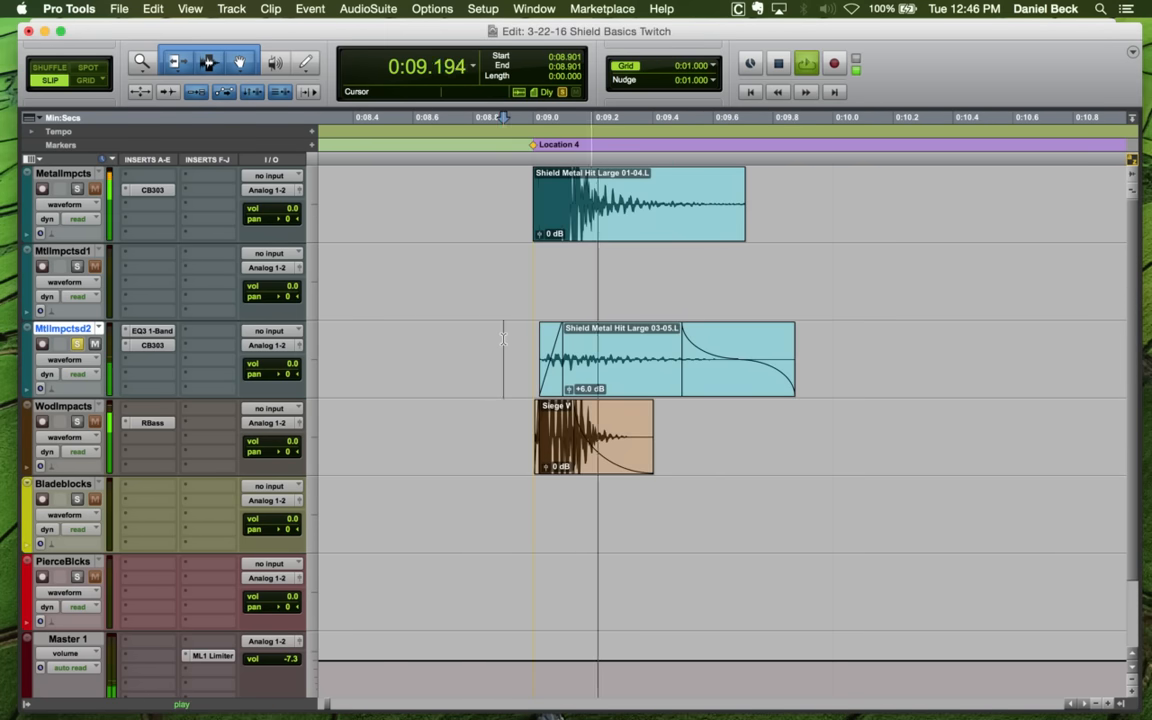
key(space)
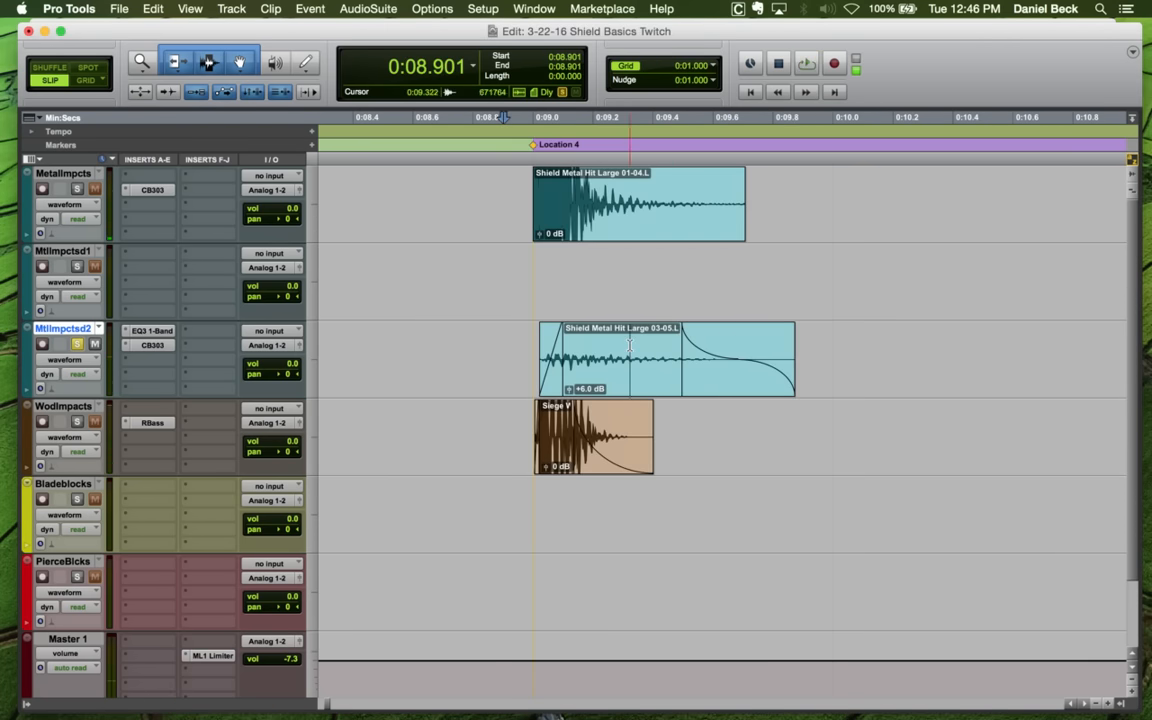
Extend the Location 4 MtlImpctsd2 fade-out to begin at 0:09.322, play the hit, and accept the S-Curve, Equal Gain fade settings
click(629, 345)
key(g)
key(space)
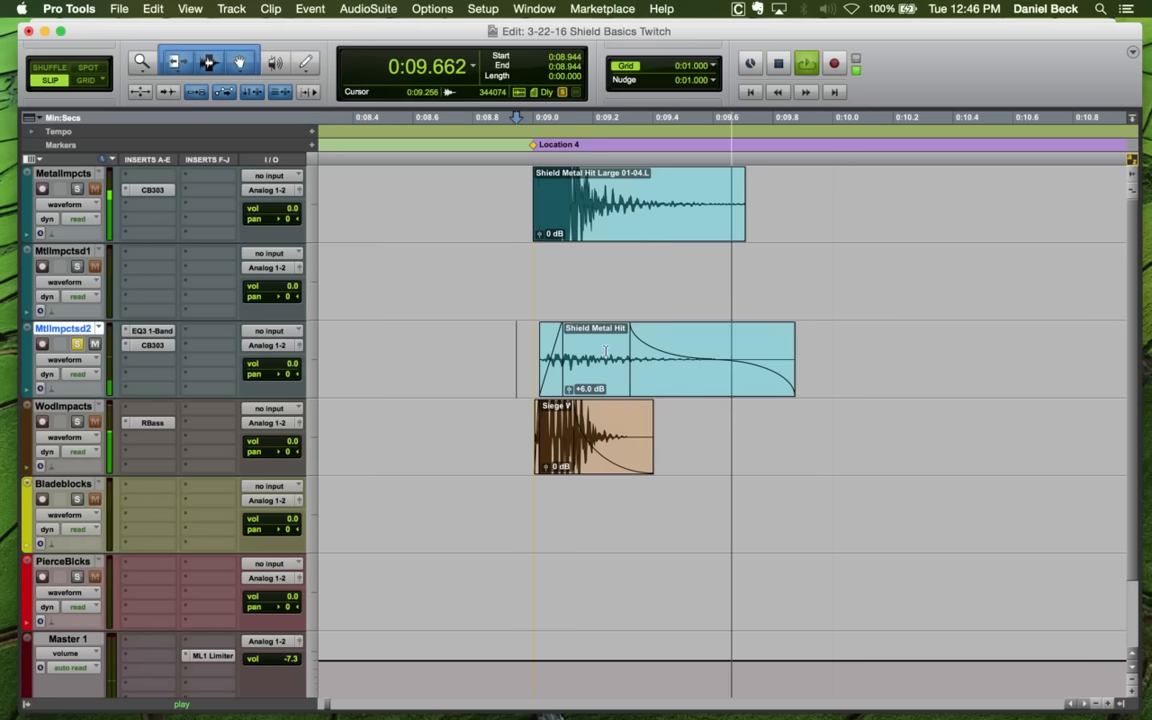
key(space)
click(582, 337)
key(t)
key(r)
double_click(824, 383)
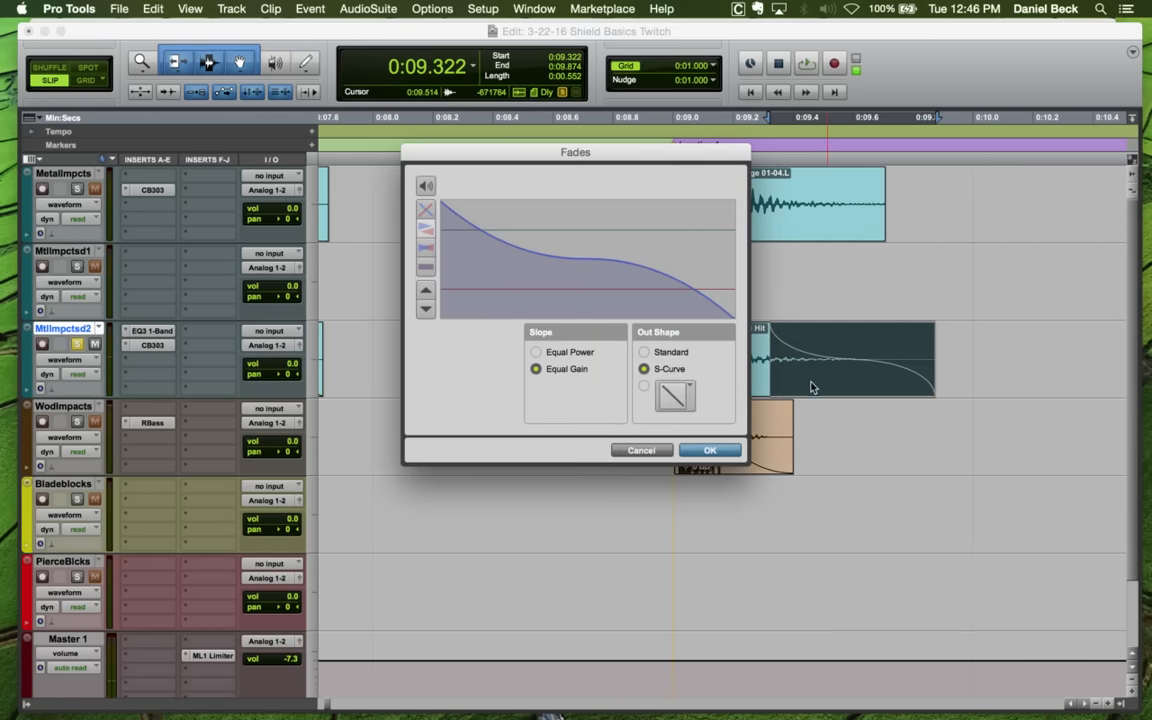
click(705, 450)
Trim the start of the Location 4 MtlImpctsd2 clip to 0:09.077 and end its fade-in at about 0:09.166
click(722, 328)
key(t)
key(t)
click(723, 330)
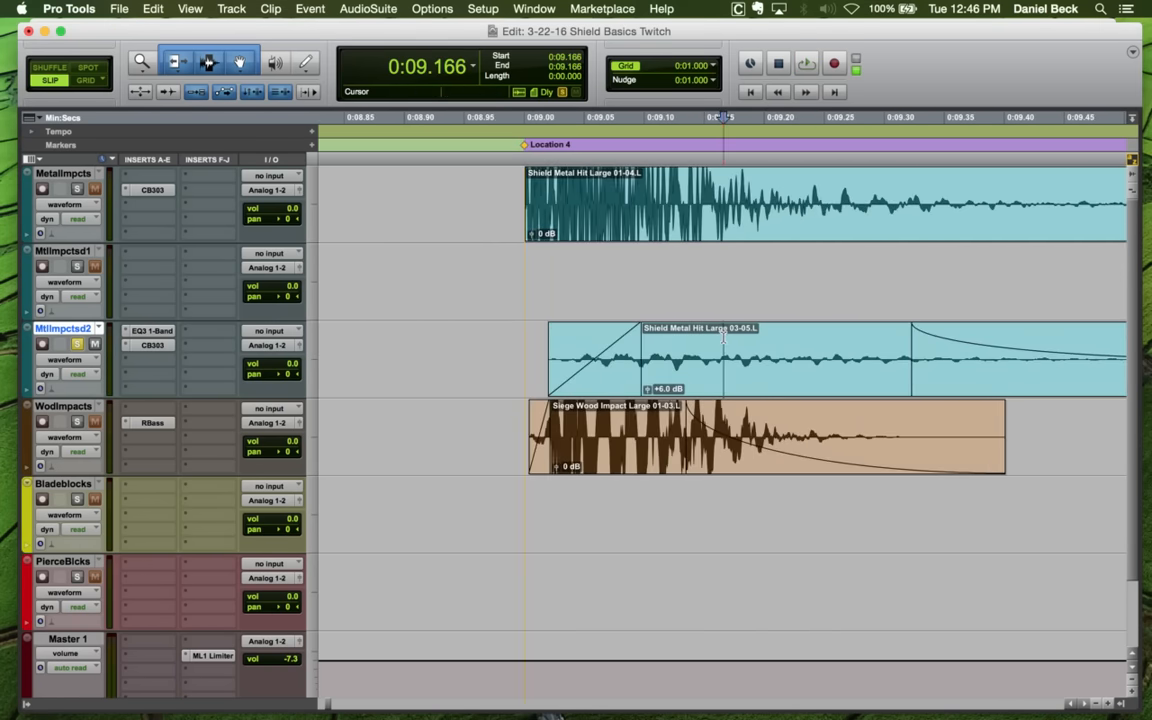
key(d)
key(a)
Move the trimmed Location 4 MtlImpctsd2 clip earlier so it starts at 0:09.018
click(776, 378)
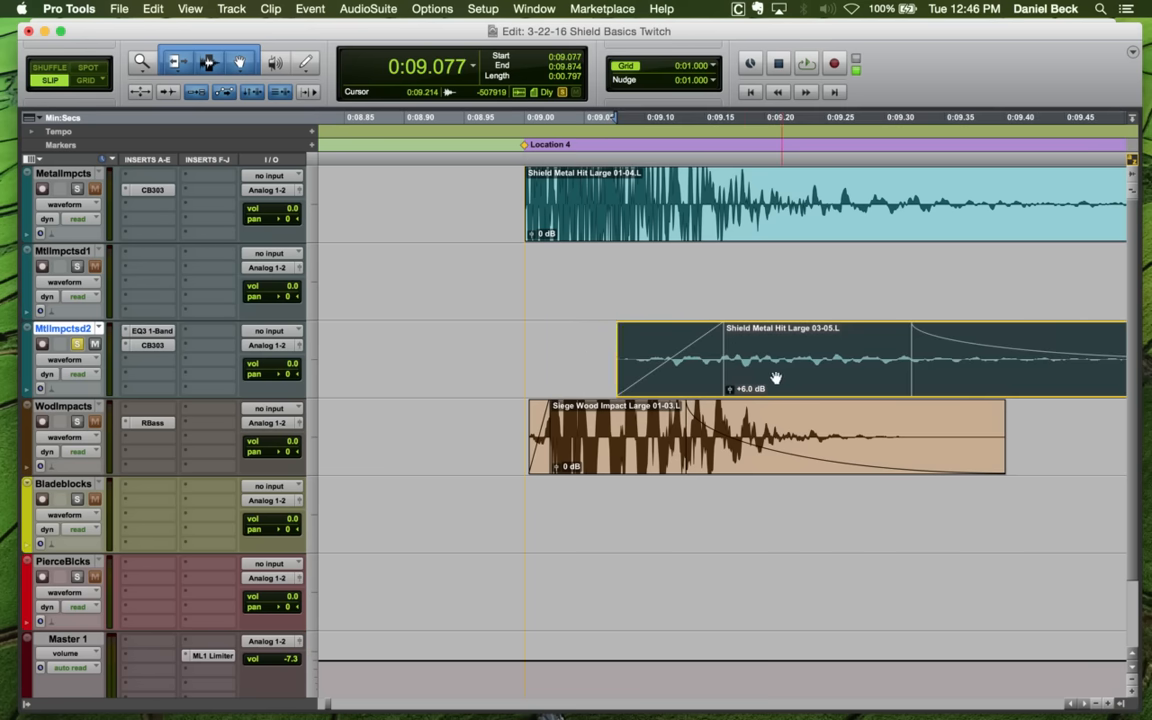
drag(727, 374, 655, 340)
key(r)
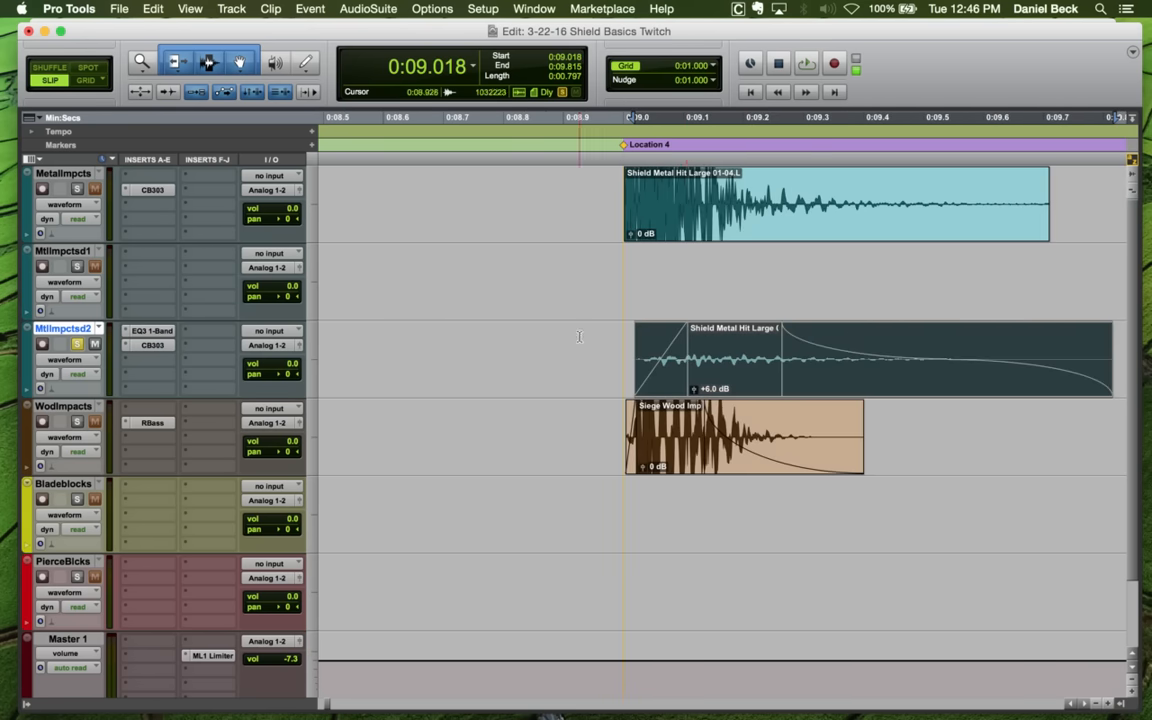
Shift the Location 4 MtlImpctsd2 fade-out to span 0:09.852 to 0:10.404 and play the hit
click(579, 337)
key(r)
drag(832, 370, 1007, 369)
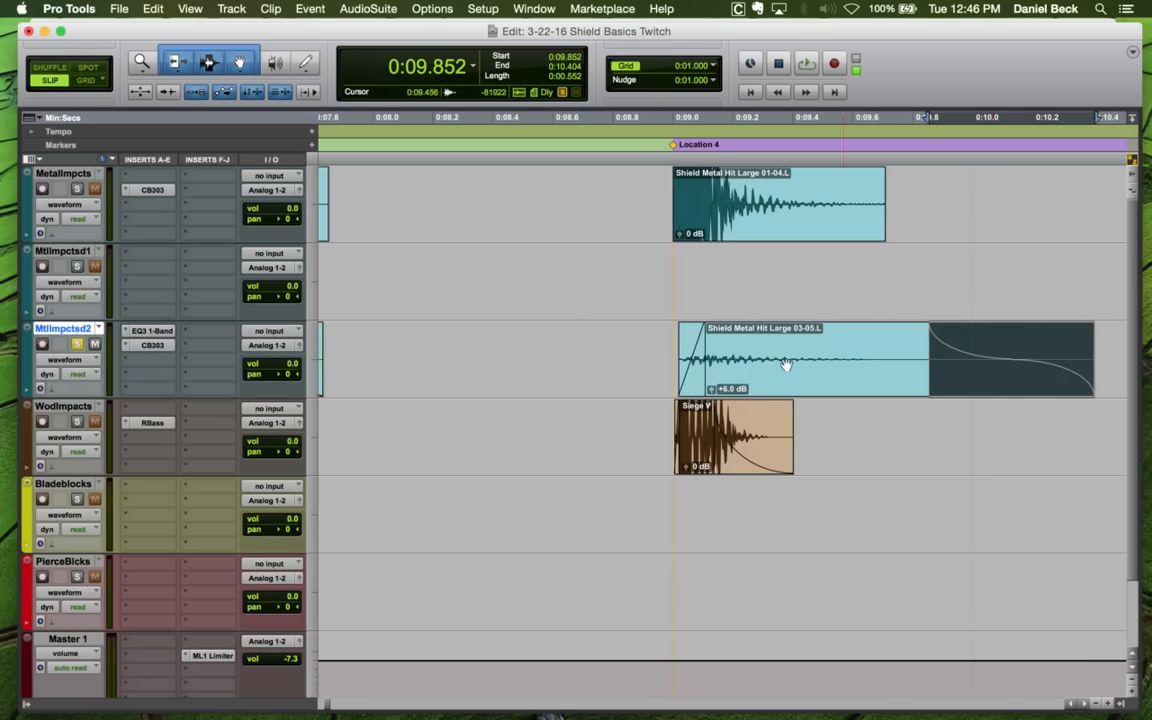
click(633, 340)
key(space)
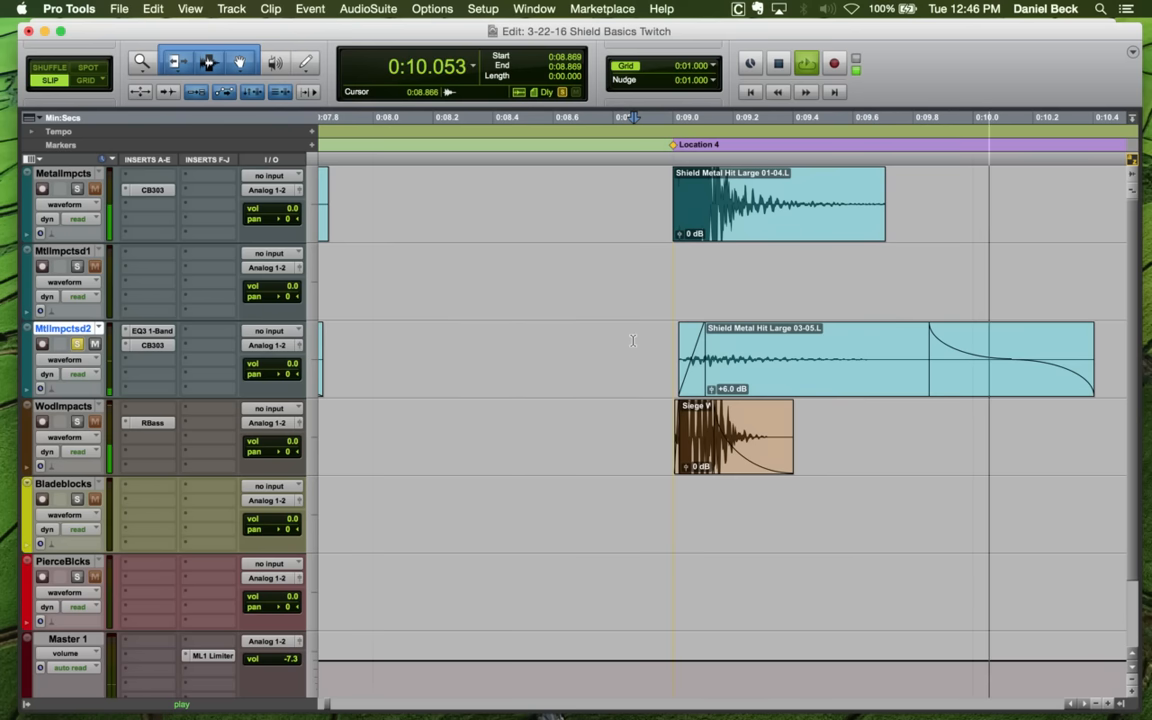
key(space)
Pull the Location 4 MtlImpctsd2 fade-out back to span 0:09.444 to 0:09.996 and play the hit
key(r)
click(763, 345)
key(t)
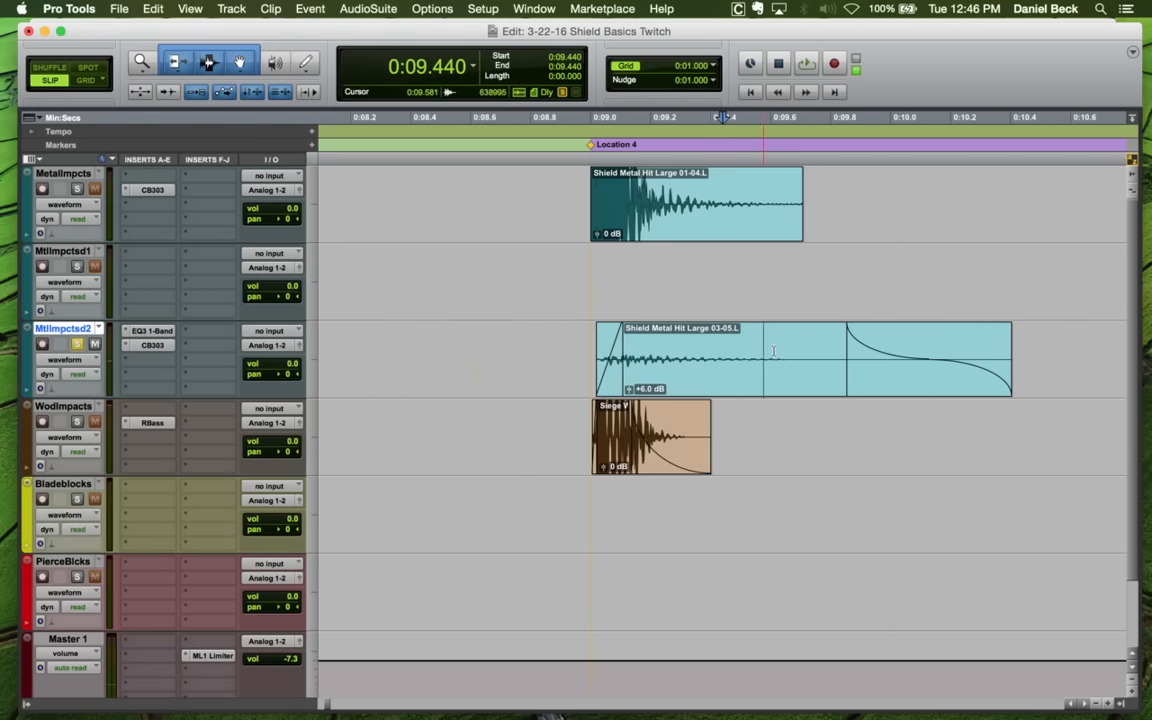
drag(893, 381, 755, 368)
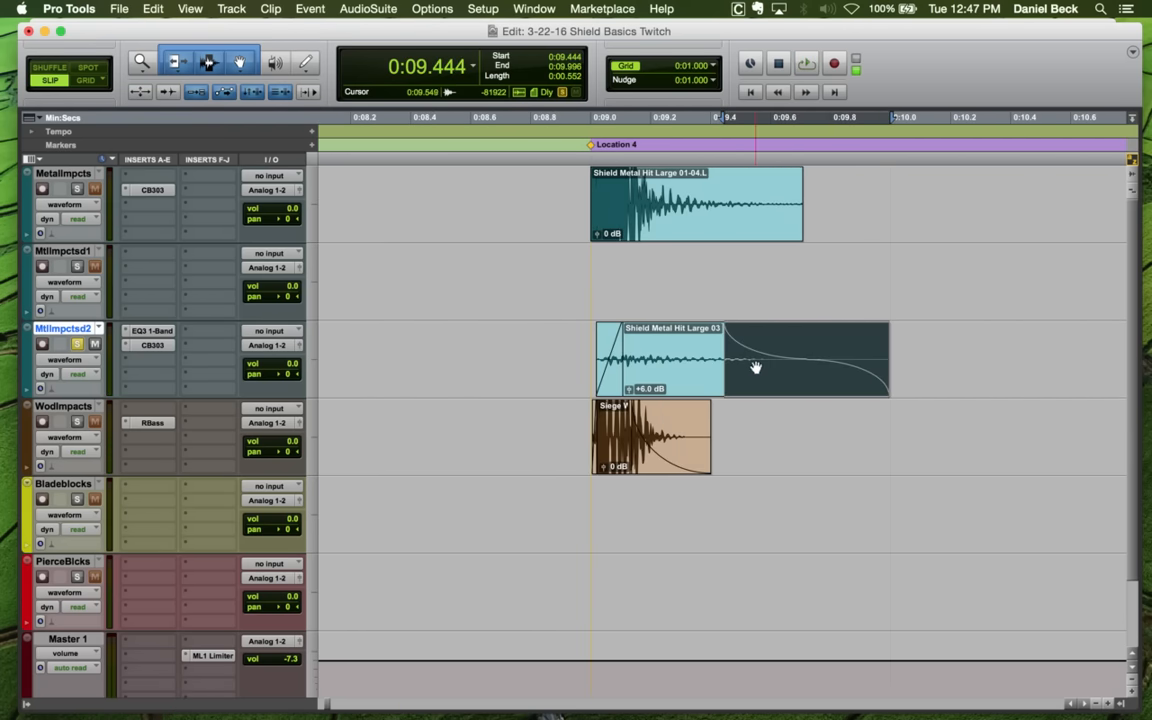
click(573, 340)
key(space)
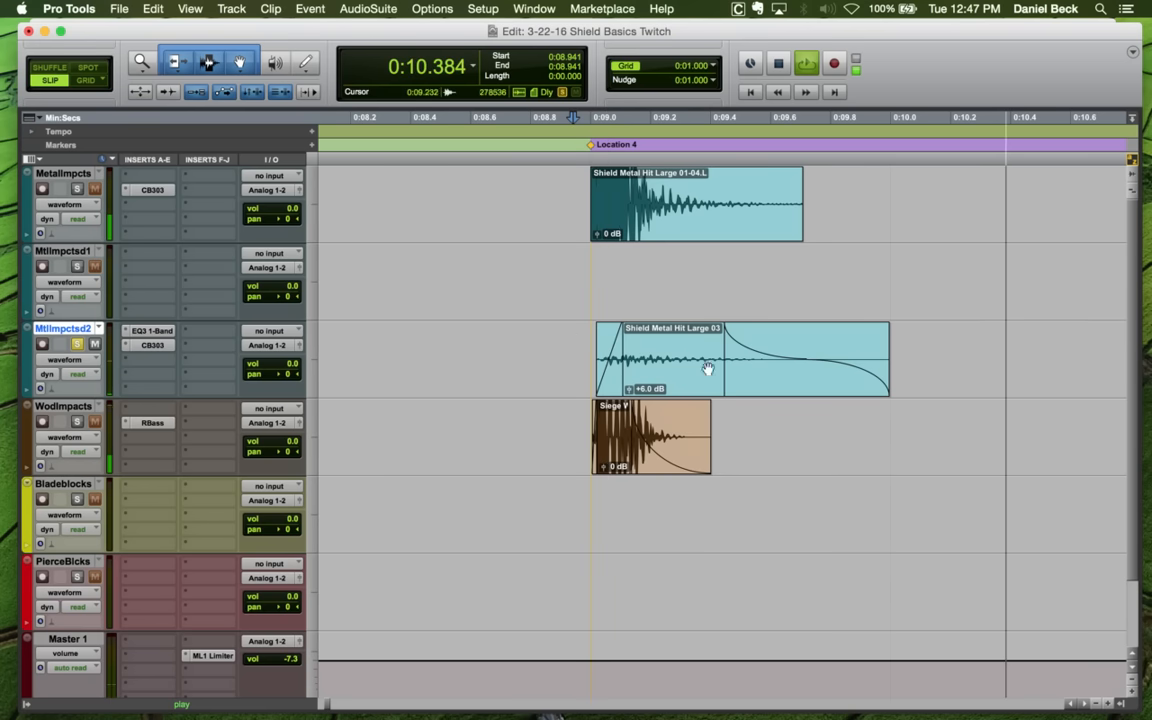
Set the Location 4 MtlImpctsd2 fade-out to span 0:09.314 to 0:09.866 and audition the hit
click(740, 380)
key(super+z)
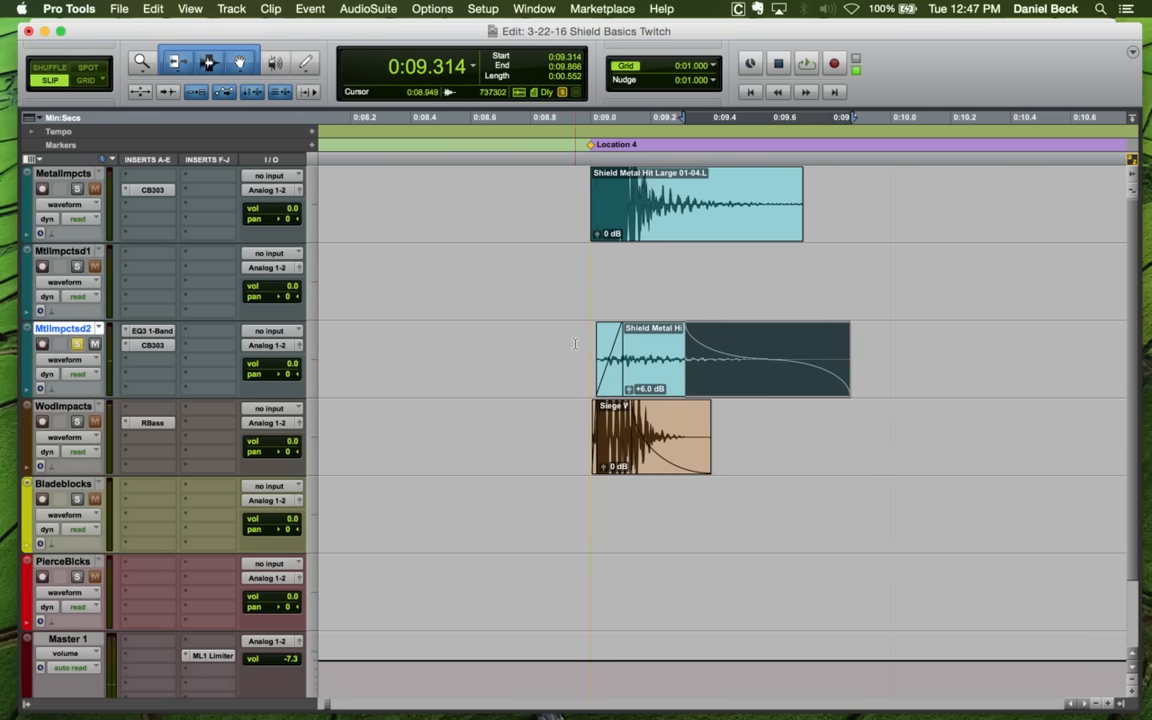
click(573, 342)
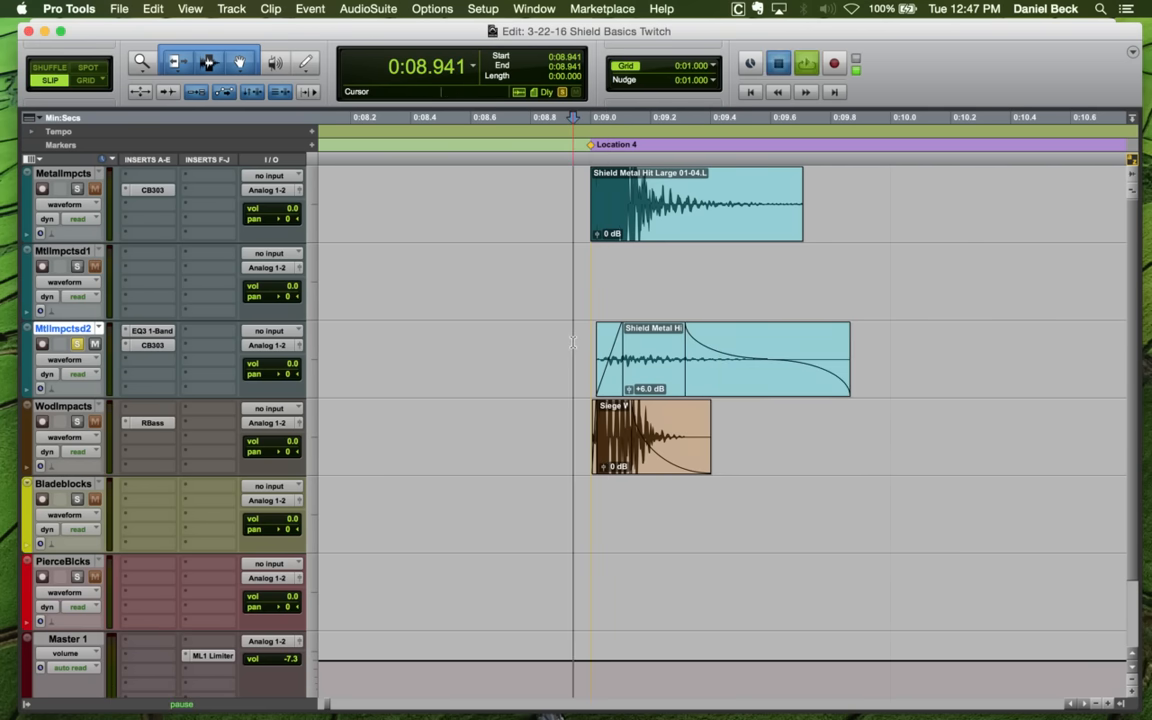
key(space)
key(super+bracketleft)
key(super+bracketleft)
key(space)
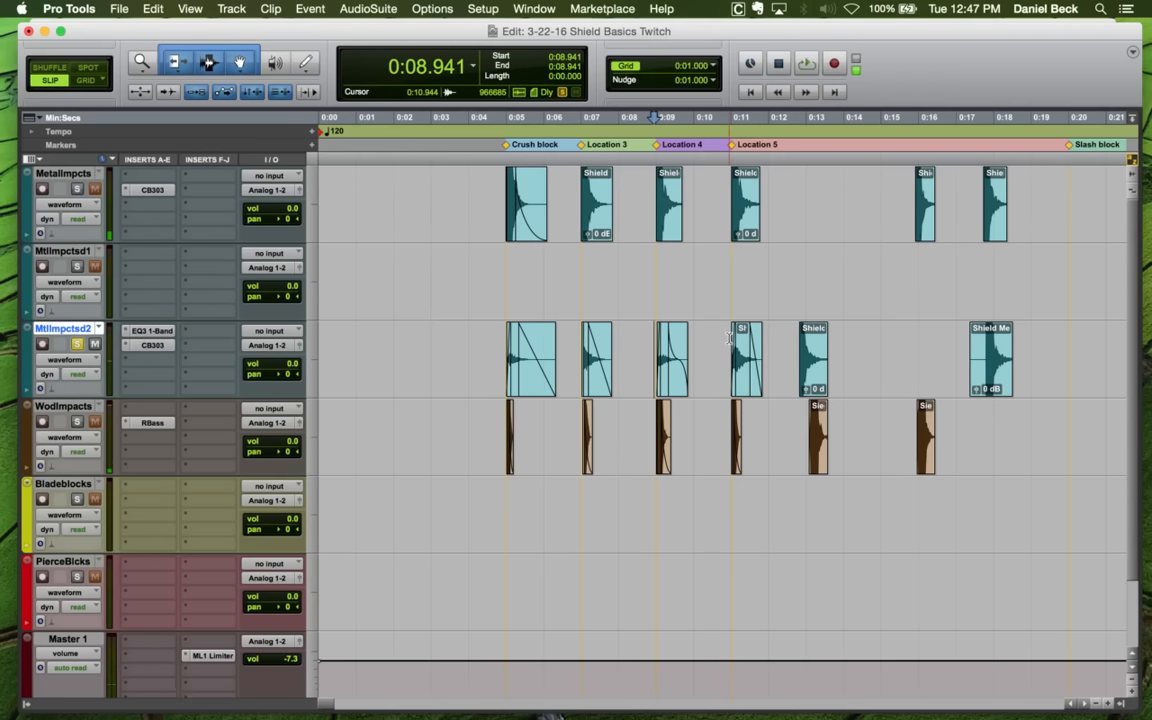
Play the layered hit at the Location 5 marker
click(729, 340)
key(space)
key(super+bracketright)
key(super+bracketright)
key(super+bracketright)
key(space)
Move the Location 5 MtlImpctsd2 clip later to start at about 0:11.176 and play it against the other layers
click(824, 354)
key(super+bracketleft)
drag(834, 381, 866, 375)
click(806, 340)
key(super+bracketright)
drag(583, 387, 628, 388)
key(space)
key(space)
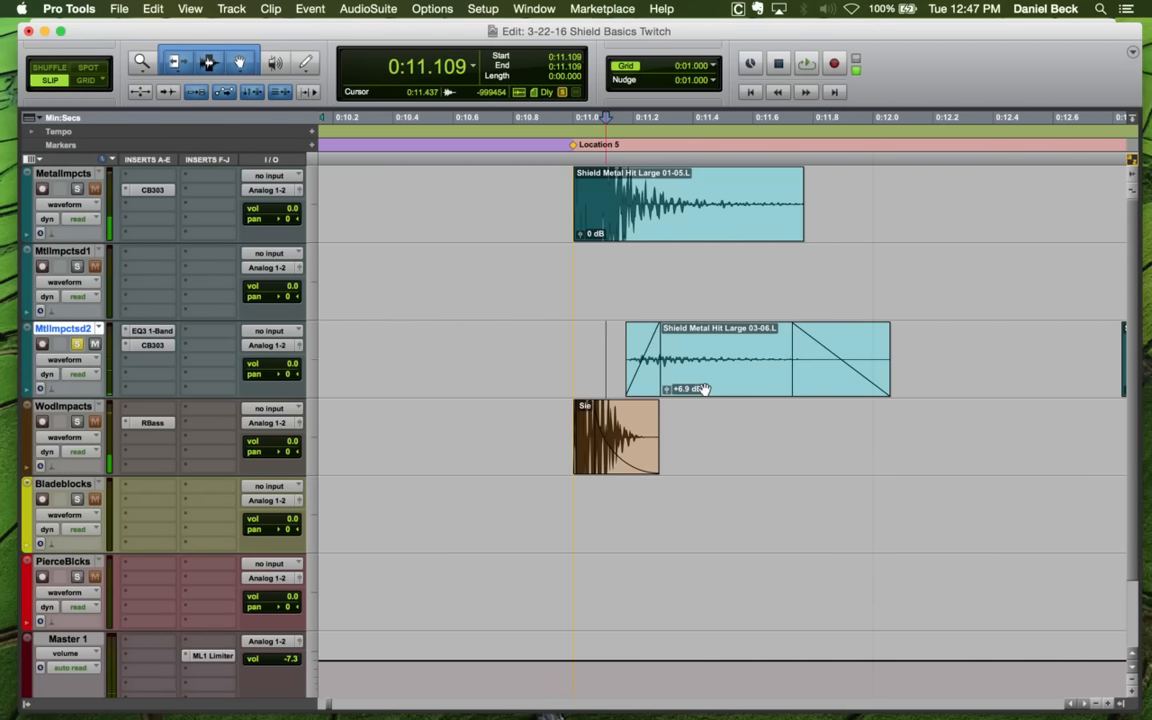
Delete the MtlImpctsd2 clip, including its fades, at Location 5
click(727, 390)
key(Delete)
key(super+bracketleft)
key(super+bracketleft)
key(super+bracketleft)
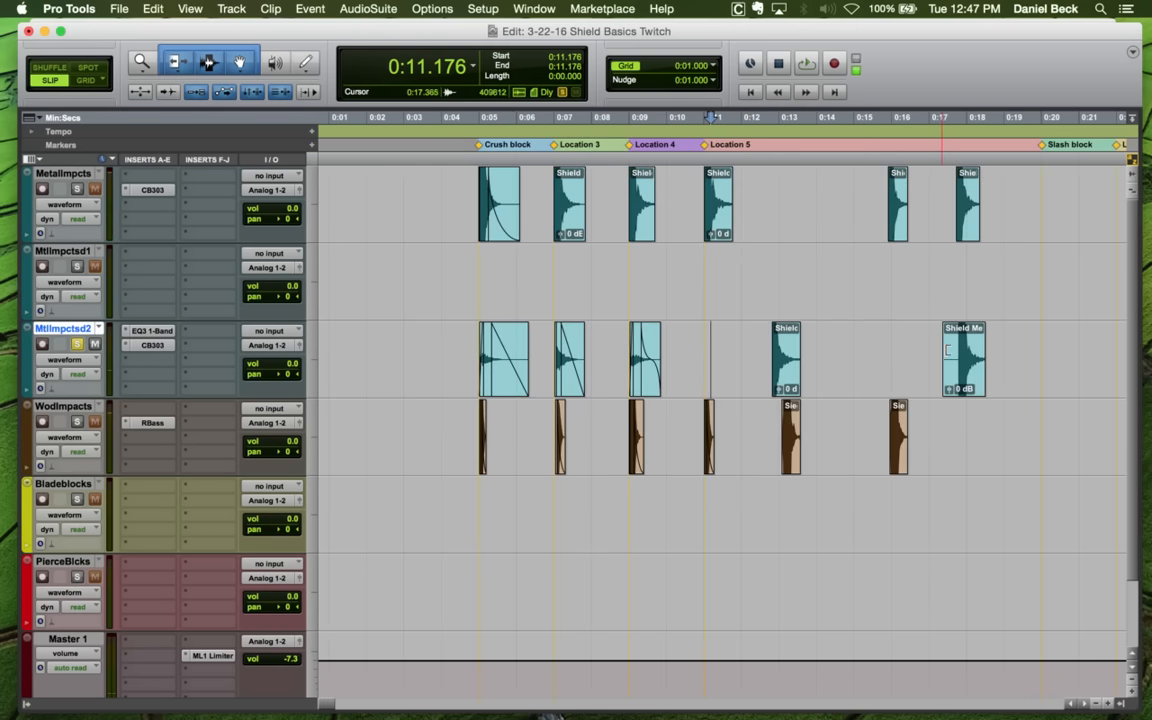
Audition the spare MtlImpctsd2 metal hit near 0:17.4 and move it to just after the Location 5 marker
key(a)
key(space)
key(space)
drag(968, 376, 722, 344)
click(722, 344)
Trim the start of the moved MtlImpctsd2 clip to 0:11.402 and fade it in over about 0.1 s
key(t)
key(t)
key(t)
click(701, 342)
key(a)
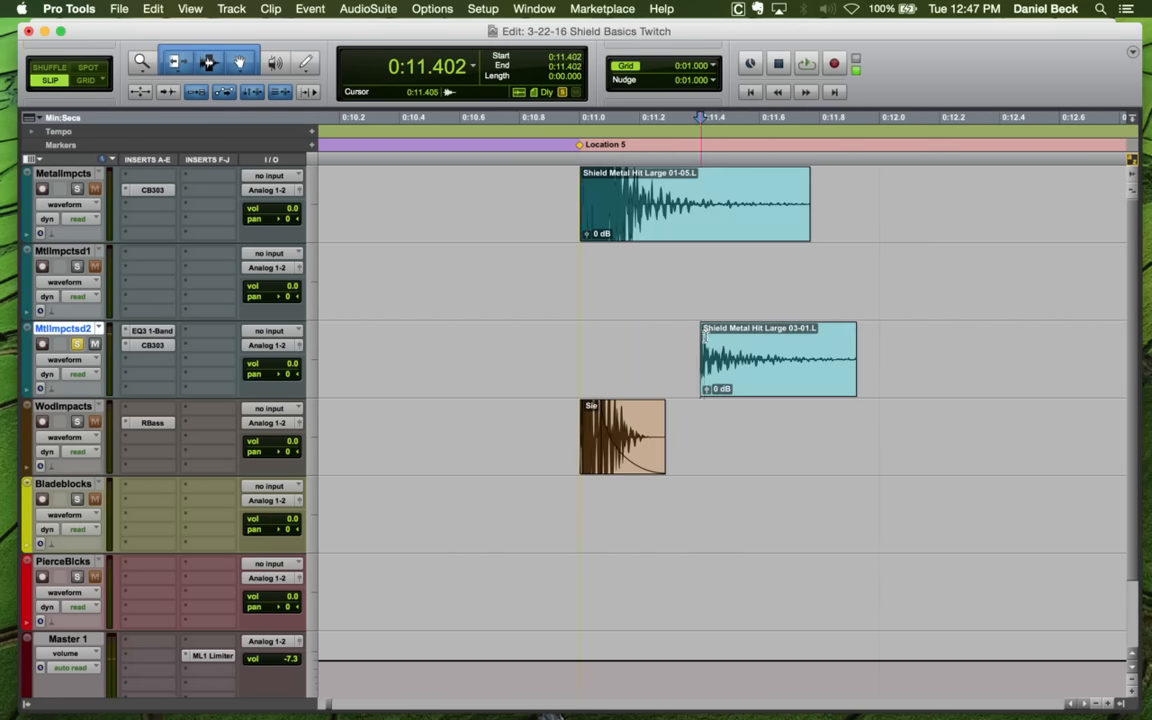
key(space)
click(732, 340)
key(d)
key(space)
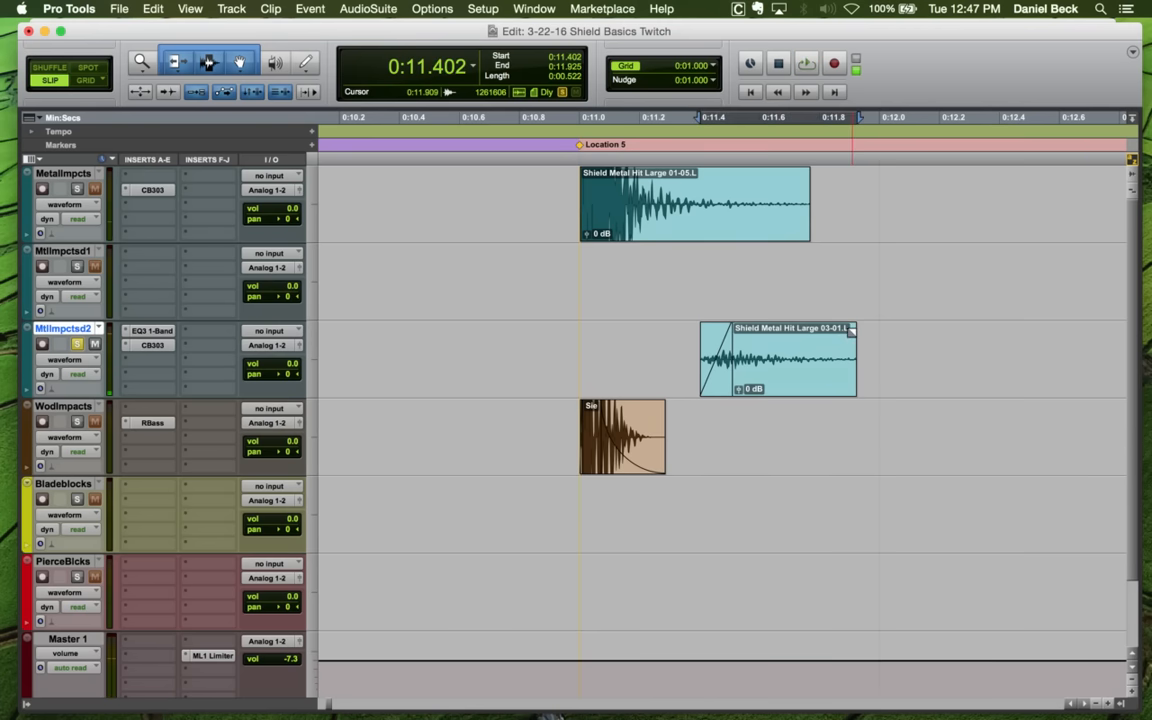
Extend the MtlImpctsd2 clip's tail with a fade-out from 0:11.925 to about 0:12.48 and play it
drag(853, 328, 1013, 338)
click(649, 350)
key(space)
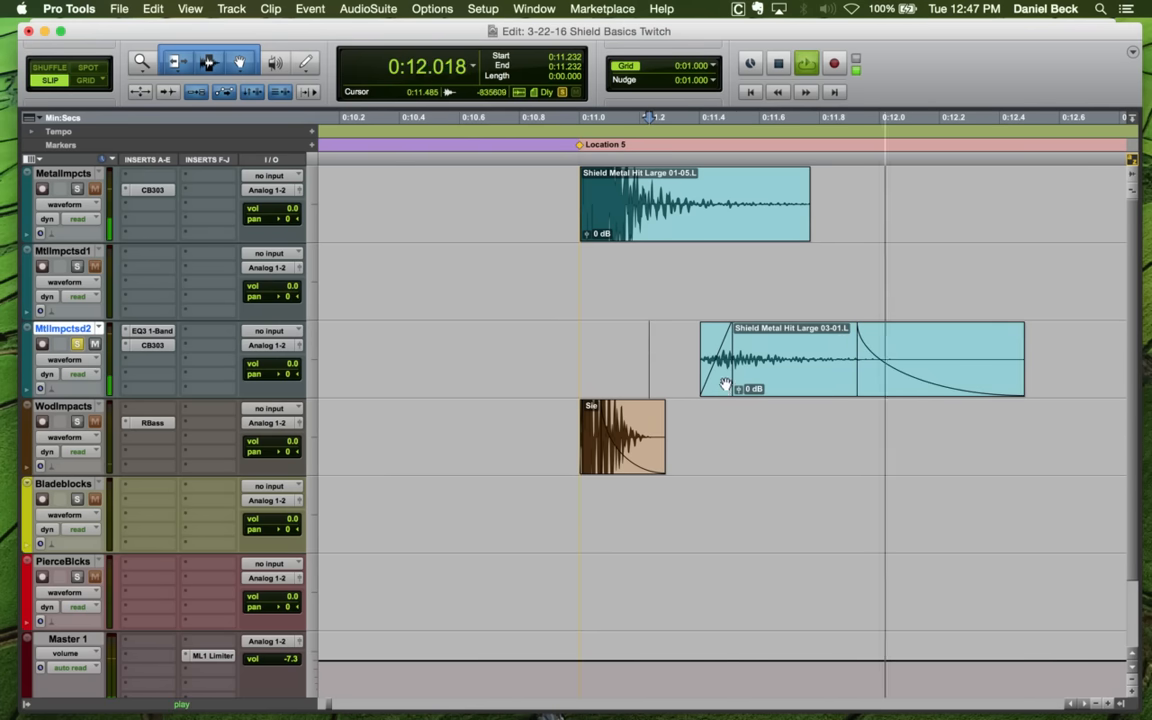
key(space)
Start the MtlImpctsd2 clip at 0:11.005 by Location 5 with +6.9 dB clip gain and play the hit
drag(729, 384, 645, 372)
click(776, 350)
key(space)
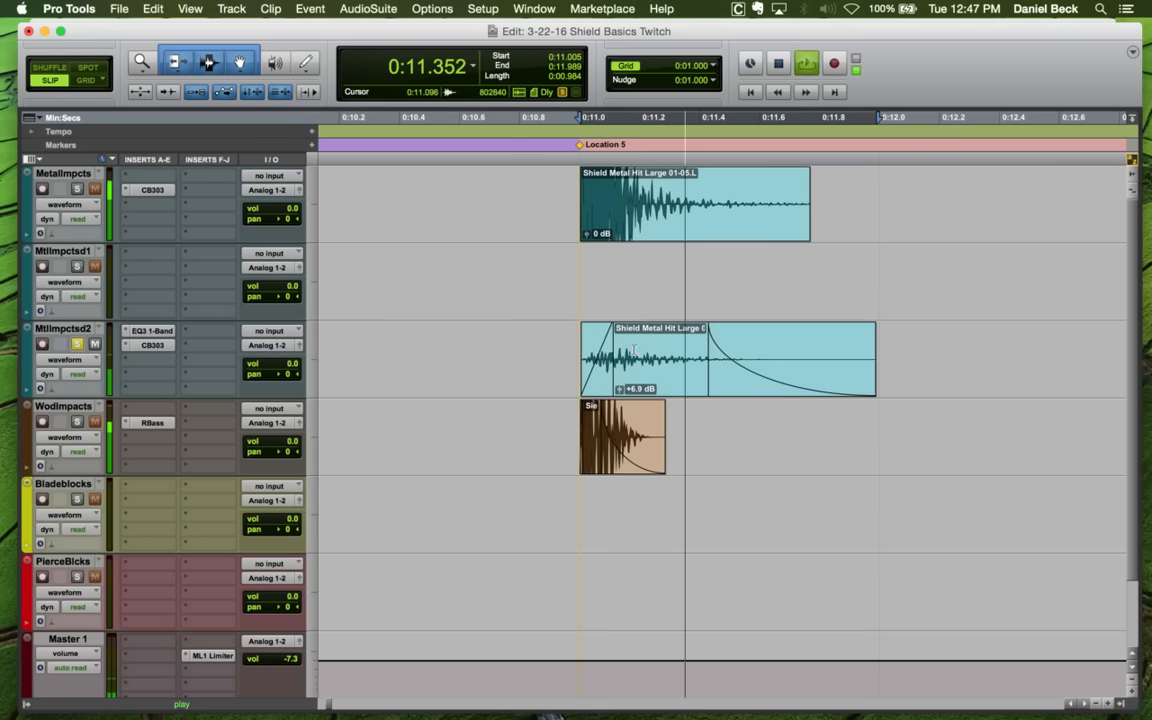
Shift the Location 5 MtlImpctsd2 fade-out to start at 0:11.448, lengthen the fade-in to about 0:11.19, and play the hit
click(760, 384)
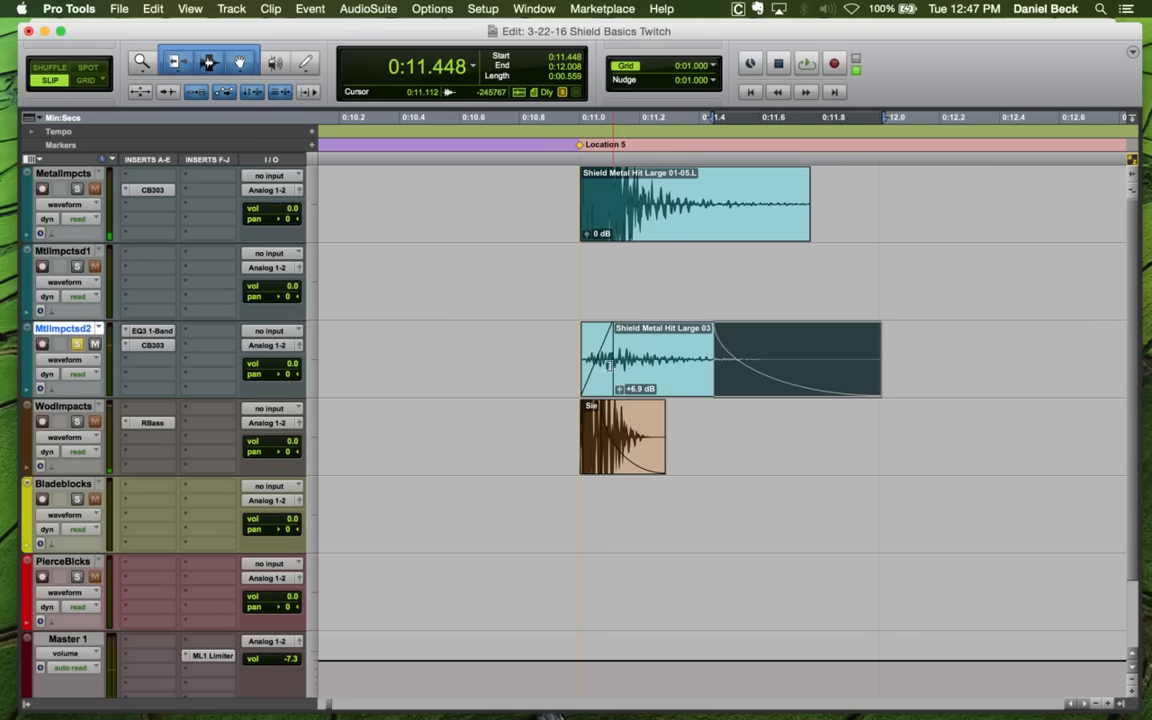
drag(610, 366, 636, 366)
click(568, 338)
key(space)
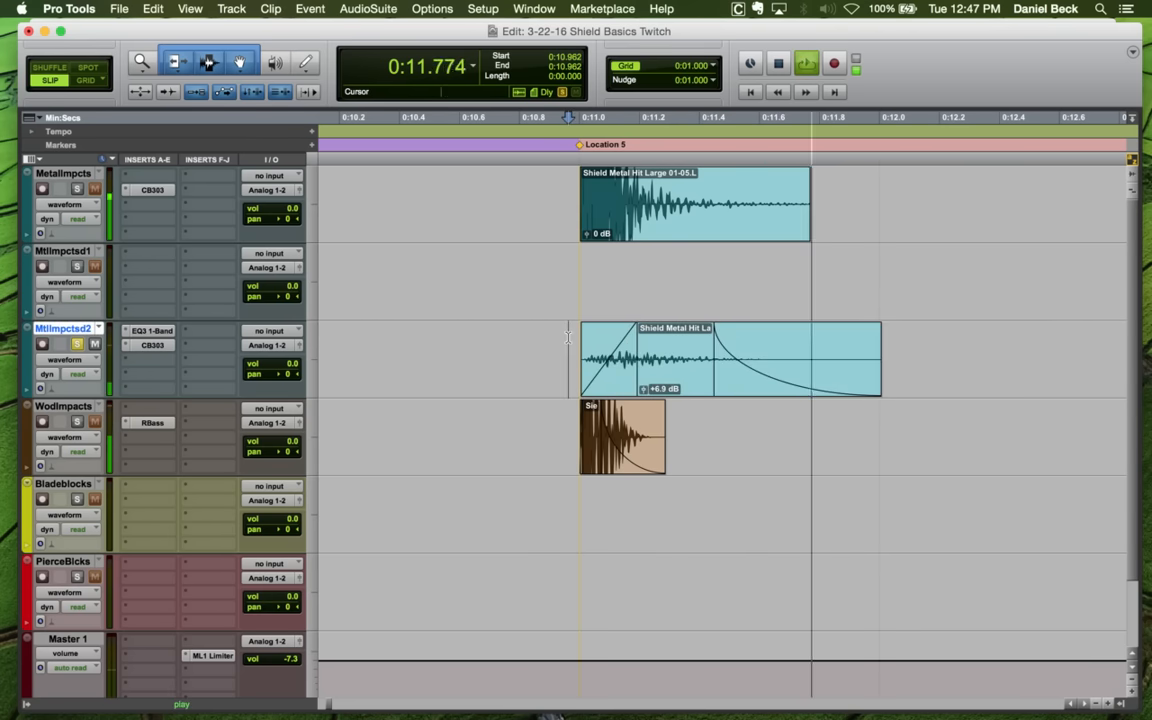
key(space)
Shorten the Location 5 MtlImpctsd2 clip to end at 0:11.816 and give its fade-out a linear out shape
drag(878, 353, 824, 352)
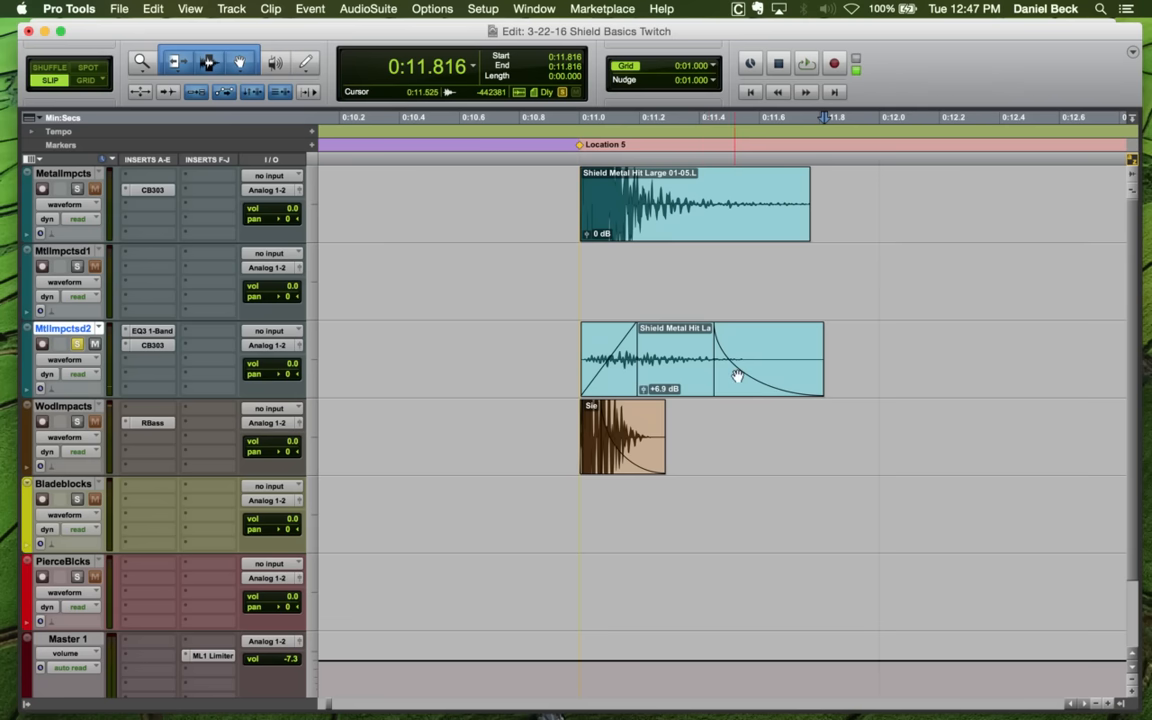
double_click(737, 376)
click(653, 397)
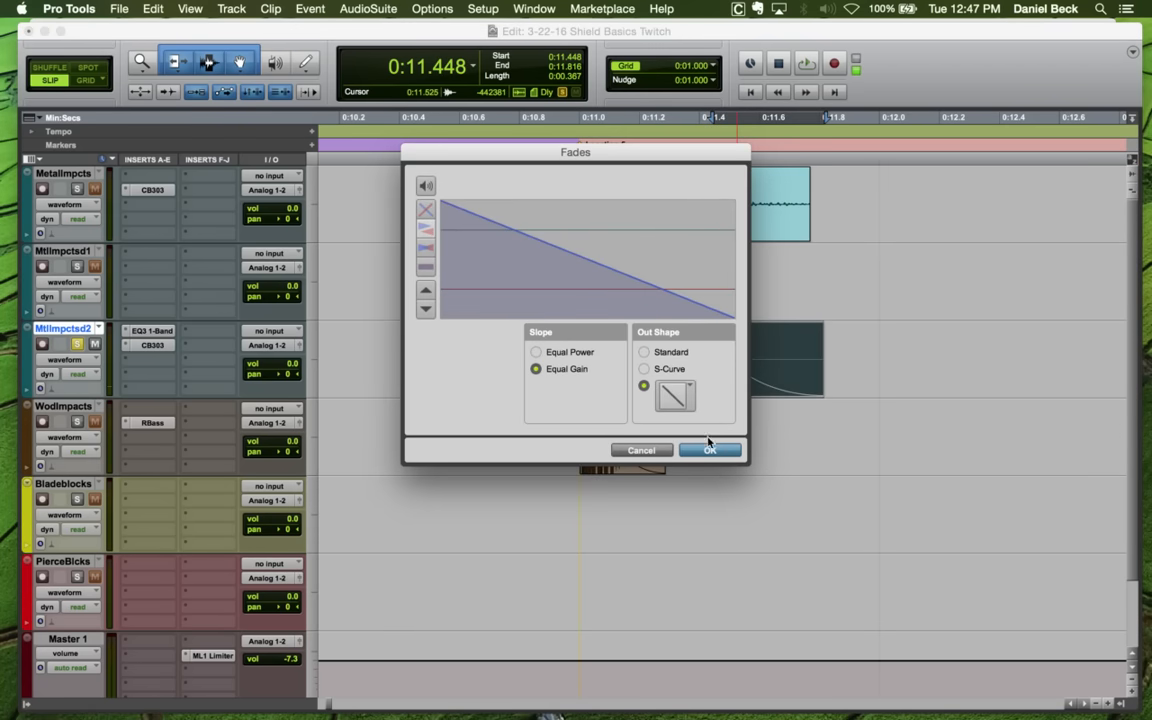
click(710, 449)
Extend the linear fade-out on the Location 5 MtlImpctsd2 clip to begin at about 0:11.31 and play the hit
click(672, 370)
click(526, 338)
key(space)
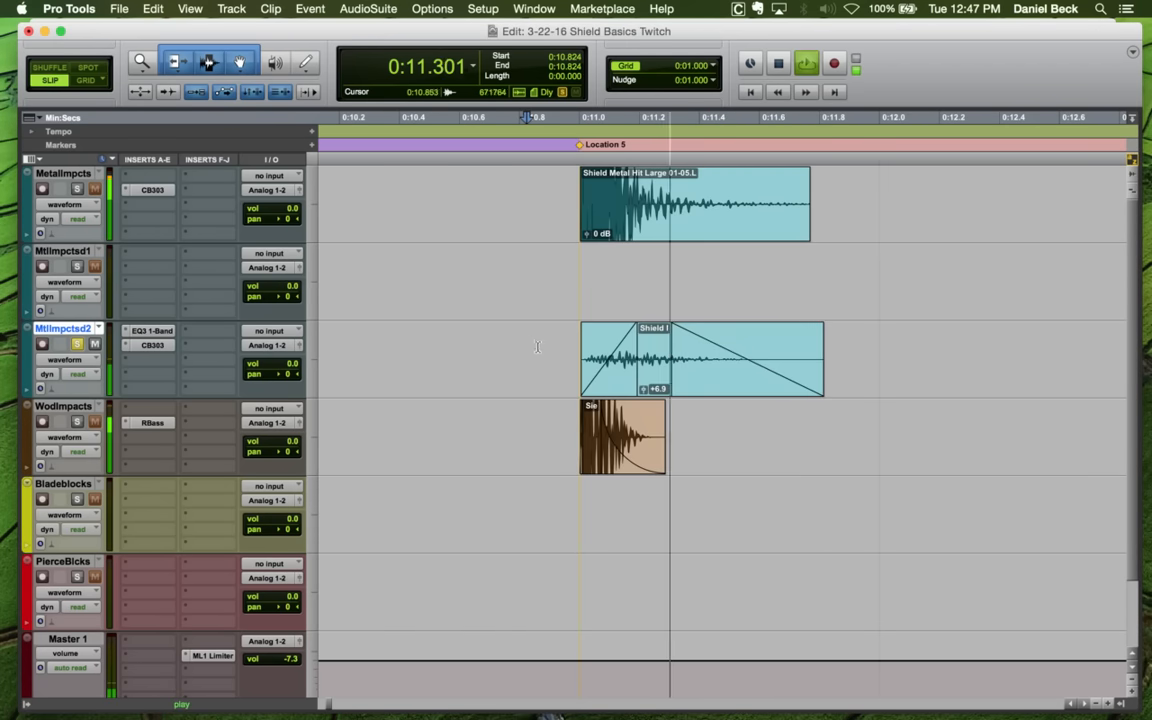
key(space)
Compare the Location 5 hit with the MtlImpctsd2 track unsoloed and soloed
click(560, 338)
key(space)
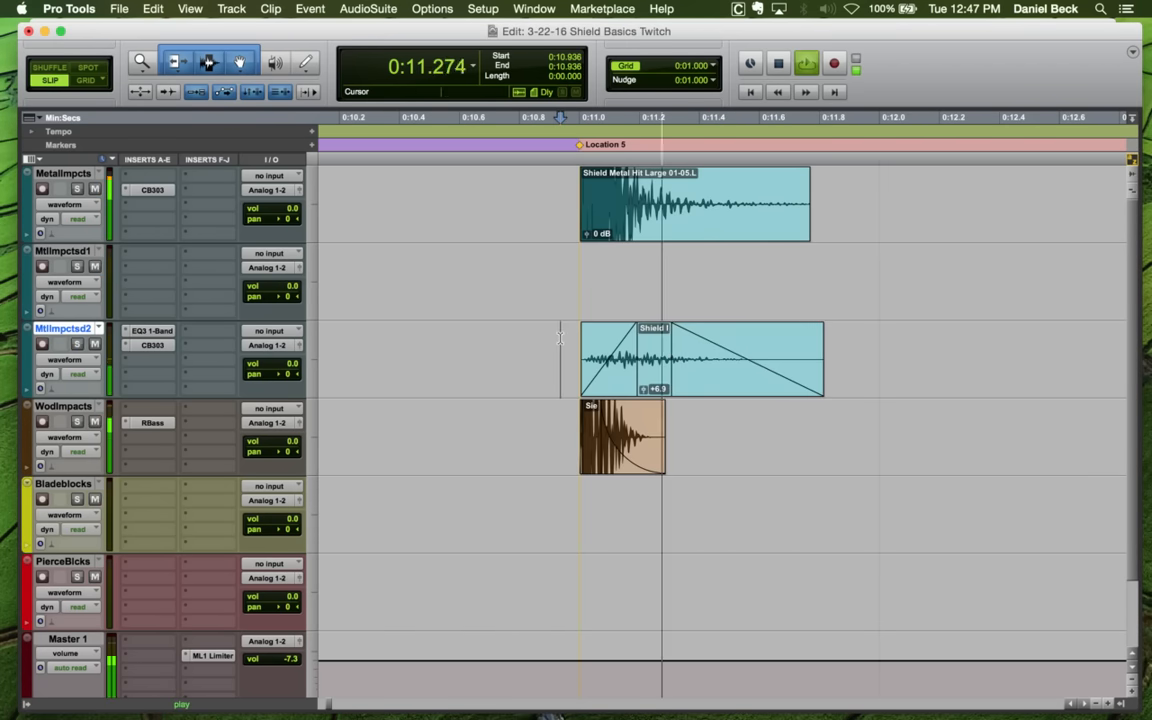
key(space)
click(571, 339)
key(shift+s)
key(space)
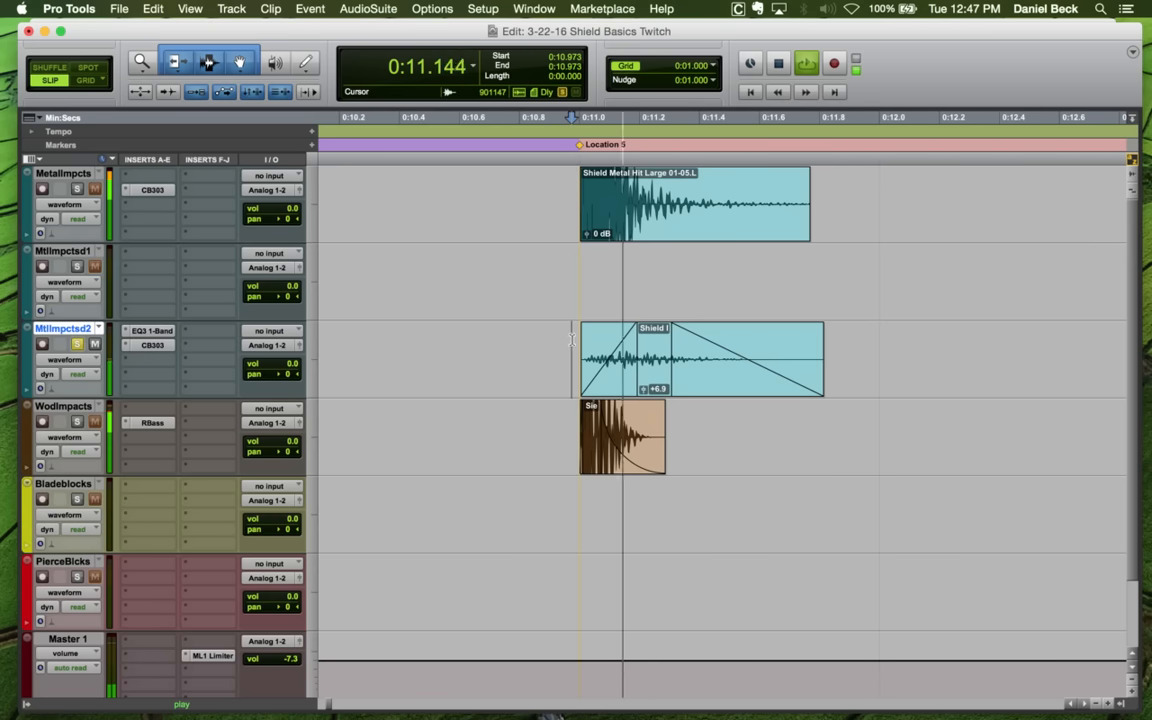
key(space)
Play the tail of the Location 5 hit from around 0:11.453 to check its fade-out
click(748, 349)
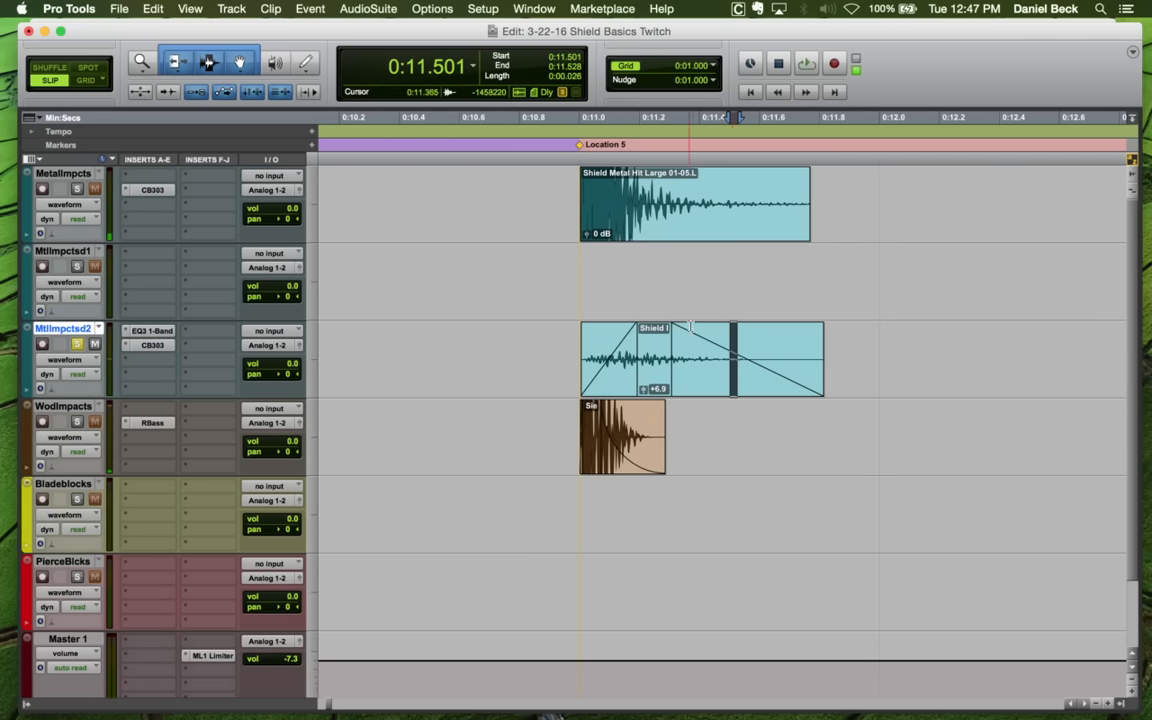
click(705, 298)
key(space)
key(space)
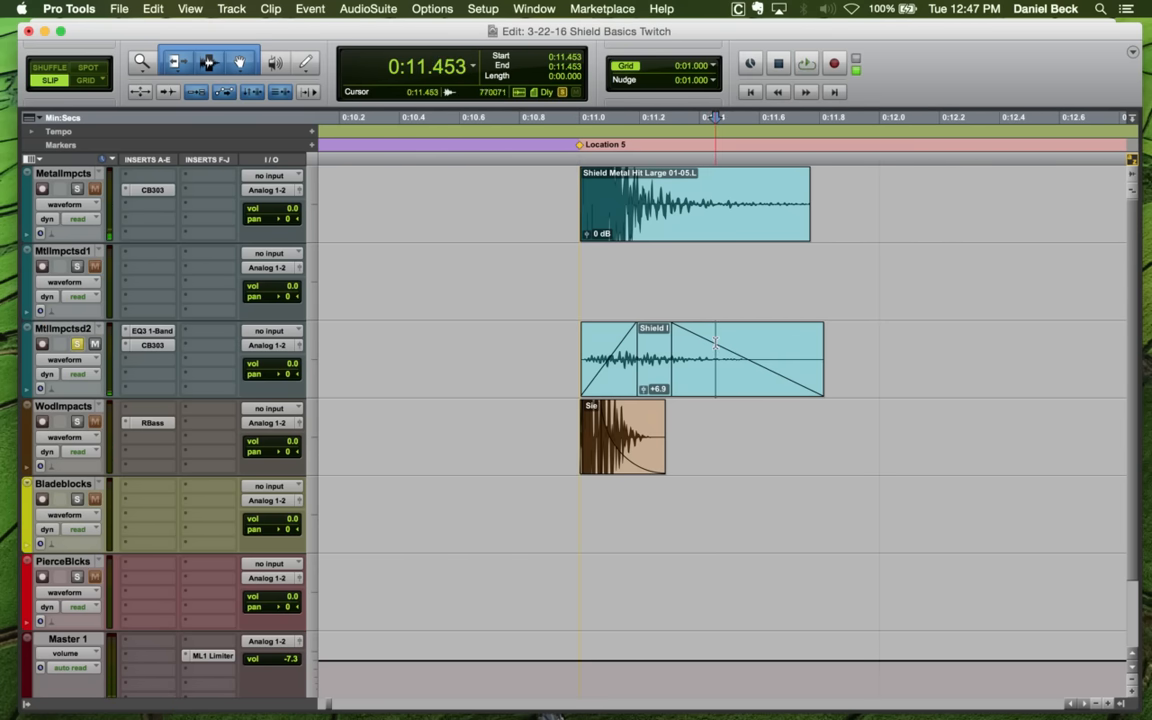
key(space)
key(space)
Delete the replacement MtlImpctsd2 clip that starts at 0:11.005 by Location 5
click(662, 377)
key(r)
key(r)
key(r)
key(r)
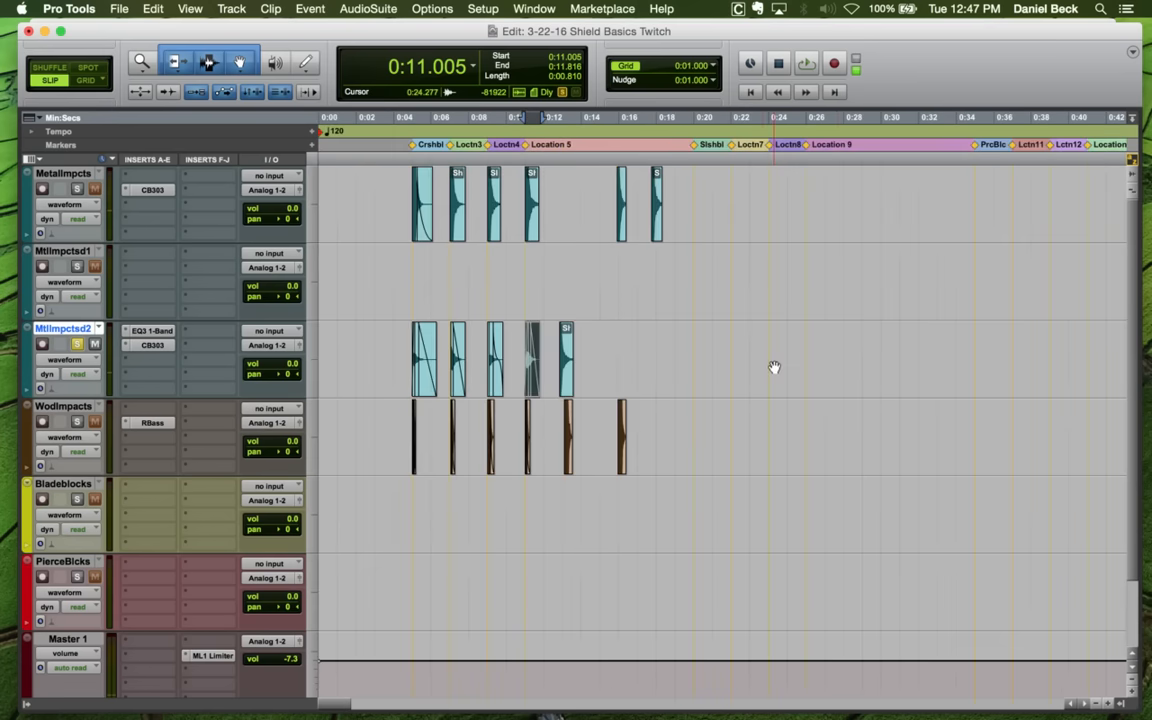
key(Delete)
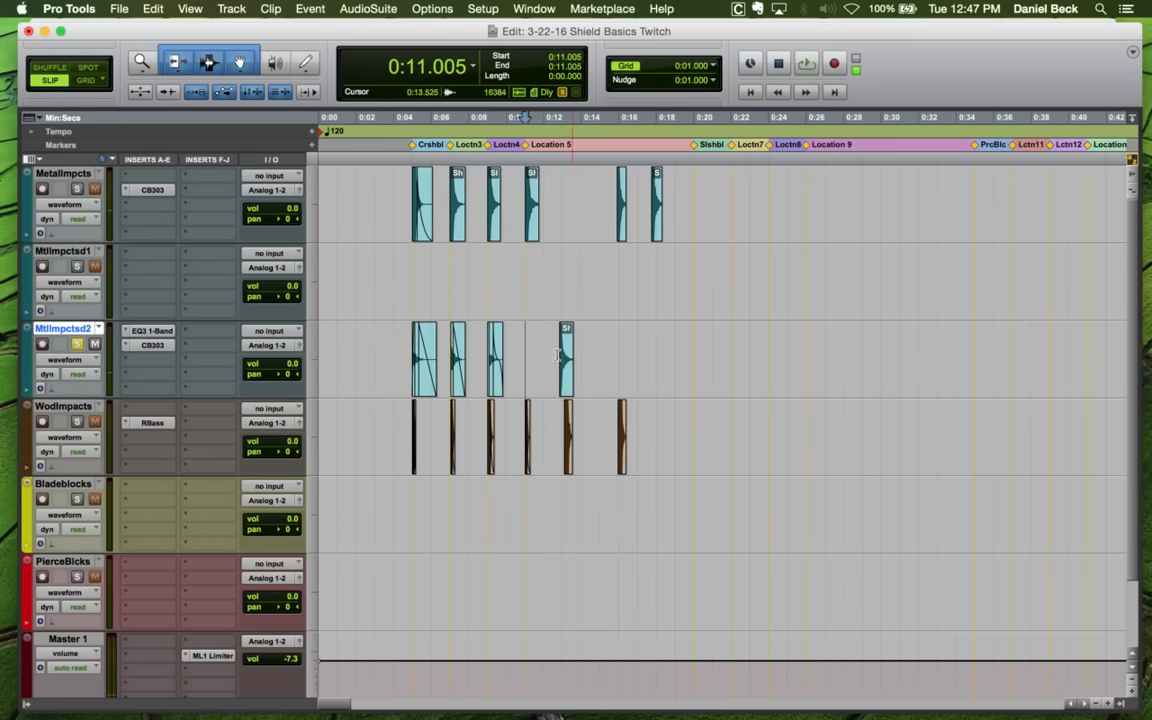
Move the remaining Shield Metal Hit Large 03-02 clip on MtlImpctsd2 earlier to start at 0:10.834, near Location 5
click(548, 368)
key(t)
key(t)
key(t)
drag(829, 369, 530, 366)
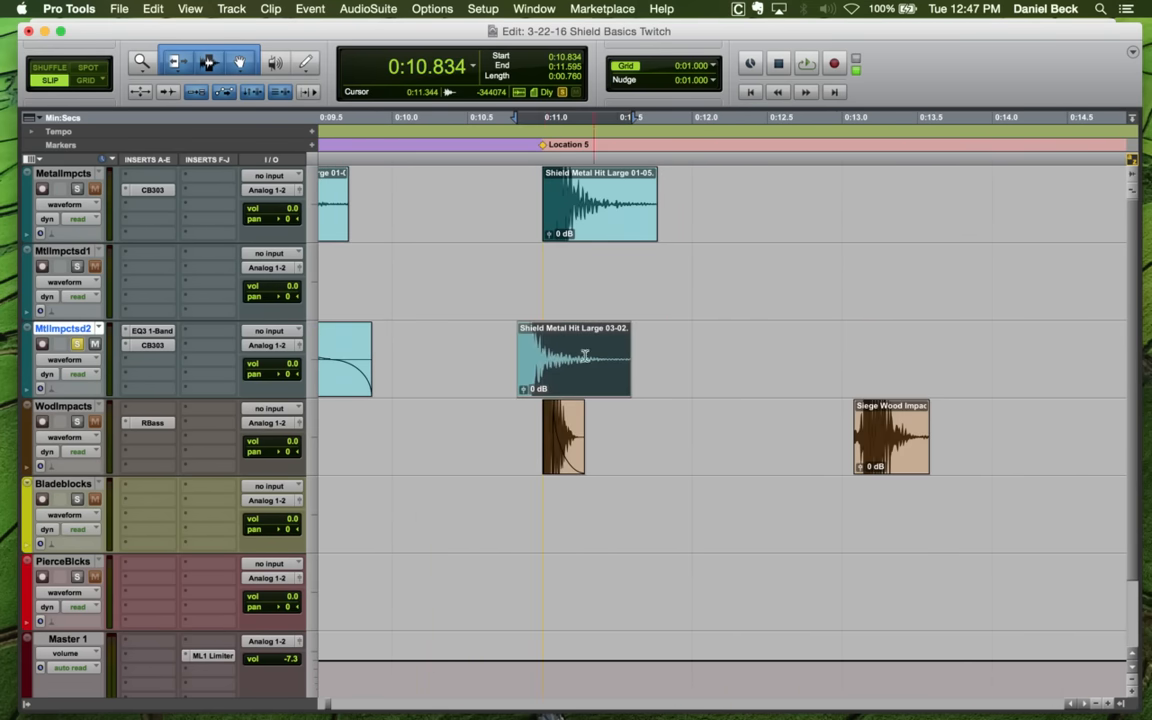
Play the Location 5 hit to check how the MtlImpctsd2 clip lines up with the metal and wood layers
key(space)
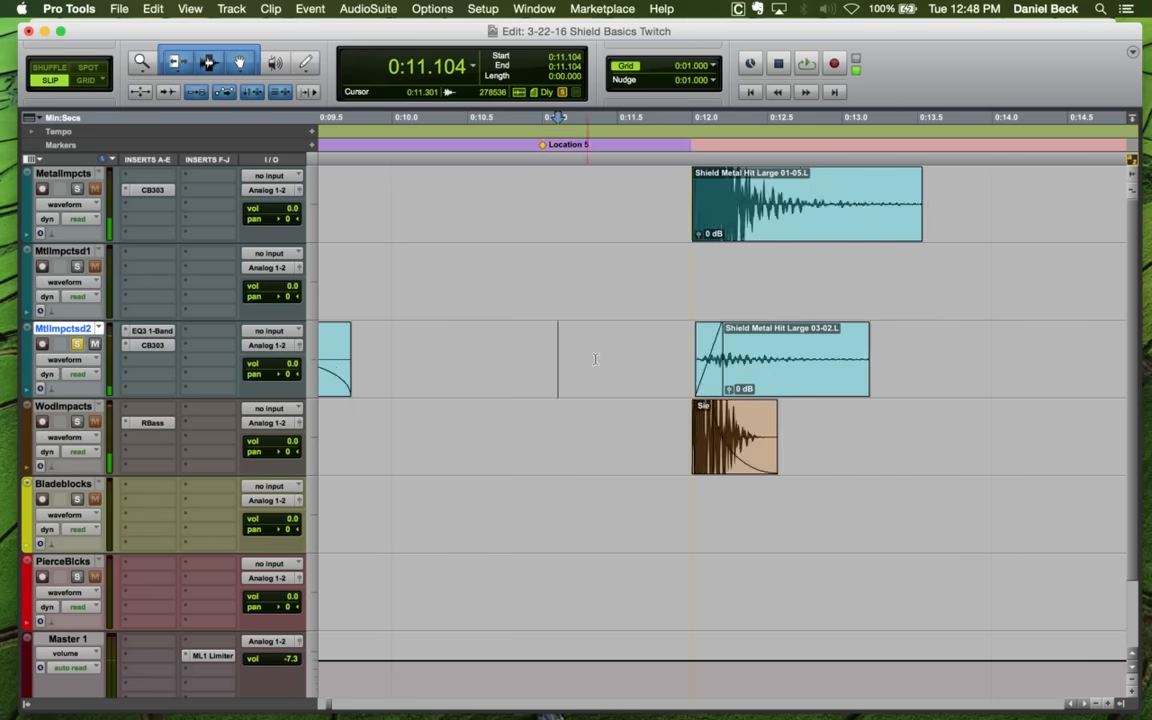
key(t)
key(t)
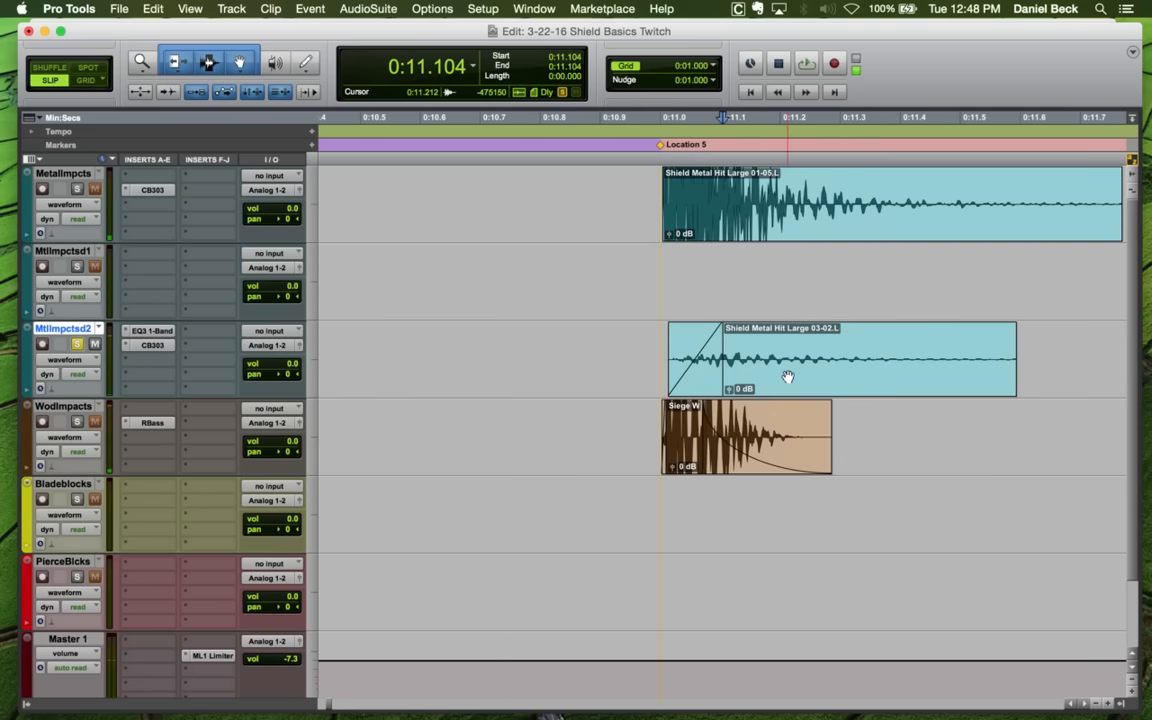
key(space)
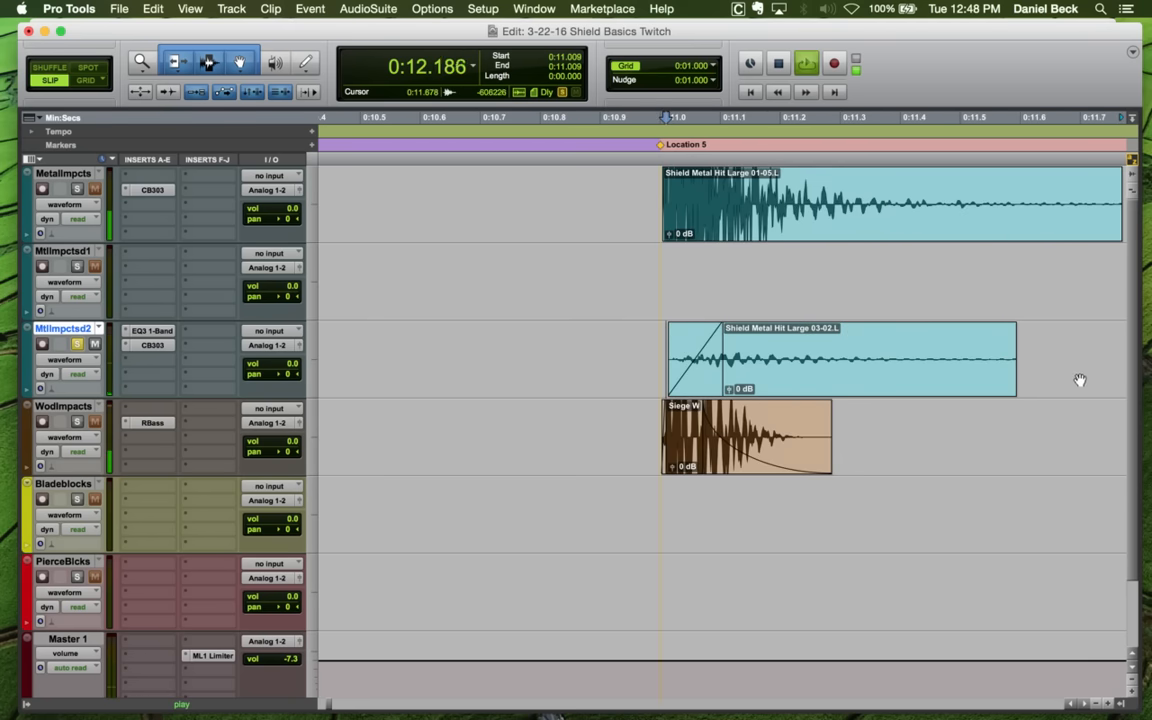
key(space)
Extend the Location 5 MtlImpctsd2 clip's end to 0:12.037 and start its fade-out at 0:11.618
key(r)
drag(866, 334, 1002, 345)
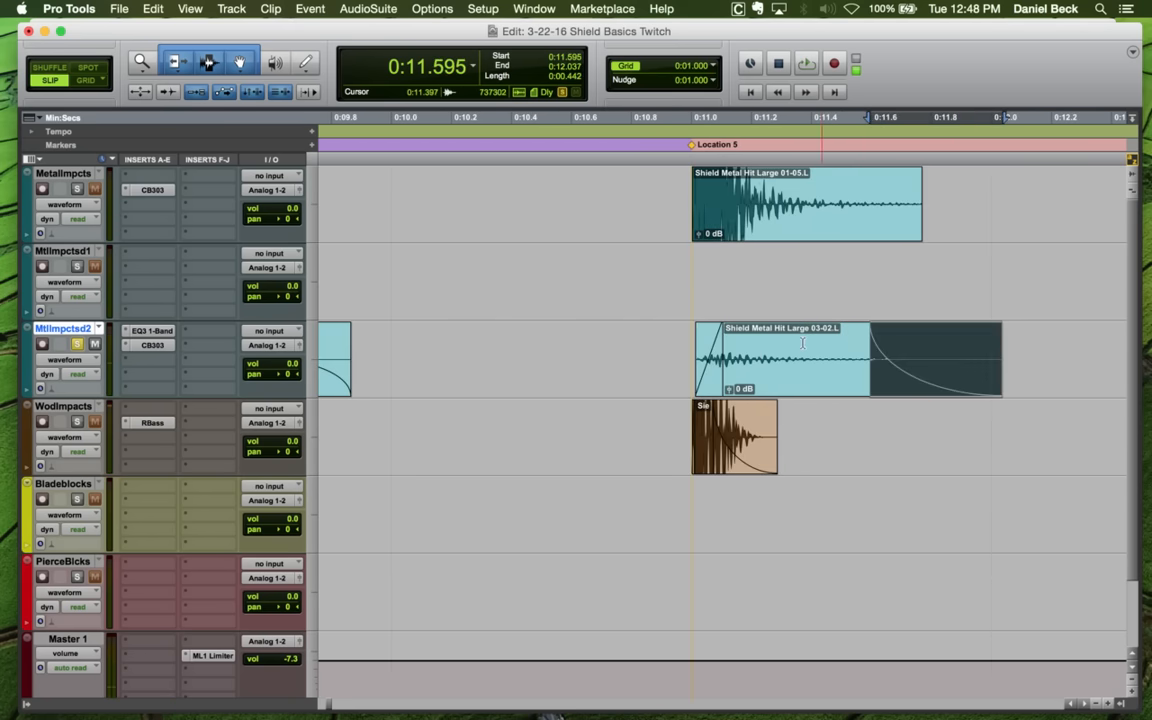
click(787, 345)
key(space)
key(space)
drag(872, 370, 880, 372)
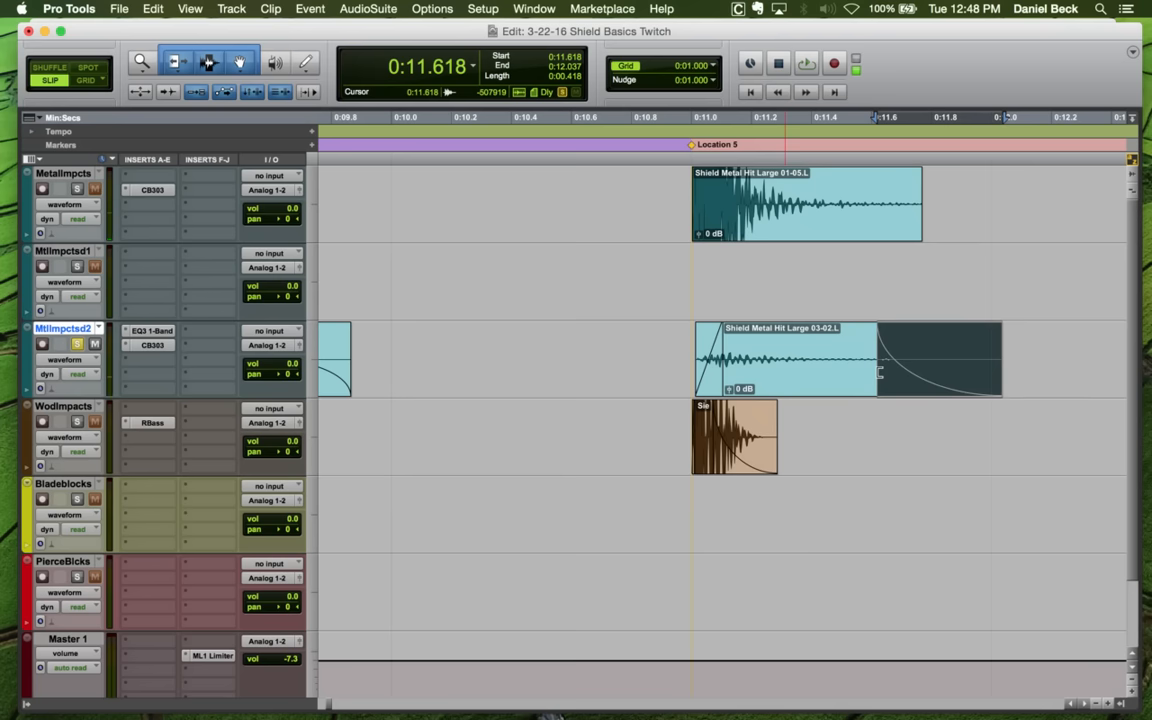
Replace the Location 5 MtlImpctsd2 clip's fade-out with a linear one starting at about 0:11.32, and play the hit
double_click(916, 379)
click(644, 387)
click(710, 450)
click(788, 355)
key(g)
click(668, 337)
key(space)
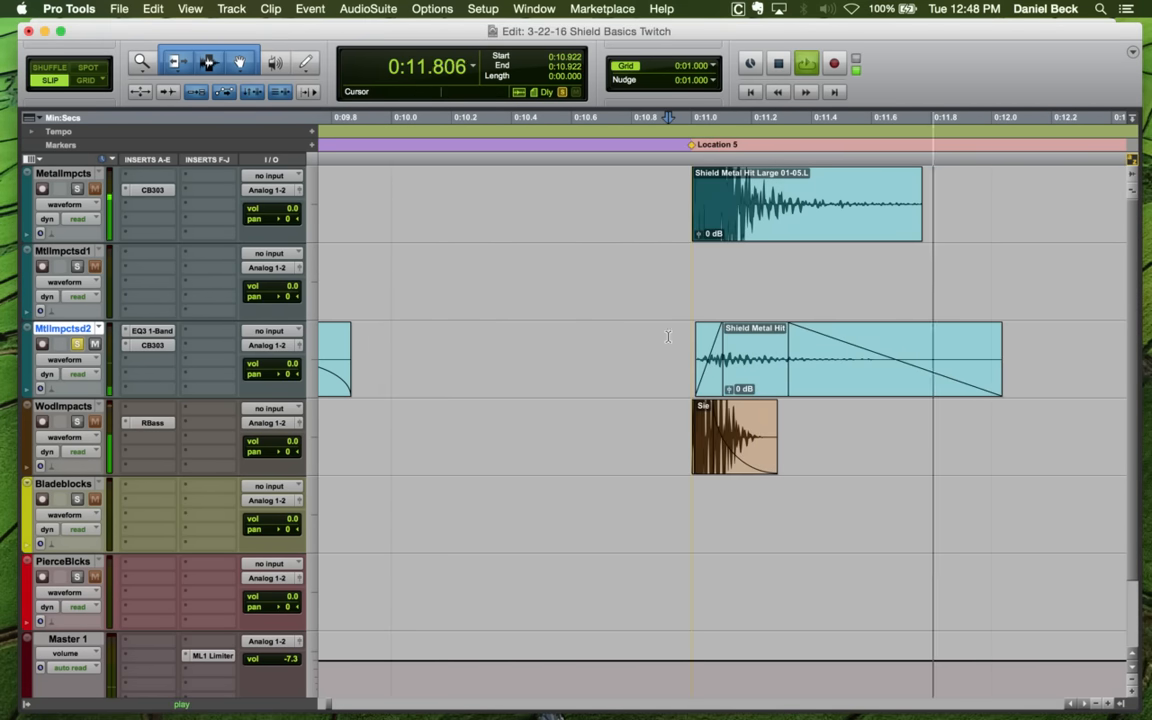
Lengthen the Location 5 MtlImpctsd2 clip's fade-in to about 0:11.17 and play the hit
key(space)
click(741, 345)
key(d)
click(674, 365)
key(space)
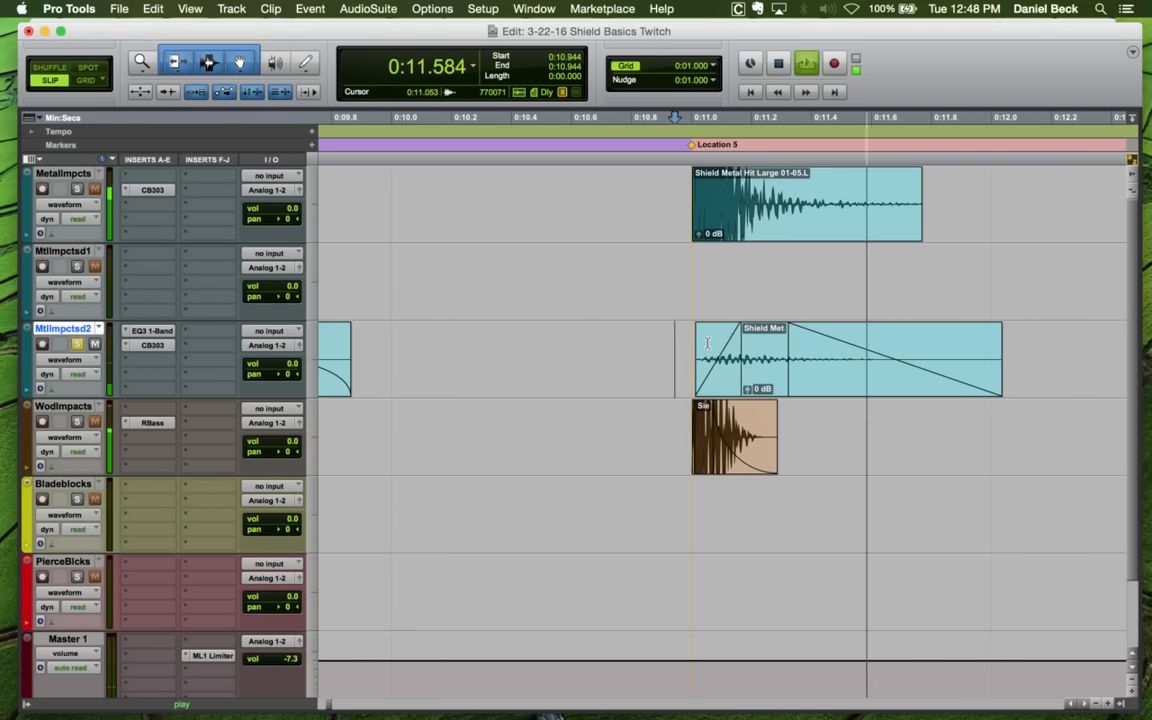
Trim the start of the Location 5 MtlImpctsd2 clip to about 0:11.13 and raise its clip gain to +7.8 dB
mouse_move(715, 366)
mouse_down()
mouse_move(748, 366)
mouse_move(741, 384)
mouse_move(707, 378)
mouse_up()
click(729, 368)
key(a)
click(660, 335)
key(space)
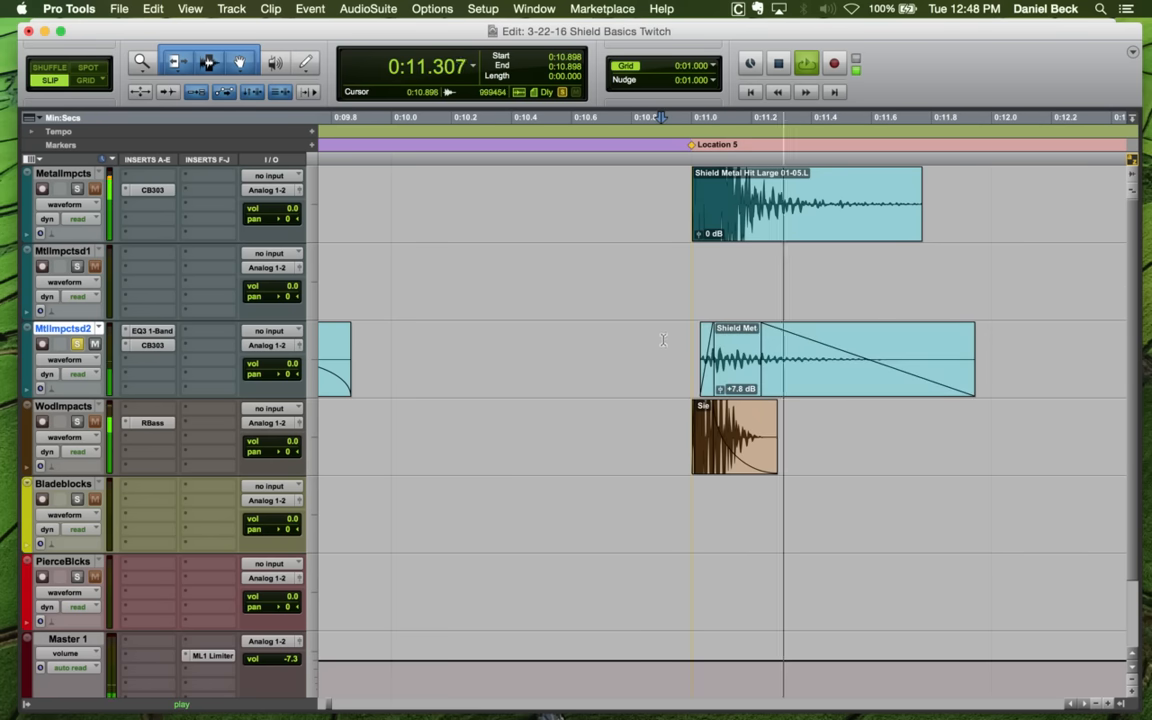
Move the Location 5 MtlImpctsd2 clip to start at 0:11.088 and trim its end to 0:11.760
click(750, 380)
drag(760, 380, 777, 380)
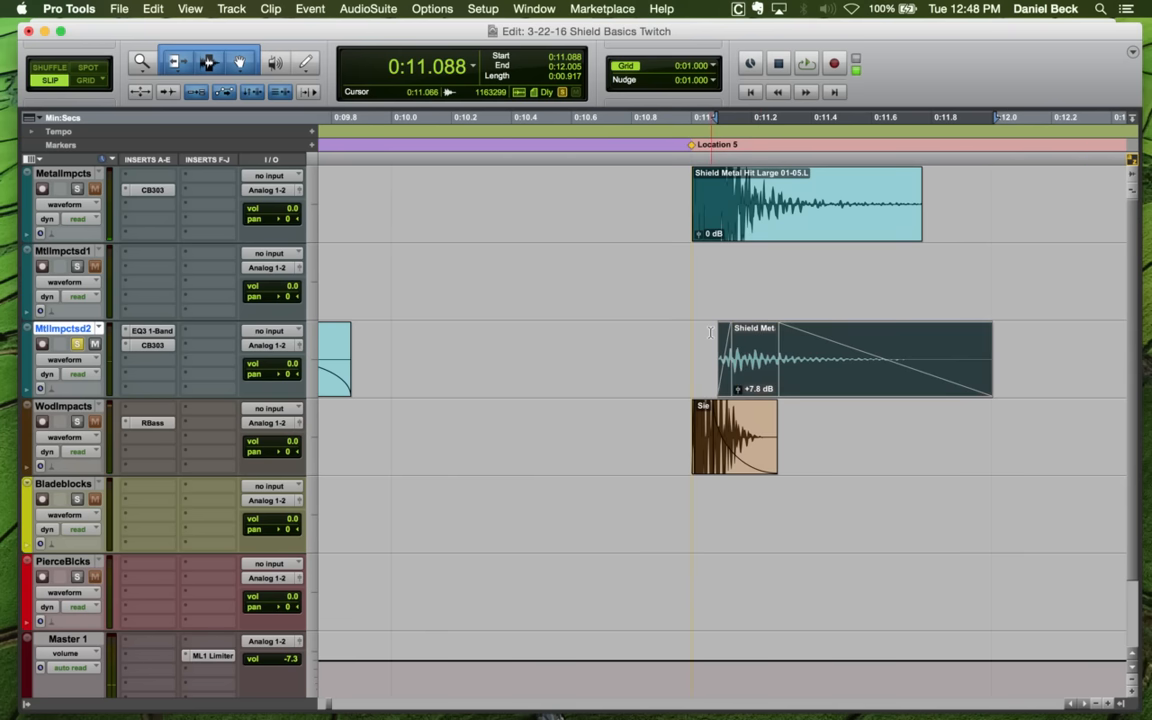
click(810, 335)
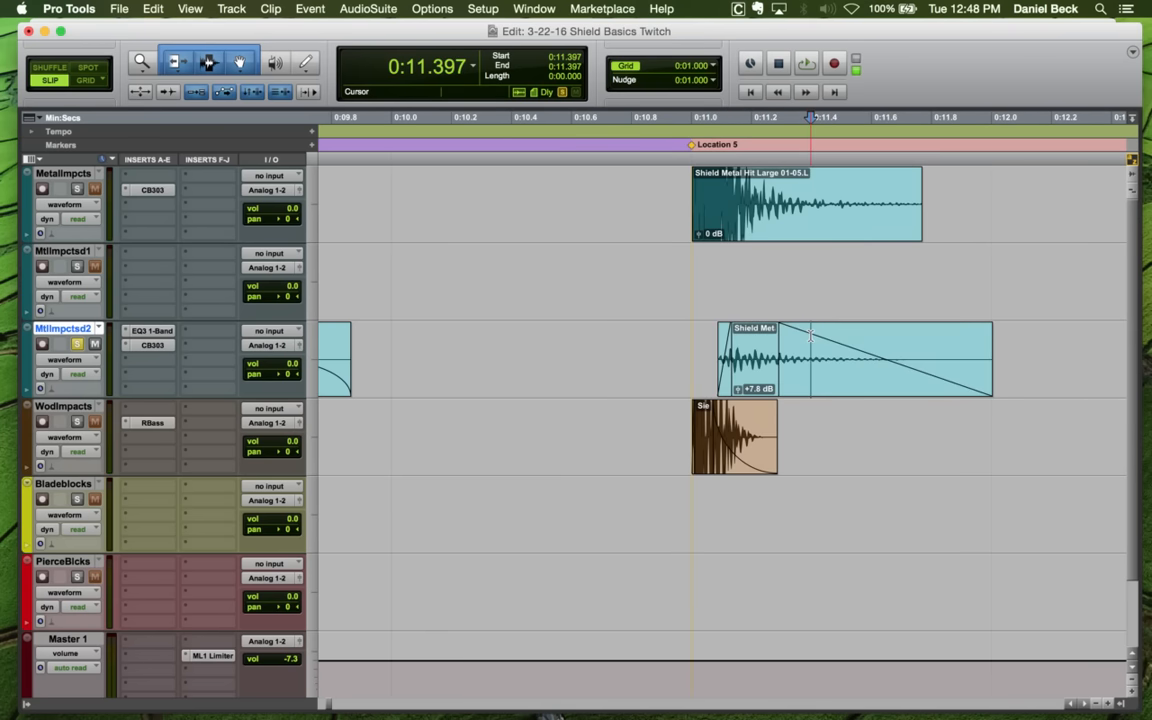
key(space)
key(space)
key(s)
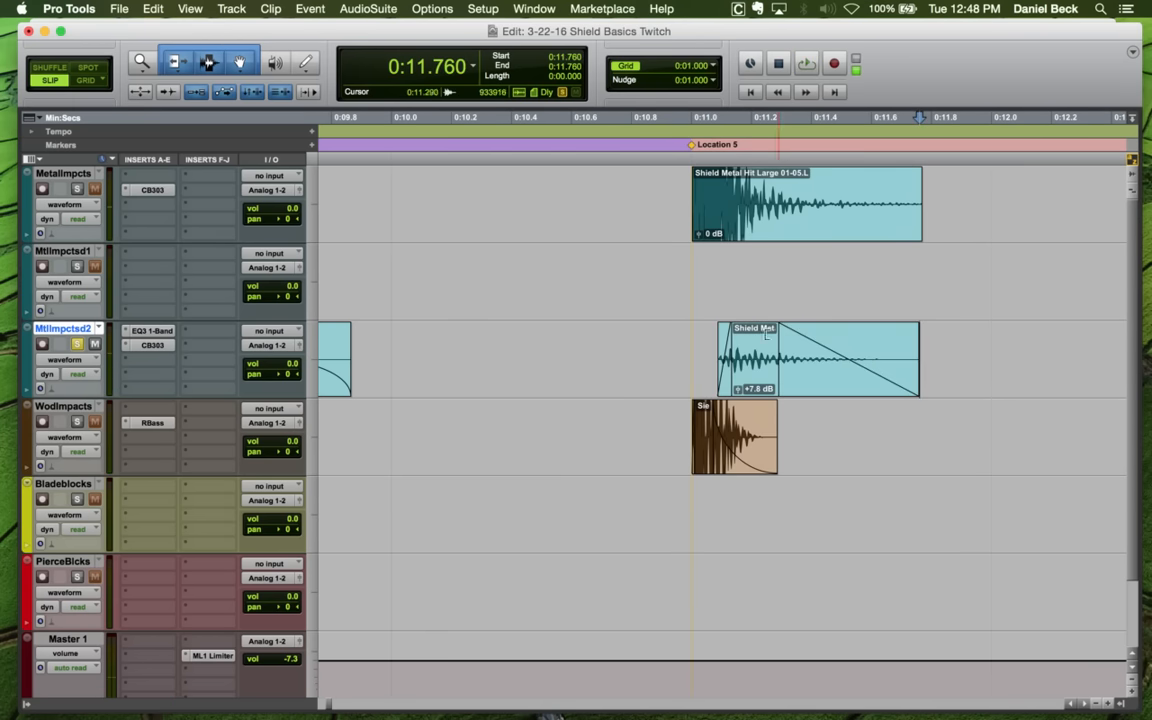
key(space)
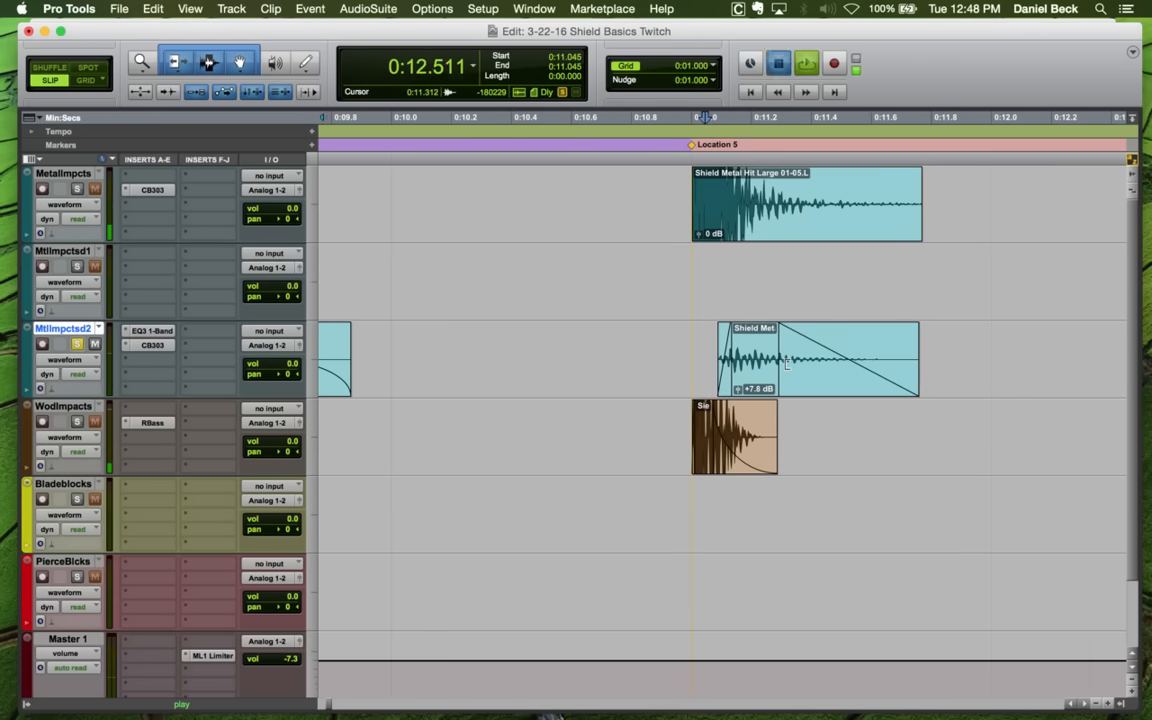
key(space)
Delete the MtlImpctsd2 clip at Location 5
key(r)
key(r)
click(730, 387)
key(Delete)
key(r)
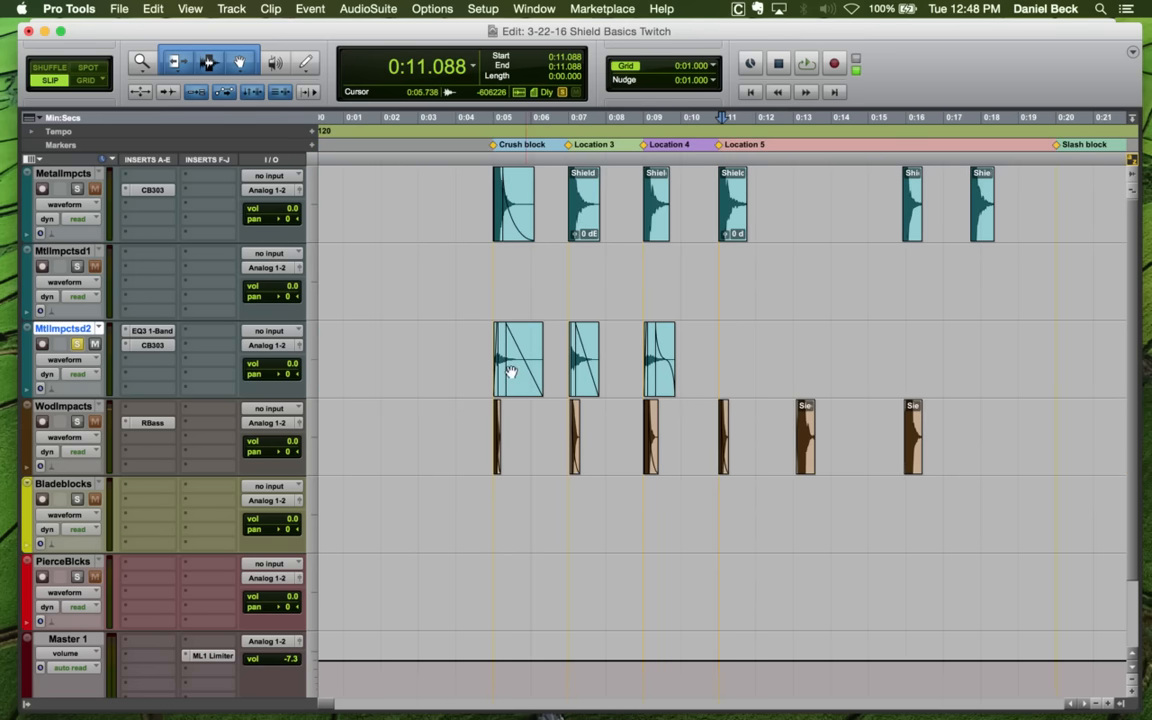
Play the Crush block hit and copy its MtlImpctsd2 clip to just after Location 5 on the same track
key(space)
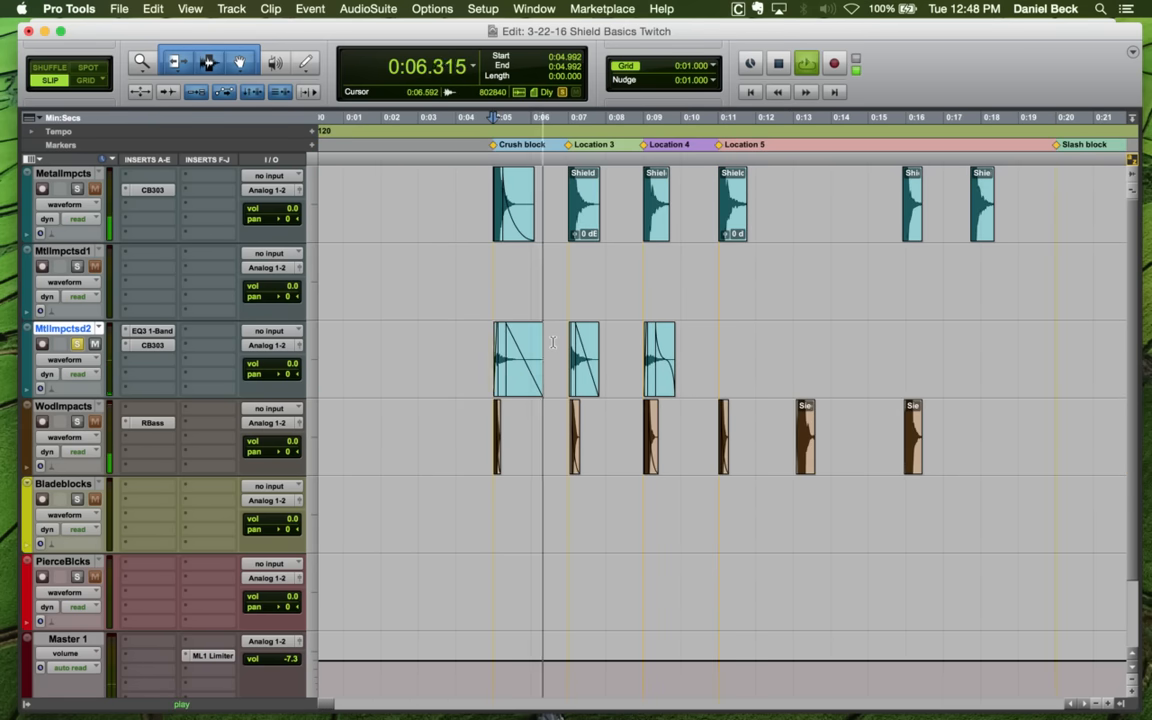
key(space)
click(500, 383)
drag(500, 386, 735, 362)
key(super+bracketright)
key(super+bracketright)
key(super+bracketright)
click(727, 366)
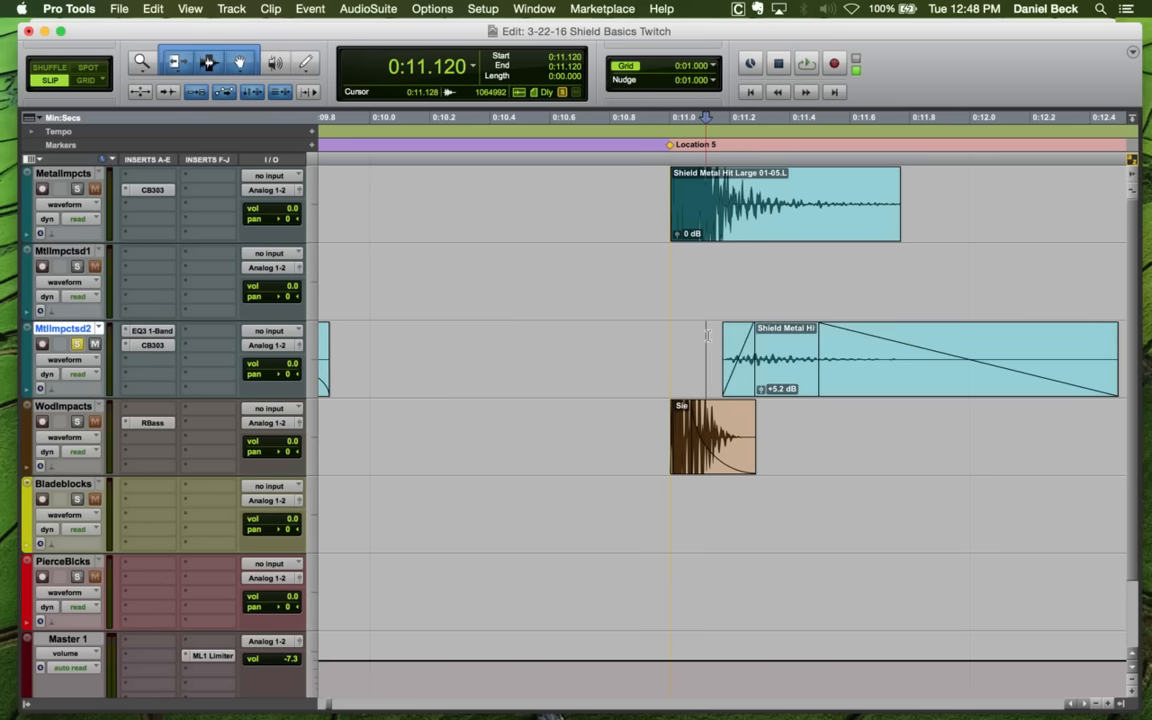
Move the copied MtlImpctsd2 clip earlier to start at about 0:11.07 and play the Location 5 hit
key(super+bracketright)
drag(856, 377, 789, 365)
click(566, 345)
key(space)
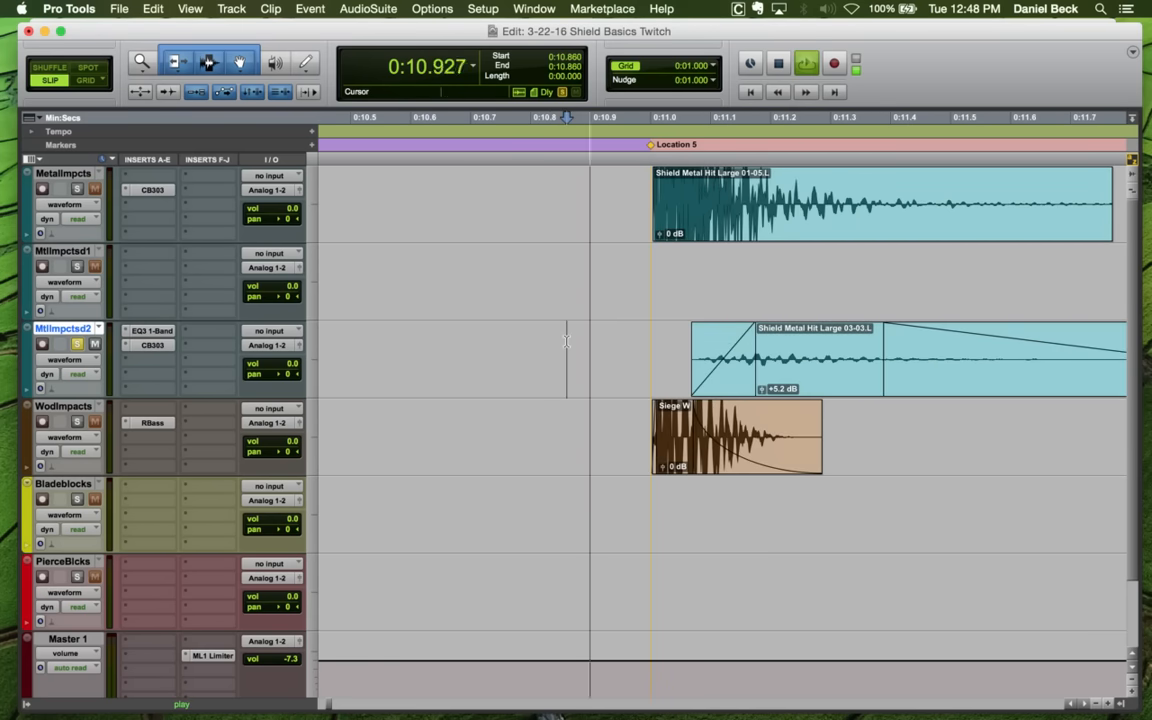
key(super+bracketleft)
key(space)
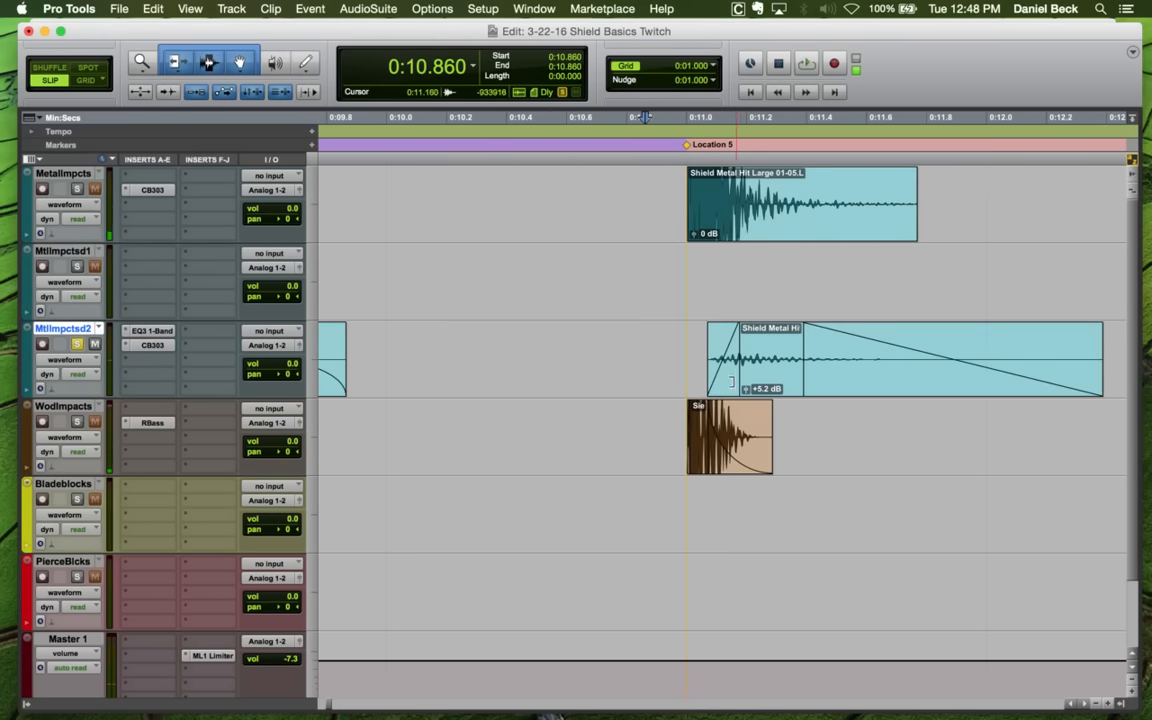
Trim the start of the copied MtlImpctsd2 clip to about 0:11.11 and replay the Location 5 hit
drag(730, 385, 740, 374)
click(675, 339)
key(space)
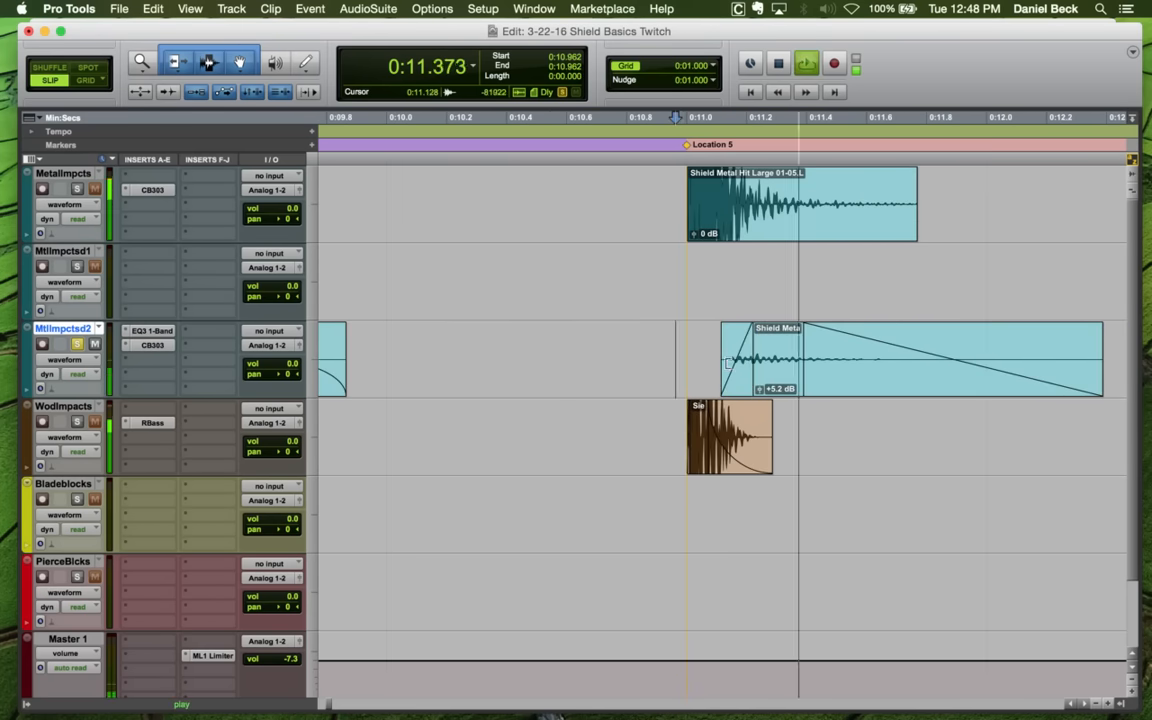
key(space)
click(671, 341)
key(space)
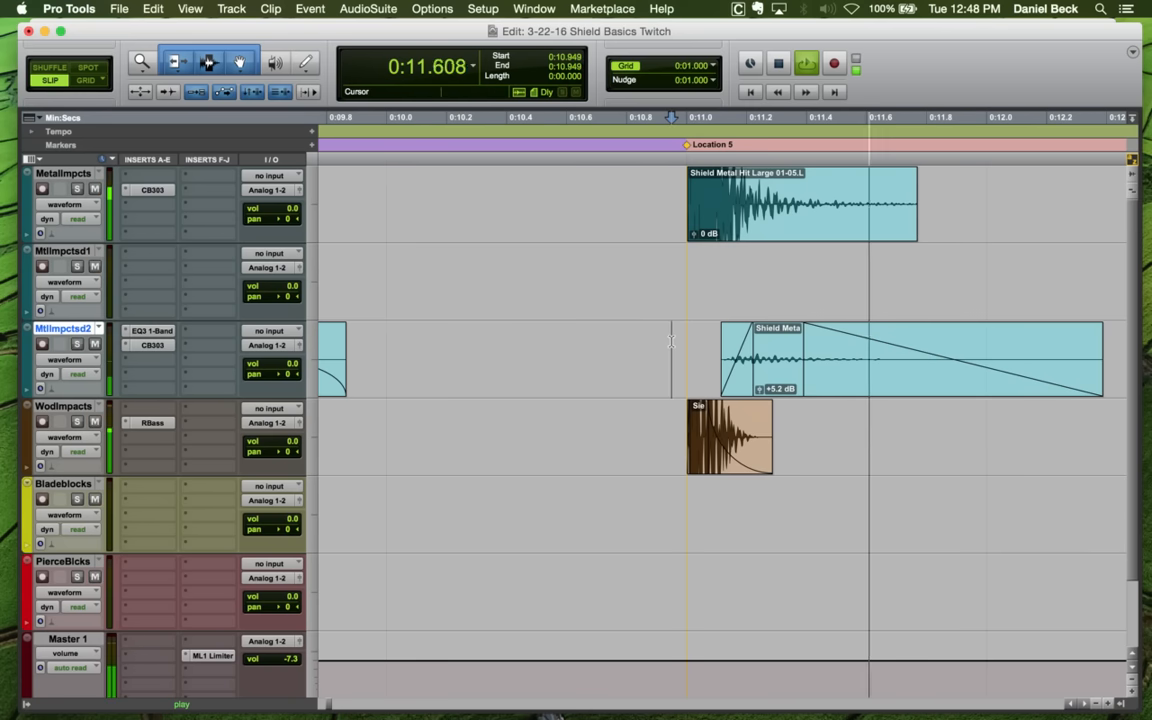
key(space)
Move the trimmed MtlImpctsd2 clip to start at 0:11.054 and play the Location 5 hit
drag(757, 373, 738, 364)
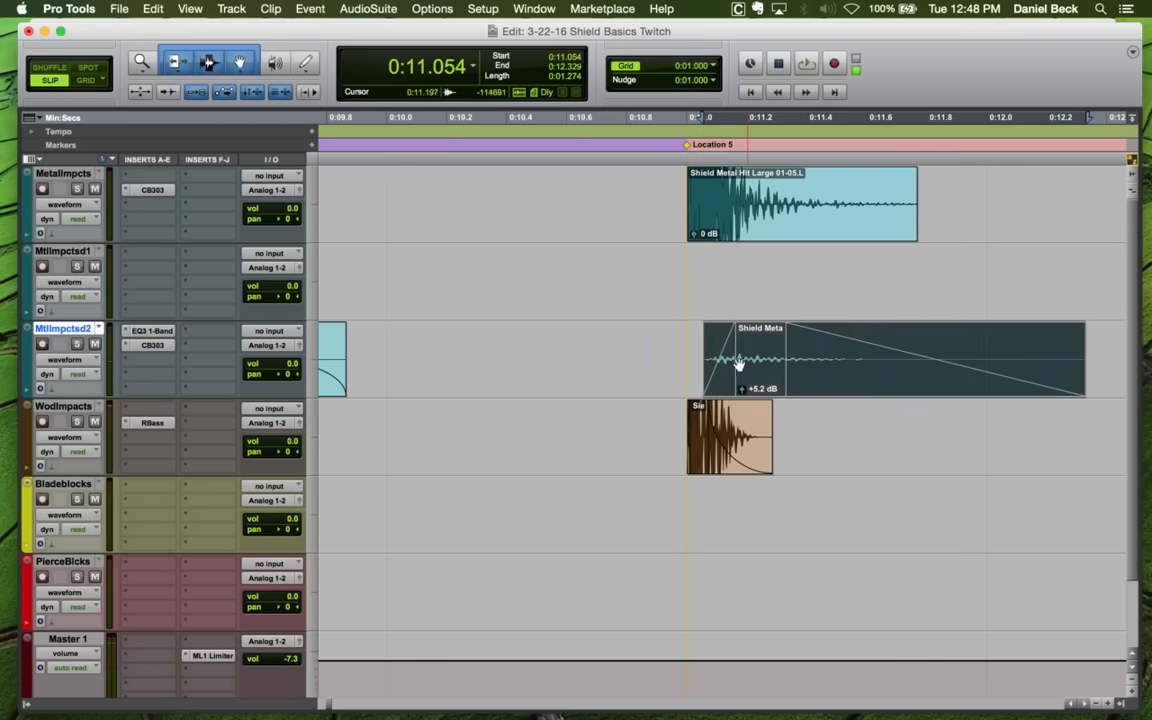
click(683, 341)
key(space)
key(r)
key(r)
key(r)
key(space)
Play the layered hits from 0:08.917 before Location 4 and from 0:06.965 before Location 3 to compare them
click(640, 336)
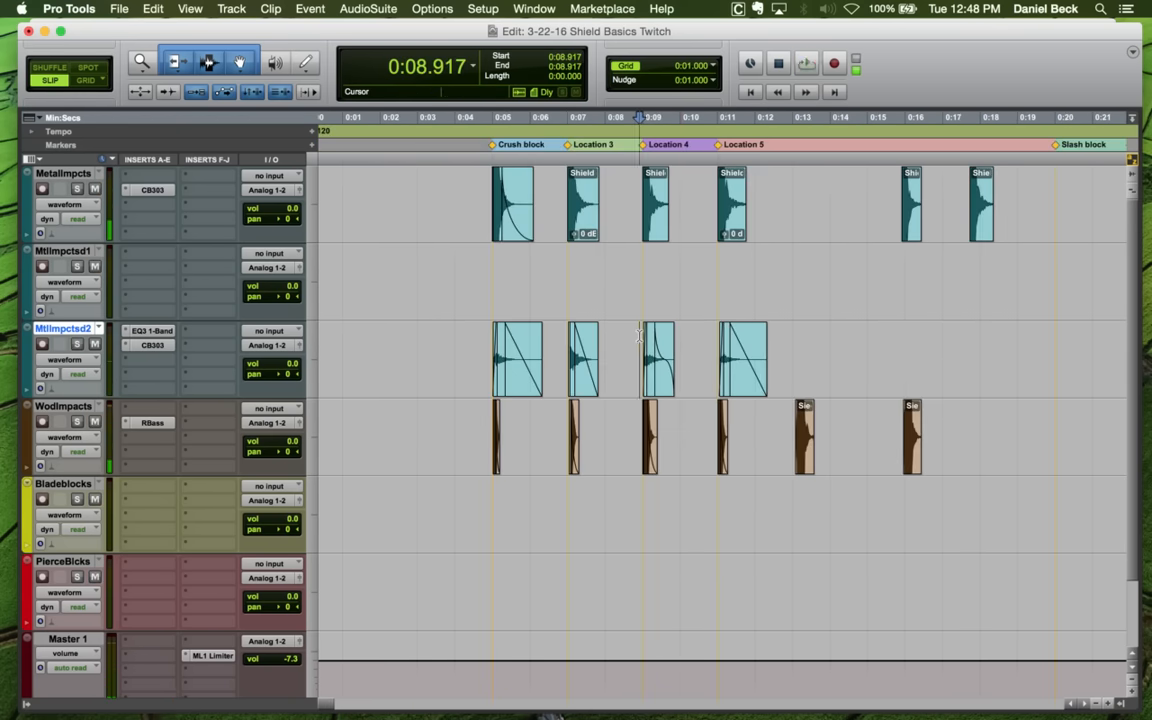
key(t)
key(space)
key(space)
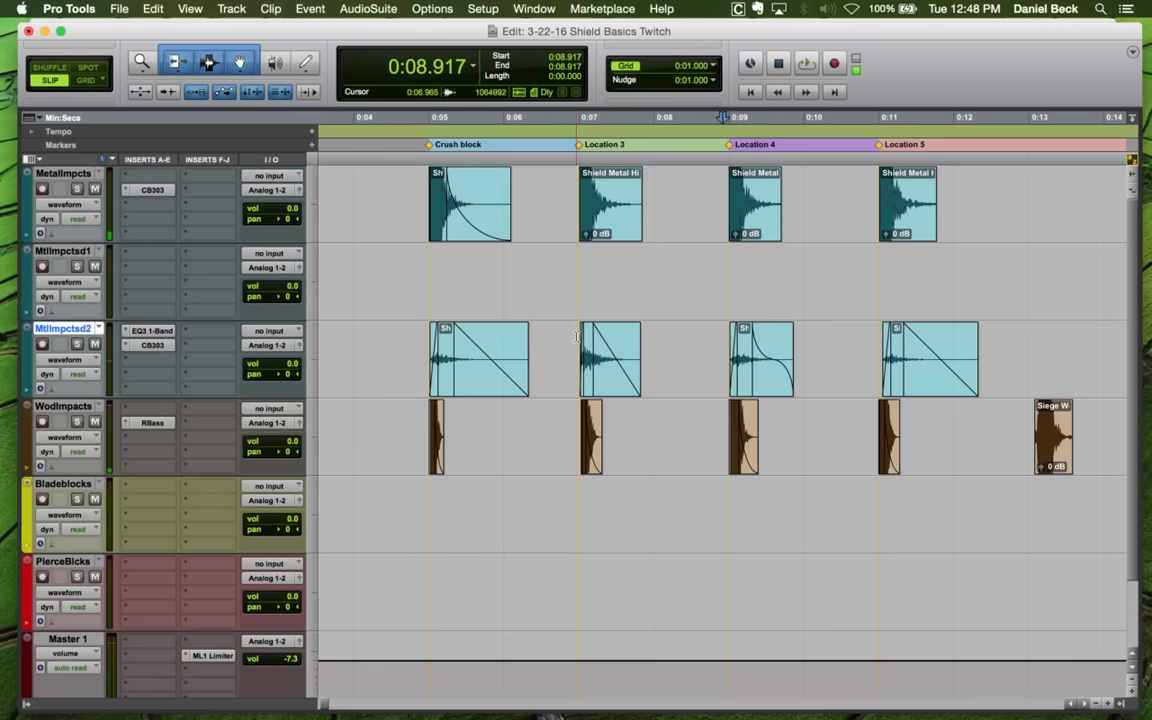
click(576, 336)
key(t)
key(space)
key(r)
key(space)
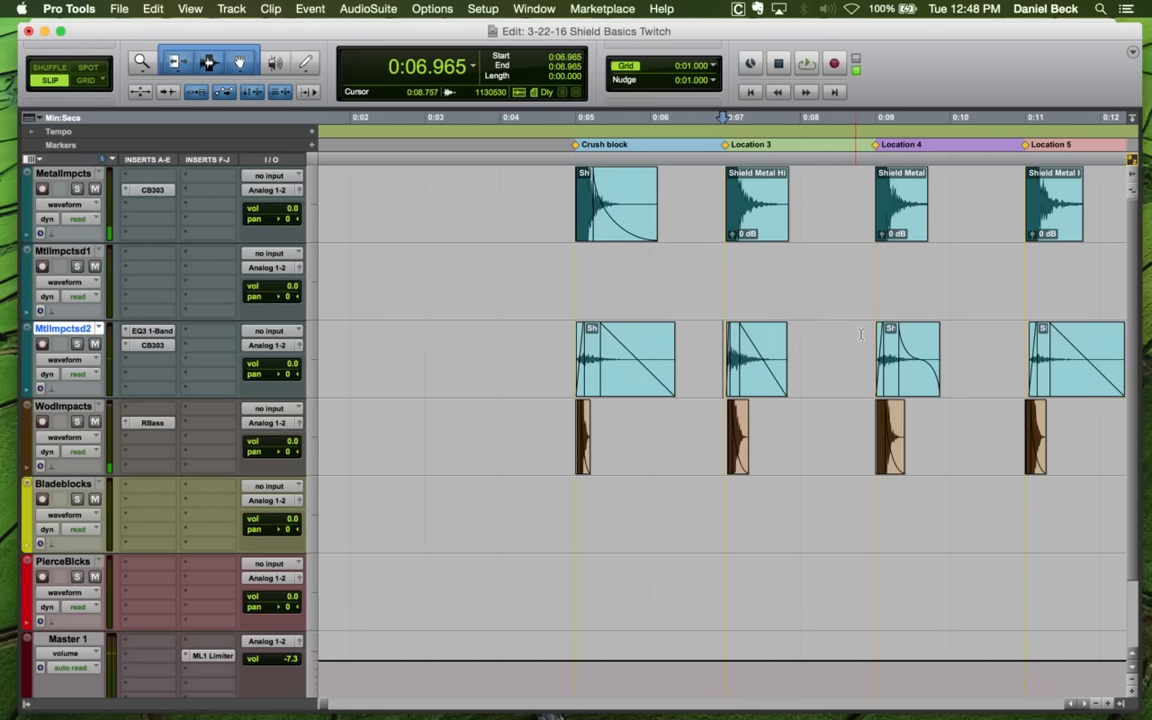
Play the Location 4 hit from 0:08.864 and again from 0:08.821 to judge its tail
click(860, 336)
key(t)
key(space)
key(r)
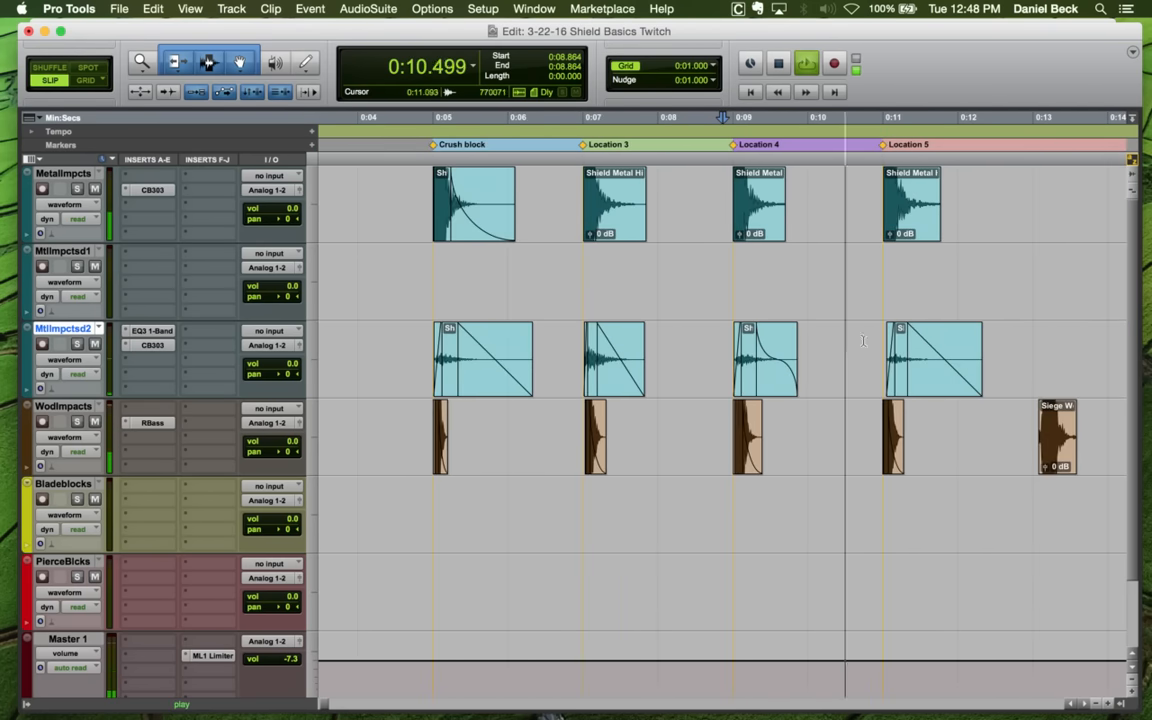
key(space)
click(725, 336)
key(t)
key(space)
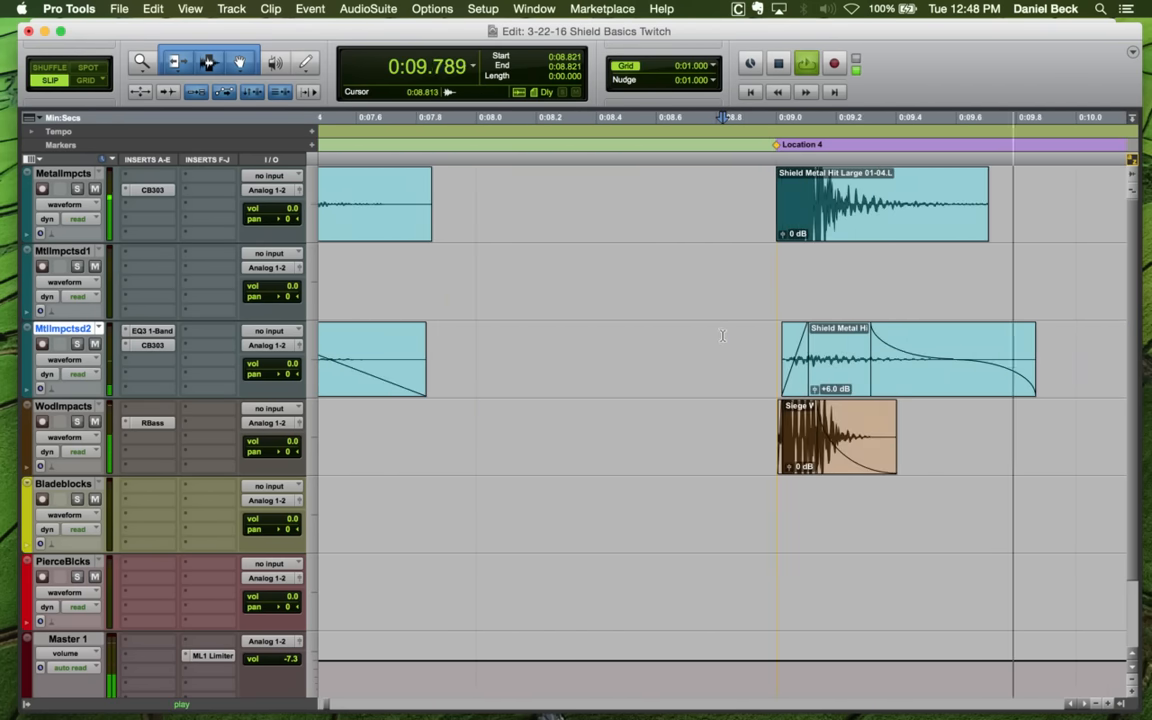
key(space)
Change the fade-out shape of the Location 4 MtlImpctsd2 clip to the linear preset curve
key(t)
key(r)
click(922, 372)
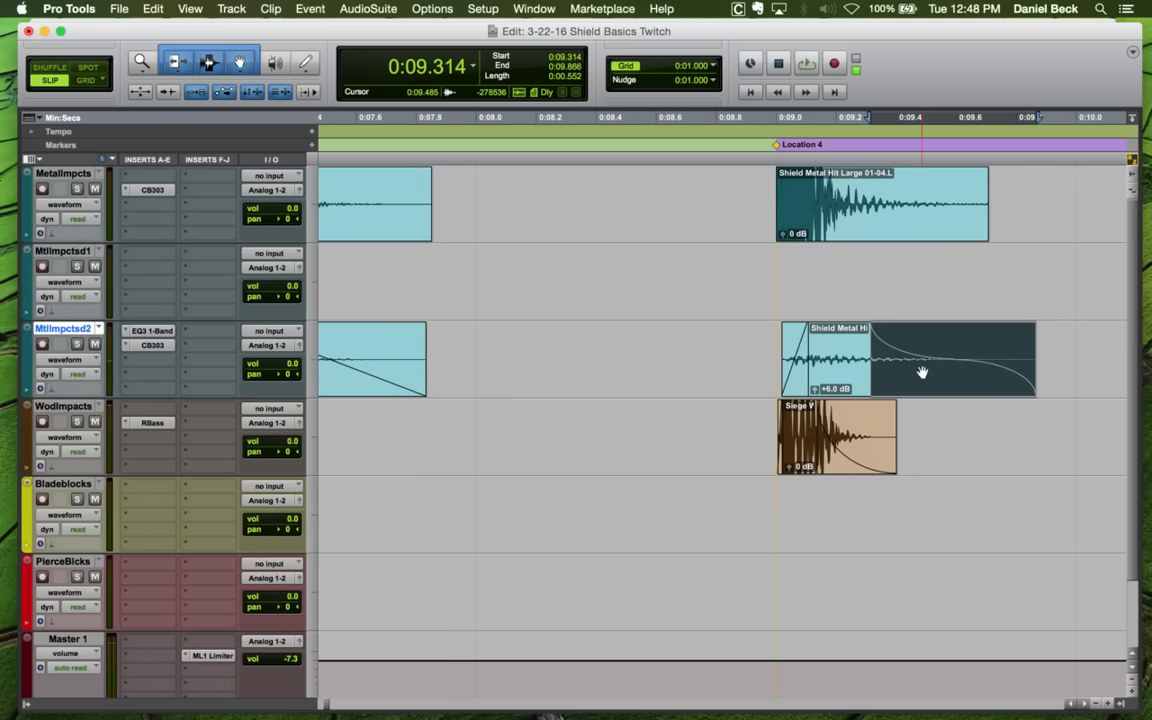
key(super+f)
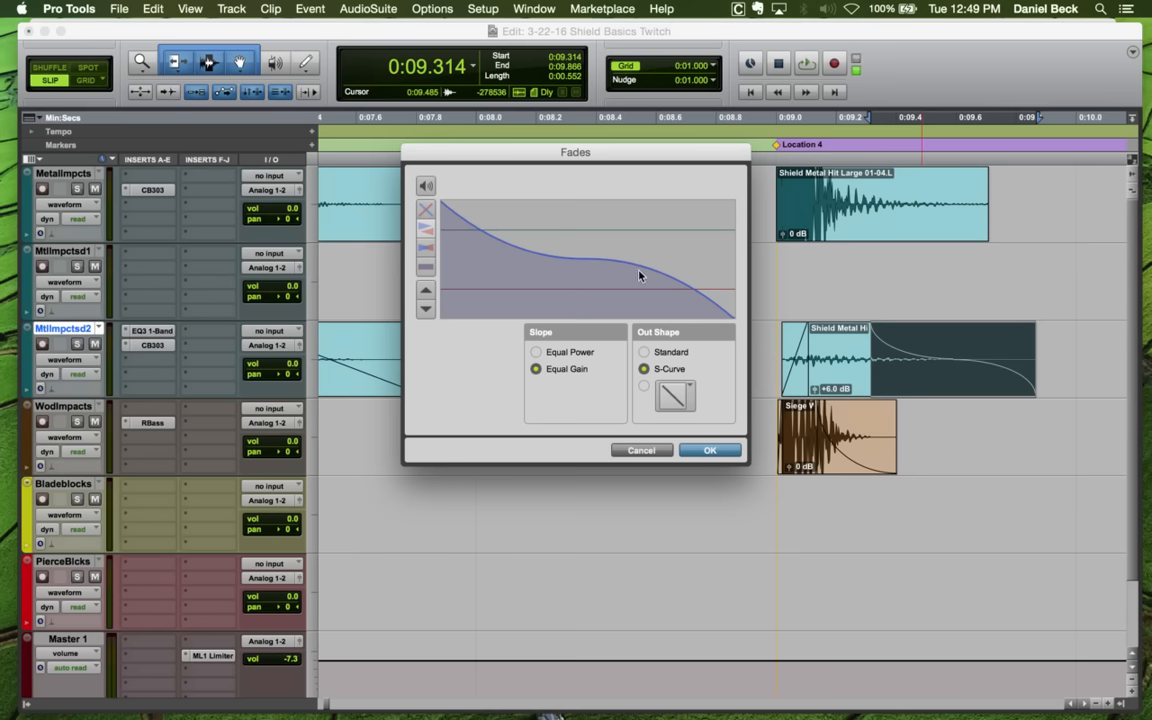
click(644, 386)
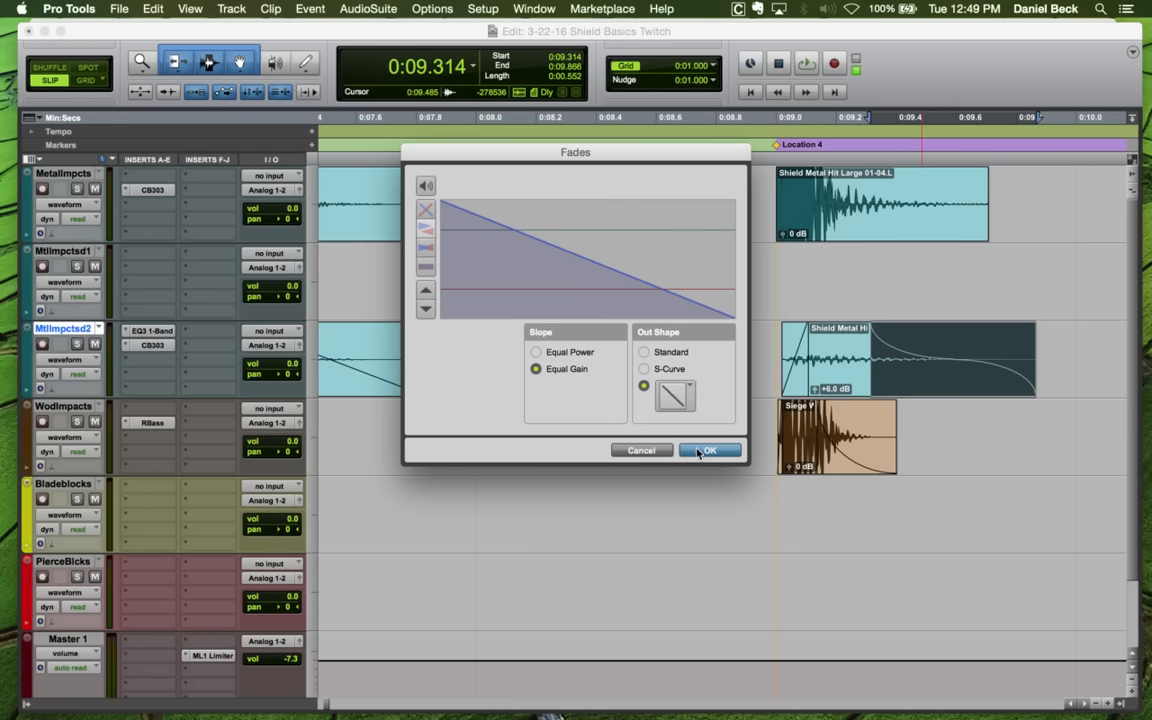
click(698, 453)
Play the Location 4 hit twice from 0:08.960 to check the linear fade-out
click(921, 325)
key(t)
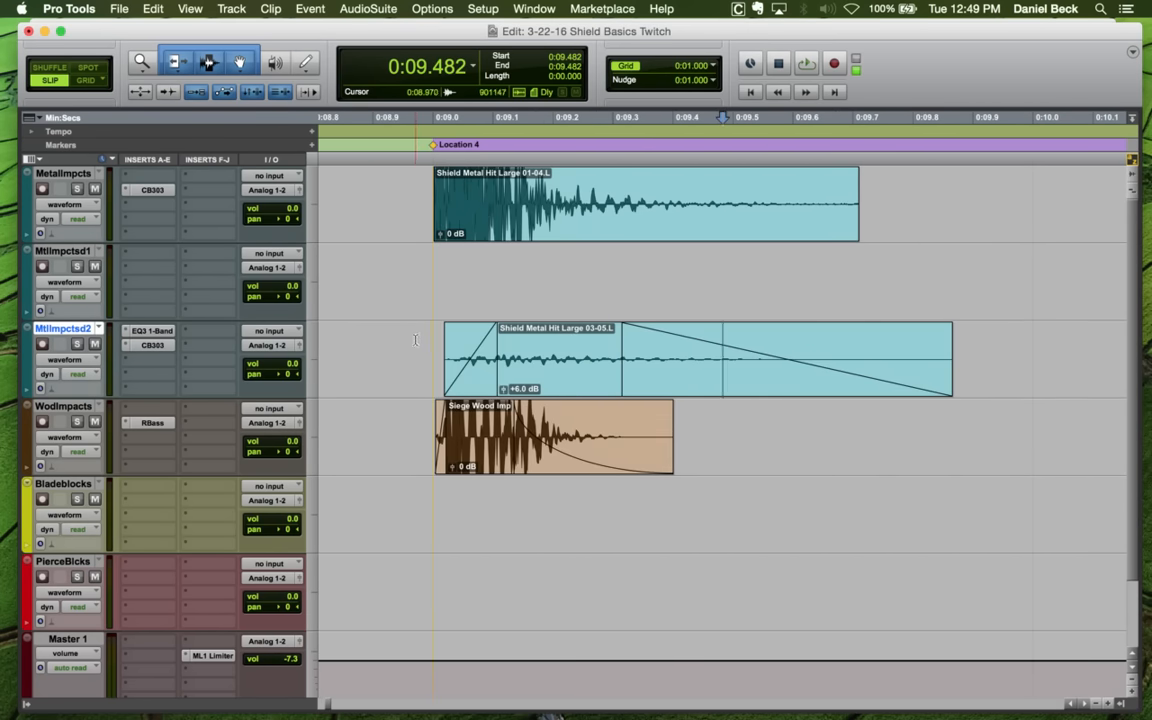
click(415, 340)
key(space)
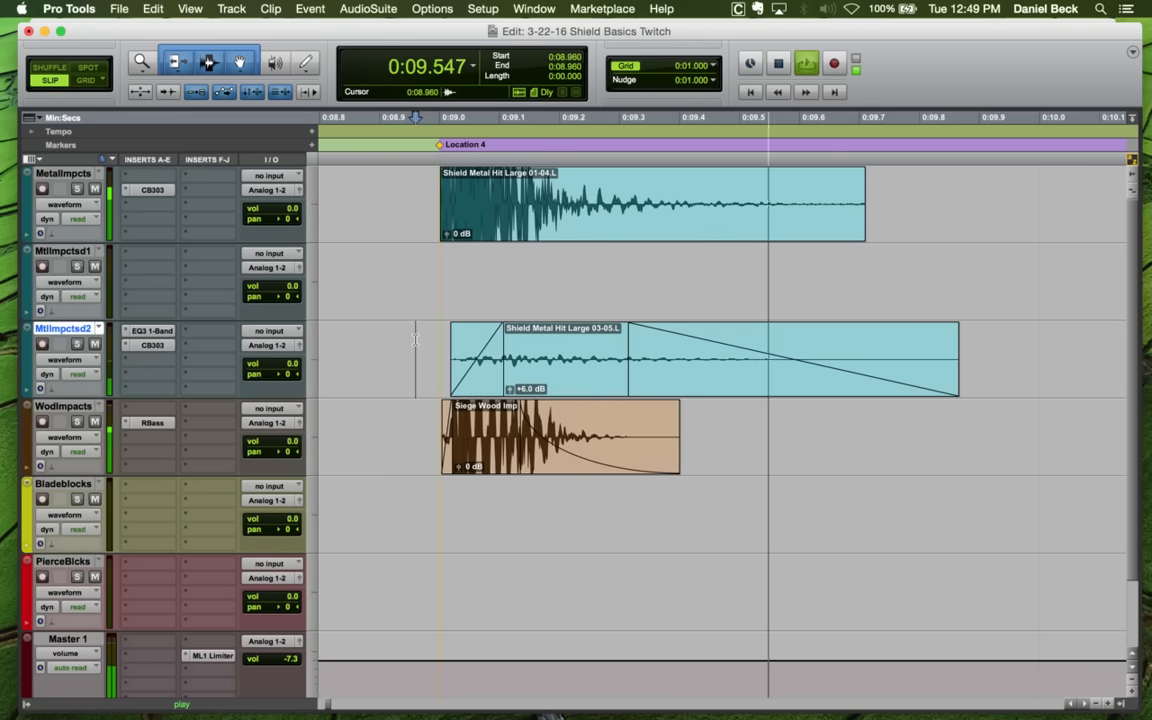
key(space)
key(space)
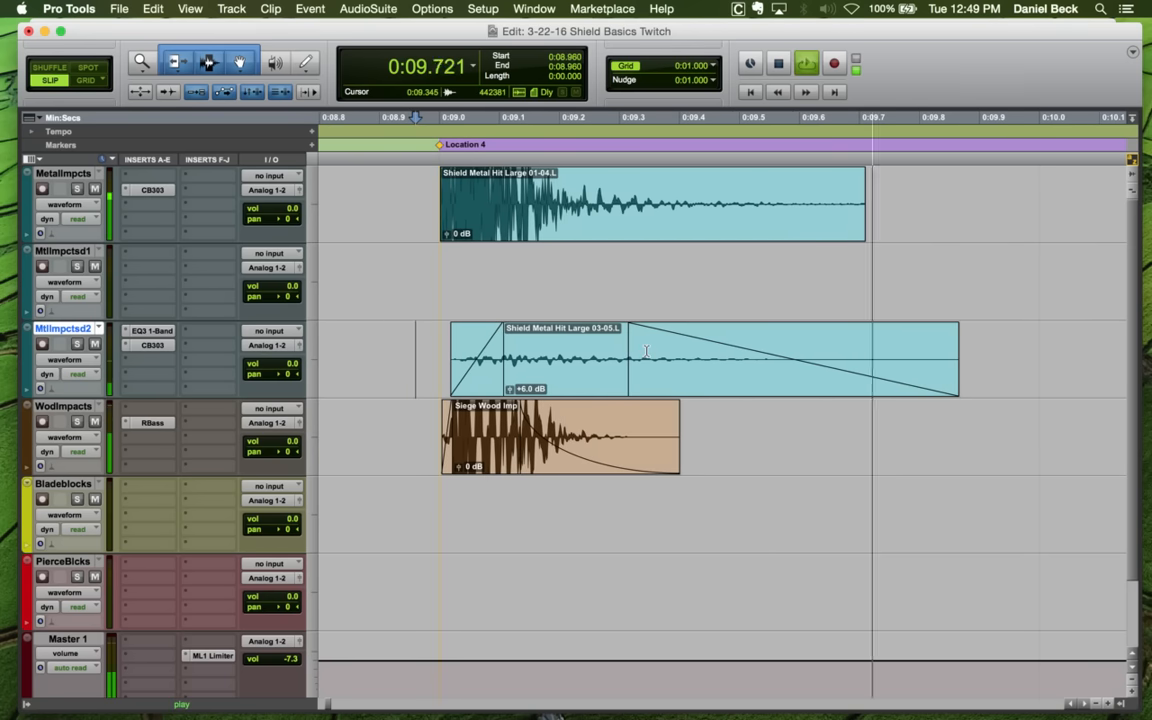
key(space)
Start the Location 4 MtlImpctsd2 clip's fade-out earlier, at 0:09.232, and play the hit
click(579, 346)
key(g)
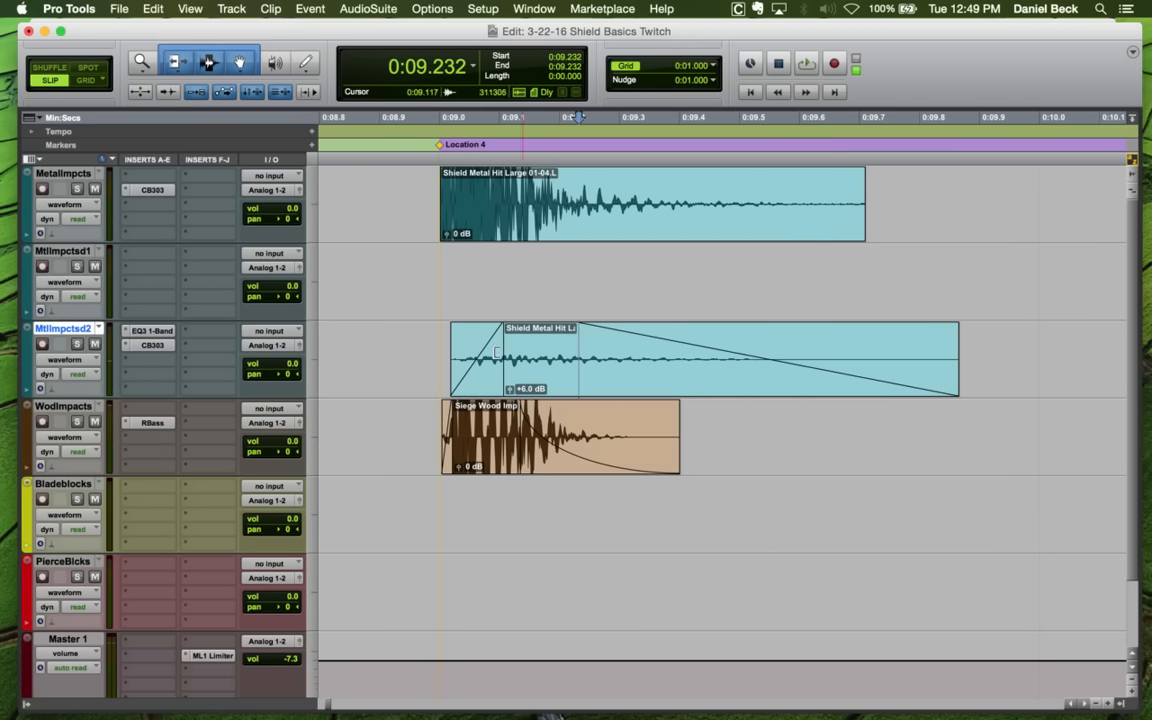
click(424, 350)
key(space)
key(space)
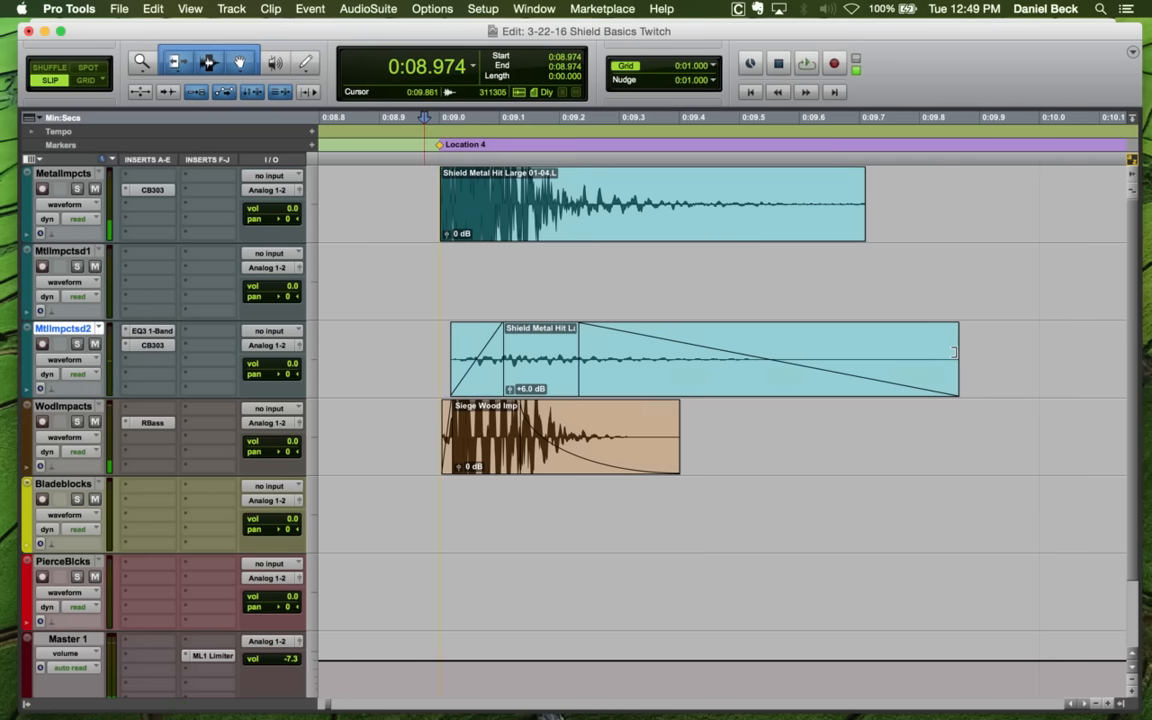
Extend the end of the Location 4 MtlImpctsd2 clip and its fade-out to 0:09.993, and play the hit
drag(957, 355, 1035, 353)
key(space)
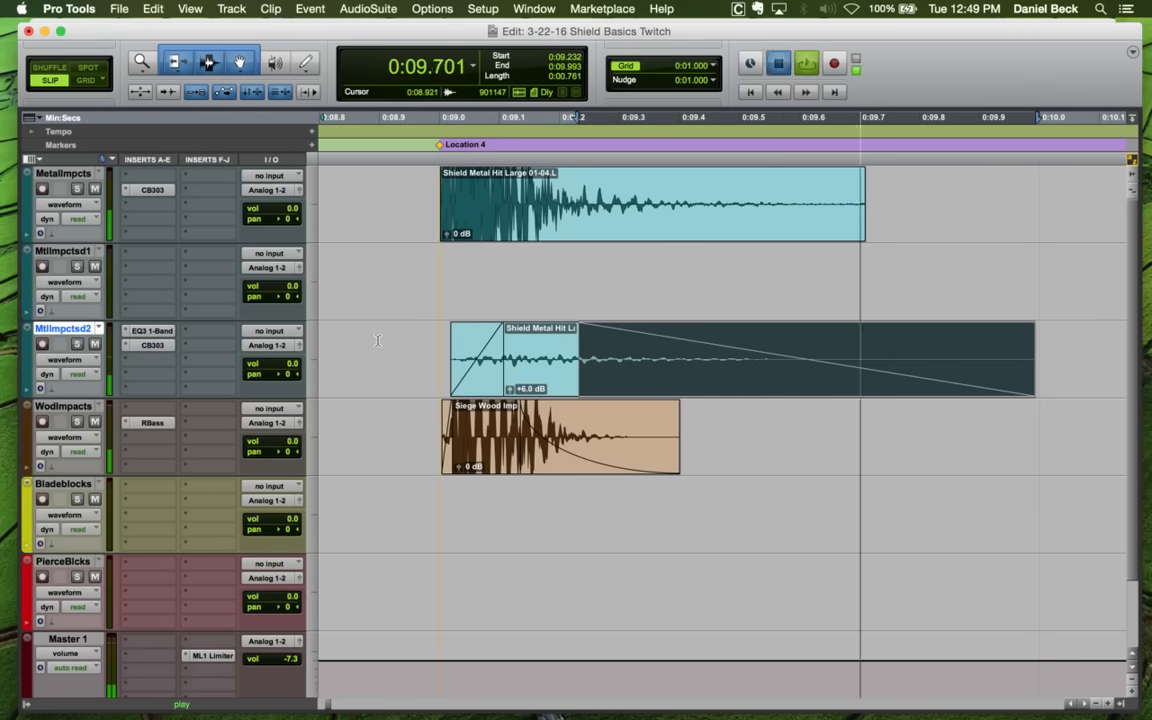
click(375, 340)
key(super+bracketleft)
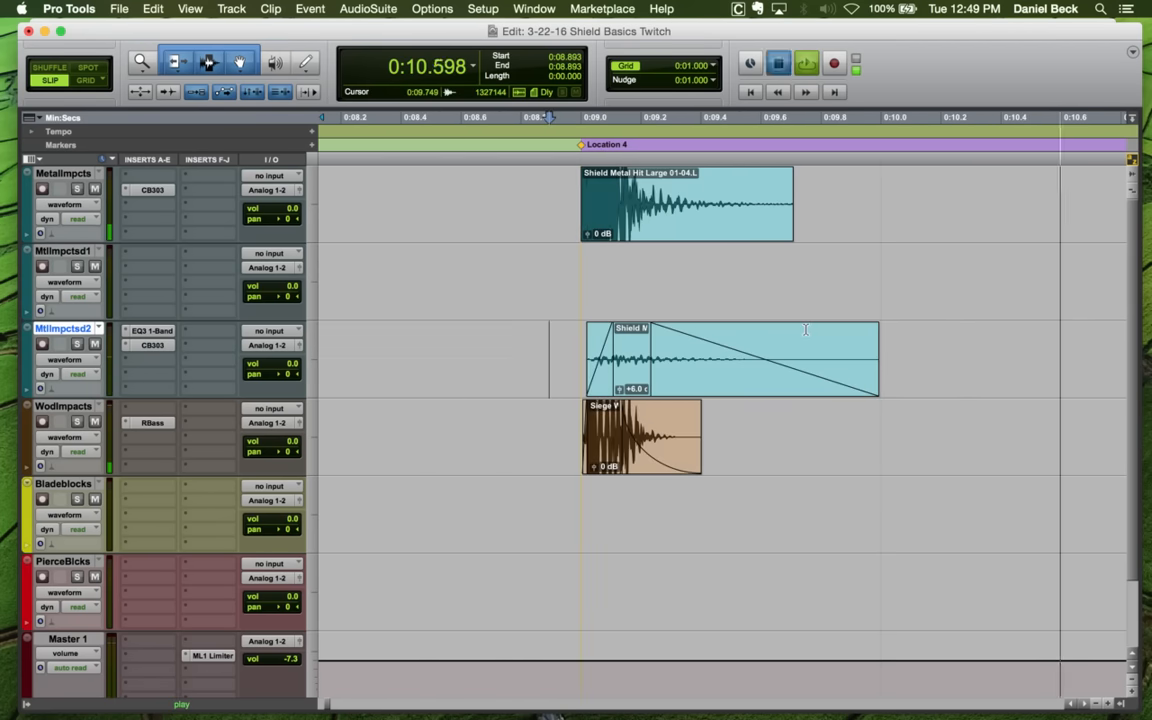
Play the Crush block, Location 3, Location 4 and Location 5 hits in turn with all layers
key(space)
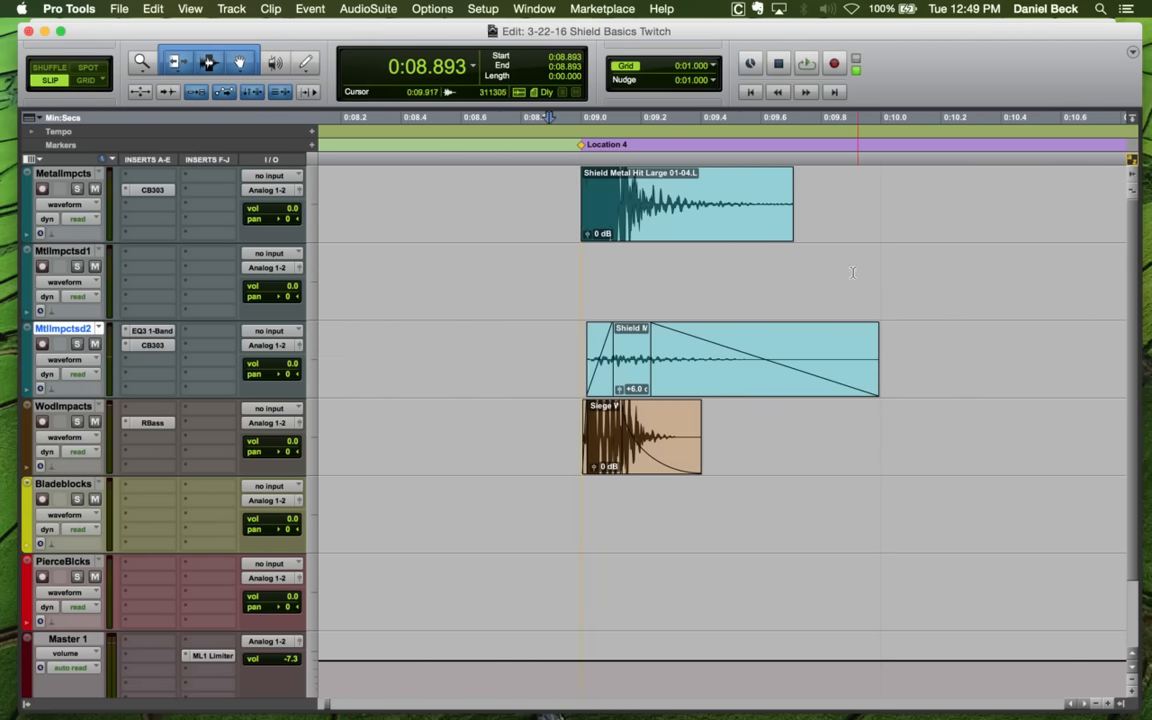
click(852, 272)
key(super+bracketleft)
key(super+bracketleft)
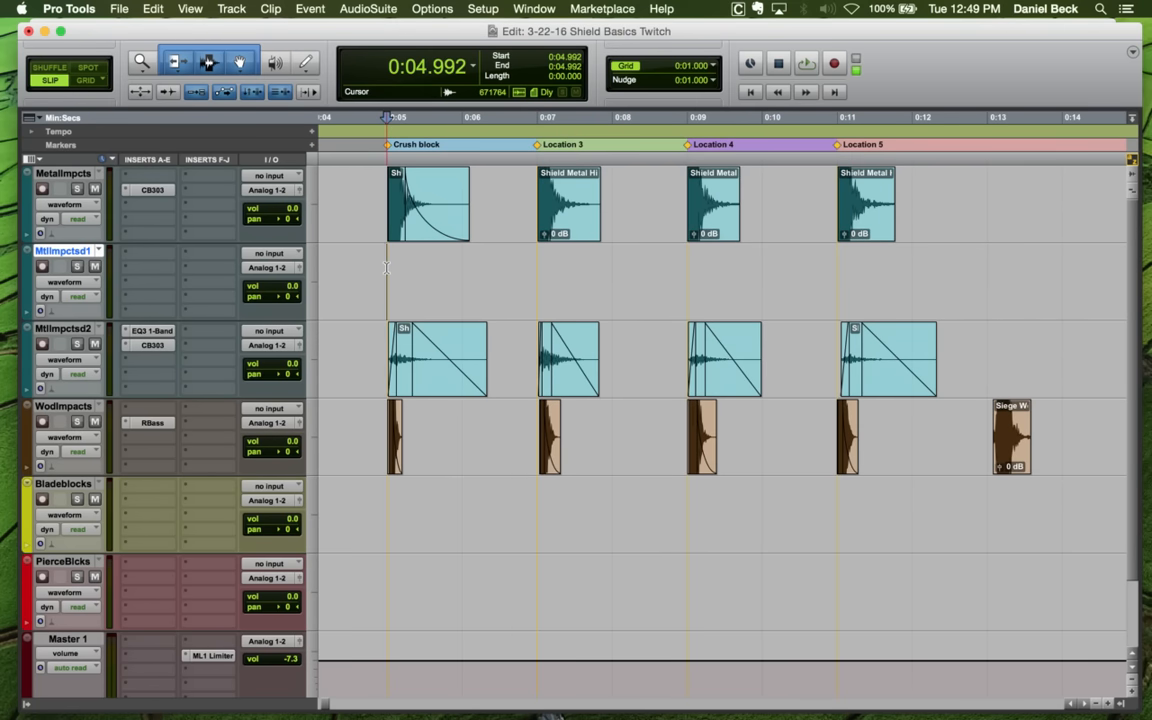
key(space)
key(space)
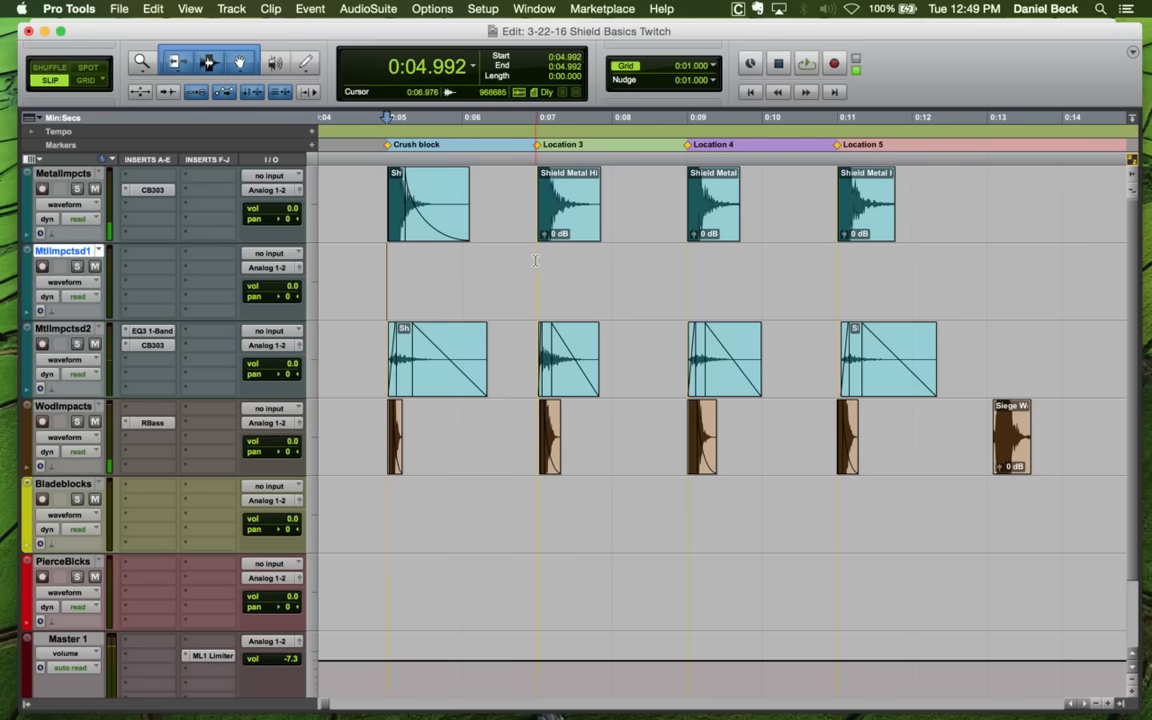
click(550, 262)
key(space)
click(690, 266)
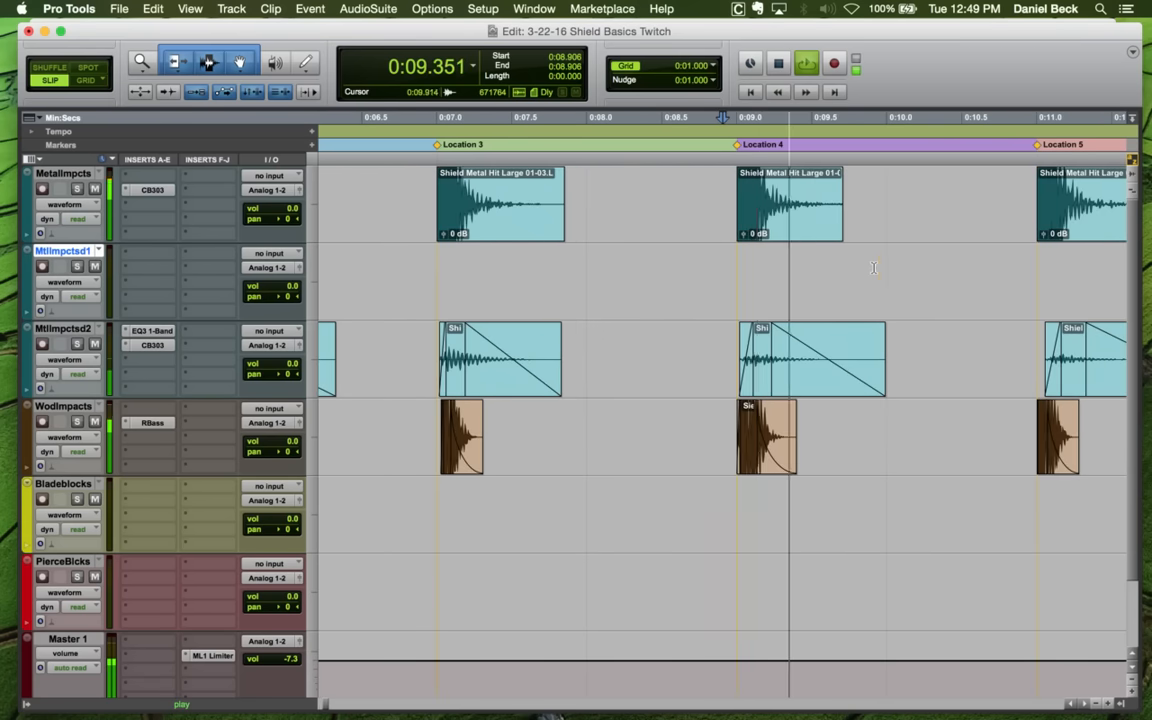
click(873, 267)
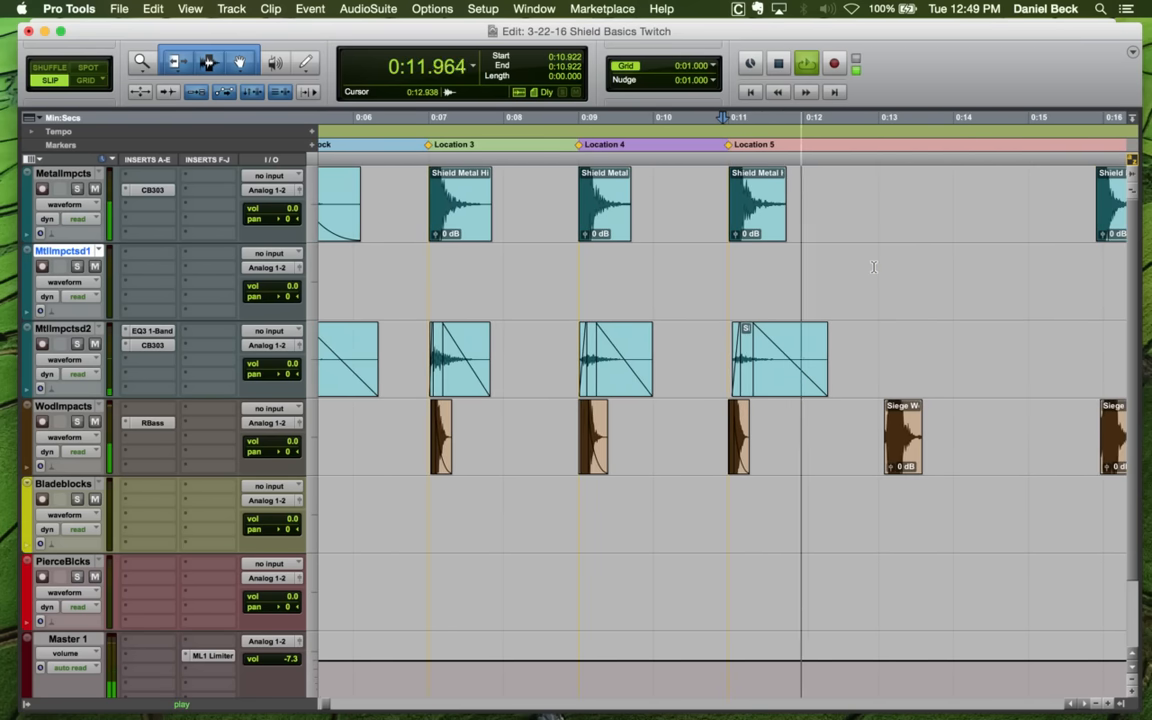
key(space)
Trim the end of the Location 5 MtlImpctsd2 clip and its fade-out to 0:12.128, and play the hit
click(825, 258)
key(t)
key(t)
click(674, 352)
key(s)
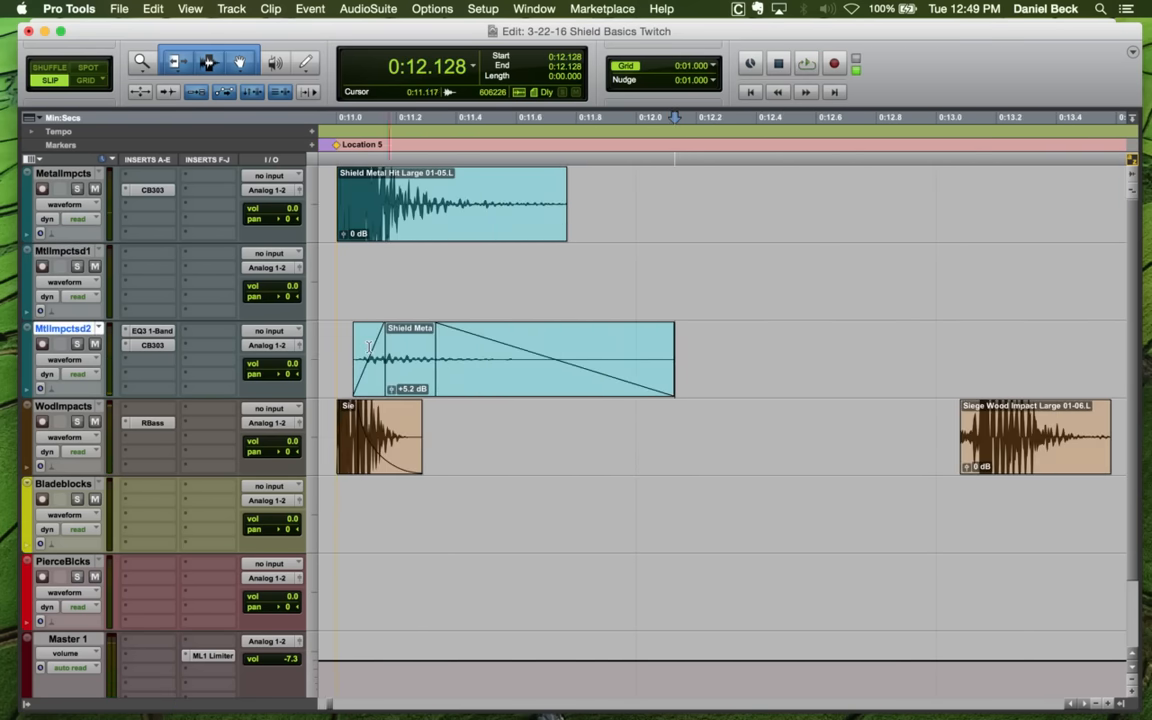
click(408, 338)
key(r)
click(496, 339)
key(space)
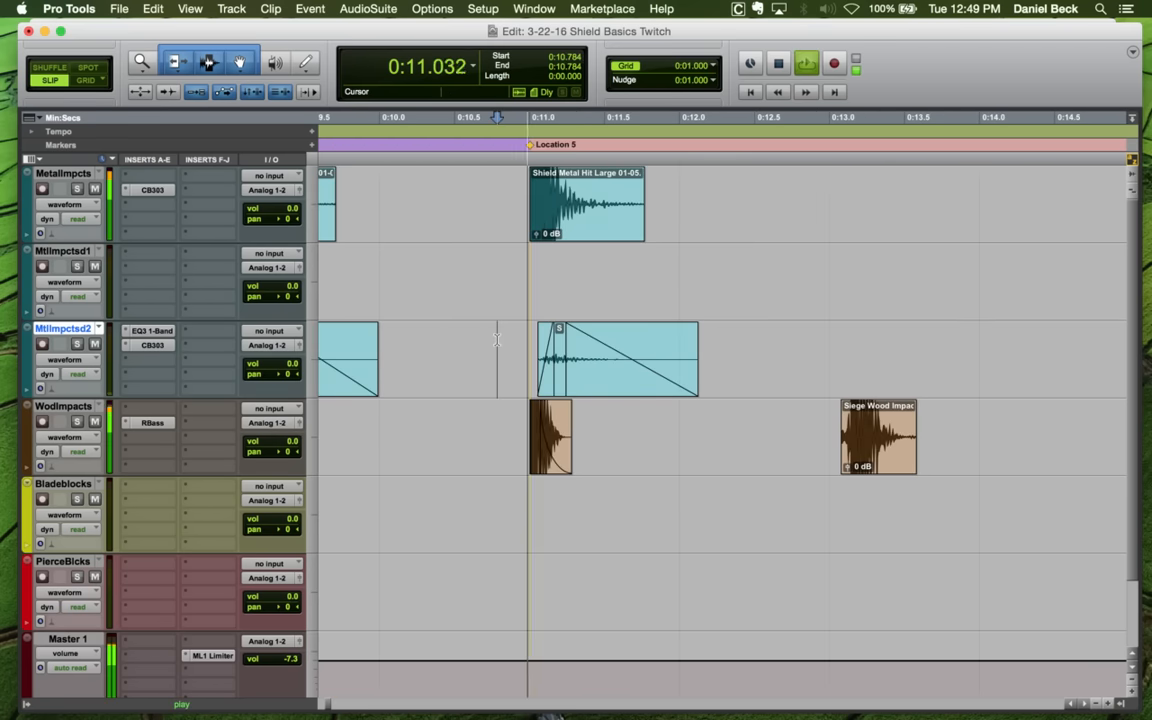
key(space)
Play the Crush block hit in the full mix and compare it with MetalImpcts and WodImpacts soloed in turn
key(r)
key(r)
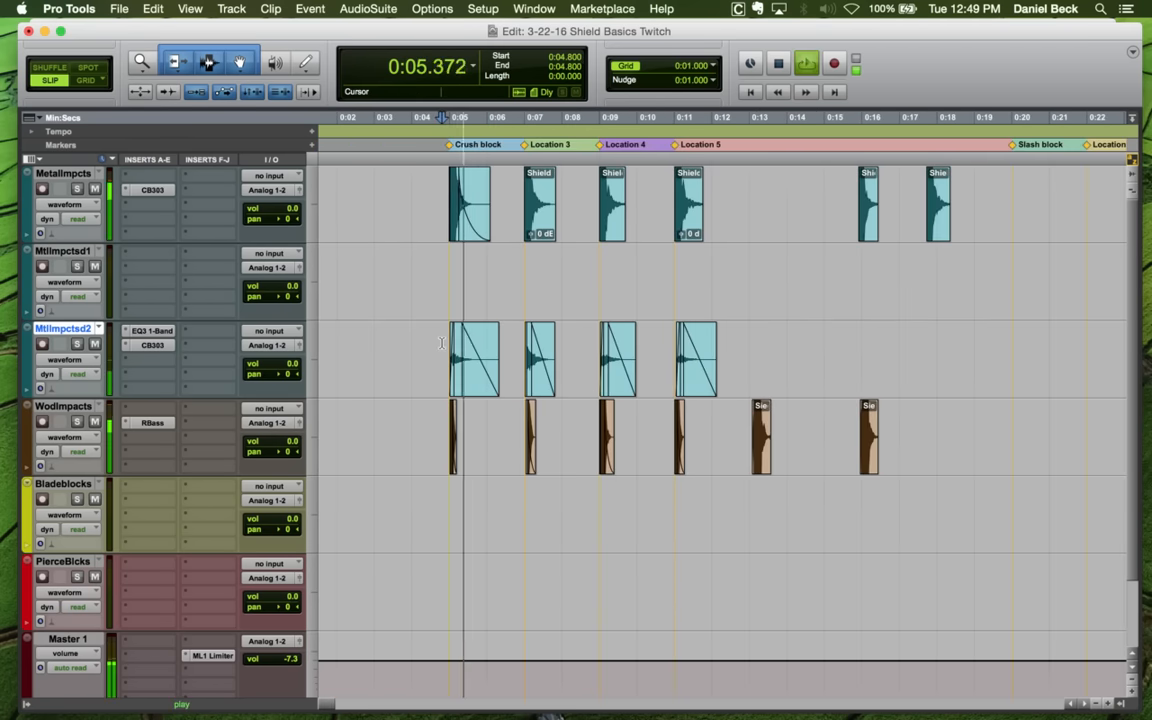
click(449, 176)
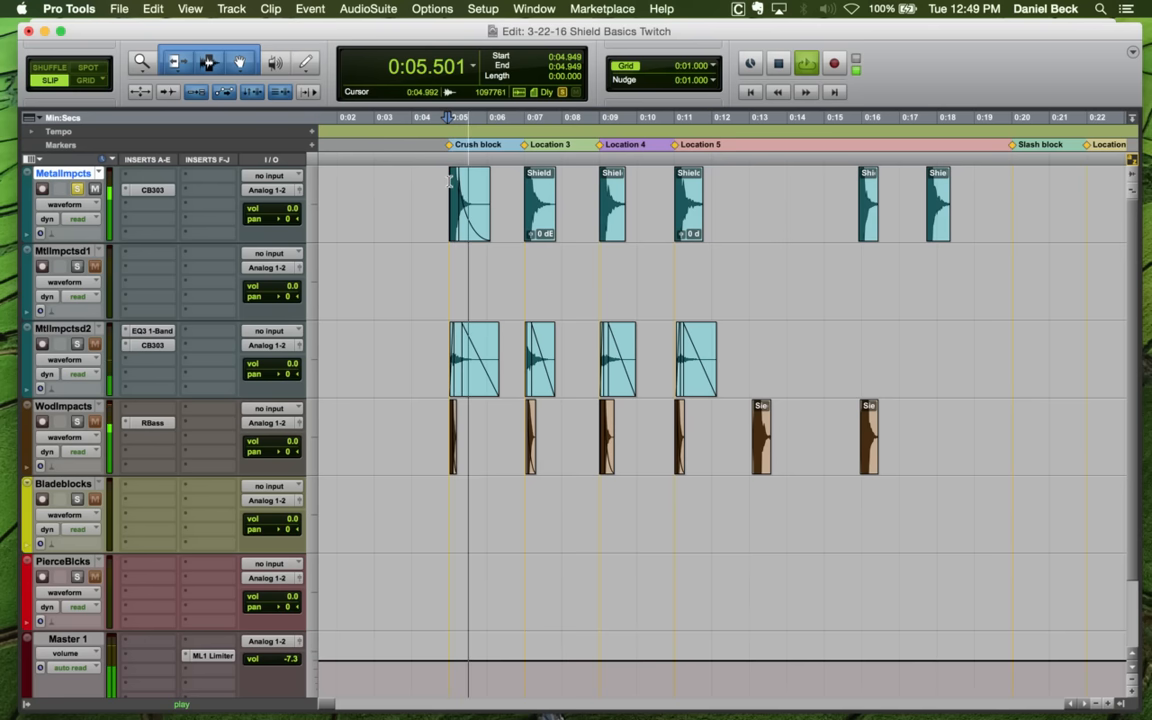
key(space)
click(445, 407)
key(space)
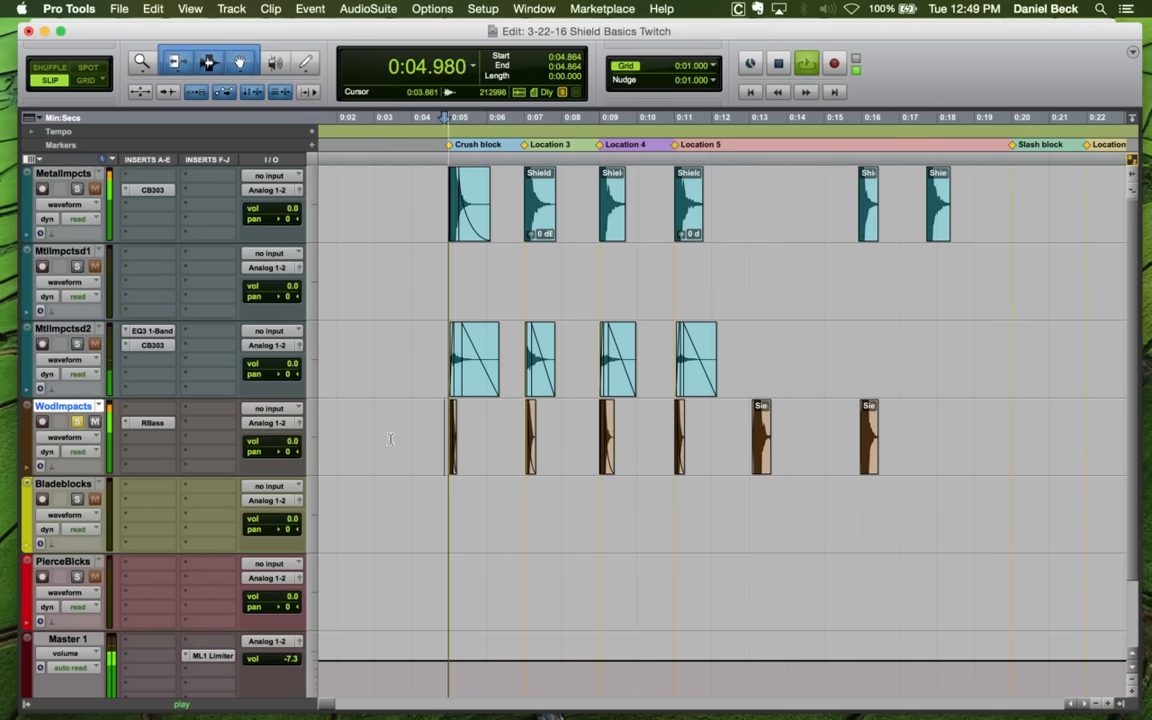
key(space)
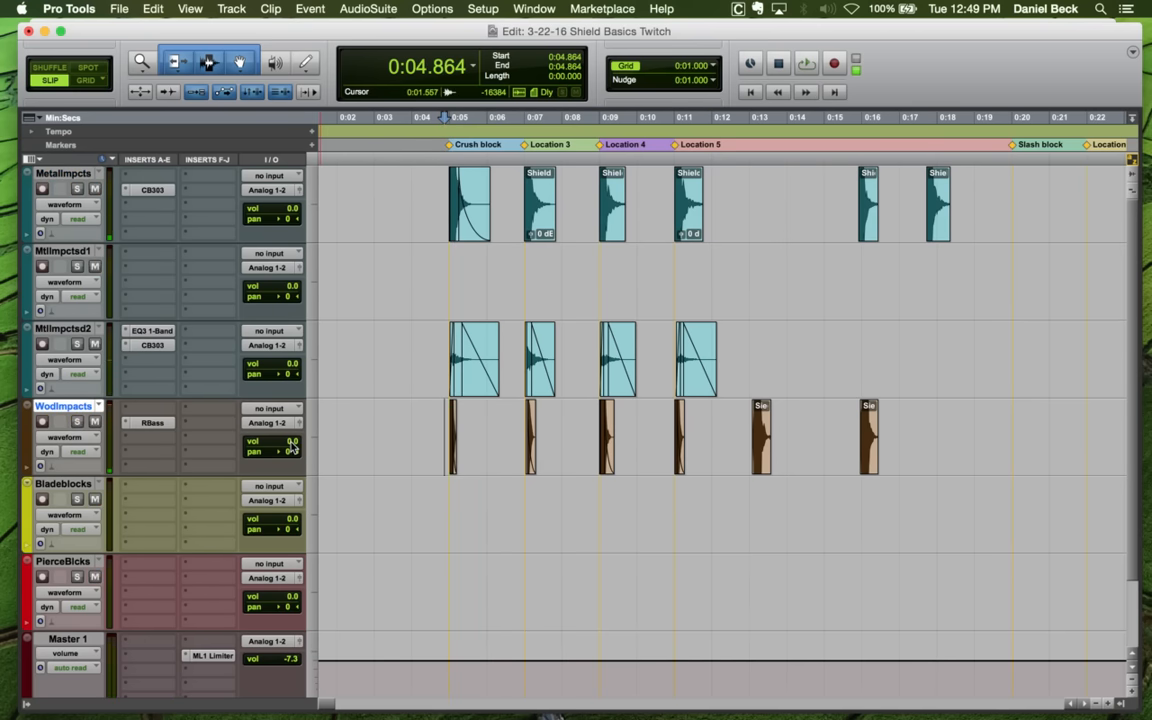
Lower the WodImpacts track volume to -4.6 and play the shield-block hits
drag(292, 446, 290, 451)
key(space)
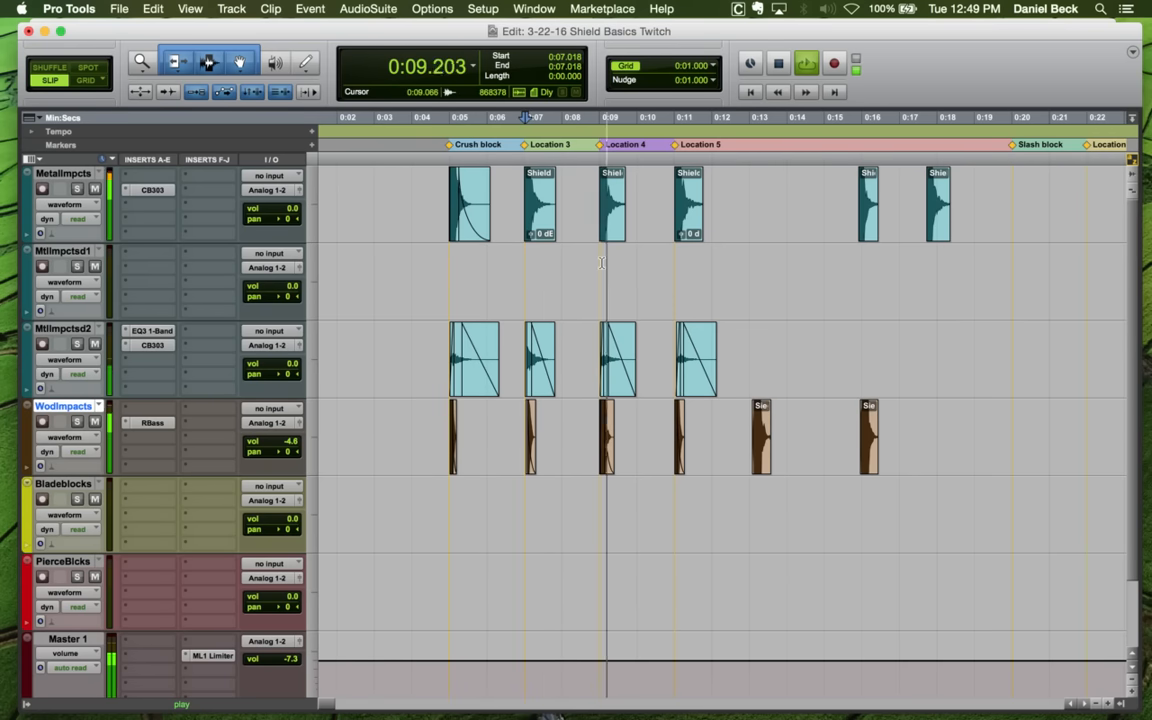
key(space)
Solo MetalImpcts, play Location 4, and extend its metal clip to 0:10.080 with a fade-out starting at 0:09.710
click(591, 205)
key(shift+s)
key(space)
key(t)
key(t)
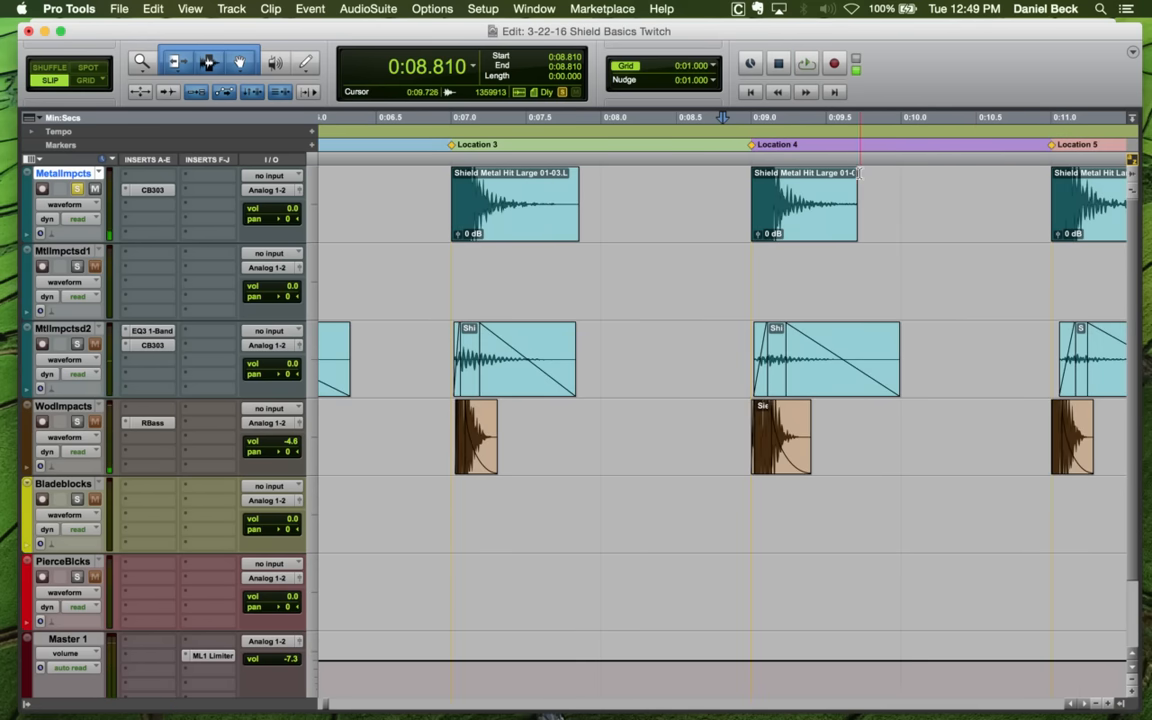
drag(858, 173, 912, 173)
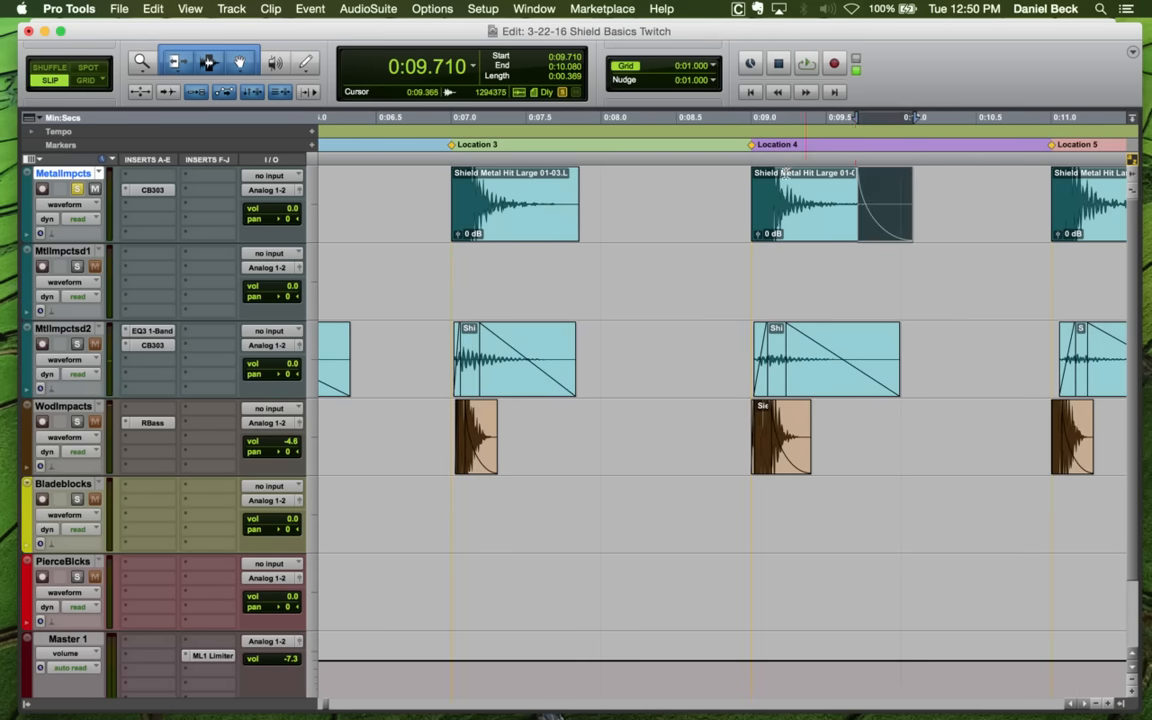
Extend the Location 3 and Location 5 MetalImpcts clips to 0:08.080 and 0:12.181, with fade-outs from 0:07.853 and 0:11.770
drag(577, 177, 613, 179)
key(r)
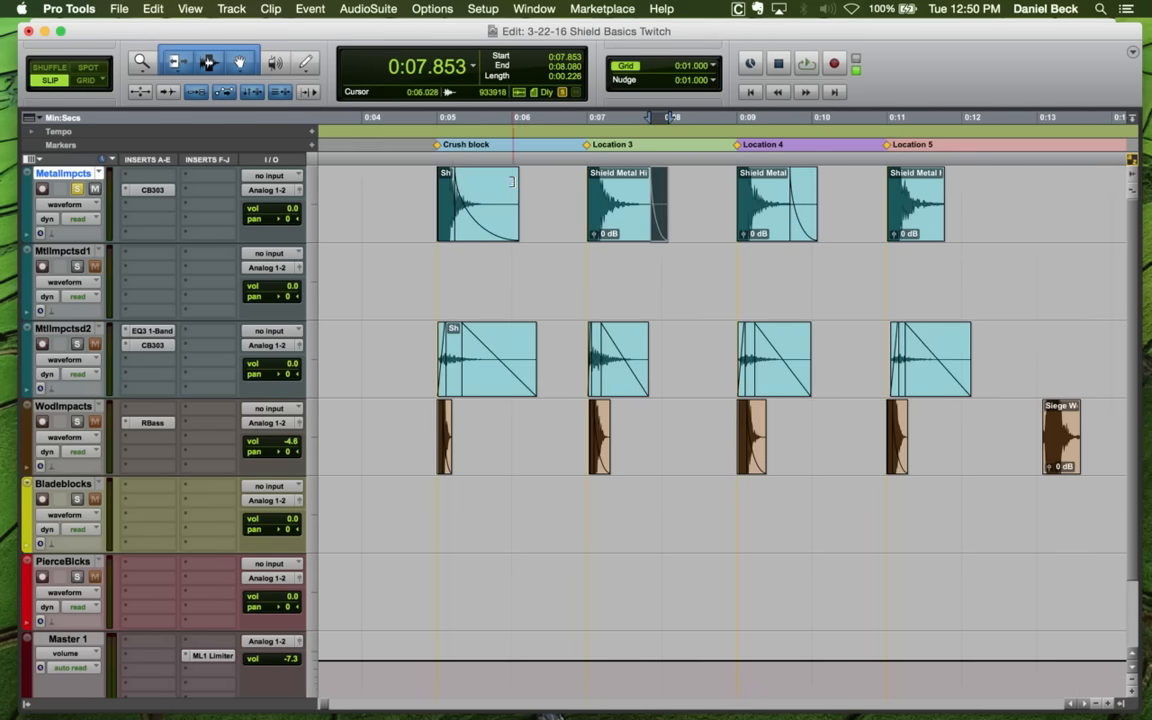
key(r)
drag(755, 176, 771, 180)
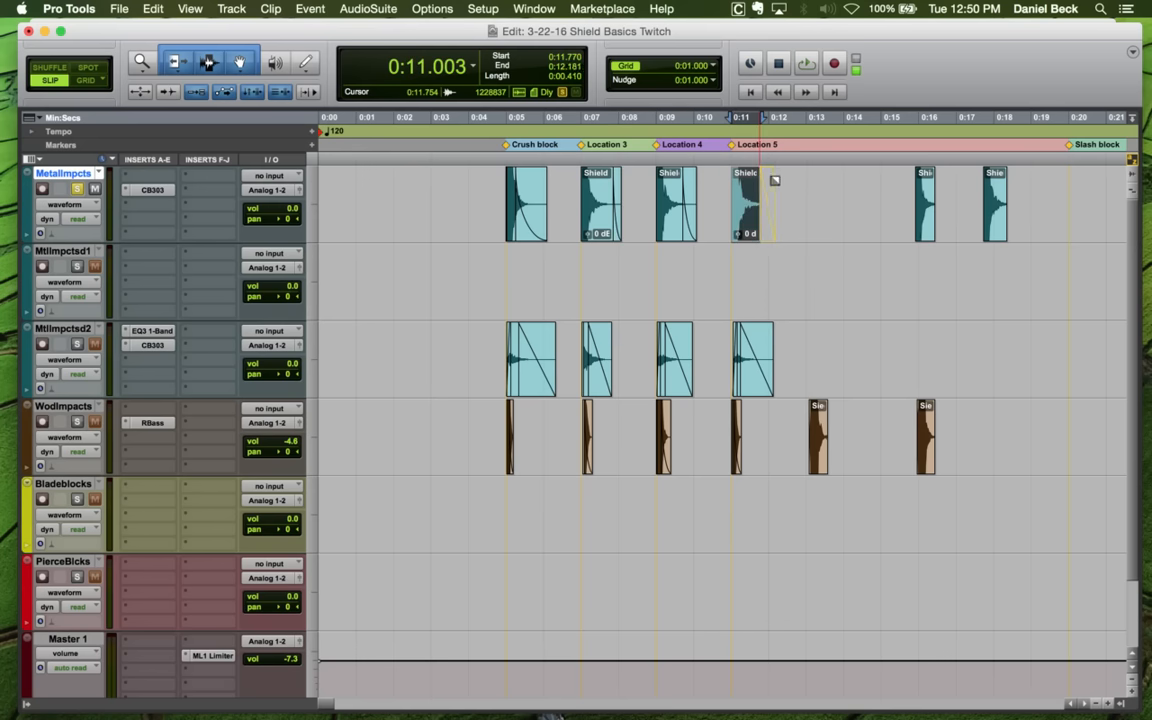
Play the soloed MetalImpcts hits from 0:06.826 to check the extended tails
click(584, 180)
key(space)
key(t)
key(t)
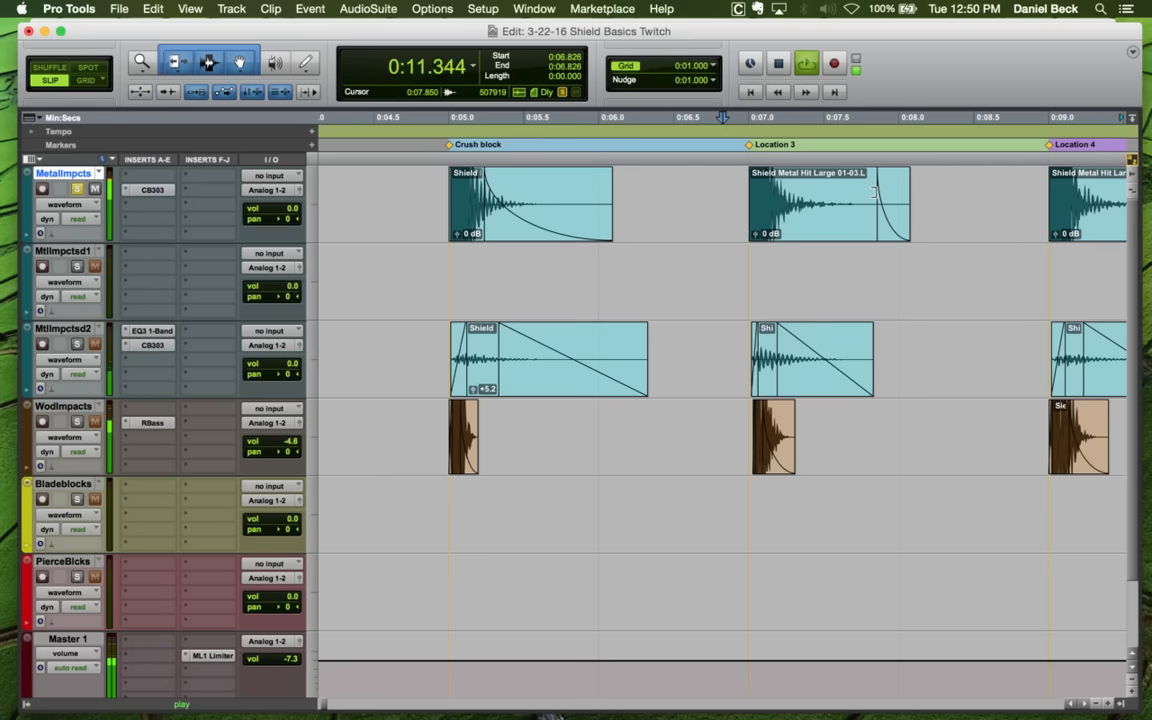
key(r)
key(r)
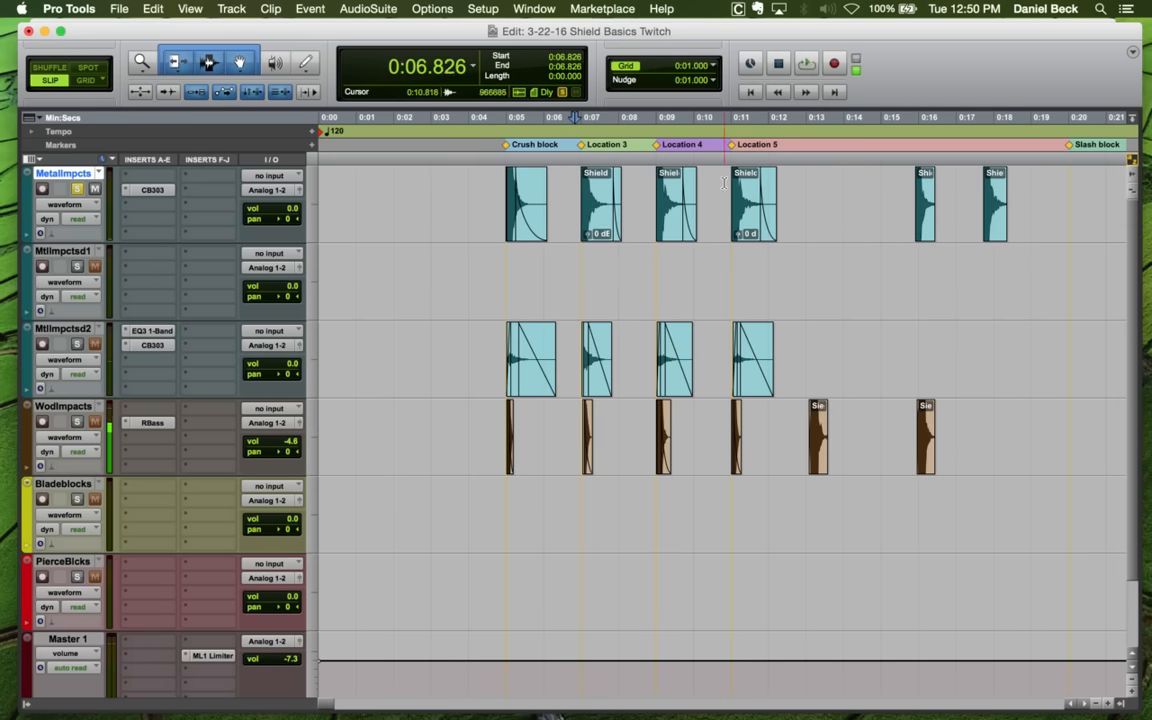
Unsolo MetalImpcts and play the Location 5, Location 4 and Location 3 hits in the full mix
key(shift+s)
key(space)
key(t)
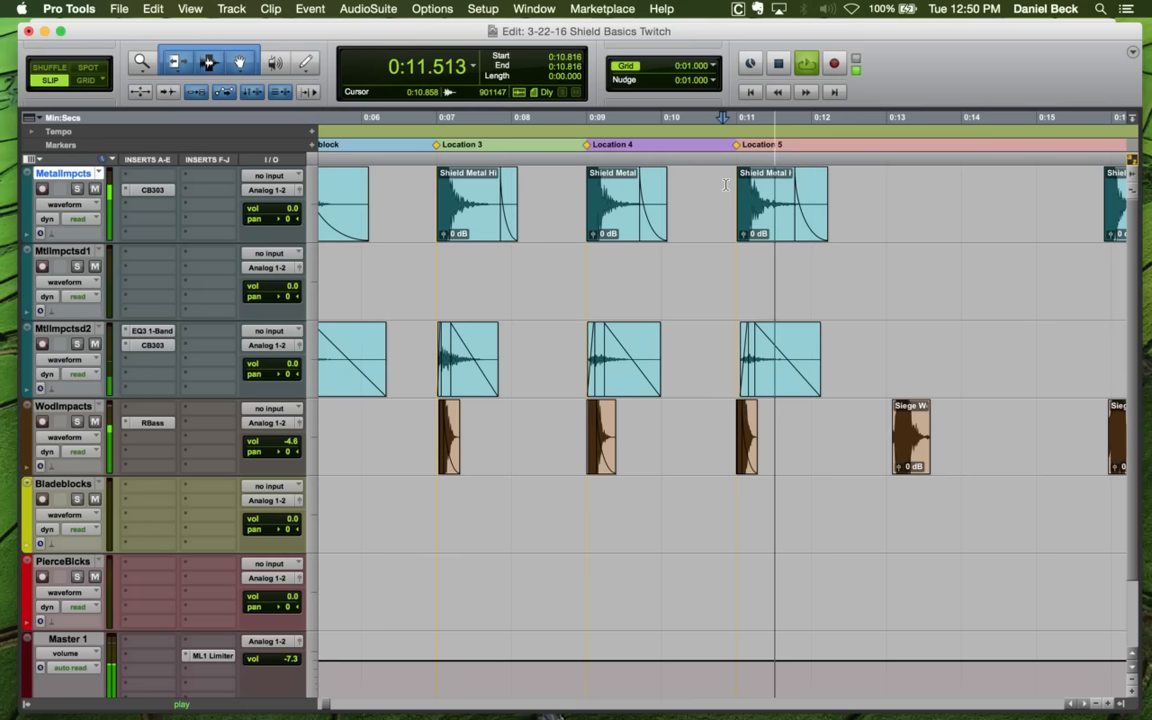
key(space)
click(583, 185)
key(space)
key(r)
key(space)
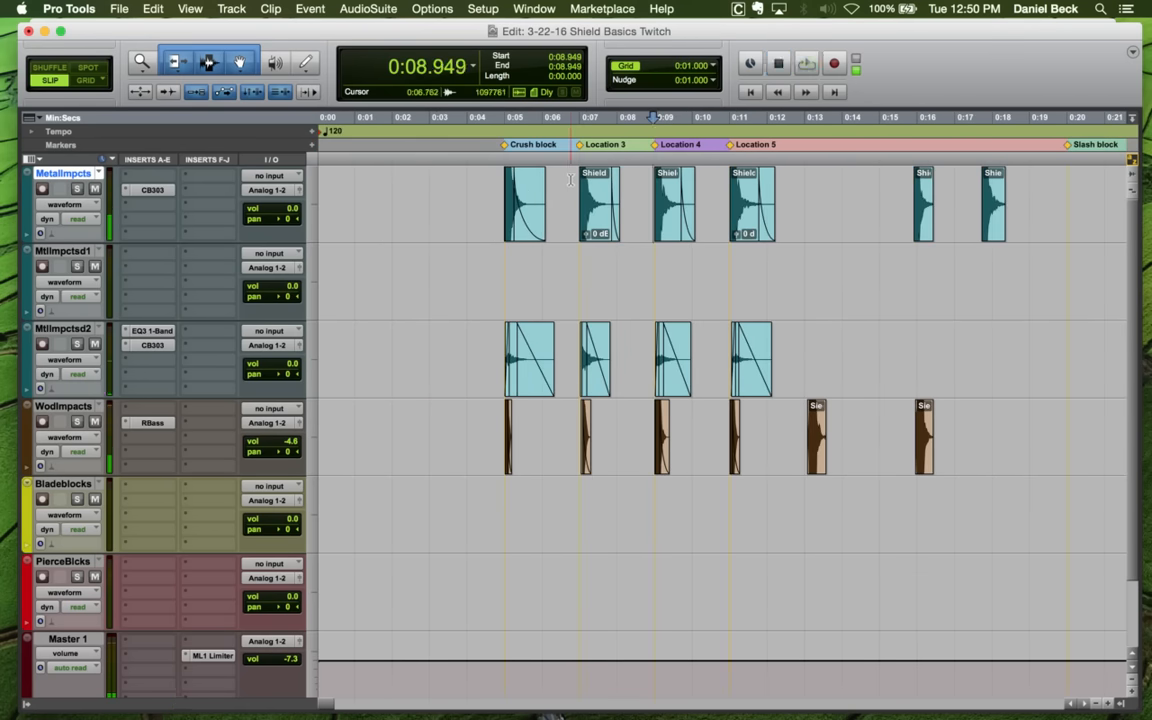
click(572, 184)
key(space)
key(space)
Play the Crush block and Location 3 hits in the mix, and the Location 4 hit with MetalImpcts soloed
click(498, 181)
key(space)
key(t)
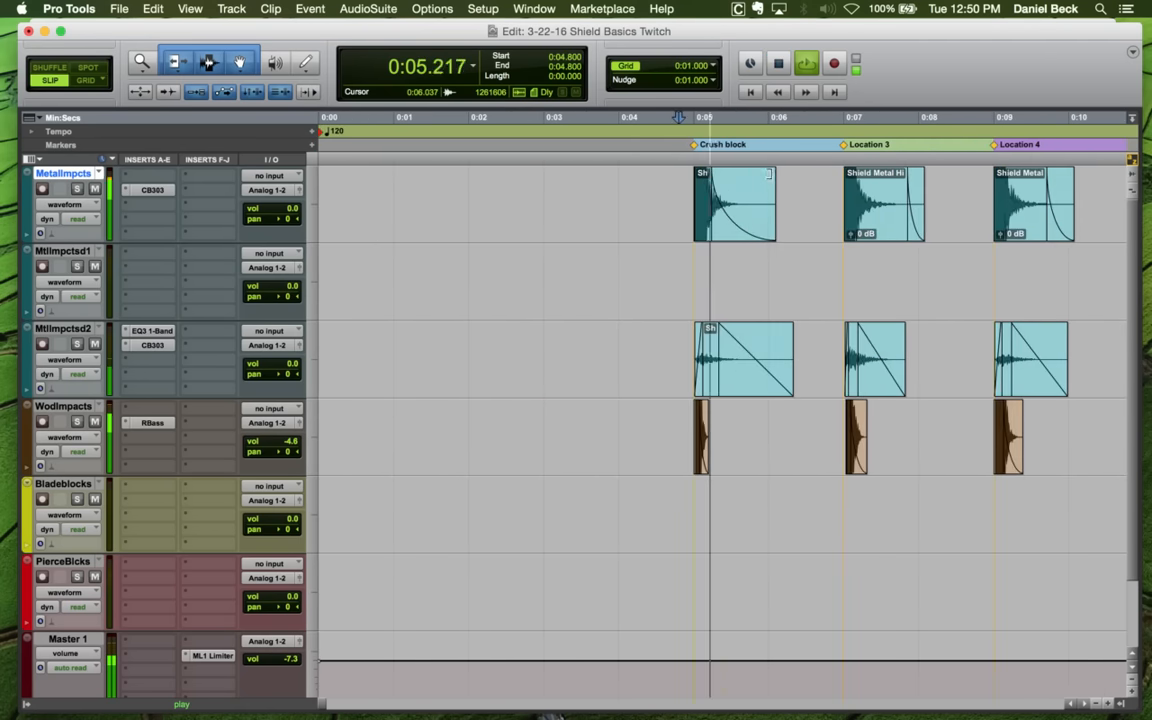
key(t)
key(r)
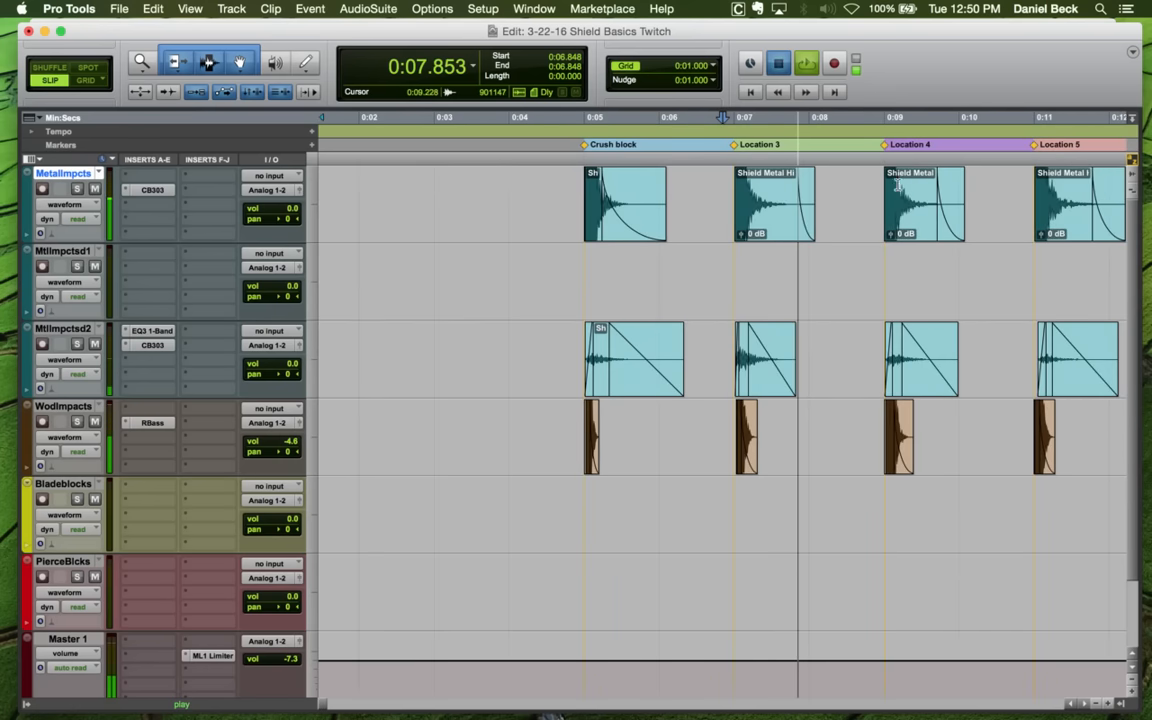
key(space)
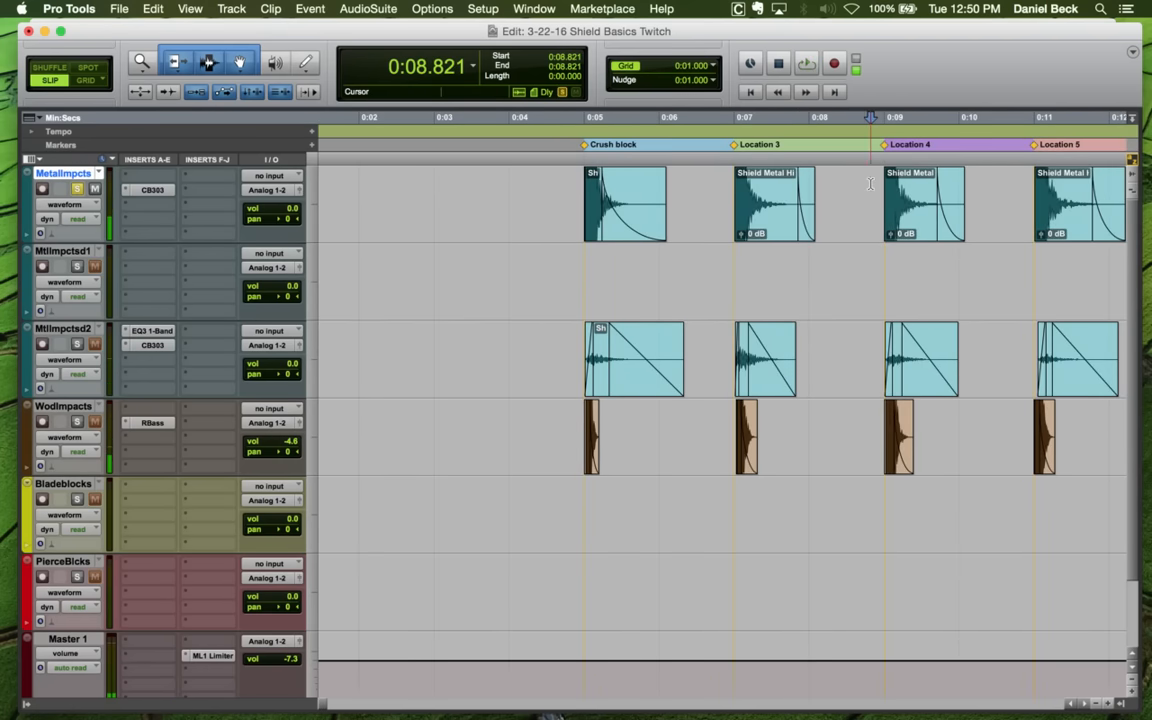
key(space)
key(space)
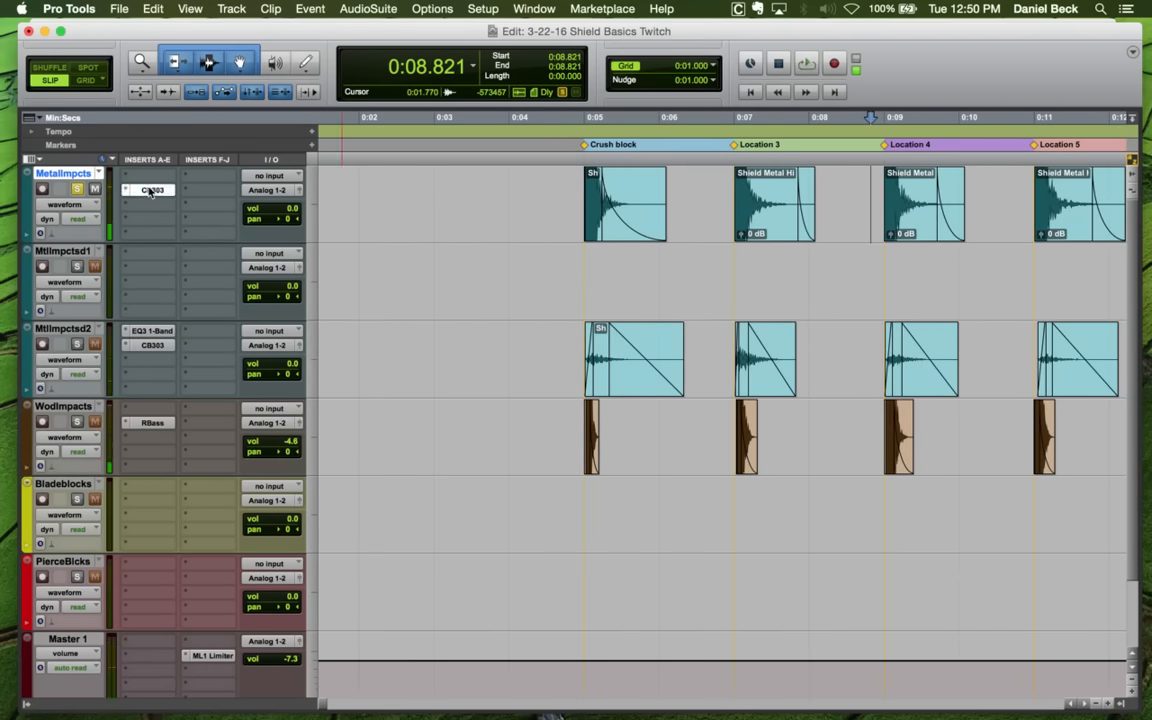
Open the MetalImpcts CB303 compressor, lower its EQ gain to 6.00, and play the Crush block hit unsoloed from 0:04.928
click(150, 191)
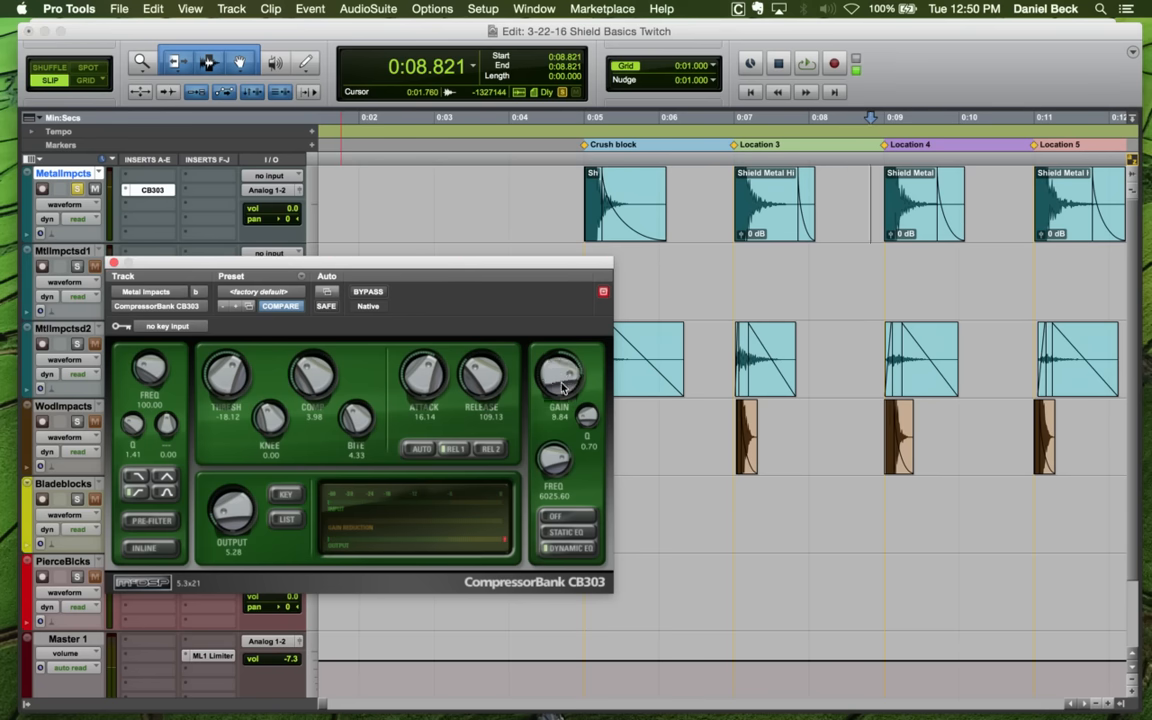
key(space)
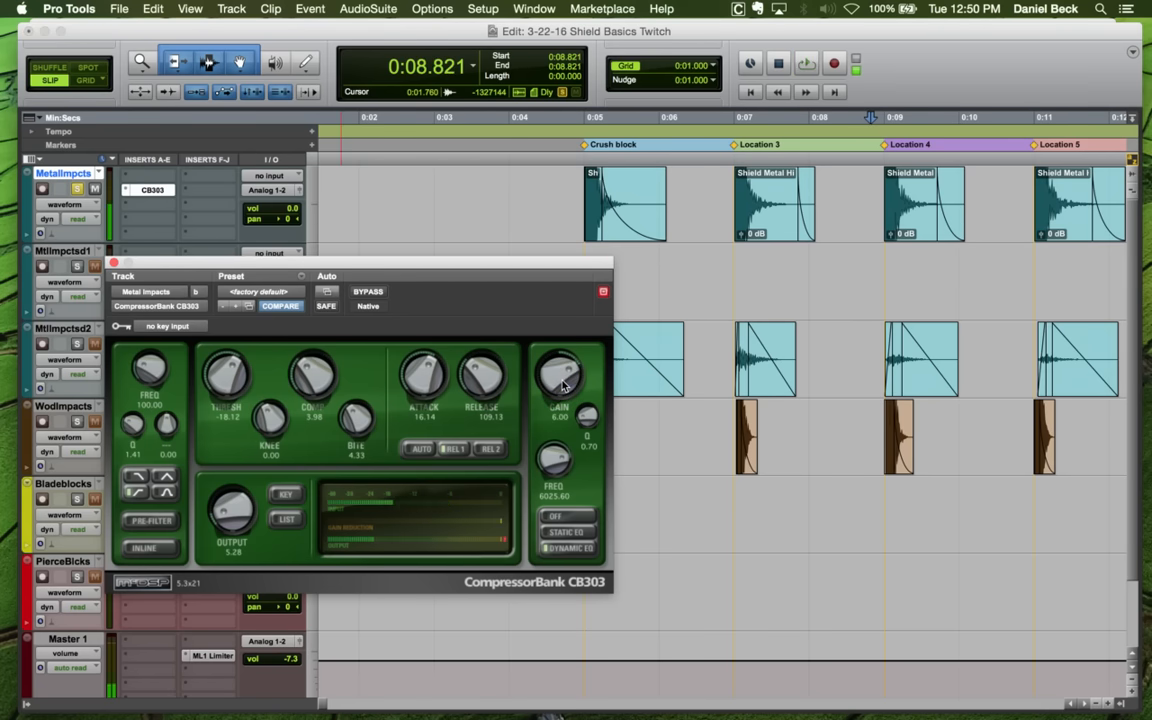
click(579, 185)
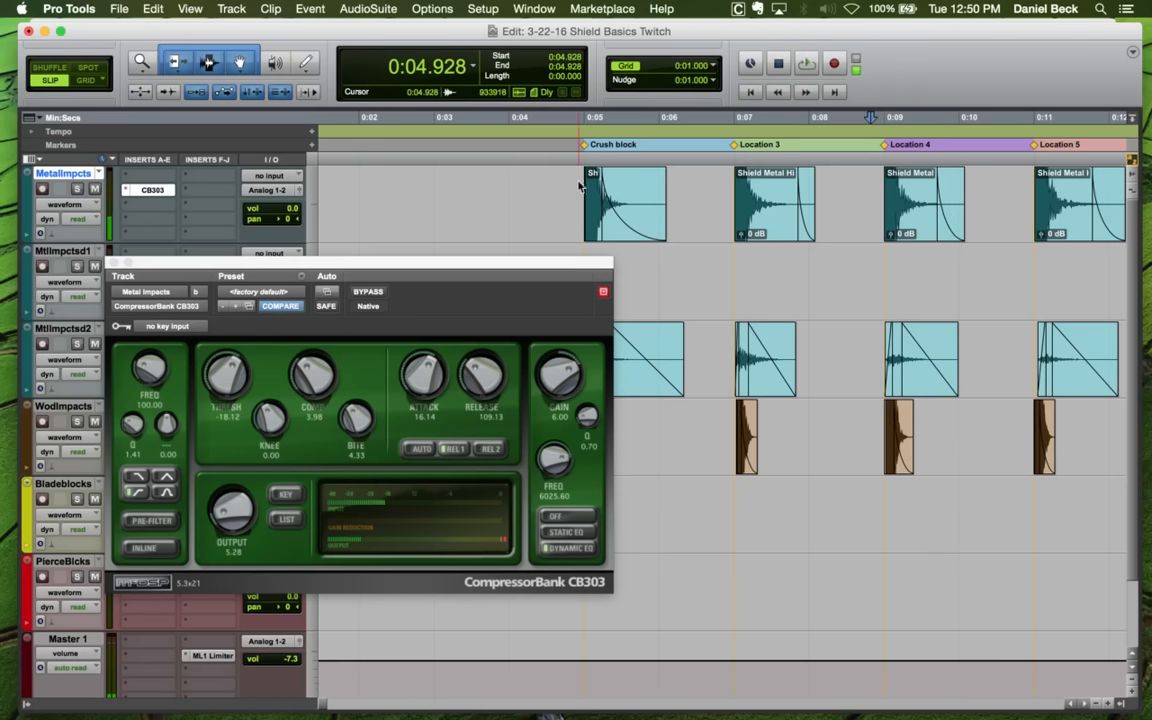
key(space)
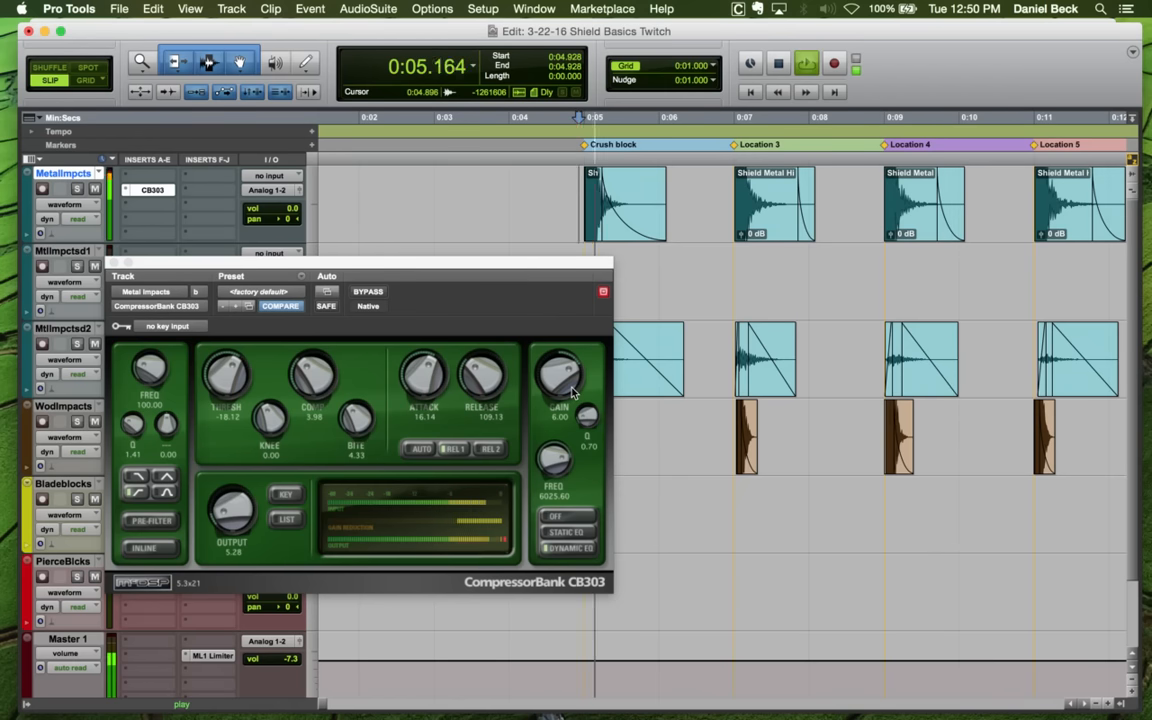
key(space)
Try a CB303 EQ gain of 11.04 with frequencies of 5248.08 and 6456.54 while replaying the Crush block hit
drag(567, 380, 569, 344)
key(space)
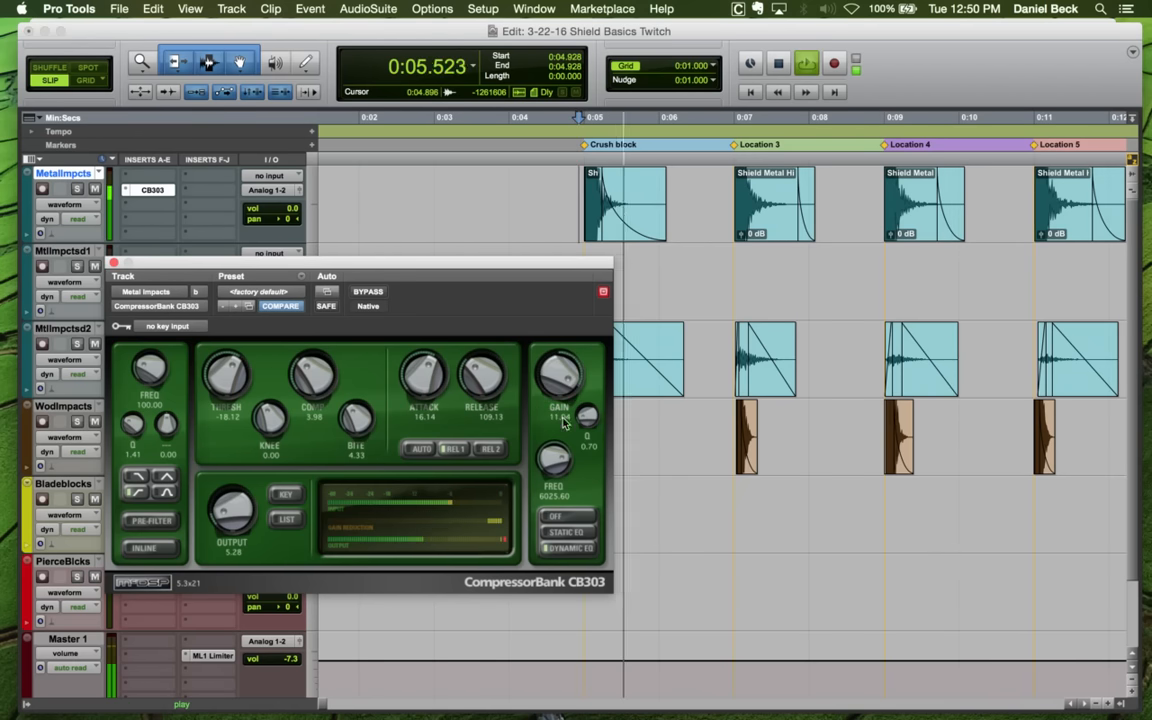
mouse_move(549, 470)
mouse_down()
mouse_move(558, 478)
mouse_move(559, 455)
mouse_up()
key(space)
key(space)
key(space)
key(space)
key(space)
key(space)
key(space)
key(space)
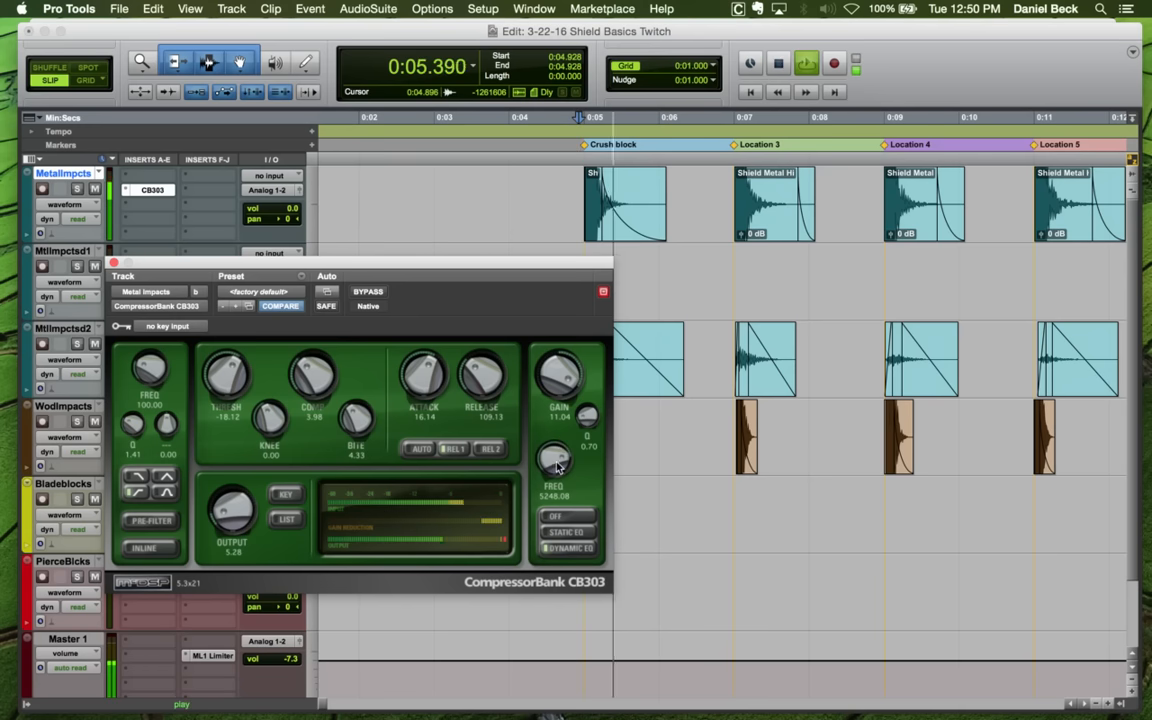
key(space)
key(space)
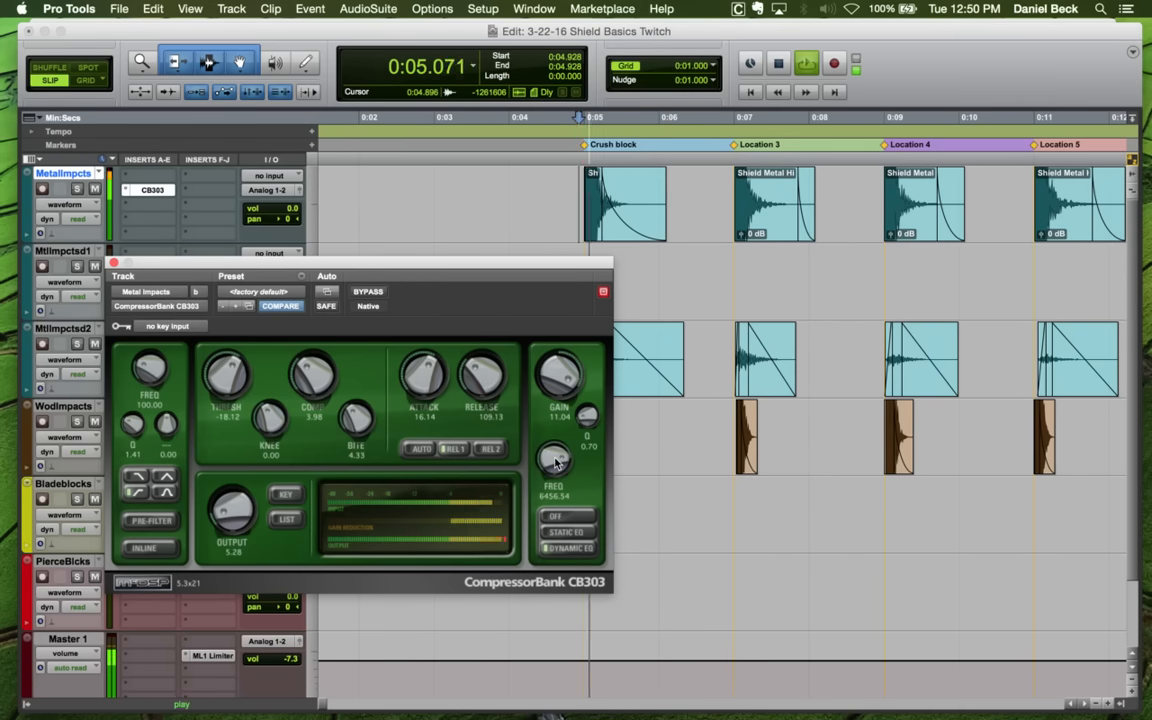
Lower the CB303 EQ frequency to 3019.95 while replaying the Crush block hit
mouse_move(557, 462)
mouse_down()
mouse_move(558, 474)
mouse_move(563, 435)
mouse_move(559, 469)
mouse_up()
key(space)
key(space)
key(space)
key(space)
key(space)
Reduce the CB303 EQ gain to 6.24, replay the Crush block hit from 0:04.928, and close the compressor
mouse_move(561, 388)
mouse_down()
mouse_move(560, 403)
mouse_move(567, 380)
mouse_up()
key(space)
key(space)
key(space)
key(space)
key(space)
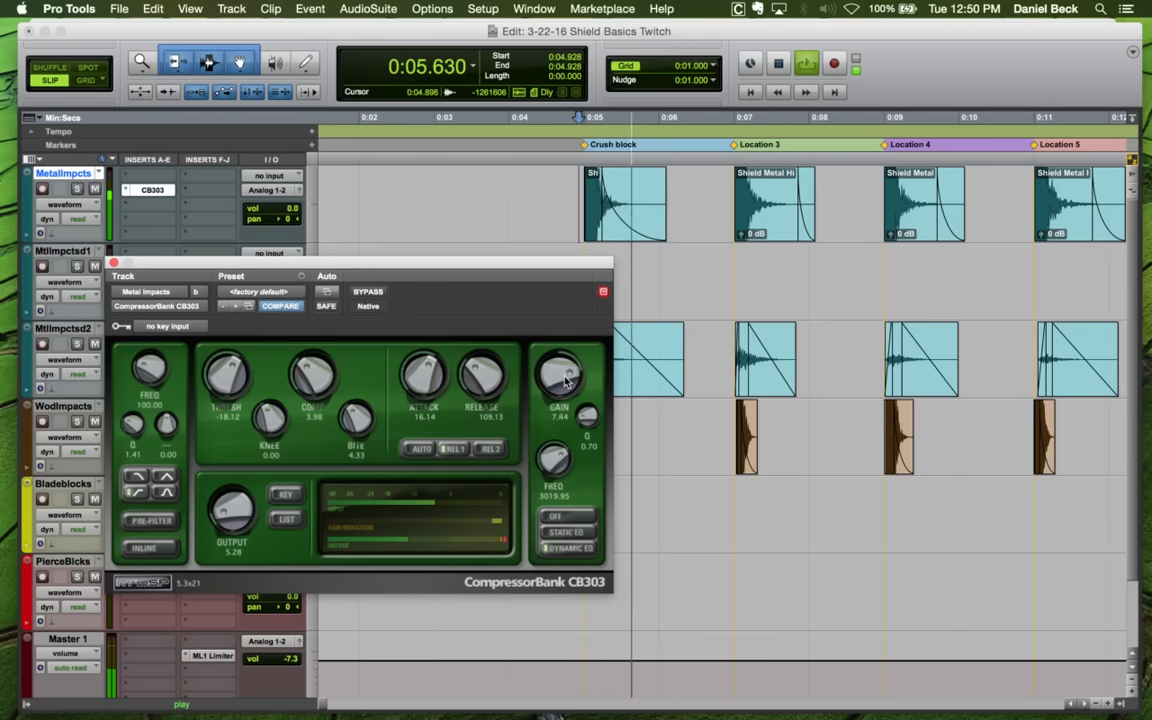
key(space)
key(space)
click(578, 190)
key(space)
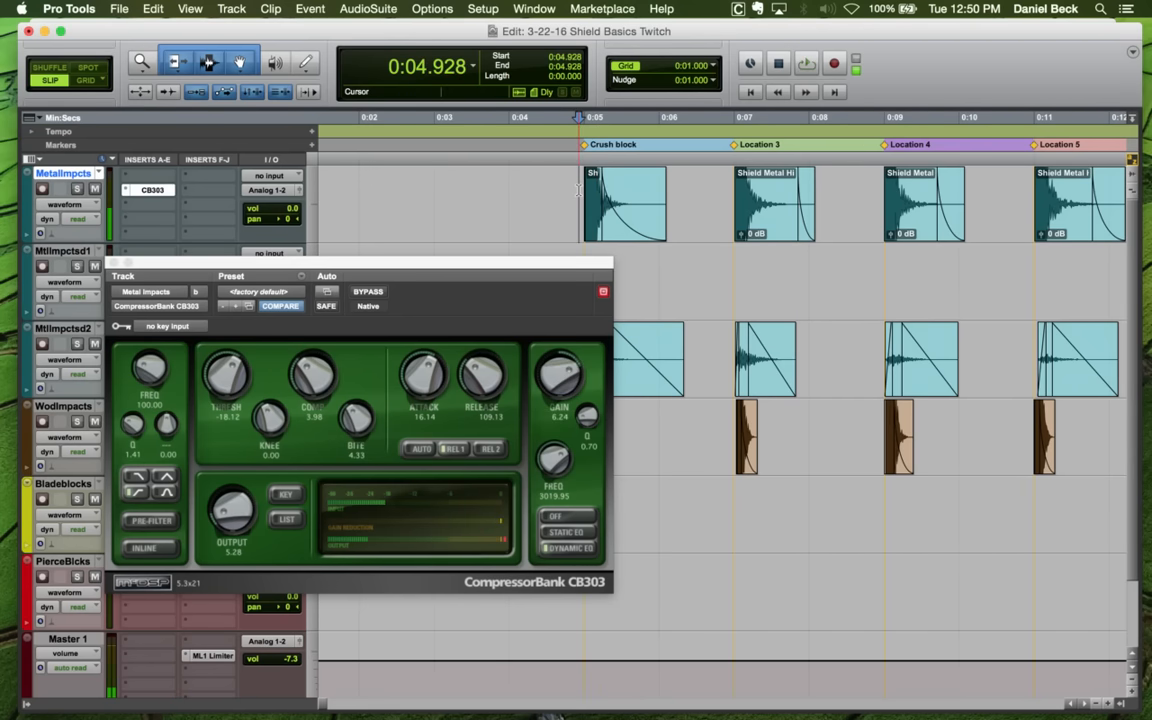
key(space)
click(114, 263)
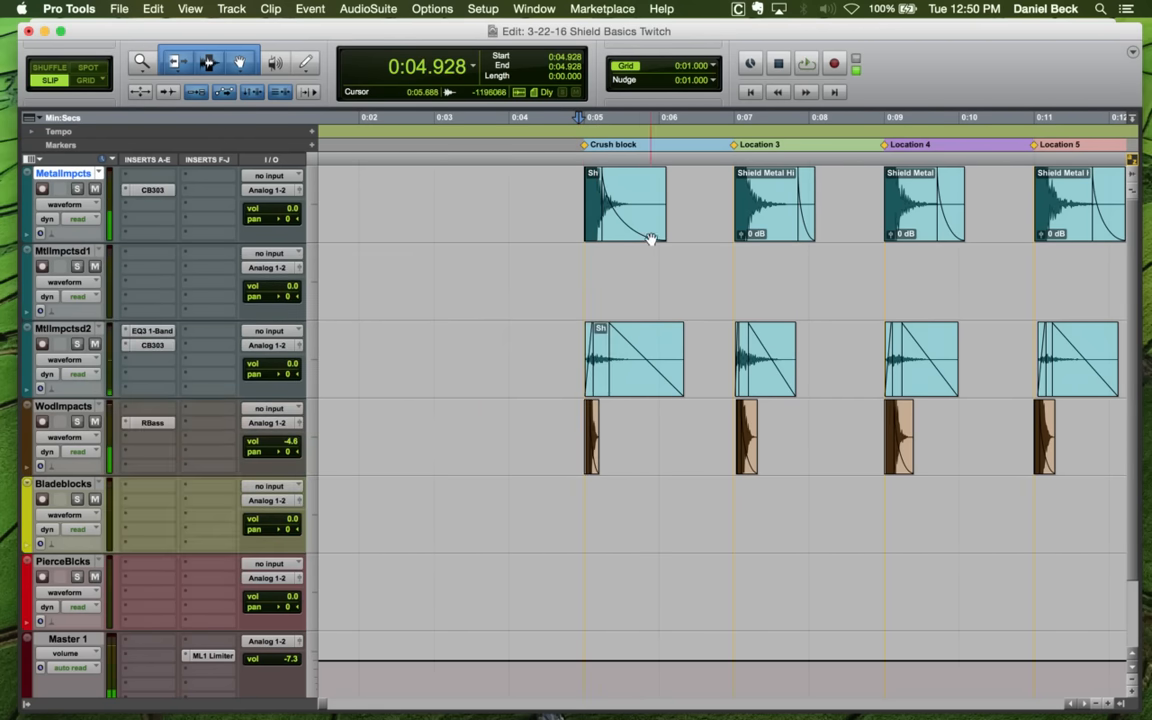
Play the full layered Crush block hit from 0:04.842
click(618, 262)
key(super+bracketleft)
key(super+bracketleft)
key(super+bracketleft)
key(super+bracketleft)
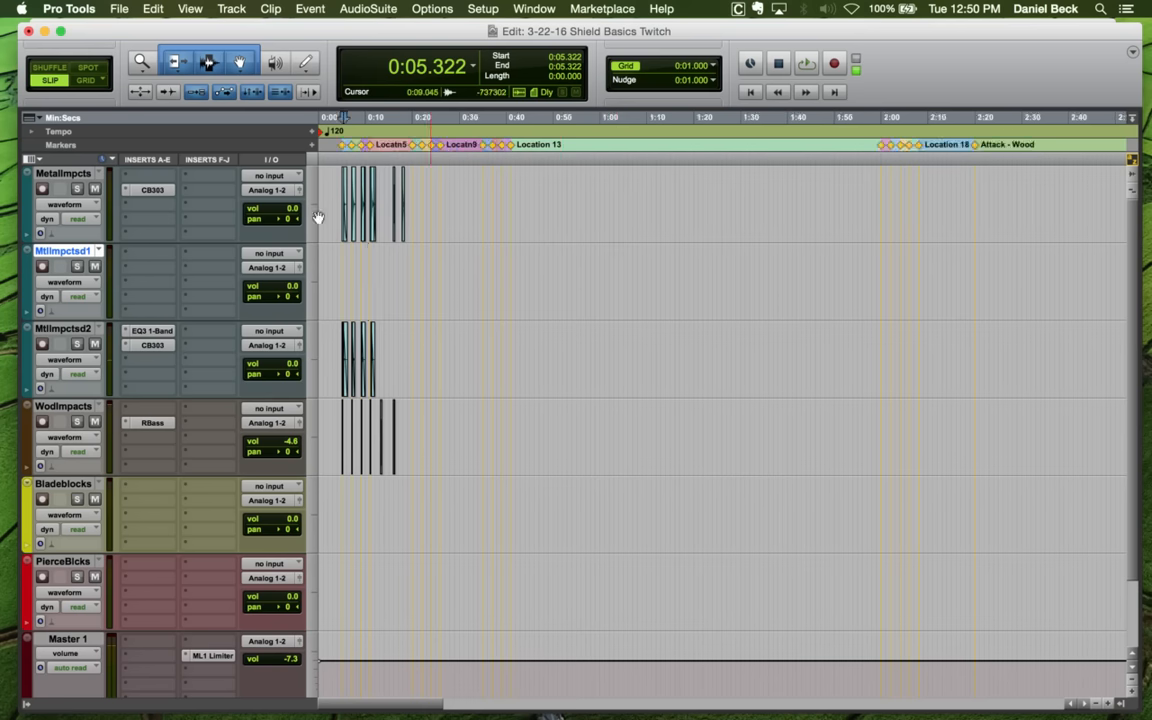
click(342, 262)
key(super+bracketright)
key(super+bracketright)
key(super+bracketright)
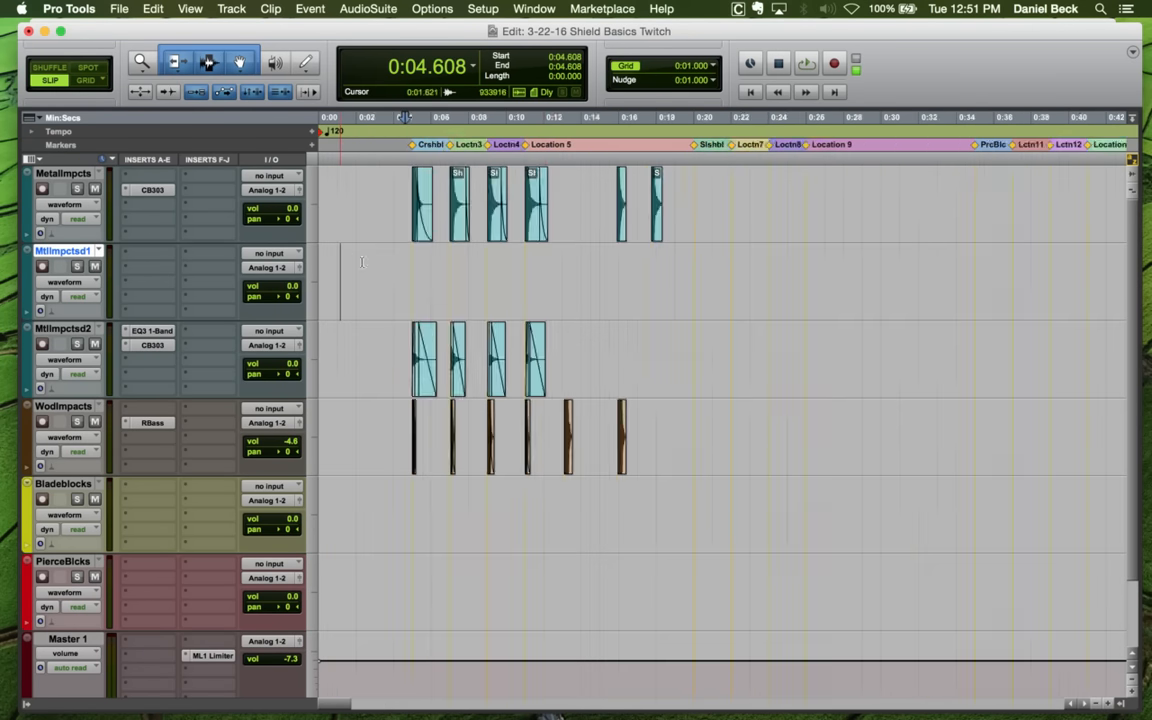
key(space)
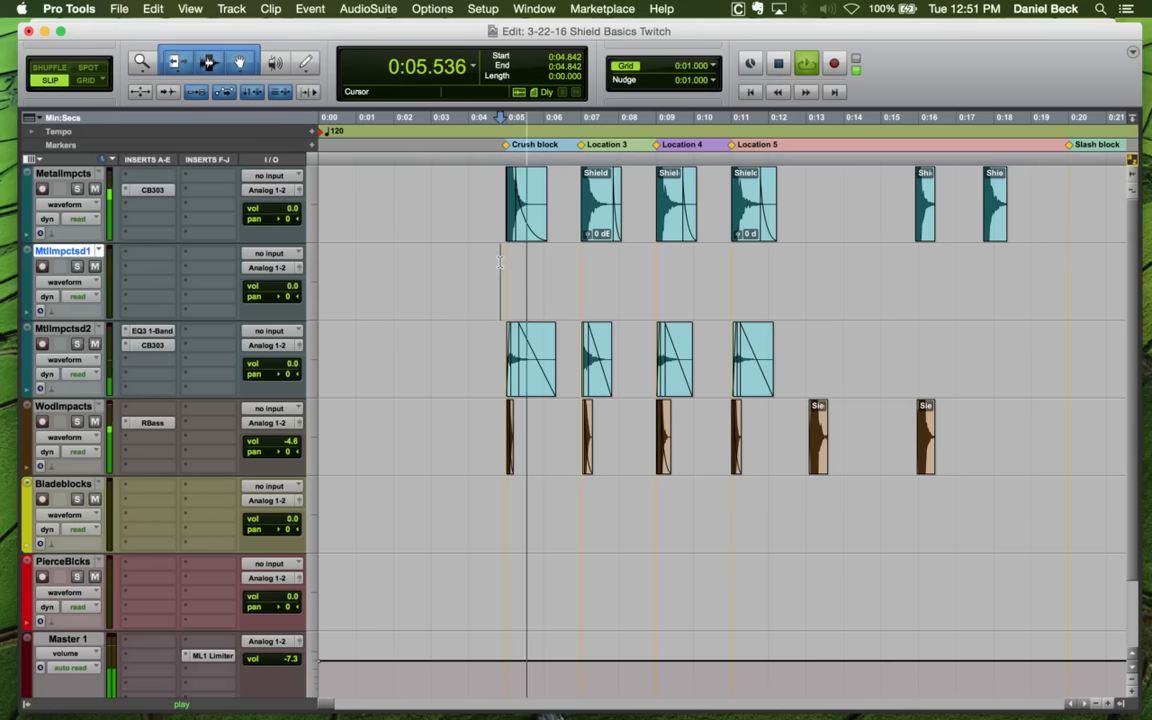
key(space)
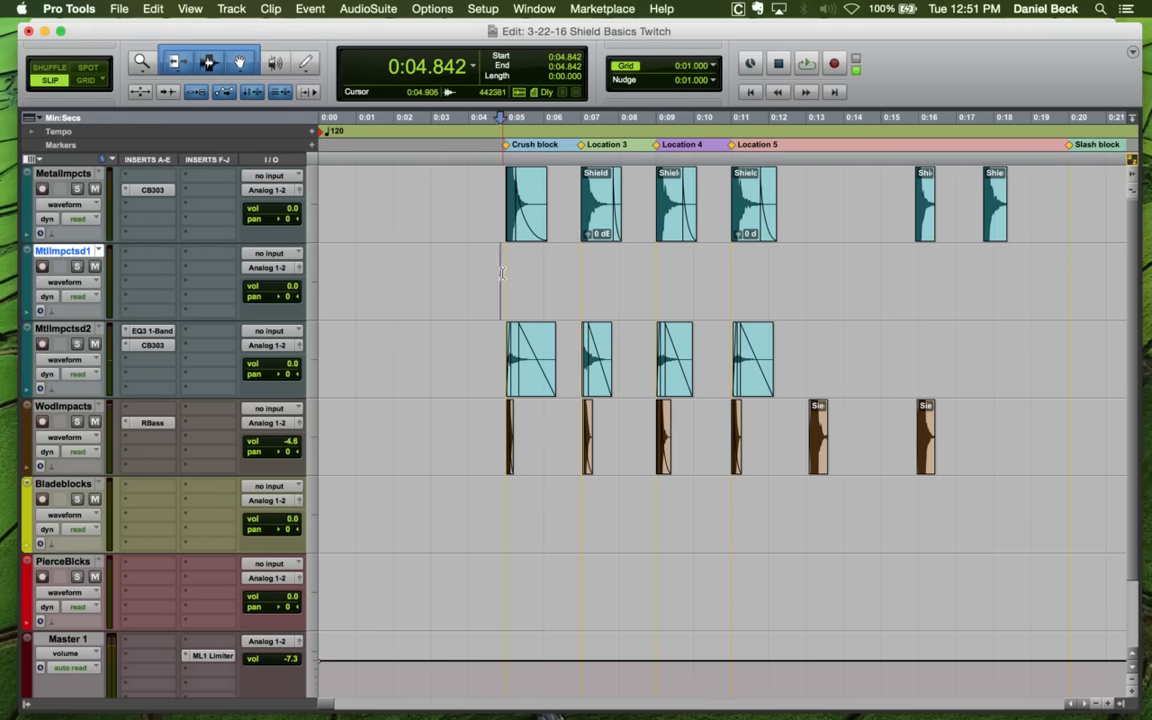
Solo MetalImpcts and audition the Metal armour B x 20 impacts in the Source section
key(super+bracketleft)
key(super+bracketleft)
key(super+bracketleft)
key(super+bracketleft)
key(super+bracketleft)
key(super+bracketleft)
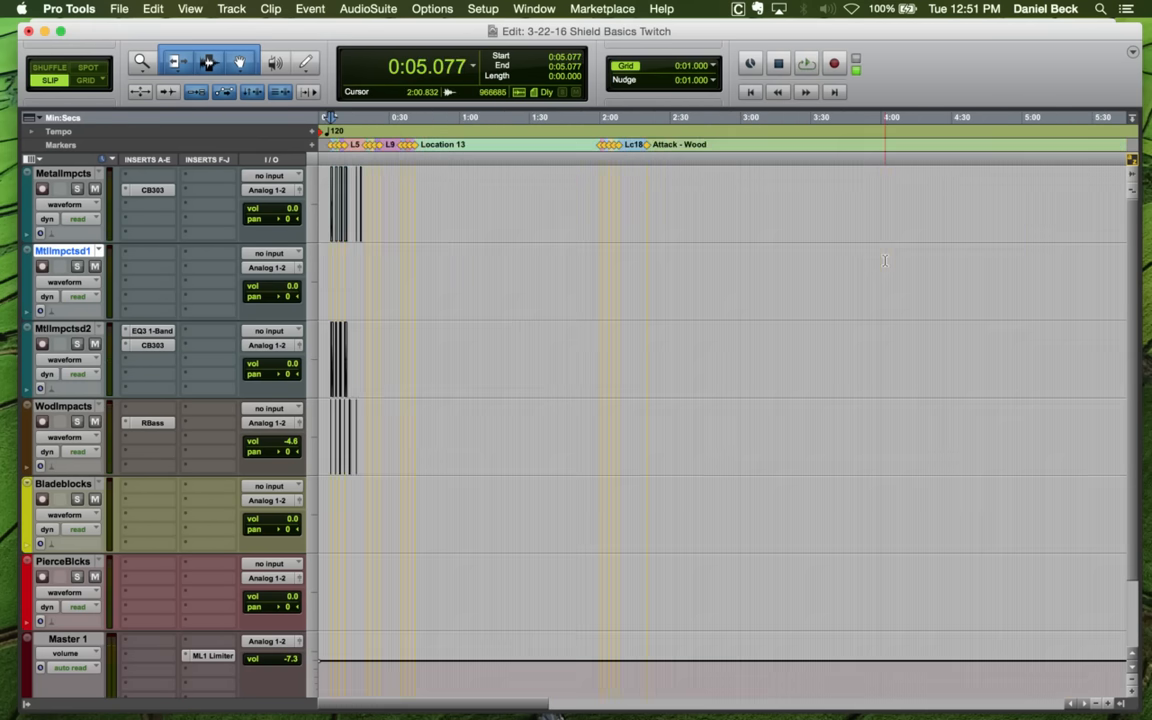
click(713, 179)
key(super+bracketright)
key(super+bracketright)
key(super+bracketright)
key(super+bracketright)
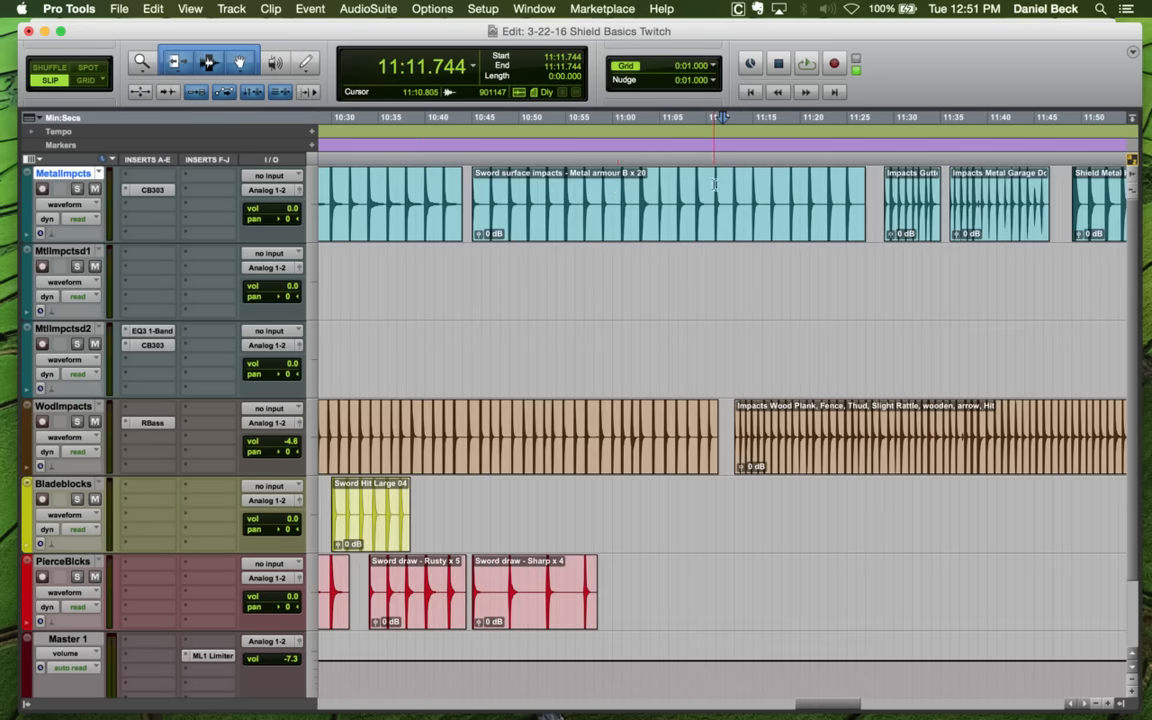
key(space)
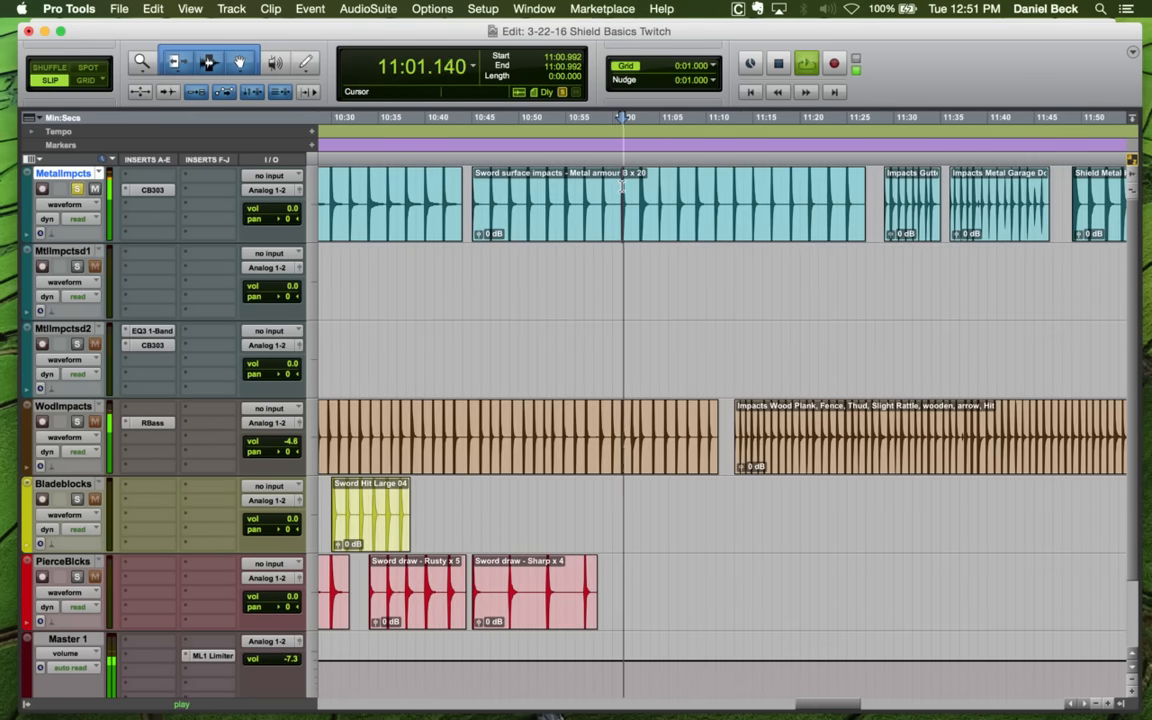
click(658, 186)
key(space)
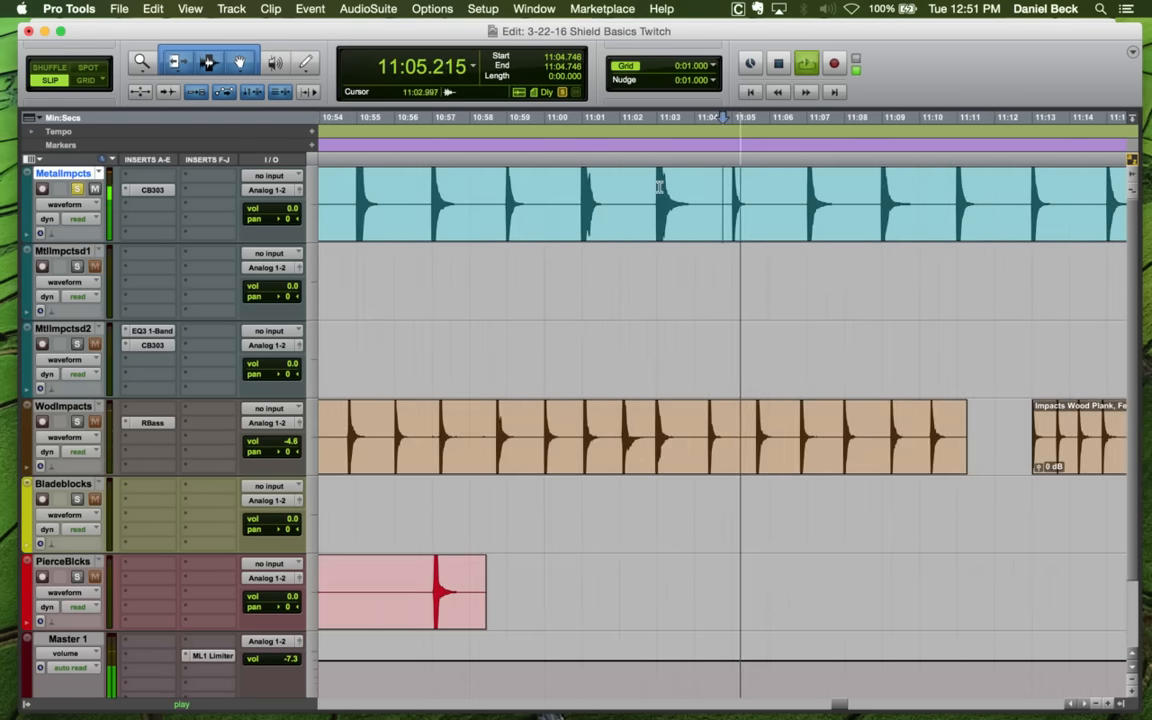
Audition the Metal armour A x 18 and Metal scrape x 4 clips in the Source section
click(428, 182)
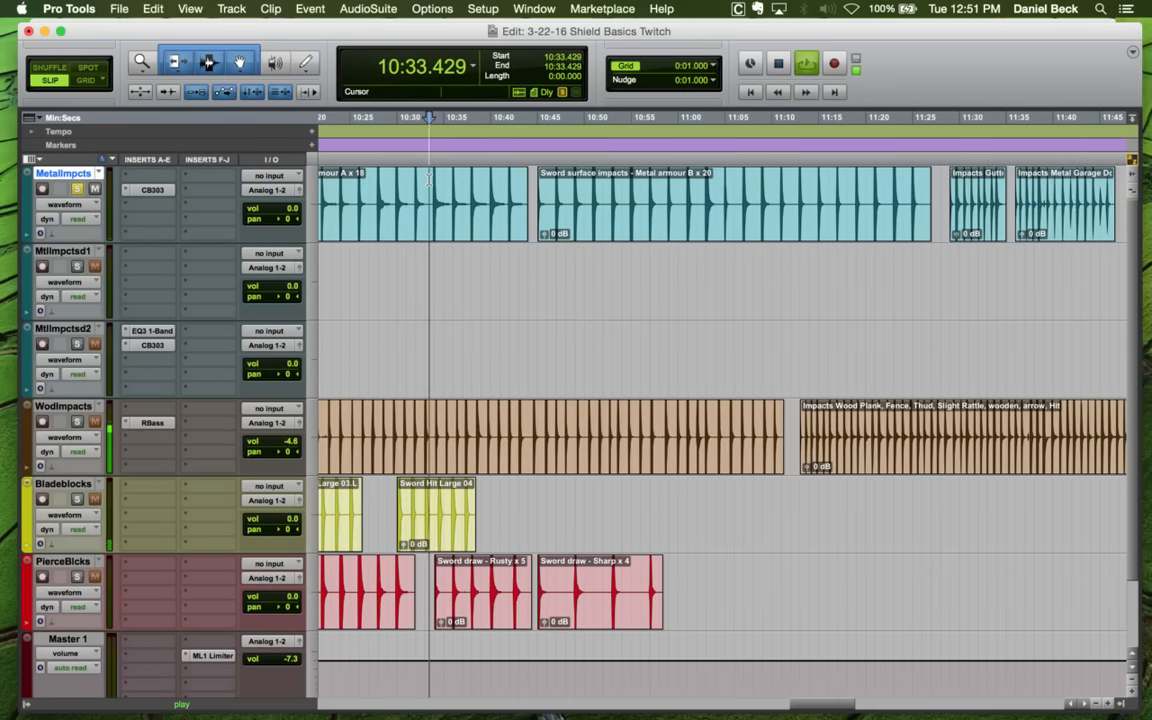
key(super+bracketleft)
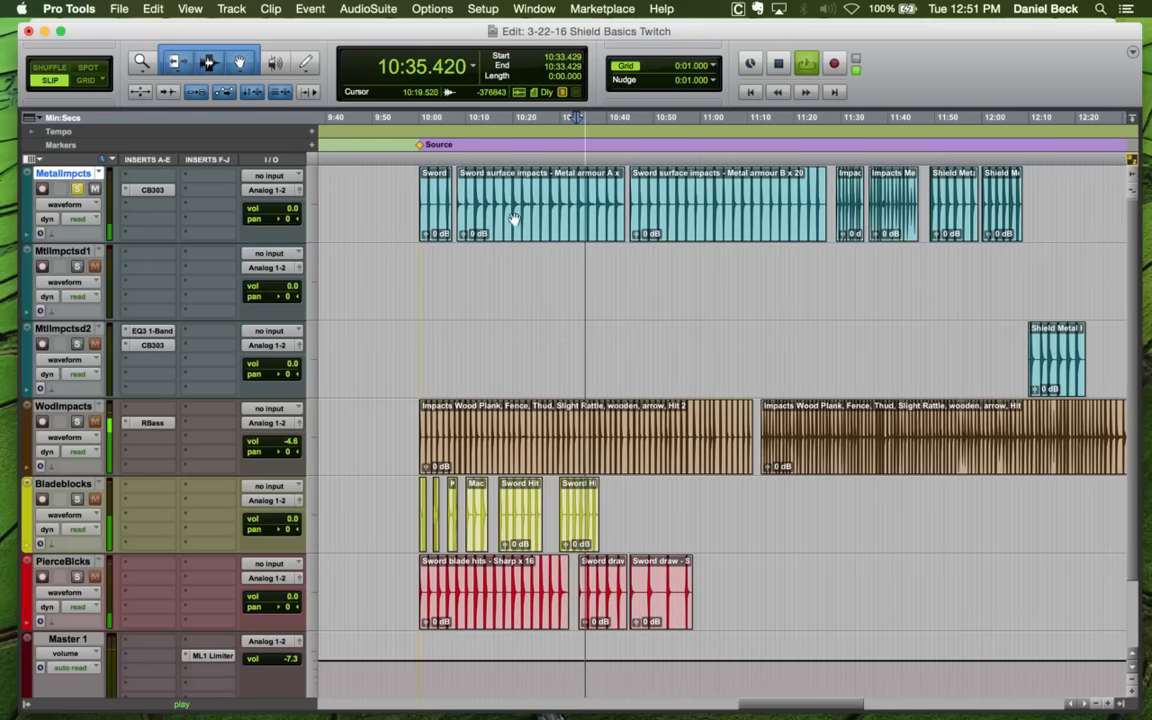
click(506, 182)
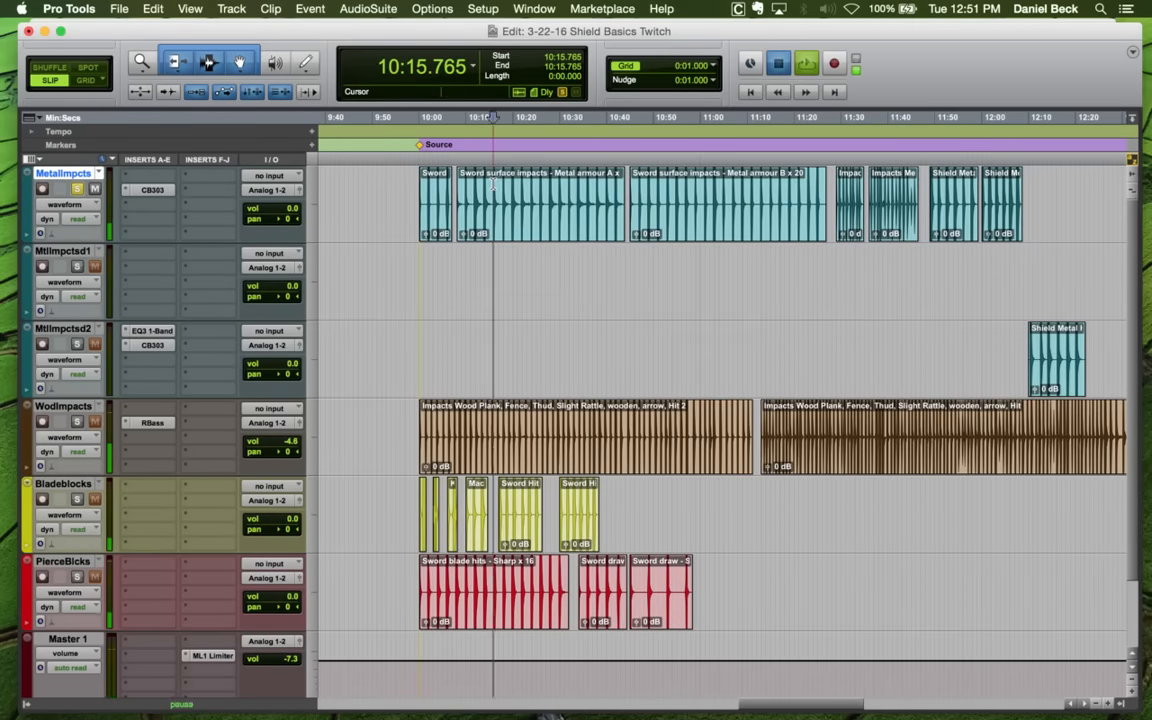
key(super+bracketright)
key(super+bracketright)
key(space)
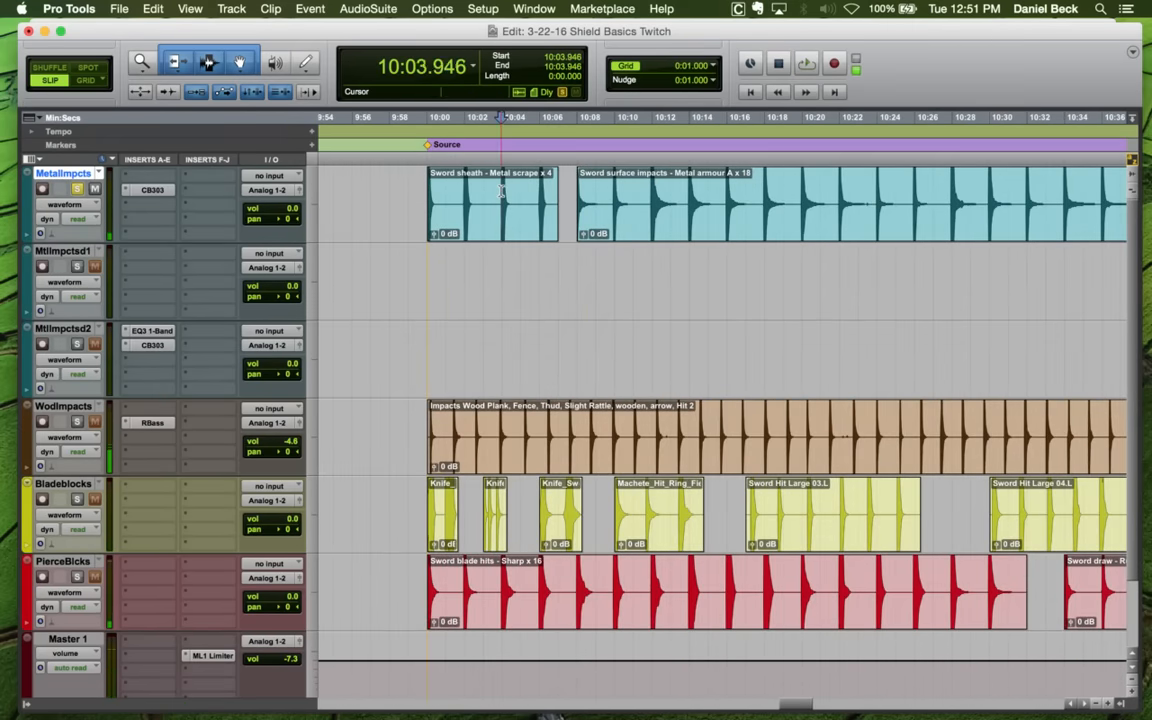
key(space)
key(space)
Move the Sword surface impacts - Metal armour A x 18 source clip down to MtlImpctsd1, keeping its start at 10:08.000
click(671, 192)
key(super+bracketleft)
key(super+bracketleft)
drag(736, 232, 738, 270)
key(super+bracketleft)
key(super+bracketleft)
key(super+bracketleft)
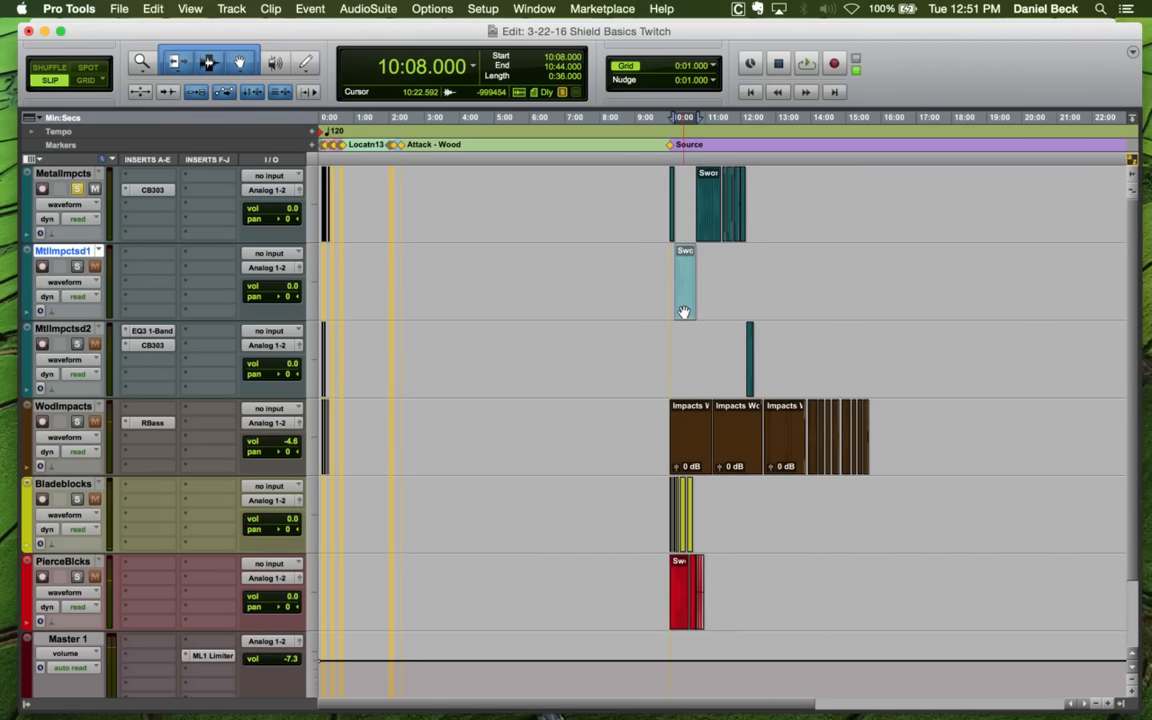
Copy the Metal armour A x 18 clip and paste it at 0:00.000 on MtlImpctsd1
key(super+c)
key(Return)
key(super+v)
key(super+bracketright)
key(super+bracketright)
key(super+bracketright)
key(super+bracketright)
key(super+bracketright)
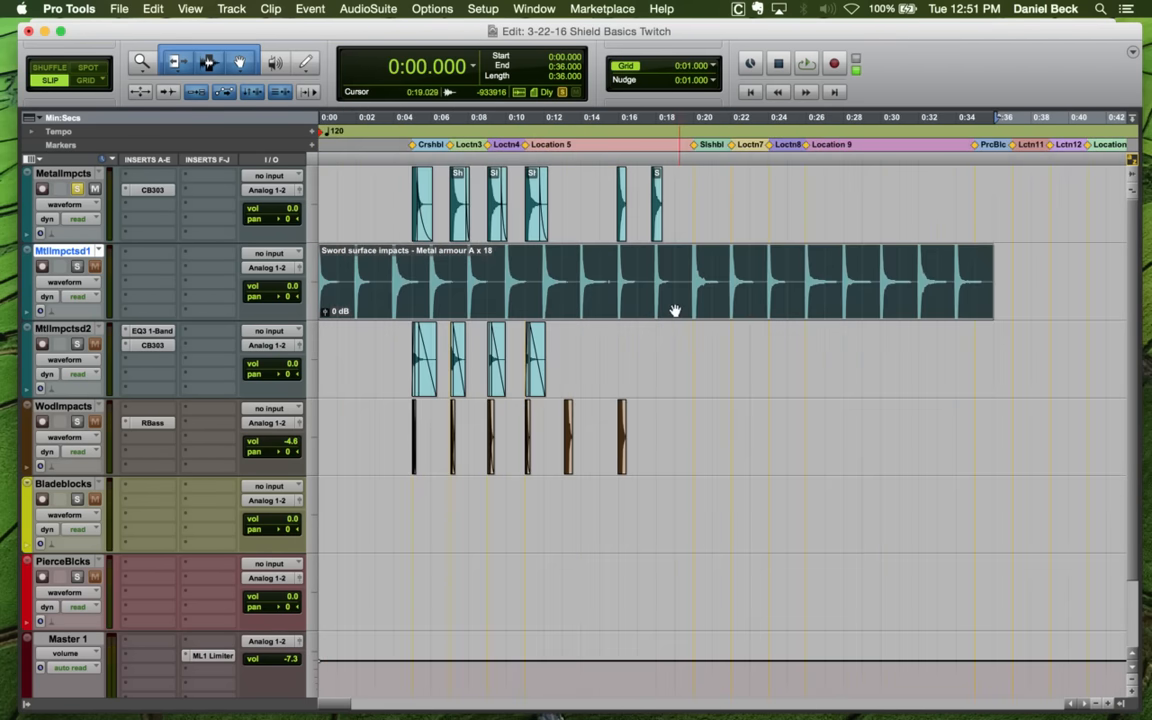
Move the pasted Metal armour A clip to about 0:11.093 near Location 5 and audition it with MtlImpctsd1 soloed
key(super+bracketleft)
drag(465, 309, 555, 309)
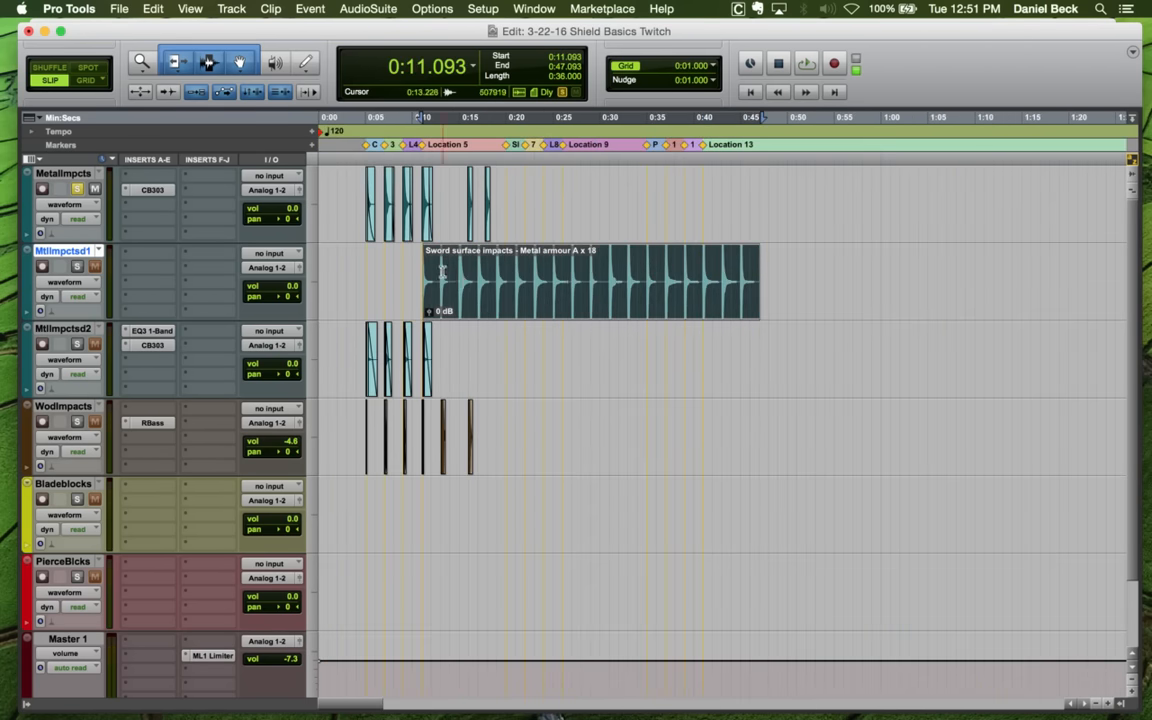
click(419, 262)
key(super+bracketright)
key(space)
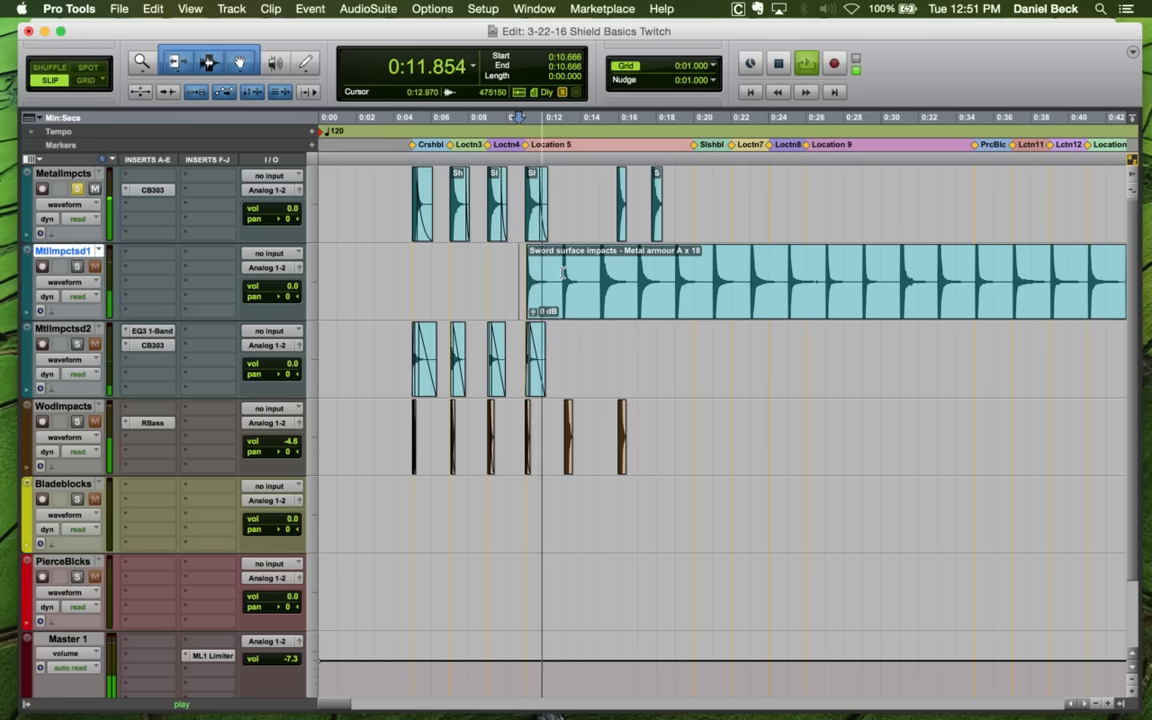
key(space)
key(space)
key(super+bracketright)
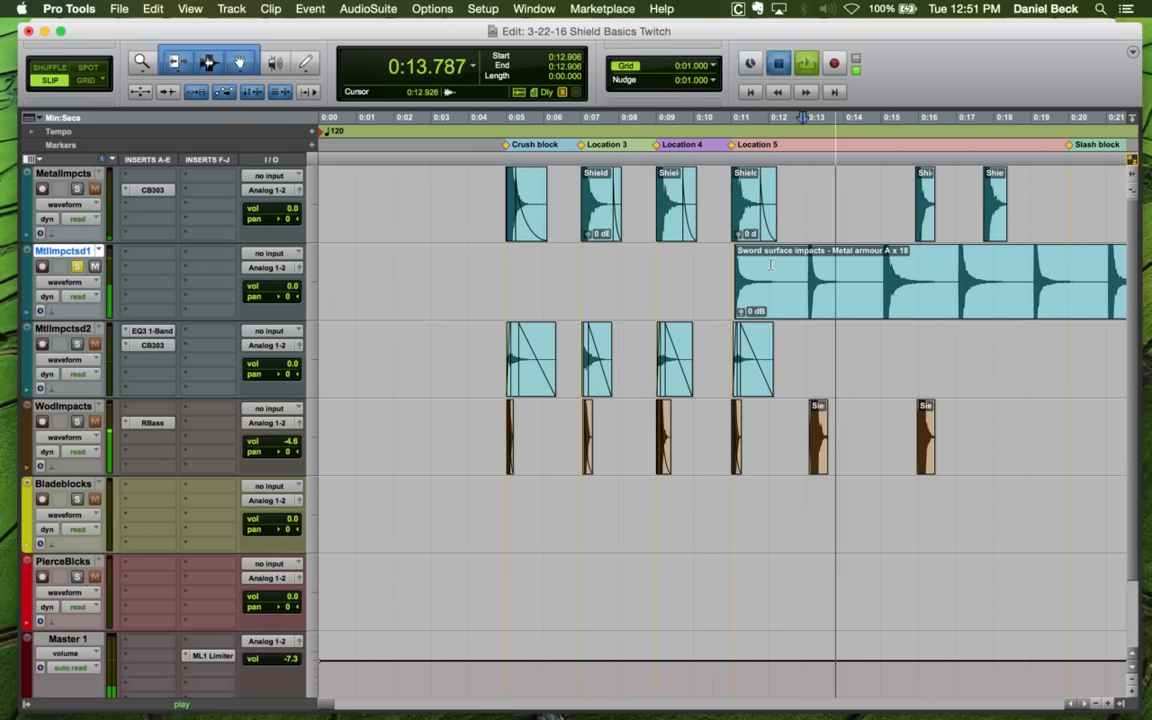
key(space)
Copy the CB303 insert to MtlImpctsd1, set its threshold to -23.88 and filter frequency to 281.84, and enable the pre-filter and inline options
drag(156, 196, 156, 266)
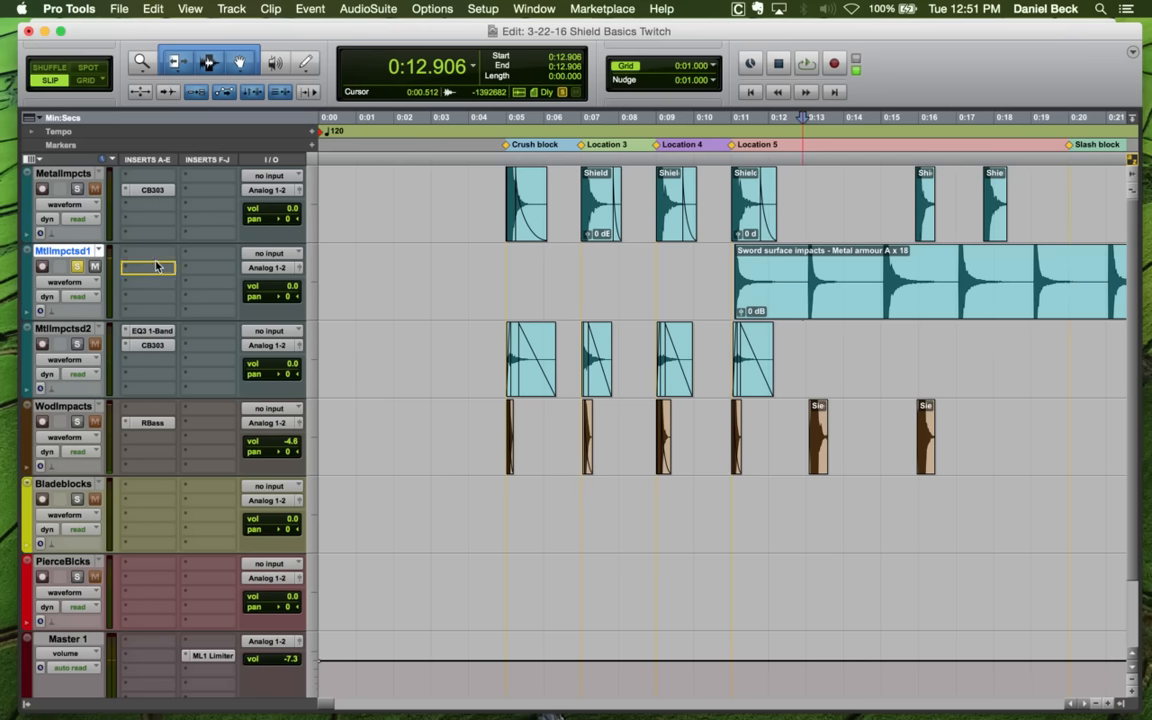
click(155, 267)
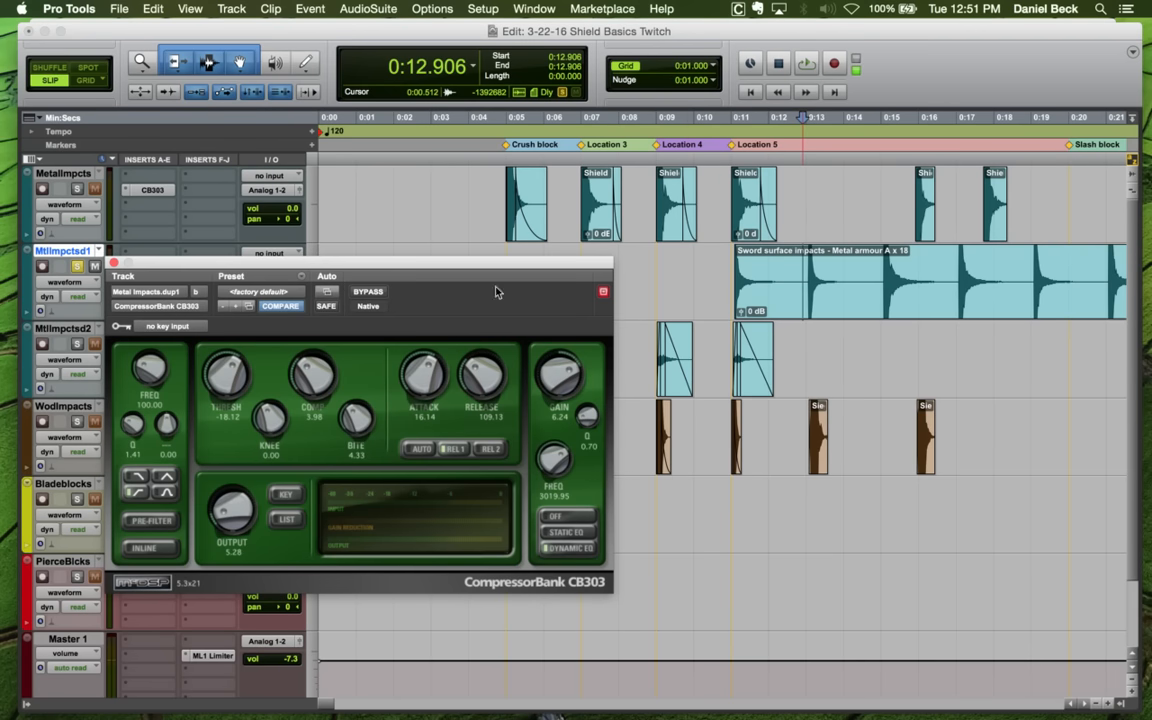
click(725, 261)
key(space)
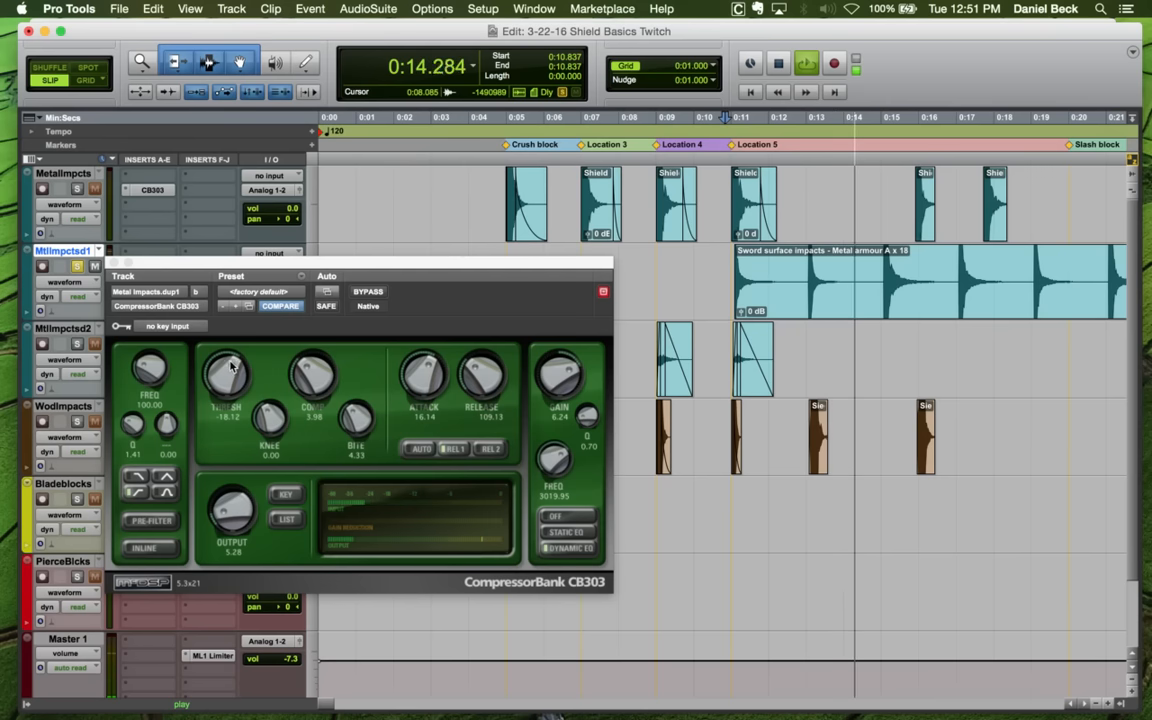
drag(230, 366, 229, 378)
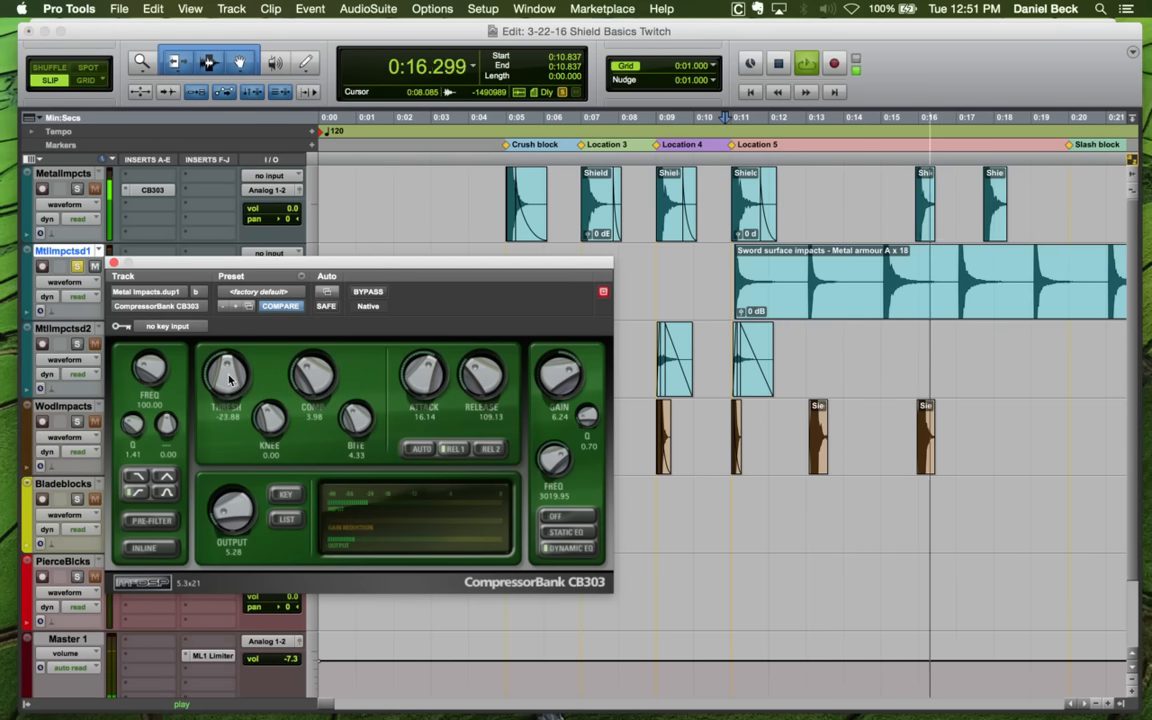
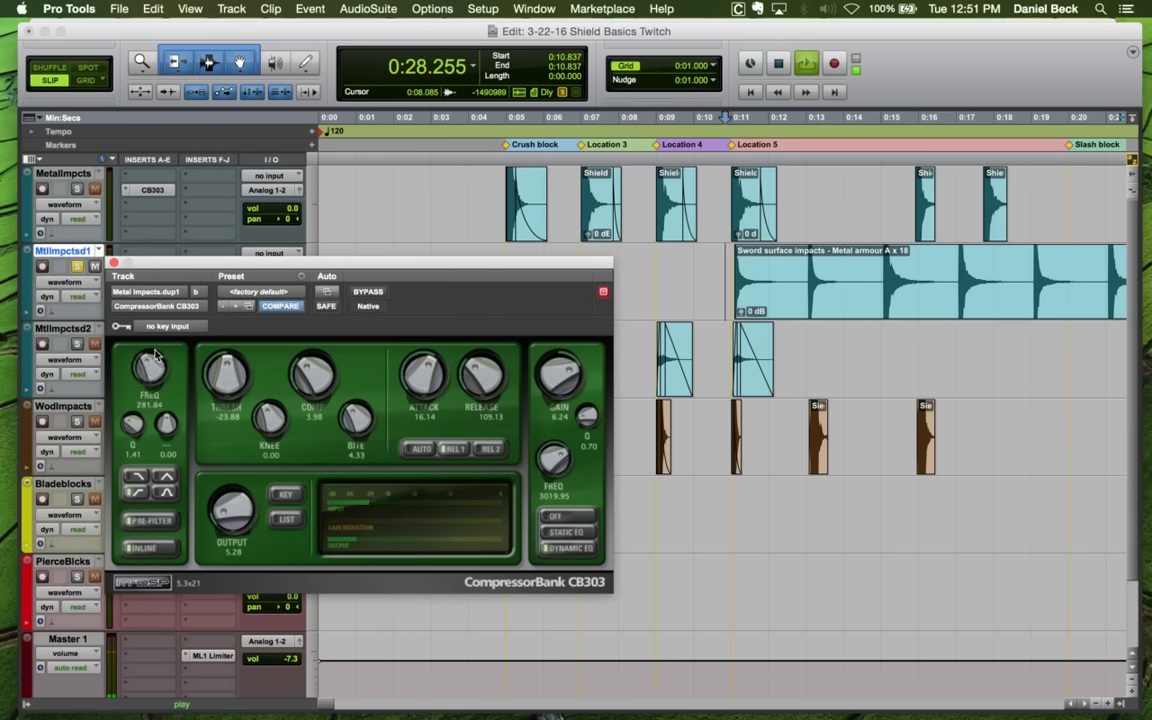
Replay the compressed Metal armour A impacts from 0:10.837 and reopen the MtlImpctsd1 CB303 to review its settings
click(114, 263)
key(space)
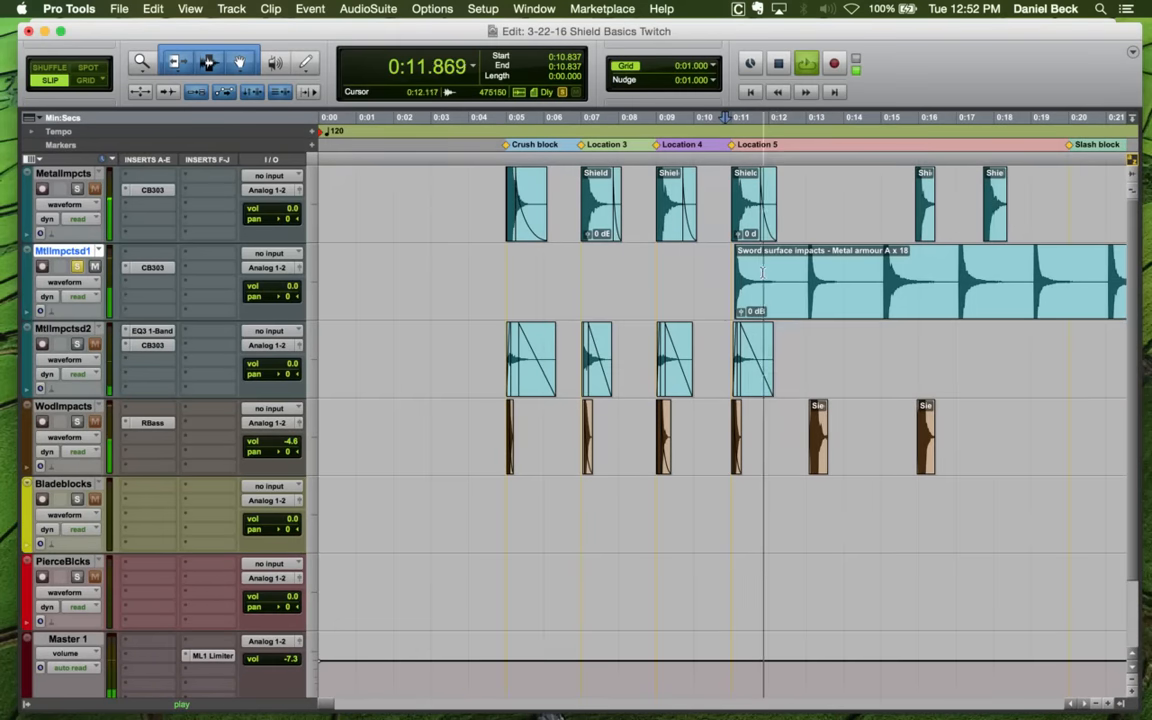
key(space)
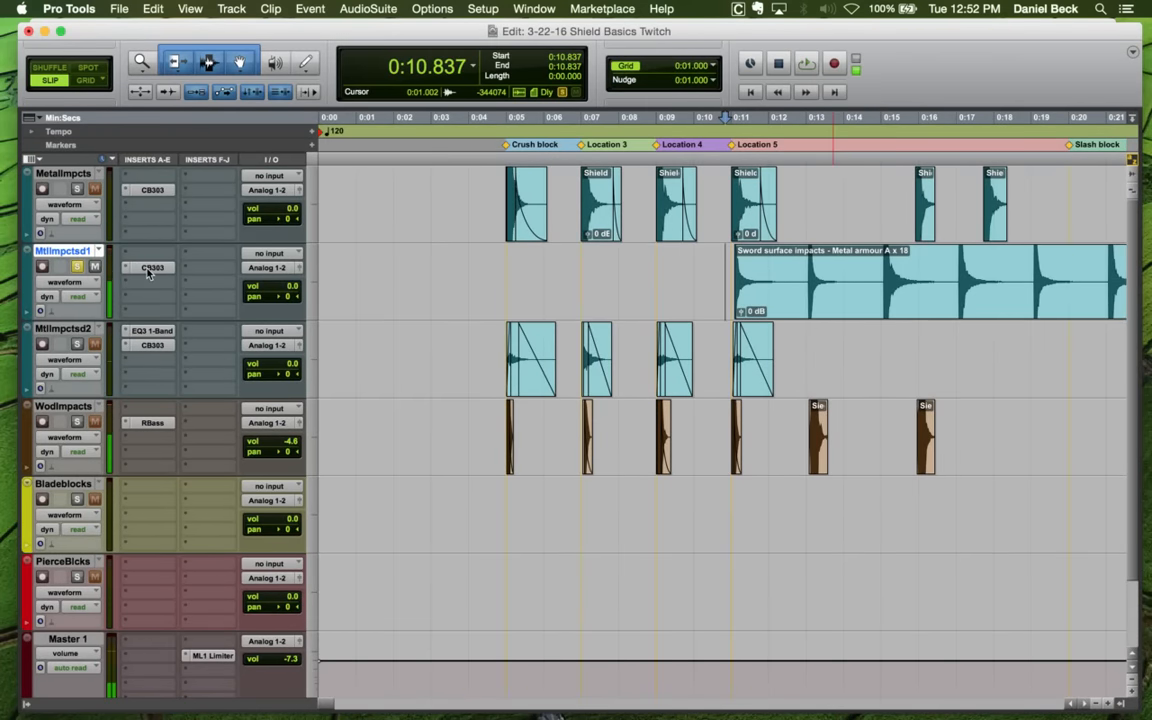
click(150, 268)
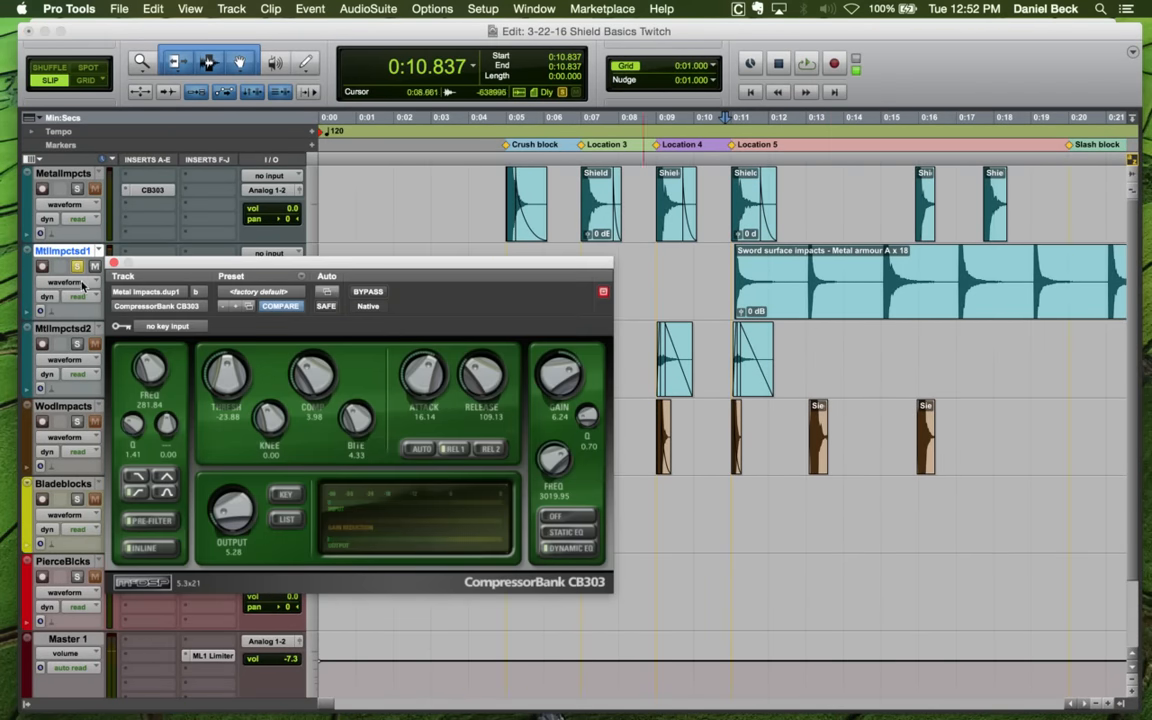
Isolate the second Metal armour A impact on MtlImpctsd1 and move it to the Crush block marker
click(803, 263)
key(a)
drag(829, 287, 621, 282)
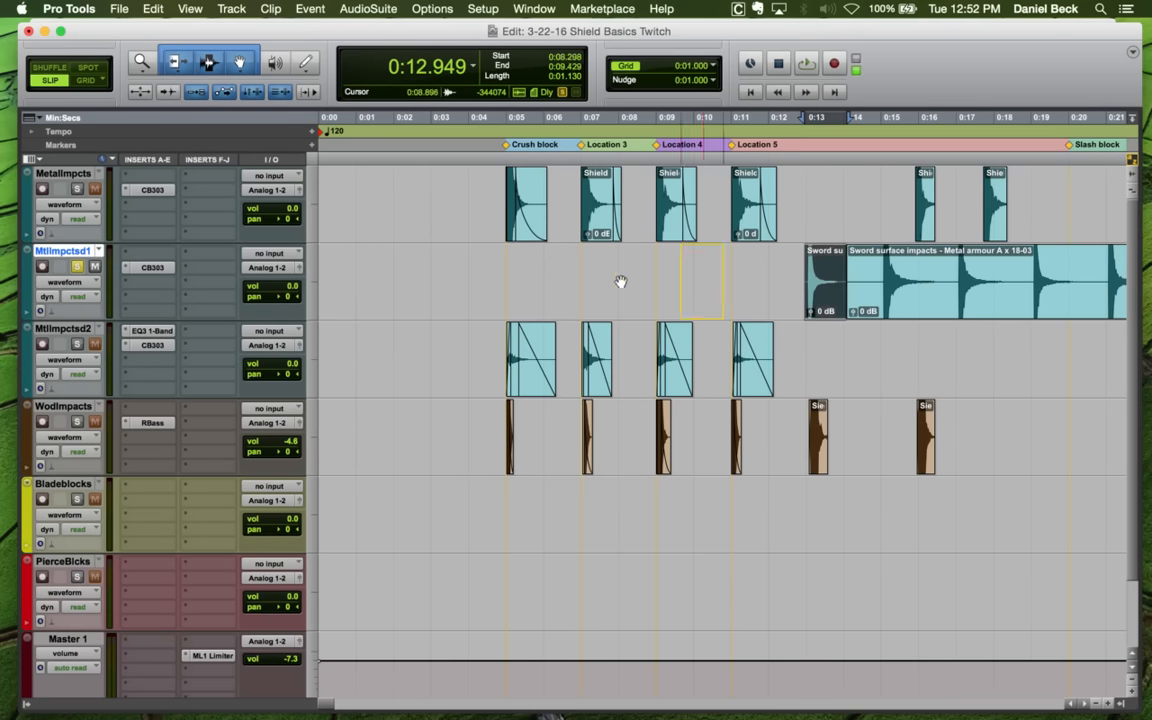
drag(545, 266, 524, 266)
key(t)
key(t)
key(t)
Trim the sword impact's start and end, fade it out, align it with the Crush block hit, and play it soloed from 0:04.949
click(762, 262)
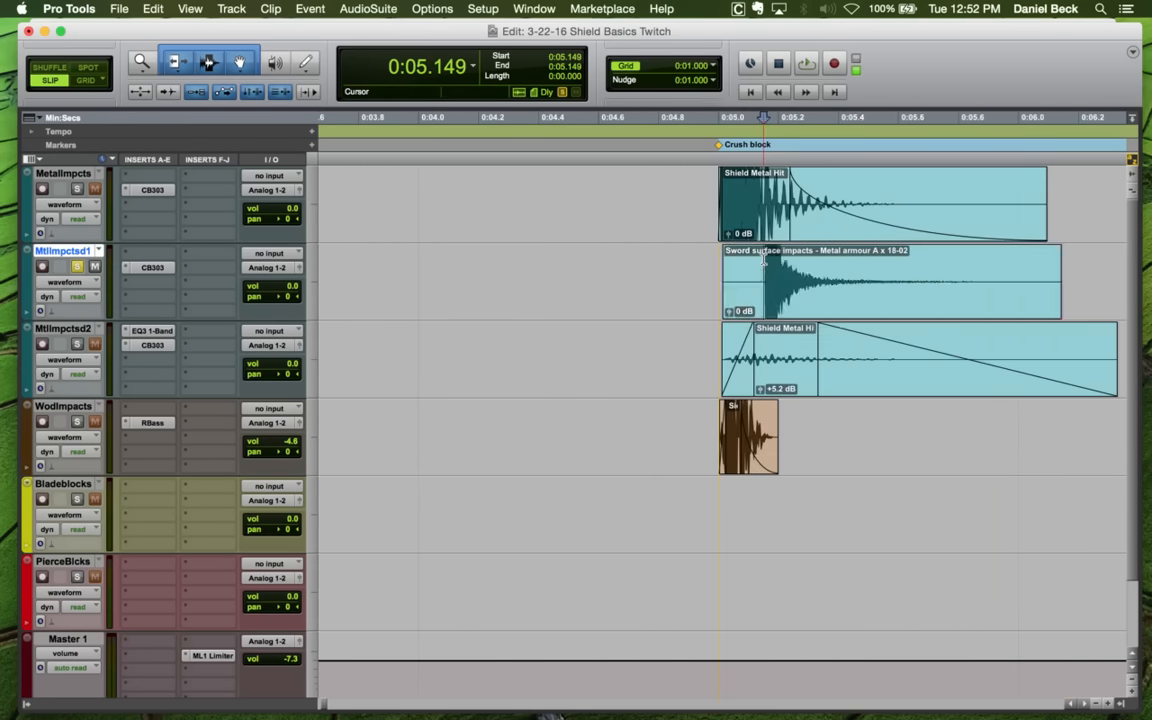
key(a)
key(t)
key(s)
drag(733, 300, 731, 303)
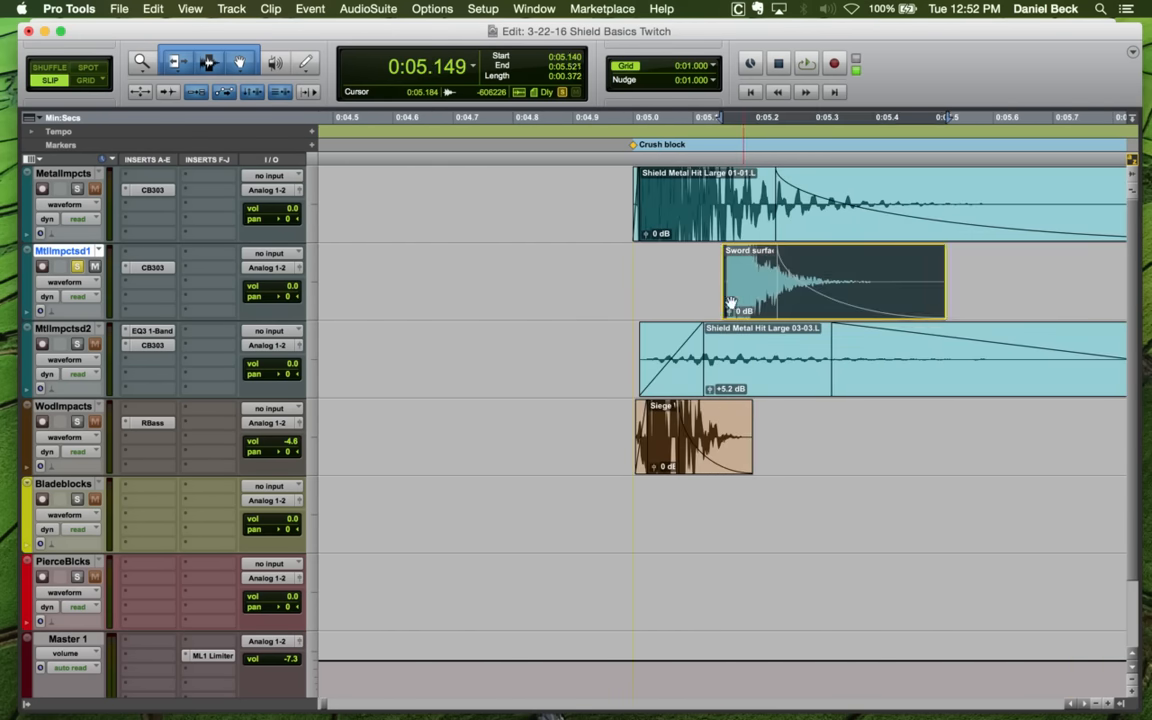
drag(661, 293, 655, 292)
click(602, 268)
key(space)
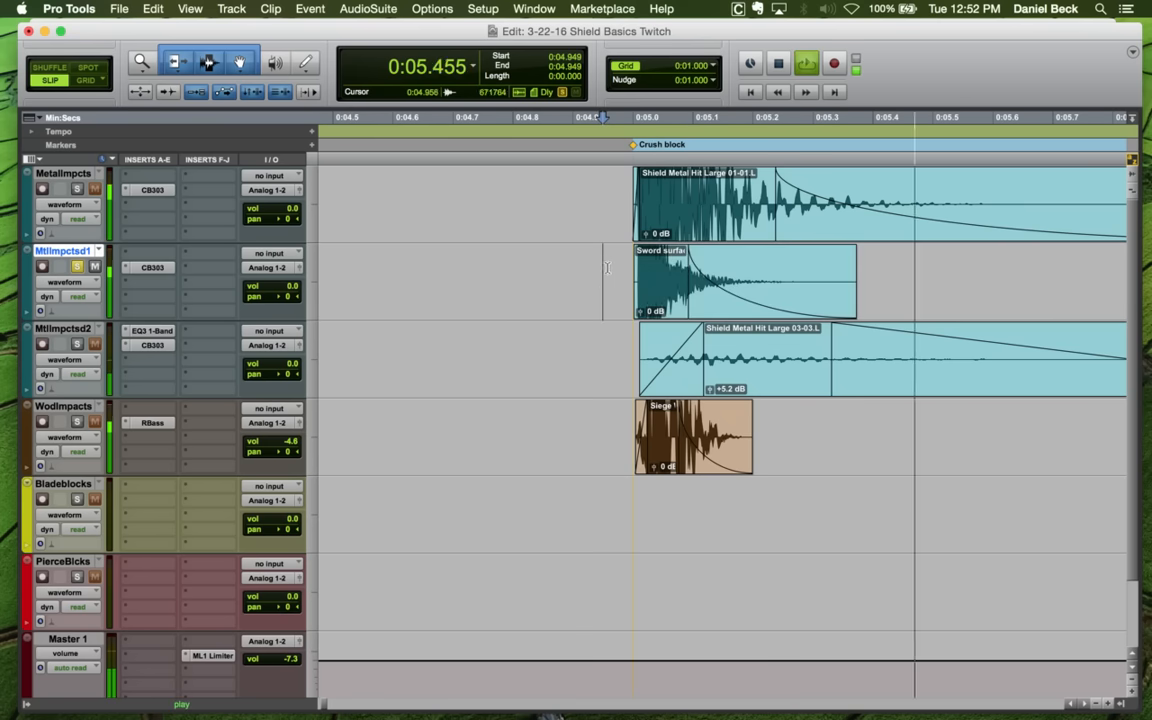
Unsolo MtlImpctsd1 and replay the full Crush block mix from 0:04.960
key(space)
click(609, 265)
key(shift+s)
key(space)
key(space)
key(space)
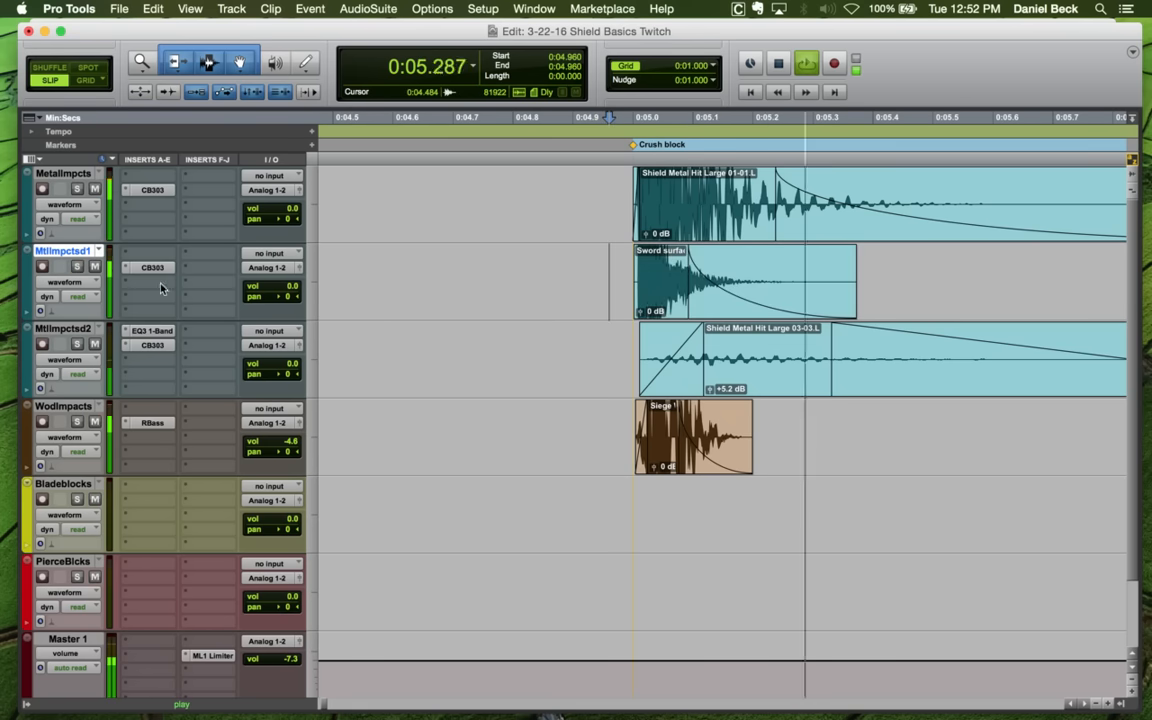
key(space)
Compare the Crush block mix with MtlImpctsd1 muted and unmuted
click(94, 267)
key(space)
key(space)
key(space)
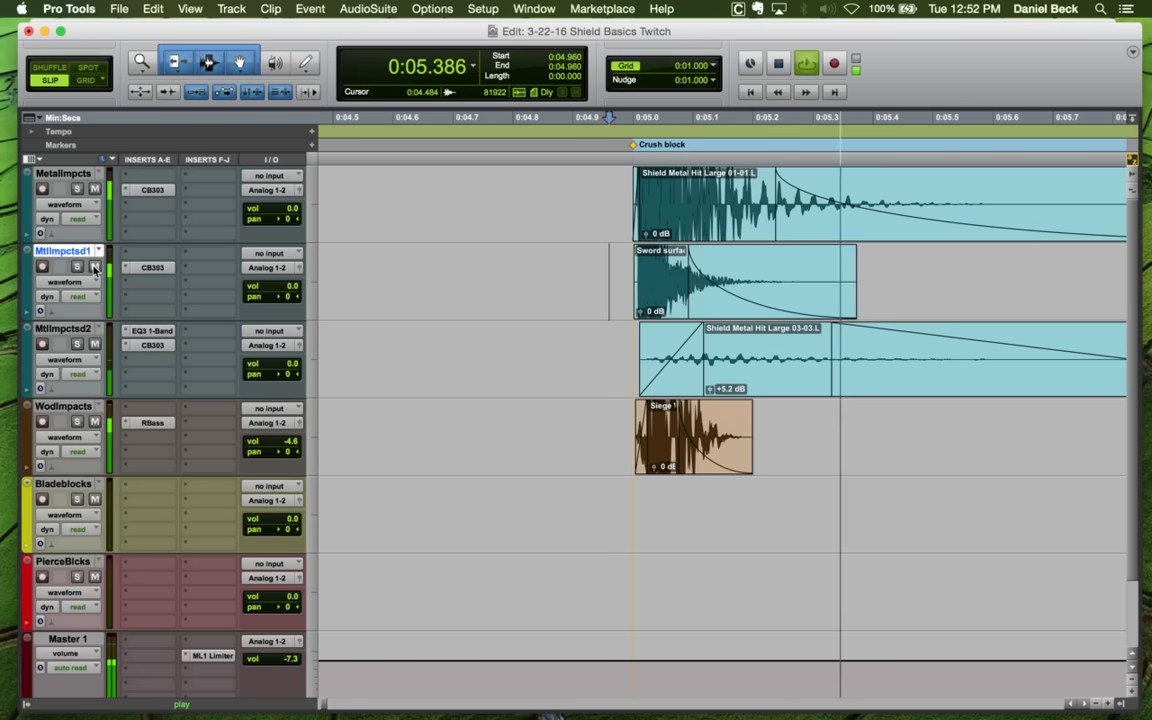
key(space)
key(space)
key(space)
key(space)
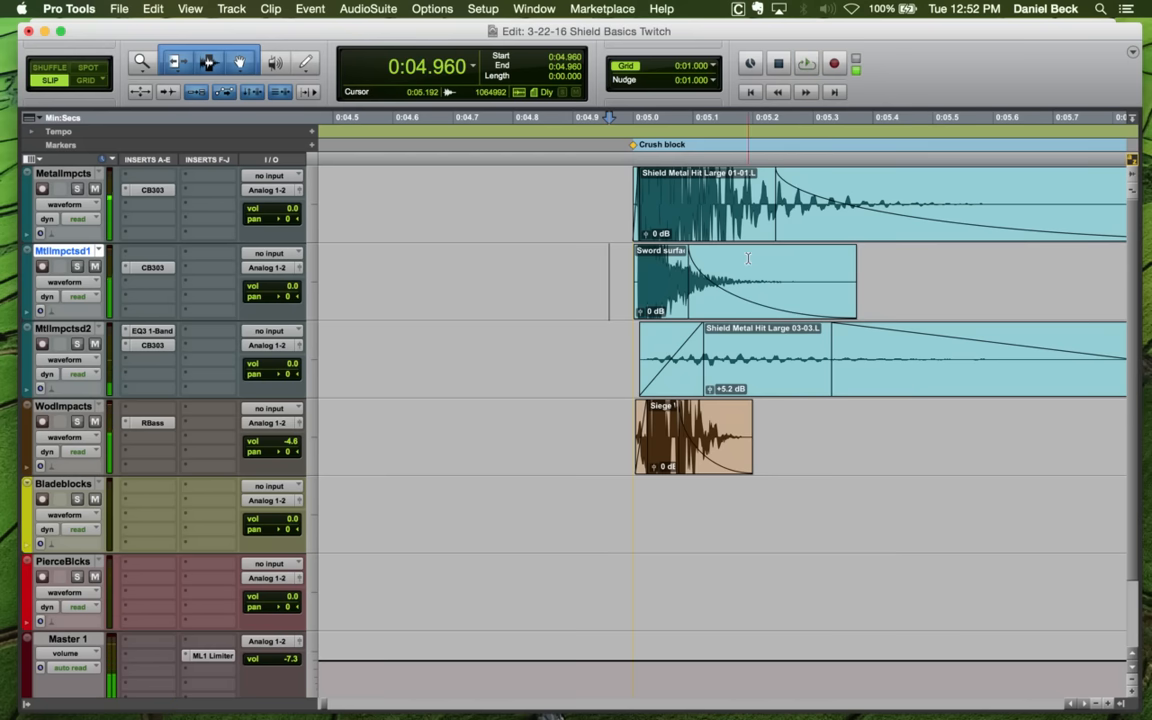
Trim the Metal armour A source on MtlImpctsd1 to 0:15.040, isolate its first impact, and move it near the Location 3 marker
key(r)
key(r)
key(r)
key(r)
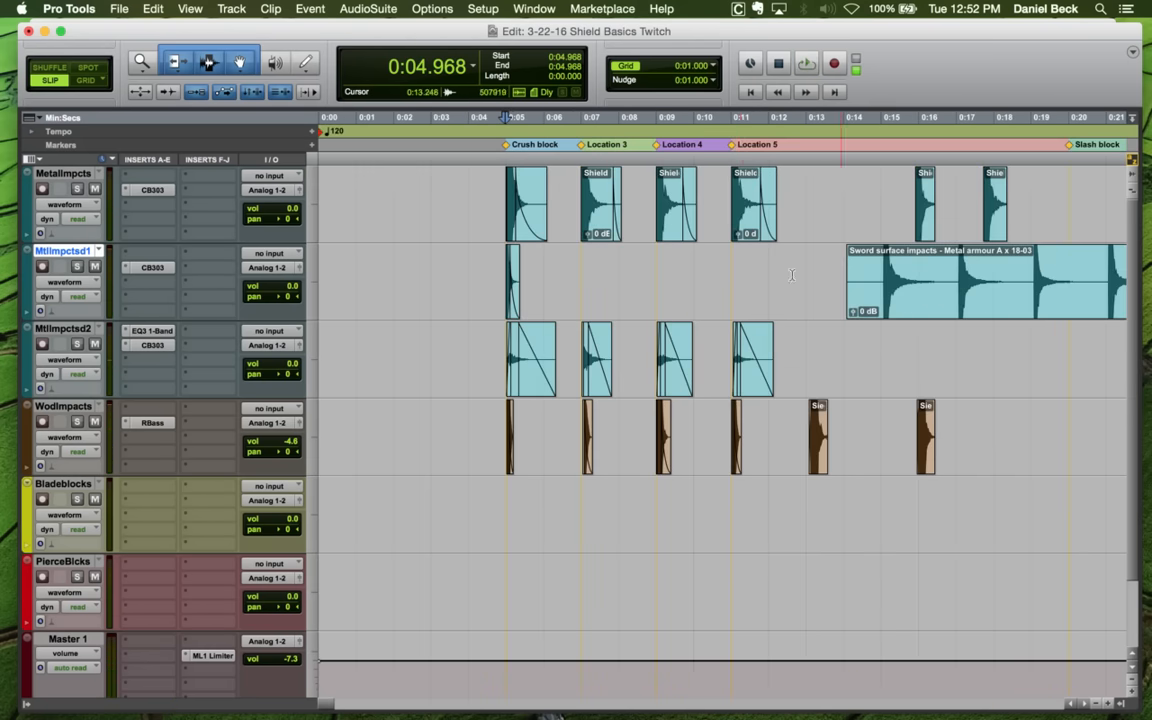
key(a)
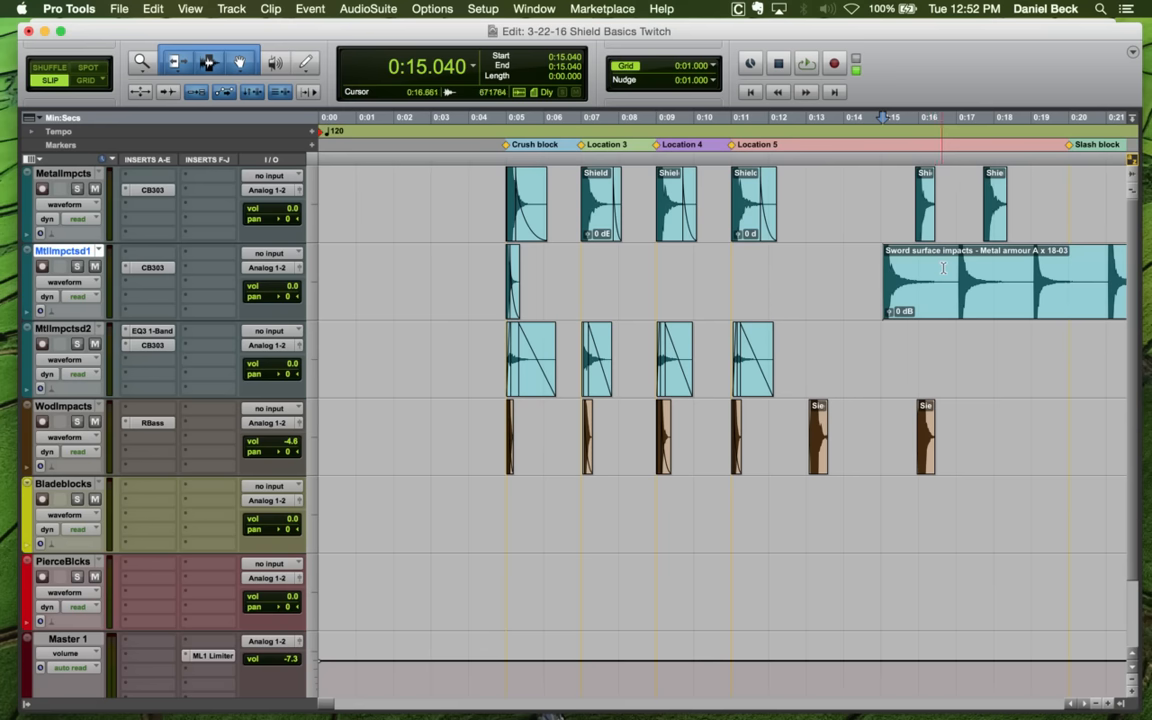
shift+click(939, 267)
key(b)
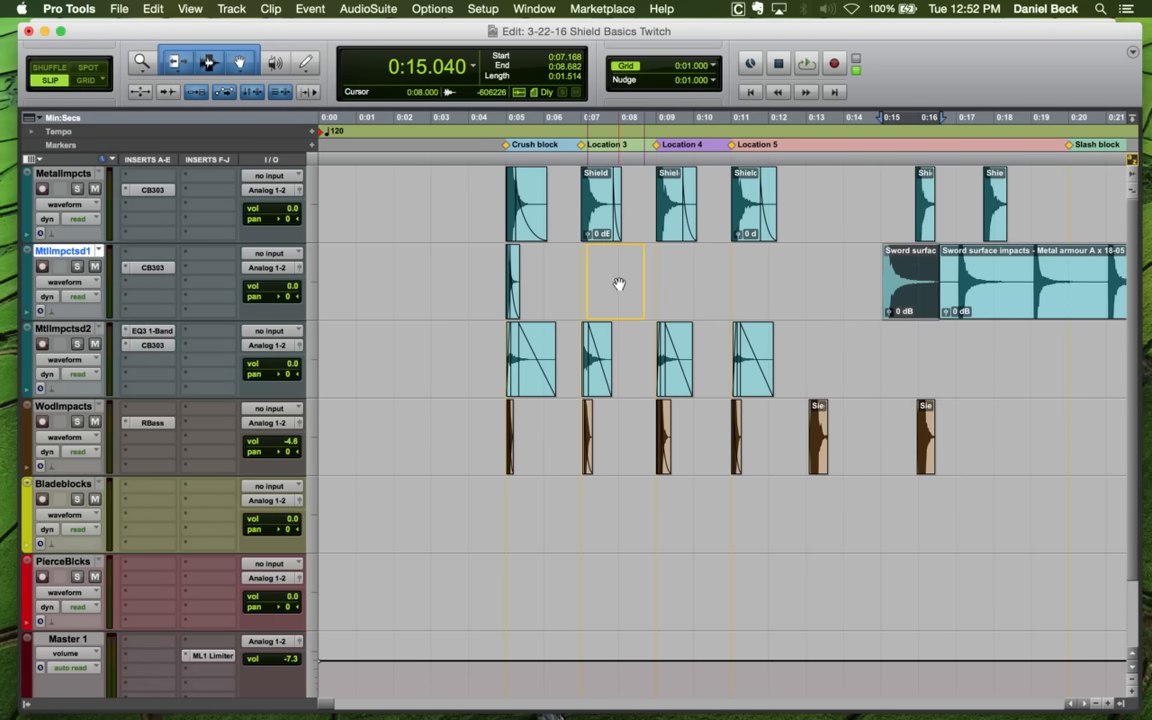
drag(612, 280, 608, 280)
Solo MtlImpctsd1 and play its Crush block sword impact from 0:04.693
click(504, 264)
key(space)
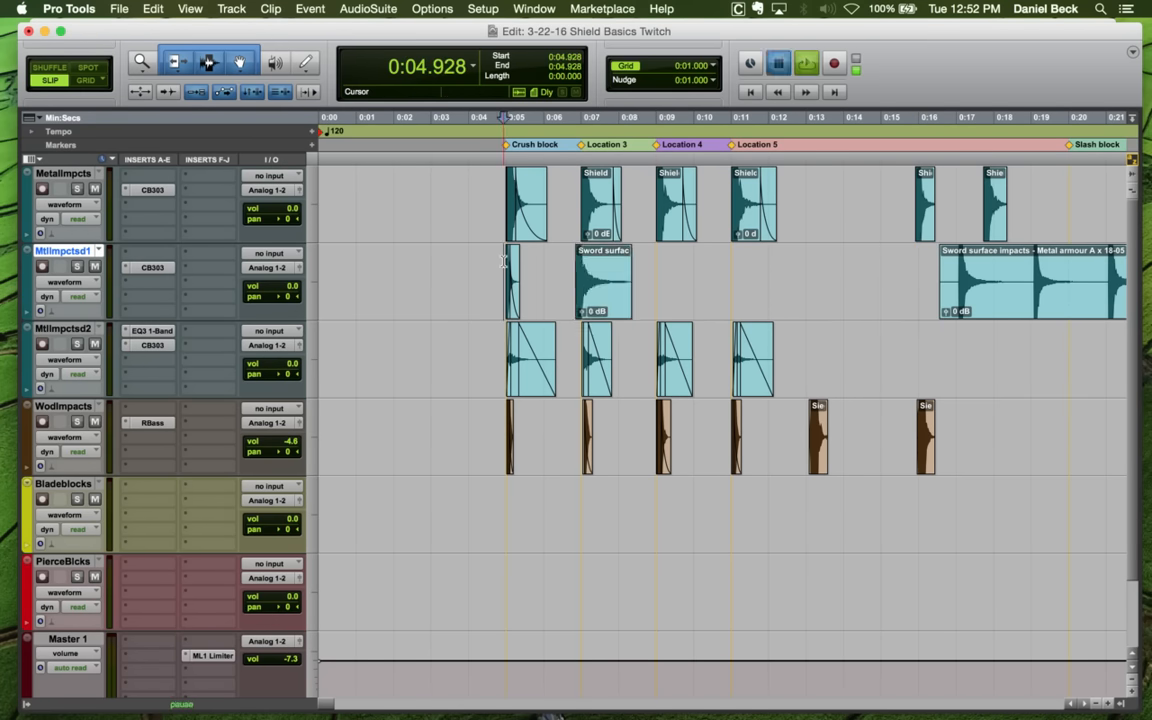
key(t)
key(space)
click(671, 266)
key(shift+s)
key(space)
key(t)
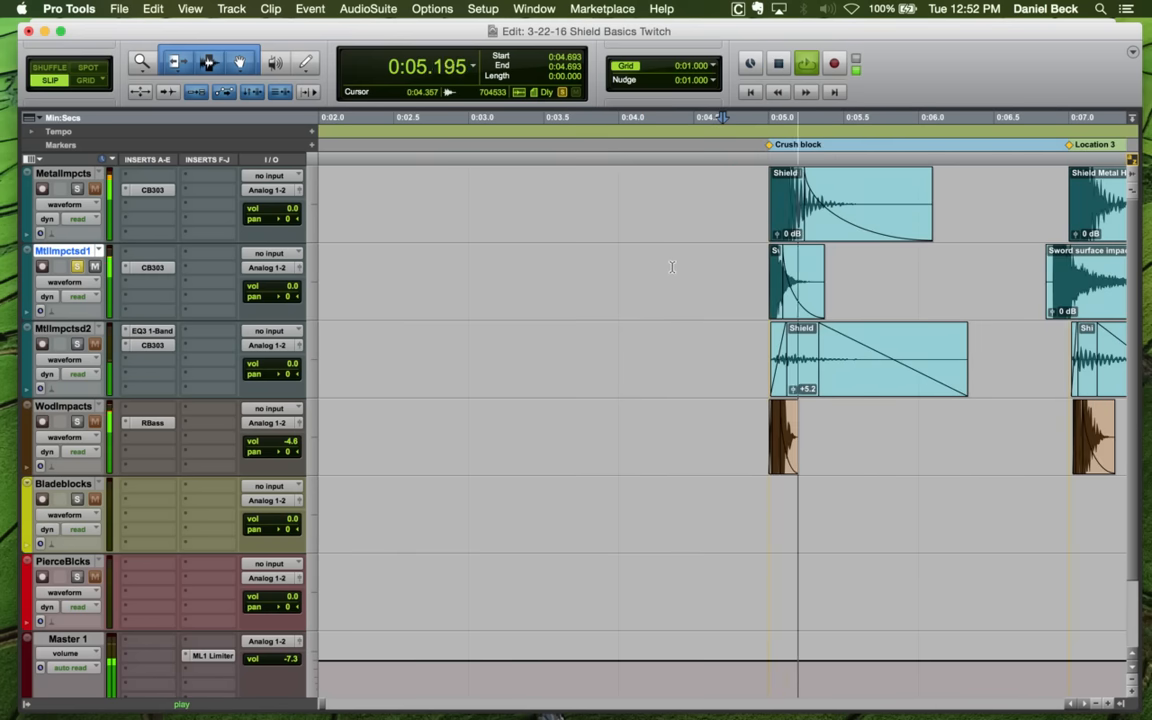
key(space)
Set the CB303 compressor's output on MtlImpctsd1 to 4.32 while auditioning the sword impact
click(152, 268)
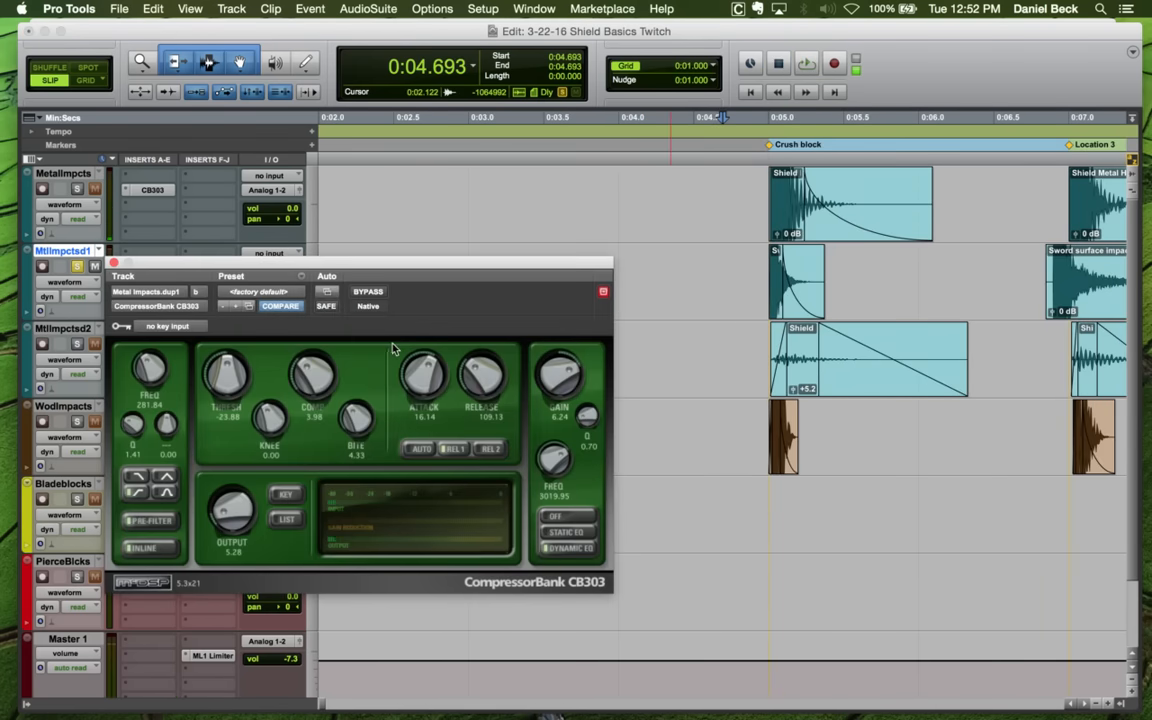
key(space)
key(space)
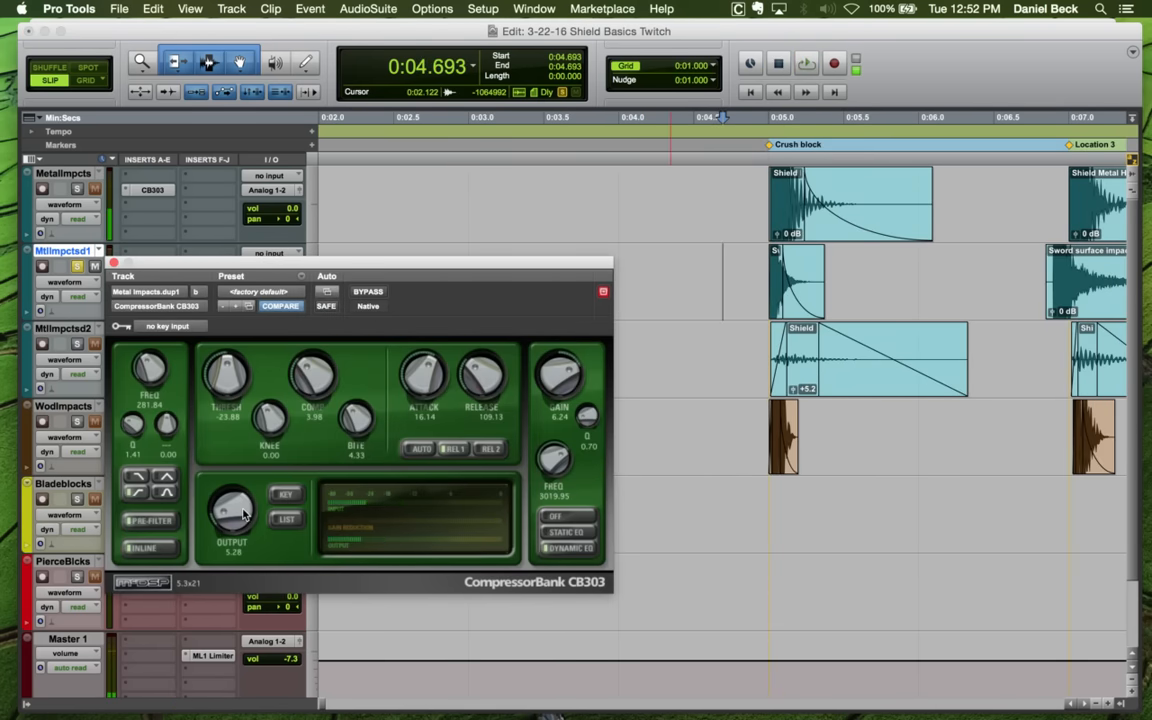
key(space)
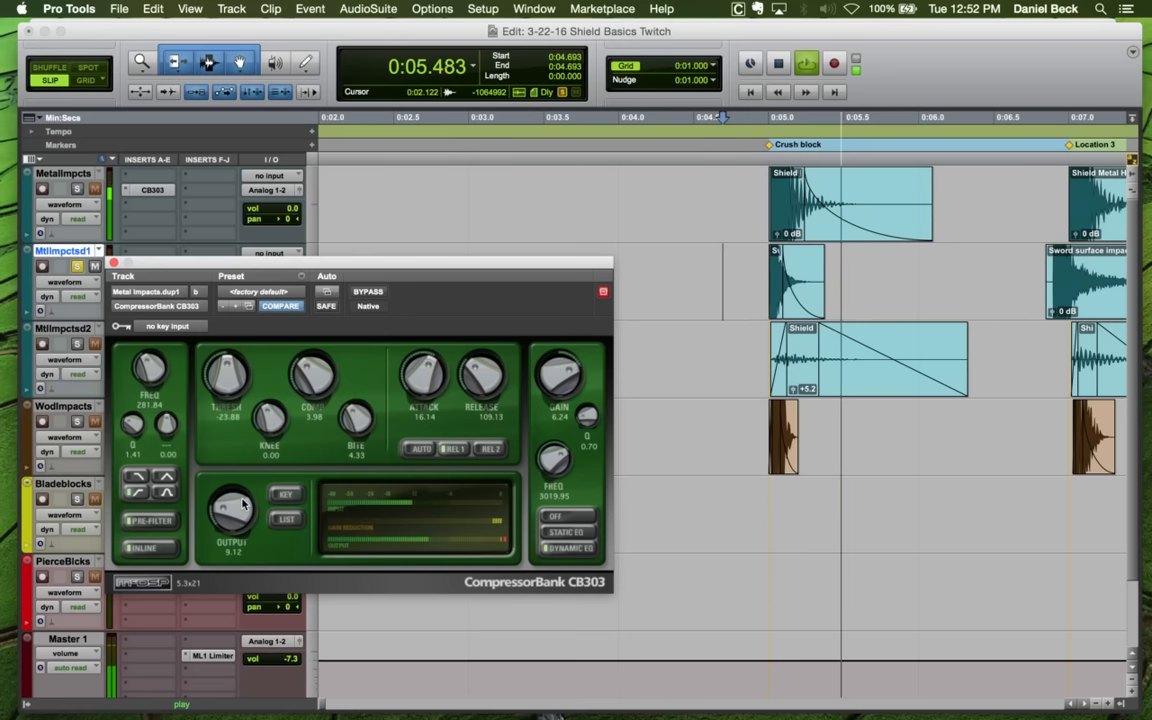
key(space)
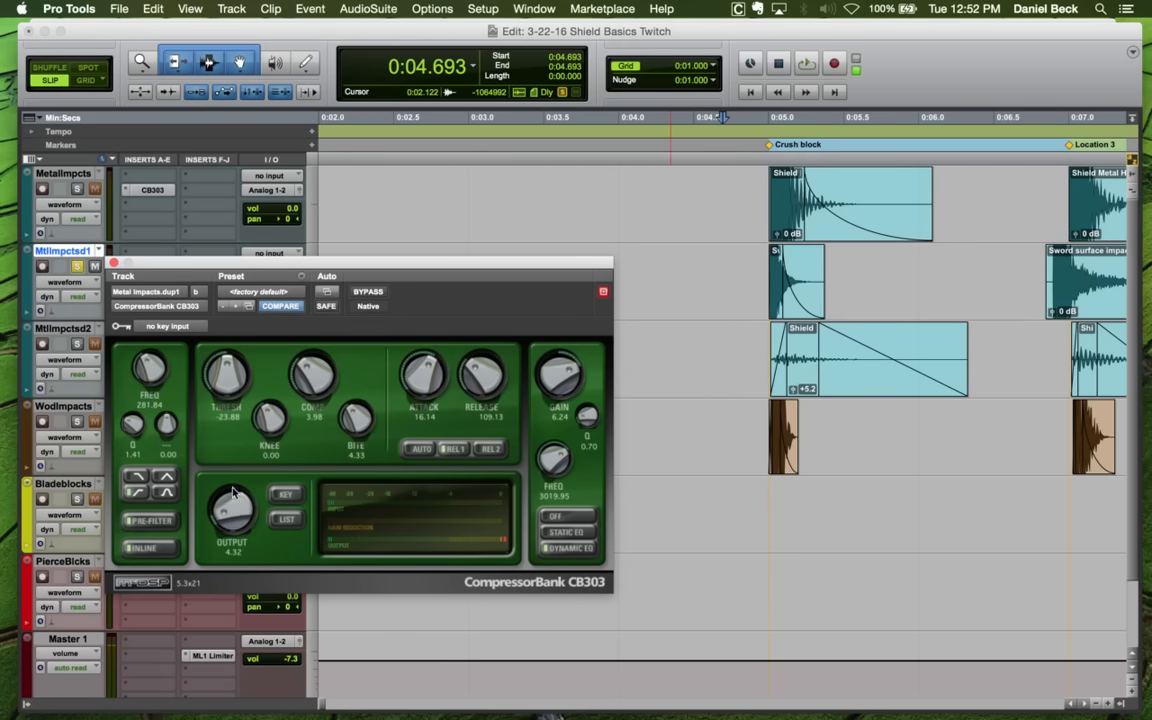
key(space)
key(space)
click(113, 263)
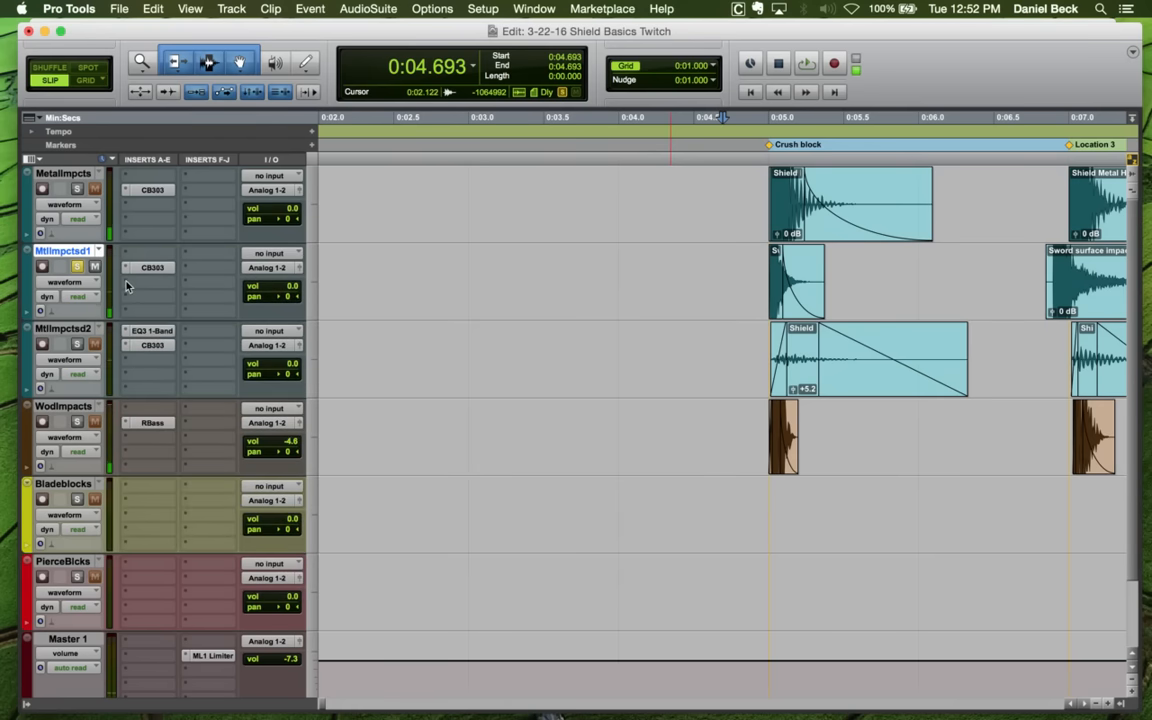
Insert an ML4000 ML1 Limiter (mono) after CB303 on MtlImpctsd1, with ceiling -0.78 and threshold -3.52
click(127, 287)
mouse_move(185, 314)
mouse_move(291, 306)
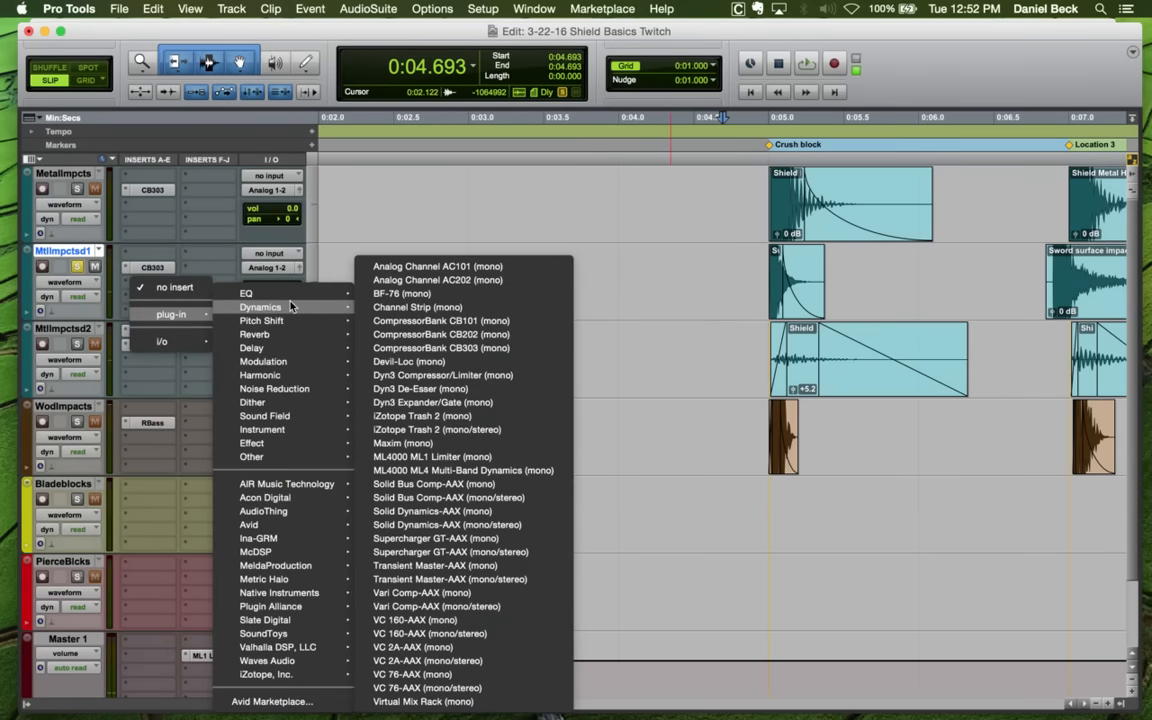
click(426, 457)
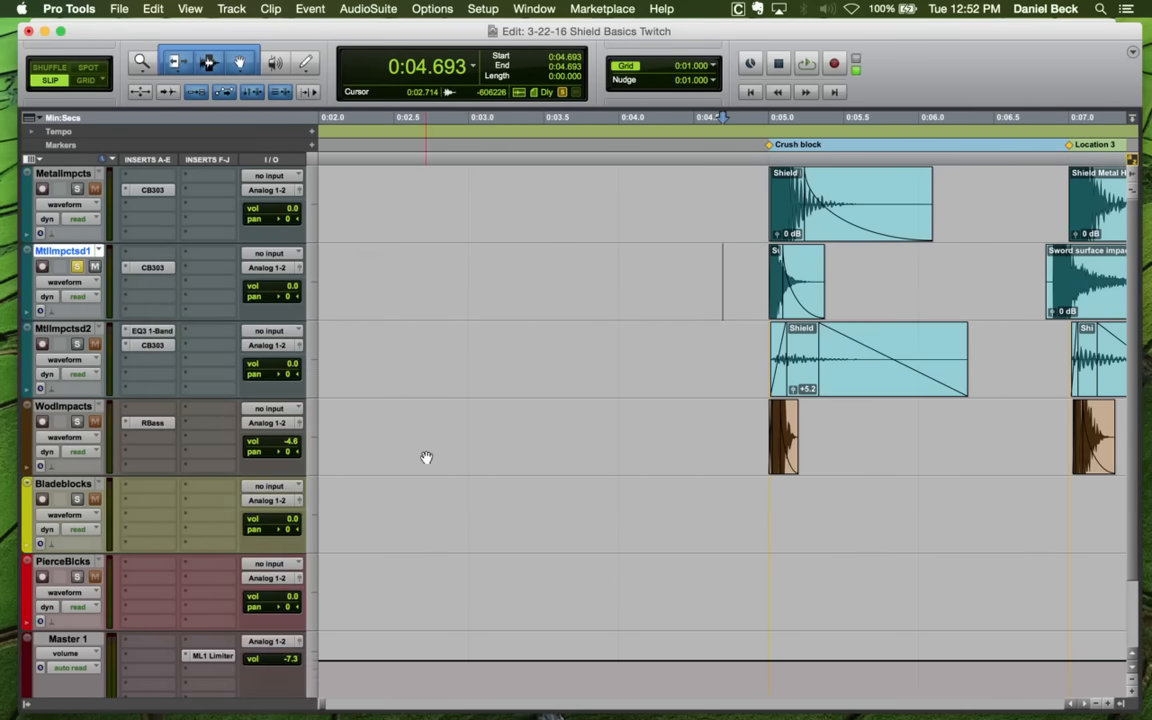
drag(343, 398, 345, 402)
key(space)
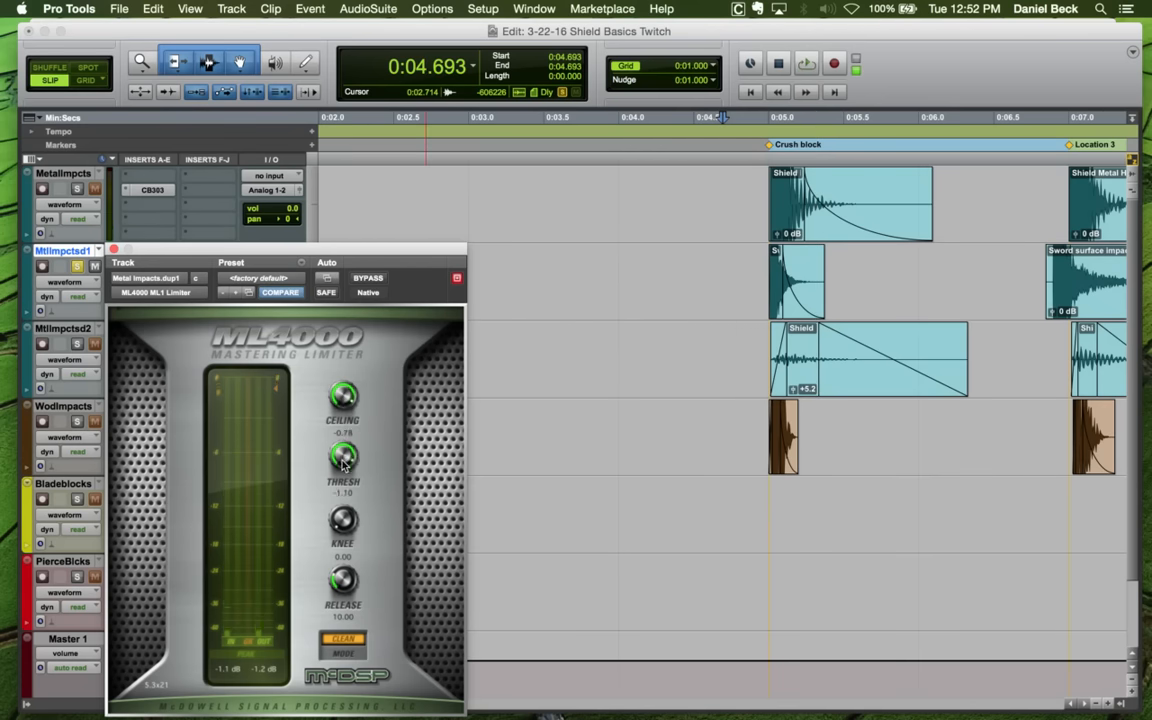
key(space)
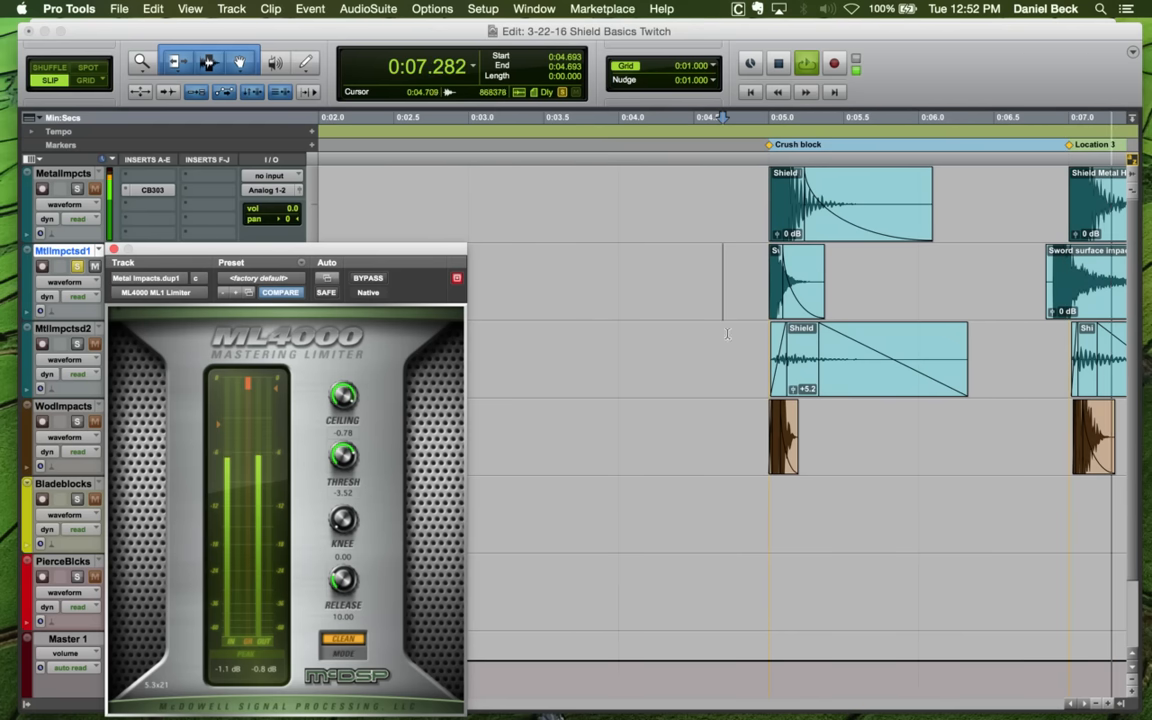
Compare the soloed Crush block sword impact from 0:04.970 with the ML1 Limiter bypassed and active
click(767, 262)
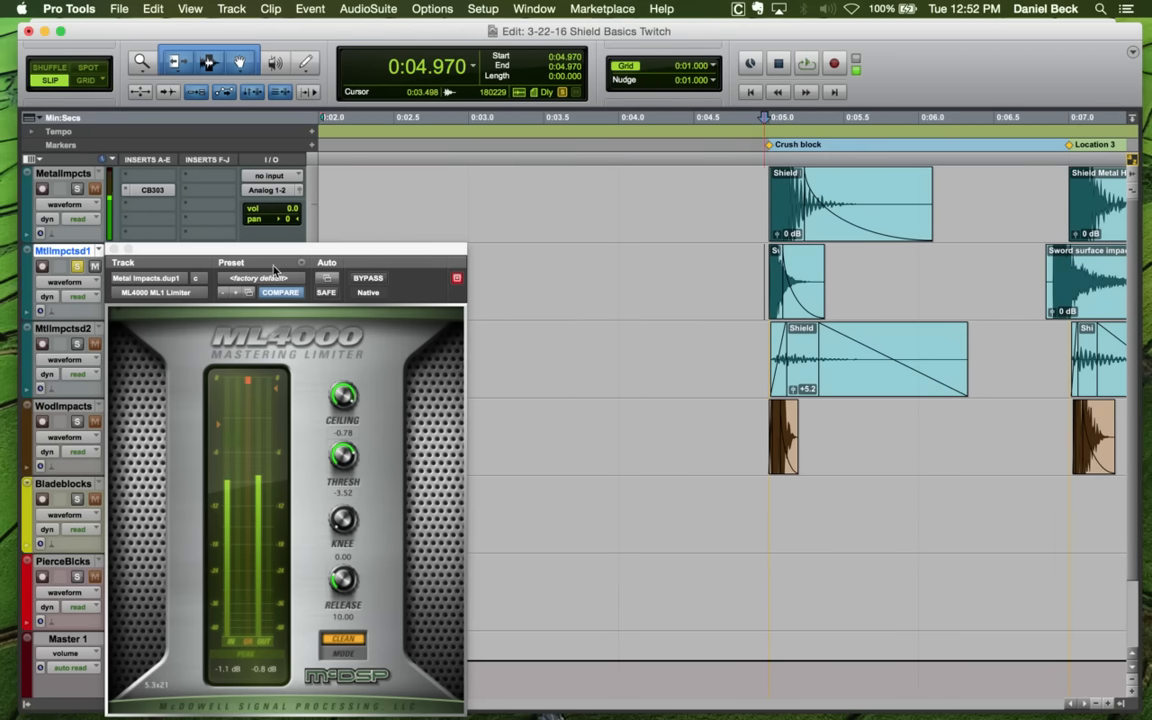
key(space)
key(space)
key(space)
click(114, 249)
key(space)
key(space)
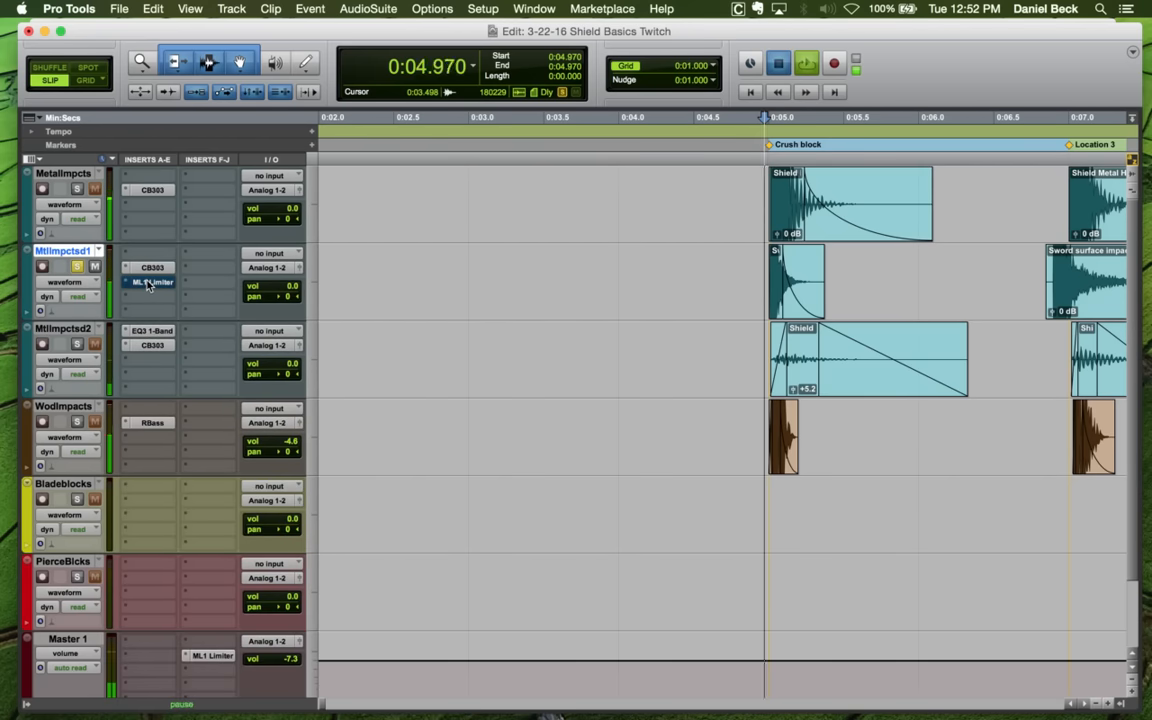
key(space)
key(space)
key(space)
key(space)
key(space)
key(space)
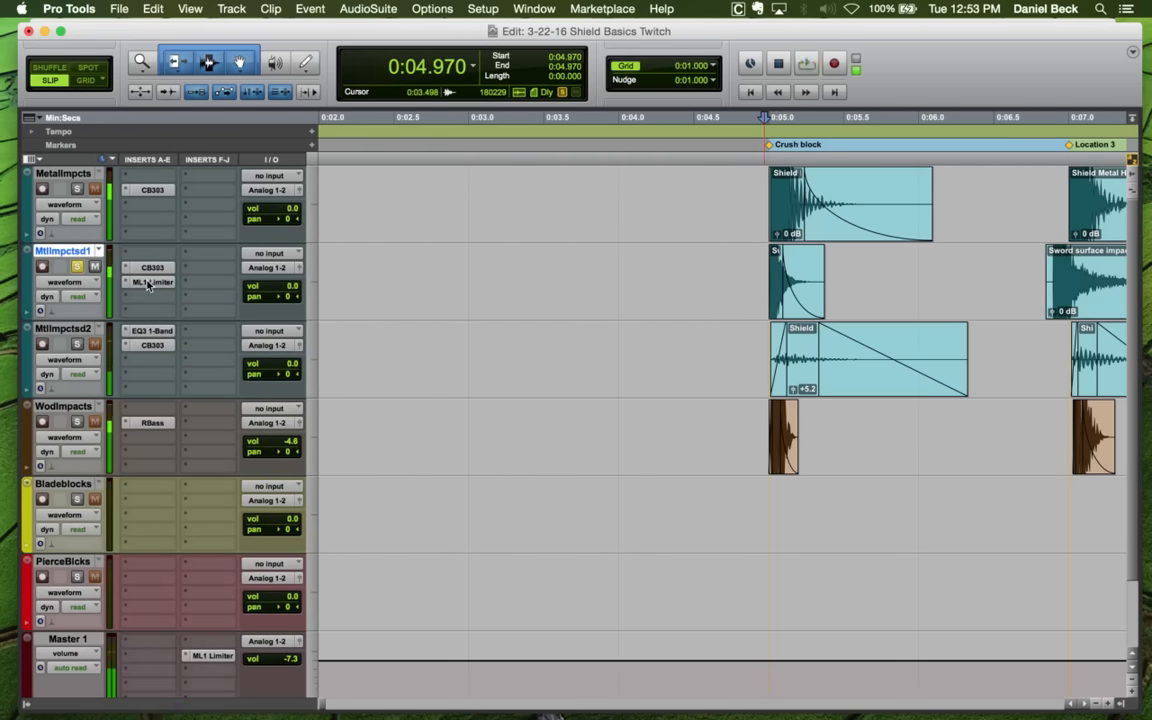
Lower the MtlImpctsd1 ML1 Limiter threshold to -5.91 and replay the Crush block sword impact
click(149, 286)
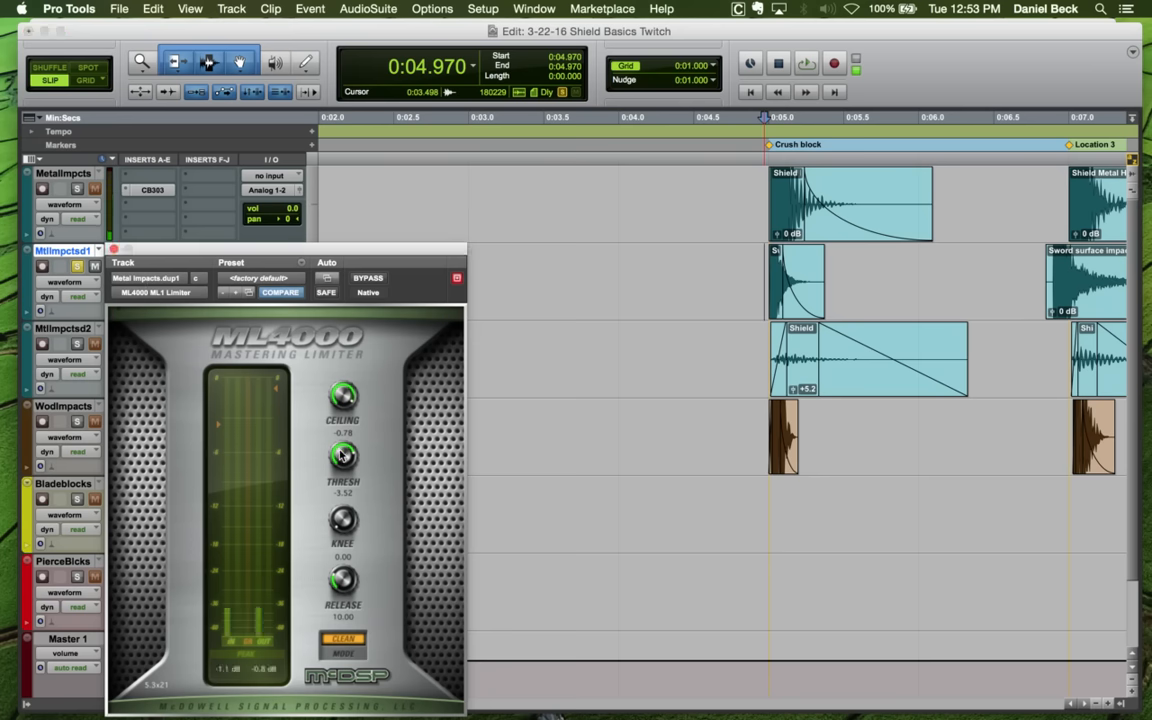
key(space)
key(space)
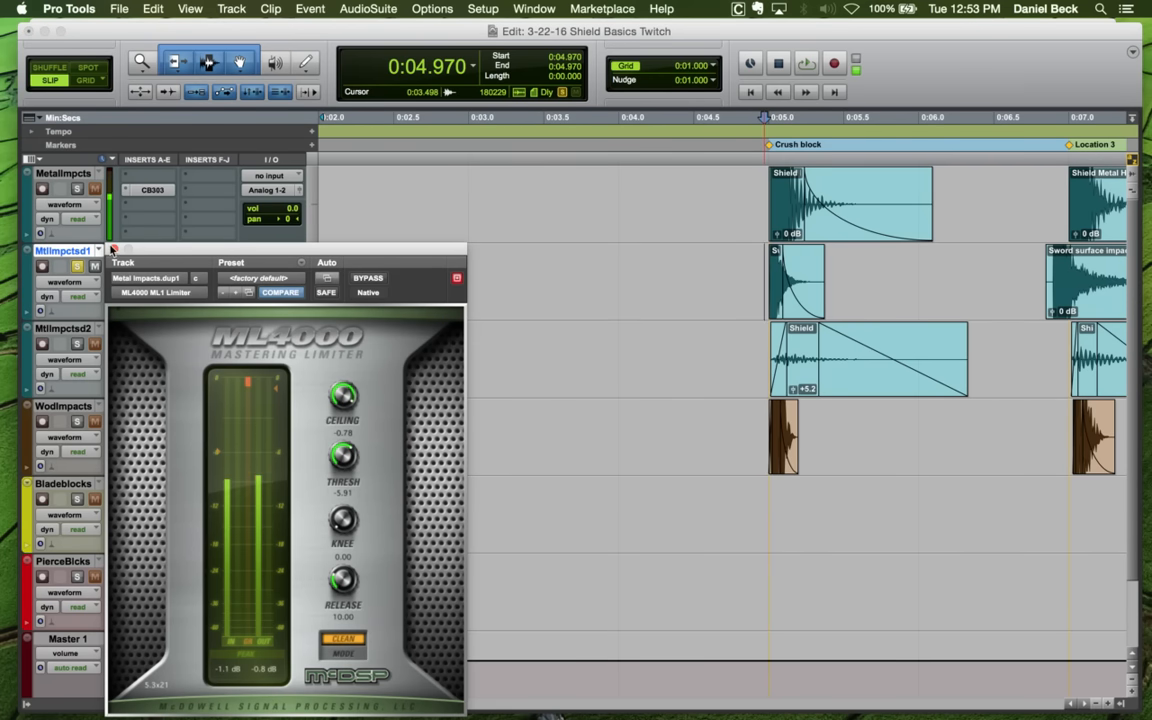
click(113, 249)
key(space)
key(r)
key(space)
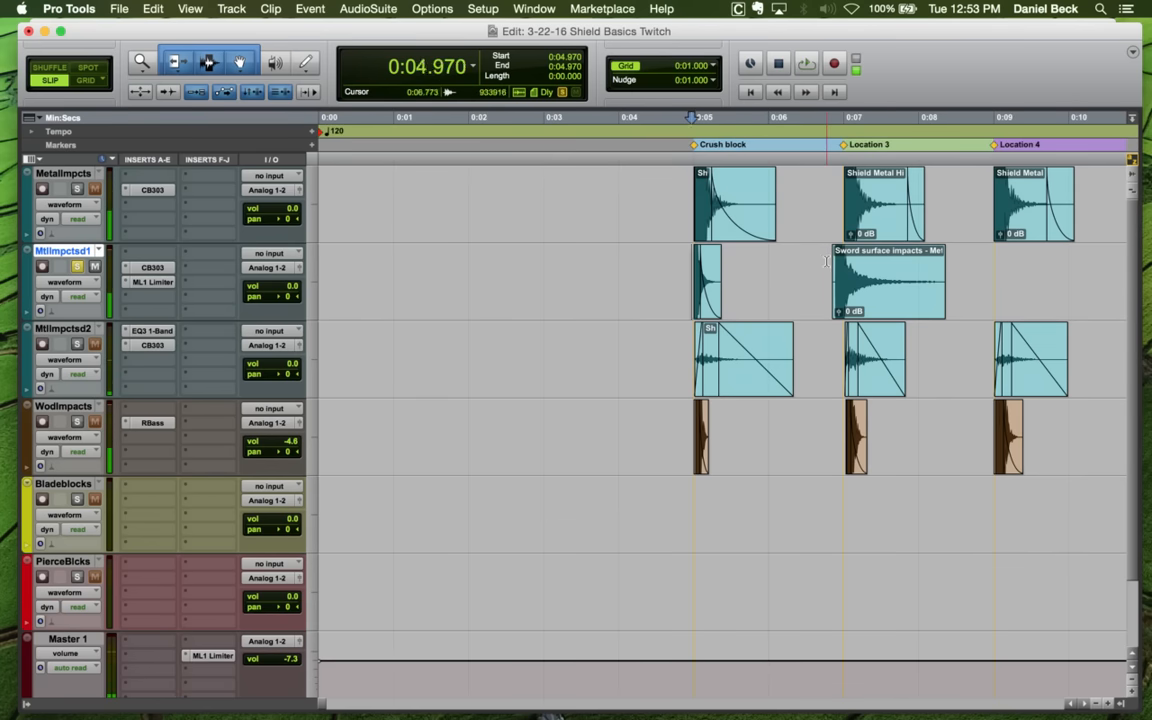
Trim the Location 3 sword impact to end at 0:07.720 and start just before the hit, with a short fade-in
click(827, 262)
key(t)
key(t)
click(1005, 270)
key(s)
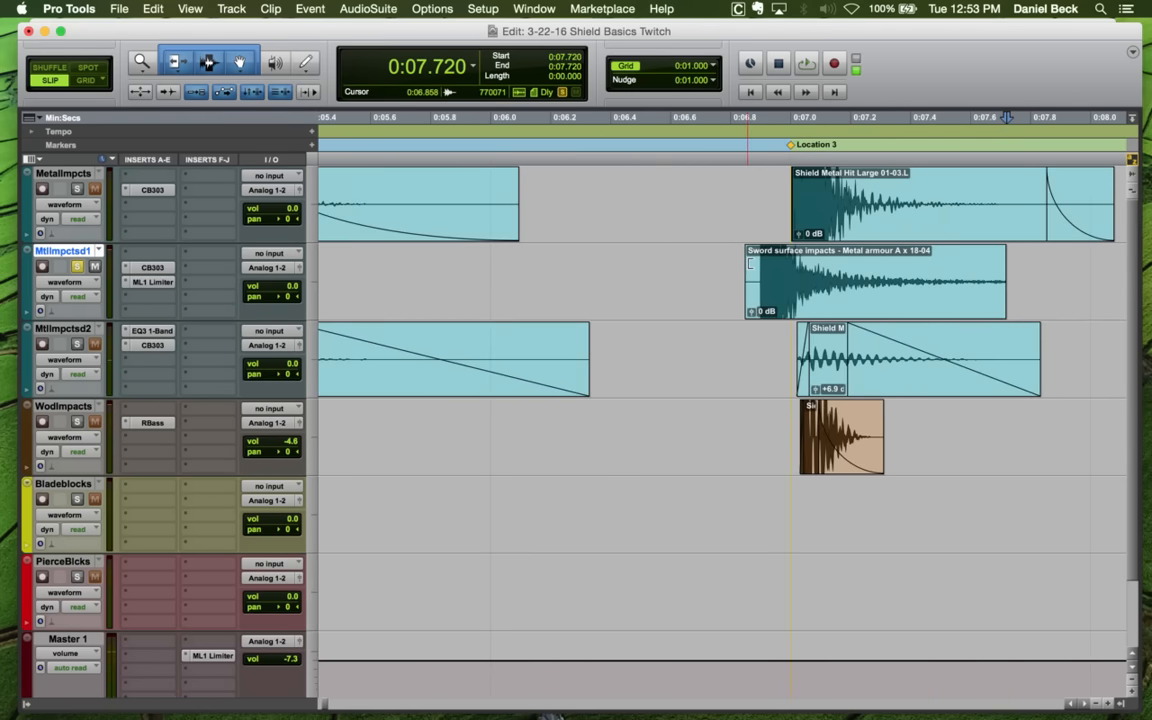
click(756, 264)
key(a)
drag(758, 253, 764, 253)
click(739, 270)
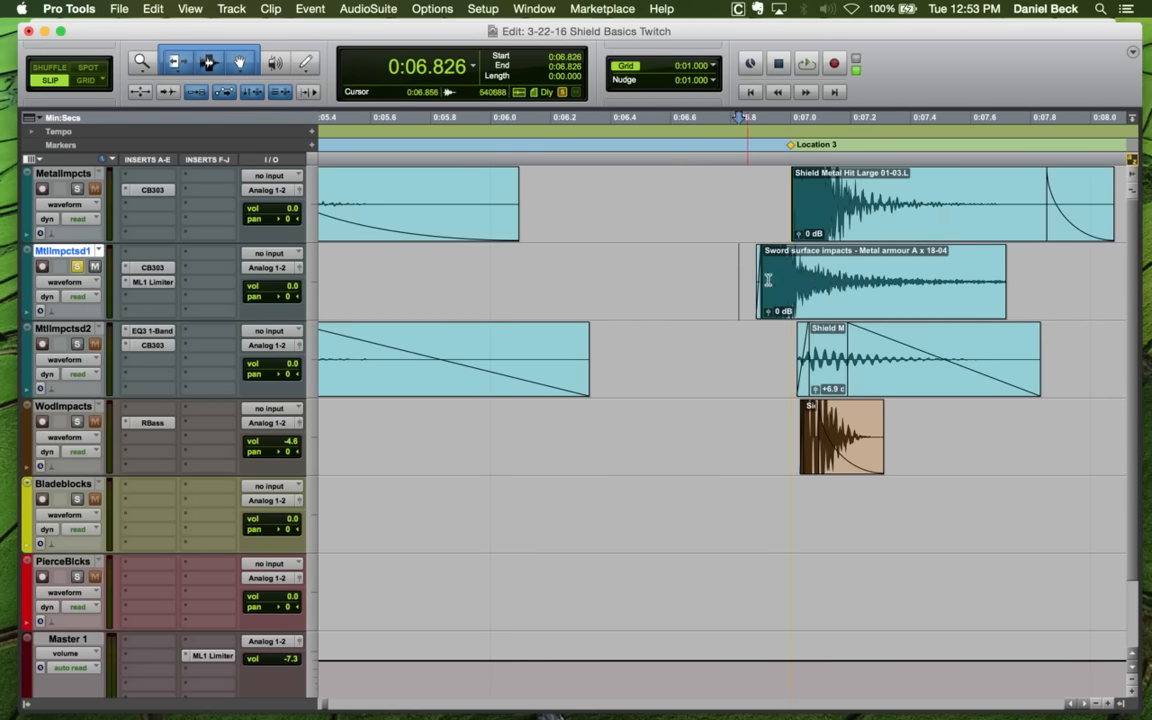
Trim the sword impact's leading edge to its attack and align it with the Location 3 shield hit
drag(806, 300, 839, 297)
click(783, 269)
key(t)
key(t)
key(t)
key(t)
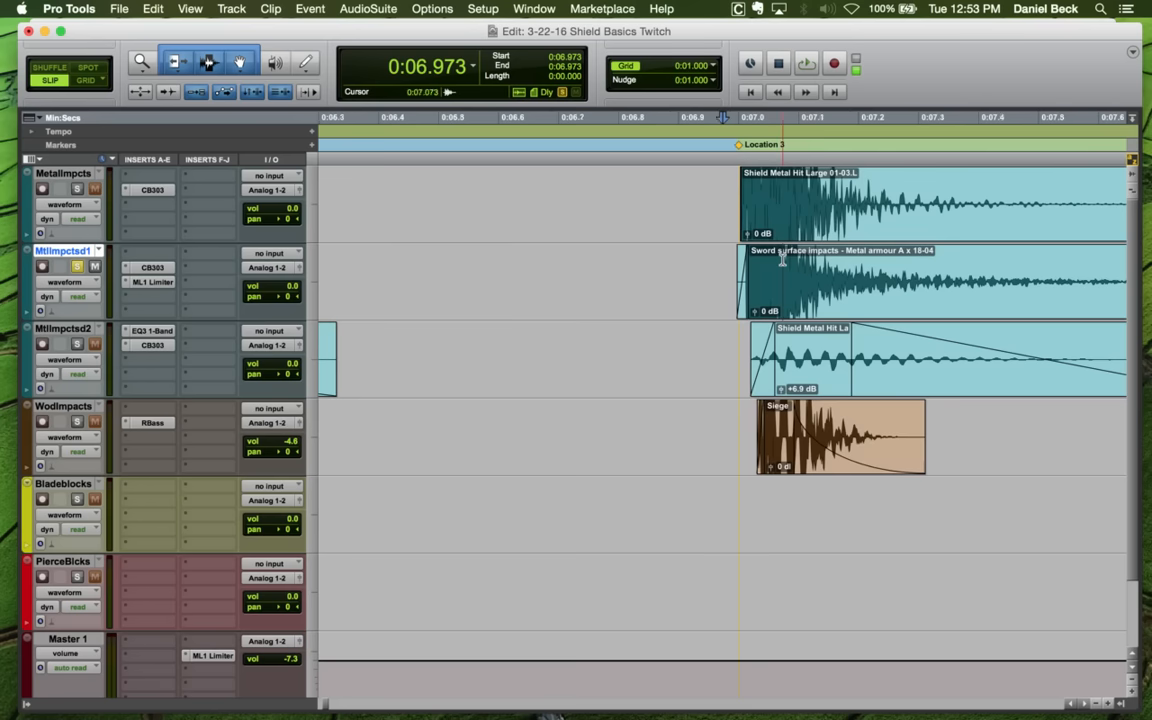
click(903, 265)
key(a)
drag(966, 299, 930, 299)
Fade out the Location 3 sword impact from shortly after its attack and play it soloed
click(820, 265)
key(space)
key(r)
key(r)
key(r)
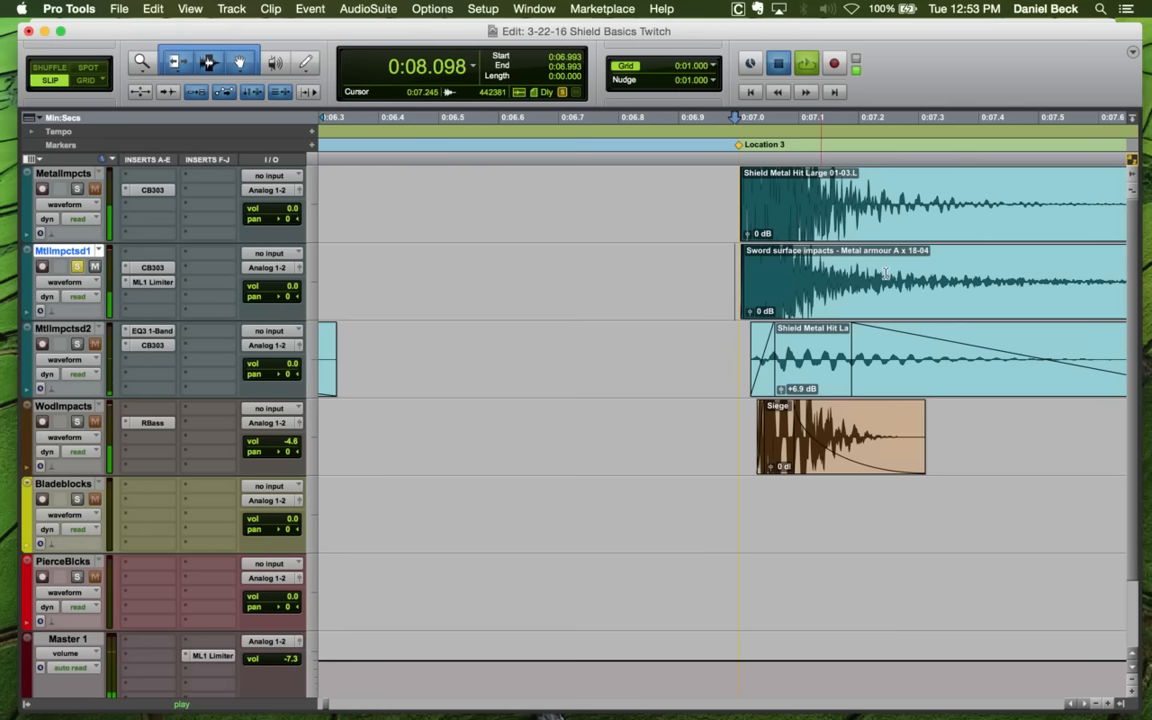
key(r)
key(space)
click(759, 262)
key(g)
click(699, 265)
key(space)
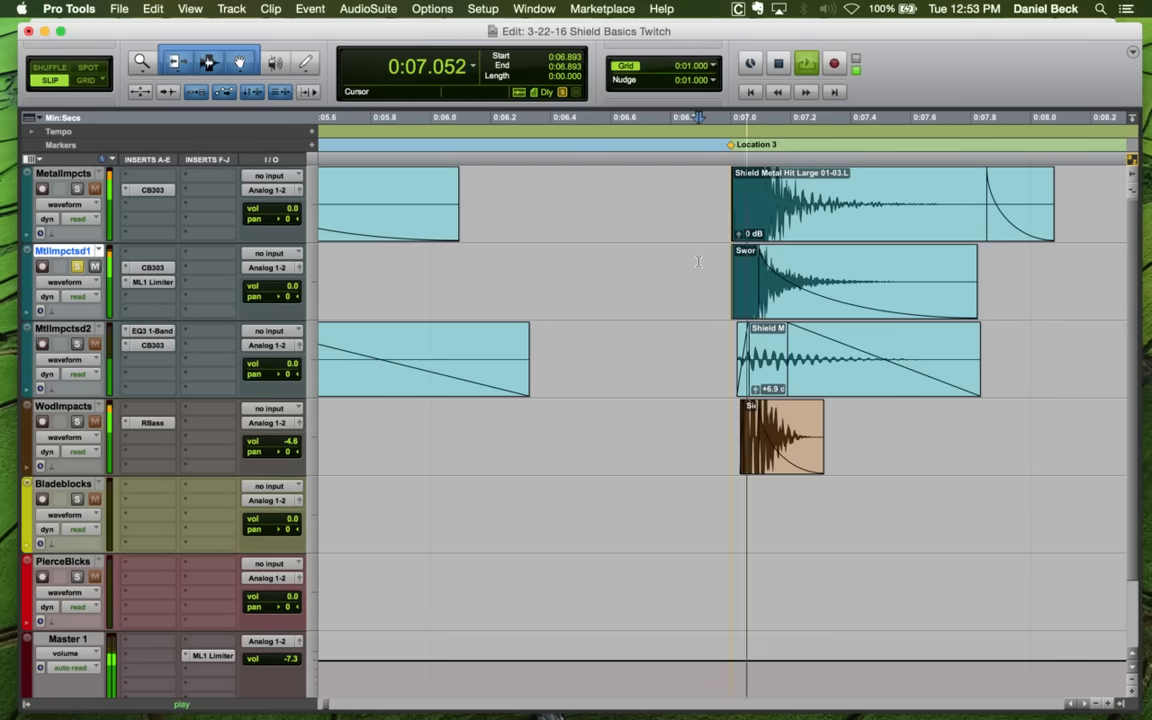
key(space)
Shorten the Location 3 sword impact's tail to about 0:07.3, start its fade-out earlier, and replay it from 0:06.988
click(881, 267)
click(702, 265)
key(t)
key(space)
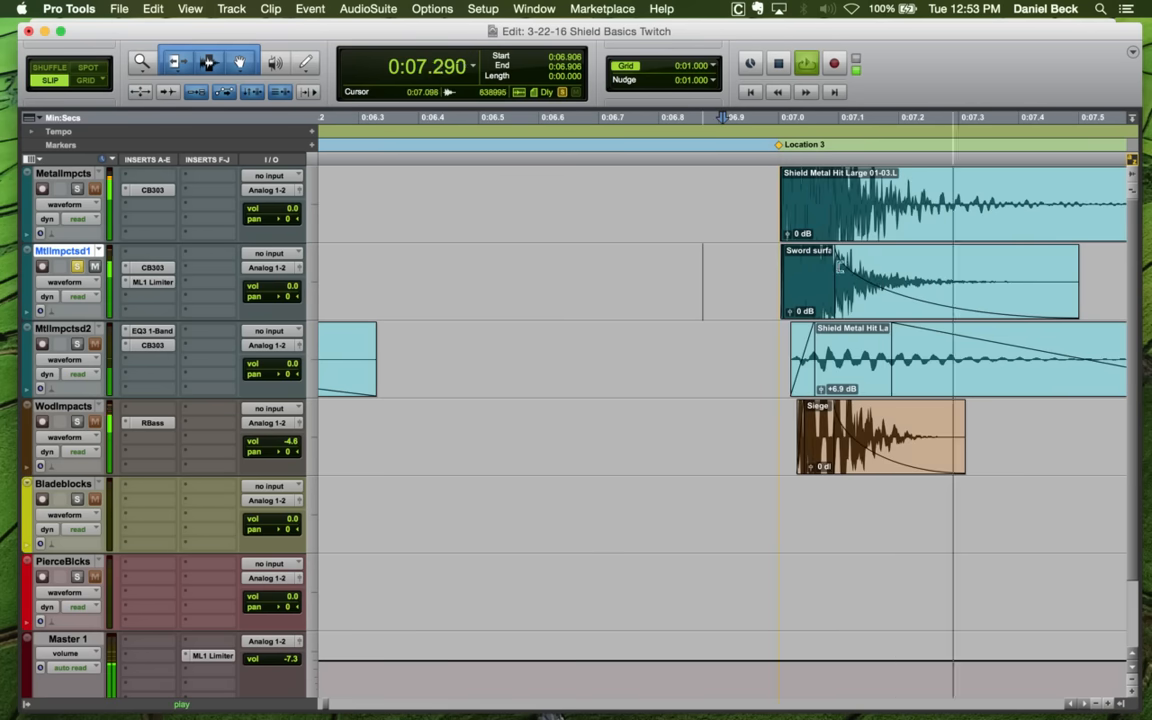
key(g)
click(956, 264)
key(s)
click(771, 263)
key(space)
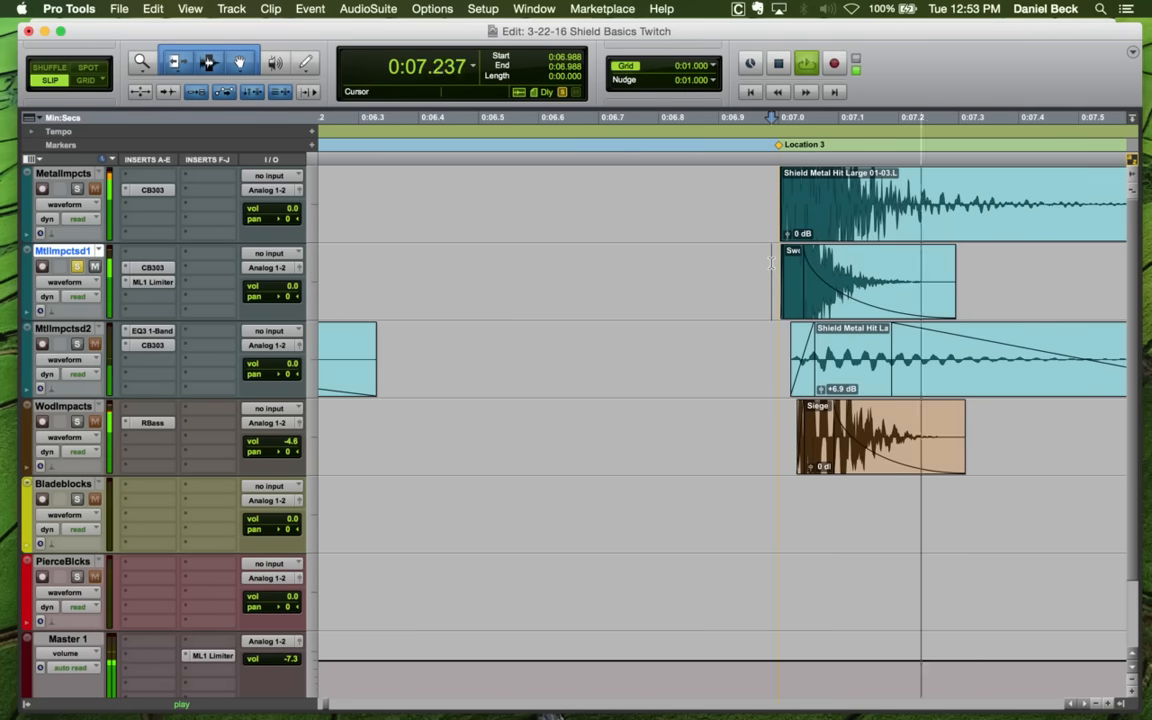
Play the soloed sword layer from 0:04.832, just before the Crush block marker
key(r)
key(r)
click(567, 263)
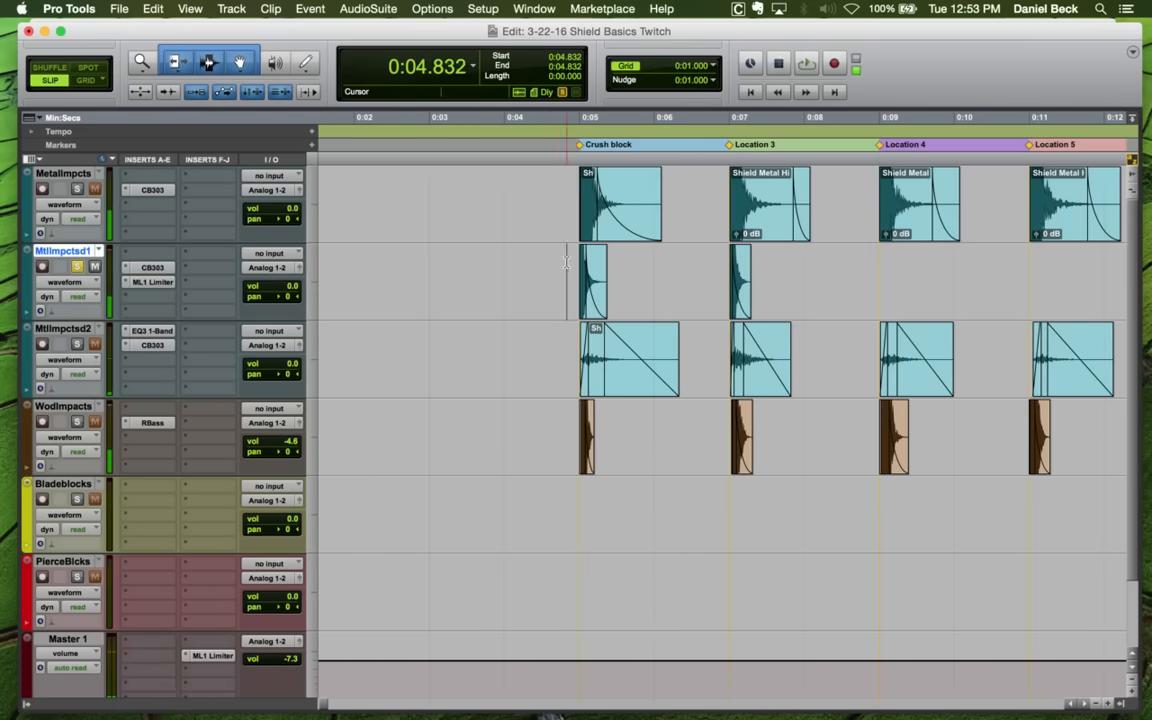
key(r)
key(r)
key(space)
Isolate the Metal armour A impact near 0:19 on MtlImpctsd1 and move it to the Location 4 marker
click(622, 264)
key(t)
key(space)
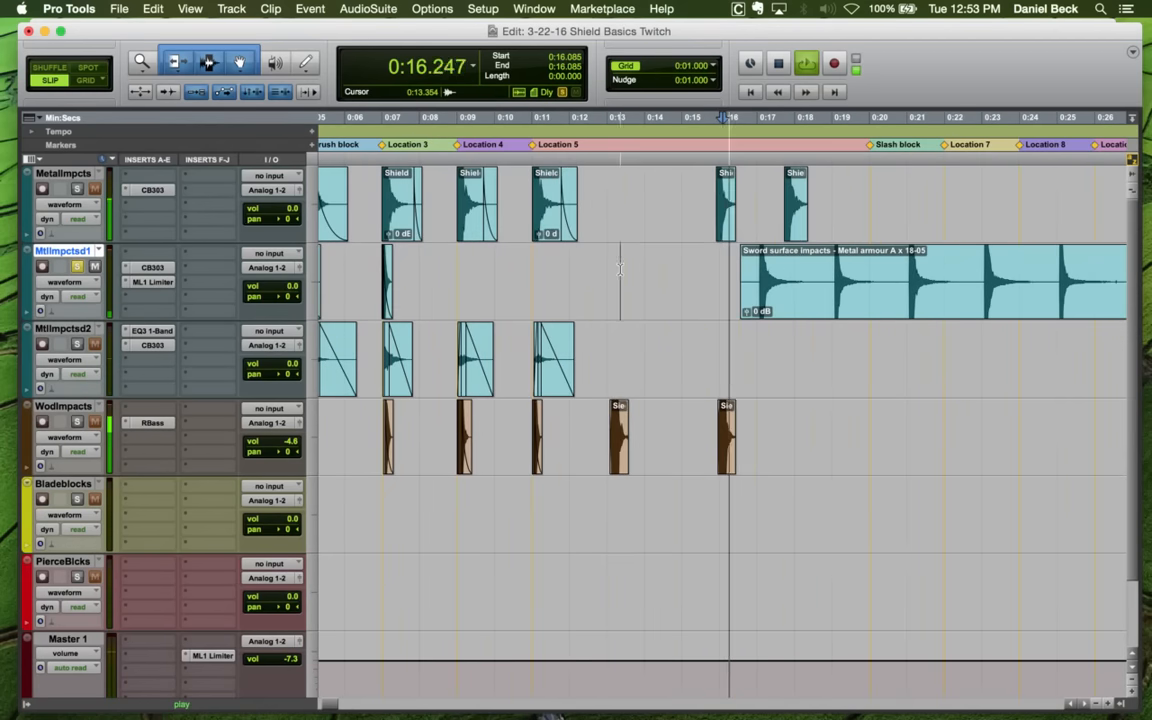
key(space)
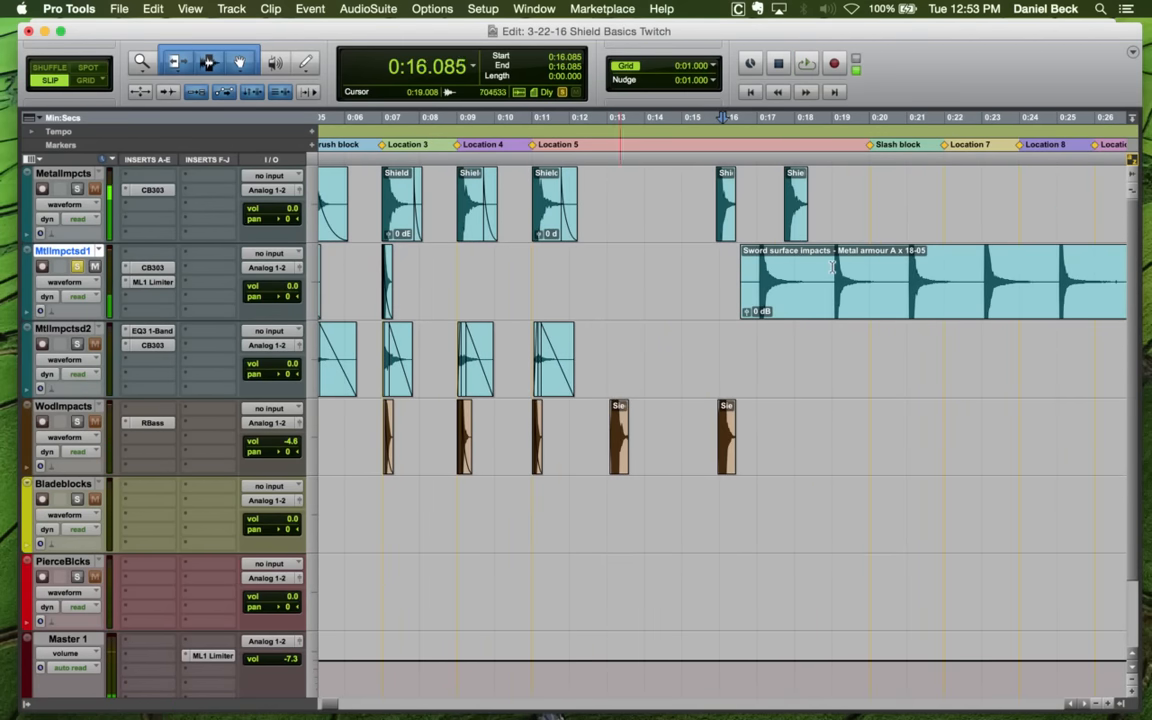
key(space)
drag(735, 264, 787, 298)
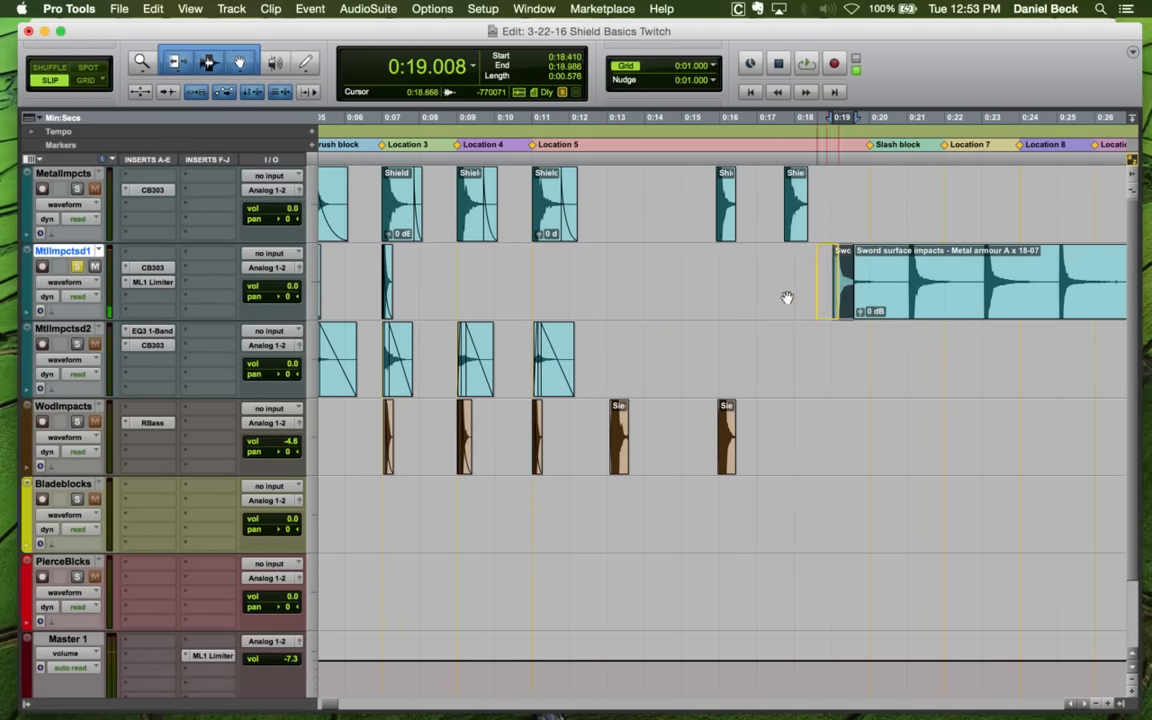
drag(448, 265, 478, 266)
Trim the Location 4 sword impact's start to 0:09.060 and add a fade-in of about 8 ms
key(t)
key(t)
key(t)
key(t)
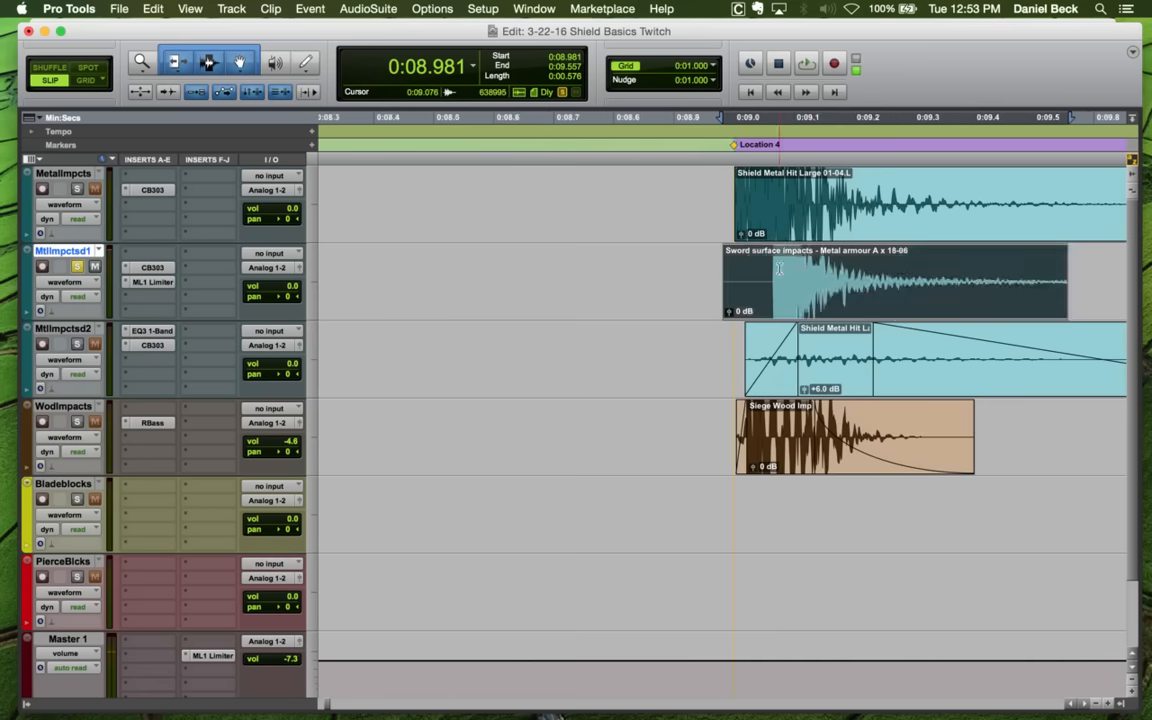
click(770, 258)
key(space)
key(t)
key(space)
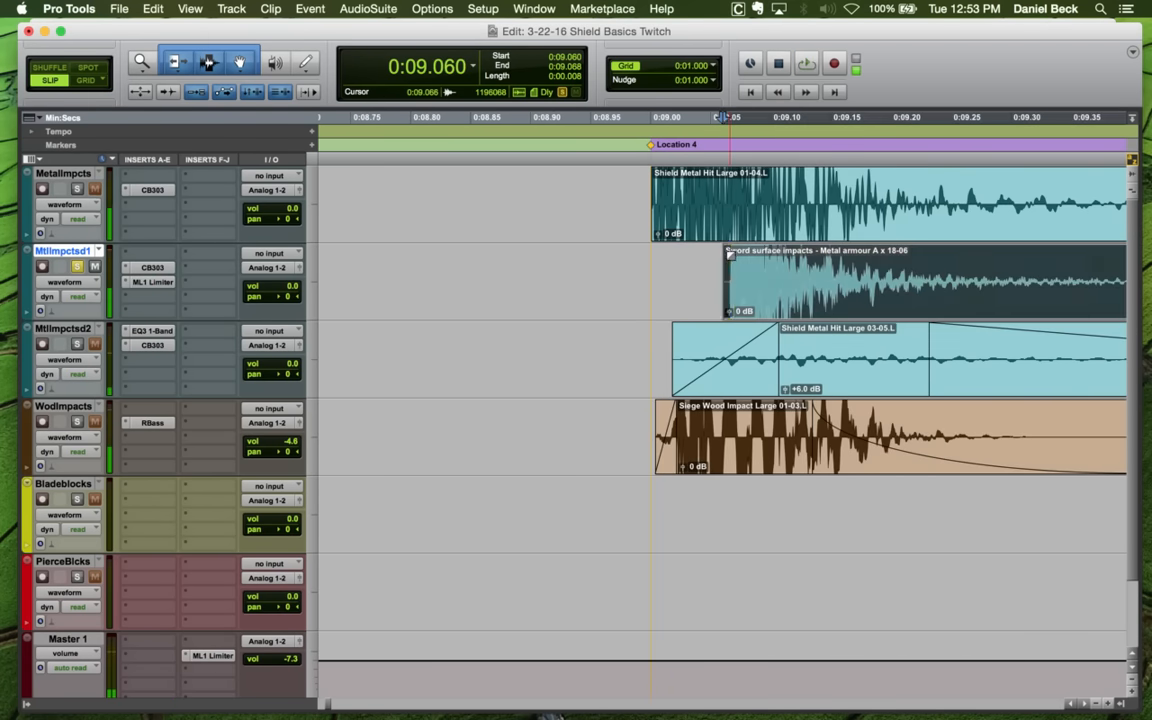
click(715, 255)
key(space)
Fade out the Location 4 sword impact and trim its end to 0:09.326
key(g)
click(1043, 270)
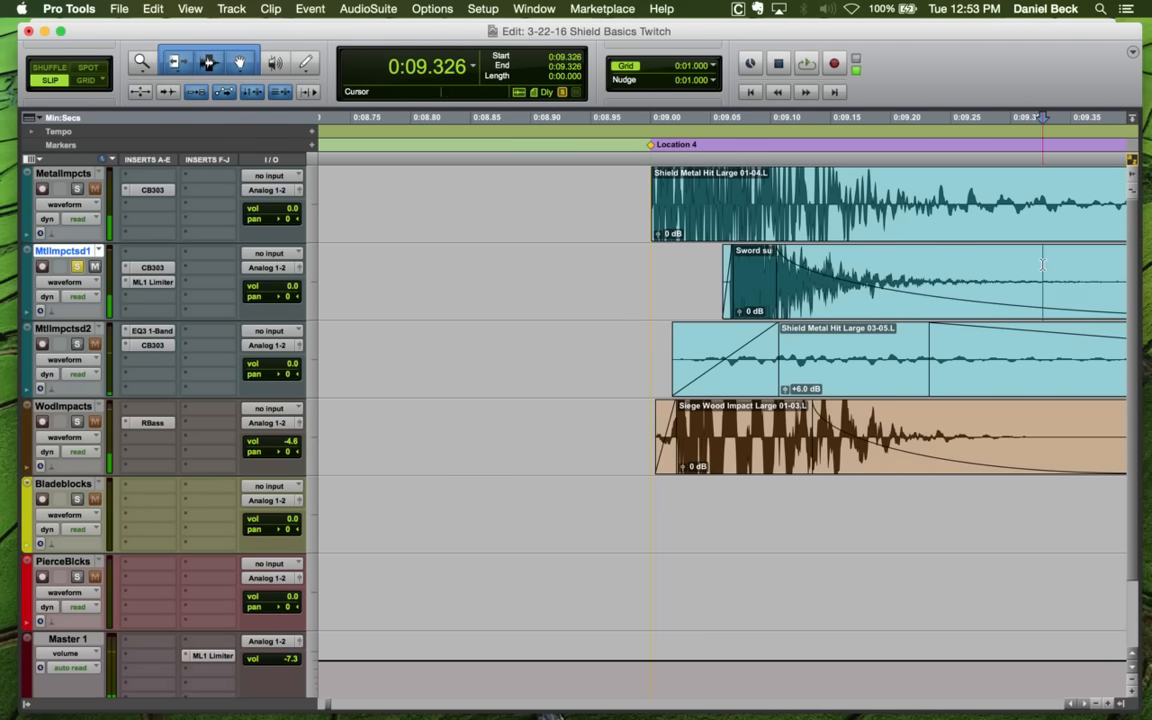
key(s)
click(700, 285)
key(space)
Move the Location 4 sword impact on MtlImpctsd1 back to the Location 4 marker and play it from 0:08.986
drag(746, 296, 672, 285)
click(634, 272)
key(space)
key(t)
key(t)
key(t)
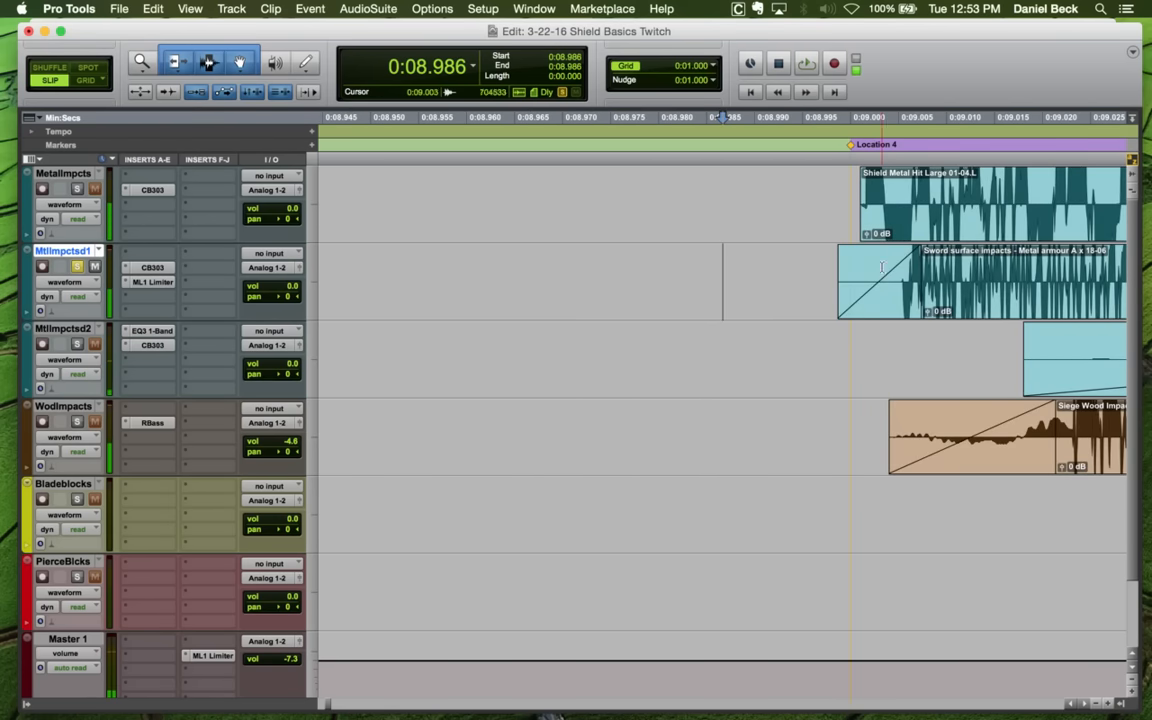
Trim the Location 4 sword impact's start at 0:09.003, shift it back to the marker and play it from 0:08.995
click(882, 267)
key(a)
drag(975, 294, 949, 294)
click(812, 268)
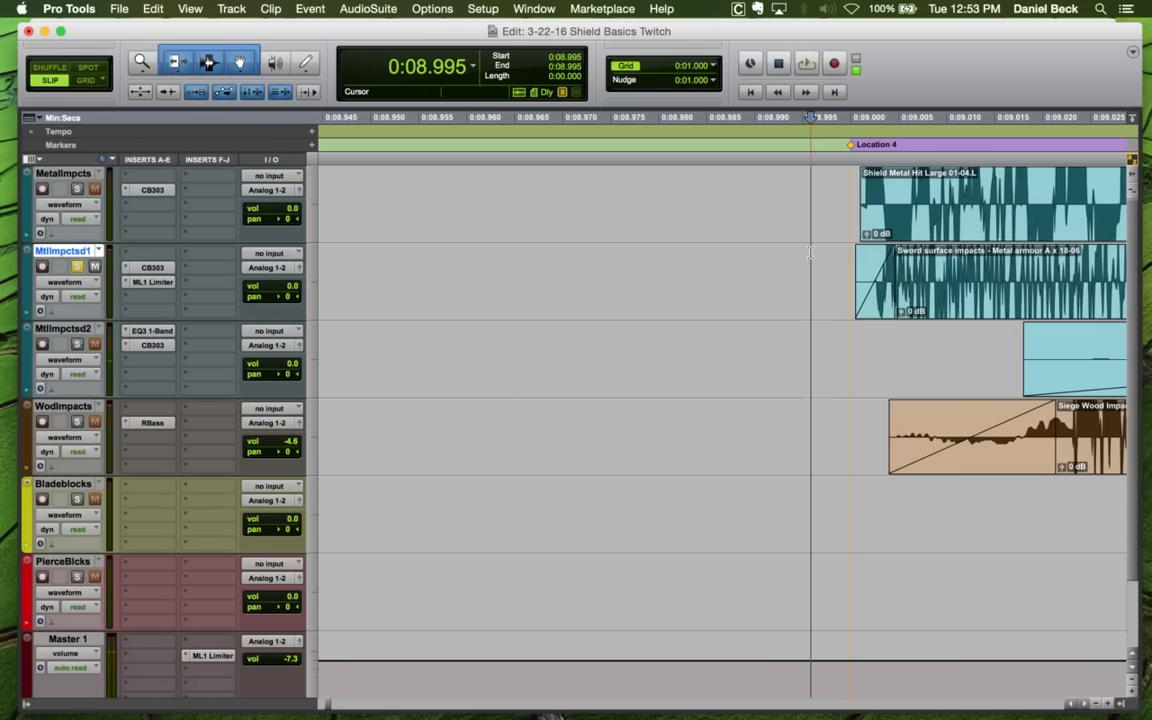
key(space)
key(r)
key(r)
key(r)
key(r)
key(r)
key(r)
key(r)
key(r)
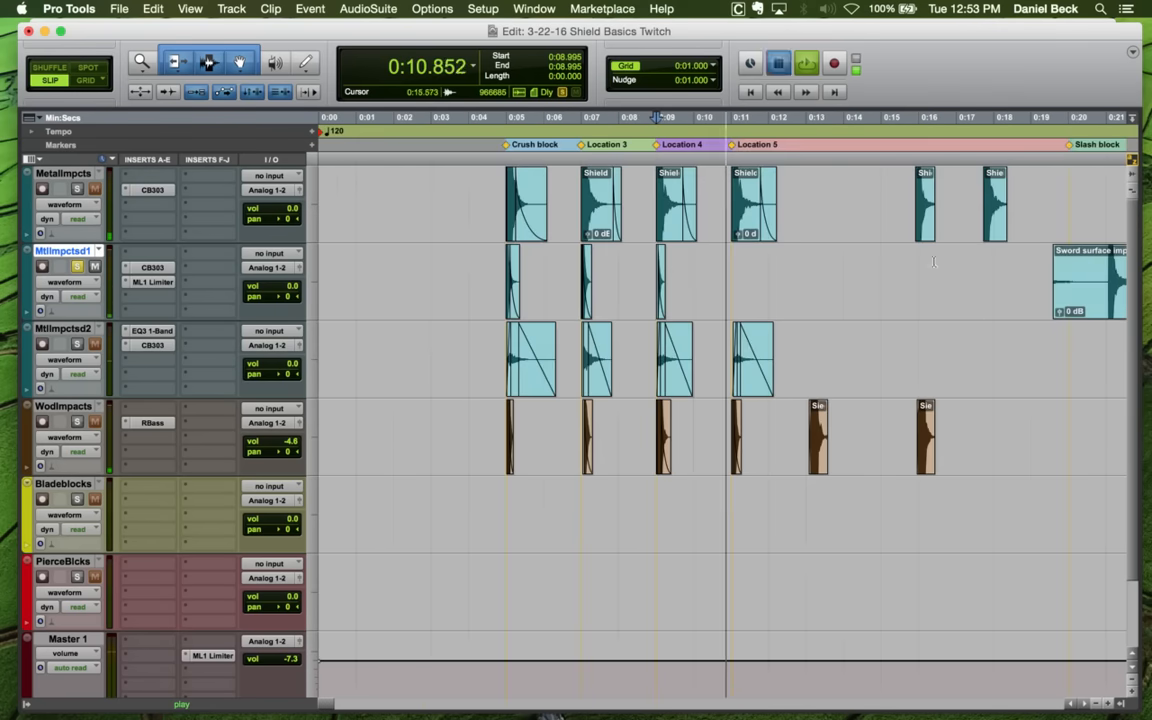
key(r)
key(space)
Audition the remaining Metal armour A impacts on MtlImpctsd1 up to about 0:33 for a Location 5 layer
click(714, 265)
key(space)
key(t)
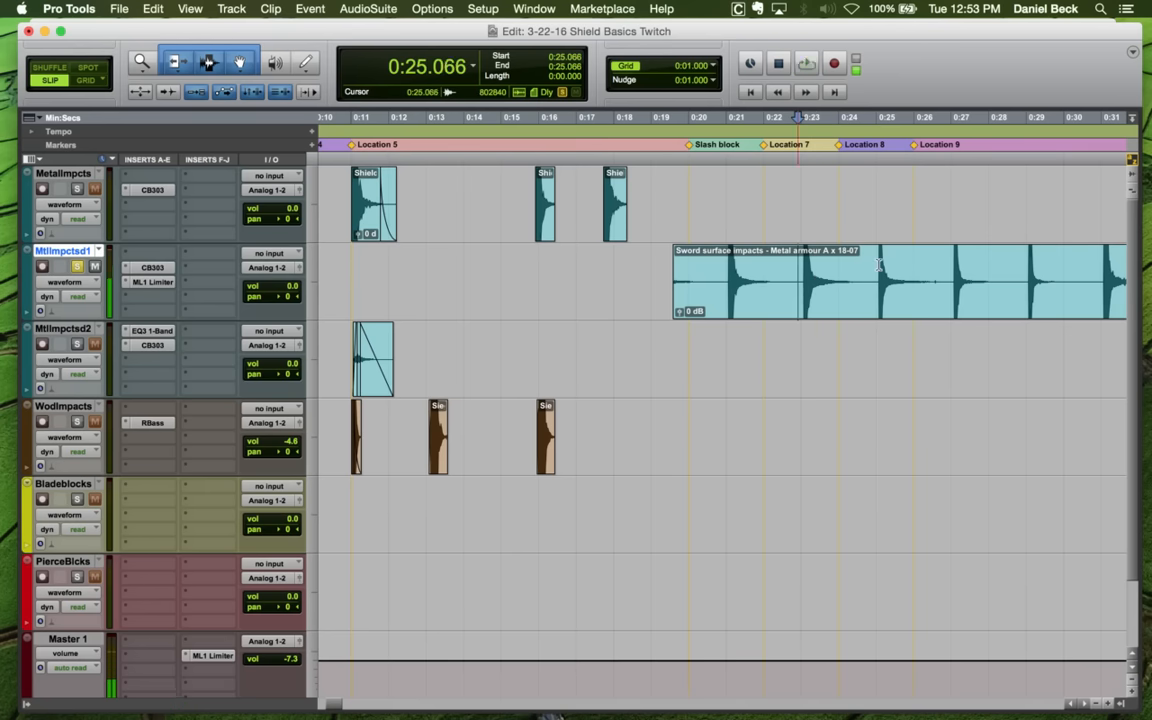
key(space)
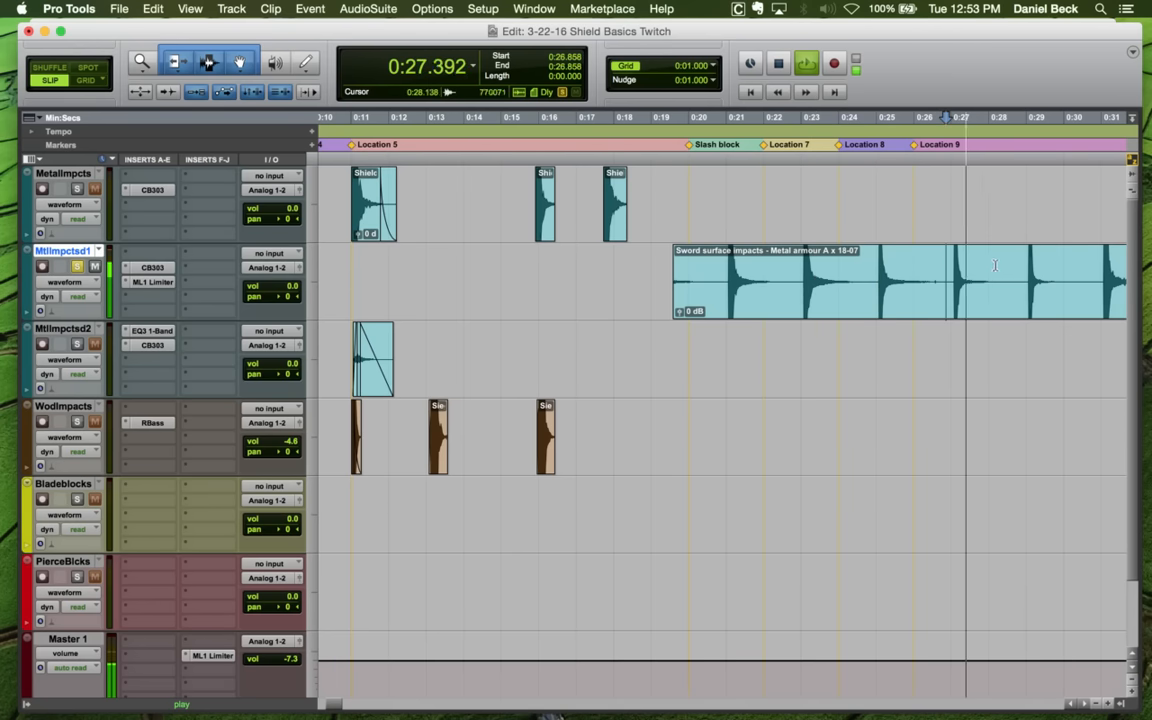
key(space)
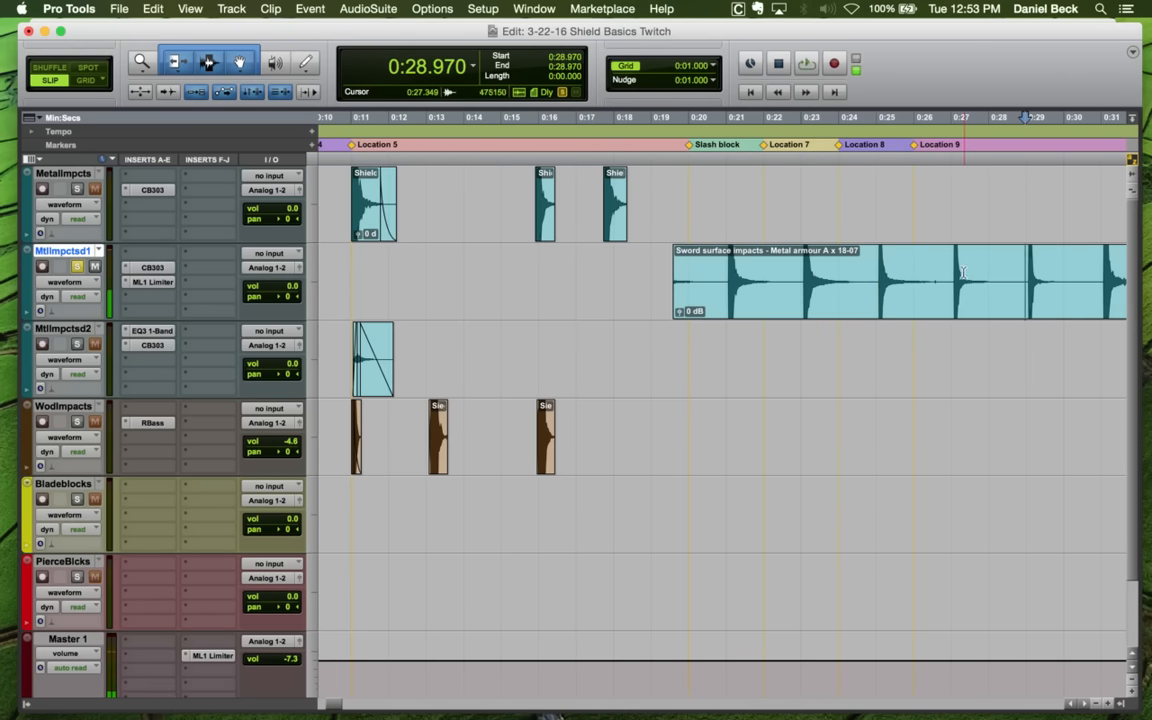
click(952, 265)
key(space)
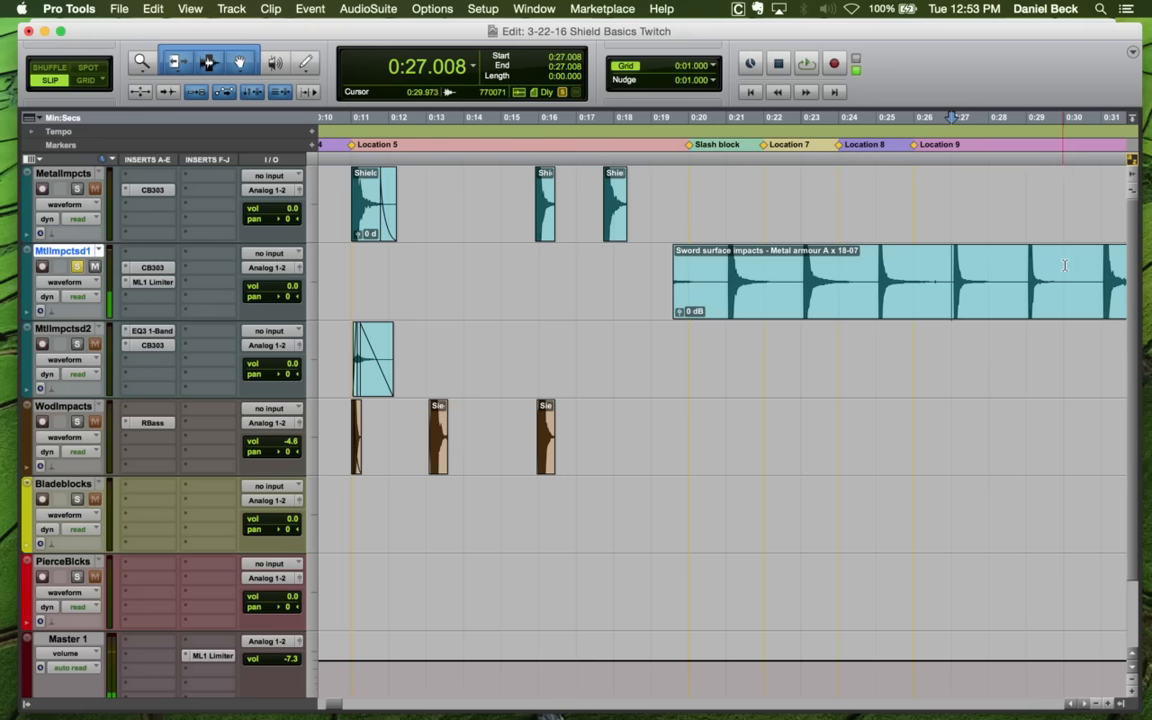
key(space)
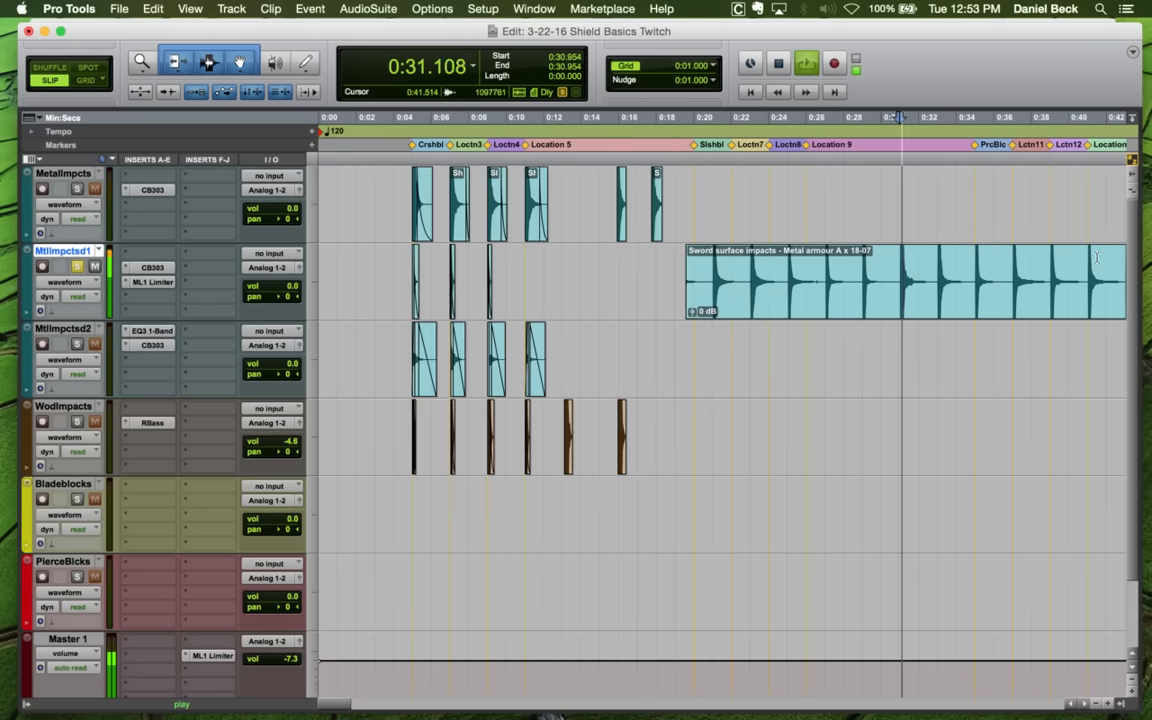
key(space)
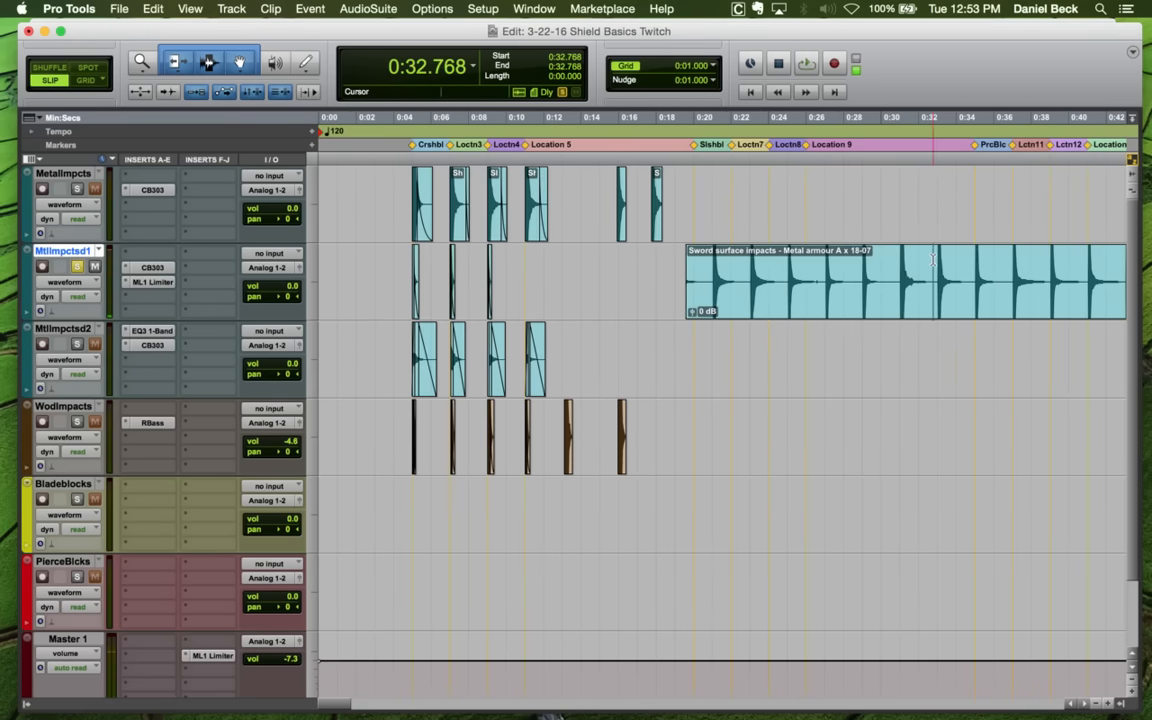
key(t)
key(space)
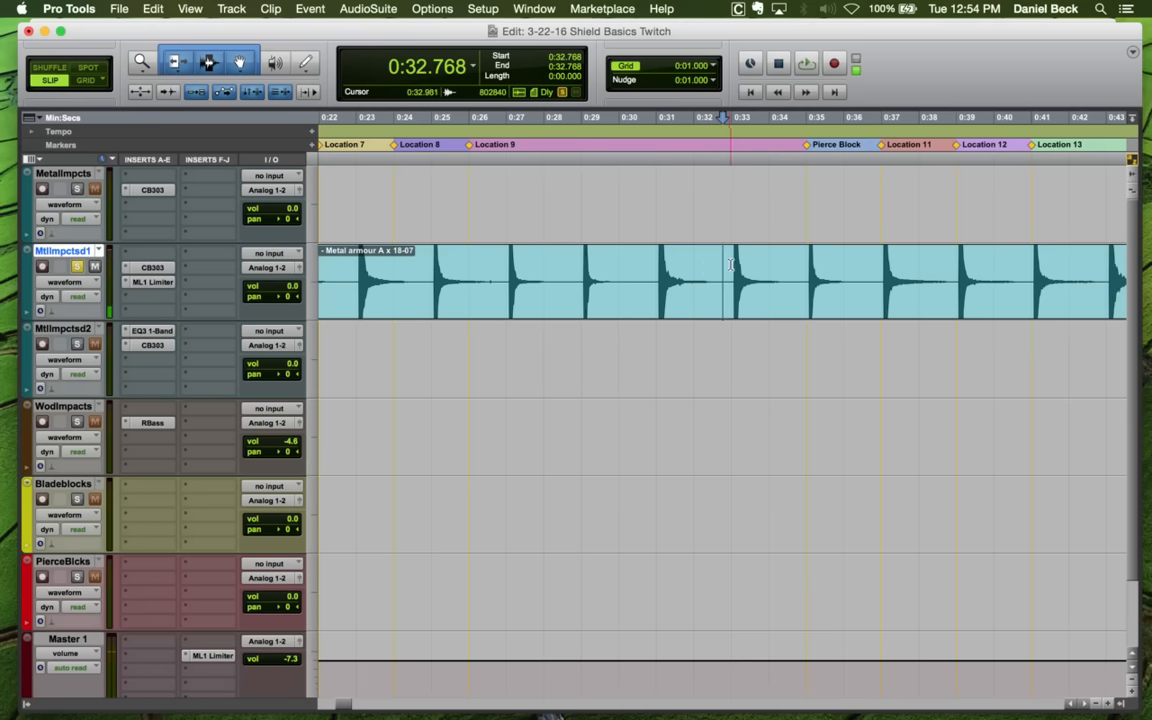
Isolate the Metal armour A impact near 0:33 on MtlImpctsd1 and move it to 0:10.730, near the Location 5 marker
click(730, 265)
key(a)
drag(764, 268, 440, 290)
drag(520, 277, 520, 277)
key(t)
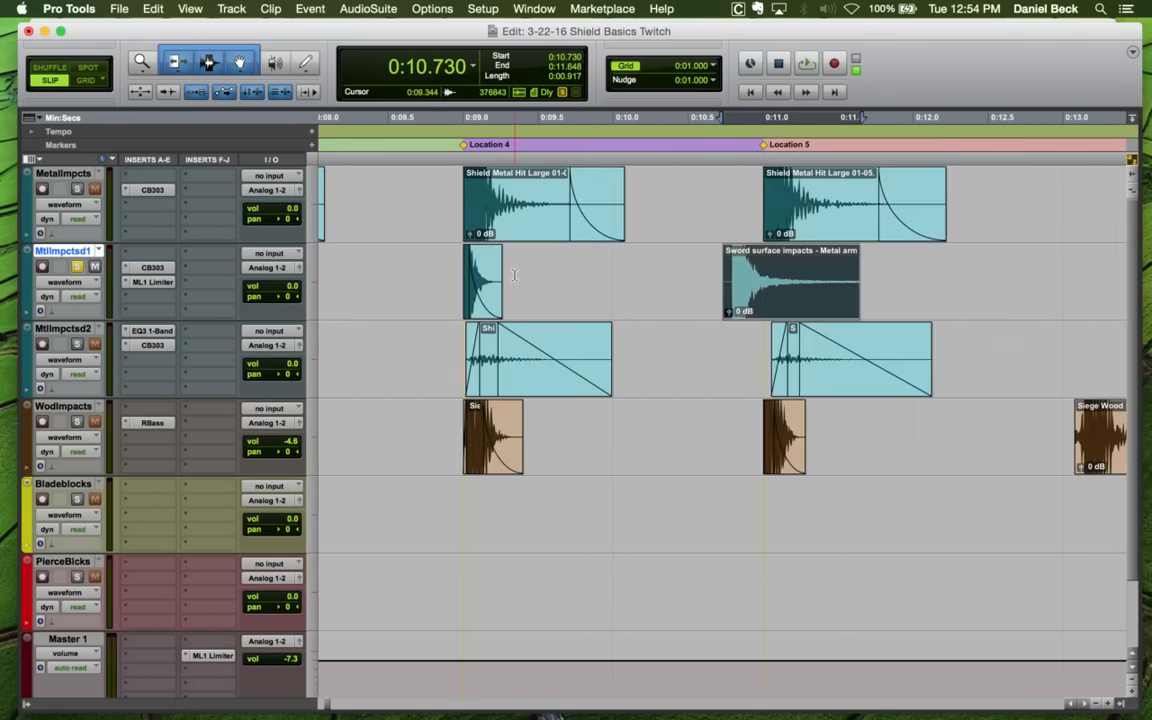
key(t)
Trim the Location 5 sword impact's start to 0:10.784 and move it into line with the Location 5 marker
click(739, 263)
key(a)
key(t)
key(t)
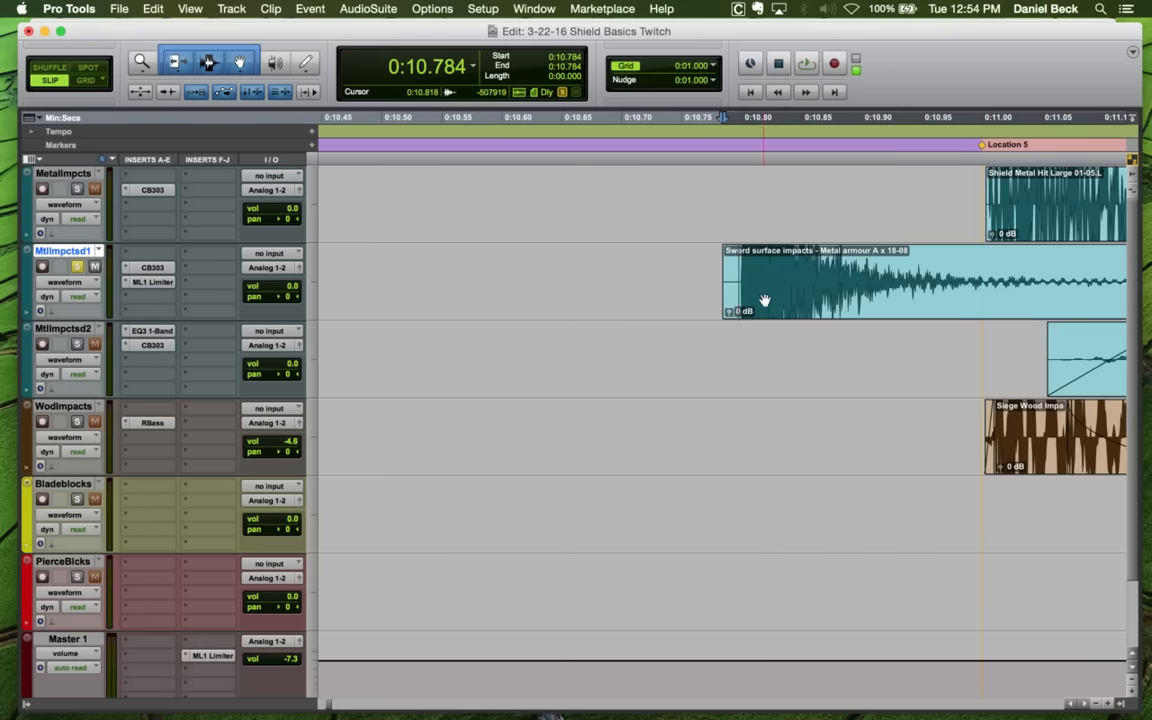
drag(764, 301, 990, 298)
click(992, 266)
key(t)
key(t)
drag(643, 279, 785, 303)
Trim the Location 5 sword impact's start to 0:11.001 and fade it in until 0:11.003
click(686, 263)
key(a)
click(693, 262)
key(d)
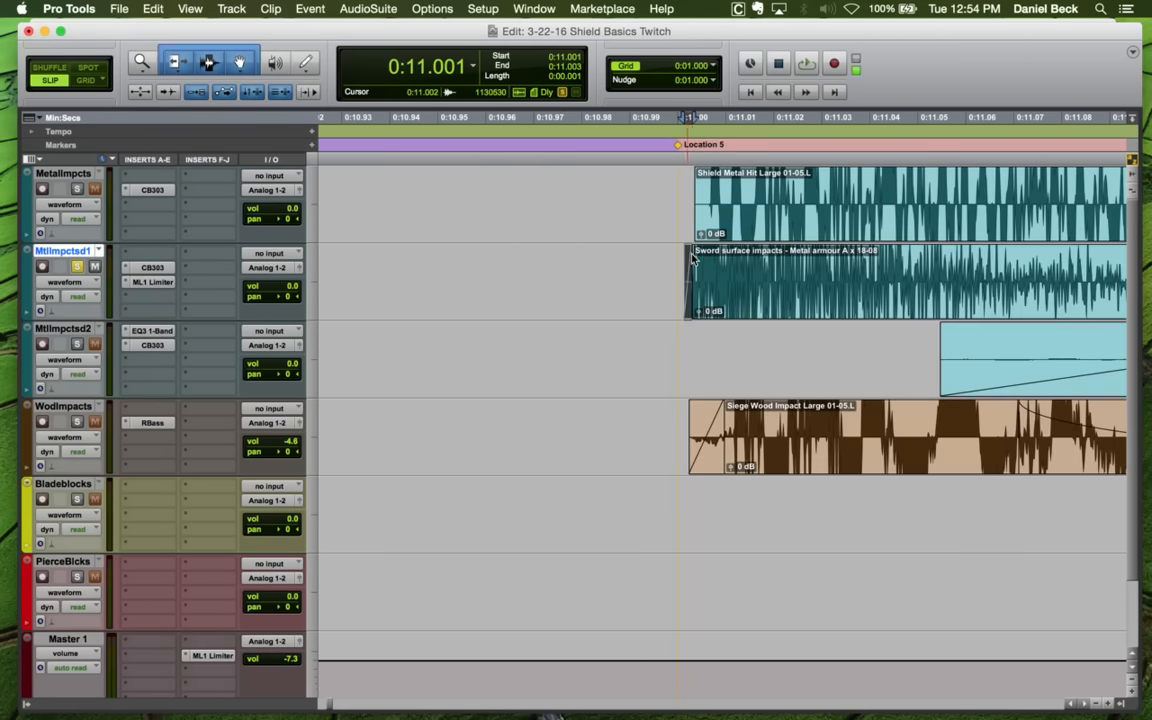
Fade out the Location 5 sword impact from 0:11.024 and trim its end to about 0:11.24
click(671, 263)
key(r)
click(759, 264)
key(g)
key(r)
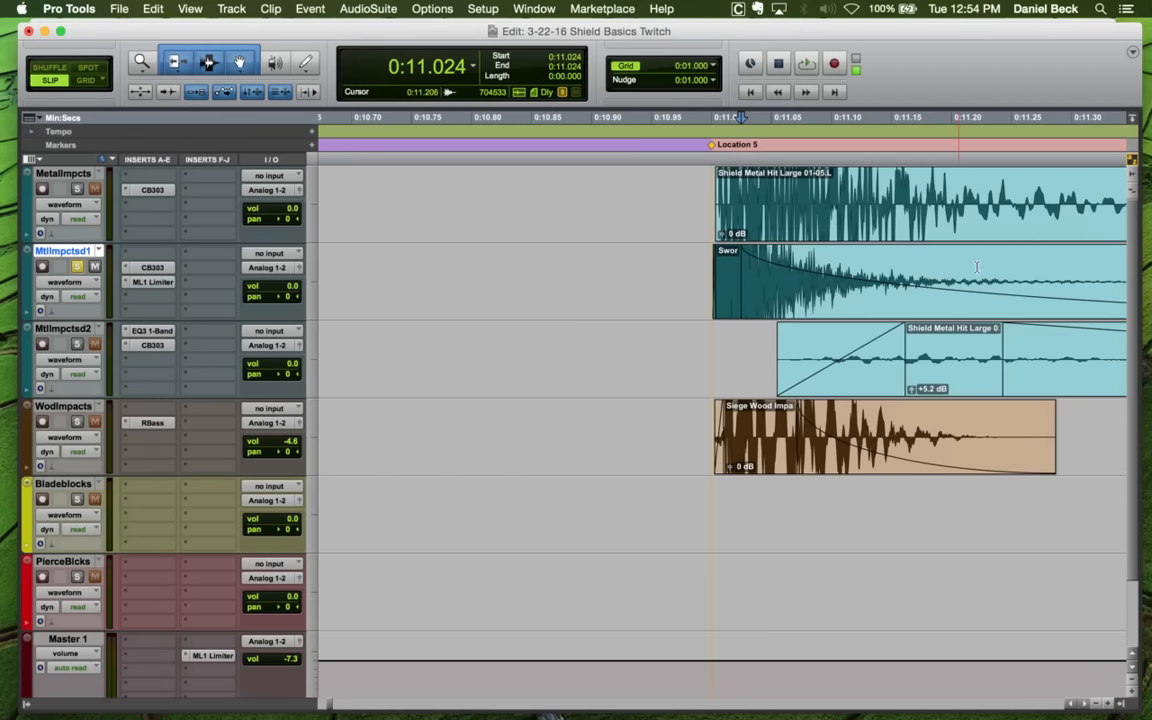
click(999, 266)
key(s)
Play the Location 5 sword impact soloed, and with MtlImpctsd1 unsoloed from 0:10.925
click(695, 267)
key(space)
key(space)
key(r)
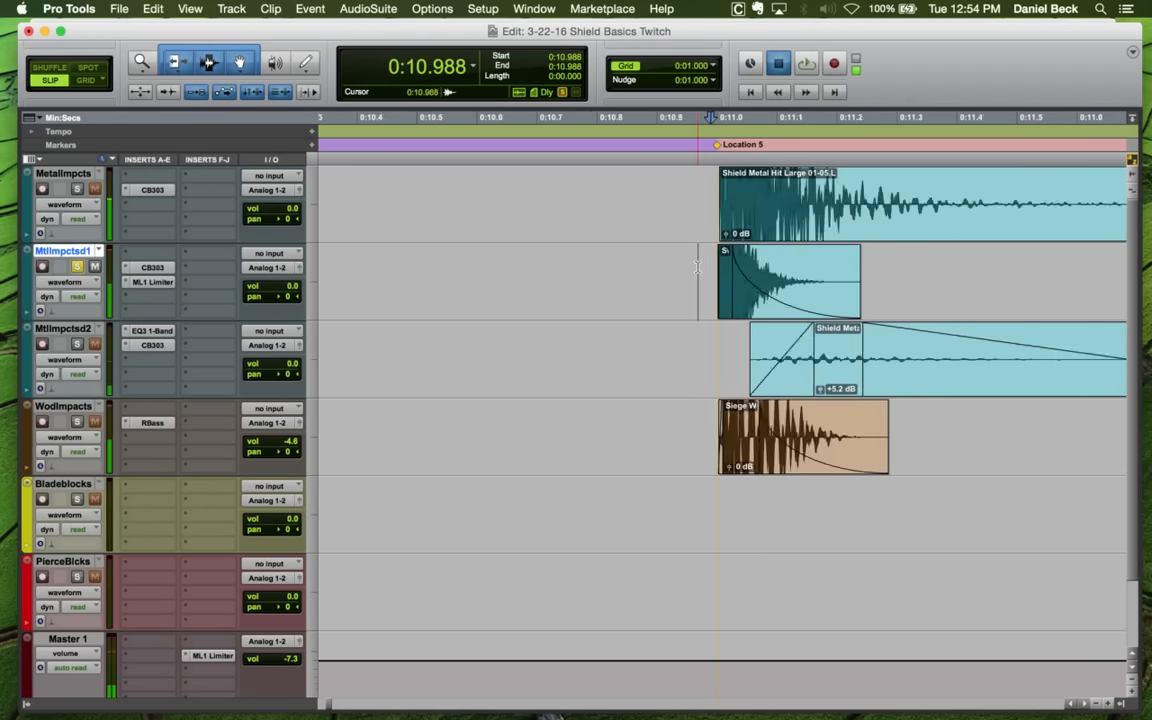
key(r)
click(697, 267)
key(space)
key(r)
key(r)
key(r)
key(r)
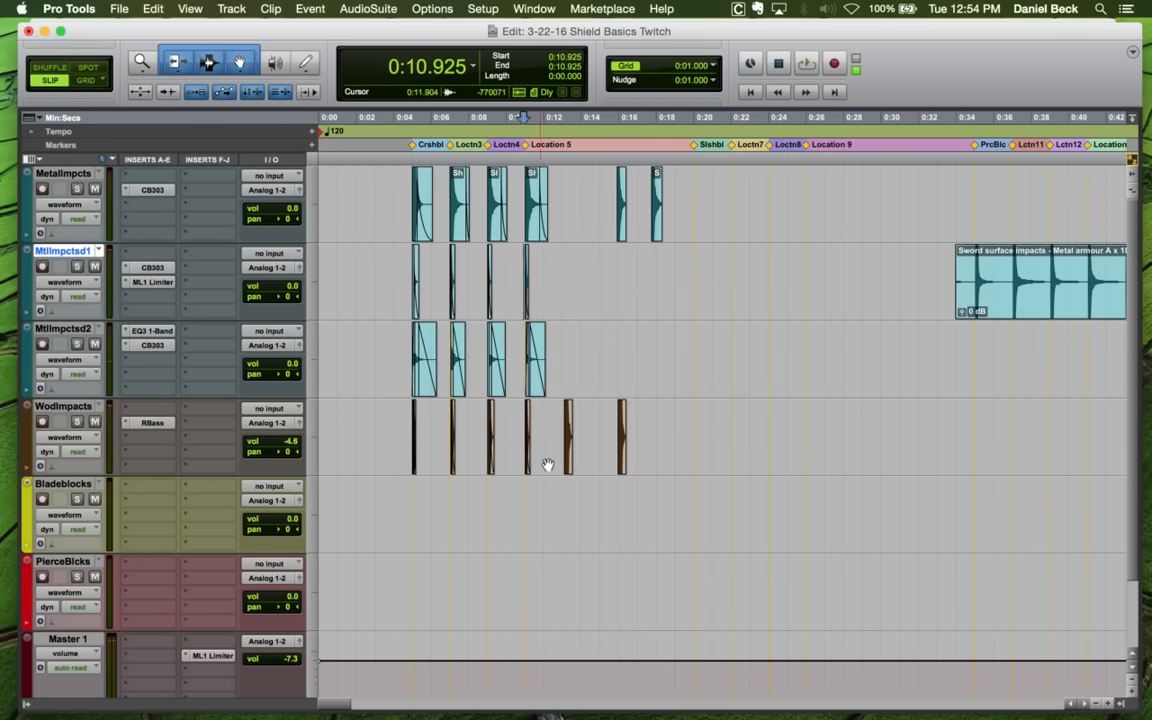
Delete the unused impact clips after the Location 5 block on WodImpacts and MetalImpcts
drag(557, 414, 653, 413)
key(Delete)
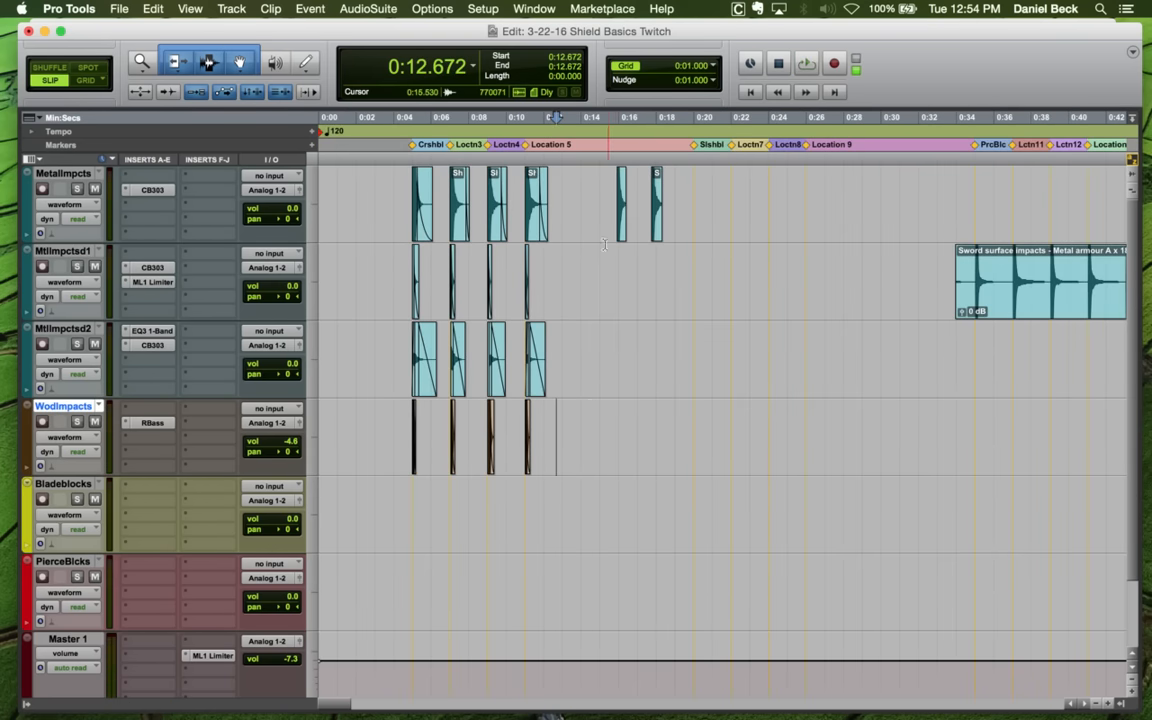
drag(610, 217, 695, 217)
key(Delete)
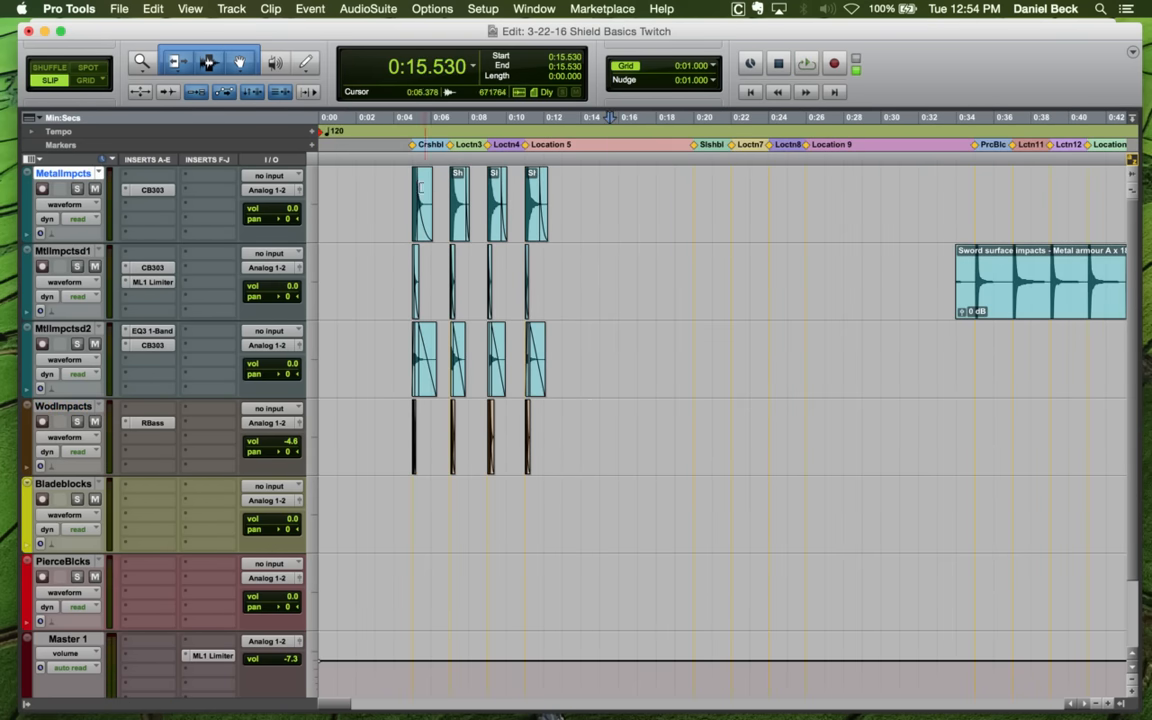
Play the layered Crush block variations from 0:04.778 and mute MtlImpctsd1 for comparison
key(t)
key(t)
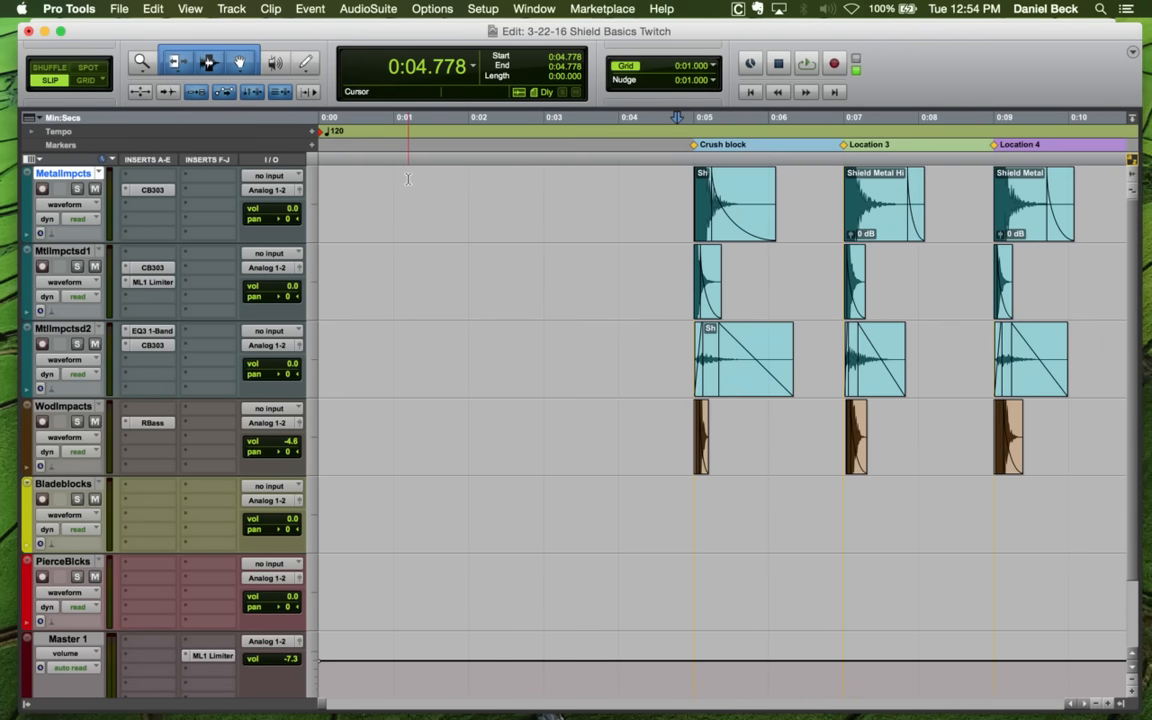
key(space)
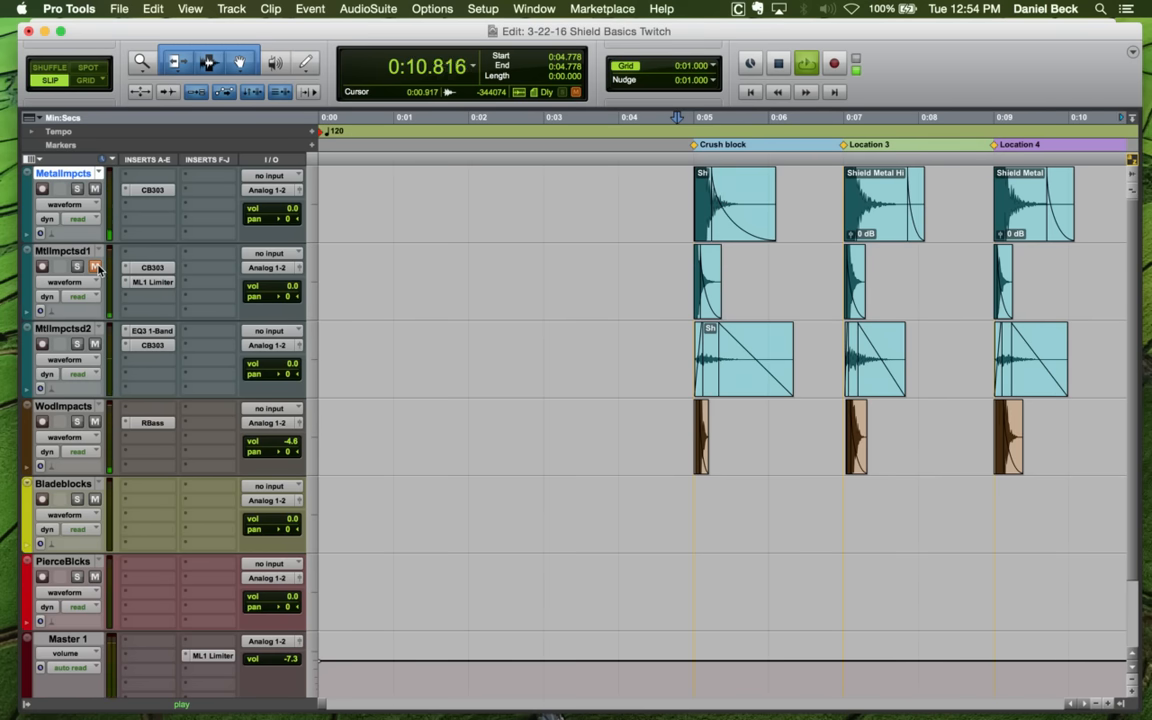
key(r)
key(space)
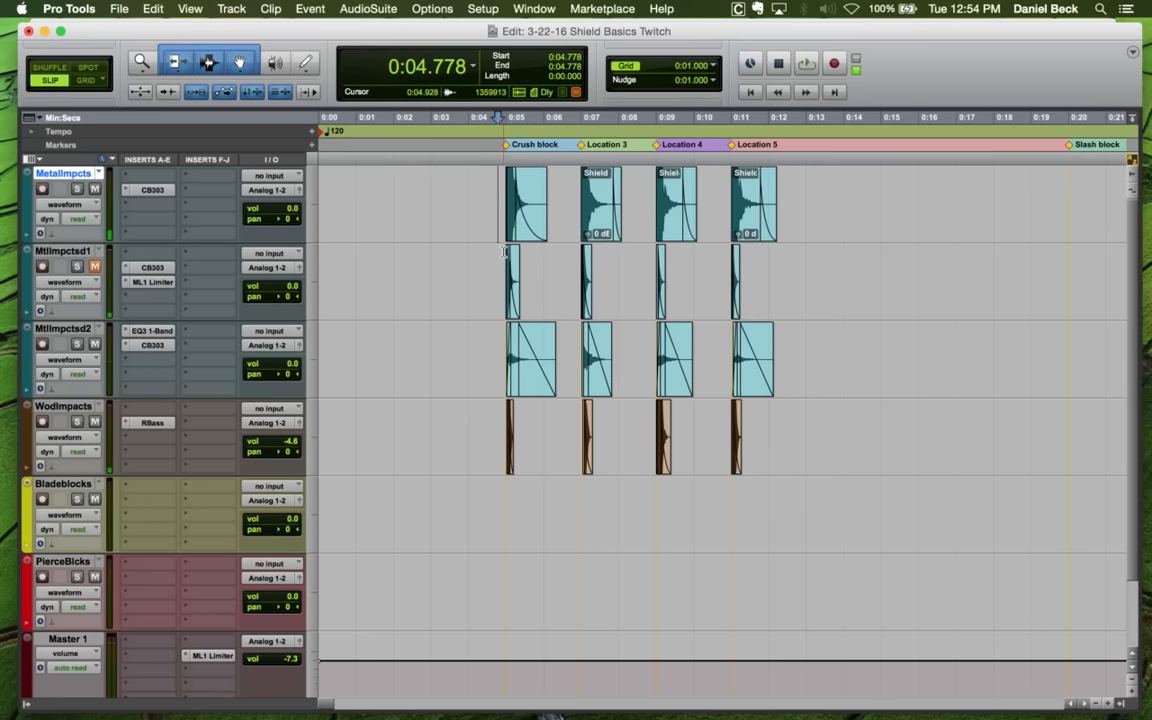
Compare the Crush block from 0:04.944 with MtlImpctsd1 muted and unmuted
click(503, 252)
key(t)
key(t)
key(t)
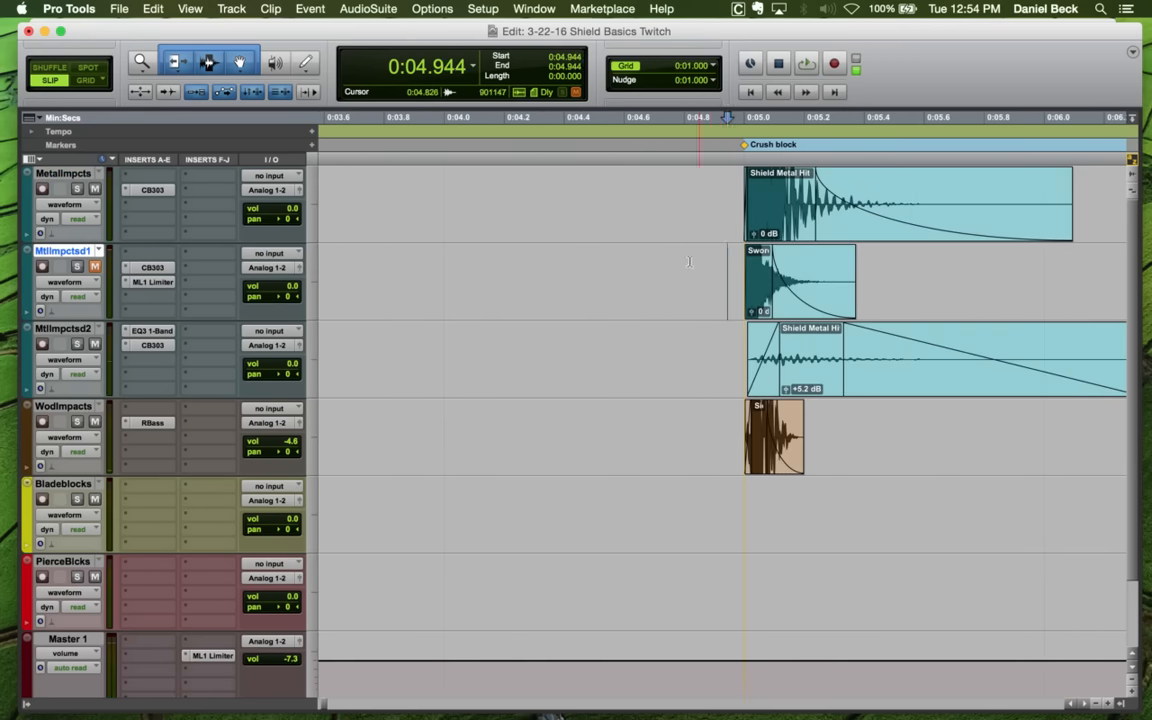
key(space)
key(space)
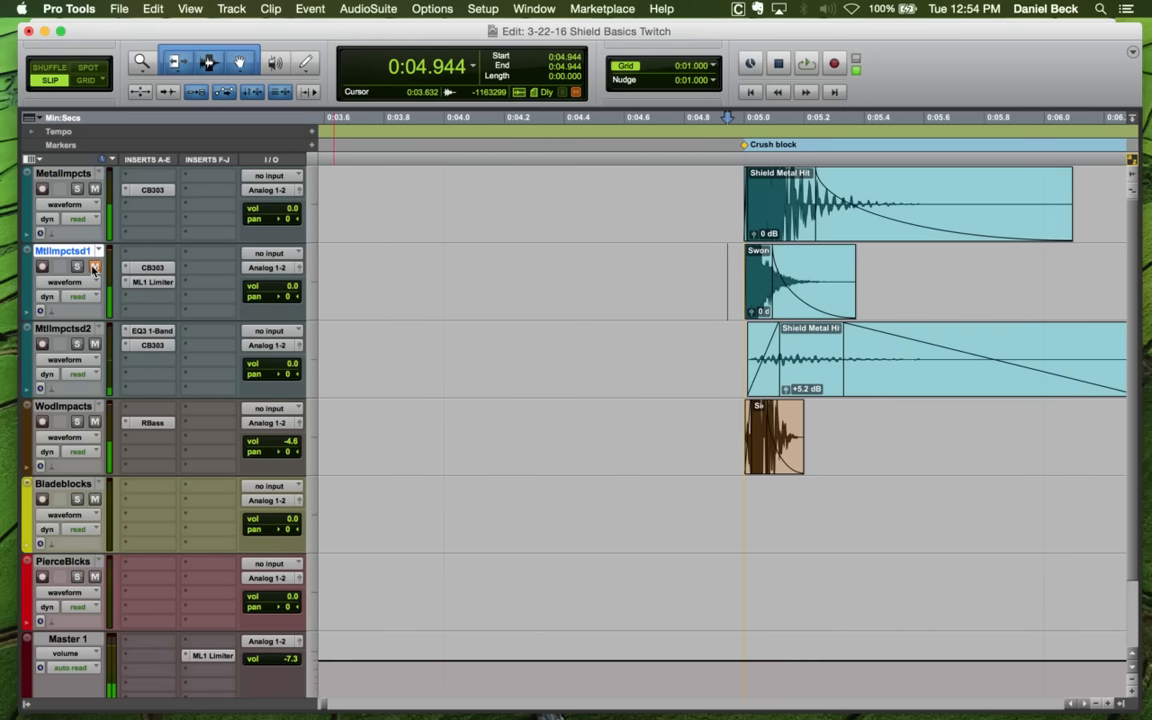
key(space)
key(space)
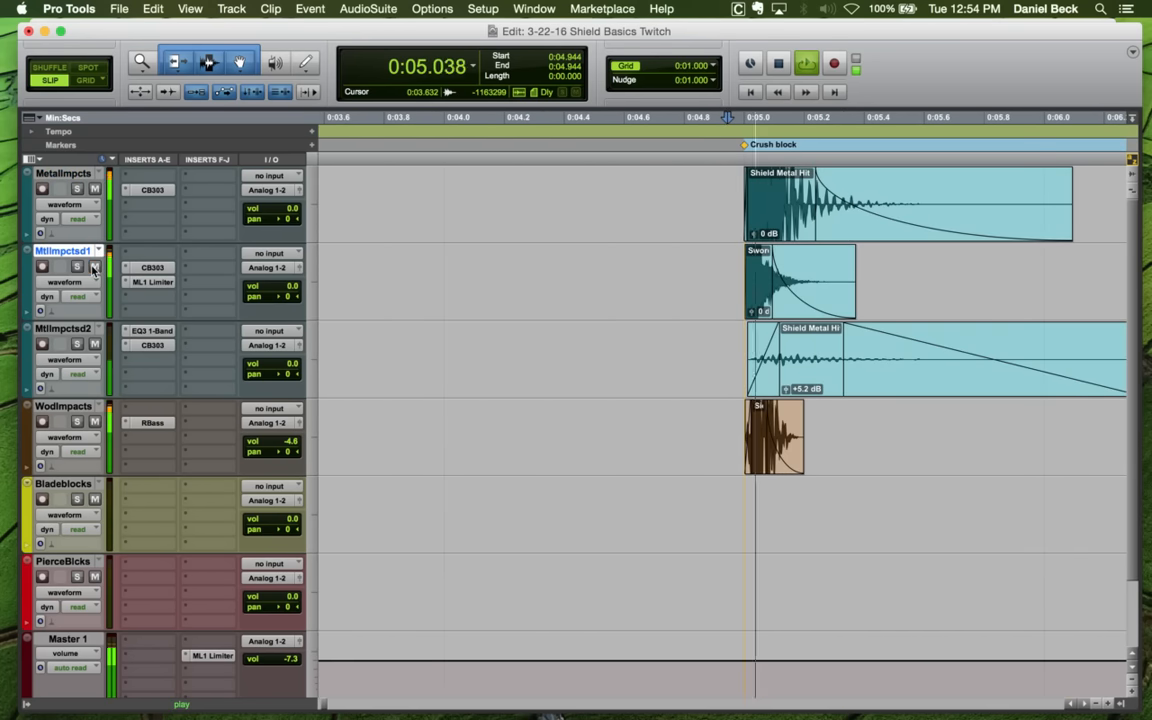
key(space)
key(space)
key(space)
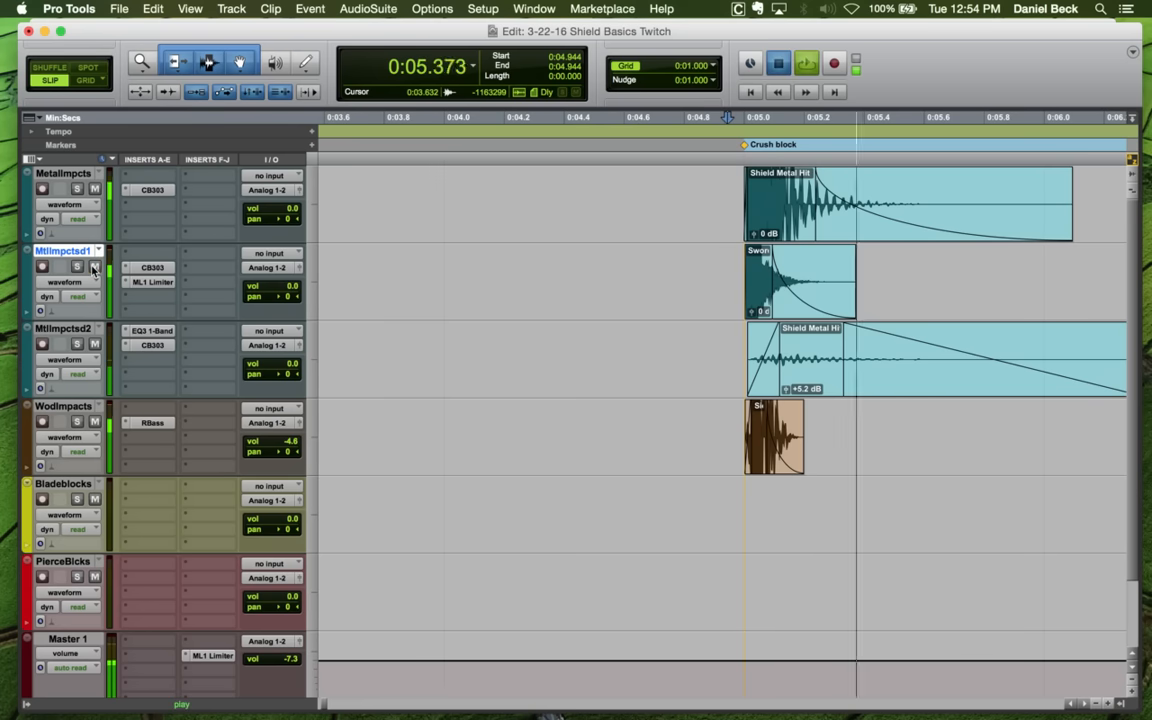
key(space)
key(space)
key(space)
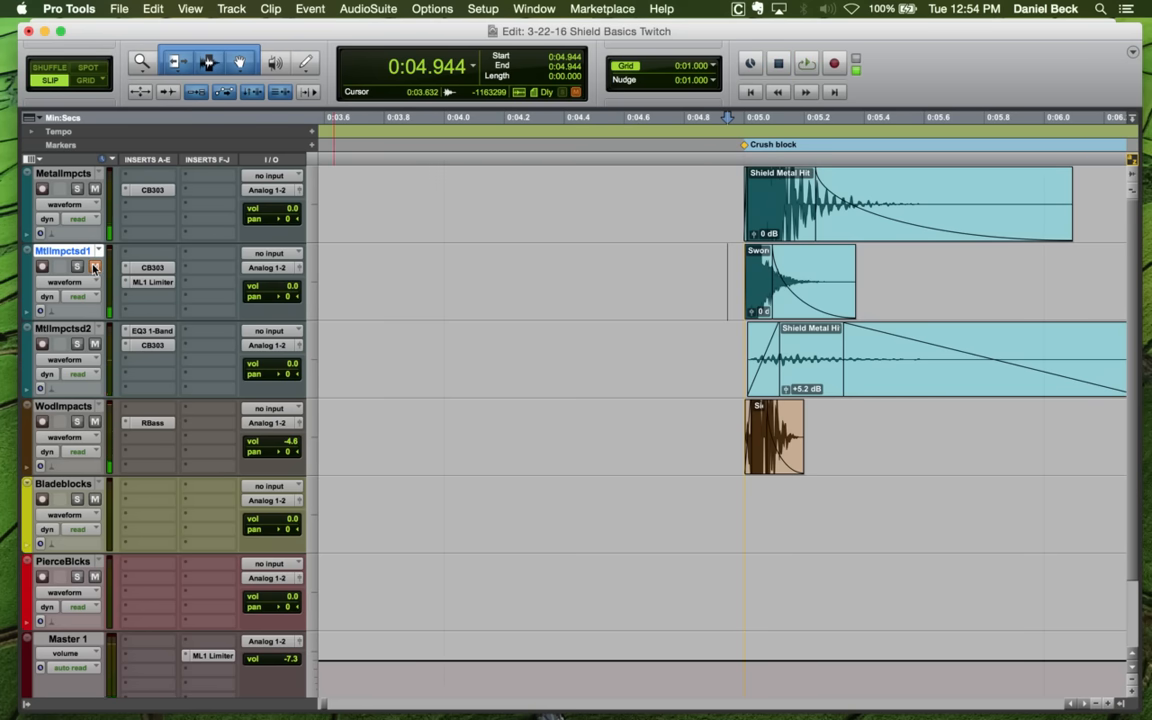
Unmute MtlImpctsd1 and play through the Crush block variations up to Location 5
key(space)
key(super+bracketleft)
key(super+bracketleft)
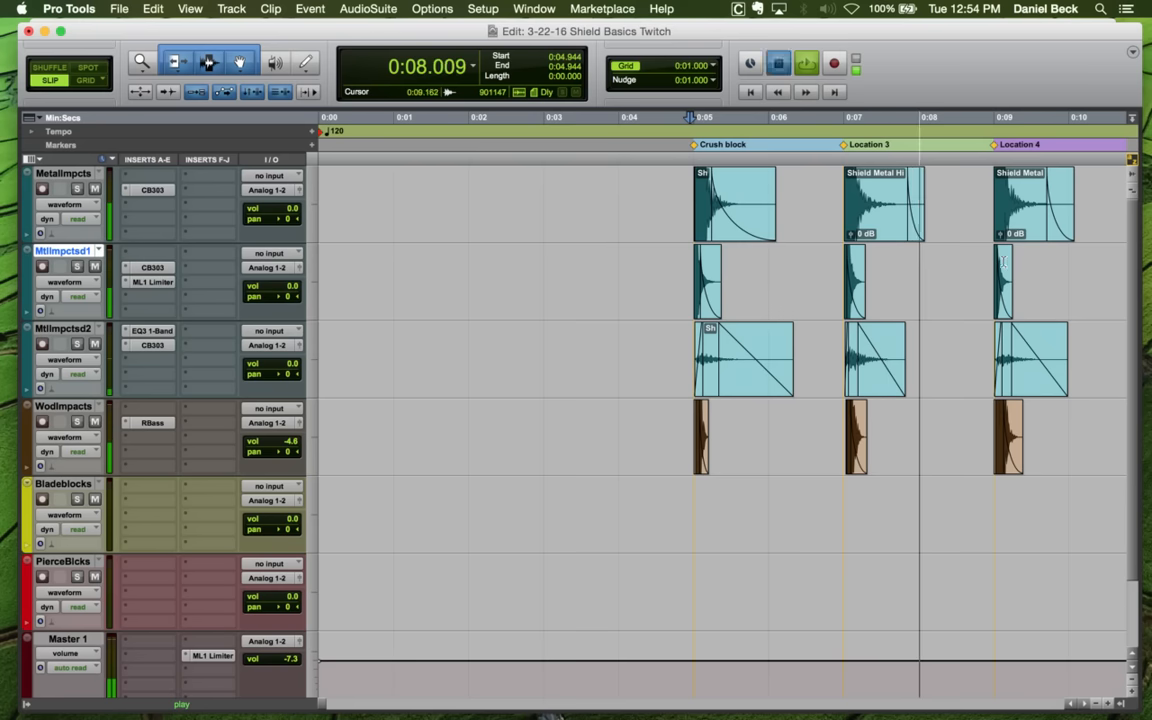
key(super+bracketright)
key(super+bracketleft)
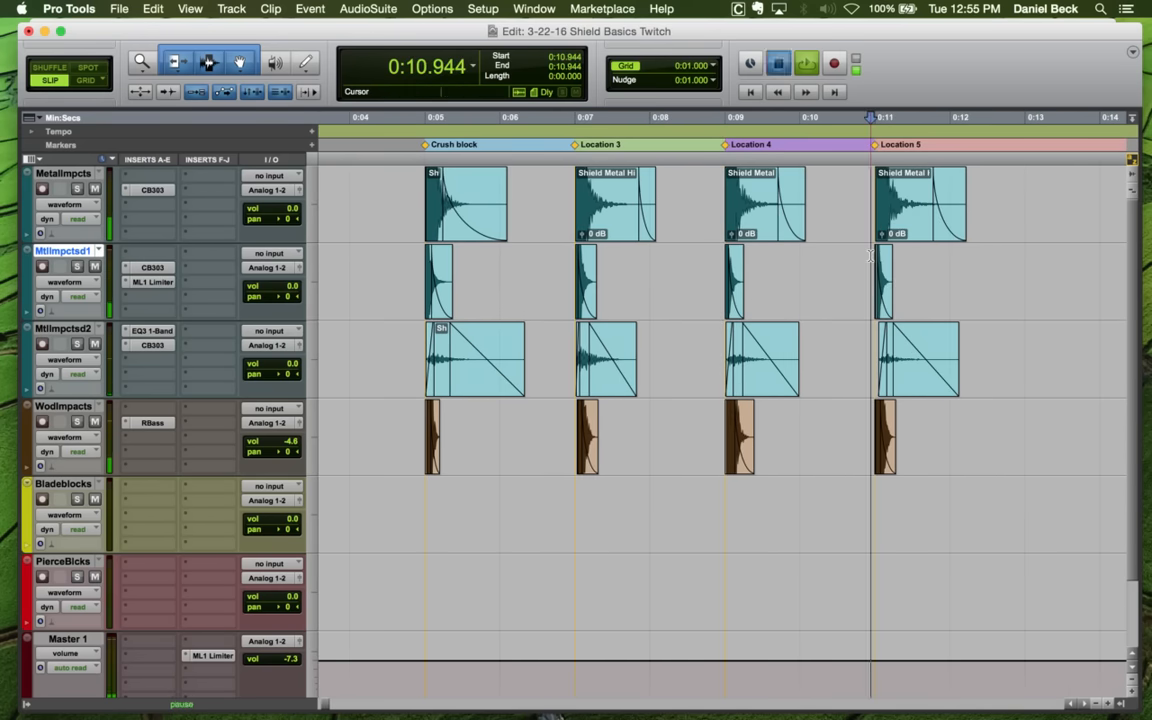
key(super+bracketleft)
key(space)
Try the MetalImpcts volume at -4.6 dB and play the Crush block from 0:04.864 and 0:04.954
click(508, 176)
key(super+bracketright)
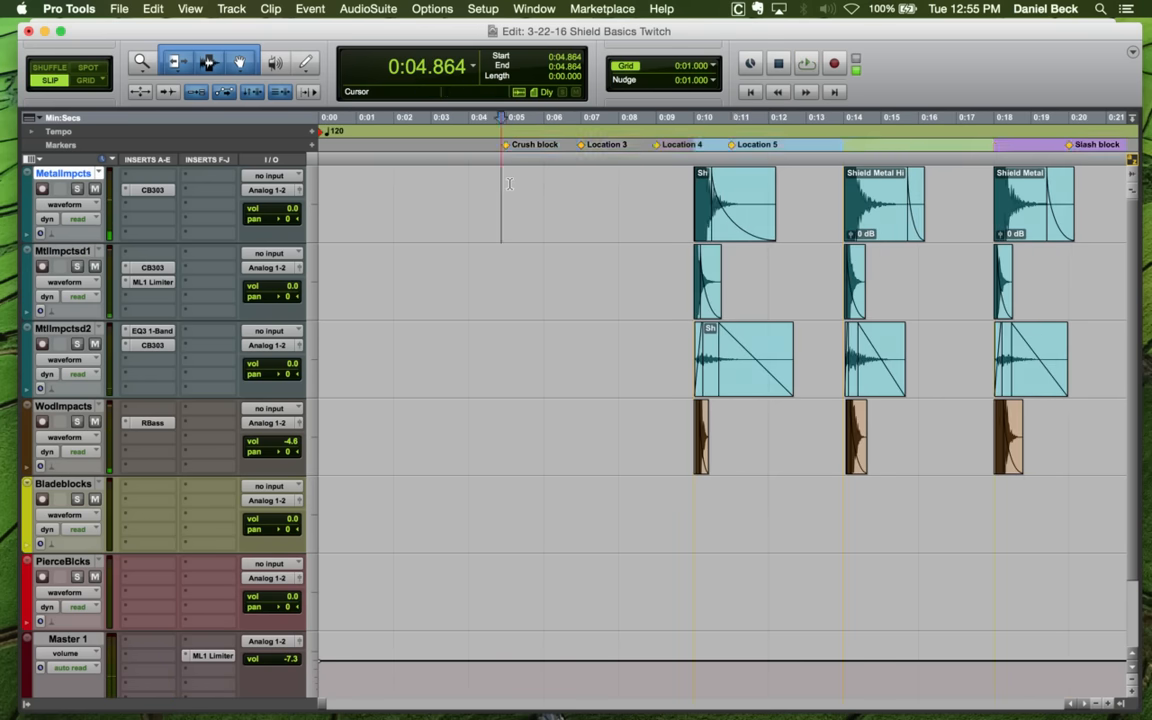
key(super+bracketright)
click(292, 210)
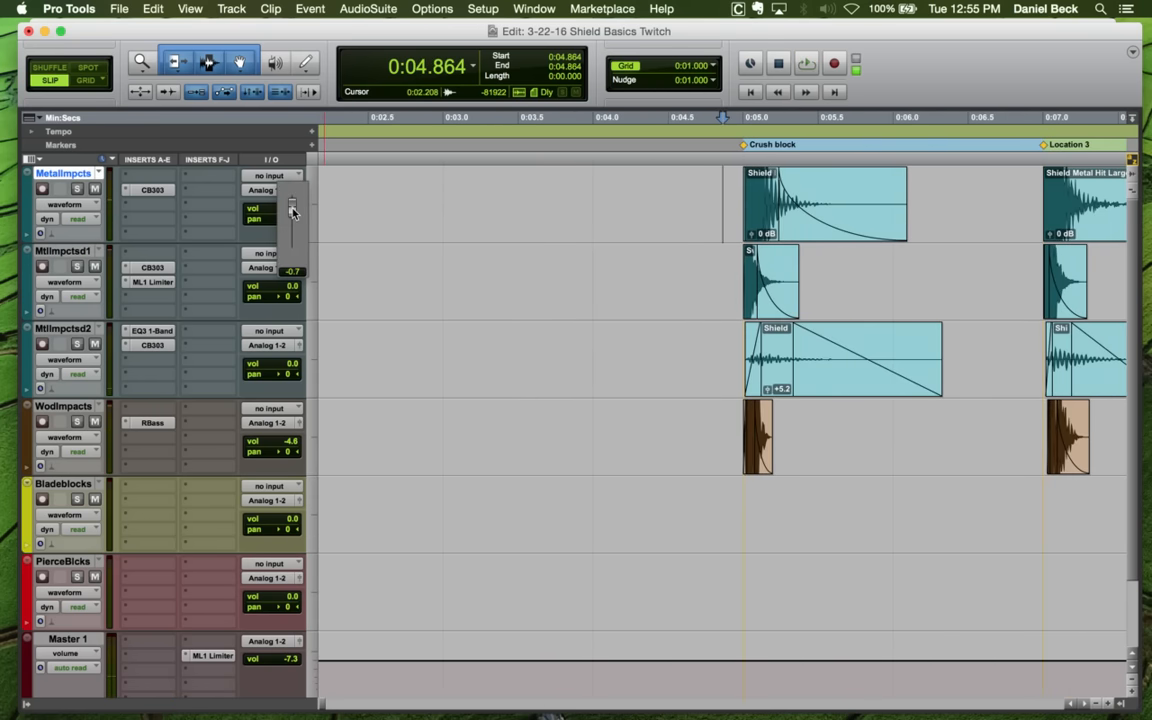
key(space)
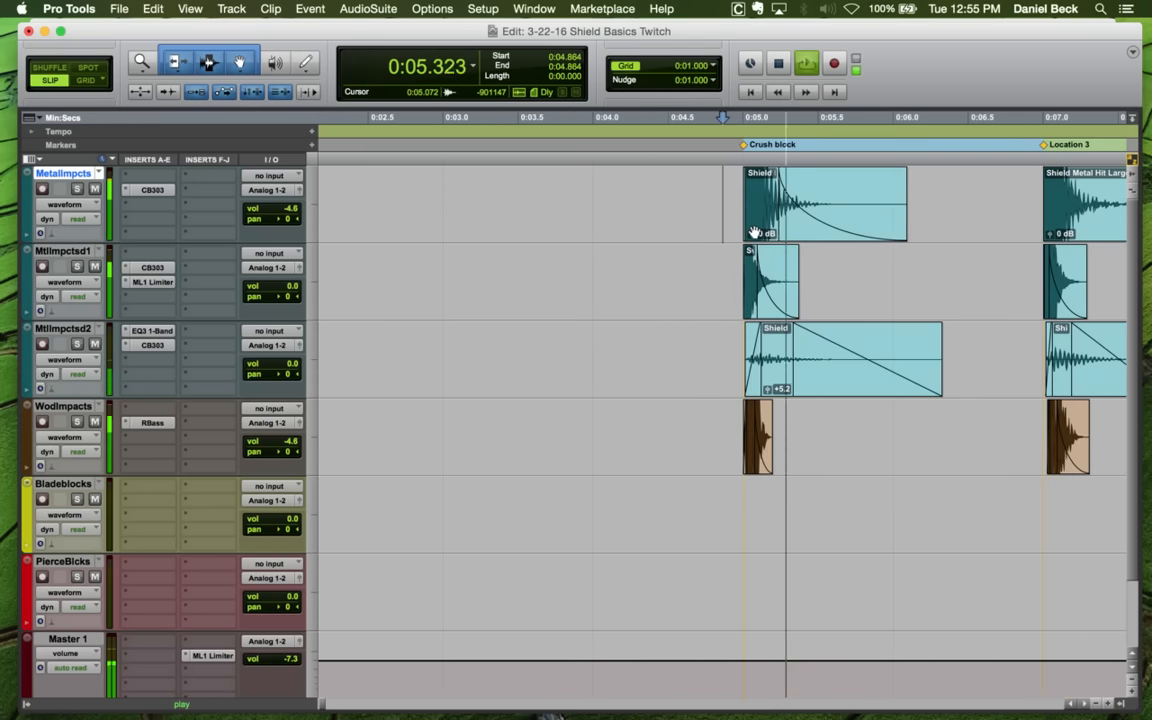
click(736, 183)
key(super+bracketright)
key(space)
key(space)
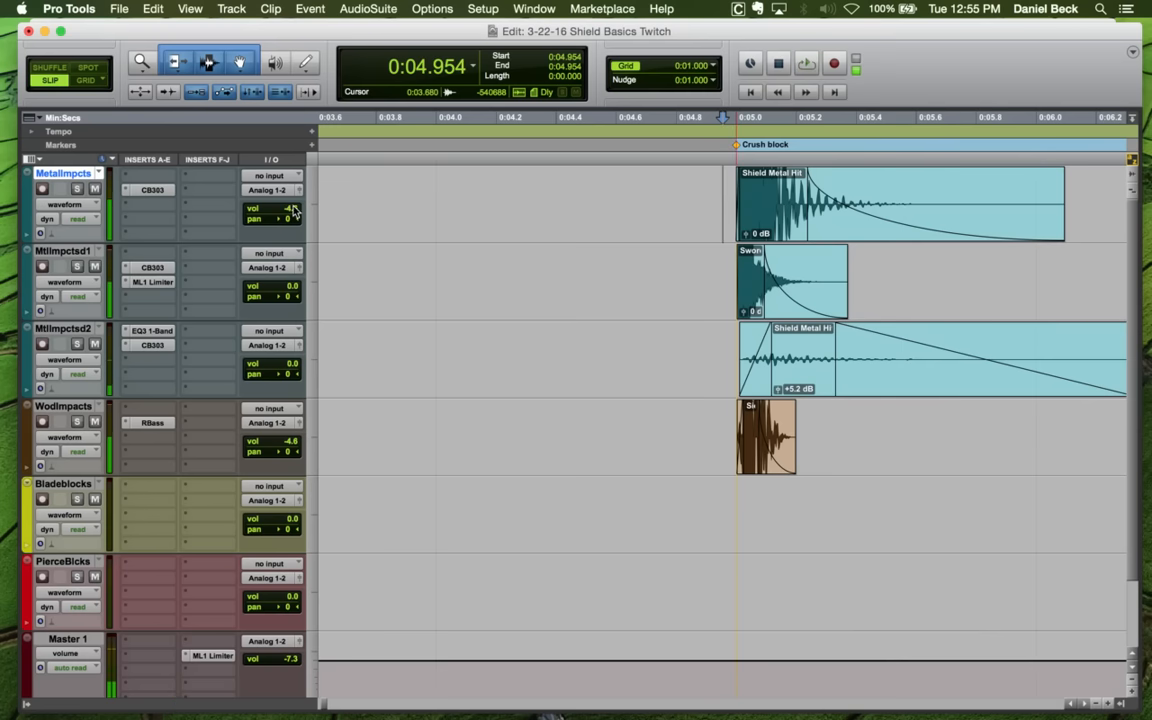
Set the MetalImpcts volume to -2.6 dB and play the Crush block from 0:04.954
drag(292, 210, 293, 210)
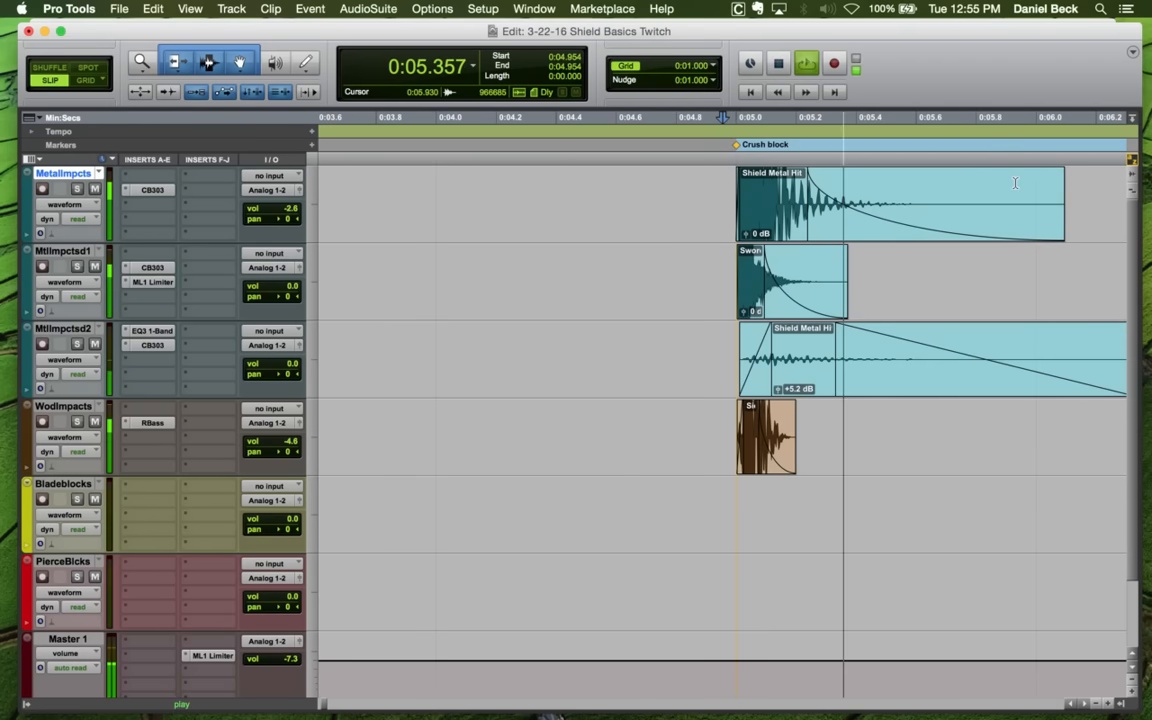
key(space)
Solo MetalImpcts and play its Crush block layer from 0:04.944
click(719, 190)
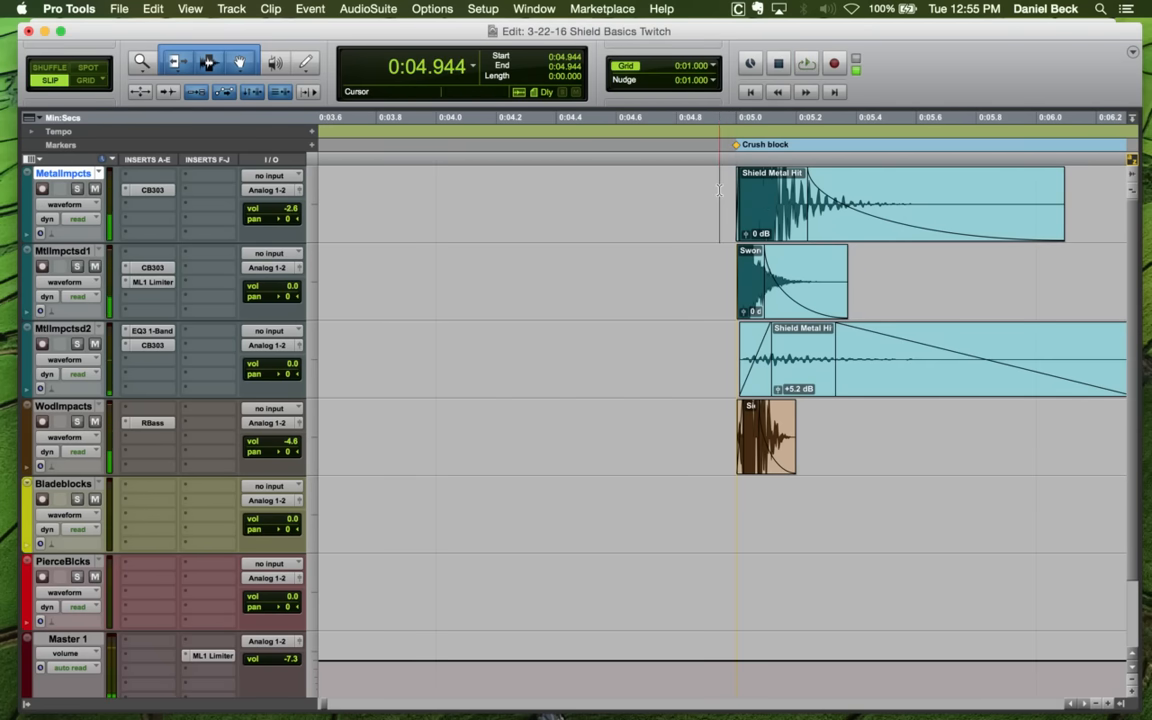
key(shift+s)
key(space)
key(space)
key(space)
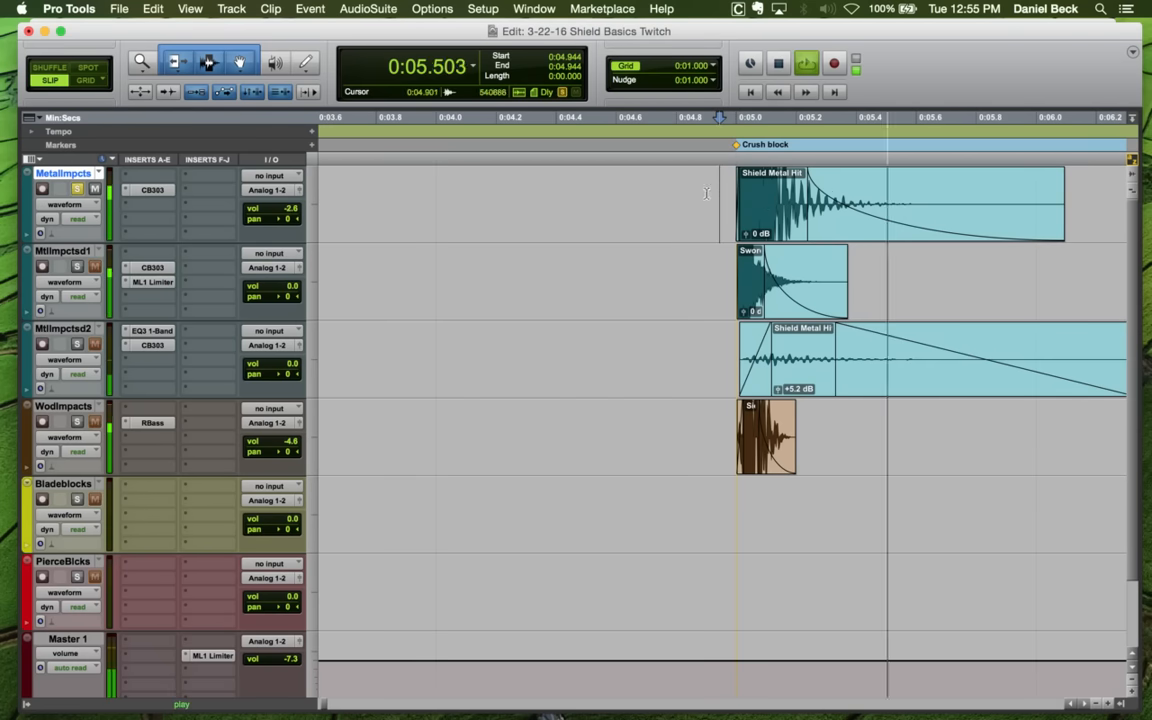
Unsolo MetalImpcts and play the Crush block from 0:04.949
key(space)
click(720, 190)
key(space)
key(space)
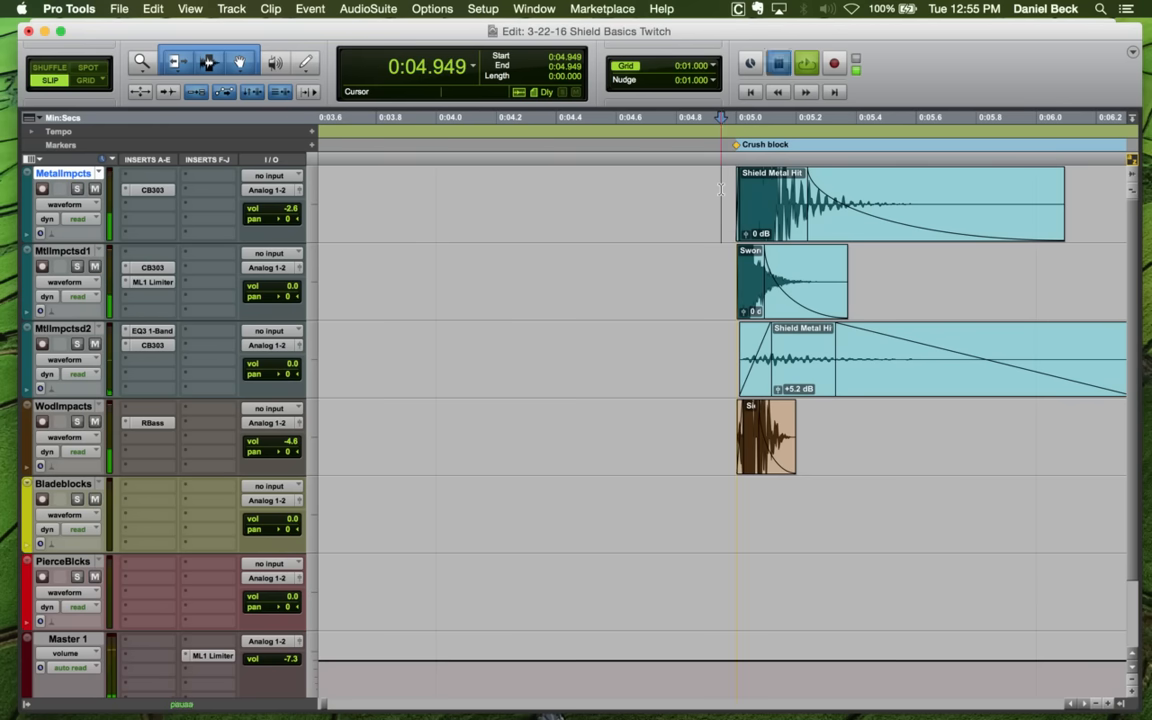
Solo MetalImpcts and play its Location 4 layer from 0:08.966
key(r)
key(r)
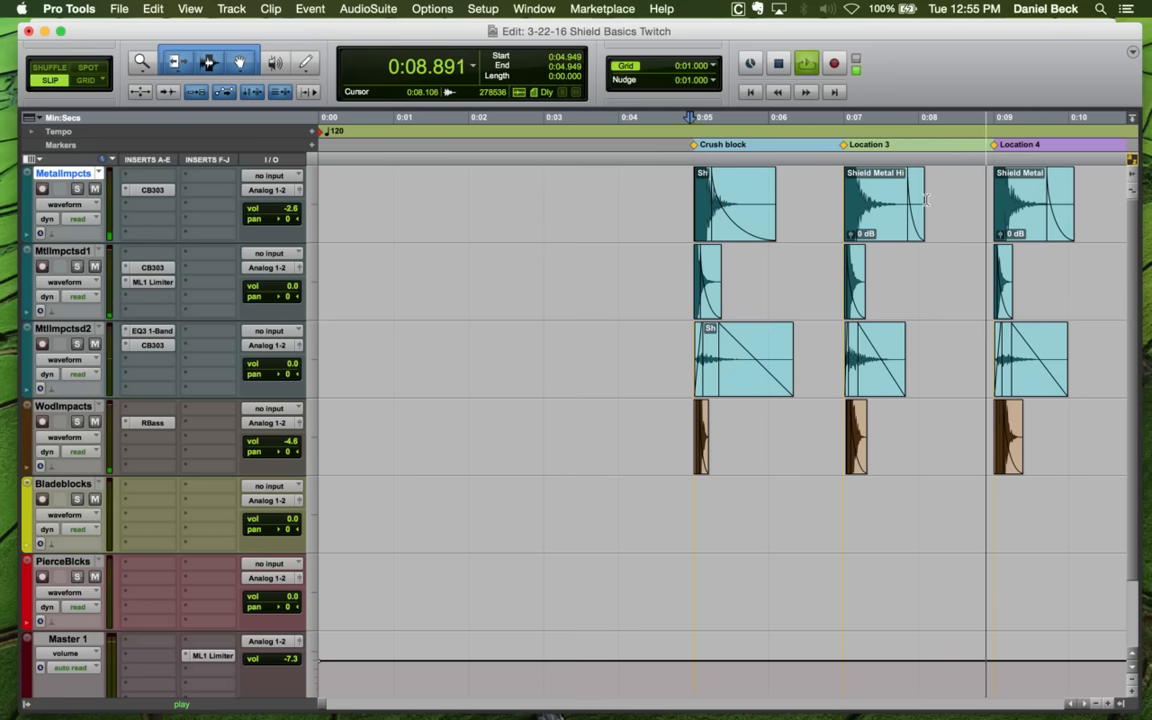
key(space)
key(t)
key(t)
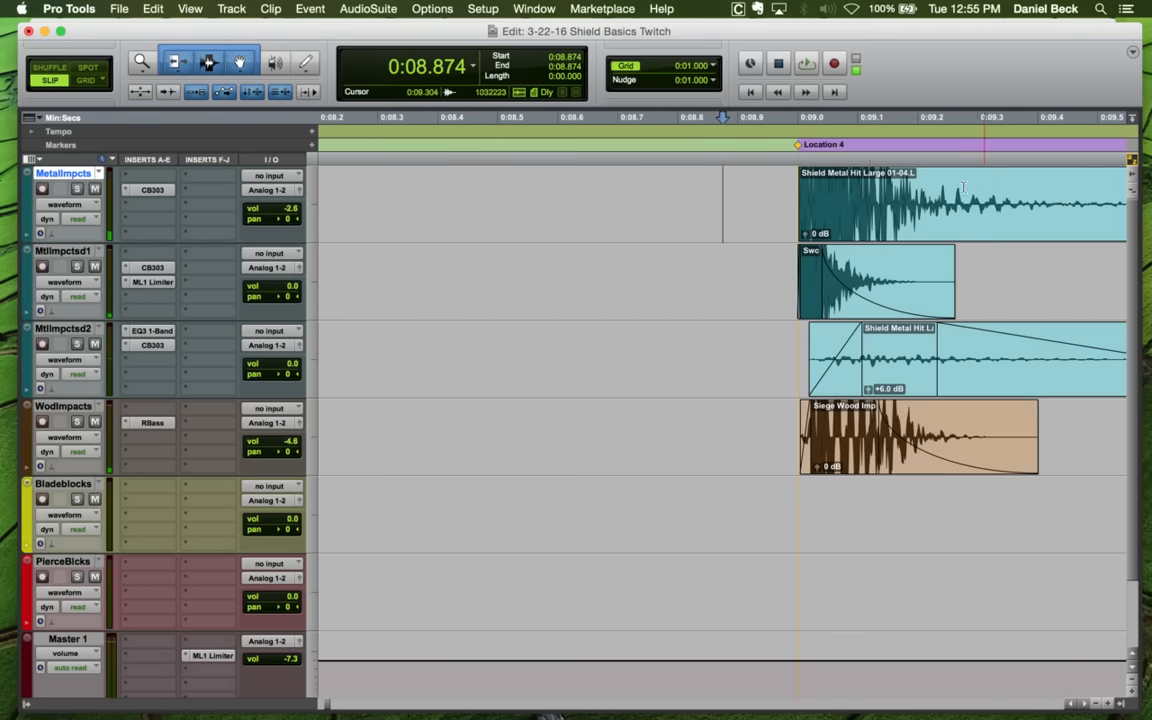
key(space)
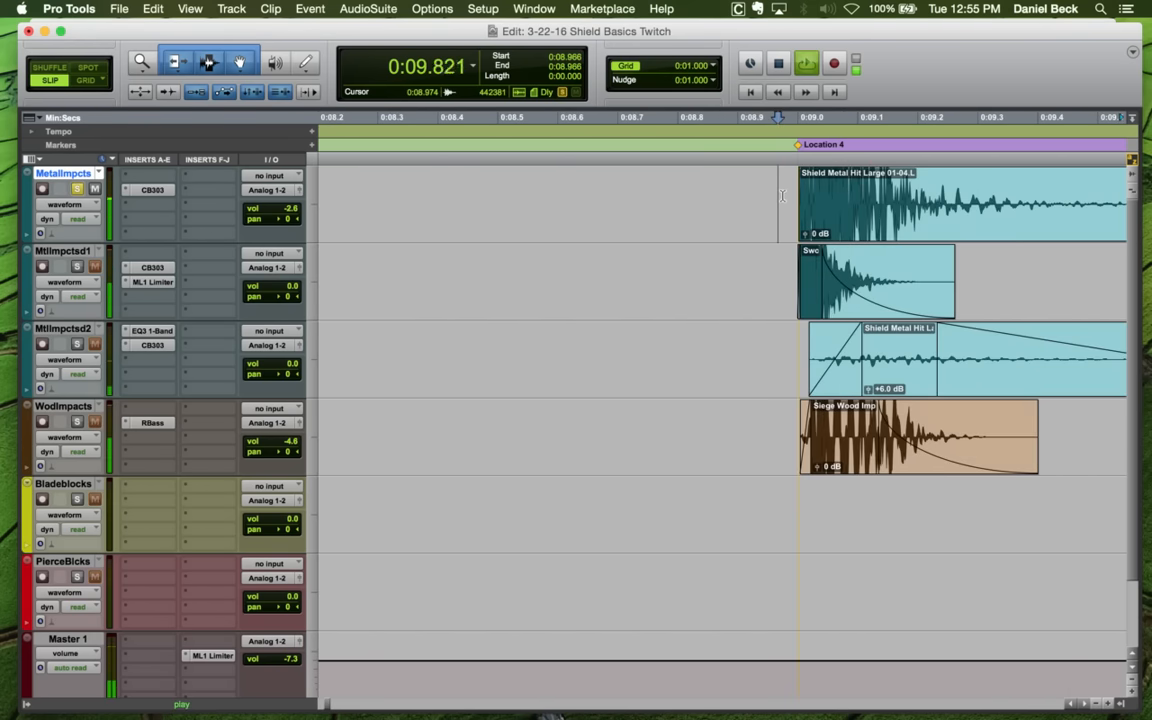
Solo WodImpacts instead of MetalImpcts and play its wood layers at Location 4 and the Crush block
key(space)
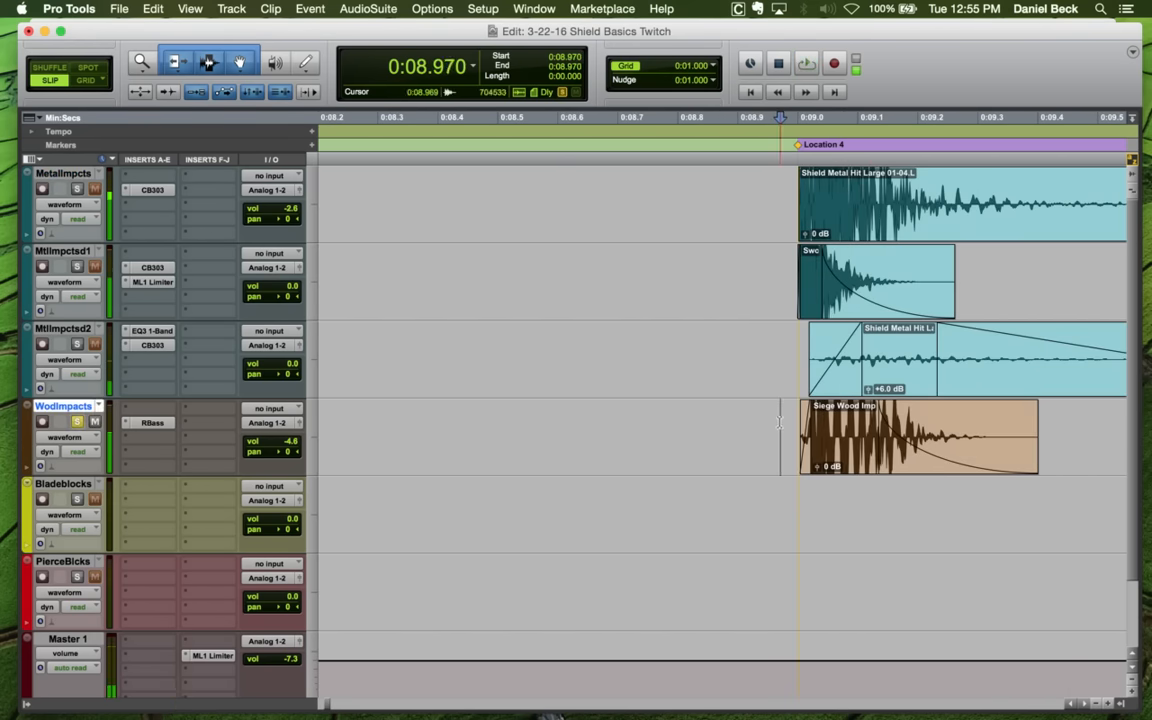
key(r)
key(r)
key(r)
key(space)
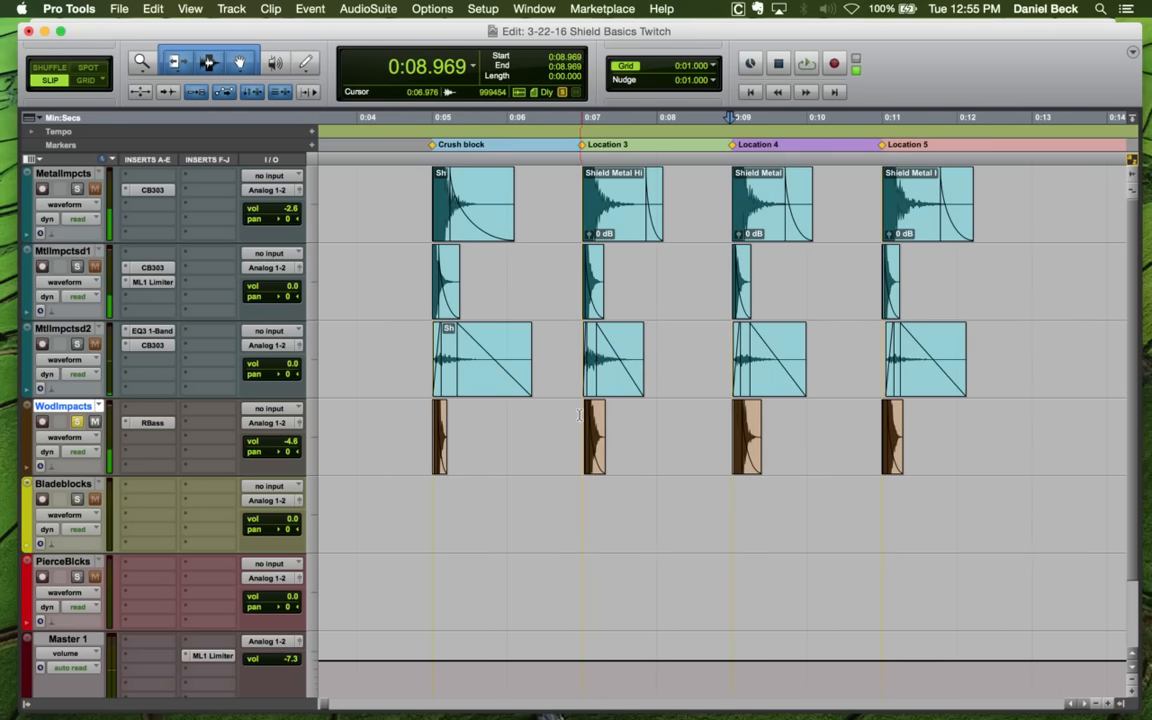
key(space)
click(426, 416)
key(space)
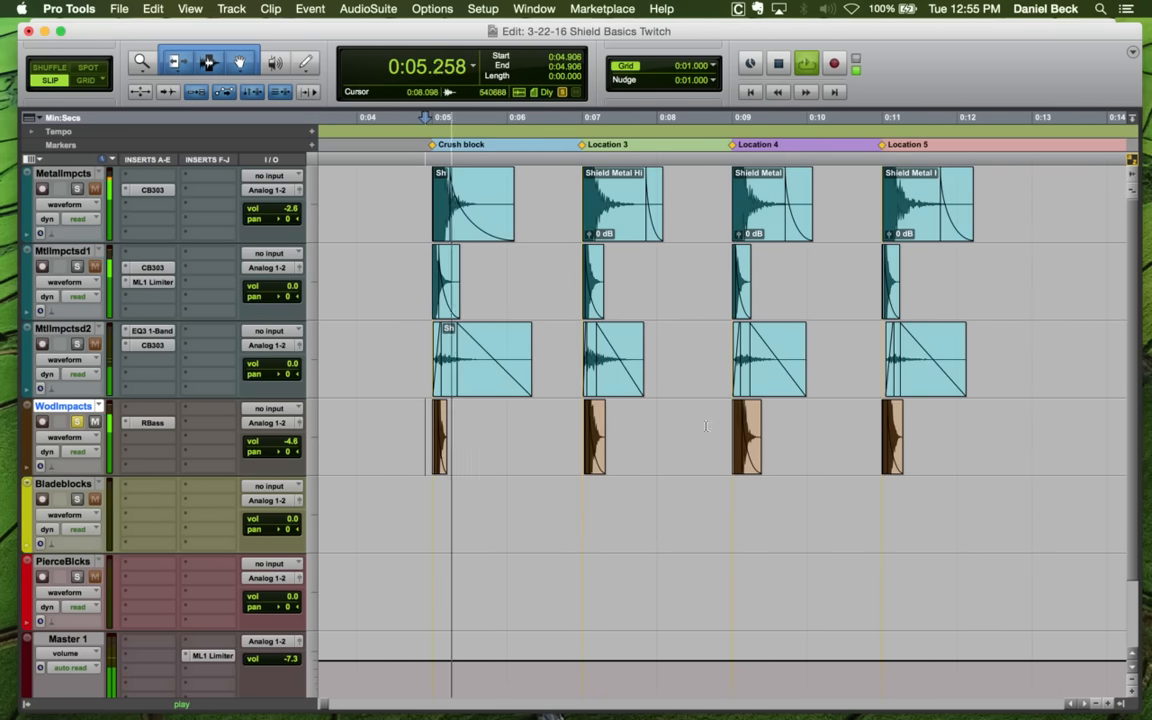
key(space)
click(723, 416)
key(space)
Try starting the Location 4 wood clip's fade-out at 0:09.092 and trimming its end to about 0:09.35
key(t)
key(t)
key(space)
click(786, 416)
key(t)
key(t)
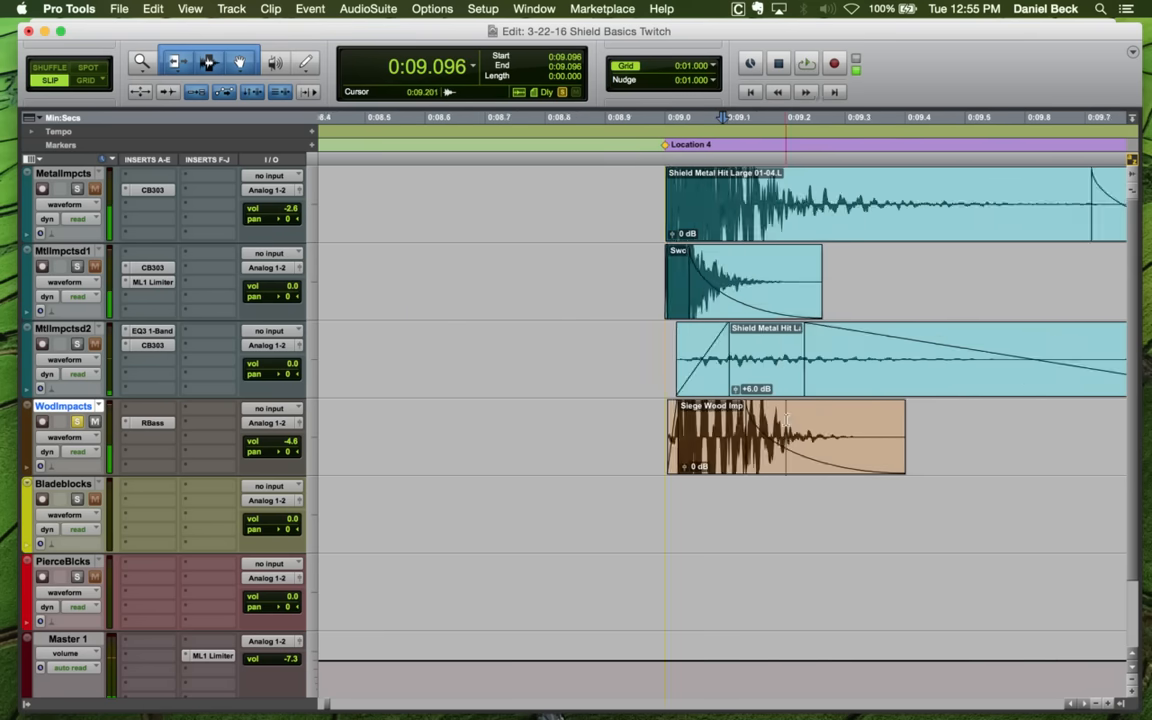
key(space)
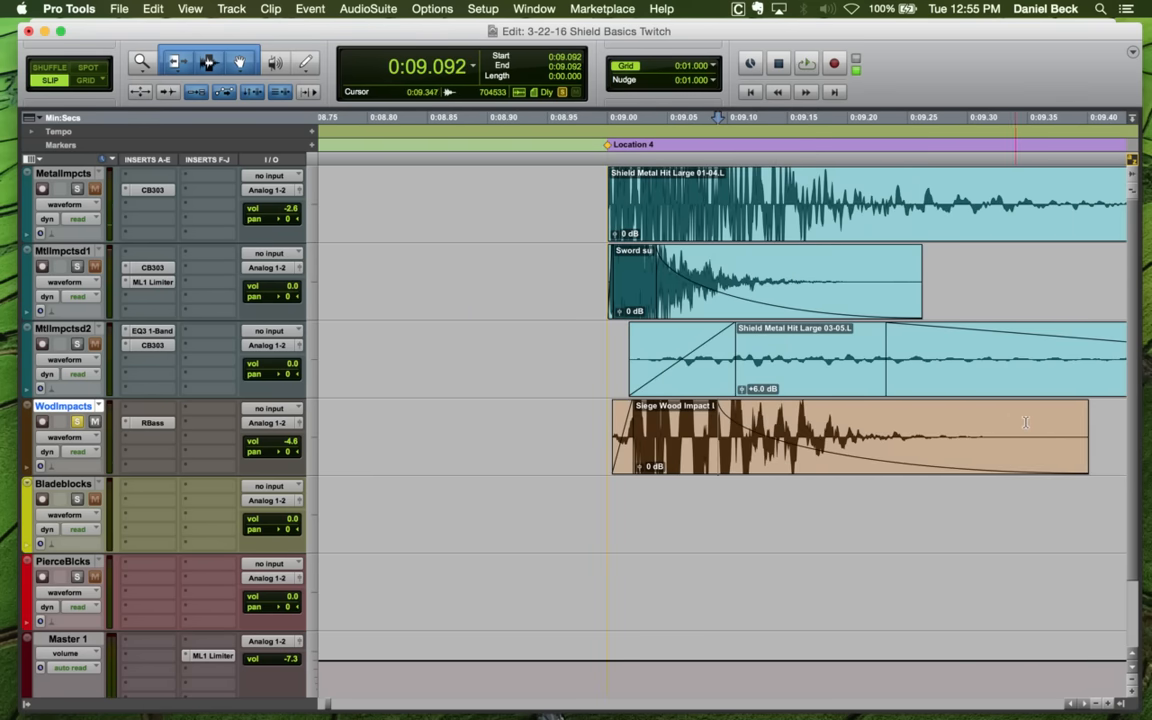
key(space)
key(r)
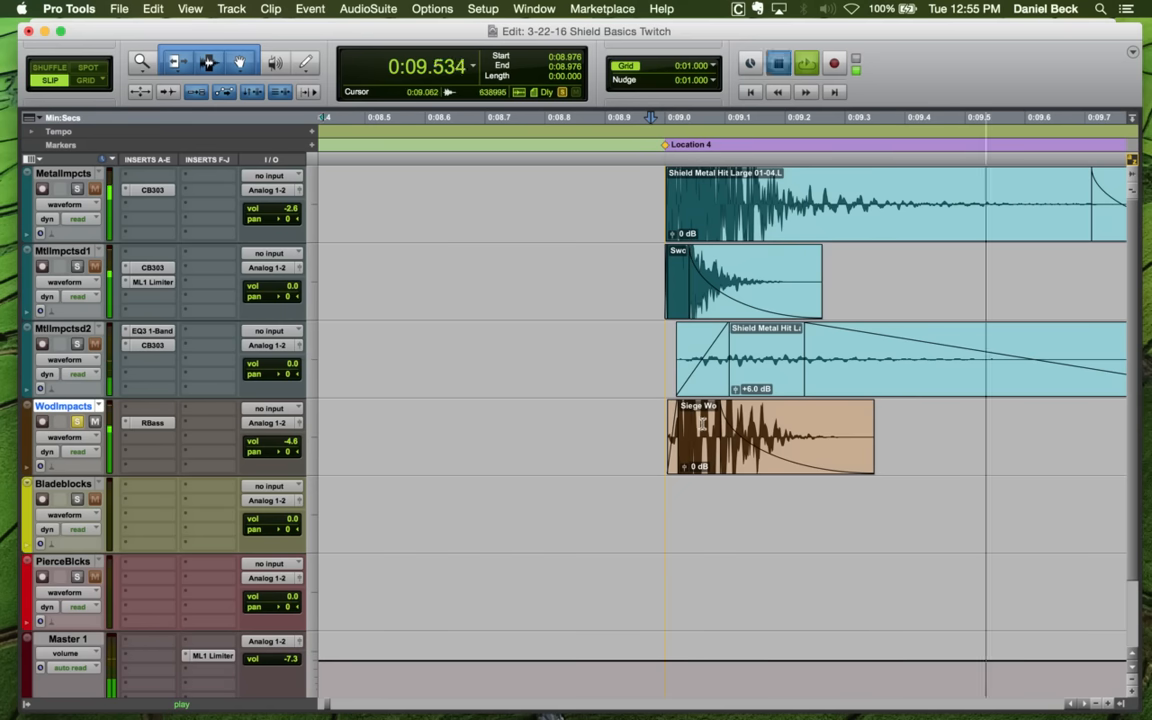
Start the Location 4 wood clip's fade-out at about 0:09.07 and trim its end to about 0:09.25, playing it back to check
key(space)
click(705, 420)
key(g)
click(660, 420)
key(space)
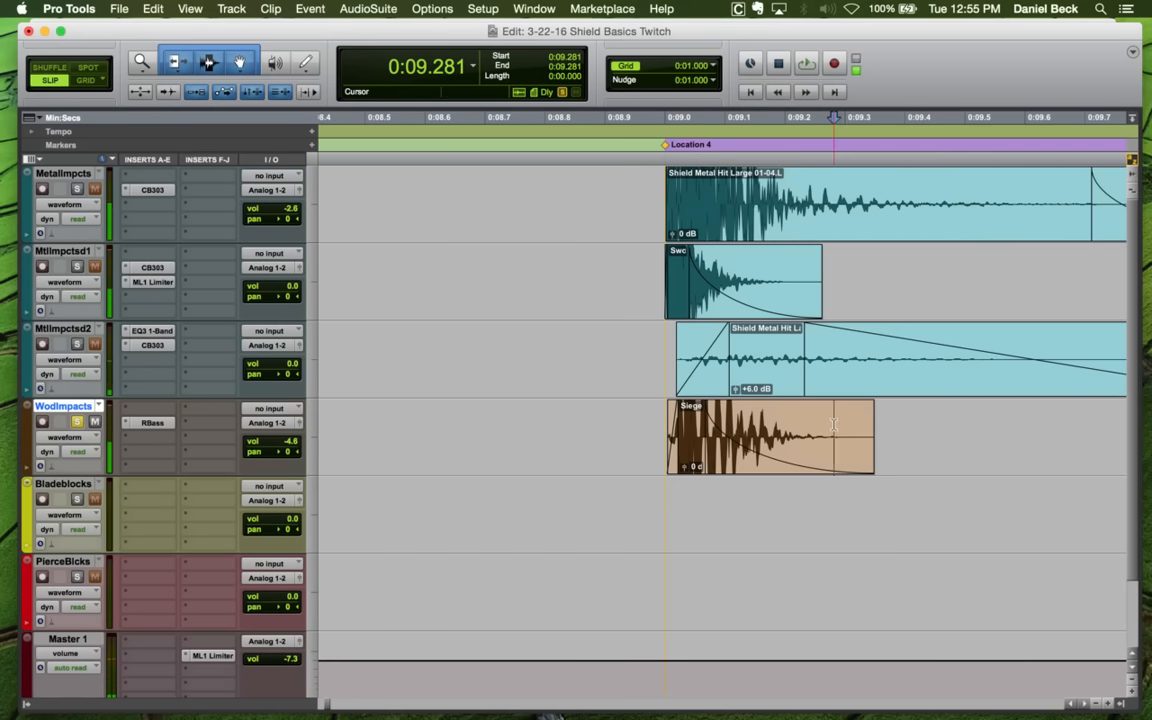
key(s)
click(813, 426)
key(space)
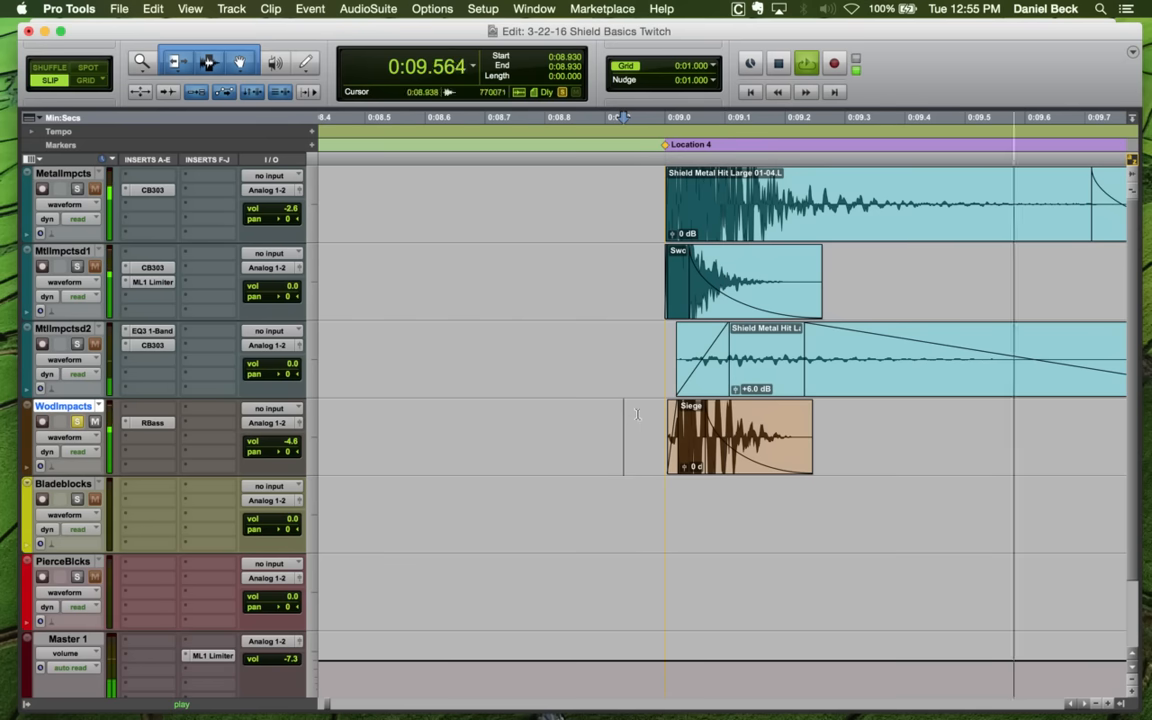
Play the soloed wood layers at Location 3 and Location 5, and unsolo WodImpacts
key(r)
key(r)
key(r)
click(557, 425)
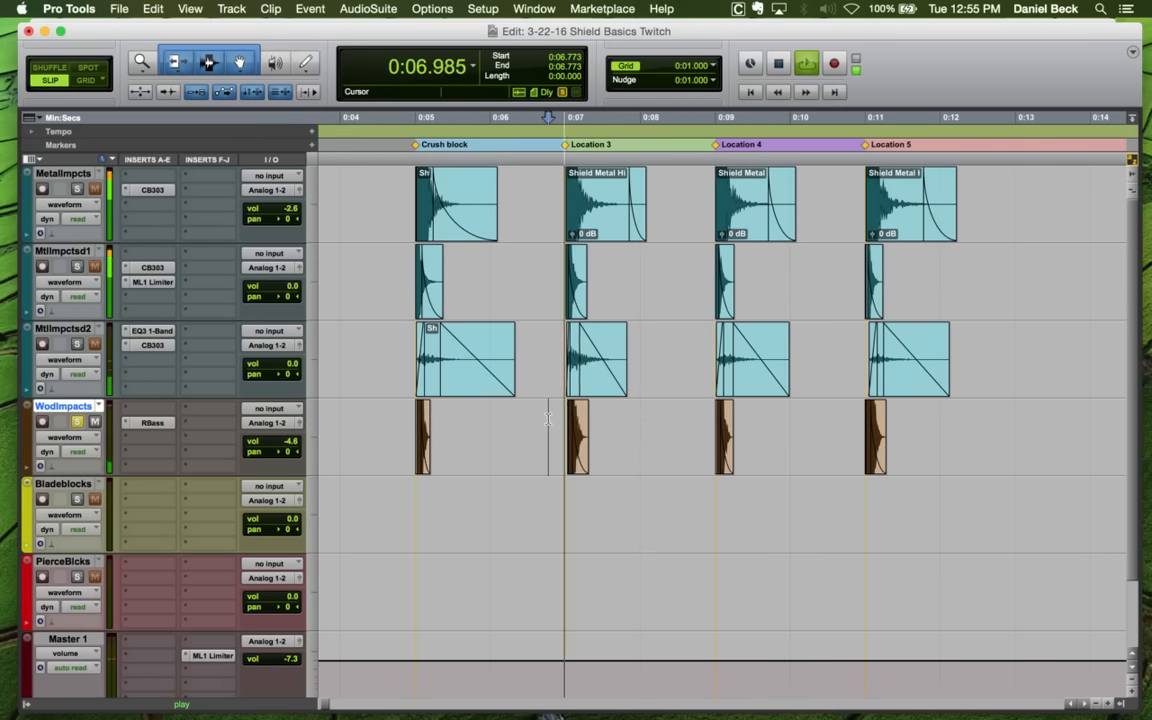
click(862, 425)
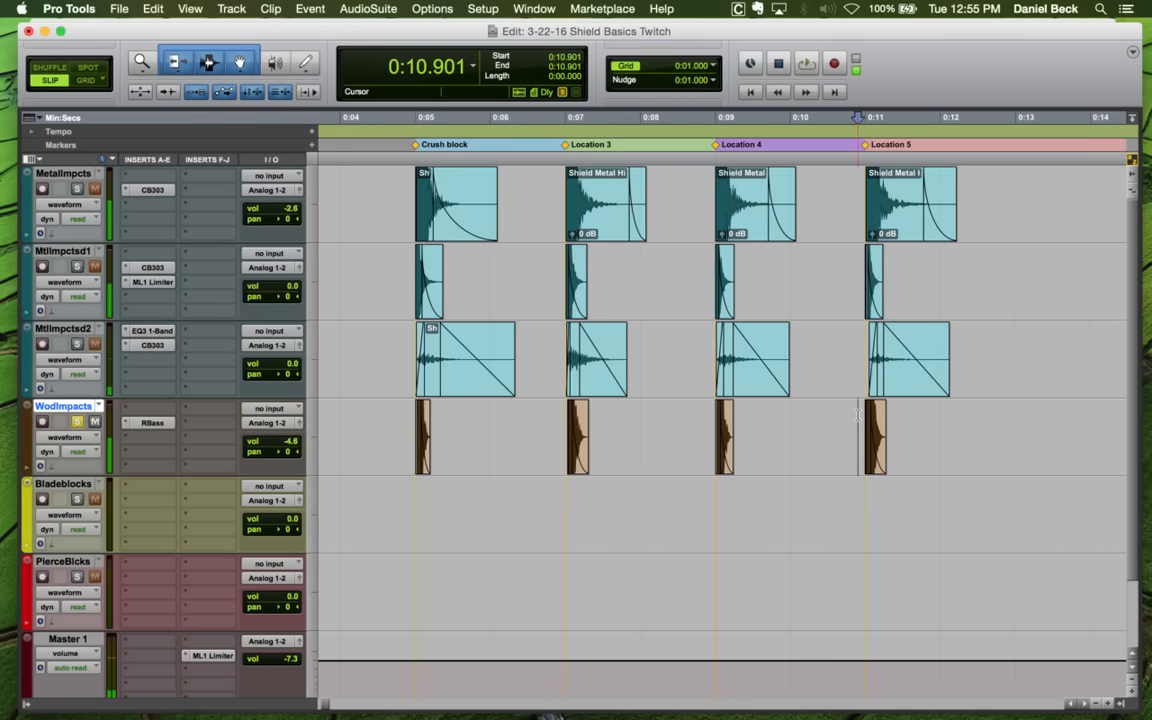
key(t)
key(t)
click(762, 415)
key(r)
key(r)
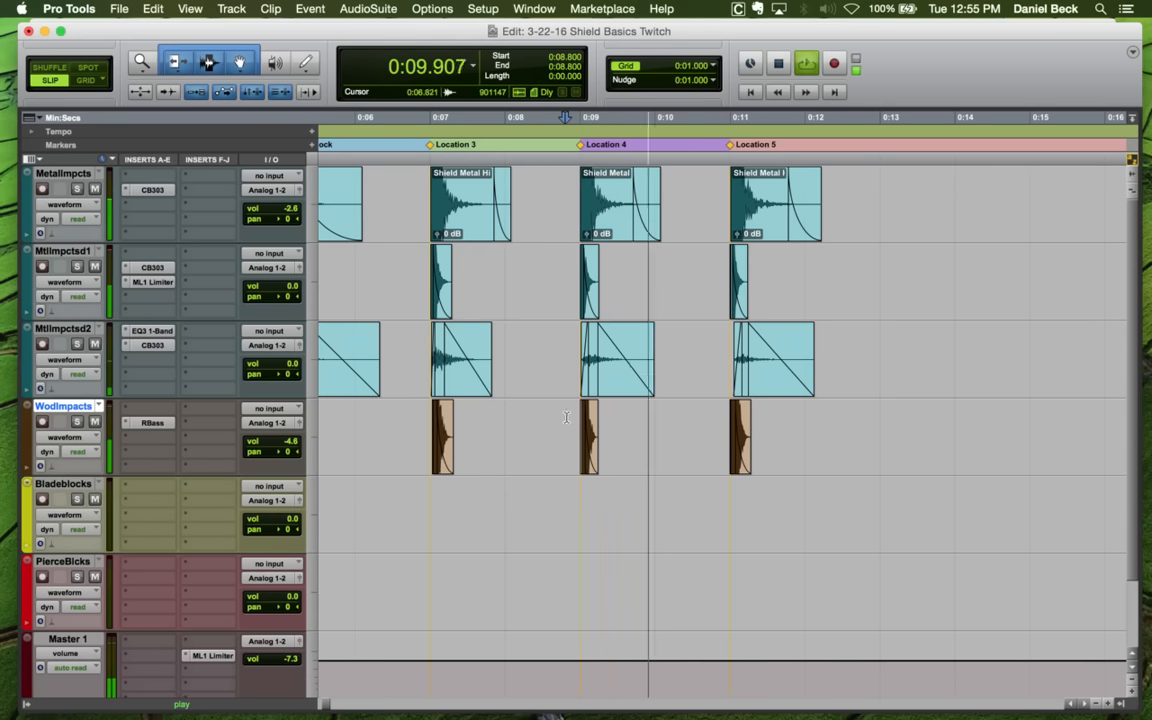
Play the full mix at Location 3, Location 4, Location 5 and the Crush block
key(space)
key(r)
click(565, 422)
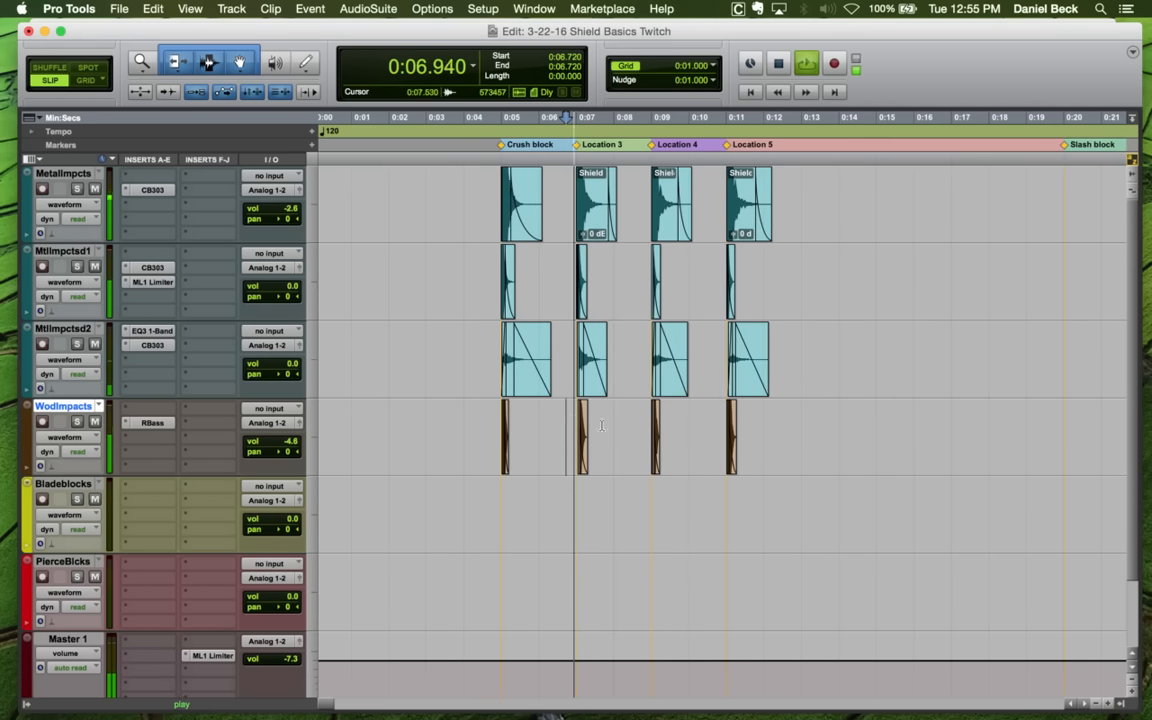
click(647, 408)
click(723, 415)
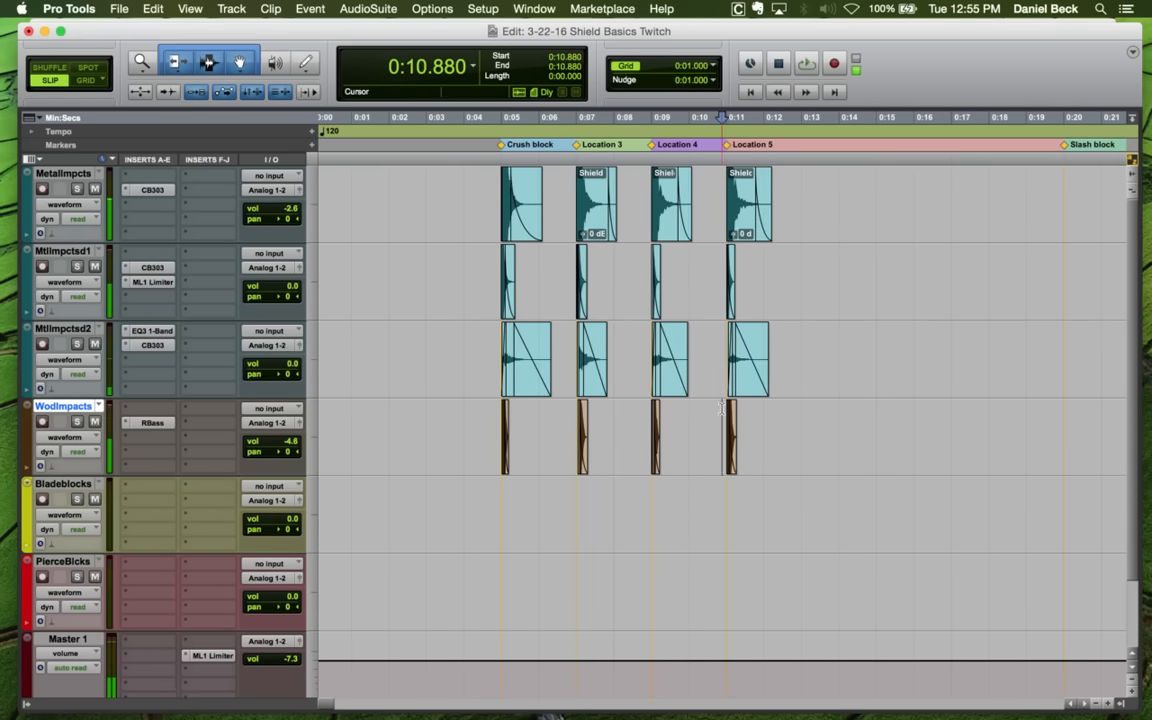
click(506, 415)
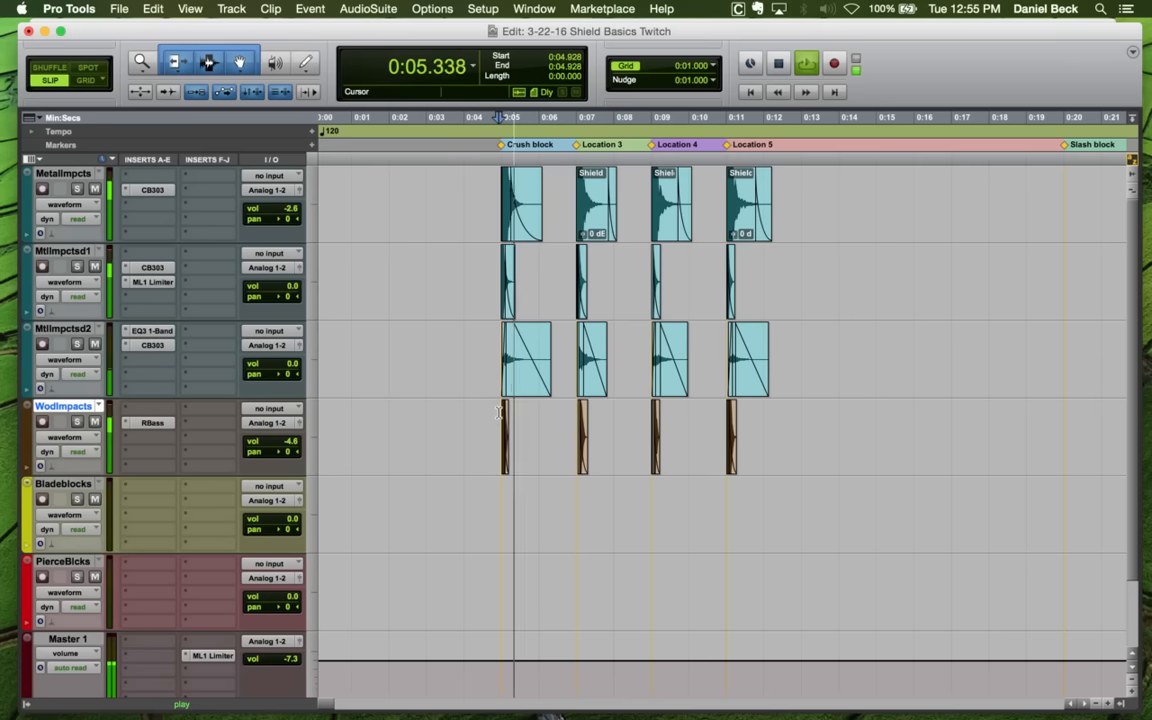
key(space)
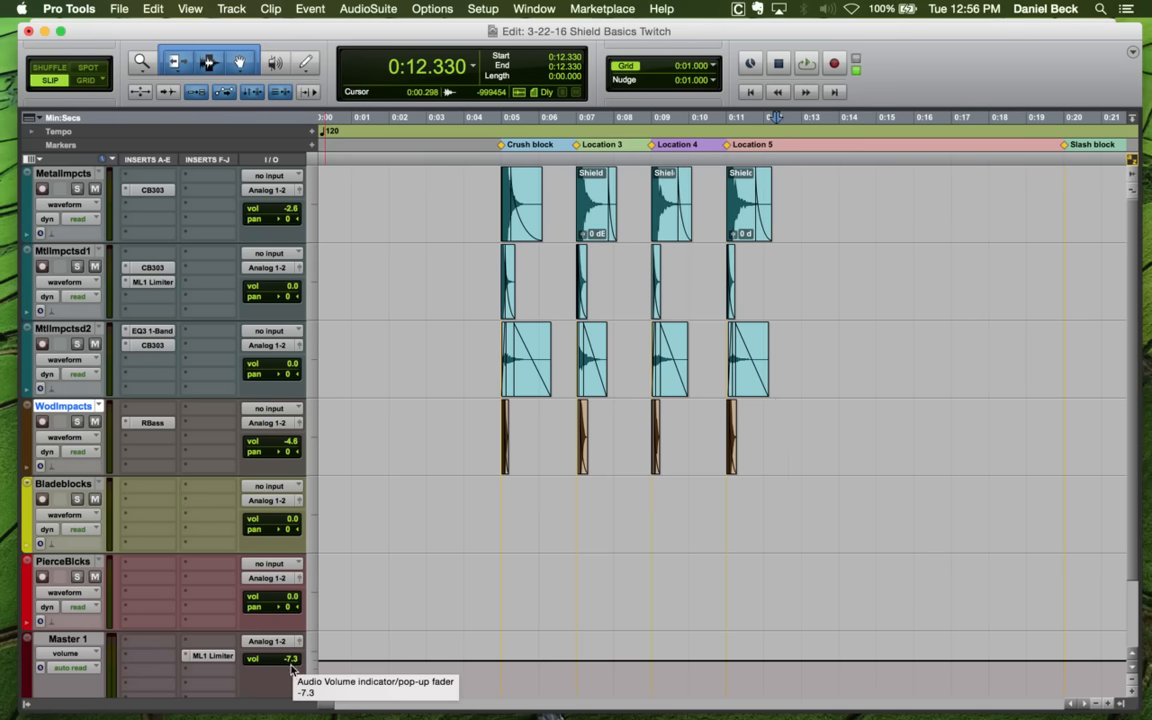
Compare the full mix of the Location 3 variation with the Crush block, starting playback just before each marker
scroll(284, 664, down, 3)
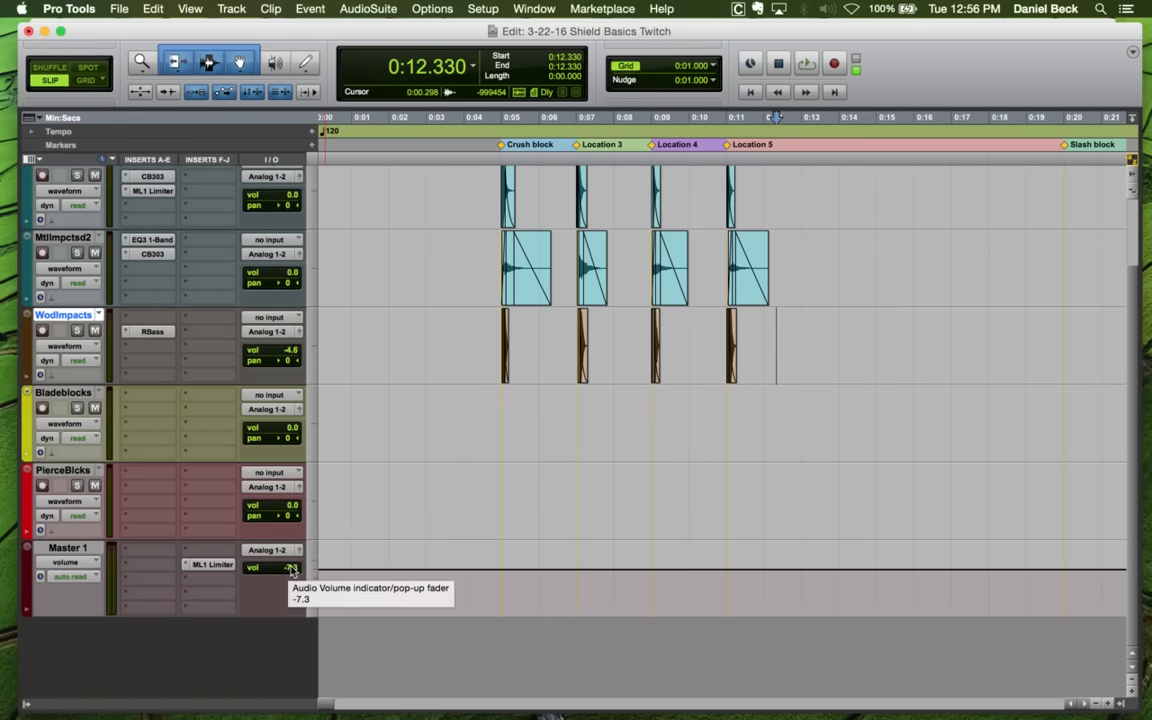
click(495, 314)
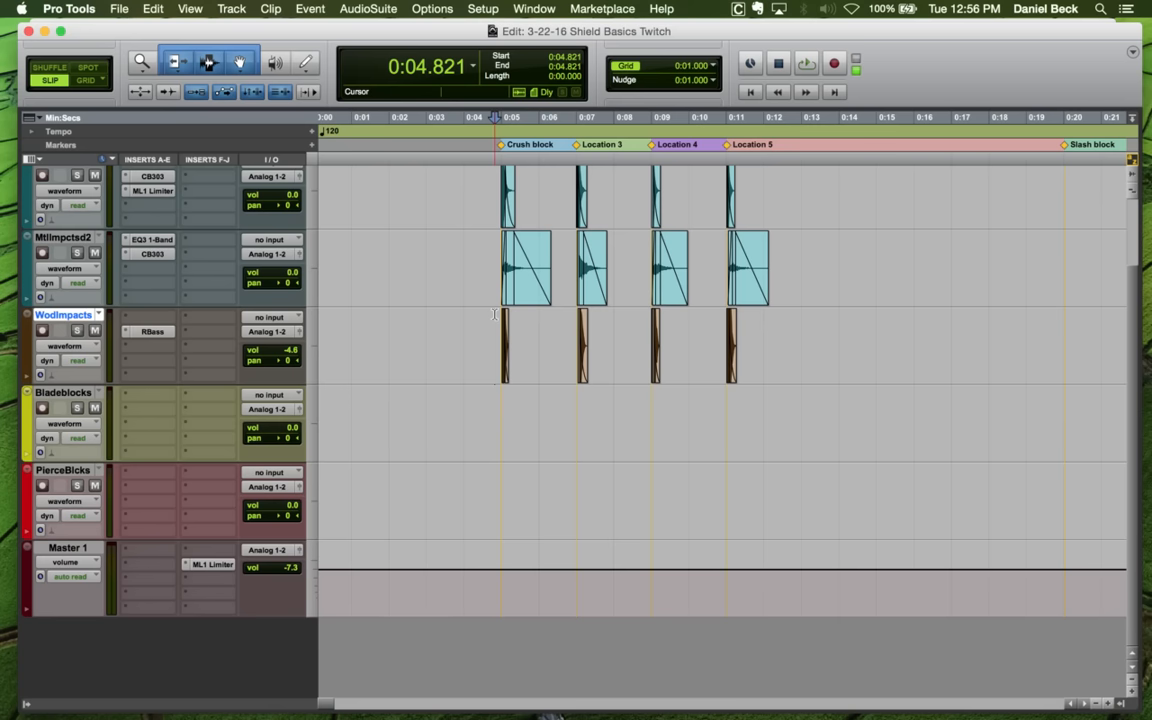
click(574, 317)
key(t)
key(space)
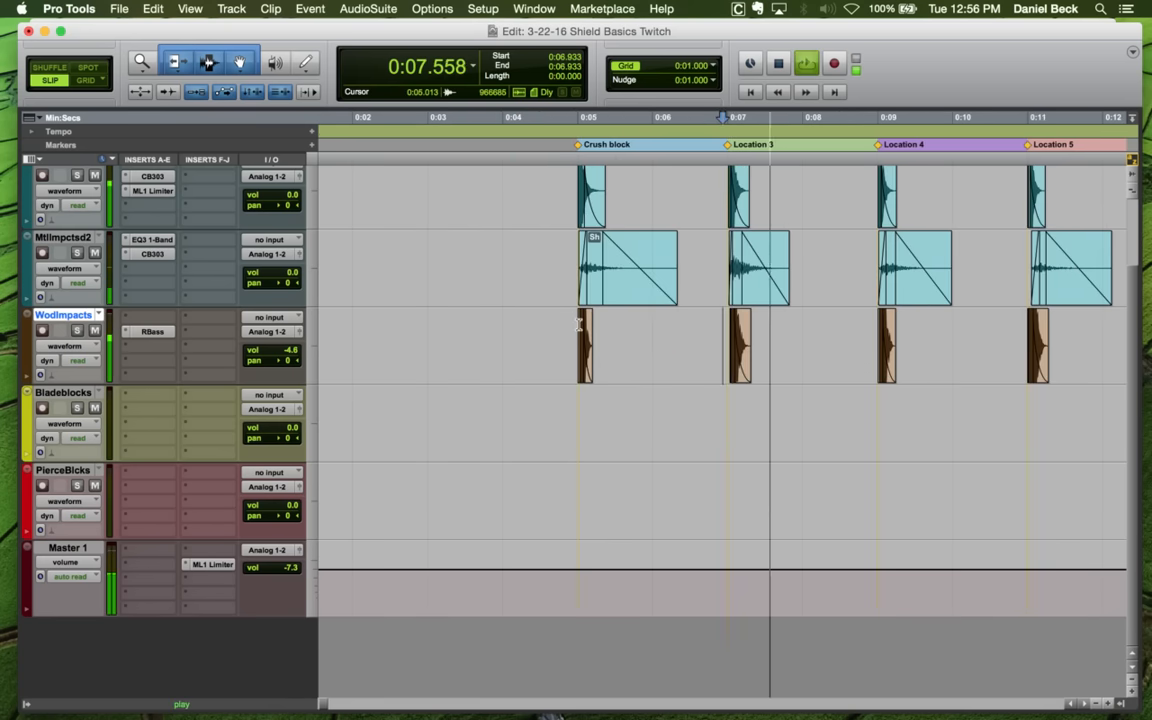
key(space)
click(573, 320)
key(space)
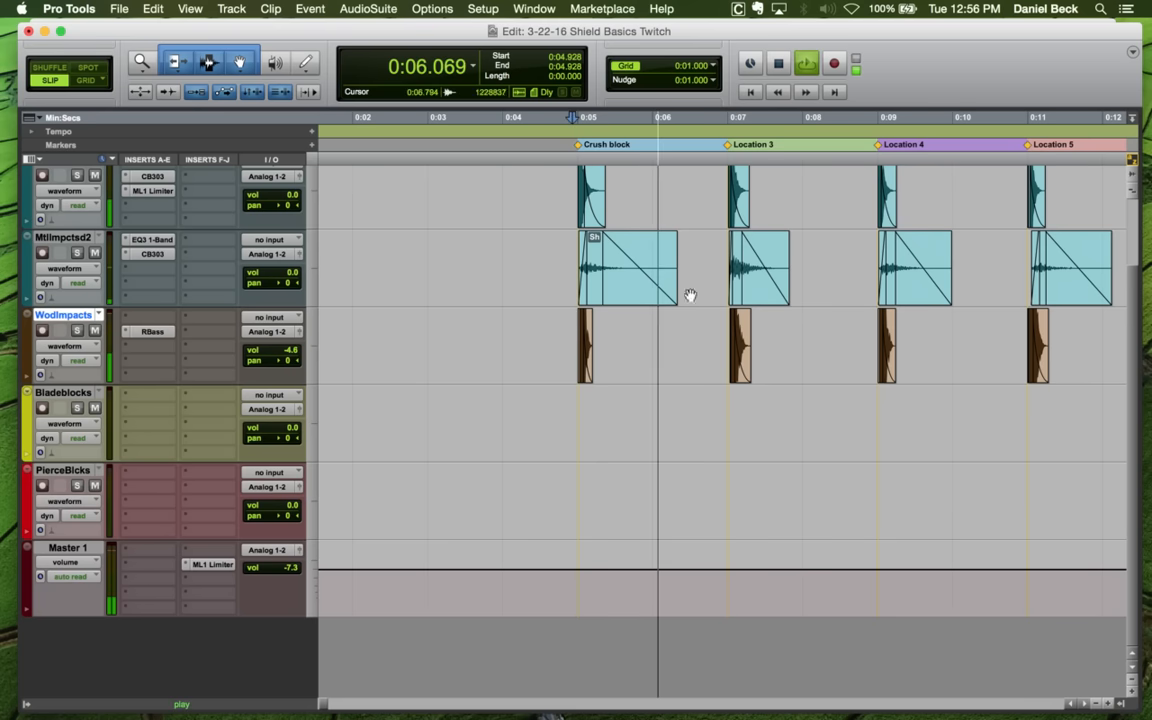
click(644, 252)
key(space)
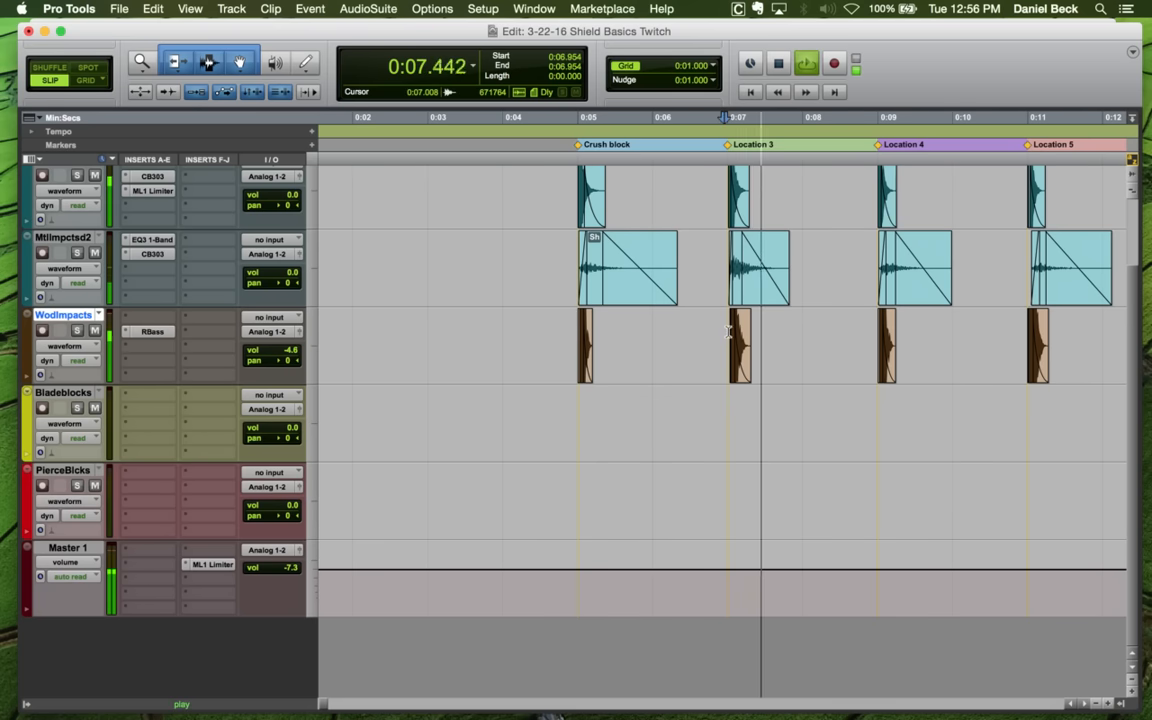
Try trimming the end of the Crush block clip on MtlImpctsd2 to about 0:06.05 and play it from 0:04.992
click(560, 240)
key(t)
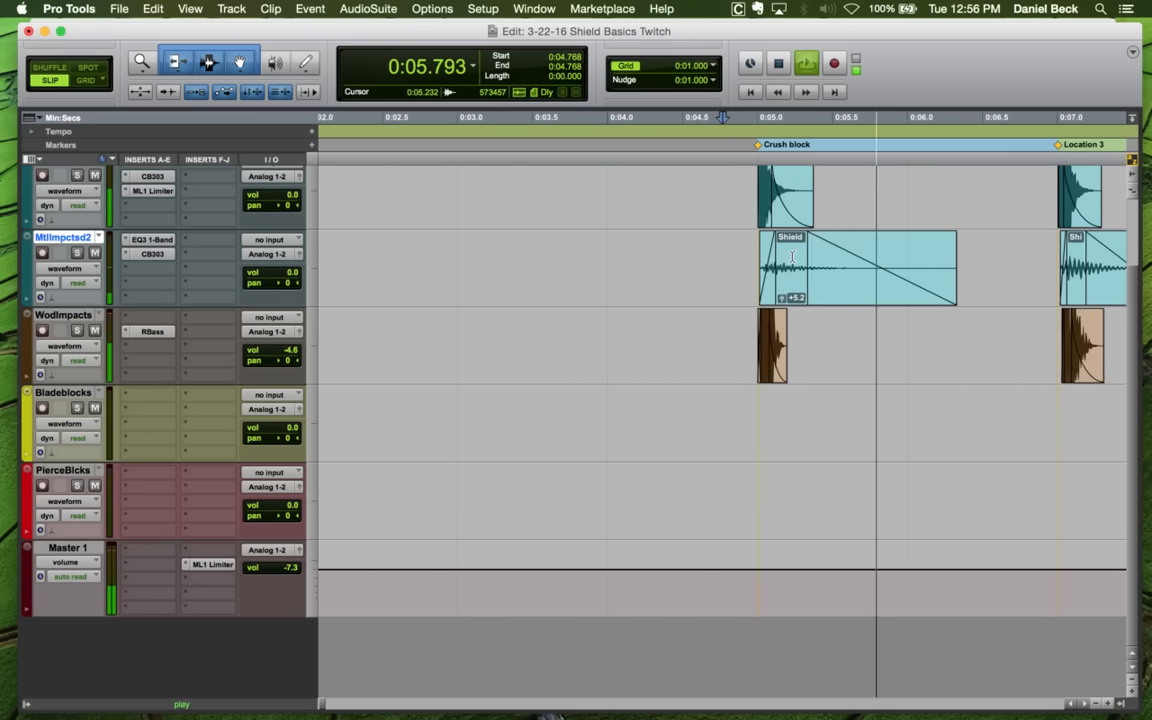
key(space)
click(794, 258)
key(t)
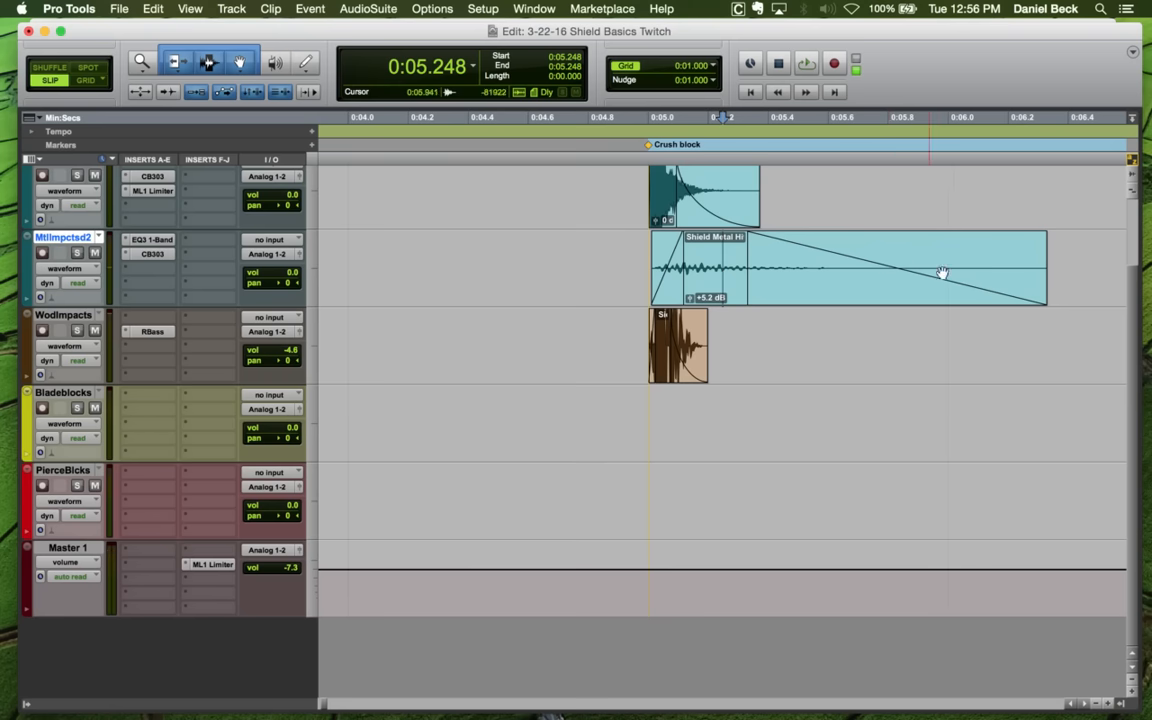
key(s)
click(648, 249)
key(space)
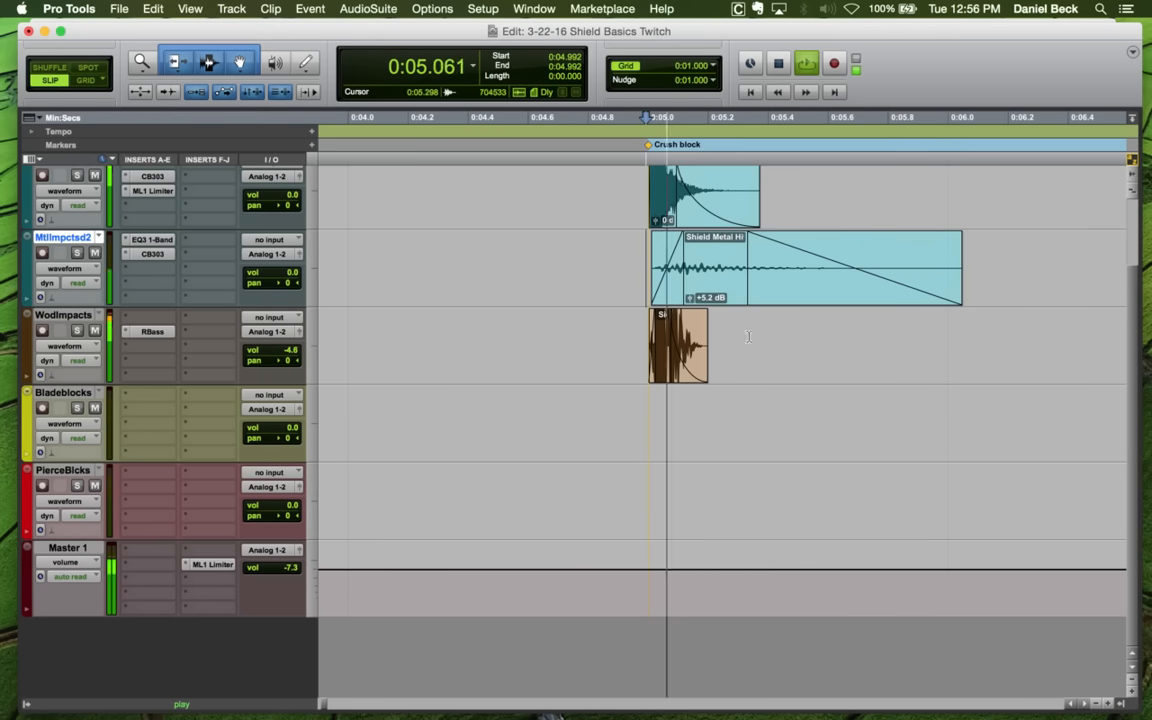
Try a fade-out from 0:05.176 on the Crush block's MtlImpctsd2 clip with its end trimmed to about 0:05.91
key(space)
click(701, 254)
key(g)
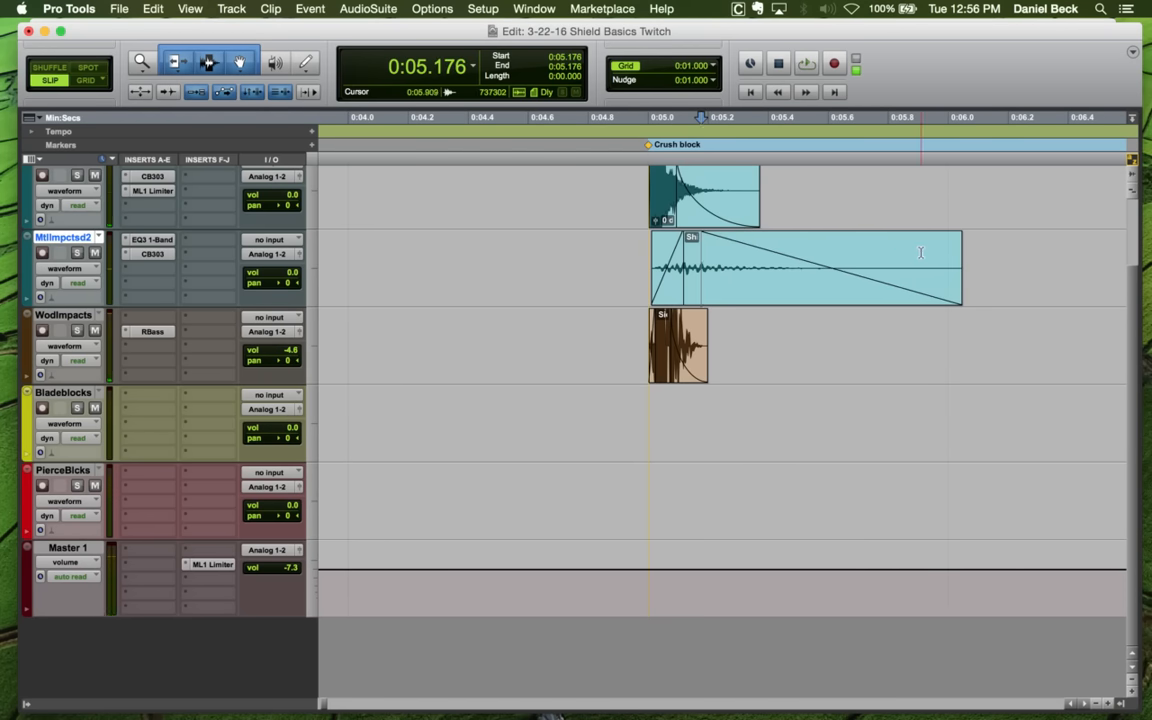
click(920, 253)
key(s)
key(space)
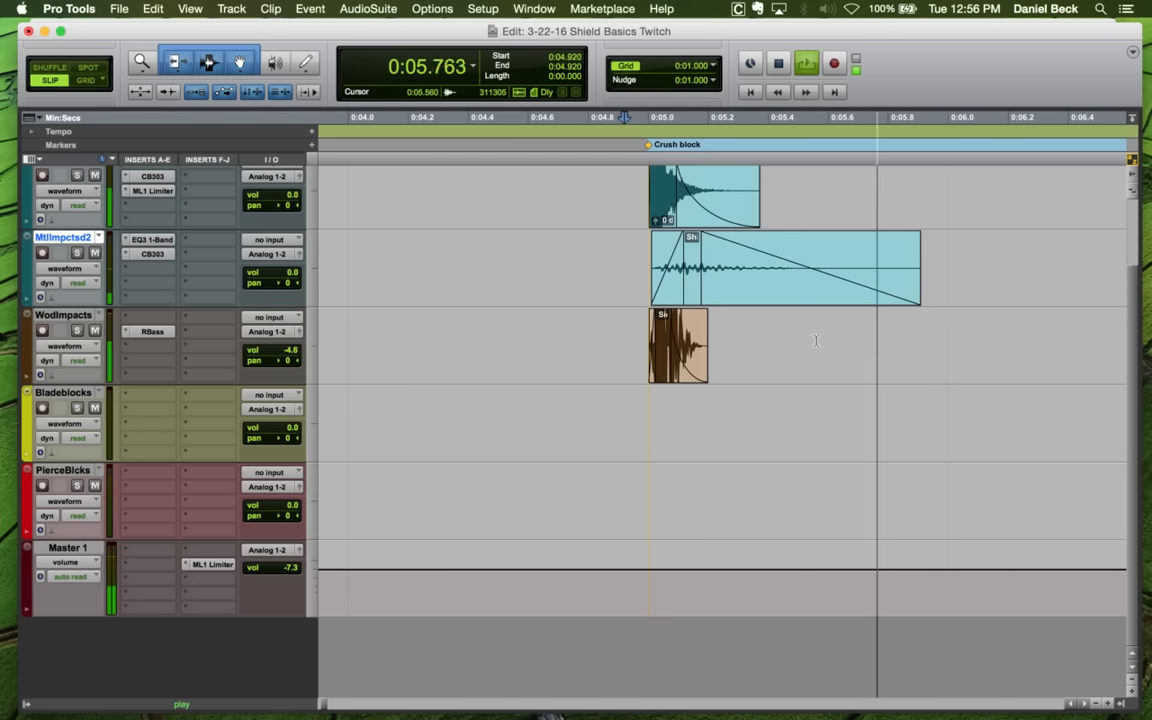
Trim the Crush block's MtlImpctsd2 clip to end at 0:05.797, start its fade-out at about 0:05.15, and play it from 0:04.925
key(space)
click(884, 256)
key(s)
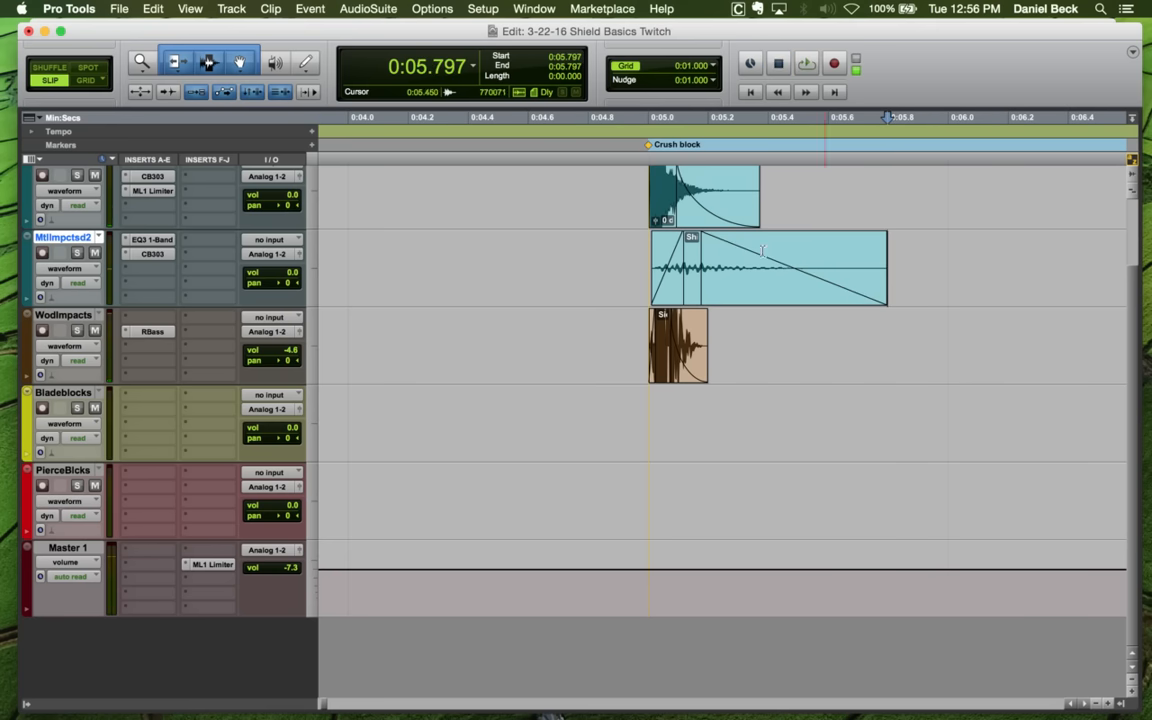
click(692, 256)
key(g)
click(626, 253)
key(space)
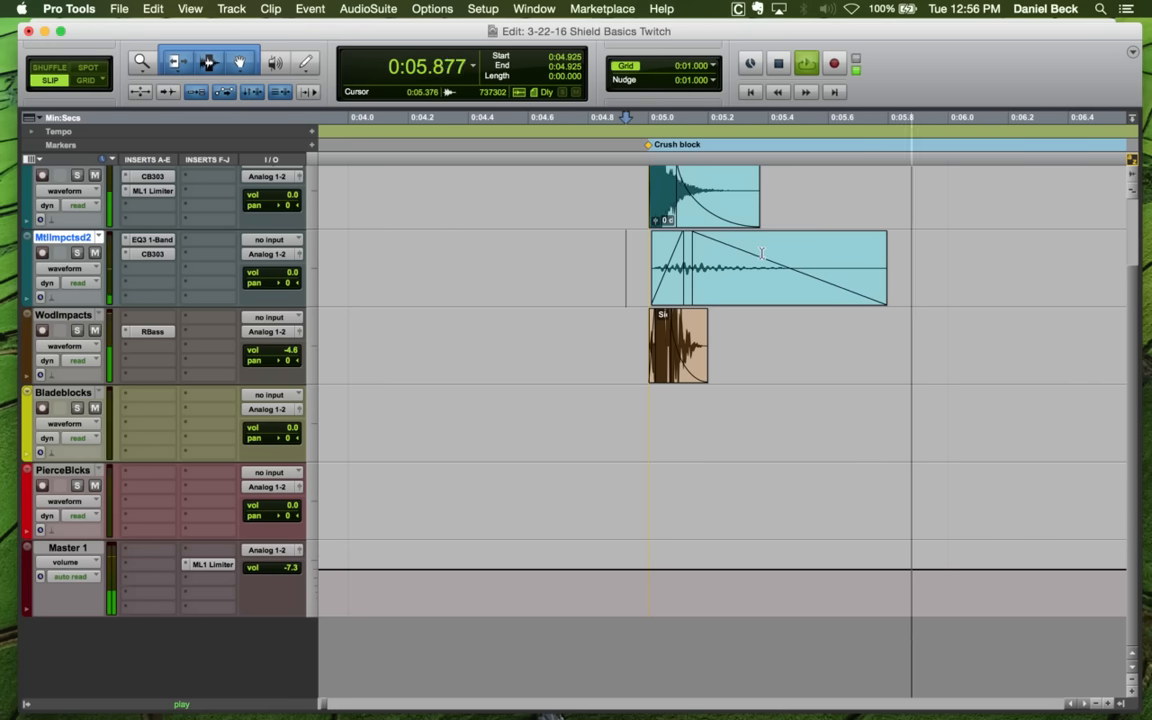
Play the Location 3 variation from 0:06.890 and examine its MtlImpctsd2 clip up close
key(space)
key(r)
key(r)
click(835, 254)
key(space)
key(t)
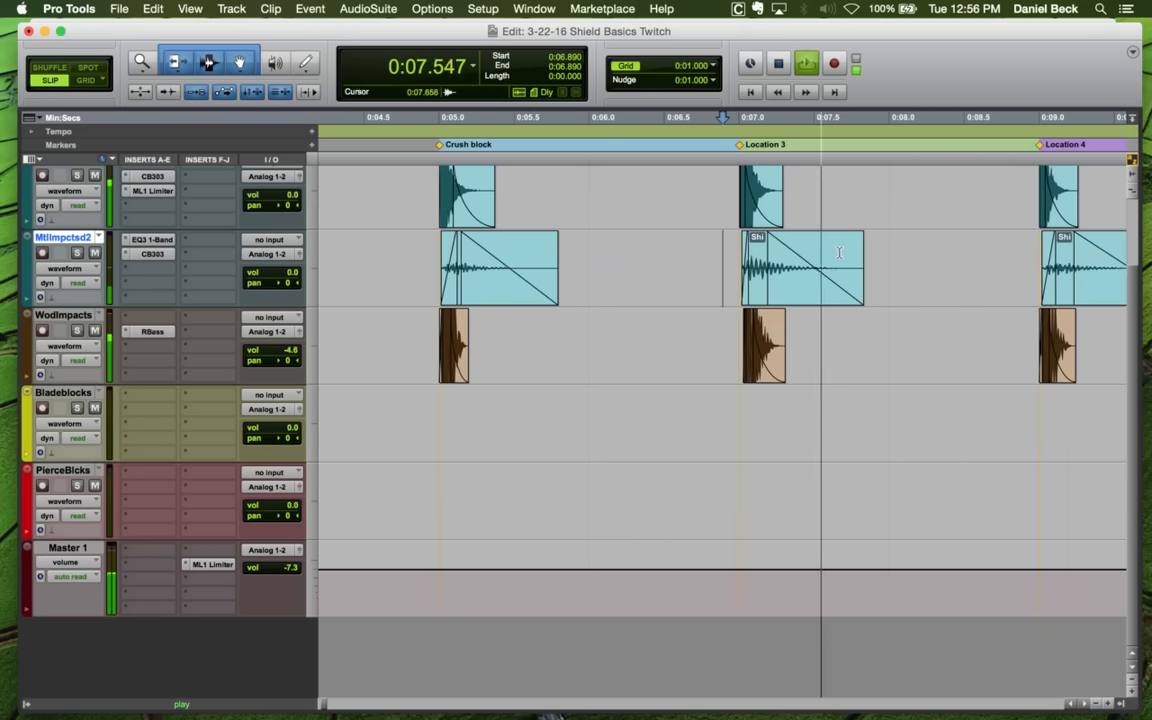
key(space)
key(t)
key(t)
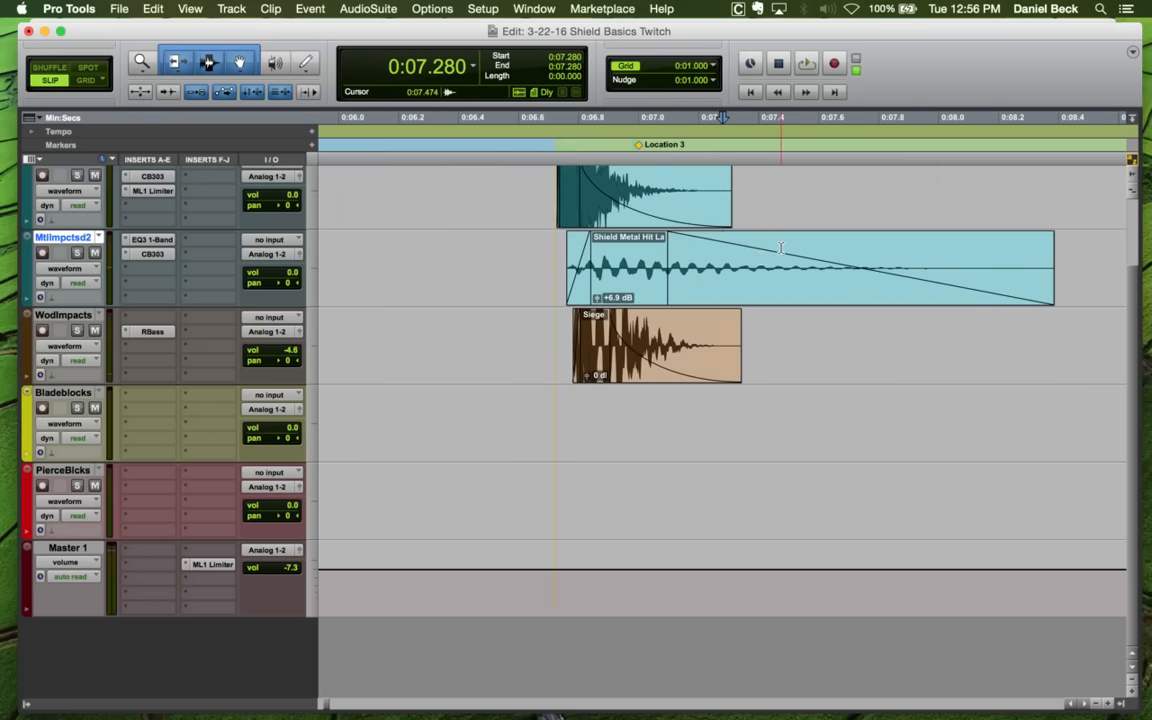
key(r)
key(r)
Trim the Location 4 clip on MtlImpctsd2 to end at about 0:09.83 and start its fade-out at 0:09.146
click(968, 251)
key(space)
key(t)
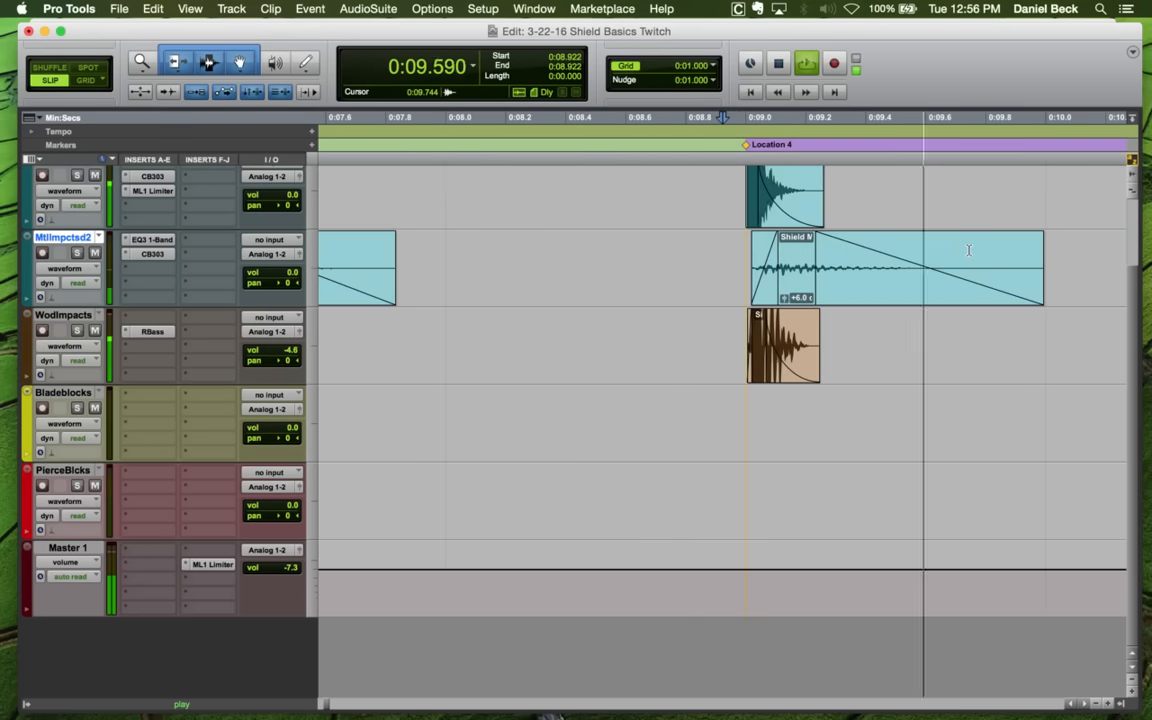
click(1000, 255)
key(s)
click(803, 258)
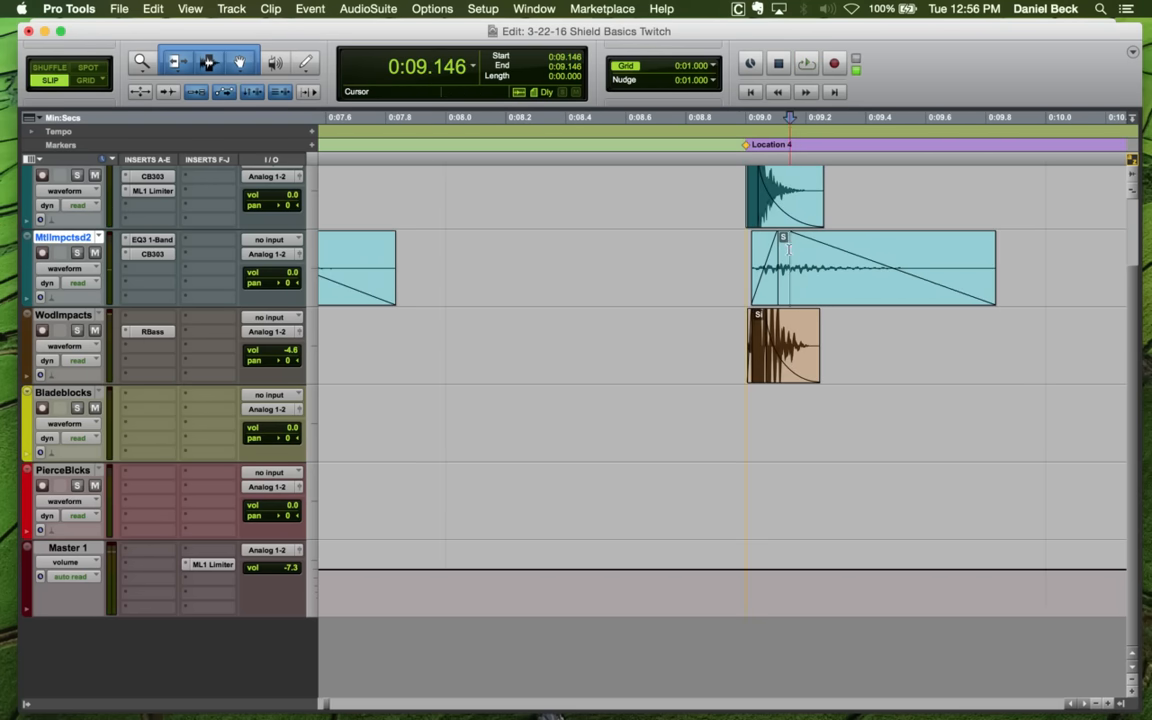
Play the Location 4 variation from 0:08.914 to check its trimmed metal tail
click(725, 240)
key(space)
key(r)
key(r)
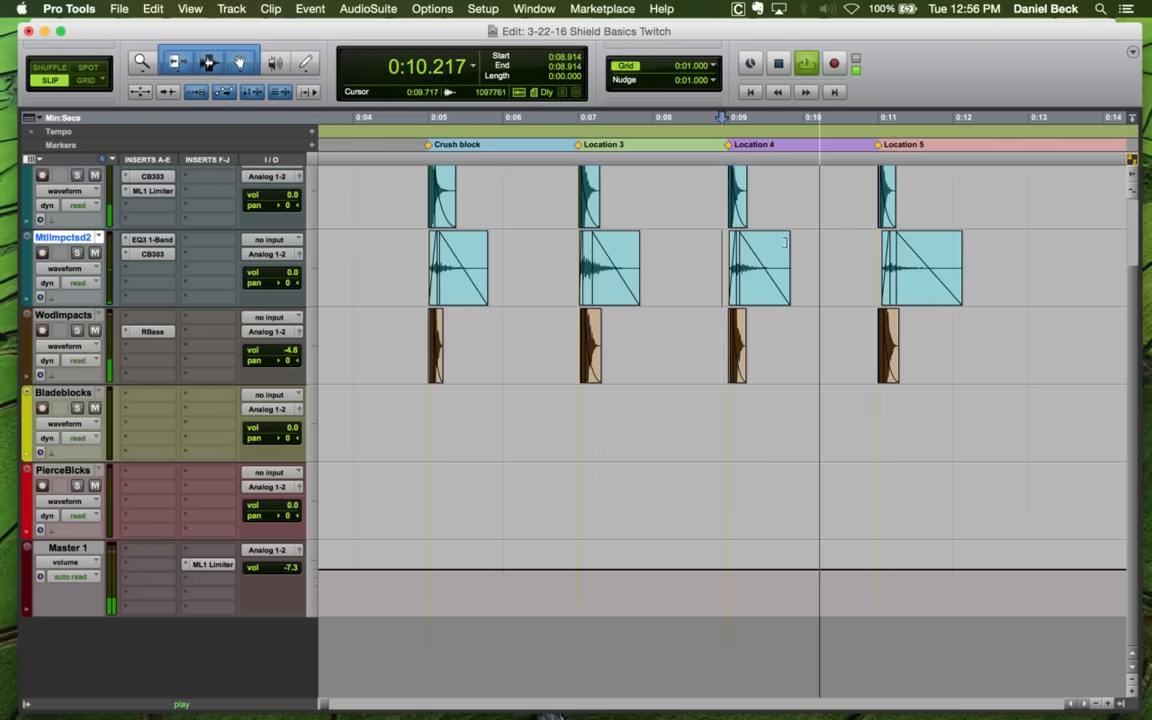
key(space)
Play the Location 5 variation from just before its marker and examine its MtlImpctsd2 clip up close
click(867, 249)
key(t)
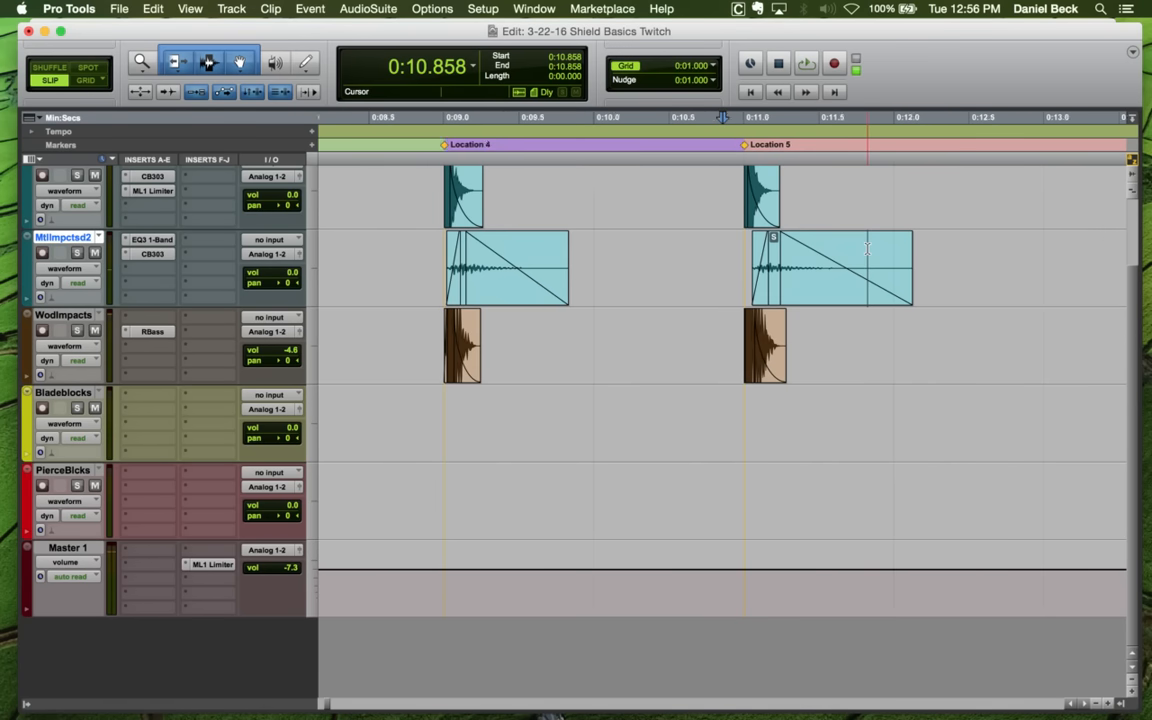
key(t)
click(758, 249)
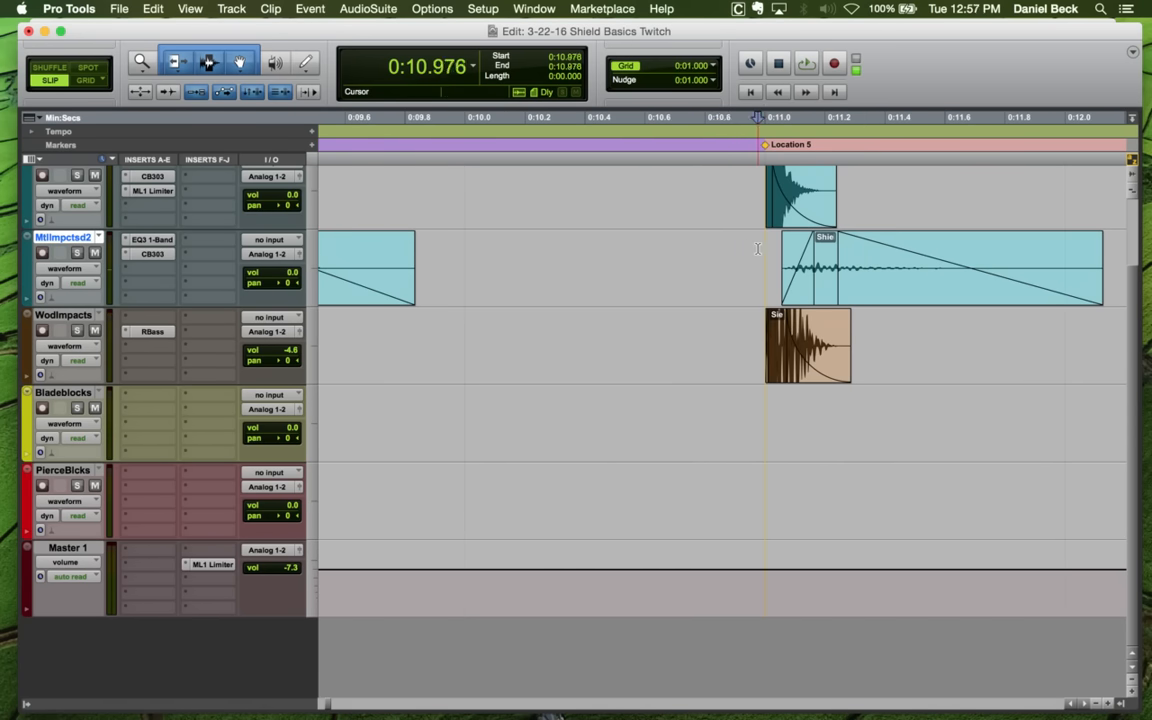
key(space)
key(space)
click(798, 257)
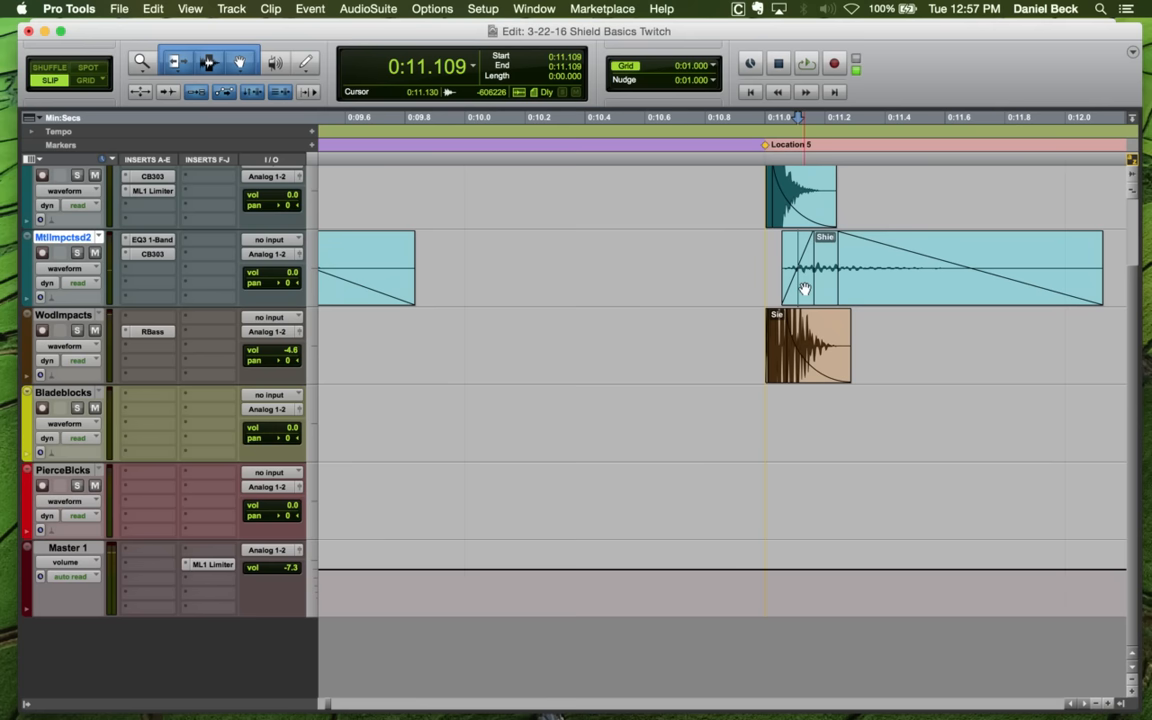
click(755, 246)
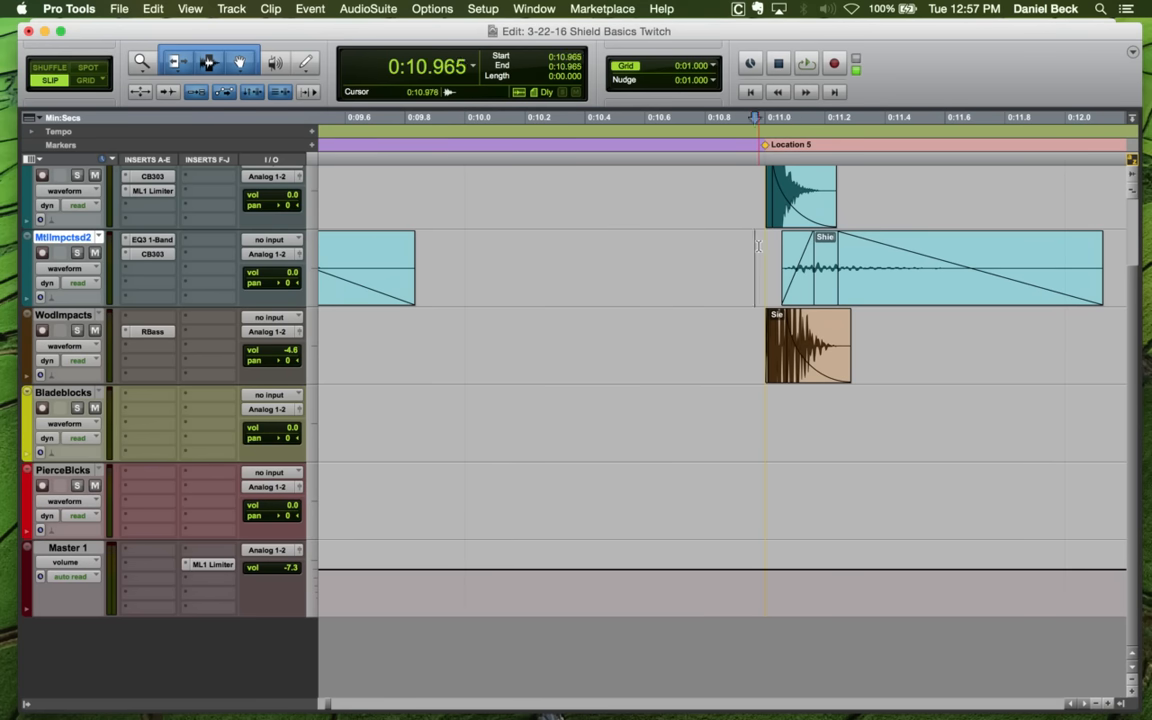
key(space)
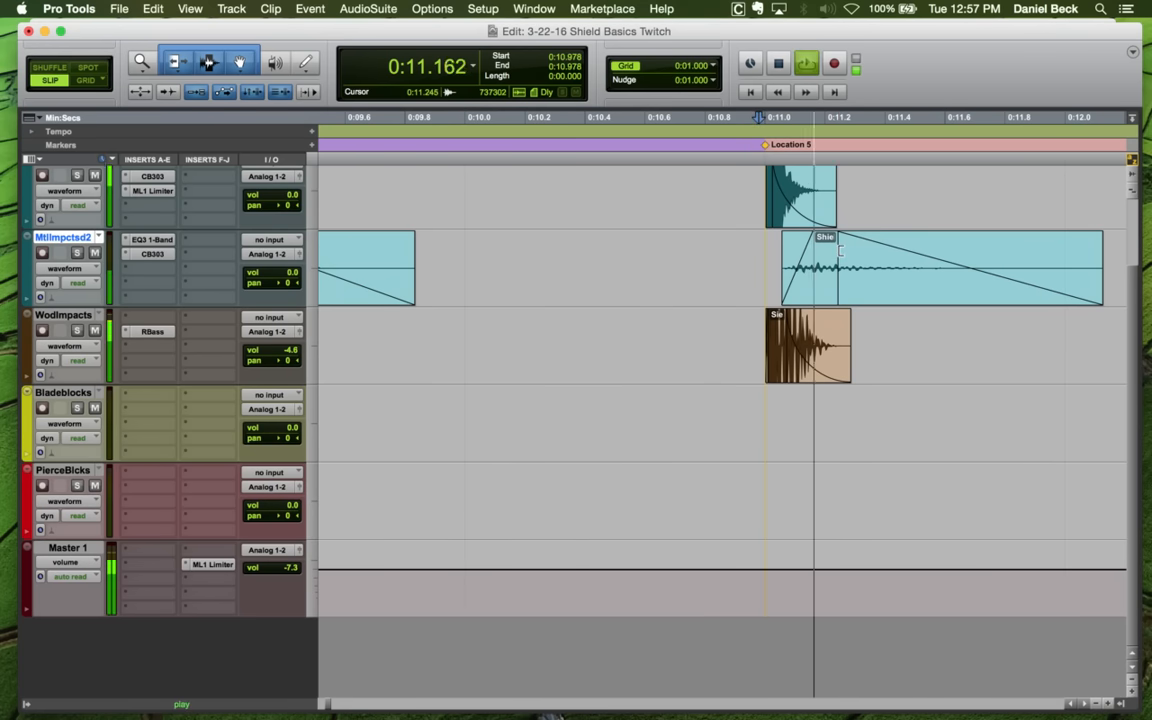
key(space)
Trim the Location 5 clip on MtlImpctsd2 to end at 0:11.920 and start its fade-out at about 0:11.20
click(1040, 258)
key(s)
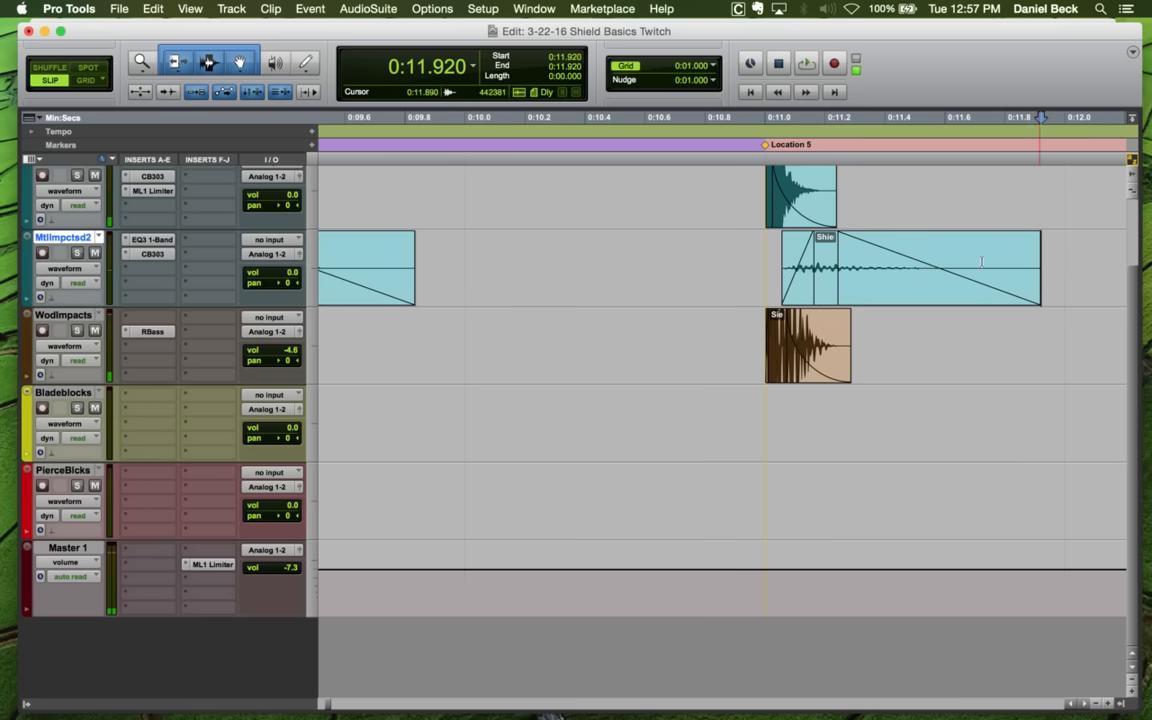
click(826, 251)
key(s)
Trim the Location 5 MtlImpctsd2 clip's start to about 0:11.105, move the clip earlier to start at about 0:11.03, and play from 0:10.968
click(796, 250)
key(a)
drag(819, 298, 796, 288)
click(757, 251)
key(space)
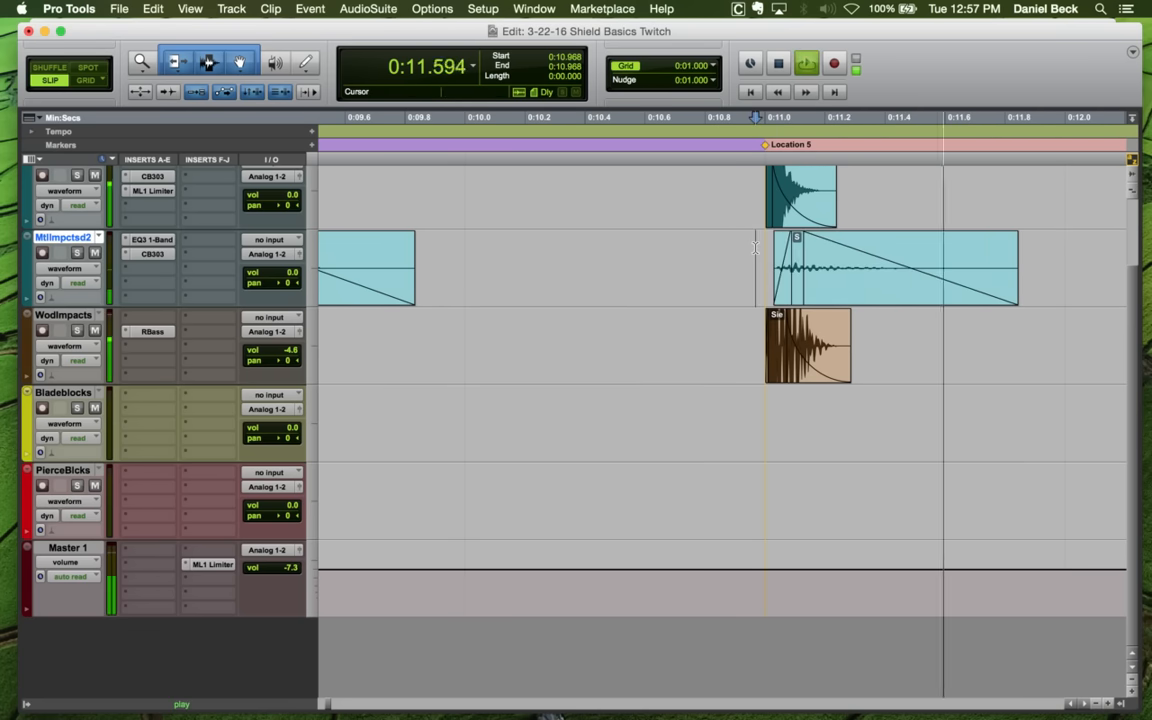
key(space)
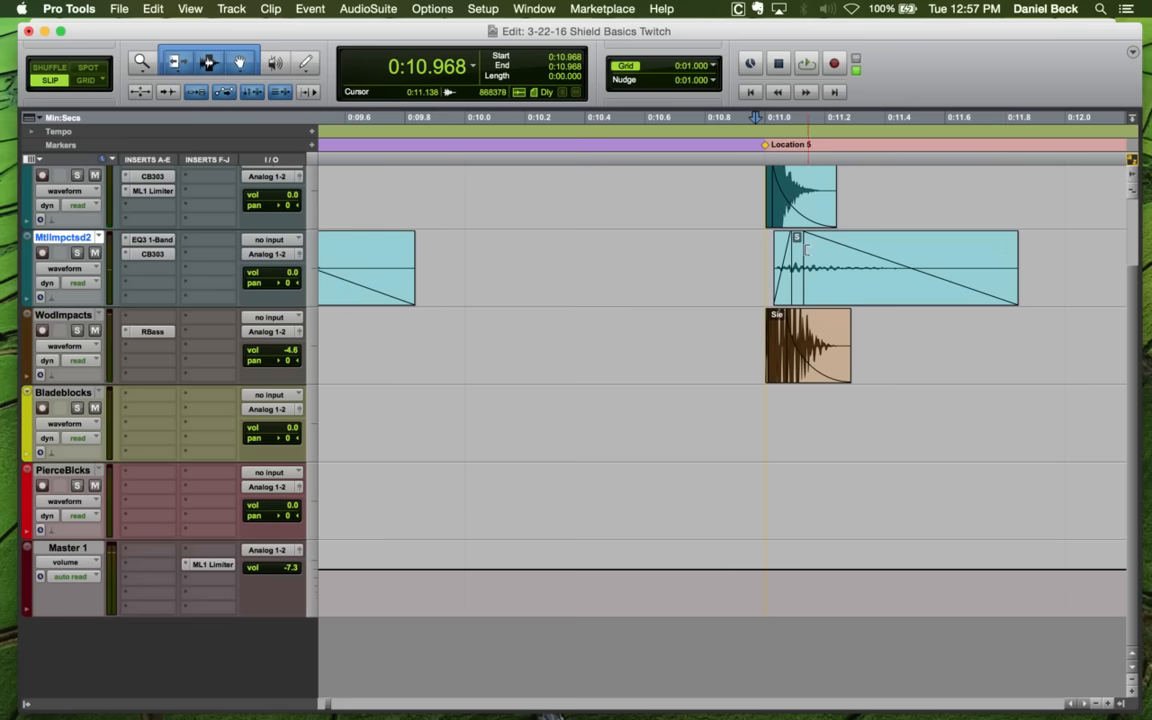
Reshape the Location 5 MtlImpctsd2 fade-out as a Standard, Equal Gain concave curve and play it from 0:10.957
double_click(818, 276)
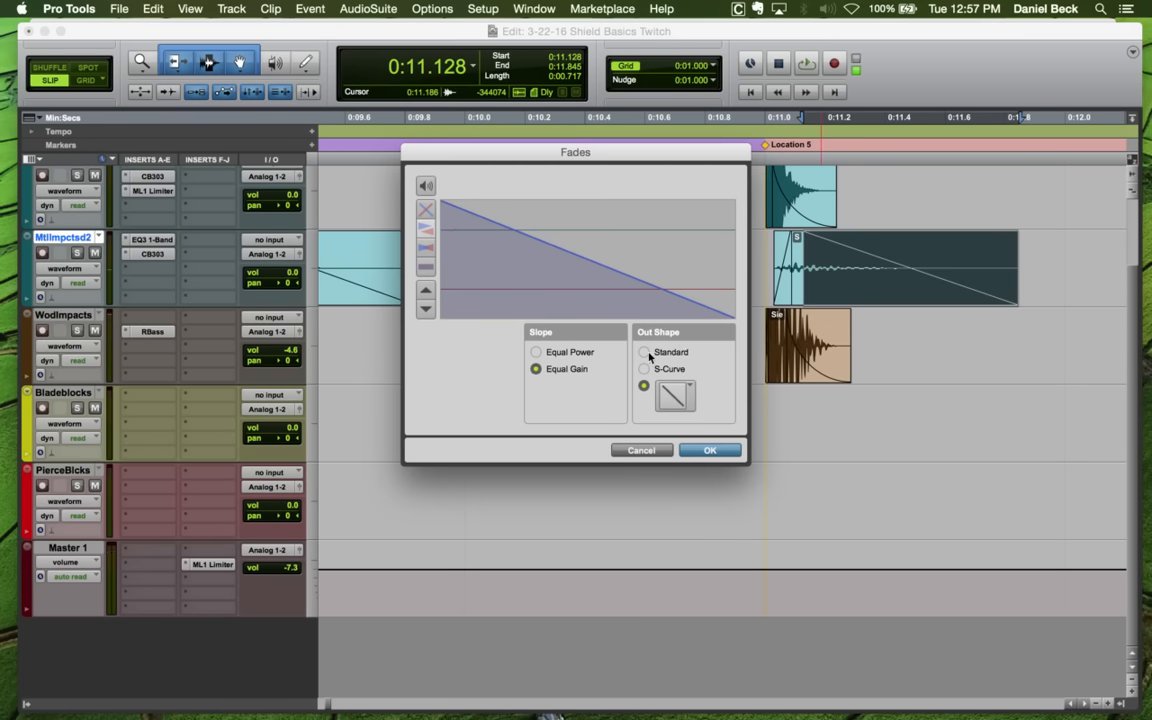
click(537, 352)
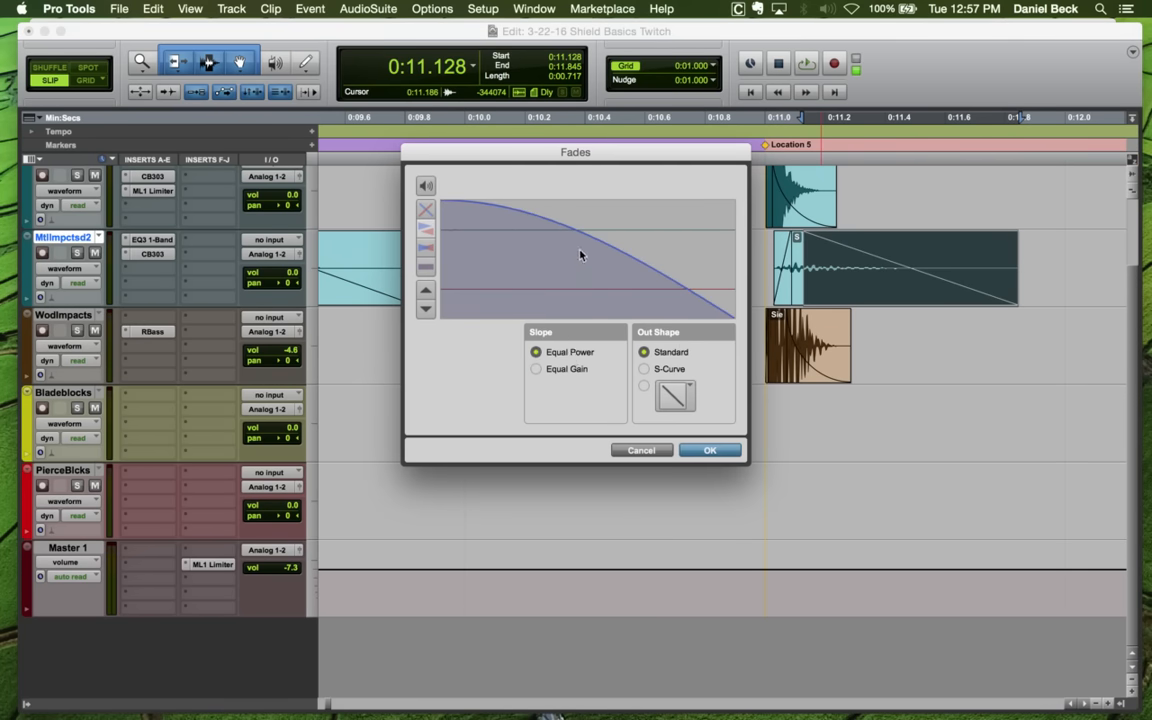
click(548, 368)
drag(588, 259, 530, 262)
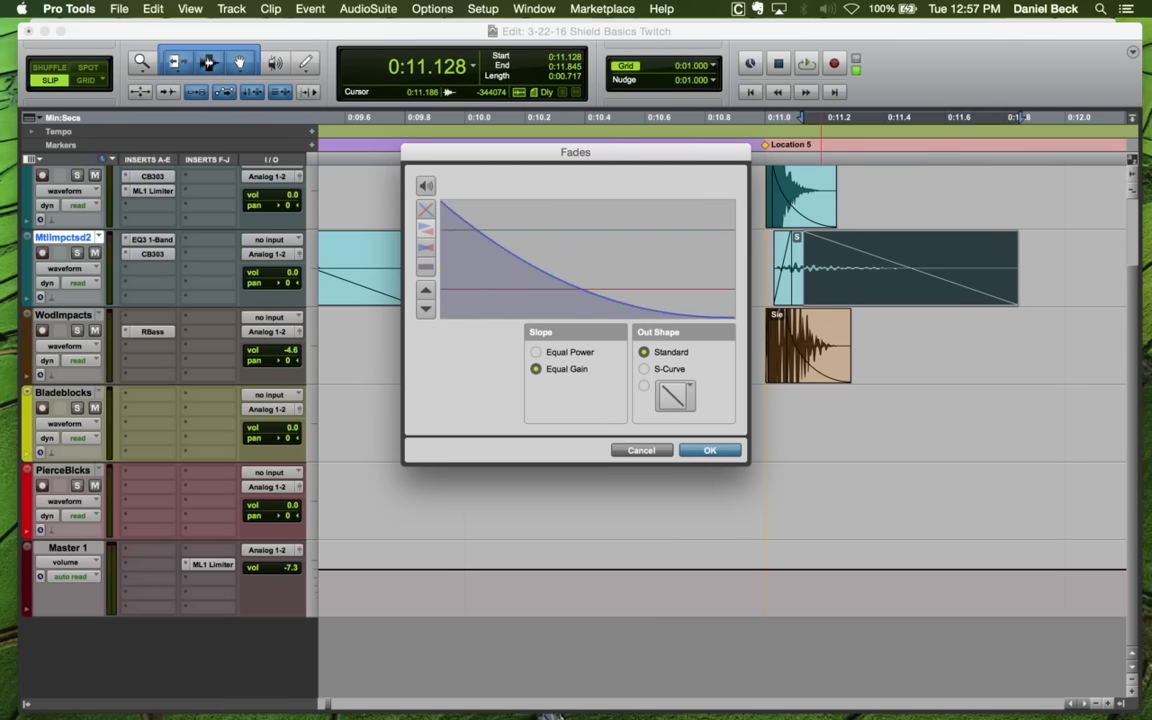
click(705, 450)
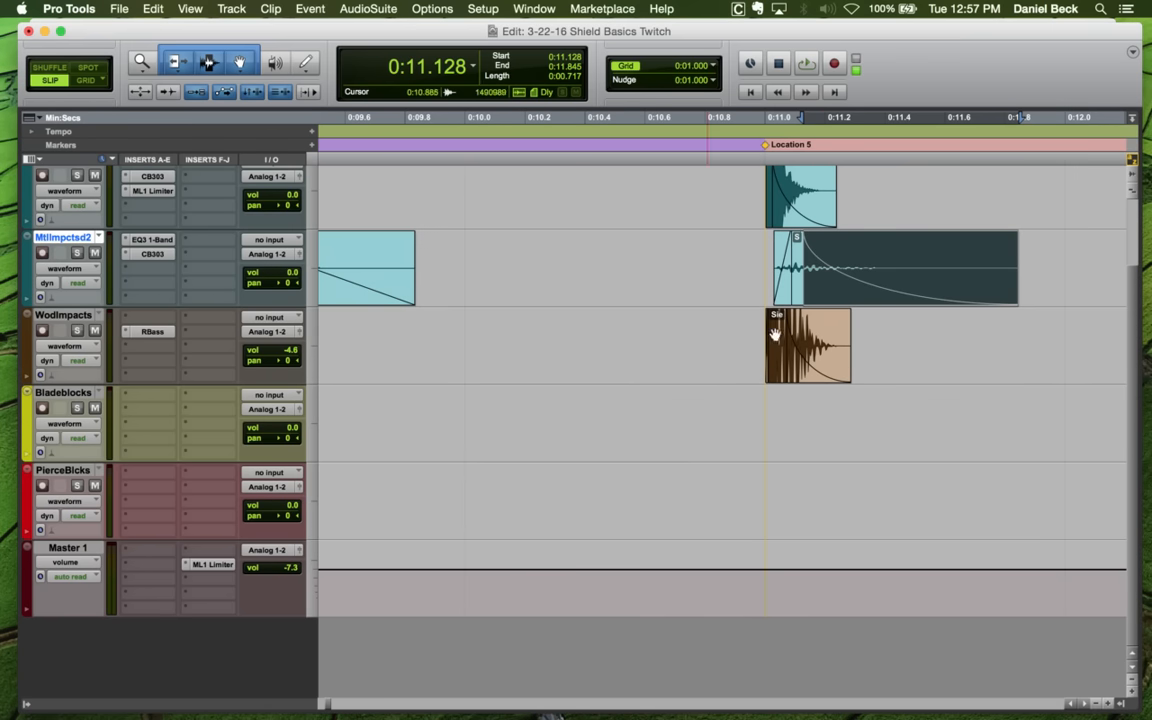
click(754, 236)
key(space)
key(space)
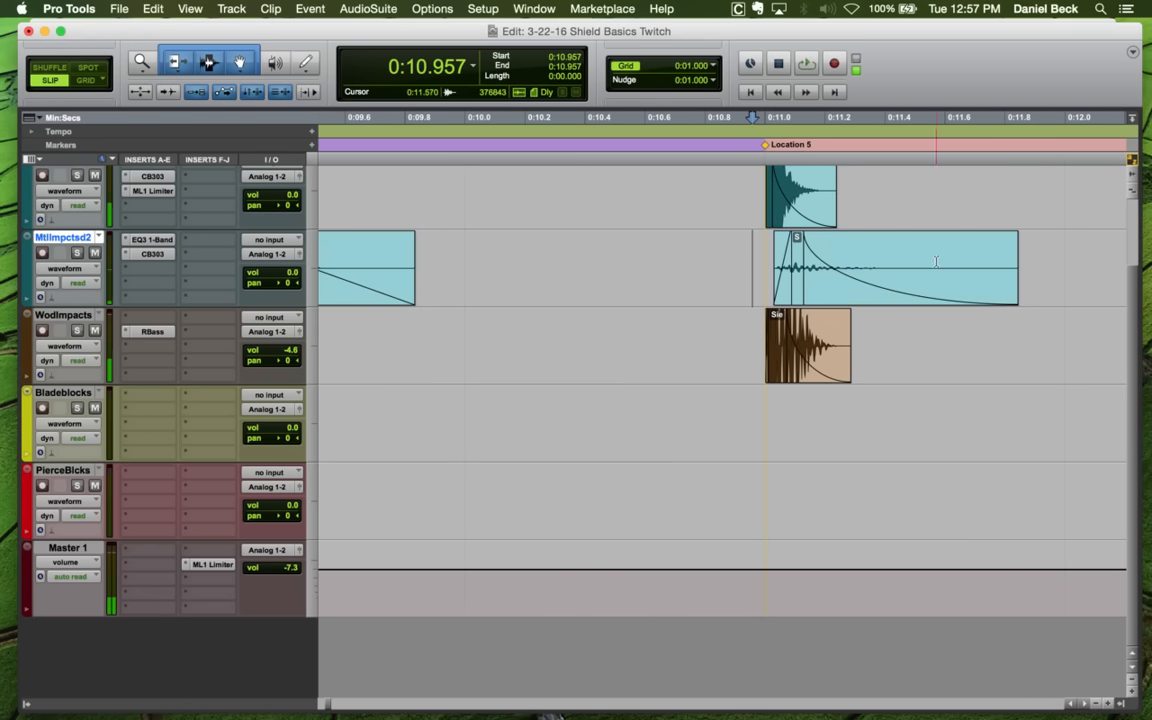
Trim the Location 5 MtlImpctsd2 clip to end at about 0:11.69 and play the variation from 0:10.928
click(973, 260)
key(s)
click(744, 246)
key(space)
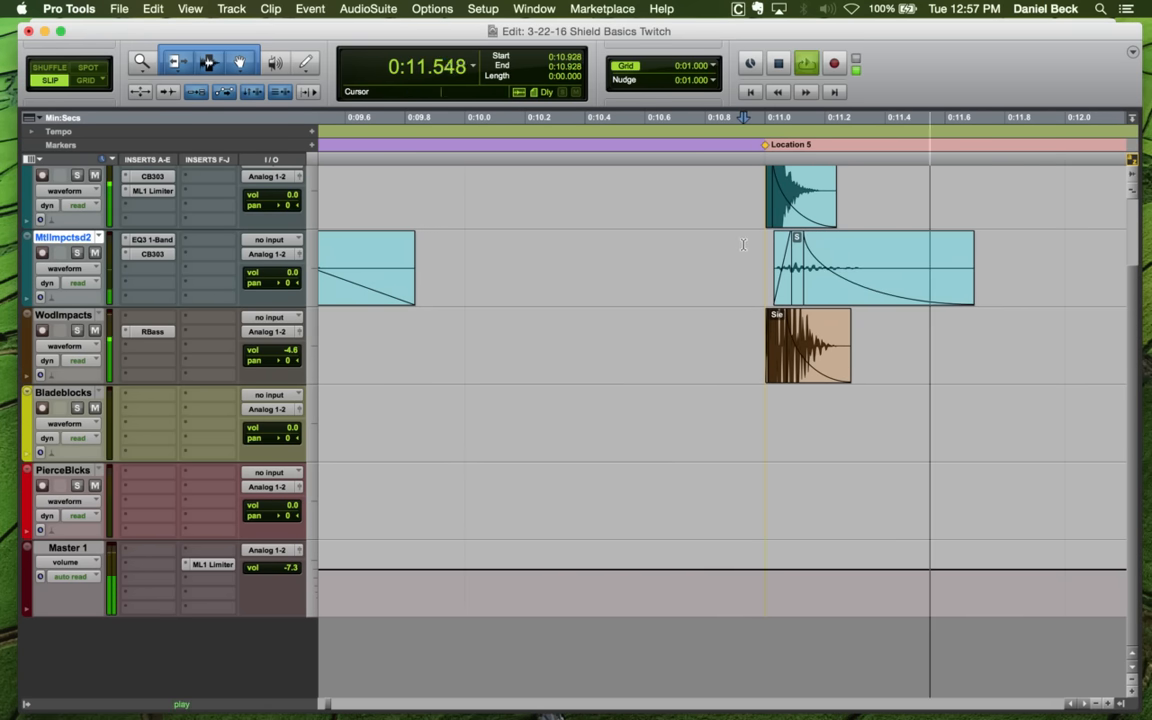
key(space)
key(space)
key(super+bracketleft)
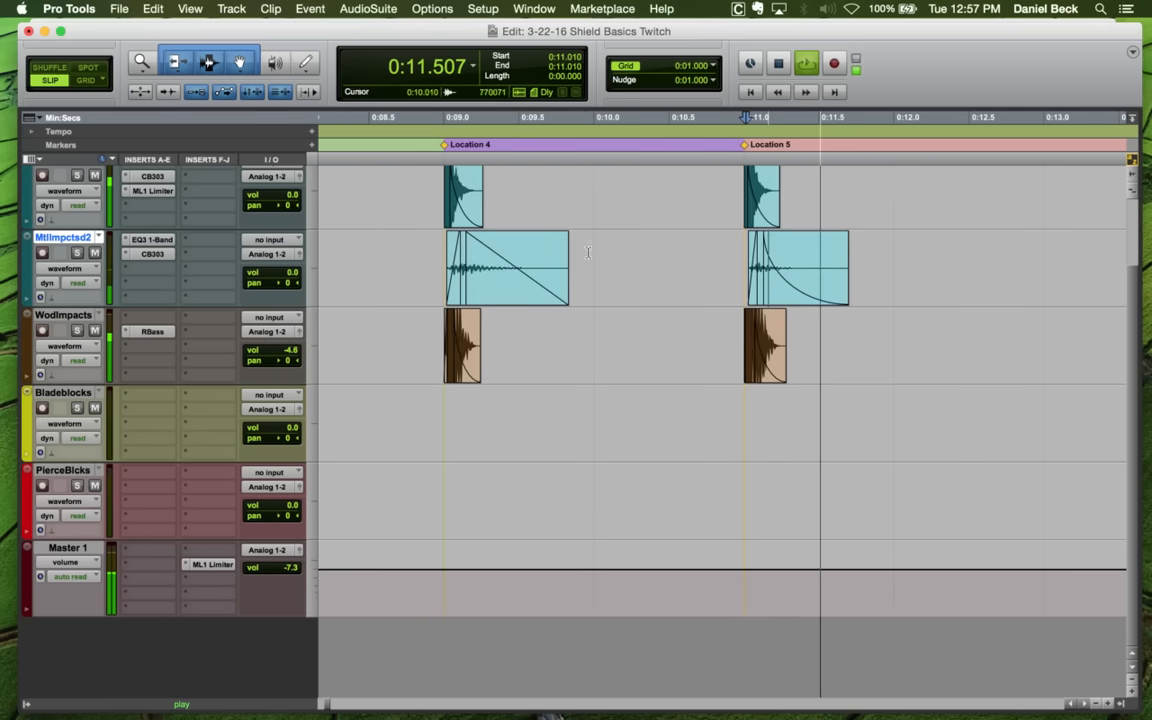
key(space)
Play the Location 4 variation from 0:08.976 and again from 0:08.957 to judge its metal tail
click(440, 244)
key(super+bracketright)
key(space)
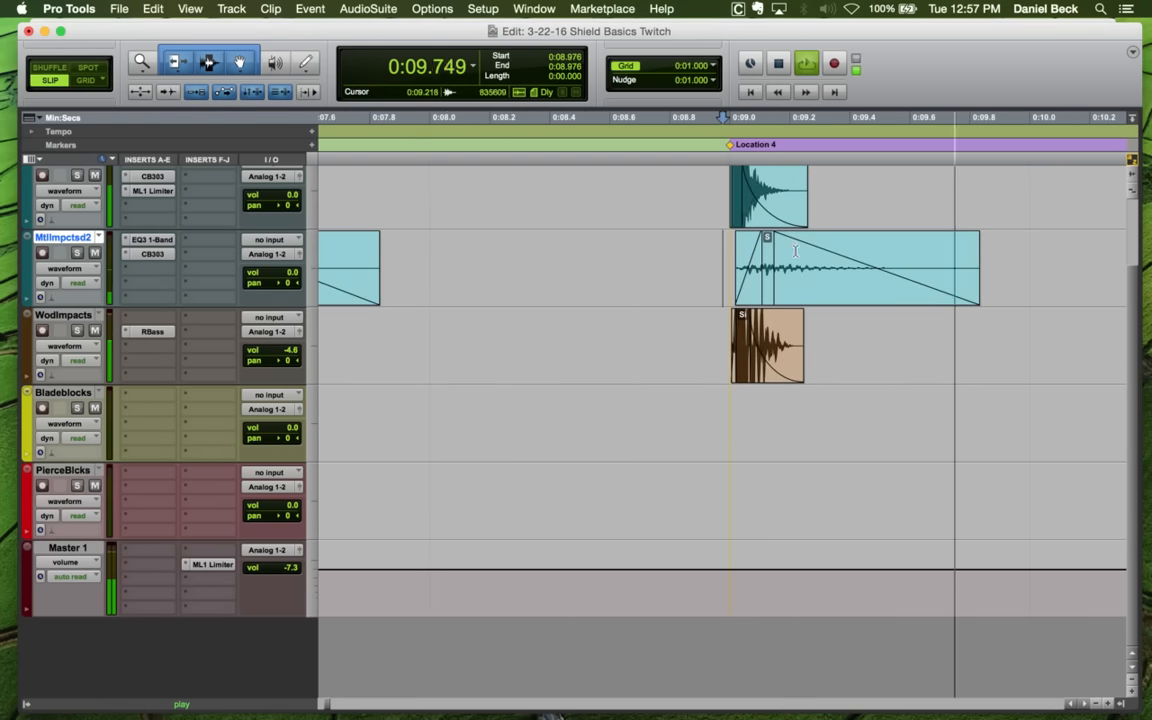
key(space)
click(717, 250)
key(super+bracketleft)
key(super+bracketleft)
key(space)
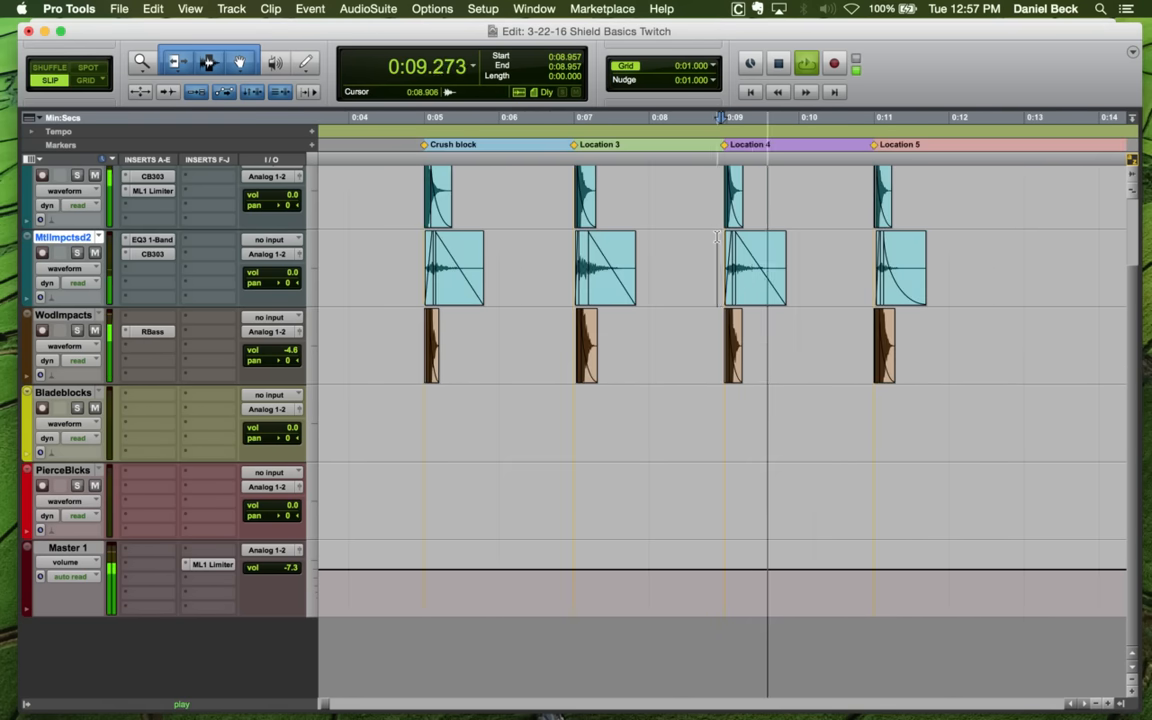
key(space)
Trim the Location 4 MtlImpctsd2 clip to end at 0:09.696 and play it from just before the marker
click(776, 251)
key(super+bracketright)
key(super+bracketright)
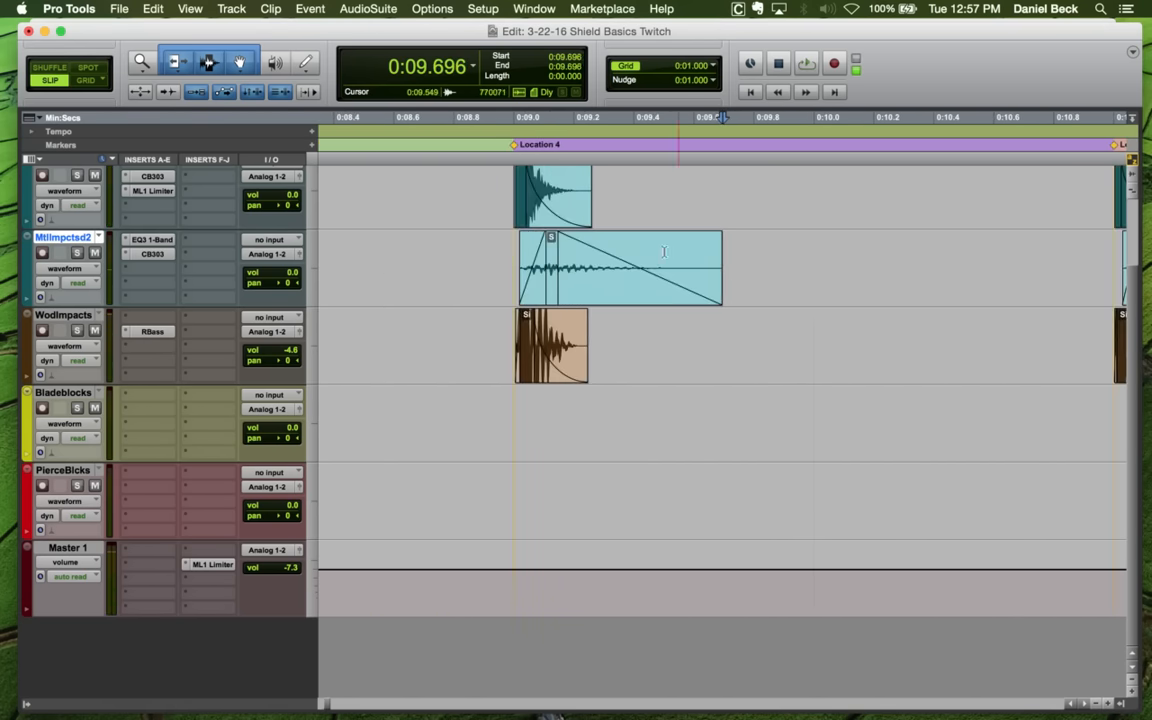
click(509, 238)
key(space)
key(space)
Reshape the Location 4 MtlImpctsd2 fade-out as a Standard, Equal Gain concave curve and play it from 0:08.957
double_click(617, 298)
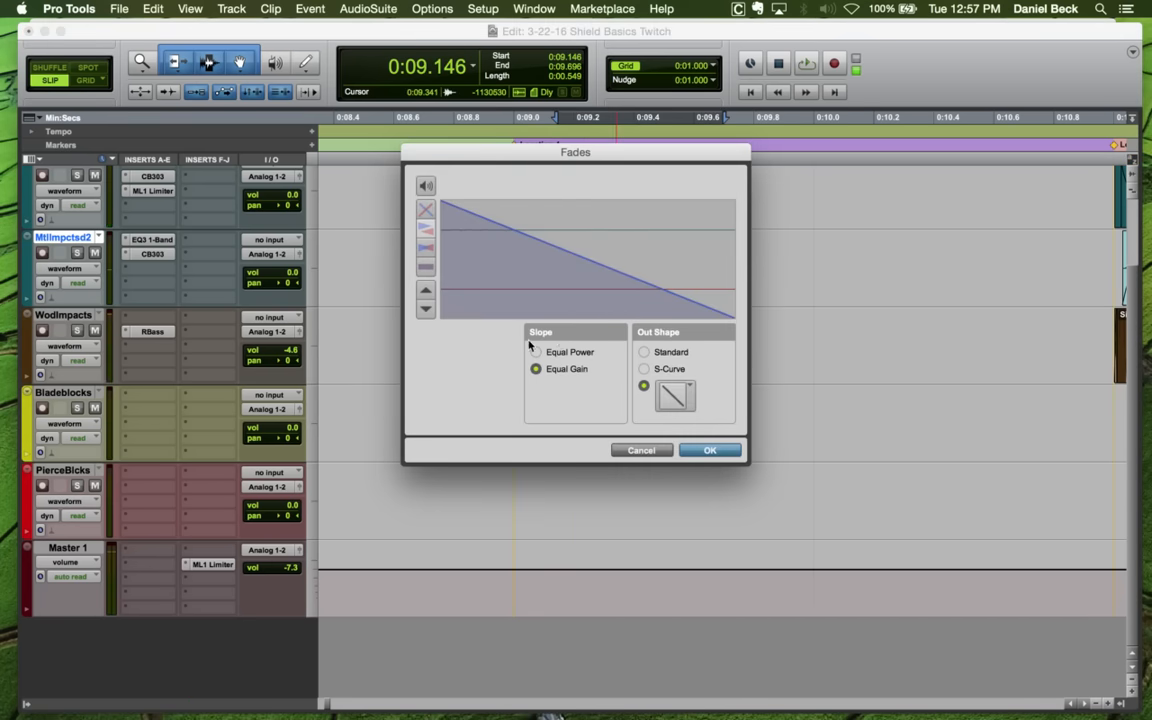
click(535, 351)
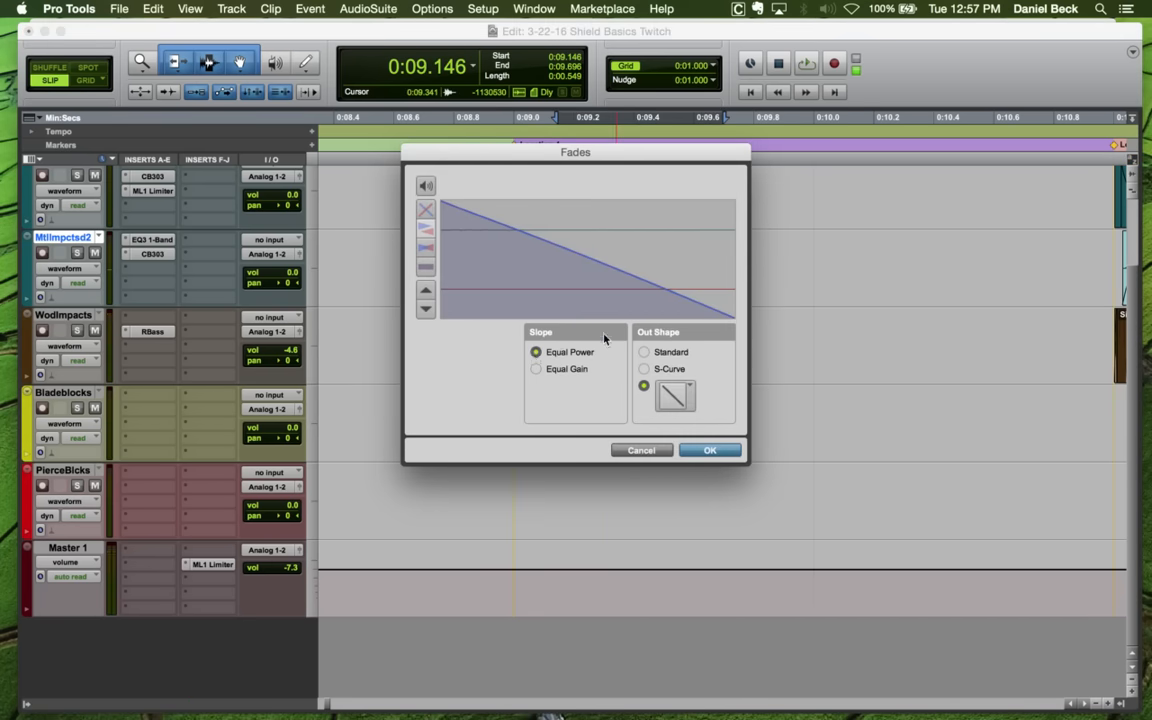
click(643, 352)
click(536, 368)
drag(563, 290, 672, 415)
click(708, 450)
click(502, 242)
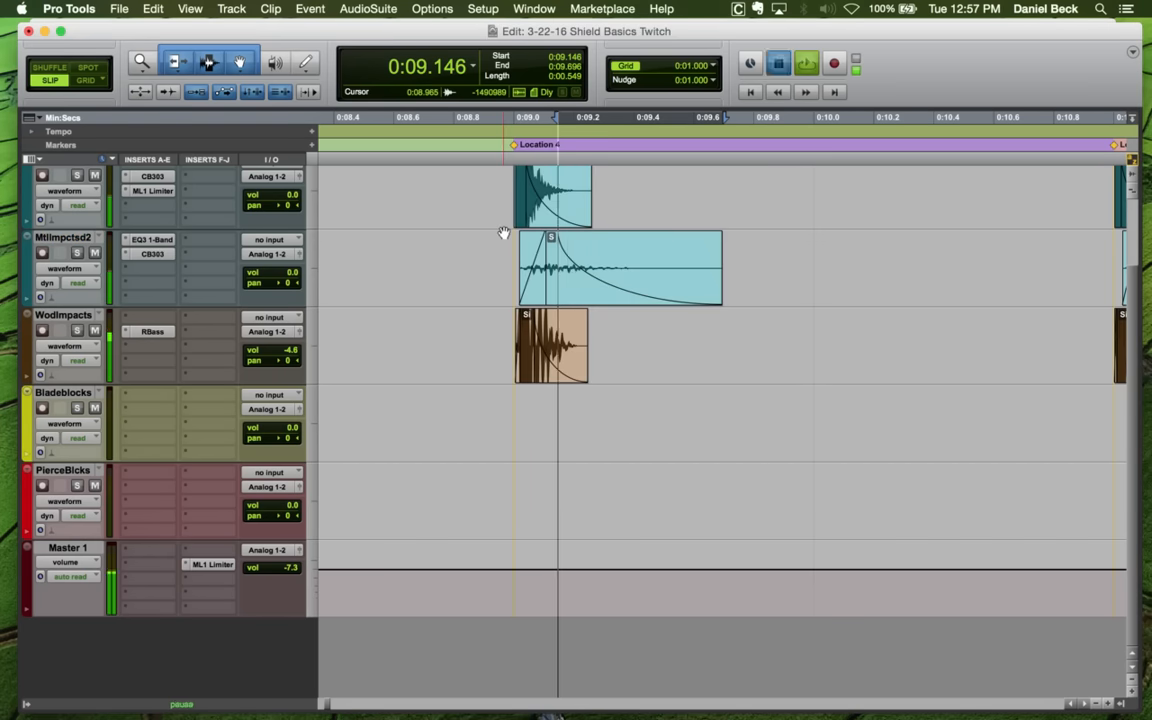
key(space)
key(space)
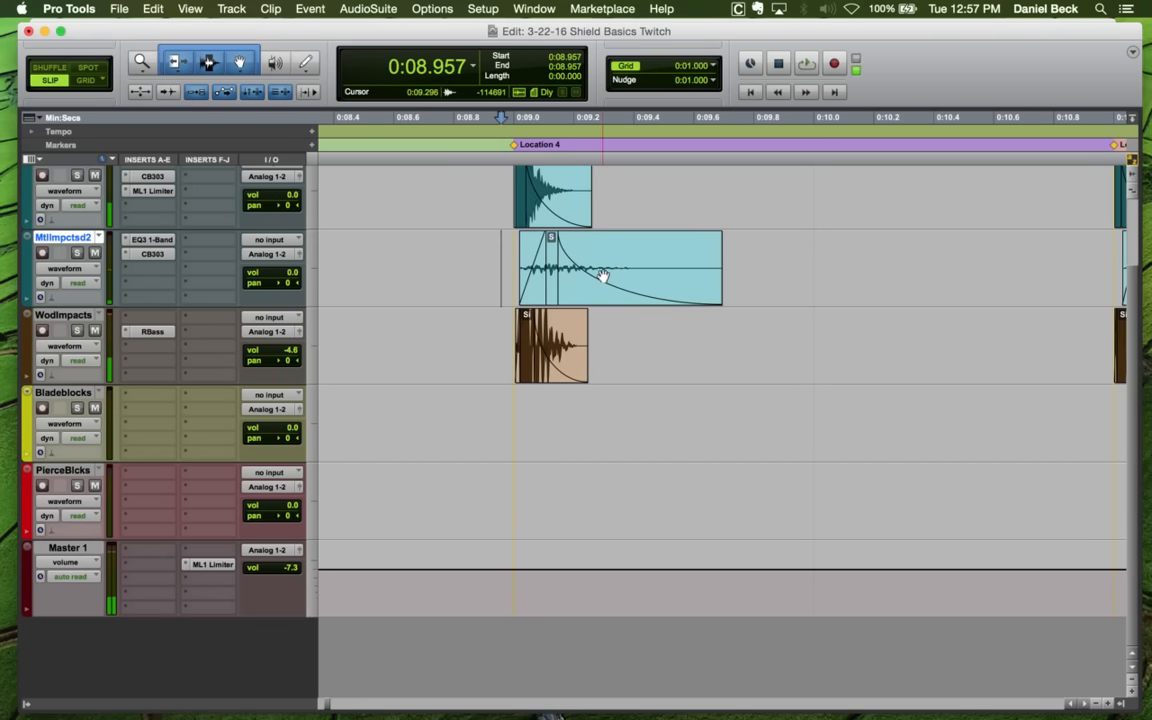
key(space)
key(space)
Start the Location 4 MtlImpctsd2 fade-out at about 0:09.24, trim the clip to end at 0:09.544, and play from 0:08.997
click(585, 264)
key(g)
click(677, 261)
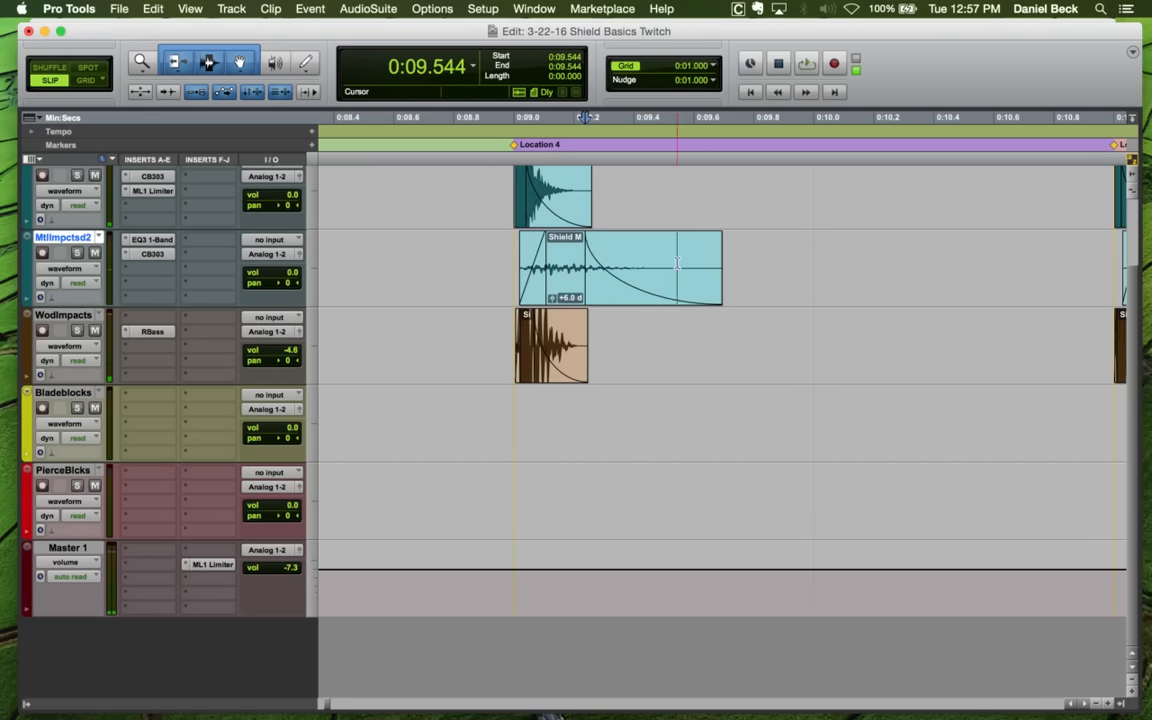
key(s)
click(513, 249)
key(space)
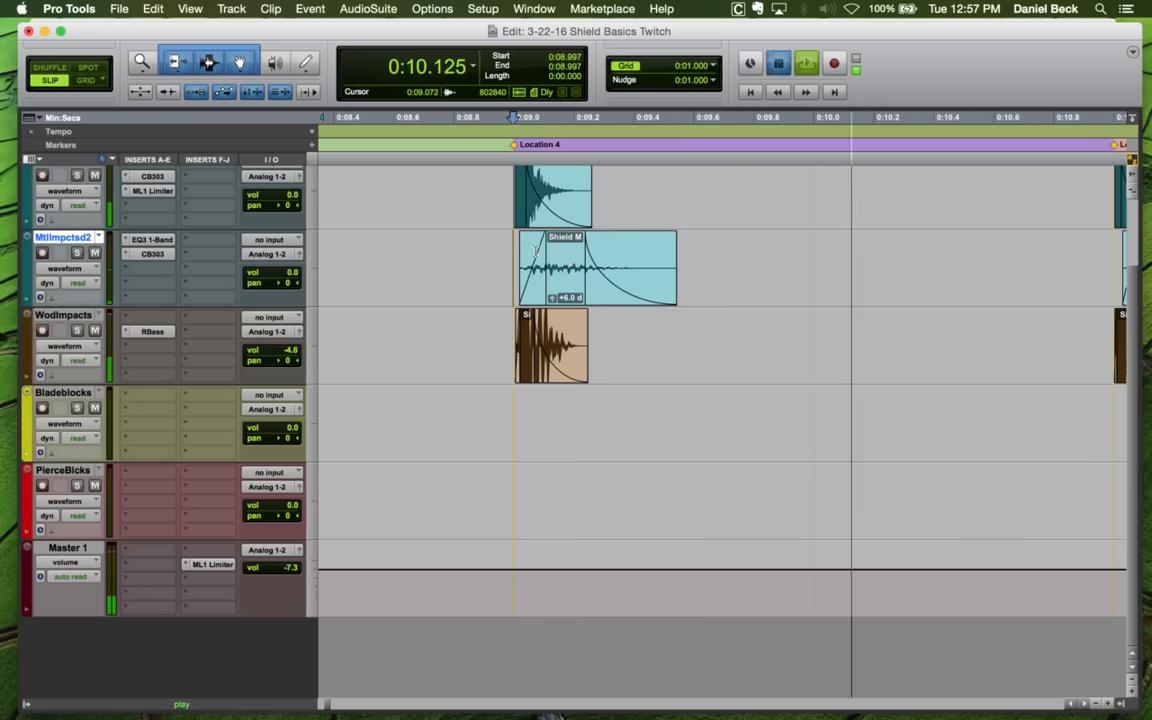
key(space)
Play the Location 3 variation from 0:06.965 and examine its MtlImpctsd2 tail
key(r)
key(r)
key(space)
key(space)
click(518, 246)
key(t)
key(t)
key(space)
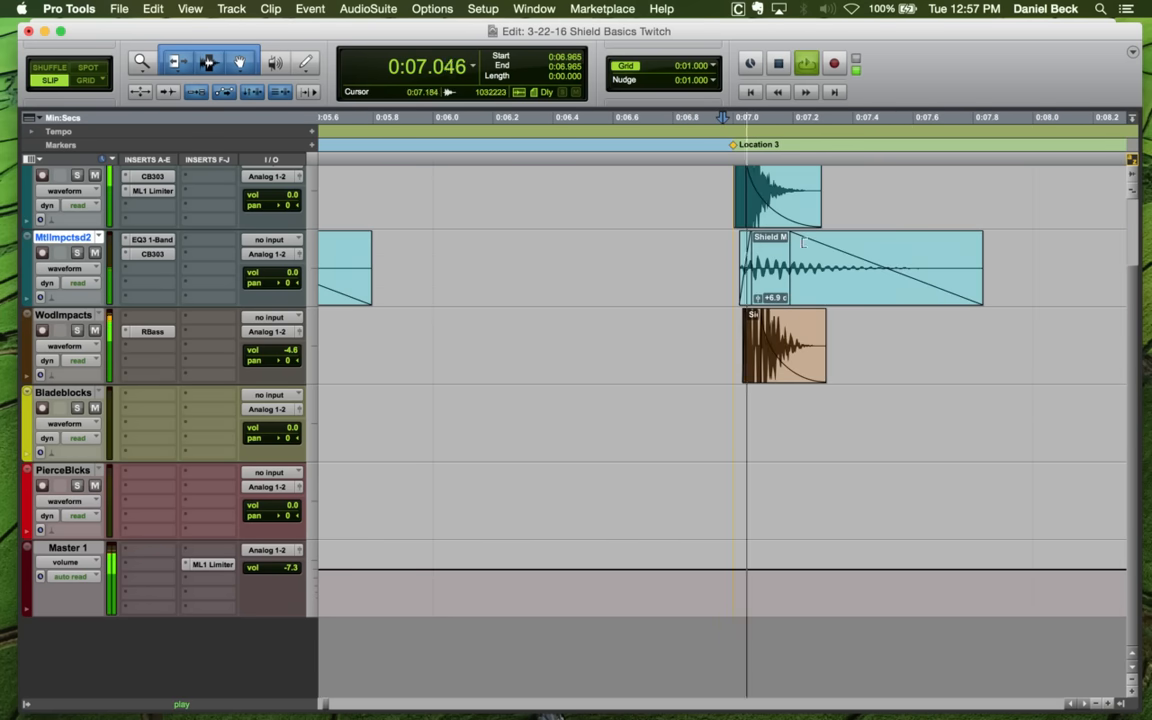
key(space)
Reshape the Location 3 MtlImpctsd2 fade-out into a concave curve and play the variation from 0:06.970
click(833, 257)
key(t)
double_click(743, 288)
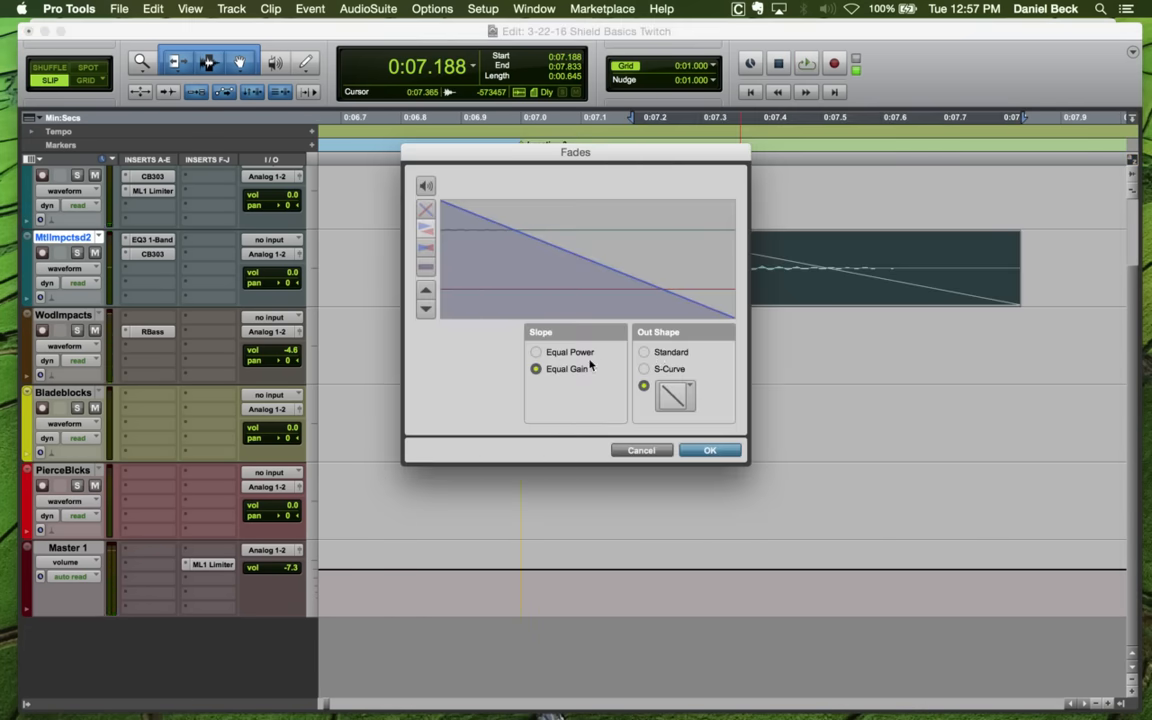
drag(601, 275, 594, 285)
click(700, 450)
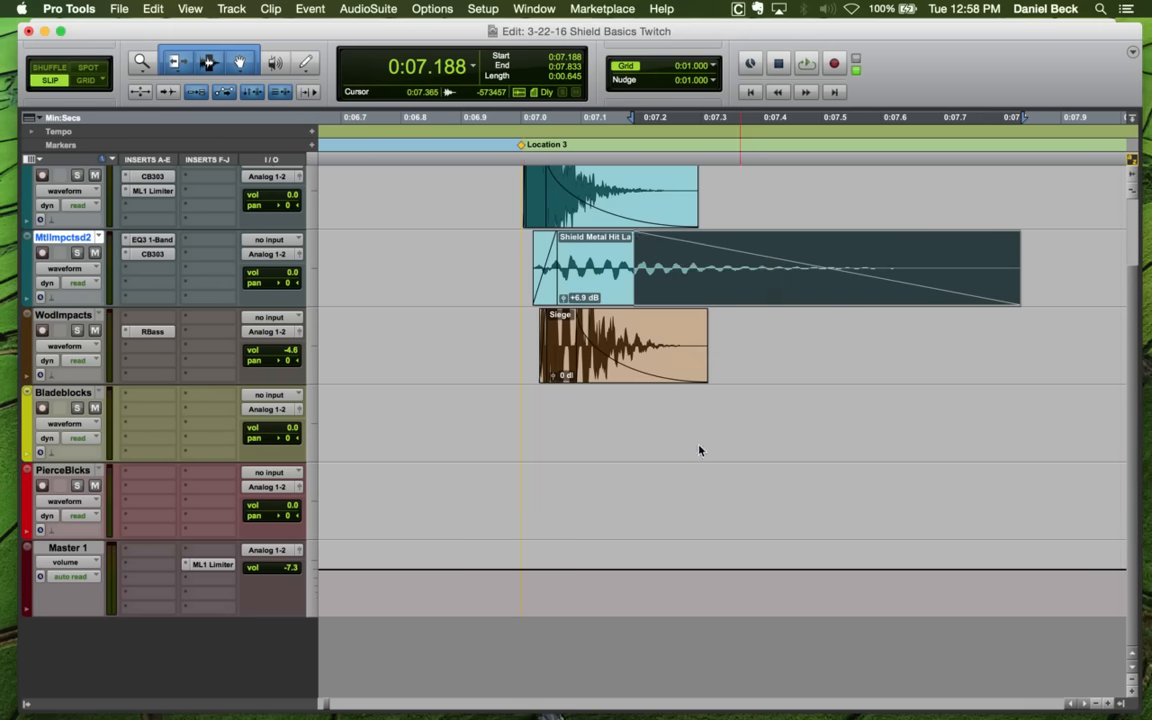
key(space)
key(space)
click(503, 248)
key(space)
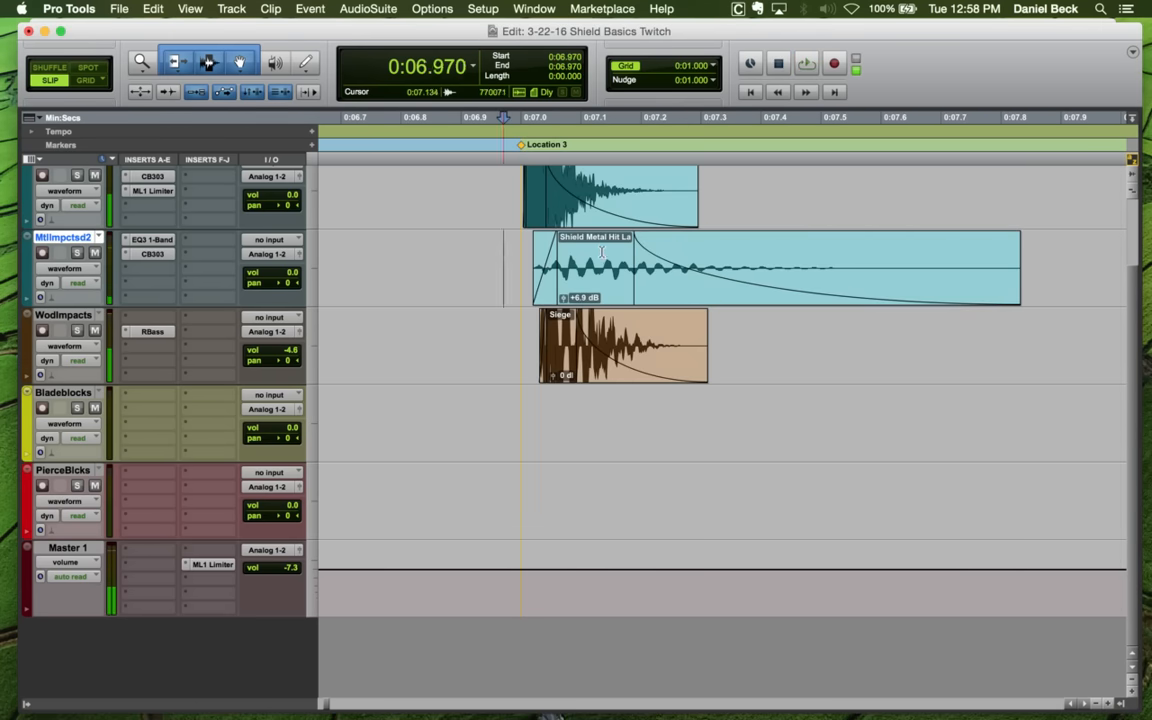
Trim the Location 3 MtlImpctsd2 clip to end at 0:07.716, start its fade-out at about 0:07.27, and play from 0:06.889
click(950, 263)
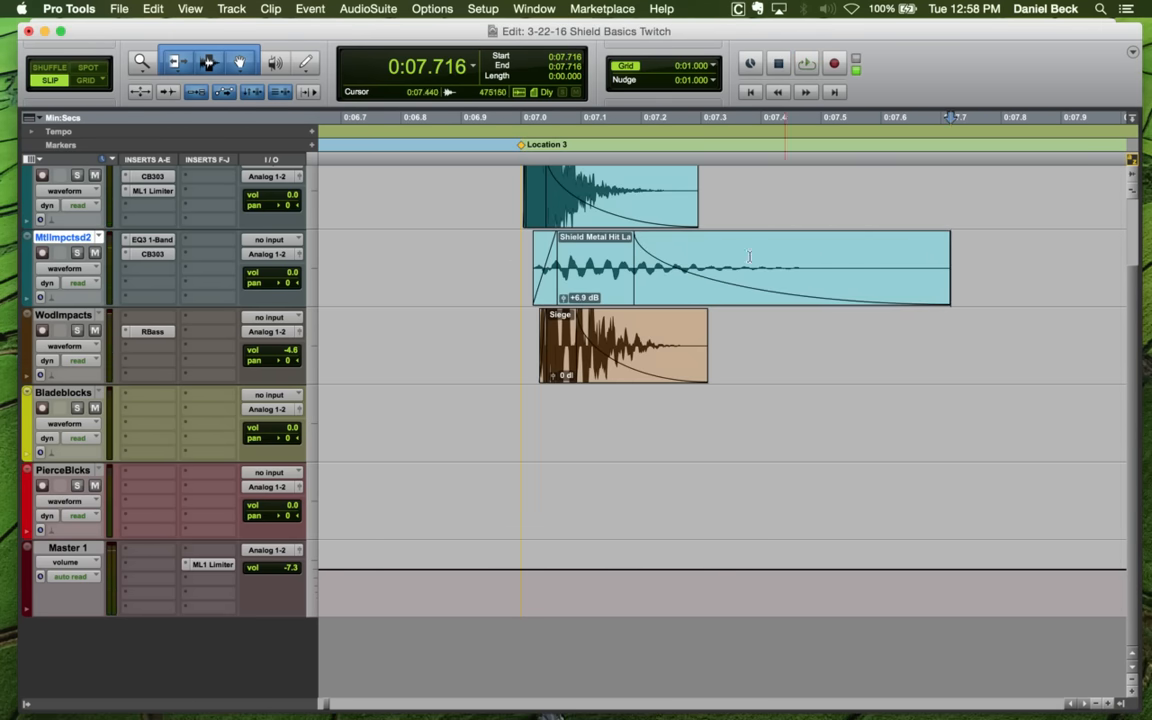
click(492, 250)
key(space)
key(space)
click(685, 252)
key(g)
click(454, 241)
key(space)
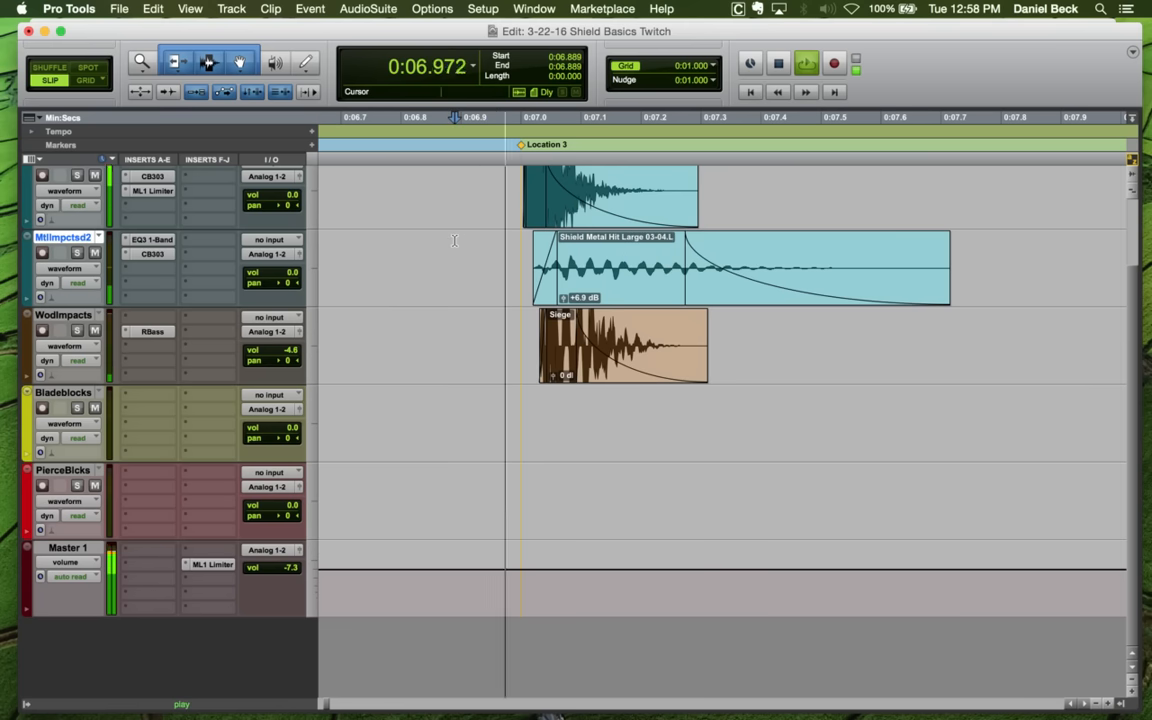
key(space)
Try a clip gain of +9.5 dB on the Location 3 MtlImpctsd2 clip and play it with the track soloed
drag(562, 297, 540, 282)
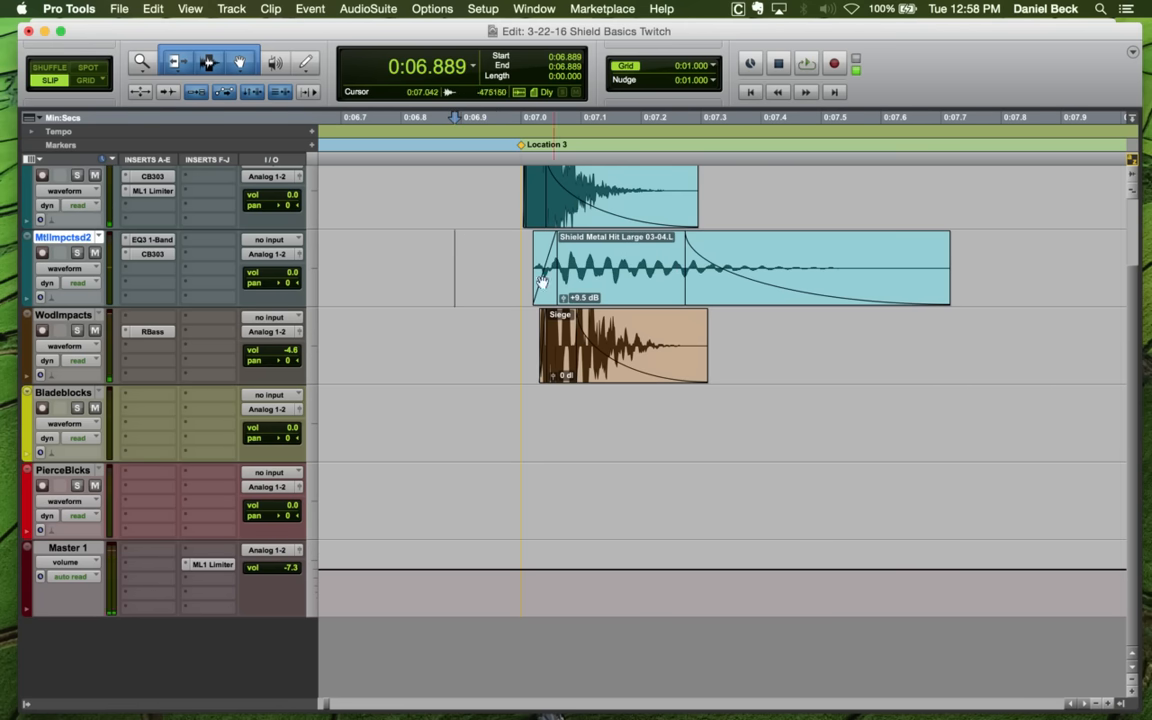
click(488, 255)
key(shift+s)
key(space)
key(space)
click(497, 257)
key(space)
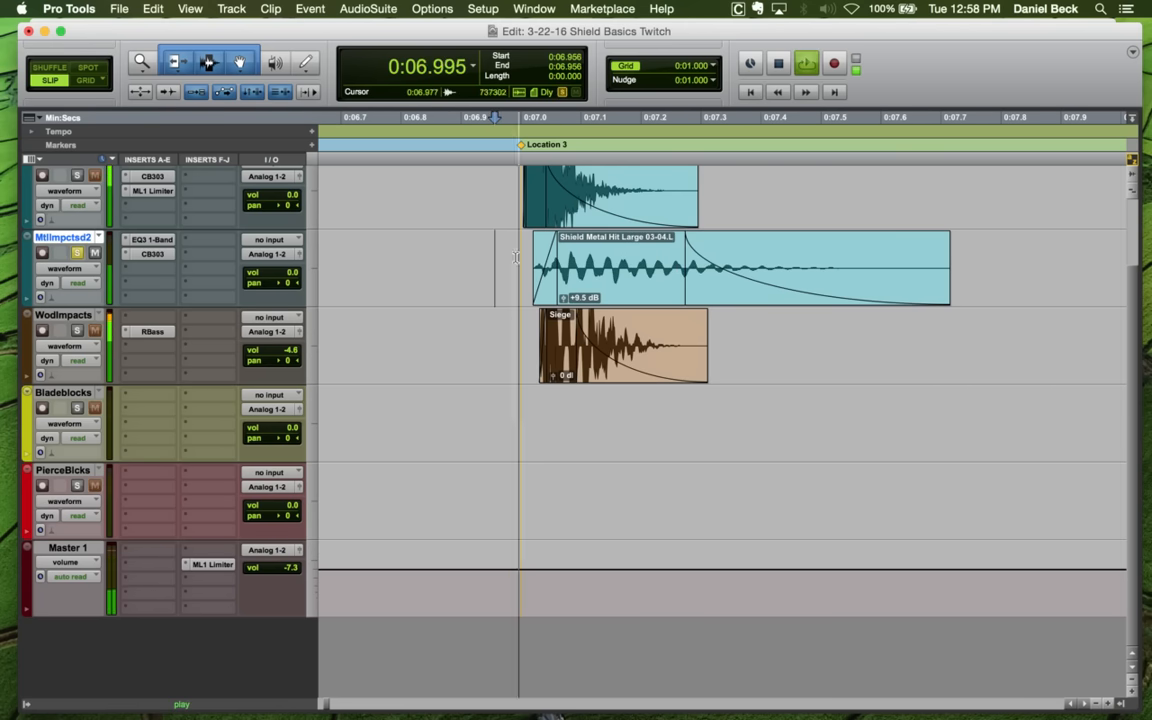
key(space)
Set the Location 3 MtlImpctsd2 clip gain to +6.0 dB and play the variation from 0:06.977 with the track unsoloed
drag(563, 297, 566, 303)
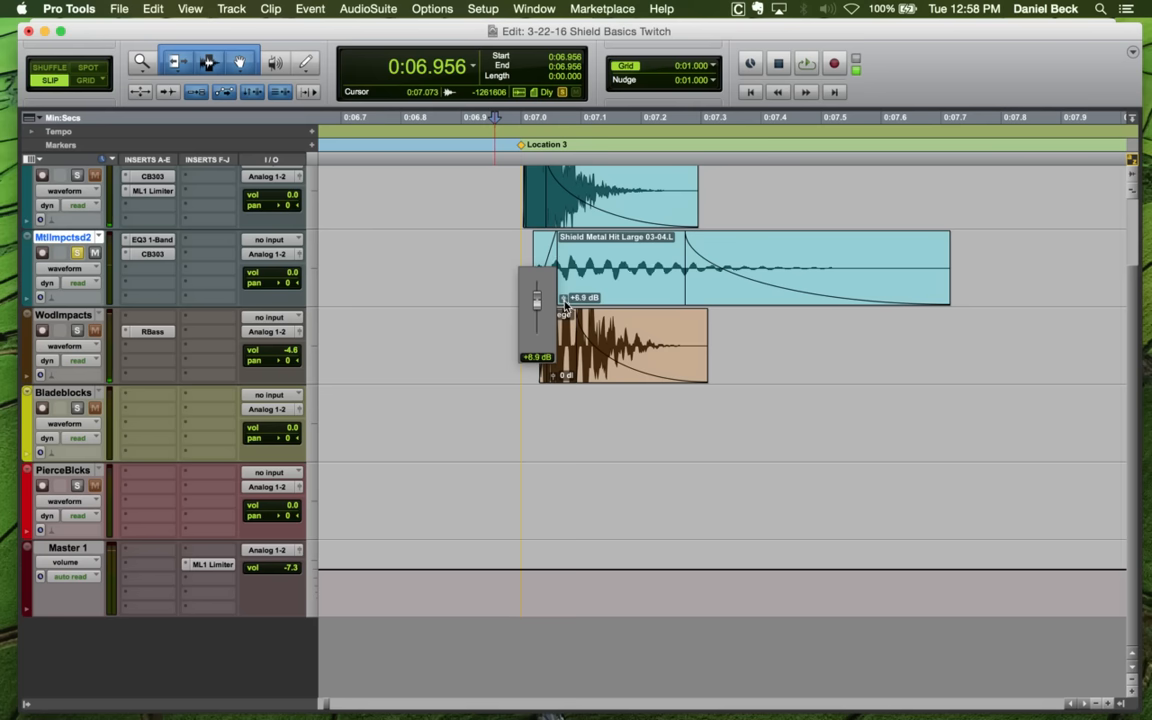
key(space)
key(space)
click(507, 250)
key(space)
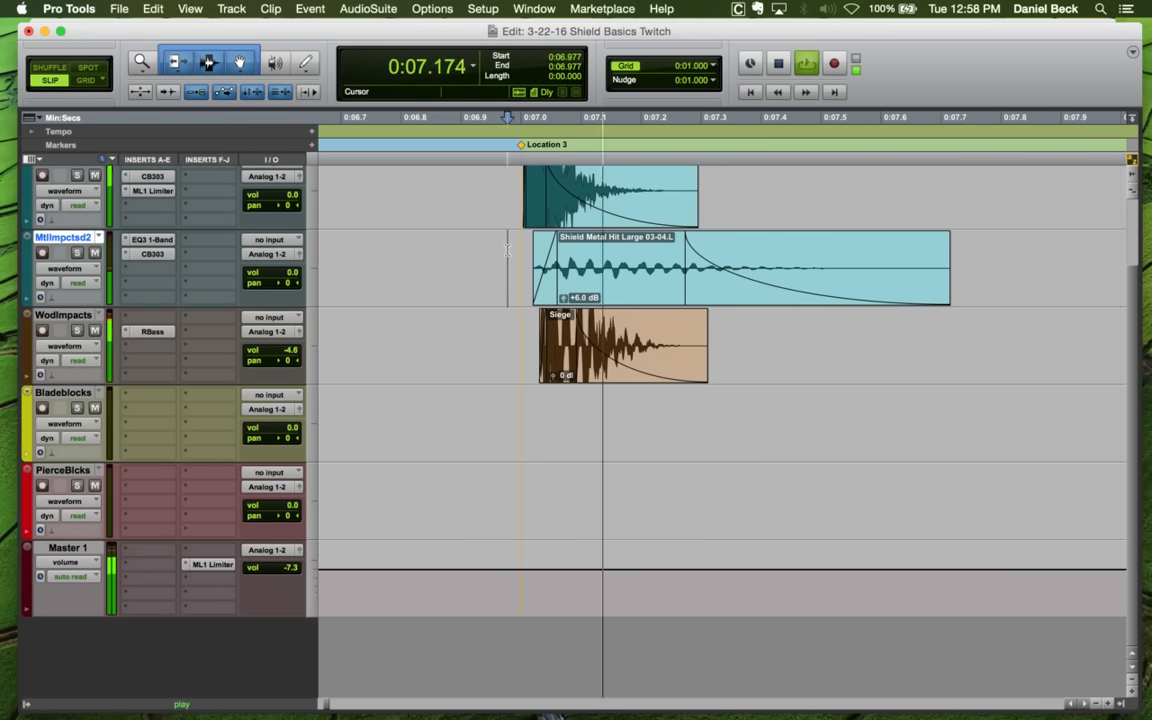
Try starting the Location 3 MtlImpctsd2 fade-out at 0:07.180 with the clip trimmed to end at about 0:07.63, playing from 0:06.974
key(space)
click(629, 252)
key(space)
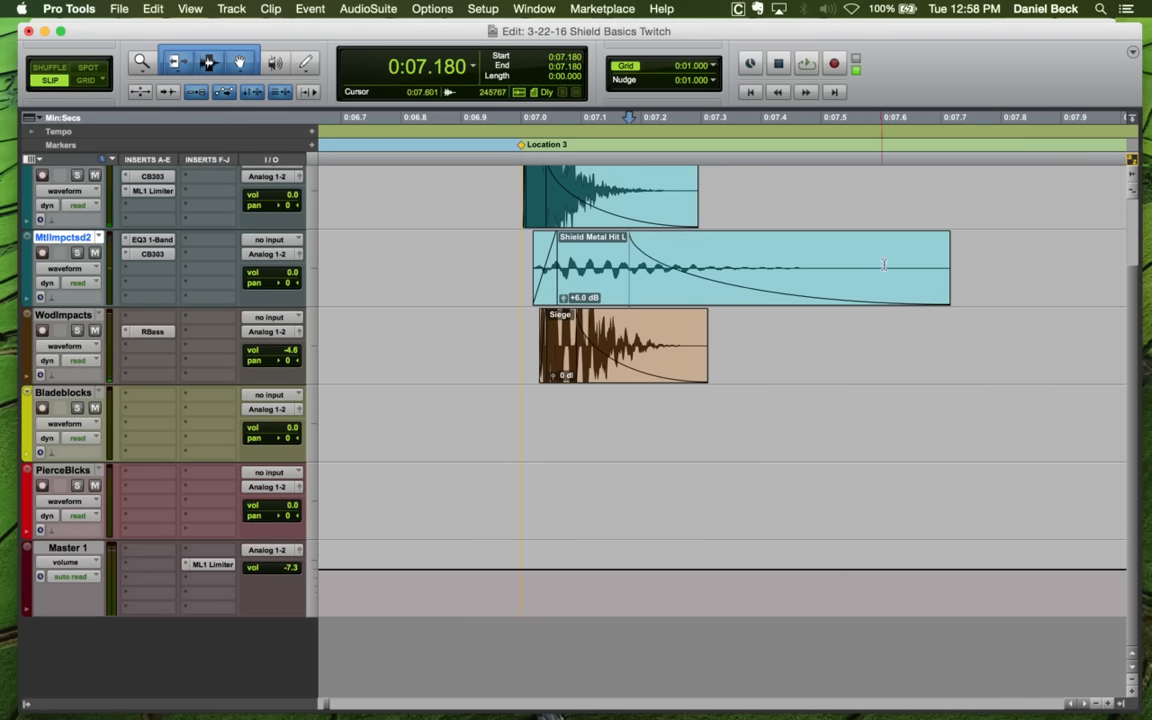
key(space)
key(s)
click(505, 252)
key(space)
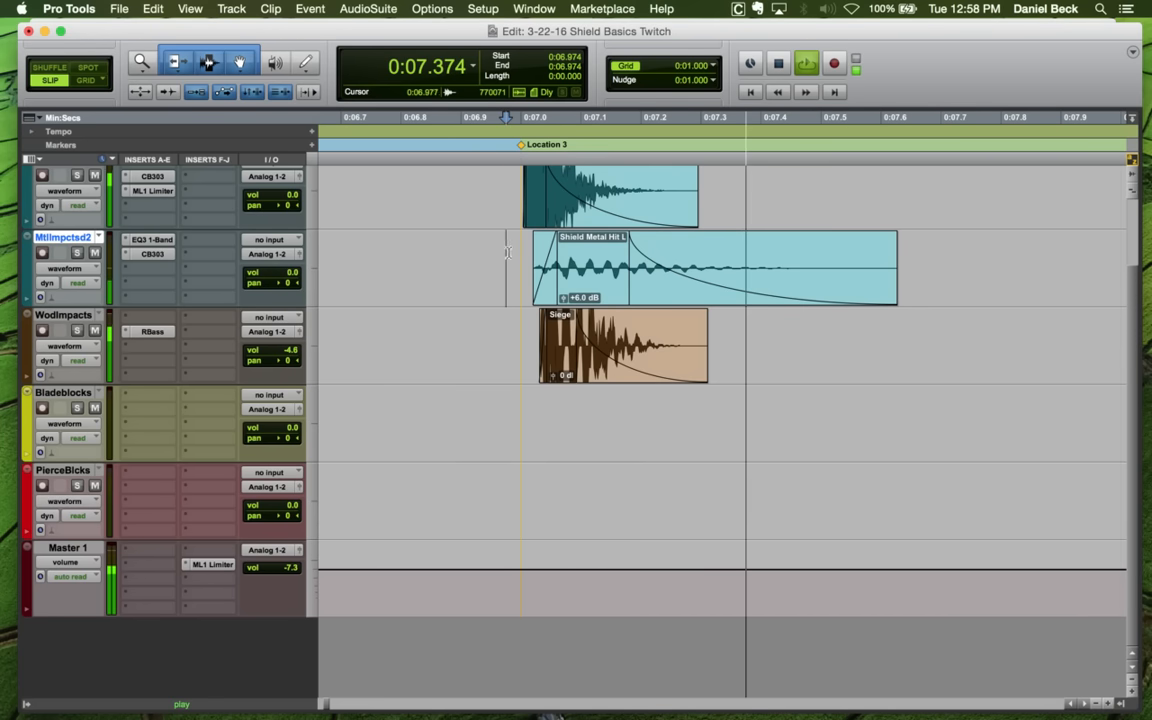
Try starting the Location 3 MtlImpctsd2 fade-out at about 0:07.22 and play the variation from 0:06.957
key(space)
click(653, 253)
key(g)
click(516, 253)
key(space)
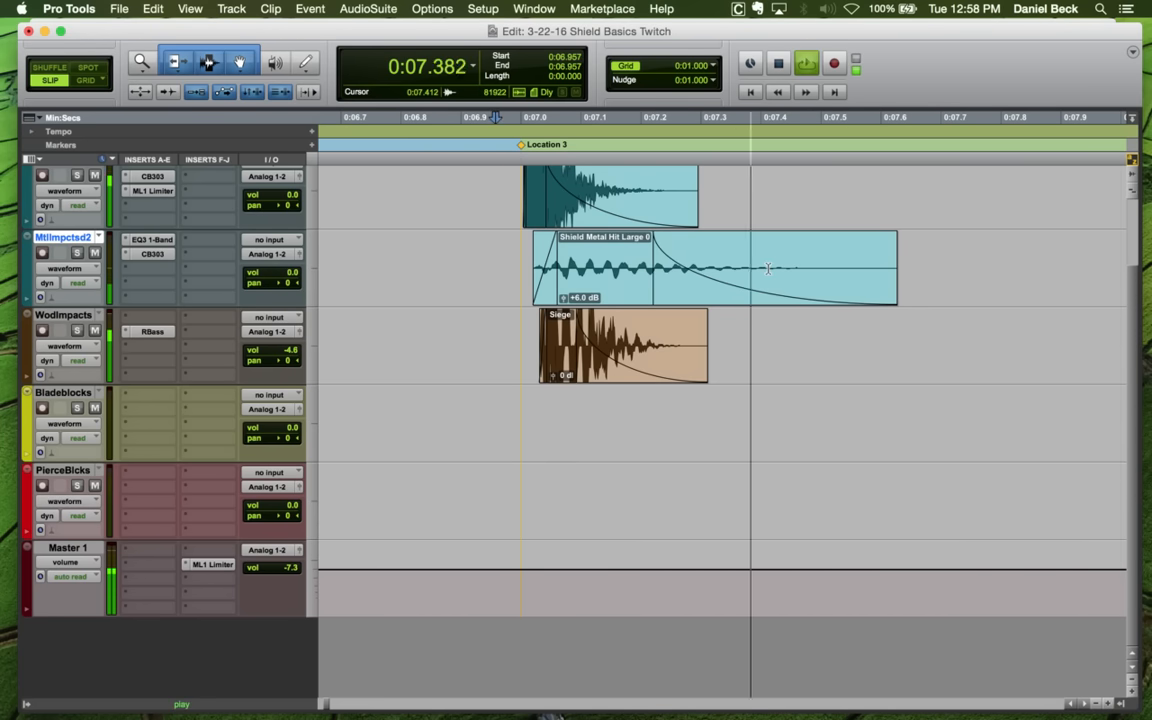
Trim the Location 3 MtlImpctsd2 clip to end at about 0:07.50, start its fade-out at about 0:07.28, and play from 0:07.004
key(space)
click(692, 253)
key(g)
click(822, 265)
key(s)
click(524, 268)
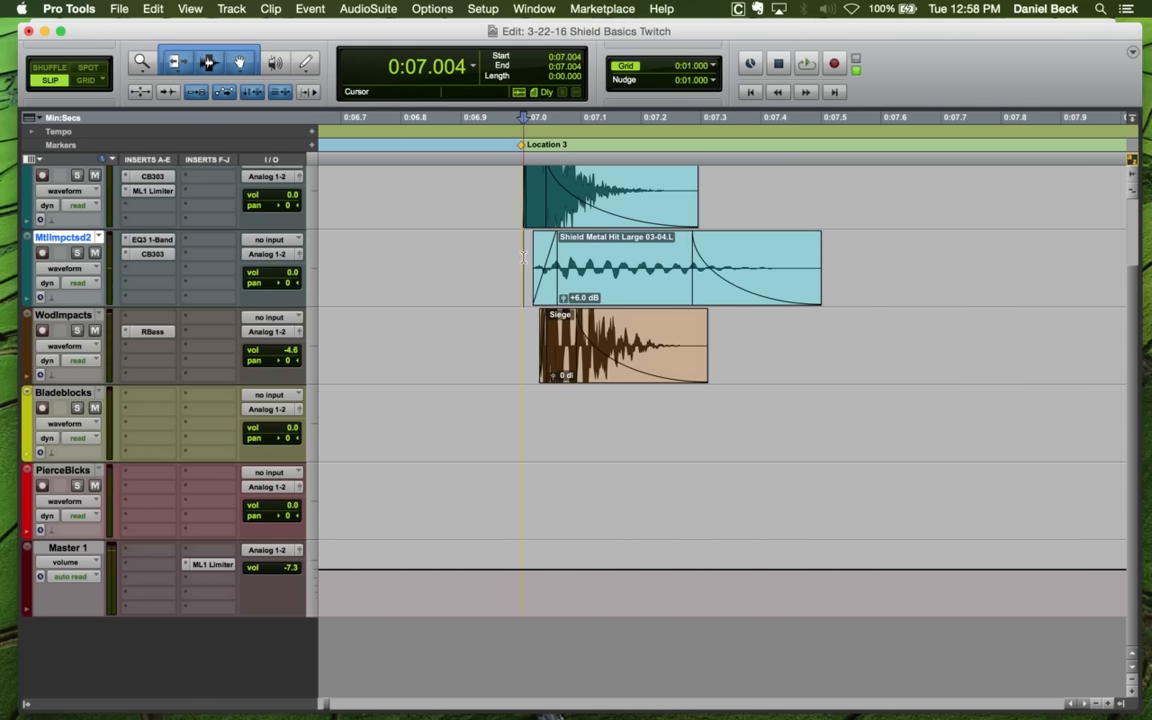
key(space)
Start the Location 3 MtlImpctsd2 fade-out at about 0:07.21 and play the variation from 0:06.962
key(space)
click(647, 265)
key(g)
click(499, 265)
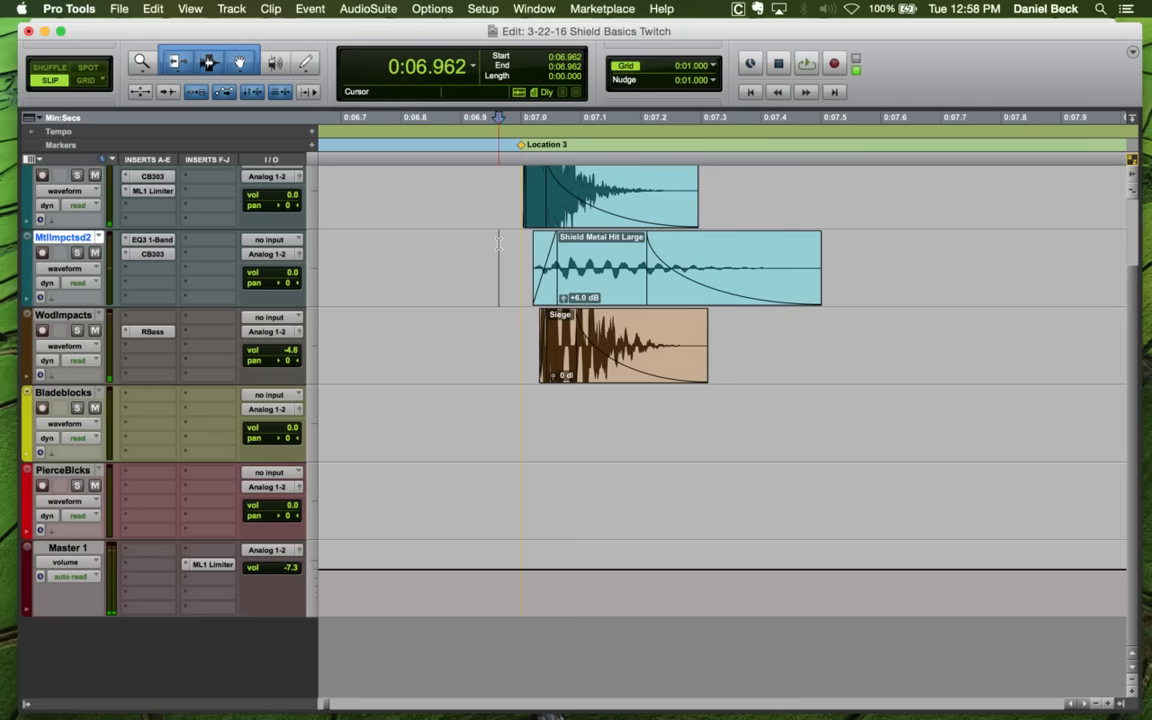
key(space)
Play the first Crush block variation from just before its marker
key(r)
key(r)
key(r)
key(space)
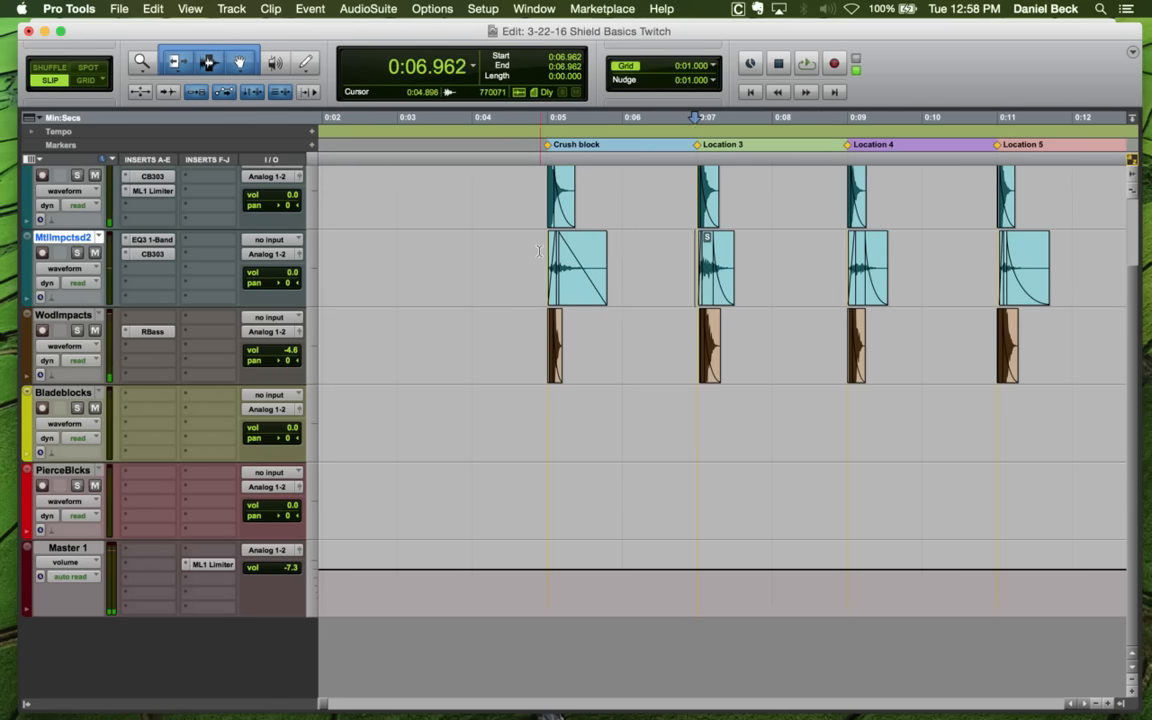
click(541, 260)
key(space)
key(t)
key(t)
key(space)
Reshape the first Crush block MtlImpctsd2 fade-out into a concave curve and play the variation from about 0:04.98
key(t)
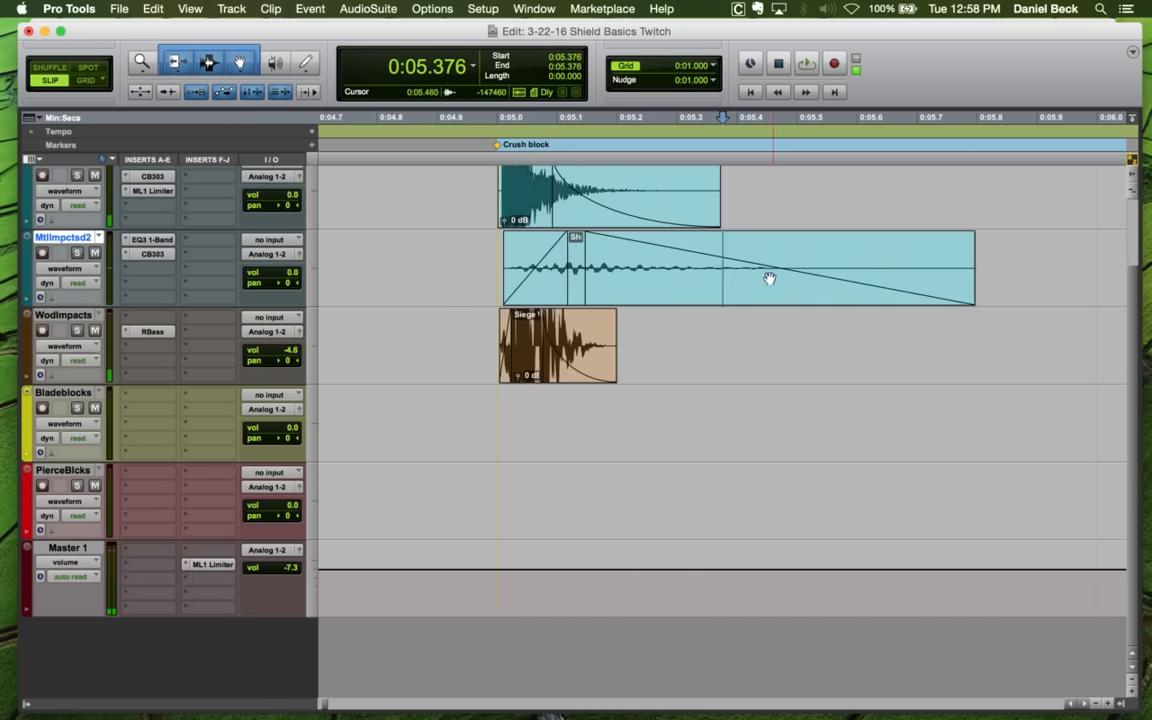
double_click(742, 288)
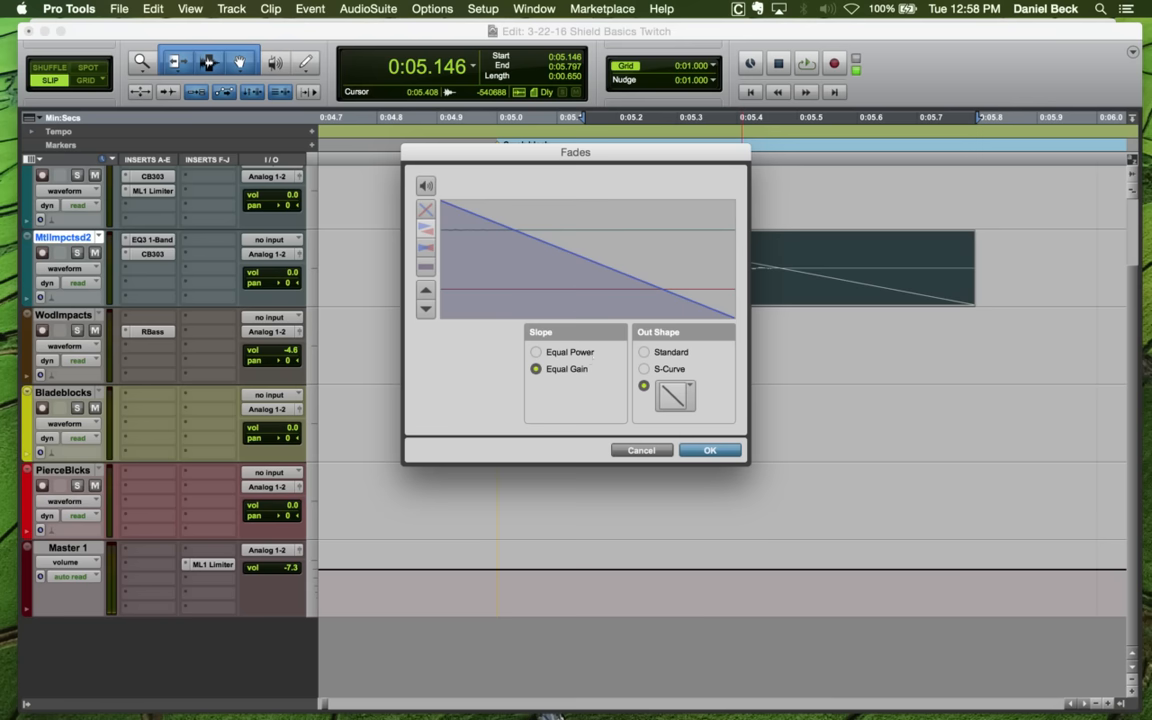
drag(578, 263, 562, 296)
click(709, 450)
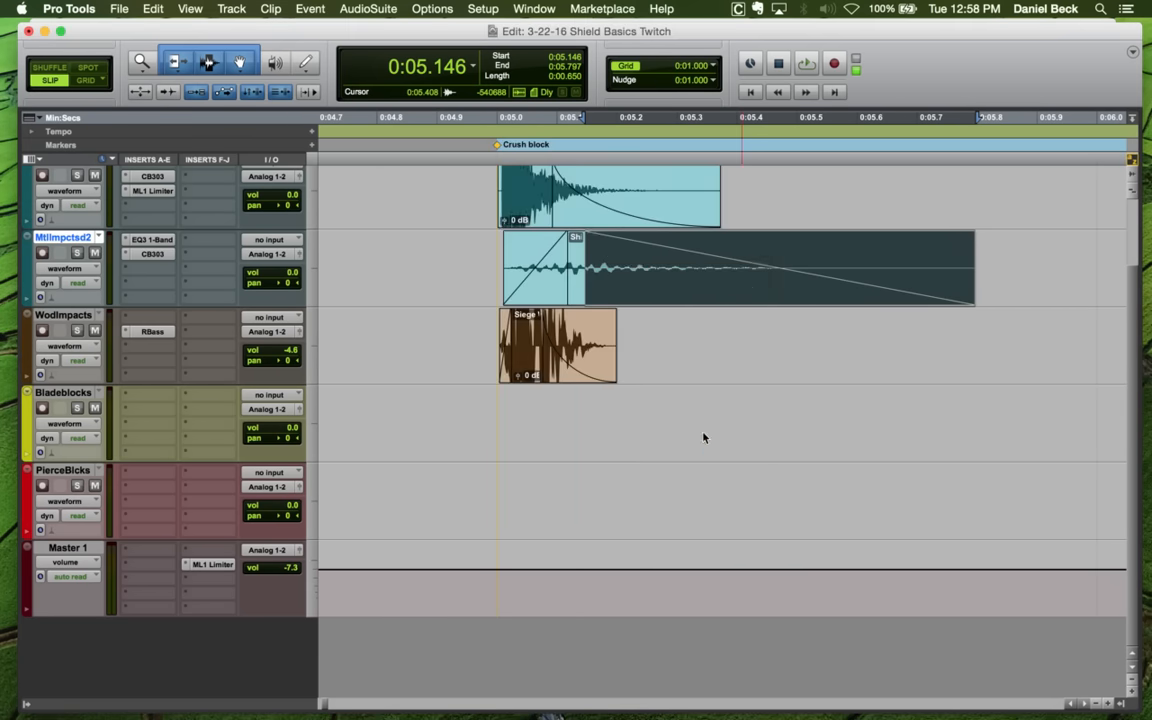
click(486, 255)
key(space)
key(space)
Trim the Crush block MtlImpctsd2 clip to end at about 0:05.68, start its fade-out at 0:05.278, and play from 0:04.960
click(664, 260)
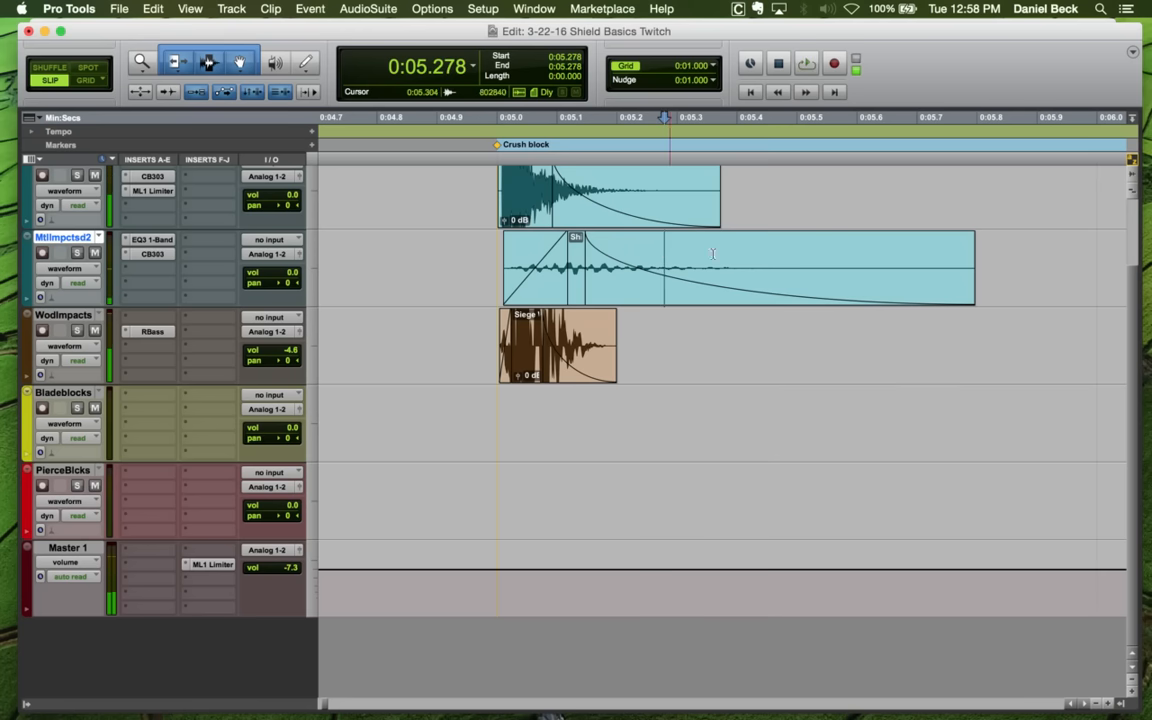
key(g)
click(907, 262)
key(s)
click(474, 261)
key(space)
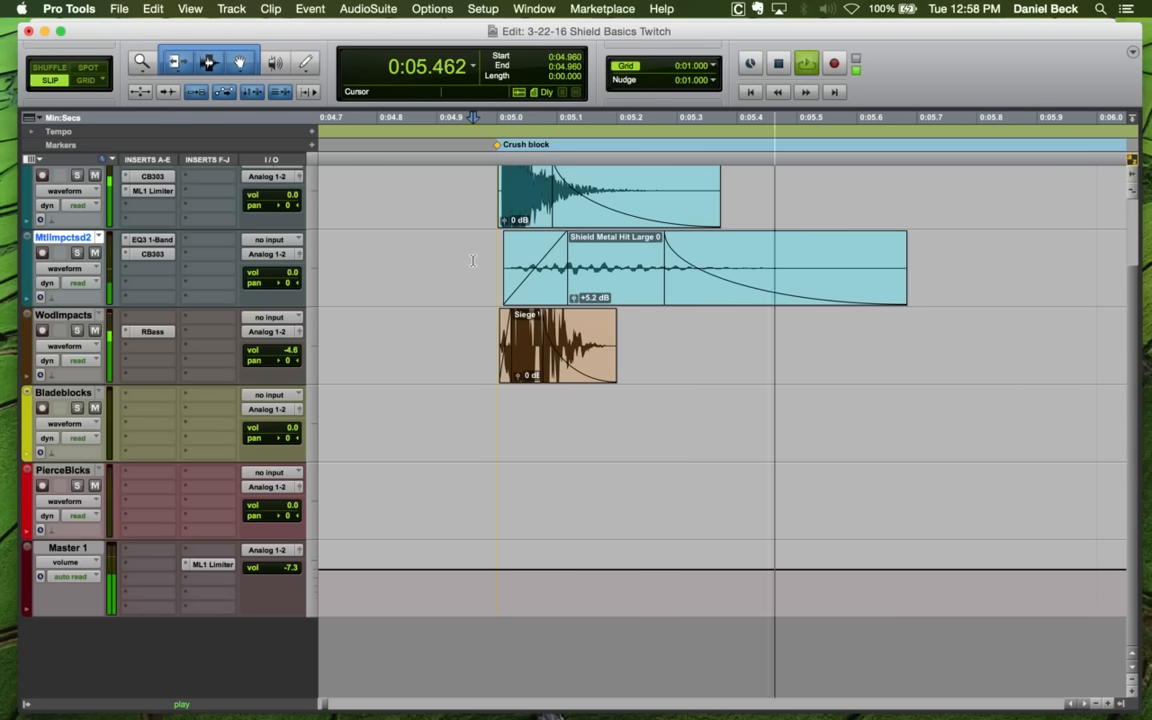
key(space)
key(space)
key(space)
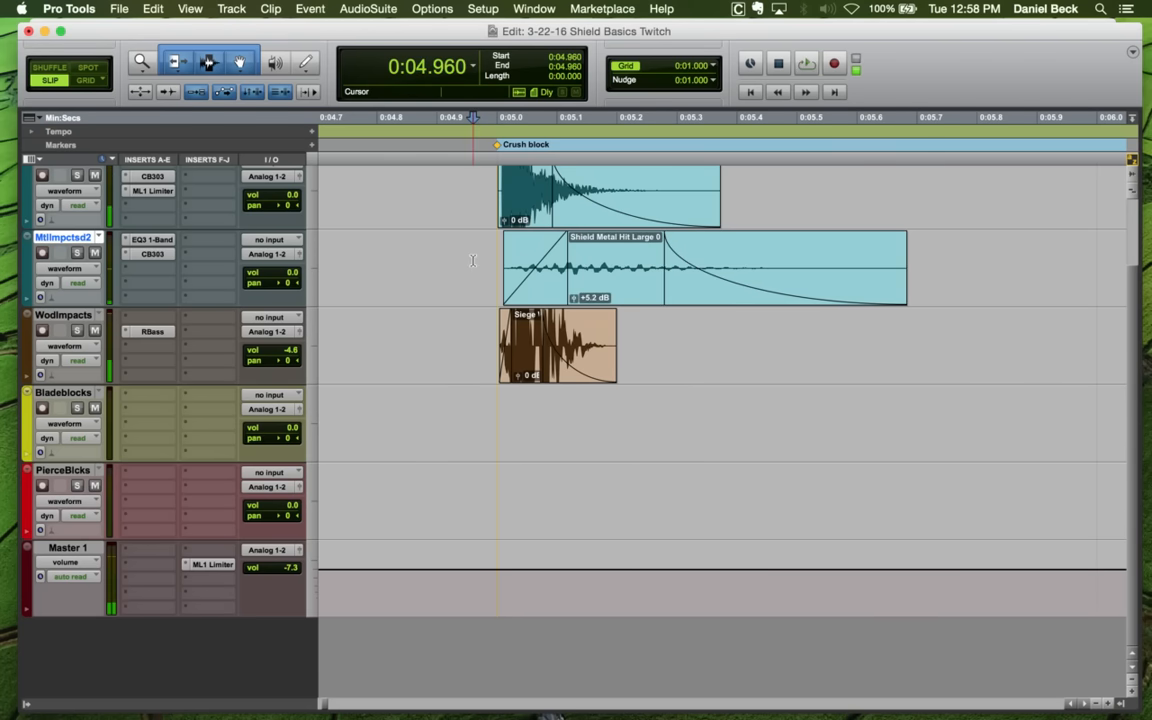
Start the Crush block MtlImpctsd2 fade-out at about 0:05.19 and play the variation repeatedly from 0:04.969
click(614, 262)
key(g)
click(479, 251)
key(space)
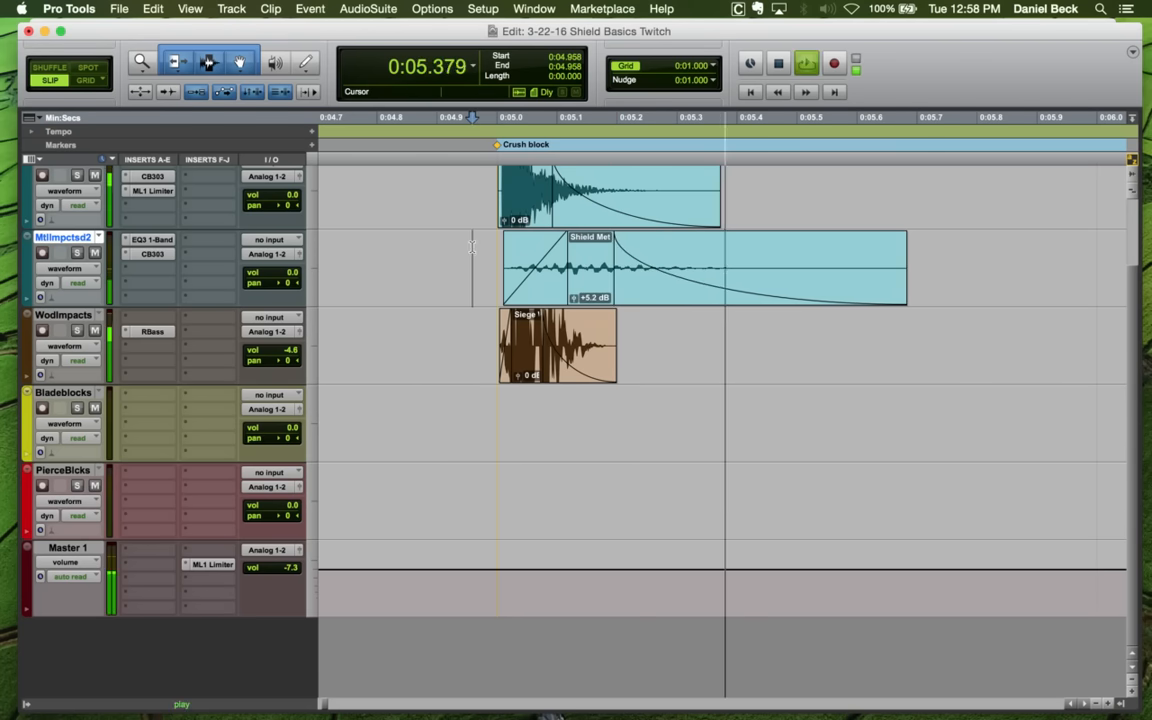
key(space)
key(space)
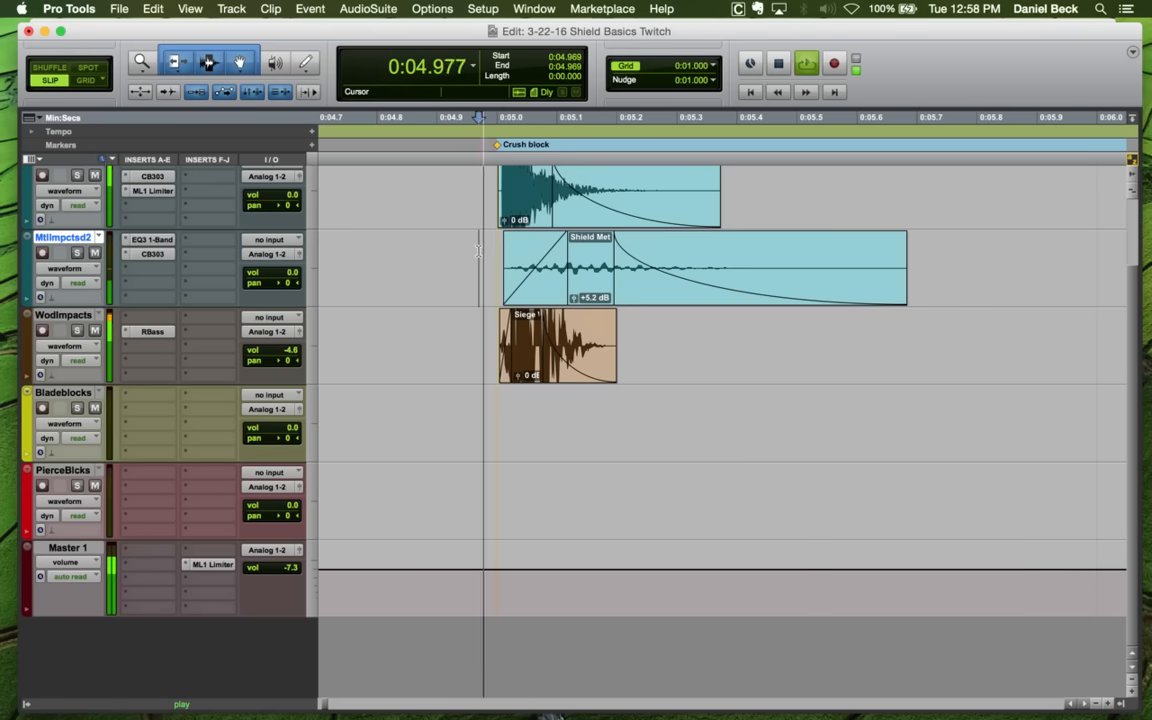
key(space)
key(space)
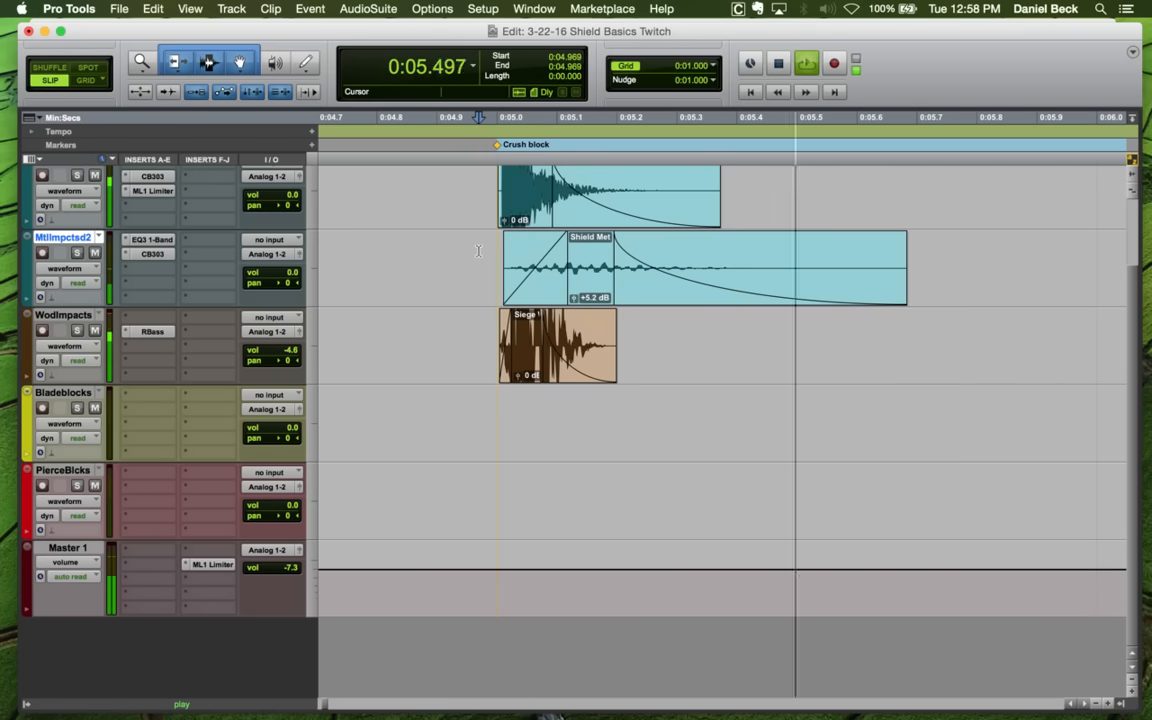
key(space)
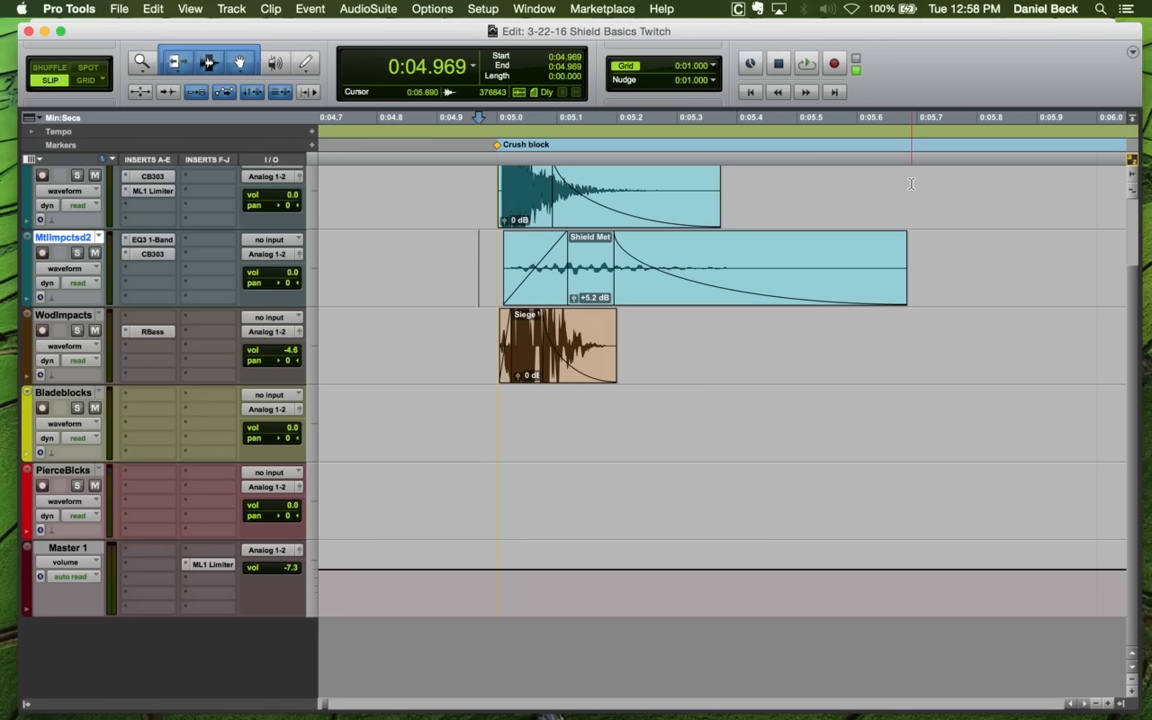
Select the Crush block MtlImpctsd1 range from 0:05.006 to 0:05.690, clear it, and play the variation from 0:04.909
drag(911, 183, 501, 185)
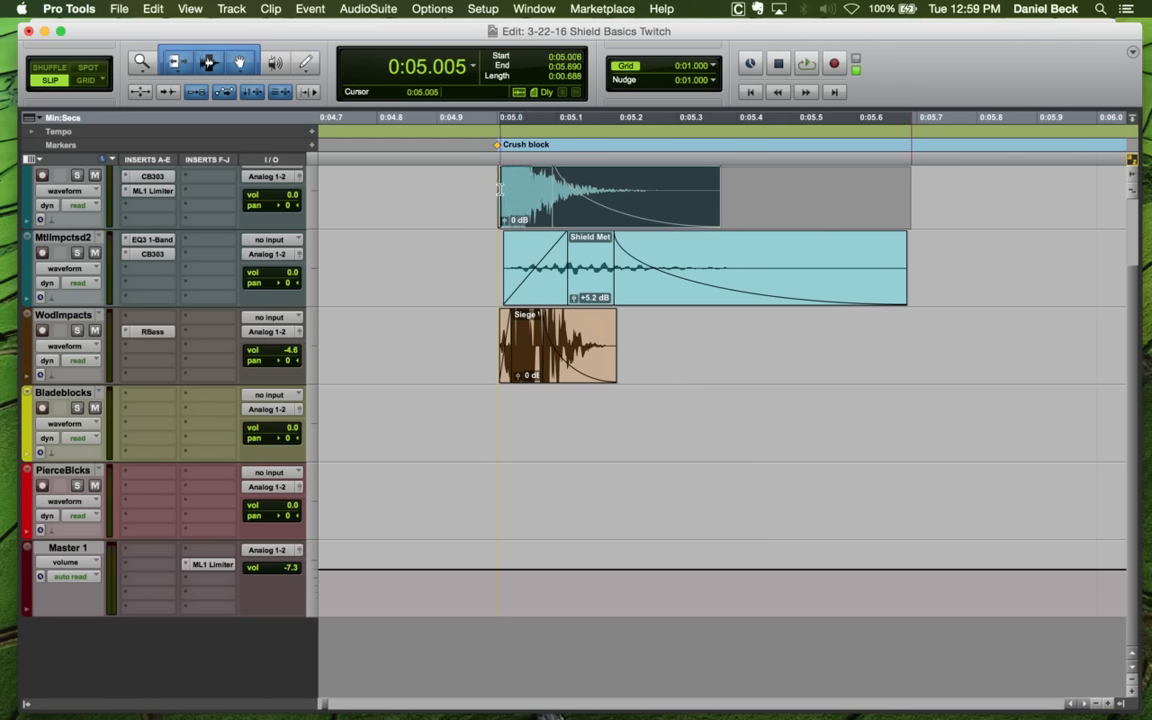
click(445, 178)
key(space)
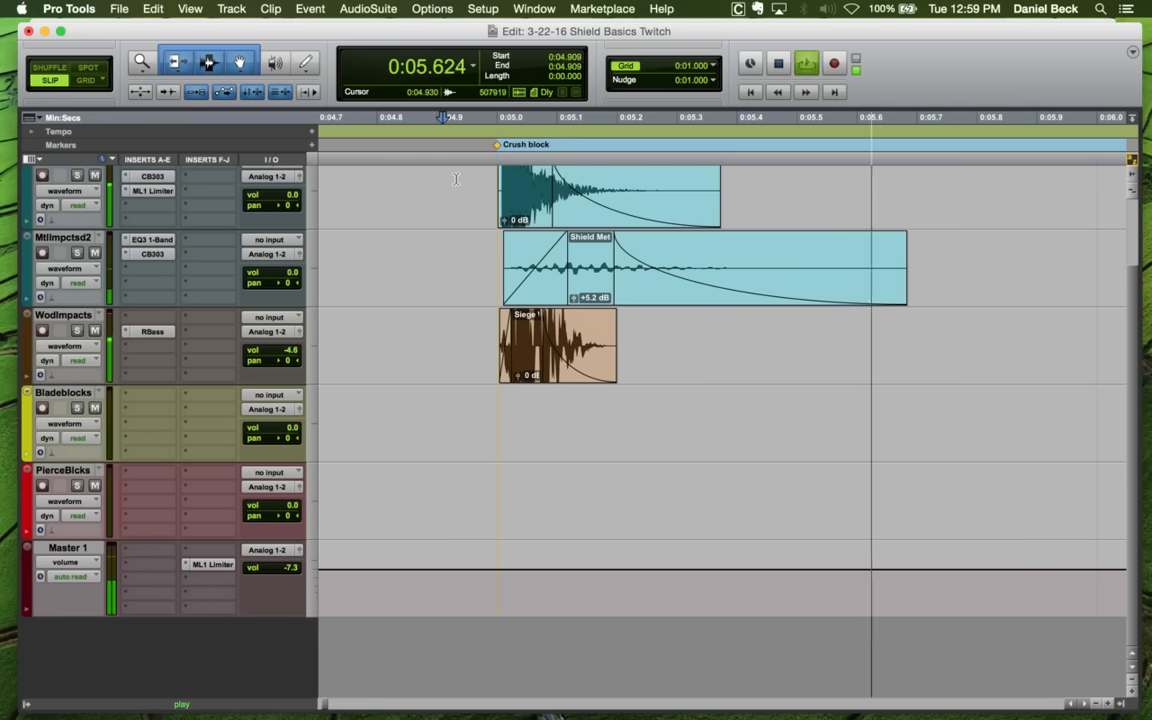
key(space)
click(459, 178)
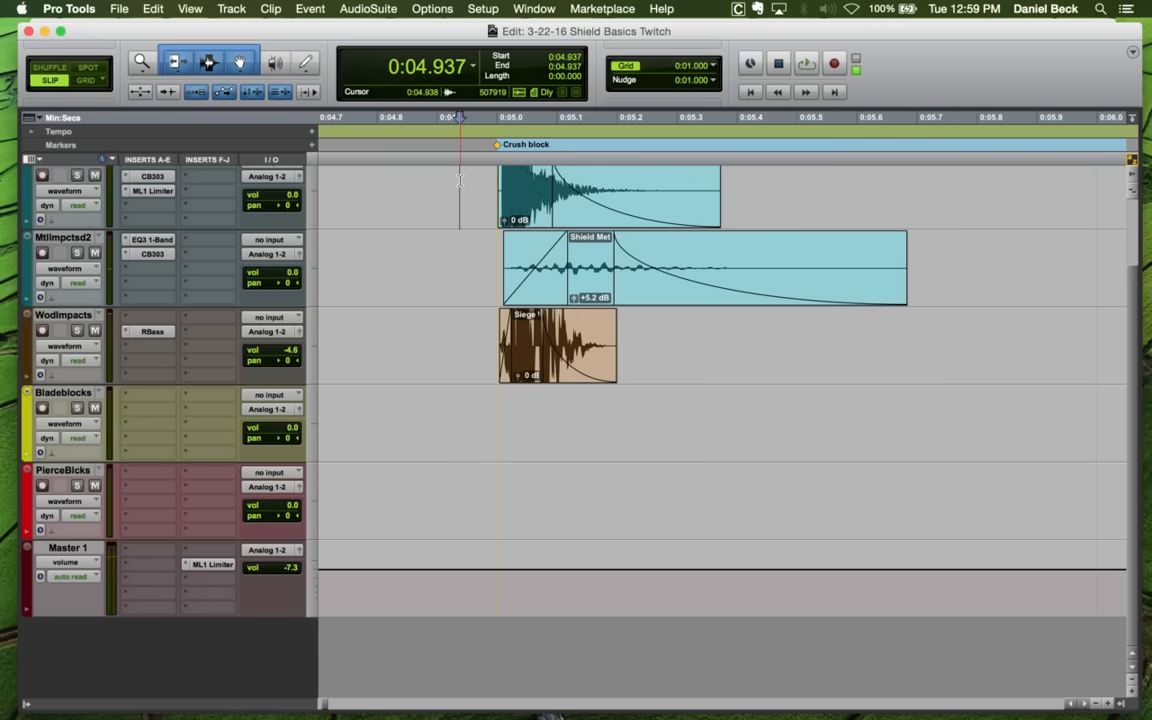
Mark out the Crush block layers across MtlImpctsd1, MtlImpctsd2 and WodImpacts from 0:04.986 to 0:05.816, and clear the selection
key(super+bracketleft)
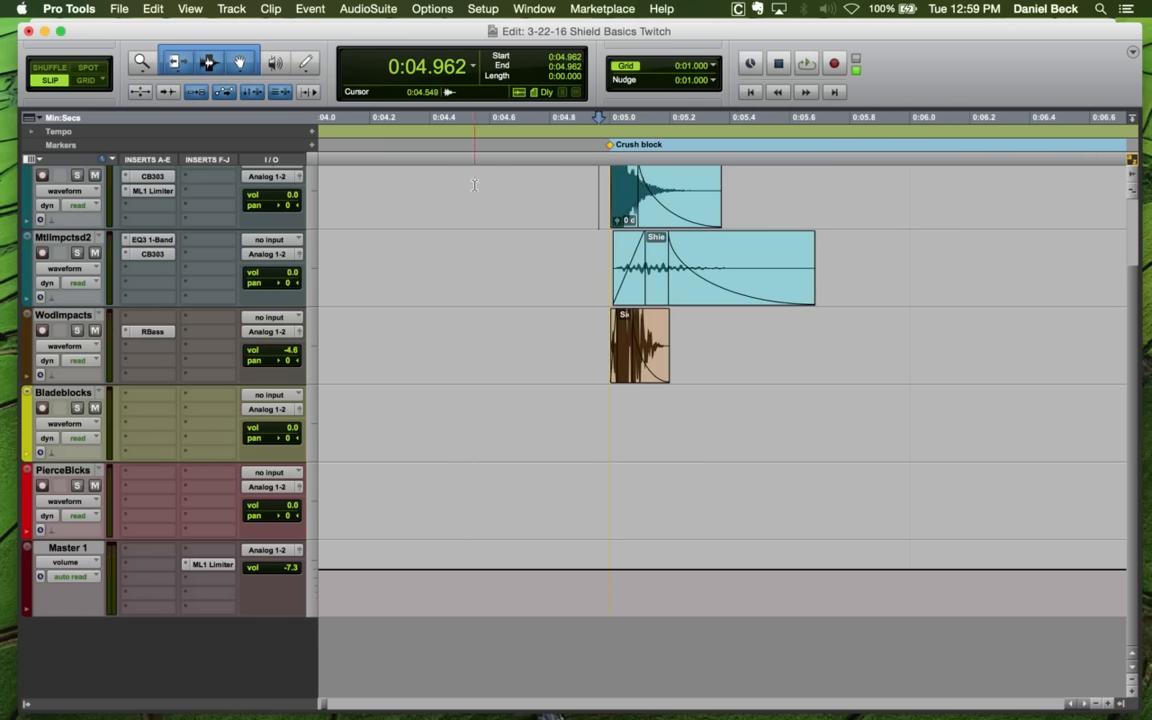
click(798, 187)
scroll(532, 175, right, 3)
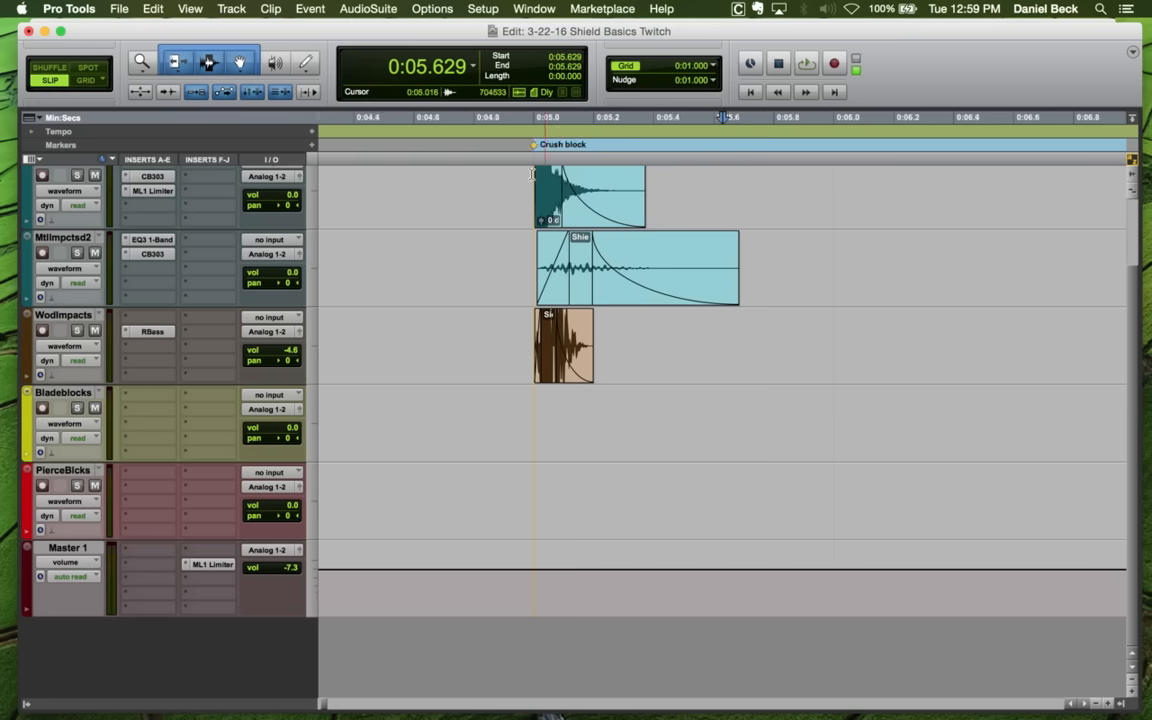
drag(531, 178, 726, 305)
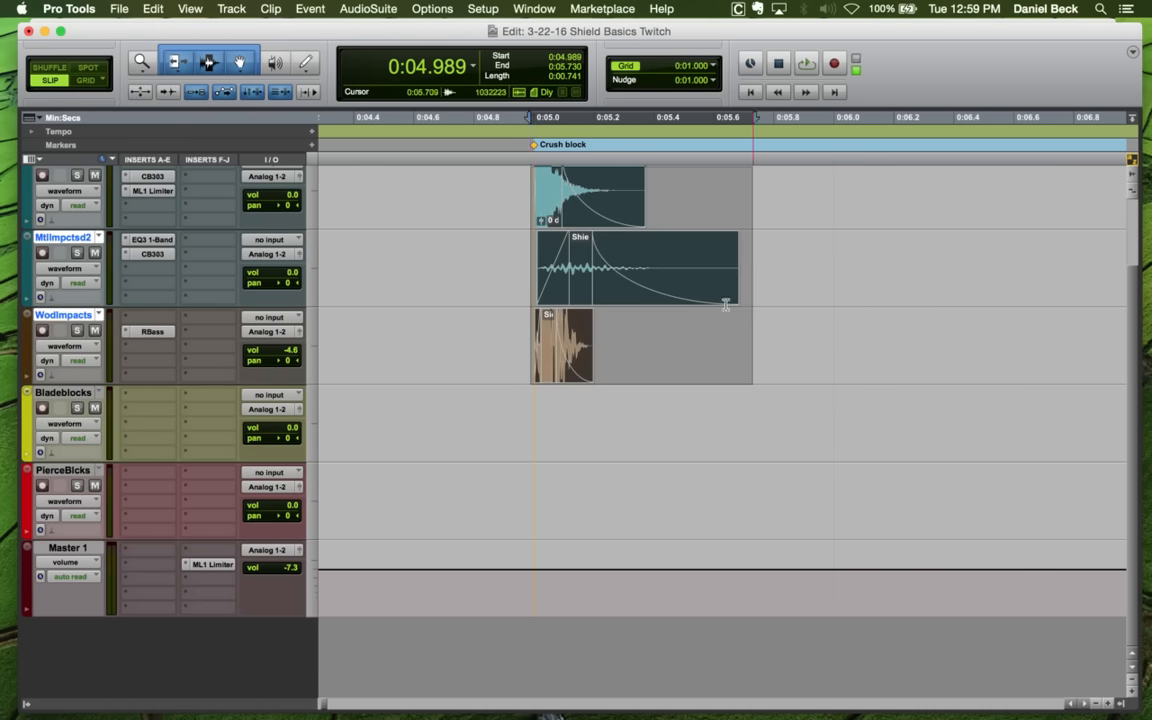
drag(531, 183, 778, 324)
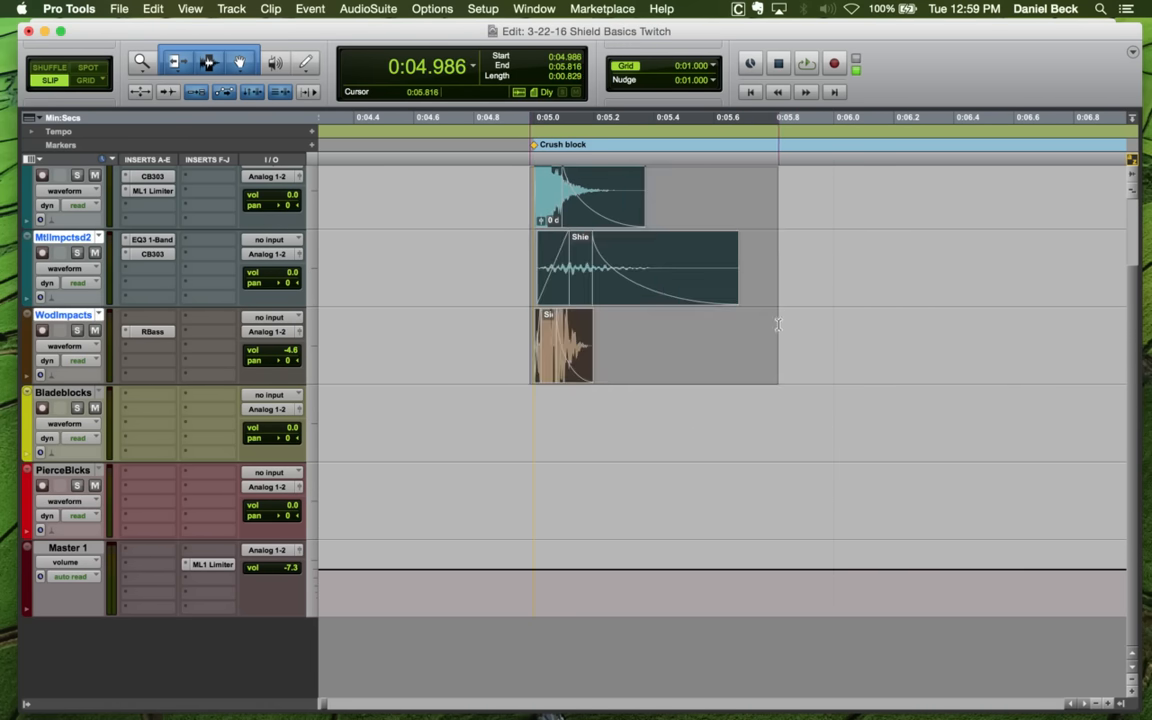
click(843, 190)
Mark out the spacing between Crush block and Location 3 by selecting the three impact tracks from 0:04.928 to 0:06.912
key(r)
key(r)
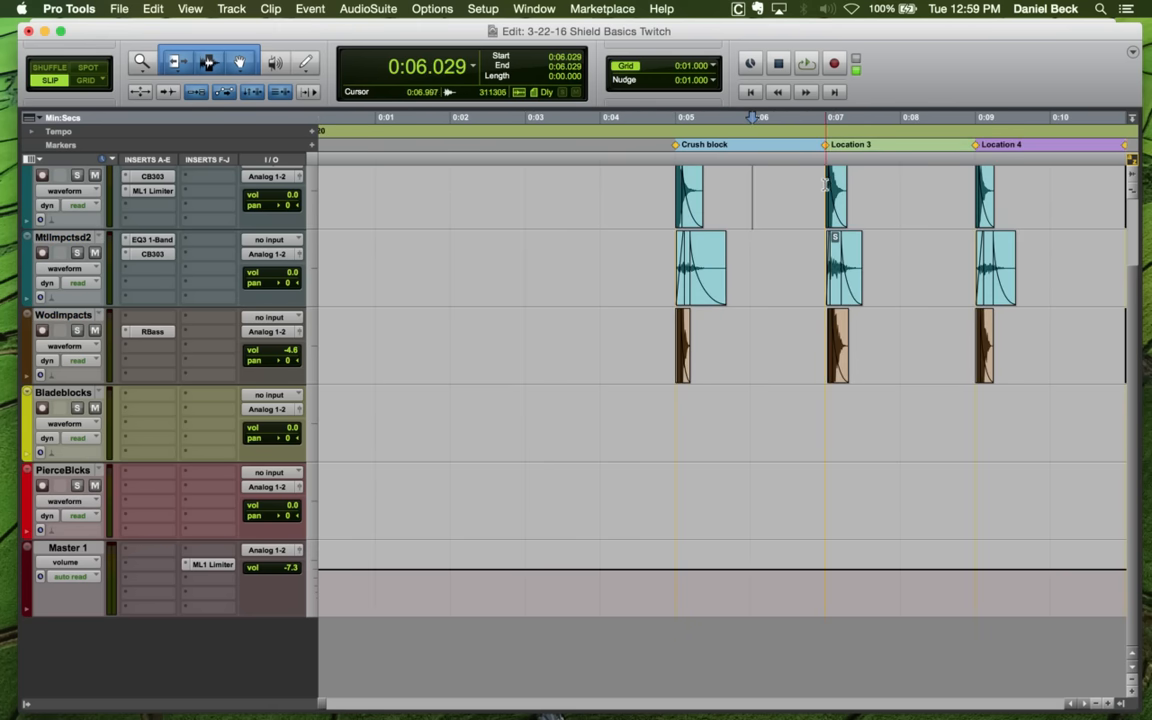
click(825, 183)
key(t)
key(t)
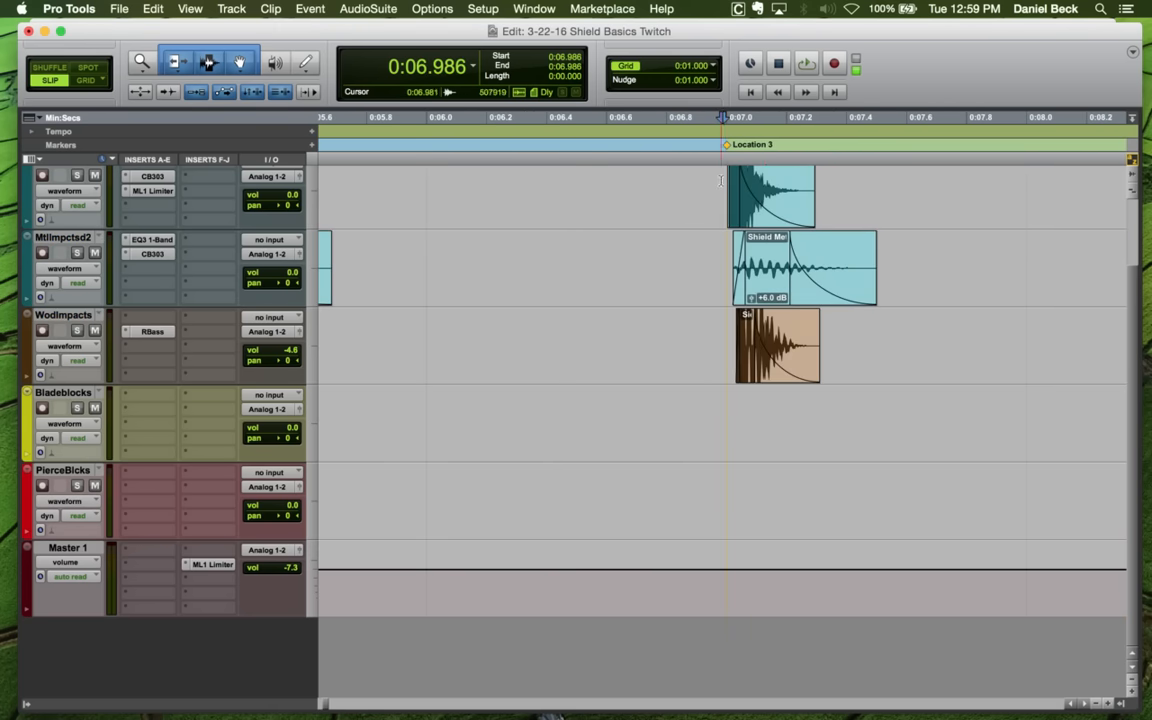
click(720, 180)
key(r)
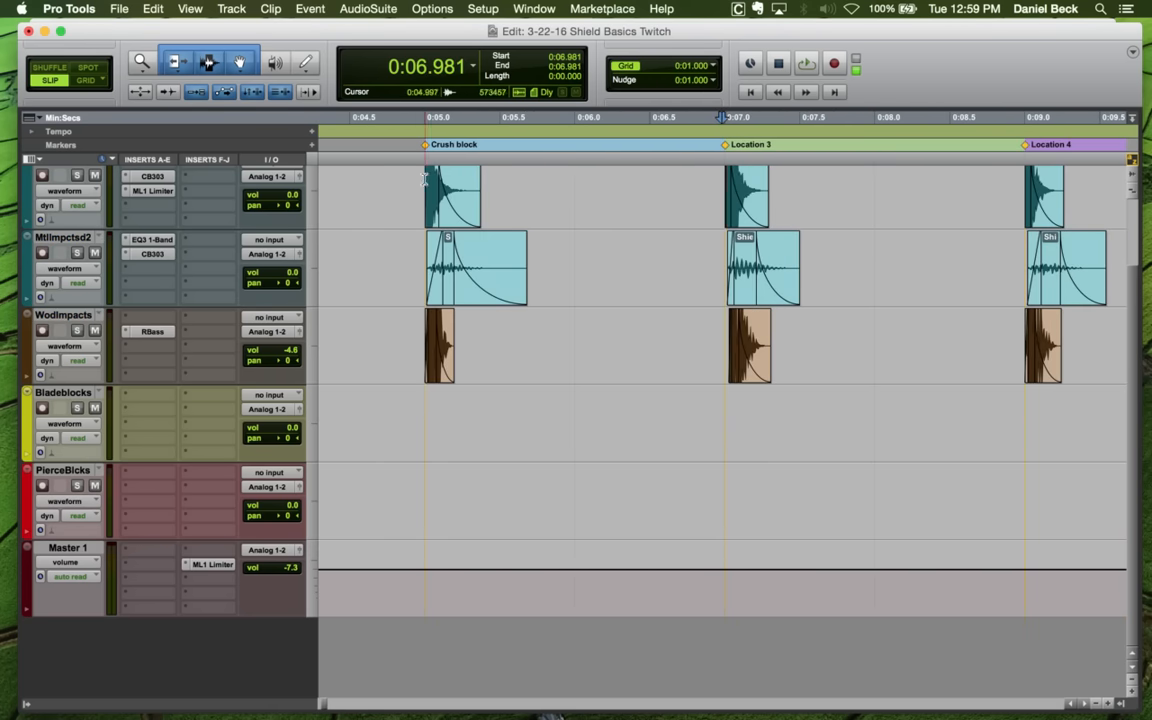
drag(424, 177, 702, 183)
drag(480, 193, 711, 330)
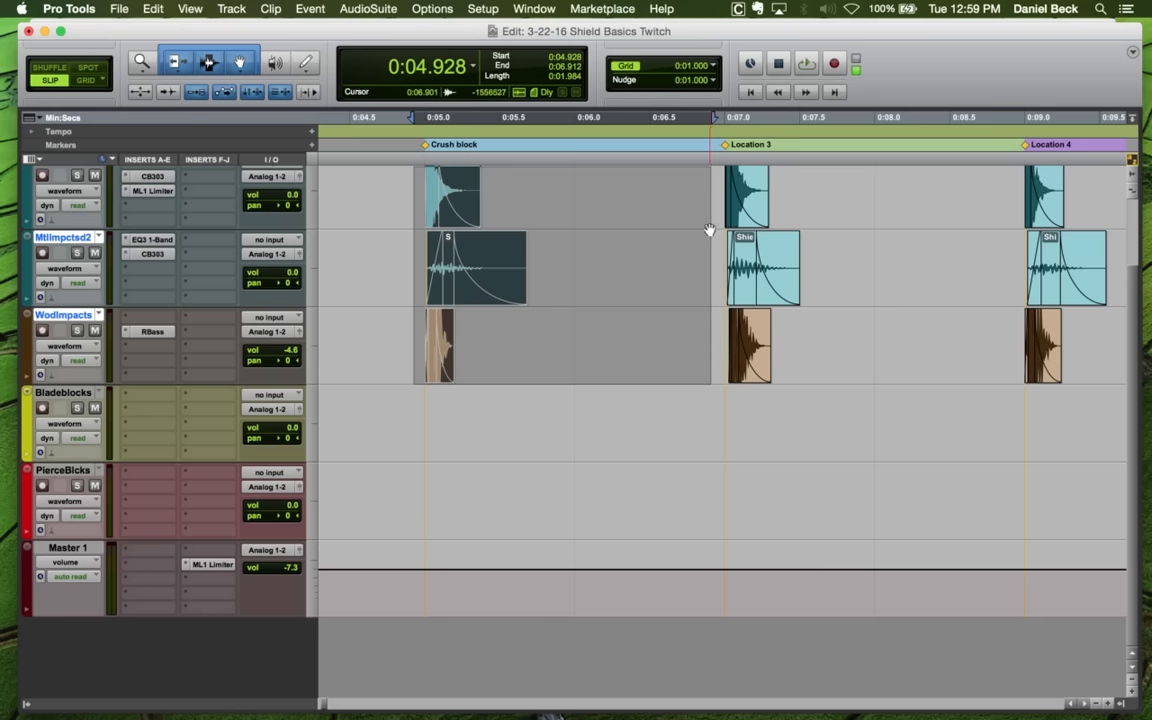
click(705, 190)
Play the Location 5 variation from 0:10.954
key(r)
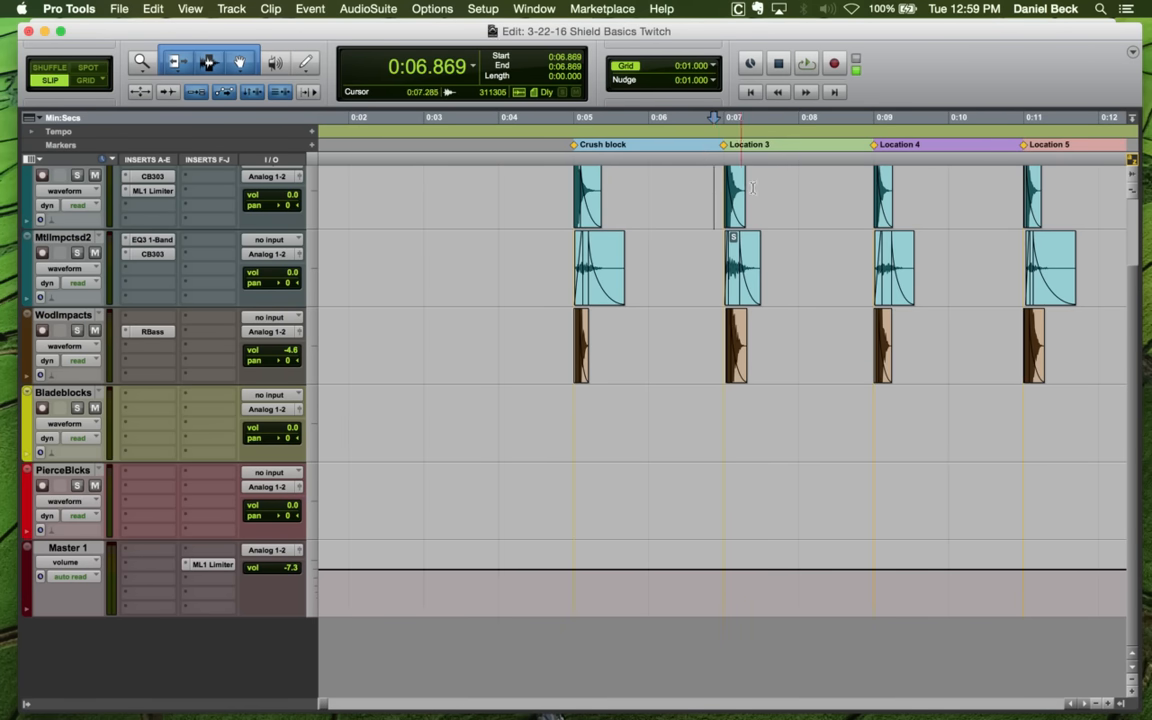
click(867, 181)
key(t)
key(r)
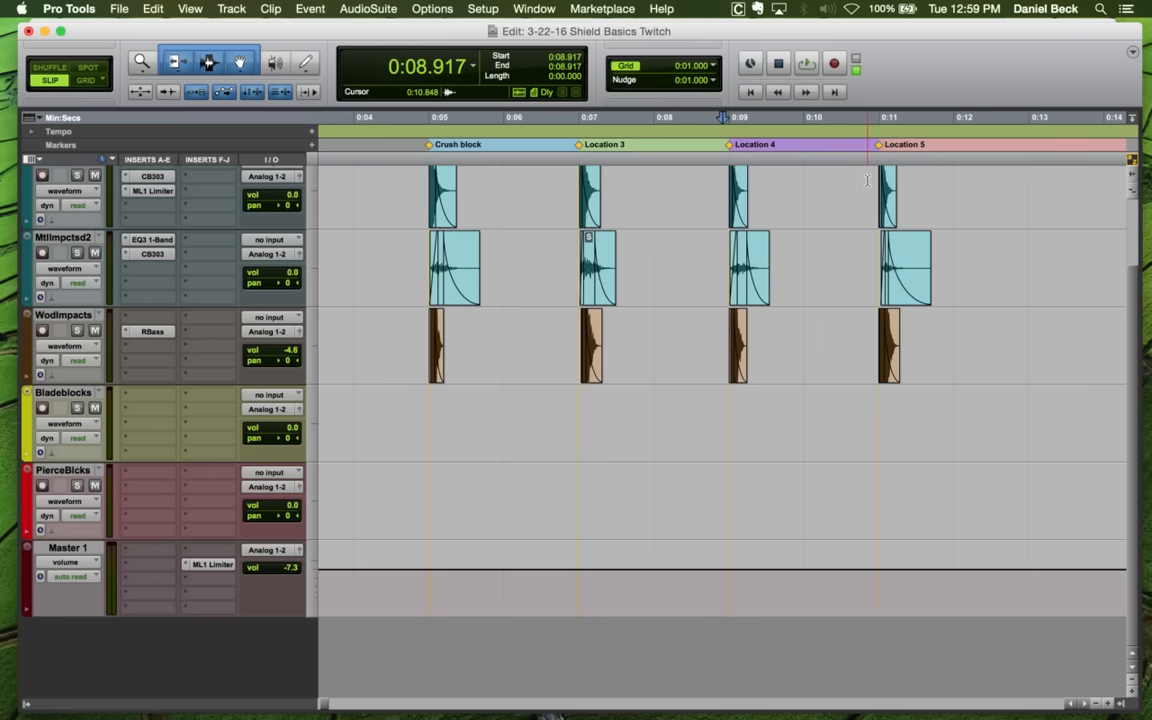
click(879, 178)
key(space)
key(r)
key(r)
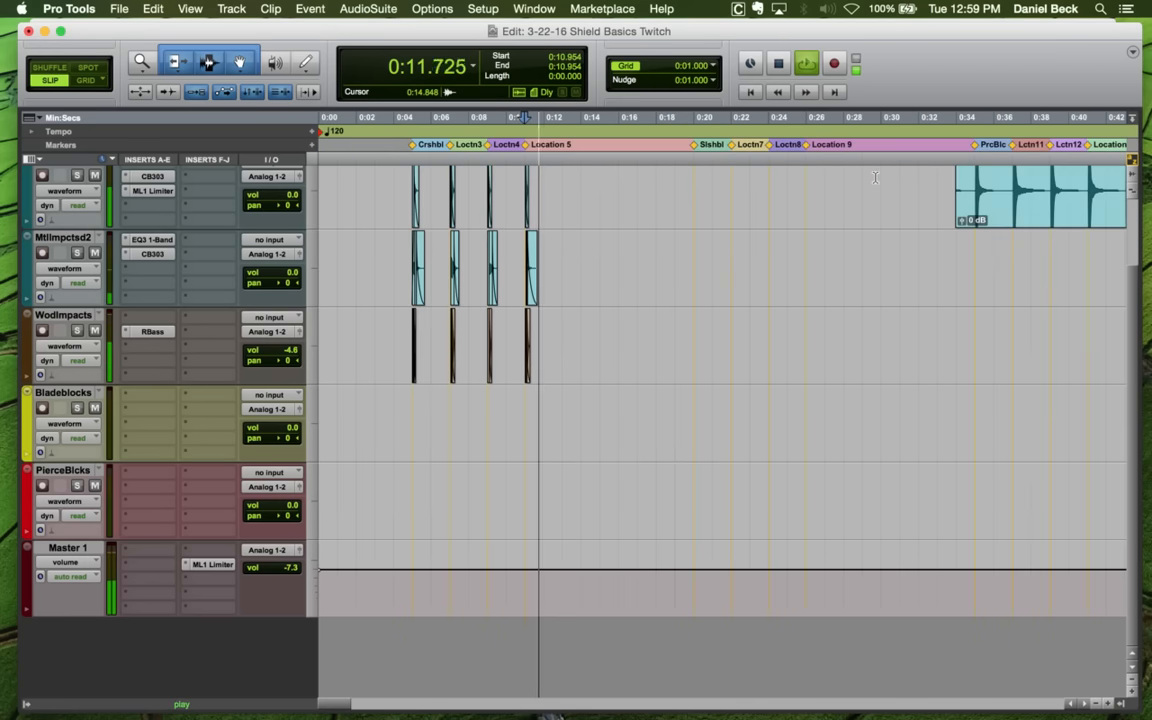
key(space)
Play the Crush block, Location 3, Location 4 and Location 5 variations one after another, starting from 0:04.821
click(409, 178)
key(space)
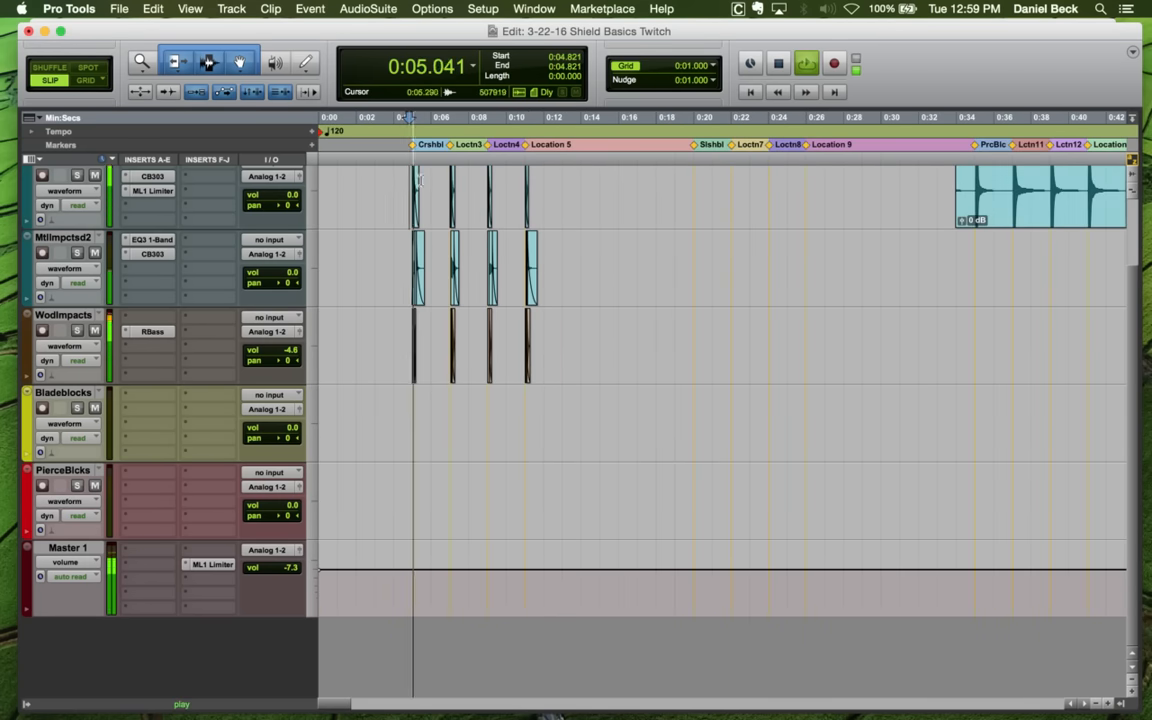
click(457, 178)
click(487, 178)
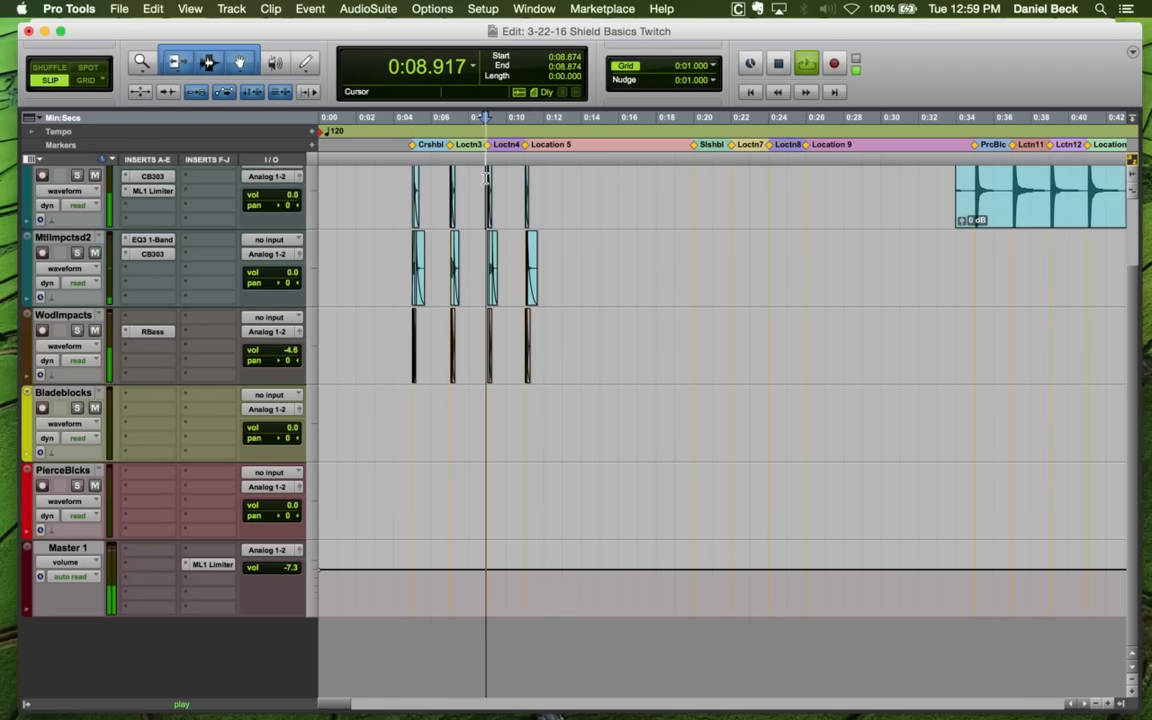
click(531, 182)
key(space)
Place the edit cursor at 0:20.666 on the MetalImpcts track within the empty Slash block section
click(710, 190)
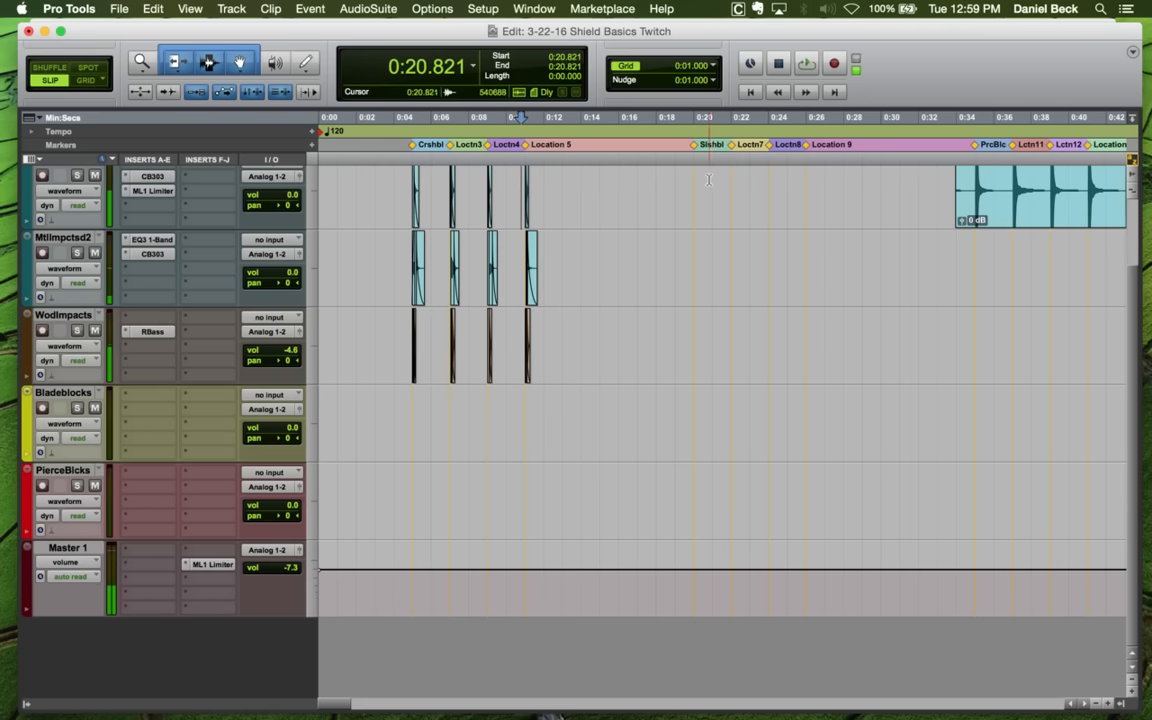
key(t)
click(697, 188)
key(t)
key(r)
key(r)
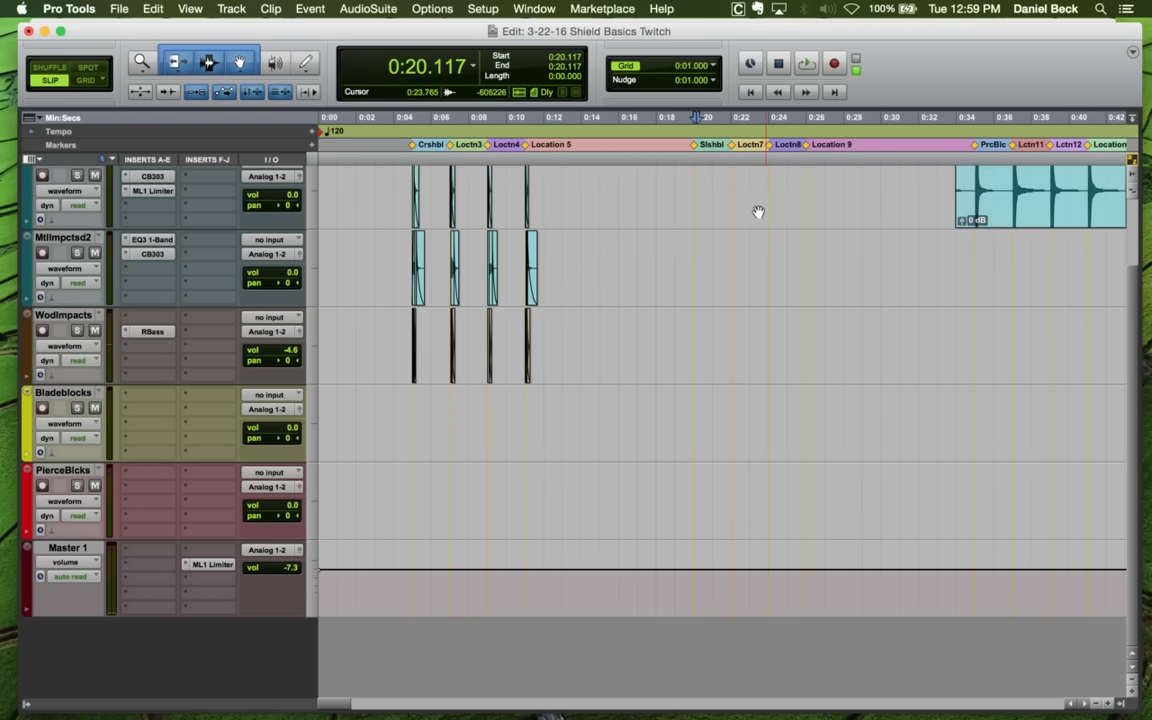
scroll(758, 212, up, 3)
click(711, 190)
key(t)
key(t)
key(t)
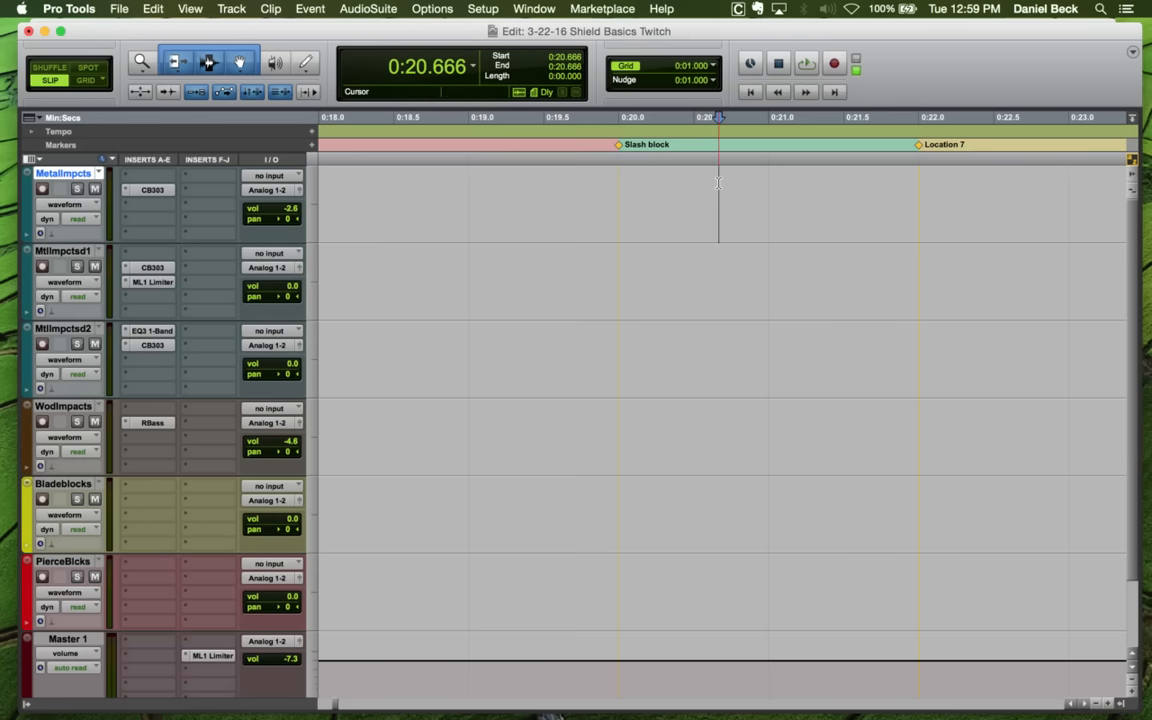
Play the Crush block variation from 0:04.736 with the MetalImpcts track soloed, and clear the solo
click(692, 185)
key(r)
key(r)
key(r)
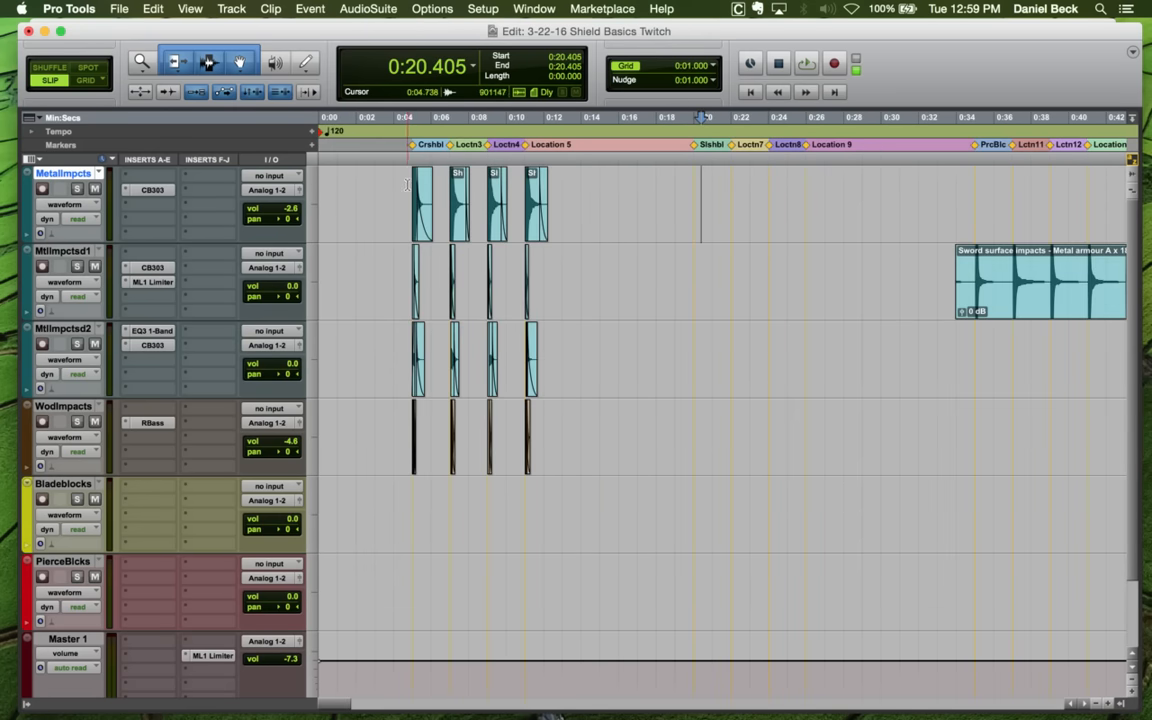
key(shift+s)
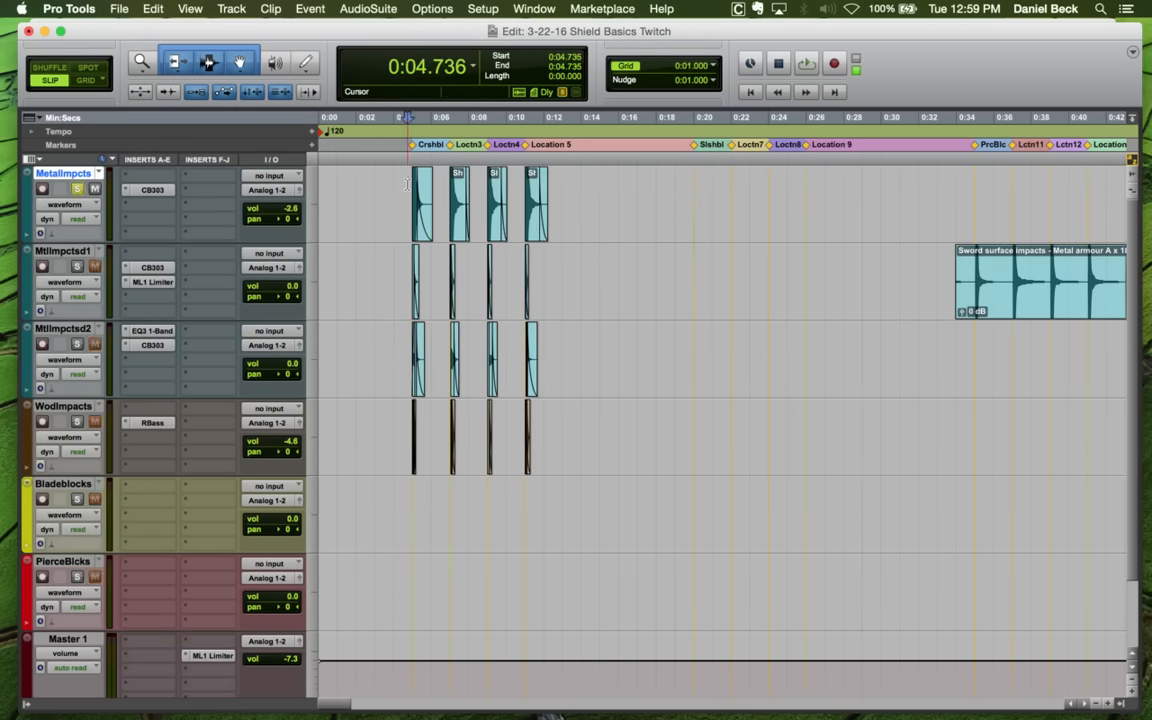
key(space)
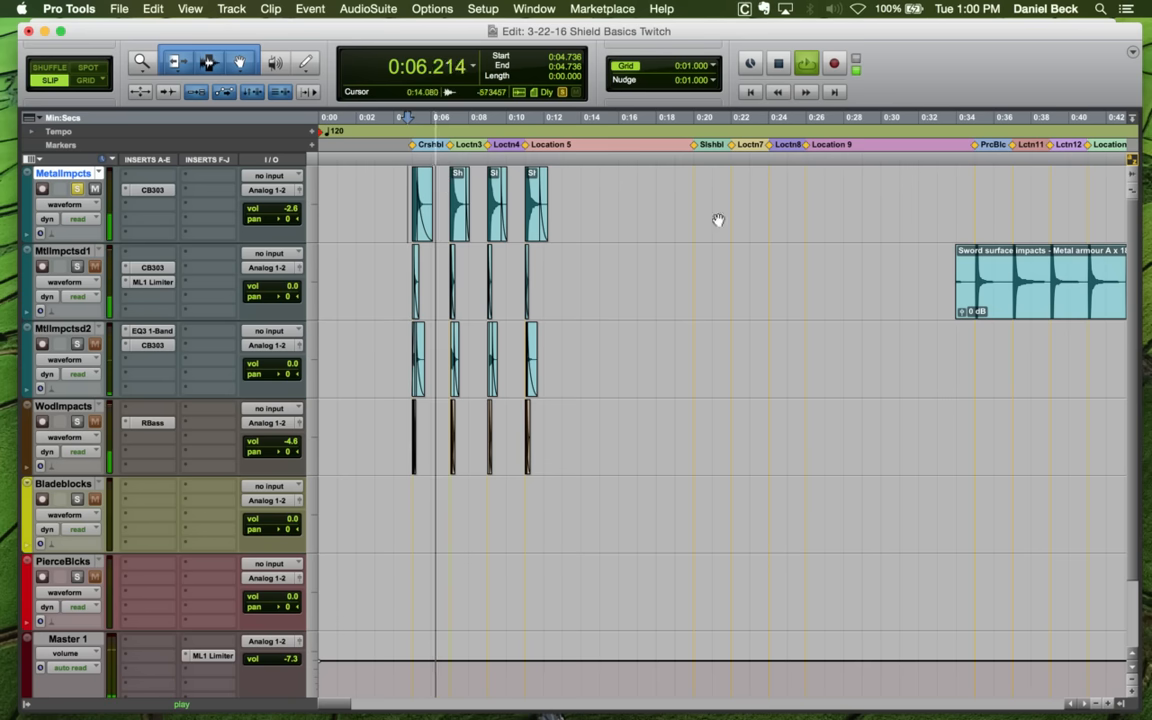
key(space)
click(694, 183)
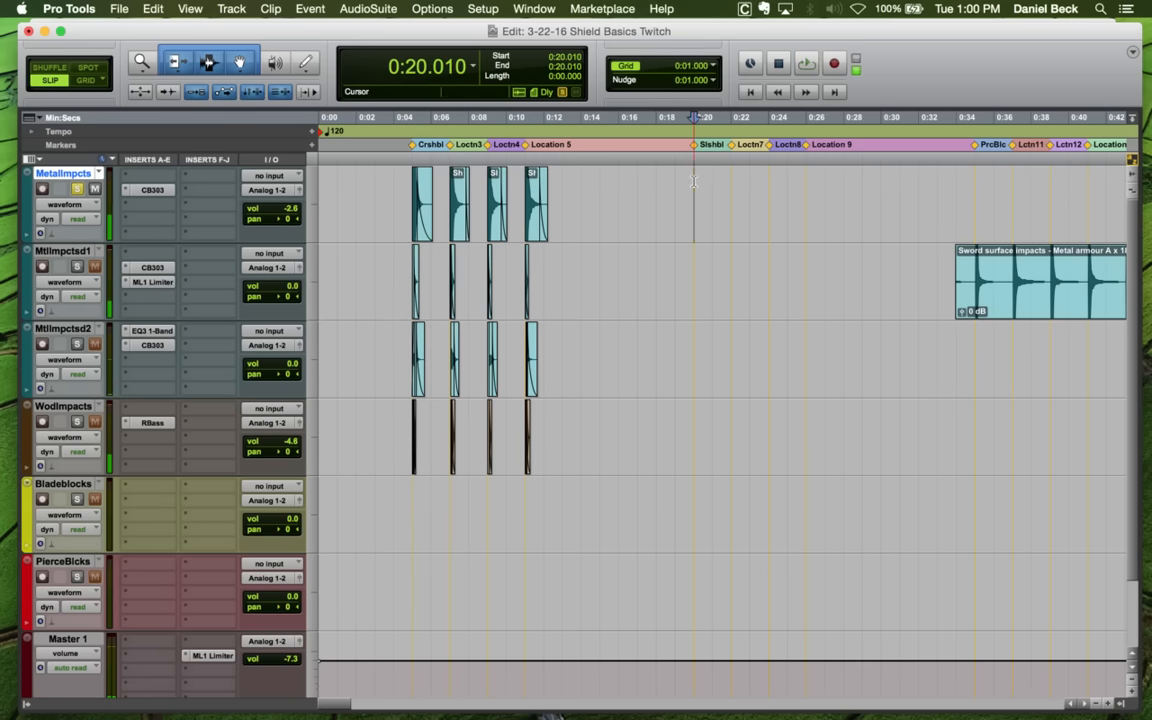
key(shift+s)
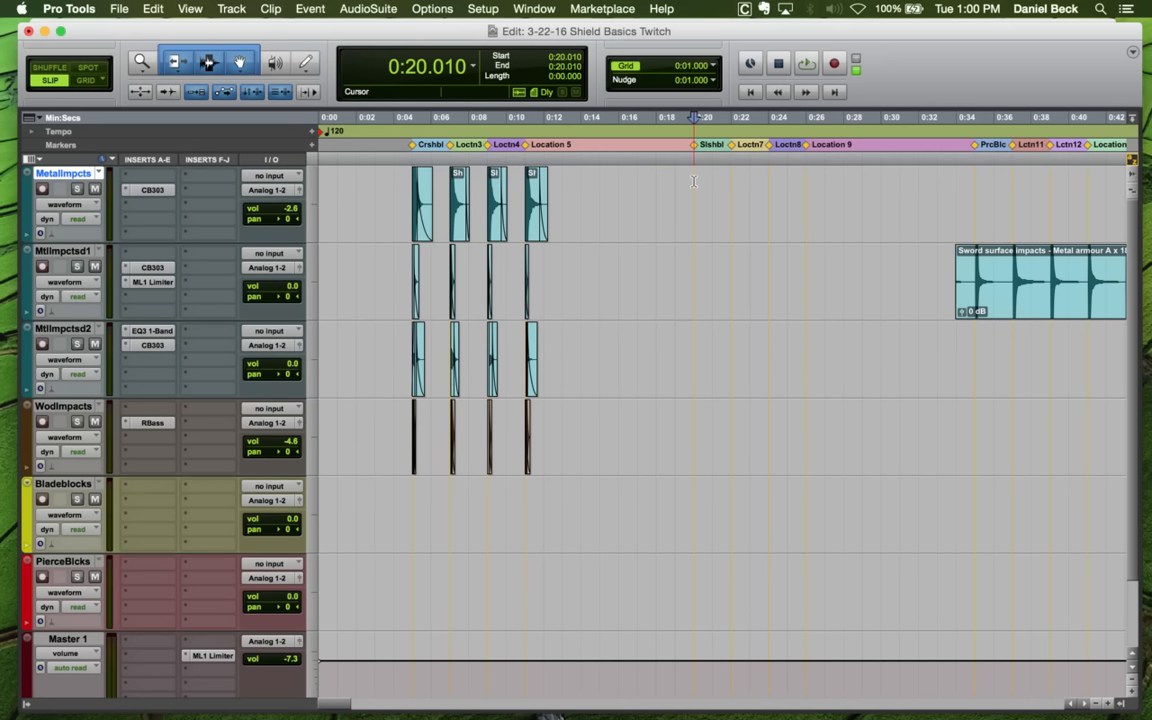
Examine the empty Slash block, Location 7 and Location 8 sections on the MetalImpcts track
drag(694, 185, 733, 182)
click(712, 185)
click(698, 185)
click(730, 190)
click(769, 185)
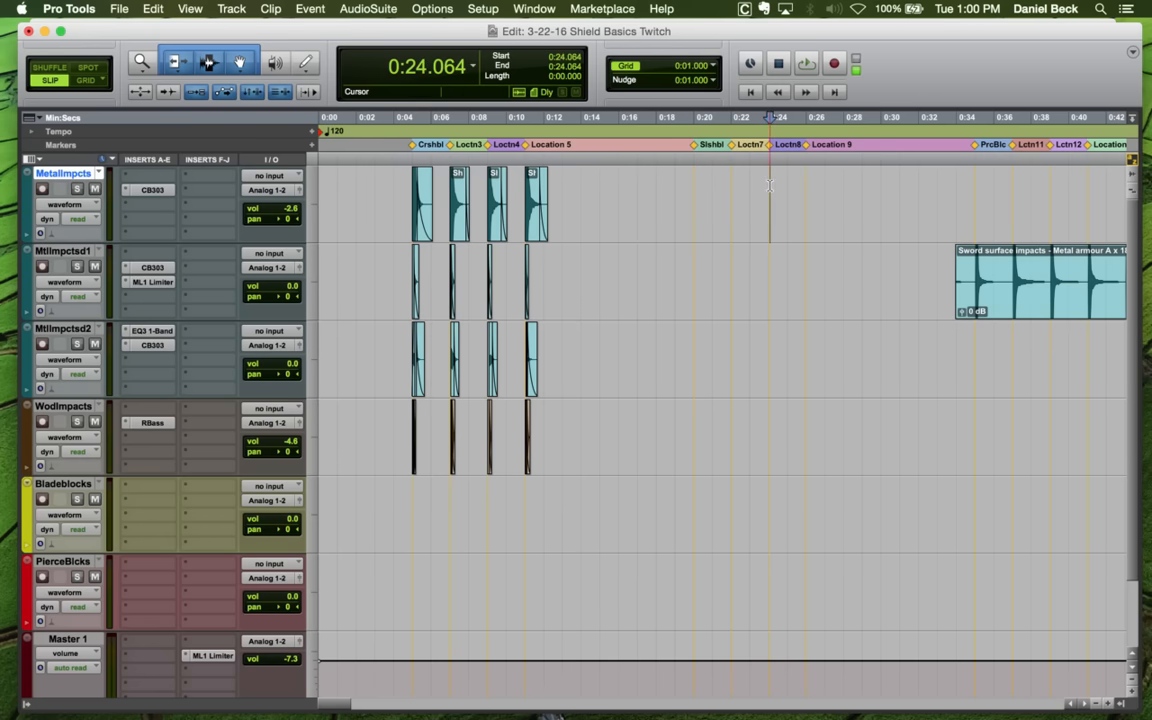
key(super+bracketright)
drag(570, 194, 646, 193)
click(598, 190)
drag(575, 188, 655, 190)
click(627, 190)
key(r)
key(r)
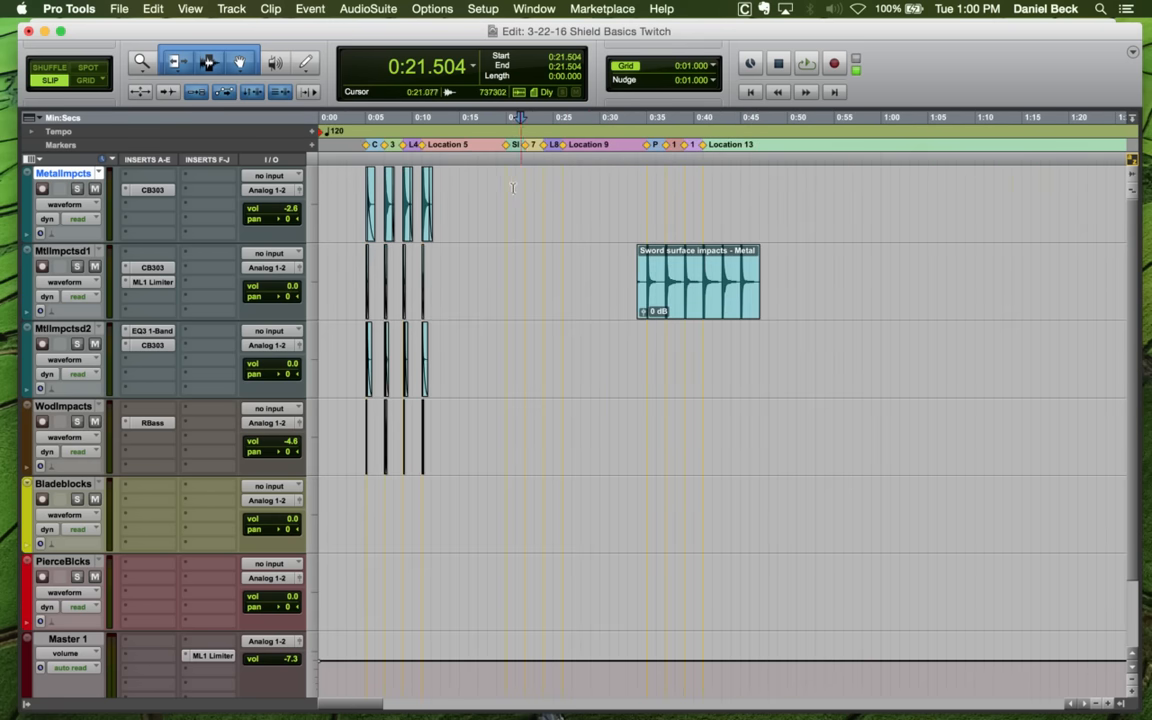
Play the layered block variations from 0:04.778, just before the Crush block marker
click(507, 190)
key(t)
click(408, 186)
key(space)
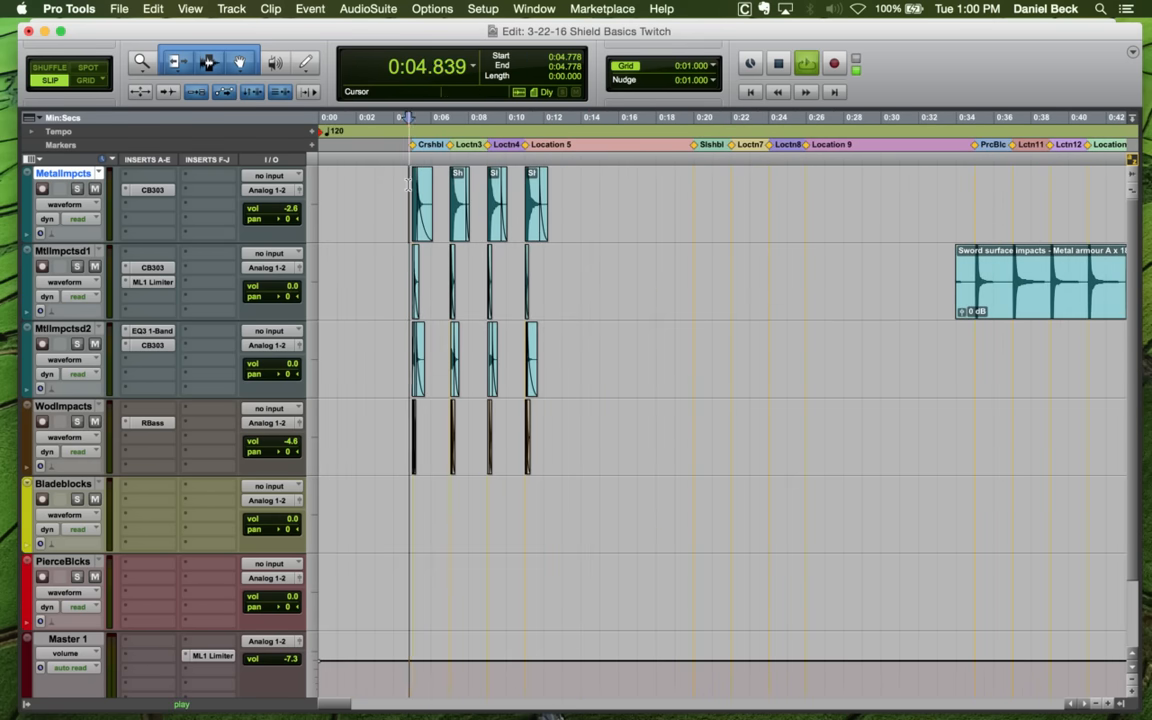
Move the sword surface impacts clip on MtlImpctsd1 so that it starts at 0:37.184
key(space)
click(699, 181)
click(697, 181)
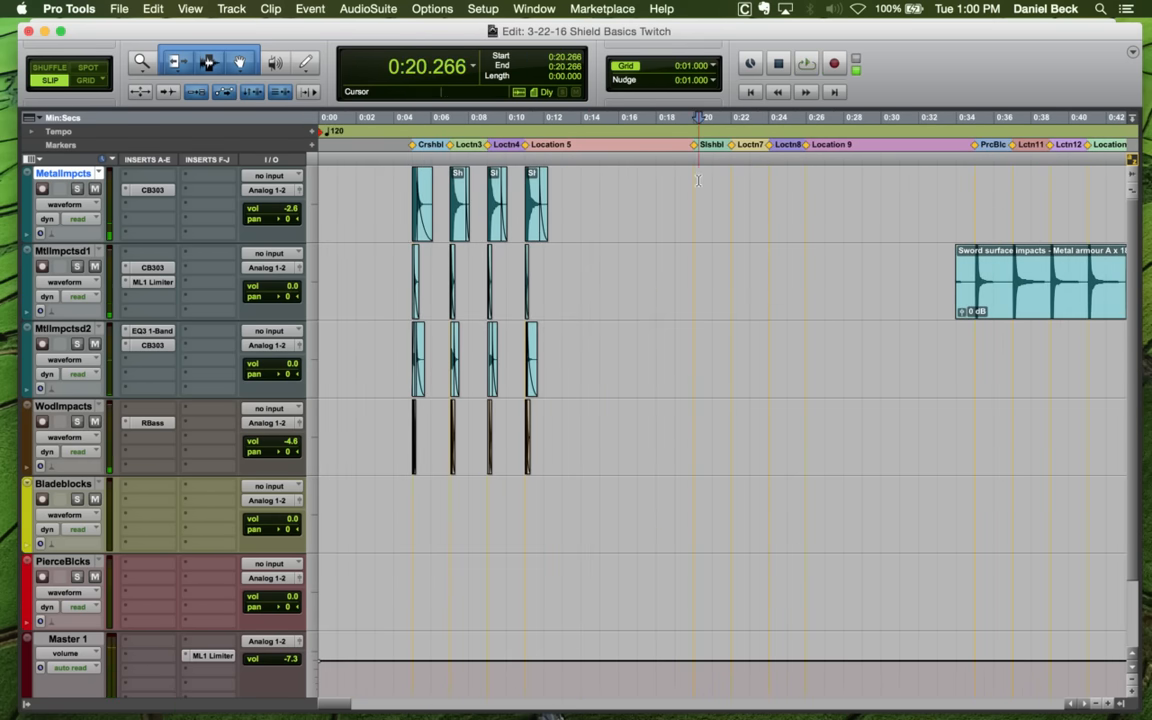
key(t)
key(r)
key(r)
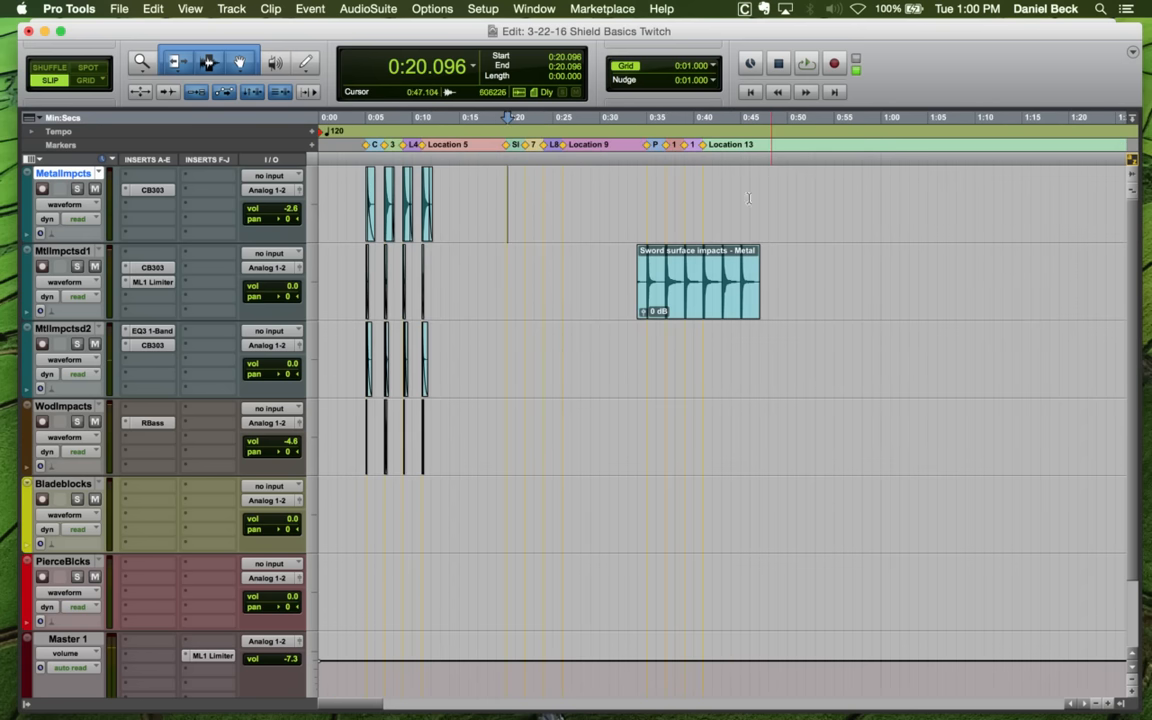
key(r)
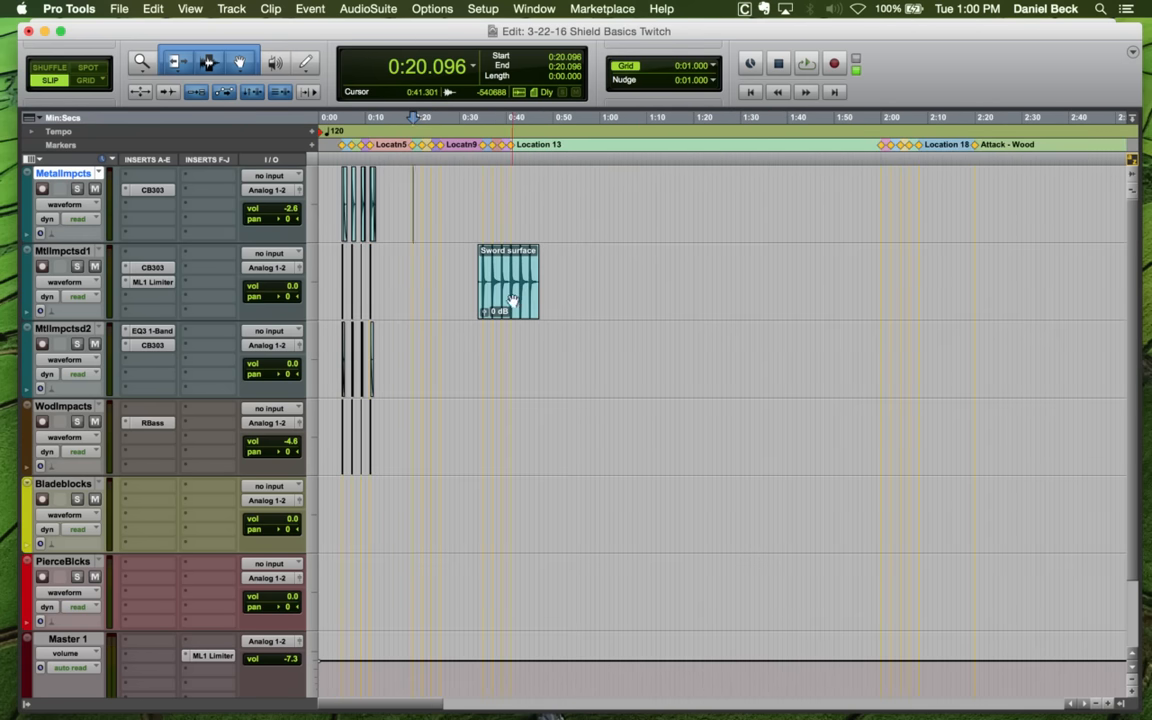
drag(512, 300, 532, 298)
Solo the MetalImpcts track and audition the Metal armour B x 20 source clip from 10:51.946
key(r)
key(r)
key(r)
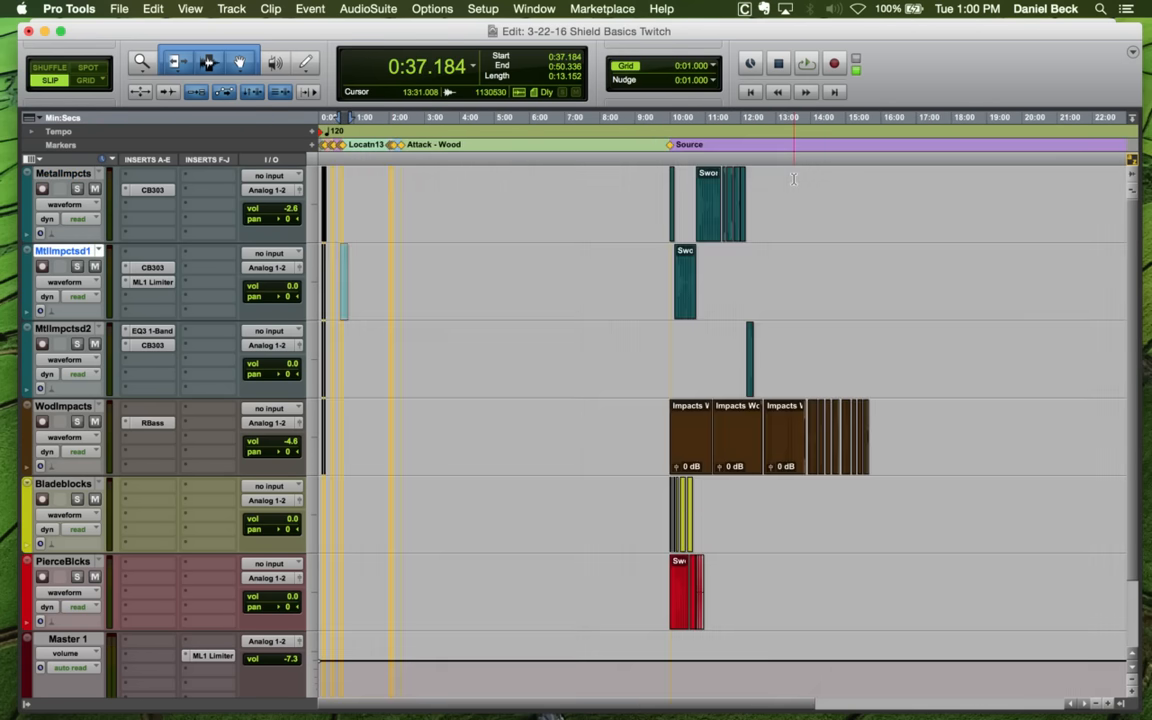
click(698, 183)
key(t)
key(t)
key(t)
key(t)
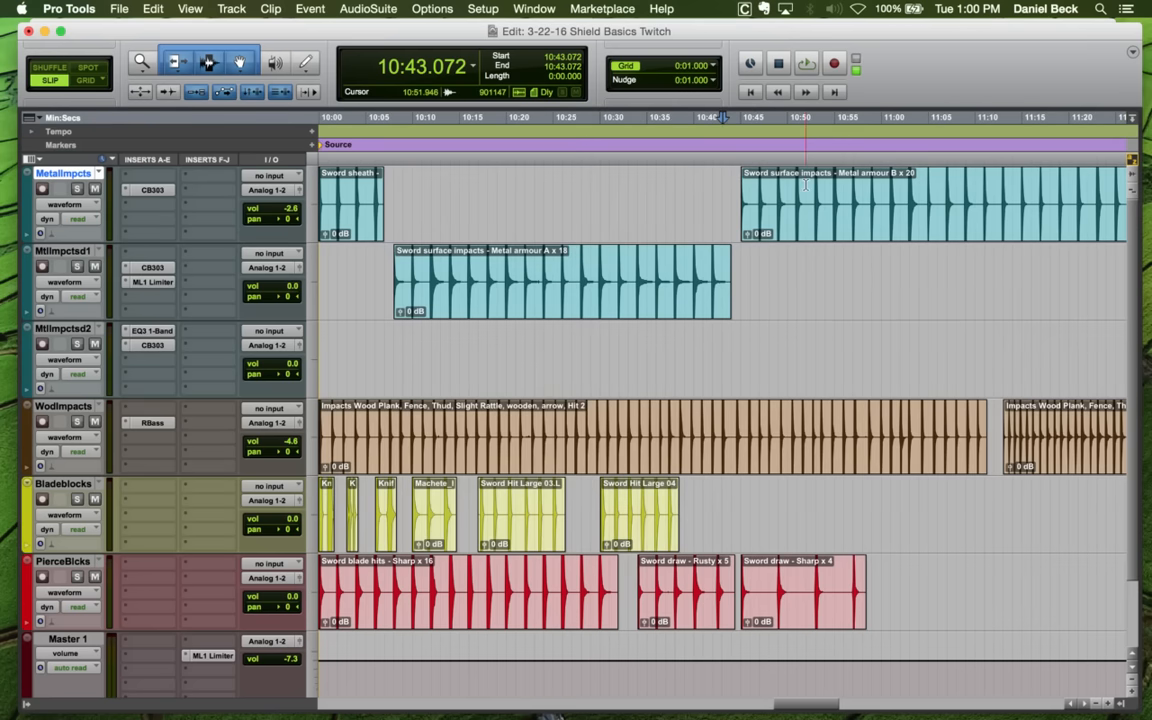
click(805, 185)
key(space)
key(t)
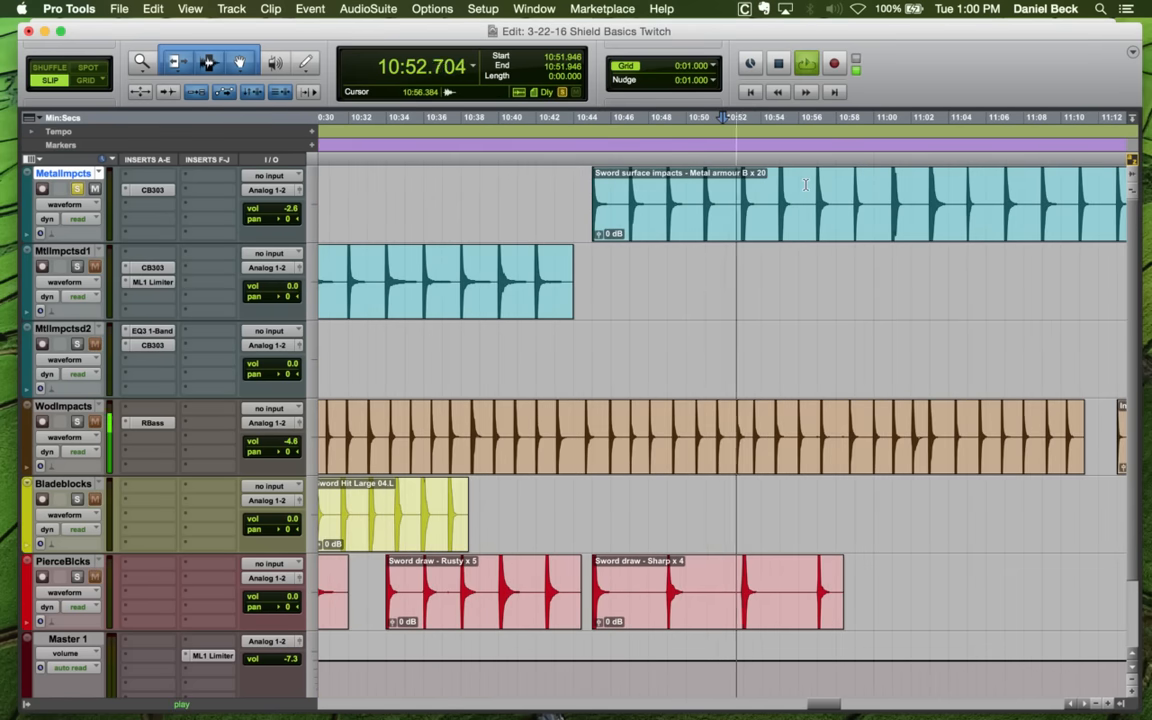
Audition the sword sheath clip at the start of the Source section on MetalImpcts
key(r)
key(r)
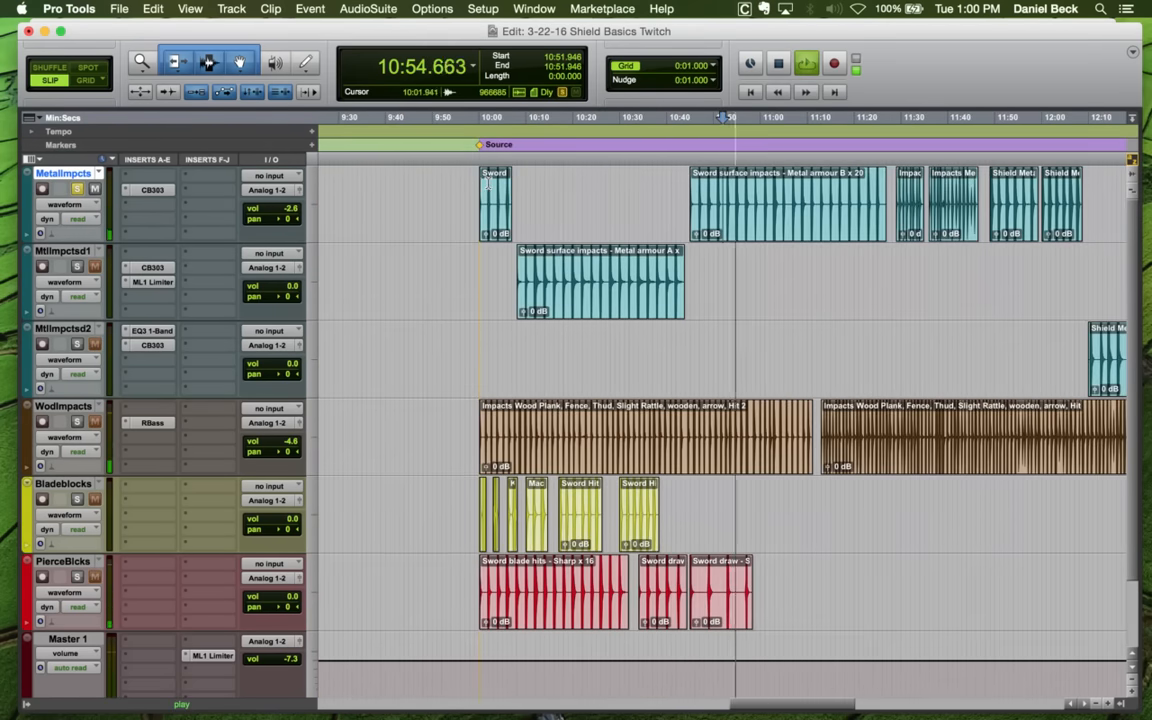
key(space)
click(487, 182)
key(space)
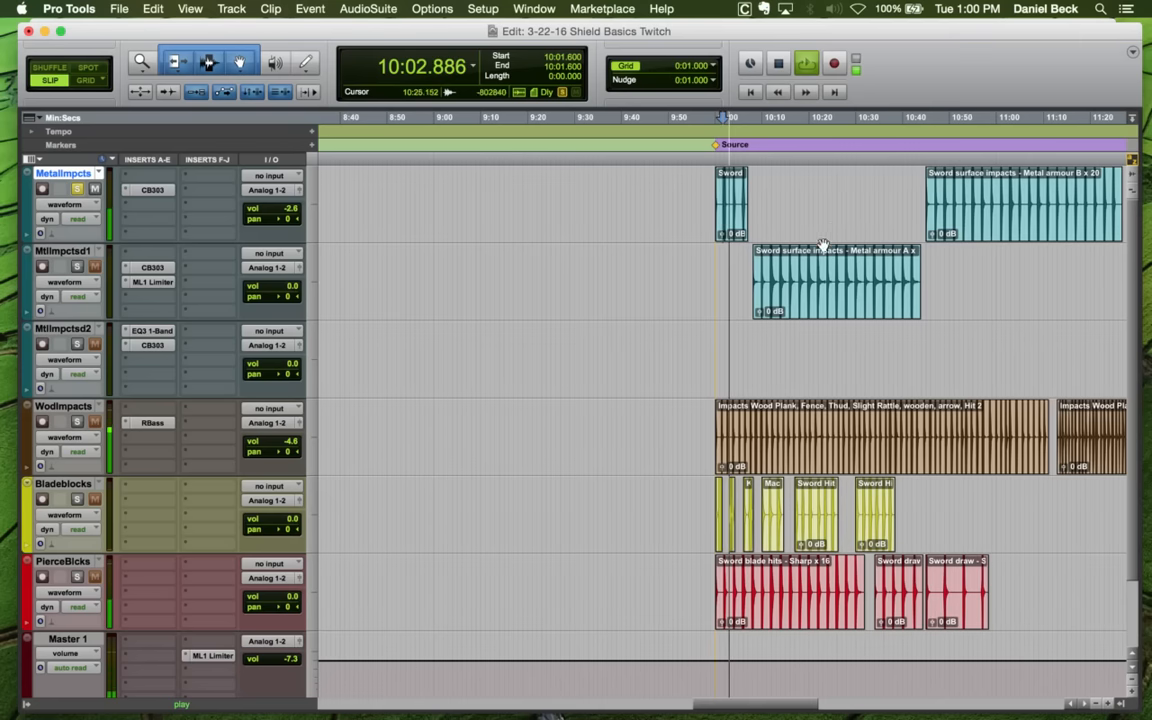
key(space)
Audition the Impacts Gutter Duct source clip on MetalImpcts from about 11:31
click(812, 261)
key(t)
key(t)
key(r)
key(r)
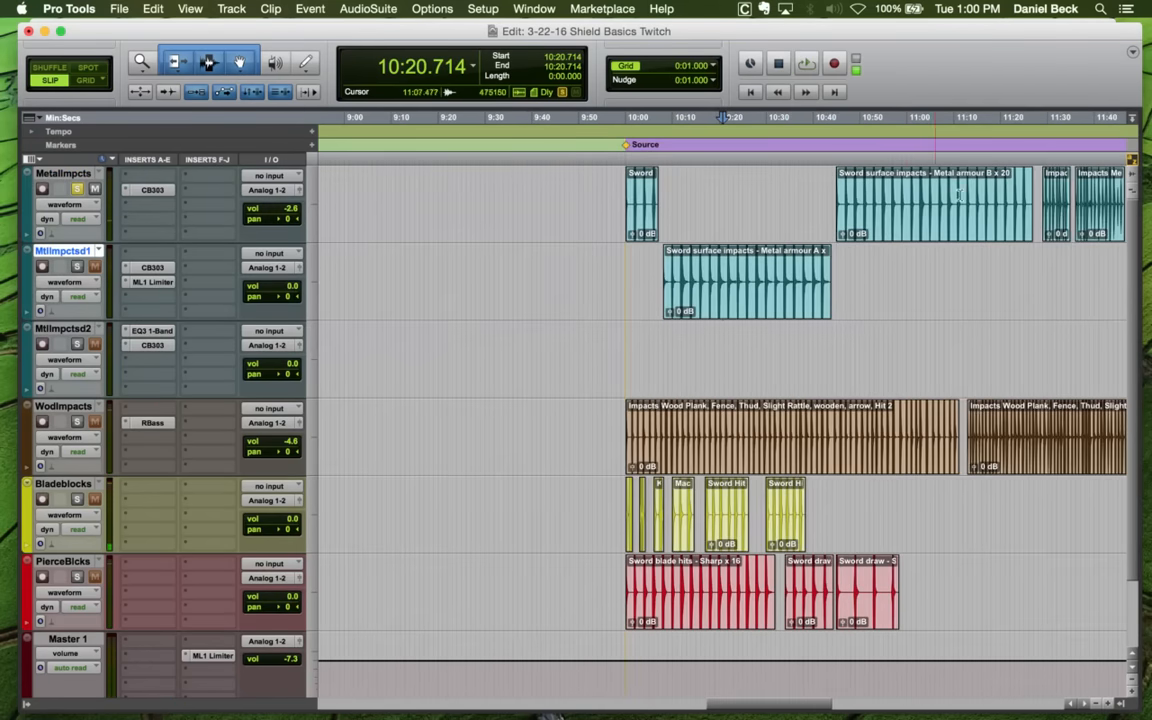
click(1055, 187)
key(t)
key(t)
key(space)
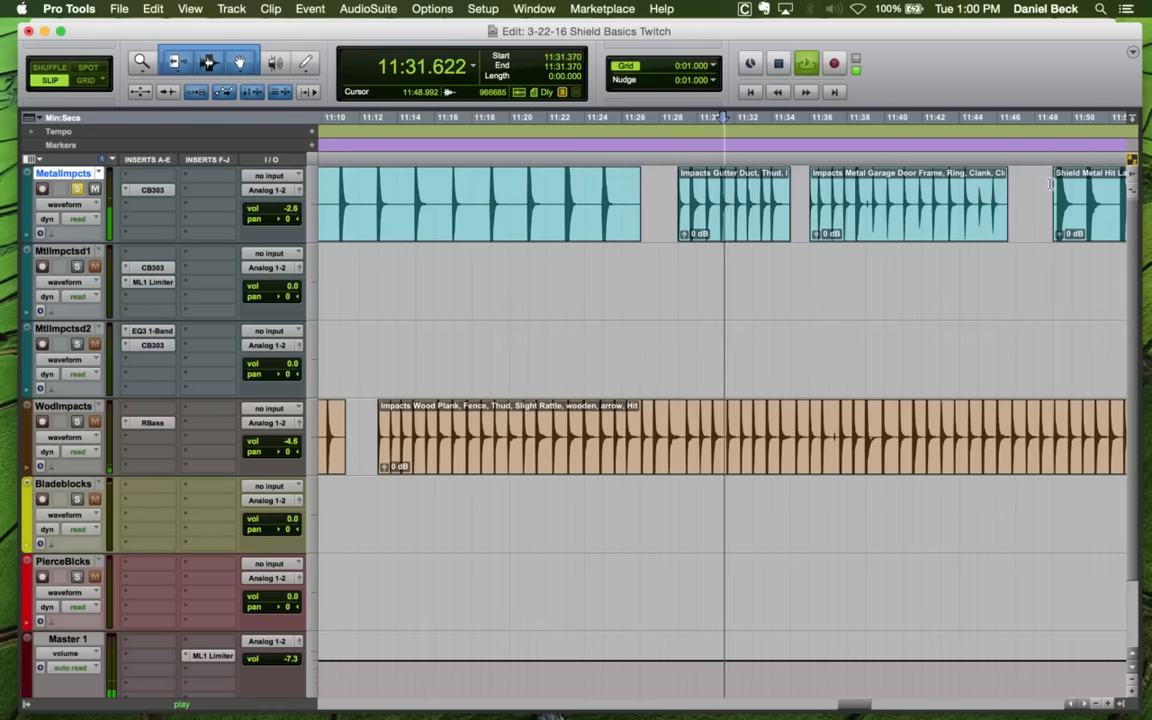
key(space)
Audition the Impacts Metal Garage Door Frame and Shield Metal Hit Large 02 source clips on MetalImpcts
click(893, 193)
key(space)
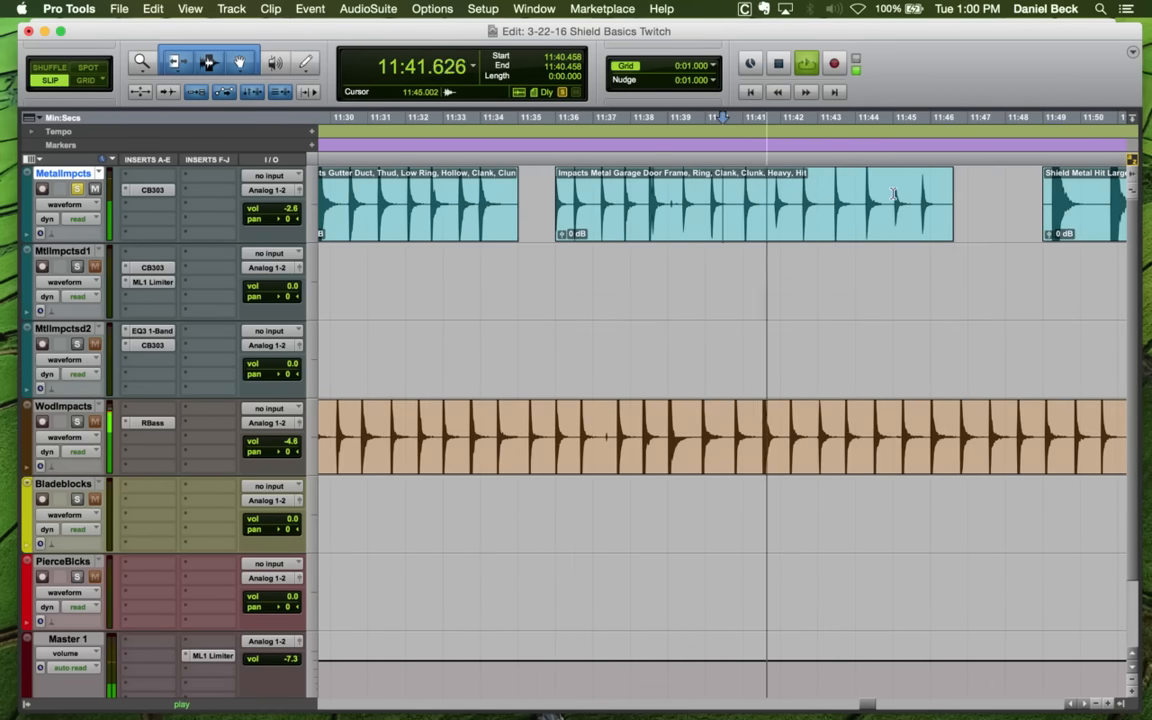
key(r)
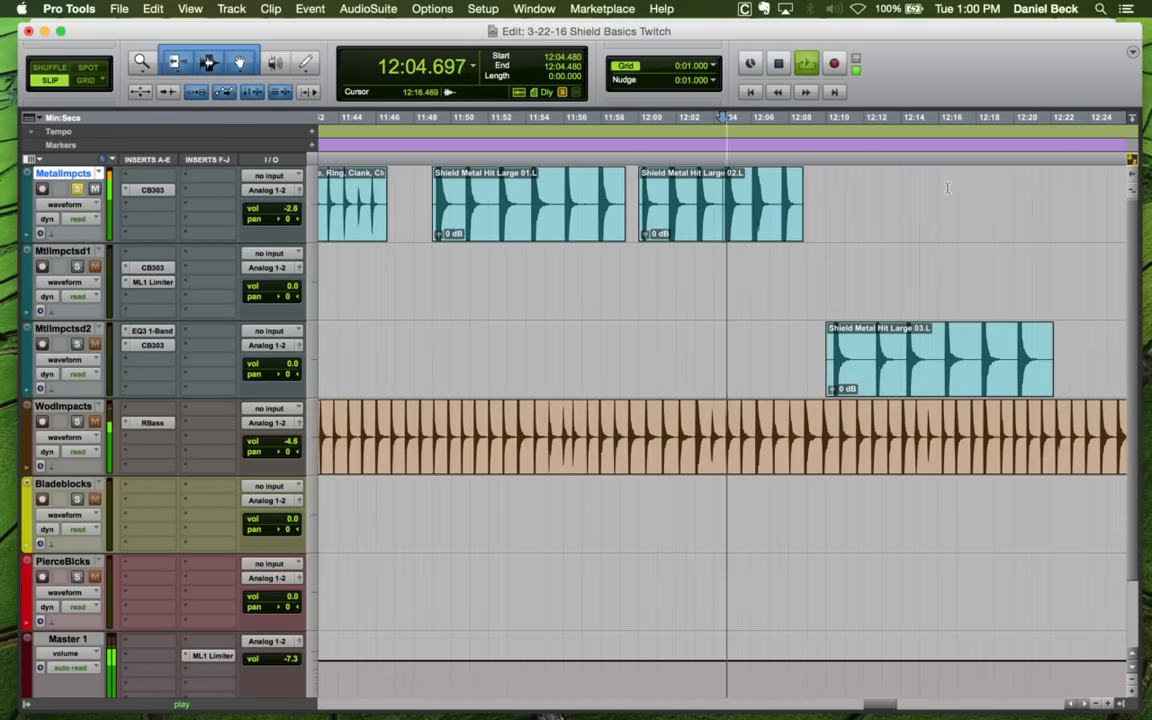
key(r)
key(r)
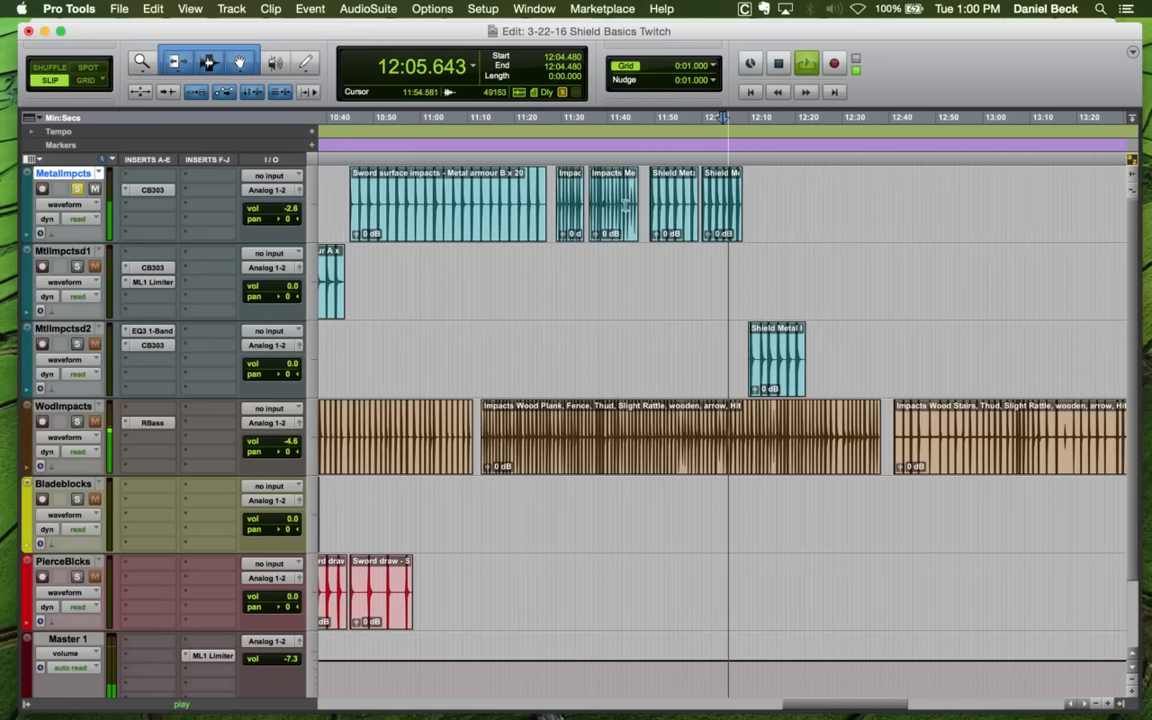
key(space)
Play the Metal armour B x 20 source clip again from about 11:02
click(430, 198)
key(space)
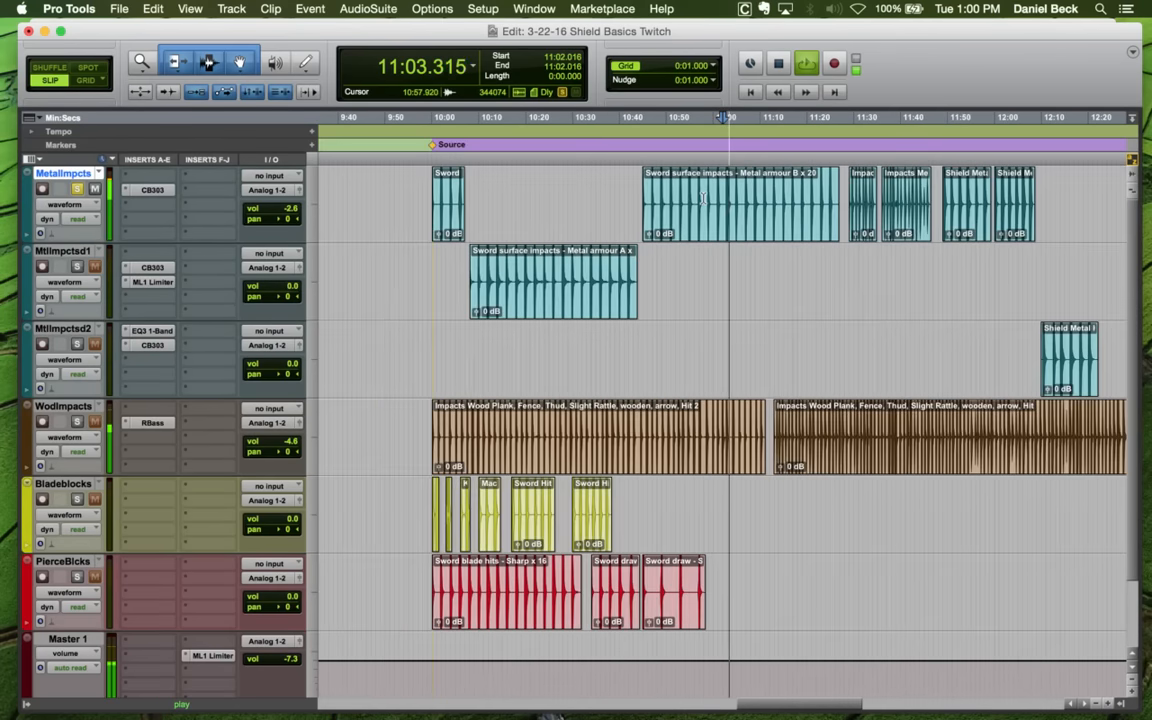
key(r)
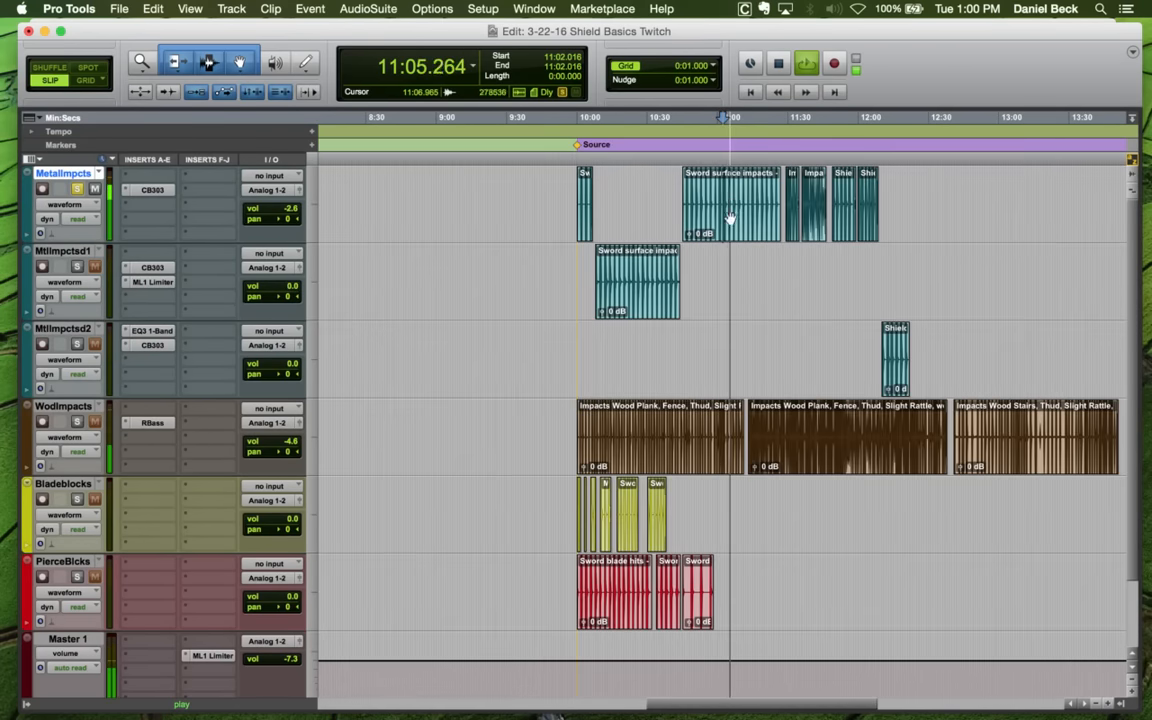
key(t)
key(t)
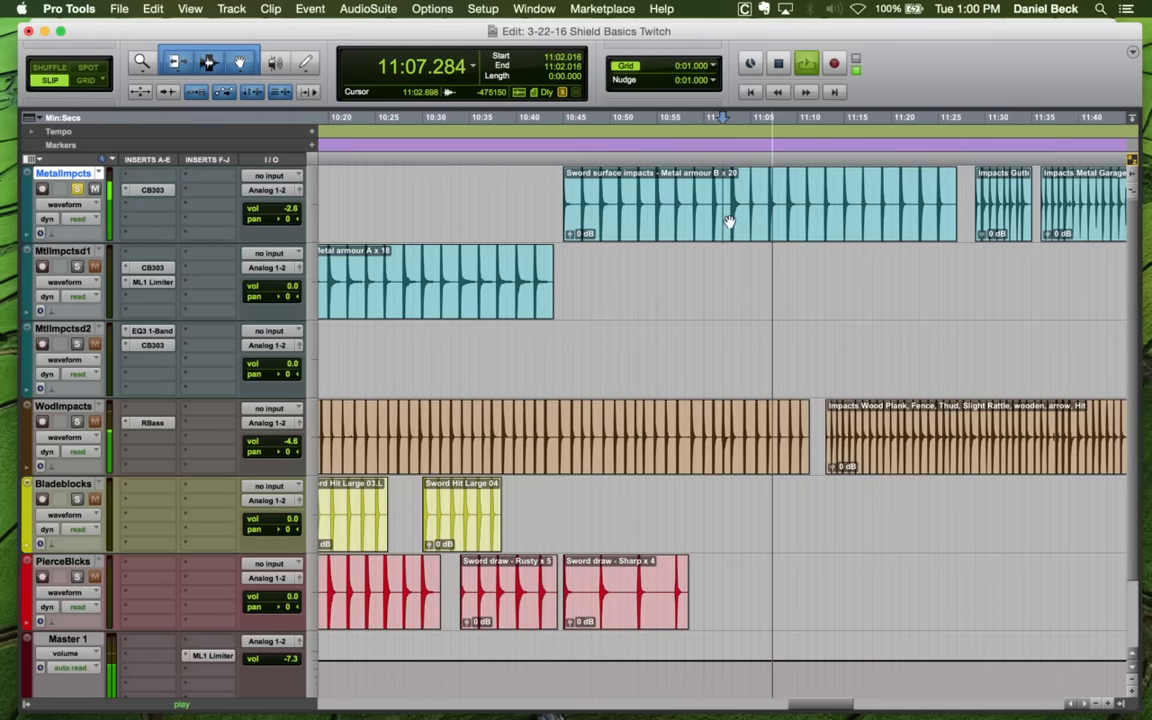
key(space)
Copy the whole Metal armour B x 20 source clip to 0:28.672 on the MetalImpcts track
key(r)
click(764, 220)
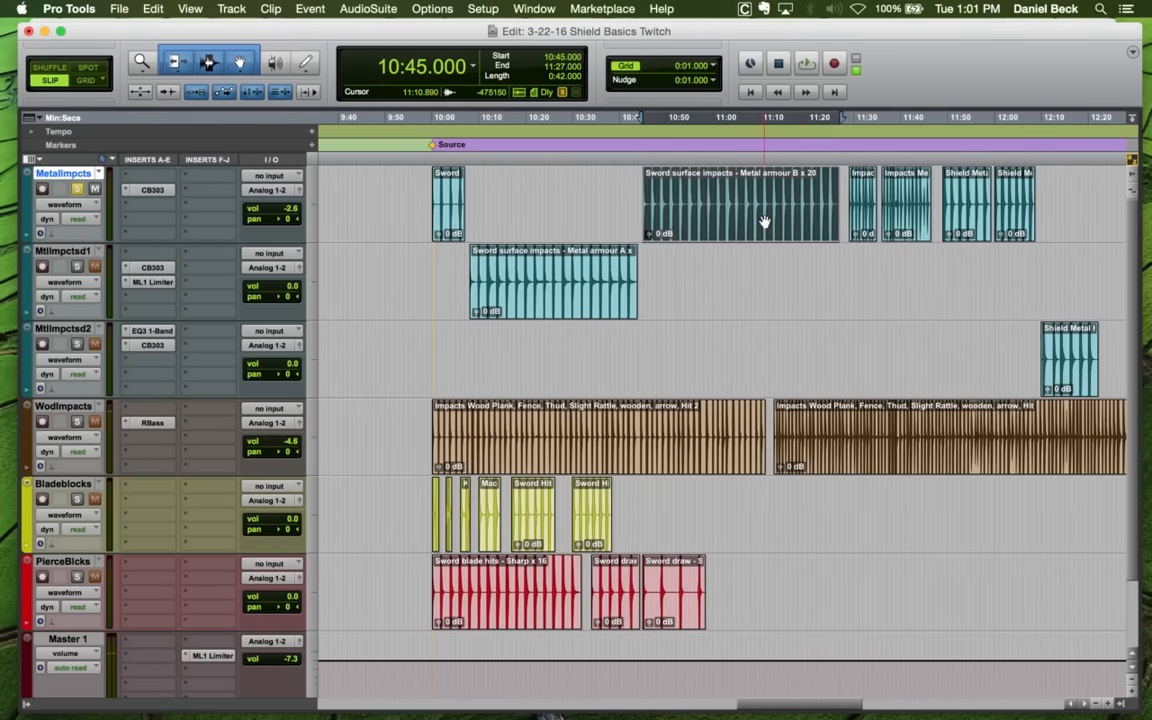
key(r)
key(r)
key(r)
ctrl+click(335, 180)
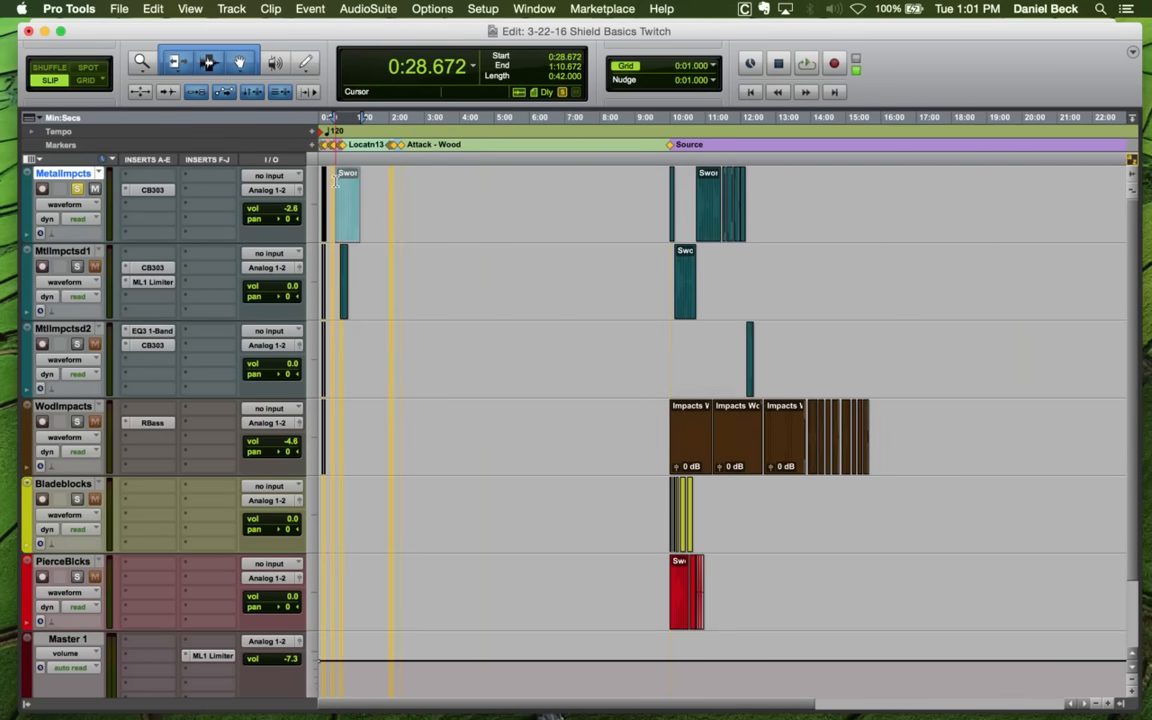
Delete the sword surface impacts clip at 0:37 on the MtlImpctsd1 track
key(t)
key(t)
key(t)
key(t)
click(730, 299)
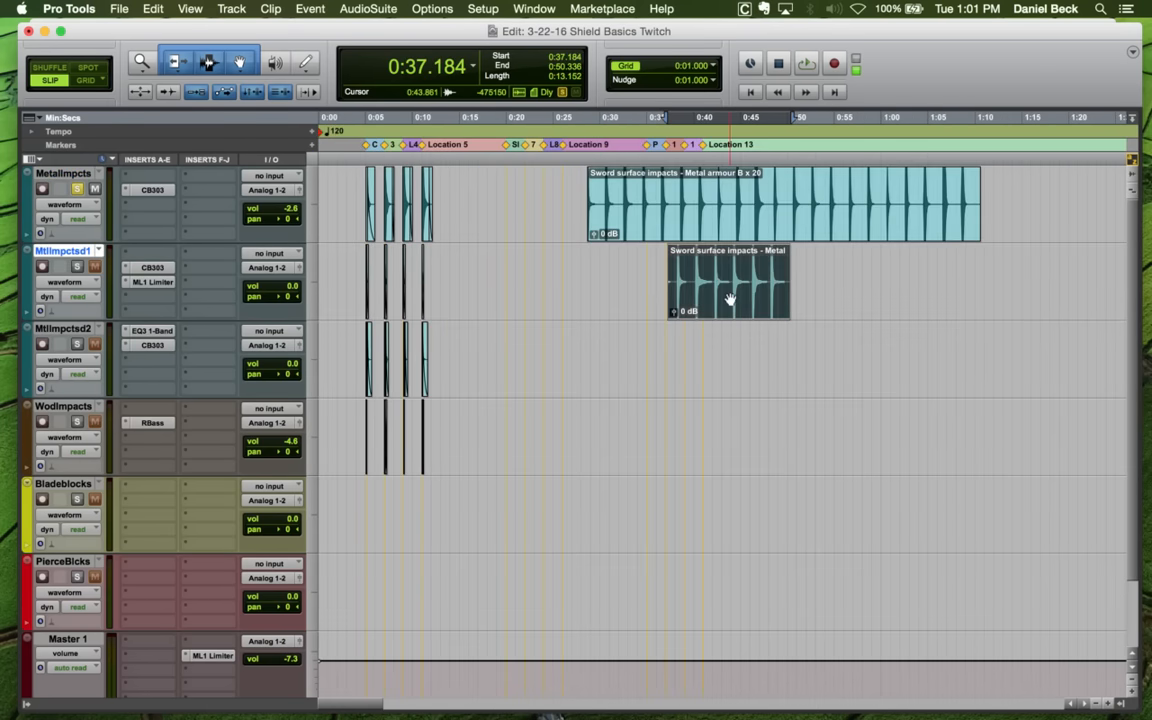
key(Delete)
Audition the first hit of the copied Metal armour B x 20 clip from about 0:28.4
click(617, 213)
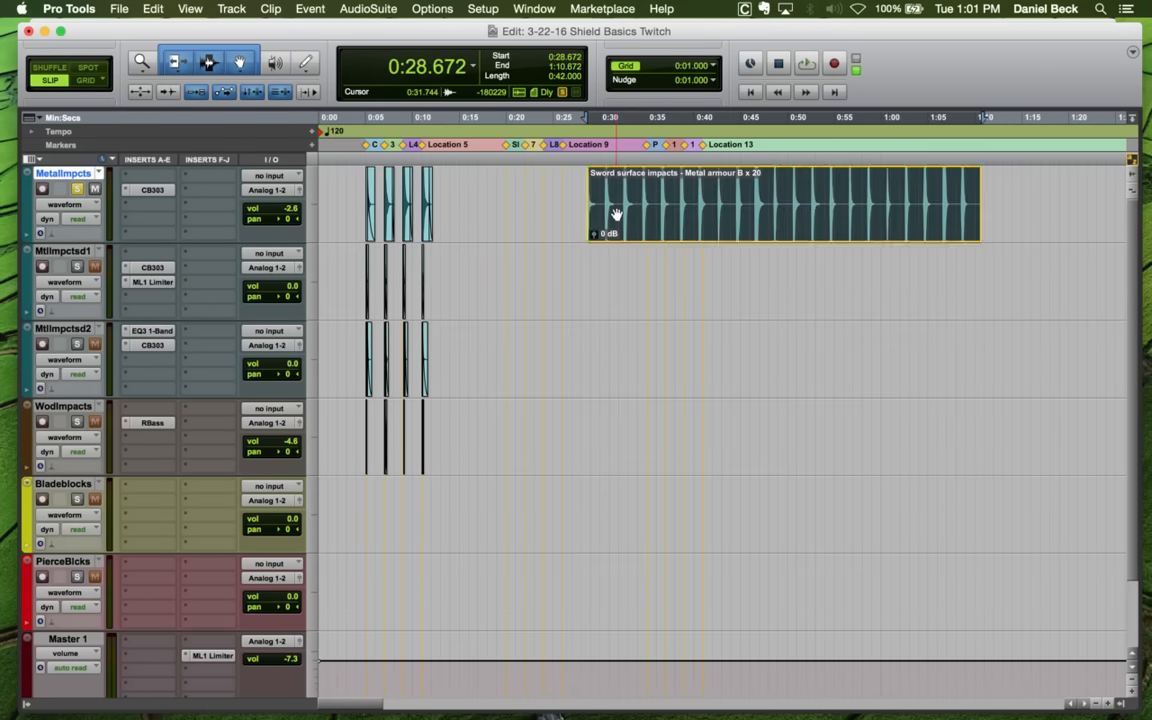
key(t)
key(t)
key(t)
click(704, 186)
key(space)
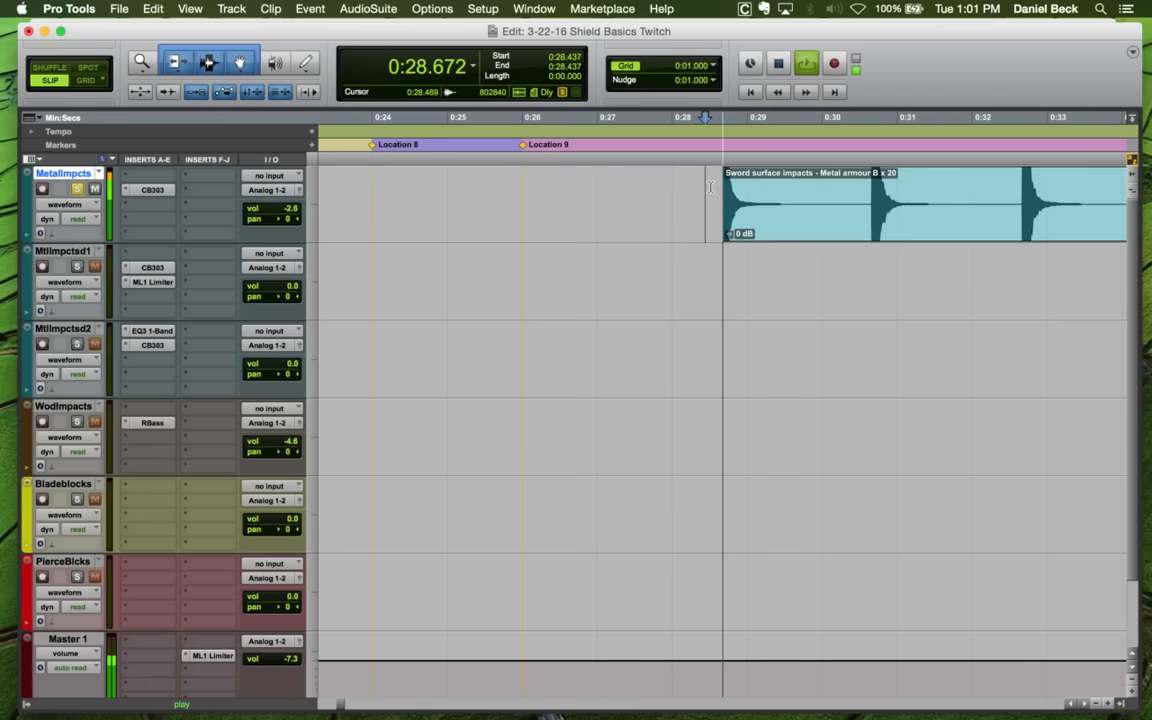
key(space)
Audition the second and third hits of the copied clip from 0:30.560 and 0:32.597
click(866, 182)
key(space)
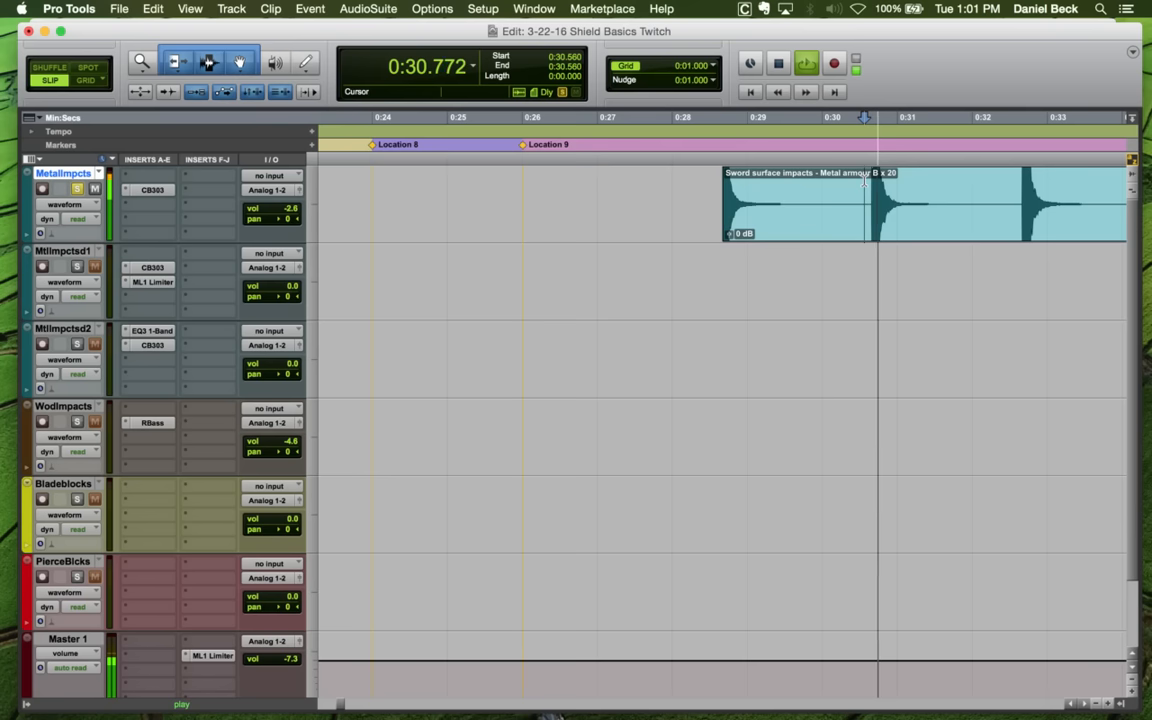
key(space)
key(space)
key(space)
click(1017, 188)
key(space)
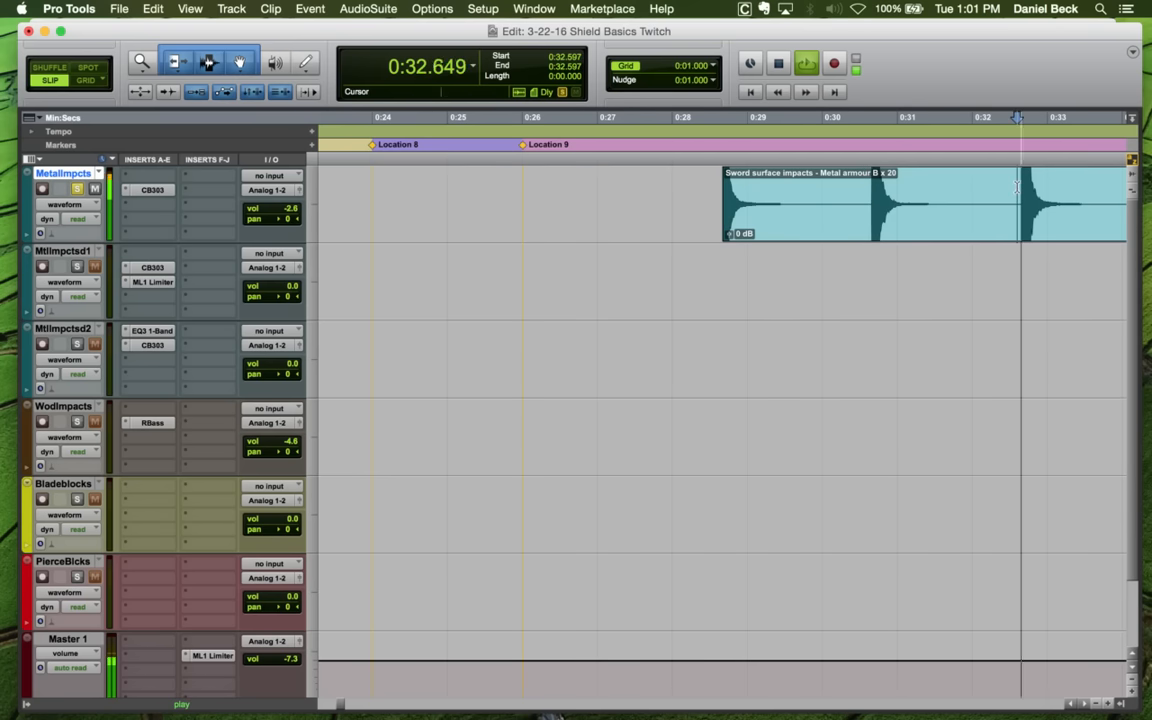
key(space)
Trim the copied clip's start to 0:32.597 and split it at 0:33.941 to isolate the third hit
key(a)
key(r)
click(920, 203)
key(b)
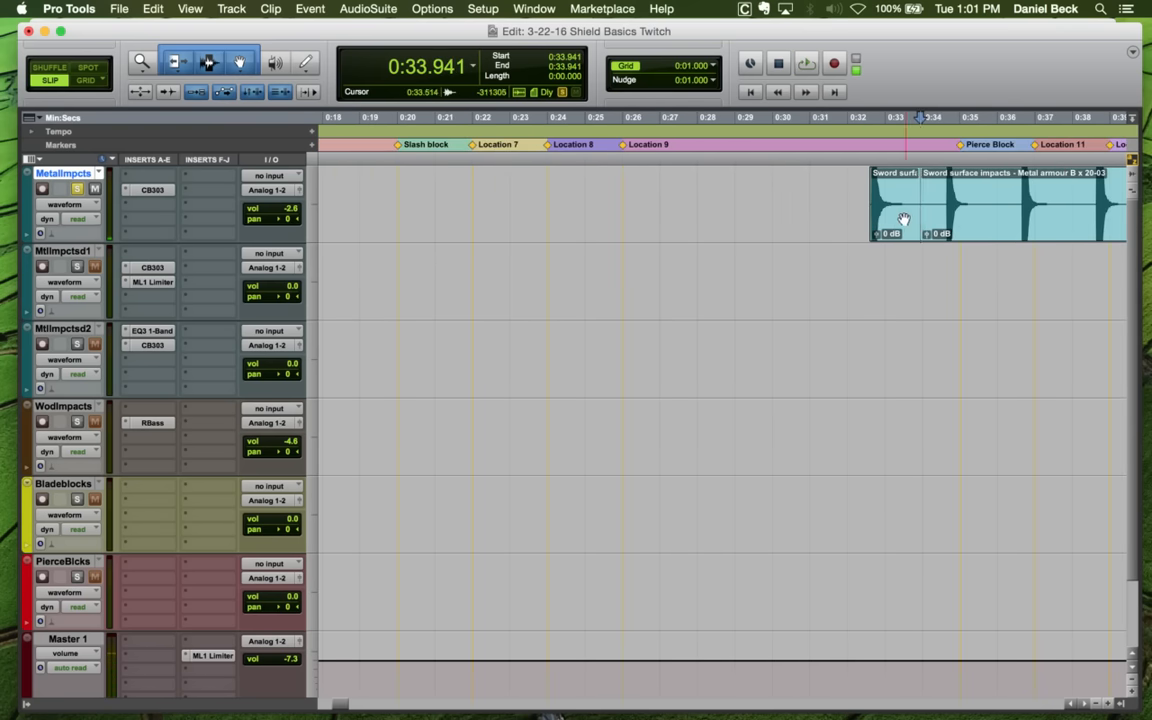
Move the isolated metal armour hit to the Slash block marker near 0:20 on MetalImpcts
mouse_move(903, 221)
mouse_down()
mouse_move(317, 243)
mouse_move(572, 227)
mouse_move(560, 221)
mouse_up()
key(t)
key(t)
key(t)
key(t)
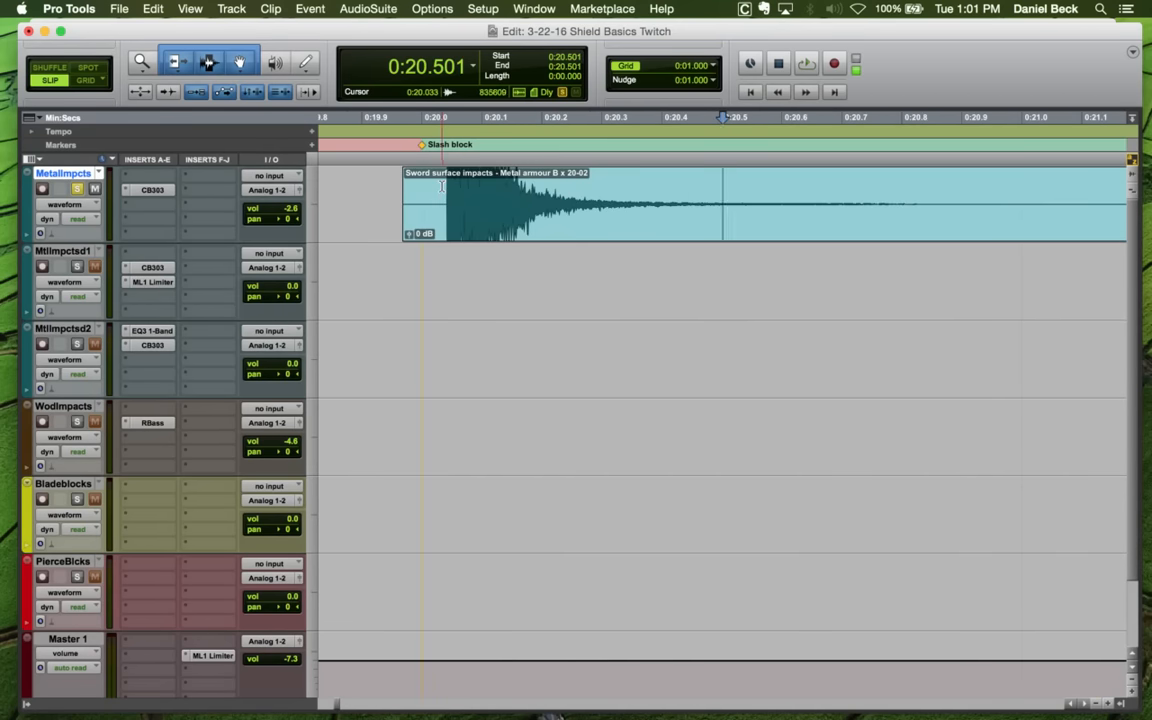
Trim the silence before the hit's transient and align the clip's start with the Slash block marker at about 0:19.996
click(441, 186)
key(r)
key(r)
click(753, 218)
key(t)
key(t)
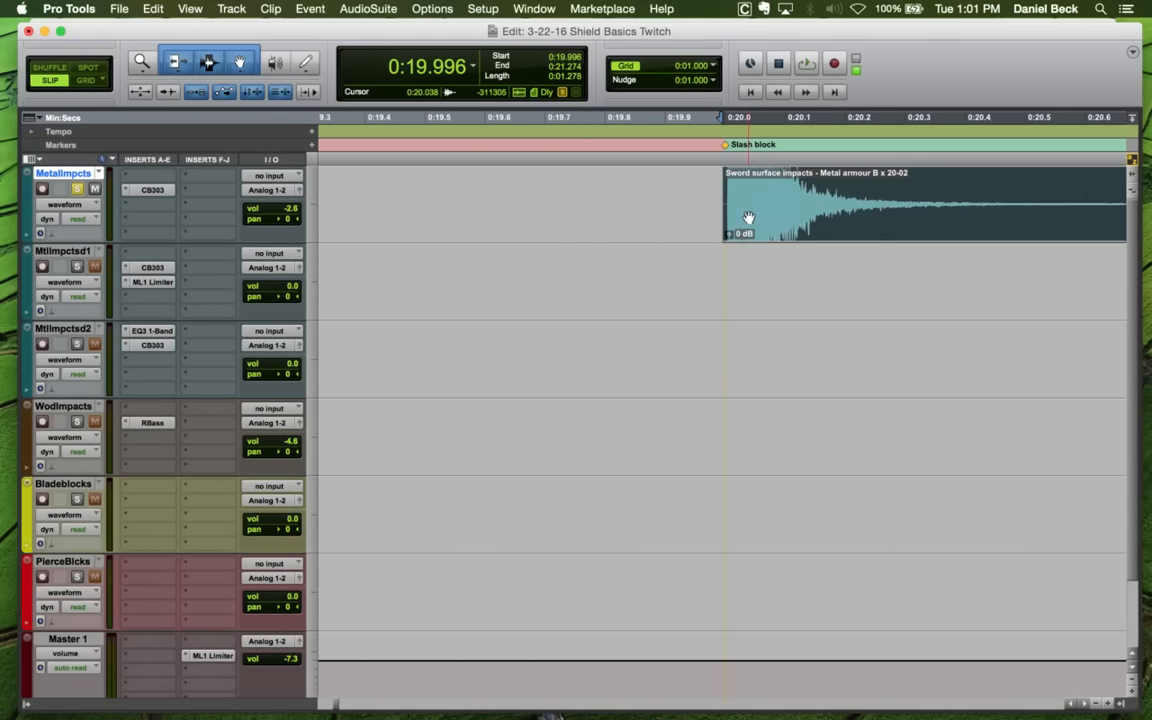
Trim the hit's start slightly further and add a very short fade-in to the clip
key(t)
key(t)
click(738, 184)
key(a)
drag(723, 190, 748, 193)
key(f)
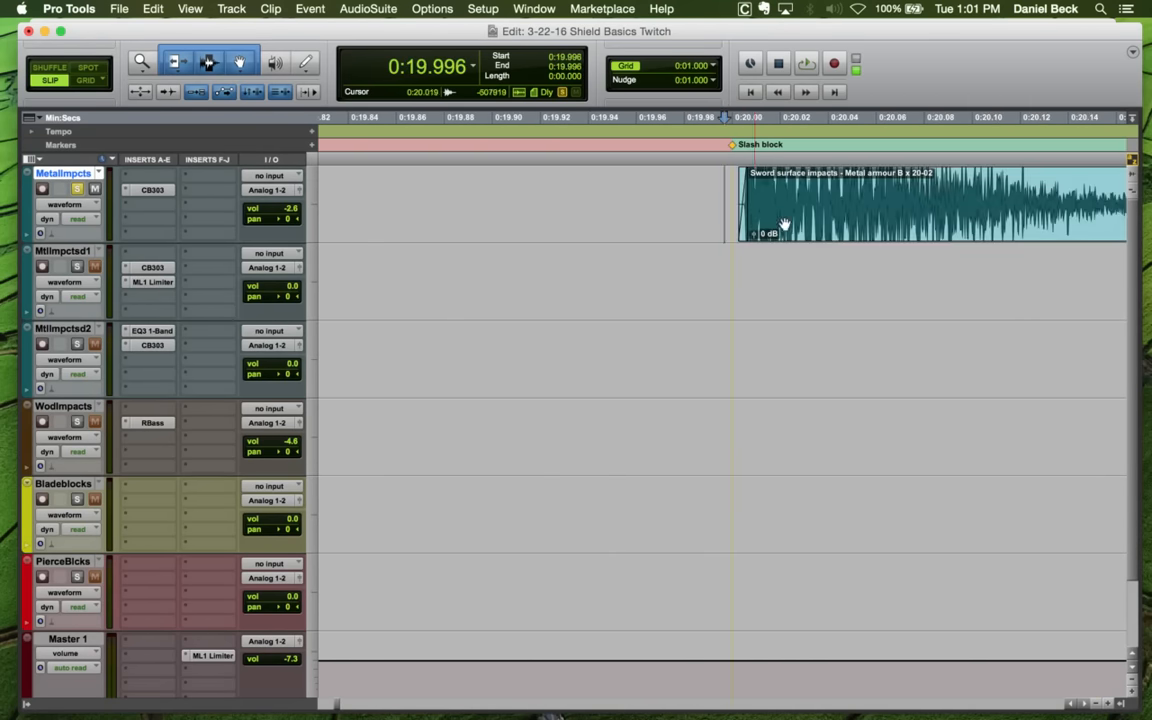
Audition the trimmed hit at the Slash block marker from about 0:19.952
click(786, 226)
click(712, 193)
key(r)
key(r)
key(r)
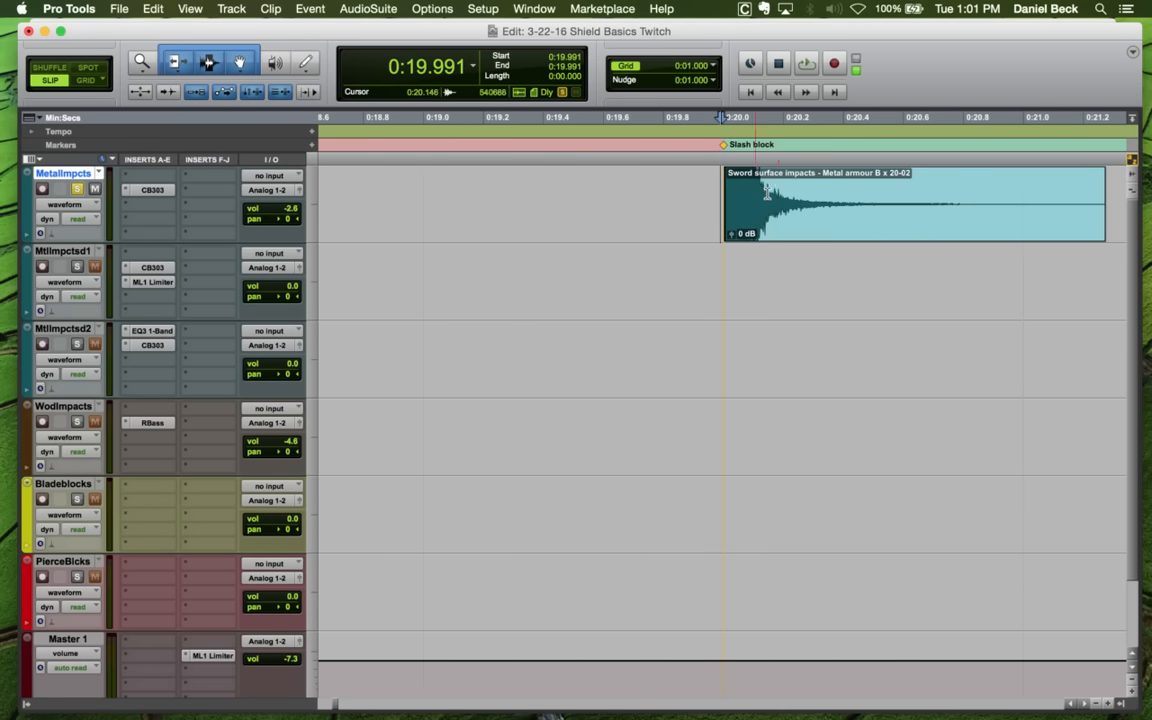
key(space)
key(space)
click(699, 190)
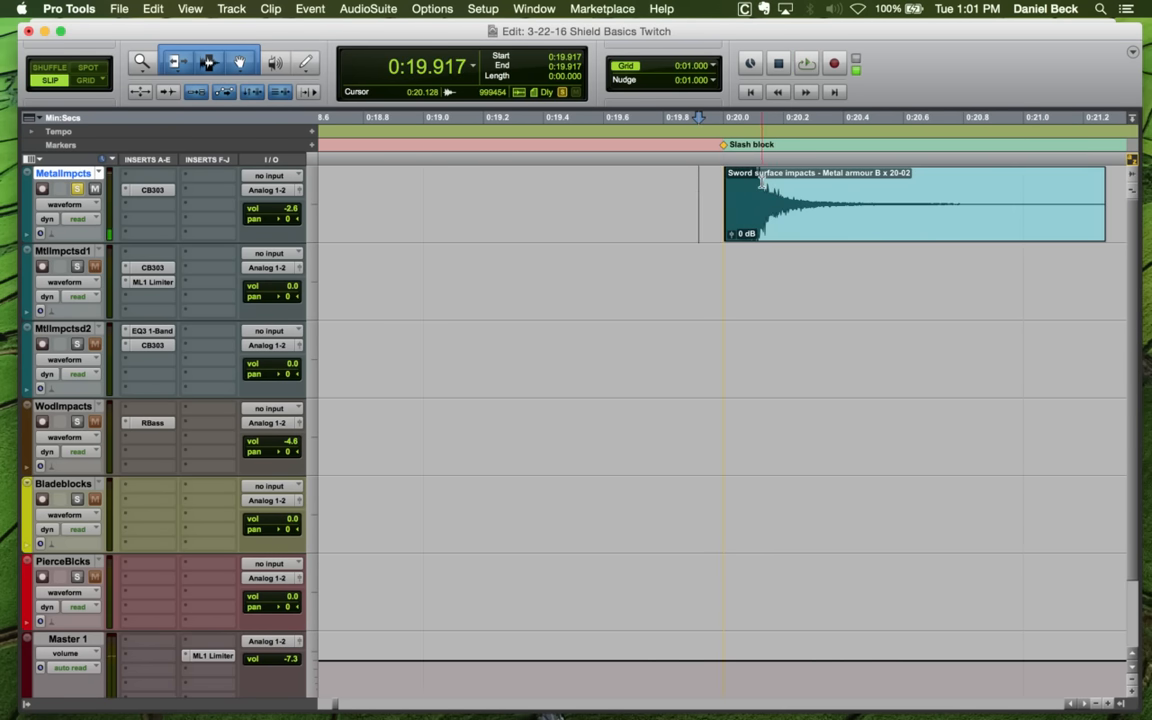
click(710, 185)
key(space)
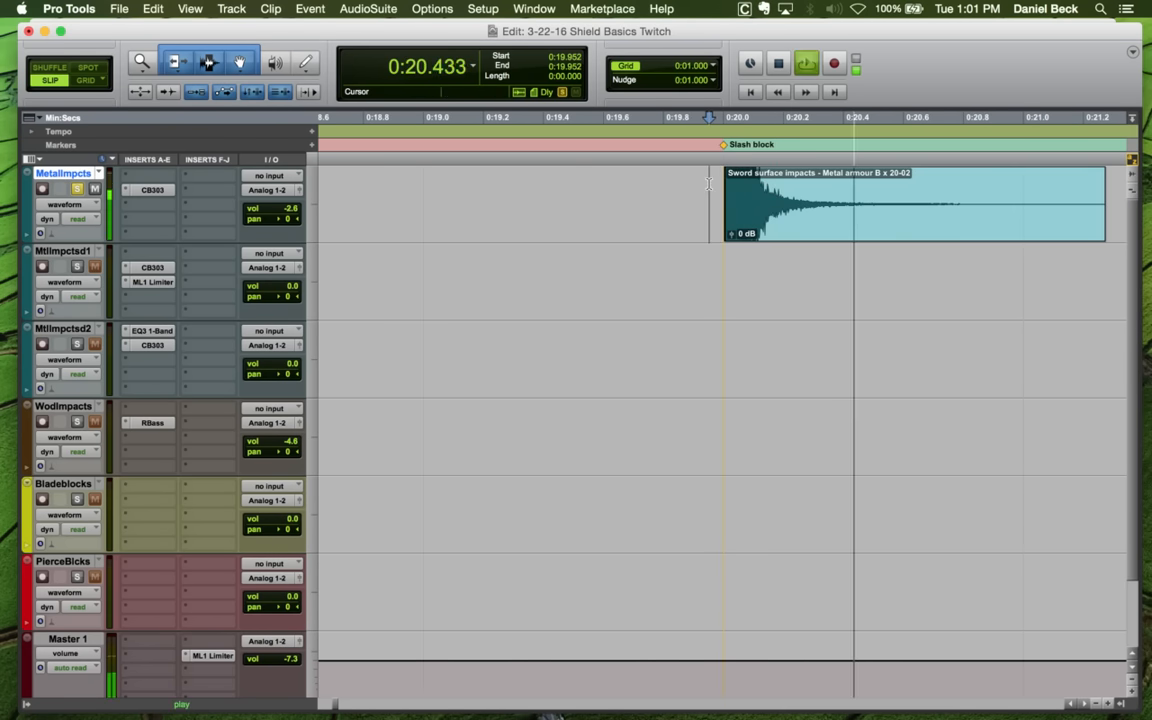
key(space)
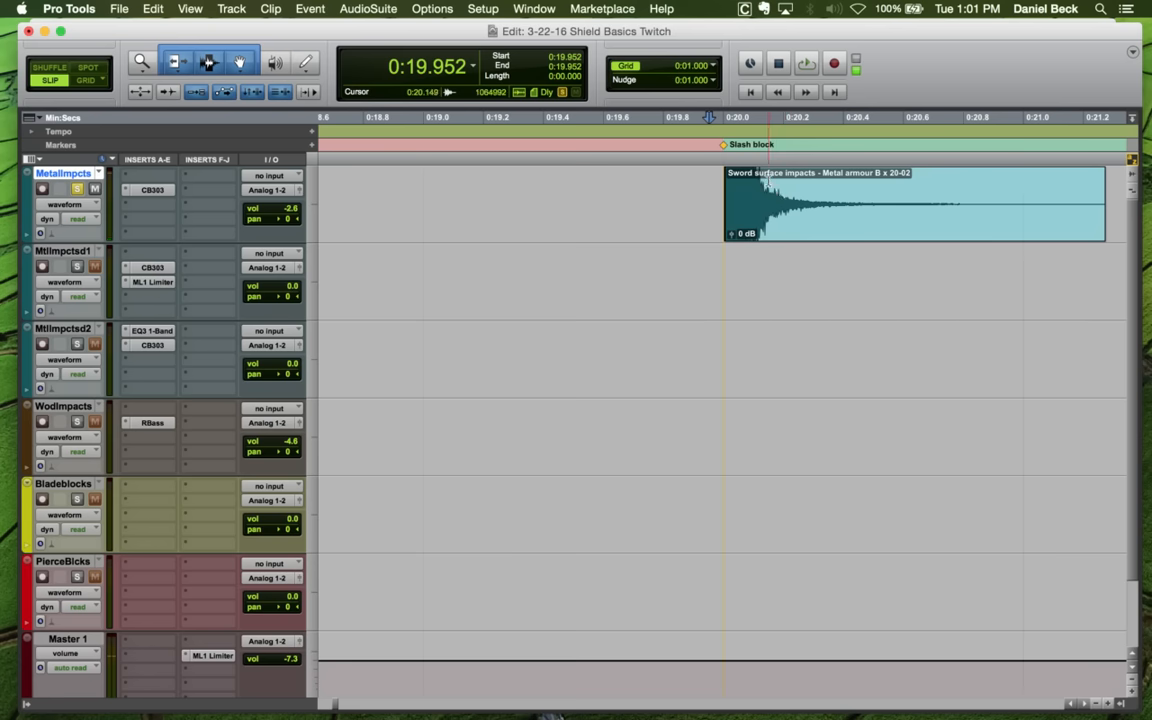
Replay the Slash block hit from about 0:19.962
click(768, 190)
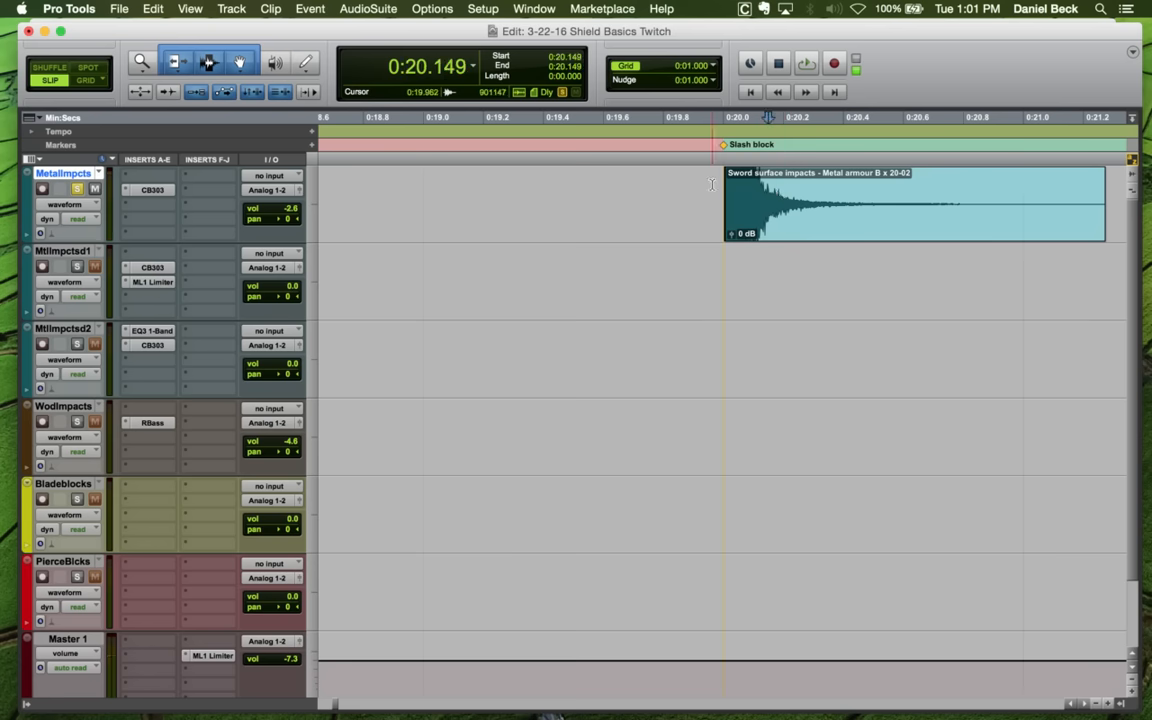
click(712, 184)
key(space)
key(space)
key(space)
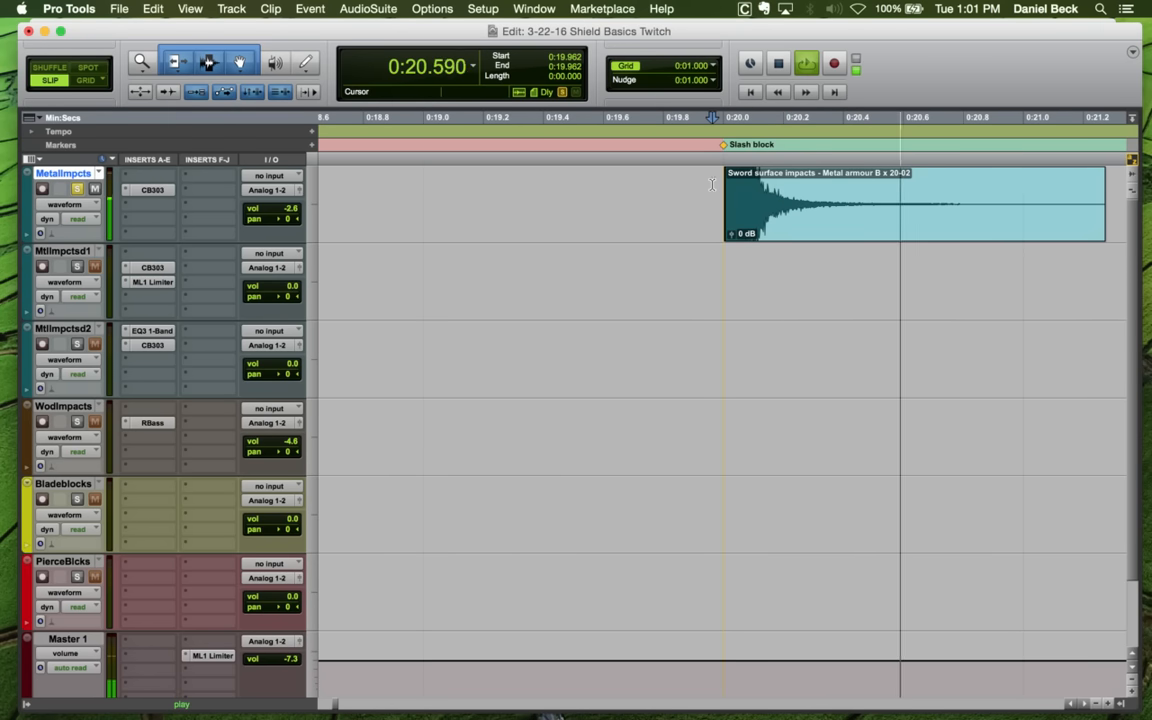
key(space)
key(super+bracketleft)
key(super+bracketleft)
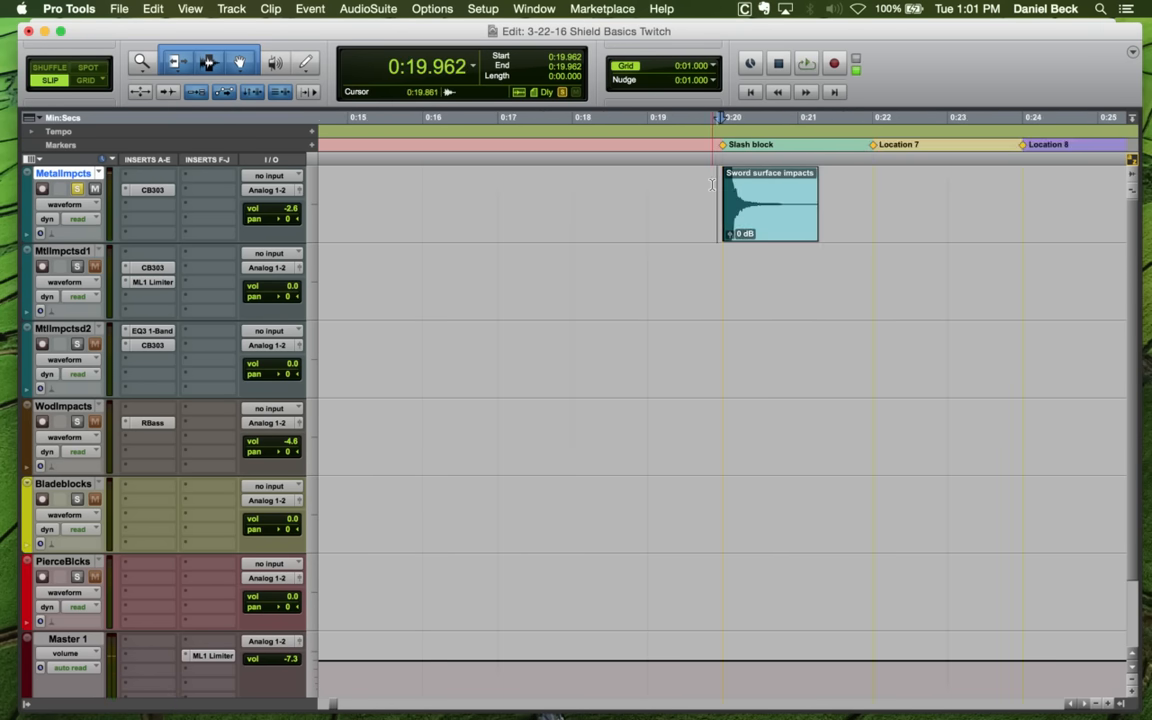
key(super+bracketleft)
key(super+bracketleft)
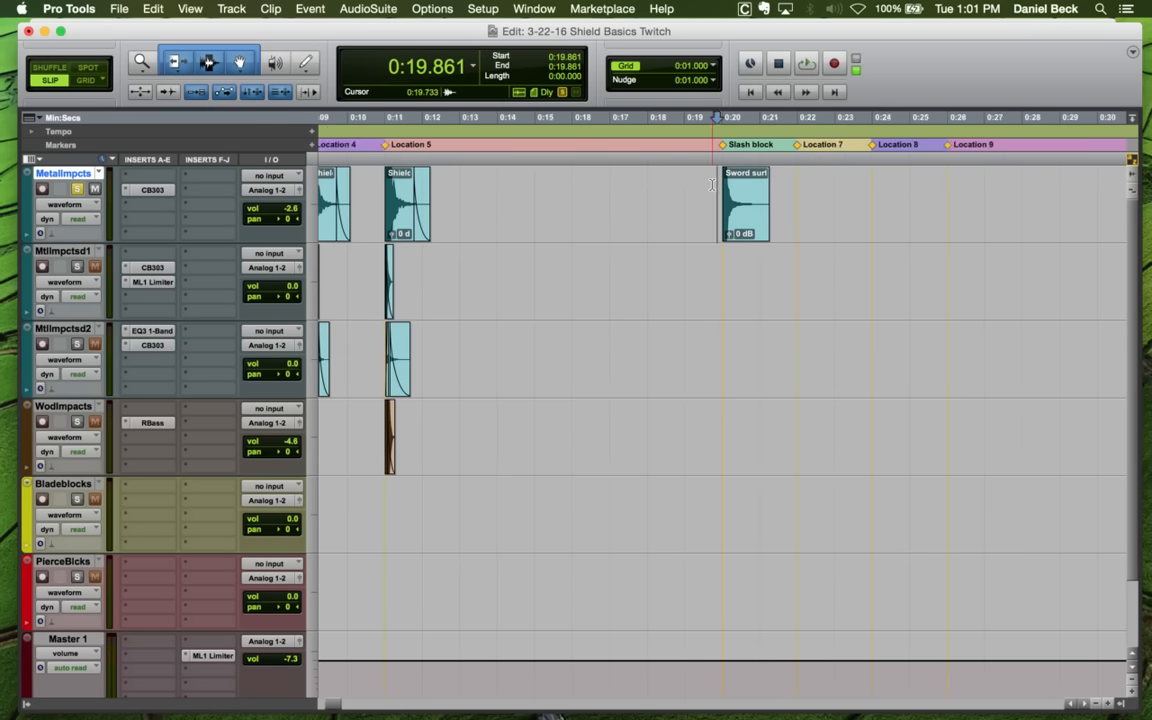
Compare the Crush block hits on the MetalImpcts track with the single hit at the Slash block marker
drag(409, 181, 551, 187)
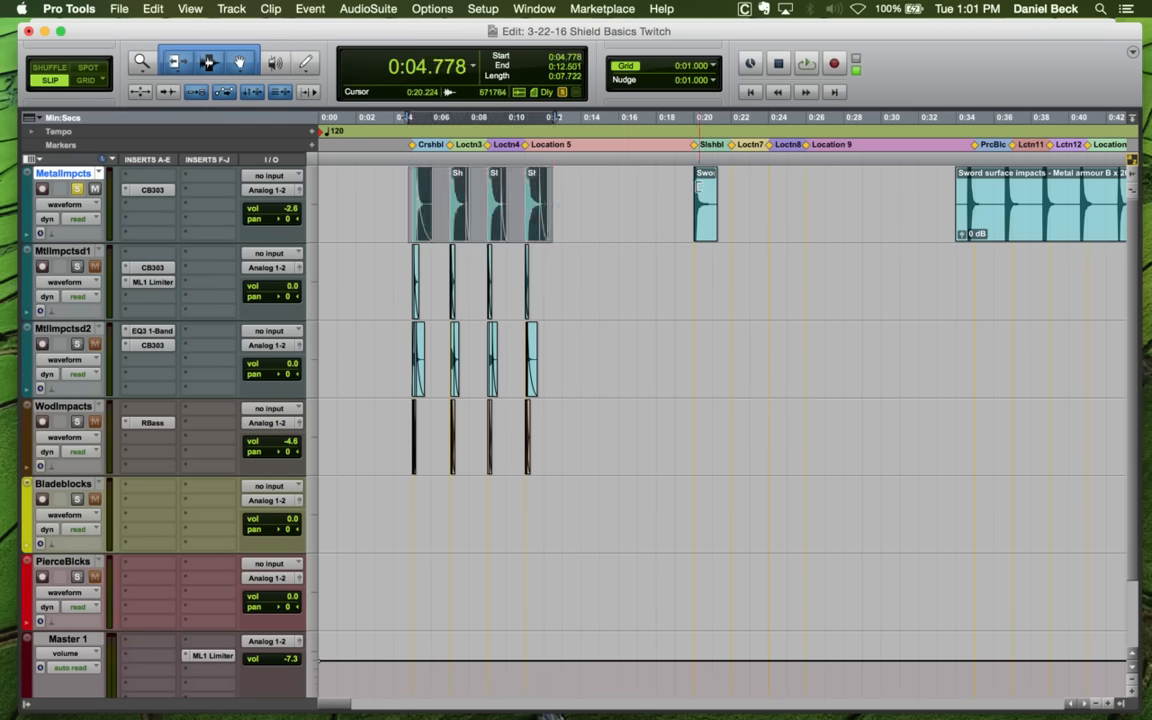
drag(693, 185, 728, 186)
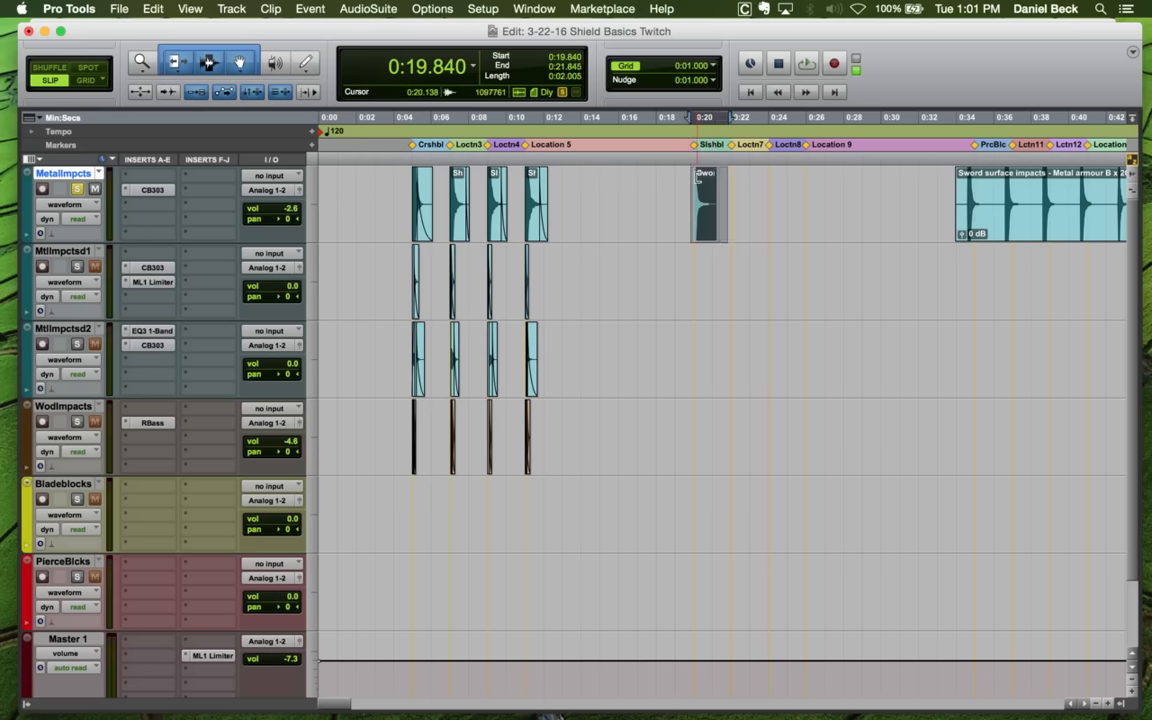
click(690, 175)
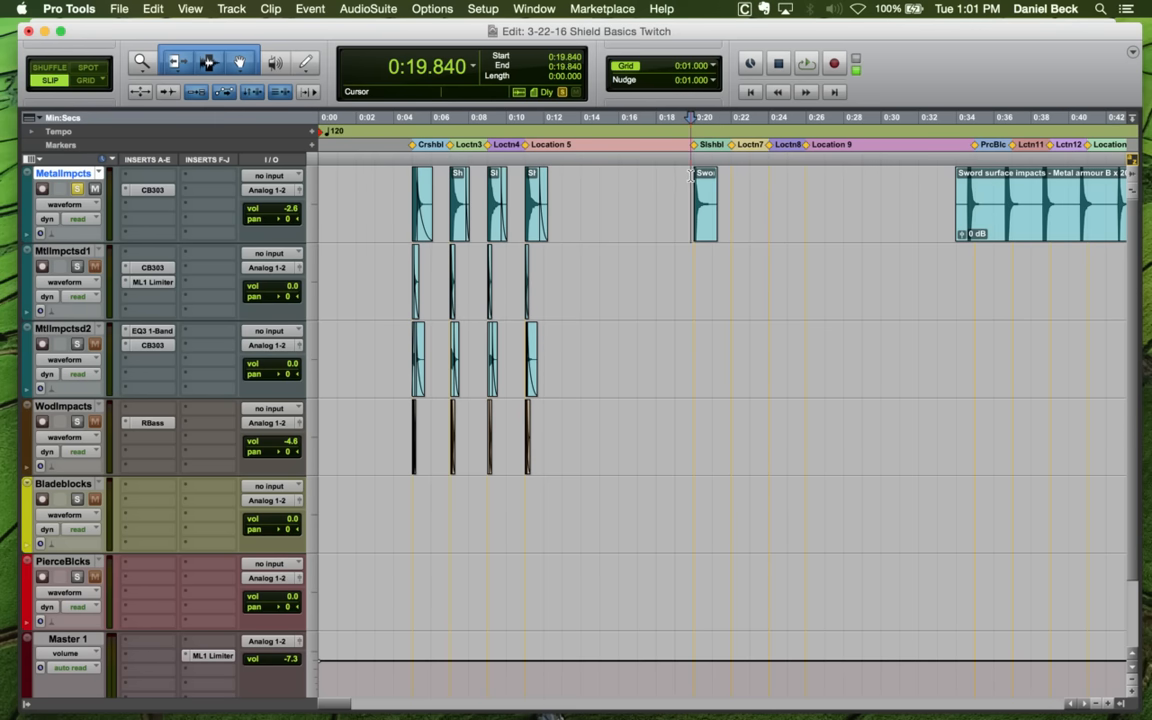
Examine the start of the Slash block hit closely against its marker
key(super+bracketright)
key(super+bracketright)
key(super+bracketright)
click(738, 187)
key(super+bracketright)
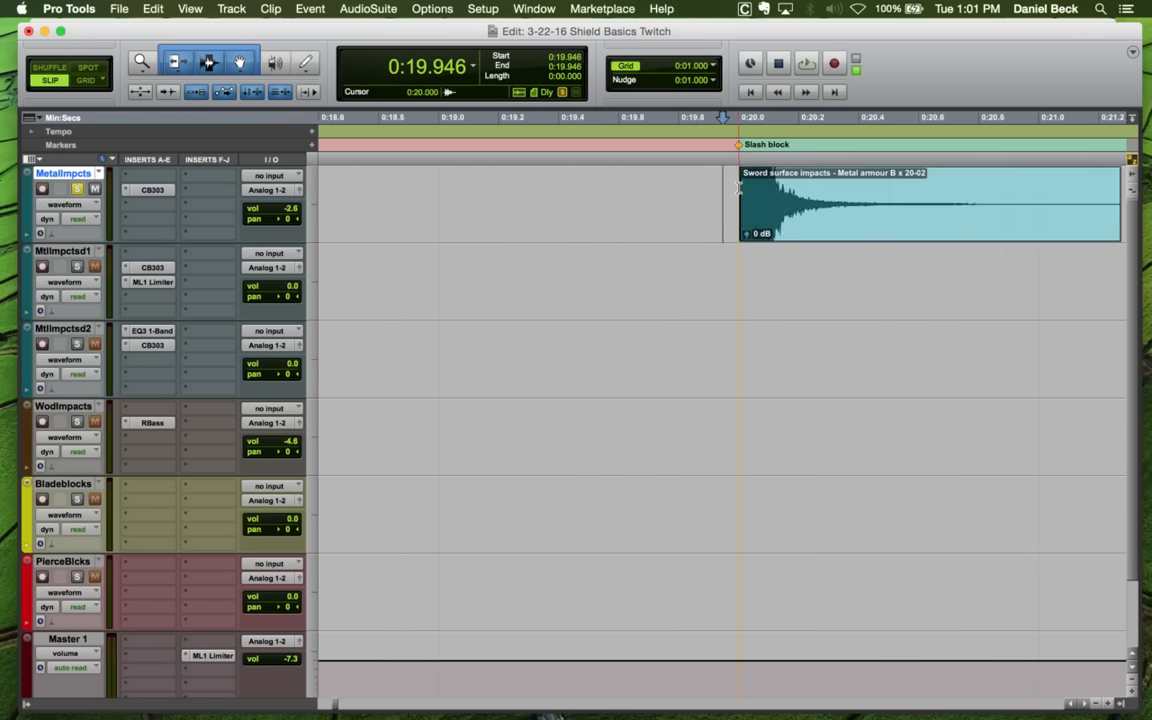
click(743, 186)
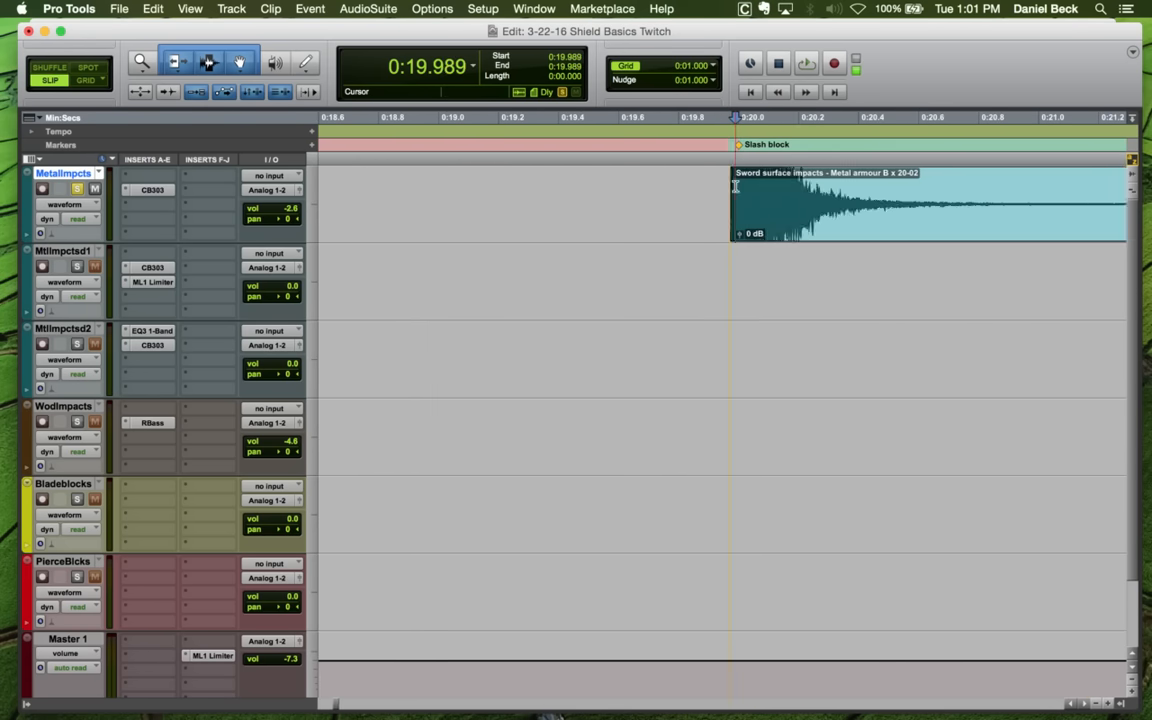
key(super+bracketright)
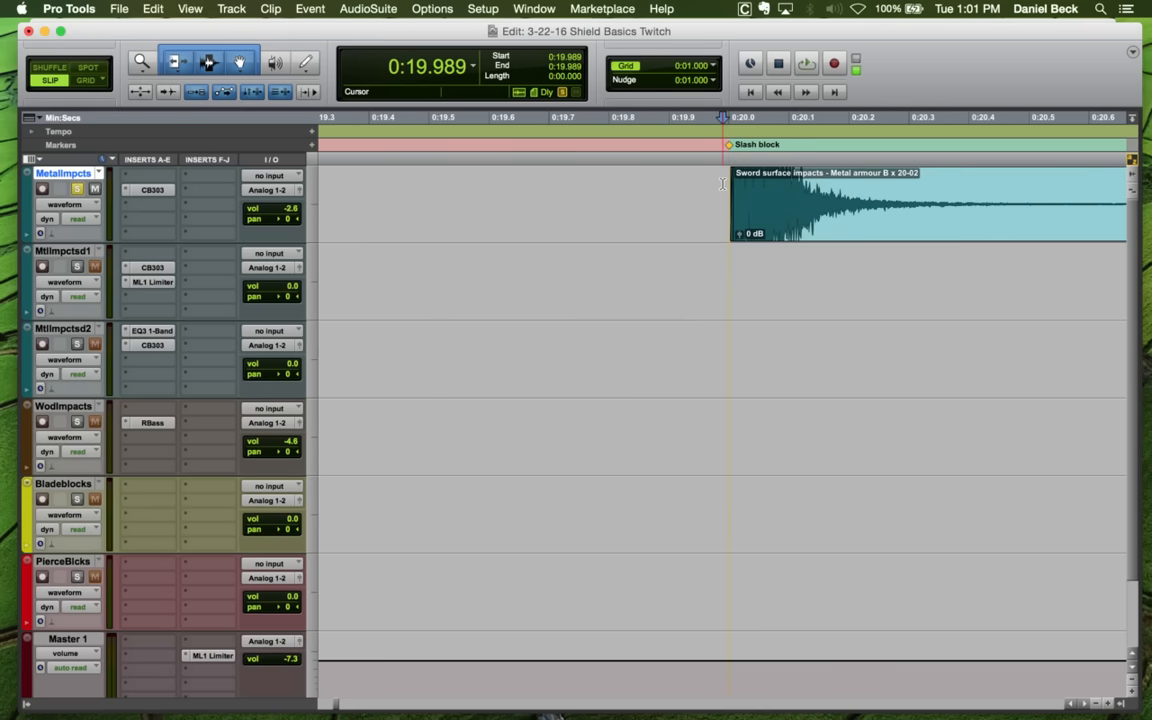
key(super+bracketright)
click(725, 183)
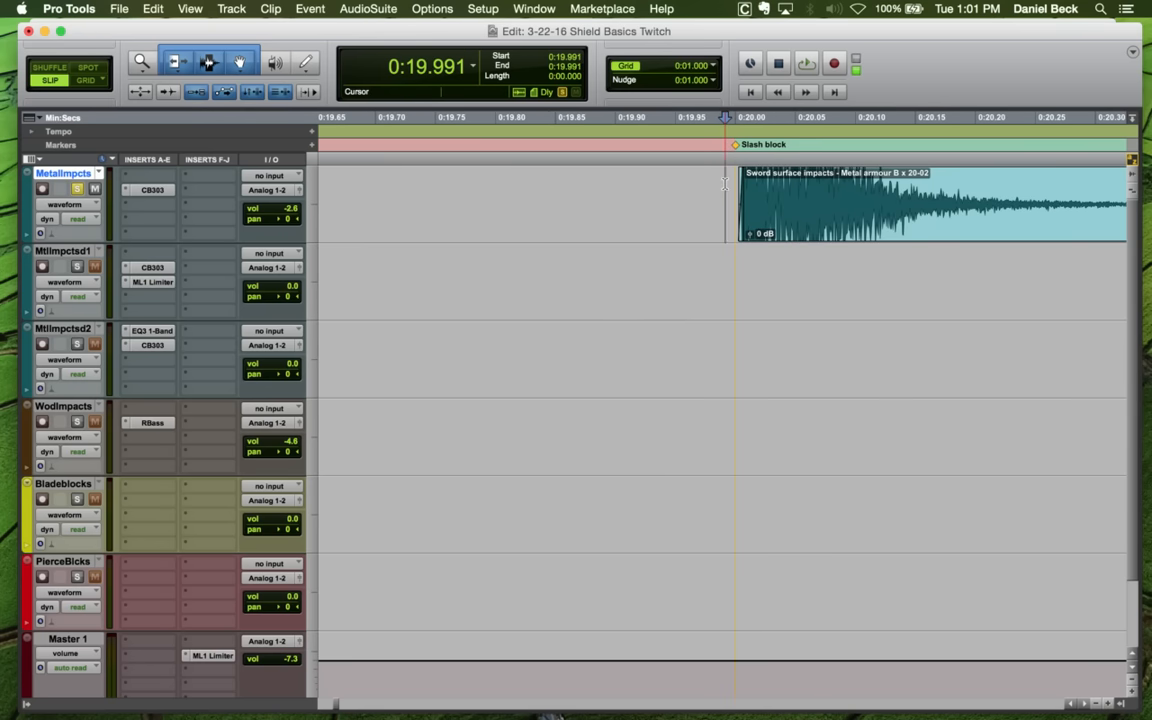
click(726, 185)
key(super+bracketleft)
key(super+bracketleft)
key(super+bracketleft)
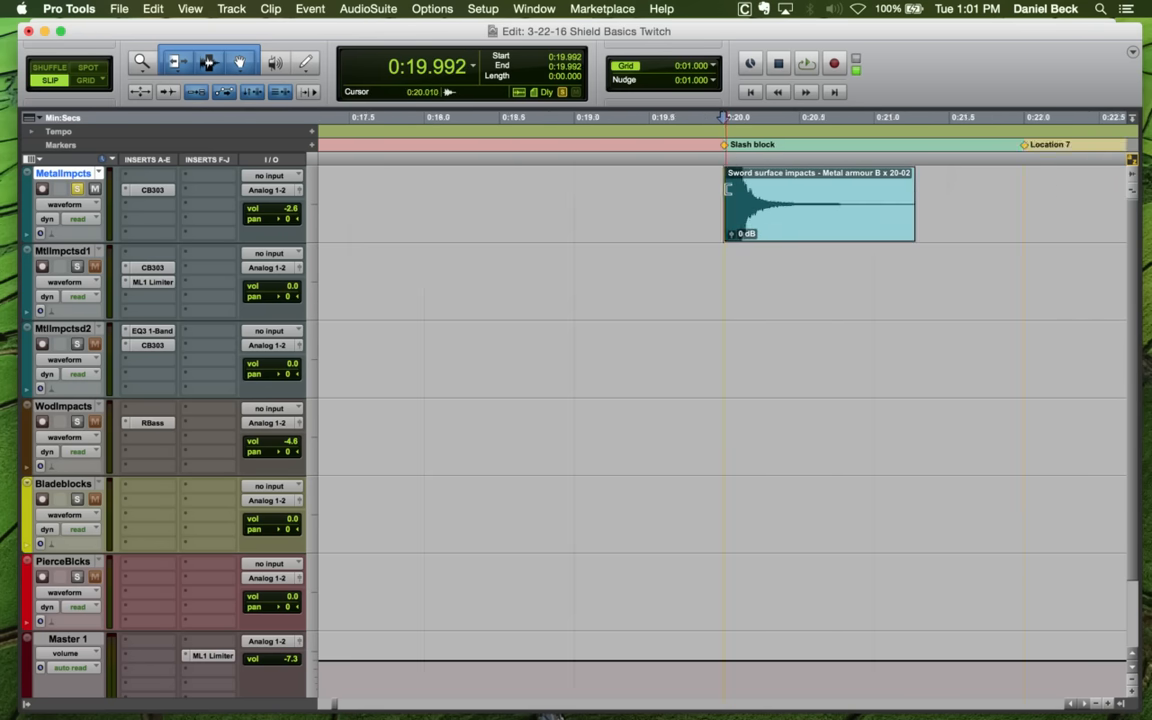
key(super+bracketleft)
Trim the Slash block hit's end to about 0:20.968 and add a fade-out over its tail from about 0:20.3
click(745, 188)
key(super+bracketright)
key(super+bracketright)
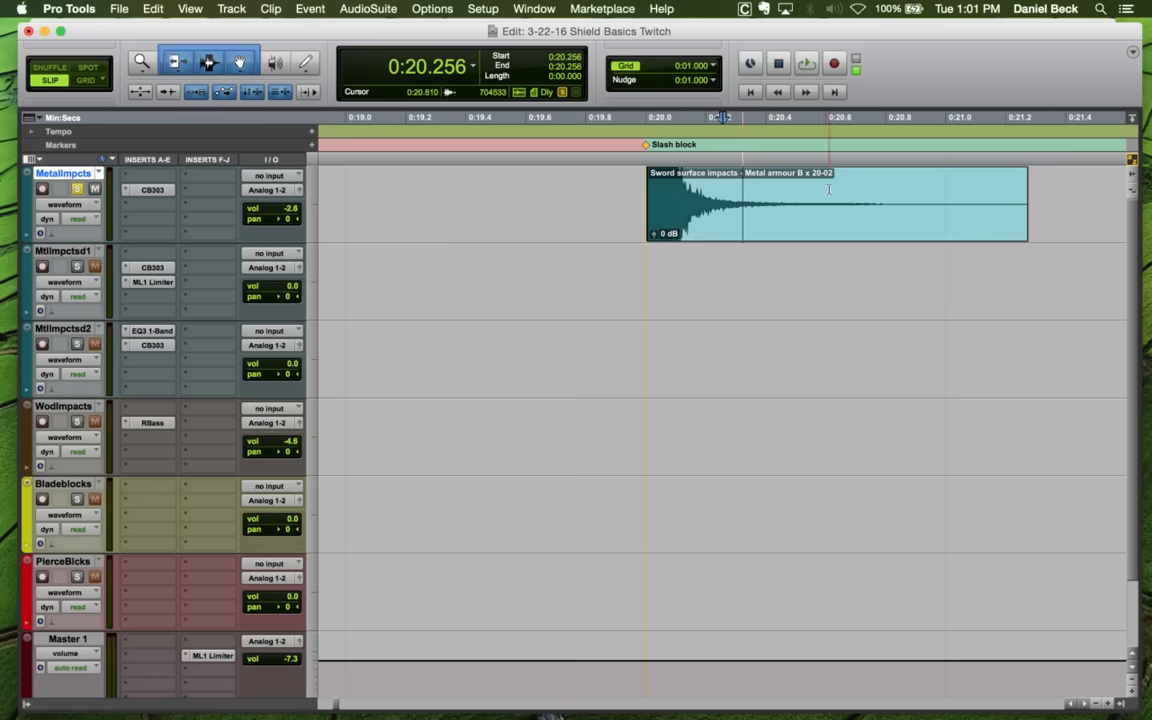
click(738, 183)
key(g)
key(s)
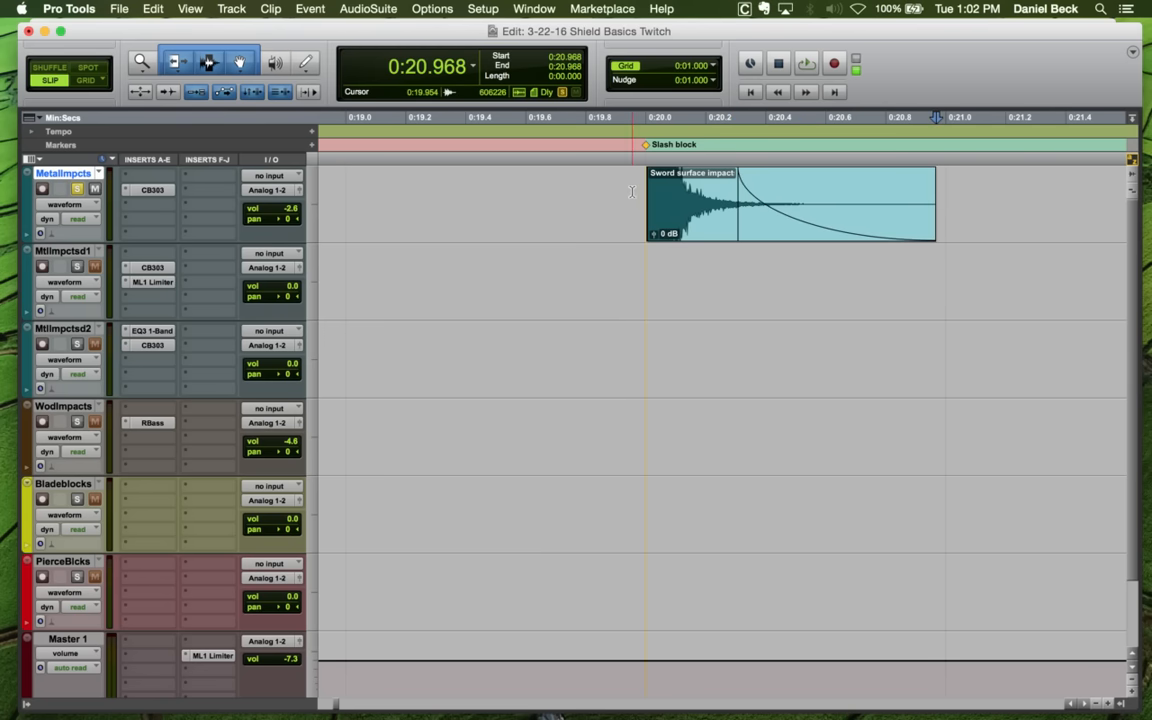
Audition the faded Slash block hit from about 0:19.984
click(628, 188)
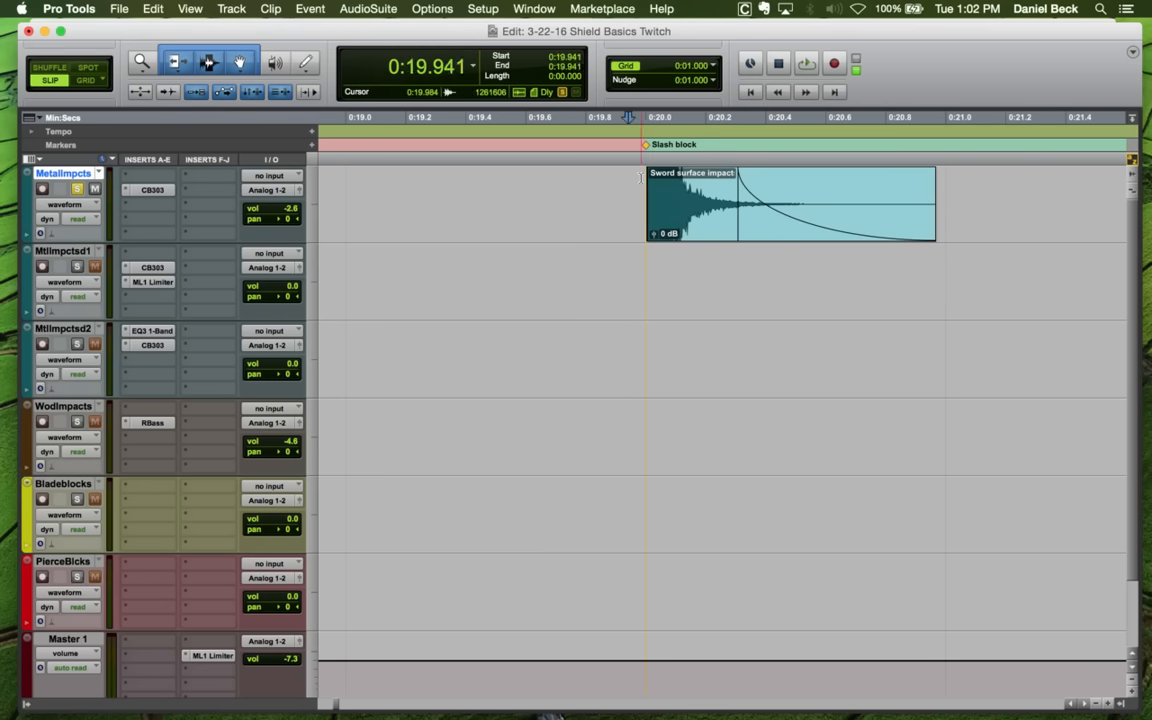
key(space)
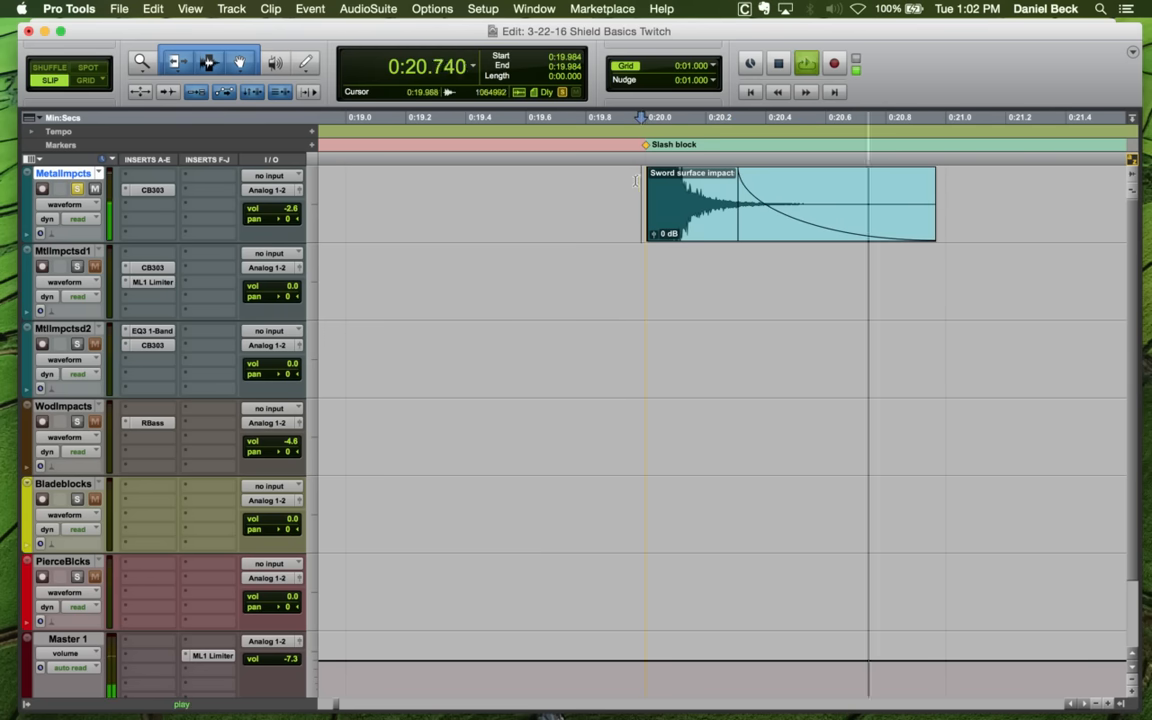
key(space)
click(632, 181)
Audition the existing Crush block hit from about 0:04.778 and the Location 3 hit from about 0:06.869
key(r)
key(r)
key(r)
key(r)
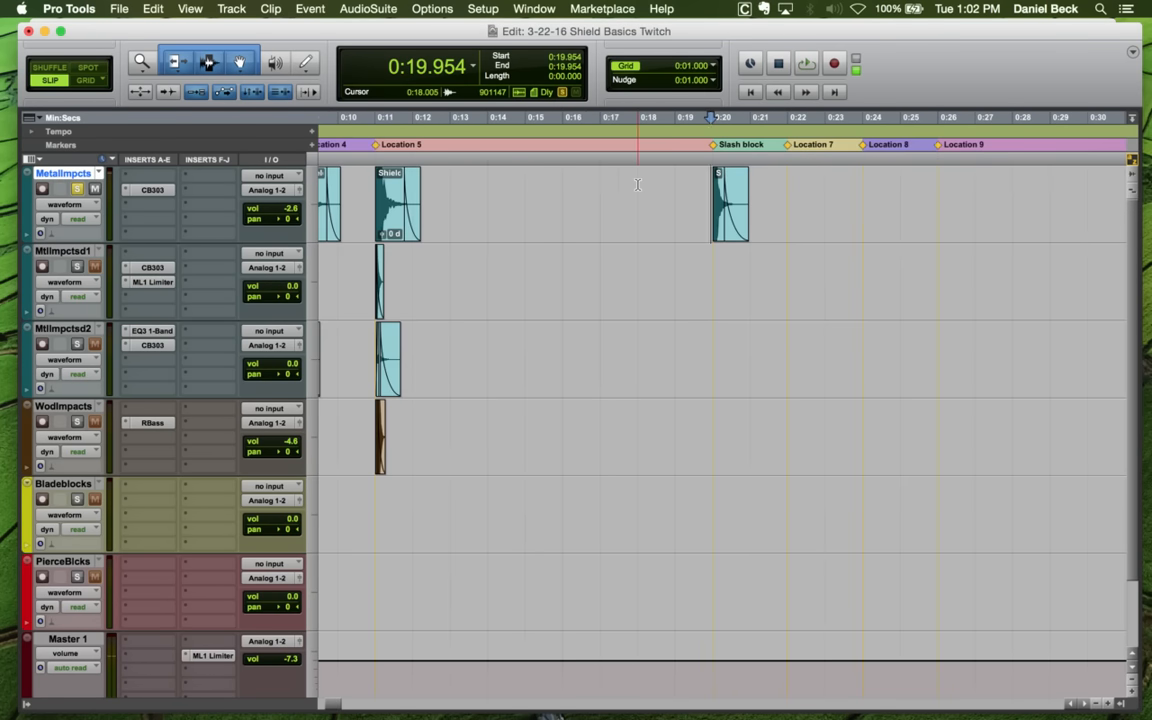
click(409, 188)
key(t)
key(space)
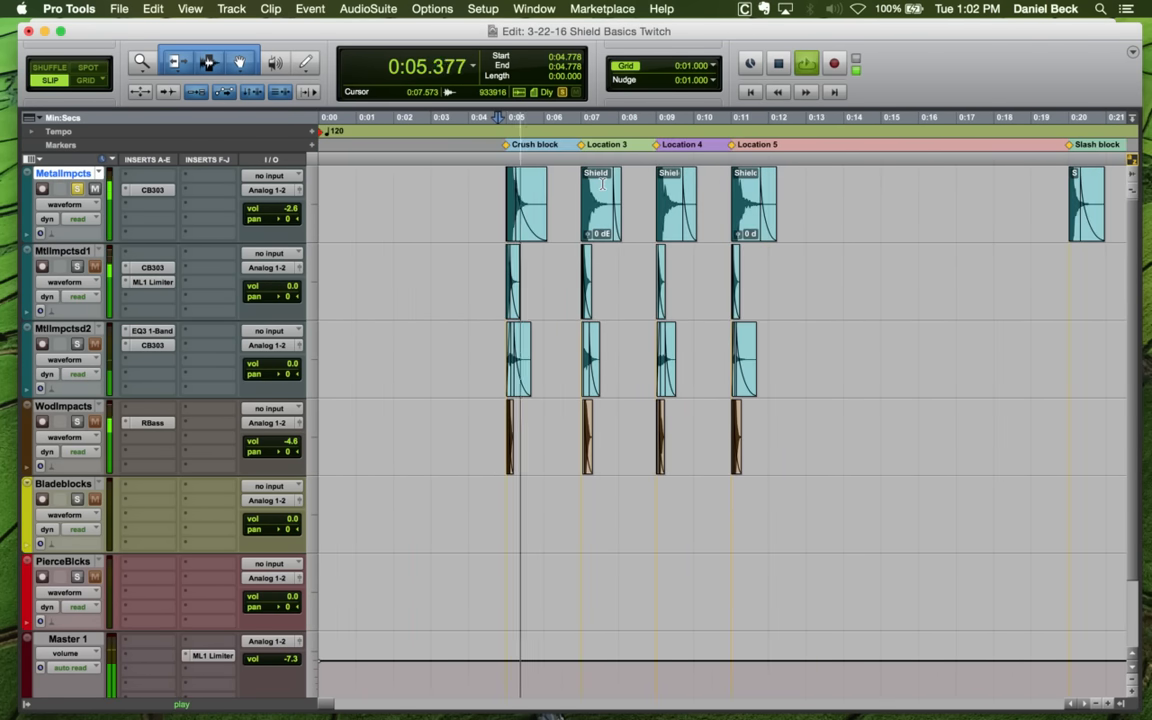
key(space)
click(576, 190)
key(space)
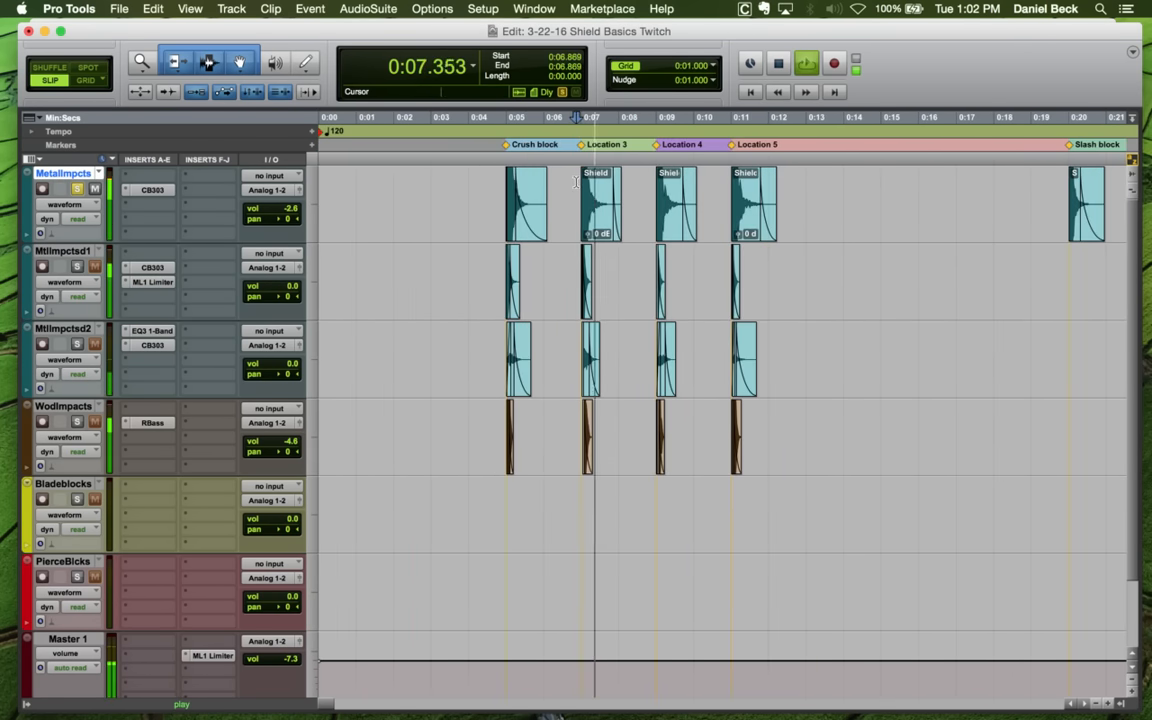
key(space)
Group the MtlImpctsd1, MtlImpctsd2 and WodImpacts clips spanning the Crush block through Location 5 markers
click(512, 303)
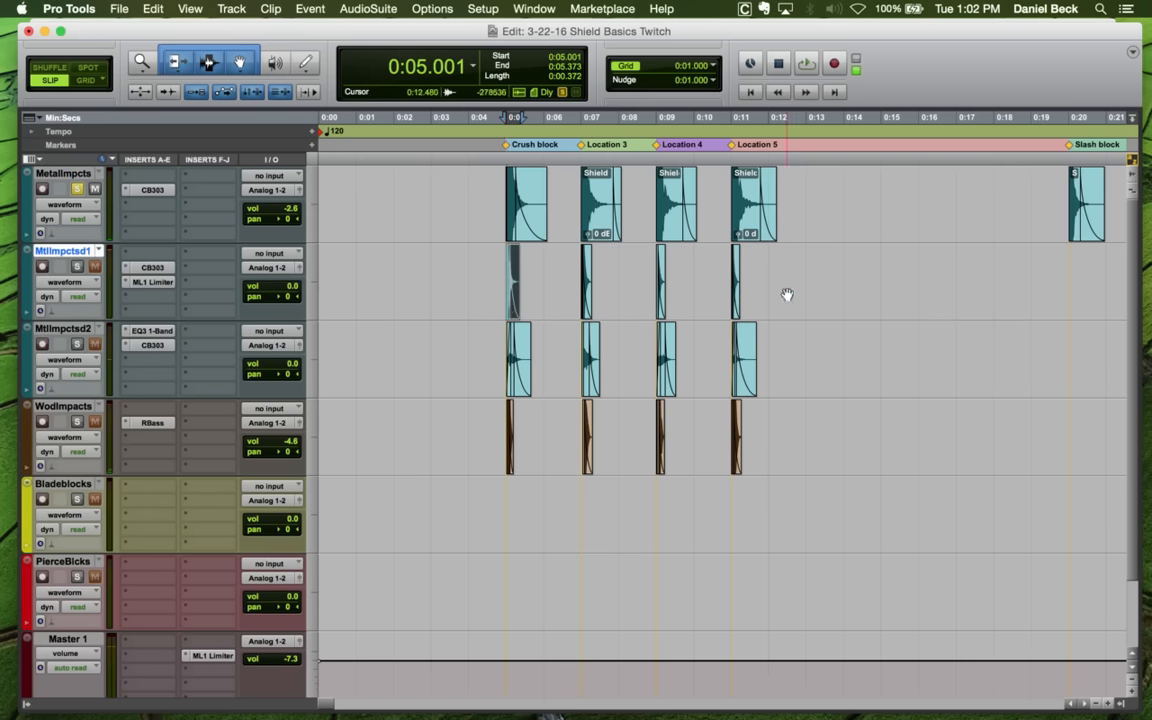
shift+click(737, 312)
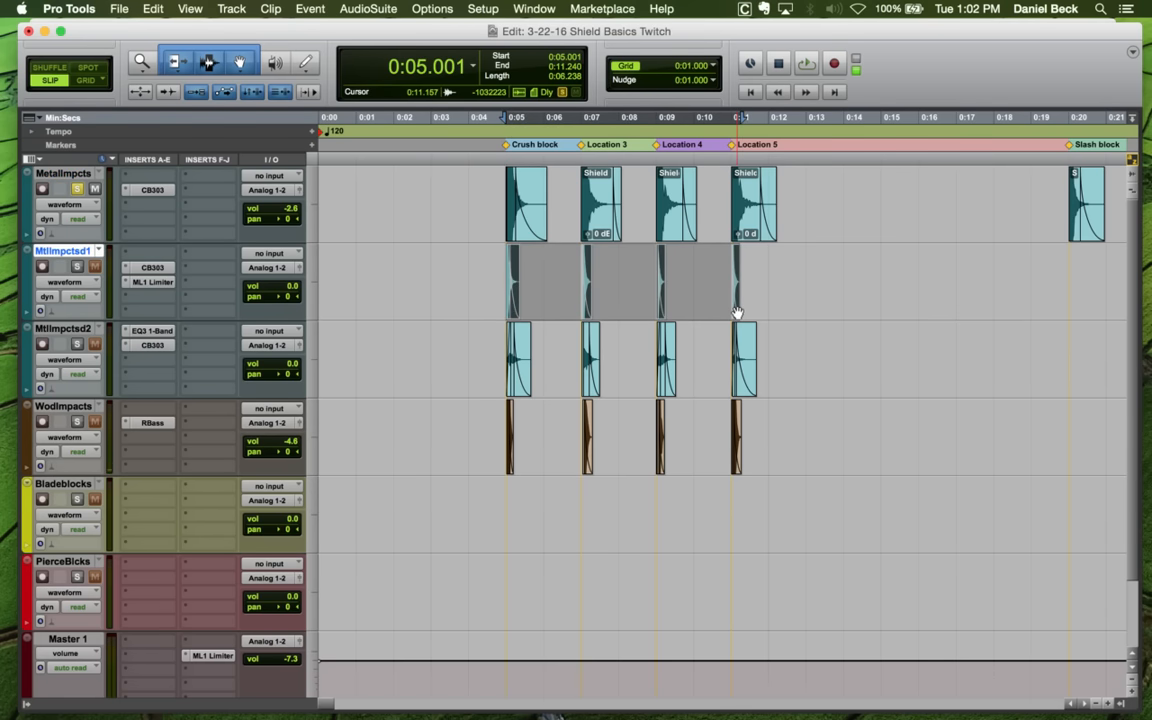
shift+click(736, 390)
shift+click(736, 449)
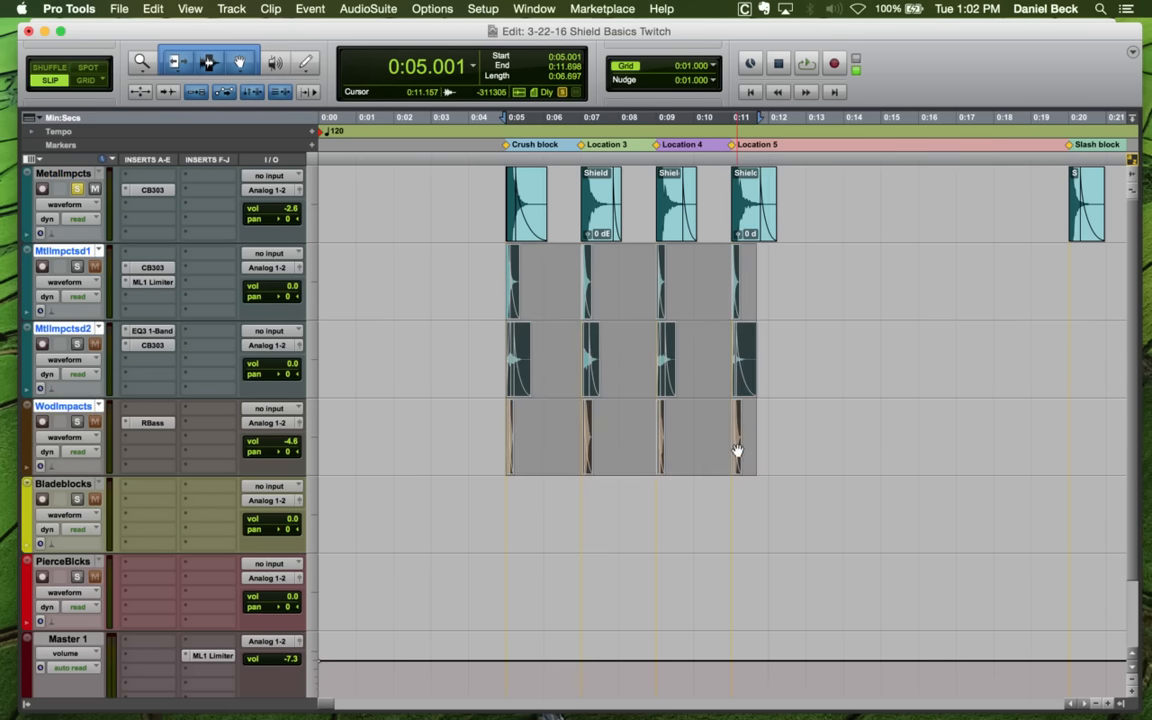
key(super+alt+g)
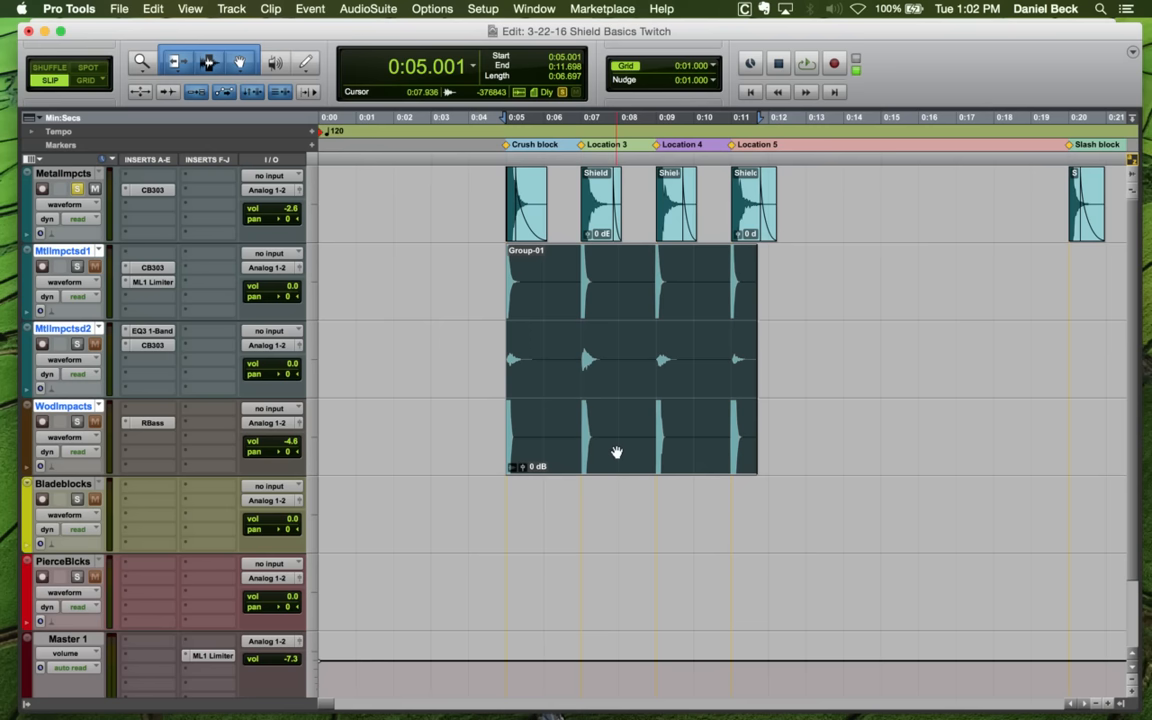
Copy the grouped layers to the Slash block marker, aligning their start at about 0:20.000, and ungroup the copy
drag(617, 453, 746, 406)
key(super+bracketright)
key(super+bracketright)
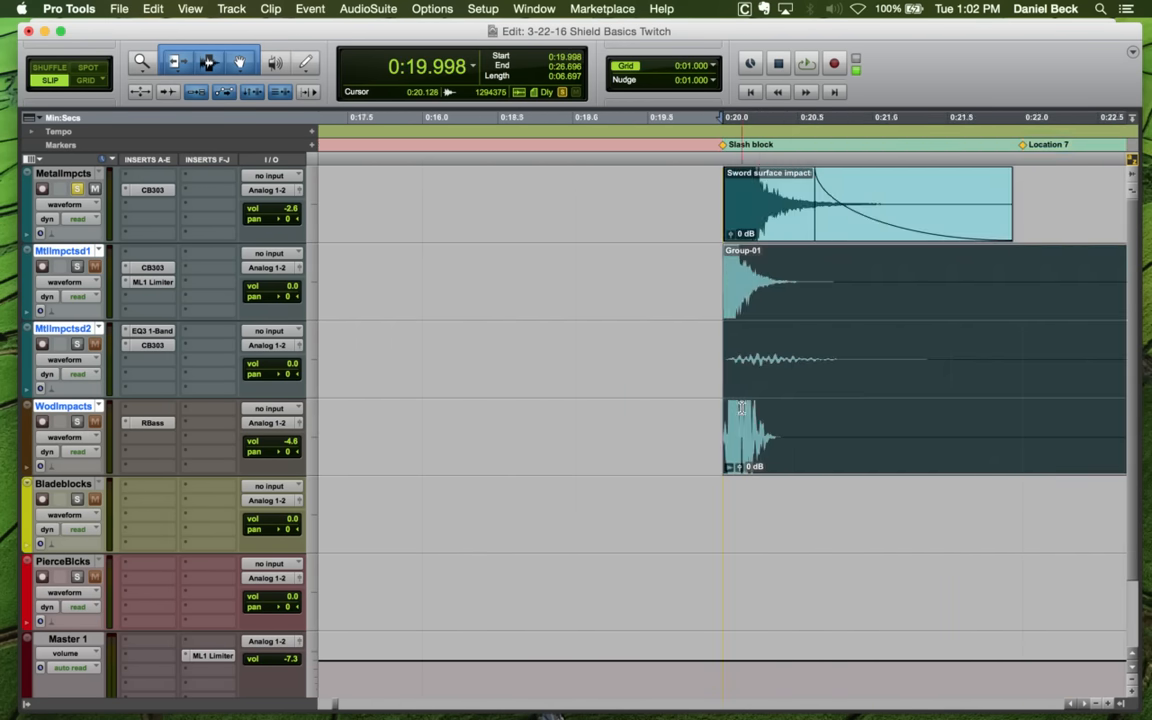
key(super+bracketright)
key(super+bracketright)
key(super+bracketright)
key(super+bracketright)
key(super+bracketright)
key(super+bracketright)
drag(804, 450, 816, 452)
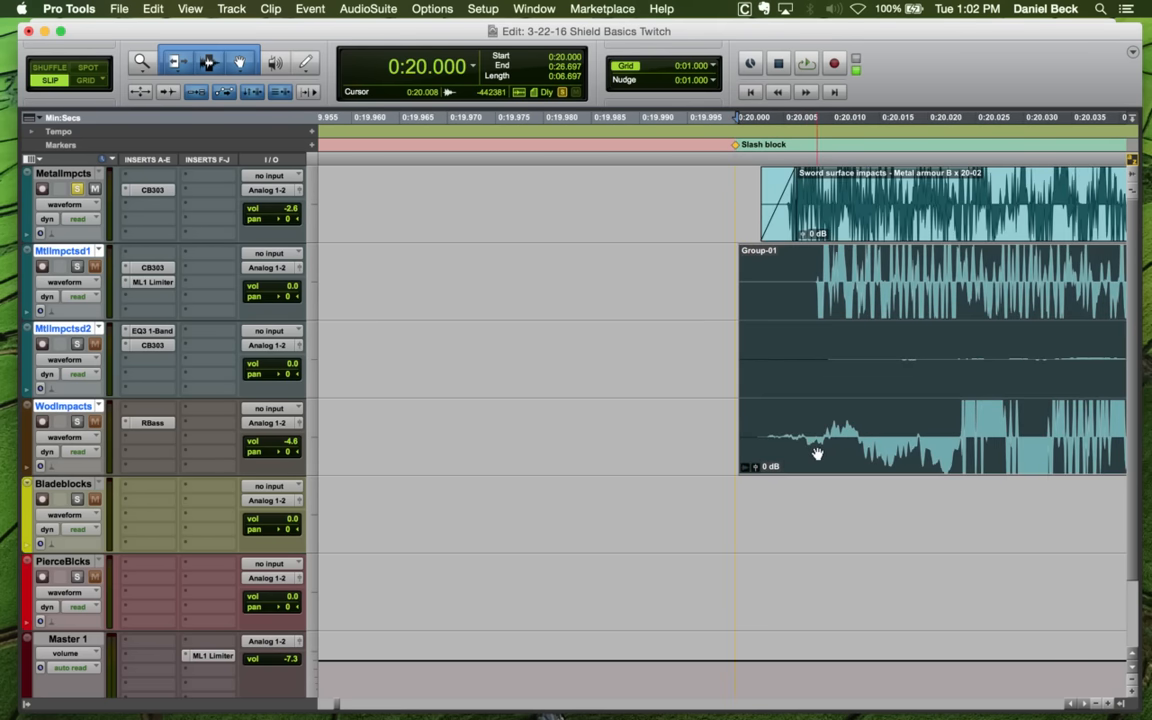
key(super+shift+u)
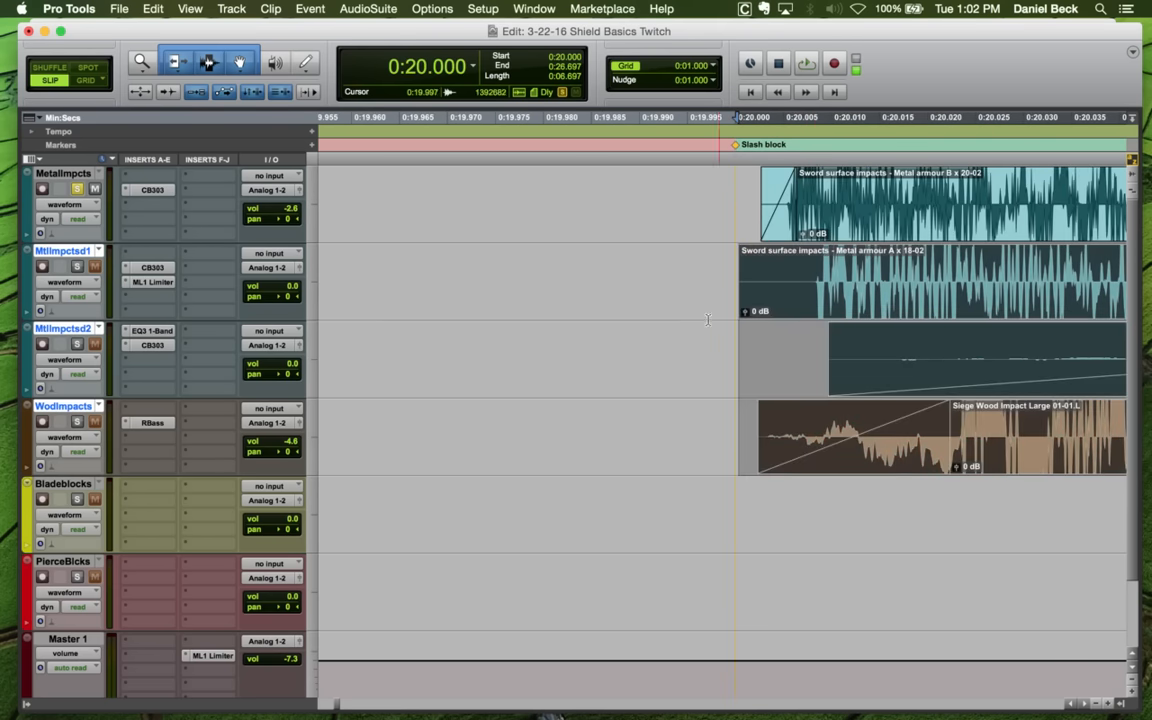
Take the MetalImpcts track out of solo and audition the layered Slash block hit from about 0:19.994
click(709, 292)
key(space)
key(r)
key(r)
key(r)
key(space)
click(718, 264)
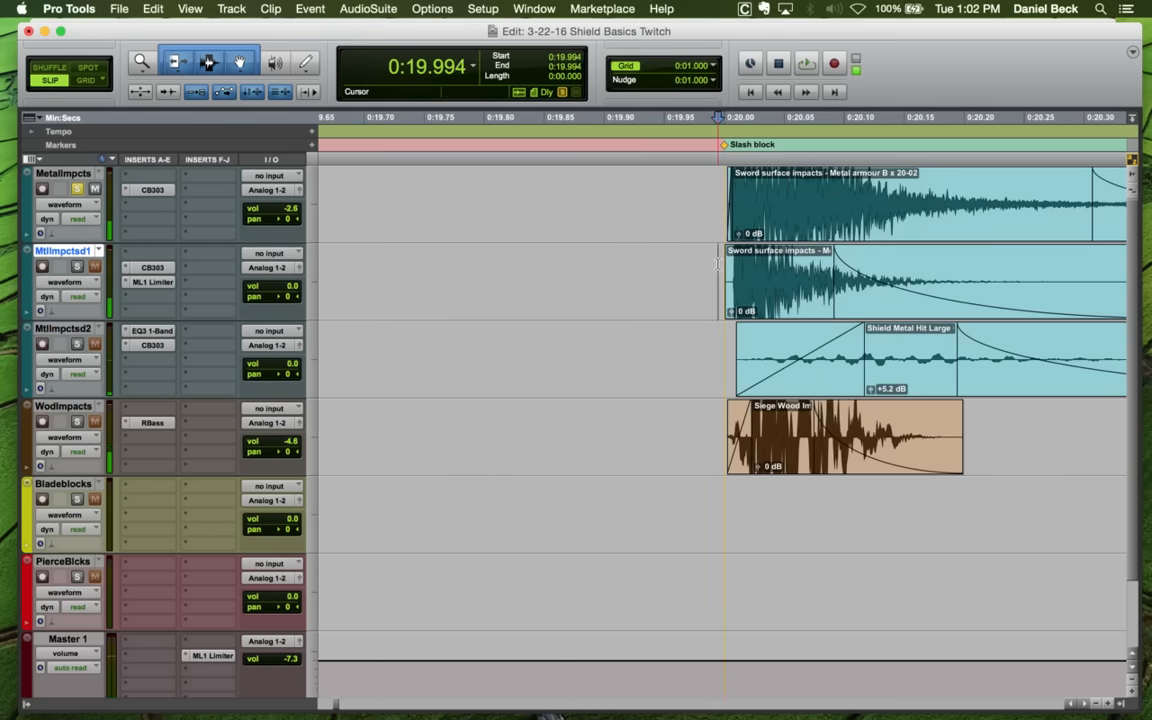
key(space)
key(space)
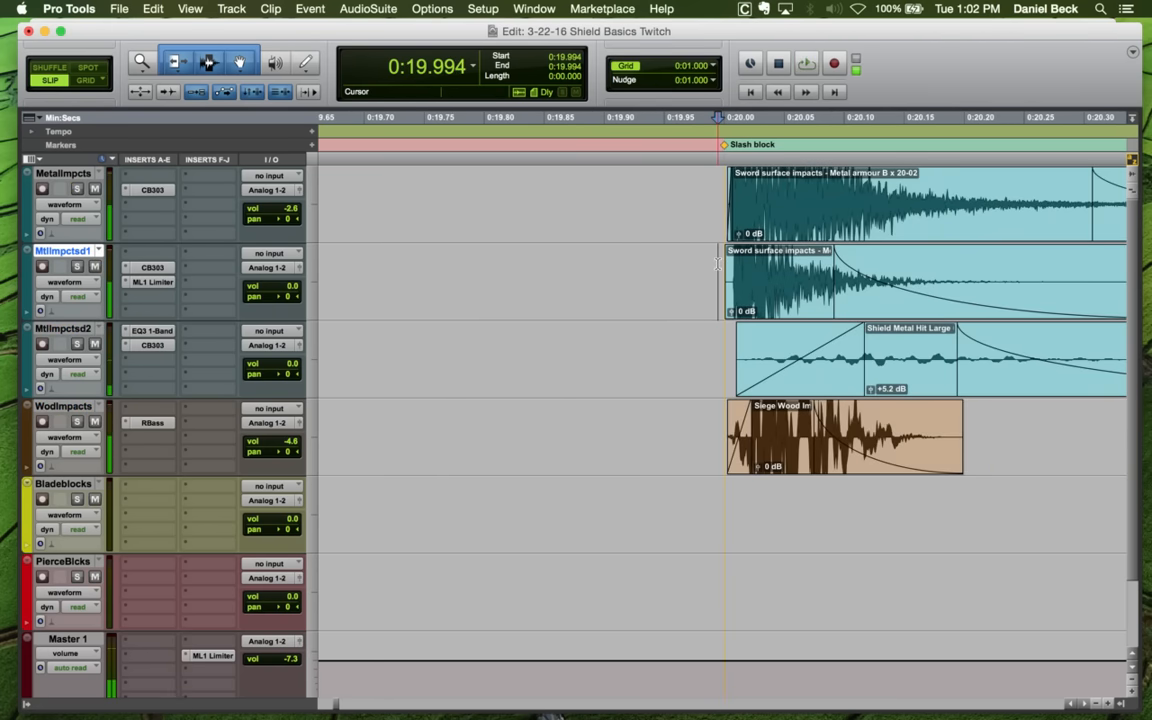
key(space)
key(r)
key(r)
key(space)
key(r)
key(r)
key(r)
key(r)
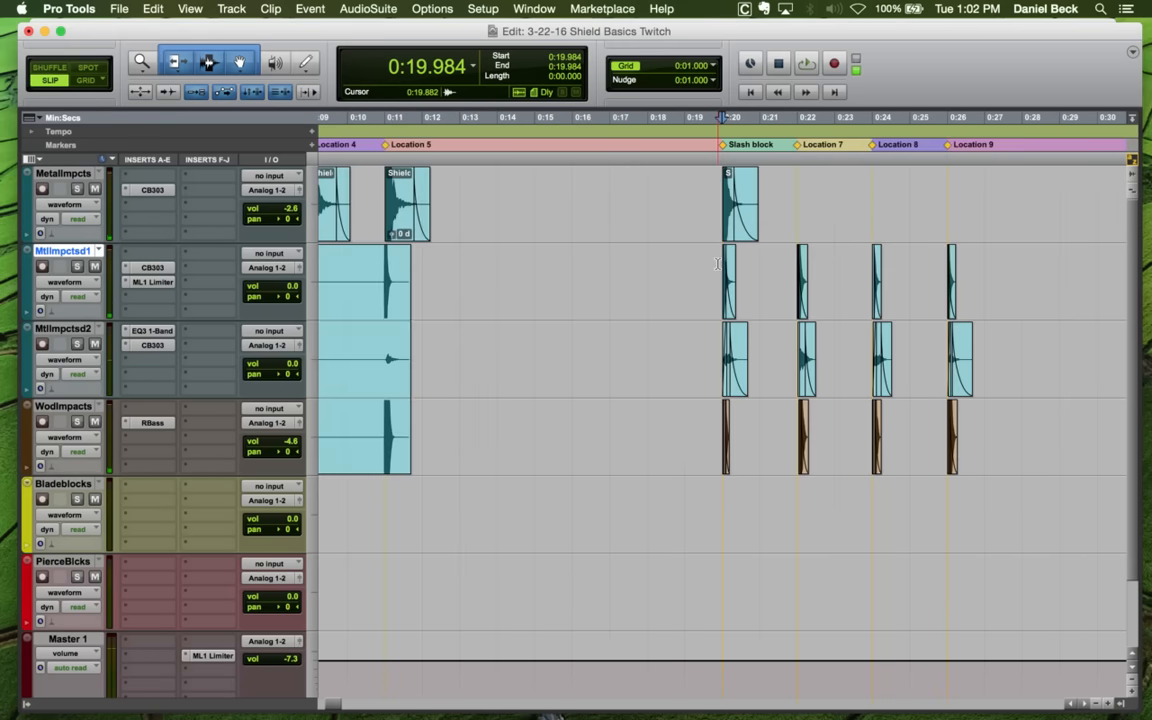
Play the Crush block hit from about 0:04.821 and the layered Slash block hit from about 0:19.946 for comparison
click(409, 261)
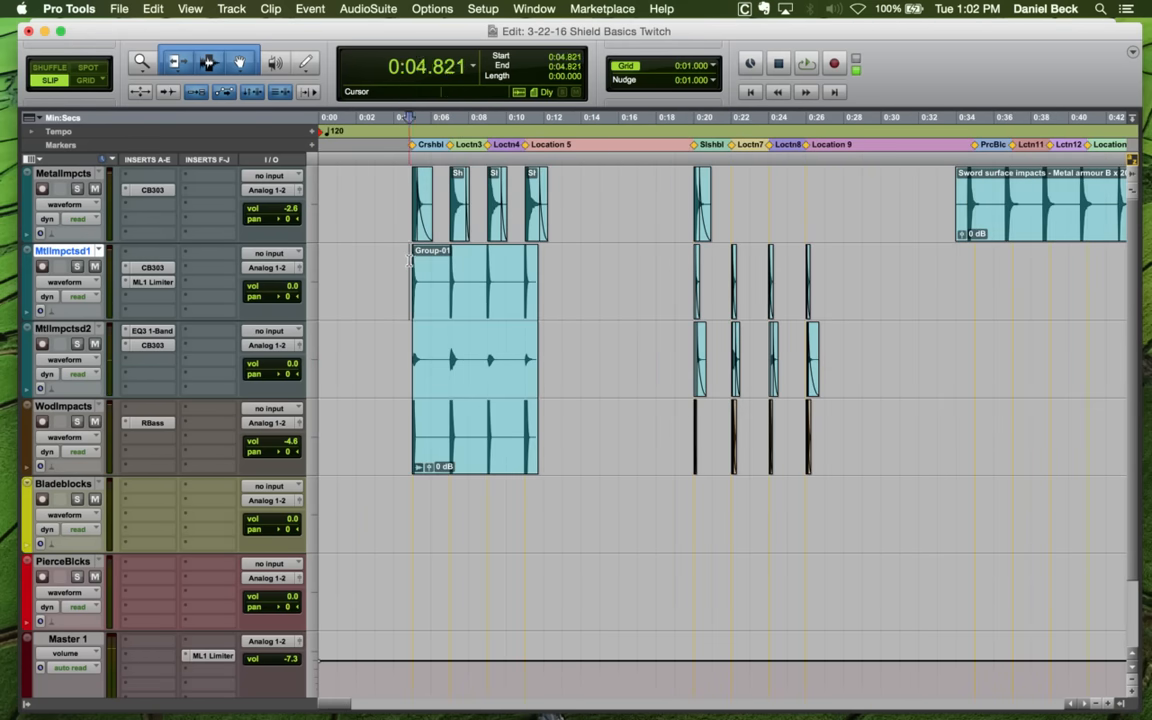
key(space)
key(space)
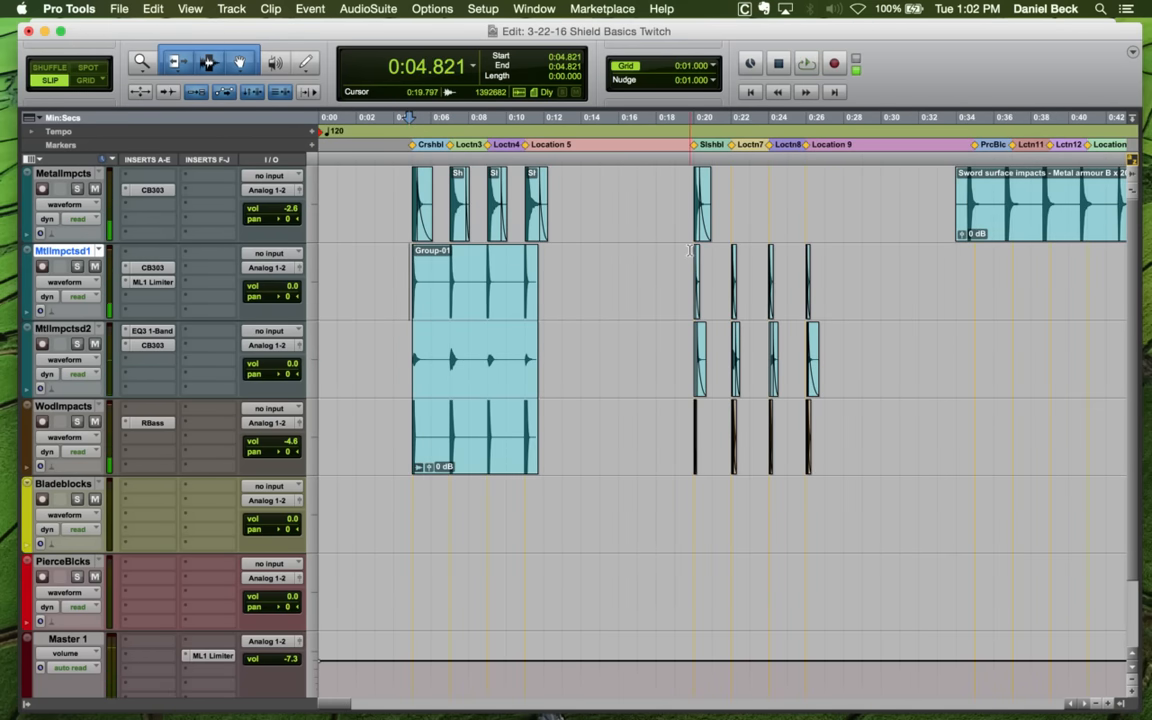
click(700, 262)
key(t)
key(space)
key(space)
Check the Slash block layers' alignment up close and replay them from about 0:19.984
click(731, 255)
key(t)
key(t)
key(t)
key(t)
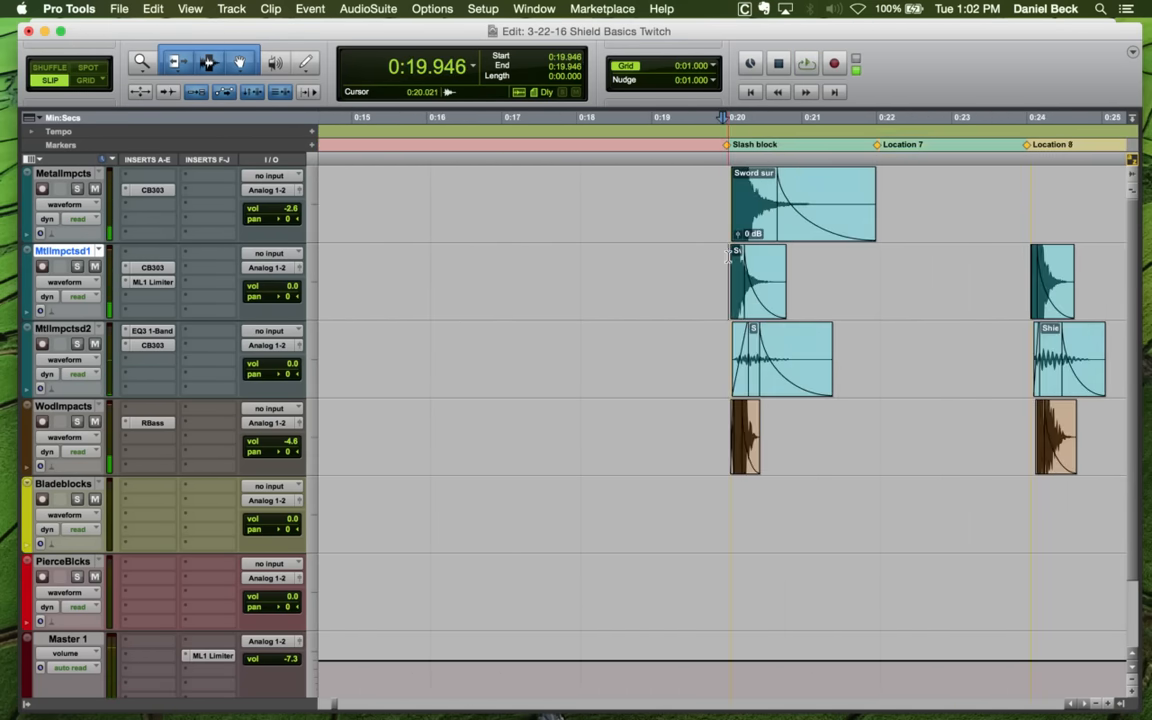
click(752, 190)
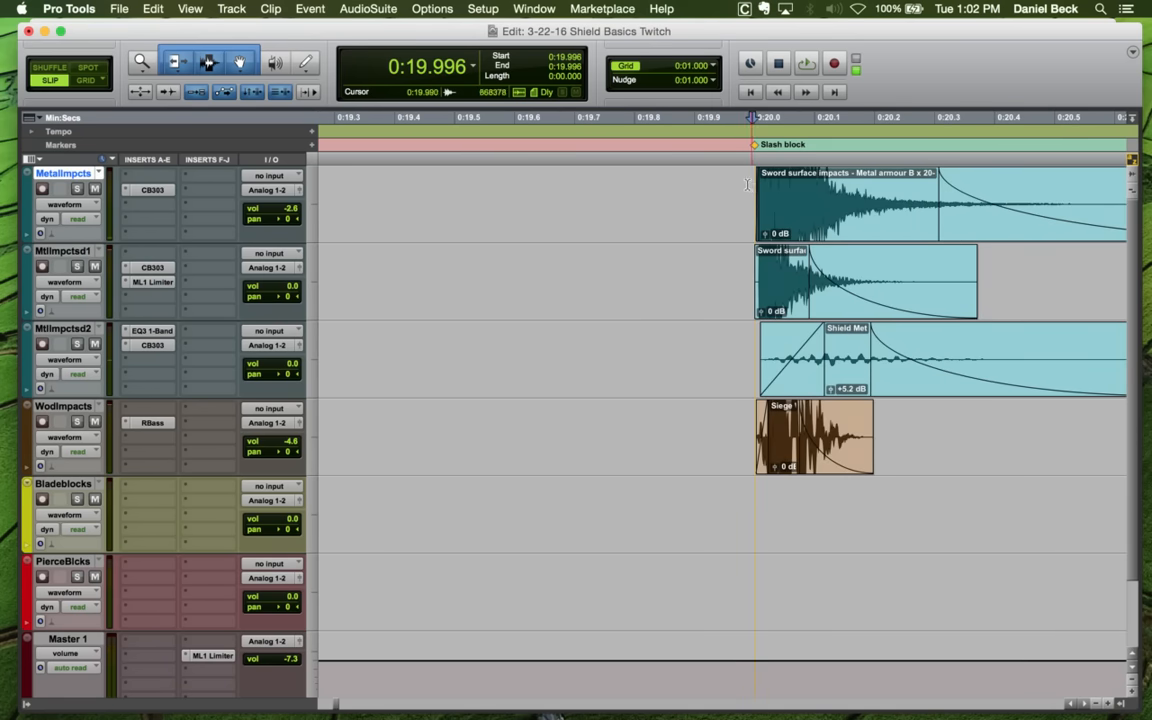
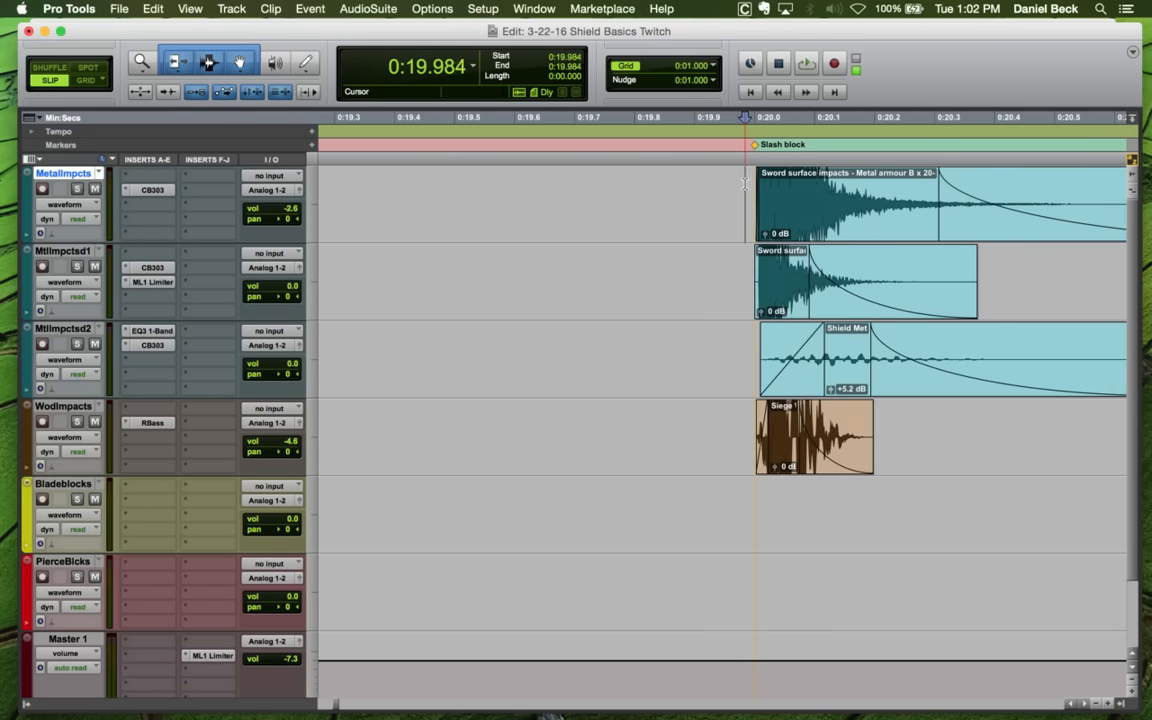
key(r)
key(r)
key(r)
key(r)
key(r)
Replay the layered Crush block hit from about 0:04.965
click(409, 177)
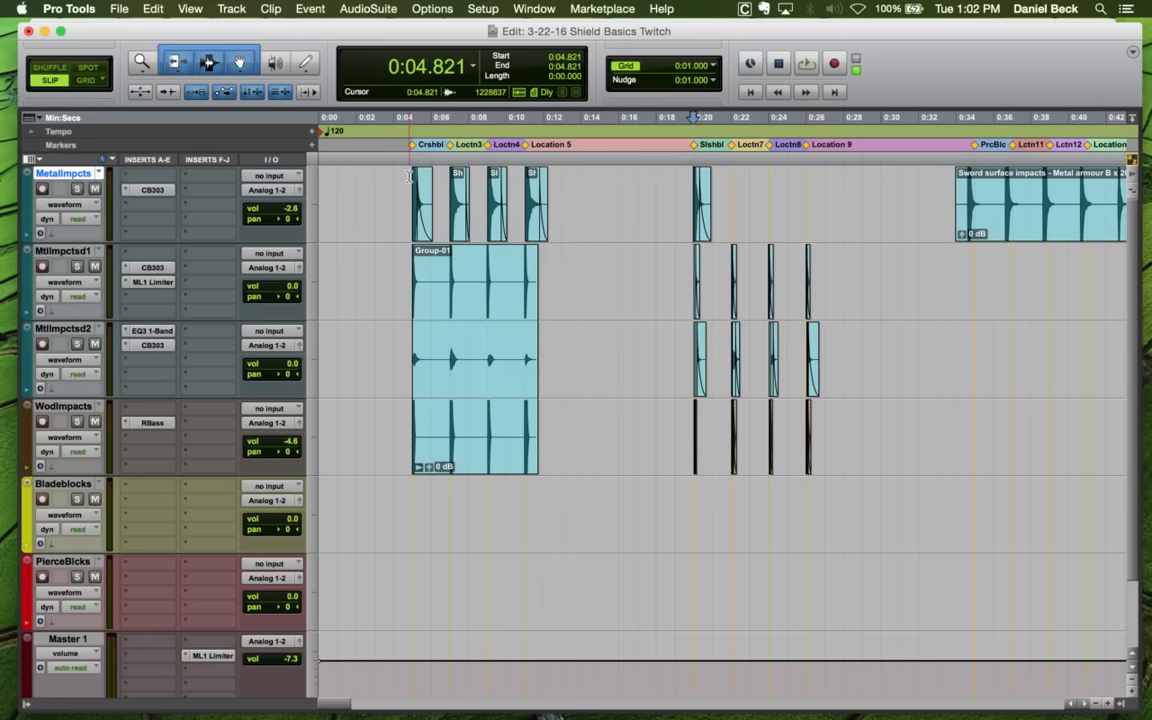
key(t)
key(t)
key(t)
click(745, 178)
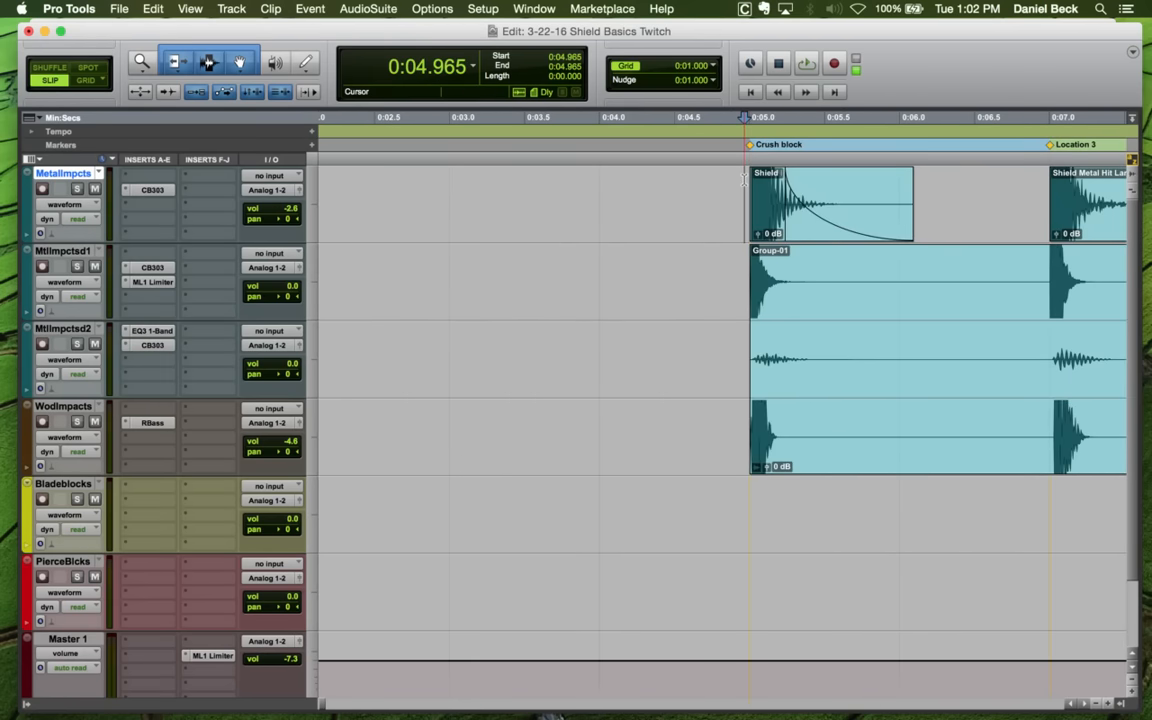
key(r)
key(r)
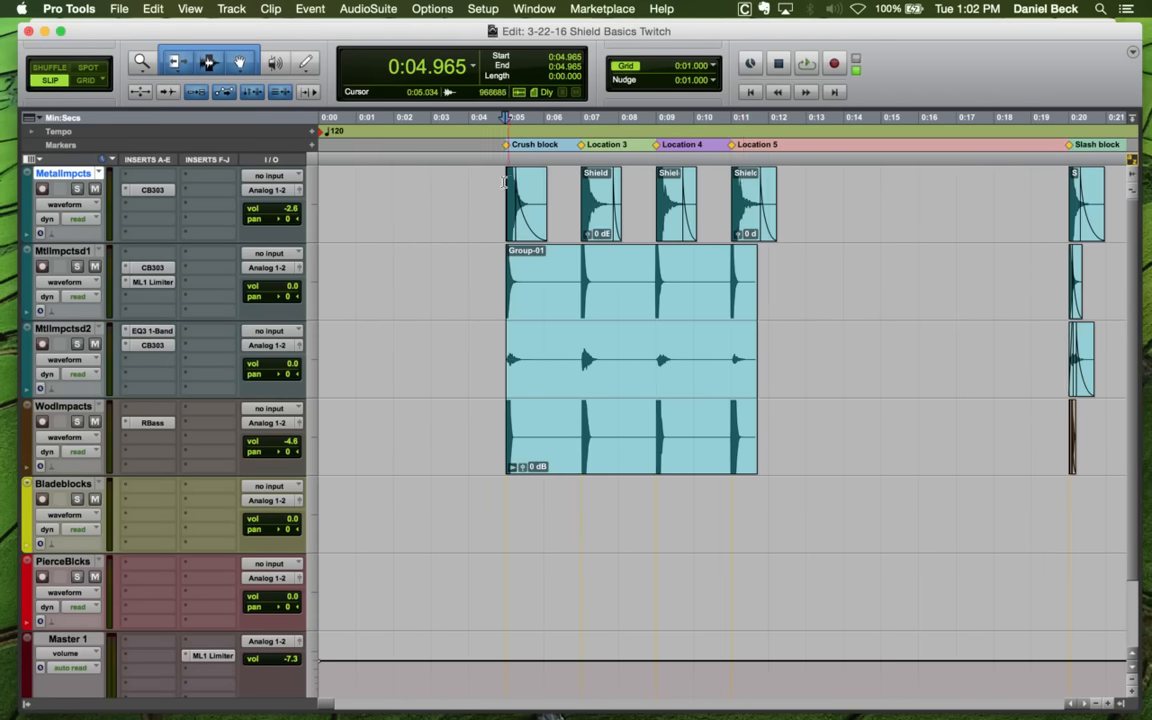
key(space)
Play the layered Slash block hit from about 0:19.974 while viewing its layers up close
click(1063, 178)
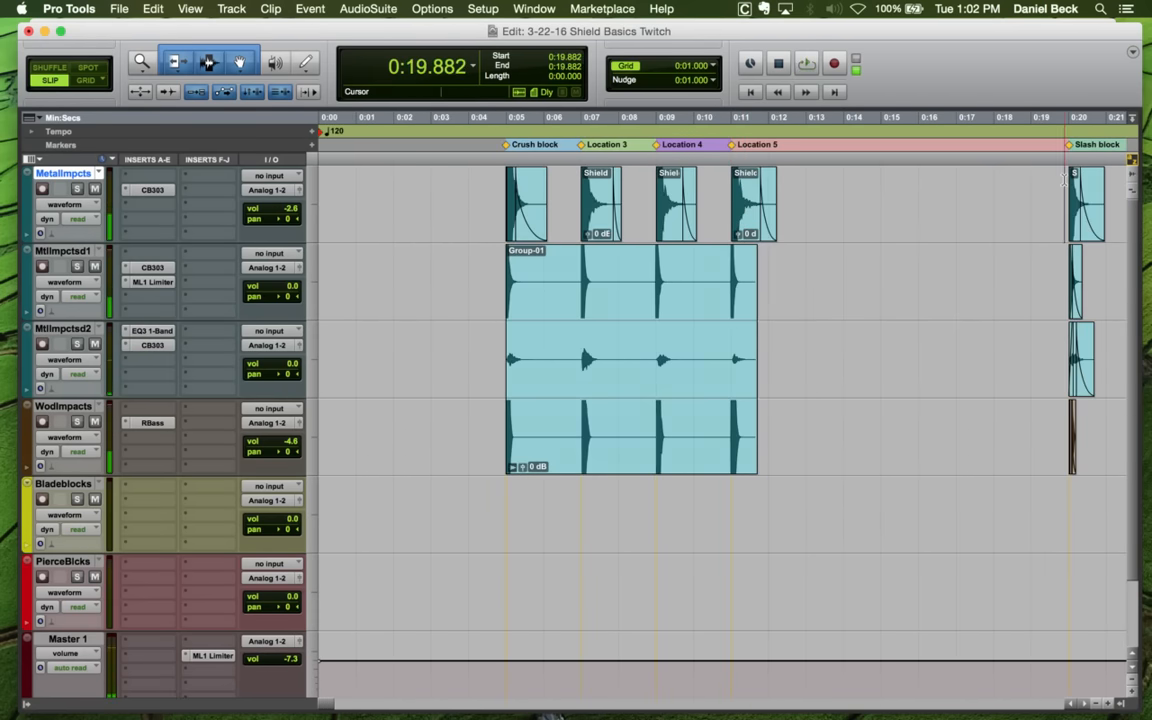
key(t)
key(t)
click(734, 189)
key(t)
key(t)
click(734, 189)
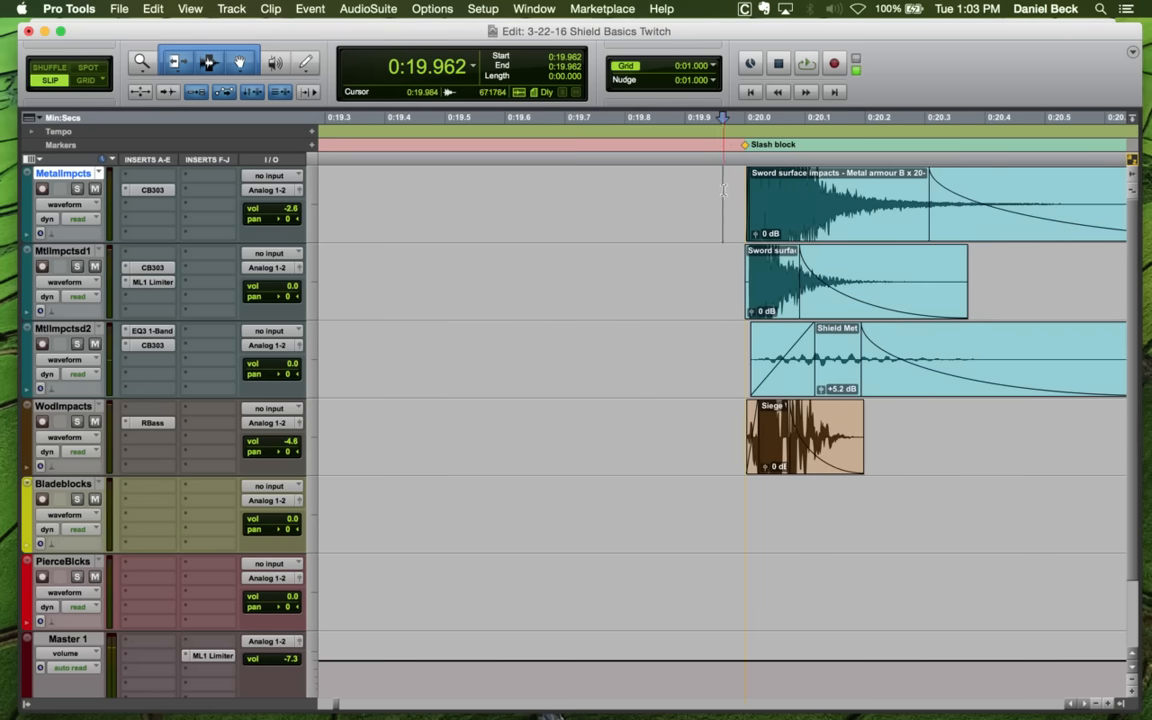
click(730, 189)
key(space)
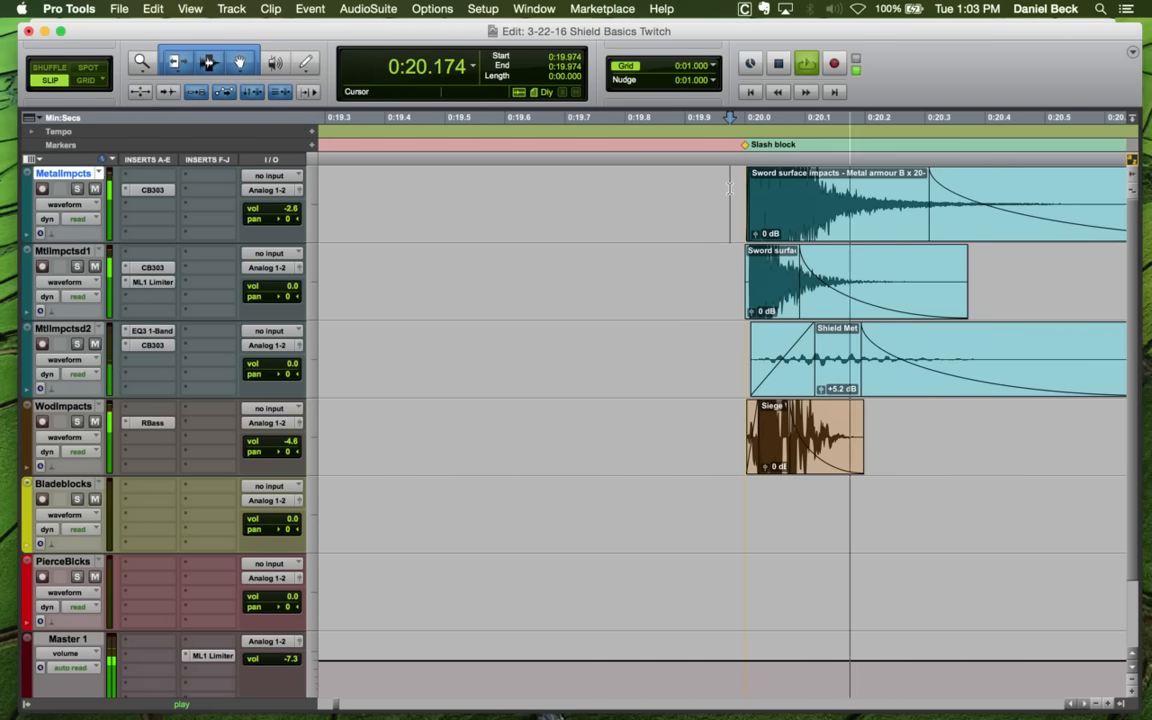
key(space)
key(space)
key(space)
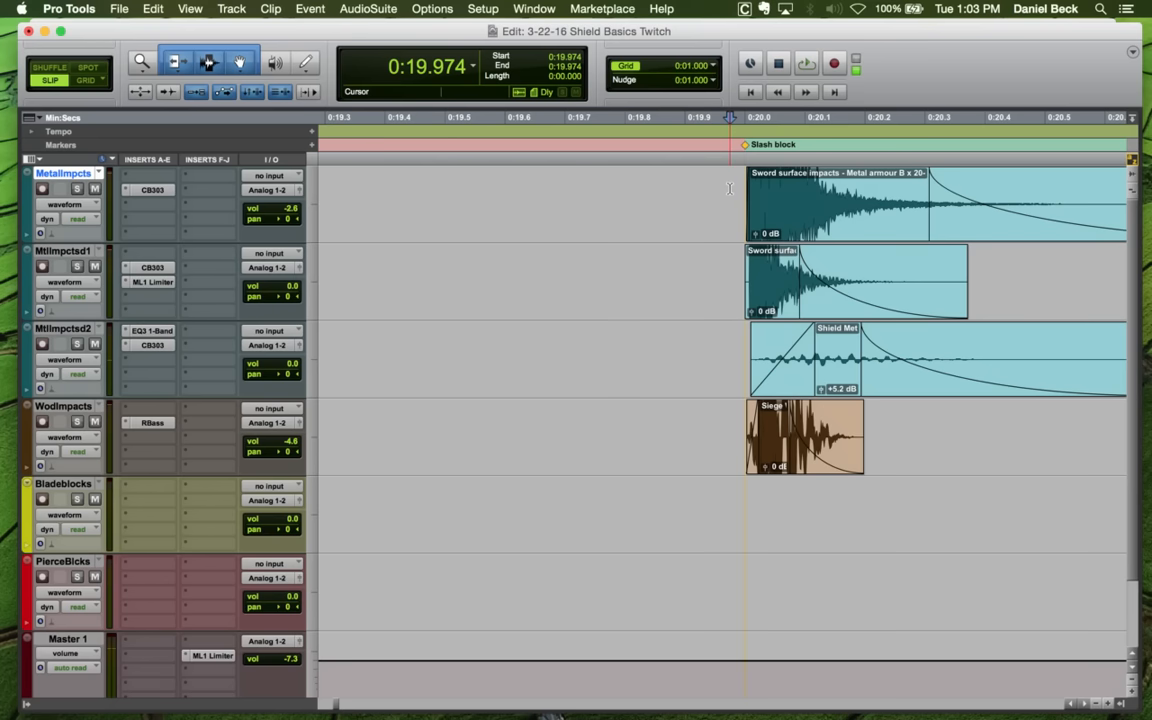
Replay the layered Slash block hit from about 0:19.989
key(r)
key(r)
click(727, 188)
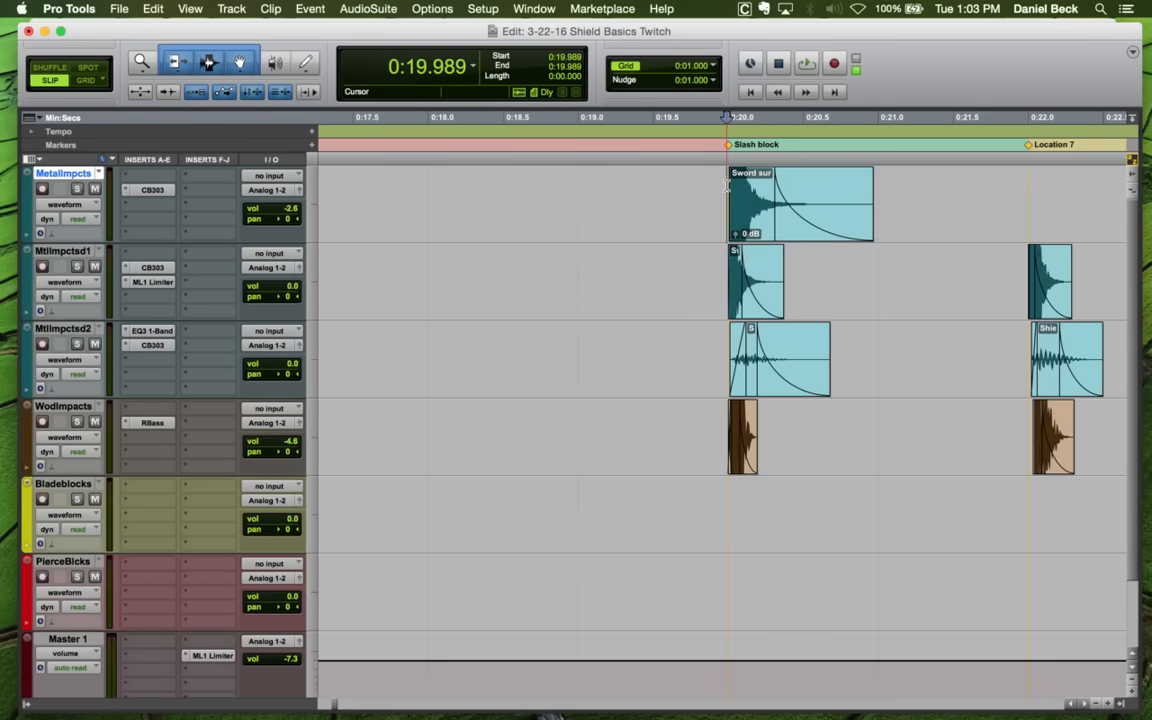
key(space)
key(space)
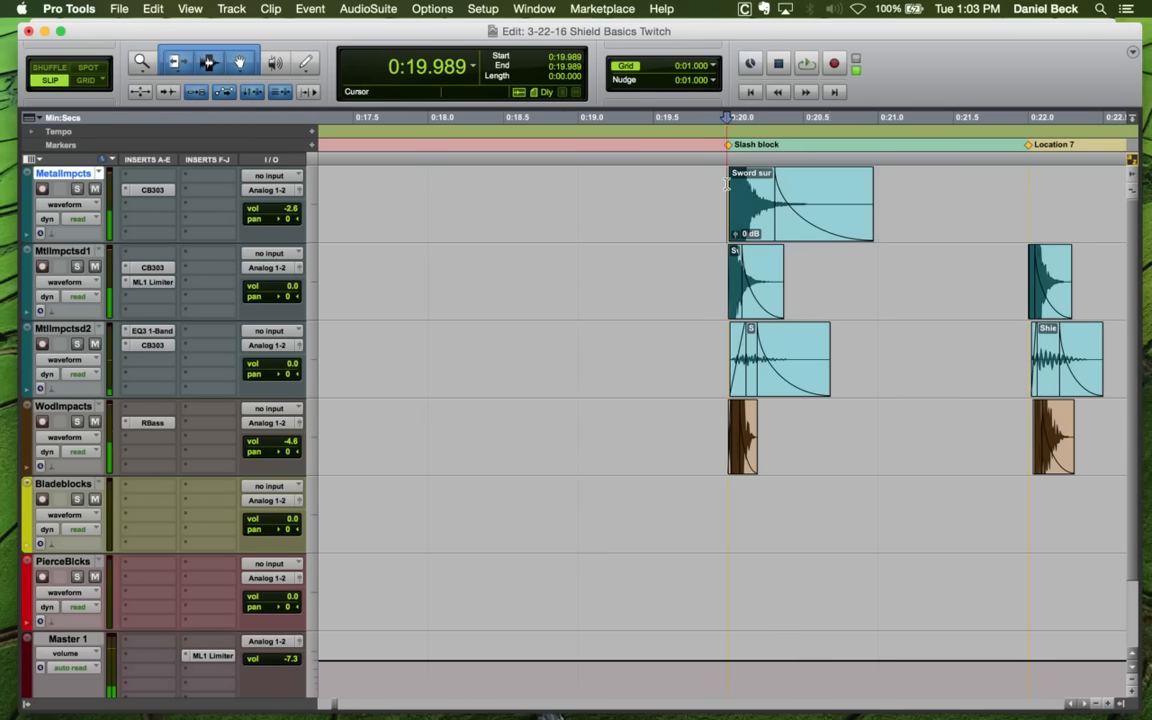
Solo the WodImpacts track and audition its Slash block hit from about 0:19.988
key(t)
key(t)
key(t)
click(727, 270)
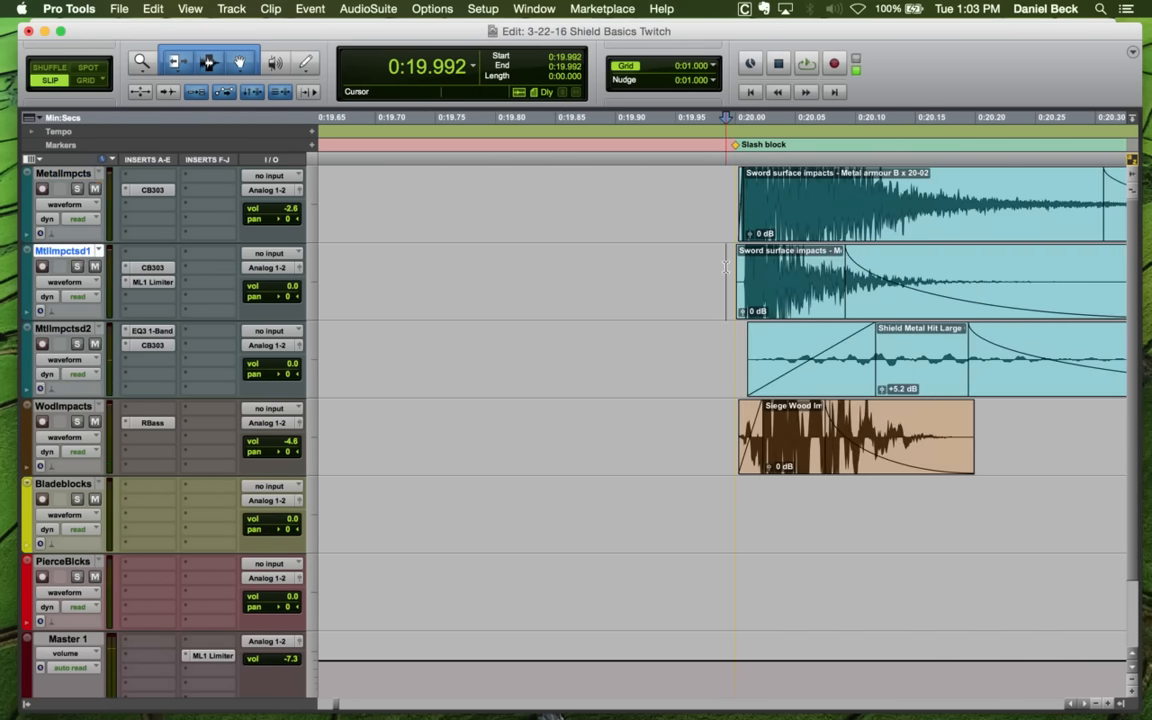
key(shift+s)
key(space)
key(space)
click(722, 413)
key(space)
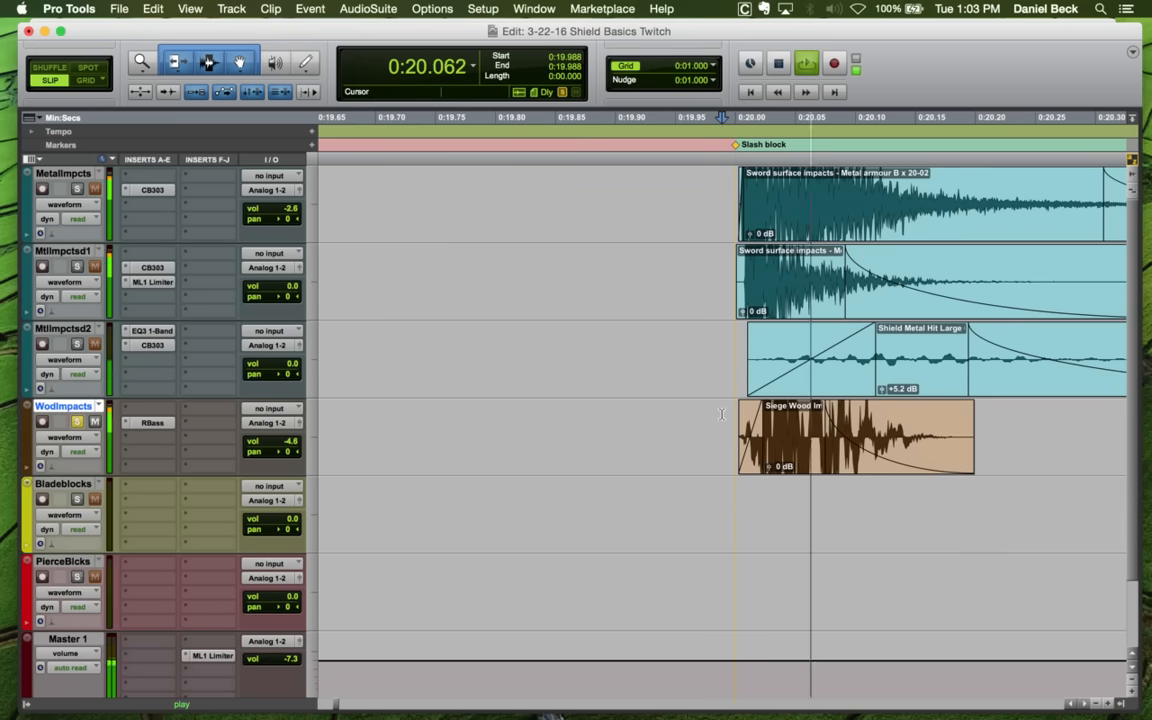
key(space)
Take WodImpacts out of solo and replay all Slash block layers from about 0:19.988
key(space)
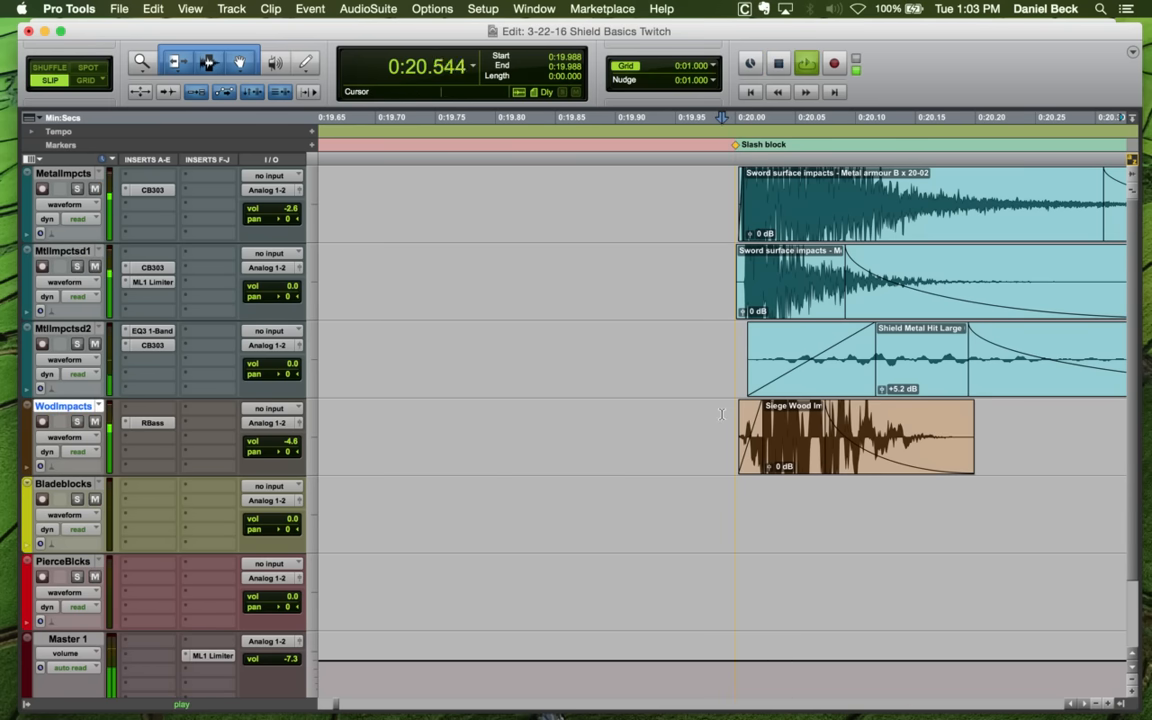
key(space)
key(space)
key(r)
key(r)
key(r)
key(space)
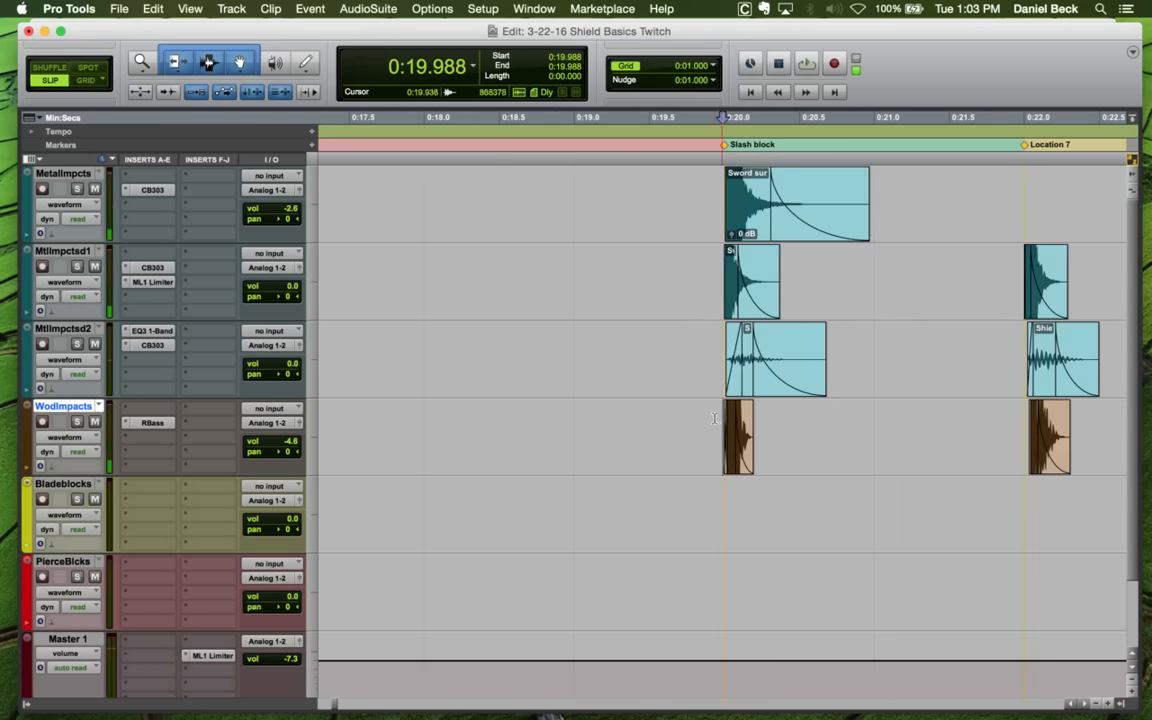
Mute the WodImpacts track and play the Slash block hit without its wood layer from about 0:19.941
click(722, 430)
click(733, 466)
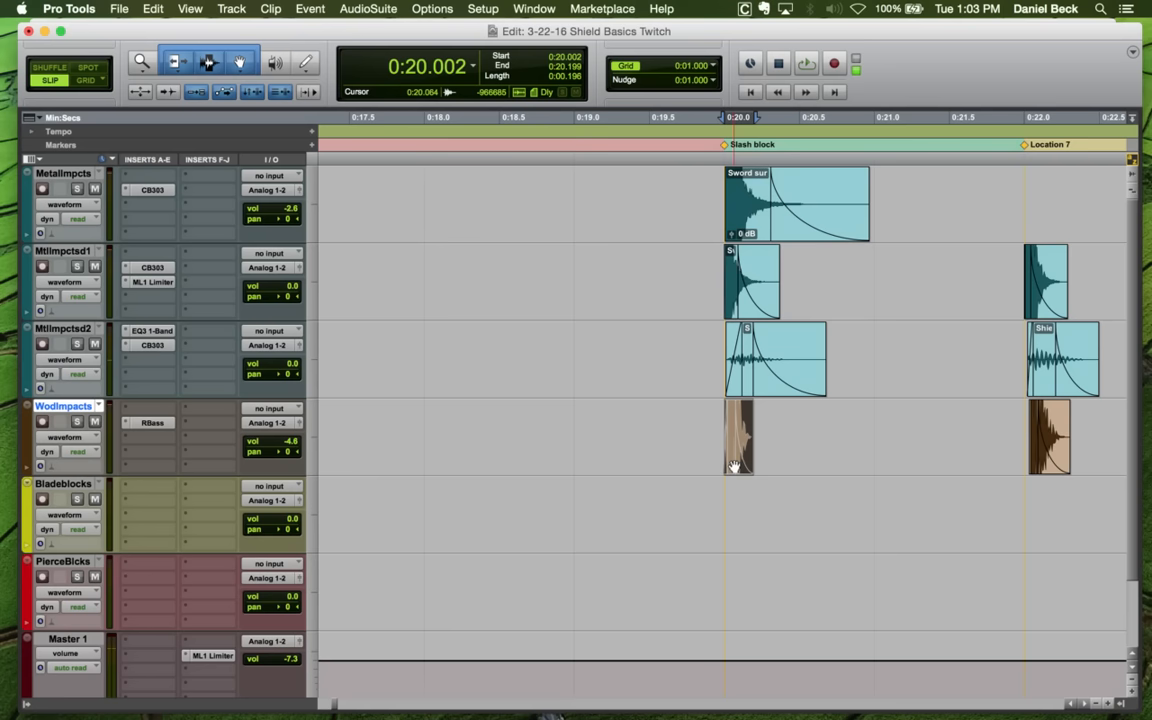
click(680, 411)
click(715, 338)
key(space)
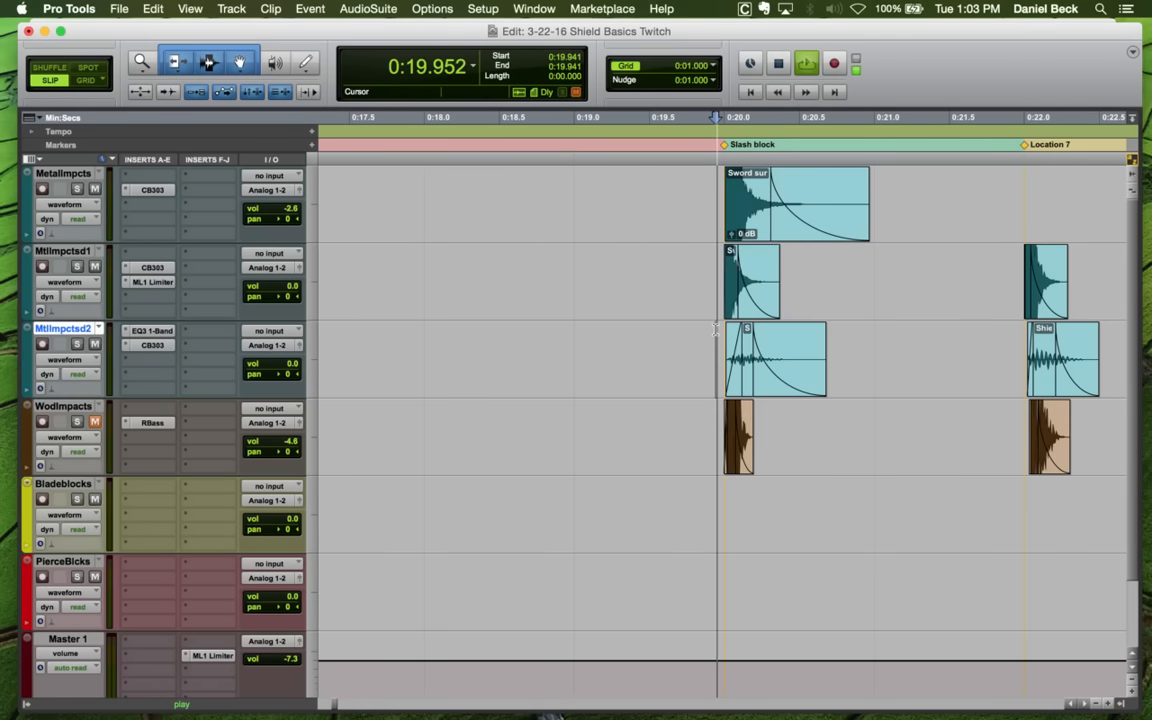
key(space)
key(space)
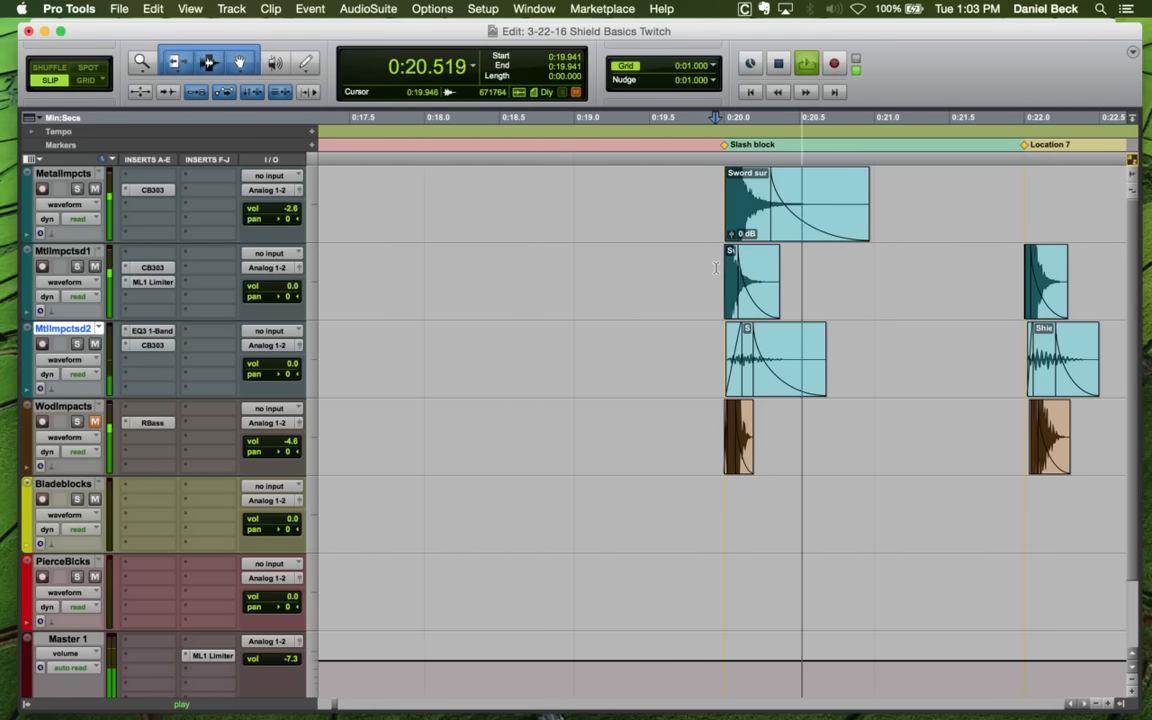
key(space)
Unmute the WodImpacts track and replay the Slash block hit with its wood layer from about 0:19.985
click(715, 268)
key(t)
key(t)
click(742, 420)
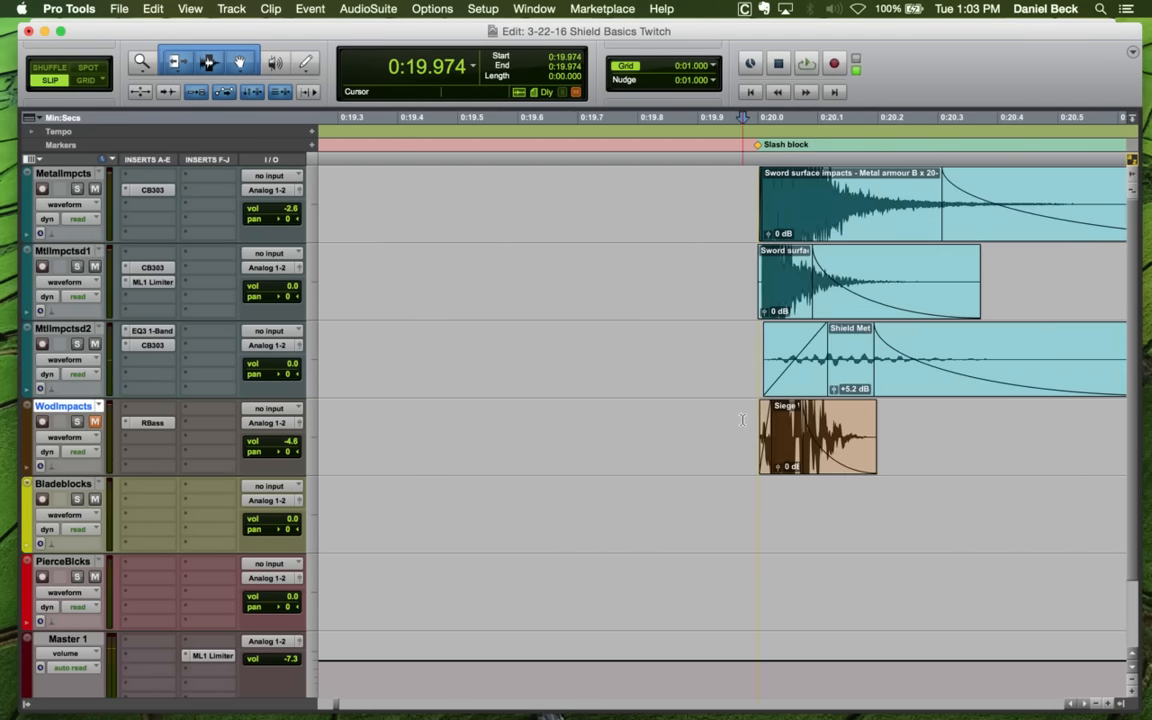
key(space)
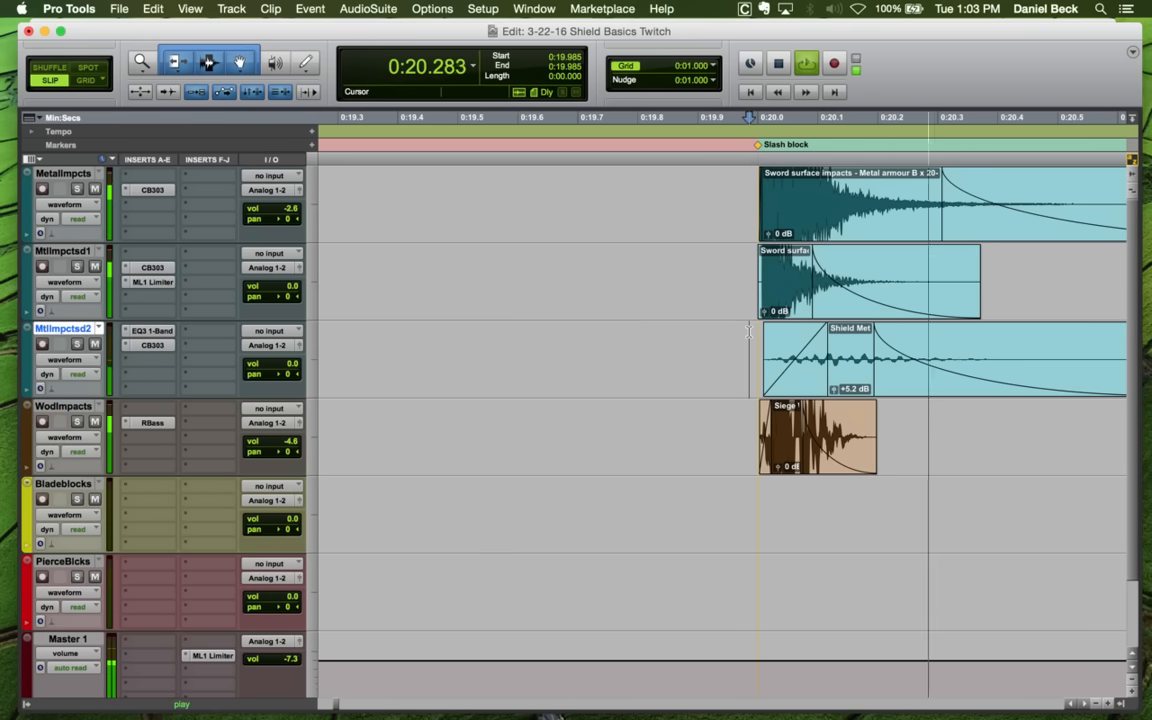
key(space)
Play the full layered Slash block hit once more from about 0:19.990
click(748, 270)
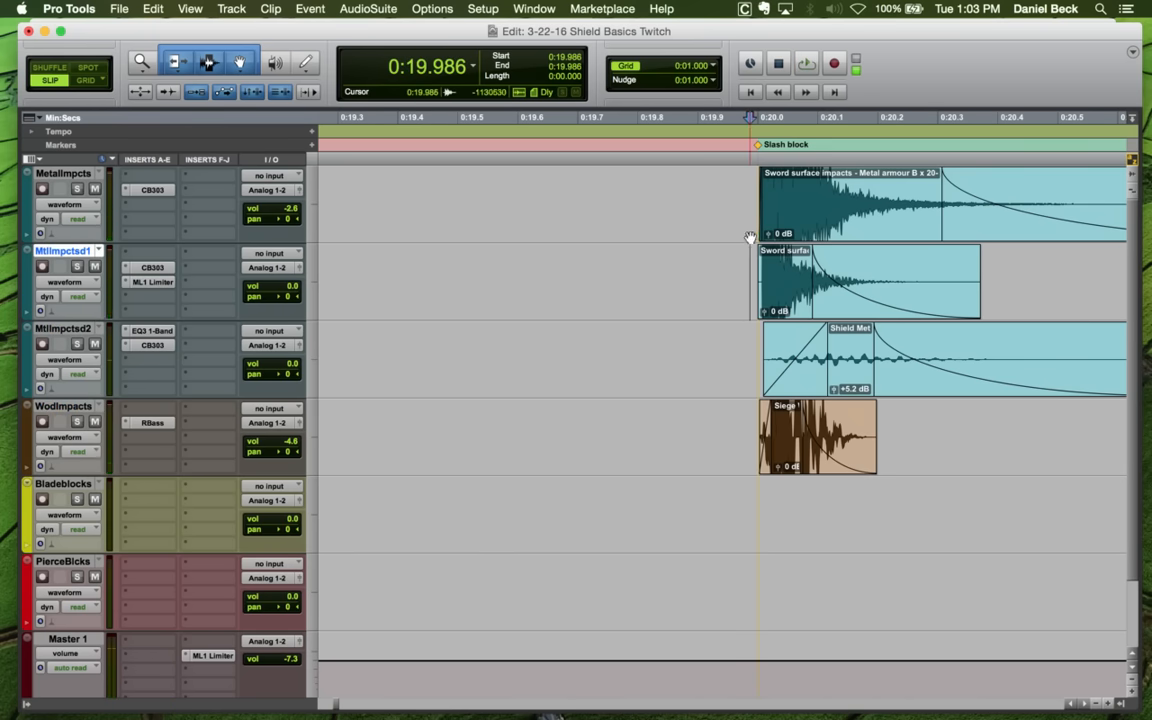
click(752, 188)
key(space)
key(r)
key(r)
key(r)
key(r)
key(r)
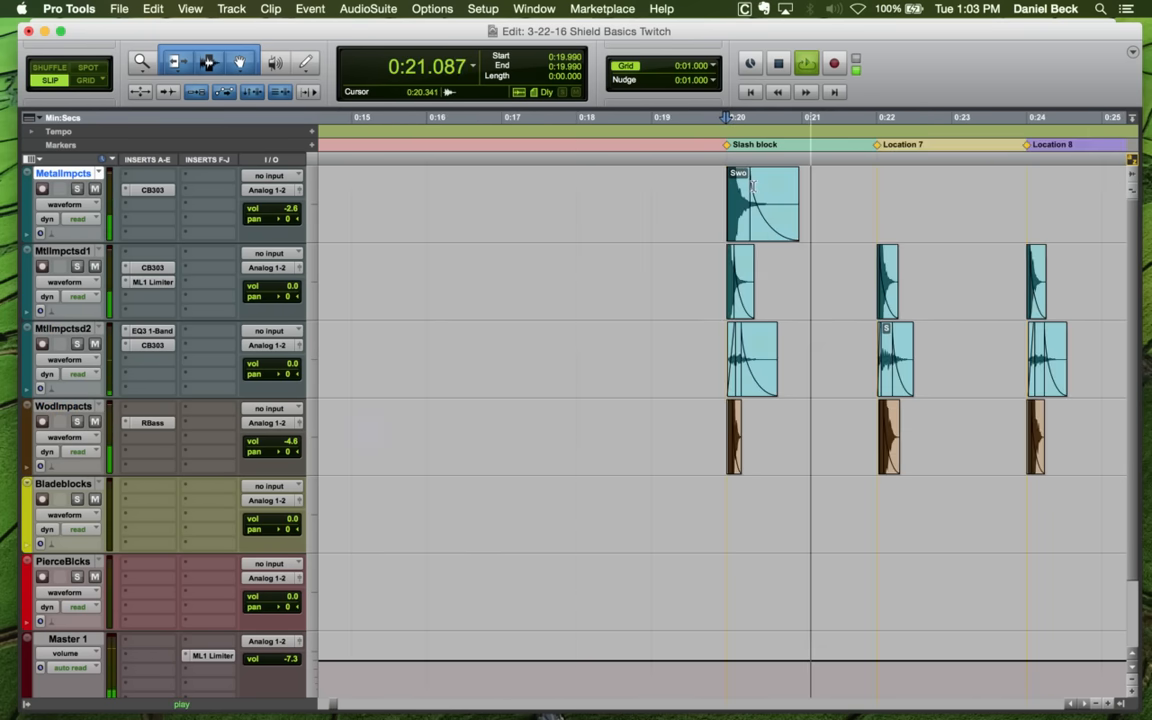
key(space)
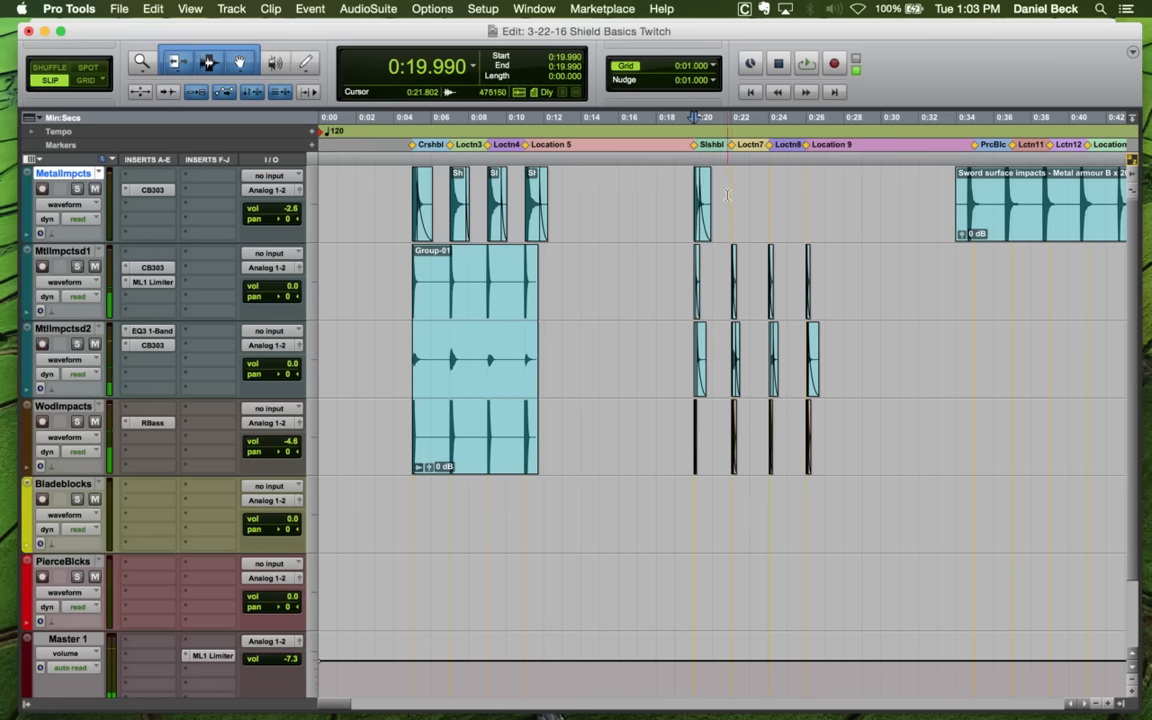
Play the layers at Location 7 from about 0:21.717
click(727, 196)
key(t)
key(space)
key(space)
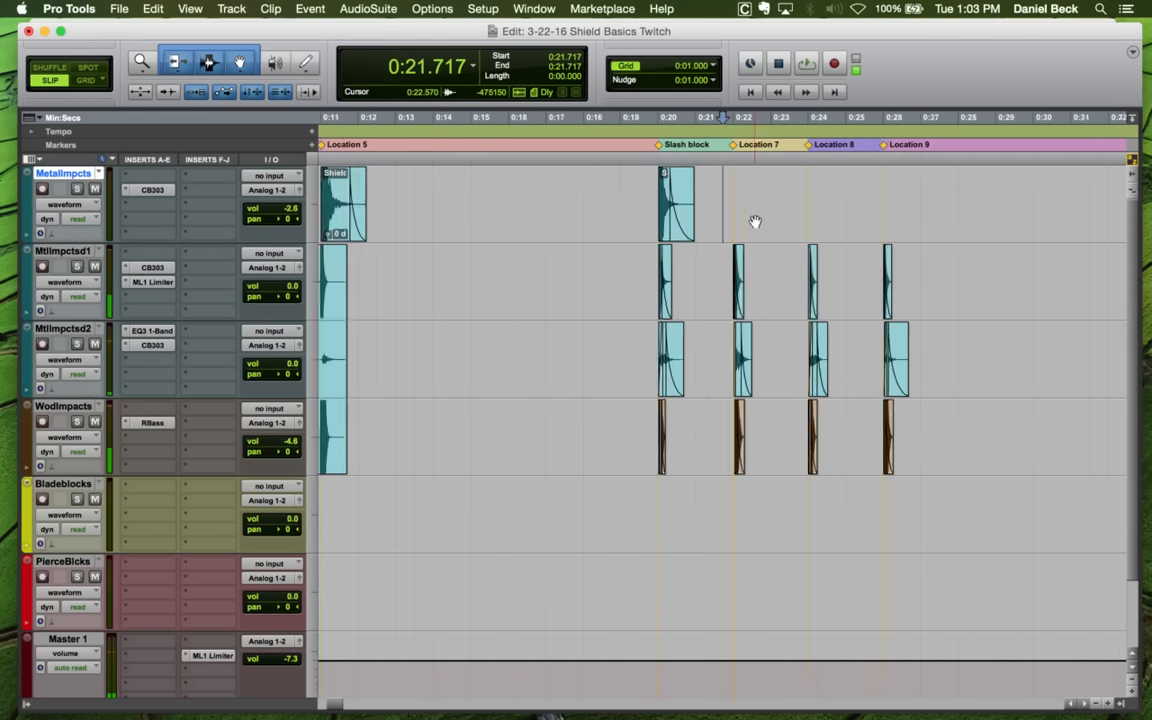
key(r)
Play the layered Crush block hit from about 0:04.736
click(405, 183)
key(space)
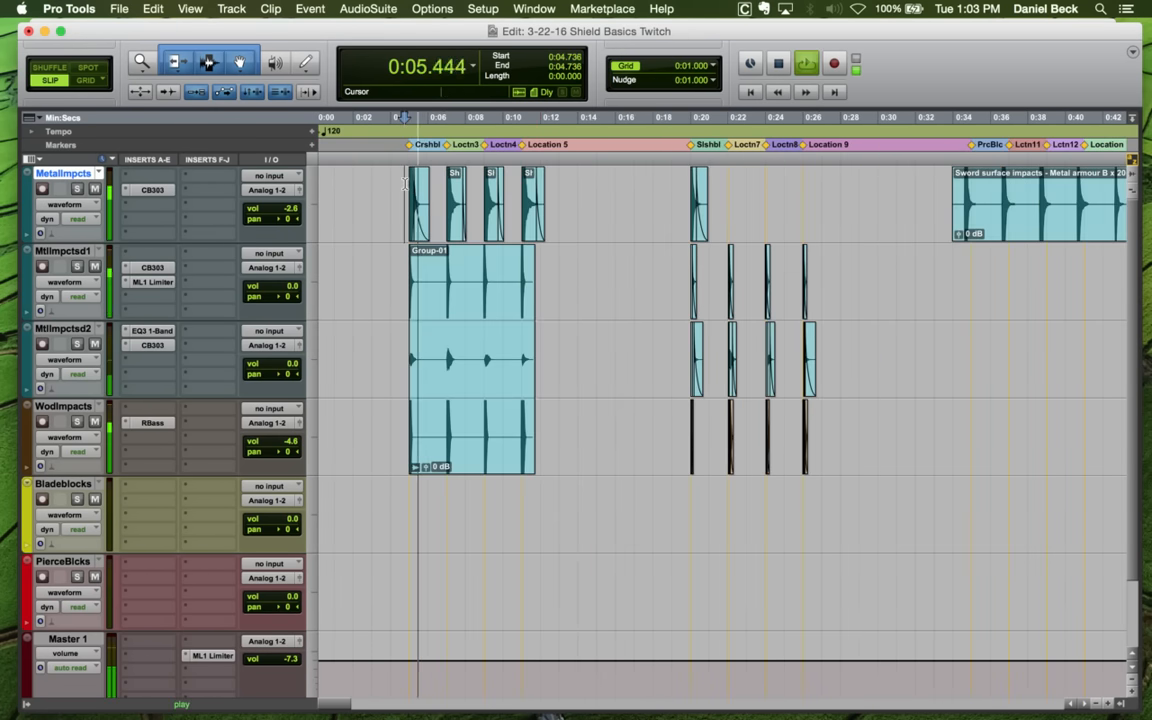
key(space)
Solo the MetalImpcts track and audition its Crush block hit from about 0:04.736
key(t)
key(t)
key(t)
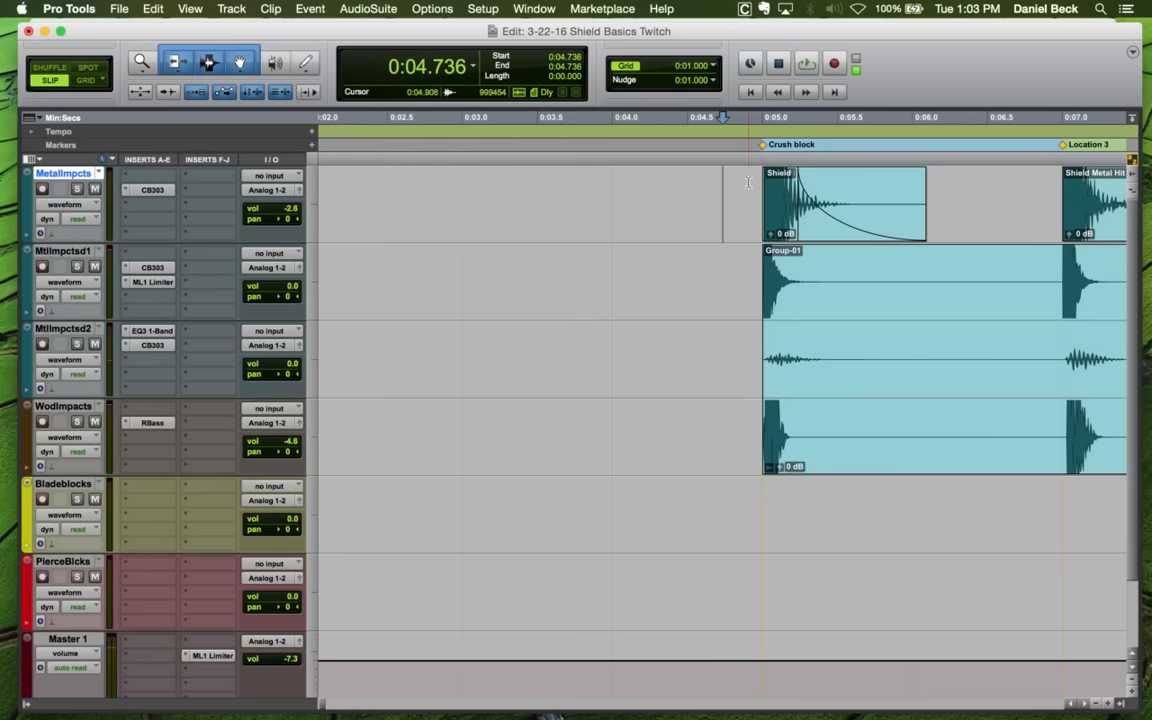
key(shift+s)
key(space)
key(space)
Replay the soloed MetalImpcts Crush block hit from about 0:04.928 and again from about 0:04.874
key(r)
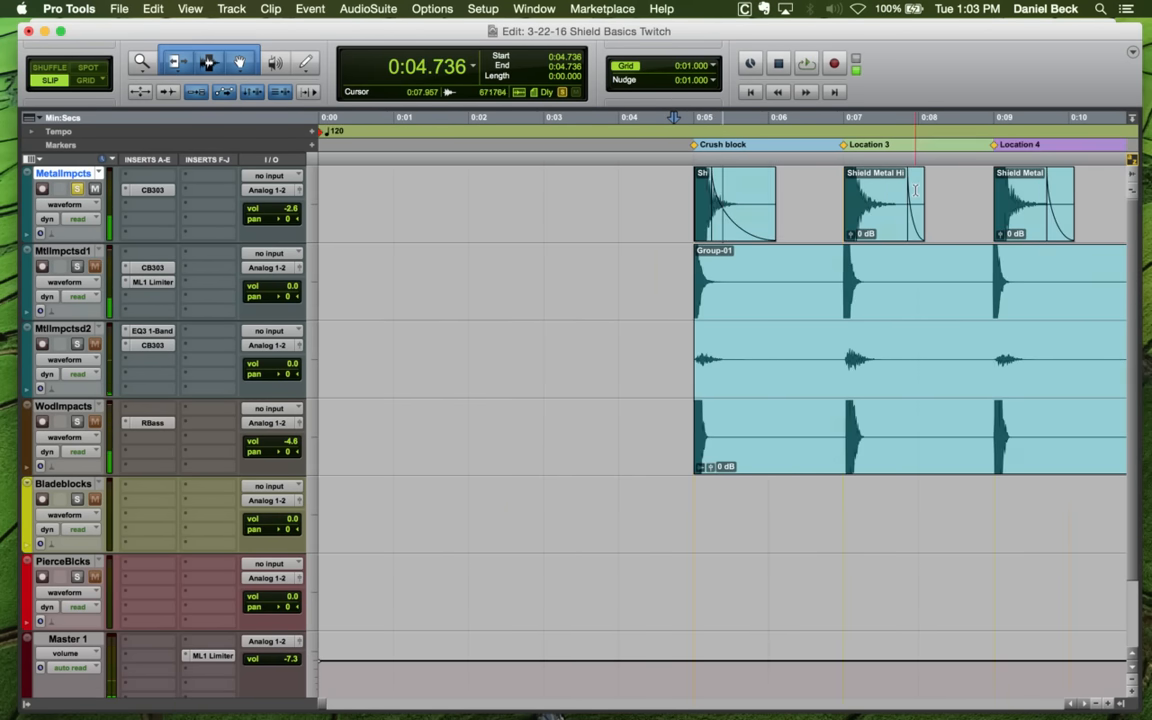
key(r)
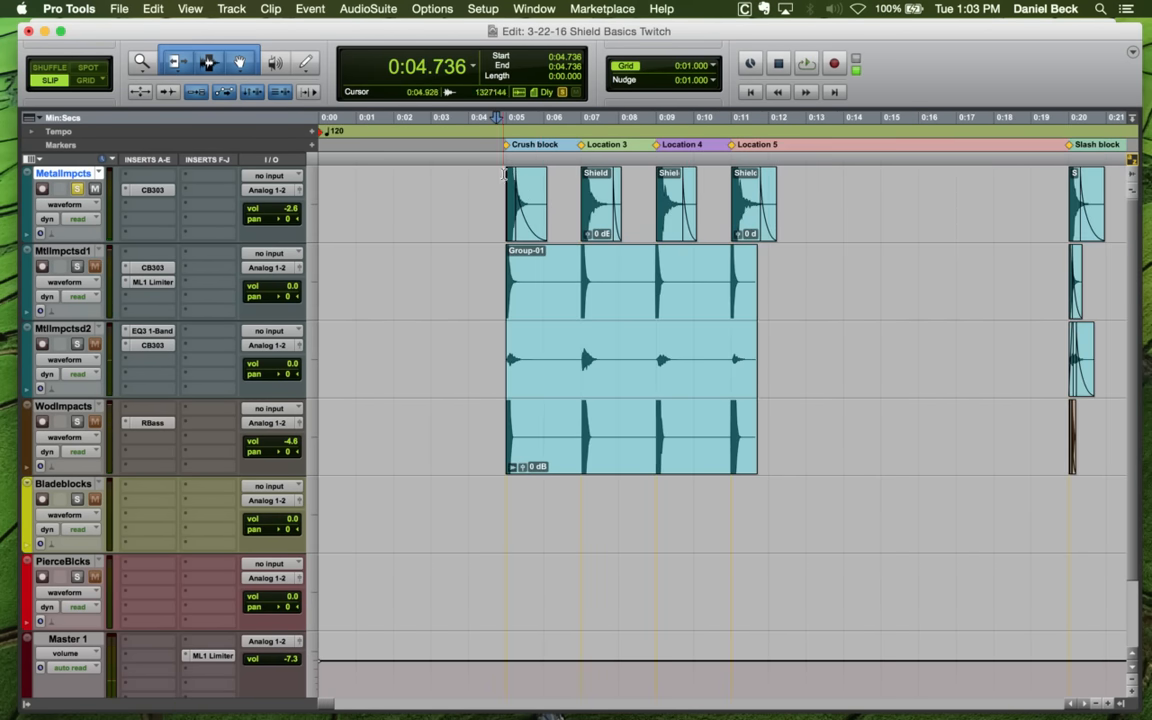
click(504, 174)
key(space)
key(t)
key(t)
key(space)
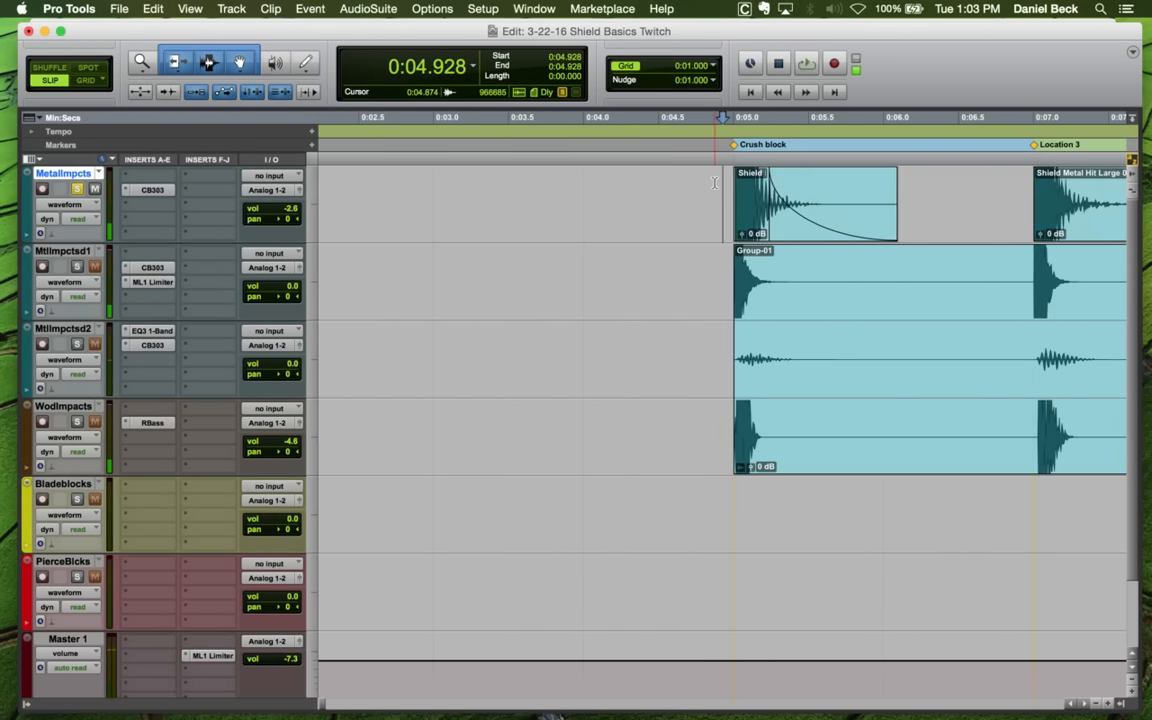
click(715, 183)
key(space)
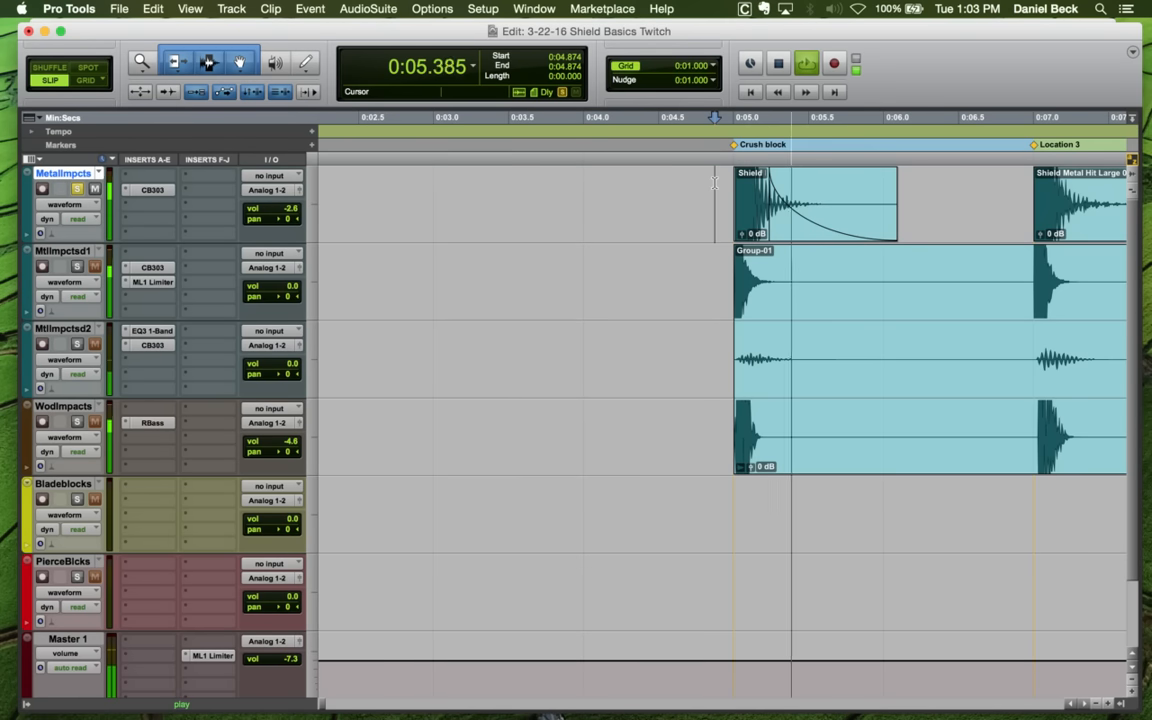
key(space)
Play the Slash block hit from about 0:19.925 for comparison and take MetalImpcts out of solo
key(r)
key(r)
key(r)
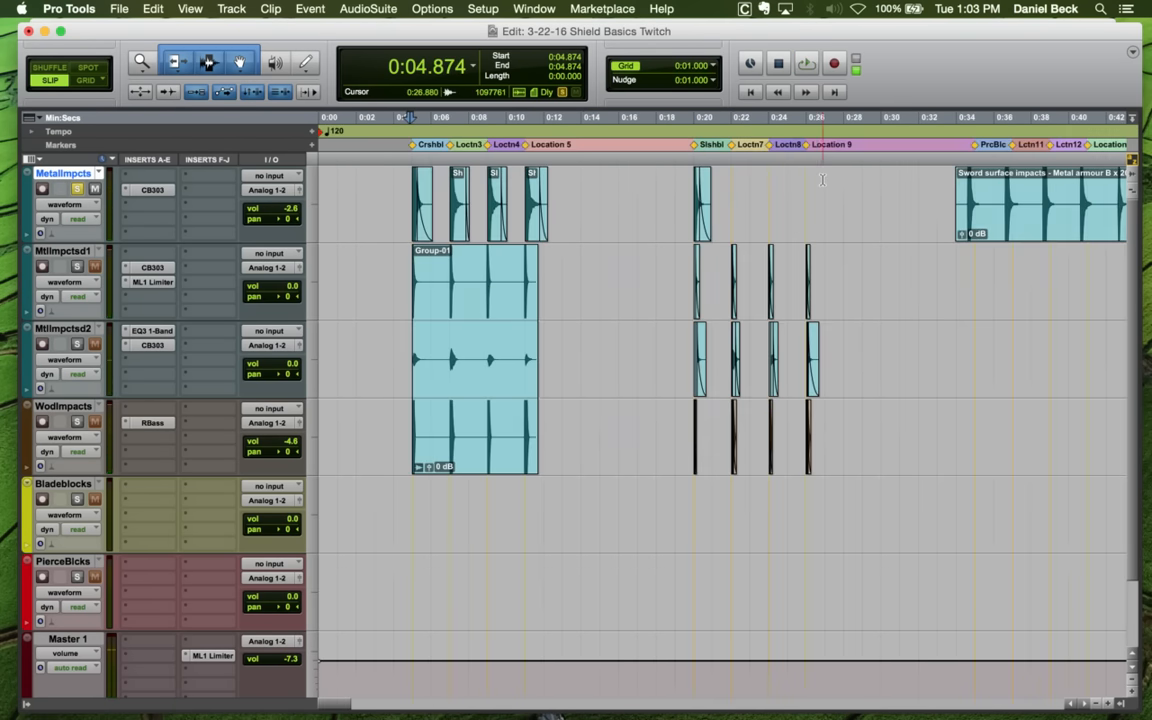
click(690, 175)
key(t)
key(t)
key(t)
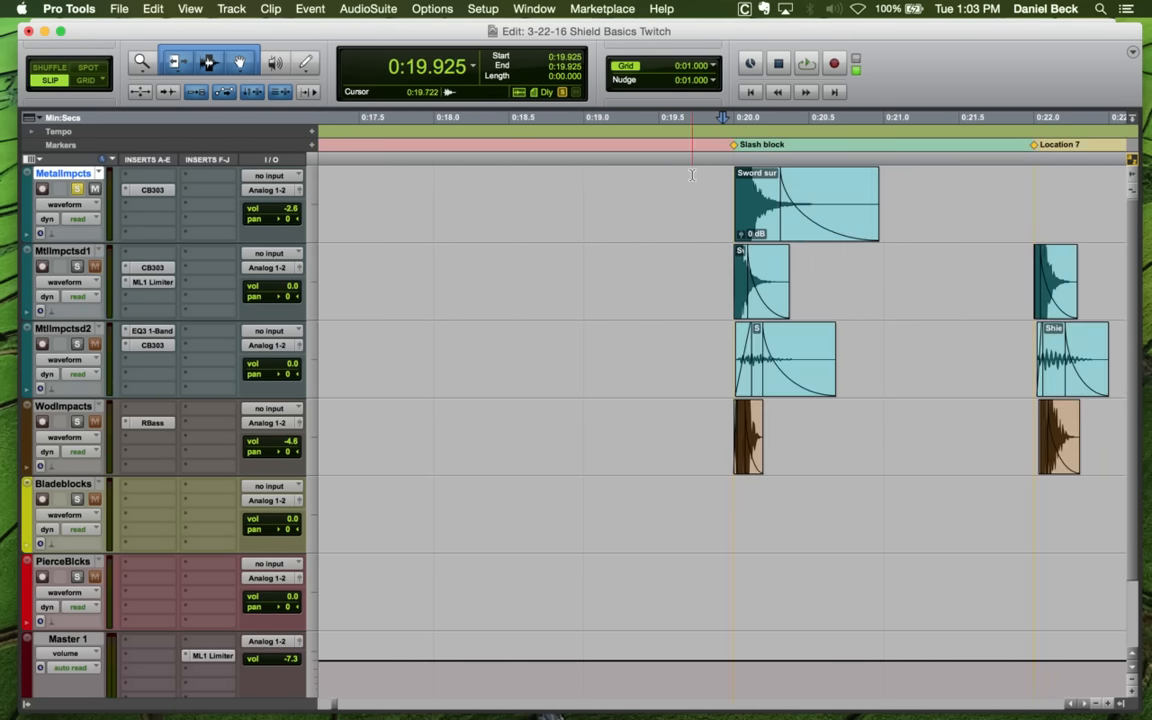
key(space)
key(space)
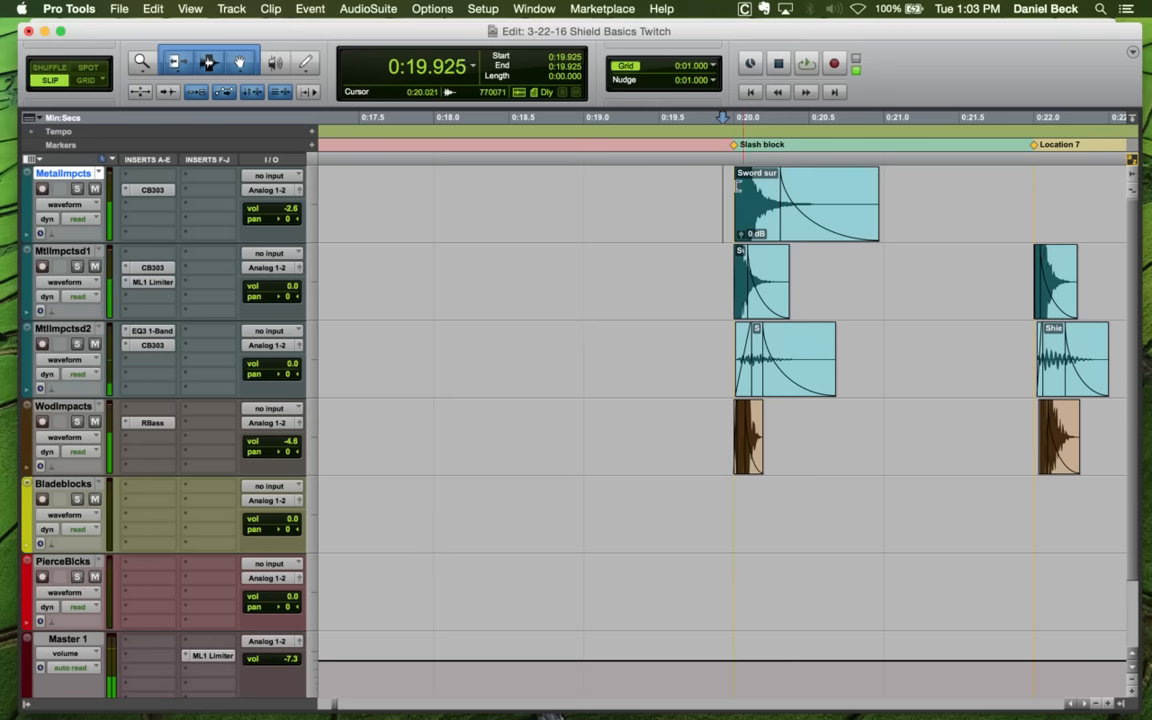
Duplicate the MetalImpcts track without its clips
click(729, 186)
key(r)
key(r)
click(715, 185)
key(r)
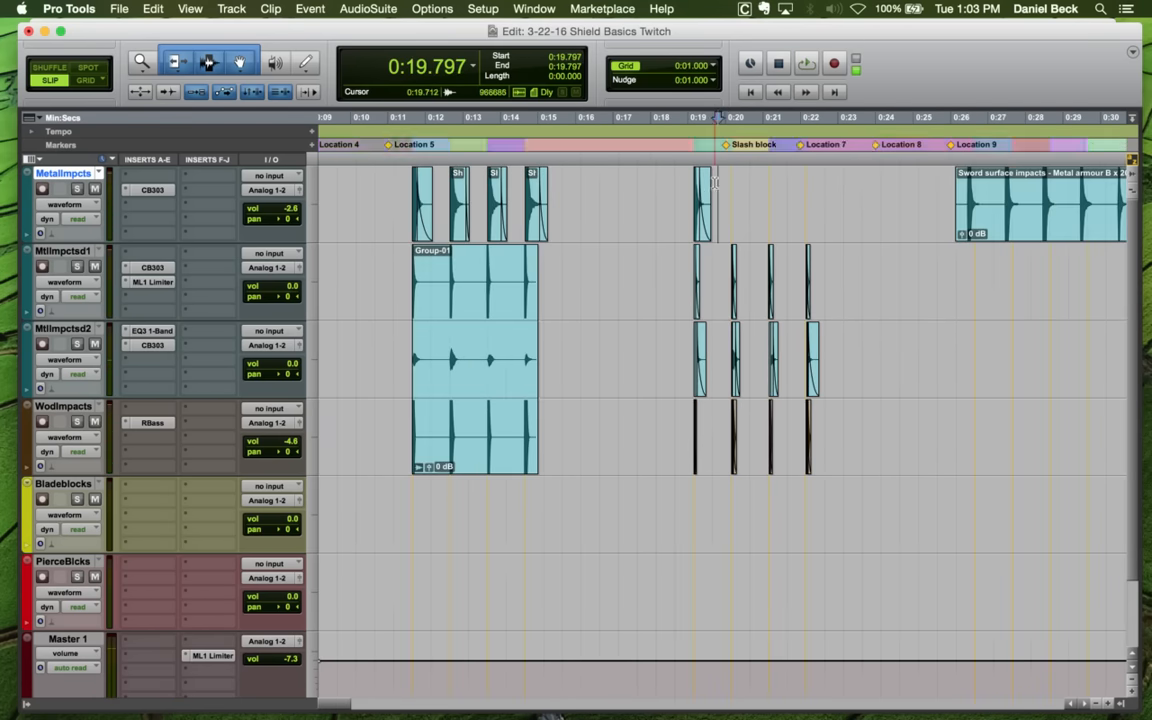
right_click(66, 176)
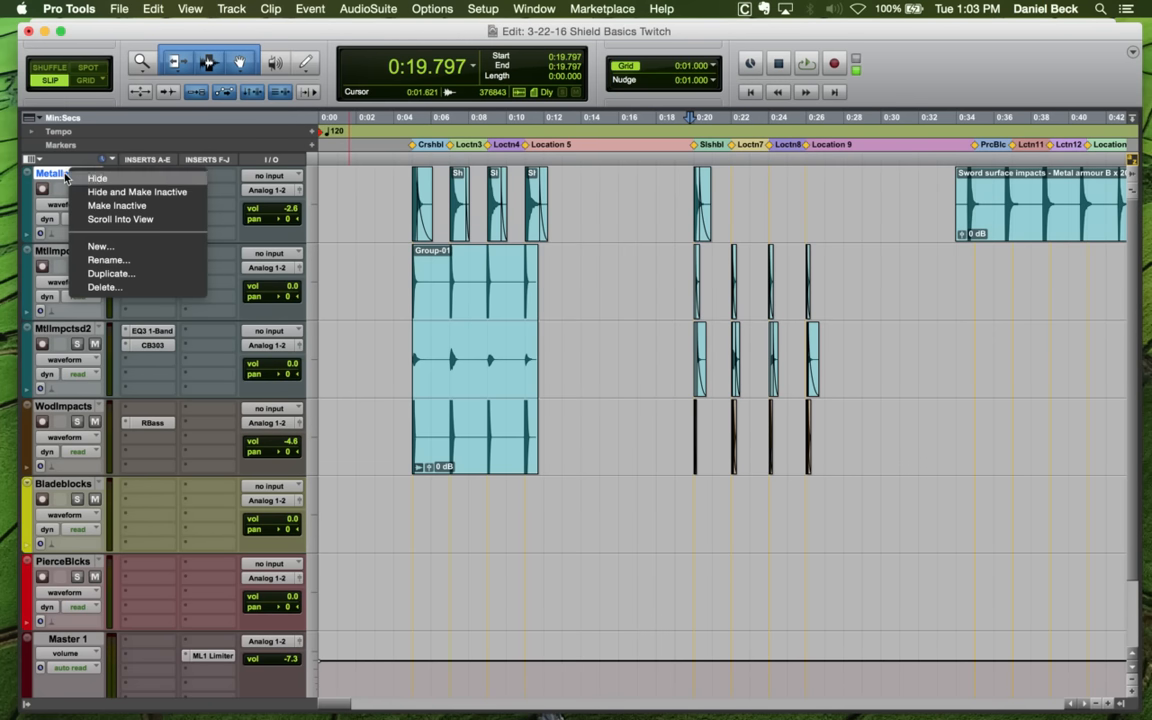
click(101, 271)
click(626, 393)
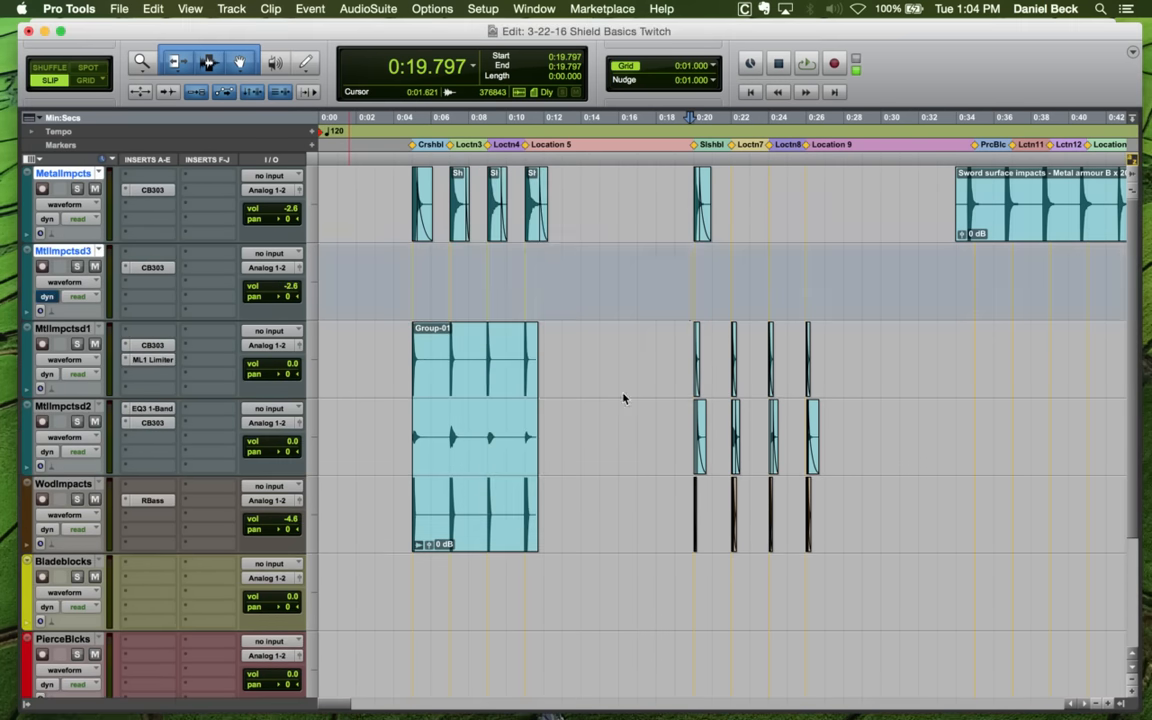
Place the four Crush block metal hits from MetalImpcts on the MtlImpctsd3 track, starting near the Slash block marker at about 0:20.061
click(418, 233)
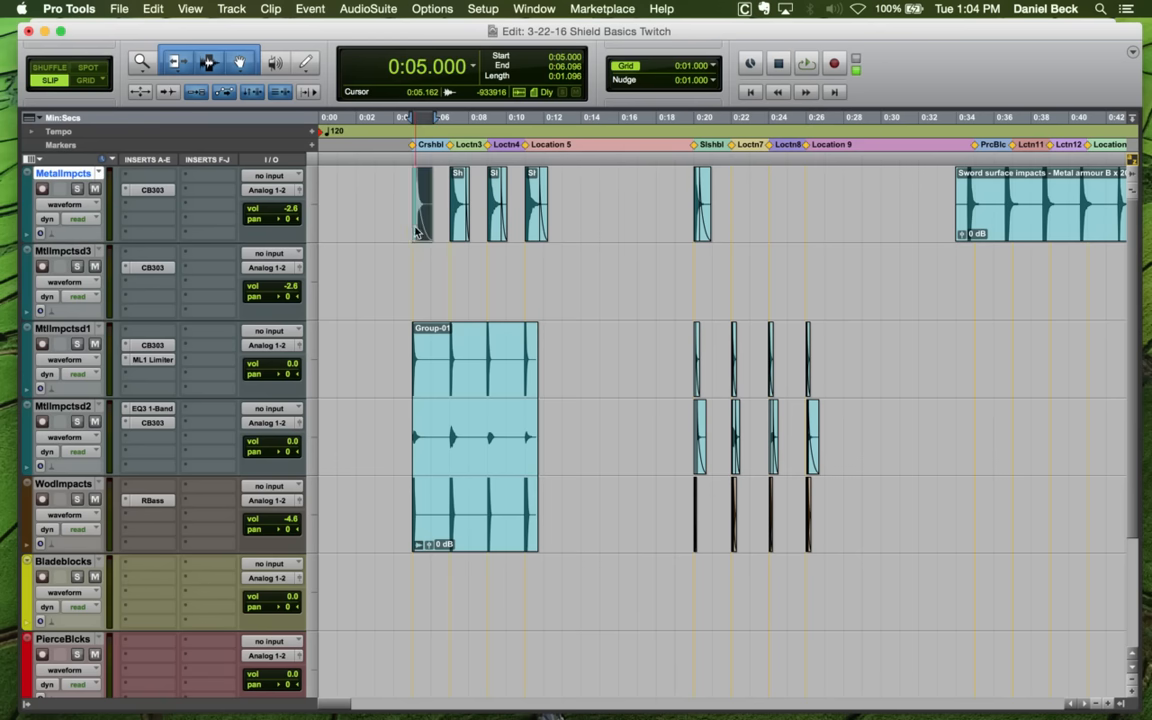
shift+click(537, 233)
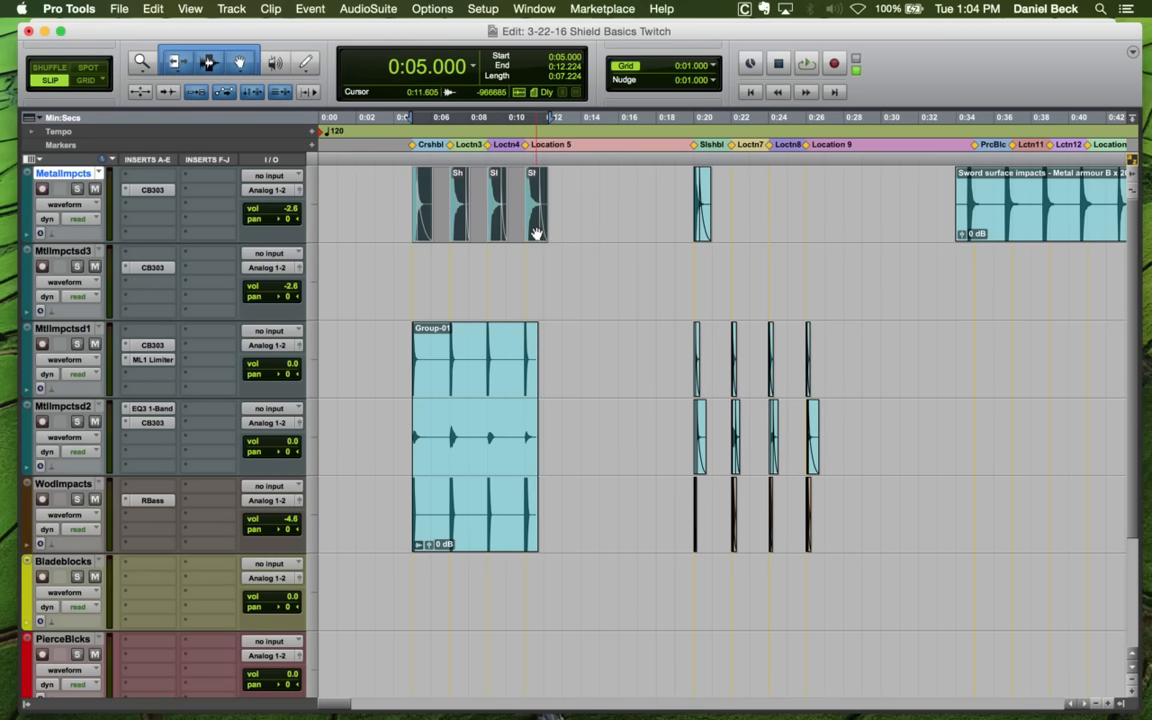
drag(537, 233, 793, 306)
Align the four shield metal hits on MtlImpctsd3 with the Slash block layers, starting at about 0:20.001
key(t)
key(t)
key(t)
key(t)
key(t)
key(t)
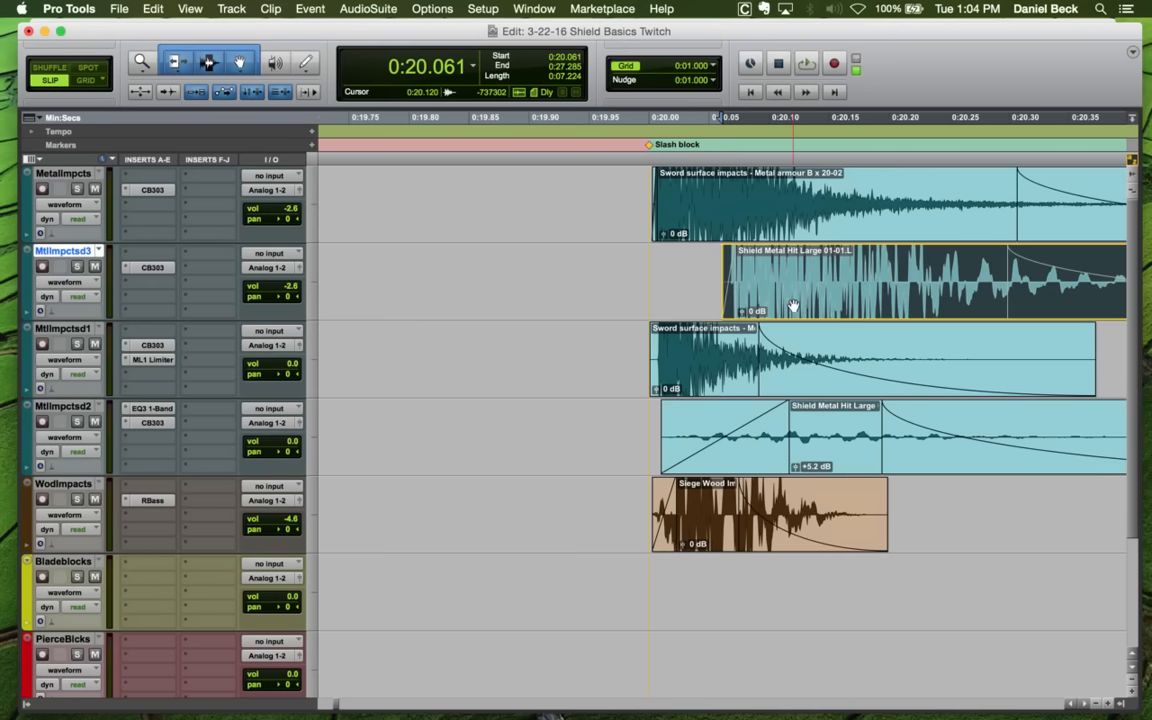
drag(719, 301, 721, 301)
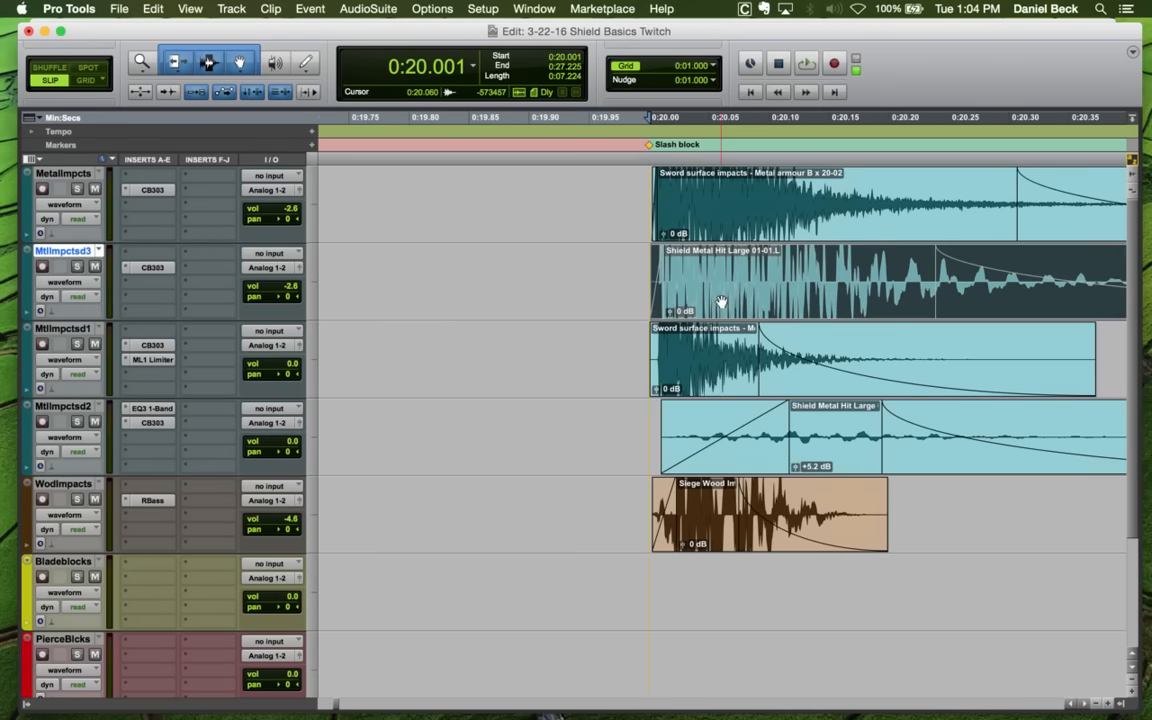
Play the Slash block hit with the aligned shield metal layer from about 0:19.973
click(614, 264)
key(space)
key(r)
key(r)
key(r)
key(r)
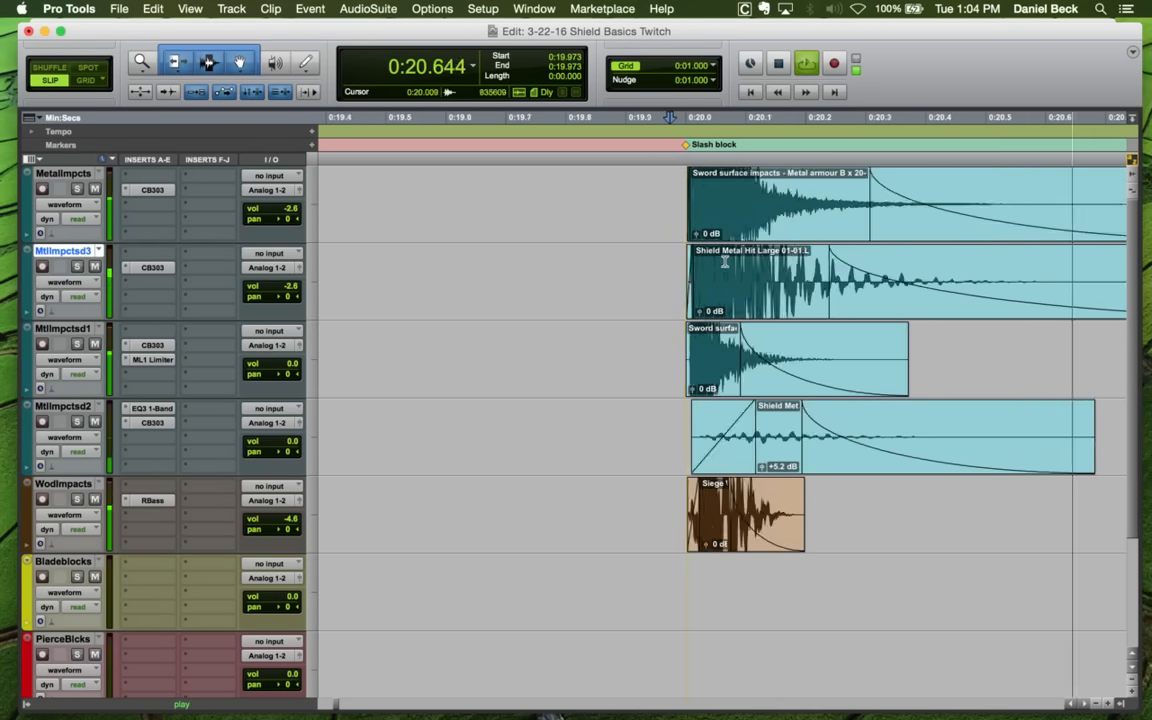
key(space)
Replay the layered Slash block hit from about 0:19.957
click(833, 258)
key(t)
key(t)
key(r)
key(r)
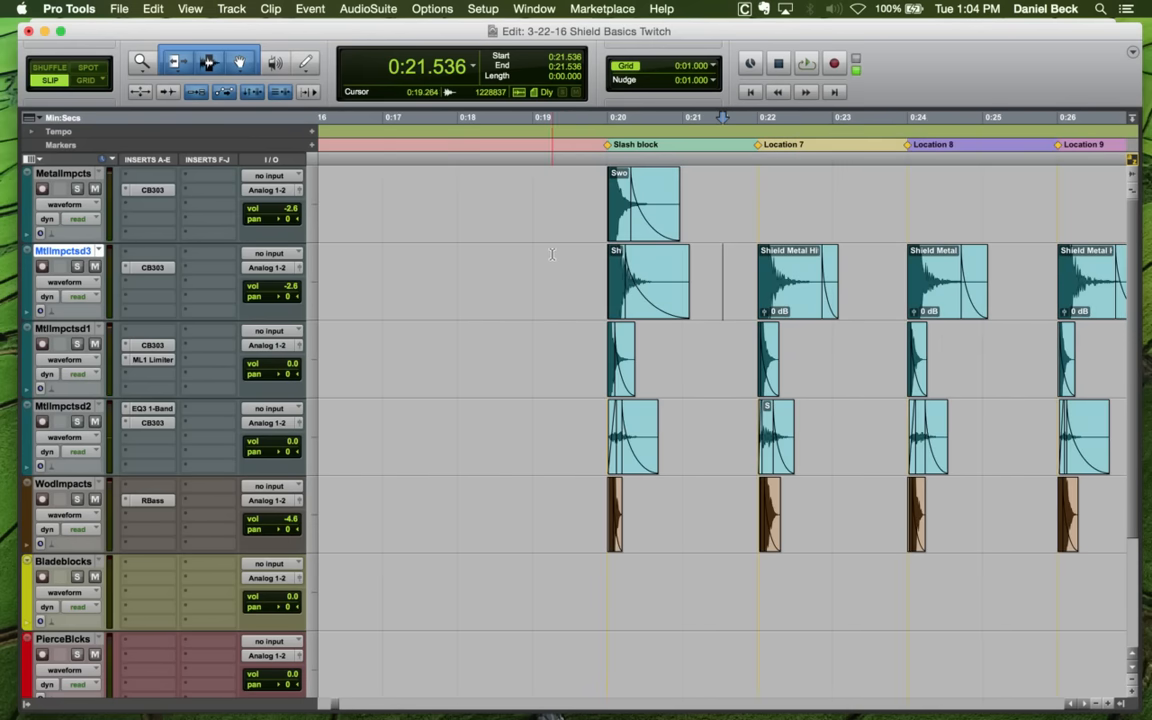
click(604, 259)
key(space)
key(t)
key(t)
key(space)
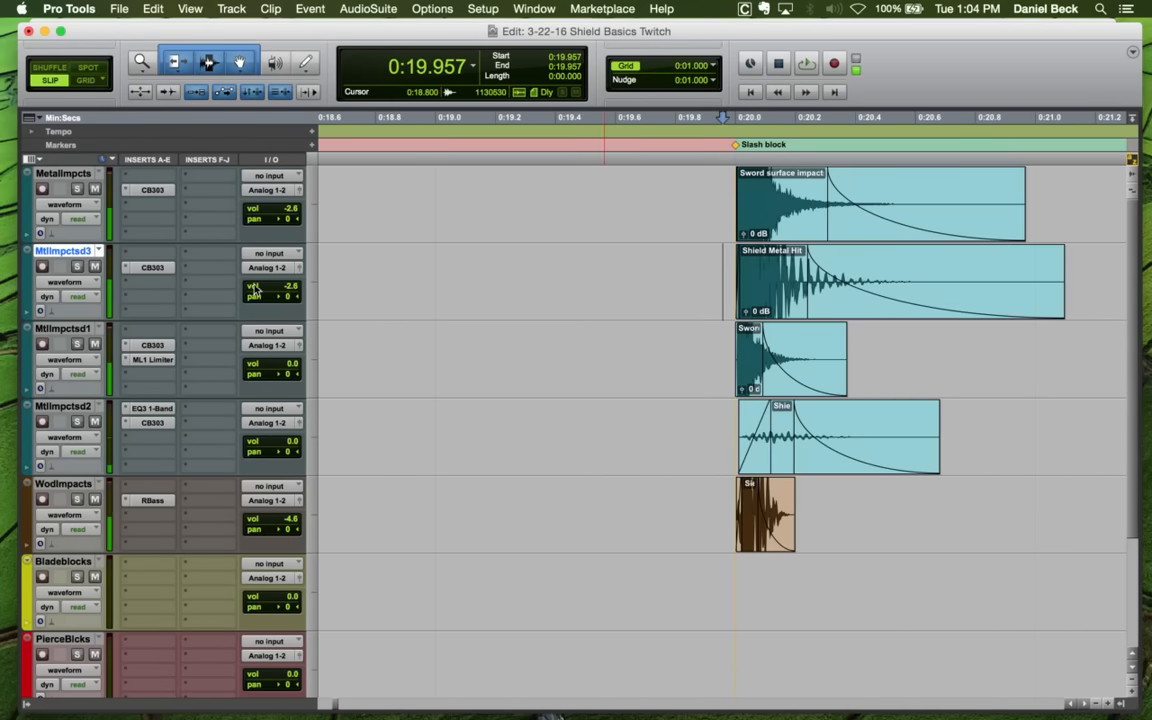
Rename the MtlImpctsd3 track as "slash shield"
double_click(78, 253)
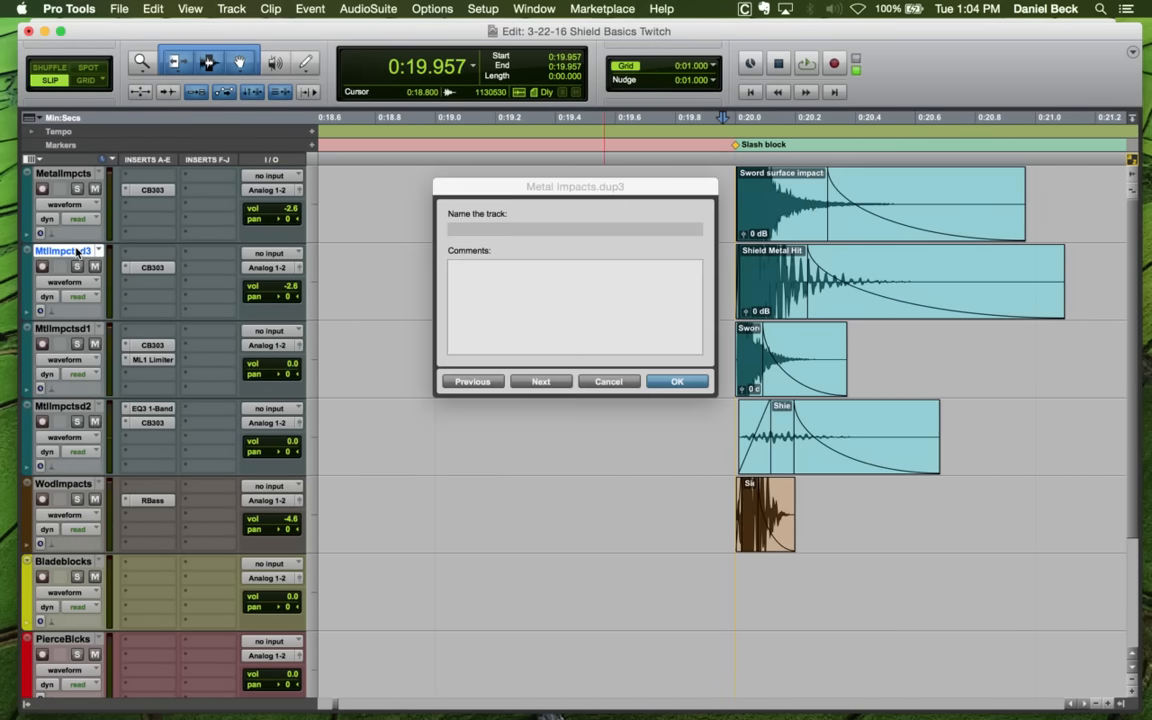
text(slash shield)
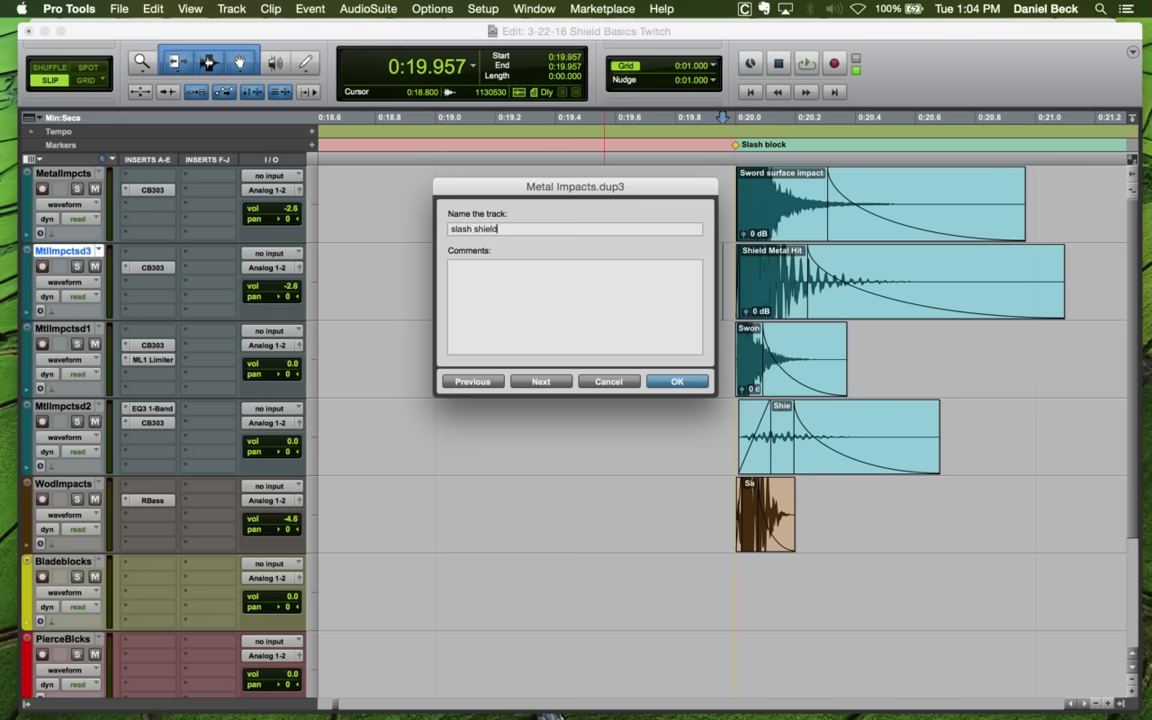
key(Return)
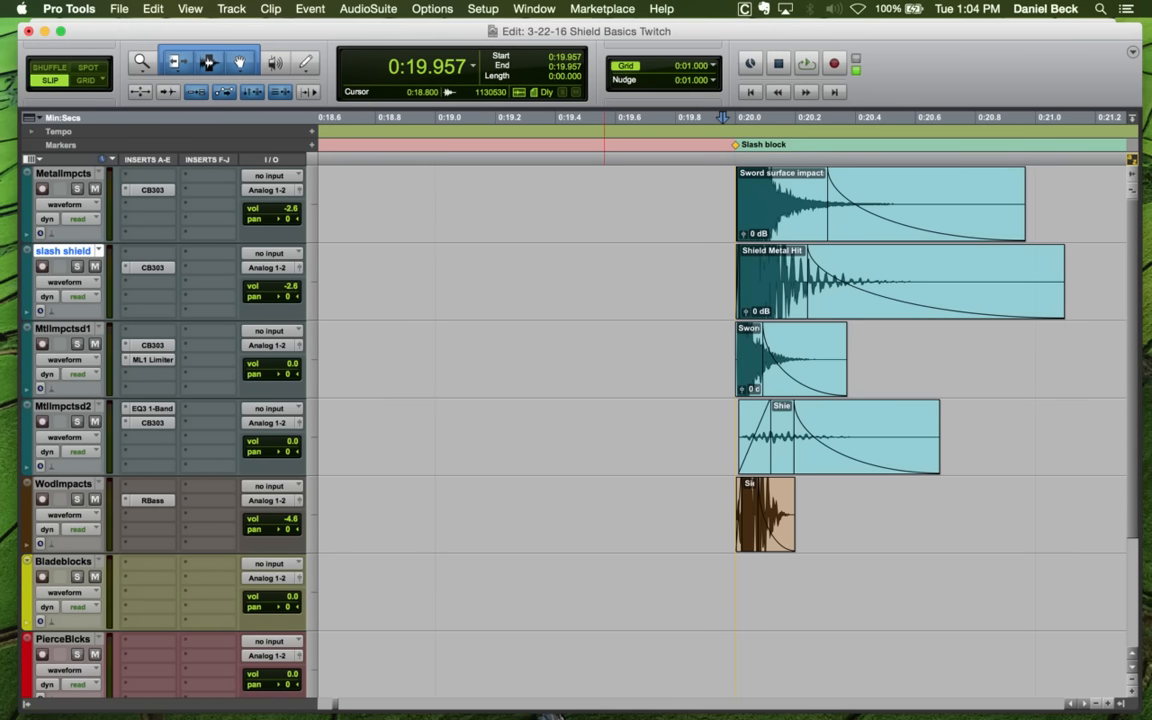
Play the first Crush block hit from about 0:05.034 and compare it with the Slash block hit from about 0:19.626
key(r)
key(r)
key(r)
key(r)
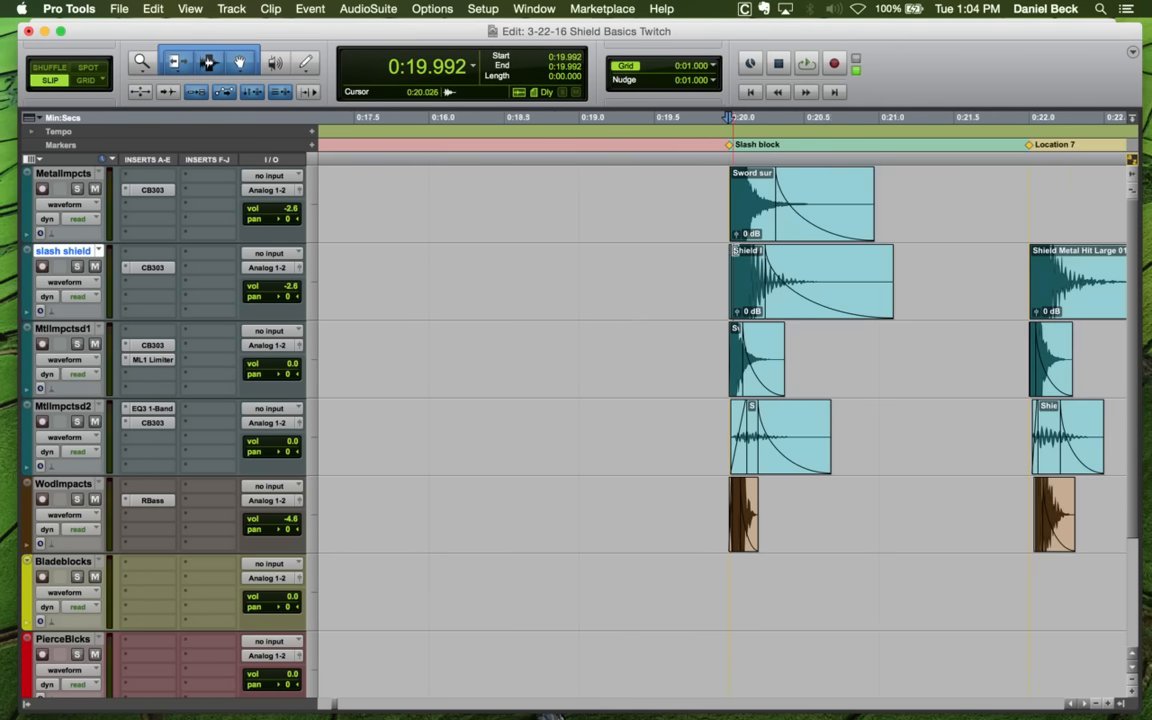
click(413, 264)
key(space)
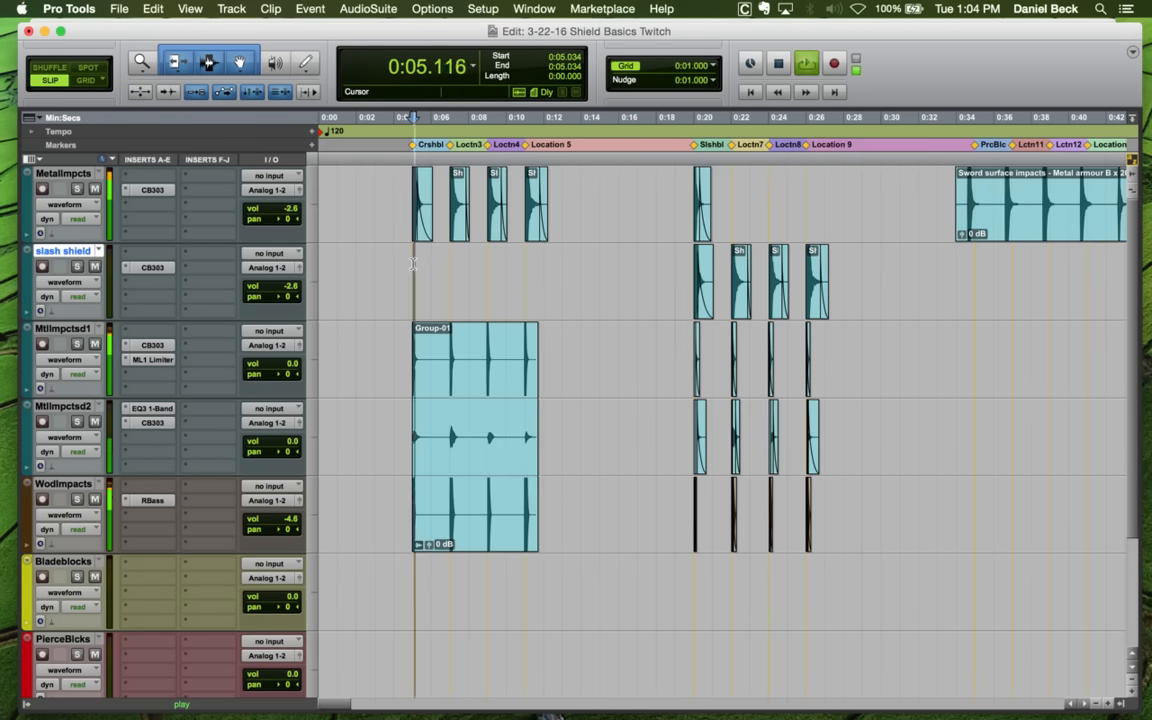
key(space)
click(686, 259)
key(space)
key(t)
key(t)
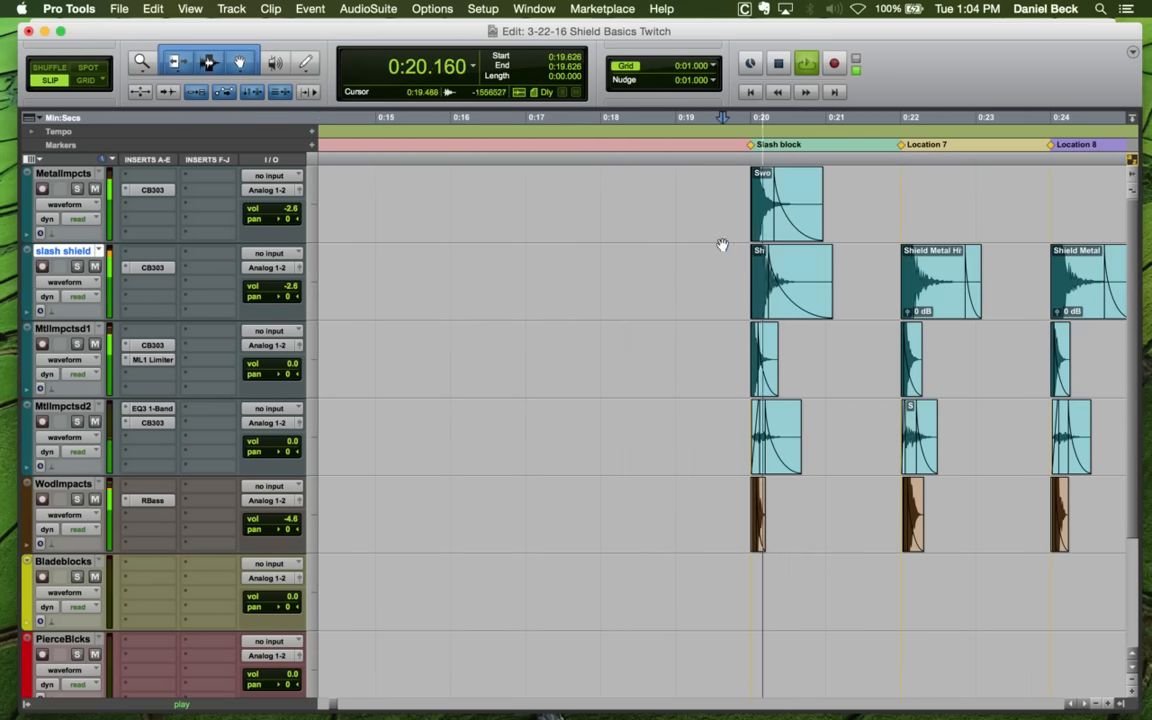
key(space)
Play the Slash block hit again from about 0:19.861 and bring the Crush block and Slash block groups into view together
key(t)
click(741, 182)
key(space)
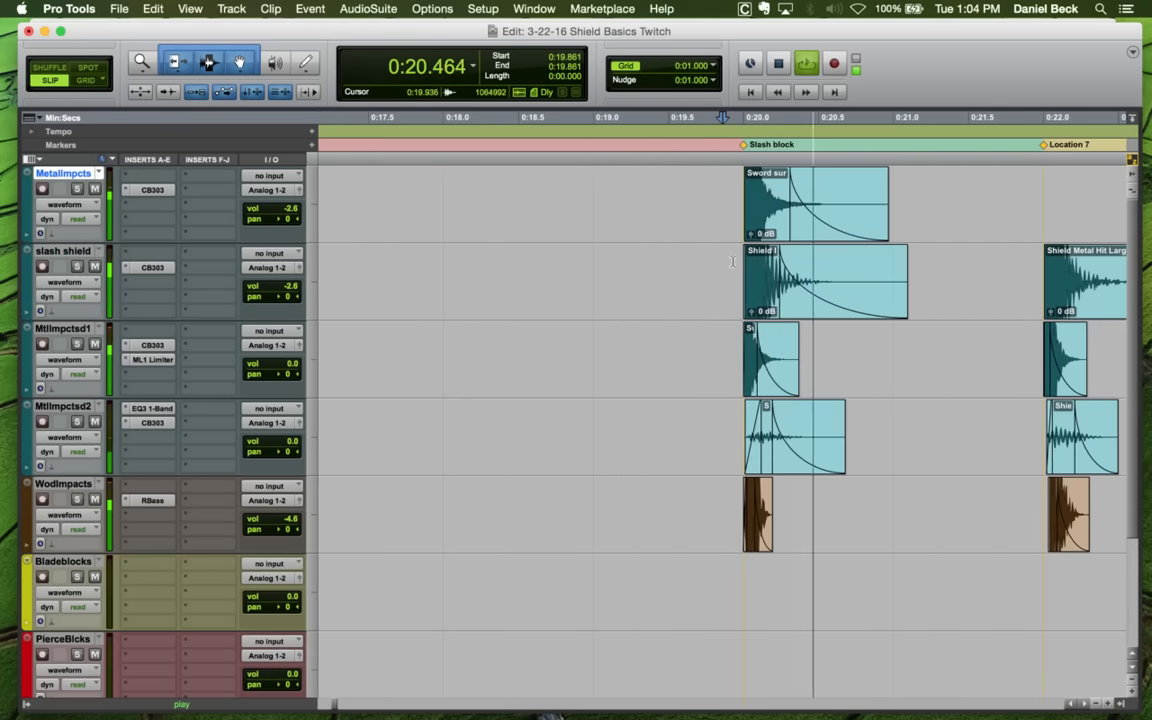
key(space)
click(751, 266)
key(r)
key(r)
key(r)
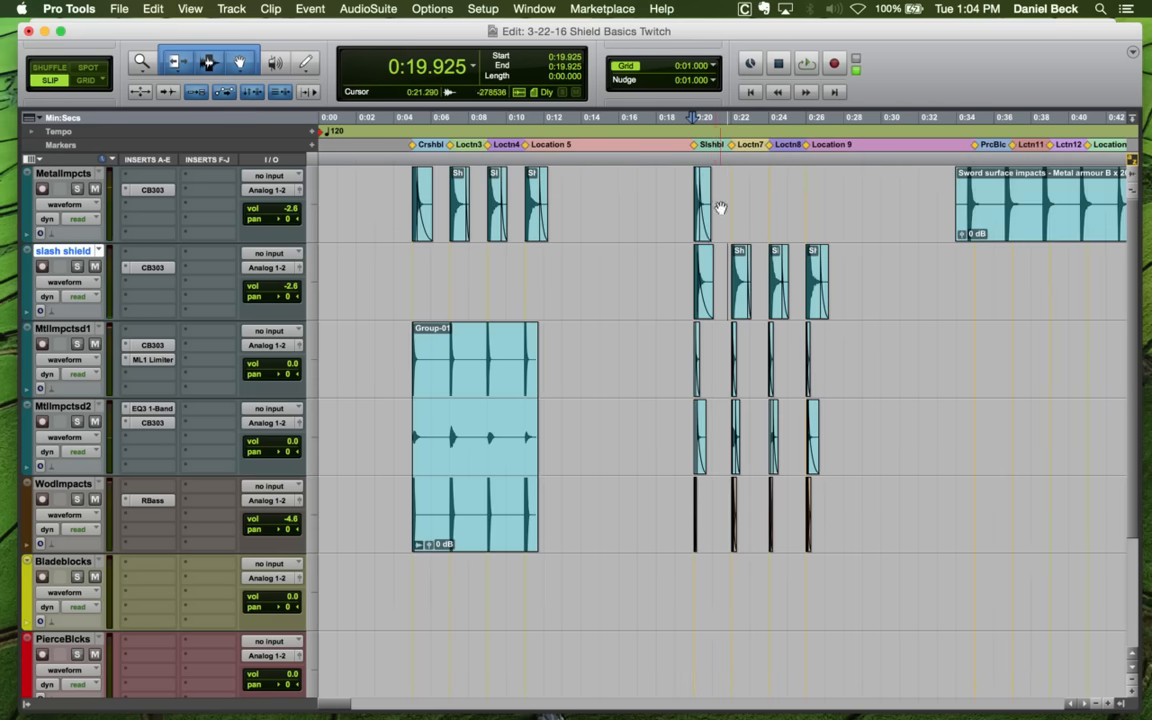
Highlight the Crush block metal clips from about 0:04.437 to 0:13.824, clear the selection and play the Slash block hit
drag(412, 198, 576, 433)
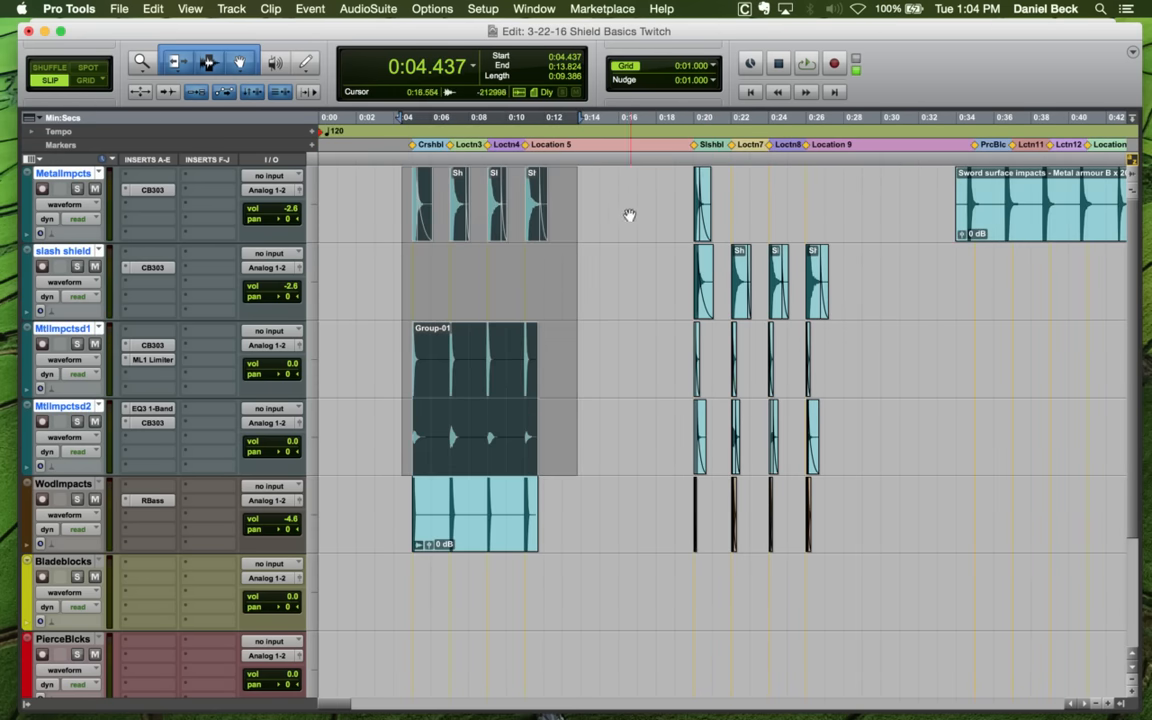
click(691, 187)
key(t)
key(t)
key(space)
key(space)
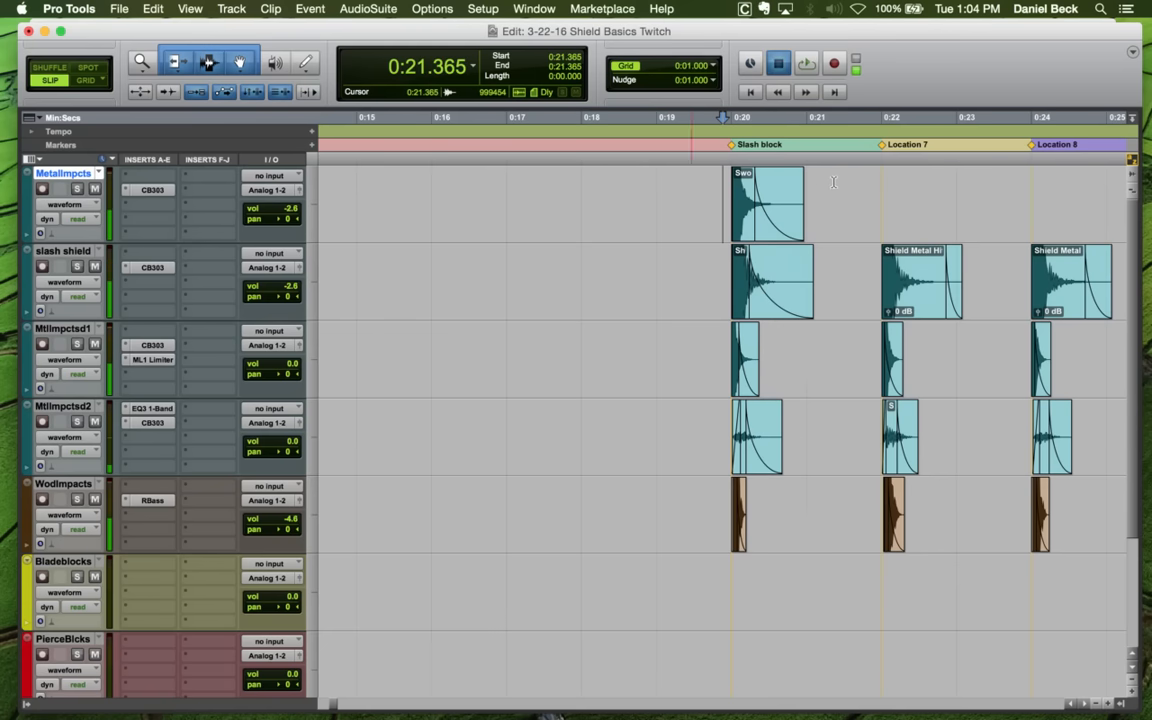
Compare the MetalImpcts layer in solo with the full Slash block mix, playing from about 0:19.965
key(t)
key(t)
key(r)
click(519, 183)
key(shift+s)
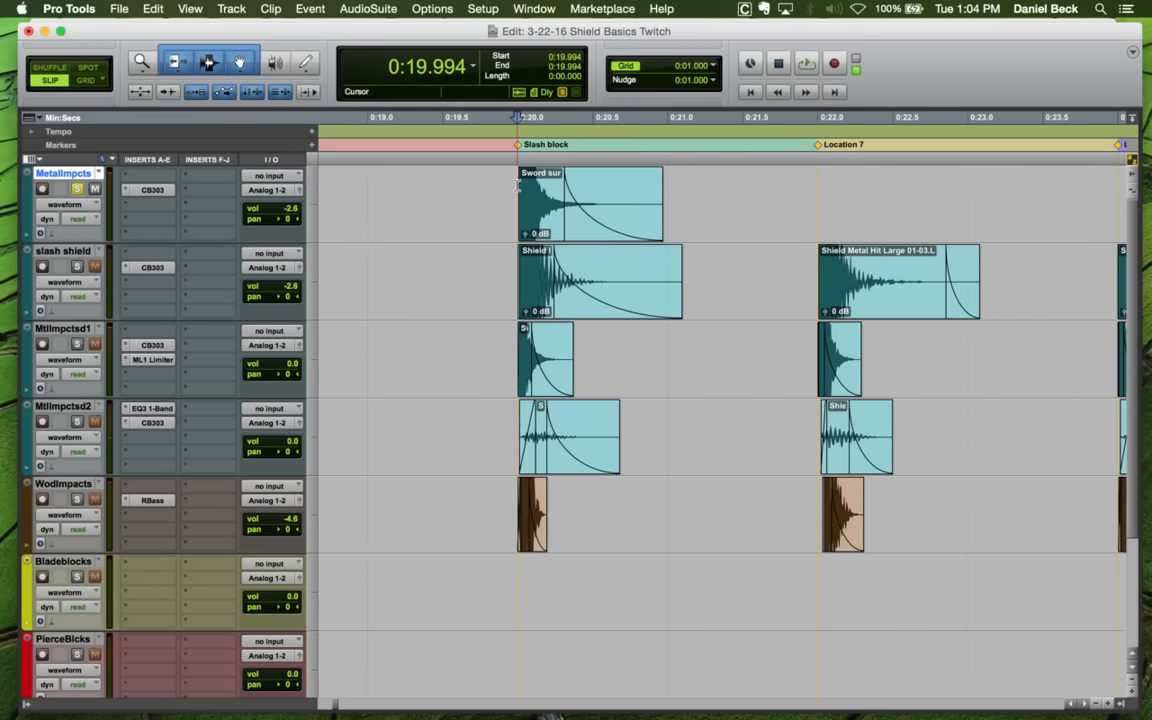
key(t)
key(space)
key(space)
key(space)
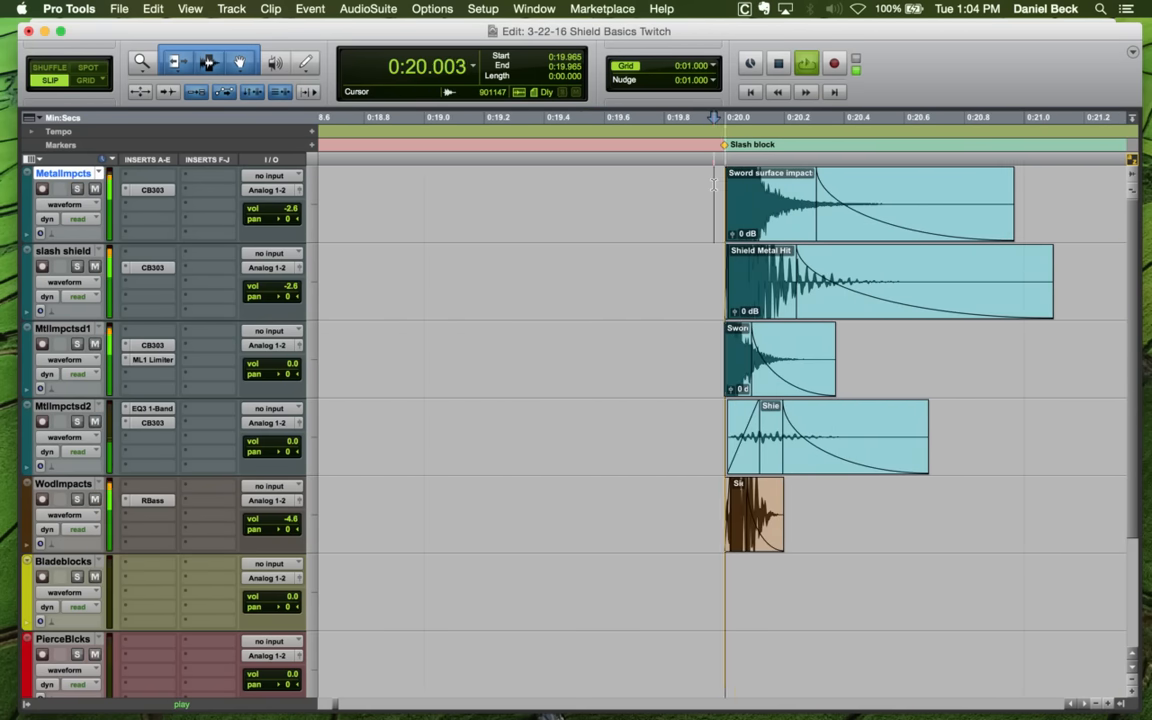
key(space)
key(space)
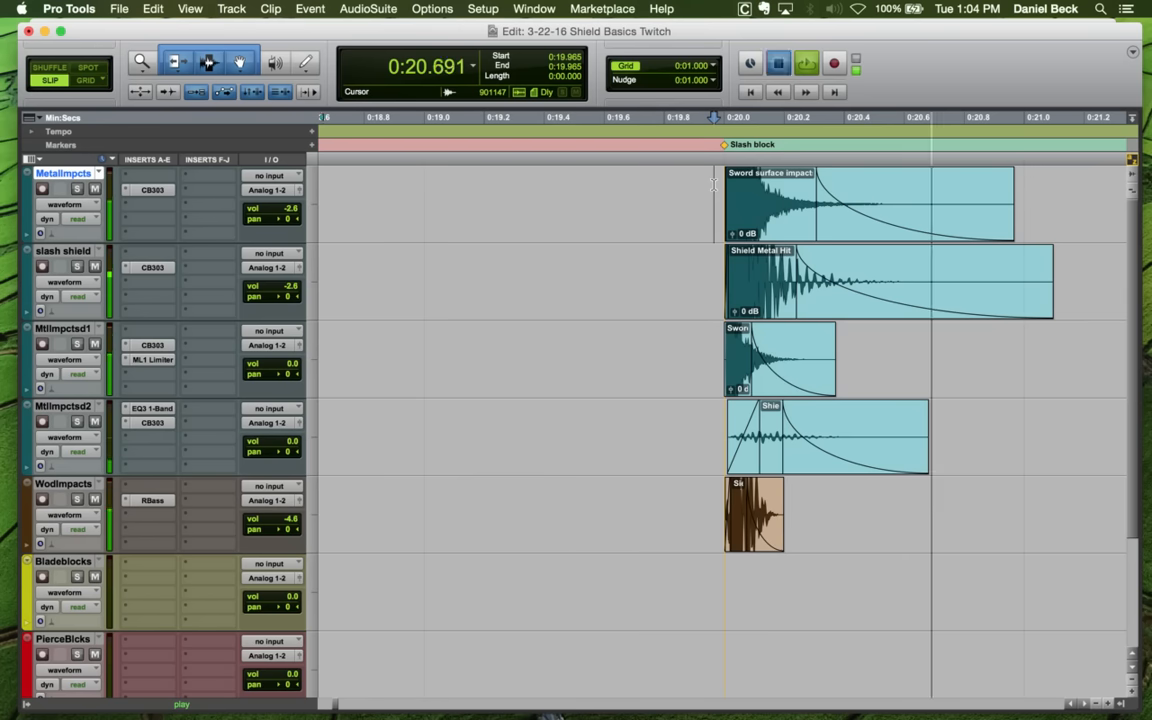
key(space)
key(space)
key(space)
Compare the slash shield layer in solo with the full Slash block mix, playing from about 0:19.980
click(722, 265)
key(t)
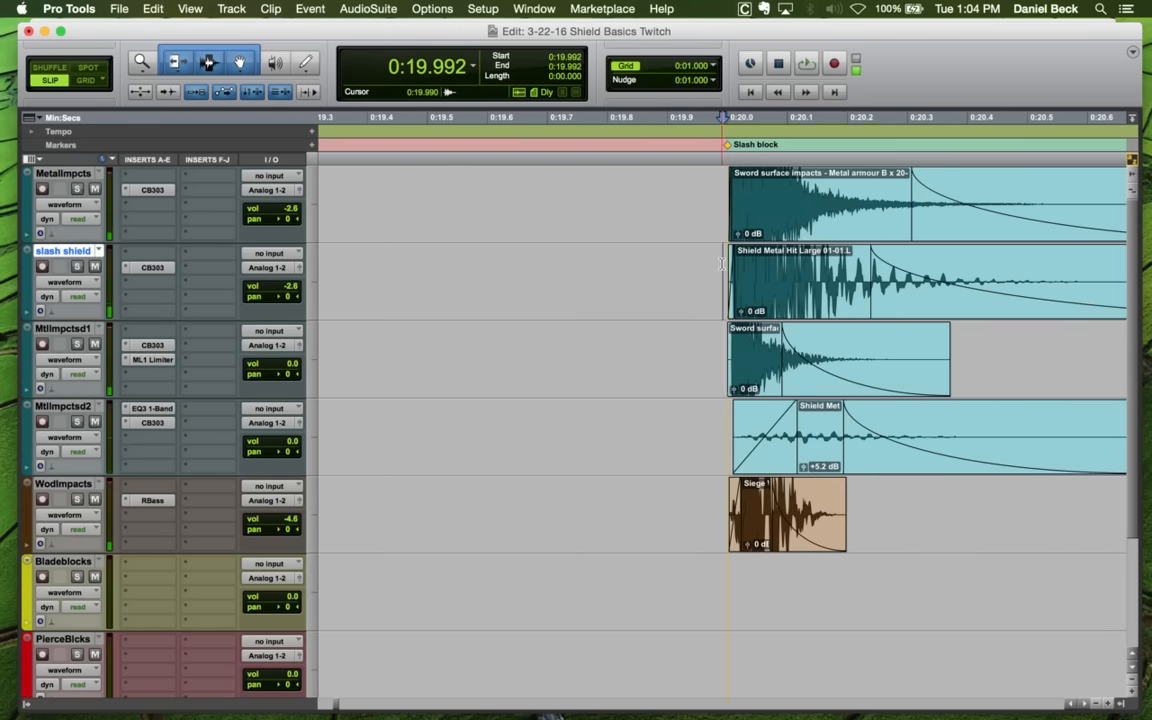
key(space)
key(space)
key(shift+s)
key(space)
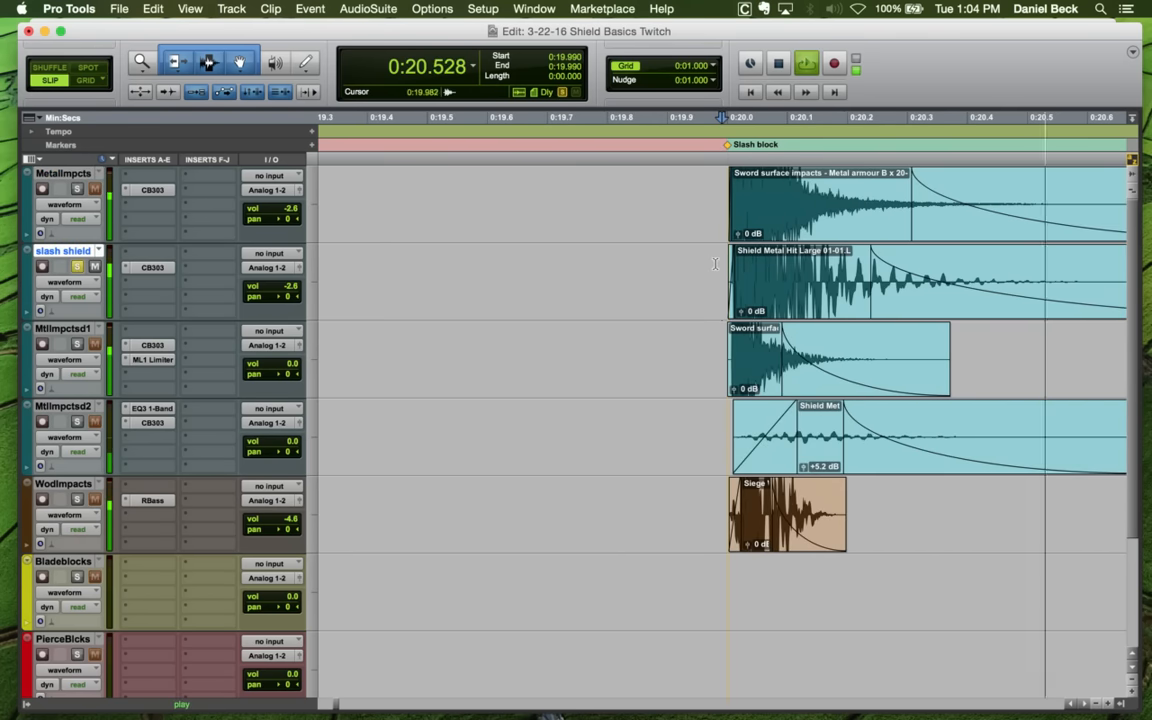
key(space)
click(715, 262)
key(space)
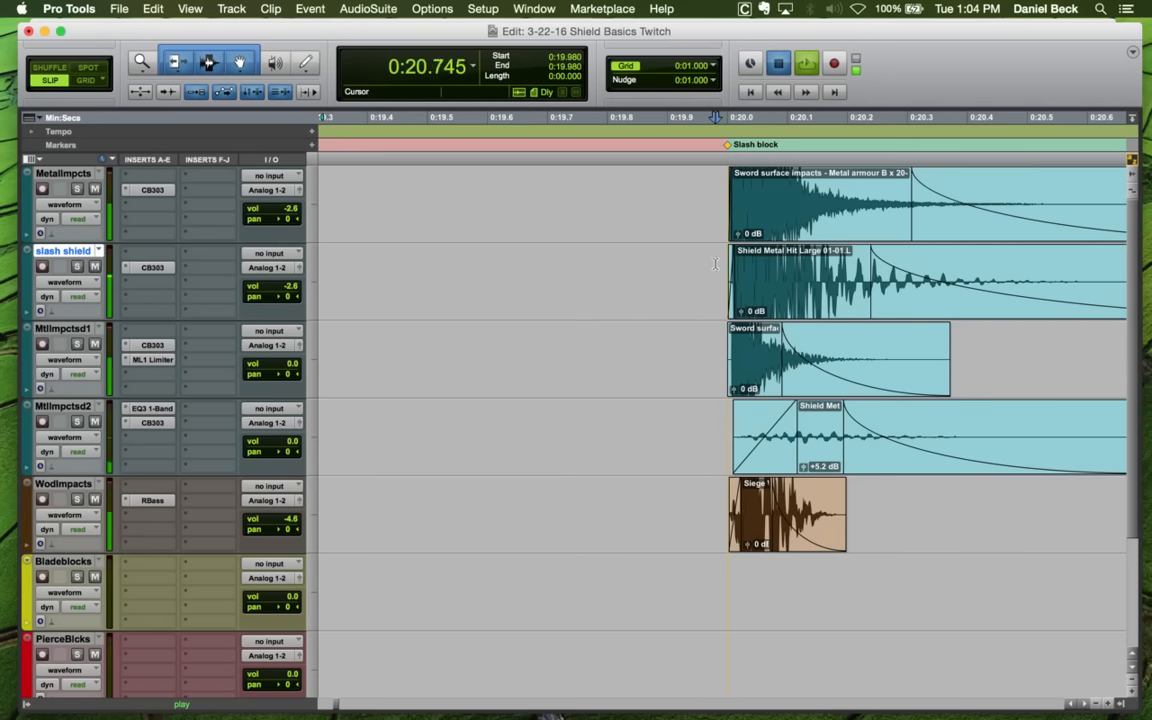
key(space)
Audition the Slash block hit from about 0:19.974 with MtlImpctsd1 soloed and with it muted
click(712, 347)
key(space)
key(space)
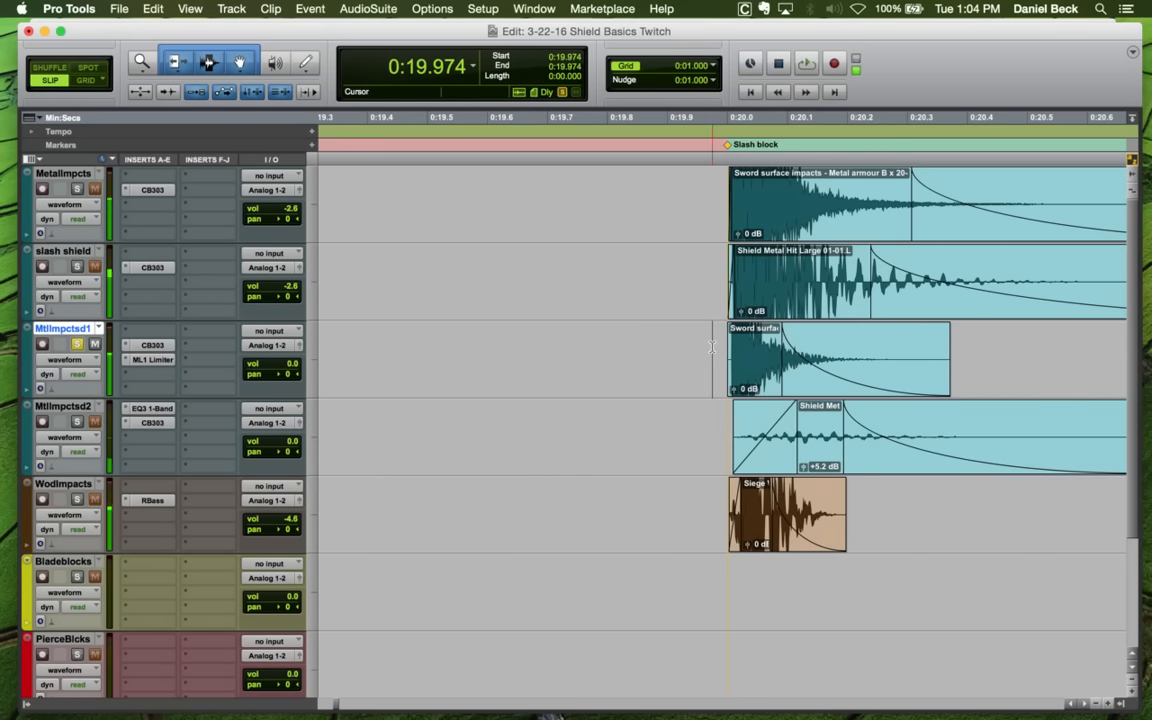
key(space)
key(space)
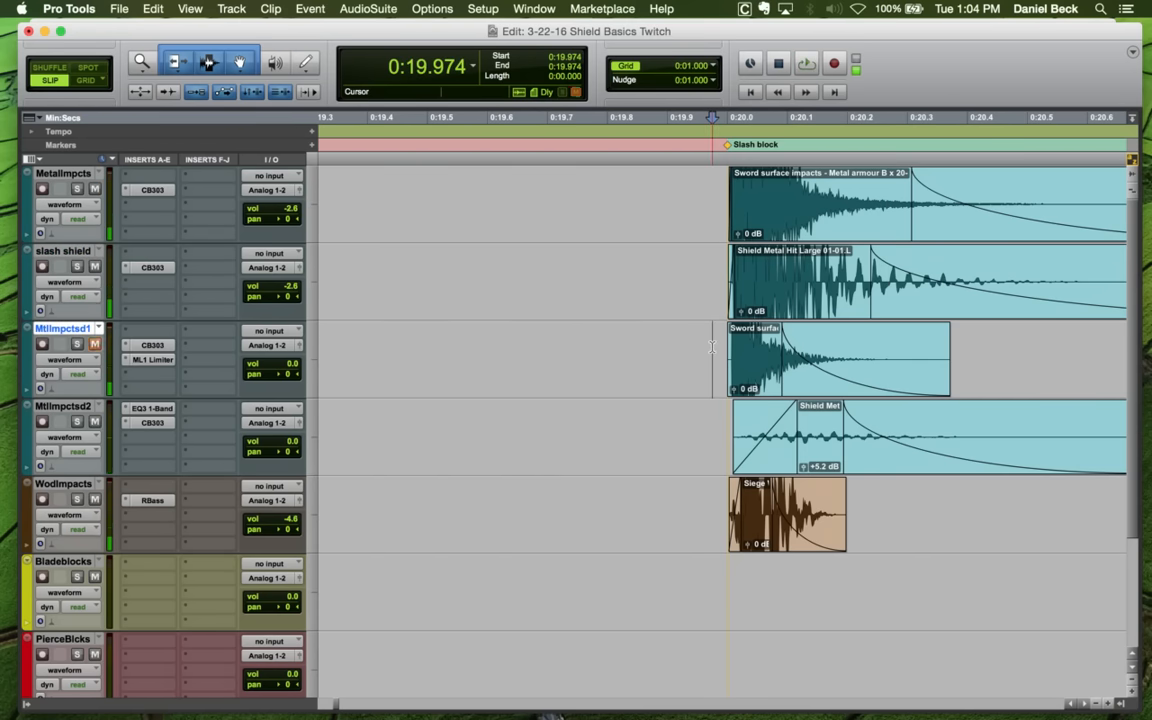
key(space)
key(space)
key(space)
Play the Slash block hit from about 0:19.882 with MtlImpctsd1 kept muted
key(r)
key(r)
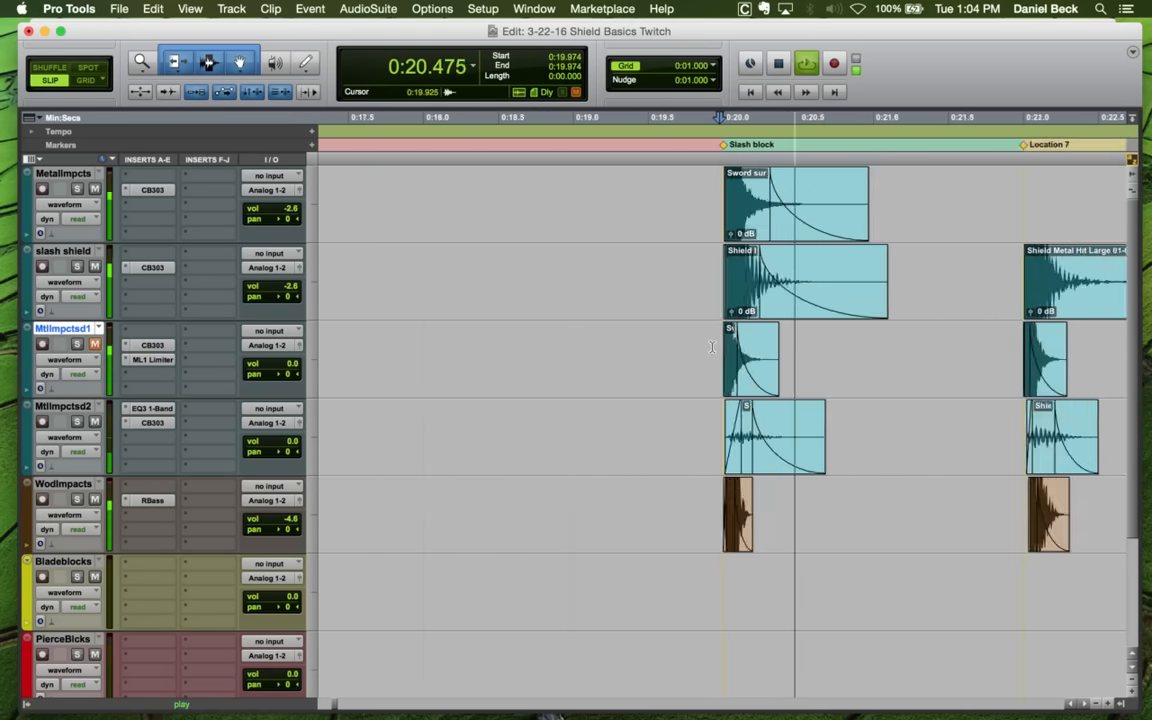
key(r)
key(r)
key(space)
click(709, 345)
key(r)
key(space)
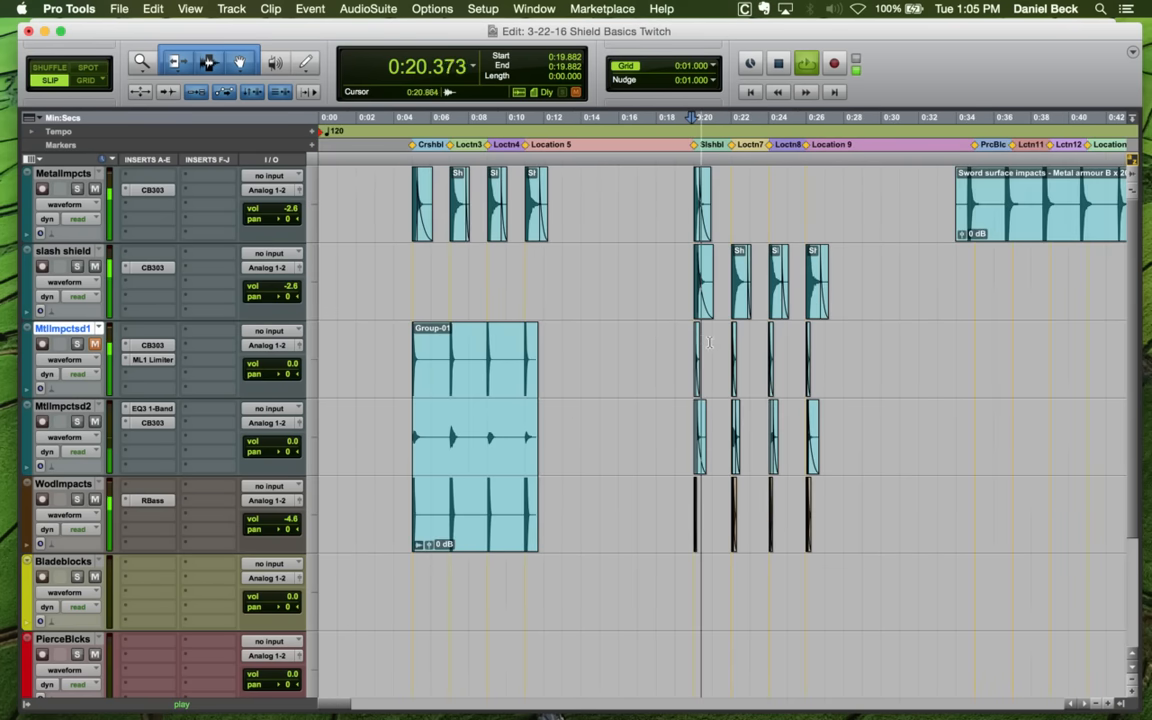
key(space)
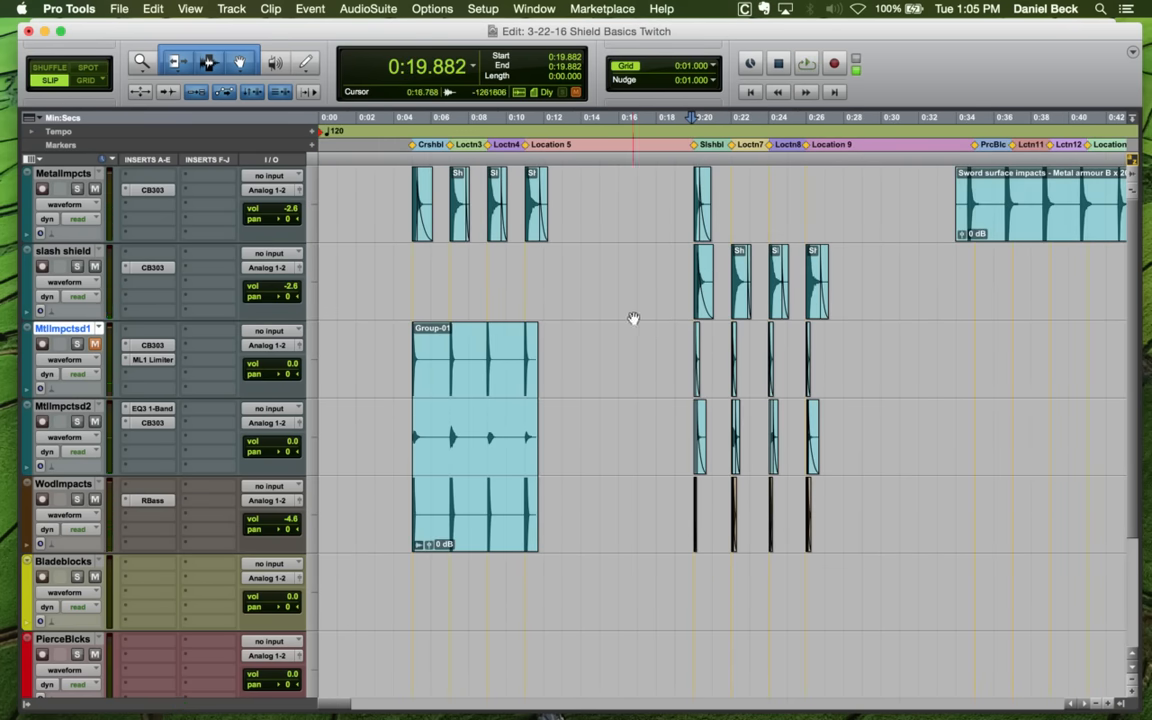
Compare the Slash block hit from about 0:19.882 with MtlImpctsd1 muted and unmuted
key(t)
key(space)
key(t)
key(t)
key(space)
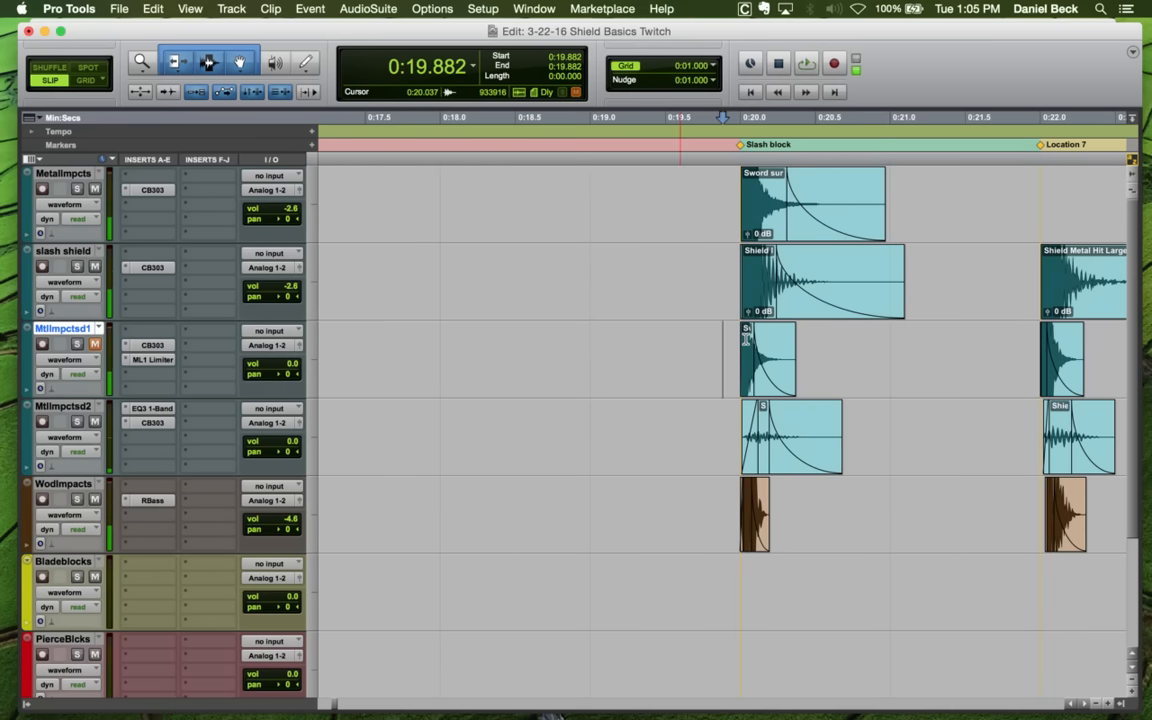
key(space)
key(space)
key(space)
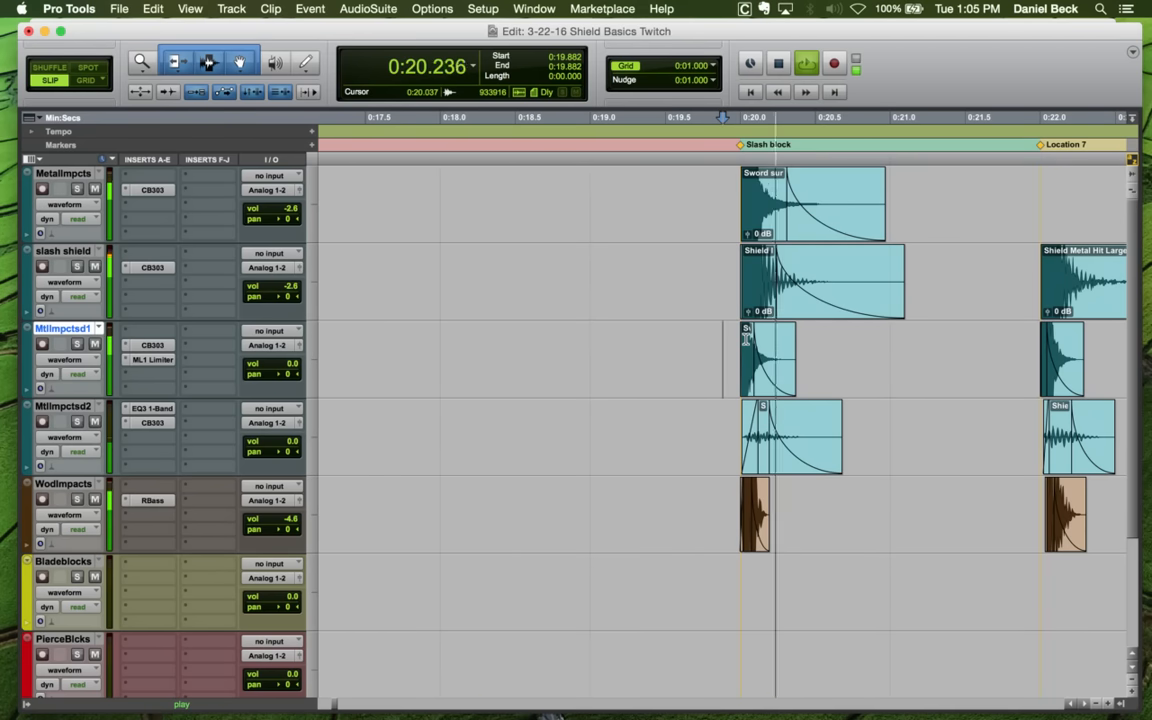
key(space)
Trim the start of the Slash block sword impact clip on MtlImpctsd1 to about 0:20.005
click(731, 335)
key(r)
key(r)
key(r)
key(r)
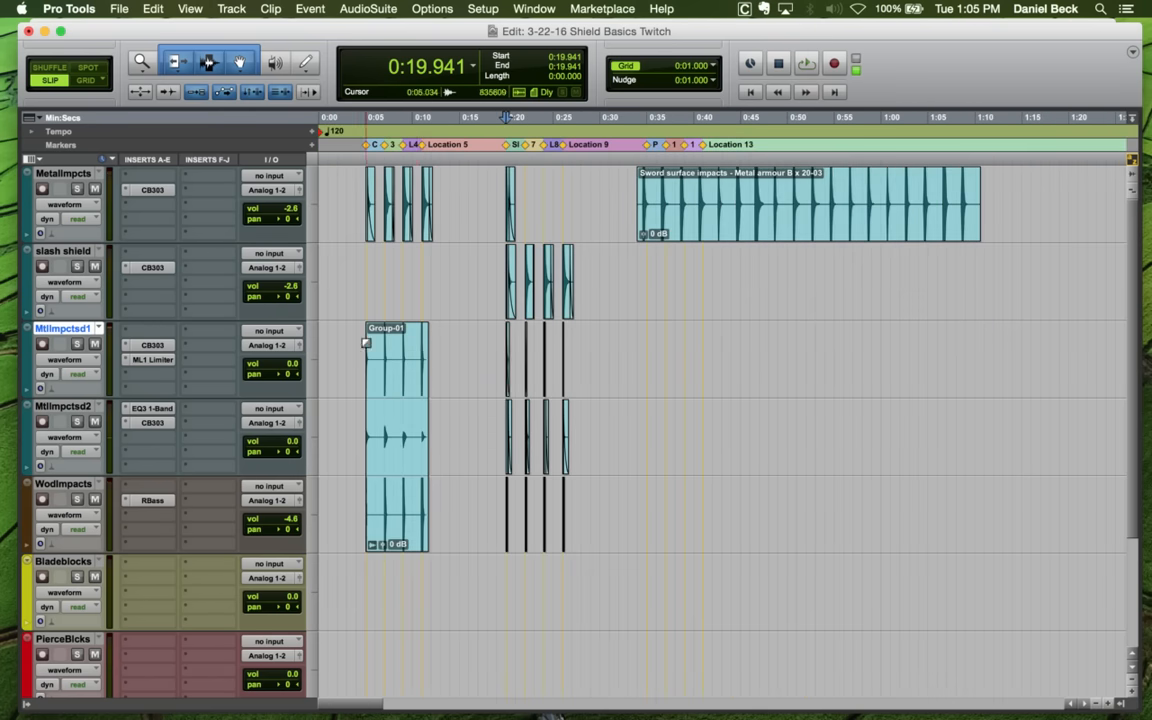
key(t)
key(t)
key(t)
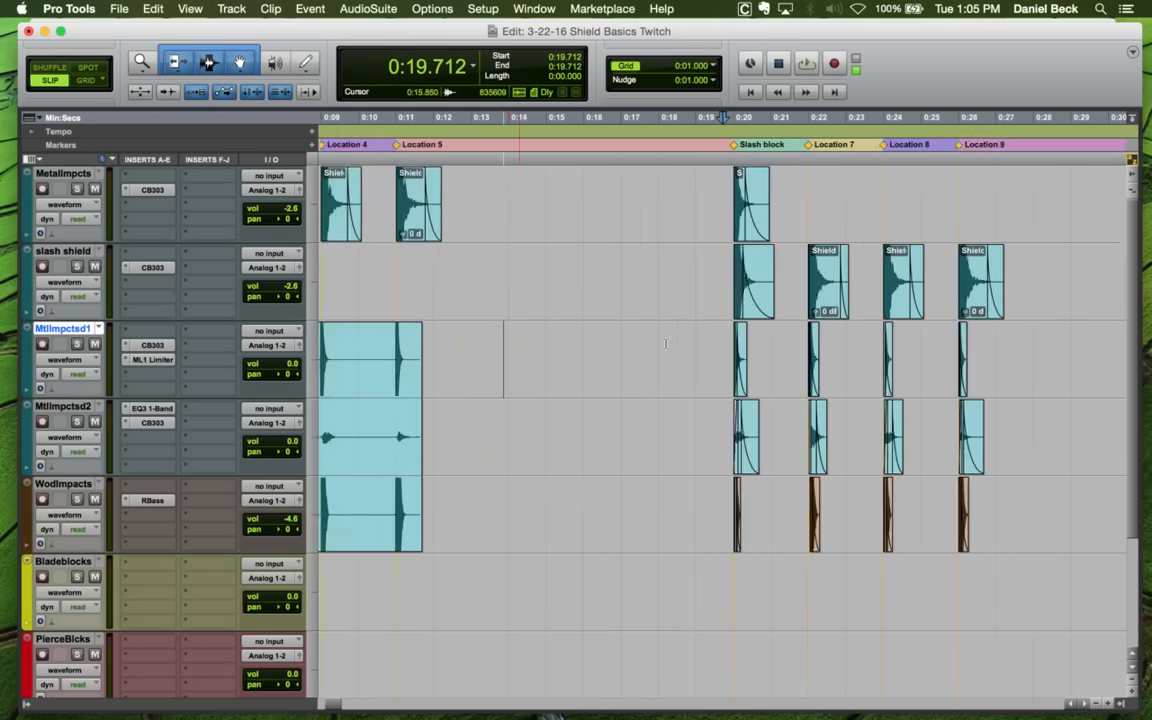
click(745, 336)
key(t)
key(t)
key(t)
key(t)
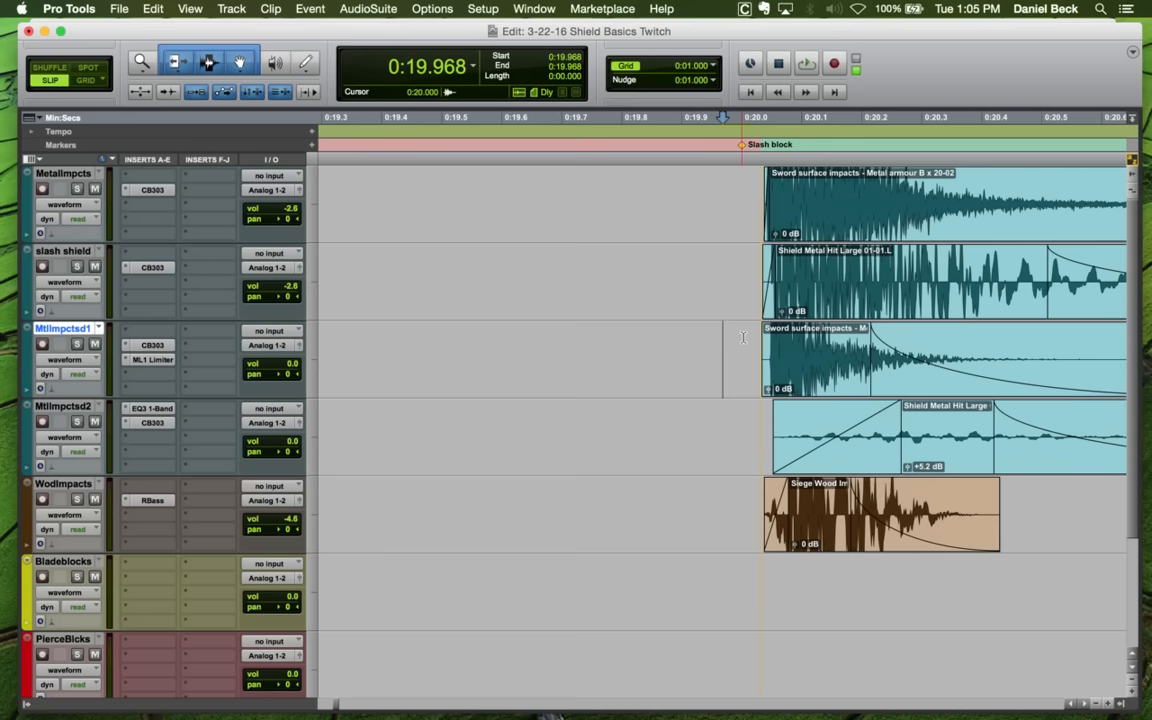
key(t)
key(t)
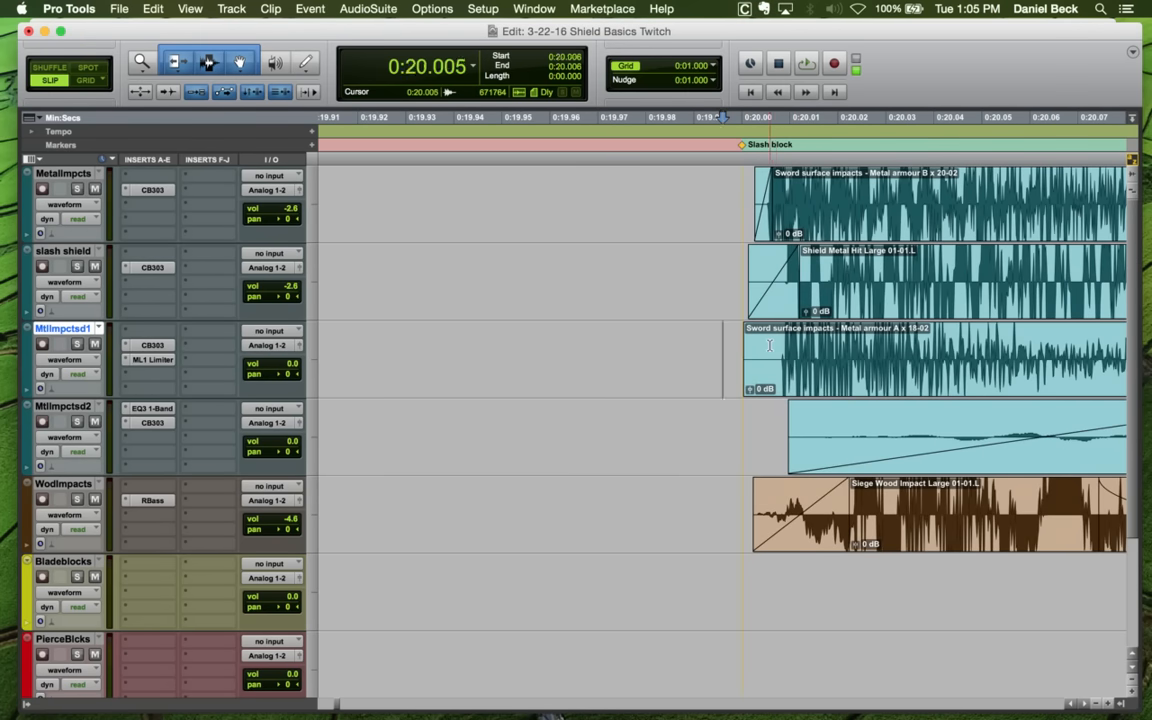
key(a)
Play the trimmed sword impact clip in solo from about 0:19.999 and take MtlImpctsd1 out of solo
click(737, 342)
key(shift+s)
key(space)
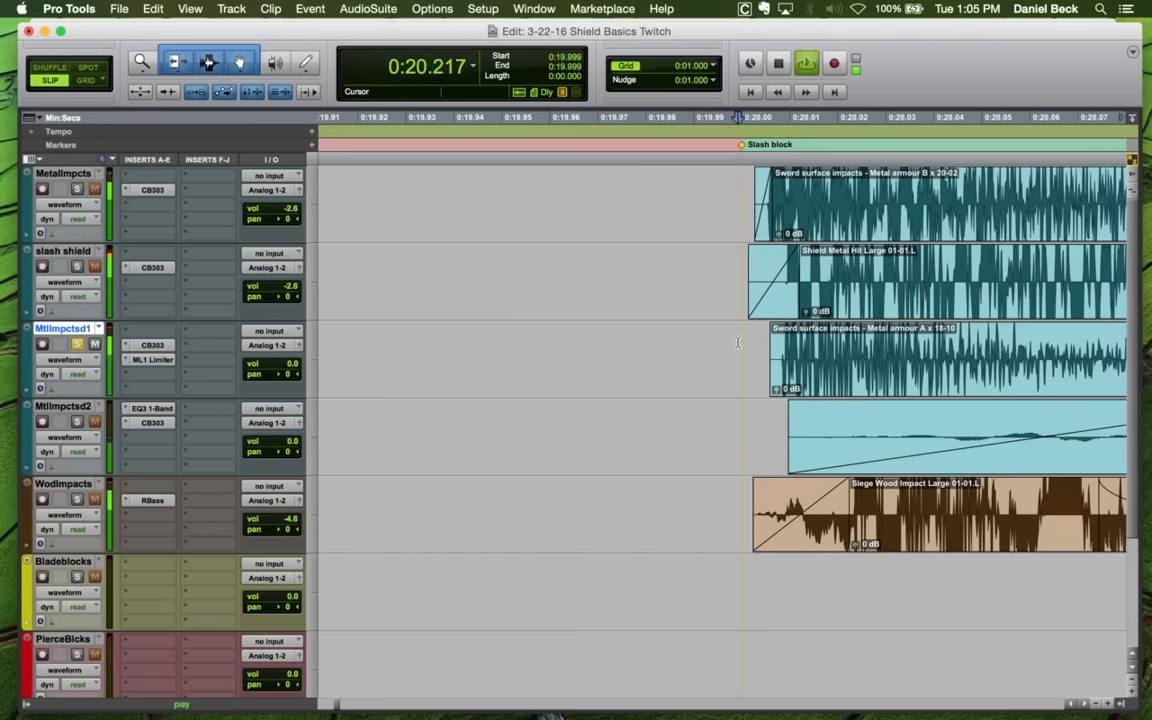
key(space)
click(720, 338)
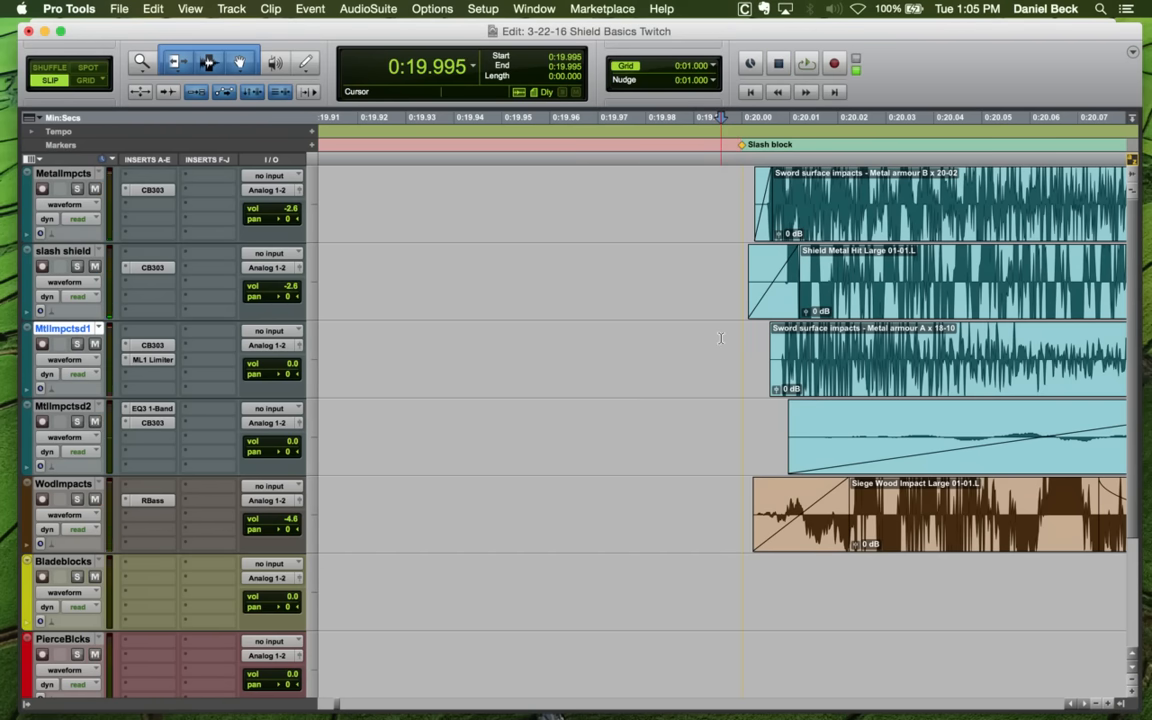
Play the full Slash block mix with the trimmed MtlImpctsd1 clip from about 0:19.994
key(r)
key(r)
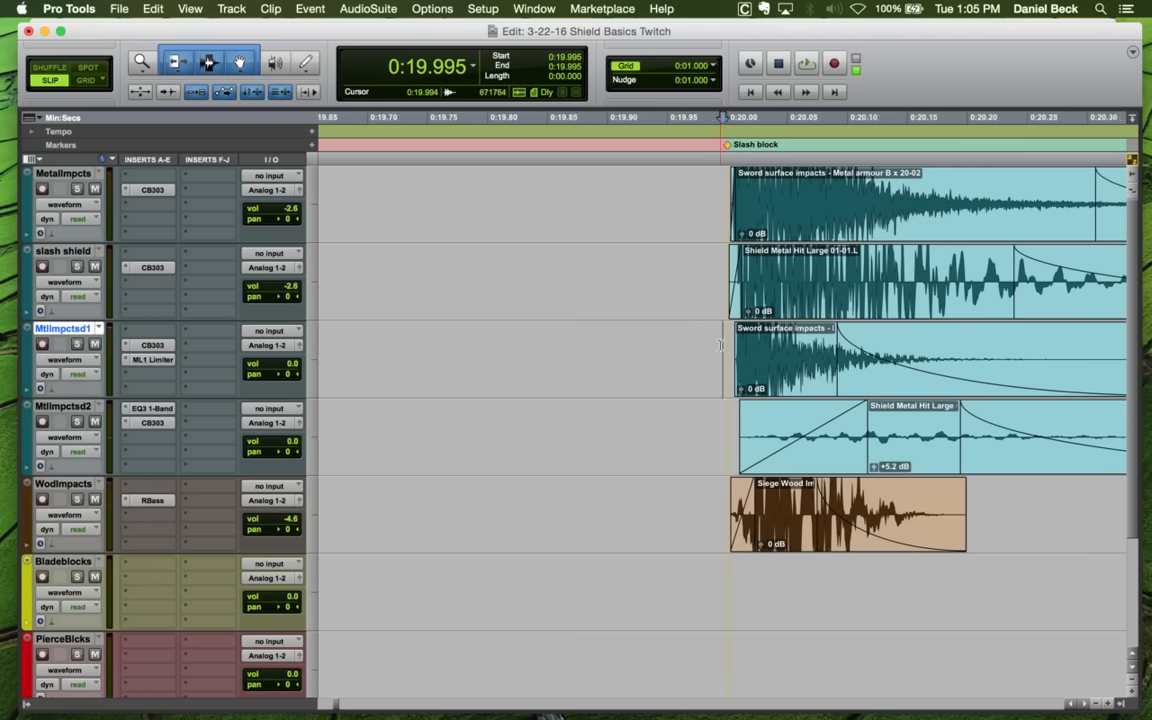
key(t)
key(t)
key(r)
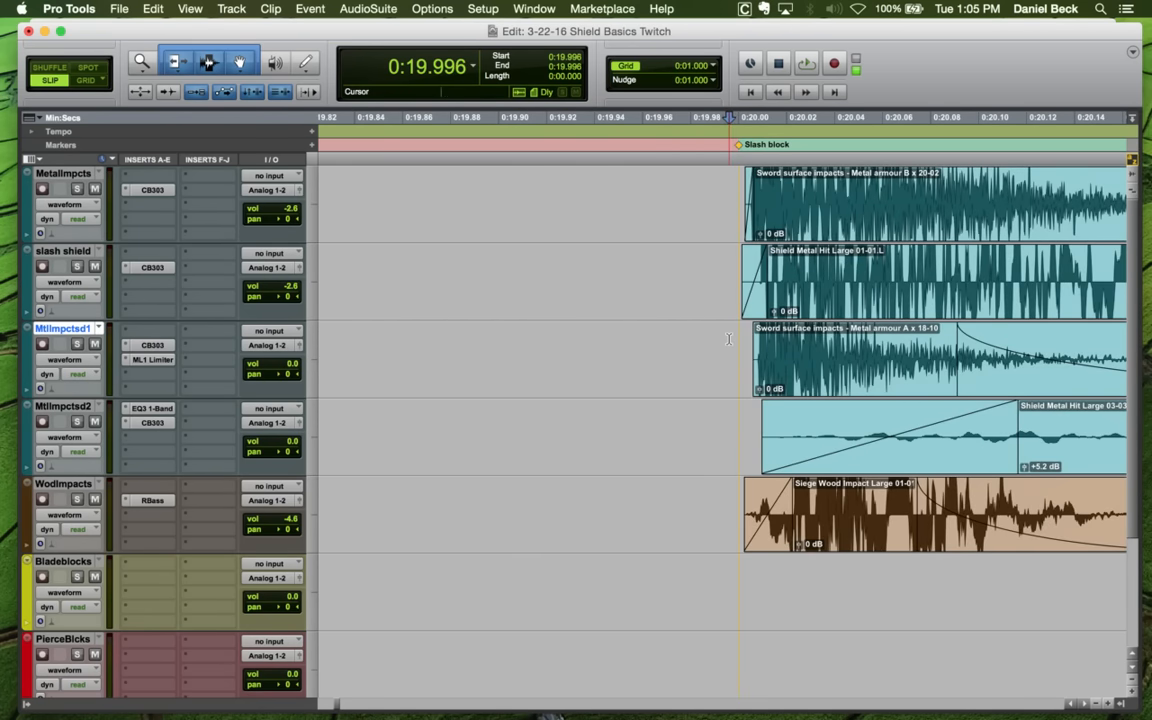
click(726, 340)
key(space)
key(space)
Try adjusting the MtlImpctsd1 volume while replaying the Slash block hit from about 0:19.994
drag(292, 365, 293, 369)
key(space)
key(space)
key(space)
key(space)
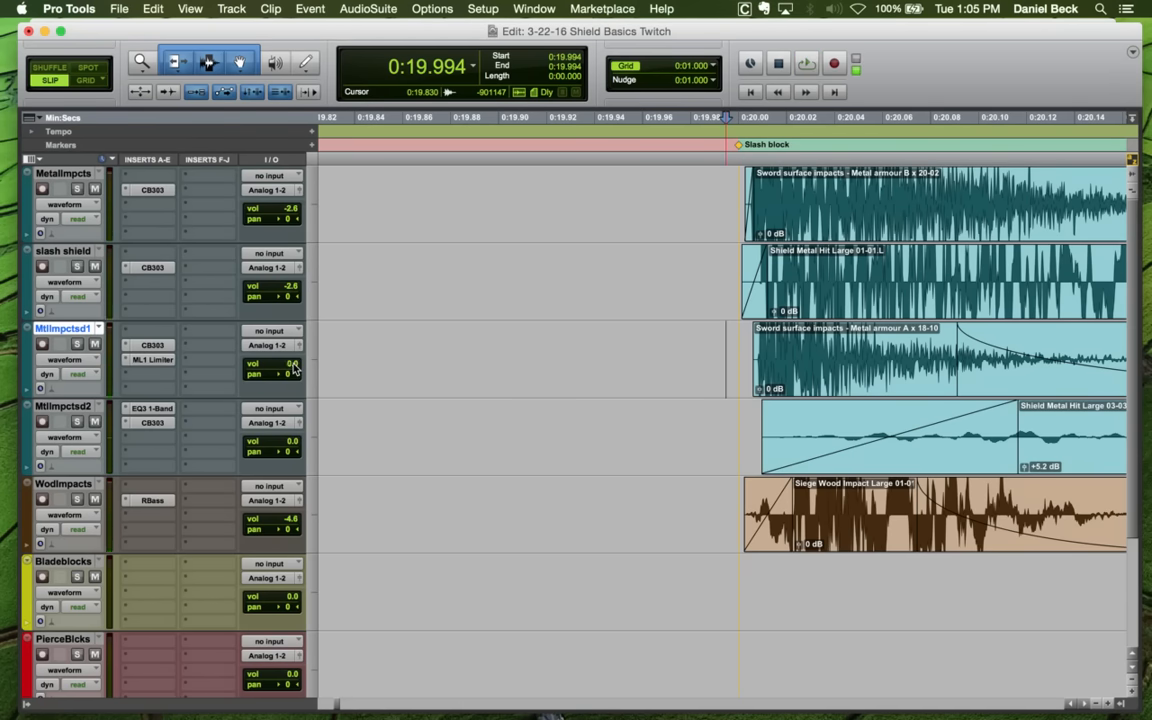
Play the Slash block mix from about 0:19.995 and mute the WodImpacts track
click(730, 343)
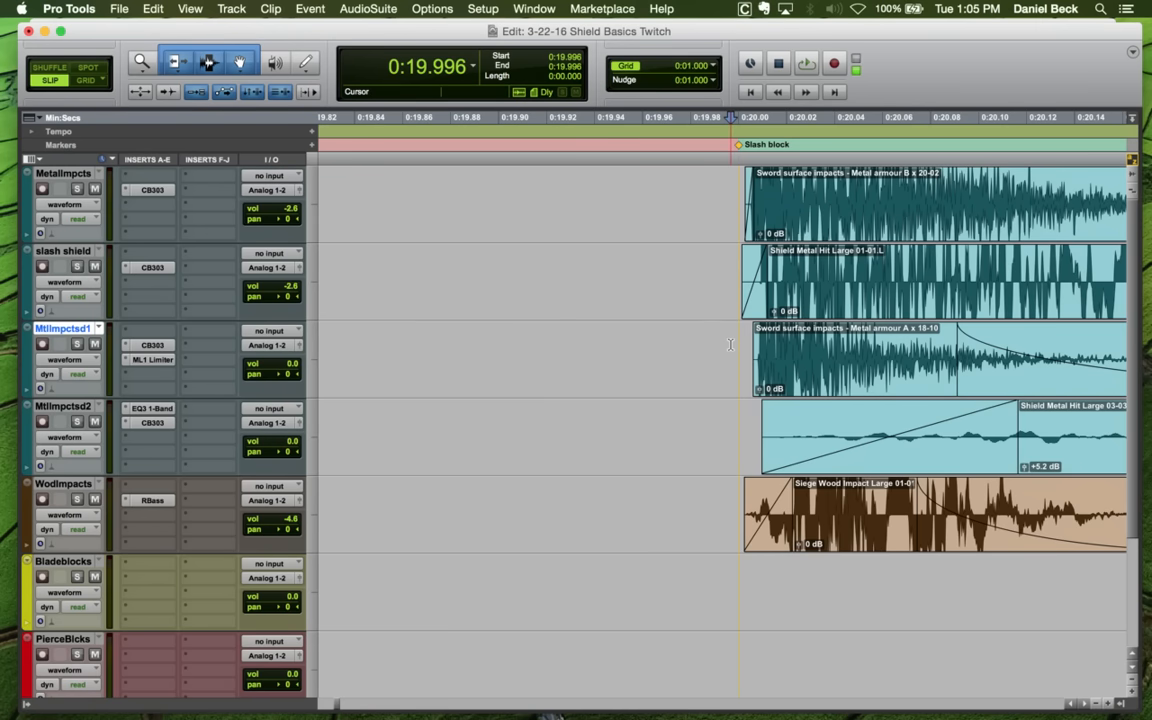
click(729, 500)
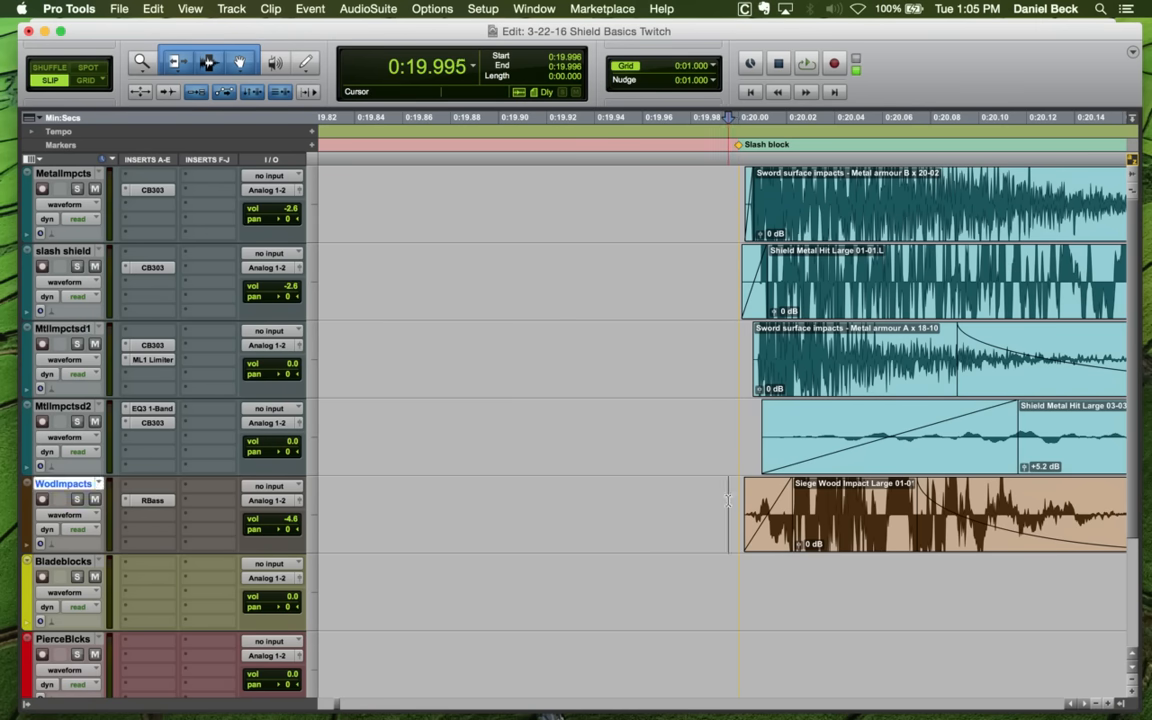
key(space)
key(space)
key(r)
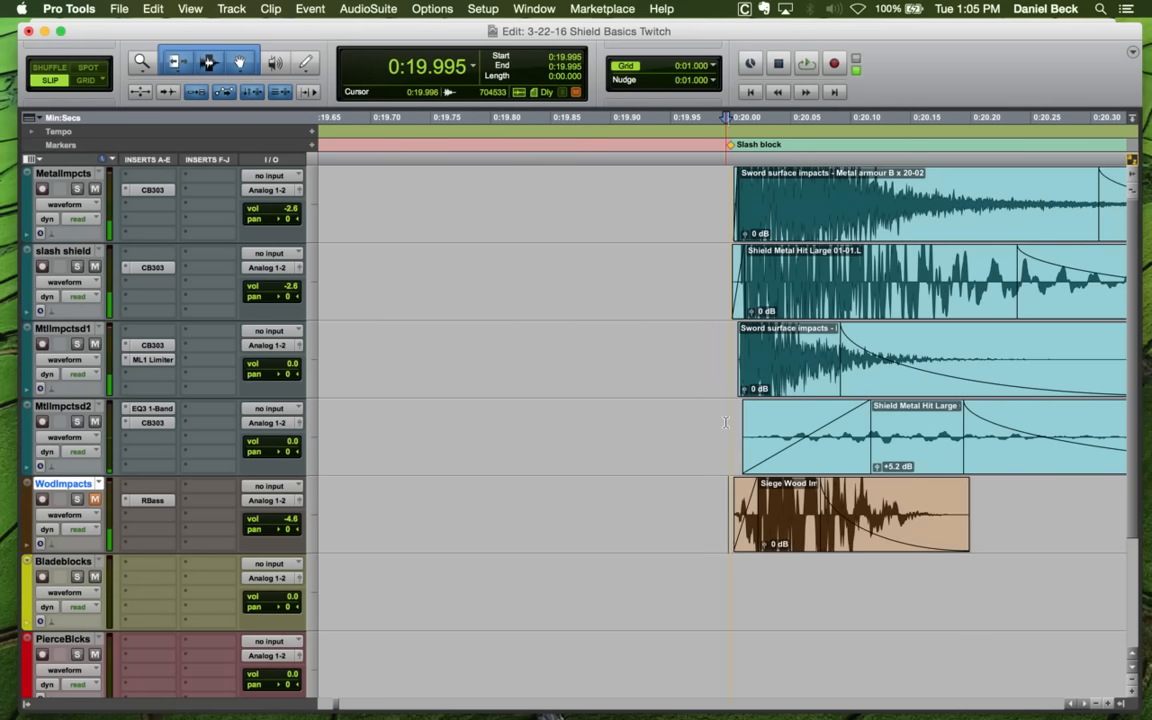
Solo MtlImpctsd2 and play its shield metal hit from about 0:19.993
click(722, 417)
key(space)
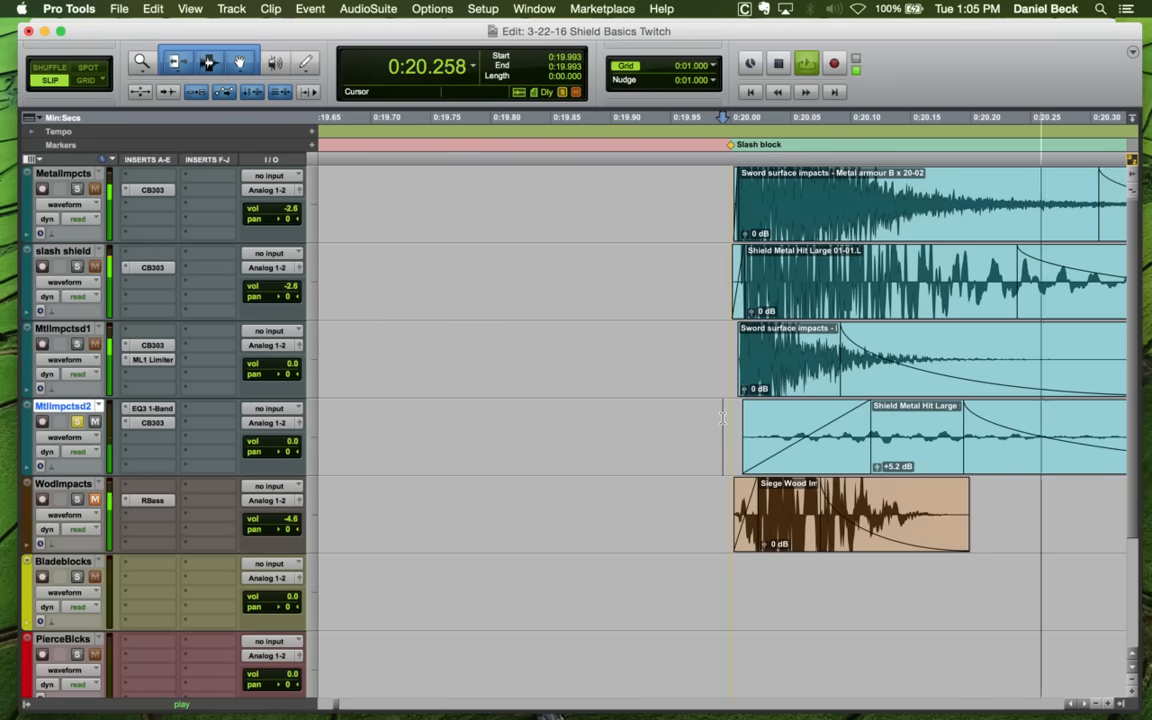
key(space)
key(shift+s)
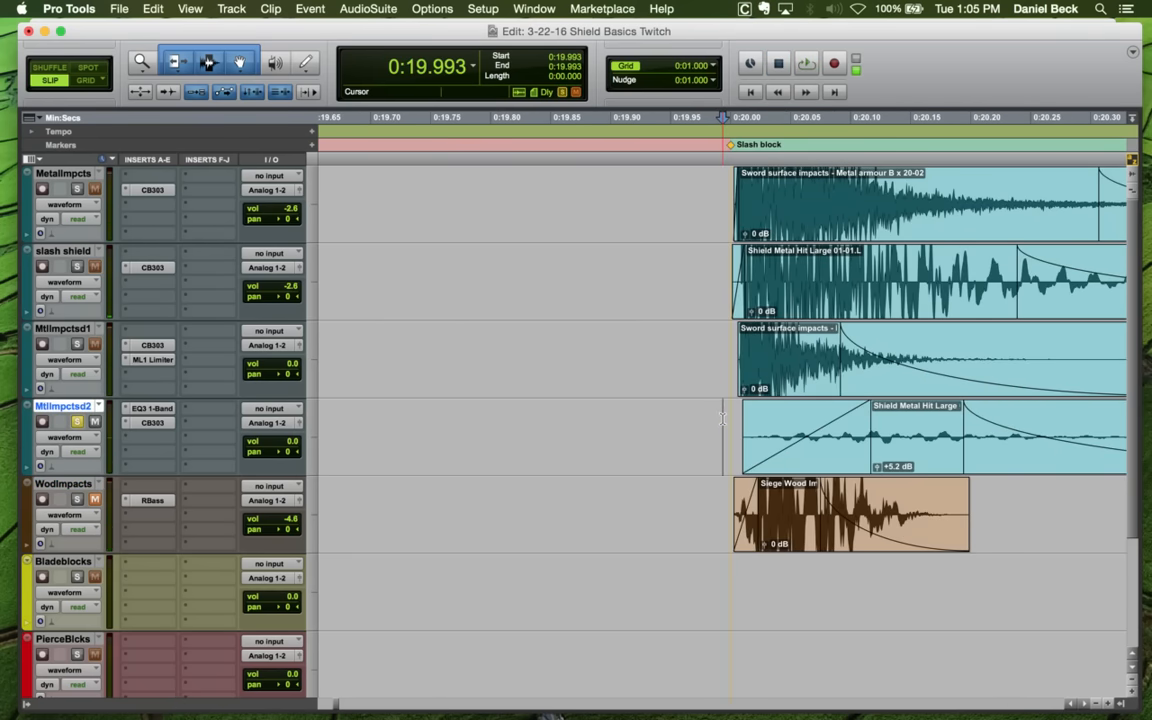
key(space)
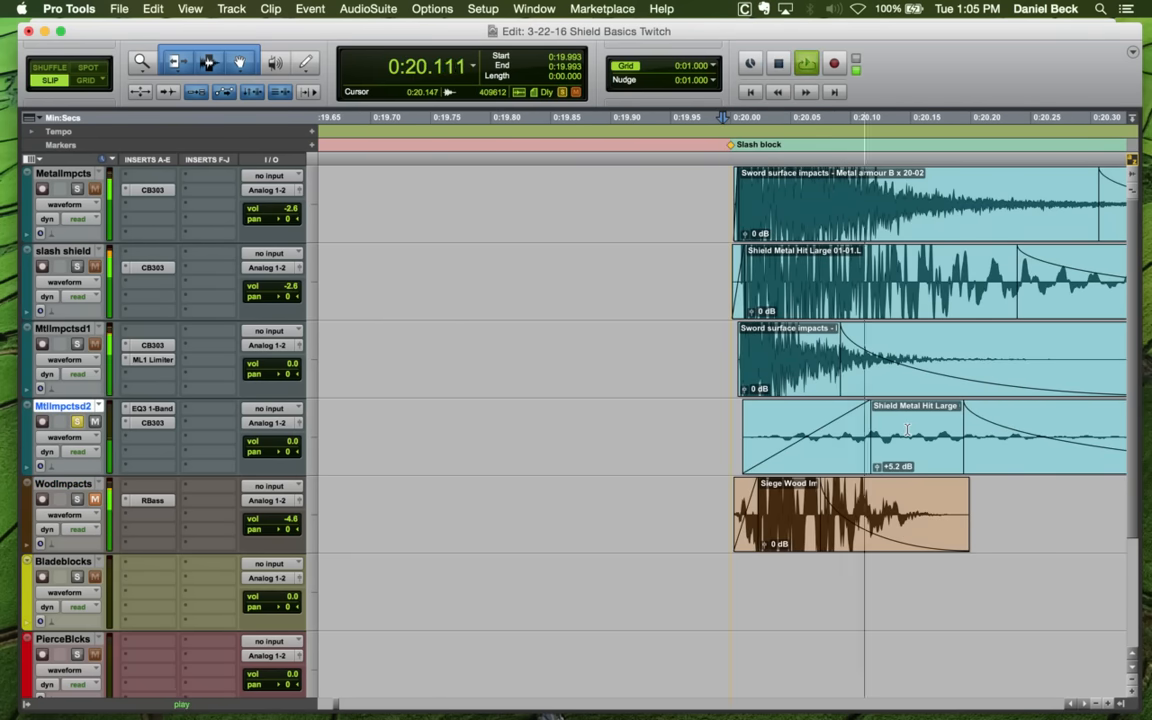
key(space)
Try a SoundShifter Pitch (mono) insert on MtlImpctsd2, raising its pitch ratio to about 1.2449
click(709, 430)
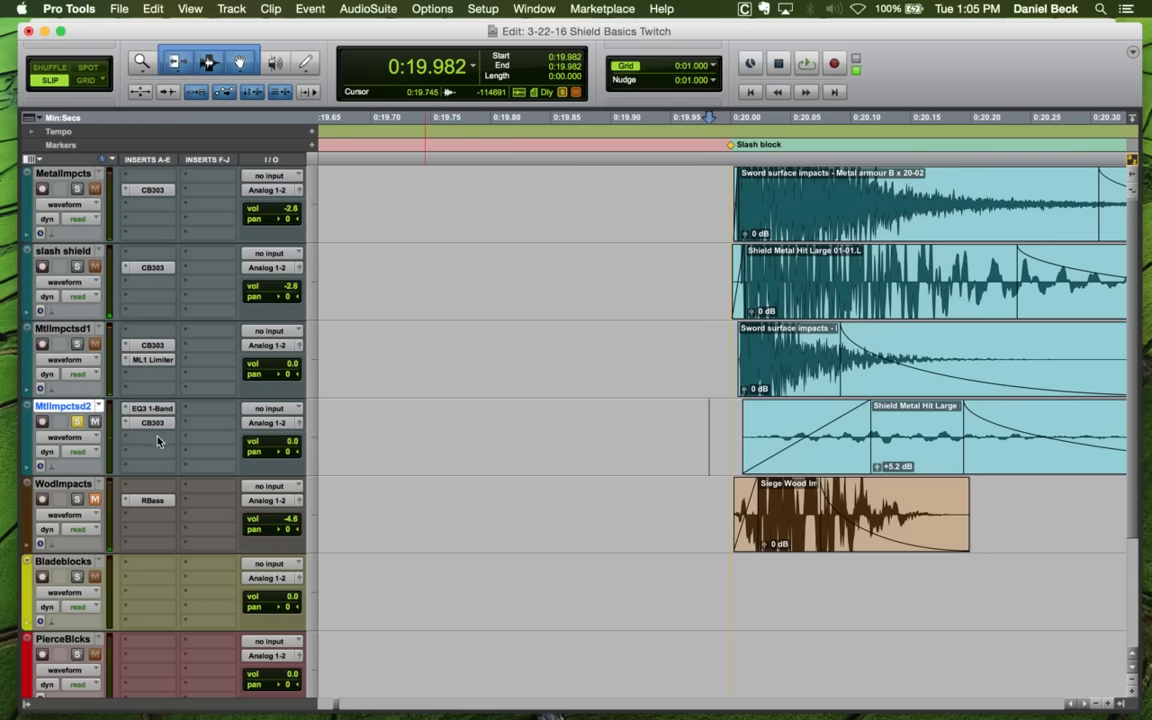
click(157, 441)
mouse_move(210, 469)
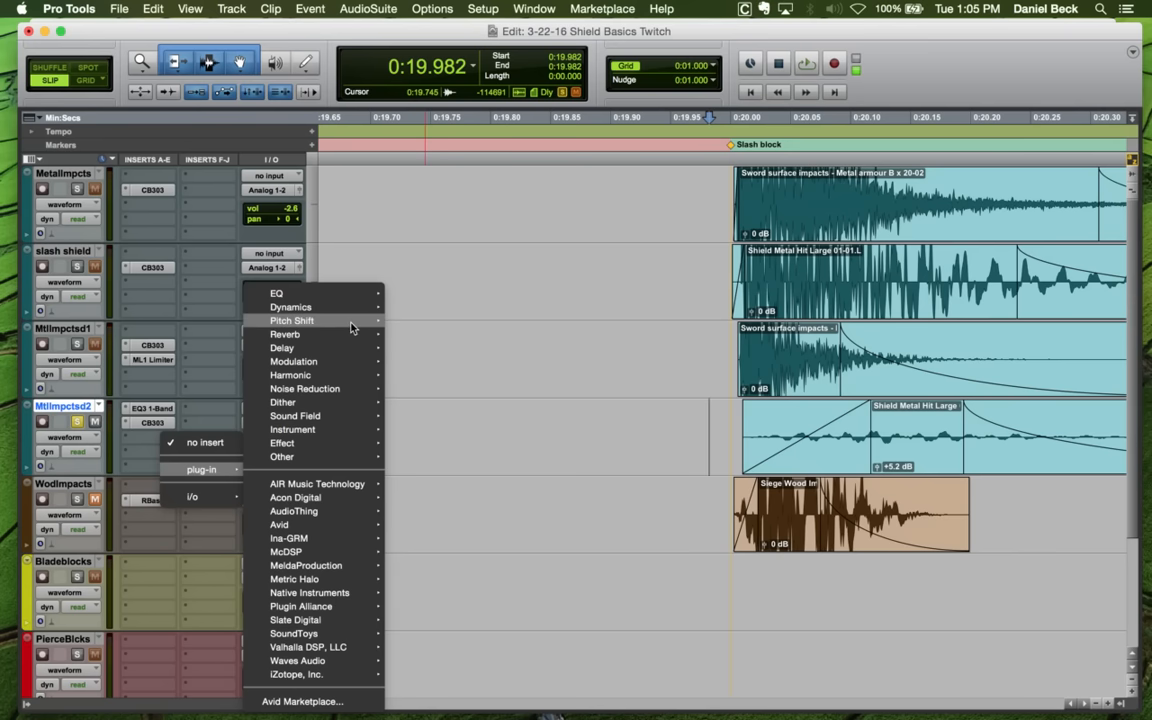
mouse_move(352, 328)
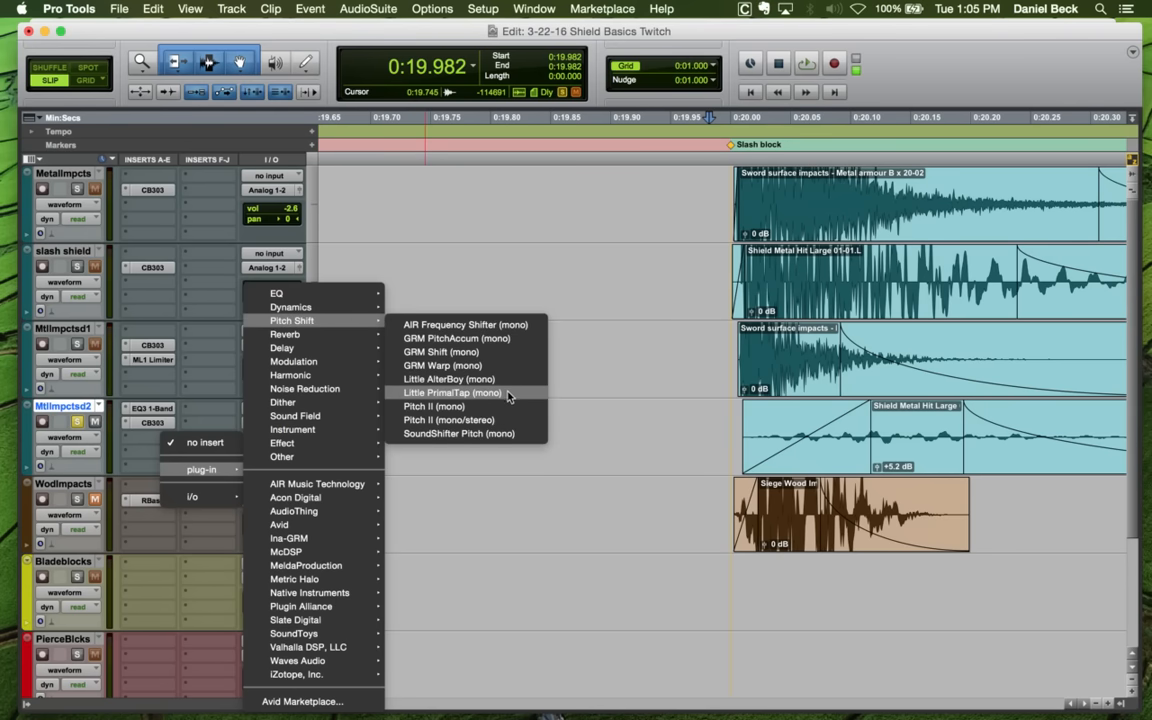
click(495, 433)
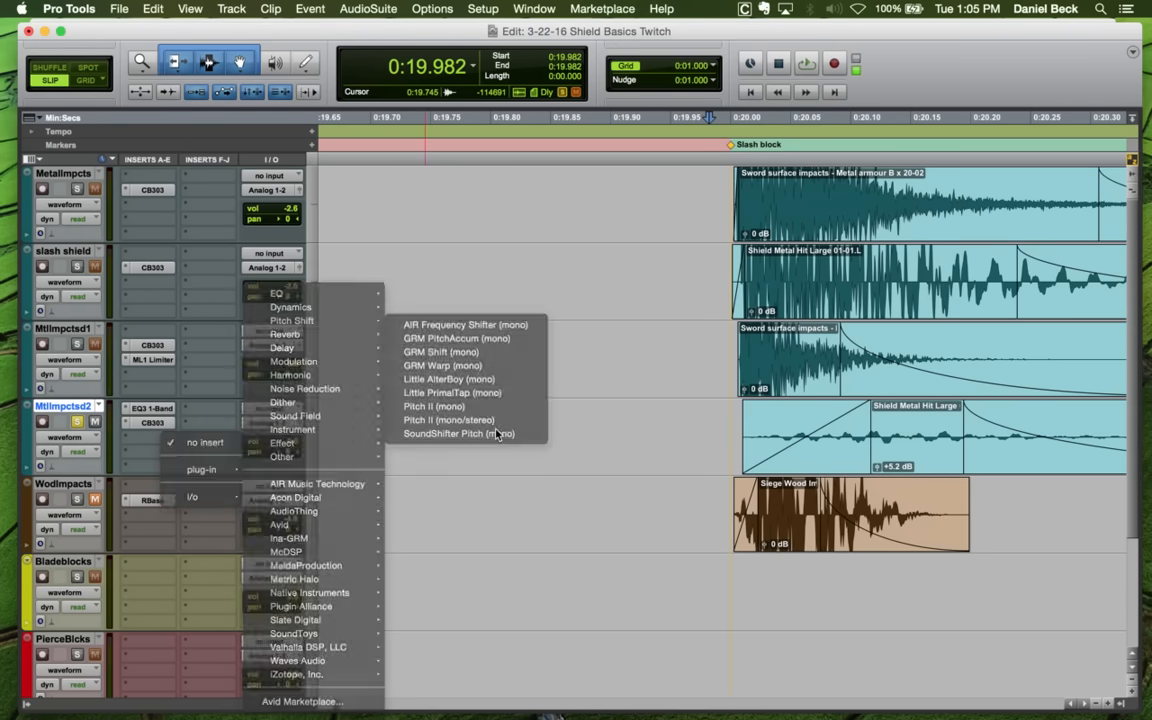
drag(383, 406, 386, 397)
Try a SoundShifter pitch of 4 semitones and 99 cents (ratio 1.3342) while playing the soloed MtlImpctsd2 hit
key(space)
key(space)
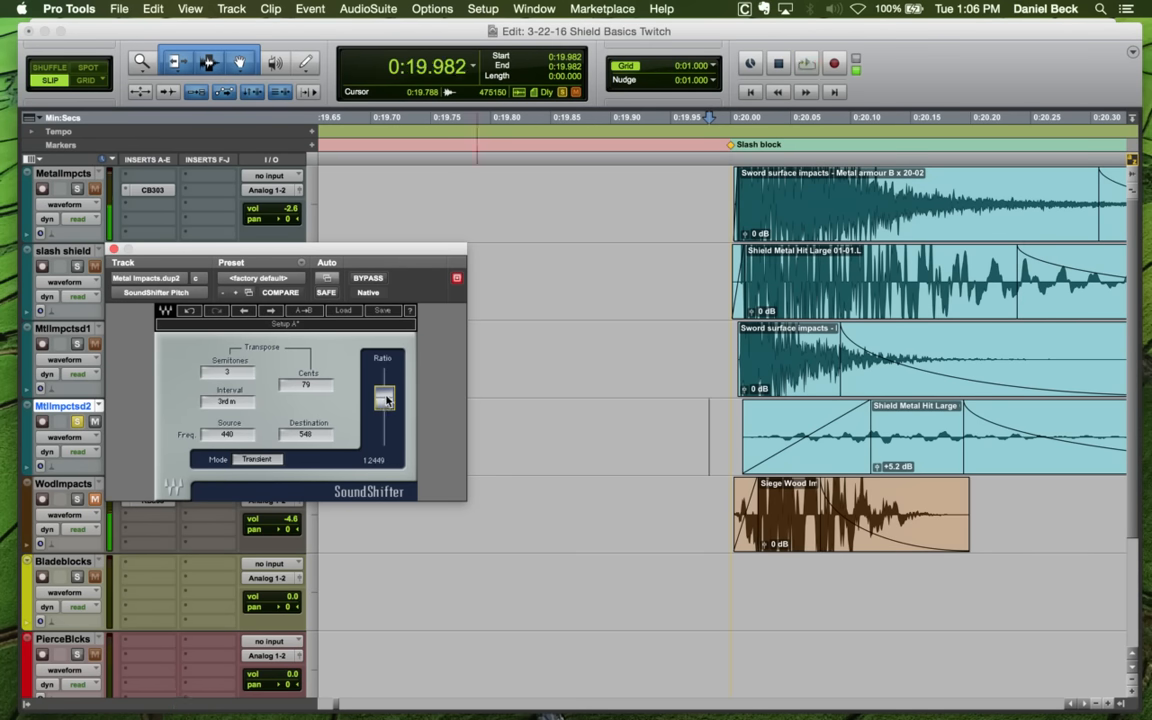
key(space)
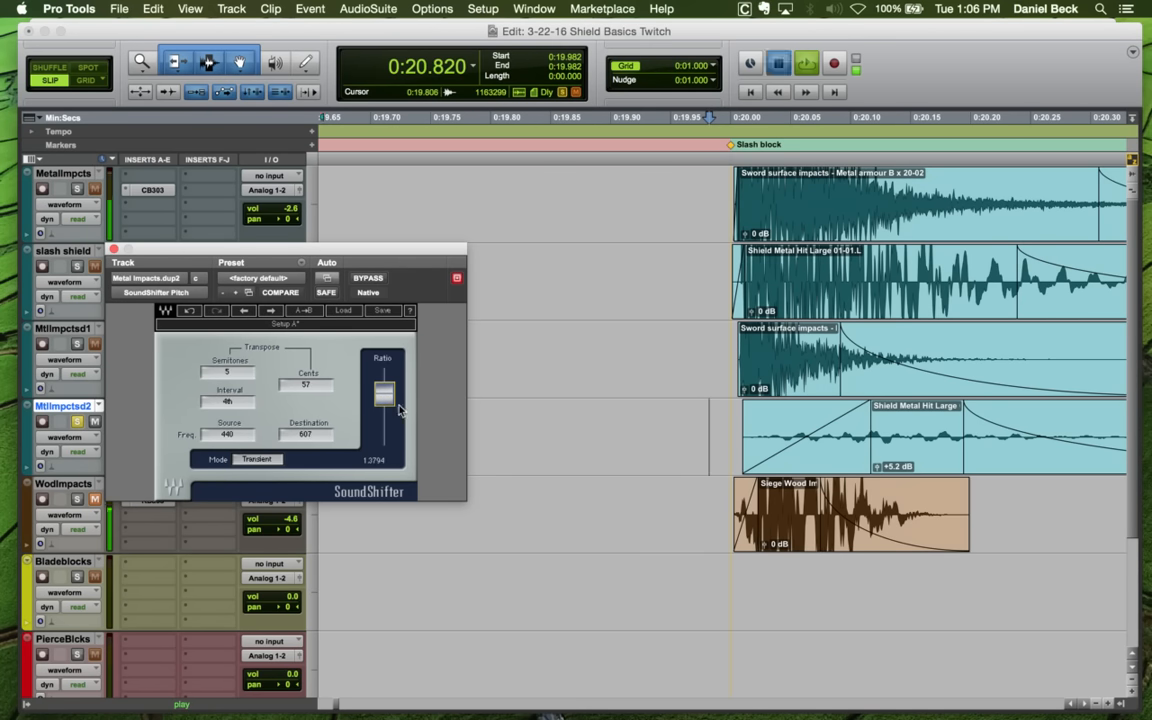
key(space)
Play the pitched MtlImpctsd2 layer in the mix from about 0:19.993, moving the plug-in window clear of the inserts
click(722, 418)
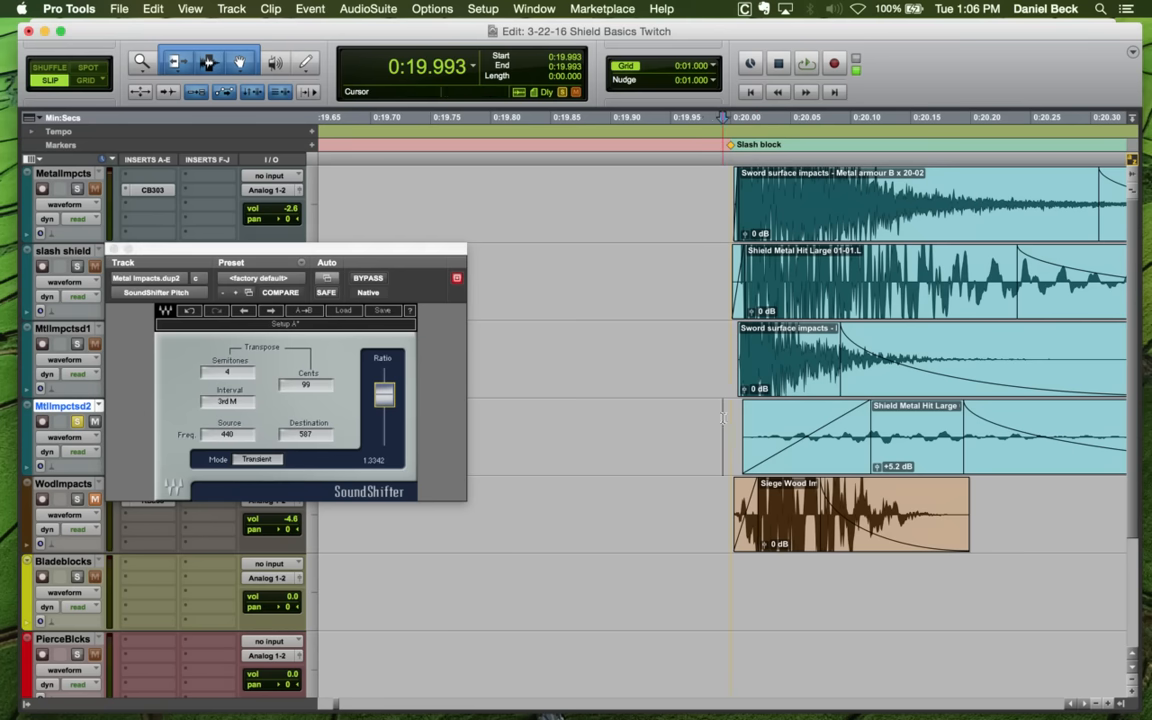
key(space)
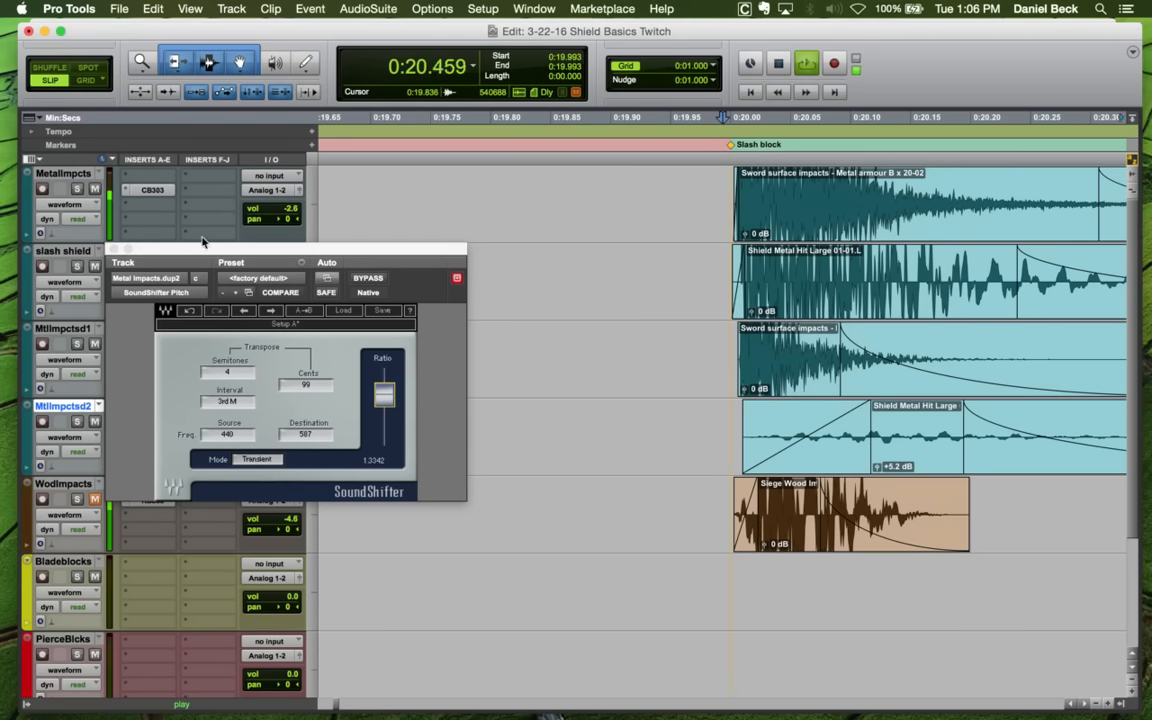
drag(185, 254, 240, 356)
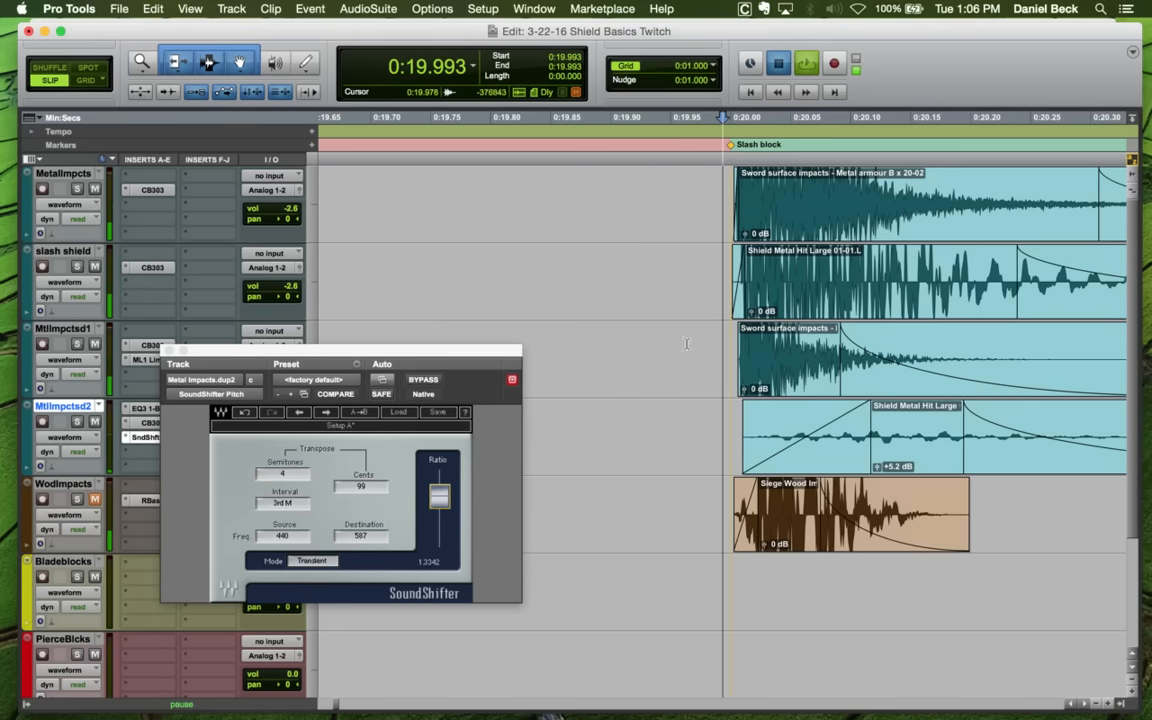
drag(258, 355, 367, 393)
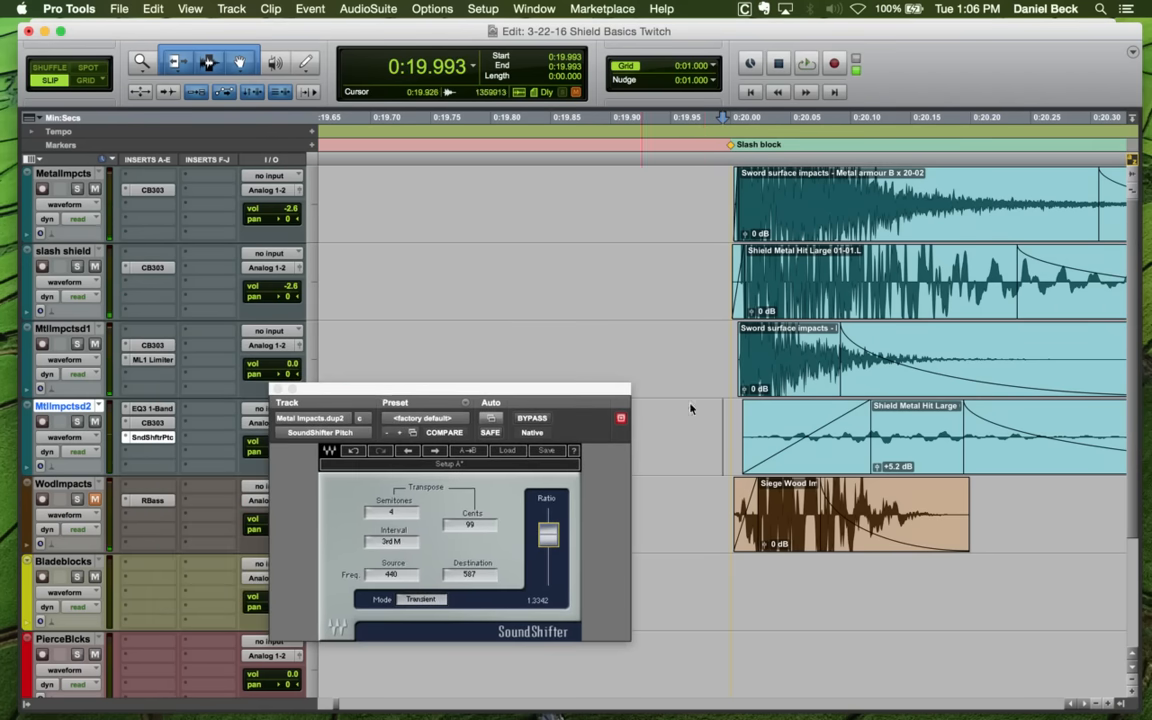
Compare the pitched MtlImpctsd2 layer in the mix and in solo, playing from about 0:19.990
click(717, 426)
key(r)
click(717, 426)
key(t)
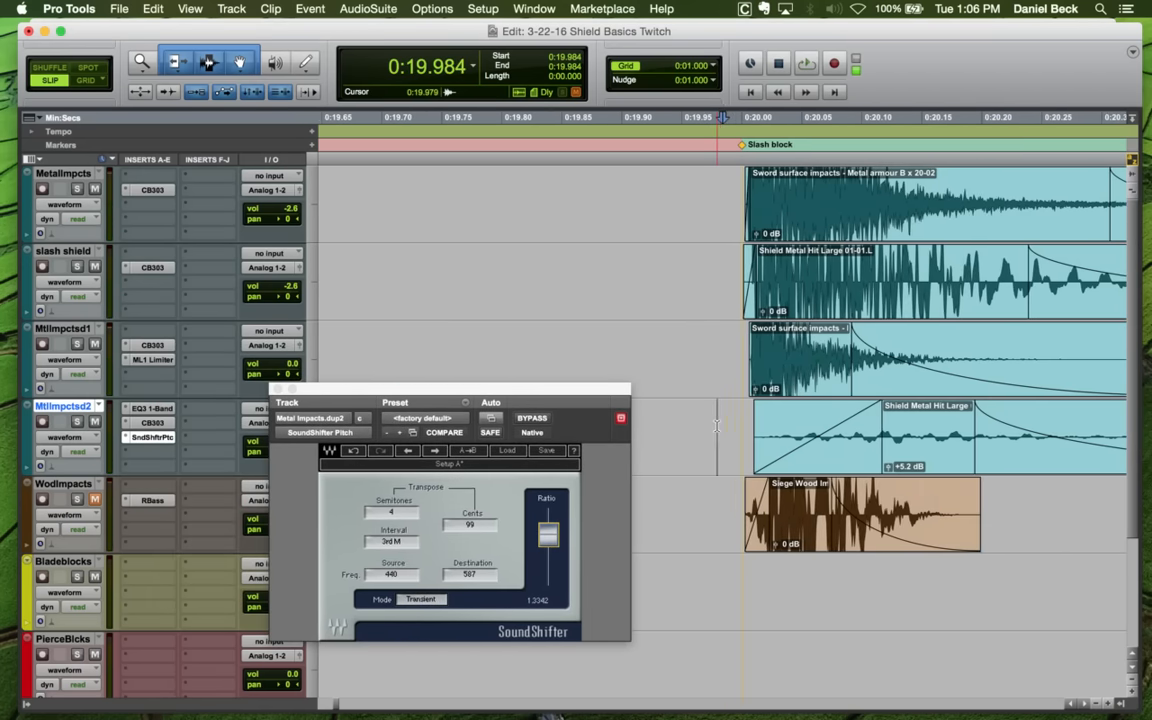
click(731, 408)
key(space)
key(space)
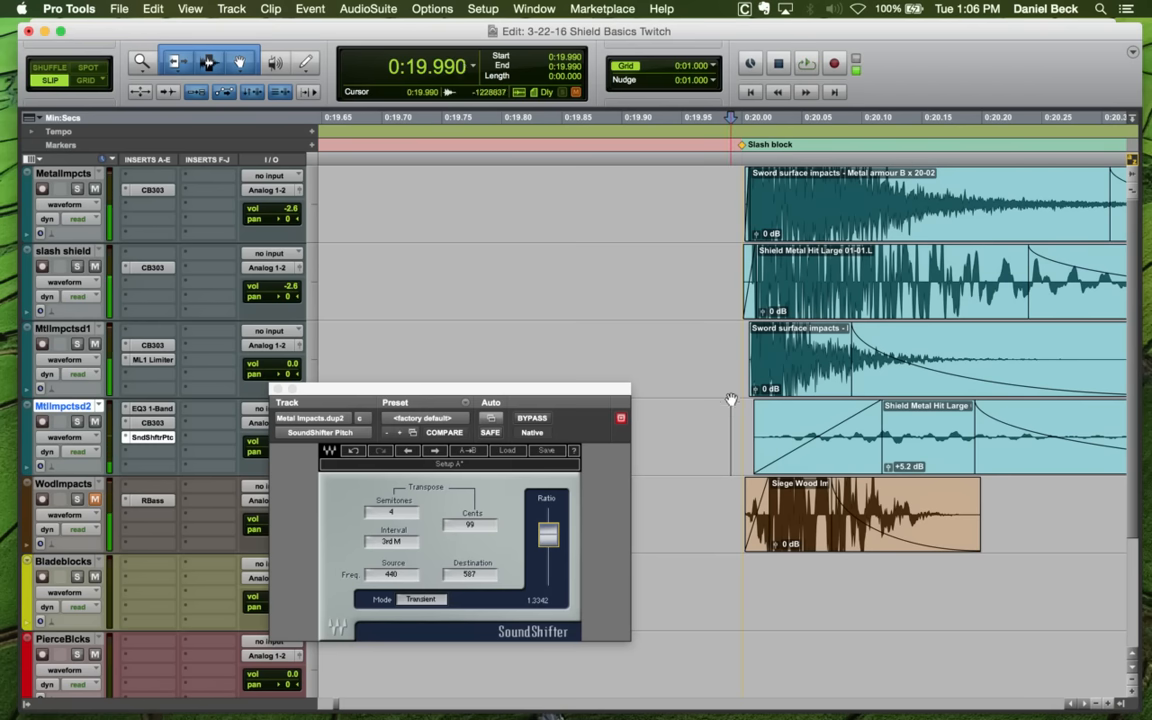
key(space)
key(space)
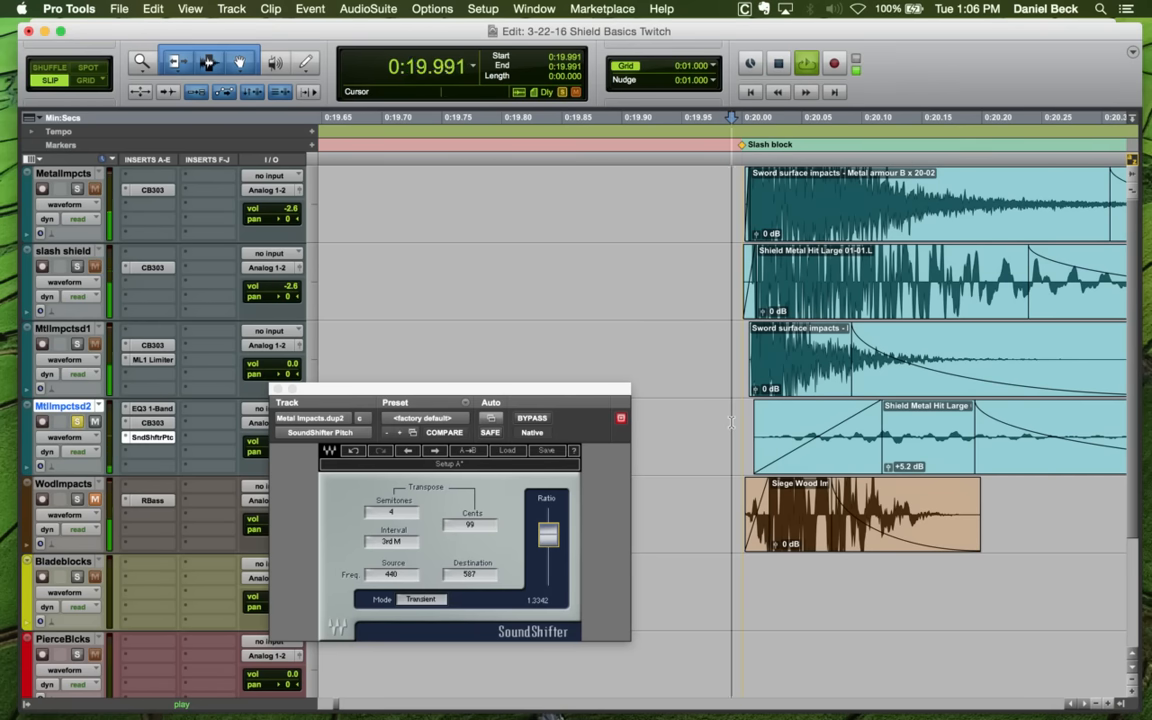
key(space)
Take MtlImpctsd2 out of solo and play the Slash block mix from about 0:19.991
click(731, 334)
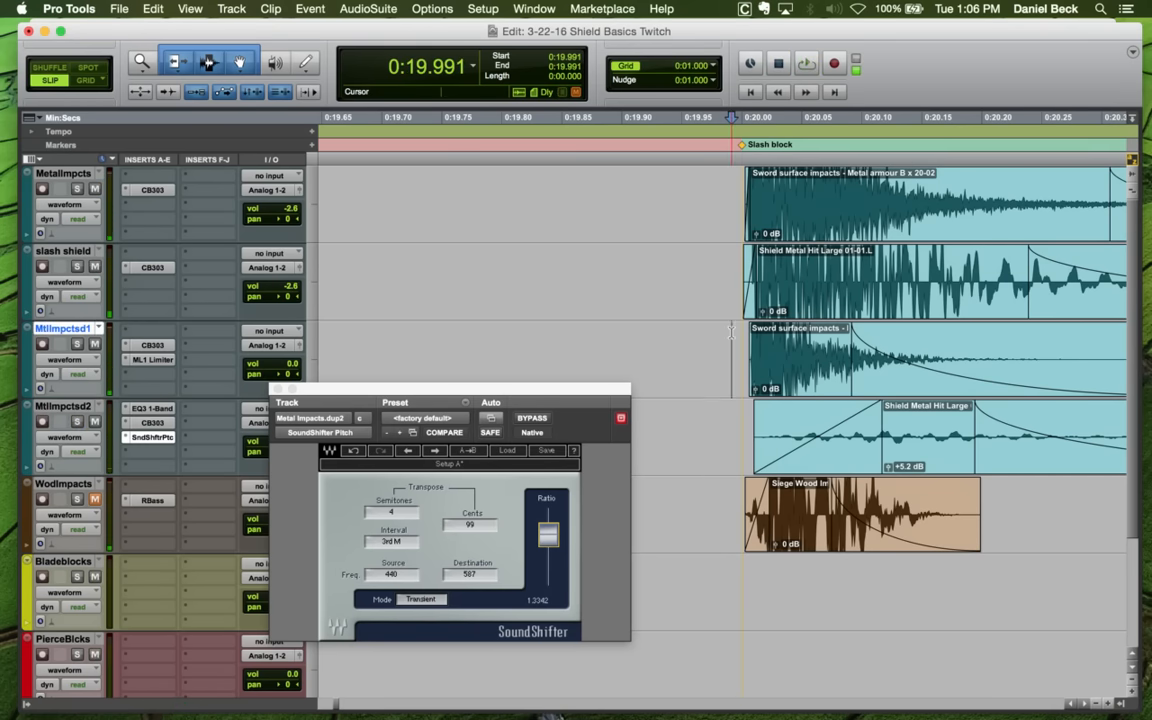
key(space)
key(space)
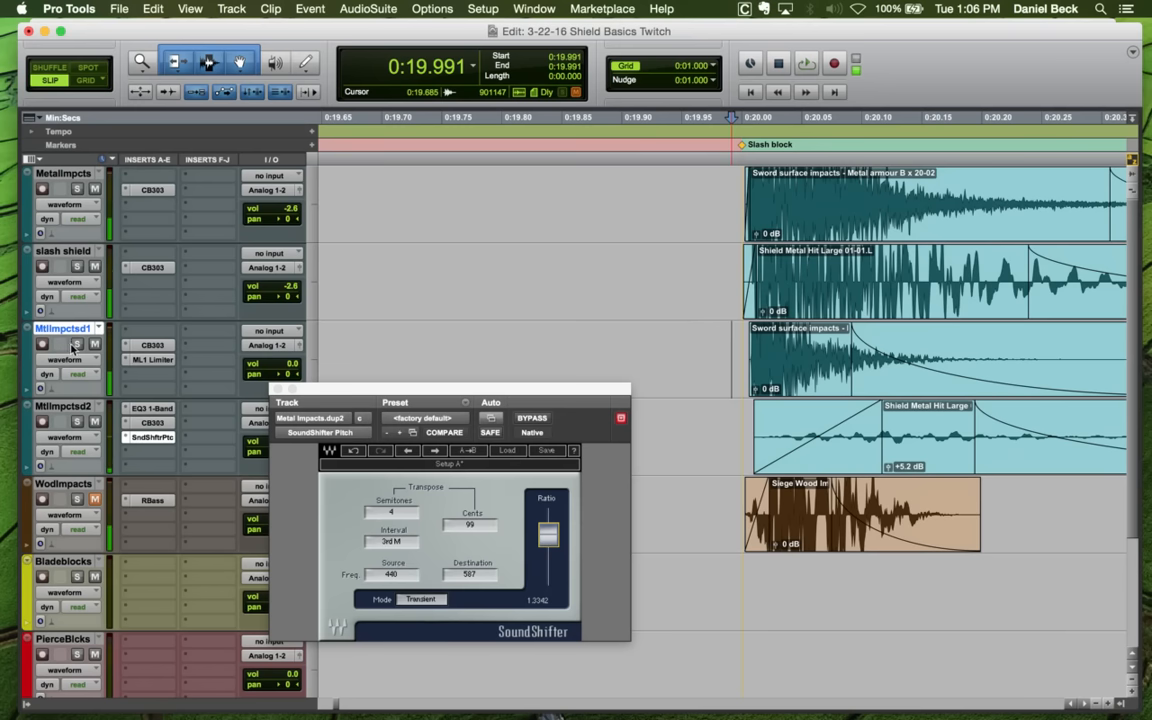
Try lowering the slash shield volume to -7.8, auditioning MtlImpctsd1 in solo and the Slash block mix
key(space)
key(space)
key(space)
key(space)
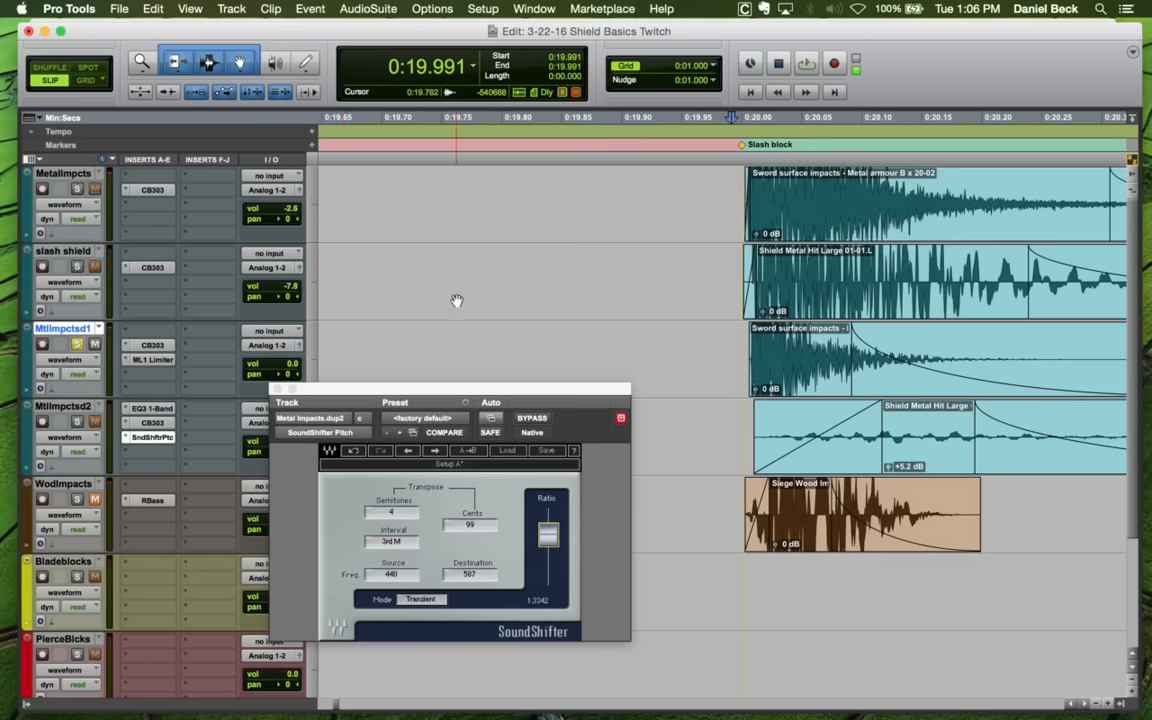
key(space)
key(space)
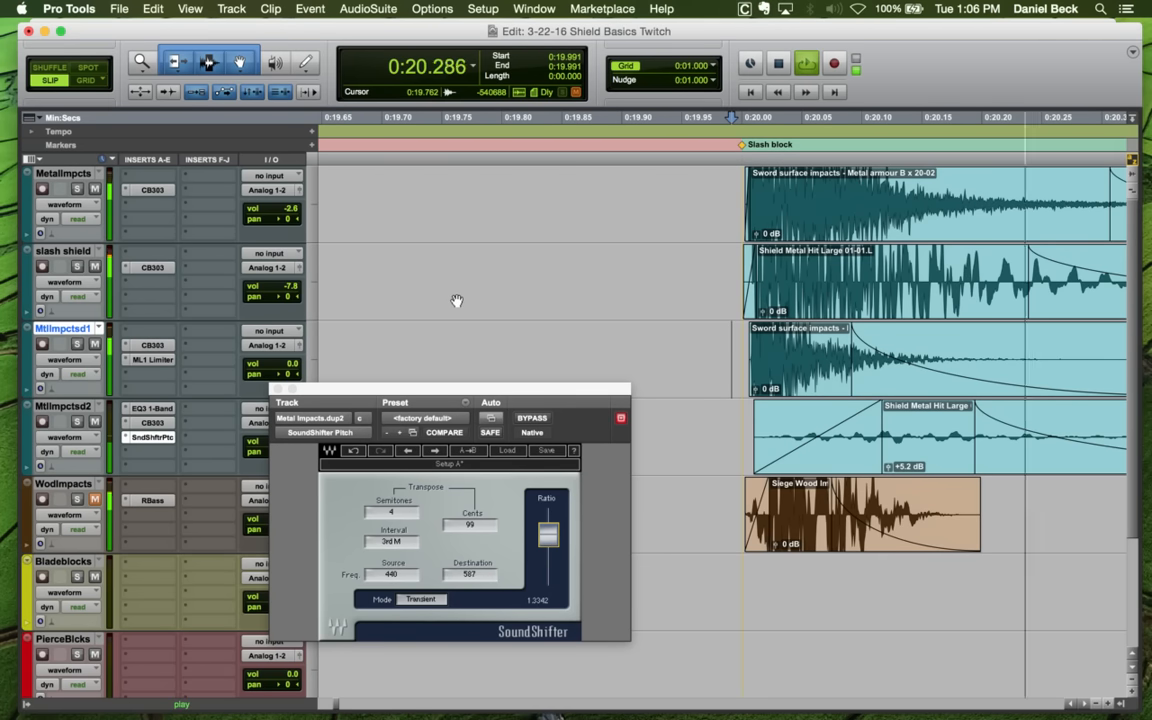
key(space)
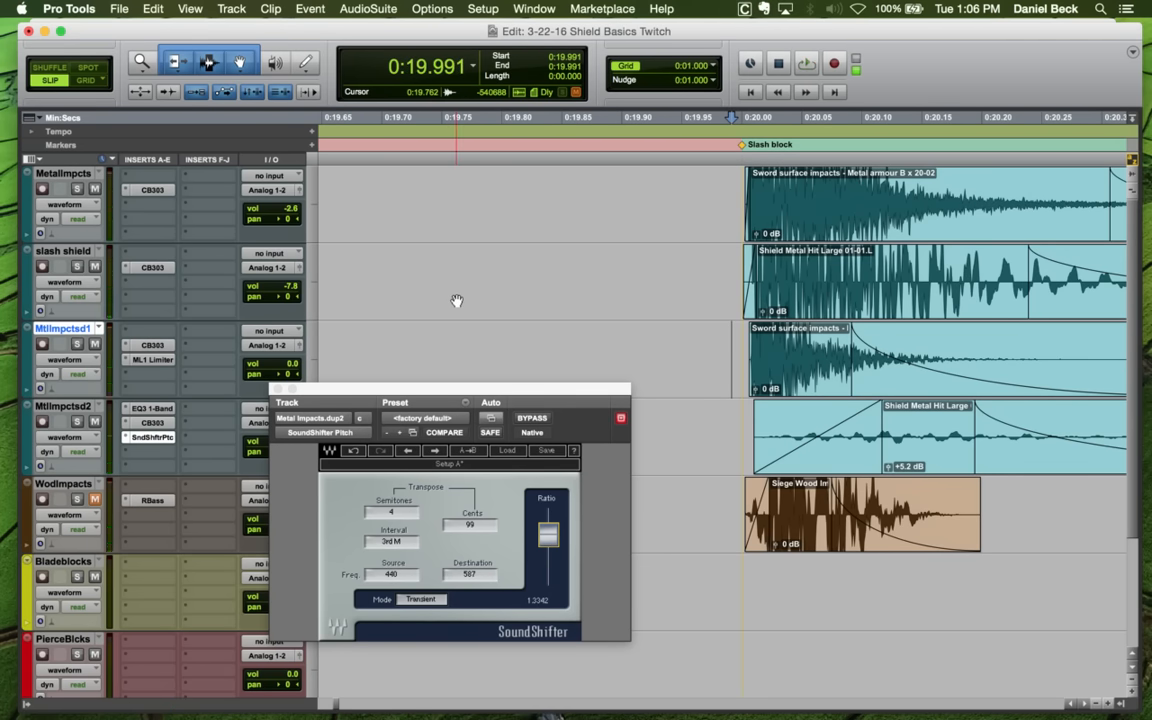
Restore the slash shield volume to -2.6, remove SoundShifter Pitch from MtlImpctsd2 and close the plug-in window
key(super+bracketleft)
click(727, 262)
key(super+bracketright)
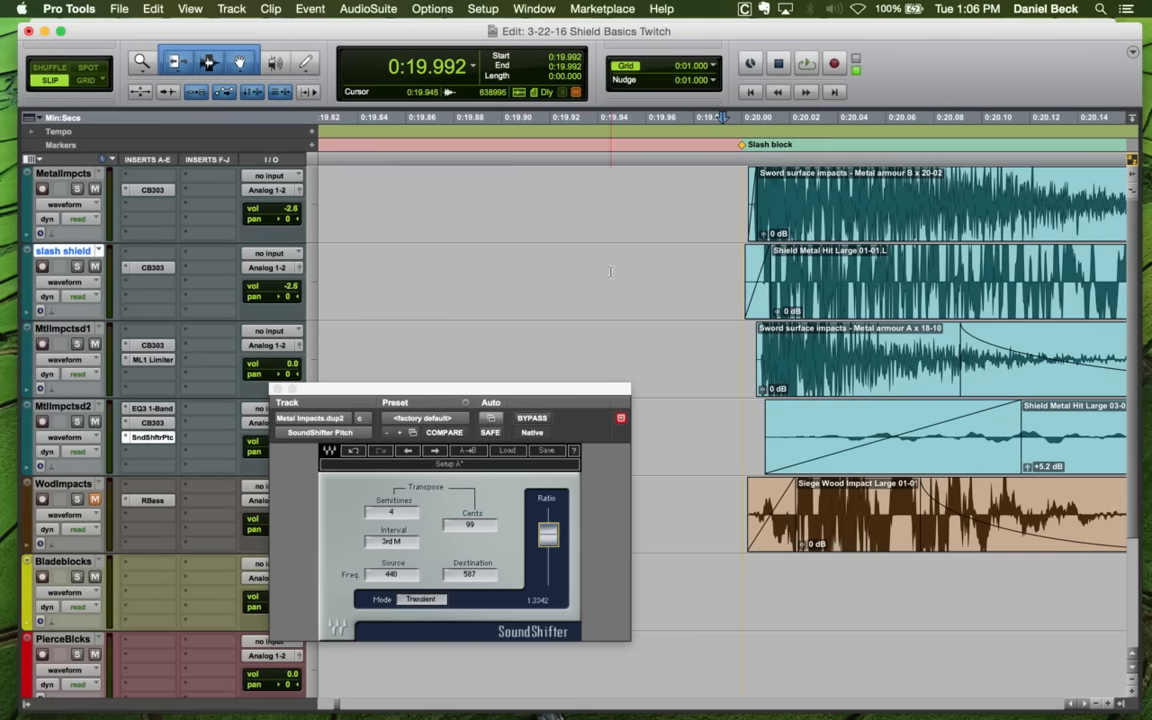
click(125, 440)
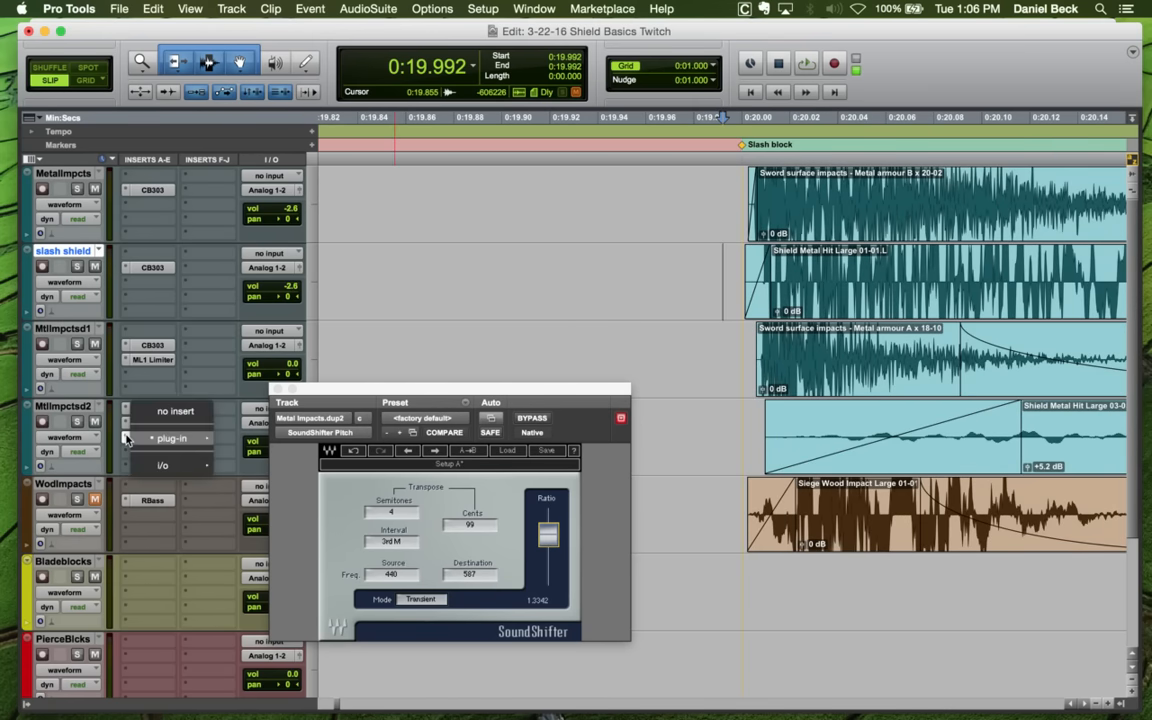
click(140, 371)
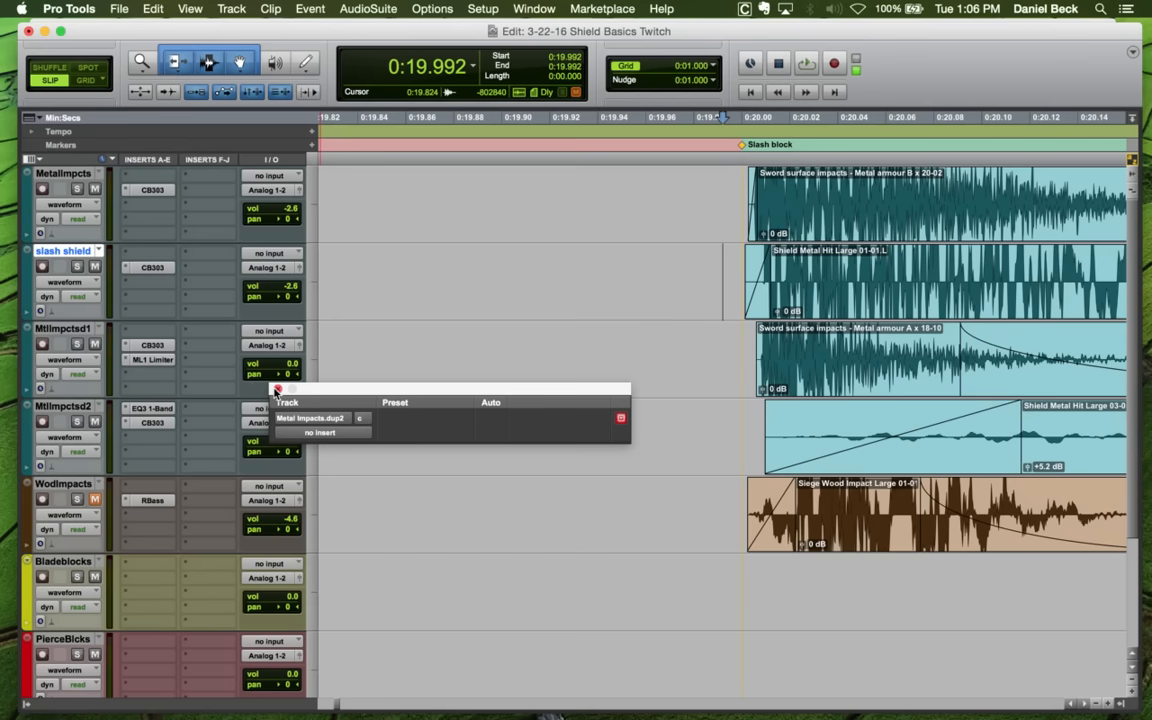
click(278, 390)
Trim the start of the Slash block shield metal hit clip on slash shield to about 0:20.006
click(737, 260)
key(t)
key(t)
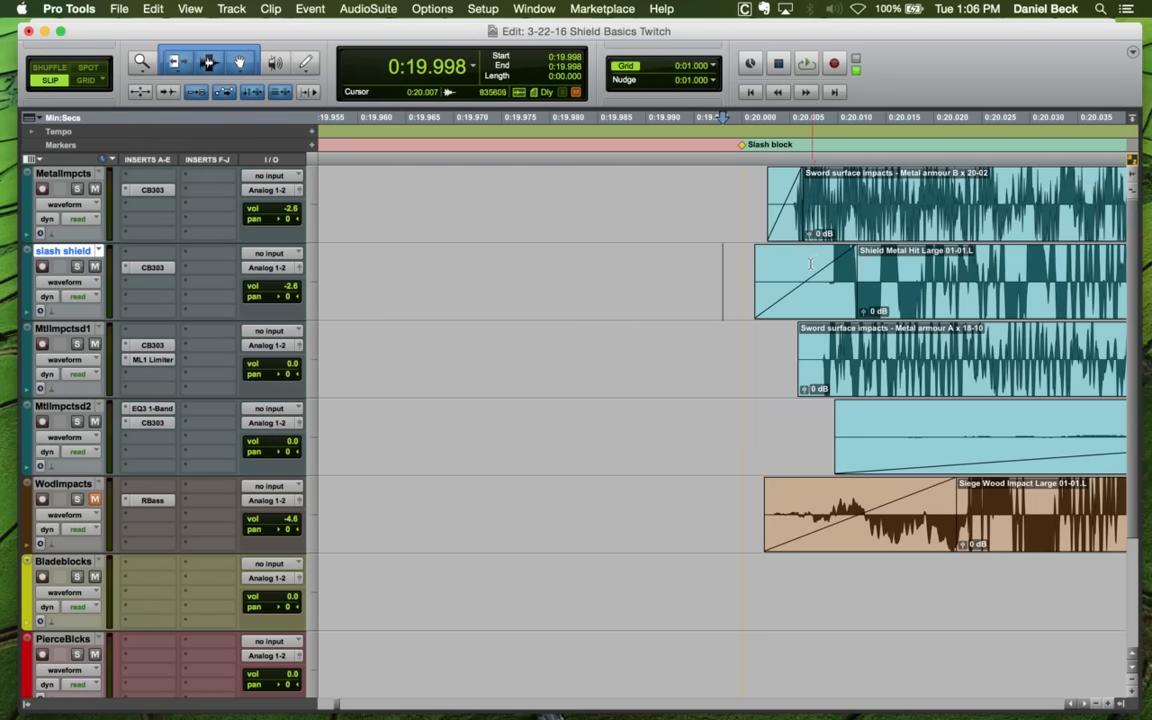
key(super+z)
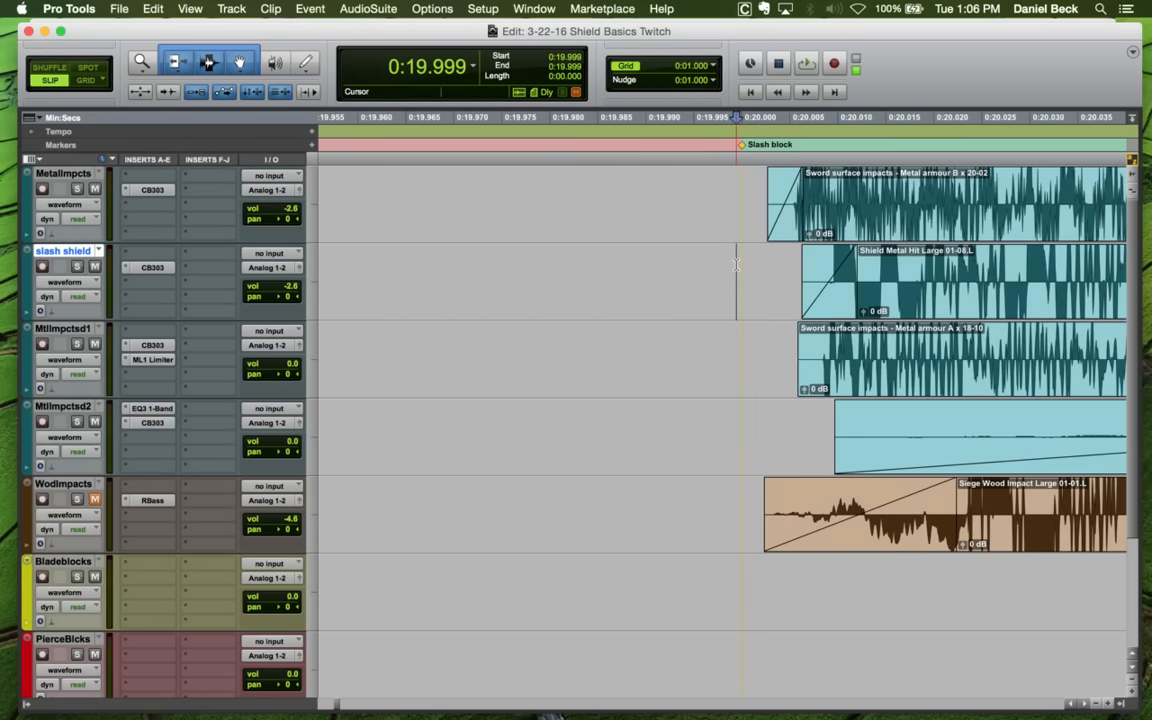
Unmute WodImpacts and replay the Slash block mix with the trimmed shield clip from about 0:19.997 and 0:19.986
key(r)
key(r)
key(r)
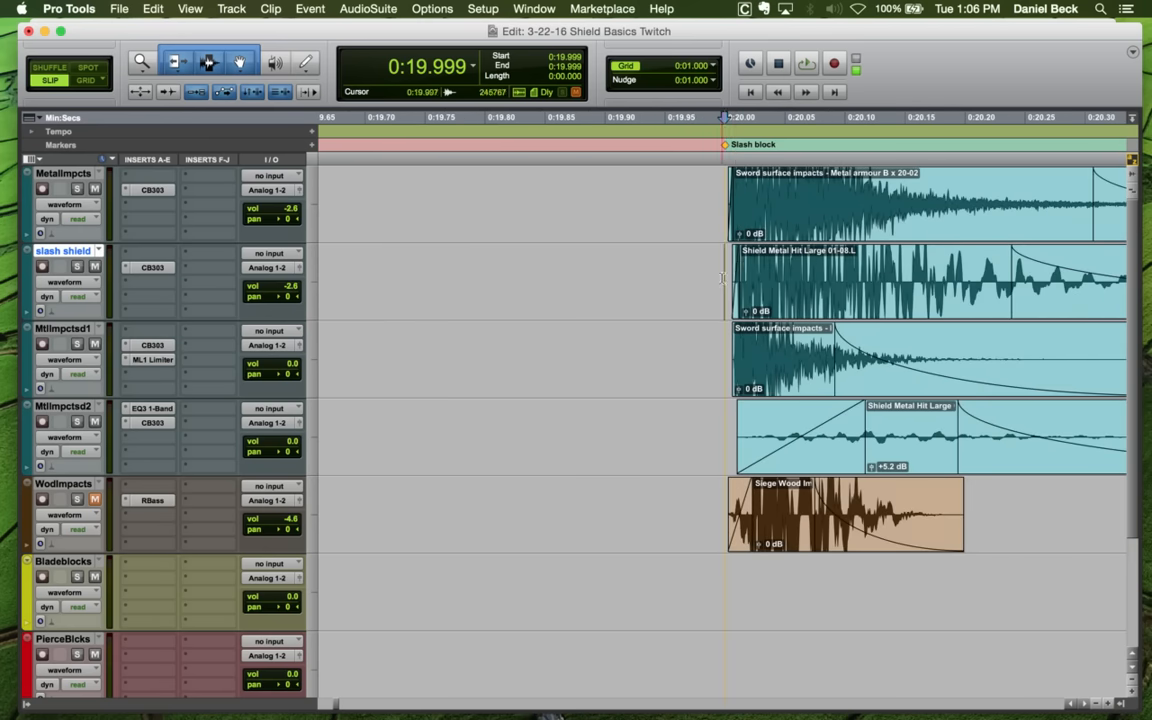
click(722, 278)
key(space)
key(space)
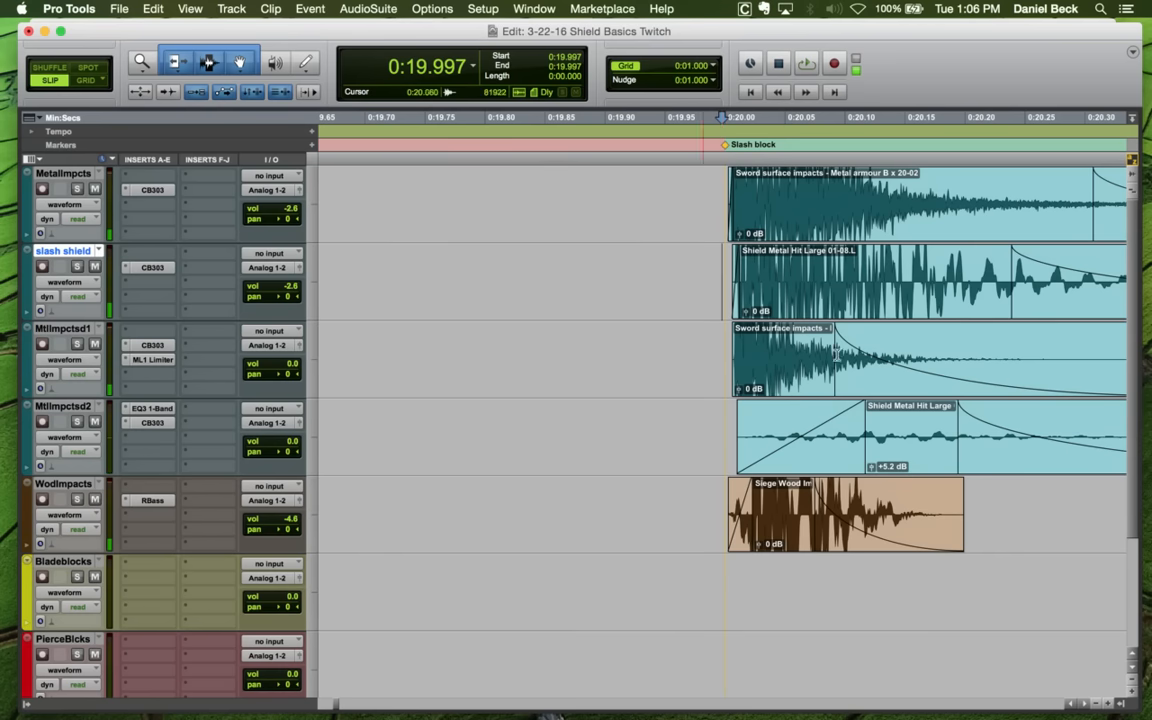
key(space)
key(space)
key(space)
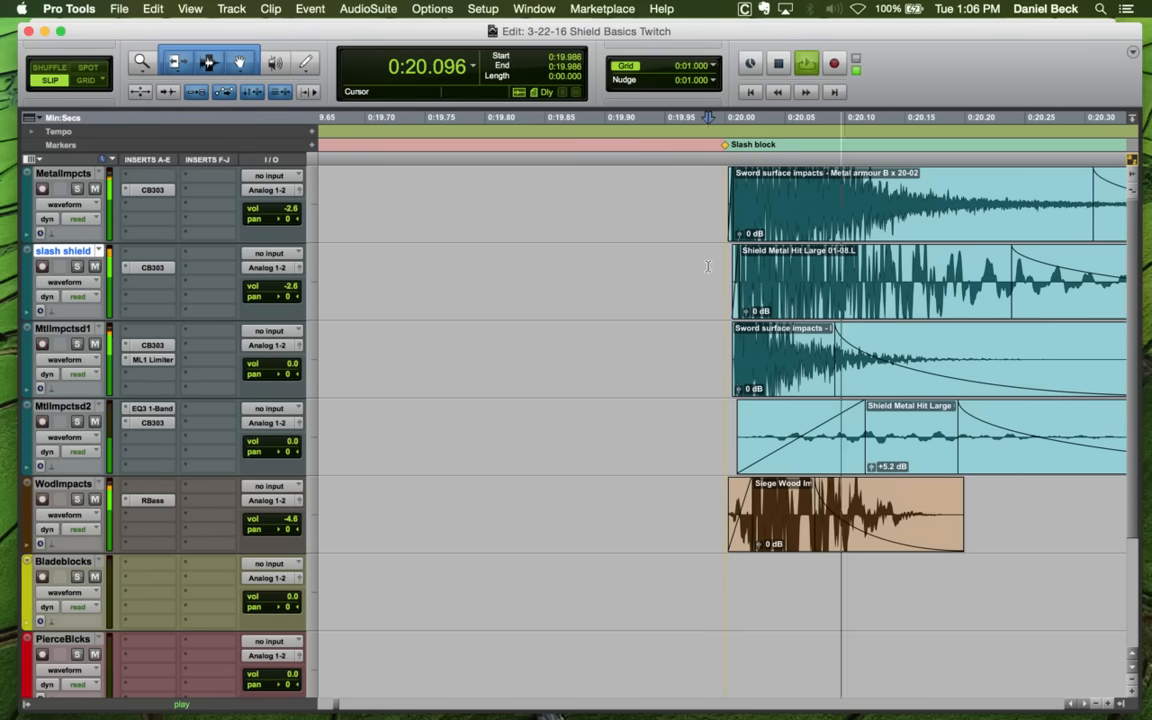
key(space)
Solo the slash shield track and play its trimmed shield hit from about 0:19.991
click(714, 265)
key(shift+s)
key(space)
key(space)
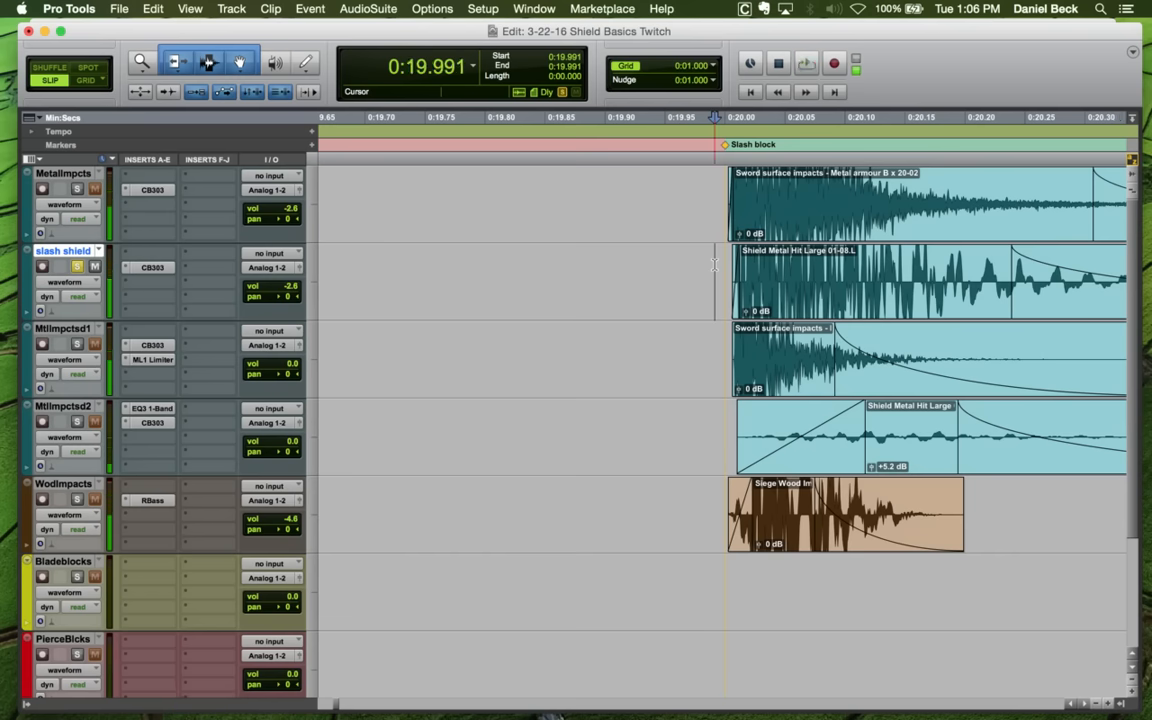
key(space)
key(space)
Solo MetalImpcts instead of slash shield and play its sword impact clip from about 0:19.990
click(713, 212)
key(shift+s)
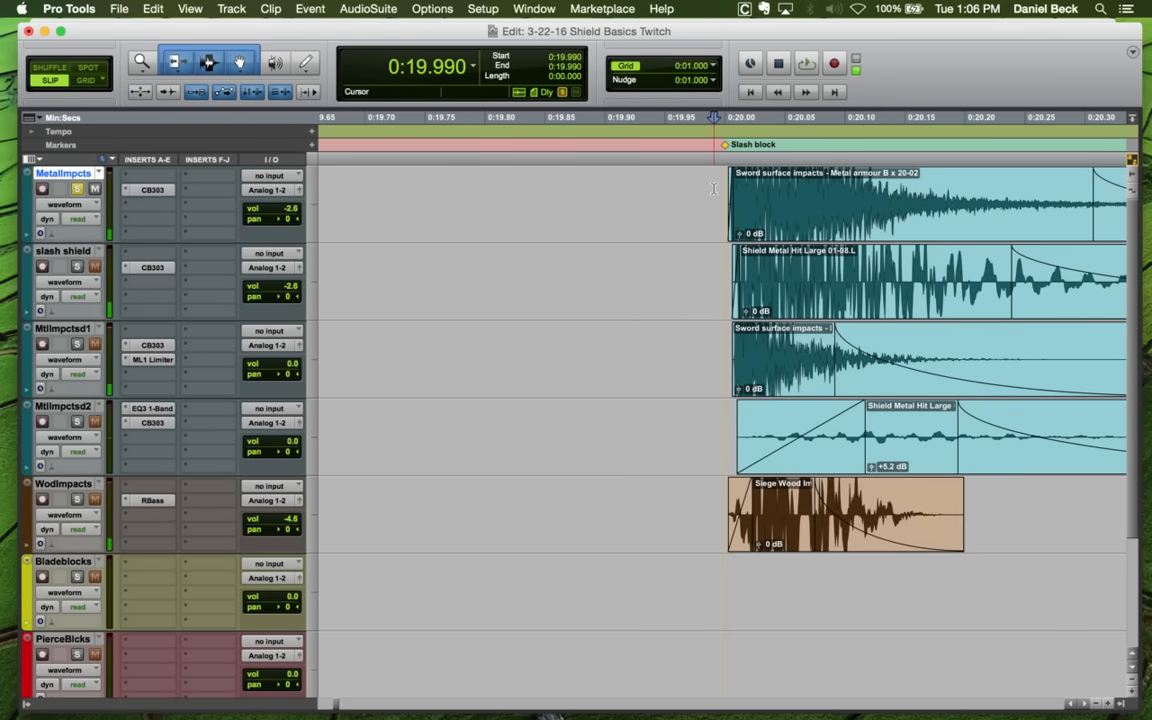
key(space)
key(r)
key(space)
click(774, 188)
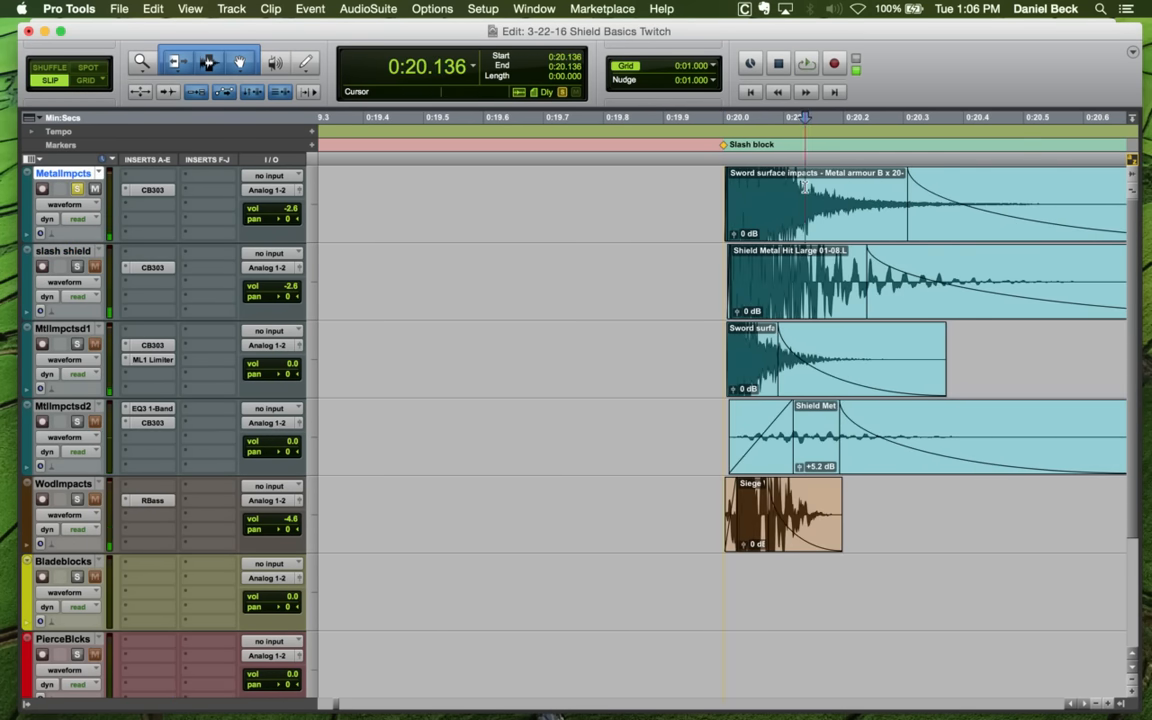
Trim the end of the Slash block sword impact clip on MetalImpcts to about 0:20.576 and play it from about 0:19.986
key(r)
click(901, 187)
key(s)
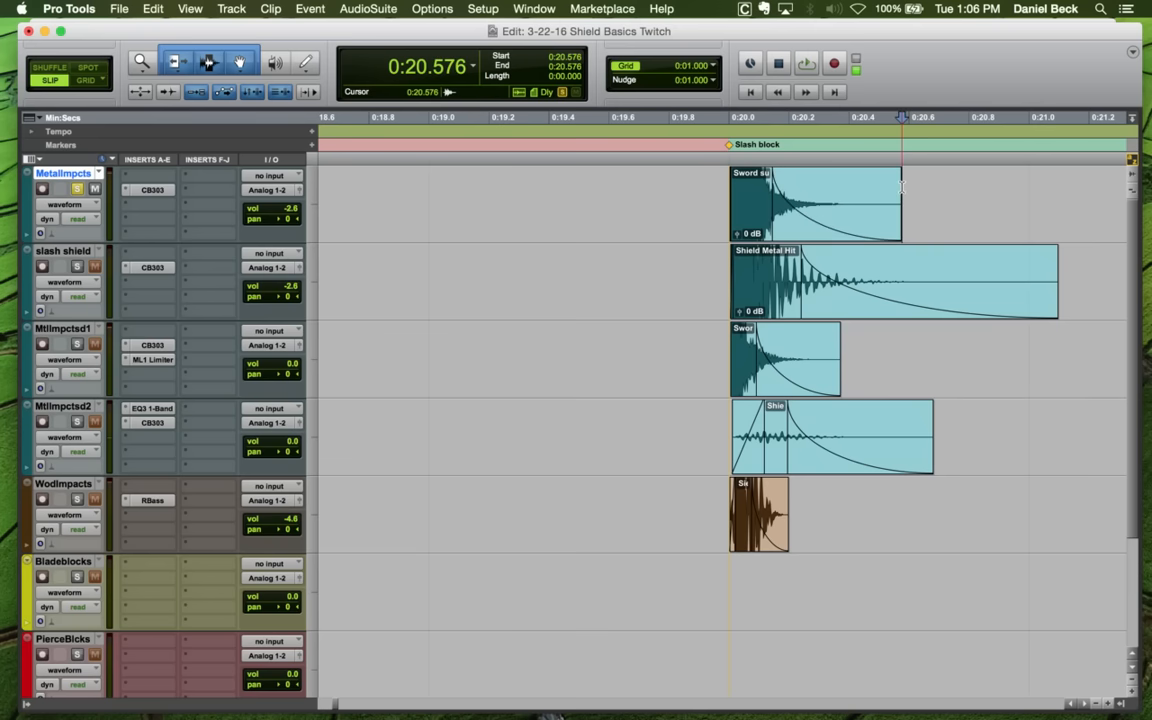
click(724, 189)
key(t)
key(space)
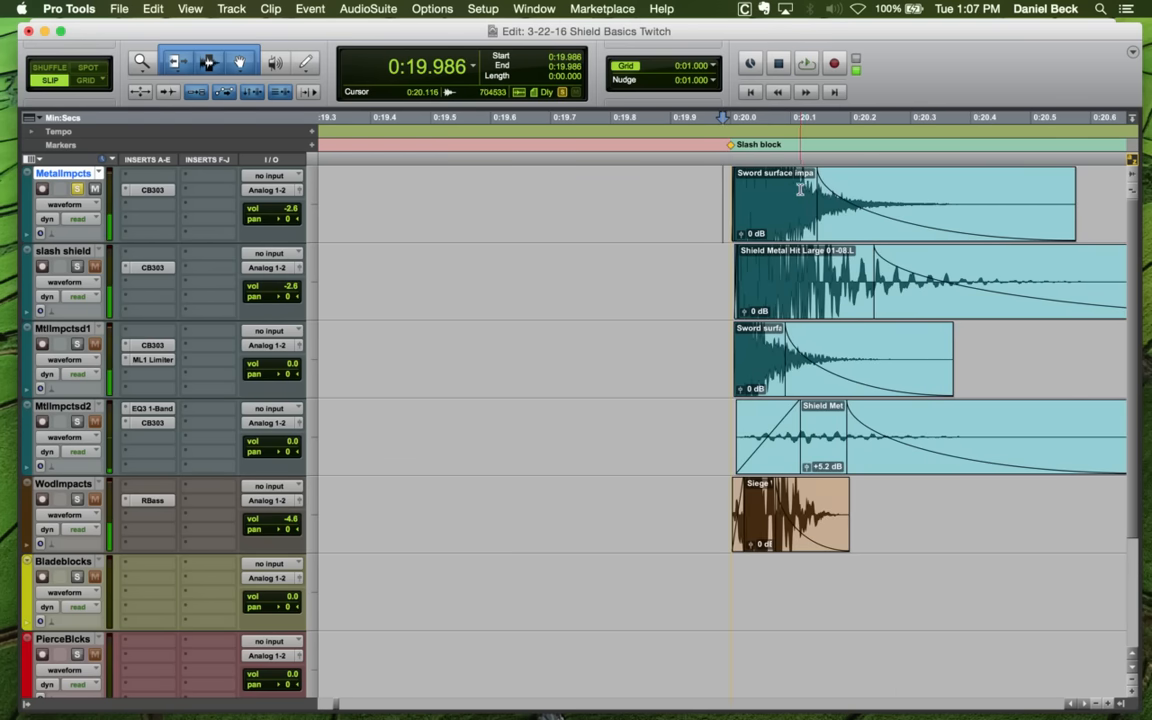
Start the Slash block sword impact clip's fade-out at about 0:20.116 and trim the clip's end to about 0:20.392 on MetalImpcts
click(800, 189)
click(964, 194)
key(s)
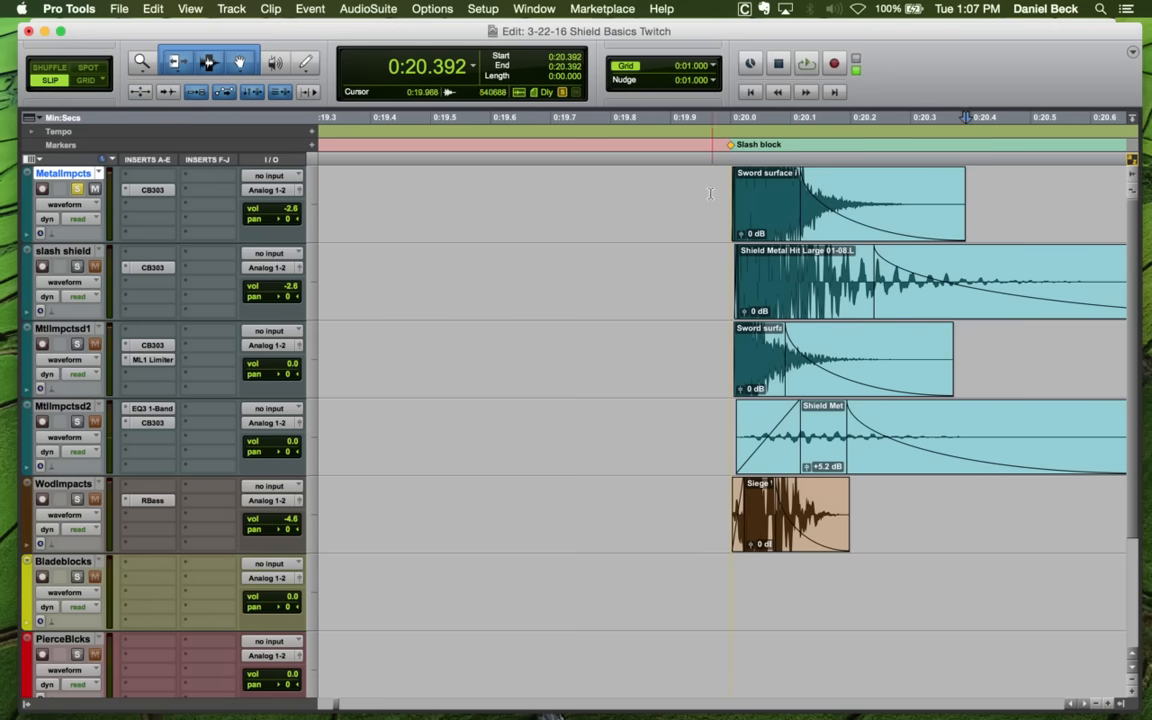
Unsolo MetalImpcts and play the full Slash block mix from about 0:19.966 and 0:19.984
click(710, 193)
key(space)
key(space)
key(space)
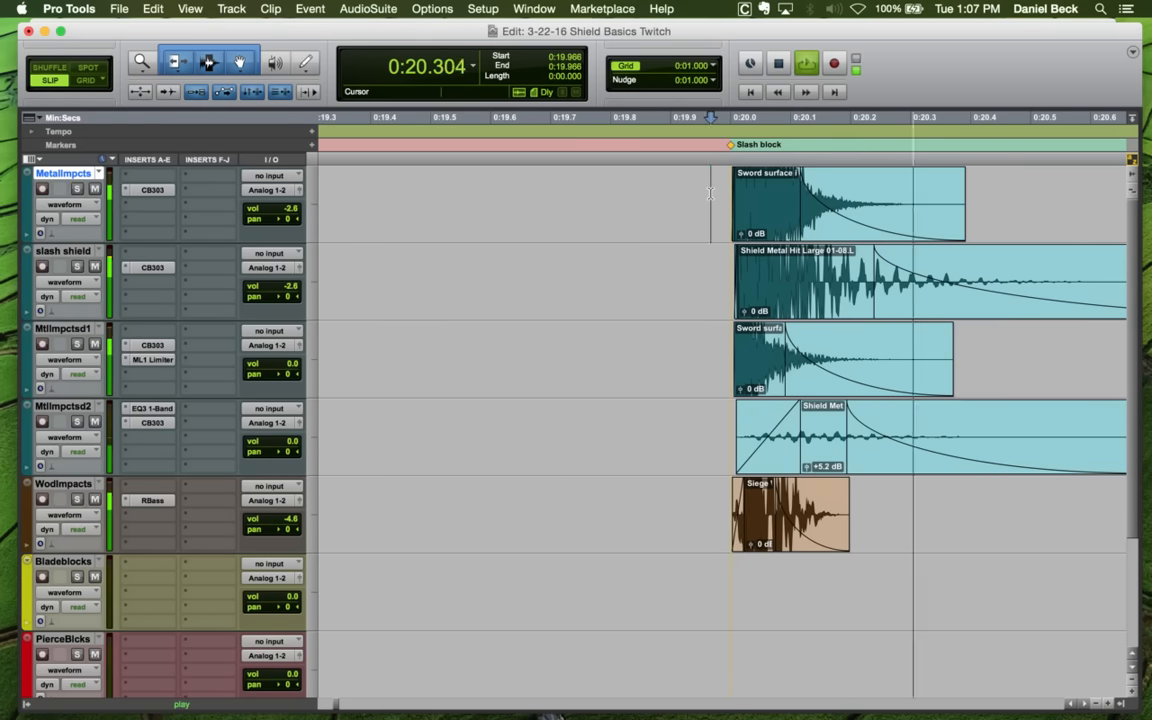
click(727, 452)
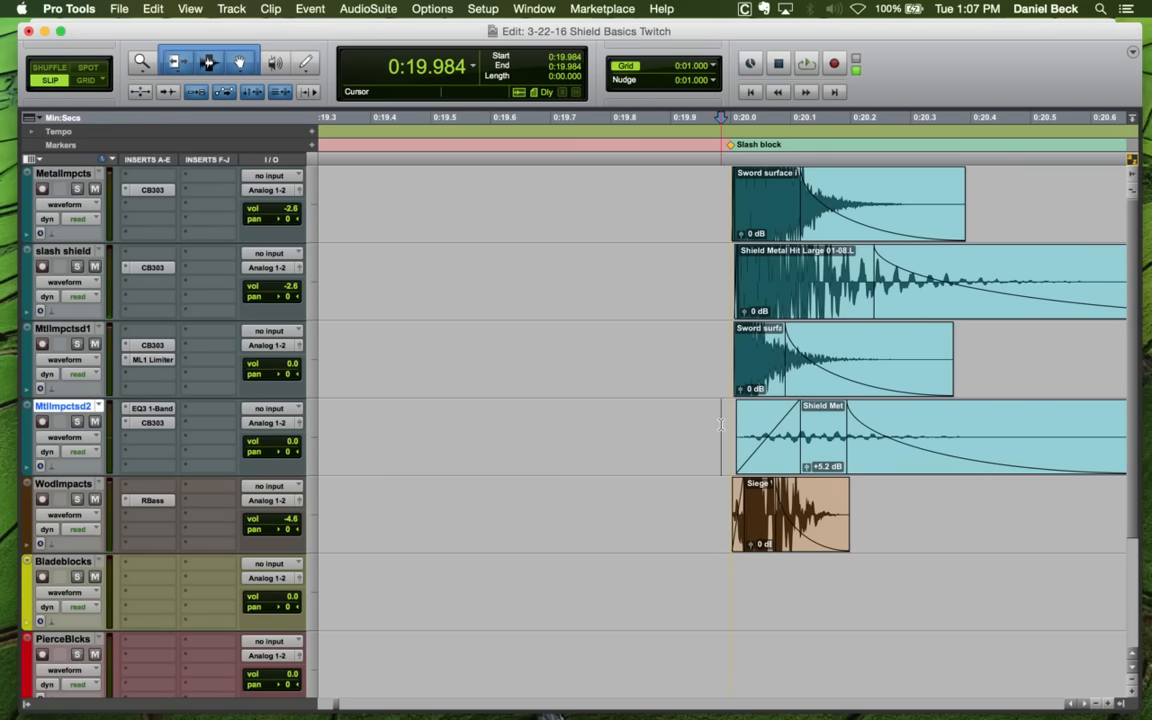
key(space)
Compare the Crush block hit with the Slash block mix, playing the latter from about 0:19.925
key(r)
key(r)
key(r)
key(r)
key(r)
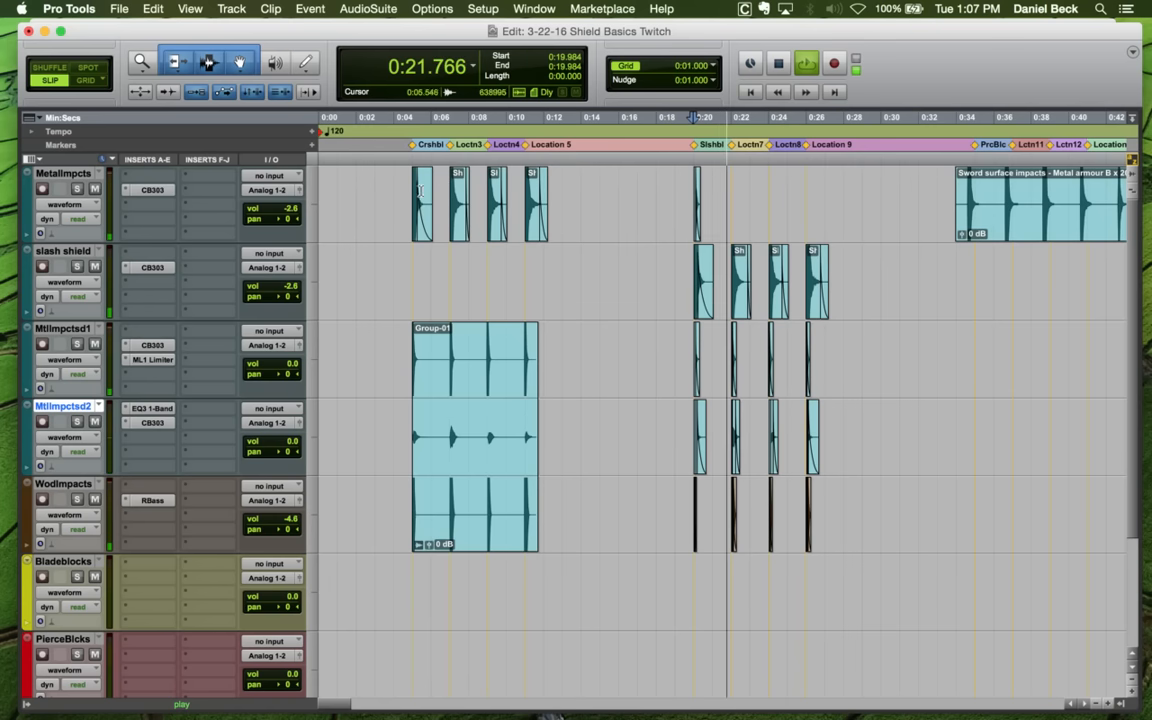
click(416, 195)
click(692, 199)
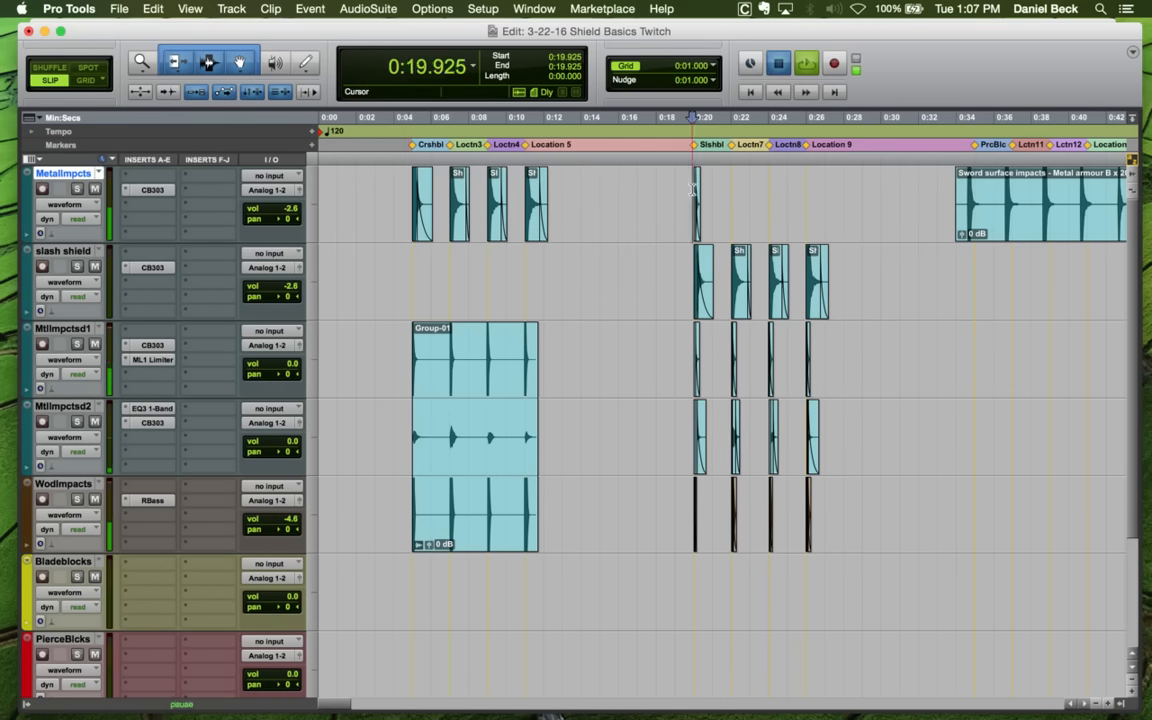
key(t)
key(t)
key(t)
key(space)
Shift the MetalImpcts Slash block clip's fade-out to about 0:20.308–0:20.584, and replay the mix from about 0:19.938 and 0:19.984
click(786, 217)
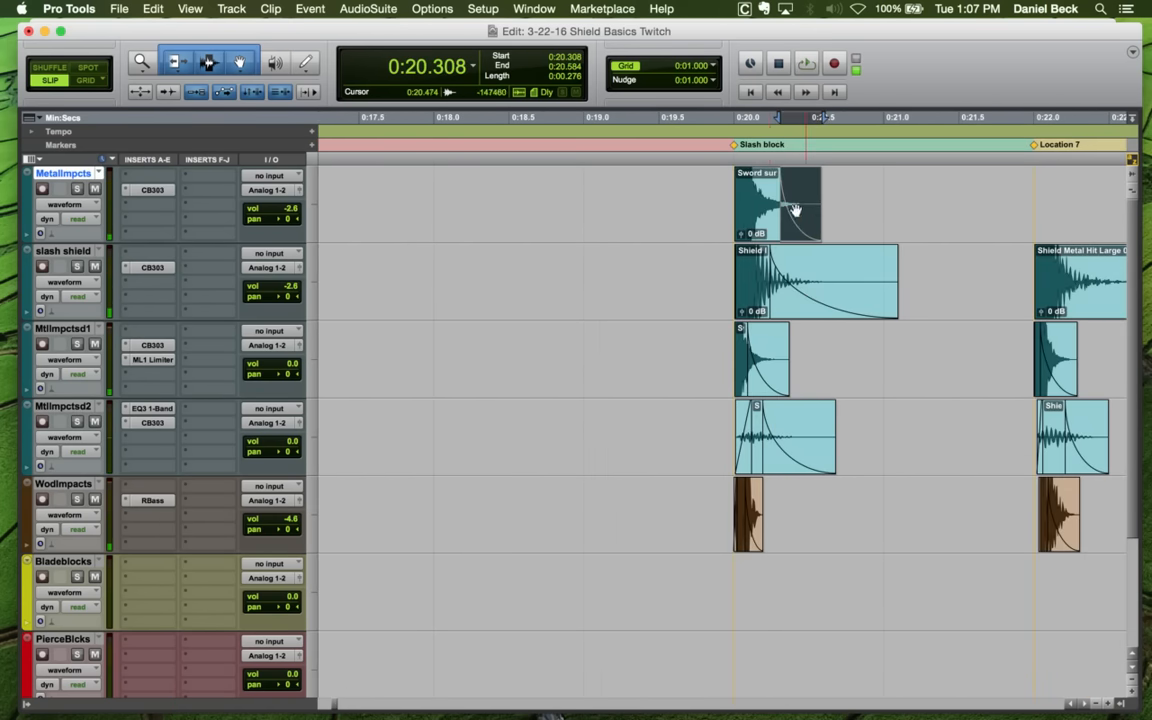
key(t)
click(611, 190)
key(space)
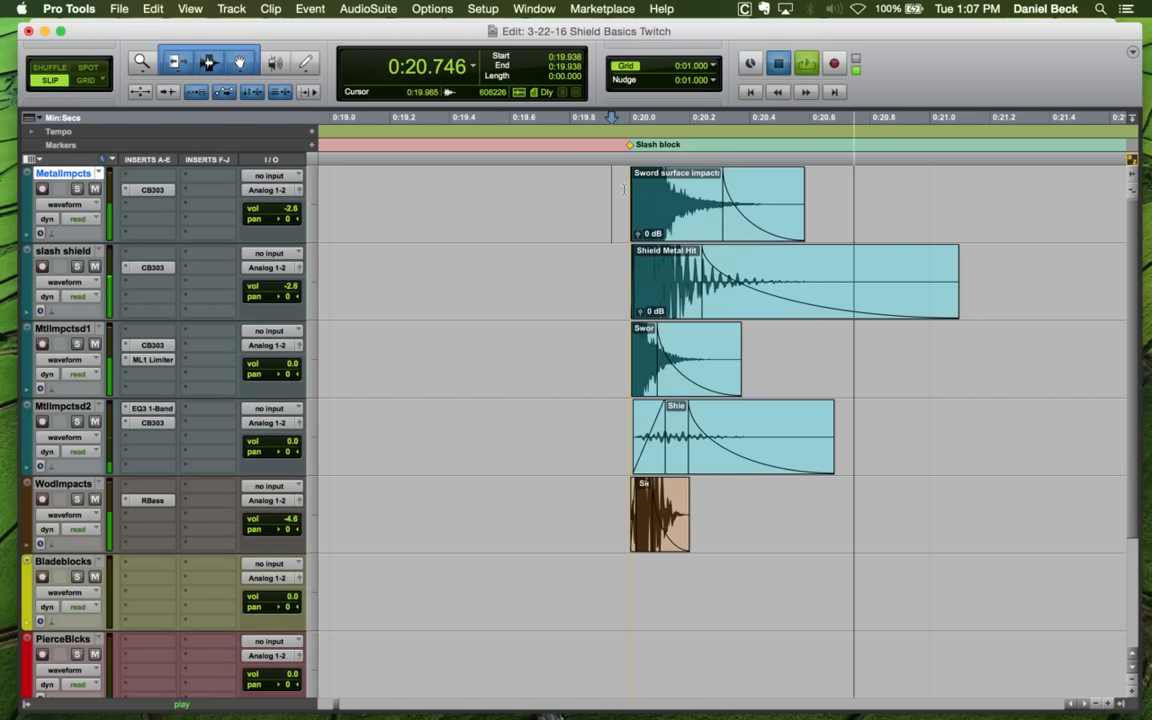
click(624, 190)
key(space)
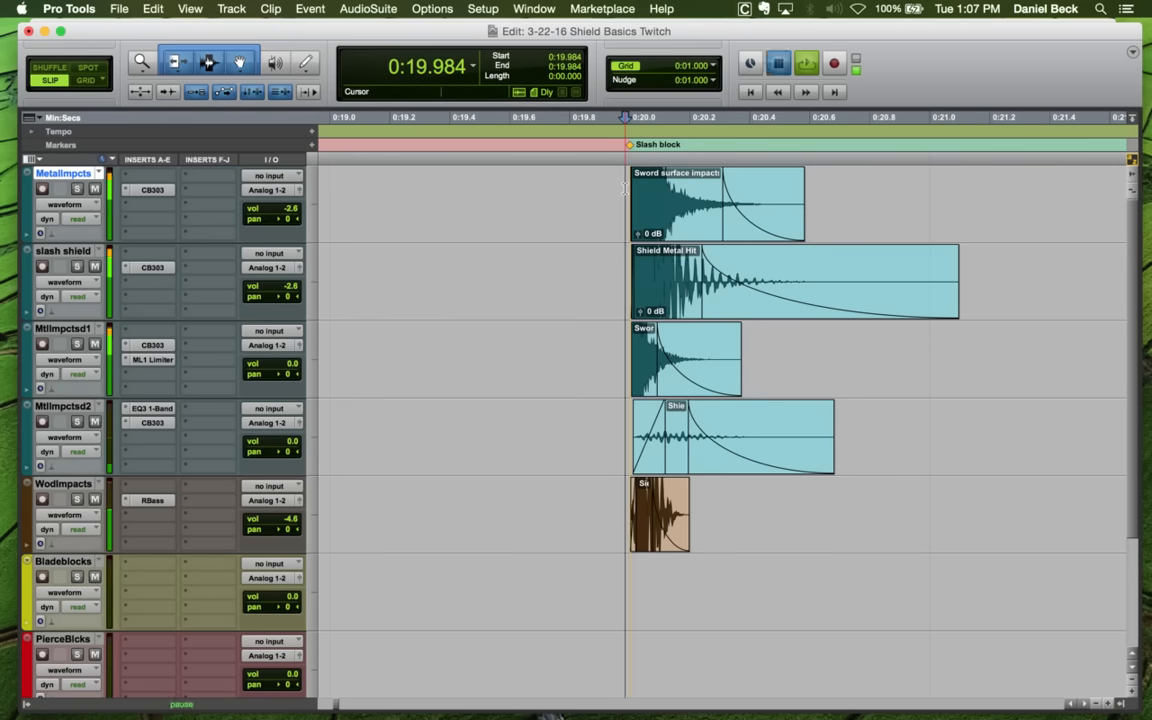
key(space)
Audition the Slash block sword impact with MetalImpcts soloed, and unsolo it to play the full mix from about 0:19.984
key(shift+s)
key(space)
key(space)
key(shift+s)
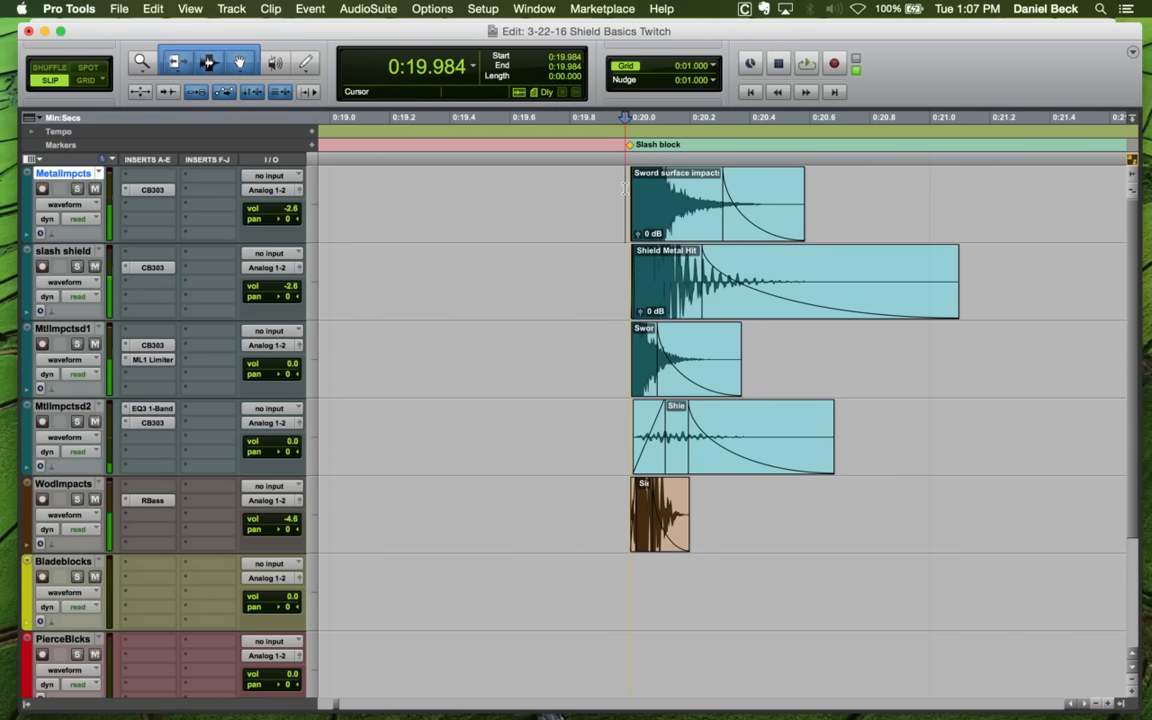
key(space)
key(space)
Solo the slash shield track and play its Slash block clip from about 0:19.957
click(616, 268)
key(shift+s)
key(space)
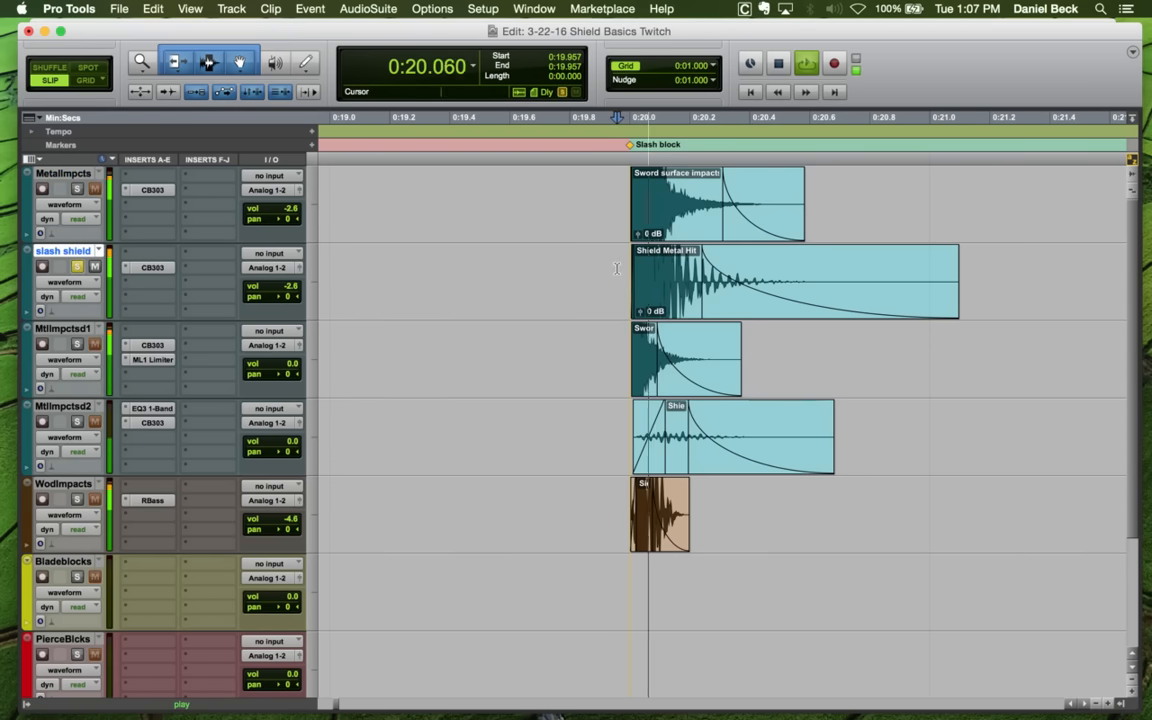
key(space)
Start the fade-out earlier on slash shield's Slash block clip and trim its end to about 0:20.672 and finally about 0:20.493
click(680, 272)
key(g)
click(831, 267)
key(s)
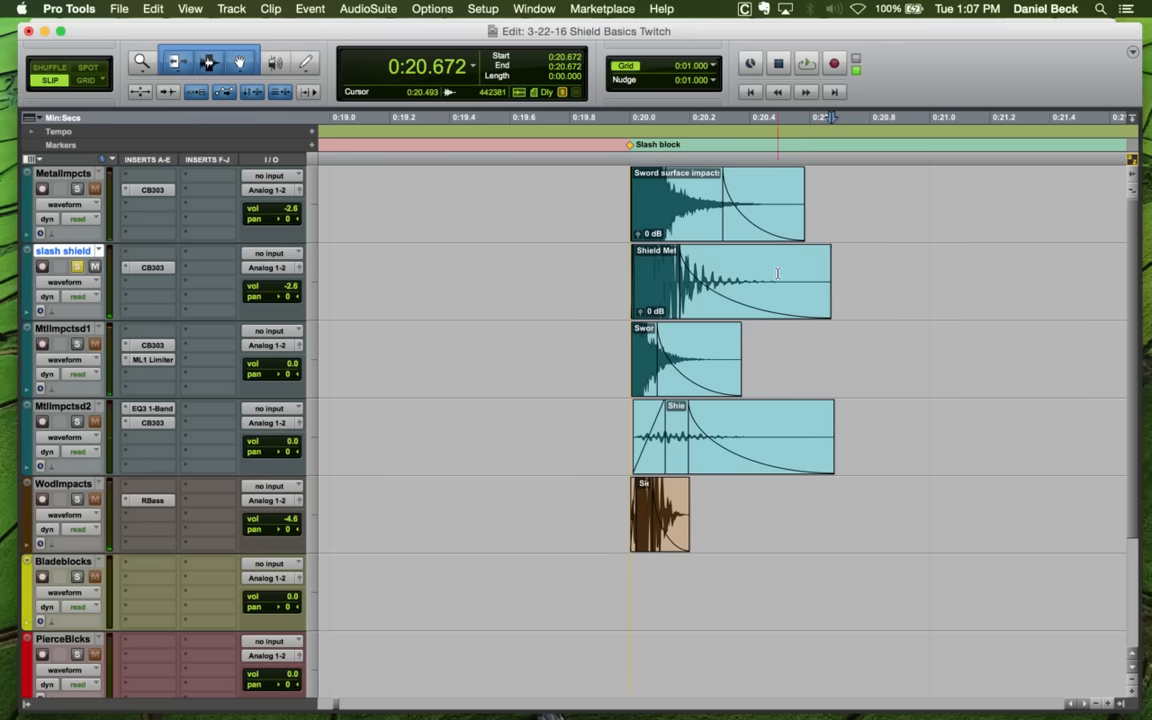
click(778, 270)
key(s)
Play the soloed slash shield clip with its shortened tail from about 0:19.869 and 0:19.952
key(space)
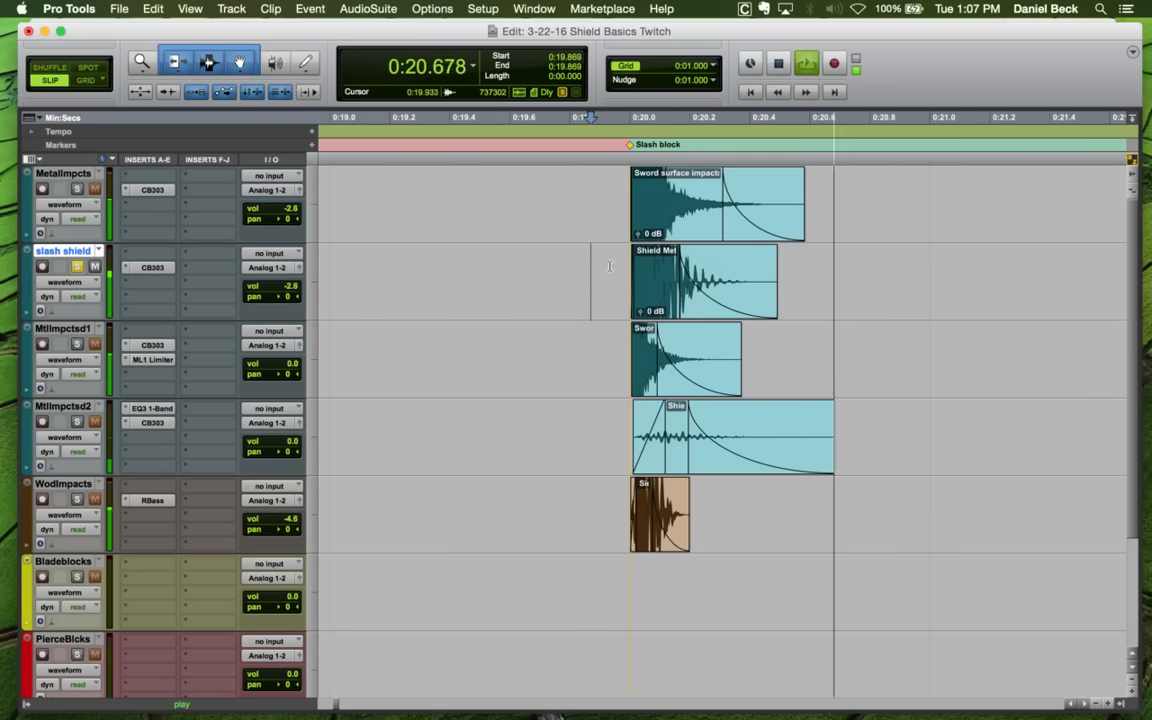
key(space)
click(612, 265)
key(space)
key(space)
click(630, 400)
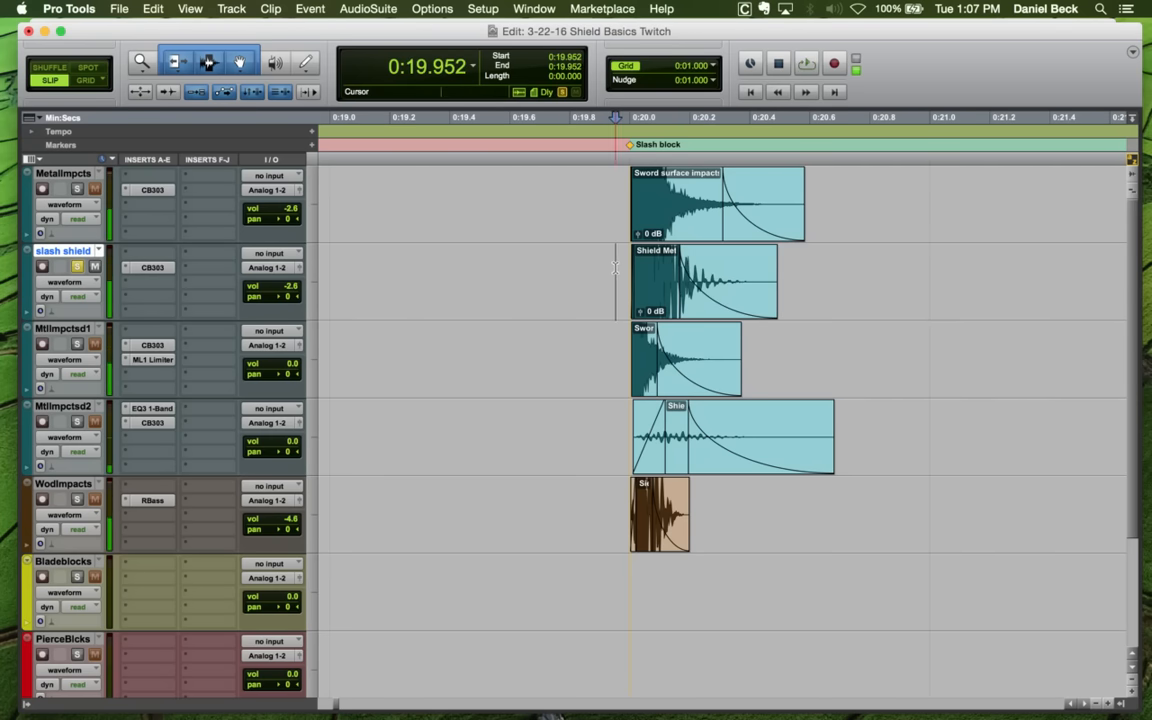
key(space)
key(space)
Unsolo slash shield and replay the full Slash block mix from about 0:19.978
click(624, 418)
key(space)
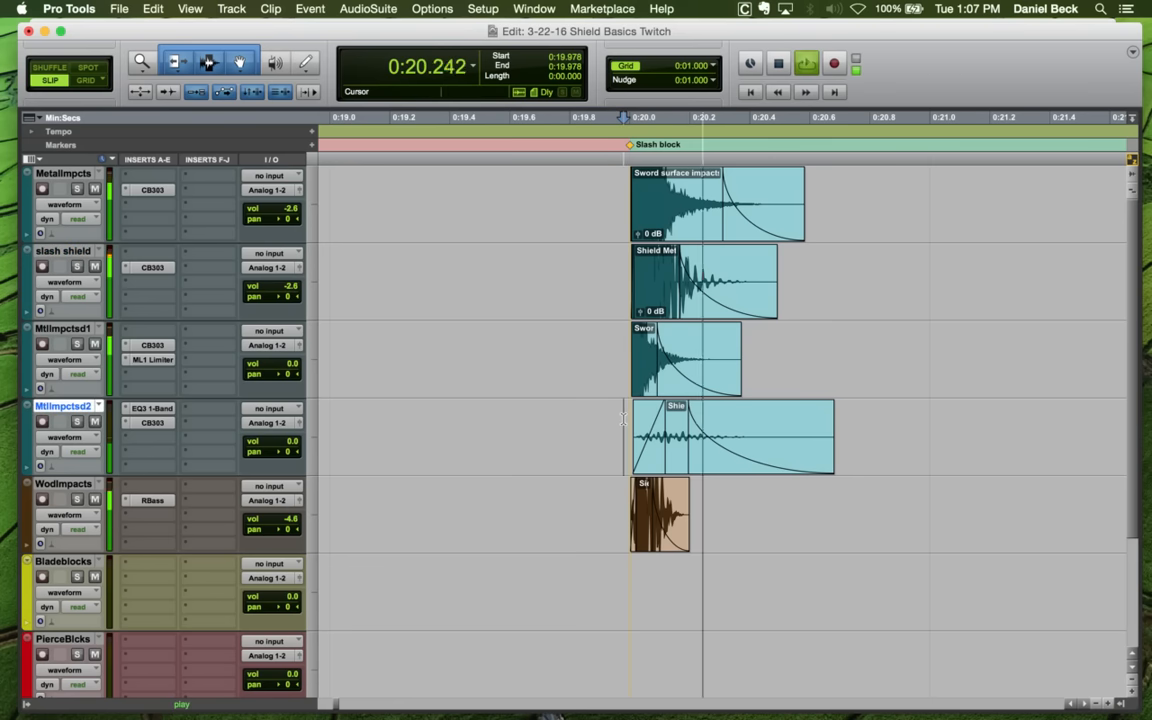
key(space)
key(space)
key(space)
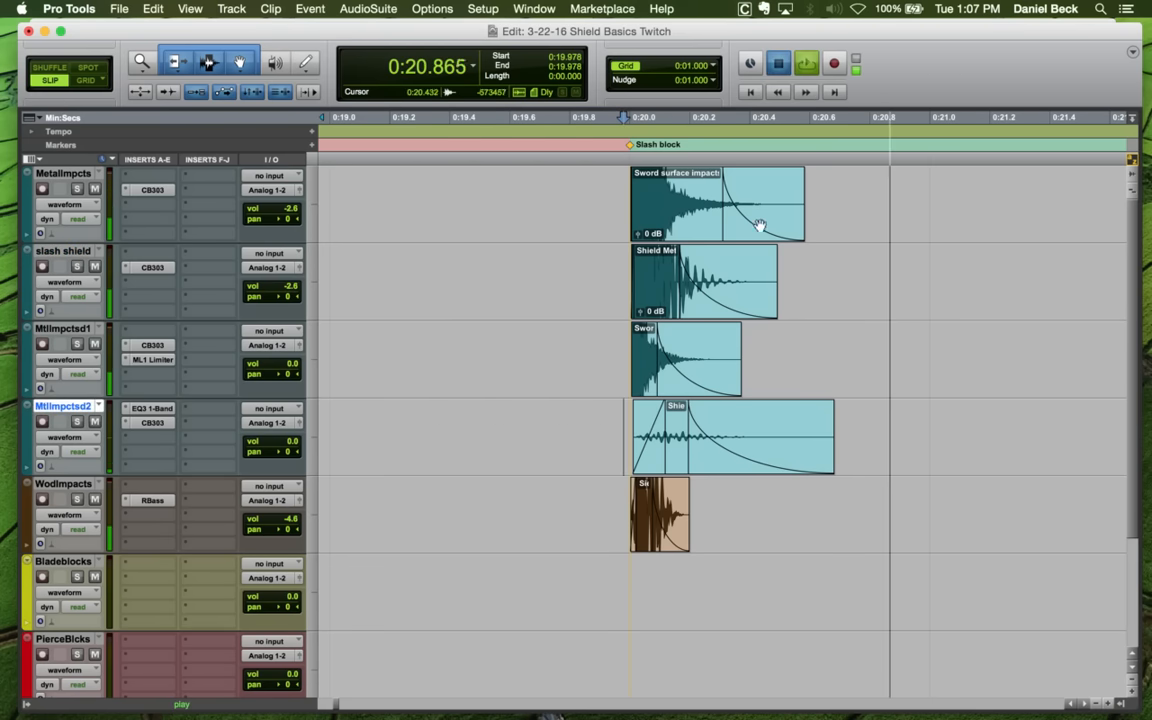
Shift the fade-out of the MetalImpcts Slash block clip to start at about 0:20.510 and replay the mix from about 0:19.976
drag(759, 226, 820, 226)
click(639, 177)
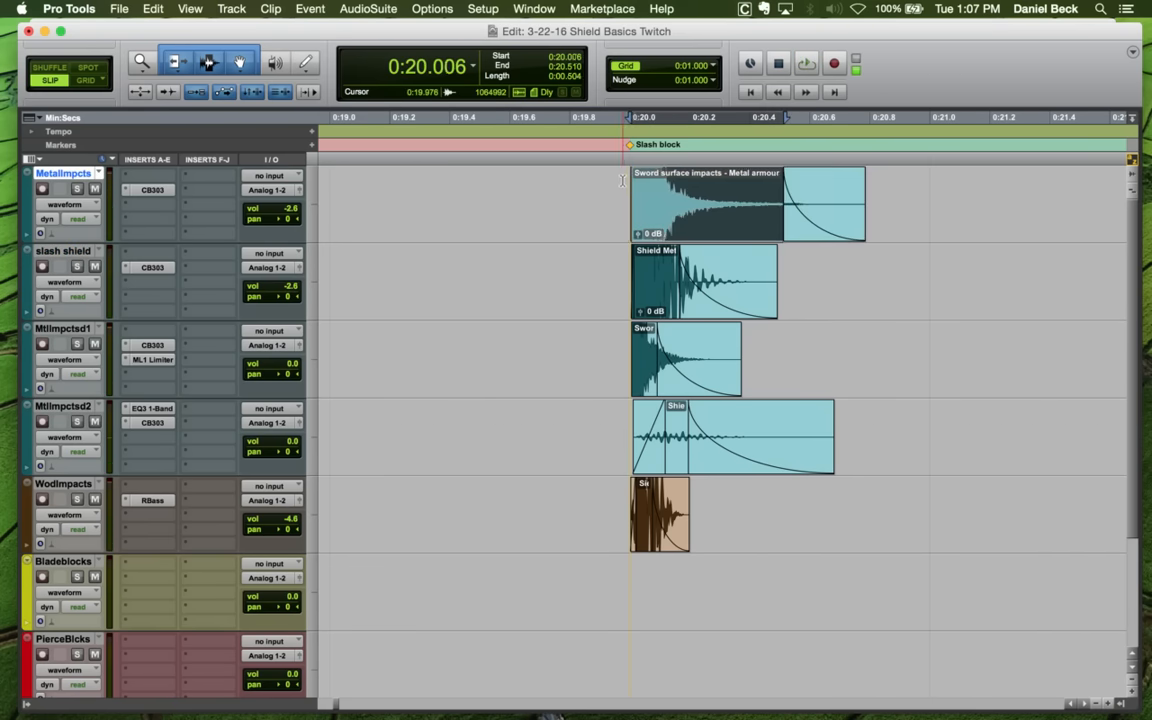
click(622, 180)
key(space)
key(space)
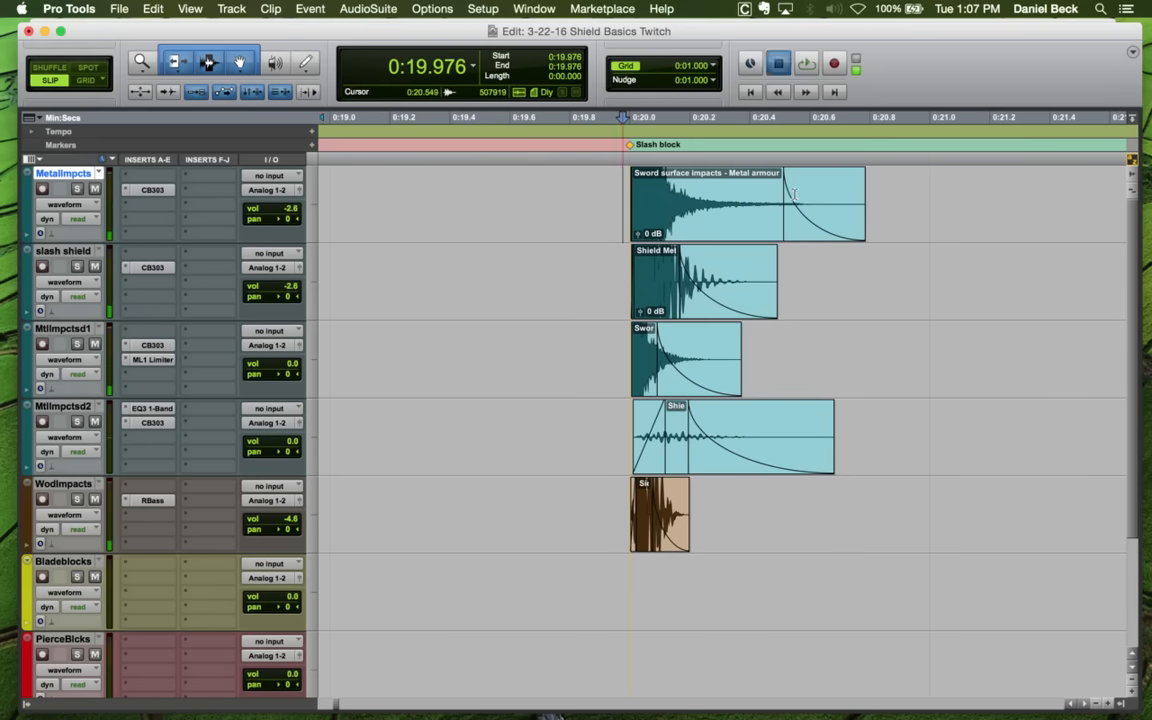
key(space)
Solo MetalImpcts and play the long Metal armour B x 20-03 clip from its start at about 0:33.962
key(r)
key(r)
key(r)
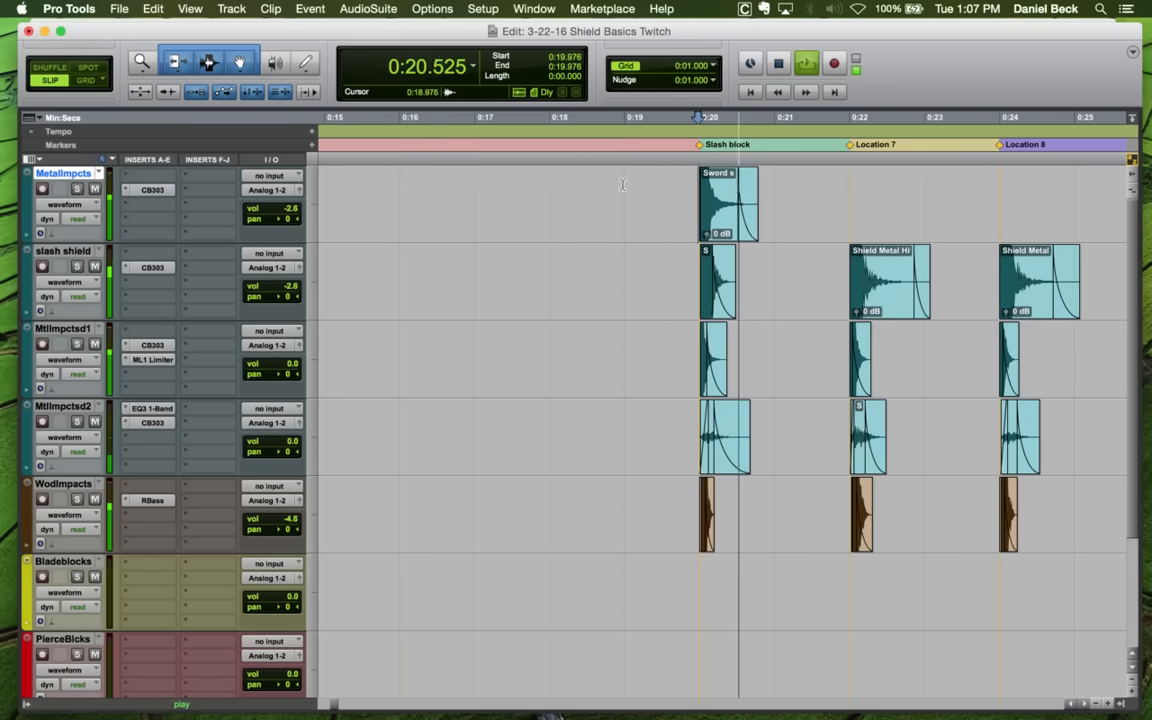
key(r)
key(r)
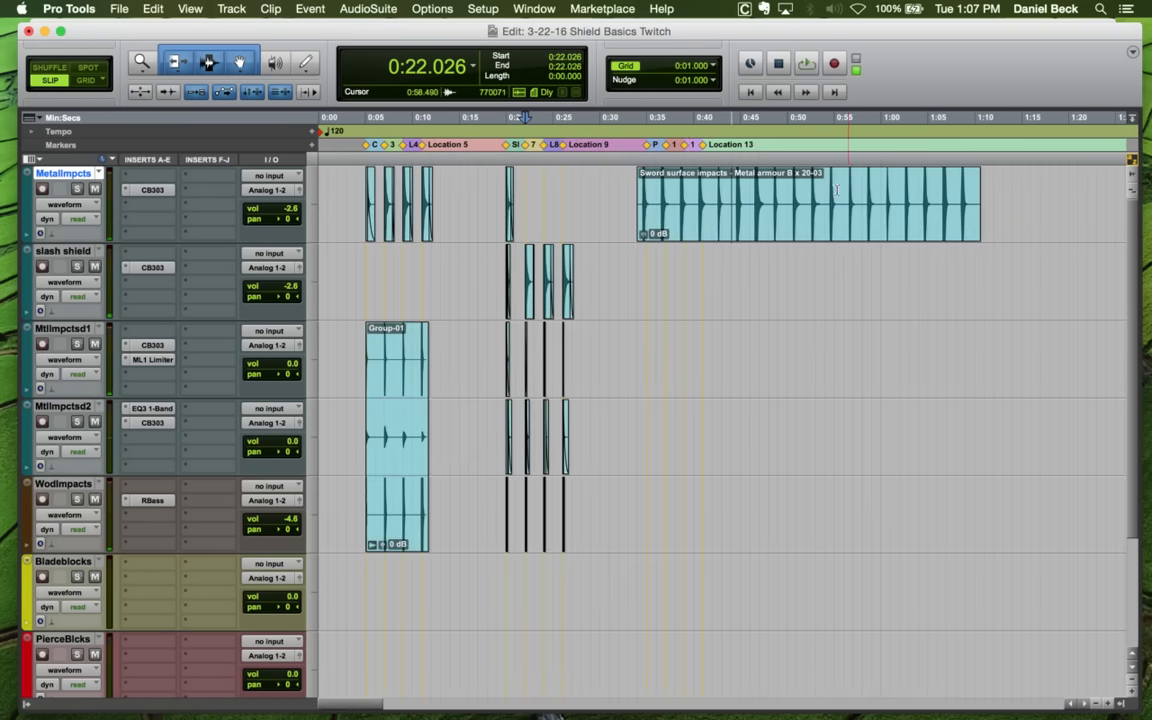
click(643, 186)
key(space)
key(t)
key(t)
key(t)
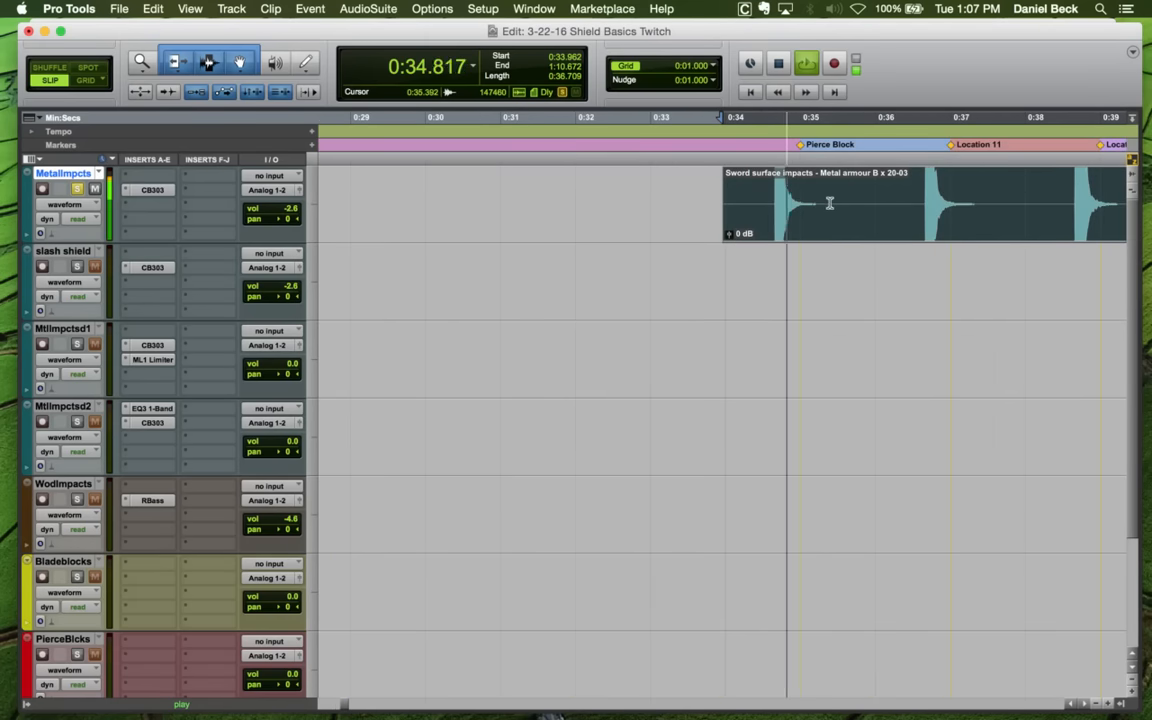
Audition individual impacts in the long sword impacts clip from about 0:34.613, 0:36.629 and 0:38.634
key(space)
click(772, 188)
key(space)
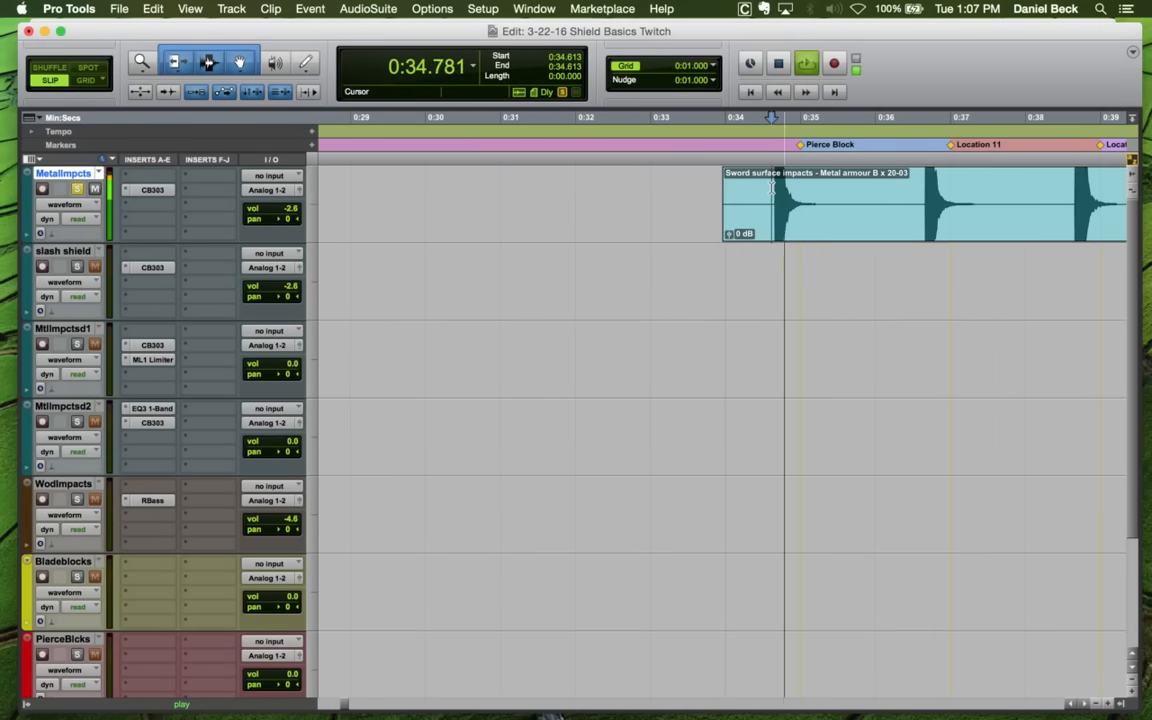
key(space)
click(923, 188)
key(space)
key(space)
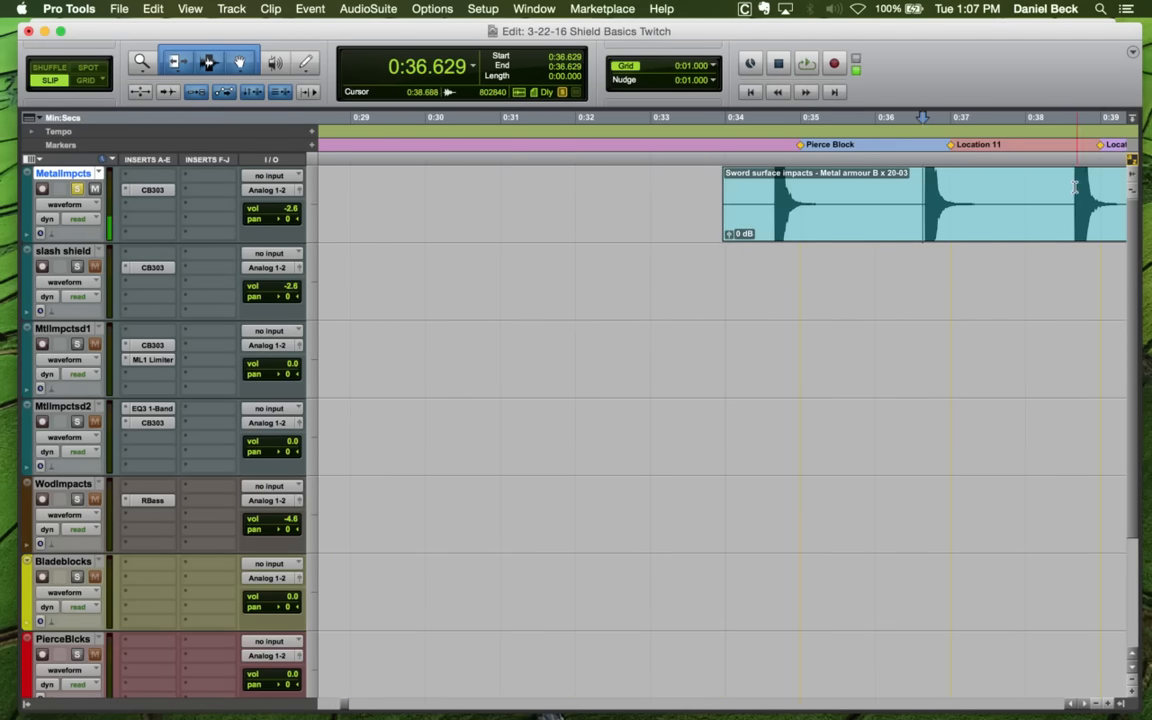
click(1074, 187)
key(space)
key(r)
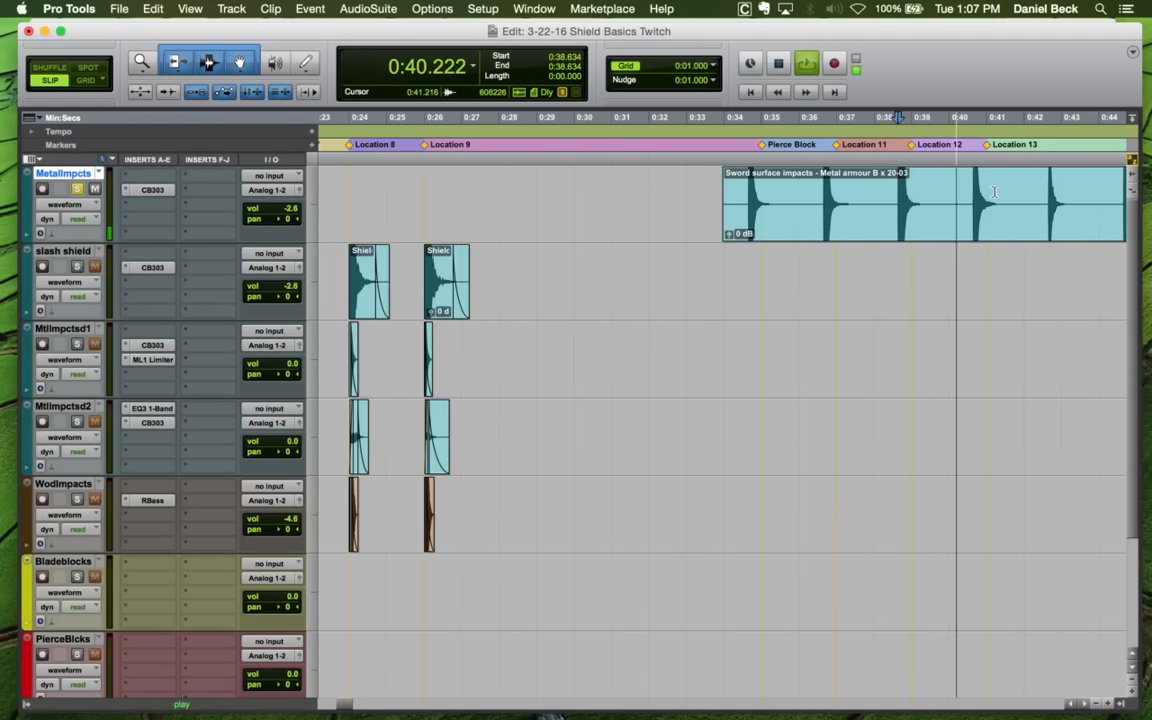
key(space)
Trim the start of the long sword impacts clip to about 0:38.570 and split off its first impact at about 0:39.488
click(896, 199)
key(a)
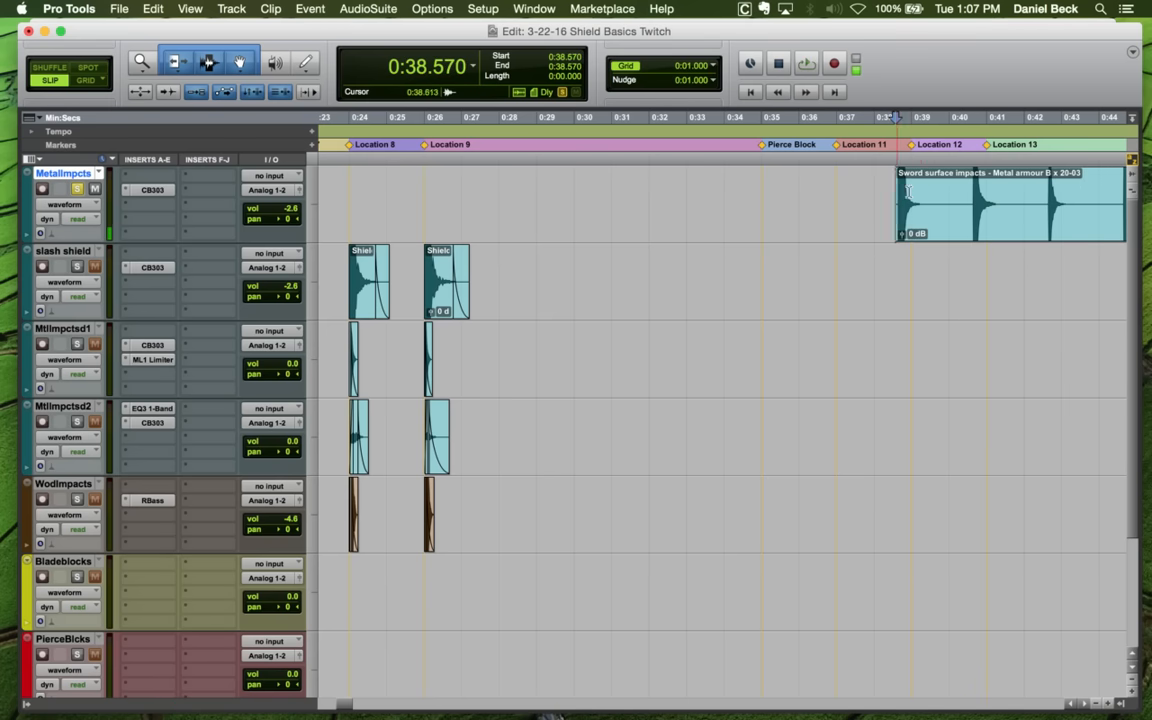
key(space)
key(space)
key(b)
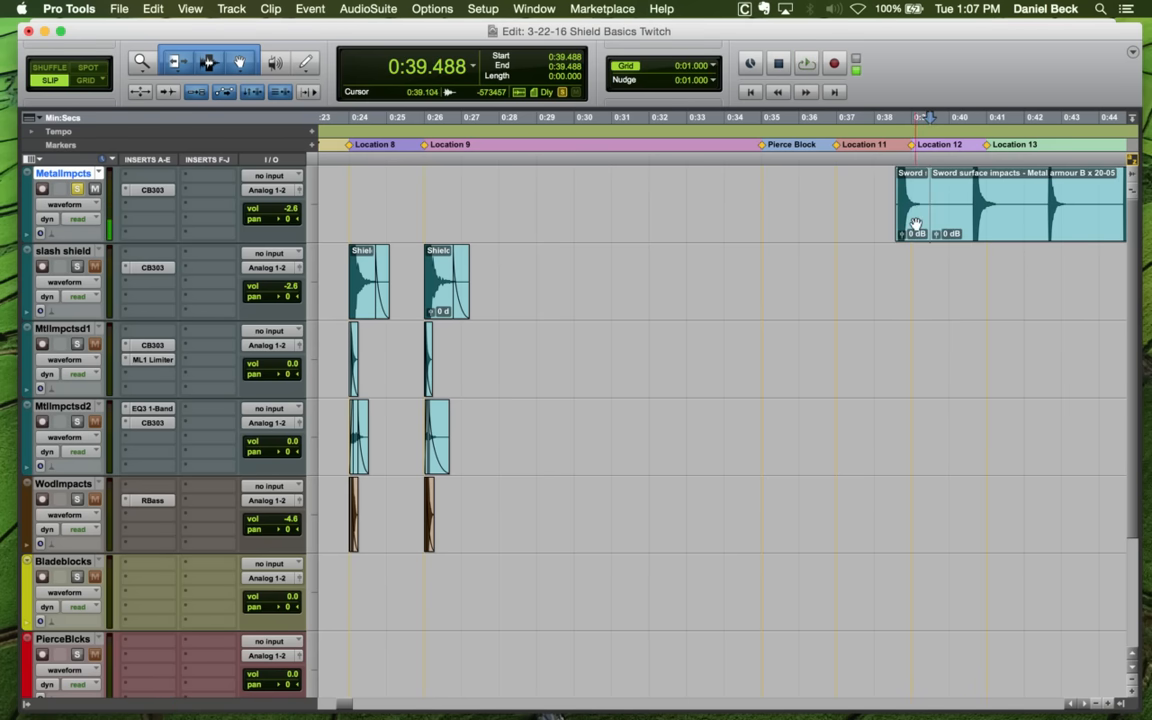
Move the separated sword impact clip on MetalImpcts to Location 7 at about 0:22.037
drag(915, 224, 1033, 214)
key(r)
key(r)
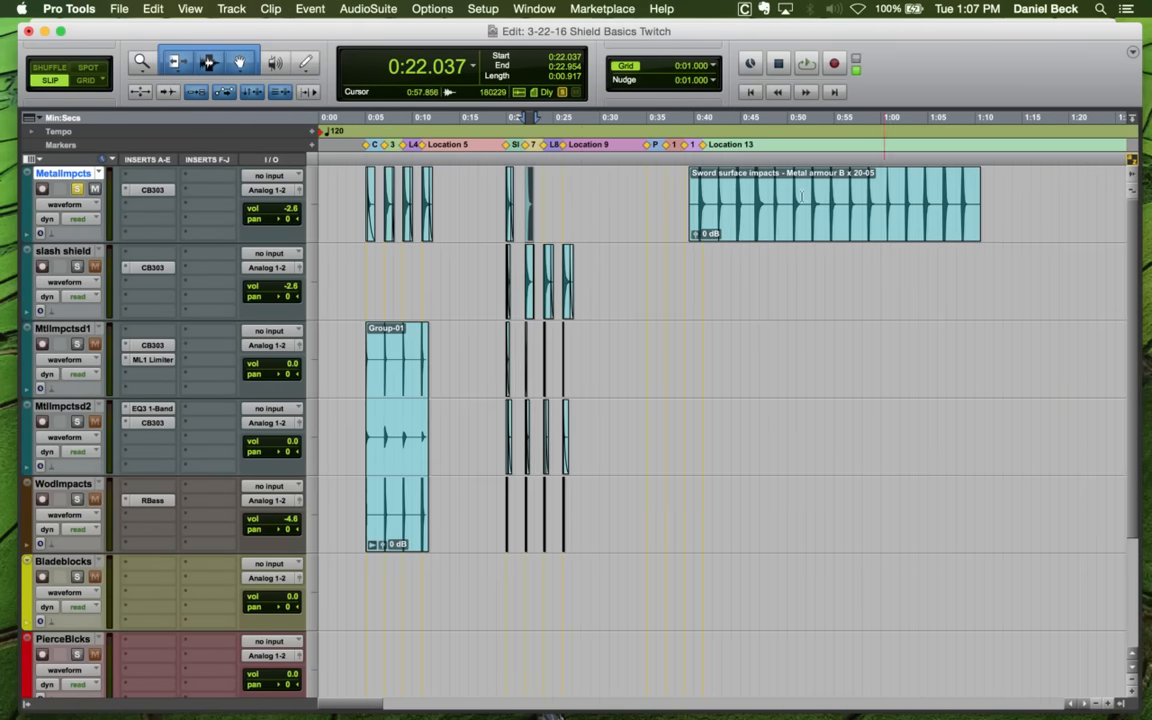
click(515, 188)
key(t)
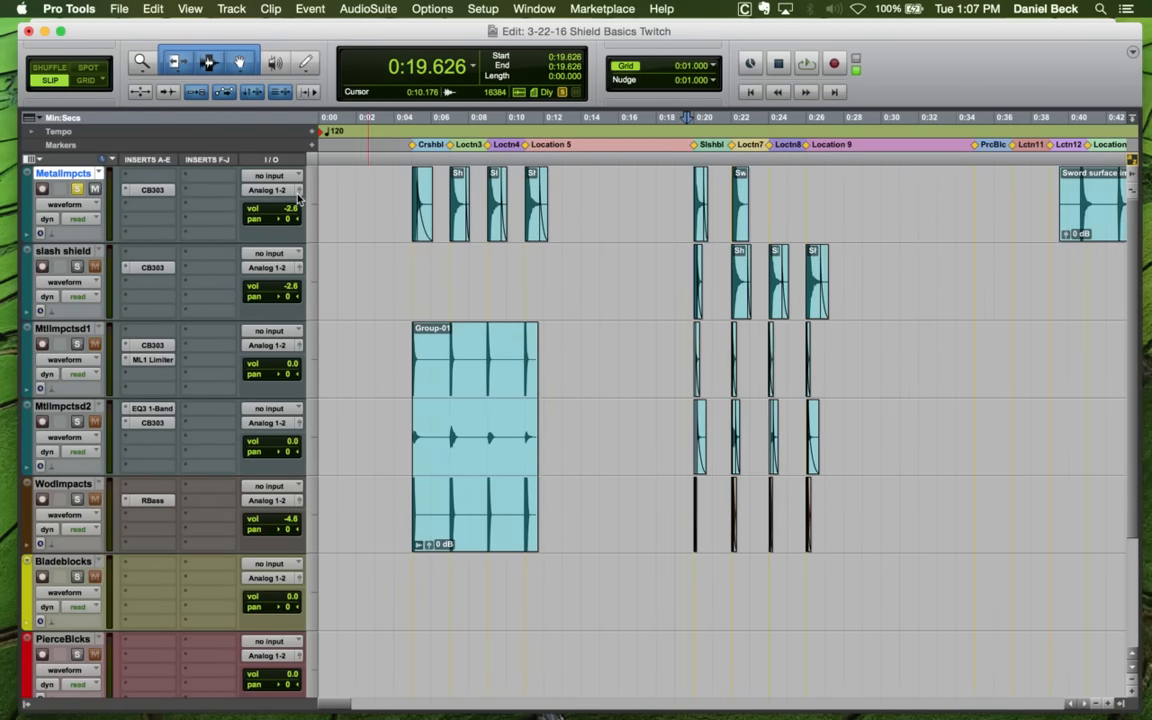
Rename the Metal Impacts track as Crush Impacts
double_click(88, 176)
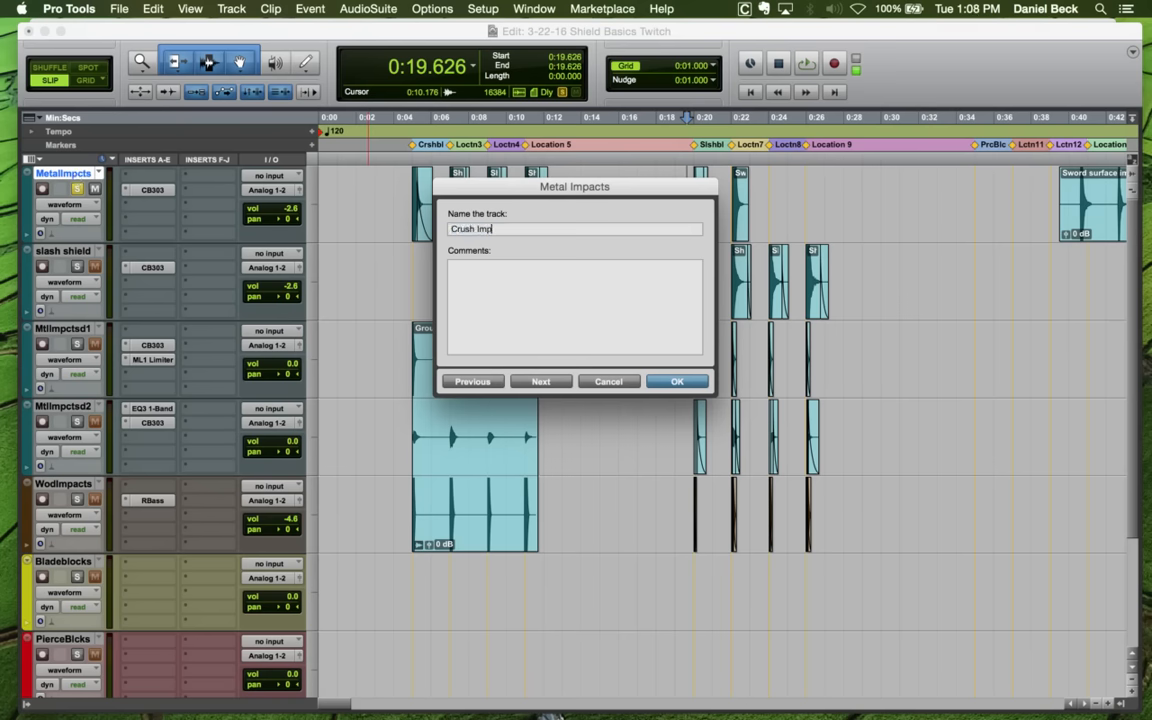
text(Crush Impacts)
key(Return)
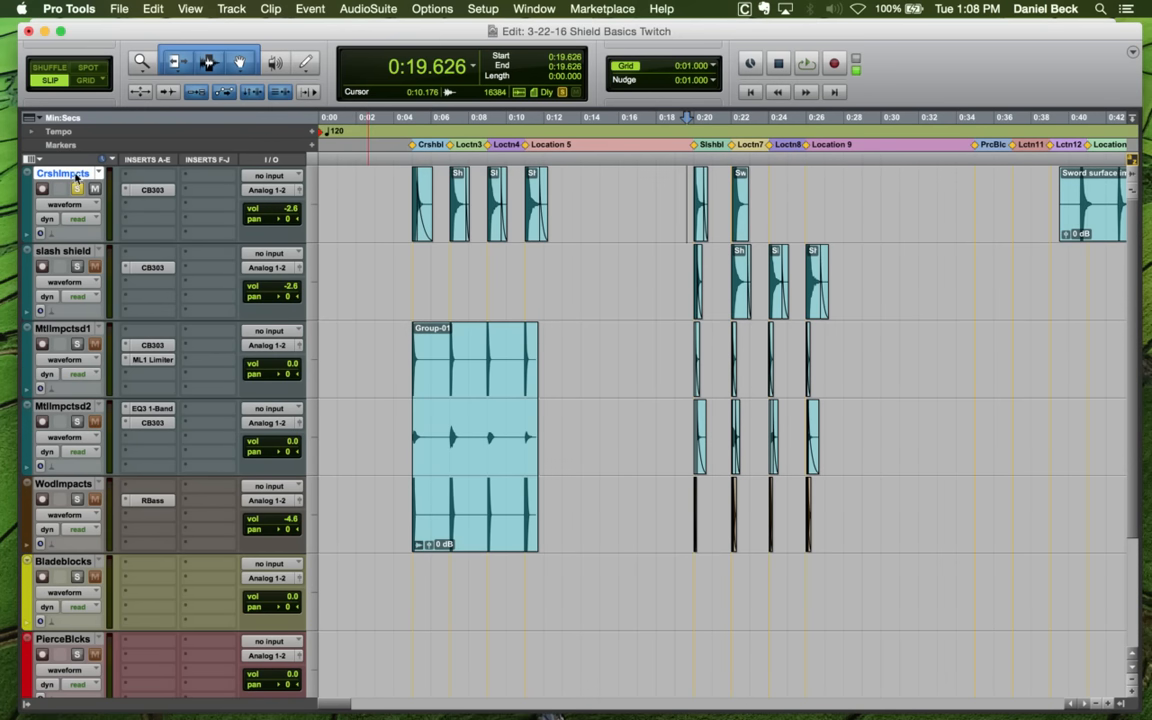
Duplicate the Crush Impacts track once without its active playlist and rename the copy as Slash Impacts
right_click(85, 174)
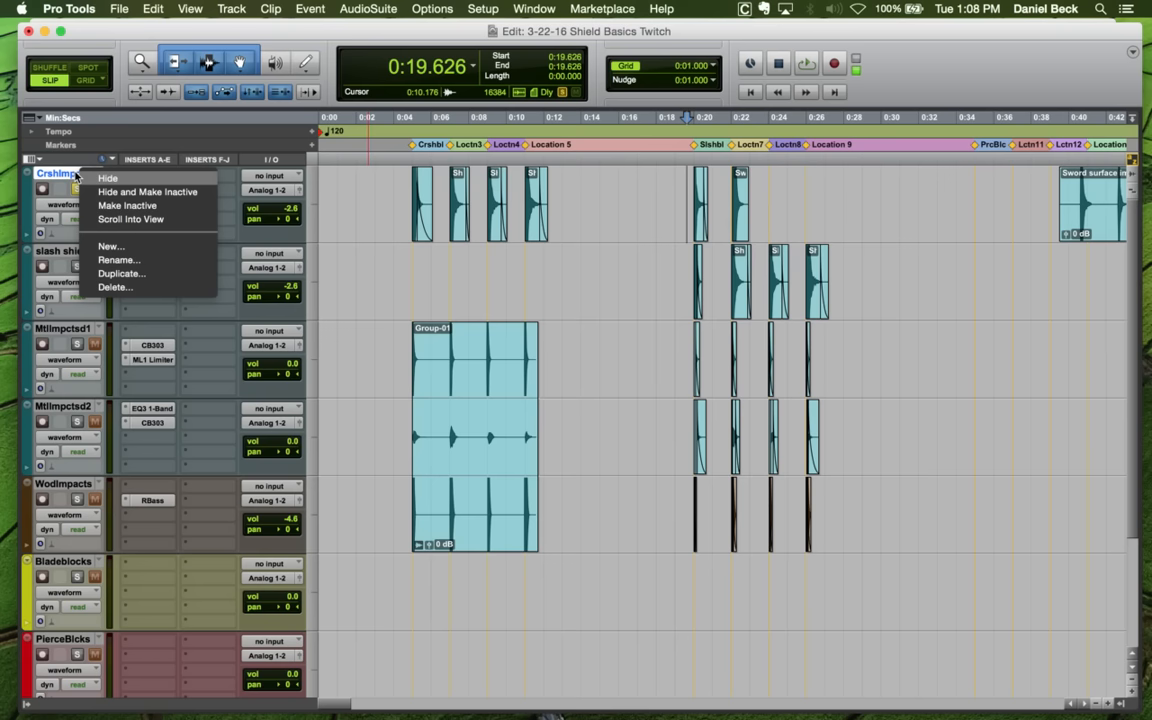
click(121, 272)
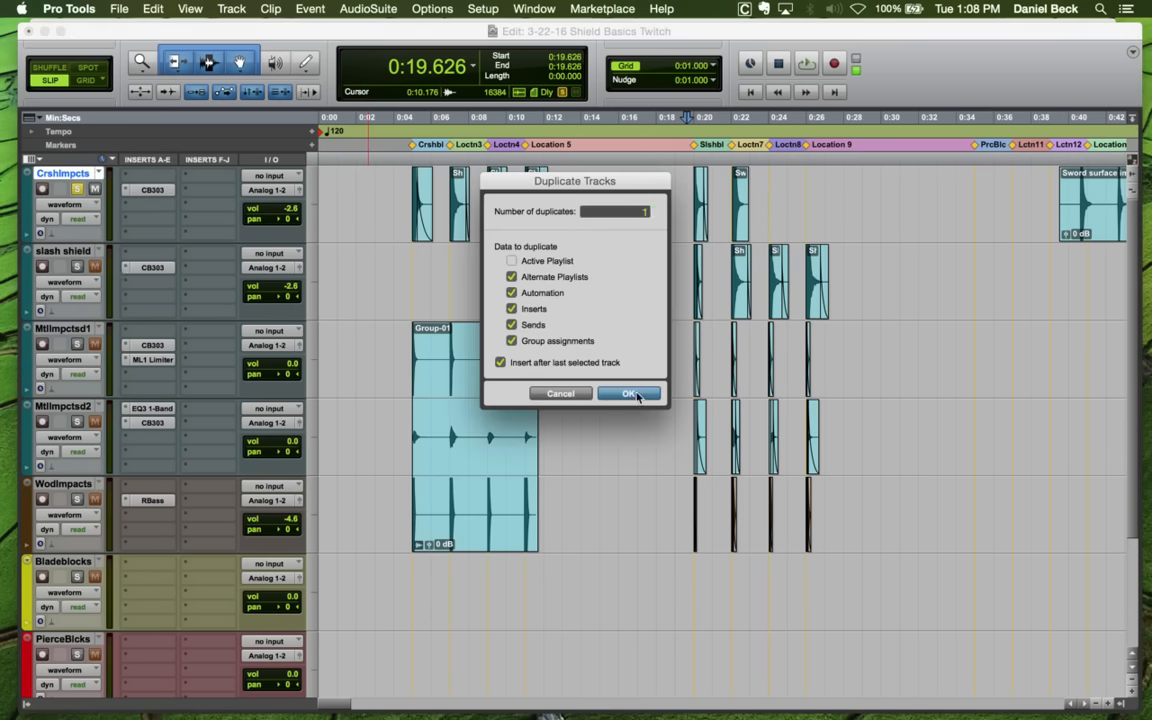
click(630, 394)
double_click(75, 253)
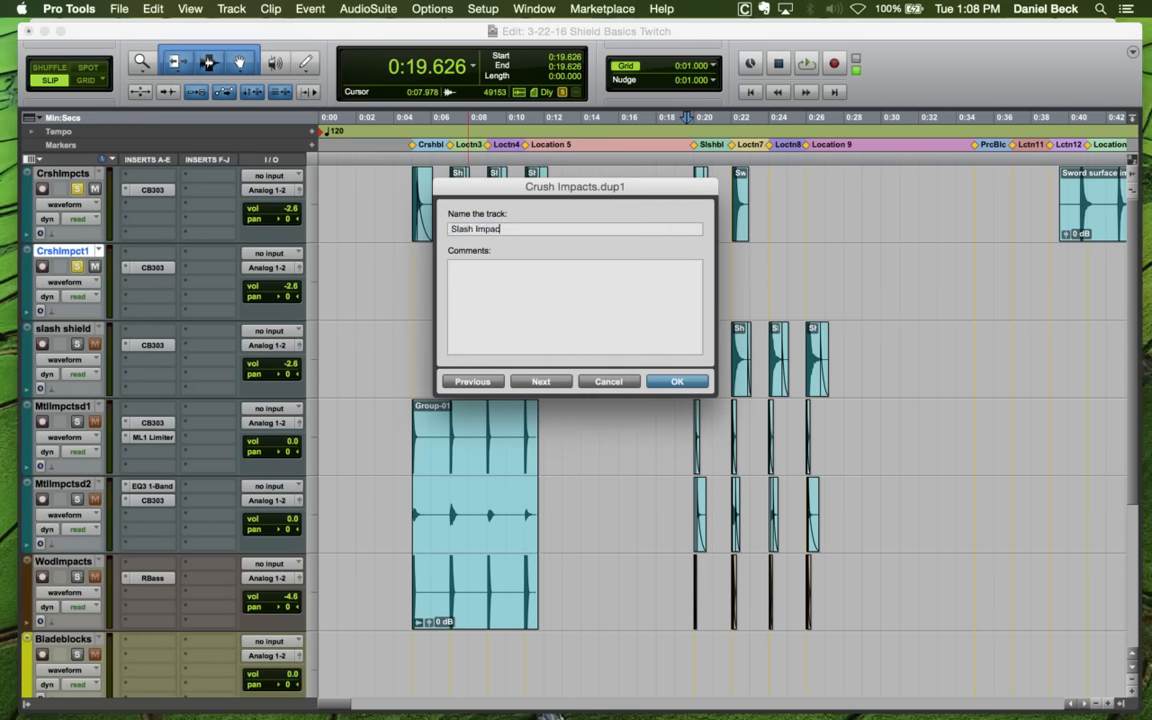
text(Slash Impacts)
key(Return)
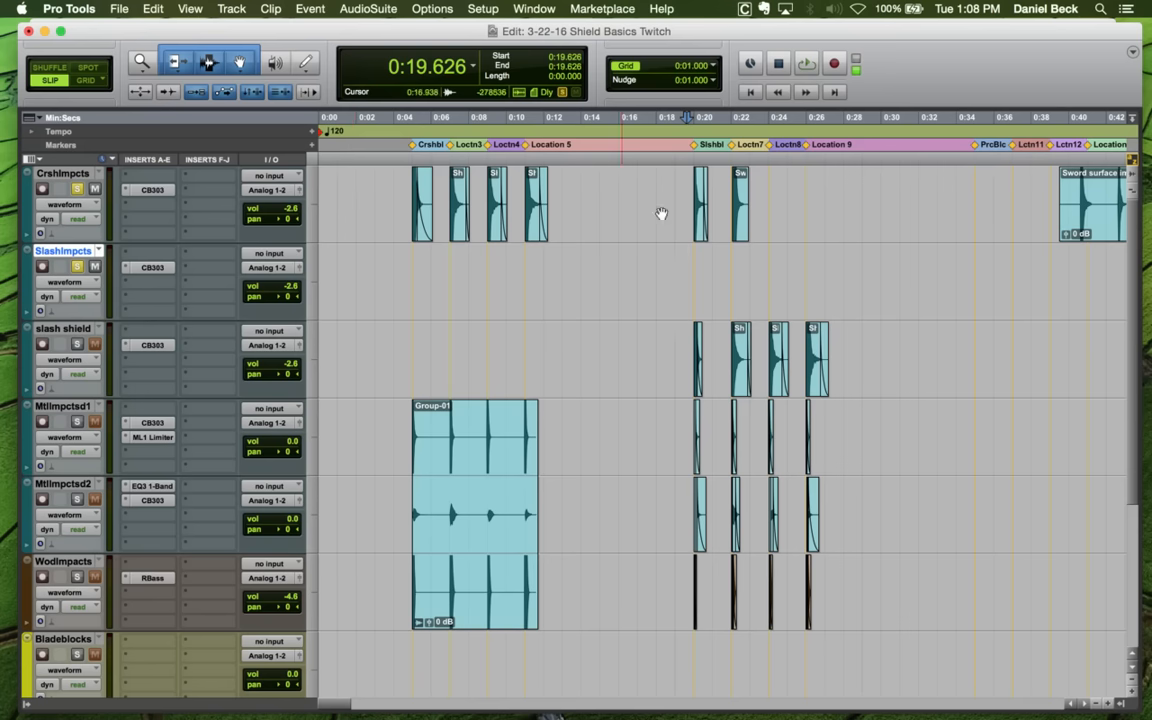
Move the sword impact clips at Slash block and Location 7 from Crush Impacts down to the Slash Impacts track
click(699, 222)
key(super+bracketright)
shift+click(820, 232)
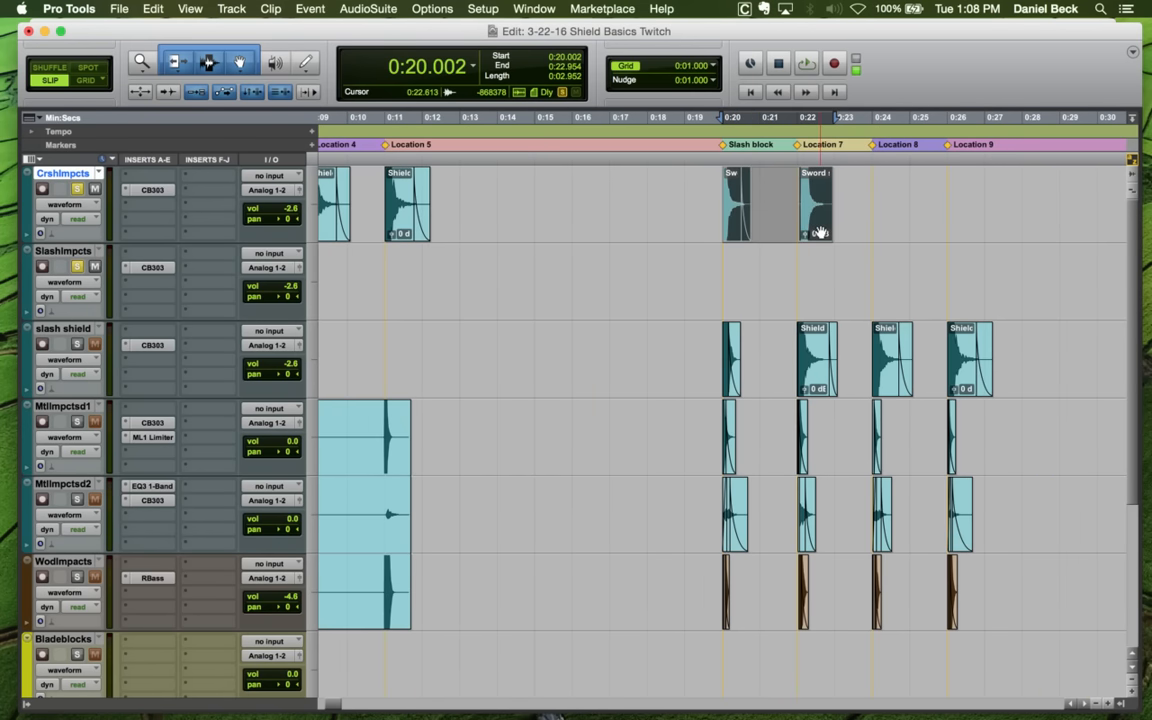
drag(820, 232, 820, 310)
click(718, 285)
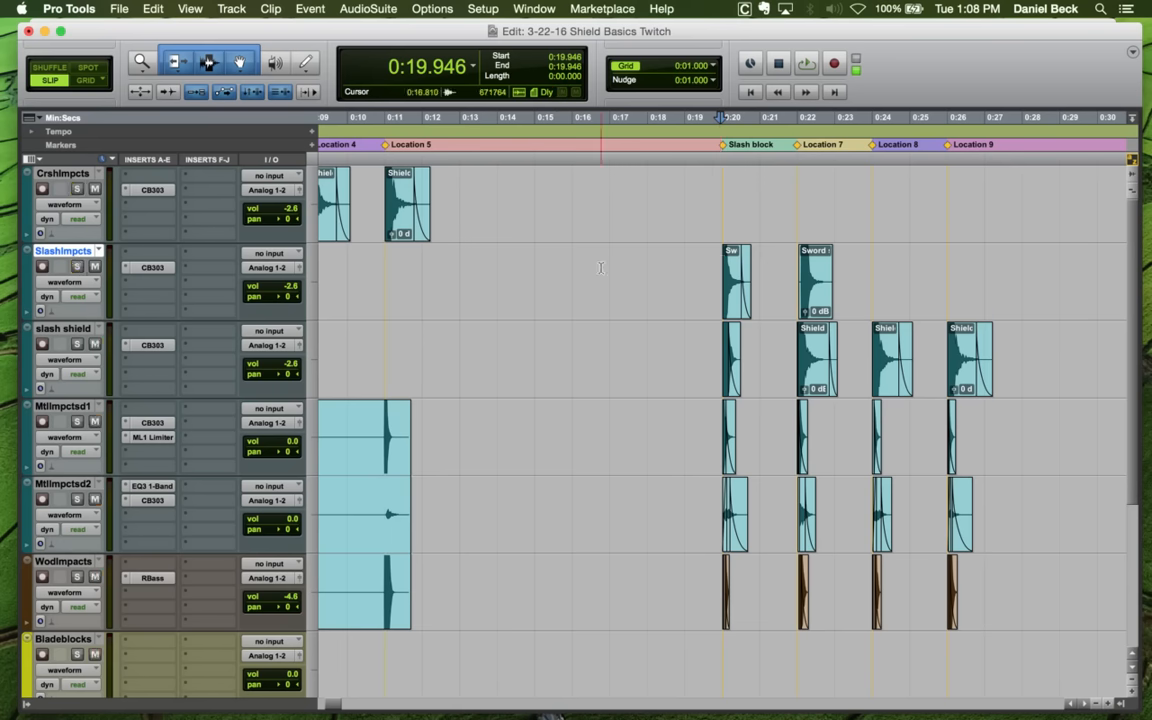
Solo only Slash Impacts and open its CB303 compressor, auditioning the Slash block from about 0:19.754
key(space)
click(77, 266)
key(space)
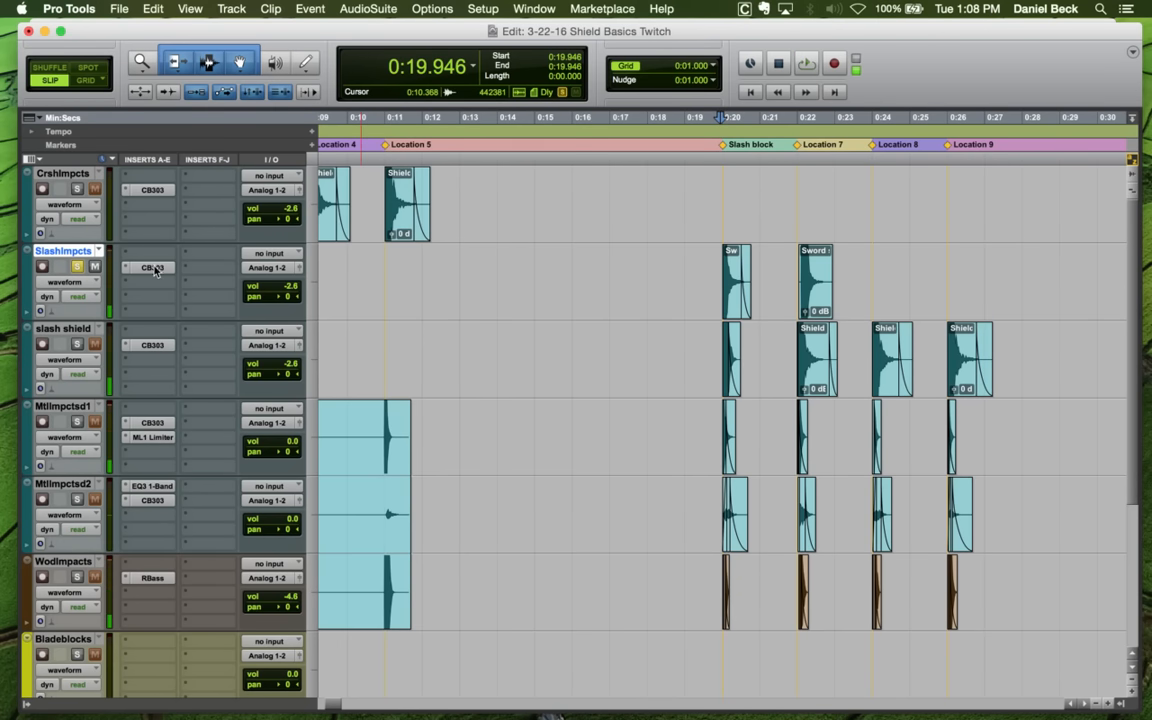
click(153, 268)
drag(694, 390, 679, 315)
click(713, 253)
key(space)
key(t)
key(t)
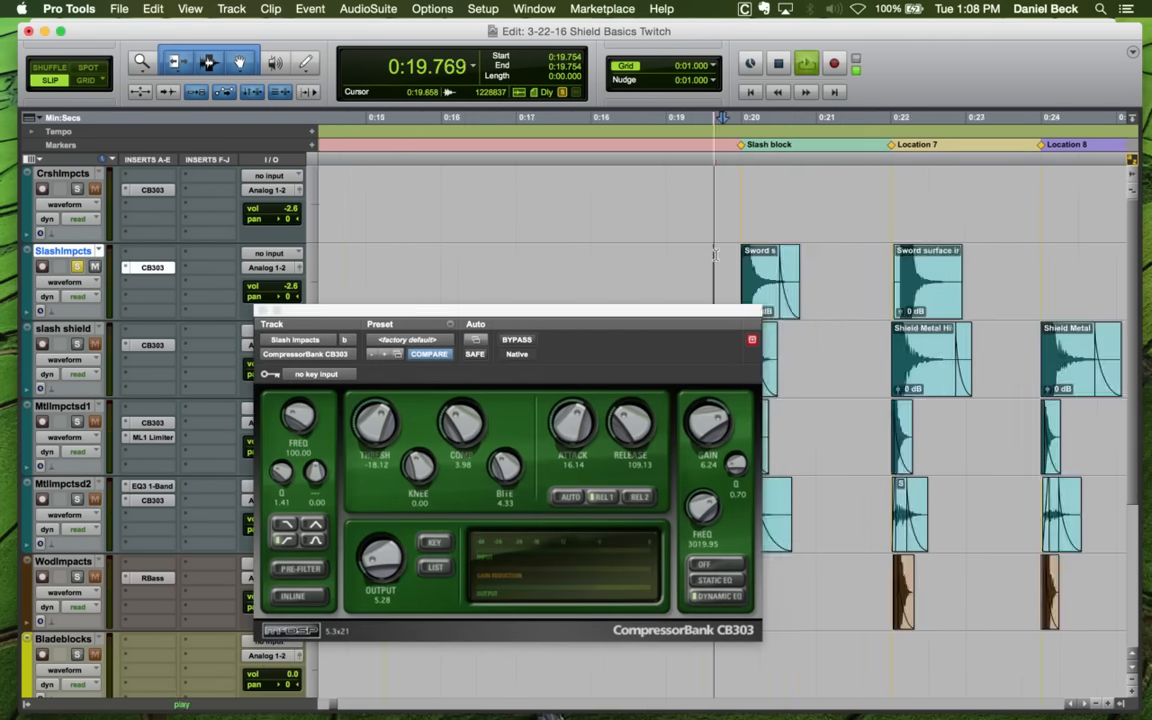
key(space)
Set the CB303's EQ frequency to 7943.29 and its EQ gain to 9.60 while auditioning the Slash block
drag(703, 508, 713, 460)
key(space)
key(space)
key(space)
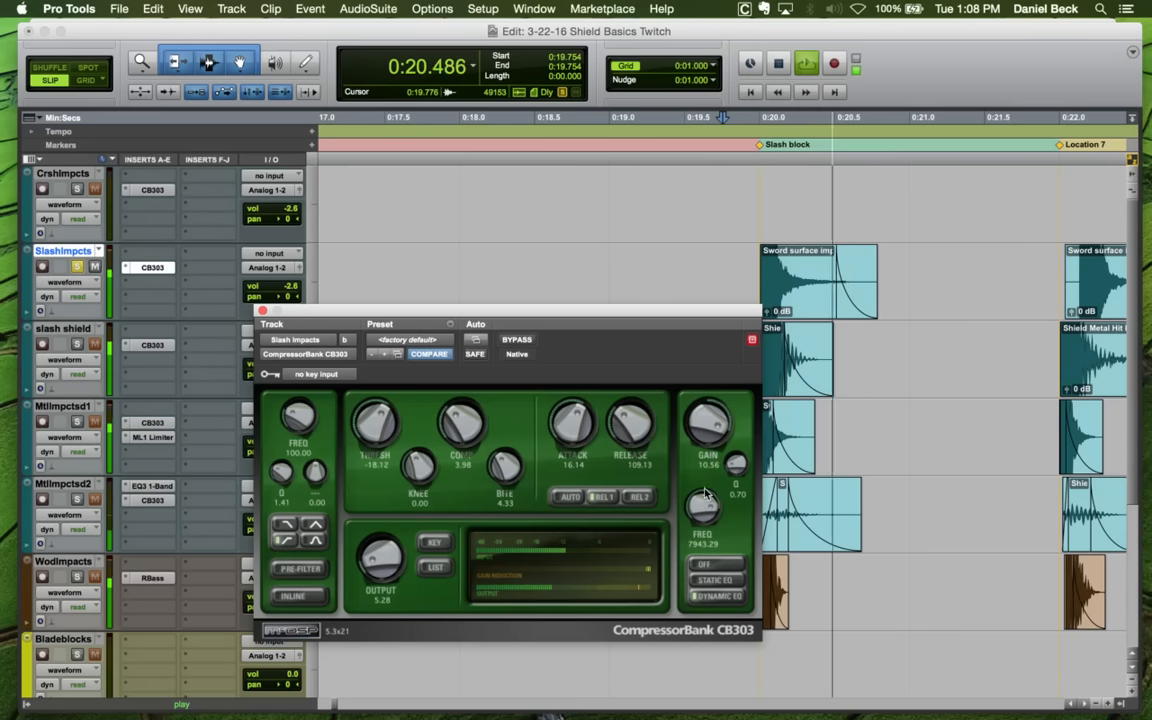
key(space)
key(space)
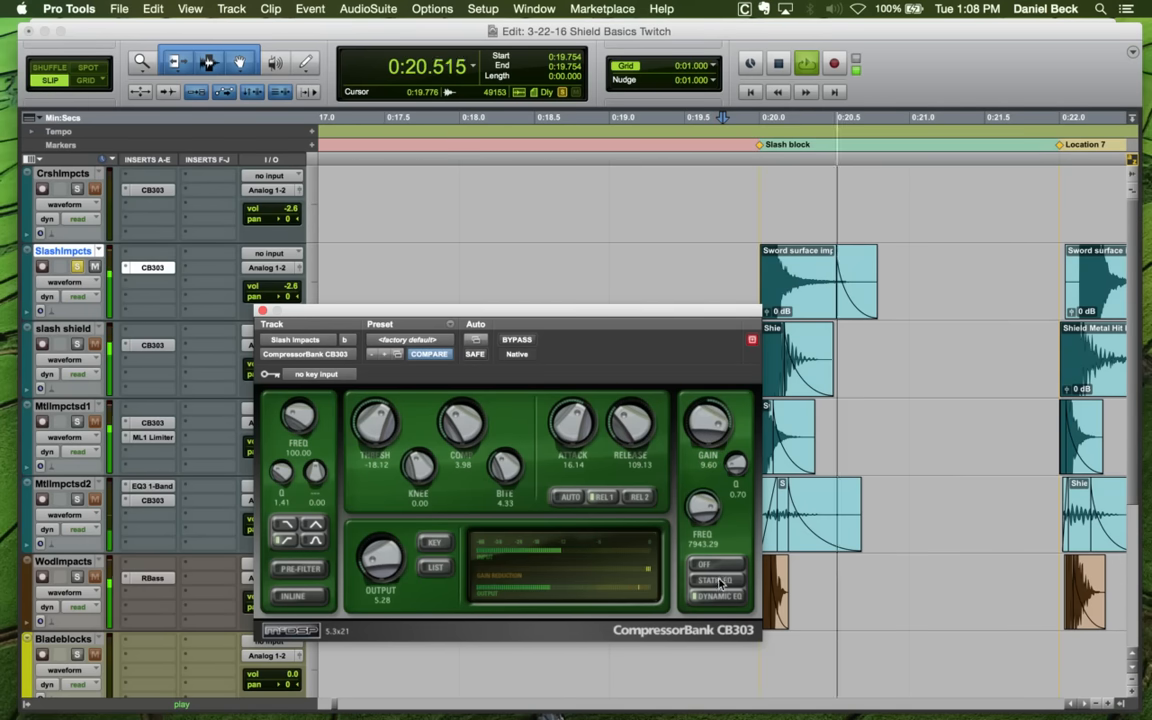
Switch the CB303's EQ to Static EQ and audition the Slash block, ending with Slash Impacts unsoloed
key(space)
key(space)
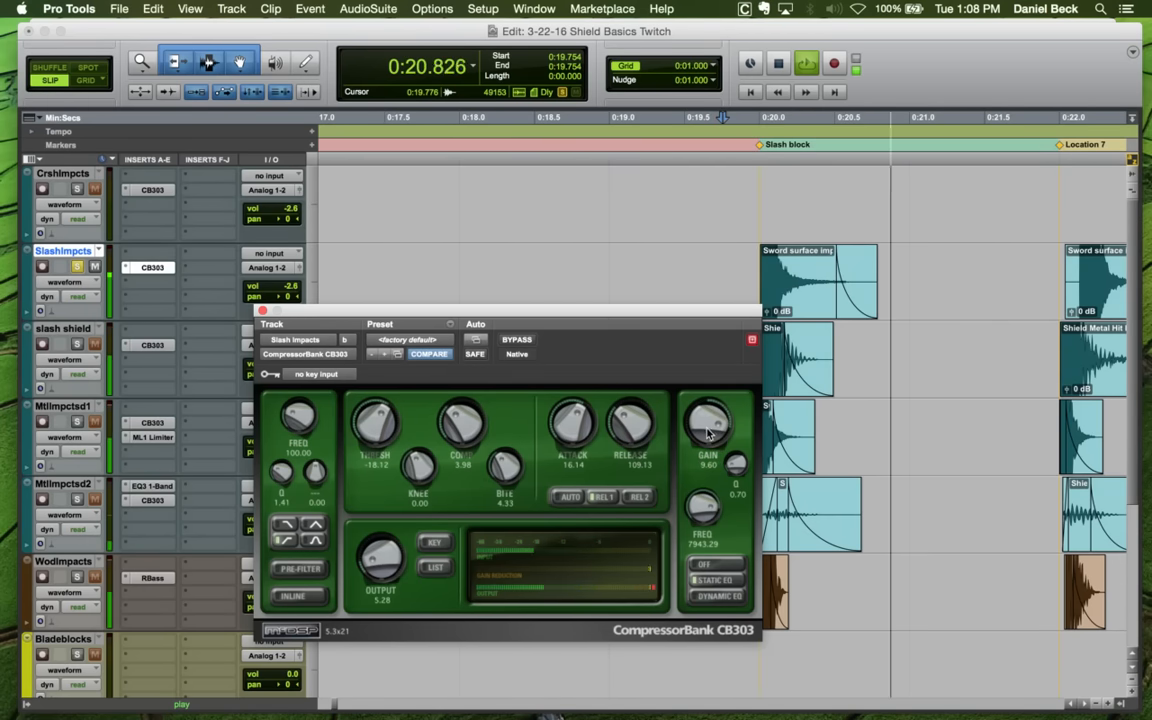
key(space)
key(space)
key(space)
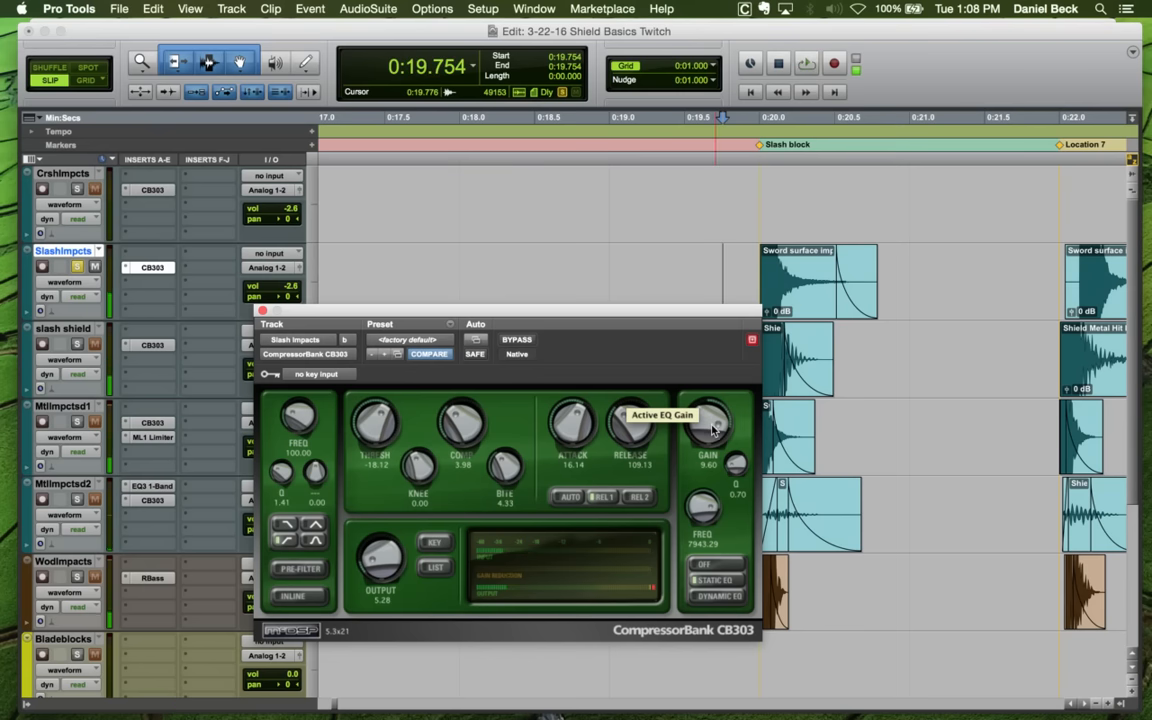
key(space)
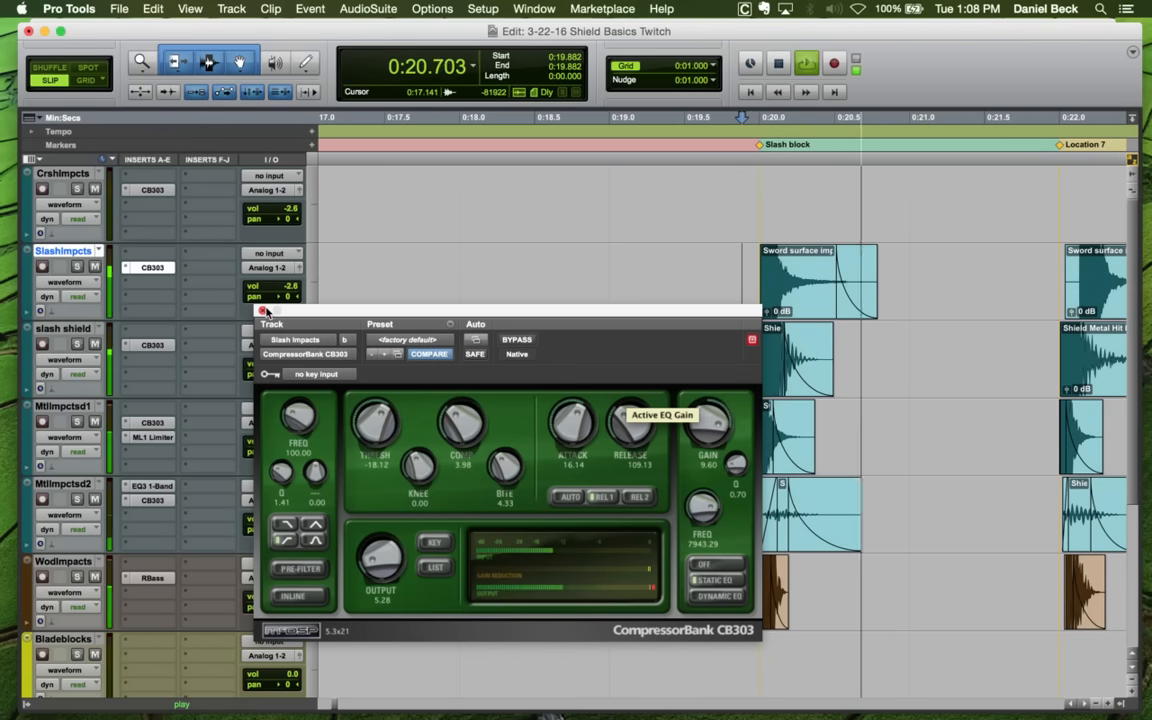
Close the compressor and start the Slash block sword clip's fade-out at about 0:20.272
click(262, 311)
key(space)
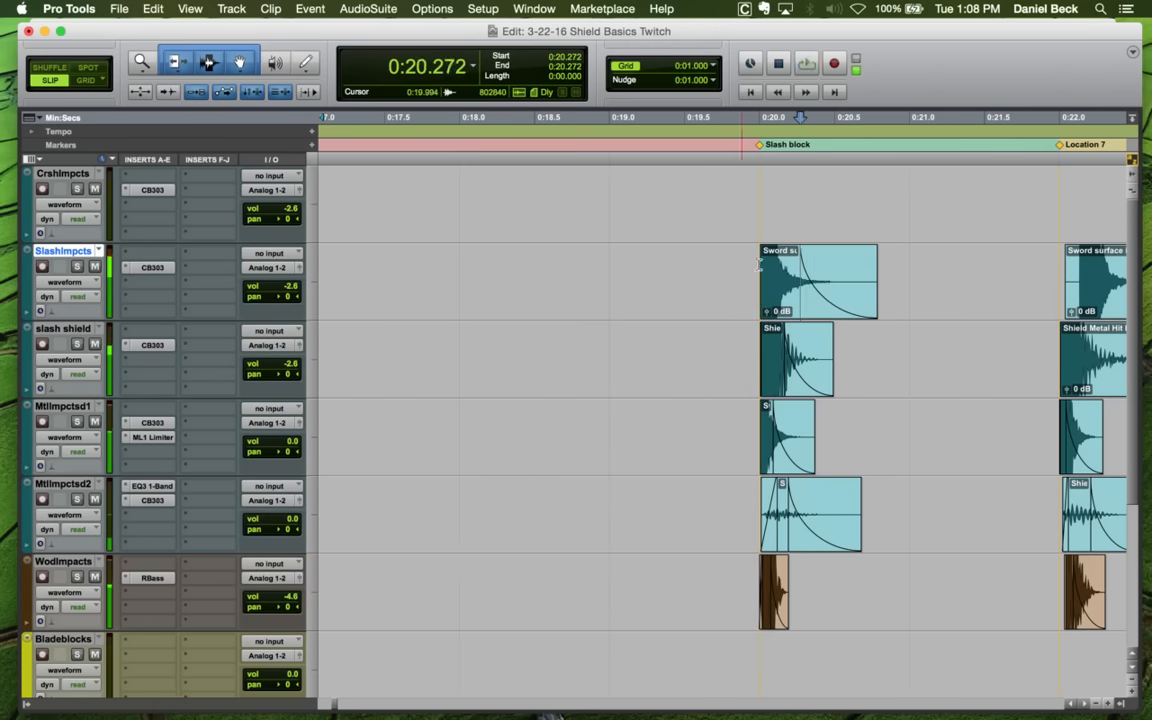
key(space)
Trim the silent start of the Location 7 sword impact and move the clip to about 0:21.998
key(period)
key(7)
key(period)
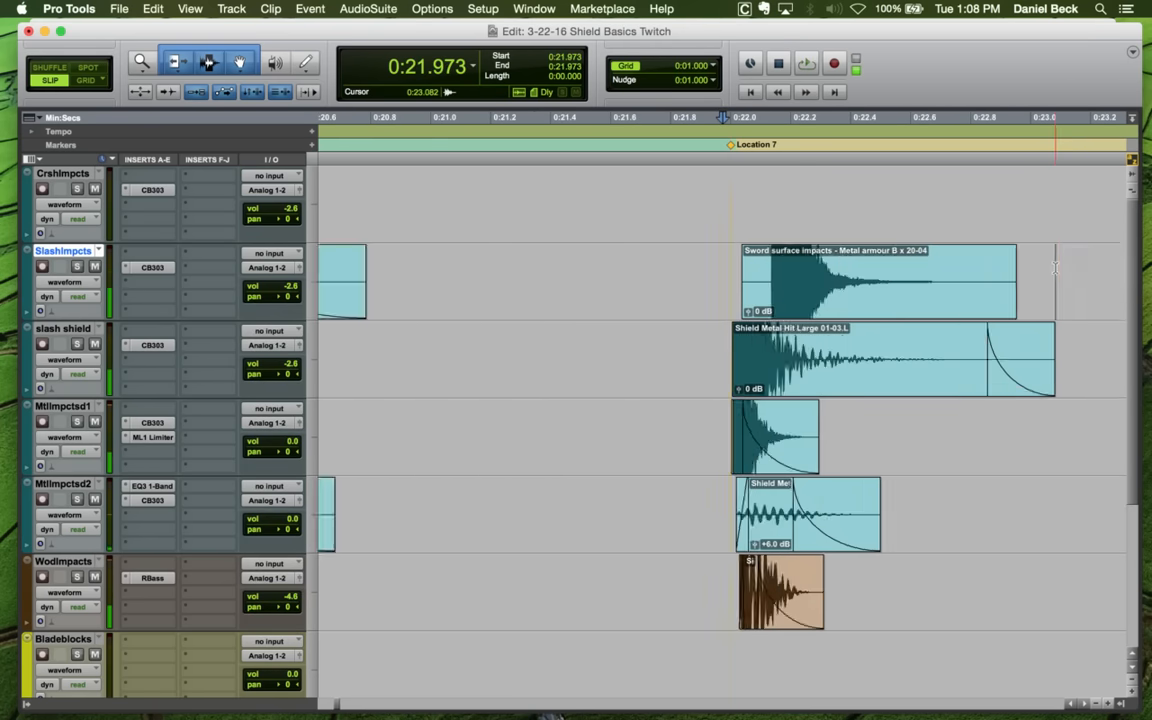
key(a)
click(838, 298)
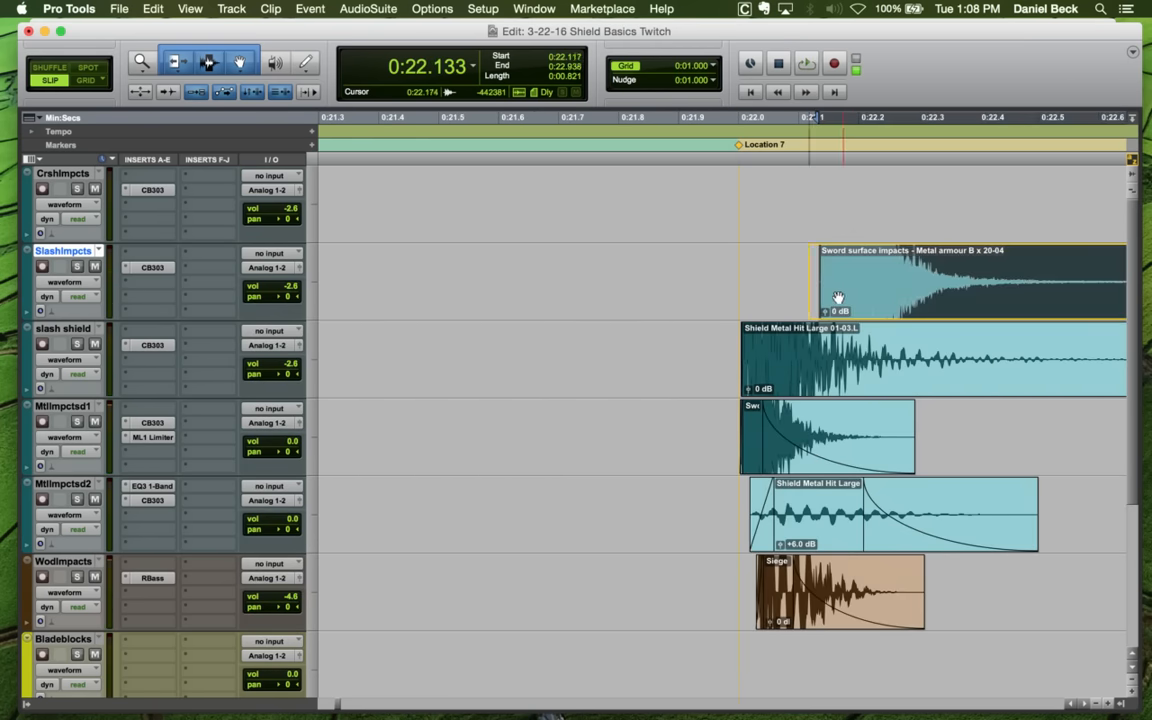
drag(775, 285, 772, 282)
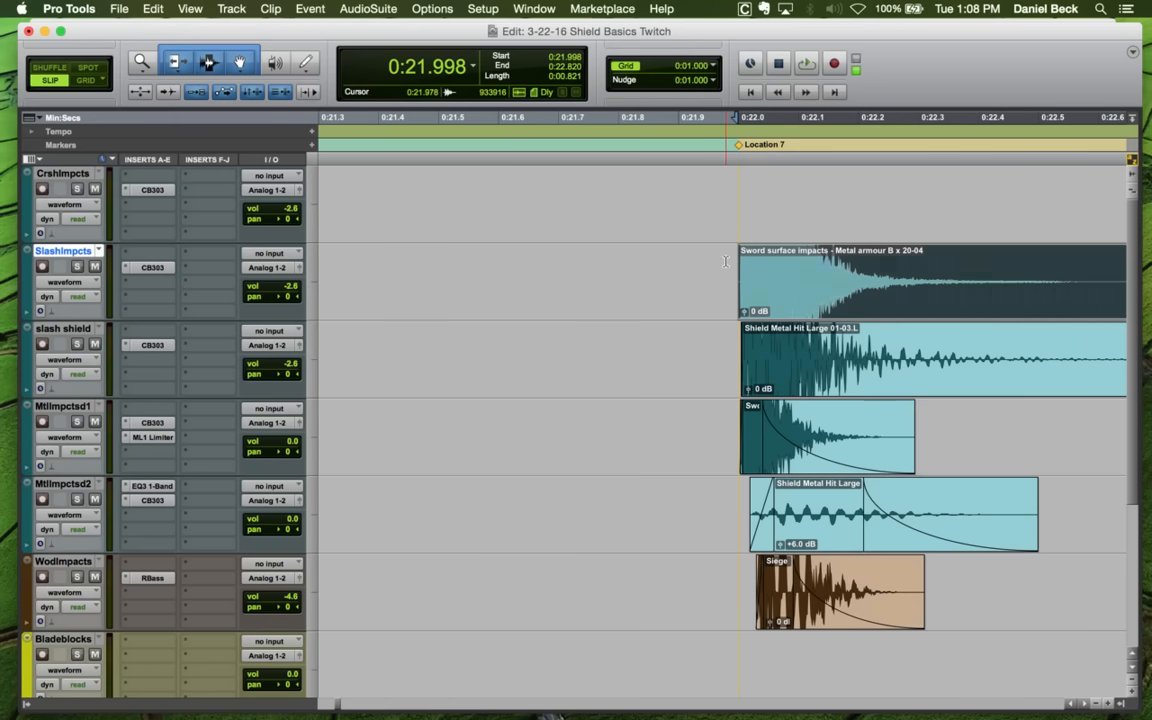
Trim the Location 7 sword clip's start tightly to its transient and add a very short fade-in ending at about 0:22.008
click(725, 262)
key(t)
key(t)
key(space)
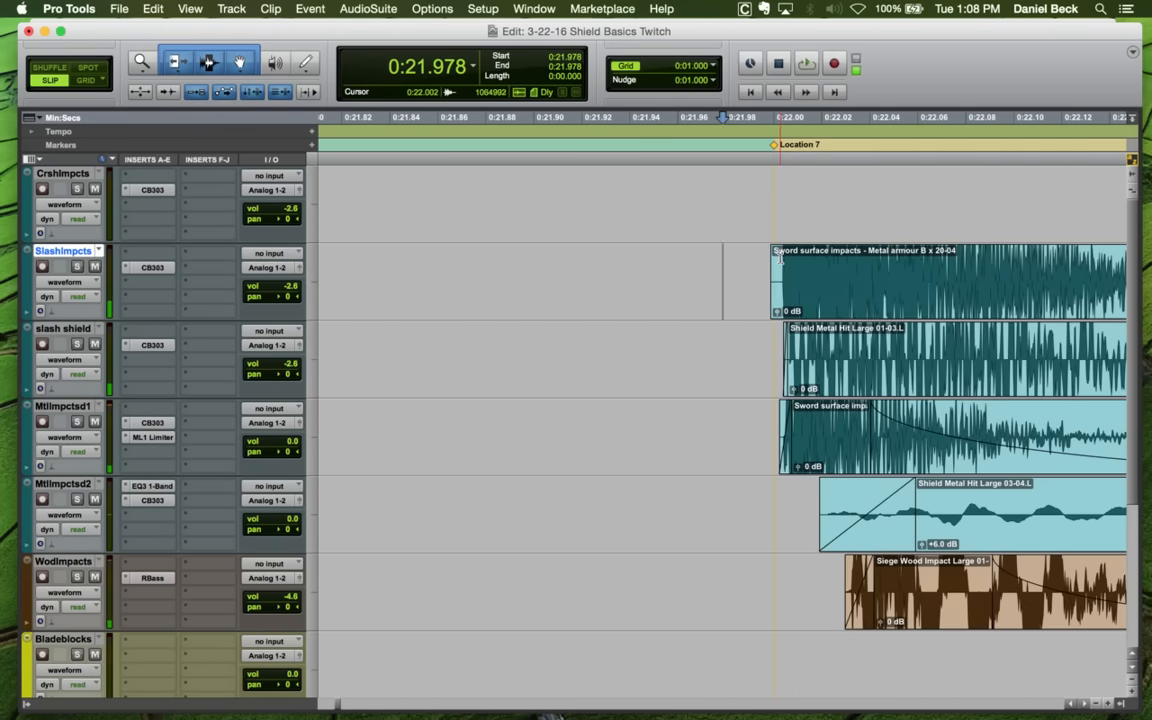
click(779, 258)
key(a)
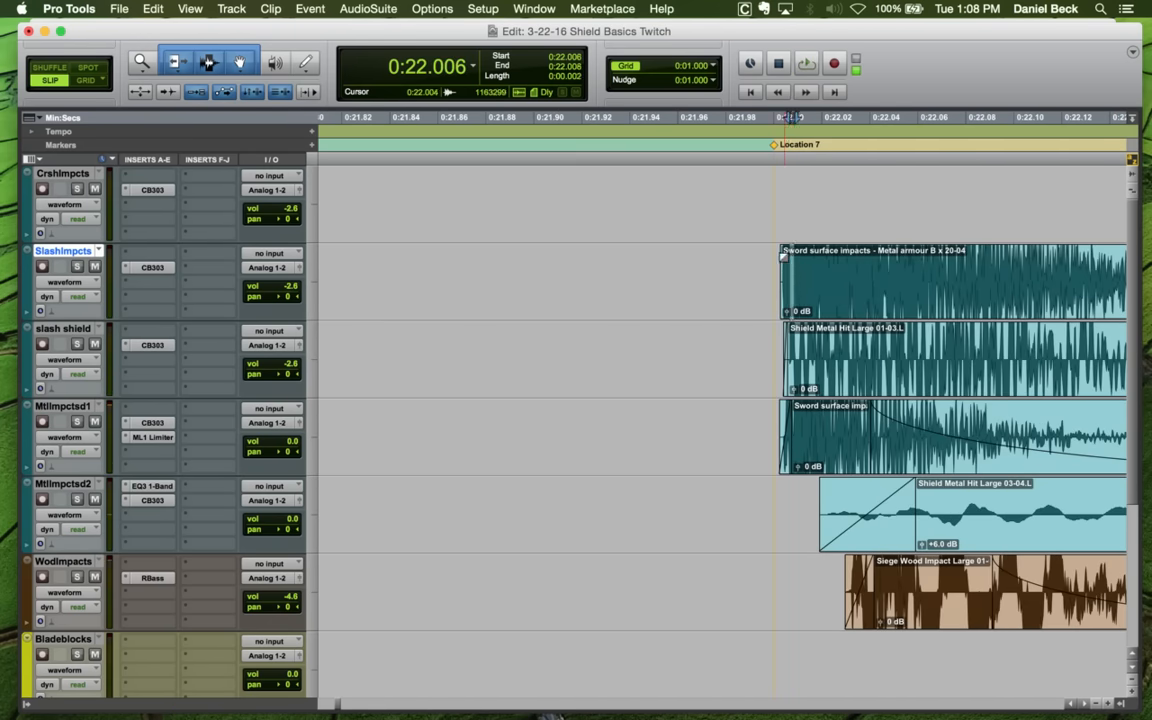
key(d)
Solo Slash Impacts and fade out the Location 7 sword impact from about 0:22.298
click(762, 260)
key(shift+s)
key(space)
key(r)
key(r)
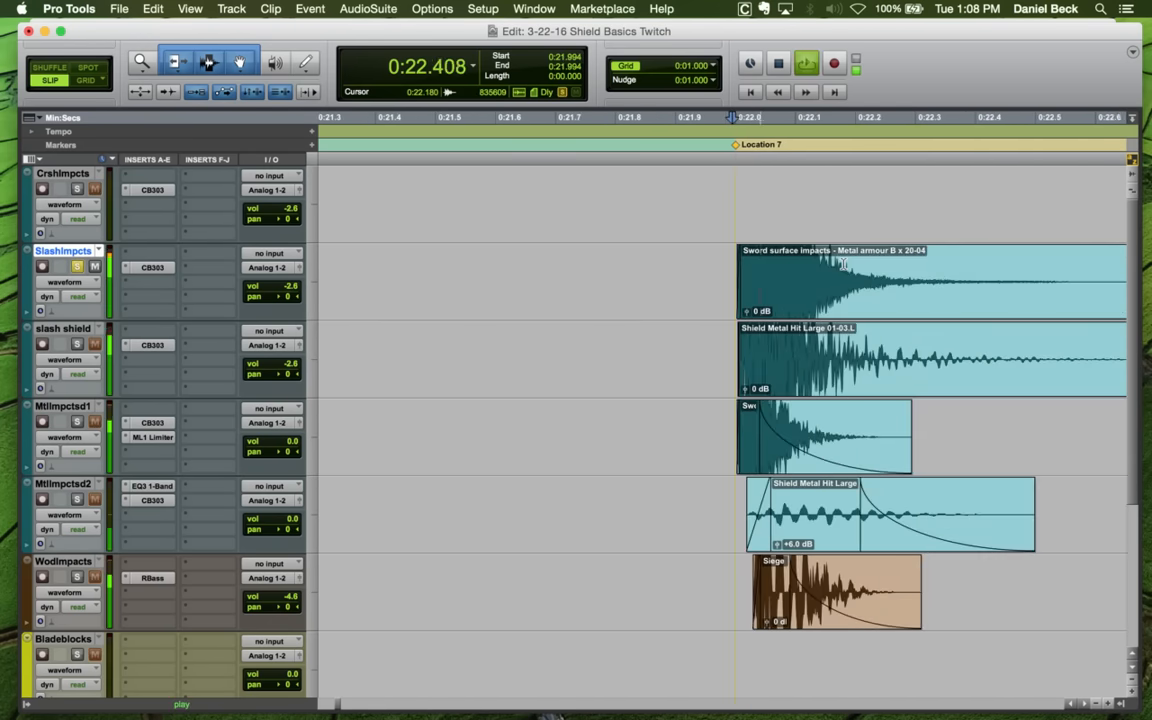
key(space)
key(r)
click(820, 272)
key(g)
key(r)
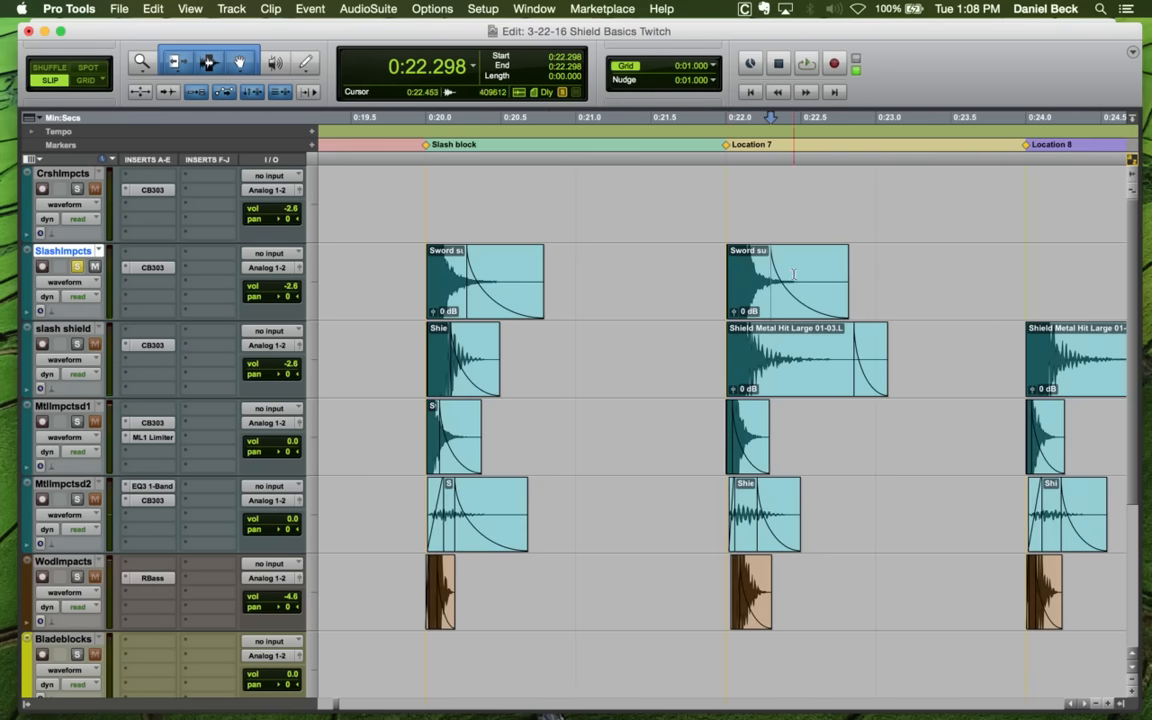
Trim the end of the Location 7 sword impact to about 0:22.64 and audition it
click(822, 270)
key(s)
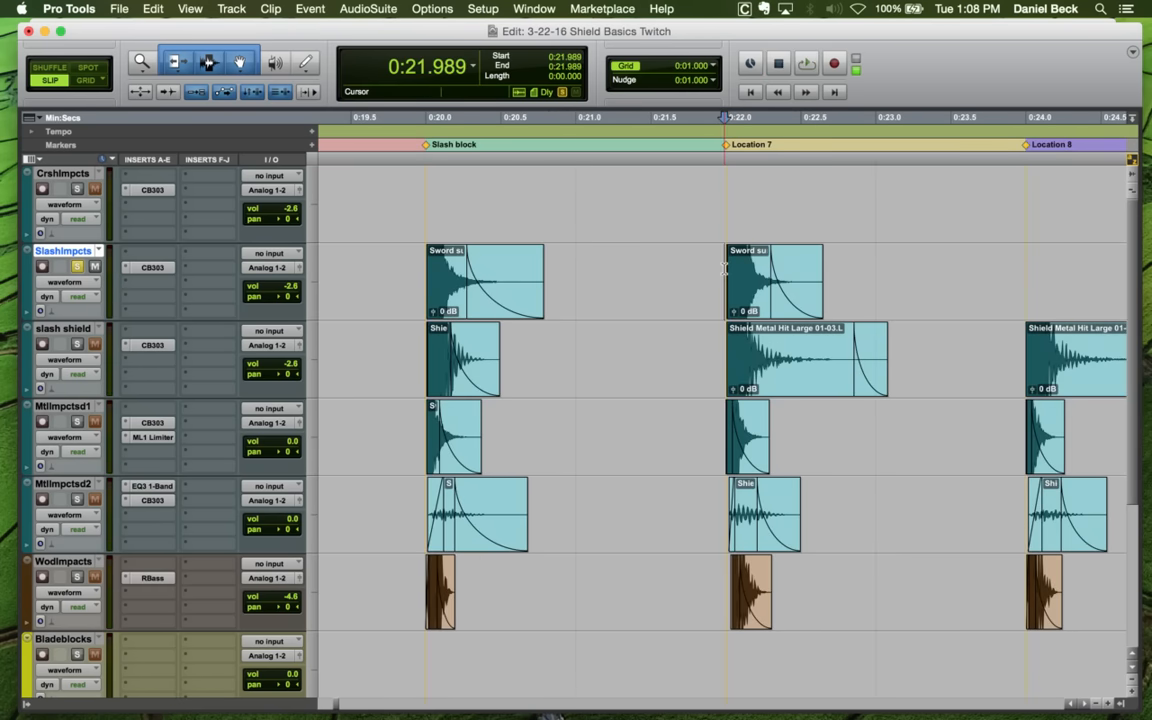
key(space)
key(space)
Fade out the Location 7 slash shield clip from about 0:22.35 and trim its end to about 0:22.704
click(779, 345)
key(g)
click(831, 347)
key(s)
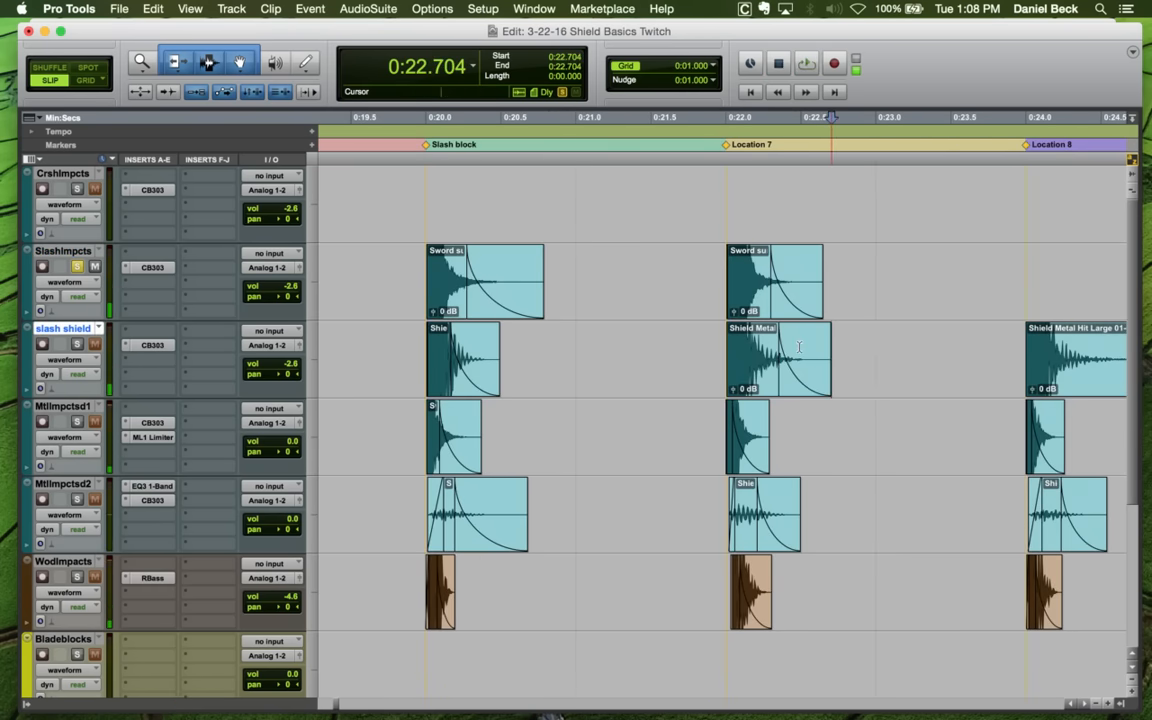
key(space)
key(t)
key(space)
Solo the slash shield track, audition Location 7 and start its shield clip's fade-out at about 0:22.27
click(741, 345)
key(shift+s)
key(space)
key(t)
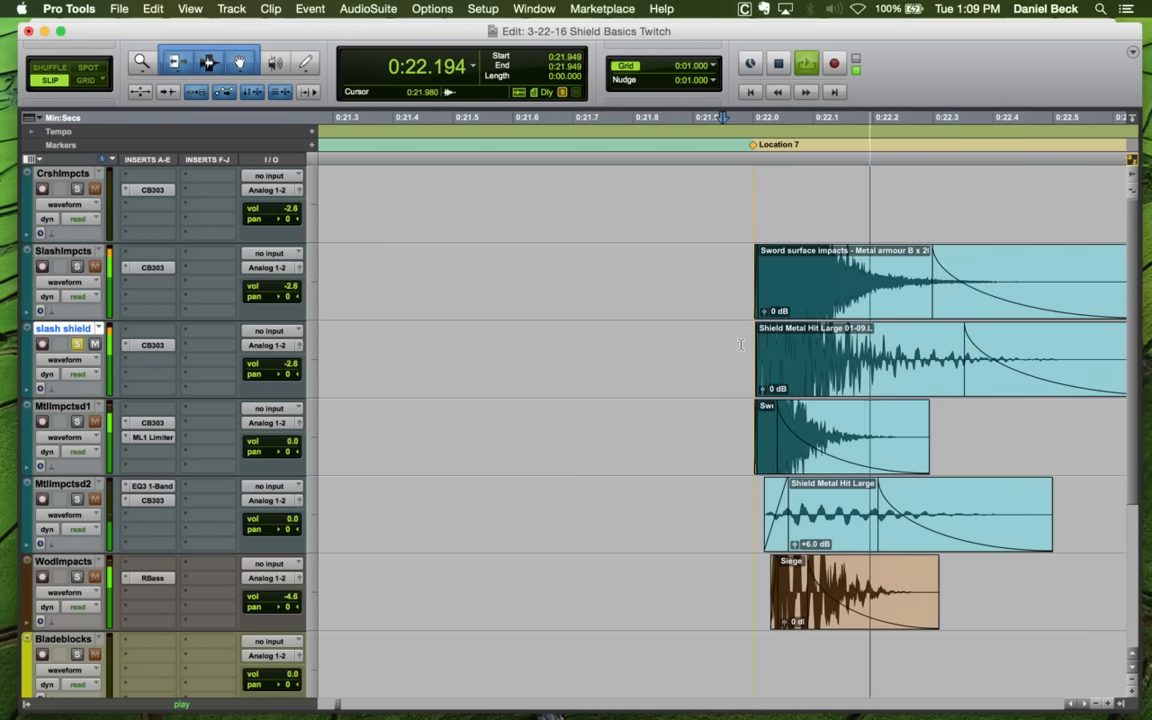
key(space)
key(r)
key(space)
click(719, 345)
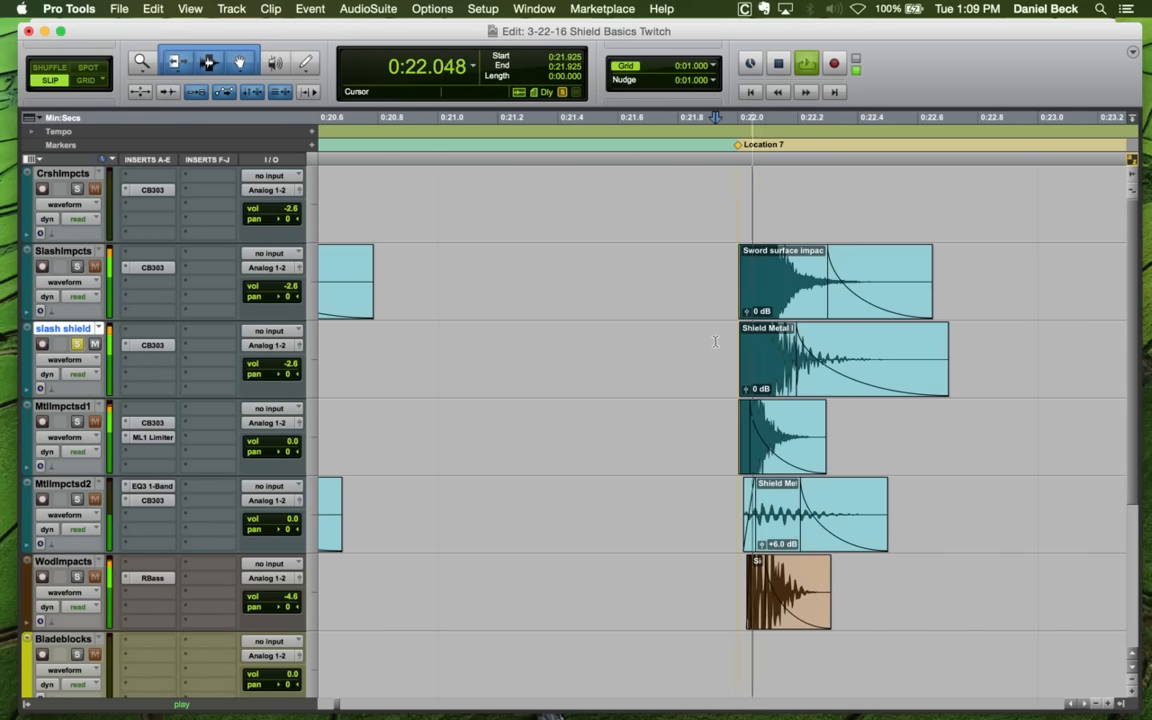
key(space)
key(g)
Trim the Location 7 slash shield clip's end to about 0:22.493 and unsolo the track
click(886, 345)
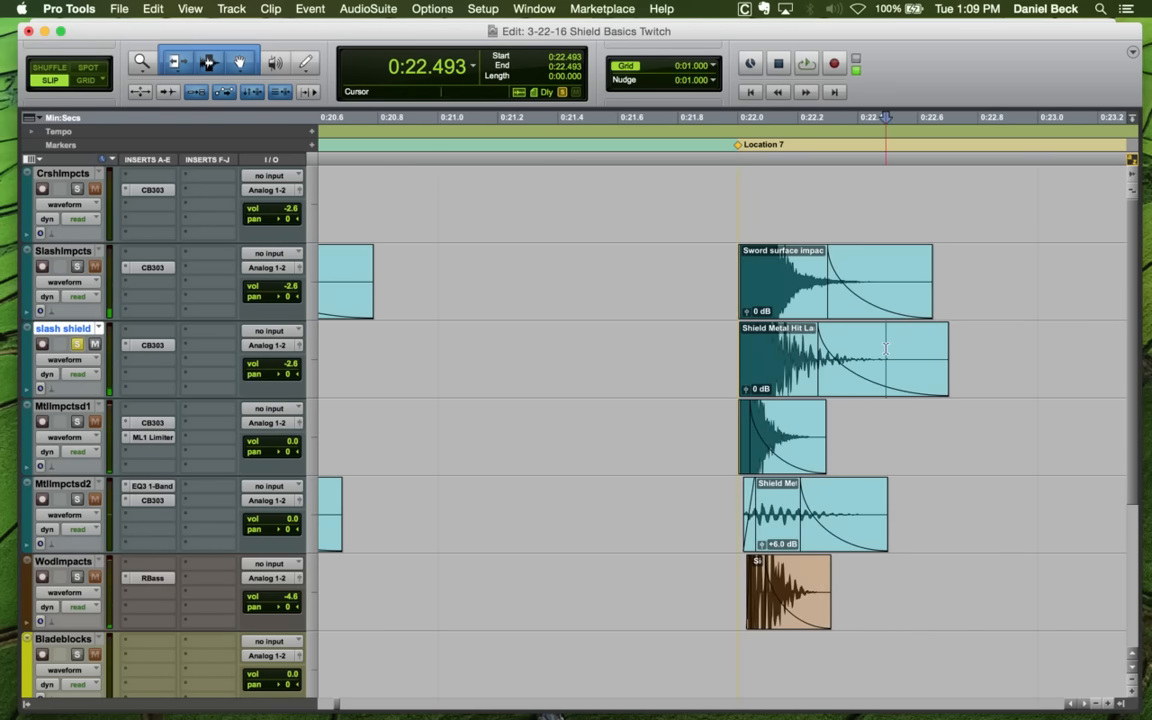
key(s)
key(space)
key(r)
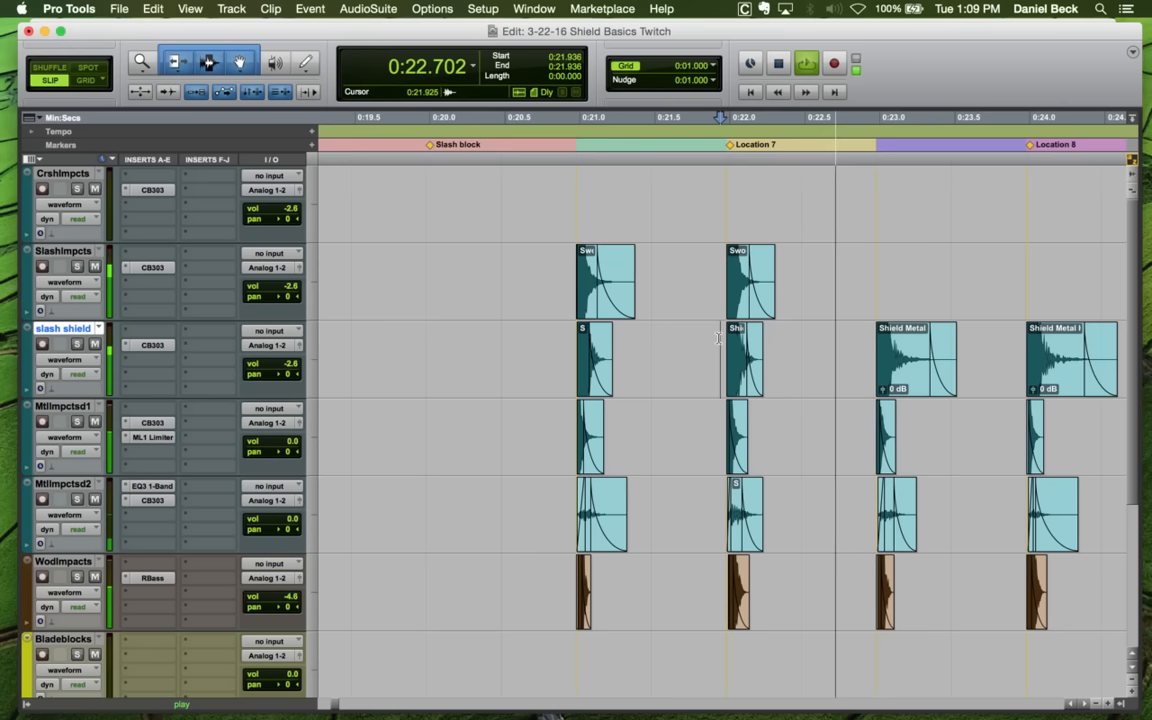
Audition the Slash block and Location 7 variations with all layers together
key(space)
click(573, 255)
key(space)
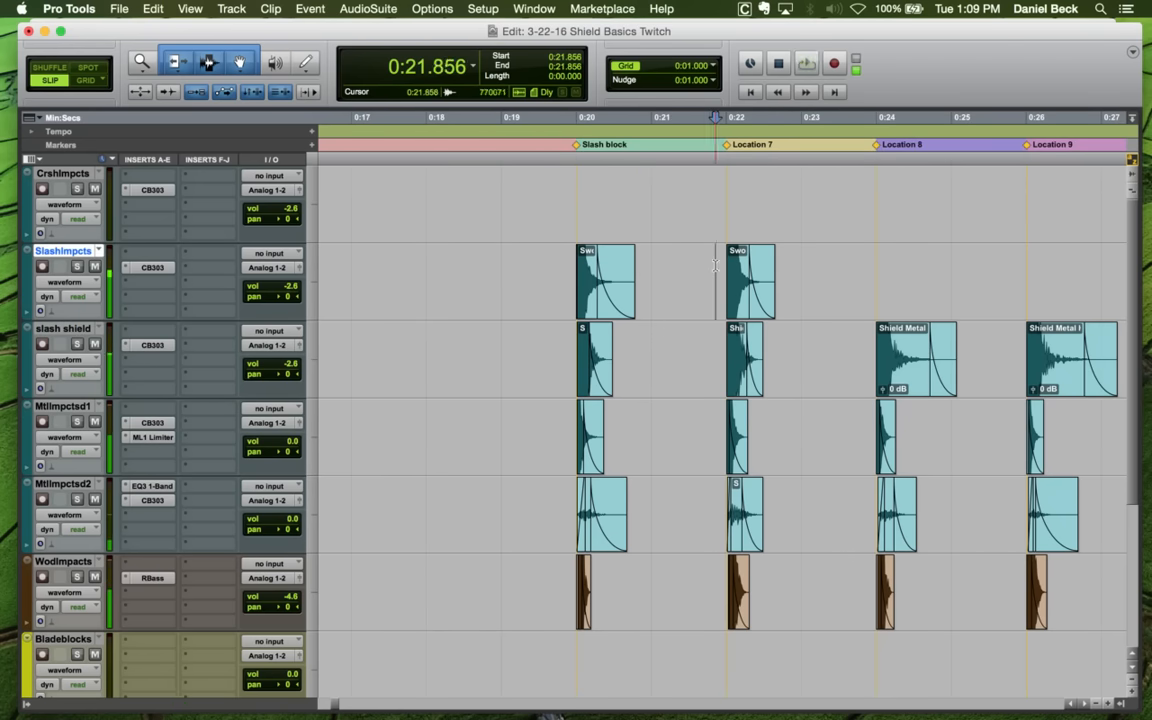
click(867, 265)
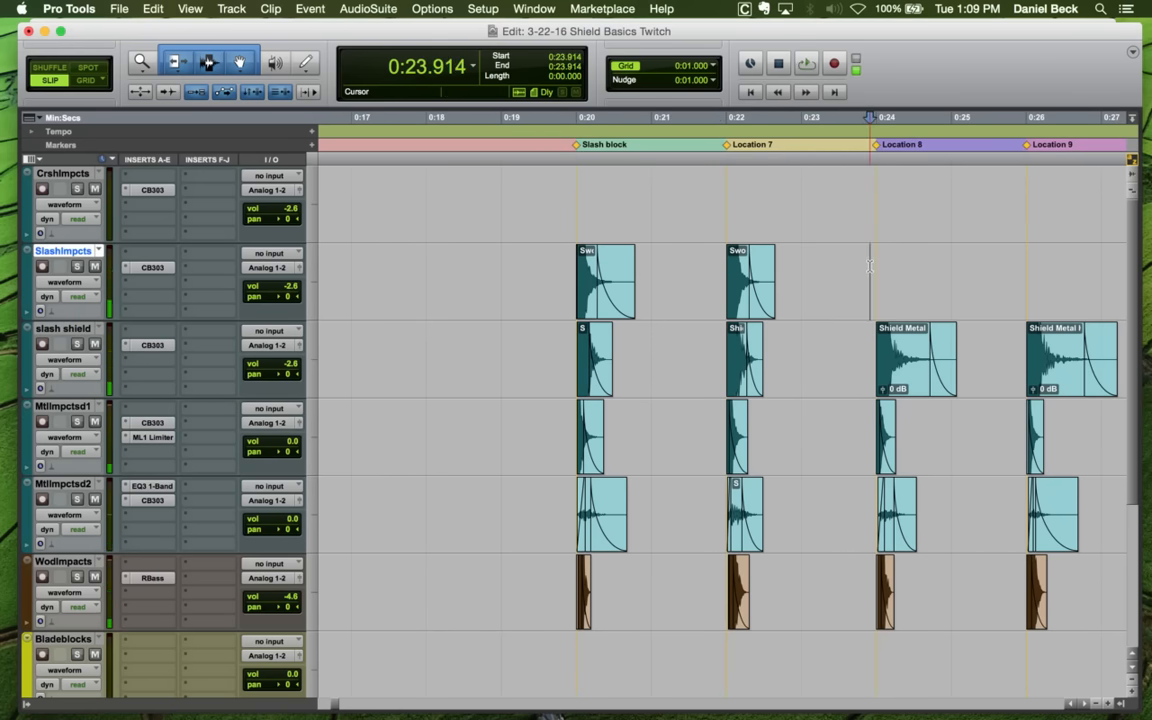
Audition the Crush block and its variations at Locations 3 and 4 for comparison with the slash sounds
key(r)
key(r)
click(400, 178)
key(t)
key(space)
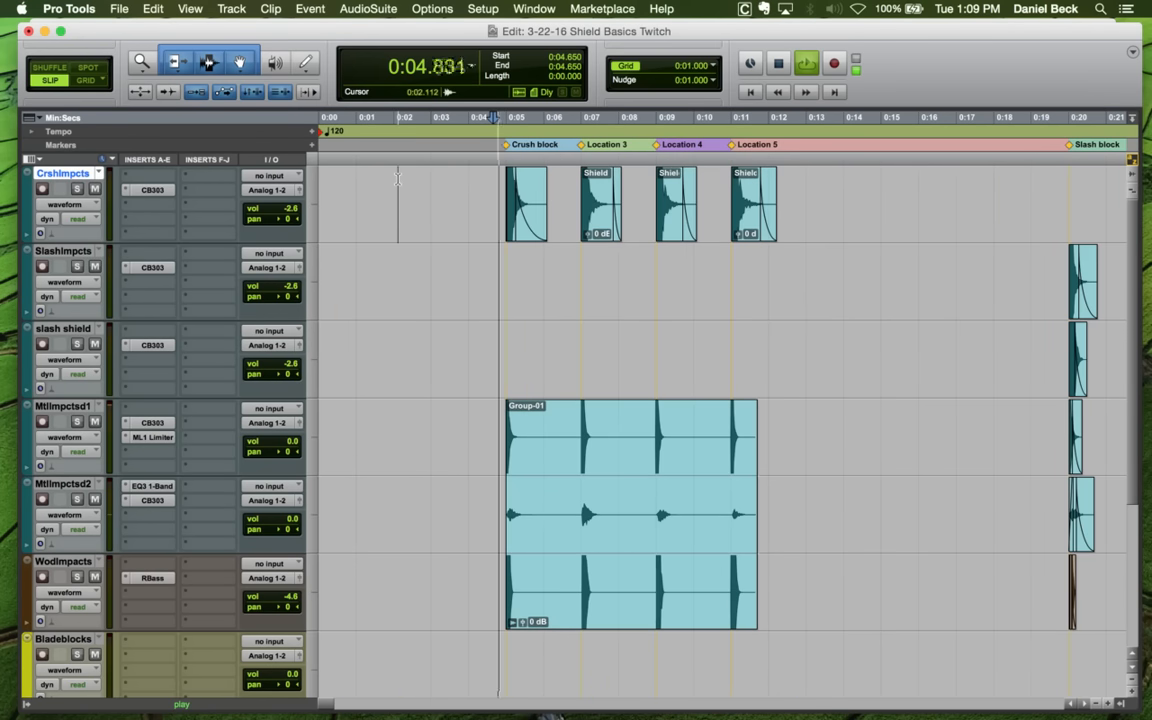
key(space)
key(space)
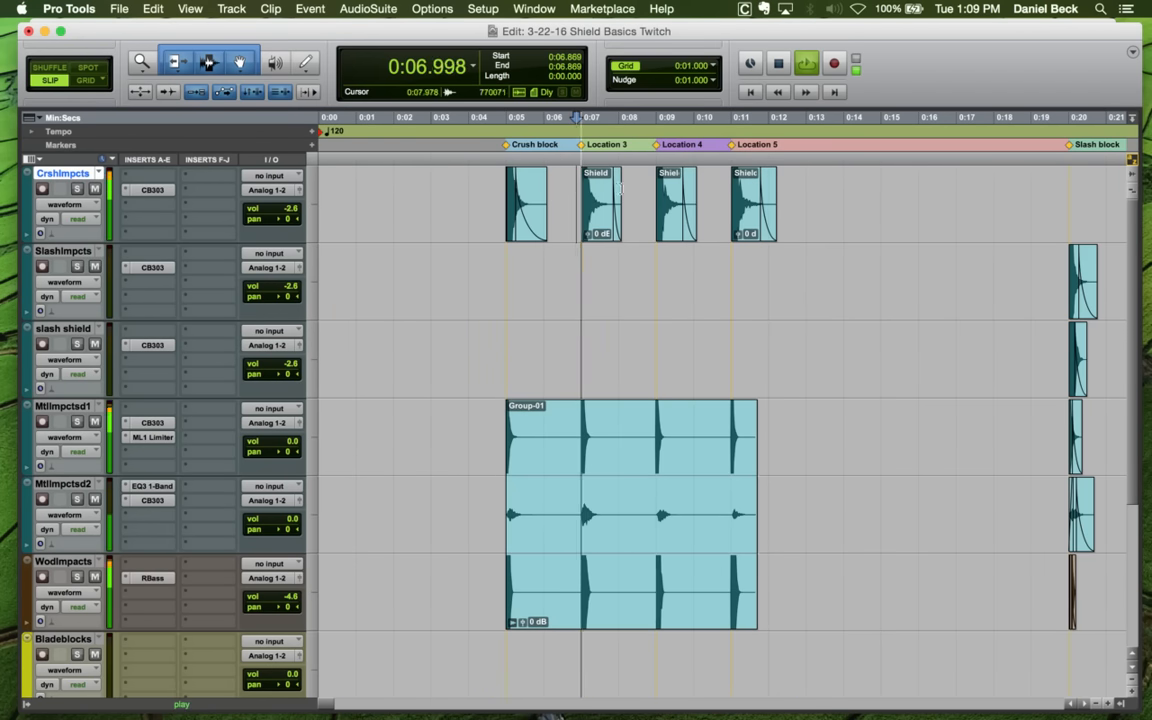
key(t)
key(space)
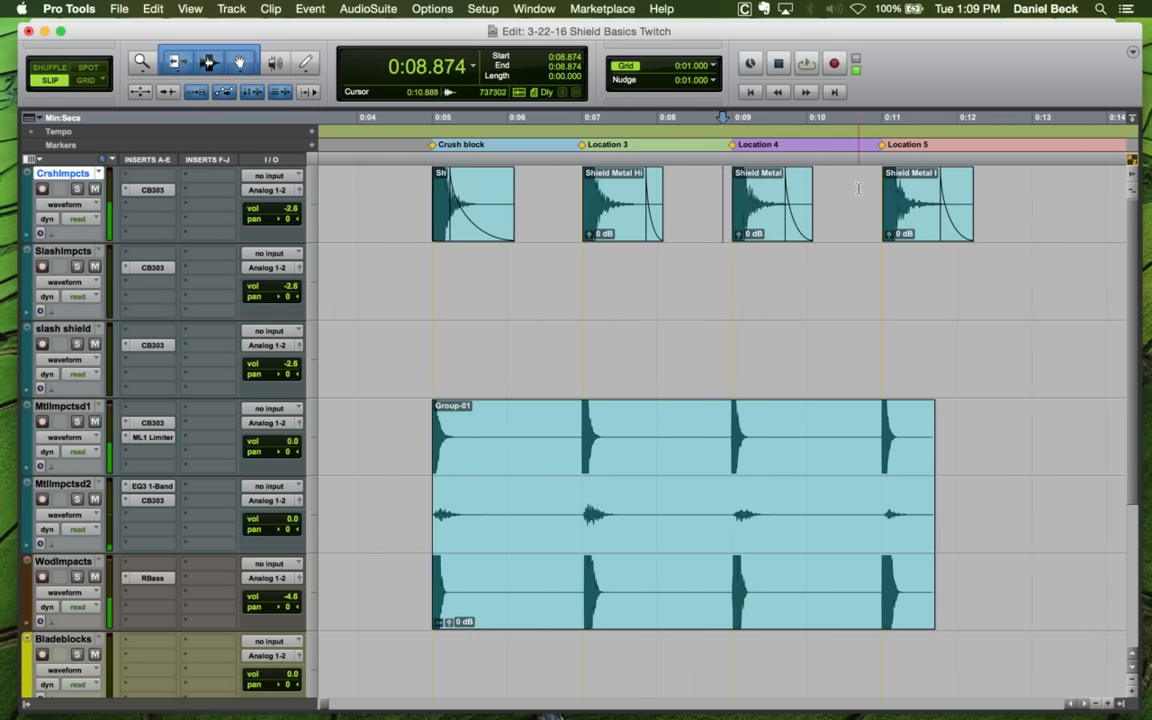
click(858, 205)
key(space)
key(r)
key(r)
key(space)
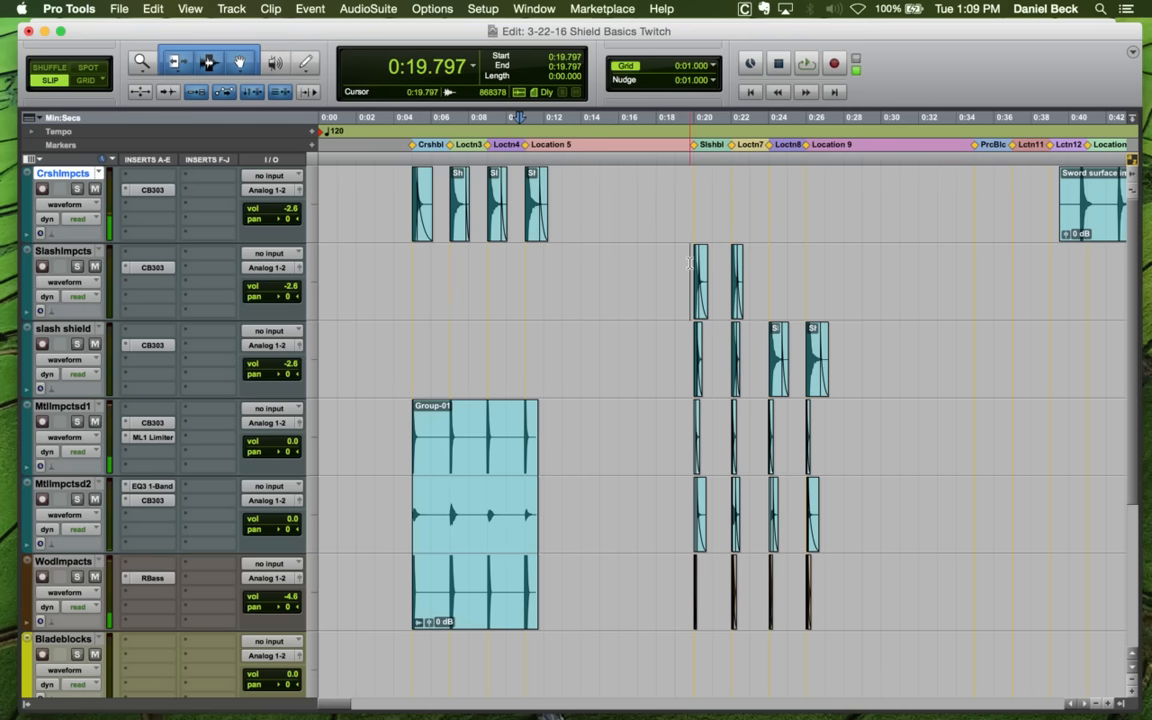
Audition the Slash block and the variations at Locations 7 and 8 again with all layers
click(690, 263)
key(space)
key(t)
key(t)
key(space)
click(884, 266)
key(space)
key(t)
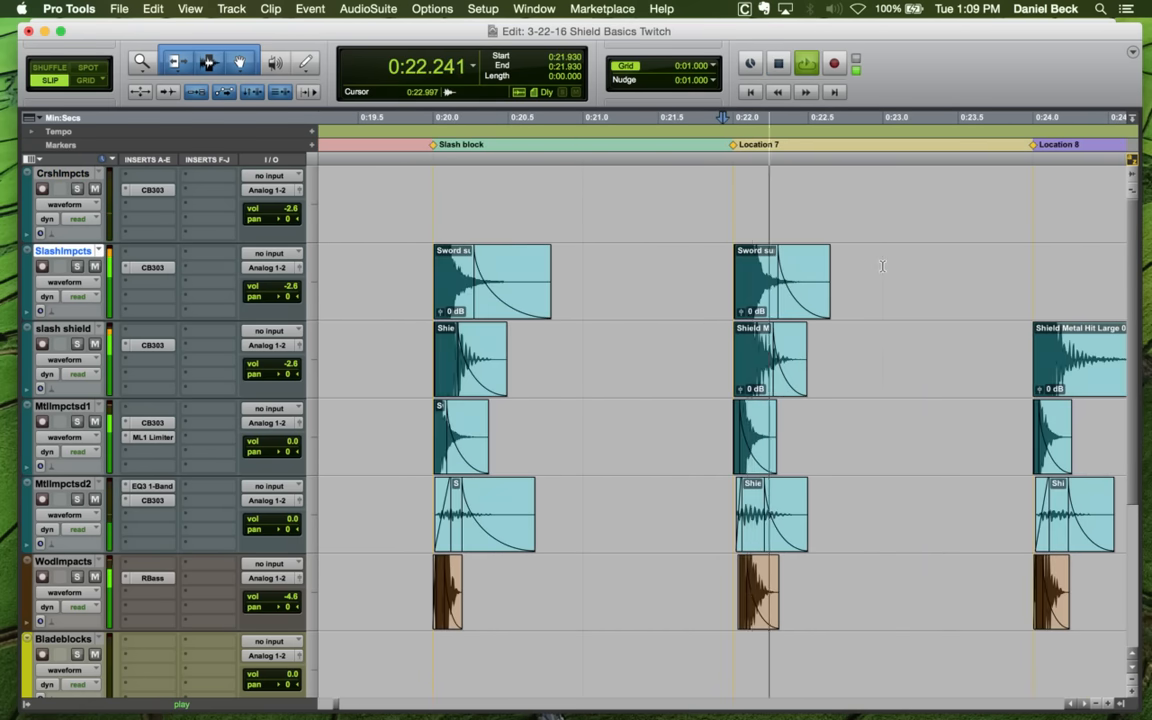
key(r)
click(572, 265)
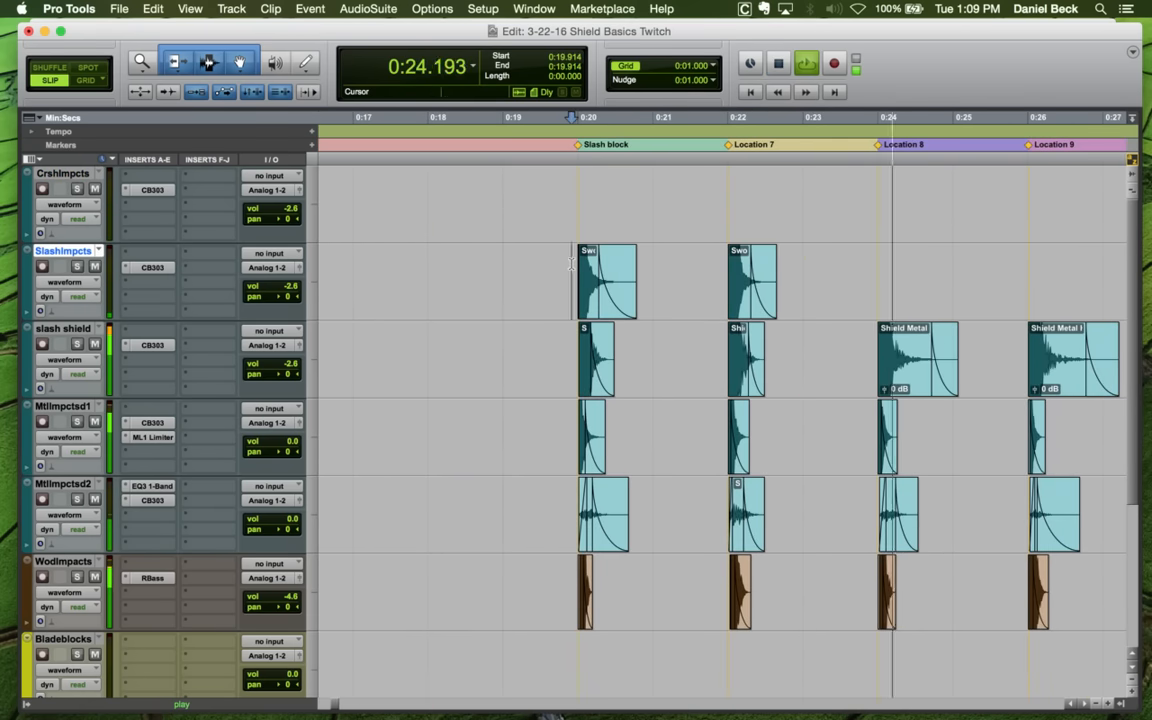
key(space)
key(space)
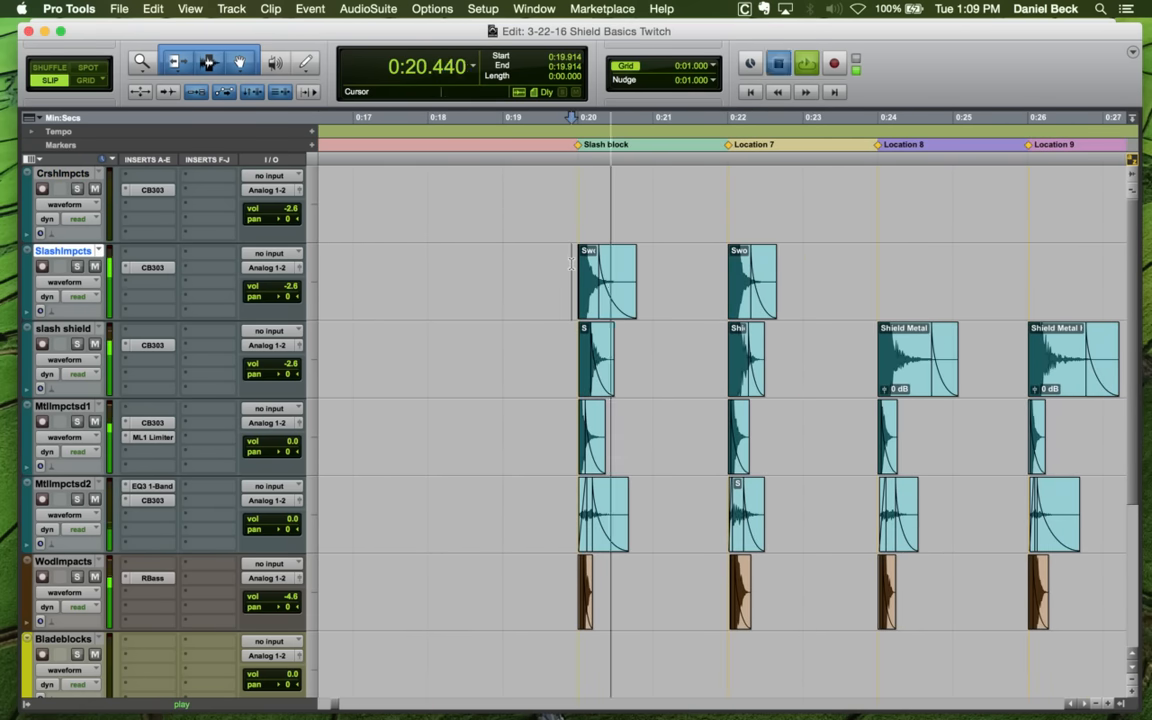
key(space)
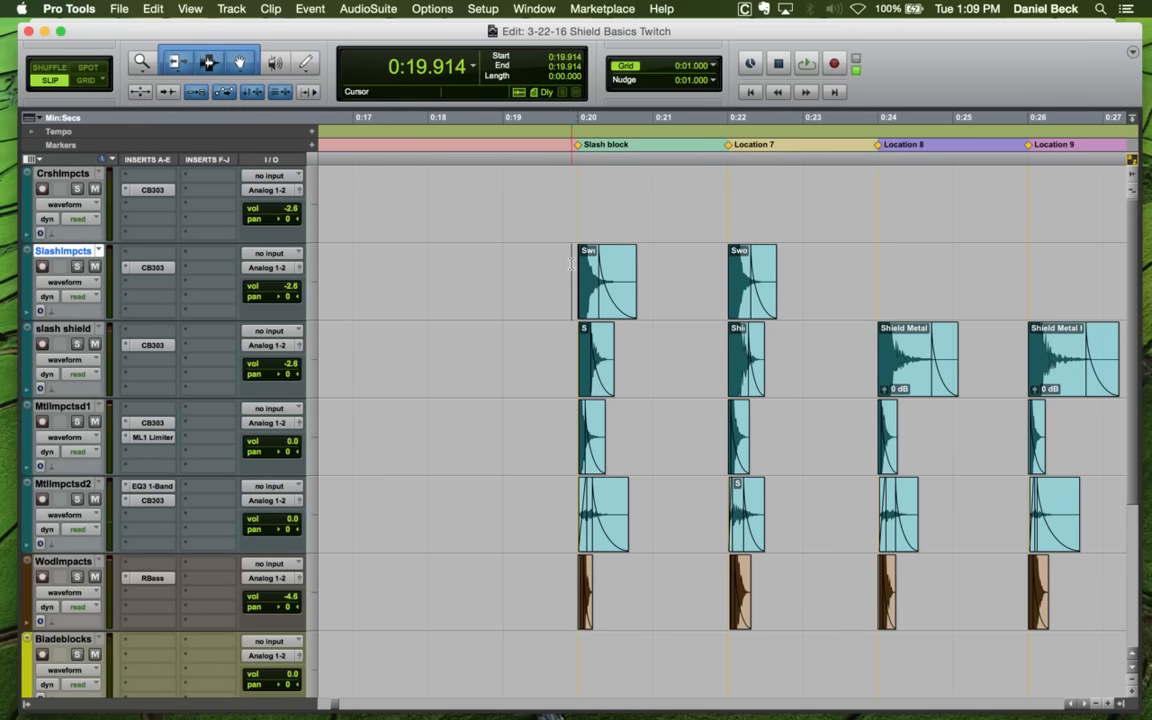
key(t)
key(t)
key(r)
click(696, 265)
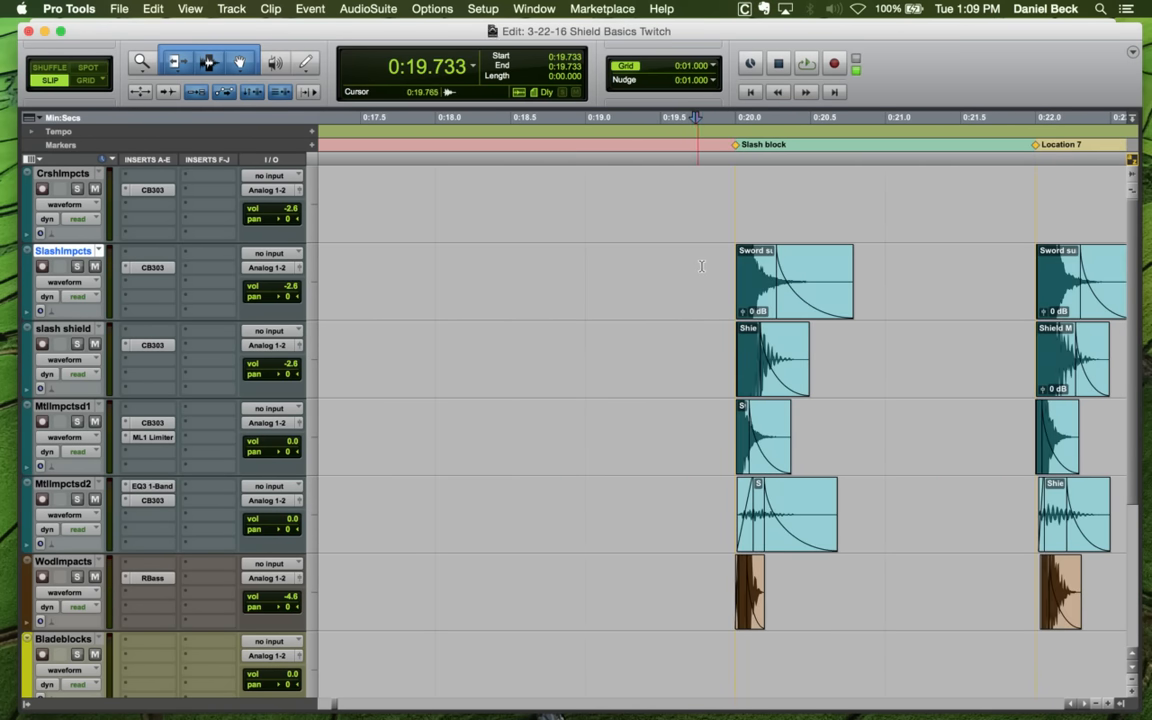
click(717, 264)
key(r)
click(718, 262)
key(t)
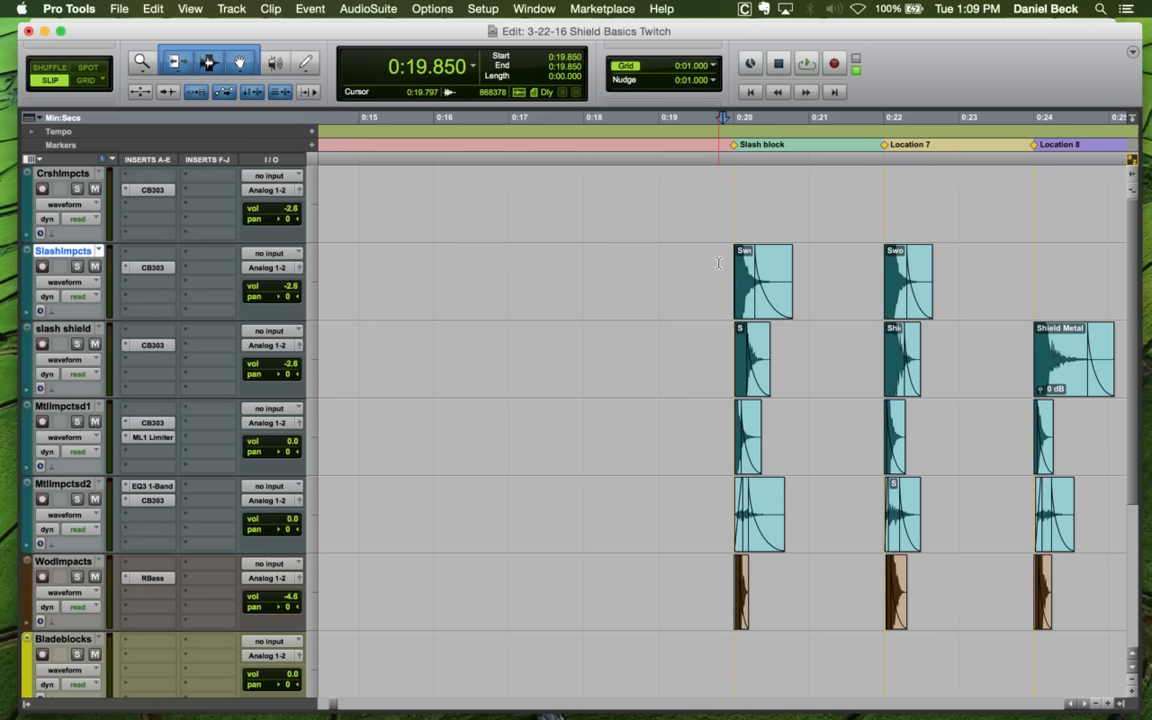
Audition the Slash block and Location 7 variations with all layers together
click(729, 263)
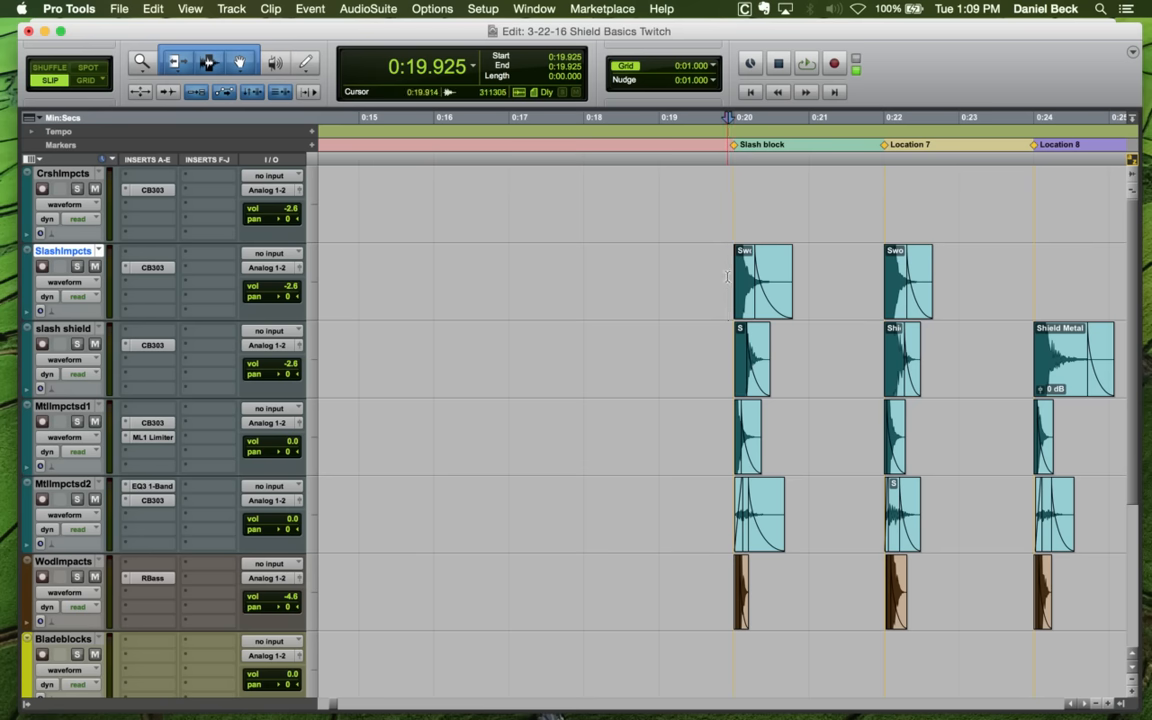
click(727, 281)
key(space)
key(space)
click(876, 267)
key(space)
key(r)
key(r)
key(r)
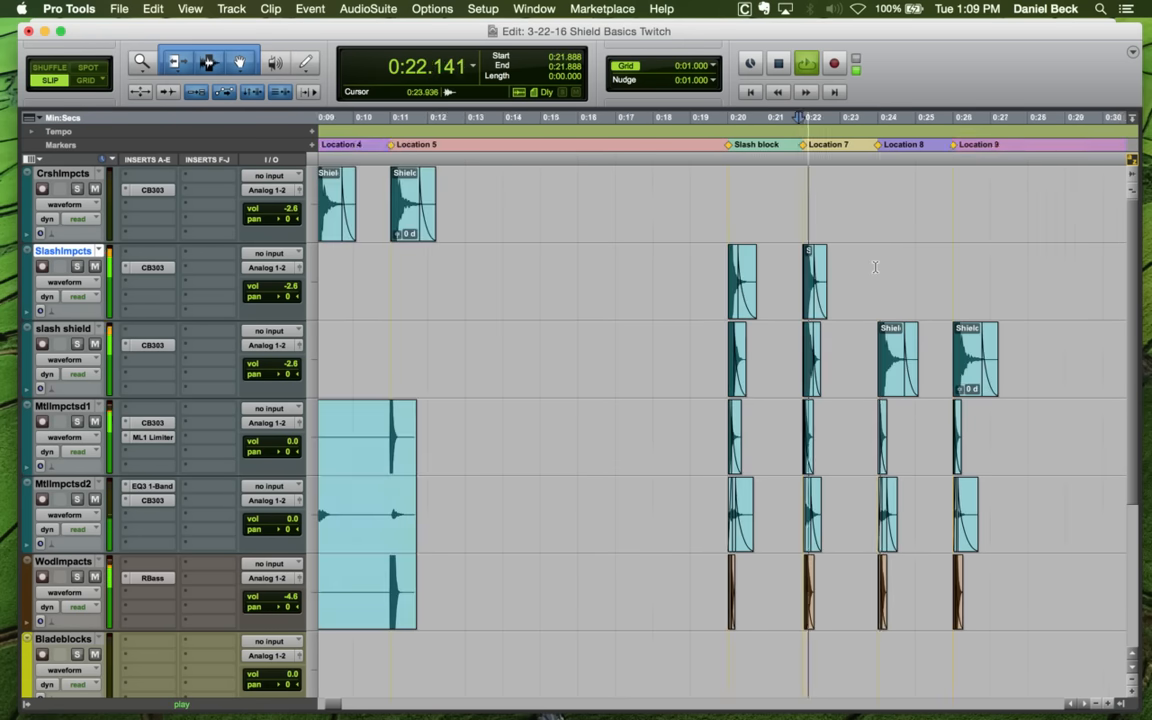
key(space)
Audition the "Sword sheath - Metal scrape x 4" clip soloed from the Source marker, including its third scrape
key(r)
key(r)
key(r)
key(r)
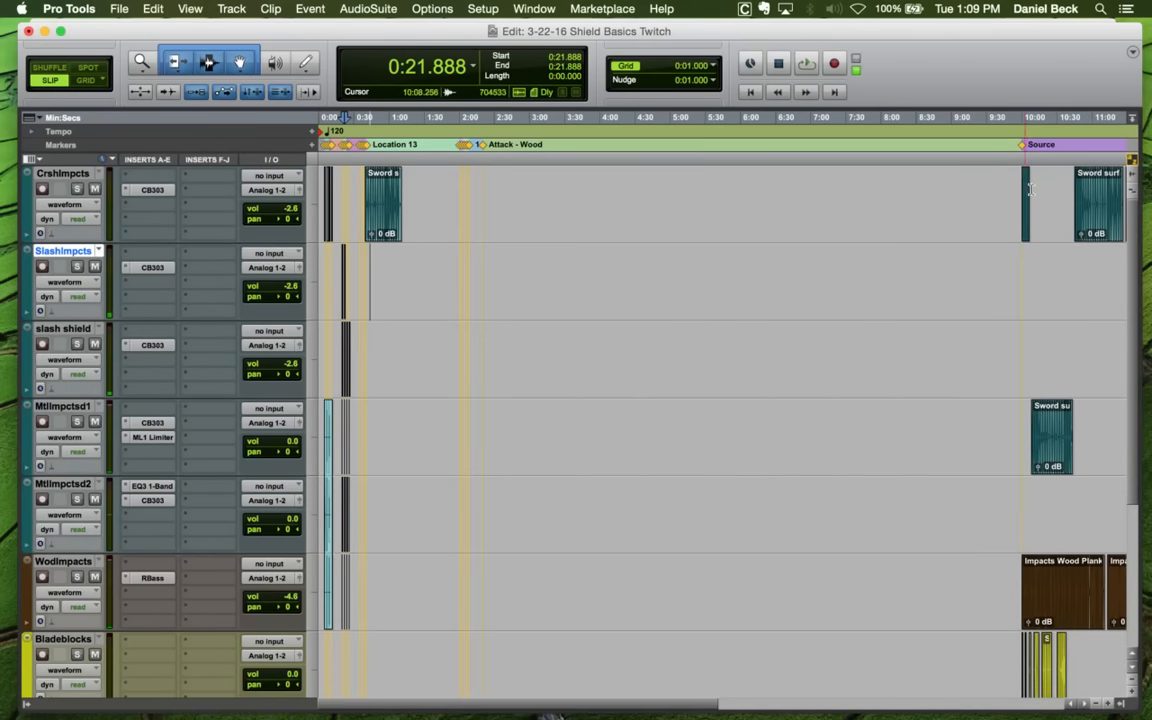
click(1019, 181)
key(Tab)
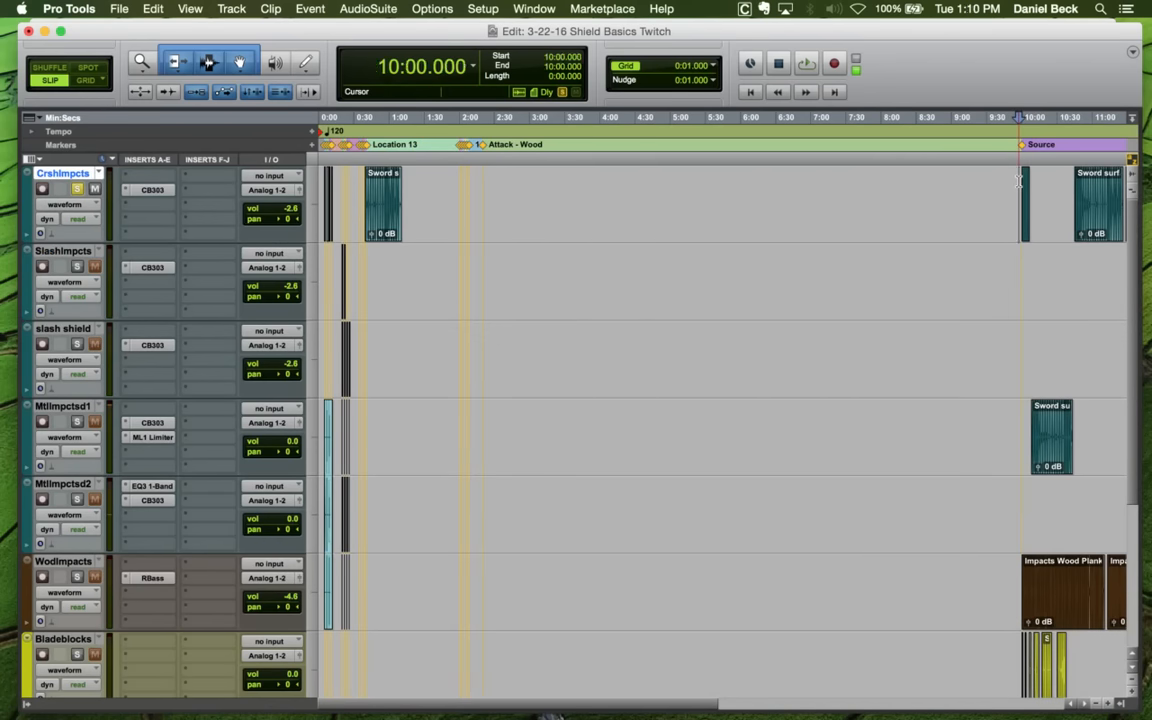
key(space)
key(t)
key(t)
key(t)
key(t)
key(t)
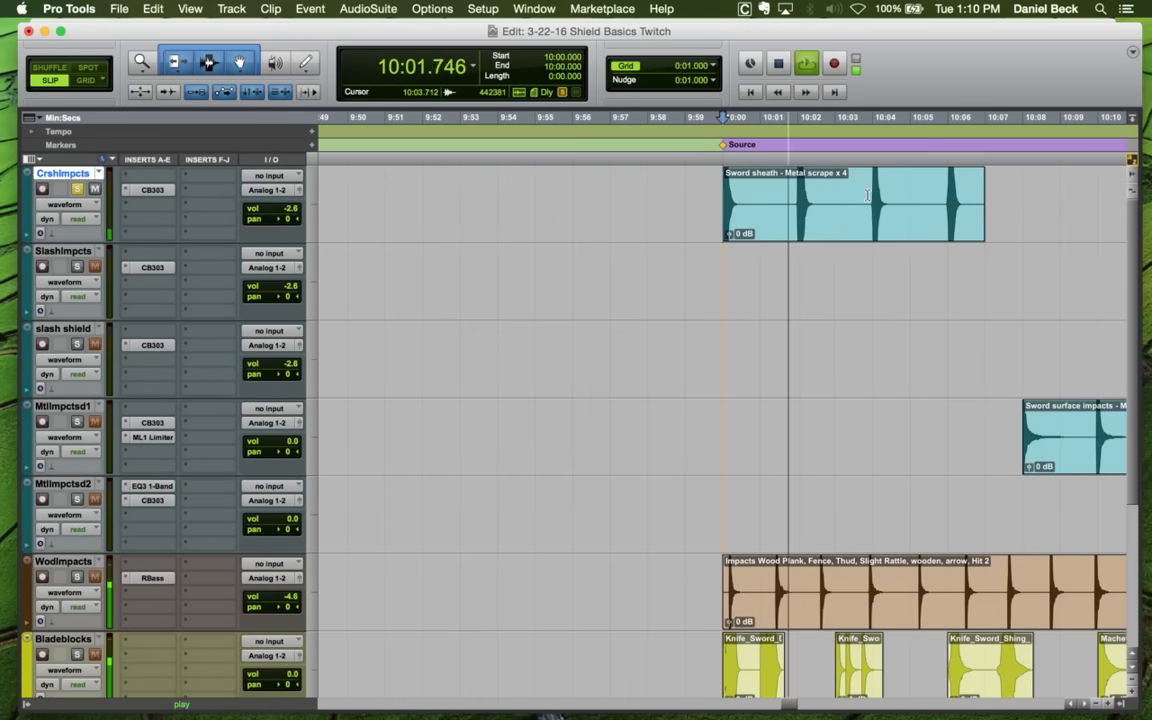
key(t)
key(r)
key(r)
key(r)
key(r)
key(r)
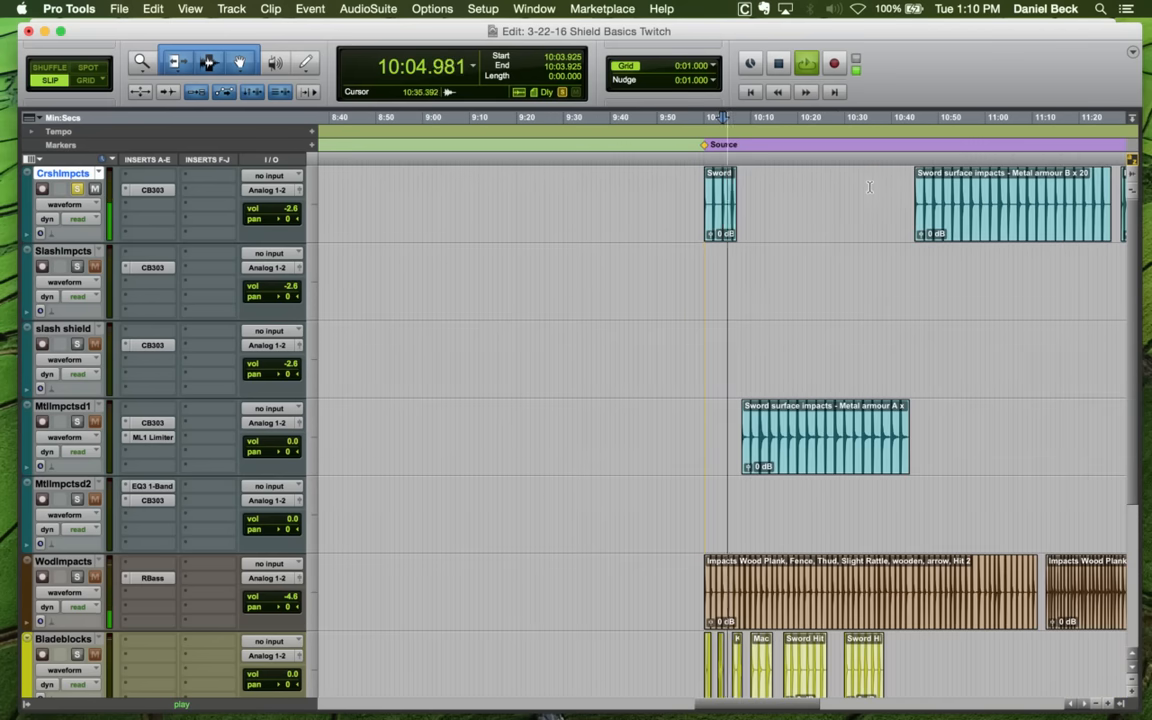
key(space)
Audition the third scrape of the sword sheath clip again from about 10:03.882
click(723, 189)
key(t)
key(t)
key(t)
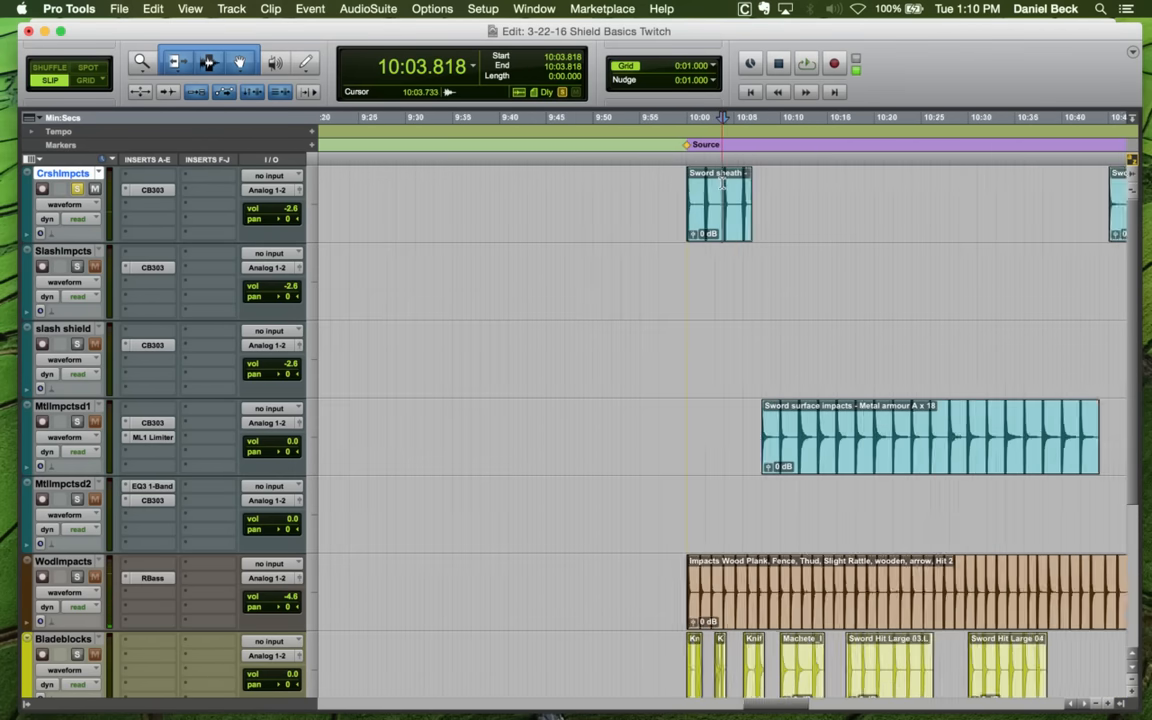
click(727, 194)
key(space)
key(r)
key(r)
key(r)
key(r)
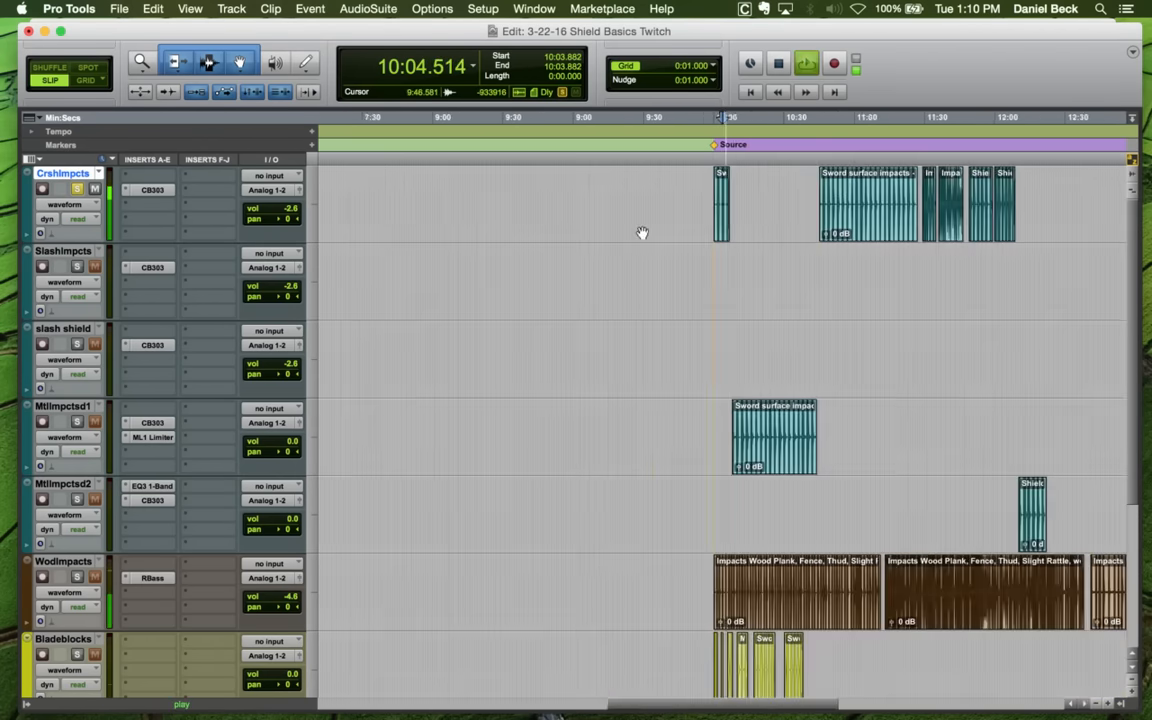
key(r)
key(r)
key(r)
key(space)
Return to the Slash block marker and audition its layered sound from about 0:19.882
click(320, 273)
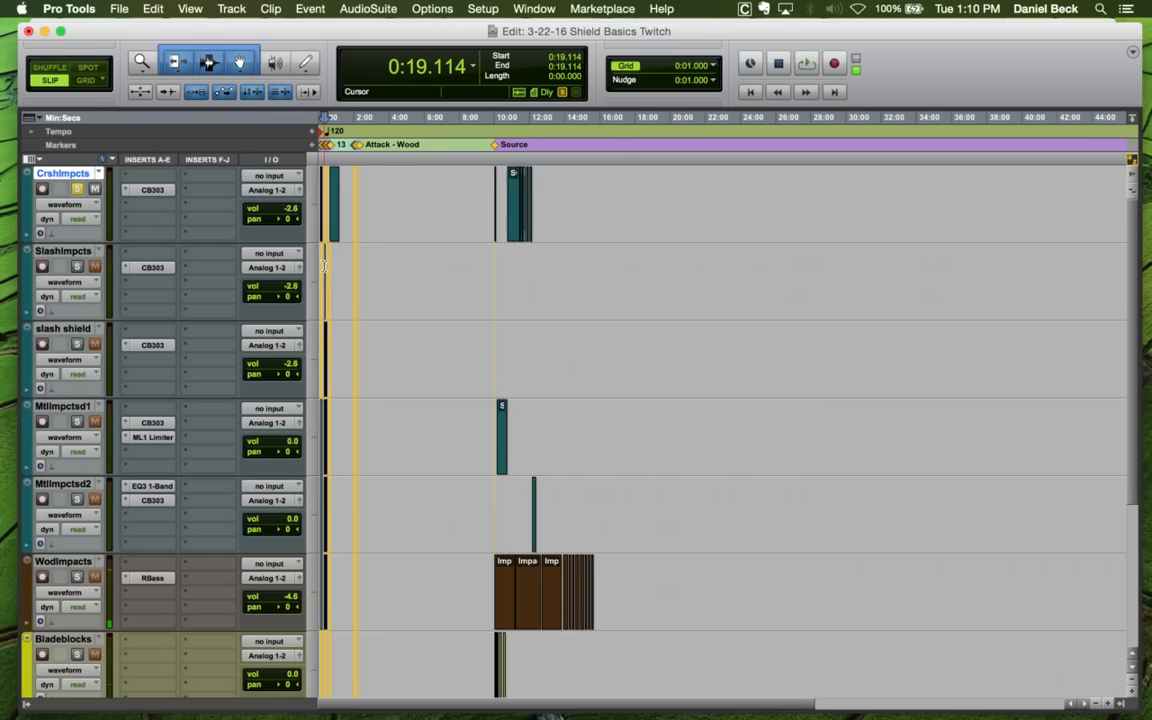
key(t)
key(t)
key(t)
key(t)
key(t)
key(t)
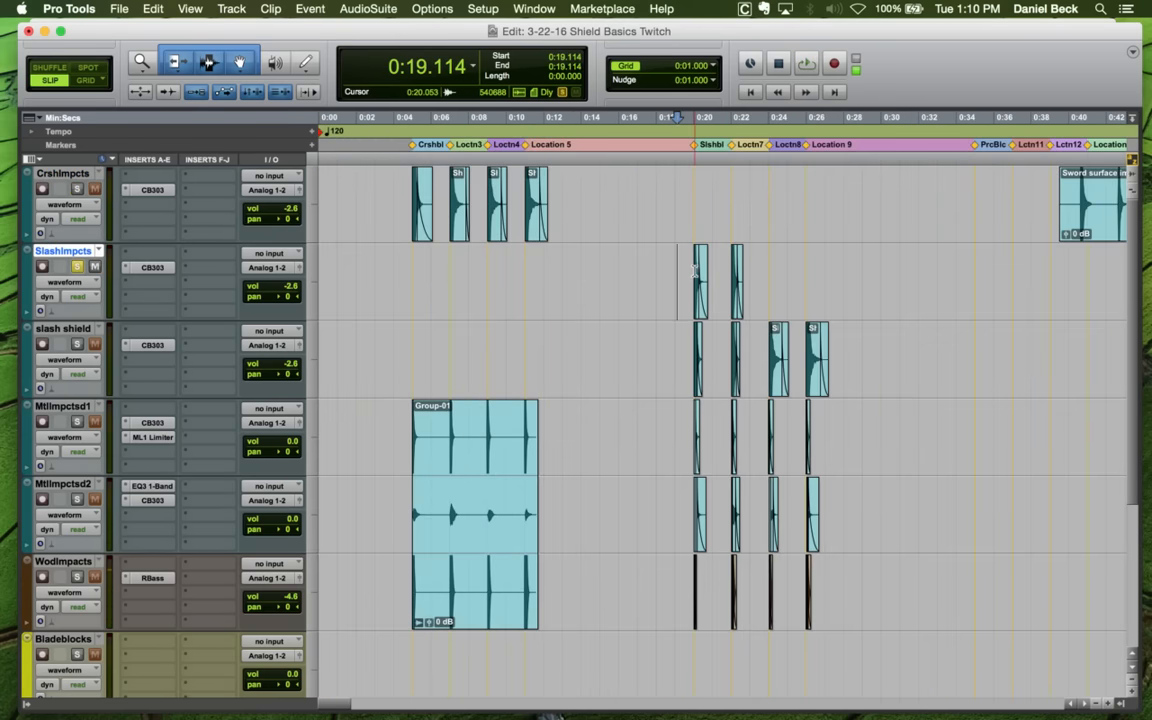
click(699, 270)
key(t)
key(t)
key(t)
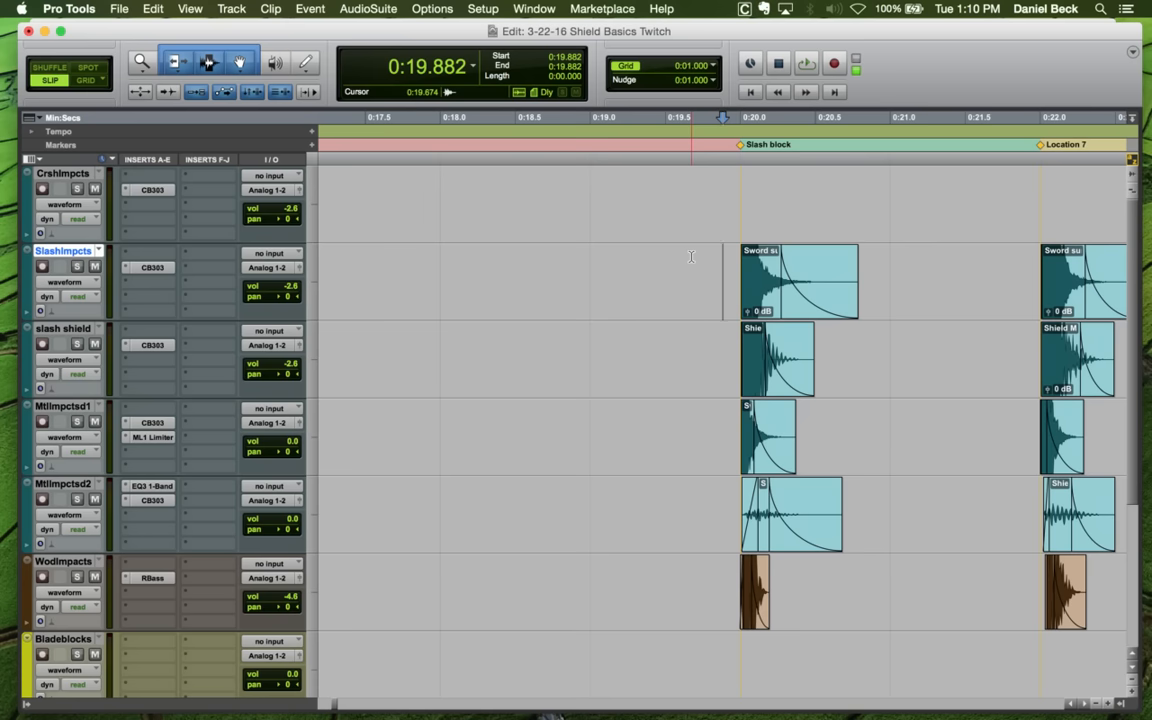
key(space)
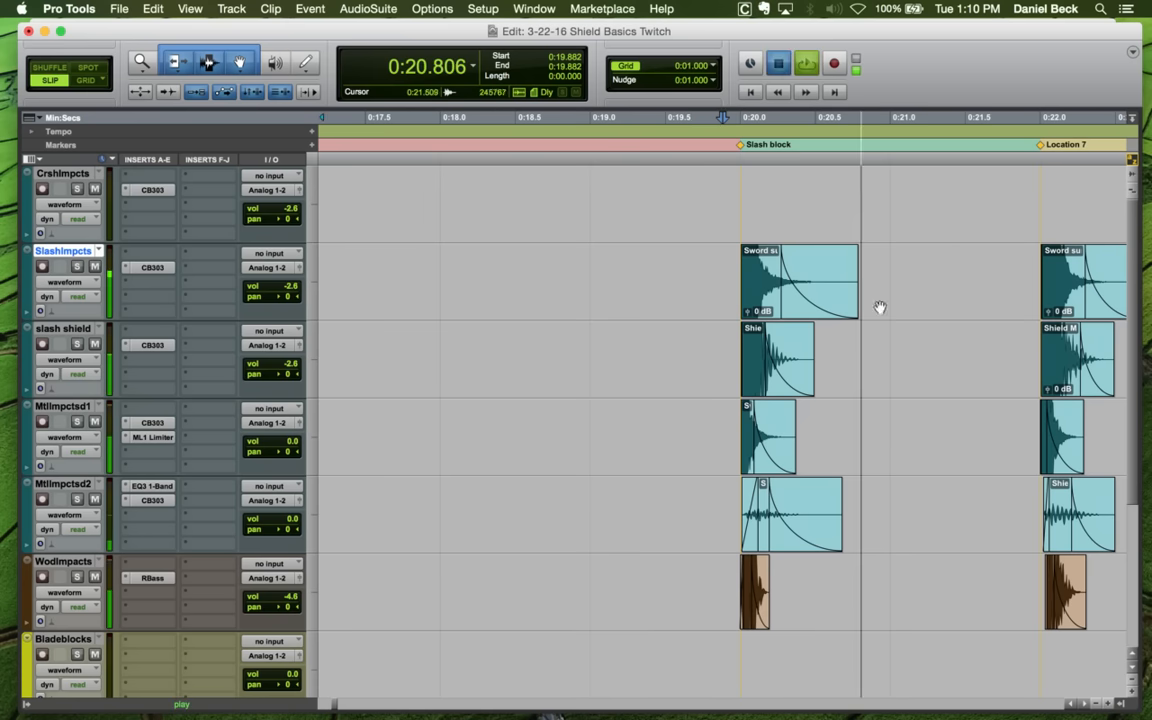
key(space)
Duplicate the Slash Impacts track once, leaving out its active playlist and inserts
key(super+bracketleft)
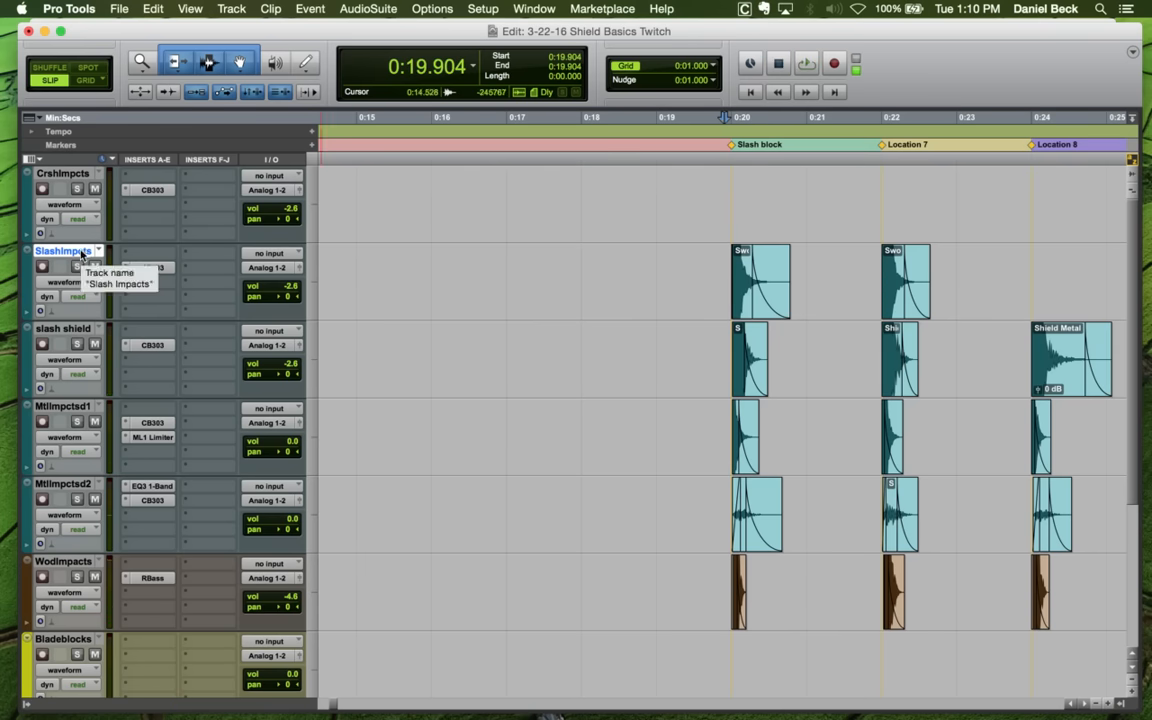
right_click(81, 255)
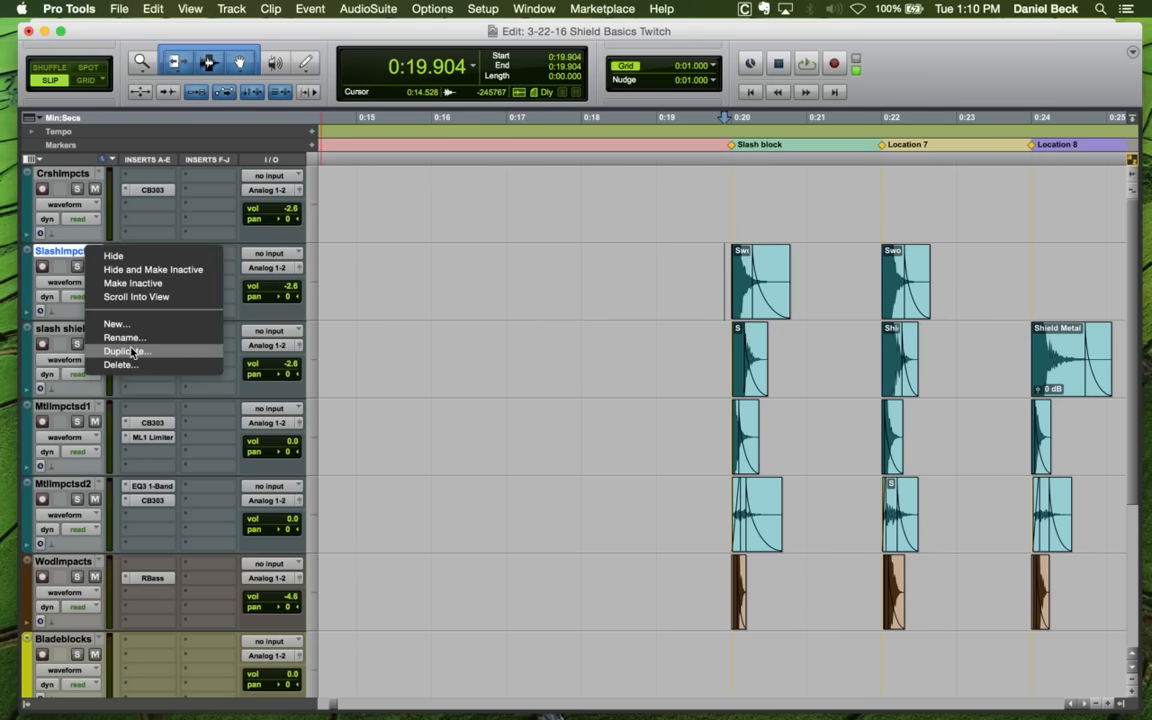
click(217, 316)
key(alt+shift+d)
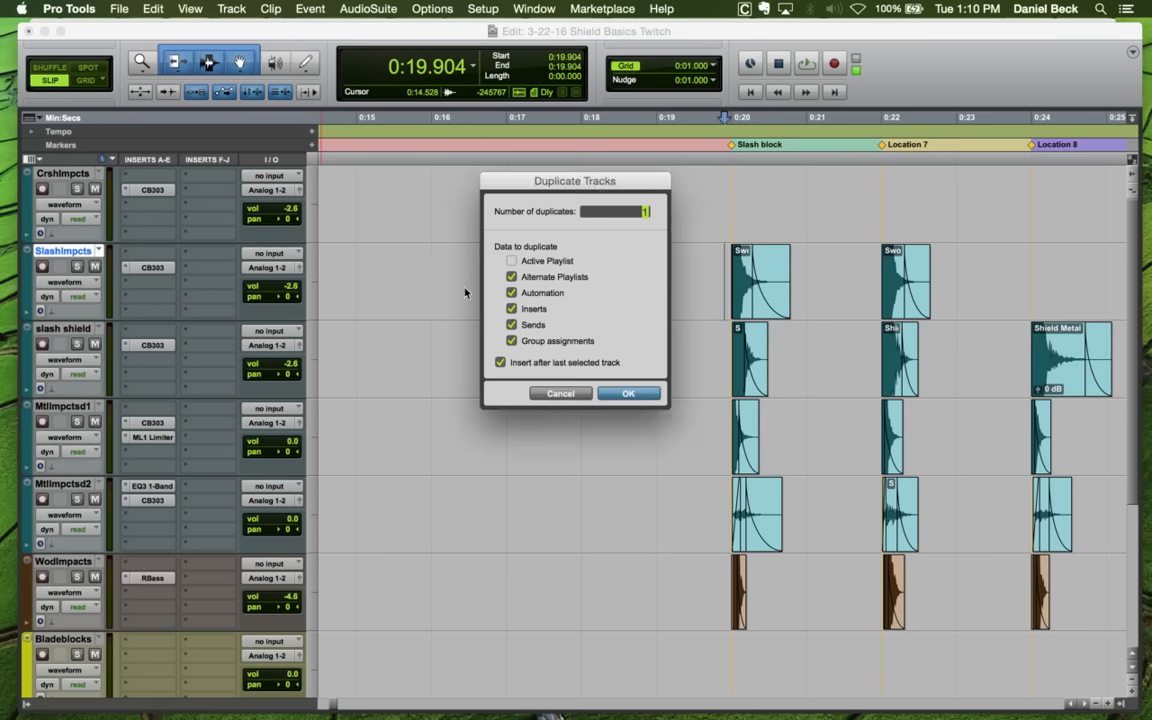
click(540, 309)
click(626, 393)
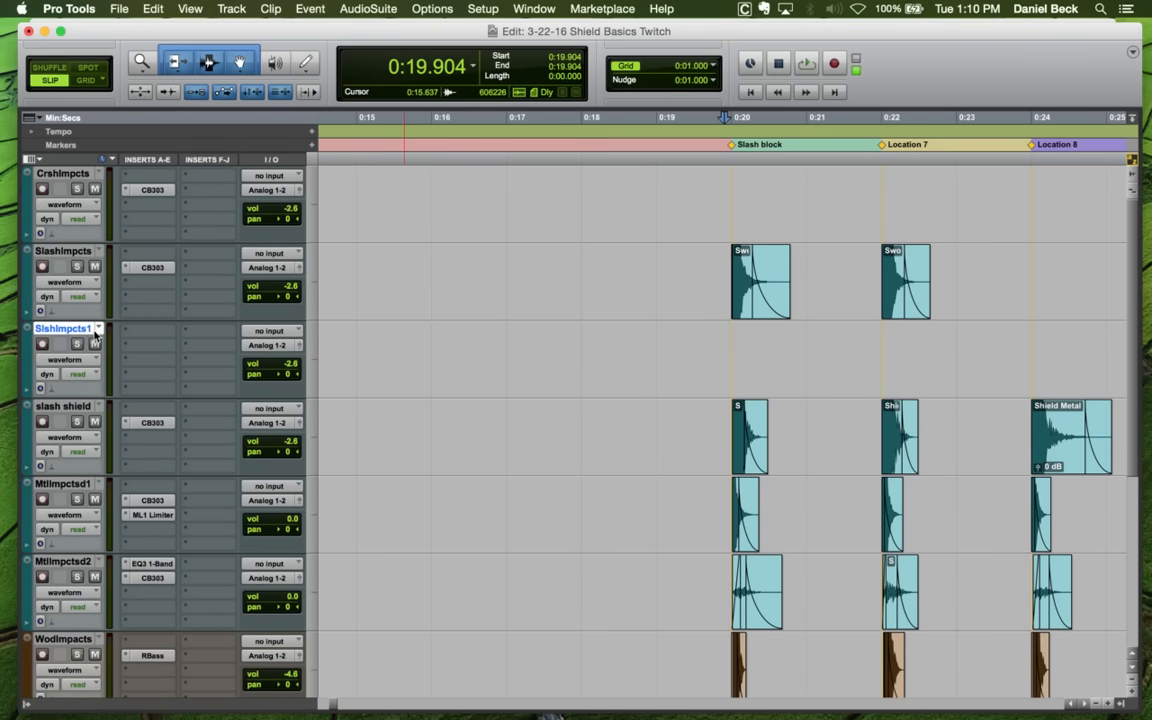
Rename the duplicated slash track "Slash slide"
double_click(72, 330)
text(Slas)
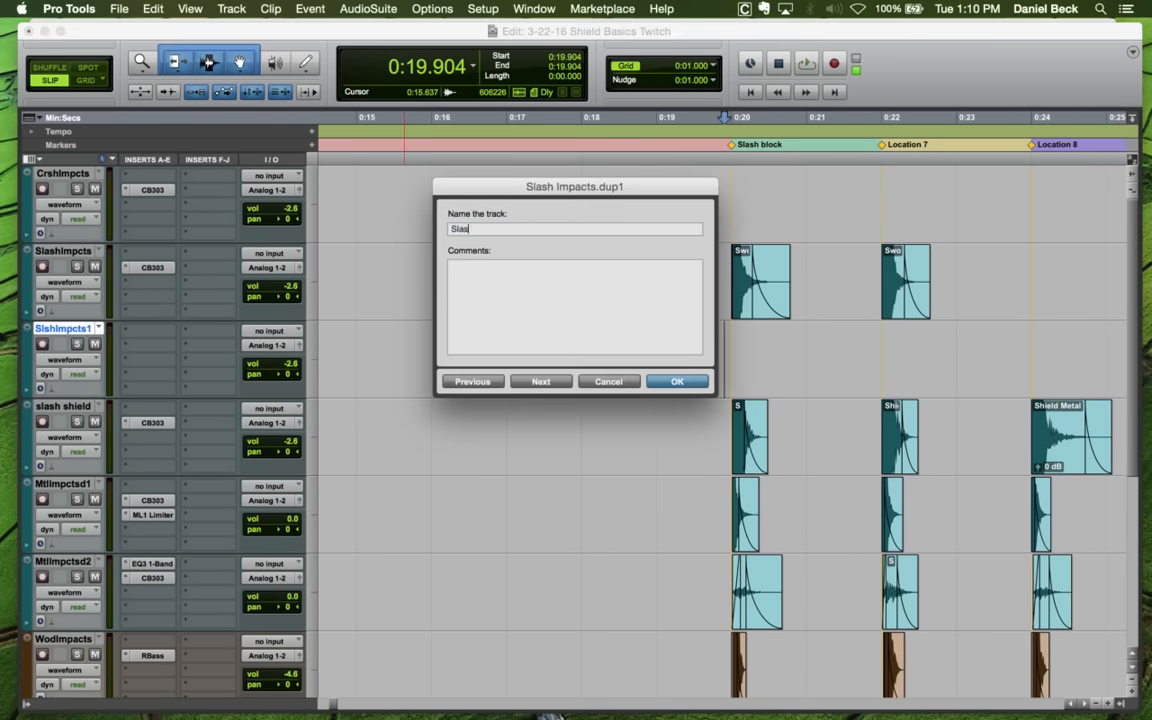
text(h shield)
key(Return)
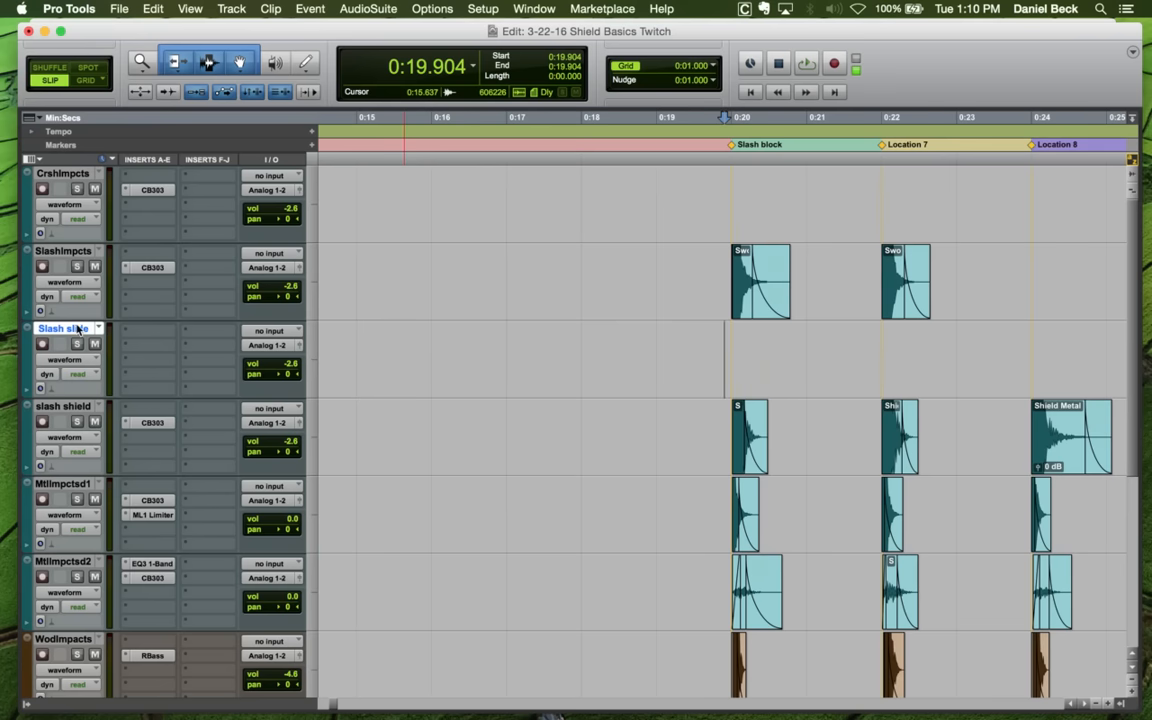
Audition the sword sheath scrape clip in the Source area from about 10:01.173
key(super+bracketleft)
key(super+bracketleft)
key(super+bracketleft)
key(super+bracketleft)
key(super+bracketleft)
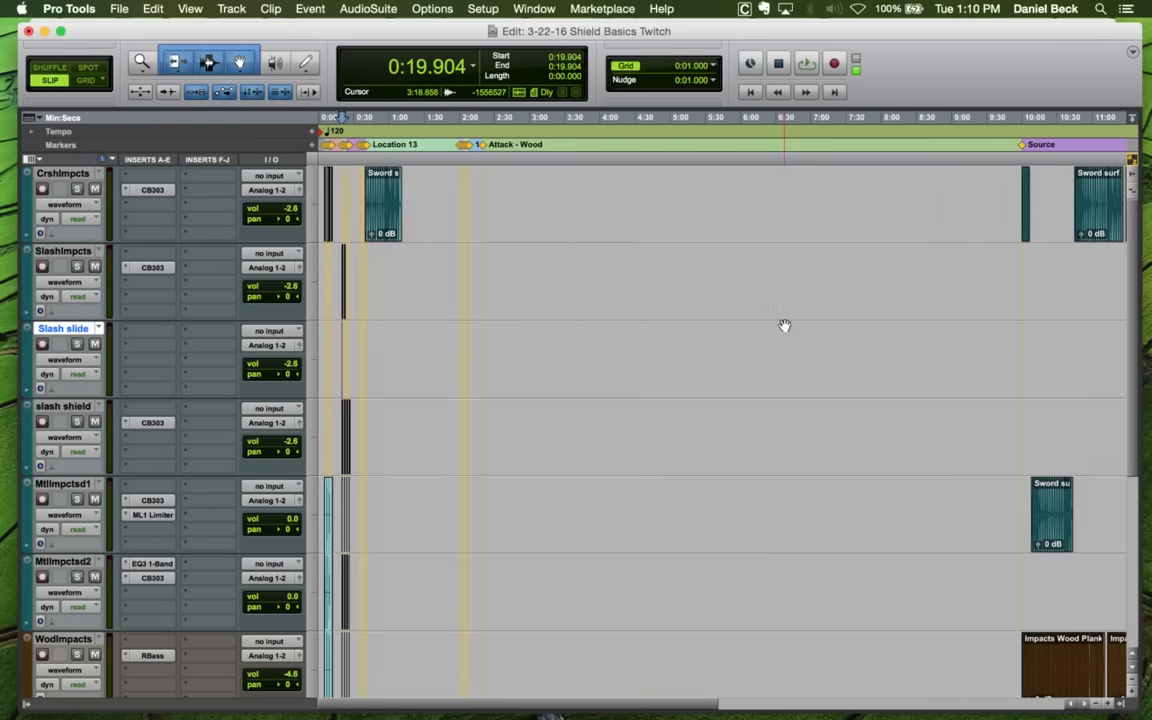
key(super+bracketleft)
click(688, 334)
key(super+bracketright)
key(super+bracketright)
key(super+bracketright)
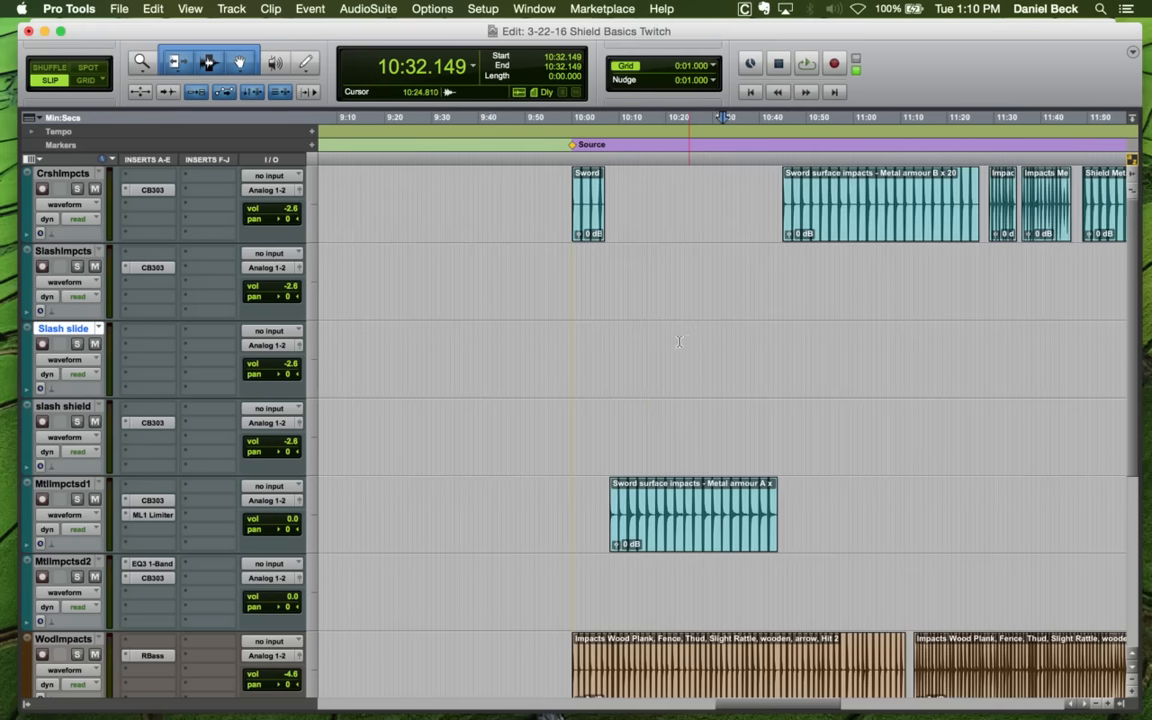
key(super+bracketright)
click(463, 334)
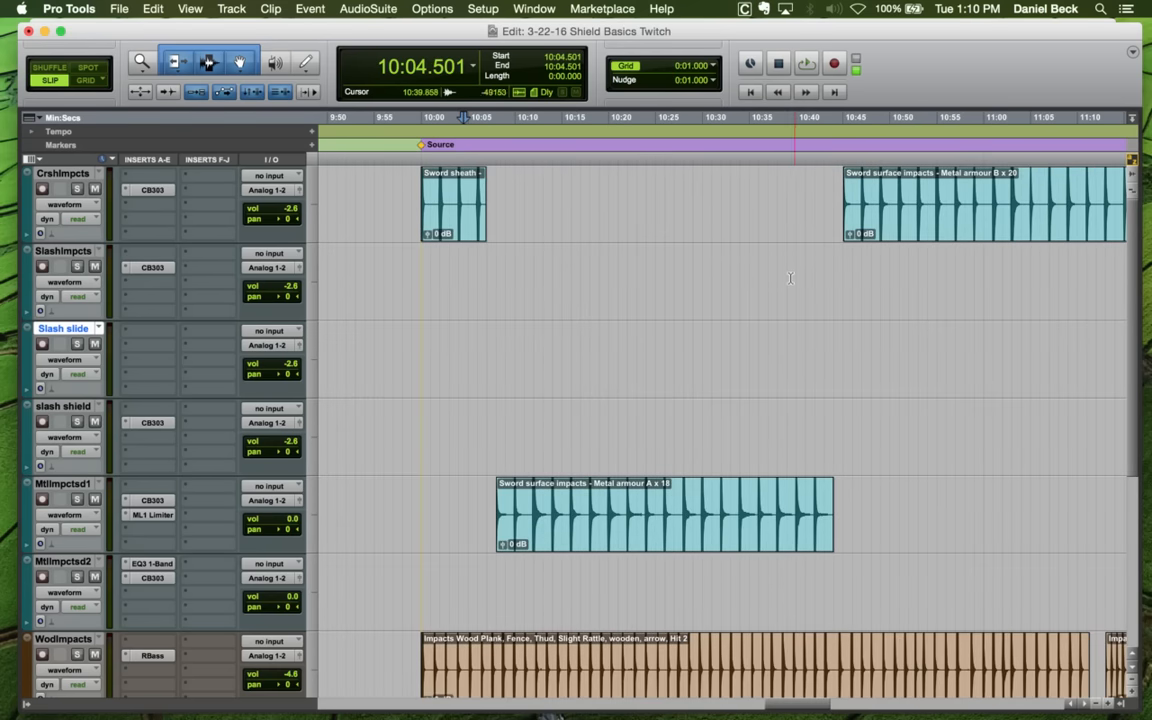
click(432, 180)
key(space)
key(super+bracketright)
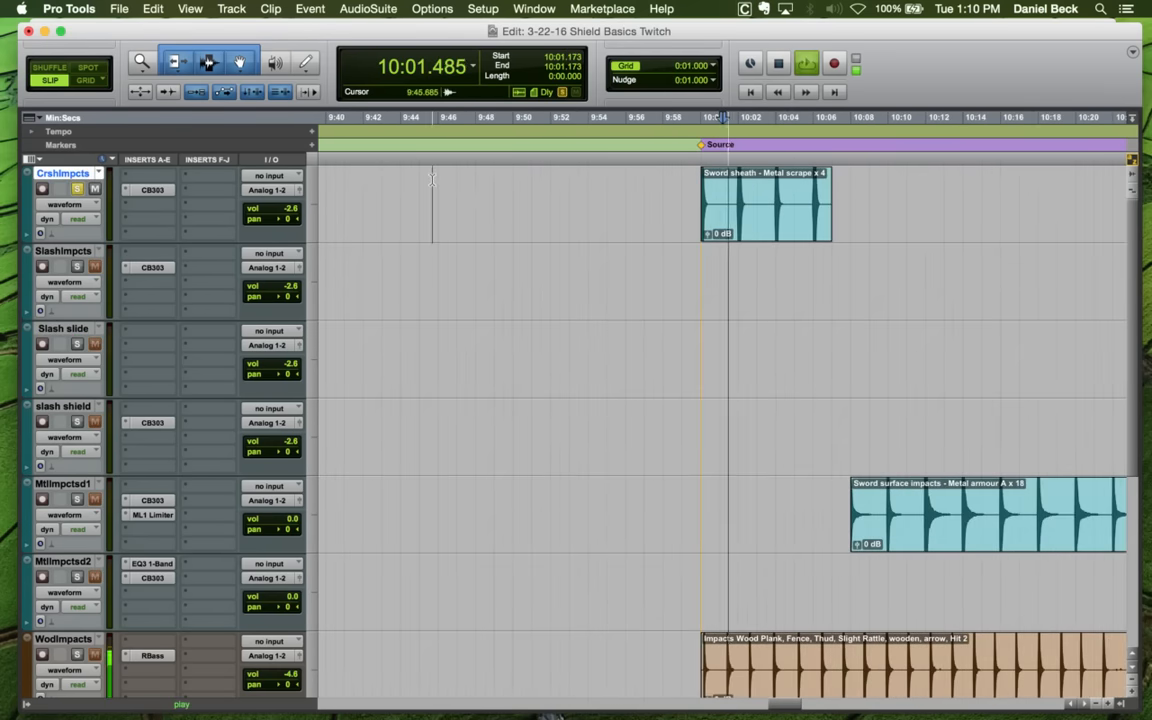
key(space)
key(super+bracketleft)
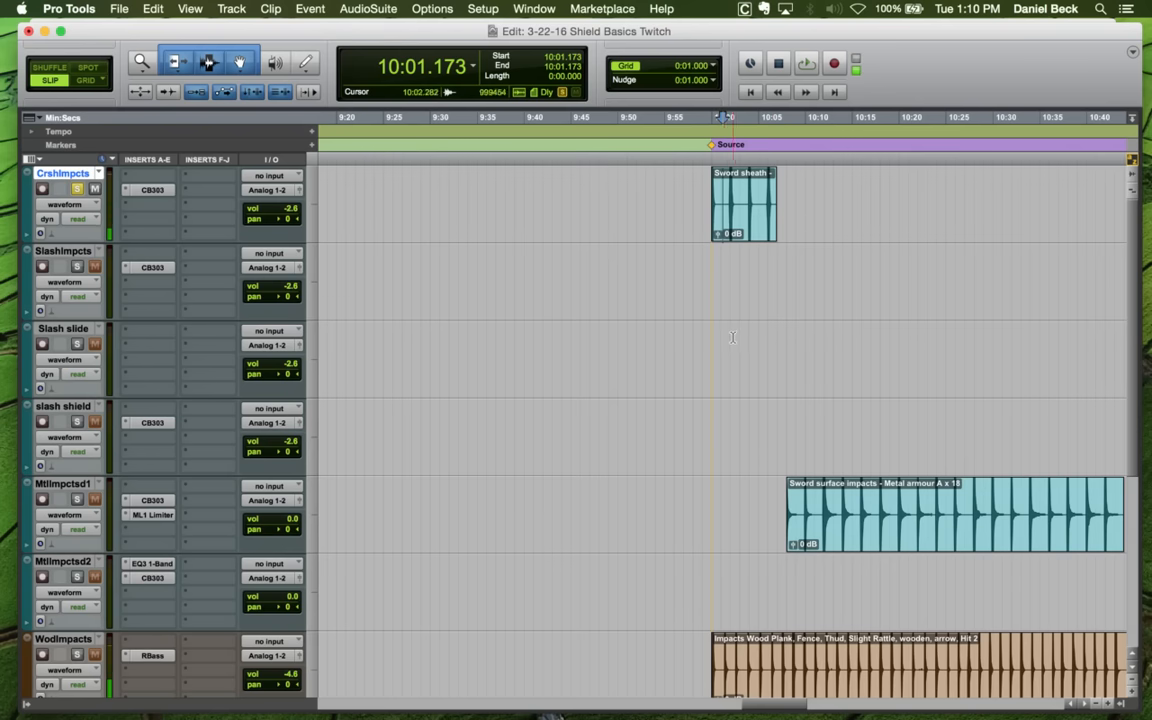
Switch to BaseHead and search the sound library descriptions for "scrape"
click(732, 337)
key(super+Tab)
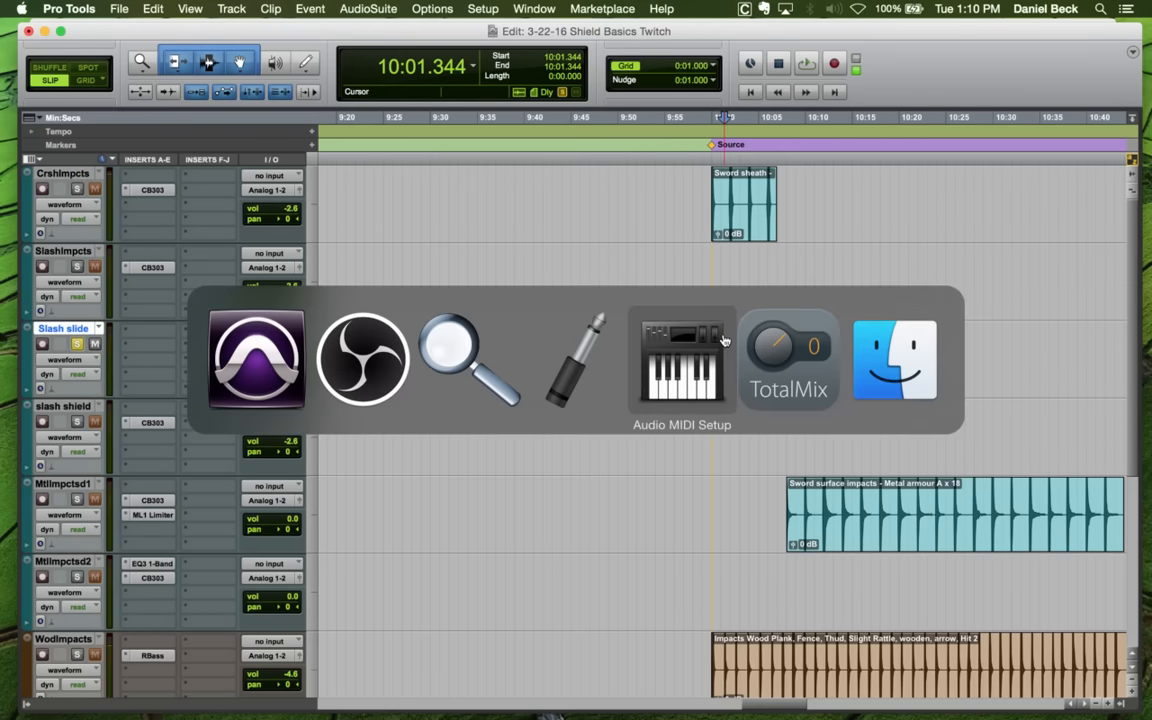
click(434, 332)
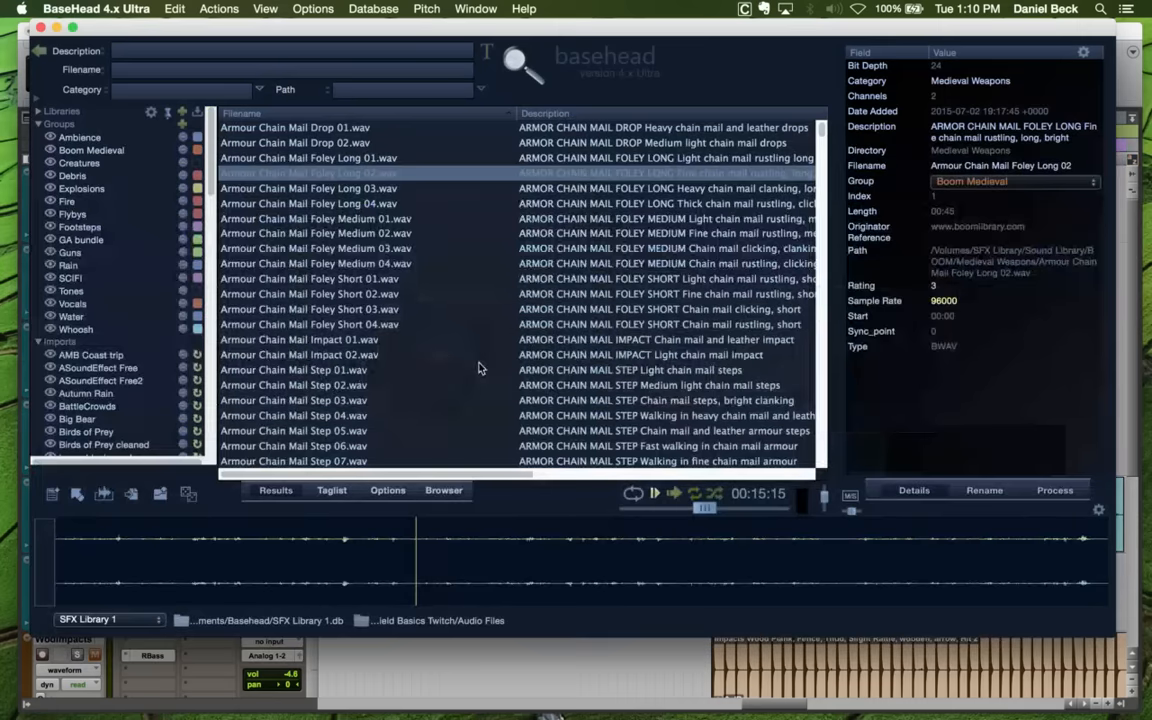
scroll(422, 238, down, 15)
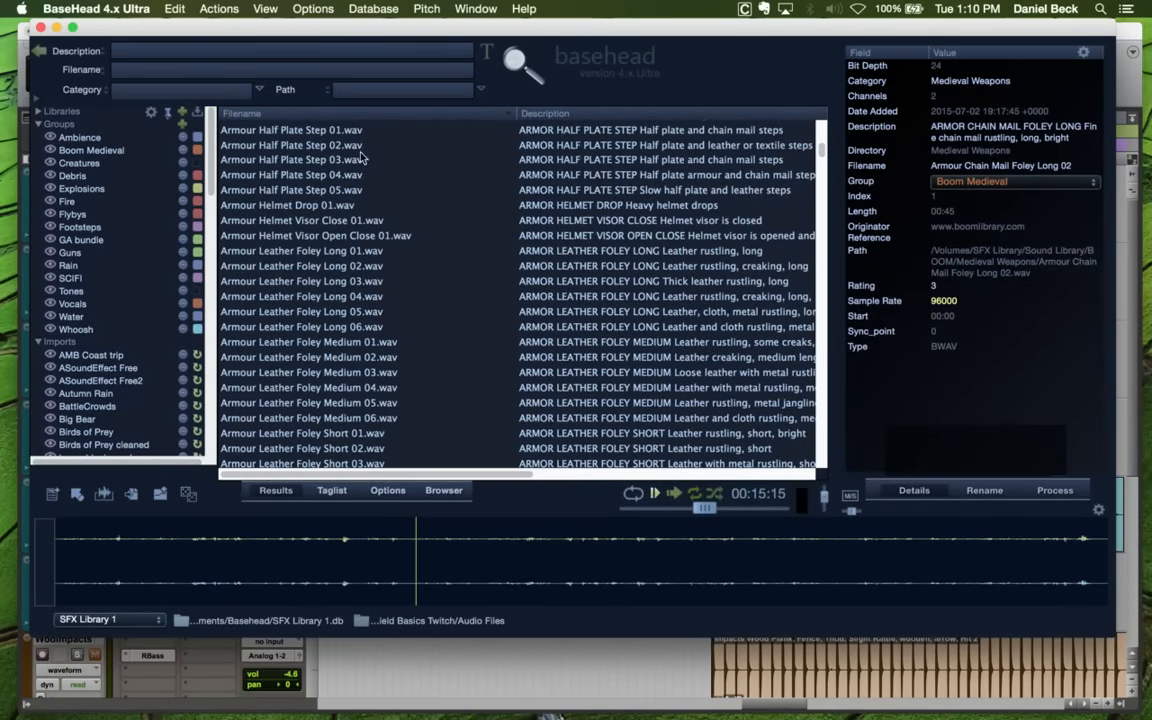
scroll(362, 159, down, 20)
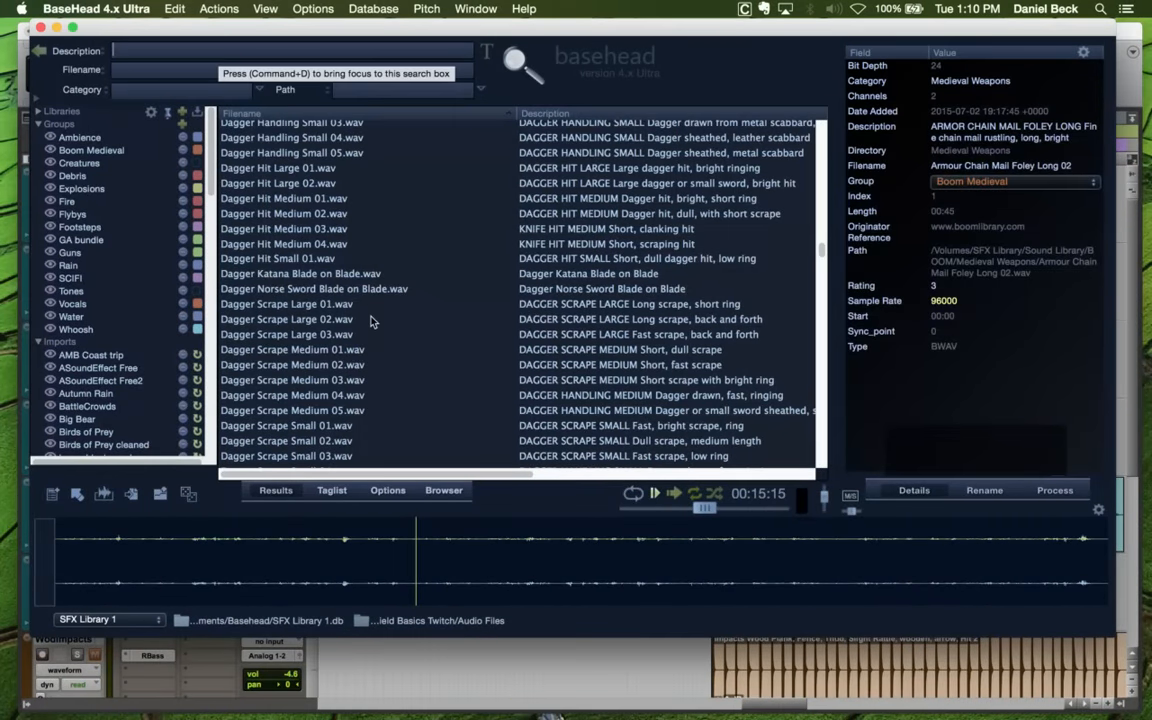
text(scrape)
key(Return)
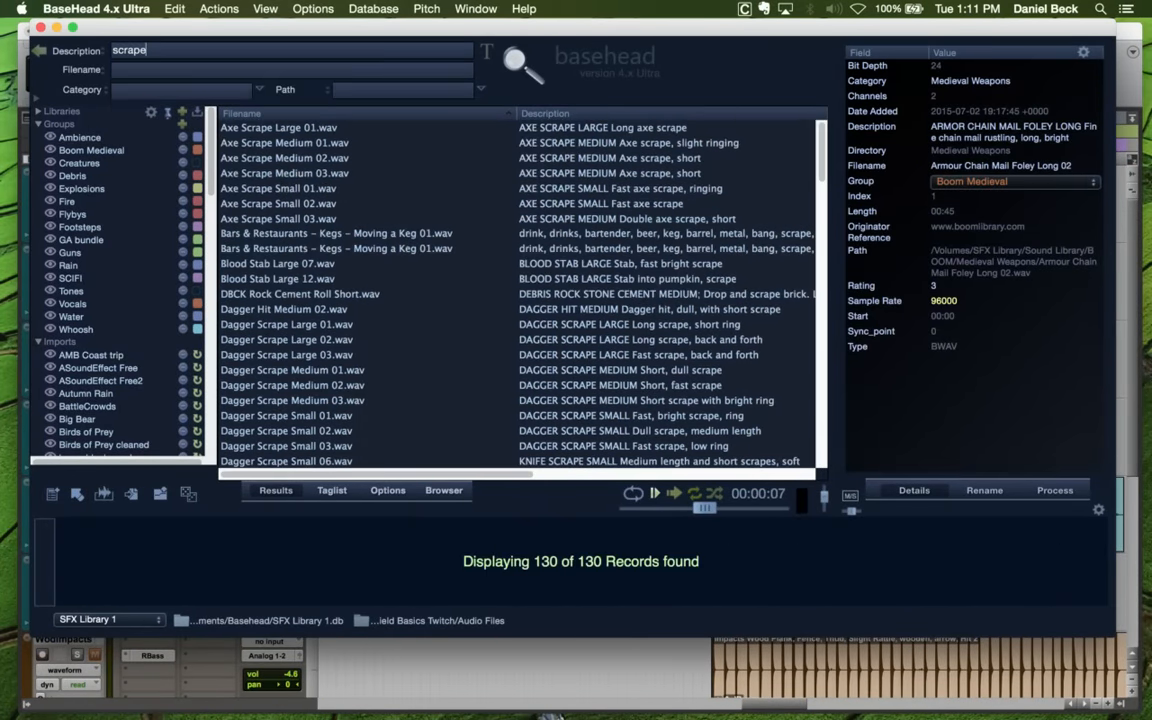
Audition the Axe Scrape Large 01, Medium 01 and Small 01 sounds
click(300, 127)
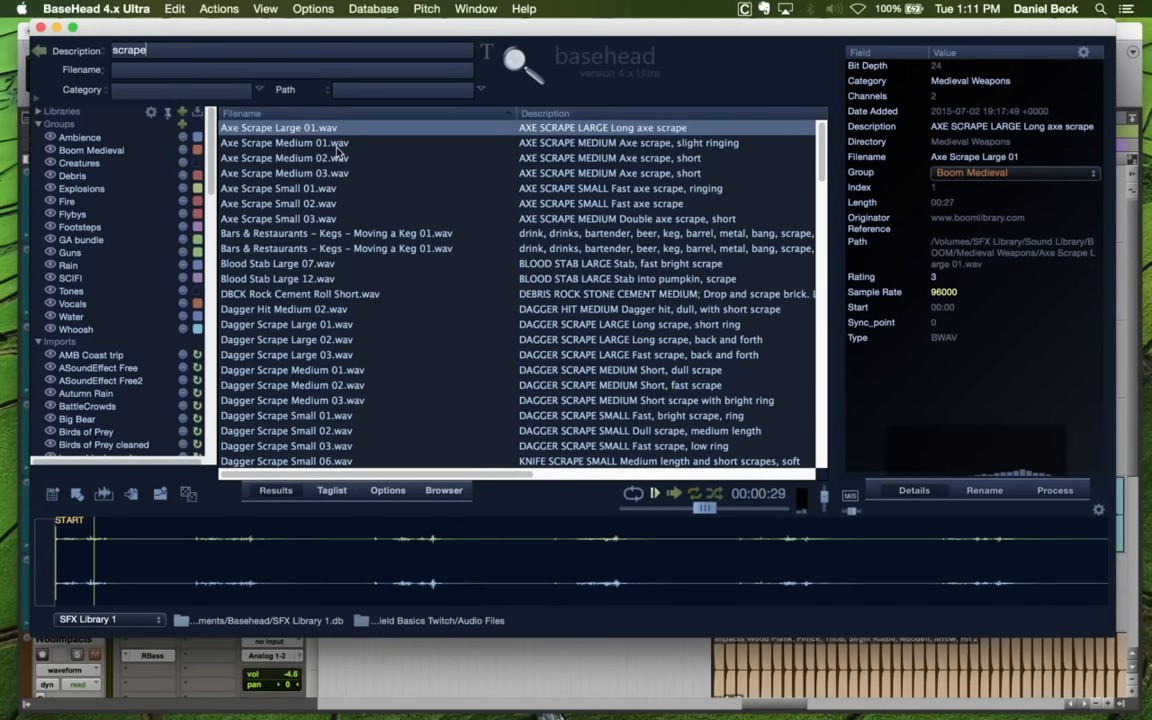
click(340, 143)
click(330, 188)
Audition the Dagger Scrape Large 01, 02 and 03 and Dagger Scrape Medium 02 and 03 sounds
click(336, 324)
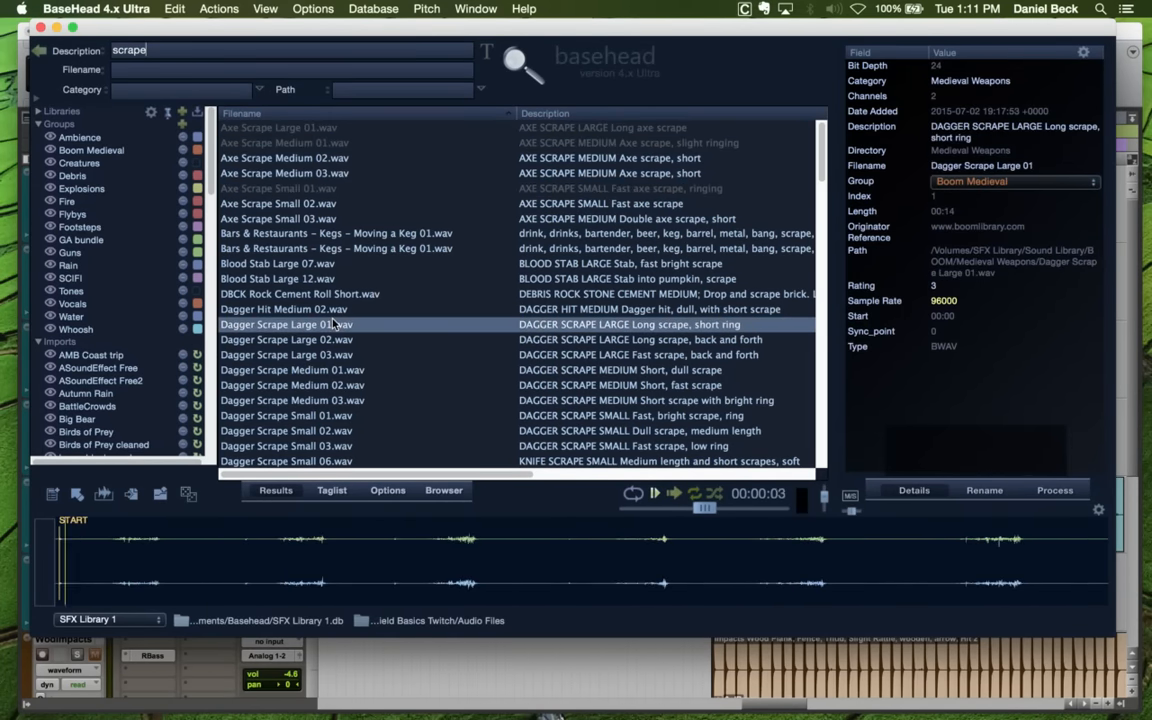
click(333, 343)
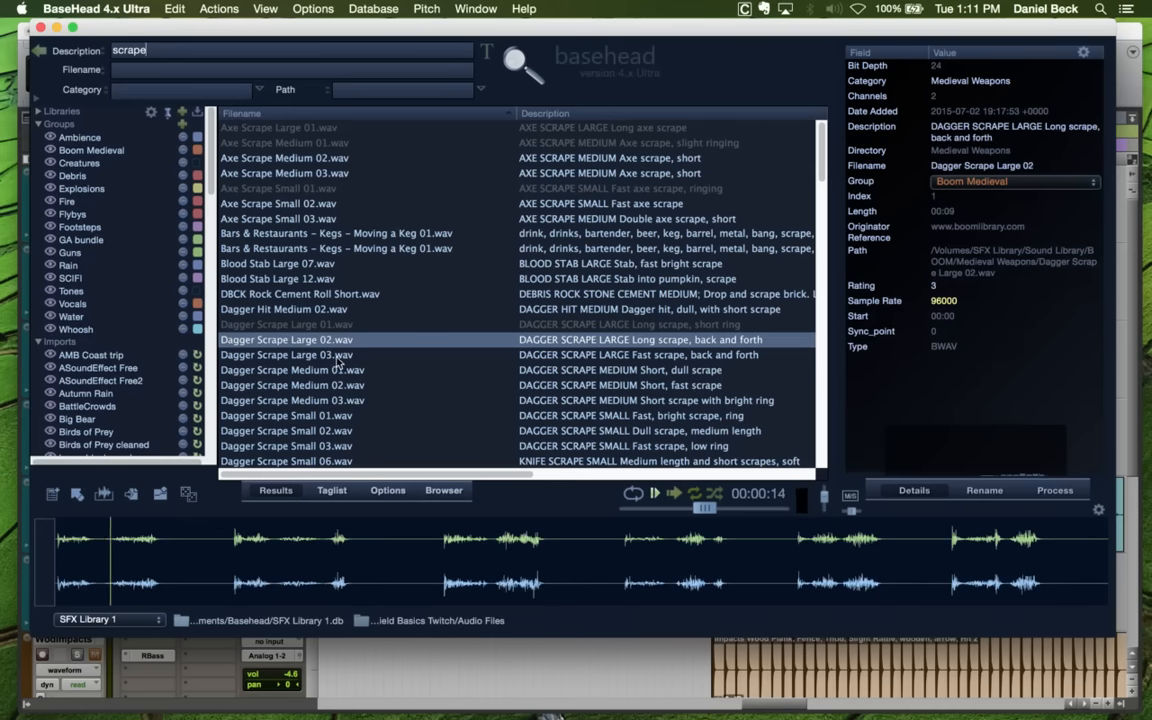
click(335, 358)
click(337, 384)
click(338, 356)
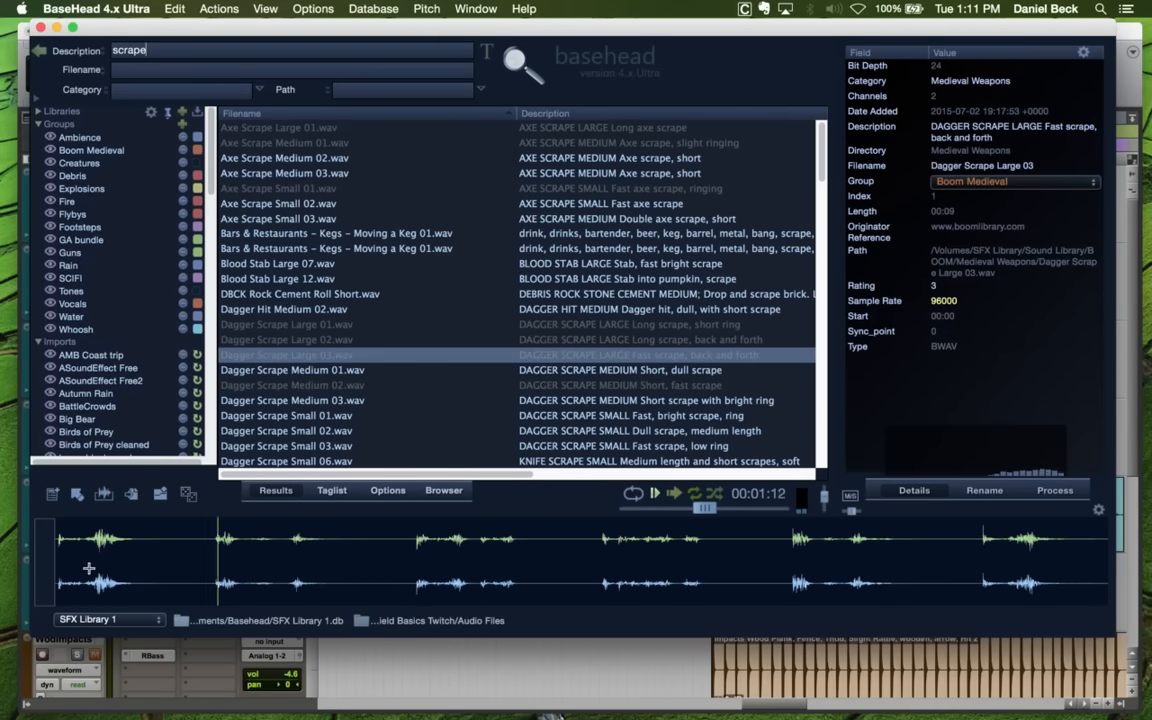
click(358, 401)
Look further through the scrape results and audition the Rapier Scrape Large 01 sound
scroll(346, 319, down, 6)
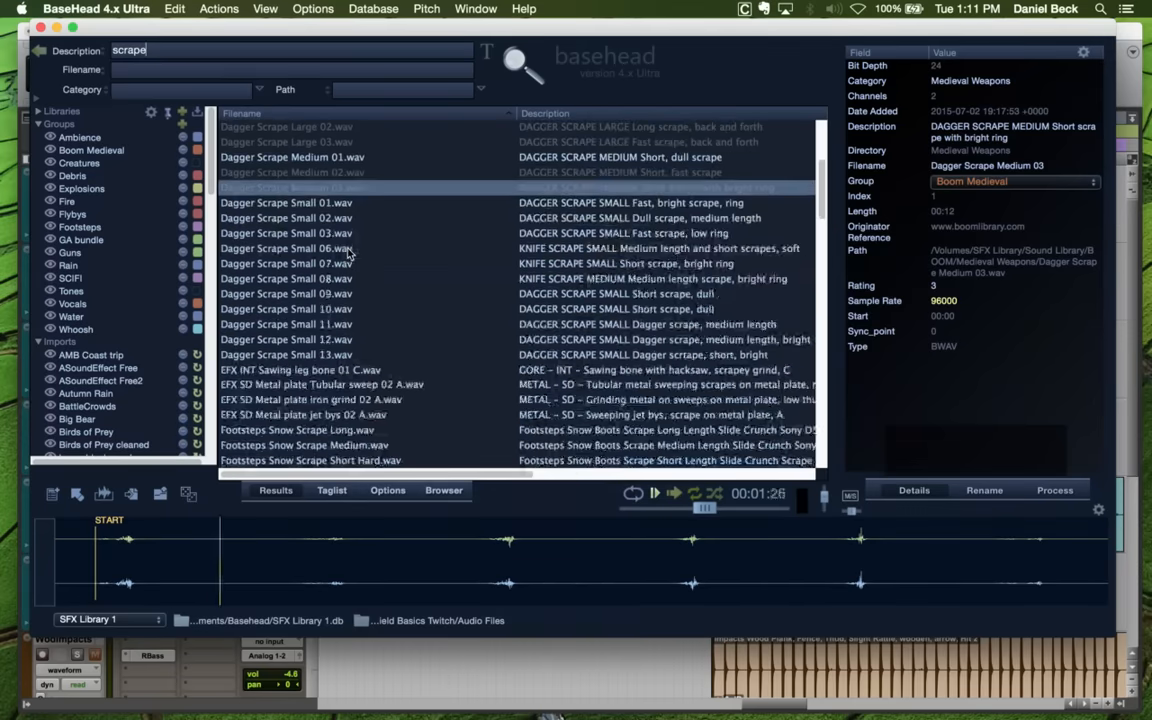
scroll(348, 254, down, 3)
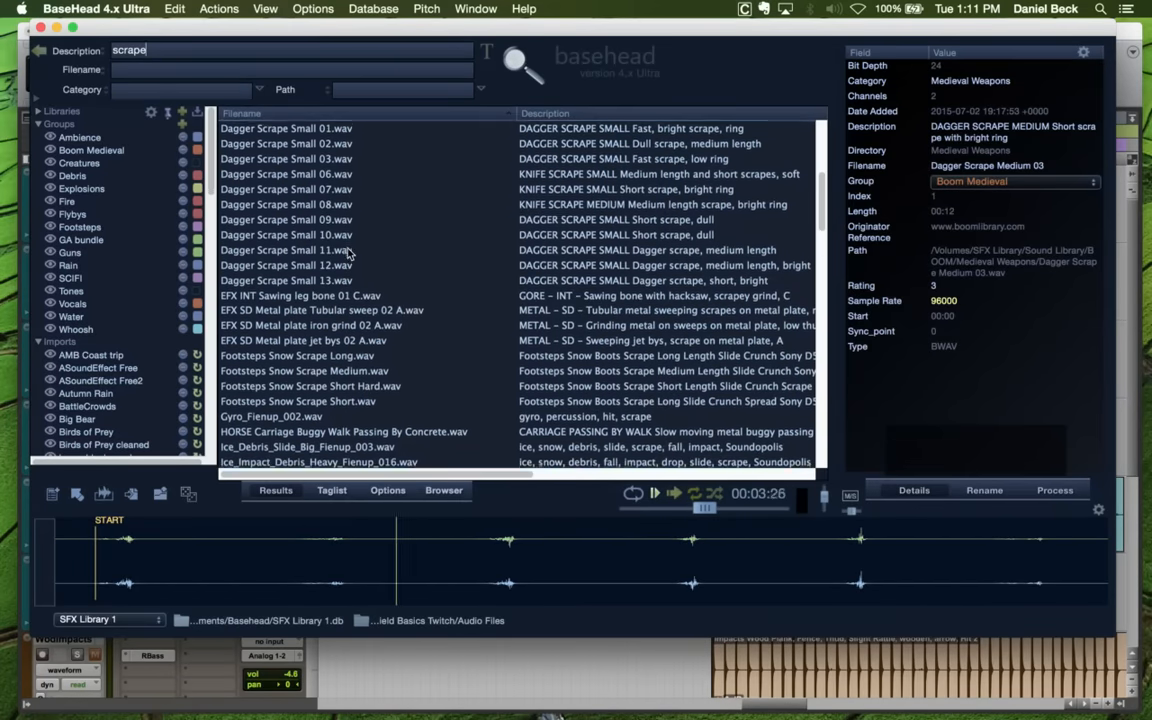
scroll(348, 254, down, 4)
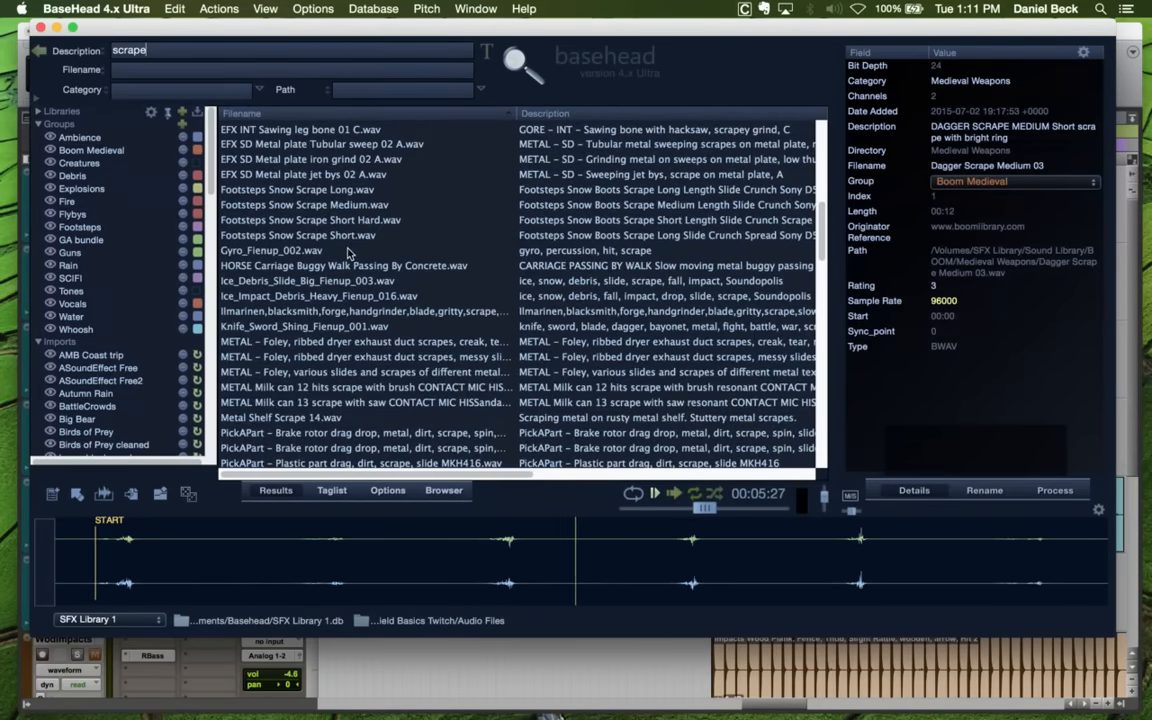
scroll(348, 268, down, 1)
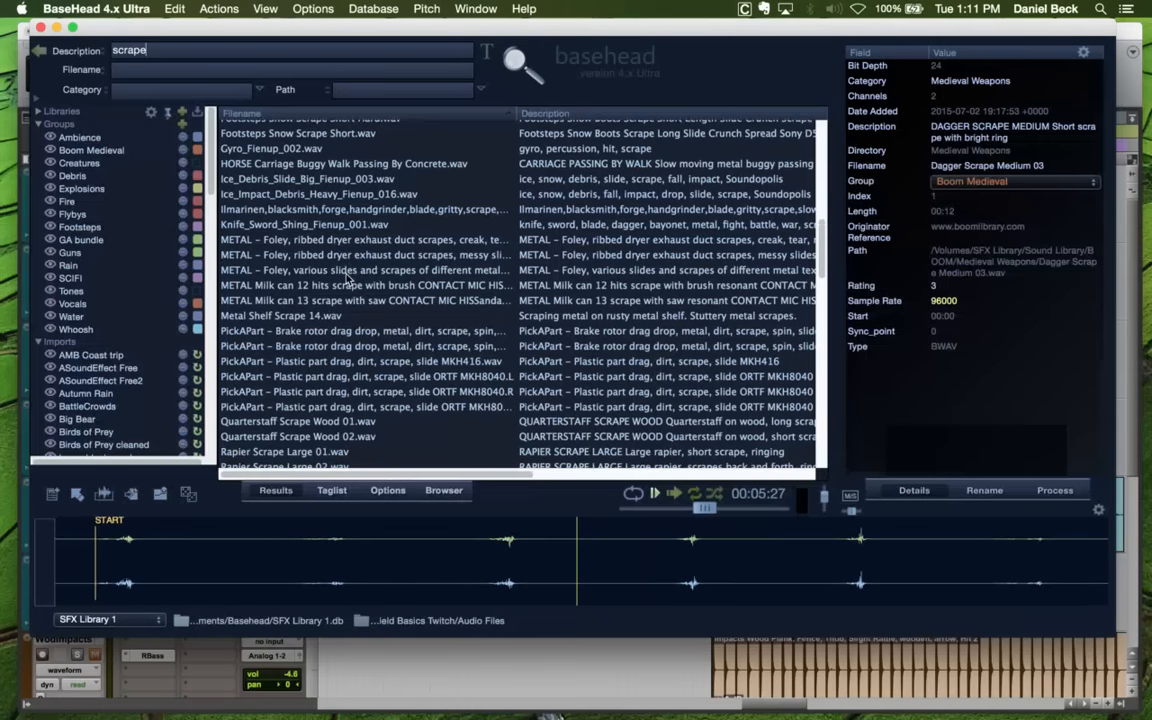
scroll(348, 280, down, 2)
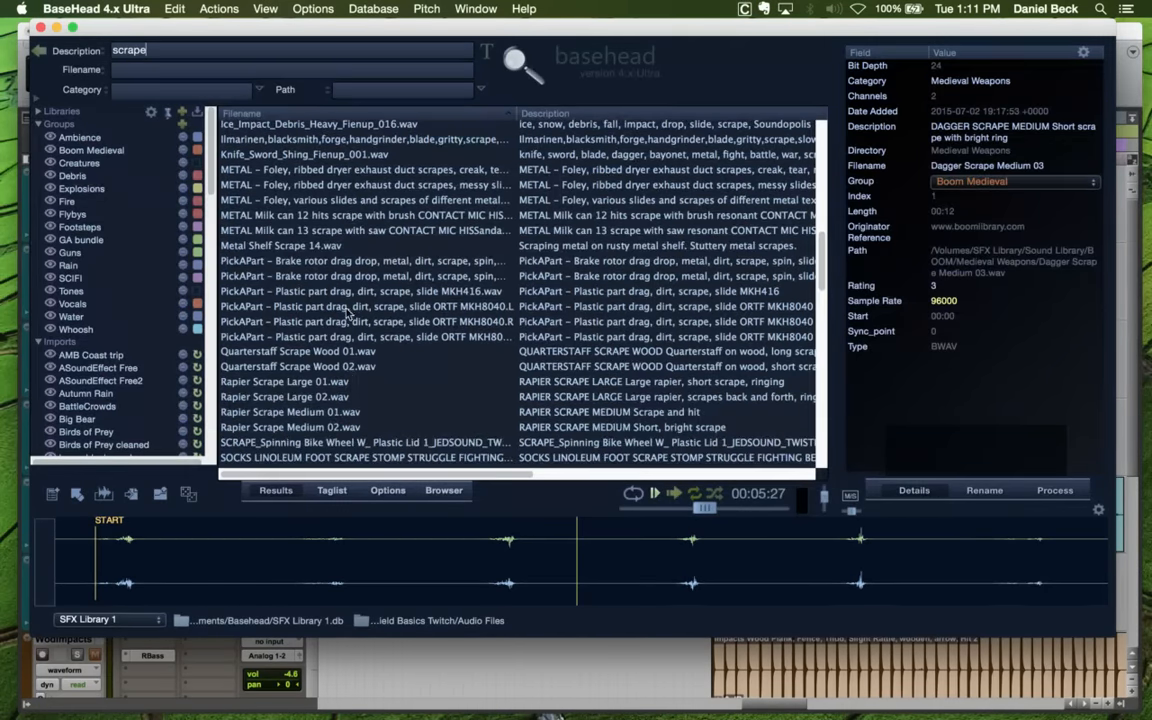
click(342, 383)
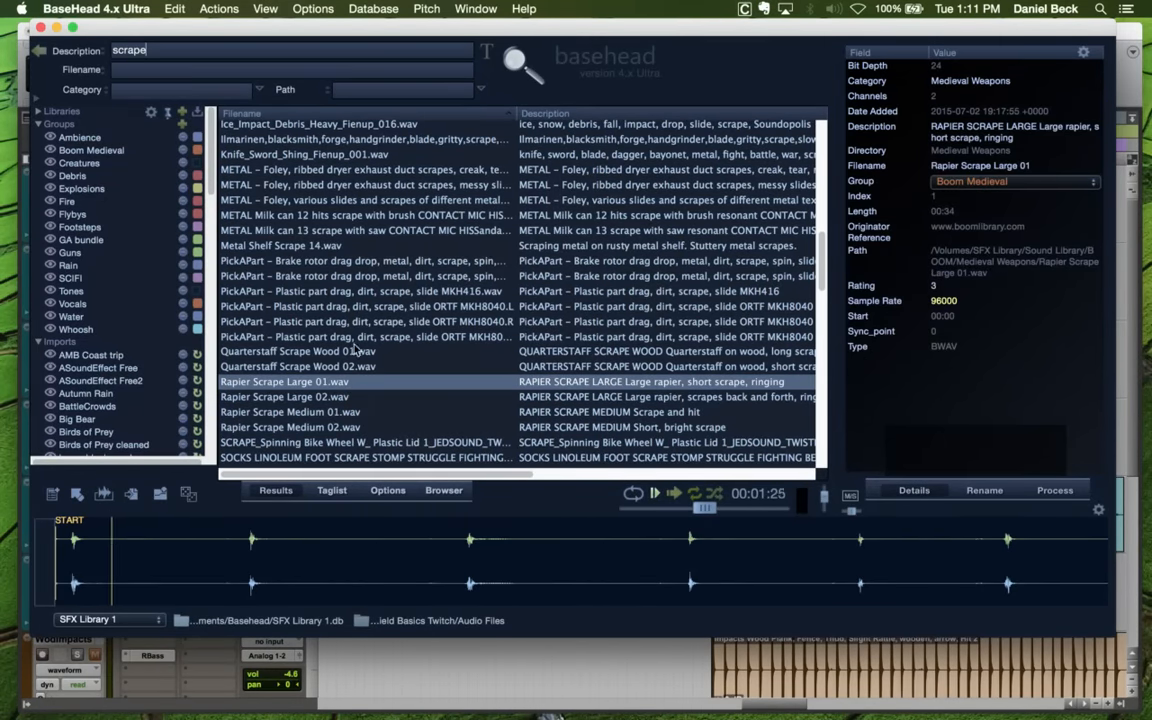
Audition the Scrapes-and-Scratches_0005 and Scrapes-and-Scratches_0007 sounds
scroll(346, 398, down, 2)
scroll(366, 290, down, 8)
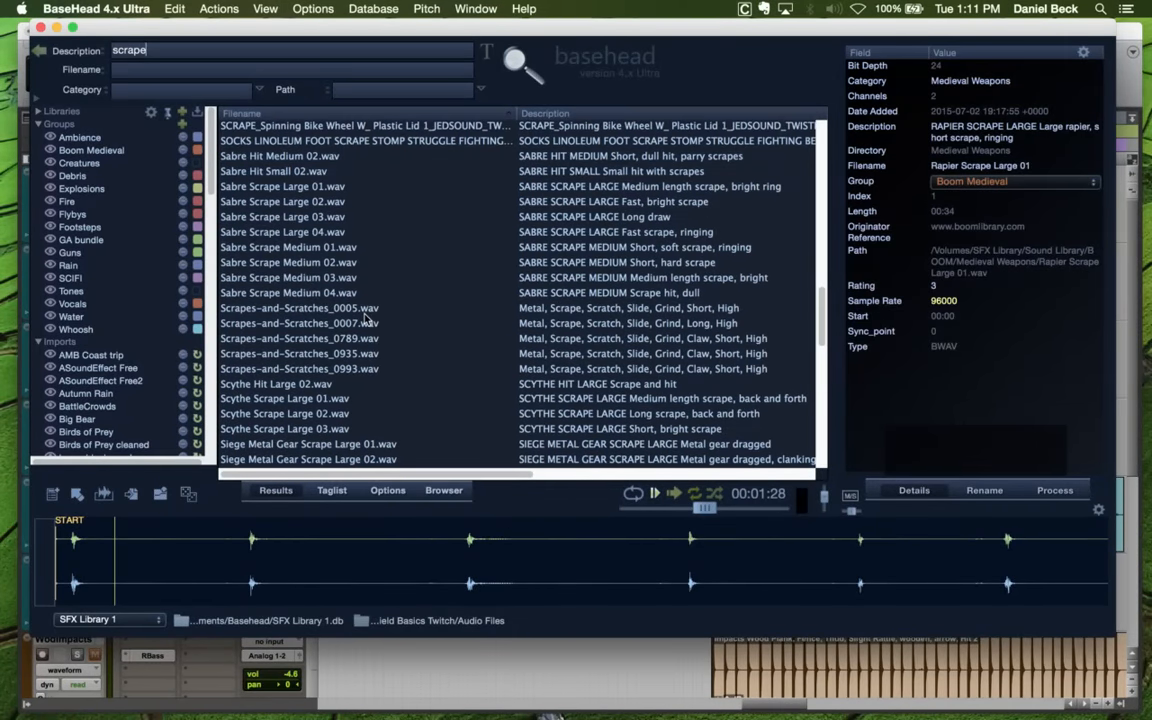
click(366, 309)
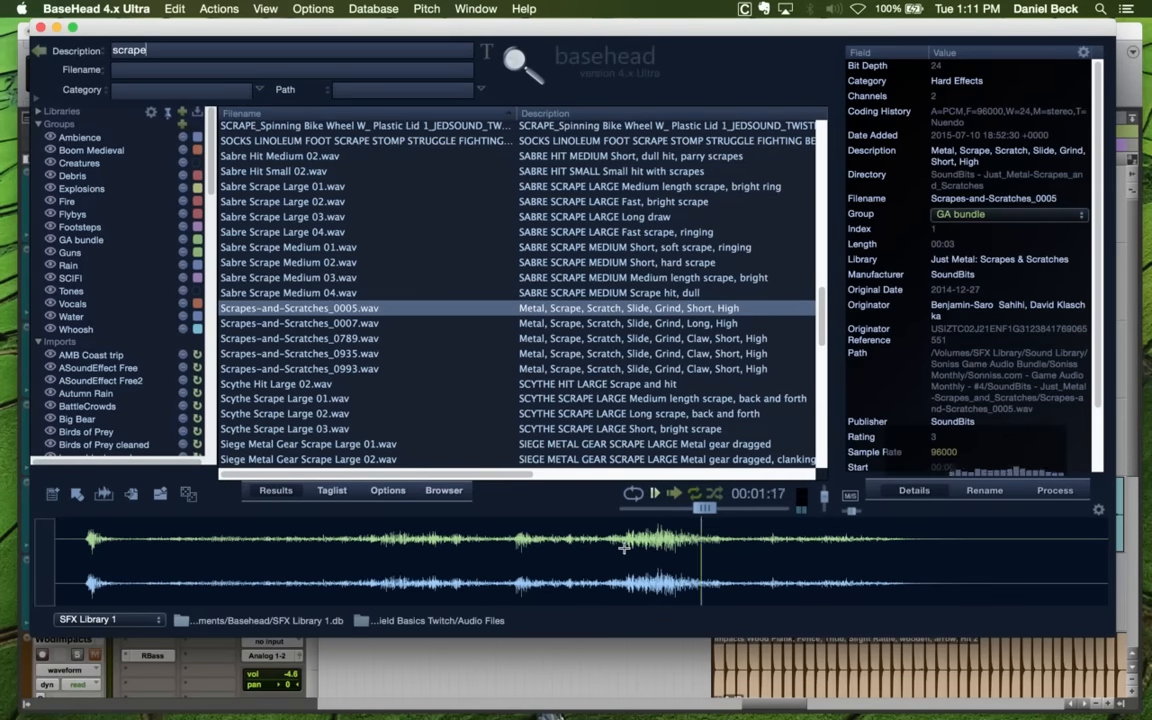
key(Down)
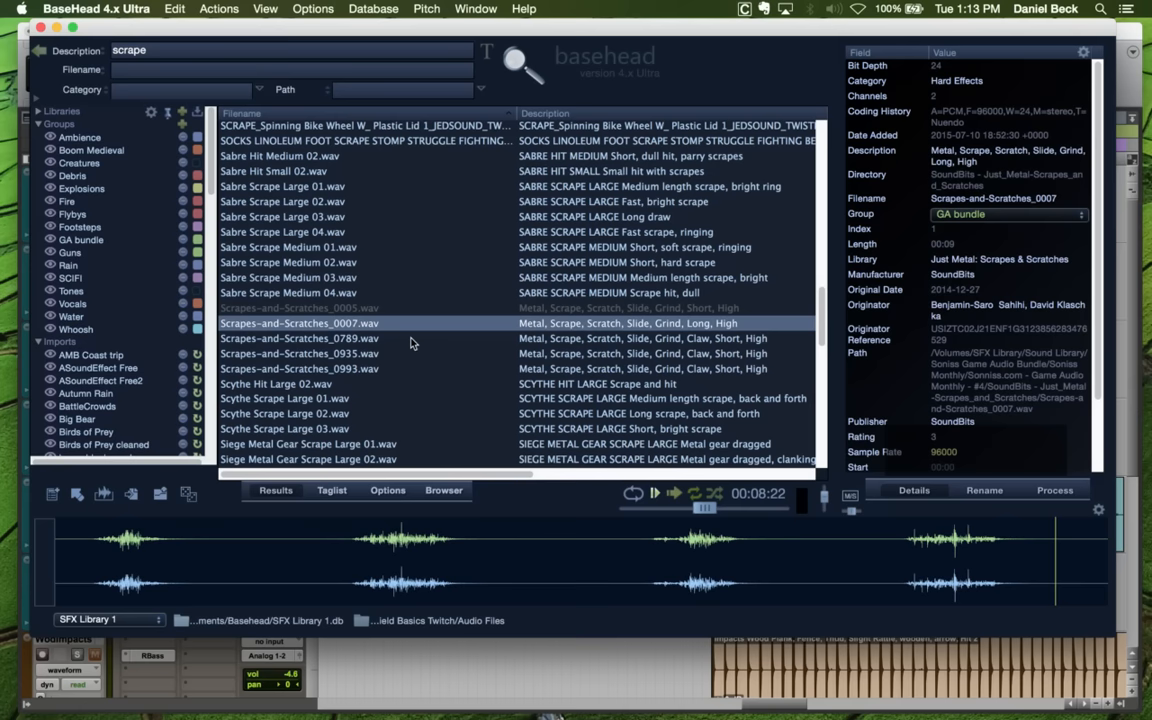
Switch to TotalMix FX and set the Mic 9 dynamics gain to 10.5
key(super+Tab)
key(super+Tab)
key(super+Tab)
key(super+Tab)
key(super+Tab)
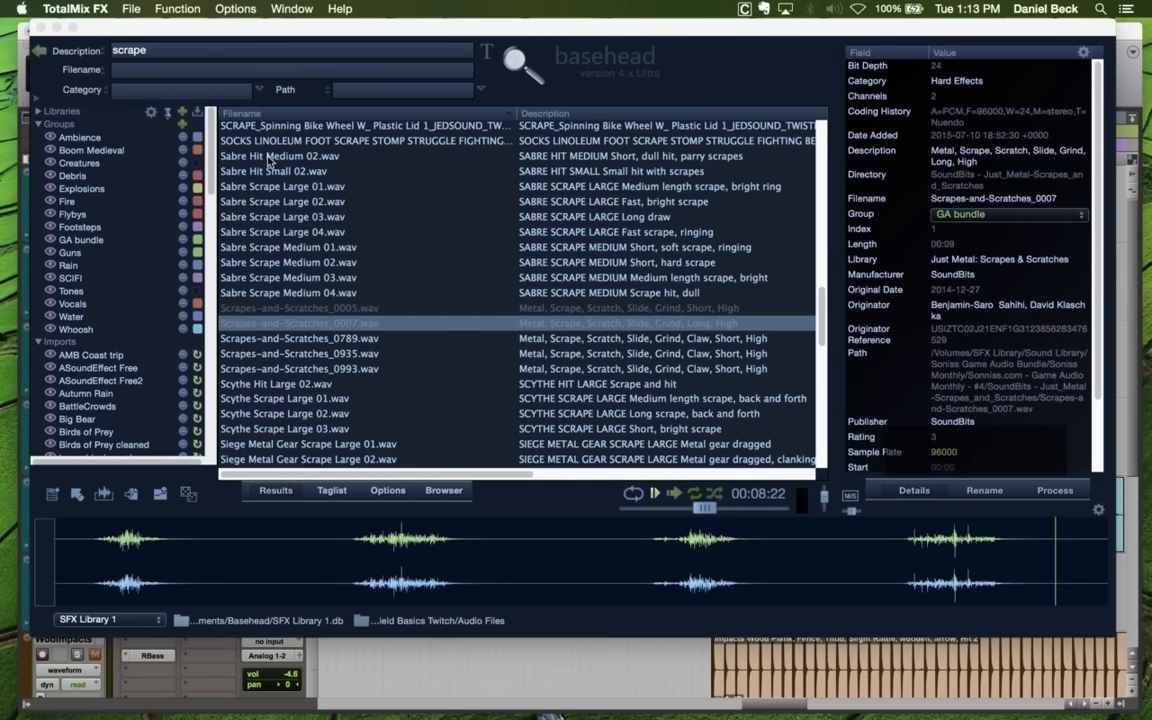
mouse_move(862, 712)
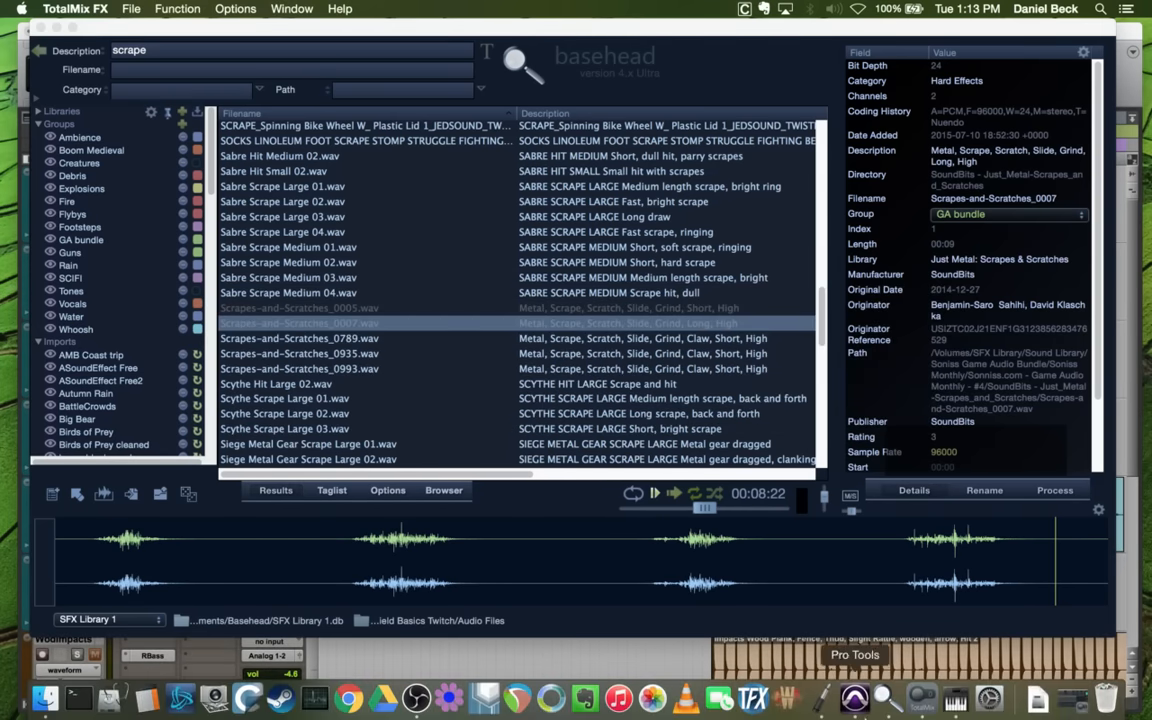
click(926, 700)
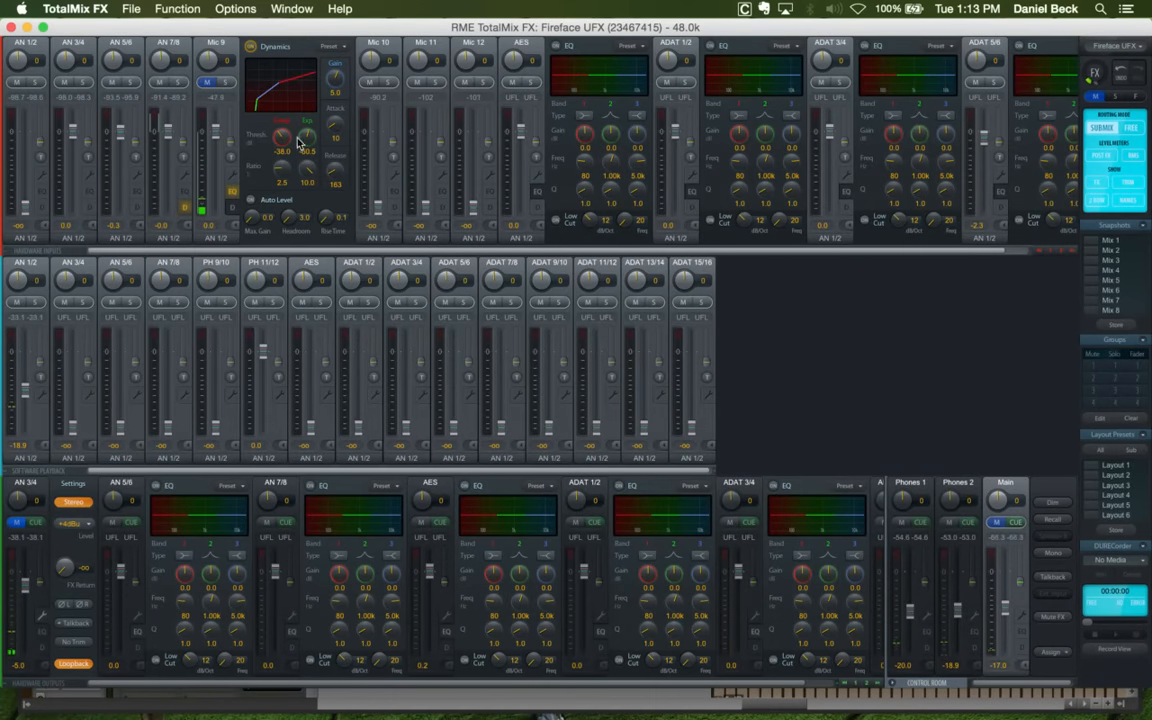
scroll(340, 78, up, 3)
scroll(340, 76, down, 3)
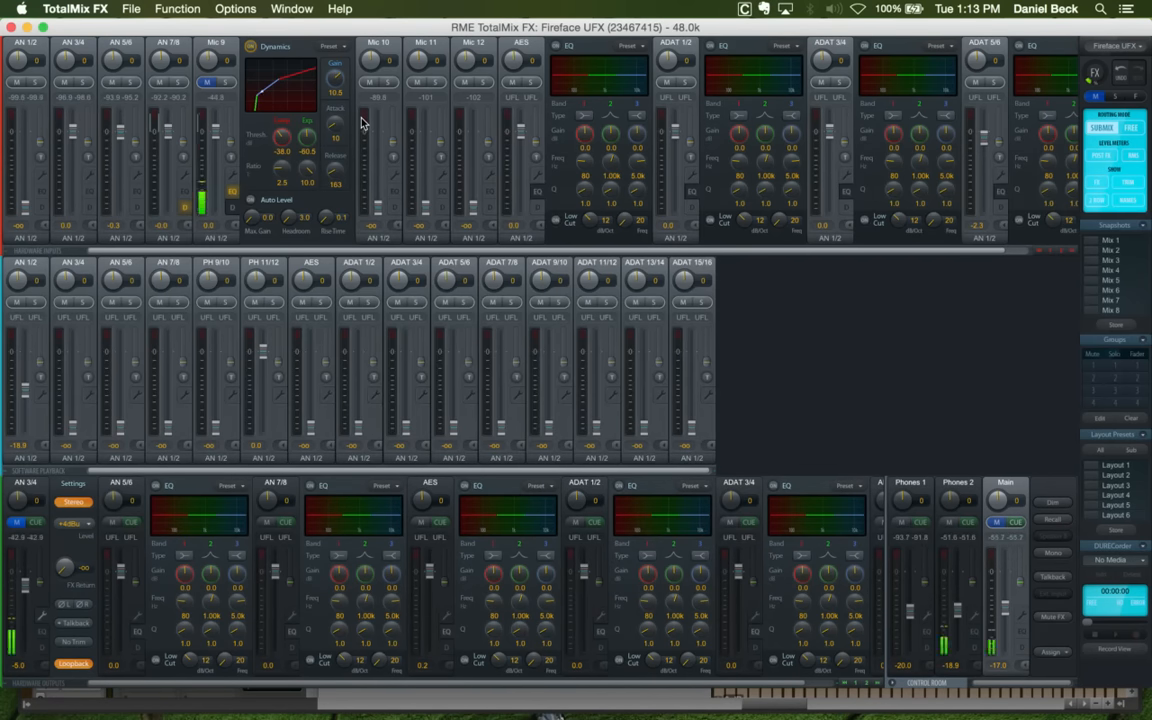
Switch to Pro Tools and view the whole session timeline, including the Source area
key(super+Tab)
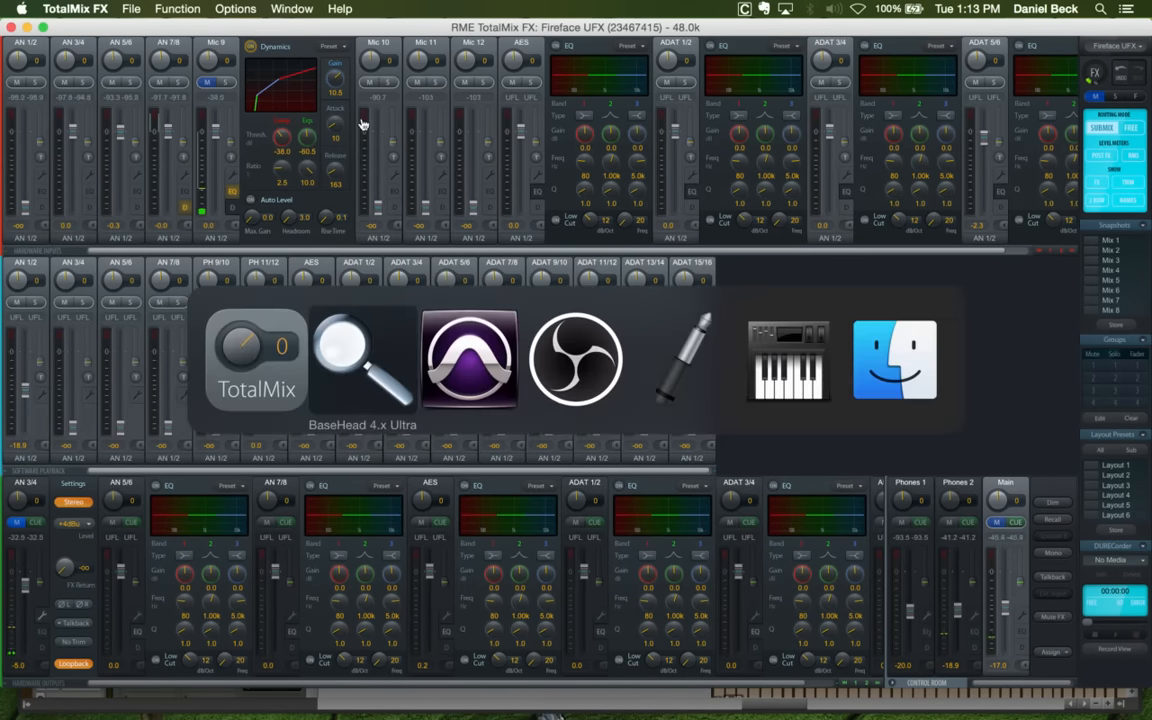
key(super+Tab)
key(super+Tab)
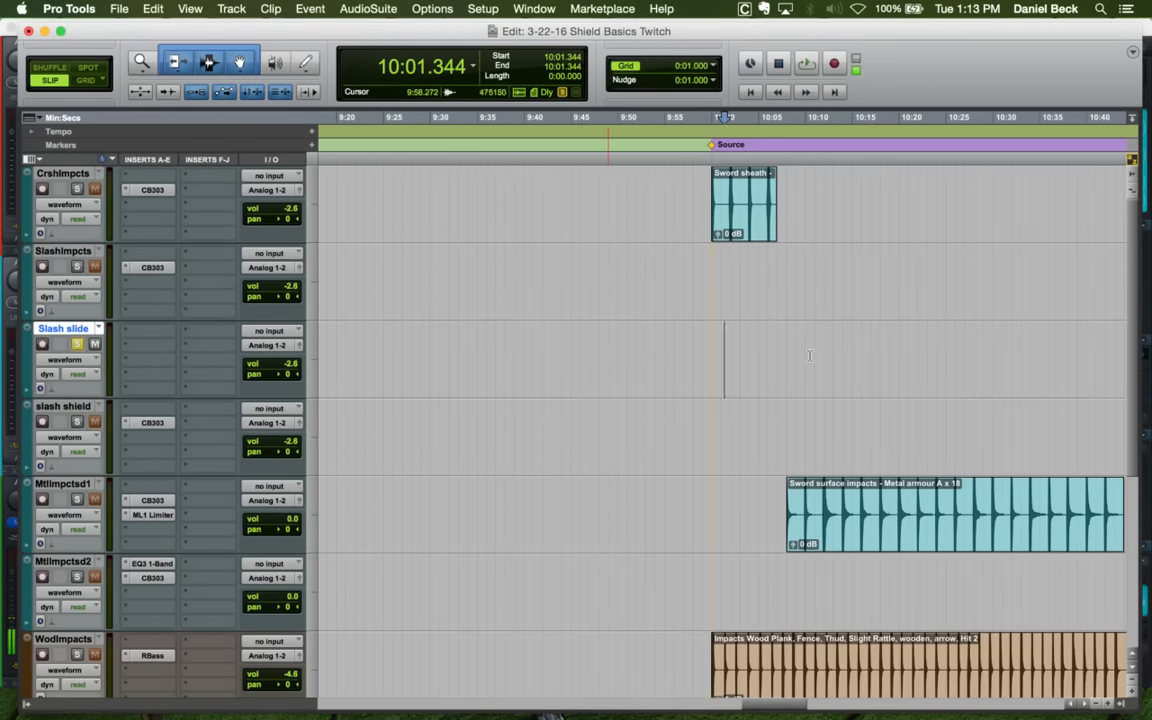
key(r)
key(r)
key(r)
key(r)
key(r)
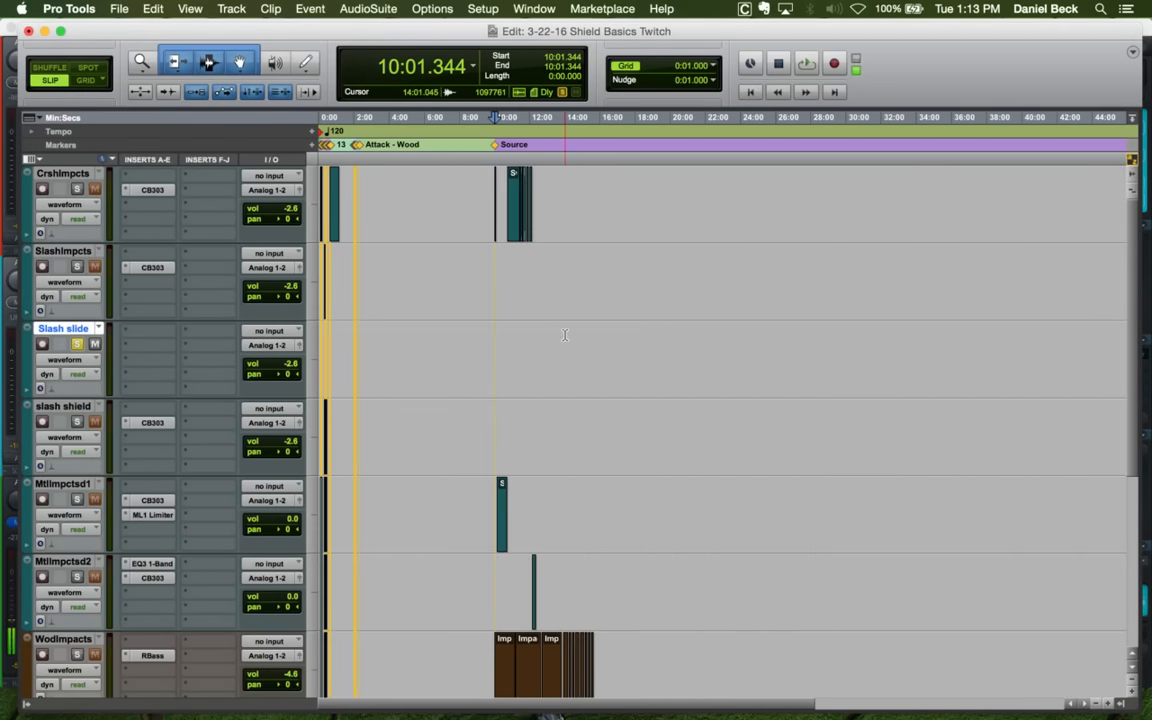
Return to BaseHead and audition Scrapes-and-Scratches_0789, 0935 and 0993, plus 0007 and 0005 again
key(super+Tab)
key(super+Tab)
click(370, 340)
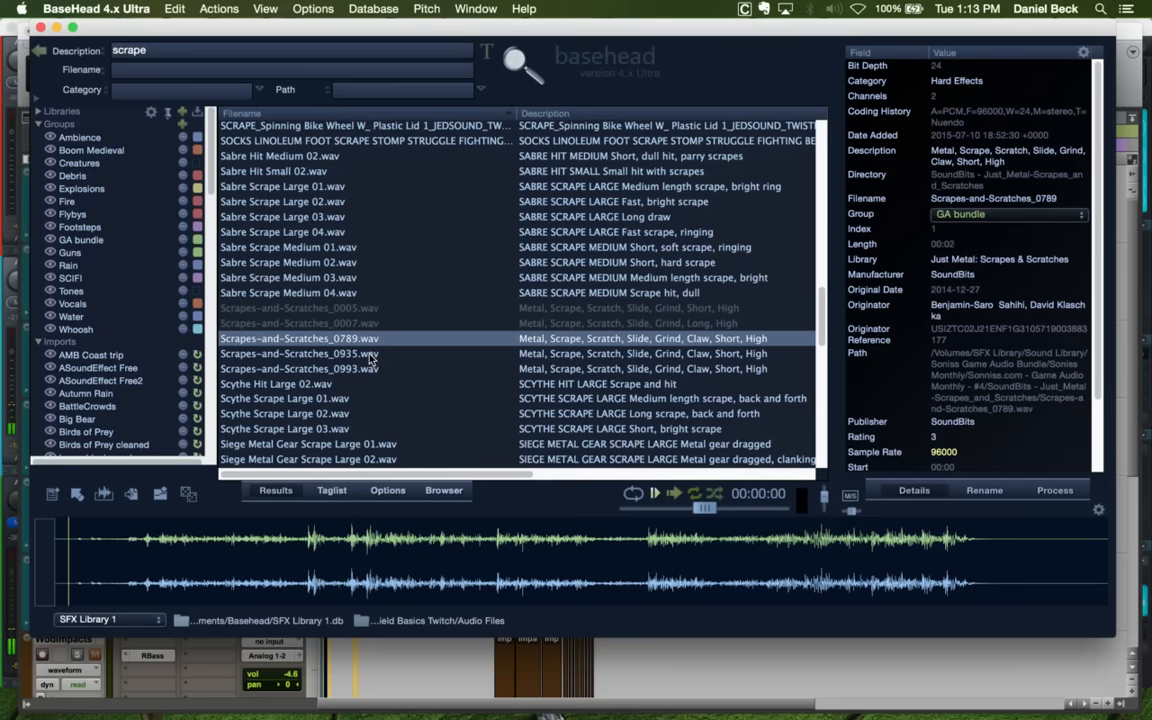
click(370, 355)
click(369, 369)
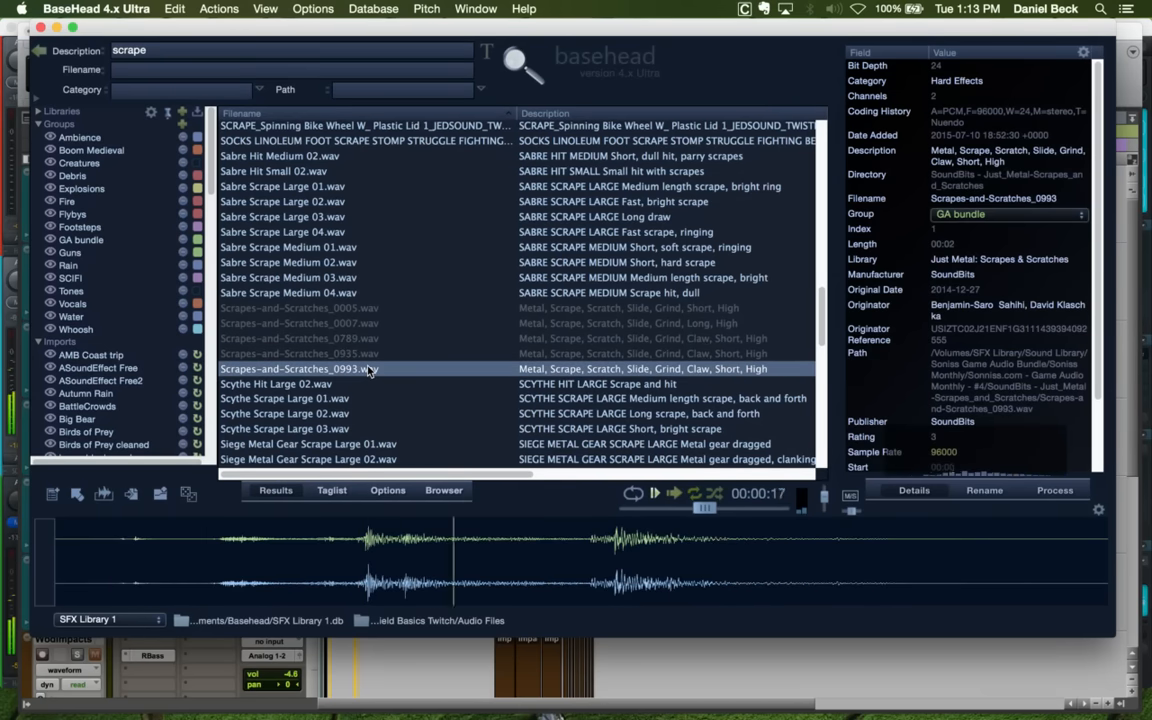
click(375, 325)
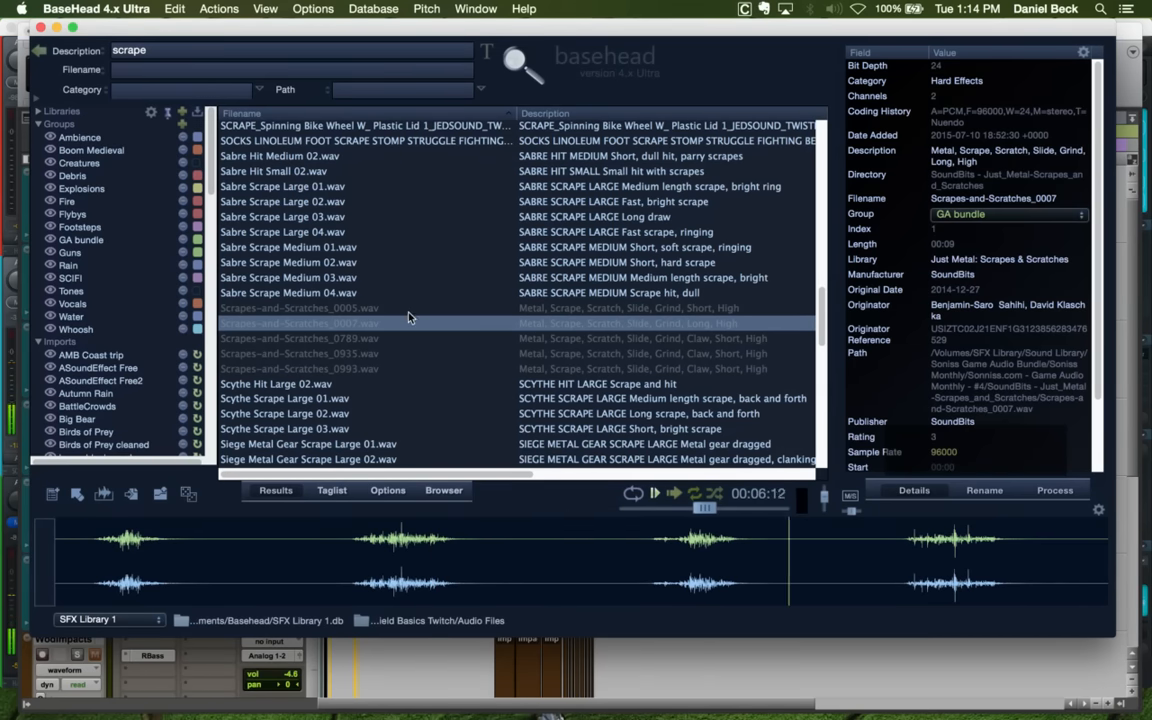
key(Up)
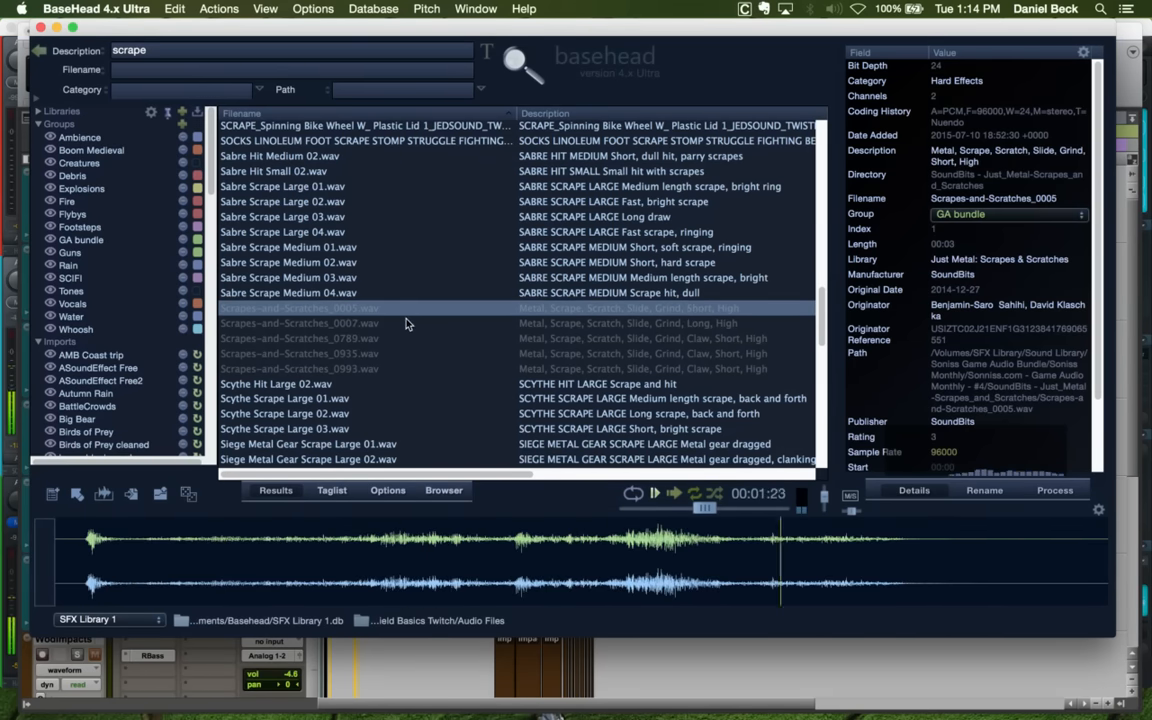
Transfer Scrapes-and-Scratches_0005 from BaseHead onto the Slash slide track in Pro Tools, at about 10:14 in the Source area
key(super+Tab)
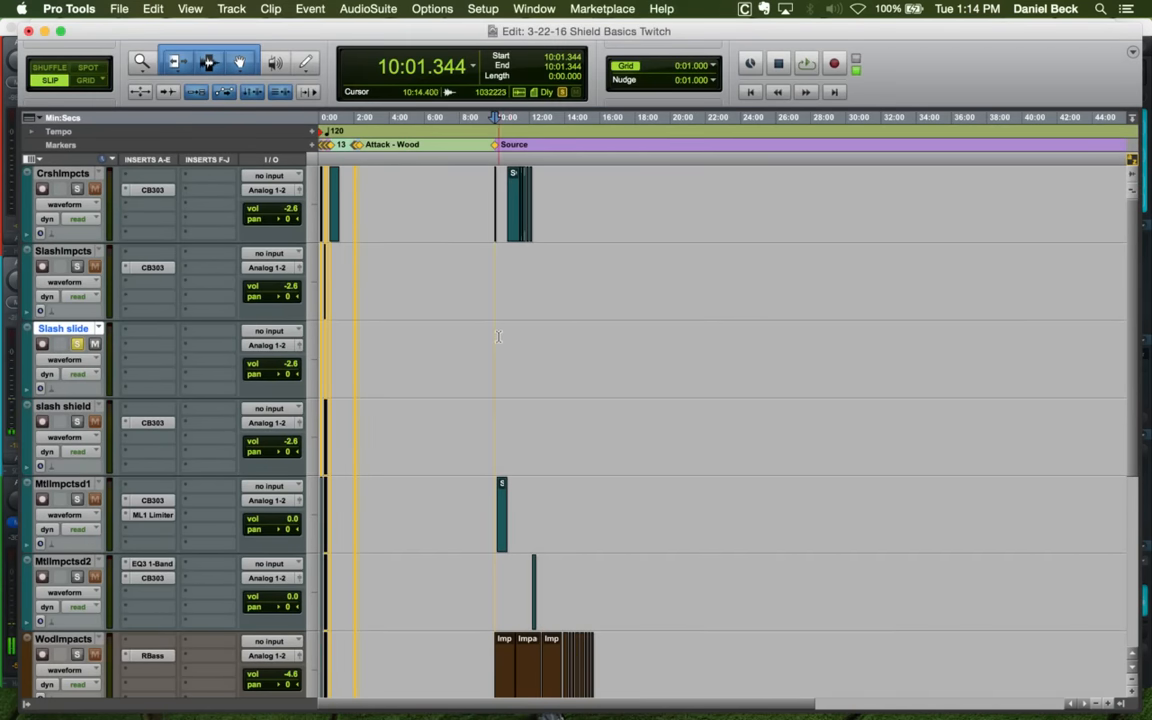
click(498, 337)
key(t)
key(t)
key(t)
click(722, 342)
key(super+Tab)
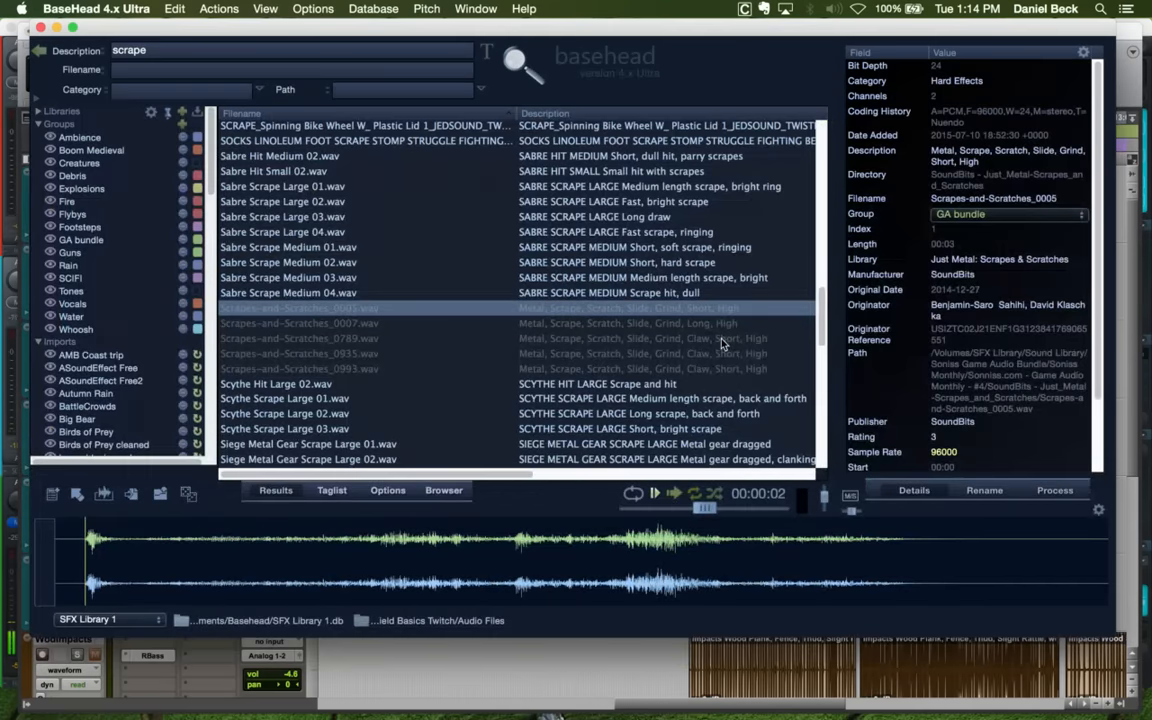
key(s)
click(731, 343)
key(t)
key(t)
key(t)
key(t)
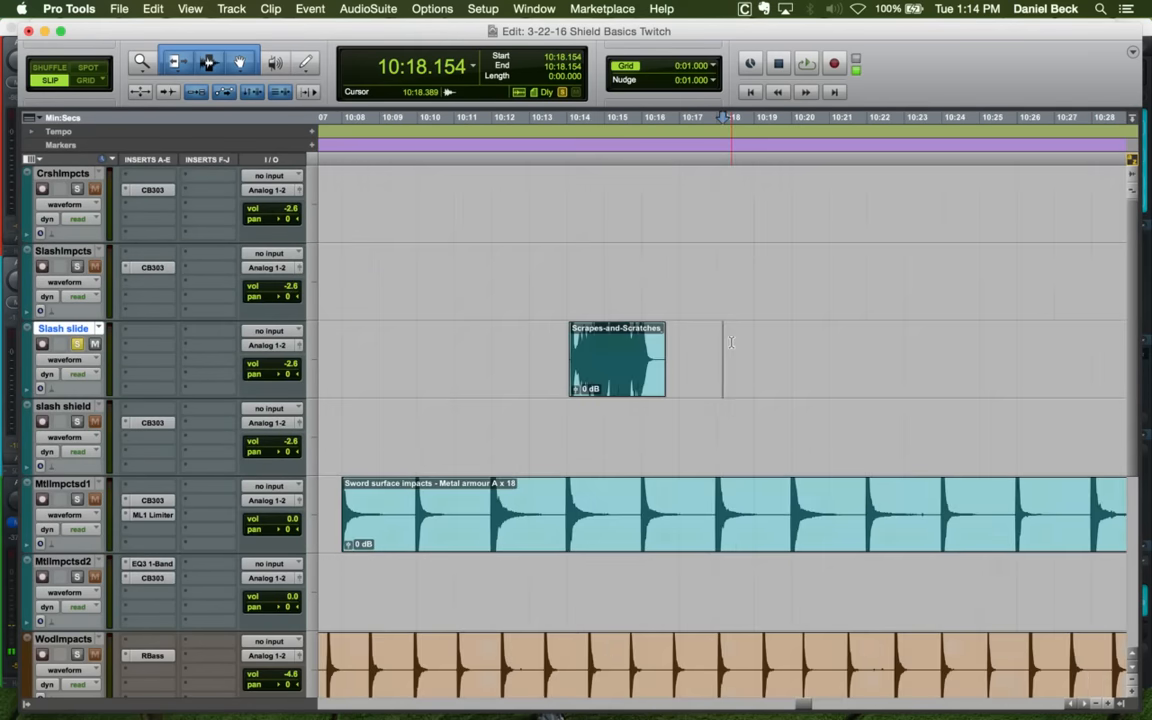
key(Tab)
Transfer Scrapes-and-Scratches_0007 from BaseHead onto the Slash slide track at 10:25.322, after the first scrape clip
key(r)
key(r)
key(r)
key(r)
key(r)
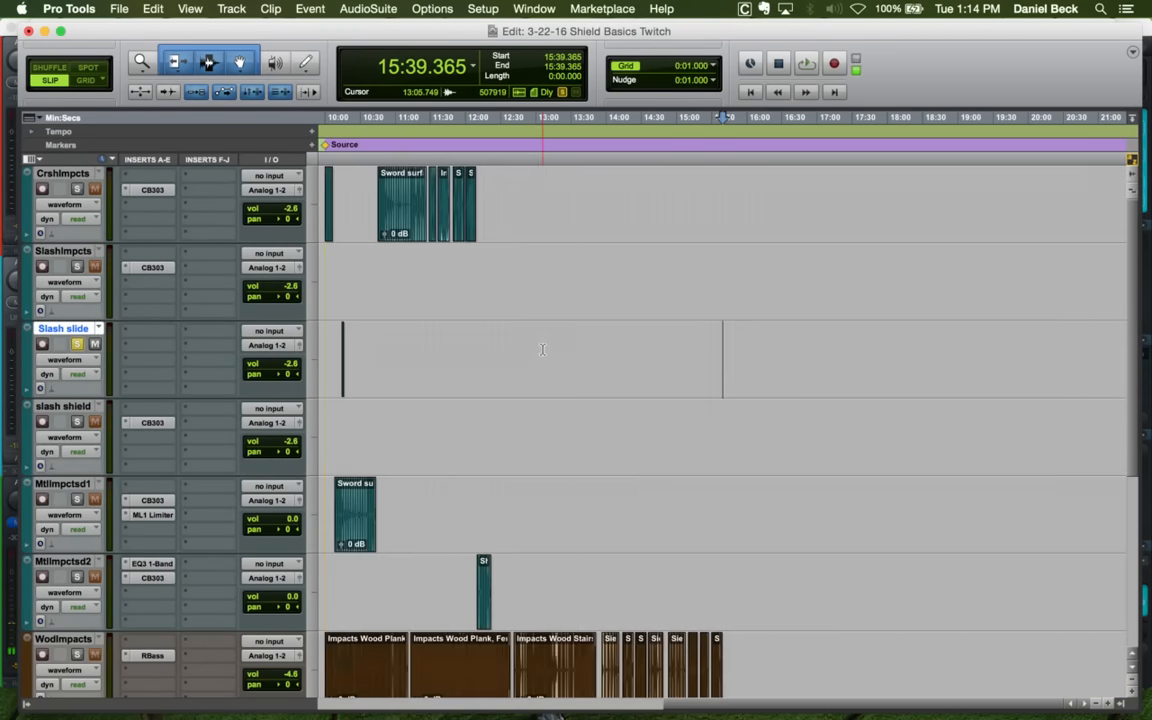
key(r)
click(539, 351)
key(t)
key(t)
key(t)
key(t)
key(super+Tab)
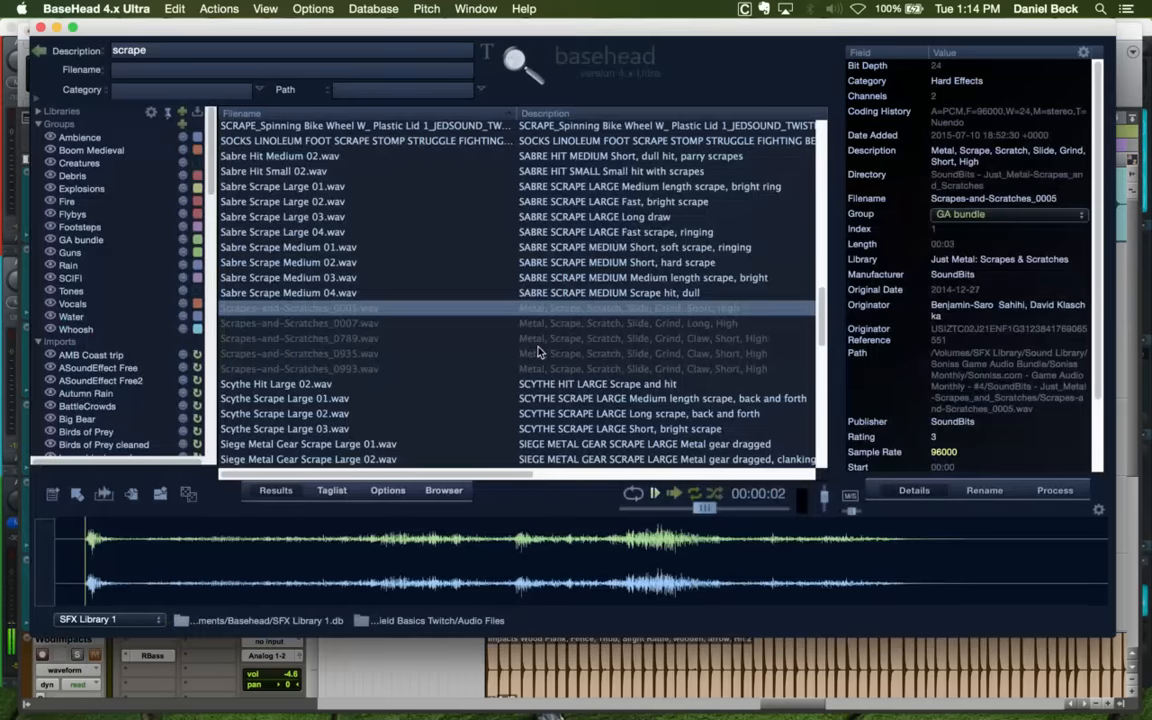
click(418, 324)
key(s)
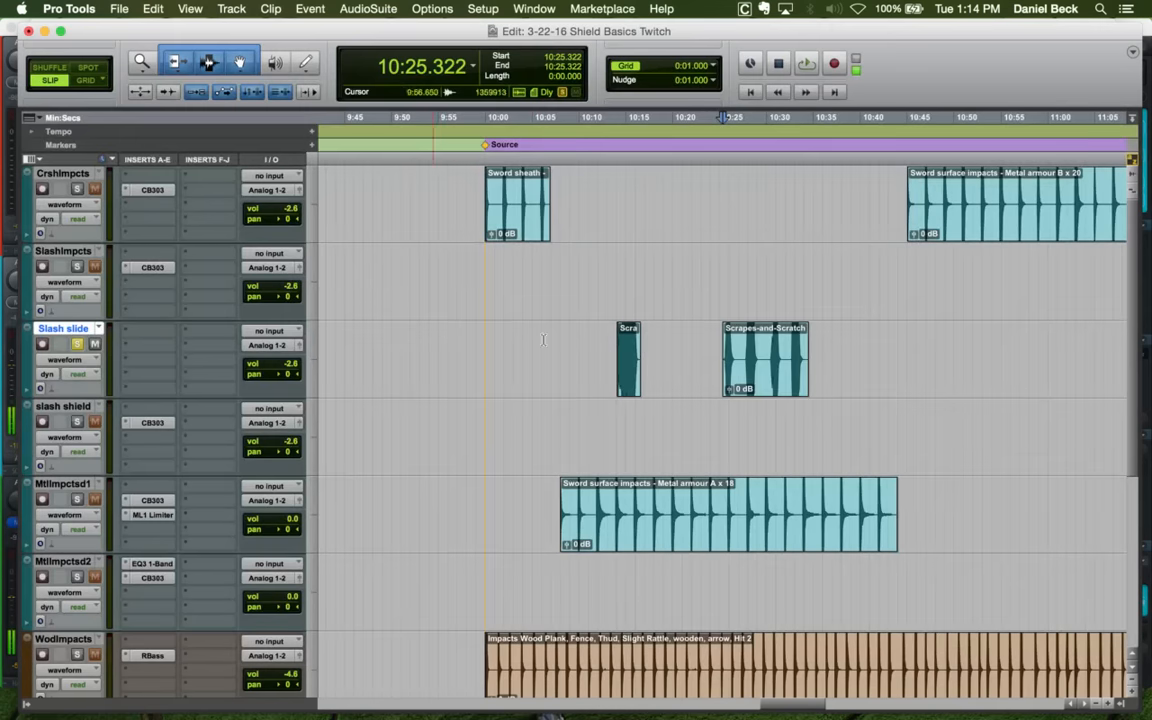
Copy both Scrapes-and-Scratches clips from the Source area to 0:31.829 on the Slash slide track
shift+click(765, 385)
key(Return)
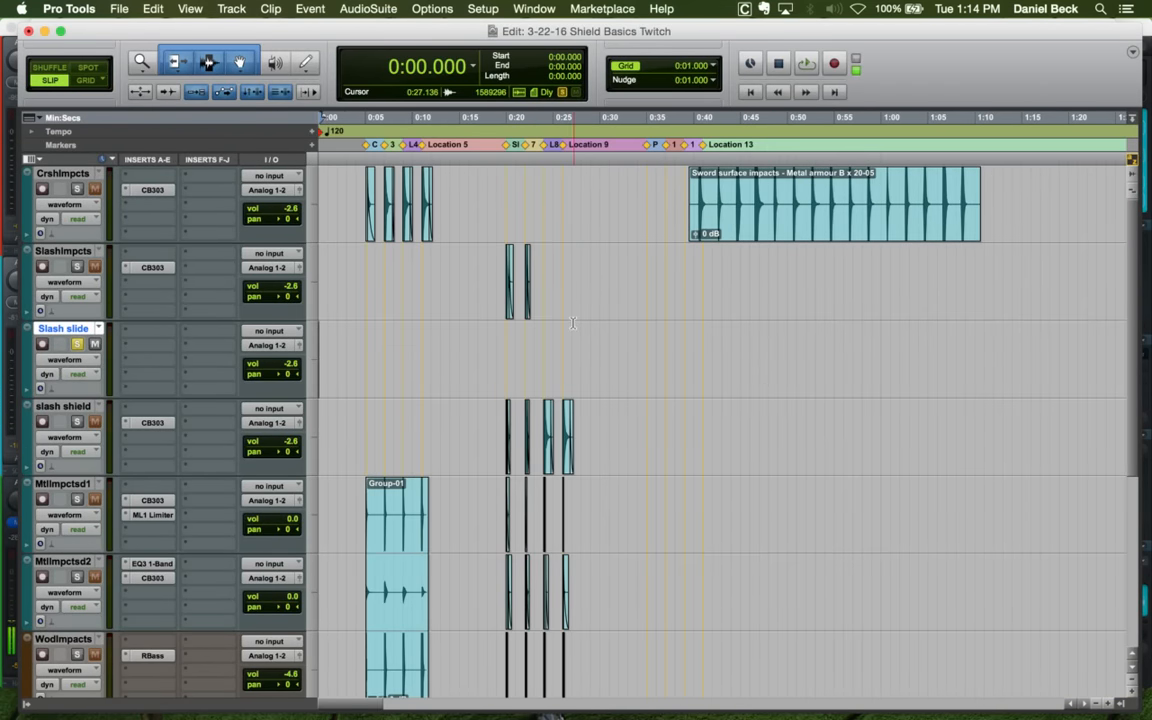
click(617, 328)
key(super+v)
key(super+bracketright)
key(super+bracketright)
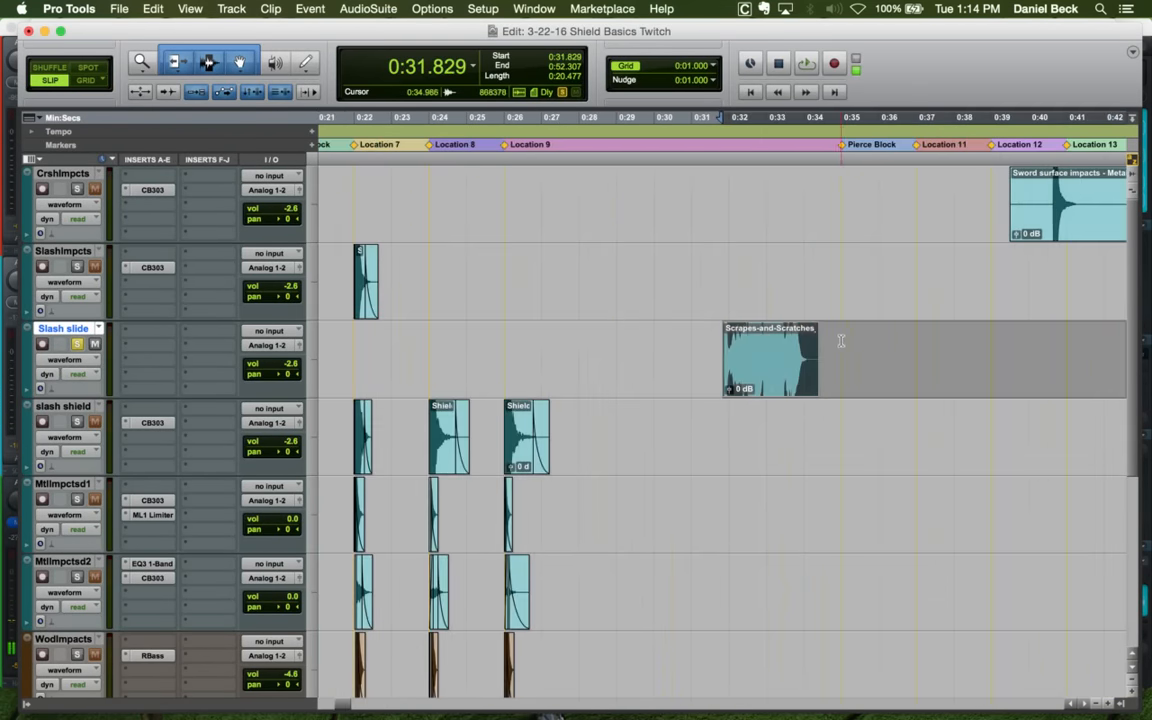
Audition the pasted Scrapes-and-Scratches_0005 clip from several points, including 0:33.024, 0:32.421 and 0:33.493
click(770, 344)
key(super+bracketright)
key(super+bracketright)
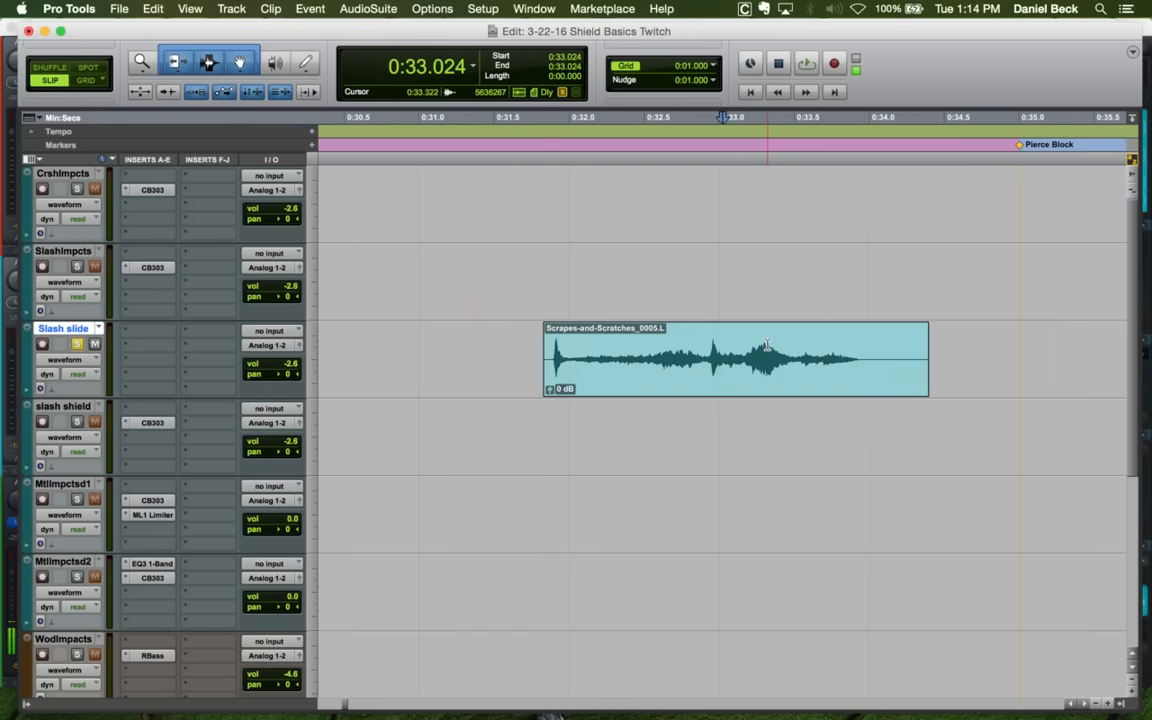
key(space)
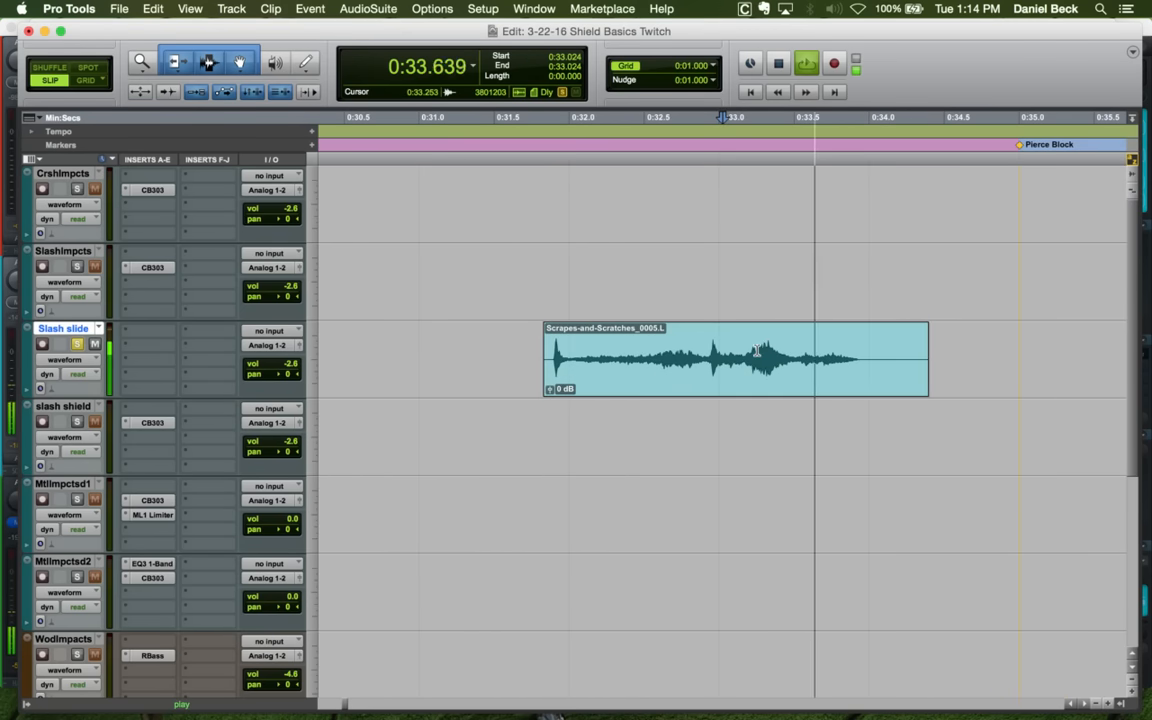
key(space)
click(632, 345)
key(space)
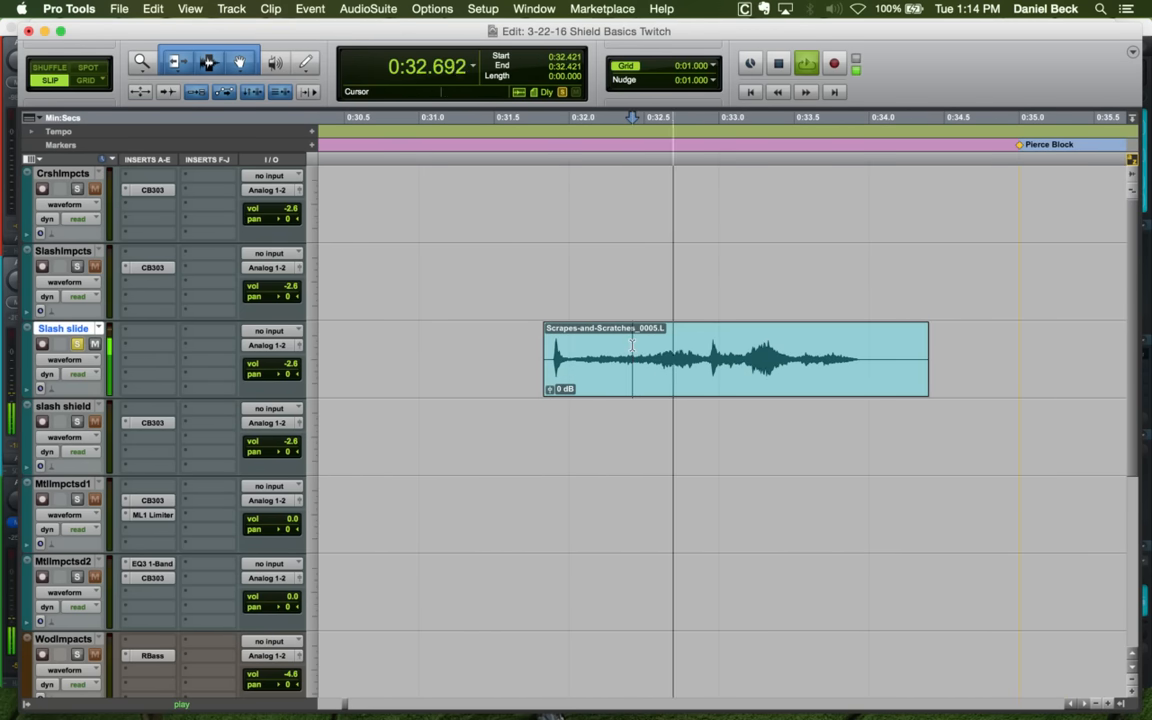
click(742, 347)
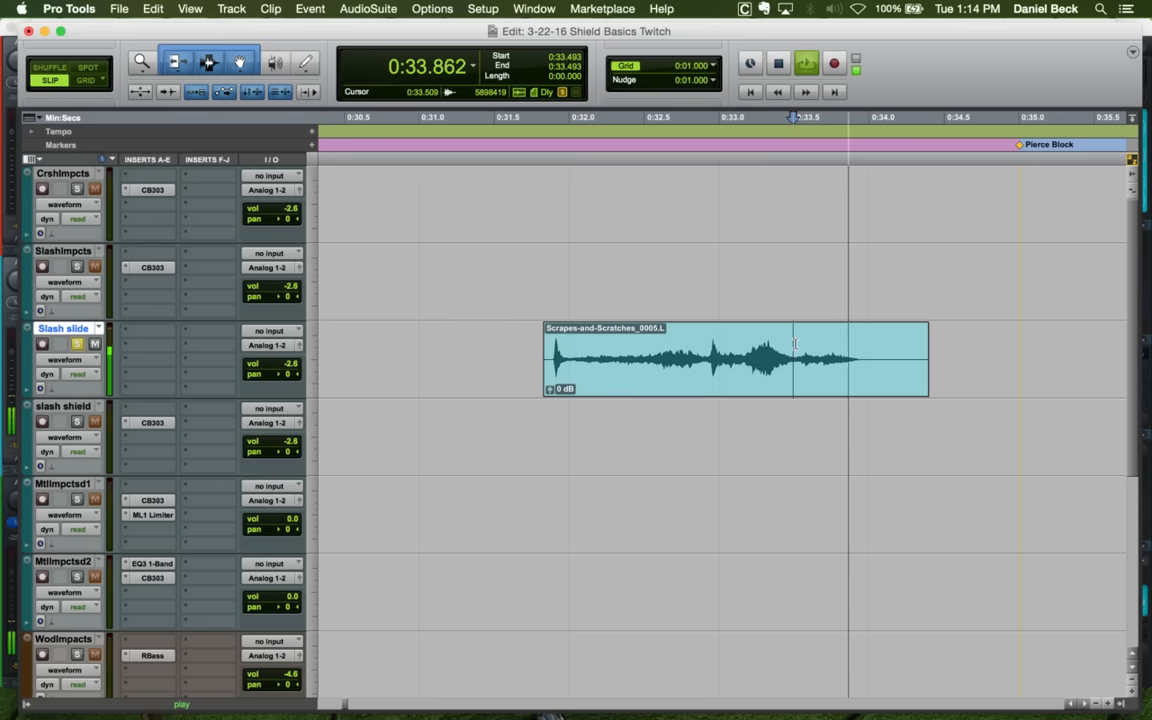
key(space)
Trim the Scrapes-and-Scratches_0005 clip to 0:33.152 through about 0:34.0, fading in until 0:33.221 and out from 0:33.706
key(a)
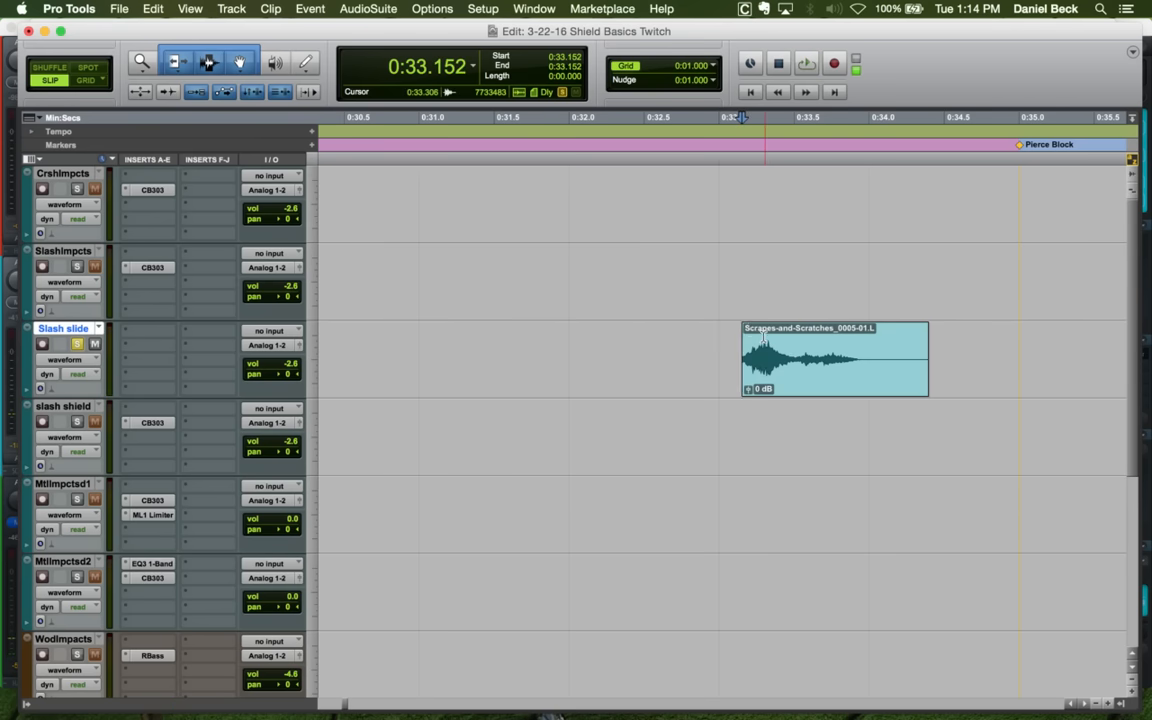
click(751, 340)
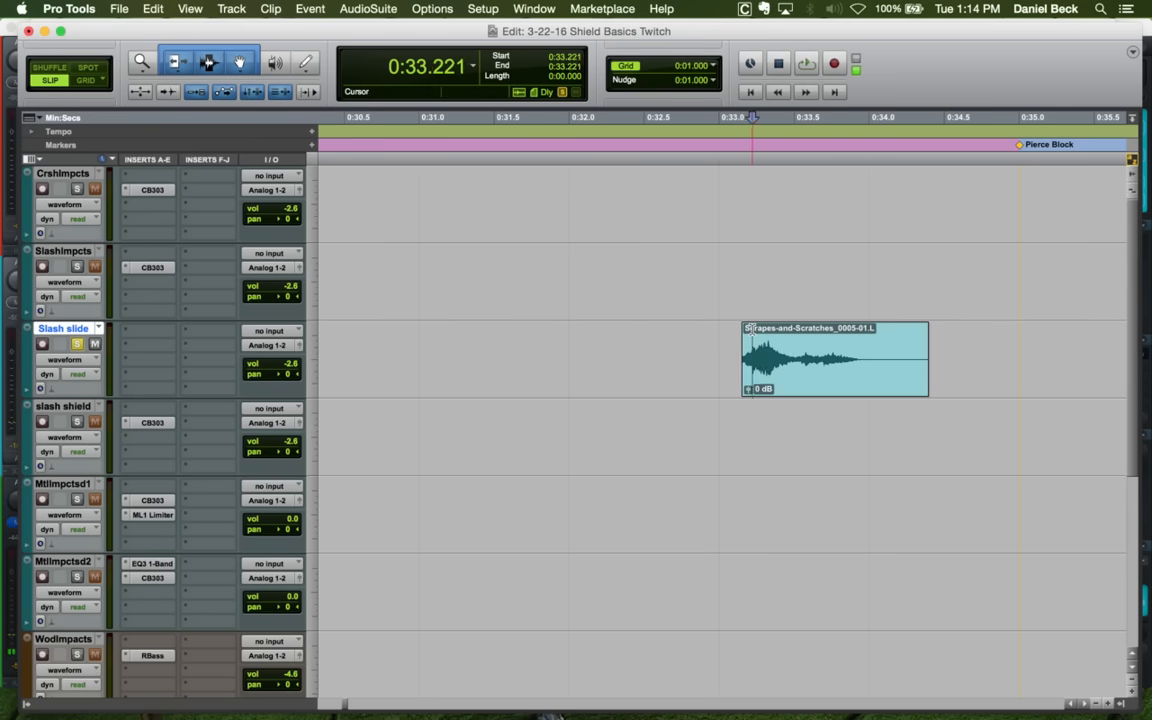
click(875, 350)
key(s)
click(826, 352)
key(g)
key(r)
key(r)
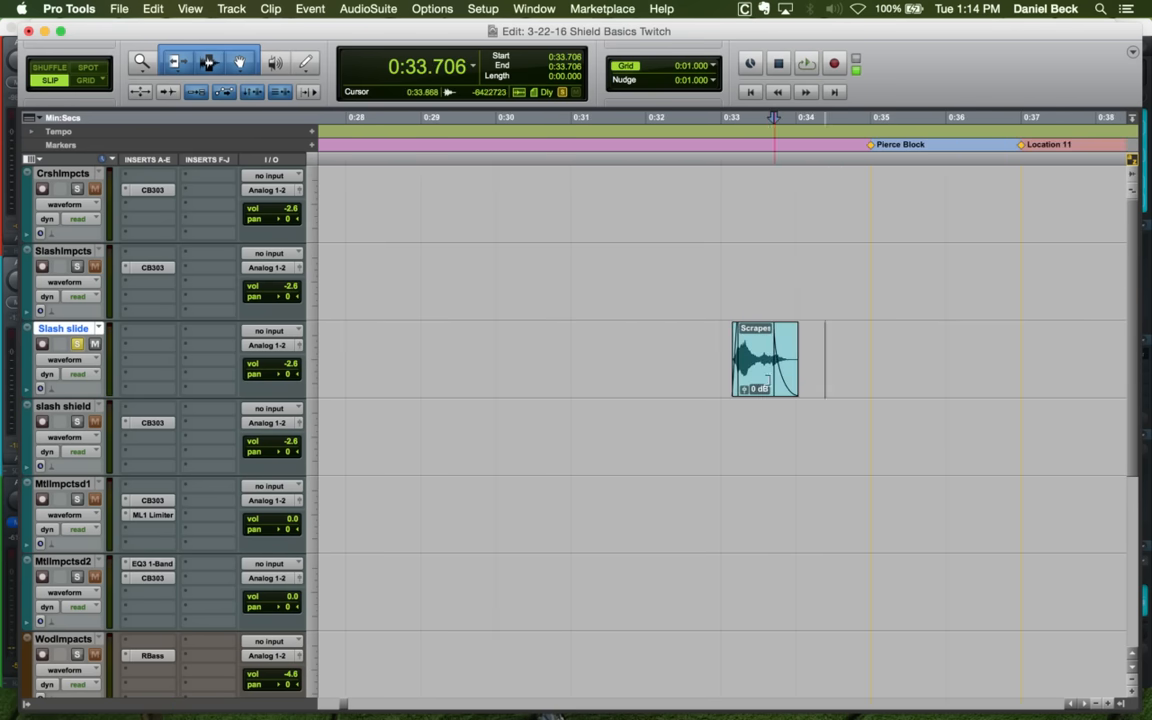
Move the trimmed Scrapes-and-Scratches_0005 clip on the Slash slide track to 0:20.074, within the first Slash block
drag(736, 390, 438, 365)
key(t)
key(t)
key(t)
key(t)
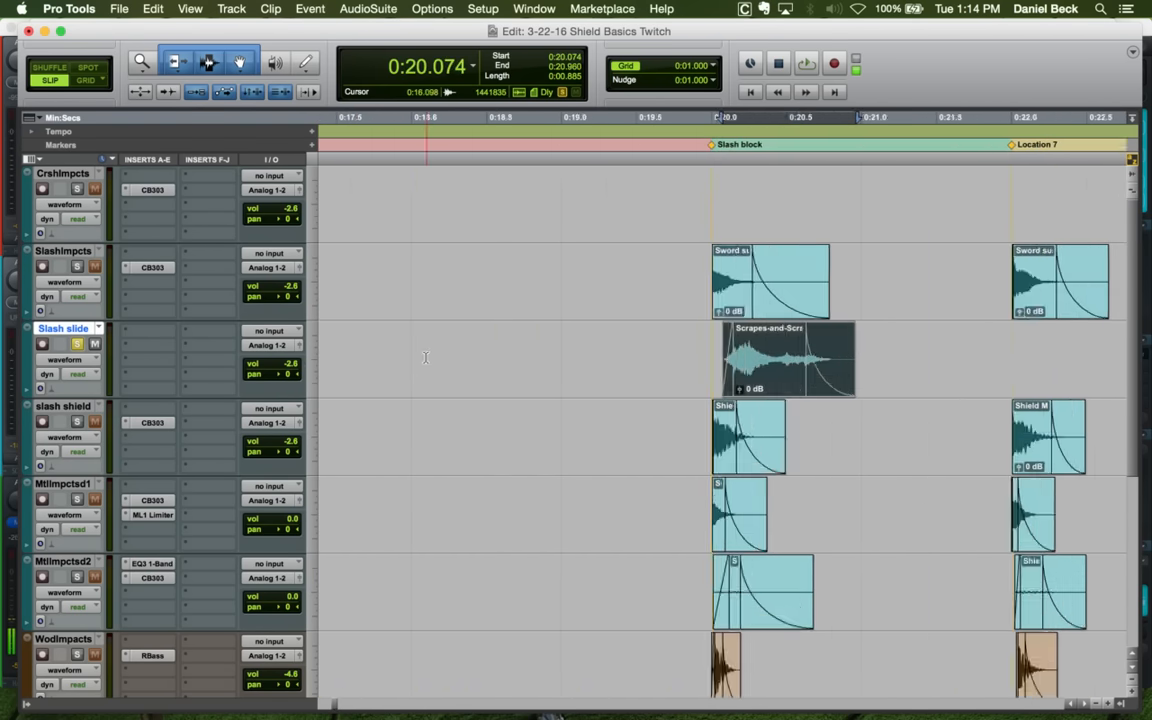
click(803, 342)
click(679, 342)
key(t)
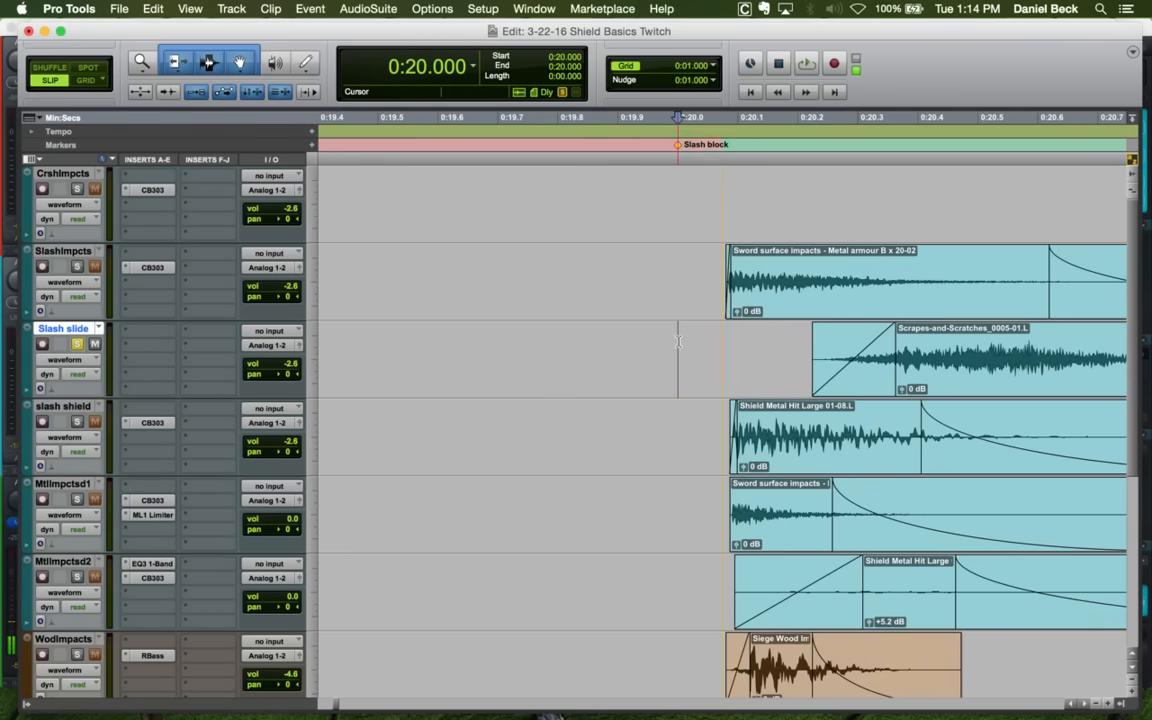
Trim the Scrapes-and-Scratches_0005 clip's start, place it at about 0:20.05 and fade it in until about 0:20.08
key(r)
drag(795, 377, 809, 383)
click(803, 352)
key(d)
drag(855, 384, 818, 383)
click(720, 350)
key(space)
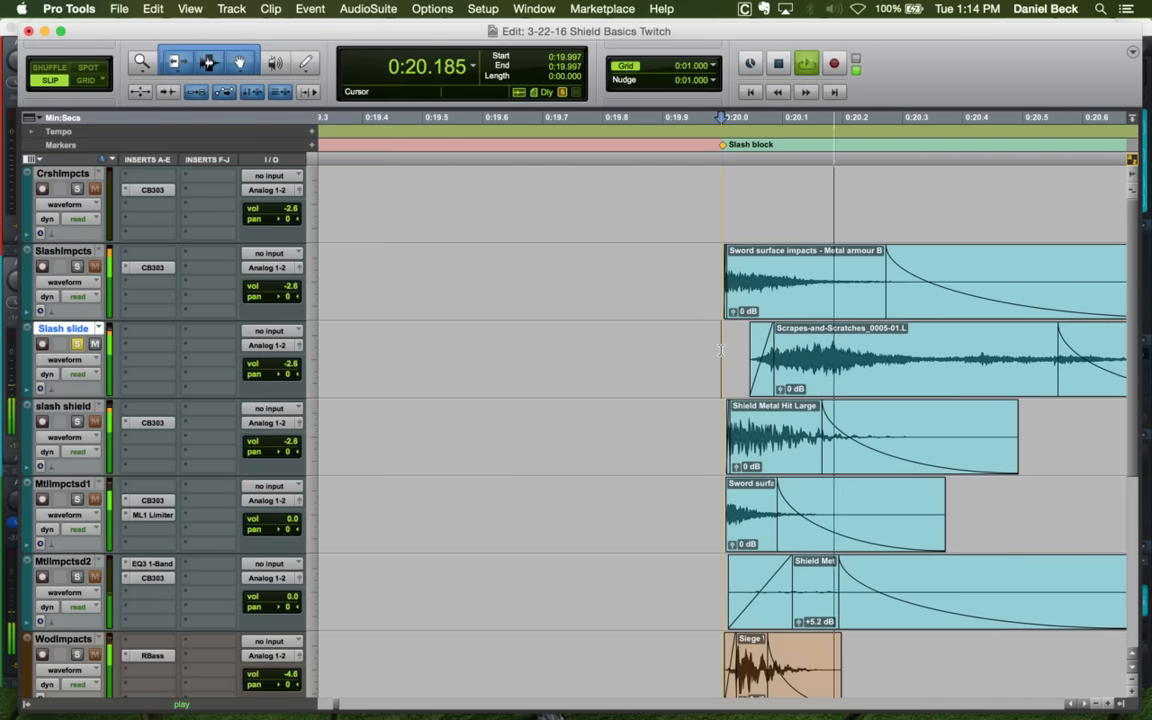
key(r)
key(space)
Trim the Scrapes-and-Scratches_0005 clip's end to about 0:20.39 and fade it out from about 0:20.23
drag(990, 355, 811, 368)
click(841, 348)
key(s)
Audition the first Slash block from 0:19.925, 0:19.940 and 0:20.022, with the Slash slide solo state switched for comparison
click(713, 345)
key(t)
key(space)
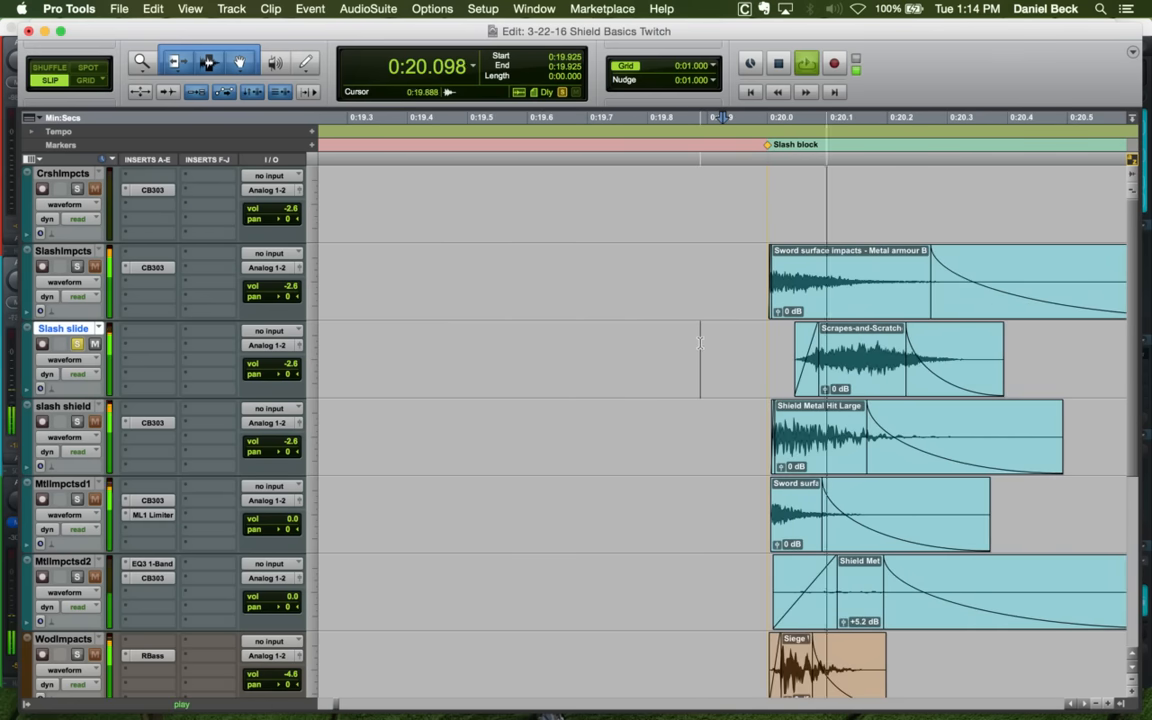
key(space)
click(731, 347)
key(space)
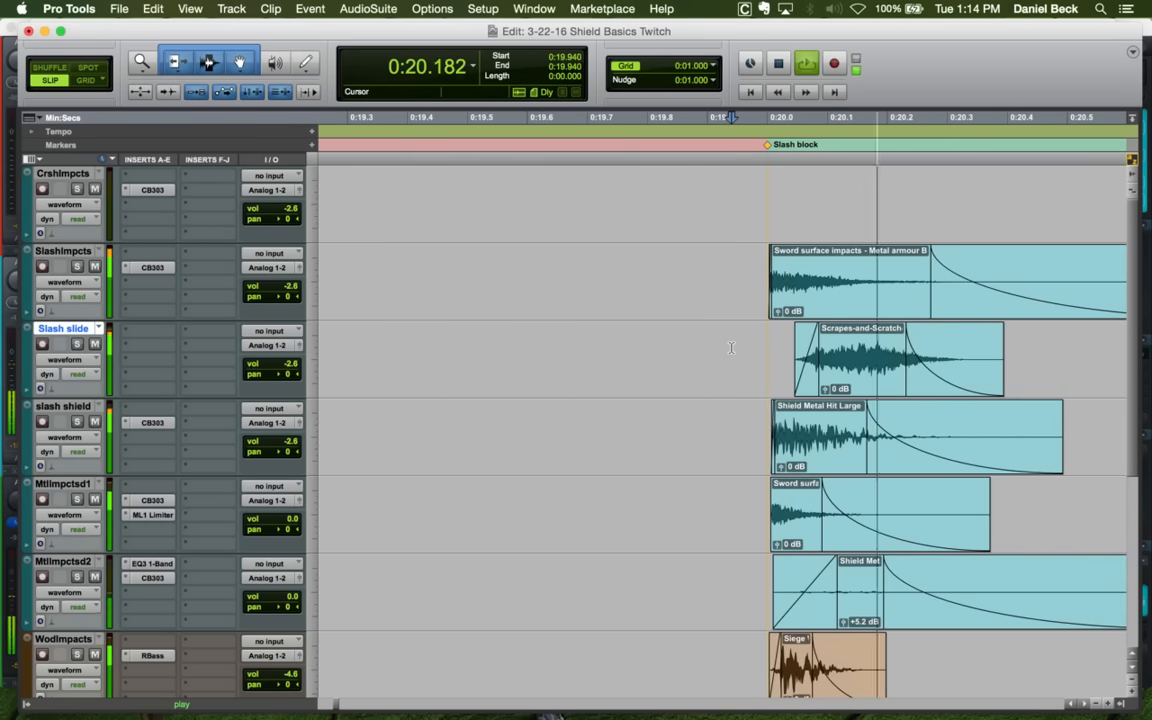
key(space)
click(780, 347)
scroll(780, 348, right, 2)
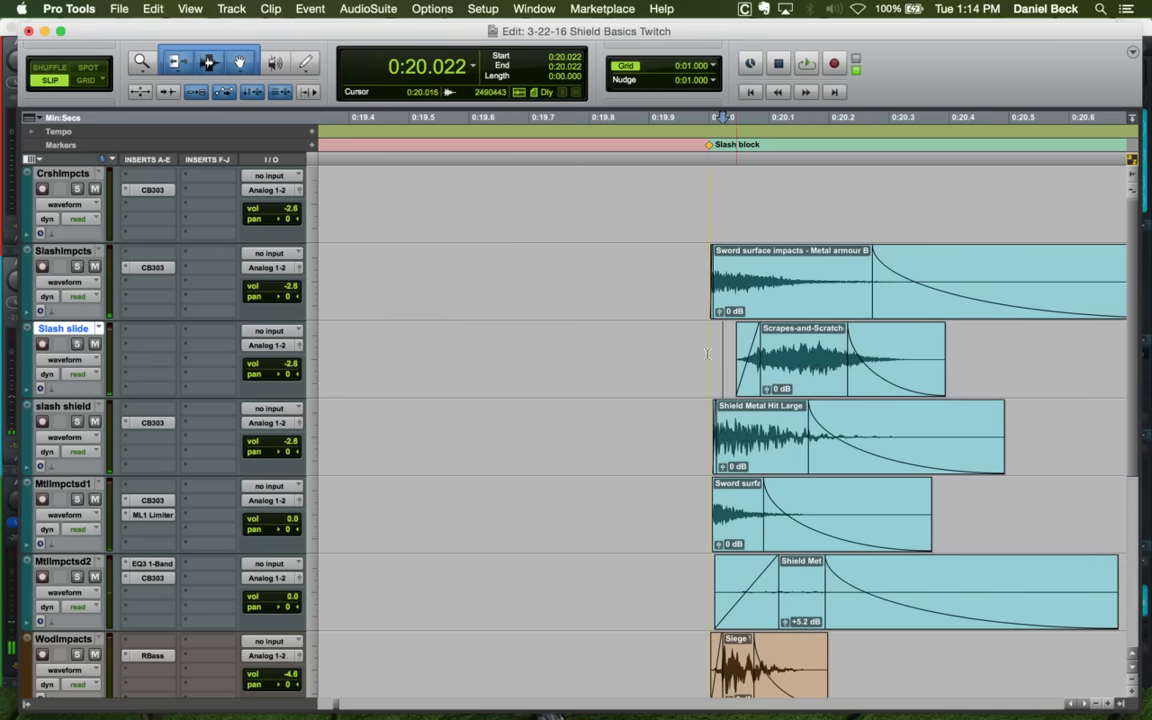
key(space)
key(space)
key(t)
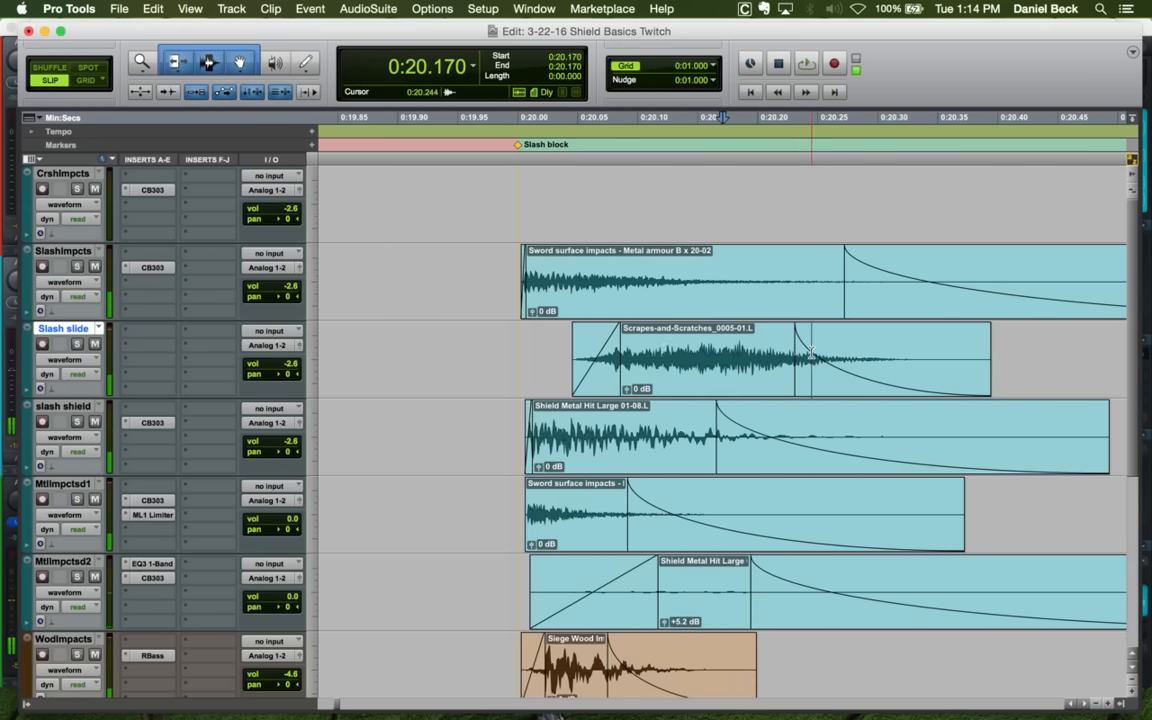
Compare the Slash block layers from 0:19.971, 0:19.976 and 0:19.994 while toggling solo on the Slash slide track
click(483, 358)
key(shift+s)
key(space)
key(space)
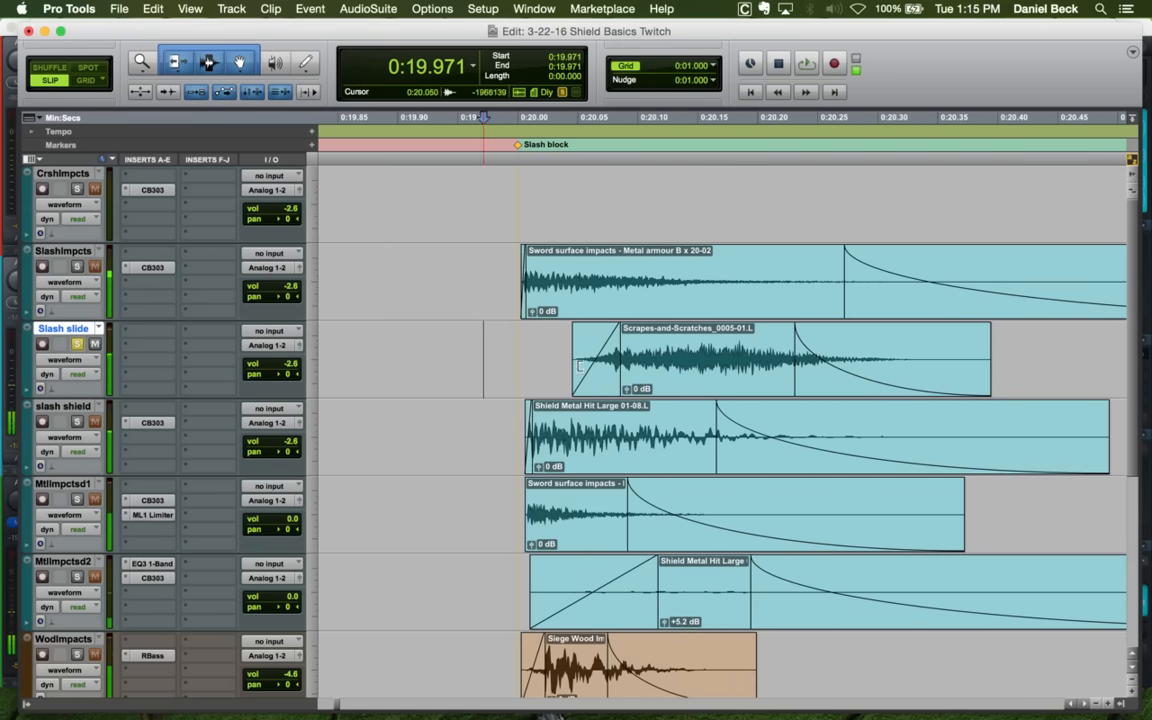
click(489, 340)
key(space)
key(space)
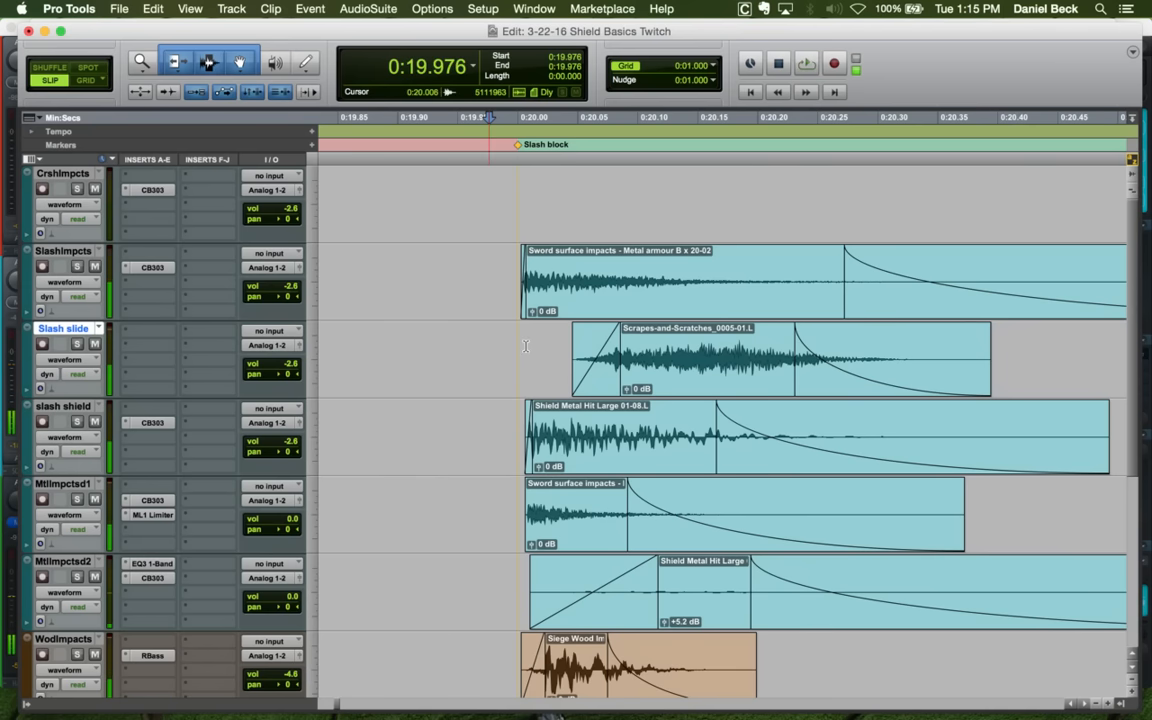
click(511, 341)
key(space)
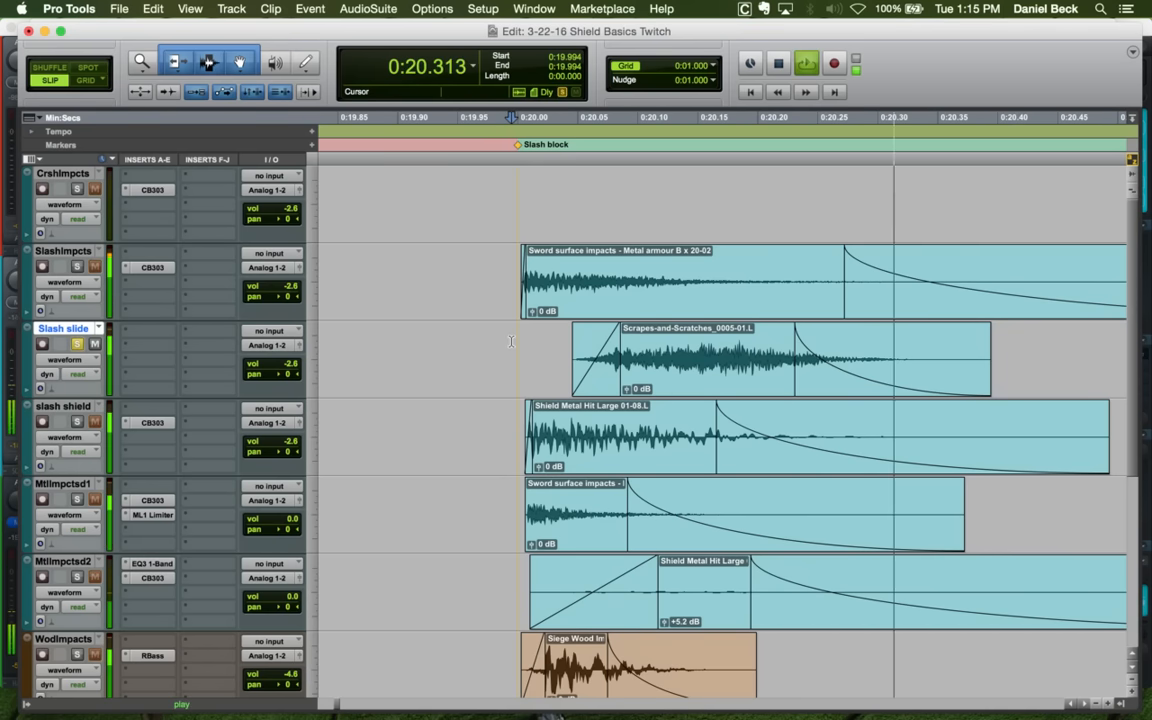
key(space)
Lower the clip gain of Scrapes-and-Scratches_0005 in the first Slash block to -3.8 dB
key(t)
click(676, 347)
key(t)
key(t)
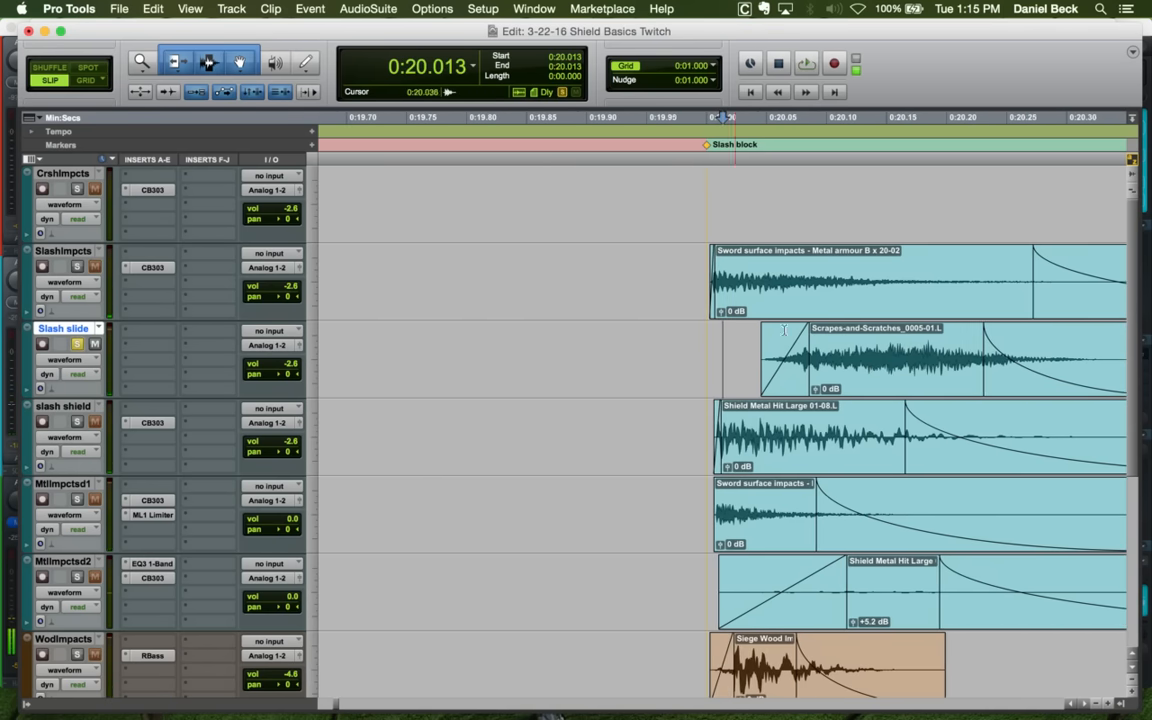
click(852, 345)
key(t)
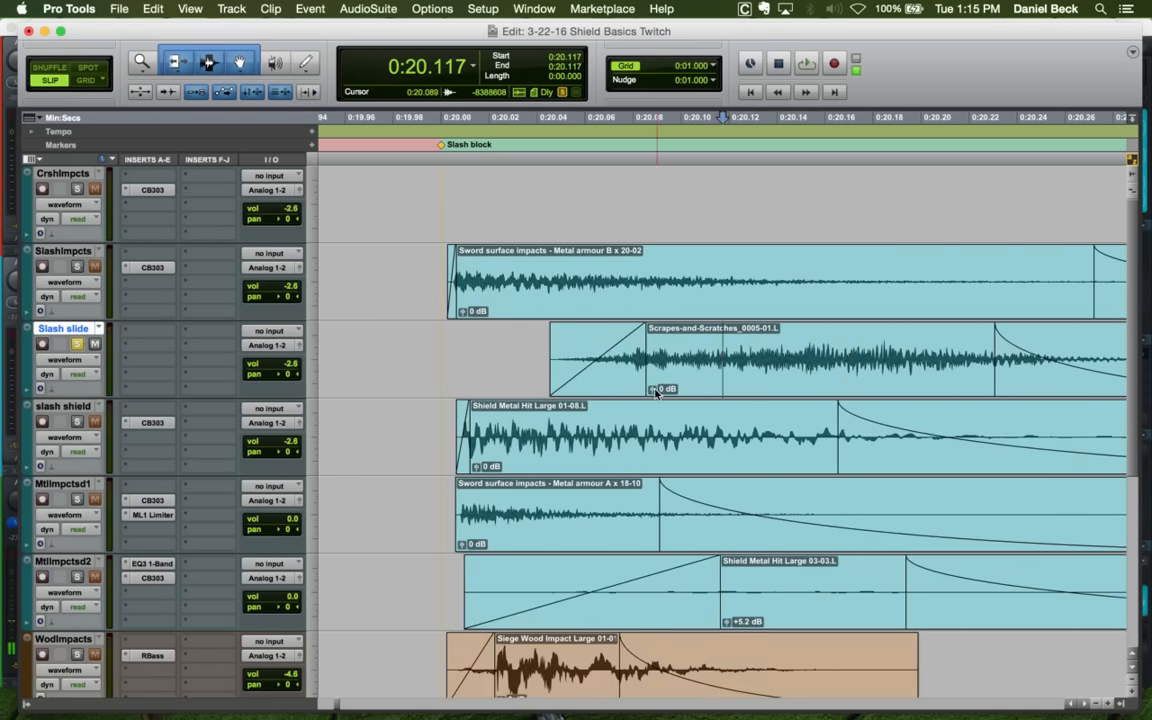
drag(652, 390, 652, 395)
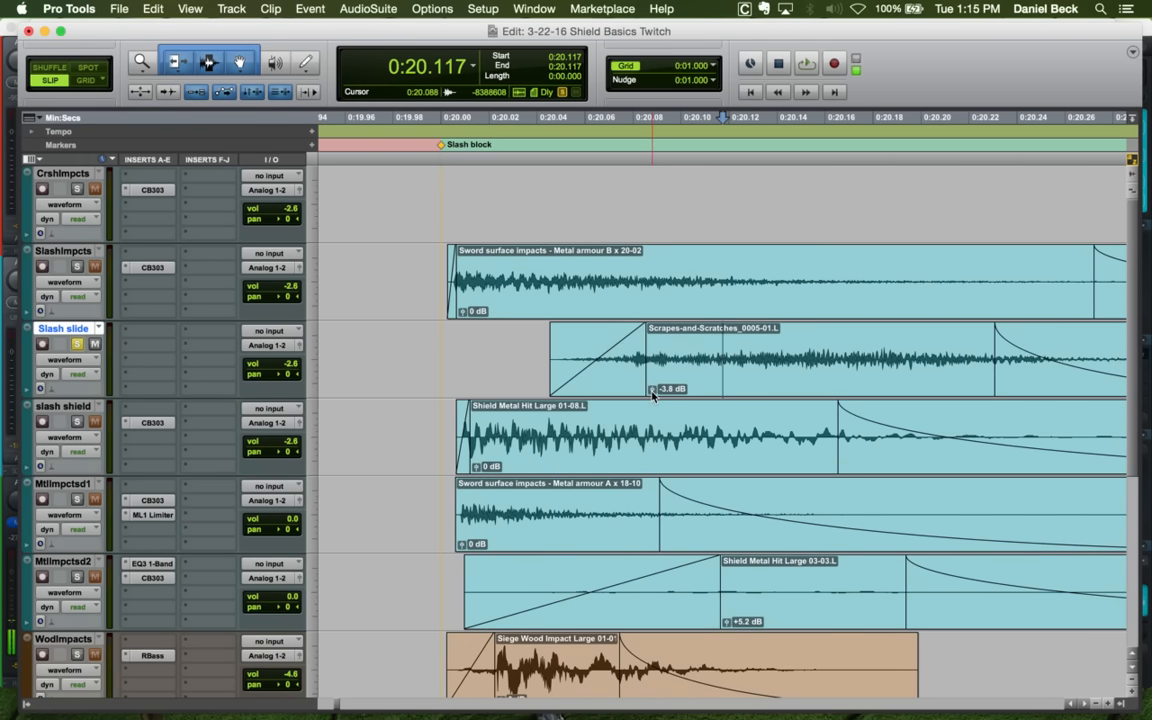
Trim the start of the Scrapes-and-Scratches_0005 clip in the first Slash block to 0:20.068
key(r)
click(663, 342)
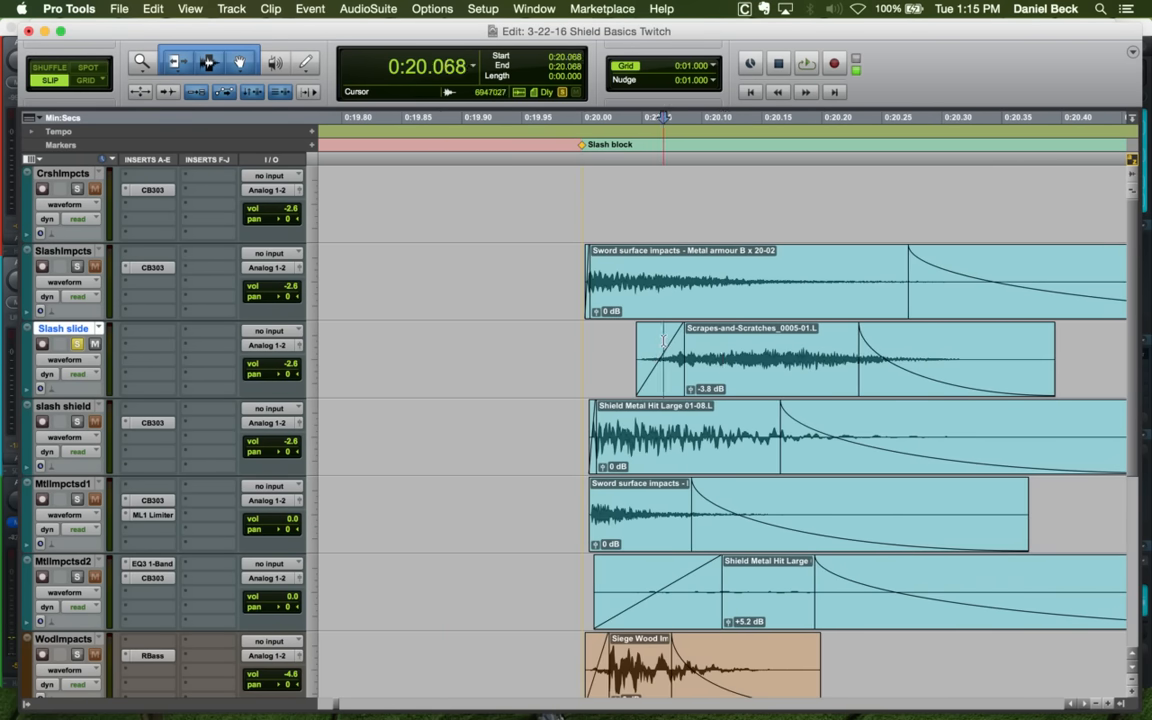
key(a)
Audition the first Slash block from 0:19.981 with the Slash slide solo state switched between playbacks
click(560, 342)
key(space)
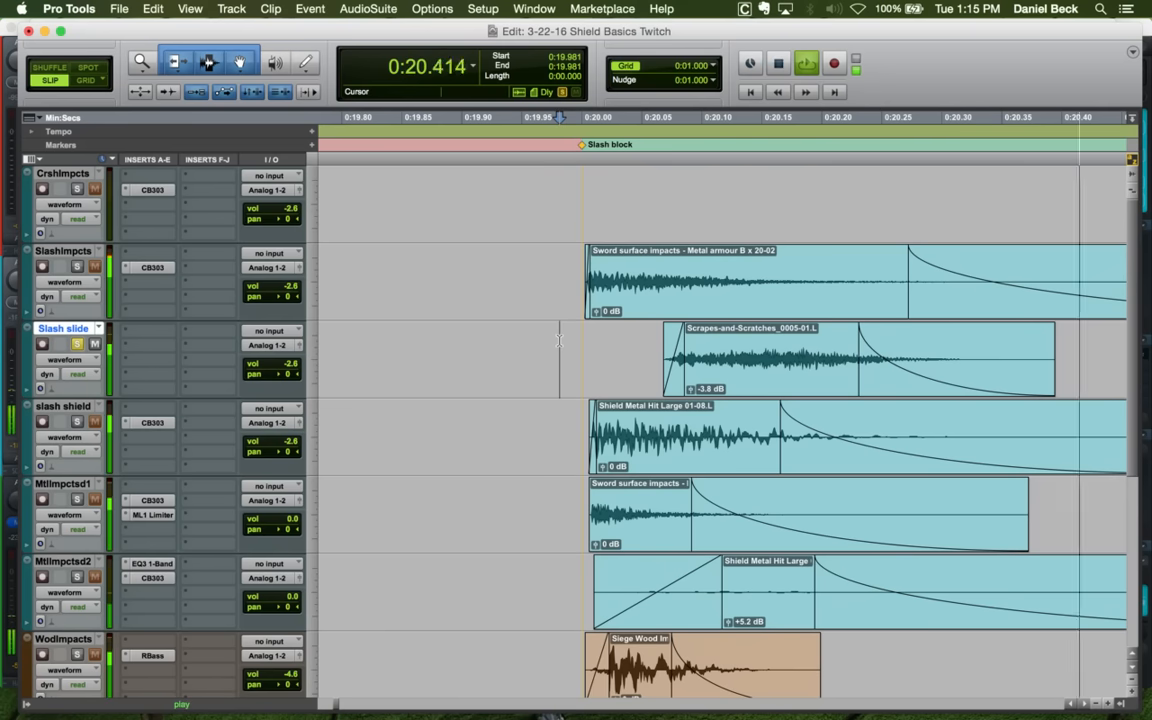
key(space)
key(space)
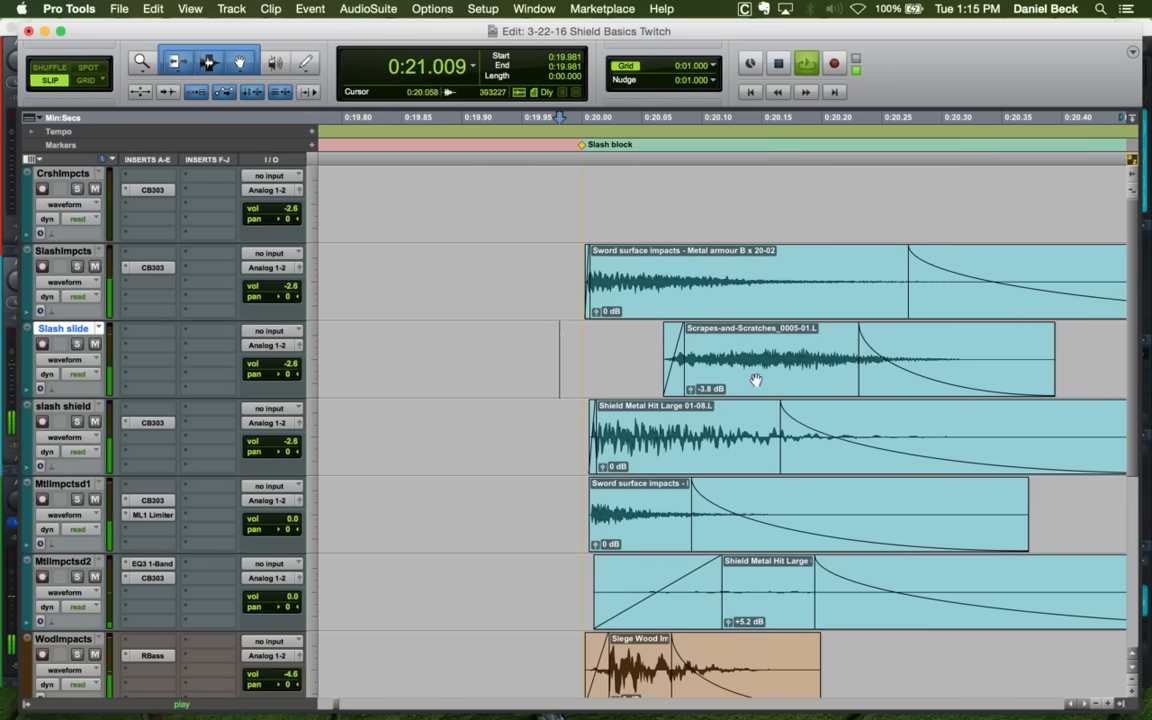
key(space)
key(space)
key(space)
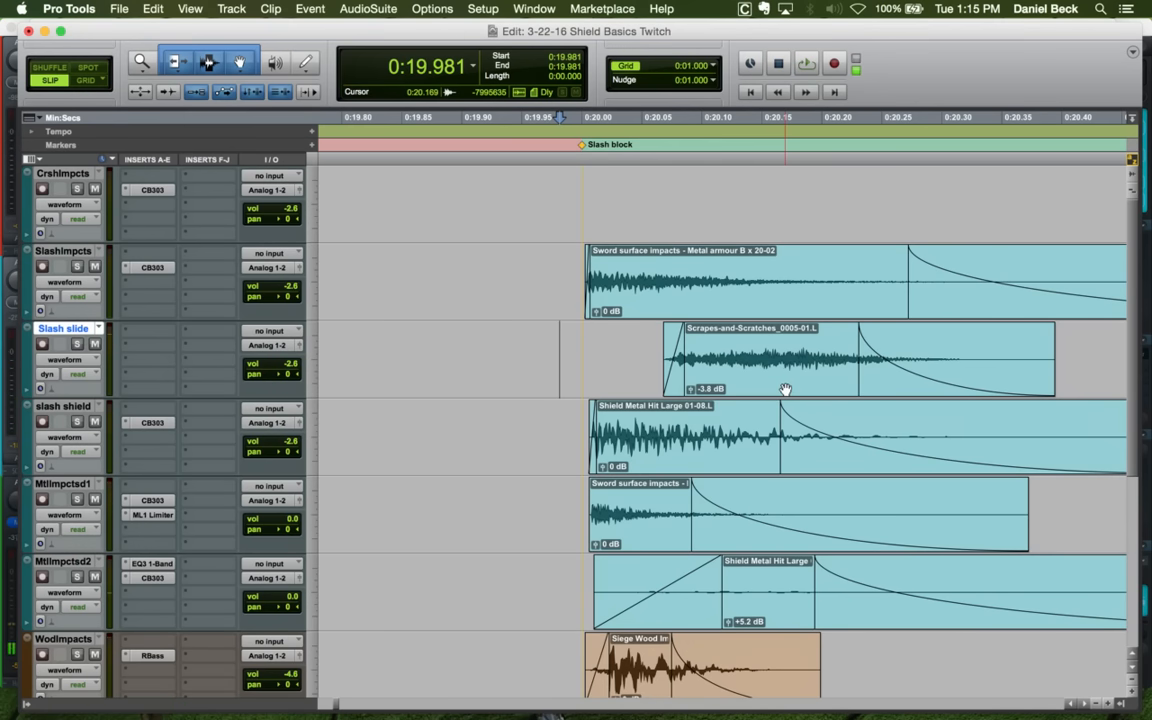
Separate the first scrape, about 1.37 s long, from Scrapes-and-Scratches_0007 and move it to 0:21.760 on the Slash slide track
scroll(786, 389, down, 7)
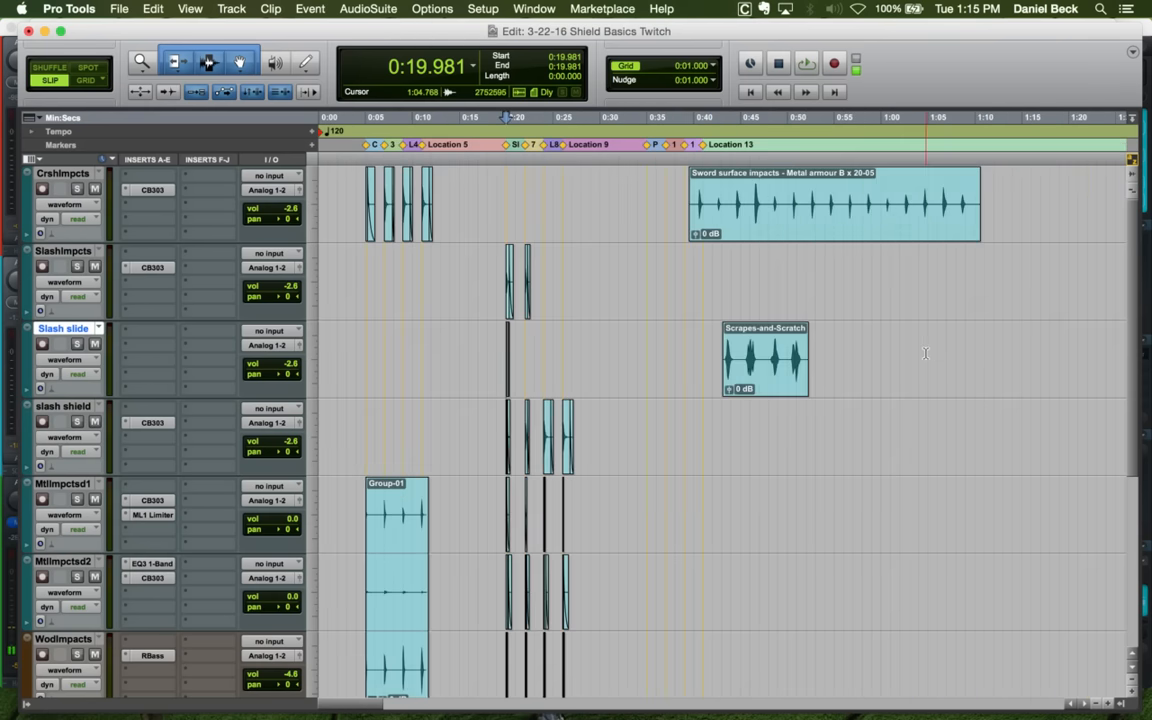
click(720, 342)
key(shift+s)
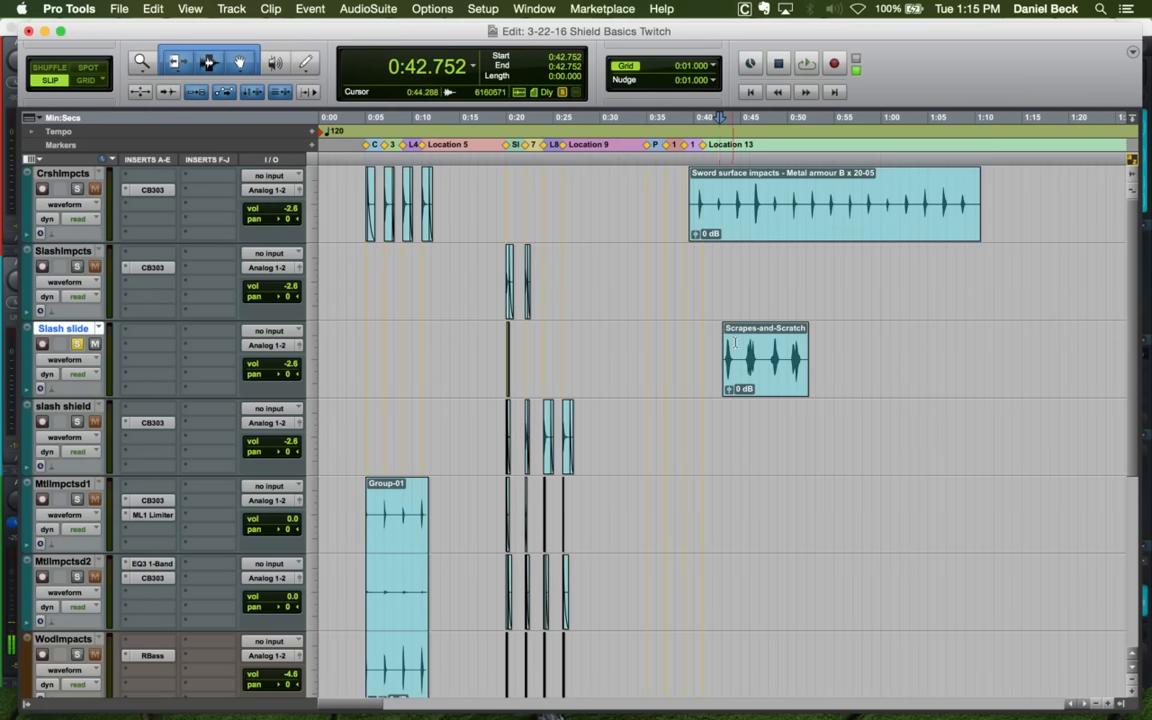
click(736, 343)
key(b)
drag(729, 374, 529, 351)
Trim the start of the moved Scrapes-and-Scratches_0007 clip to 0:22.106 and audition it from there
key(t)
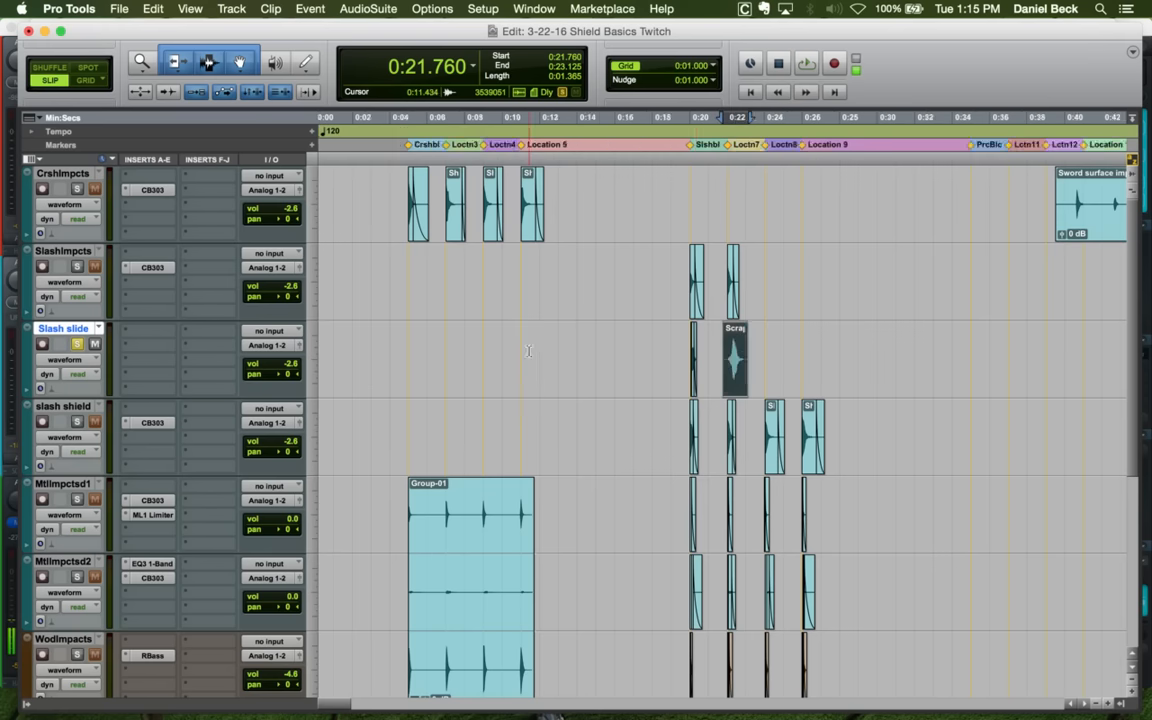
key(t)
key(t)
key(t)
click(776, 342)
key(space)
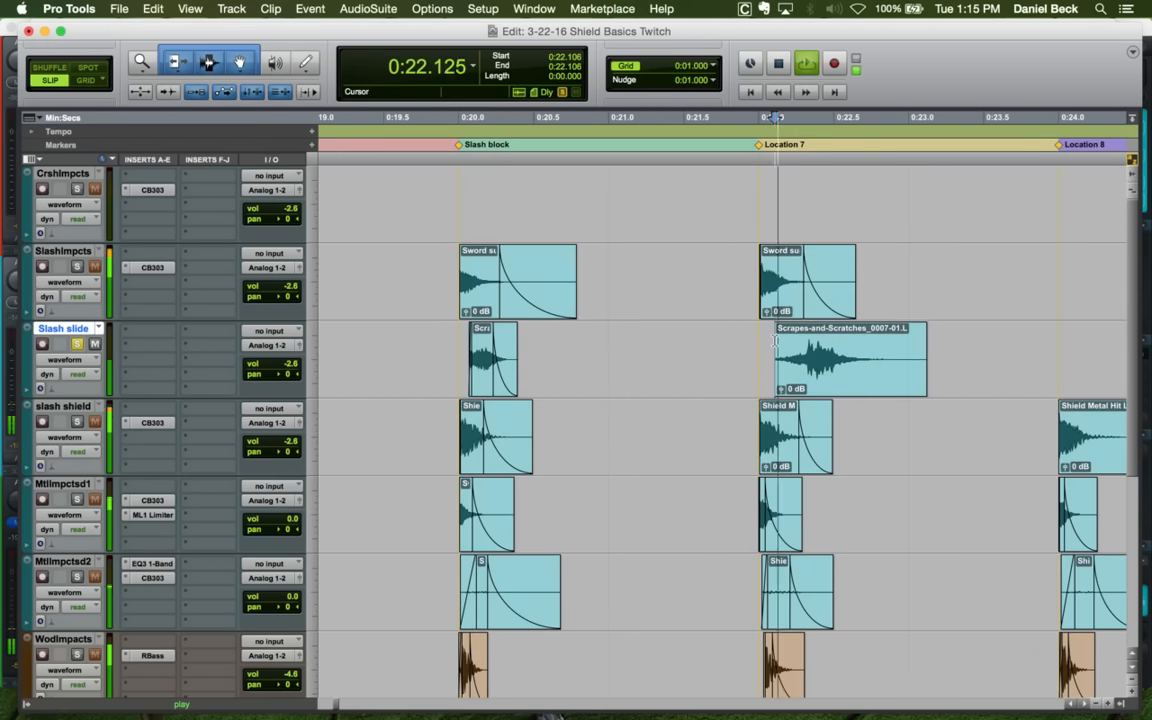
key(space)
Trim the Scrapes-and-Scratches_0007 clip's start to about 0:22.30 and fade it in until about 0:22.32
click(801, 342)
key(t)
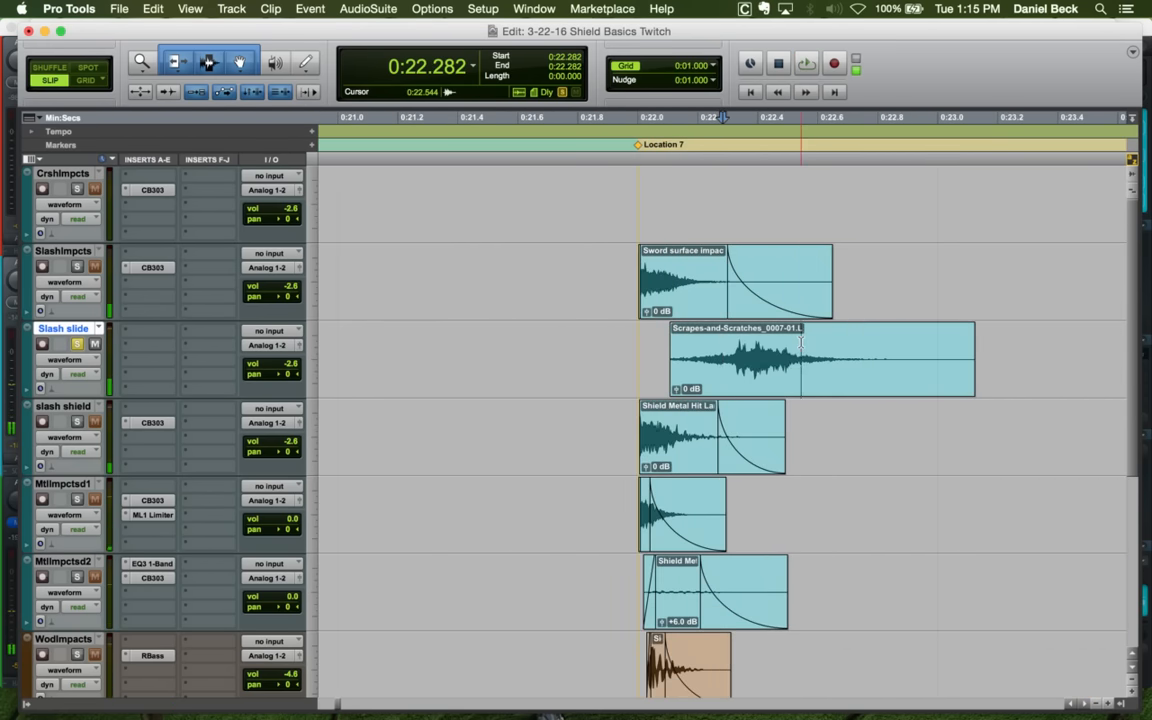
click(728, 343)
key(t)
key(t)
click(728, 342)
key(a)
click(752, 341)
key(d)
click(712, 339)
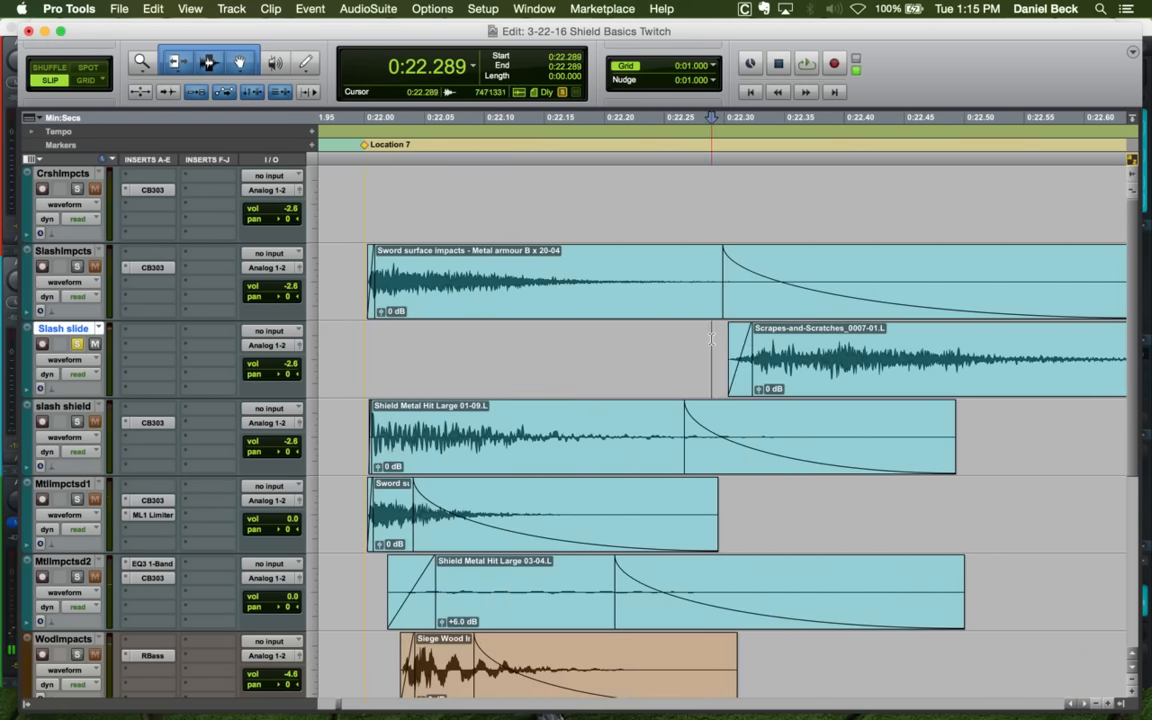
Trim the Scrapes-and-Scratches_0007 clip's end to about 0:22.82 and fade it out from 0:22.544
key(space)
key(r)
key(r)
key(space)
click(879, 346)
key(s)
click(797, 345)
key(g)
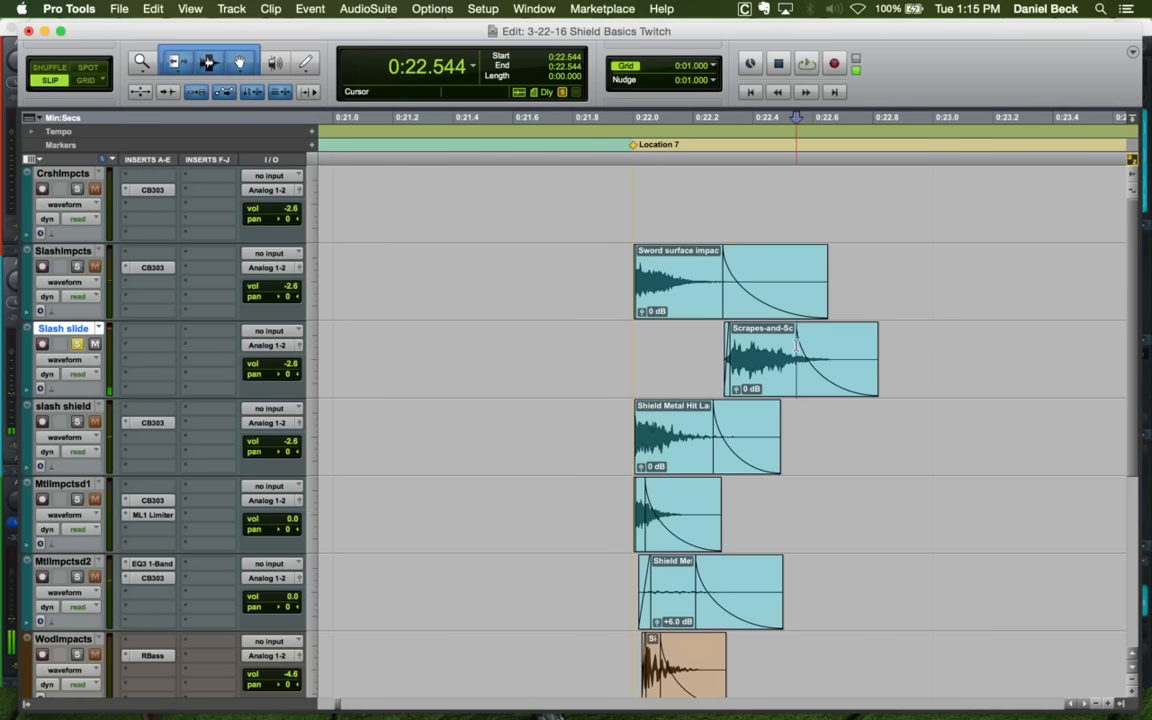
Move the Scrapes-and-Scratches_0007 clip to 0:22.015, beside the Location 7 impacts, and audition the layers from 0:21.978
drag(722, 374, 627, 352)
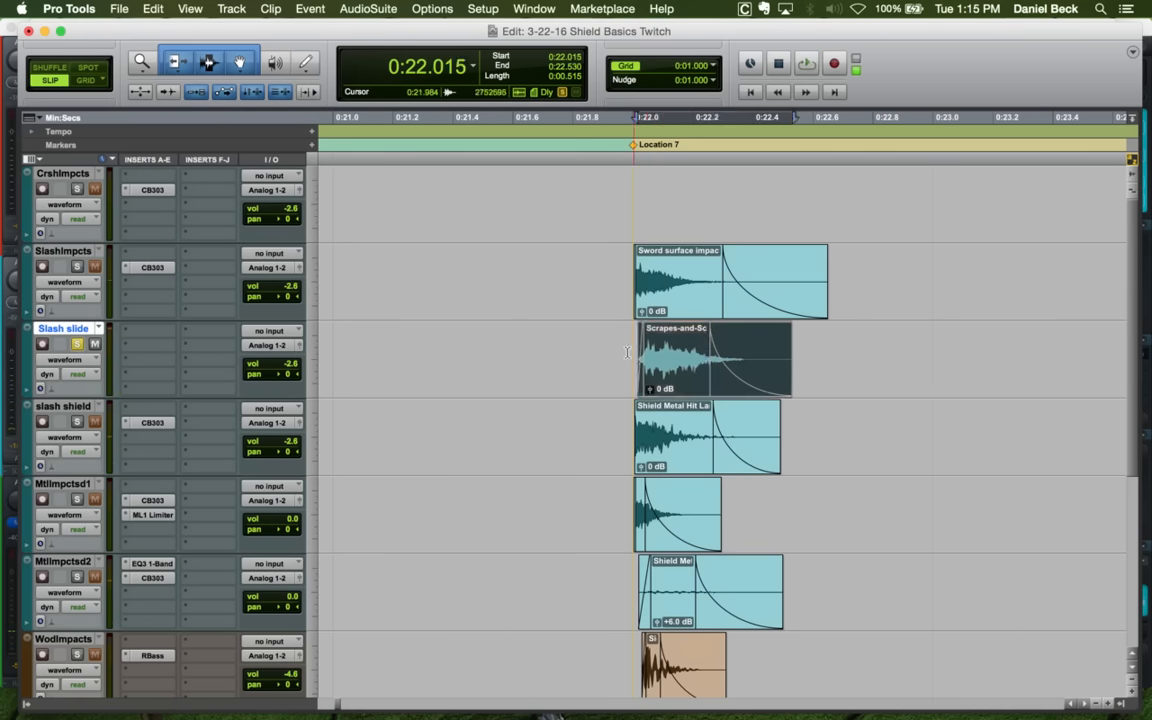
click(626, 351)
key(space)
key(space)
key(t)
key(space)
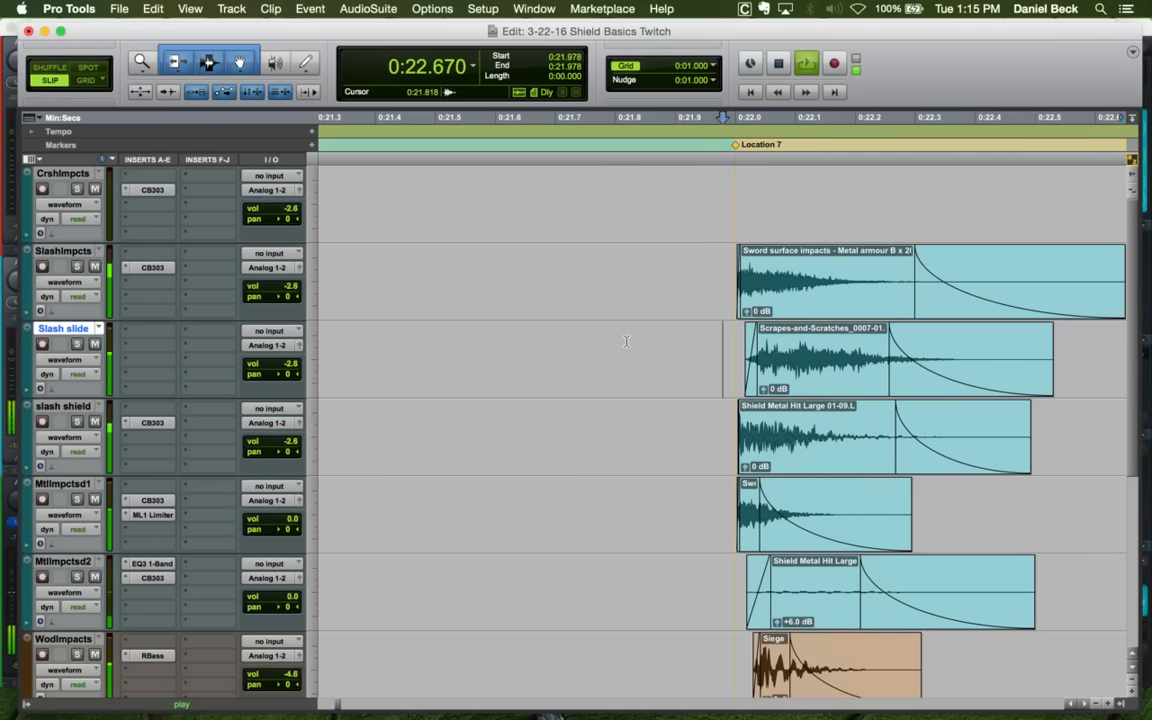
key(space)
key(space)
key(space)
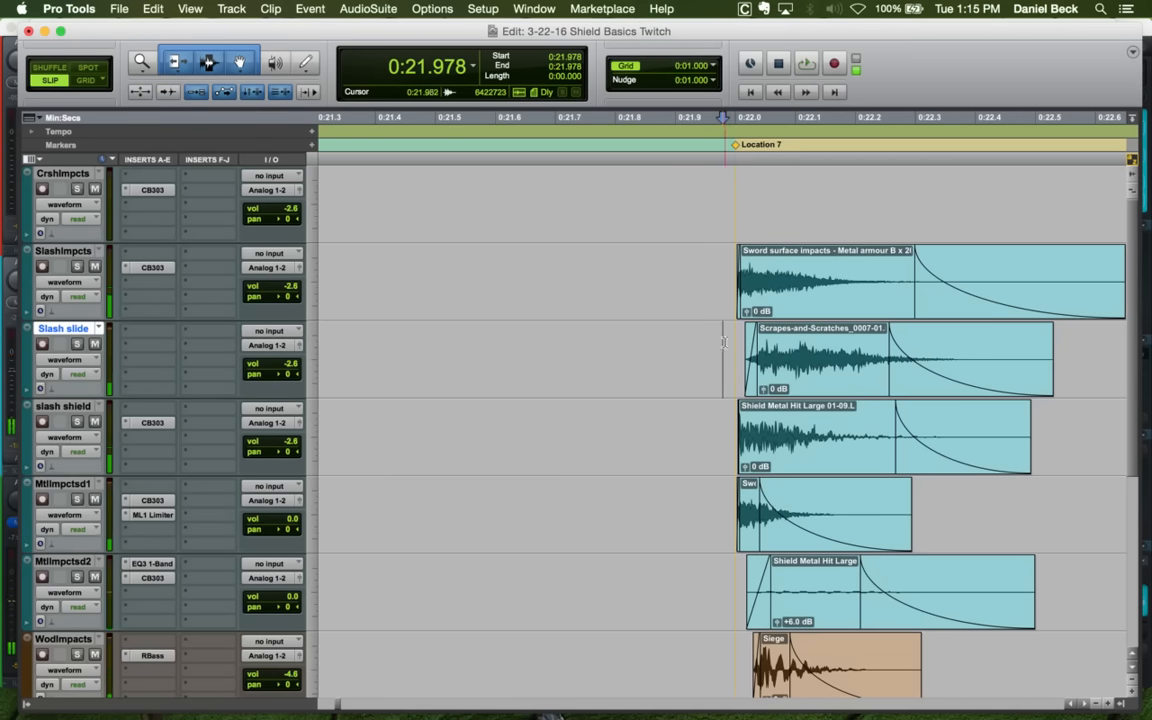
Audition the Location 7 Slash block from 0:21.989 after toggling solo on the Slash slide track
click(724, 342)
key(r)
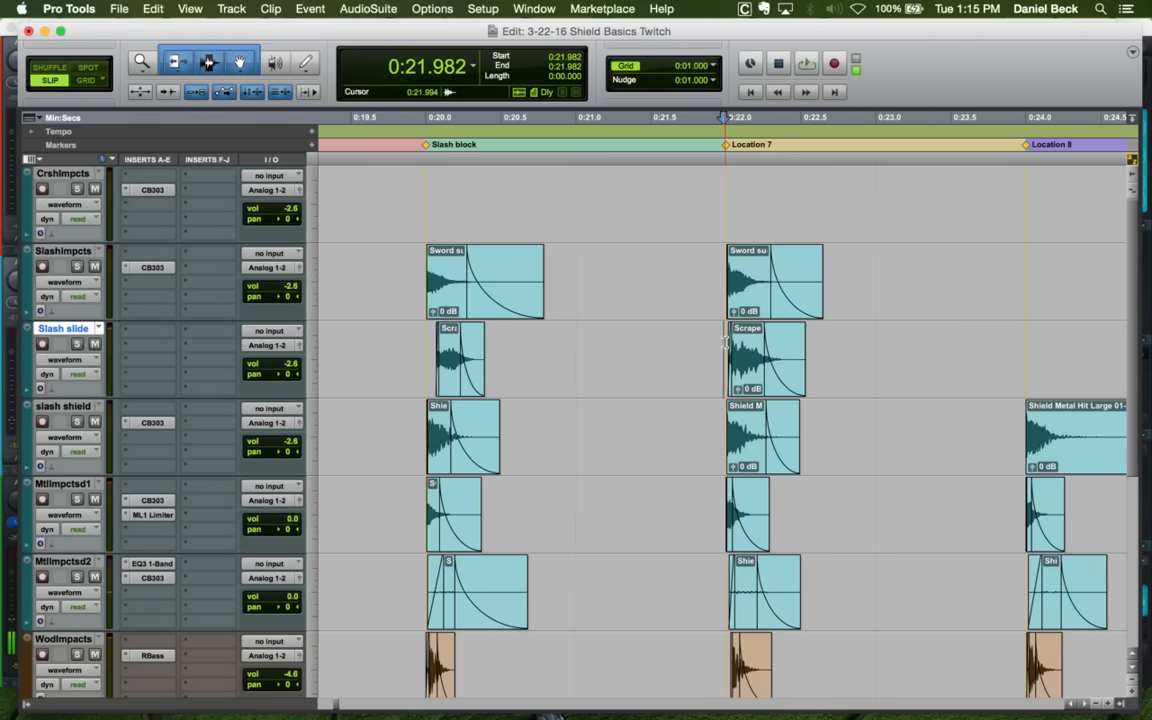
key(t)
key(t)
key(shift+s)
key(space)
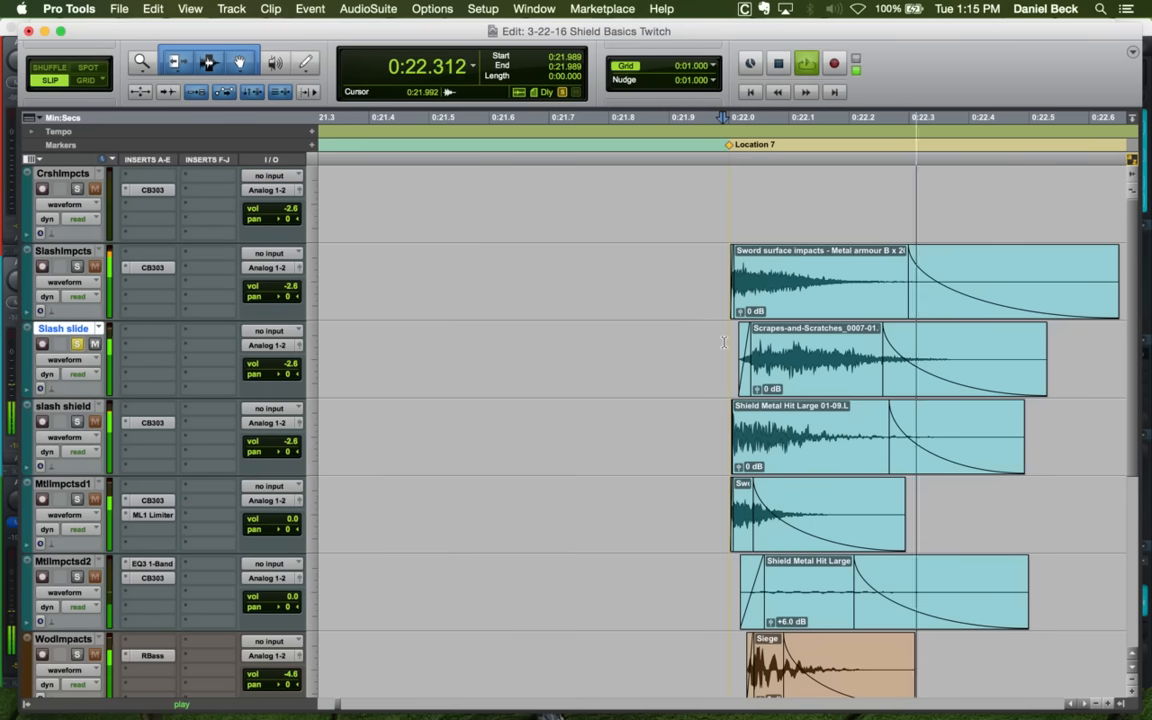
key(space)
Try the Scrapes-and-Scratches_0007 clip at about 0:21.93, ahead of the Location 7 impacts
click(779, 376)
key(r)
key(r)
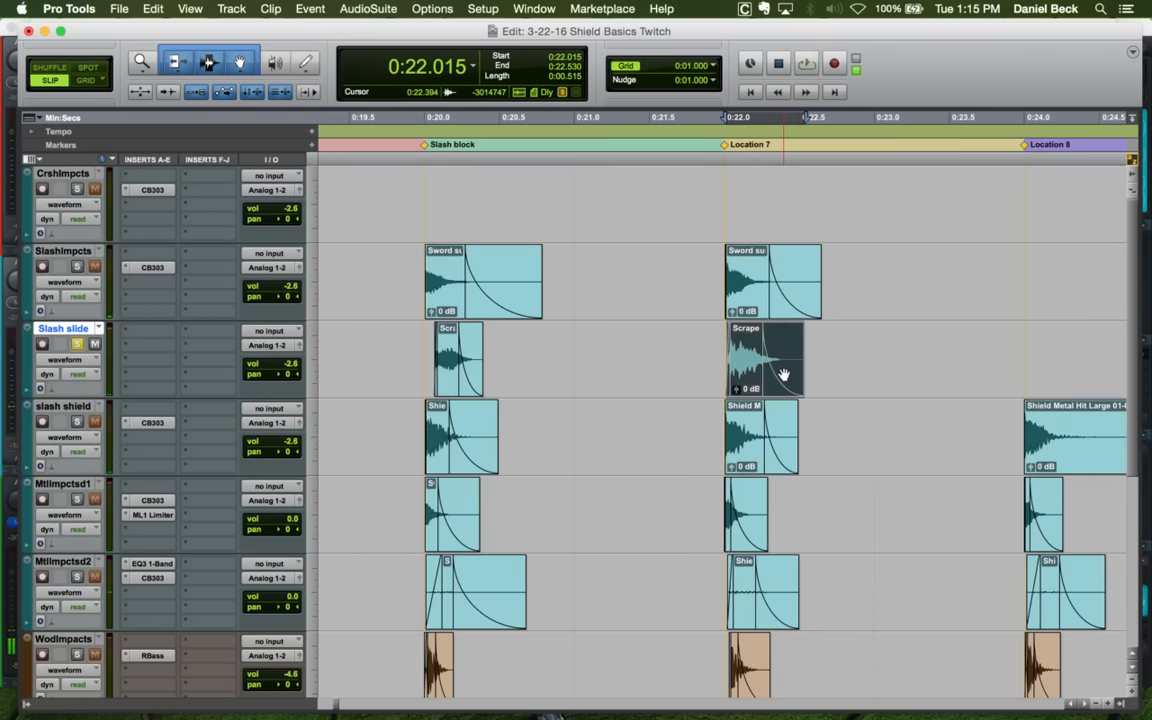
click(721, 360)
key(t)
key(t)
key(t)
key(t)
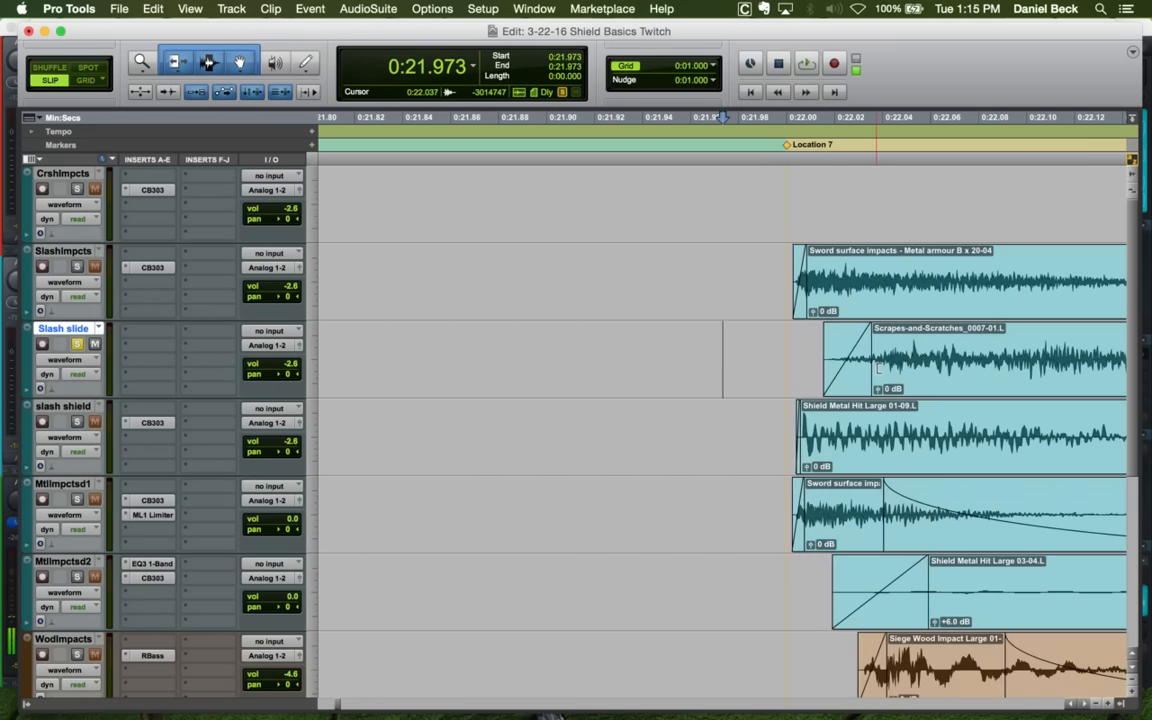
key(r)
drag(862, 376, 687, 330)
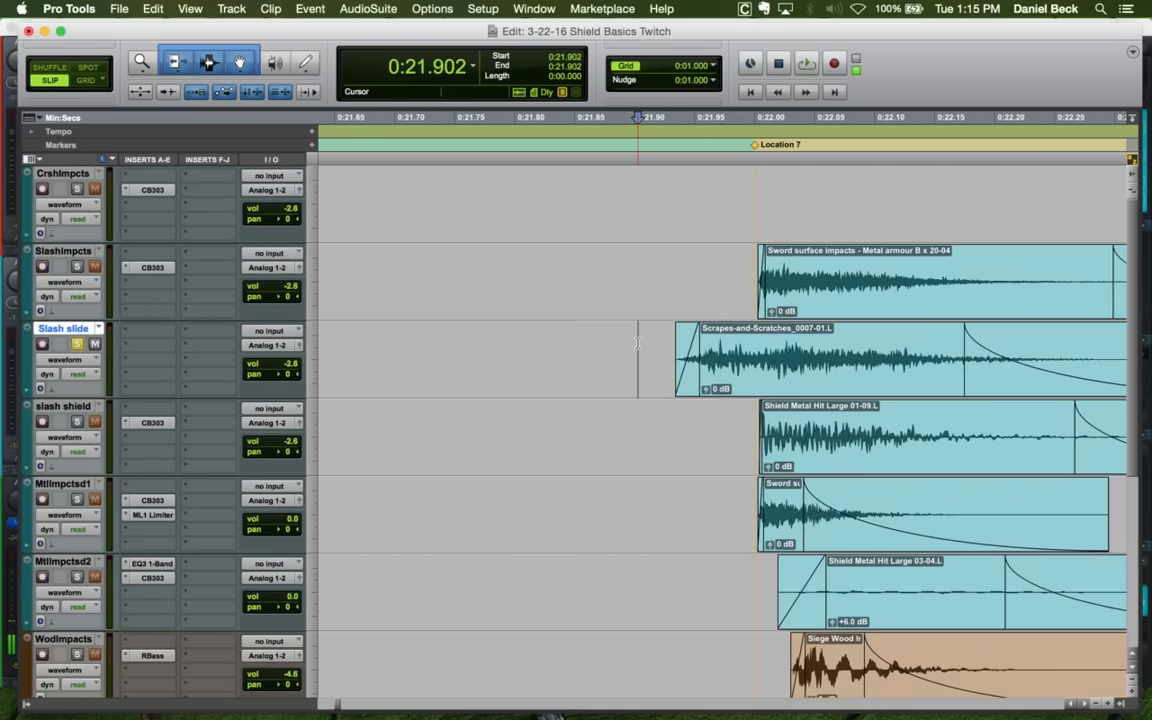
Audition the earlier scrape placement from 0:21.902 with the Slash slide solo state switched between playbacks
key(space)
key(space)
key(space)
key(space)
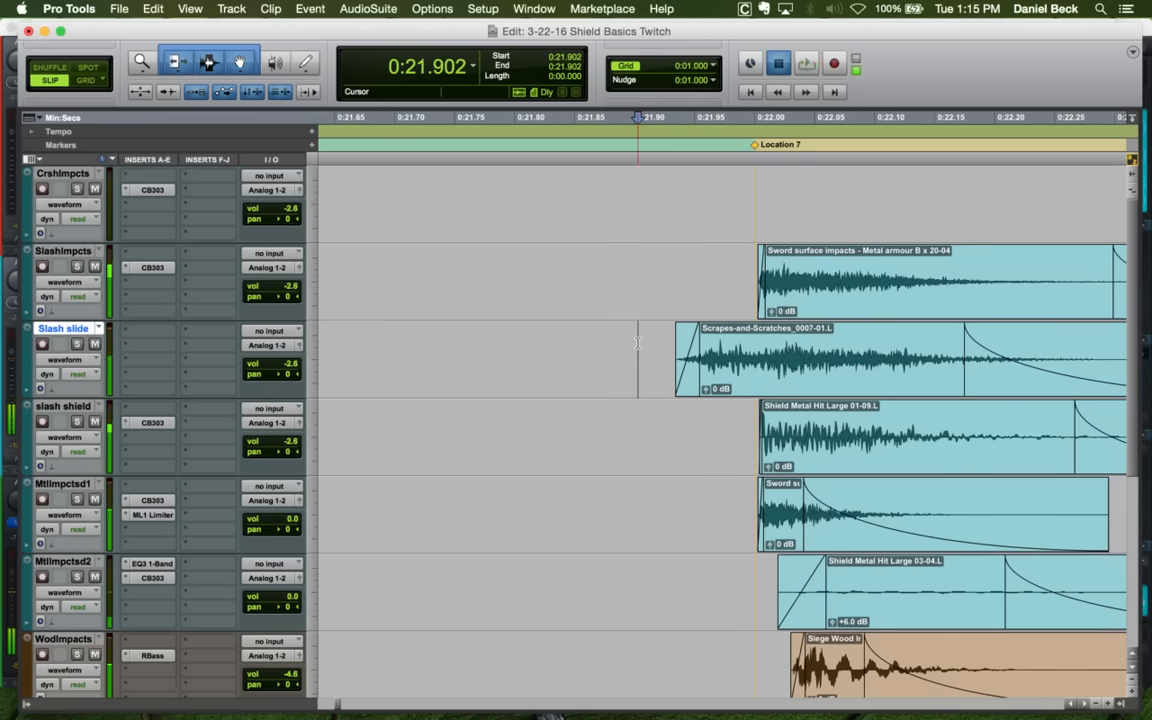
key(space)
key(space)
Move the Scrapes-and-Scratches_0007 clip to 0:22.026 and place the edit cursor at 0:22.000
key(r)
drag(786, 378, 843, 377)
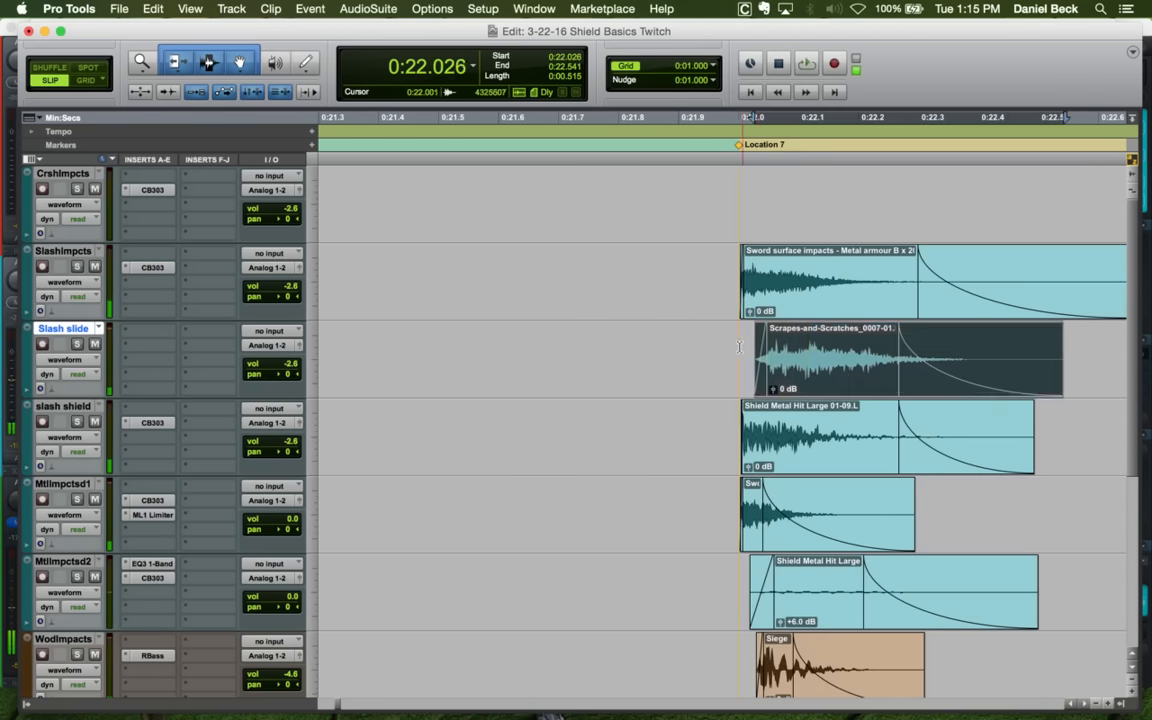
click(738, 348)
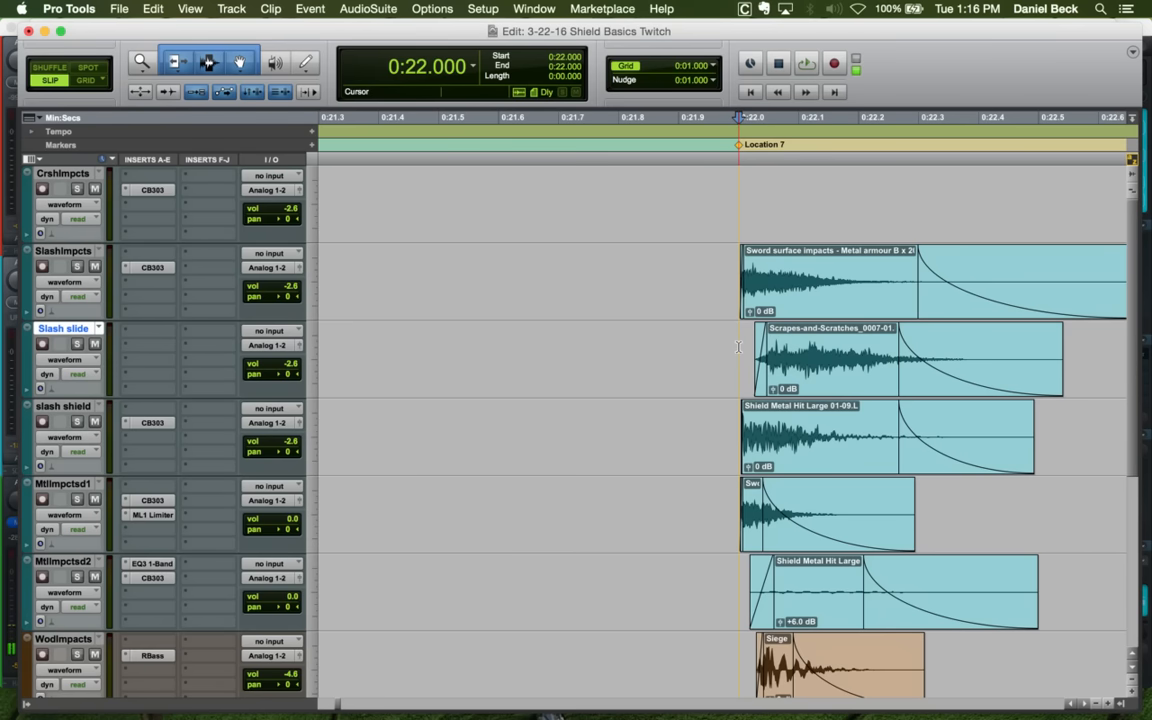
Audition the Location 7 Slash block from 0:22.000 with the Slash slide track soloed
key(shift+s)
key(space)
key(space)
Place the edit cursor at 10:39.658 on the Slash slide track, just after the existing scrape clips in the Source section
key(r)
key(r)
key(r)
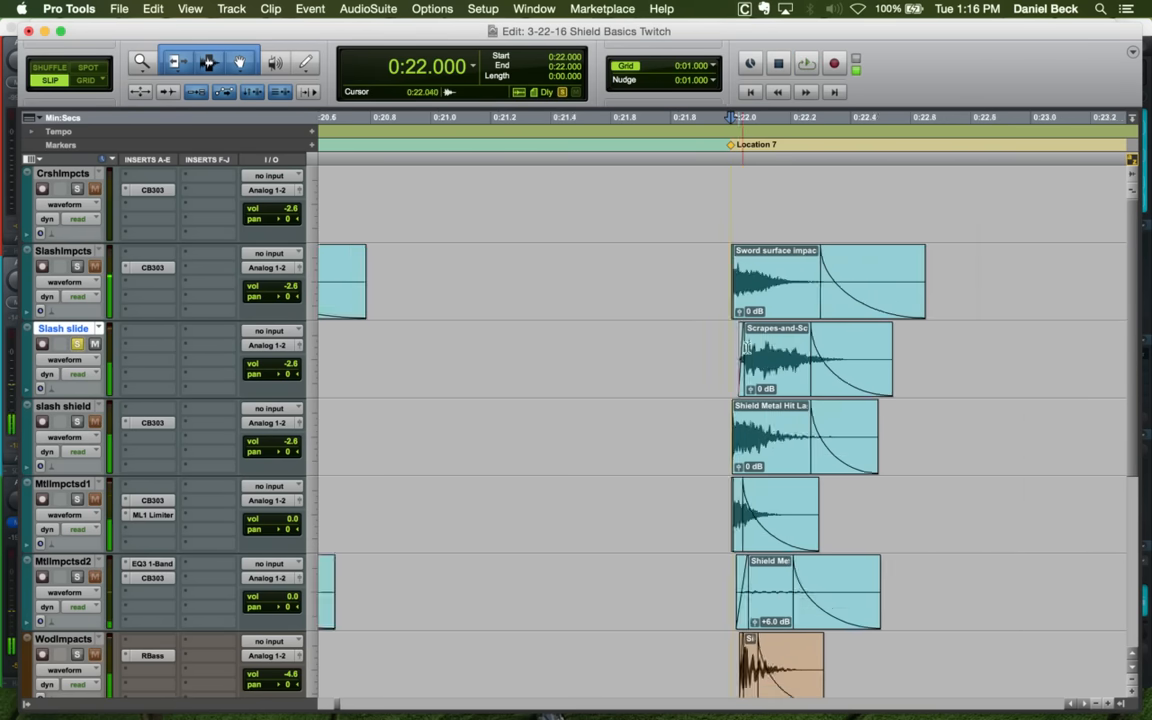
key(r)
key(r)
key(r)
key(r)
key(r)
key(r)
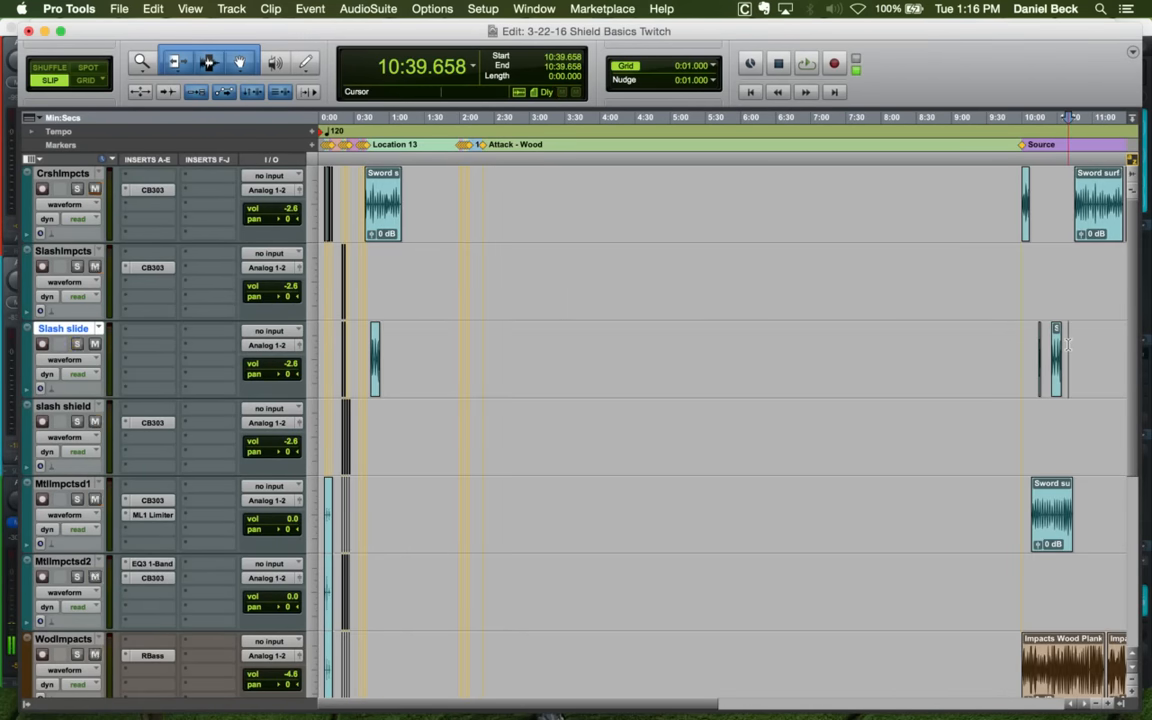
Switch to BaseHead and audition Scythe Scrape Large 01, 02 and 03 from the scrape results
key(super+Tab)
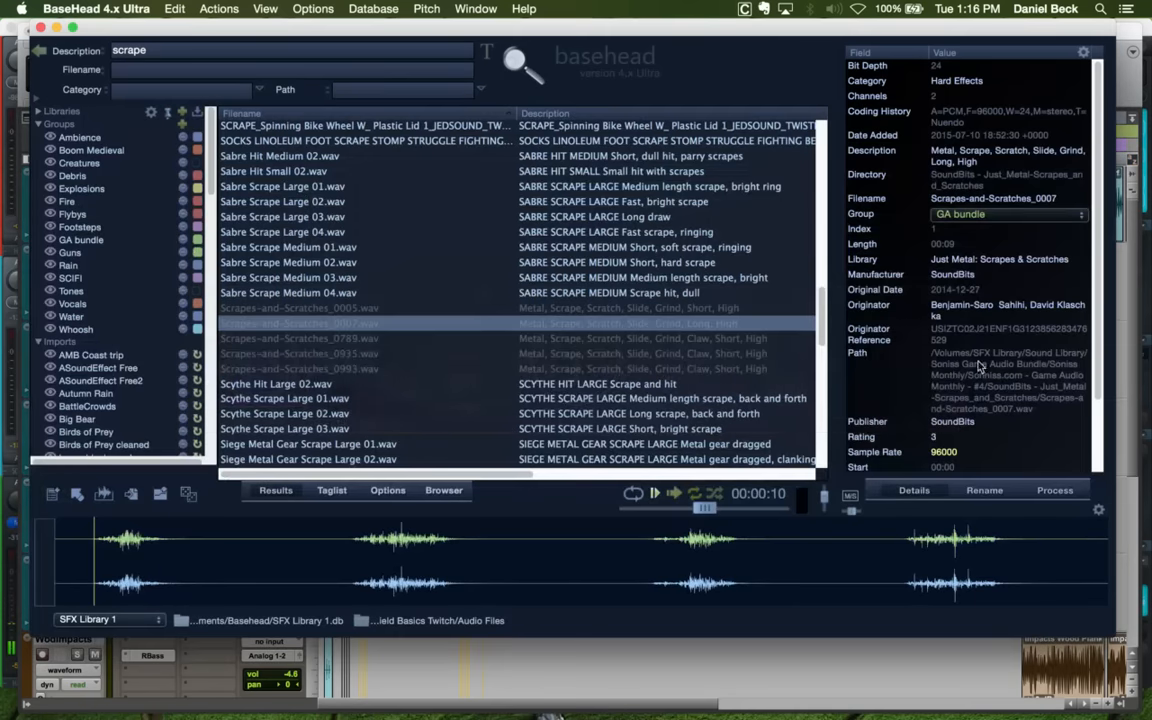
click(365, 398)
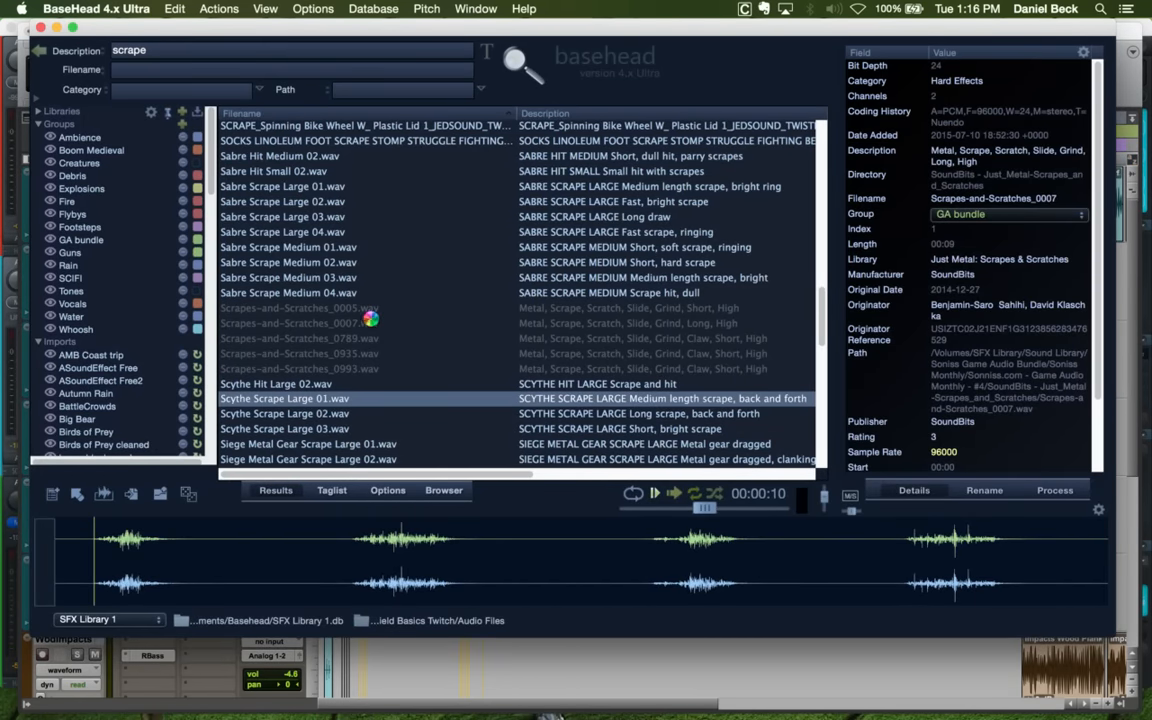
scroll(370, 319, down, 2)
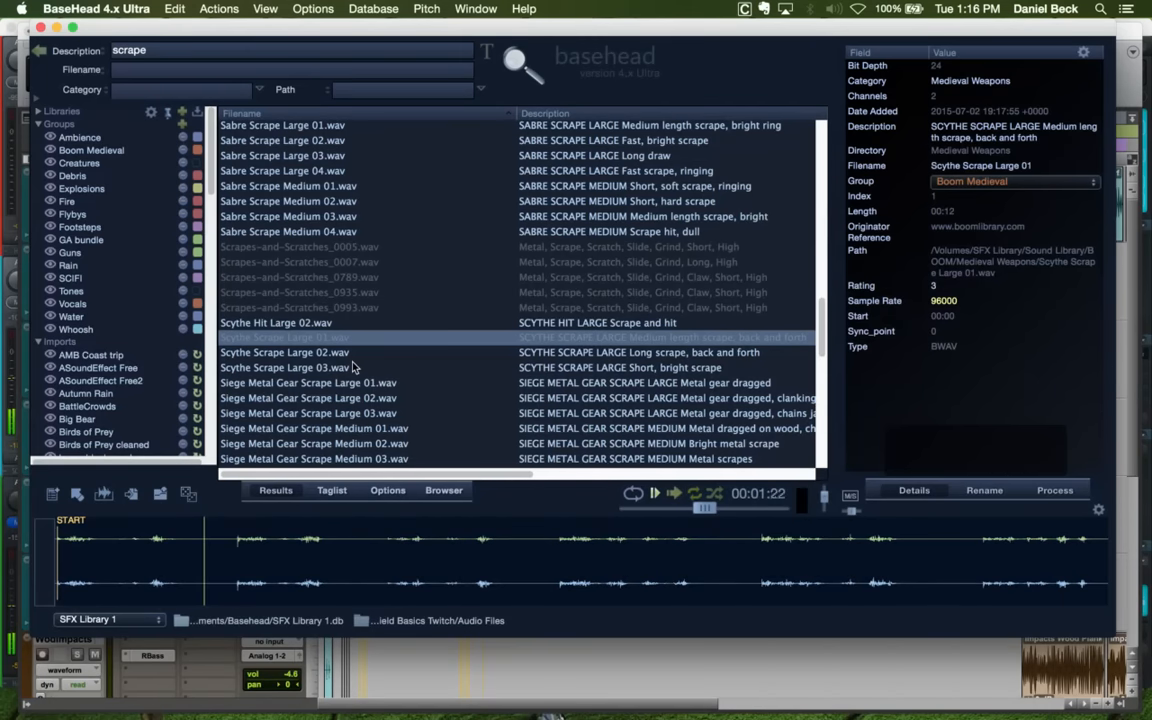
click(353, 353)
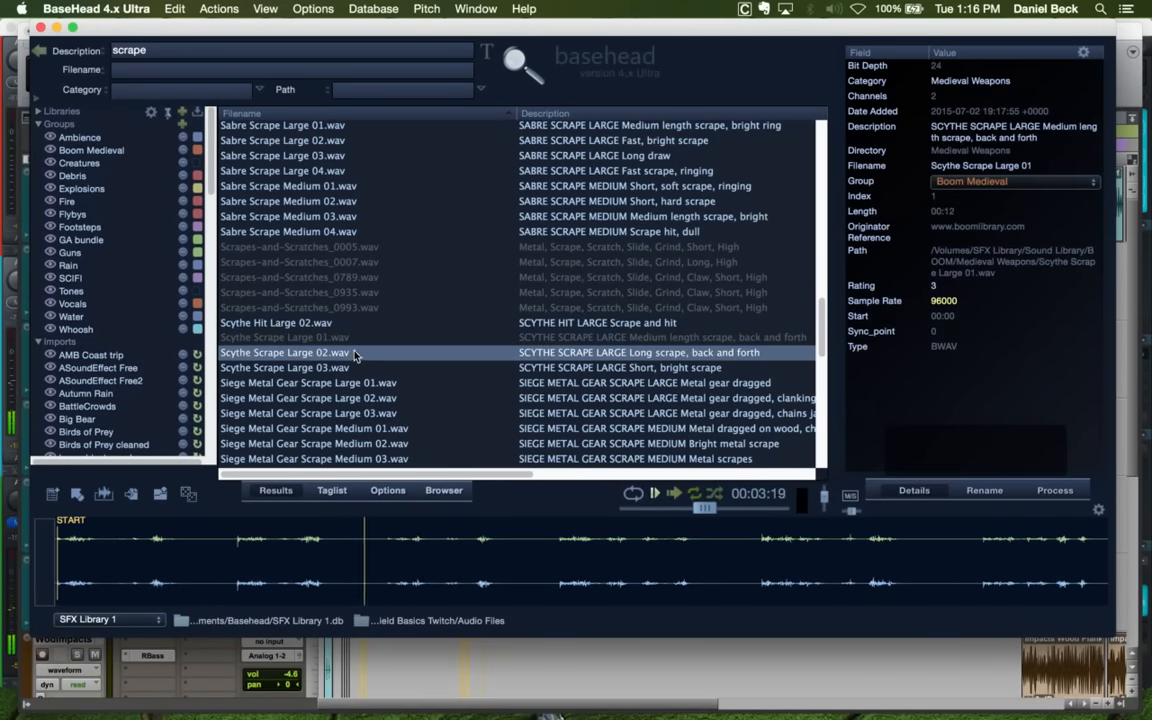
click(353, 368)
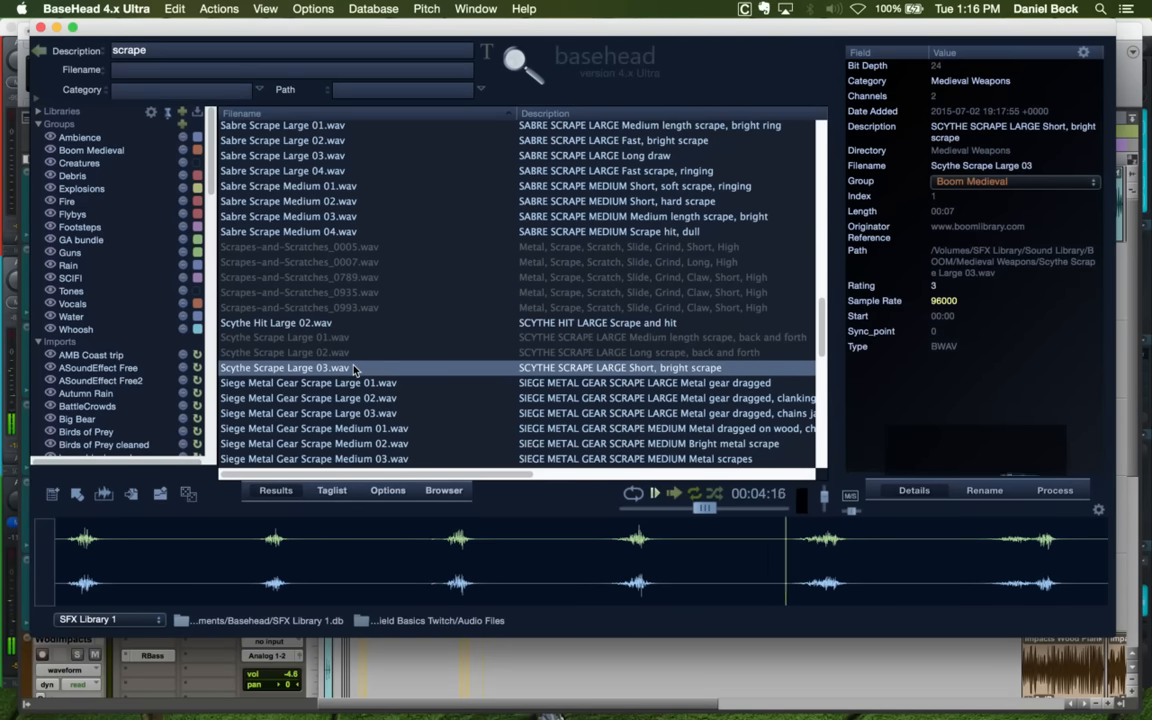
Audition the Sabre Scrape Large and Medium sounds in the scrape search results, then replay Scythe Scrape Large 03 for comparison
click(343, 232)
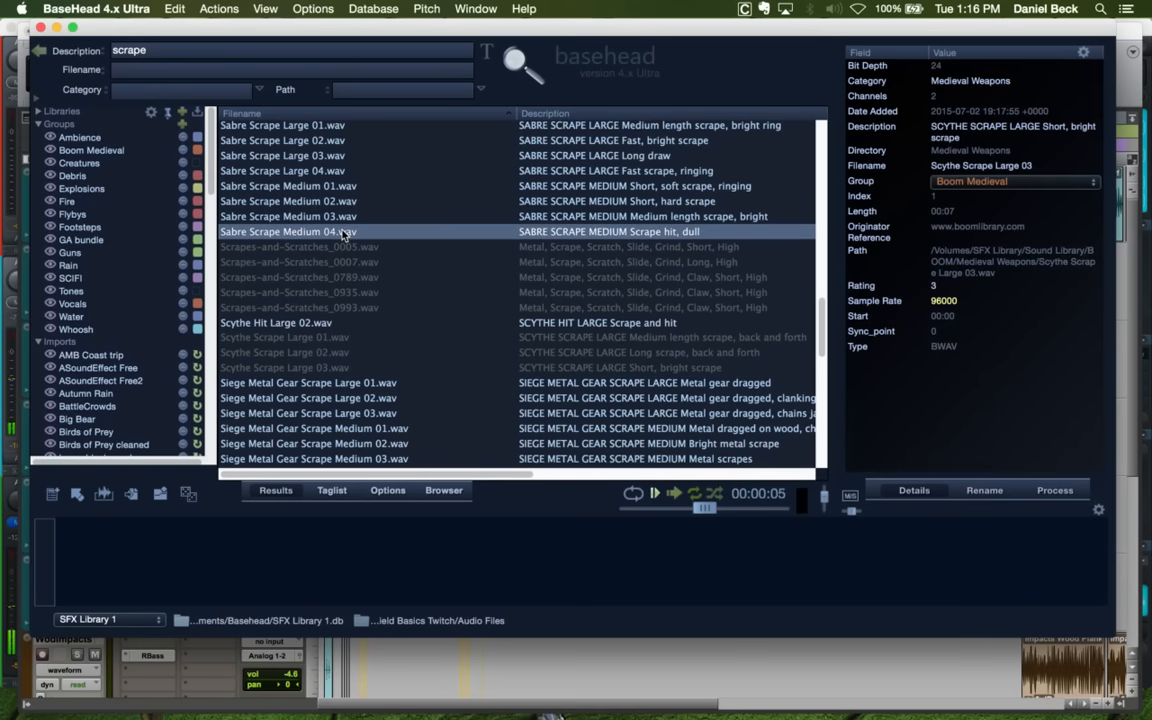
click(343, 172)
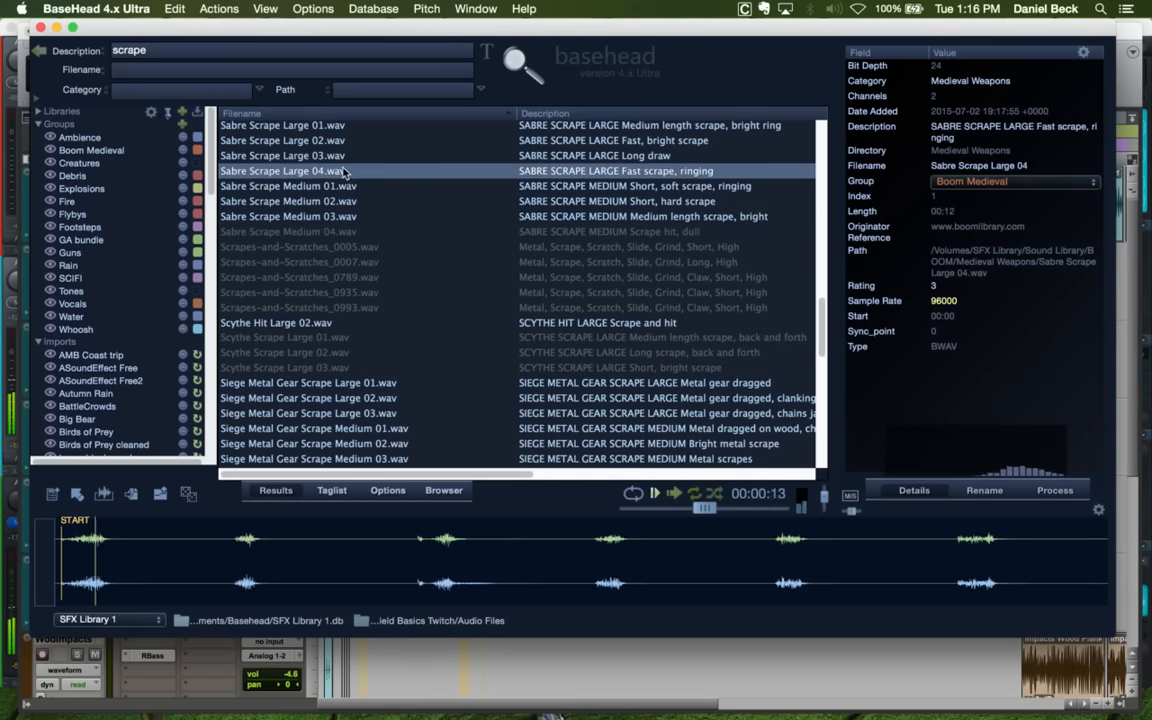
click(341, 157)
click(342, 142)
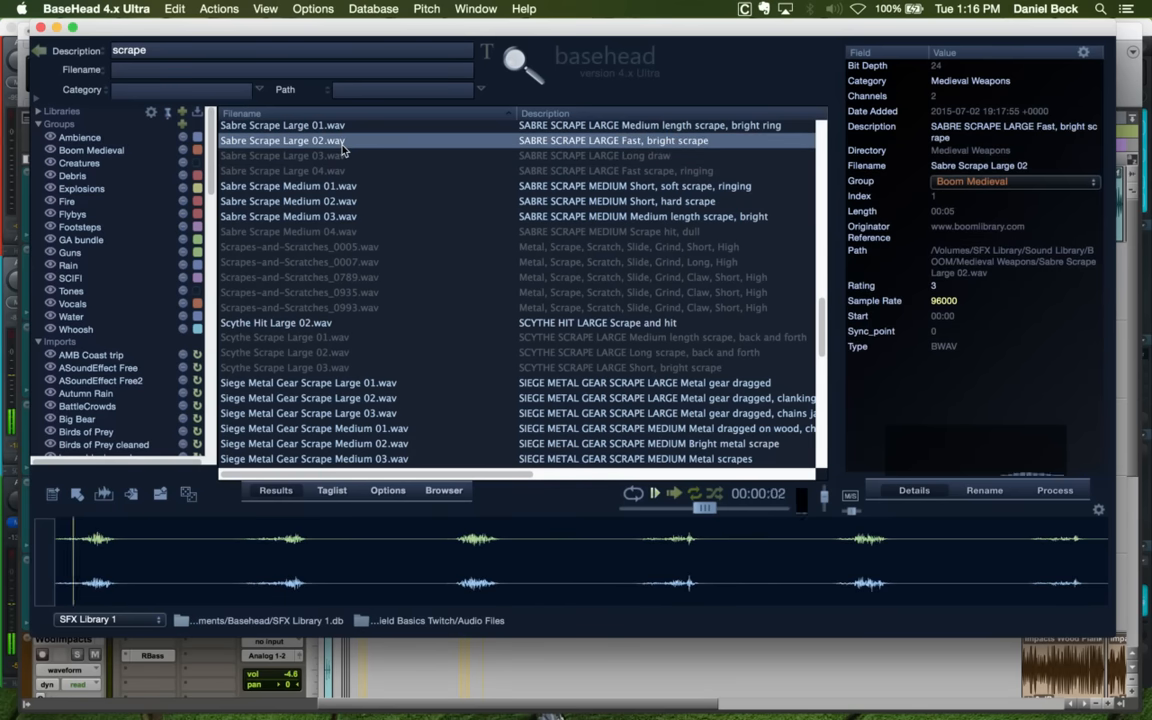
scroll(343, 150, up, 2)
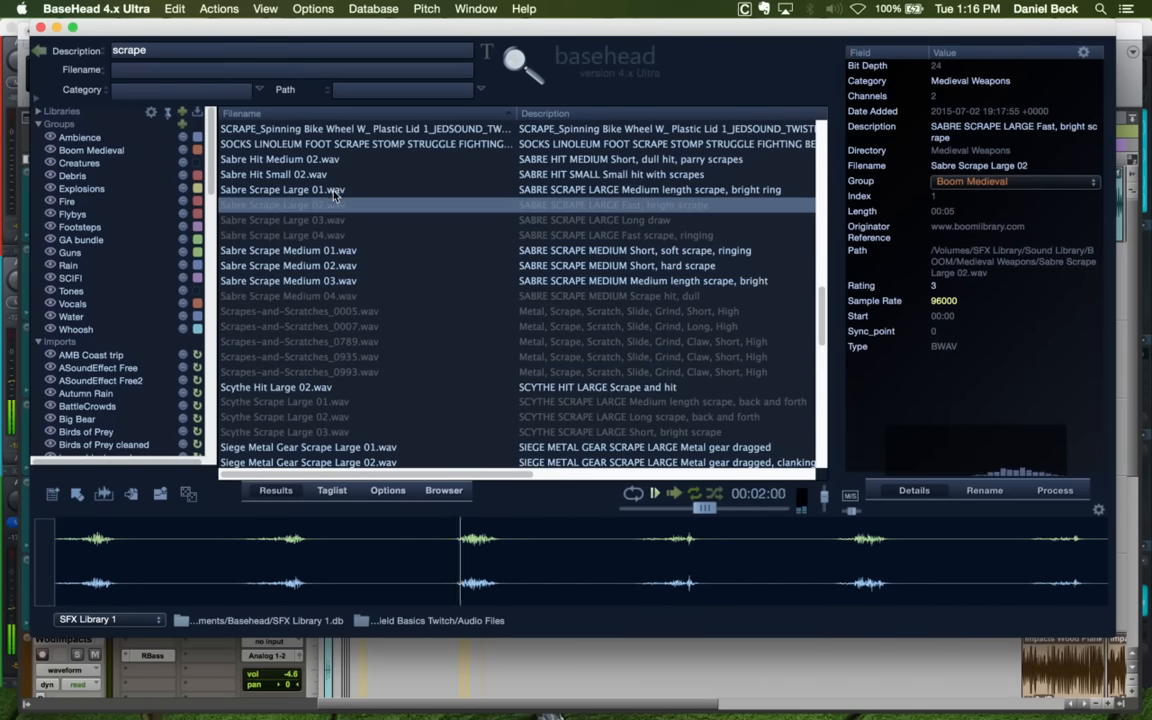
click(336, 190)
click(352, 282)
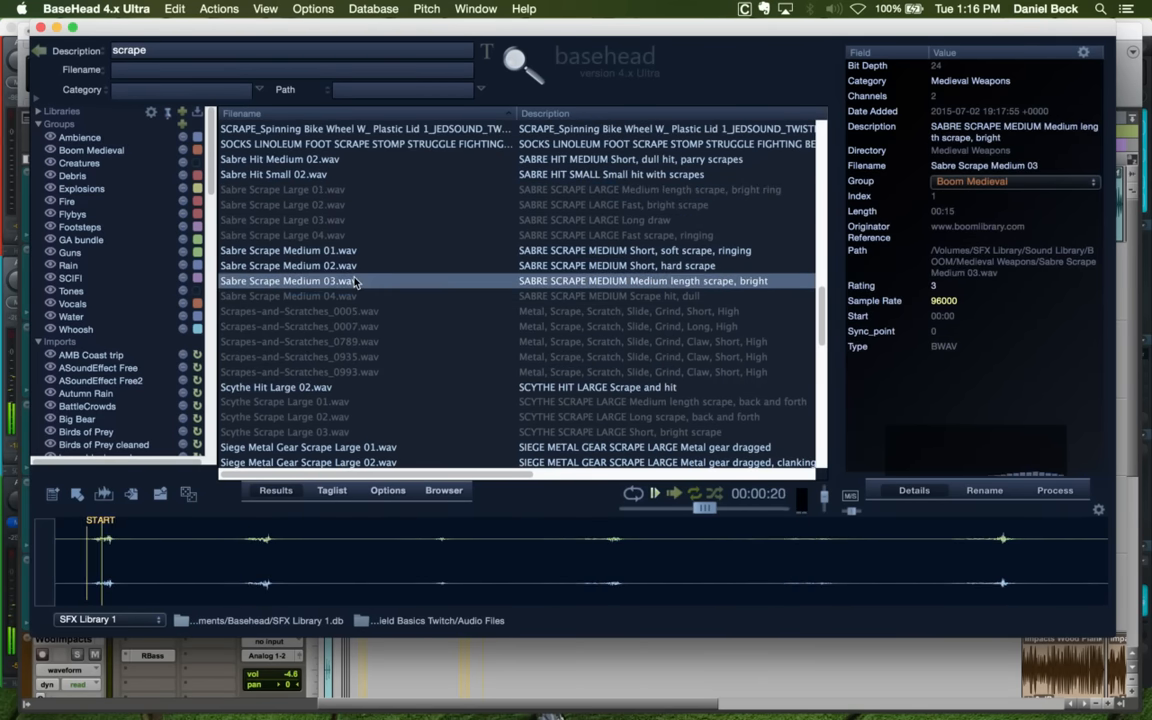
click(352, 297)
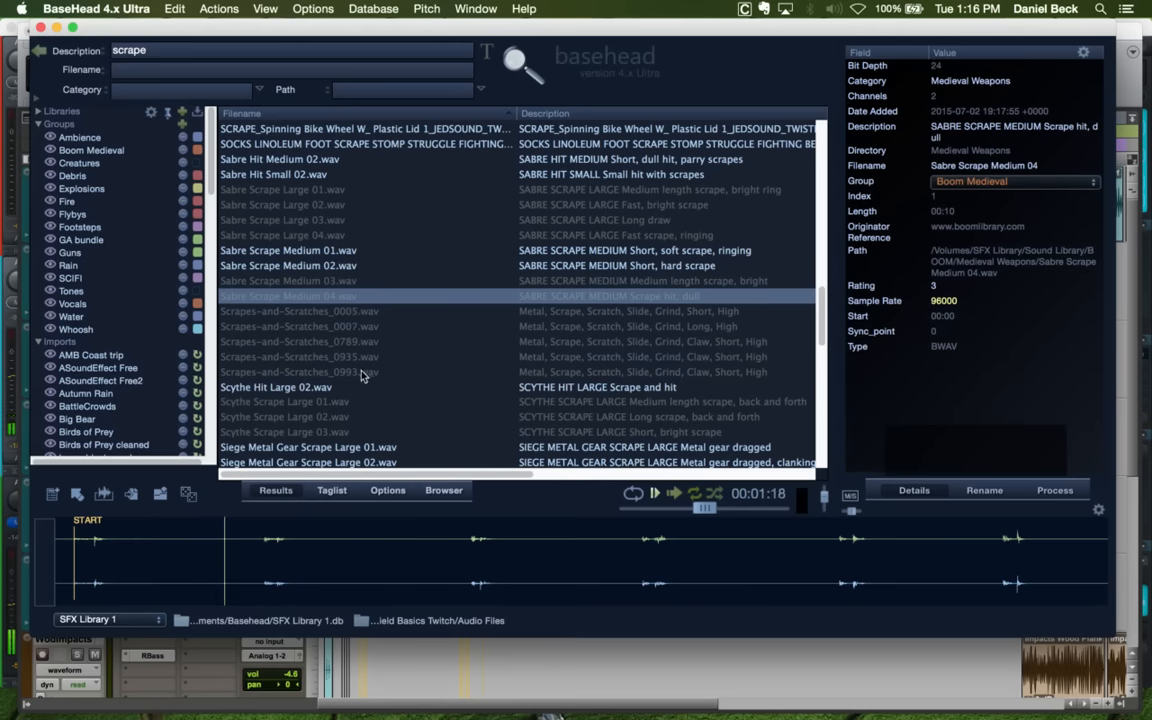
click(347, 431)
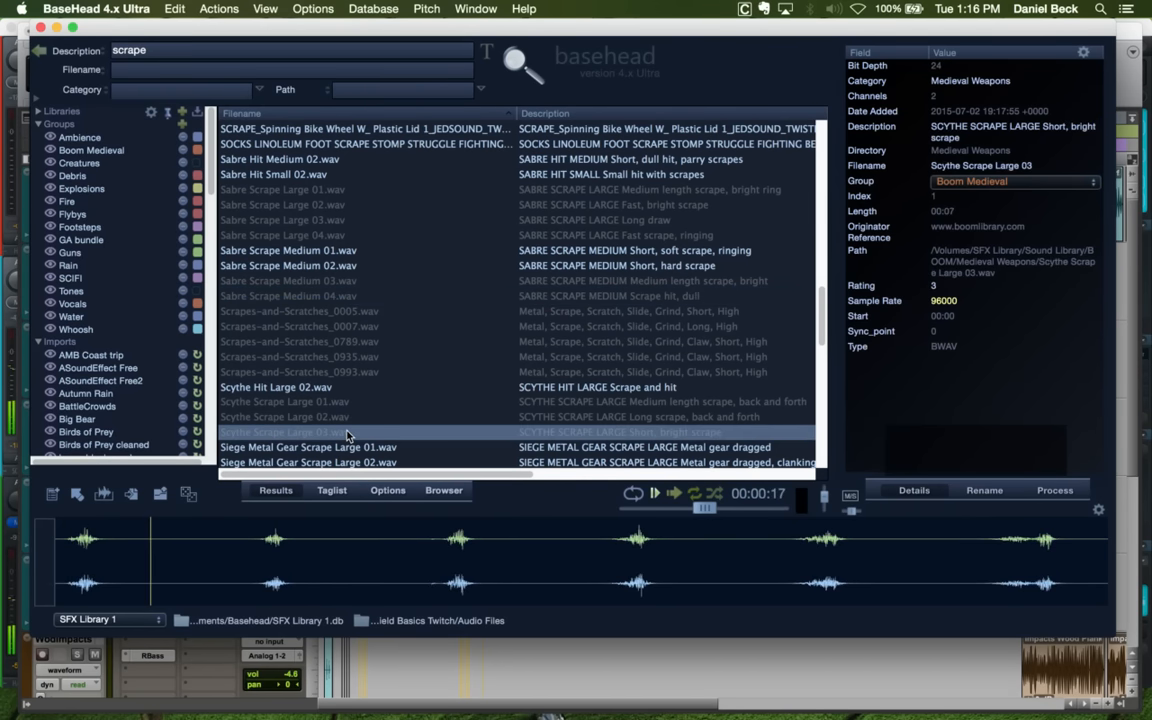
Switch to Pro Tools and play the imported Scythe Scrape Large 03 clip with the Slash slide track soloed
key(super+Tab)
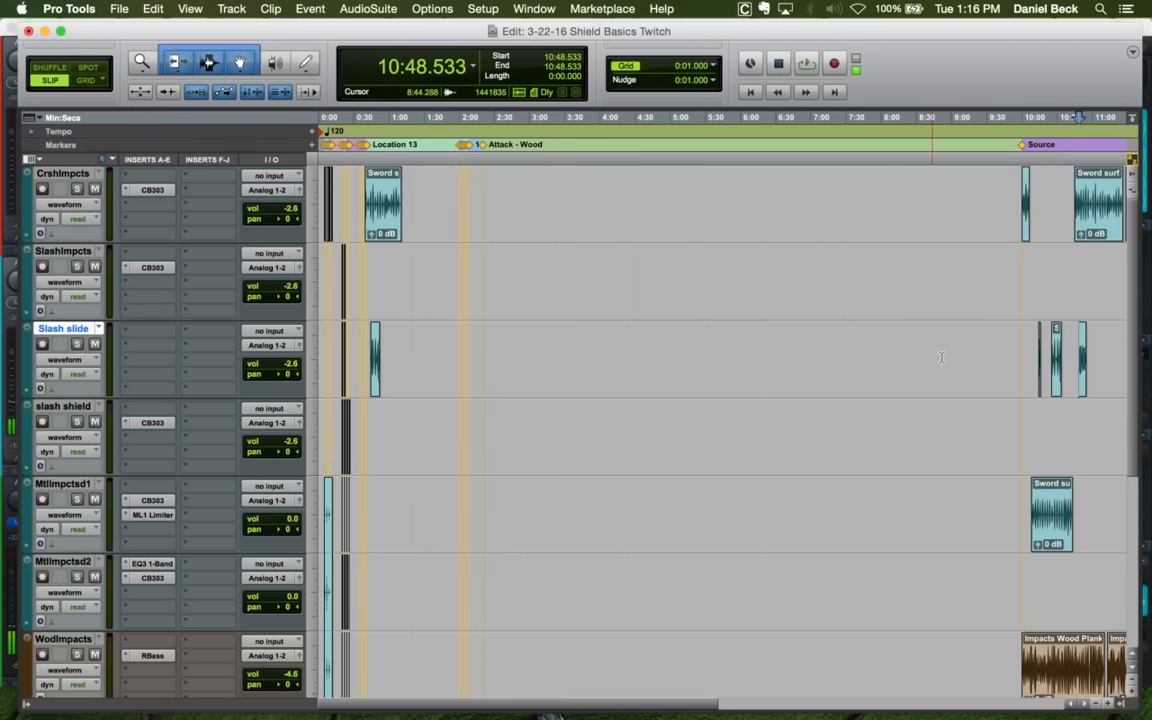
click(1084, 382)
key(t)
key(t)
key(t)
key(t)
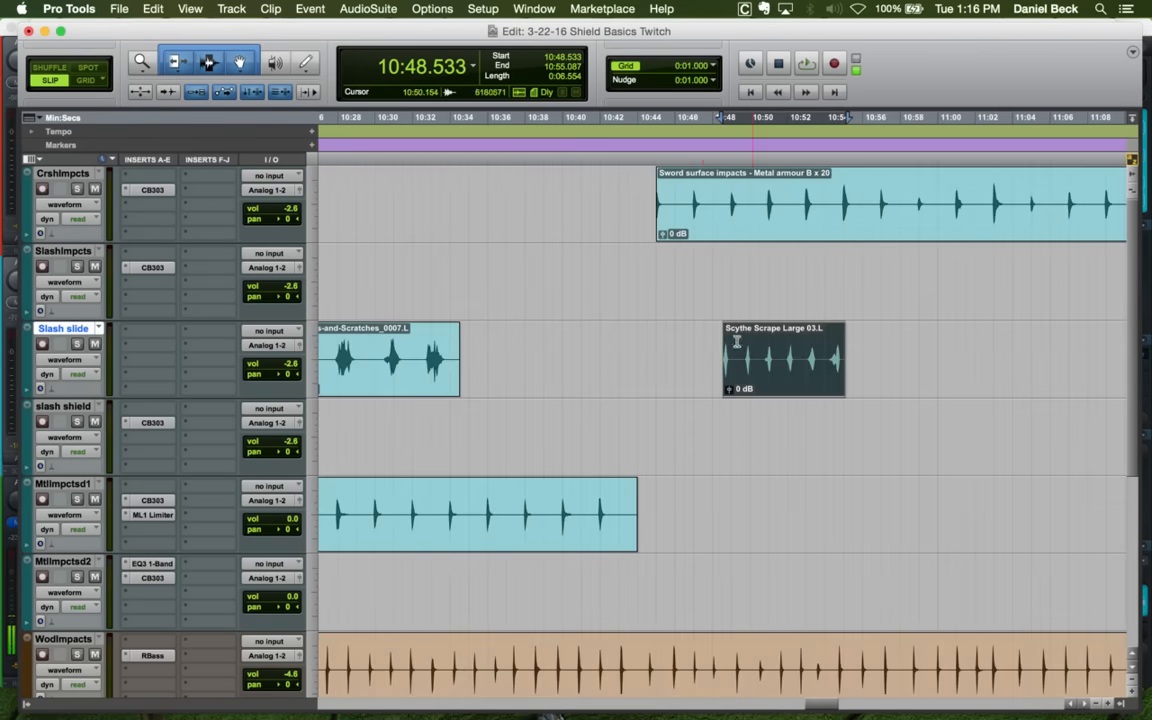
click(714, 336)
key(space)
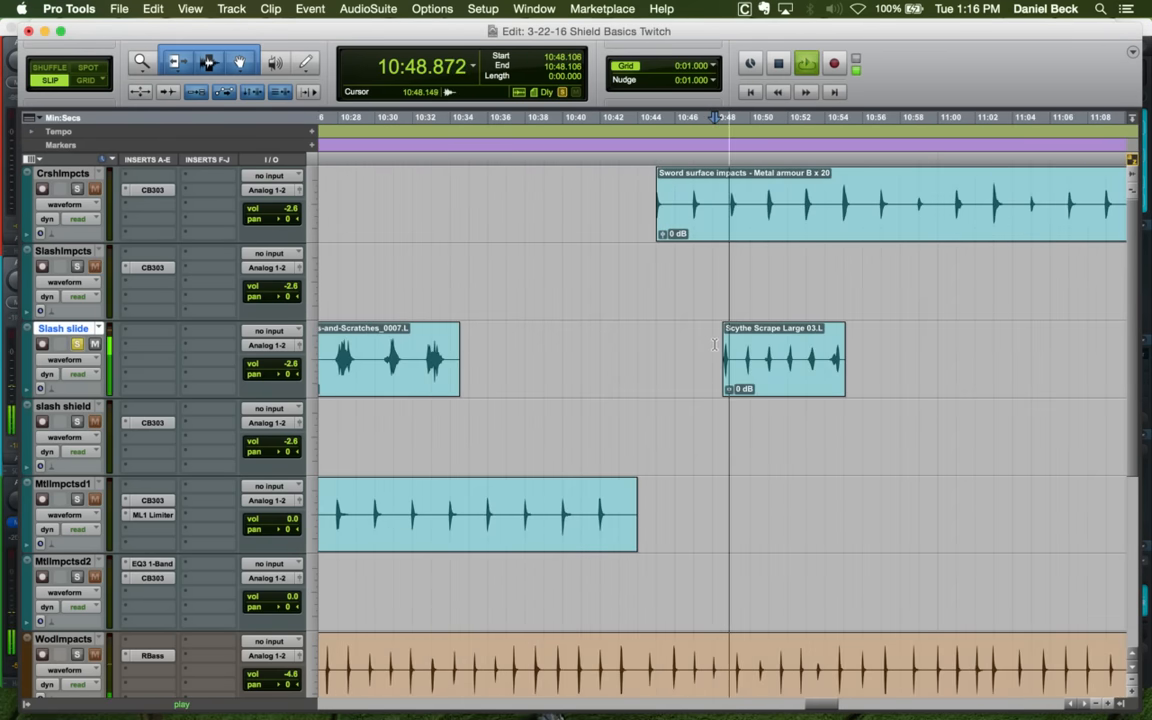
key(space)
Replace the two Slash slide clips at the Slash block and Location 7 markers with a copy of the Scythe Scrape Large 03 clip
click(747, 374)
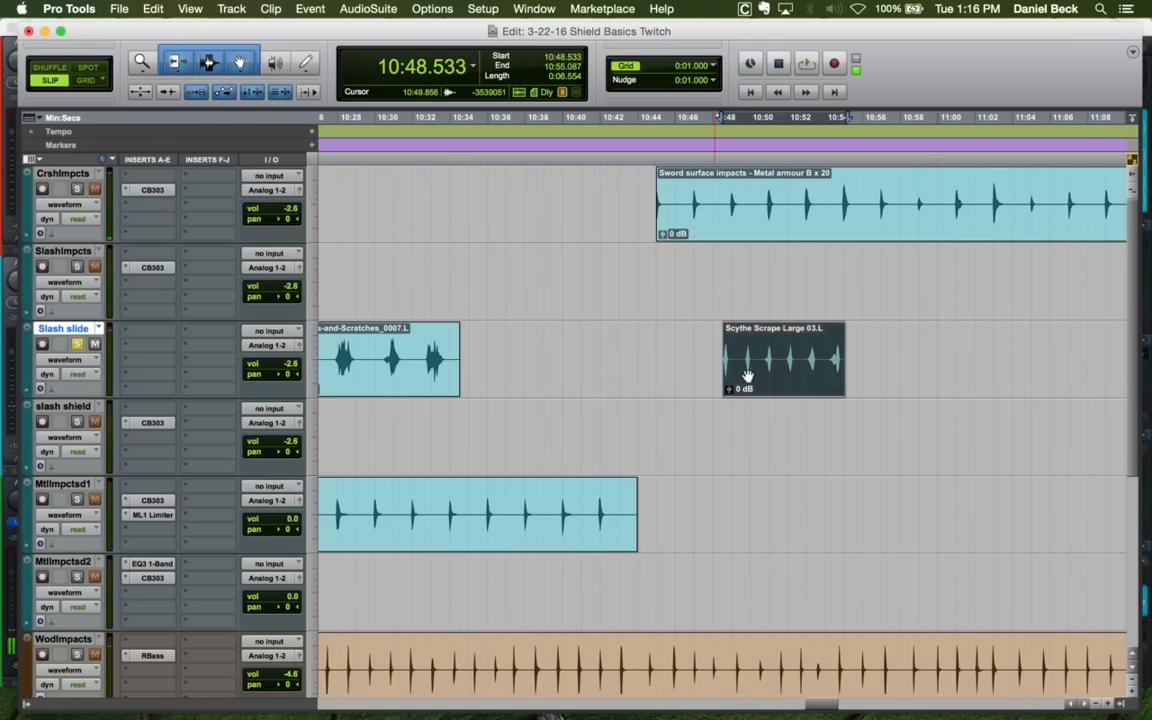
key(Return)
key(r)
click(605, 334)
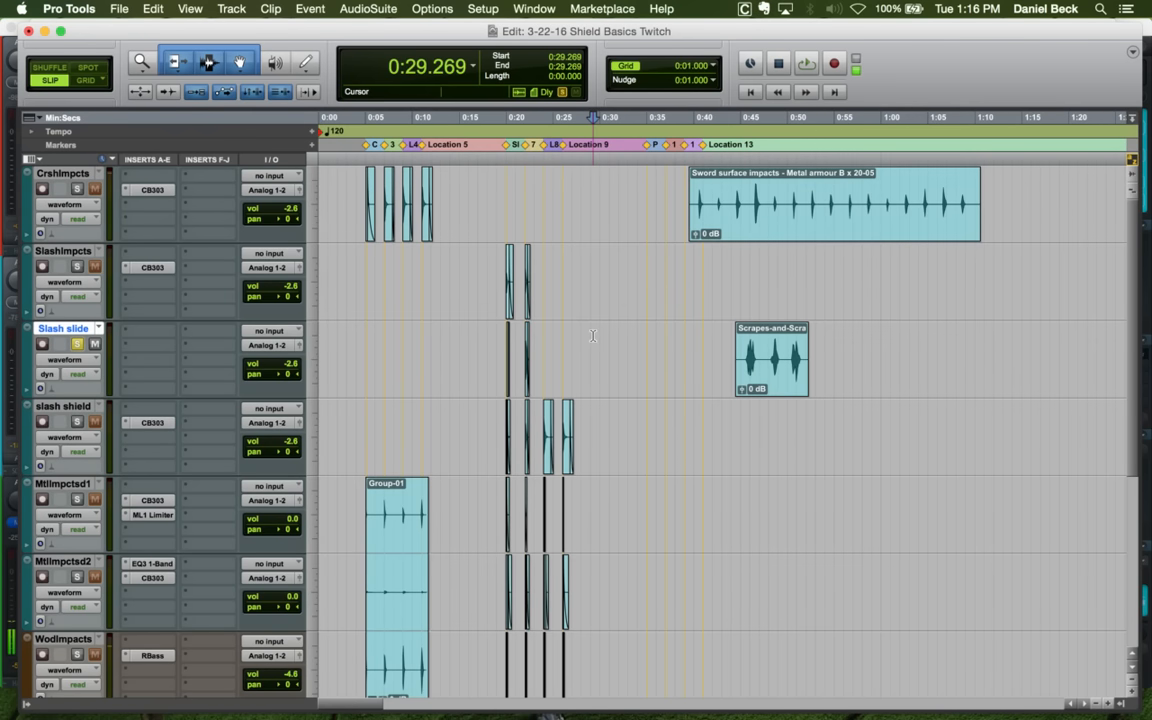
key(t)
key(t)
click(459, 388)
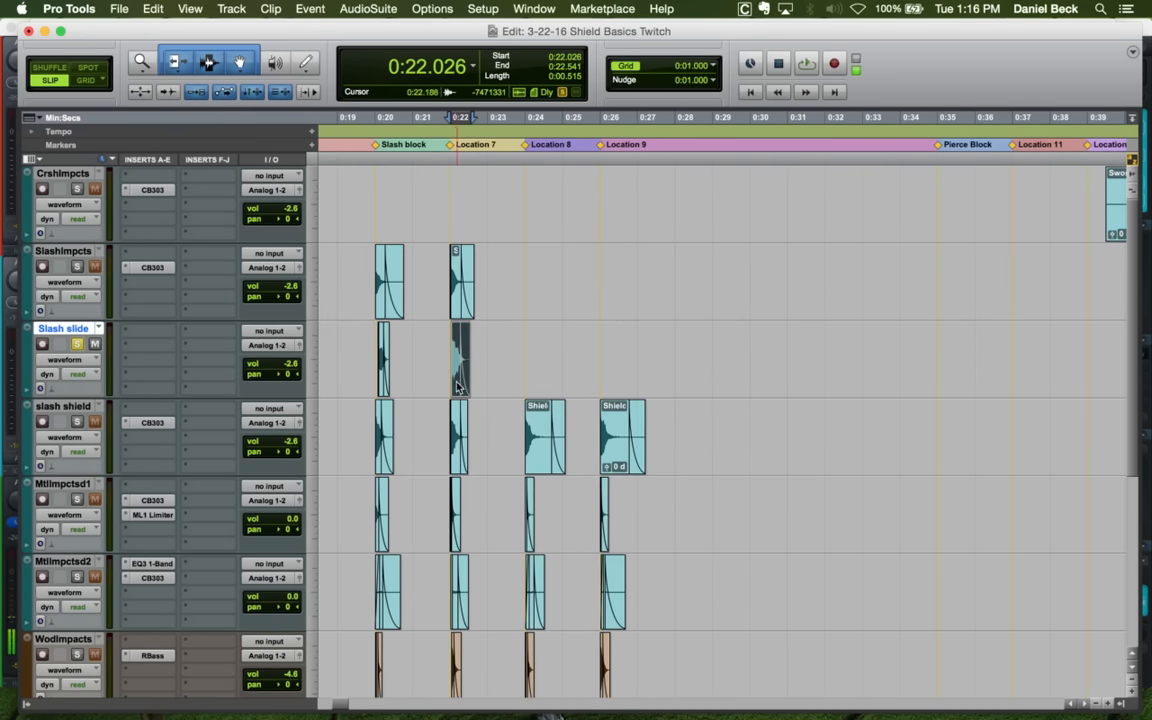
shift+click(381, 388)
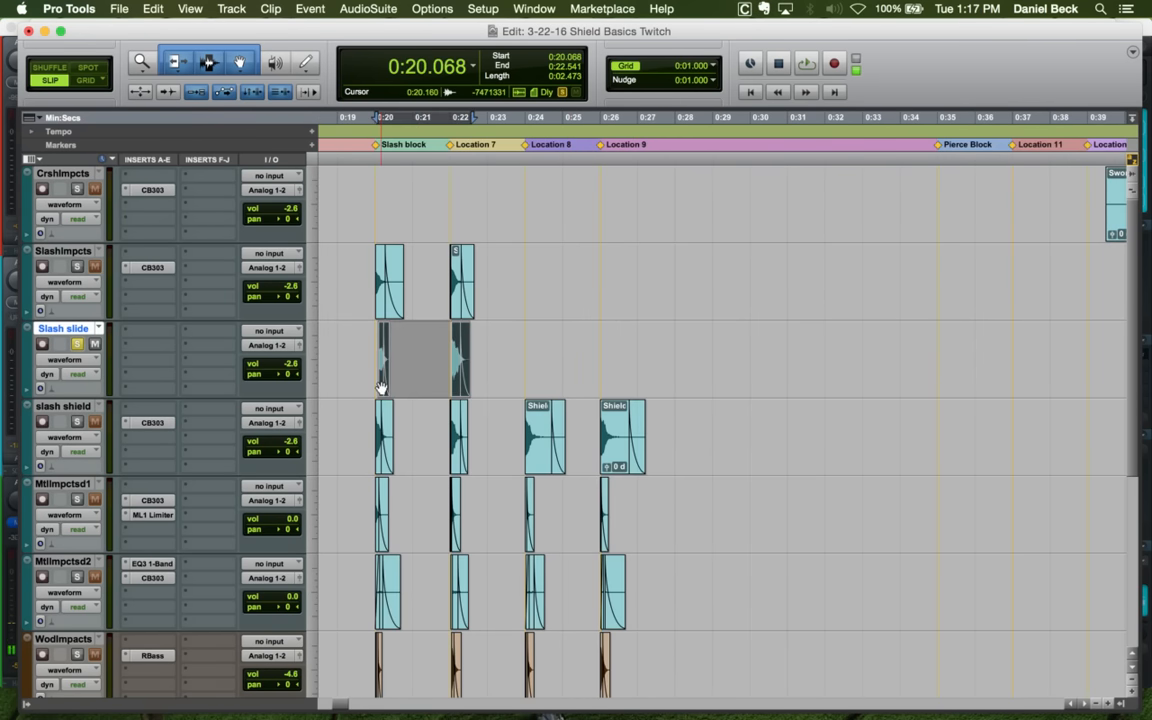
key(Delete)
key(super+v)
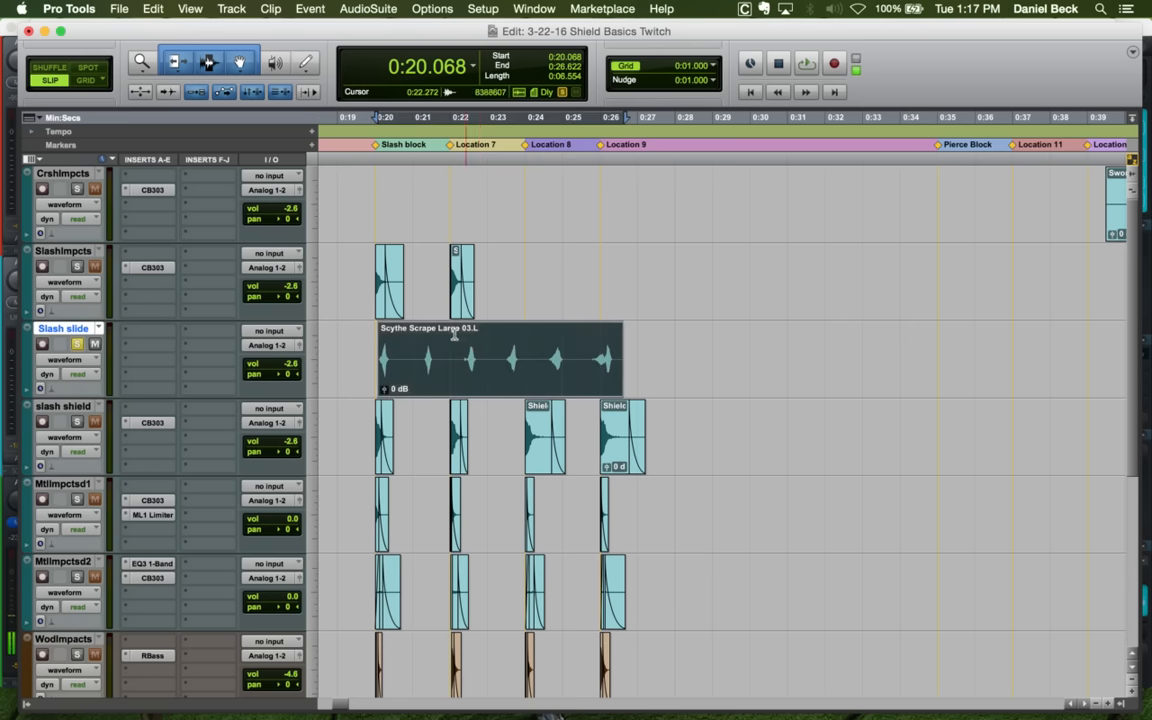
Split off the first scrape of the pasted scythe clip, trim the remainder's start and move the remainder to about 0:27.84
click(397, 349)
key(super+e)
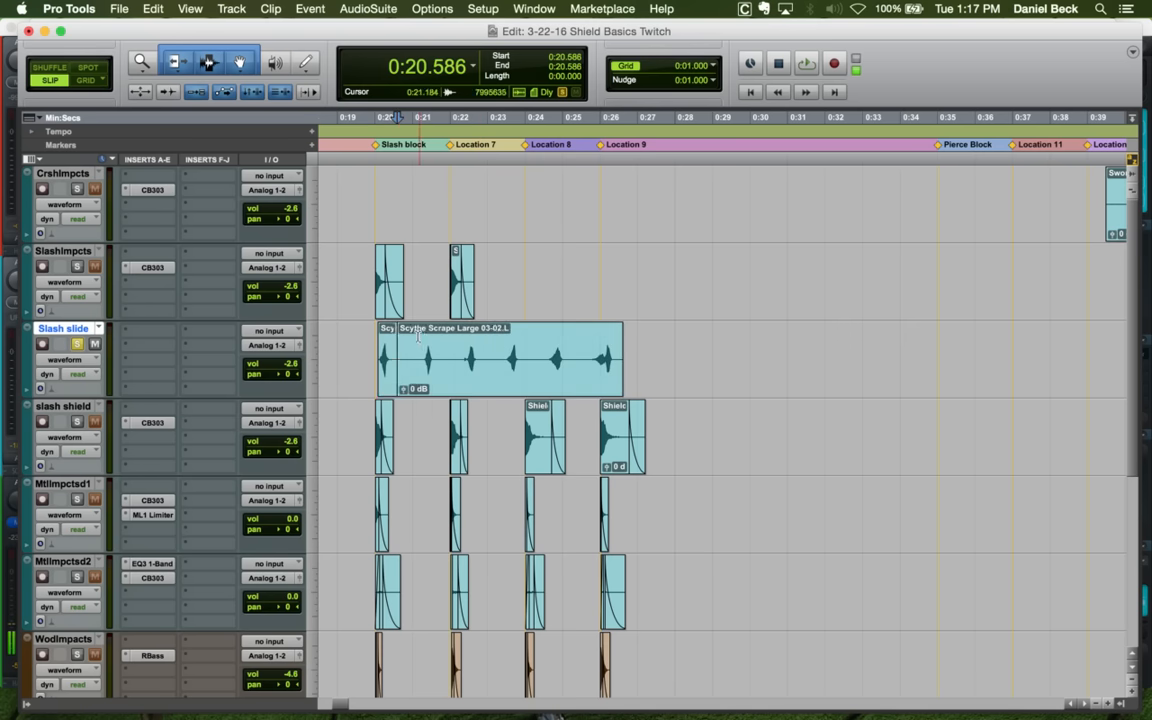
click(418, 337)
key(a)
key(r)
drag(609, 381, 735, 384)
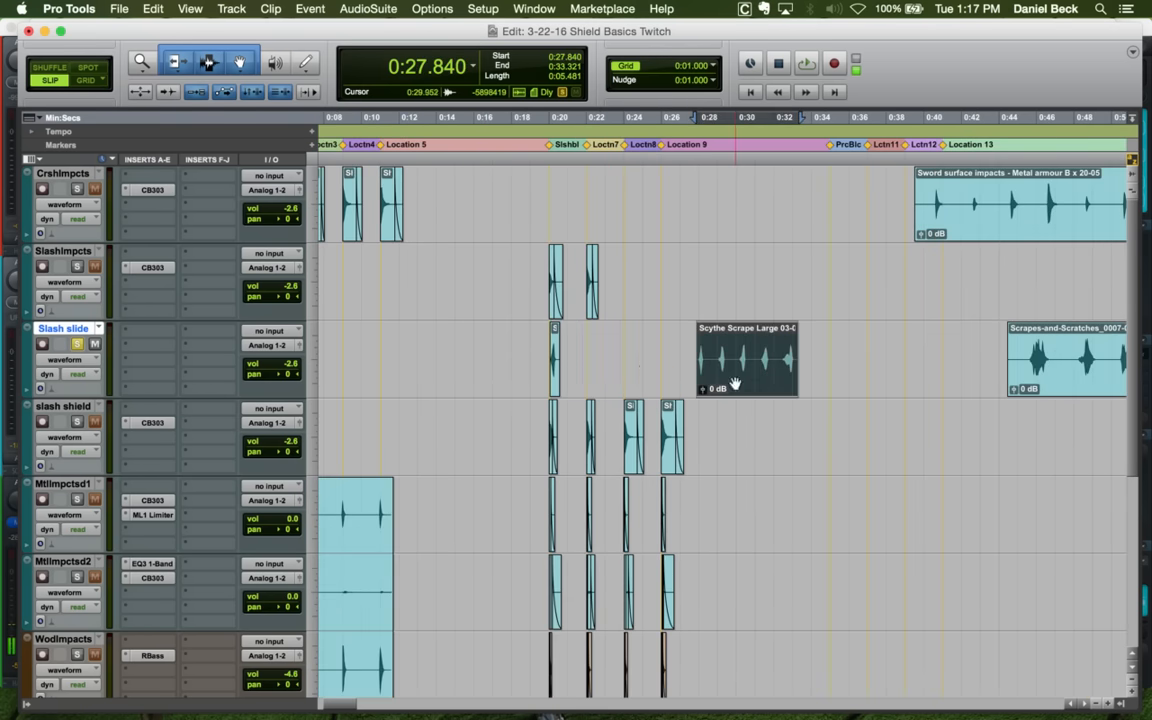
Play the isolated first scythe scrape at the Slash block marker
click(545, 330)
key(space)
key(t)
key(t)
key(space)
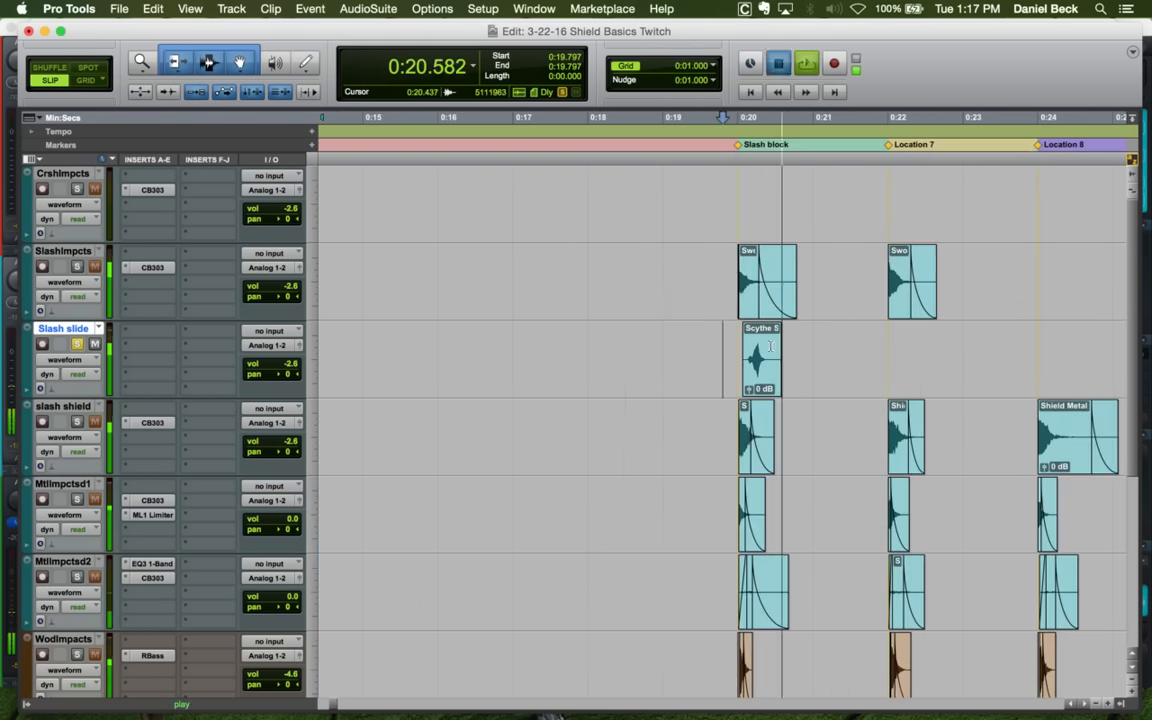
Trim the first scythe scrape's start to about 0:20.198, add a 0.017-second fade-in, and play the result
click(771, 343)
key(t)
key(t)
key(t)
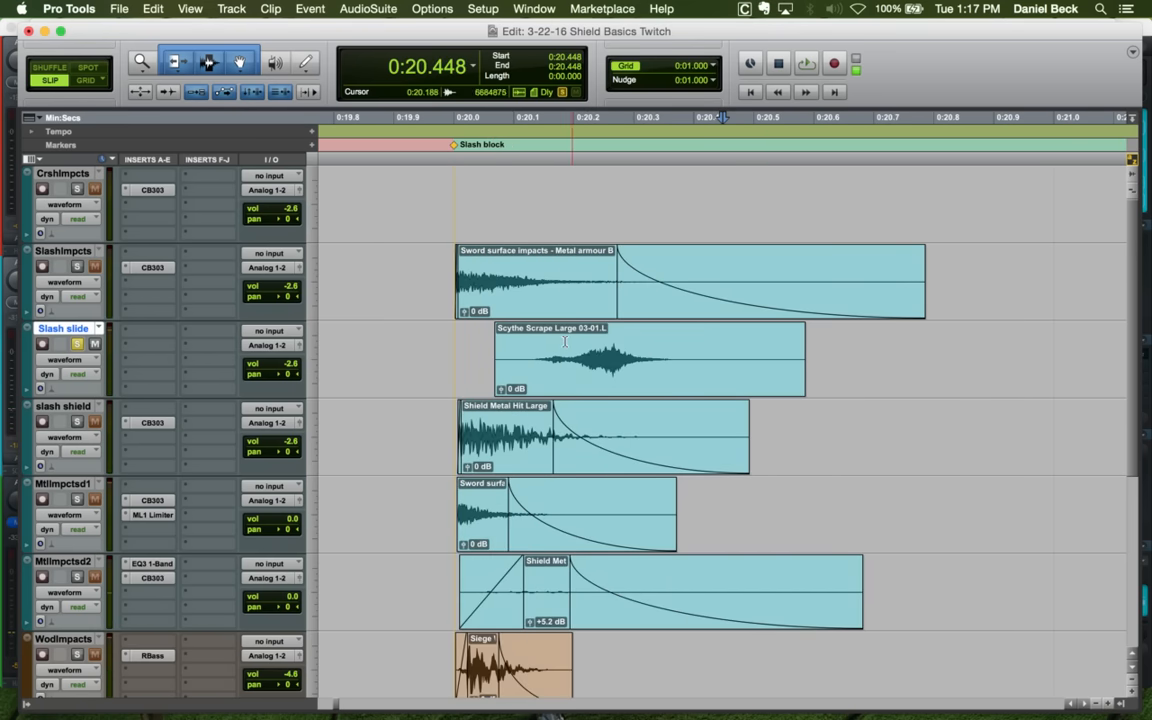
click(564, 342)
key(a)
drag(566, 342, 575, 341)
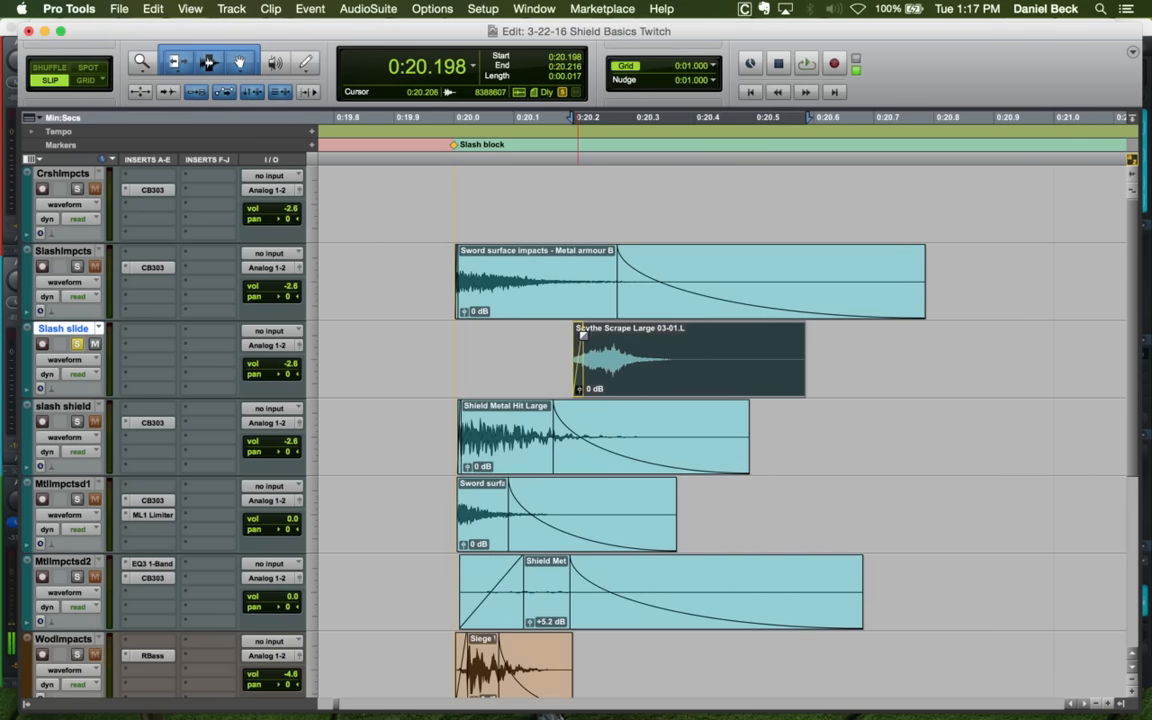
click(563, 336)
key(space)
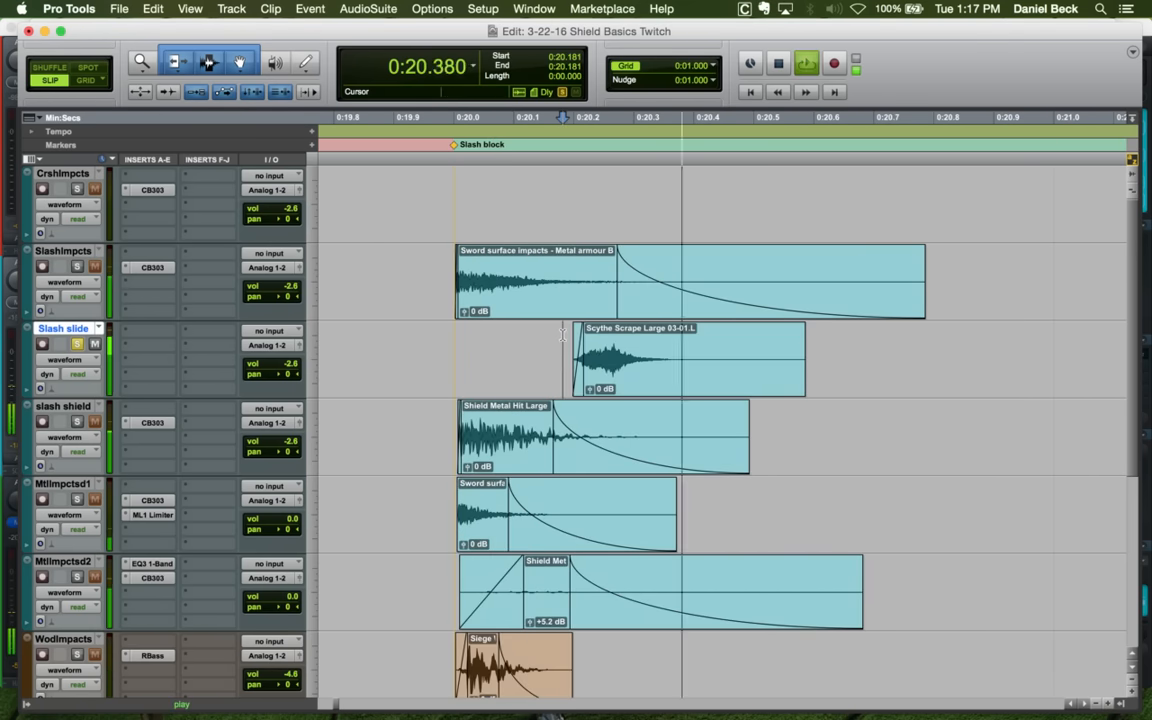
key(space)
Fade out the end of the scythe scrape clip and move its start to about 0:20.012 at the Slash block marker
click(712, 344)
key(s)
drag(668, 368, 556, 368)
Set the Slash slide track's volume to +4.2 and take the track out of solo
click(293, 366)
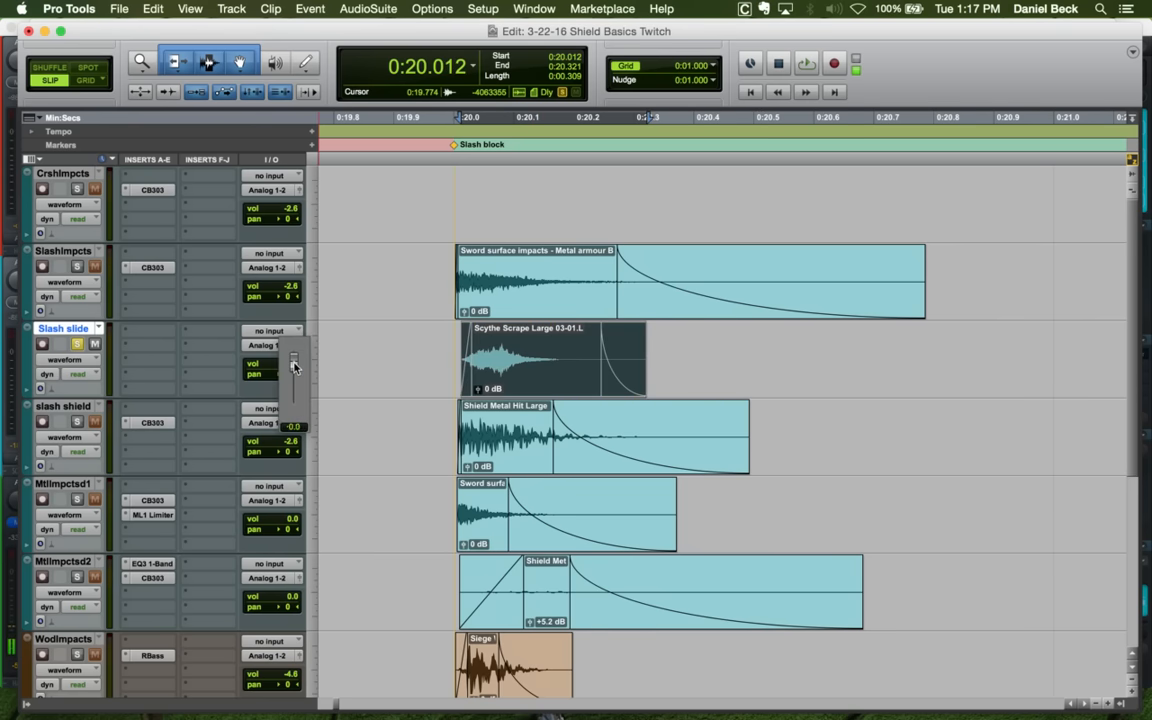
drag(293, 364, 295, 363)
click(448, 348)
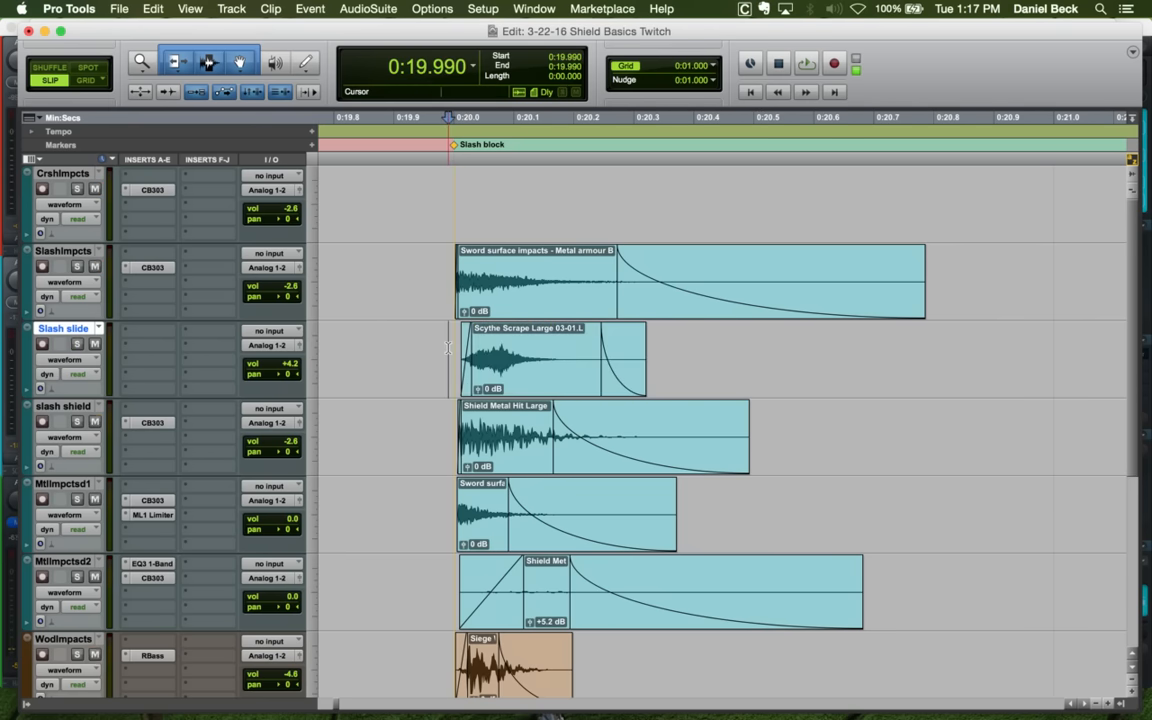
Play all slash block layers together and shift the scythe scrape clip earlier to about 0:20.006
key(space)
key(space)
key(super+bracketright)
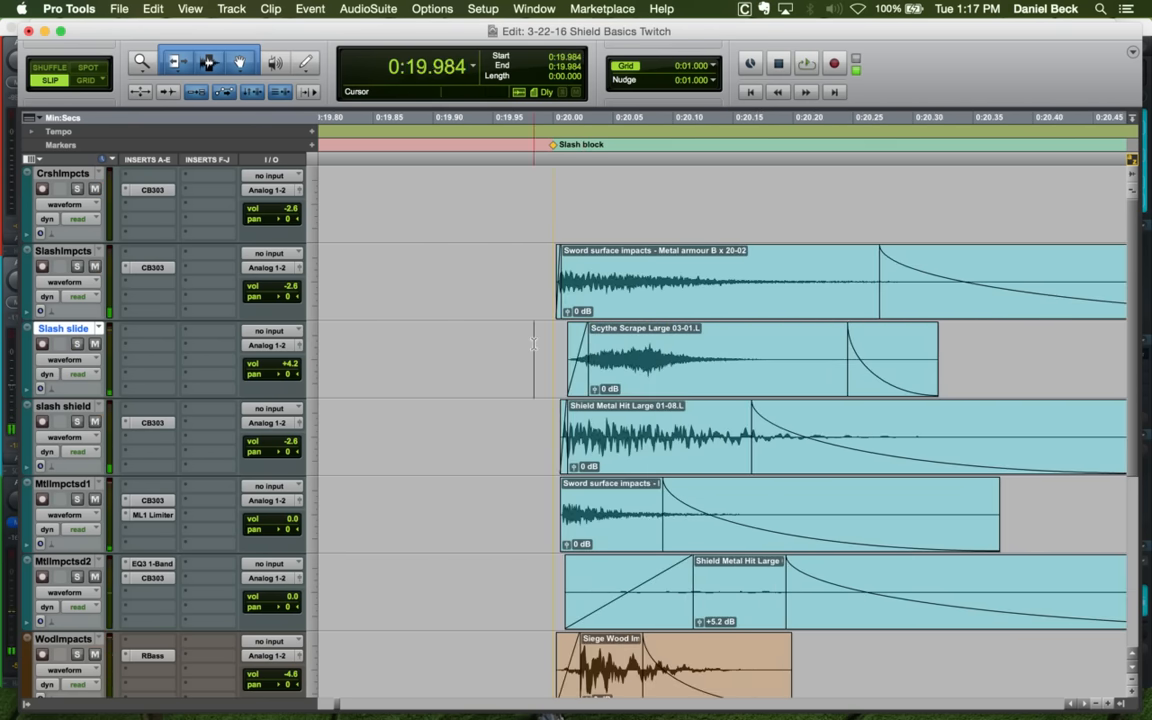
key(space)
key(space)
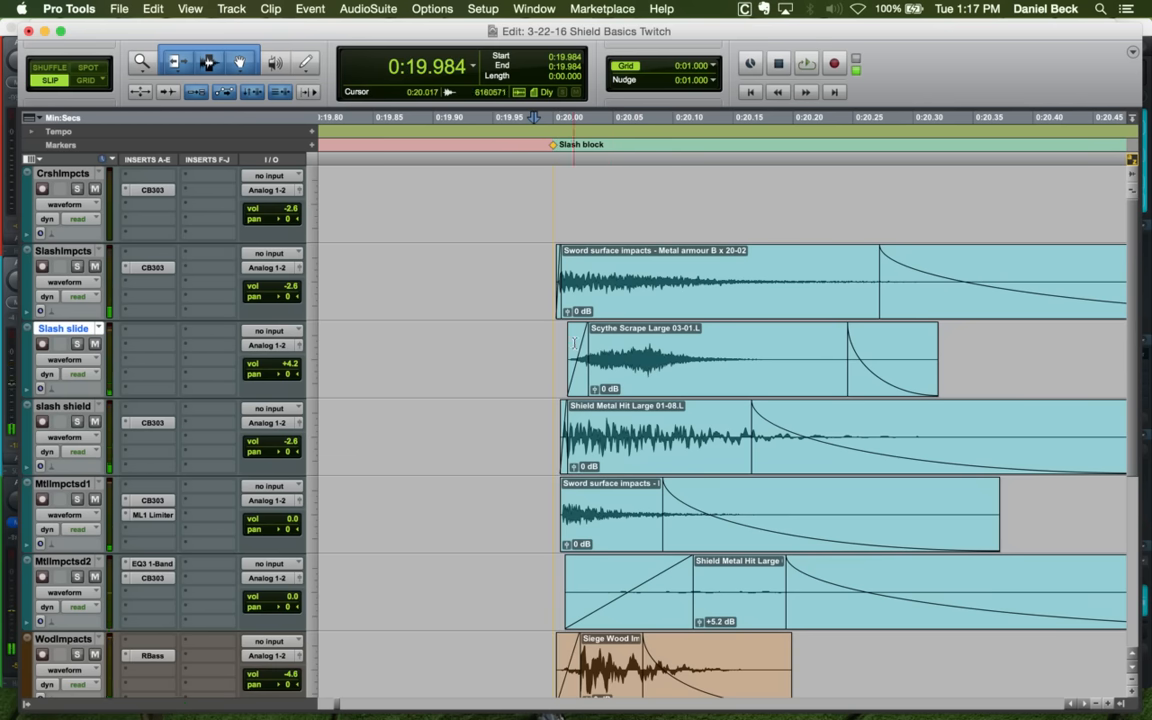
drag(628, 375, 614, 375)
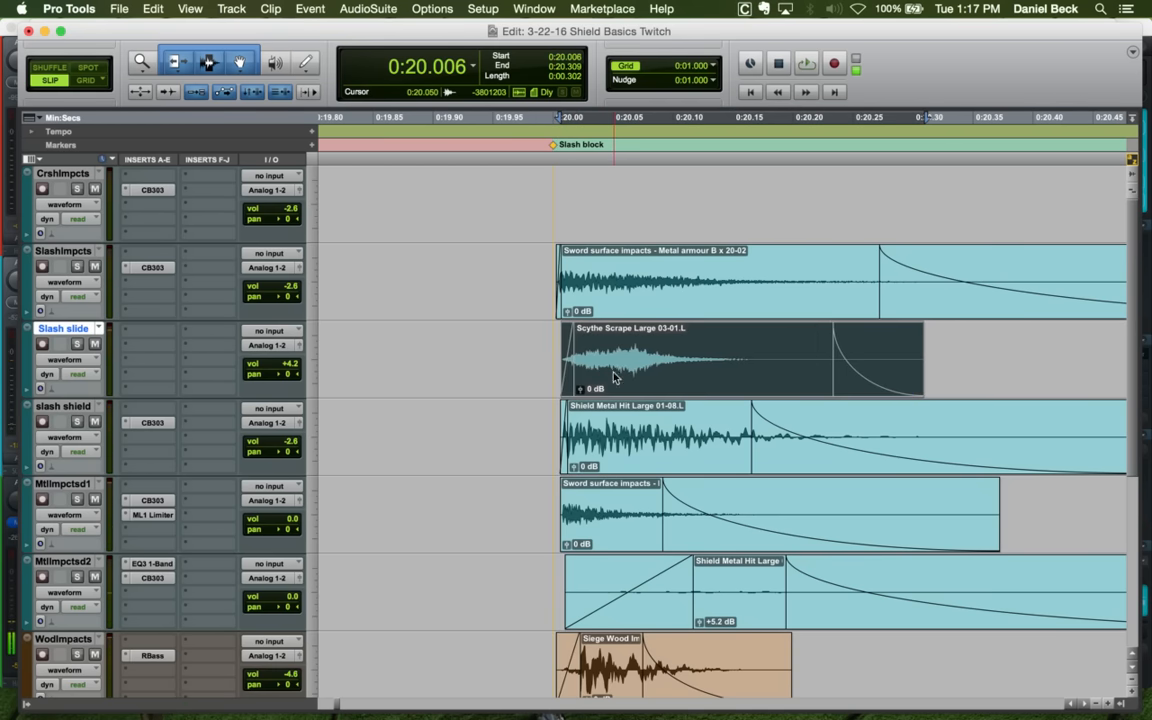
Solo the WodImpacts track and play its wood impact at the Slash block marker
click(536, 335)
scroll(546, 351, down, 3)
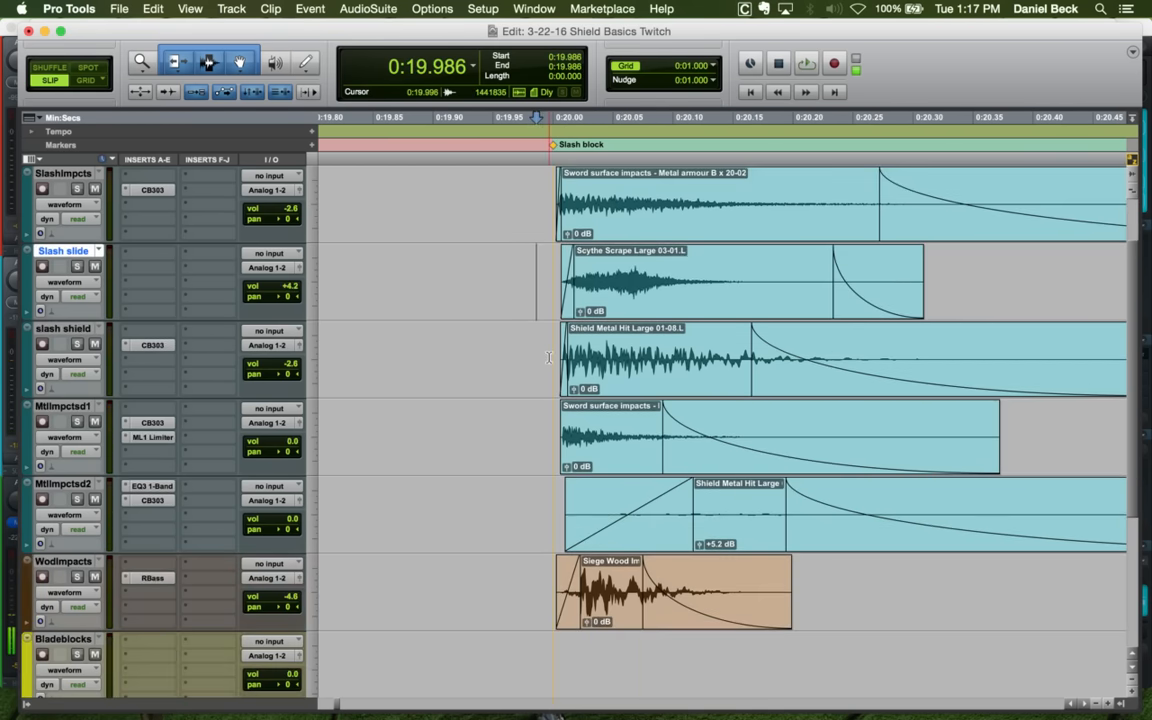
click(533, 428)
key(shift+s)
key(space)
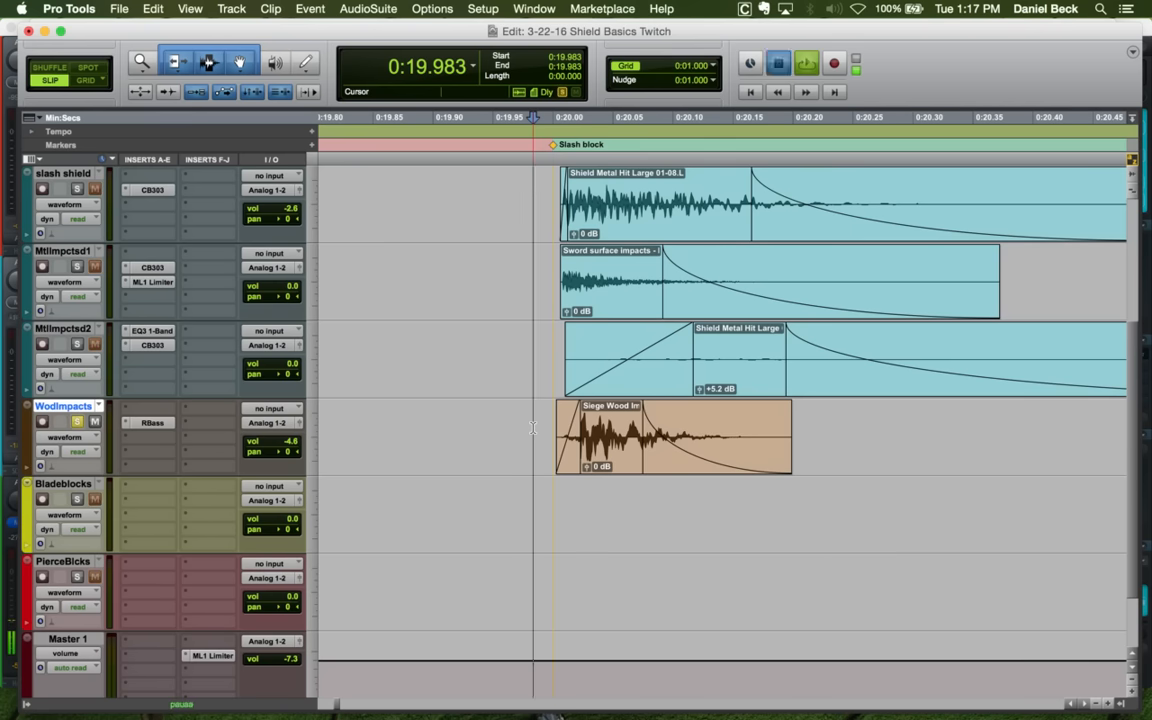
key(space)
Mute the WodImpacts track without solo and play the slash block hit repeatedly to judge it without the wood layer
click(538, 417)
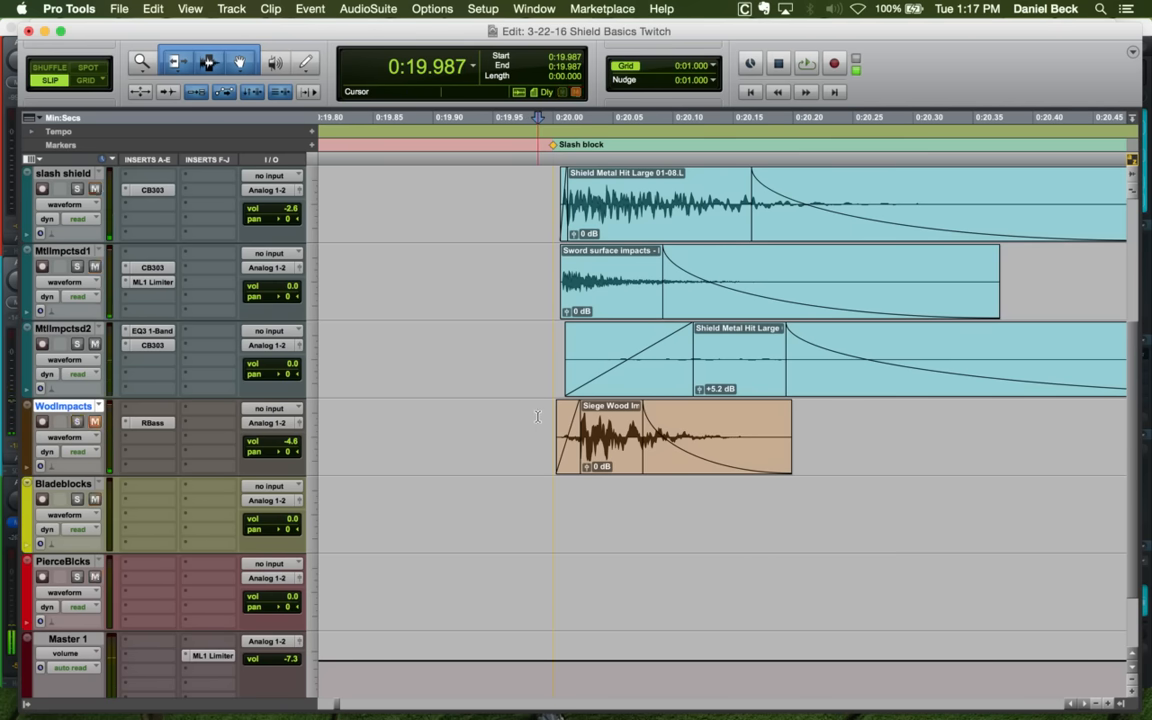
key(space)
key(space)
key(space)
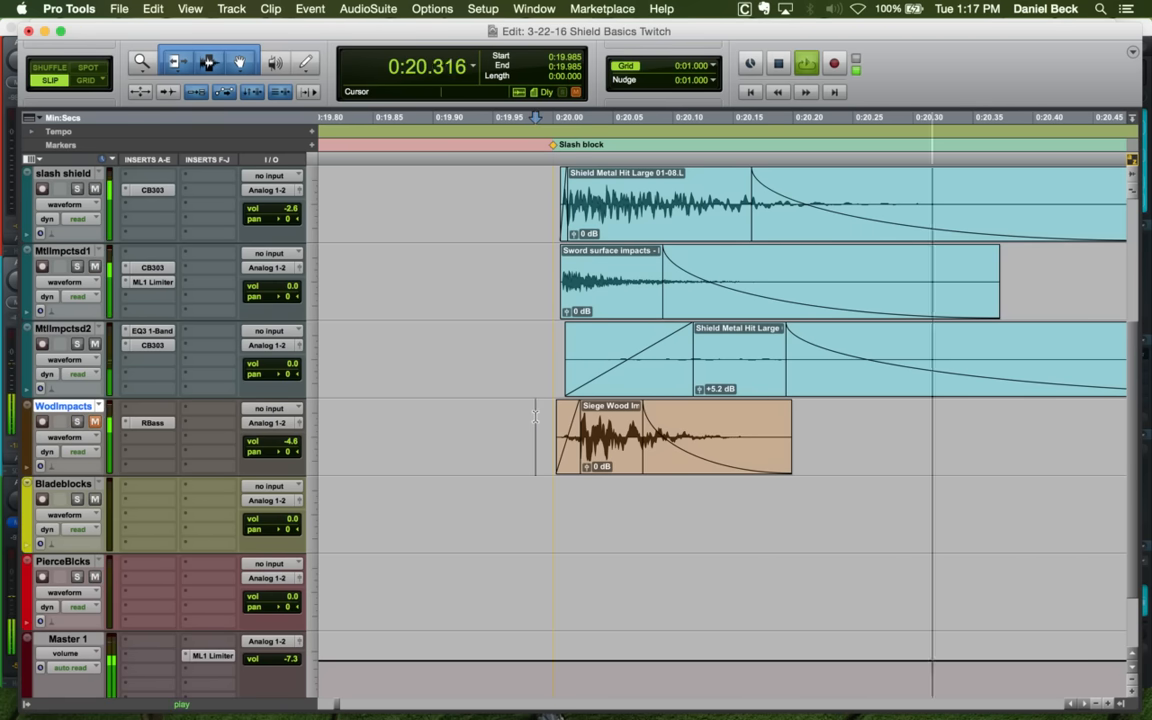
scroll(535, 417, up, 2)
key(space)
key(space)
key(t)
key(t)
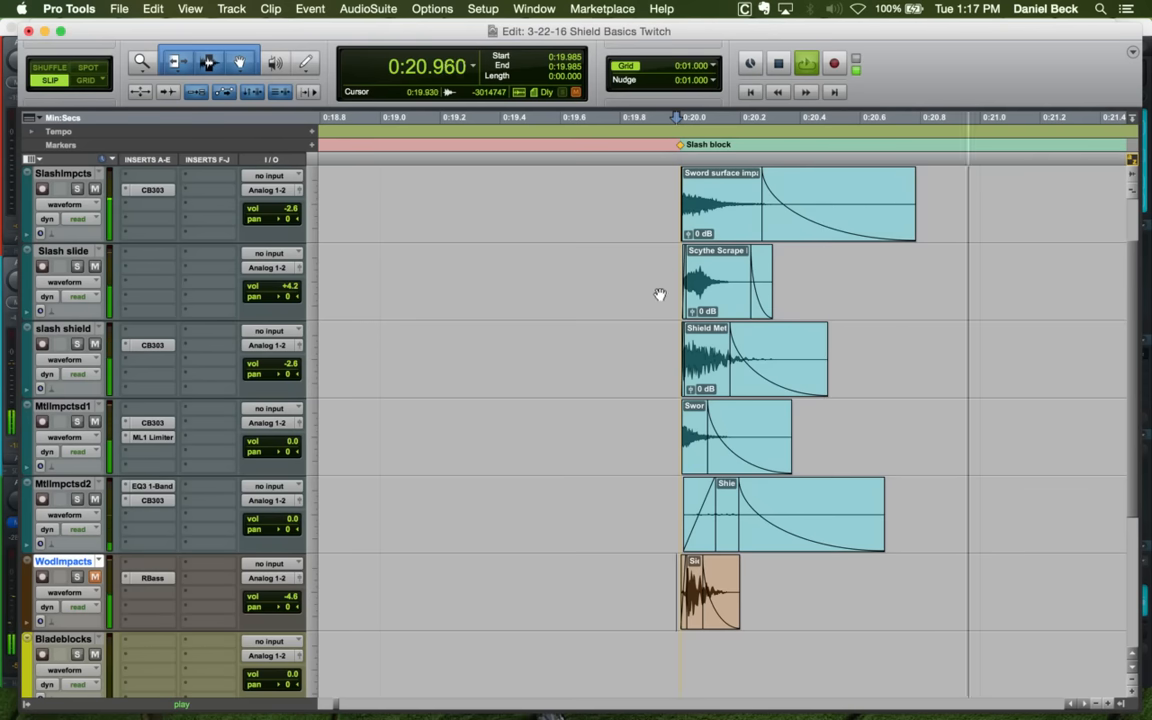
key(space)
key(space)
key(space)
Unmute the WodImpacts track and replay the slash block hit from 0:19.952 with the wood layer included
click(666, 572)
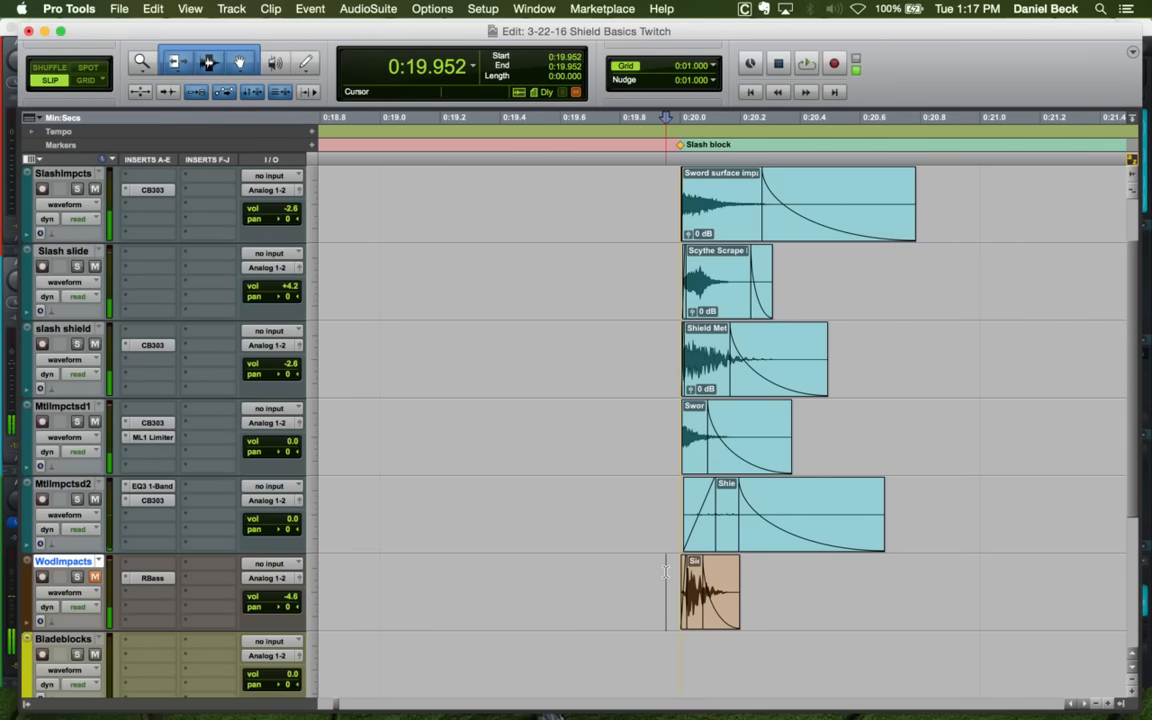
key(space)
key(space)
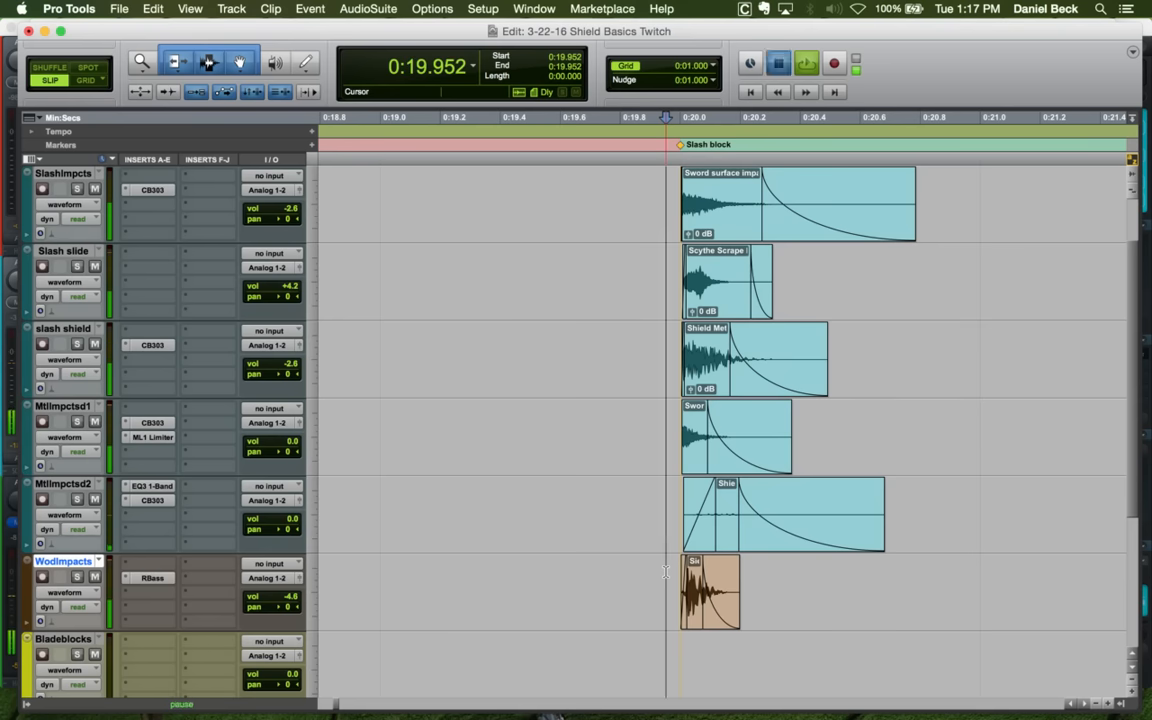
key(space)
key(space)
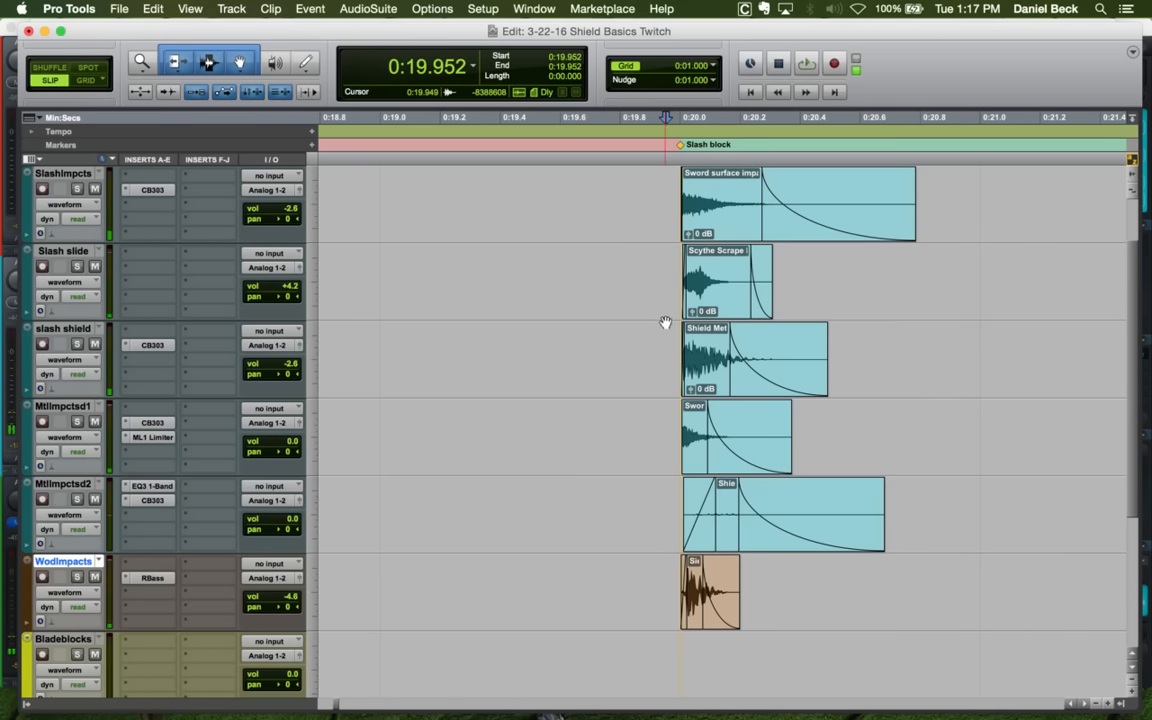
Mute the WodImpacts track again and replay the slash block hit for comparison
key(space)
key(space)
key(space)
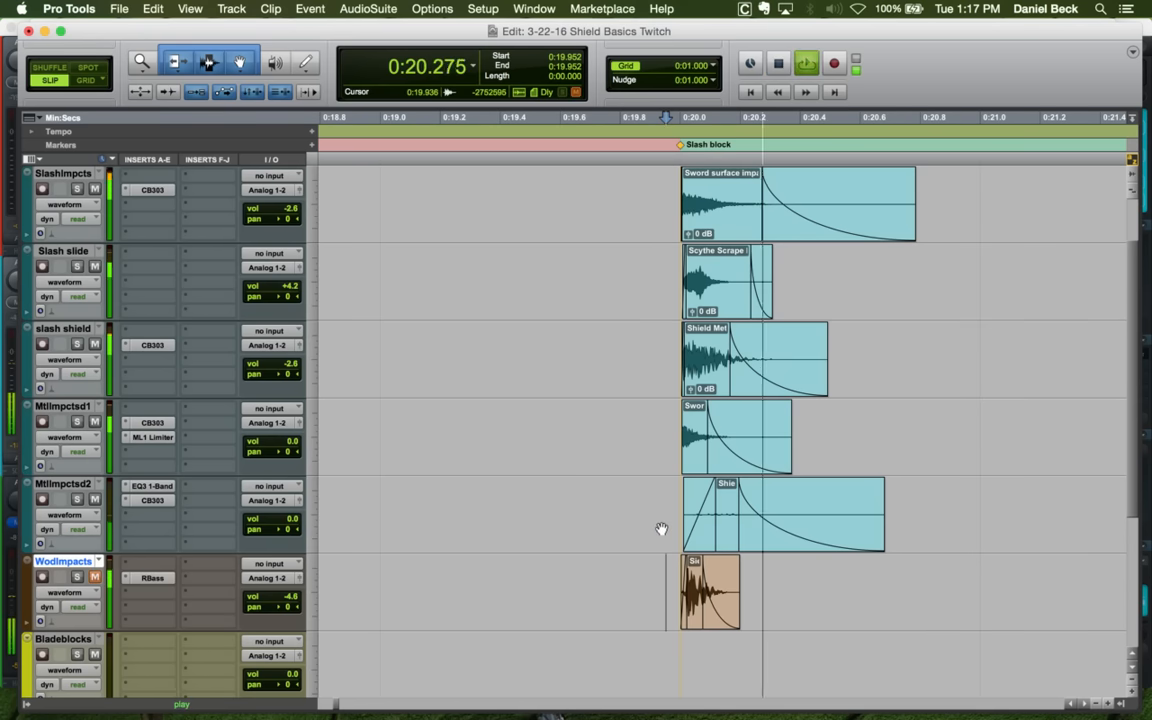
Replay the slash block hit with the WodImpacts layer muted
key(space)
key(space)
key(r)
key(r)
key(space)
key(r)
key(r)
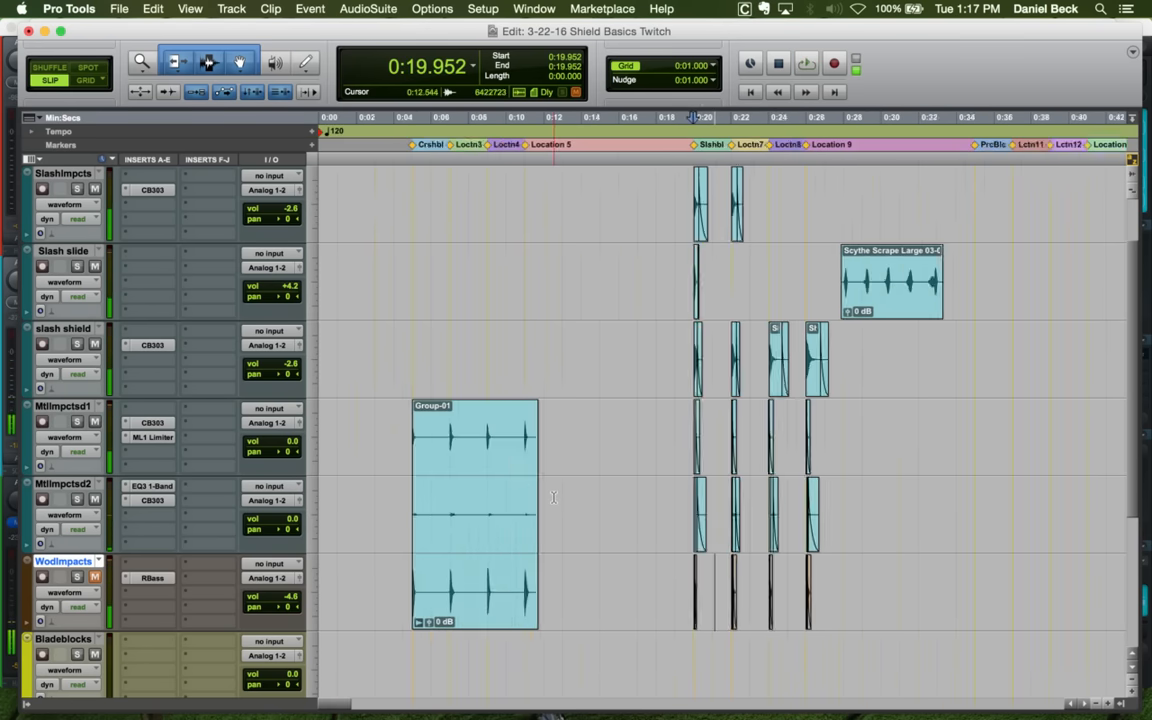
key(r)
scroll(411, 391, up, 1)
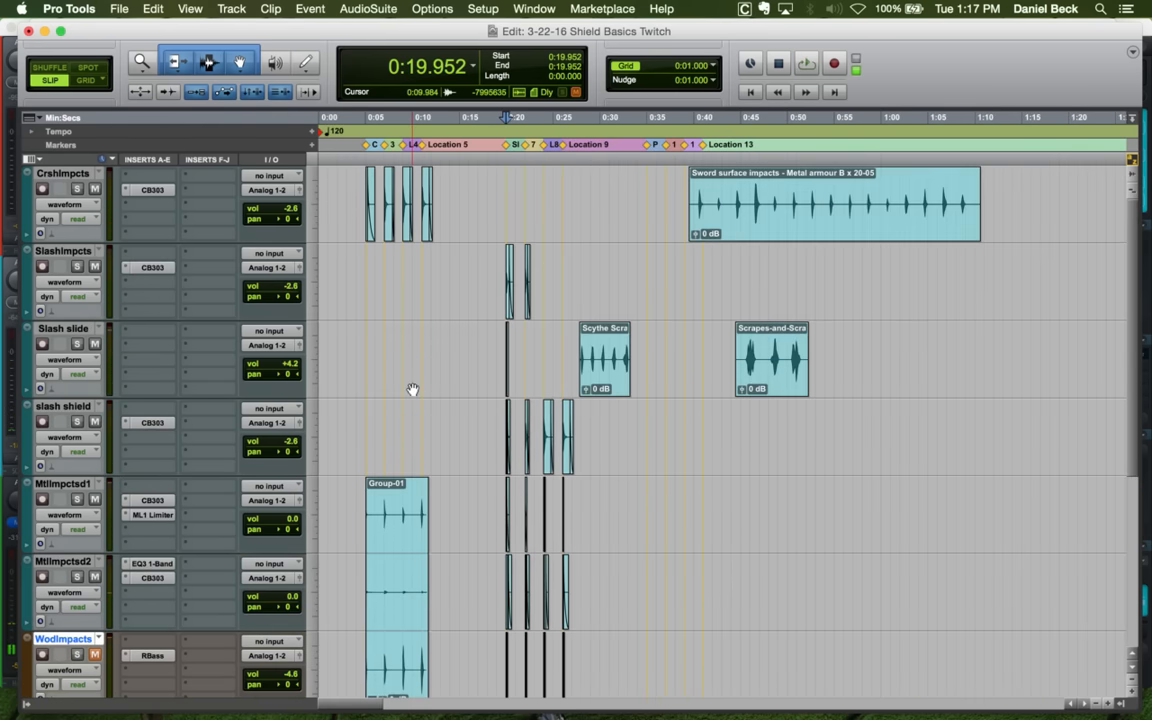
scroll(411, 391, down, 1)
scroll(402, 383, up, 1)
drag(57, 170, 70, 459)
click(501, 341)
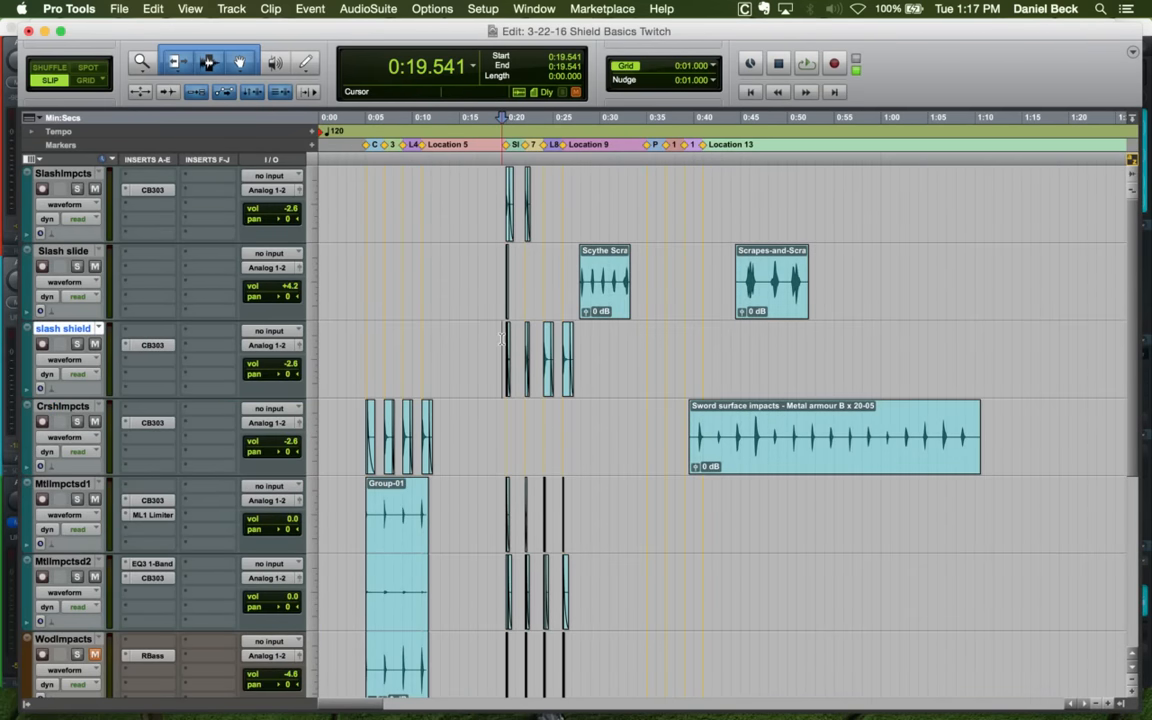
drag(55, 405, 60, 178)
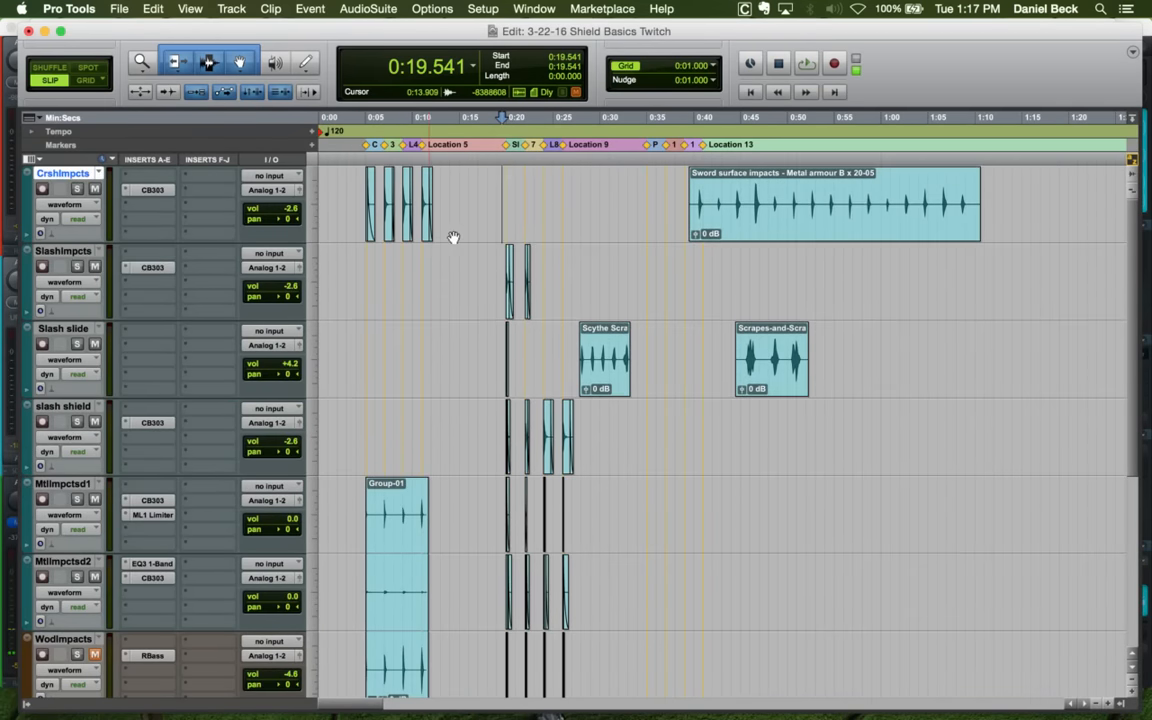
Play all unmuted layers of the slash block hit, starting at 0:19.882 and again at 0:19.981
click(508, 255)
key(t)
key(t)
key(t)
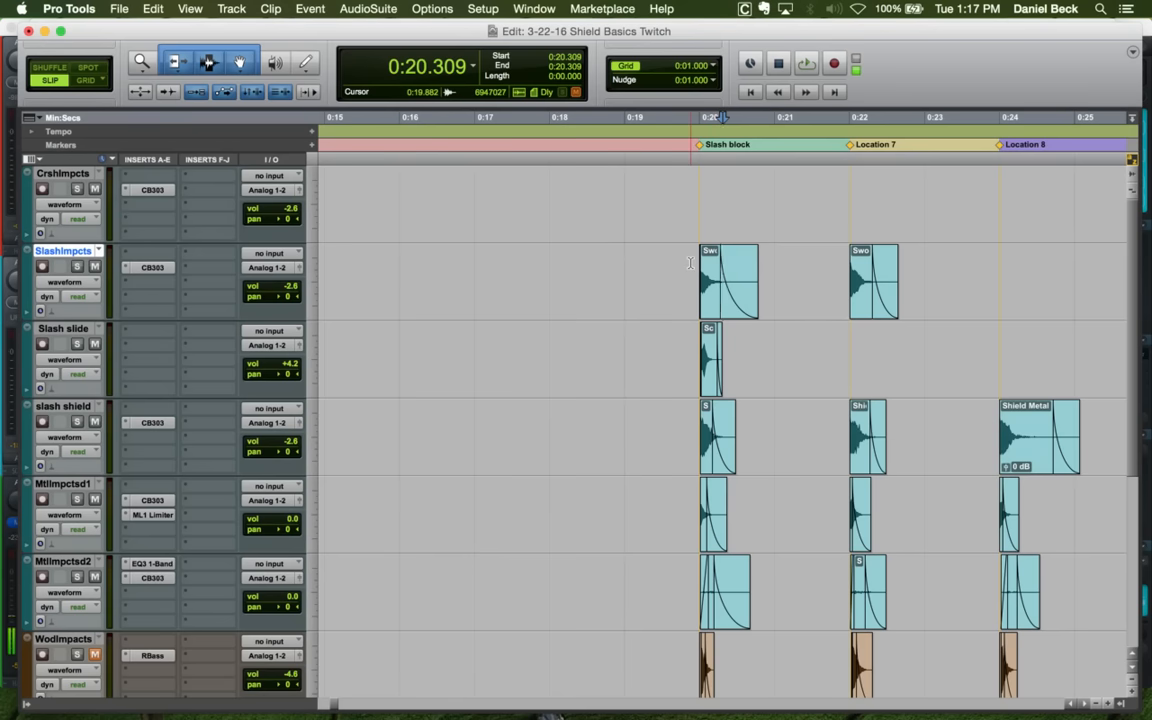
click(690, 263)
key(t)
key(t)
key(t)
key(shift+s)
key(space)
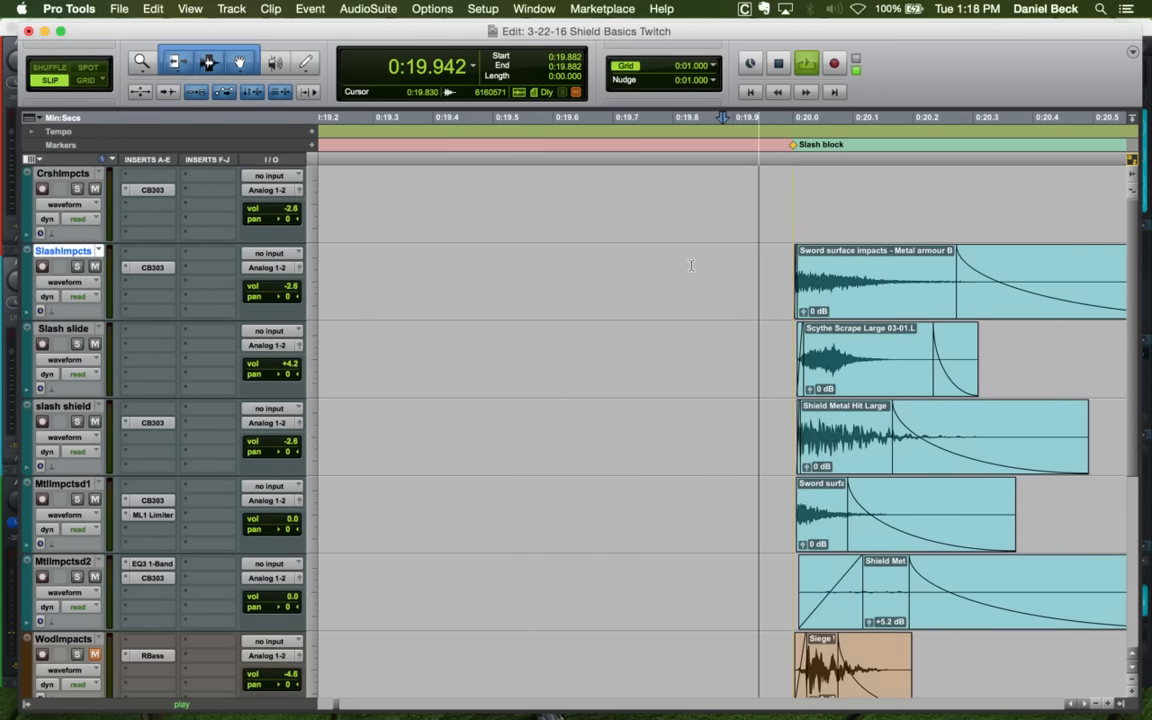
key(space)
click(782, 265)
key(space)
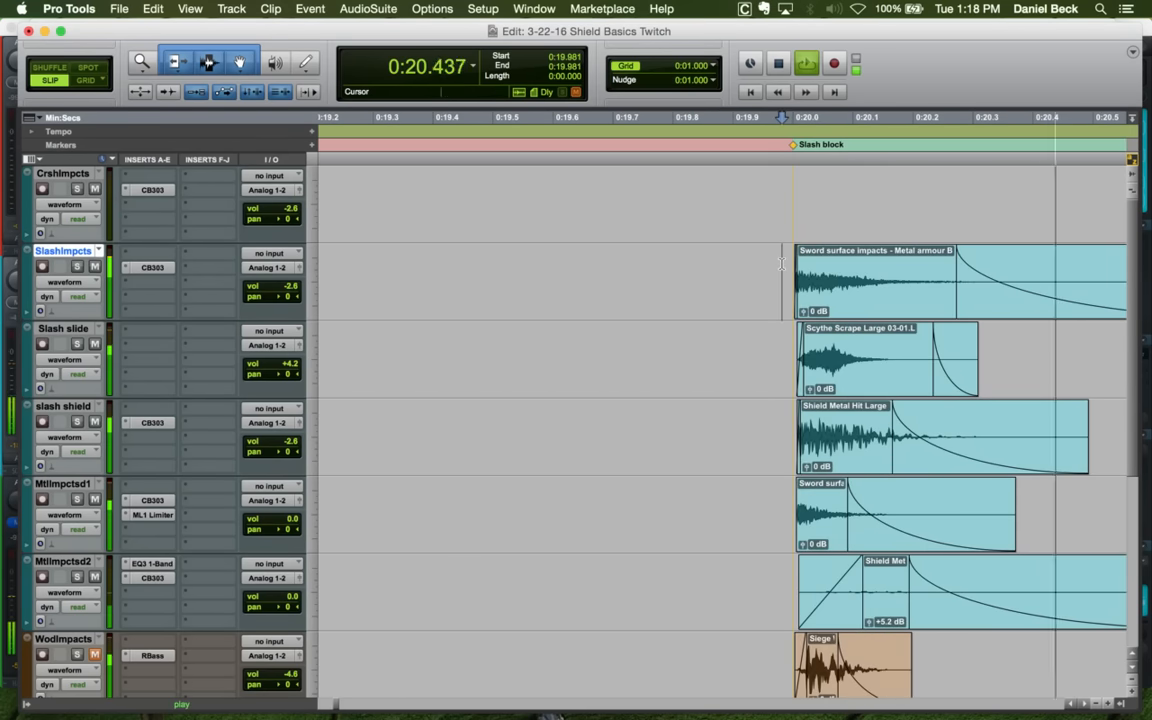
Solo the Slash slide track and play its scrape from 0:19.986
key(space)
click(784, 342)
key(shift+s)
key(space)
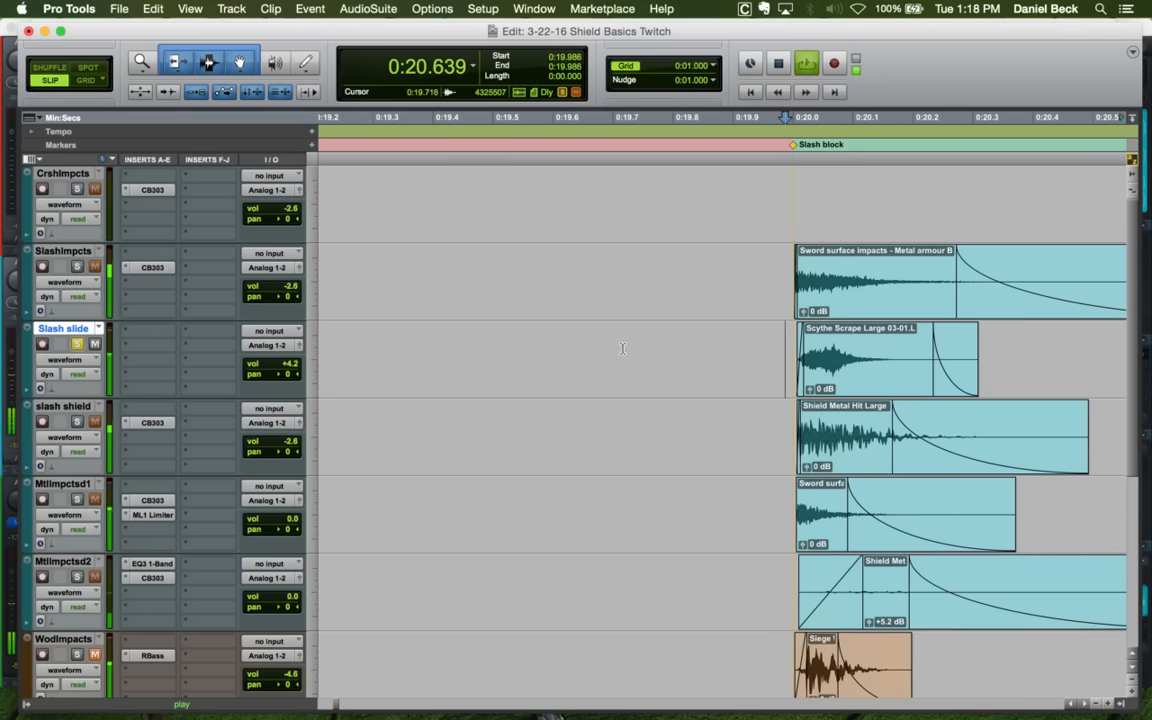
key(space)
Unsolo the Slash slide track and replay the full slash block hit, including once from 0:19.984
key(space)
key(space)
key(space)
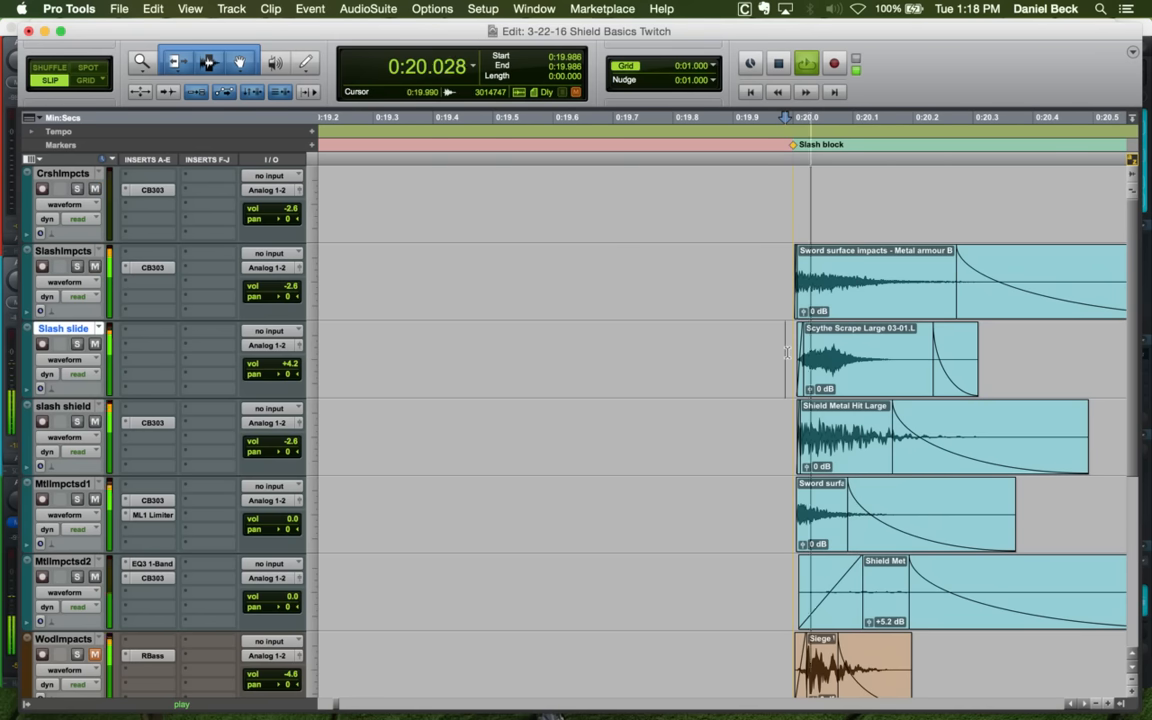
key(space)
click(784, 412)
key(shift+s)
key(space)
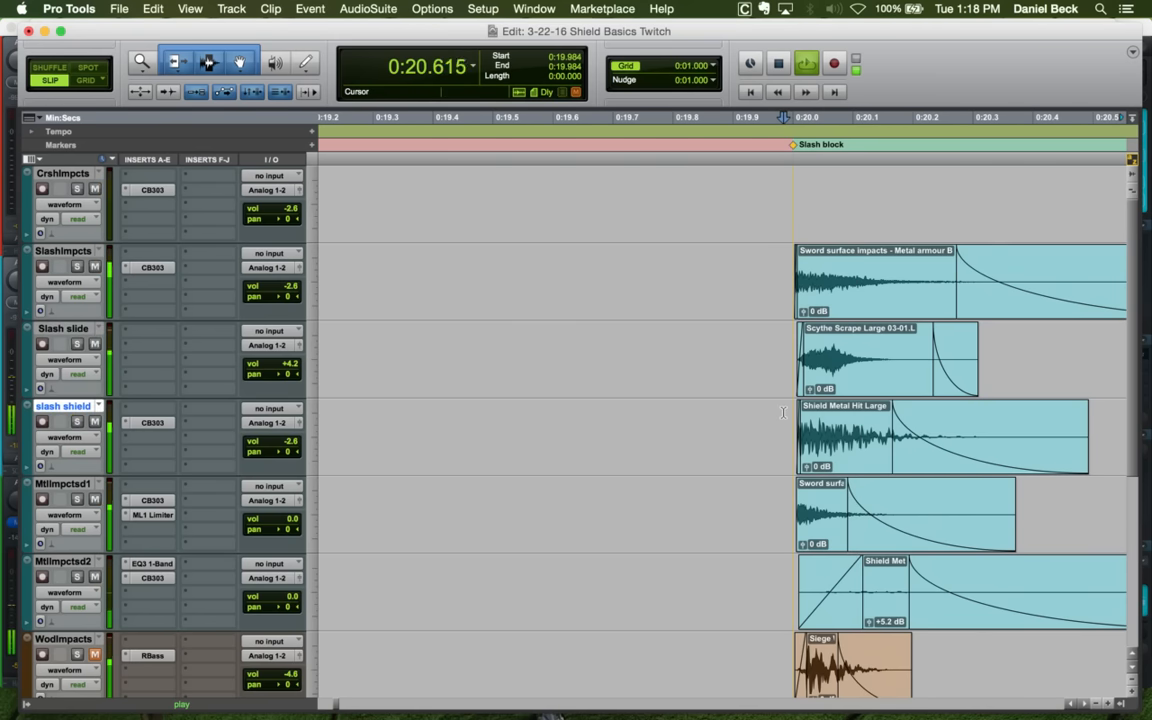
key(space)
key(space)
key(r)
key(r)
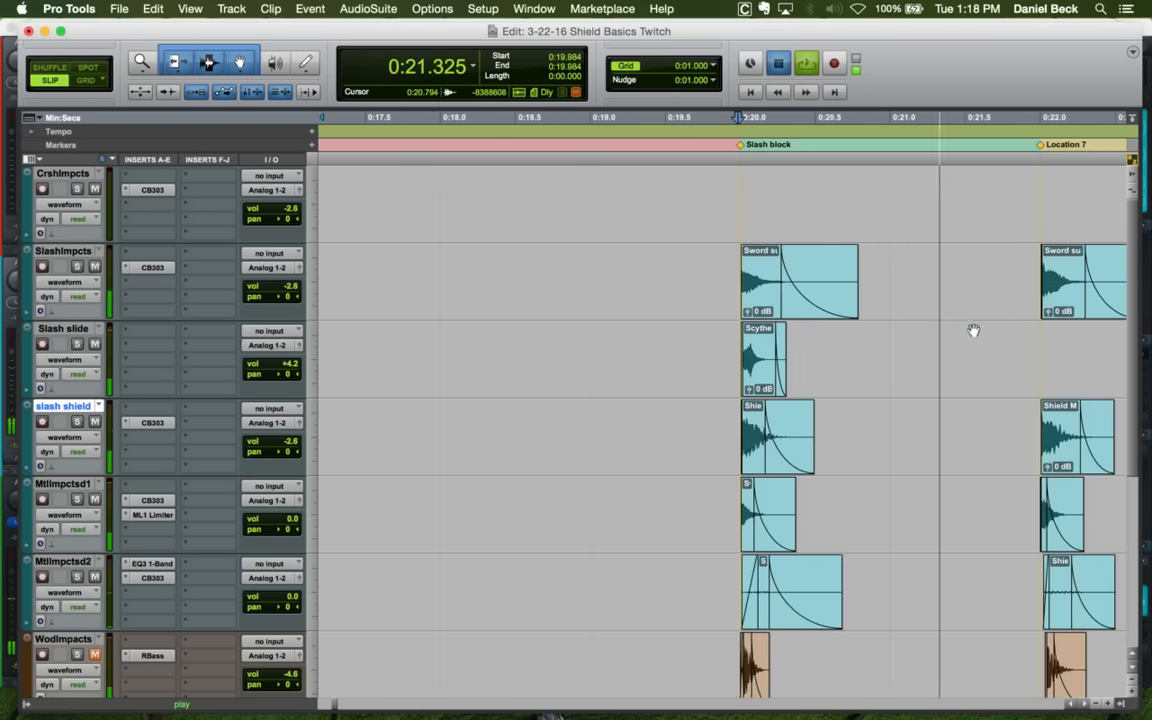
key(space)
Trim the start of the Scythe Scrape clip on Slash slide, split off its first scrape and move that piece to Location 7
key(r)
key(r)
key(r)
click(836, 340)
key(t)
key(t)
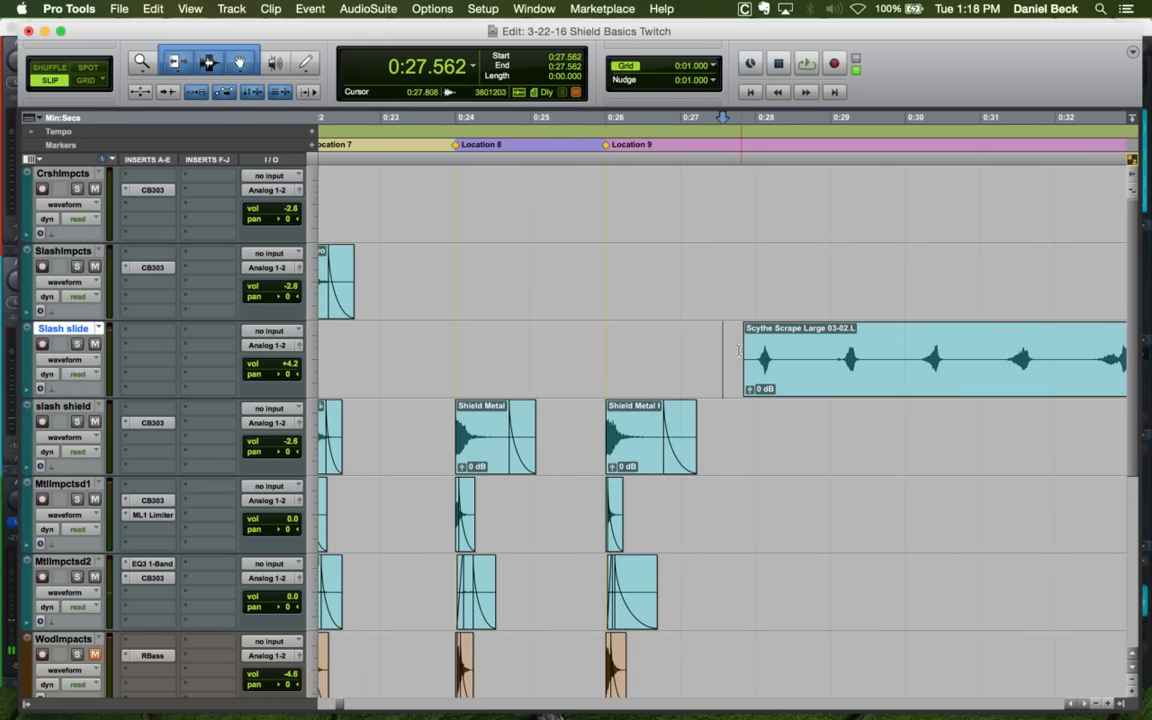
key(a)
click(777, 345)
key(b)
drag(761, 380, 602, 344)
Trim the Location 7 scrape's start, add a fade-in and align the clip with the other impact layers at 0:22.004
key(t)
key(t)
key(t)
click(749, 350)
key(a)
click(767, 329)
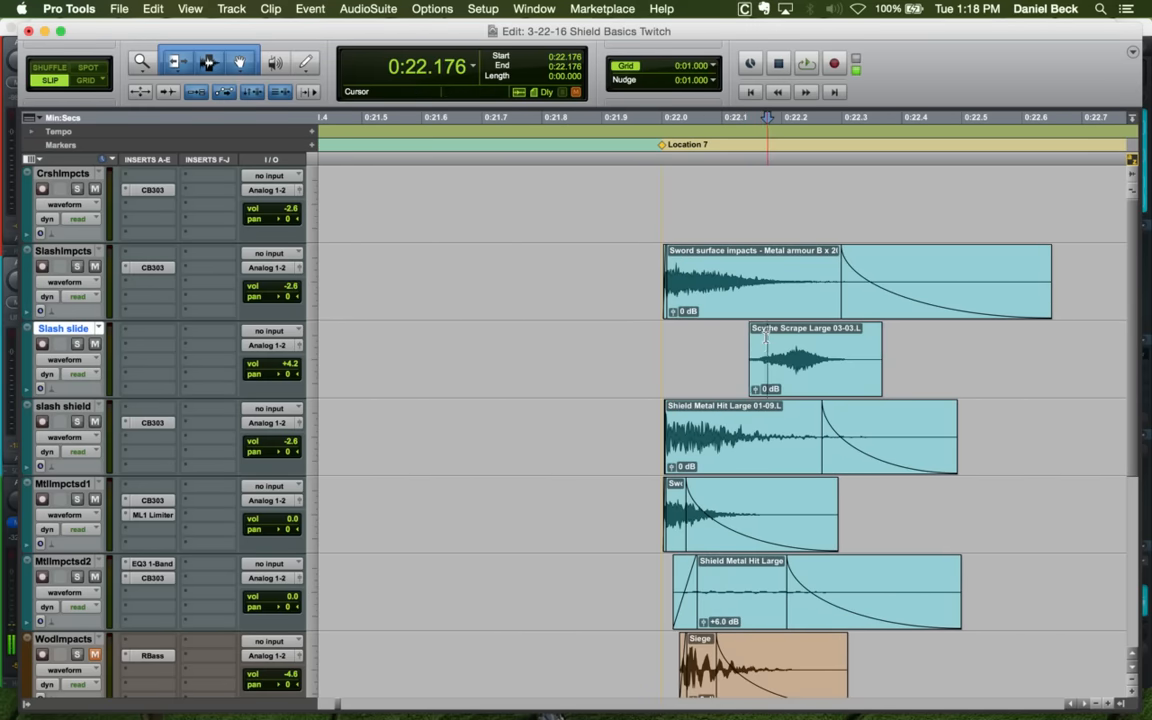
key(d)
drag(812, 382, 726, 376)
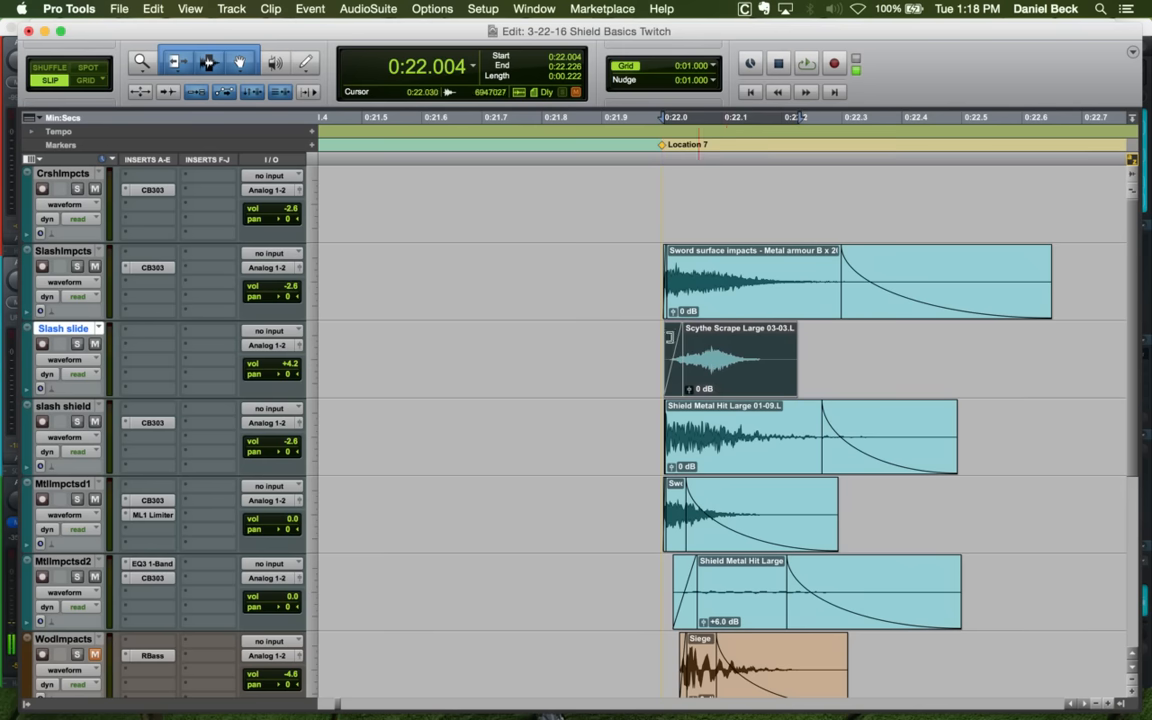
Play the Location 7 hit from 0:21.952 and fade out the scrape's tail from 0:22.150
click(633, 333)
key(space)
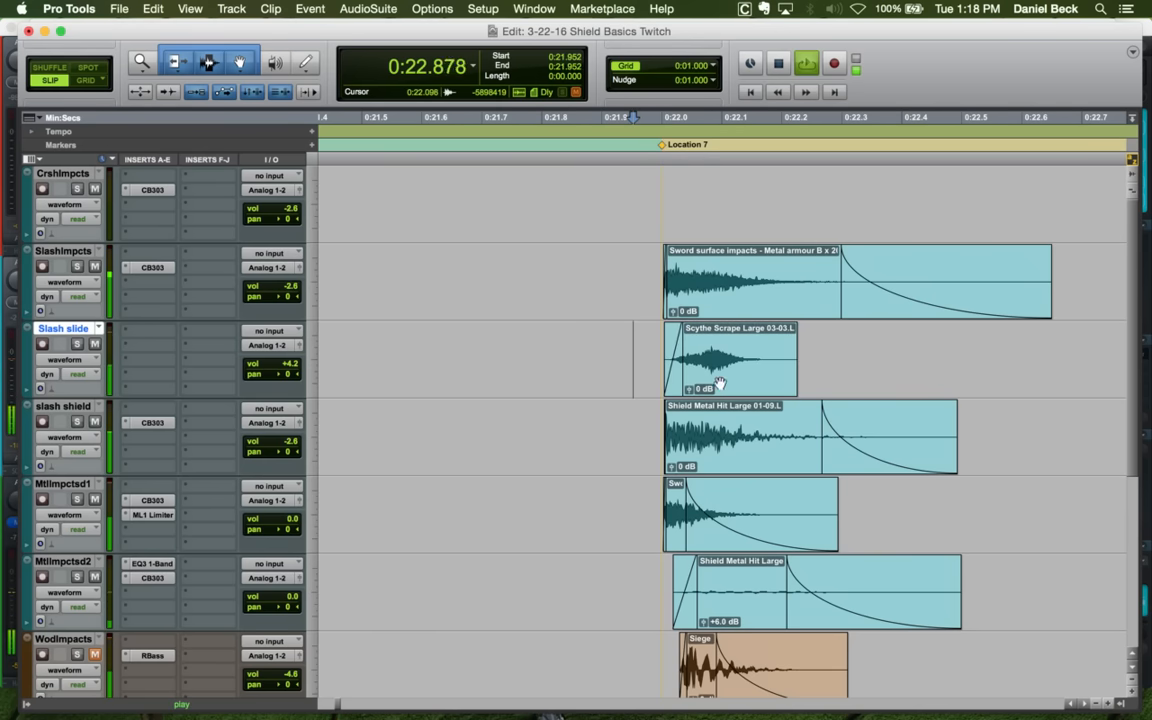
click(651, 338)
click(752, 345)
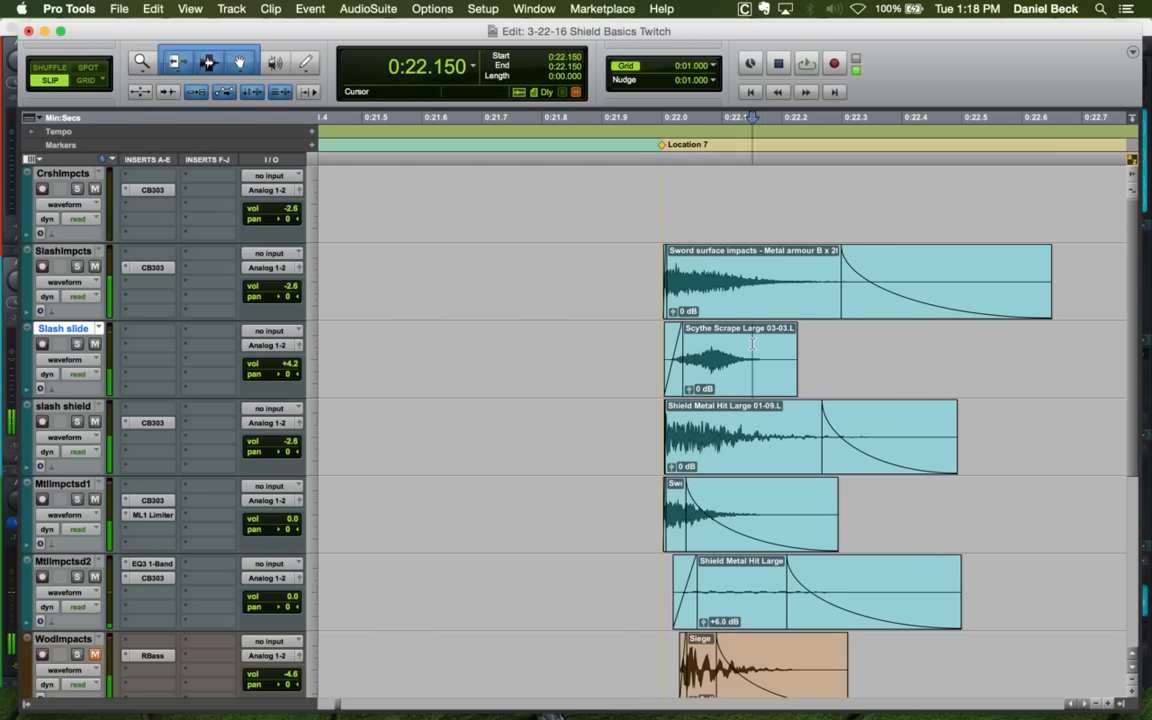
key(g)
Play the Location 7 hit from 0:21.942 to judge the faded scrape with the other layers
click(627, 333)
key(r)
key(r)
key(r)
key(r)
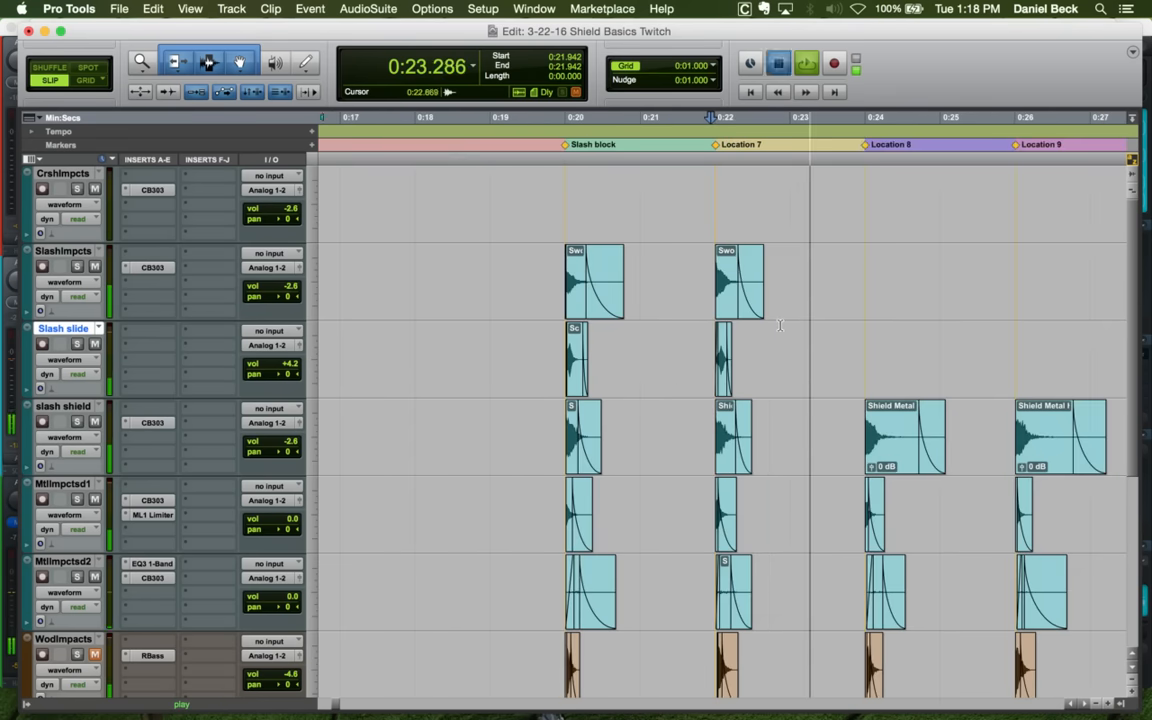
key(space)
Trim the remaining Scythe Scrape clip to start at 0:29.077, audition it soloed, and move its first scrape to Location 8
click(985, 338)
key(a)
key(shift+s)
key(space)
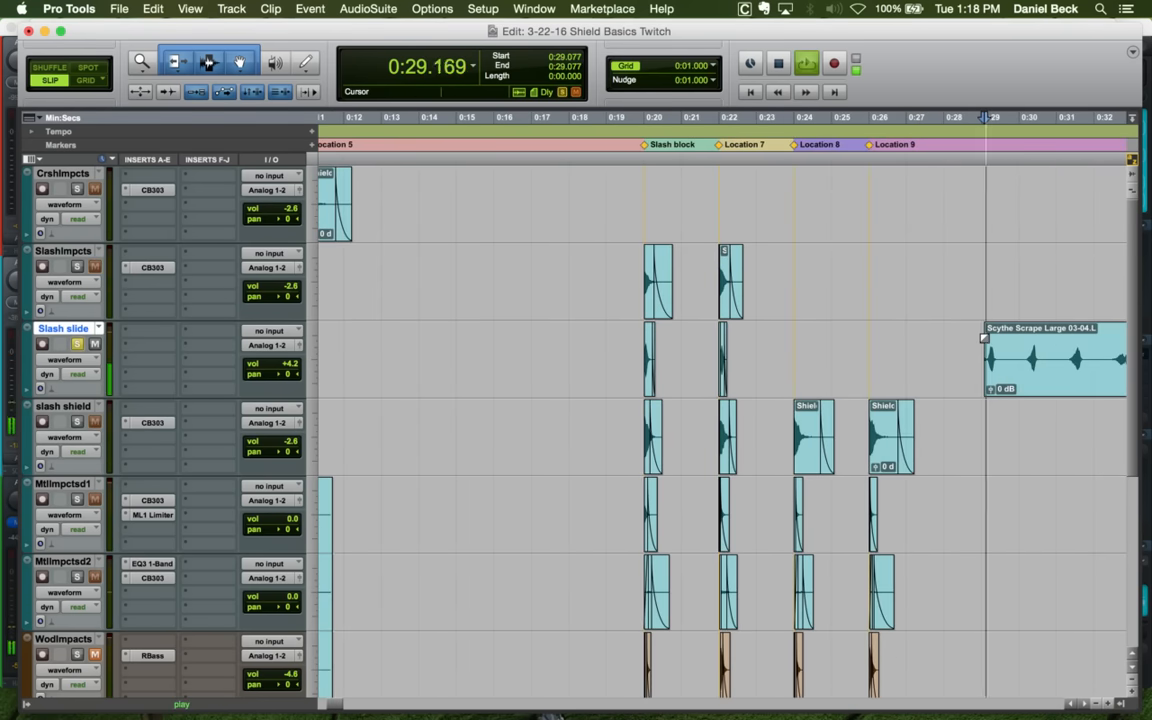
click(1003, 342)
key(b)
drag(987, 378, 806, 367)
Trim the silent start of the Location 8 scrape to 0:24.068 and add a fade-in
key(t)
key(t)
key(t)
key(t)
click(785, 347)
click(776, 345)
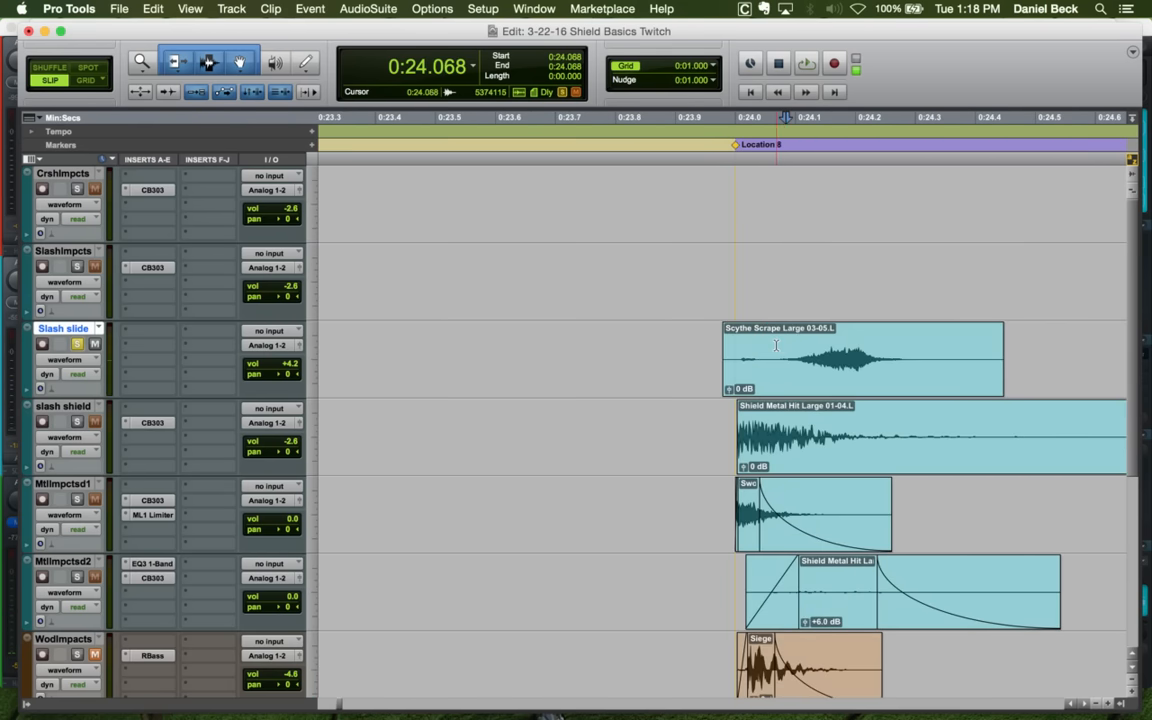
key(a)
click(800, 341)
key(d)
click(768, 343)
Trim the Location 8 scrape's end to 0:24.361, fade out its tail and align its start with the other layers
click(969, 345)
click(953, 345)
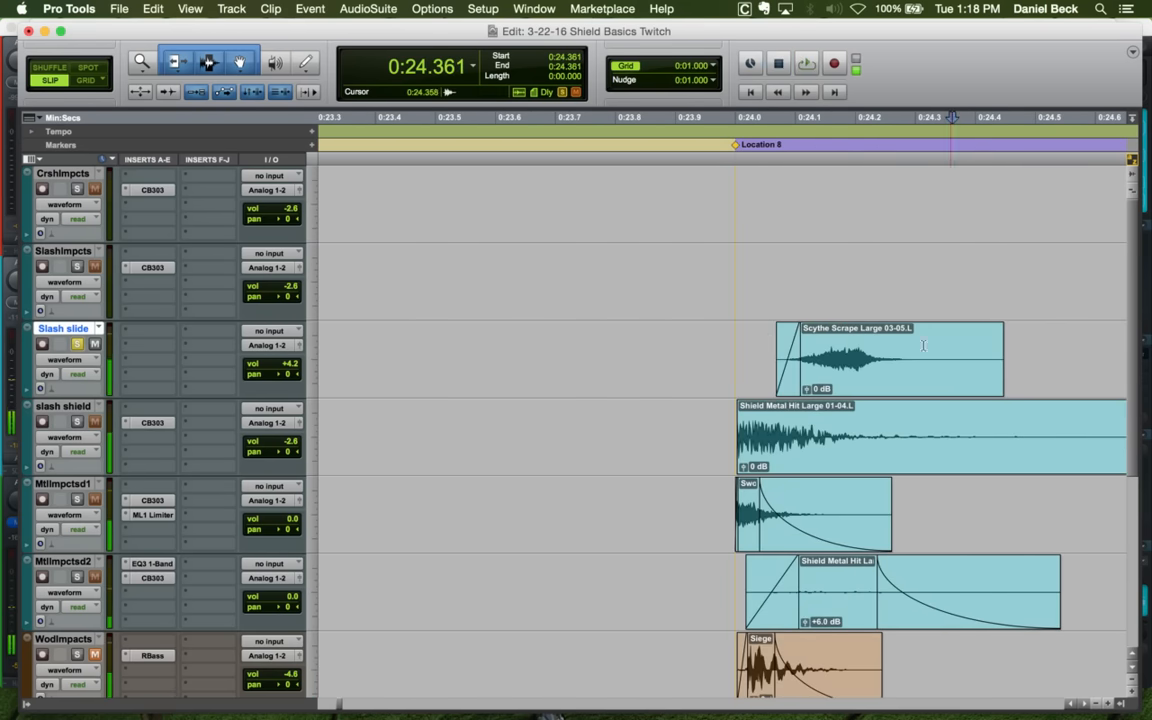
key(s)
click(905, 345)
key(g)
drag(856, 380, 812, 380)
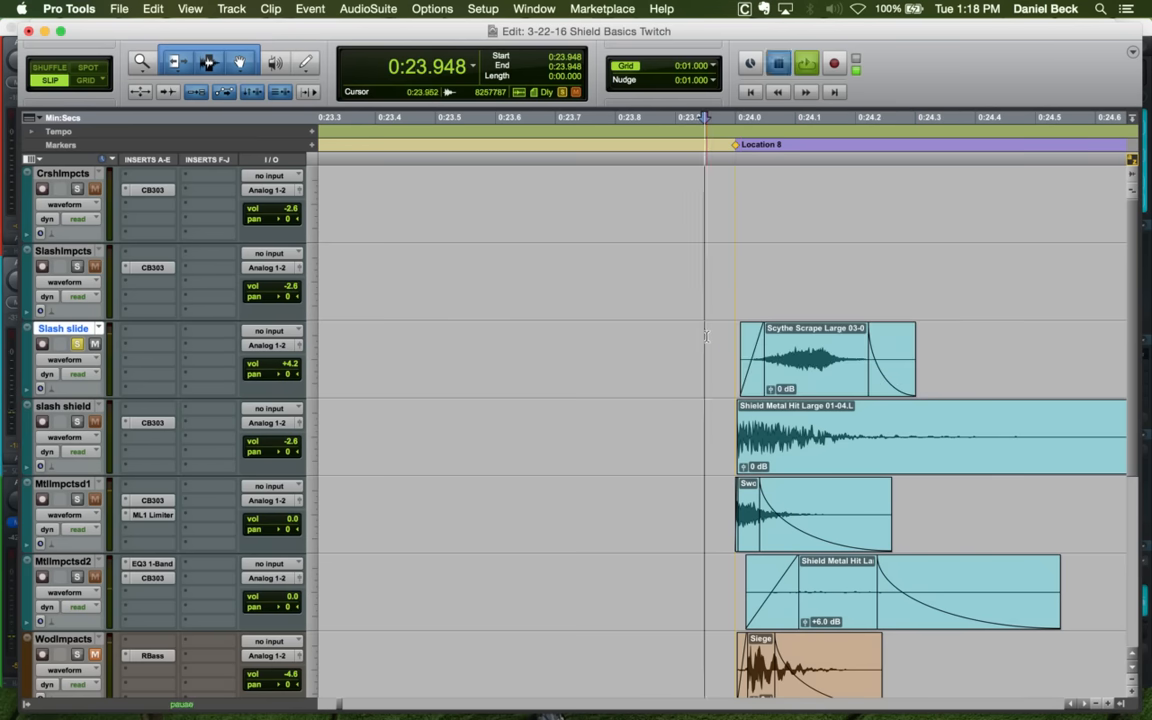
Unsolo the Slash slide track and examine the layered clips around Location 7 from the SlashImpcts track
key(r)
key(r)
key(r)
key(r)
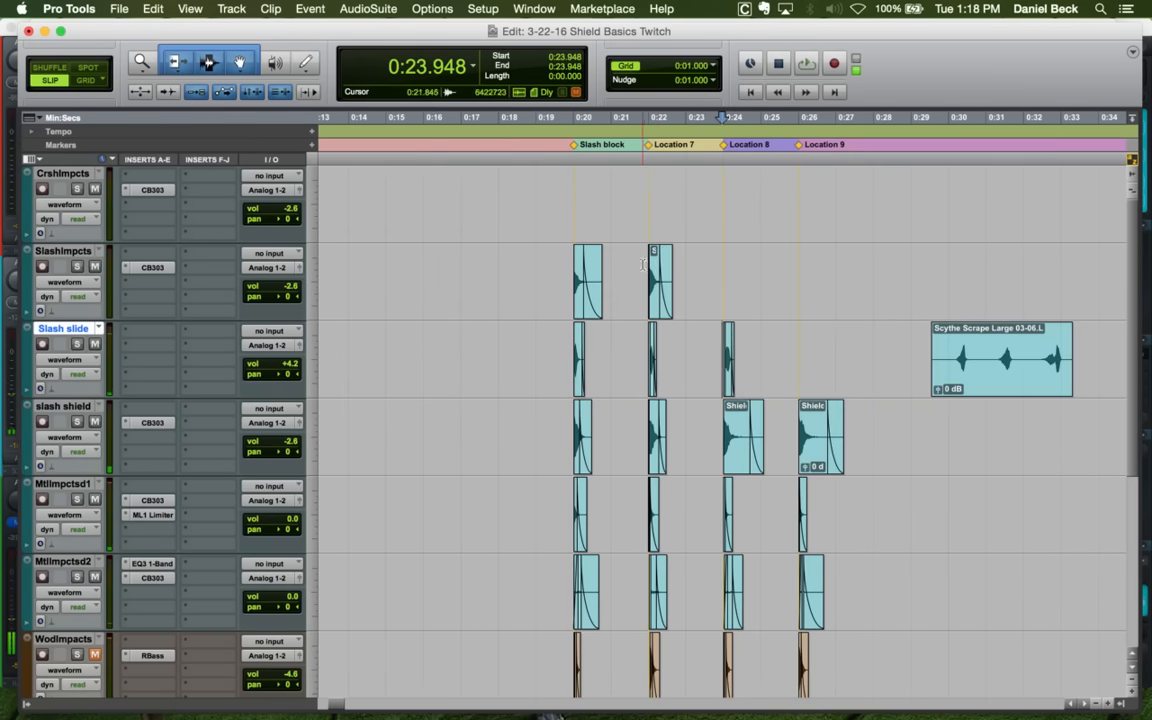
click(643, 265)
key(r)
key(r)
key(t)
key(t)
key(t)
key(t)
key(t)
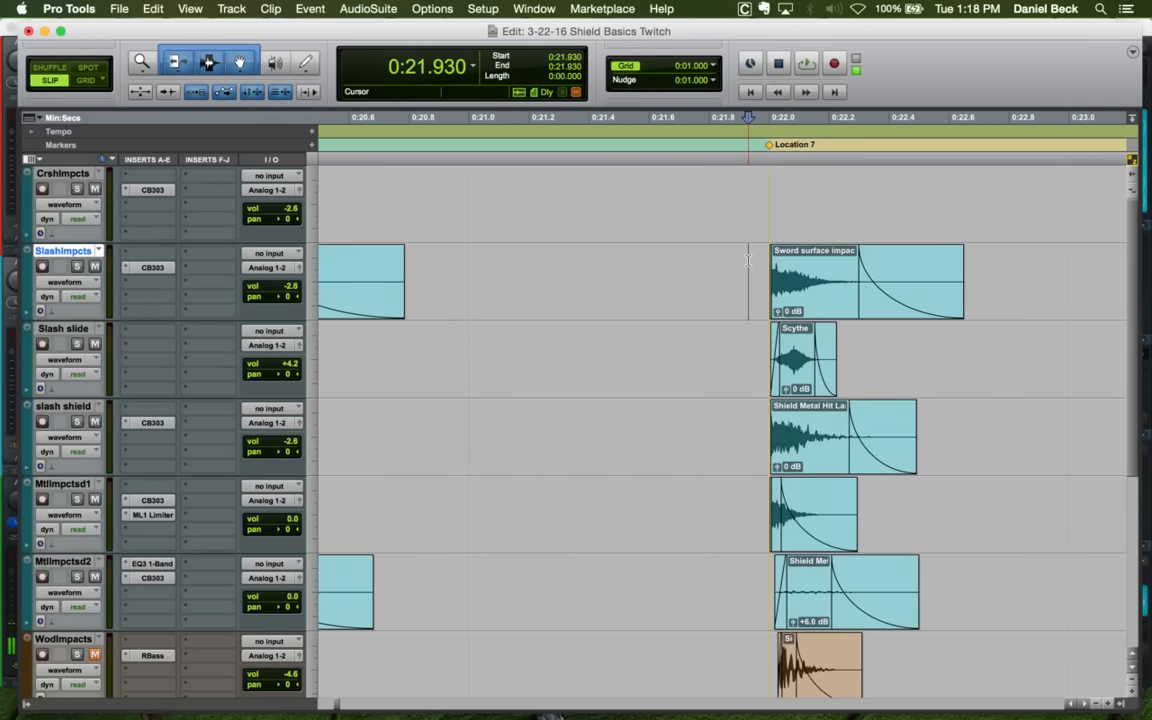
Examine the source clips across the whole timeline and return to the slash block section
key(r)
key(r)
key(r)
key(r)
key(r)
key(r)
key(r)
key(r)
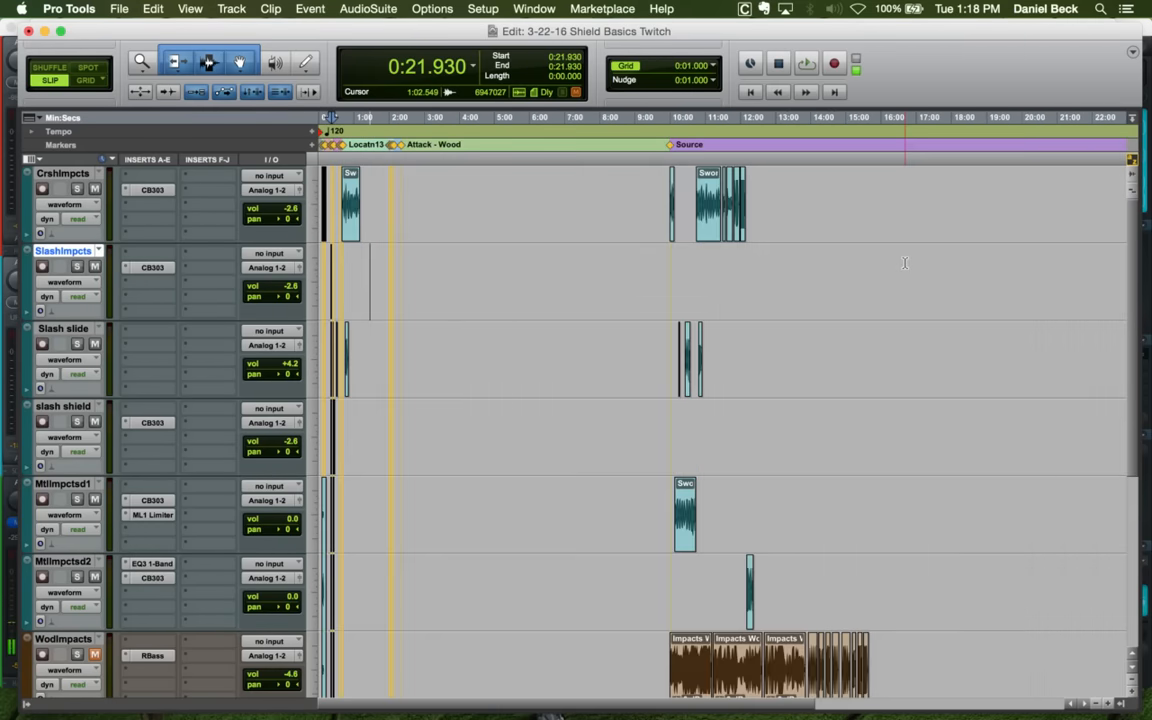
key(t)
key(t)
key(t)
key(t)
key(t)
key(t)
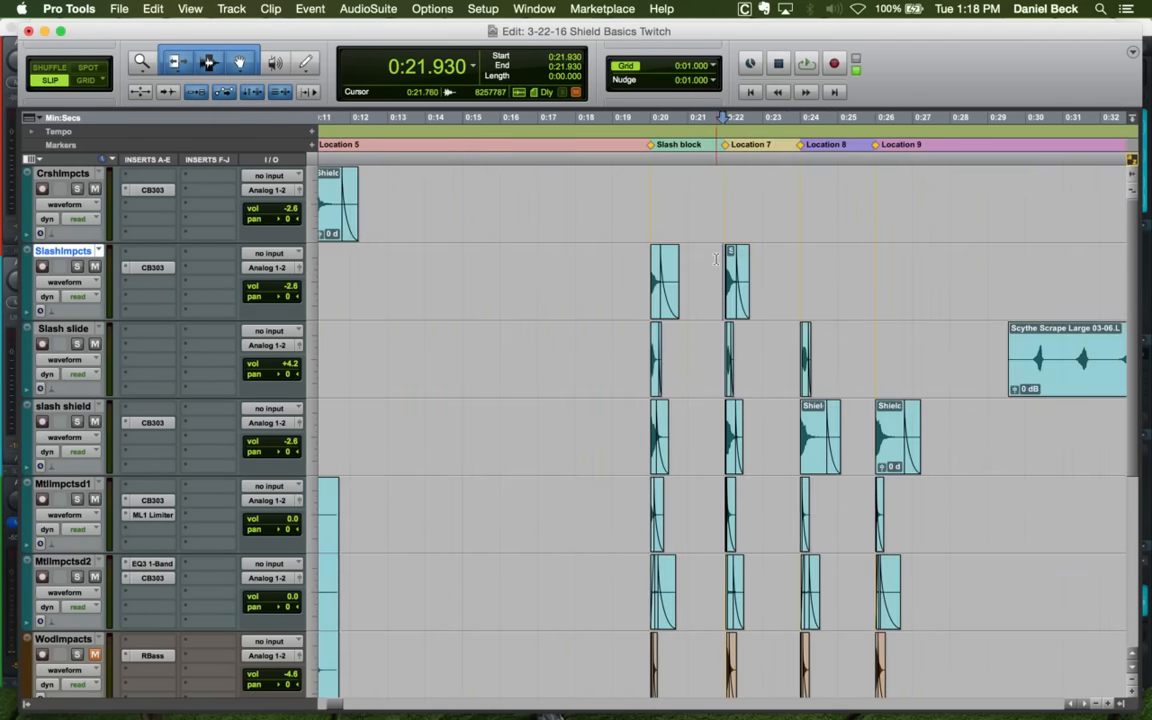
Solo the SlashImpcts track and play its sword surface impact at Location 7 from 0:21.998
click(715, 260)
key(t)
key(t)
key(t)
key(t)
key(t)
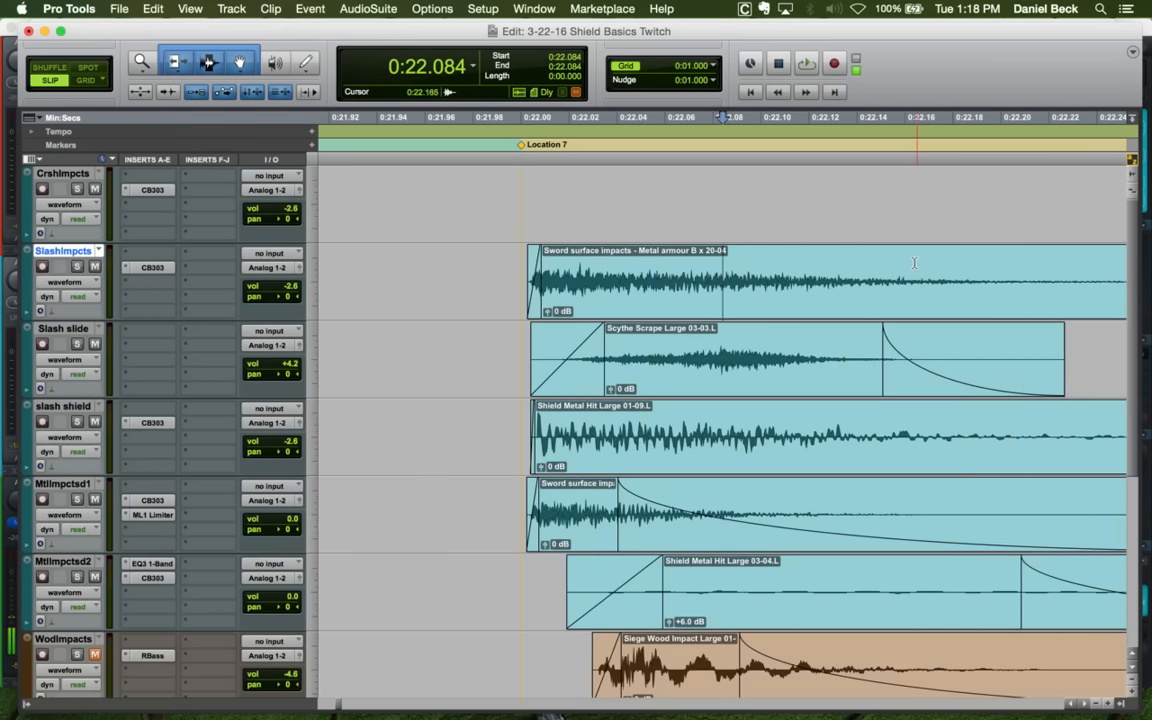
key(shift+s)
key(space)
key(r)
key(r)
key(r)
key(r)
key(r)
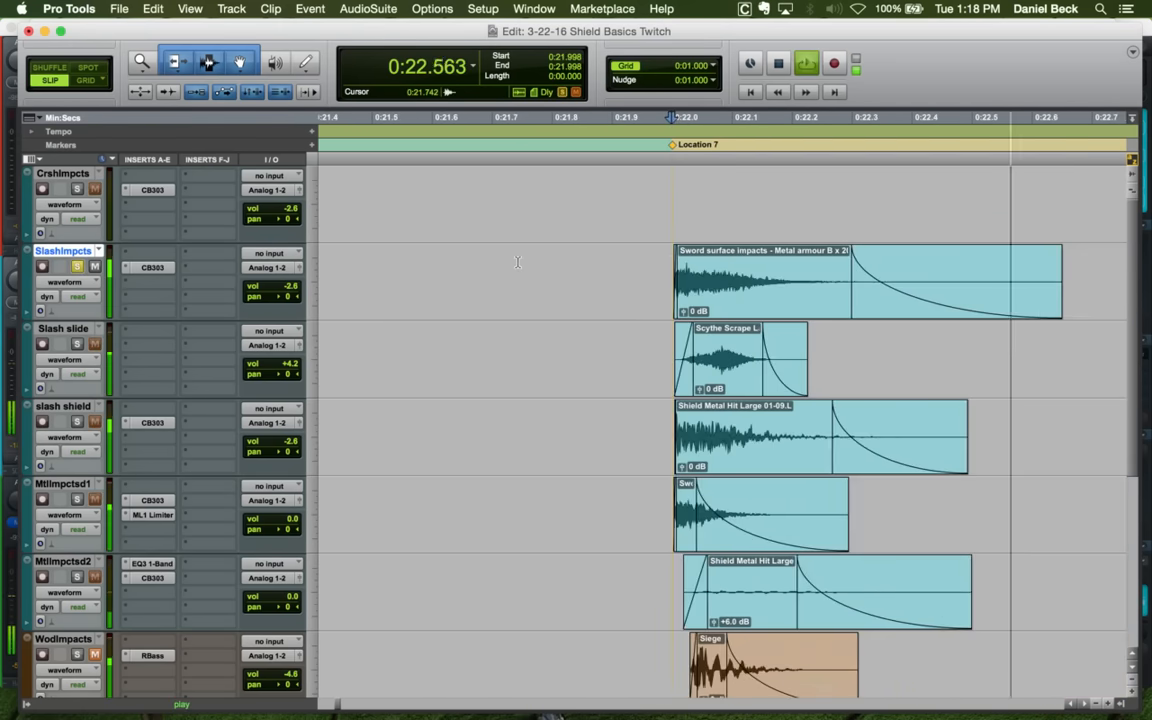
key(r)
key(r)
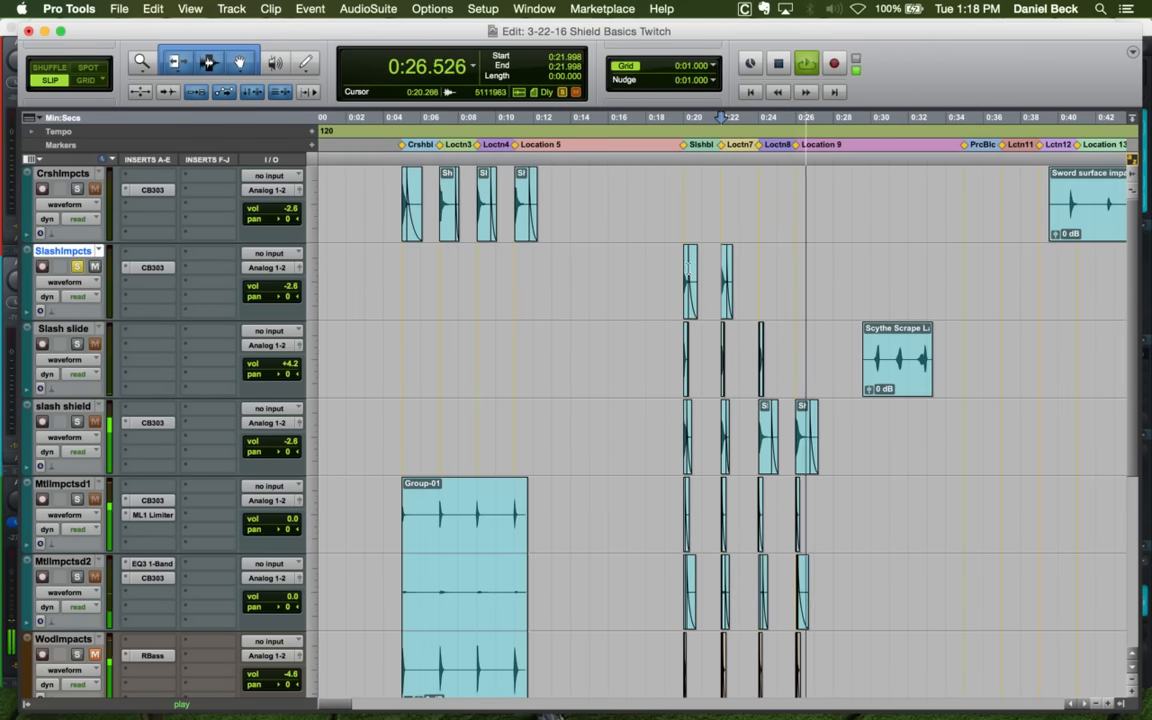
key(space)
Examine the SlashImpcts track from the Slash block marker through Location 9 for slots without an impact clip
click(682, 280)
key(r)
key(r)
key(r)
key(r)
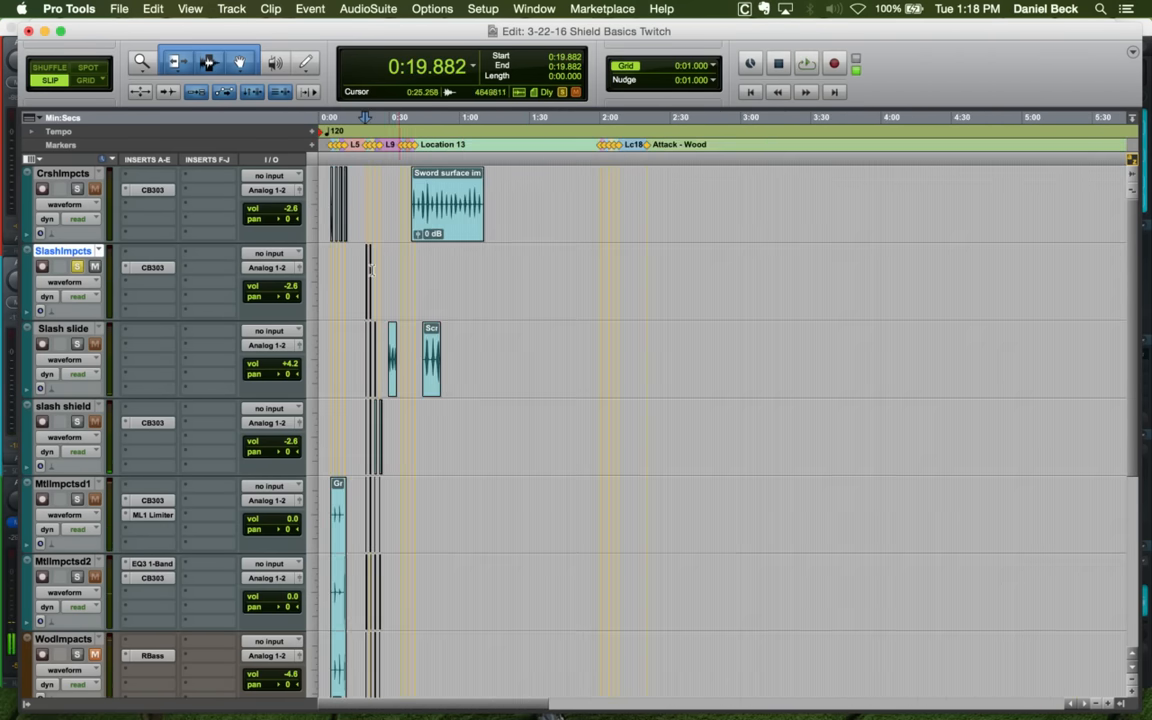
key(t)
key(t)
key(t)
key(t)
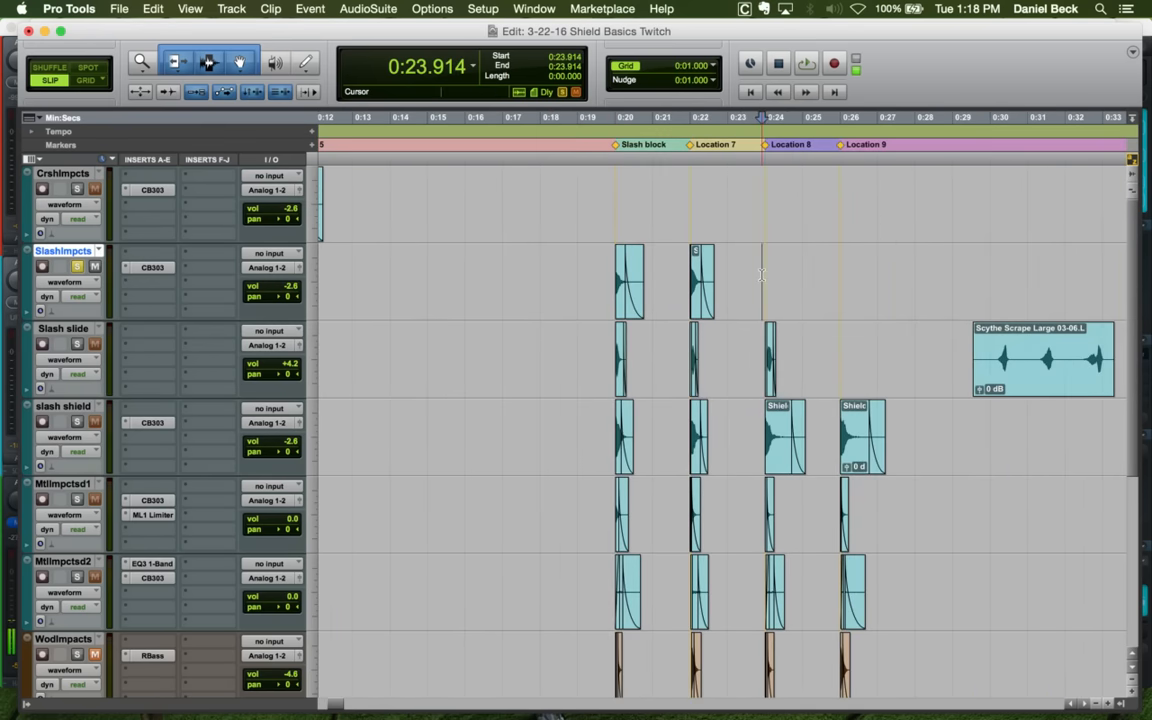
Solo the CrshImpcts track and audition the Sword surface impacts source clip from 0:44.544
key(r)
key(r)
key(r)
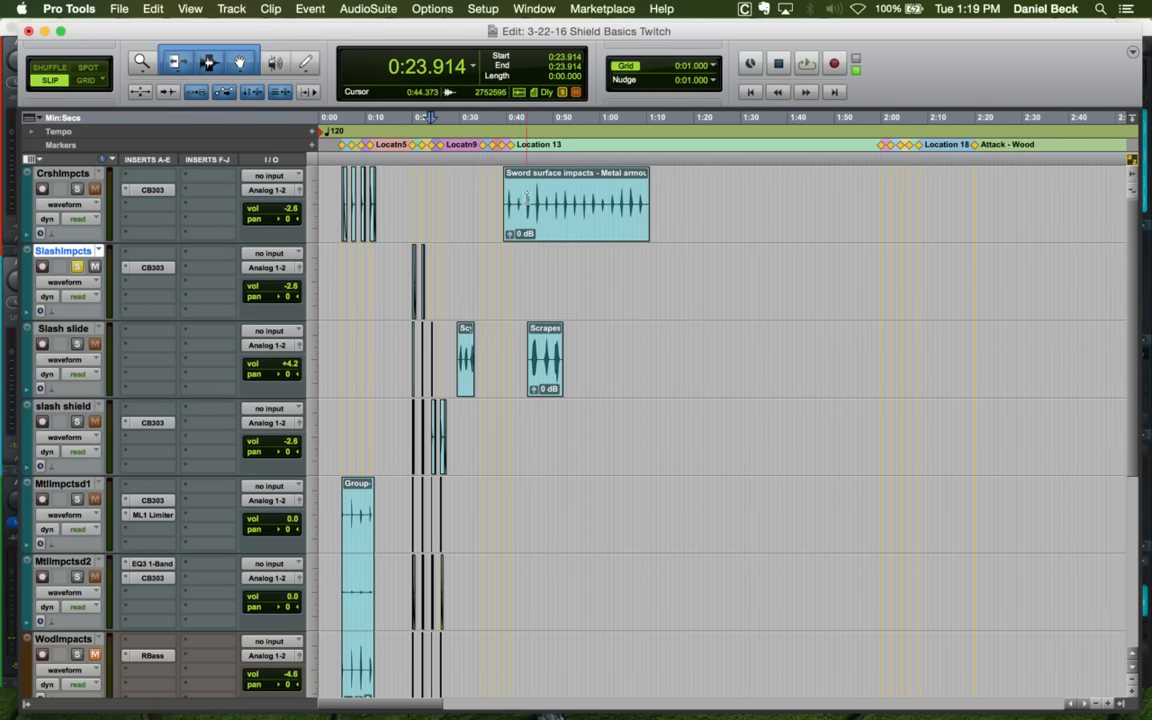
click(542, 197)
key(t)
key(t)
key(t)
click(692, 185)
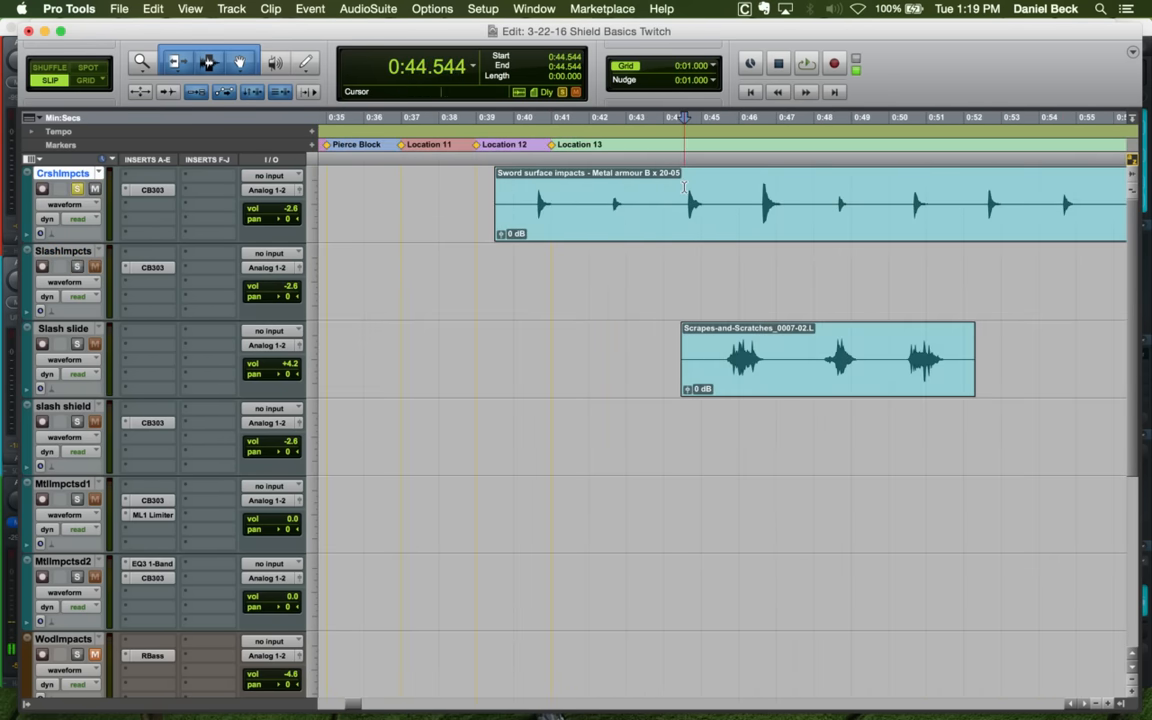
key(space)
key(r)
key(space)
key(r)
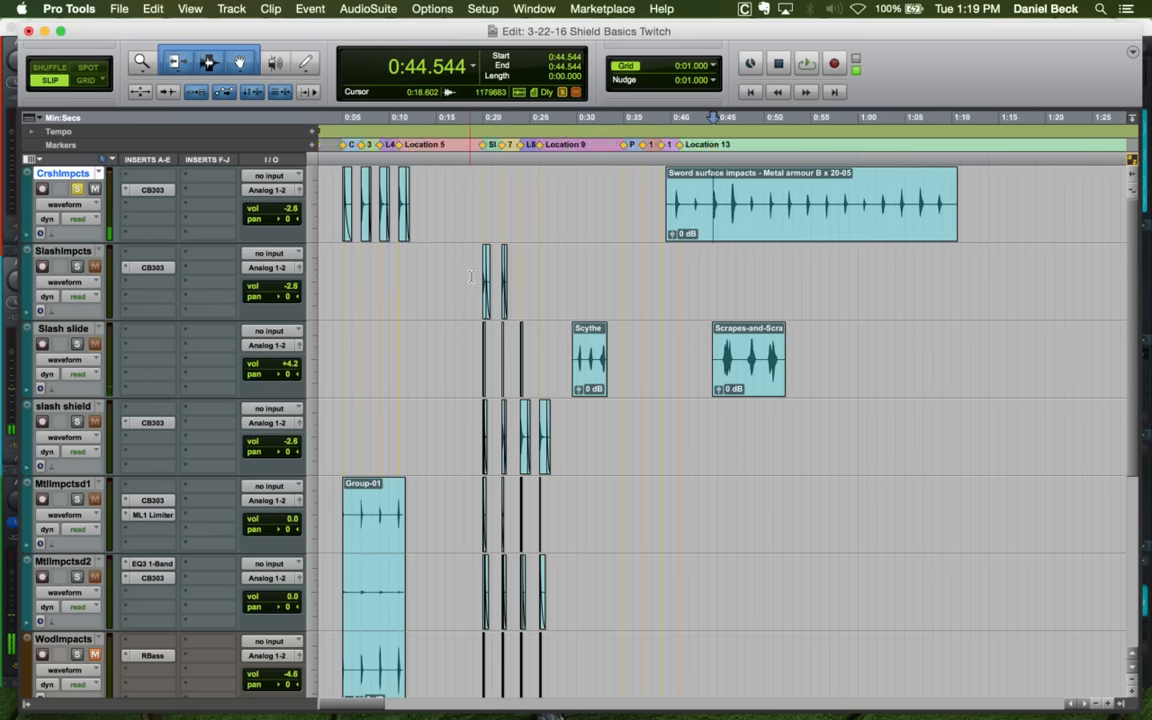
Play the SlashImpcts track solo at Slash block and move the Sword surface impacts source clip from CrshImpcts onto SlashImpcts
click(479, 267)
key(space)
key(space)
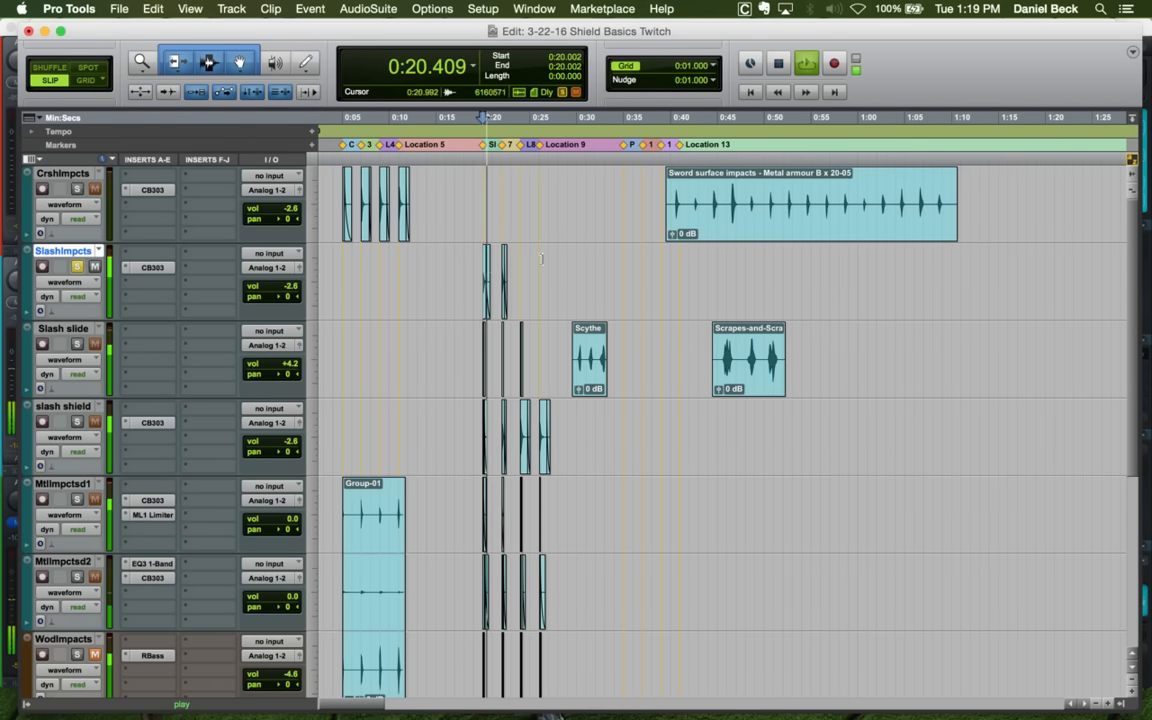
drag(733, 216, 690, 285)
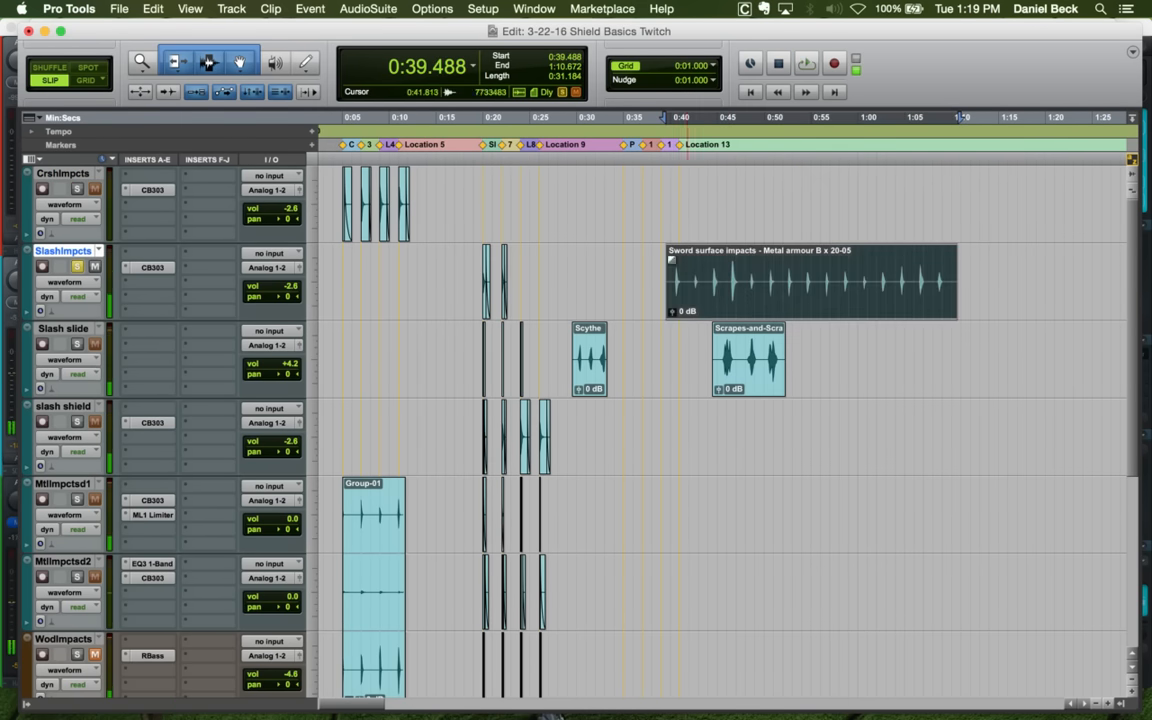
Audition the Sword surface impacts source clip on the SlashImpcts track from its start at 0:39.488
click(335, 178)
key(space)
key(space)
click(644, 268)
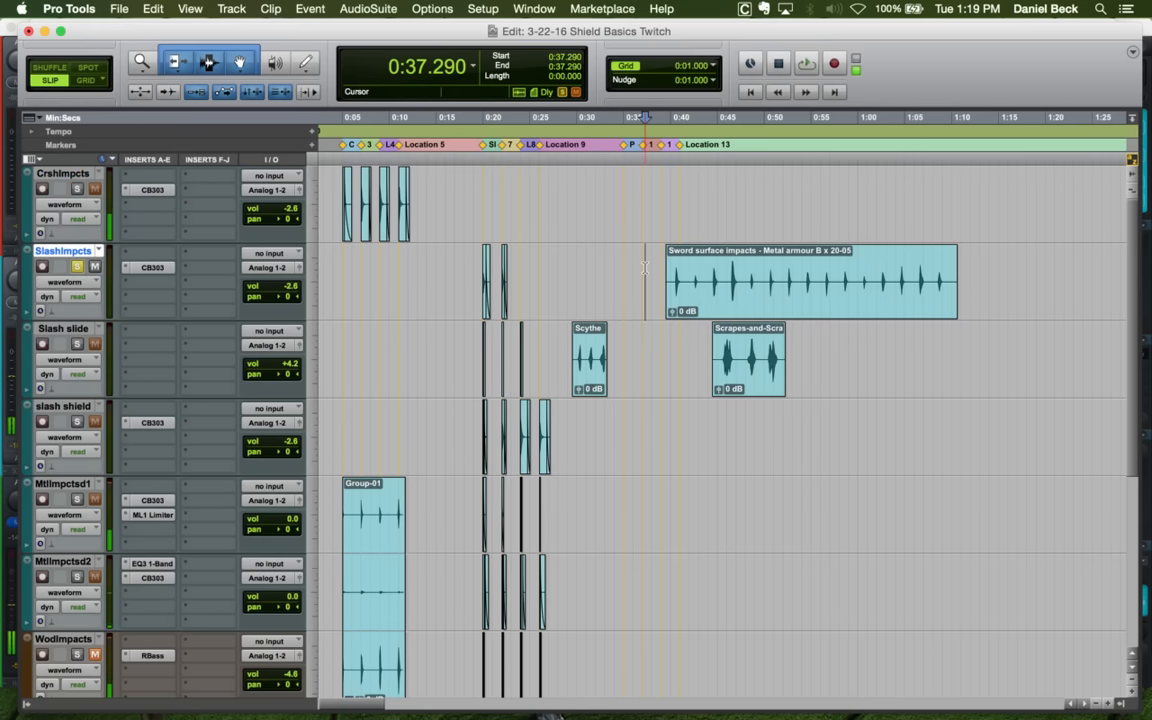
key(Tab)
key(space)
key(t)
key(t)
key(space)
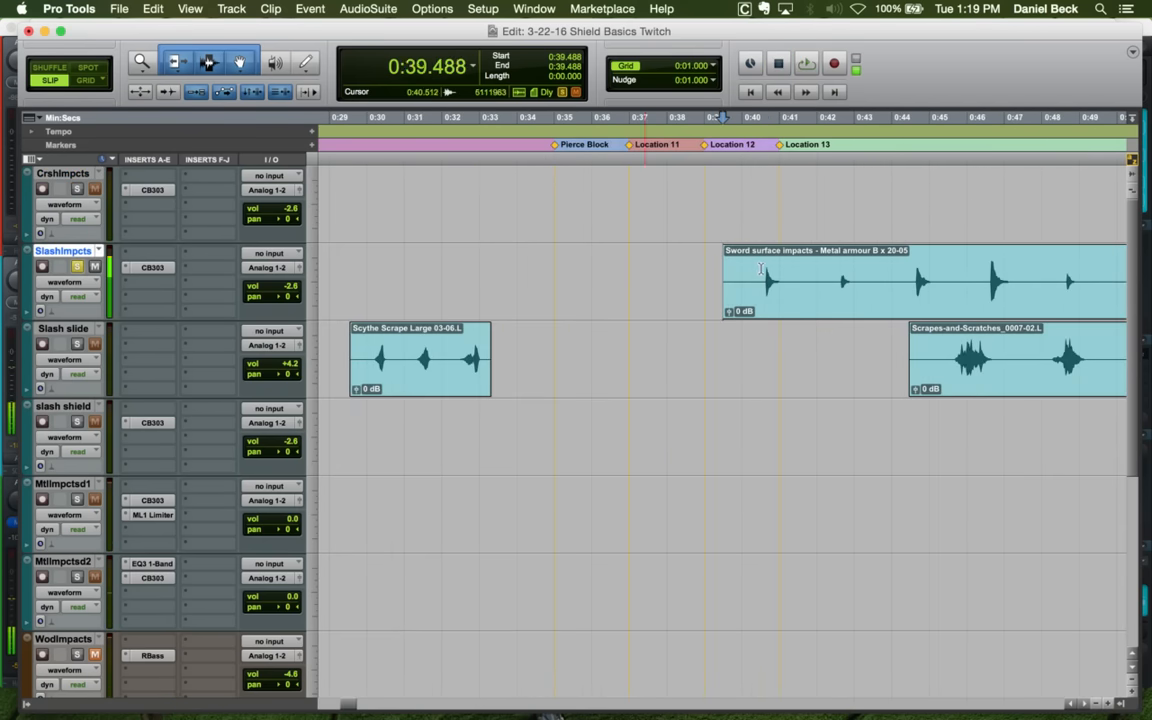
Isolate the first hit of the Sword surface impacts source clip and move it to 0:23.701, just before Location 8
click(760, 268)
key(a)
click(801, 268)
key(b)
key(r)
drag(744, 304, 433, 263)
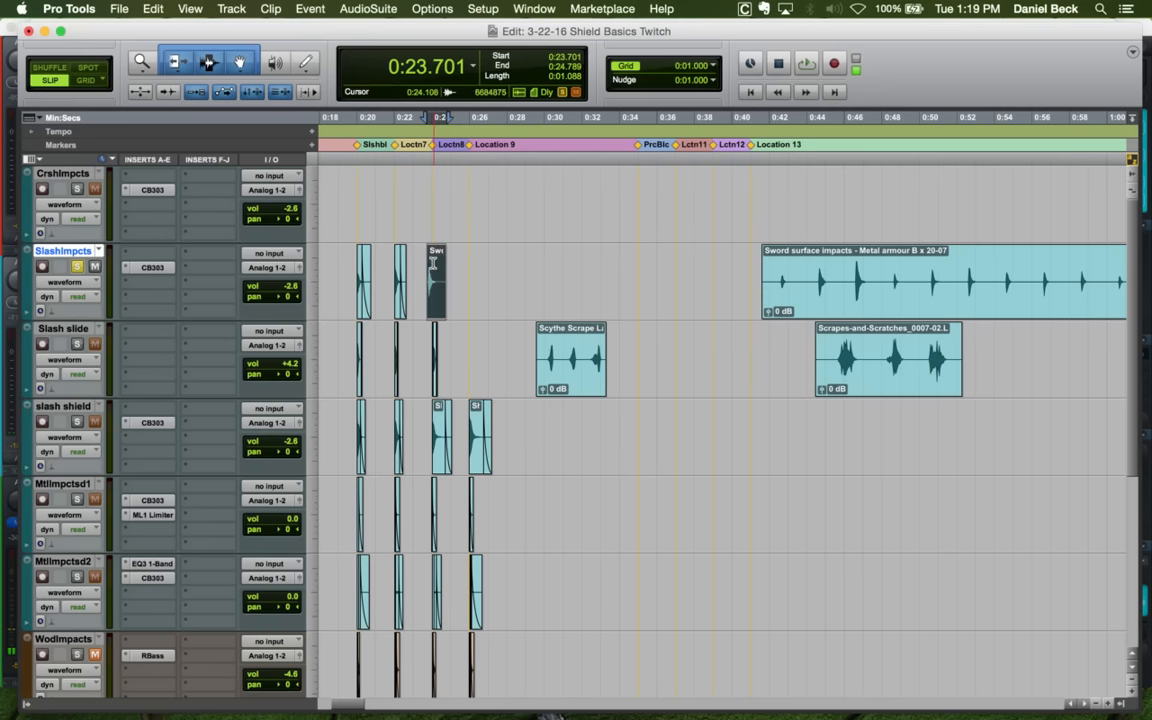
Trim the start of the moved sword hit to 0:23.832 and play it
click(430, 263)
key(t)
key(t)
key(t)
key(t)
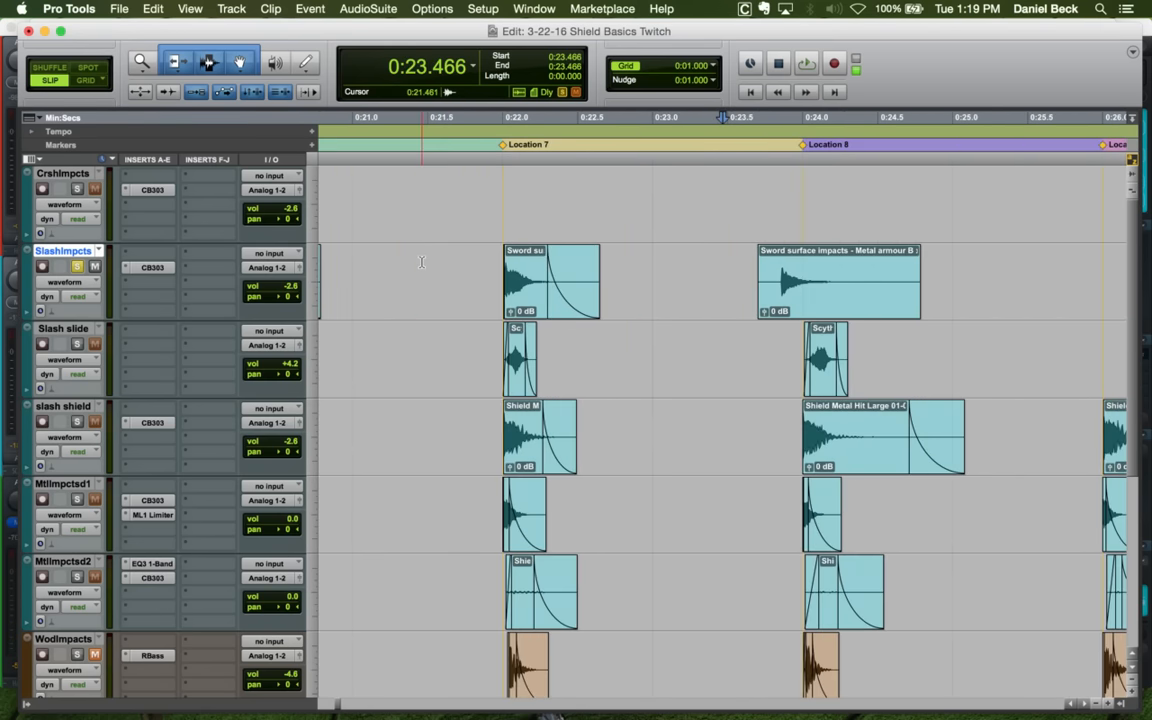
key(t)
key(t)
key(r)
key(r)
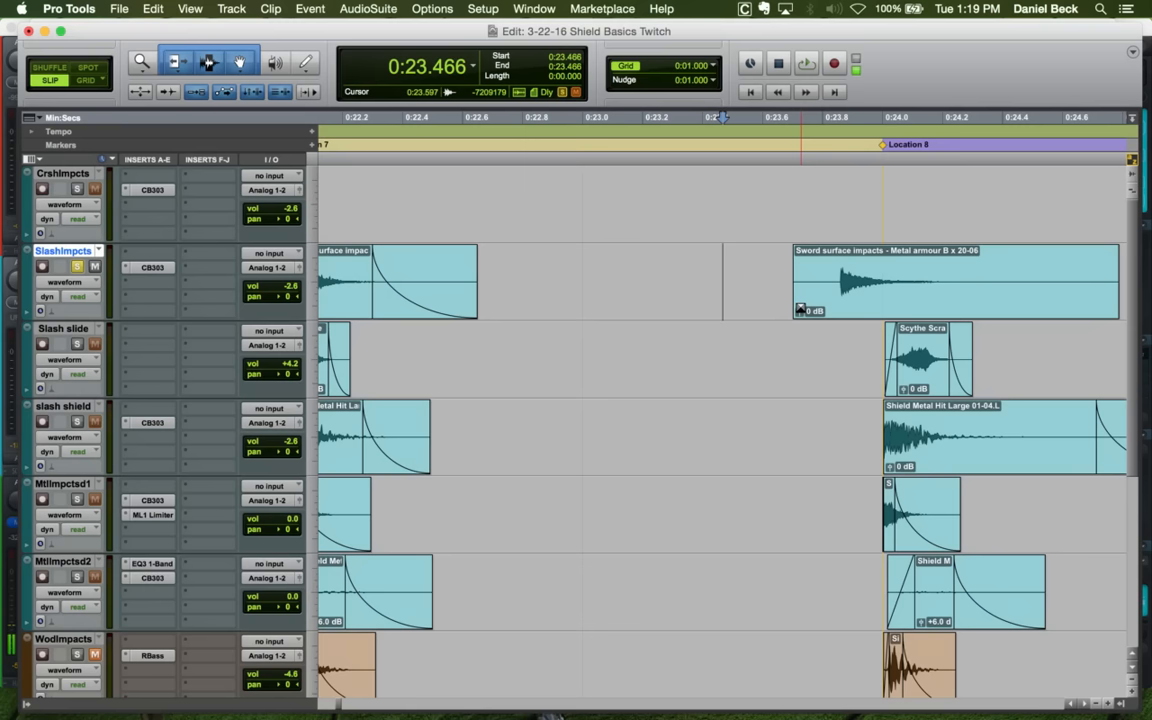
click(832, 265)
key(a)
key(shift+s)
key(space)
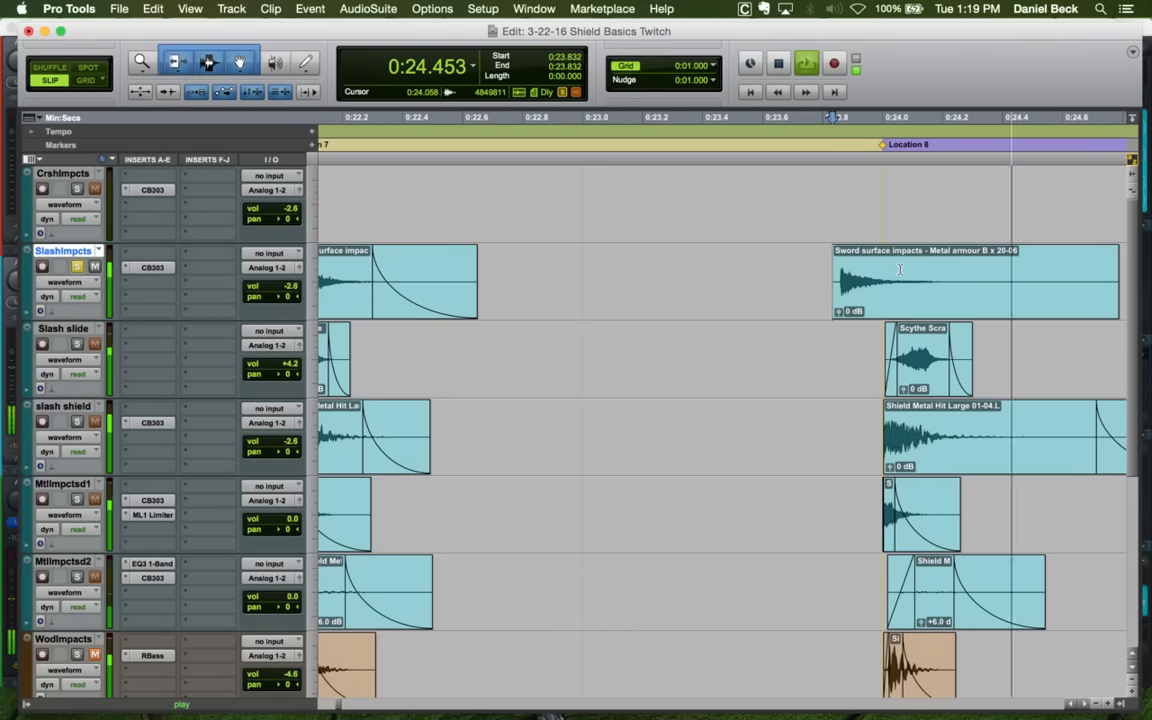
key(space)
Play the Location 7 sword impact for comparison and delete the trial hit before Location 8
key(r)
key(space)
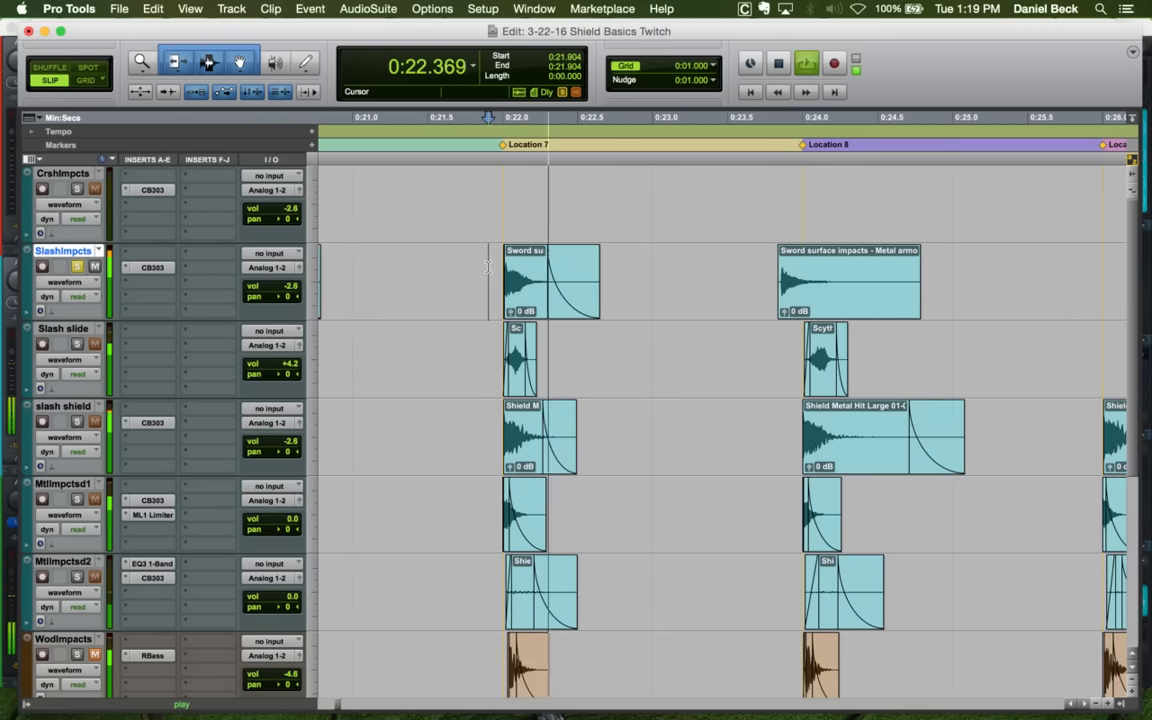
key(space)
click(857, 292)
key(super+bracketleft)
key(super+bracketleft)
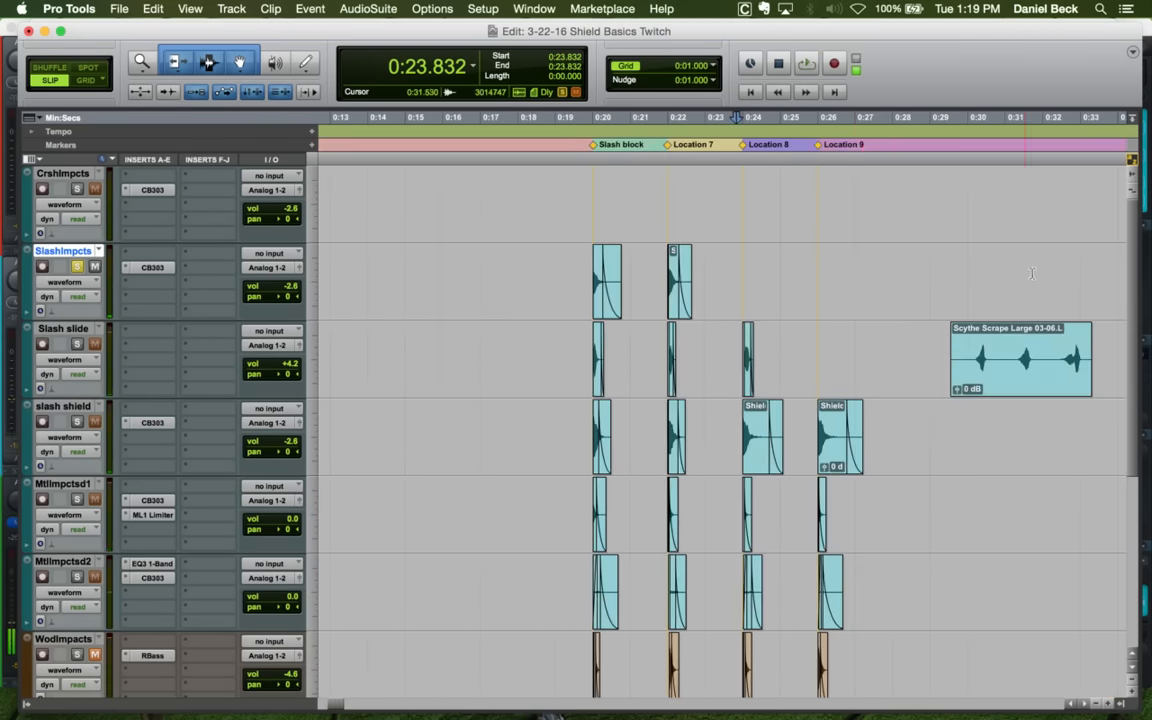
Audition the next hits in the Sword surface impacts source clip from 0:42.453 for a replacement
key(super+bracketleft)
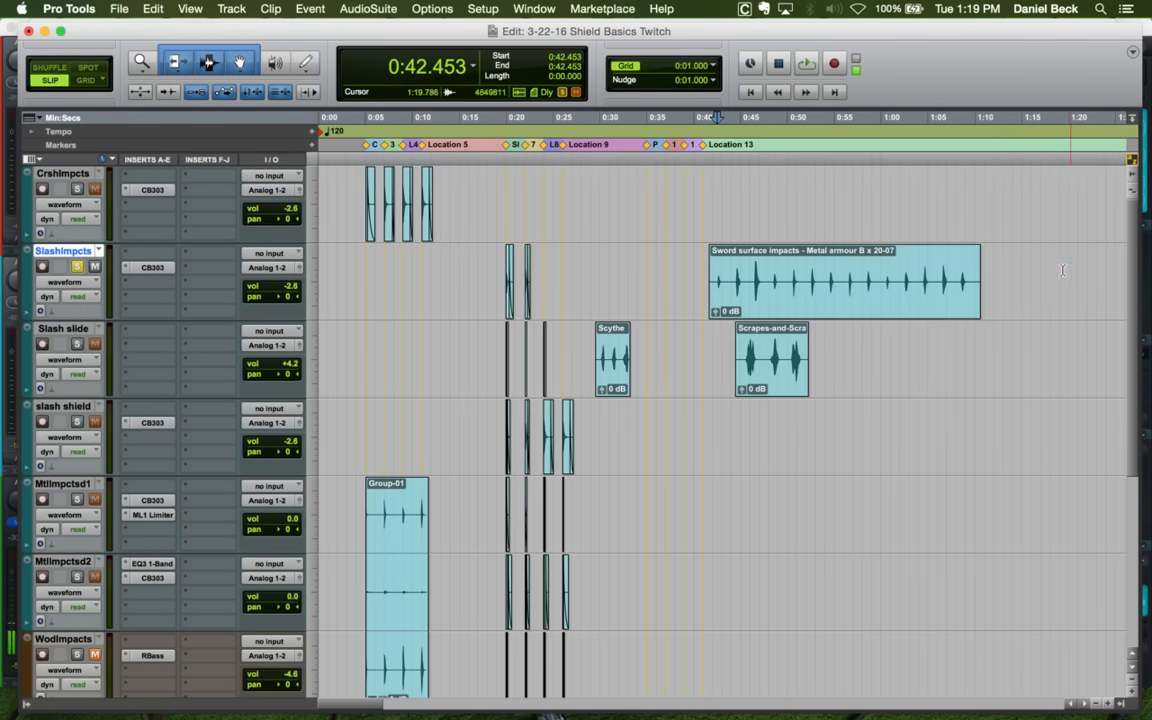
key(a)
key(space)
key(t)
key(t)
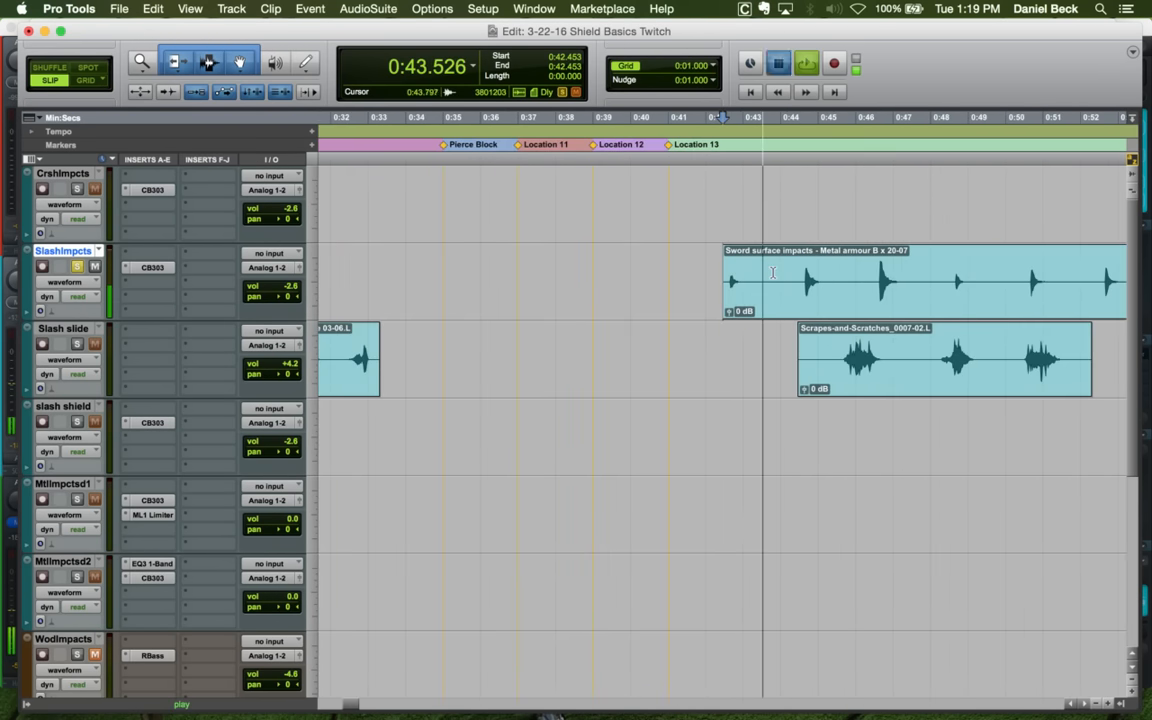
key(space)
click(763, 268)
key(t)
key(space)
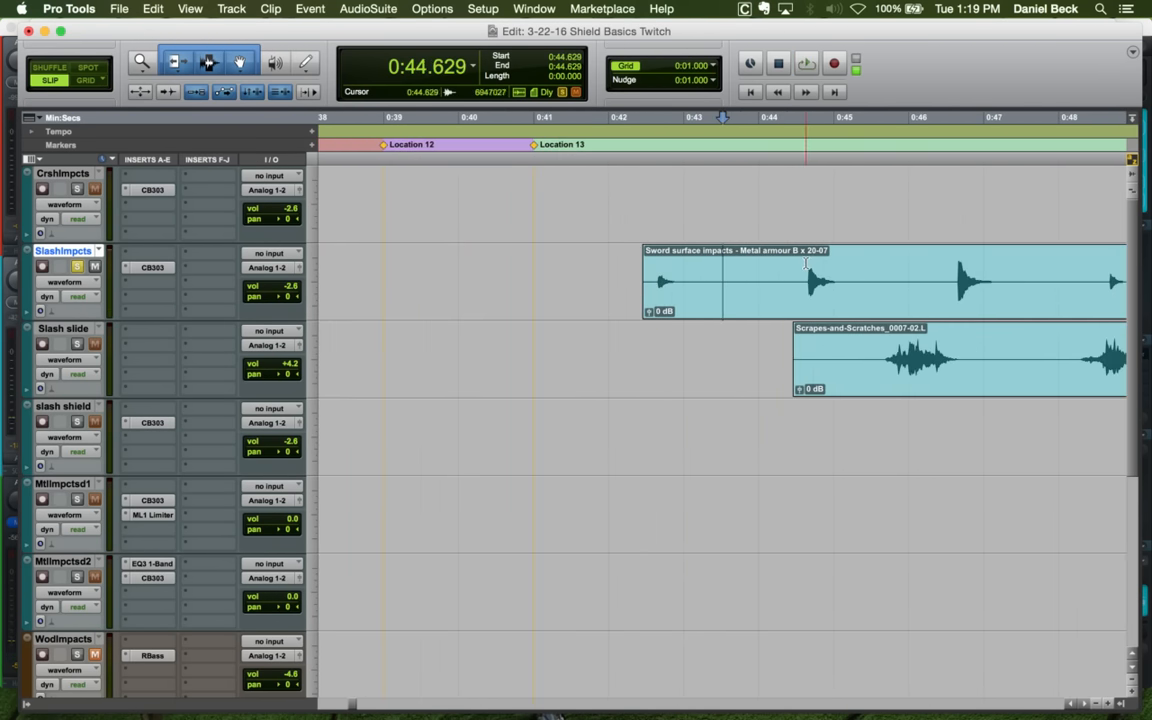
Trim the start of the source clip to the hit at 0:44.629 and split it after that hit at 0:45.226
key(a)
key(space)
click(955, 268)
key(space)
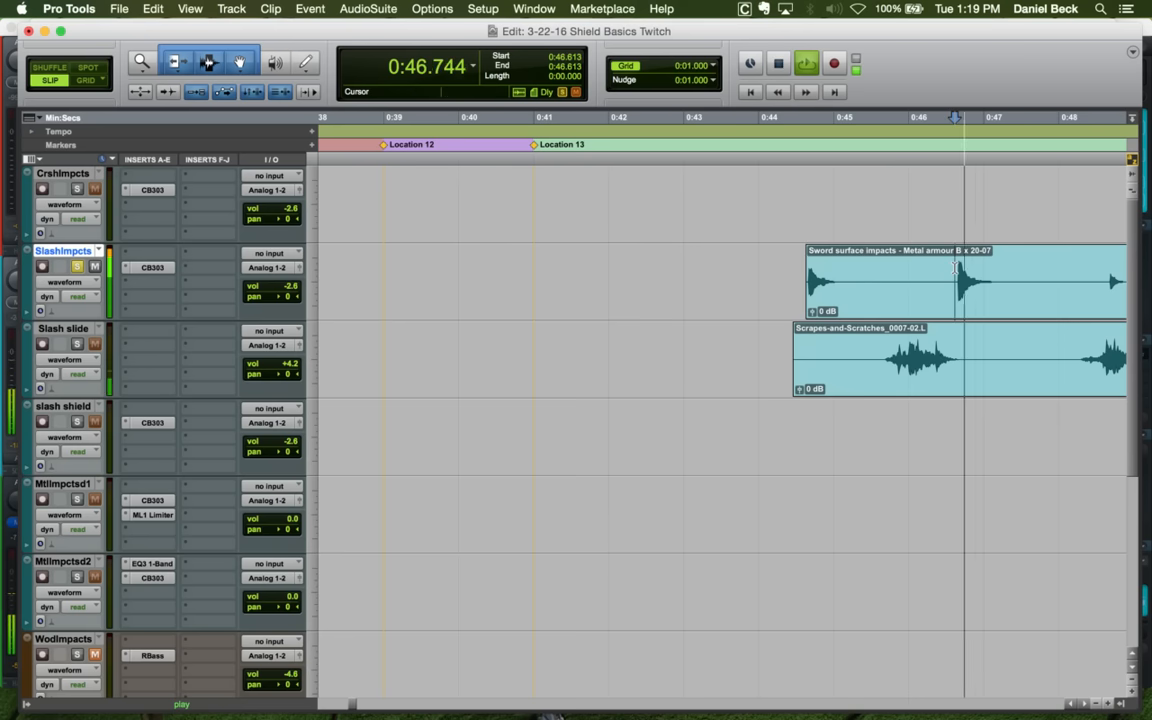
click(789, 270)
key(space)
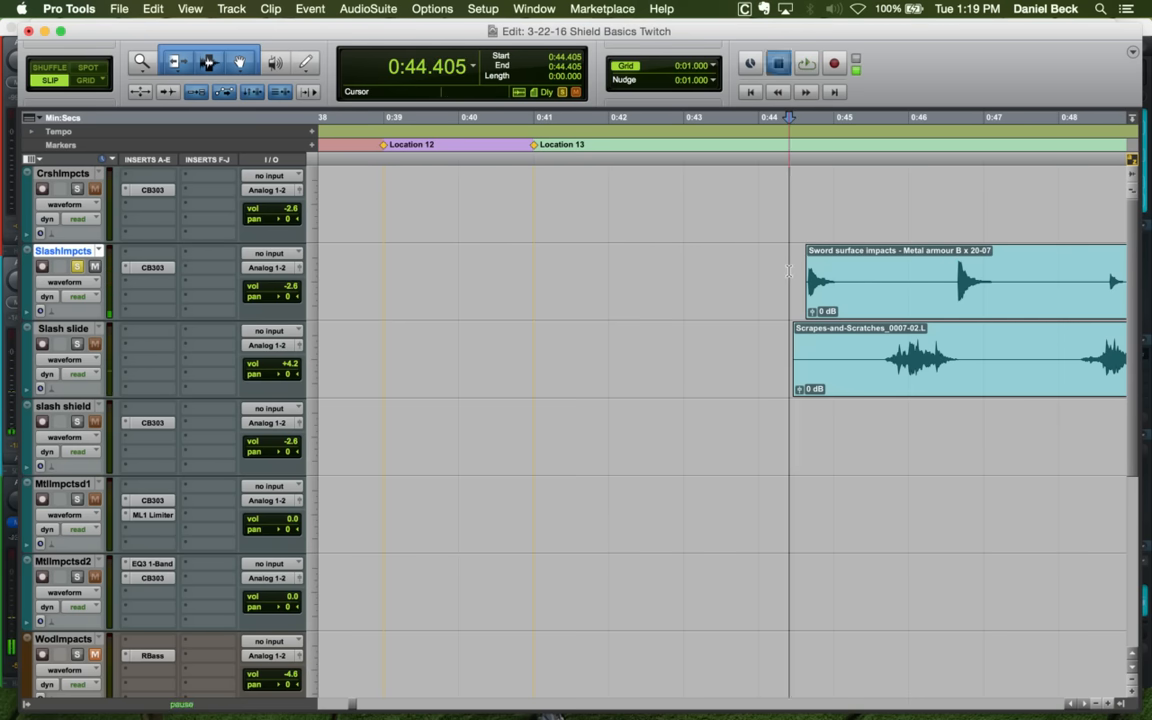
key(space)
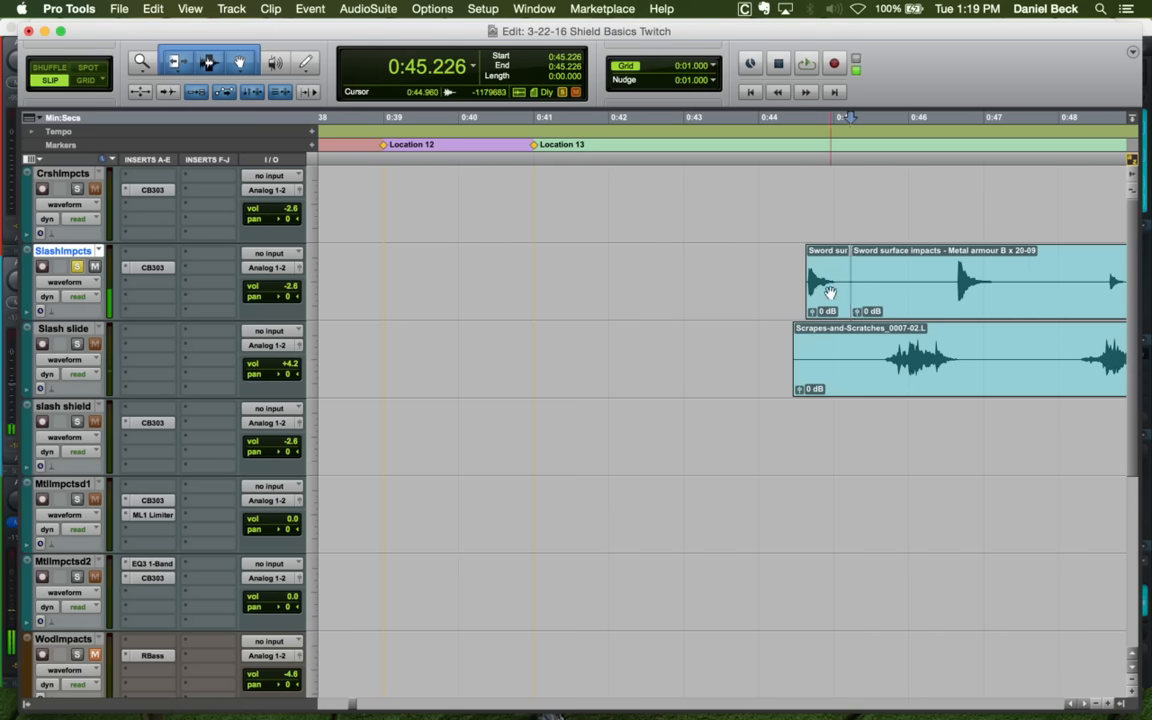
Relocate the isolated sword hit to Location 8 on the SlashImpcts track
drag(830, 292, 765, 276)
key(r)
key(r)
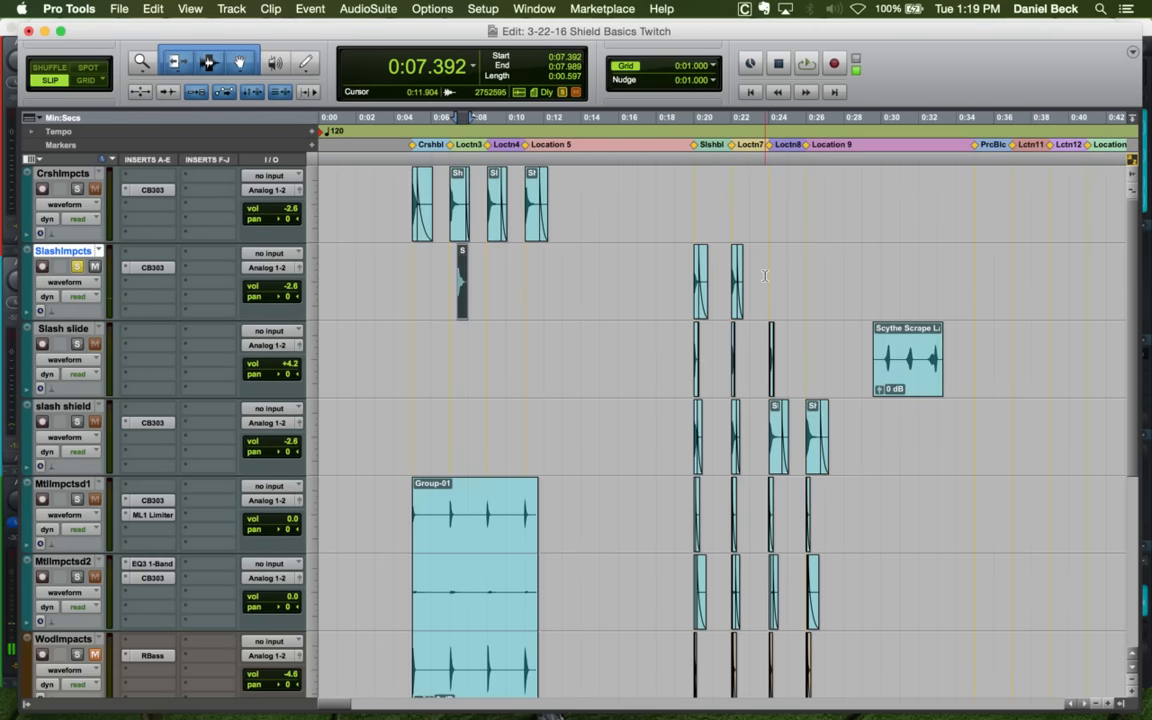
key(r)
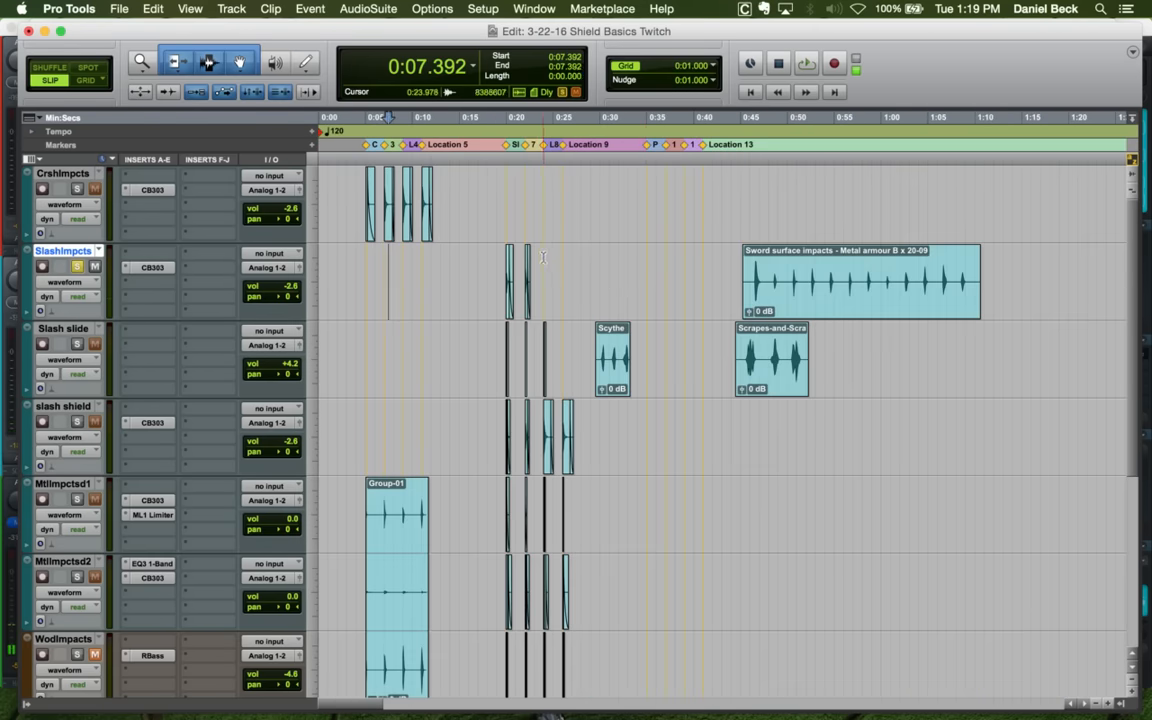
click(543, 258)
key(v)
key(t)
key(t)
key(r)
key(r)
Move the remaining source clip so its first hit meets Location 9 and trim its start to 0:25.973
drag(866, 292, 681, 291)
key(t)
key(t)
key(t)
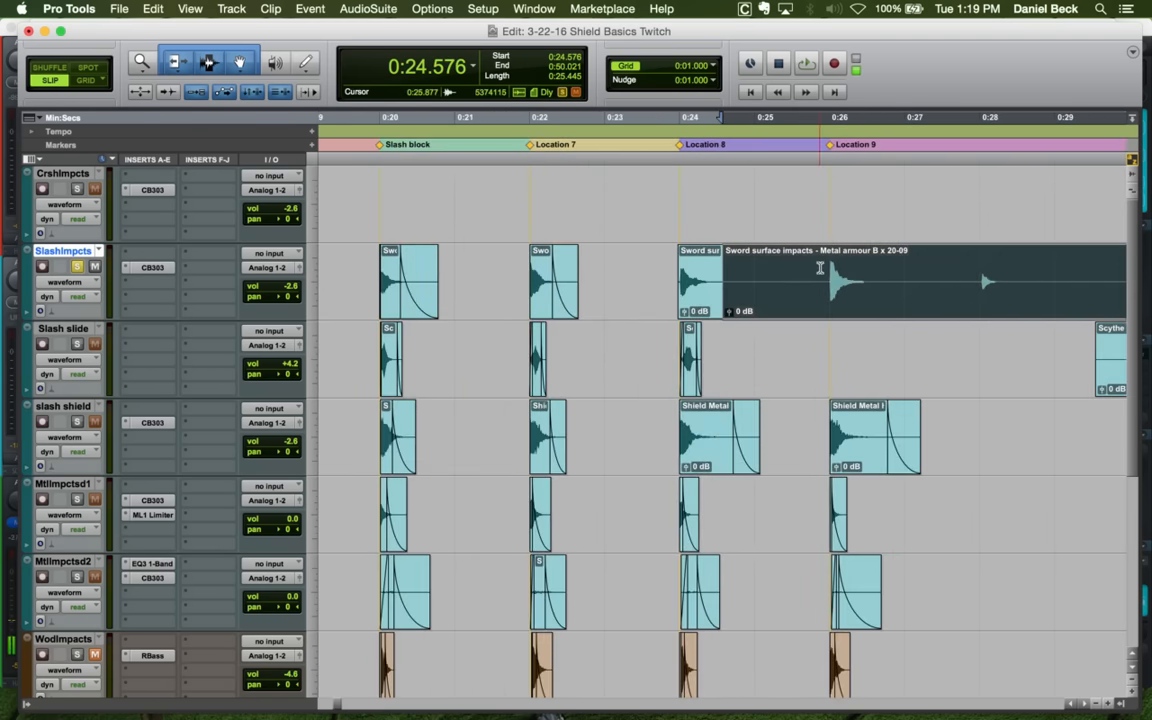
click(828, 265)
key(a)
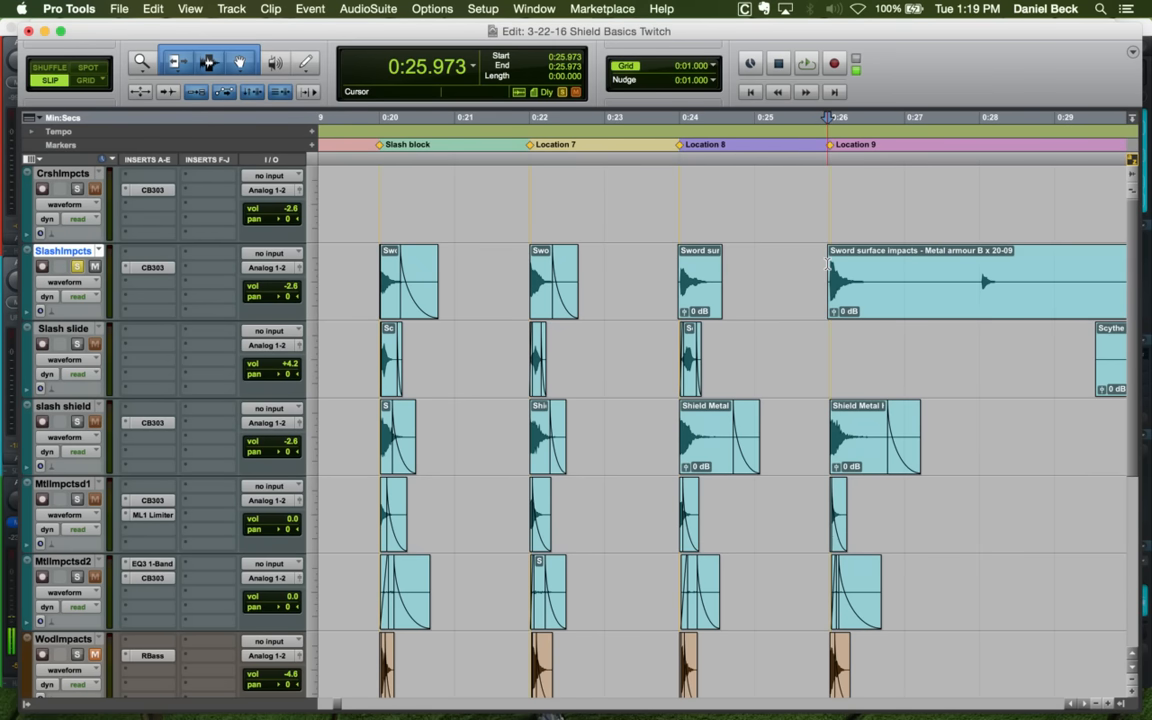
Examine how the SlashImpcts clips at Location 8 and Location 9 line up with the other layers
key(r)
click(690, 270)
key(t)
key(t)
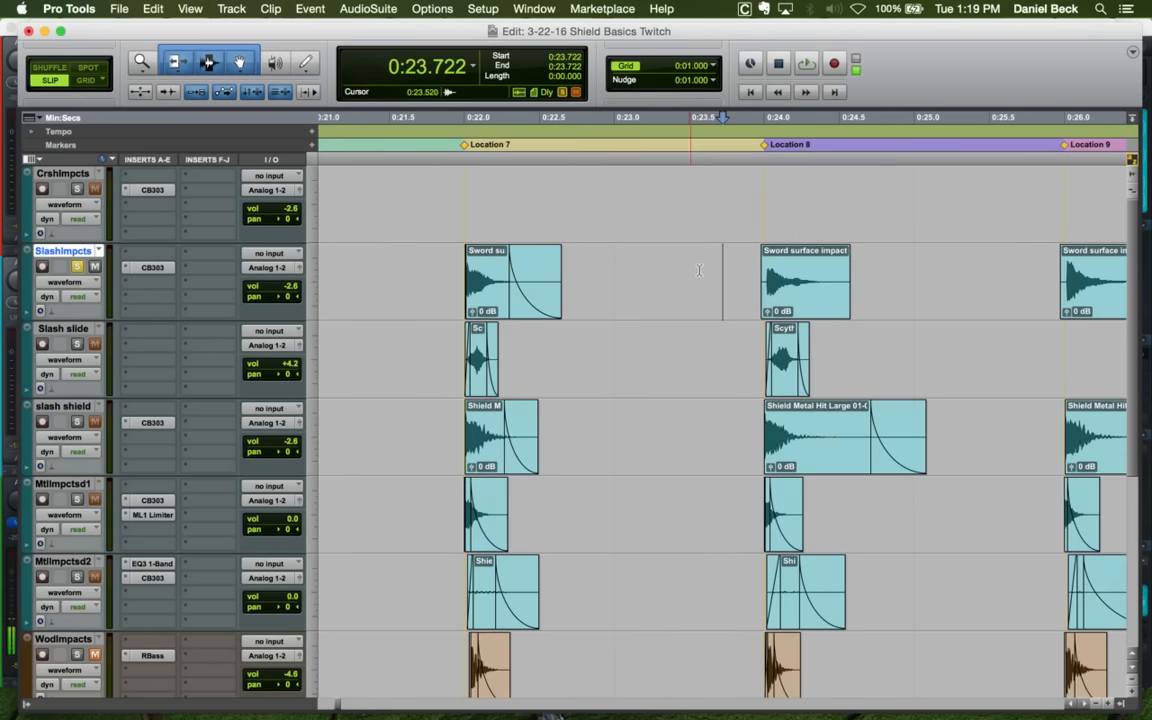
key(r)
key(r)
key(r)
key(r)
key(r)
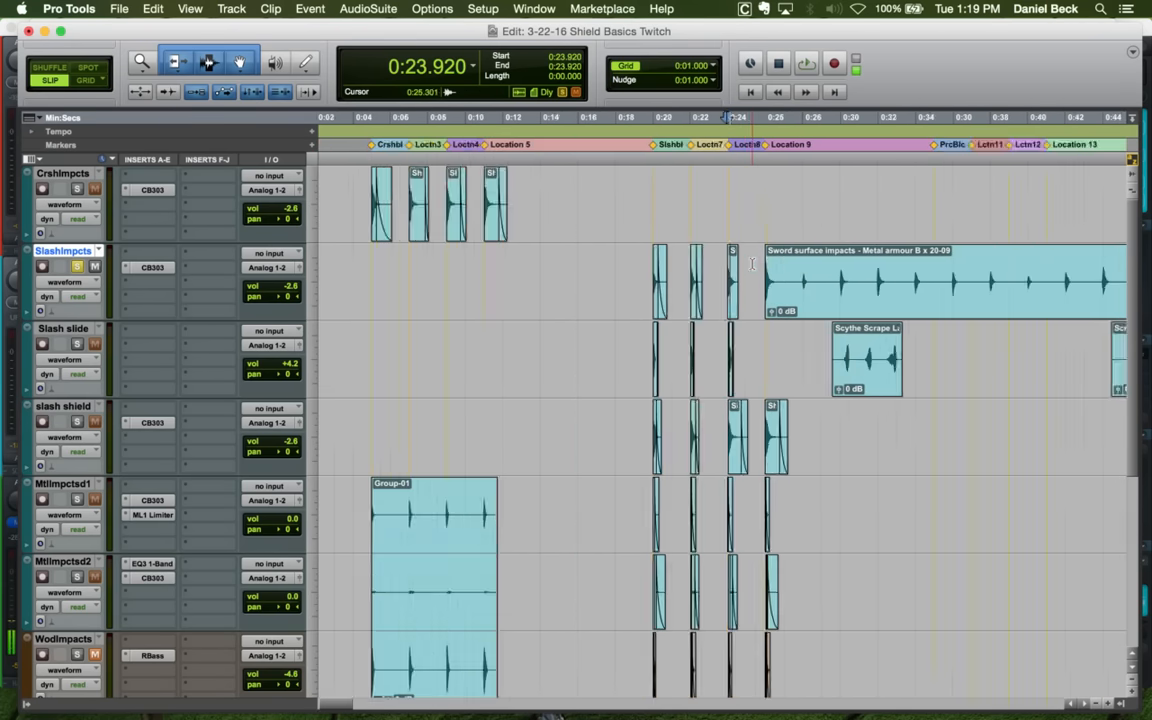
key(t)
key(t)
key(t)
key(t)
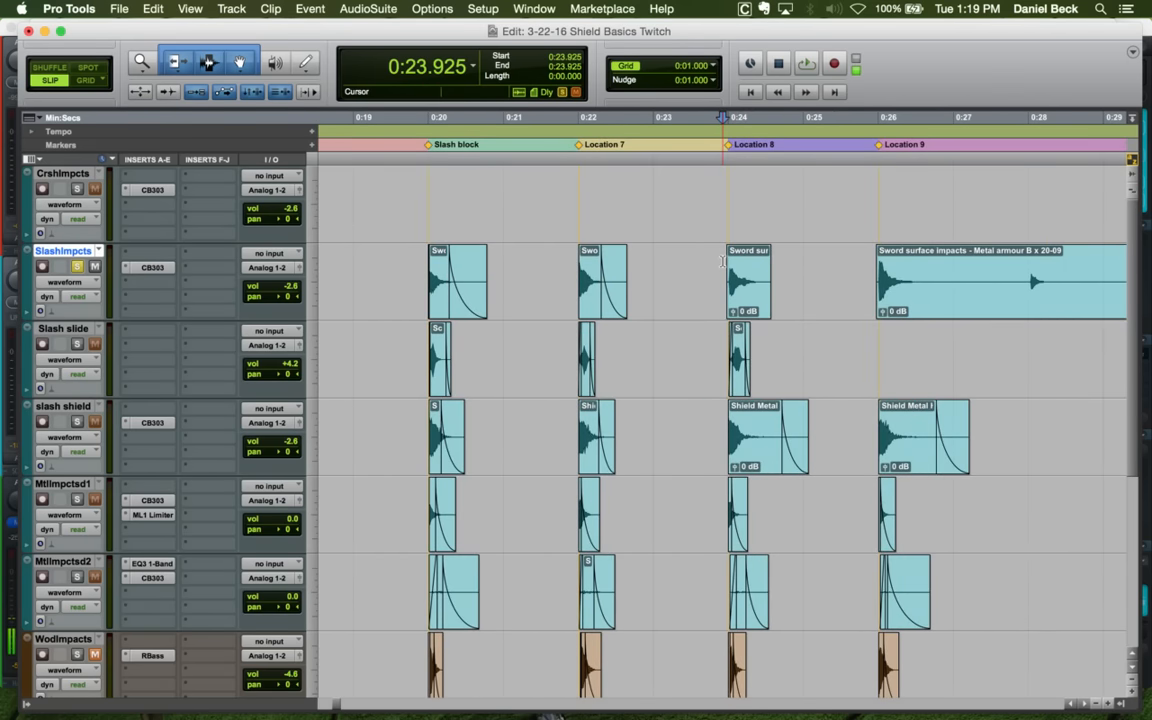
key(r)
key(r)
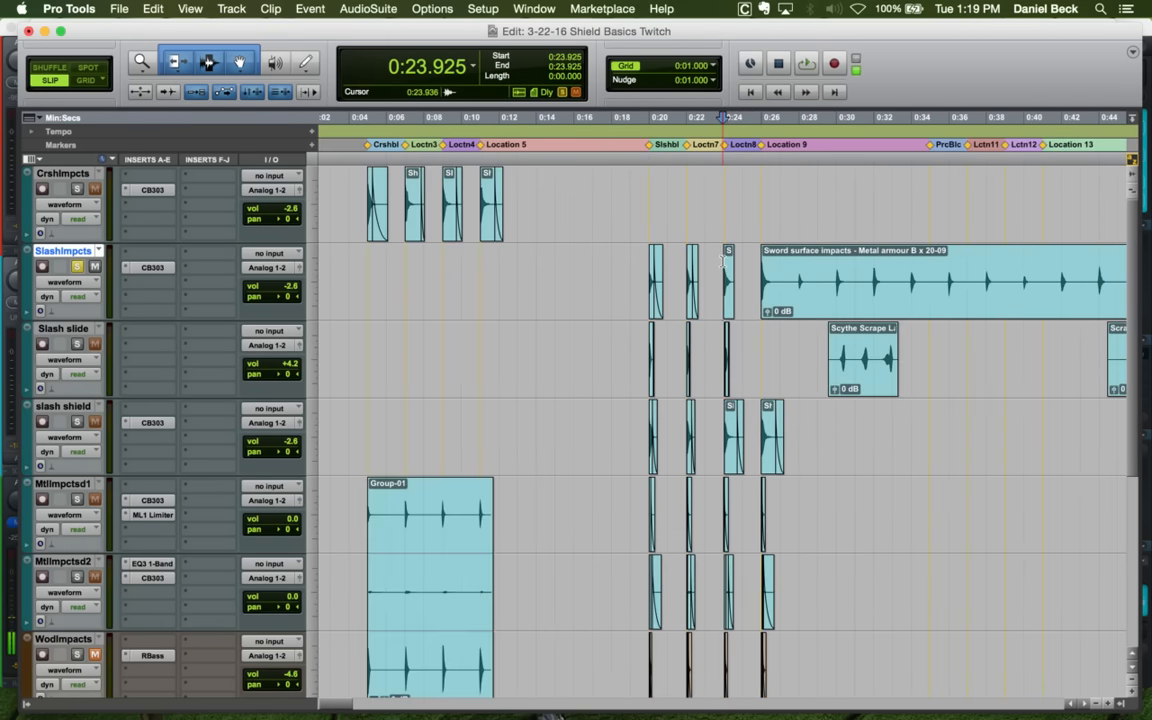
key(t)
key(t)
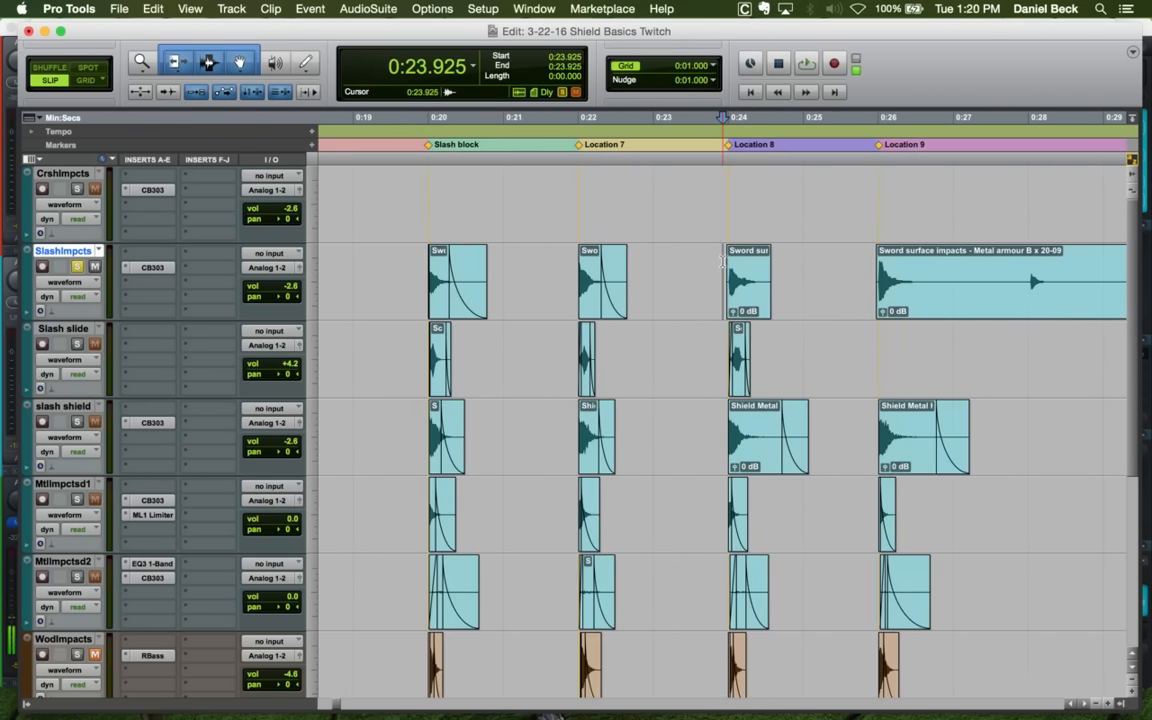
Trim the start of the Location 8 sword impact to 0:24.015 and add a very short fade-in
key(t)
click(726, 262)
key(t)
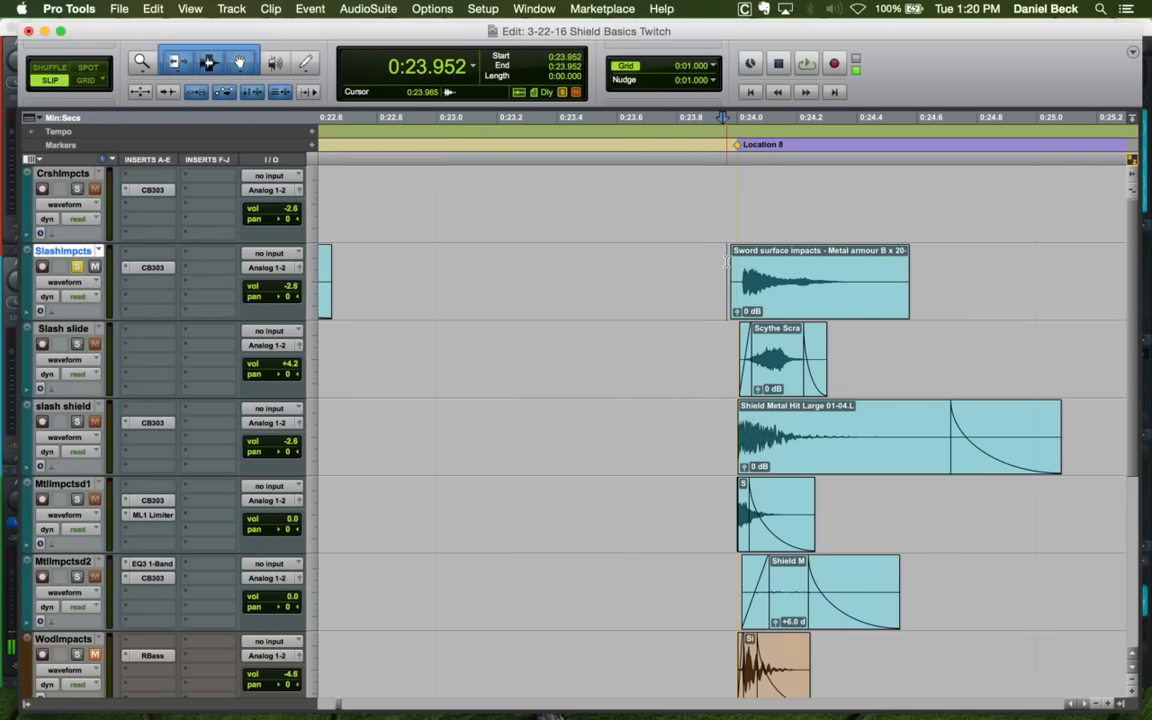
key(t)
click(798, 266)
key(a)
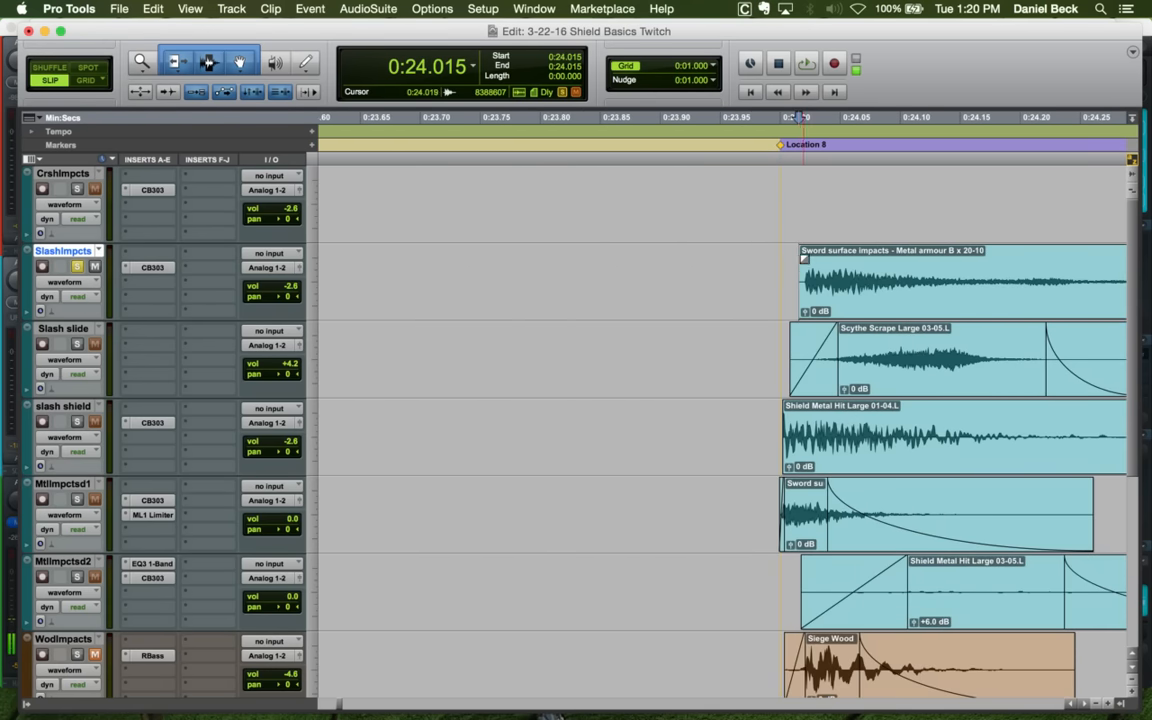
drag(803, 257, 810, 257)
click(782, 257)
Play the Location 8 sword impact and fade it out from about 0:24.32 to its end
key(r)
key(space)
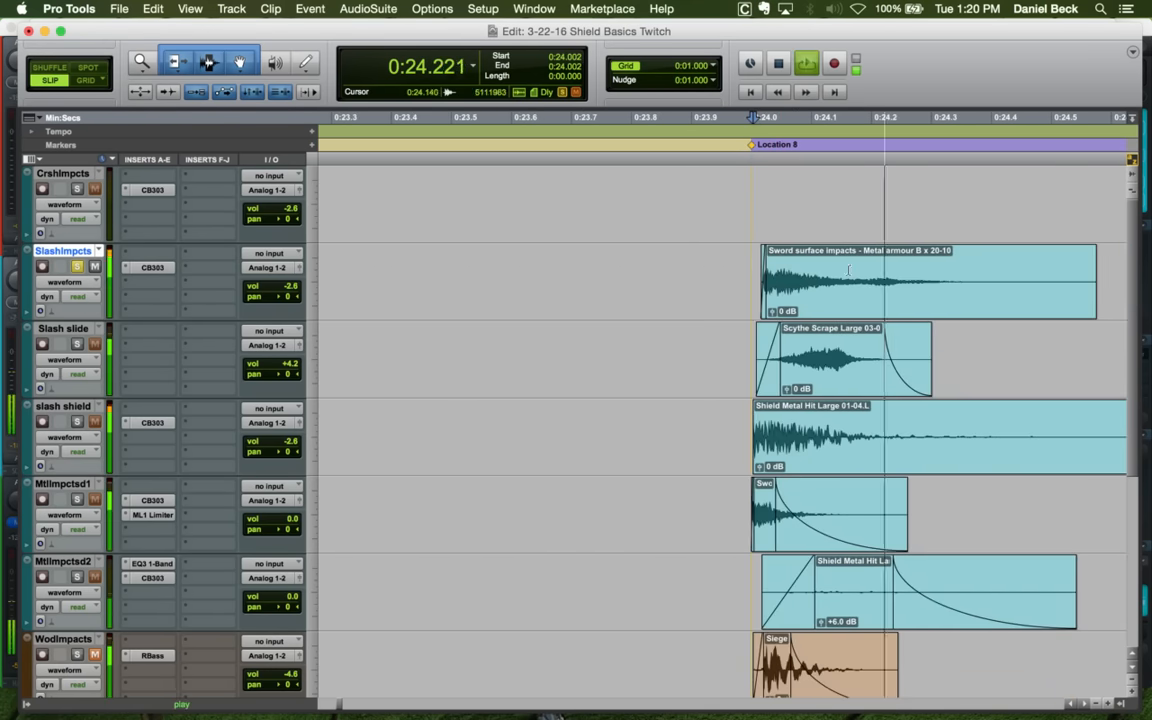
click(941, 265)
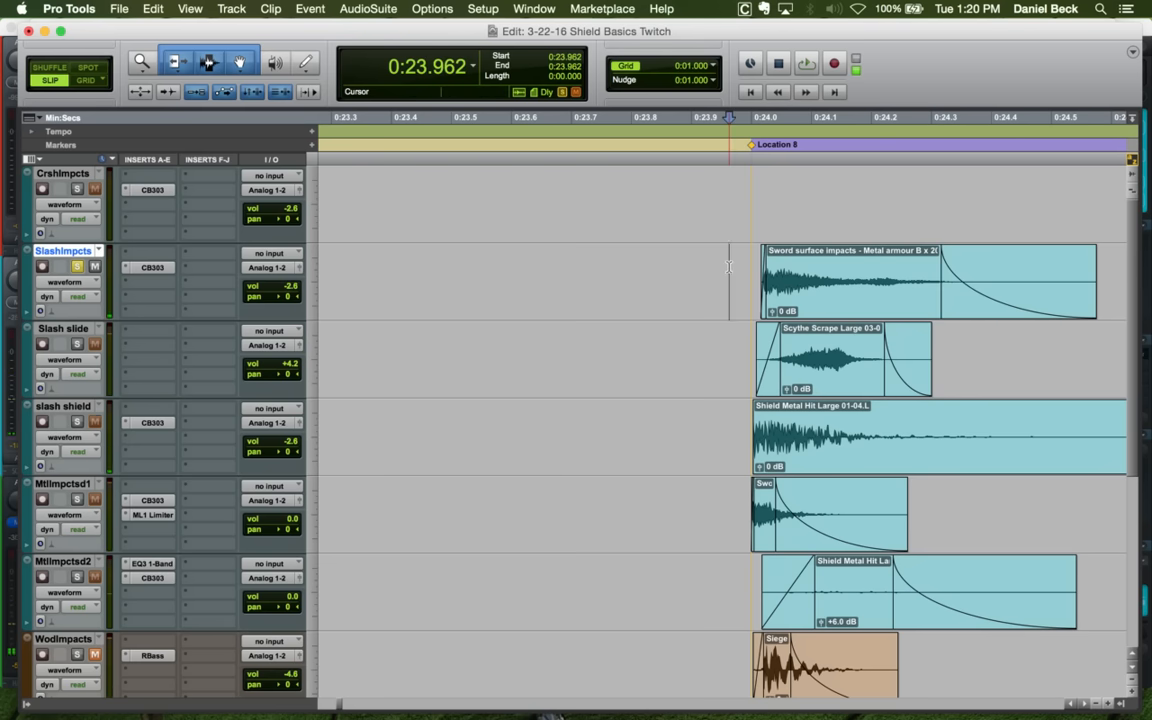
Unsolo the SlashImpcts track and play the combined layers at Slash block, Location 7 and Location 8
key(space)
key(space)
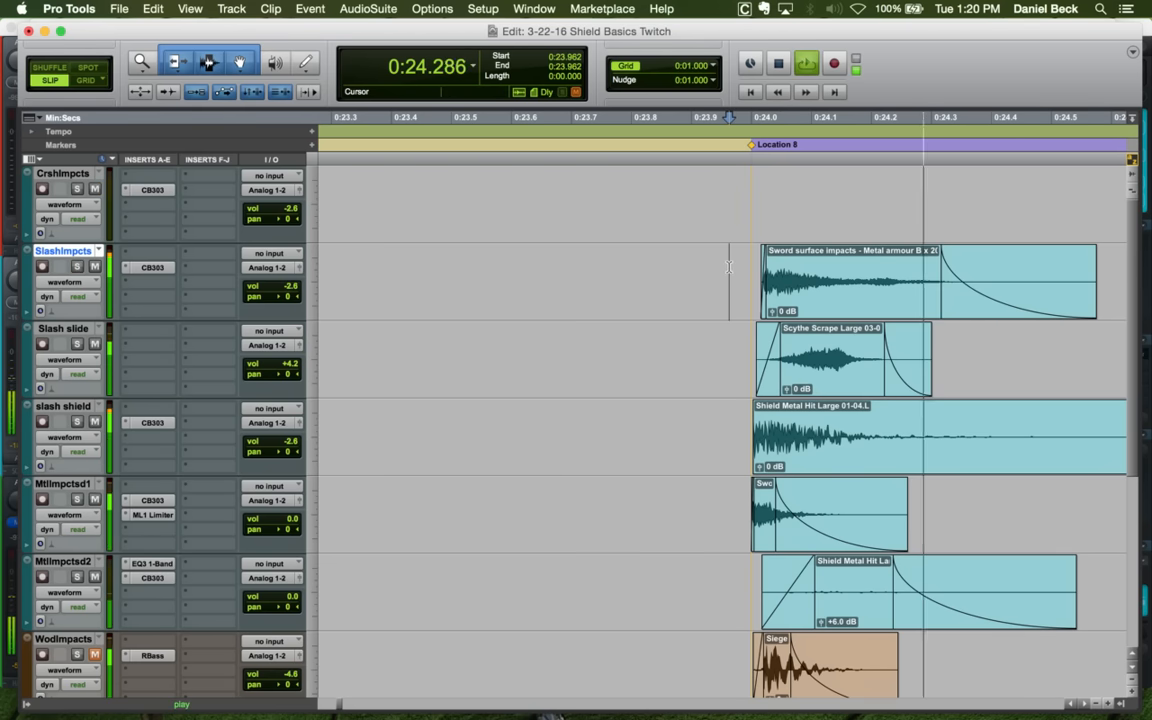
key(r)
key(r)
key(r)
key(space)
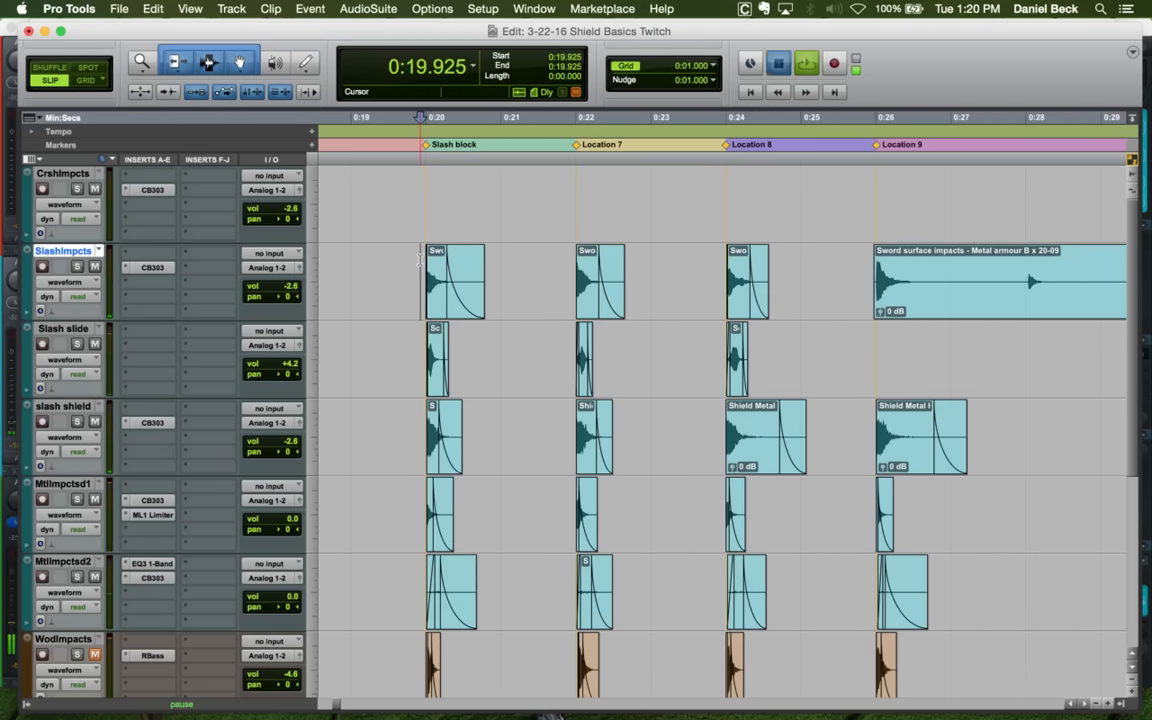
key(space)
key(space)
click(569, 270)
key(space)
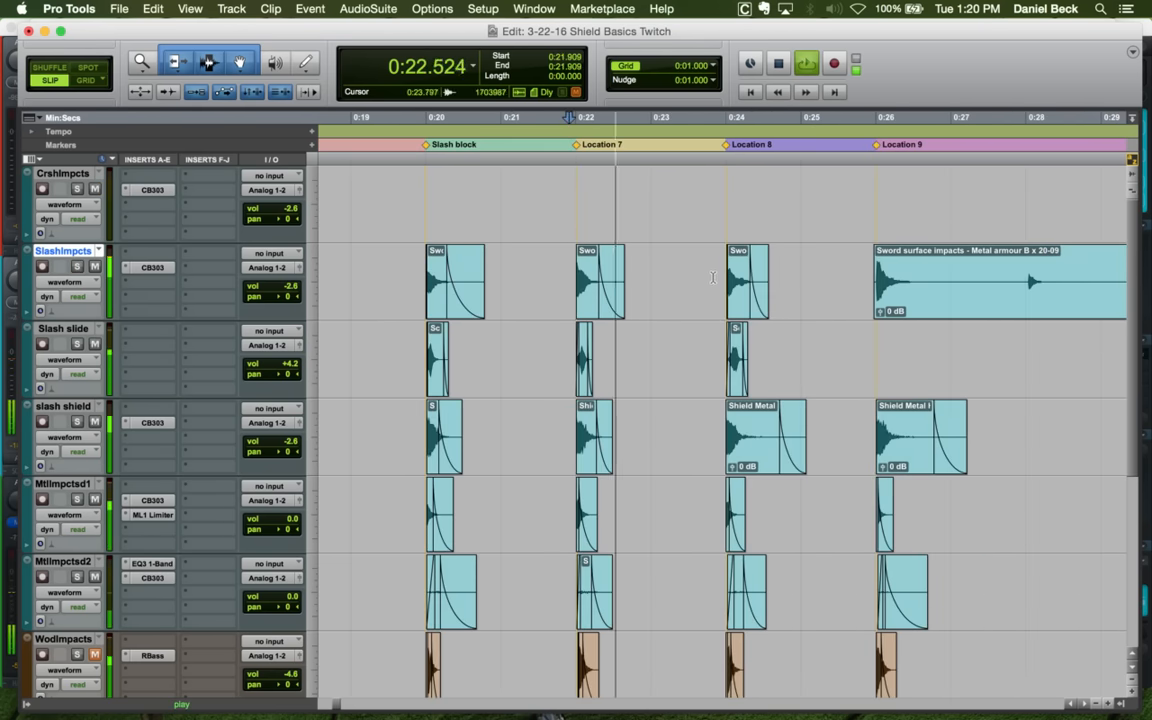
key(space)
click(719, 262)
key(space)
key(space)
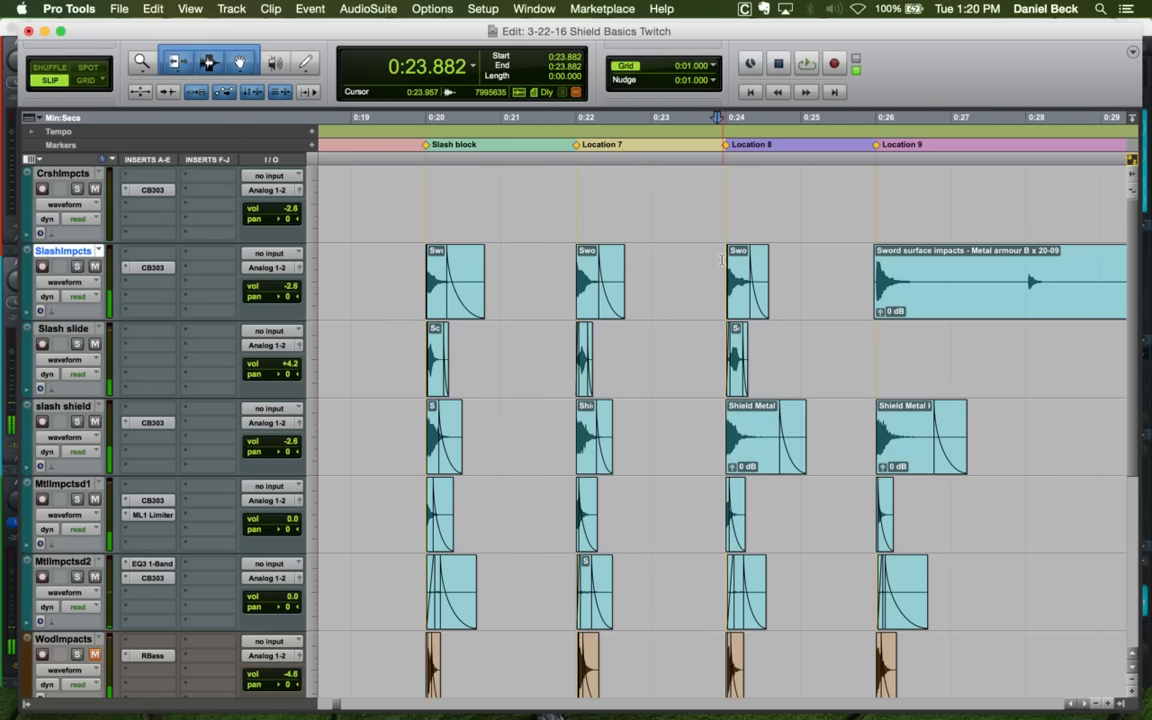
Solo the SlashImpcts track again and play its Location 8 impact from 0:23.985
click(721, 262)
key(t)
key(t)
key(t)
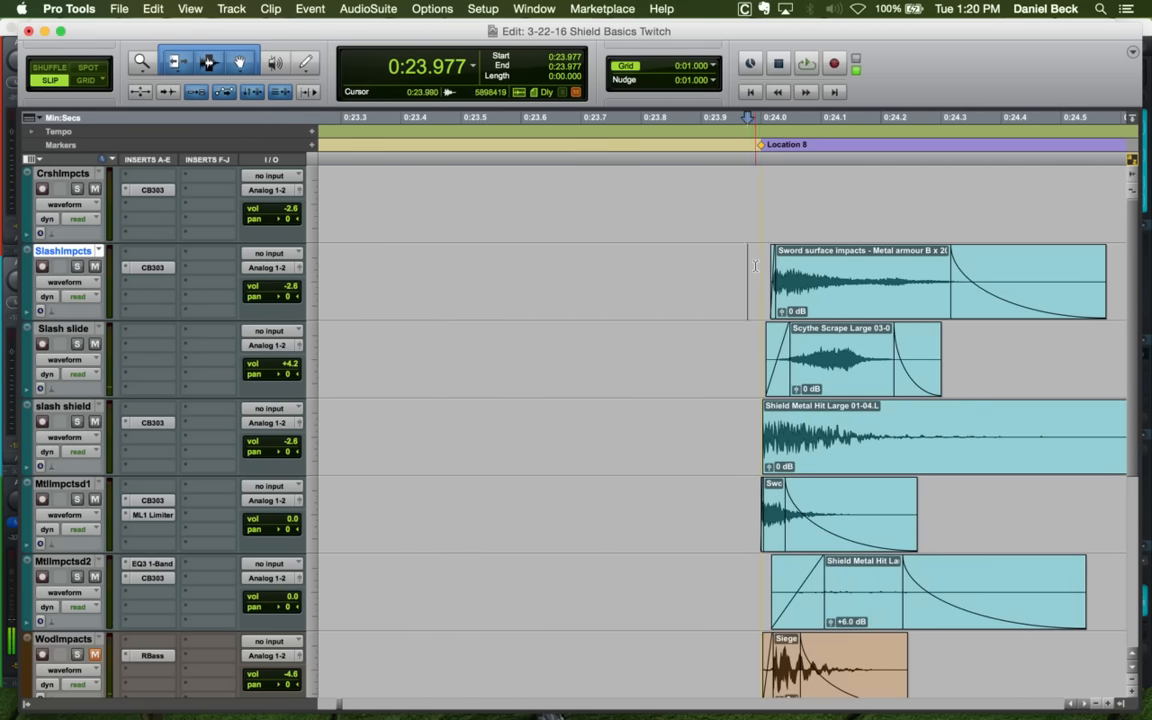
key(space)
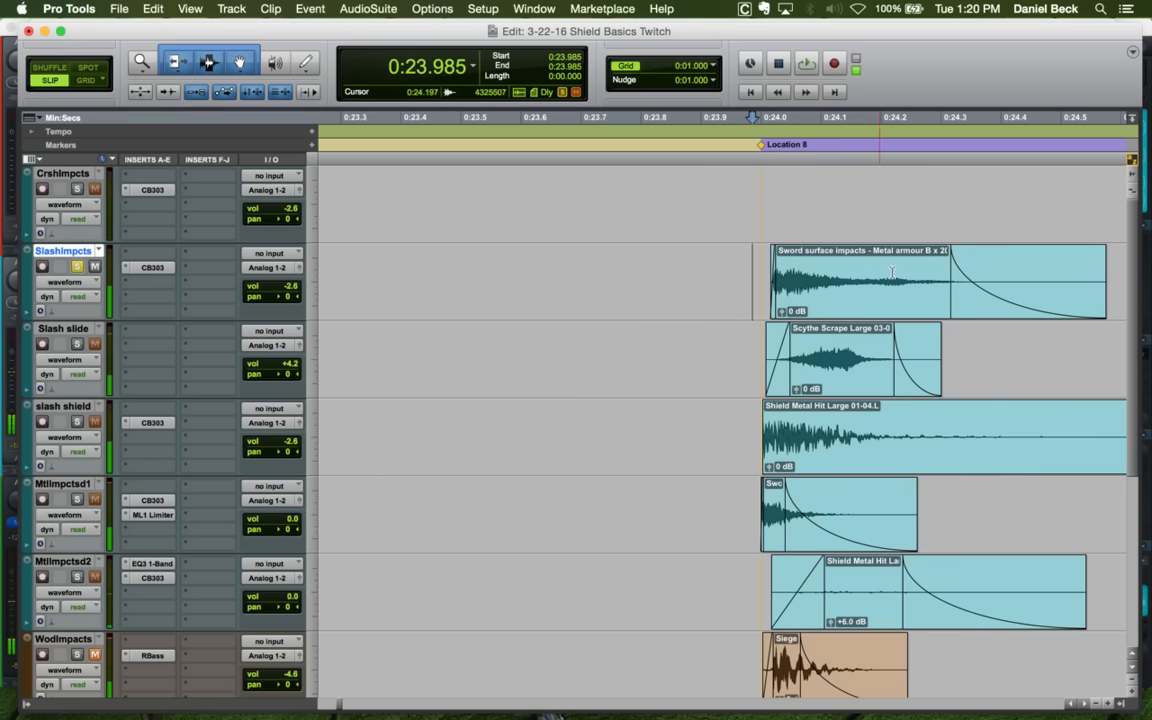
Trim the end of the Location 8 sword impact, move the clip to 0:24.004 and play it with the other layers
key(s)
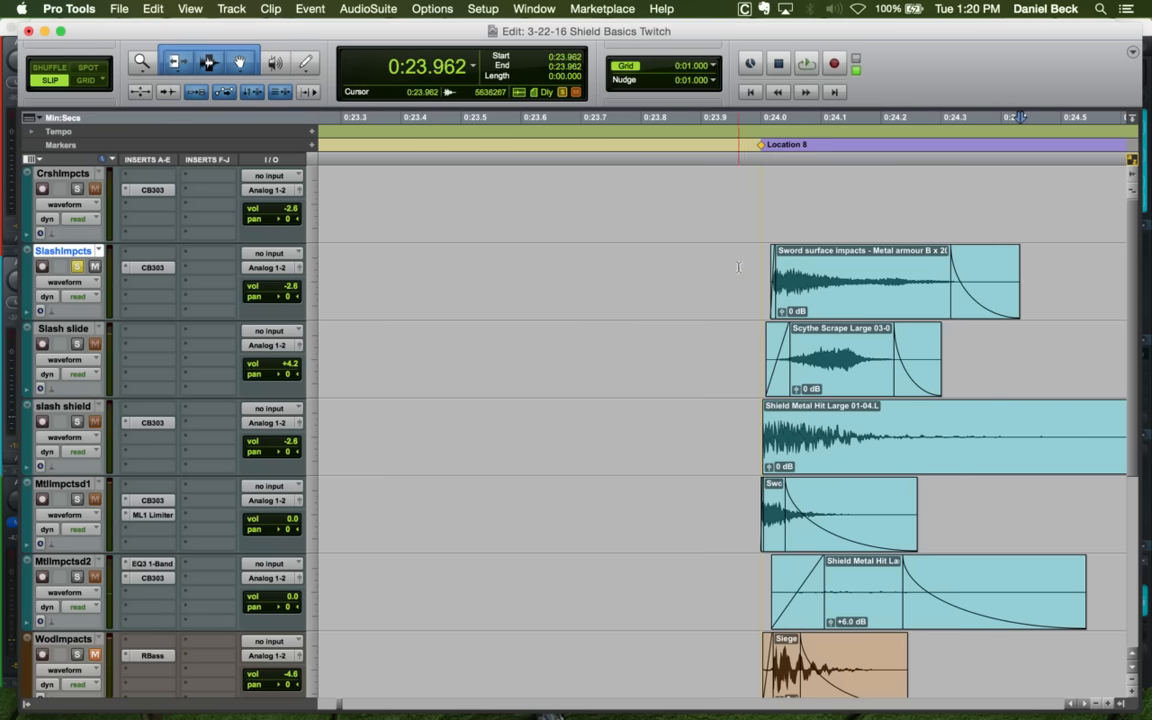
click(810, 300)
drag(805, 300, 799, 300)
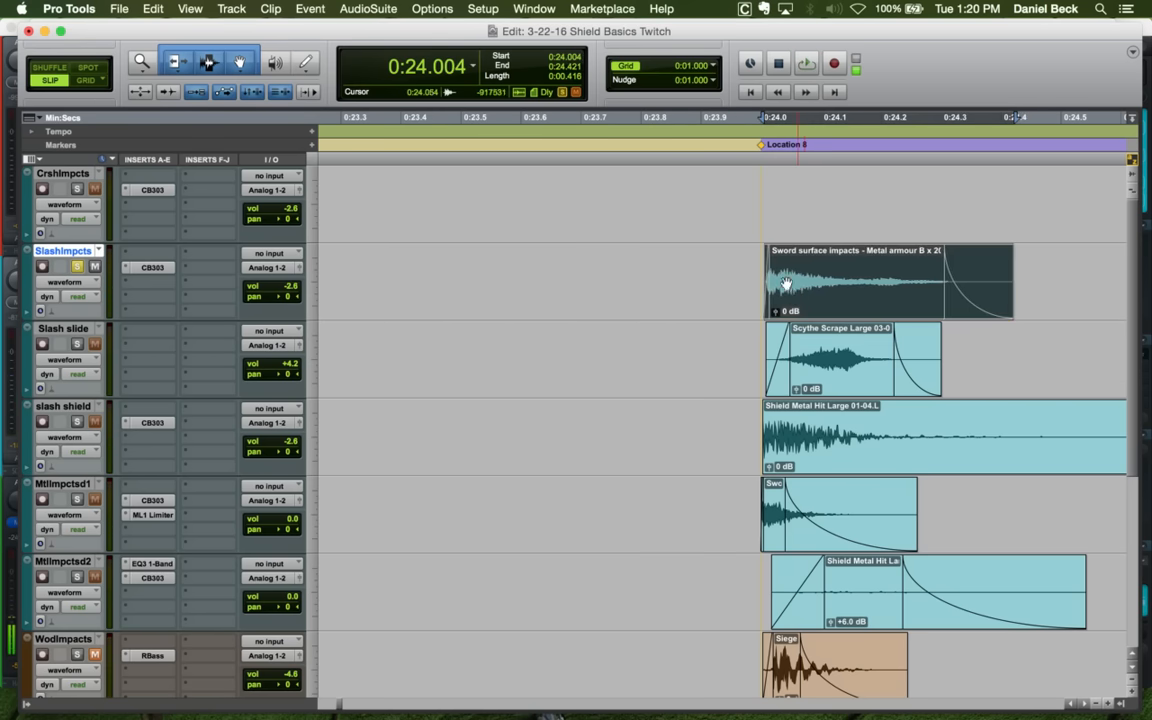
click(753, 262)
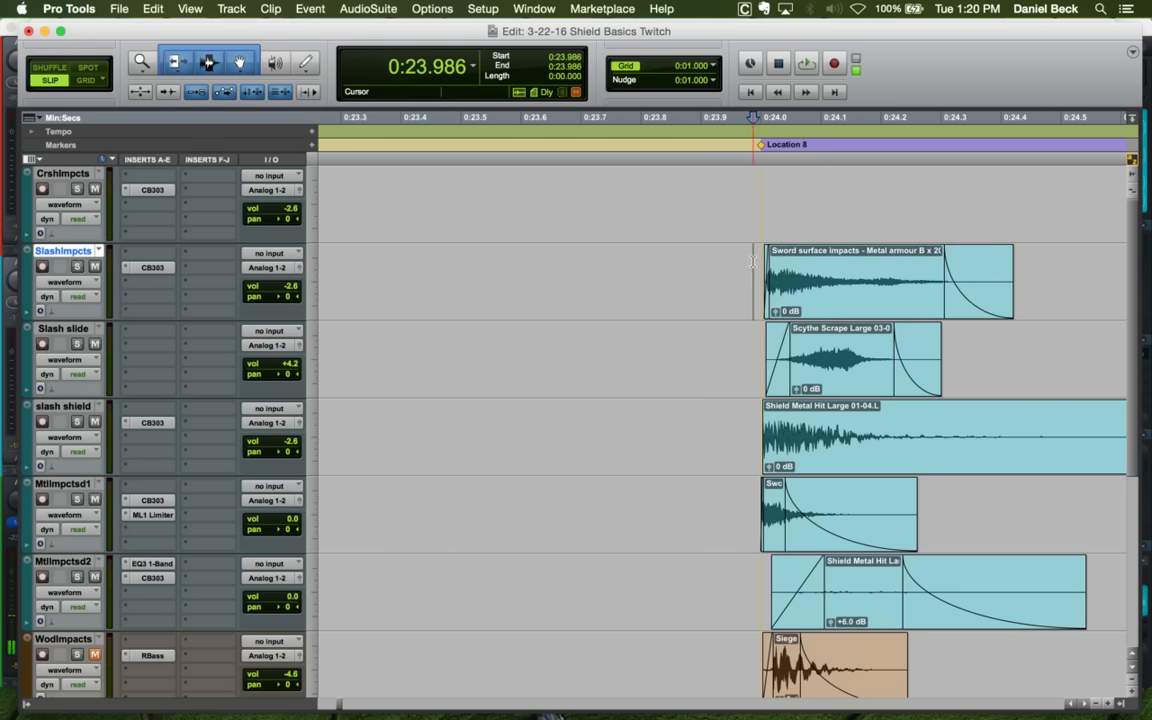
Trim the start of the sword impact at Location 9 to 0:26.016 and add a very short fade-in
key(r)
key(r)
key(r)
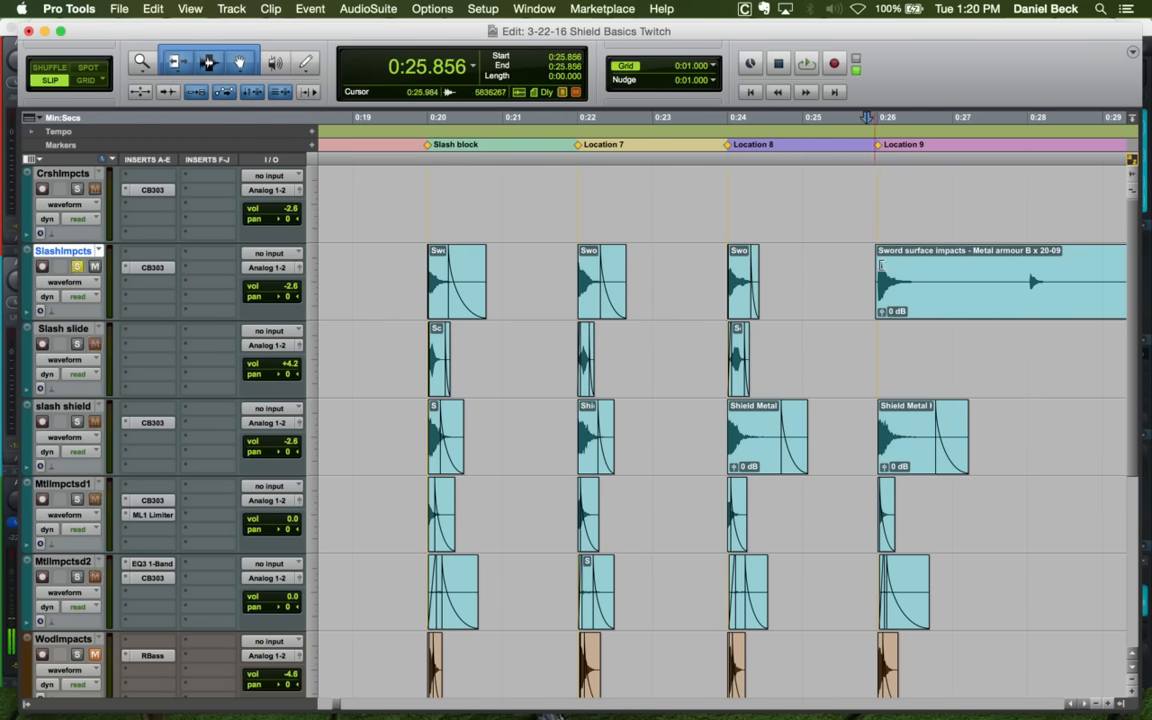
click(873, 267)
key(t)
key(t)
key(t)
key(t)
key(t)
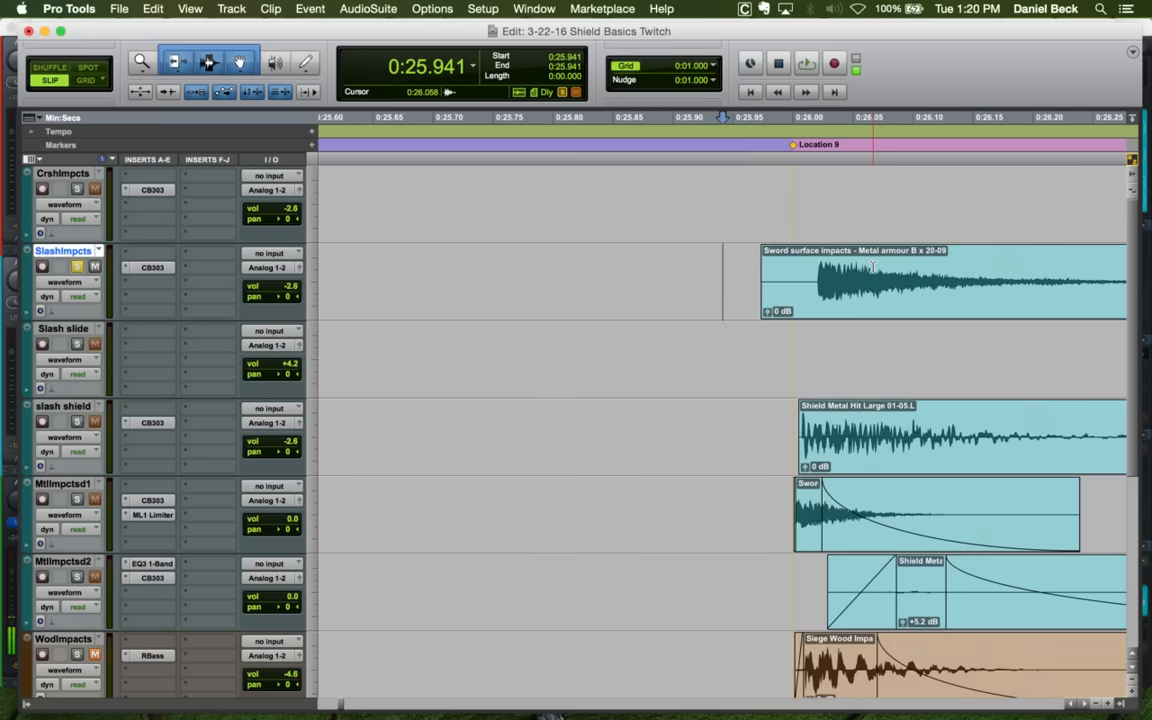
key(a)
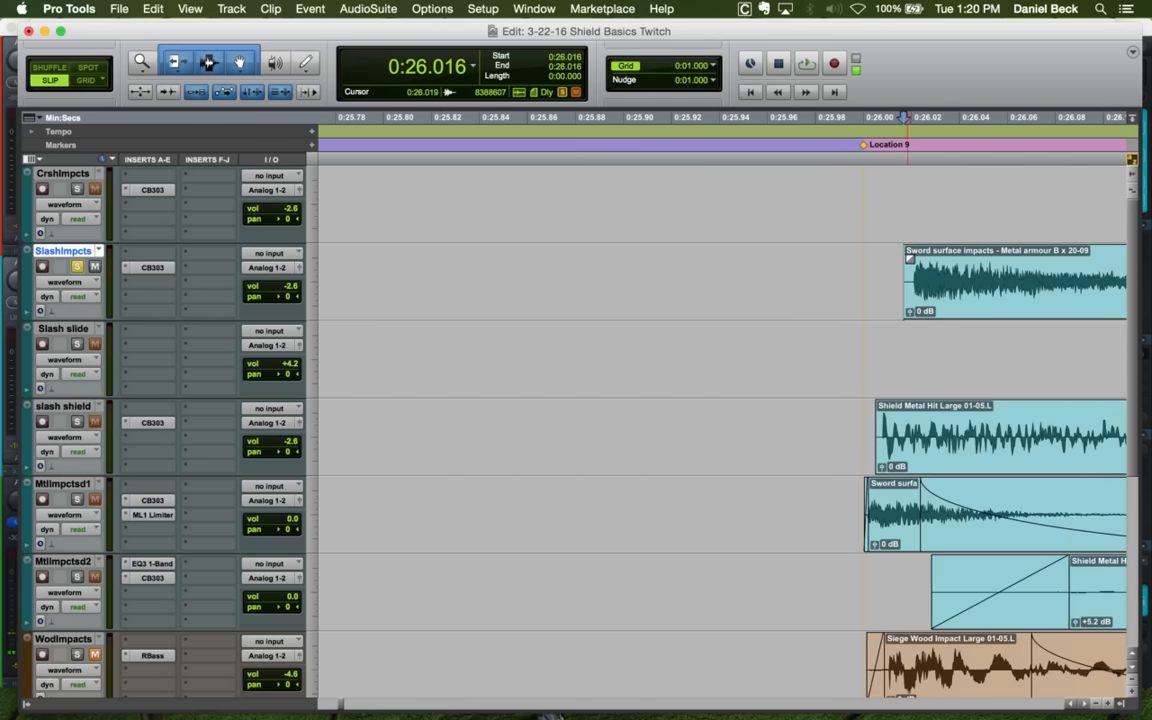
drag(907, 254, 917, 257)
Separate the Location 9 sword impact from the rest of the recording and start the remainder at 0:29.952
key(r)
key(r)
key(r)
key(r)
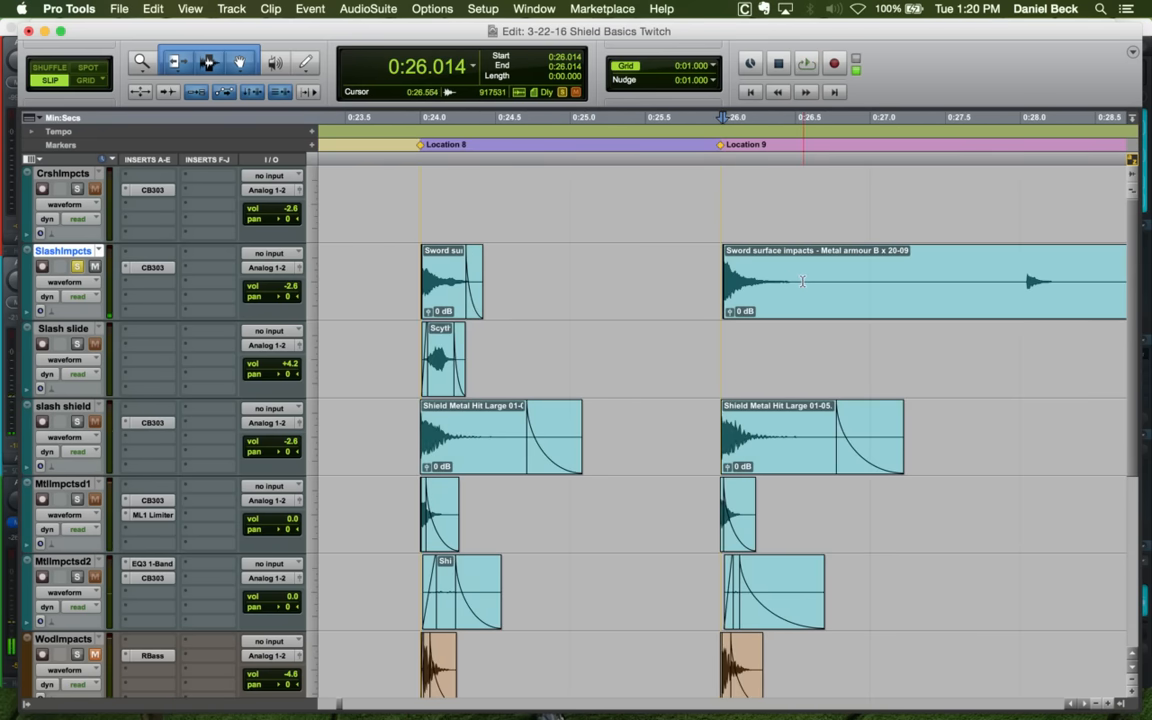
key(r)
click(1018, 270)
key(a)
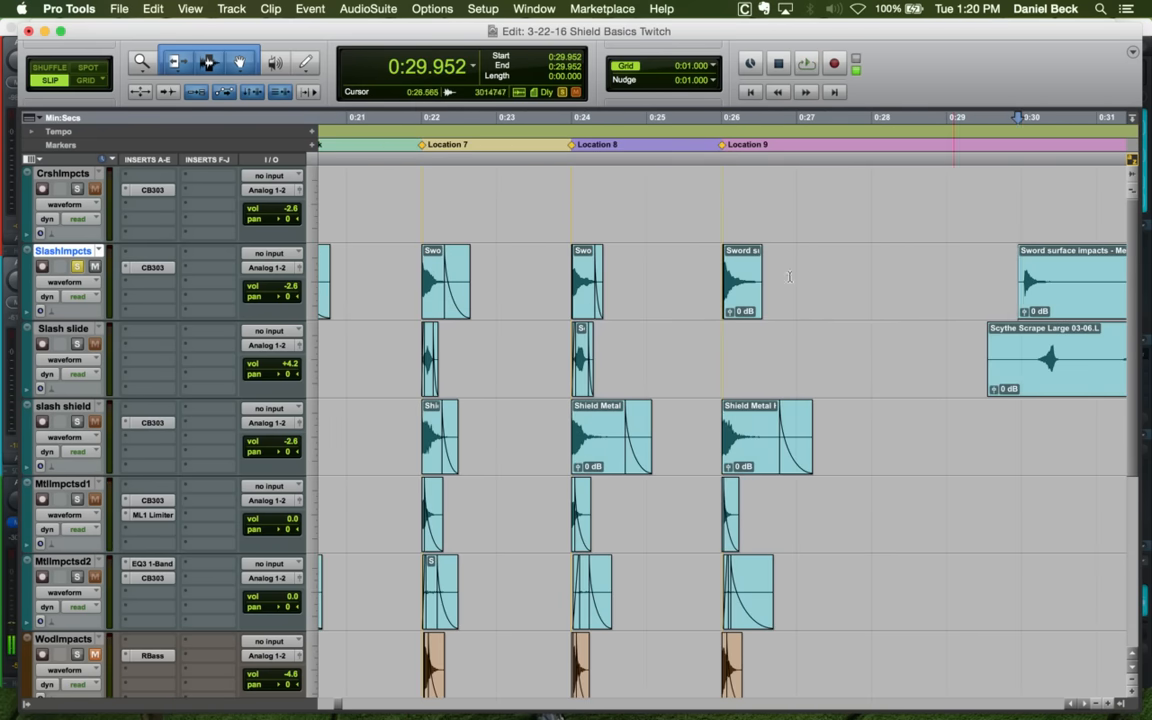
Play the soloed Location 9 sword impact and fade it out from about 0:26.13 to its end
click(718, 270)
key(t)
key(t)
key(t)
key(space)
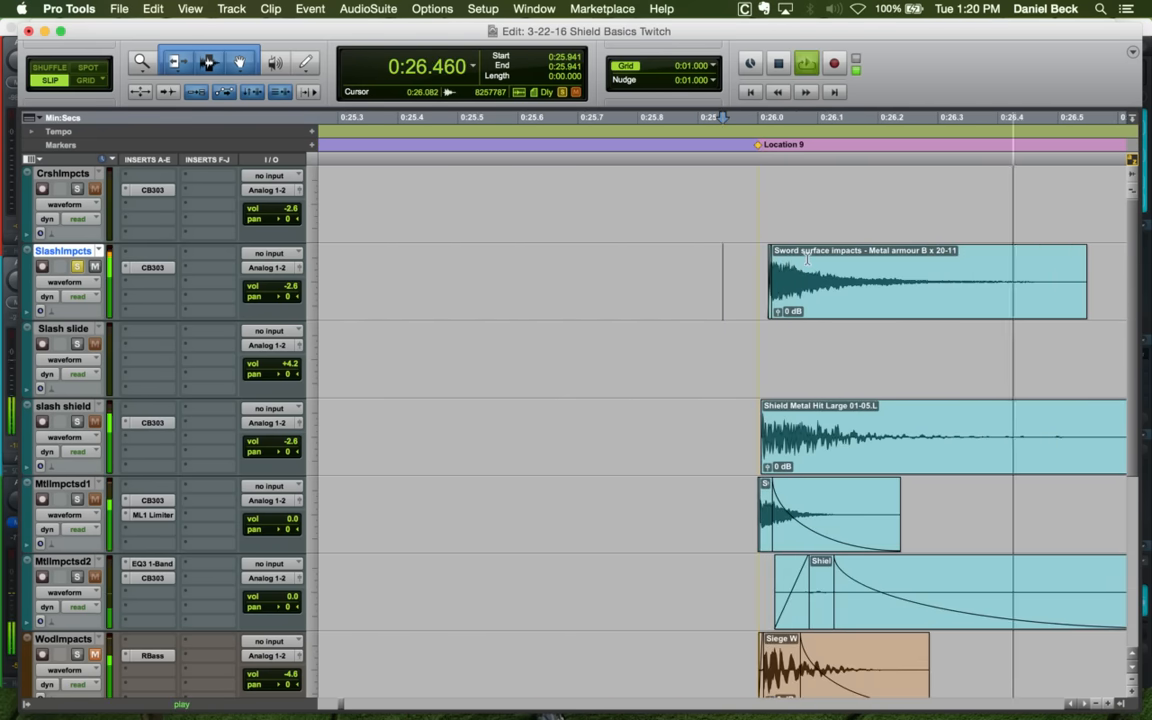
key(space)
click(840, 267)
key(g)
Move the Location 9 sword impact back to the Location 9 marker and play it with all the layers
click(744, 266)
key(t)
key(t)
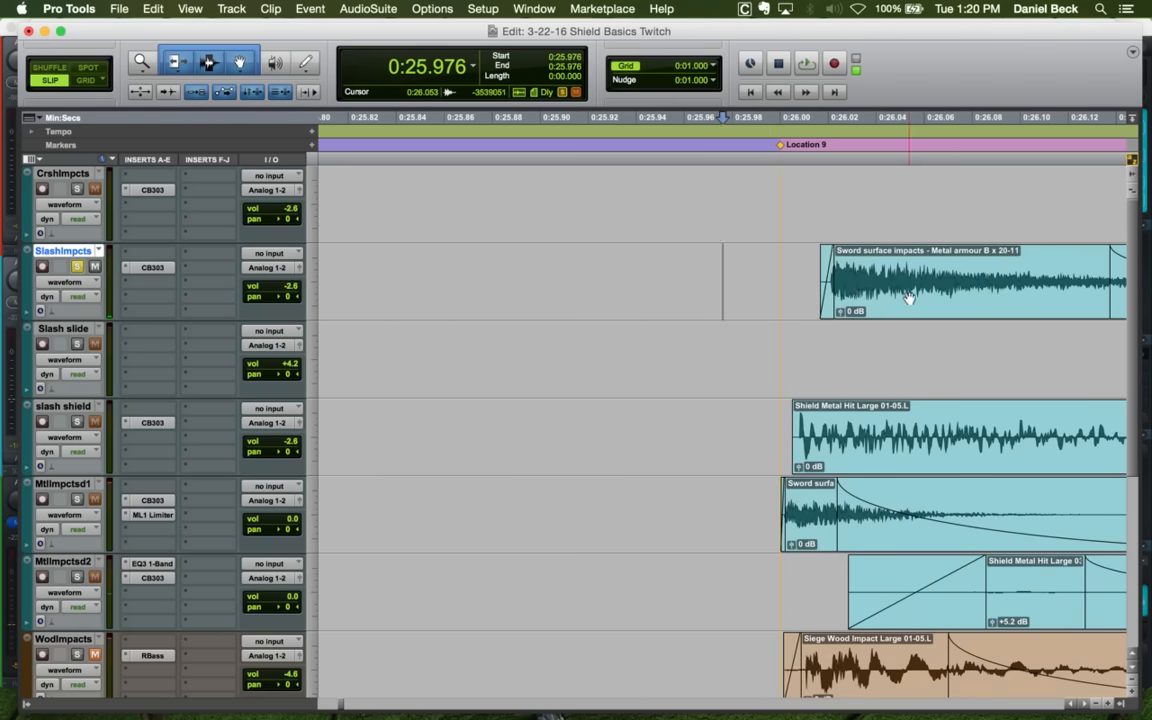
drag(912, 299, 846, 296)
key(space)
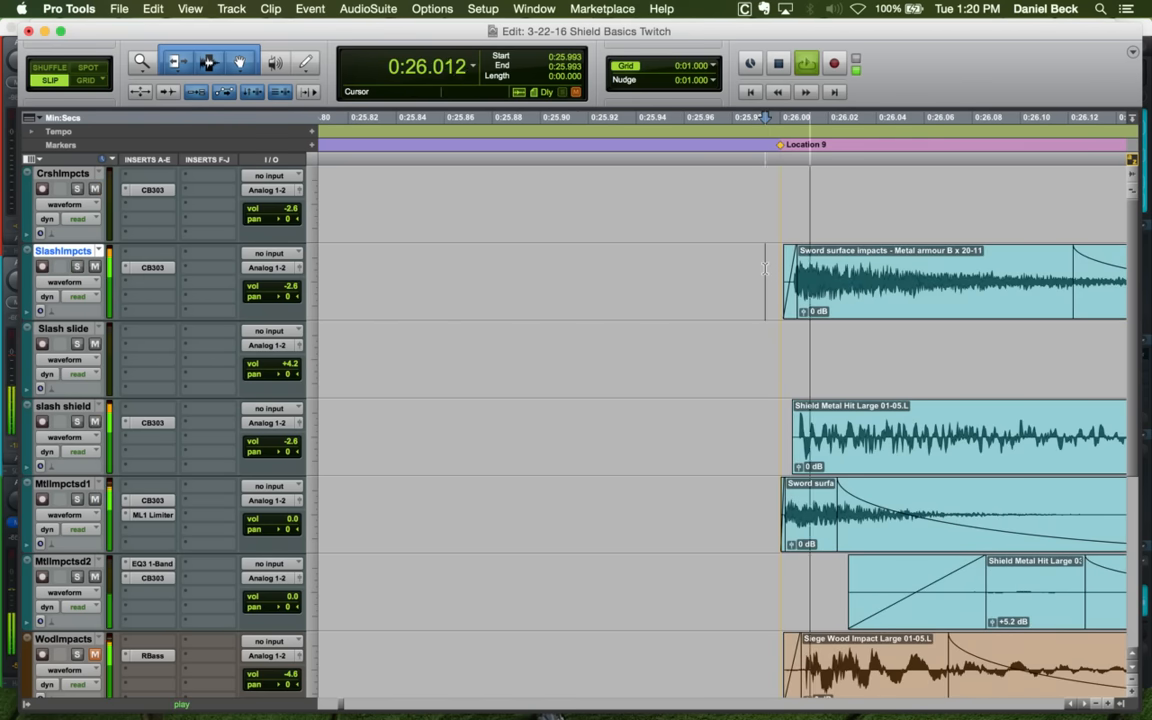
key(r)
key(r)
key(r)
key(r)
key(r)
key(space)
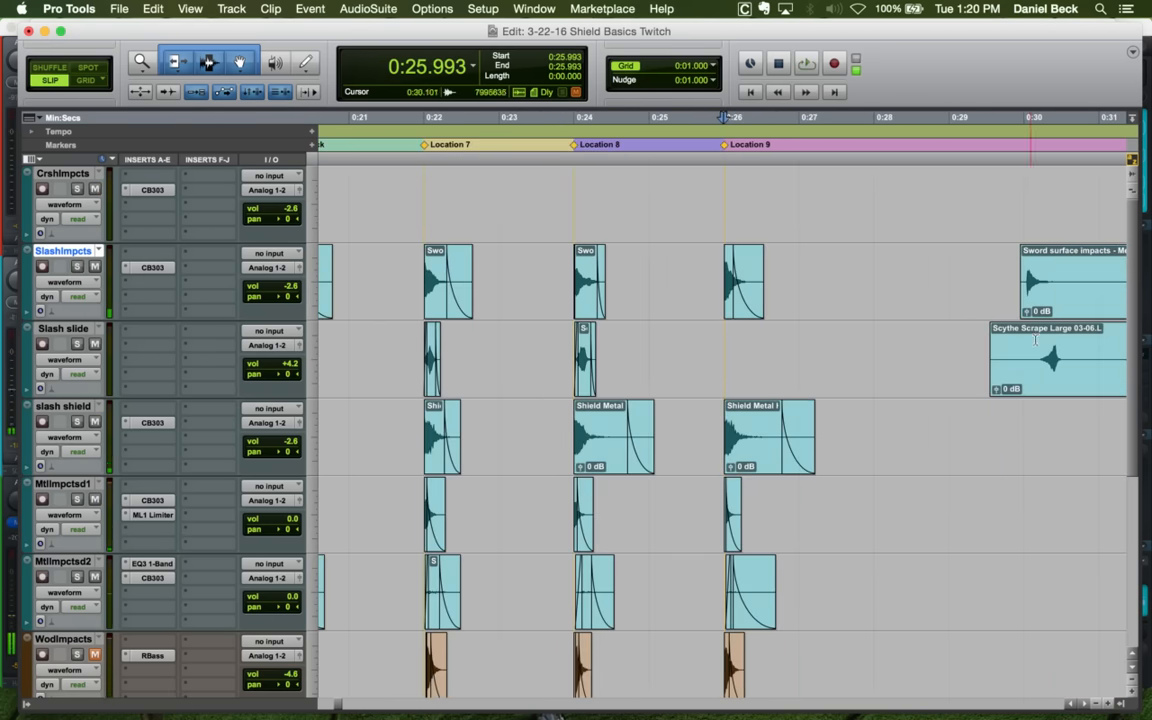
Trim the start of the remaining scythe scrape recording to 0:30.165 and play it with the Slash slide track soloed
click(1036, 340)
key(a)
key(space)
key(r)
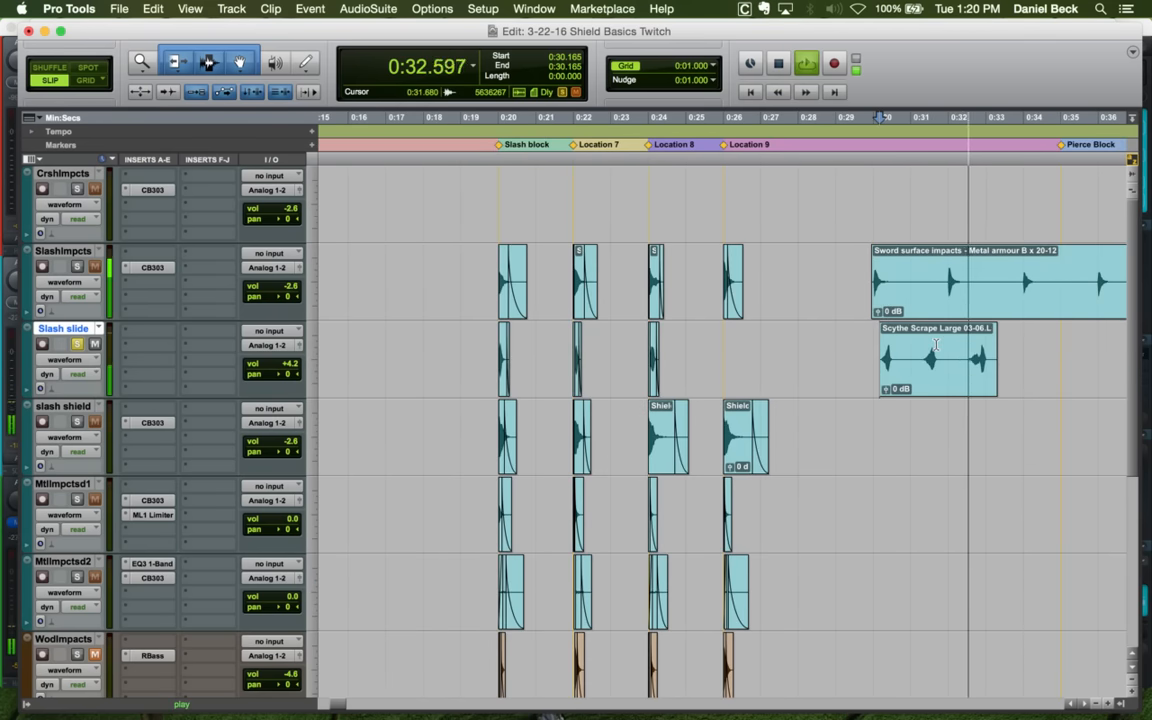
Play the Location 8 layers, and audition the remaining soloed scythe scrapes from 0:31.306
click(643, 351)
key(space)
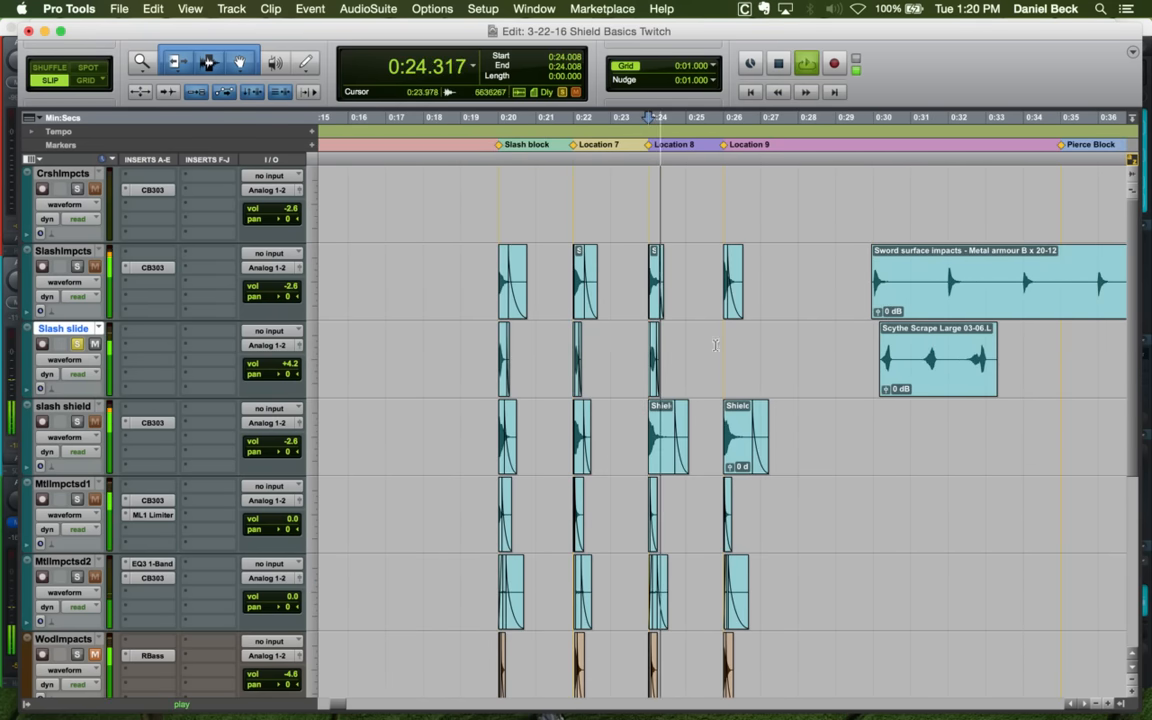
key(space)
click(846, 338)
key(t)
key(space)
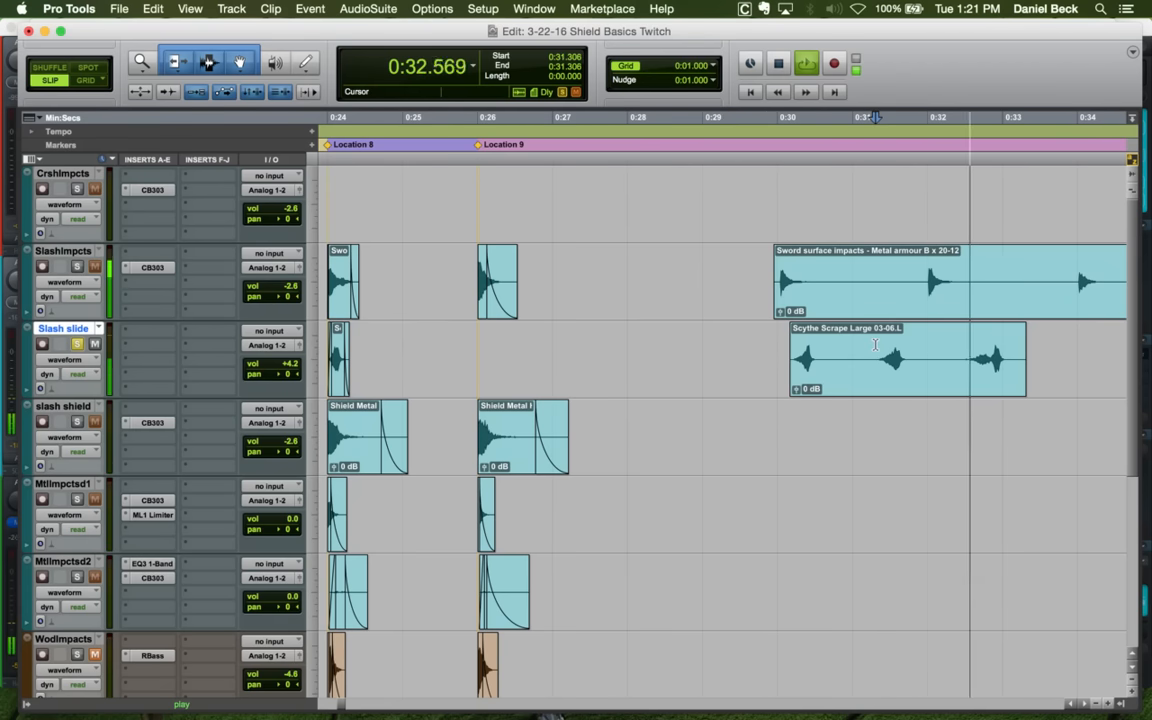
key(space)
Trim the start of the scythe scrape recording to 0:32.853 and move the remaining scrape to 0:26.080, near Location 9
click(991, 347)
key(a)
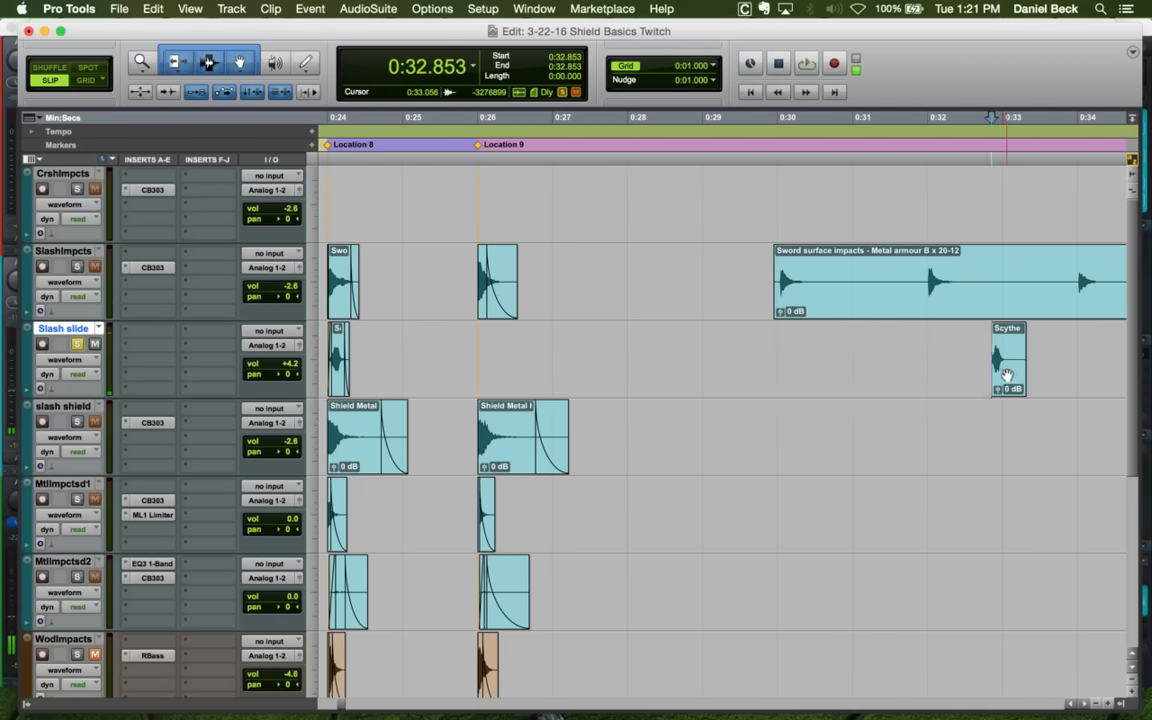
drag(1004, 374, 569, 351)
drag(502, 337, 499, 338)
Add a short fade-in to the Location 9 scrape, move it to about 0:26.02 and play it with all the layers
key(t)
key(t)
key(t)
key(t)
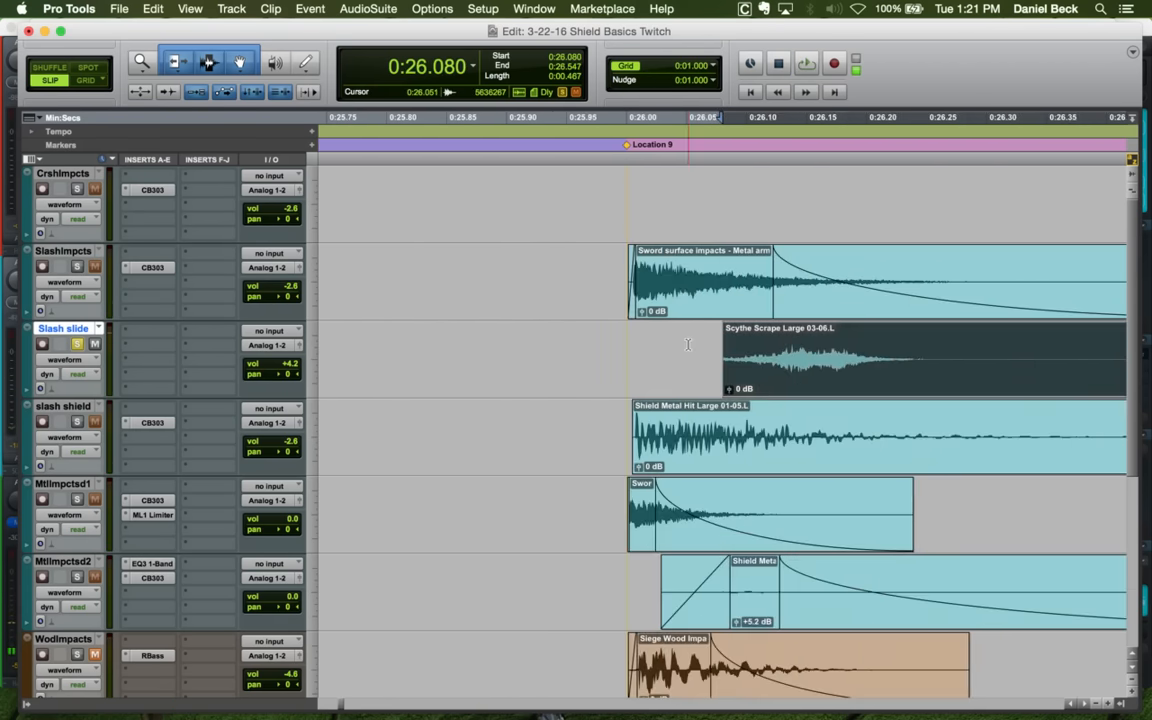
click(741, 343)
key(d)
drag(842, 377, 702, 370)
click(606, 340)
key(space)
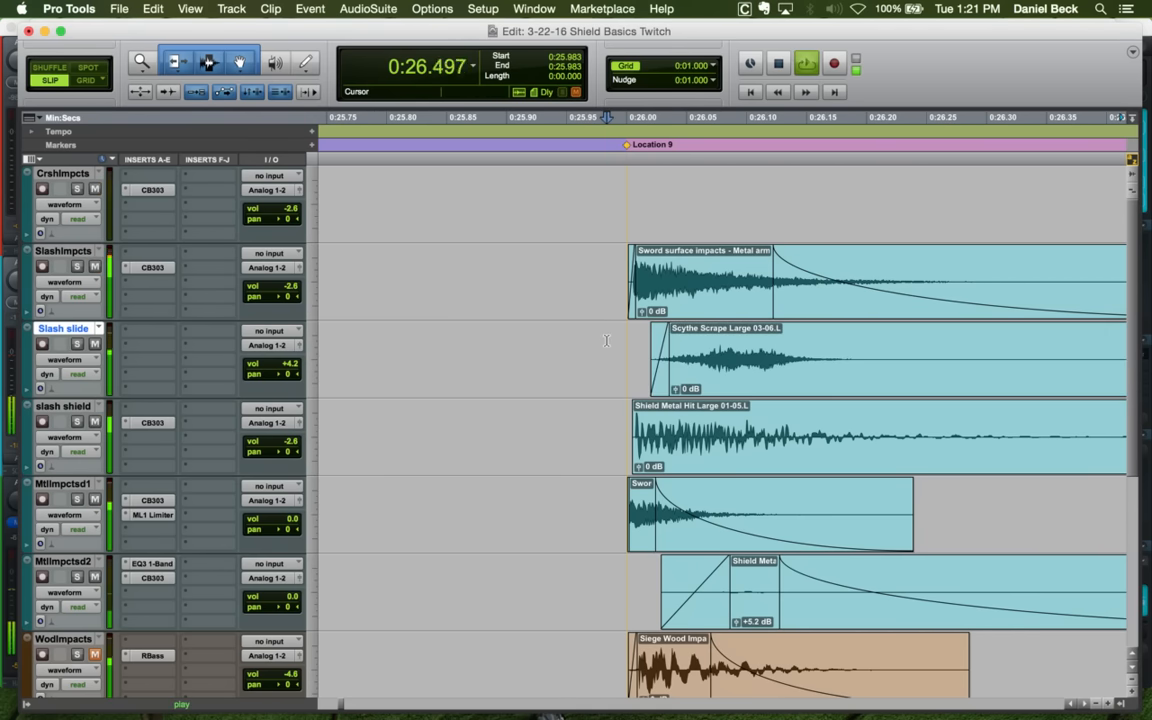
Fade out the Location 9 scrape from about 0:26.20 and trim its end to 0:26.344
key(r)
key(r)
key(space)
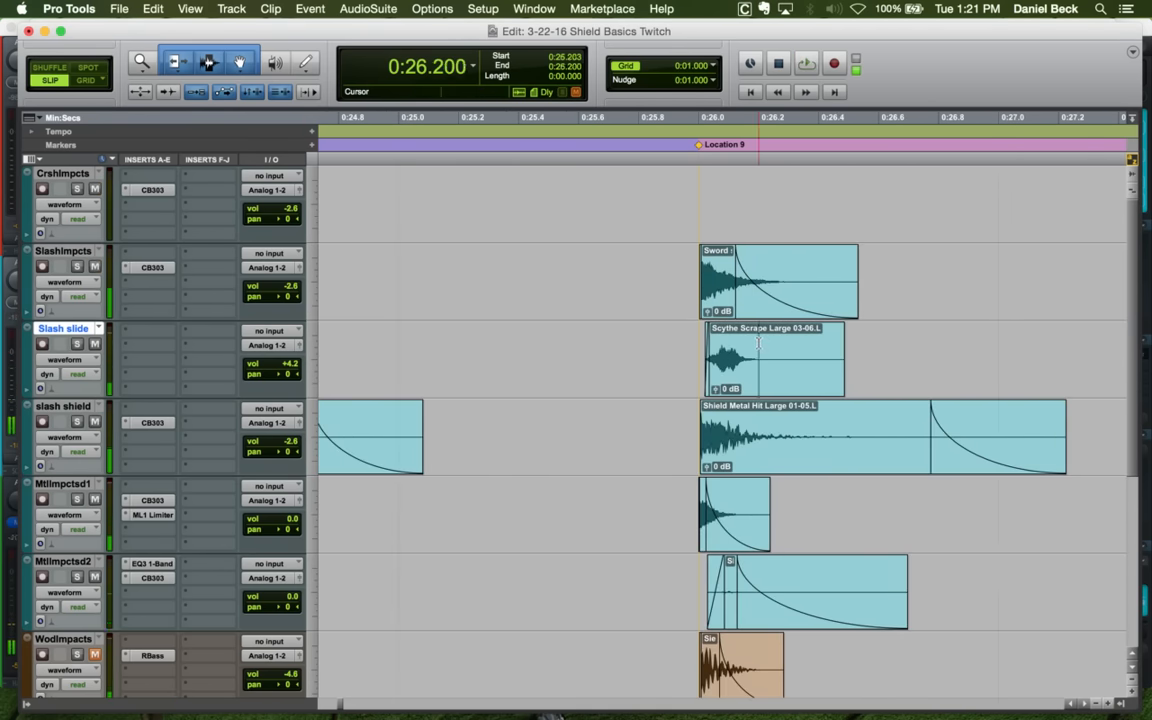
key(shift+s)
key(space)
key(space)
key(s)
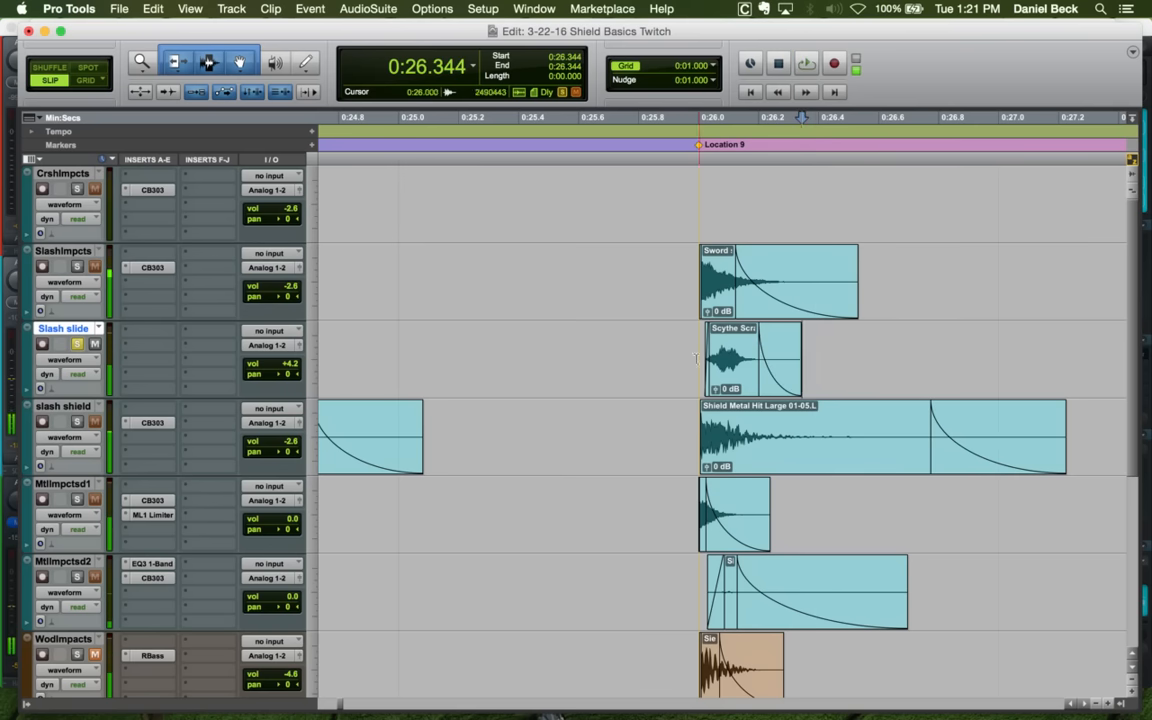
Play the combined Location 9 layers from 0:25.952, and solo the slash shield track to hear its hit alone
click(684, 427)
key(shift+s)
key(space)
key(space)
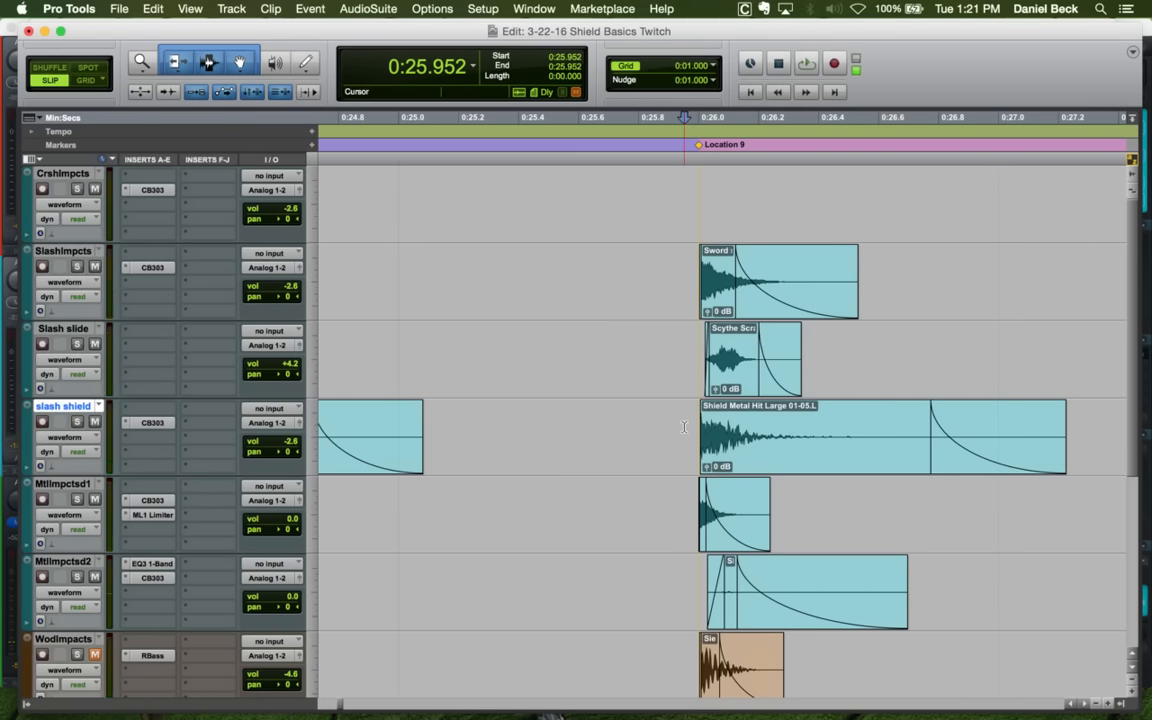
key(r)
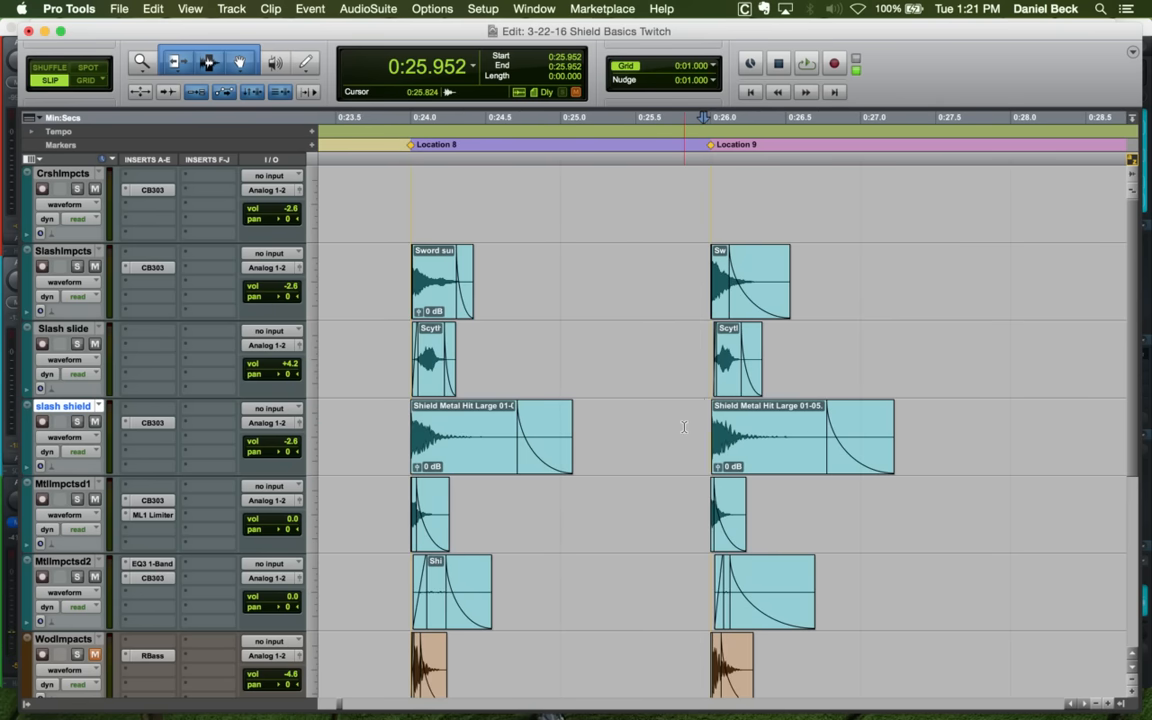
key(t)
key(shift+s)
key(space)
key(space)
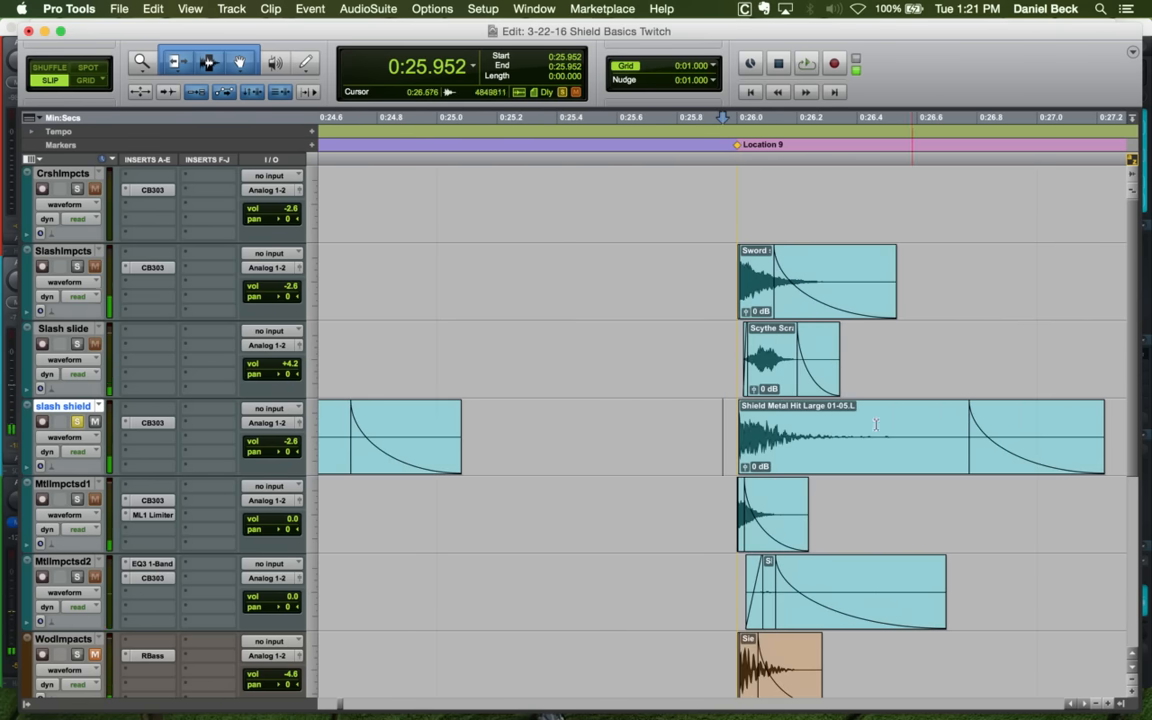
Trim the end of the Location 9 shield hit to 0:26.682 and start its fade-out at about 0:26.39
click(729, 418)
key(space)
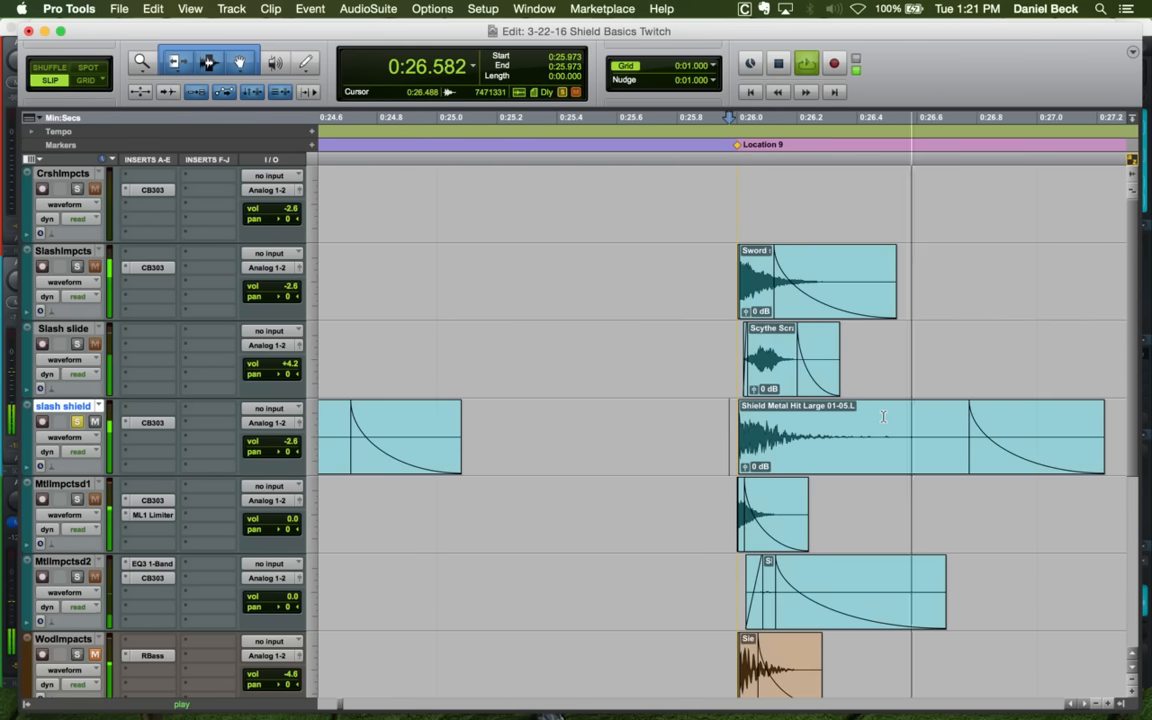
key(space)
key(r)
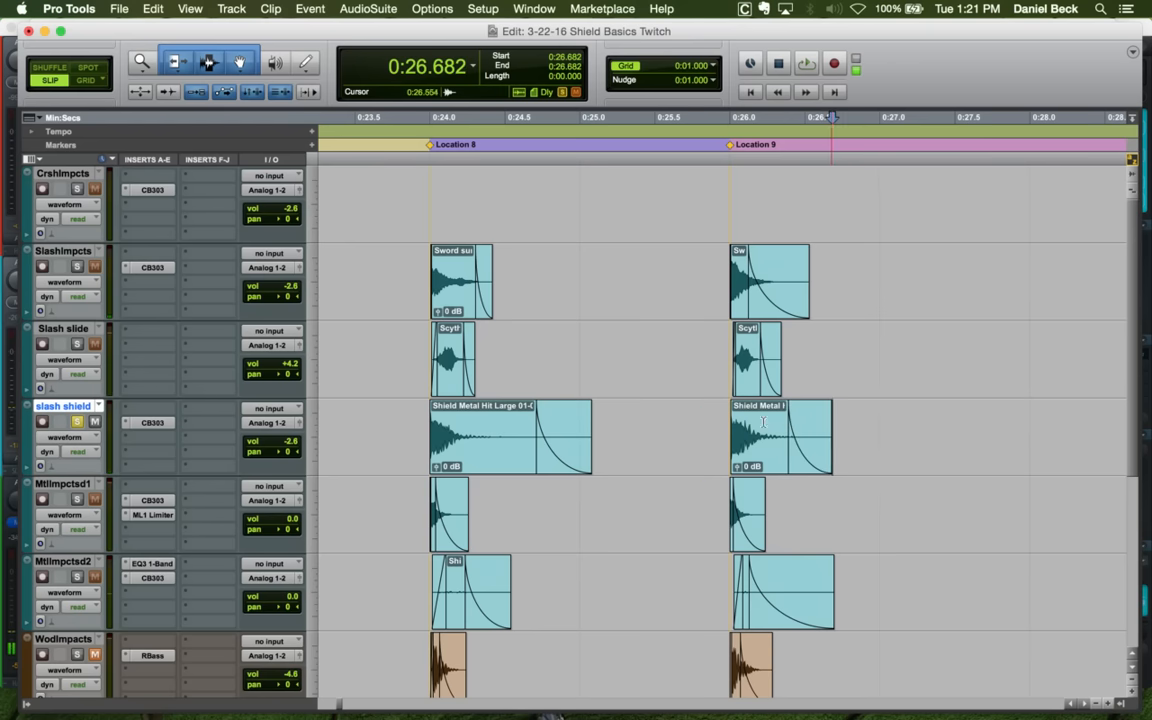
key(t)
key(space)
key(space)
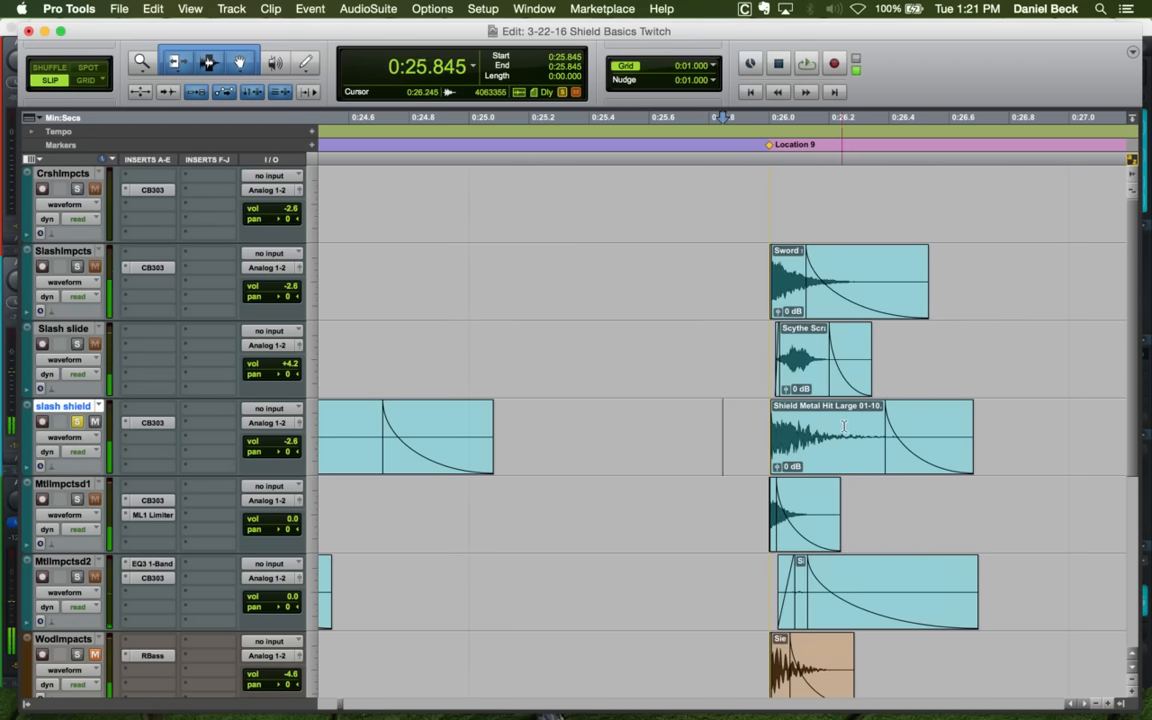
Shorten the Location 9 shield hit to end at about 0:26.50, fading from about 0:26.26, and play all the layers
click(919, 430)
key(s)
key(space)
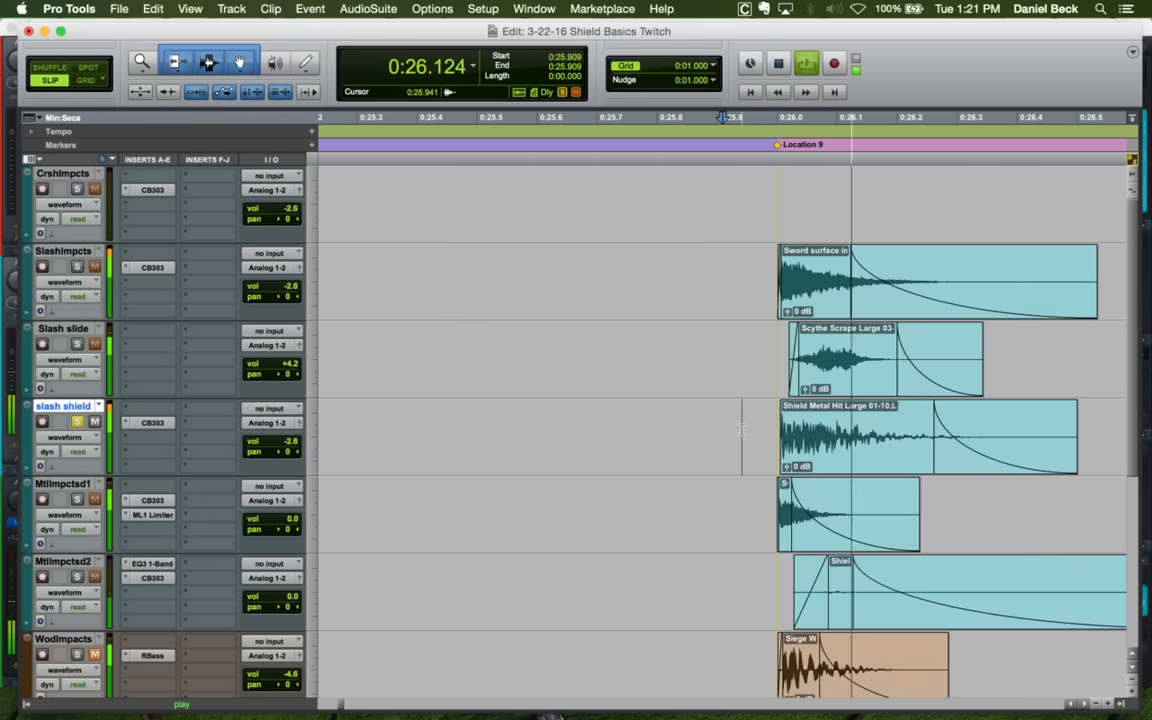
key(space)
click(716, 423)
key(space)
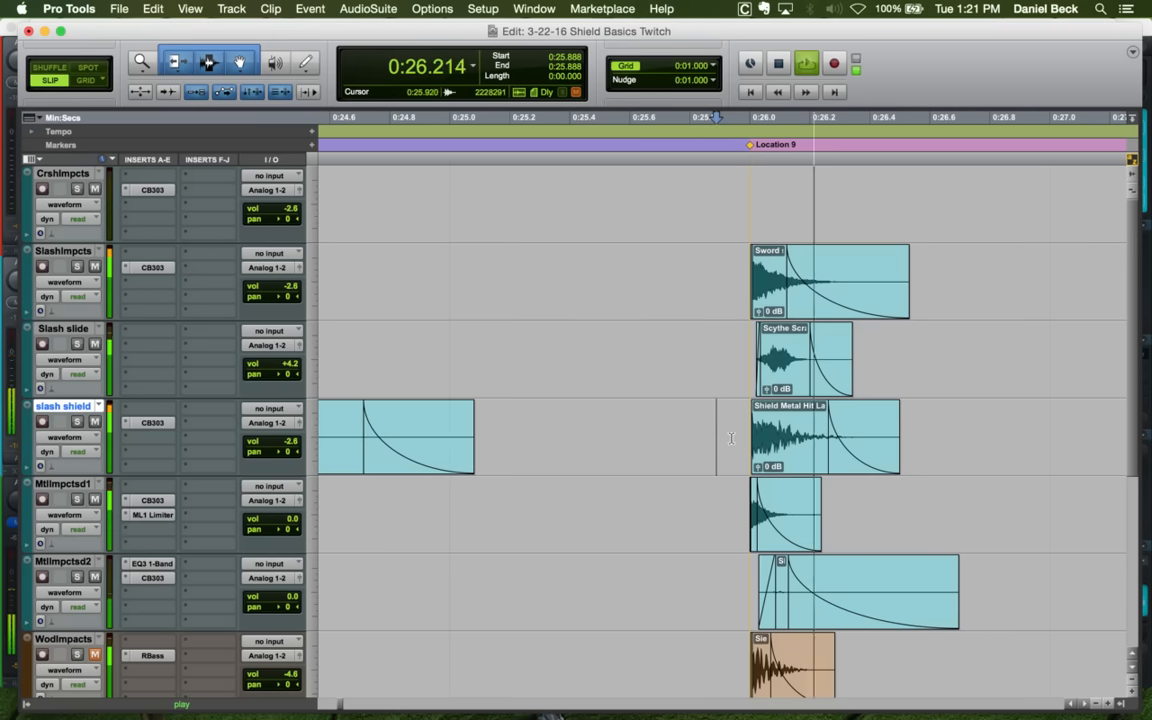
key(r)
key(space)
Solo the slash shield track, fade out its Location 8 hit from about 0:24.22 and trim the end to 0:24.570
click(433, 418)
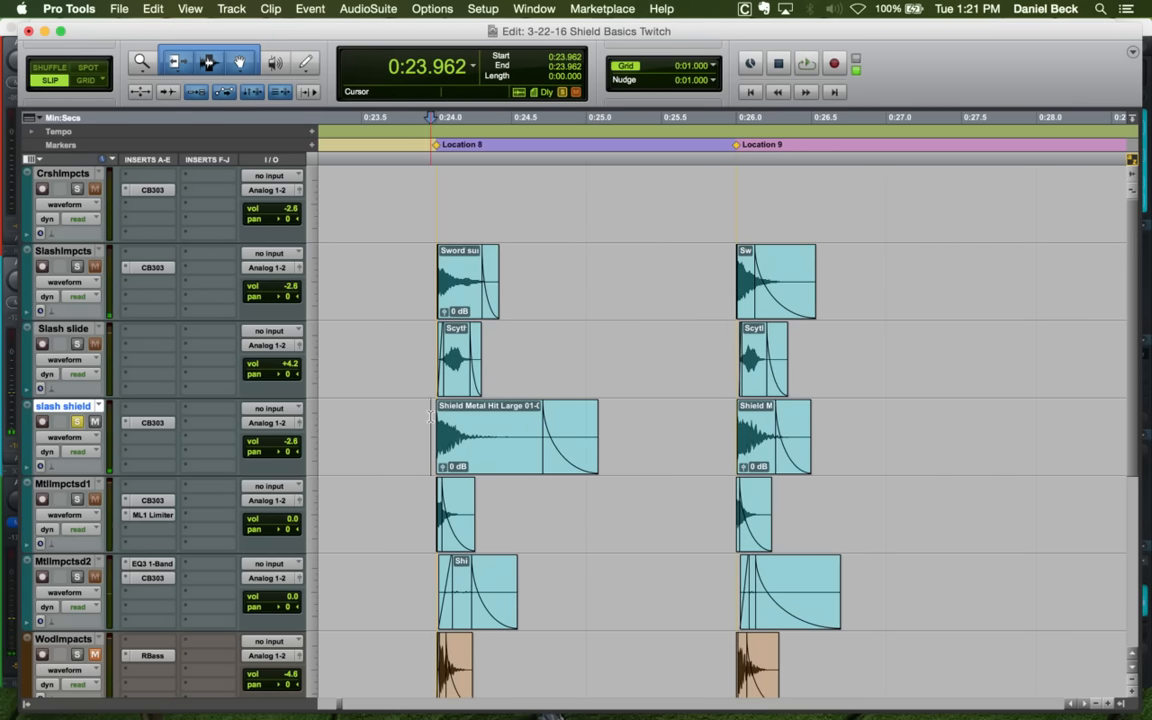
key(shift+s)
key(space)
key(space)
click(468, 423)
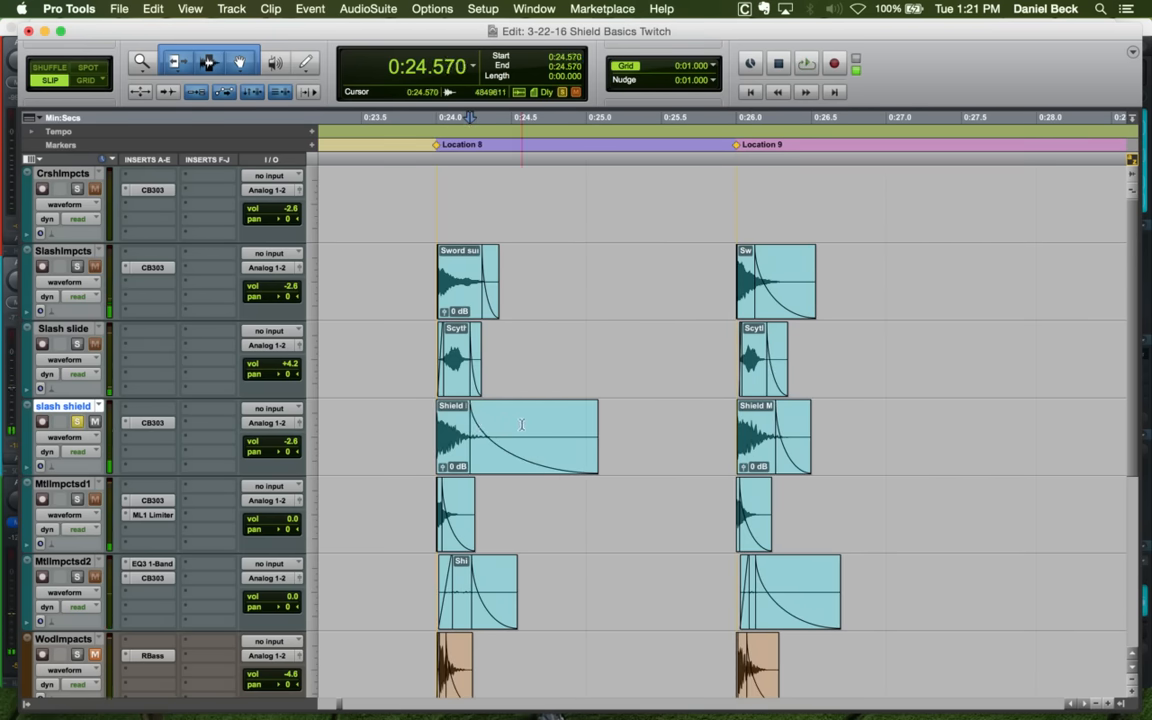
Play the shortened Location 8 shield hit from 0:23.946 and unsolo the slash shield track
click(431, 420)
key(t)
key(space)
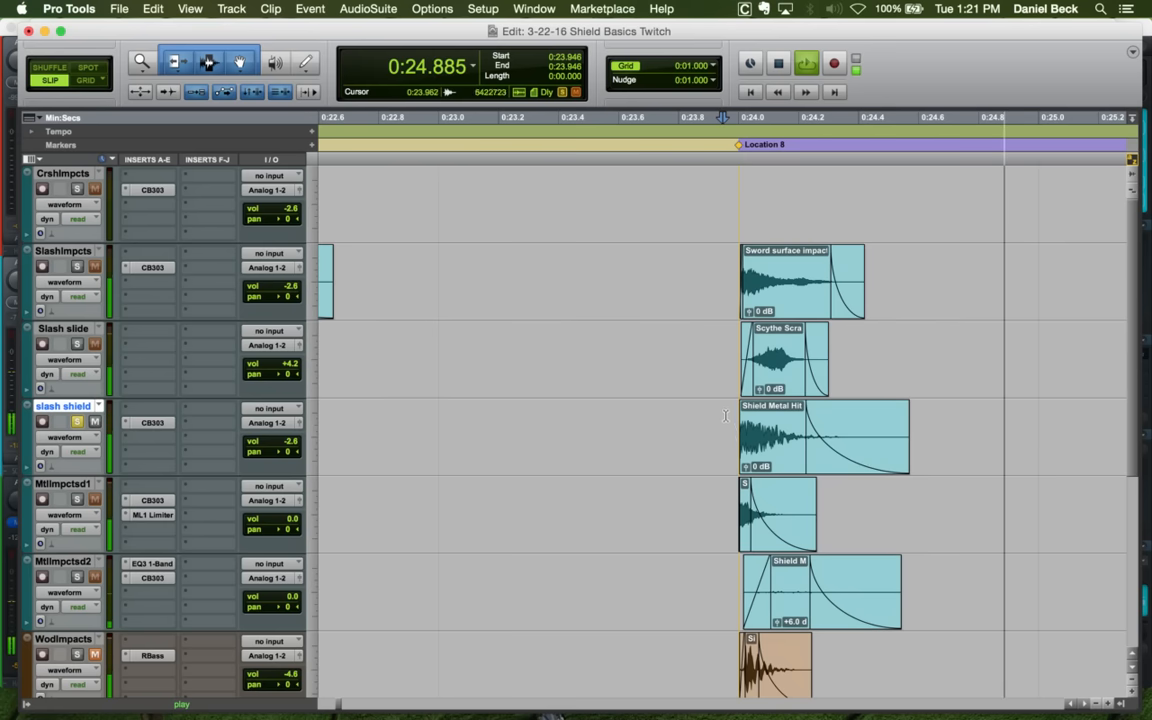
key(space)
key(space)
key(r)
key(r)
key(space)
Play the combined layers at Location 7 from 0:21.952 and at Slash block from 0:19.850
click(572, 420)
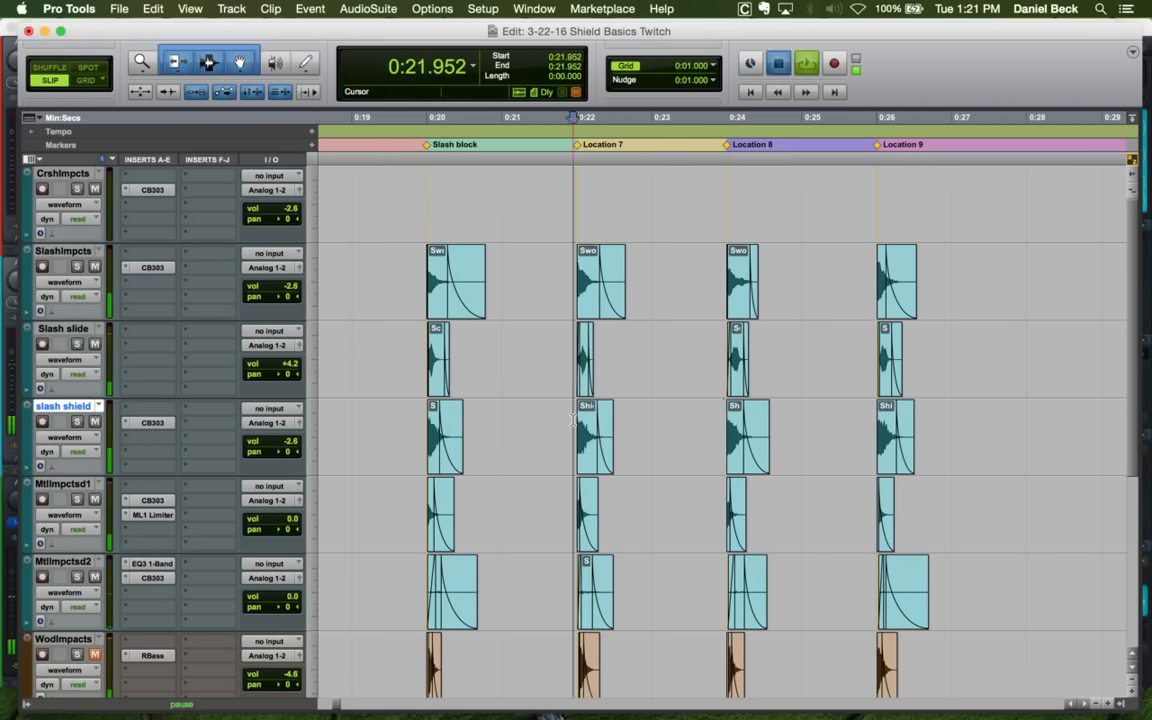
key(t)
key(space)
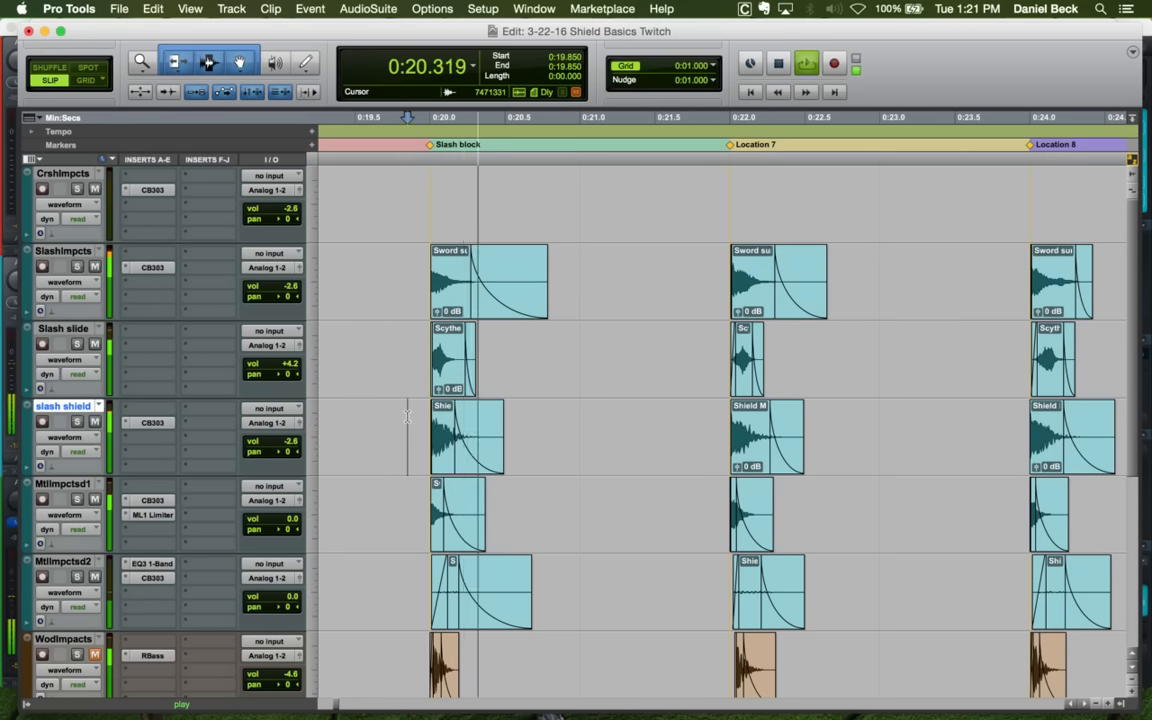
key(r)
key(r)
key(r)
key(space)
Play the combined layers from 0:19.925 at Slash block and from 0:23.893 at Location 8
scroll(462, 329, left, 1)
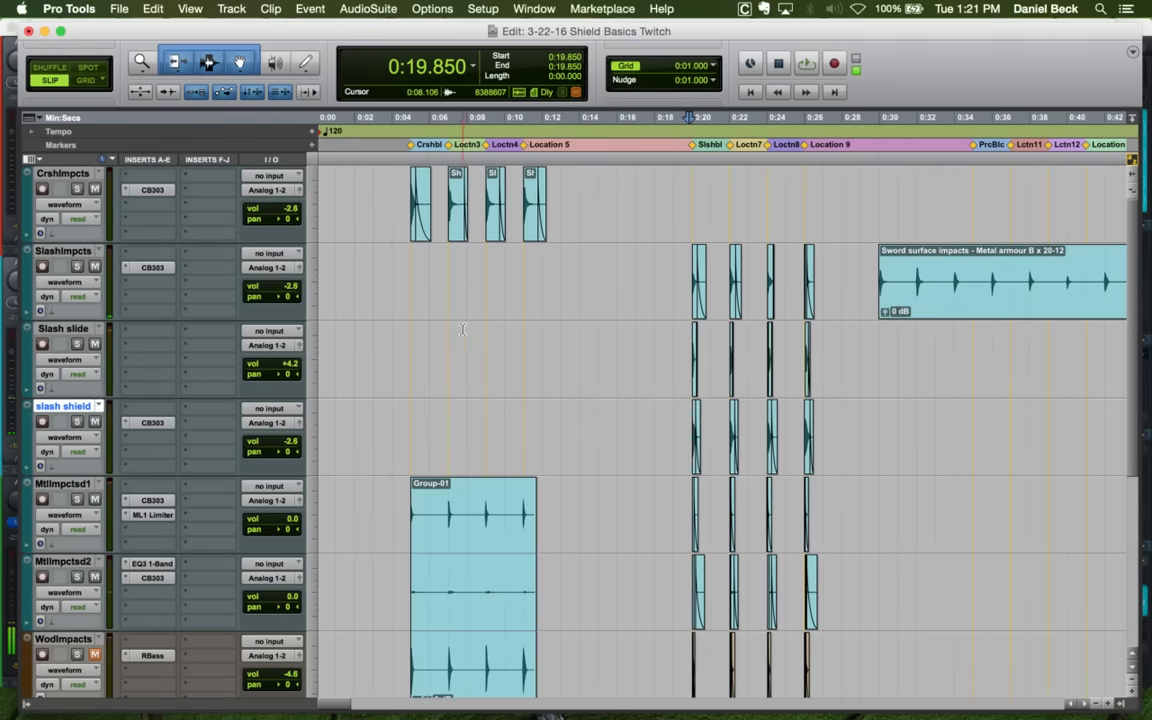
key(space)
key(t)
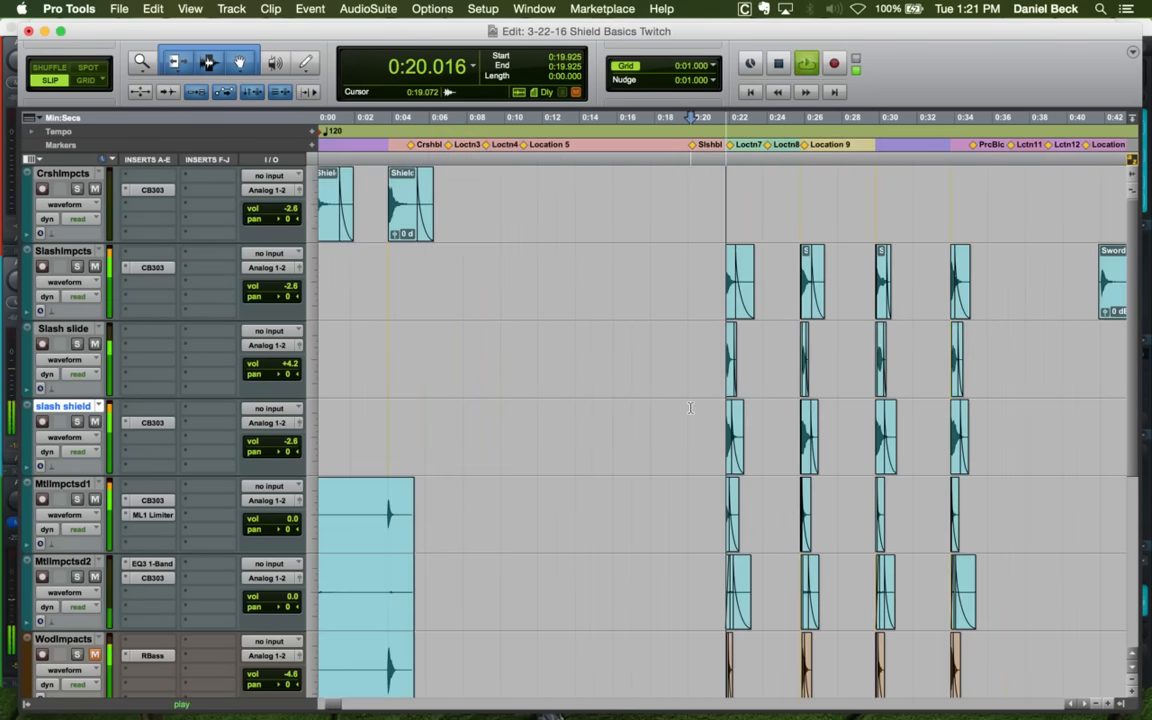
key(t)
scroll(820, 418, down, 3)
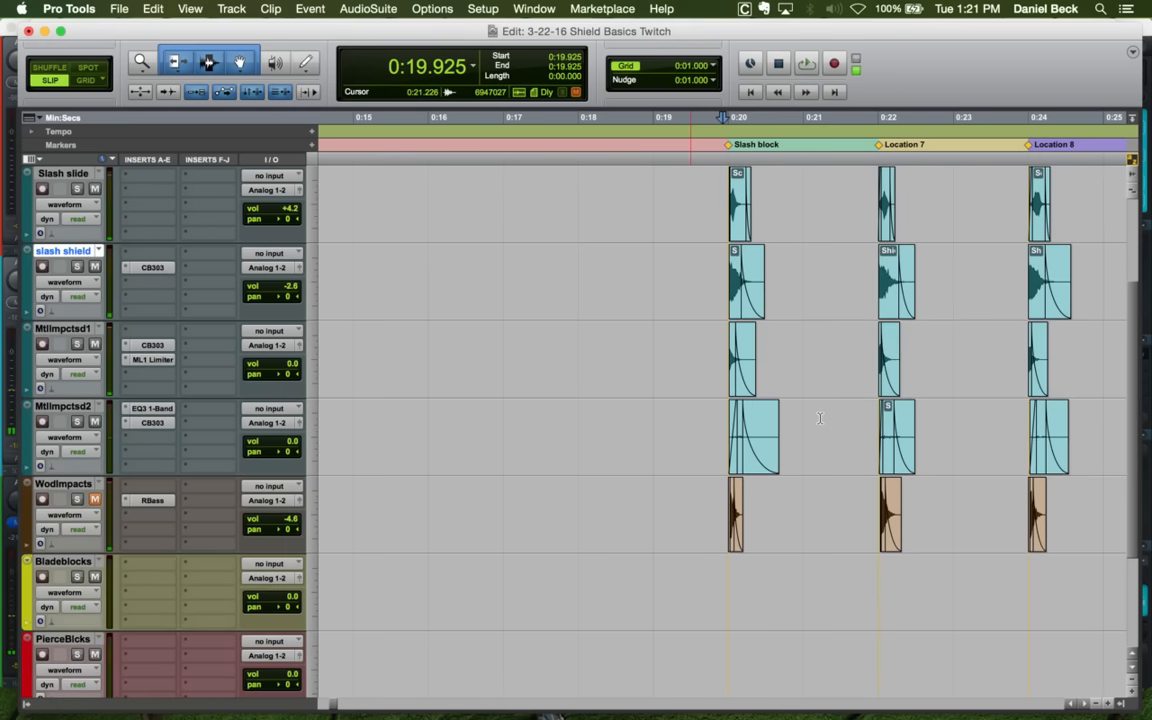
key(space)
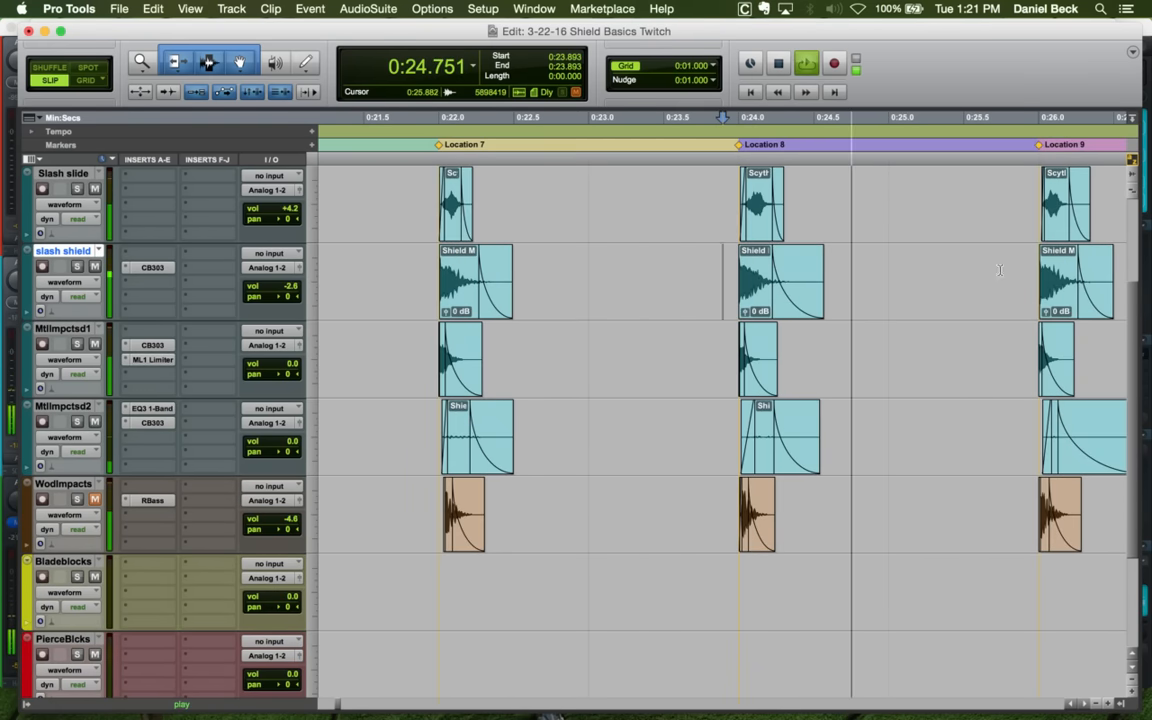
key(space)
Solo the SlashImpcts track and play its Location 8 sword impact from 0:23.909 and 0:23.968
scroll(912, 273, up, 3)
click(724, 258)
key(super+bracketright)
key(space)
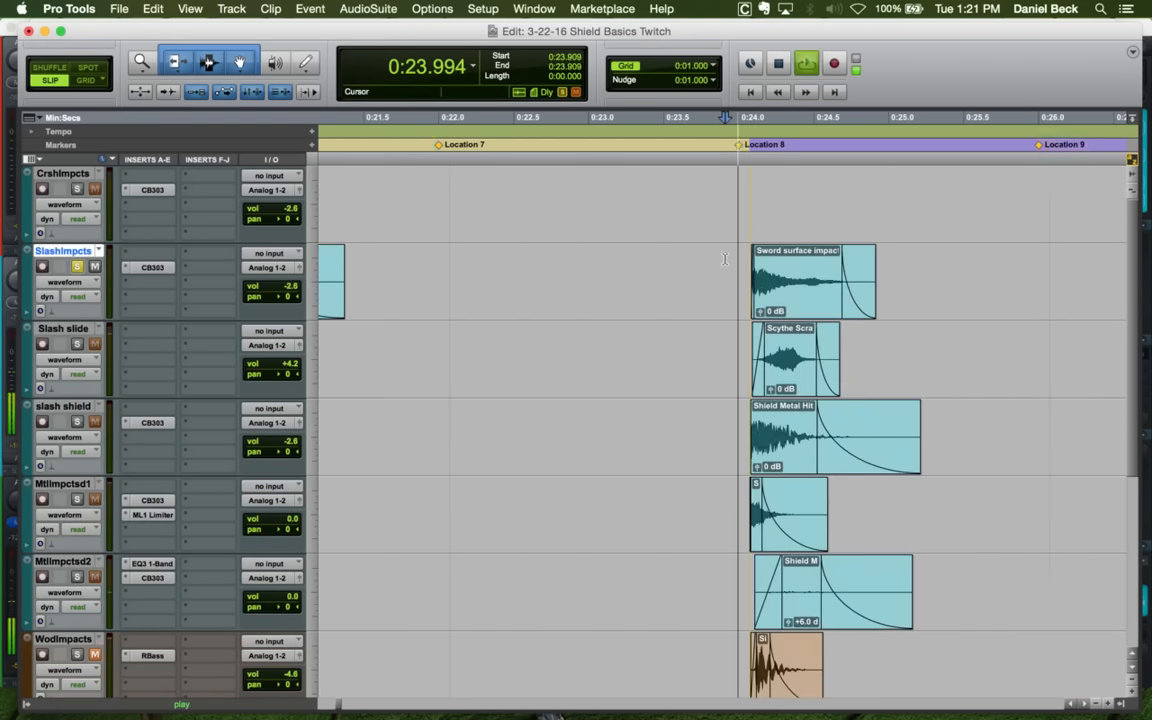
key(space)
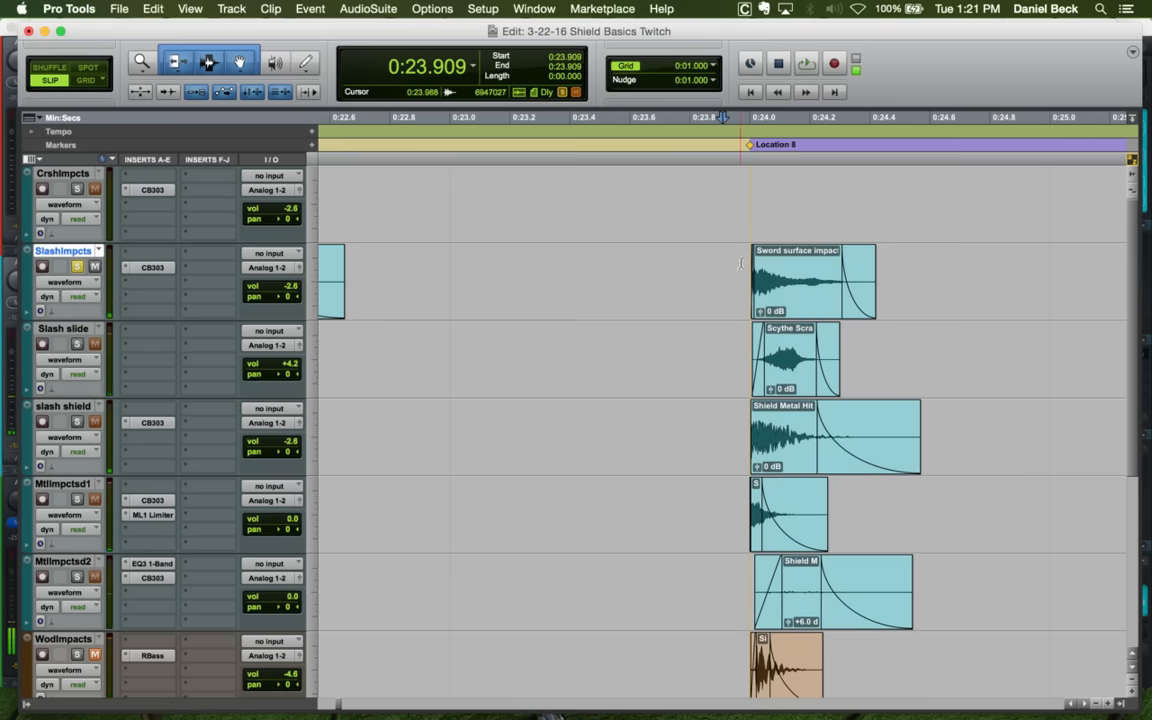
click(740, 263)
key(space)
key(space)
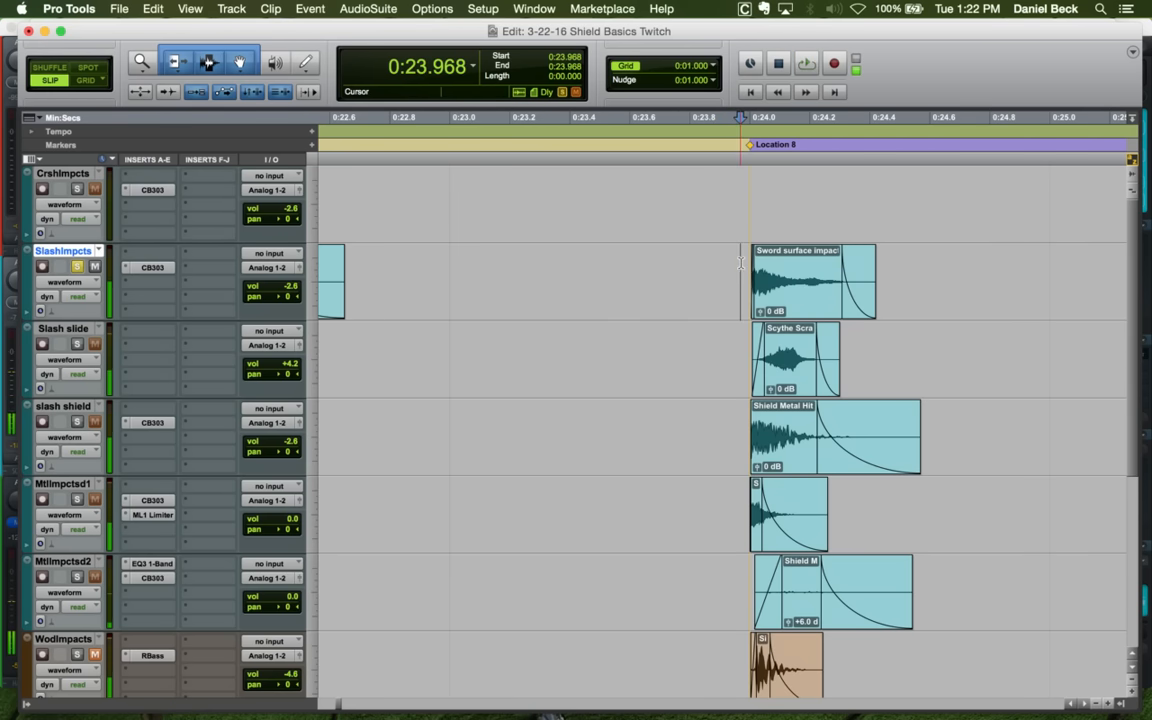
Remove the Location 8 sword impact from the SlashImpcts track
click(802, 297)
key(super+x)
key(super+bracketleft)
key(super+bracketleft)
key(super+bracketleft)
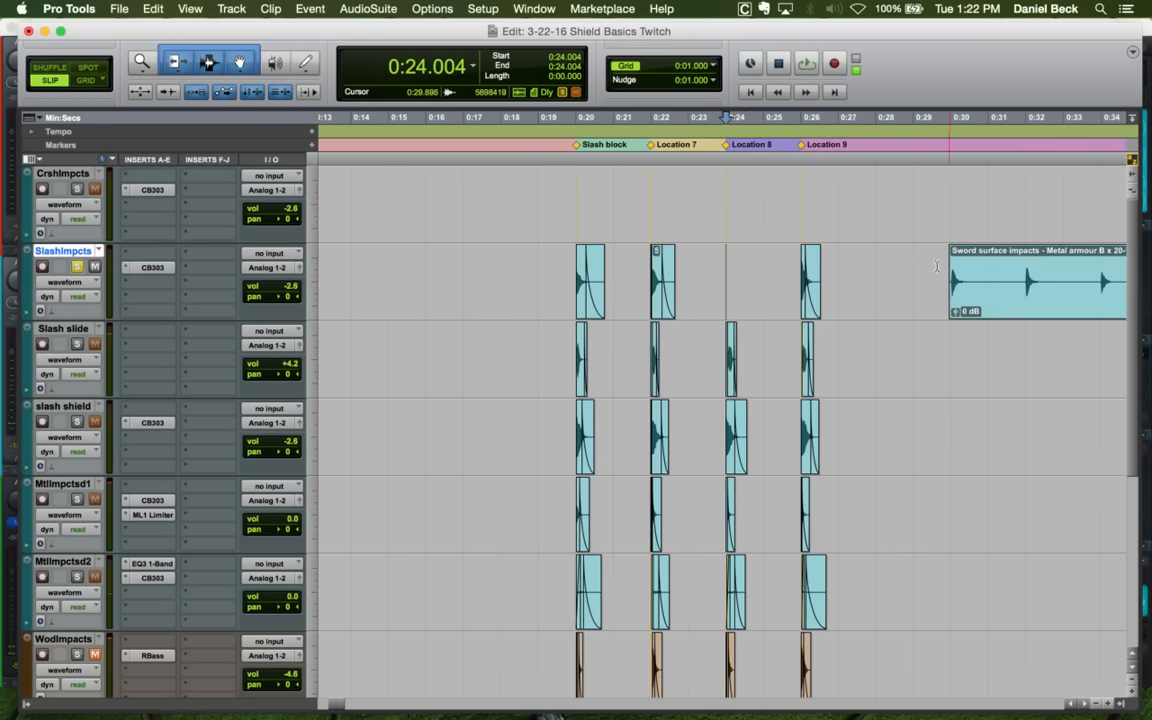
Audition the hits in the long Sword surface impacts clip from 0:29.632, 0:31.978 and 0:33.984
key(super+bracketright)
key(space)
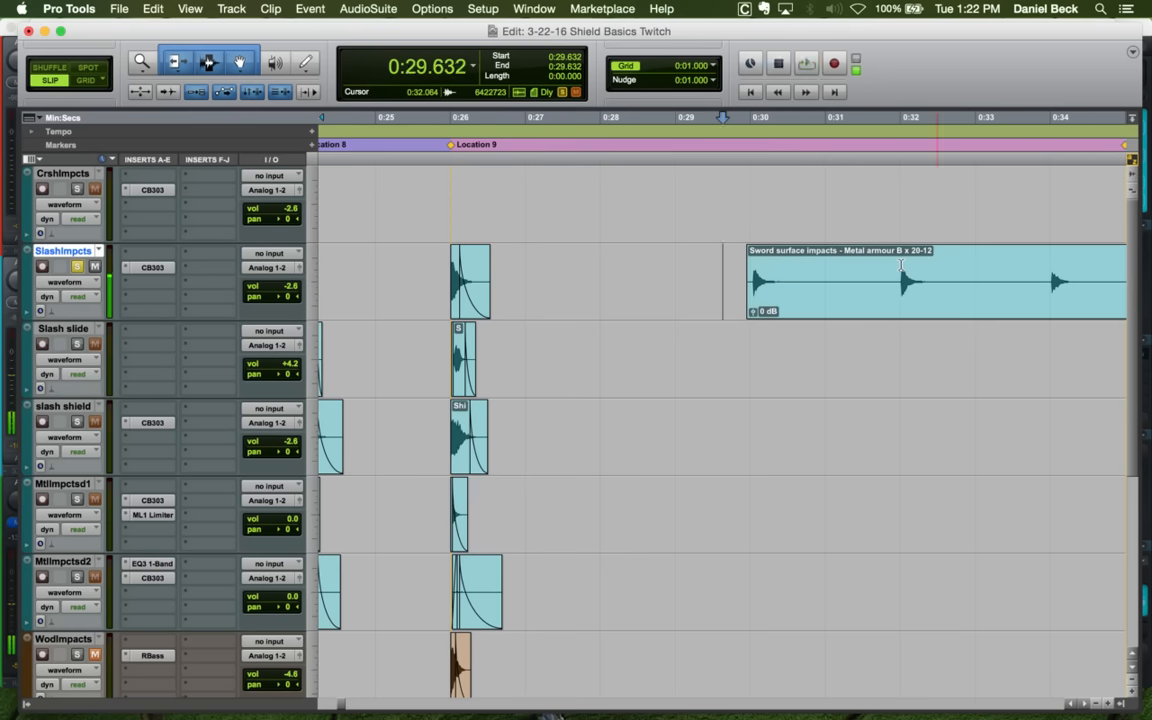
click(901, 265)
key(space)
key(space)
key(super+bracketleft)
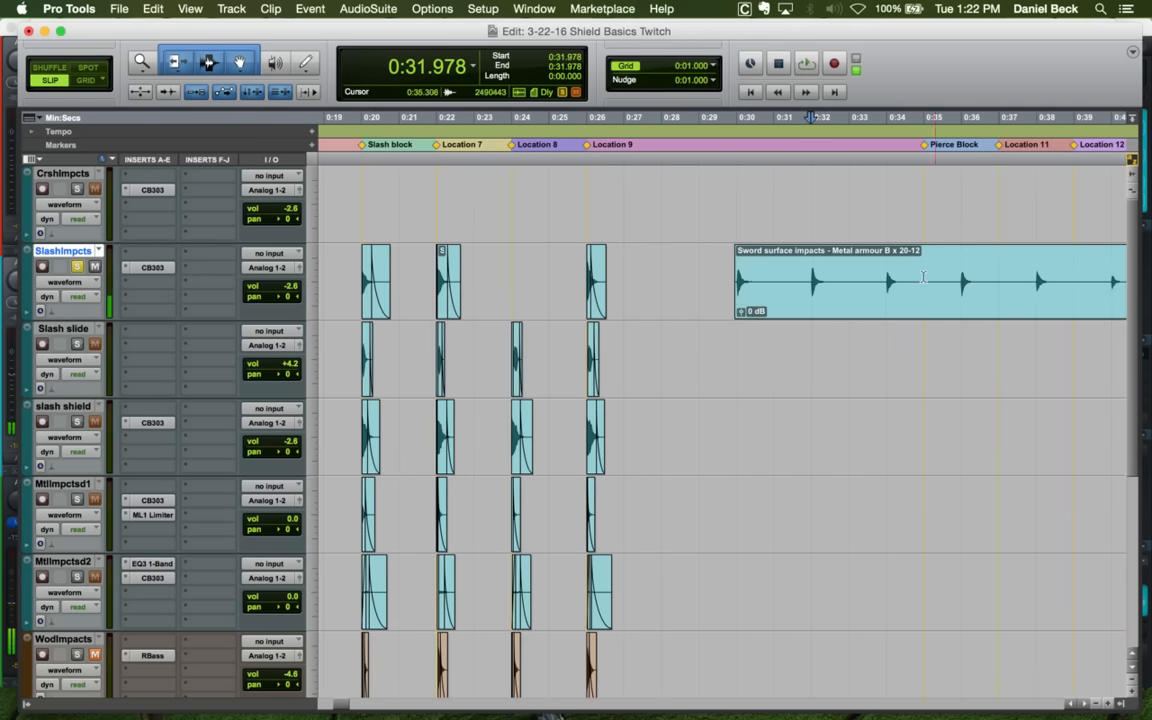
key(space)
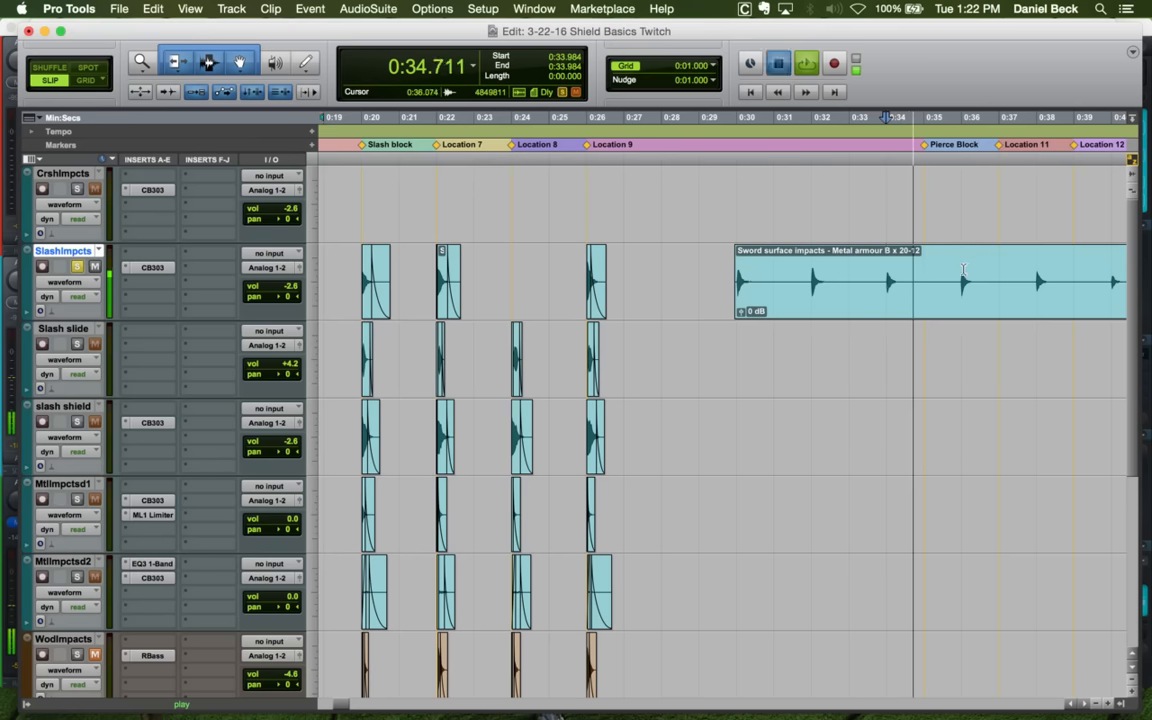
click(960, 270)
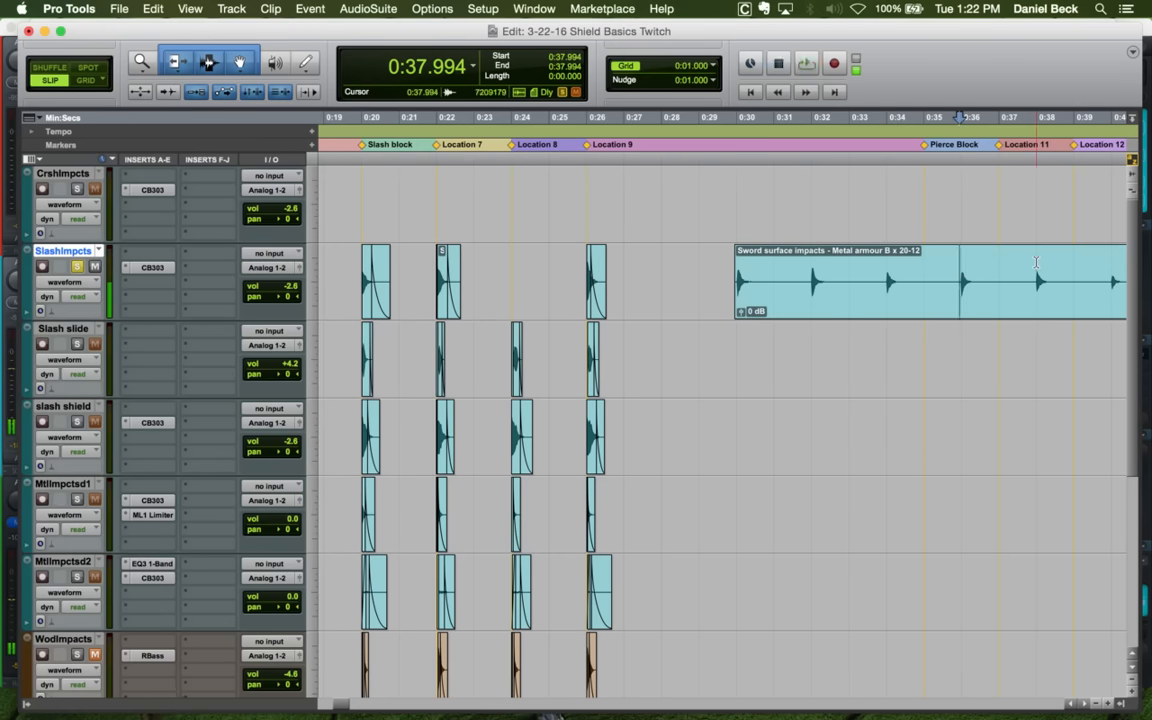
Audition the remaining Sword surface impacts hits from 0:39.722, 0:43.904 and 0:45.866
key(super+bracketleft)
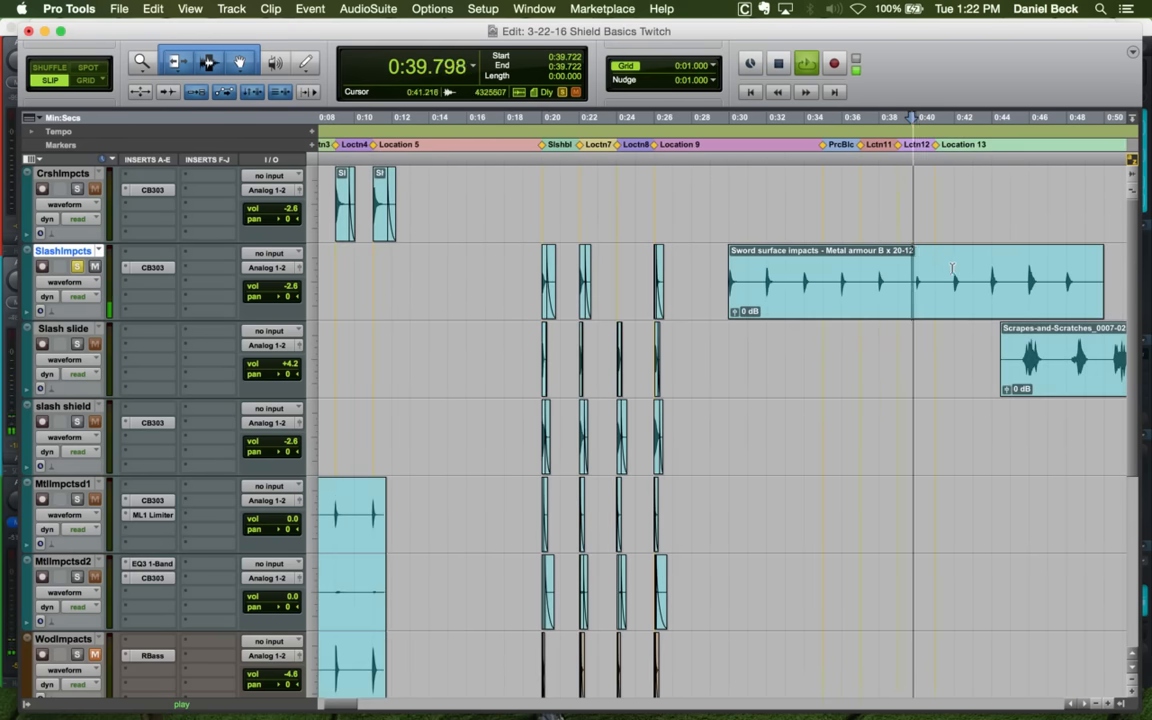
click(953, 265)
click(989, 263)
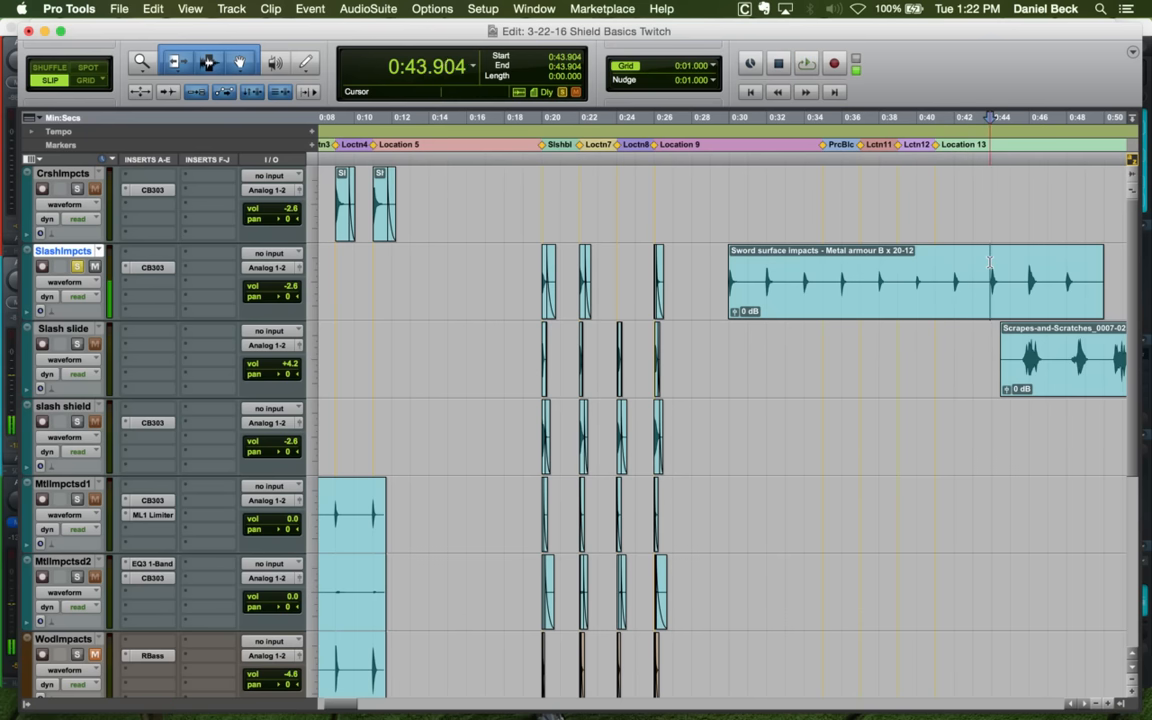
key(space)
click(1026, 268)
key(space)
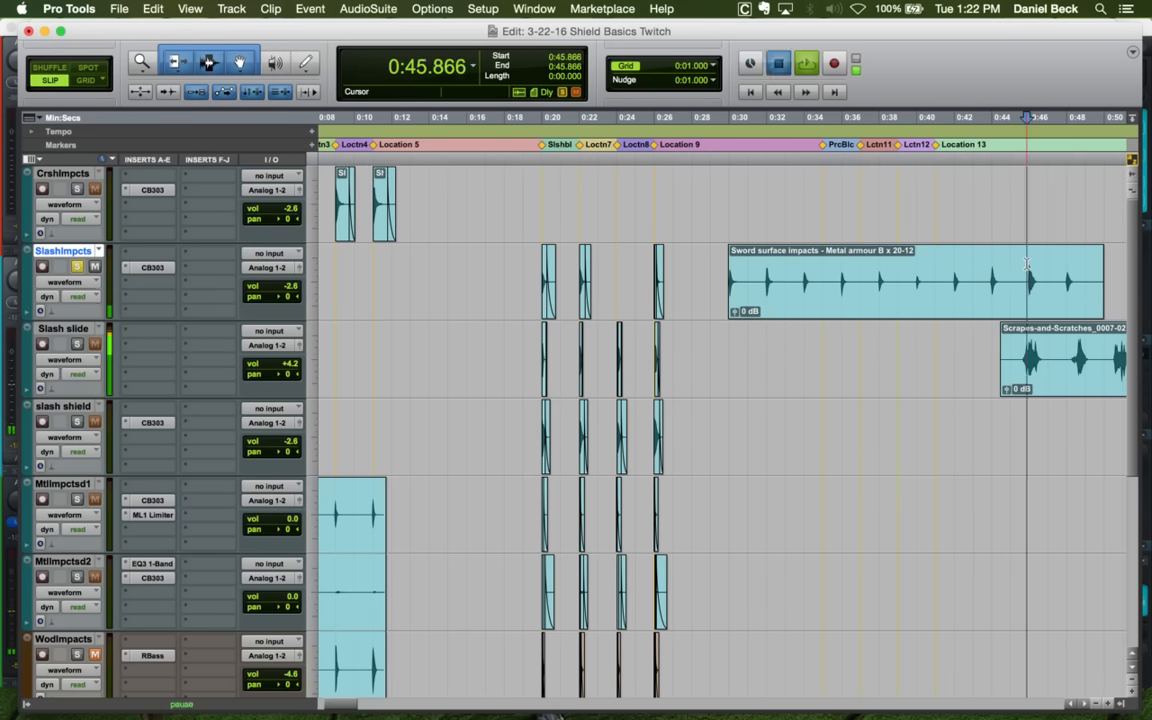
key(space)
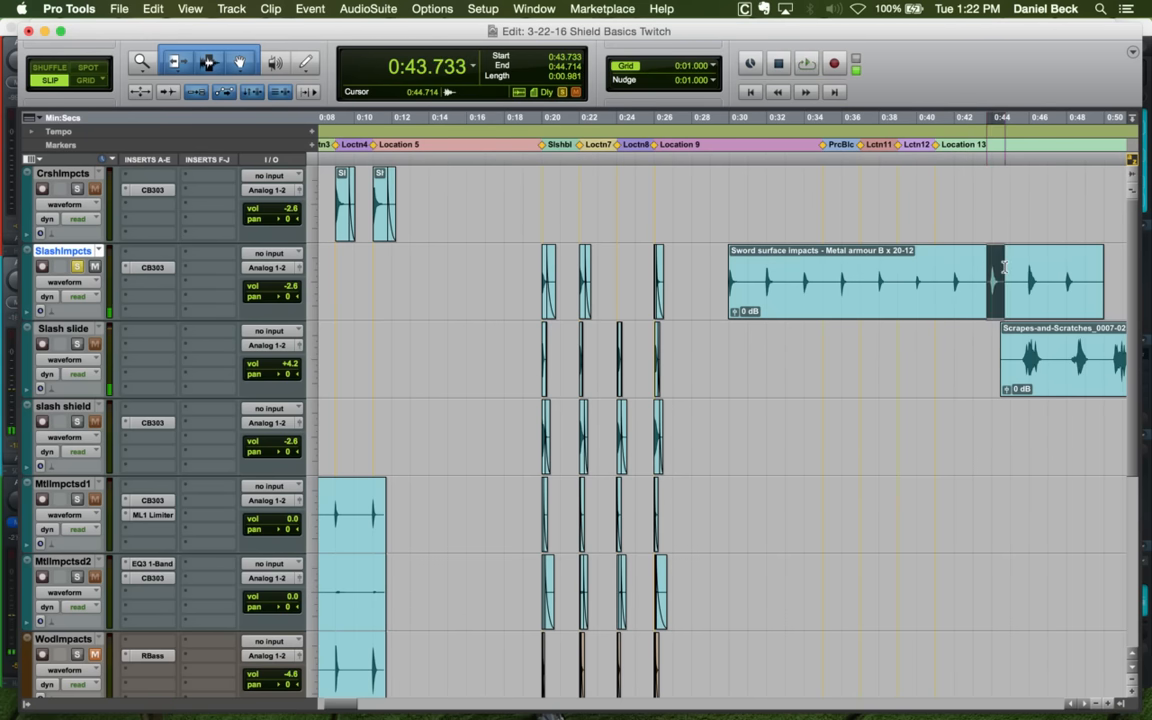
Cut the sword hit between 0:43.733 and 0:44.714 and paste it around Location 8 on SlashImpcts at 0:23.680
key(super+x)
click(612, 273)
key(super+v)
key(t)
key(t)
key(t)
key(t)
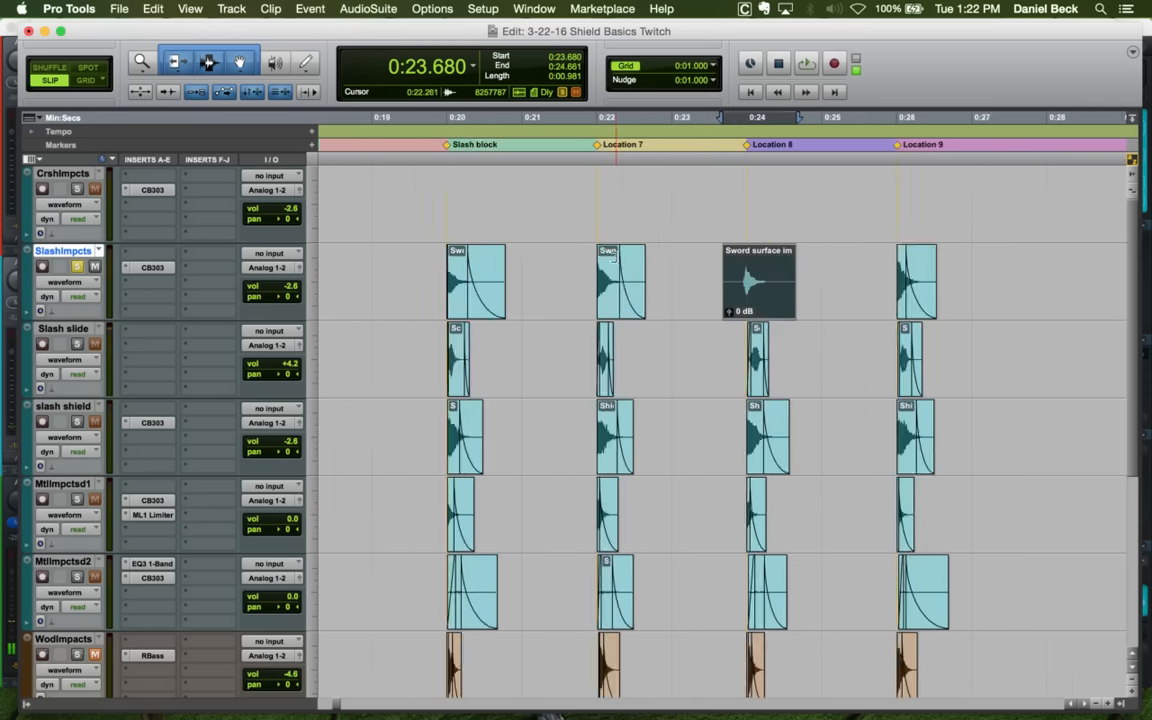
Trim the pasted sword hit's start to 0:23.970 and move the clip to start at 0:24.004, near Location 8
click(811, 267)
key(a)
key(t)
key(t)
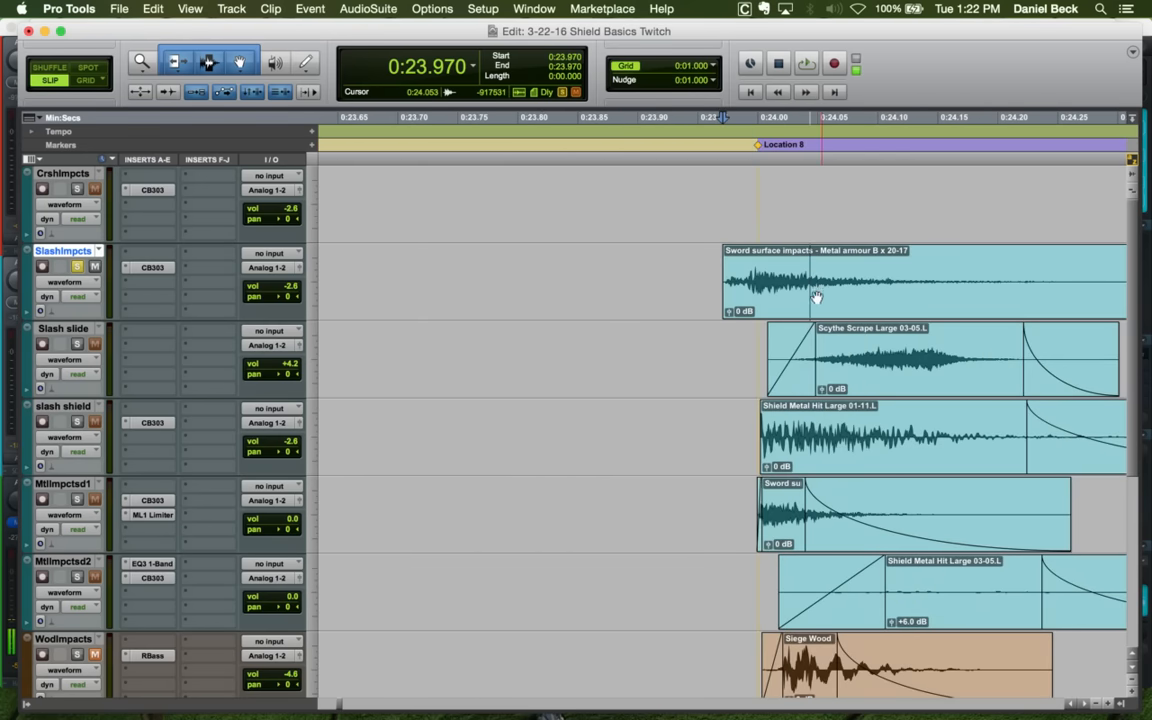
drag(817, 296, 850, 298)
drag(765, 269, 767, 268)
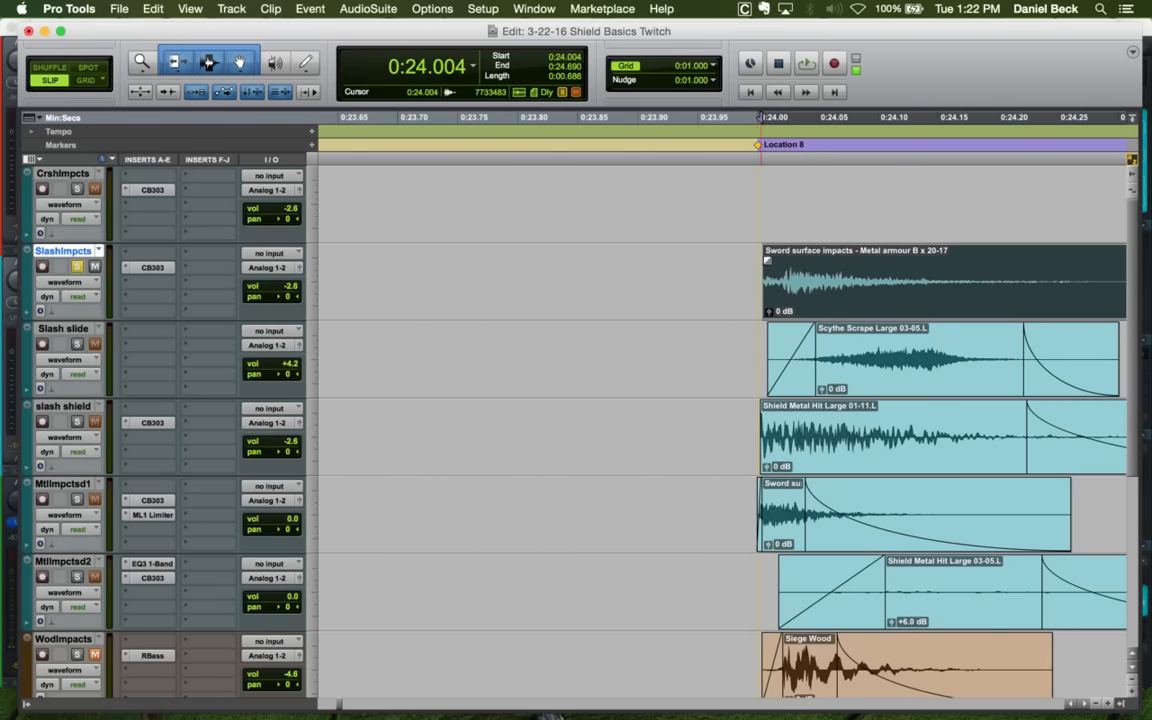
Fade in the Location 8 sword impact up to about 0:24.02 and play it from 0:23.988 and 0:23.962
click(780, 262)
key(d)
click(744, 264)
key(space)
key(r)
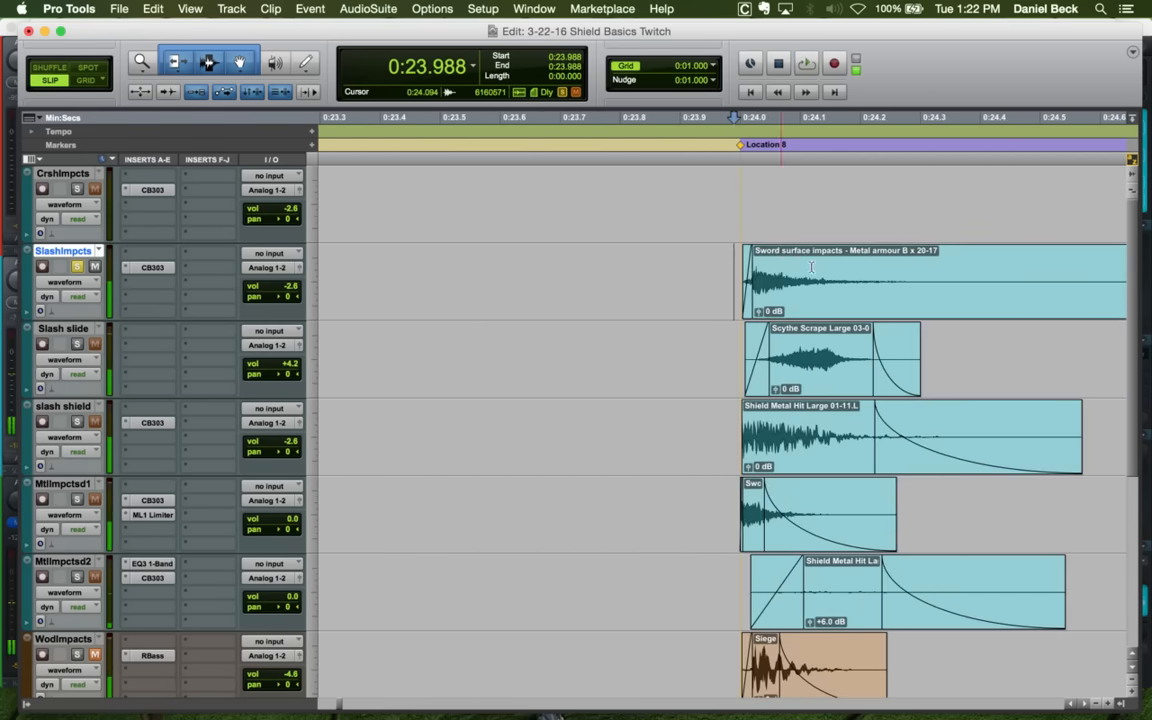
key(r)
key(t)
click(707, 271)
key(space)
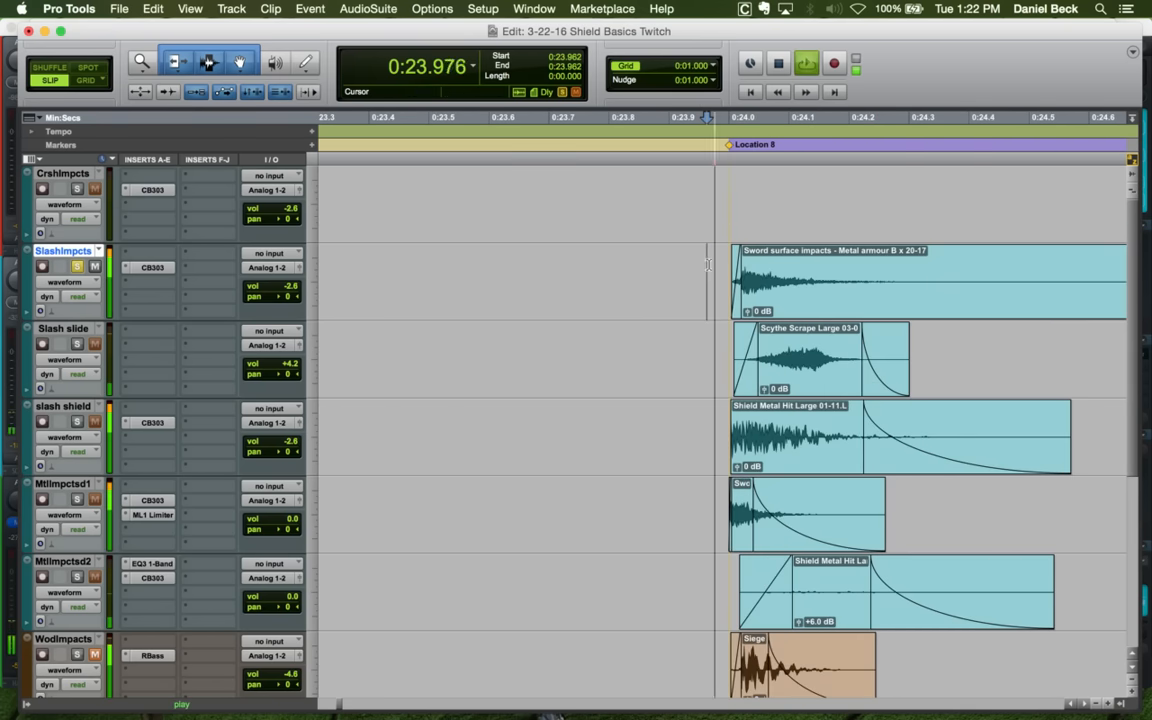
Trim the end of the Location 8 sword impact to about 0:24.34 and fade it out from about 0:24.18
key(t)
key(t)
key(space)
drag(847, 272, 839, 304)
click(785, 283)
key(space)
key(r)
key(r)
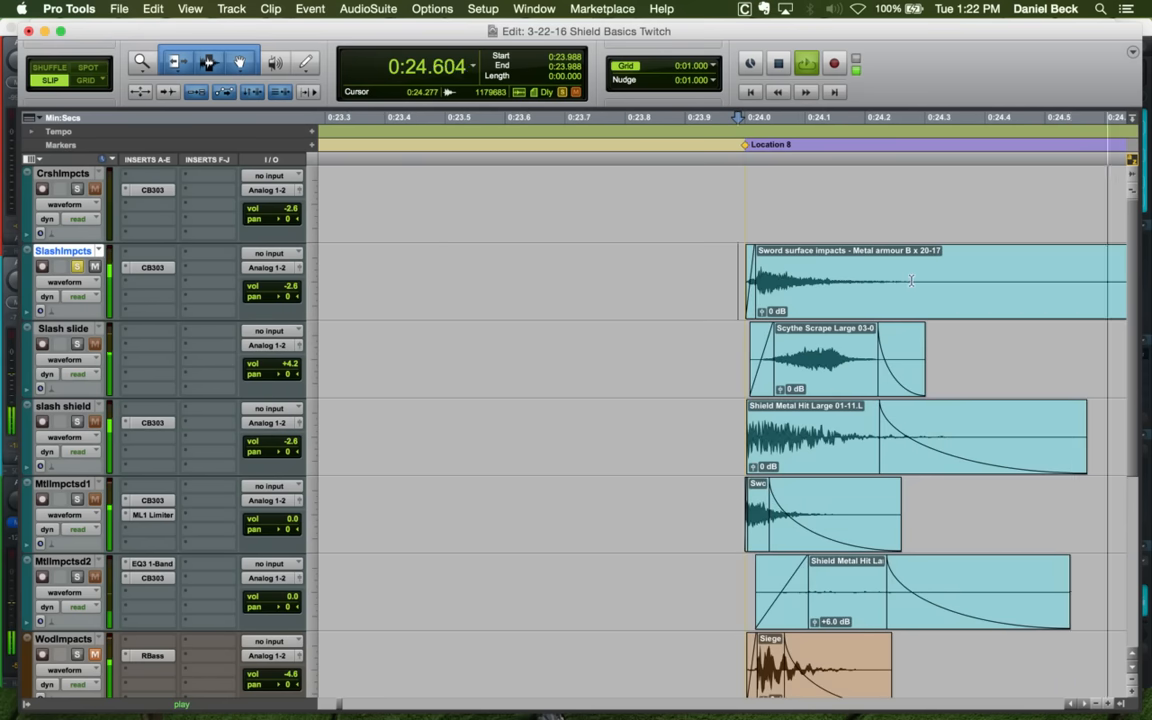
key(r)
key(space)
click(836, 272)
key(s)
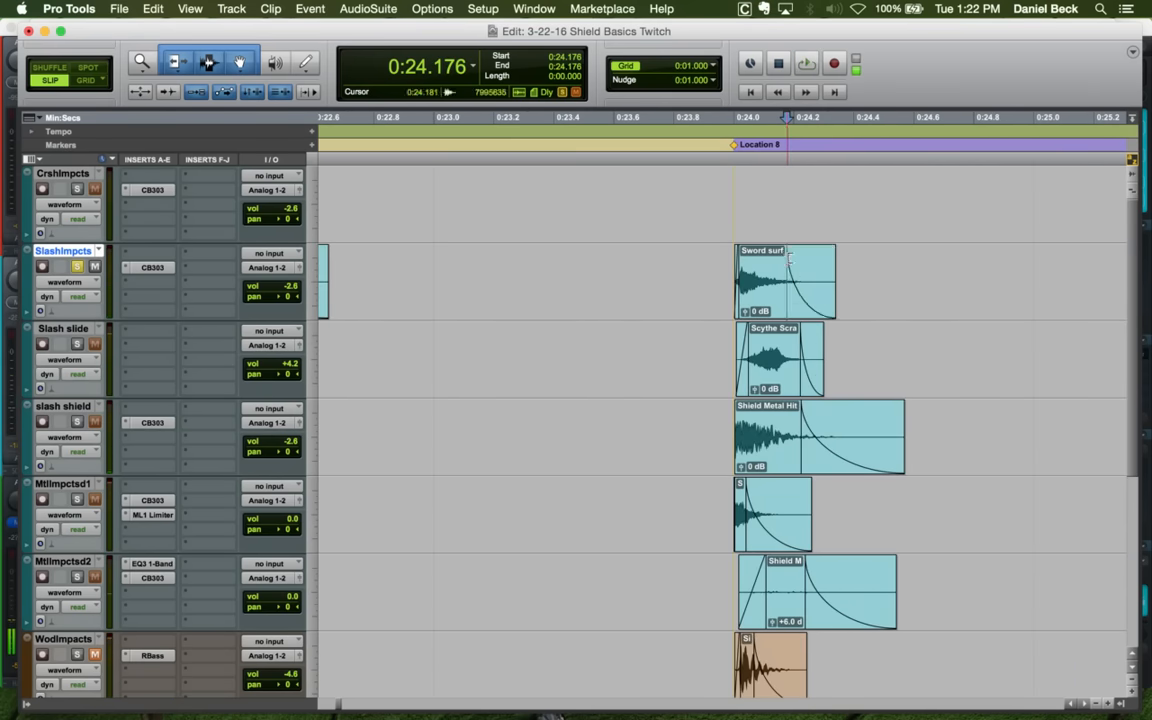
Unsolo SlashImpcts and play the combined layers from 0:23.944 at Location 8, from 0:21.877 at Location 7, and at Location 9
click(716, 258)
key(space)
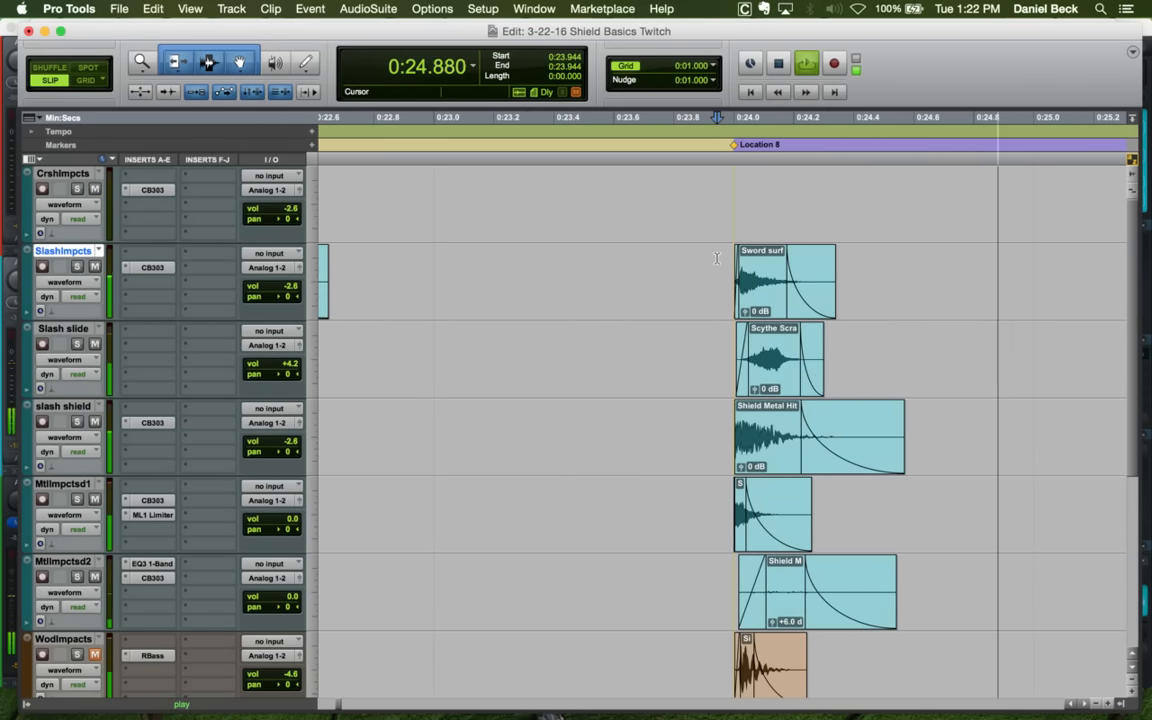
key(space)
key(space)
key(r)
key(r)
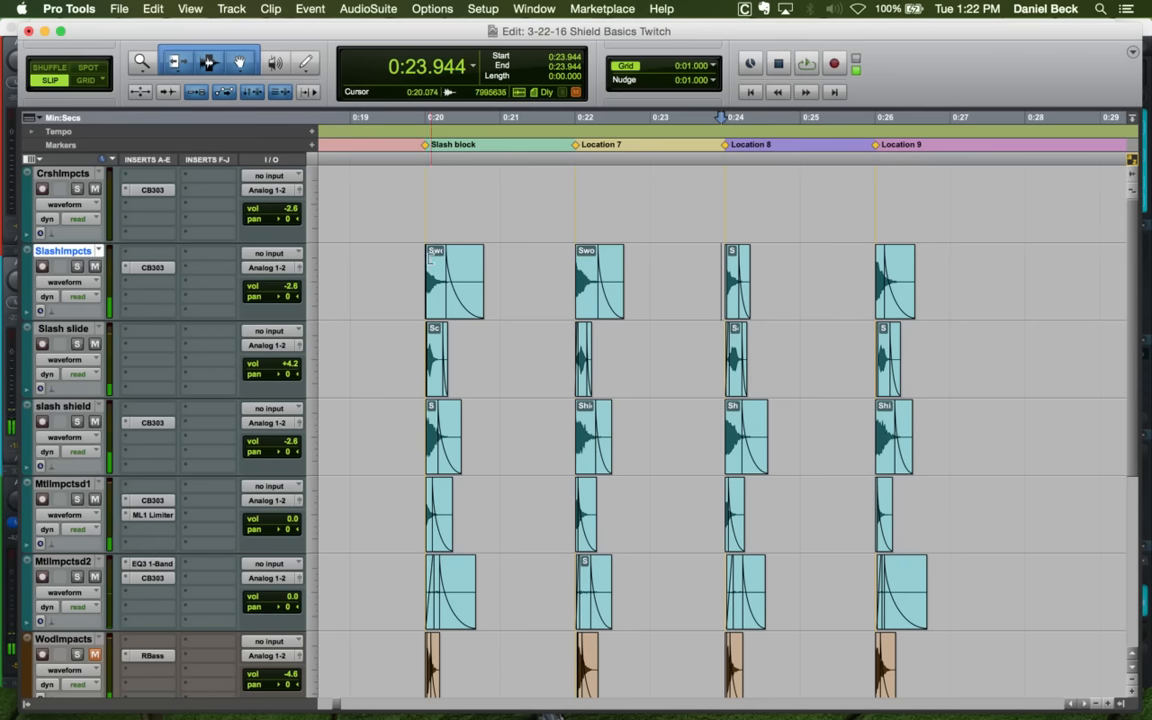
key(space)
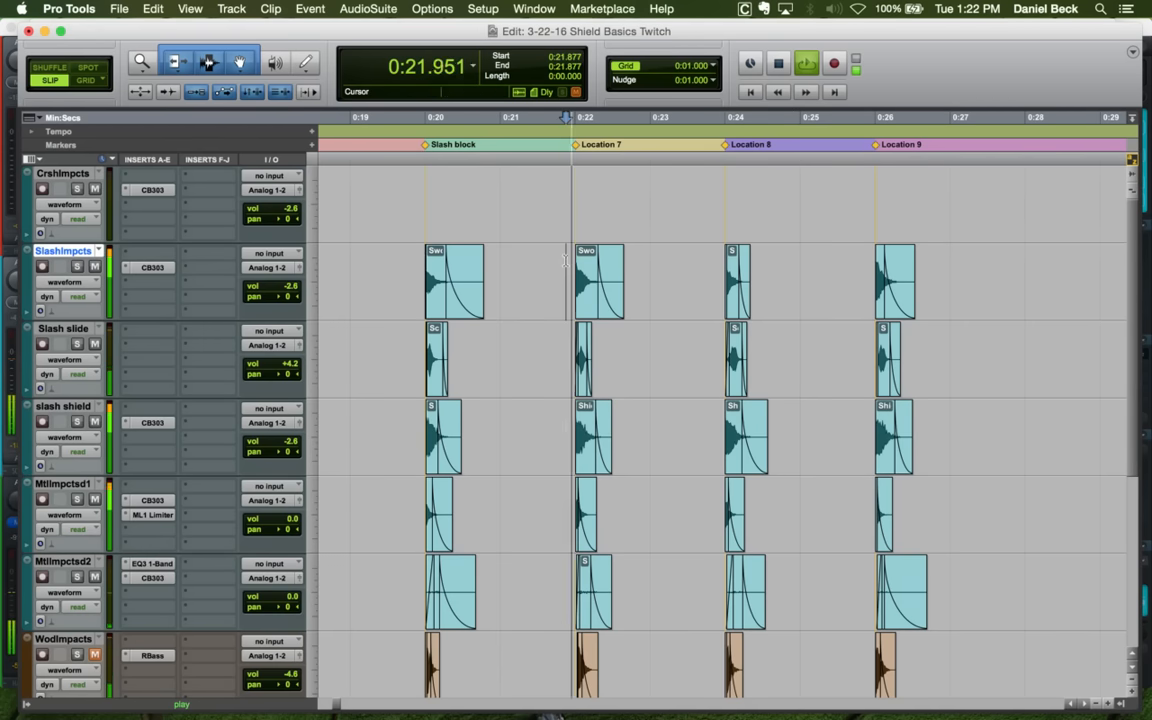
click(860, 254)
key(space)
Solo the Slash slide track, trim and fade in the start of the Location 8 scythe scrape, and start it at about 0:24.01
click(724, 330)
key(t)
key(t)
key(t)
key(t)
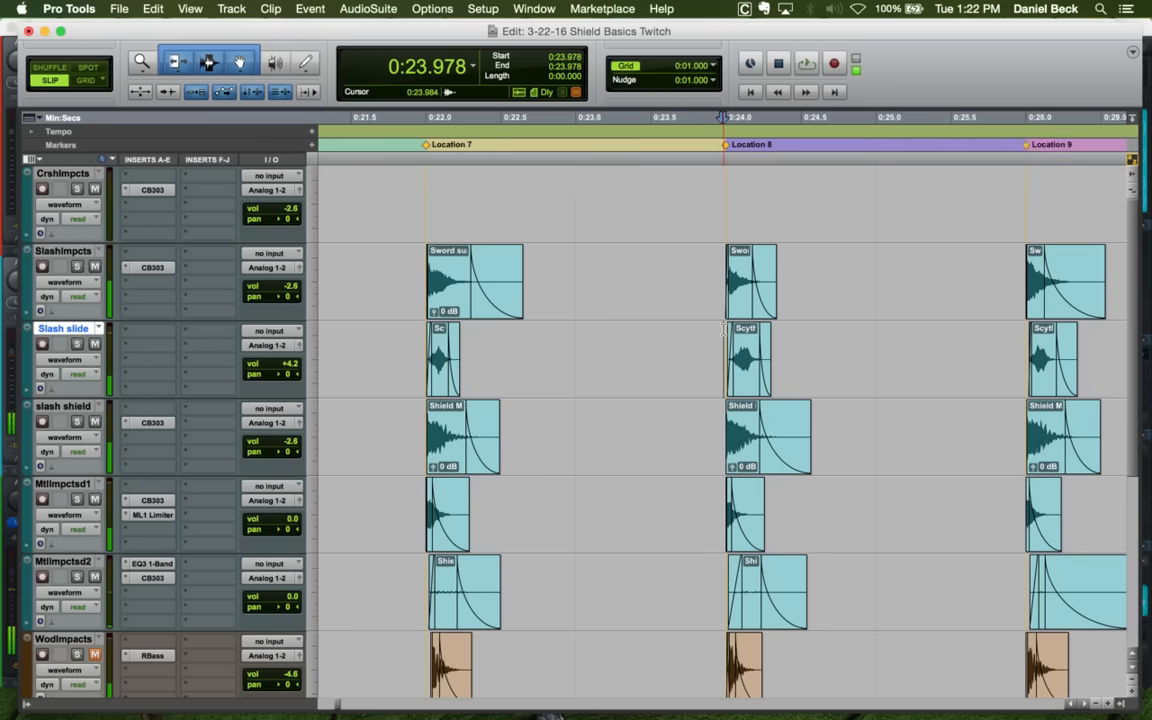
drag(783, 368, 856, 358)
click(862, 378)
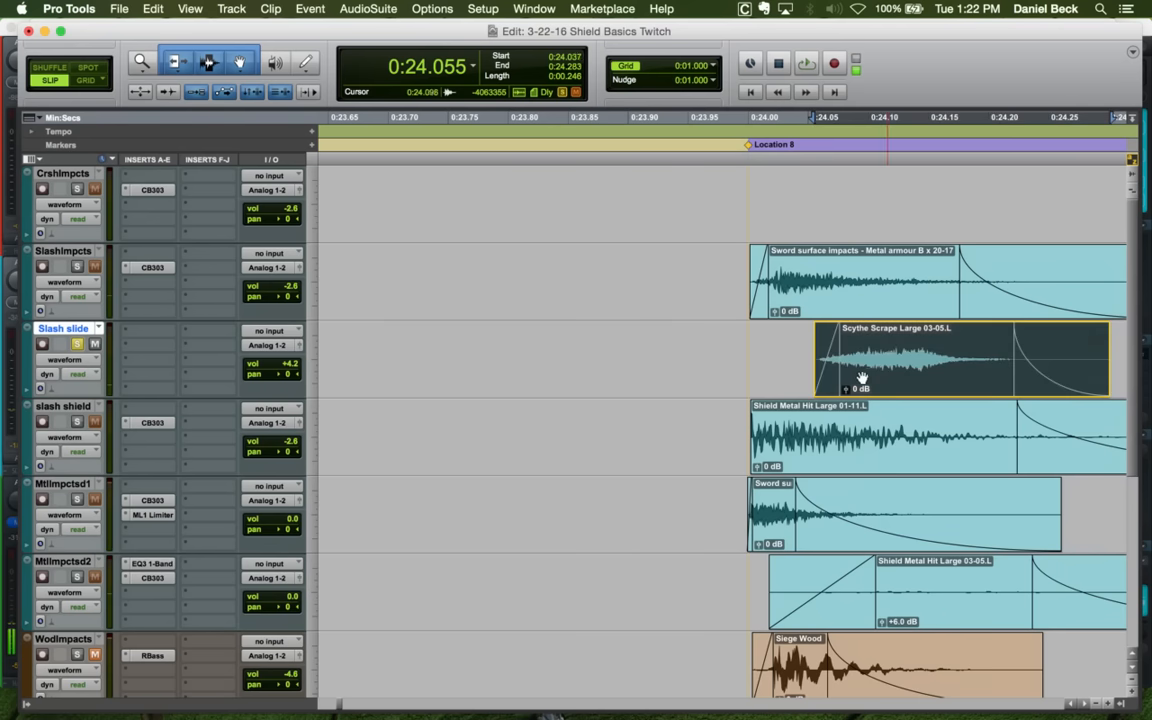
key(super+z)
Unsolo the Slash slide track and play the combined layers at Location 8 from 0:23.966
click(708, 357)
key(space)
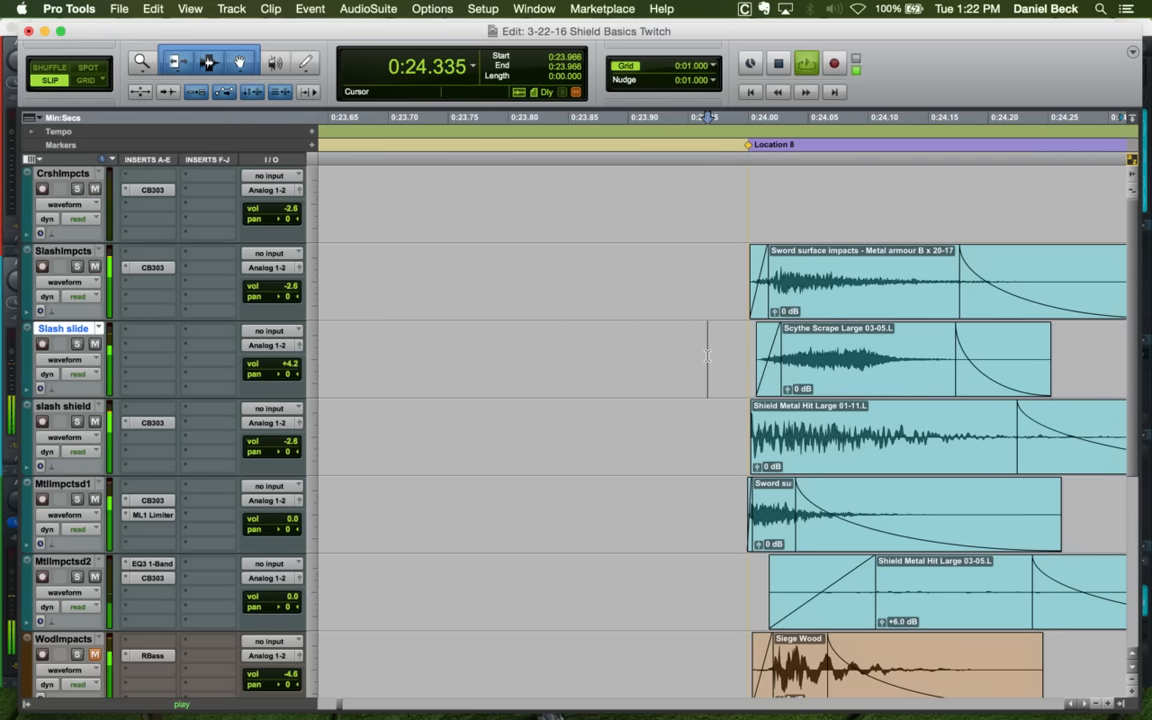
key(space)
key(r)
key(r)
key(r)
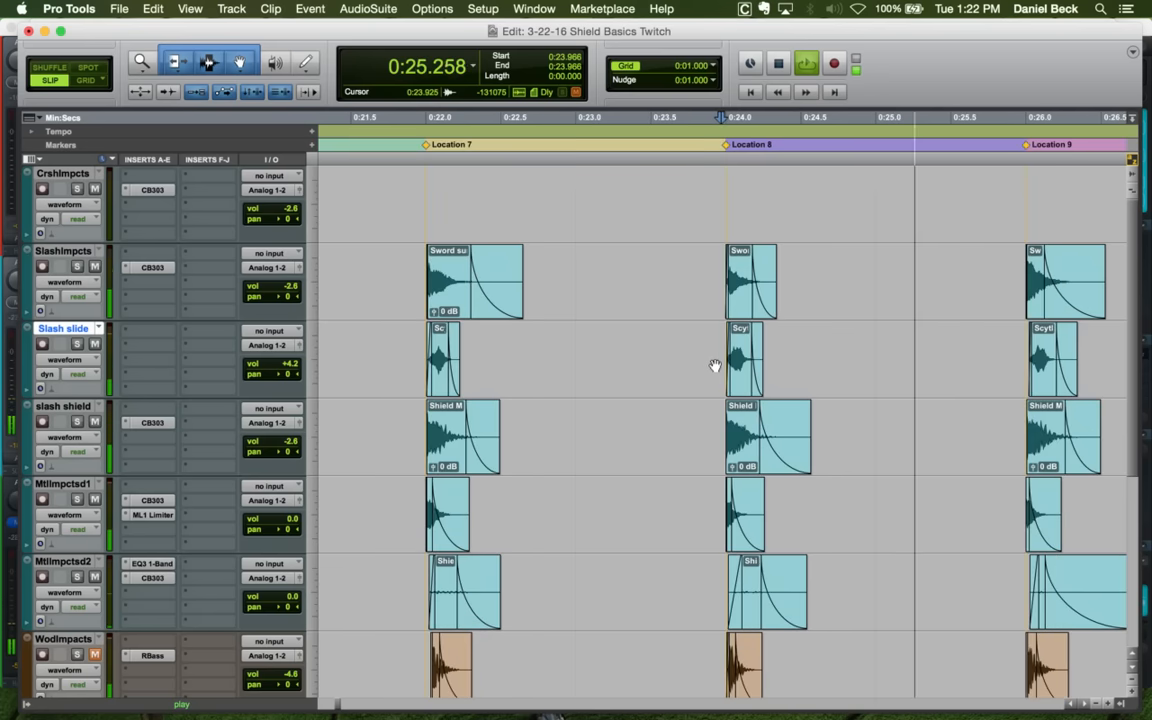
key(r)
Play all layers at Location 7 from 0:21.930, solo the SlashImpcts track and play again
click(569, 262)
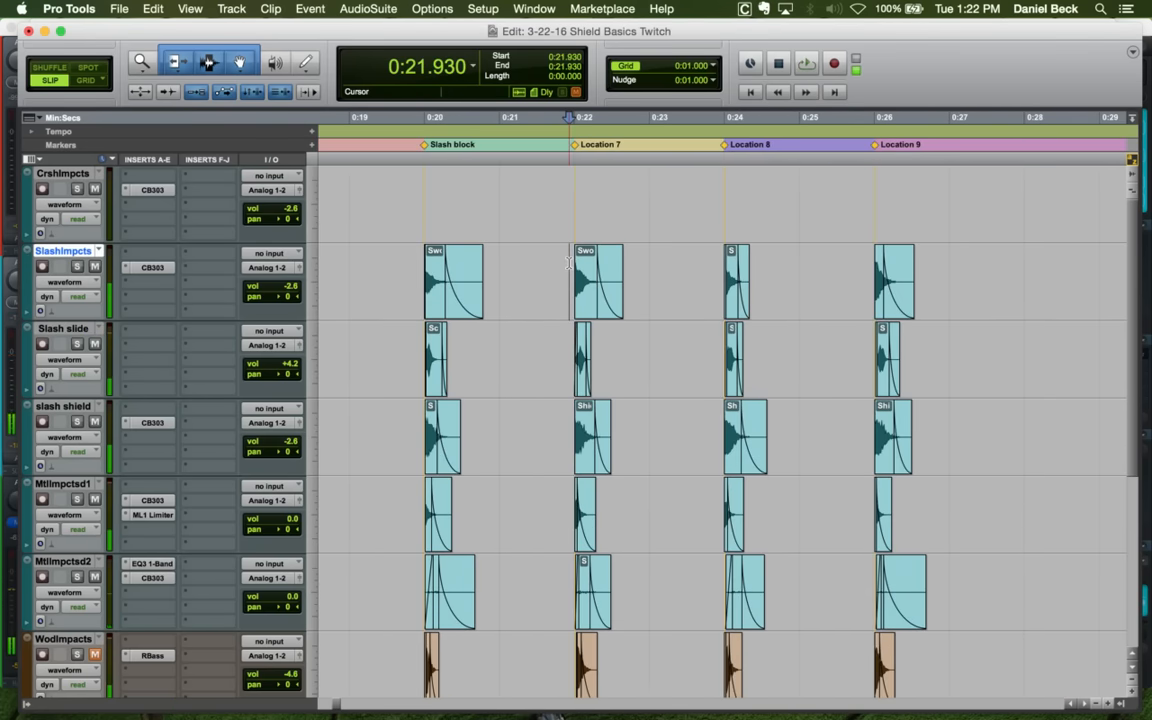
key(space)
key(space)
key(shift+s)
key(space)
key(space)
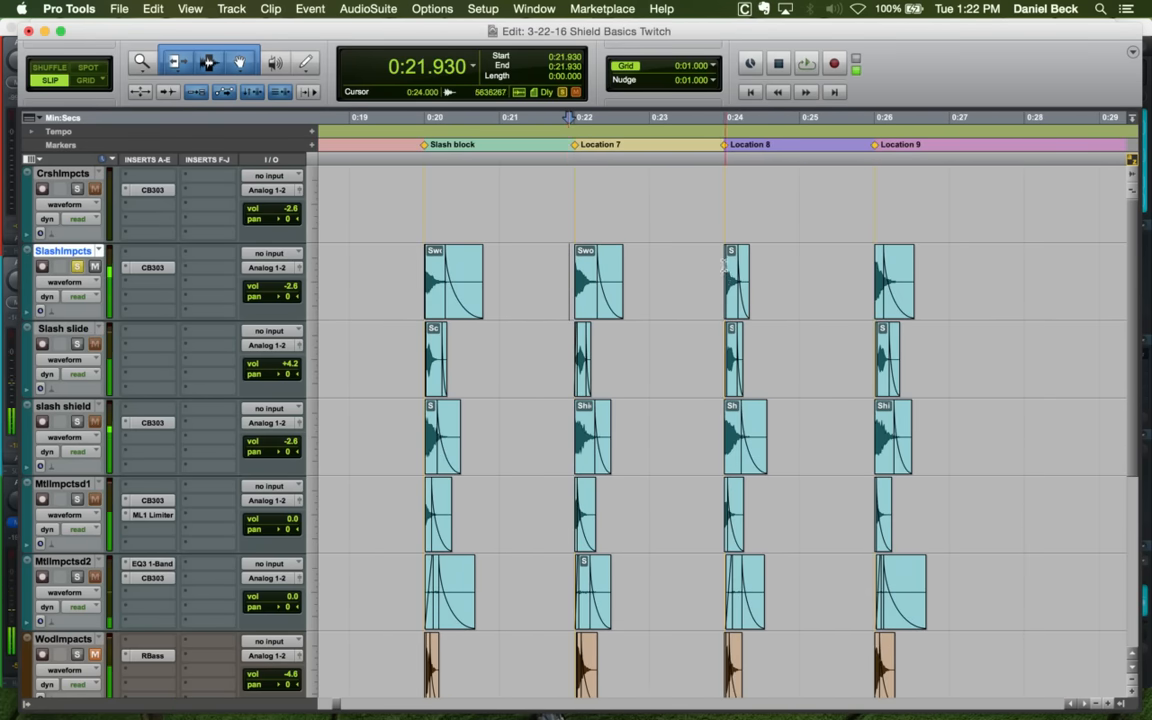
Delete the replacement sword impact at Location 8 on the SlashImpcts track
click(725, 268)
key(t)
key(t)
key(t)
click(761, 295)
key(Delete)
Audition the source sword impacts in the Metal armour B clip from 0:29.952 and 0:31.941
key(r)
key(r)
key(r)
key(r)
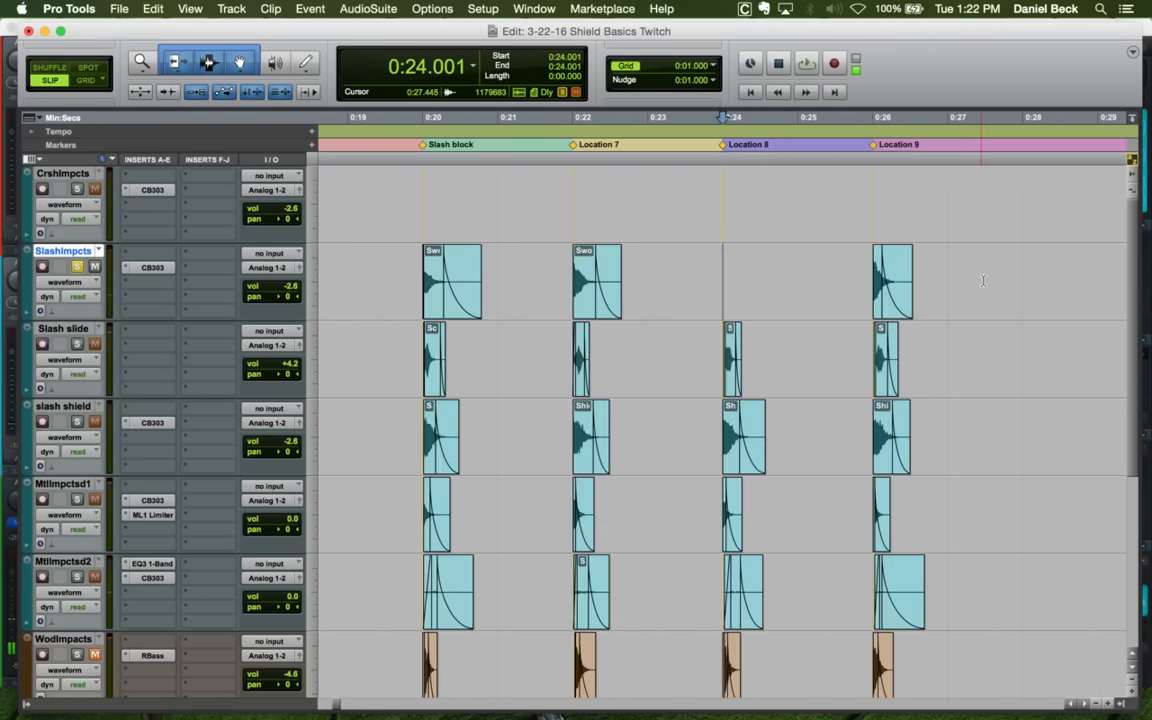
key(r)
key(Tab)
key(space)
key(t)
key(t)
key(t)
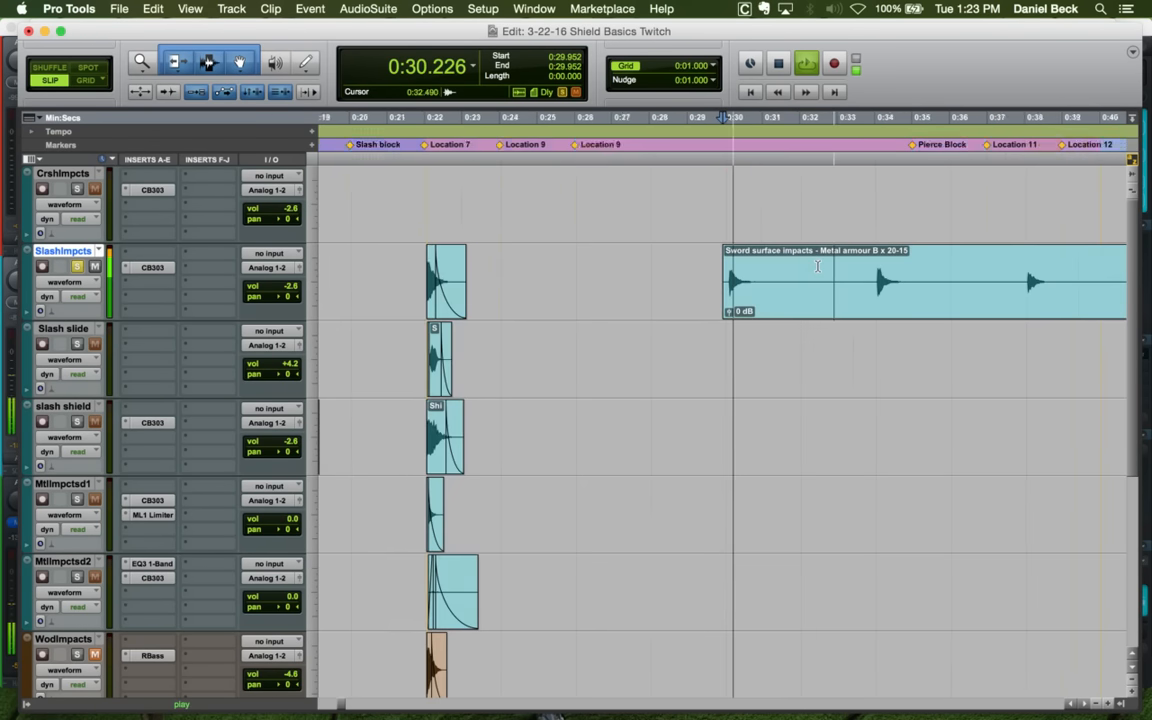
key(space)
click(1021, 264)
key(space)
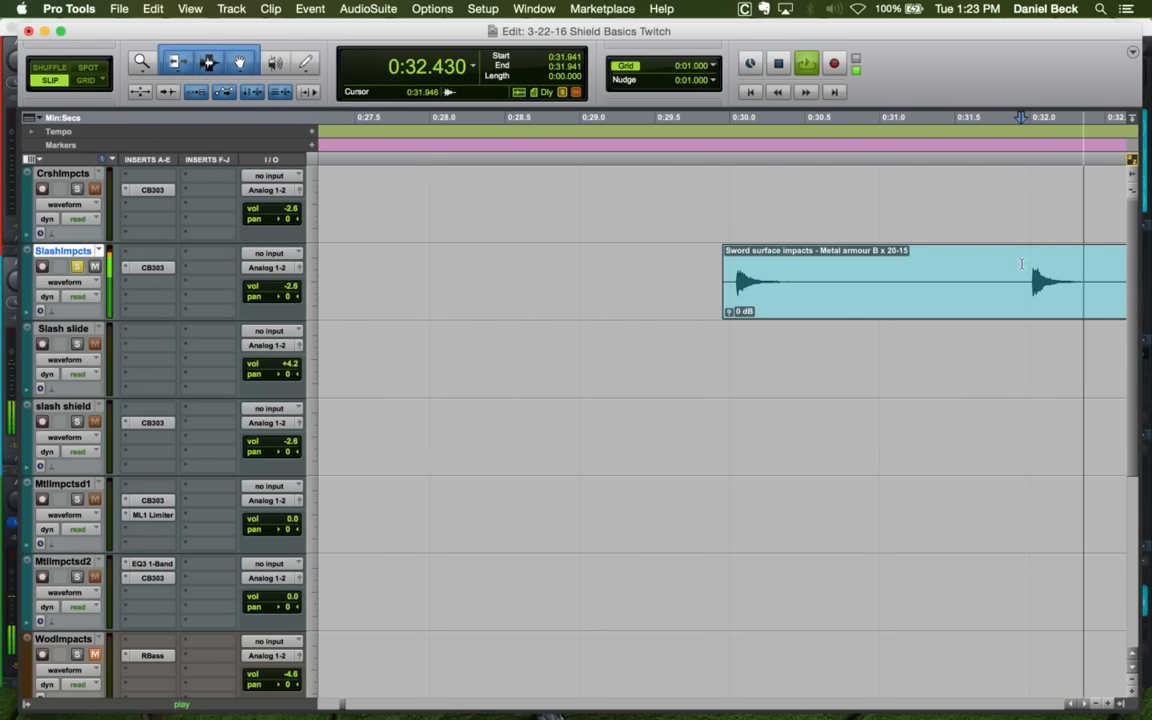
Cut the sword impact at 0:31.946 from the Metal armour B clip and paste it onto the SlashImpcts track near Location 8
key(space)
key(r)
key(space)
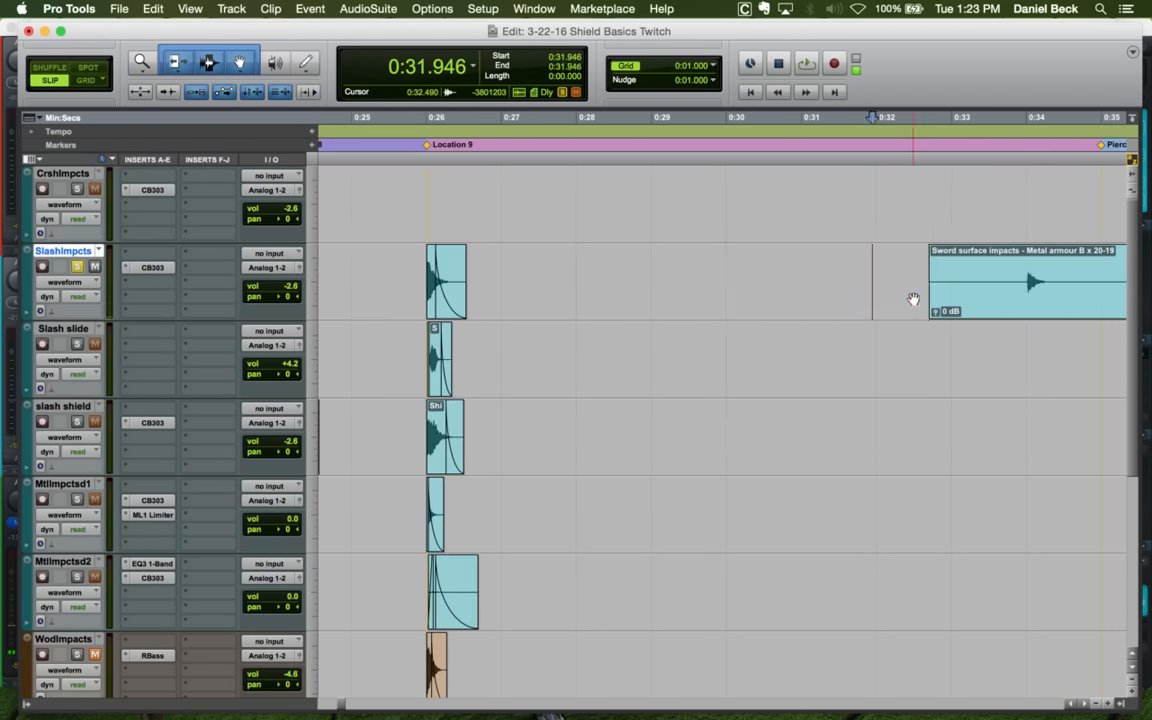
key(r)
click(497, 267)
key(super+v)
key(t)
key(t)
key(t)
key(t)
key(t)
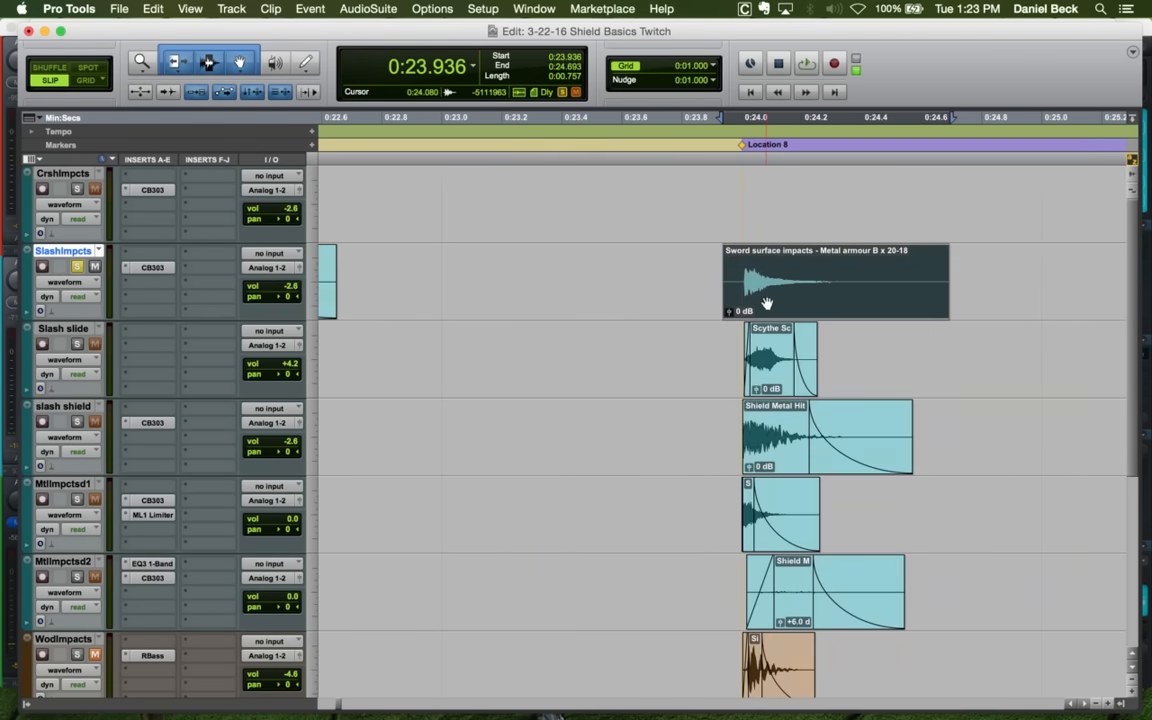
Trim the start of the pasted sword impact, give it a short fade-in and align it with the Location 8 marker
click(808, 264)
key(a)
key(t)
key(t)
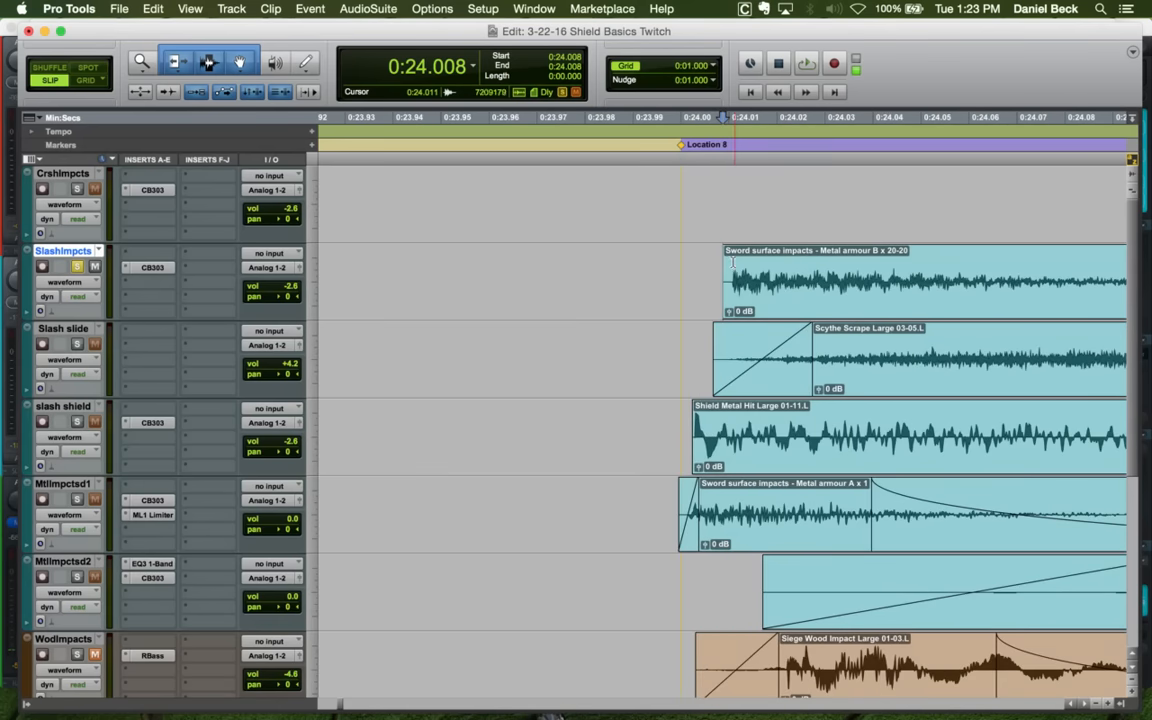
drag(724, 262, 729, 262)
drag(778, 297, 720, 299)
Play the aligned sword impact from 0:23.995 and unsolo the SlashImpcts track
click(660, 271)
key(space)
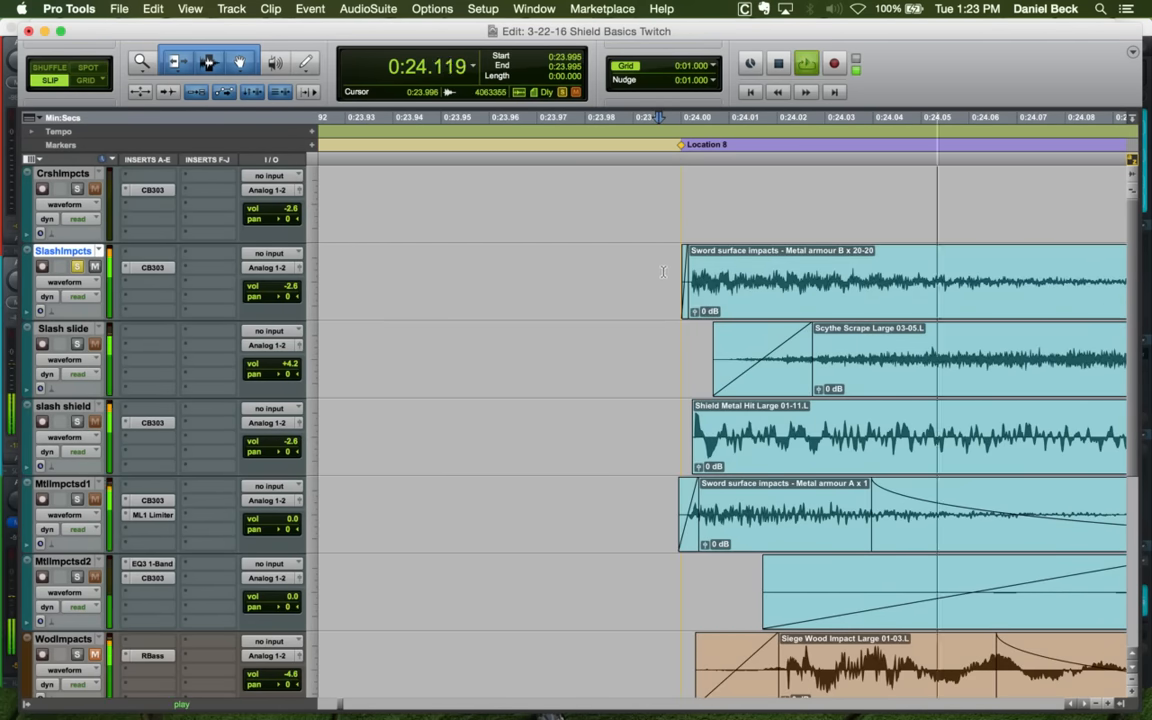
key(r)
key(r)
key(r)
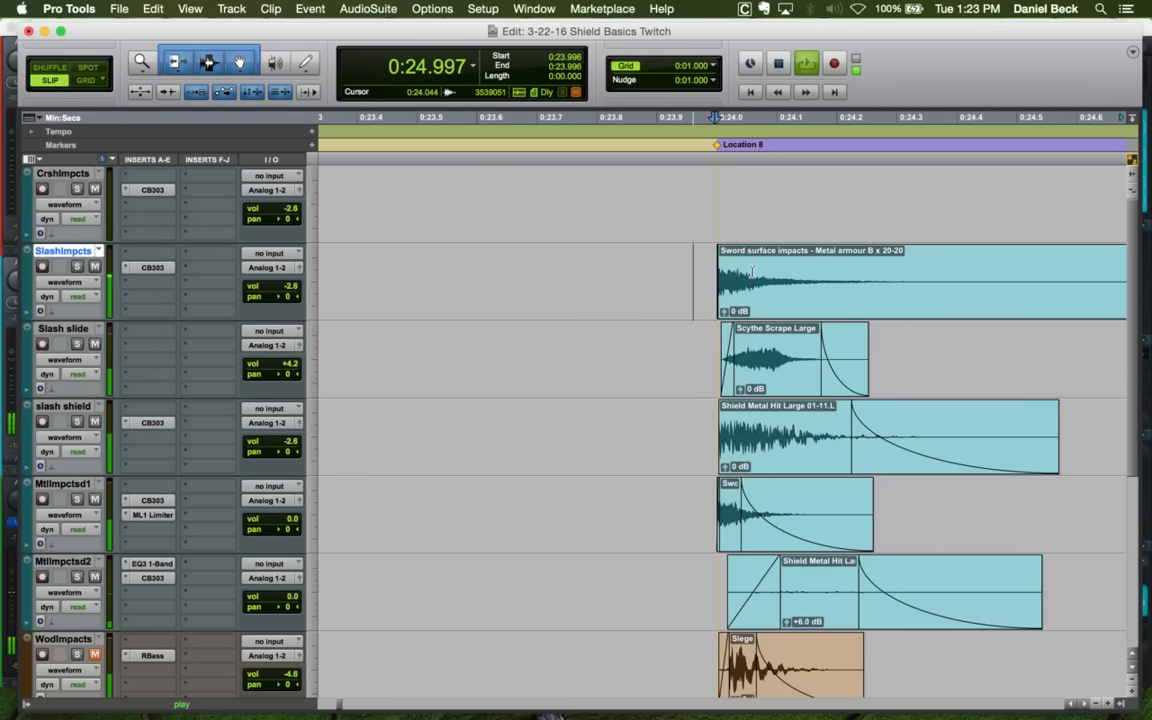
Shorten the tail of the Location 8 sword impact with a fade-out and play all layers from 0:23.901
key(g)
key(r)
click(848, 268)
key(s)
click(690, 269)
key(space)
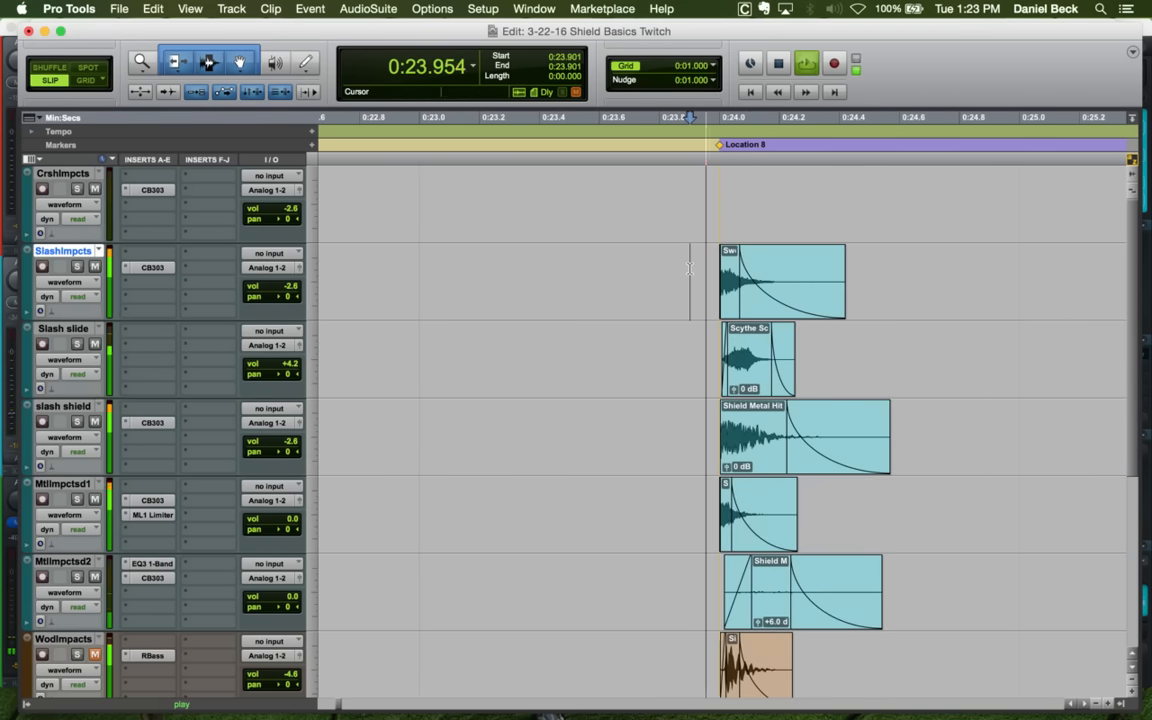
Play the layered sounds at Slash block from 0:19.861 and at Location 8 from 0:23.930
key(r)
key(r)
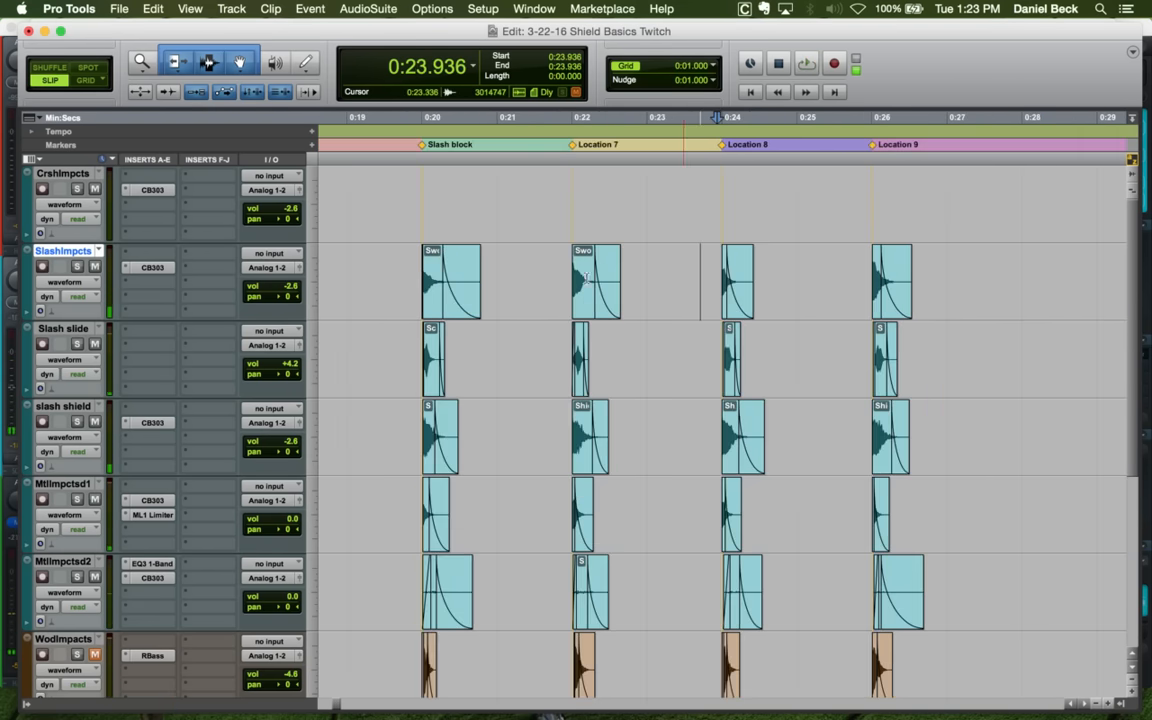
key(space)
click(411, 270)
key(space)
key(space)
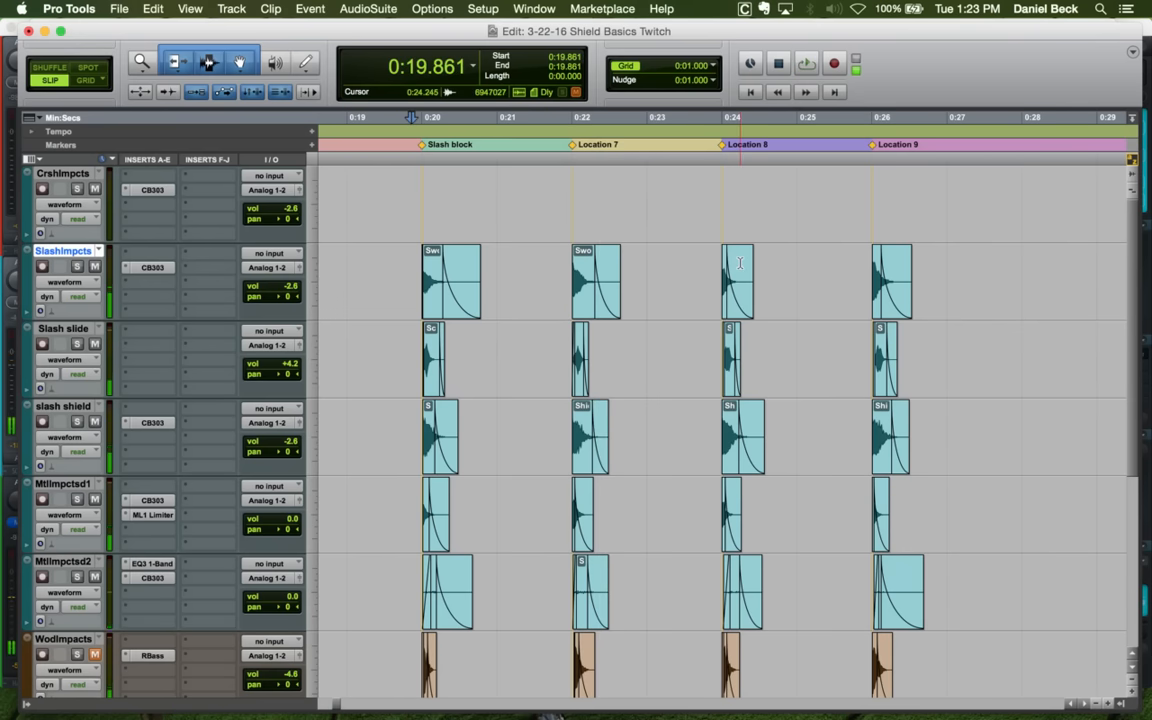
key(t)
key(t)
key(space)
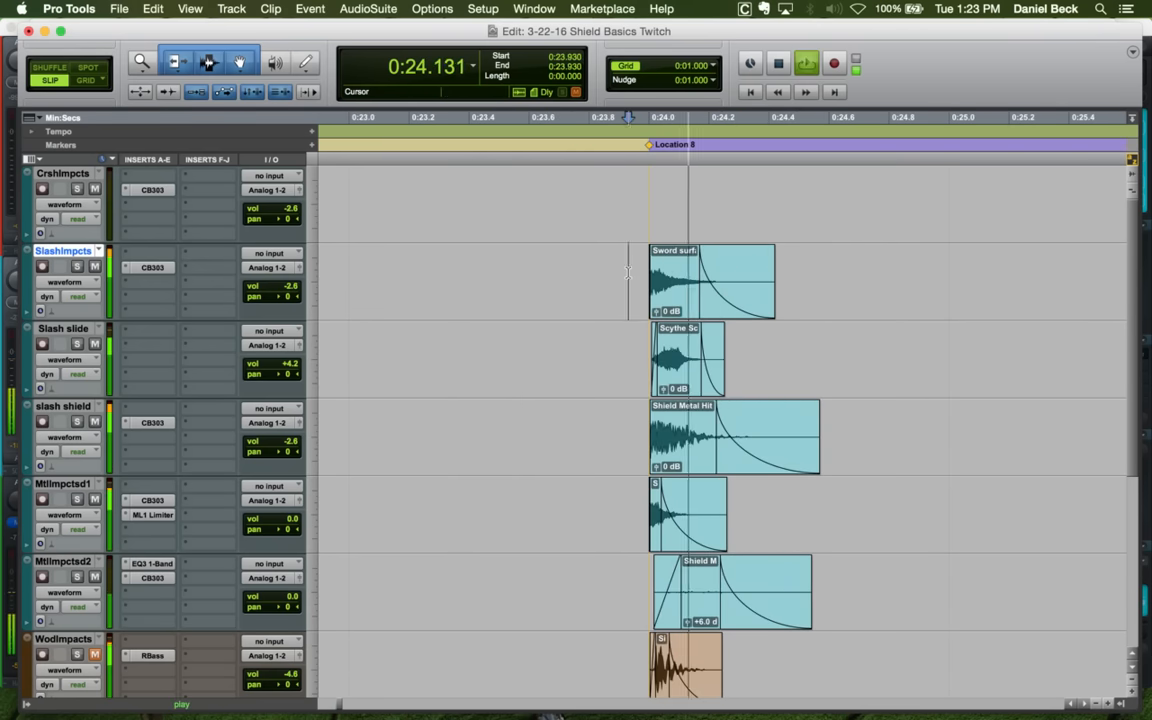
Set the fade-out of the Location 9 sword impact to start at 0:26.144 and play the layers from 0:25.954
key(r)
key(r)
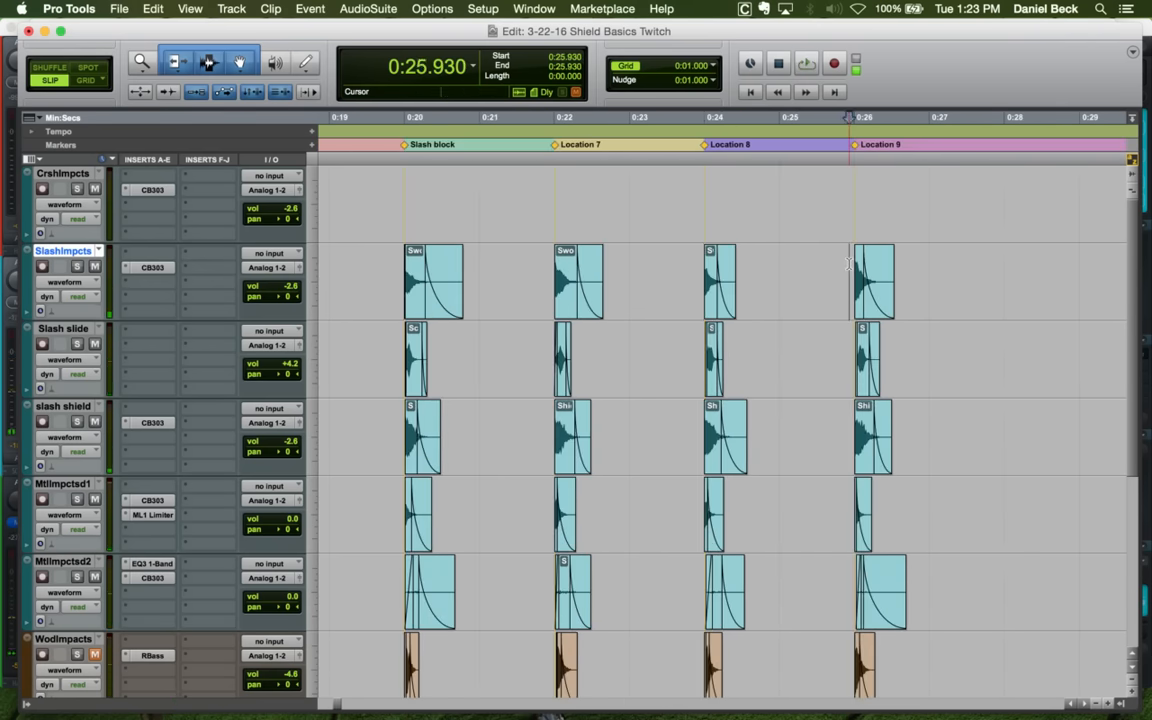
key(t)
key(t)
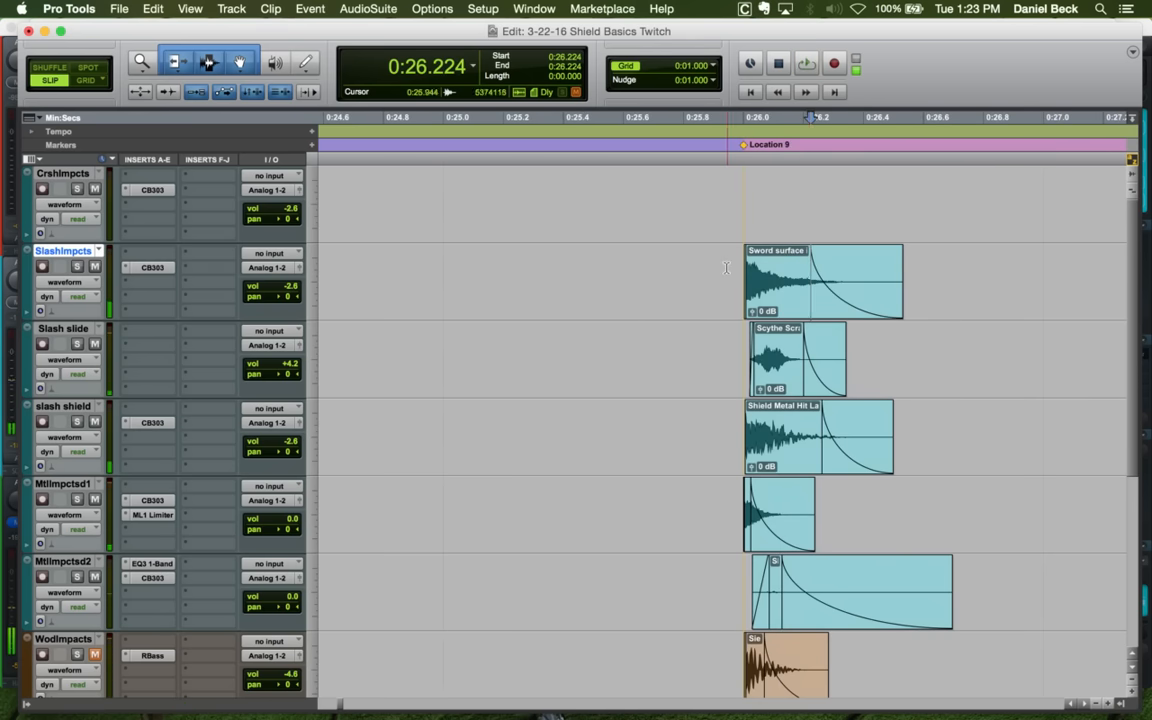
click(726, 267)
key(space)
key(space)
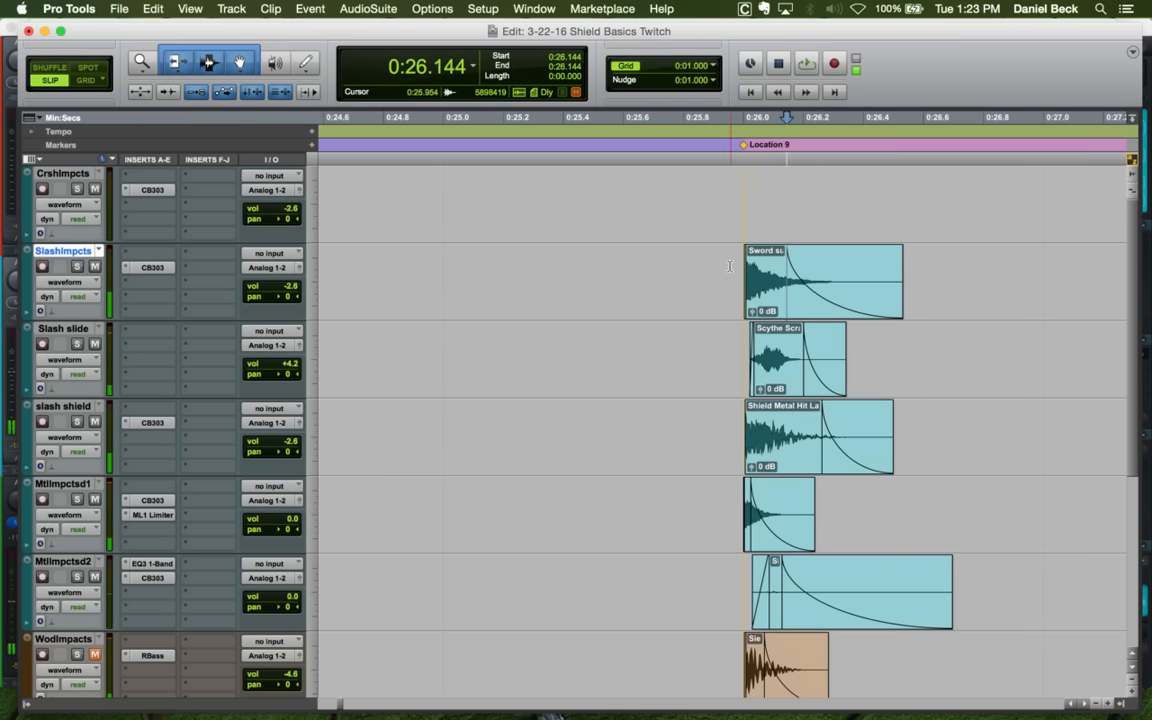
key(space)
Audition the slash block variations in turn, playing from 0:19.818, 0:21.866 and 0:25.898
key(r)
key(r)
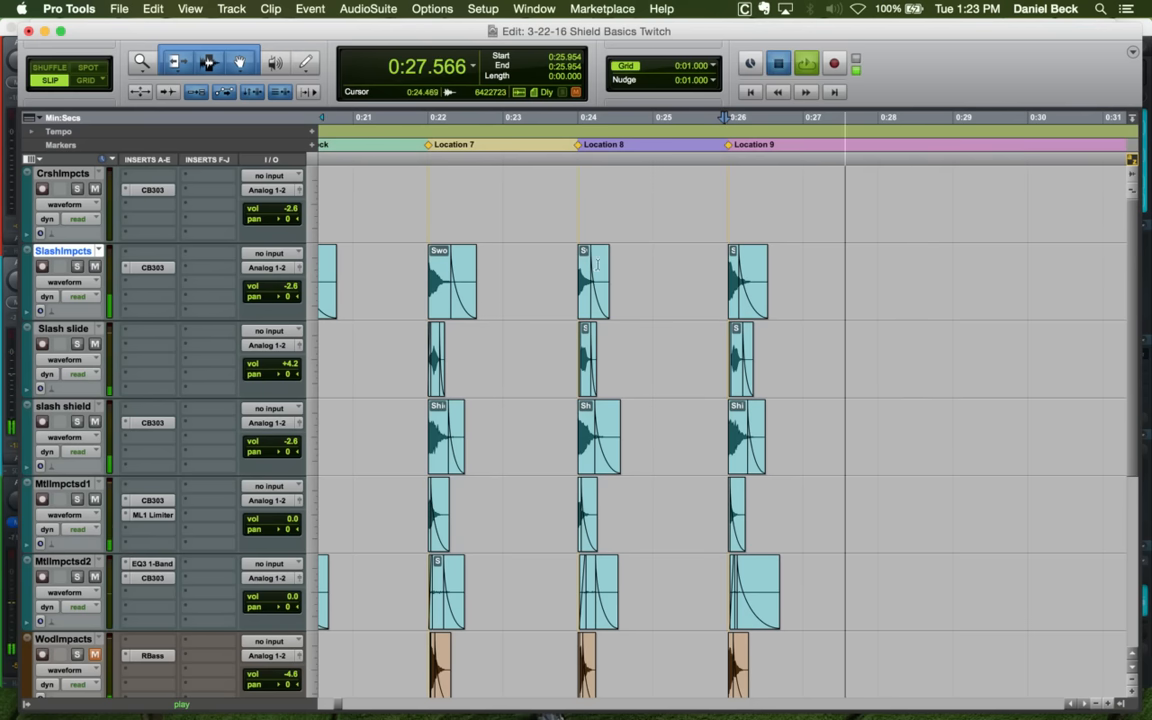
key(space)
click(597, 265)
key(space)
key(r)
key(space)
click(492, 265)
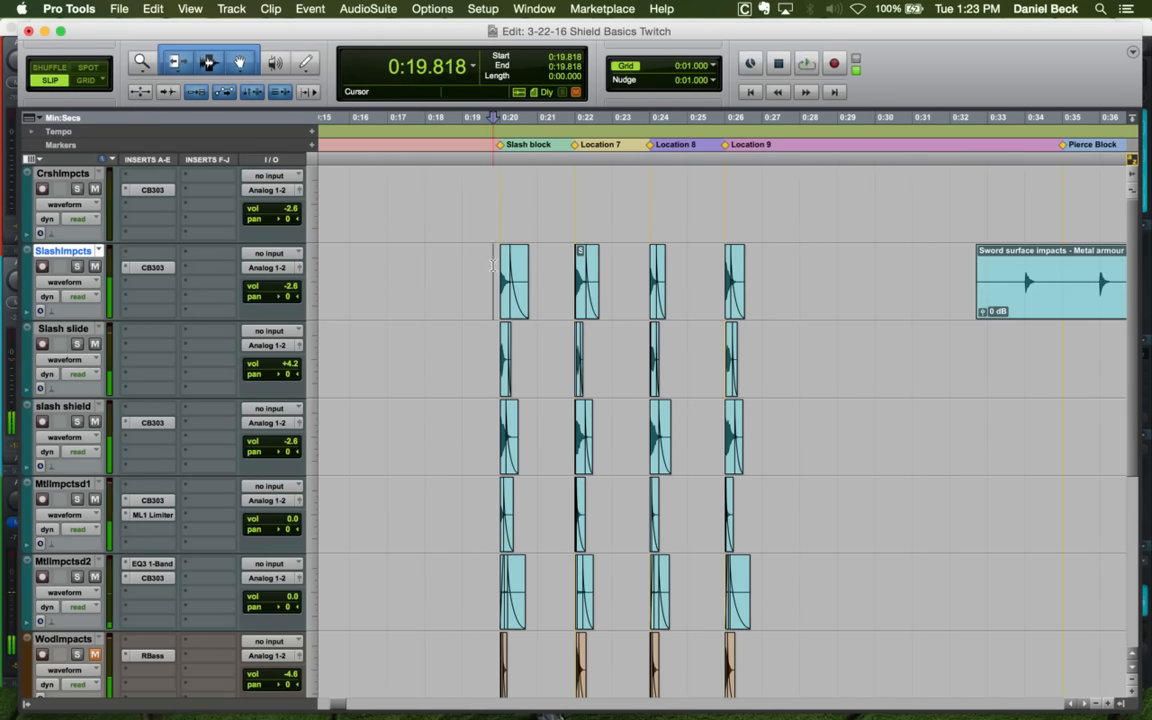
key(space)
click(571, 267)
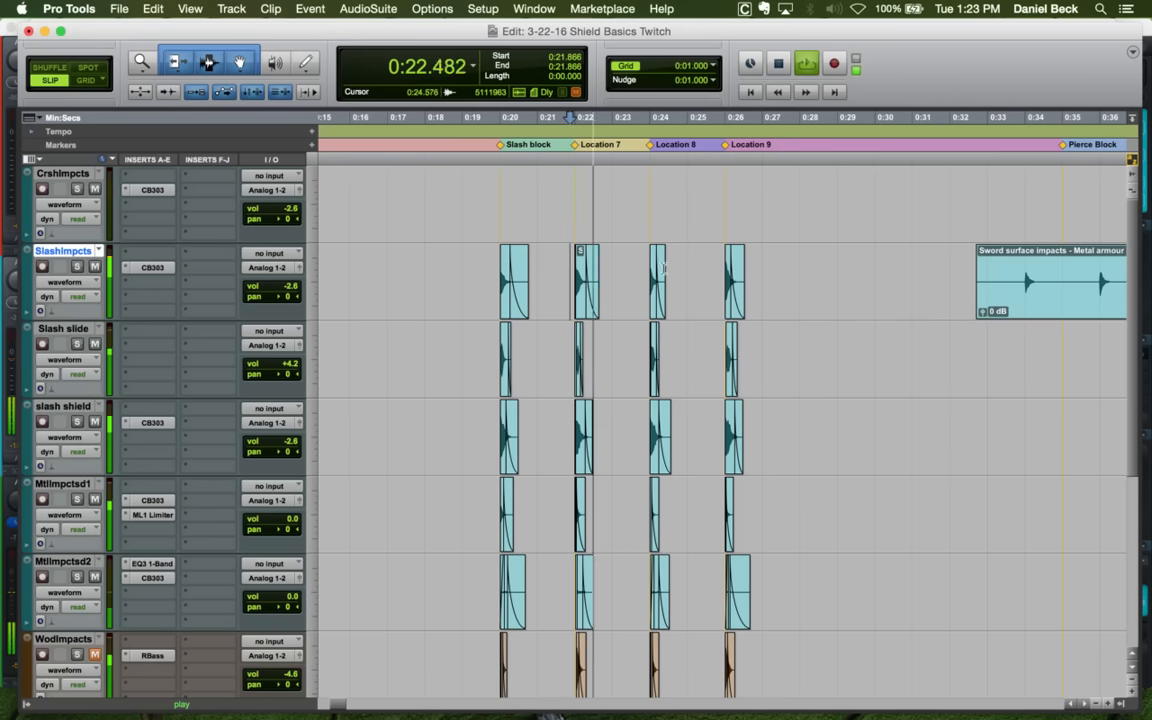
click(721, 258)
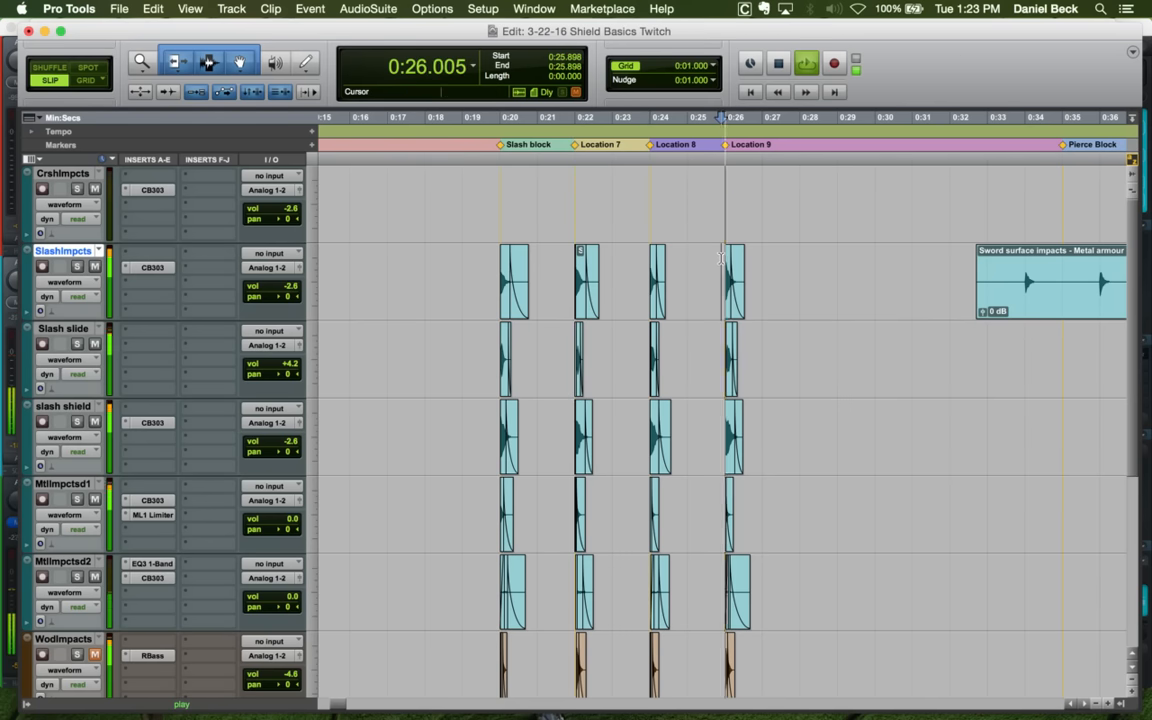
key(space)
Replay the first slash block from 0:19.797
key(r)
key(r)
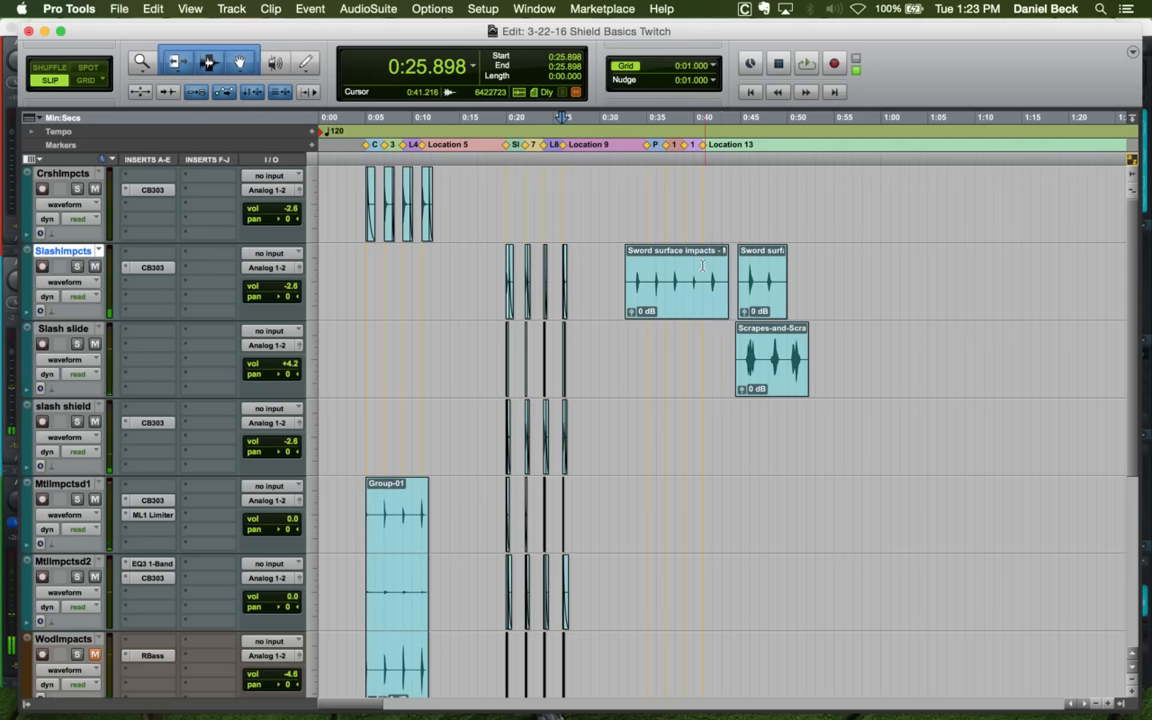
key(space)
click(505, 271)
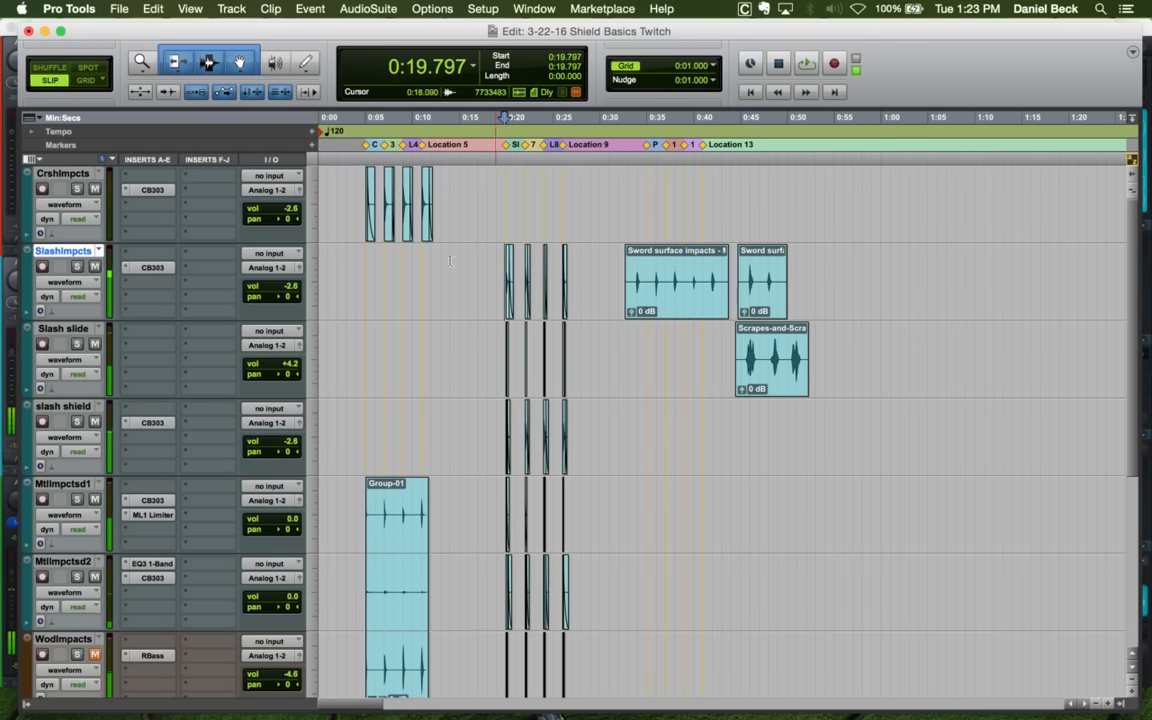
Play the crush block variations at Crush block, Location 3, Location 4 and Location 5 for comparison
click(361, 262)
key(t)
key(t)
key(t)
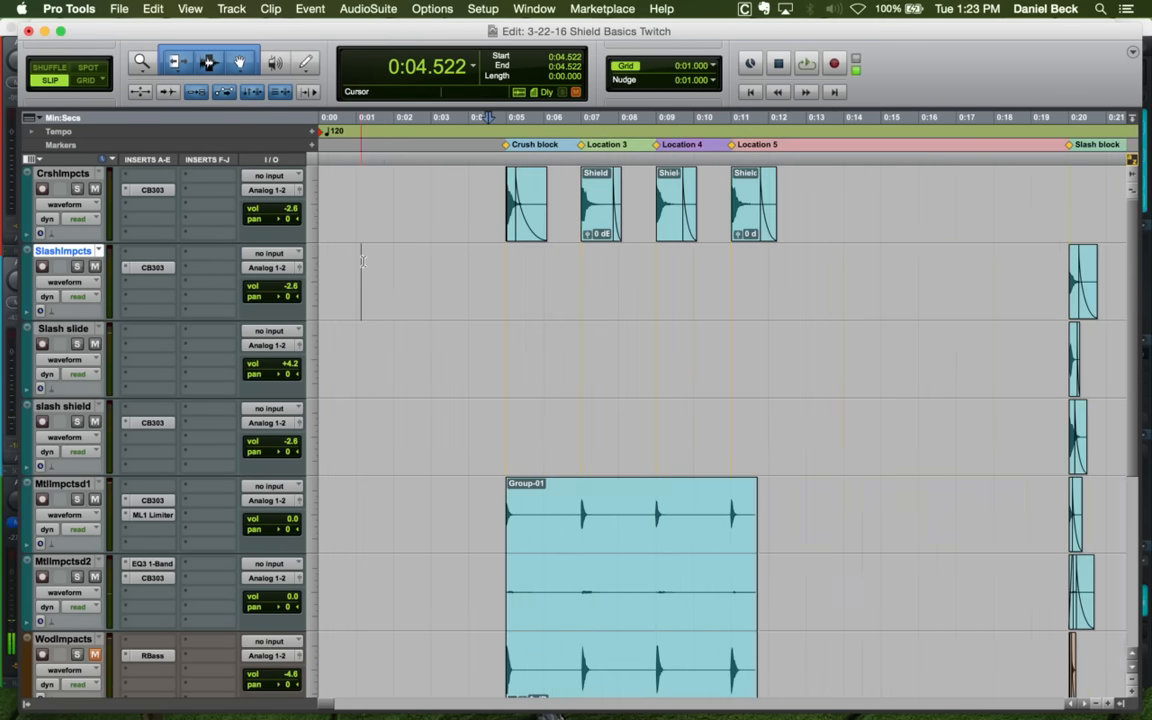
key(space)
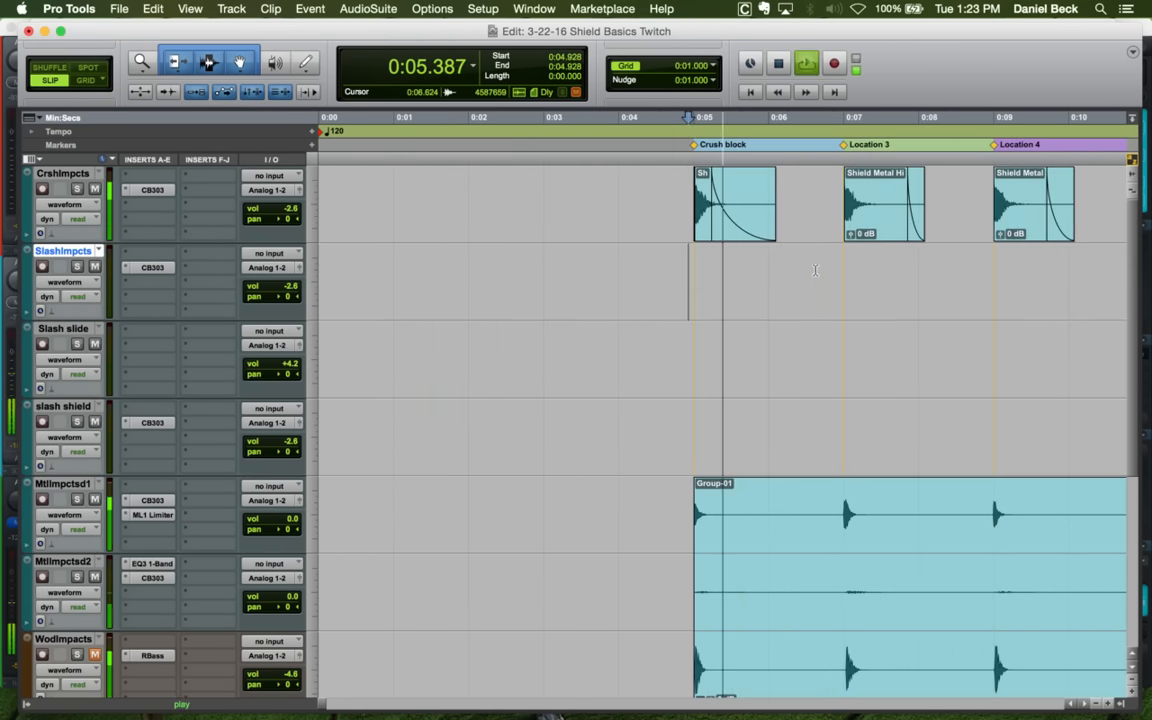
click(837, 270)
click(997, 261)
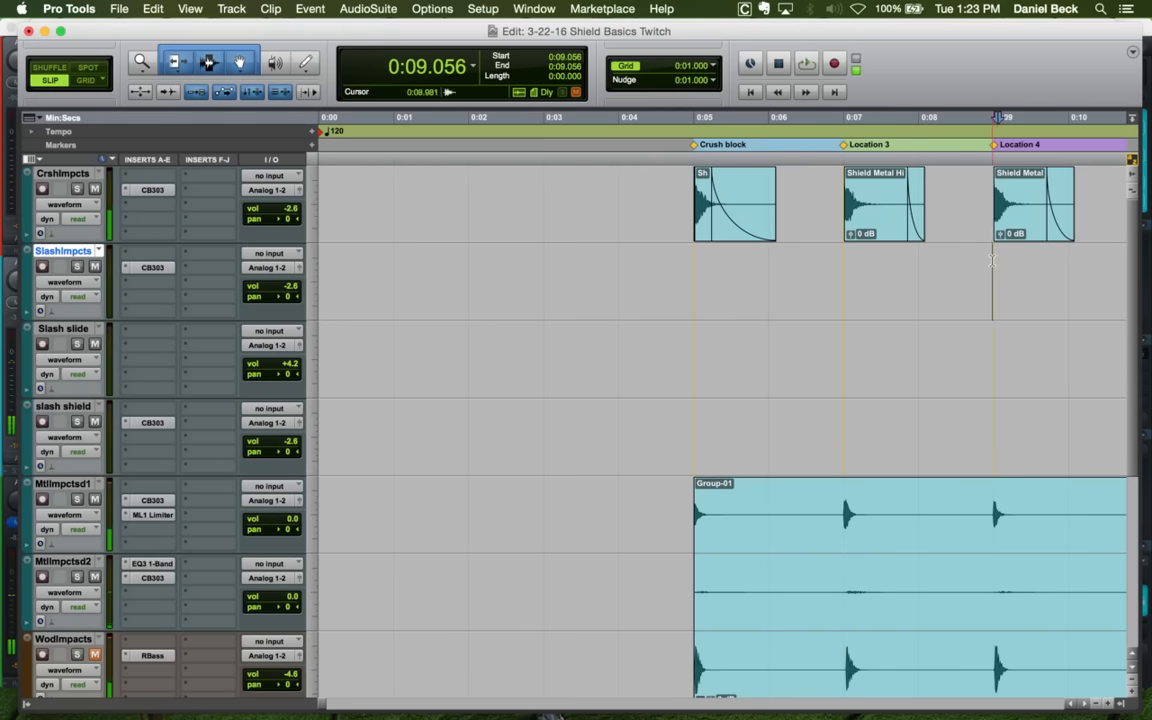
key(r)
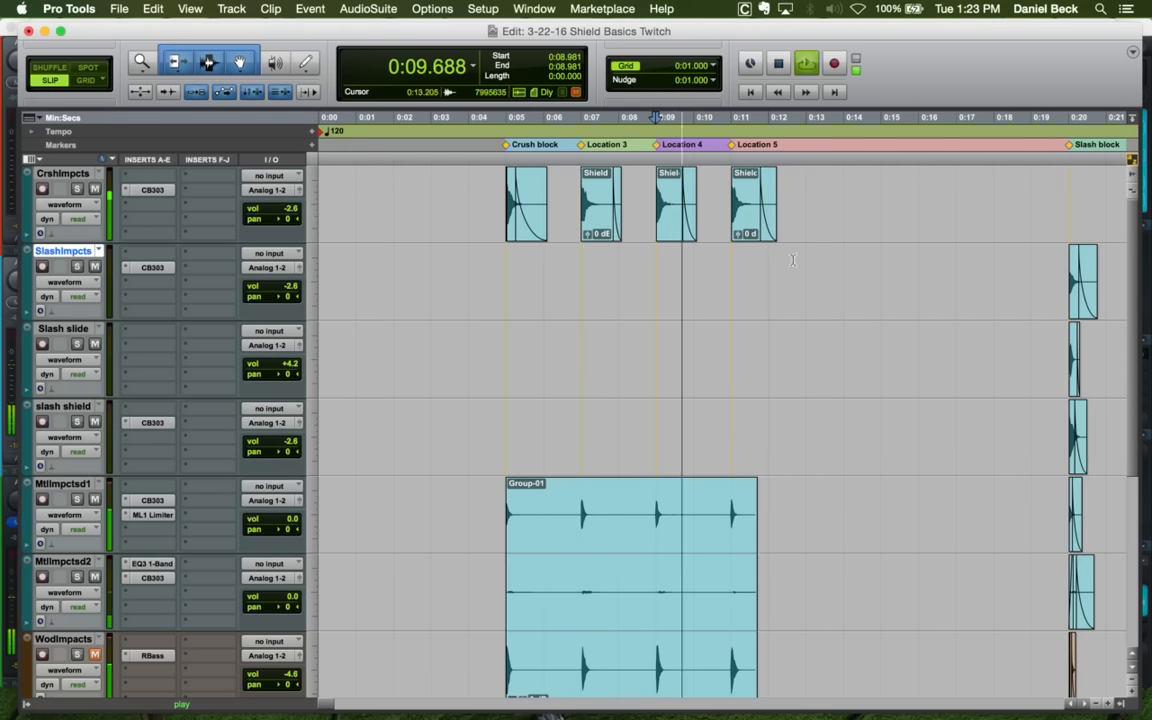
click(726, 262)
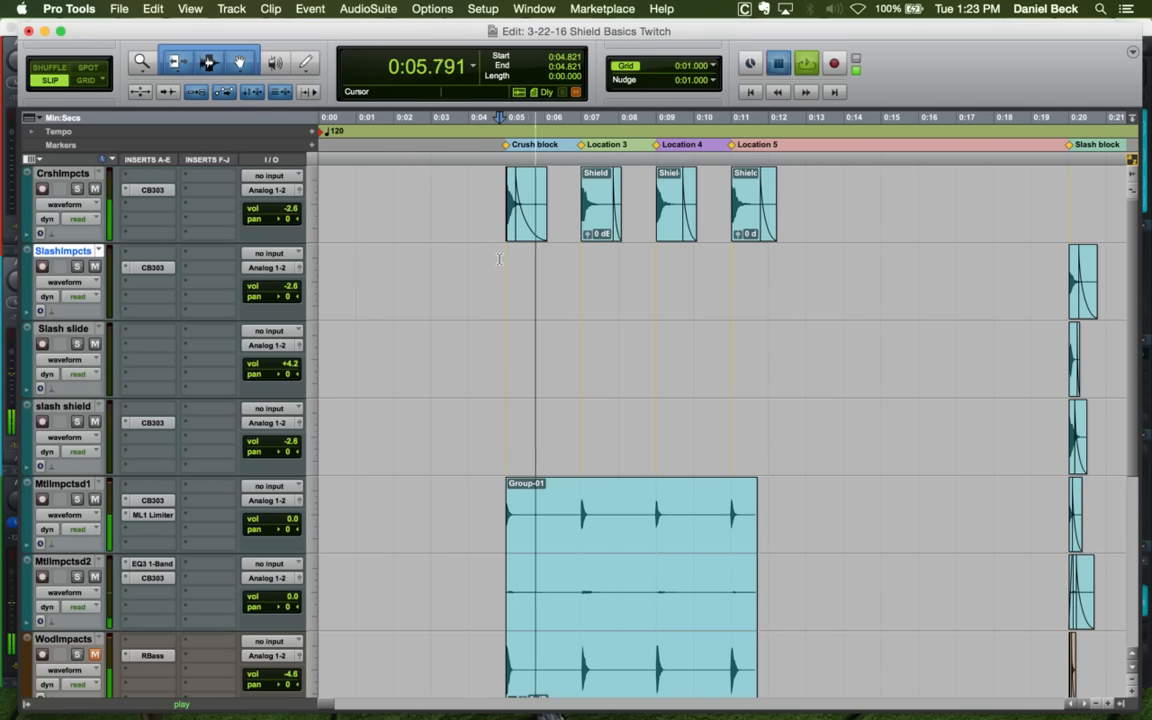
key(space)
Play the slash blocks at Slash block, Location 7 and Location 8 from 0:19.840, 0:21.888 and 0:23.904
scroll(499, 258, down, 3)
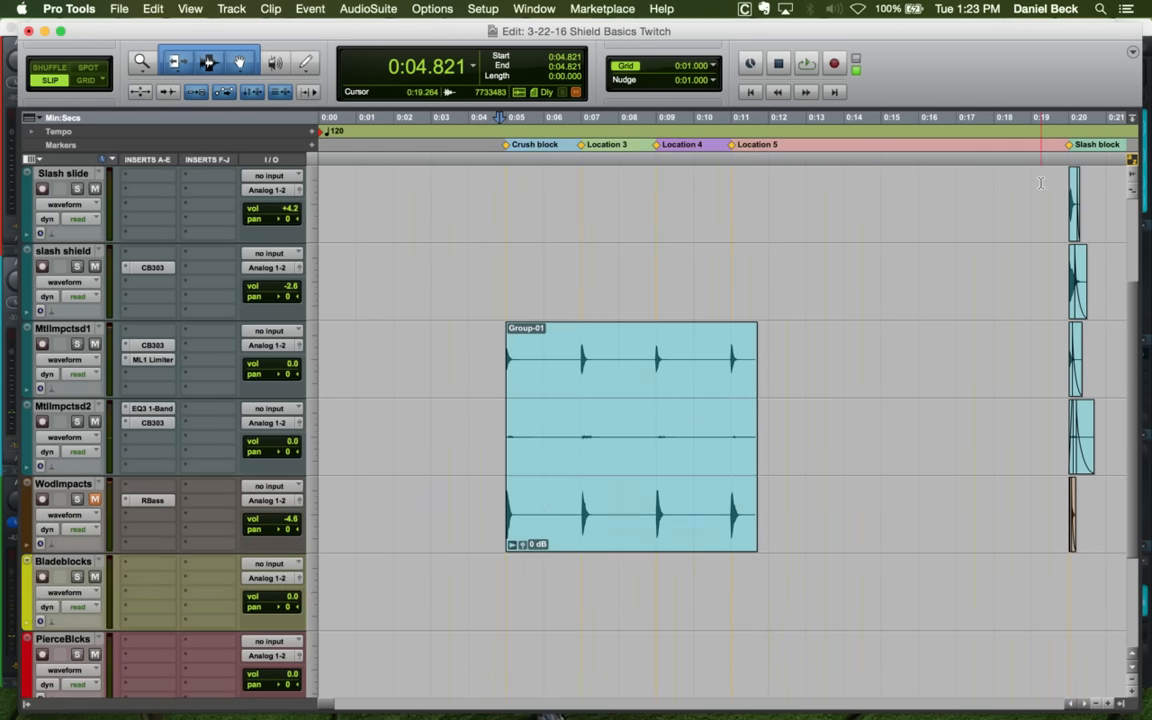
key(r)
click(690, 263)
key(space)
key(t)
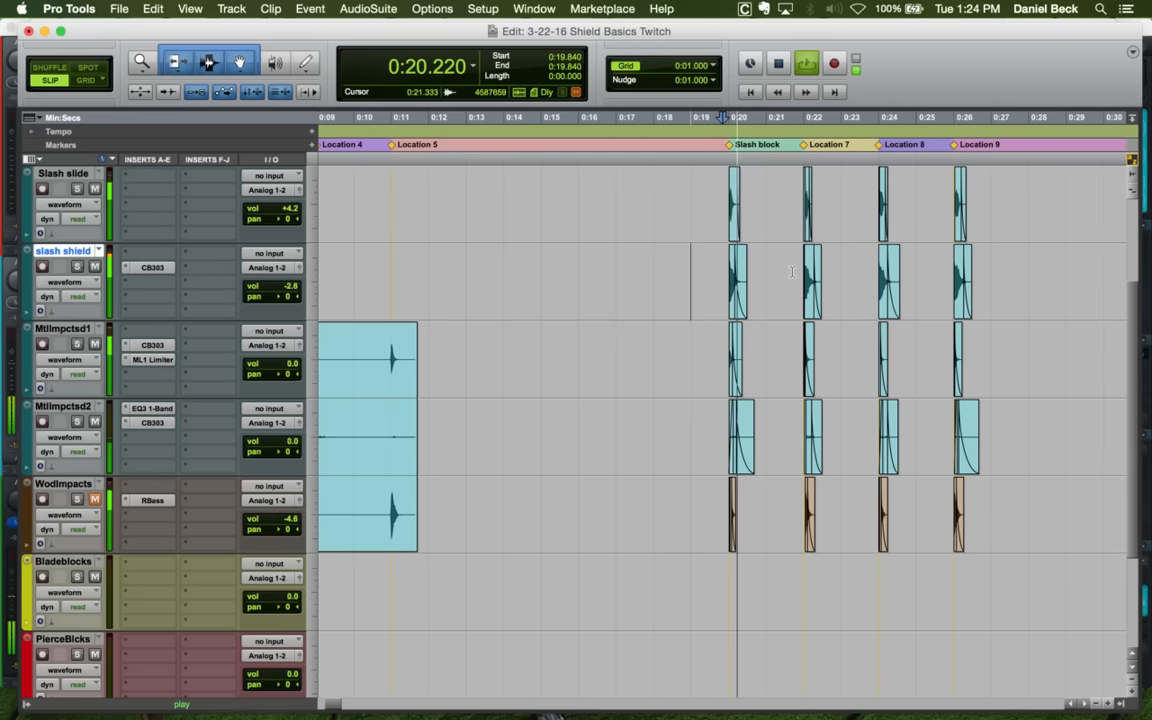
key(t)
key(space)
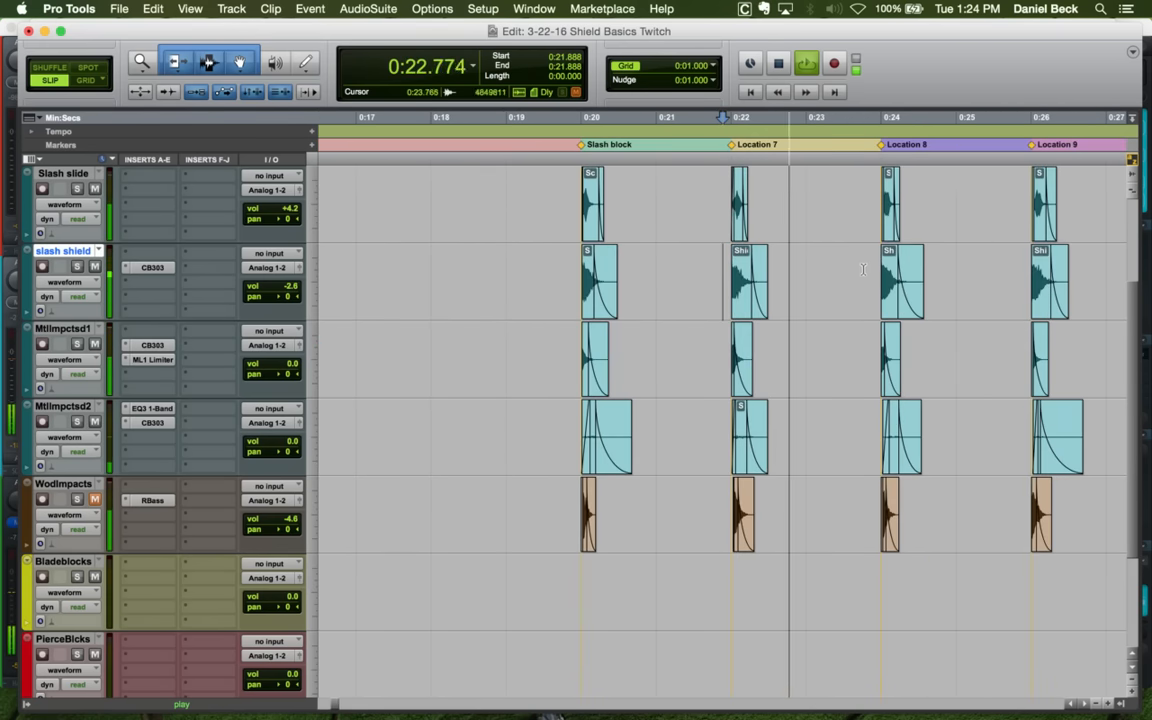
key(space)
Compare with the crush blocks by playing from 0:04.885 and from Location 3 at 0:06.954
key(r)
key(r)
key(r)
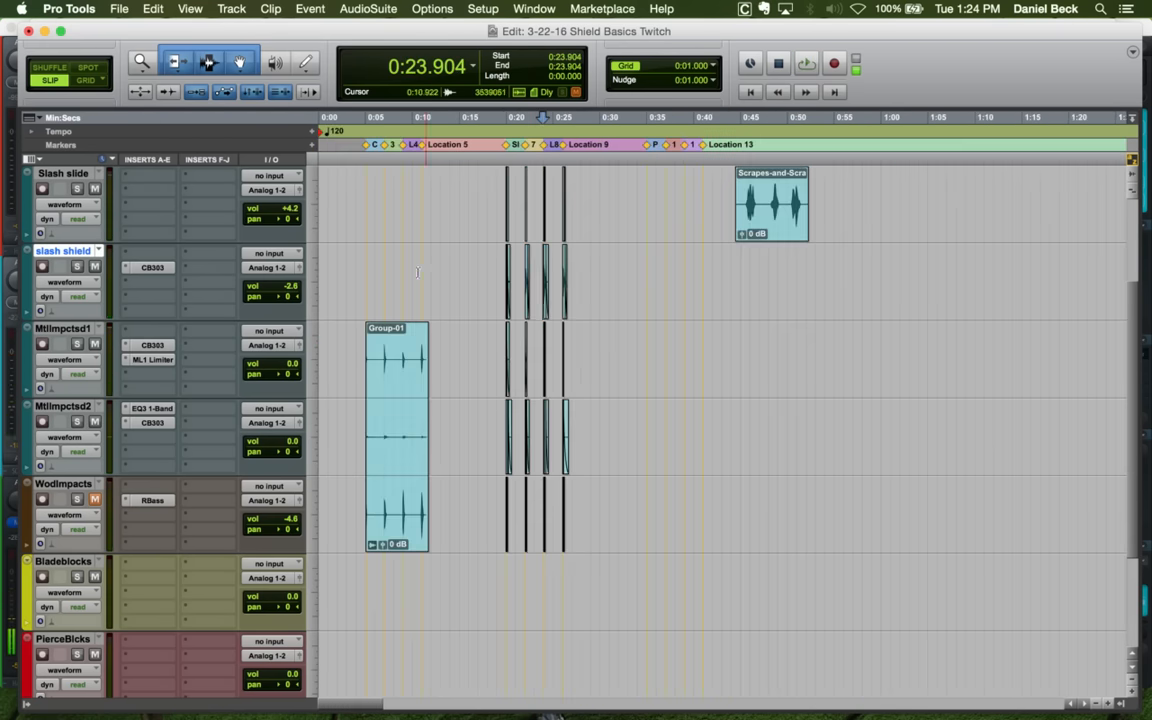
key(t)
key(t)
key(t)
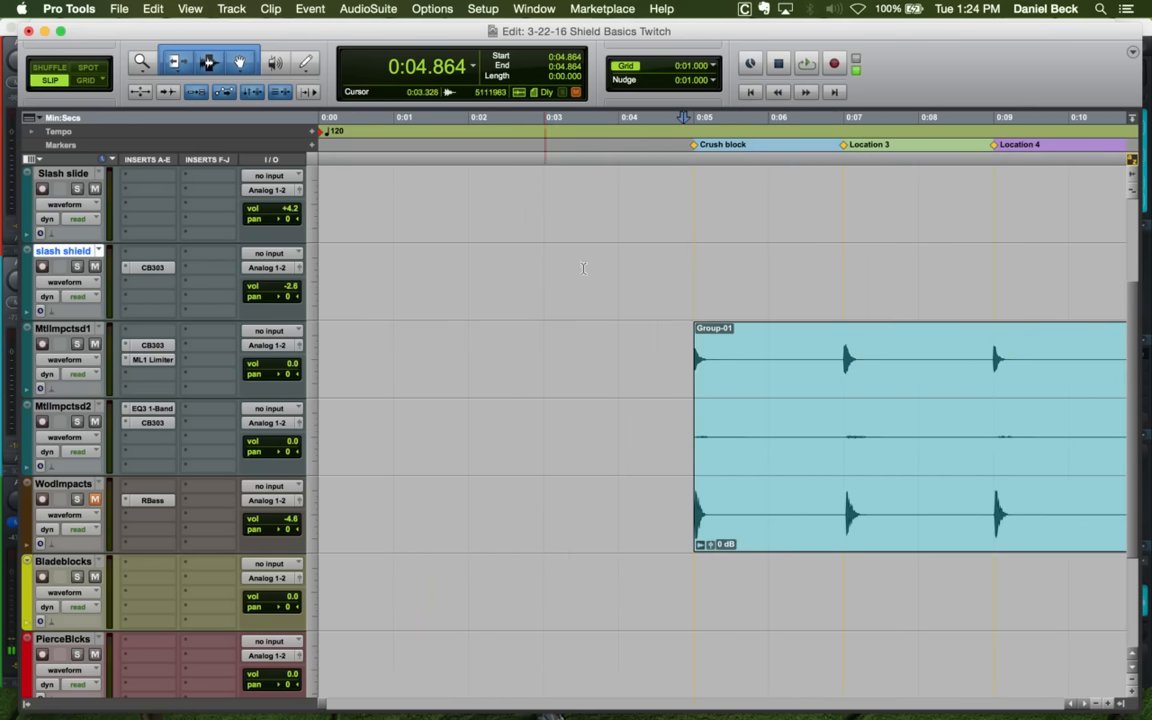
key(space)
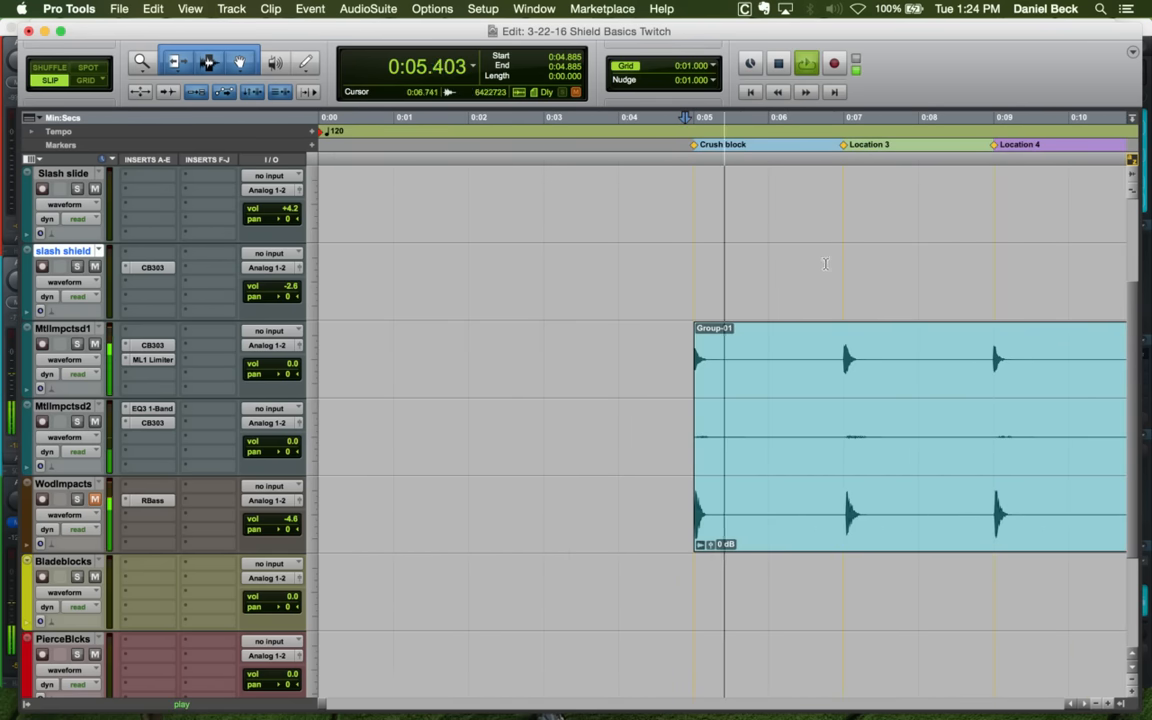
click(840, 260)
key(r)
key(r)
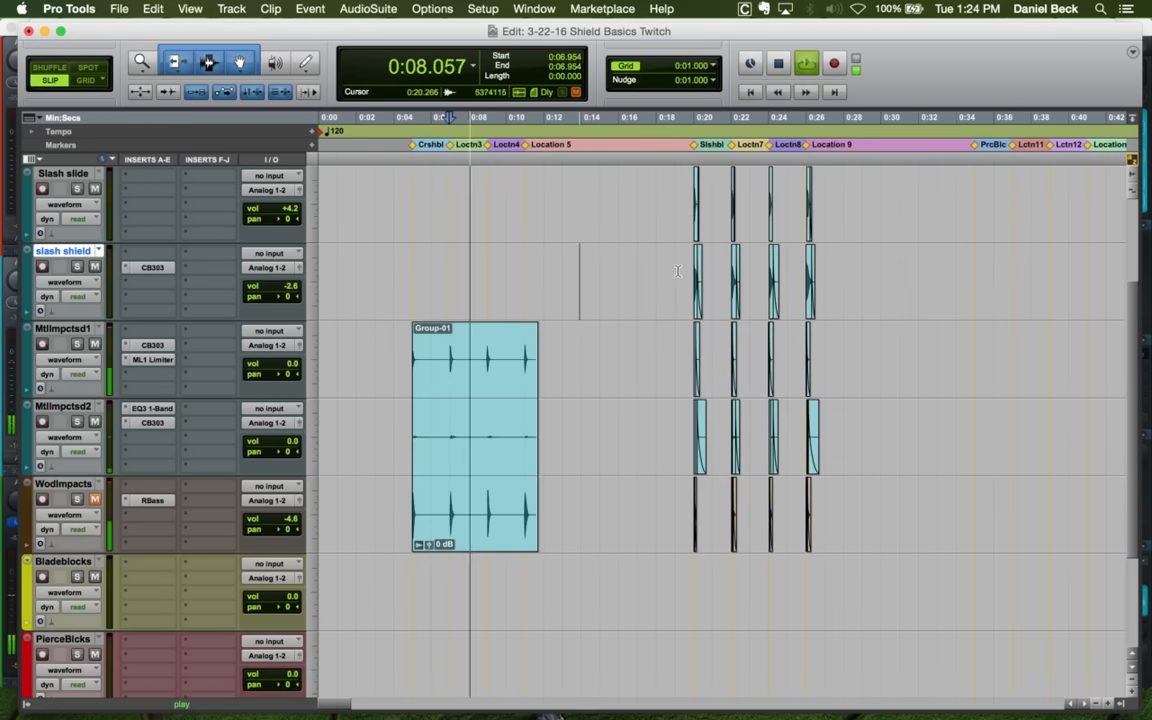
Highlight the first slash block's layers from SlashImpcts through MtlImpctsd1, 0:19.957 to 0:21.088, and clear the selection
click(692, 260)
key(t)
key(t)
scroll(797, 272, up, 2)
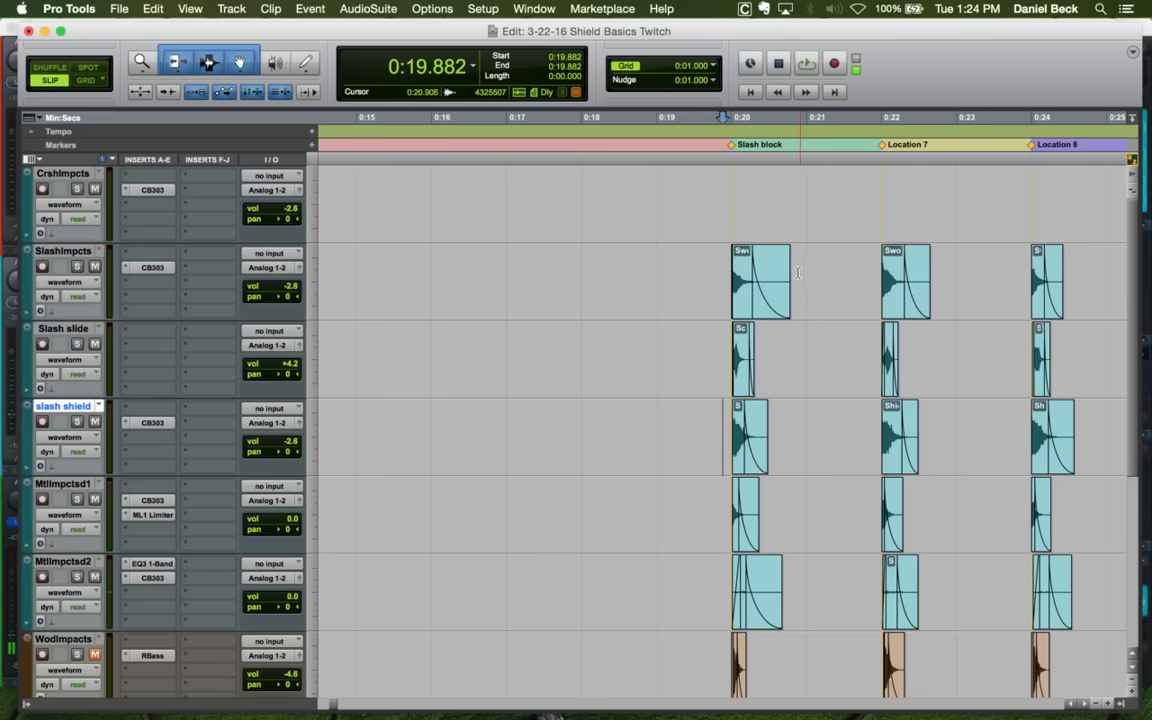
drag(729, 262, 812, 554)
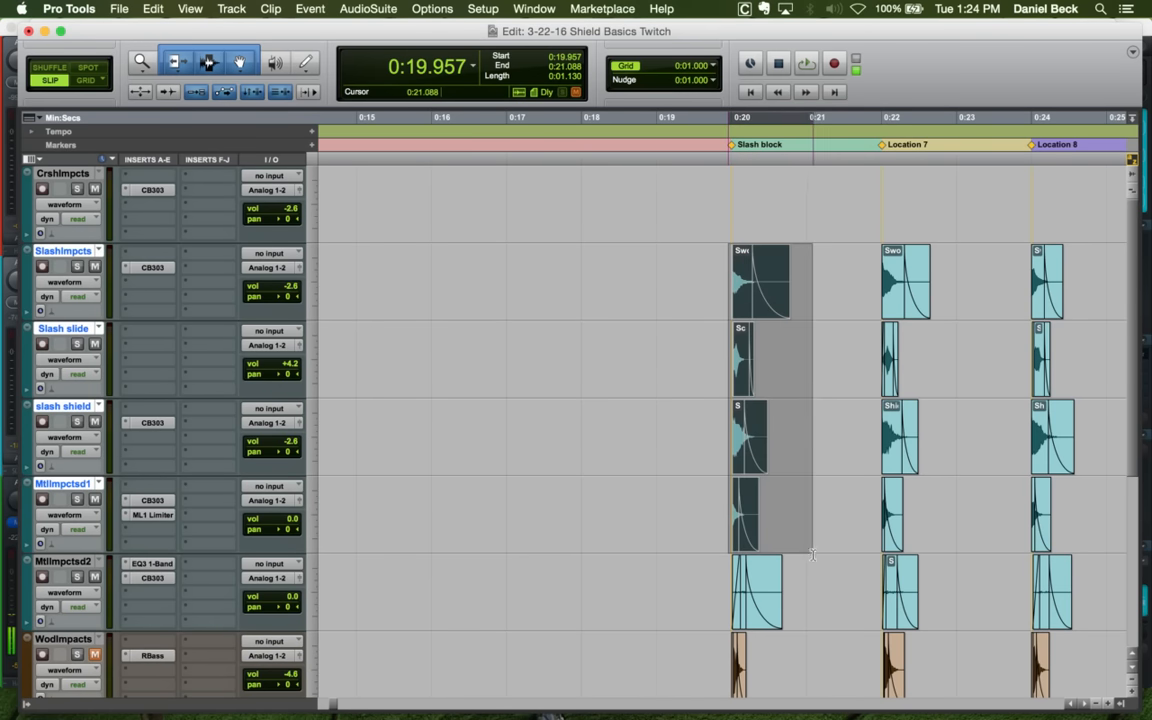
click(834, 286)
Play the layered slash block from 0:19.978 twice, the second time with the tracks down to Master 1 in view
key(t)
key(t)
key(r)
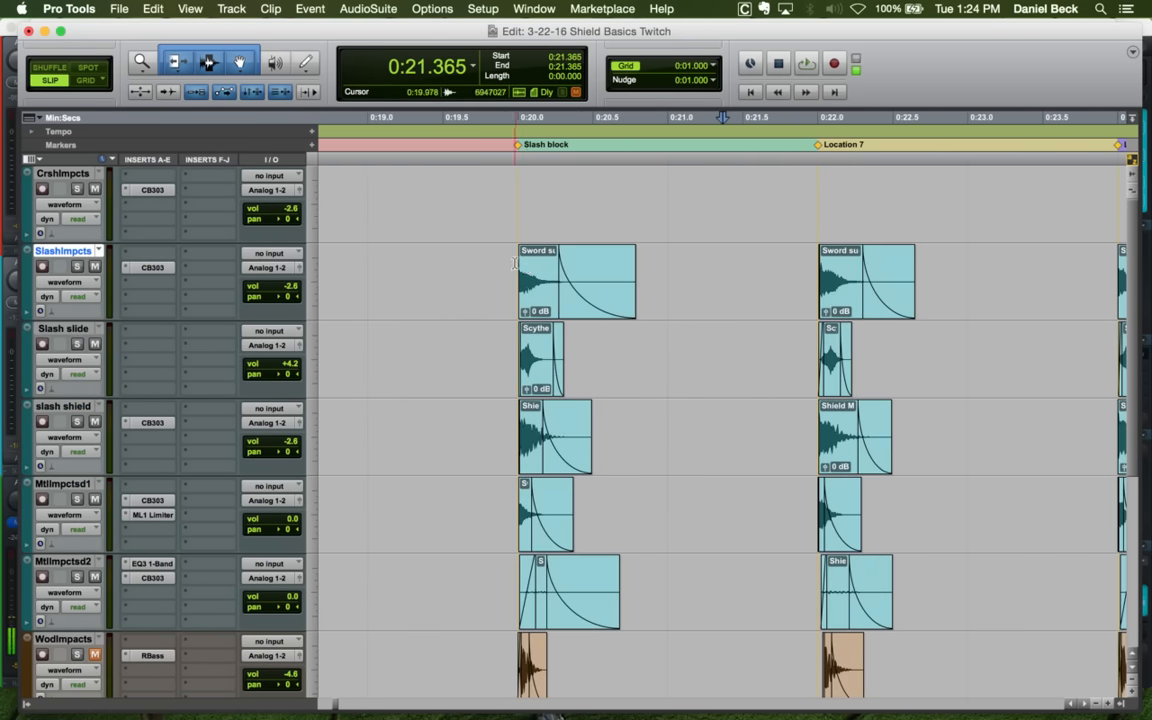
key(space)
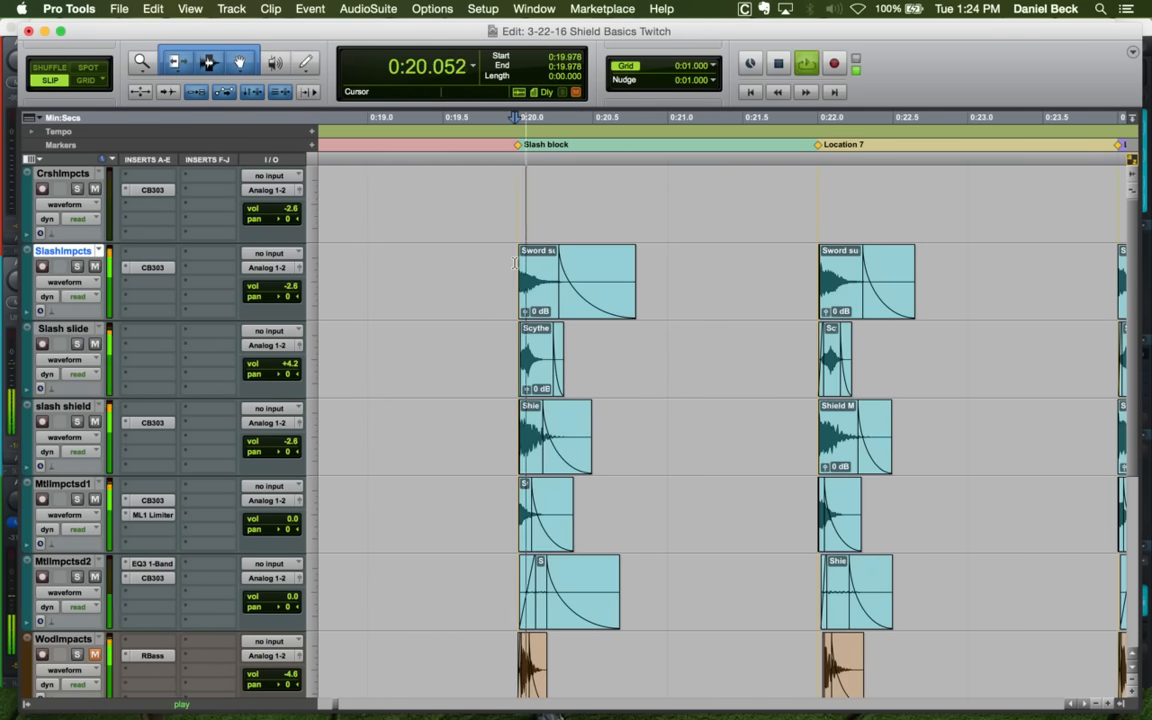
key(space)
scroll(515, 262, down, 3)
key(space)
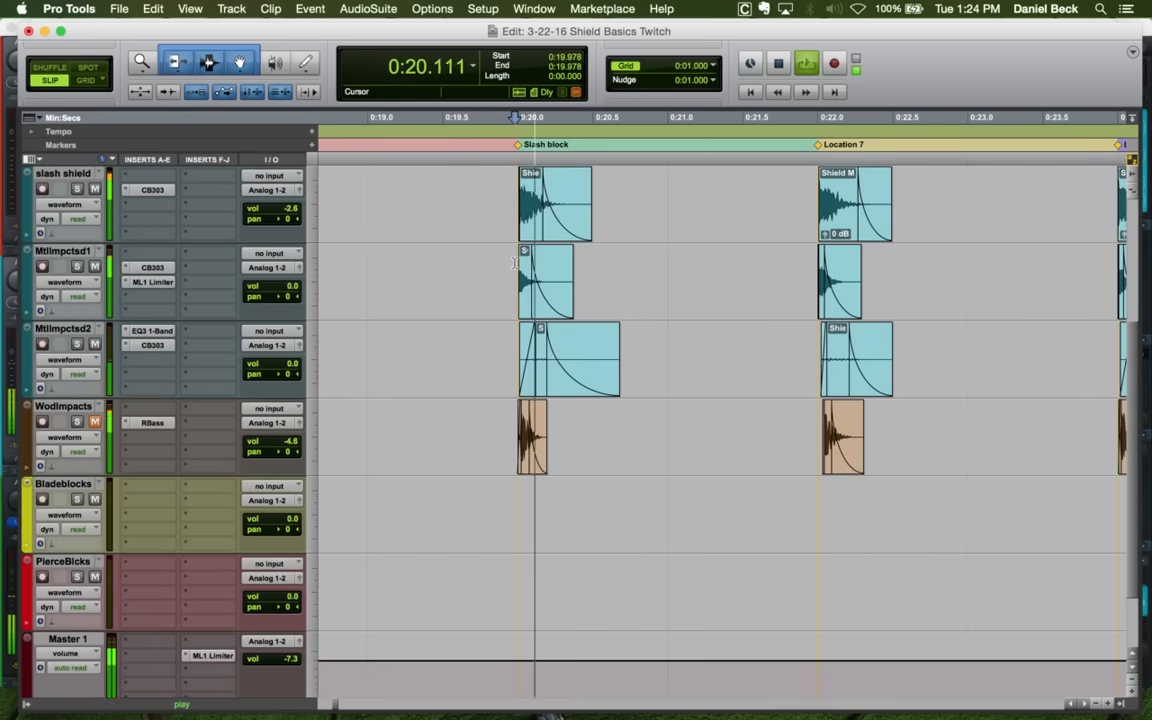
Stop playback, insert the stereo iZotope Insight multichannel plug-in after the ML1 Limiter on Master 1, and move its window clear of the clips
scroll(515, 262, down, 2)
key(r)
key(space)
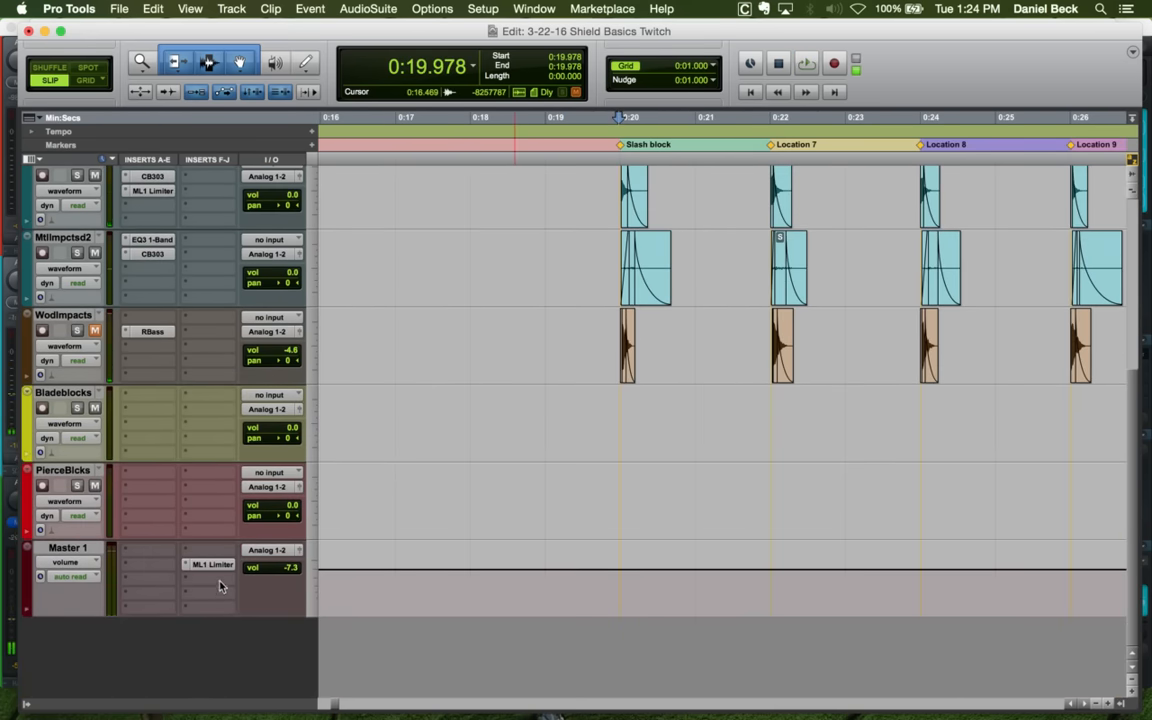
click(221, 586)
mouse_move(290, 617)
mouse_move(420, 674)
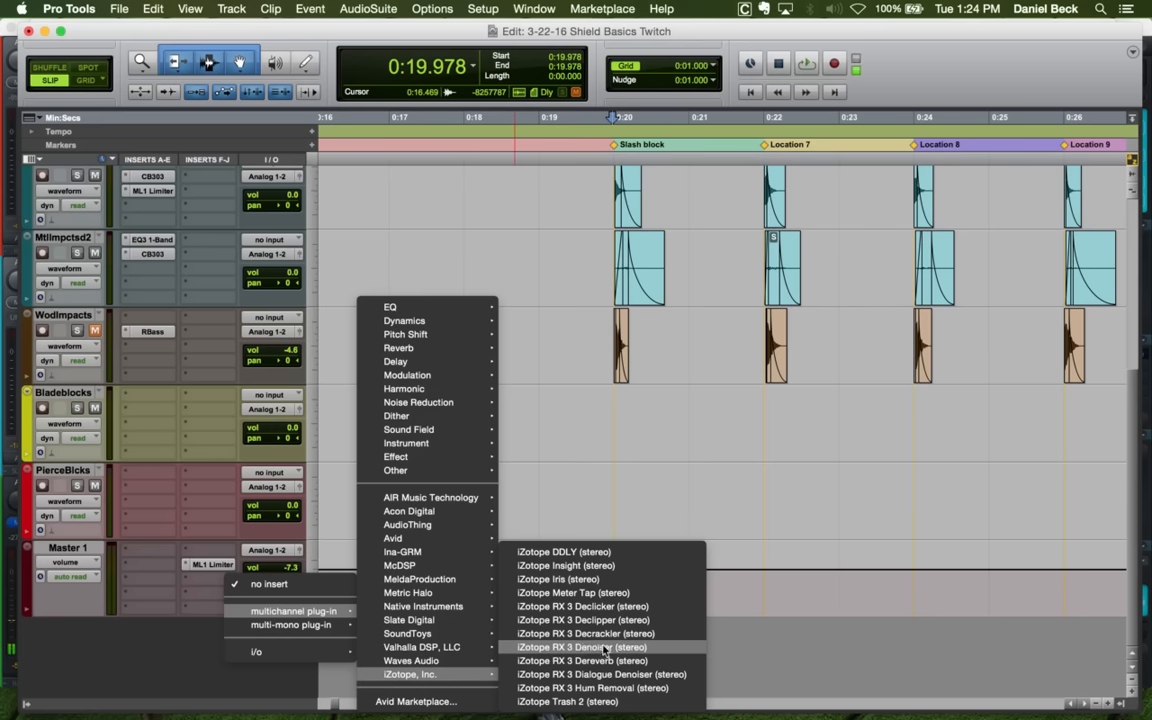
click(580, 567)
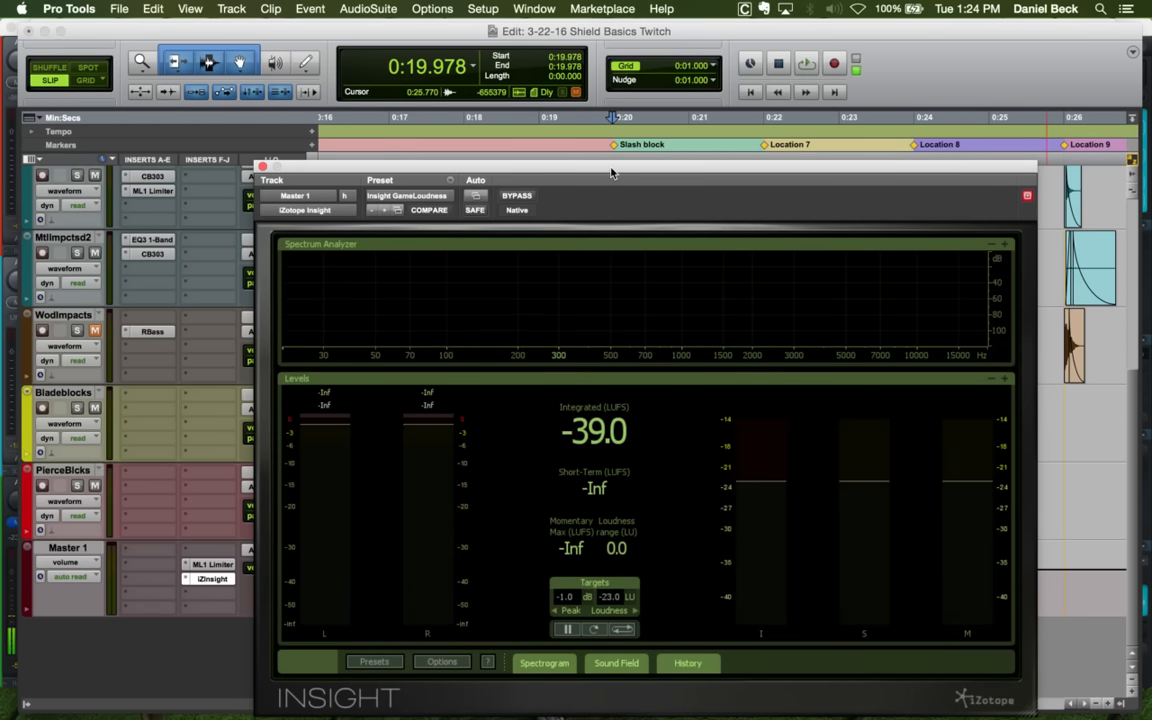
drag(612, 174, 1105, 166)
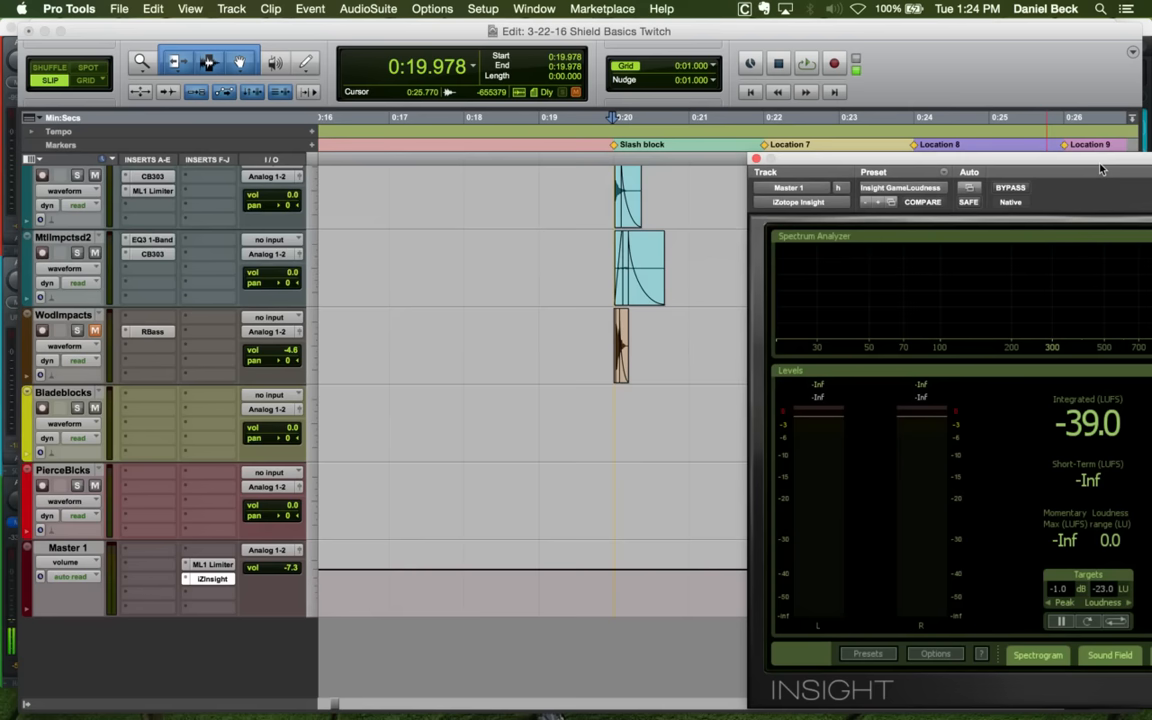
Play the first crush block from 0:04.650 with the Insight meters in view
click(607, 325)
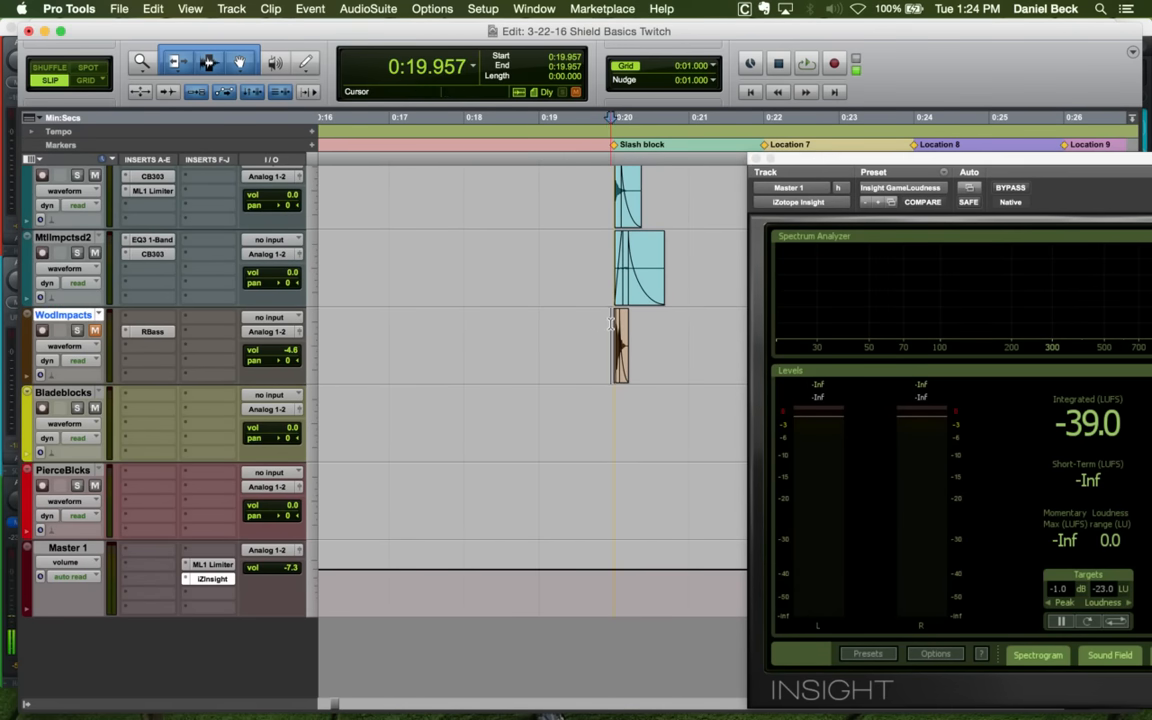
key(r)
key(r)
key(r)
key(r)
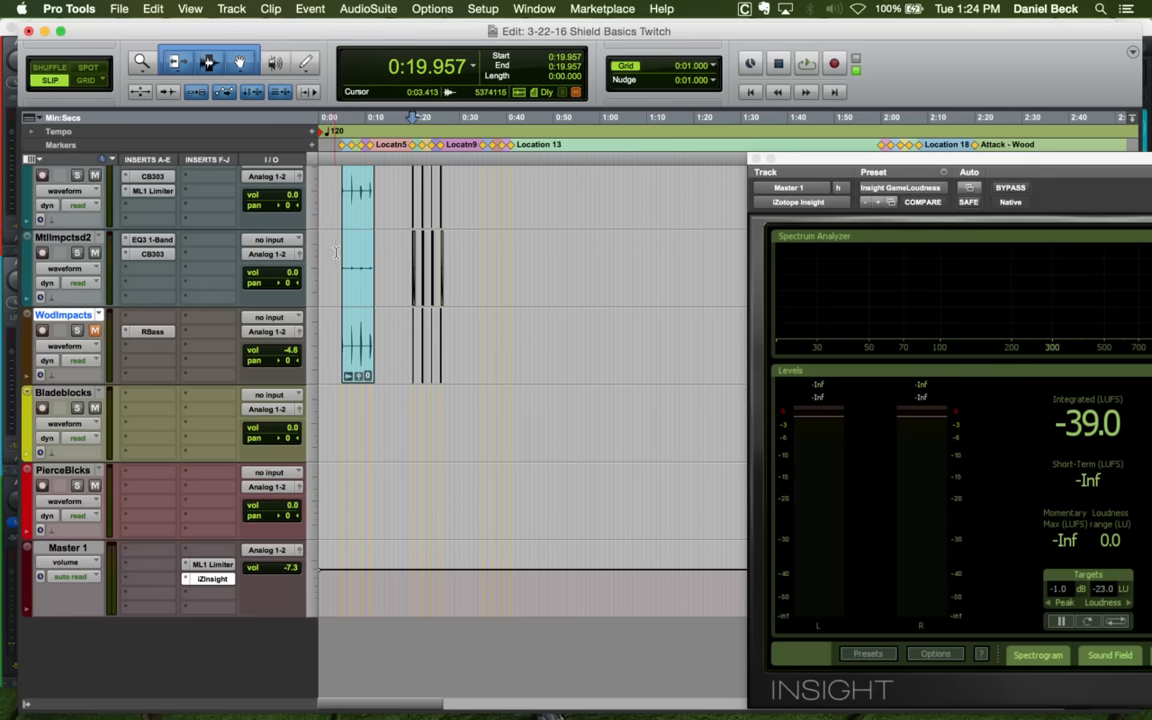
click(346, 255)
key(t)
key(t)
key(t)
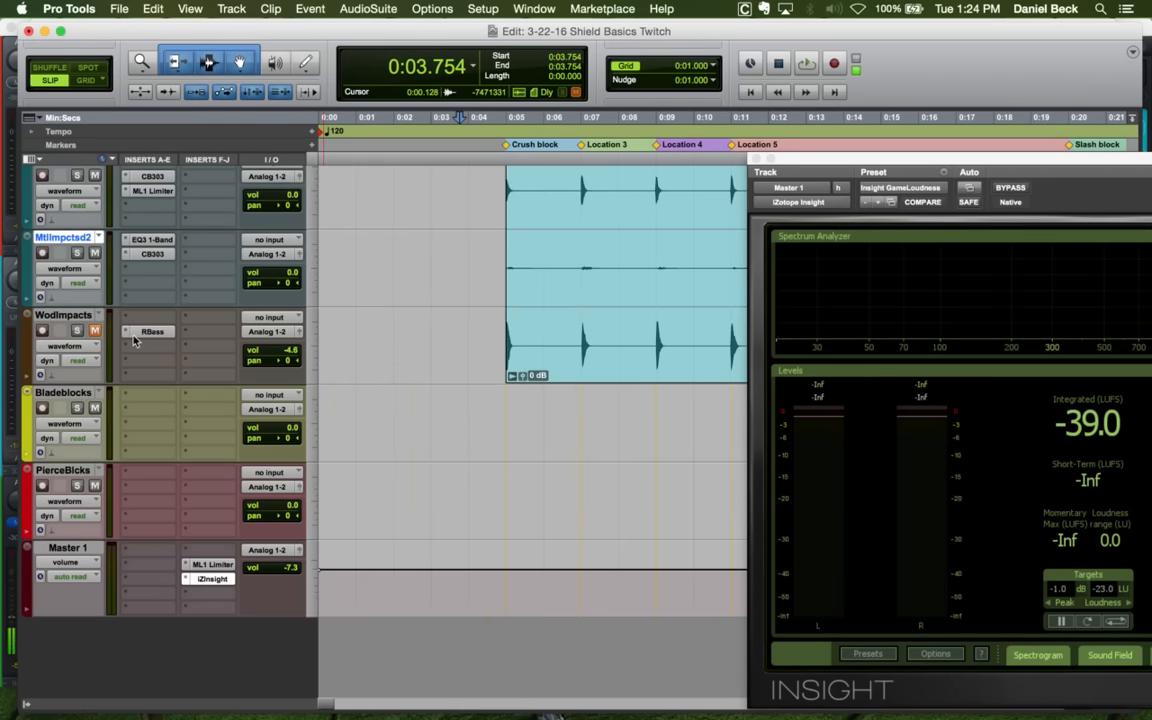
click(494, 321)
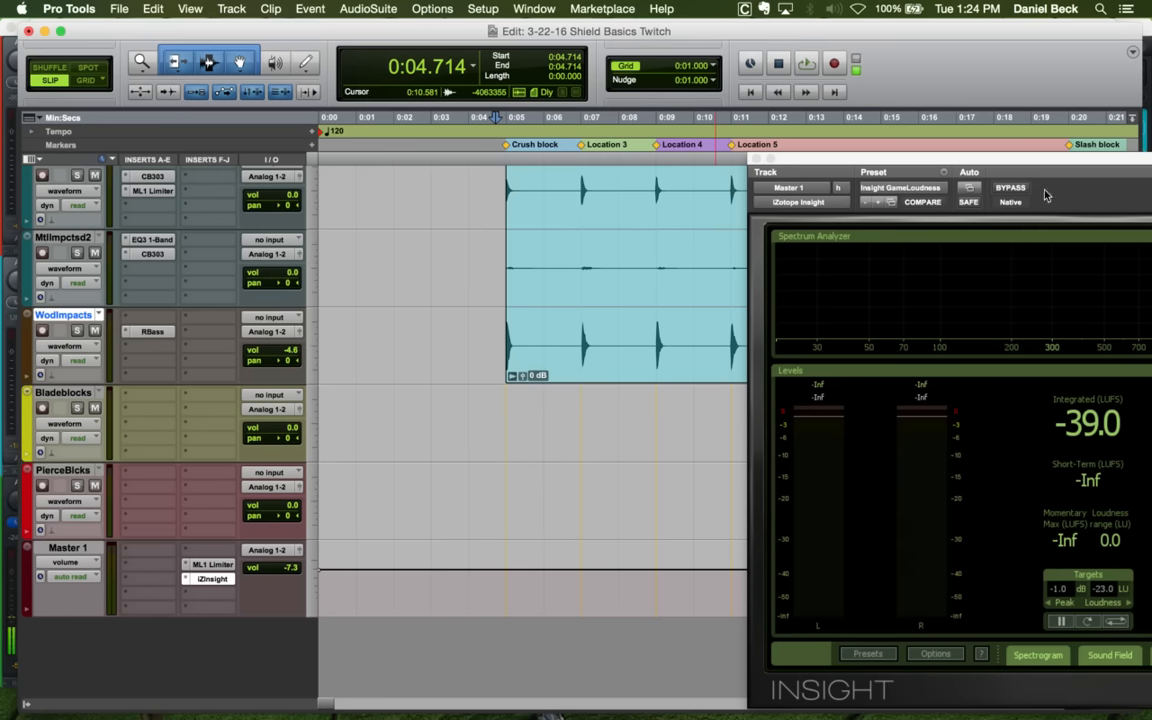
drag(1036, 169, 1059, 166)
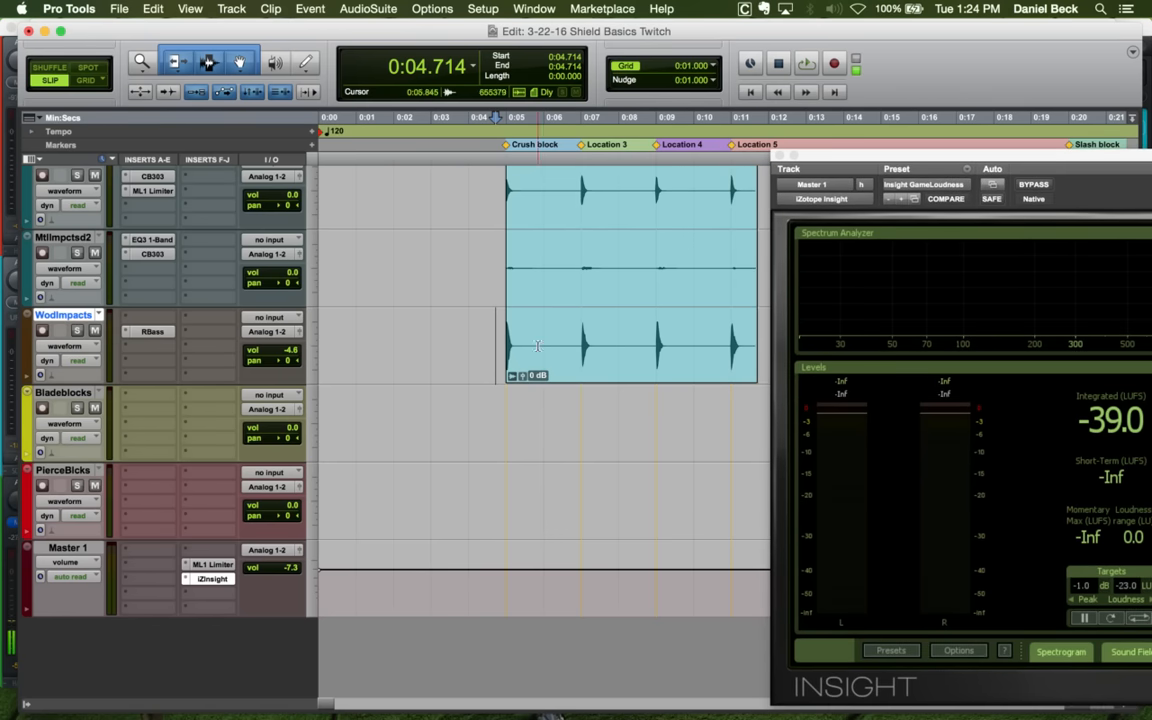
key(space)
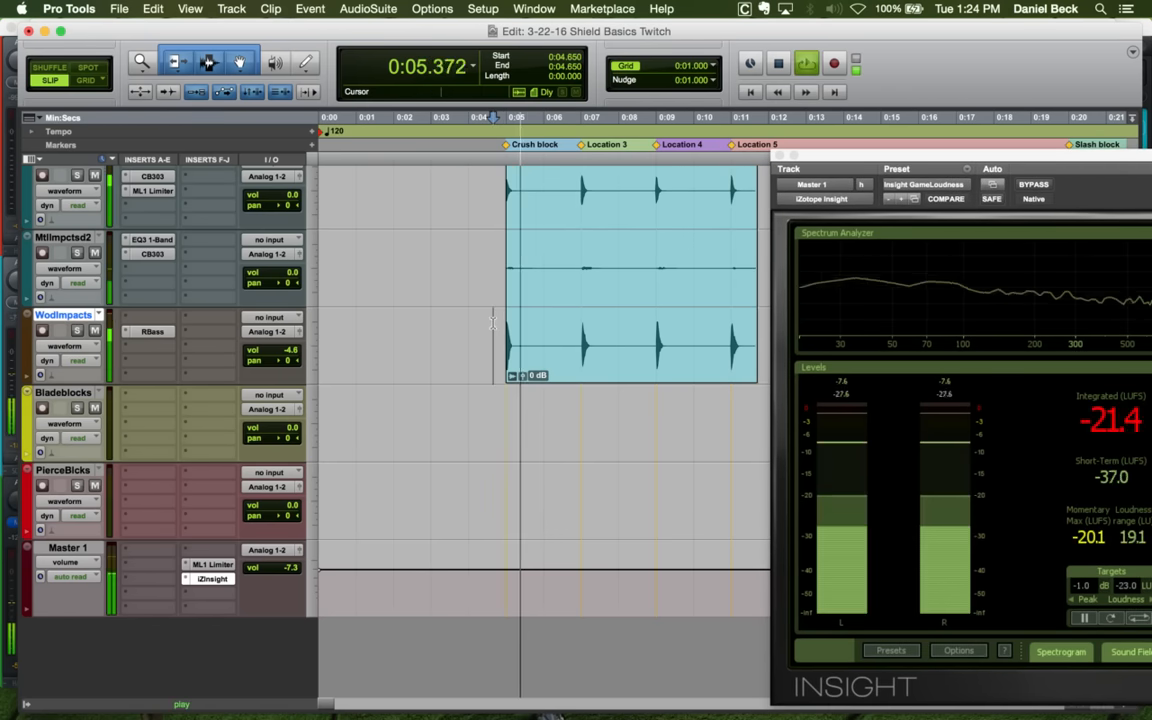
key(space)
Play the crush block at Location 5 from 0:10.858 through the Insight meters
key(r)
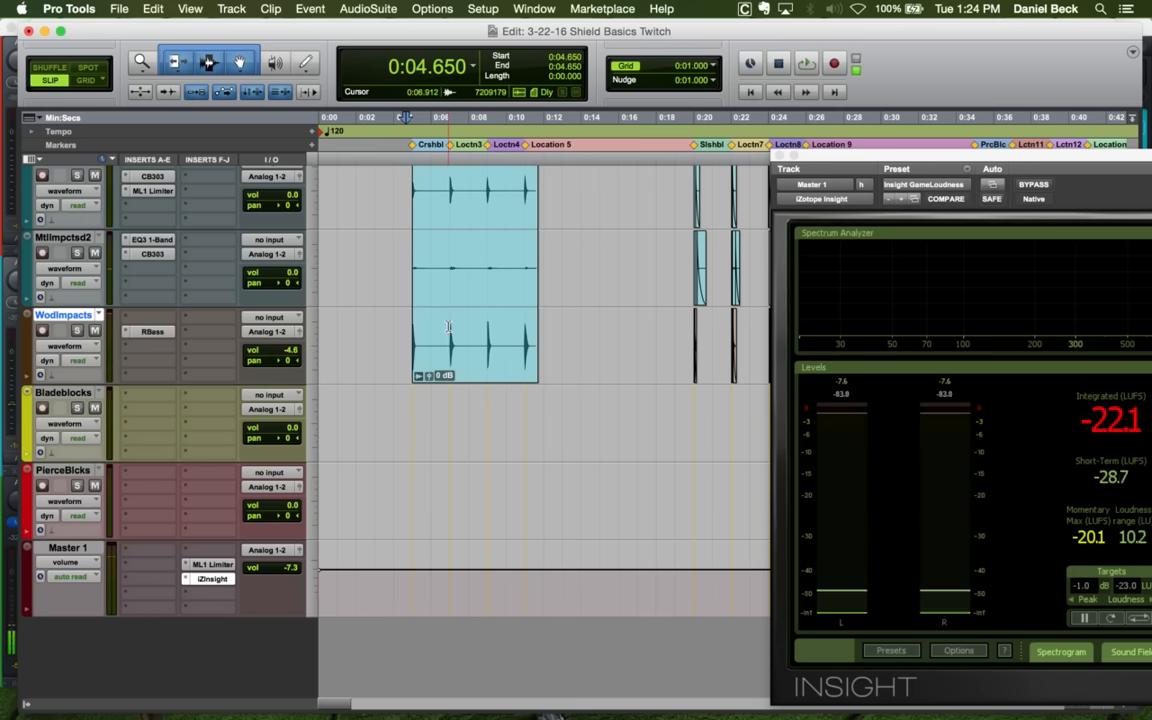
key(t)
key(space)
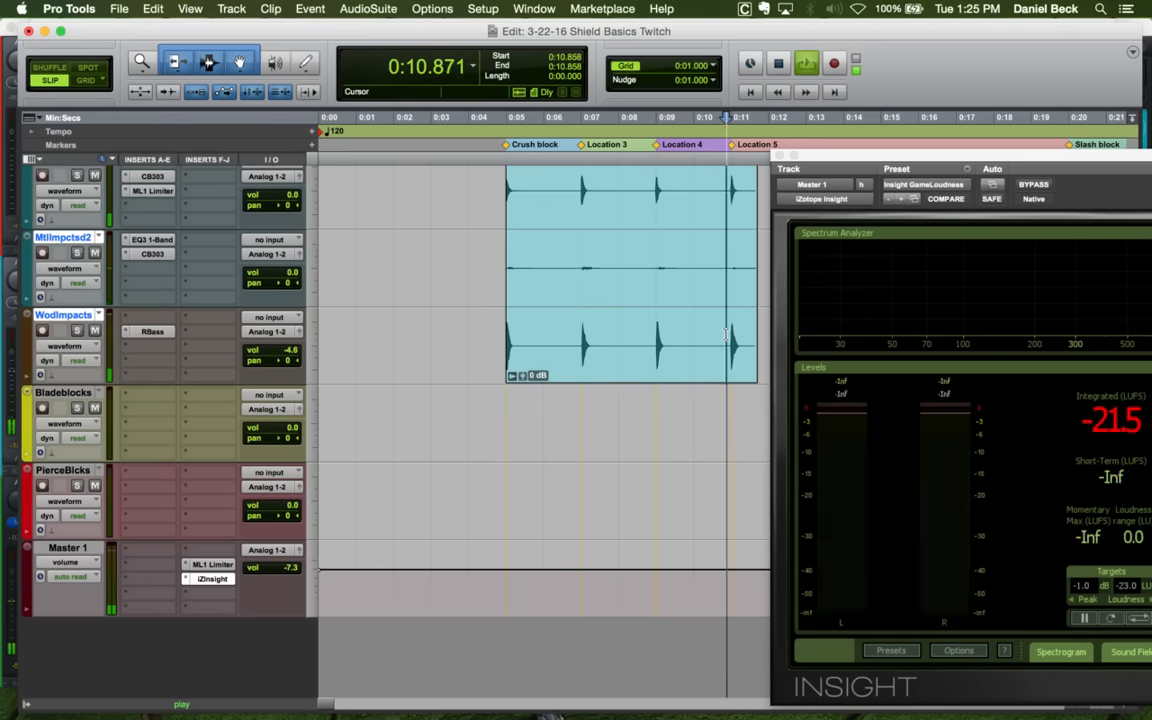
key(r)
key(r)
key(space)
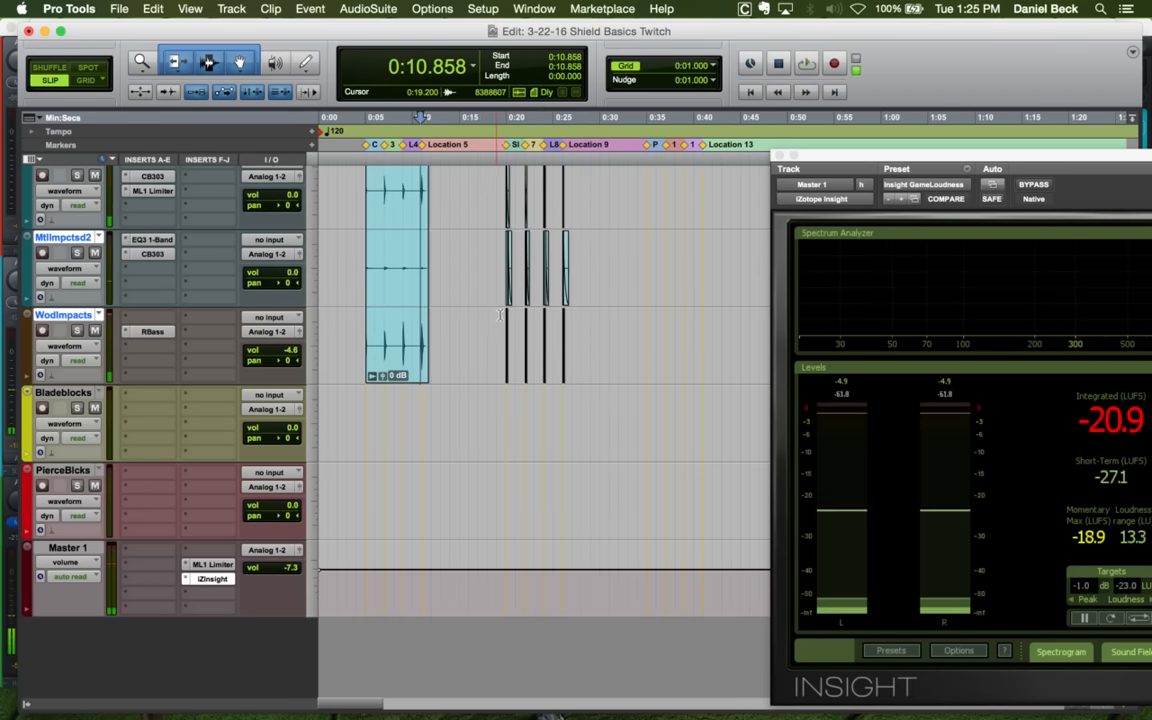
Delete the four wood impact clips on the WodImpacts track from Slash block through Location 9
key(t)
drag(925, 160, 1050, 166)
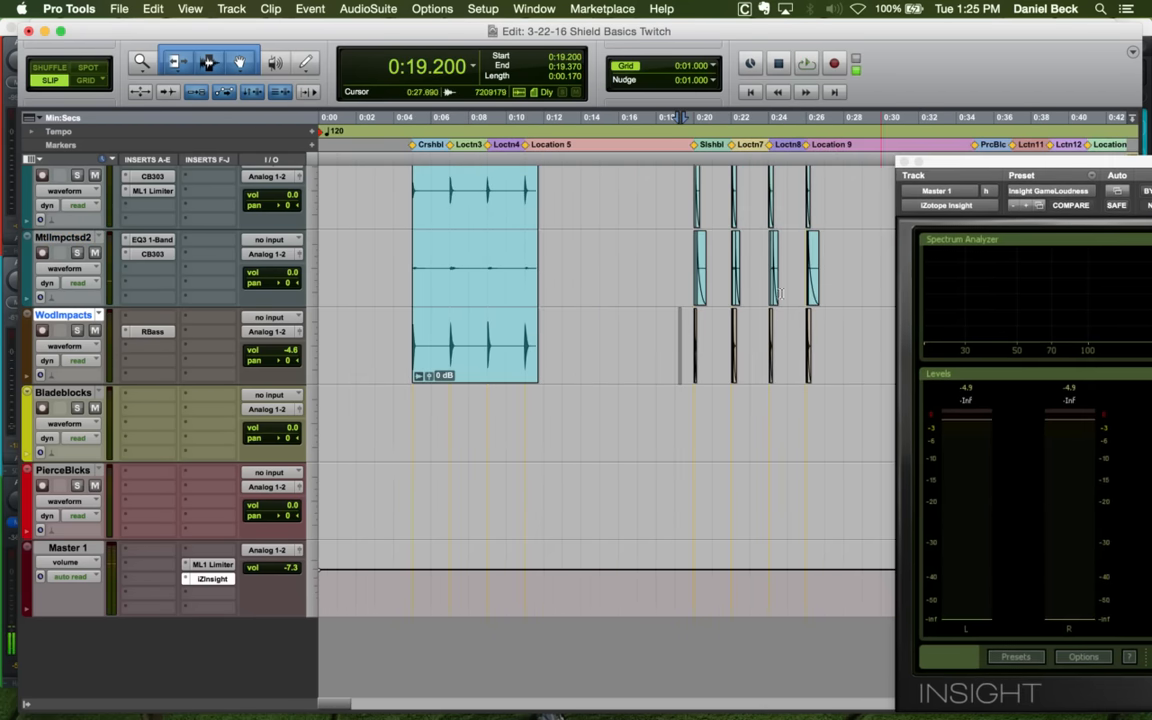
key(t)
key(t)
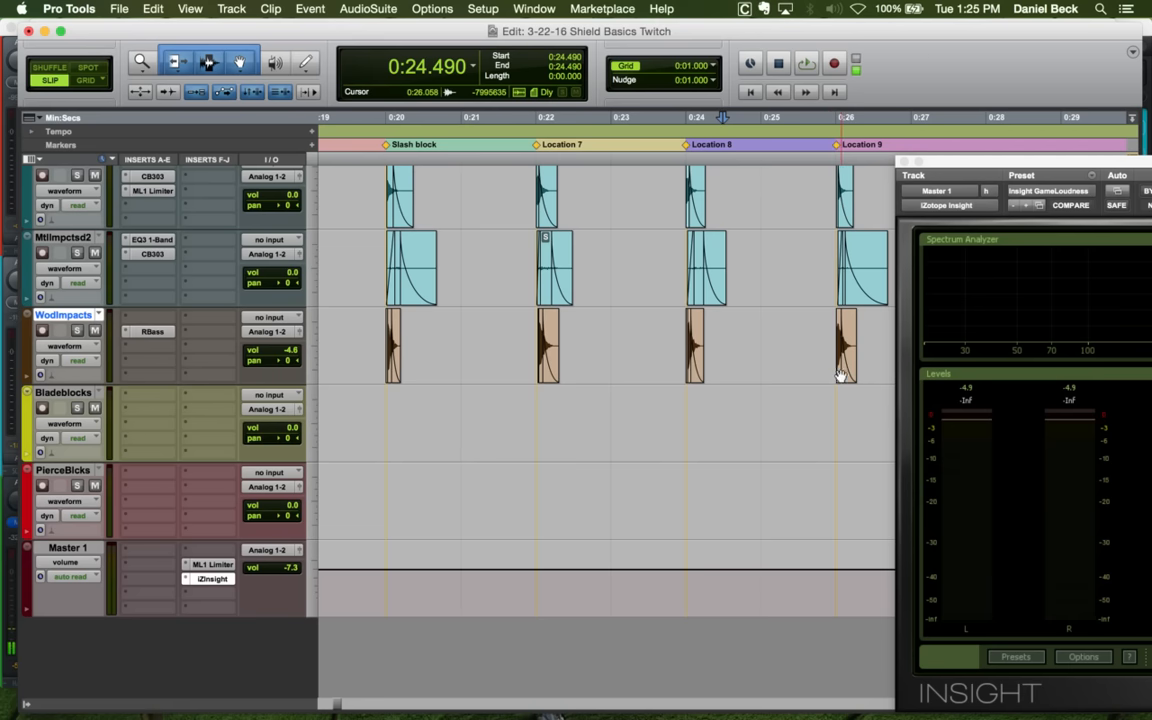
shift+click(390, 378)
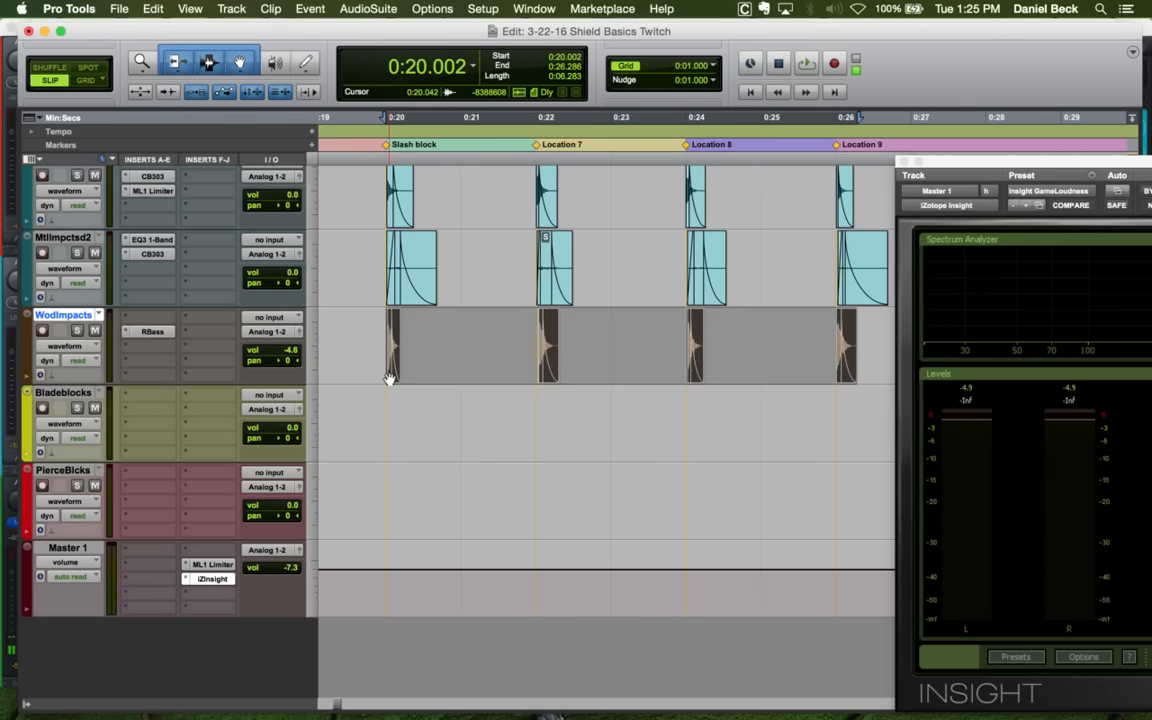
key(Delete)
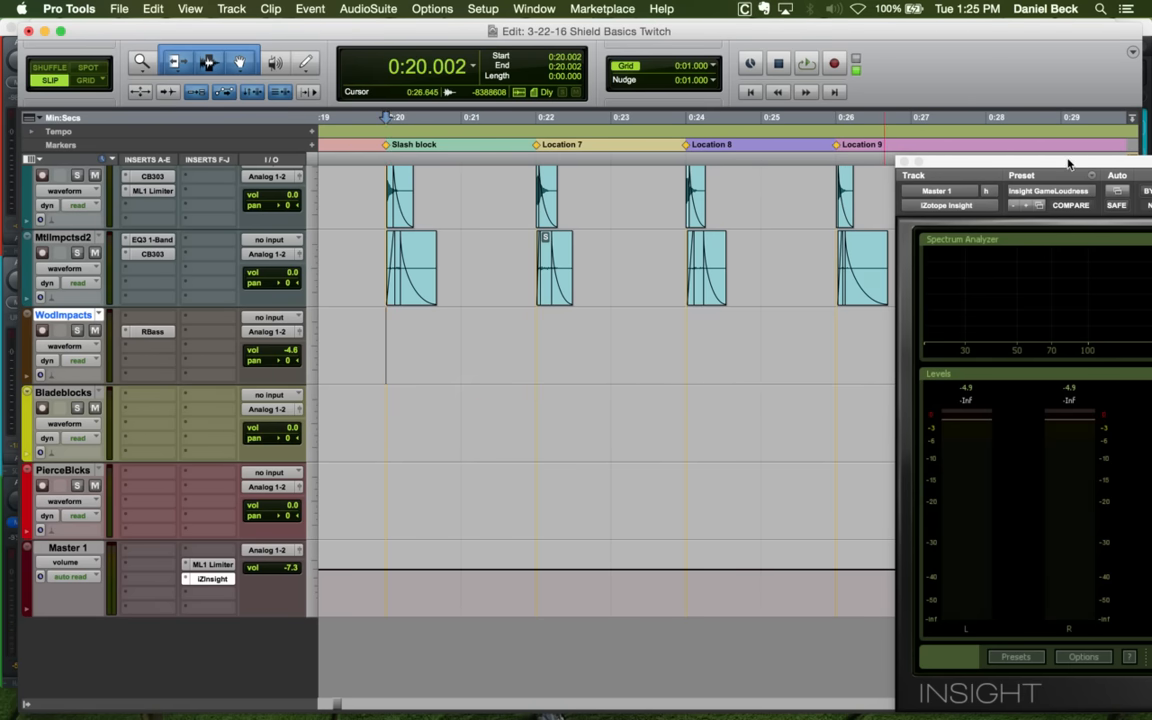
Play the slash block from 0:19.914 without its wood layer, and compare it with the crush blocks from 0:04.864 on the Insight meters
drag(1068, 163, 920, 157)
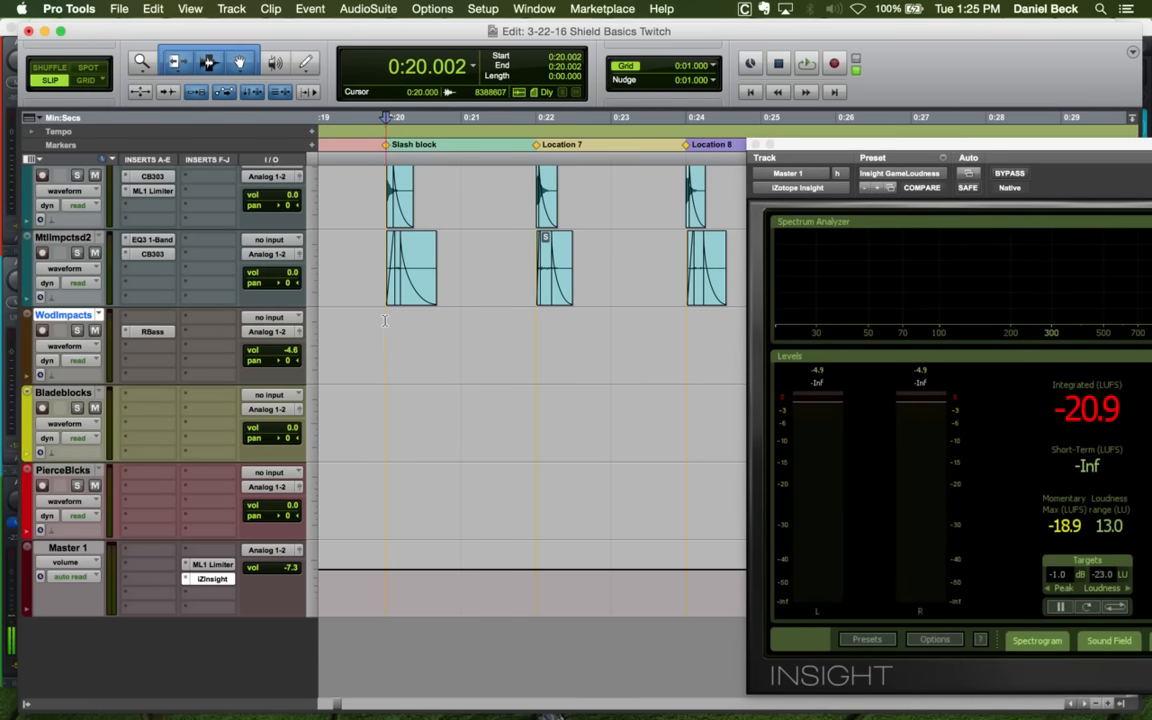
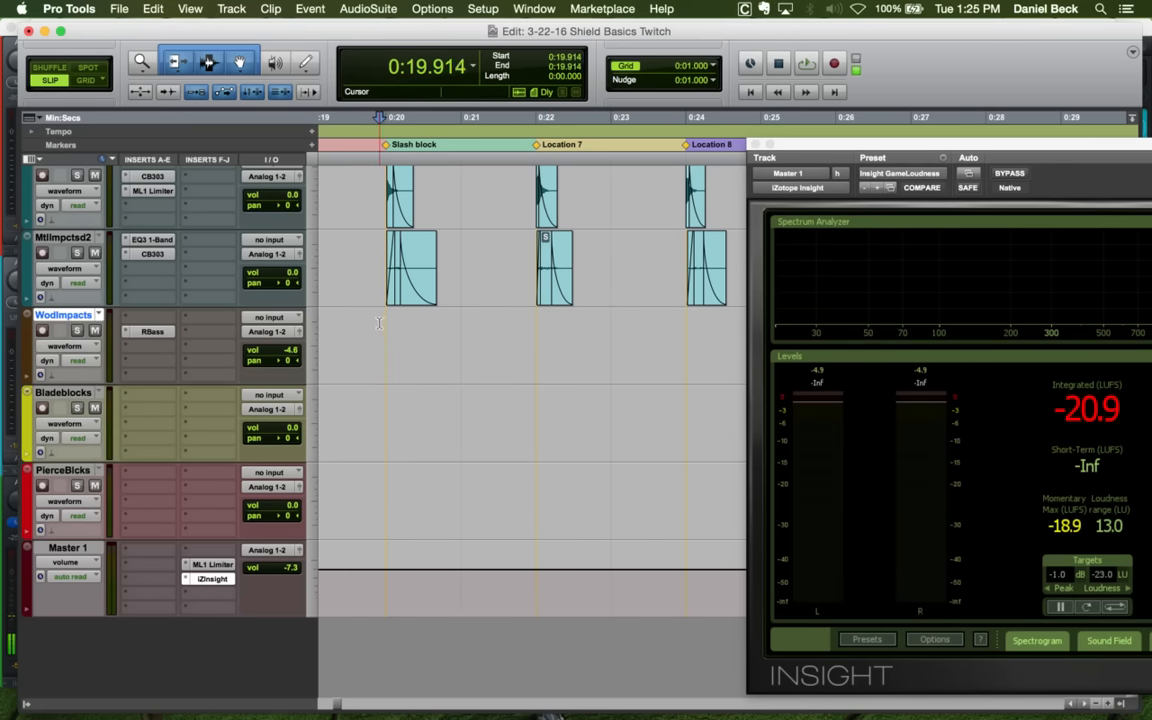
key(space)
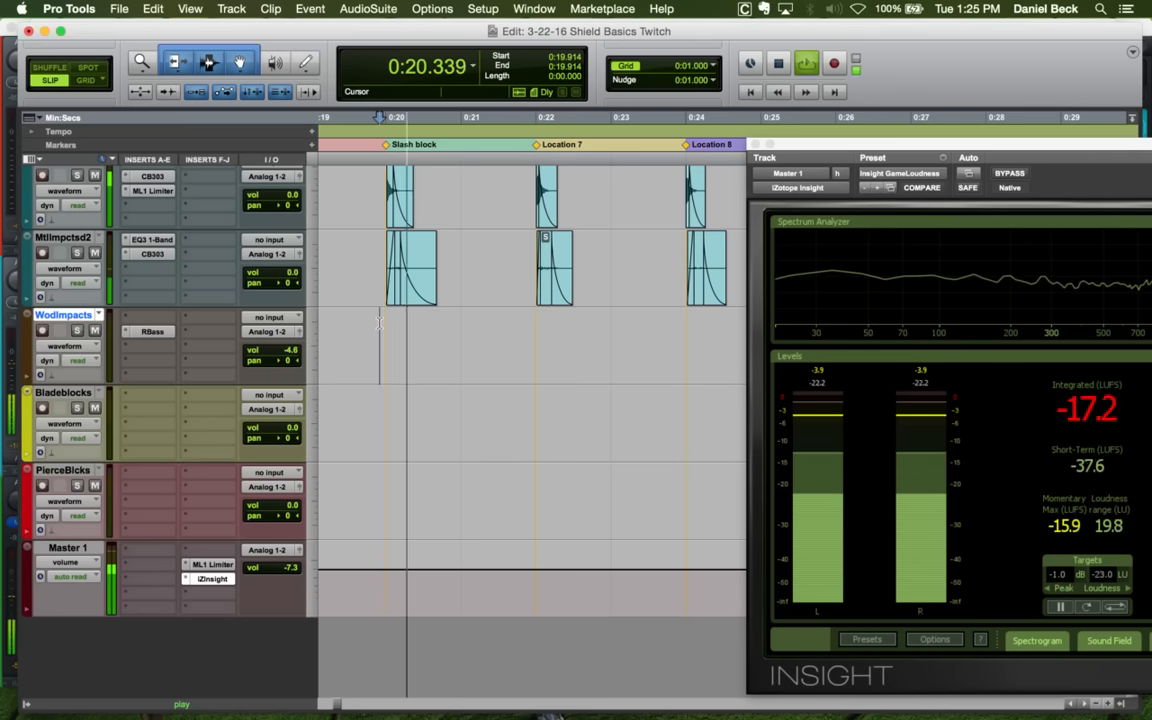
key(space)
key(r)
key(r)
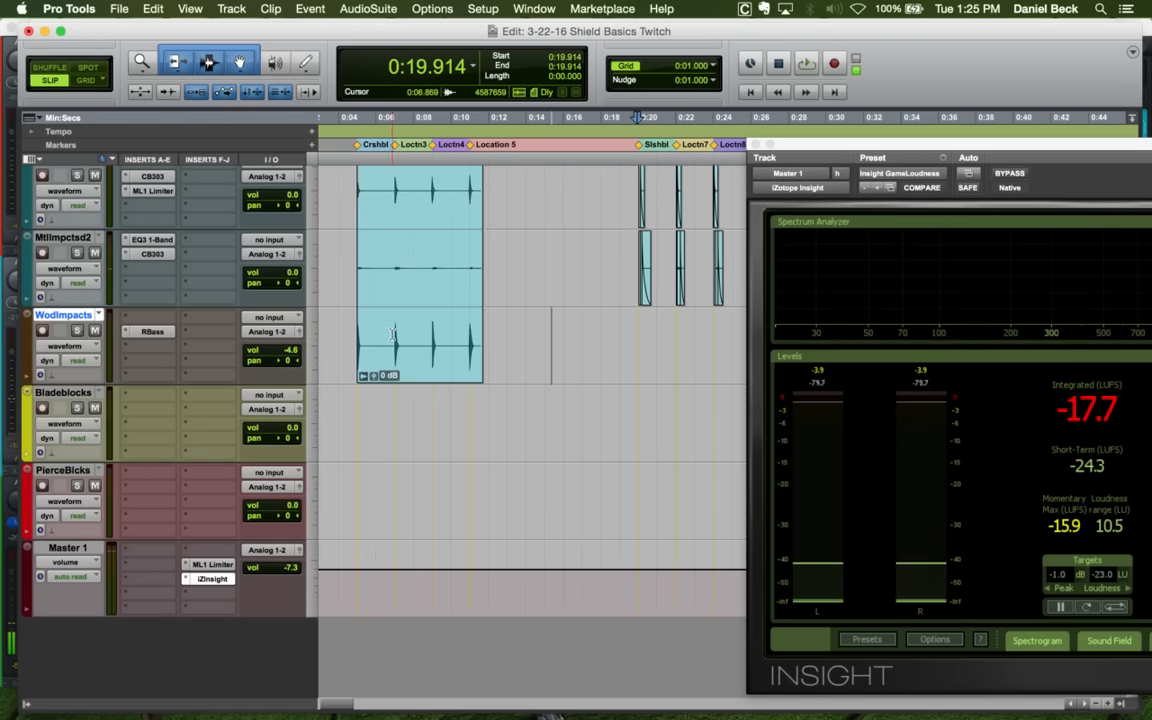
click(355, 322)
key(space)
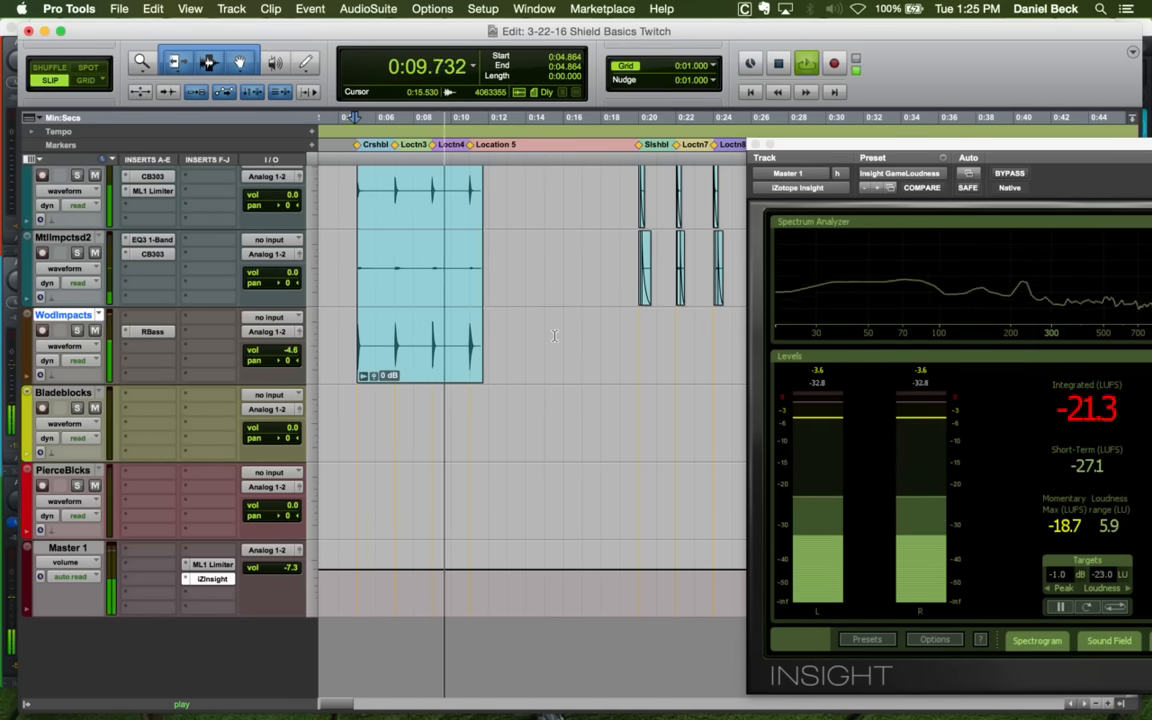
key(space)
Return to the first slash block and play it from 0:19.882 with the Insight meters in view
click(633, 324)
click(635, 323)
key(t)
key(t)
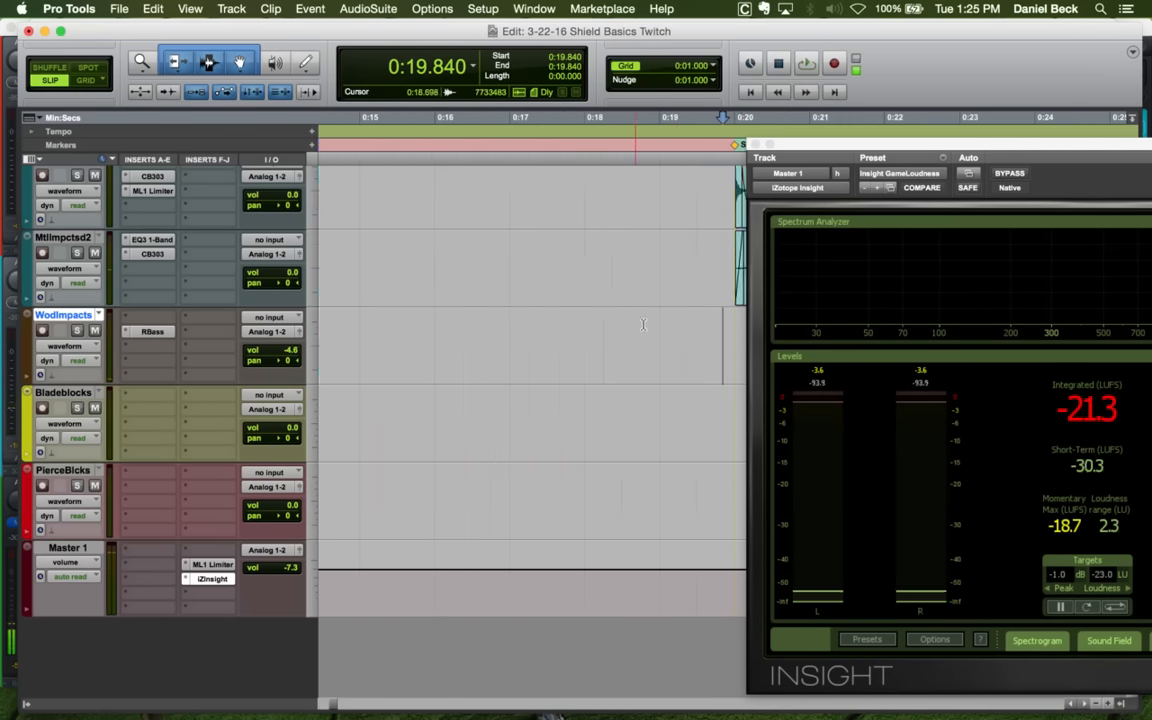
key(r)
drag(838, 147, 949, 152)
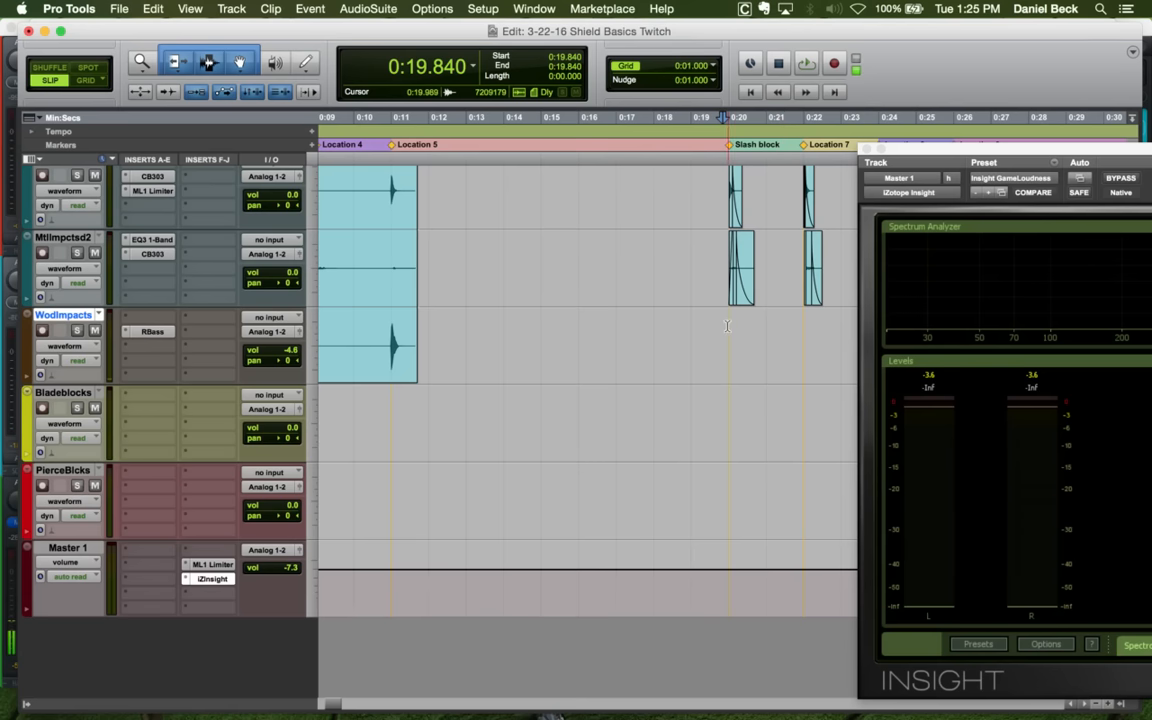
key(space)
key(t)
key(r)
key(r)
key(r)
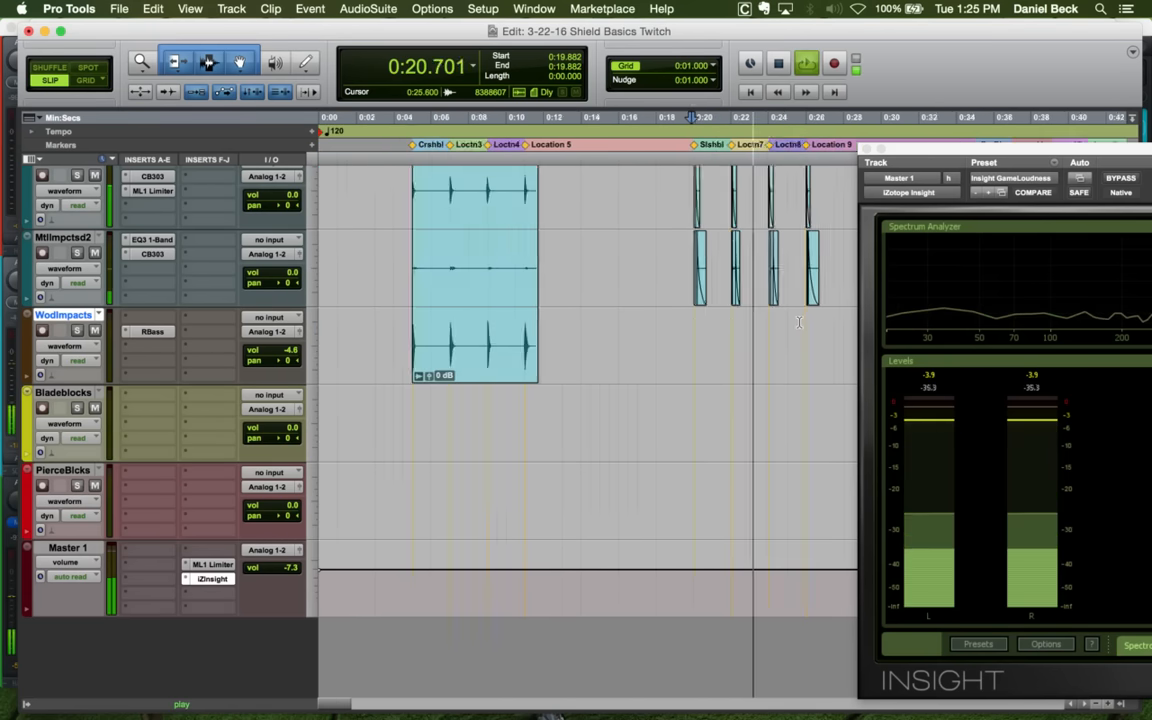
key(space)
Play the slash block at Location 7 from 0:21.845 and again from 0:21.760 with the slash shield layers in view
key(t)
key(t)
key(space)
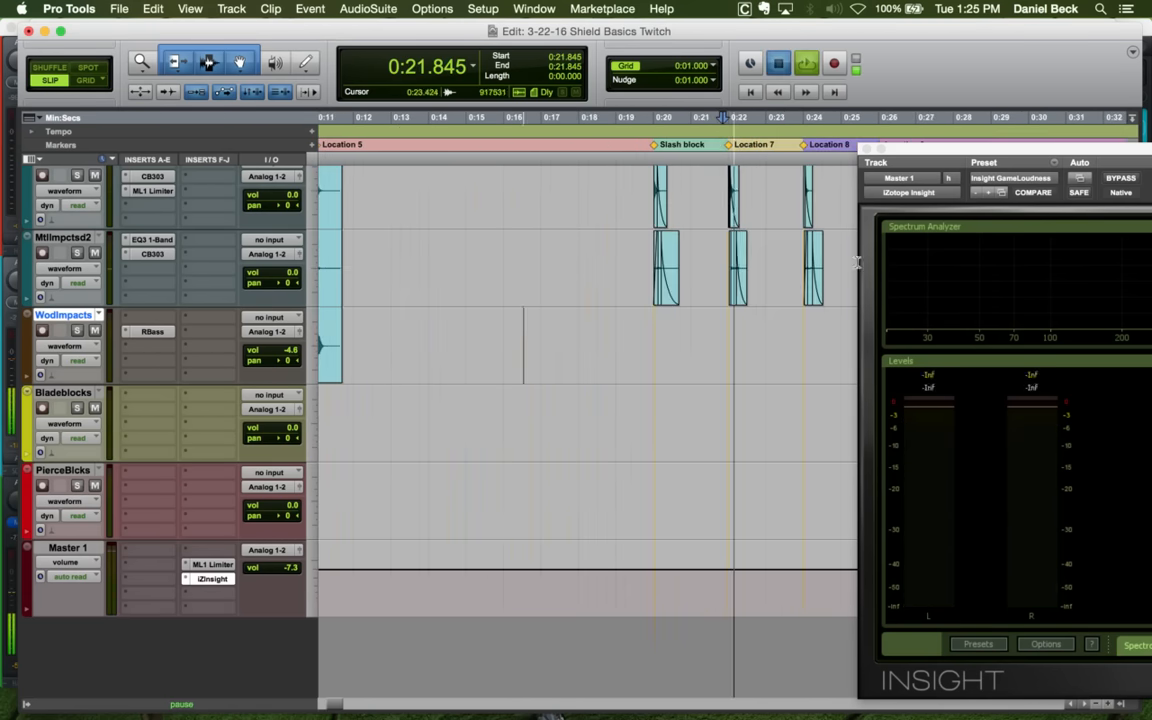
key(space)
scroll(770, 289, up, 3)
scroll(770, 289, up, 1)
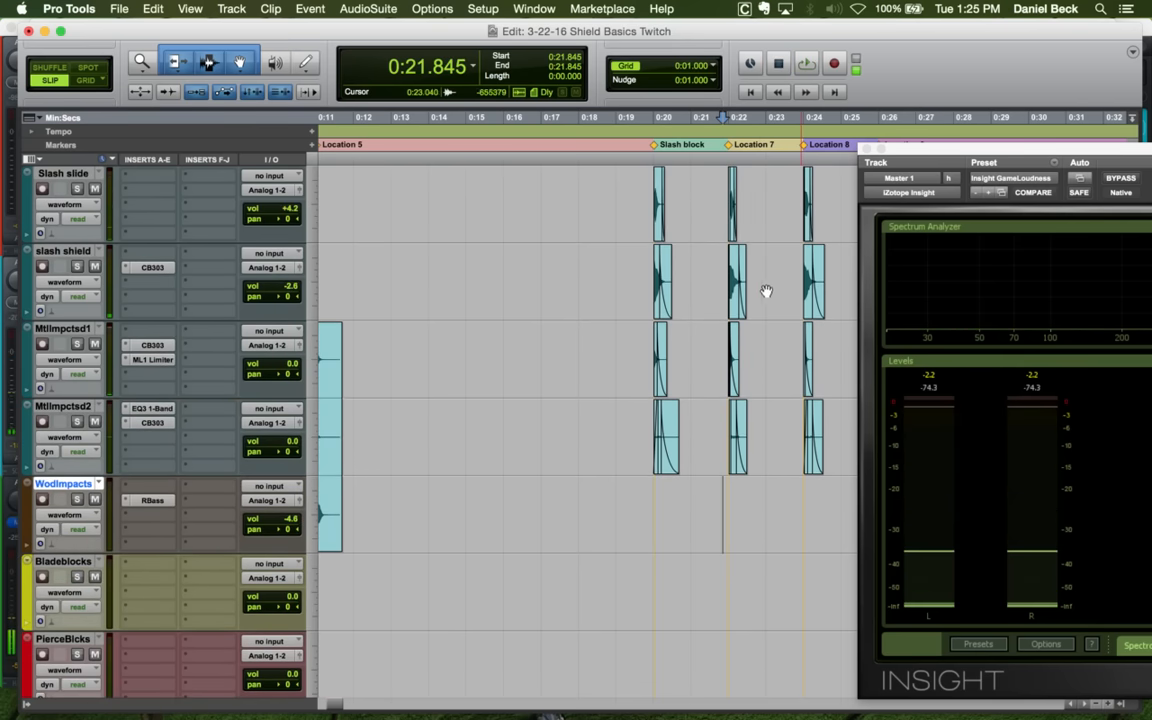
key(r)
click(720, 262)
key(space)
key(space)
key(t)
key(t)
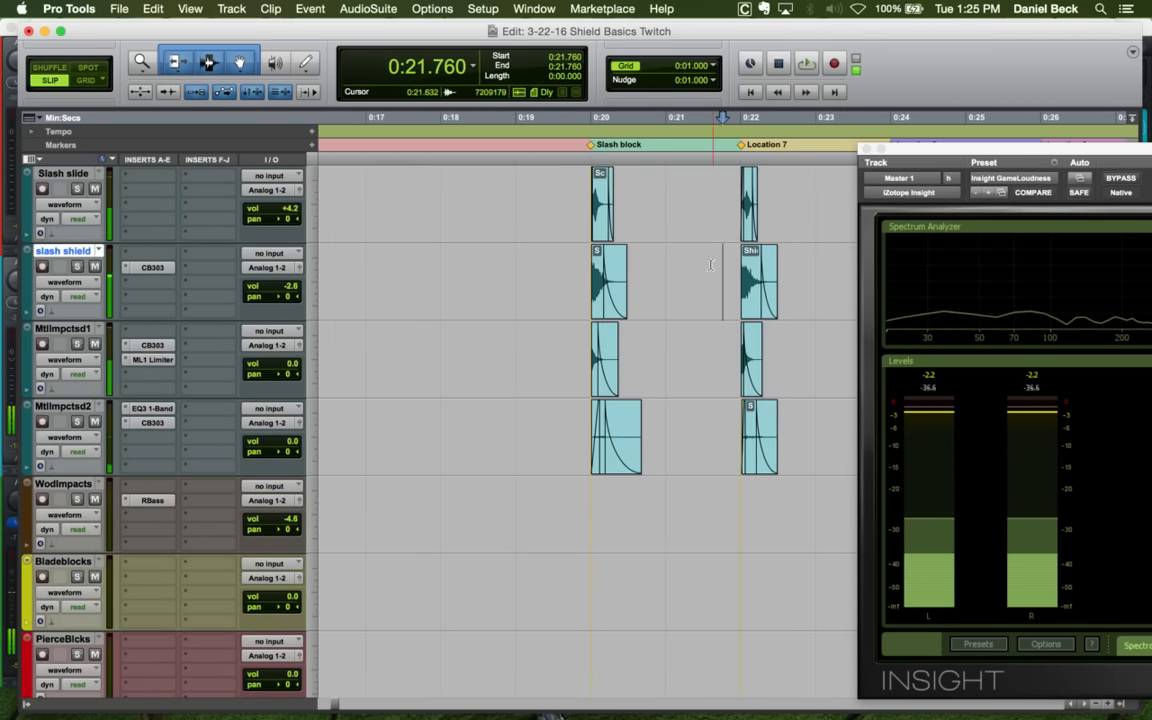
Audition the first slash block's SlashImpcts layer alone from 0:19.957 and its Slash slide layer alone from 0:19.877
scroll(603, 302, up, 2)
click(588, 260)
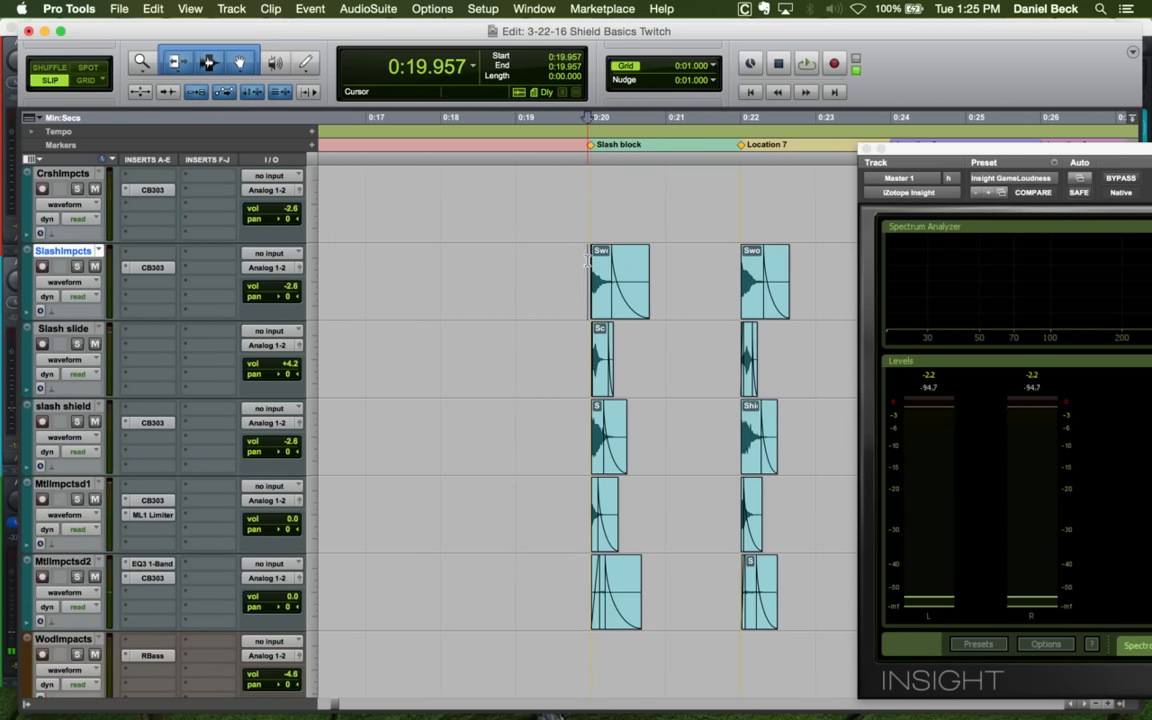
key(t)
key(t)
key(space)
key(space)
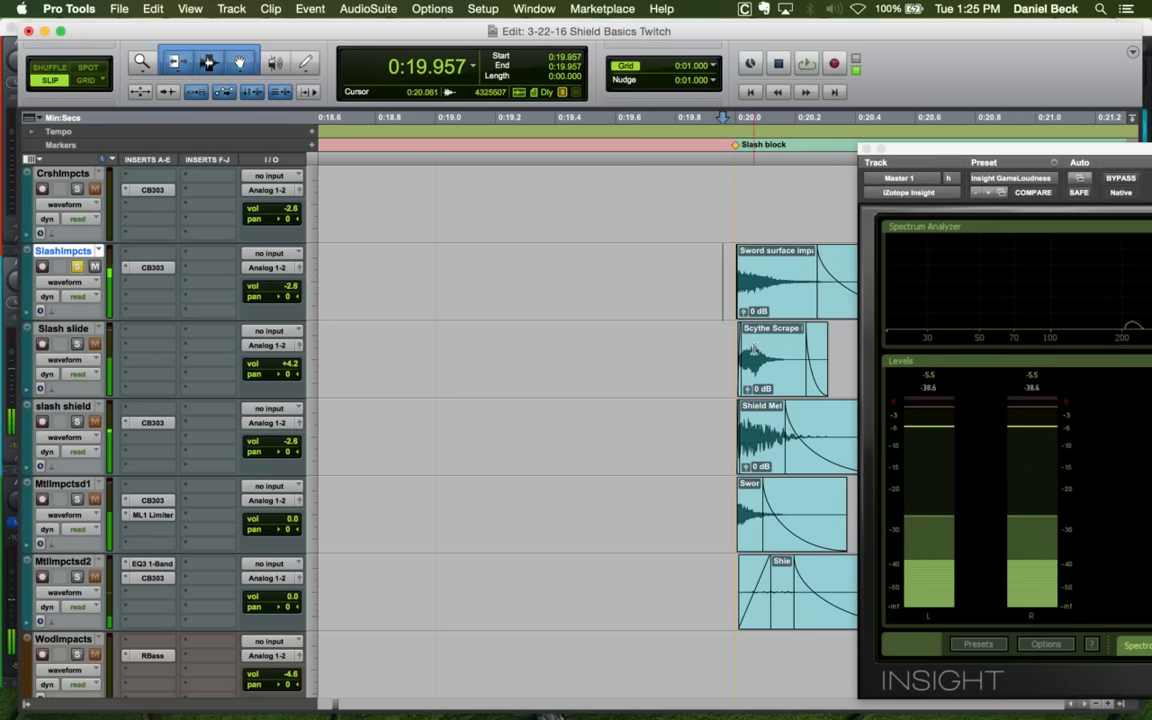
click(699, 342)
key(space)
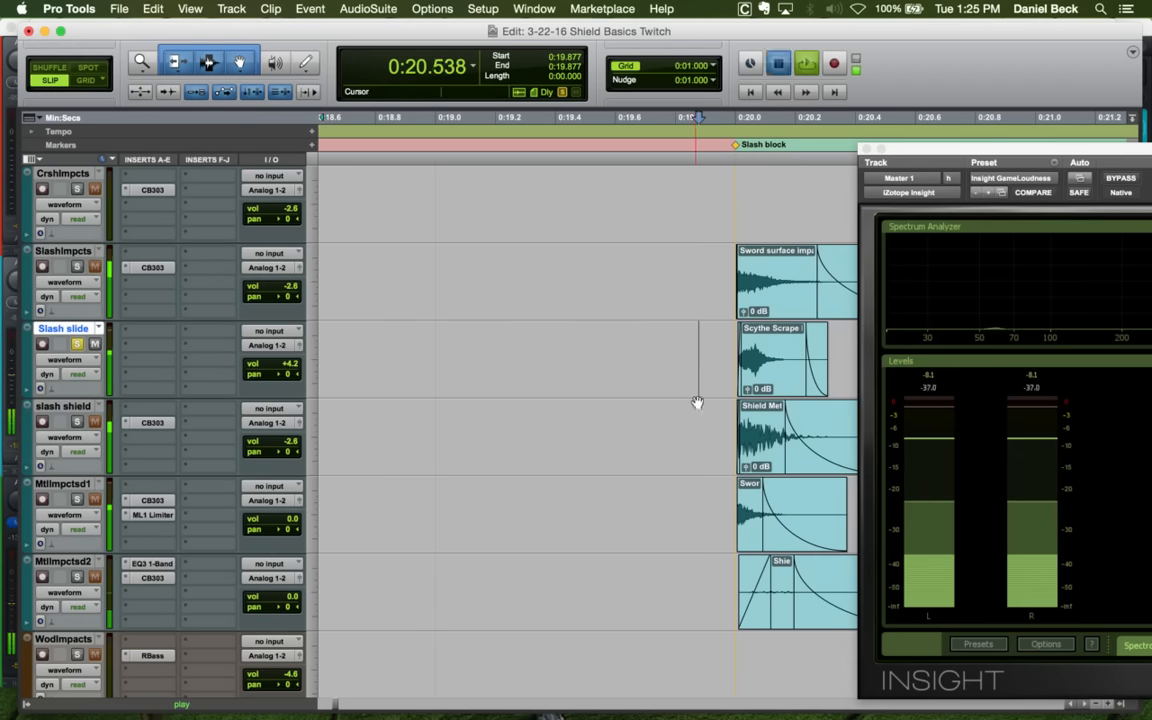
key(space)
Audition the first slash block's slash shield layer alone from 0:19.925 and its MtlImpctsd1 layer alone from 0:19.992
click(712, 411)
key(space)
key(space)
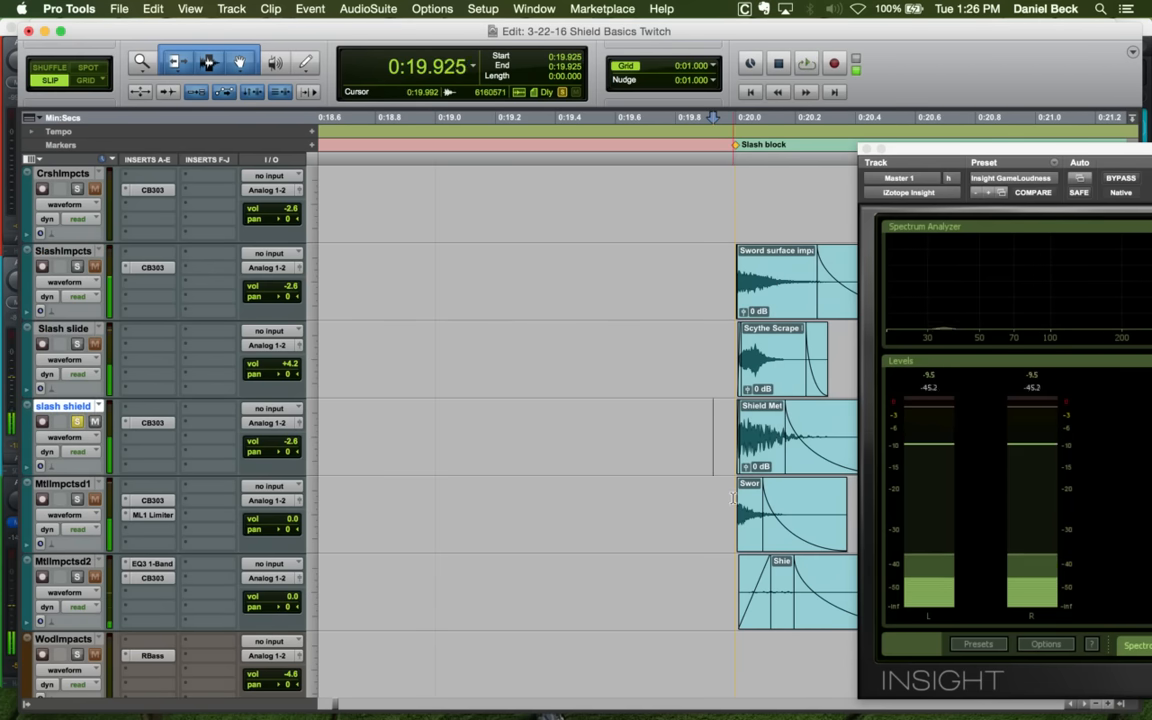
click(729, 500)
key(r)
key(space)
key(r)
key(r)
key(r)
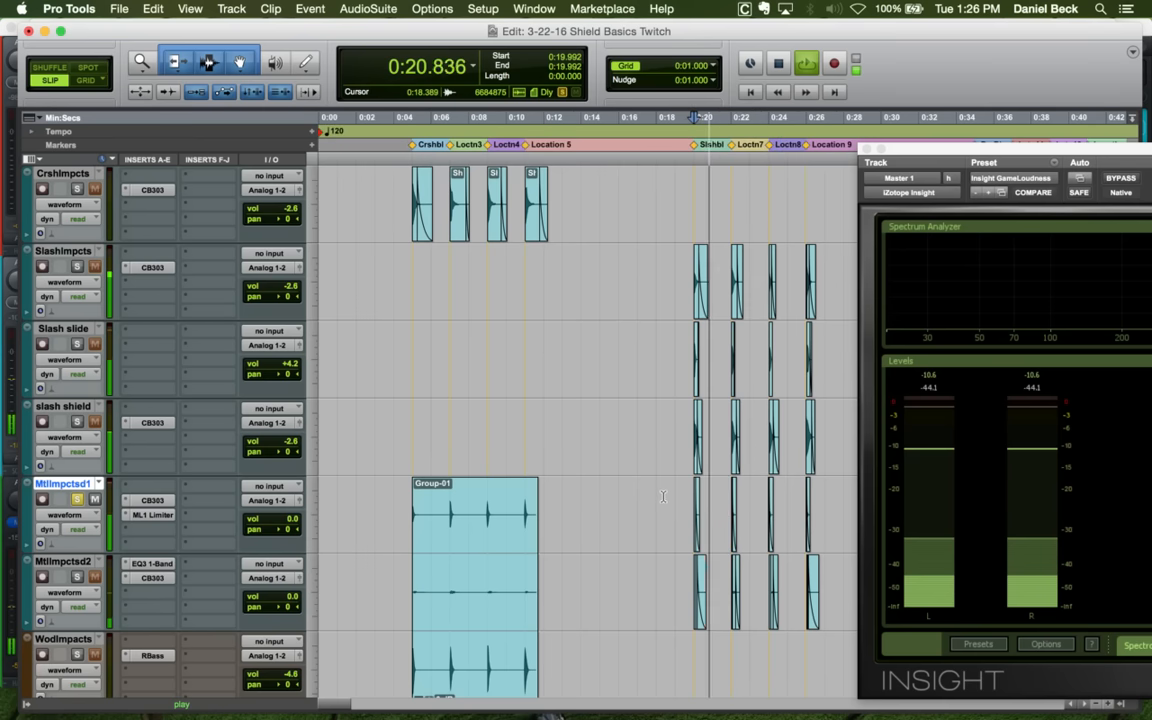
key(space)
Lower the track volumes of SlashImpcts to -5.2, Slash slide to +1.8 and slash shield to -5.9
click(690, 432)
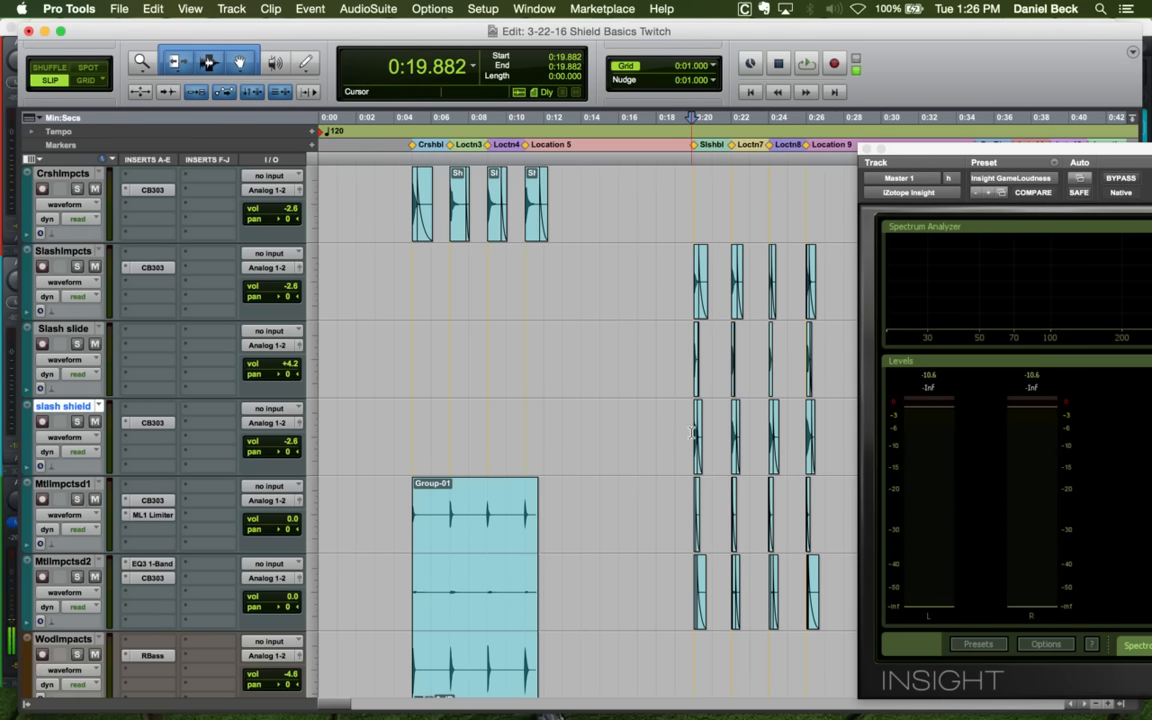
click(685, 261)
key(super+bracketright)
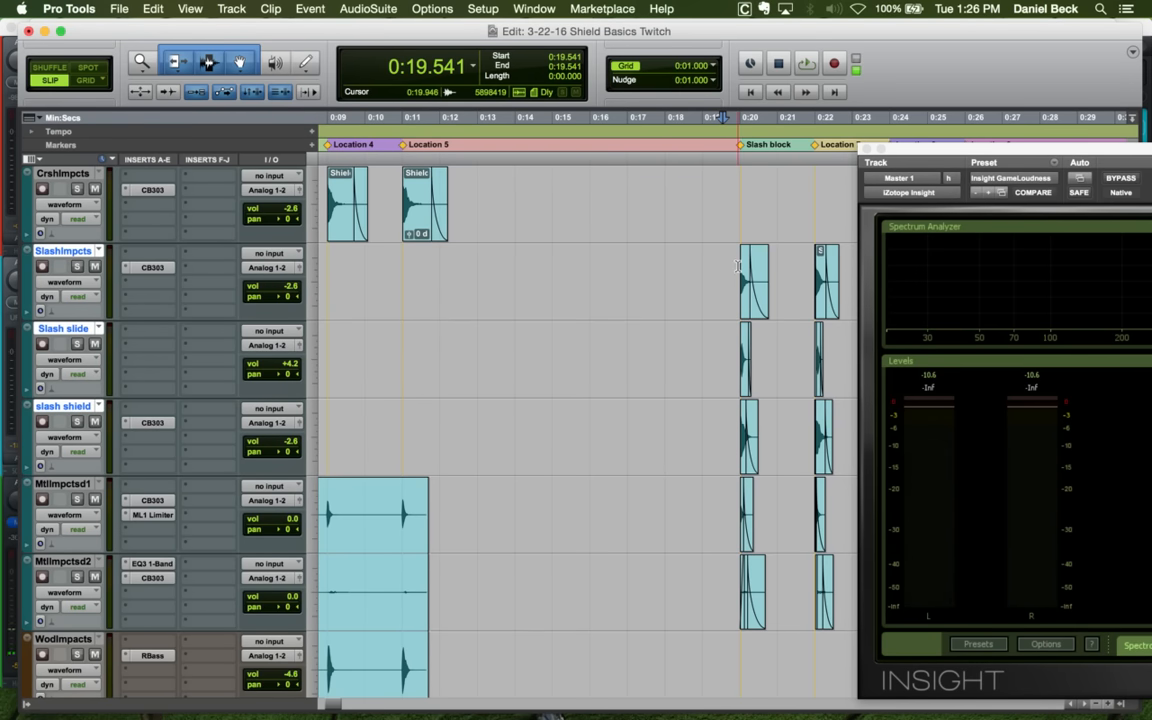
key(super+bracketright)
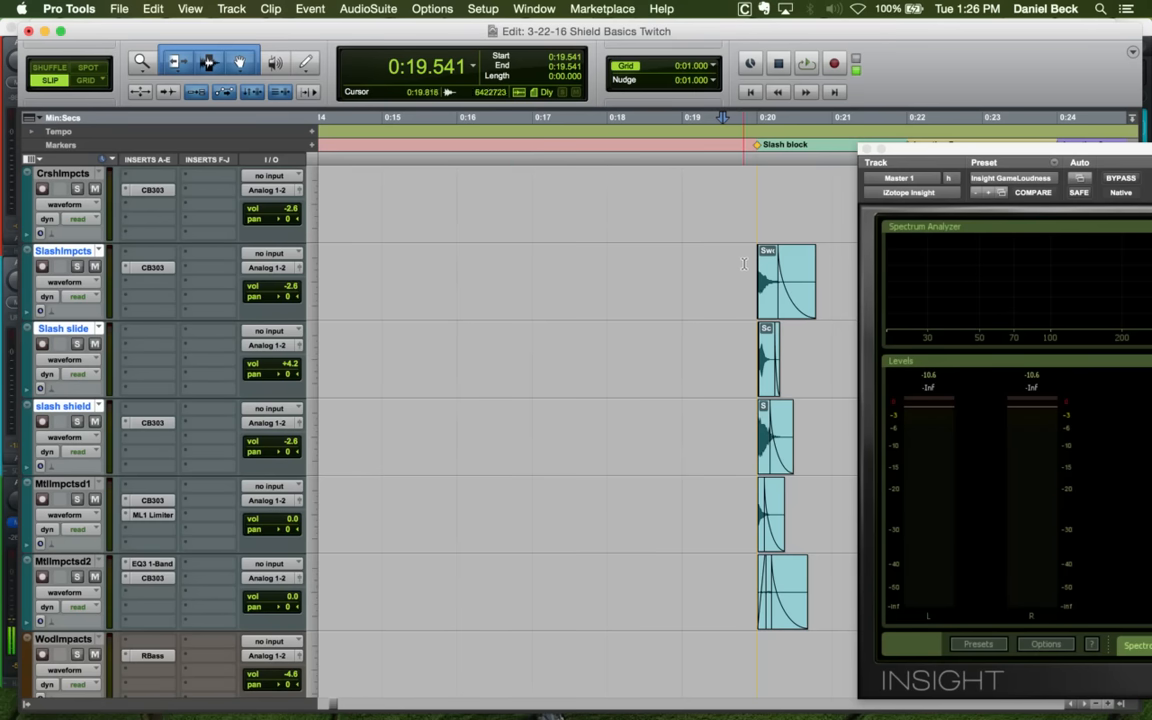
click(756, 262)
key(super+bracketright)
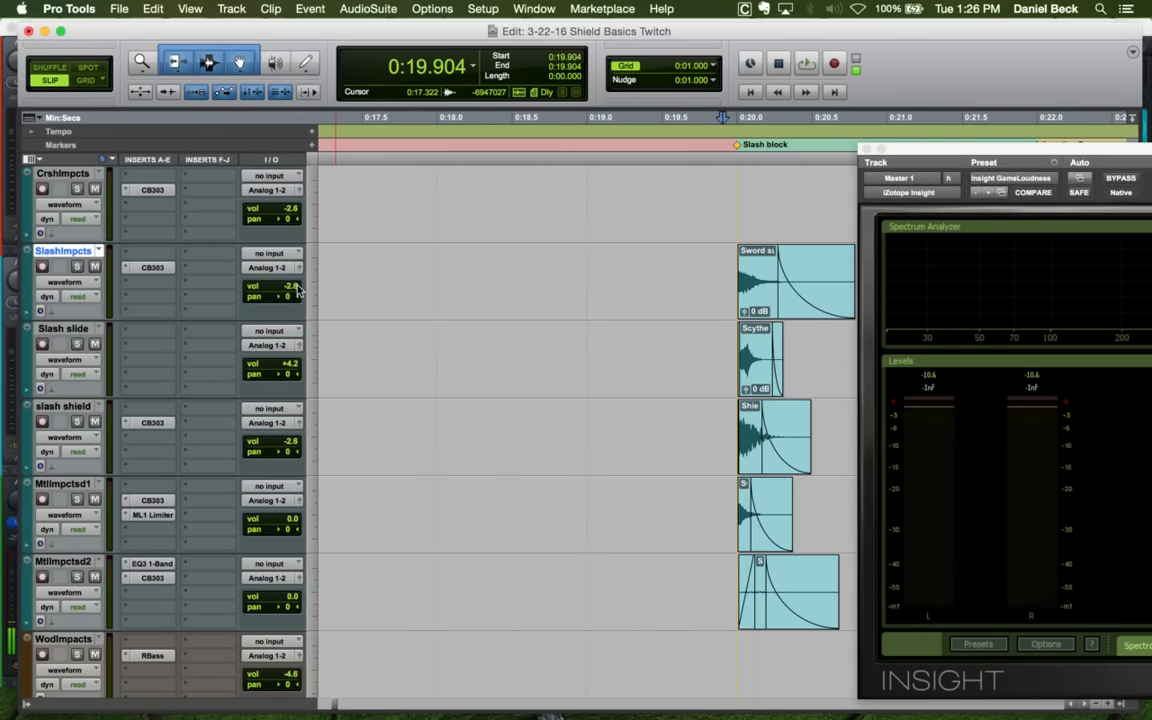
drag(295, 292, 295, 293)
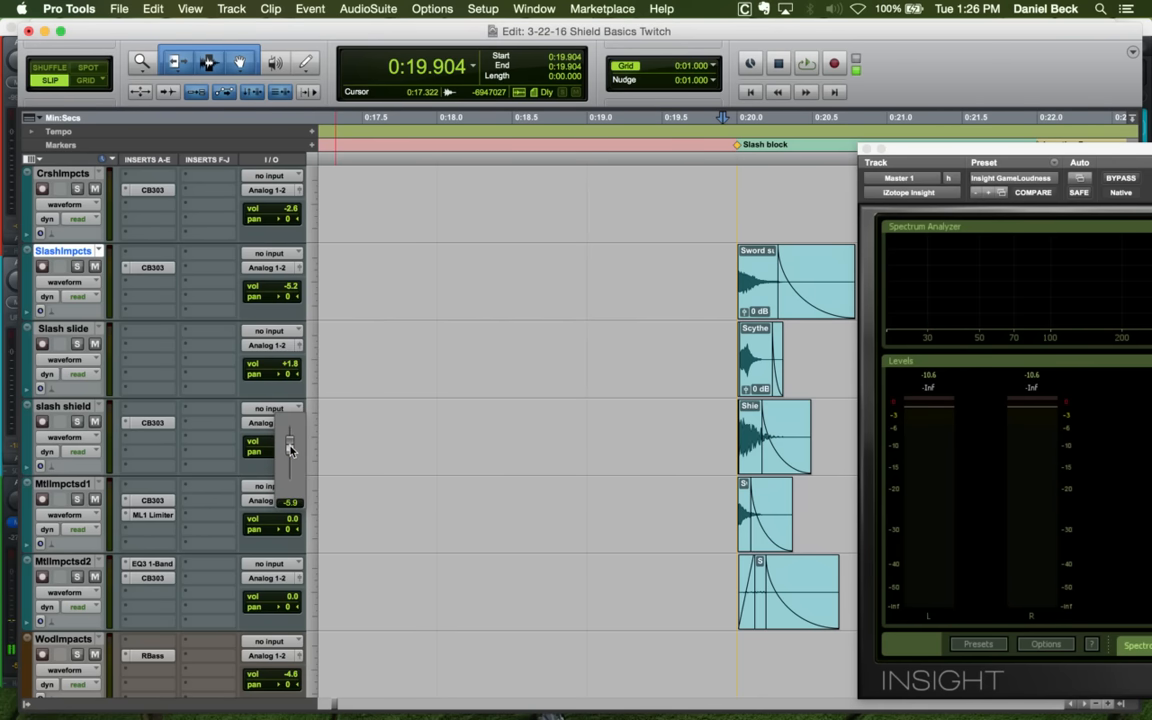
Play the slash blocks from 0:19.669 and again from 0:19.968 with Insight's loudness readings brought into view
key(super+bracketleft)
key(super+bracketleft)
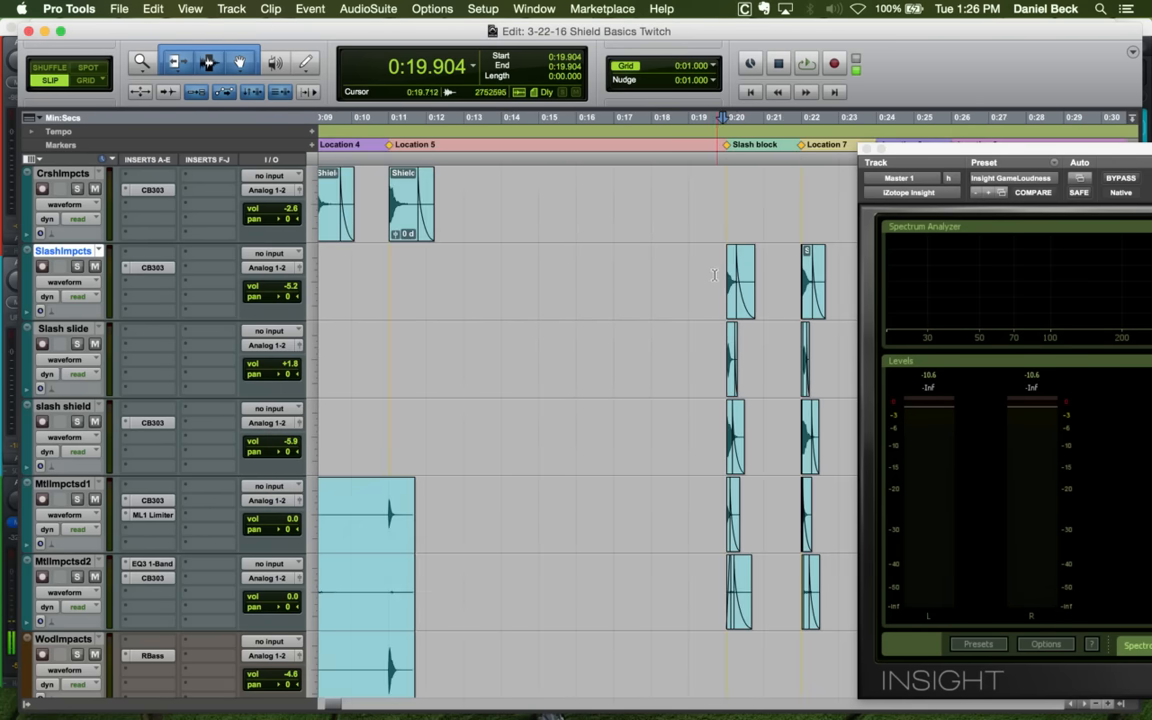
key(super+bracketleft)
key(super+bracketleft)
key(space)
key(space)
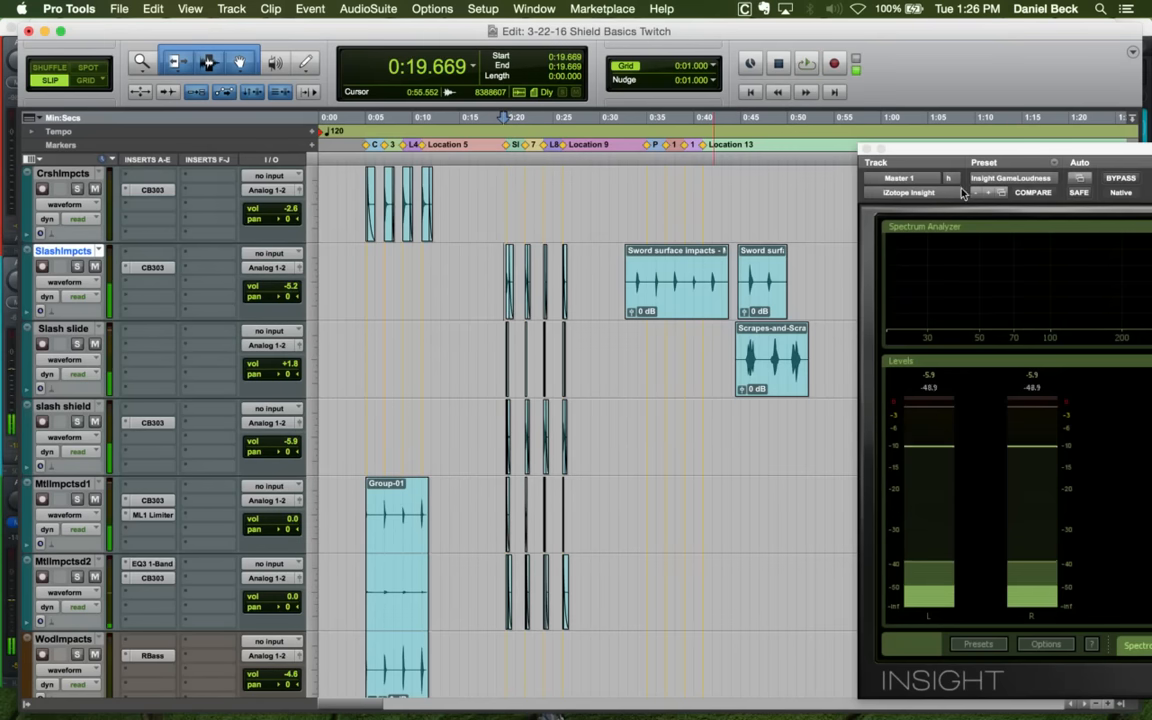
drag(944, 155, 829, 112)
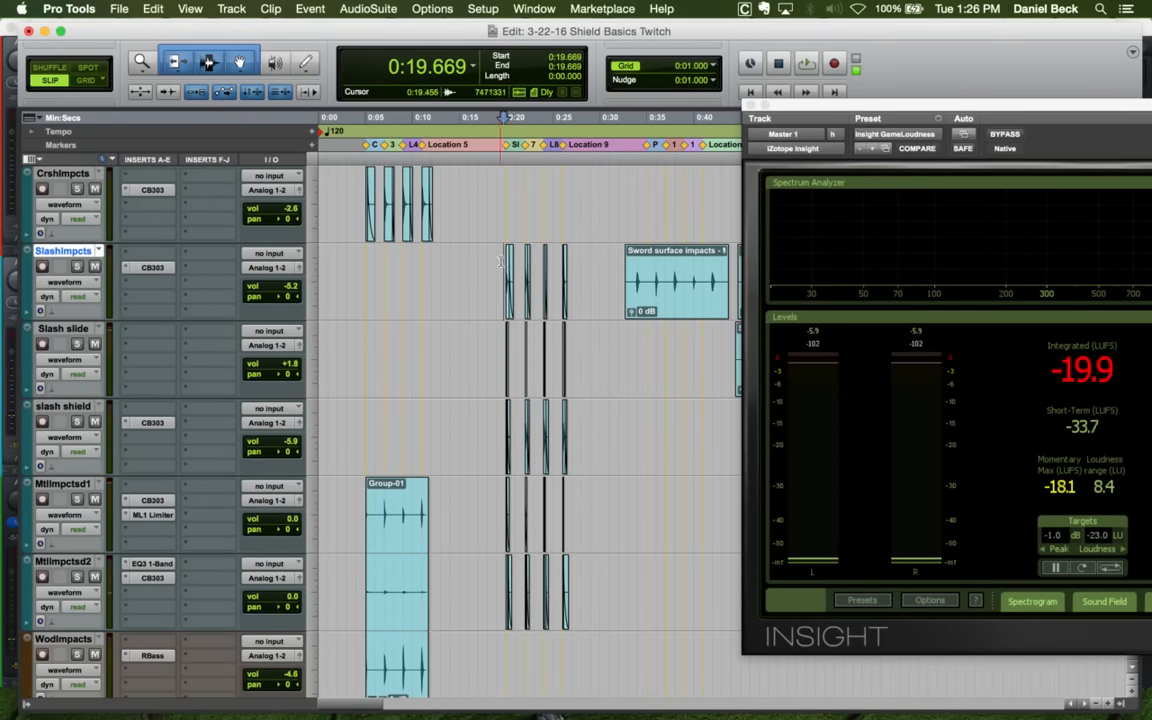
key(space)
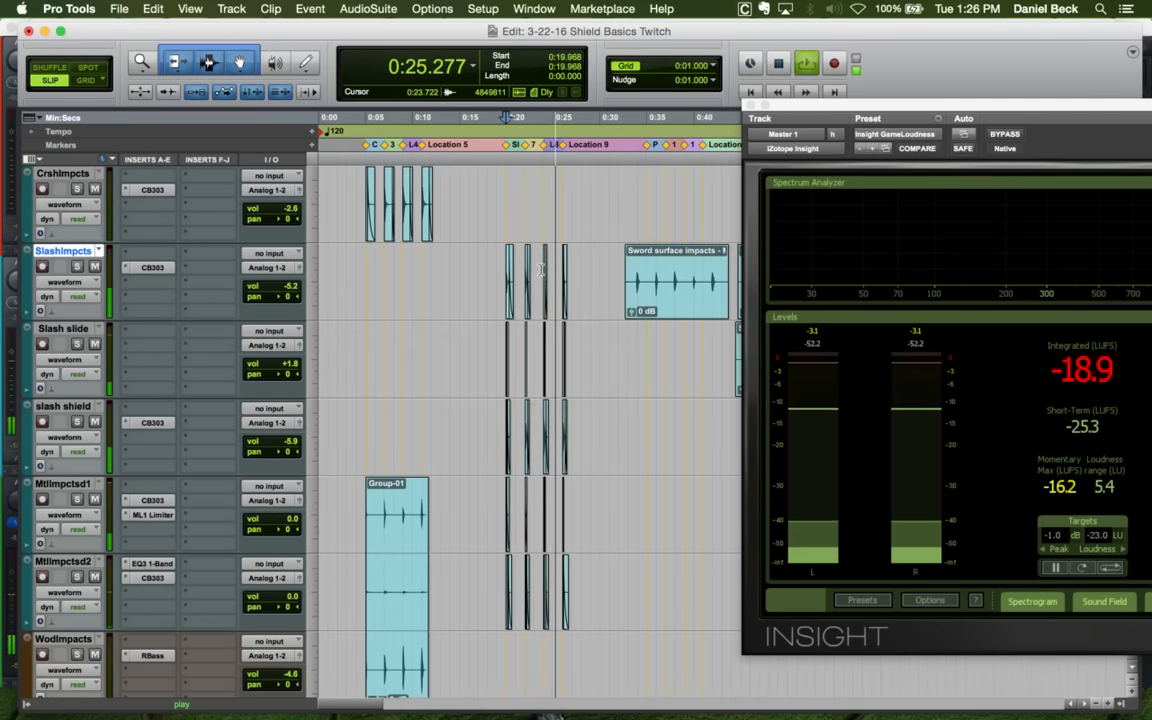
Play the crush blocks from 0:04.608, resetting Insight's loudness readings before replaying the first one
click(362, 265)
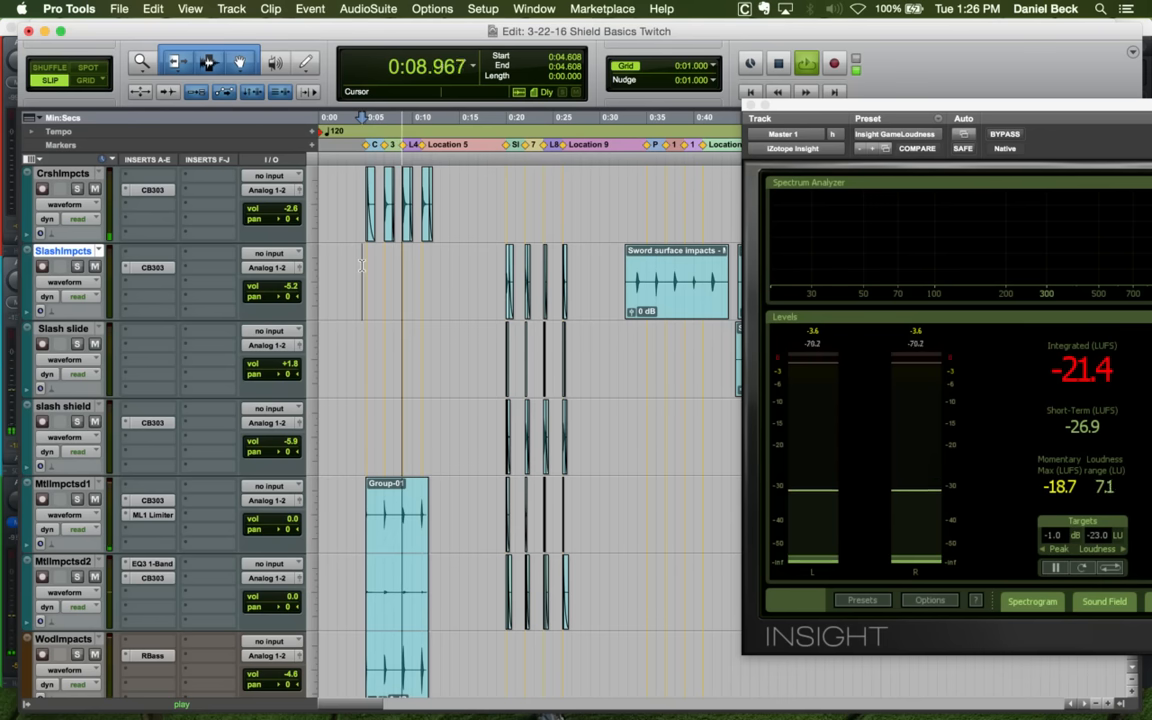
key(space)
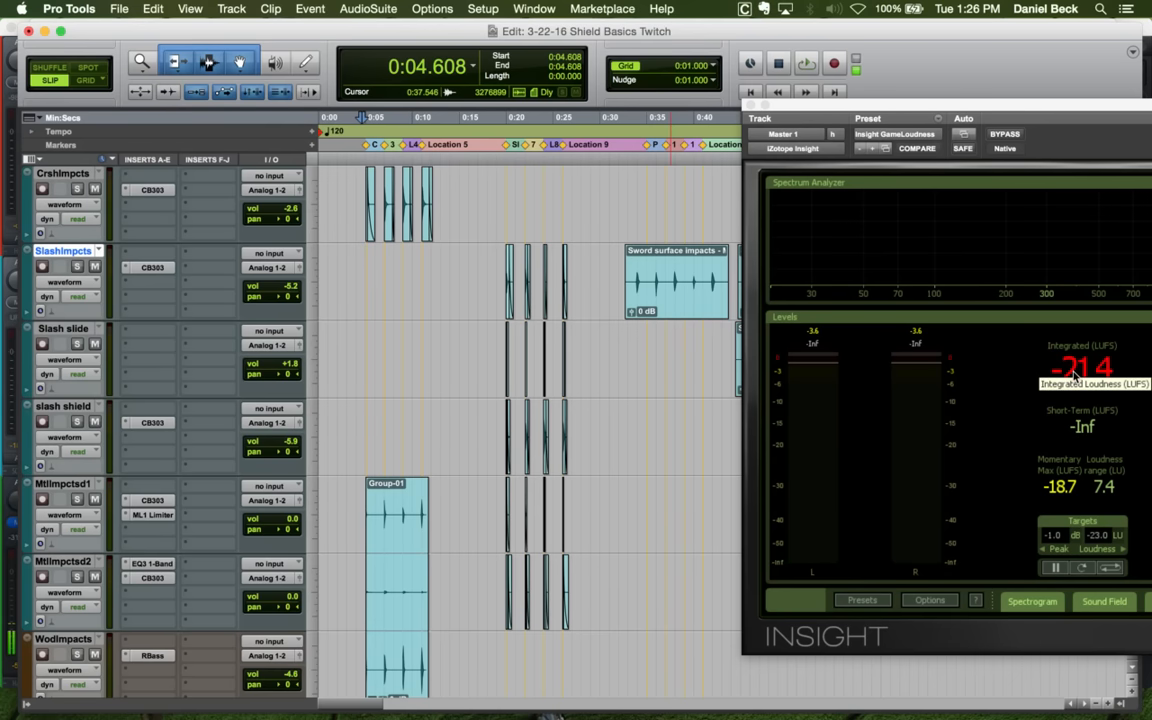
click(1081, 568)
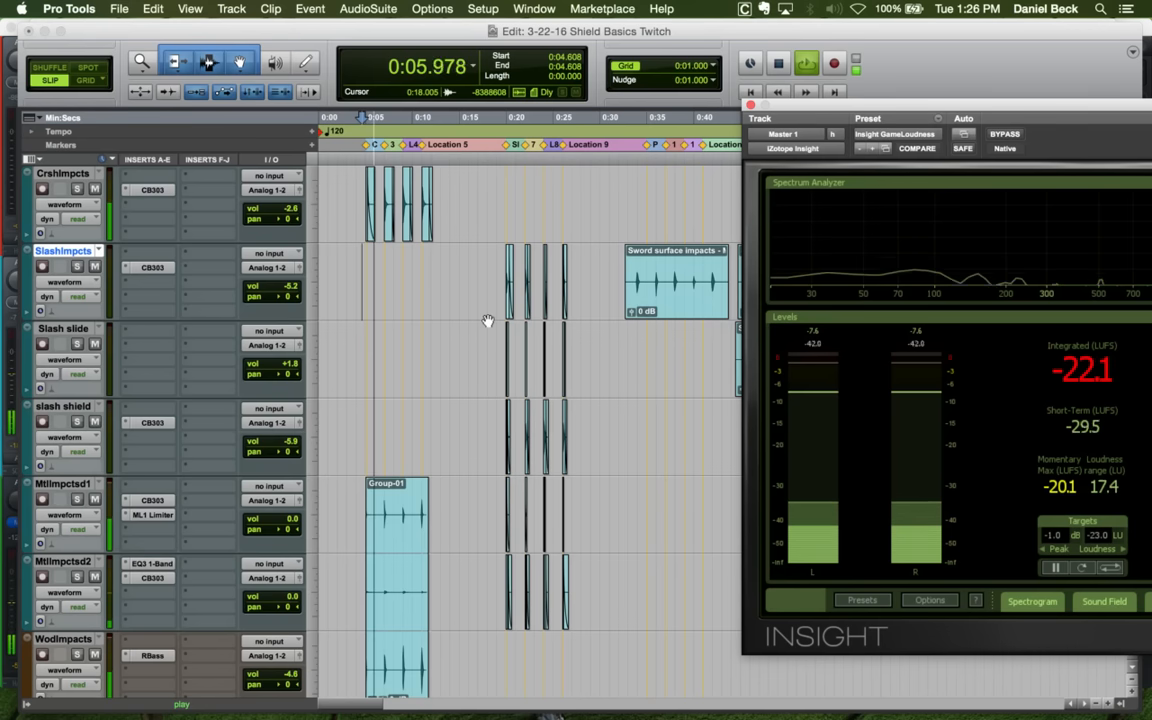
key(space)
Play the first slash block from 0:19.797 to compare its loudness with the first crush block
click(506, 252)
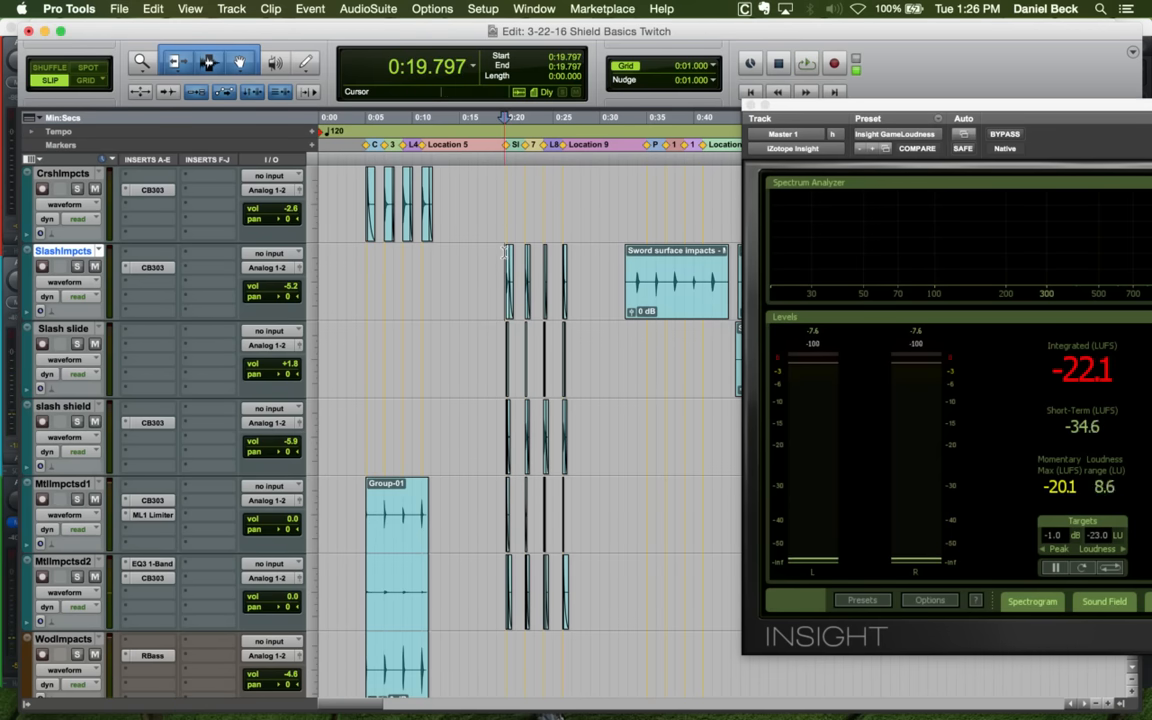
key(t)
key(space)
key(space)
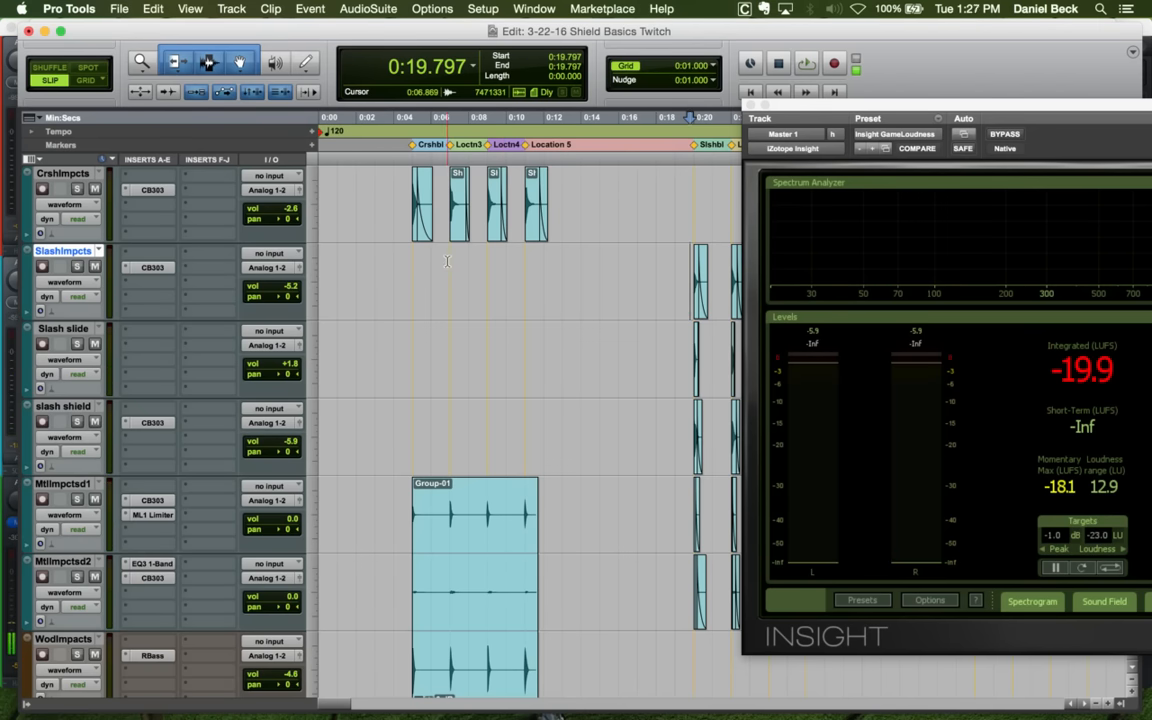
Compare the crush block at Location 3 from 0:06.869 with the slash blocks from 0:19.840 and 0:21.888
key(space)
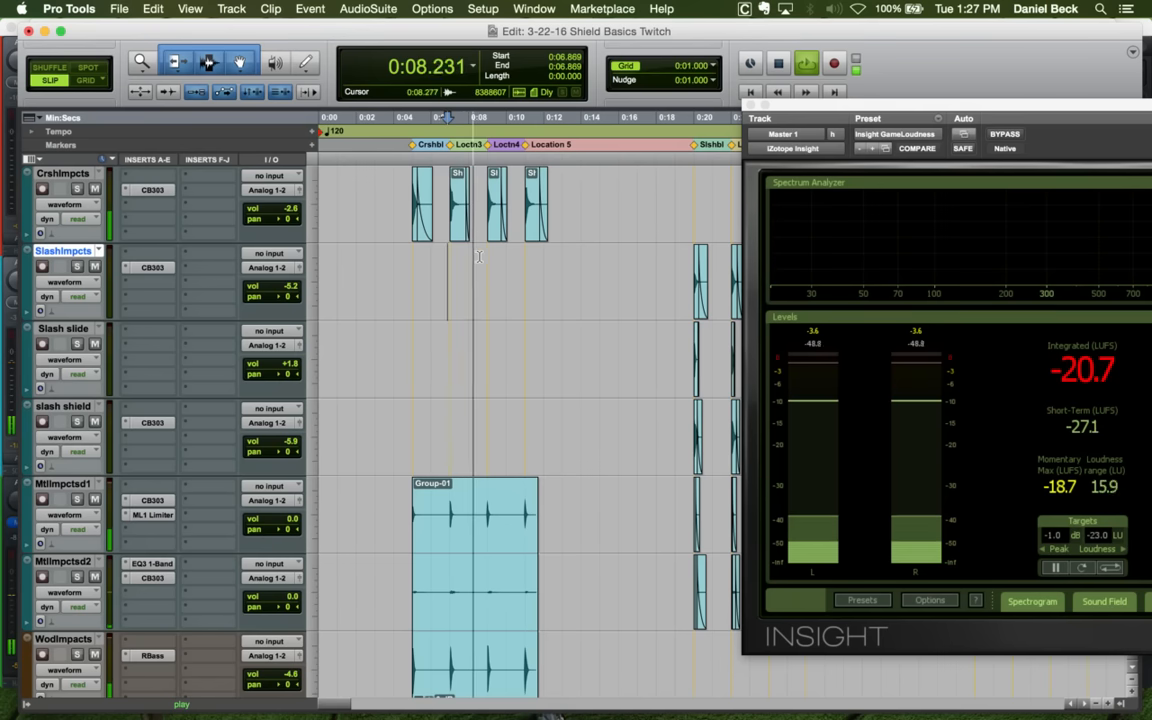
click(690, 263)
key(space)
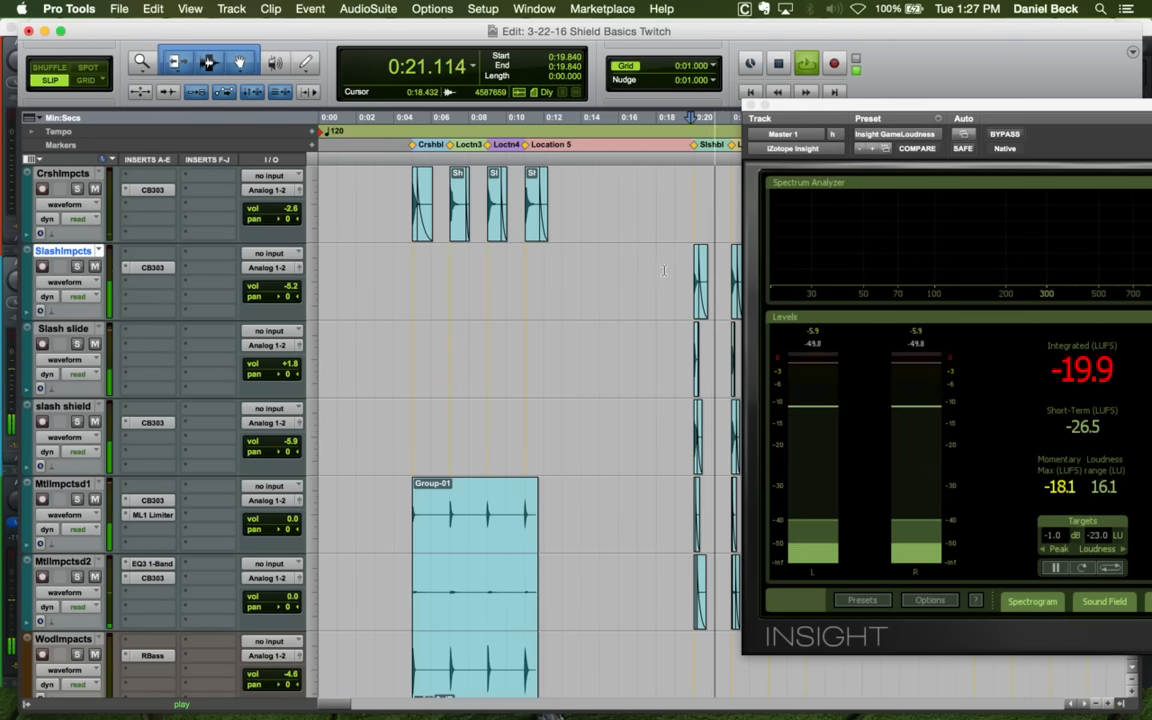
key(space)
key(space)
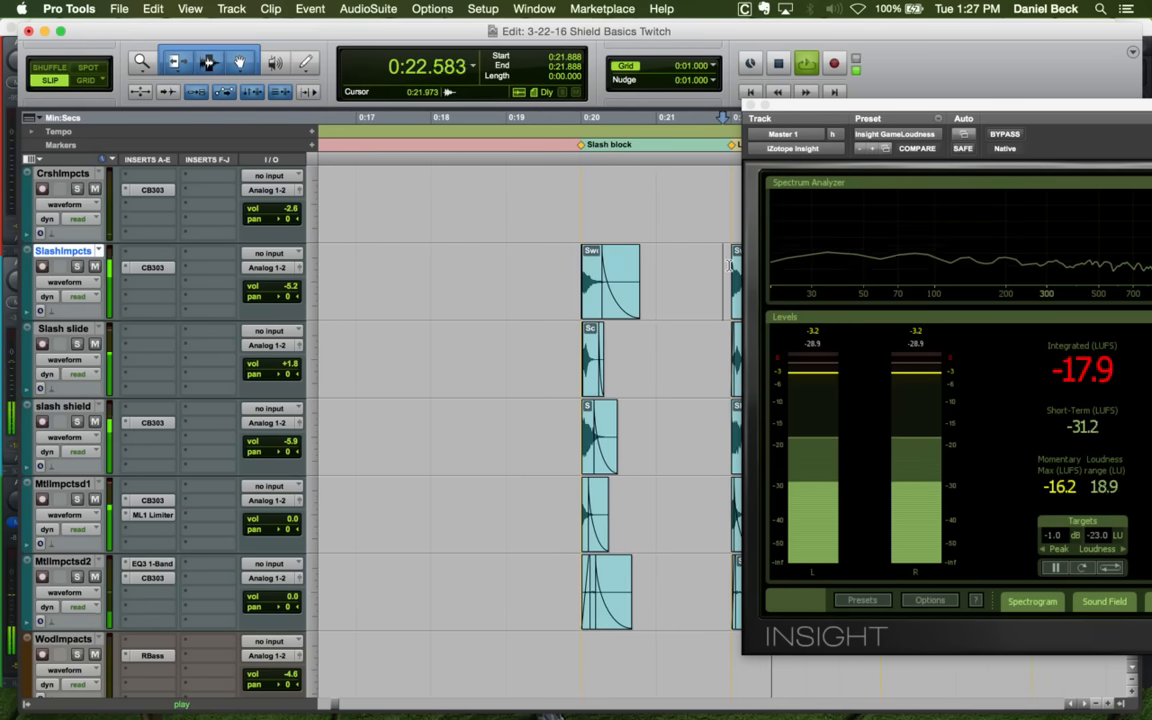
Hide Insight's Spectrum Analyzer and shrink its window, placing it beside the crush and slash clips
drag(853, 107, 300, 73)
key(r)
key(space)
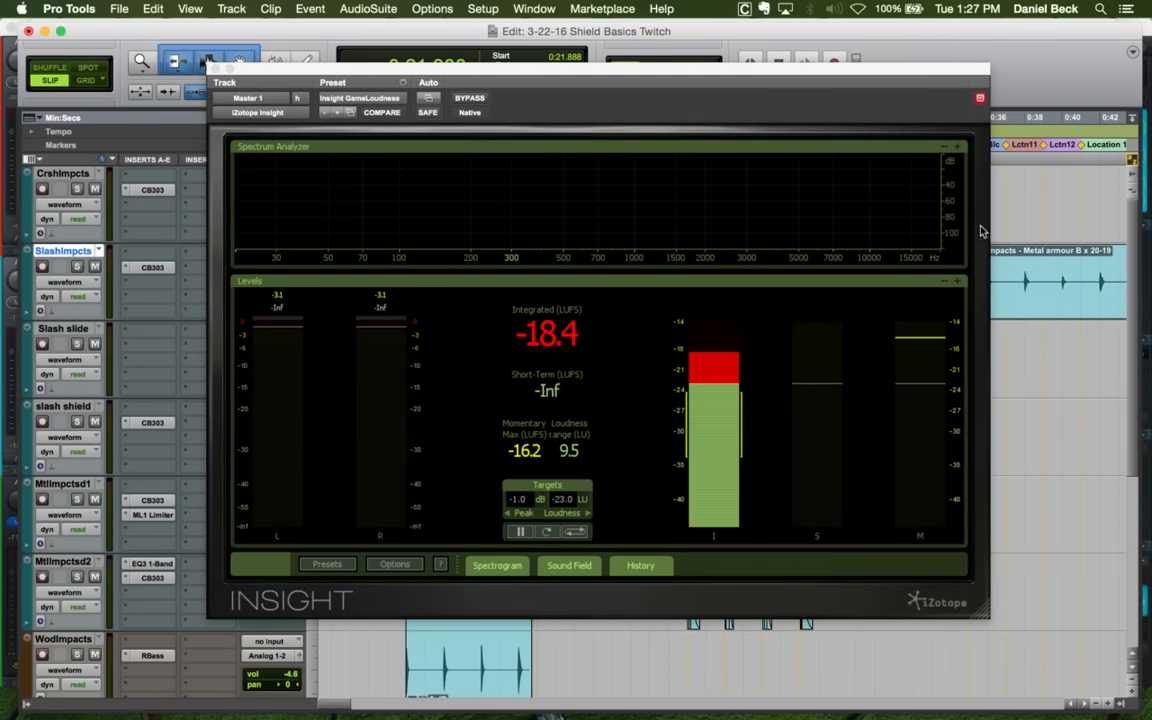
click(949, 148)
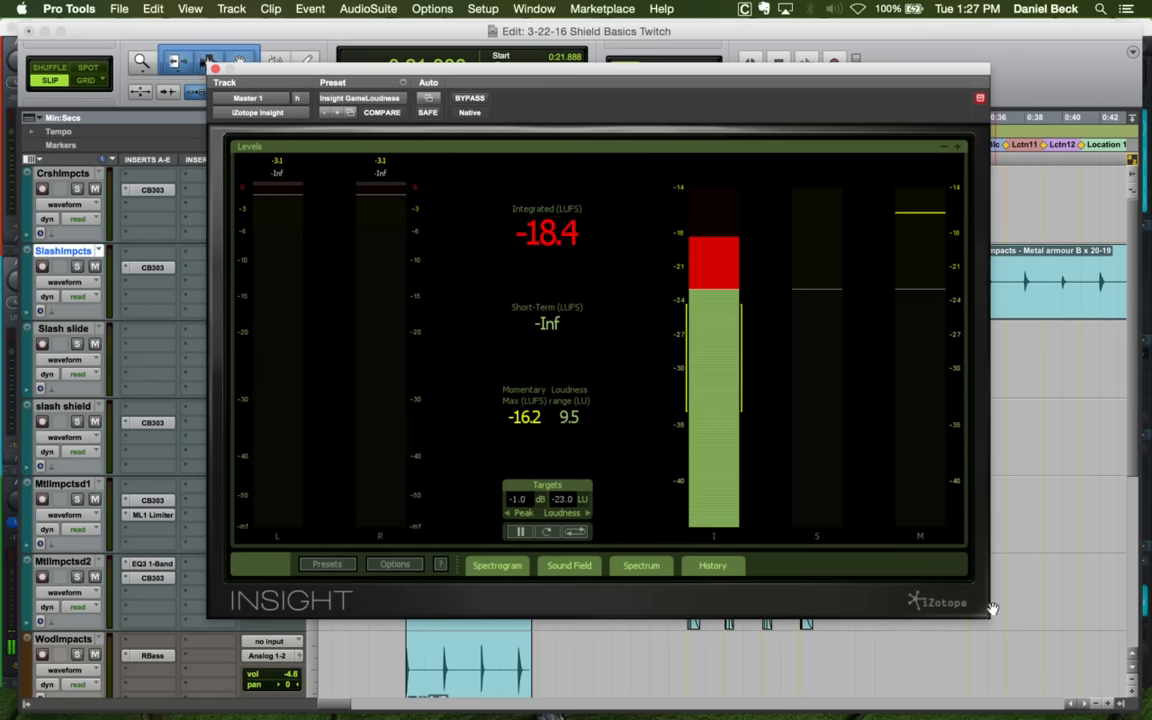
drag(987, 618, 601, 524)
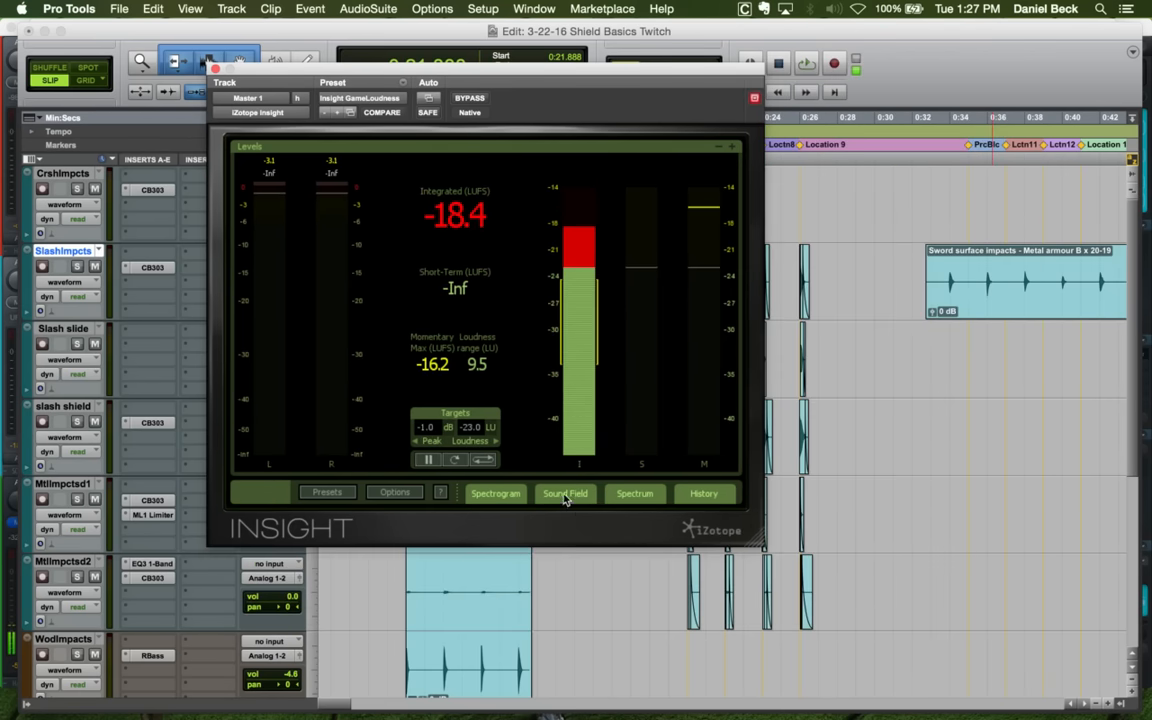
drag(403, 66, 1063, 108)
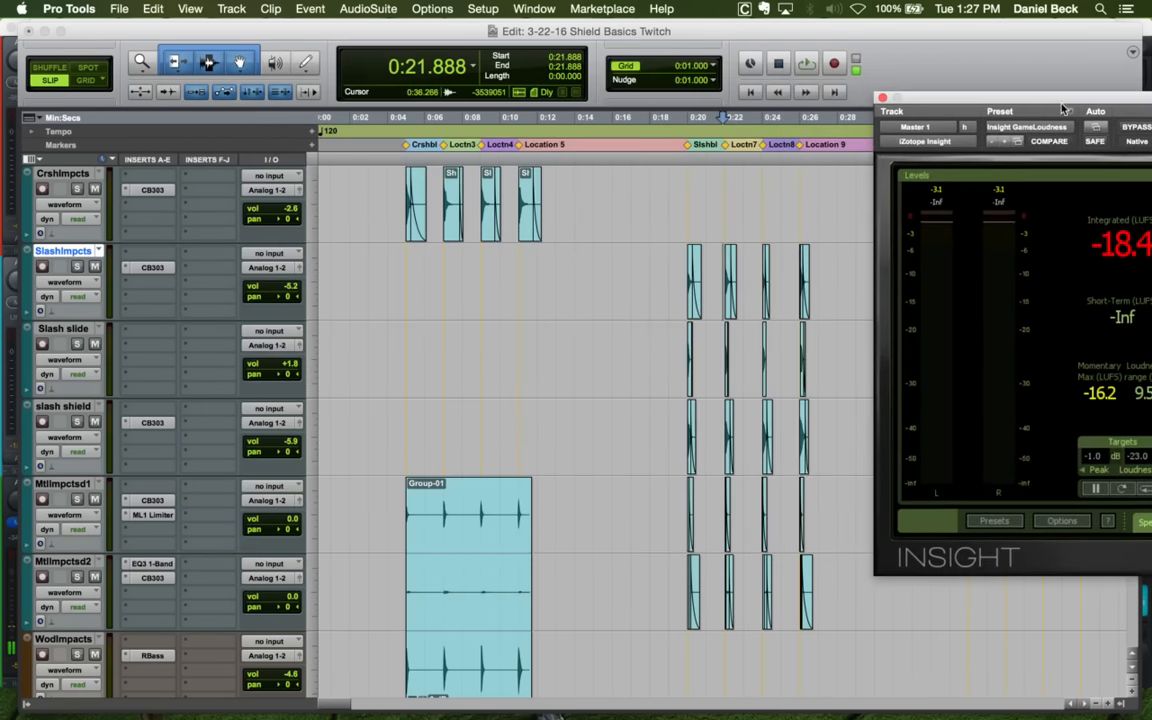
Play the slash block at Location 9 from 0:25.898 with all layers
click(803, 262)
key(space)
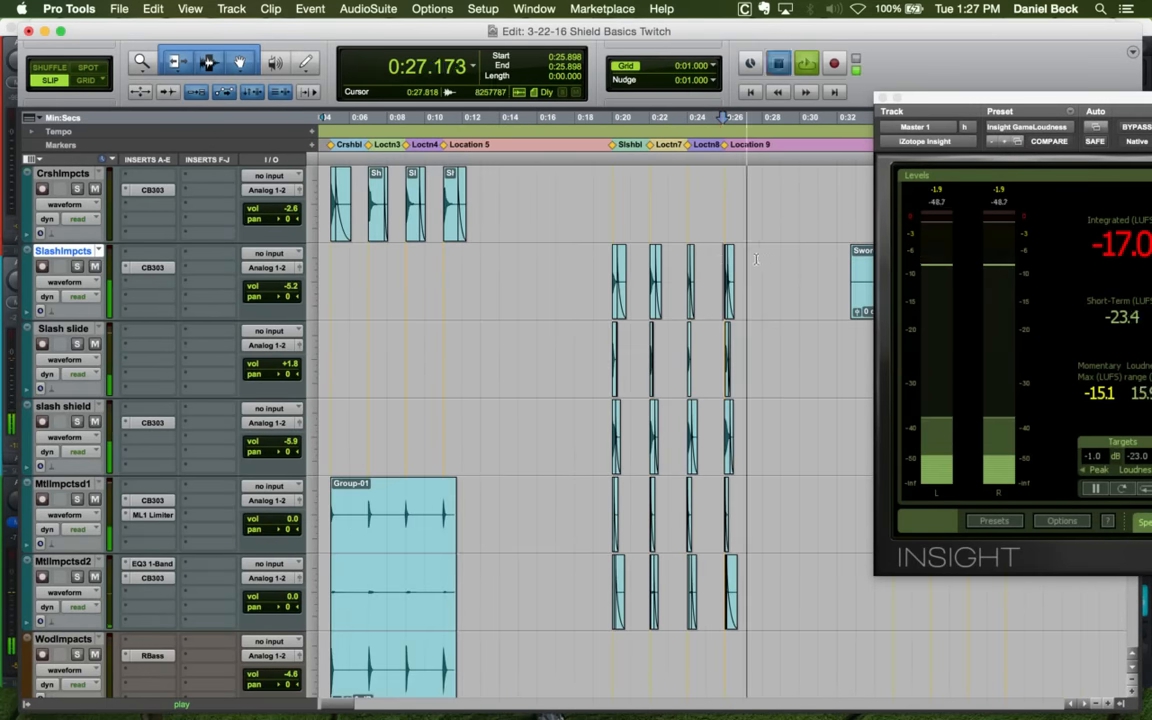
key(space)
Audition the Location 9 slash block's slash shield layer alone from 0:25.856 and its Slash slide layer alone from 0:25.962
click(721, 433)
key(shift+s)
key(space)
key(t)
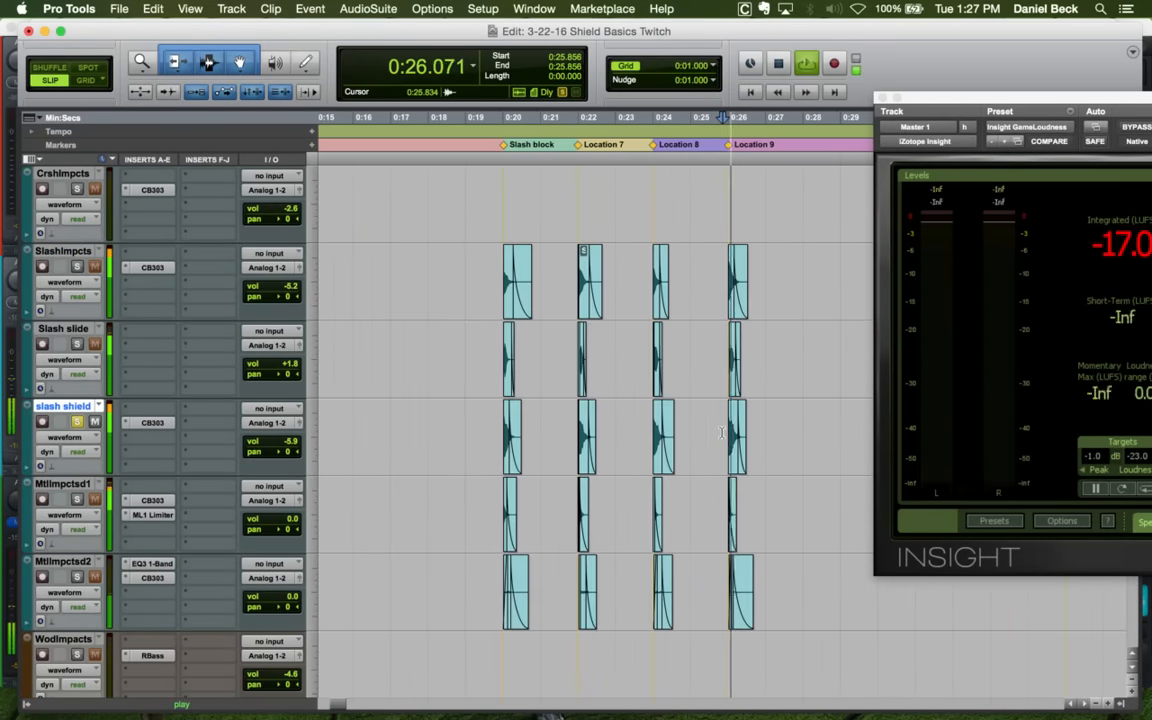
key(space)
click(727, 352)
key(space)
key(space)
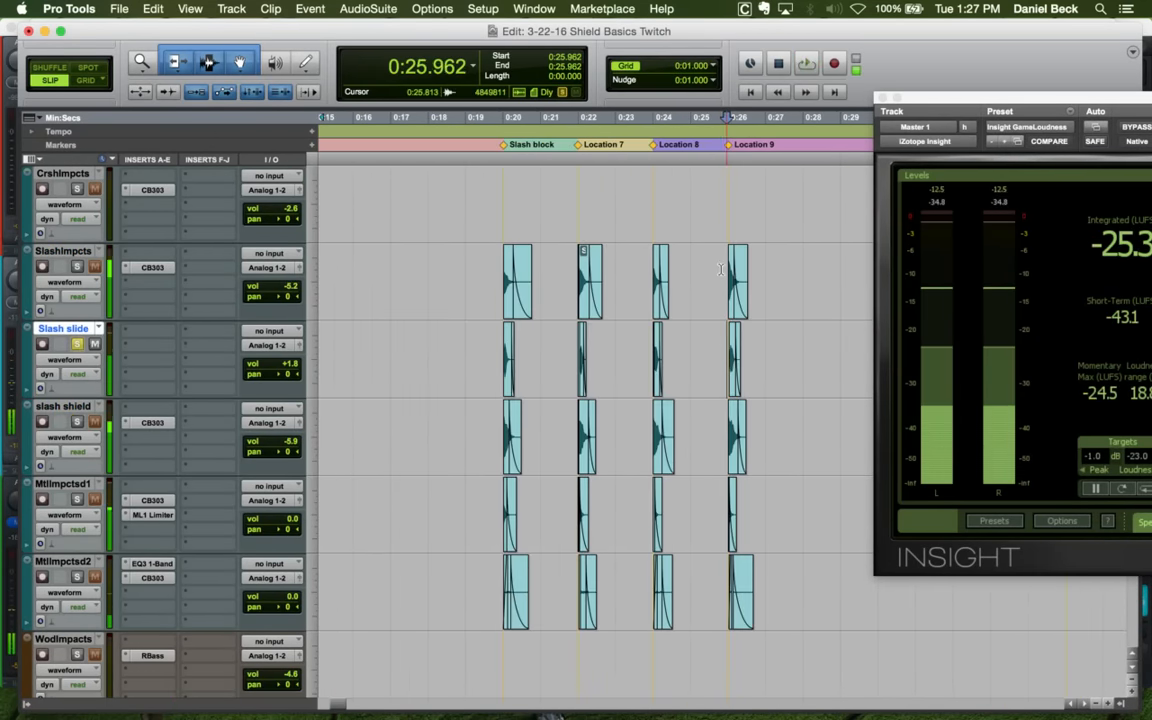
Audition the Location 9 slash block's SlashImpcts layer alone from 0:25.813
click(721, 270)
key(space)
key(t)
key(space)
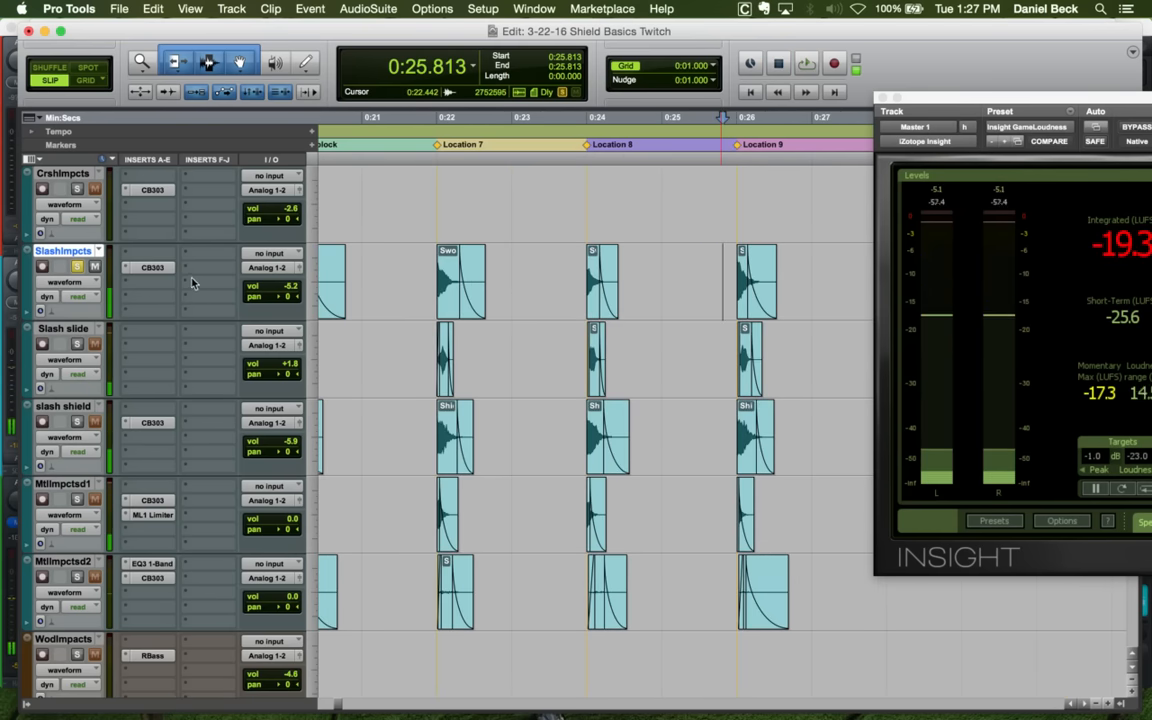
Check the SlashImpcts track's CB303 compressor settings, and bring back Master 1's Insight meter beside the clips
click(152, 267)
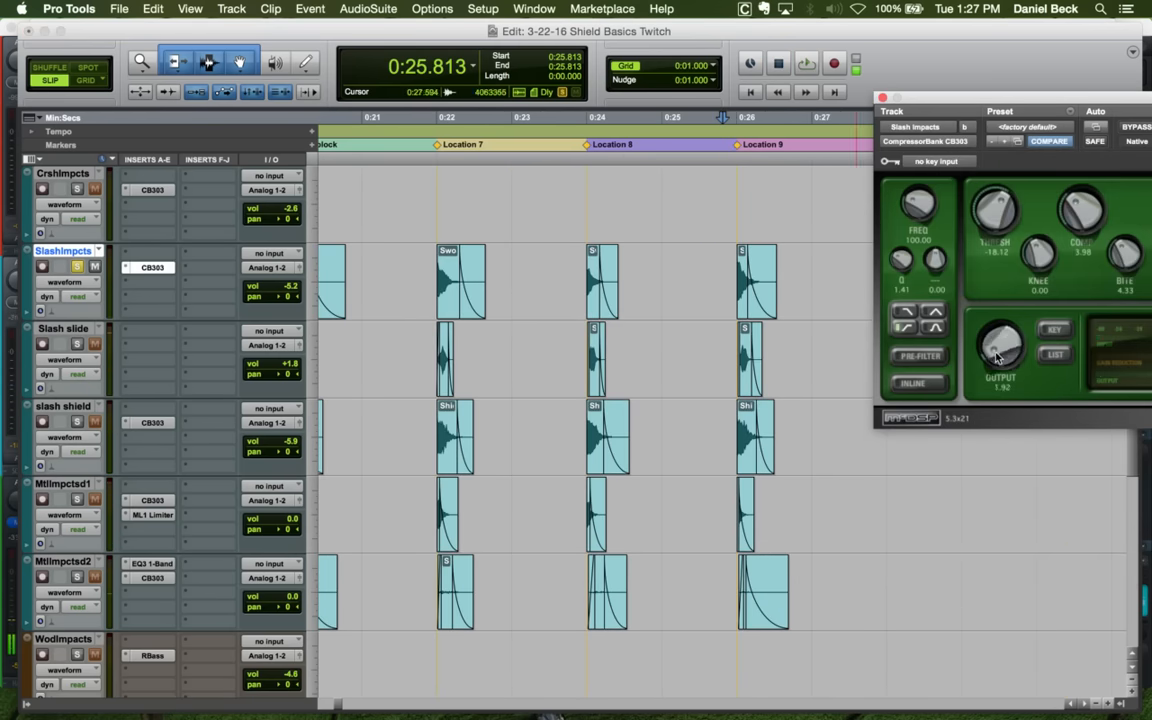
click(882, 98)
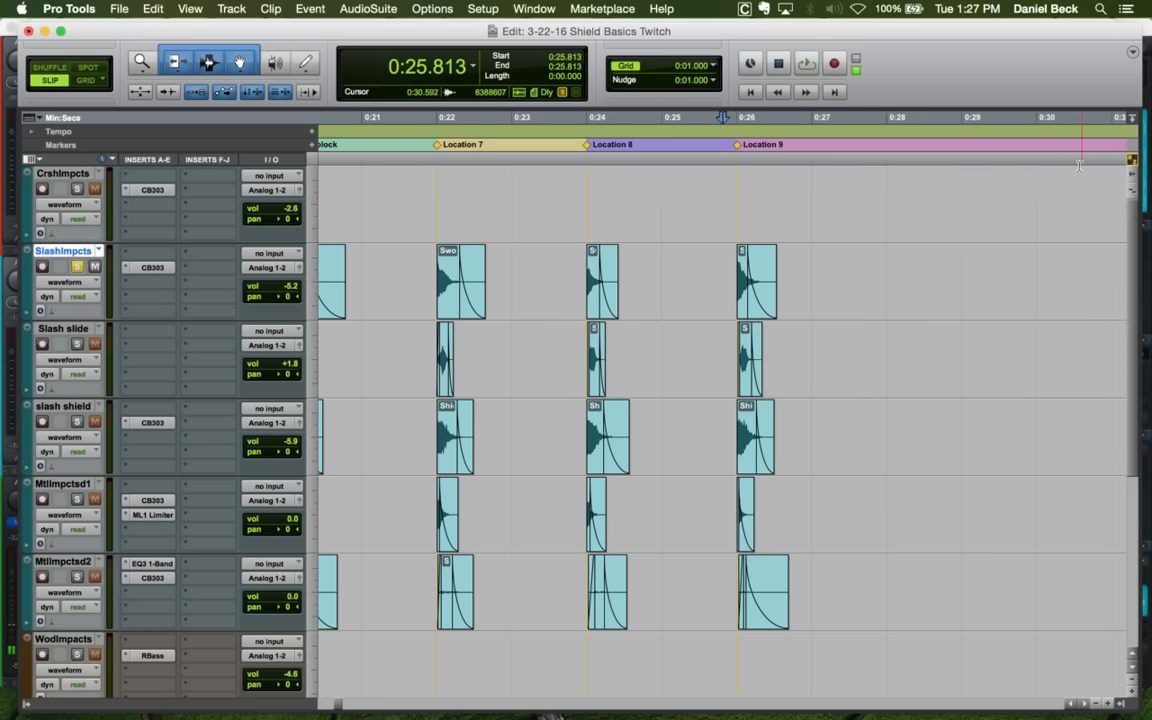
scroll(195, 668, down, 5)
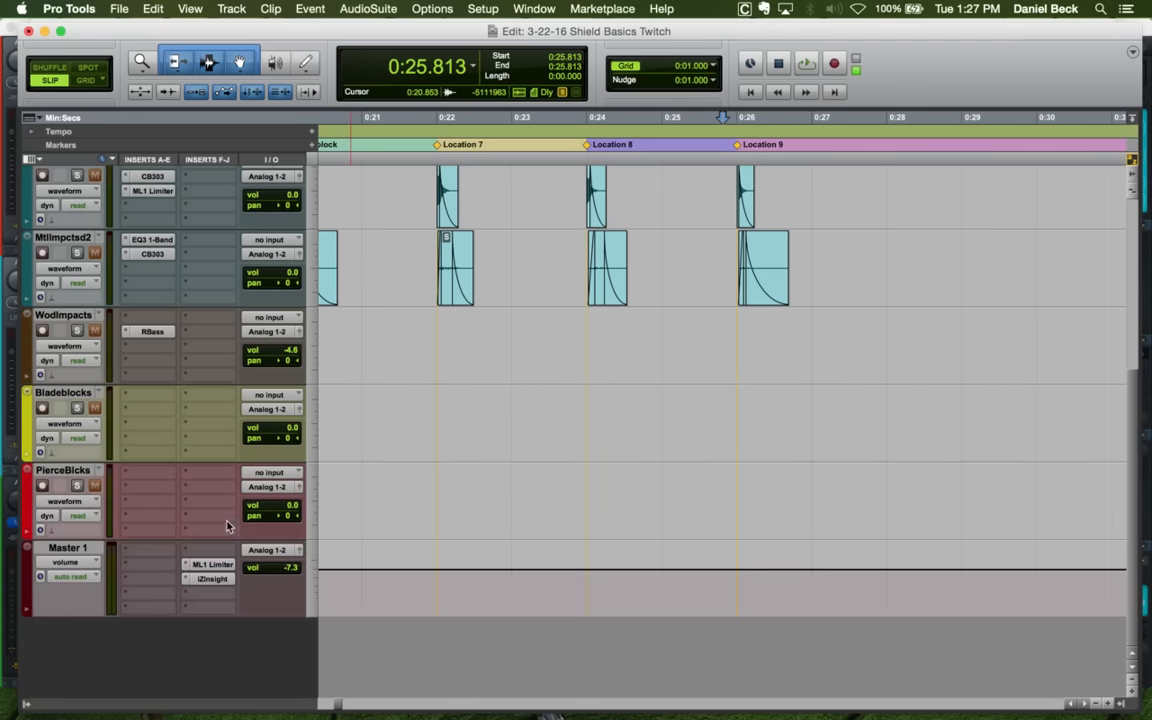
click(214, 580)
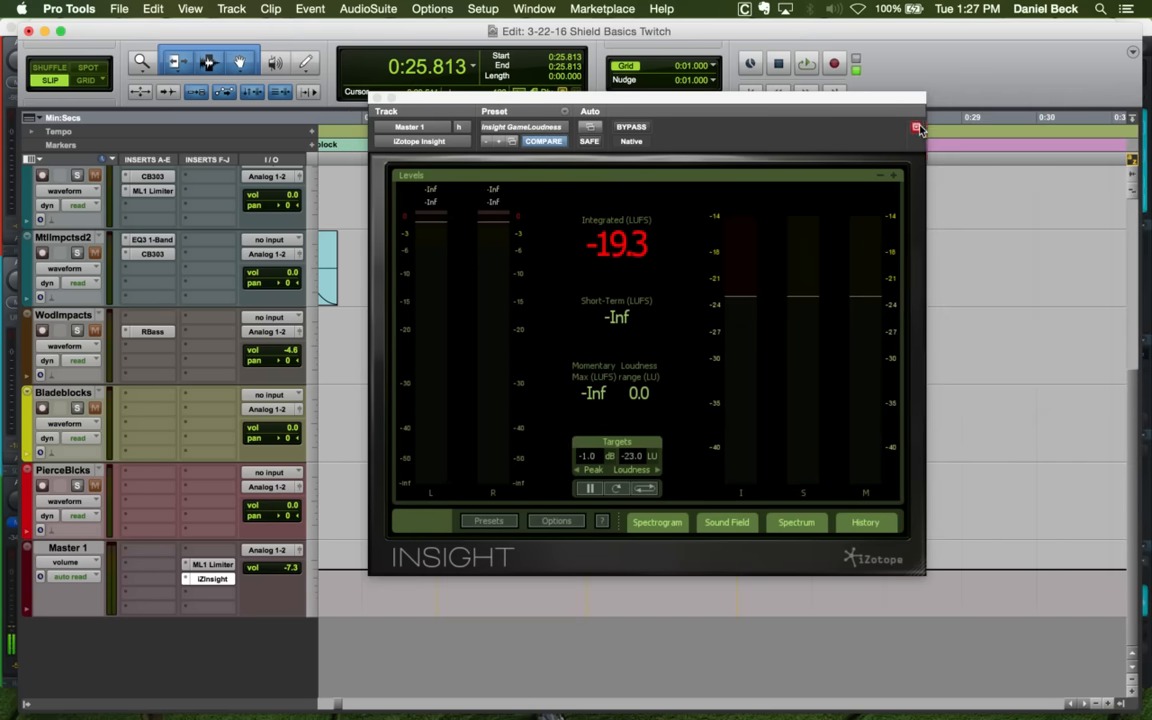
drag(609, 97, 1093, 226)
Audition the Location 9 slash block's MtlImpctsd2 layer alone from 0:25.941
click(729, 242)
key(space)
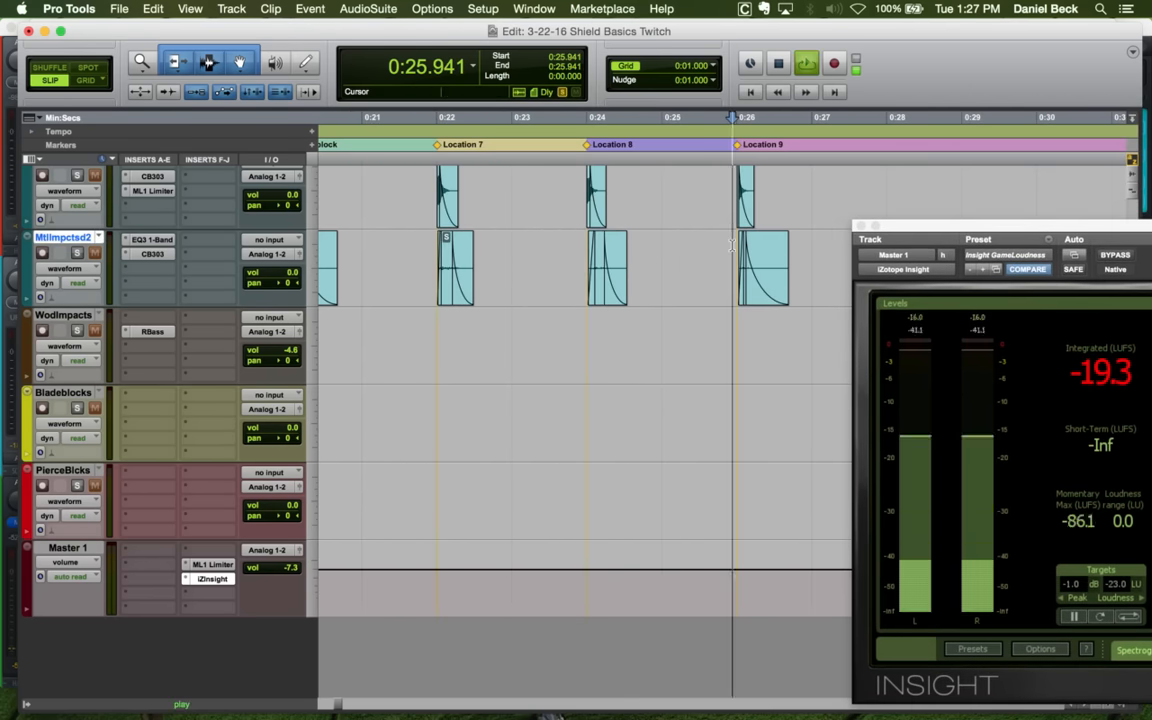
scroll(729, 242, up, 3)
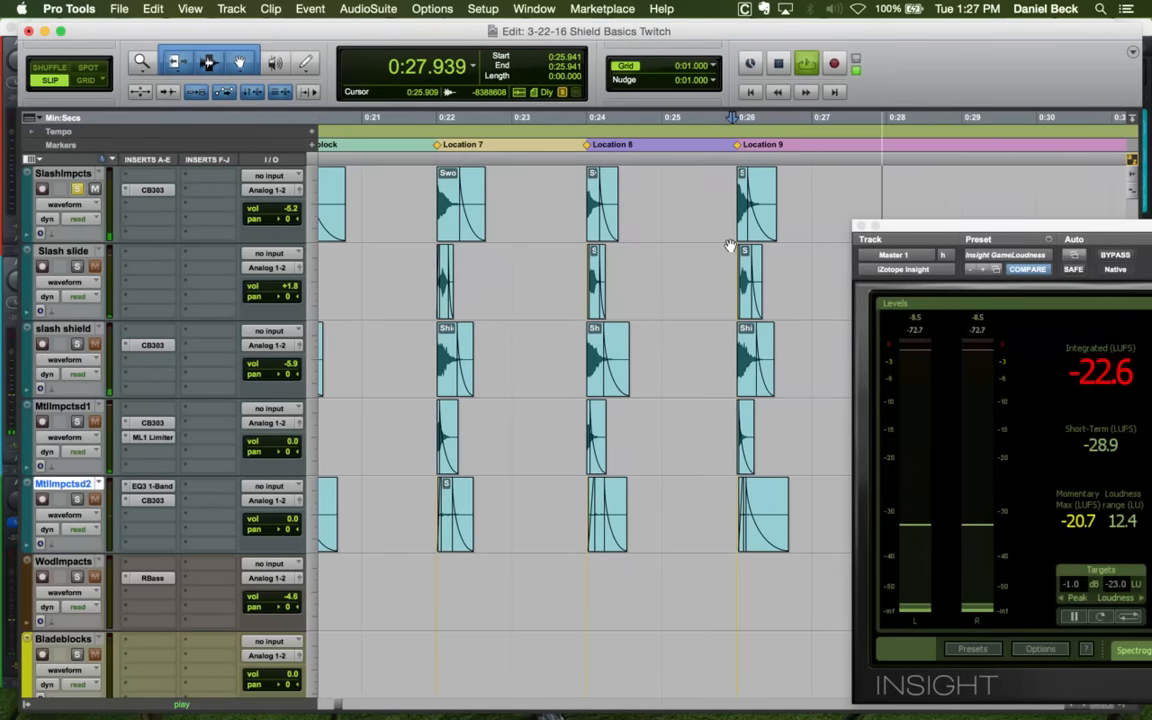
key(space)
key(space)
key(space)
scroll(558, 282, up, 1)
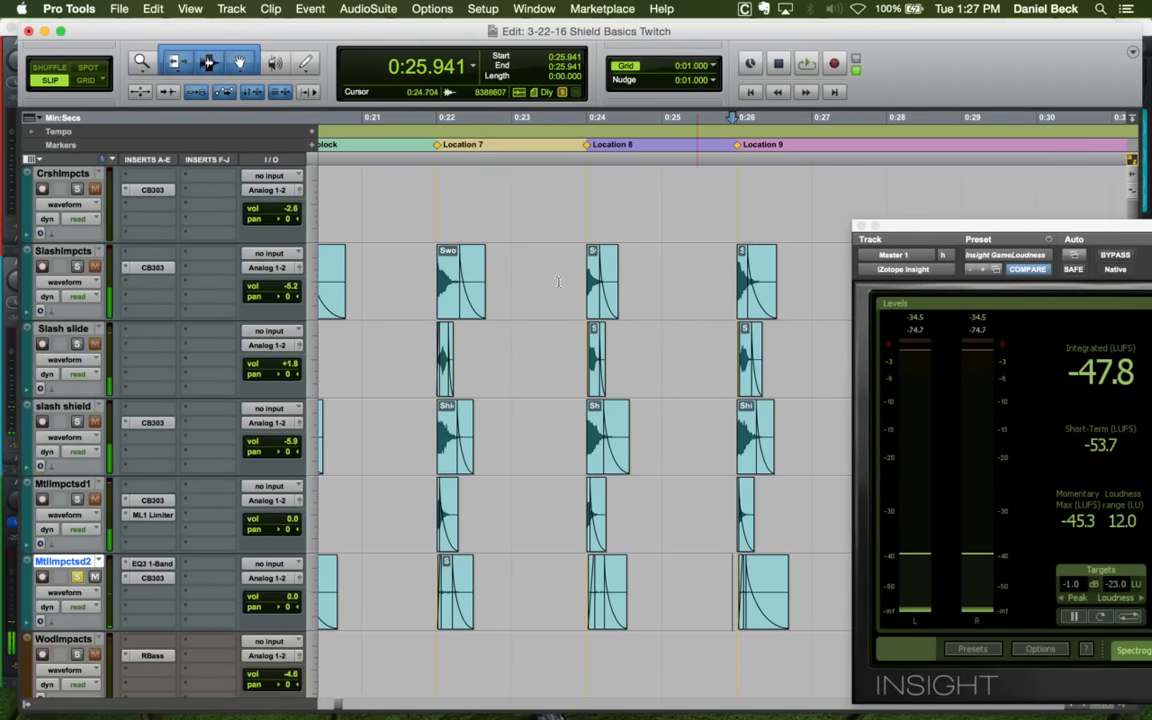
Play the full slash block at Location 9 from 0:25.952 to check its loudness
click(737, 250)
key(space)
key(space)
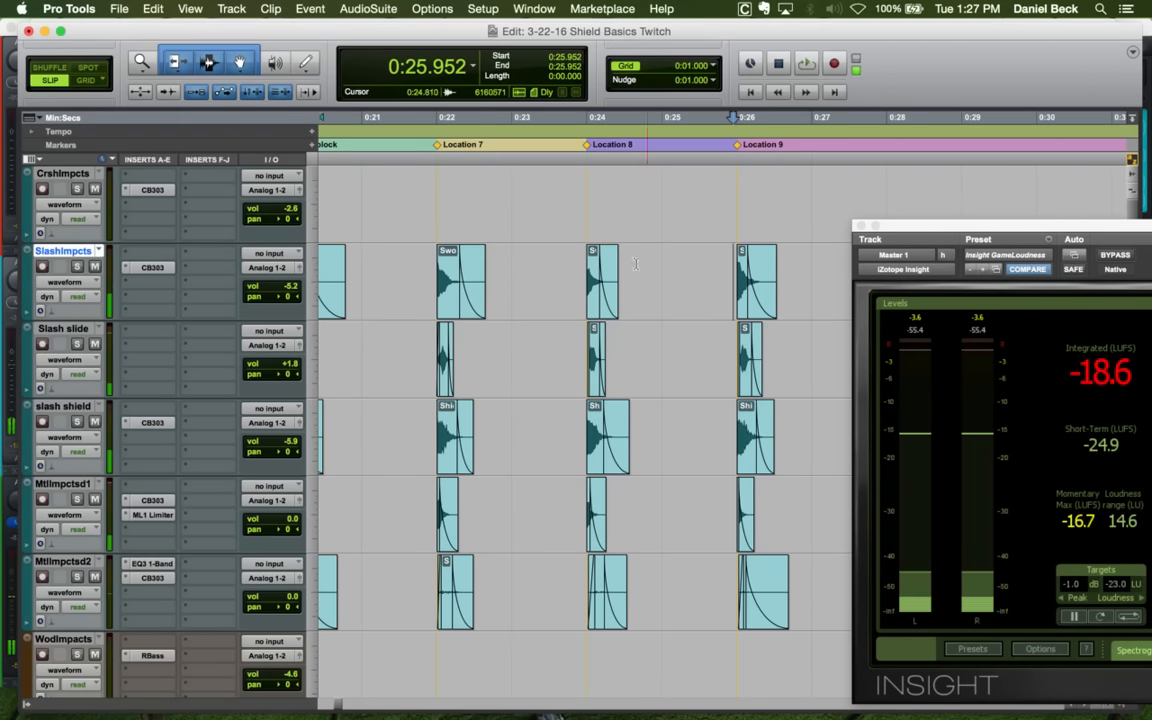
Play the slash block at Location 8 from 0:23.957 and the one at Location 7 from 0:21.845
click(584, 257)
key(space)
key(r)
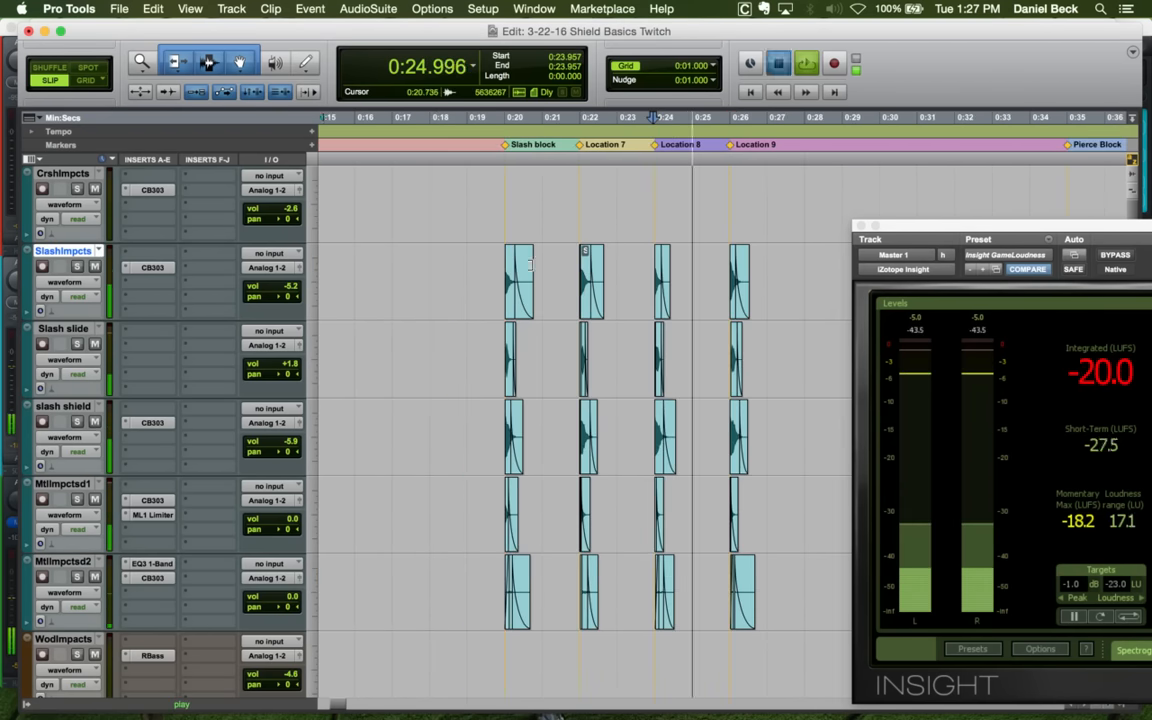
key(space)
click(574, 269)
key(space)
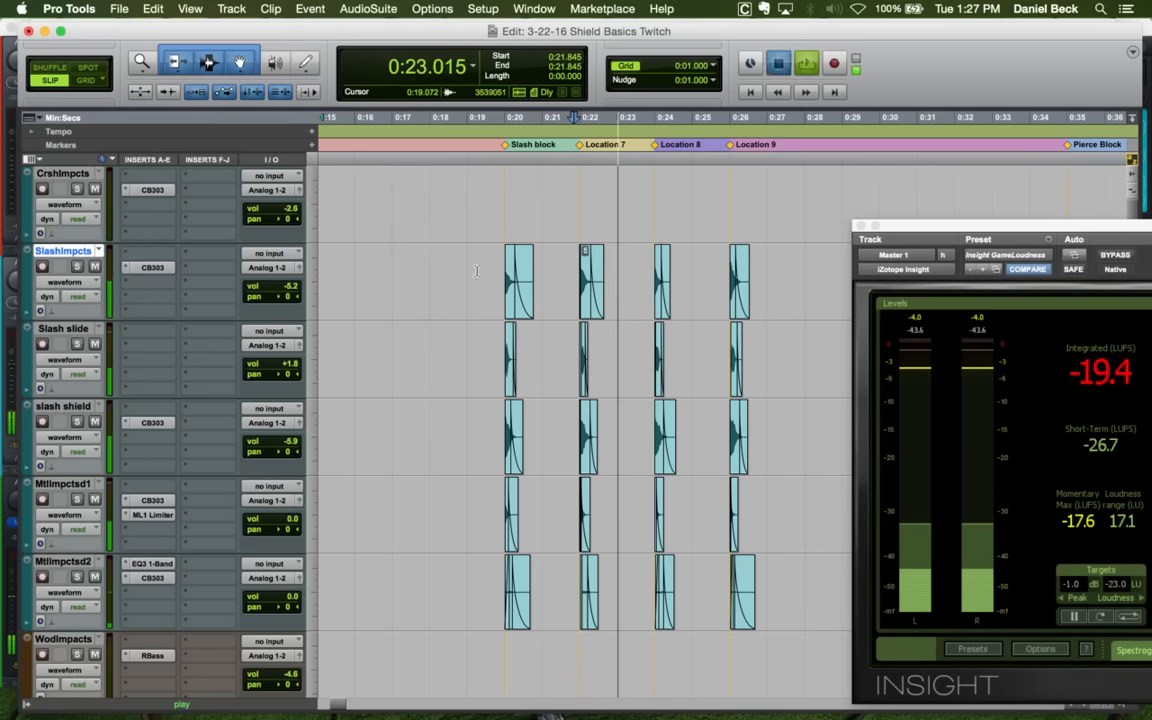
Play the first slash block on its own again from 0:19.733 to check its loudness
key(space)
click(495, 271)
key(space)
key(r)
key(r)
key(space)
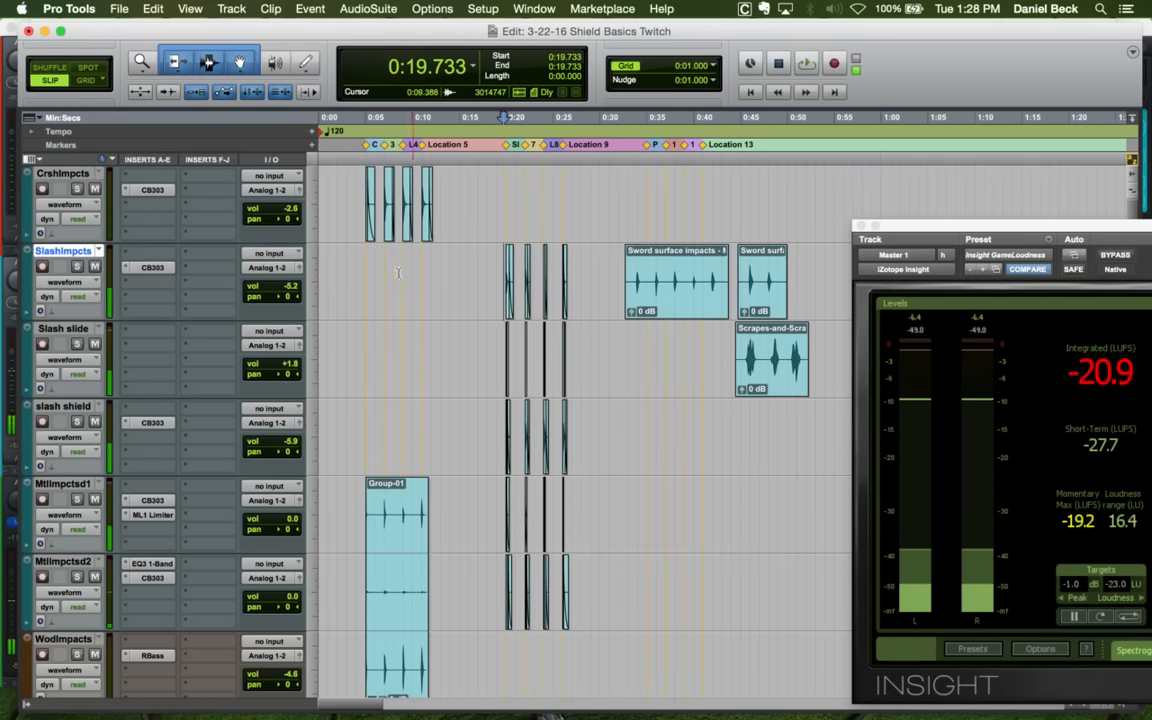
Play the crush blocks, starting from 0:04.949 and finishing with the one at 0:10.624, to compare their loudness with the slash blocks
click(378, 265)
key(space)
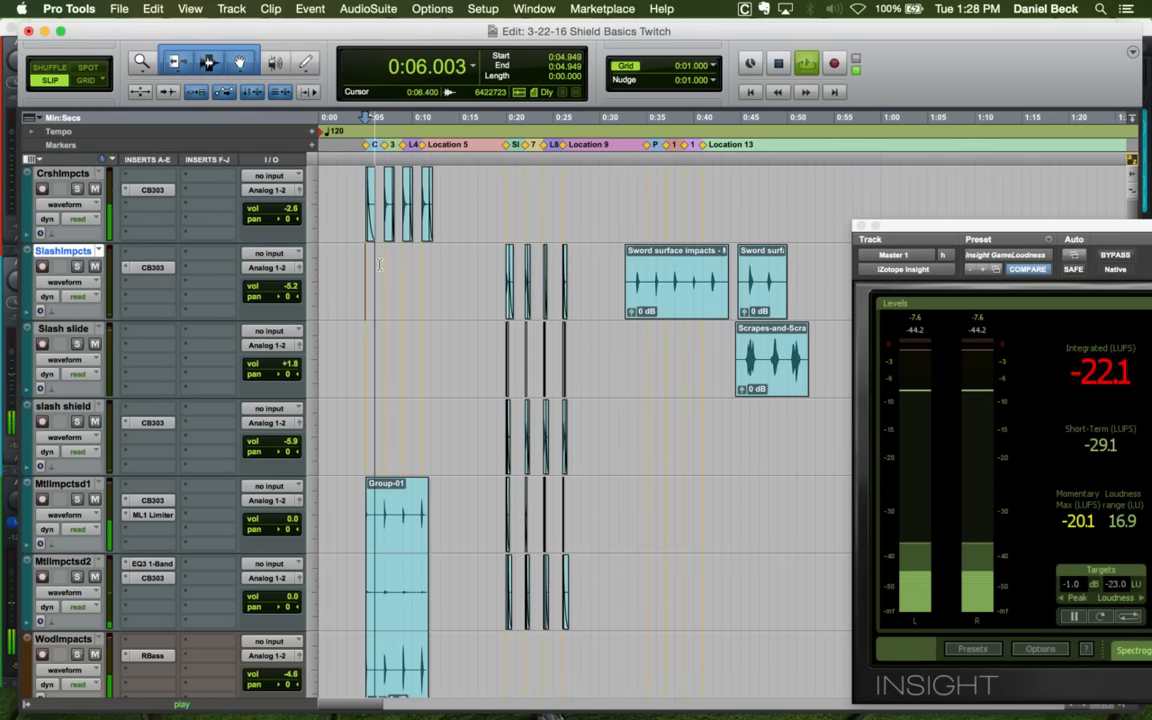
key(t)
key(t)
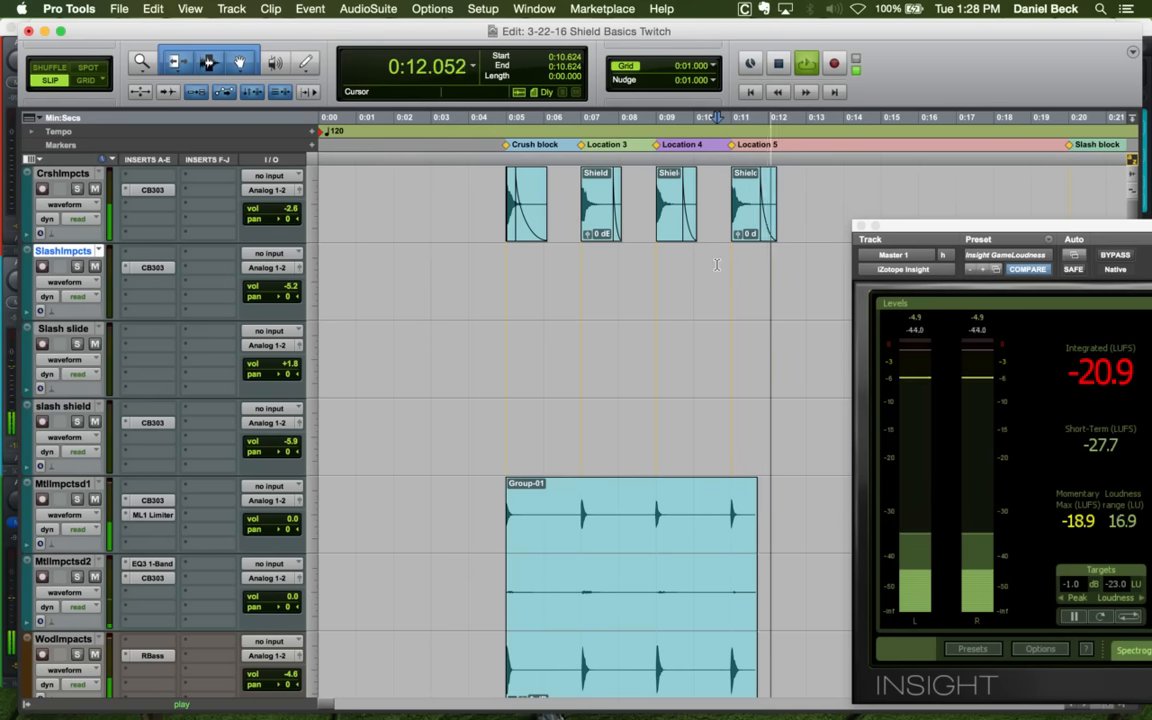
key(r)
key(r)
key(space)
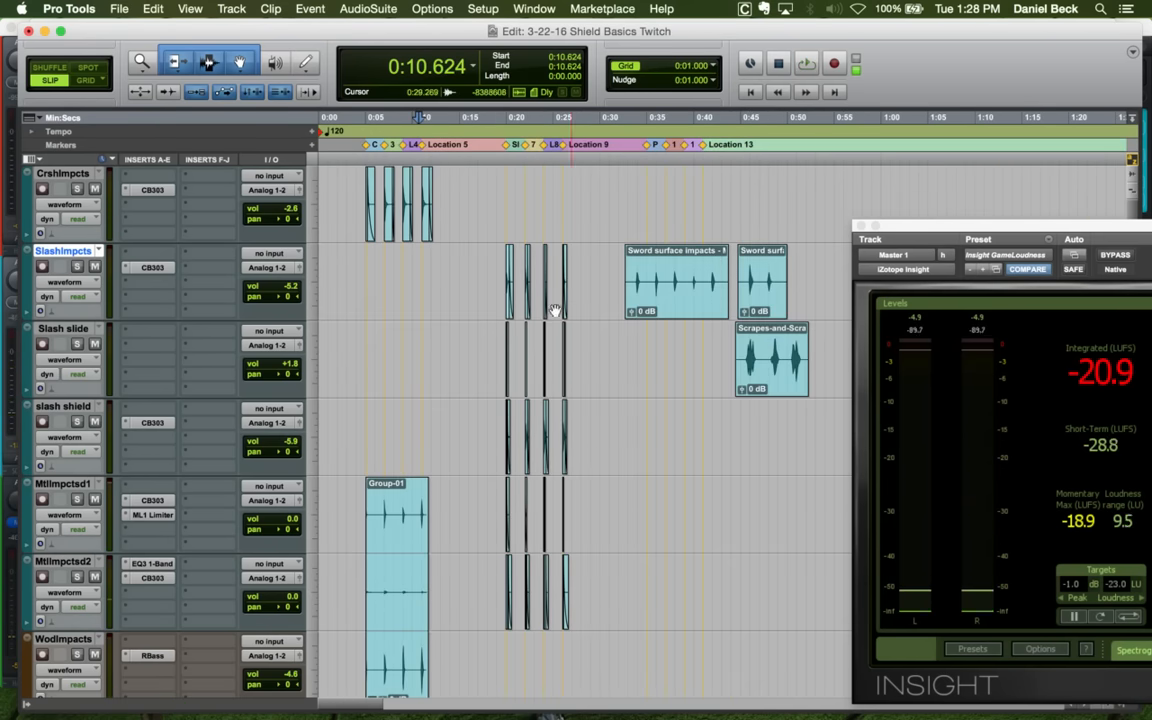
Audition the first slash block's SlashImpcts layer alone from 0:19.882
key(t)
key(t)
key(t)
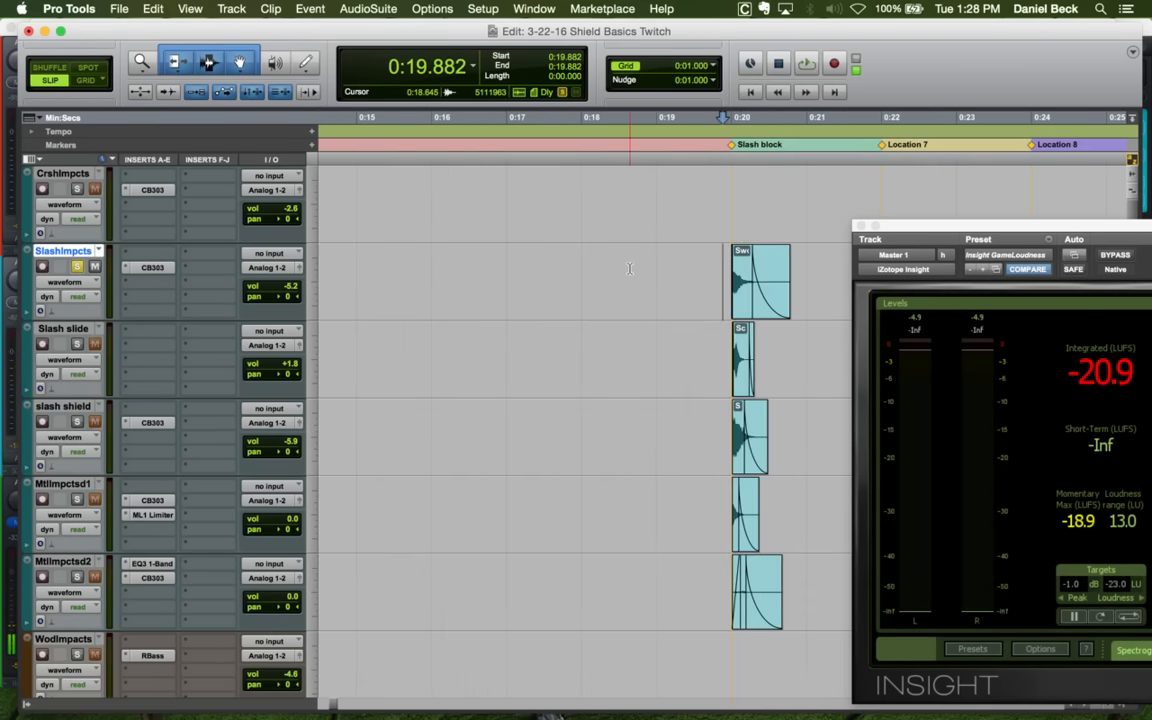
key(space)
key(t)
Audition the first slash block's Slash slide layer alone from 0:19.968, and reset the Slash slide track's volume to 0.0
key(semicolon)
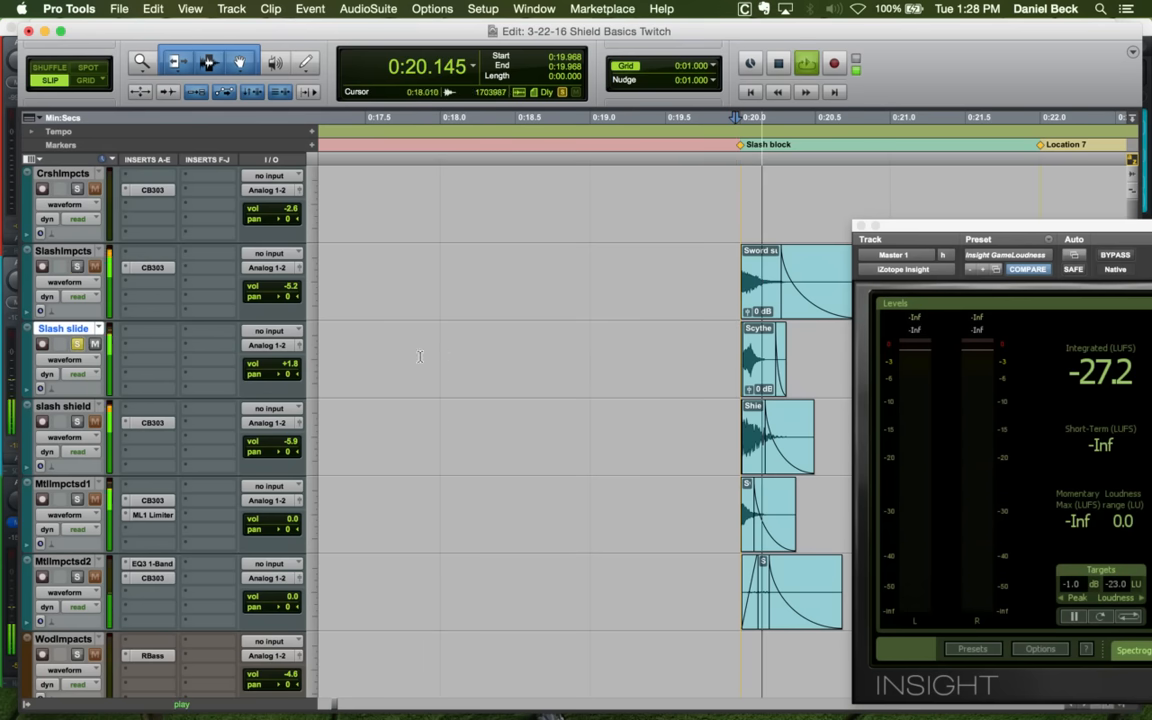
key(space)
click(290, 365)
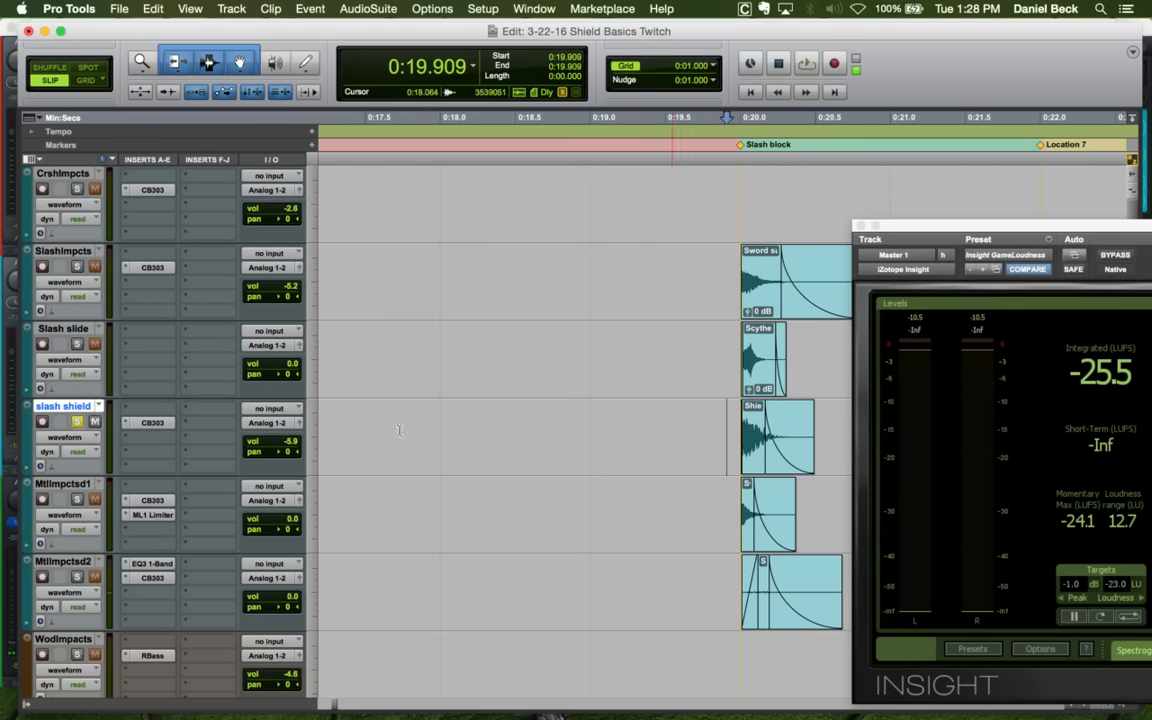
Audition the first slash block's slash shield layer alone from 0:19.909, followed by its SlashImpcts layer alone from 0:19.824
key(space)
key(space)
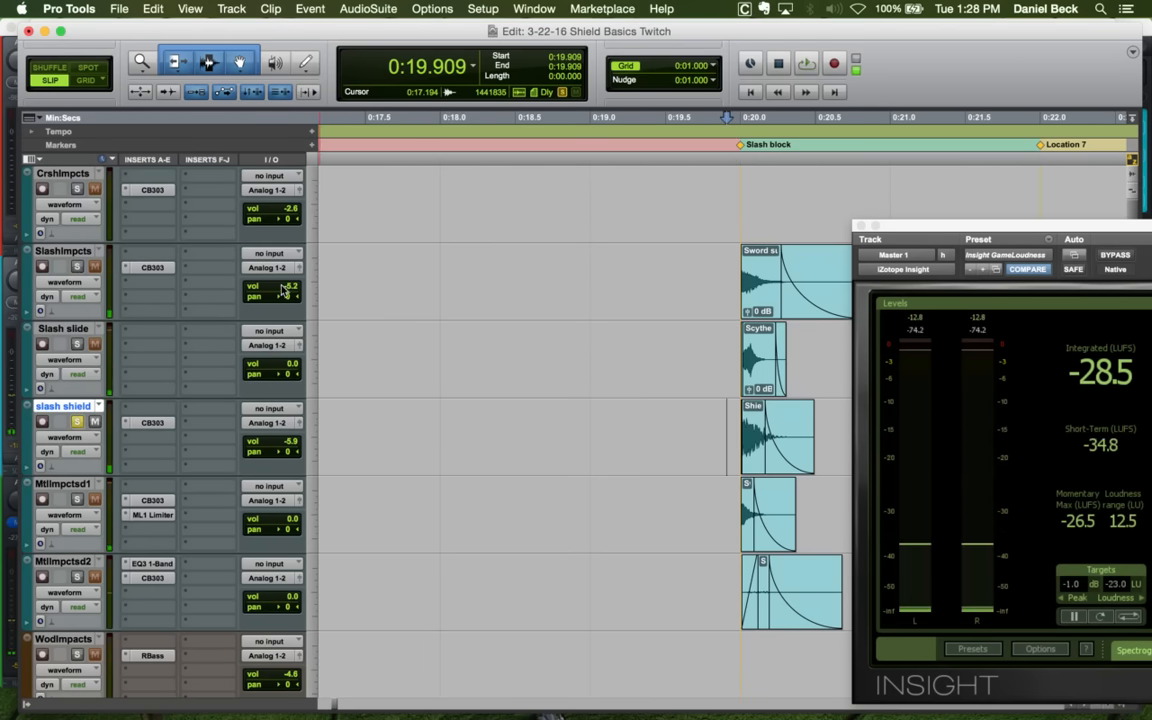
key(space)
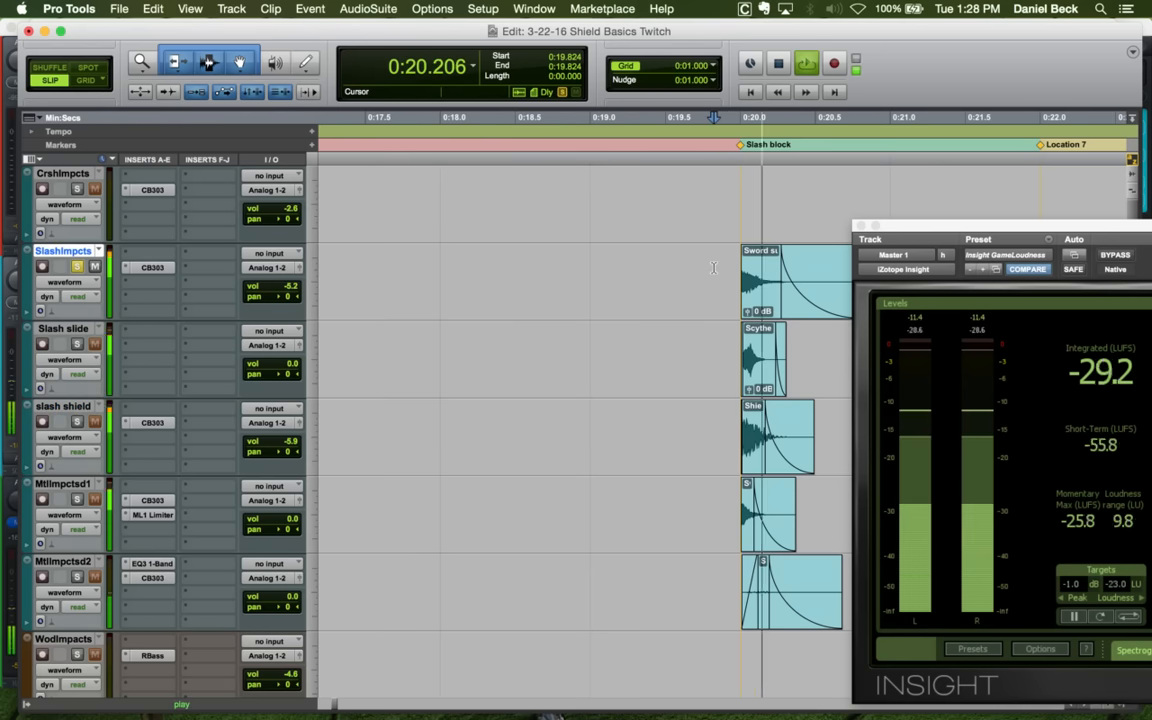
key(space)
Audition the first slash block's MtlImpctsd1 layer alone from 0:19.946
key(r)
key(r)
click(726, 505)
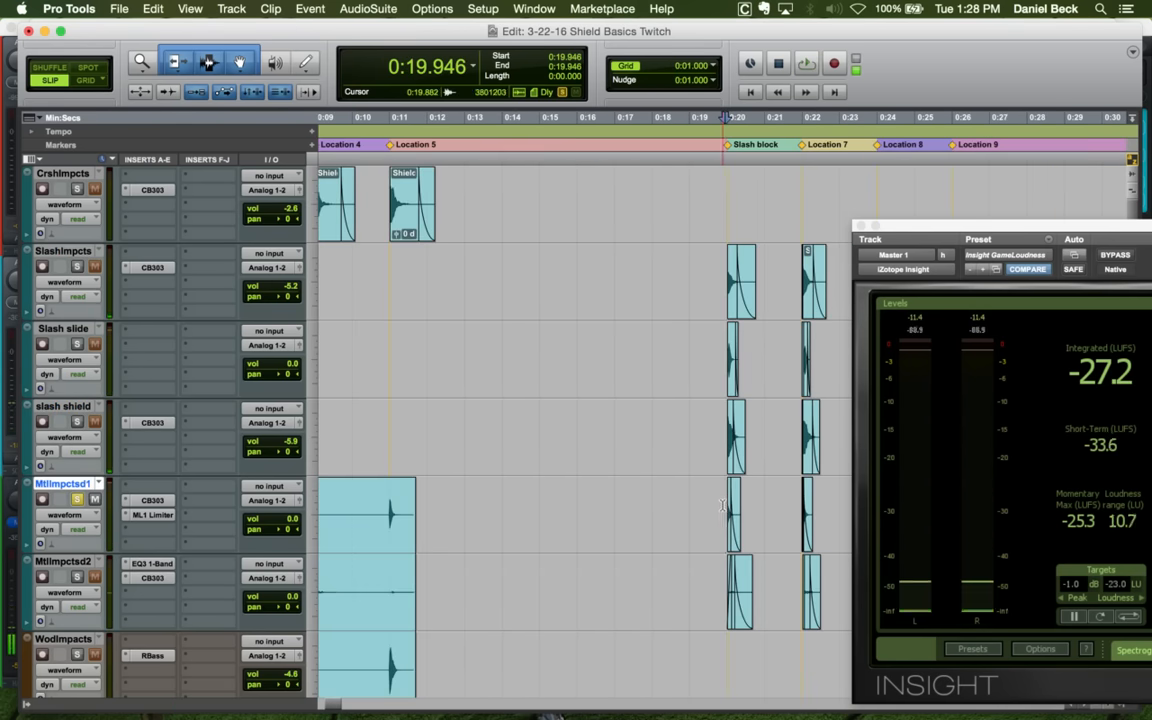
key(t)
key(space)
key(r)
key(r)
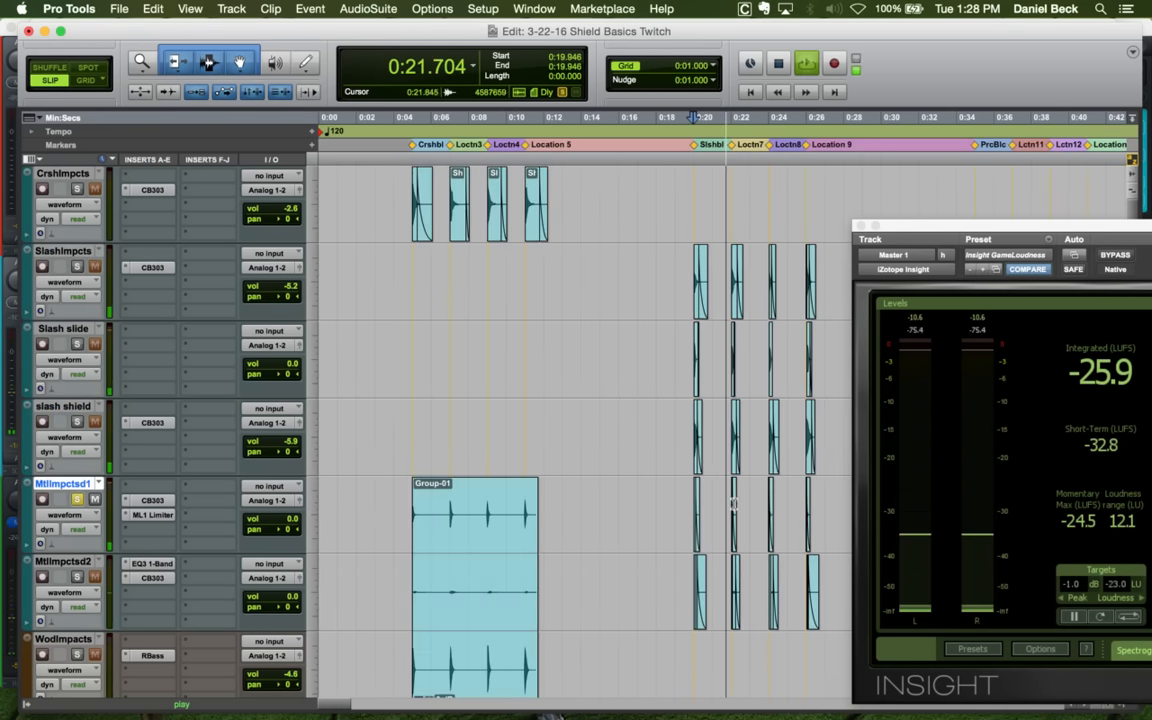
key(space)
Audition the first slash block's MtlImpctsd2 layer alone from 0:19.584
click(696, 588)
key(t)
key(space)
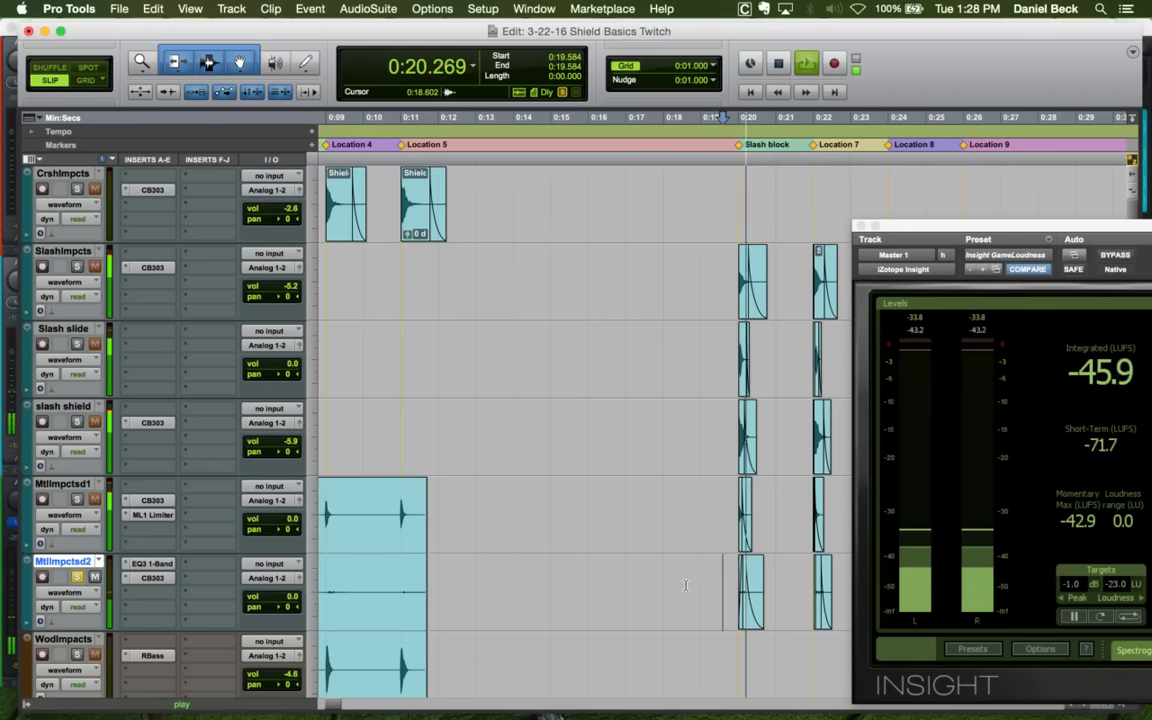
key(space)
key(r)
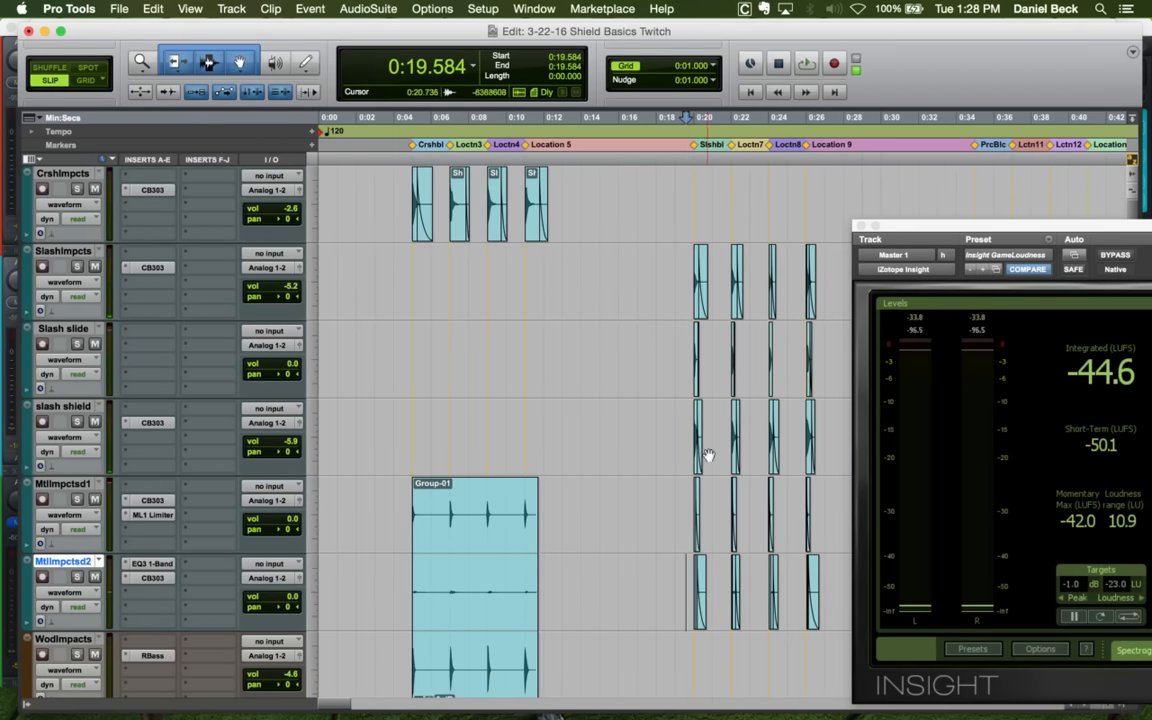
Play the first slash block with all its layers from 0:19.797 to check the combined loudness
click(690, 416)
key(t)
key(space)
key(t)
key(space)
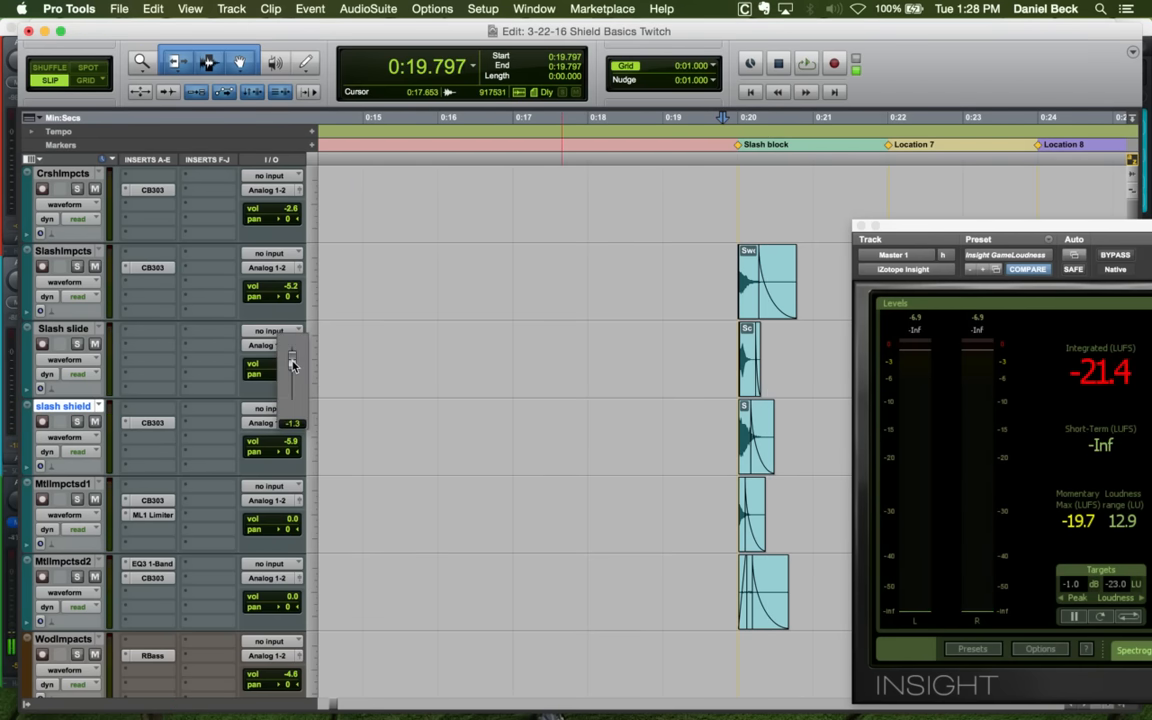
Set the Slash slide track's volume to -2.0 and replay the first slash block with all layers
drag(292, 365, 292, 366)
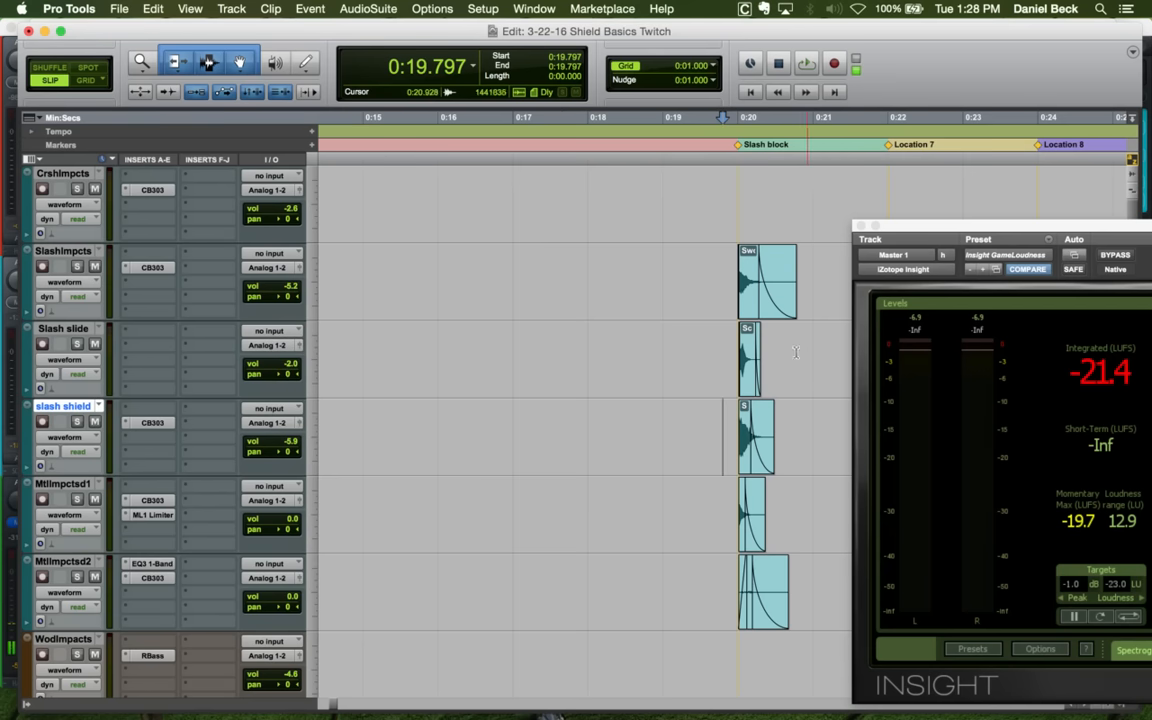
click(736, 336)
key(t)
key(space)
key(space)
Audition the first slash block's SlashImpcts layer alone from 0:19.904
click(710, 275)
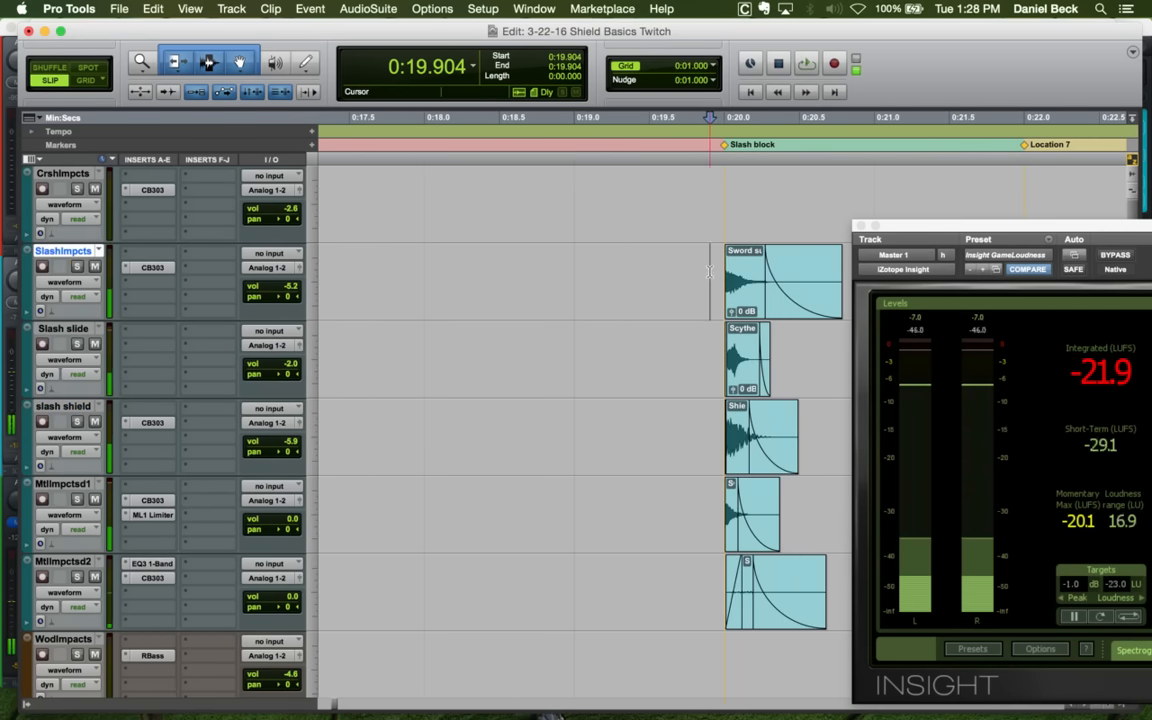
key(shift+s)
key(space)
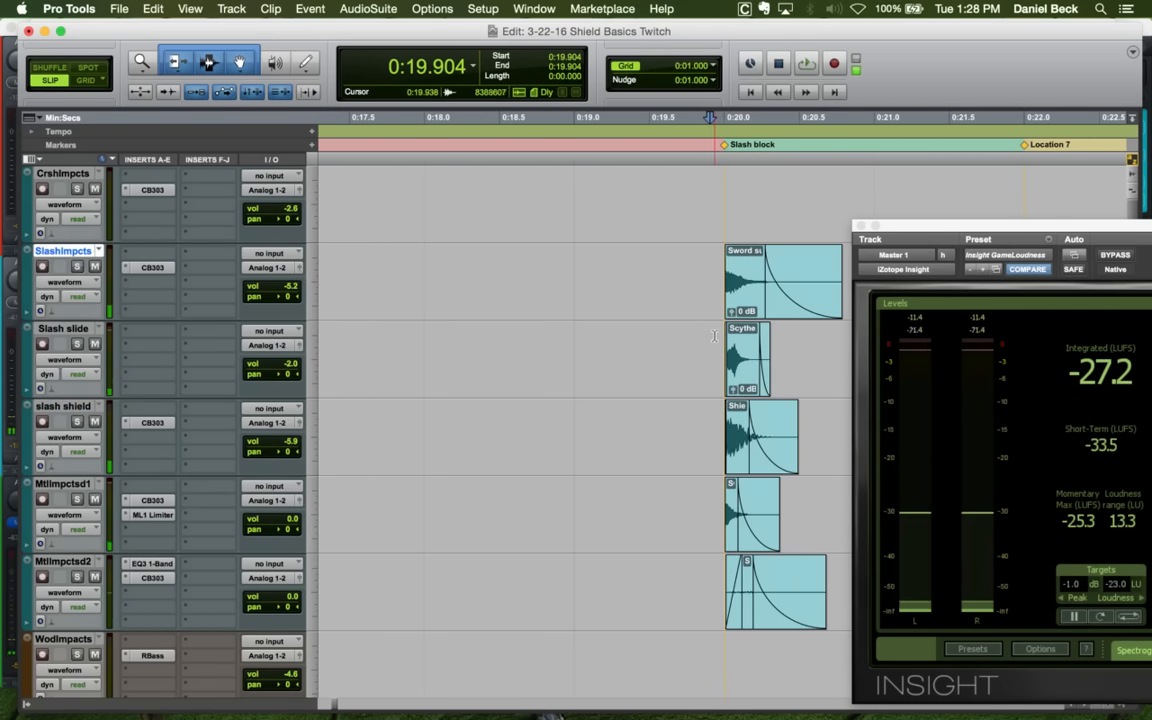
Play the slash blocks with all layers from 0:19.925 through Locations 7 and 8
click(714, 336)
key(space)
key(r)
key(r)
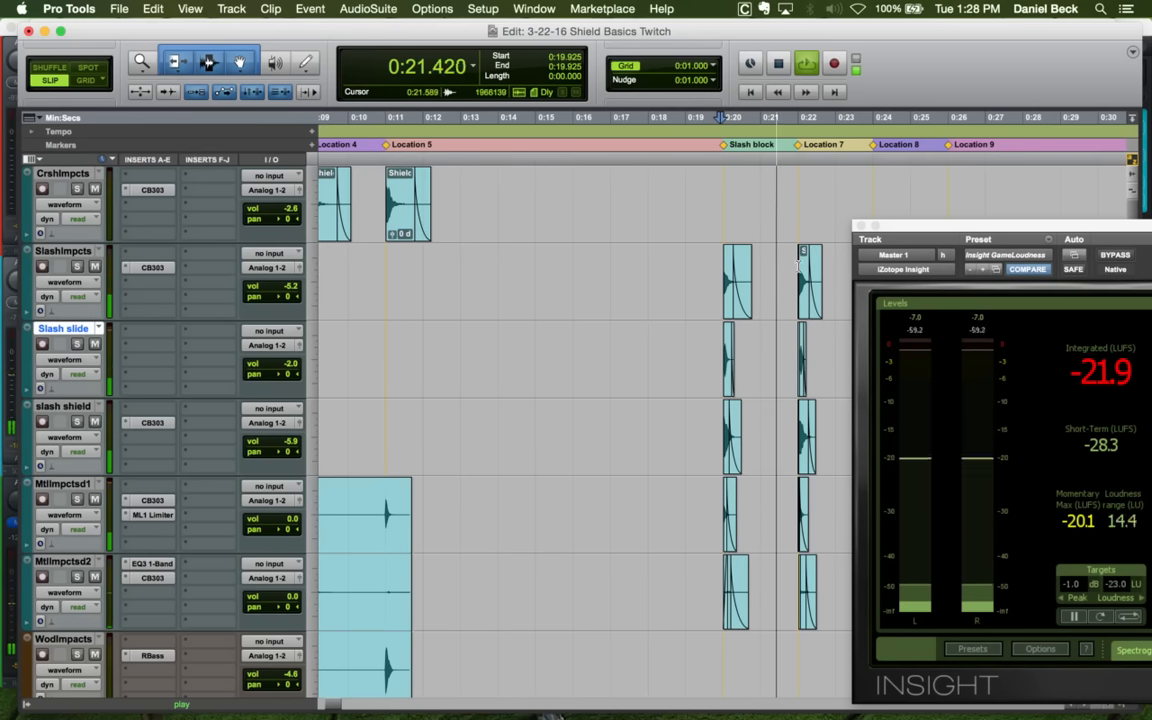
key(r)
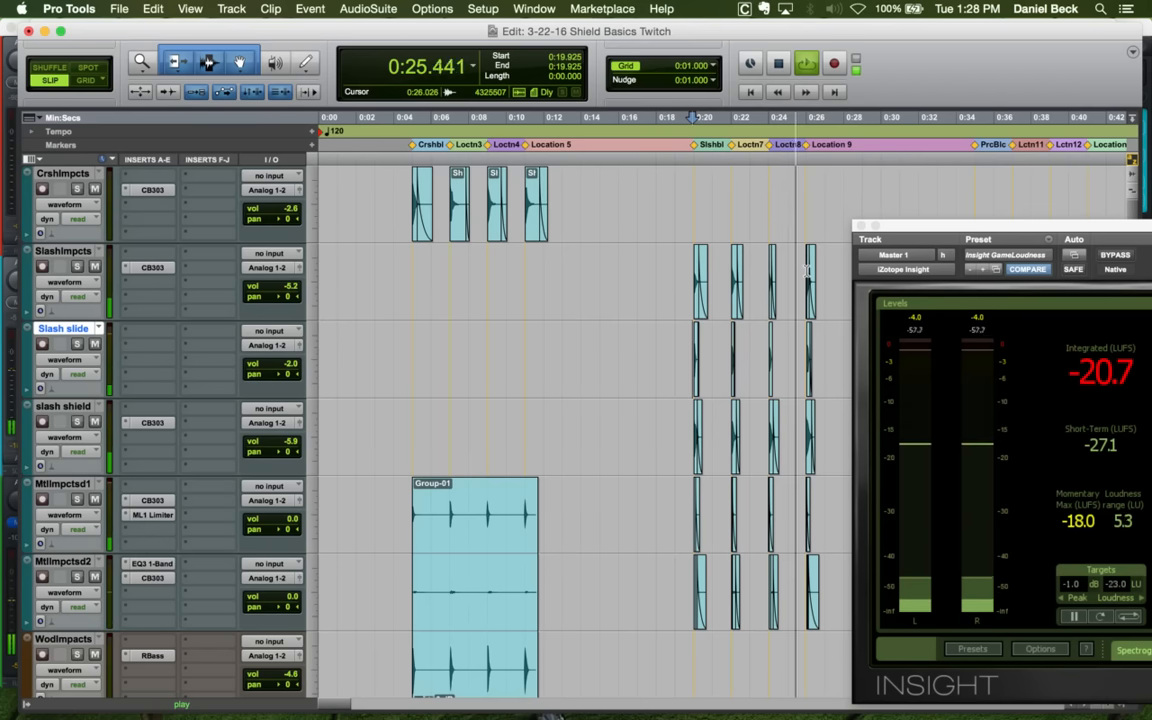
Play each crush block in turn, from the Crush block marker to Location 5, to compare loudness
click(410, 275)
click(443, 262)
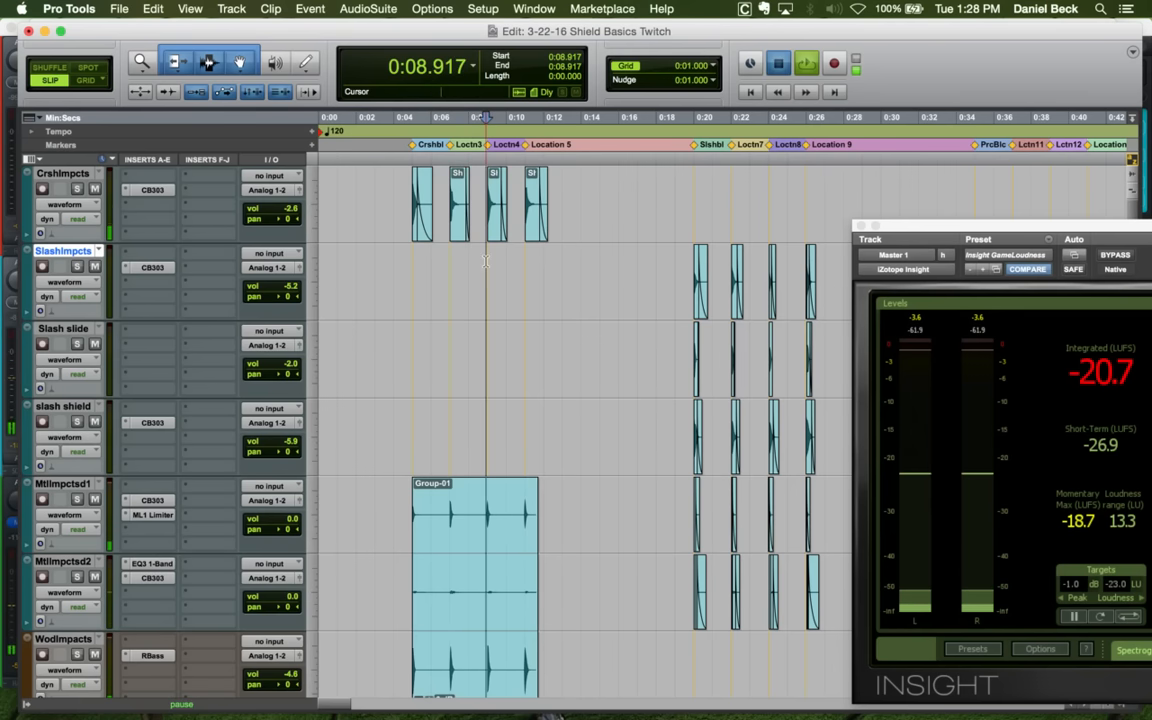
click(522, 272)
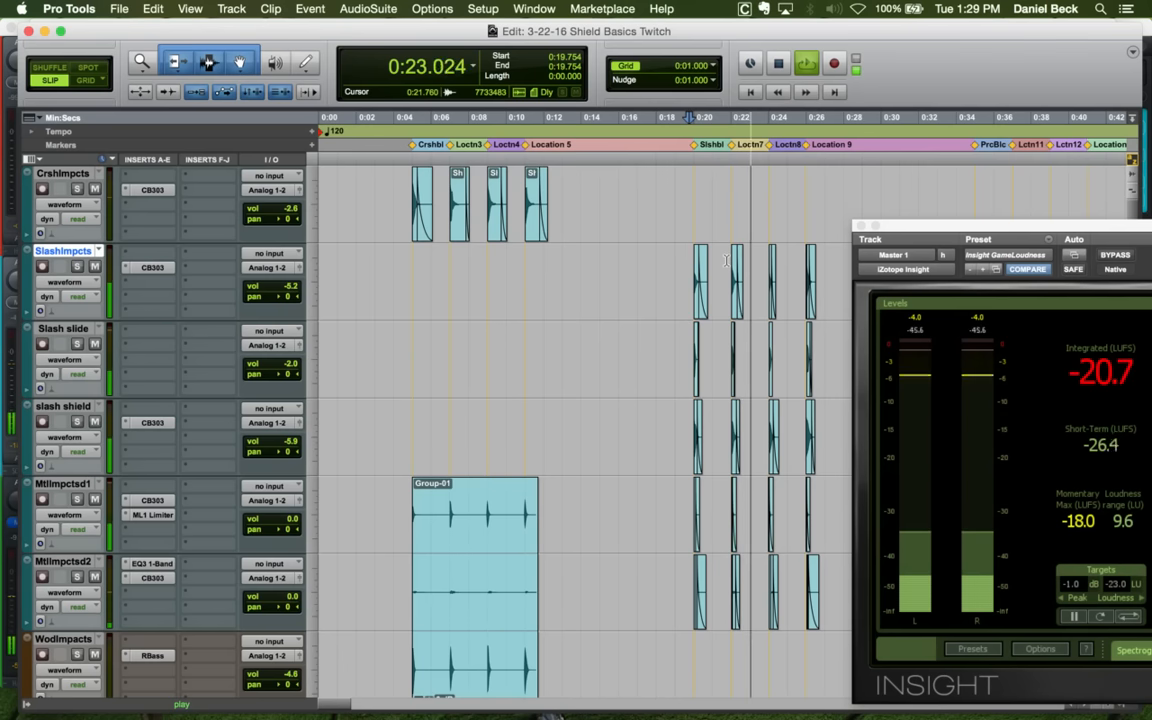
Delete the two leftover Sword surface impacts clips from SlashImpcts and the leftover Scrapes clip from Slash slide
key(super+bracketleft)
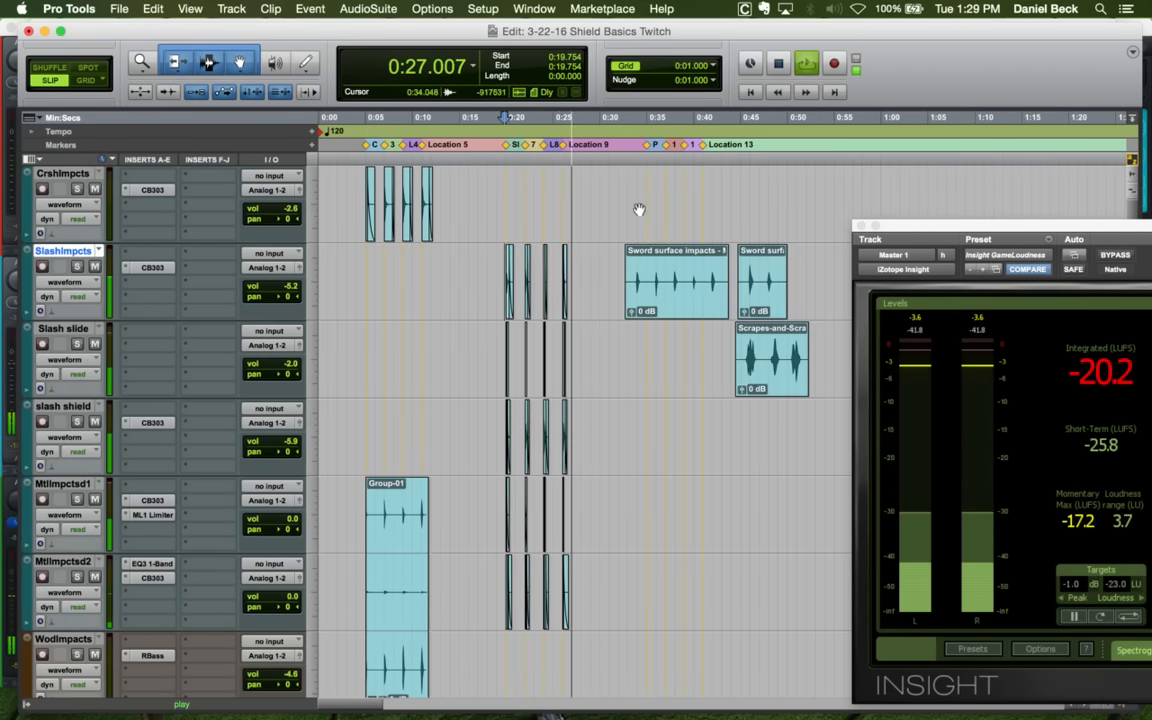
key(super+bracketright)
key(super+bracketright)
key(super+bracketleft)
key(super+bracketleft)
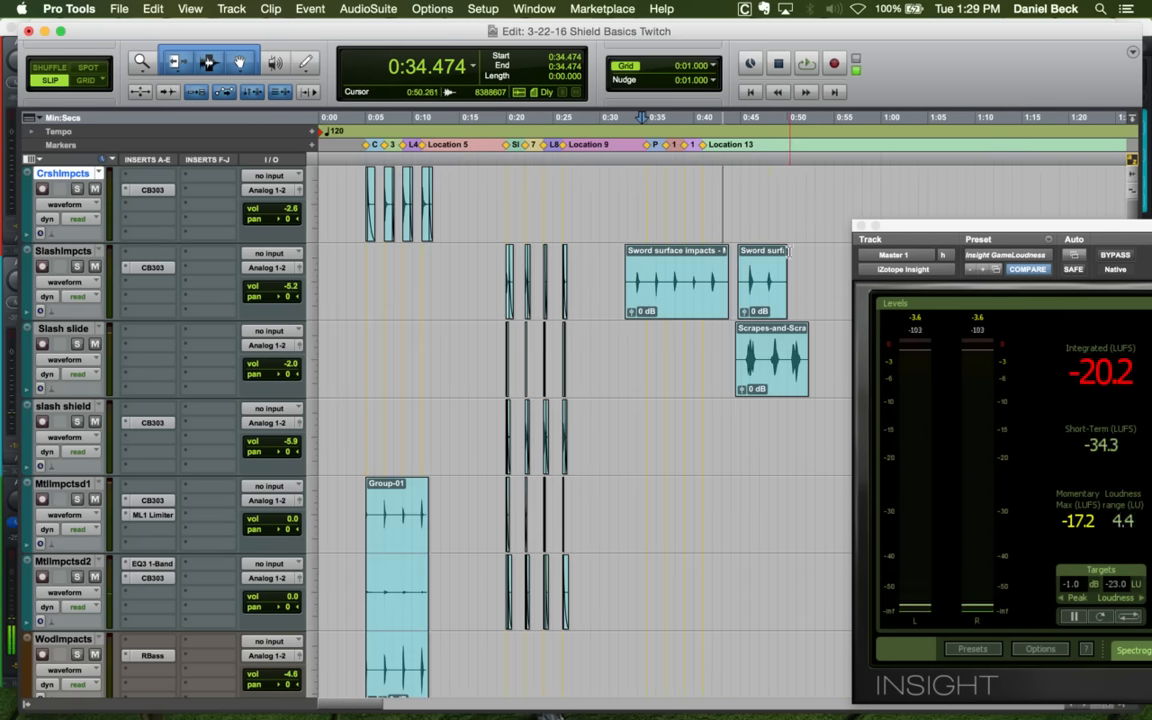
click(686, 300)
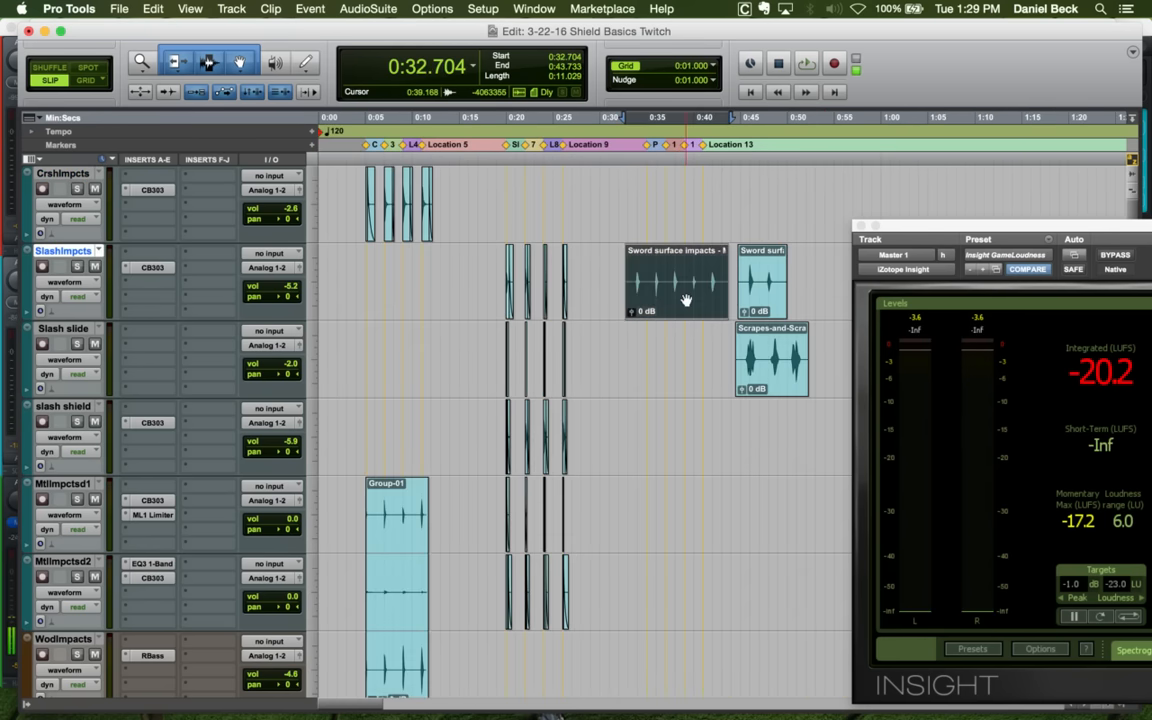
key(Delete)
click(757, 296)
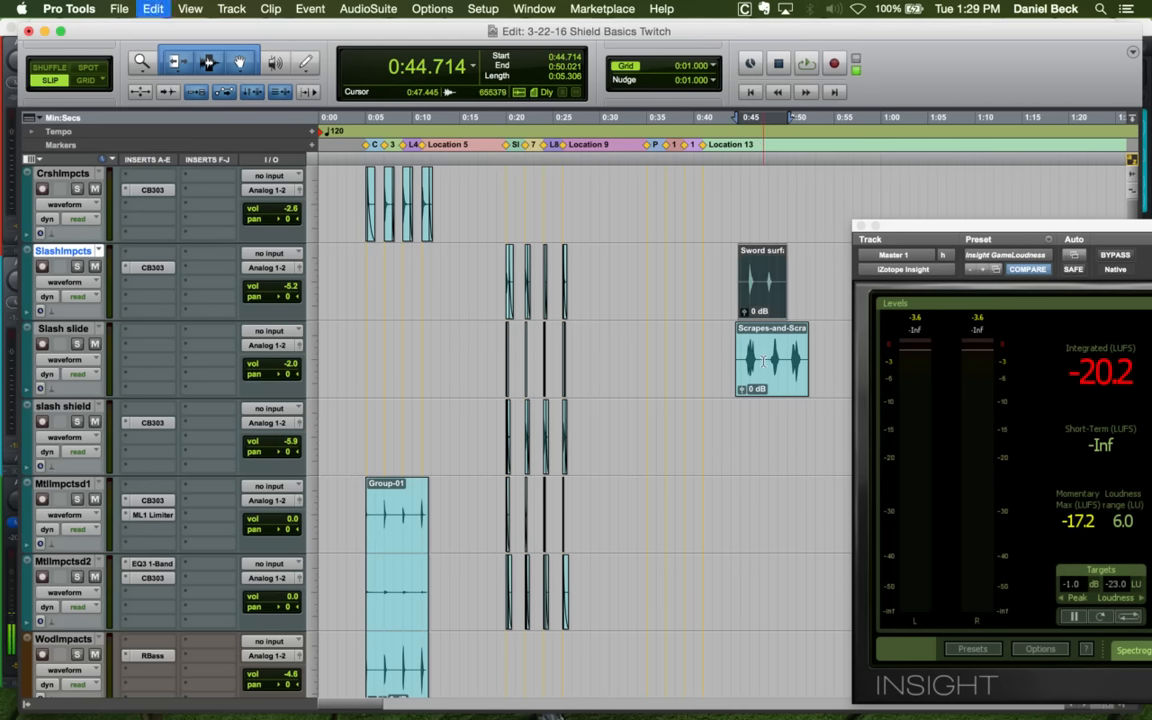
key(Delete)
click(758, 370)
key(Delete)
Examine the Pierce Block section of the SlashImpcts track around 0:35.114
key(p)
key(super+bracketleft)
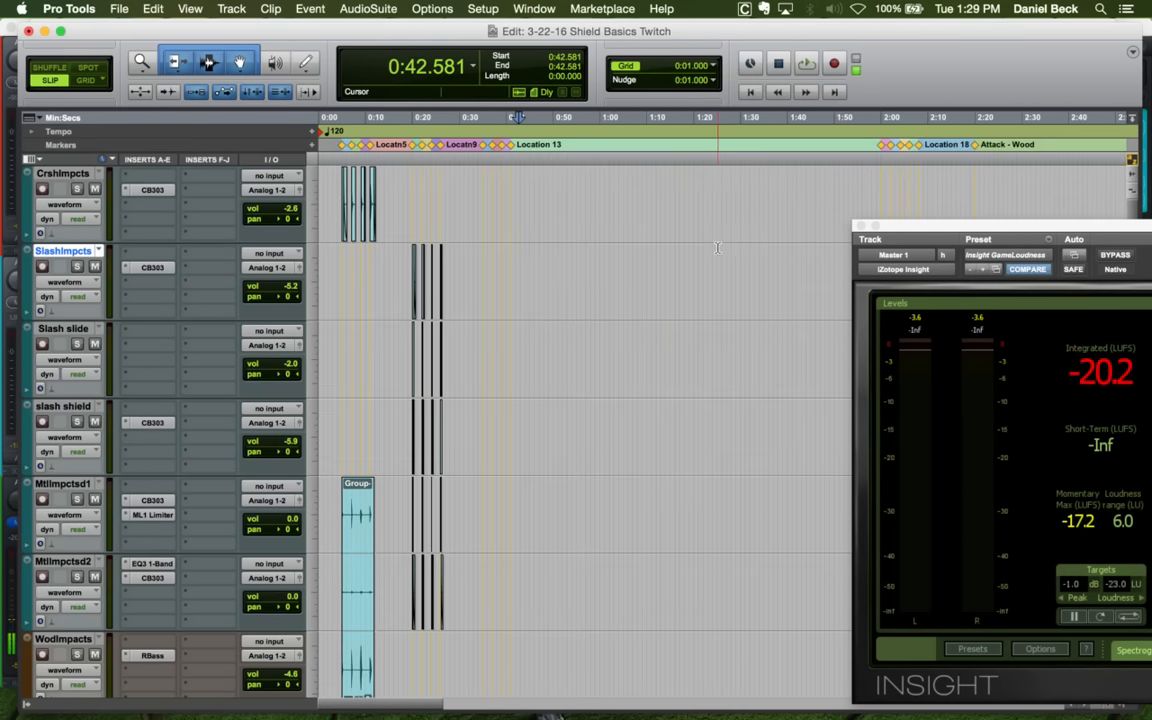
click(492, 257)
key(super+bracketright)
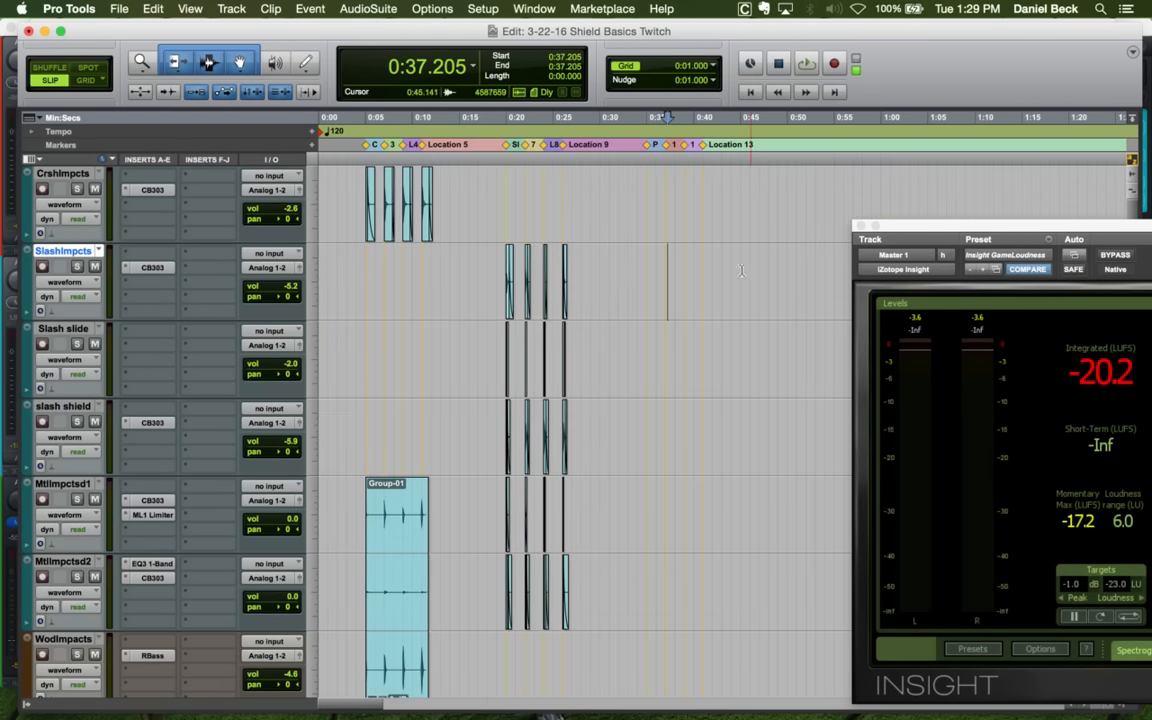
click(662, 255)
key(super+bracketright)
key(super+bracketright)
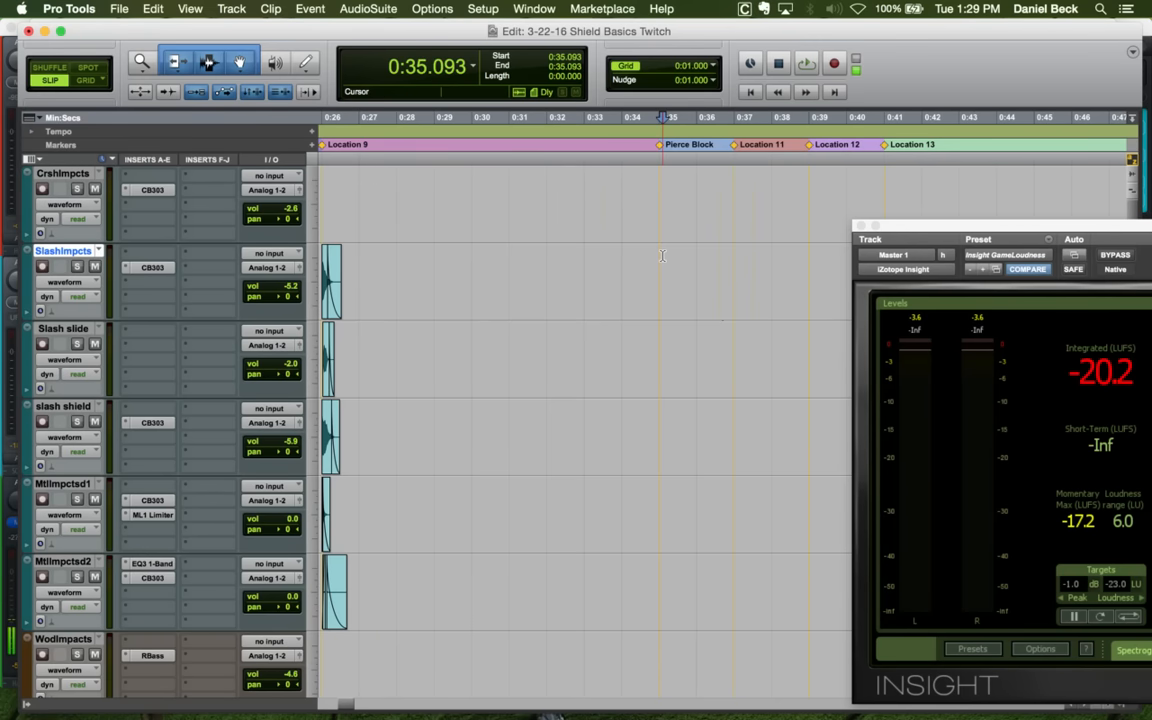
key(super+bracketleft)
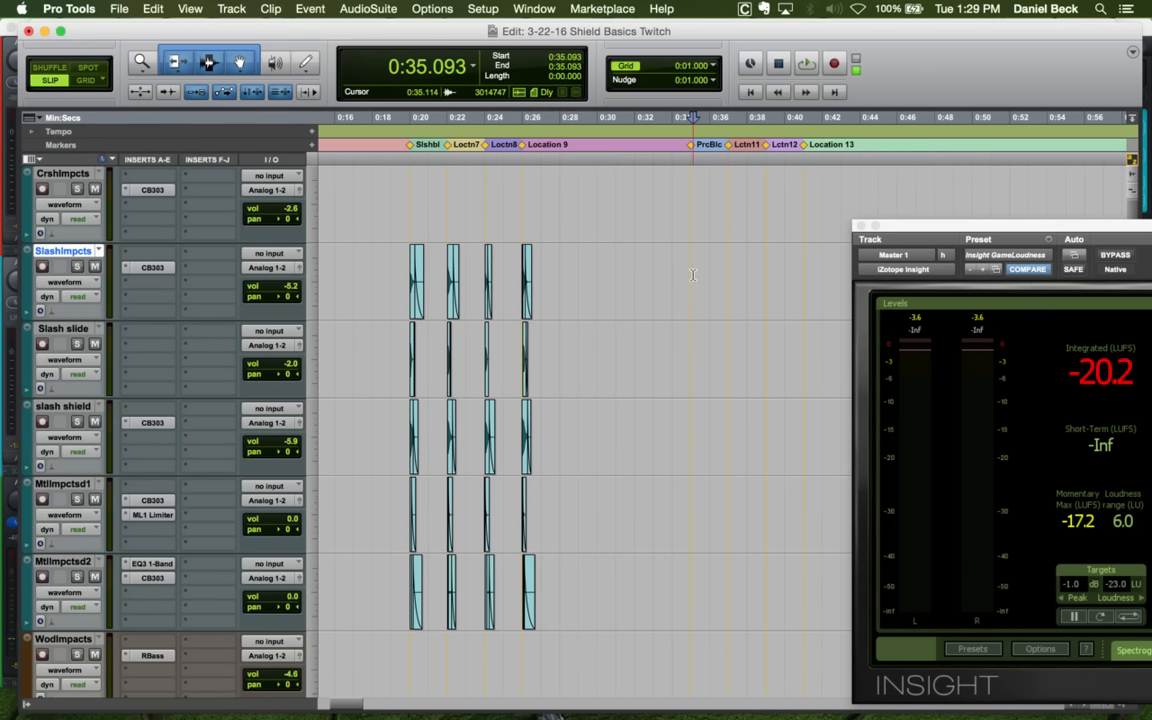
click(692, 275)
Select the Bladeblocks track below WodImpacts, with the source clips in view
key(r)
key(r)
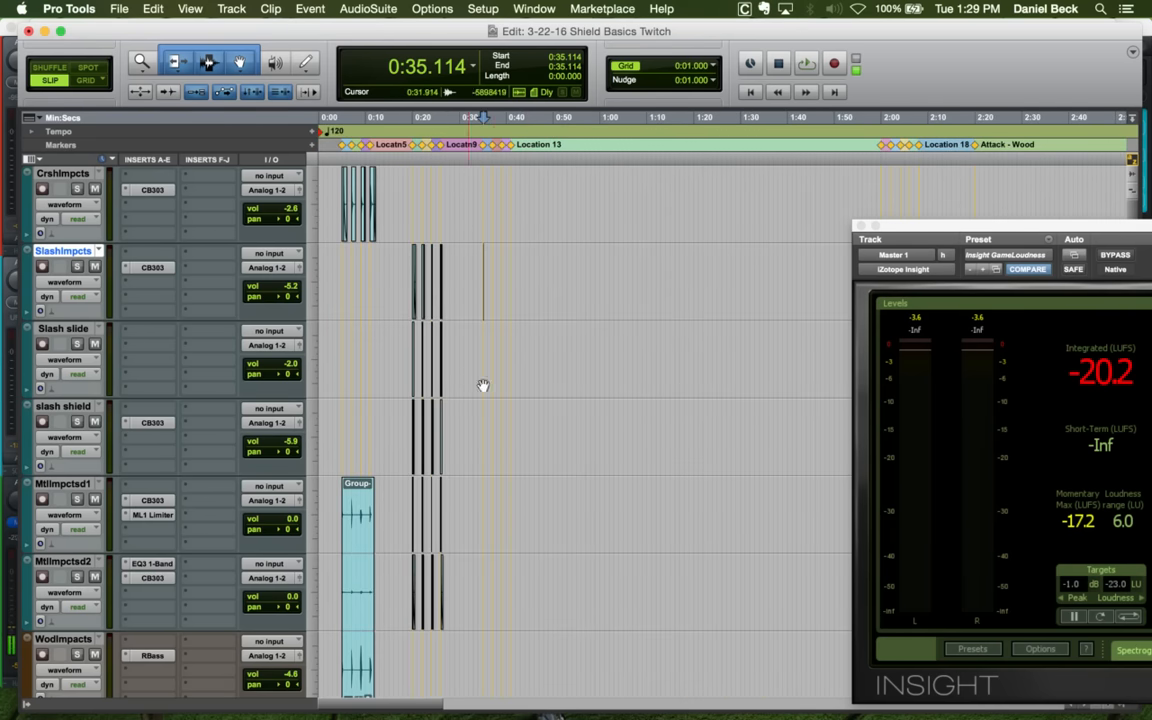
scroll(483, 386, down, 5)
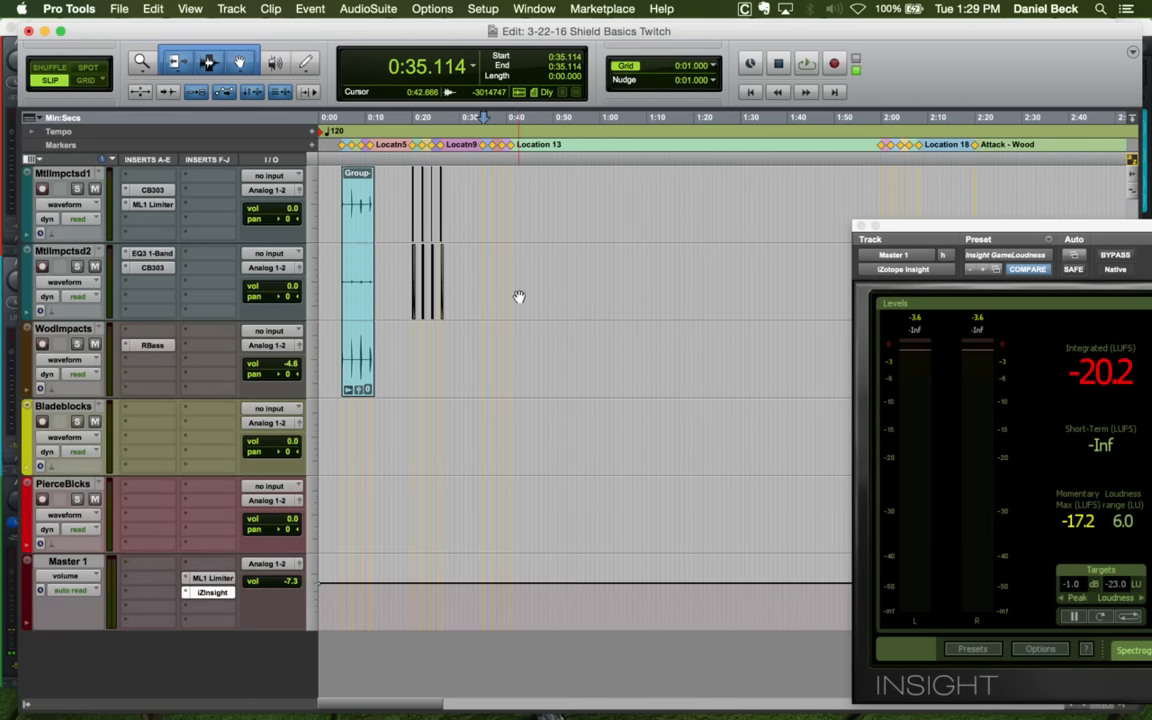
key(r)
key(r)
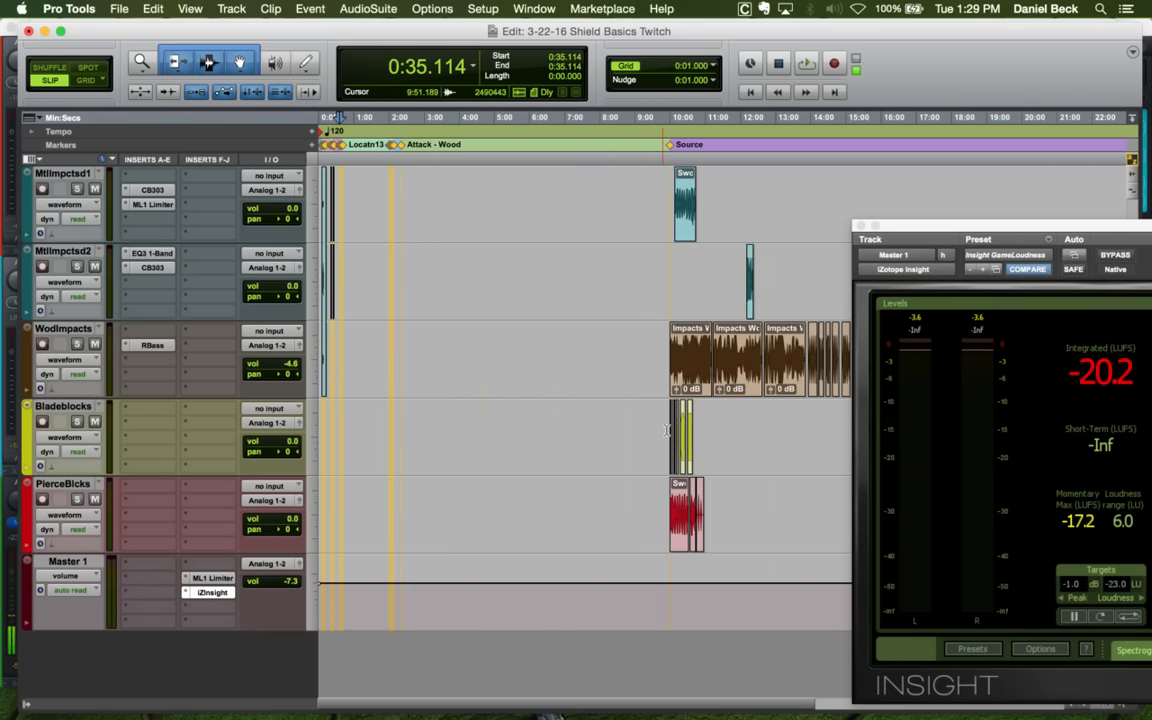
click(63, 406)
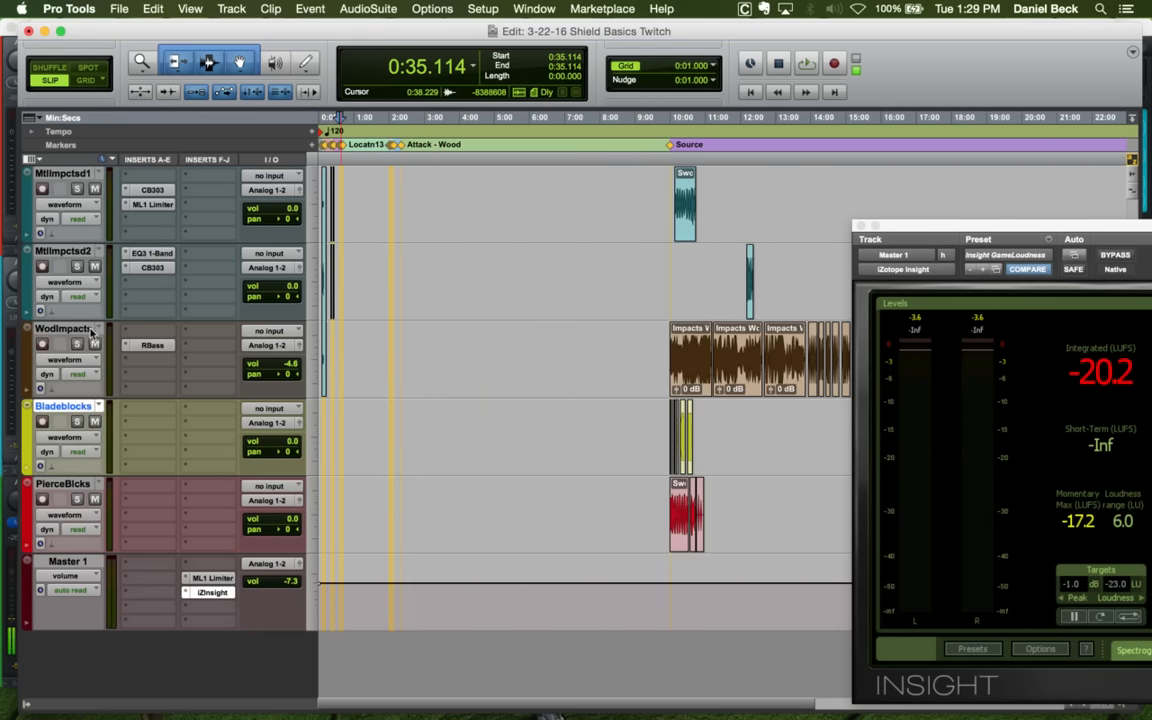
scroll(68, 253, up, 5)
scroll(68, 253, down, 5)
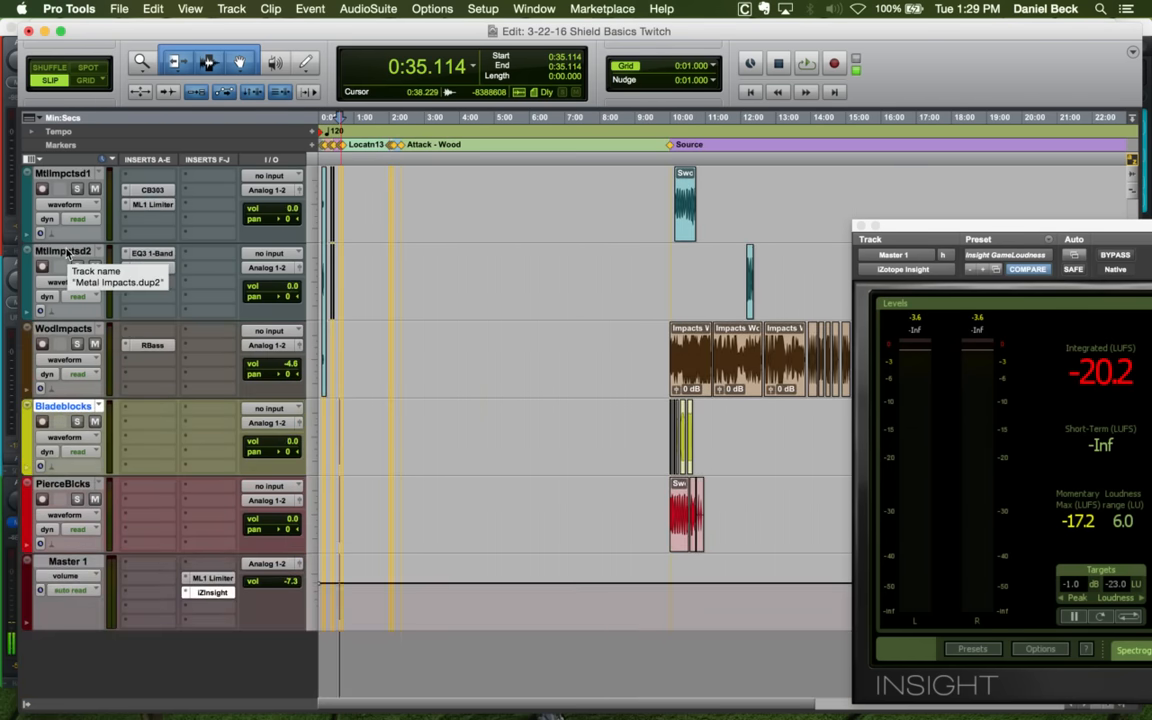
Place the edit cursor at 9:49.824 on the Bladeblocks track, just before the Source marker's clips
click(664, 418)
key(t)
key(t)
key(t)
key(t)
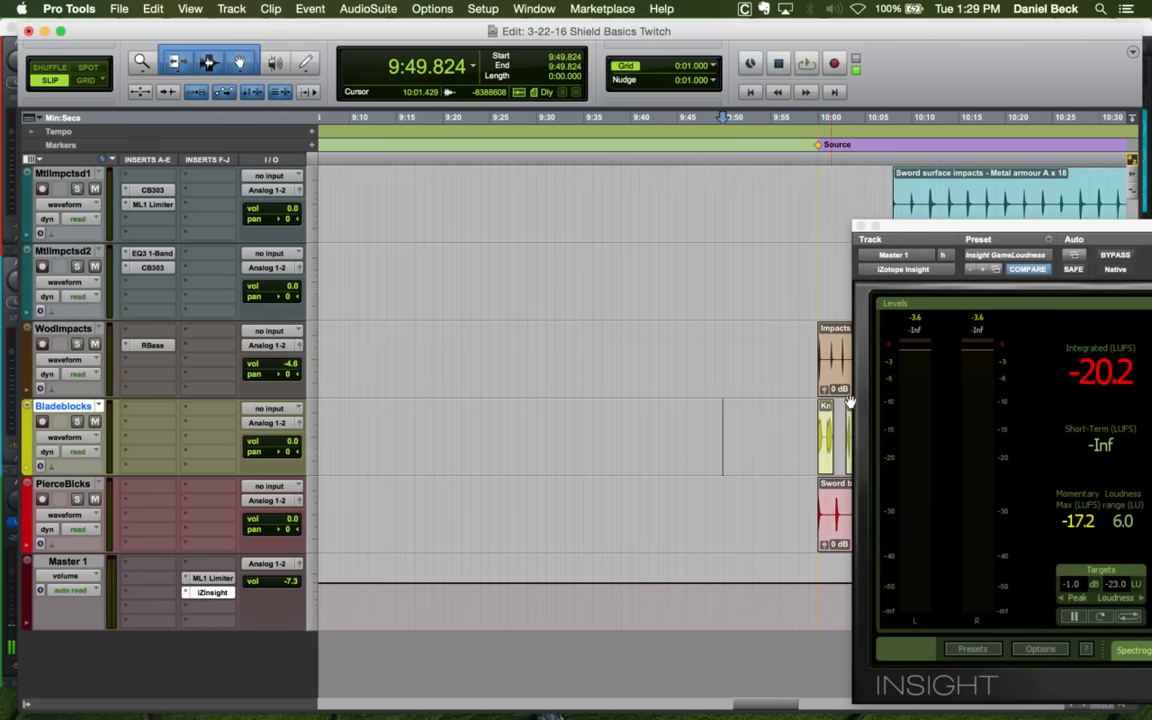
Close the iZotope Insight window and solo the Bladeblocks track with the edit cursor just before the Source marker
drag(954, 230, 1021, 223)
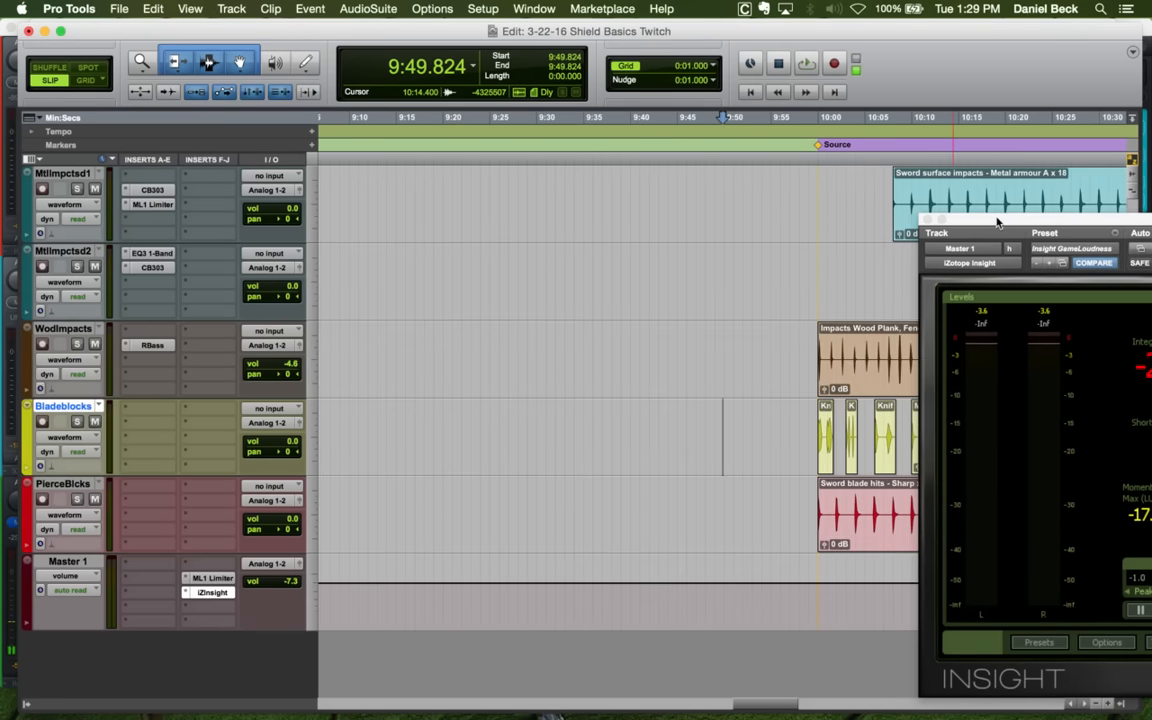
click(927, 219)
click(816, 415)
key(shift+s)
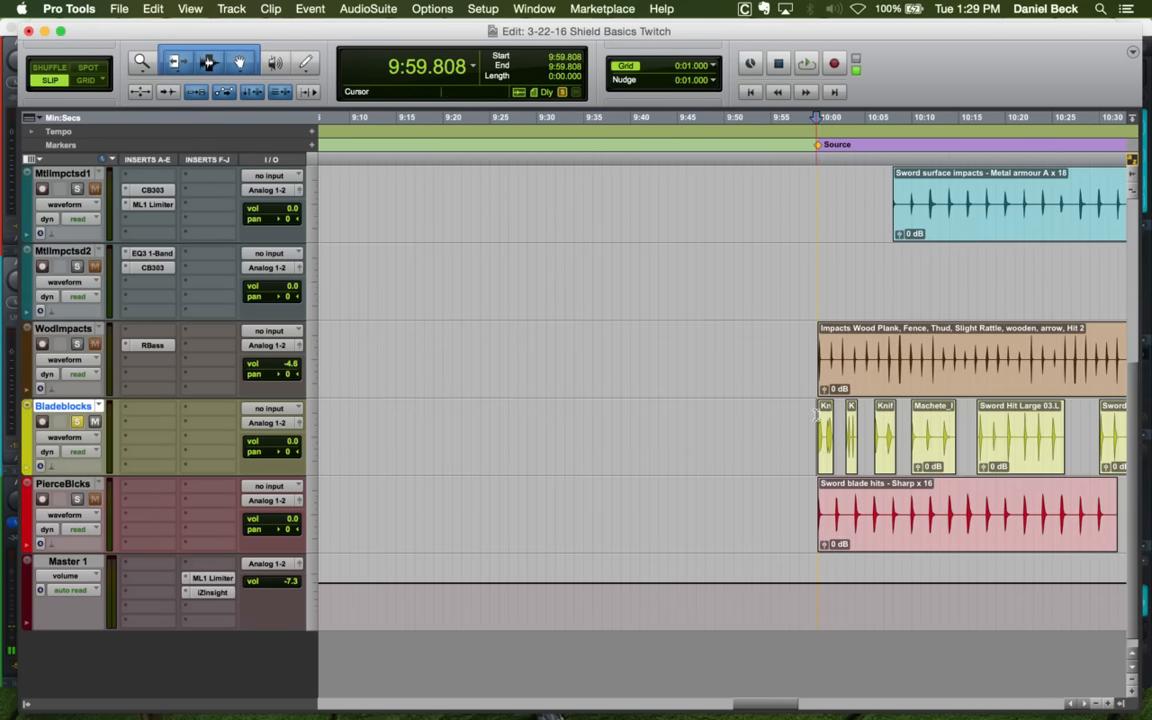
Audition the Knife_Sword clips on the soloed Bladeblocks track, starting from the Source marker at 10:00.000
key(Tab)
key(space)
key(t)
key(t)
key(t)
key(r)
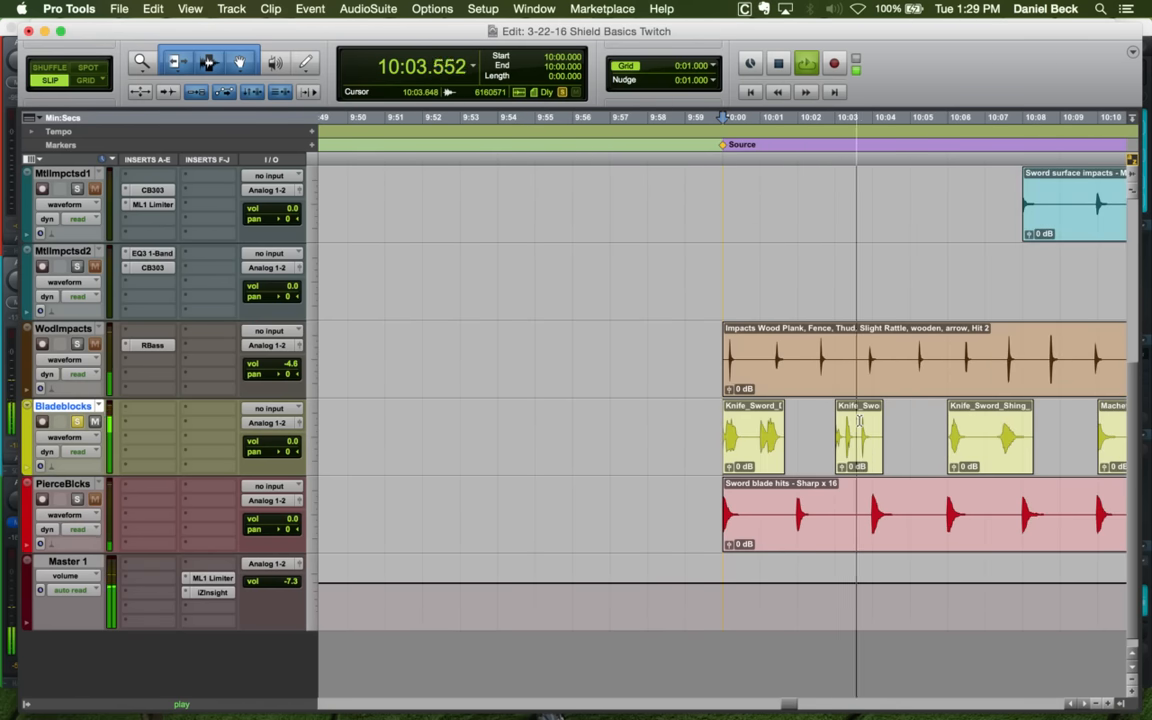
key(r)
key(space)
Audition the Machete_Hit_Ring_Fienup_001 clip from 10:11.413, plus the Sword Hit Large 03.L clip from 10:18.581
click(936, 422)
key(t)
key(space)
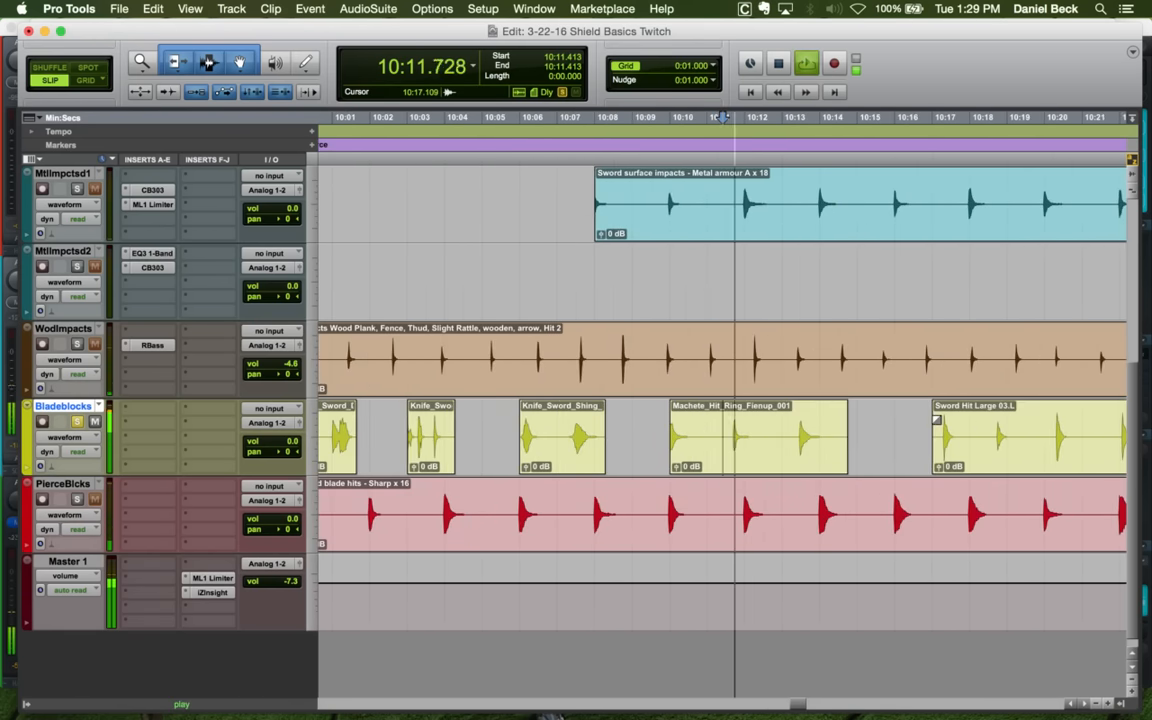
key(r)
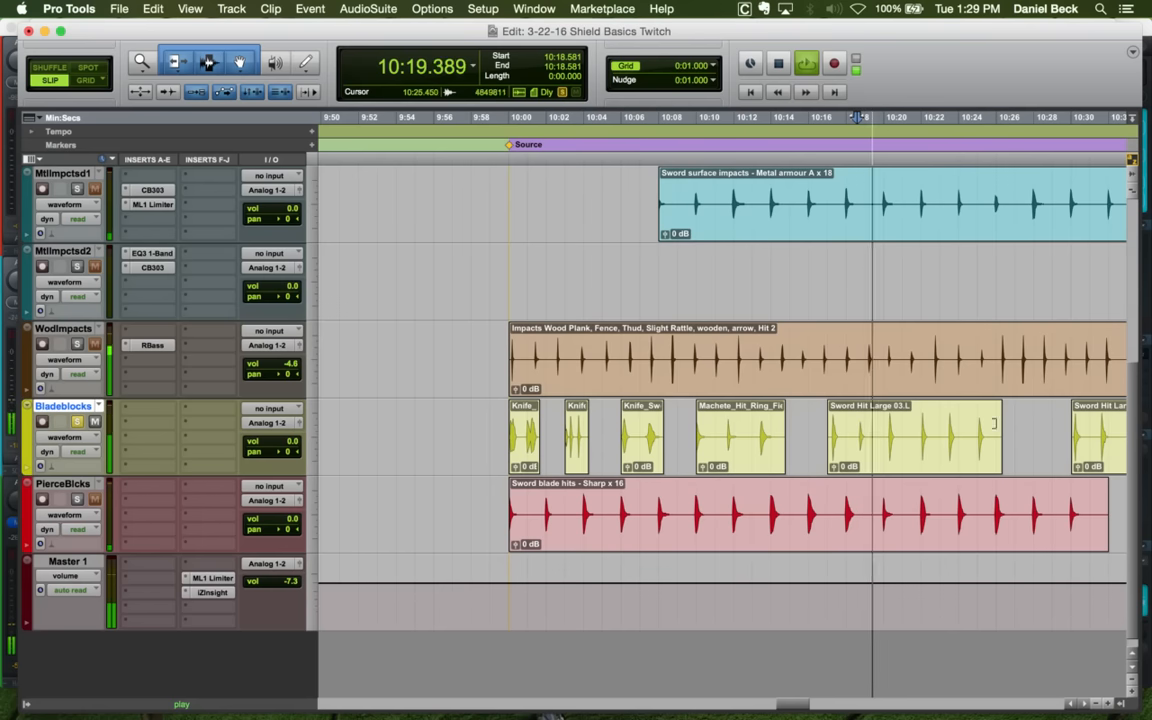
key(space)
Audition the Sword Hit Large 04.L clip on the Bladeblocks track from about 10:31
click(1091, 417)
key(t)
key(space)
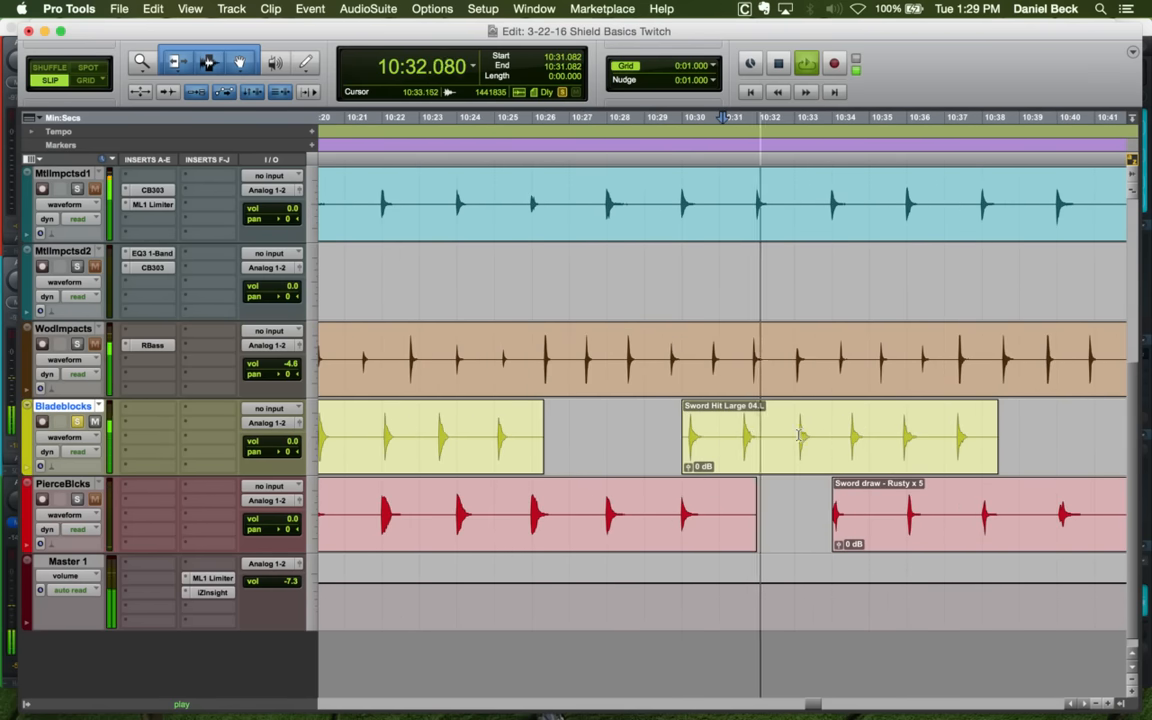
key(r)
key(r)
key(space)
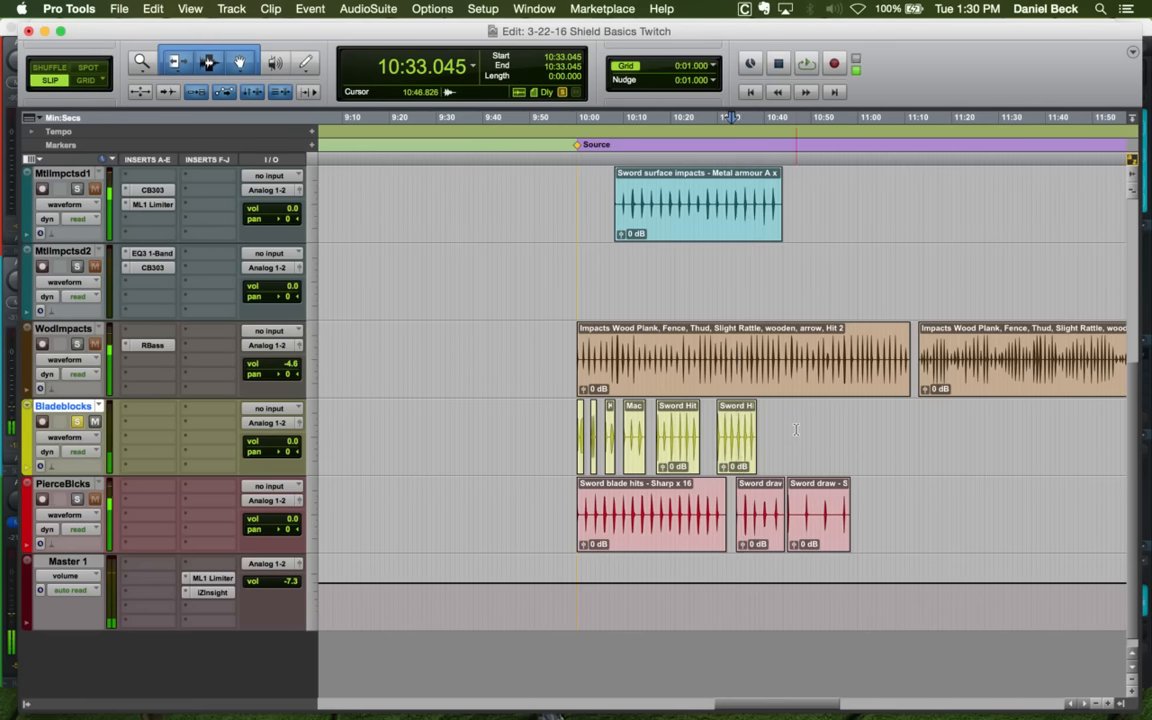
Examine the block sections in the first minute of the session, around the Slide marker and Location 13
key(r)
key(r)
key(r)
key(r)
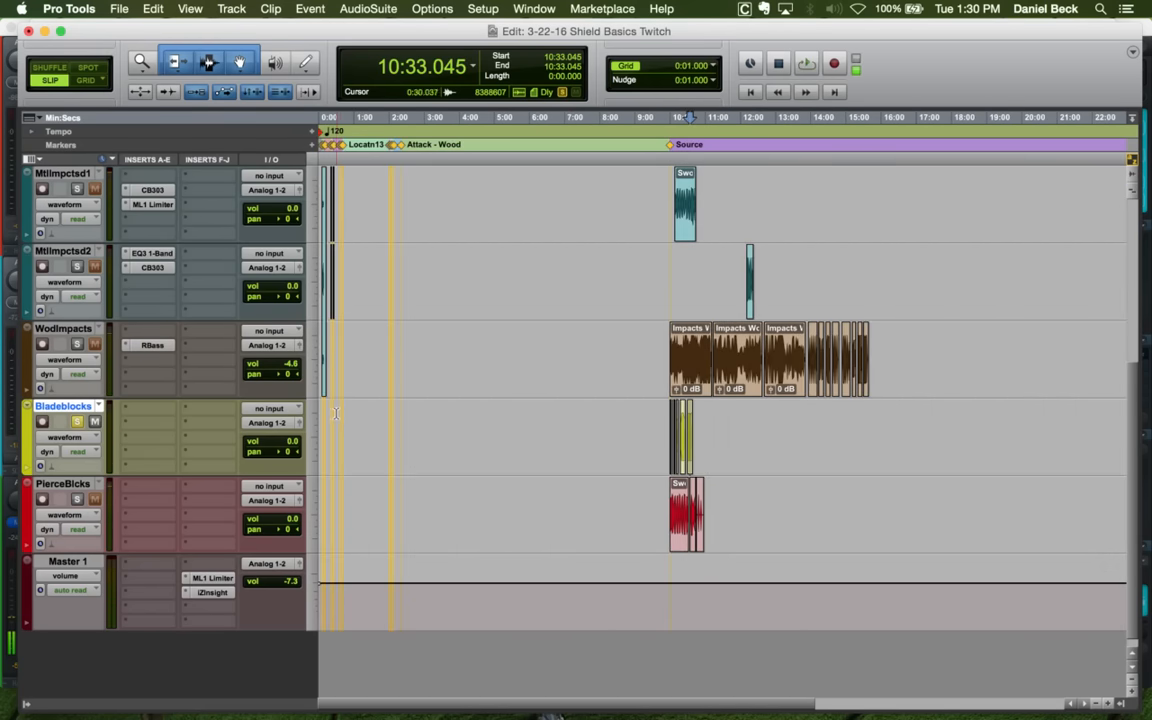
click(346, 418)
key(t)
key(t)
key(t)
key(t)
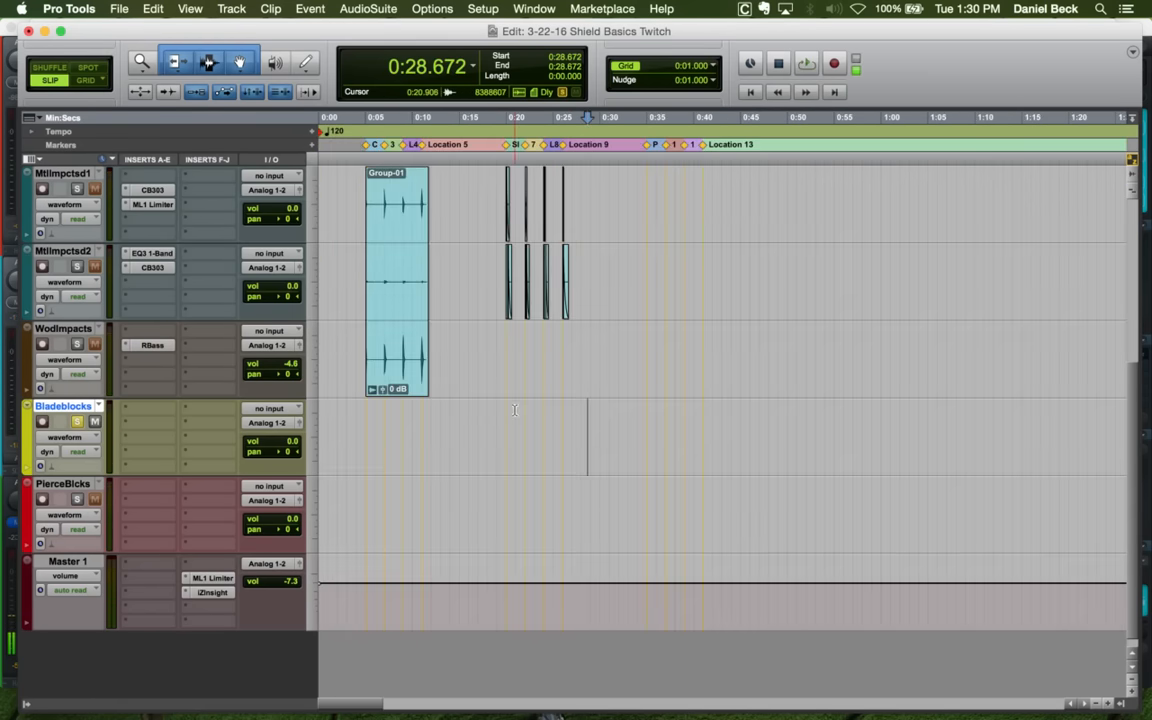
click(515, 410)
key(t)
key(t)
click(703, 421)
key(r)
key(r)
key(r)
key(r)
key(r)
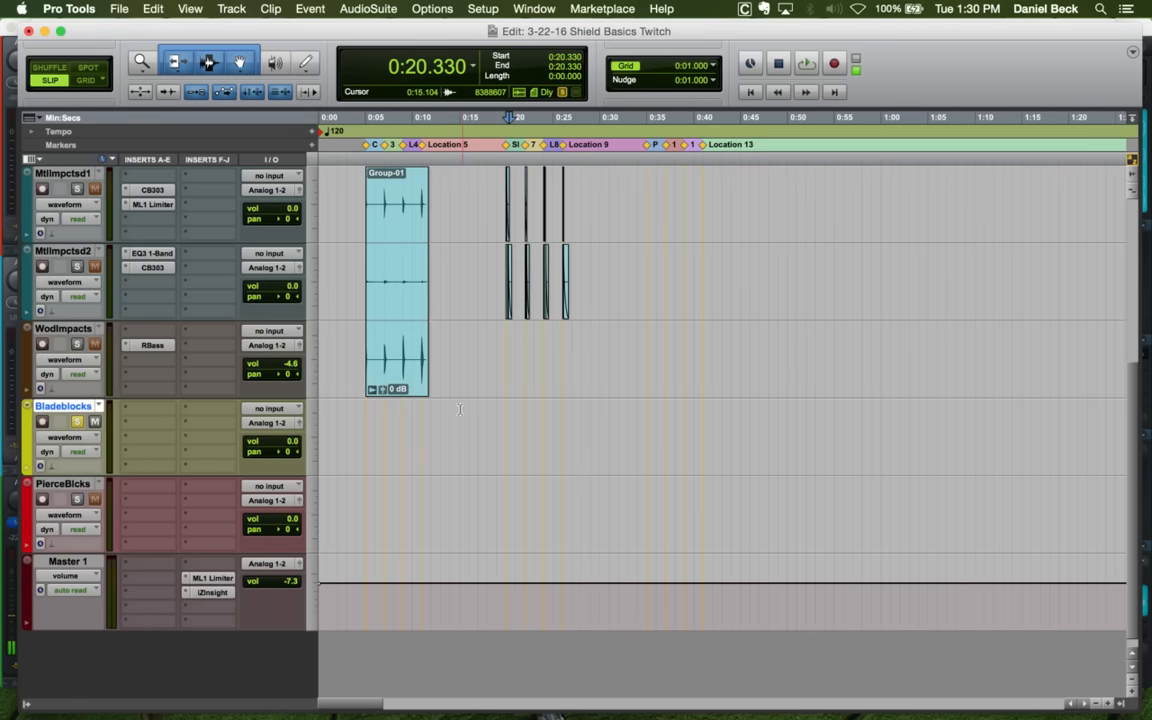
Audition the Sword Hit Large 04.L clip again from its start near 10:29.802 and from inside the clip
click(1063, 418)
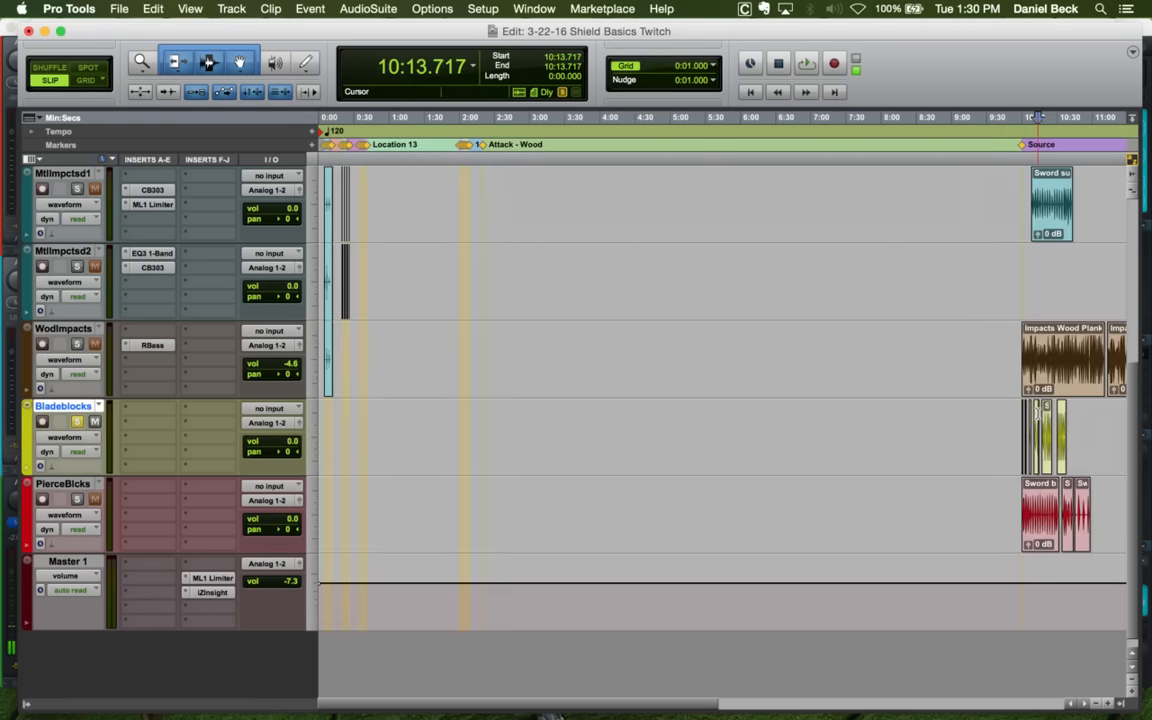
key(t)
key(t)
key(t)
key(t)
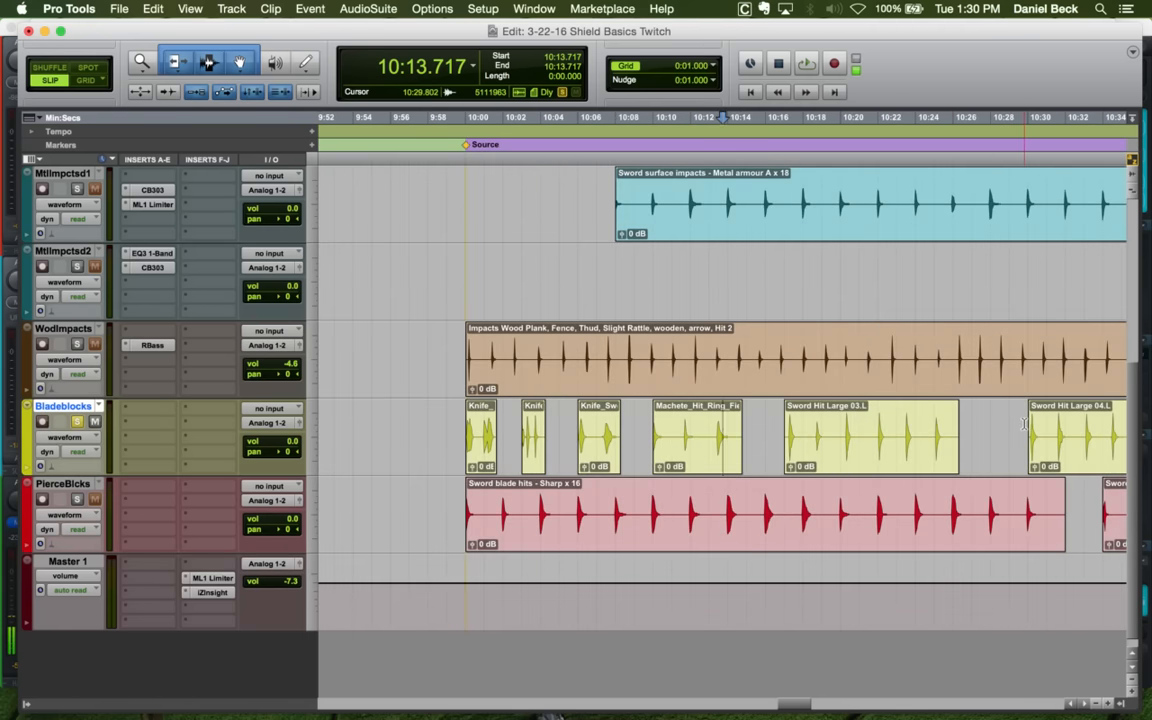
click(1024, 423)
key(space)
key(space)
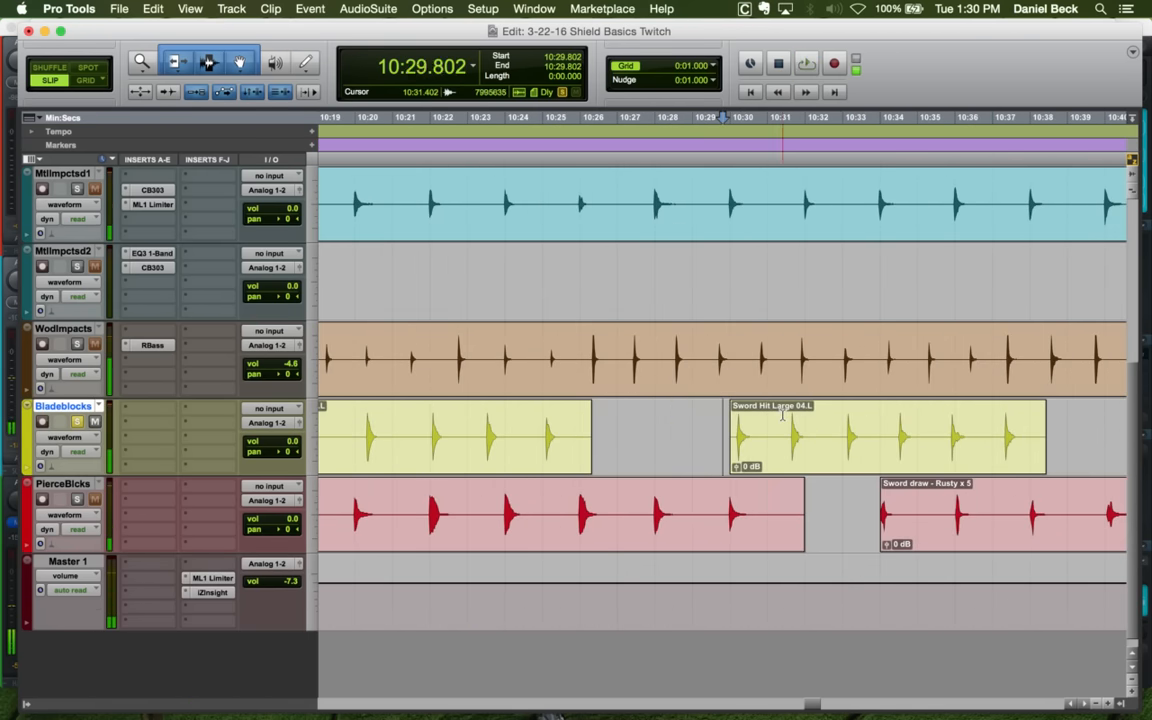
click(783, 418)
key(space)
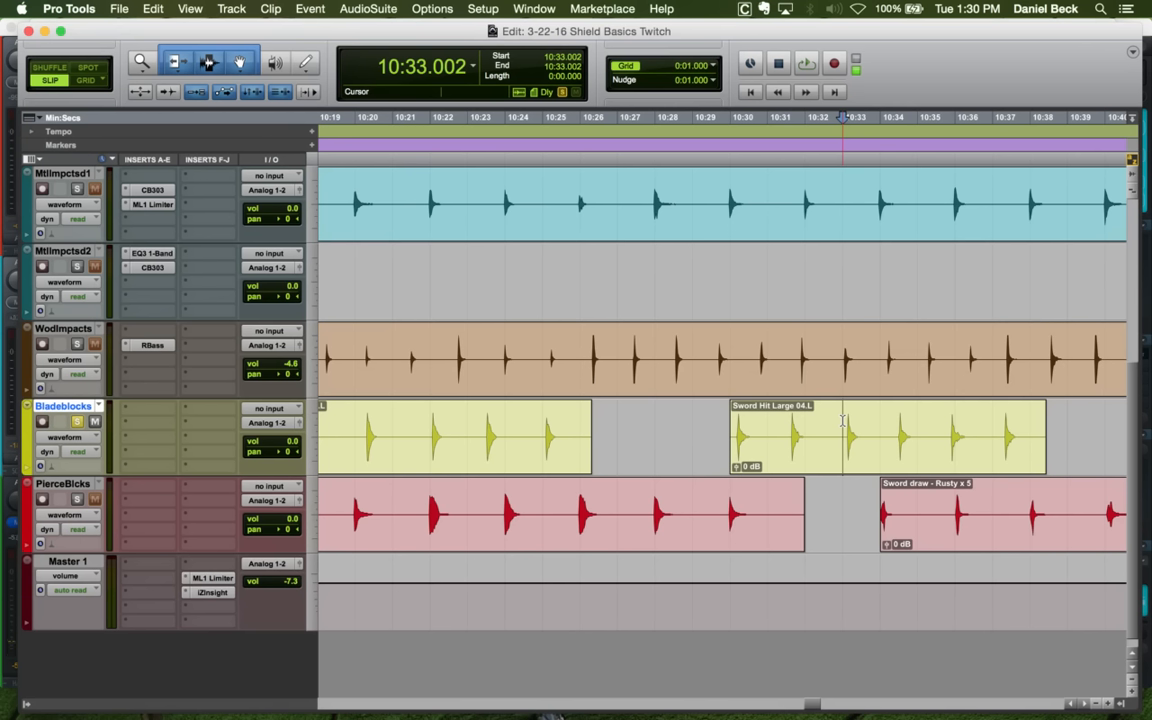
Audition the Sword Hit Large 03.L clip on the Bladeblocks track from 10:22.976
click(843, 421)
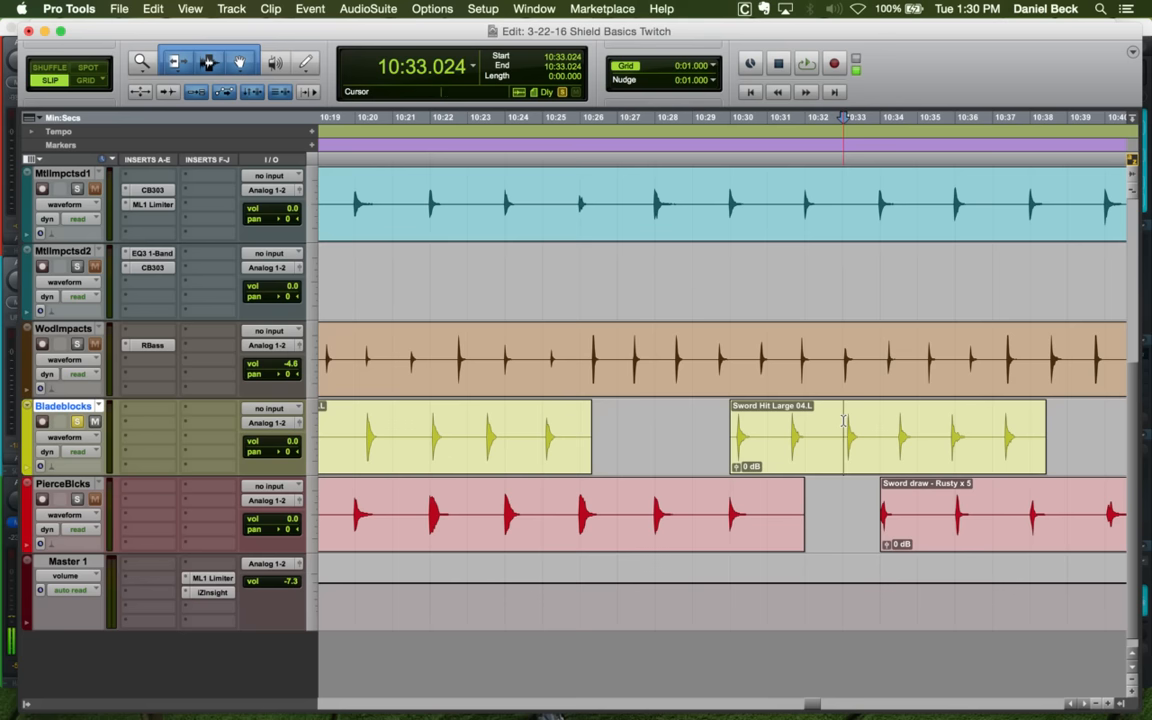
key(r)
key(r)
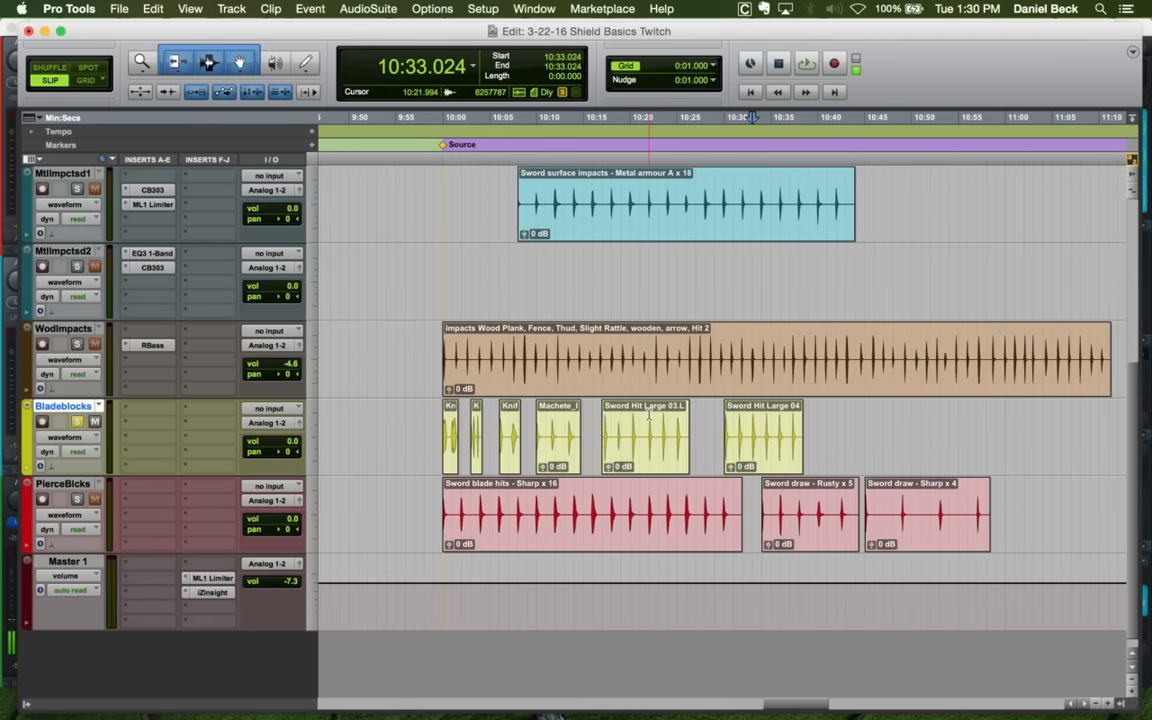
click(648, 420)
key(t)
key(space)
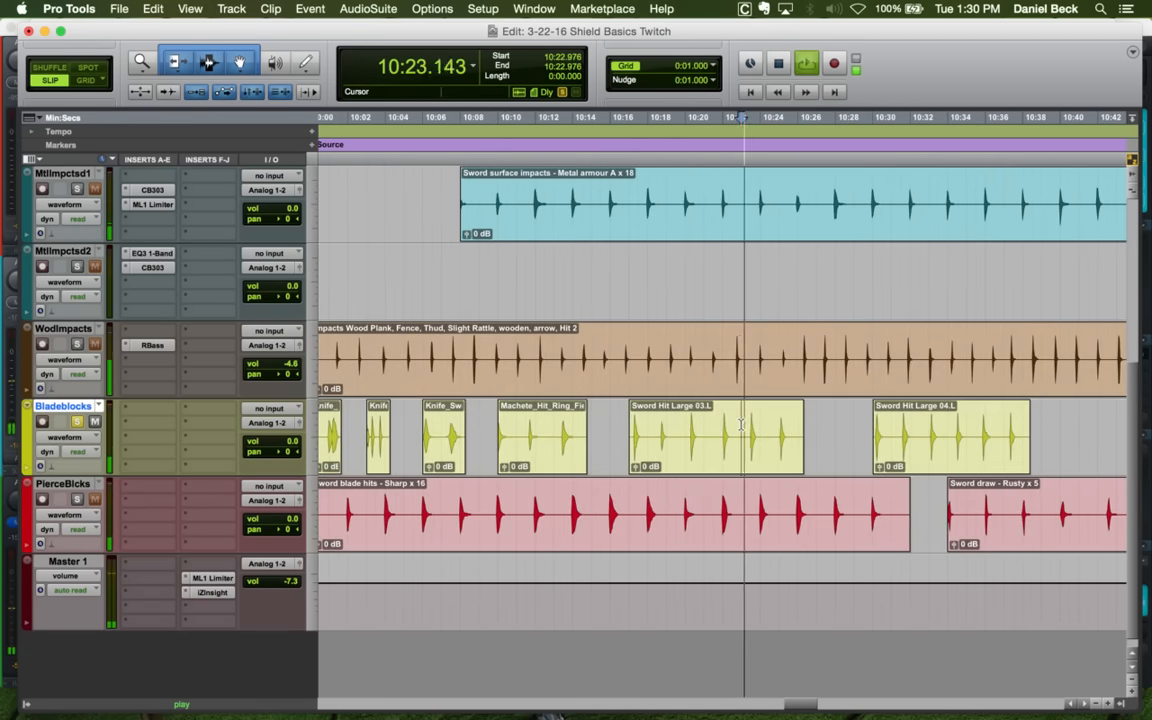
key(r)
key(space)
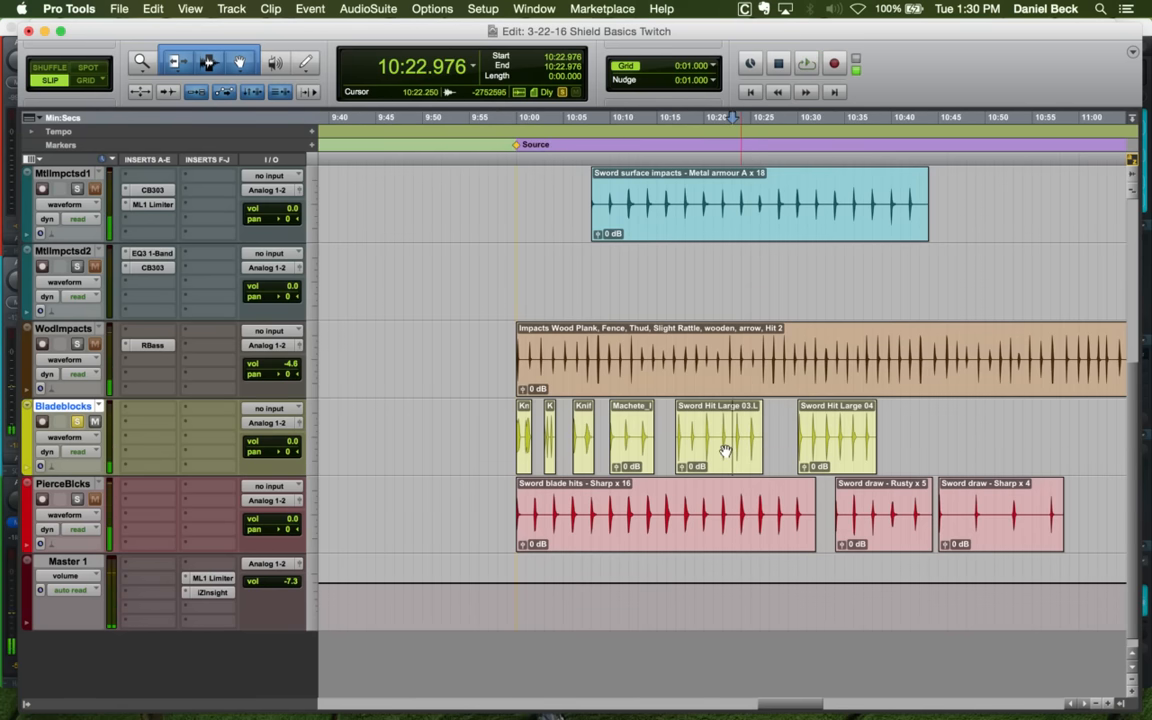
Rename the Bladeblocks track to PierceBlck2
key(r)
key(r)
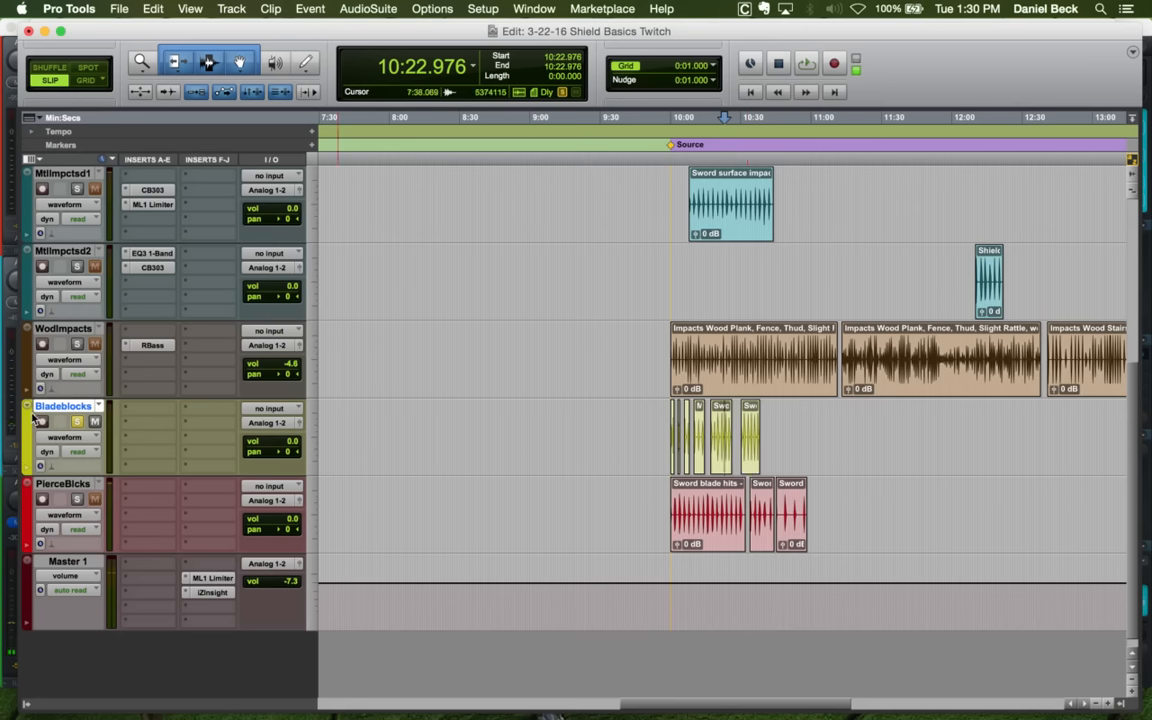
double_click(72, 407)
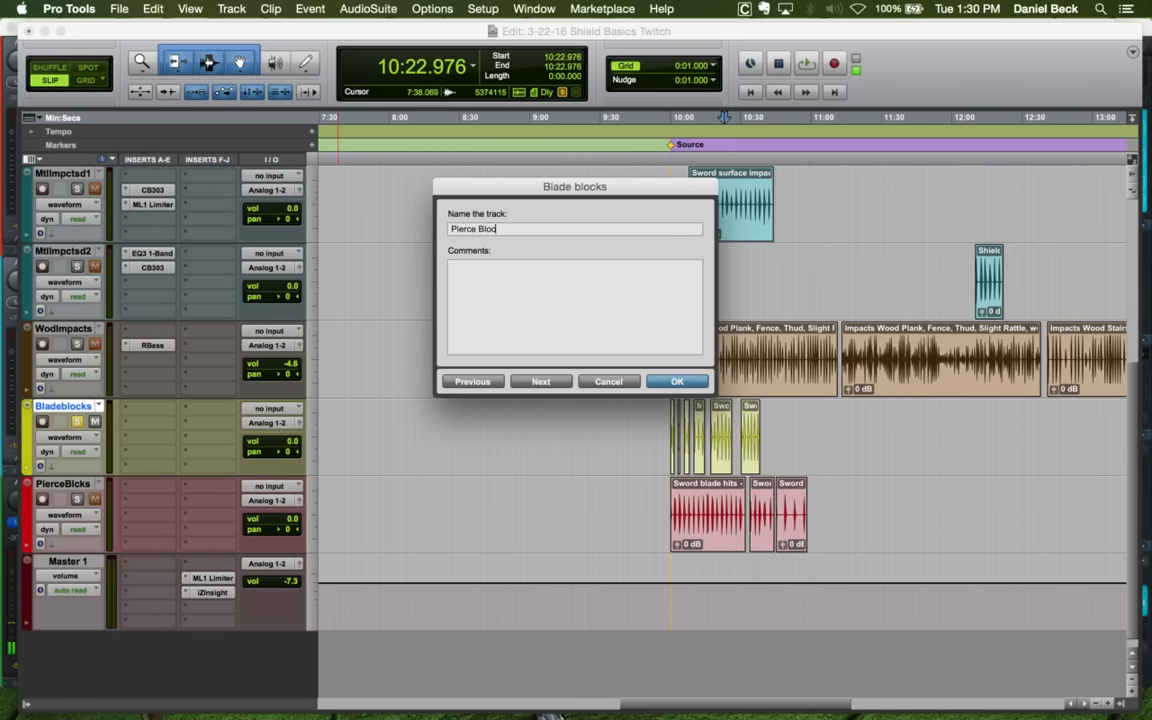
key(Return)
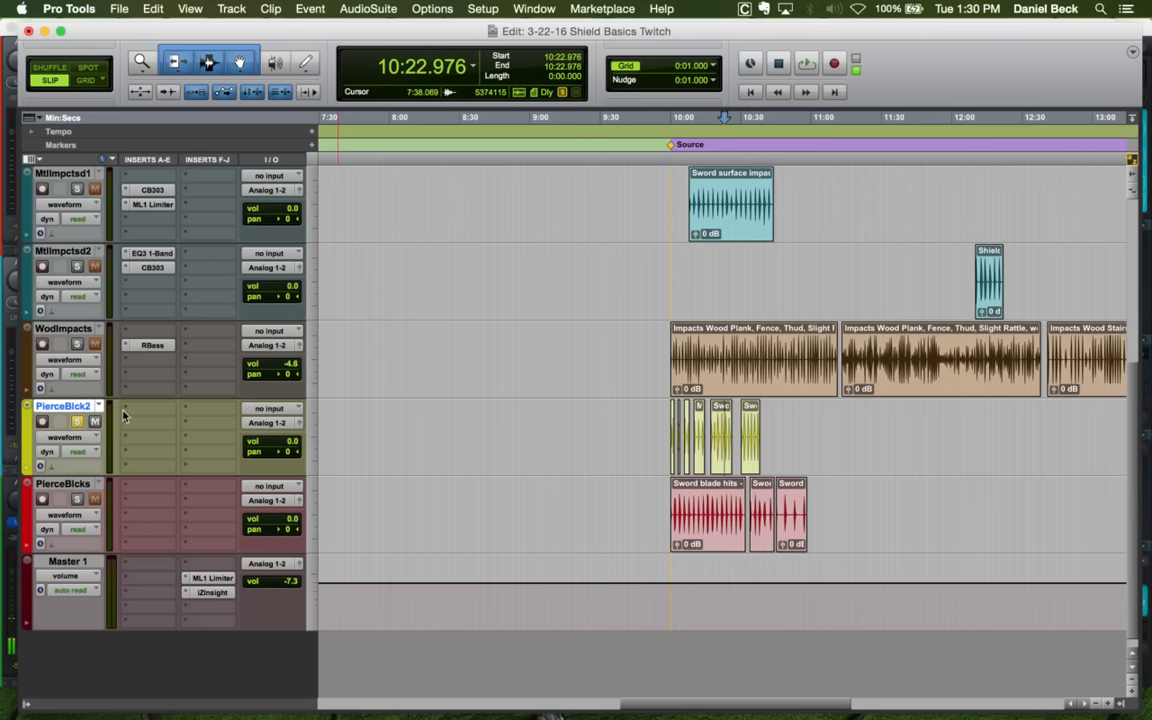
Solo the PierceBlcks track and audition its Sword blade hits - Sharp x 16 and Sword draw - Rusty x 5 clips
click(692, 500)
key(space)
key(t)
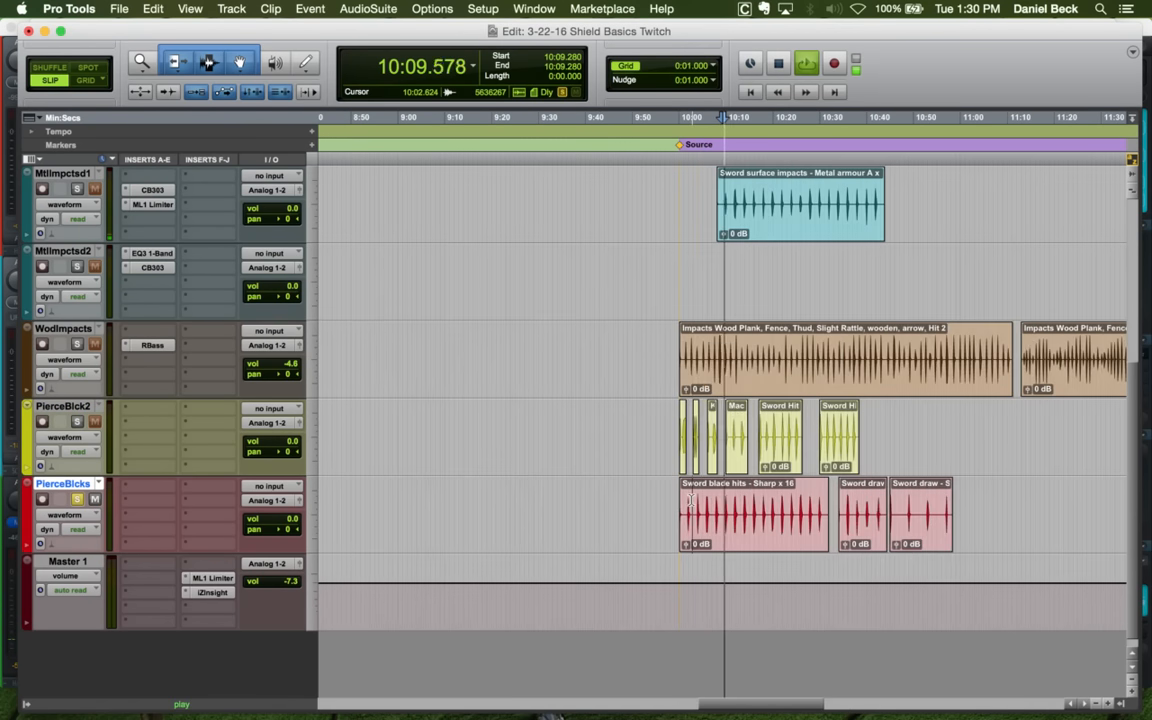
key(t)
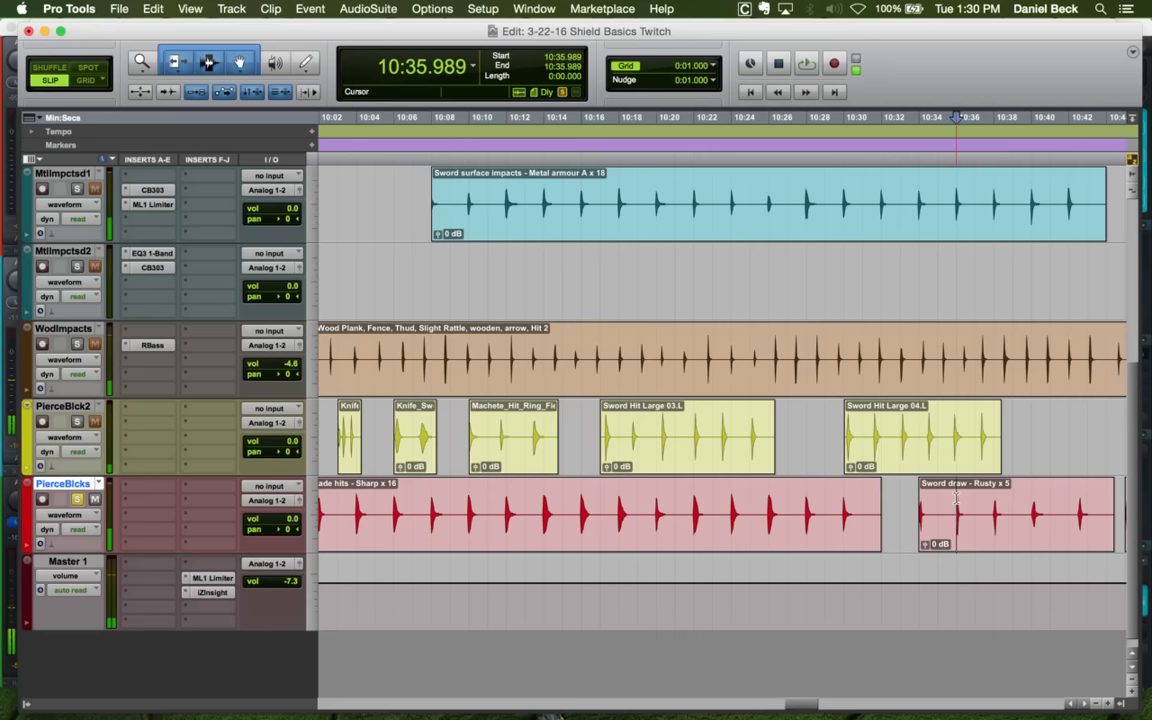
key(t)
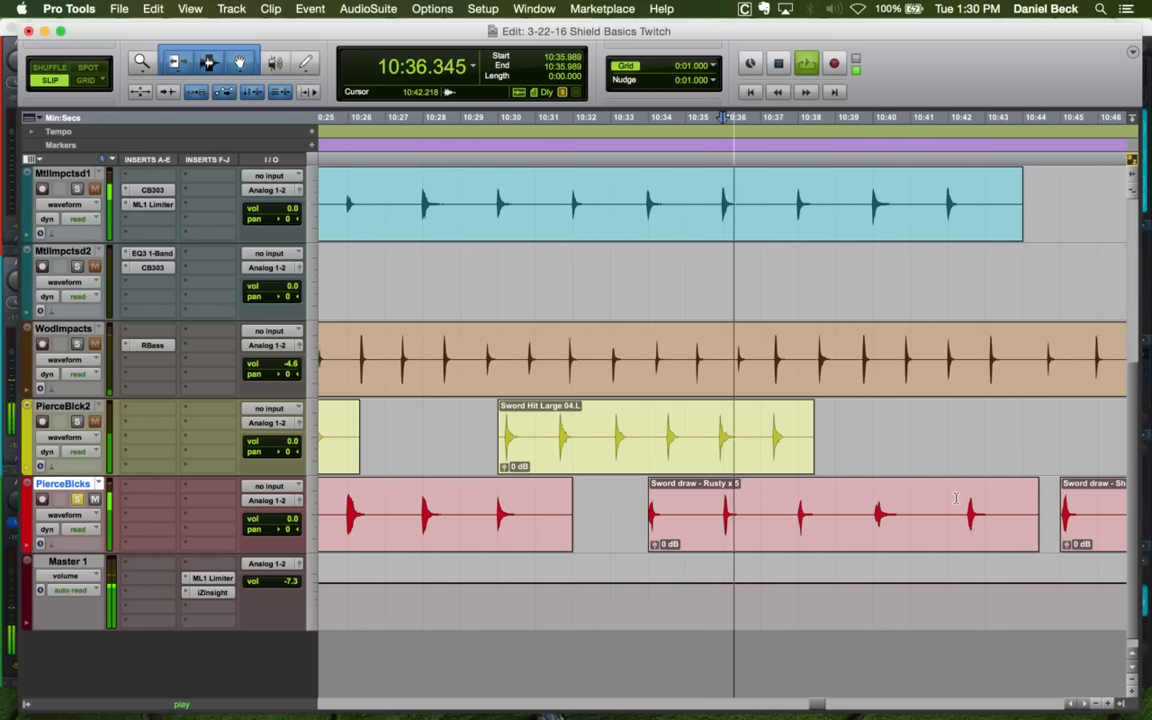
key(r)
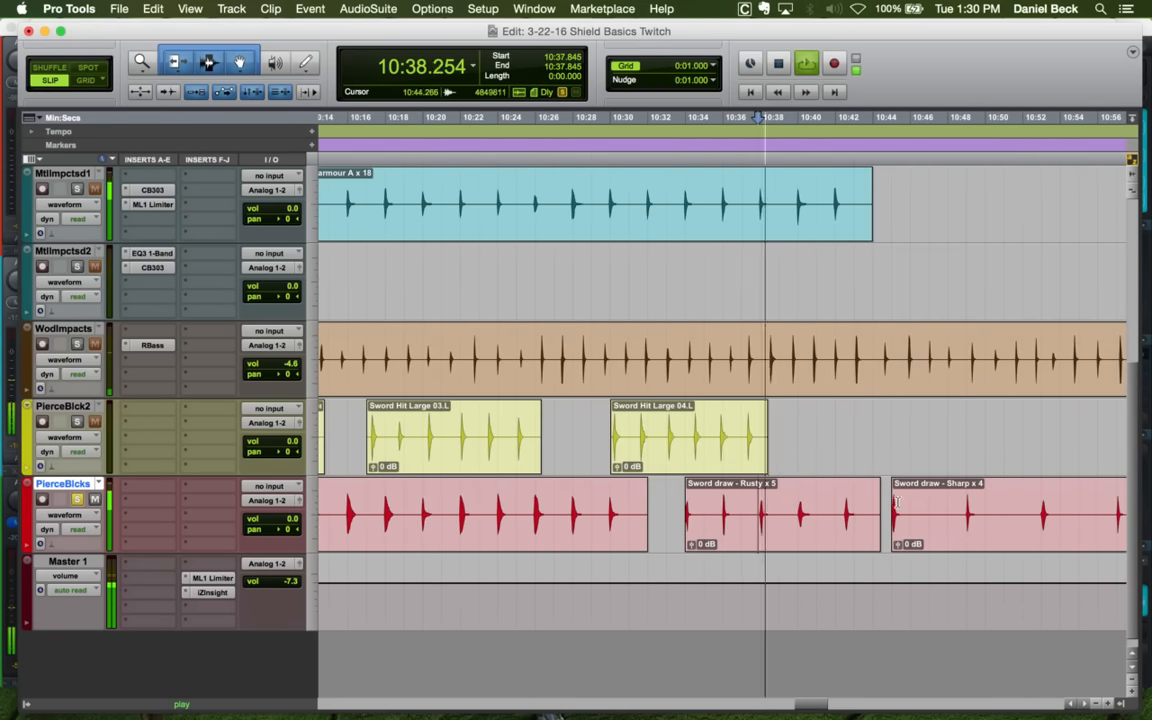
Audition the Sword draw - Sharp x 4 clip on the PierceBlcks track from 10:48.234
click(952, 498)
key(t)
key(r)
key(r)
key(r)
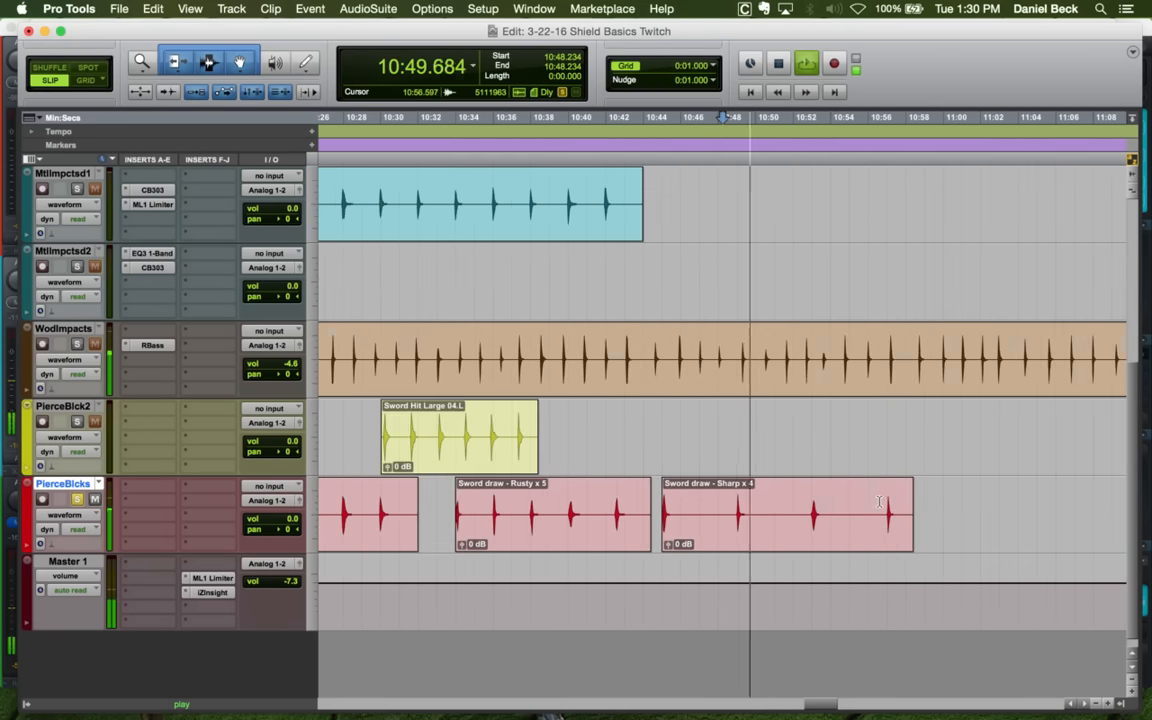
key(space)
Audition the Sword blade hits - Sharp x 16 clip on PierceBlcks from 10:03.648
click(514, 500)
key(t)
key(t)
key(t)
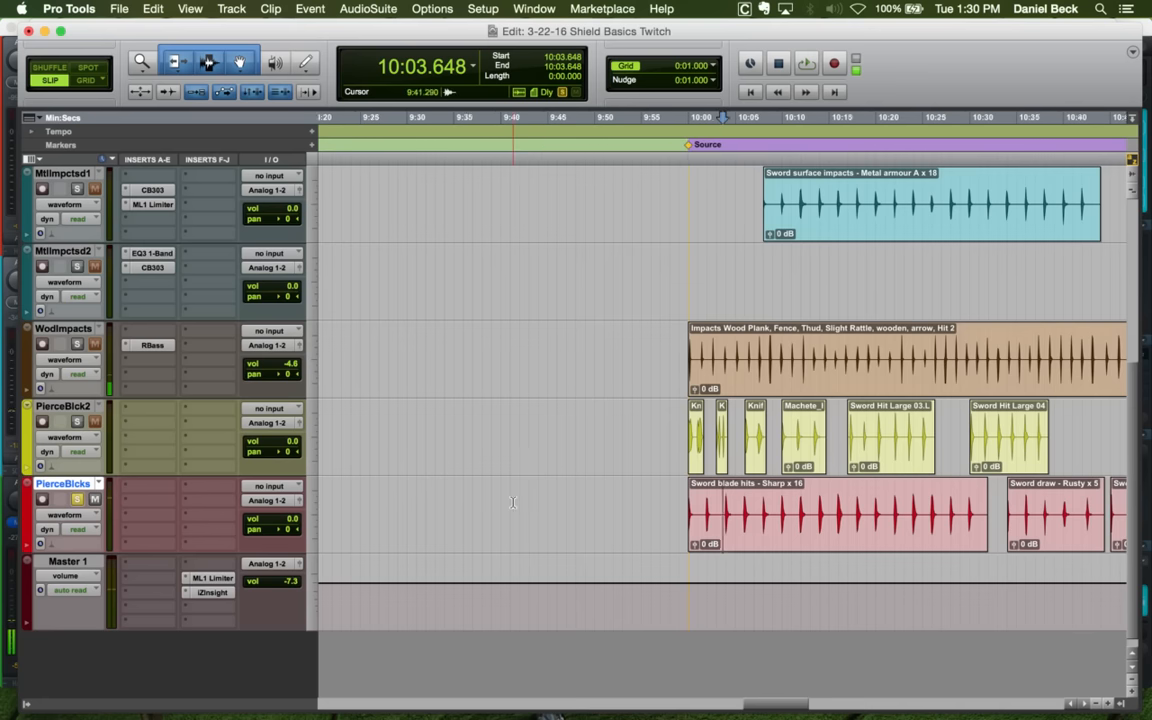
key(space)
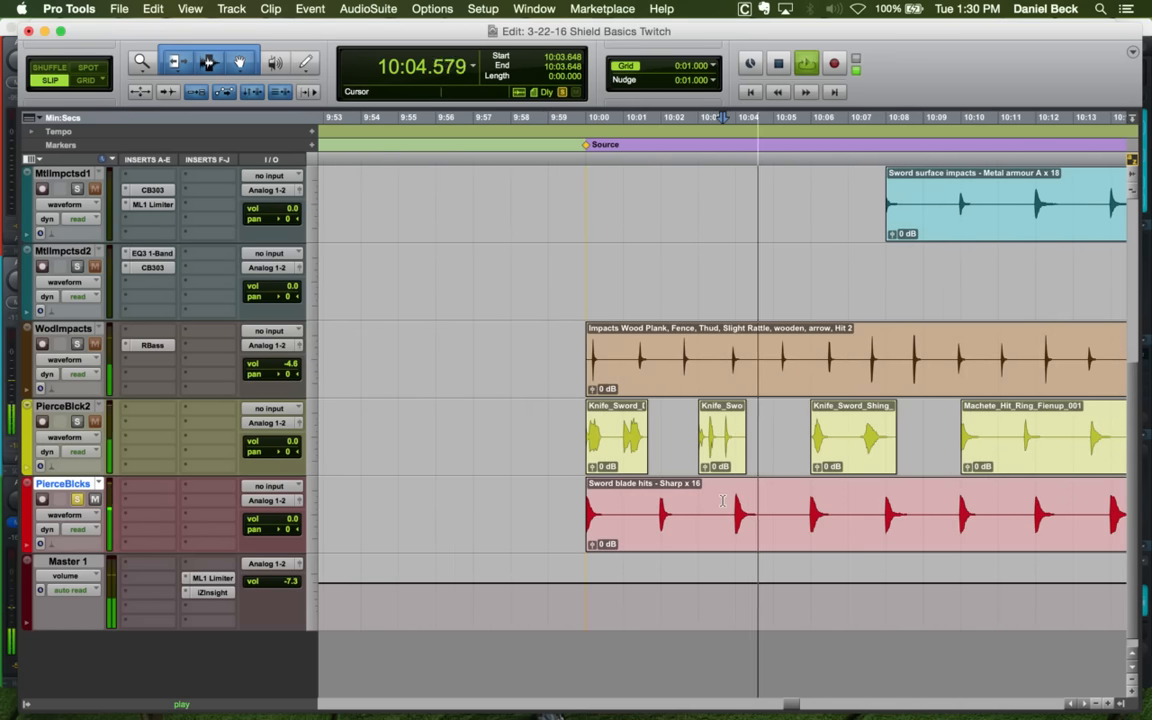
key(r)
key(r)
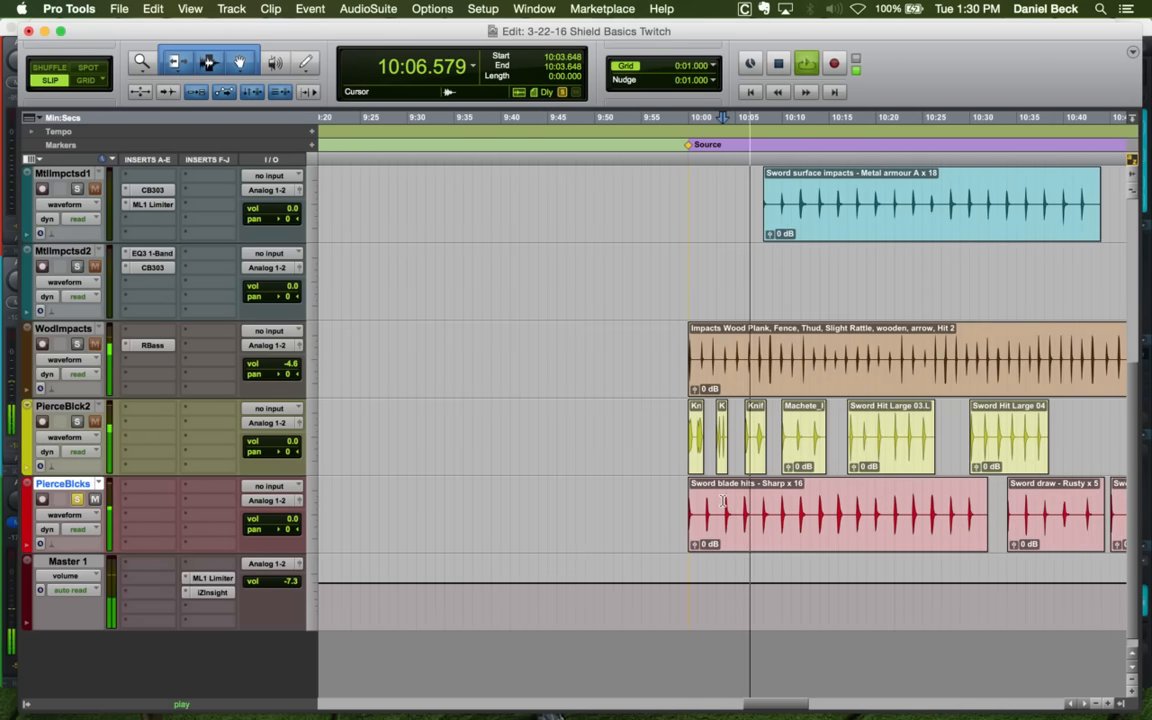
key(space)
Solo the PierceBlck2 track and audition the Sword Hit Large 03.L clip from 10:19.776
click(874, 425)
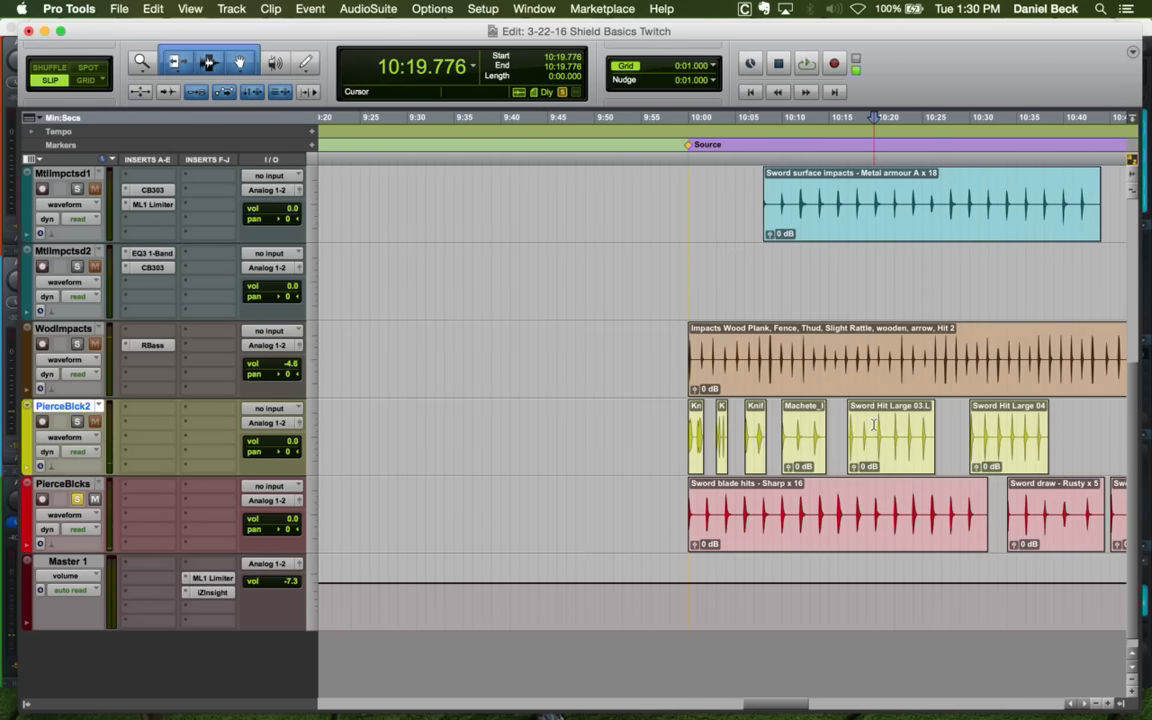
key(space)
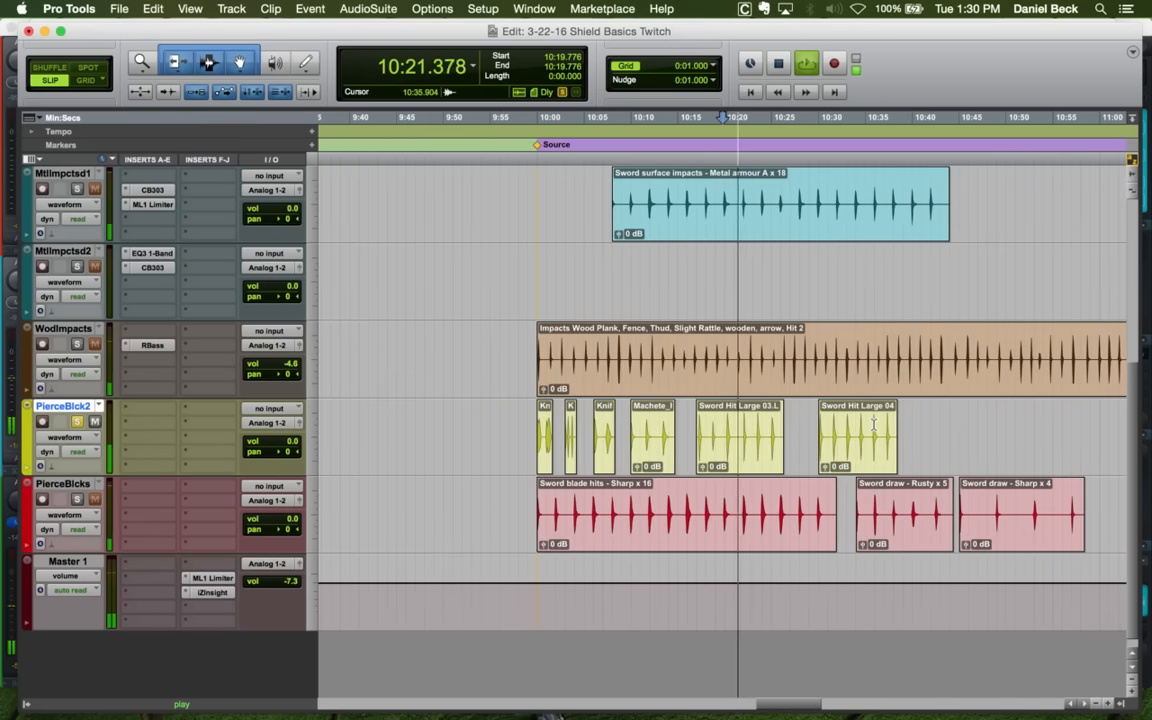
key(space)
Copy the Sword Hit Large 03.L source clip to 0:46.592 on the PierceBlck2 track, past the Location 13 marker
click(751, 454)
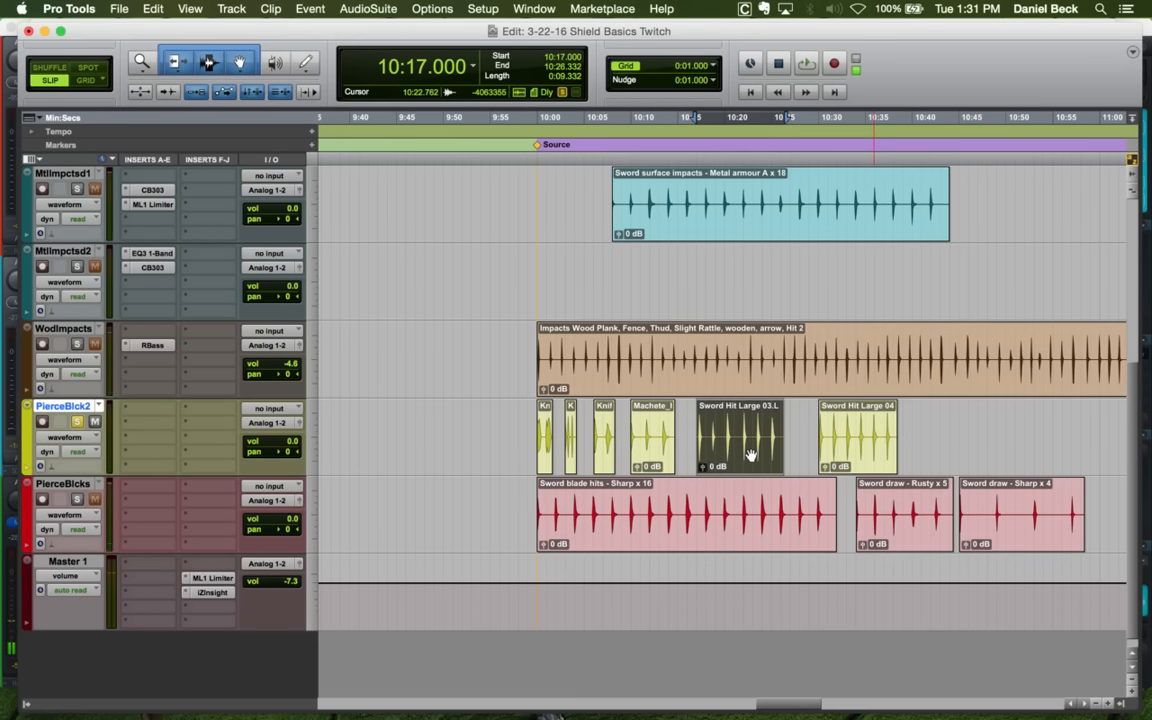
key(r)
key(r)
key(r)
key(r)
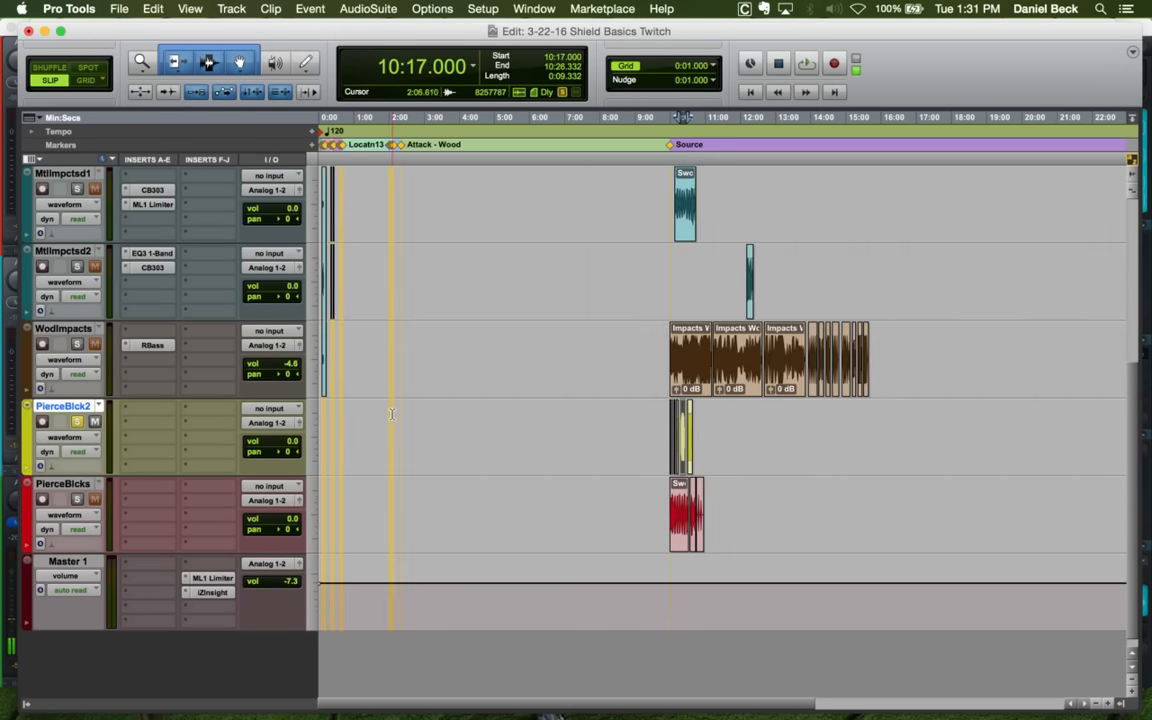
click(349, 412)
key(t)
key(t)
key(t)
key(t)
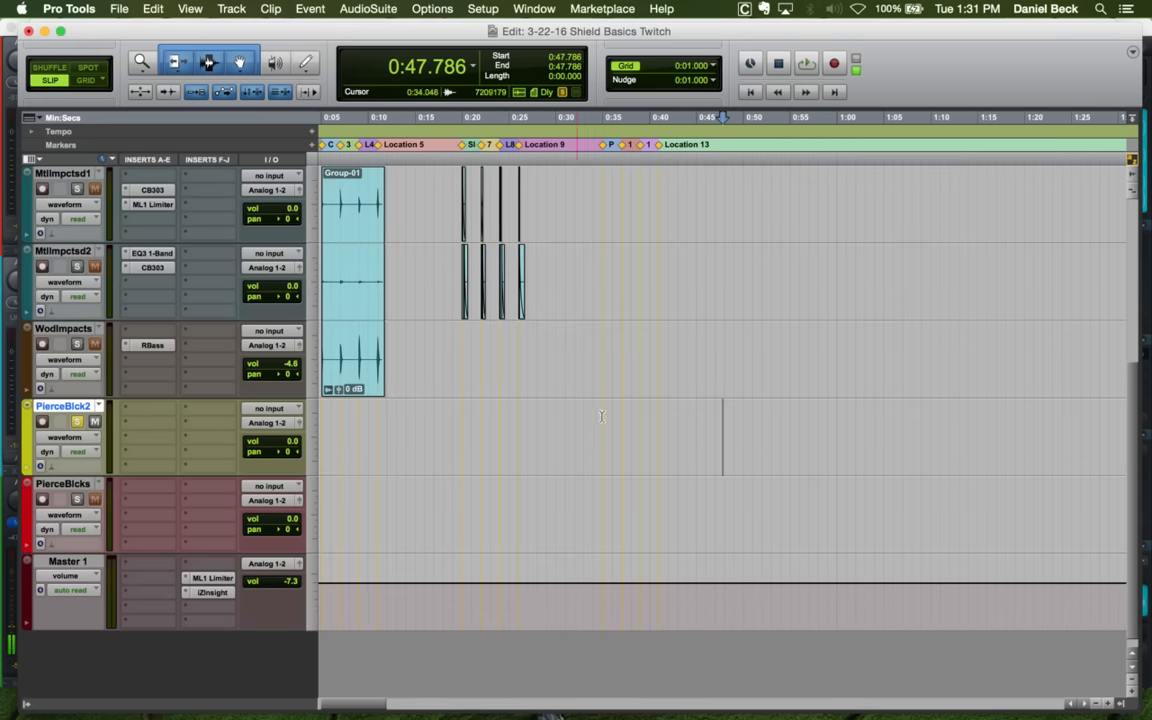
click(711, 415)
key(ctrl+v)
key(t)
key(t)
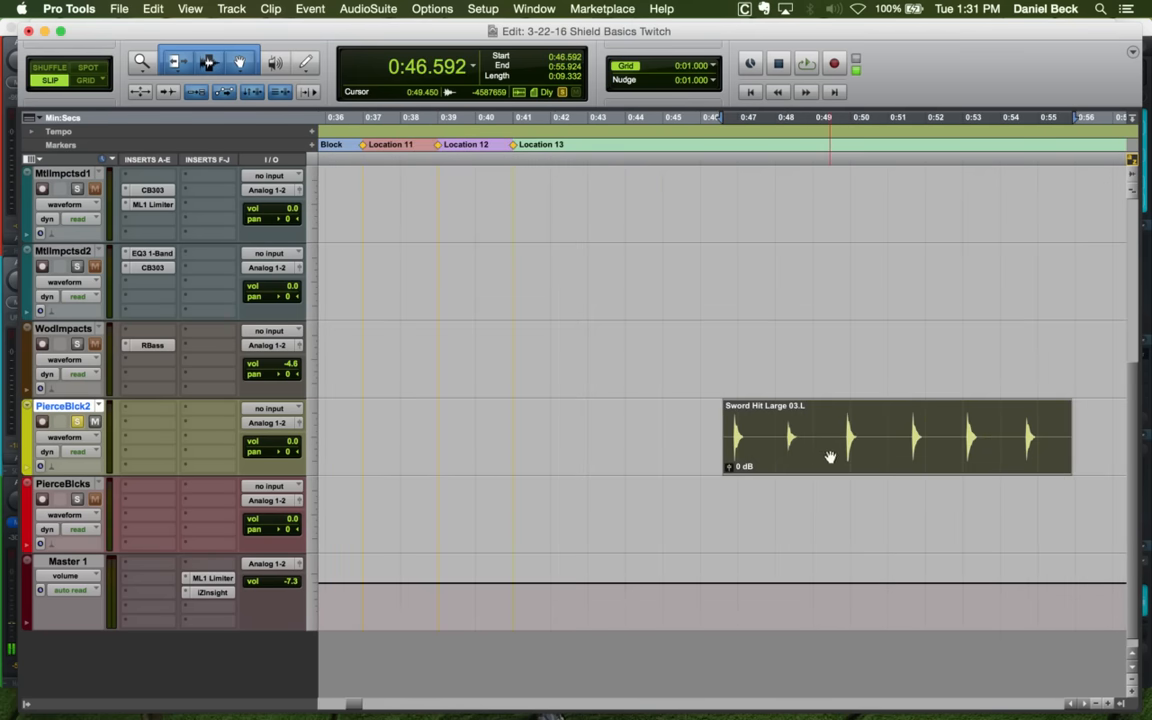
Strip the silence from the Sword Hit Large 03.L clip on PierceBlck2 at a -48 dB threshold and 500 msec minimum duration
key(ctrl+u)
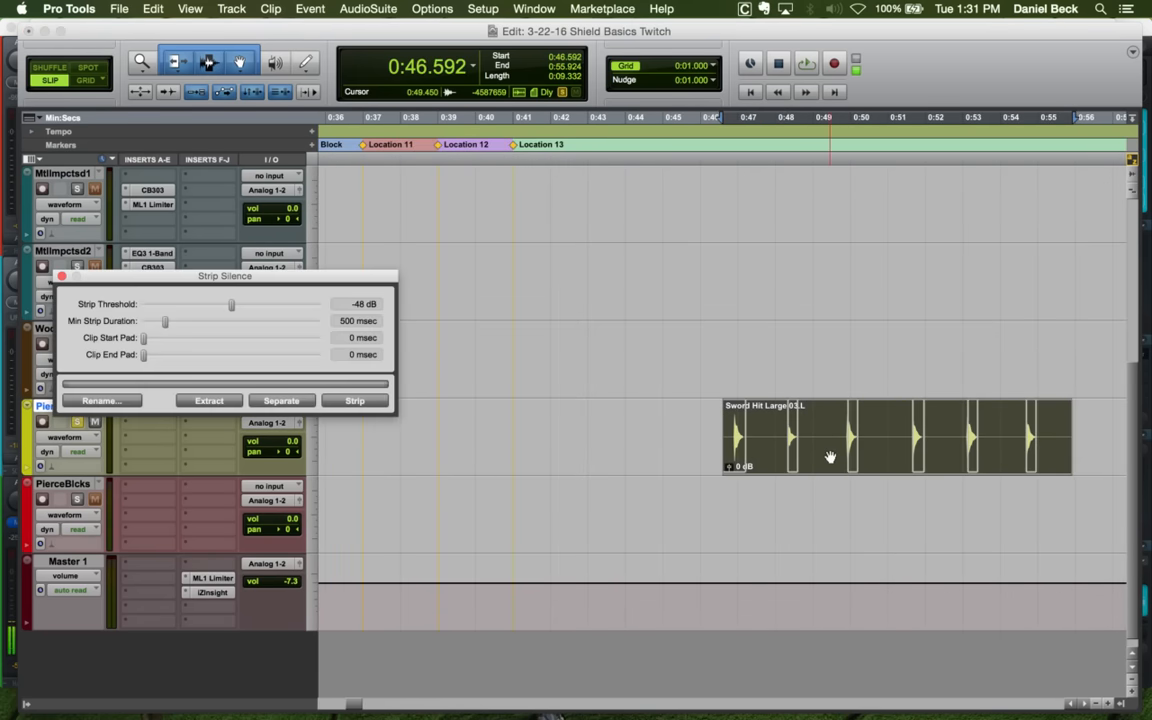
key(Return)
key(r)
key(r)
key(r)
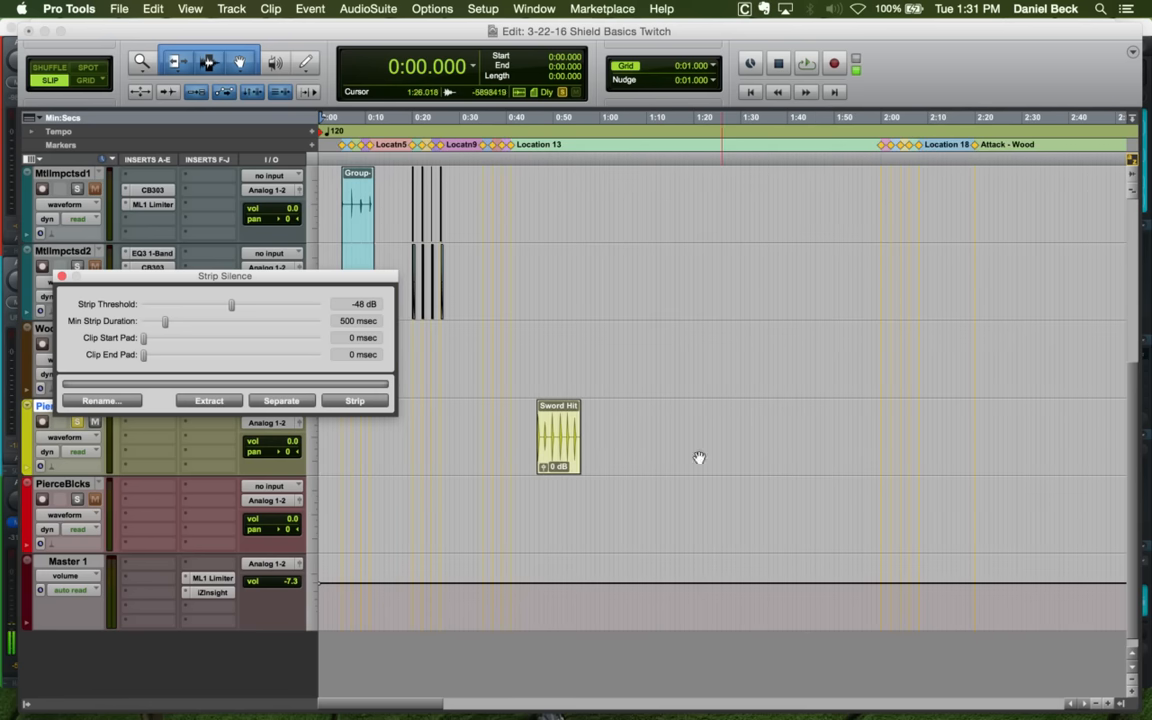
click(553, 445)
key(t)
key(t)
click(355, 401)
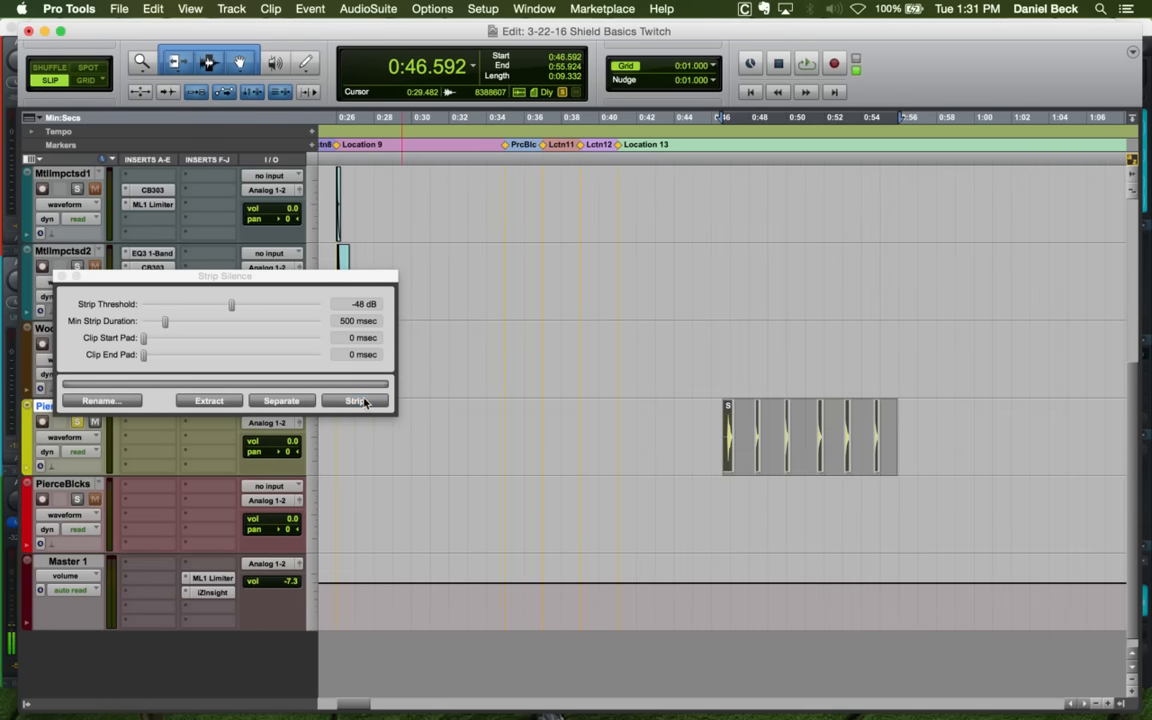
click(59, 274)
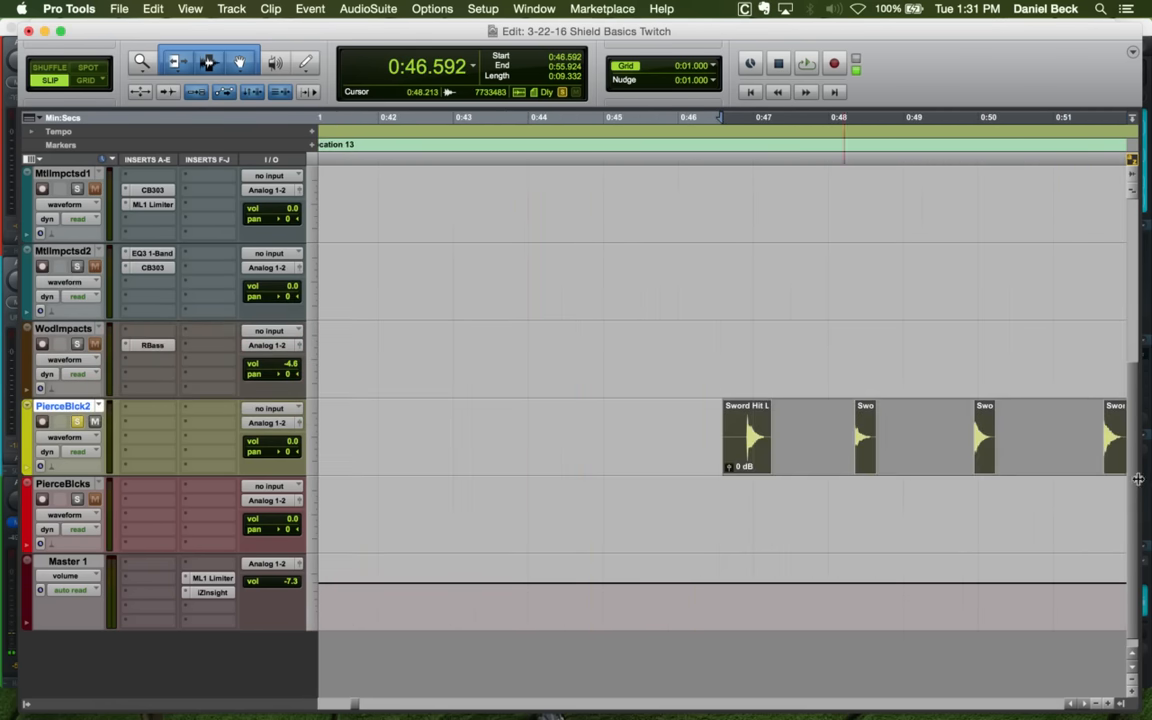
Move the stripped sword hit clips on the PierceBlck2 track to start at 0:34.688, by the Pierce Block marker
drag(728, 462, 505, 442)
key(r)
Examine the layered Slash block clips on the Slash slide, slash shield, MtlImpctsd1 and MtlImpctsd2 tracks
scroll(572, 346, up, 3)
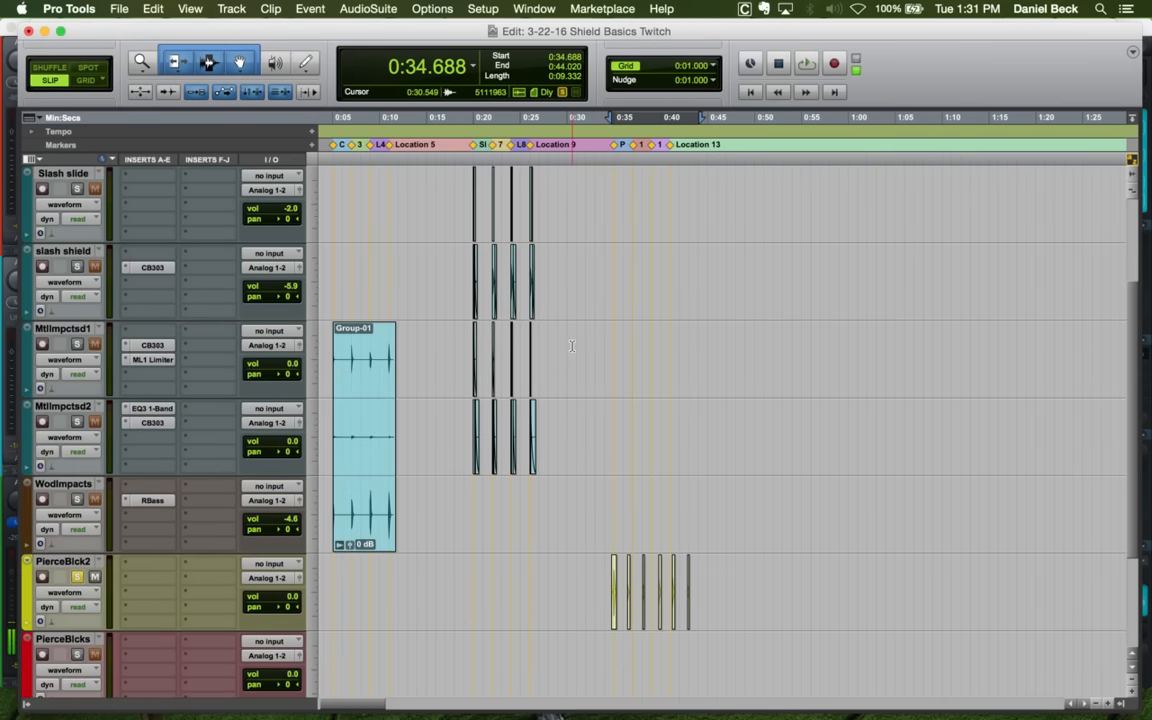
click(531, 338)
key(t)
key(t)
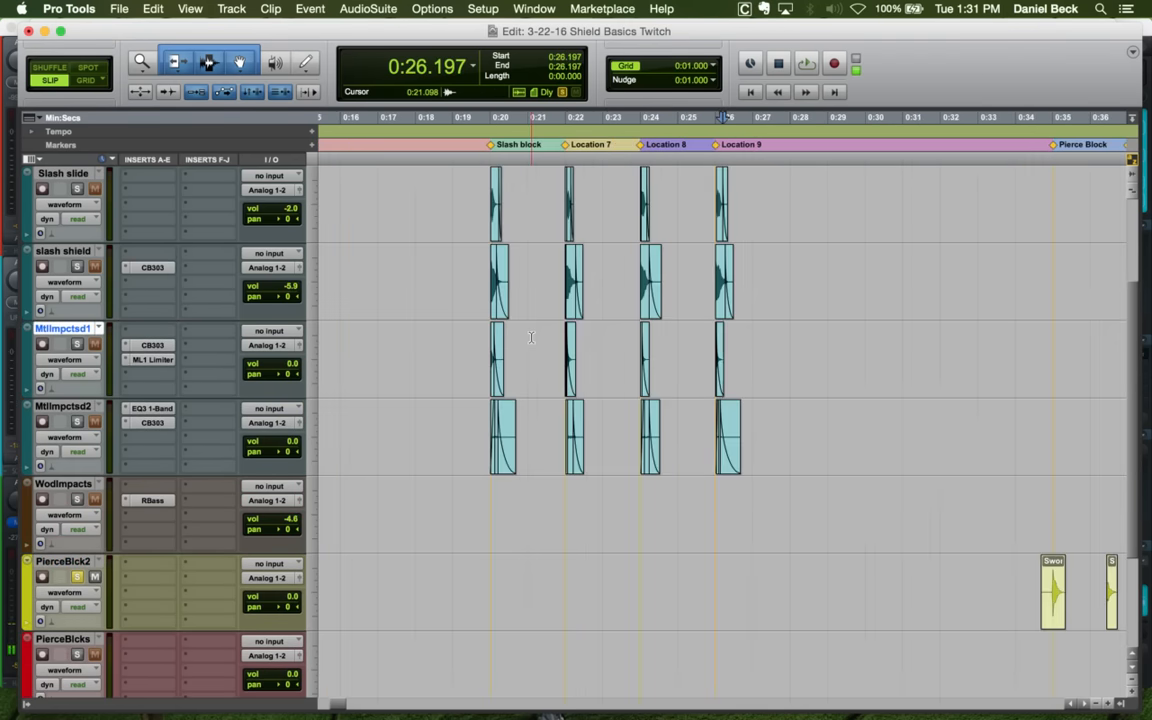
click(709, 336)
key(r)
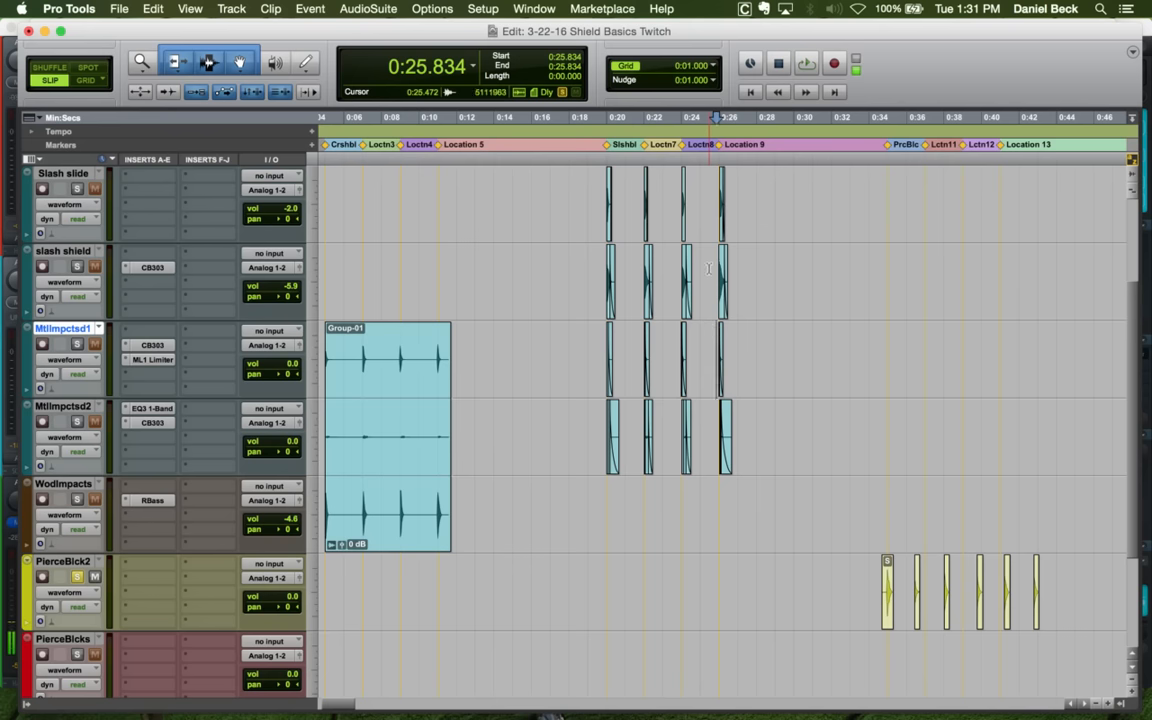
click(709, 268)
key(t)
key(t)
key(r)
key(r)
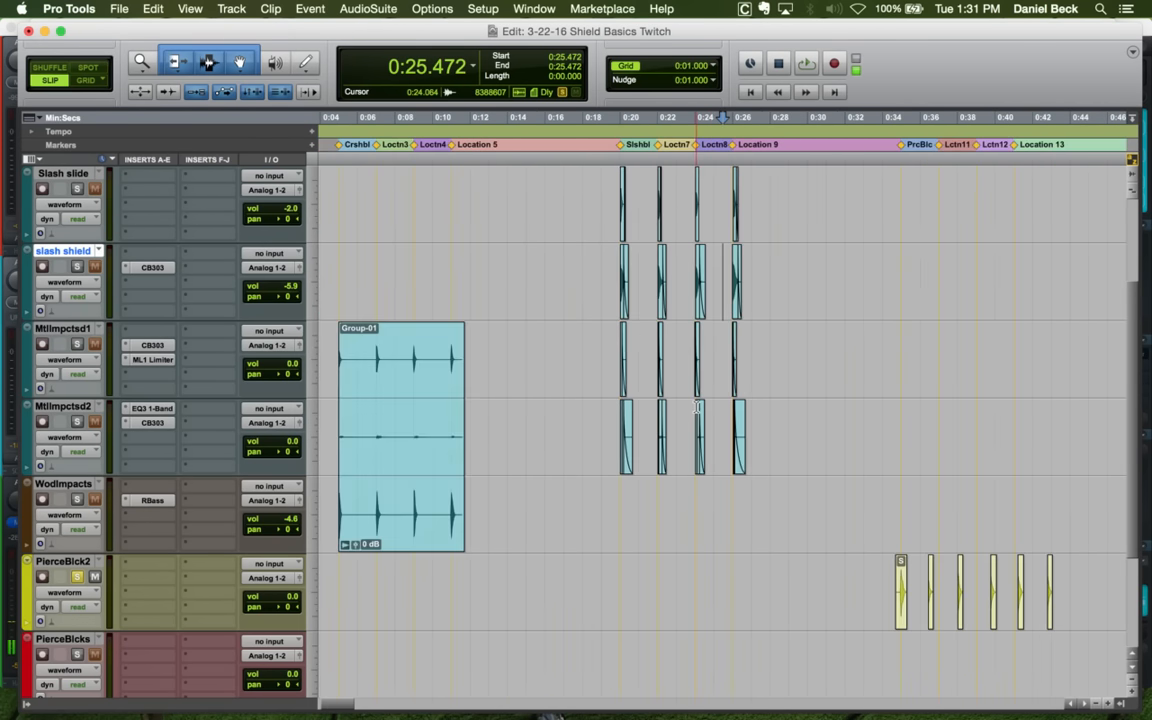
key(r)
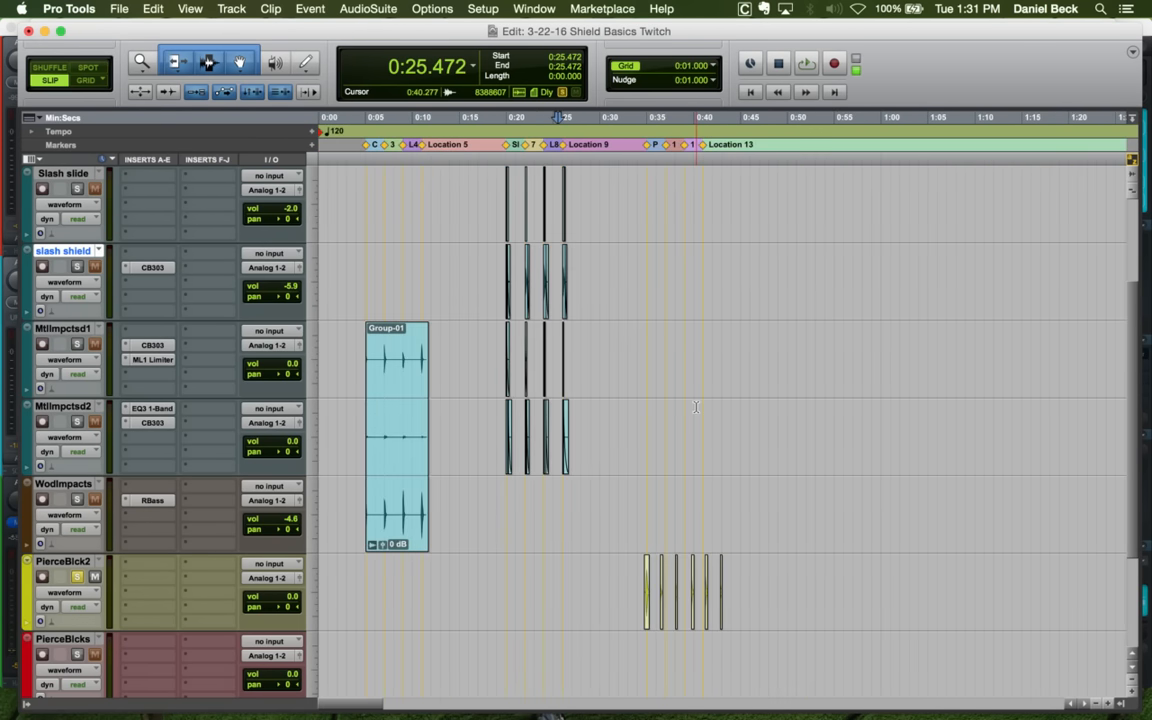
Solo the MtlImpctsd1 track and play its first hit from just before the Slash block marker
click(558, 333)
key(t)
key(t)
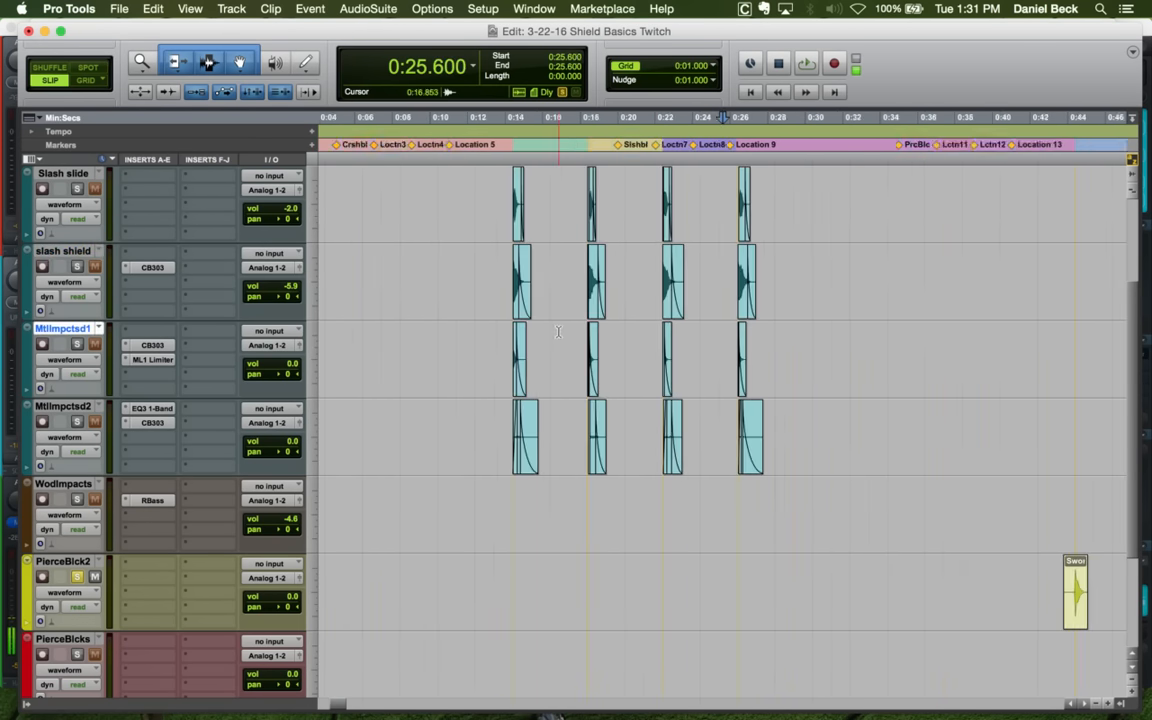
key(t)
key(r)
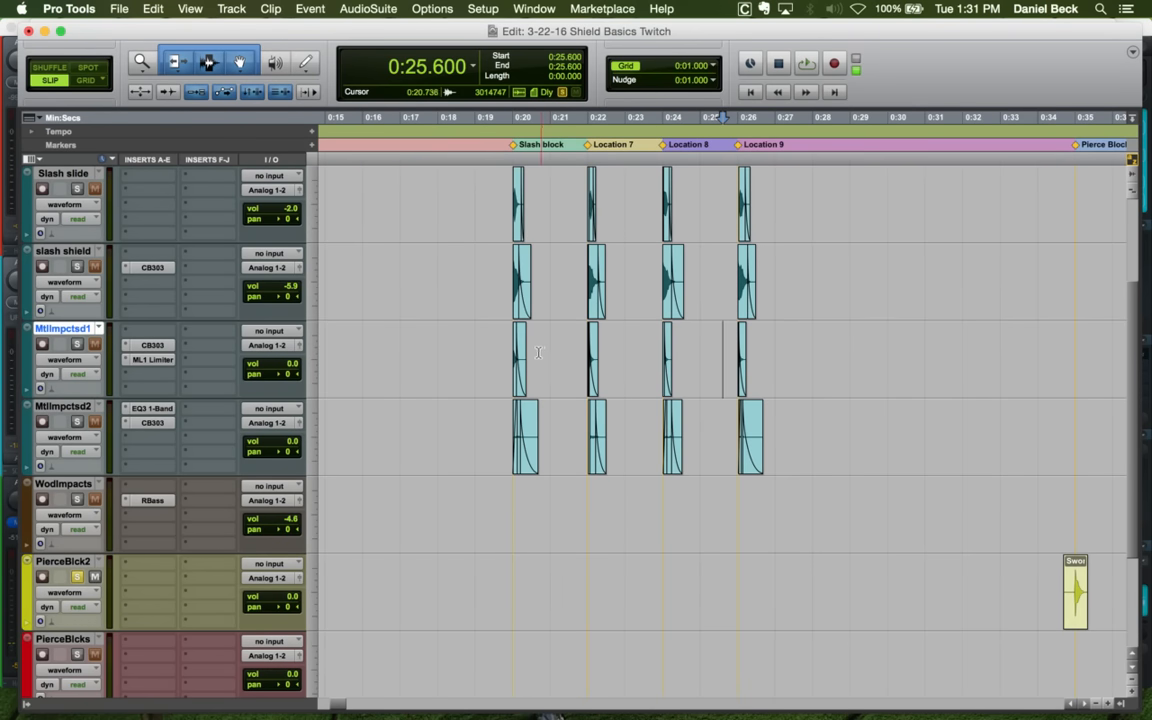
click(510, 337)
key(shift+s)
key(space)
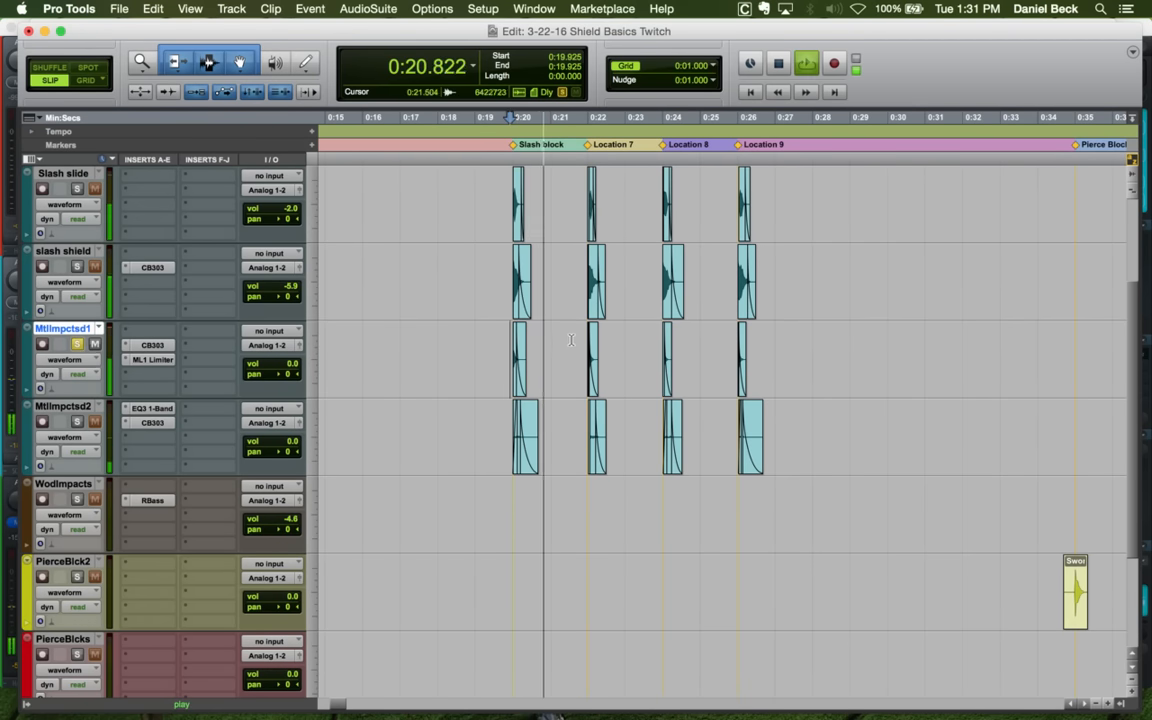
key(space)
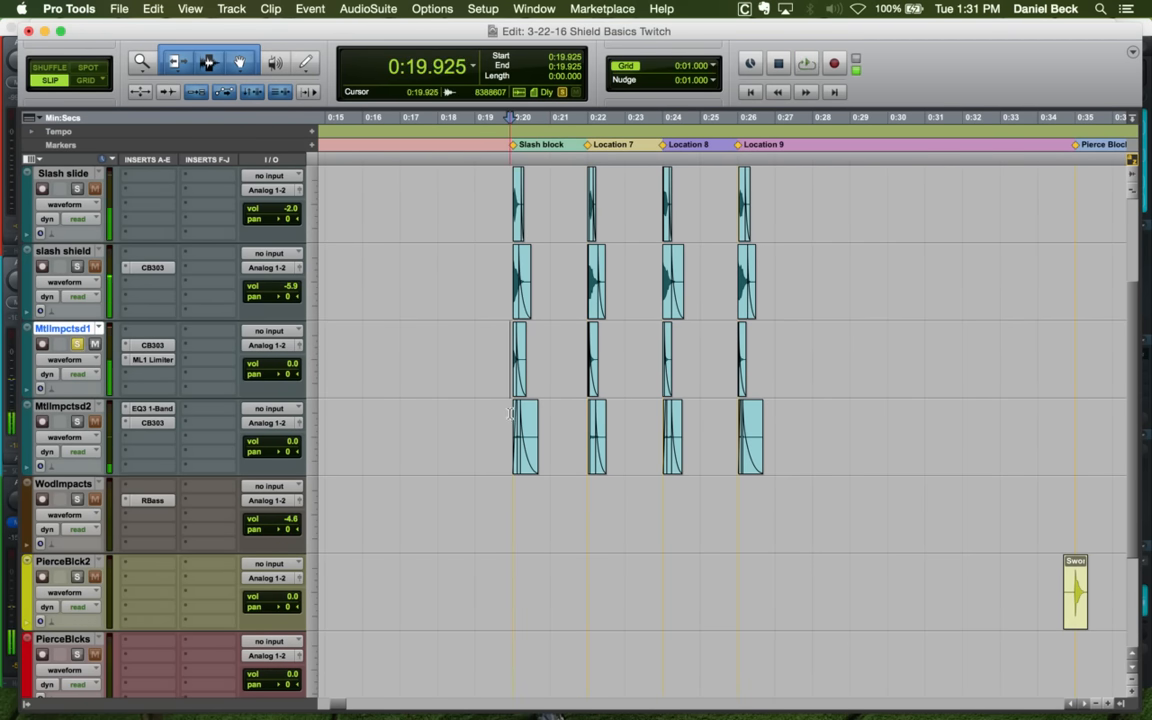
Audition the first Slash block hit soloed on MtlImpctsd2 and again on MtlImpctsd1 for comparison
click(510, 413)
key(shift+s)
key(space)
key(space)
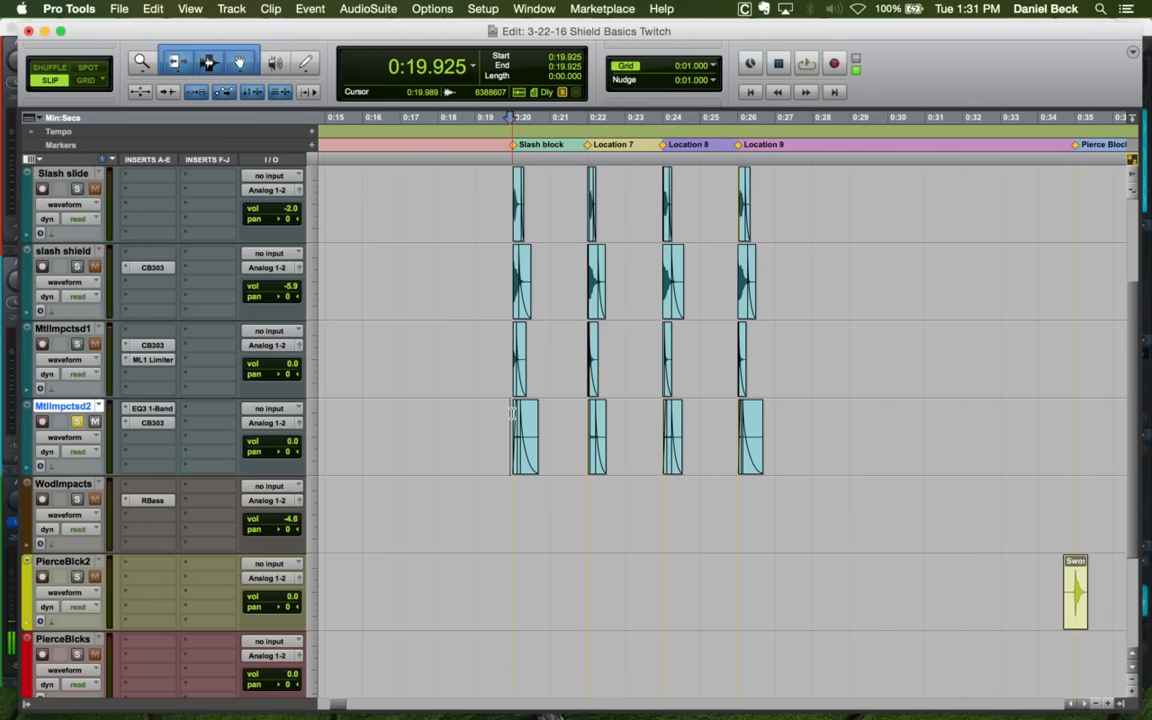
click(508, 419)
click(511, 343)
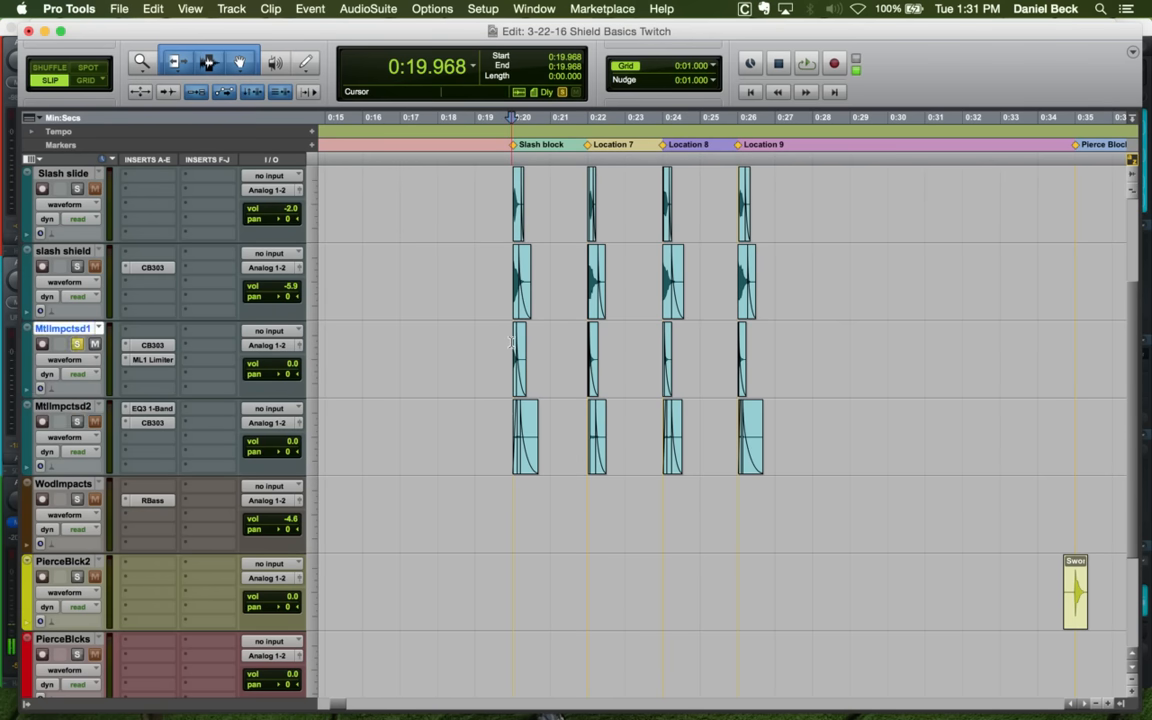
key(space)
key(space)
Audition the first Slash block hit soloed on the slash shield track and on the Slash slide track
click(509, 262)
key(space)
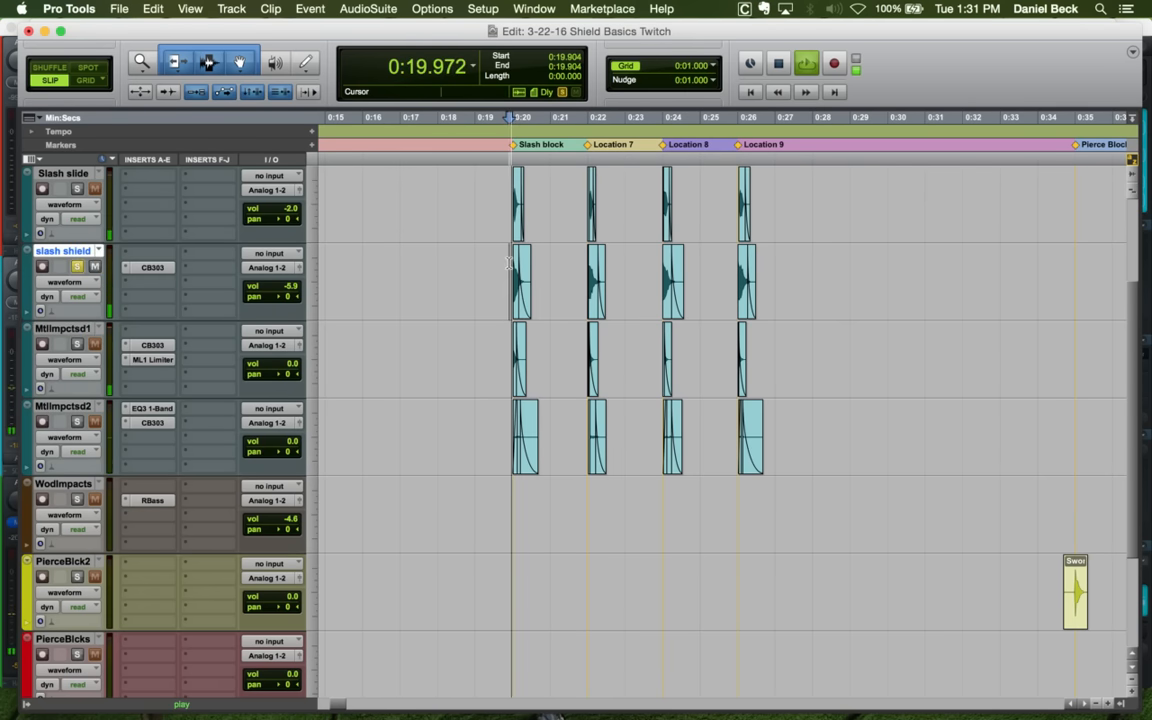
key(space)
click(580, 275)
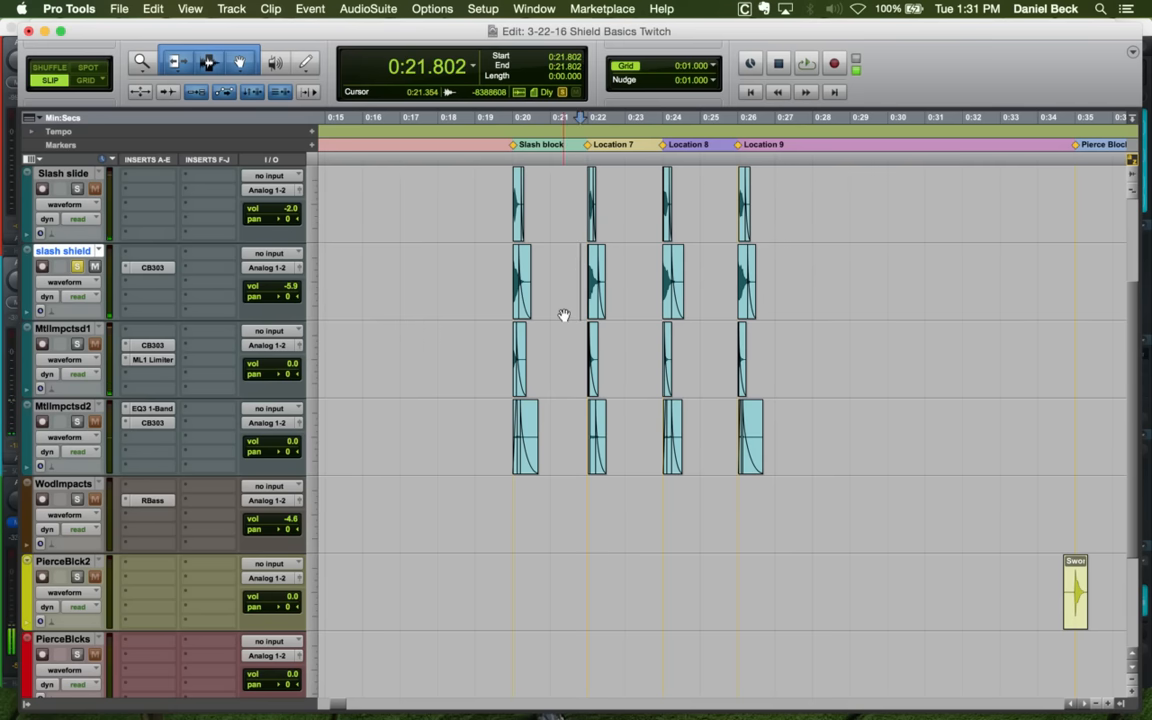
scroll(560, 318, up, 2)
key(super+bracketleft)
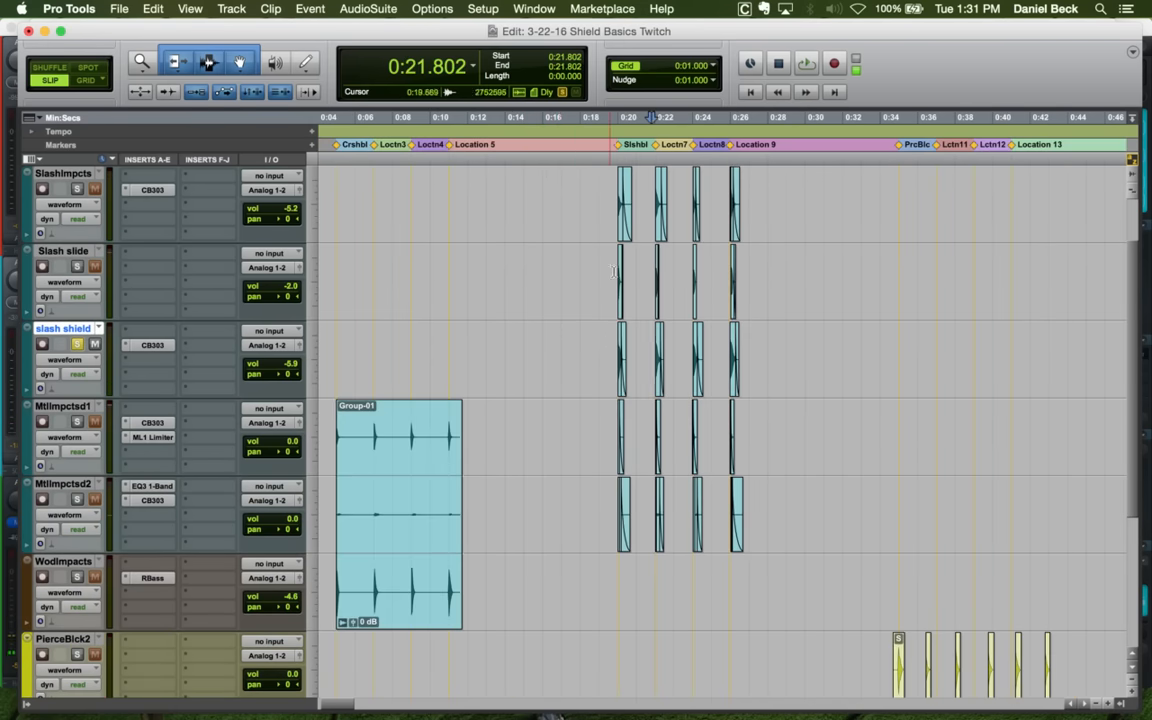
click(614, 270)
key(super+bracketright)
key(space)
key(space)
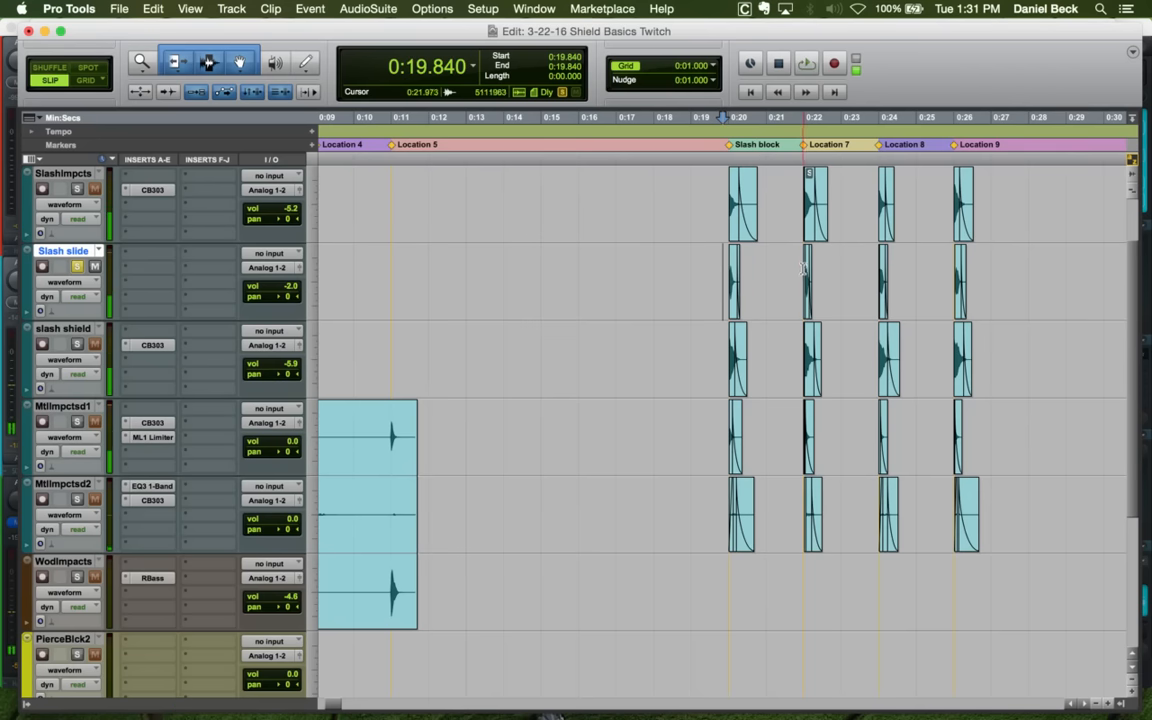
Audition the first Slash block hit soloed on SlashImpcts and compare it with the slash shield track
click(802, 268)
click(727, 198)
key(space)
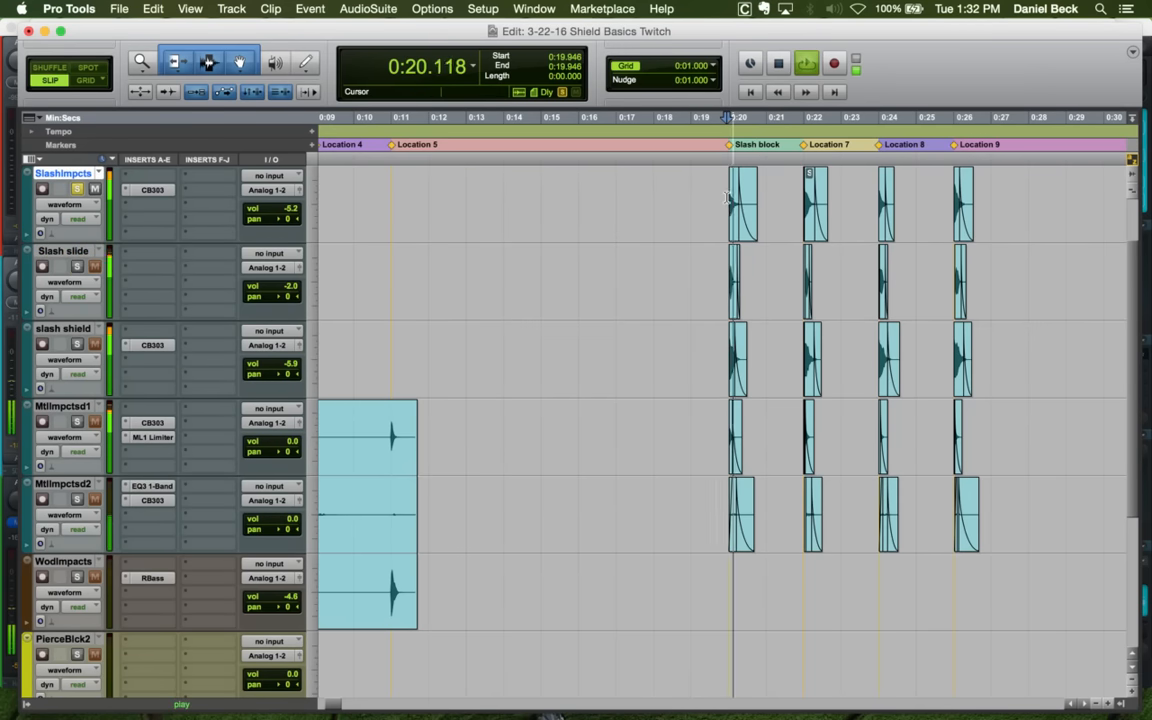
key(space)
click(725, 336)
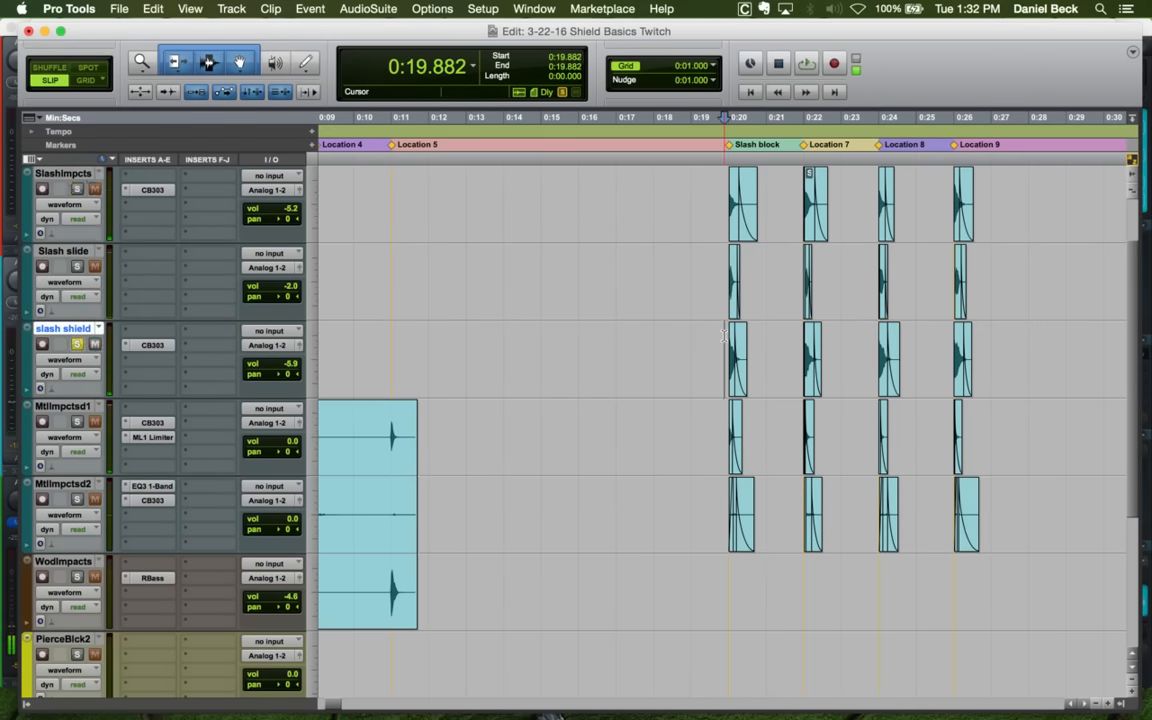
key(space)
key(space)
Replay the first Slash block hit soloed on MtlImpctsd1, followed by the same hit on MtlImpctsd2
click(726, 410)
key(space)
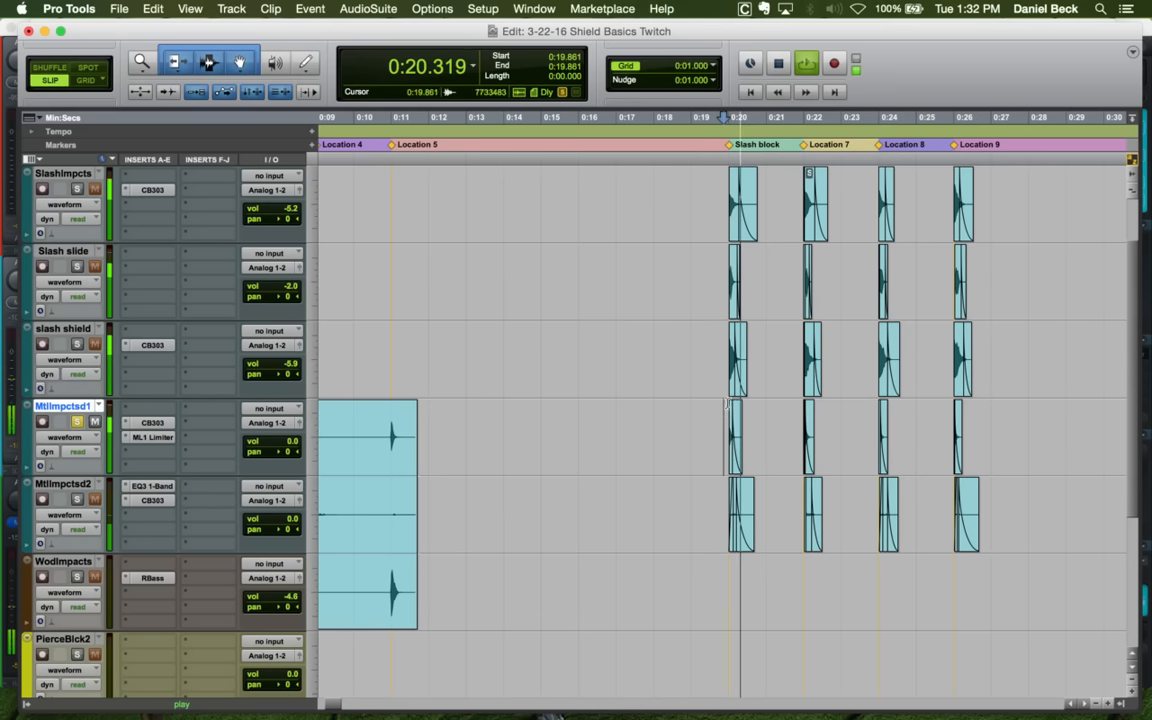
key(space)
drag(735, 360, 748, 360)
click(721, 489)
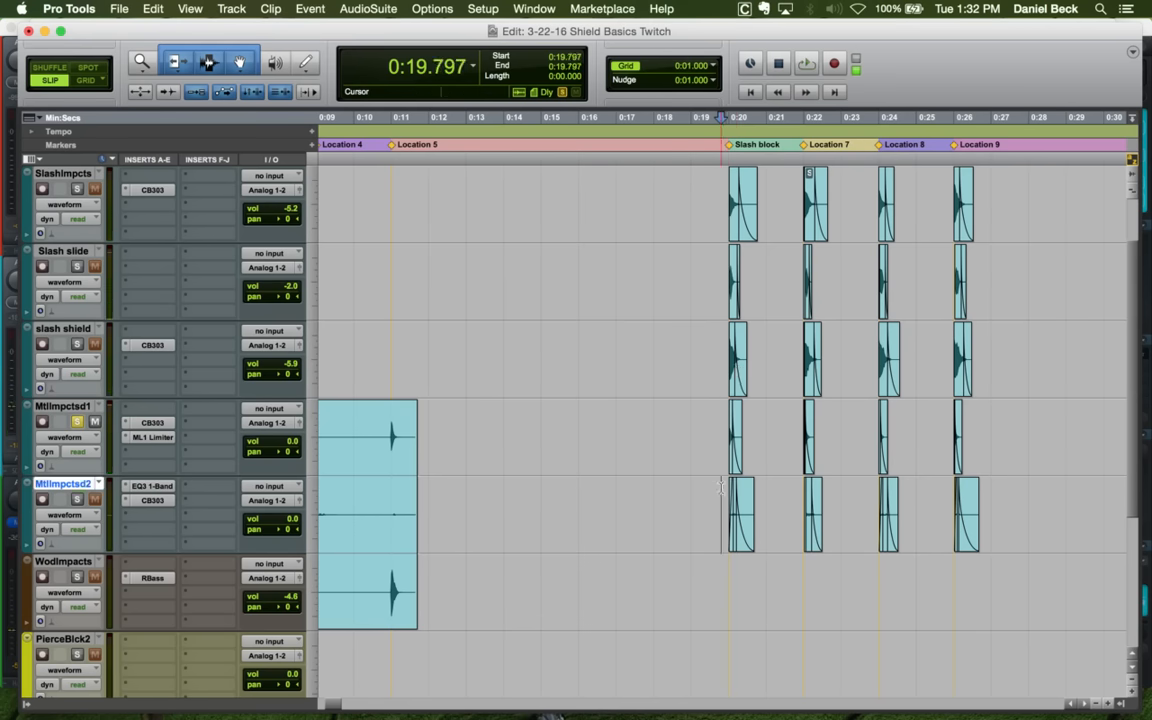
key(super+bracketright)
key(space)
key(space)
Group the four Slash block hits on the slash shield and MtlImpctsd1 tracks into one clip group
drag(748, 372, 785, 372)
key(super+bracketleft)
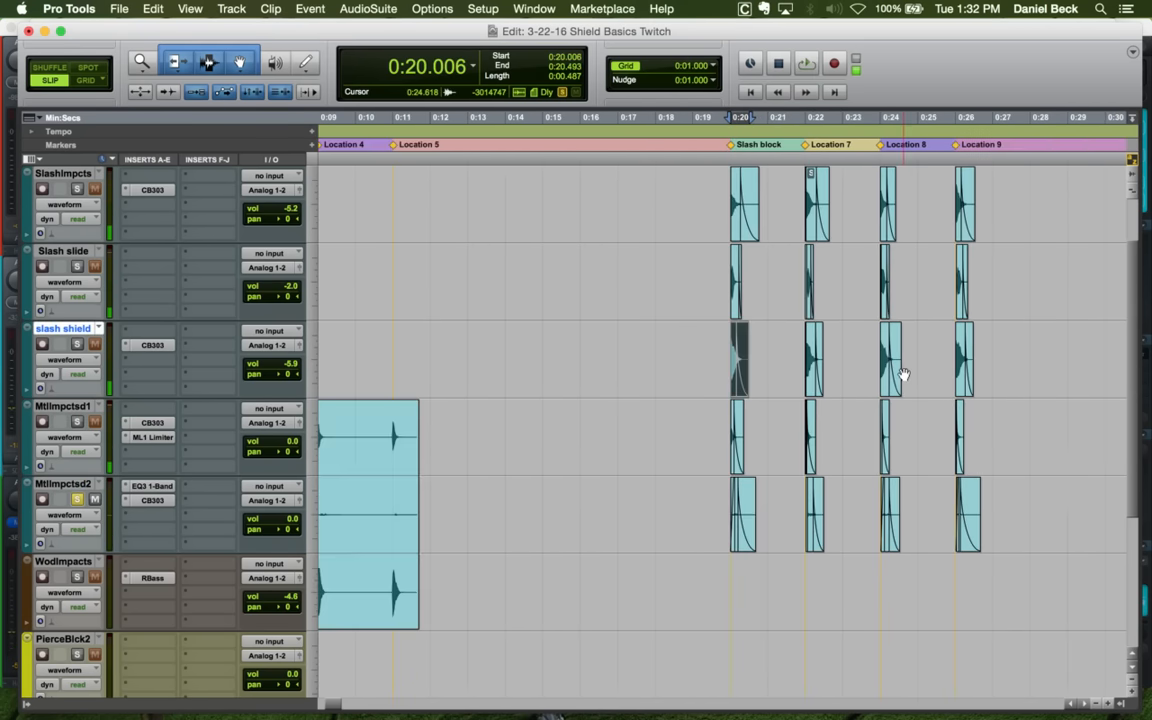
shift+click(957, 379)
shift+click(959, 468)
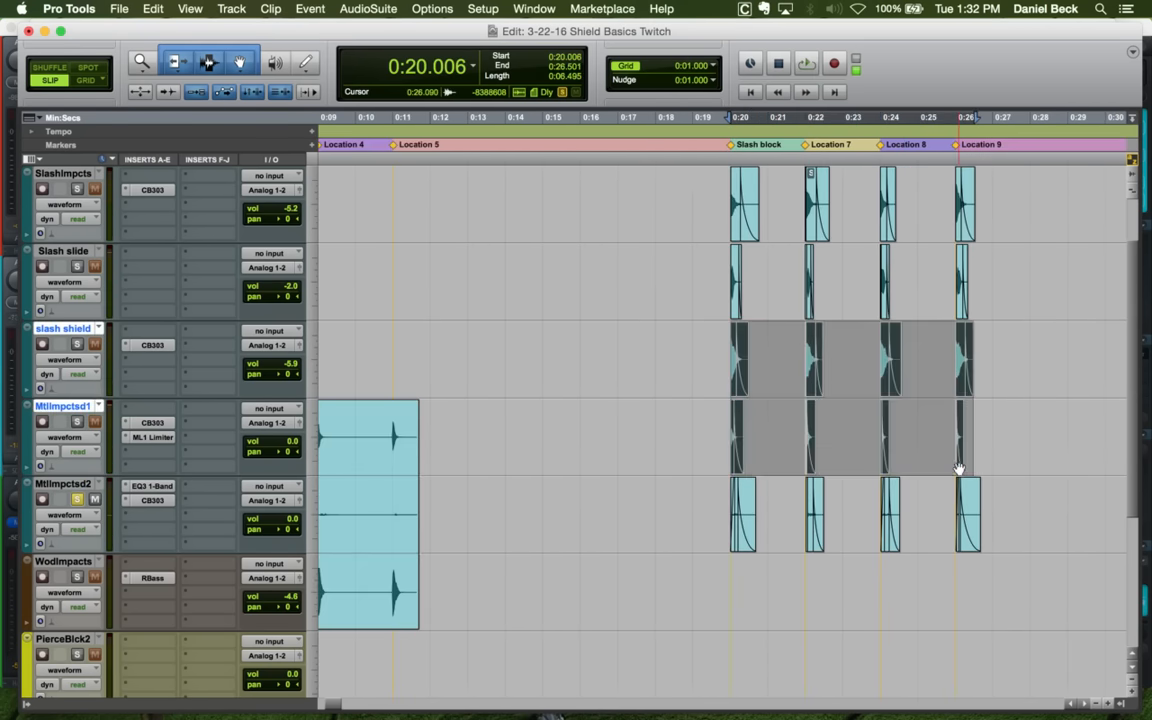
key(super+bracketright)
key(alt+super+g)
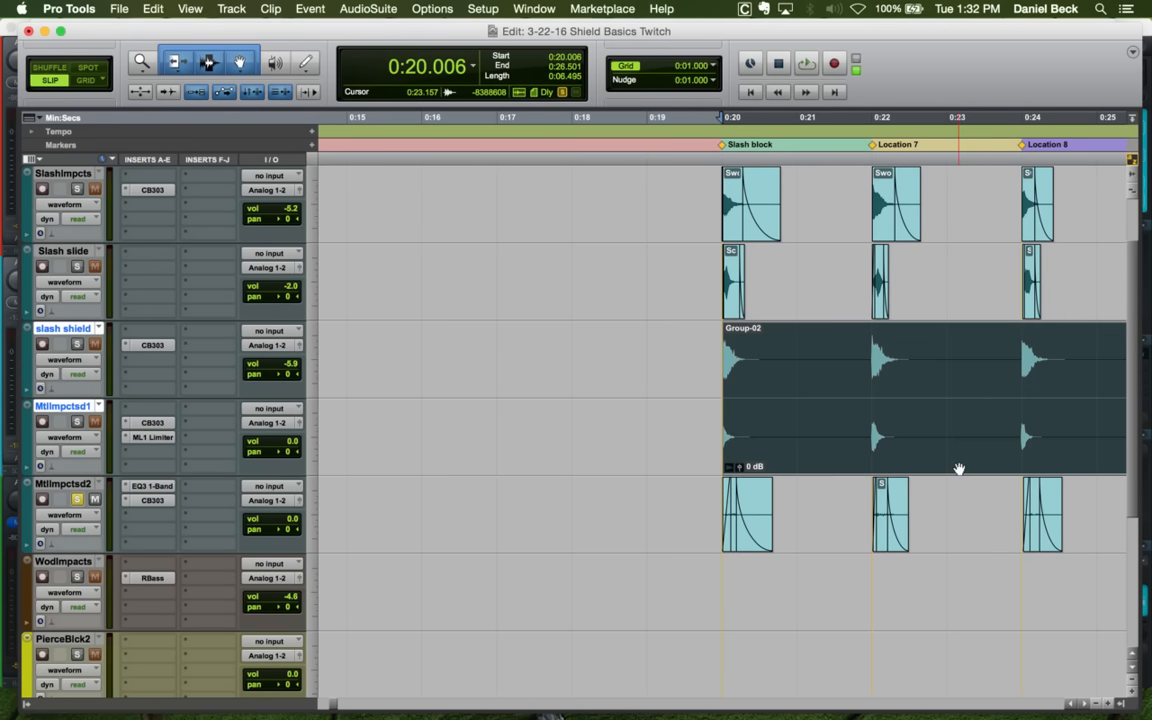
Copy the new clip group on the same tracks to about 0:34.8, near the Pierce Block marker
key(super+bracketleft)
key(super+bracketleft)
key(super+bracketleft)
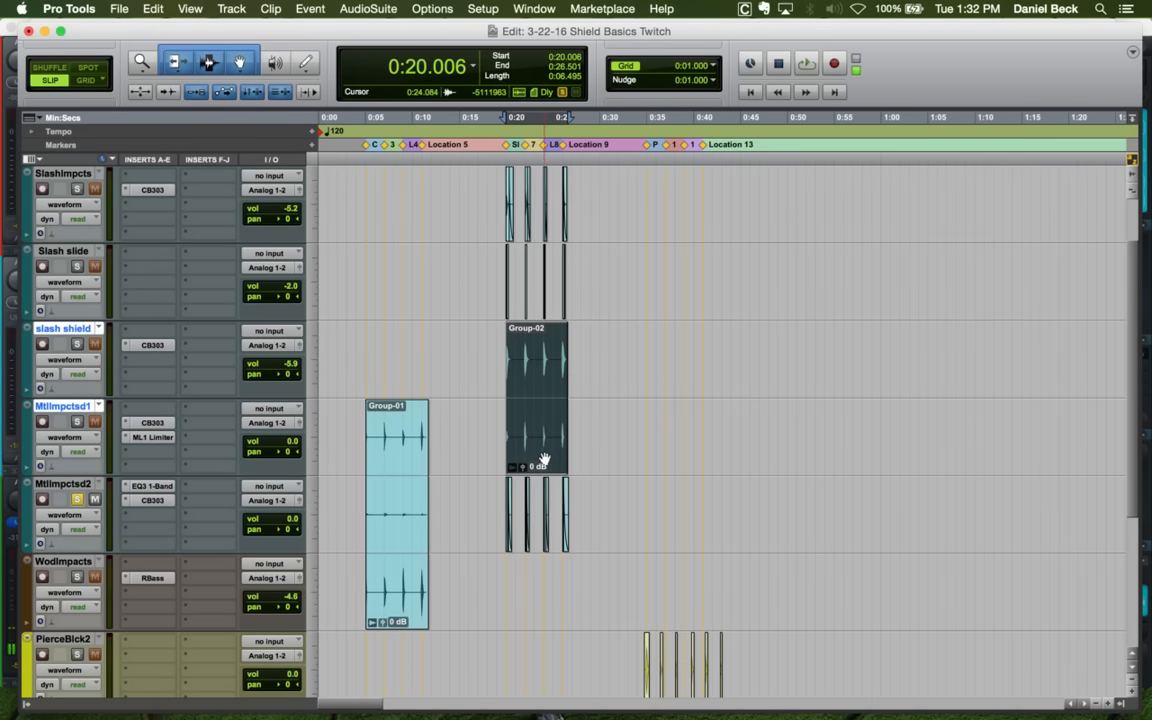
drag(544, 459, 684, 453)
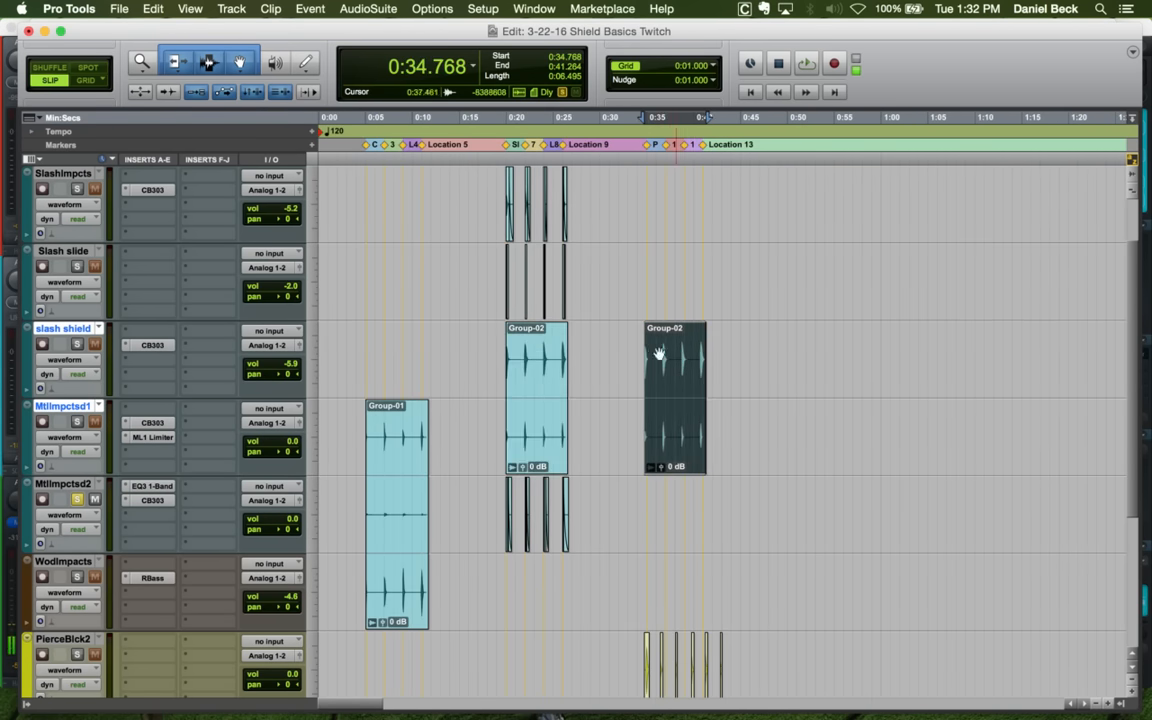
Move the copied clip group so that its start aligns with the Pierce Block marker at about 0:35
click(647, 282)
key(super+bracketright)
key(super+bracketright)
key(super+bracketright)
key(super+bracketright)
key(super+bracketright)
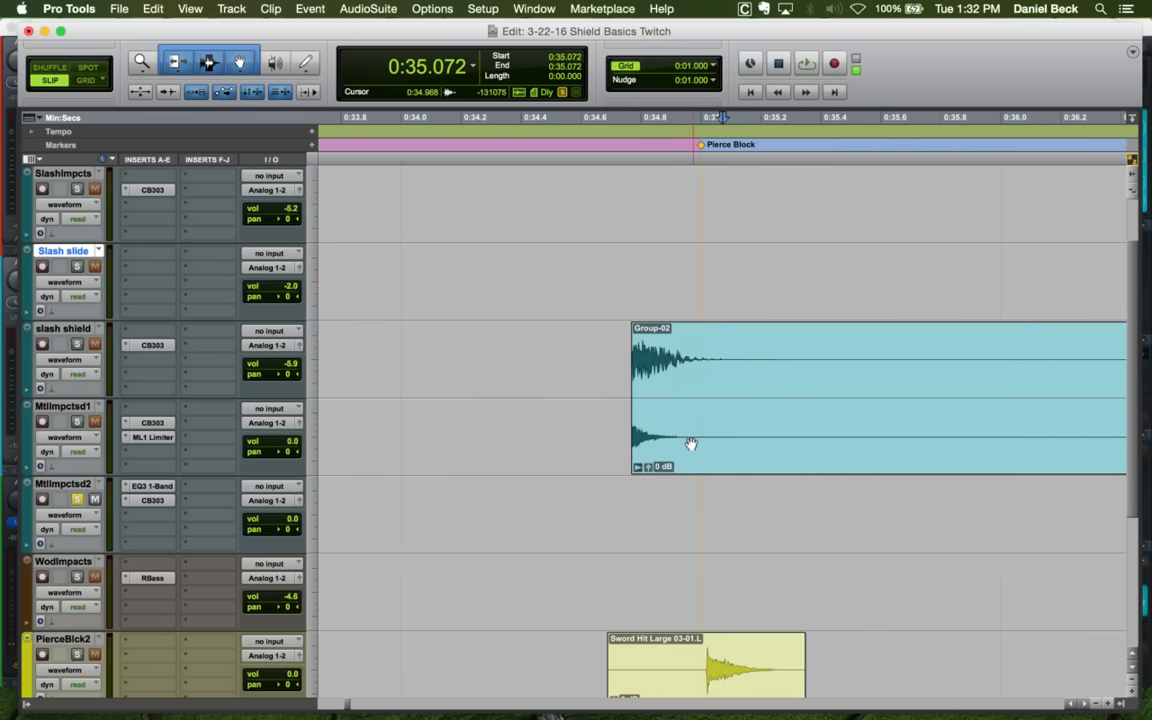
click(752, 446)
drag(752, 446, 791, 452)
key(super+bracketright)
key(super+bracketright)
key(super+bracketright)
key(super+bracketright)
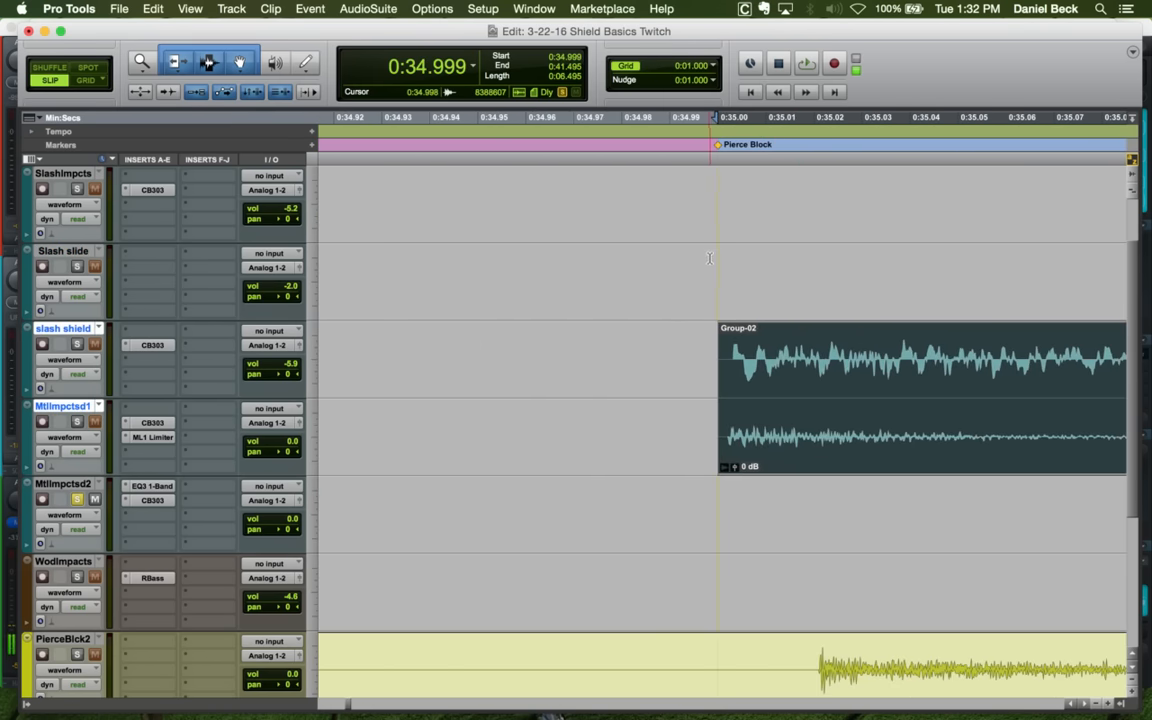
Check the copied group's start against the Pierce Block marker and its hits against Locations 11 to 13
click(709, 258)
click(712, 257)
click(717, 255)
key(super+bracketleft)
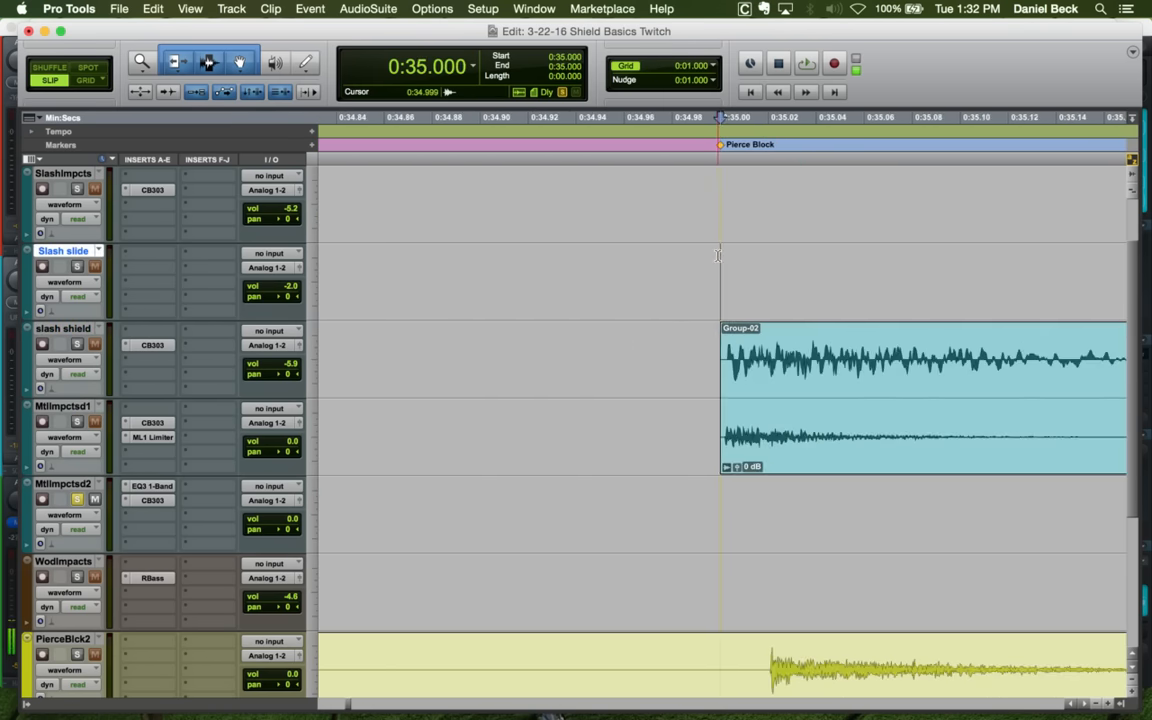
key(super+bracketleft)
key(super+bracketleft)
key(super+bracketleft)
key(super+bracketleft)
key(super+bracketleft)
key(super+bracketleft)
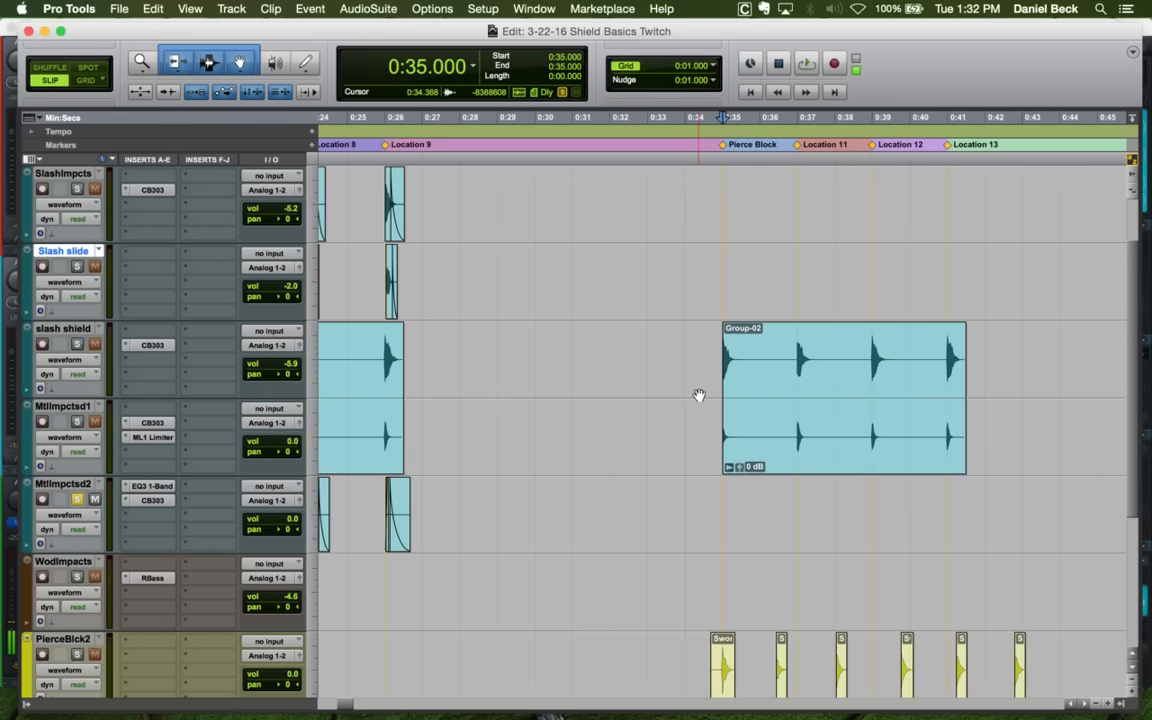
key(super+bracketleft)
key(super+bracketleft)
Solo the CrshImpcts track, play its first clip from 0:05, and examine the clips at Locations 4 and 5
click(532, 345)
key(super+bracketright)
key(super+bracketright)
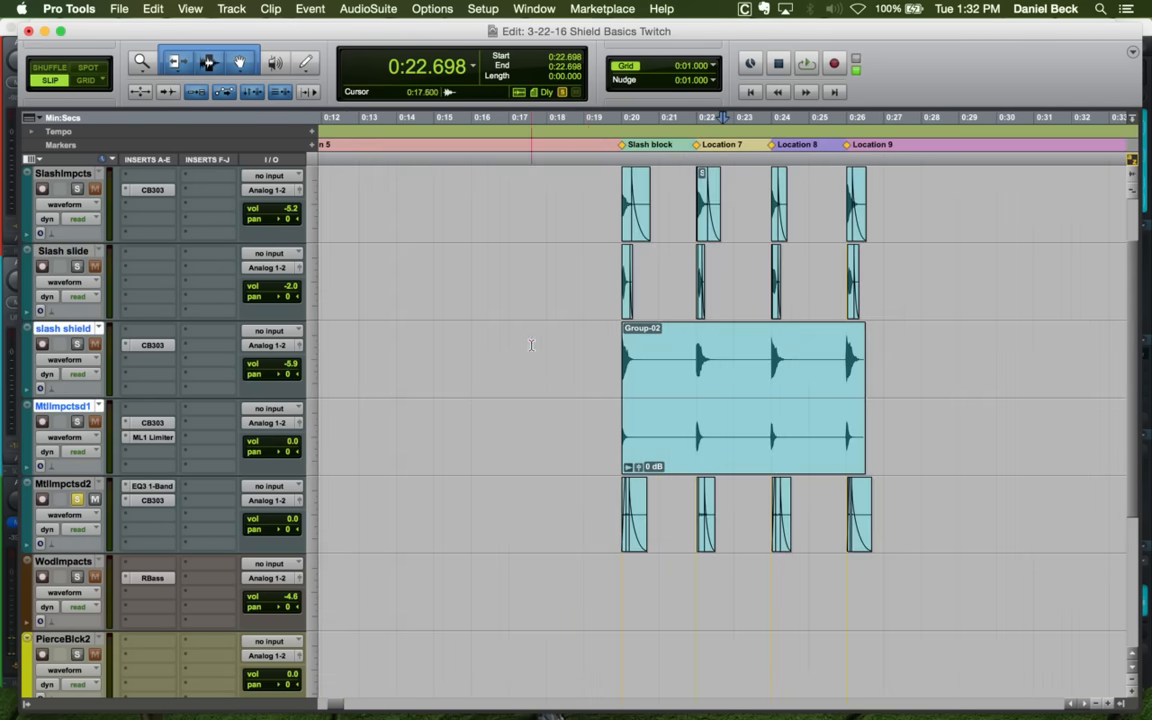
scroll(607, 296, up, 1)
key(super+bracketleft)
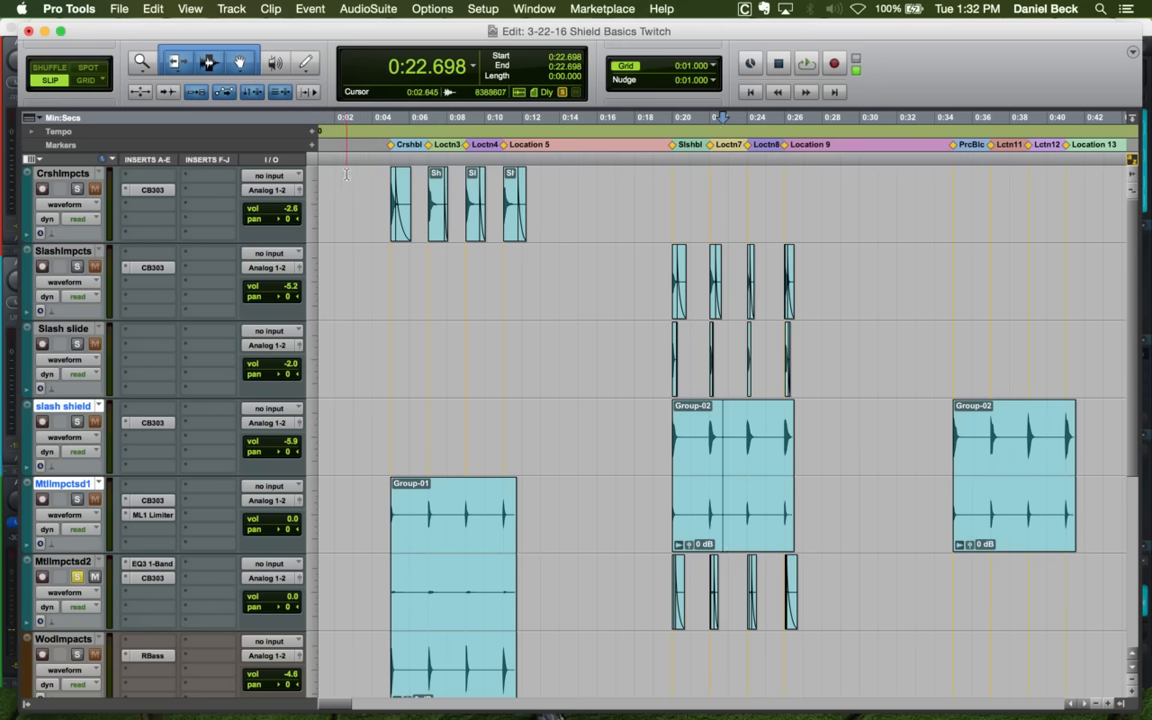
click(372, 190)
key(shift+s)
key(Tab)
key(space)
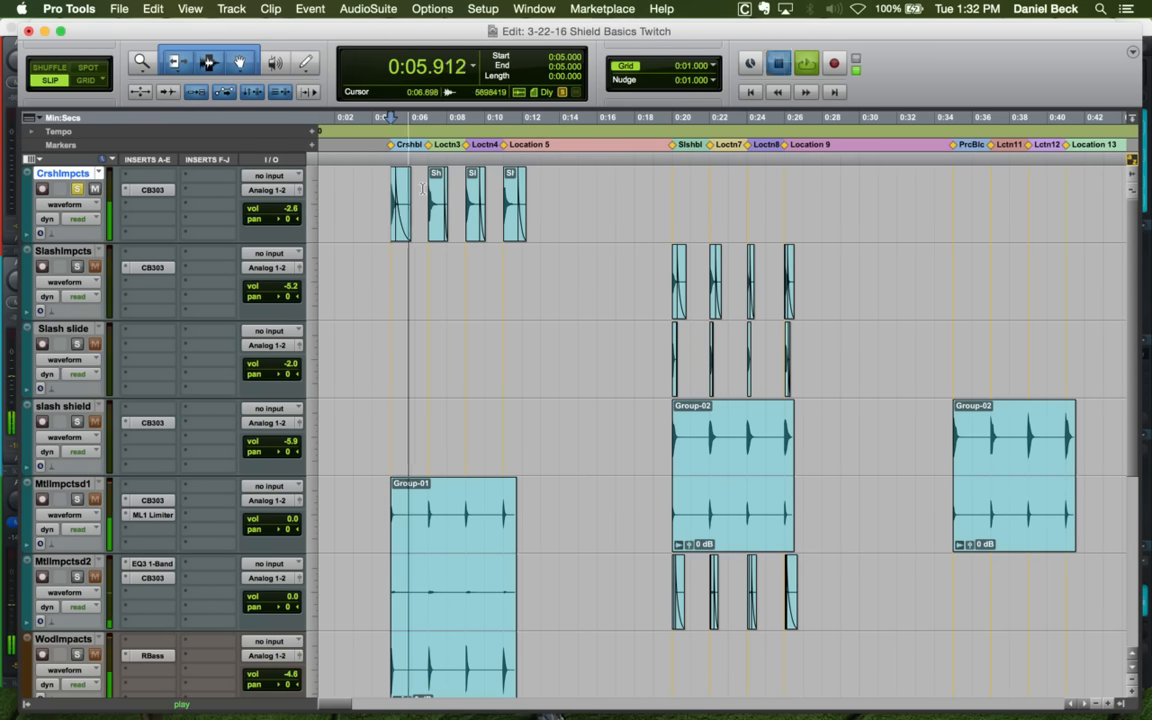
click(421, 191)
key(space)
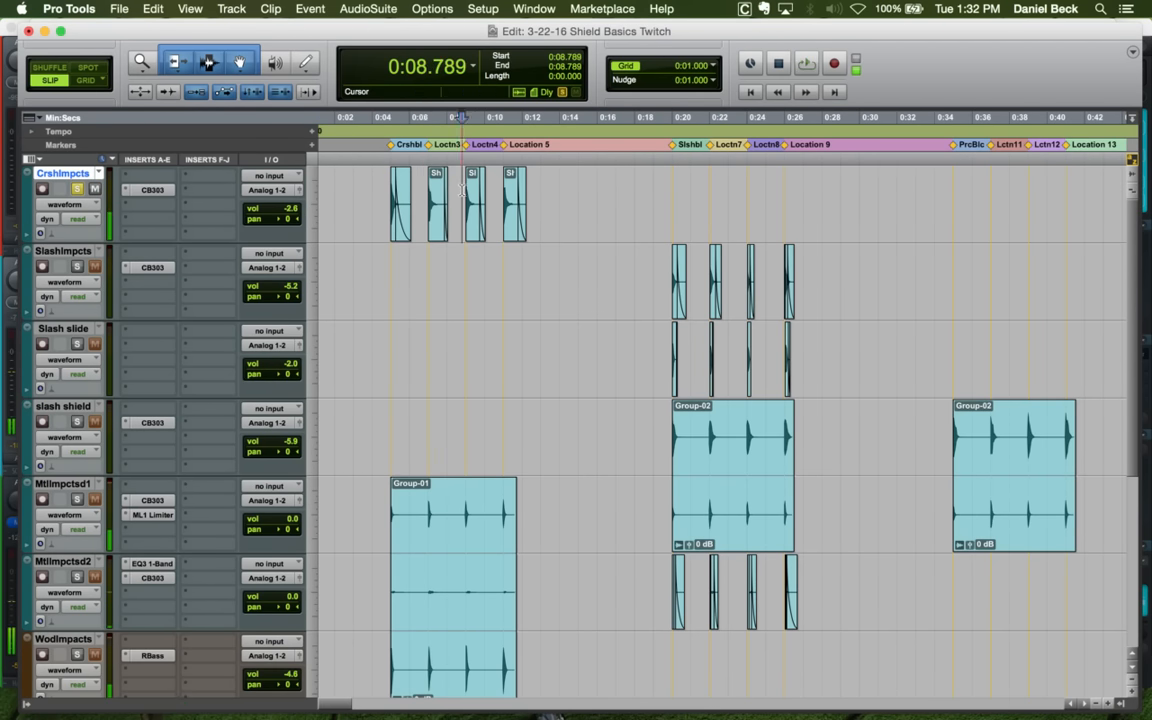
key(super+bracketright)
key(super+bracketright)
click(866, 187)
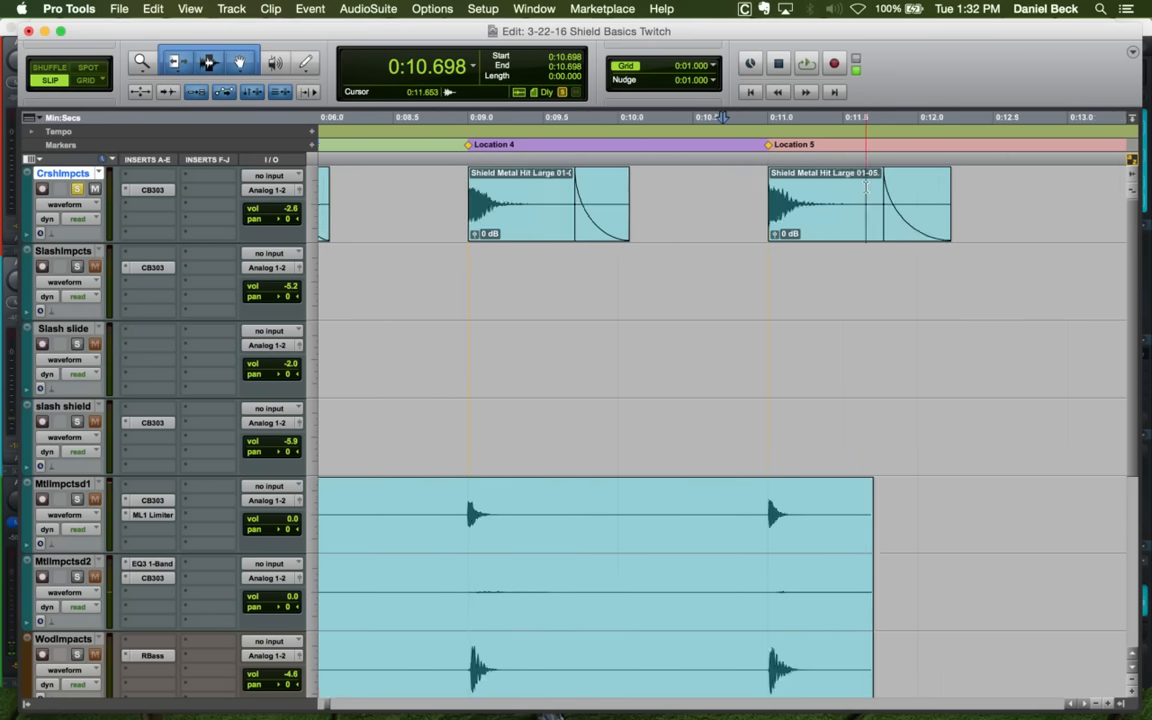
key(super+bracketleft)
key(super+bracketleft)
key(super+bracketleft)
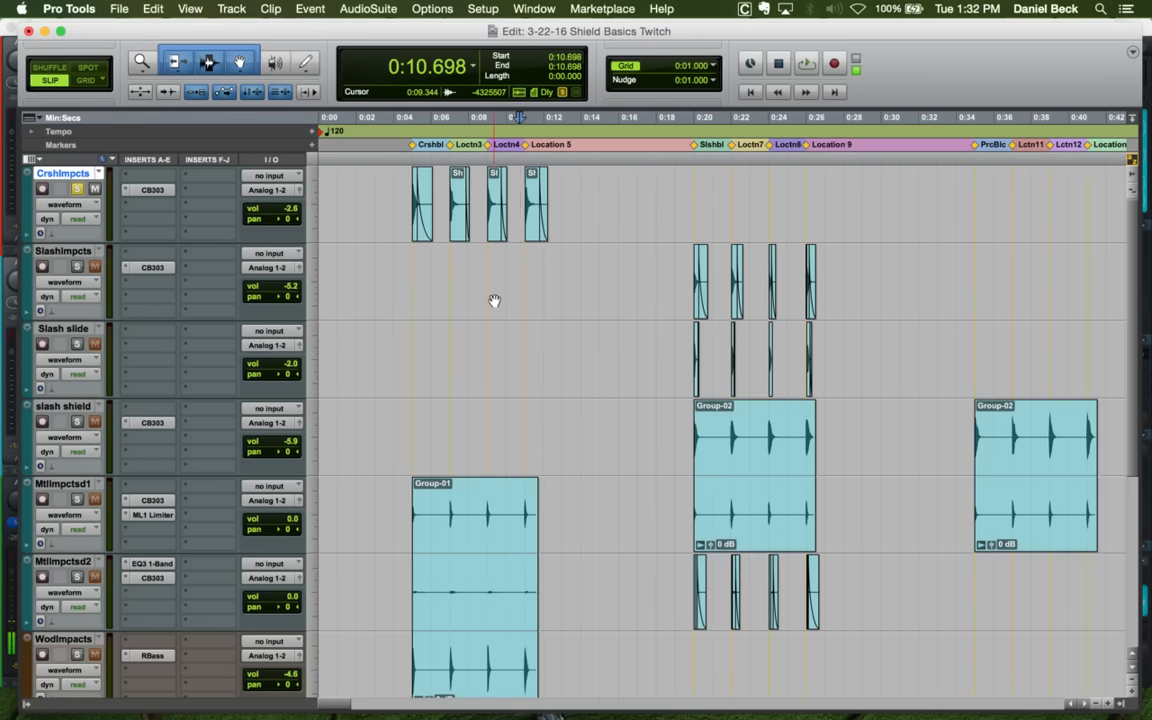
Solo the WodImpacts track and play the first hit of its clip group from about 0:04.5
scroll(494, 300, down, 2)
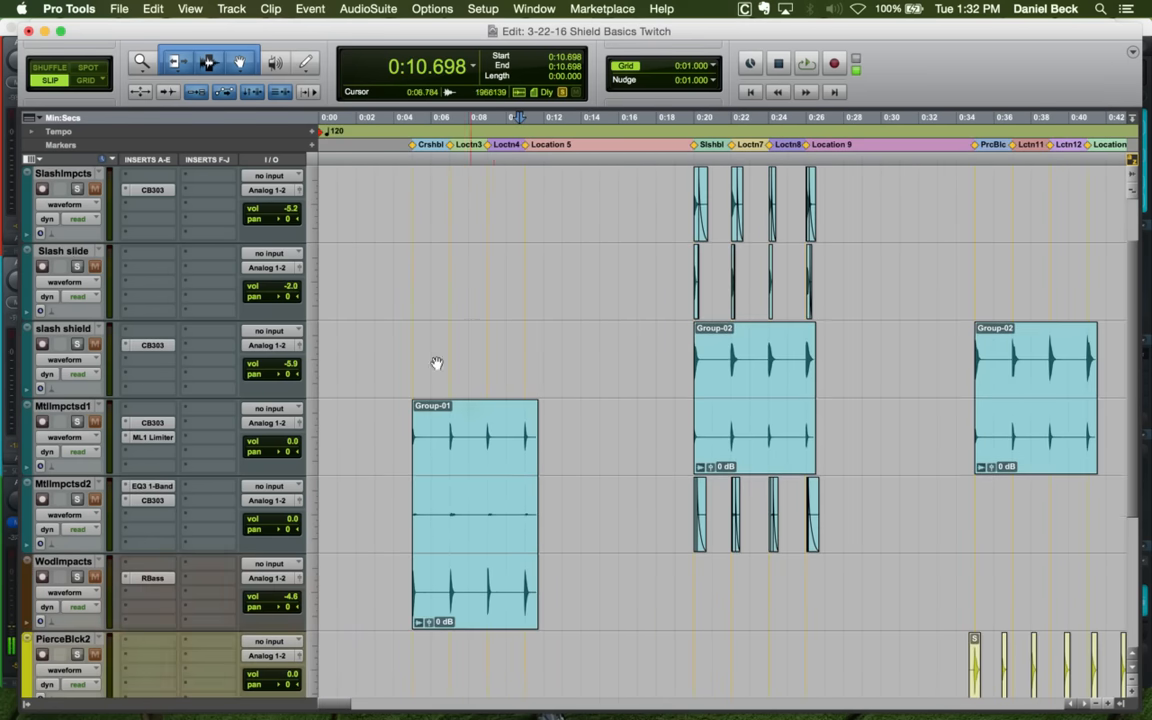
click(404, 575)
key(space)
key(super+bracketright)
key(super+bracketleft)
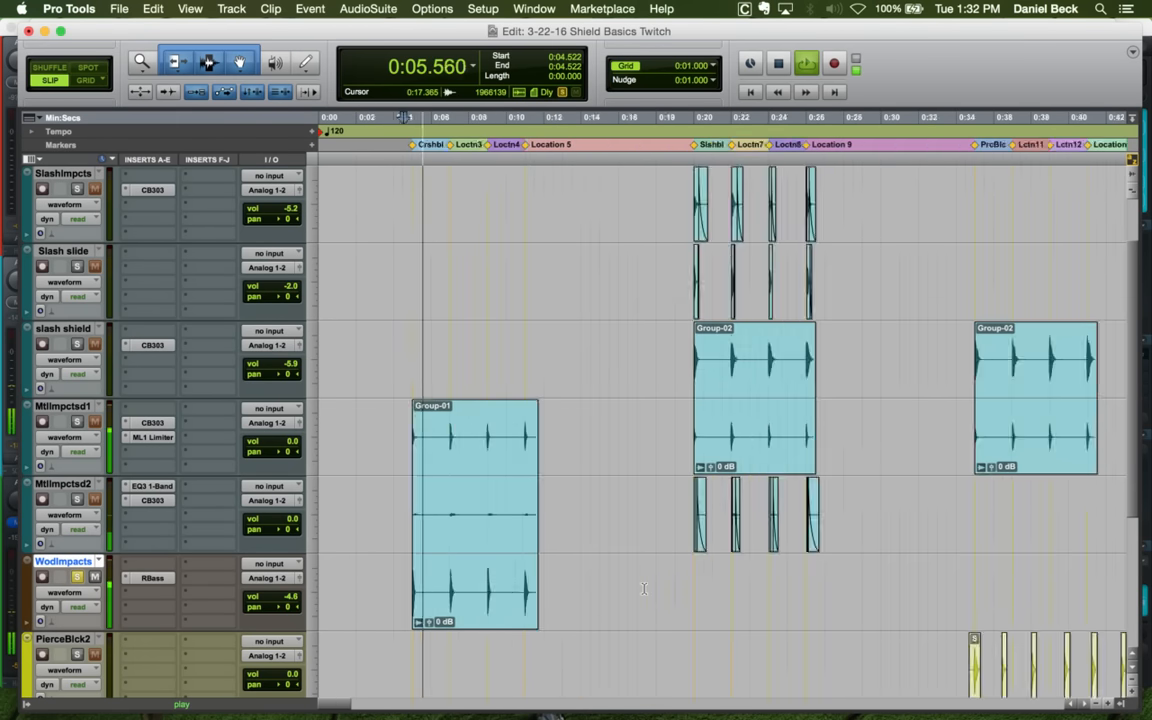
key(super+bracketleft)
key(space)
Ungroup the copied clip group at Pierce Block on the slash shield and MtlImpctsd1 tracks
click(670, 570)
key(super+bracketright)
key(super+bracketright)
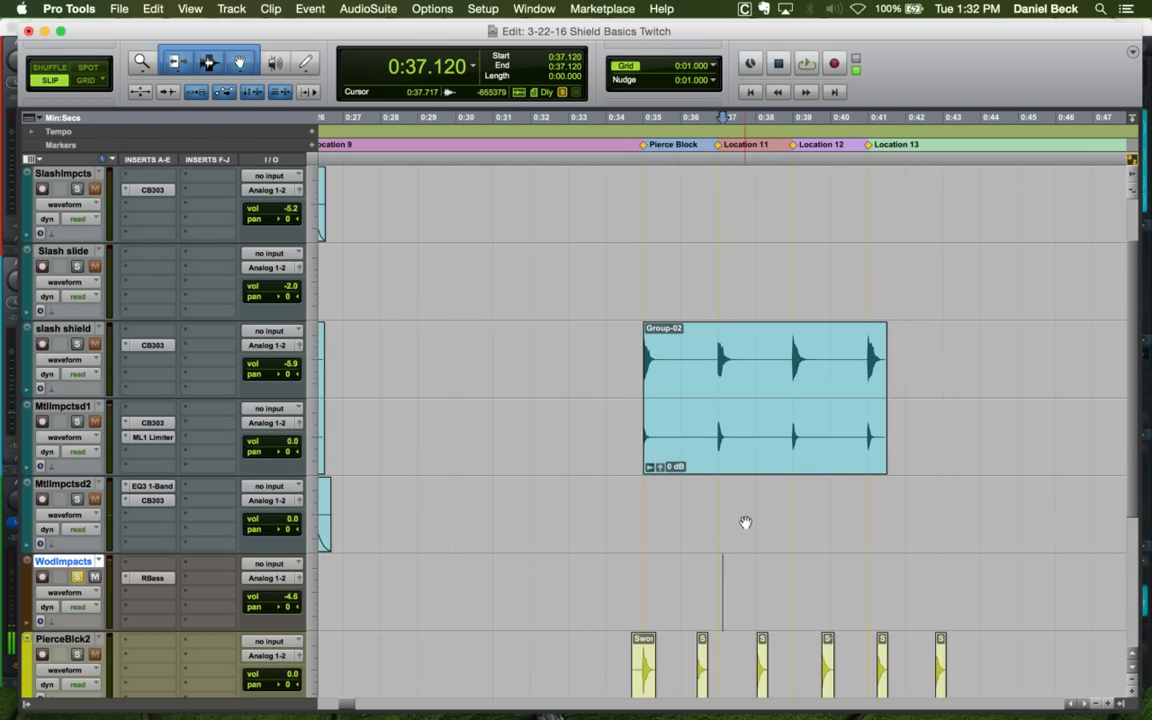
scroll(745, 522, down, 3)
scroll(694, 357, up, 1)
click(675, 289)
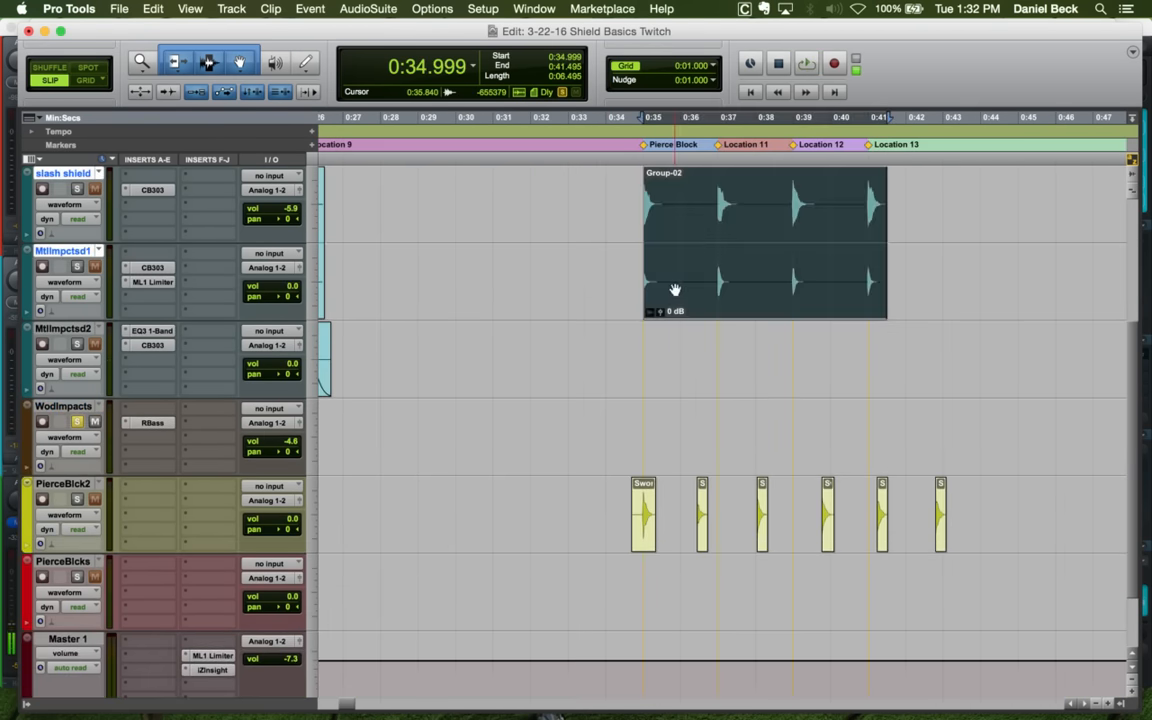
key(alt+super+u)
Clear the WodImpacts solo and place the edit cursor just before Pierce Block on MtlImpctsd1, at about 0:34.990
click(645, 175)
key(t)
key(t)
key(t)
key(t)
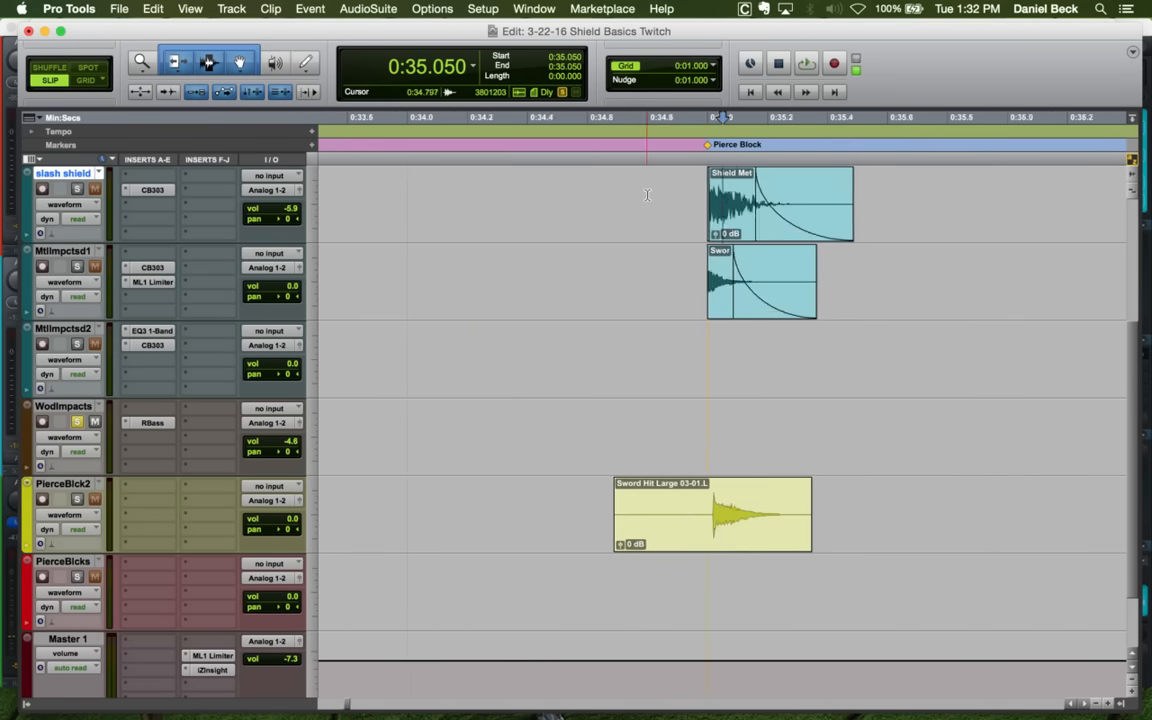
click(662, 190)
key(shift+s)
key(shift+s)
click(686, 268)
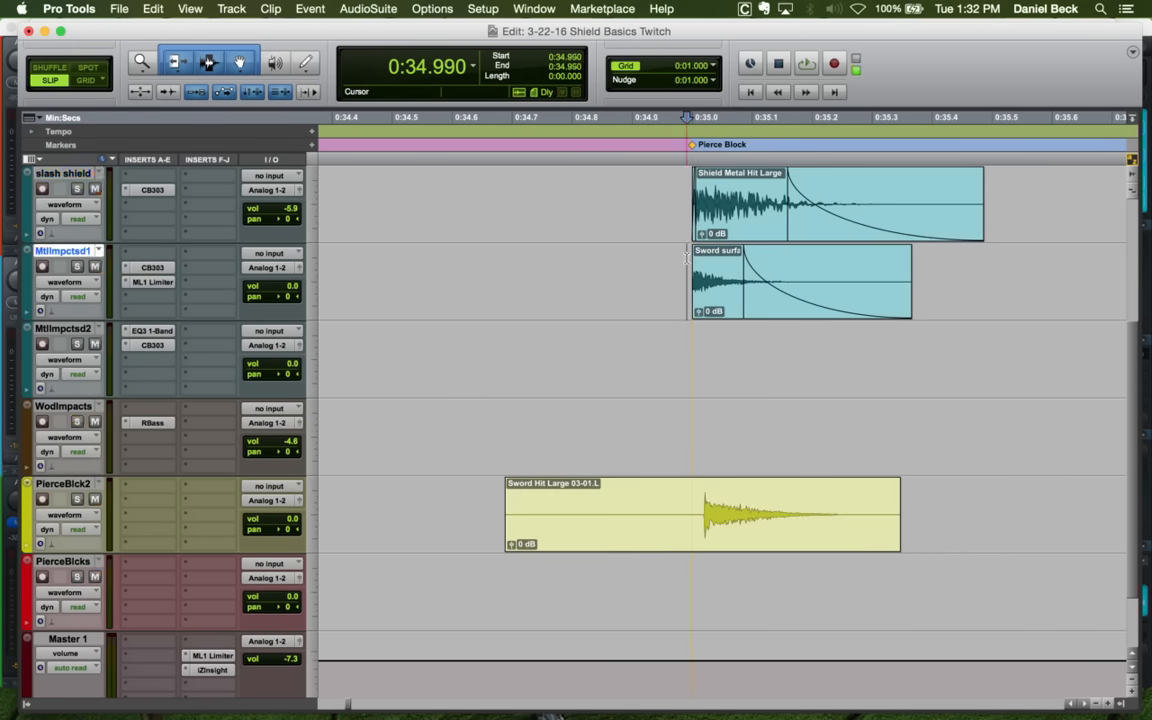
Trim the silence before the hit in Sword Hit Large 03-01.L on PierceBlck2, then solo the track and play it
key(t)
key(t)
click(782, 503)
key(a)
click(767, 502)
key(shift+s)
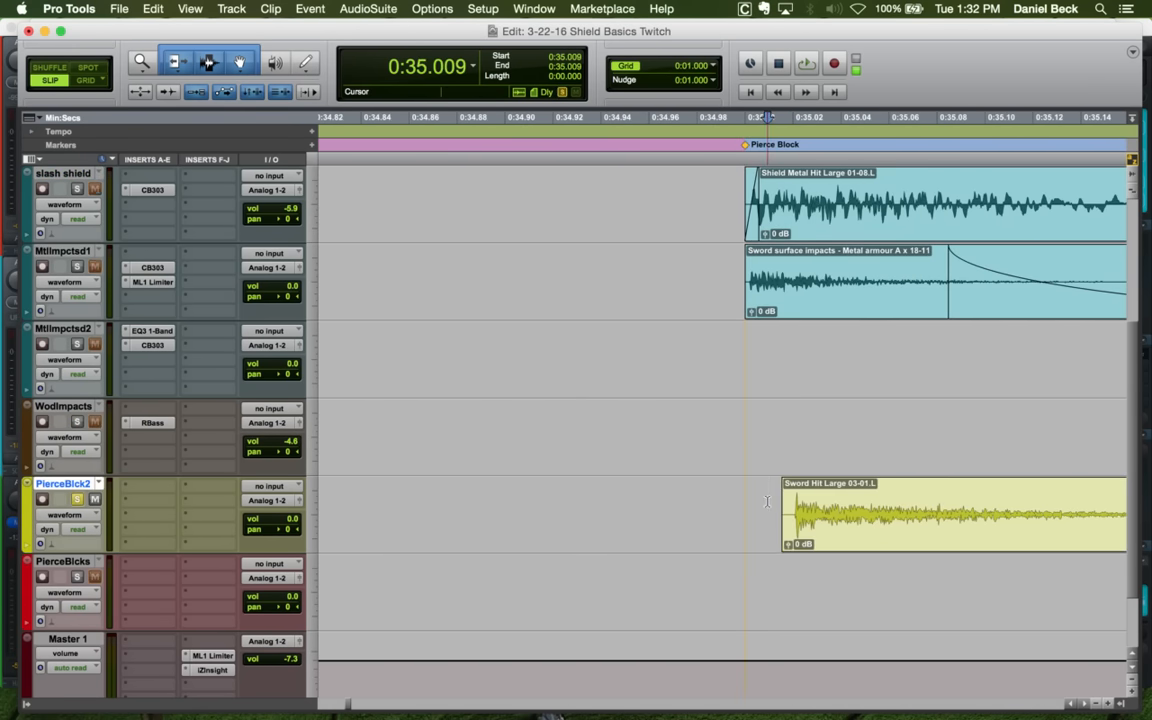
key(space)
key(space)
Trim Sword Hit Large 03-01.L closer to its transient, move it to the Pierce Block marker, and play it soloed
click(795, 504)
key(t)
key(t)
drag(727, 503, 580, 512)
click(491, 503)
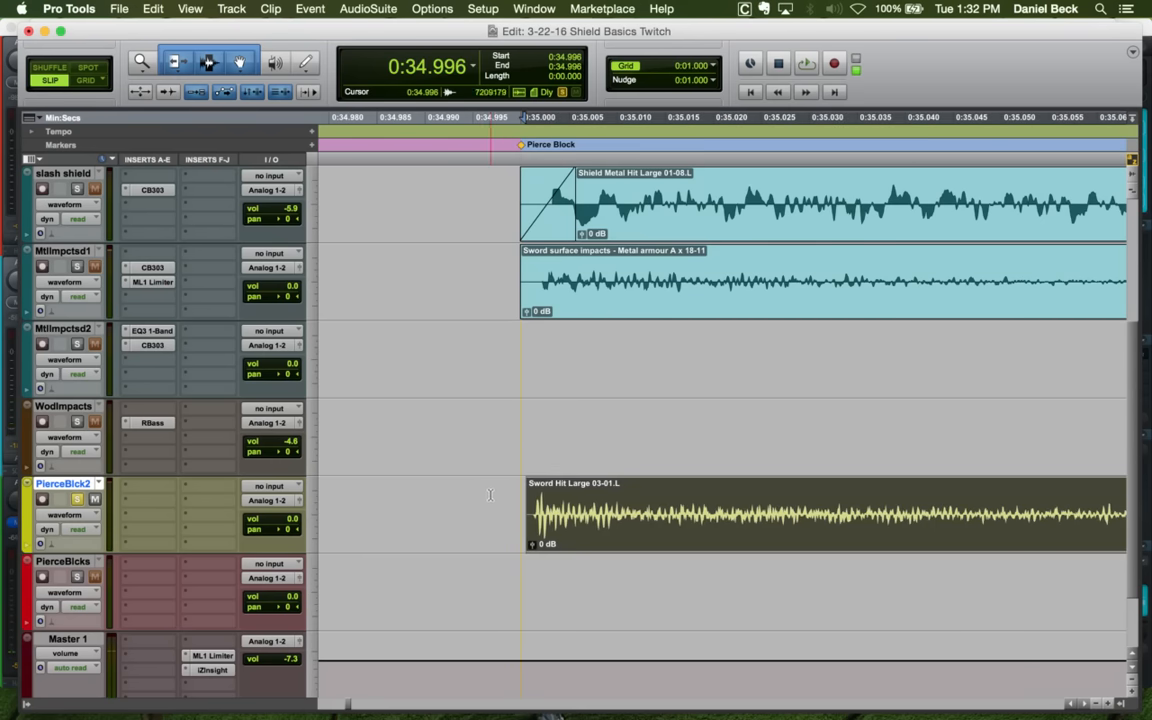
key(space)
key(space)
Unsolo PierceBlck2 and play the layered first hit at Pierce Block several times
key(shift+s)
key(space)
key(r)
key(r)
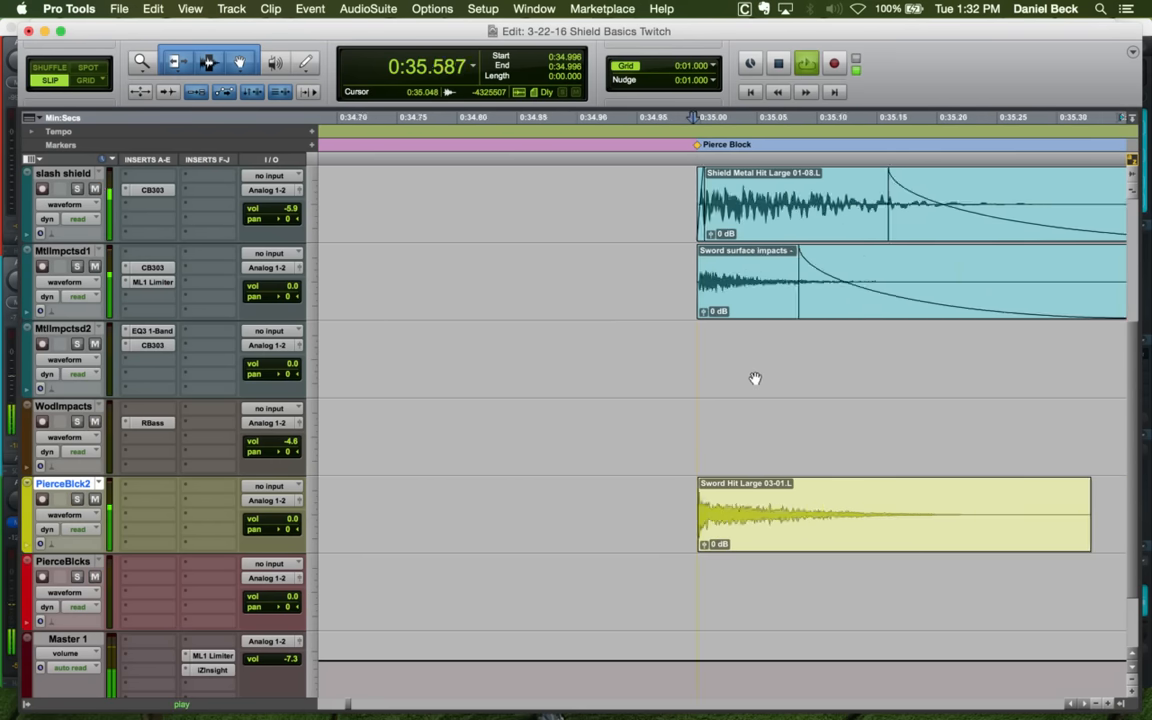
key(r)
key(space)
click(693, 256)
key(space)
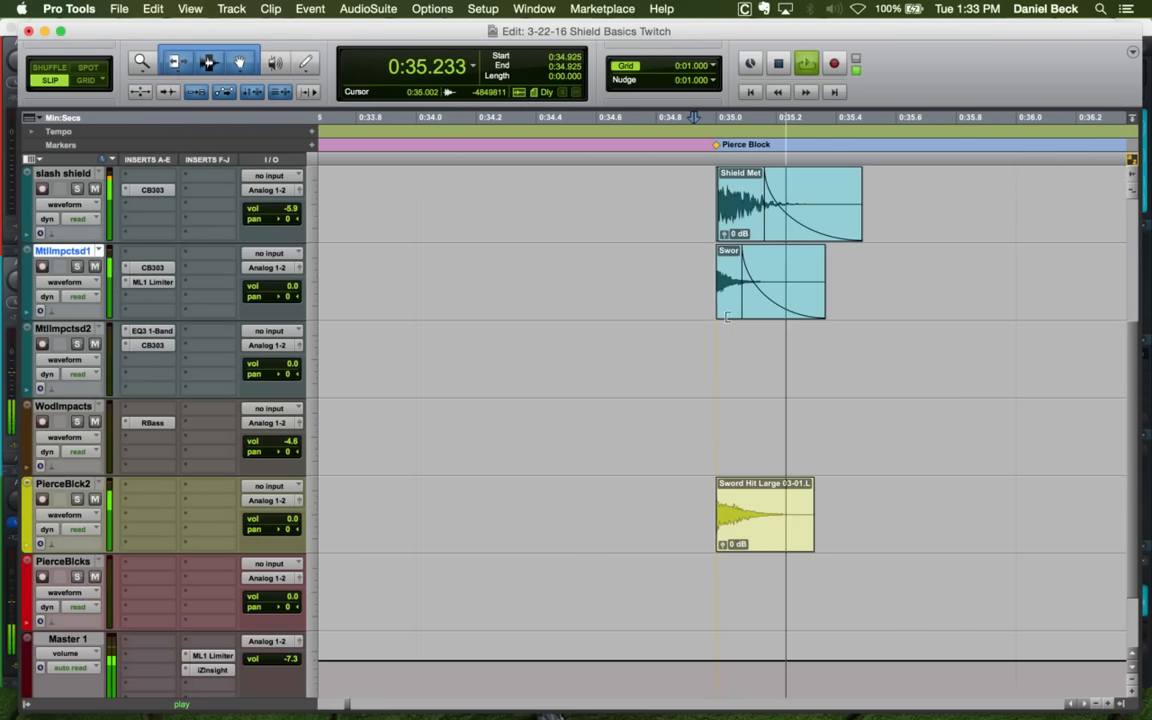
key(space)
click(701, 273)
key(space)
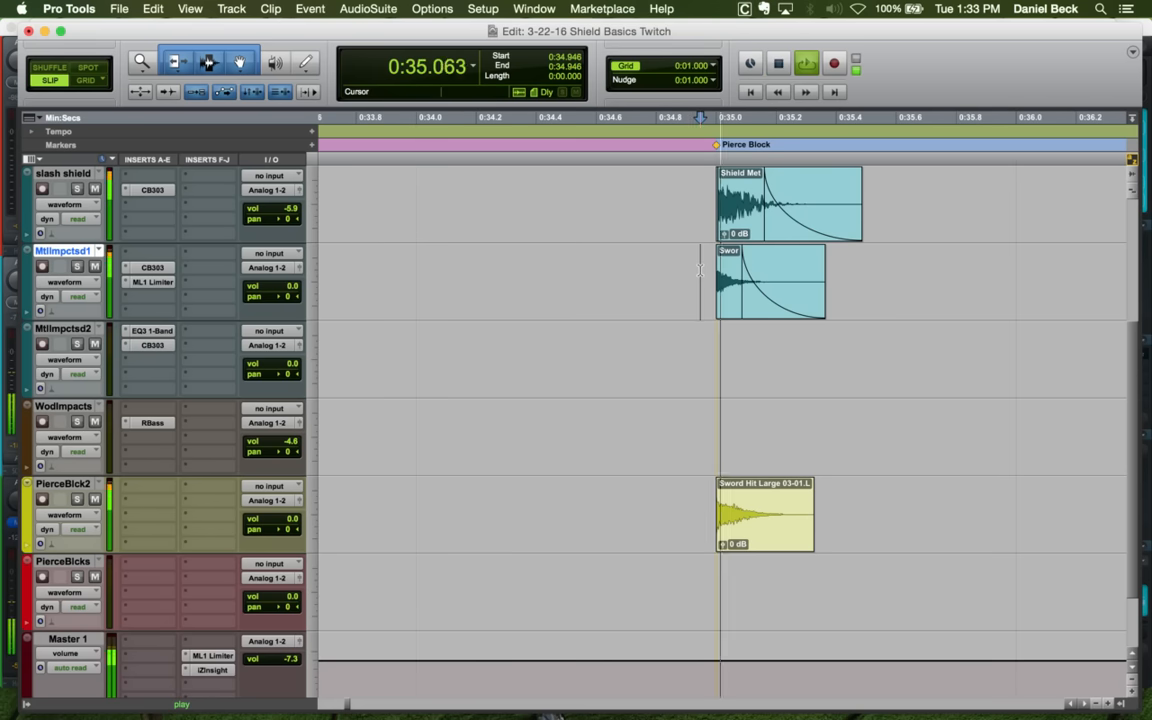
key(space)
Move Sword Hit Large 03-02.L on PierceBlck2 to start at Location 11, in line with the metal impact clips
key(r)
key(r)
key(r)
click(791, 280)
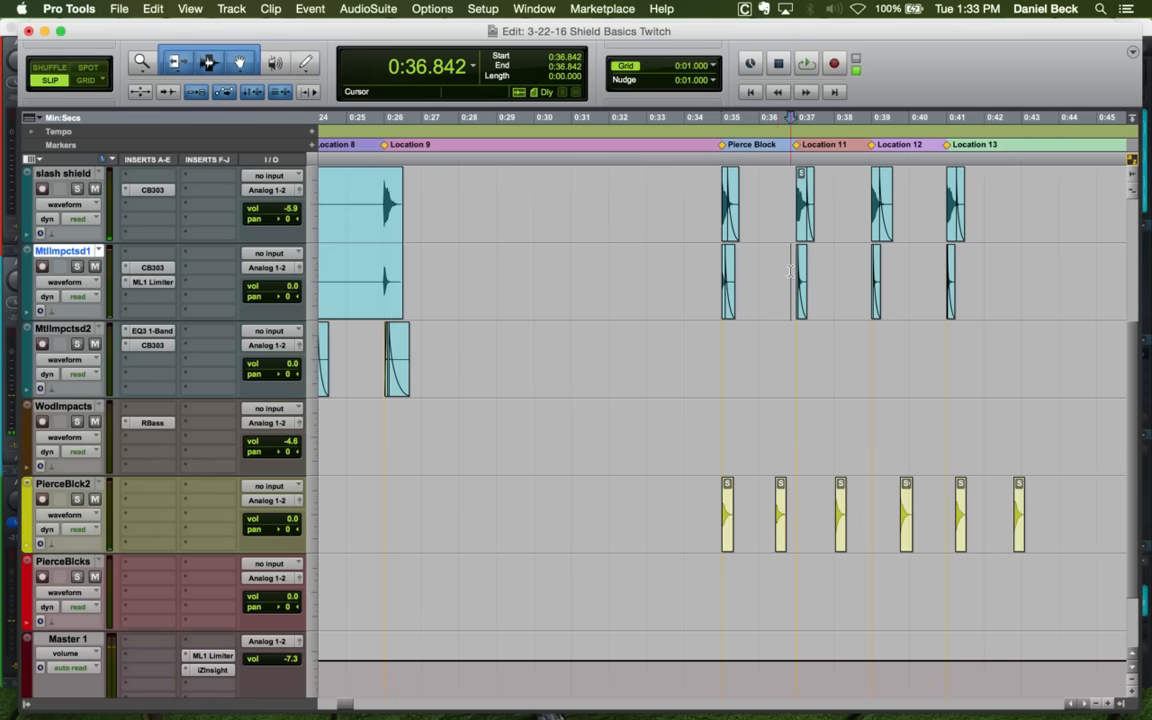
key(t)
key(t)
drag(675, 539, 760, 527)
click(773, 430)
key(t)
key(t)
key(t)
drag(691, 538, 673, 537)
Play the layered hit at Location 11 from just before the marker
click(604, 487)
key(space)
key(space)
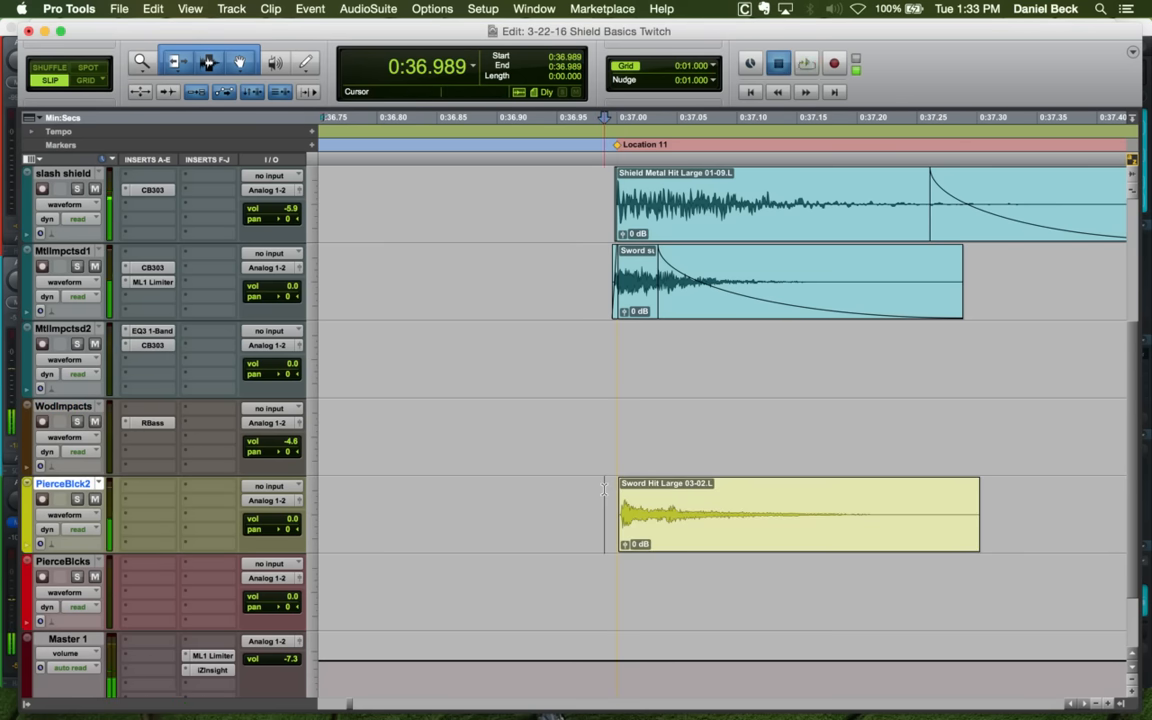
key(space)
key(r)
key(r)
key(r)
key(space)
Move Sword Hit Large 03-03.L to about 0:39.001 at Location 12 and play the layered hit there
drag(882, 505, 1028, 520)
click(1033, 432)
key(t)
key(t)
key(t)
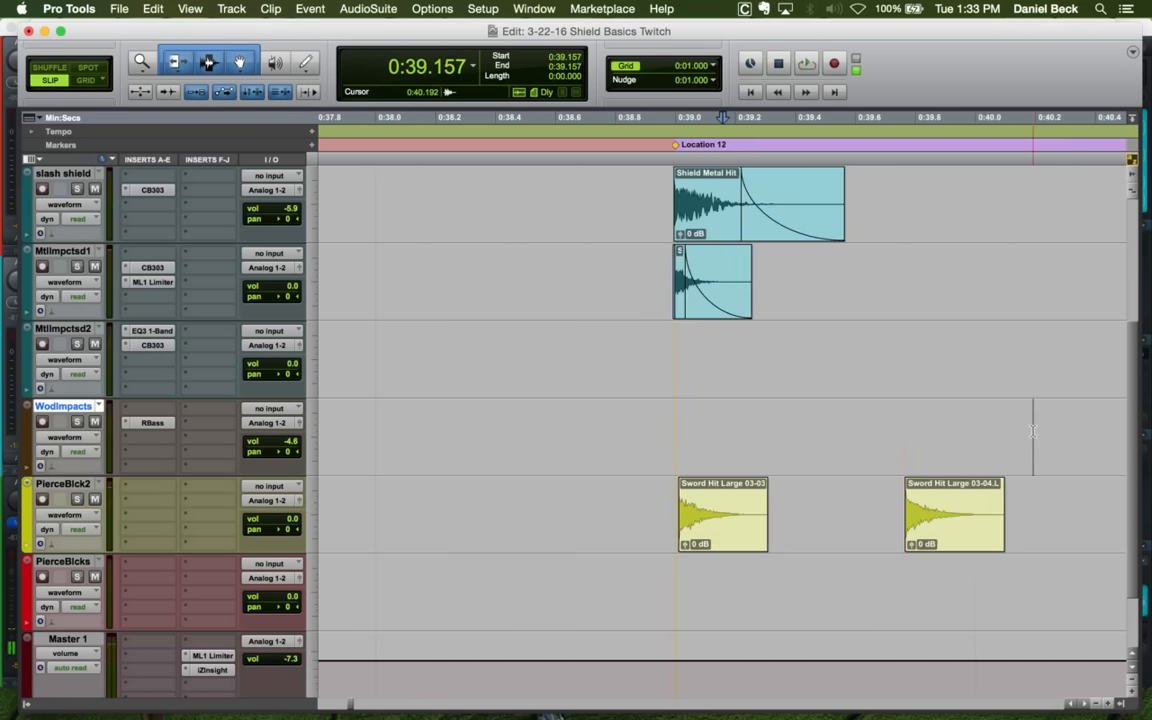
drag(700, 534, 689, 536)
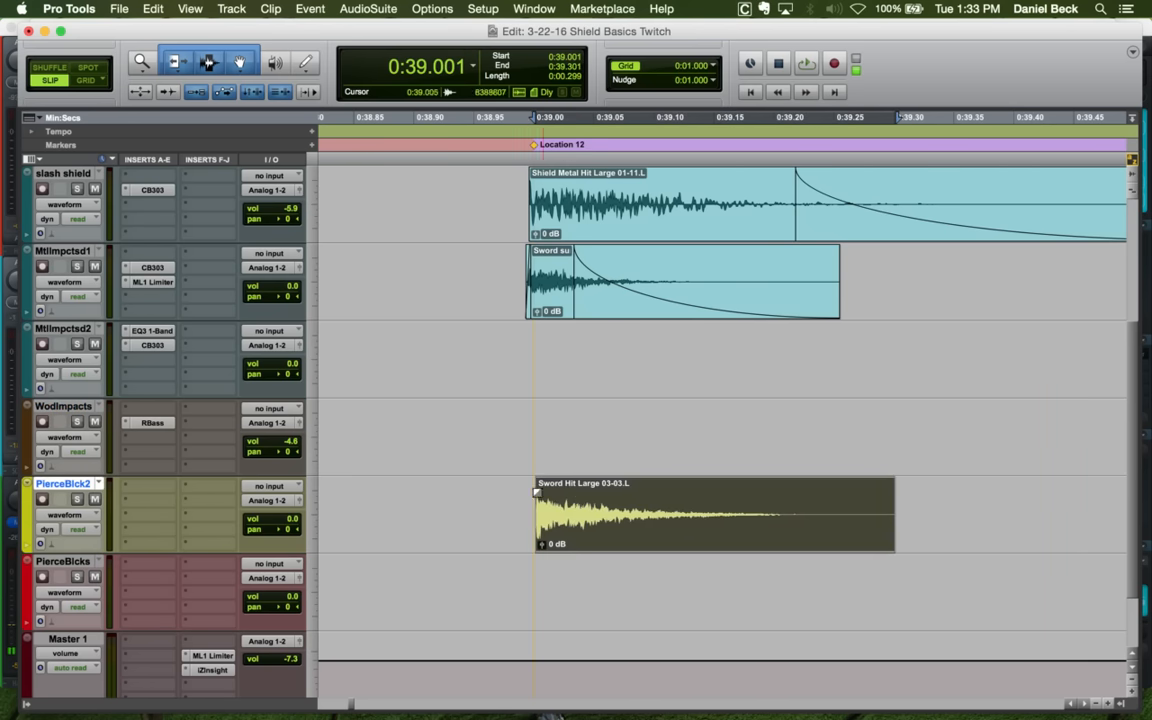
click(520, 491)
key(space)
key(t)
key(space)
Shift the slash shield and MtlImpctsd1 clips at Location 12 slightly later to align with the sword hit, and play the result
click(787, 306)
shift+click(789, 202)
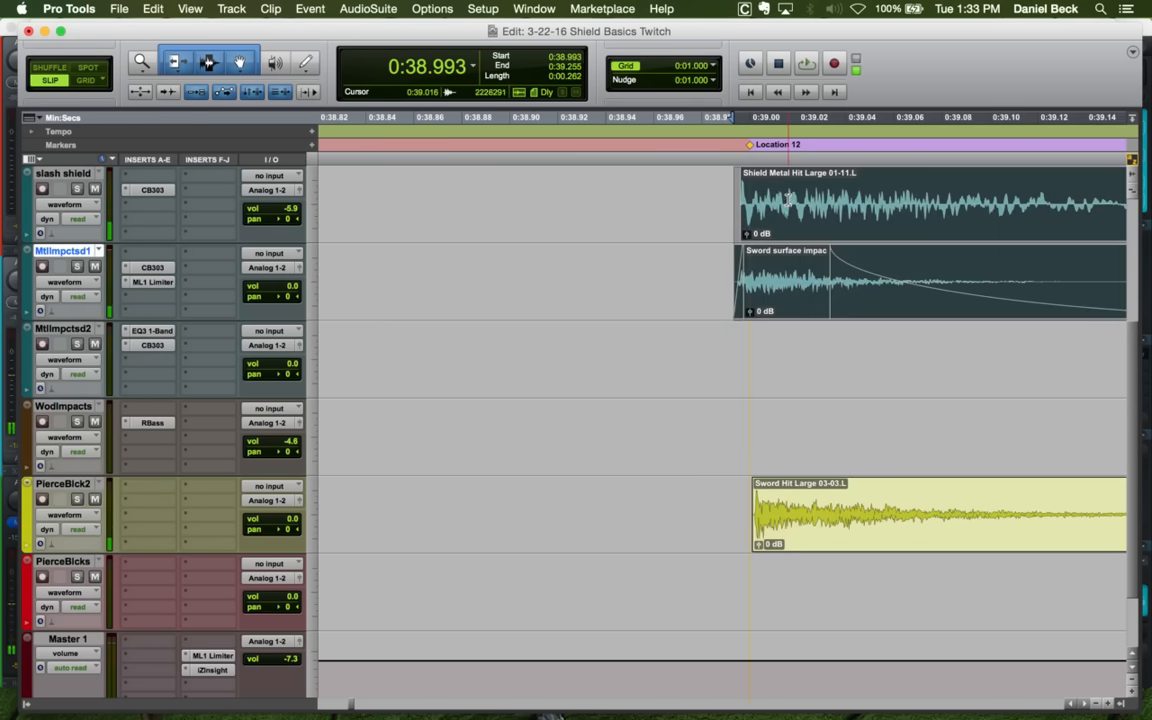
click(787, 223)
drag(787, 223, 803, 223)
click(780, 296)
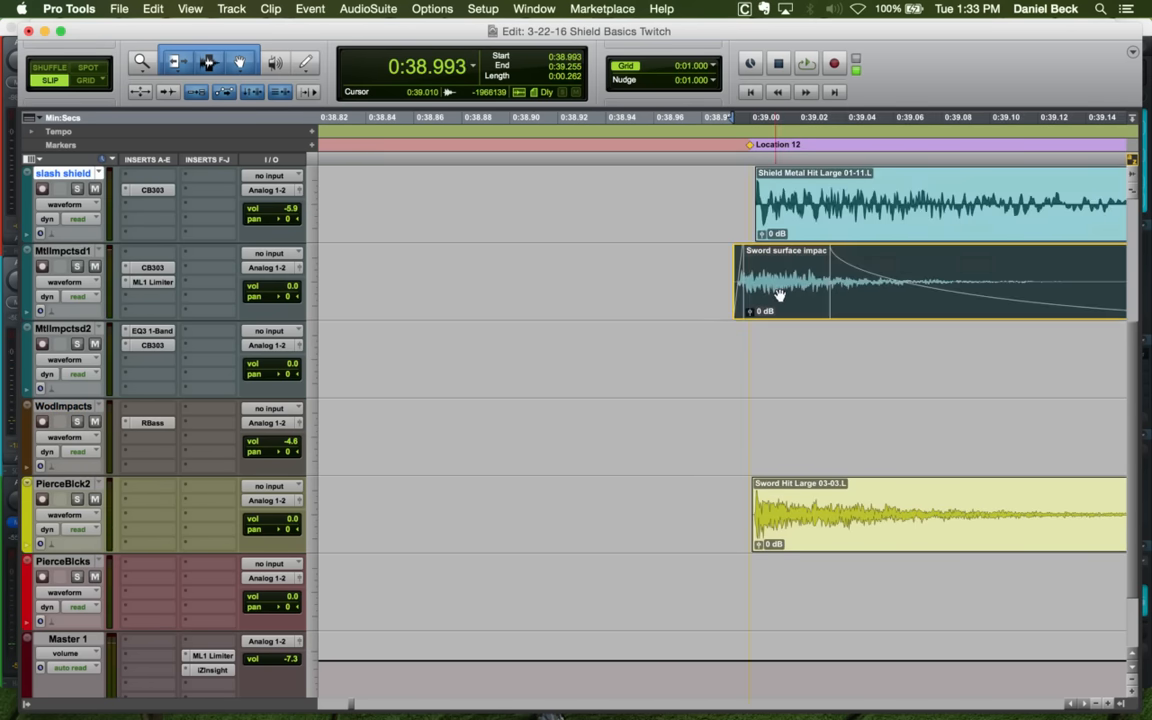
drag(800, 298, 824, 298)
key(r)
key(space)
key(r)
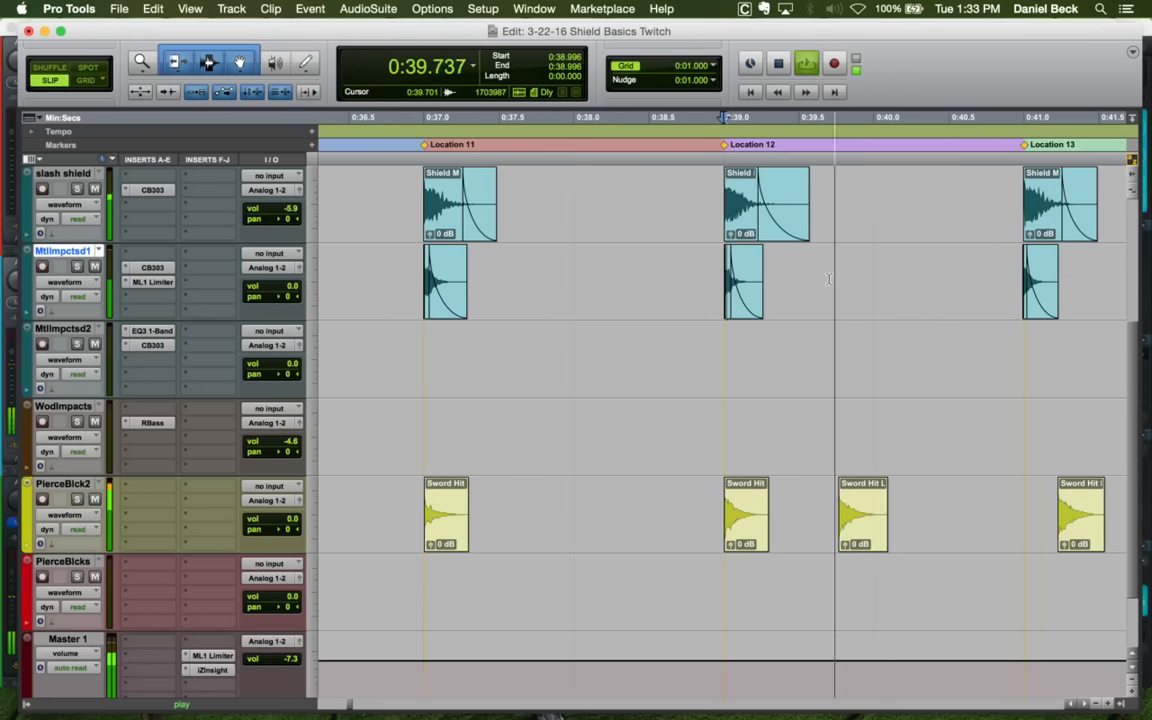
key(r)
key(space)
Move Sword Hit Large 03-04.L out of the way, past the last PierceBlck2 clip to about 0:43.5
drag(802, 541, 1094, 530)
click(903, 414)
key(t)
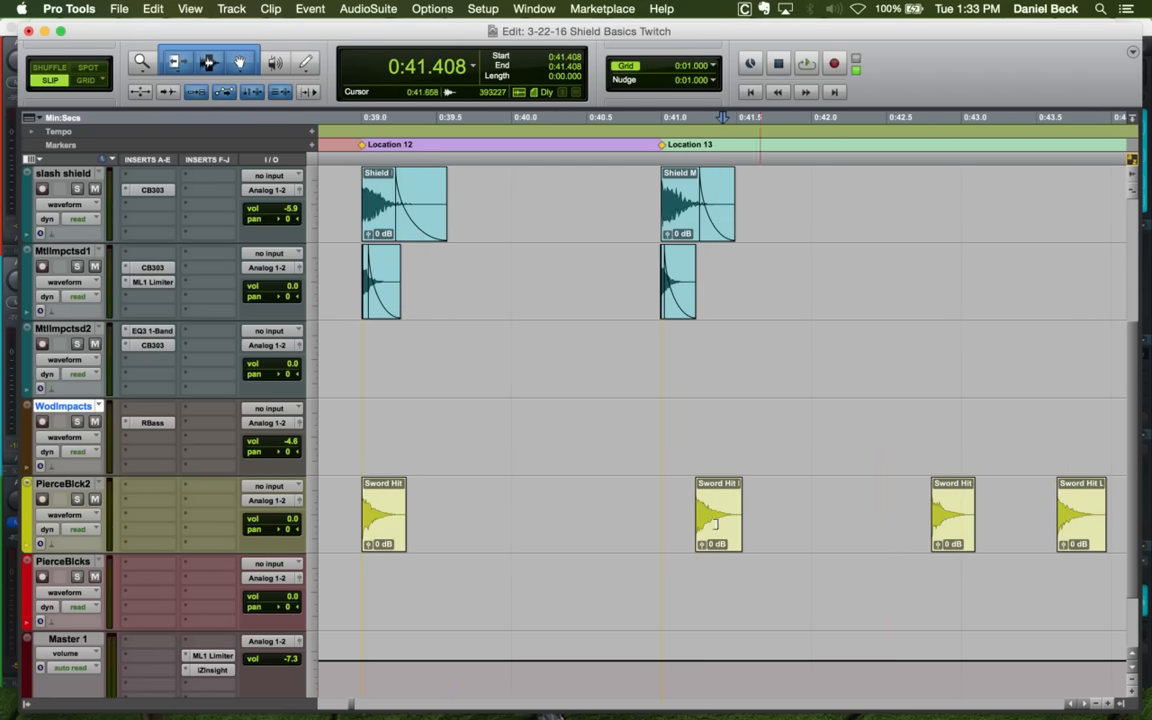
Move Sword Hit Large 03-05.L to about 0:41.001 at Location 13 and align the MtlImpctsd1 clip's start with it
drag(705, 531, 671, 525)
click(665, 437)
key(t)
key(t)
key(t)
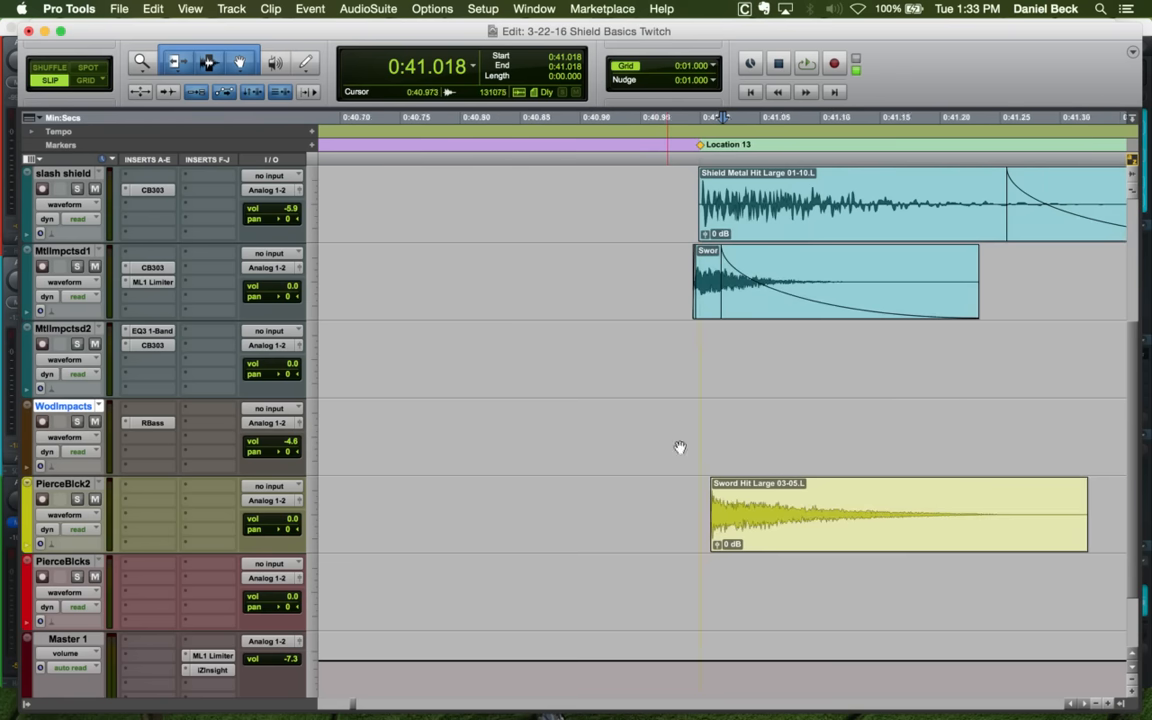
key(t)
click(766, 525)
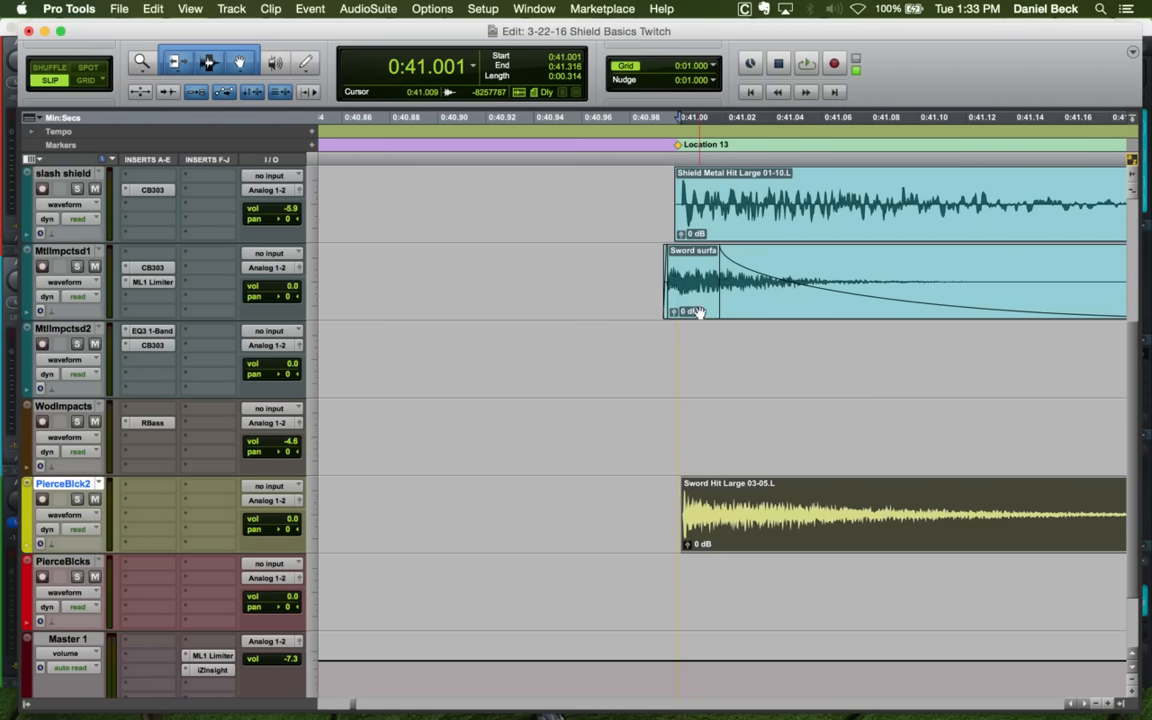
drag(701, 313, 719, 311)
Play the layered hit at Location 13 repeatedly from just before the marker
click(652, 280)
key(space)
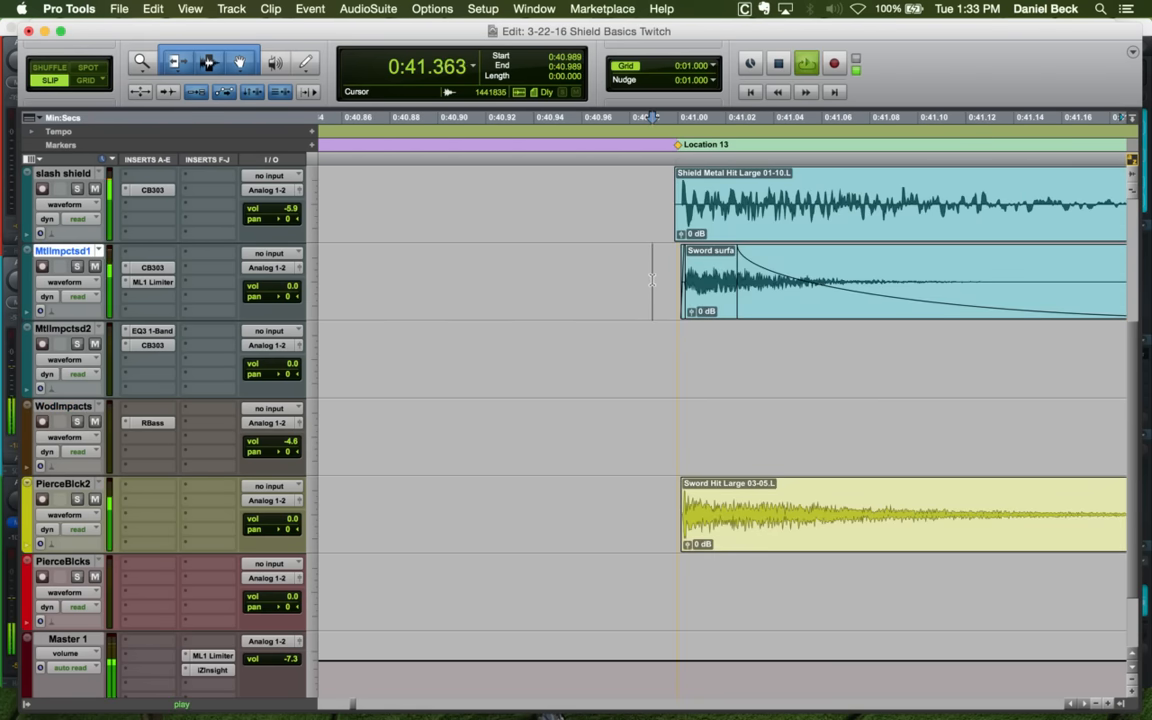
key(space)
key(space)
key(r)
key(r)
key(r)
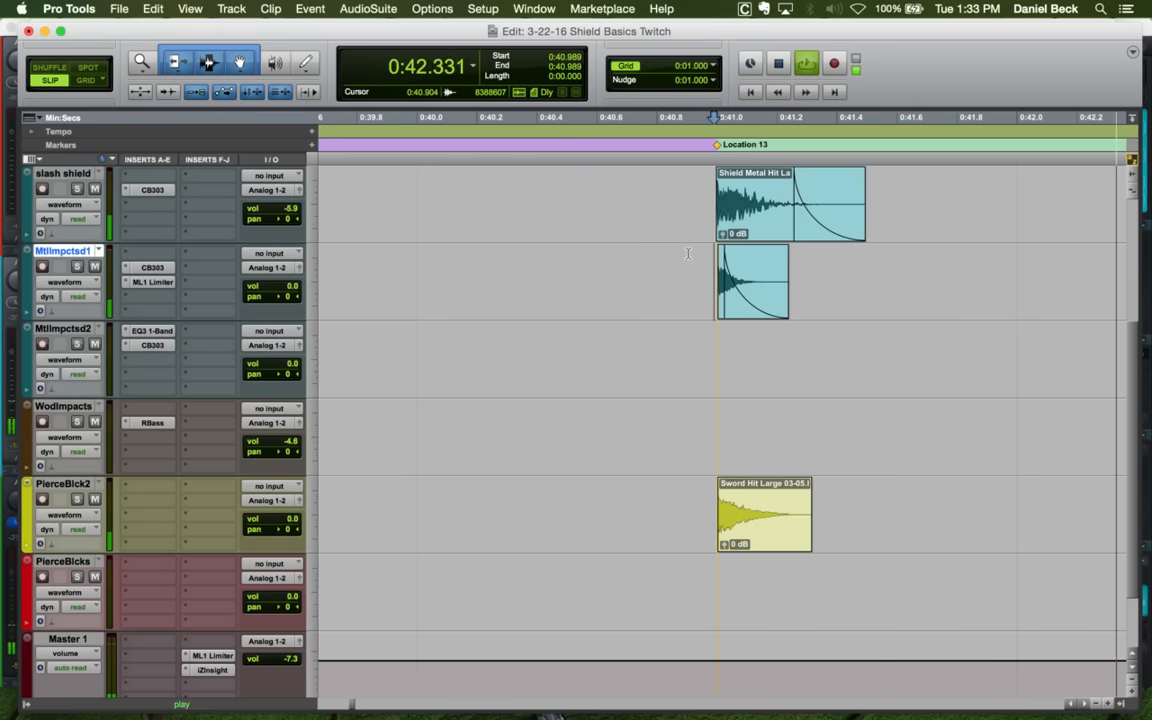
key(space)
click(706, 263)
key(space)
key(r)
key(r)
key(r)
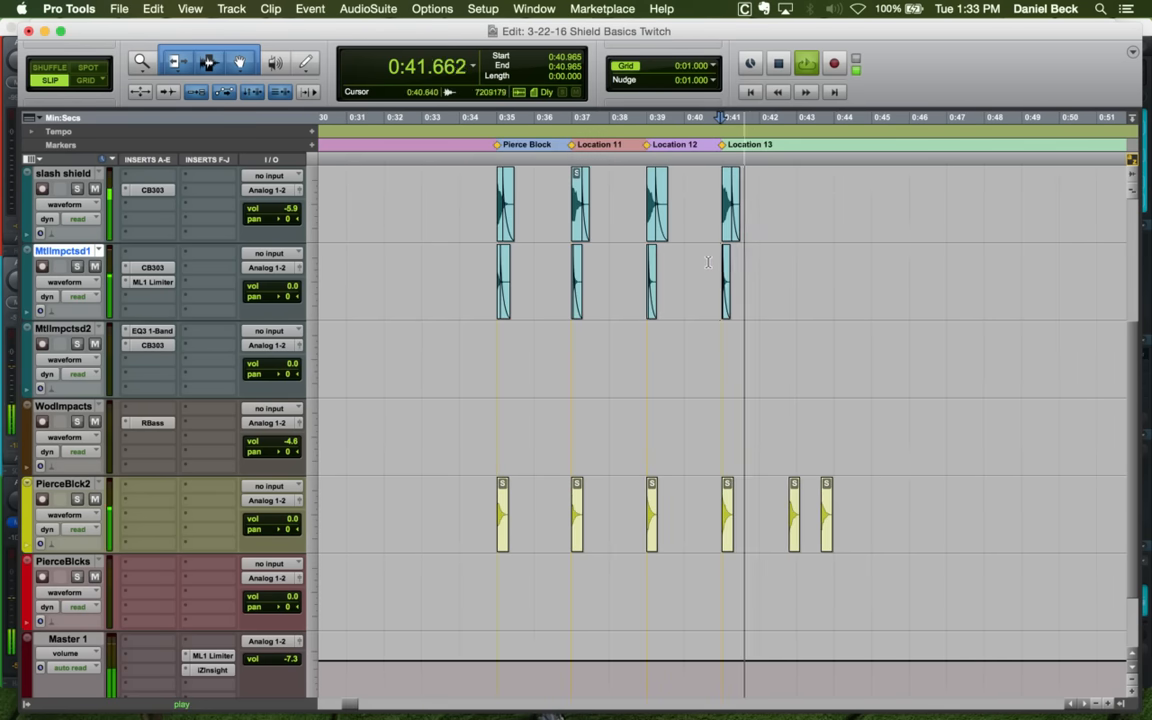
key(space)
Compare the first Pierce Block hit by ear with the first hits of Group-01 at 0:05 and Group-02 at 0:20
click(495, 265)
key(space)
key(r)
key(r)
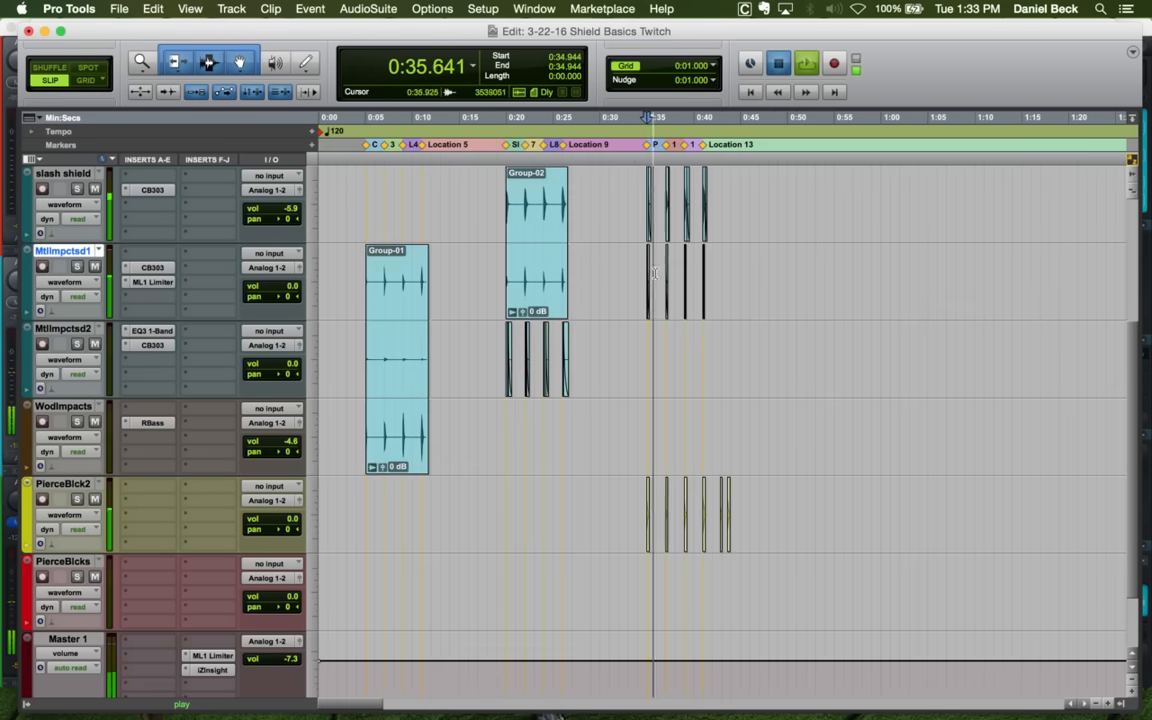
key(space)
click(363, 258)
key(space)
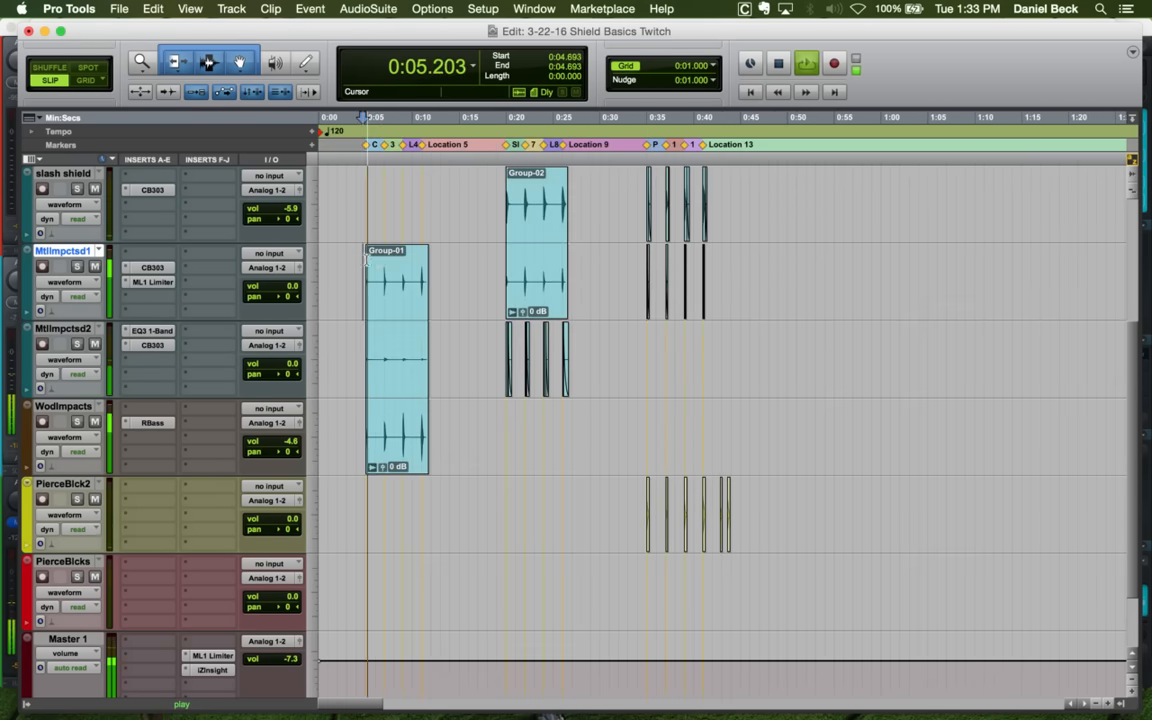
key(space)
click(501, 263)
key(space)
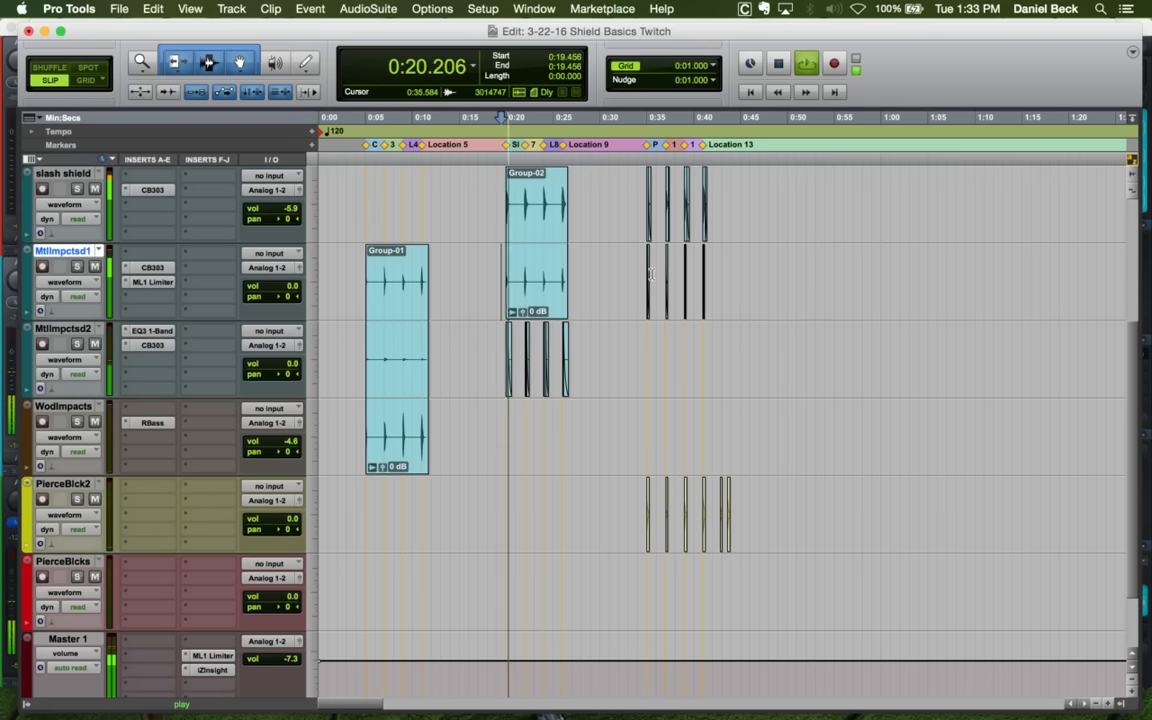
key(space)
click(654, 258)
key(space)
key(t)
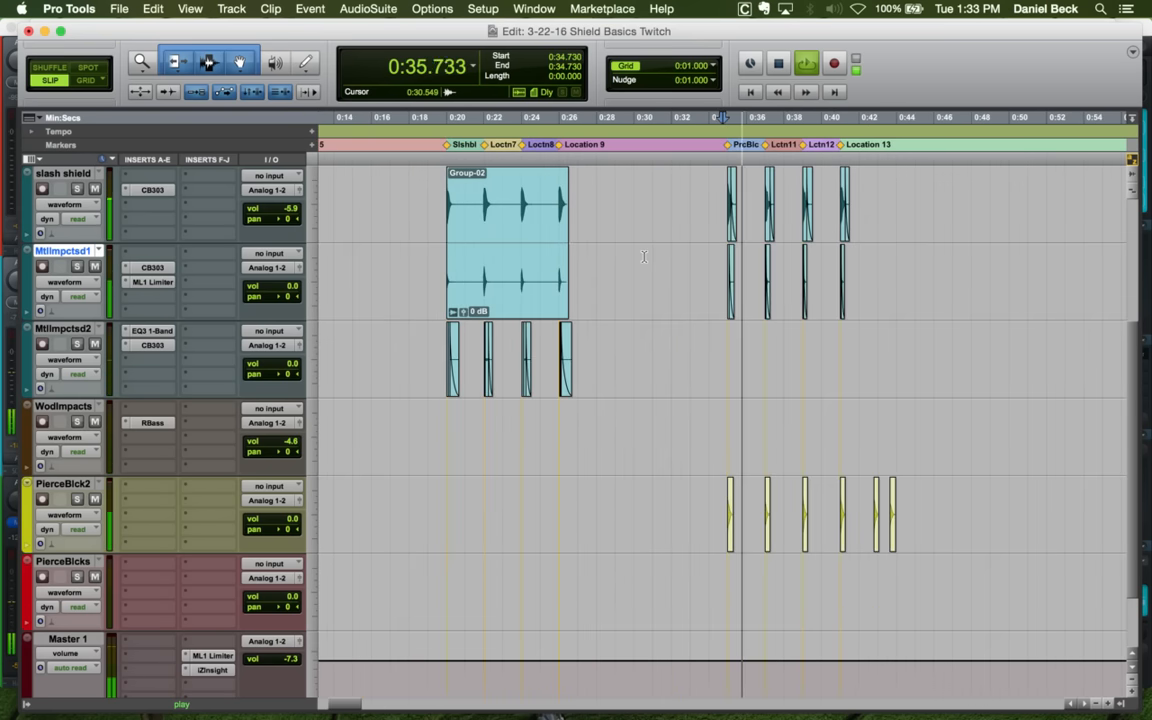
key(space)
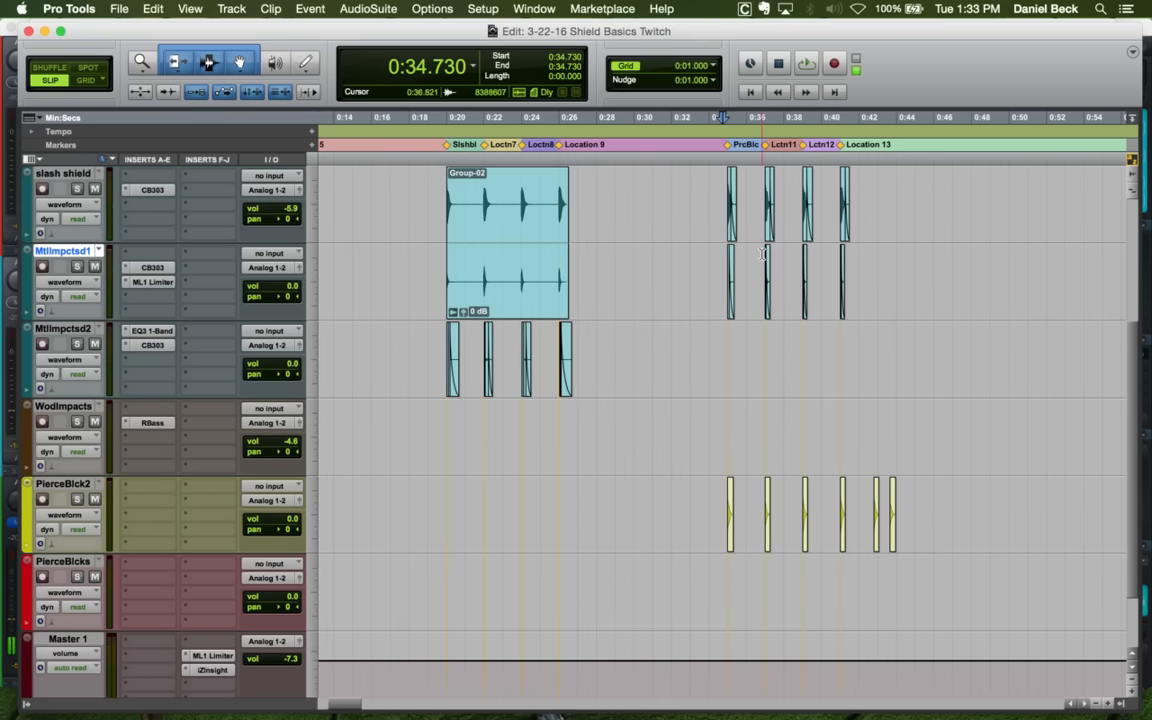
Replay the layered first Pierce Block hit from about 0:34.973 with all tracks sounding
click(770, 258)
key(t)
key(t)
key(t)
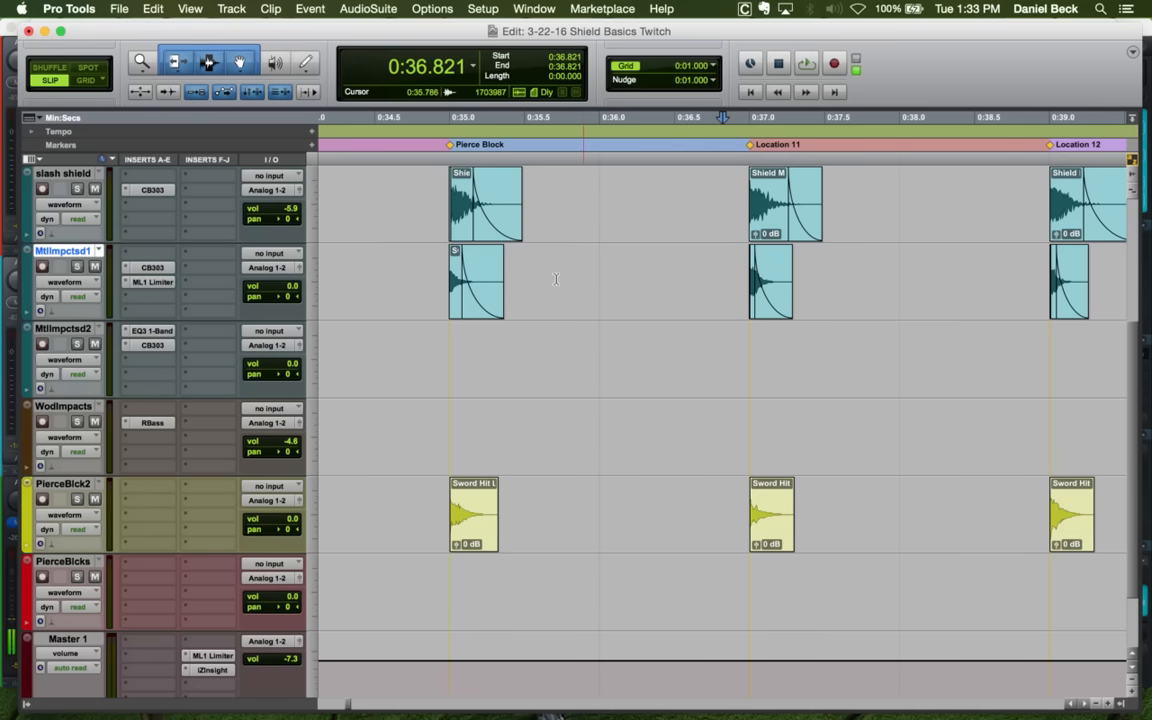
click(445, 267)
key(t)
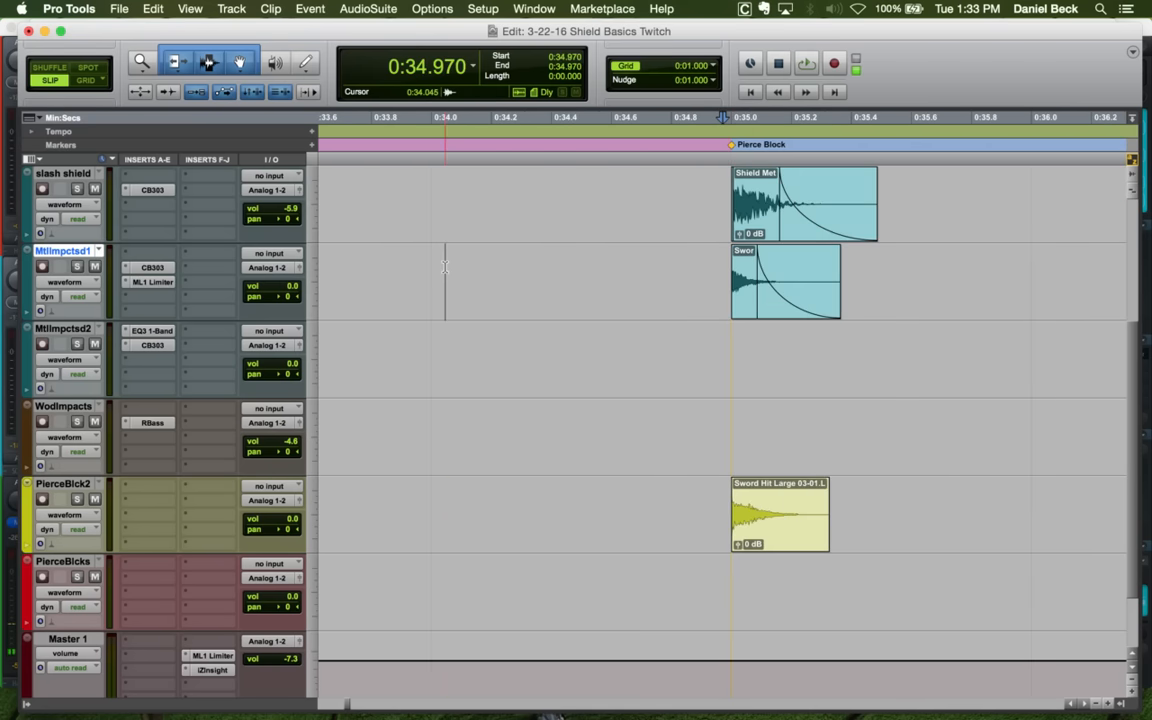
click(722, 260)
key(space)
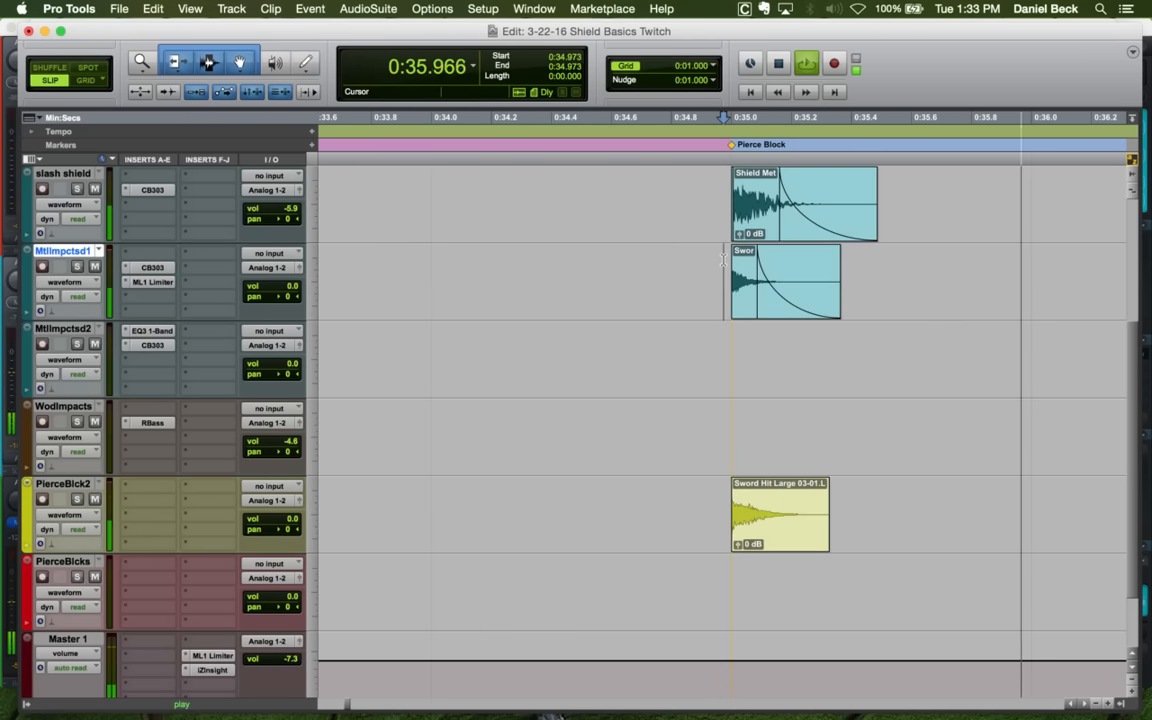
key(space)
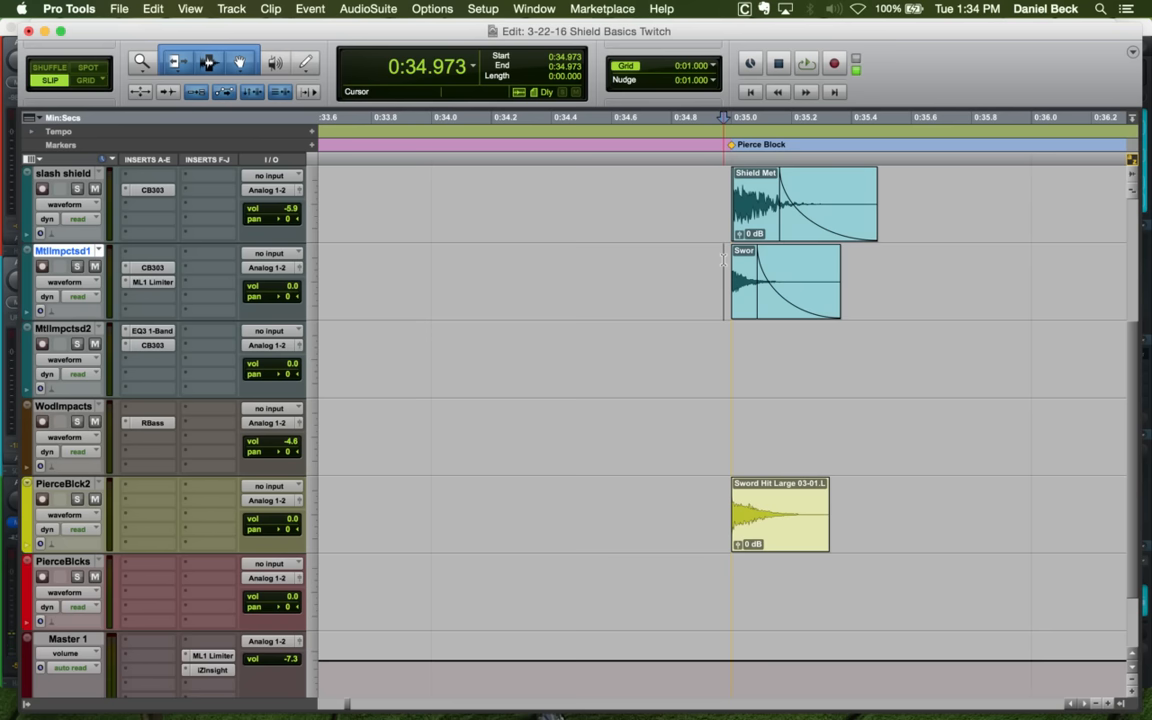
key(space)
key(space)
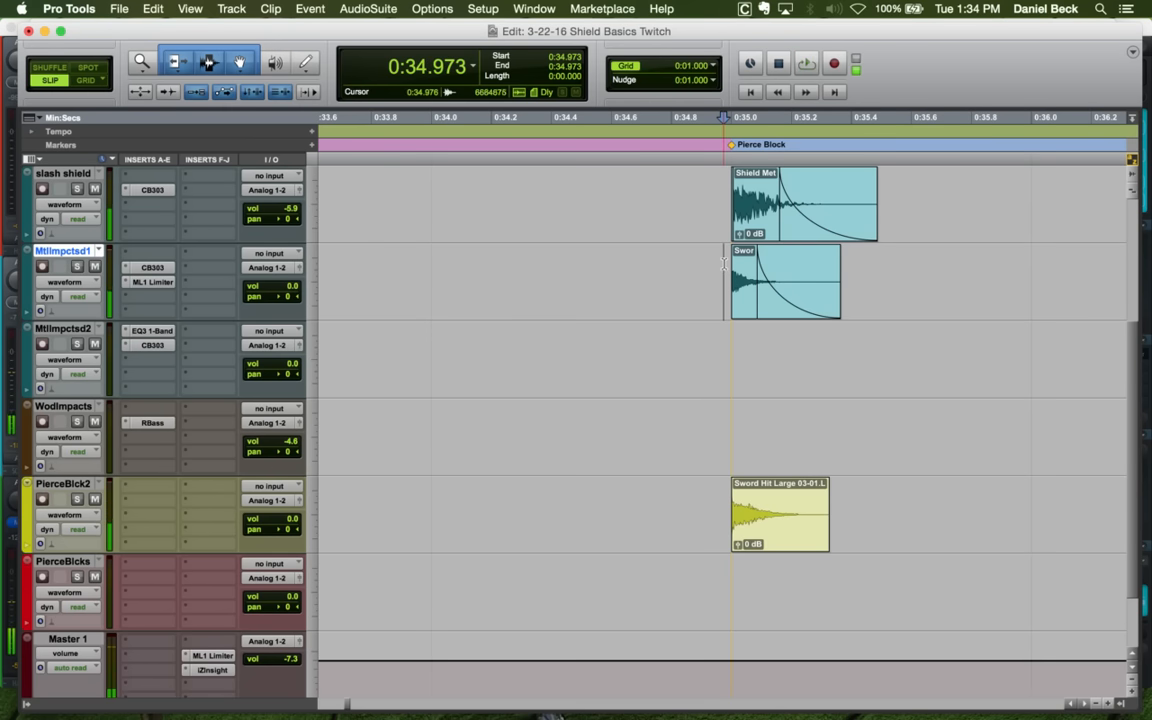
Solo PierceBlck2, MtlImpctsd1 and slash shield in turn and play the first Pierce Block hit of each
click(719, 487)
key(shift+s)
key(space)
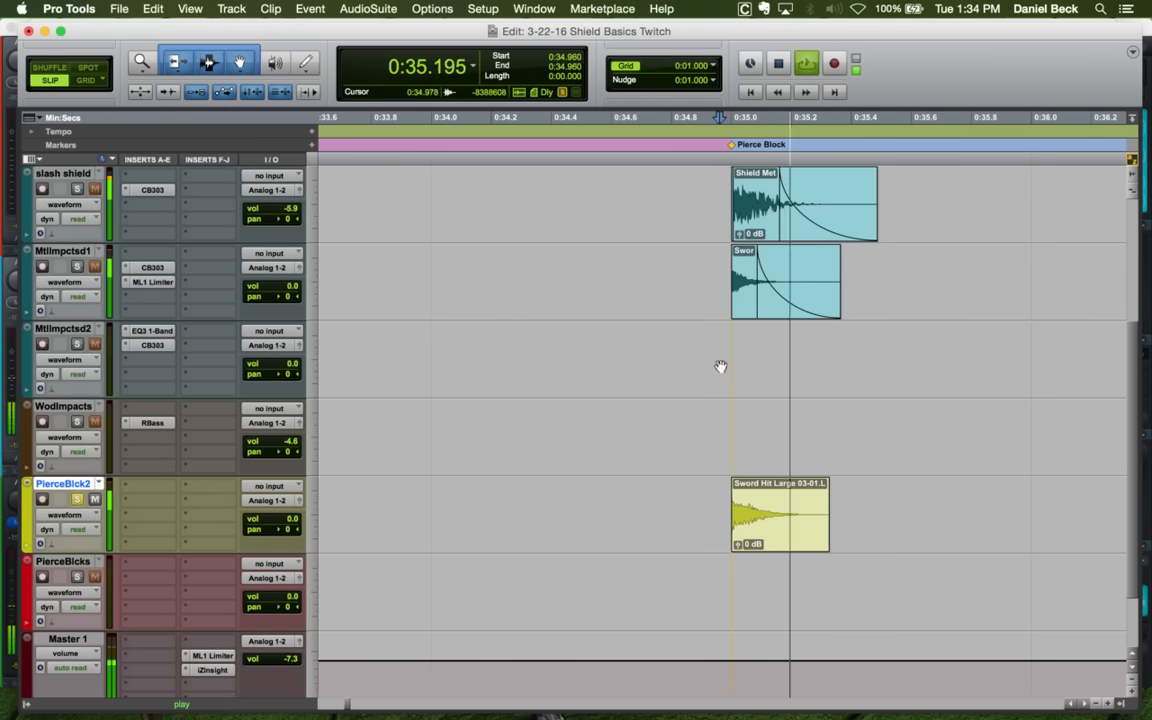
key(space)
click(721, 282)
key(shift+s)
key(space)
key(space)
click(722, 196)
key(shift+s)
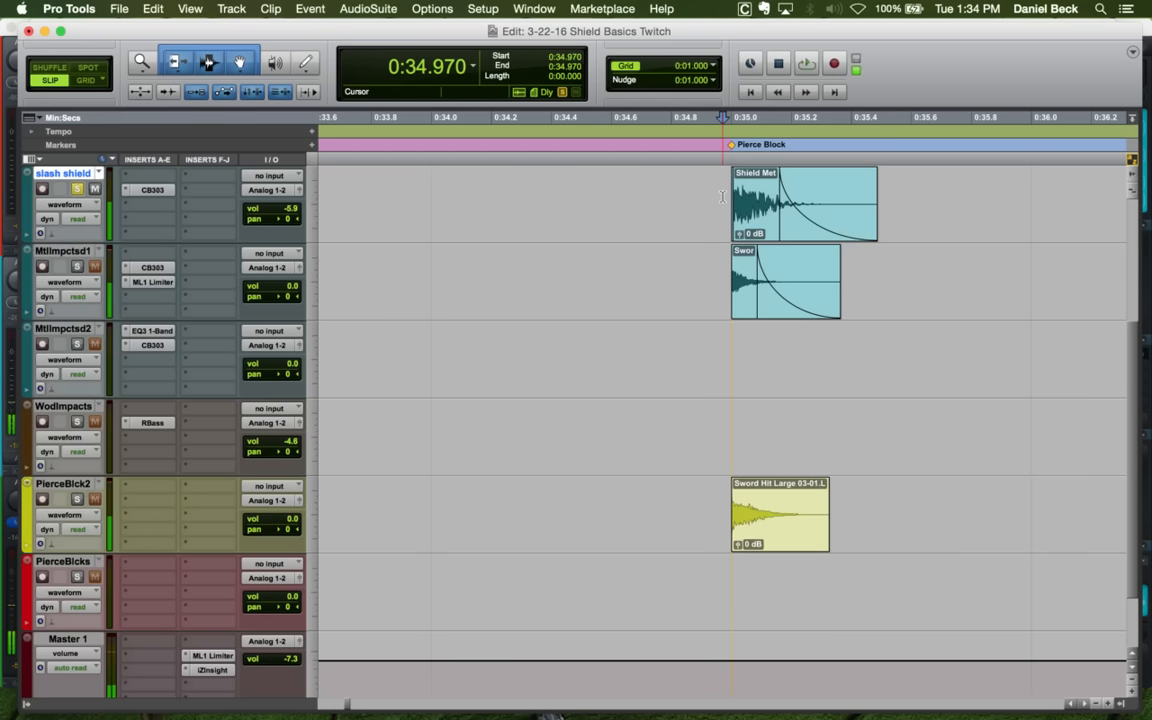
click(722, 250)
key(space)
key(space)
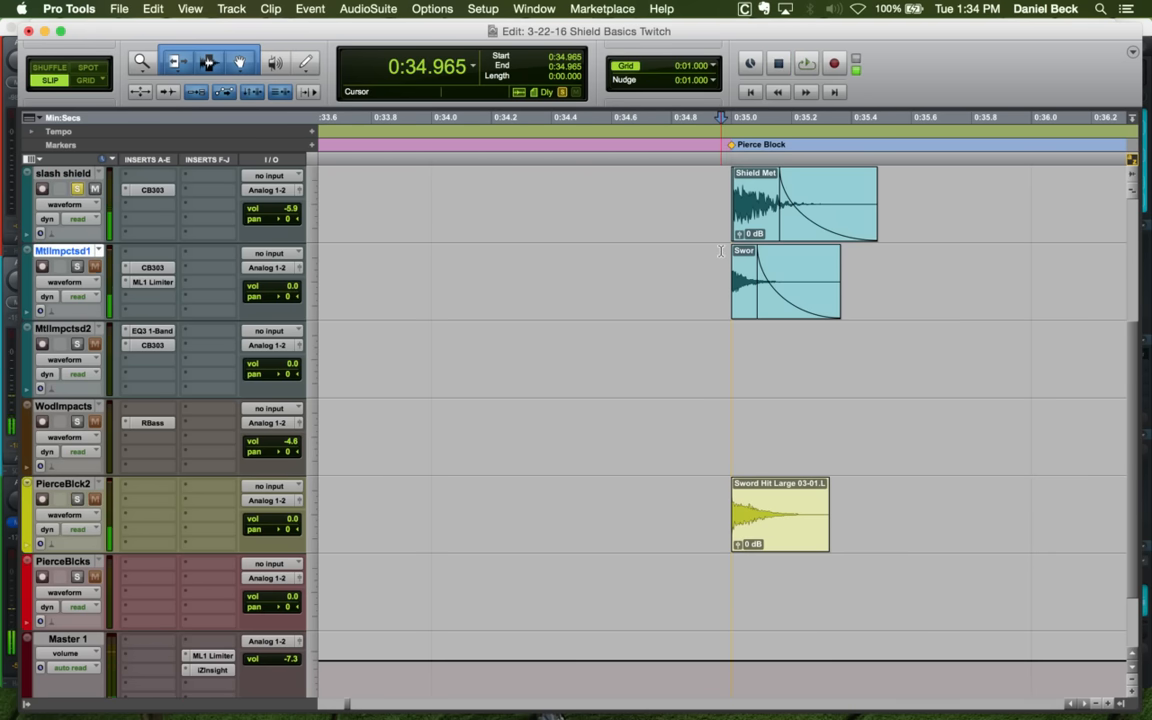
Clear the slash shield solo and place the edit cursor on MtlImpctsd1 just before Location 11, at about 0:36.938
click(718, 264)
key(super+bracketleft)
key(super+bracketleft)
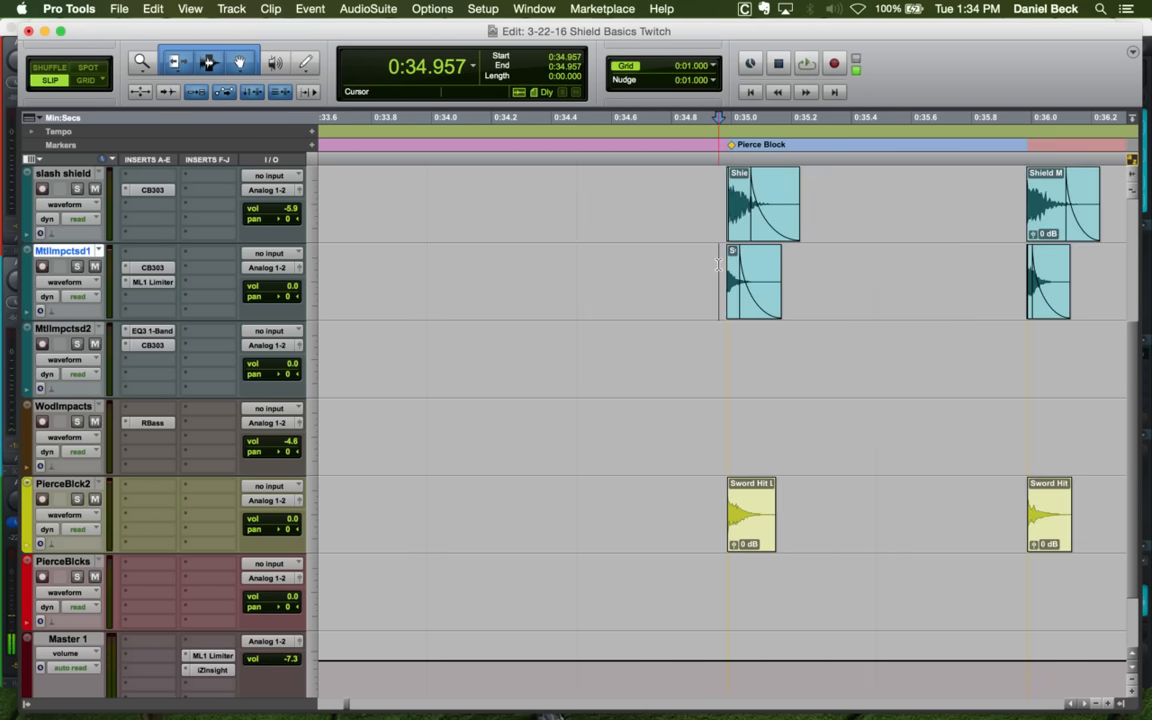
click(869, 254)
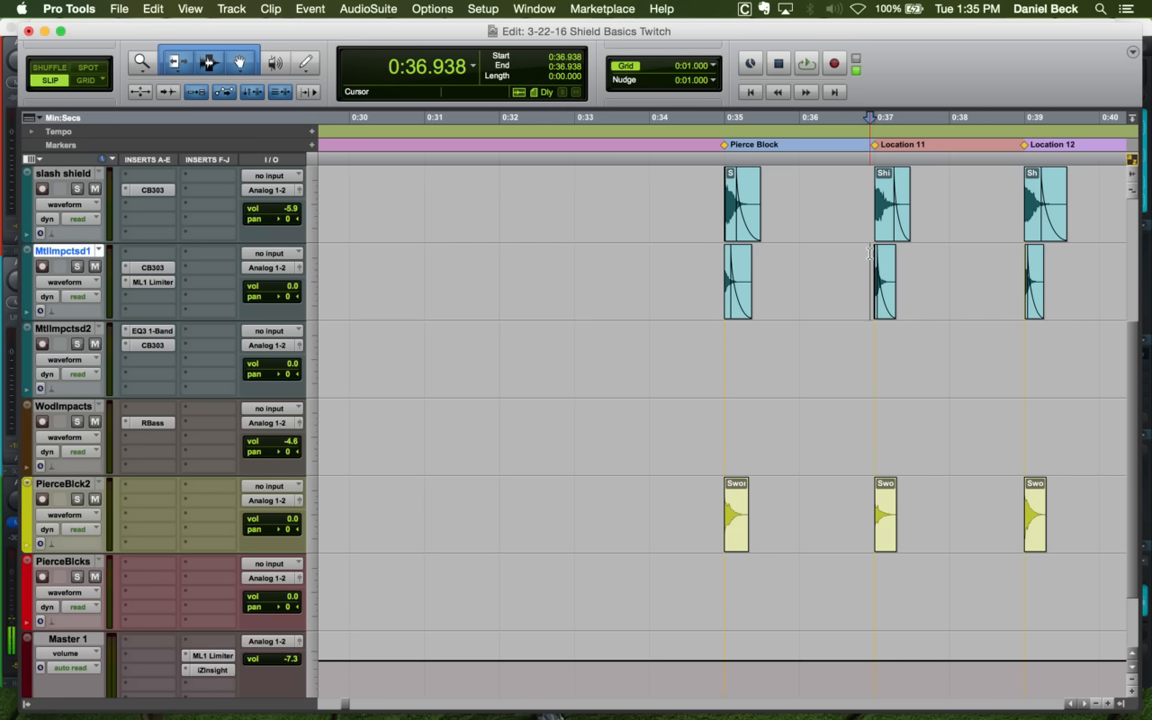
Audition the layered hits at Pierce Block and Location 11 from just before each, at about 0:34.912 and 0:36.949
click(716, 255)
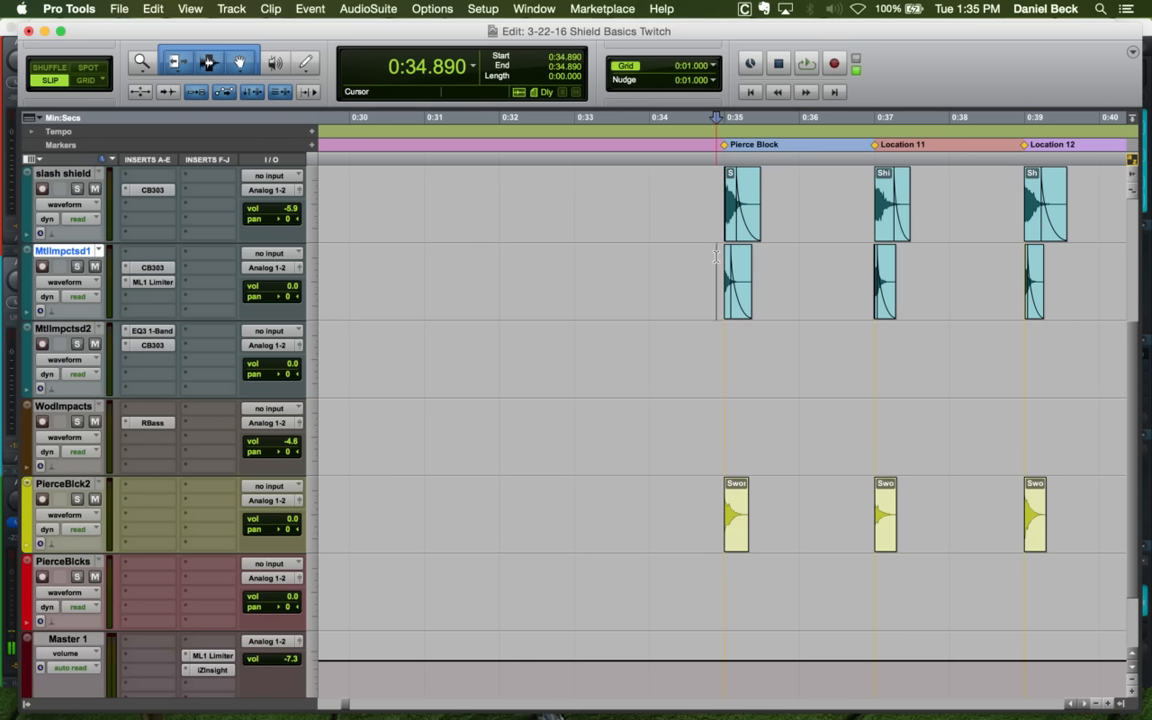
click(714, 257)
click(719, 263)
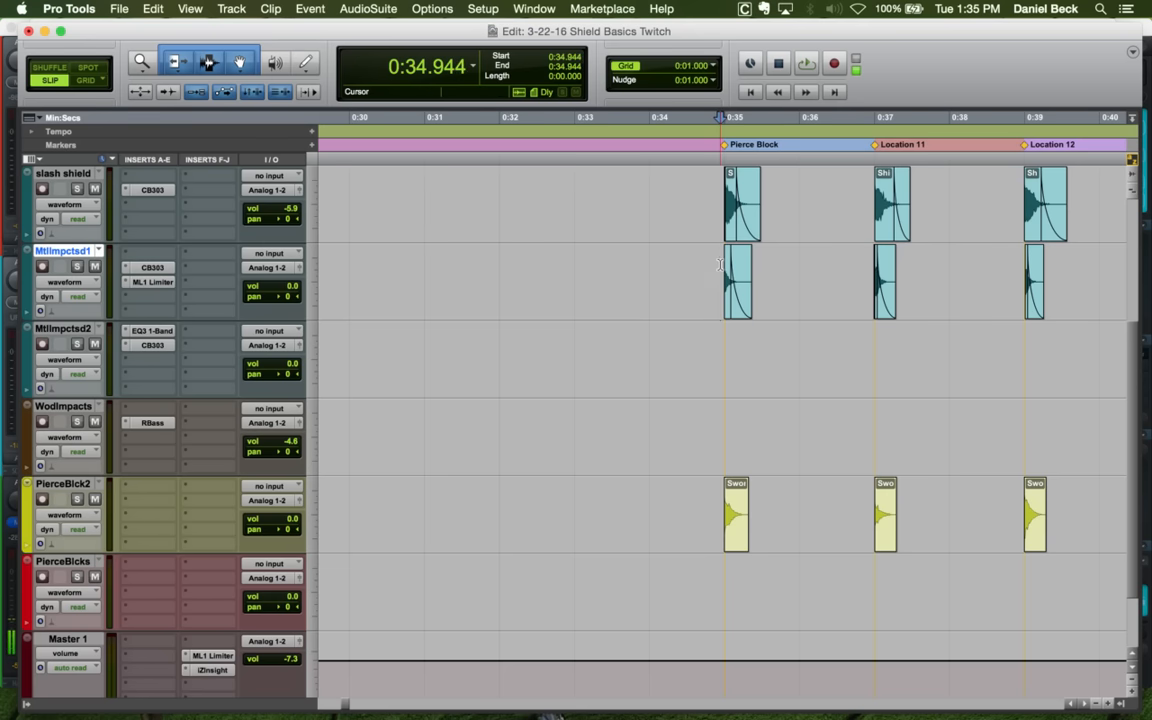
click(718, 264)
key(r)
key(r)
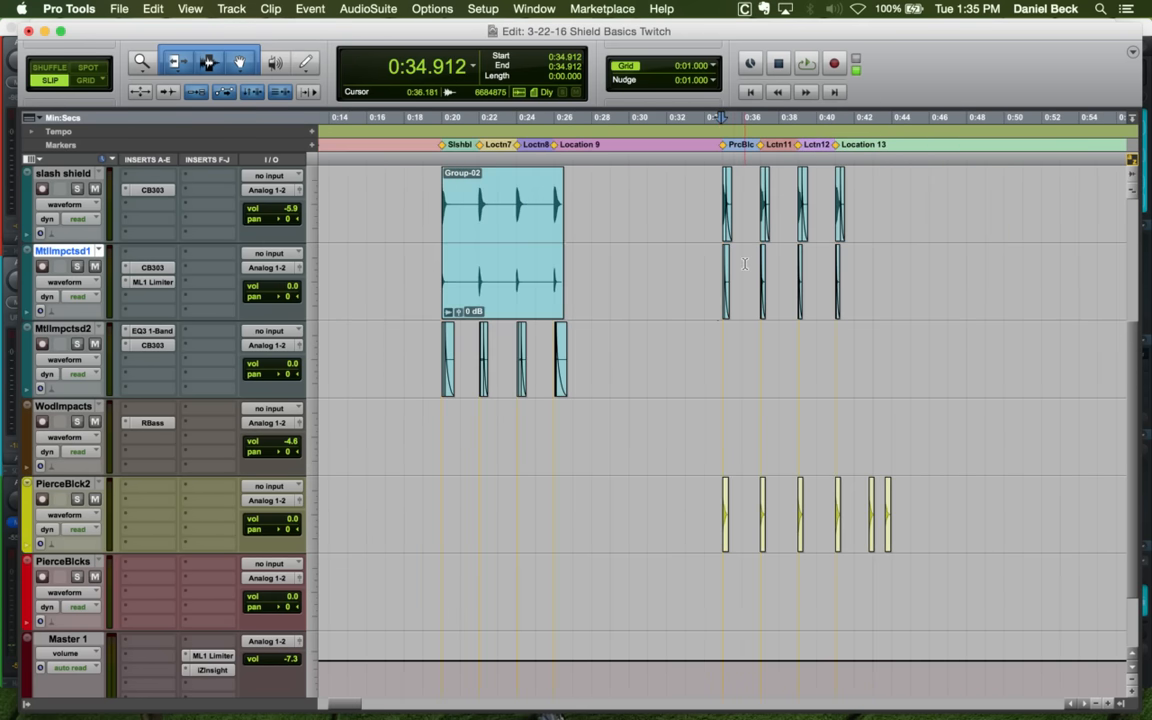
click(760, 263)
key(t)
key(t)
key(t)
click(735, 266)
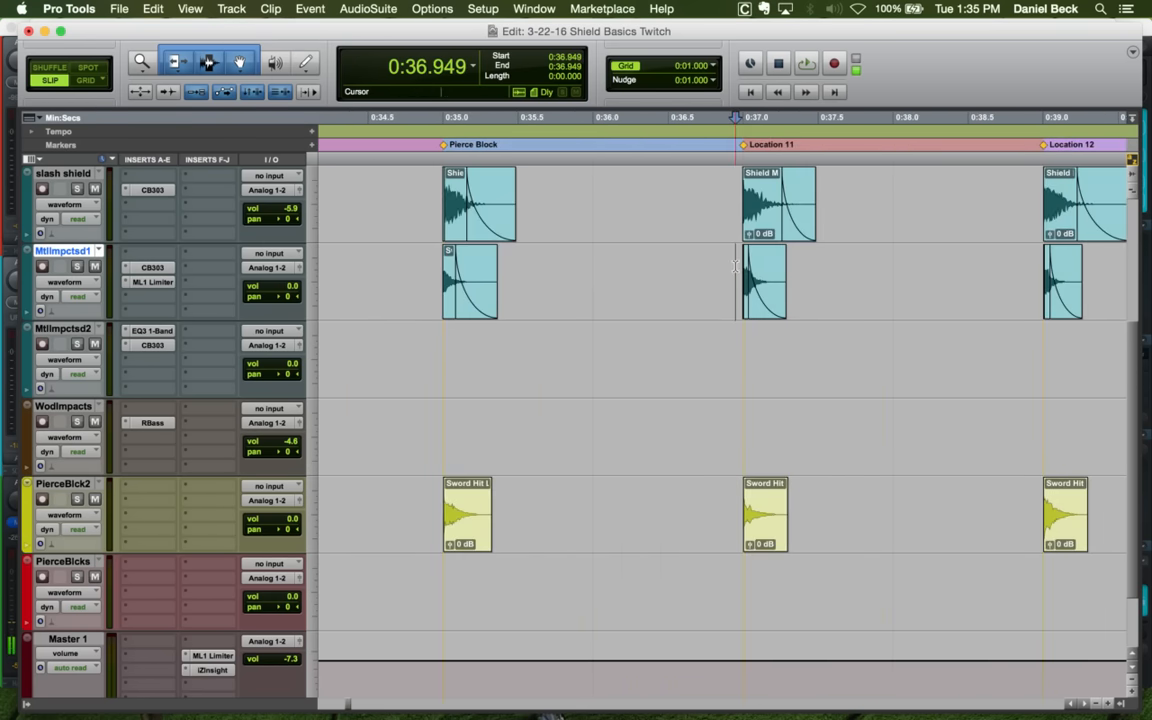
Audition the layered hits at Location 12 and Location 13 from just before each, at about 0:38.890 and 0:40.906
key(r)
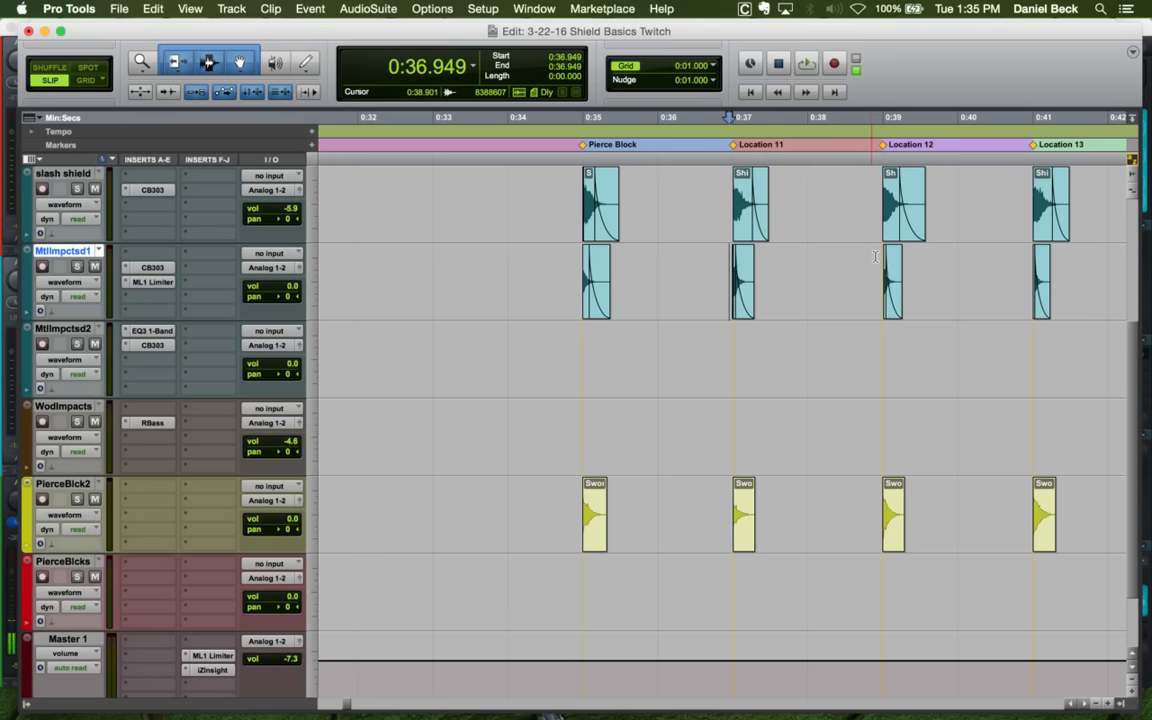
click(875, 253)
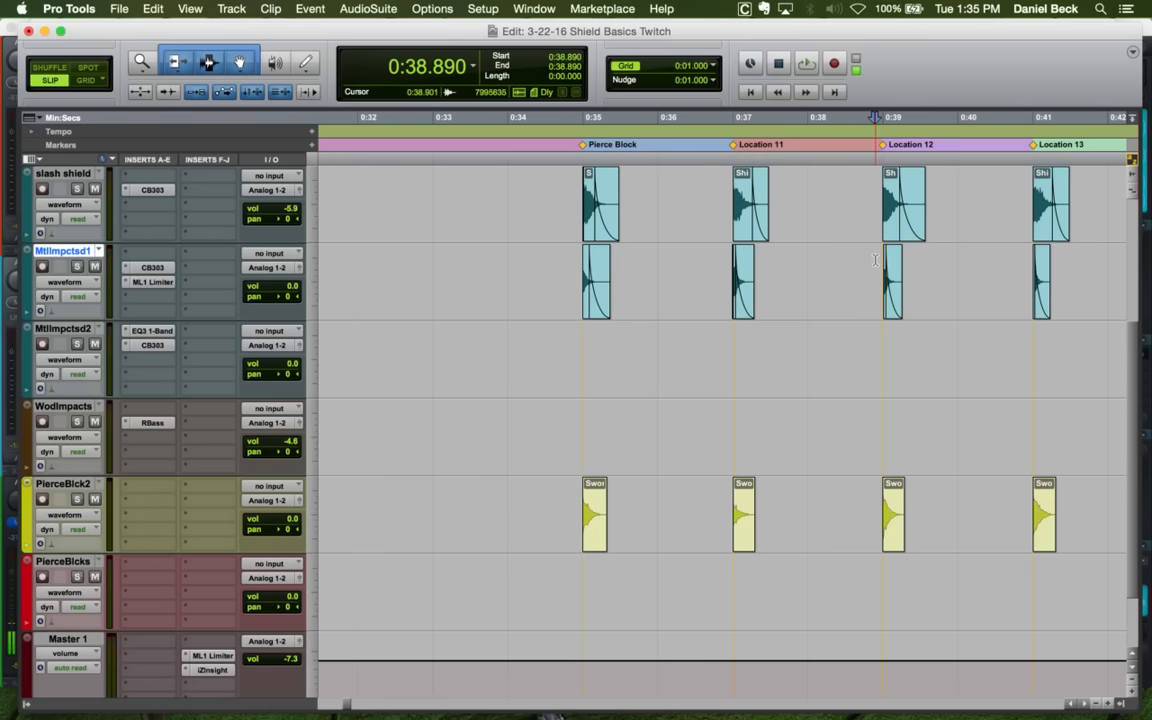
click(878, 260)
key(space)
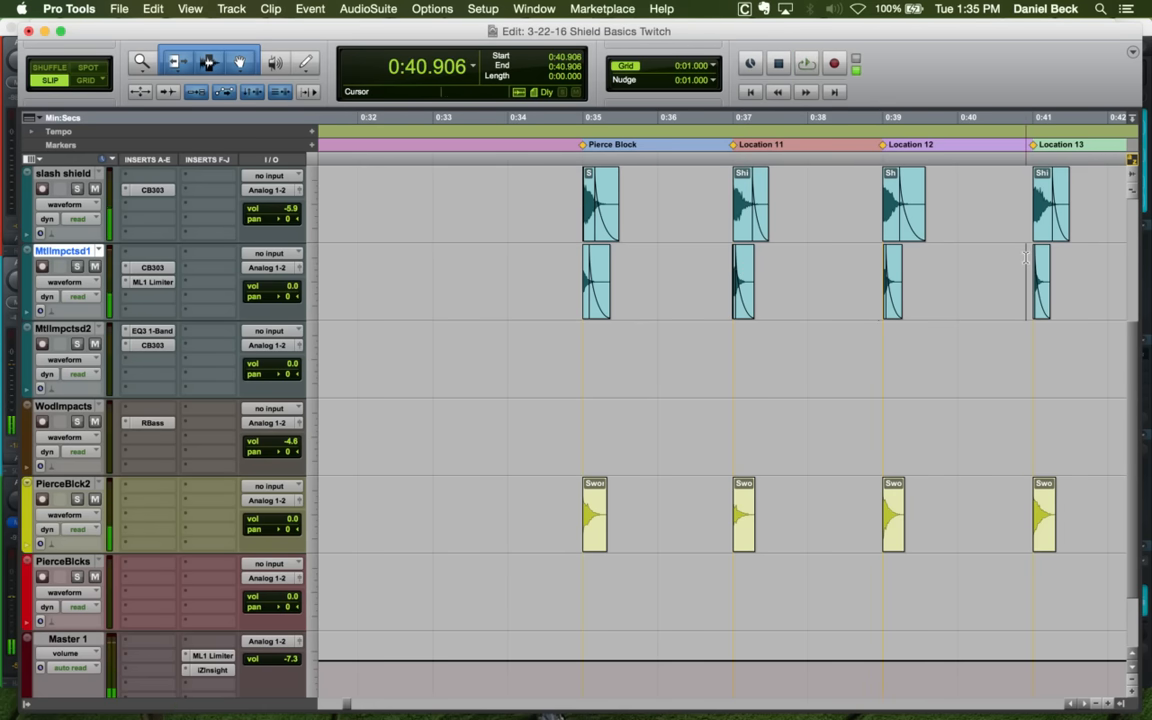
key(r)
key(r)
key(space)
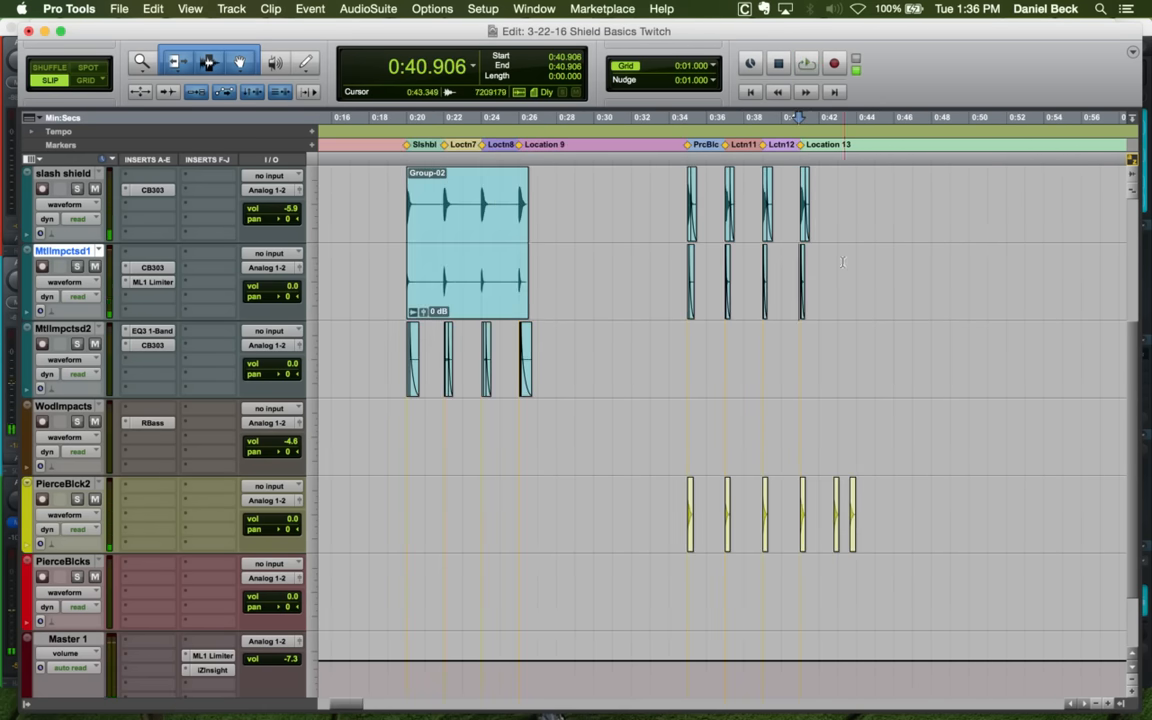
Solo PierceBlck2 and audition the spare sword hit from about 0:42.762, and move both spare clips to start at about 0:45.575
click(842, 272)
key(t)
key(t)
click(685, 505)
key(shift+s)
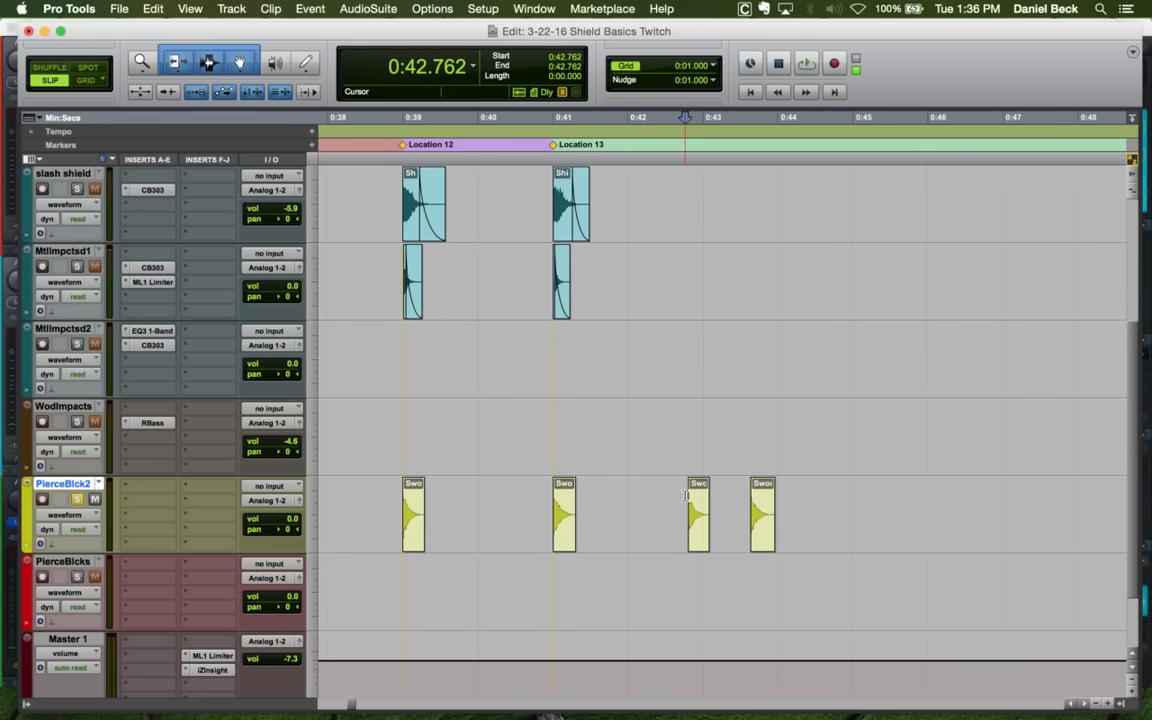
key(space)
key(space)
click(699, 532)
shift+click(761, 537)
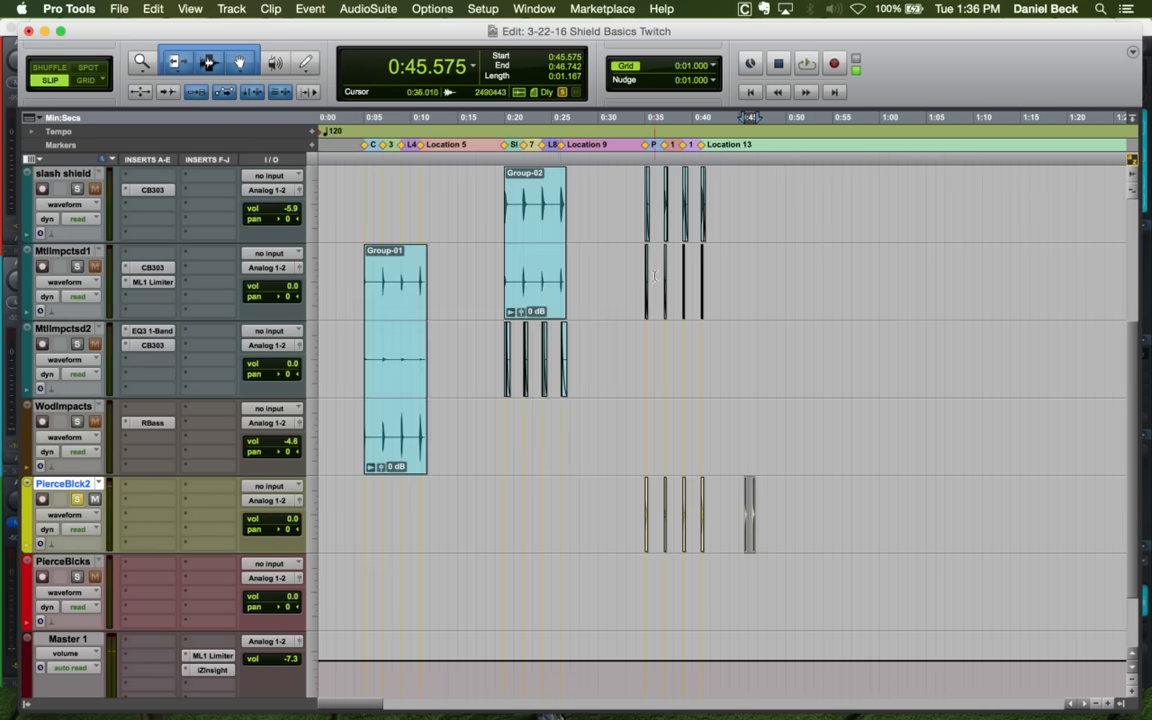
Clear the PierceBlck2 solo and play the layered first Pierce Block hit from about 0:34.645
click(653, 275)
key(super+bracketright)
key(space)
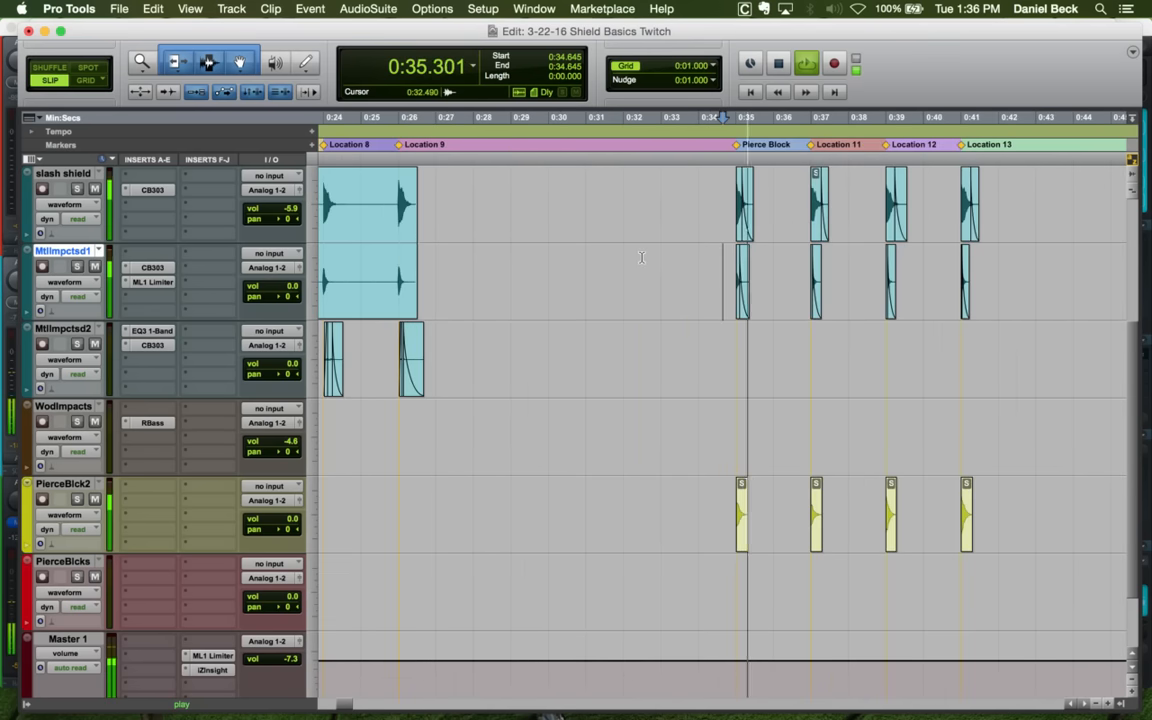
key(space)
Solo MtlImpctsd1 and play its first Pierce Block hit twice from about 0:34.954
click(735, 220)
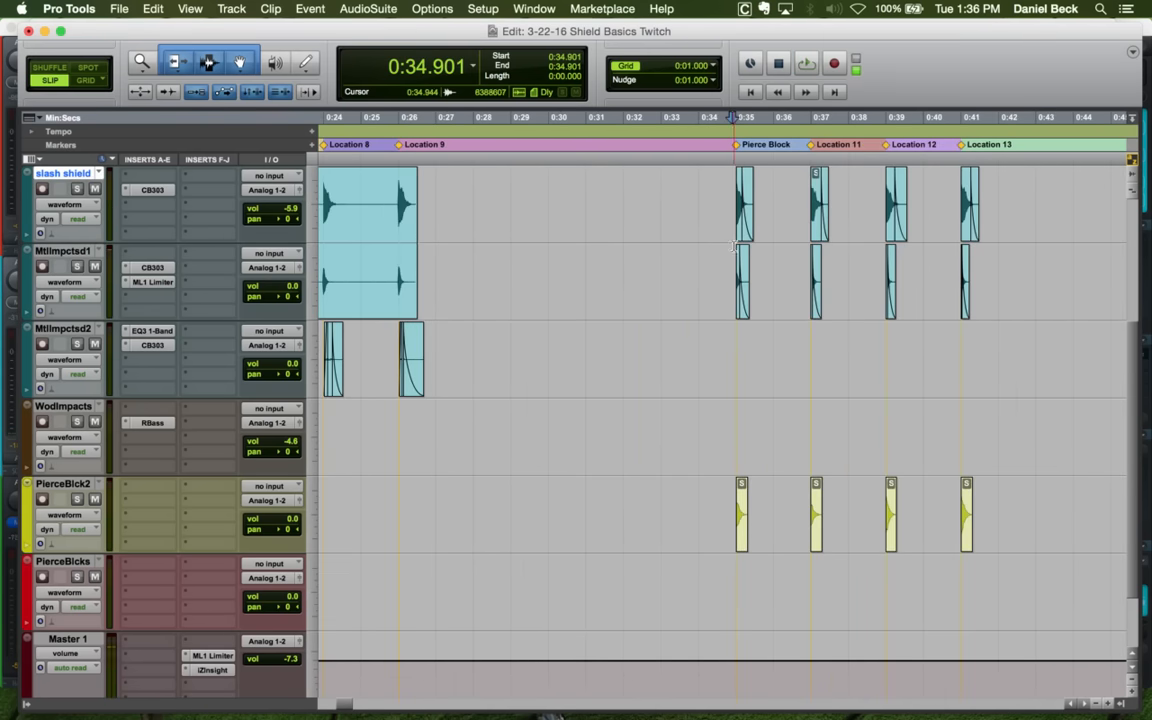
click(731, 255)
key(super+bracketright)
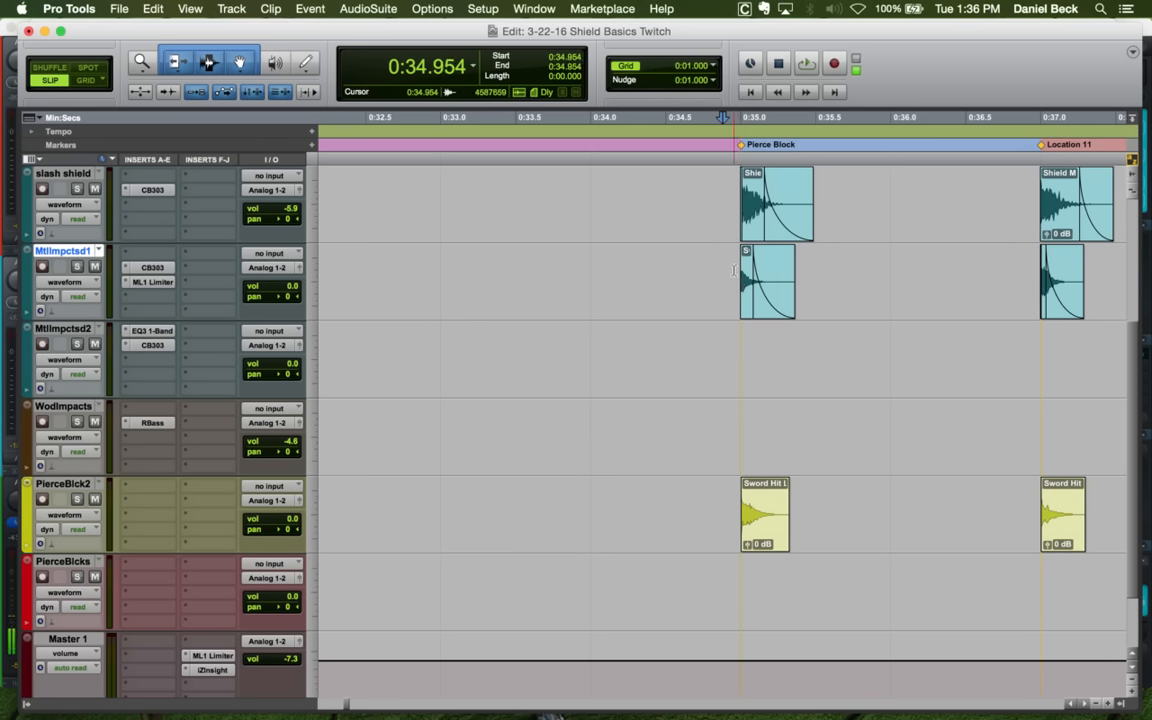
click(733, 270)
key(shift+s)
key(space)
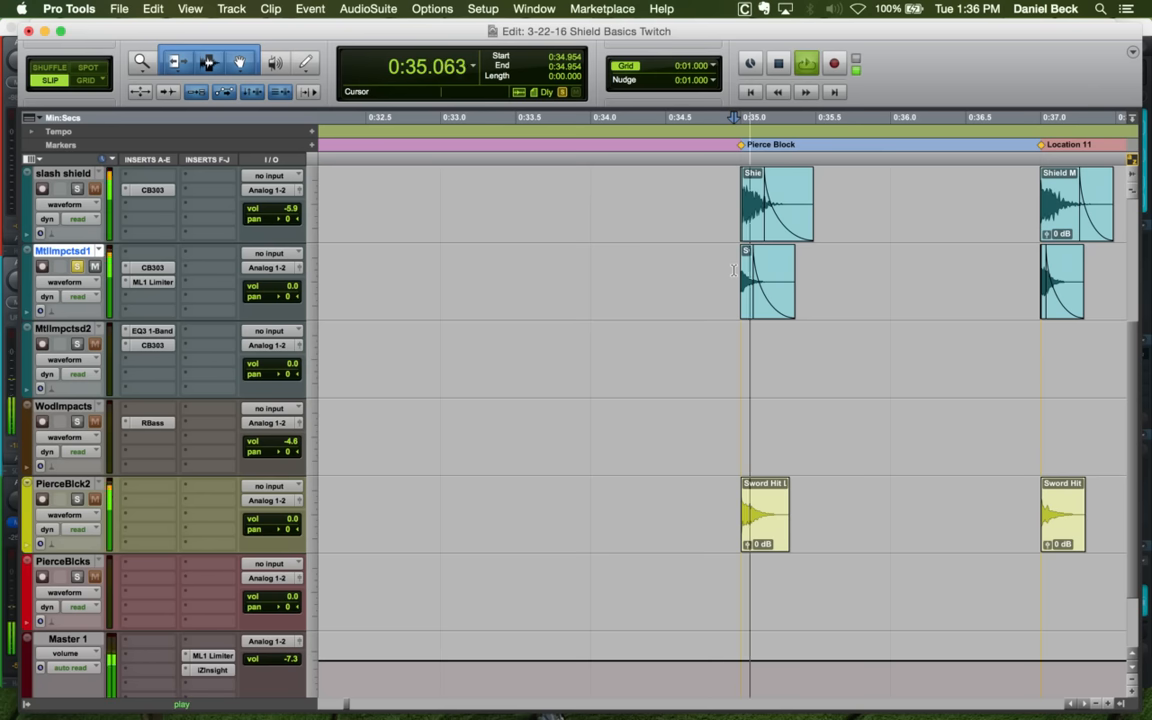
key(space)
key(space)
key(space)
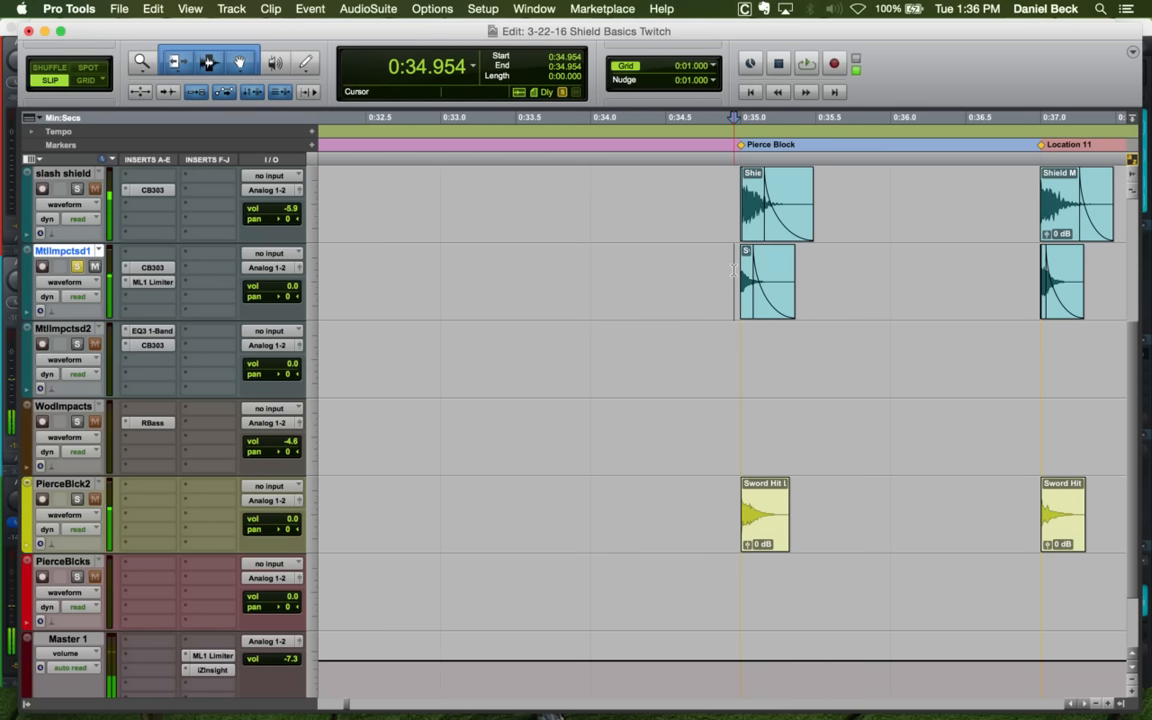
Inspect the start of the first Pierce Block clips up close and play the soloed MtlImpctsd1 hit from about 0:34.959
key(super+bracketright)
key(super+bracketright)
key(super+bracketright)
key(super+bracketright)
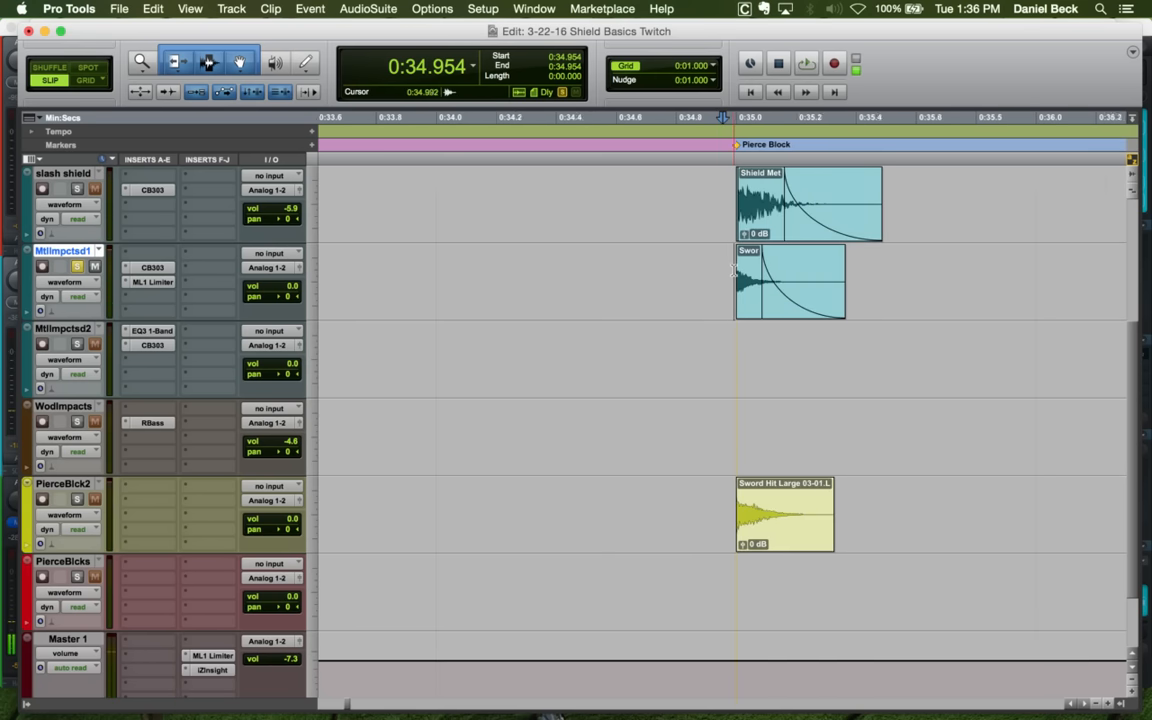
click(733, 270)
key(space)
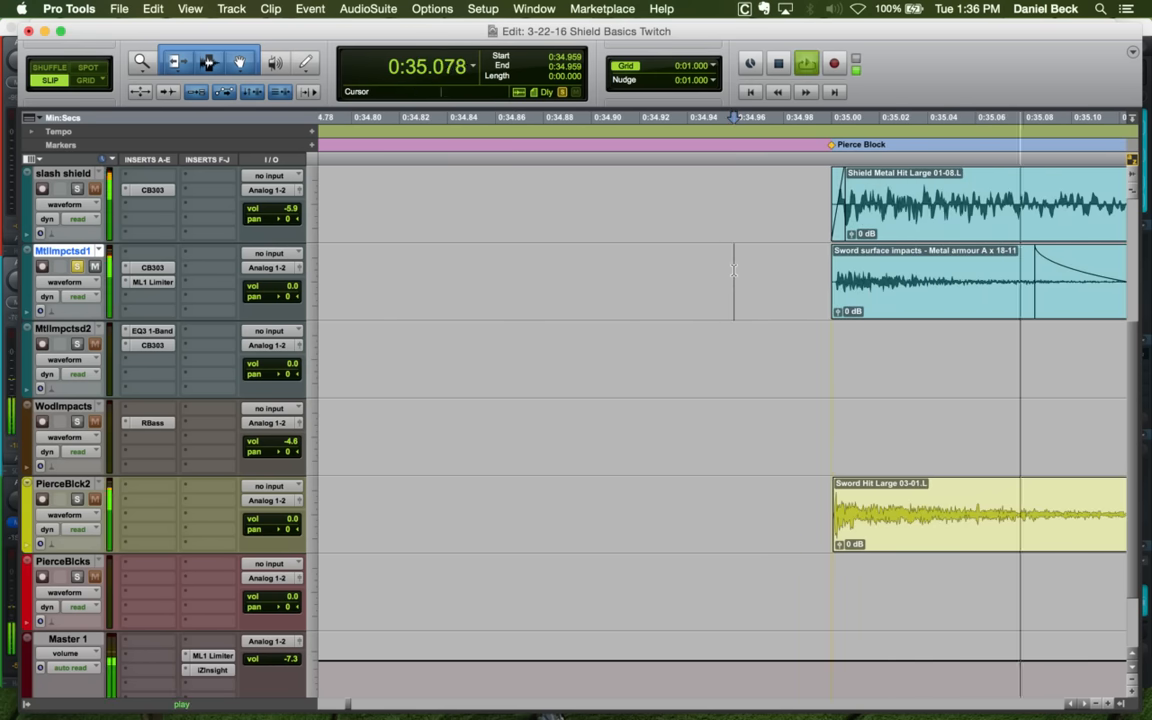
key(space)
Replace the MtlImpctsd1 solo with a mute and play the Pierce Block and Location 11 hits from about 0:34.869 and 0:36.800
key(super+bracketleft)
key(super+bracketleft)
key(super+bracketleft)
key(super+bracketleft)
key(super+bracketleft)
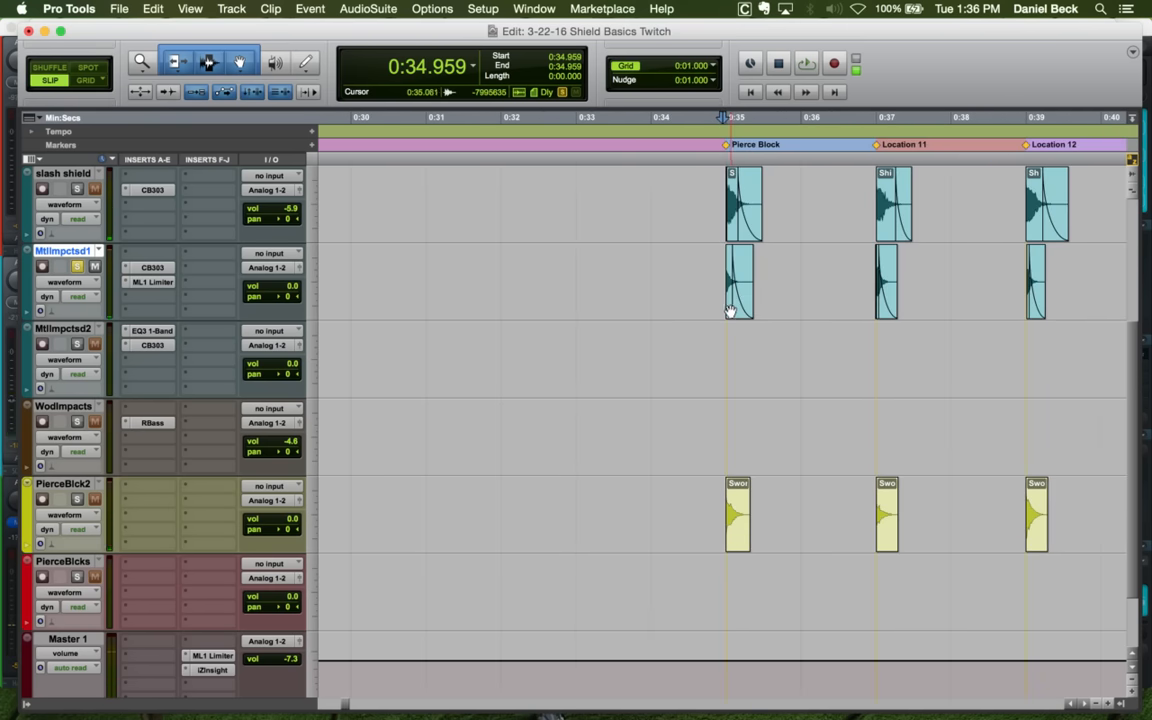
click(716, 265)
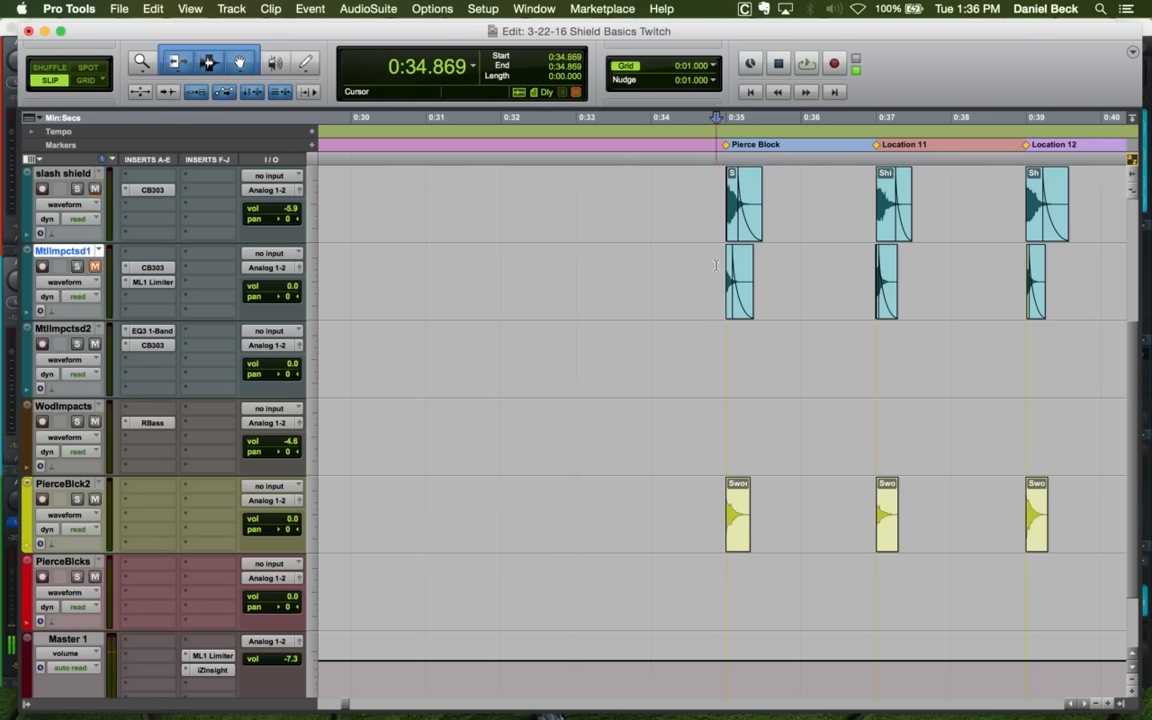
key(space)
key(super+bracketright)
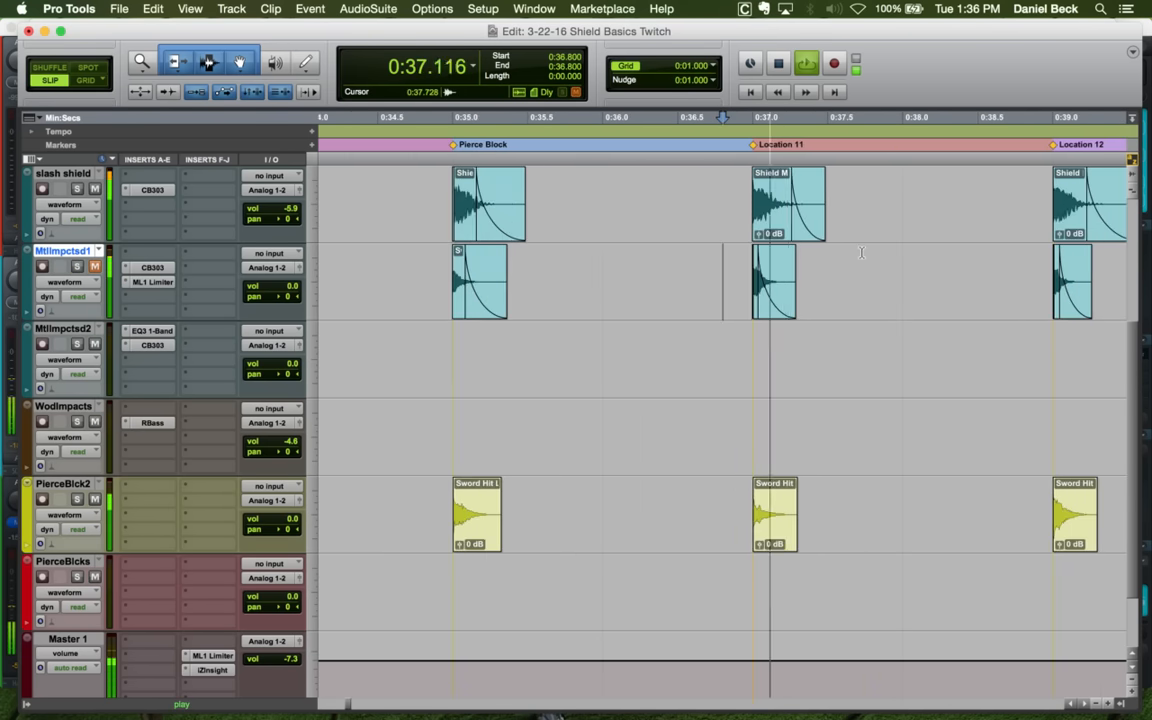
key(space)
key(super+bracketleft)
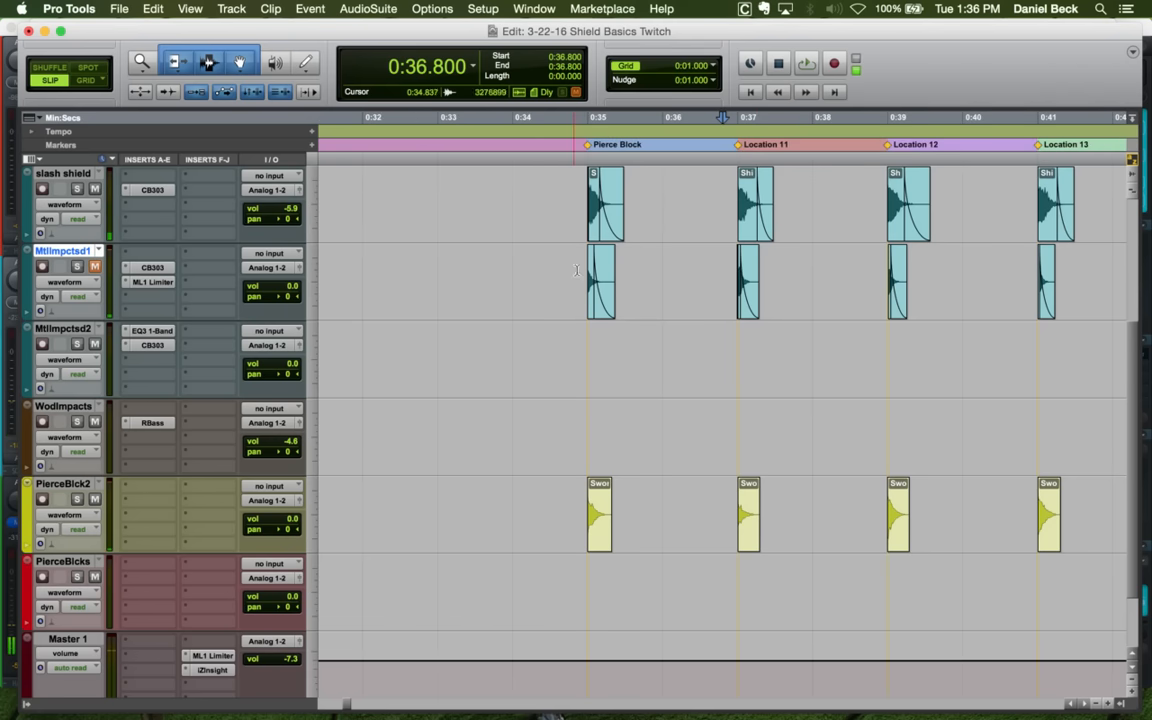
Unmute MtlImpctsd1 and play the full first Pierce Block hit from about 0:34.922
click(581, 259)
key(super+bracketright)
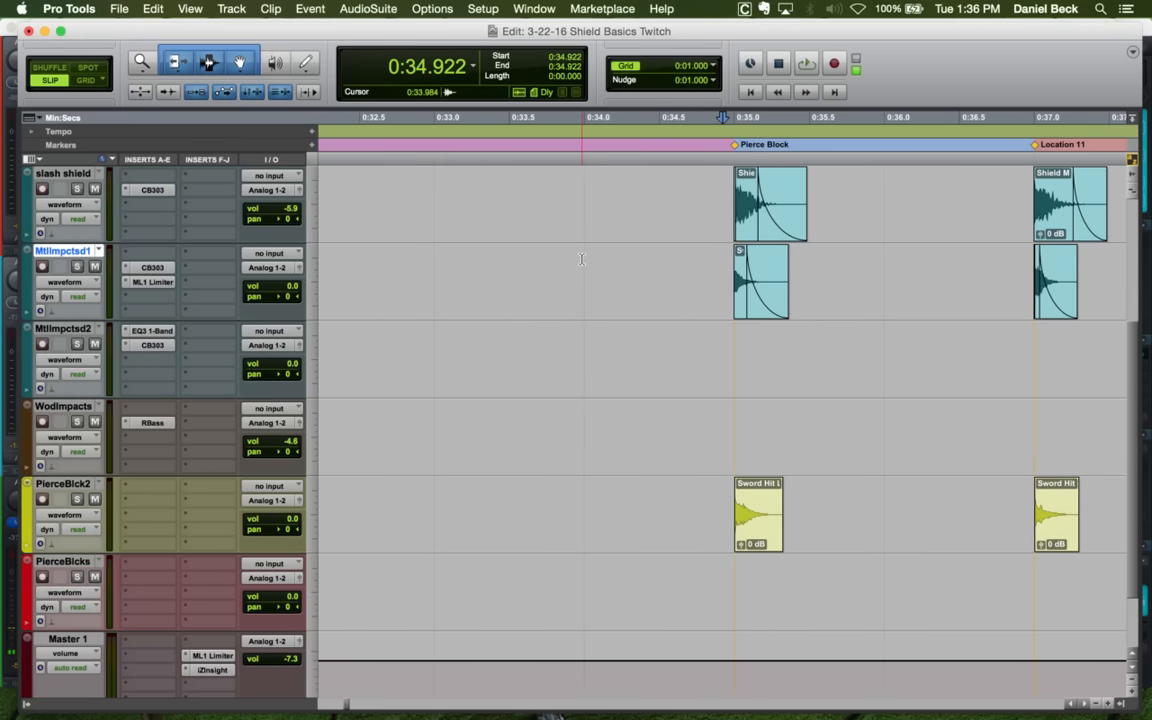
key(space)
key(space)
click(724, 260)
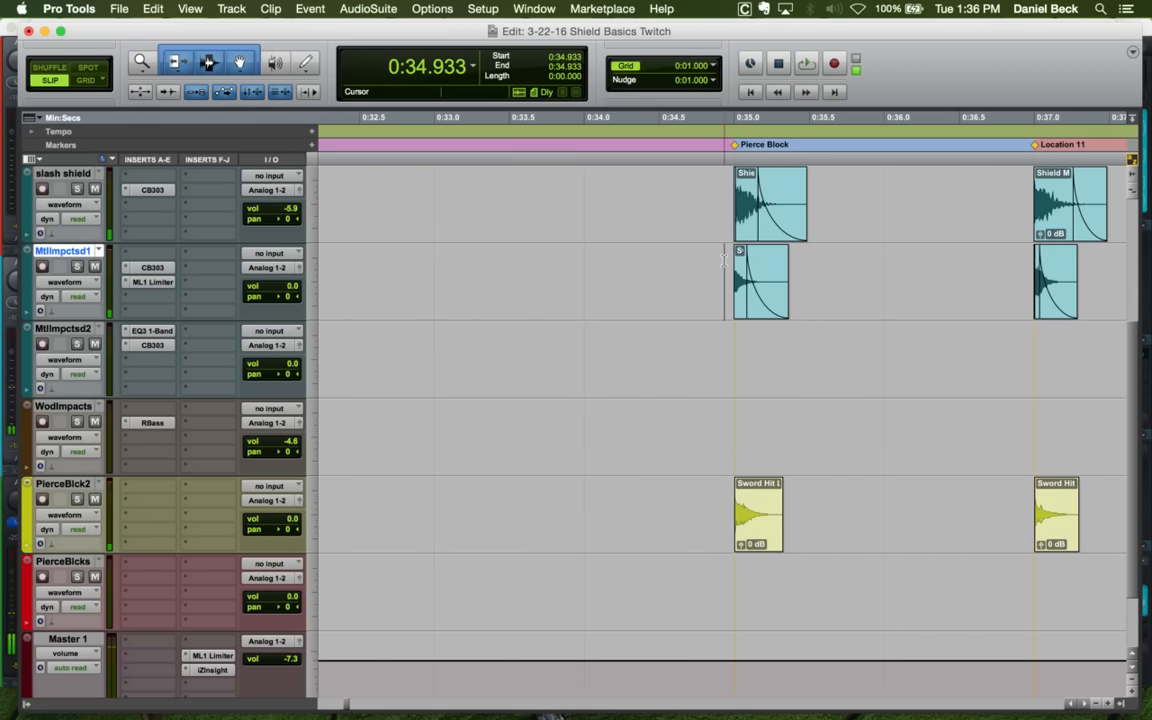
Audition the Slash block hits of Group-02 for comparison, from about 0:19.669 and again at Location 8 from about 0:23.872
key(super+bracketleft)
key(super+bracketleft)
key(super+bracketleft)
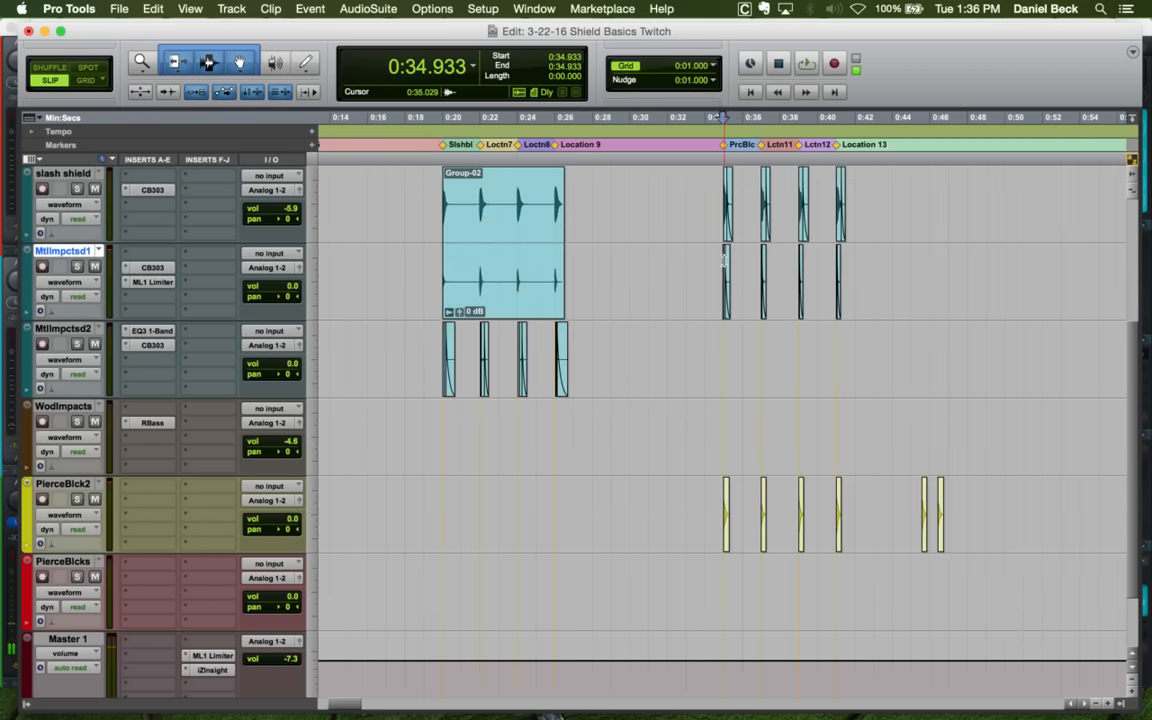
key(super+bracketleft)
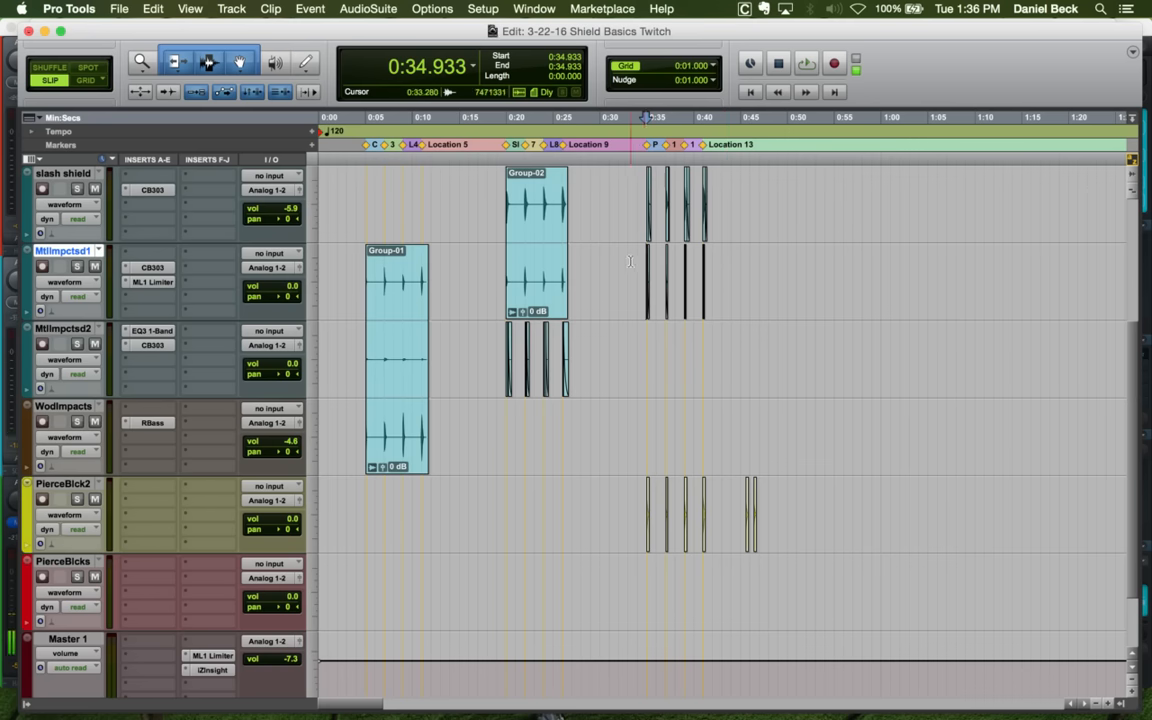
click(501, 258)
key(super+bracketright)
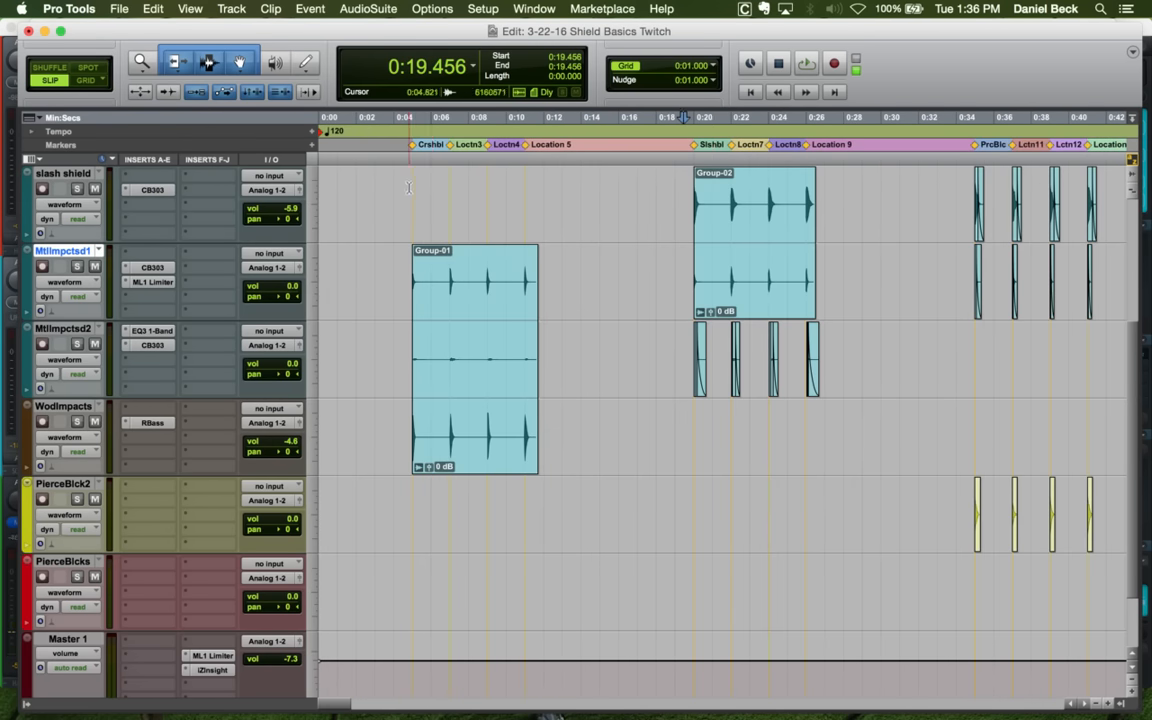
click(688, 261)
key(space)
key(super+bracketright)
key(super+bracketright)
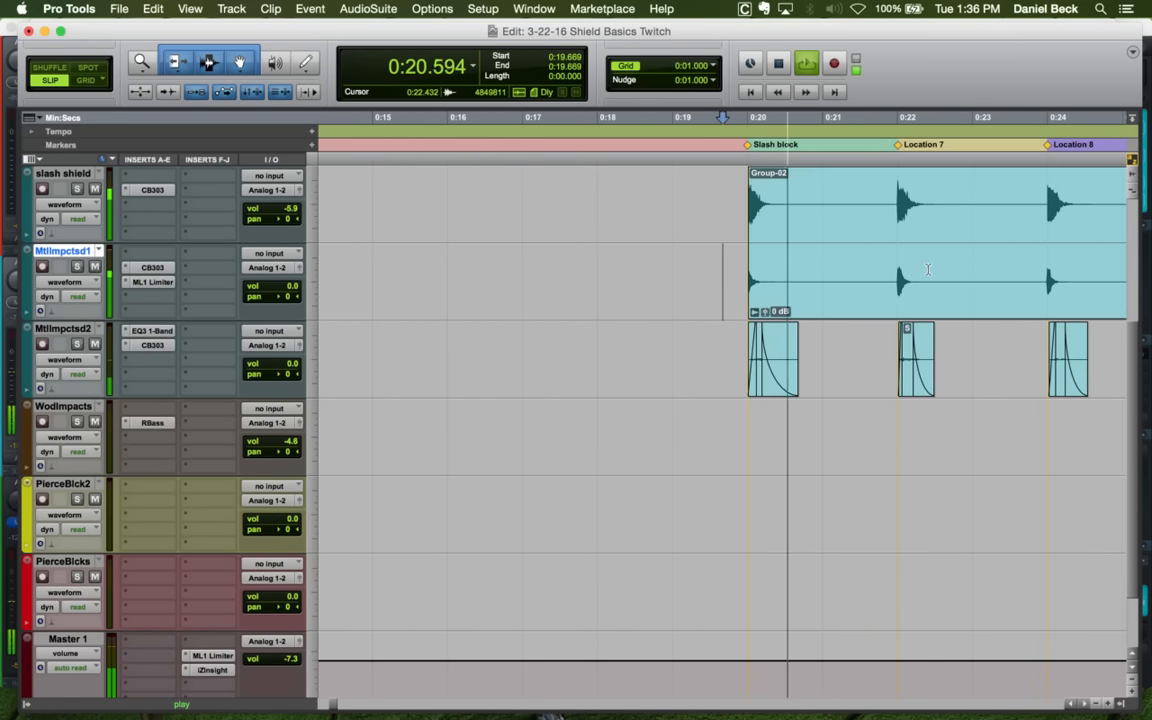
key(space)
key(space)
key(super+bracketleft)
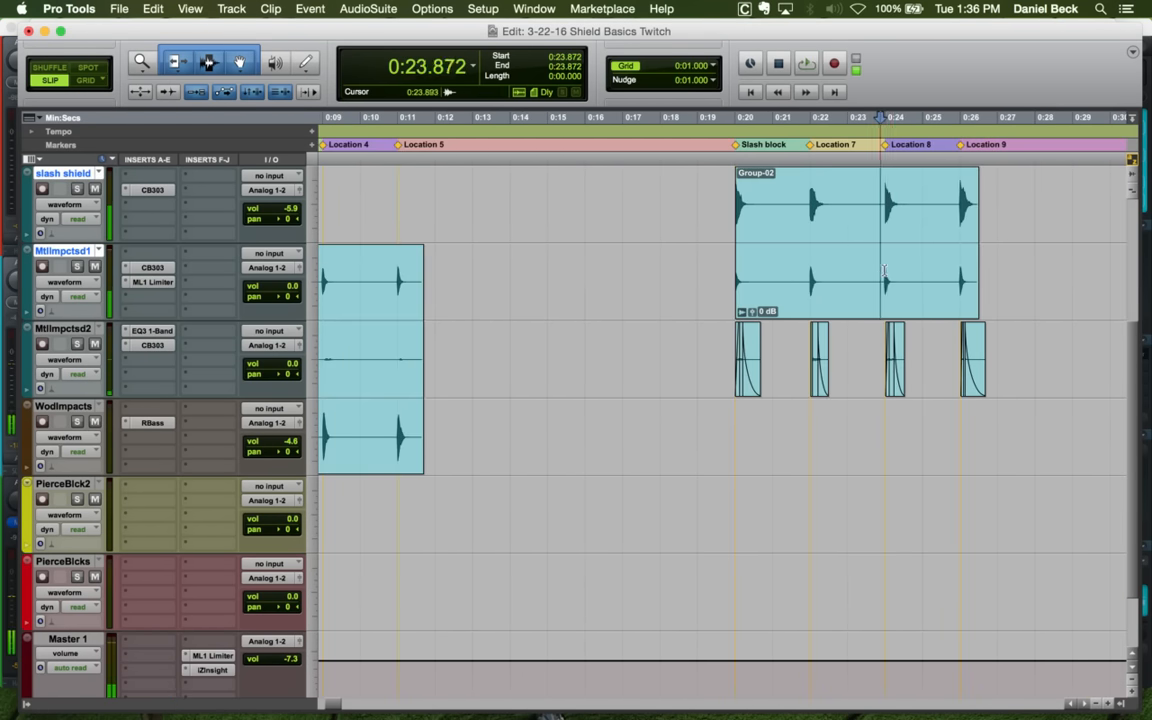
Return to the first Pierce Block hit and play all its layers from about 0:34.965
key(super+bracketleft)
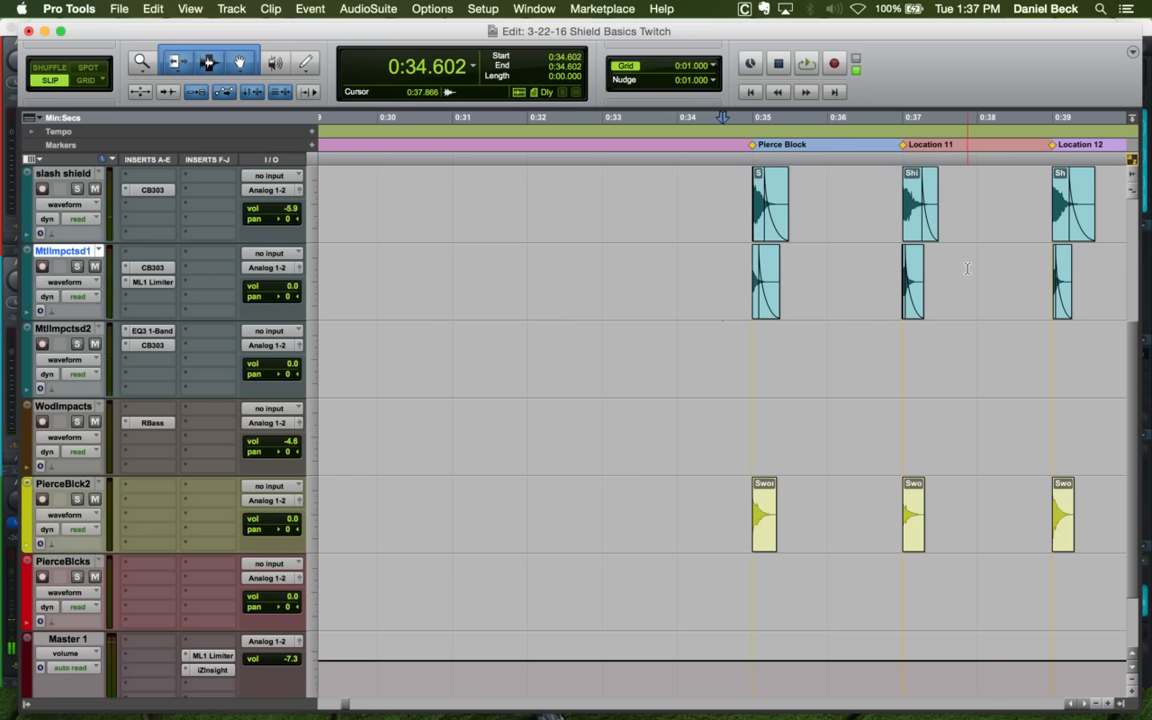
click(745, 260)
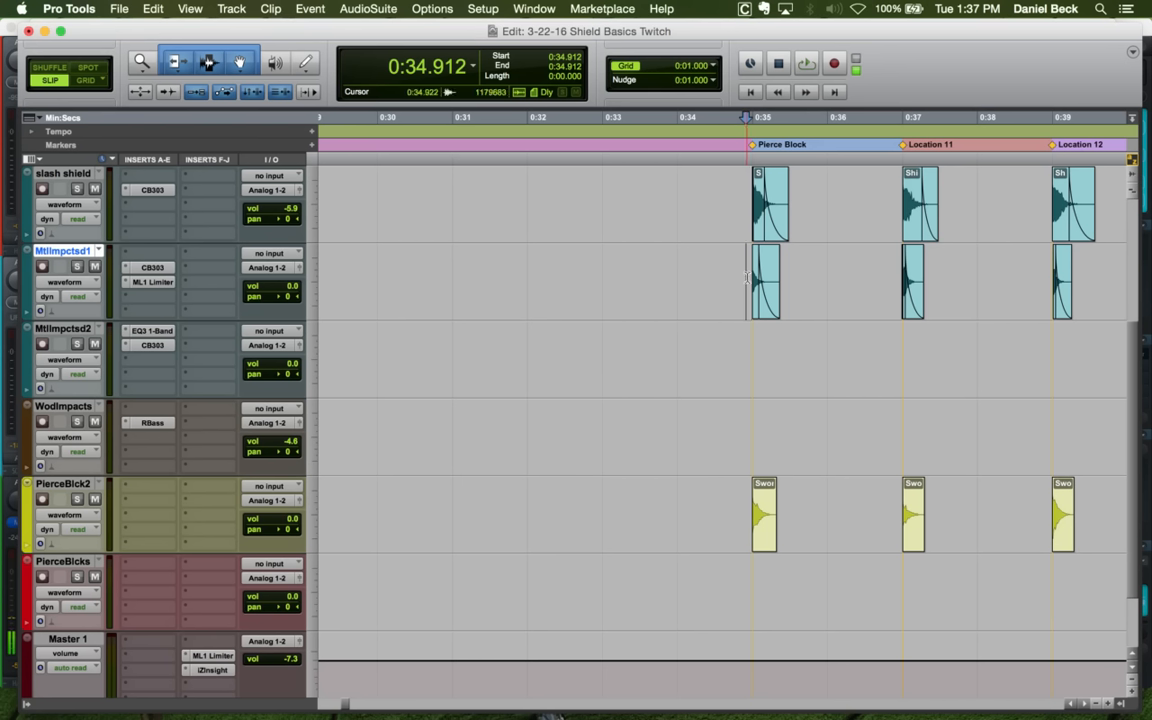
click(750, 280)
key(t)
key(t)
key(space)
key(space)
Place the edit cursor on the CrshImpcts track just before the first Crush block clip, at about 0:04.693
scroll(748, 282, up, 2)
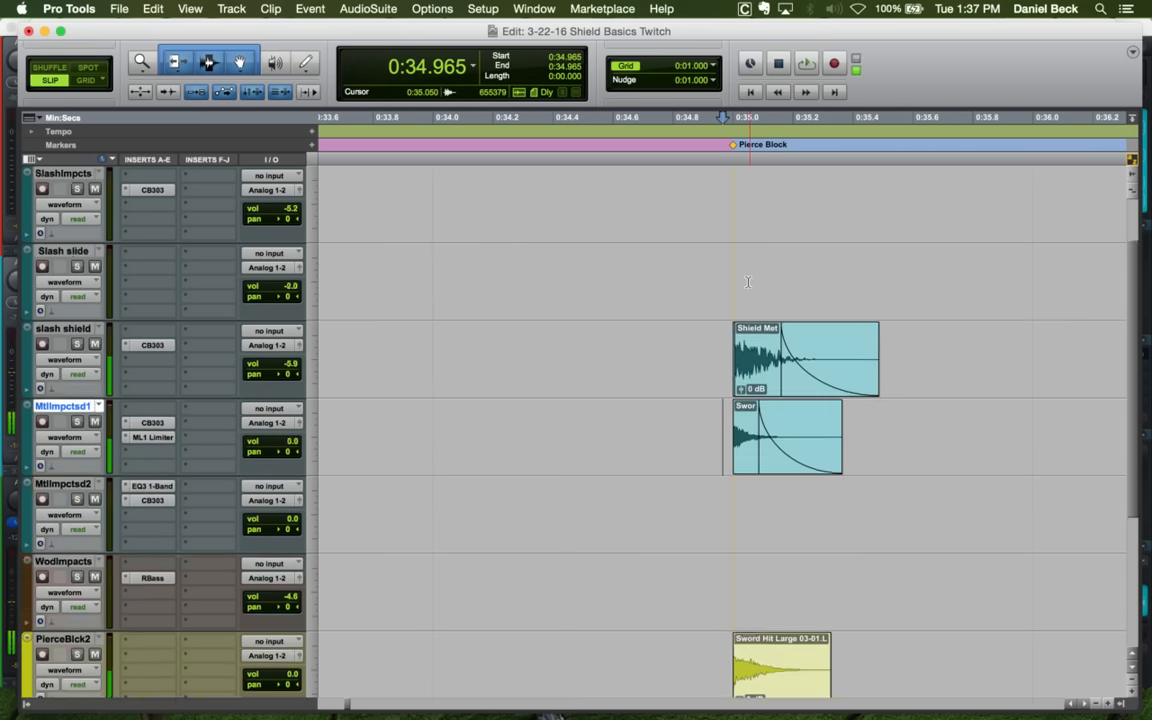
scroll(748, 282, up, 1)
key(r)
key(r)
key(r)
key(r)
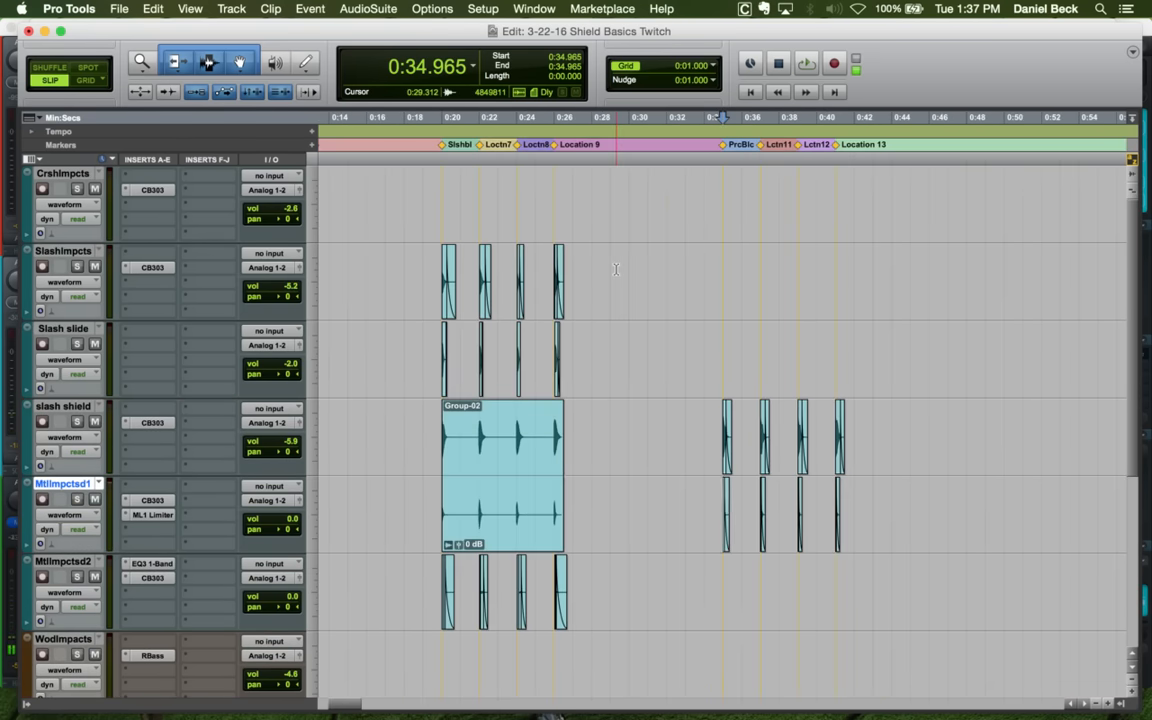
key(r)
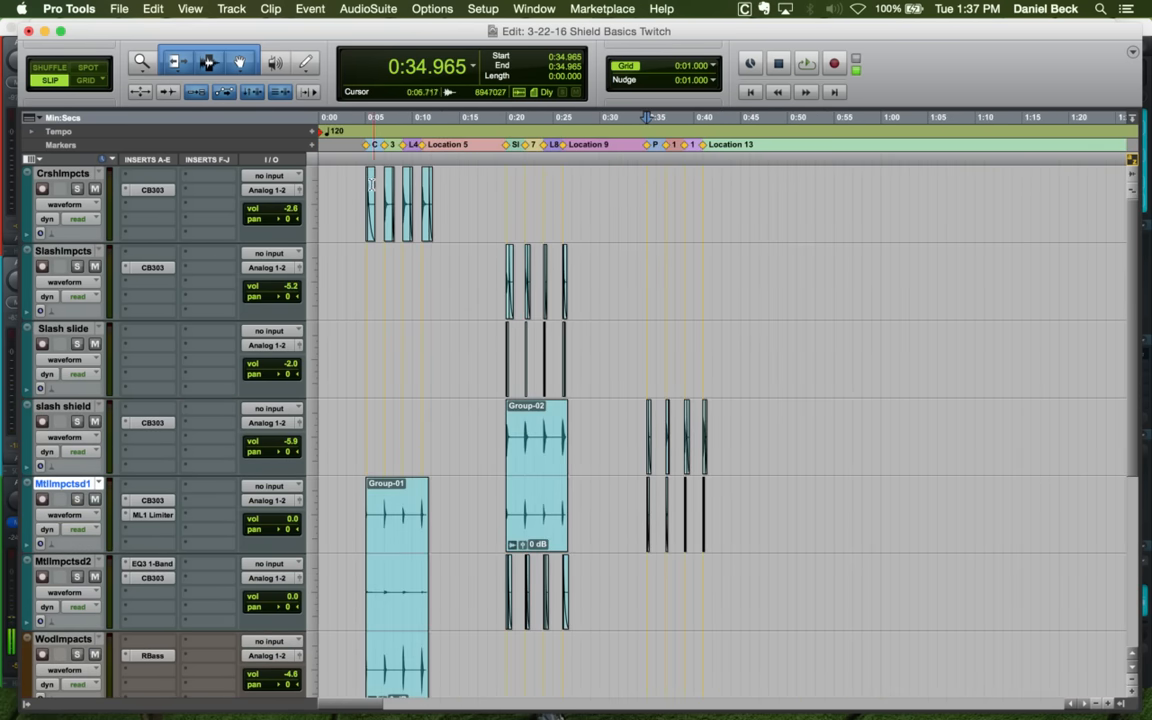
click(362, 204)
key(t)
key(t)
key(t)
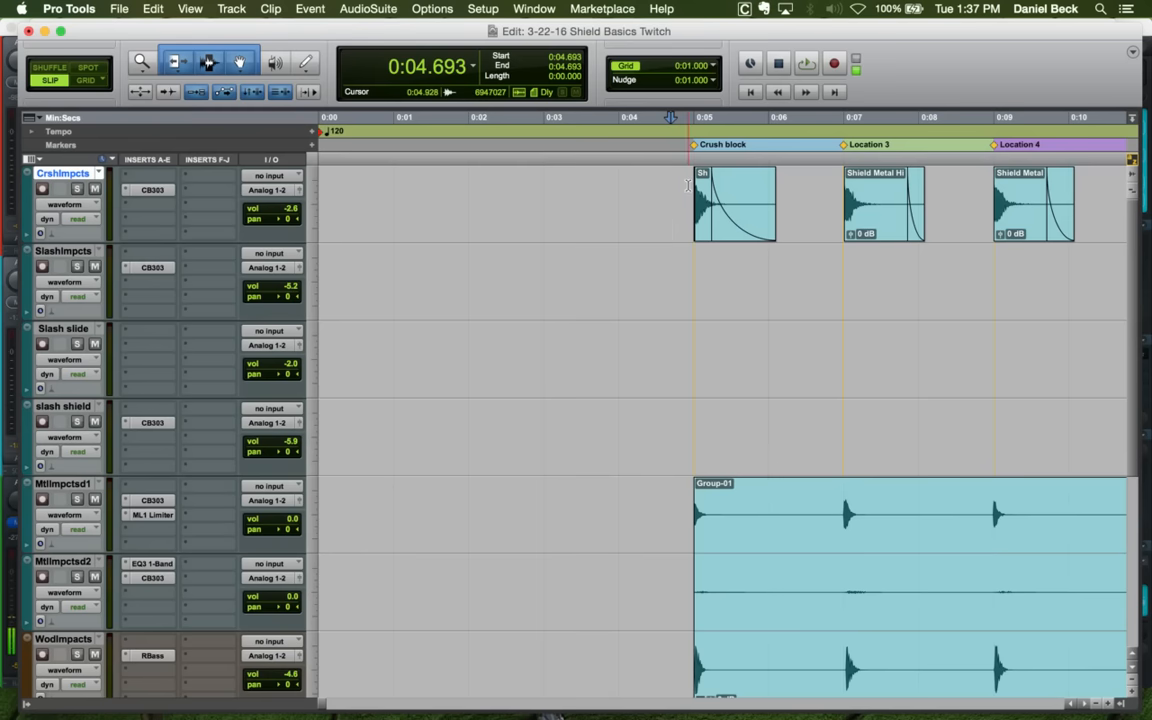
Solo CrshImpcts and play its first Crush block hit from about 0:04.928
click(688, 185)
key(t)
key(t)
key(shift+s)
key(space)
key(space)
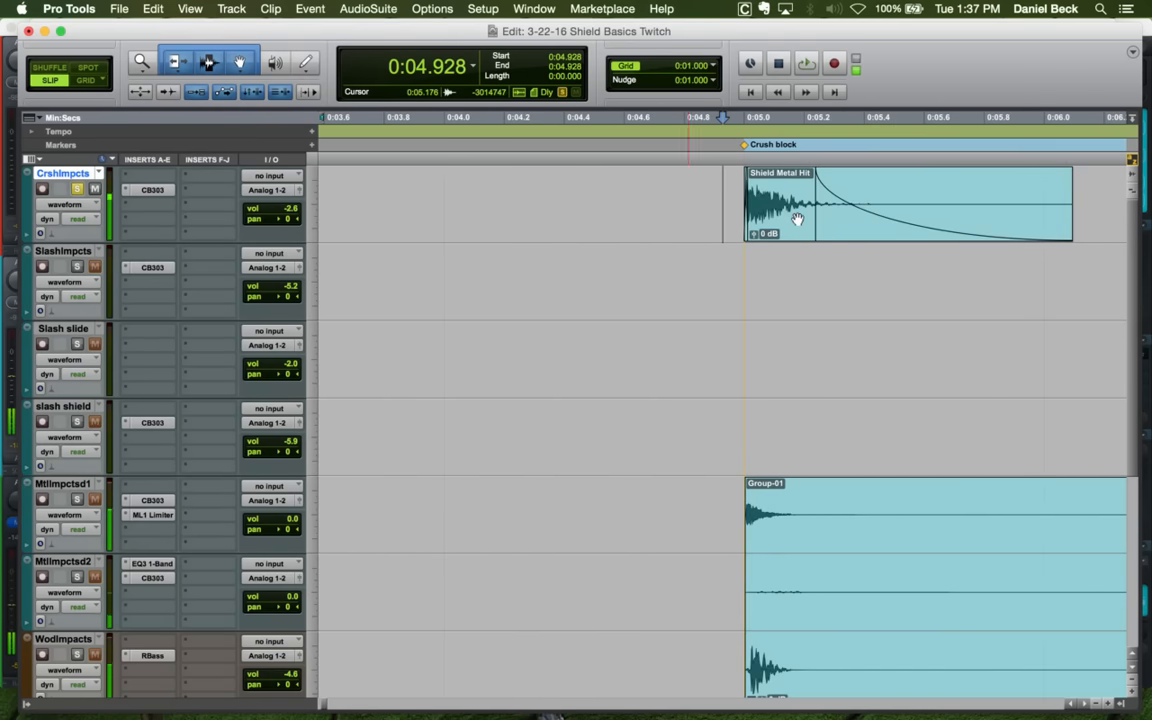
Audition the Impacts Metal Garage Door Frame source clip on CrshImpcts from 11:40.074 in the Source section
key(r)
key(r)
key(r)
key(r)
key(r)
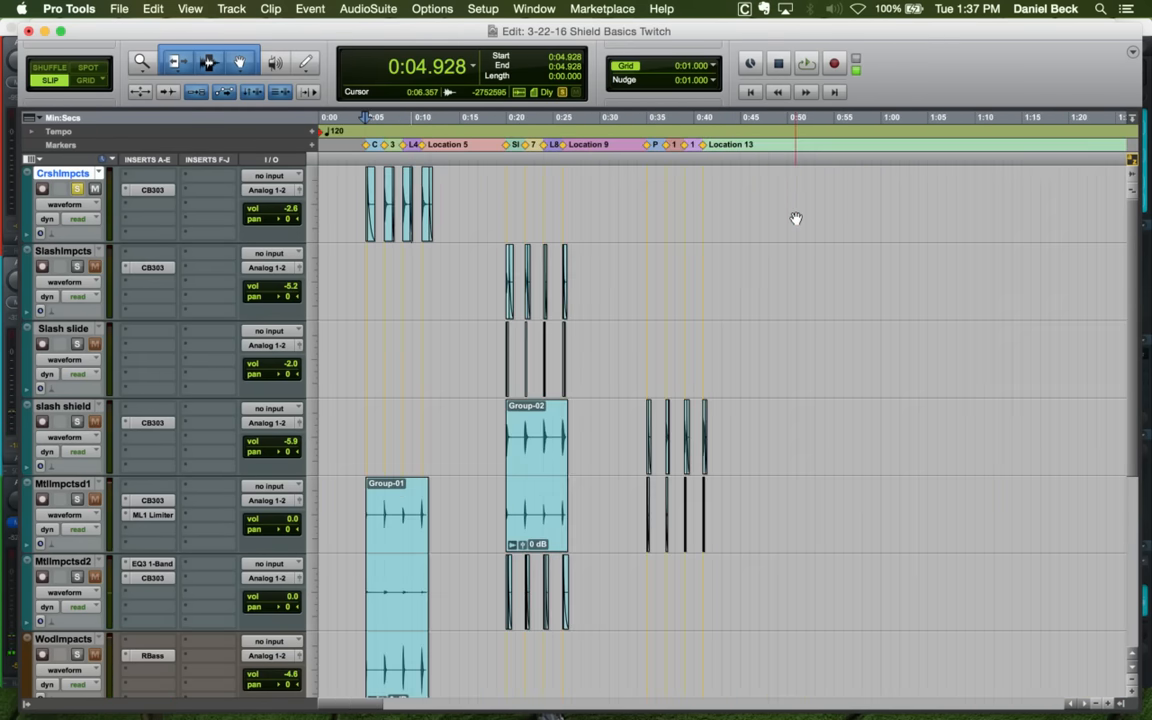
click(660, 188)
key(r)
key(r)
key(r)
key(r)
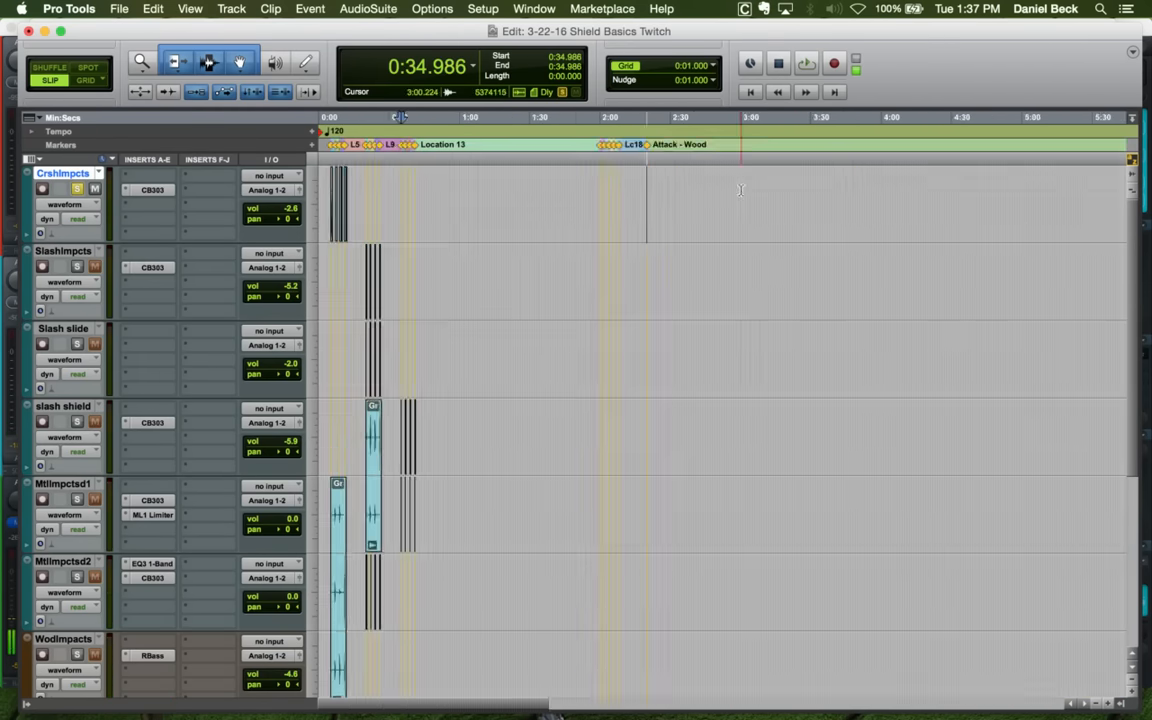
click(731, 190)
key(t)
key(t)
key(t)
key(t)
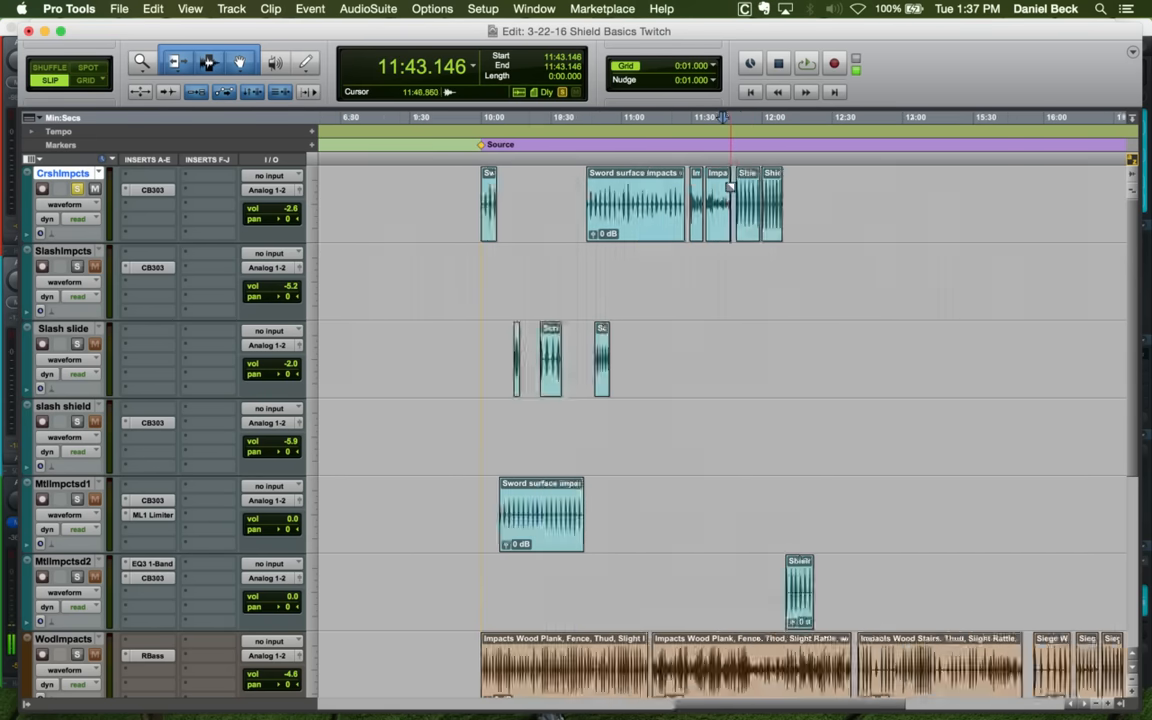
click(694, 188)
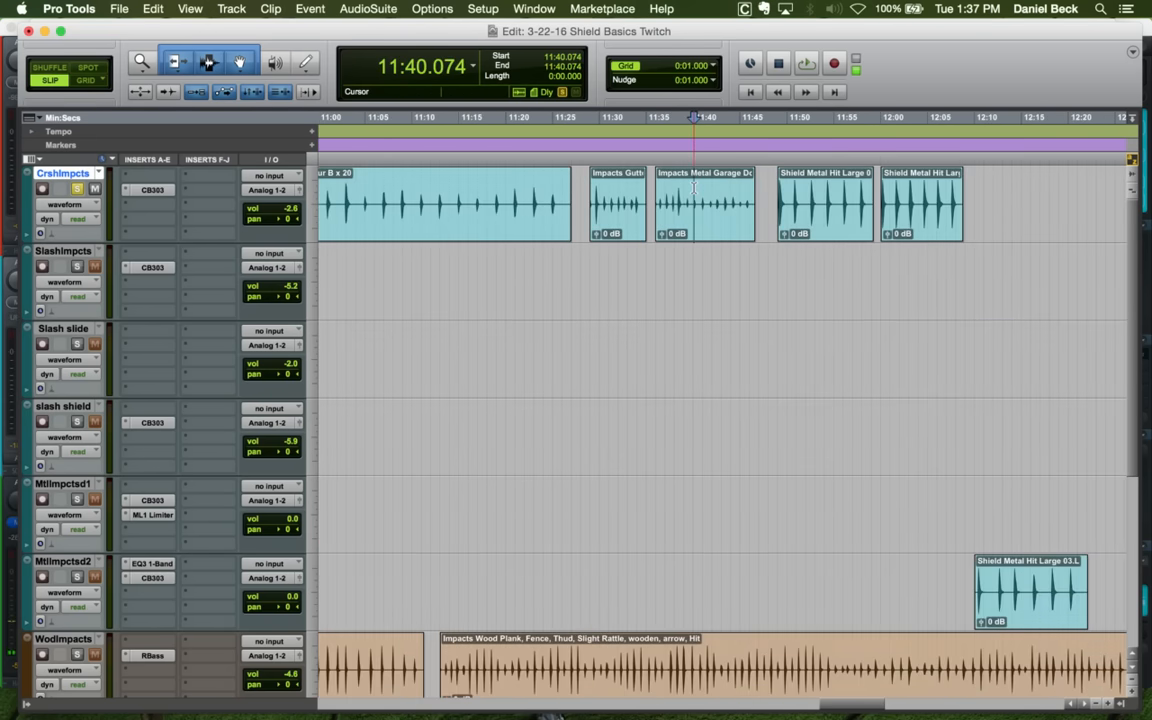
key(space)
key(t)
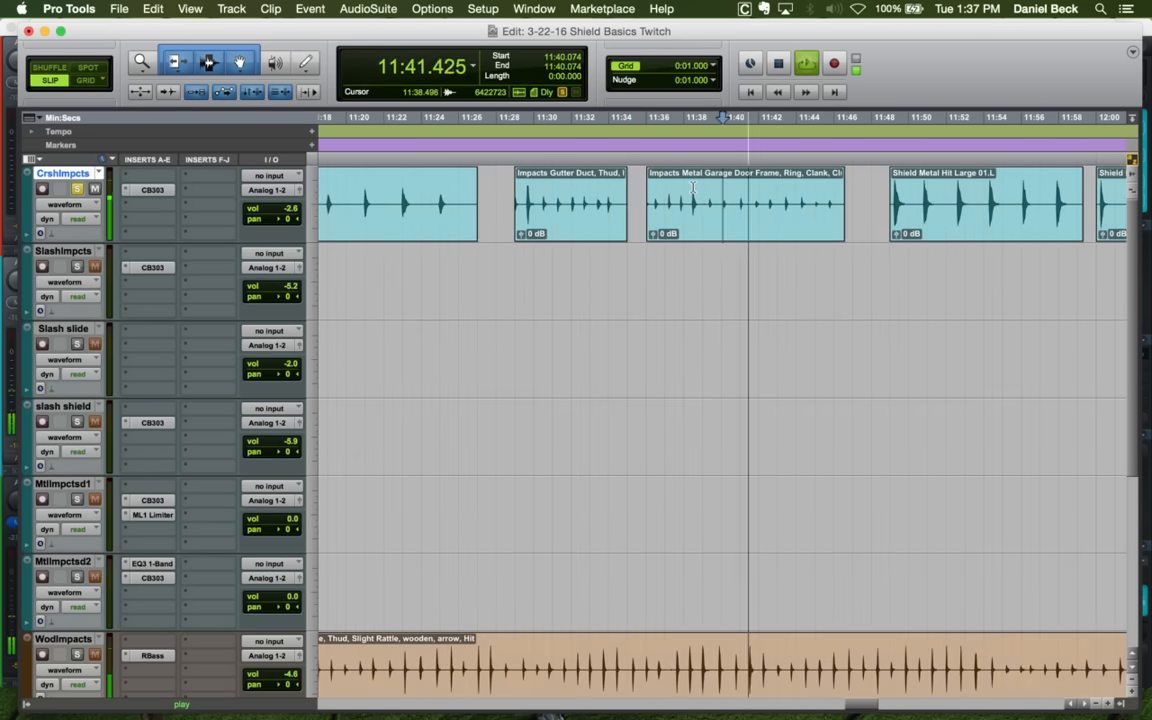
key(space)
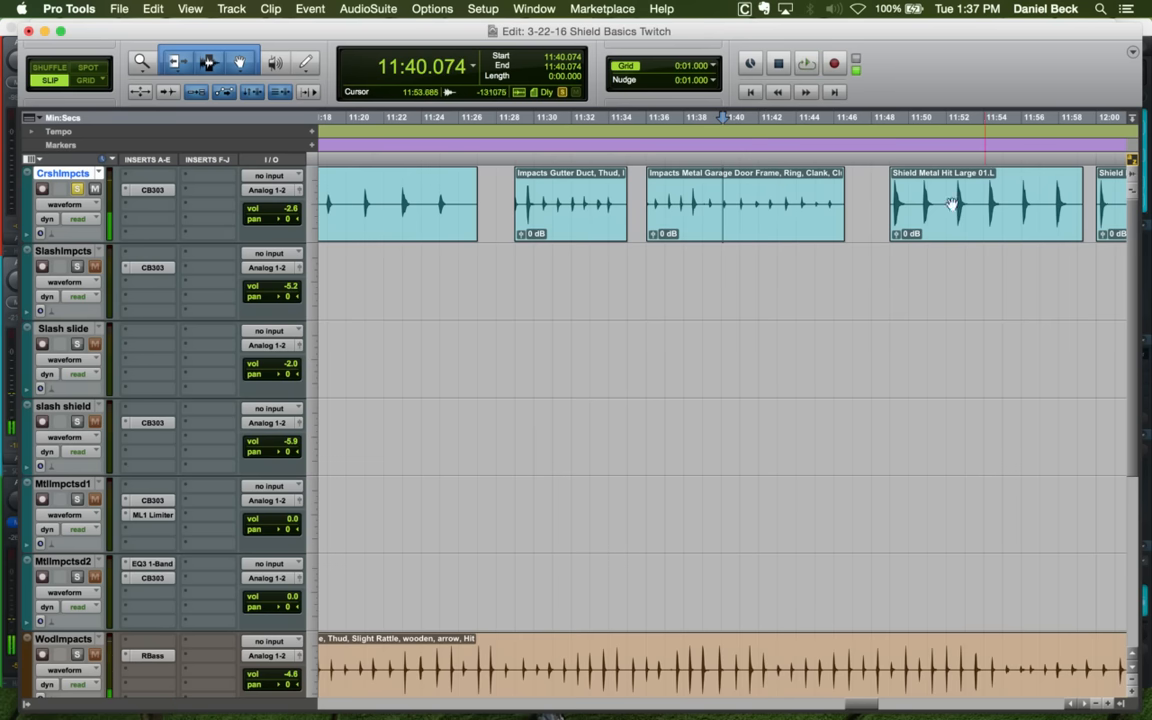
Play the Shield Metal Hit Large 01.L source clip from just before its third hit
click(950, 190)
key(space)
key(space)
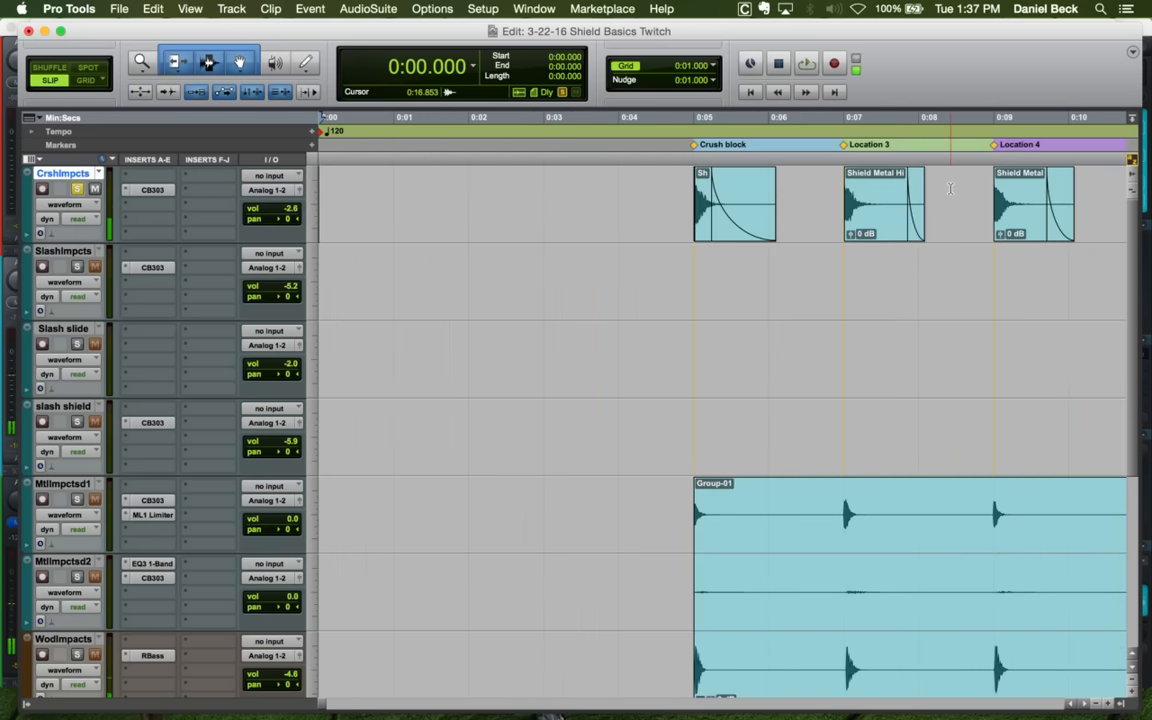
Examine the first Crush block clip on CrshImpcts around 0:05.135 to identify its source recording
key(t)
key(t)
key(r)
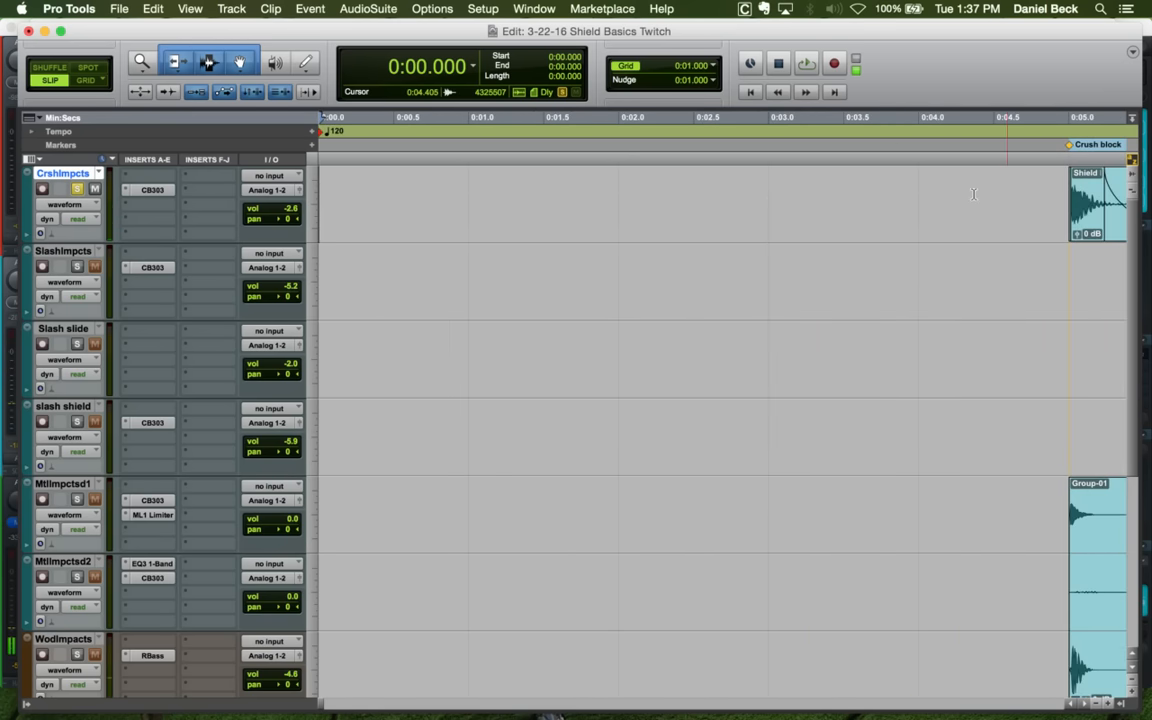
click(1091, 189)
key(t)
key(t)
key(t)
click(716, 189)
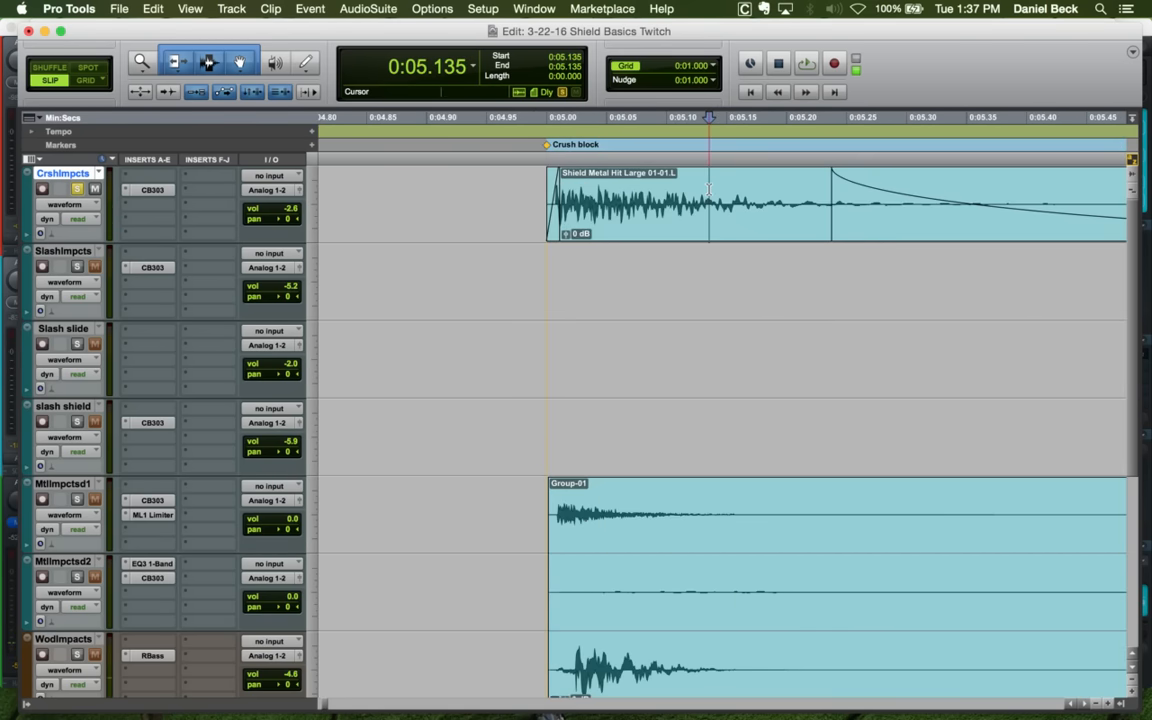
Return to the Source section and place the edit cursor within Shield Metal Hit Large 01.L on CrshImpcts, at about 11:53.813
key(r)
key(r)
key(r)
key(r)
key(r)
key(r)
key(r)
key(r)
key(r)
key(r)
key(r)
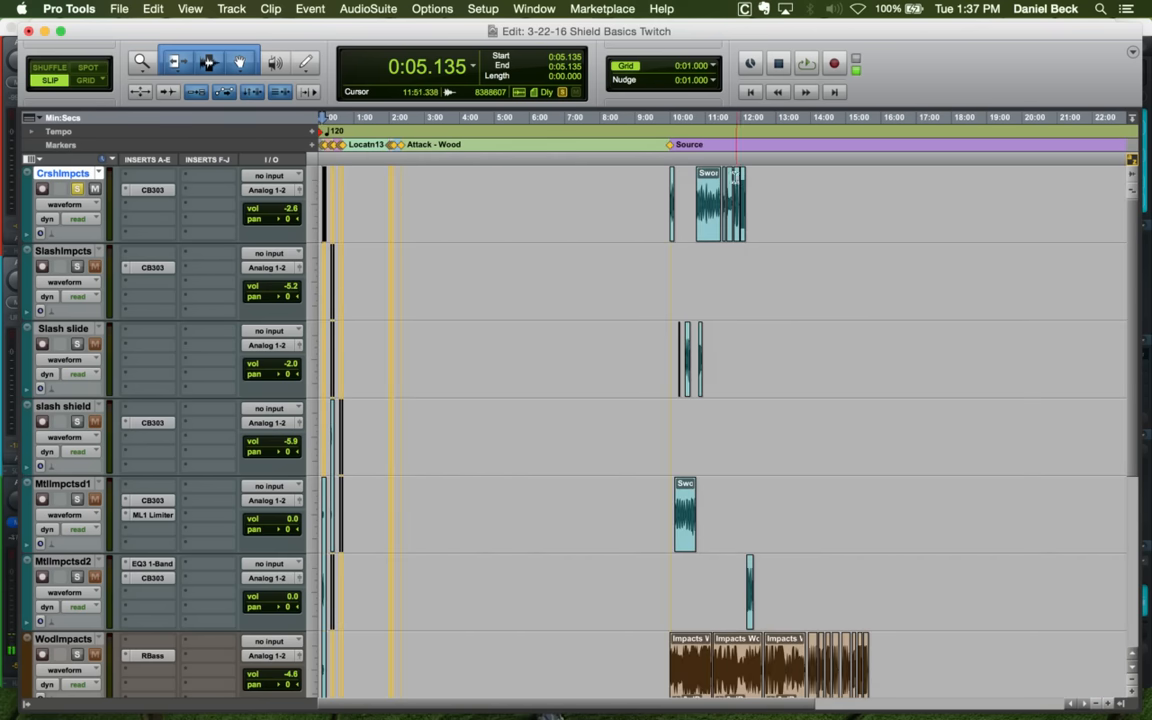
click(748, 192)
key(t)
key(t)
key(t)
key(t)
key(t)
click(768, 190)
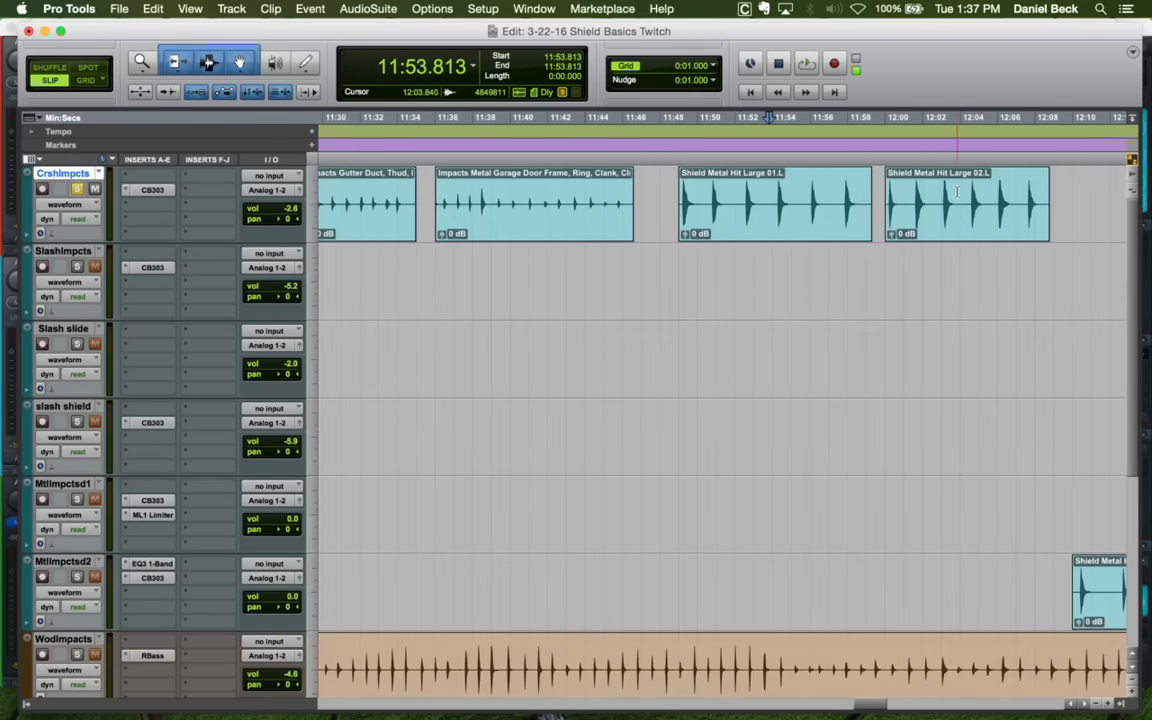
Audition the Shield Metal Hit Large 02.L source clip from 12:00.000 and again from about 12:03.029
click(885, 190)
key(space)
key(t)
key(t)
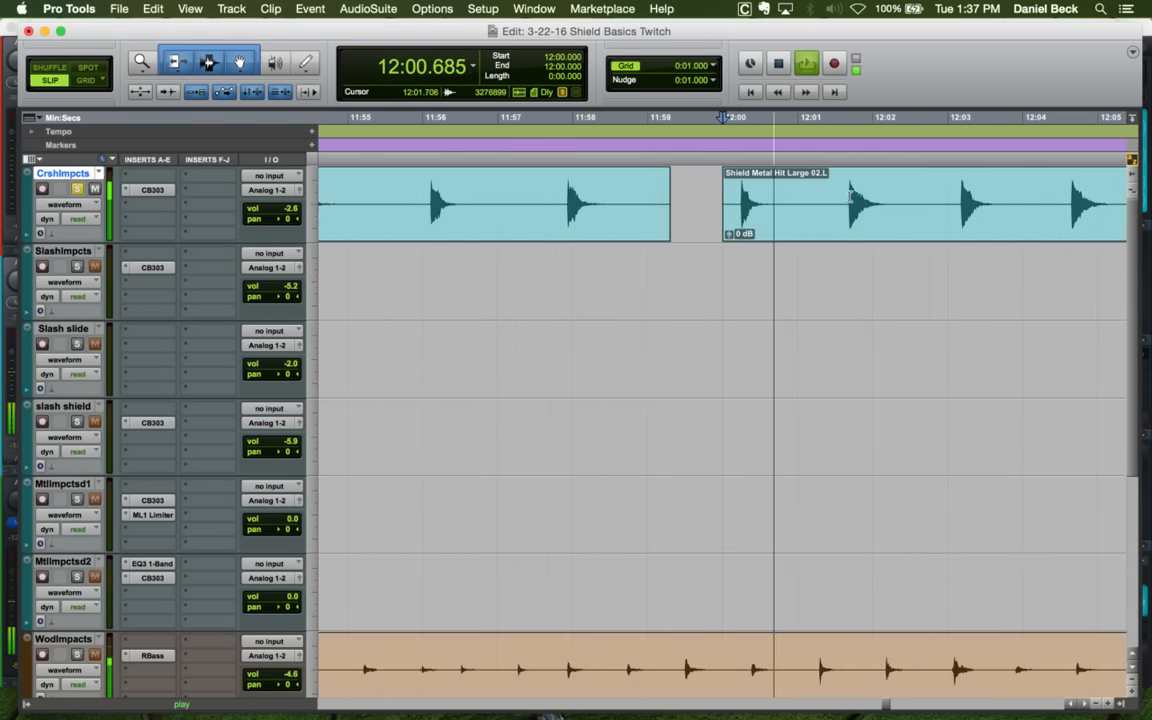
click(841, 190)
click(950, 193)
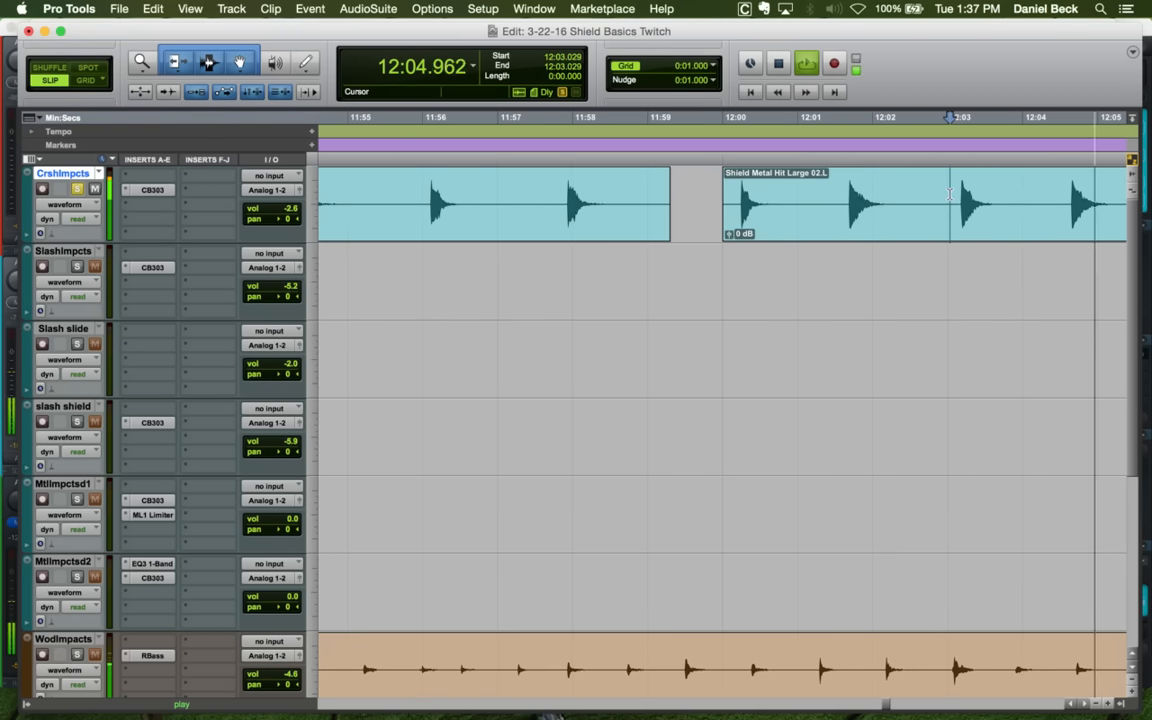
key(r)
key(r)
key(space)
Copy the whole Shield Metal Hit Large 02.L source clip and paste it on CrshImpcts just after the Pierce Block marker
click(828, 222)
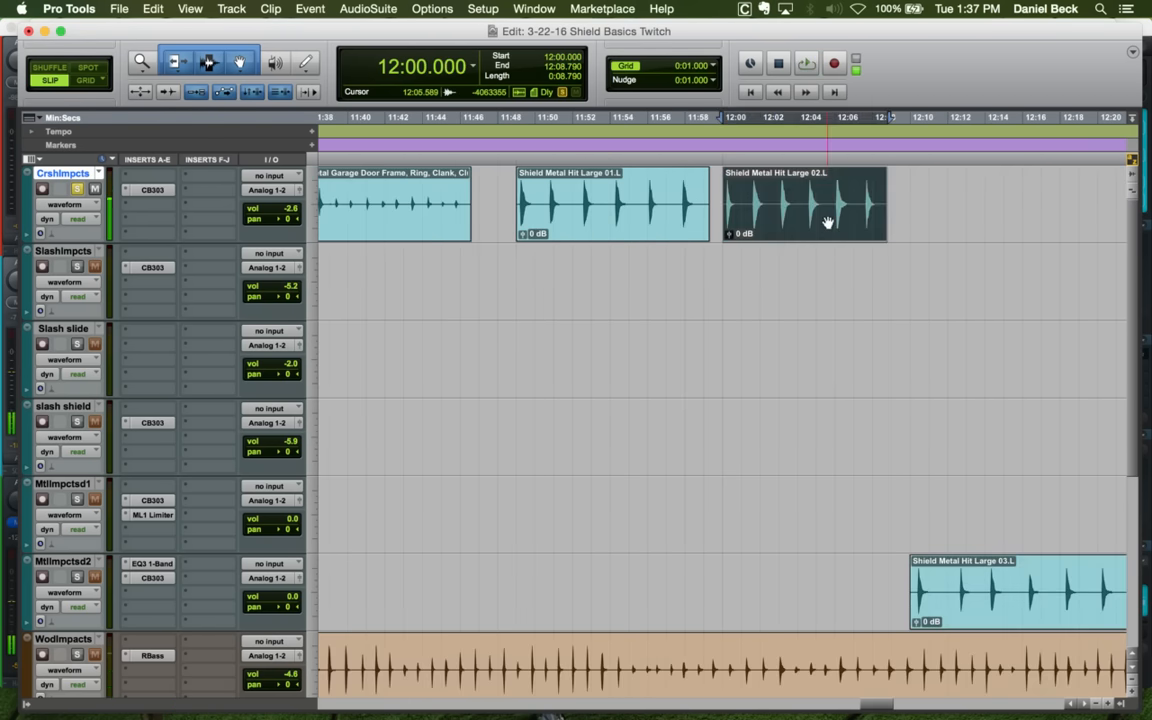
key(r)
key(r)
key(r)
key(r)
key(r)
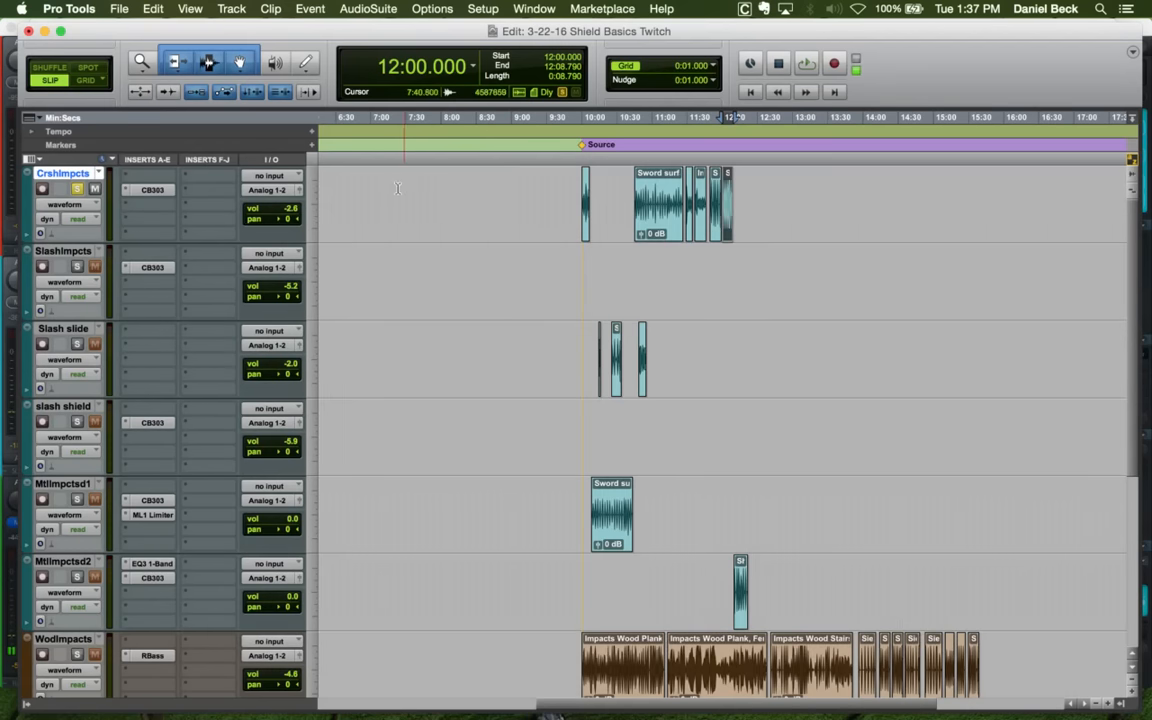
key(r)
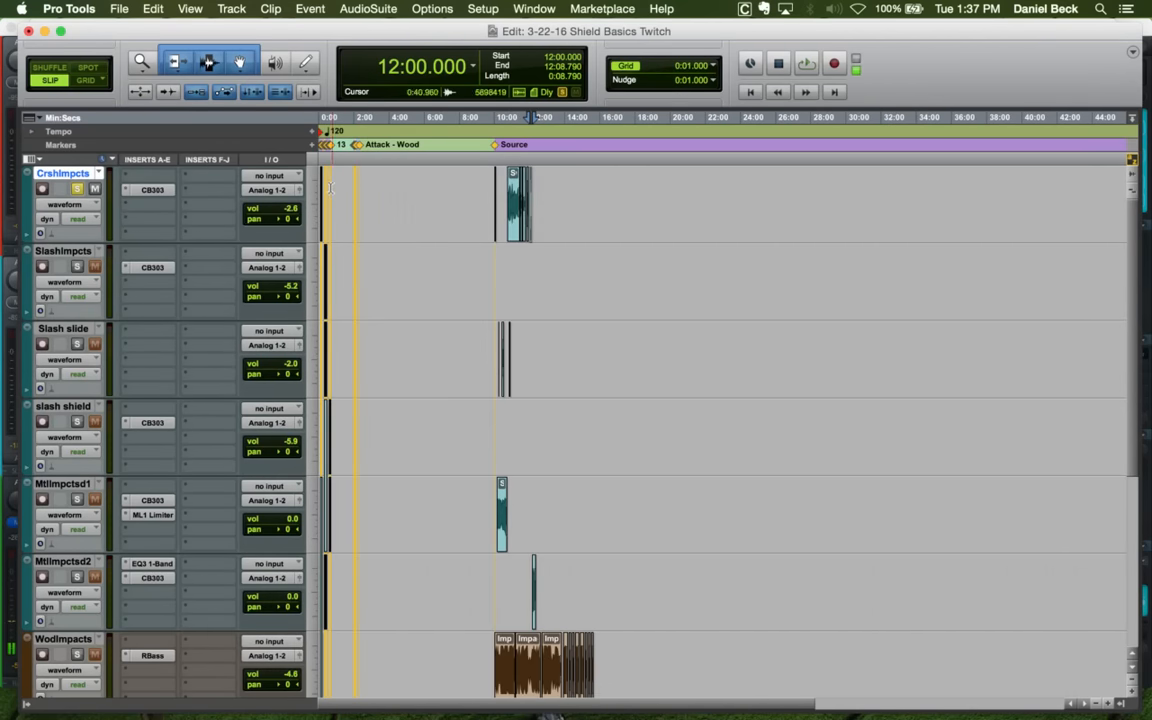
click(330, 188)
key(t)
key(t)
key(t)
key(t)
key(t)
click(651, 208)
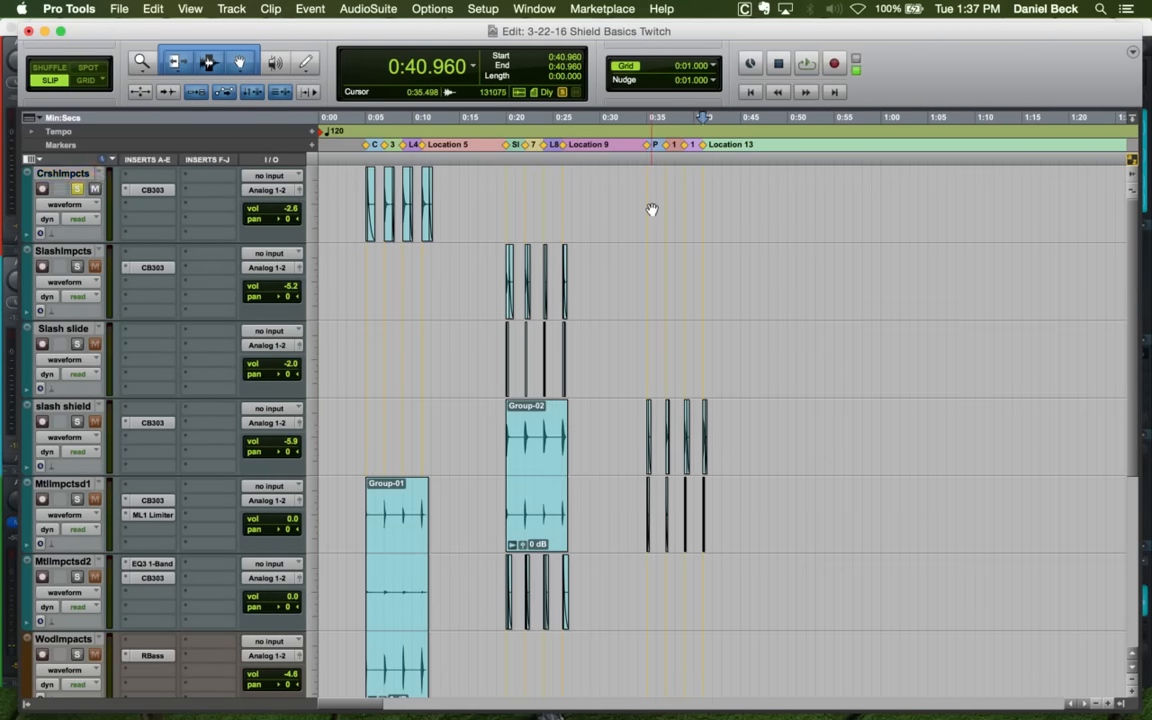
click(652, 200)
key(super+v)
Split the pasted clip after its first hit at about 0:36.693 and move the remaining hits out to about 0:40.3
click(674, 188)
key(t)
key(t)
click(674, 188)
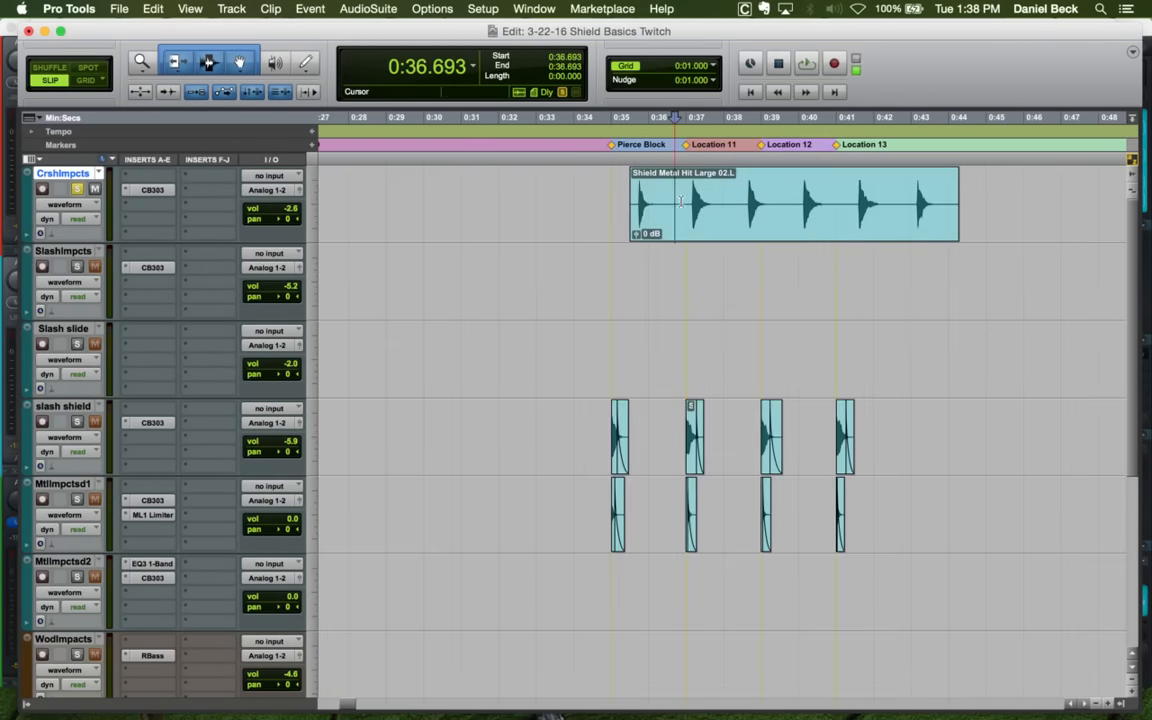
key(b)
drag(749, 224, 885, 226)
Trim the silence before the separated first hit and move the clip near the Pierce Block marker, starting at about 0:35.008
click(628, 188)
key(t)
key(t)
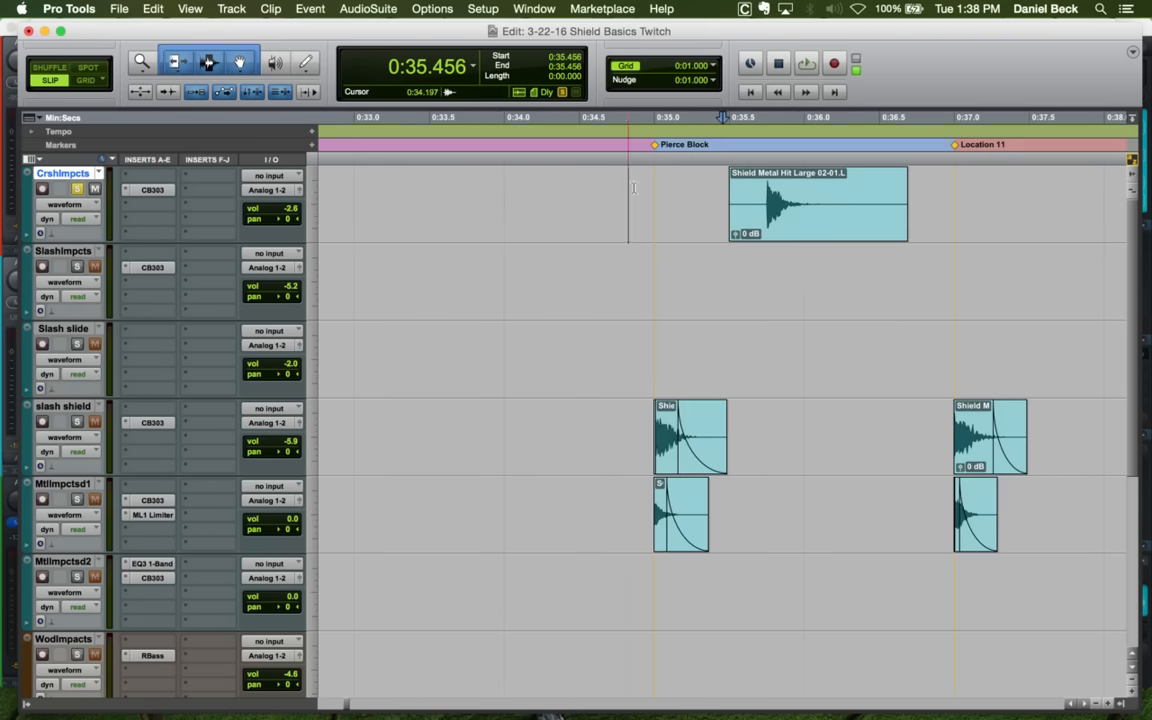
click(770, 217)
click(764, 197)
key(a)
drag(790, 228, 680, 202)
Tighten the clip's start to its transient with a 0.002 s fade-in and align it to the Pierce Block layers at about 0:35.002
key(t)
key(t)
key(t)
key(t)
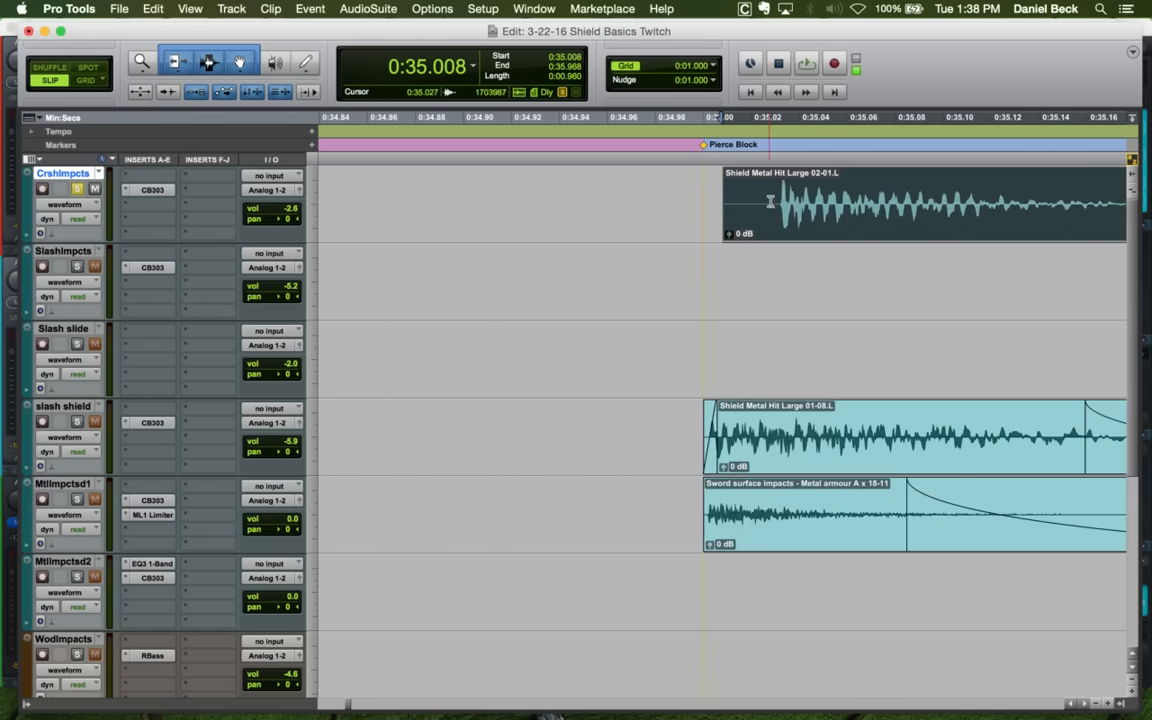
click(774, 186)
key(a)
drag(775, 175, 779, 175)
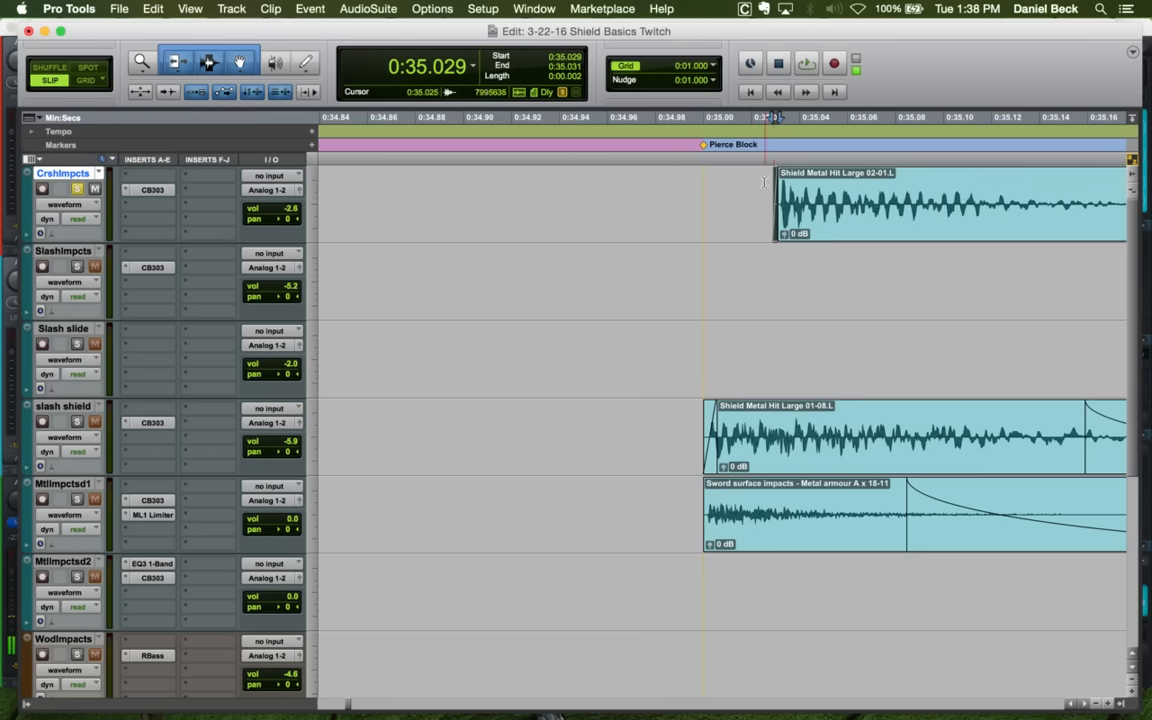
click(764, 192)
drag(815, 235, 680, 204)
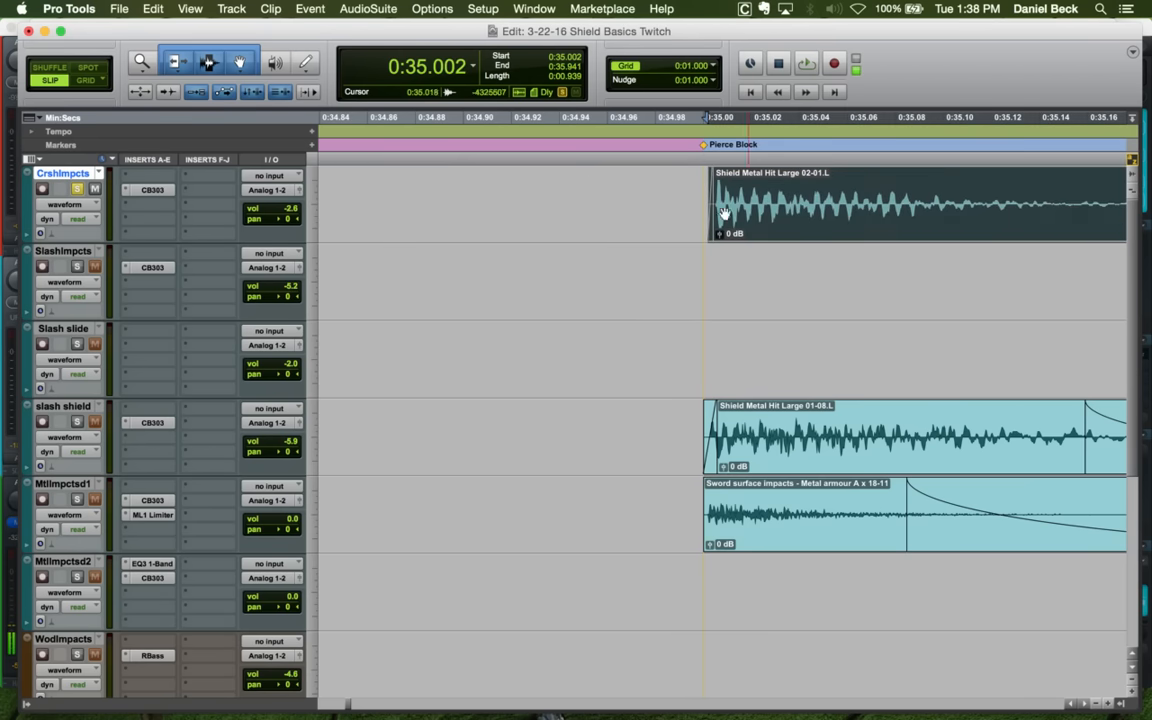
Fade out the CrshImpcts hit from about 0:35.054 and trim its end to about 0:35.350
click(618, 183)
key(r)
key(r)
click(751, 182)
key(g)
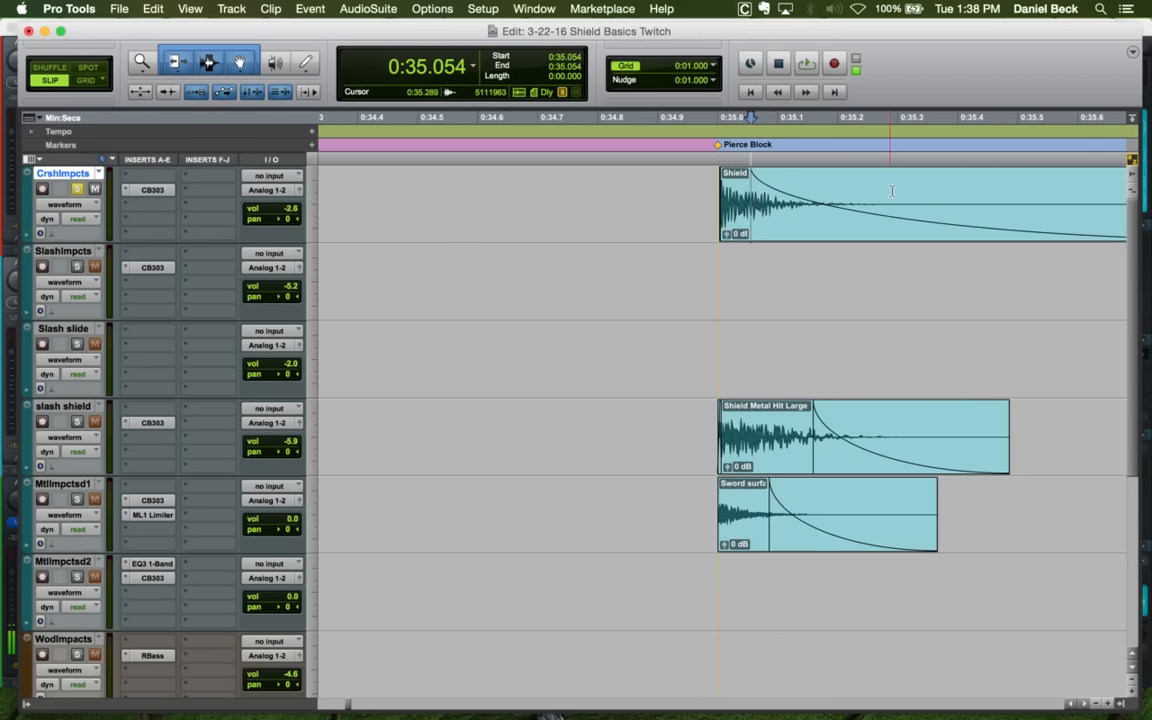
click(928, 190)
key(s)
Play the soloed CrshImpcts Pierce Block hit from about 0:34.984
click(708, 194)
key(space)
key(space)
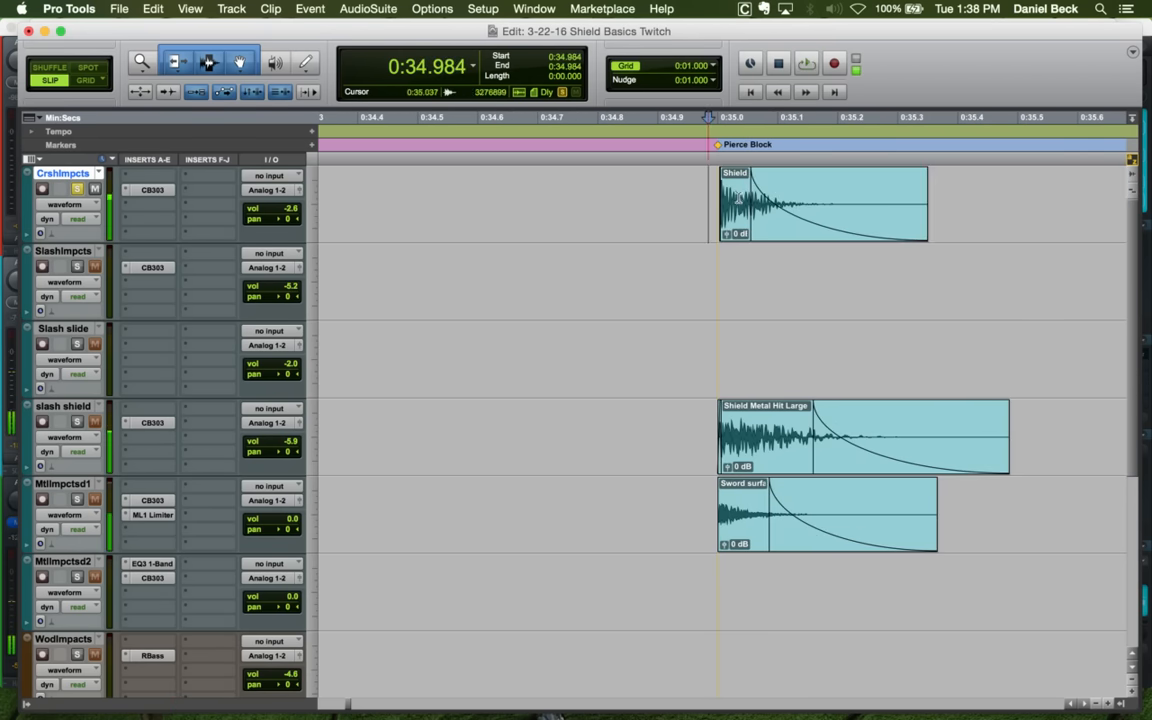
Unsolo CrshImpcts and play all layers of the first Pierce Block hit from about 0:34.929 and again from 0:34.977
click(675, 185)
key(space)
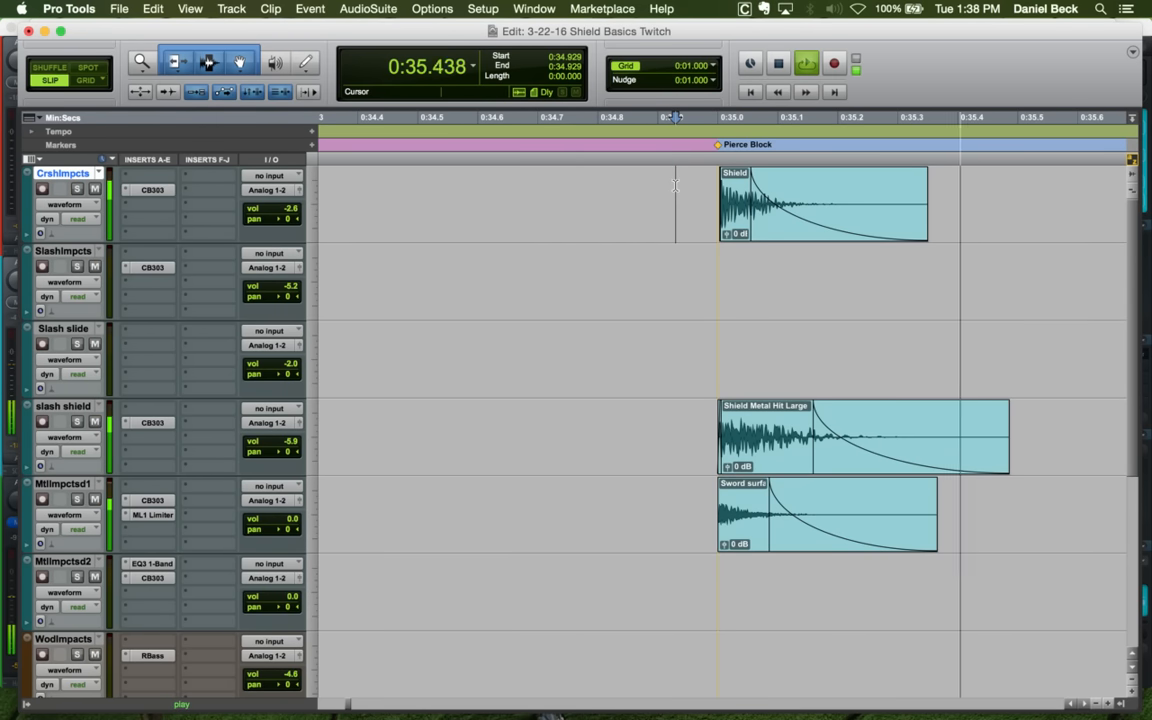
key(space)
click(704, 190)
key(shift+s)
key(space)
key(space)
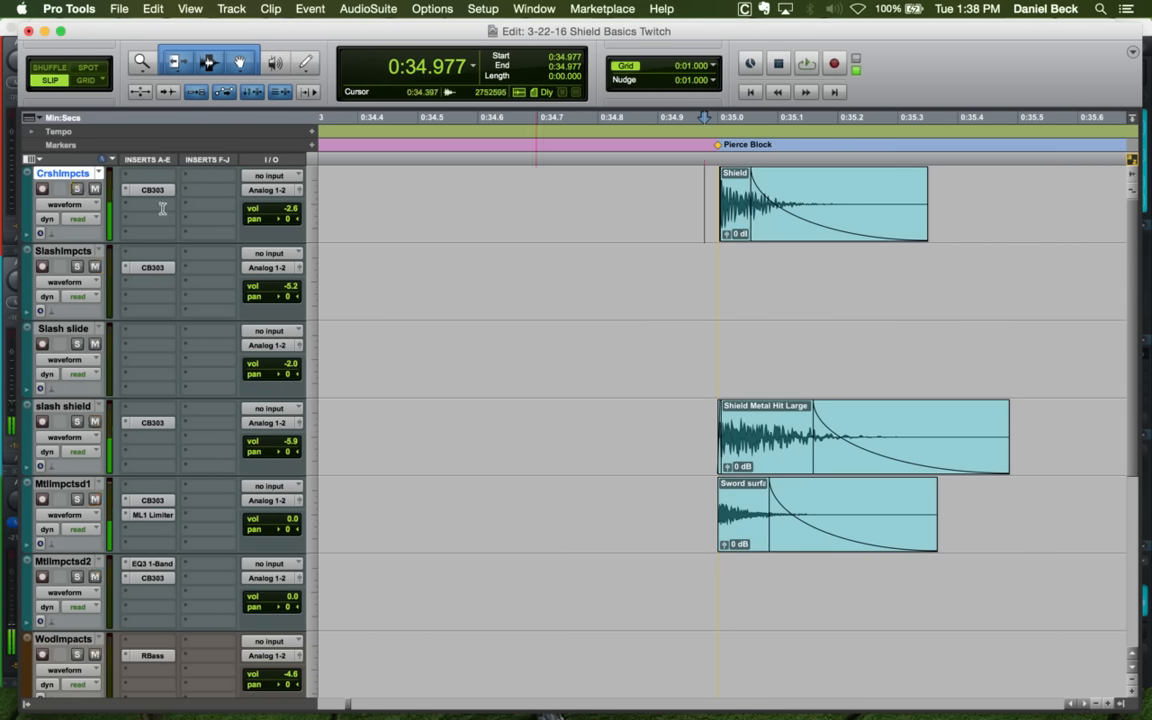
Duplicate the CrshImpcts track once, leaving out its active playlist and inserts
key(r)
key(r)
key(r)
right_click(72, 177)
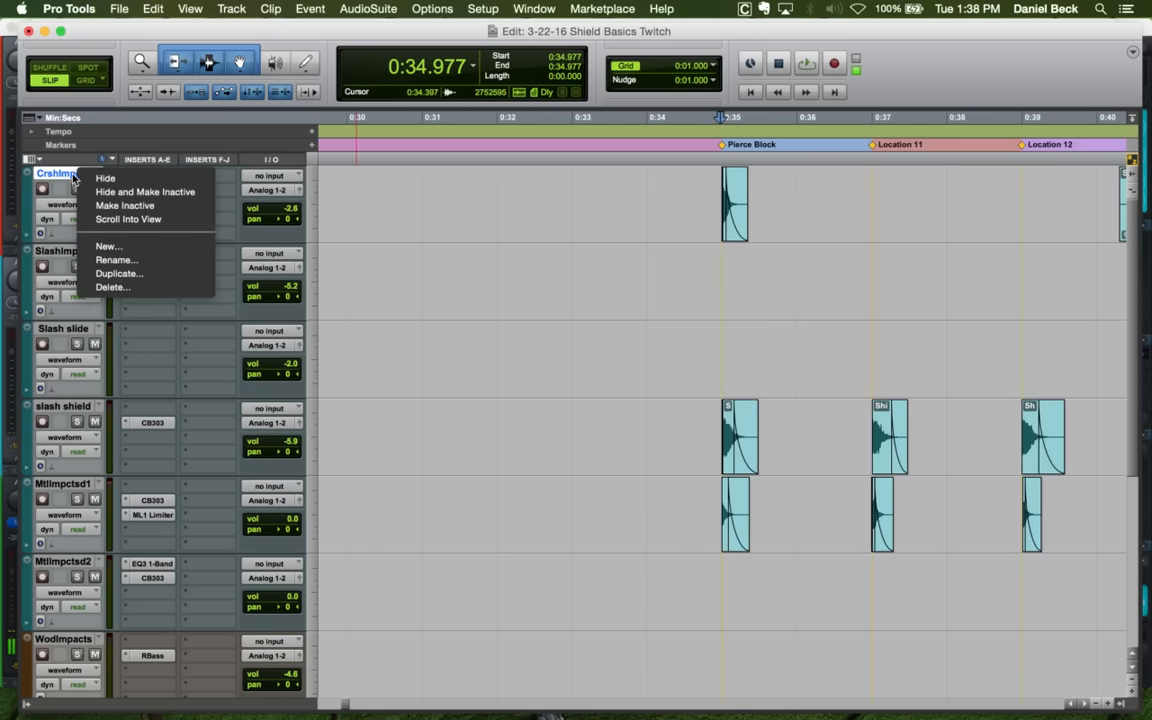
click(115, 278)
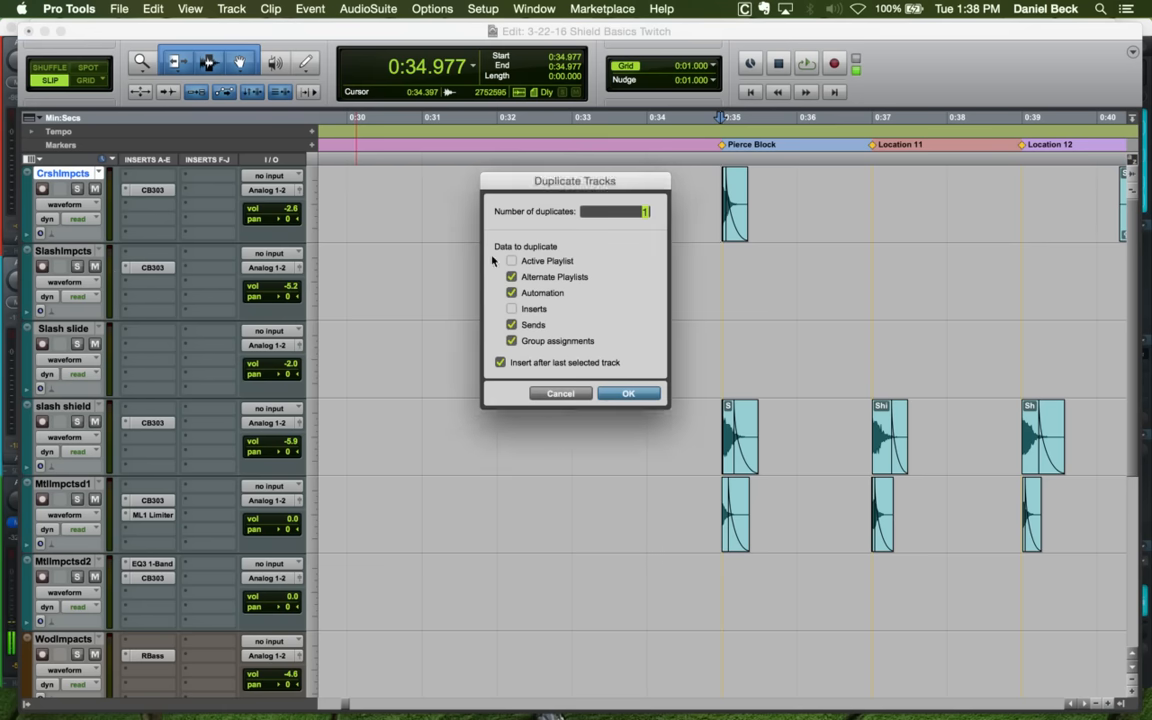
click(627, 393)
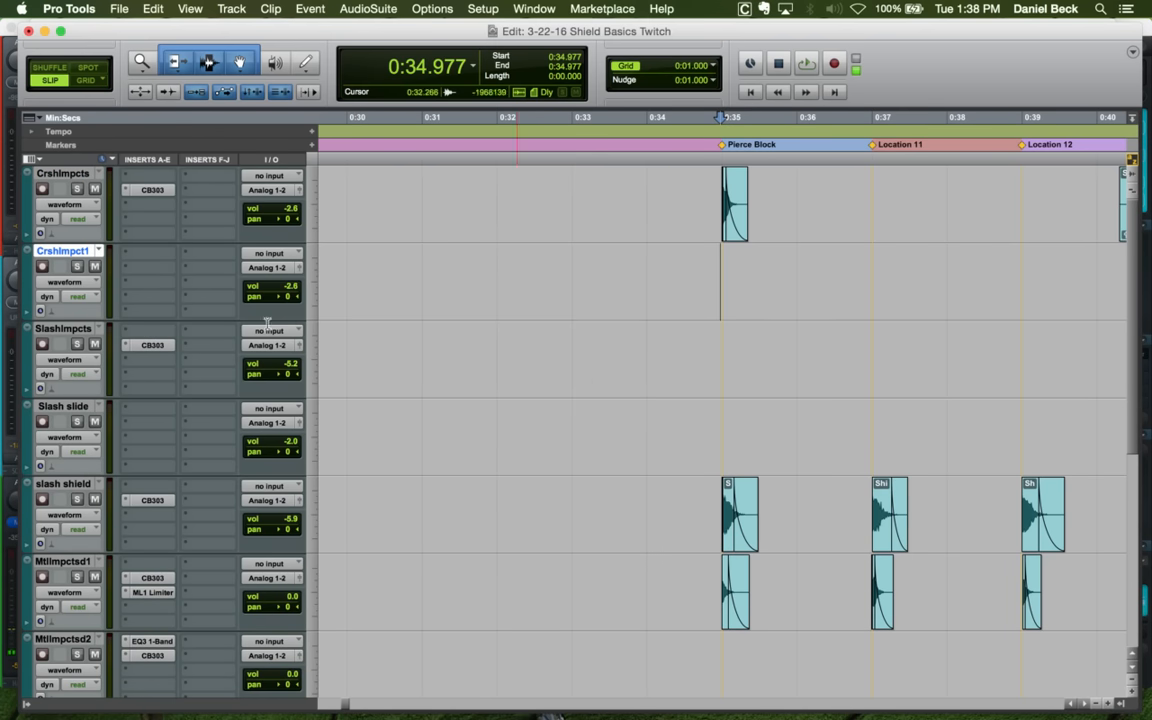
Rename the duplicated track Pierceimpact and move it directly below MtlImpctsd2
double_click(73, 252)
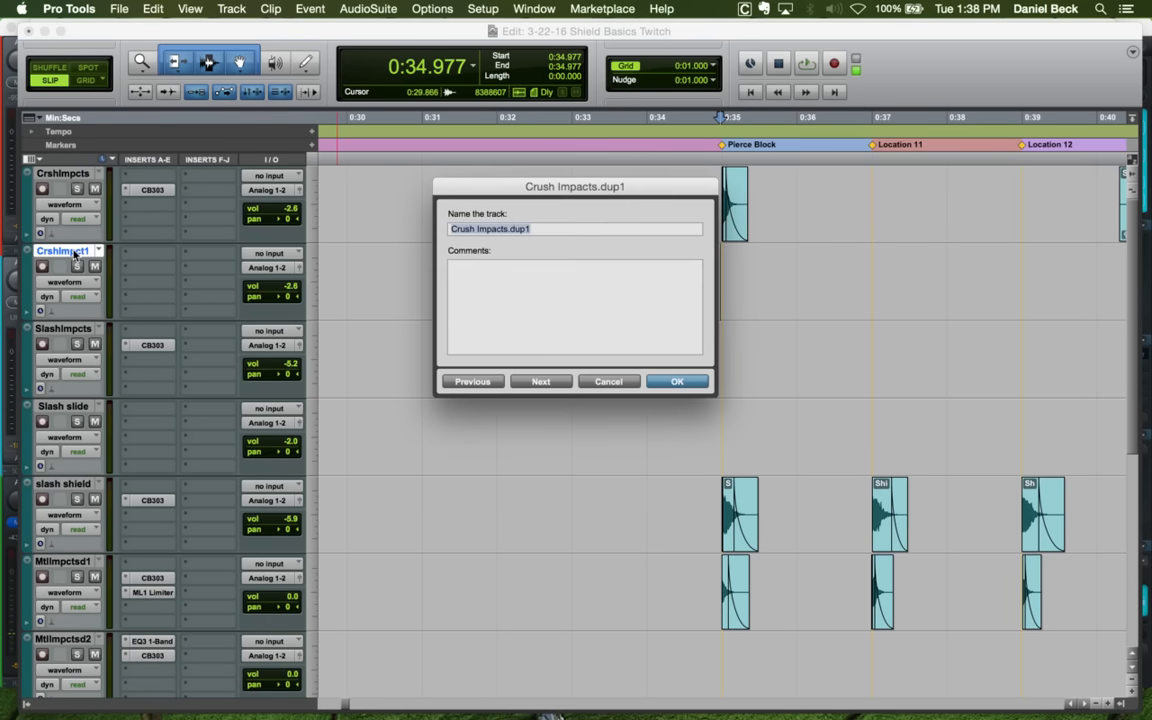
text(PierceImpac)
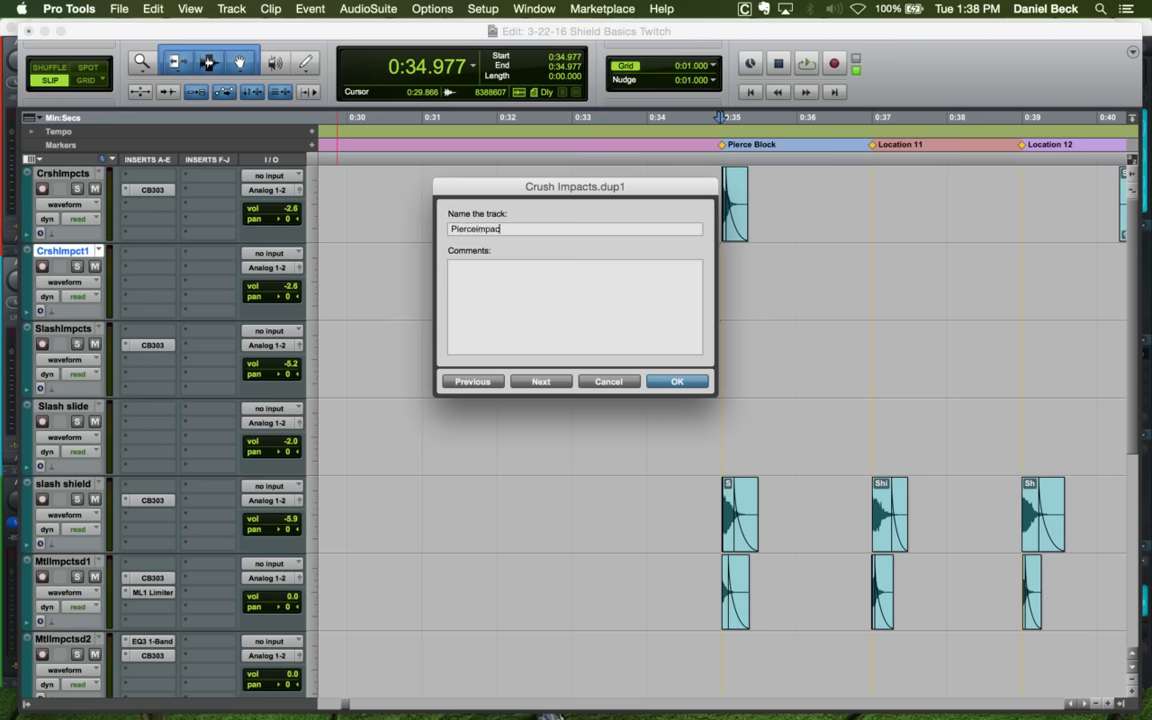
key(Return)
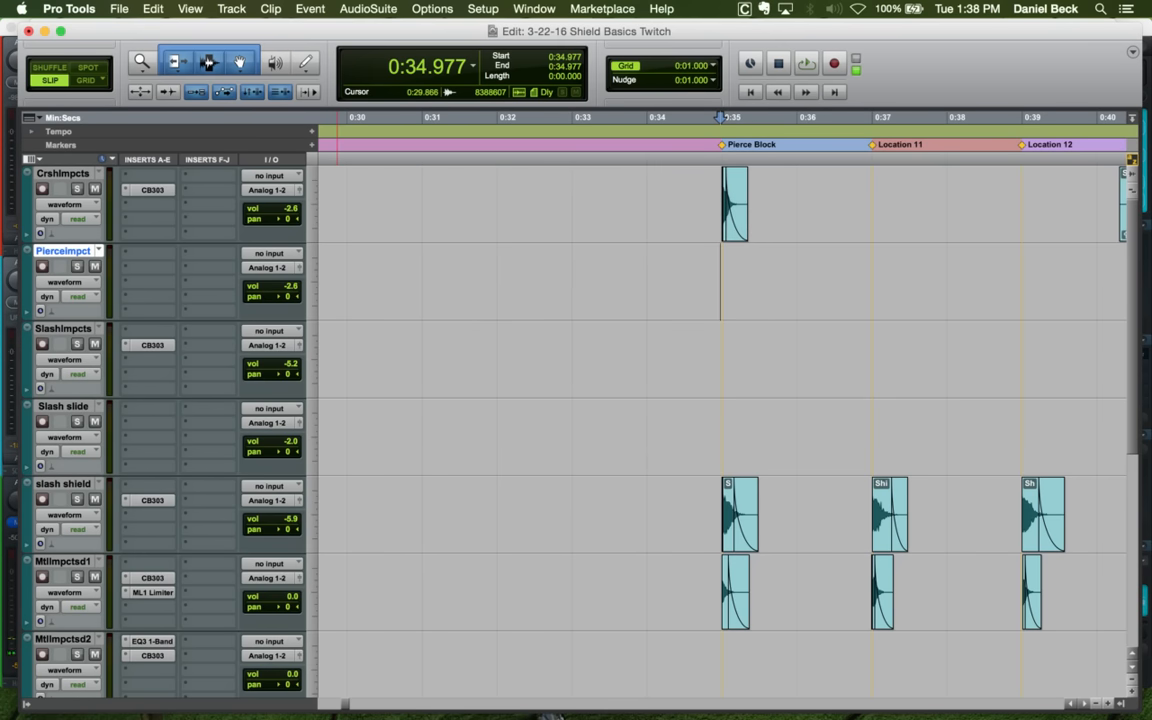
drag(73, 256, 149, 458)
key(super+bracketleft)
key(super+bracketleft)
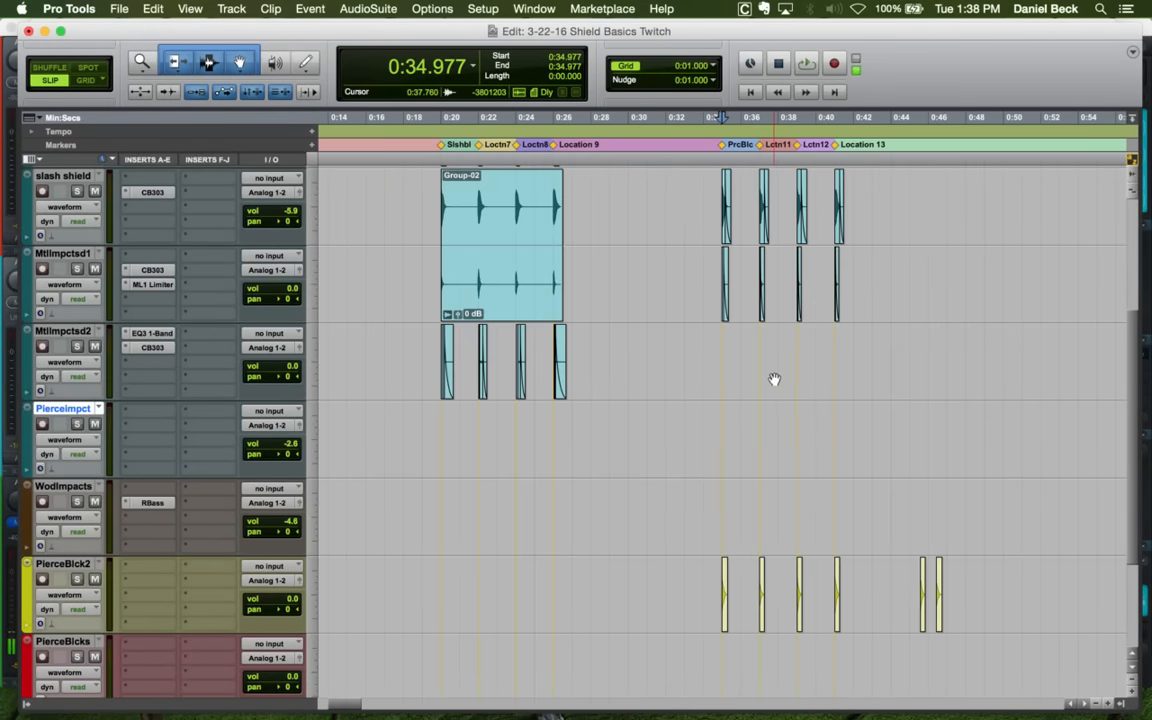
Move the trimmed Pierce Block hit and the remaining Shield Metal Hit Large 02-02.L clip from CrshImpcts to Pierceimpct, keeping their timing
scroll(765, 350, up, 3)
click(725, 237)
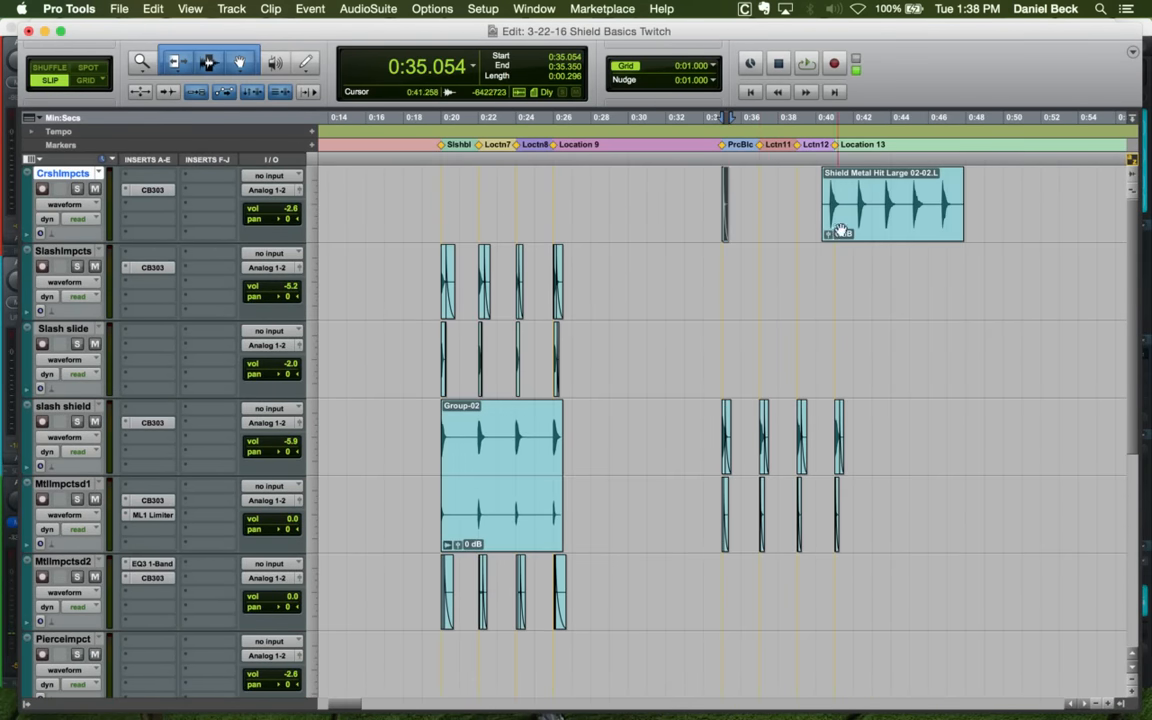
shift+click(871, 229)
drag(871, 229, 826, 437)
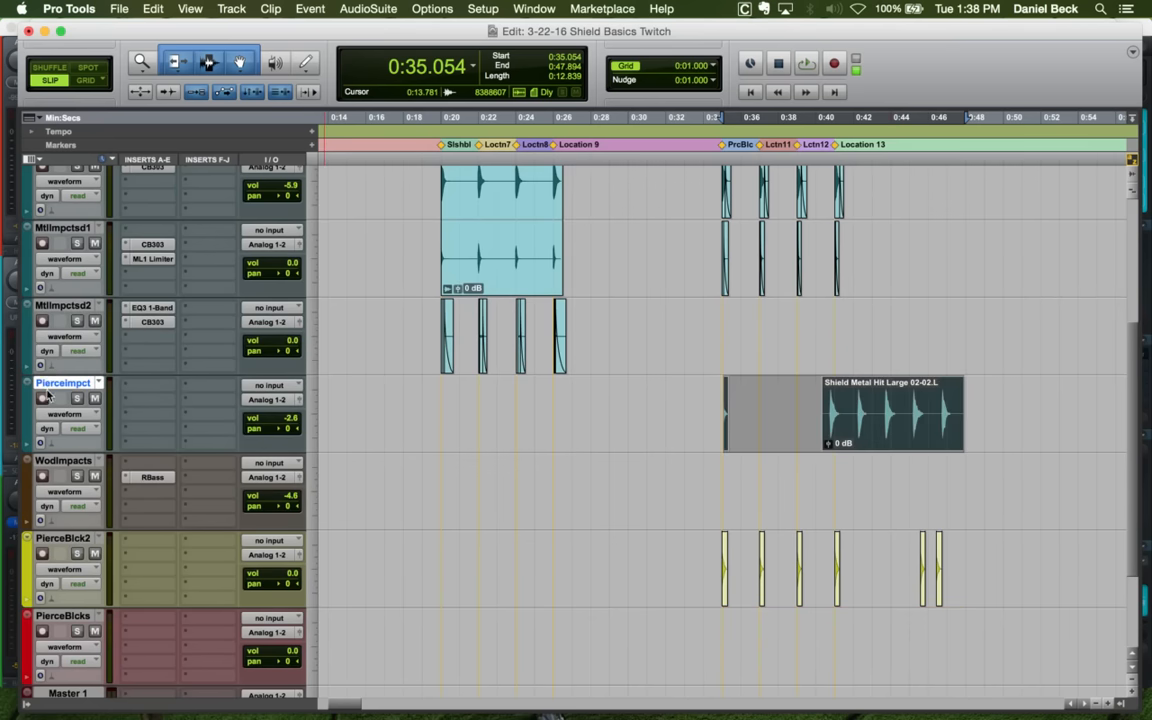
Recolour the Pierceimpct track yellow to match PierceBlck2
double_click(30, 410)
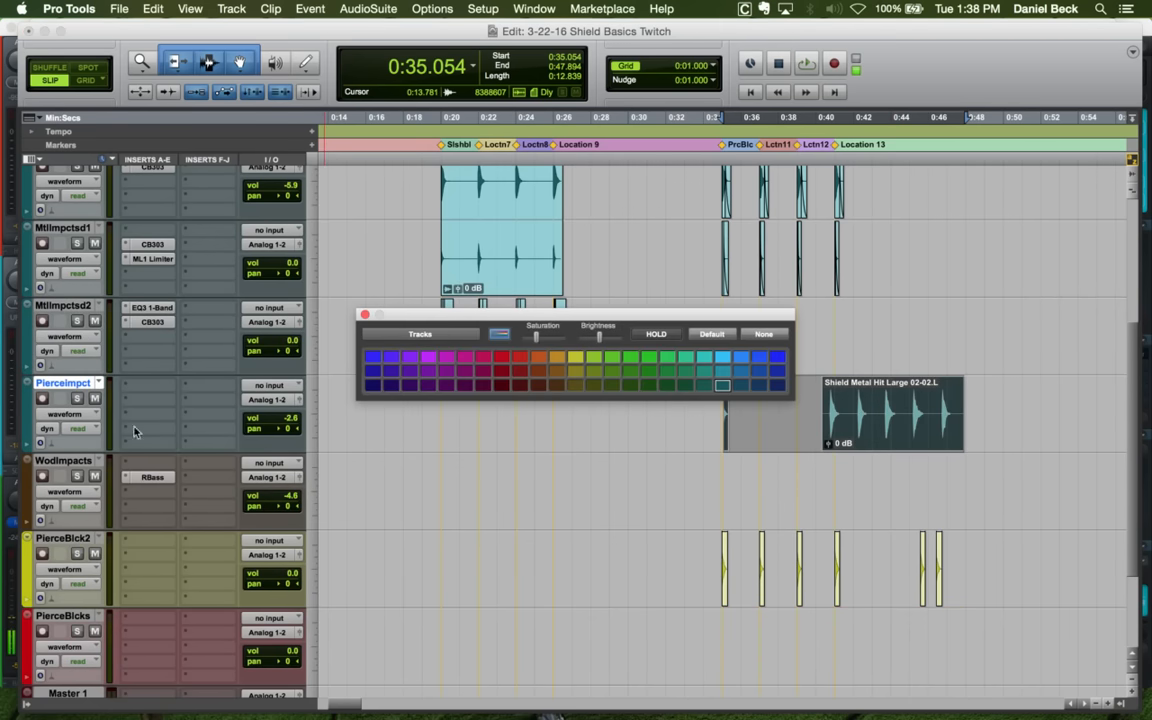
click(576, 357)
click(365, 316)
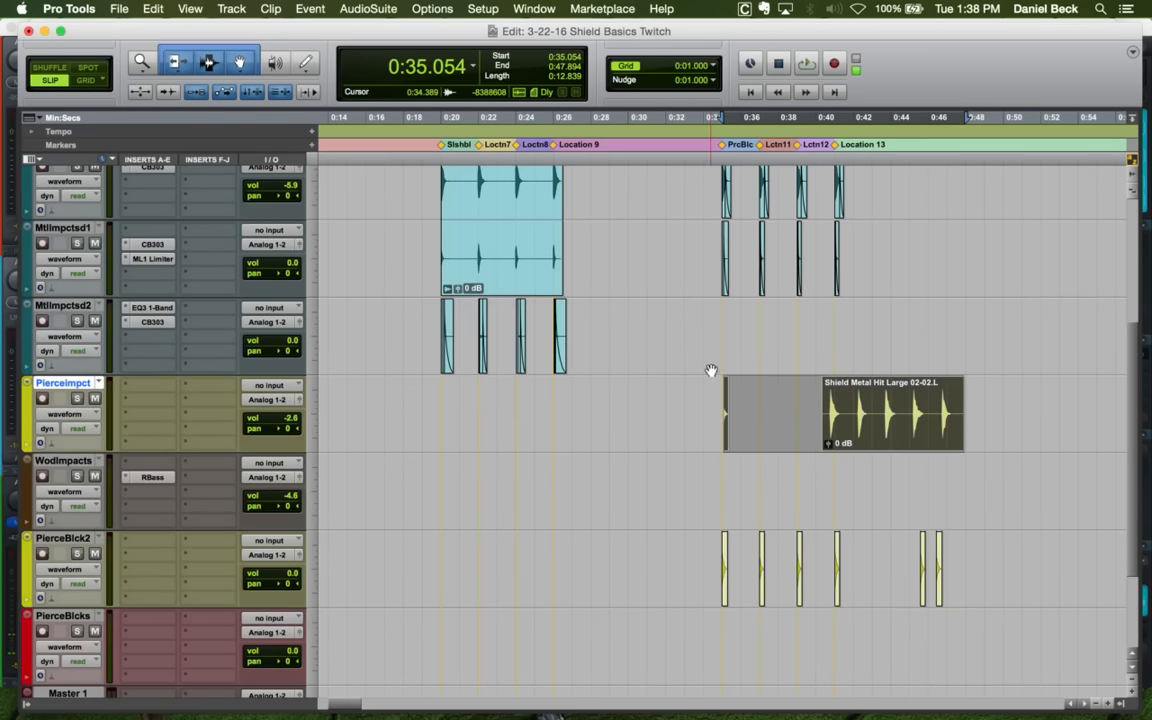
Move the Pierceimpct track below WodImpacts, directly above PierceBlck2
click(719, 311)
key(super+bracketright)
key(super+bracketright)
key(super+bracketright)
key(super+bracketright)
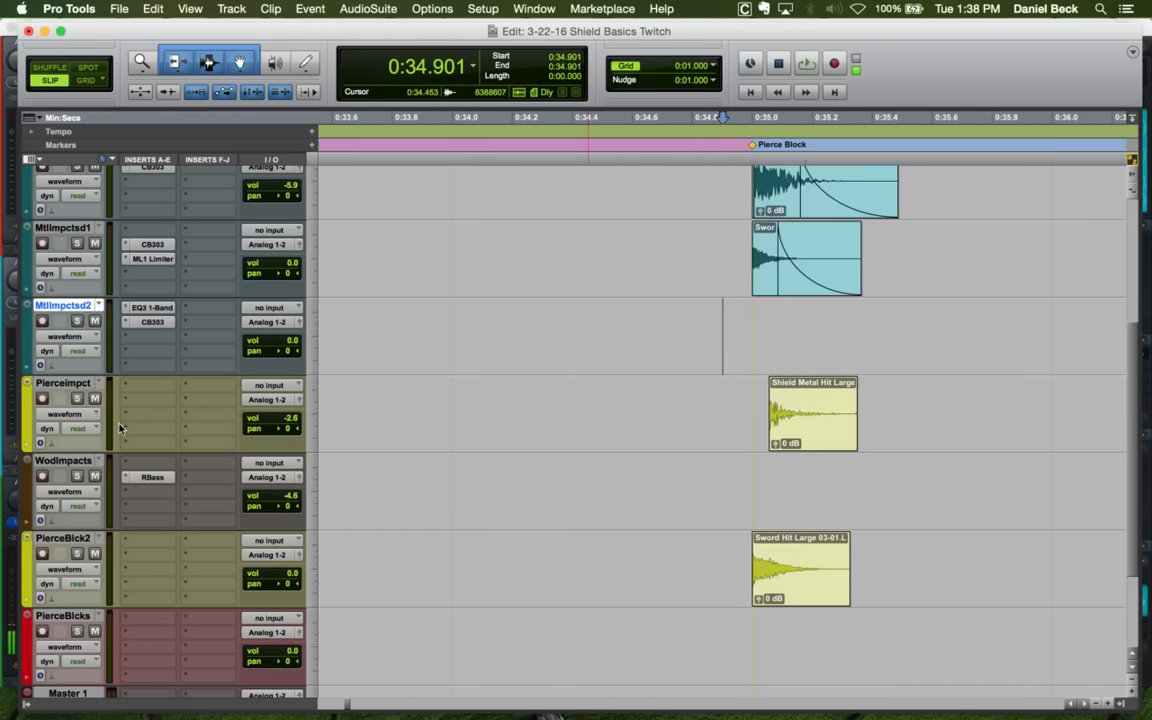
drag(78, 392, 688, 515)
Extend the start of the first Shield Metal Hit Large 02-04.L clip back to about 0:34.953 to include its attack
key(super+bracketright)
key(super+bracketright)
key(super+bracketright)
key(super+bracketright)
drag(814, 522, 846, 521)
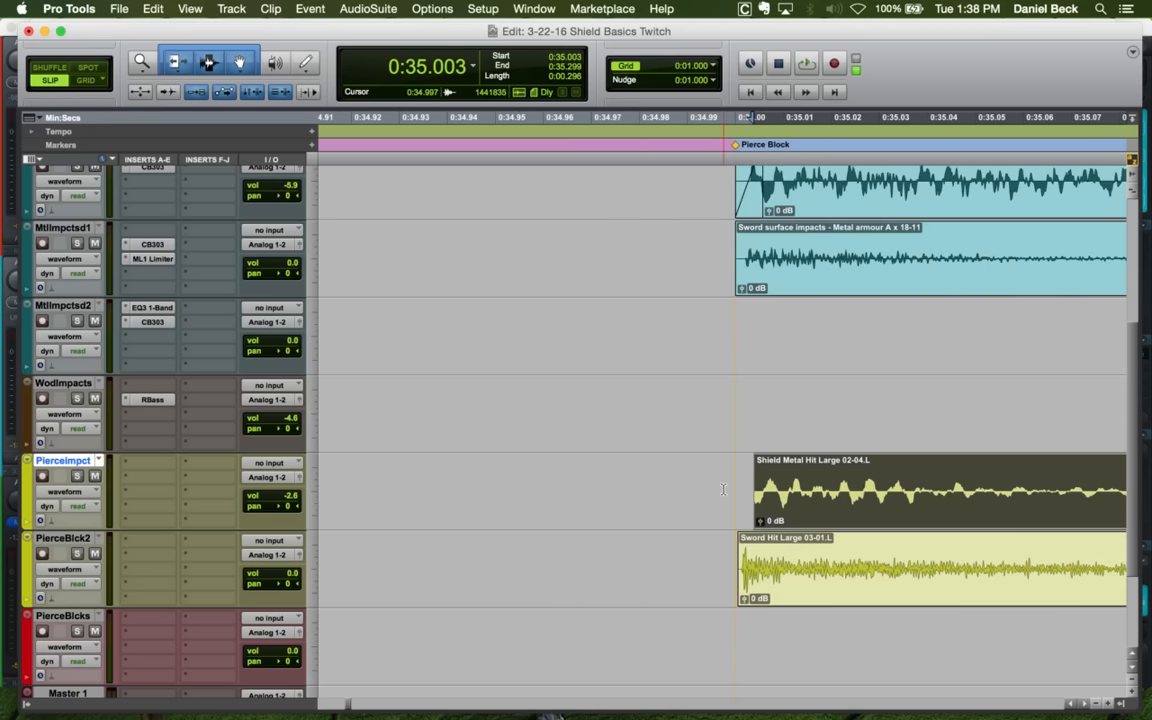
drag(760, 480, 511, 478)
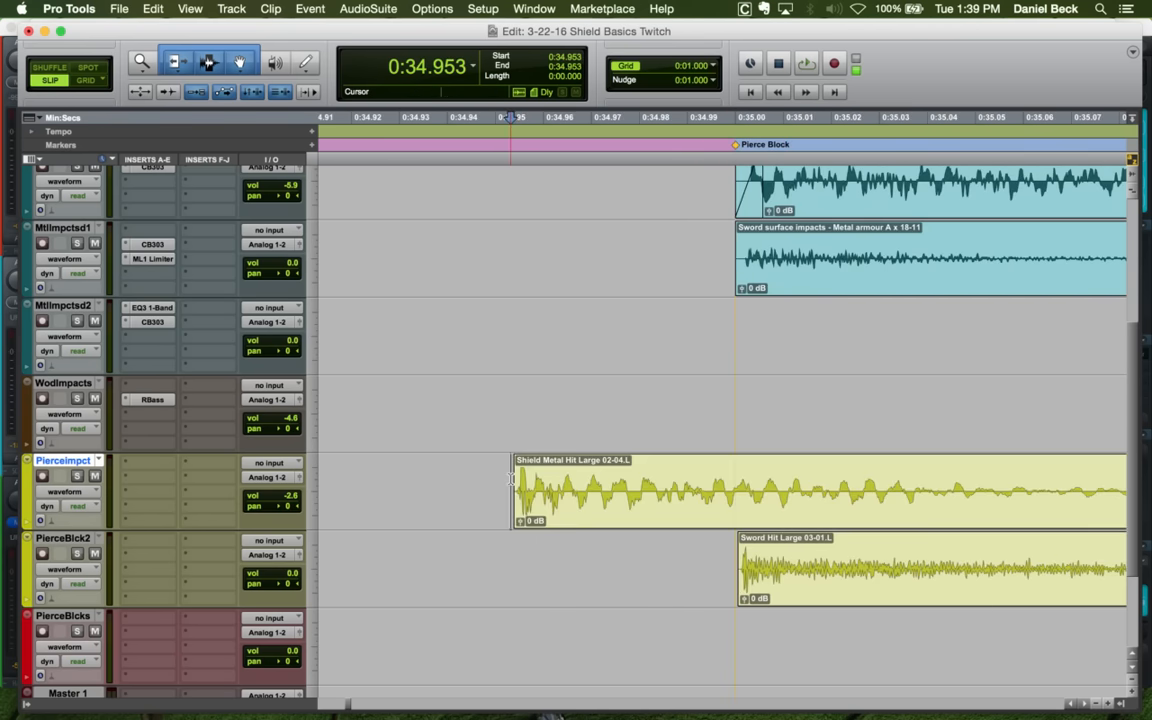
Solo and play Pierceimpct, and move its extended hit to start at the Pierce Block marker, 0:35.000
key(shift+s)
key(space)
key(space)
drag(570, 507, 792, 496)
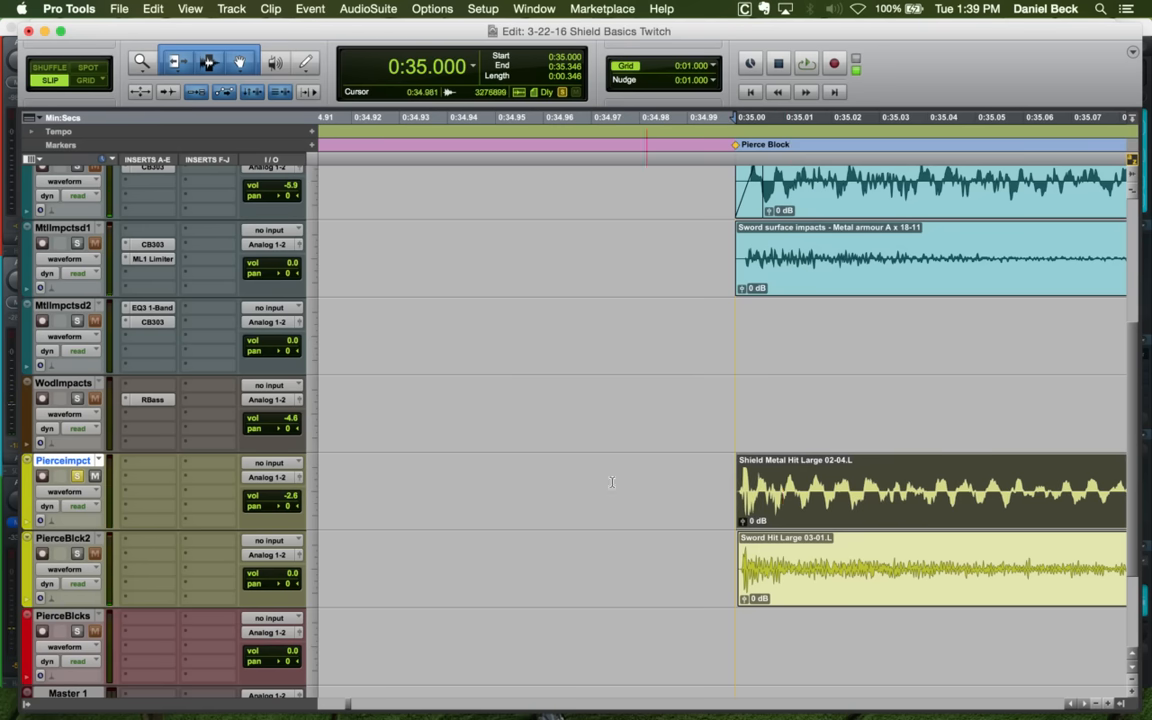
Insert the CompressorBank CB303 on Pierceimpct, set the threshold to -17.16 and compression to 3.98, and play the hit
click(160, 479)
mouse_move(205, 509)
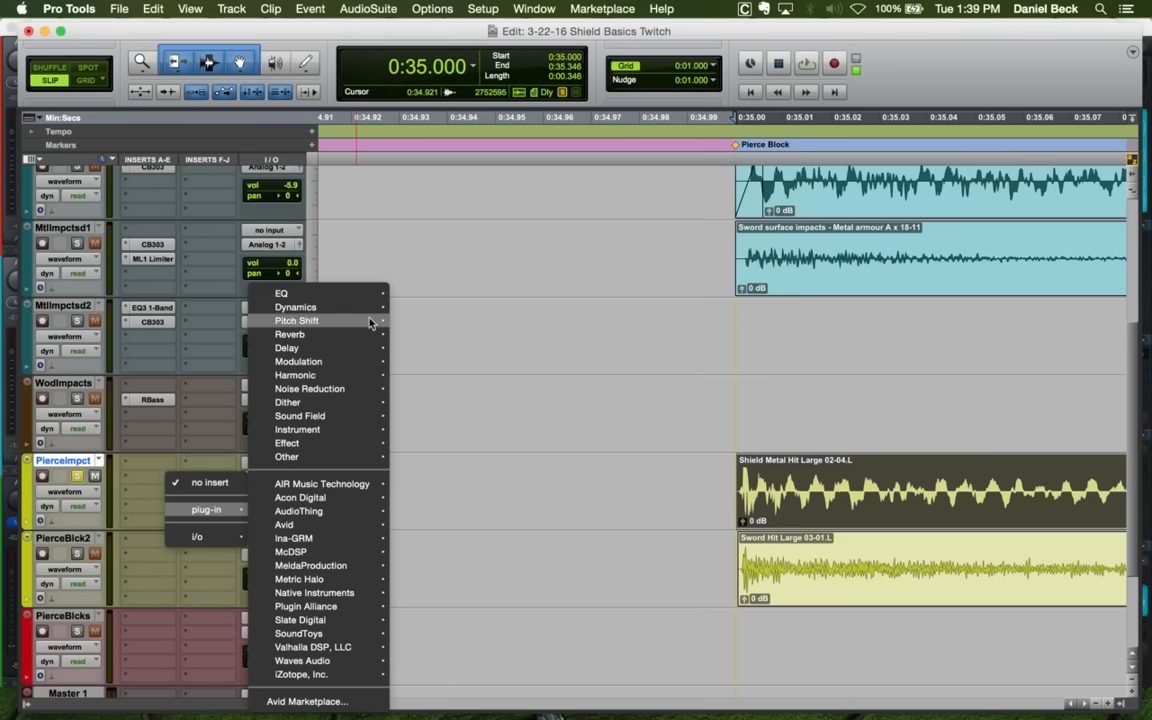
mouse_move(330, 306)
click(473, 346)
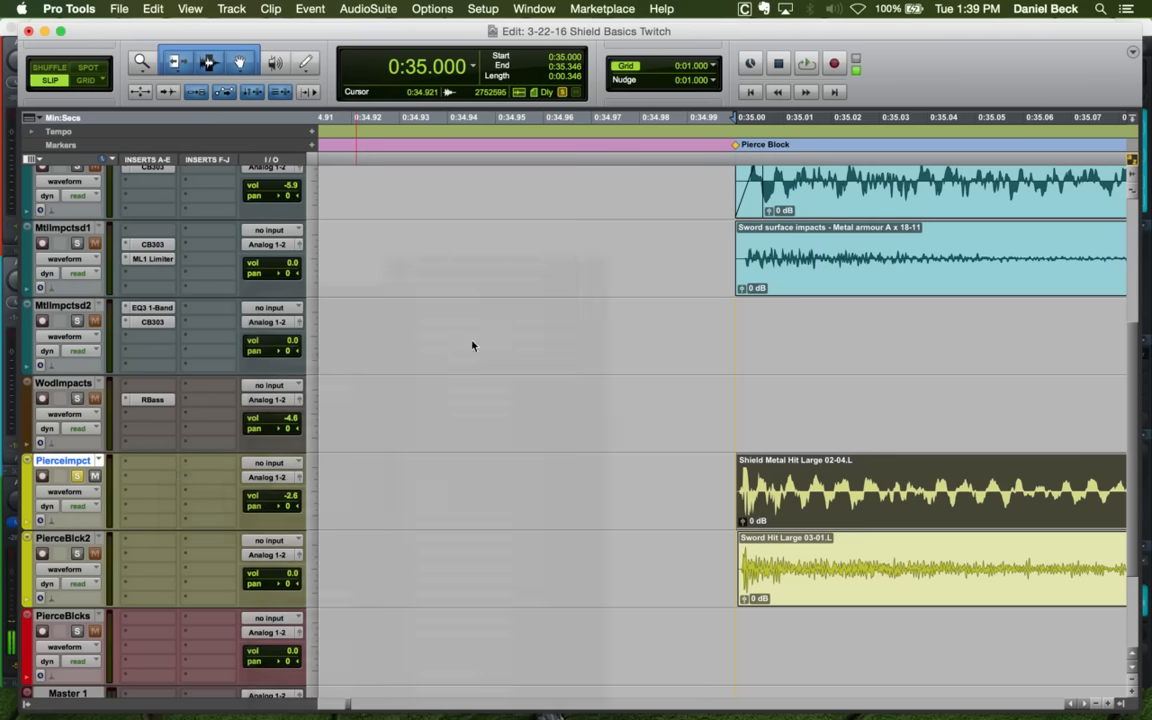
drag(490, 230, 489, 246)
drag(584, 228, 584, 203)
key(space)
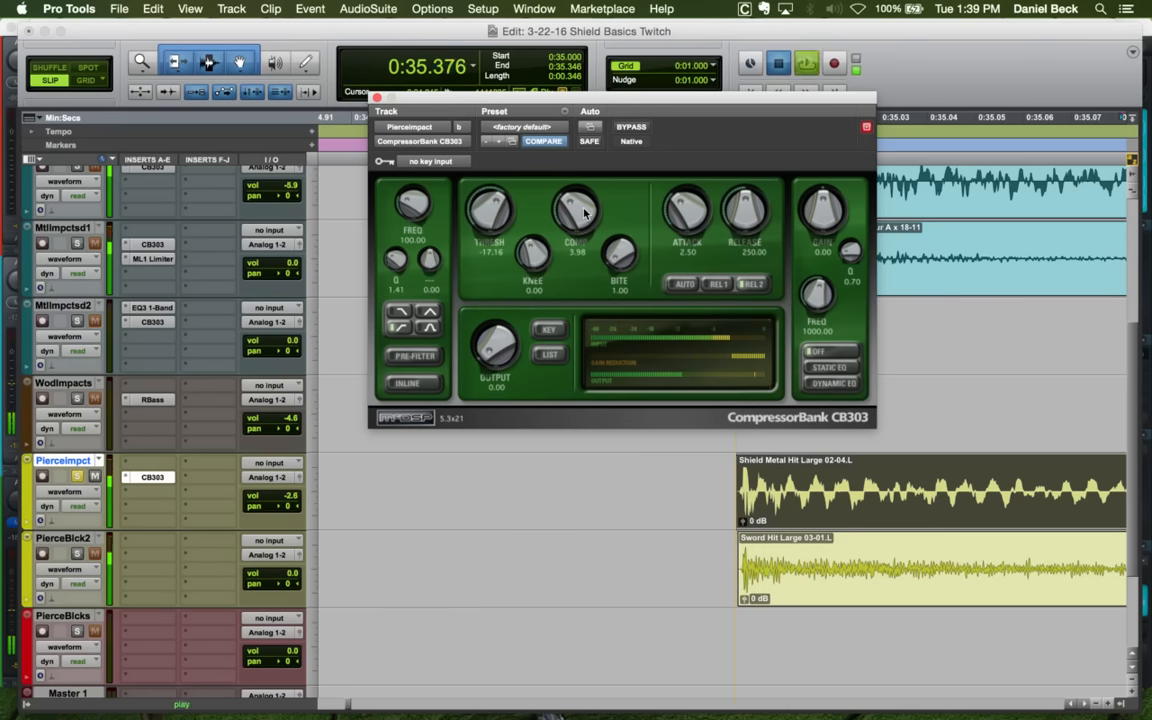
Set the compressor's attack to 21.28 and threshold to -14.28, auditioning the hit between changes
drag(685, 210, 690, 200)
key(space)
key(space)
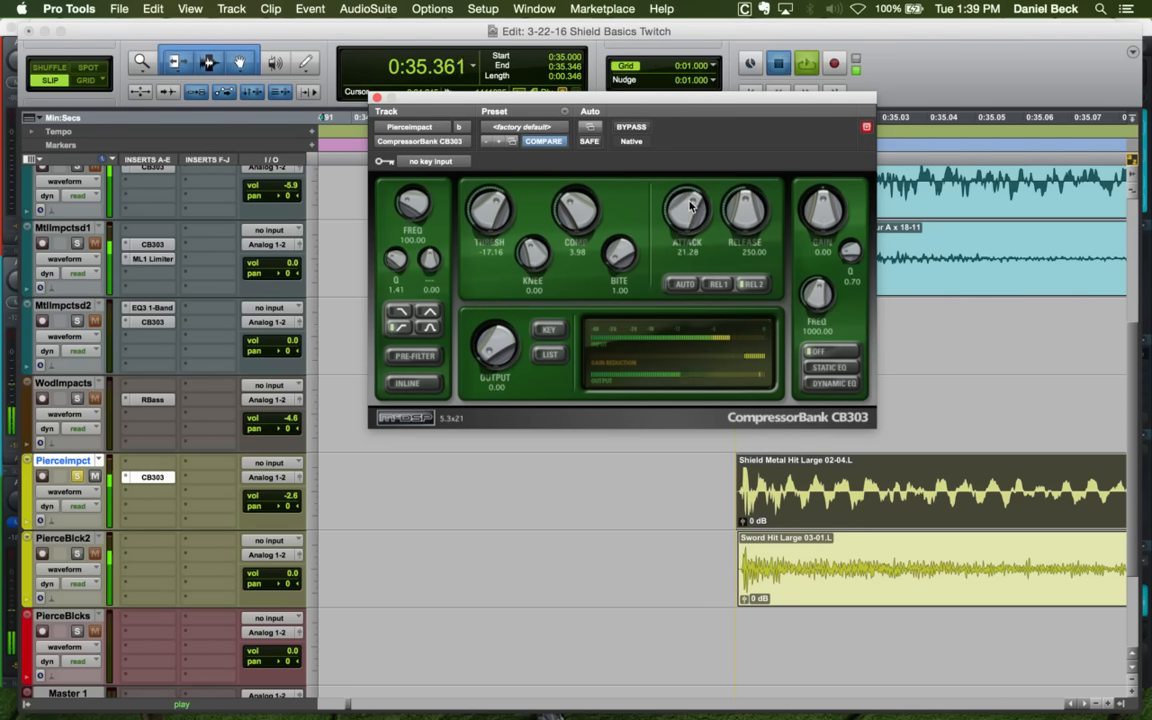
key(space)
drag(501, 229, 501, 225)
key(space)
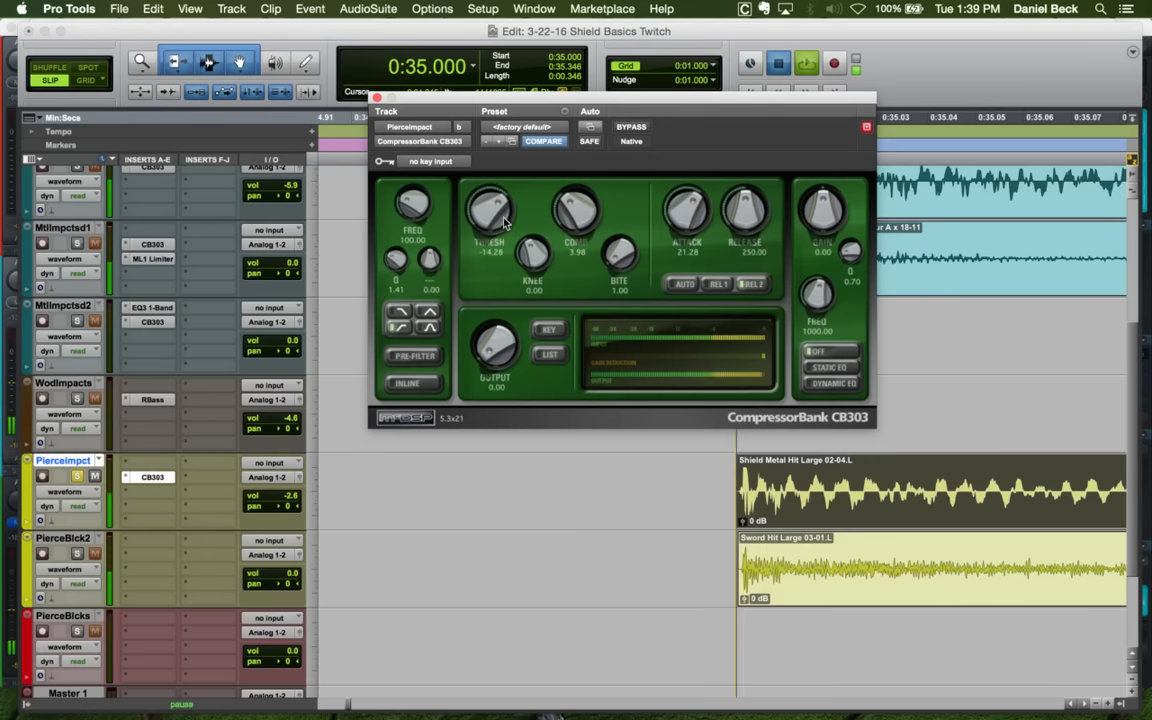
Set the compressor's bite to 1.72 and output to 6.24 while auditioning the hit
drag(499, 346, 500, 335)
key(space)
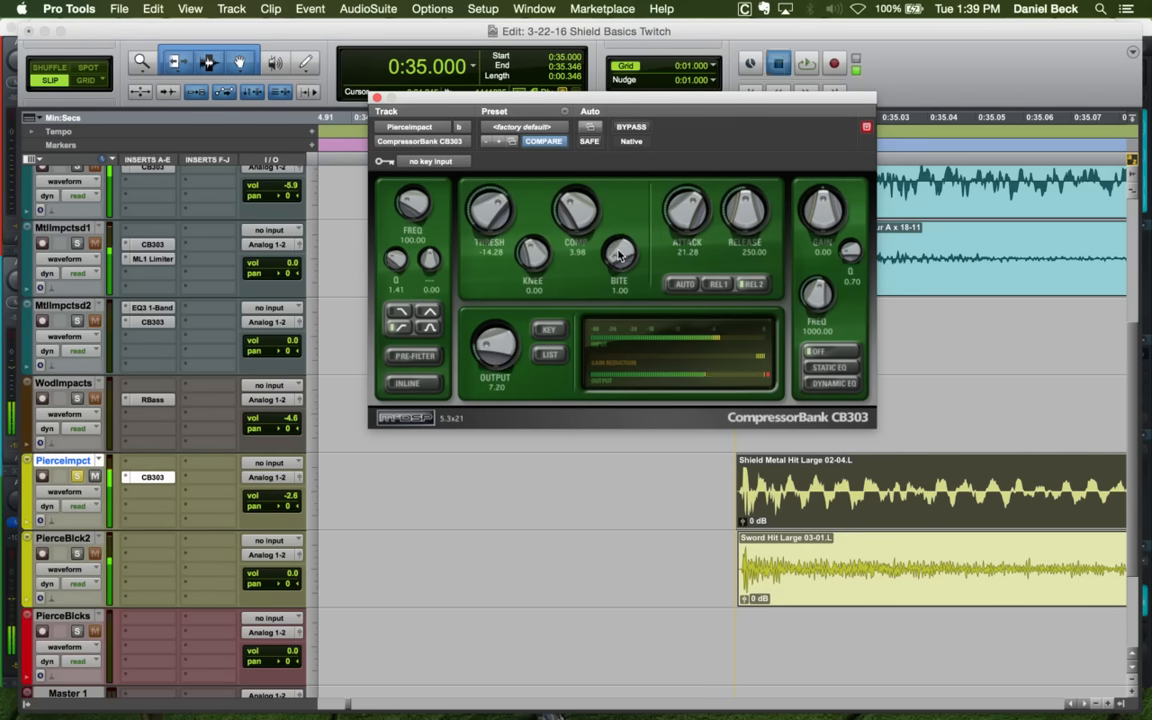
drag(618, 258, 618, 254)
key(space)
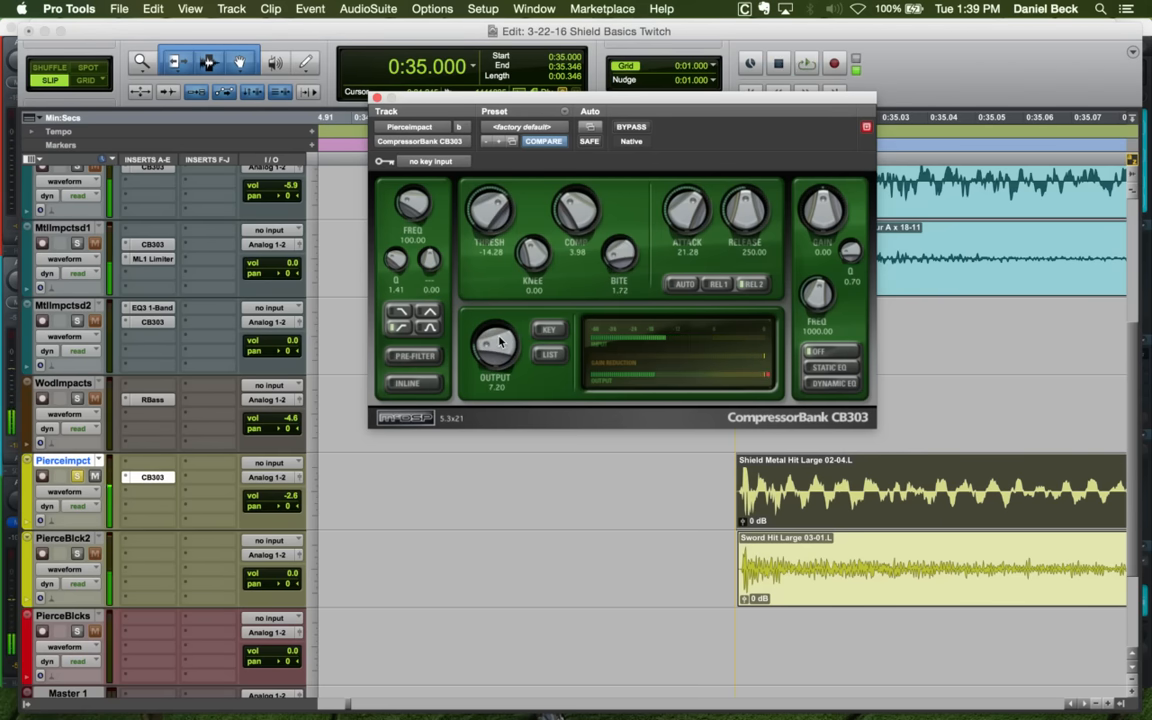
drag(500, 344, 500, 350)
key(space)
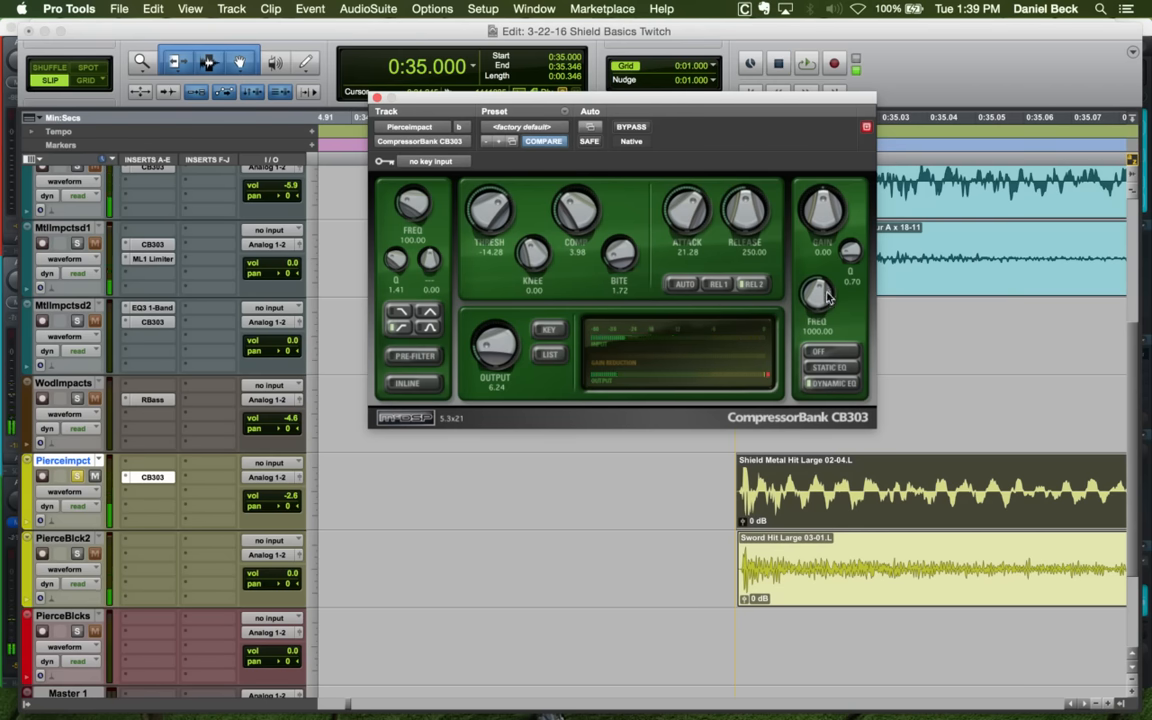
Enable the compressor's dynamic EQ with gain 10.32 and frequency 4265.80, reduce the output to 4.80, and audition the hit
drag(828, 235, 828, 213)
key(space)
key(space)
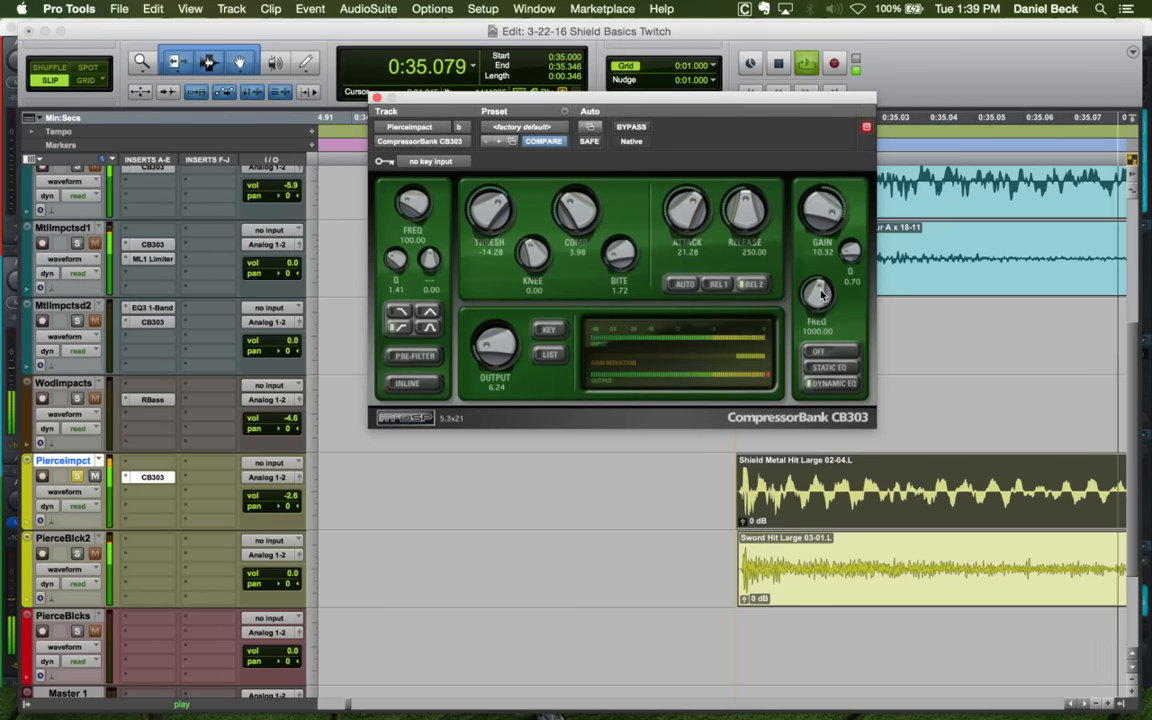
key(space)
drag(821, 308, 822, 294)
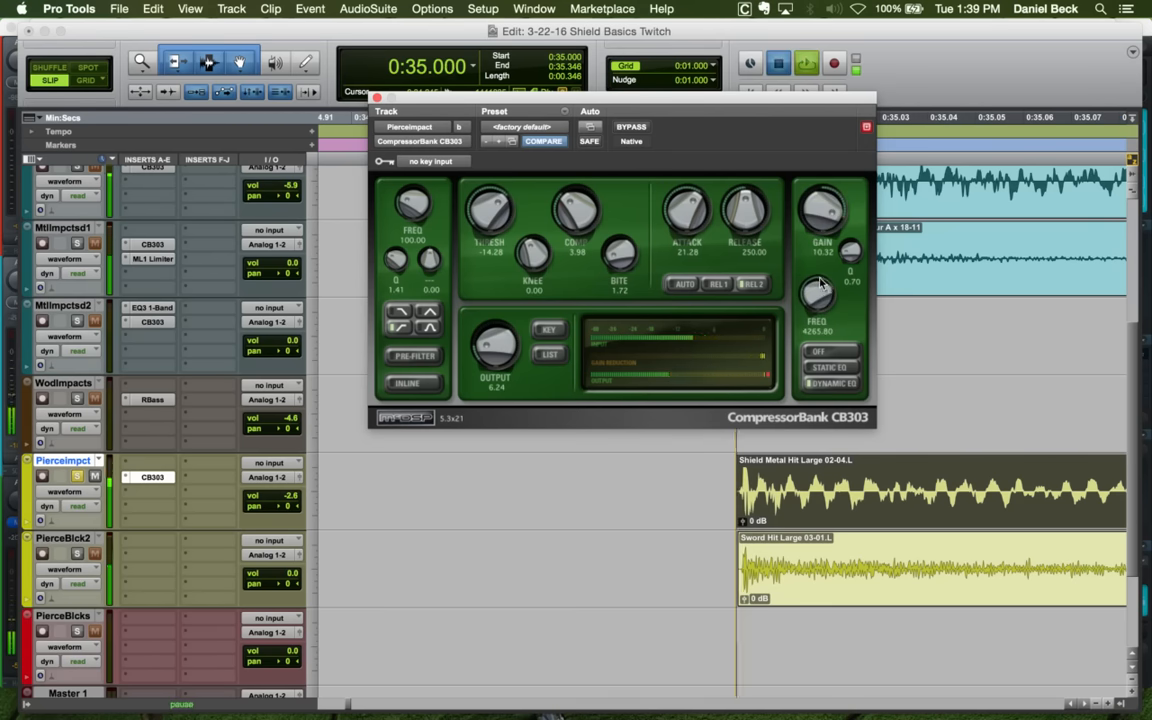
key(space)
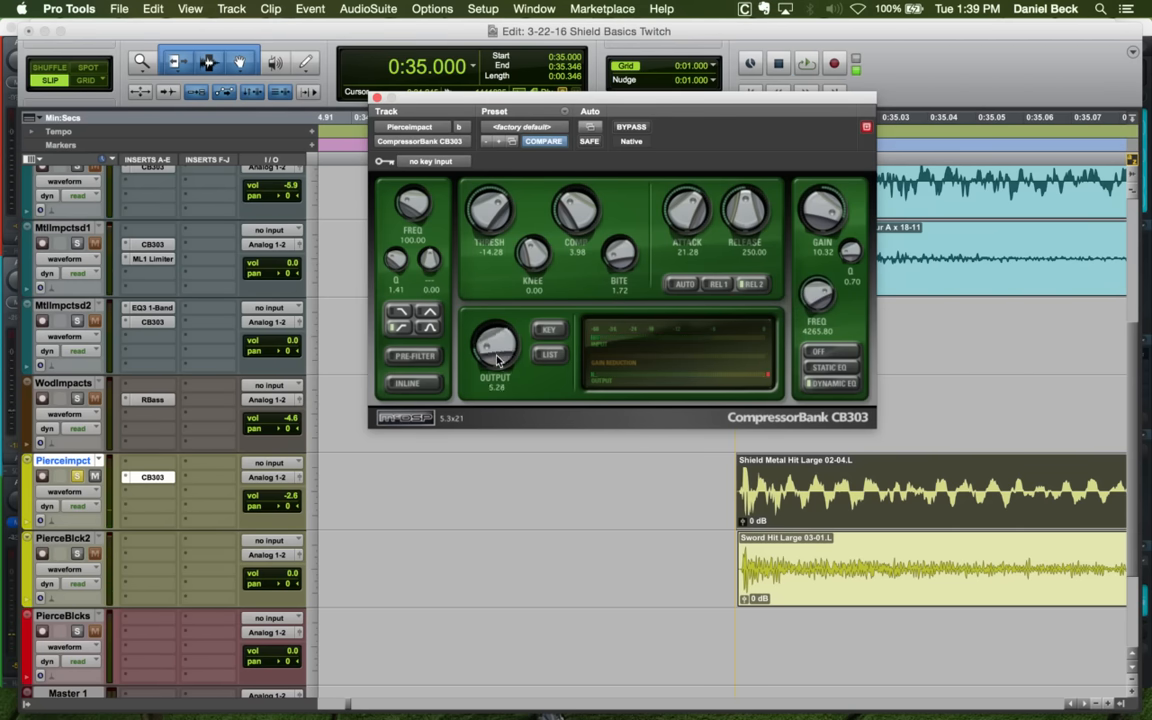
drag(497, 360, 497, 366)
click(768, 376)
key(space)
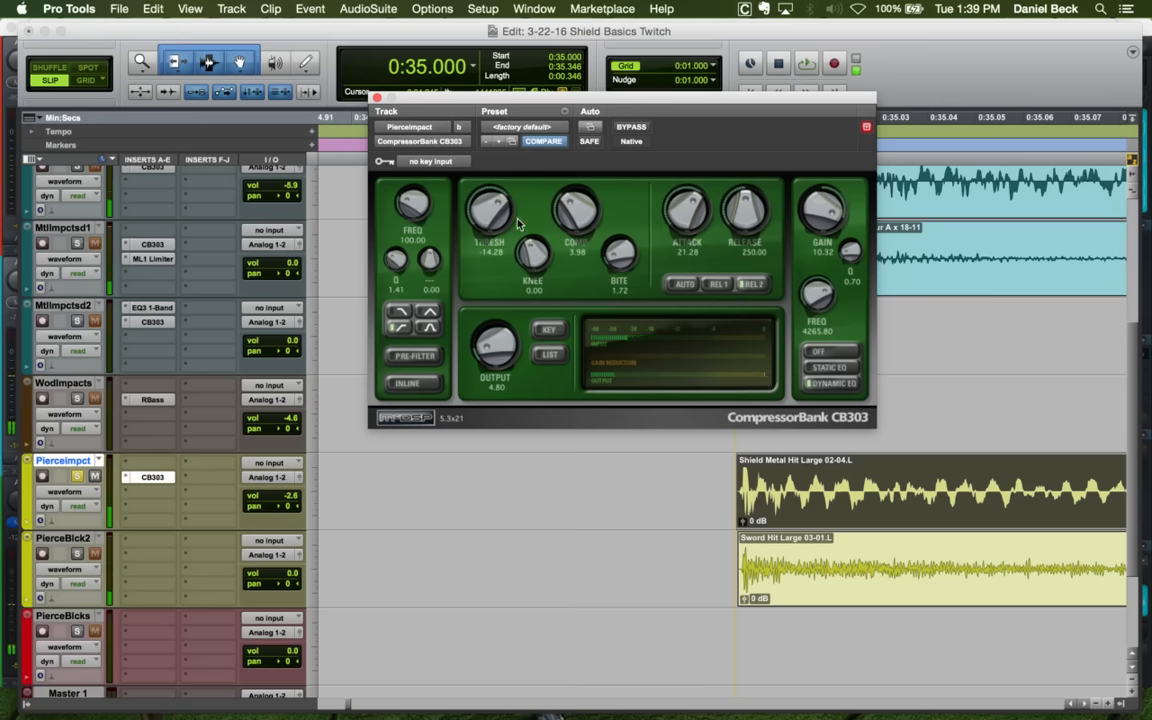
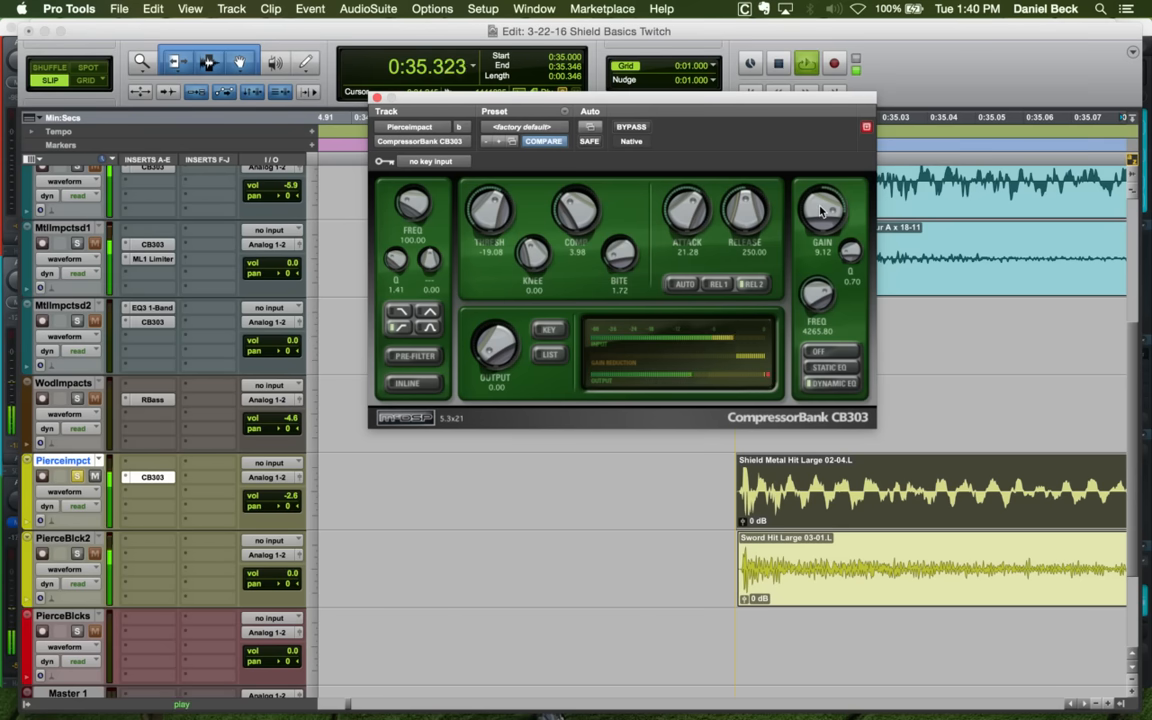
Play the Pierceimpct hit from about 0:34.999 and fade out its tail from about 0:35.194 to the clip end
key(space)
click(732, 485)
key(space)
key(r)
key(r)
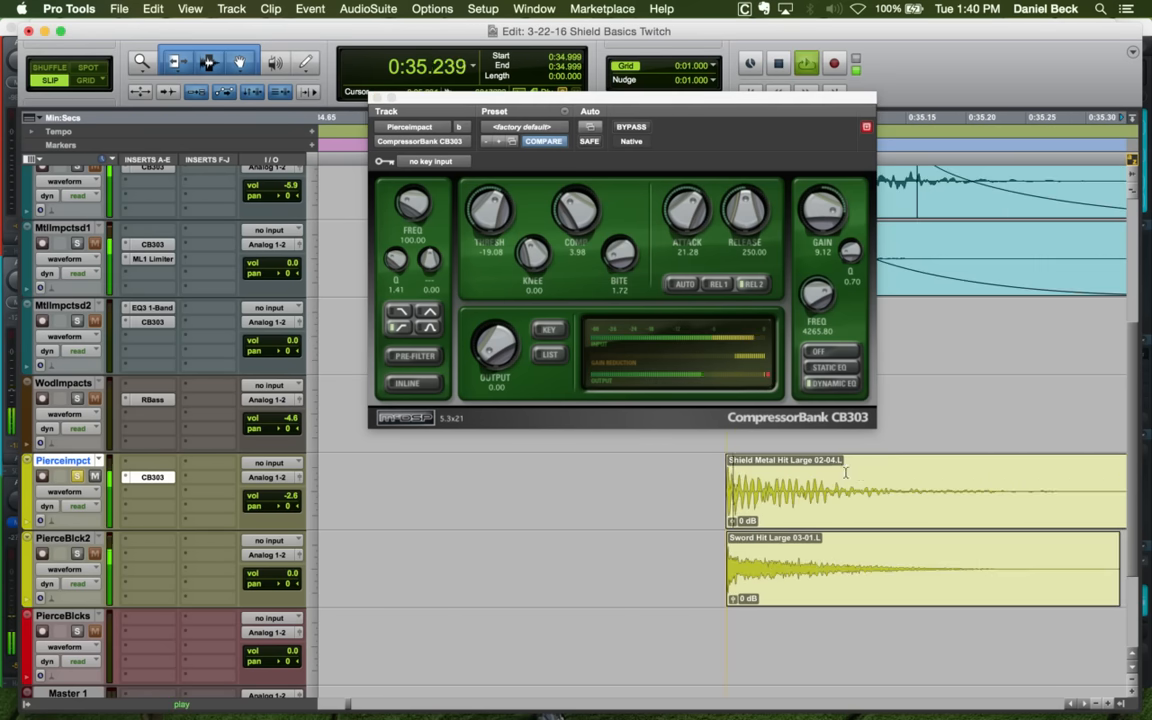
key(space)
key(space)
key(r)
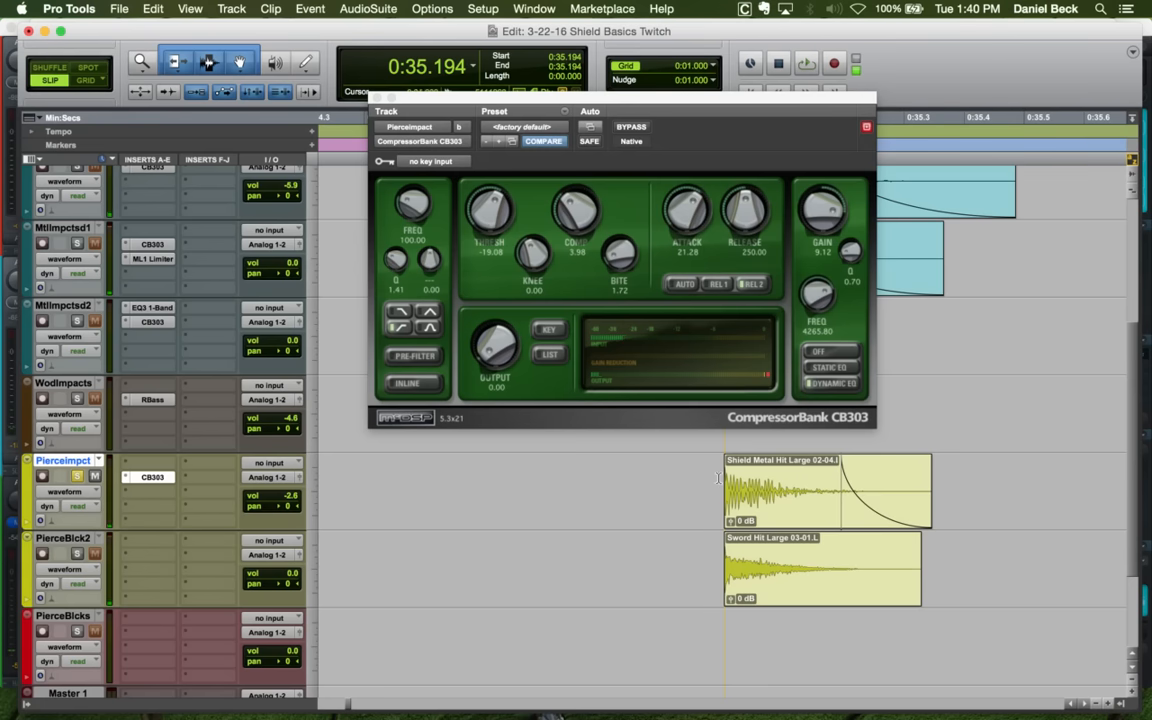
Turn on the compressor's pre-filter and inline options and audition the faded hit from about 0:34.988
click(718, 478)
key(t)
key(space)
key(space)
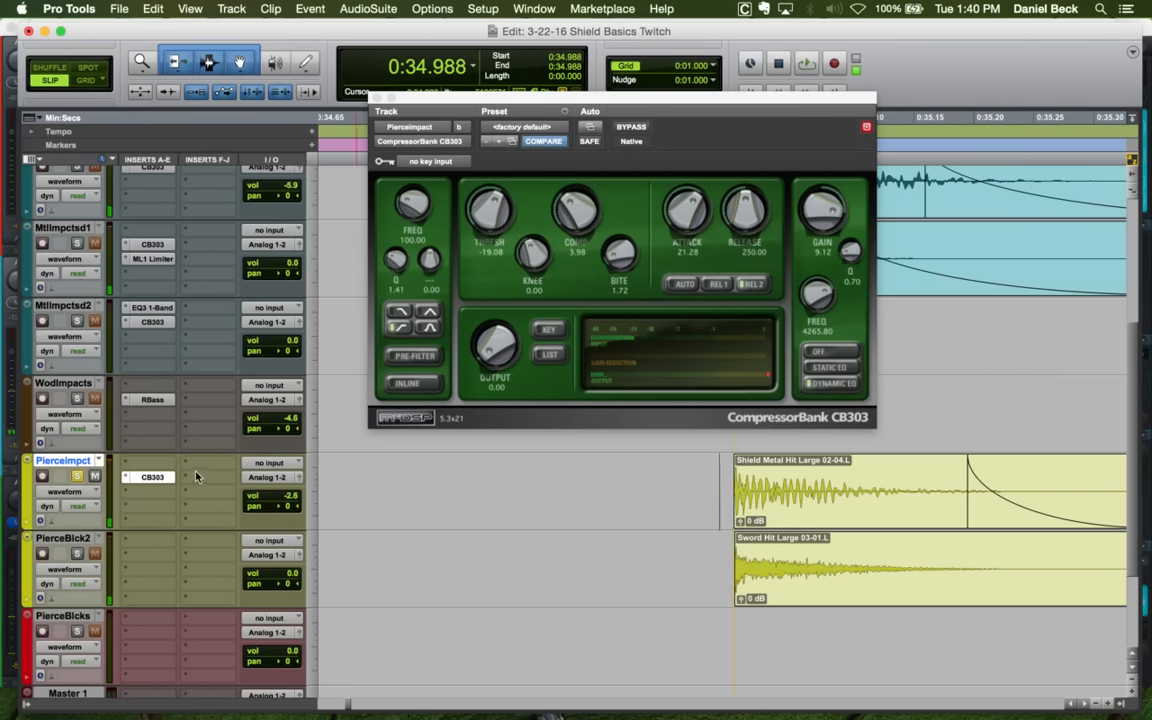
key(t)
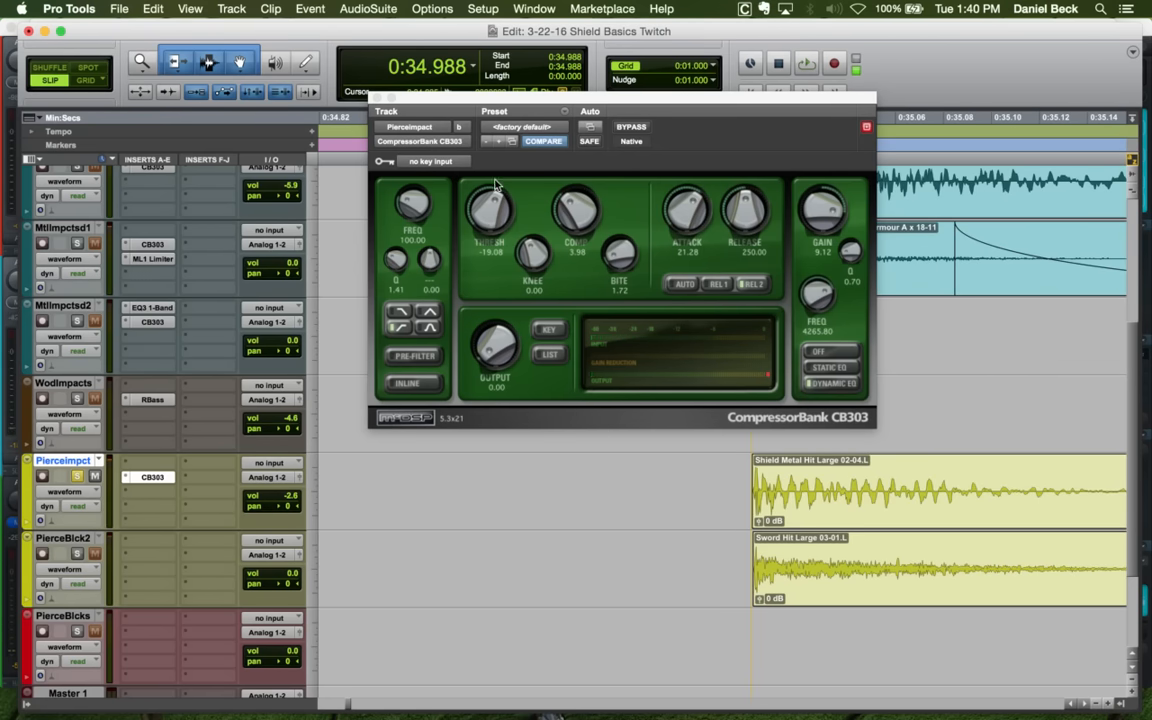
click(399, 358)
key(space)
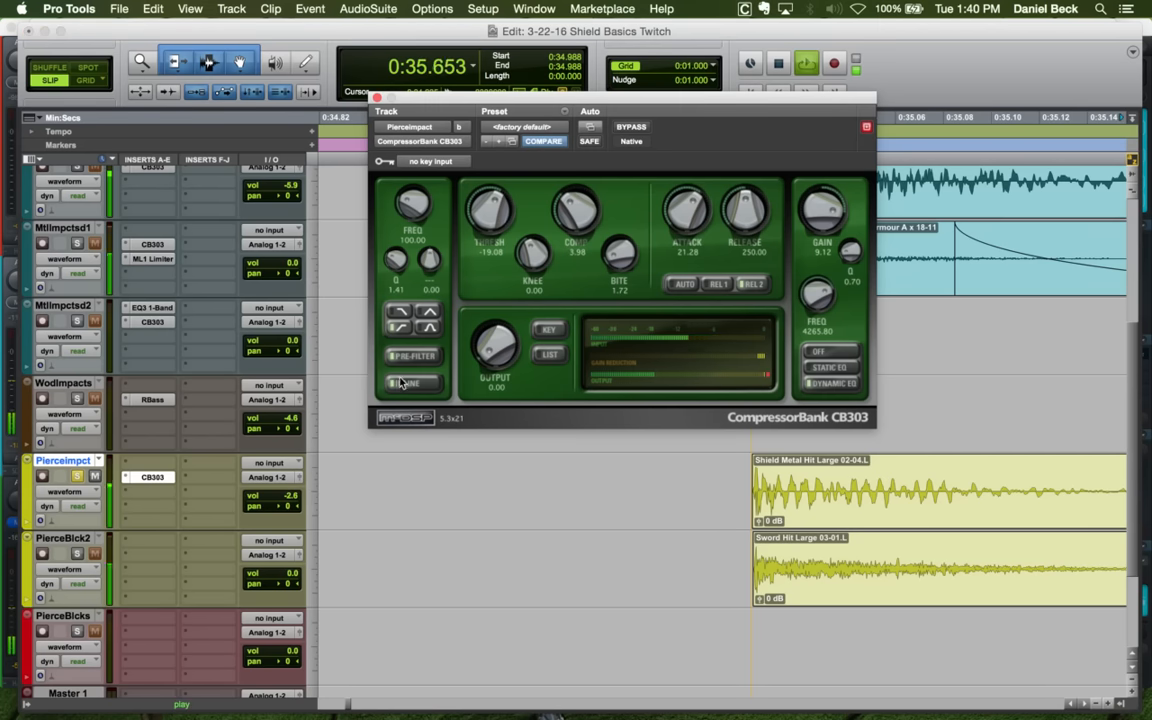
Close the compressor window, place the edit cursor on Pierceimpct at about 0:34.885 and stop playback
click(377, 98)
key(r)
key(r)
key(r)
key(r)
click(706, 480)
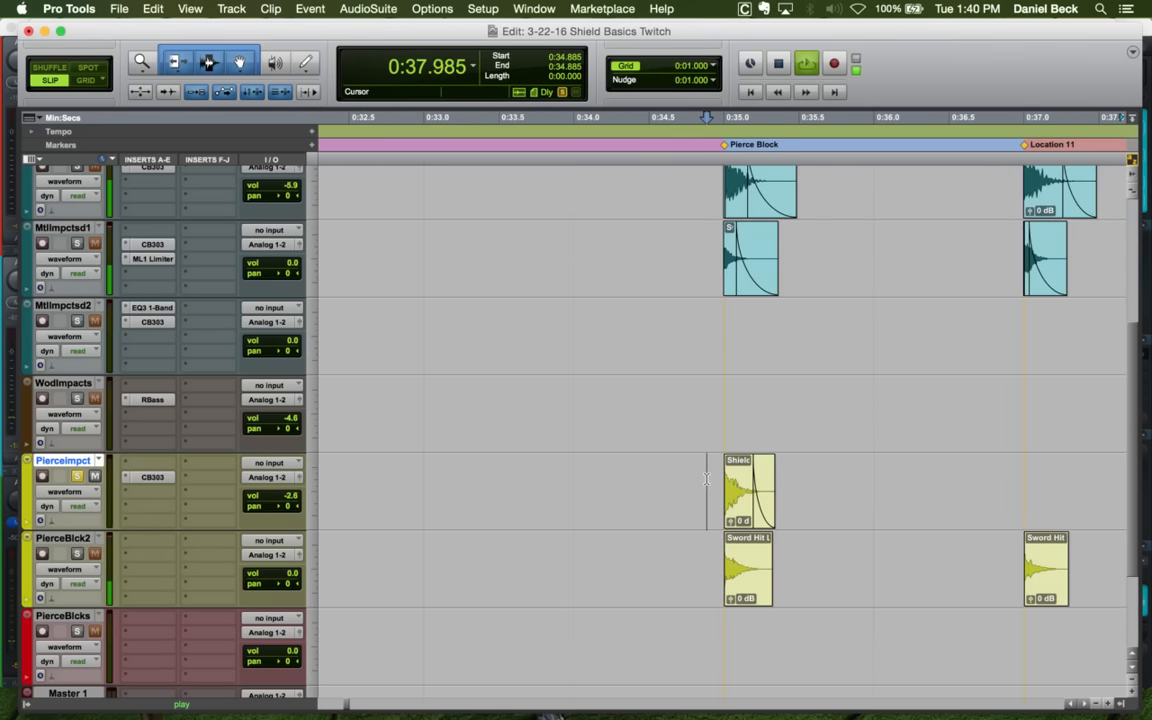
key(space)
drag(729, 473, 732, 473)
click(719, 474)
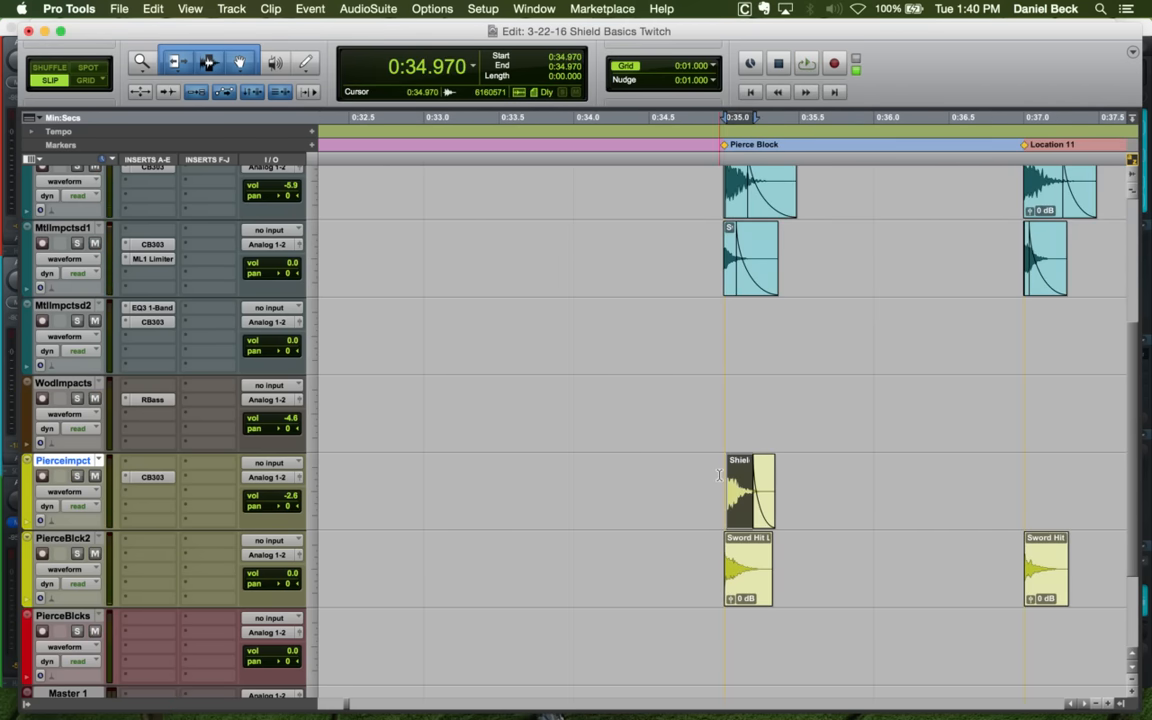
key(t)
key(t)
key(t)
key(t)
key(super+z)
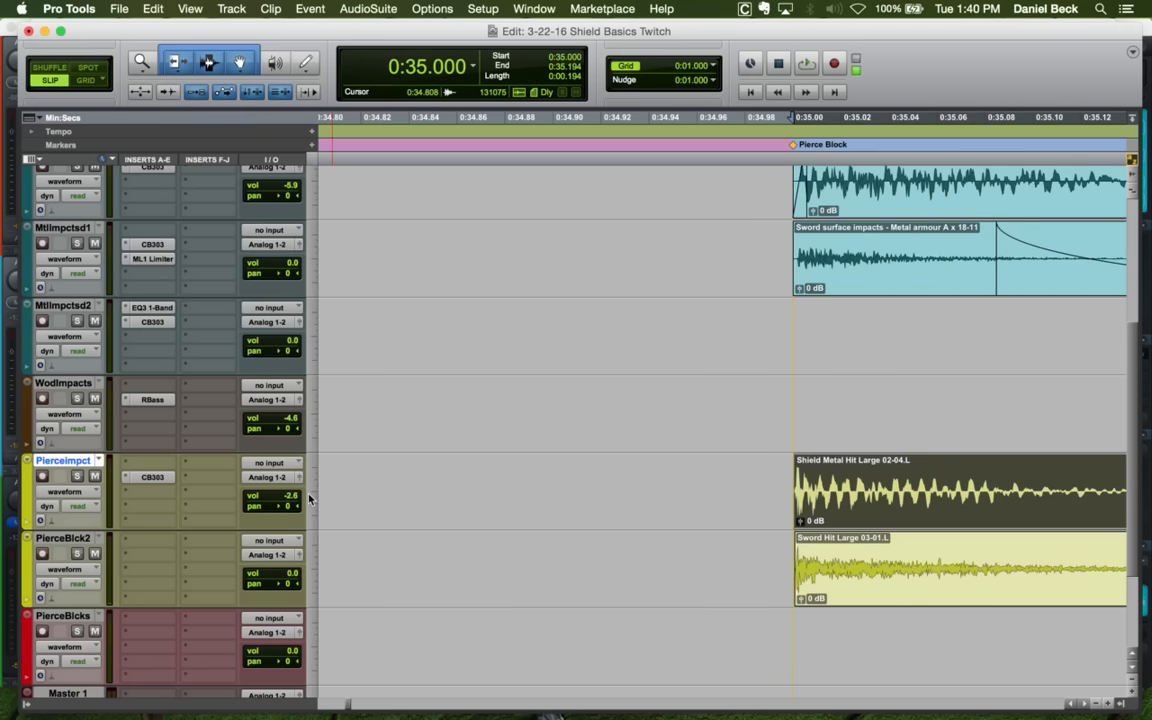
Set the Pierceimpct volume to 0.0, then play the hit with all layers and soloed from about 0:34.985
click(790, 474)
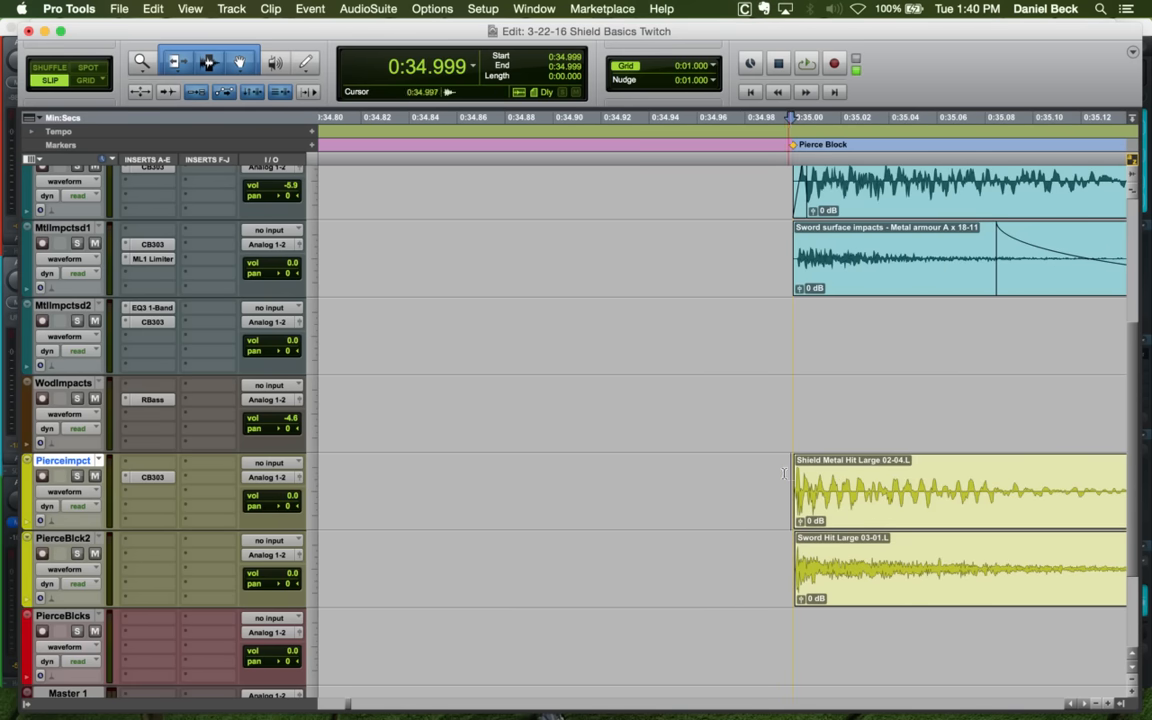
click(774, 475)
key(space)
key(space)
click(757, 476)
key(shift+s)
key(space)
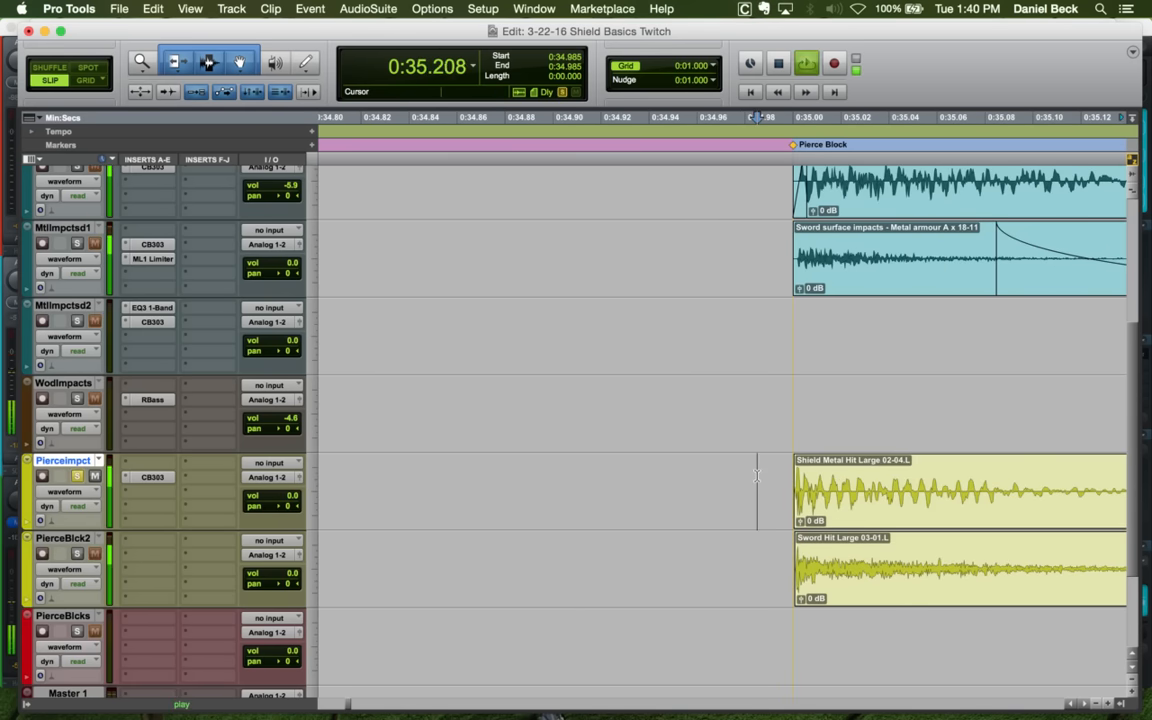
key(r)
key(space)
Solo and play the slash shield layer from about 0:34.991 and the MtlImpctsd1 layer from about 0:34.962
scroll(749, 377, up, 5)
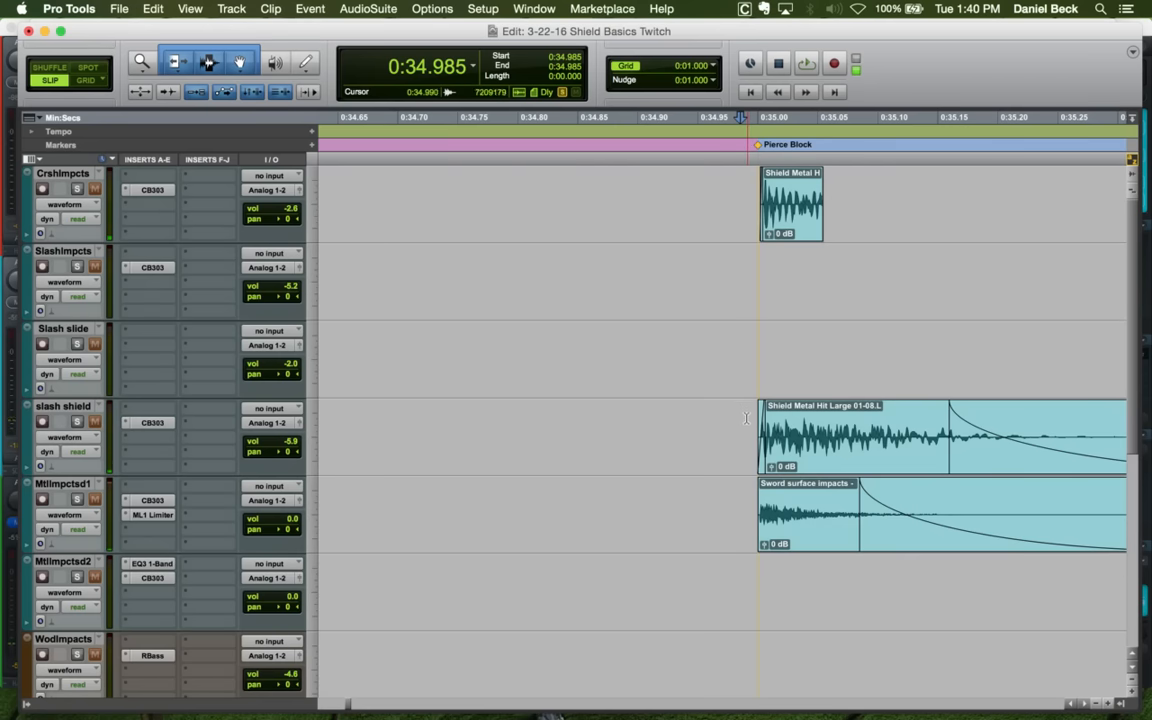
click(746, 418)
key(shift+s)
key(space)
key(r)
key(space)
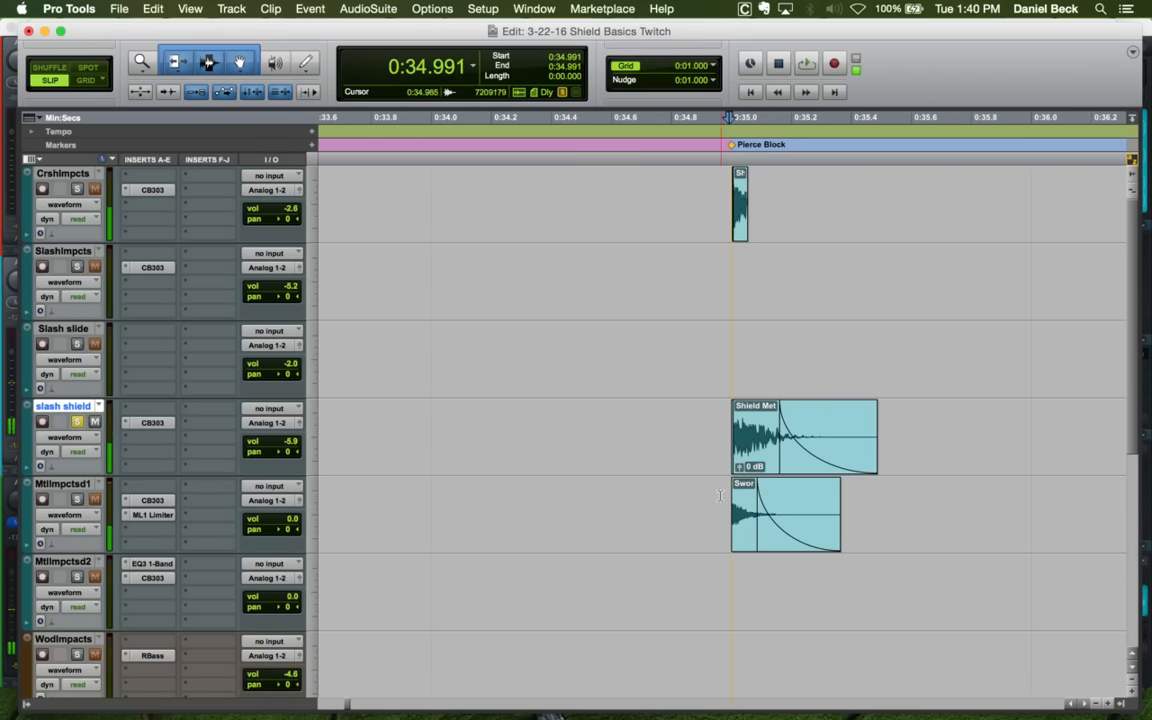
click(719, 496)
key(shift+s)
key(space)
key(space)
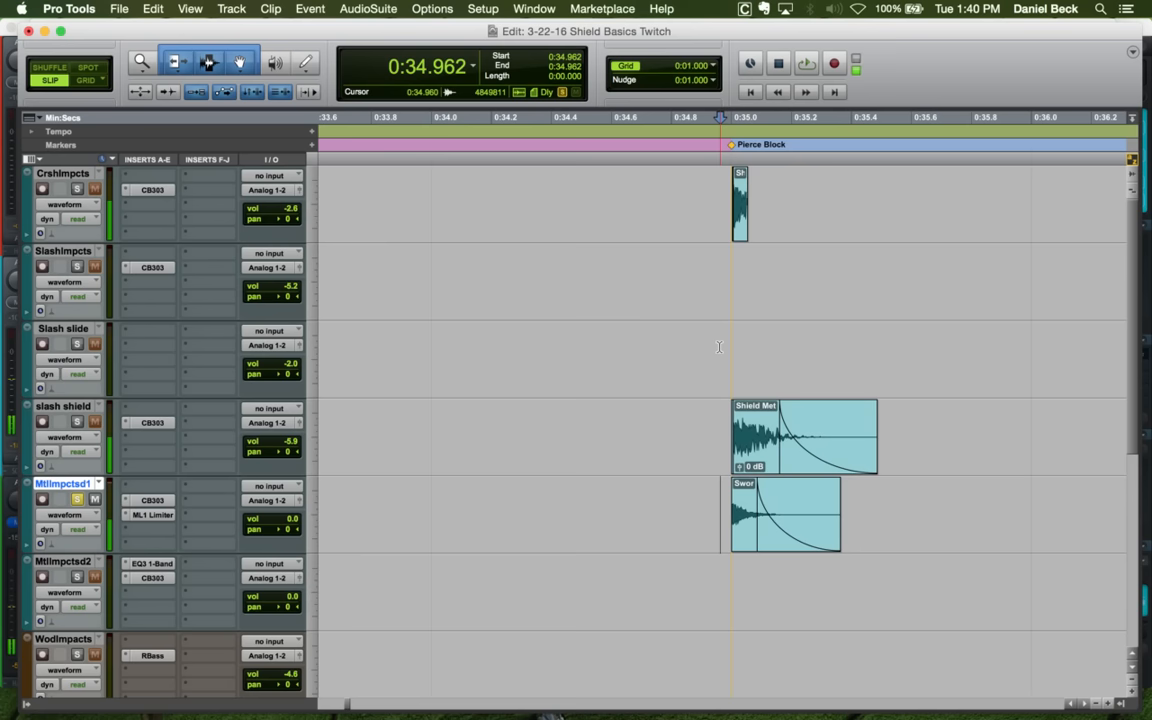
Solo and play CrshImpcts at the first Pierce Block hit, and cut its leftover Shield Metal Hit clip
click(728, 193)
key(shift+s)
key(space)
key(space)
click(741, 227)
key(super+x)
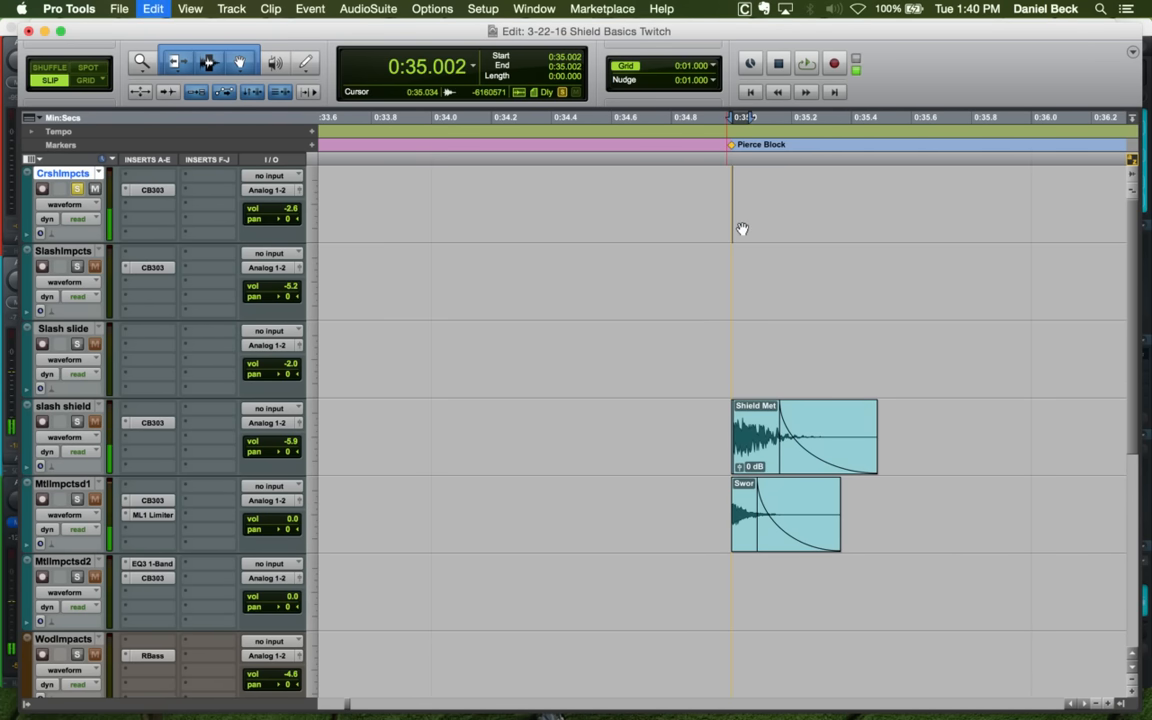
Solo the PierceBlck2 track and play its first Pierce Block hit from about 0:34.922
key(r)
key(r)
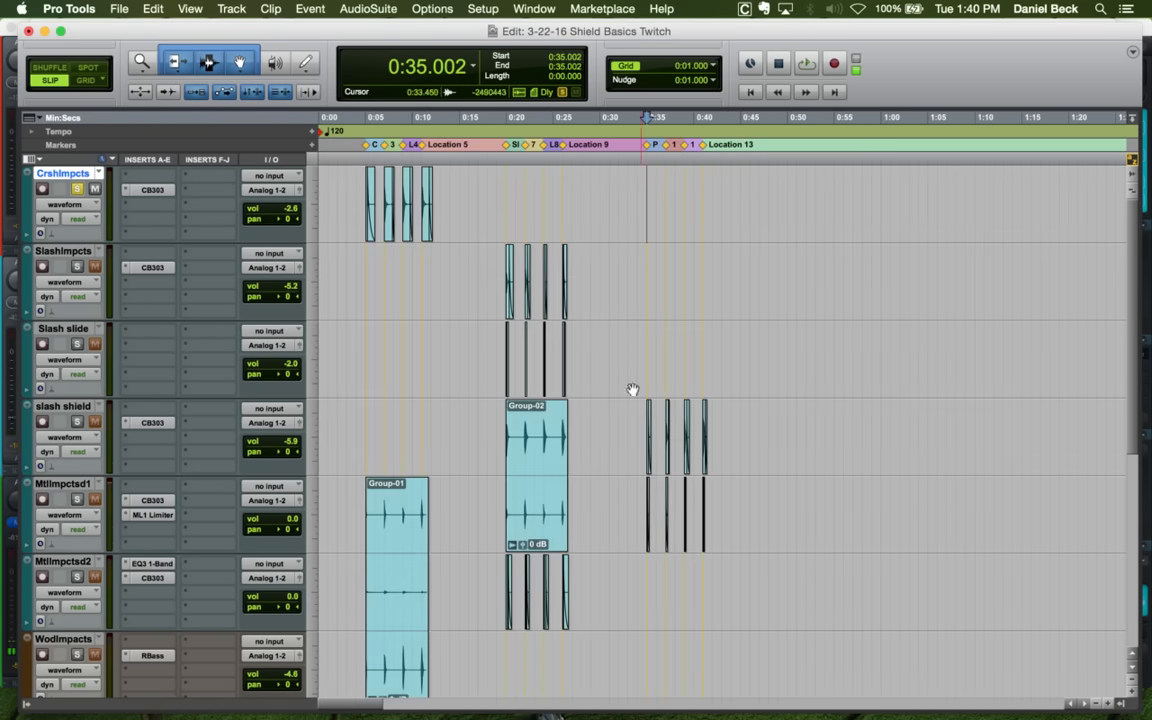
click(641, 406)
key(t)
key(t)
scroll(649, 376, down, 3)
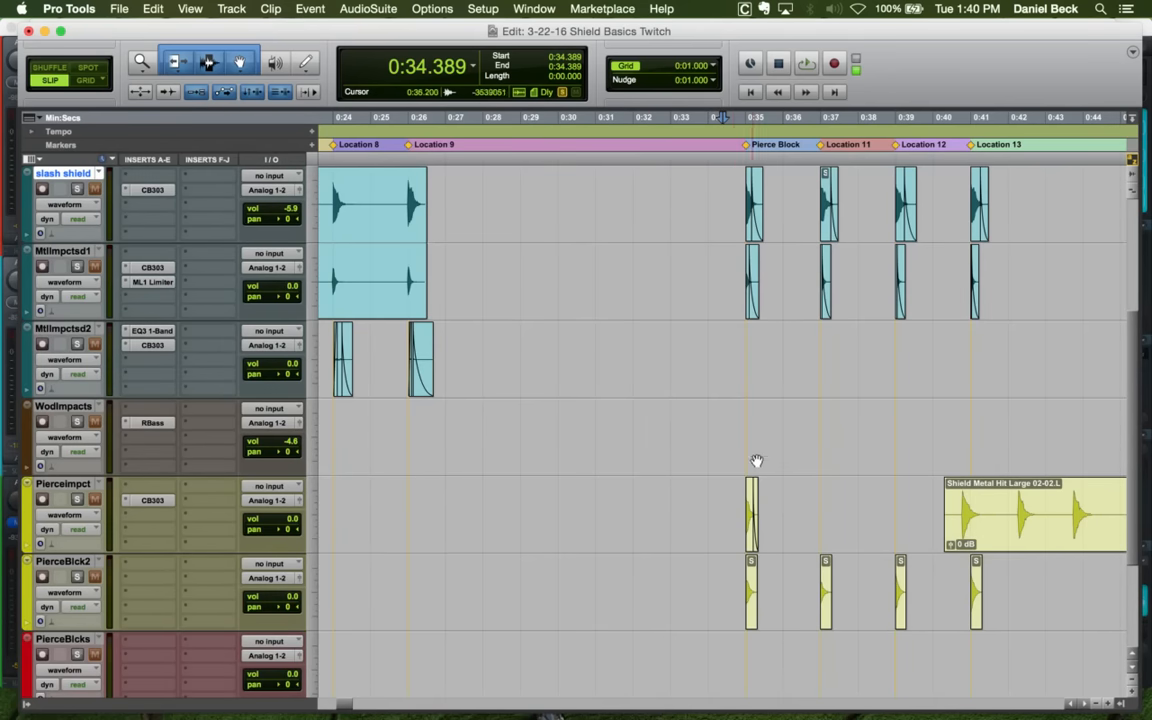
click(743, 578)
key(shift+s)
key(space)
key(r)
key(r)
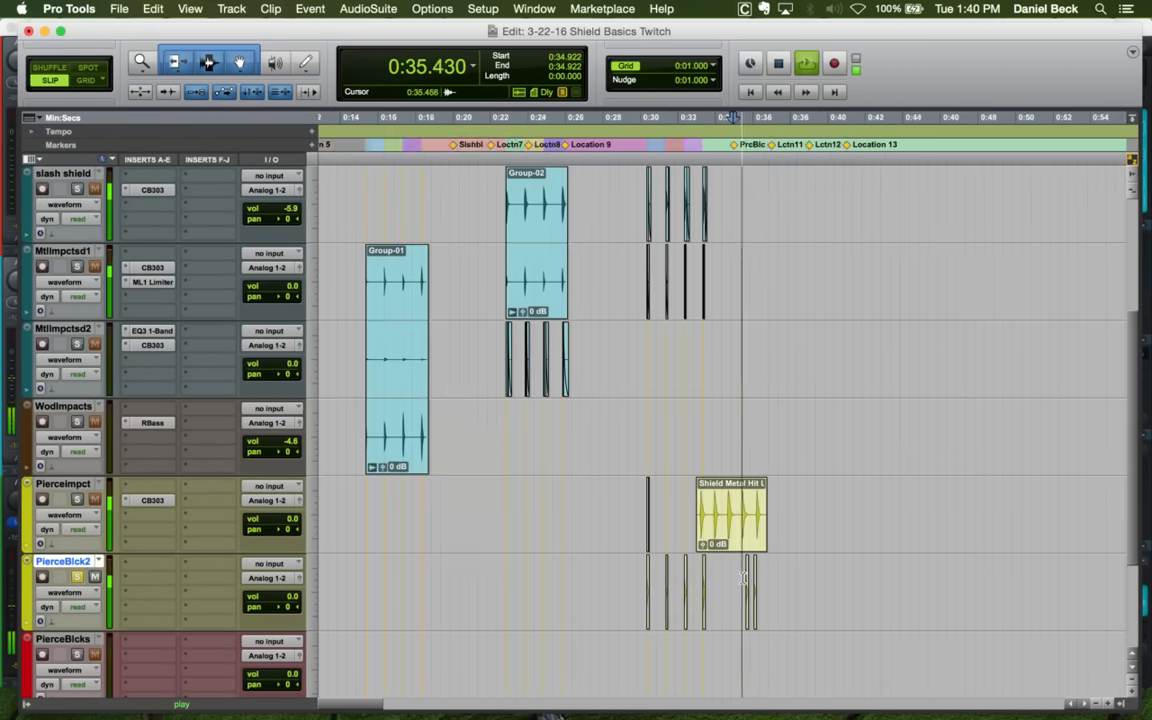
key(space)
Place the edit cursor on PierceBlck2 just before its first sword hit, at about 0:34.982, and play the soloed layer
key(t)
key(t)
key(t)
key(t)
key(t)
key(t)
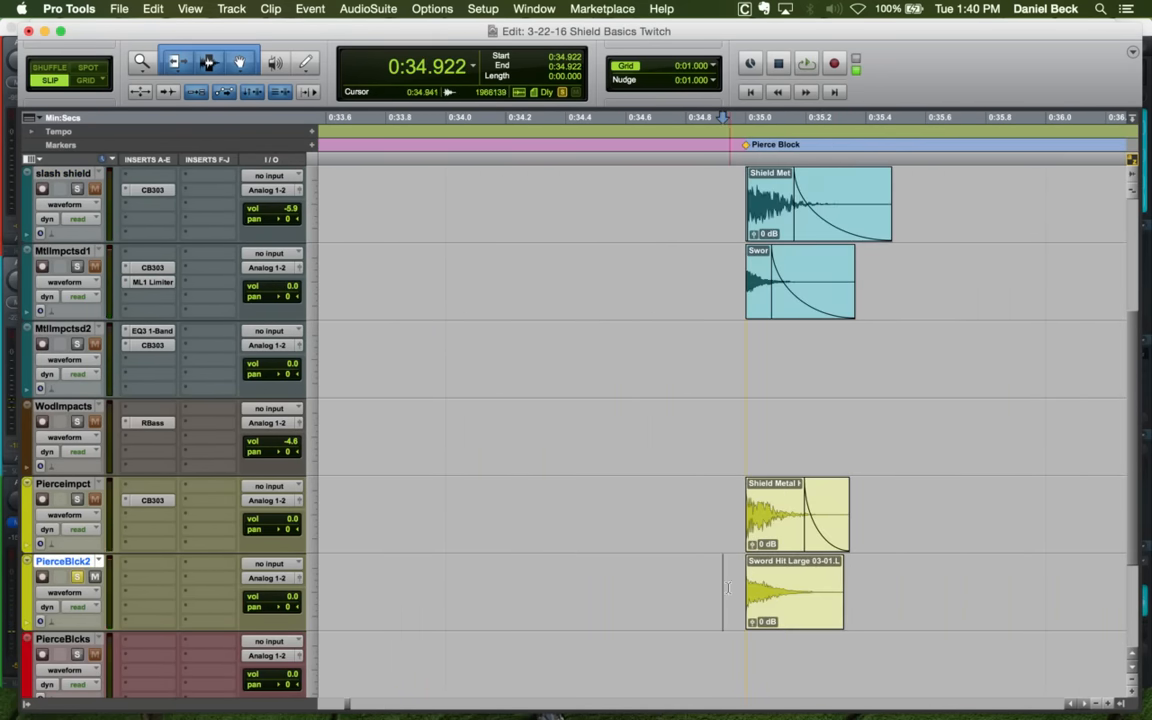
click(728, 588)
key(t)
key(r)
key(r)
key(r)
key(r)
key(r)
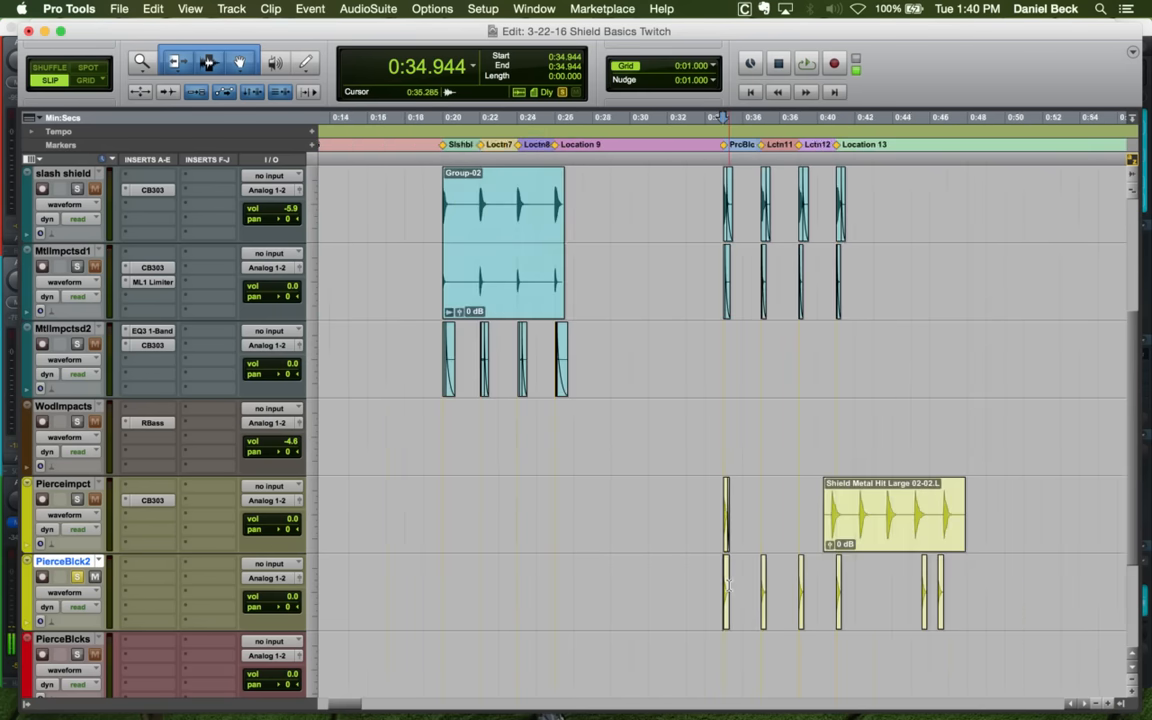
key(r)
key(r)
key(t)
key(t)
key(t)
key(t)
key(t)
key(t)
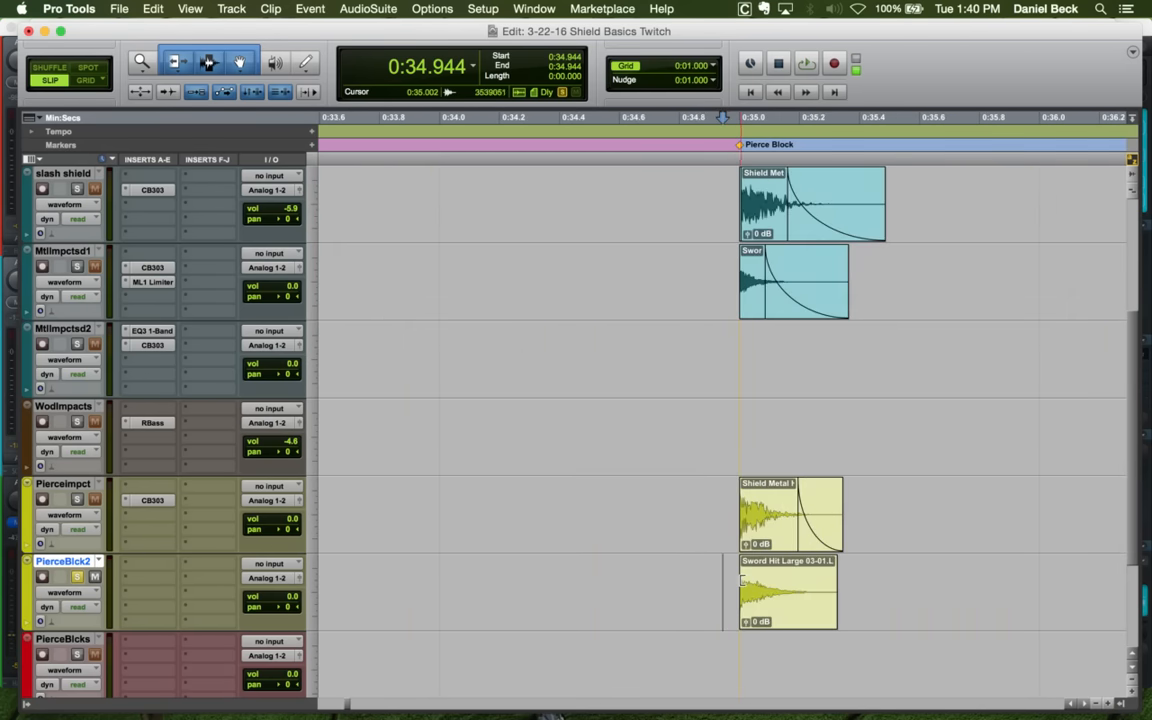
click(742, 580)
click(734, 580)
key(t)
key(t)
click(747, 578)
click(724, 574)
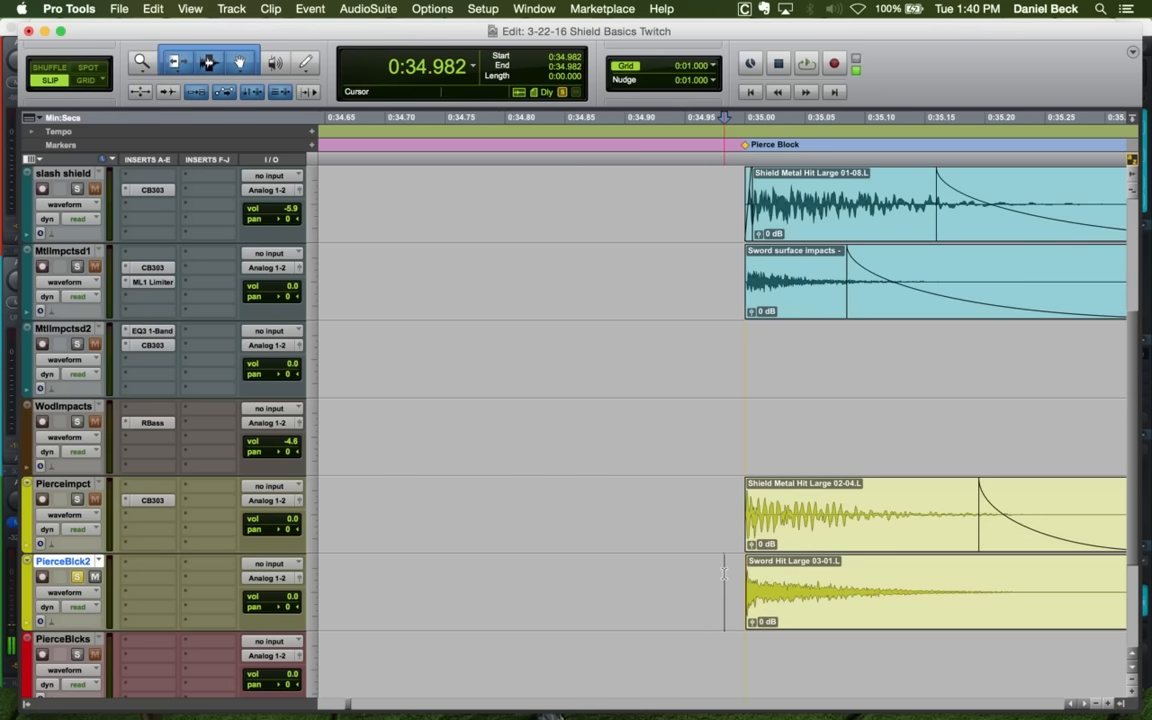
key(space)
key(space)
Set the PierceBlck2 volume to -5.9, remove its solo and play the hit with the other layers from about 0:34.950
drag(290, 597, 294, 610)
key(space)
key(space)
click(684, 571)
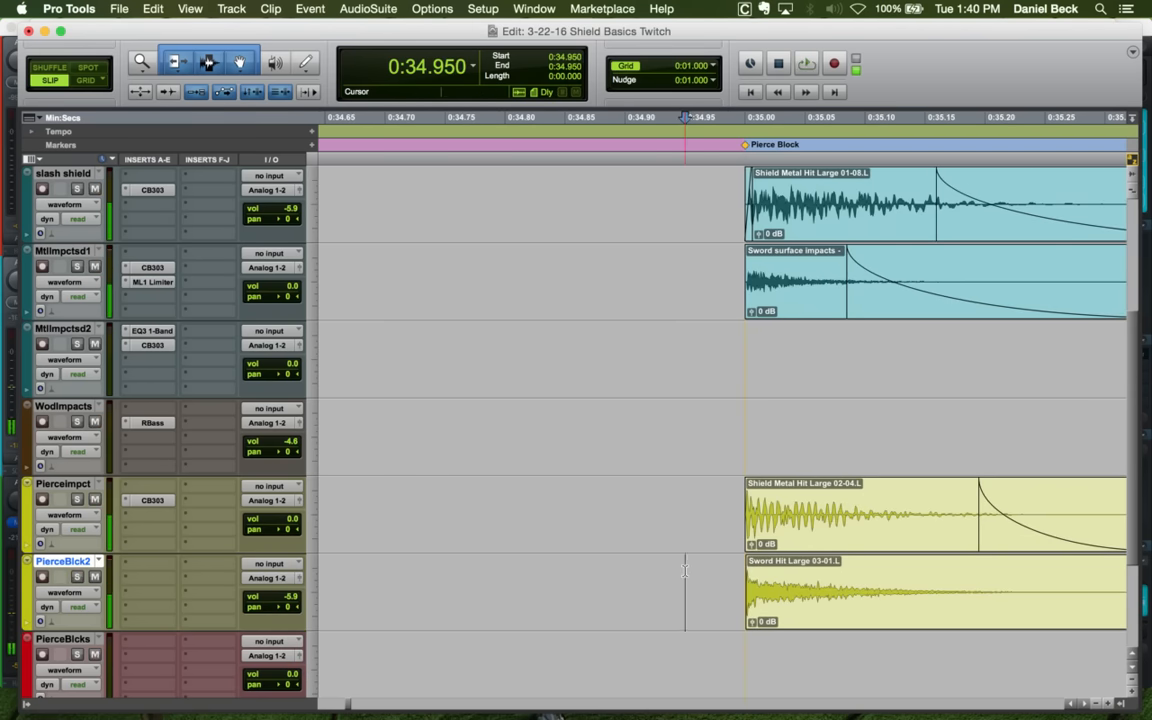
key(space)
key(space)
key(space)
key(r)
key(r)
key(r)
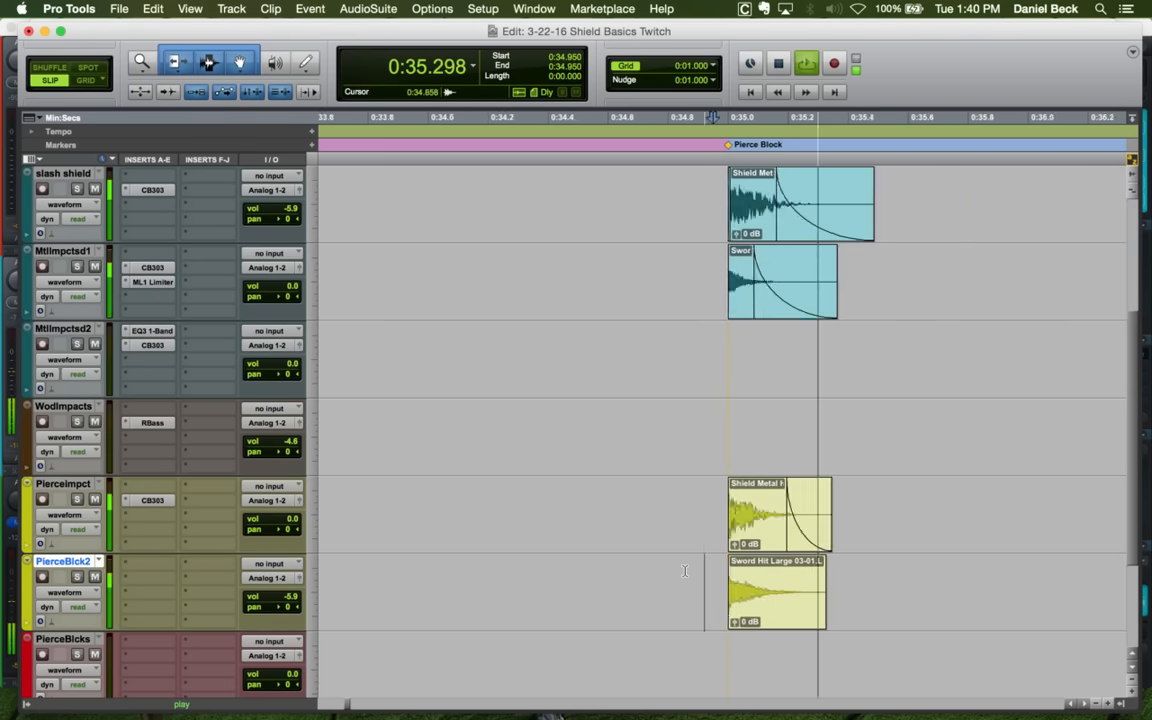
key(space)
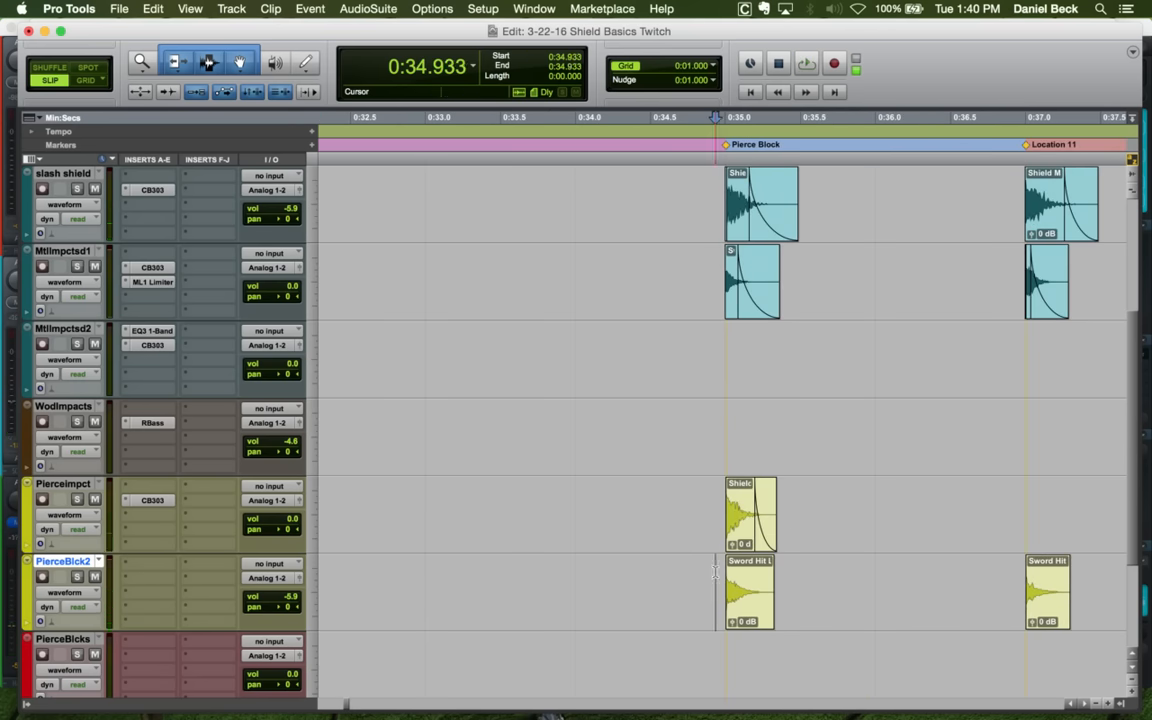
Mute PierceBlck2 and play the first Pierce Block hit without it from about 0:34.933
key(shift+m)
key(space)
key(space)
key(space)
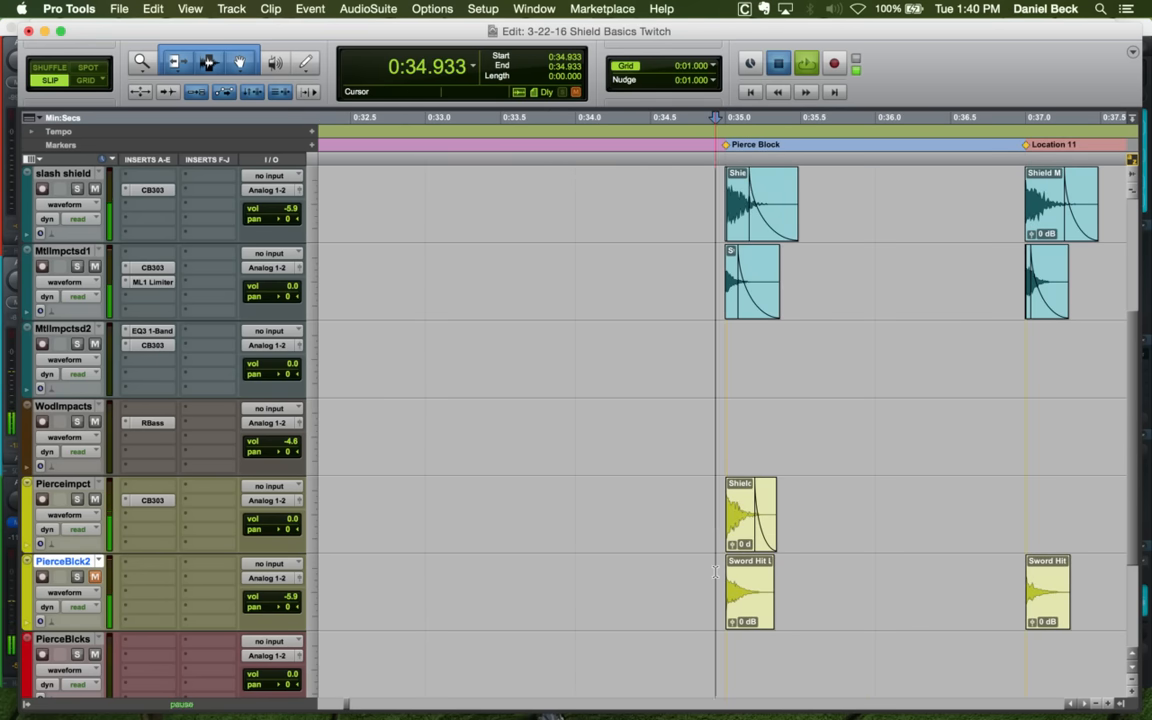
key(space)
With PierceBlck2 muted, play from about 0:34.962 on Pierceimpct through the second hit at Location 11
click(717, 493)
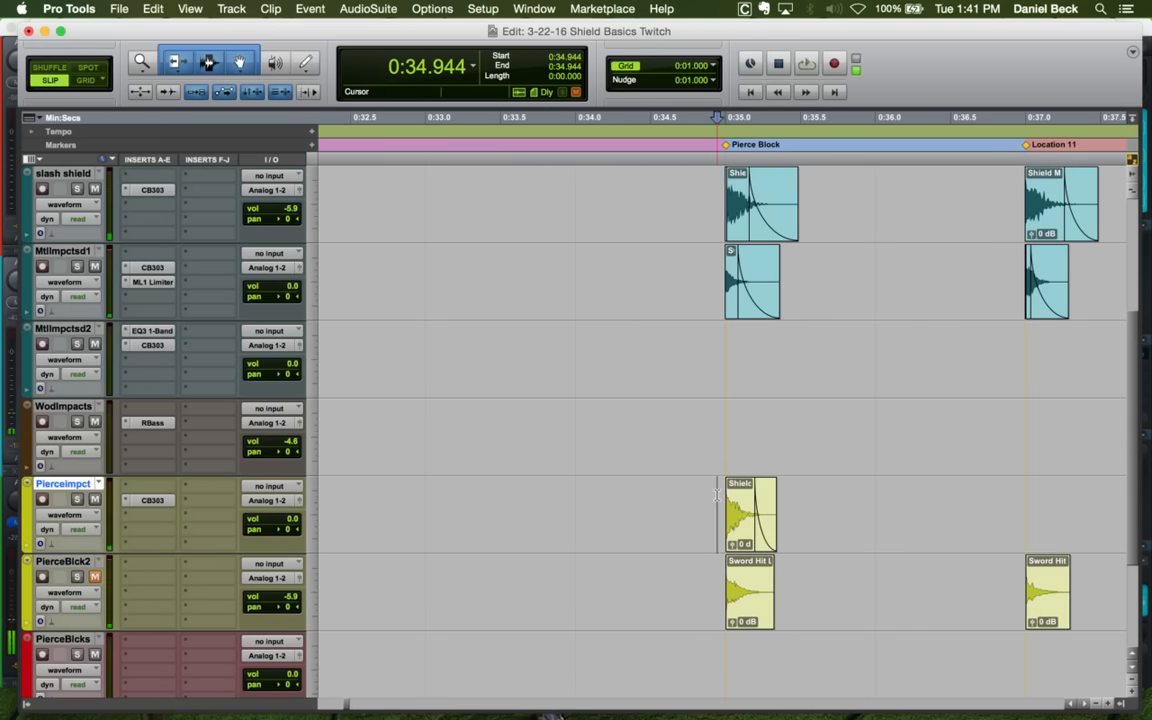
key(t)
key(space)
key(t)
click(734, 495)
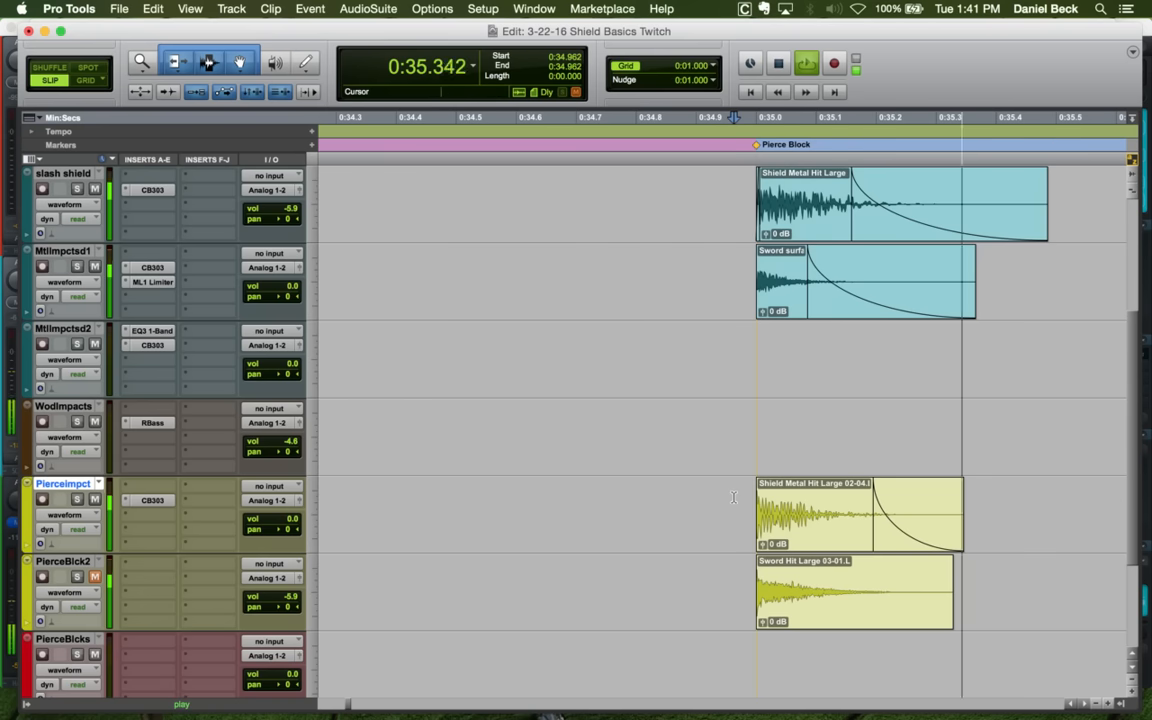
key(r)
key(r)
key(r)
key(r)
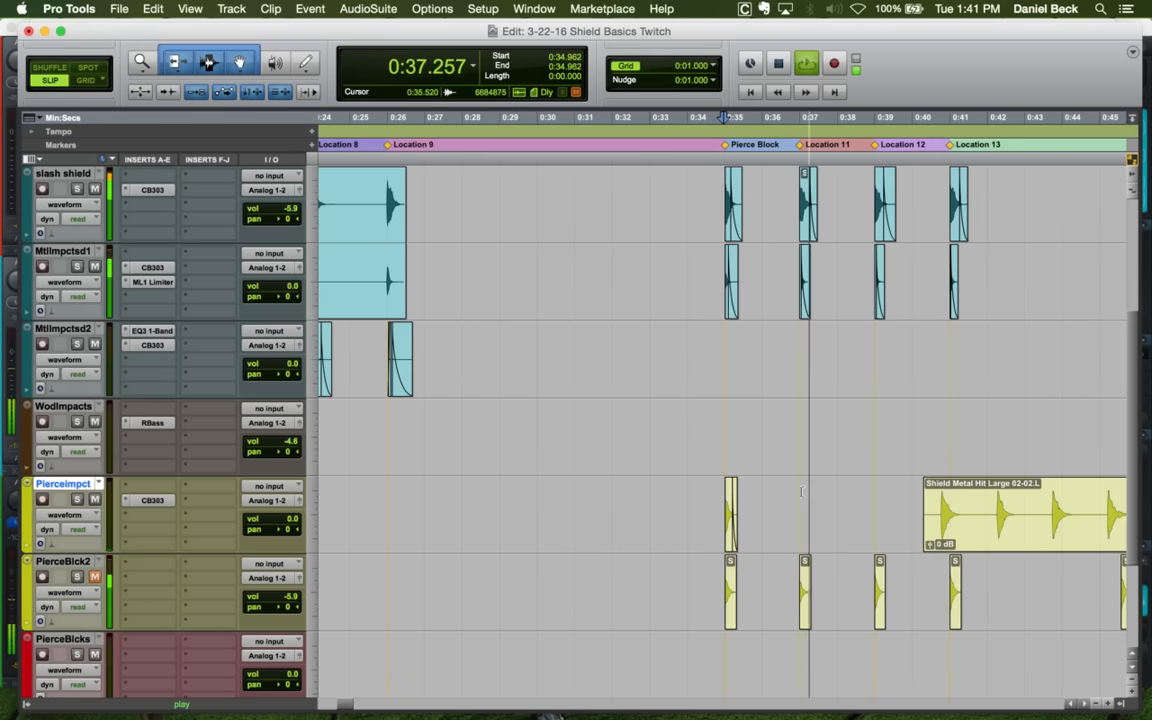
key(space)
Unmute PierceBlck2 and play the first hit with all layers from about 0:34.602 and 0:34.922
key(t)
click(716, 575)
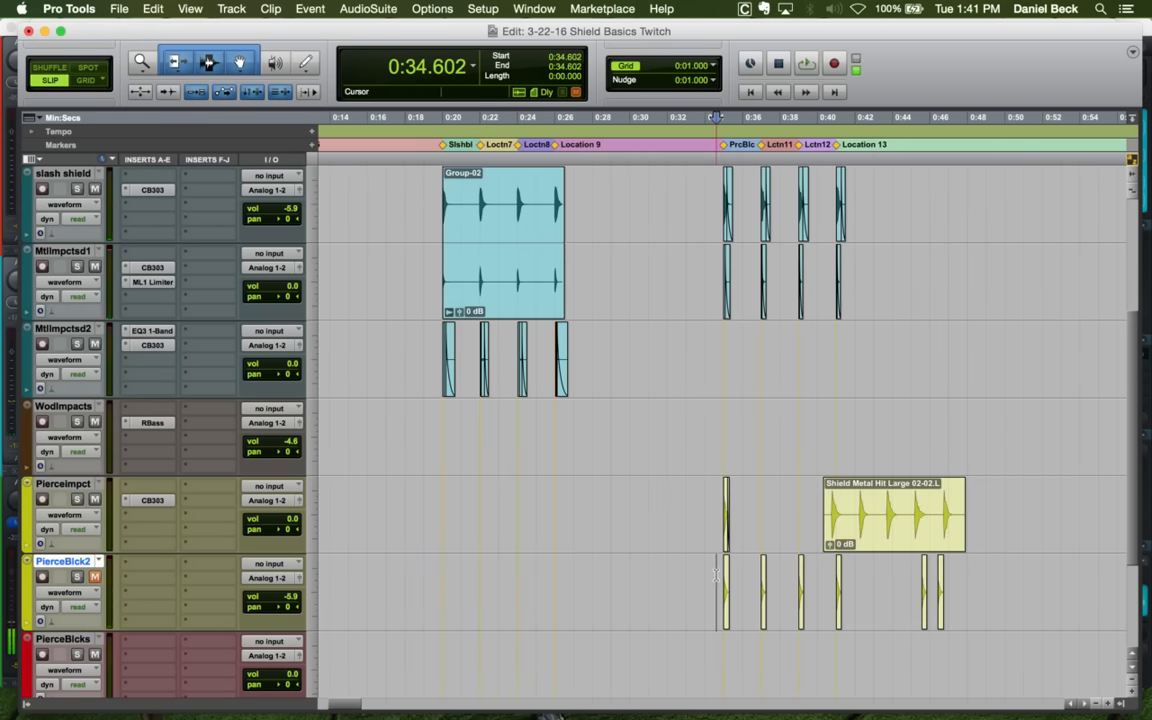
key(t)
key(t)
key(space)
key(space)
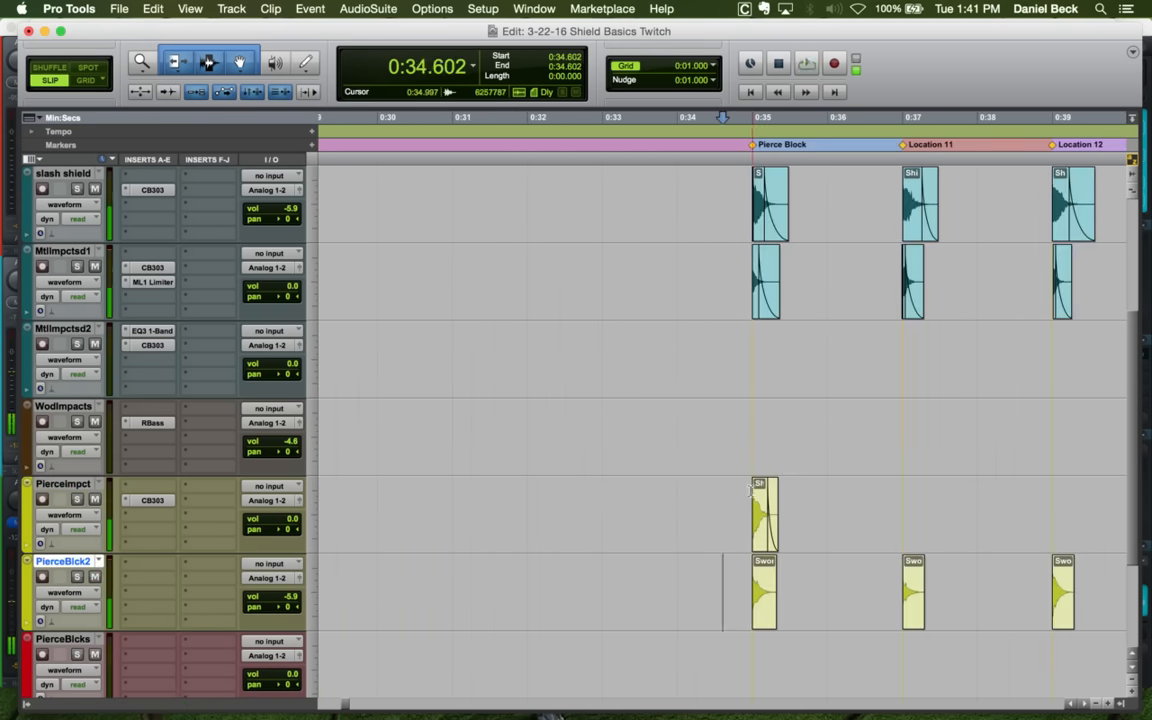
click(746, 505)
key(t)
key(space)
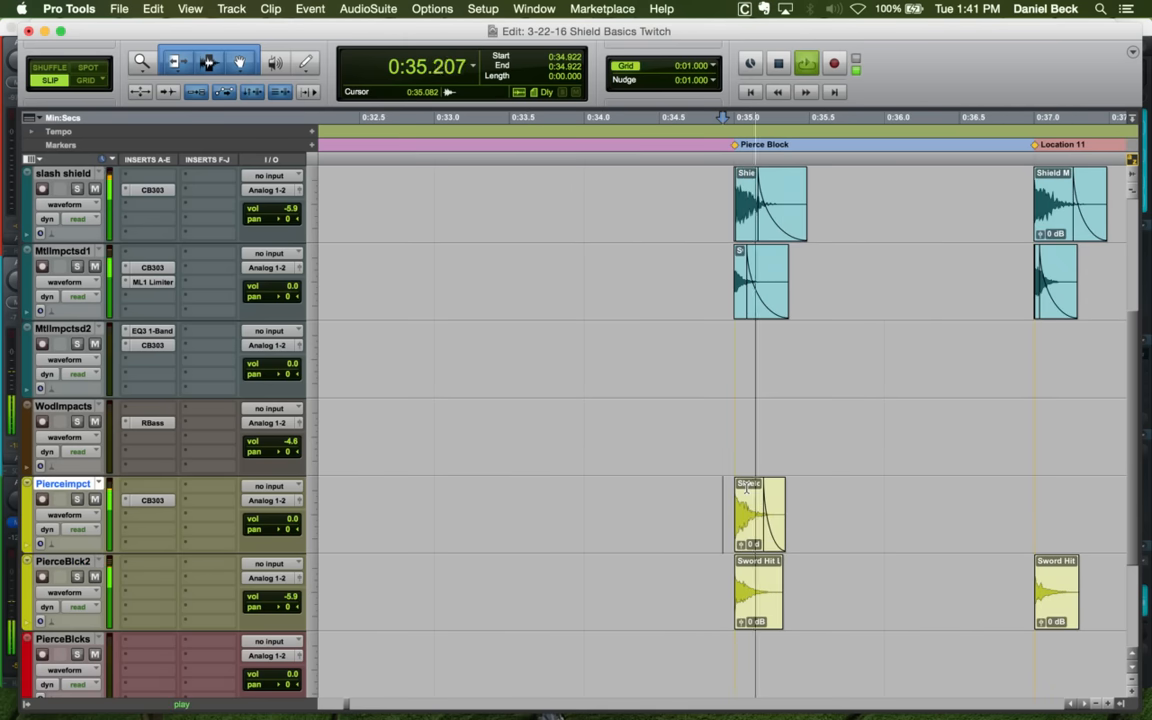
key(space)
Mute PierceBlck2 again and play the first hit from about 0:34.933 on Pierceimpct
click(721, 573)
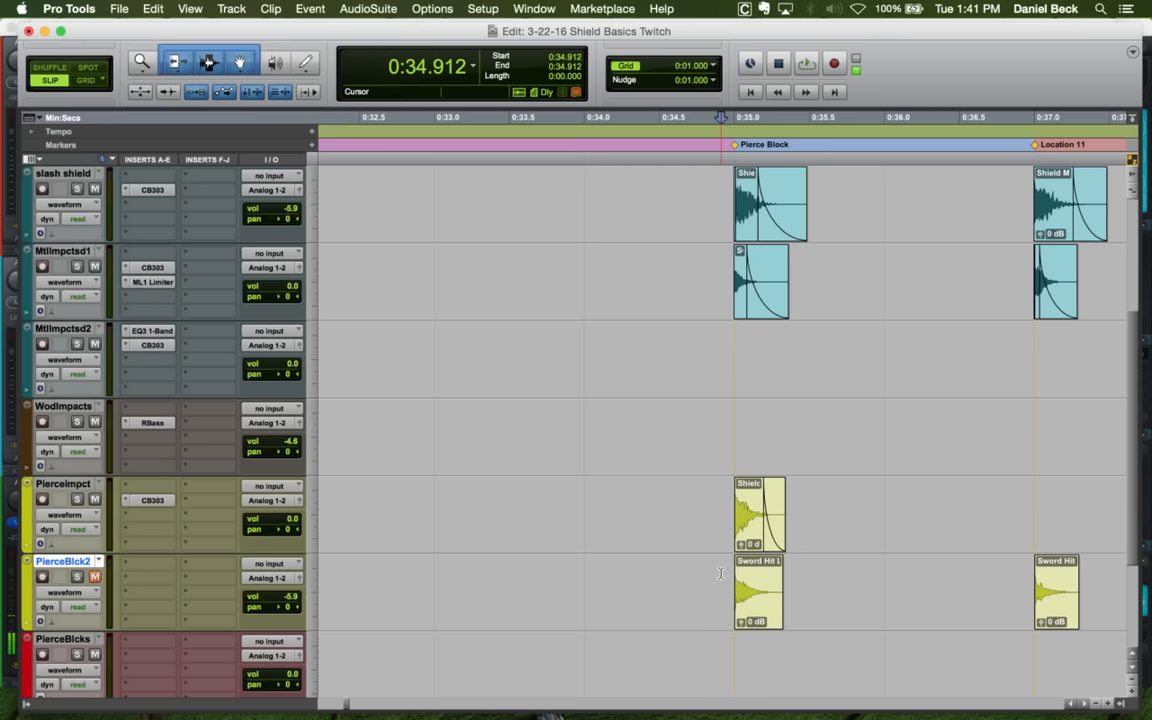
click(729, 490)
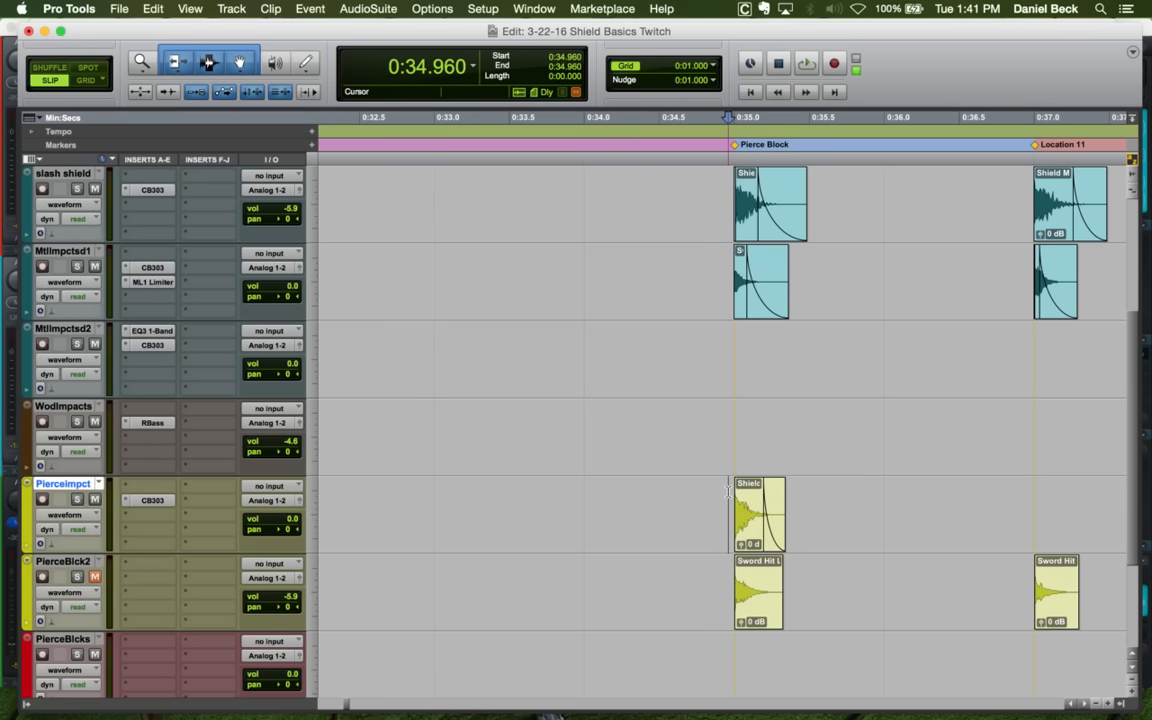
click(724, 490)
key(super+bracketleft)
key(super+bracketleft)
key(super+bracketleft)
key(space)
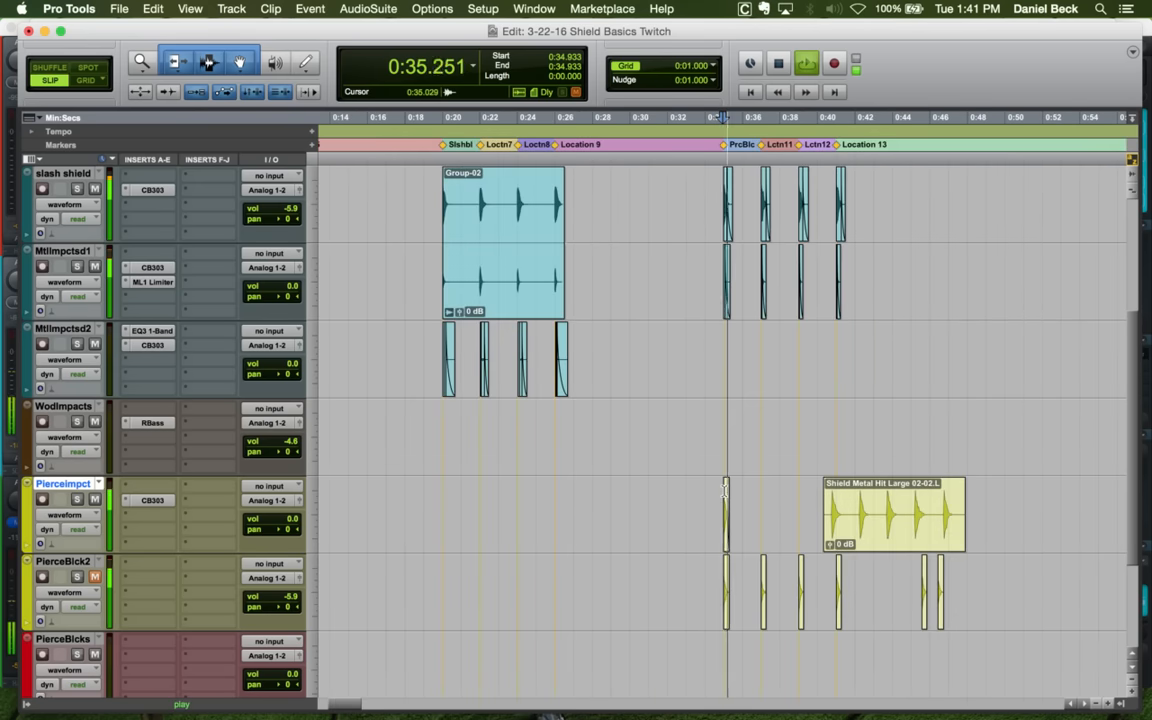
key(space)
Place the edit cursor on MtlImpctsd2 at about 0:34.976 and play the hit without PierceBlck2
click(729, 358)
key(super+bracketright)
key(super+bracketright)
key(super+bracketright)
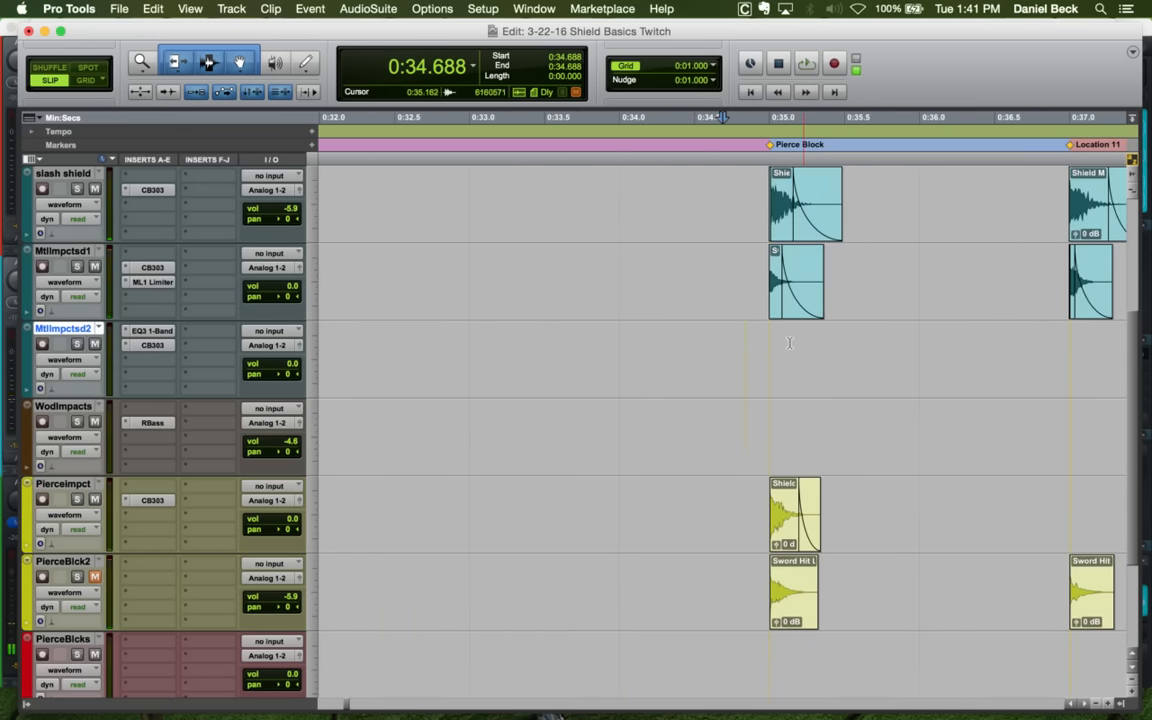
key(super+bracketright)
key(super+bracketright)
key(super+bracketright)
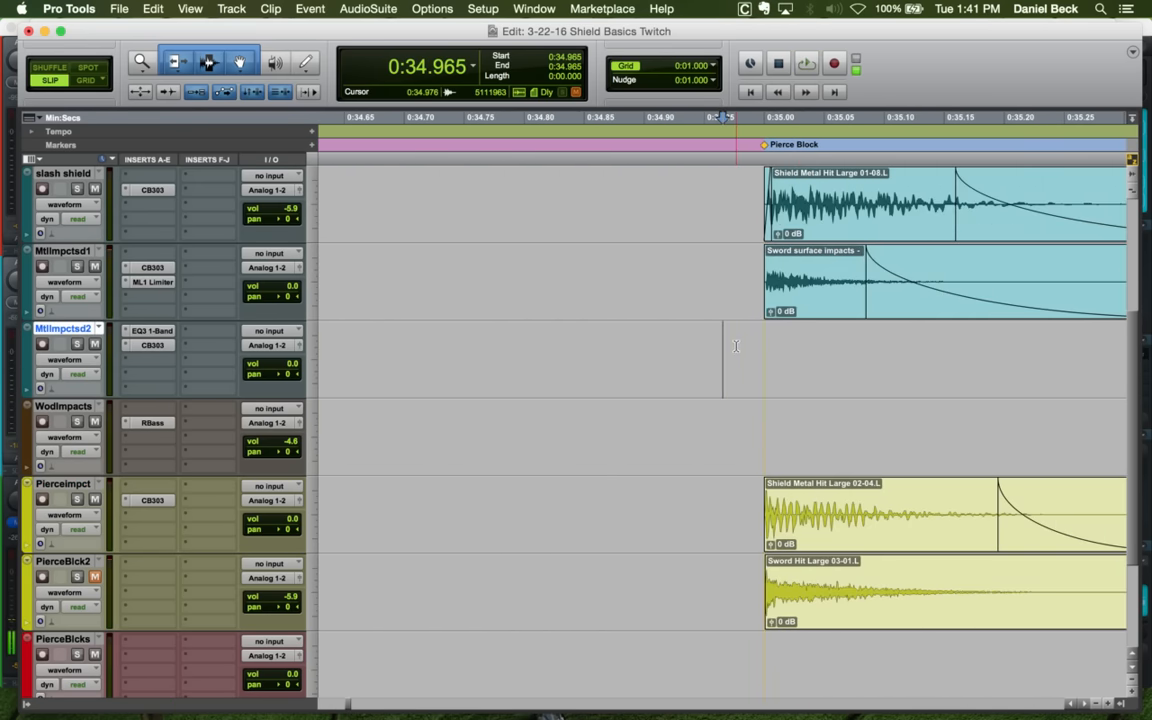
key(space)
key(super+bracketleft)
key(super+bracketleft)
key(super+bracketleft)
key(super+bracketleft)
key(super+bracketleft)
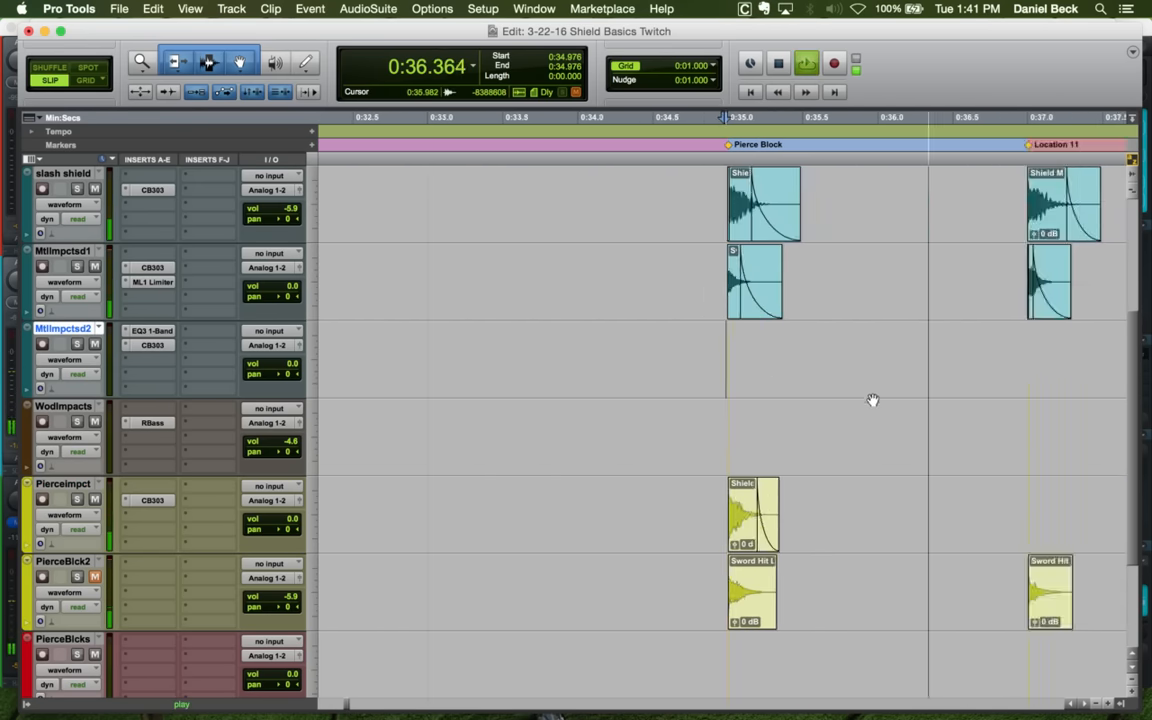
key(space)
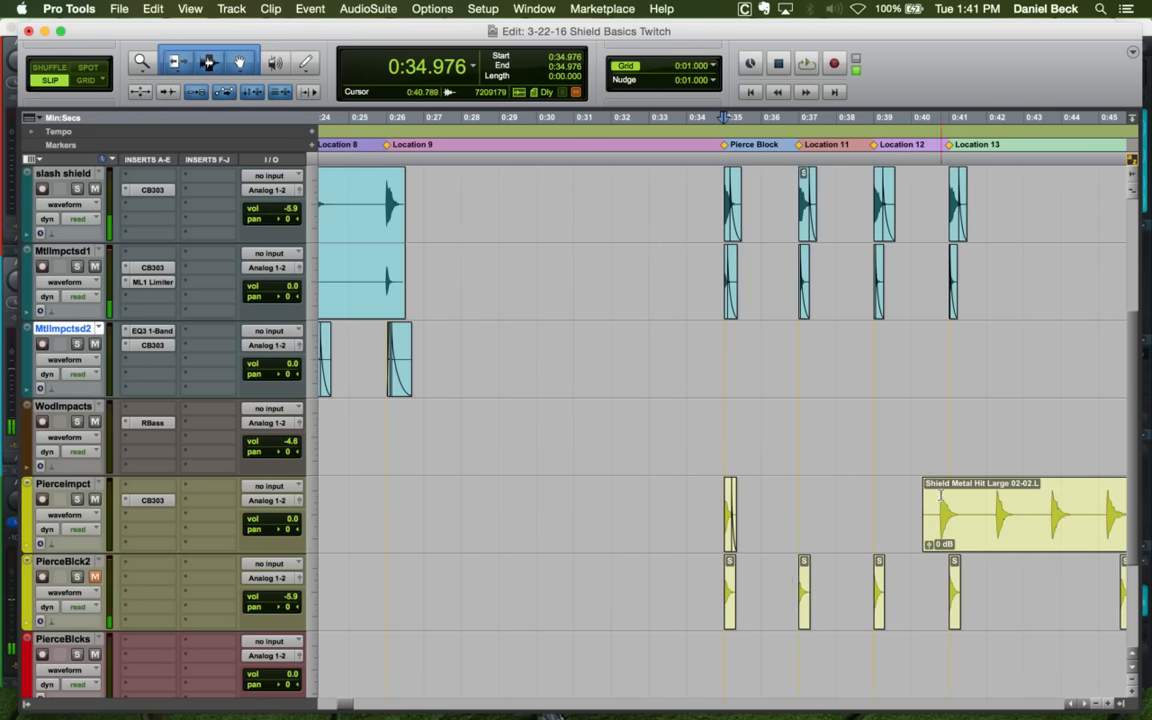
Trim the start of the long Shield Metal Hit Large 02-02.L clip to about 0:40.682, then solo and play Pierceimpct
drag(940, 503, 956, 503)
key(space)
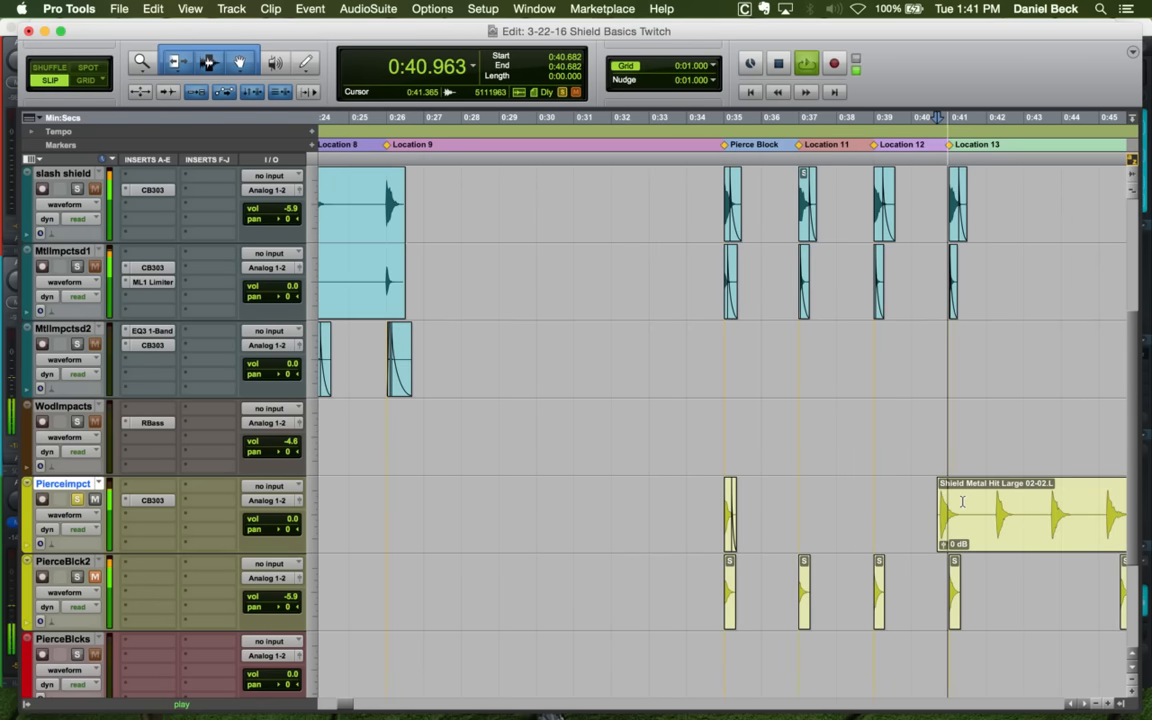
key(space)
Separate the first hit from the long Shield Metal Hit clip and move it to Location 11 on Pierceimpct
click(966, 505)
key(b)
drag(952, 541, 813, 524)
Trim the start of the moved Shield Metal Hit clip to just before its attack and add a short fade-in
click(811, 504)
key(t)
key(t)
key(t)
key(t)
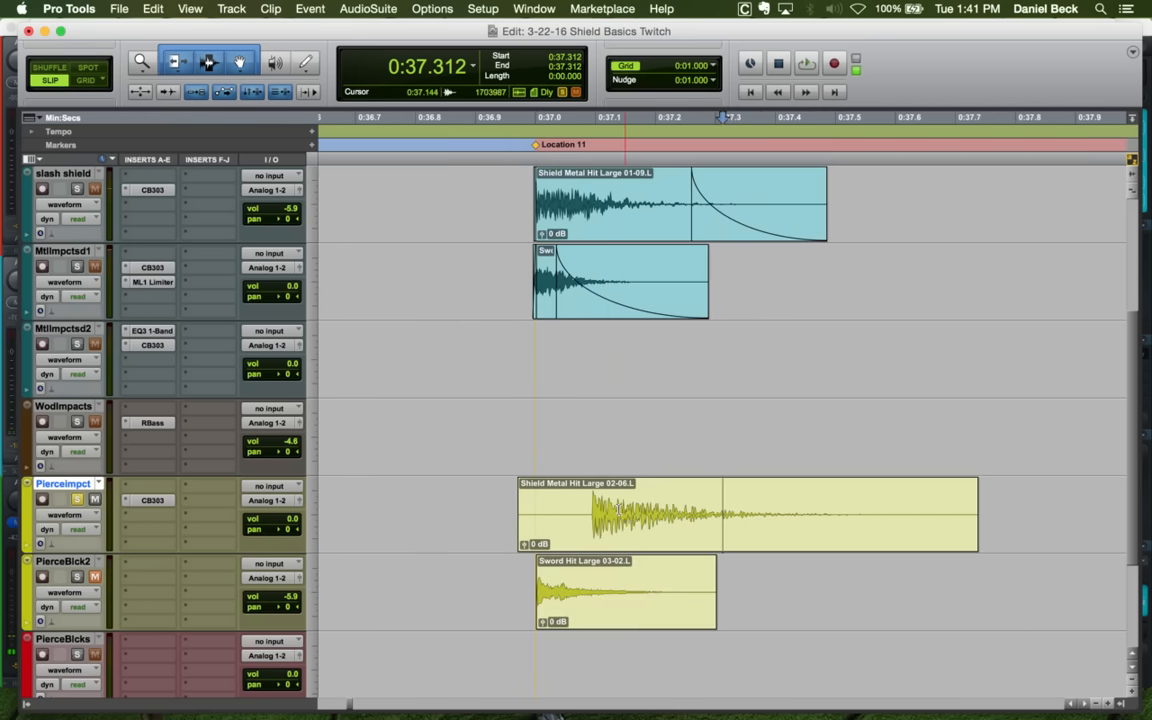
click(593, 489)
key(t)
key(t)
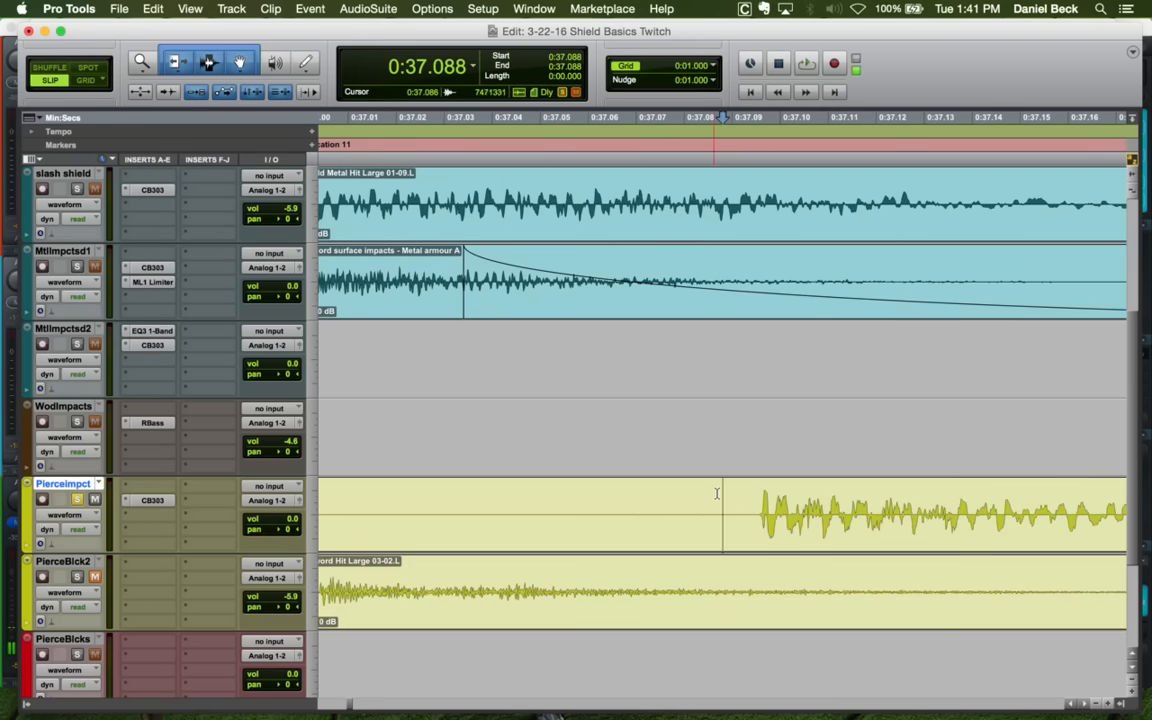
click(746, 490)
key(a)
drag(749, 486, 759, 488)
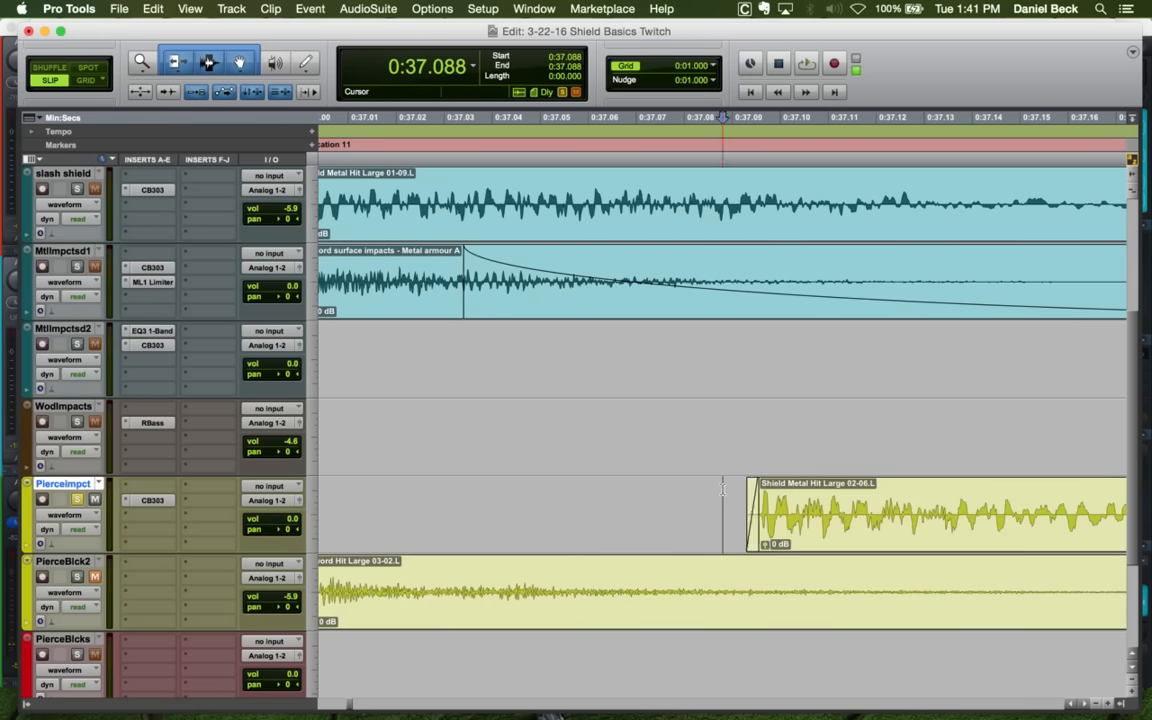
Align the trimmed Shield Metal Hit clip with the other layers at Location 11 and play it
key(r)
key(r)
drag(822, 537, 690, 538)
key(r)
key(space)
key(space)
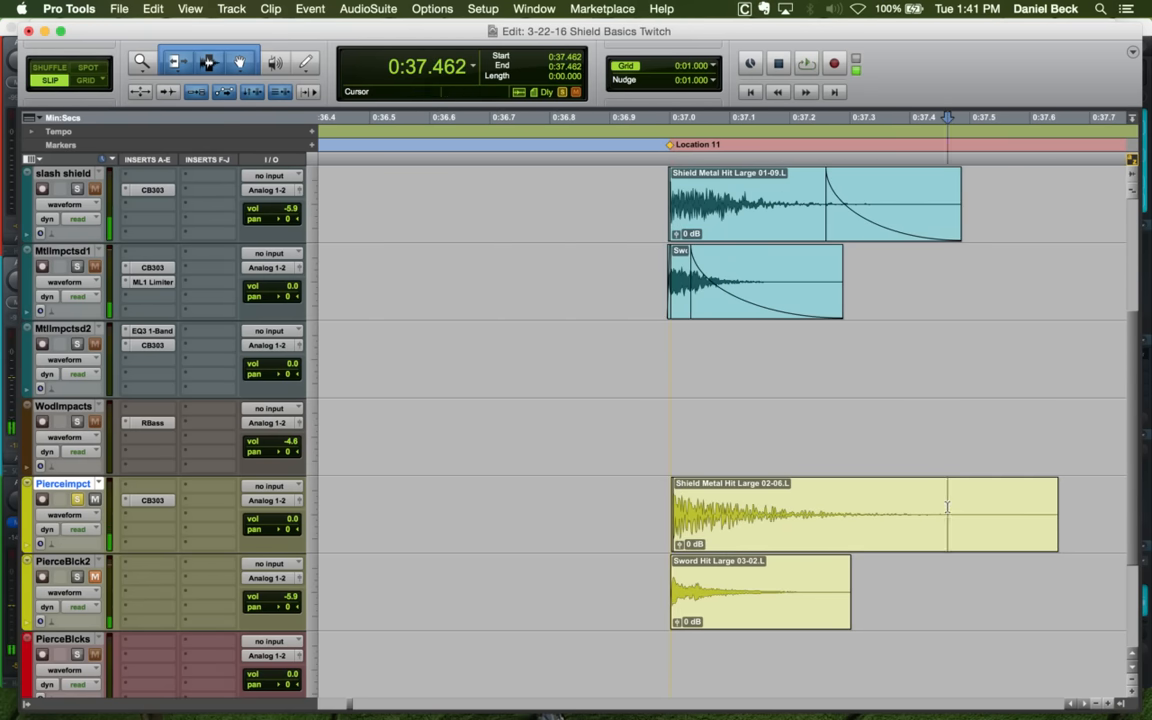
Trim the clip's end to about 0:37.462, add a long fade-out, and play the soloed hit from about 0:36.986
key(s)
key(g)
click(660, 495)
key(space)
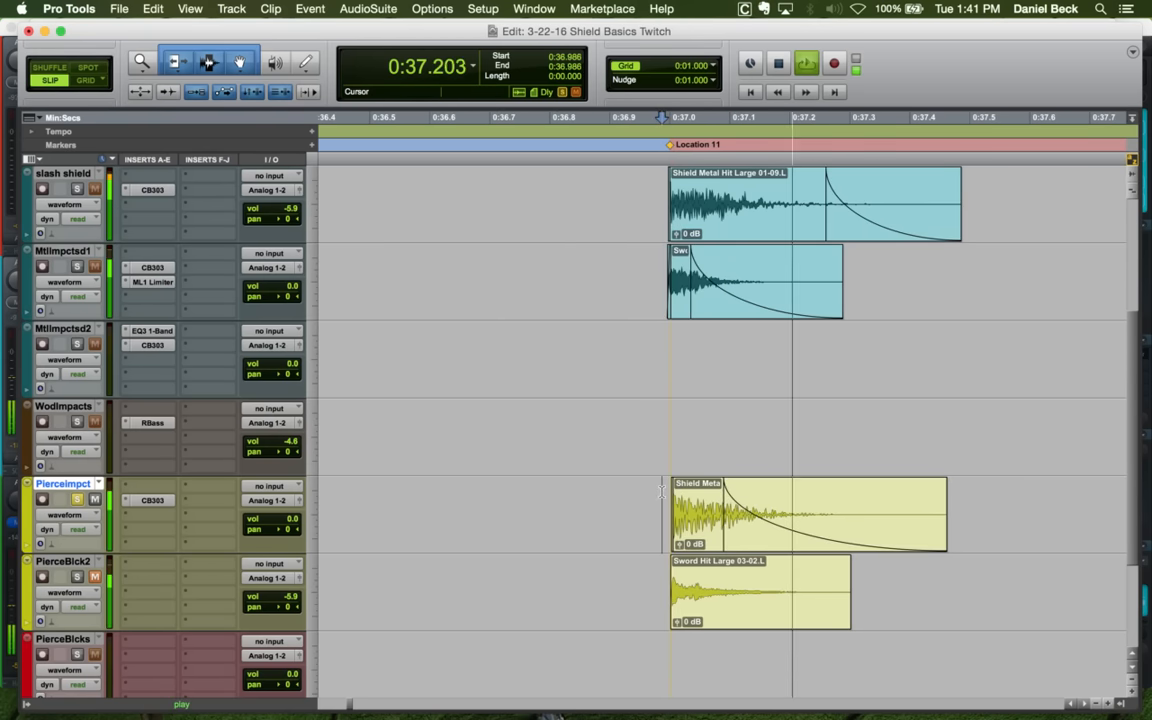
click(660, 495)
key(space)
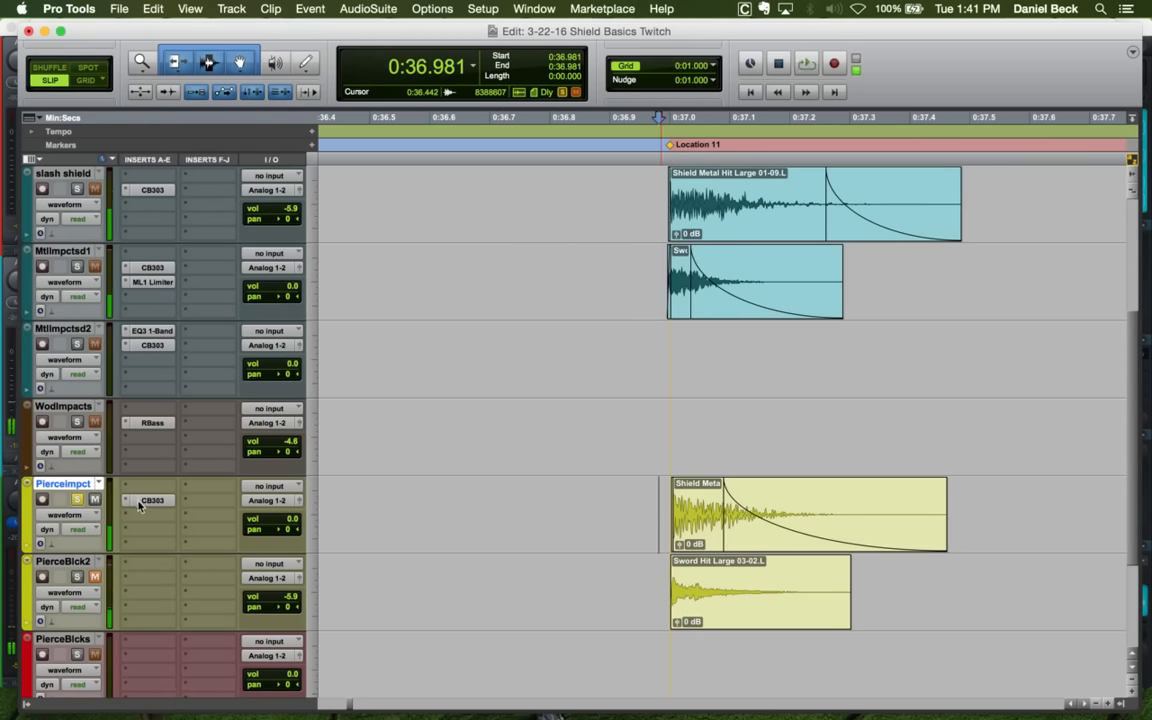
Open the Pierceimpct CB303 compressor, play the hit with Inline off and on, leave Inline on and close the window
click(141, 501)
key(space)
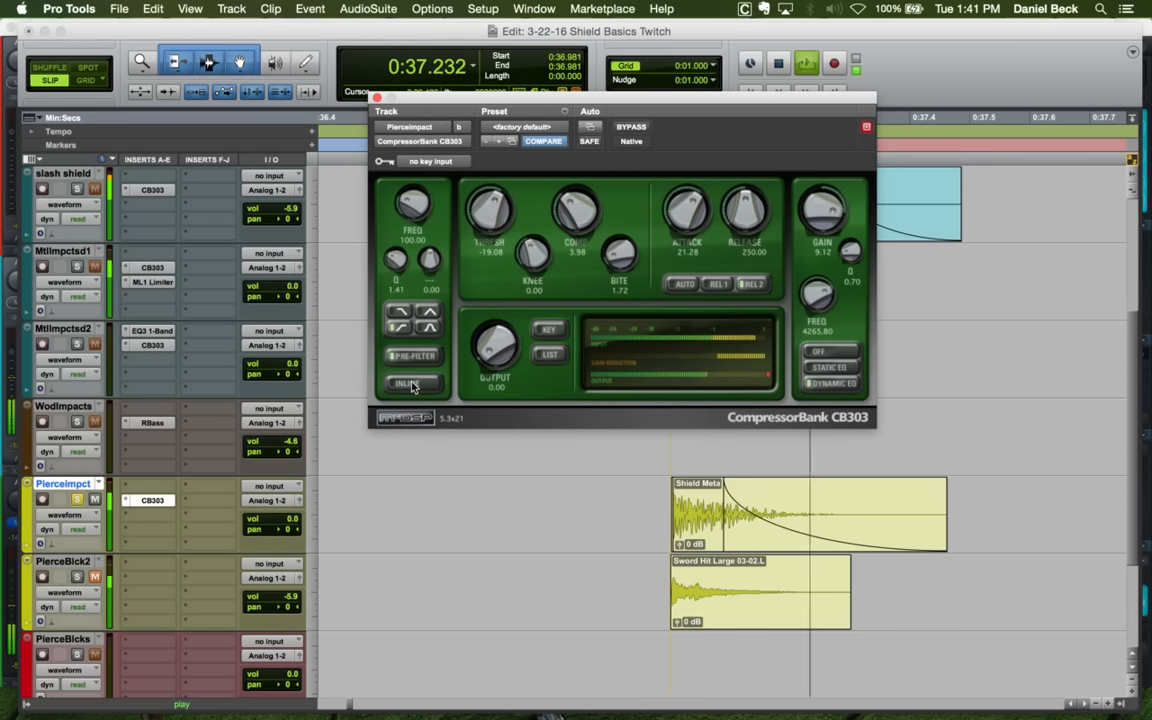
key(space)
key(space)
key(space)
key(space)
key(space)
key(space)
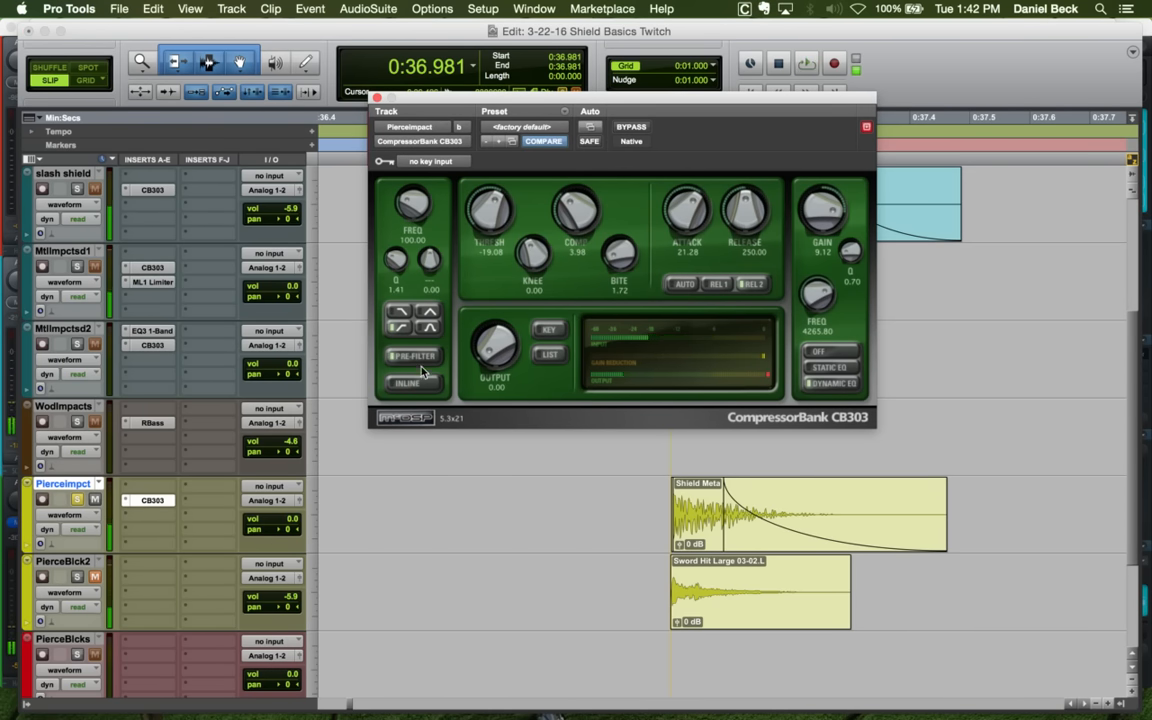
key(space)
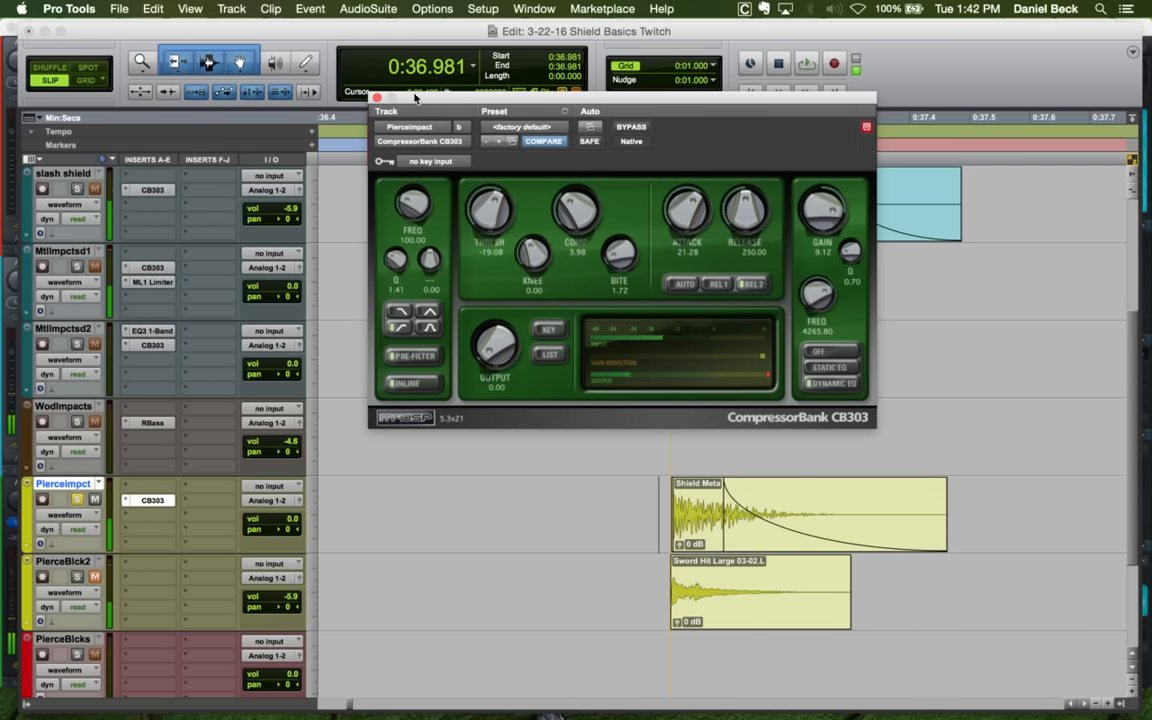
click(377, 97)
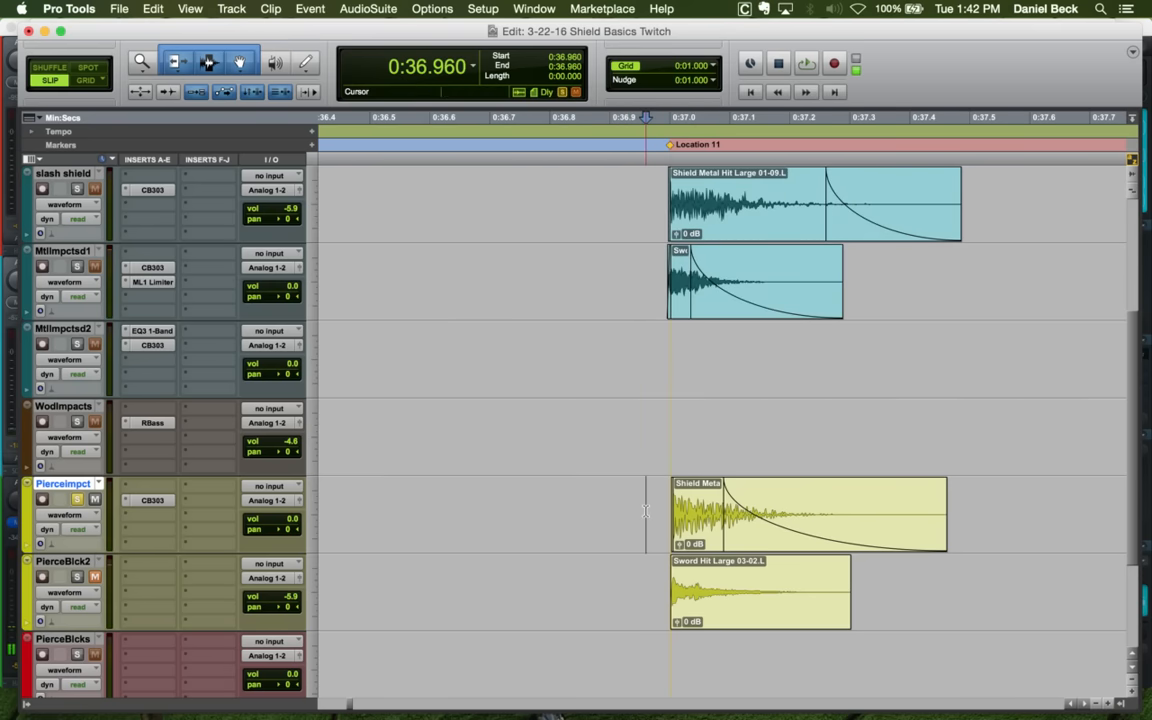
Play the hit at Location 11, and play the Pierce Block hit with all layers from about 0:34.880
click(650, 511)
key(space)
key(super+bracketleft)
key(super+bracketleft)
key(super+bracketleft)
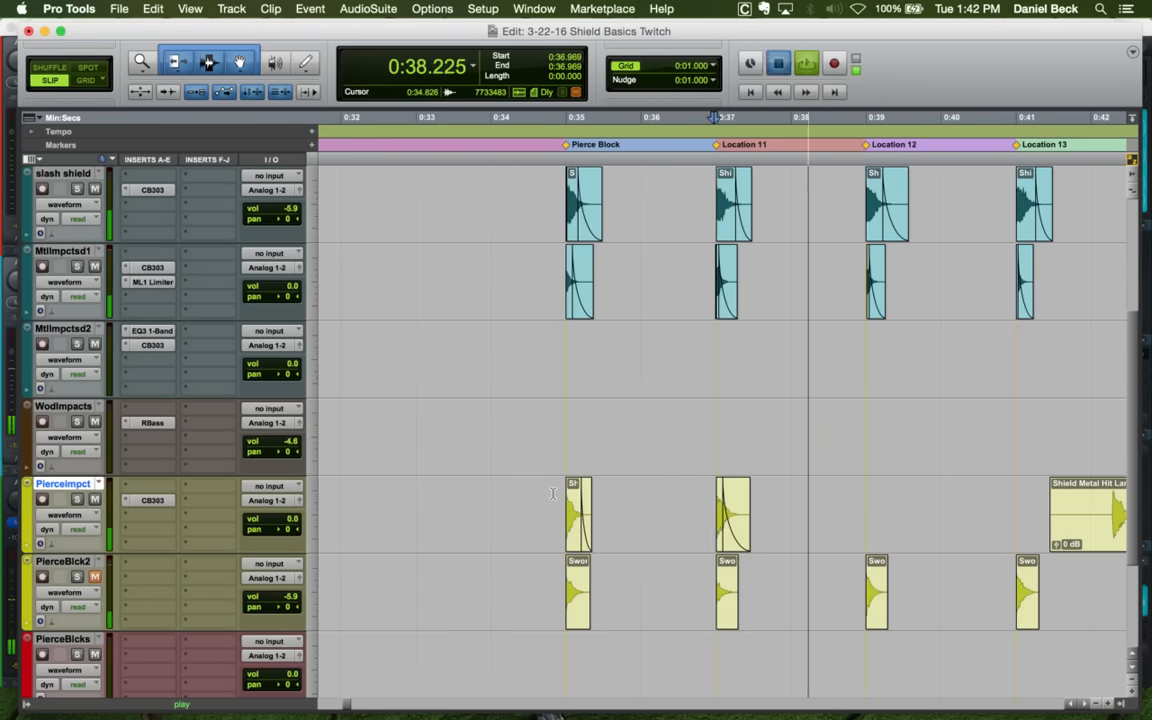
key(space)
click(557, 494)
key(space)
key(space)
Separate the first hit from the remaining Shield Metal Hit Large 02 clip on Pierceimpct and move it to Location 12
key(super+bracketleft)
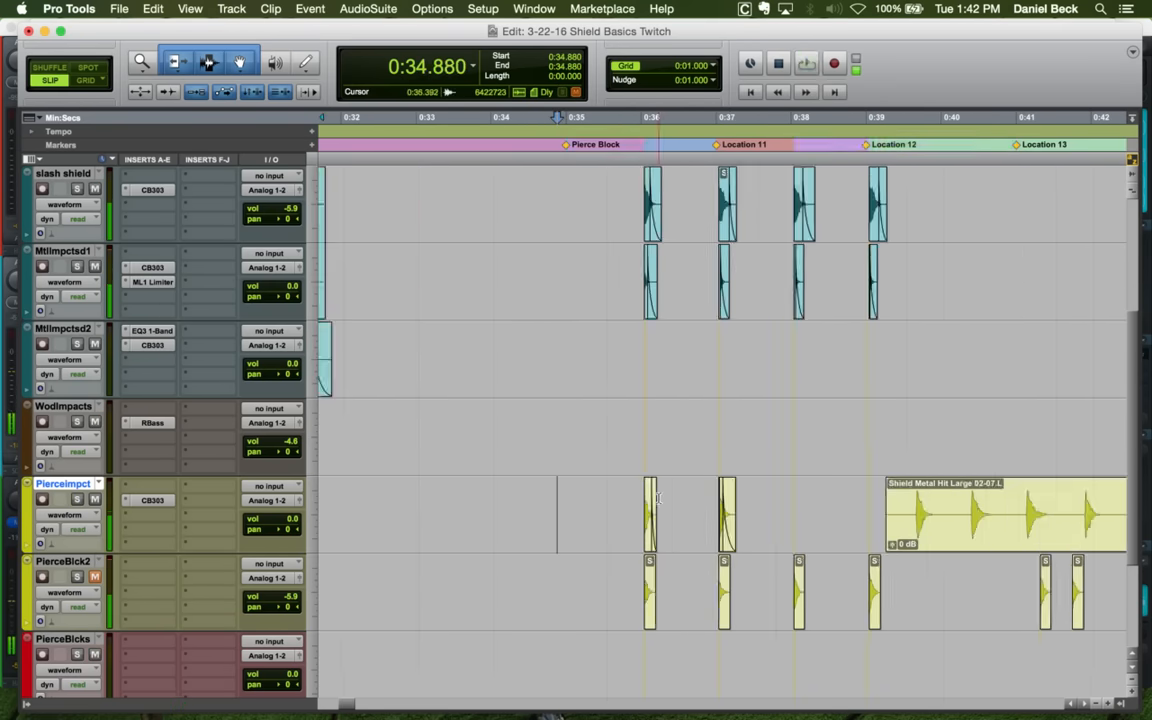
key(super+bracketleft)
key(super+bracketleft)
click(817, 497)
key(a)
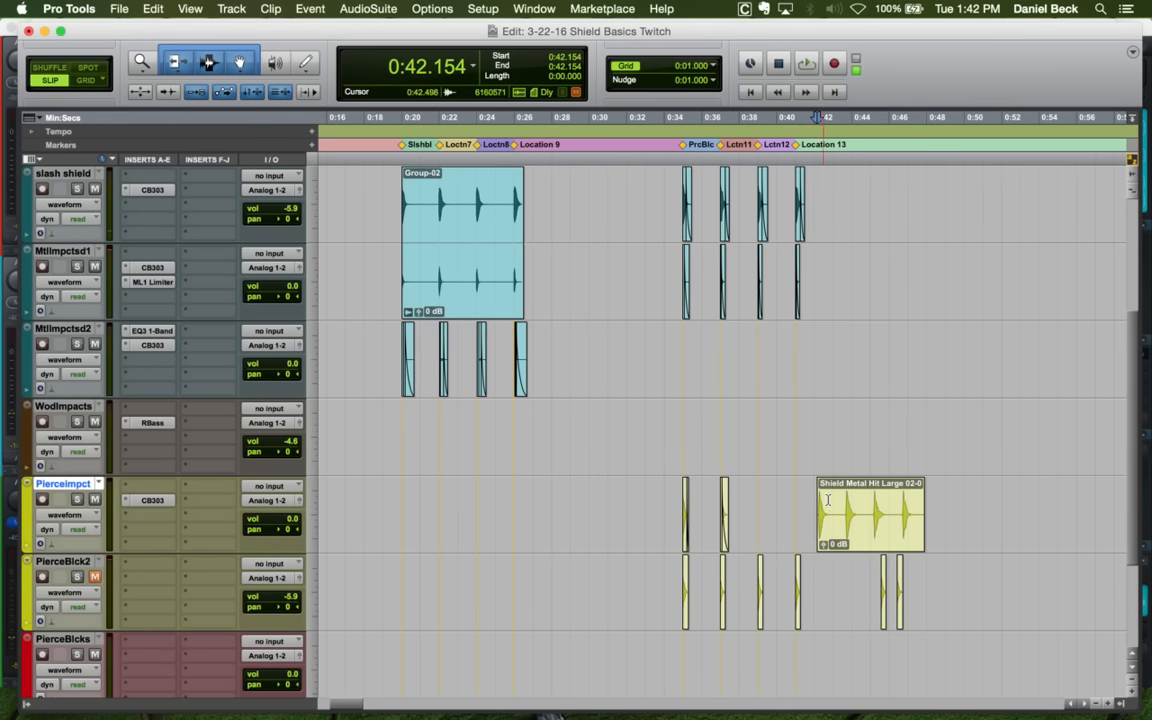
click(829, 499)
key(b)
drag(820, 540, 678, 528)
Trim the start of the Shield Metal Hit clip at Location 12 to just before its attack and add a short fade-in
key(super+bracketright)
key(super+bracketright)
key(super+bracketright)
key(super+bracketright)
click(764, 491)
key(a)
key(super+bracketright)
key(super+bracketright)
key(super+bracketright)
key(super+bracketright)
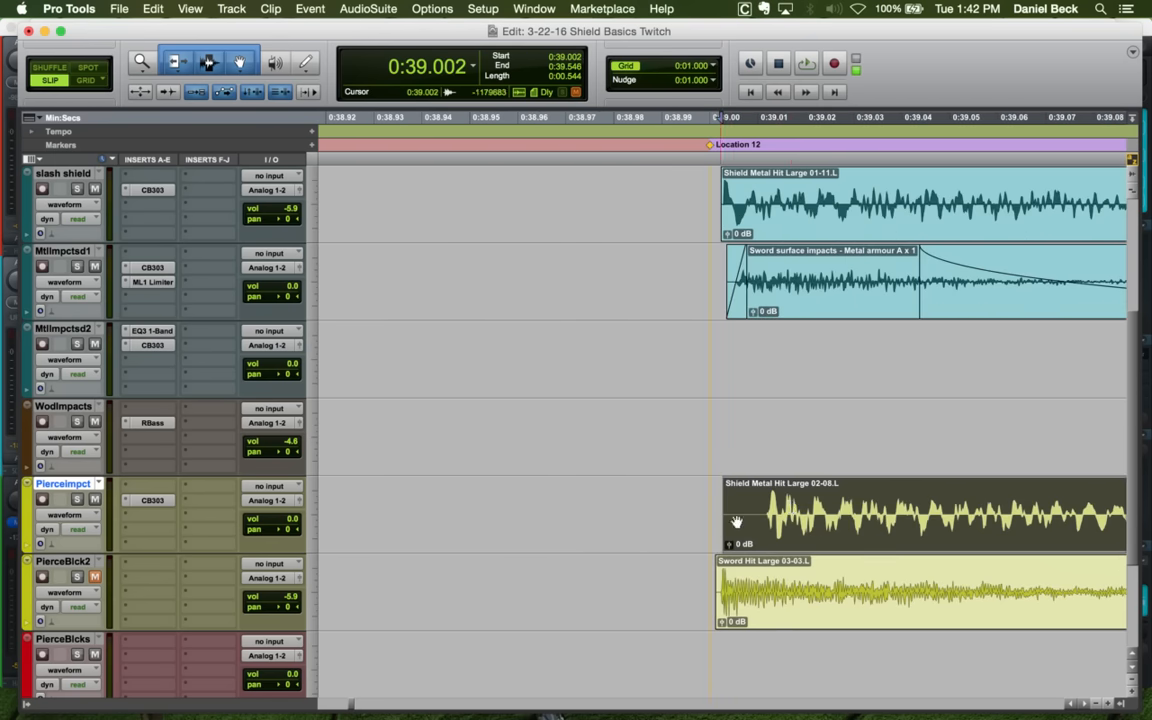
click(766, 502)
key(a)
drag(766, 490, 741, 504)
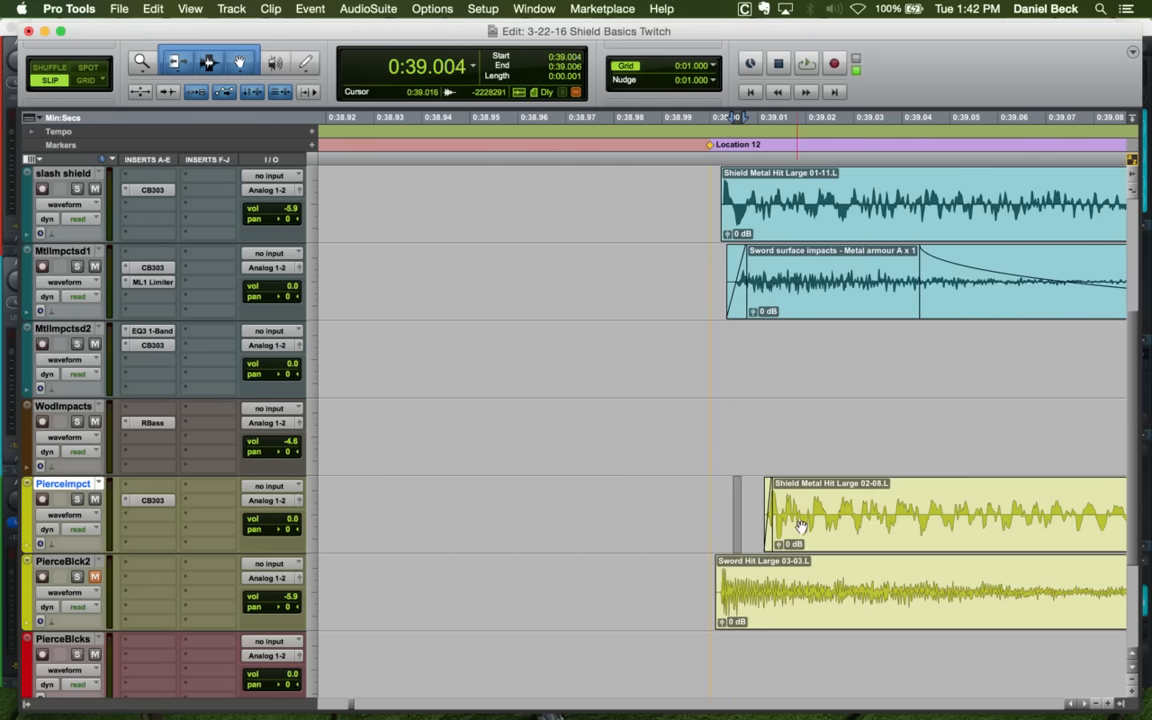
Align the Location 12 Shield Metal Hit clip with the other layers and fade it out from about 0:39.21 to its end
drag(802, 527, 748, 528)
key(super+bracketleft)
key(super+bracketleft)
key(super+bracketleft)
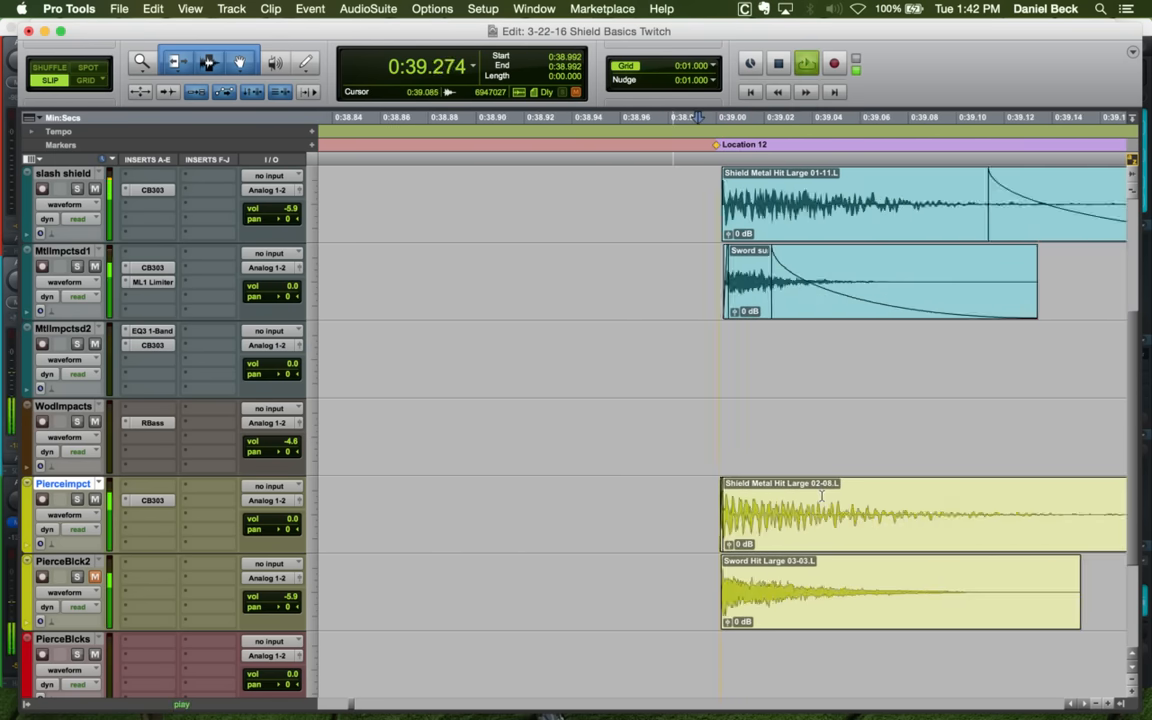
click(848, 497)
key(g)
Play the Location 12 hit with Pierceimpct, MtlImpctsd1 and slash shield soloed in turn
click(707, 498)
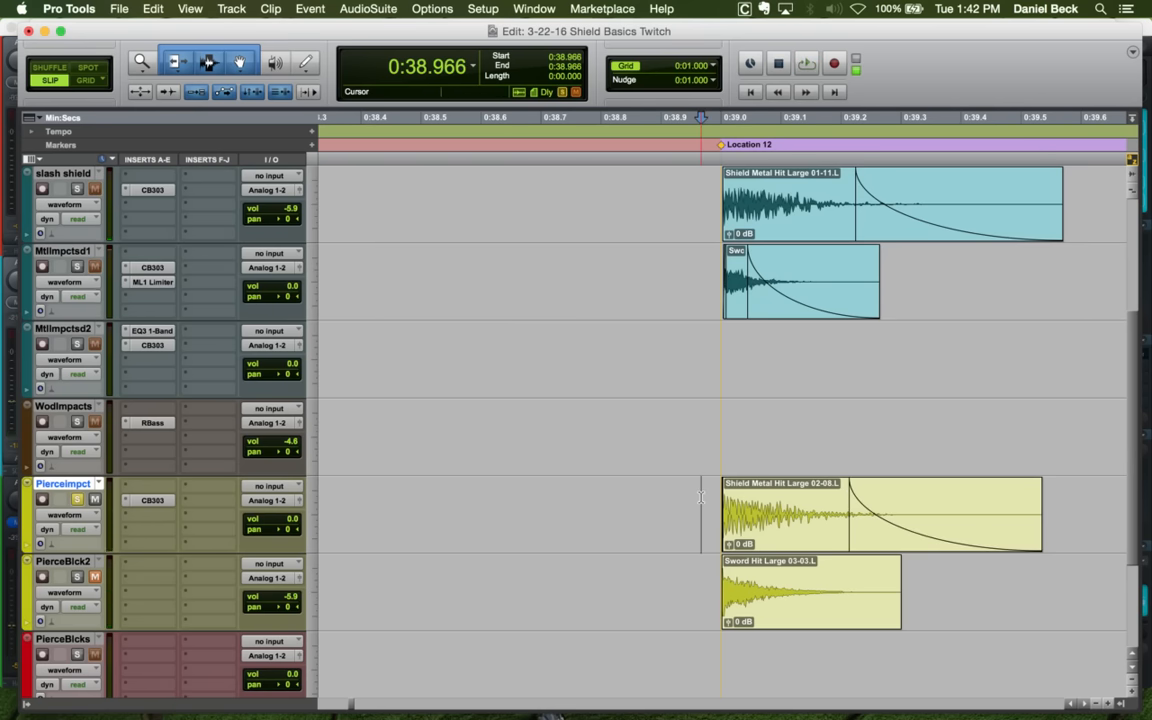
key(space)
key(space)
key(shift+s)
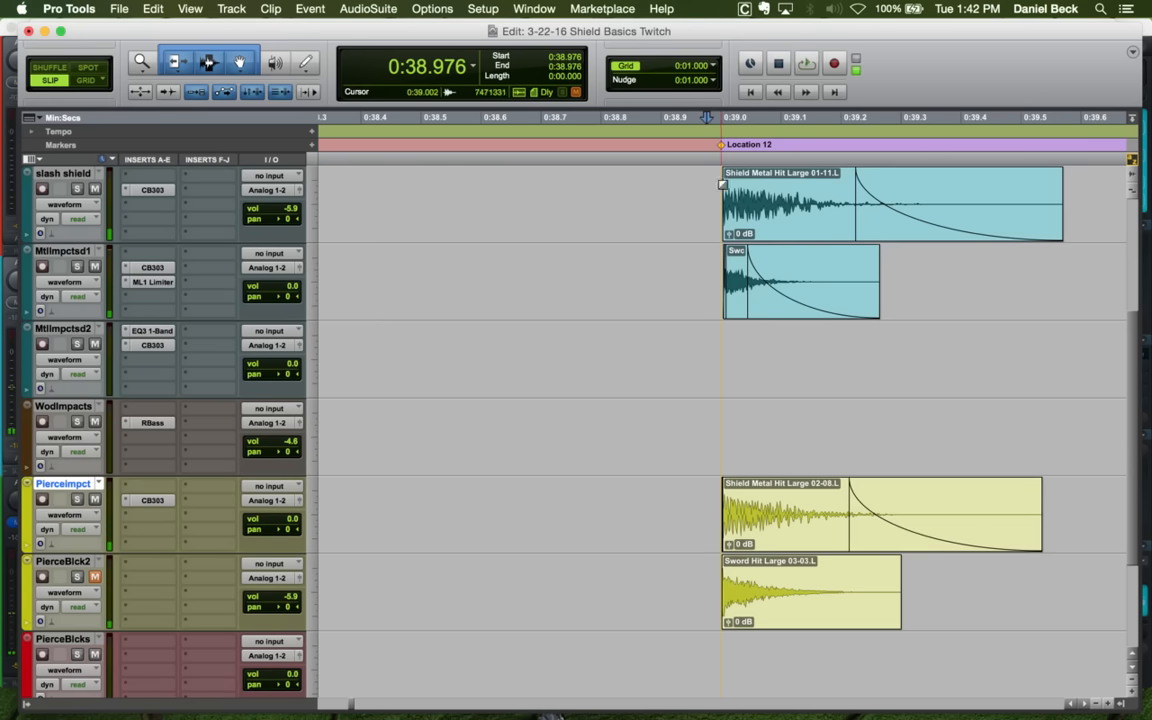
click(712, 268)
key(shift+s)
key(space)
key(space)
click(710, 182)
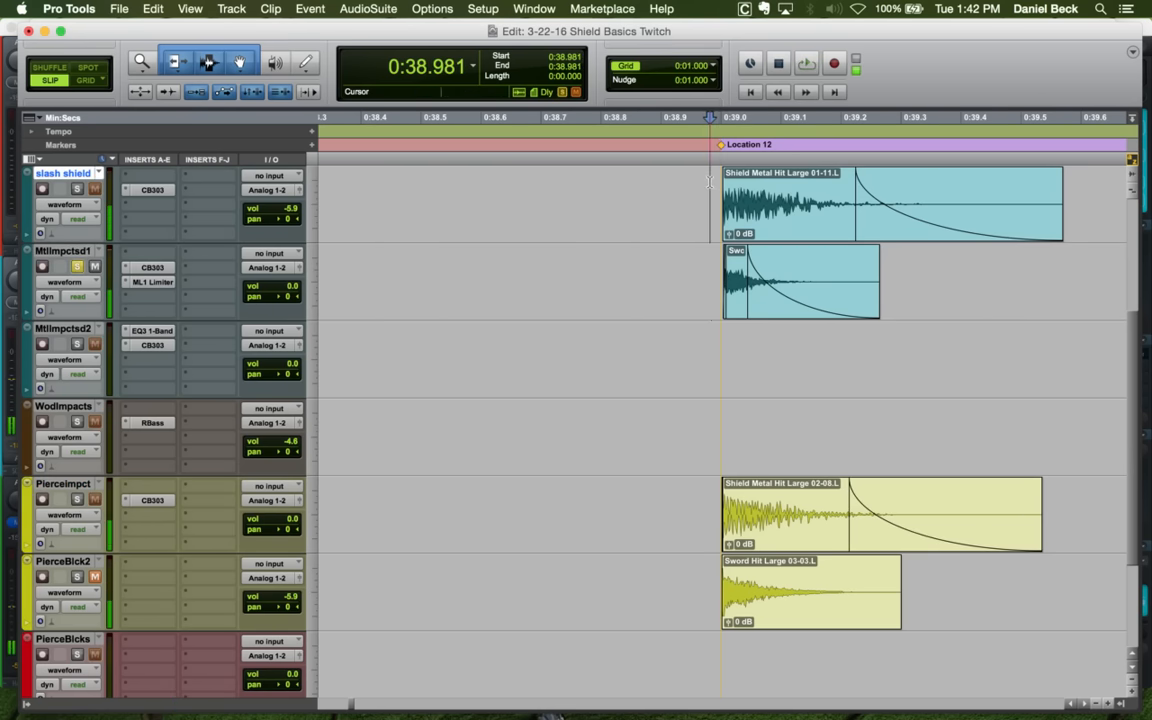
key(shift+s)
key(space)
key(r)
key(r)
key(space)
Unsolo the slash shield track and show volume automation on the slash shield and MtlImpctsd1 tracks
scroll(720, 225, up, 3)
key(r)
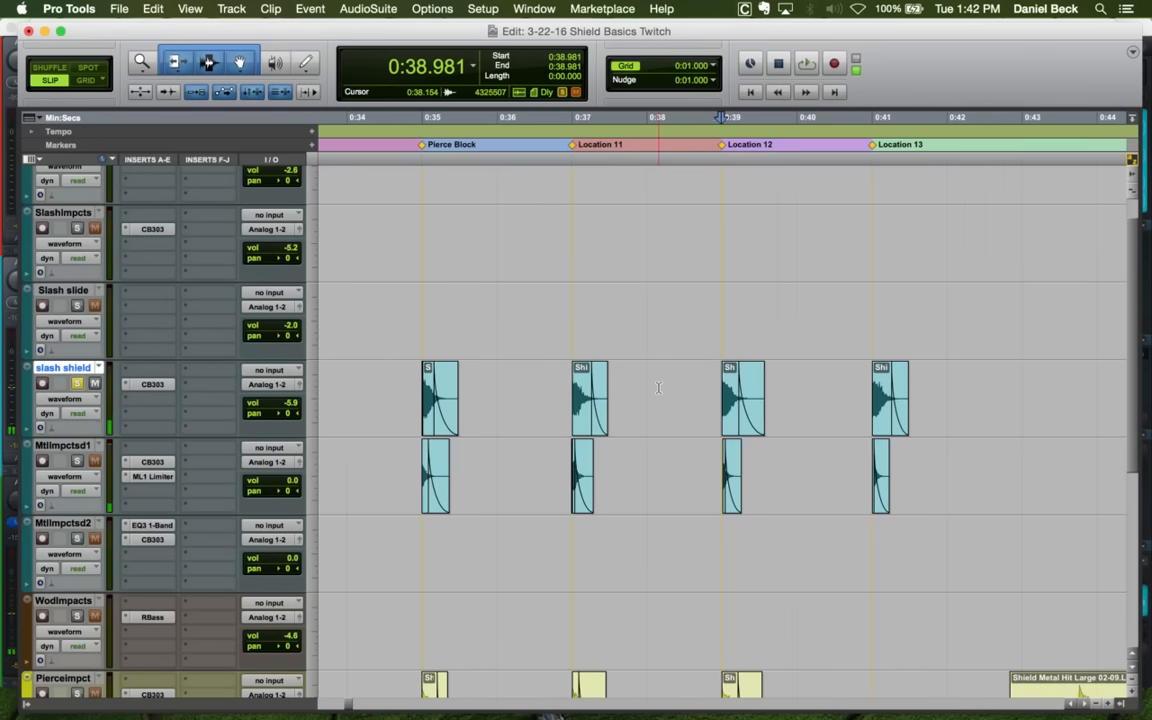
key(r)
key(r)
key(r)
key(t)
key(t)
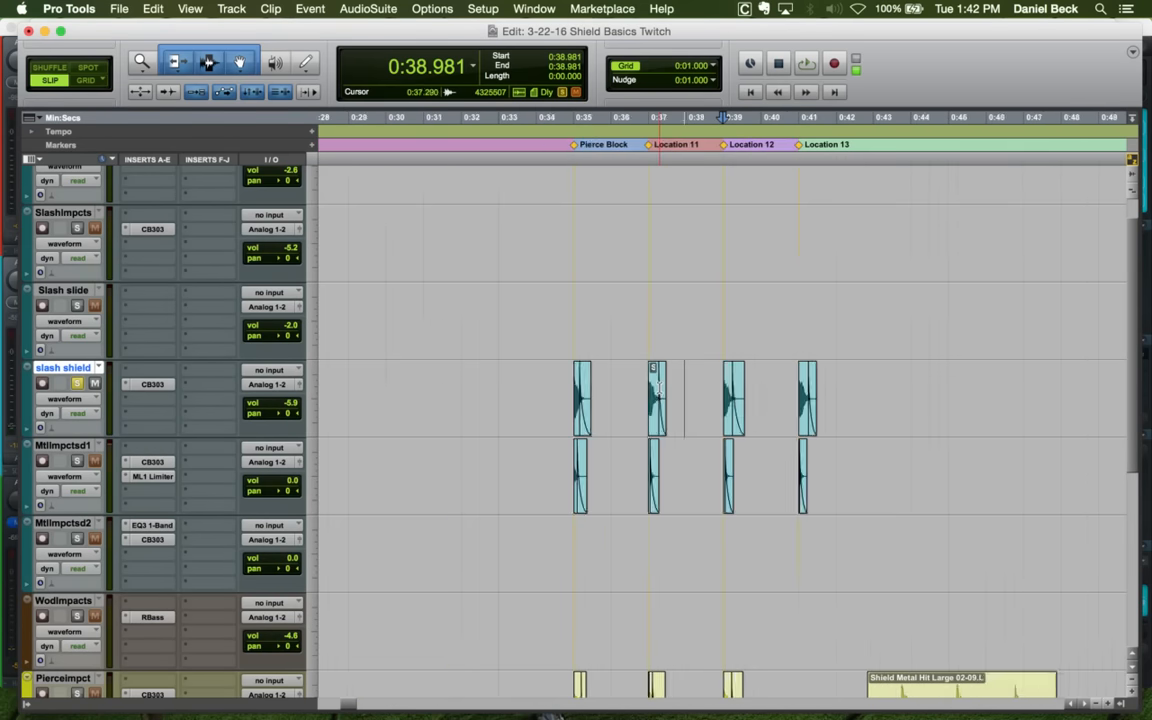
key(t)
key(r)
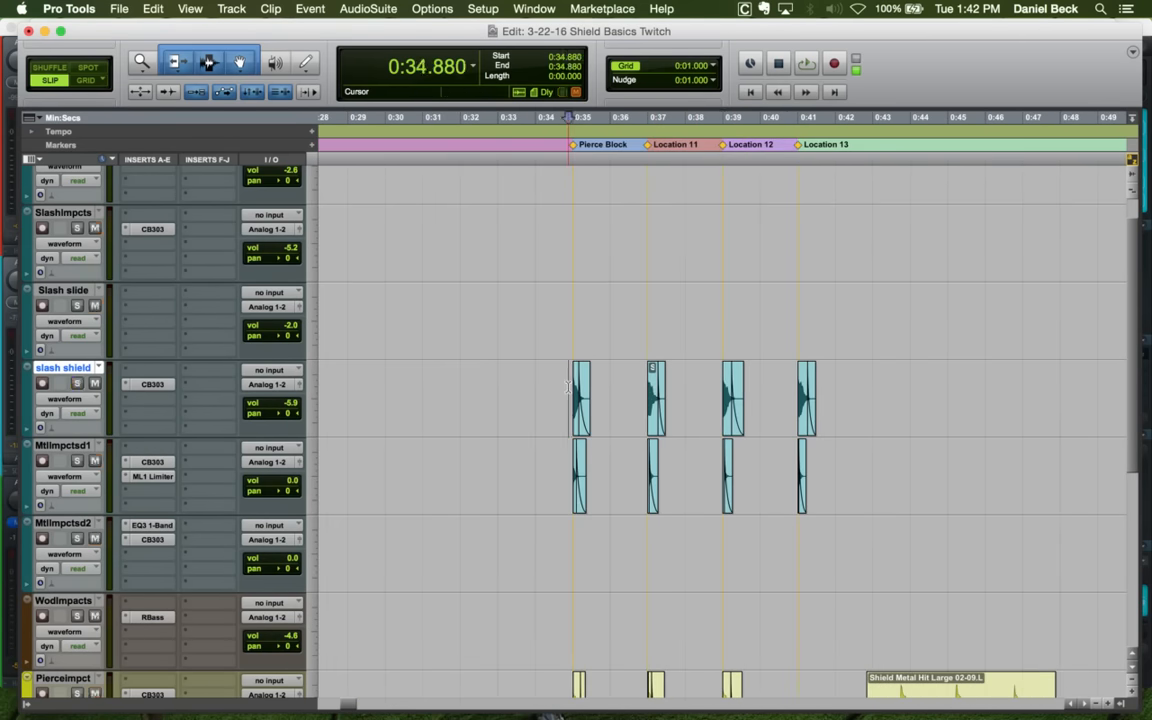
key(ctrl+minus)
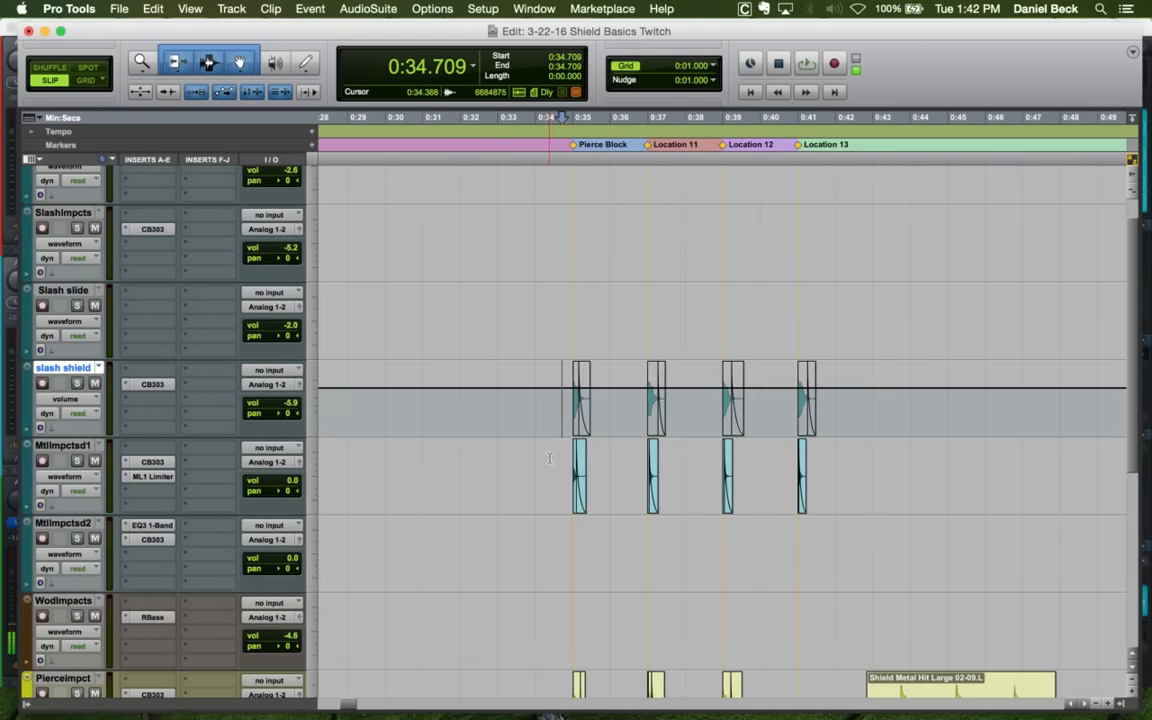
click(550, 456)
key(ctrl+minus)
Lower the volume automation across the four Pierce Block hits to -9.3 dB on slash shield and -3.3 dB on MtlImpctsd1
drag(511, 409, 857, 402)
drag(630, 369, 631, 377)
drag(530, 479, 900, 471)
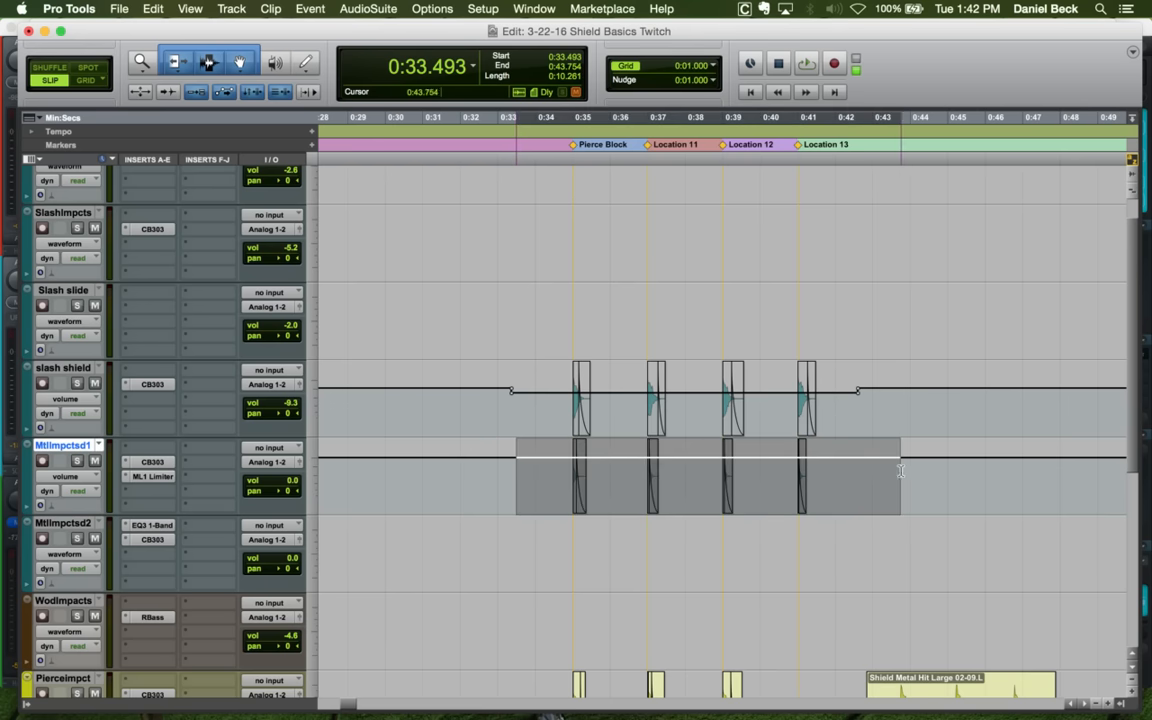
drag(619, 449, 620, 449)
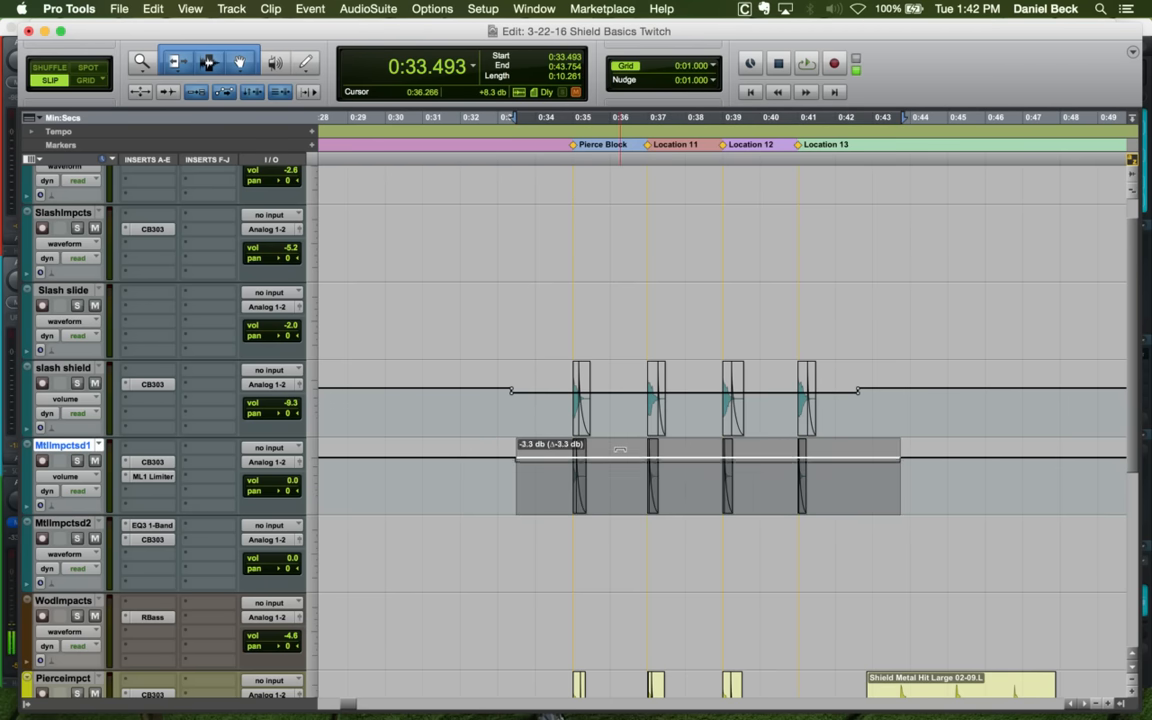
Play the slash block hit from about 0:19.840 and the Pierce Block hit from about 0:34.560 to compare levels
click(569, 399)
key(r)
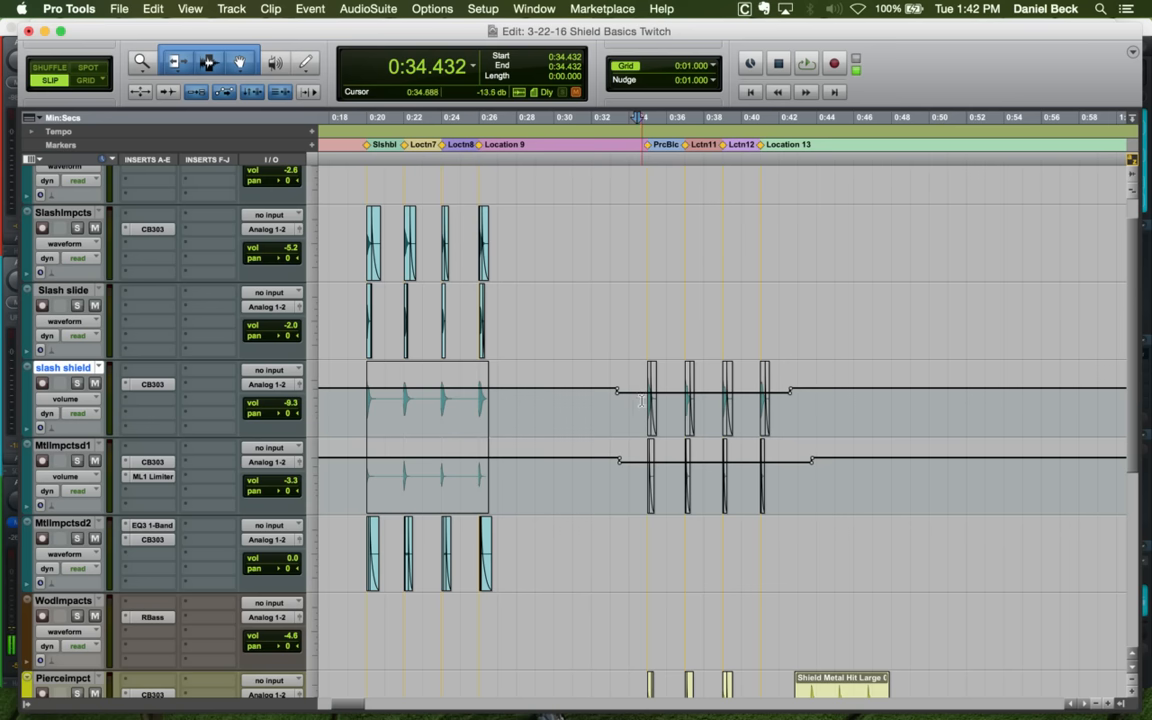
click(364, 405)
key(space)
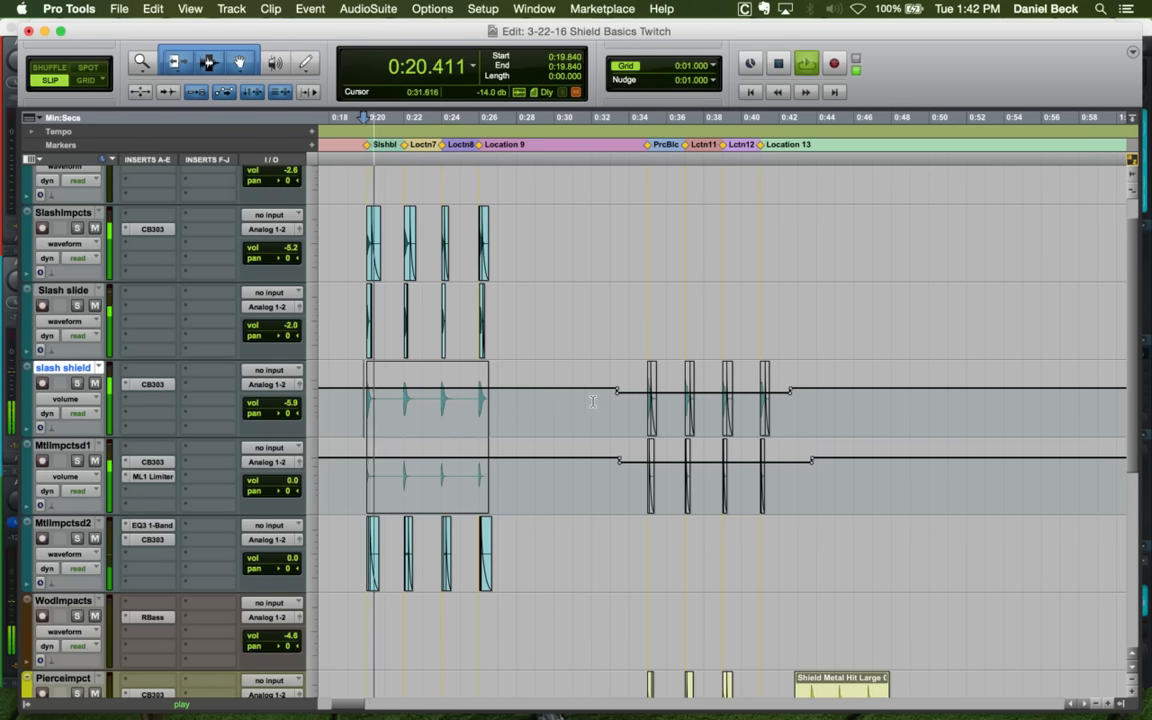
key(space)
click(640, 398)
key(t)
key(space)
key(t)
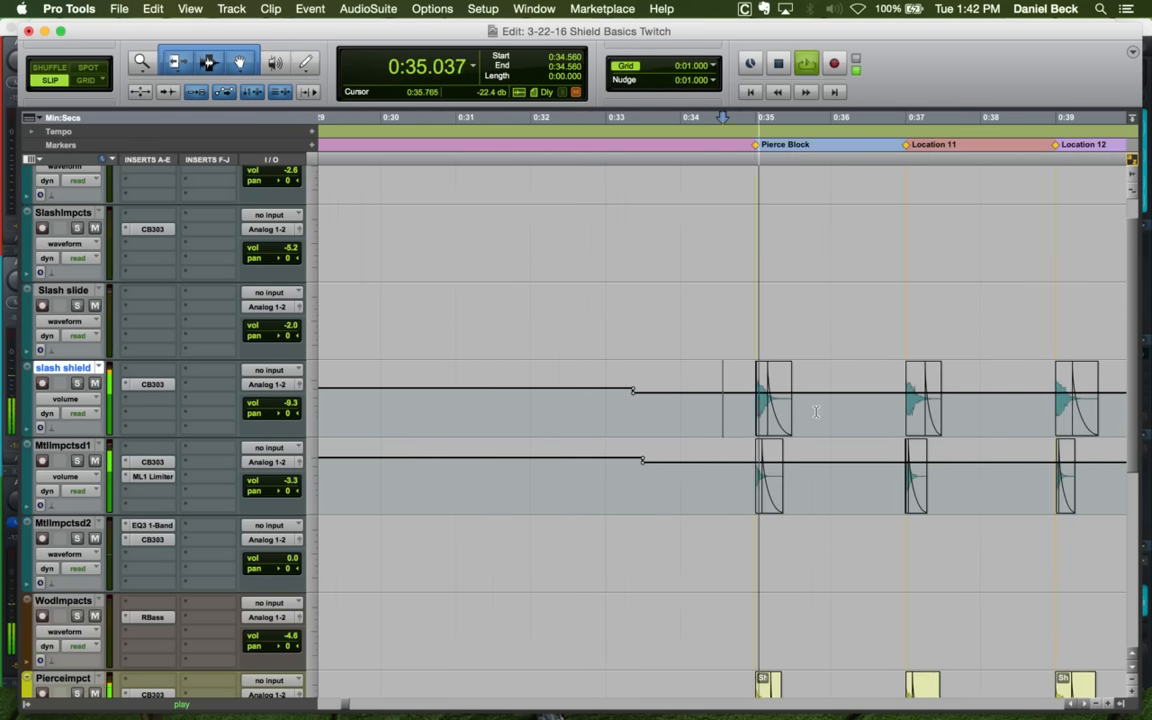
key(space)
Return the slash shield and MtlImpctsd1 tracks to waveform view and play the Pierce Block hit from about 0:34.922
key(ctrl+minus)
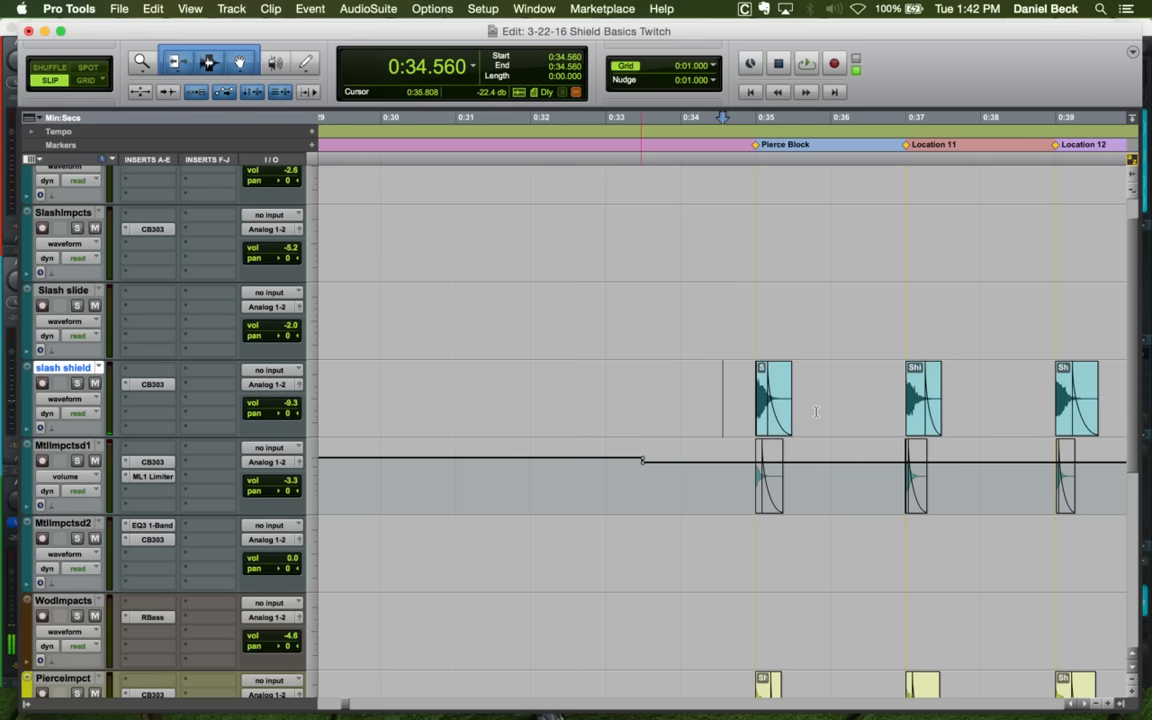
key(space)
key(space)
click(750, 462)
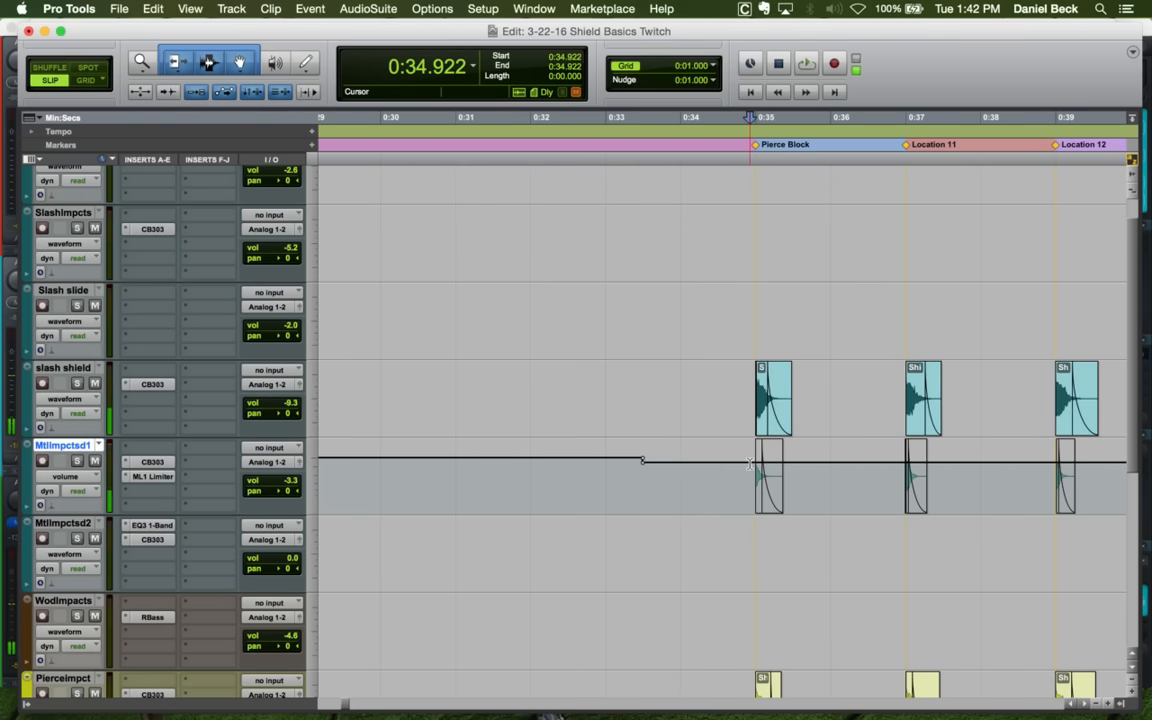
key(ctrl+minus)
key(space)
key(space)
Solo the Pierceimpct track and play its Pierce Block hit from about 0:34.933
scroll(750, 462, down, 6)
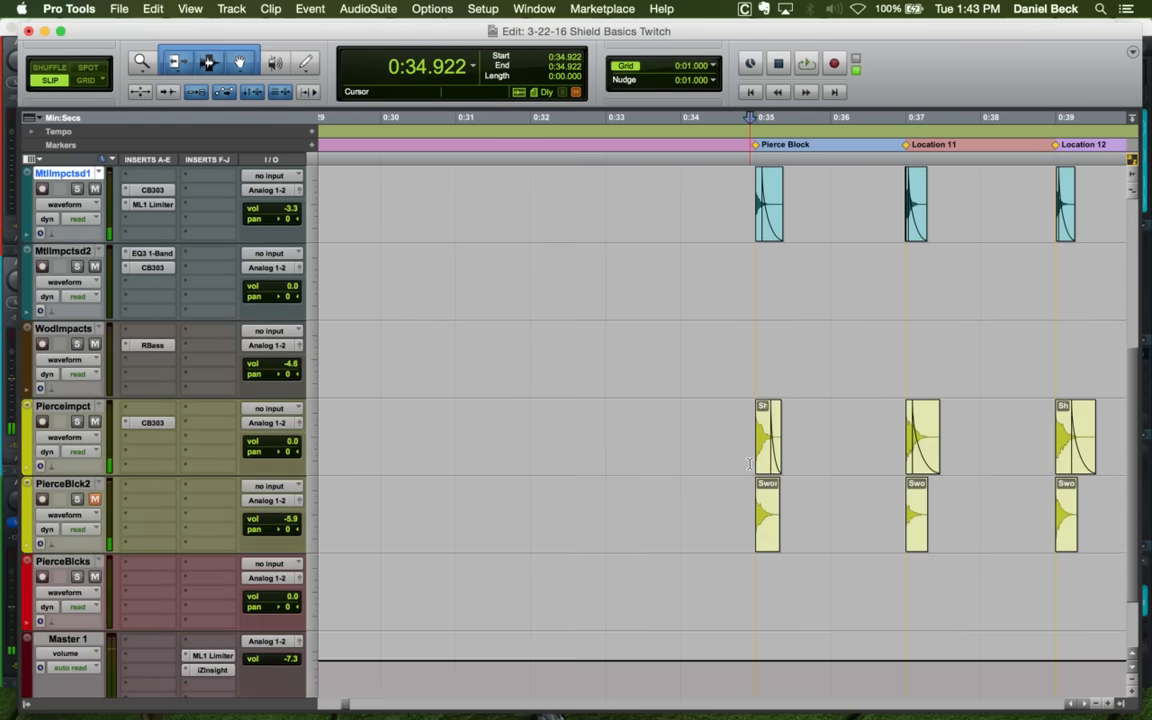
click(753, 446)
key(space)
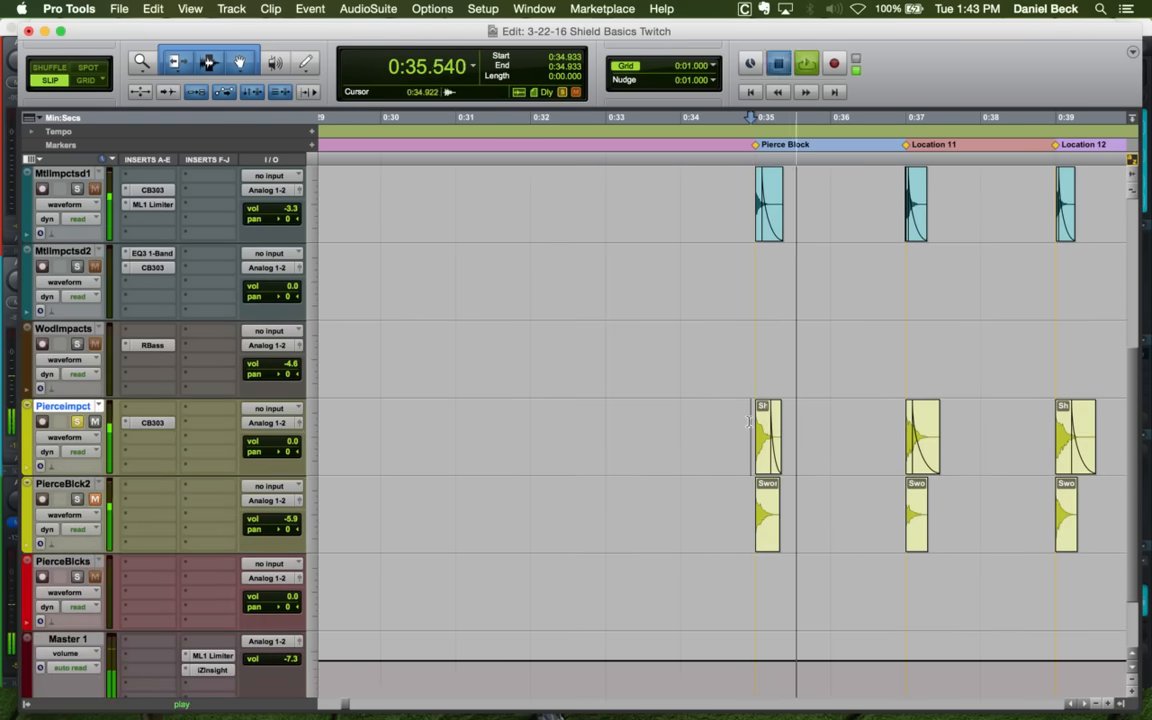
key(space)
Add a very short fade-in to the start of the Pierceimpct clip at the Pierce Block marker
key(t)
key(t)
key(t)
click(760, 415)
key(t)
key(t)
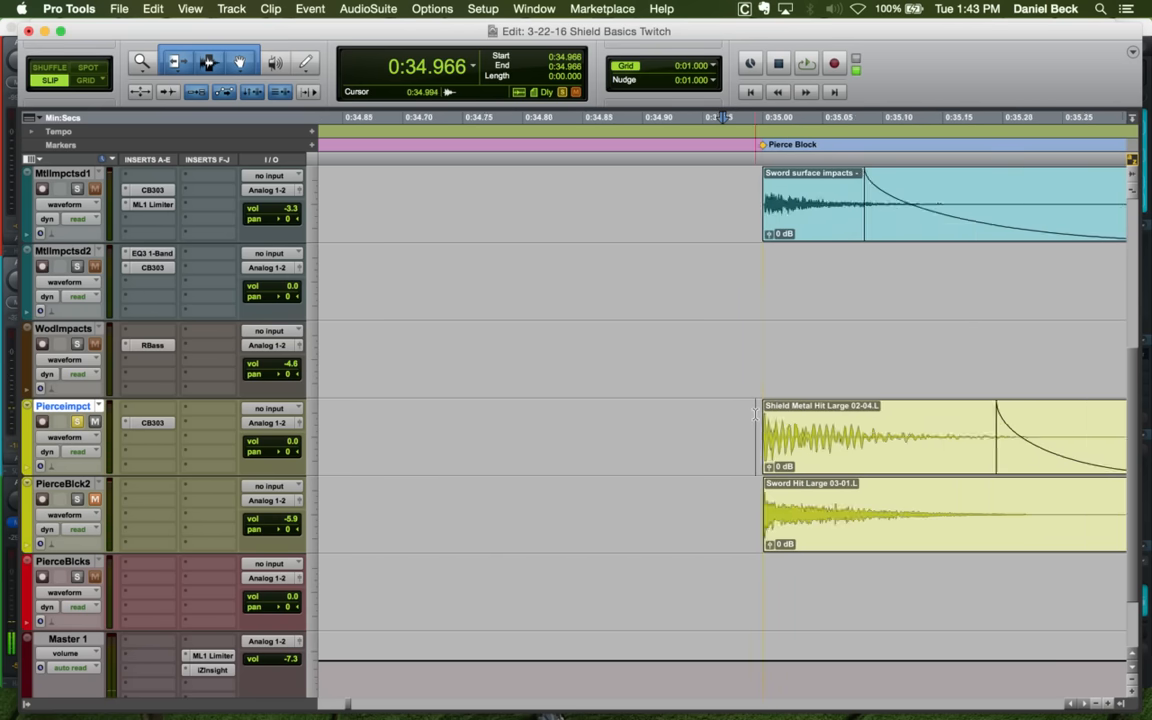
key(t)
key(t)
key(r)
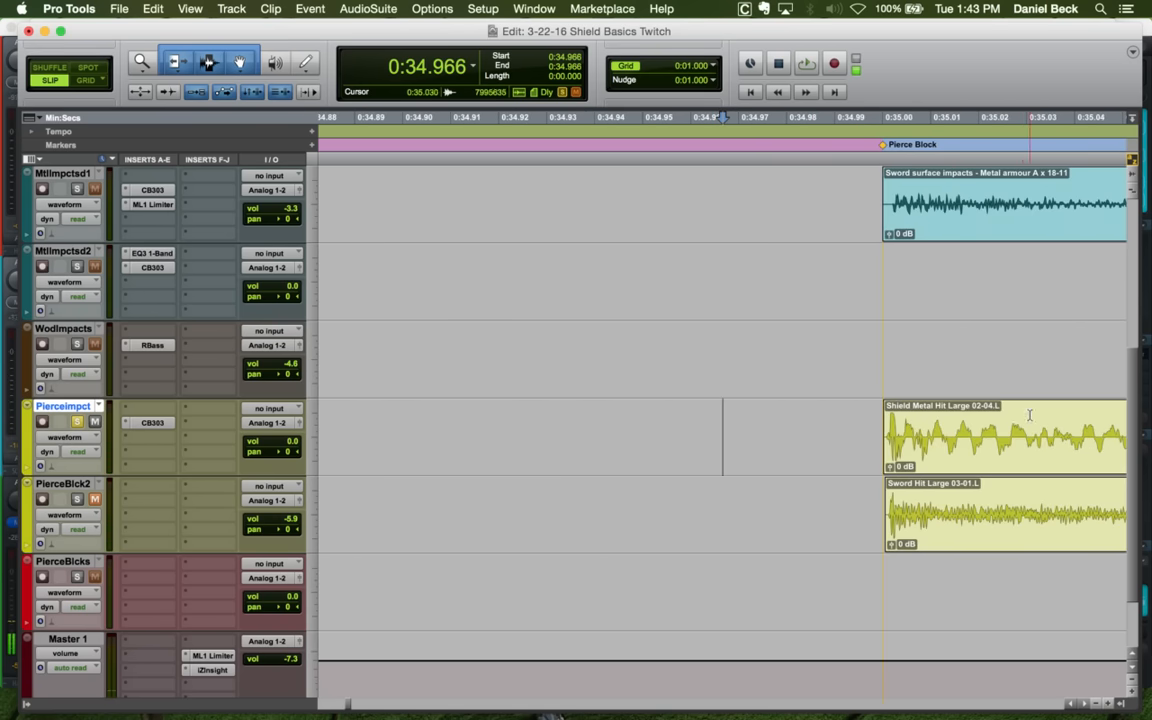
click(965, 420)
key(t)
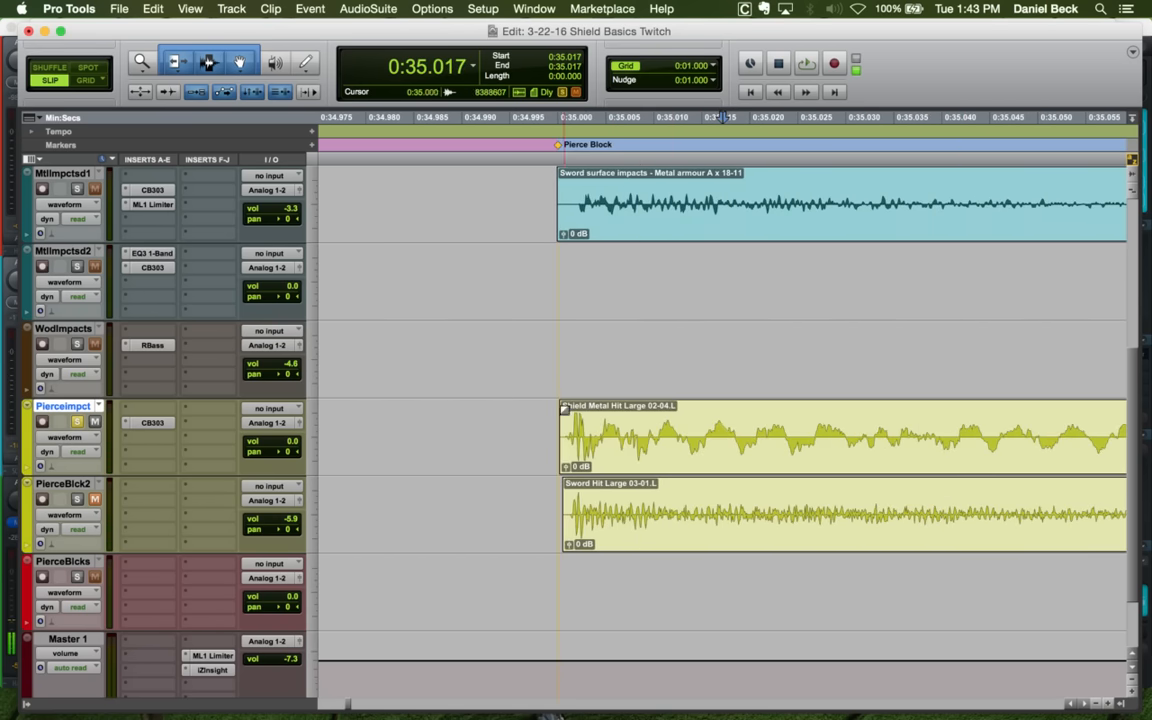
drag(568, 413, 573, 413)
click(533, 416)
Fade out the Pierceimpct clip at Pierce Block from about 0:35.06 and trim its end to 0:35.290
key(r)
key(r)
key(r)
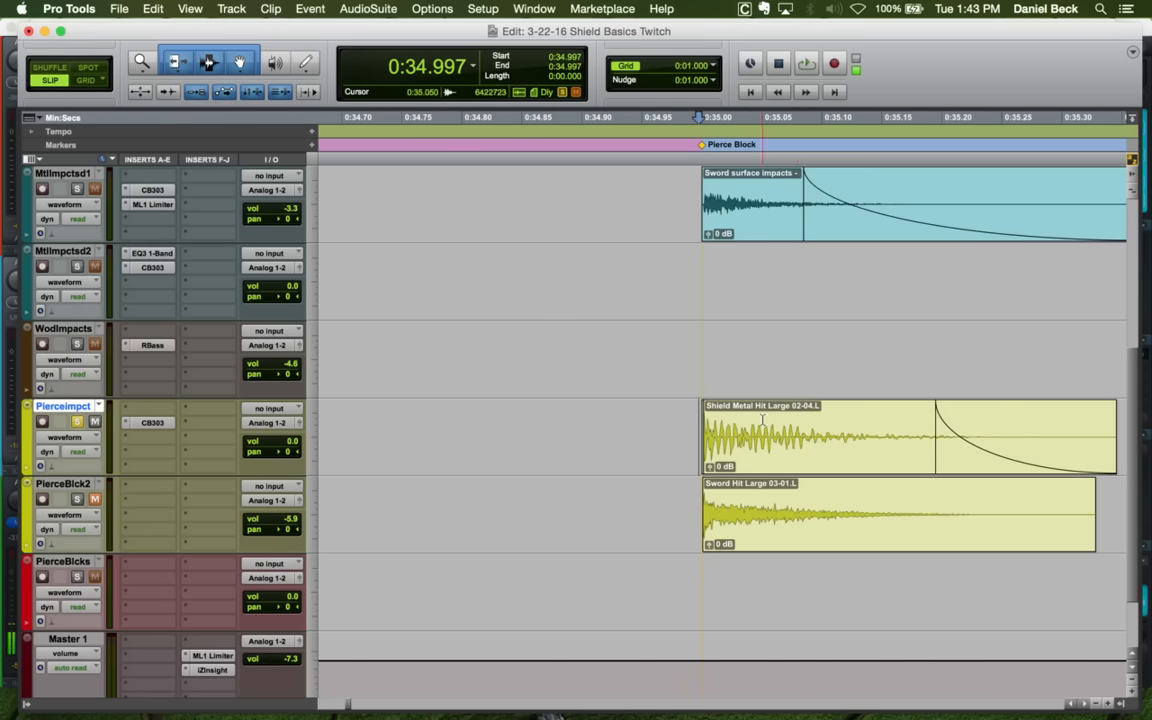
click(778, 418)
key(g)
click(1049, 414)
key(s)
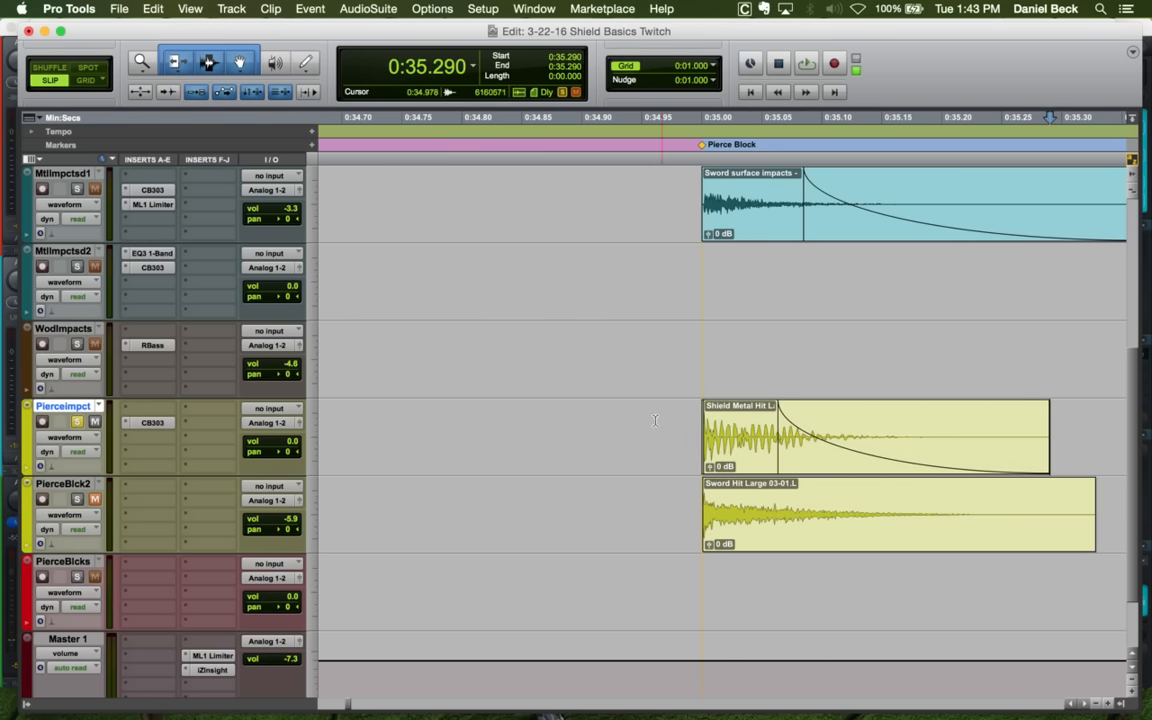
Play the soloed Pierce Block hit repeatedly from just before the marker
click(622, 418)
key(space)
key(space)
click(670, 425)
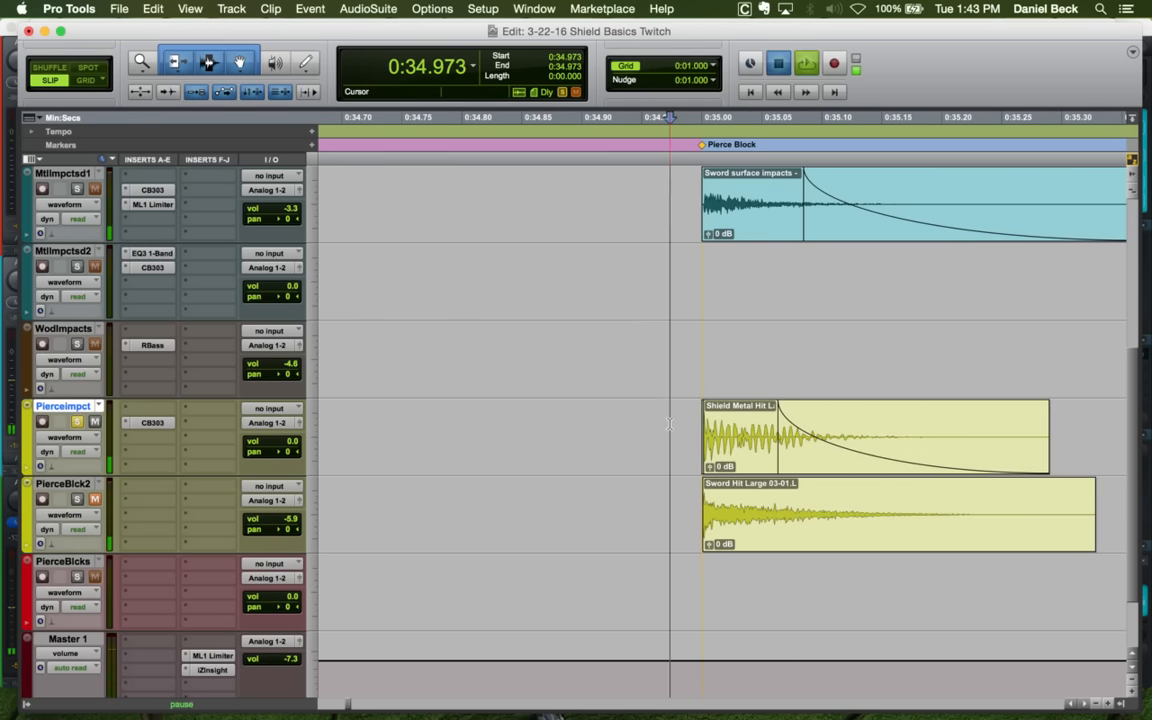
key(space)
key(space)
key(space)
key(space)
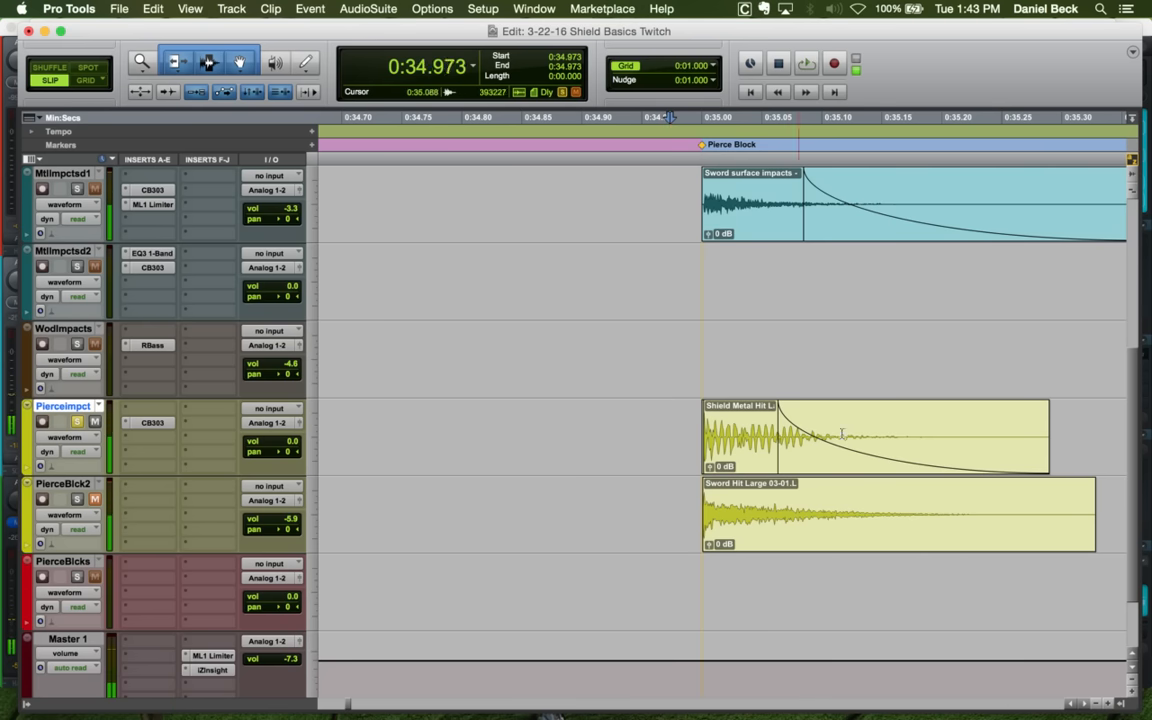
Shorten the Pierceimpct clip's fade-out to start at about 0:35.14 and play the hit from 0:34.925
click(869, 432)
key(g)
click(612, 434)
key(space)
key(space)
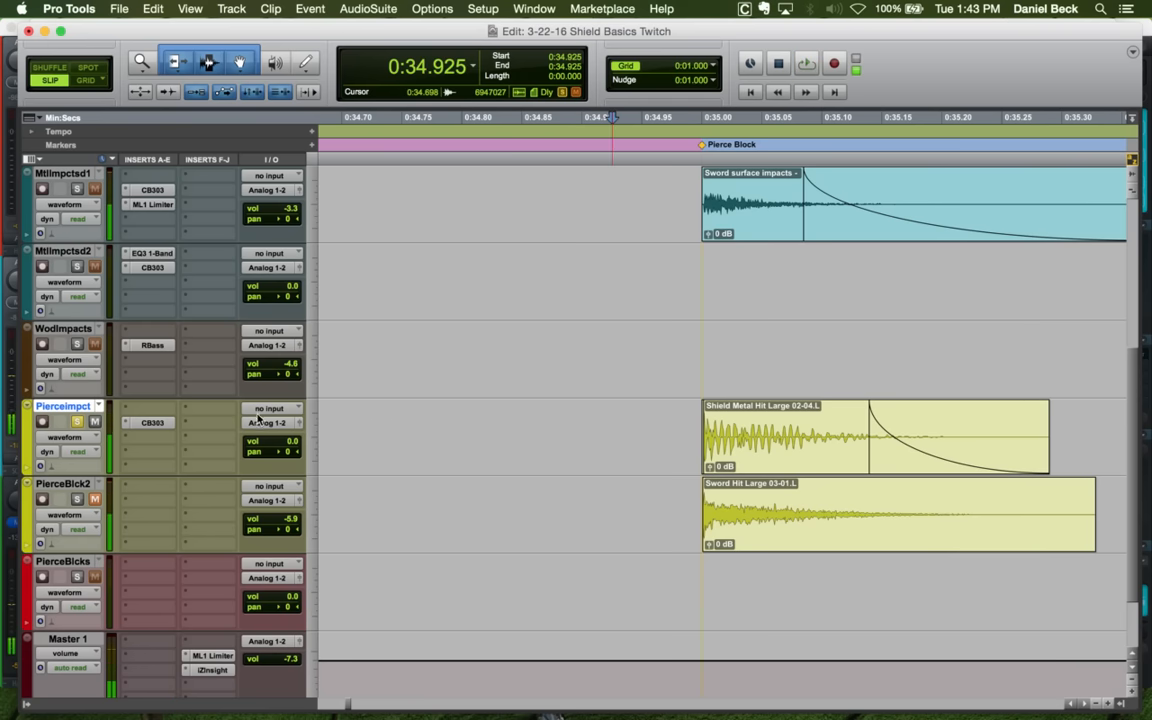
Open the Pierceimpct CB303 compressor, play the hit, switch the release mode to Auto and play it again
click(152, 422)
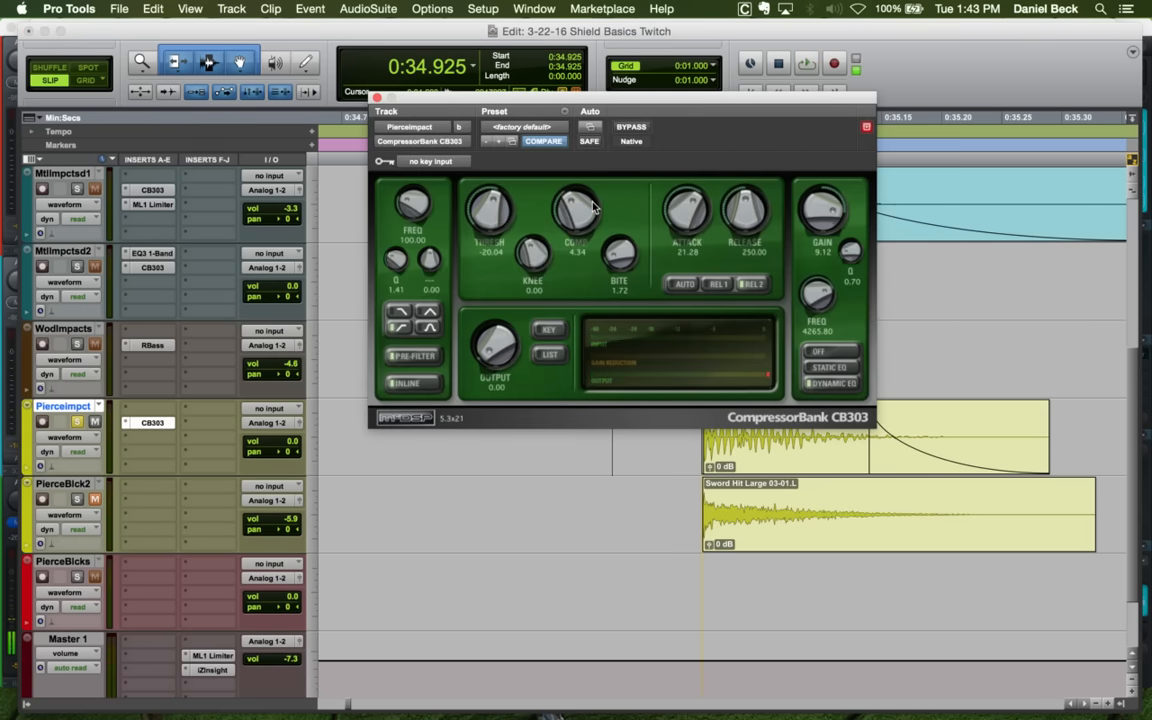
key(space)
key(space)
click(683, 284)
key(space)
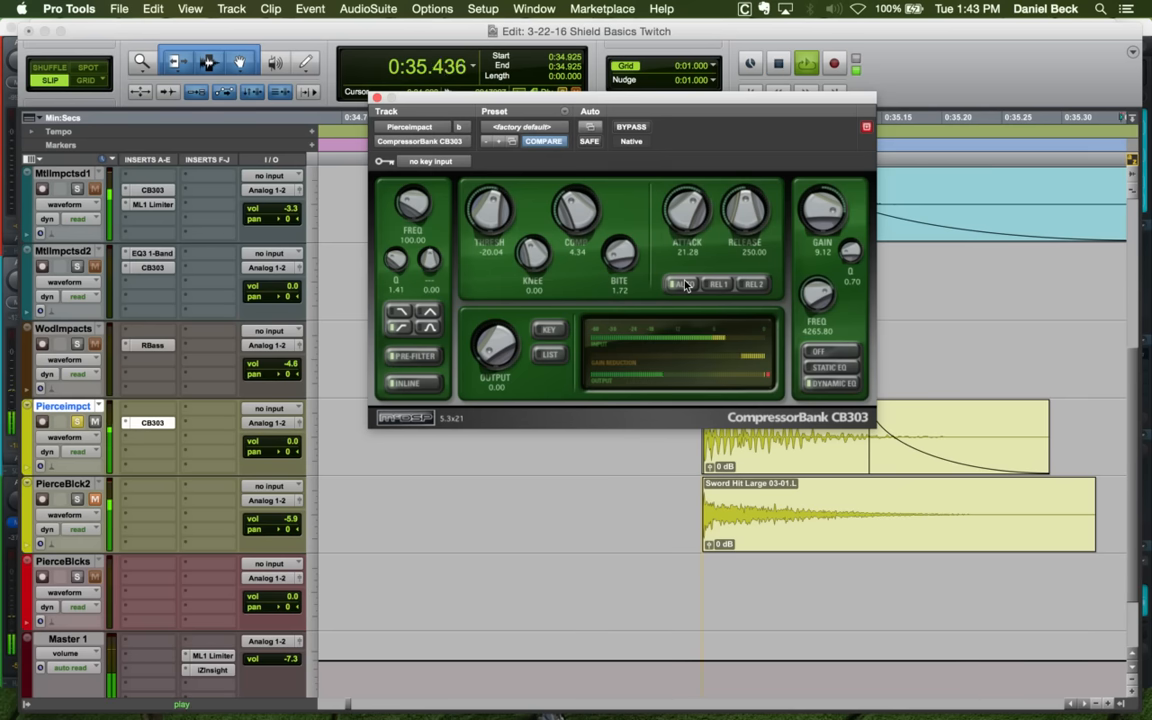
key(space)
key(space)
key(space)
Set the CB303 release to 72.10, try Rel 2, switch the release mode to Rel 1 and play the hit
click(753, 284)
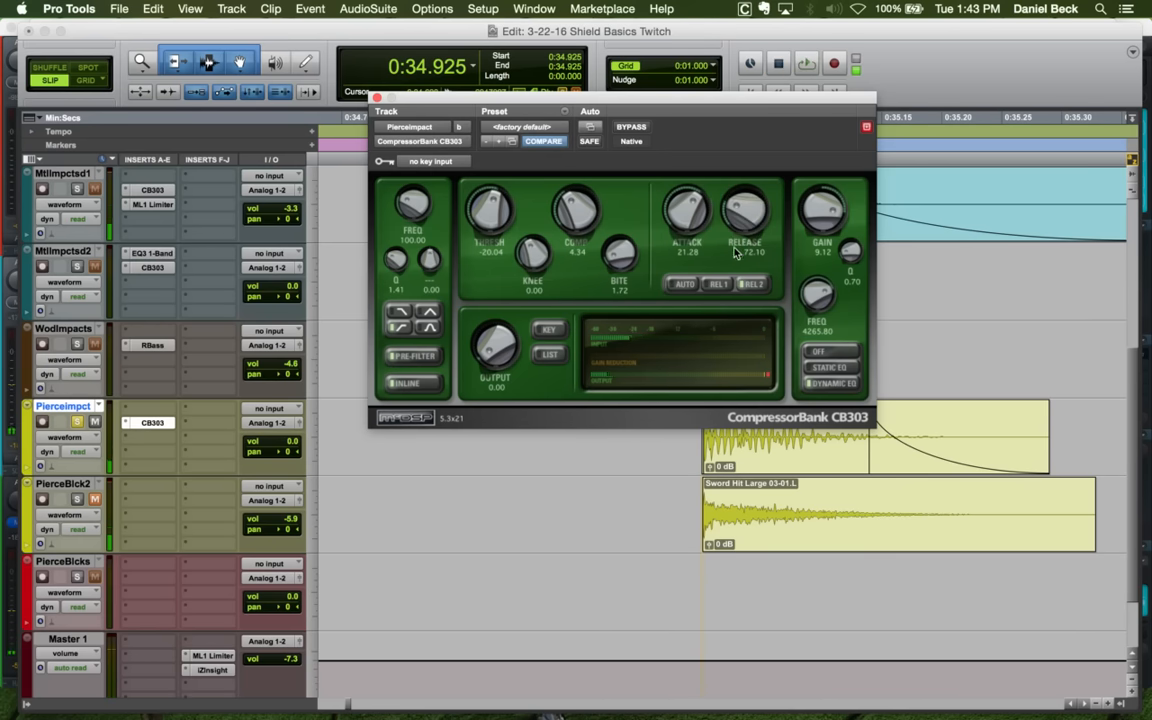
key(space)
click(718, 284)
key(space)
key(space)
key(space)
key(space)
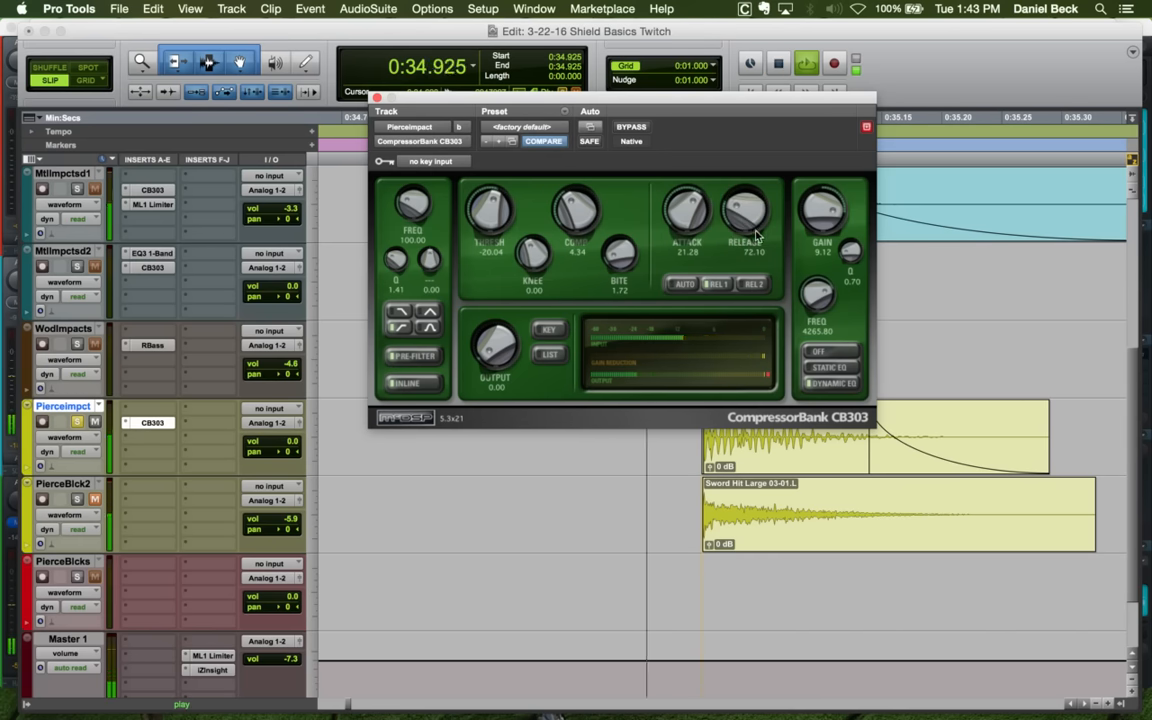
key(space)
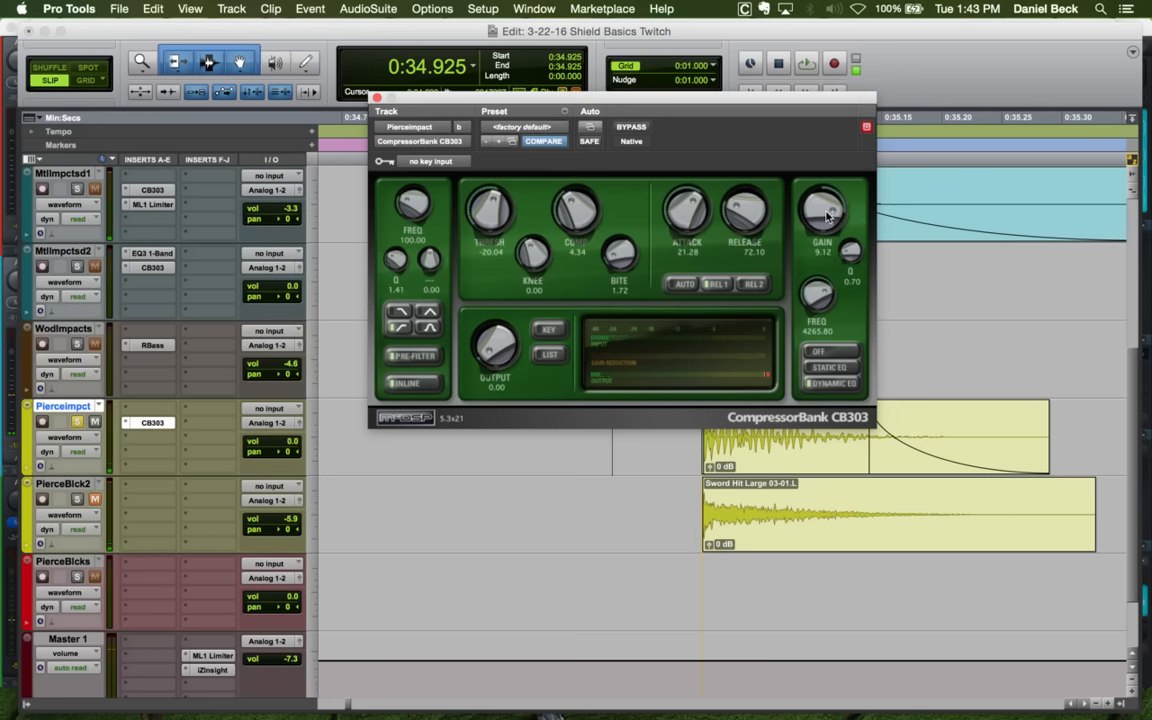
Reset the CB303 active EQ gain to 0.00 and play the hit repeatedly
alt+click(824, 210)
key(space)
key(space)
key(space)
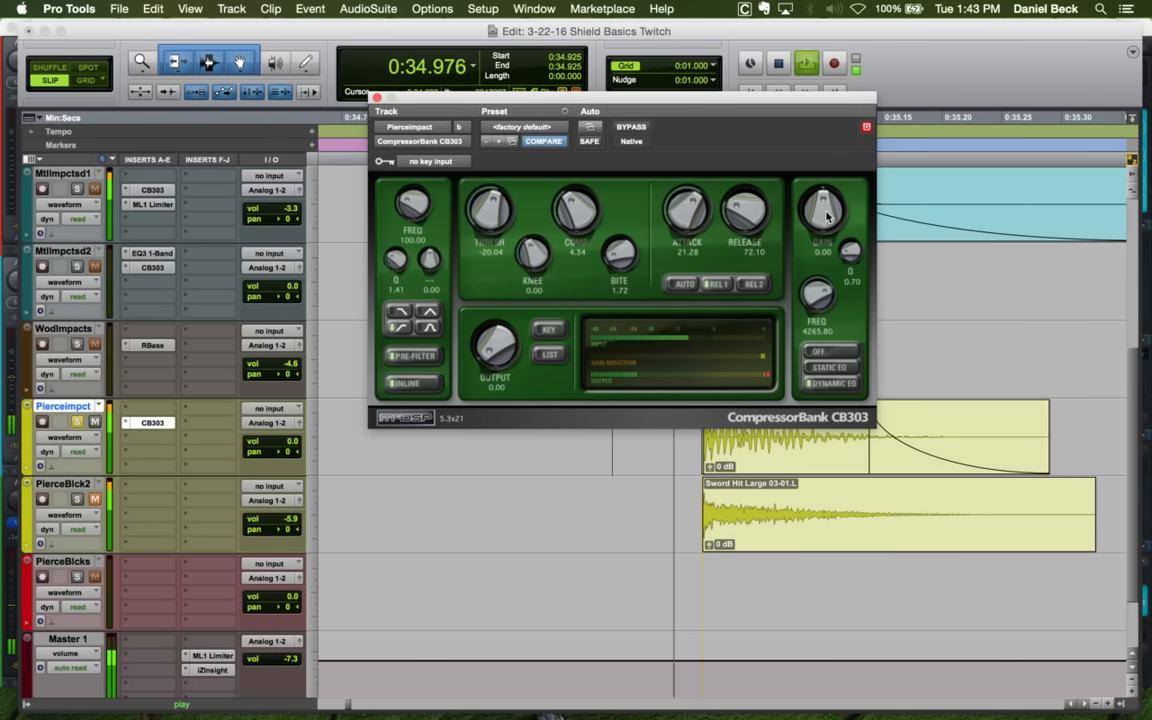
key(space)
key(space)
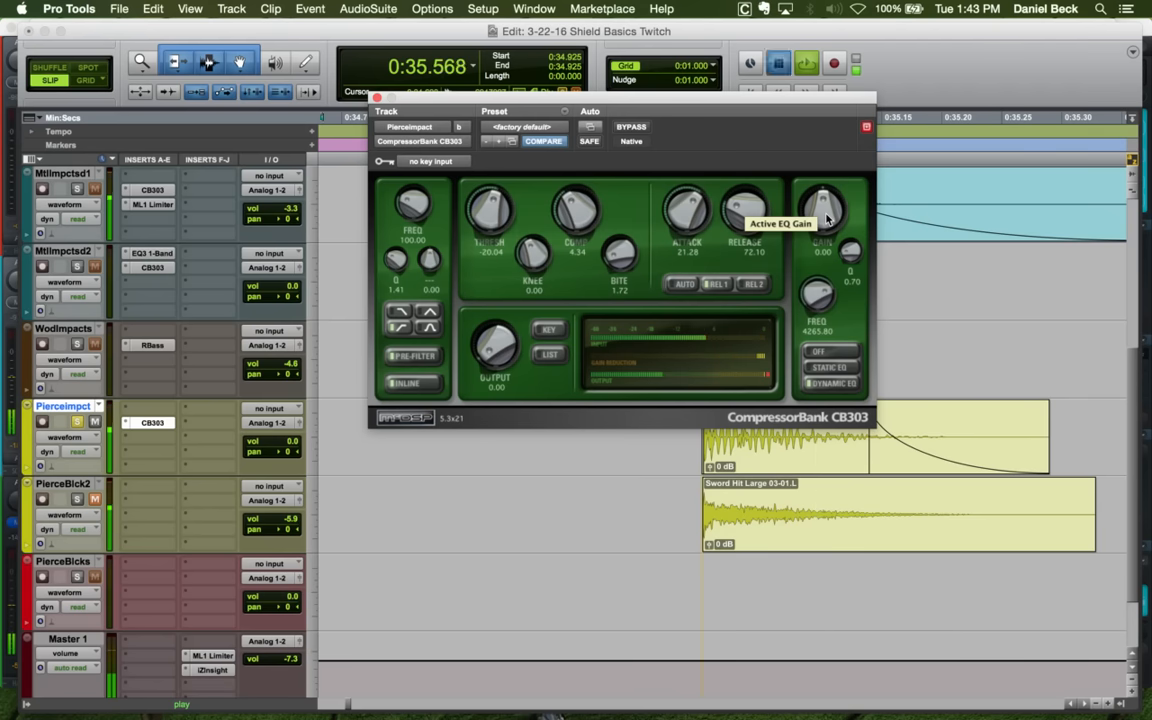
key(space)
Raise the CB303 dynamic EQ gain to 8.64 and play the hit
drag(826, 219, 826, 281)
key(space)
key(space)
key(space)
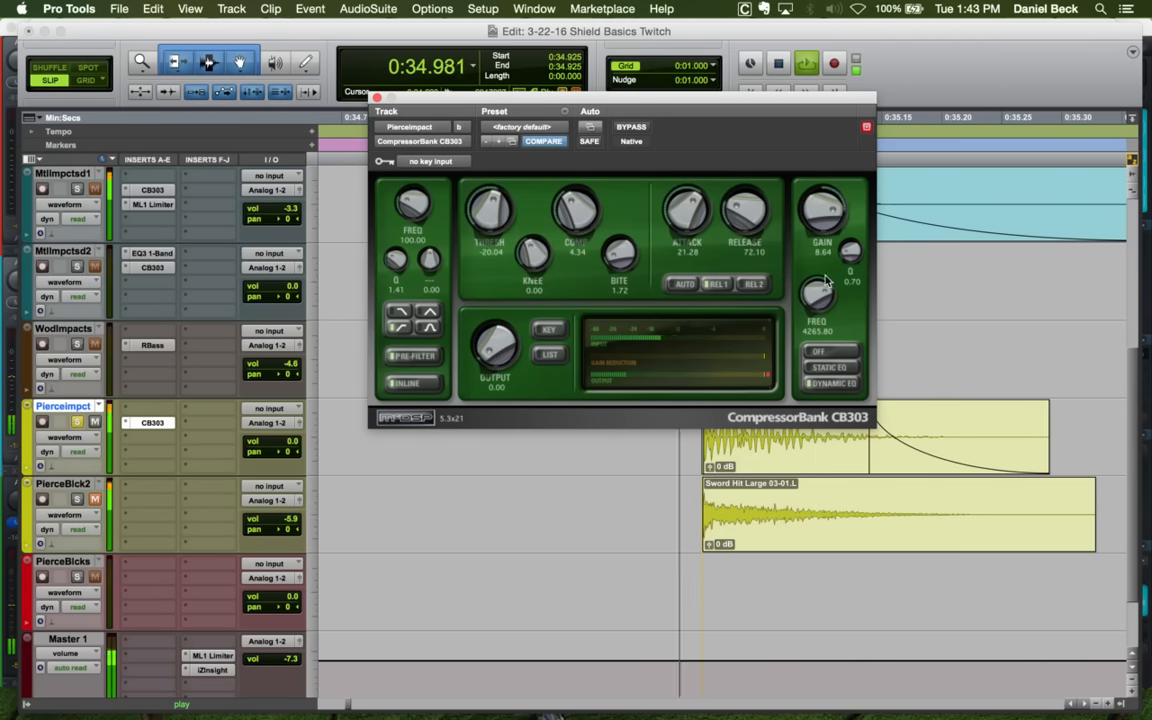
key(space)
Switch the CB303 EQ to Static EQ, set its gain to 10.08 and play the hit
click(827, 368)
key(space)
key(space)
drag(819, 200, 825, 224)
key(space)
key(space)
key(space)
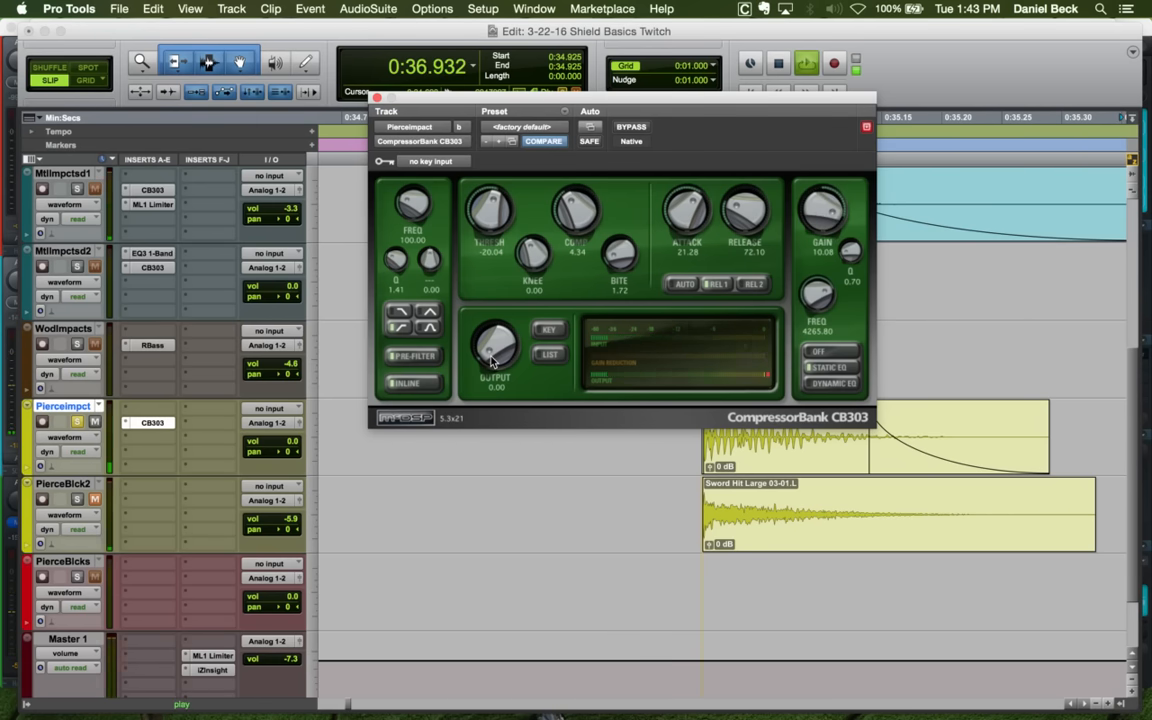
Play the hit, turn the CB303 EQ off and play it again to compare
key(space)
key(space)
click(821, 354)
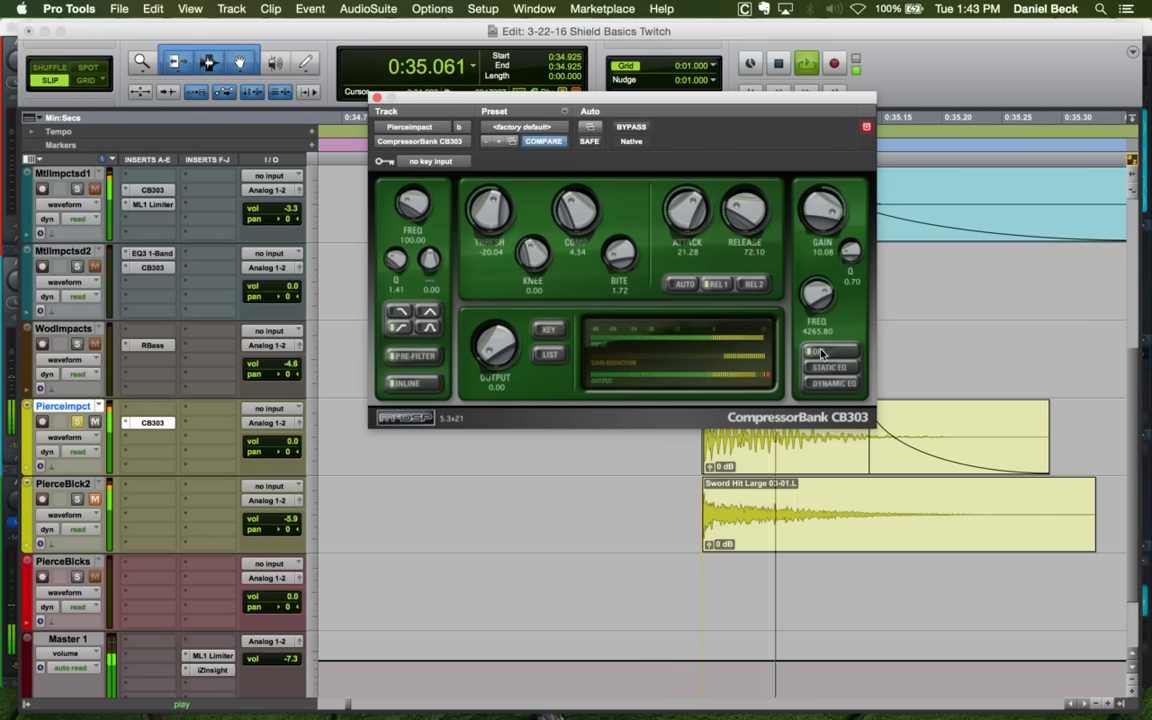
key(space)
key(space)
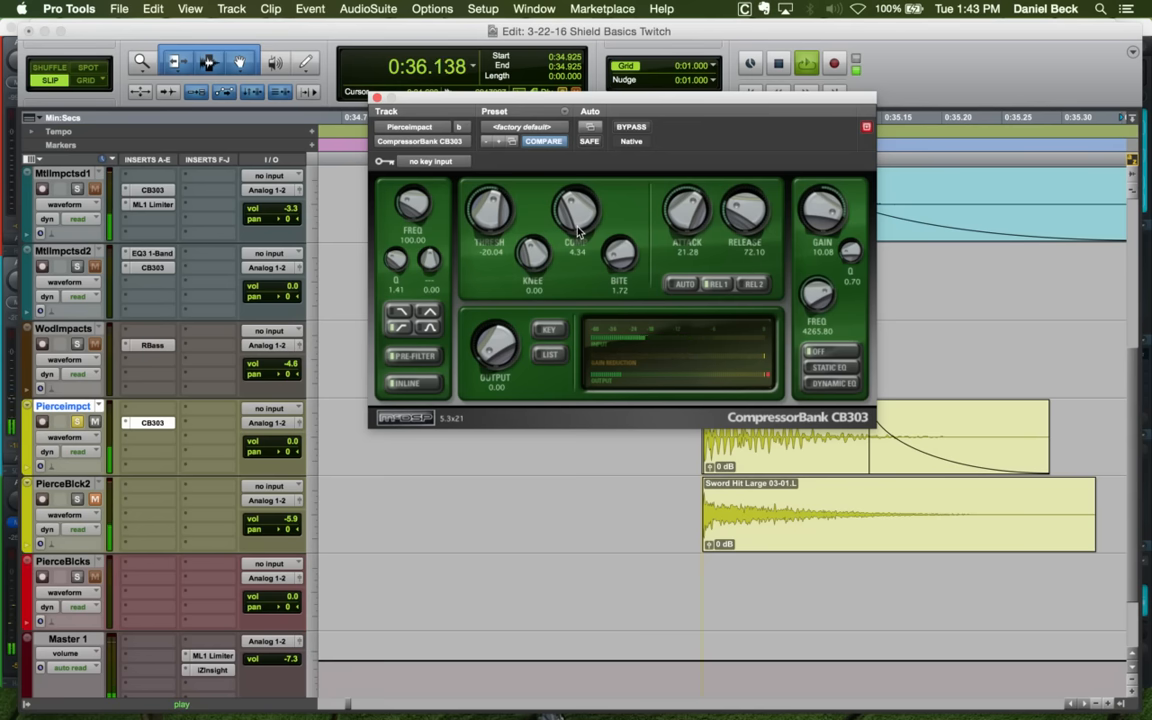
Set the CB303 attack to 6.58 and play the hit
drag(697, 215, 700, 230)
key(space)
key(space)
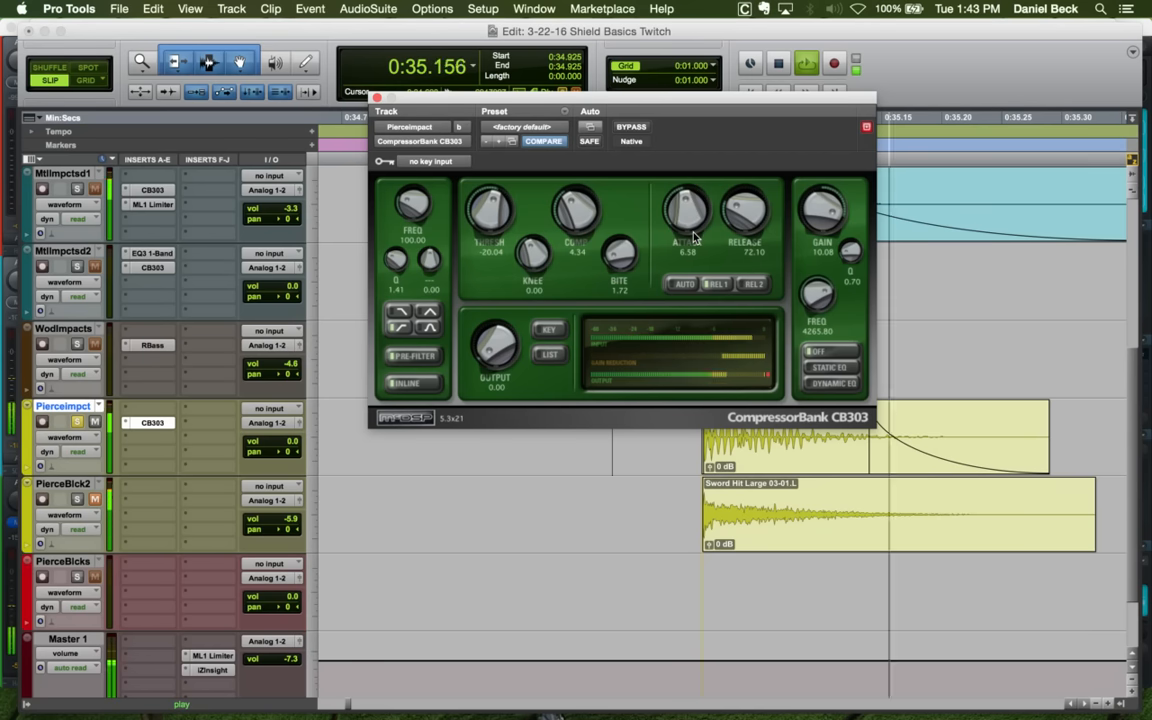
key(space)
Set the CB303 threshold to -15.72 and play the hit repeatedly
drag(489, 236, 491, 230)
key(space)
key(space)
key(space)
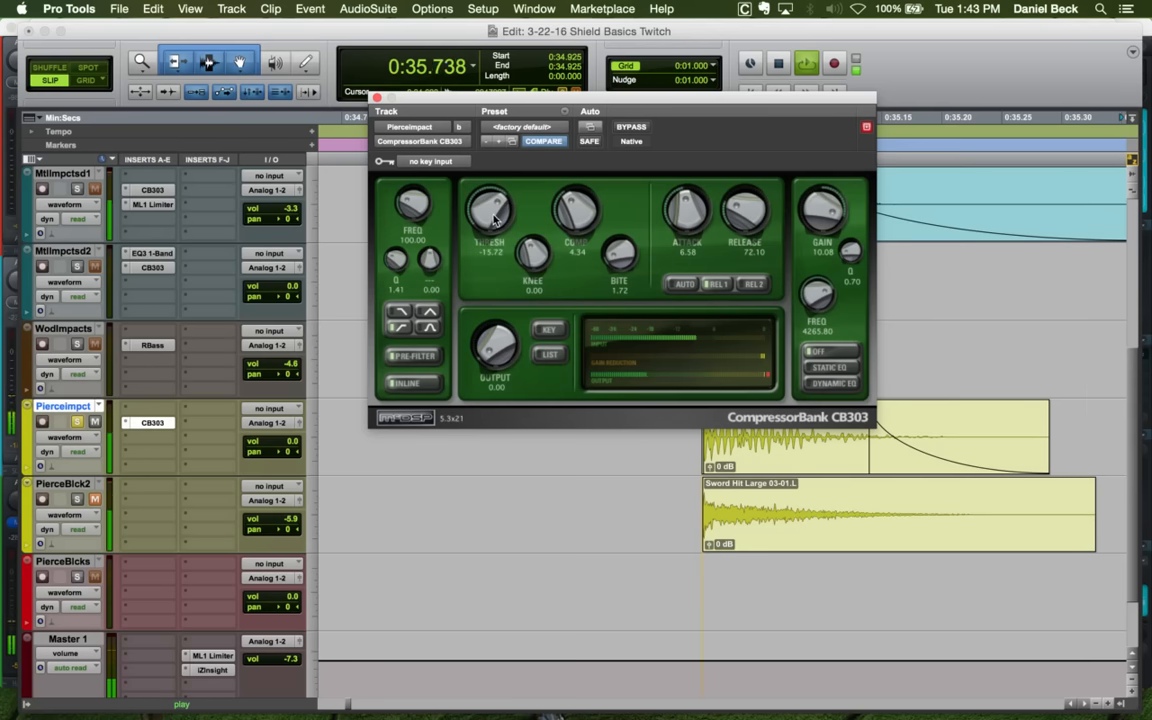
key(space)
key(space)
key(space)
Move the Pierceimpct clip's fade-out to start at about 0:35.22, uncover the timeline and play the hit from just before the marker
drag(974, 456, 1090, 458)
key(space)
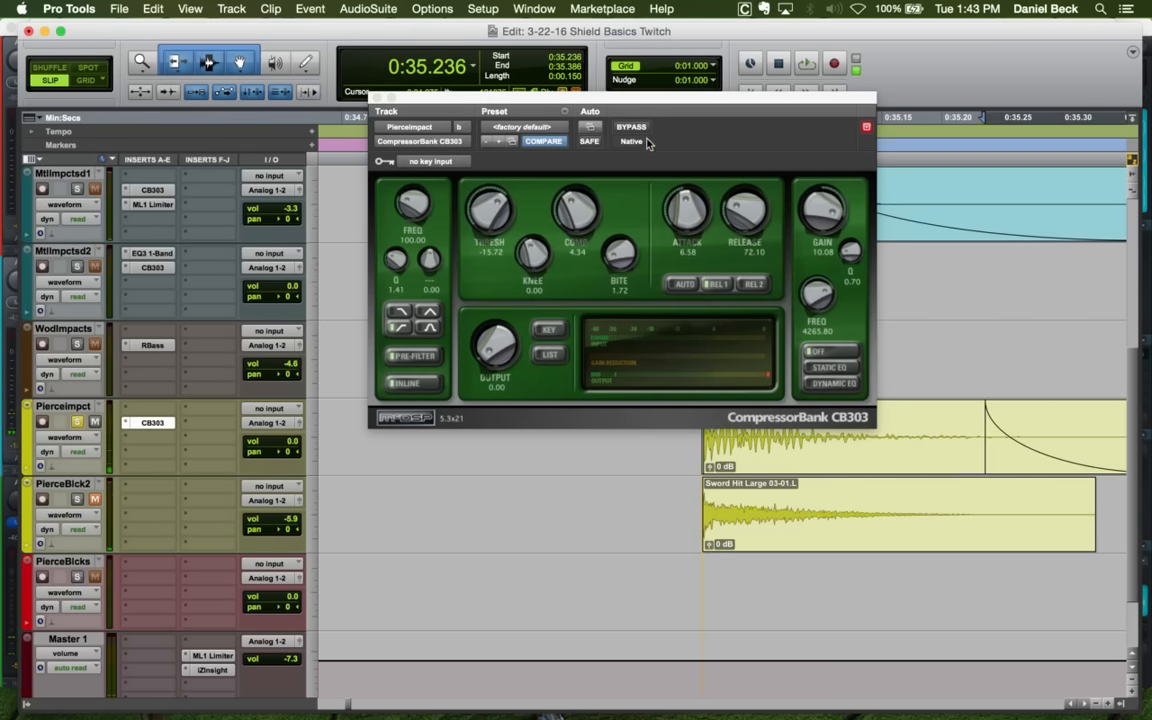
drag(576, 95, 490, 29)
click(675, 424)
key(space)
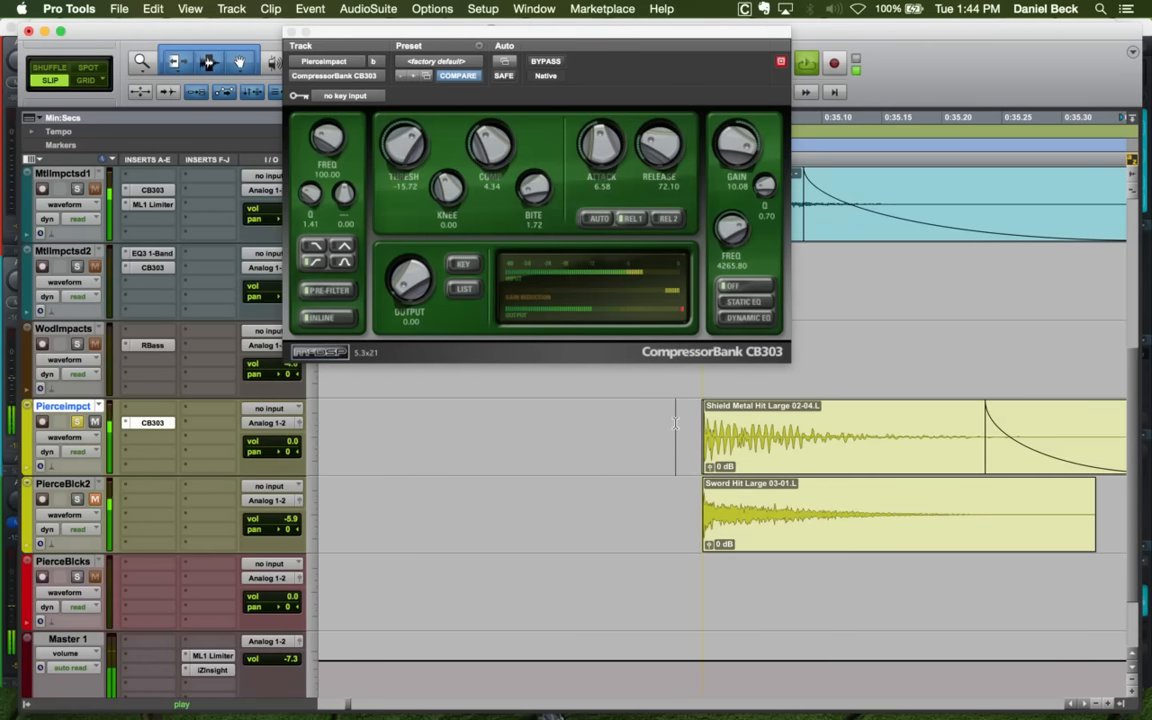
key(space)
scroll(725, 418, down, 1)
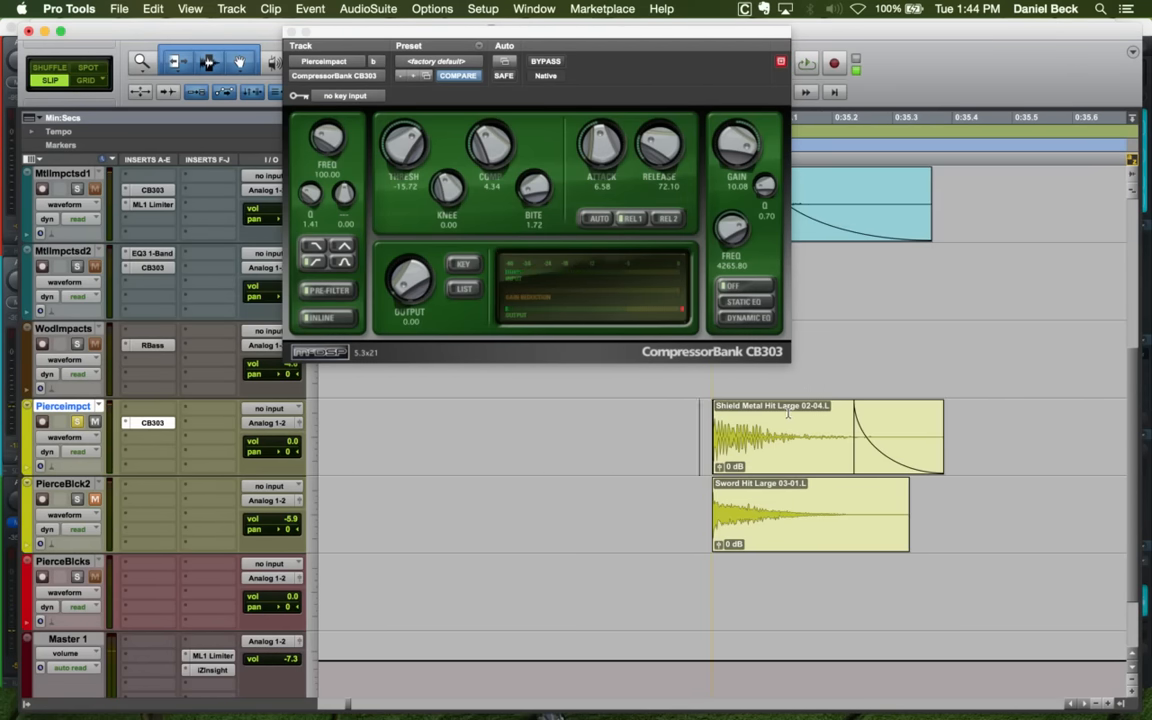
Insert Supercharger GT-AAX (mono) after CB303 on the Pierceimpct track and place the playback start just before the hit
click(166, 437)
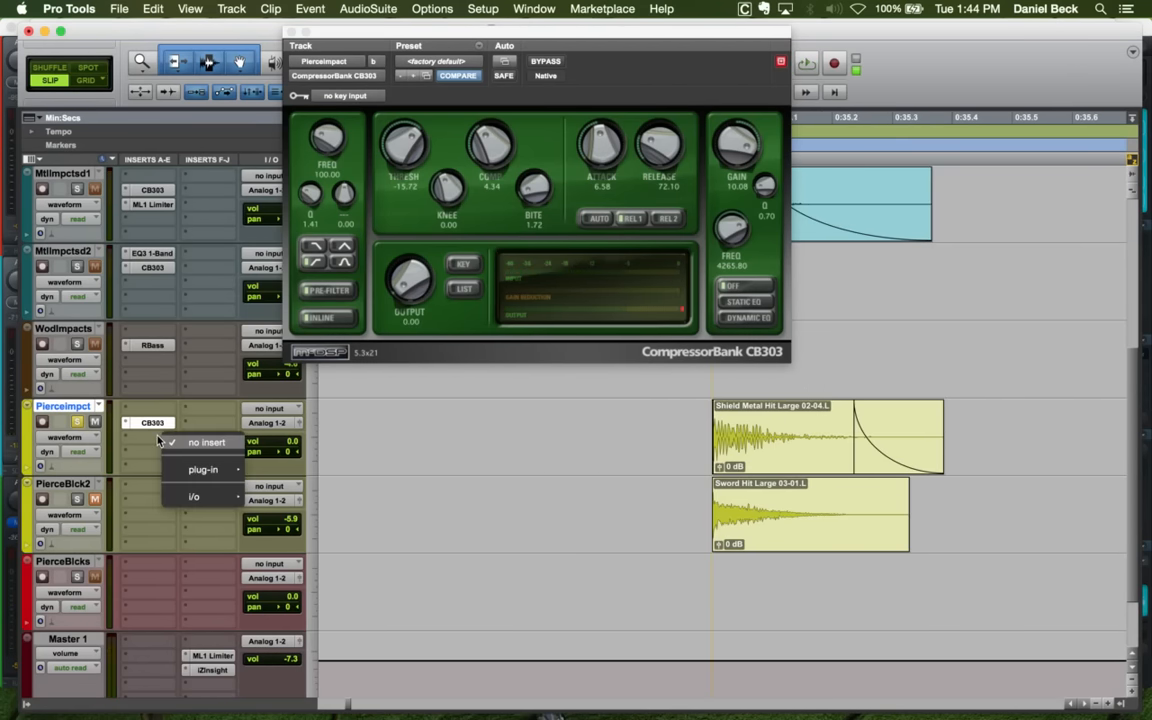
mouse_move(205, 469)
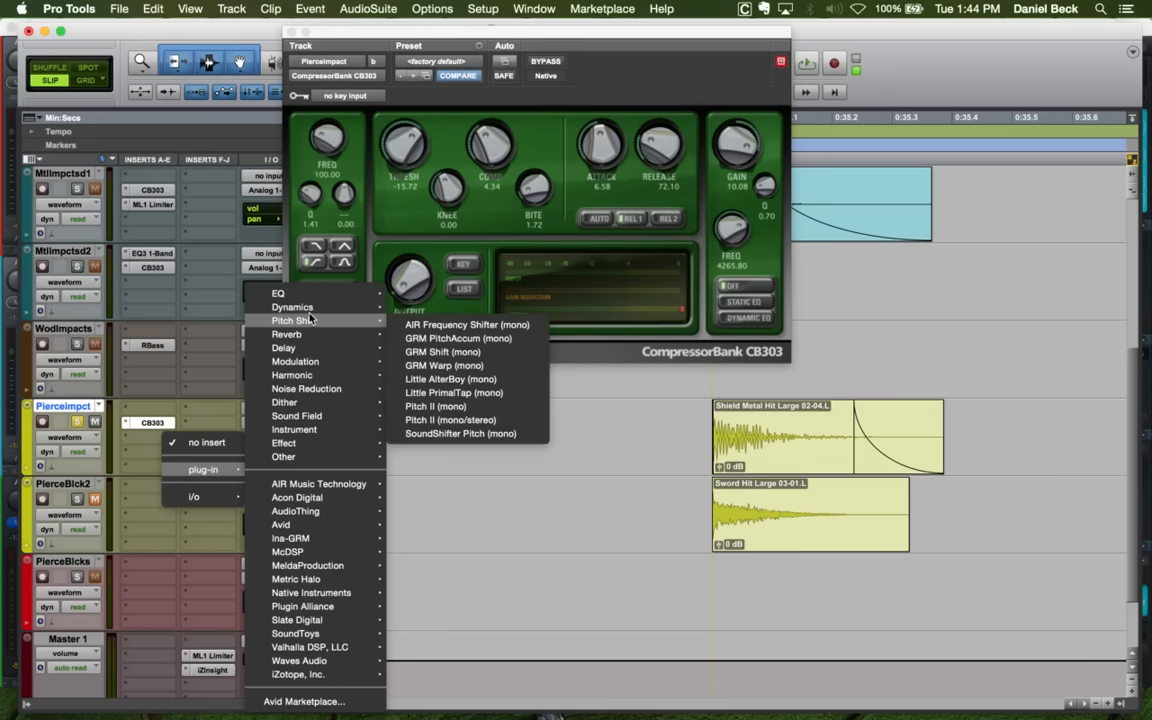
mouse_move(310, 310)
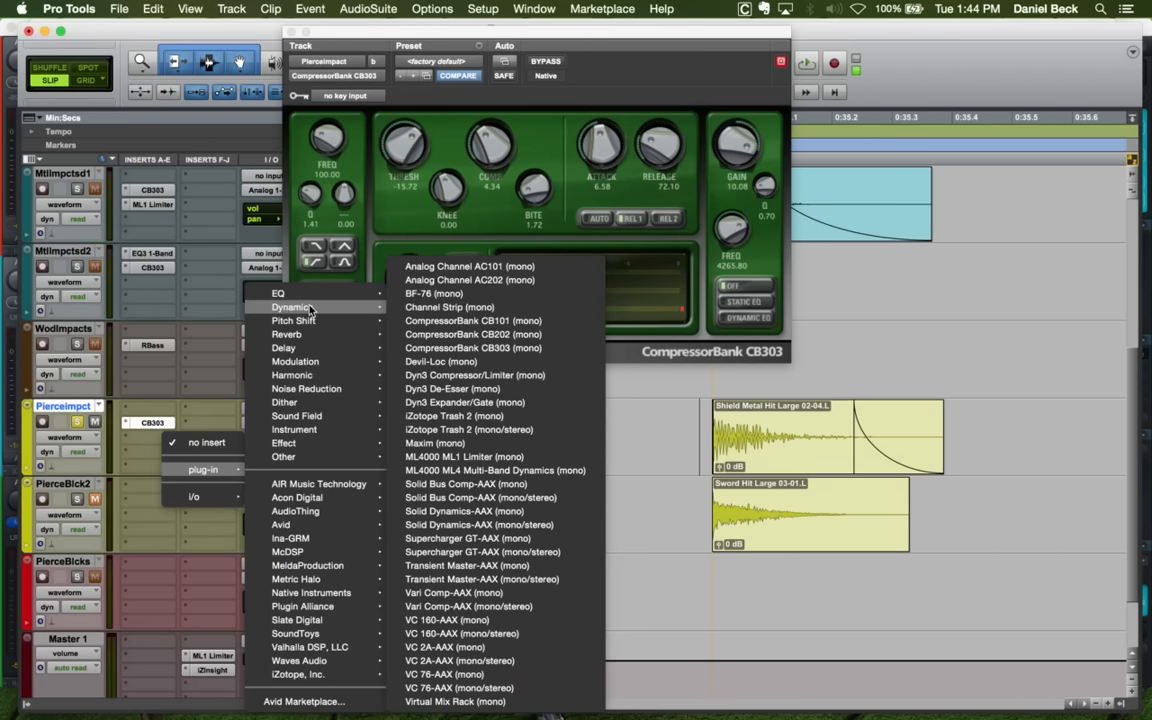
click(523, 540)
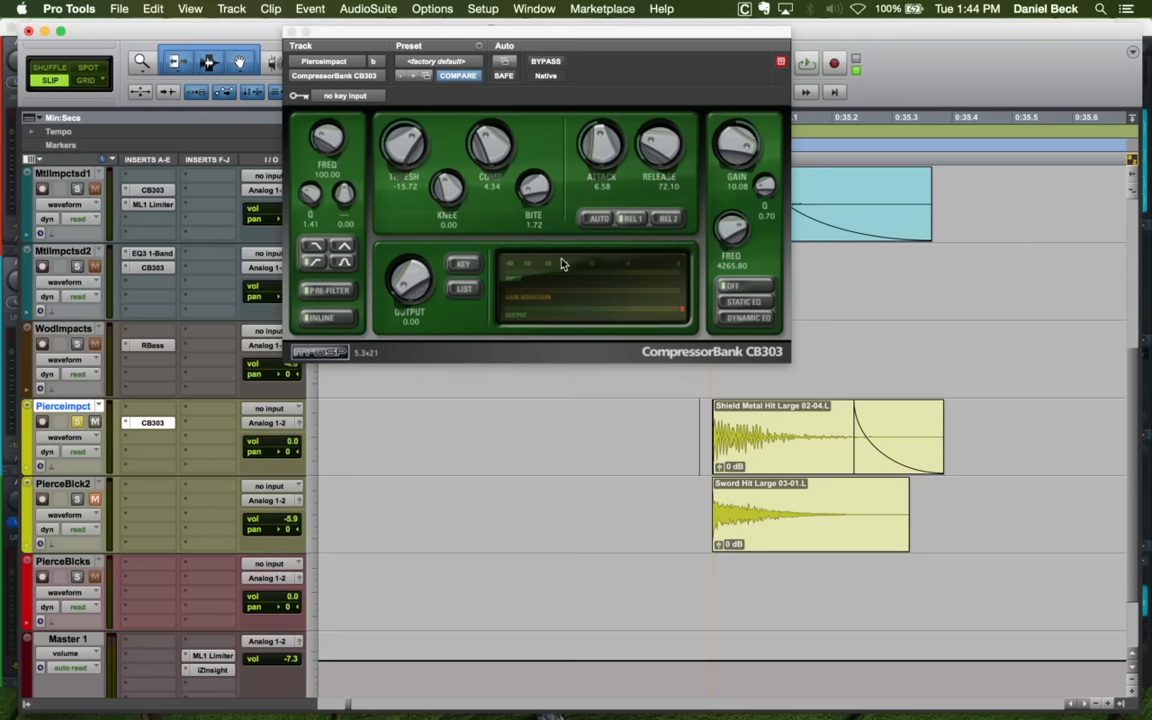
click(705, 422)
key(space)
key(t)
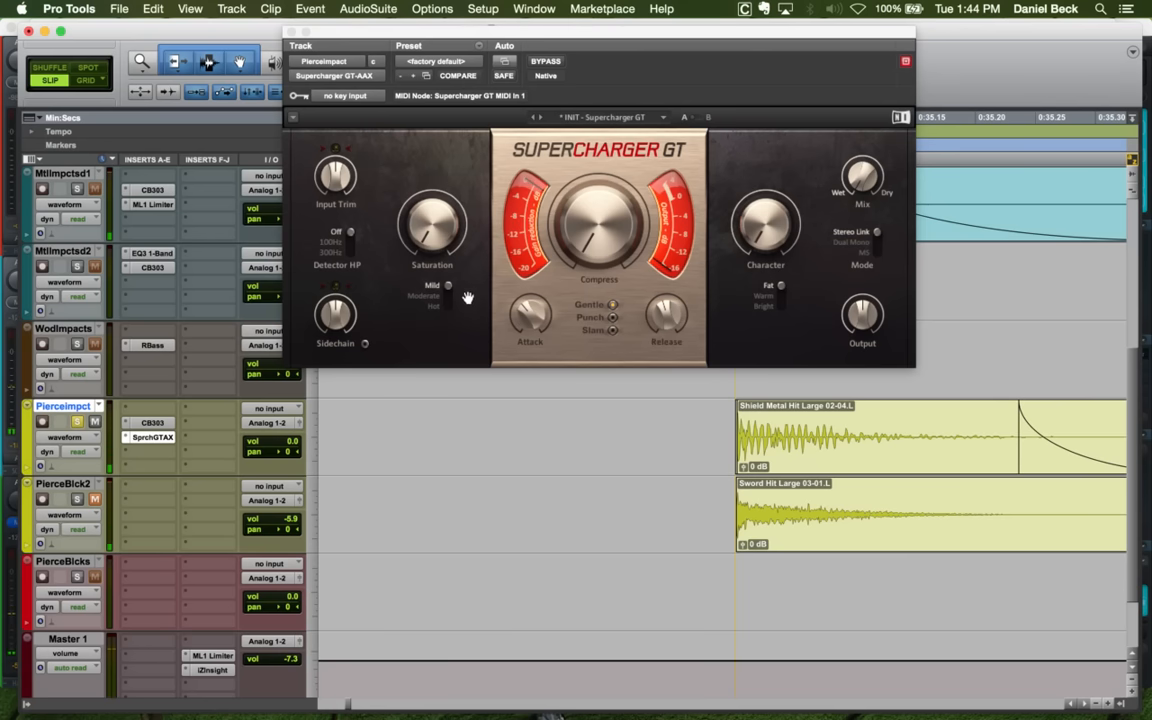
Raise the Supercharger GT saturation in Moderate mode, with Compress at 1.85 and Character at 6.95, while playing the hit
click(434, 226)
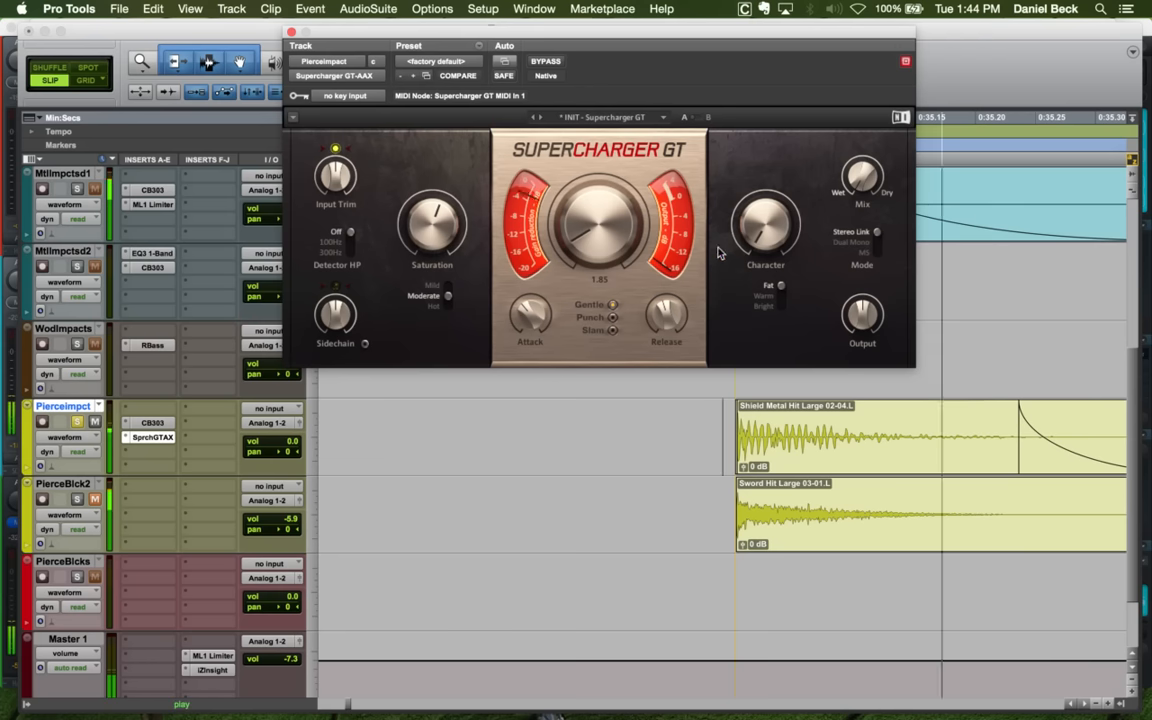
key(space)
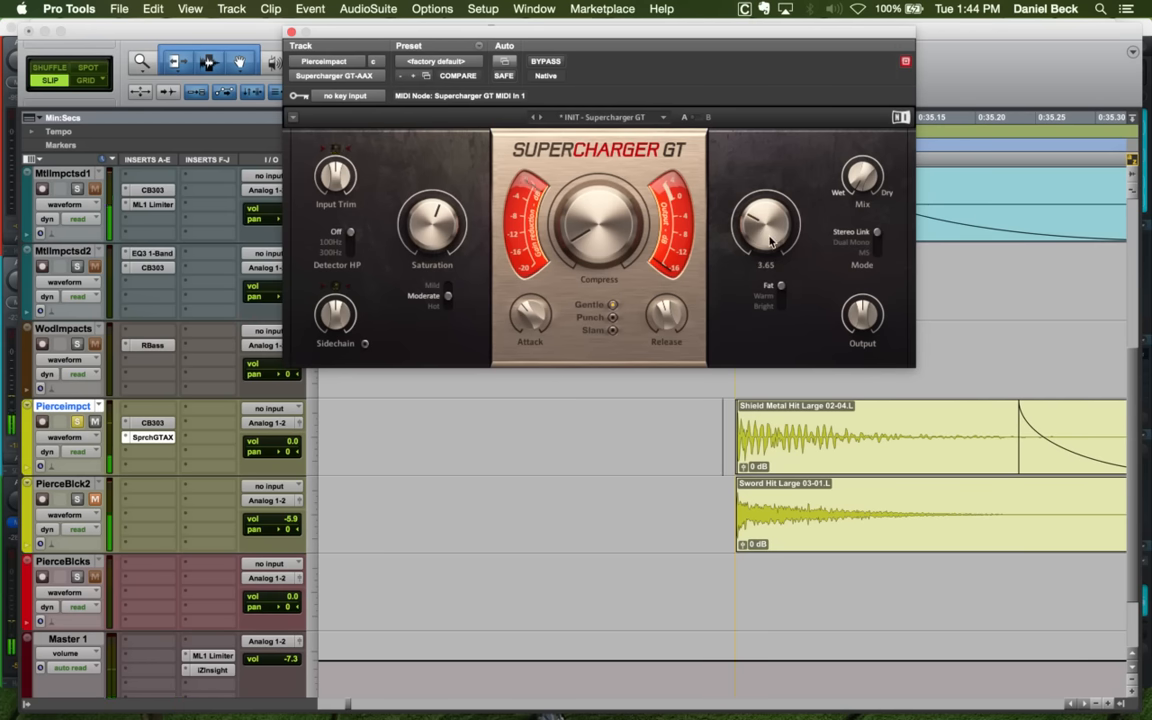
mouse_move(770, 240)
mouse_down()
mouse_move(770, 225)
mouse_move(768, 250)
mouse_up()
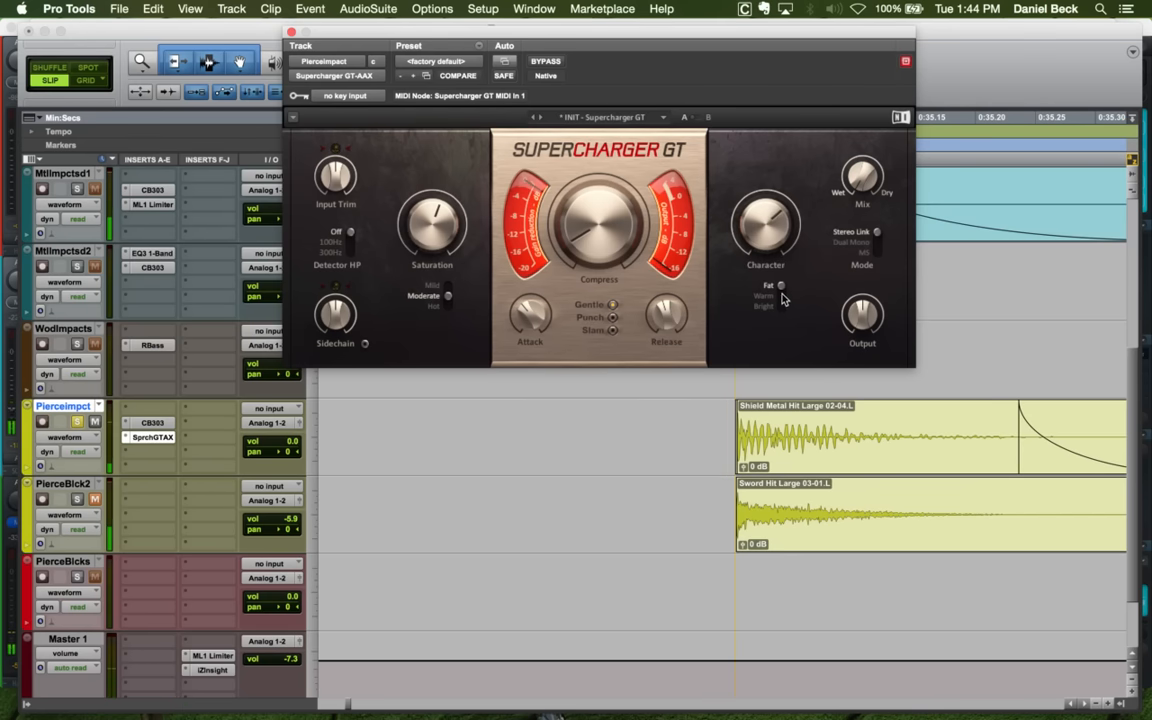
Set the Supercharger GT compression to Punch and compare the Fat and Bright characters during playback, ending on Bright
key(space)
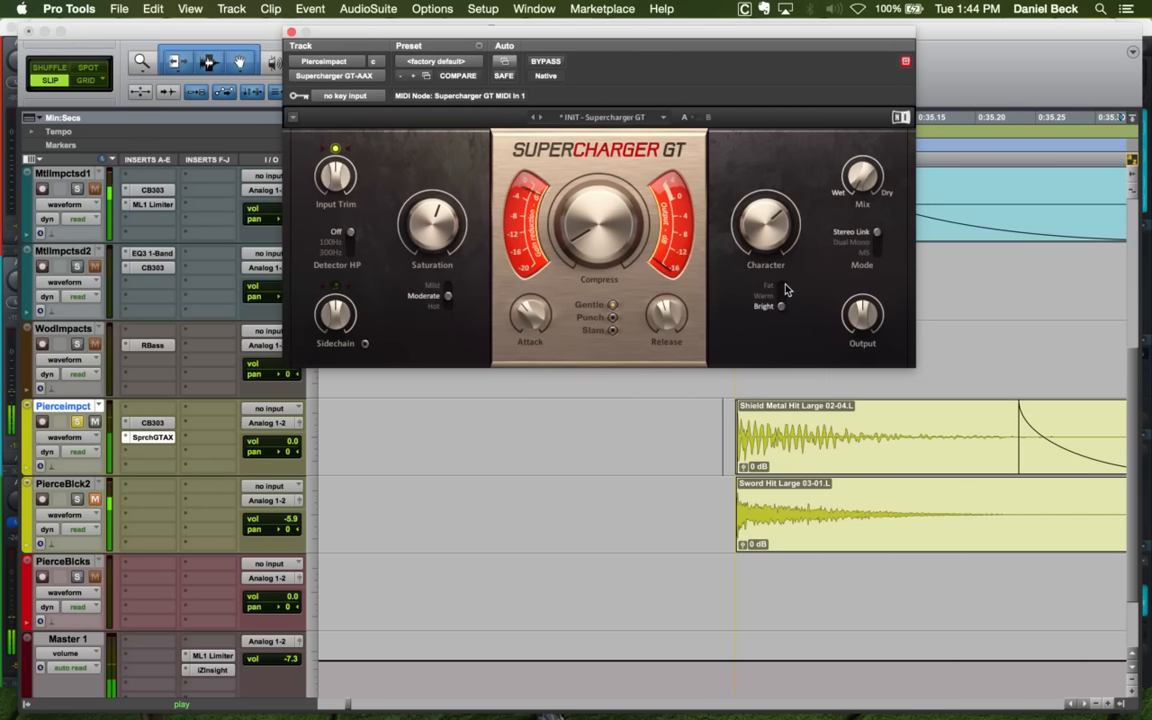
click(613, 317)
key(space)
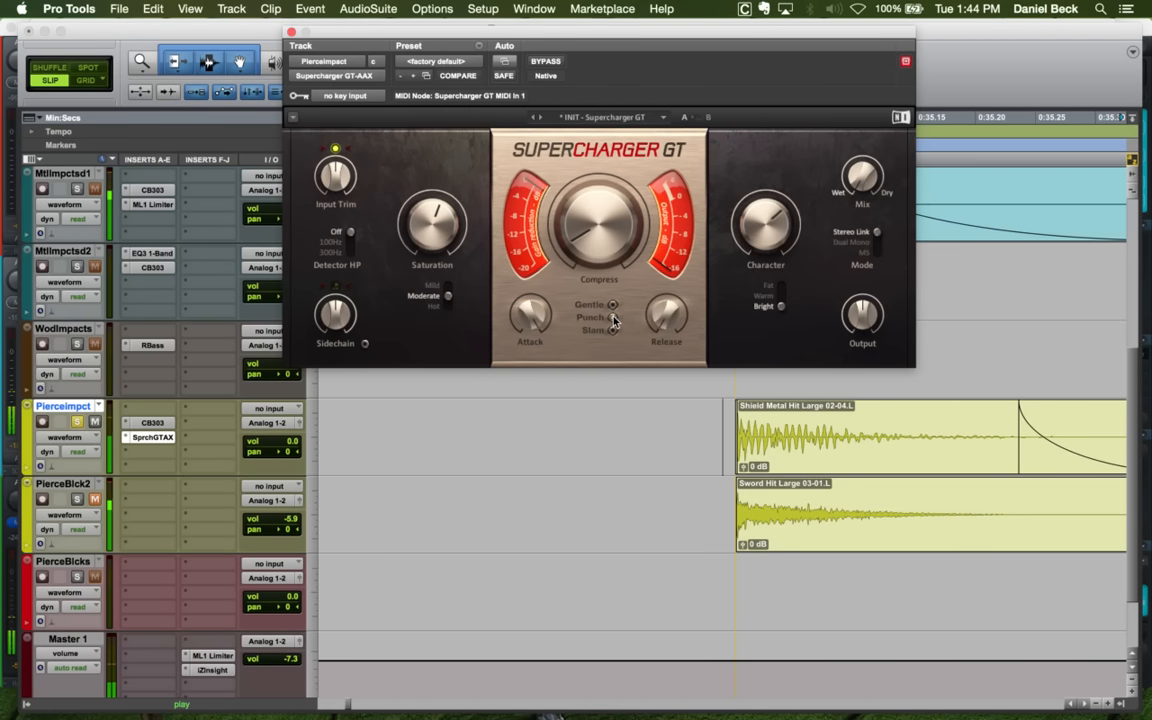
key(space)
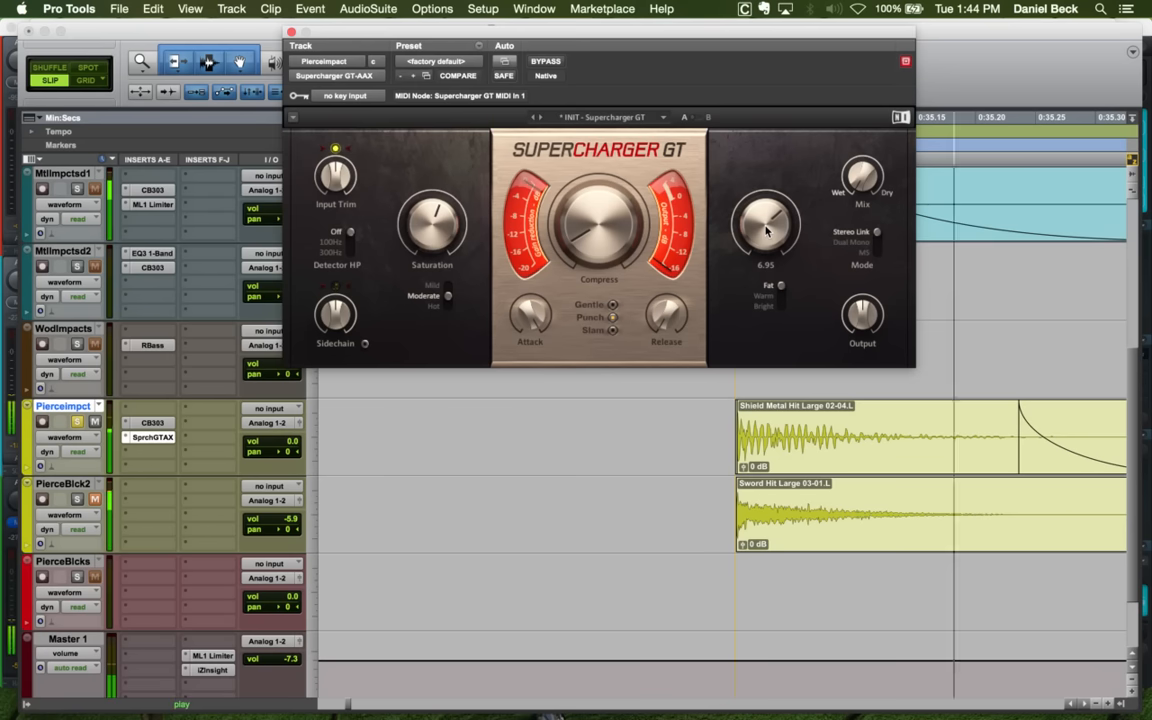
click(781, 305)
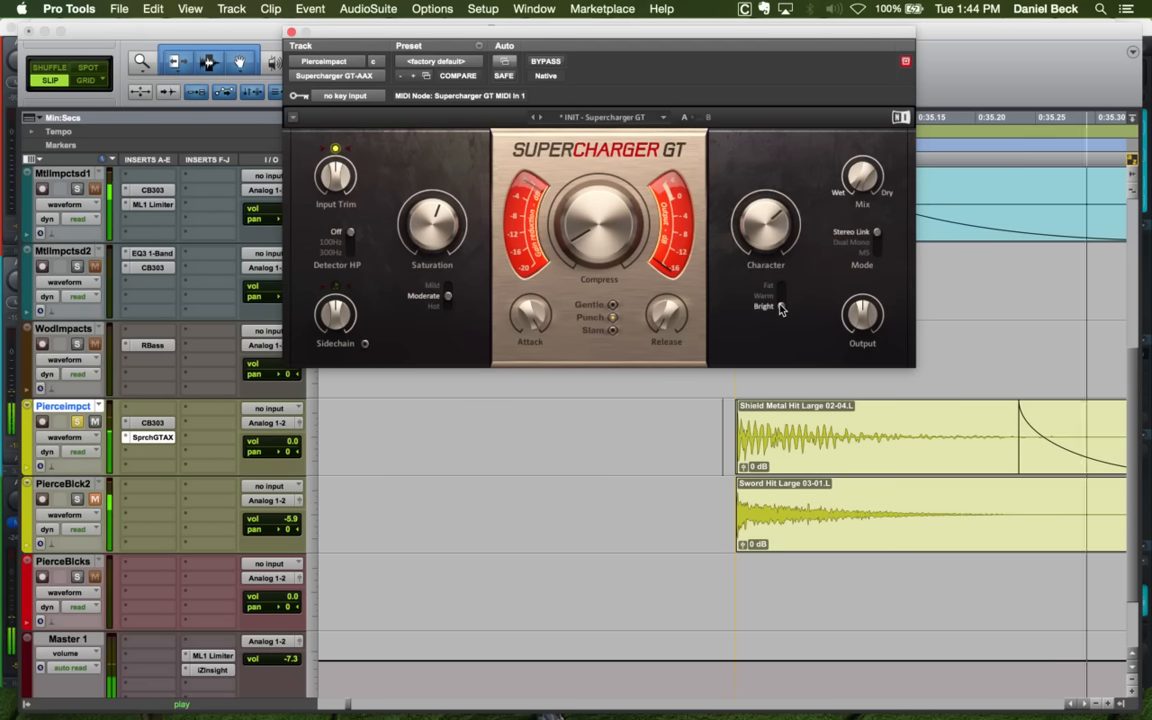
Switch the Supercharger GT saturation mode to Mild and turn the saturation amount up
click(448, 307)
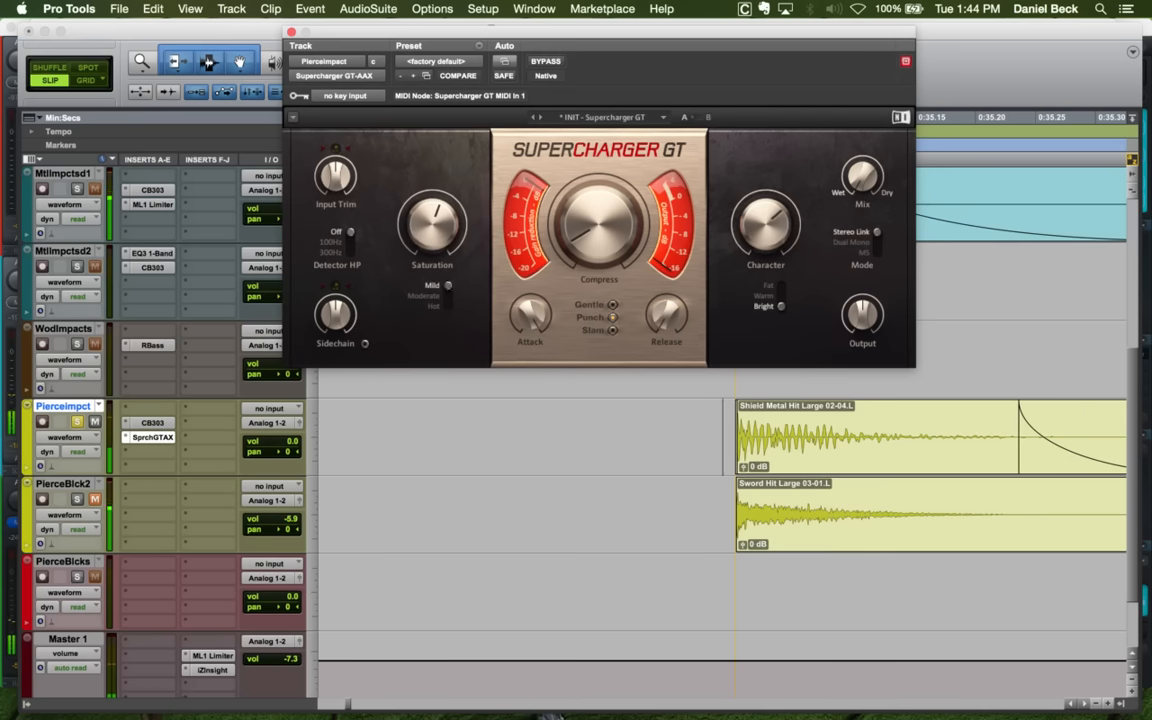
click(449, 288)
drag(435, 229, 435, 184)
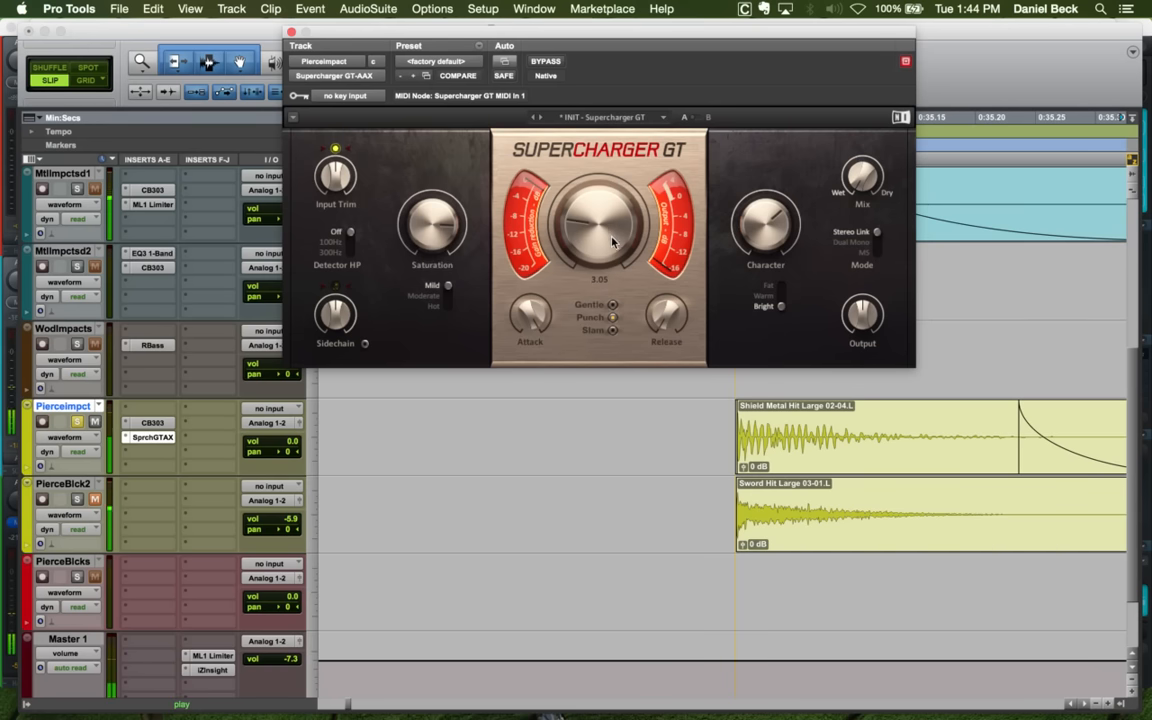
Set the Supercharger GT Compress amount to 4.35 and close the plug-in
mouse_move(611, 236)
mouse_down()
mouse_move(609, 206)
mouse_move(609, 220)
mouse_up()
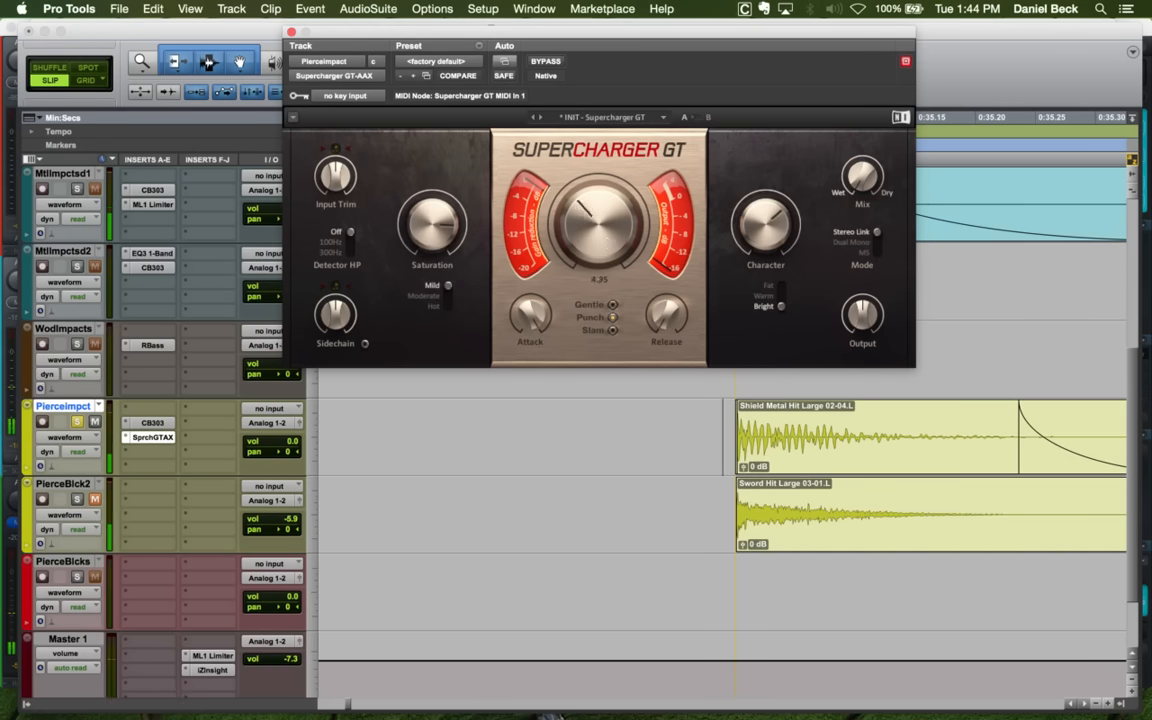
click(291, 33)
key(space)
key(super+bracketright)
Try fading the Pierceimpct clip out from 0:35.096 and trimming its end to about 0:35.26, playing the result
click(800, 430)
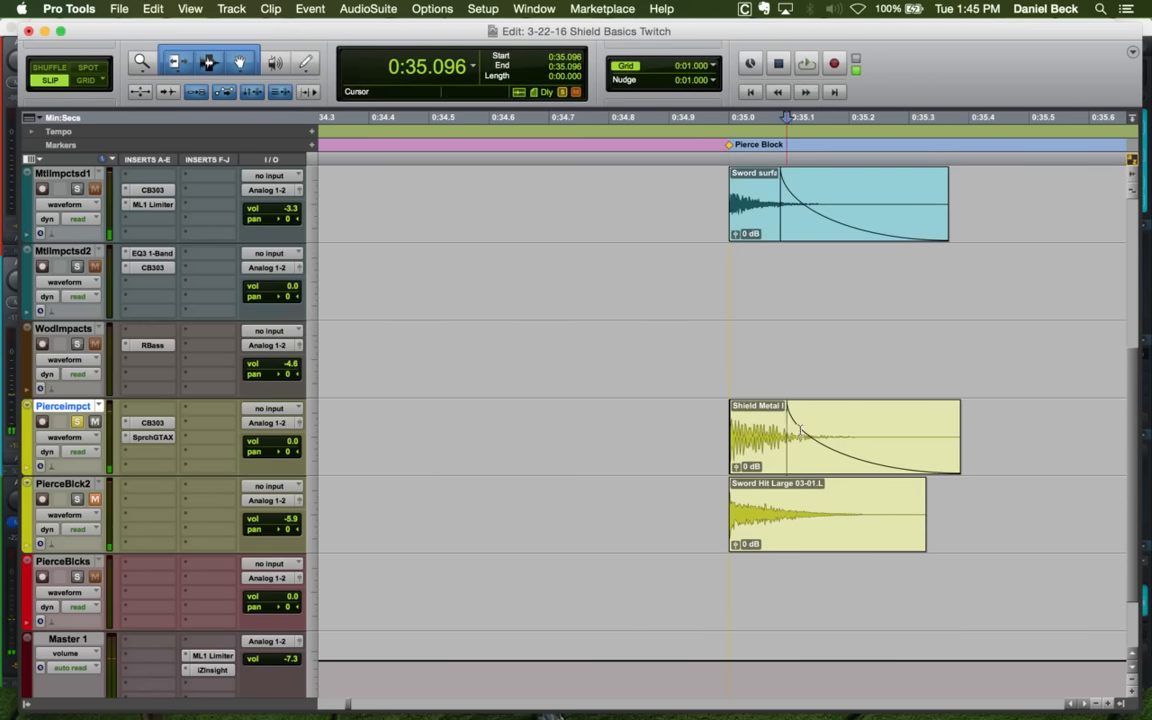
click(885, 422)
key(s)
click(701, 420)
key(space)
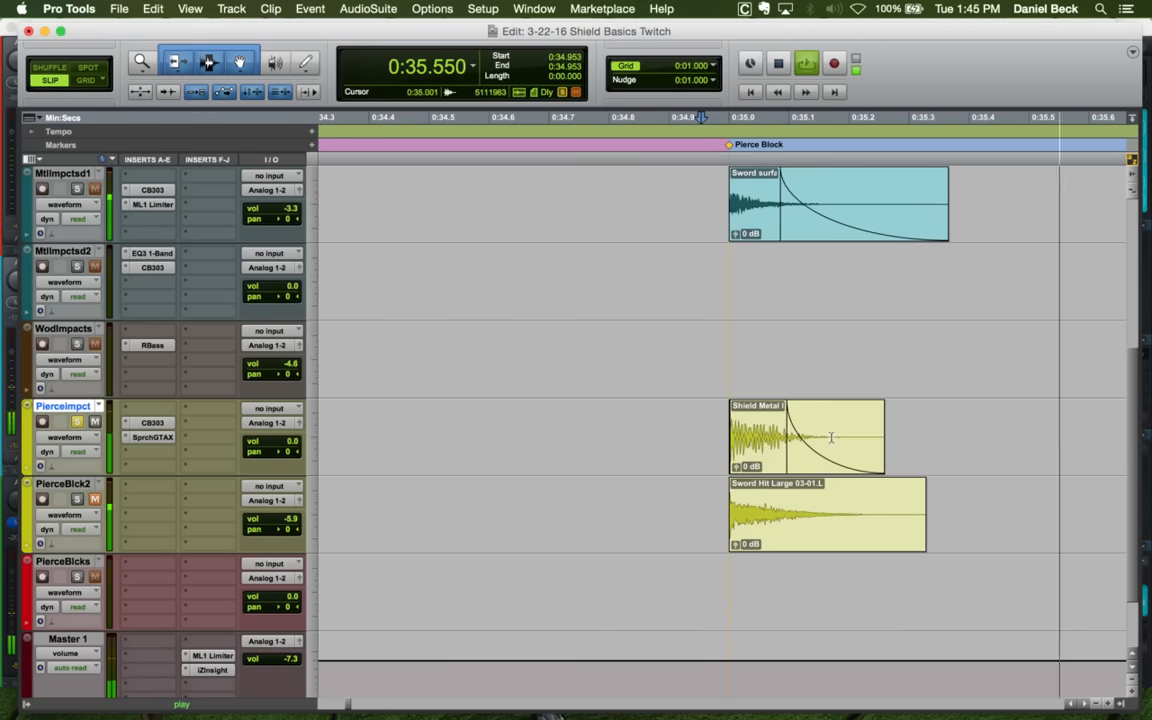
Turn off solo on the Pierceimpct track and play the combined layers from 0:34.908
key(space)
click(675, 424)
key(space)
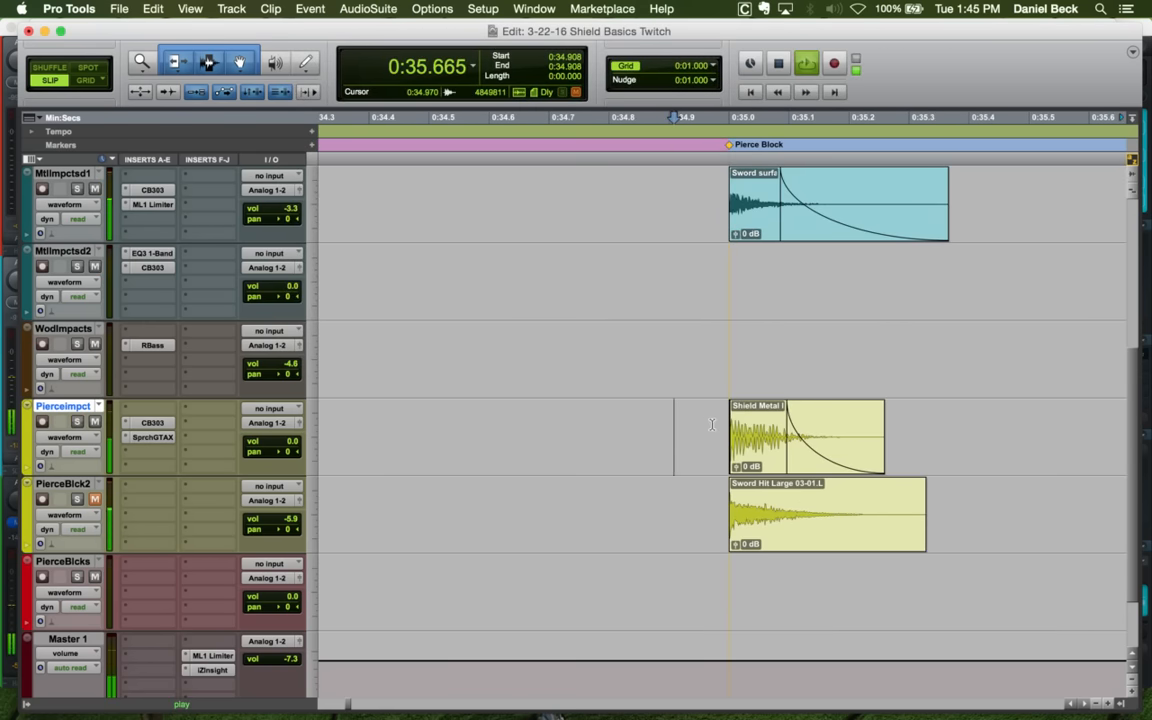
Undo the Pierceimpct clip's trim and fade change and play the layered hit from just before the marker
click(848, 460)
key(super+z)
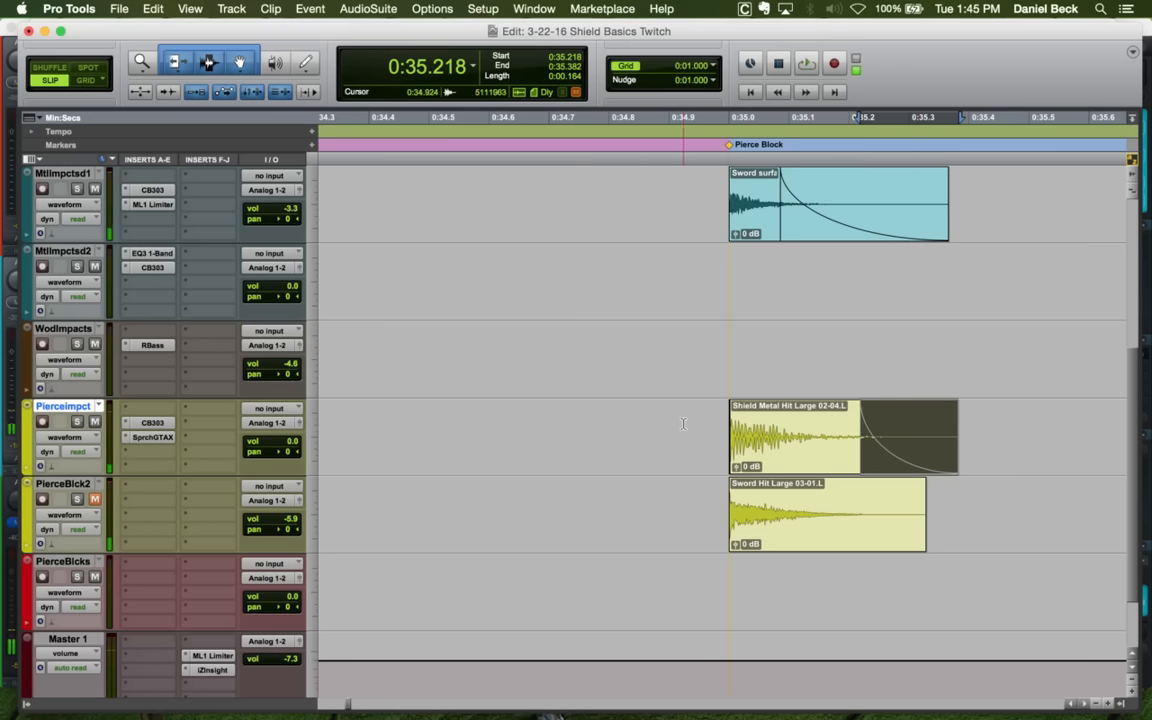
click(680, 424)
key(space)
key(space)
click(714, 436)
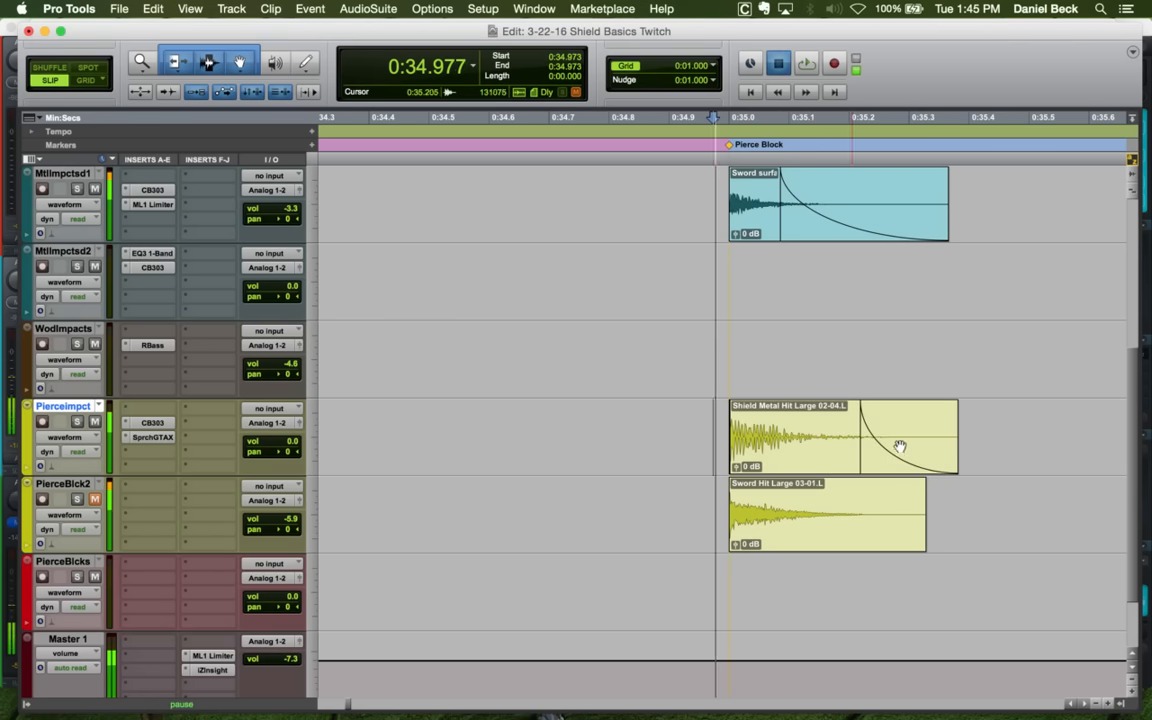
Move the Pierceimpct clip's fade-out to run from 0:35.306 to 0:35.470 and play the layered hit from 0:34.964
drag(900, 446, 951, 452)
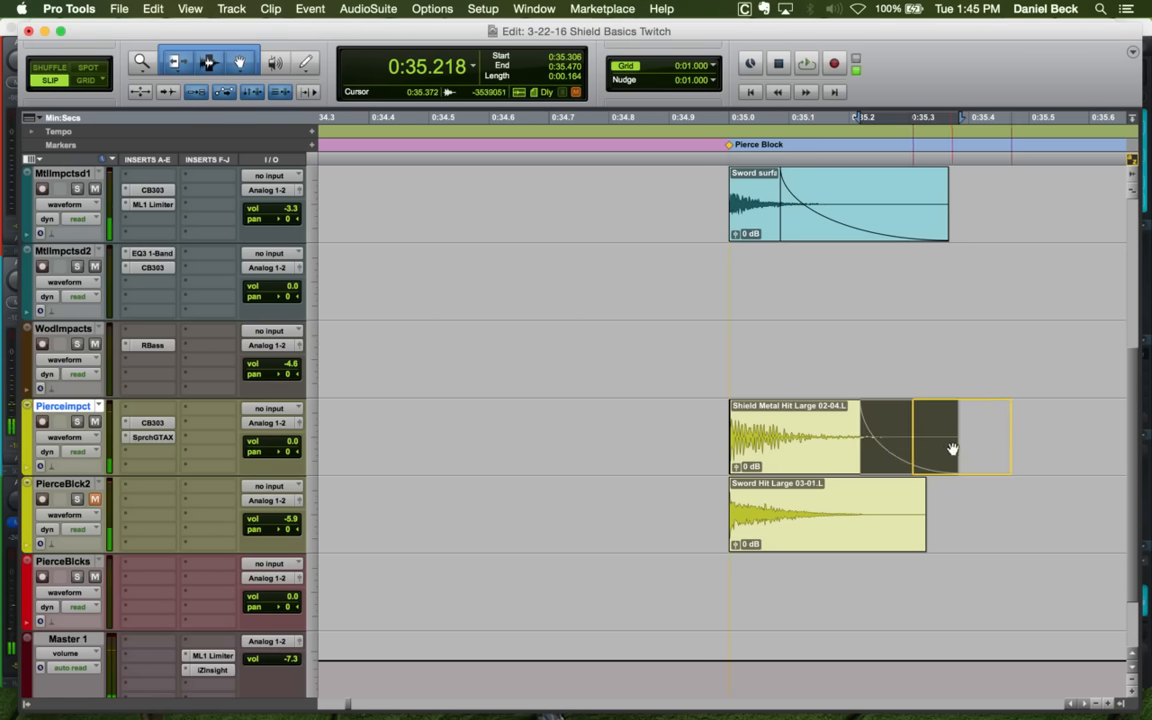
click(698, 419)
key(space)
key(space)
click(707, 419)
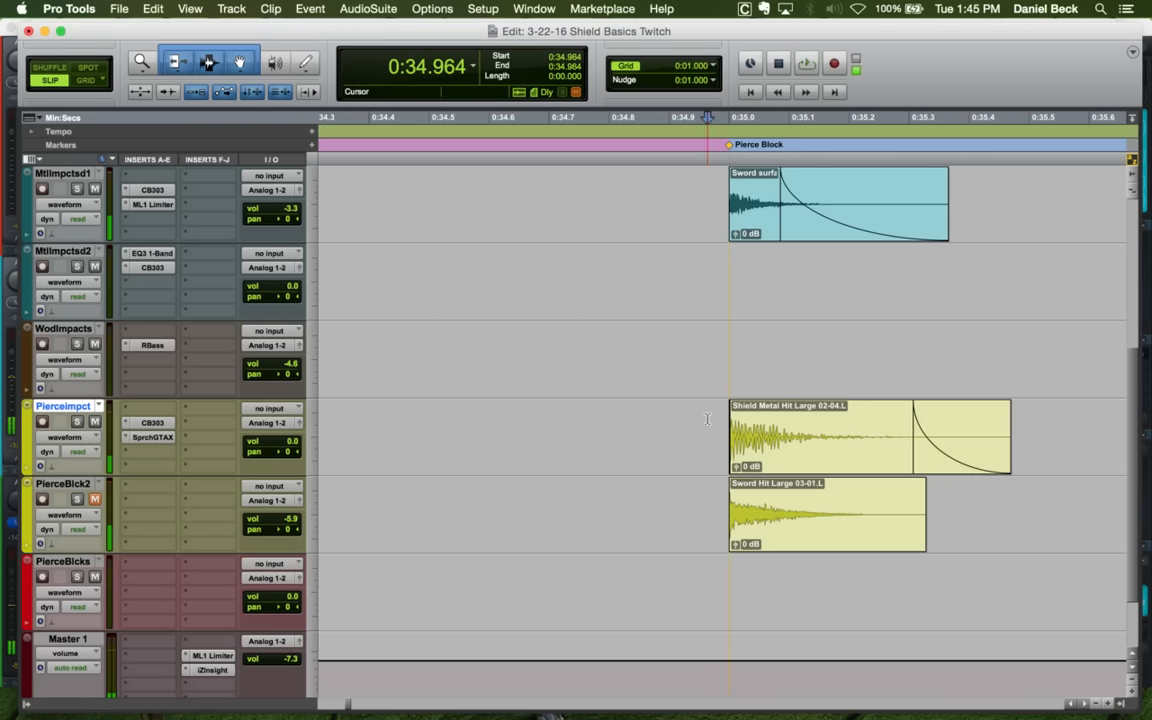
key(space)
Solo the slash shield track and play its Pierce Block hit from 0:34.981
scroll(712, 380, up, 3)
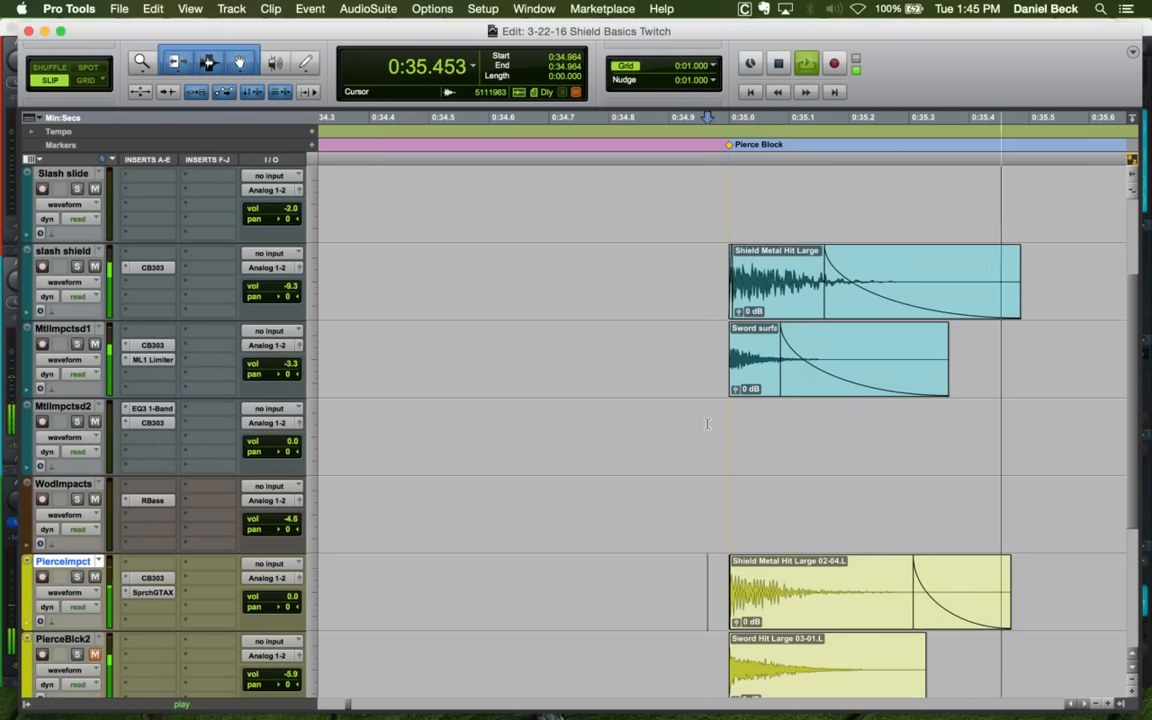
key(space)
click(717, 334)
key(space)
key(space)
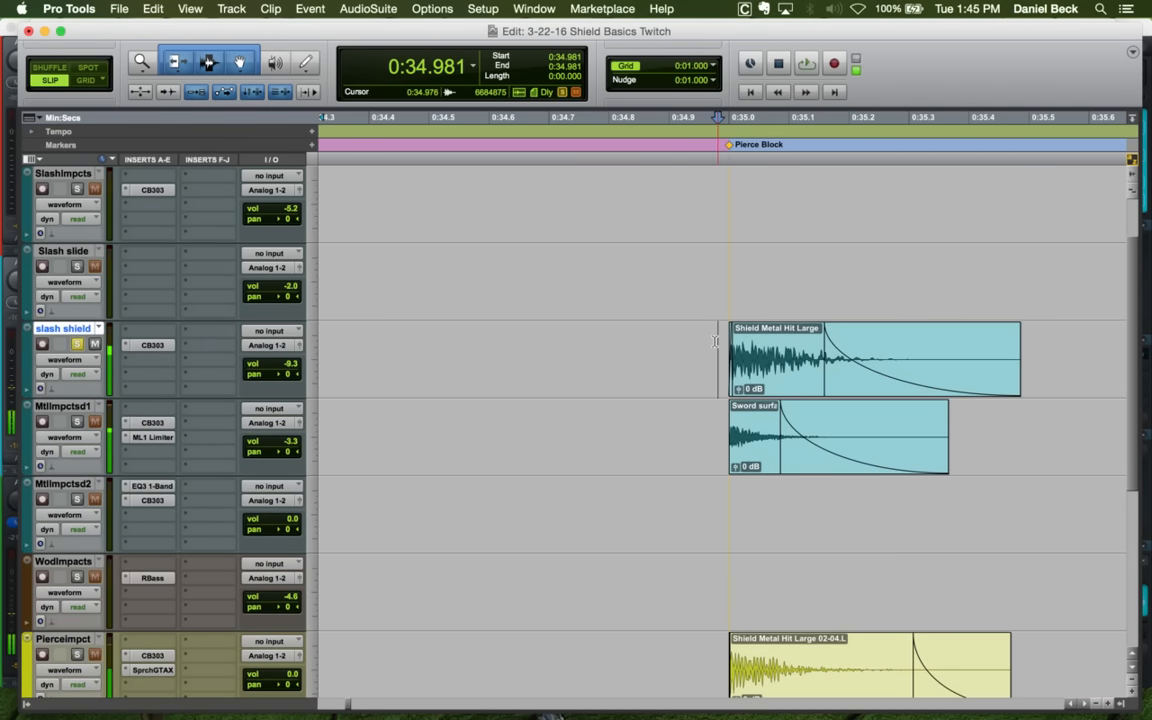
Play the slash shield hit, then solo the MtlImpctsd1 track and play its Pierce Block hit from 0:34.964
click(714, 341)
key(space)
key(space)
click(707, 419)
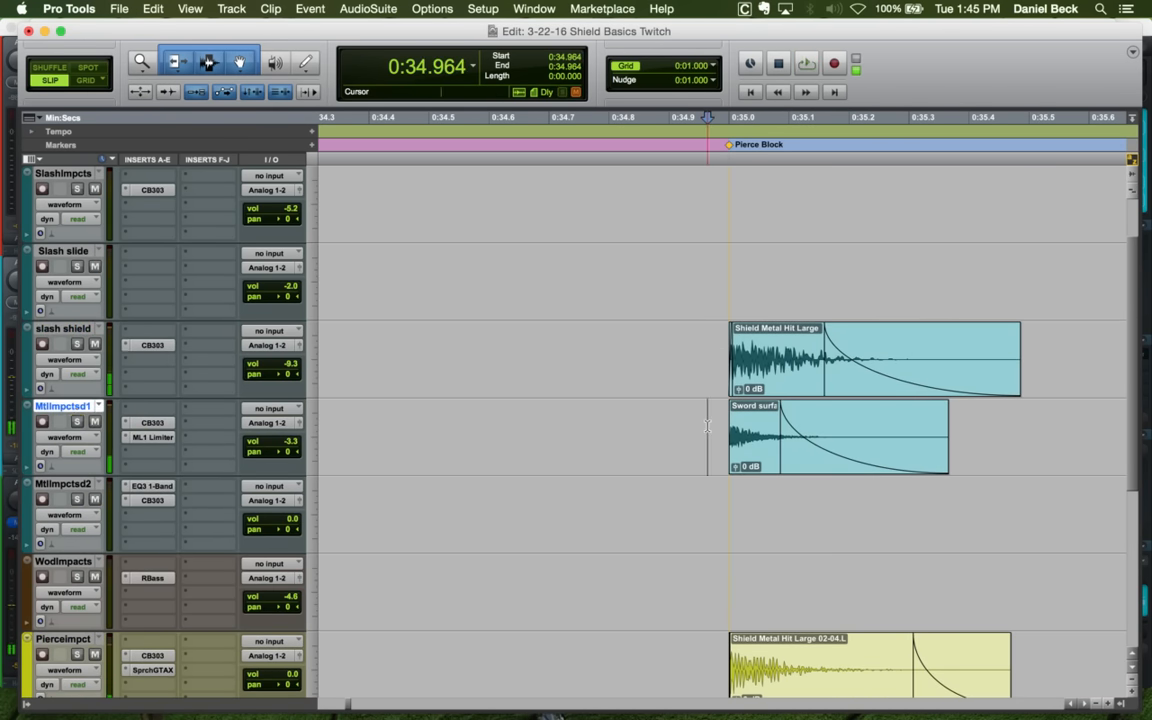
key(shift+s)
key(space)
key(space)
key(shift+s)
Compare the layered hit from 0:34.964 with the MtlImpctsd1 track muted and unmuted
key(shift+m)
key(space)
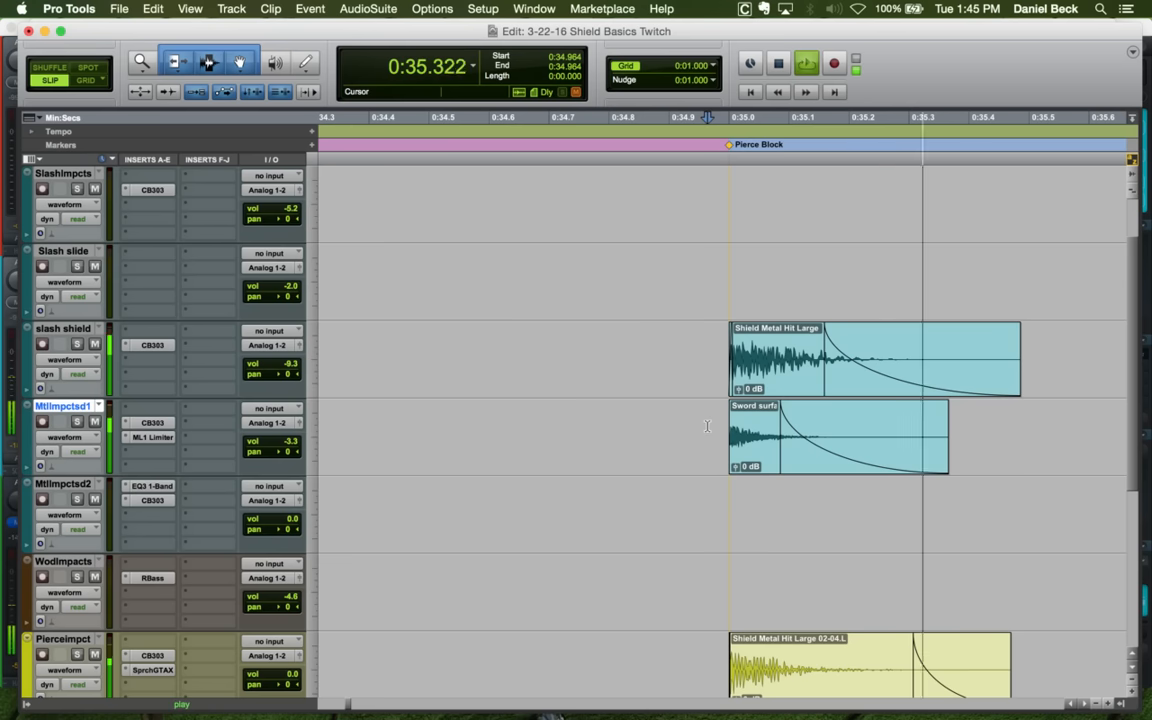
key(space)
key(space)
key(space)
key(space)
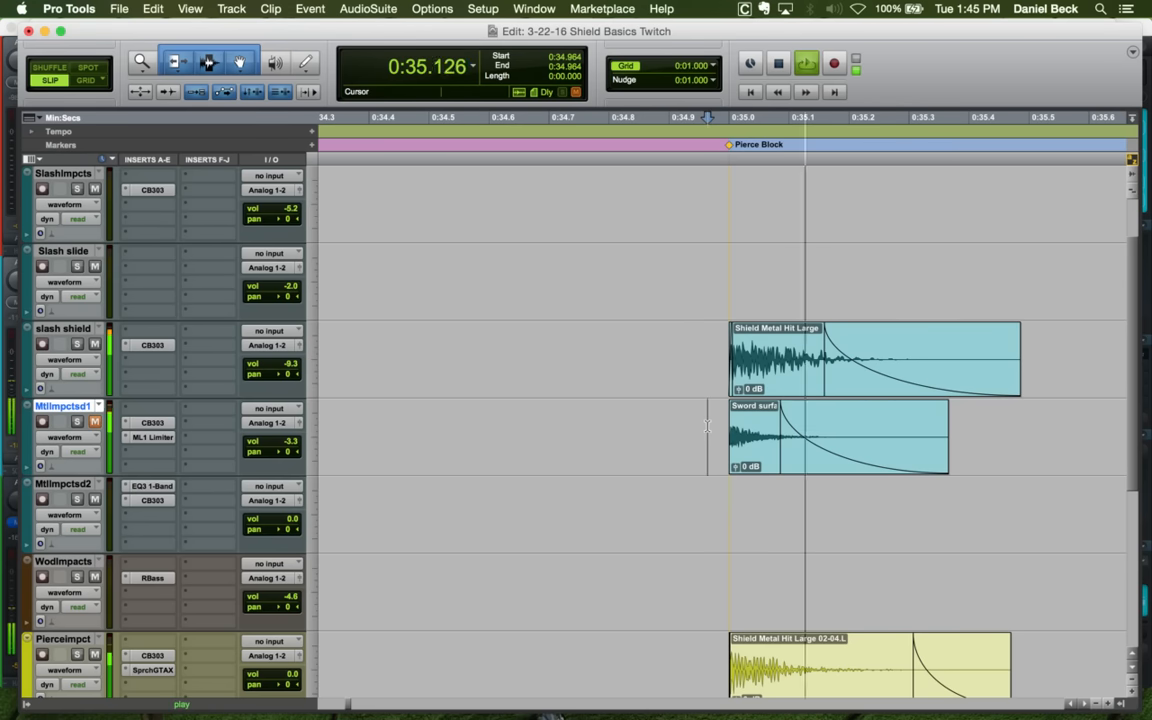
key(space)
key(space)
key(space)
key(space)
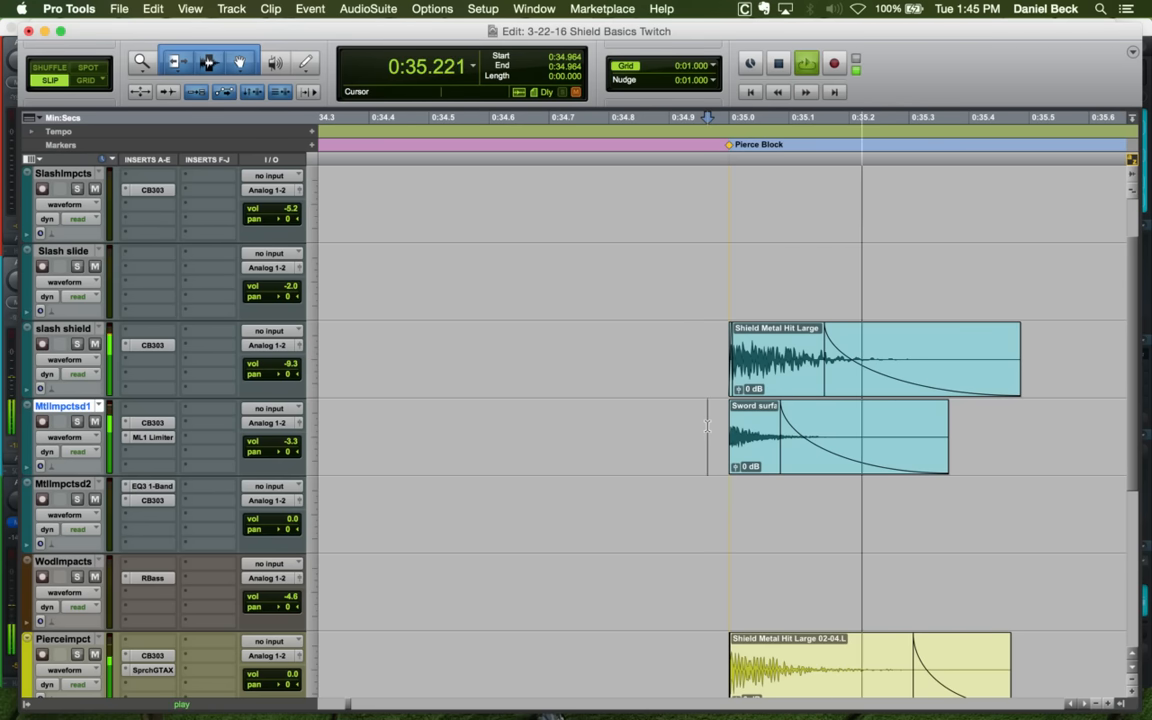
key(space)
Delete the four sword impact clips on the MtlImpctsd1 track between the Pierce Block and Location 13 markers
key(r)
key(r)
click(730, 465)
key(t)
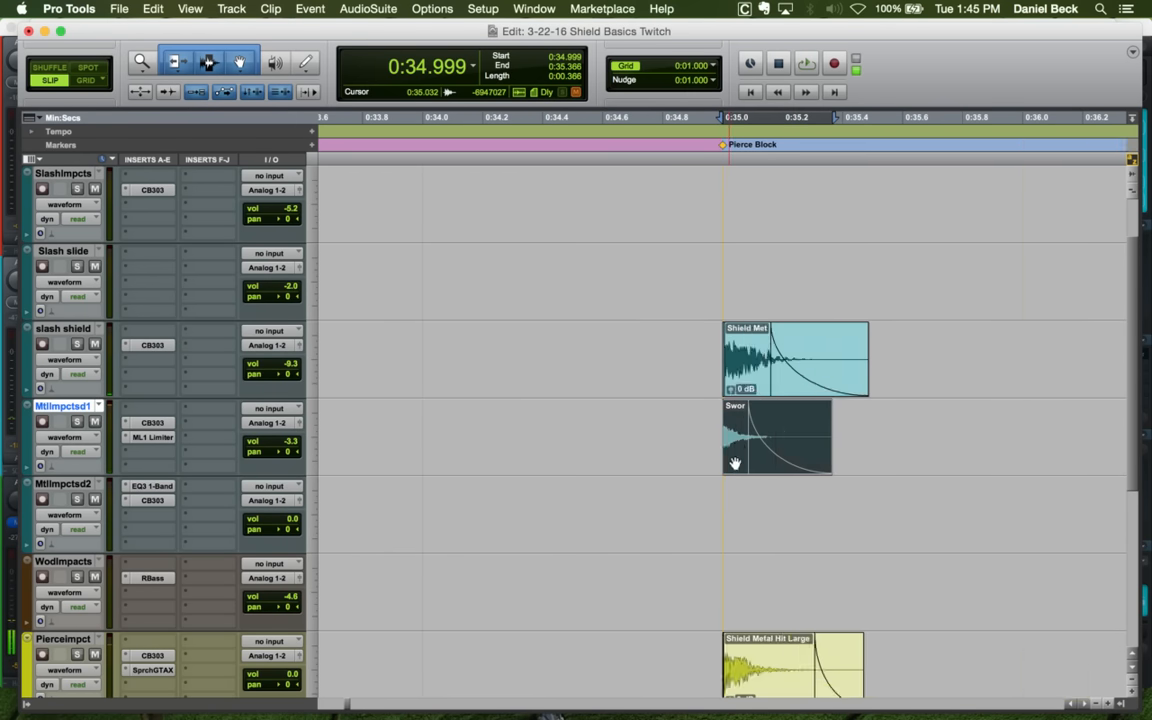
key(r)
key(r)
key(r)
key(r)
key(r)
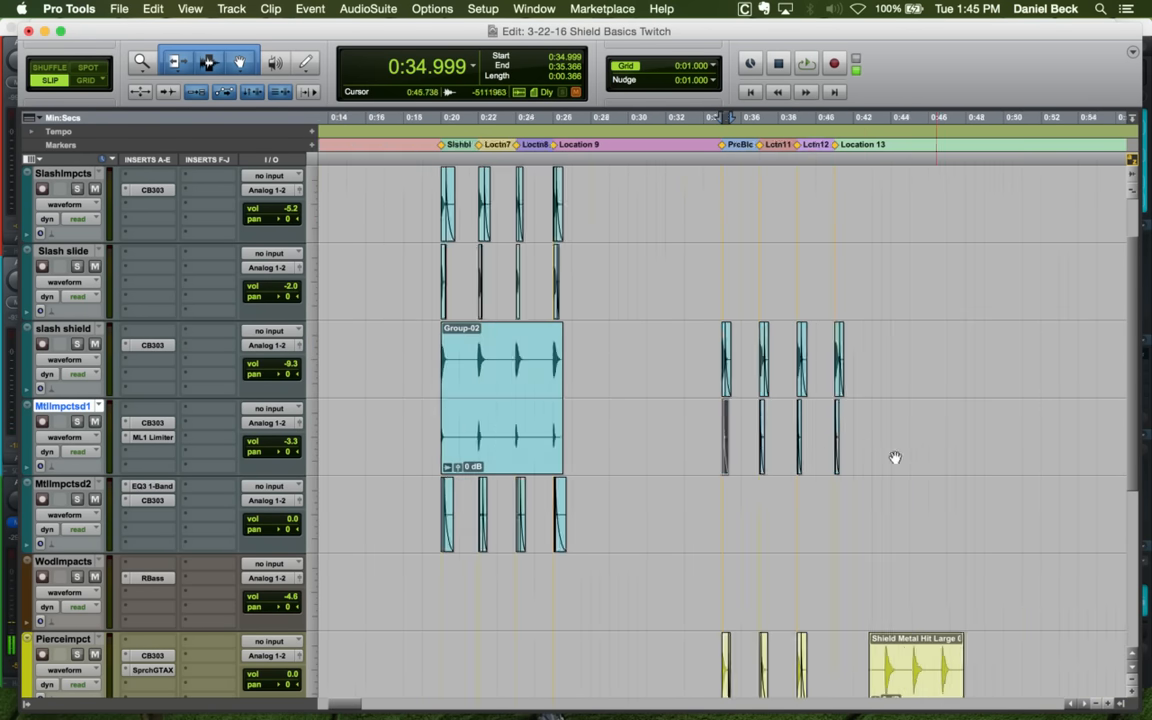
click(704, 425)
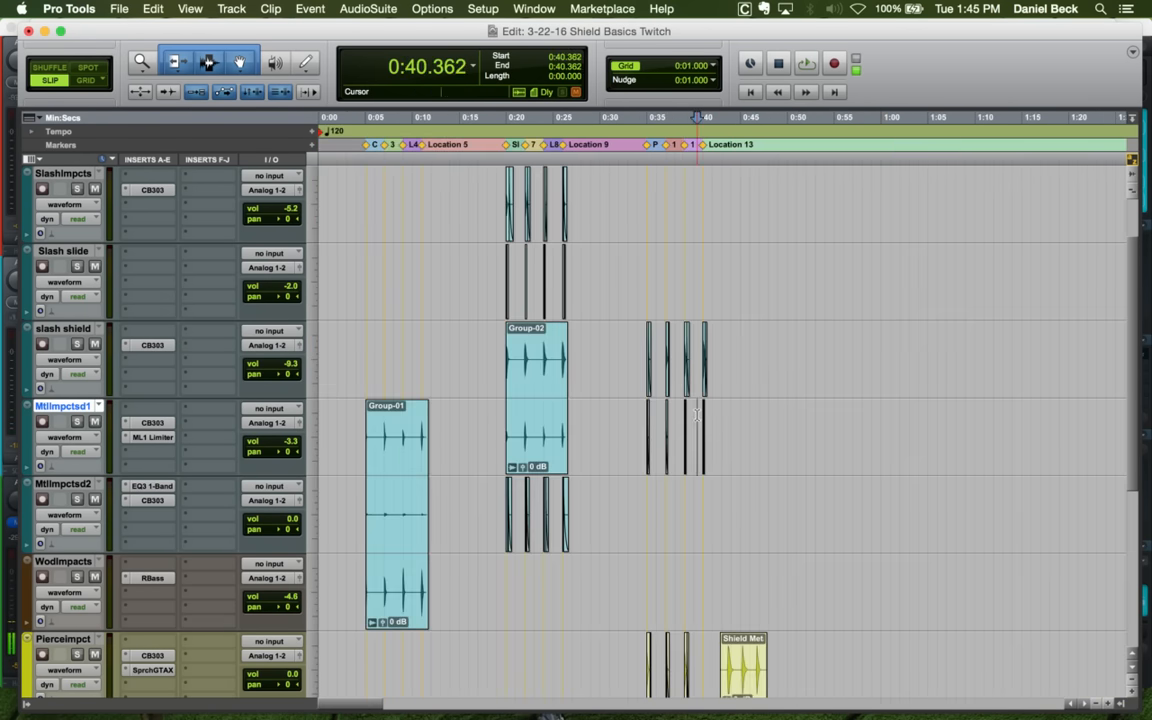
key(t)
key(t)
key(t)
key(r)
click(511, 430)
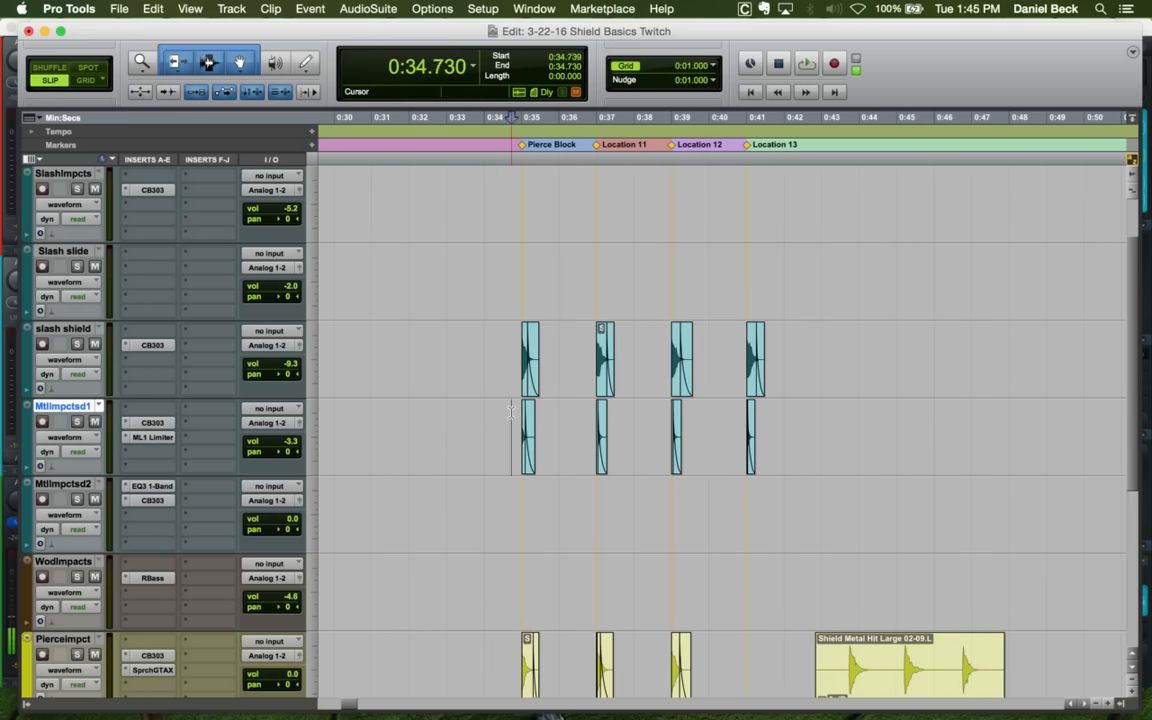
key(Tab)
key(t)
key(t)
key(t)
click(735, 455)
key(r)
key(r)
key(r)
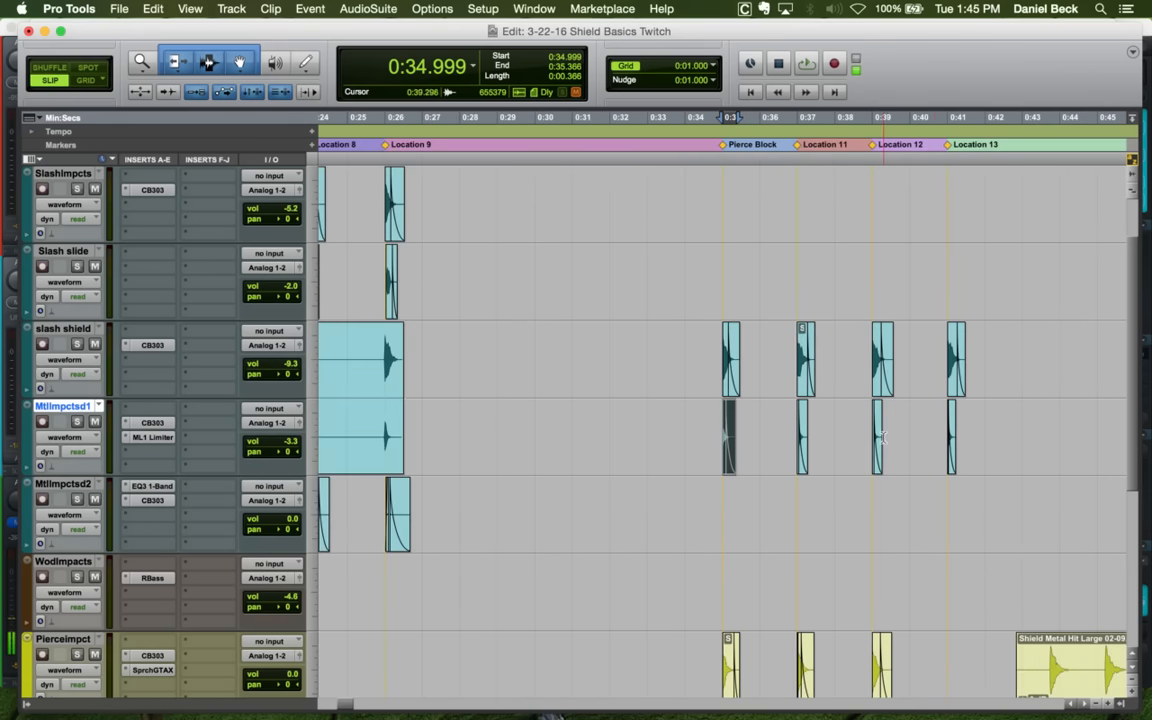
shift+click(951, 460)
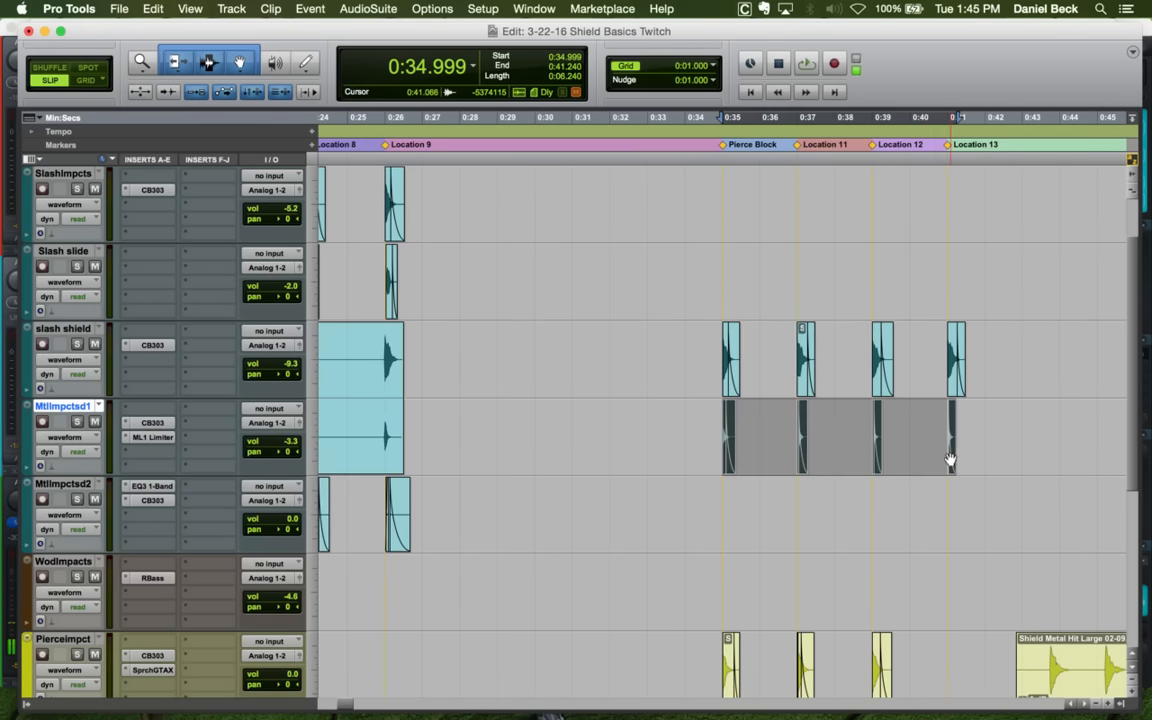
key(Delete)
Place the edit cursor on the MtlImpctsd1 track at 11:30.858, in the empty space after the sword source clip
click(724, 416)
key(r)
key(r)
key(r)
key(r)
key(r)
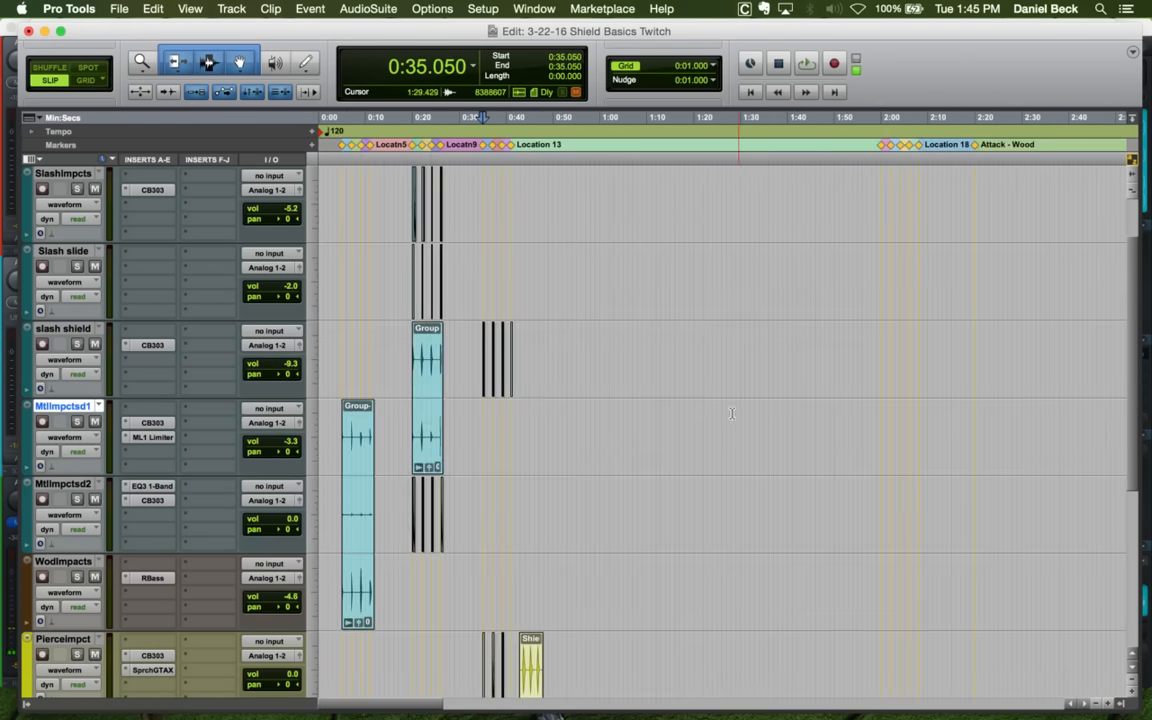
click(1062, 424)
key(t)
key(t)
key(t)
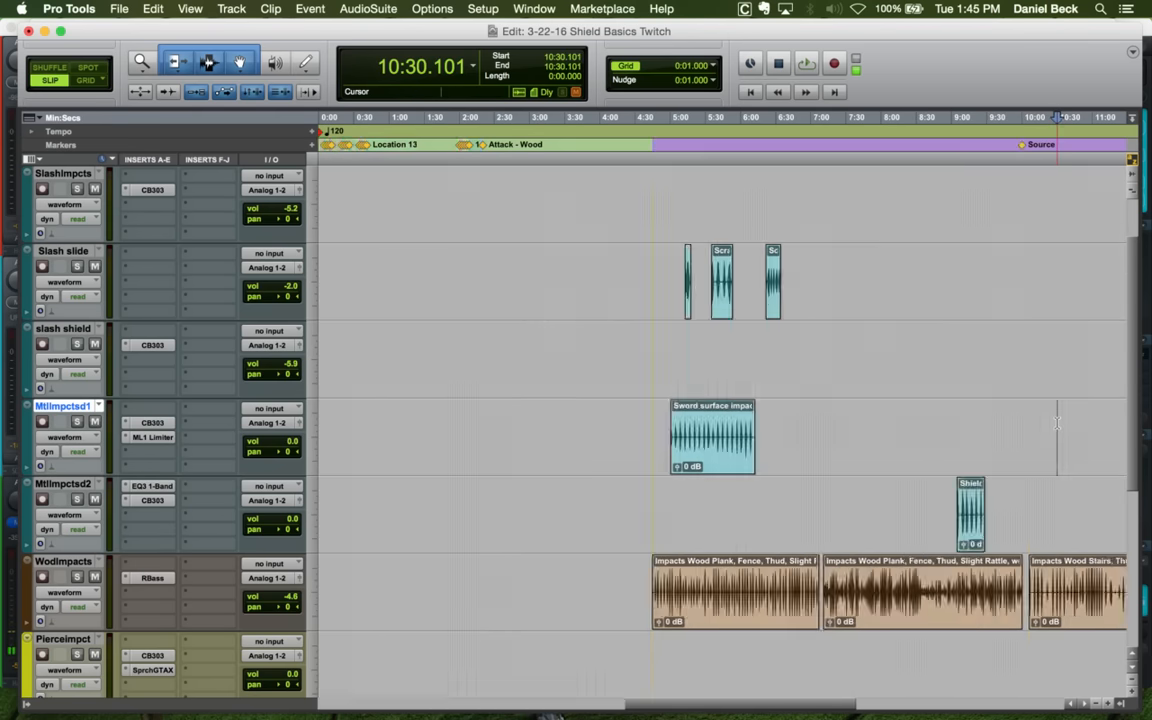
click(684, 420)
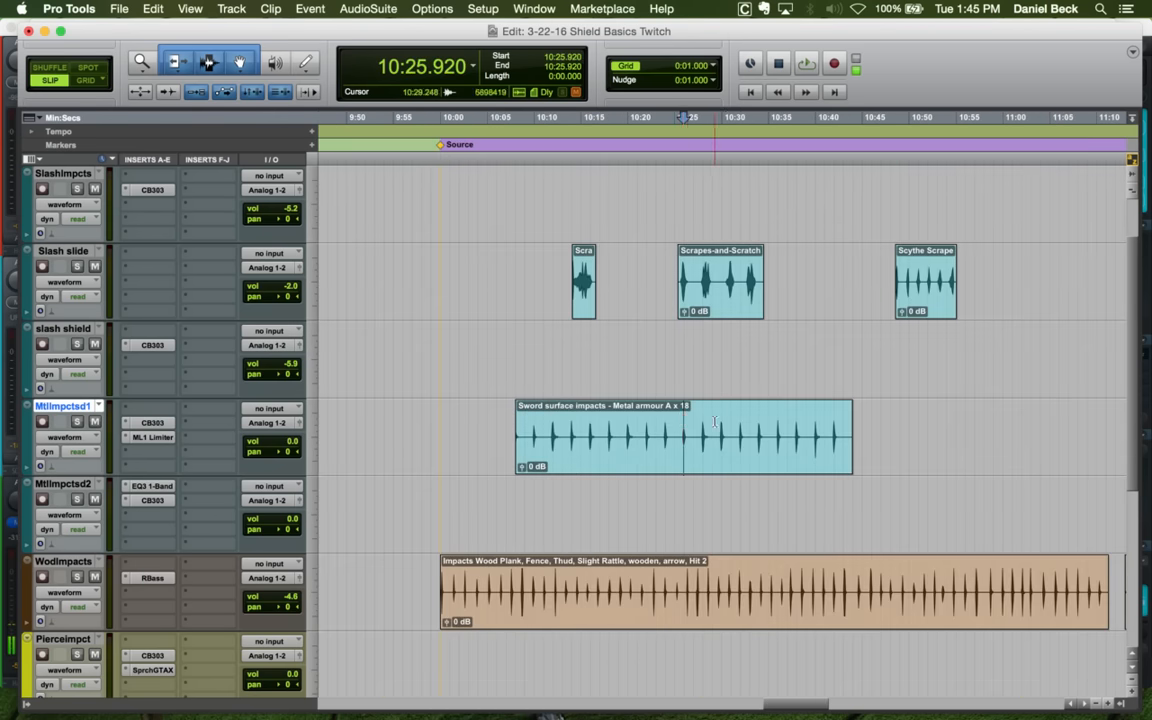
click(886, 424)
key(r)
key(r)
key(r)
key(r)
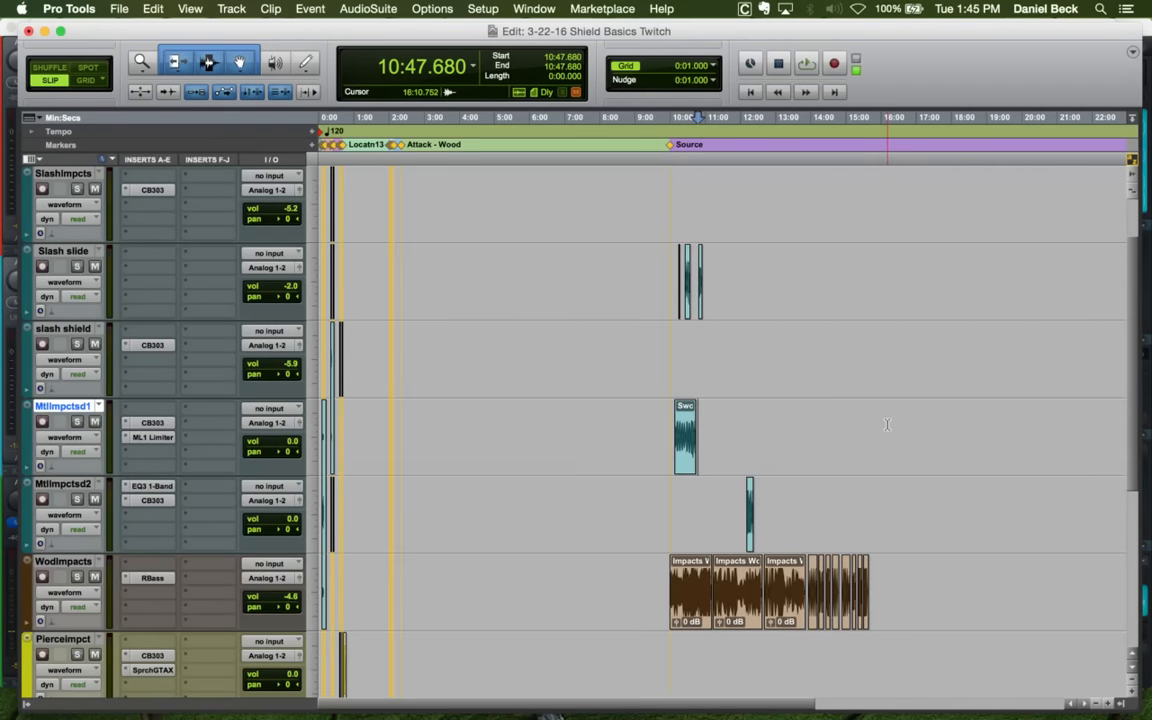
key(t)
key(t)
click(823, 432)
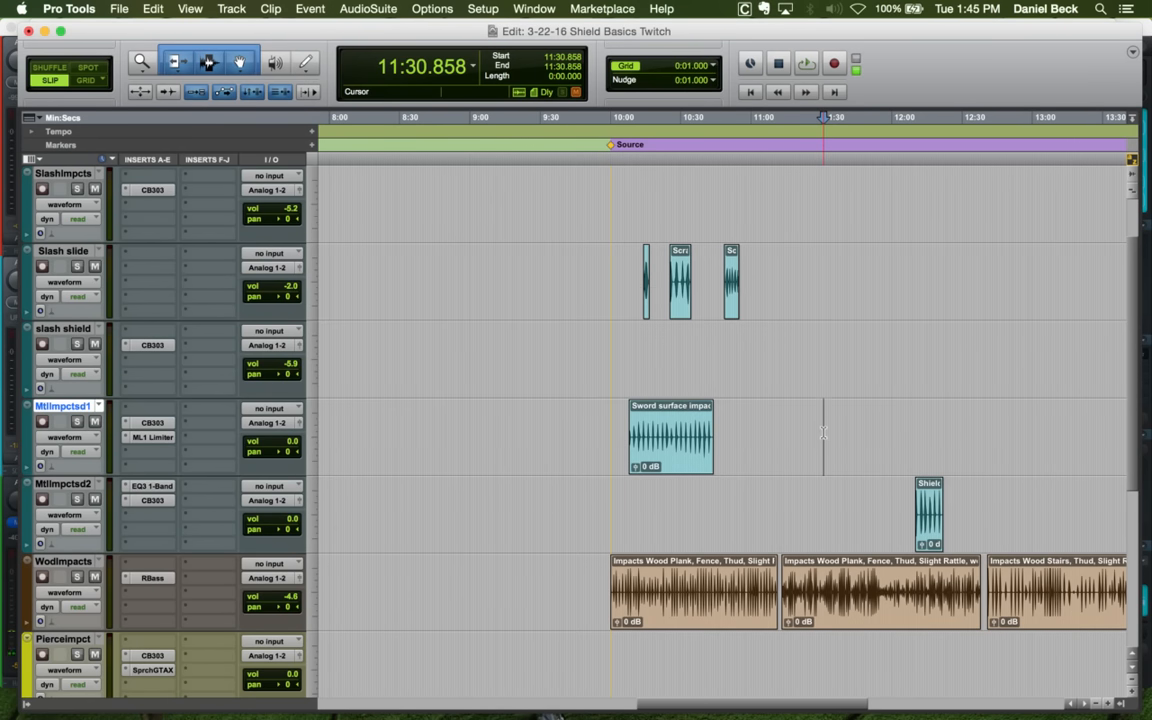
Switch to BaseHead and search the sound descriptions for "sword surface"
key(super+Tab)
key(super+Tab)
key(super+Tab)
key(super+Tab)
key(super+Tab)
key(super+Tab)
key(super+Tab)
key(super+Tab)
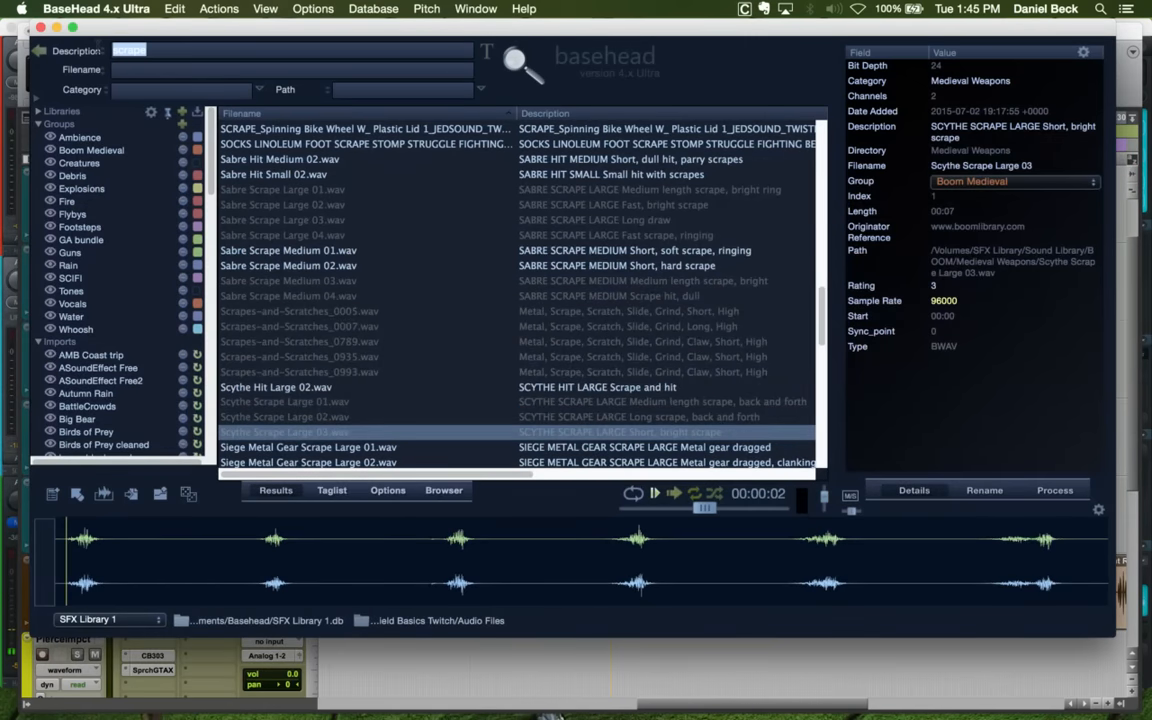
text(sword s)
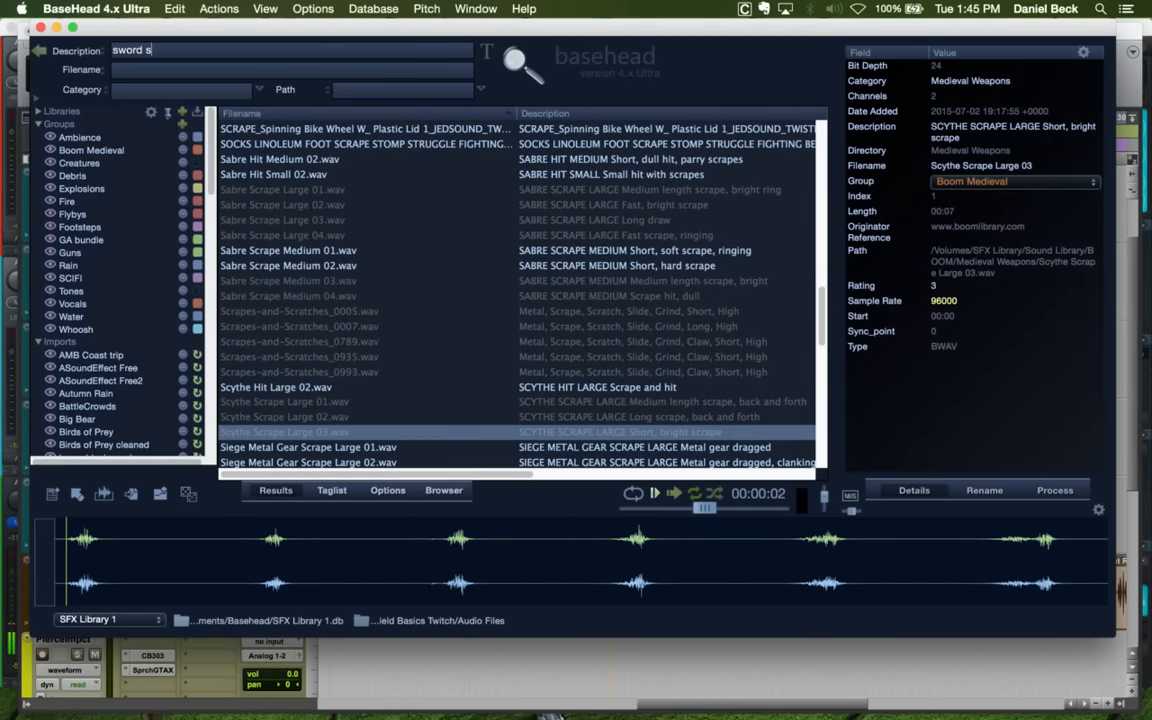
text(urface)
key(Return)
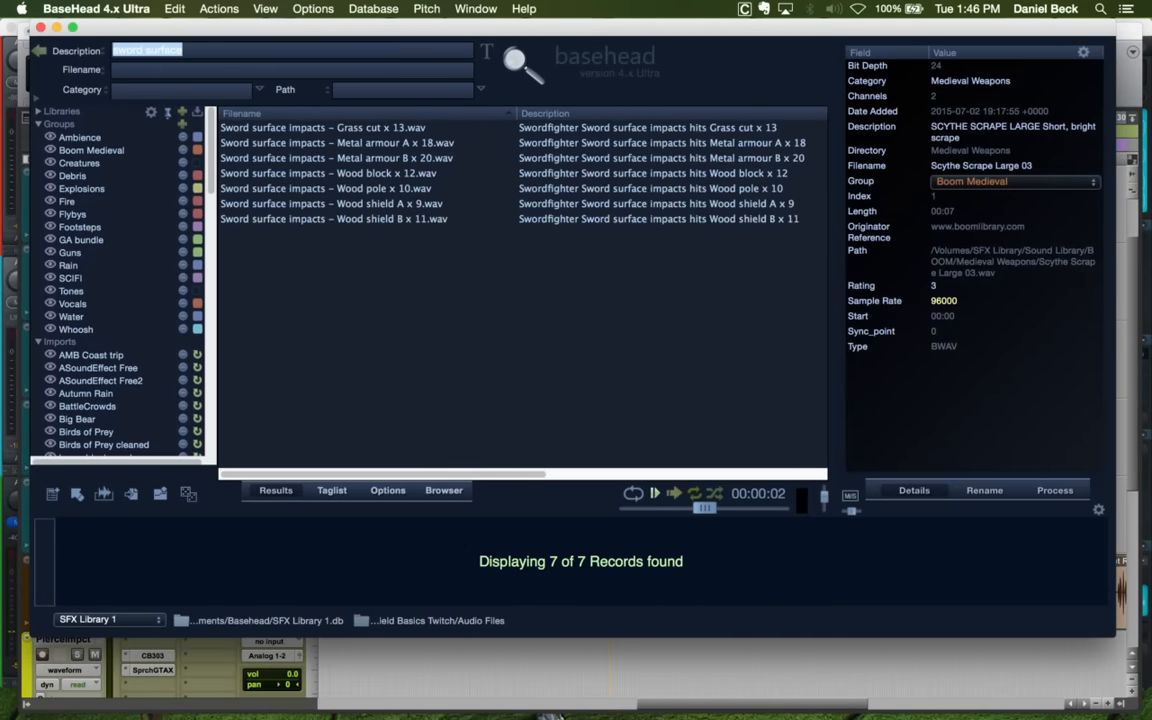
Audition the sword surface impact files Metal armour A x 18, Metal armour B x 20 and Wood block x 12
click(428, 145)
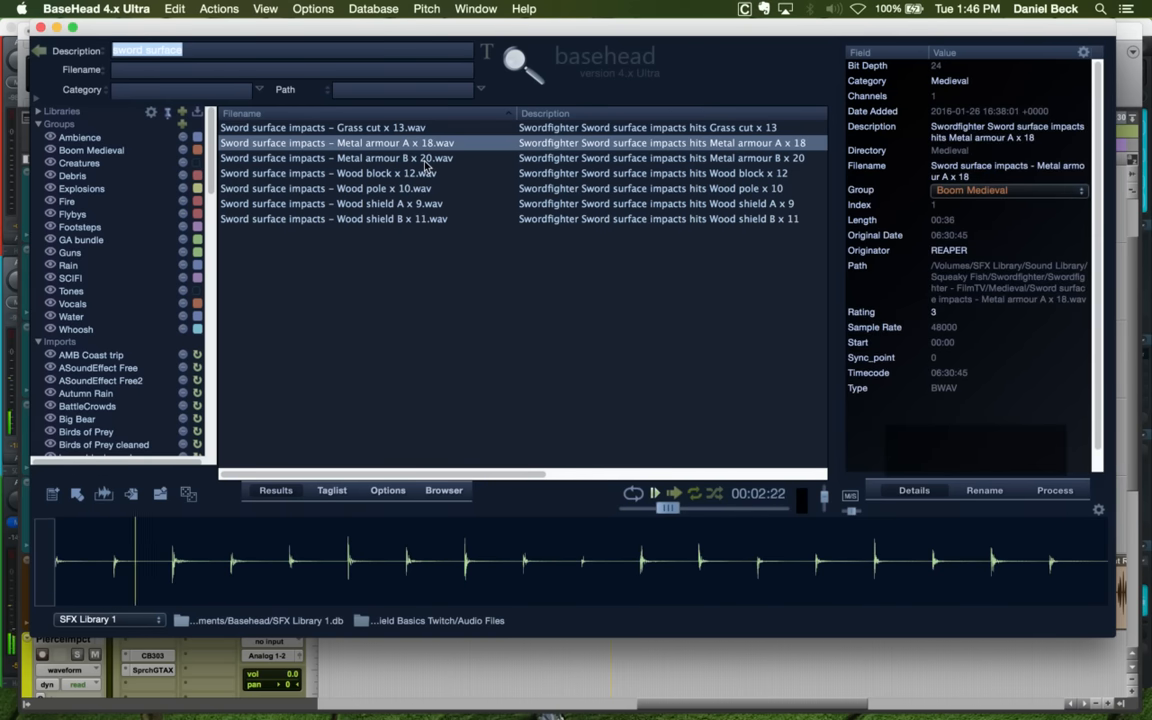
click(426, 161)
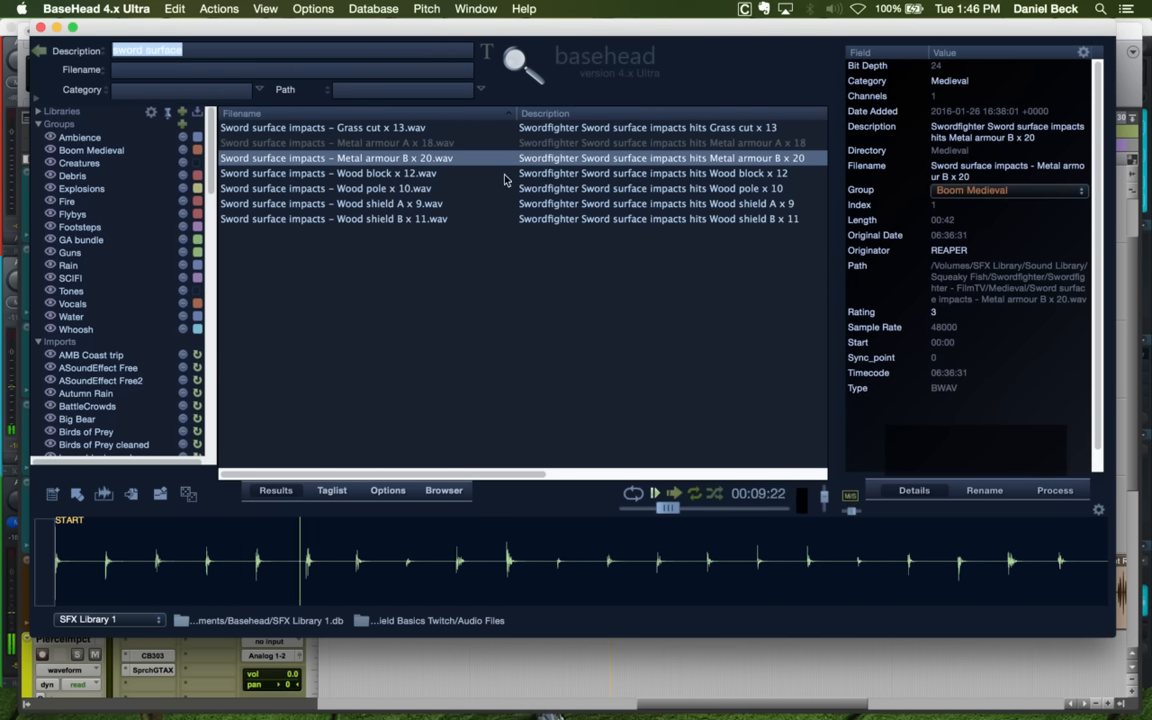
click(445, 178)
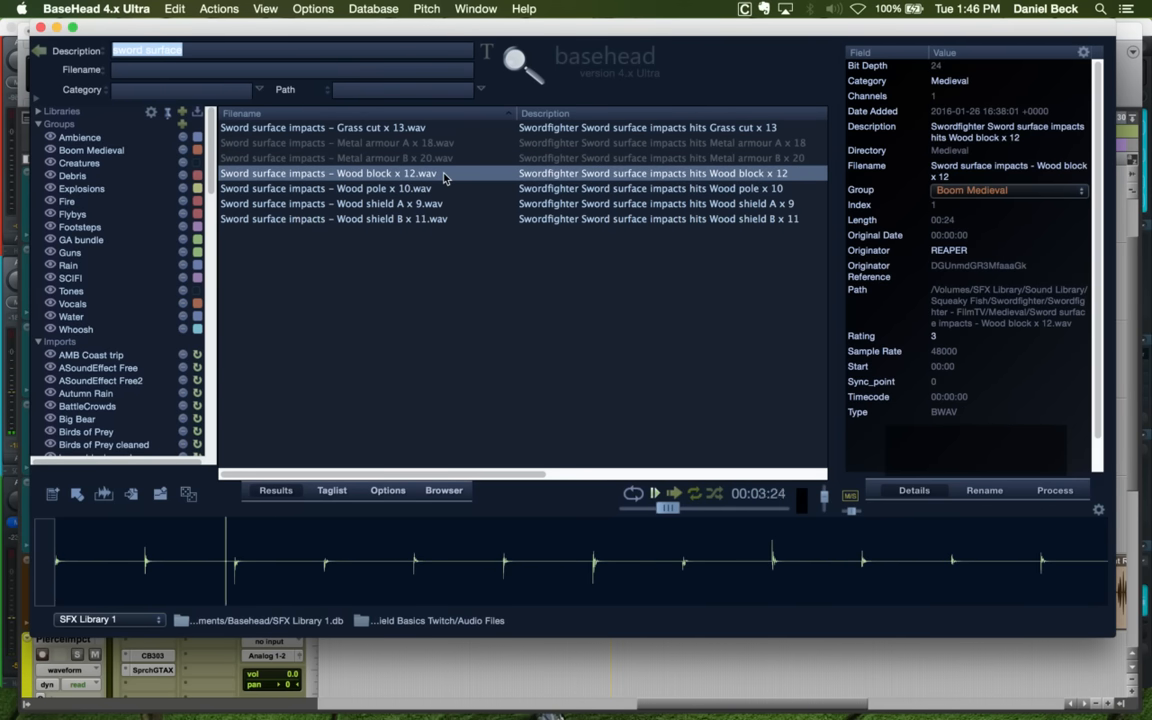
click(442, 146)
click(439, 159)
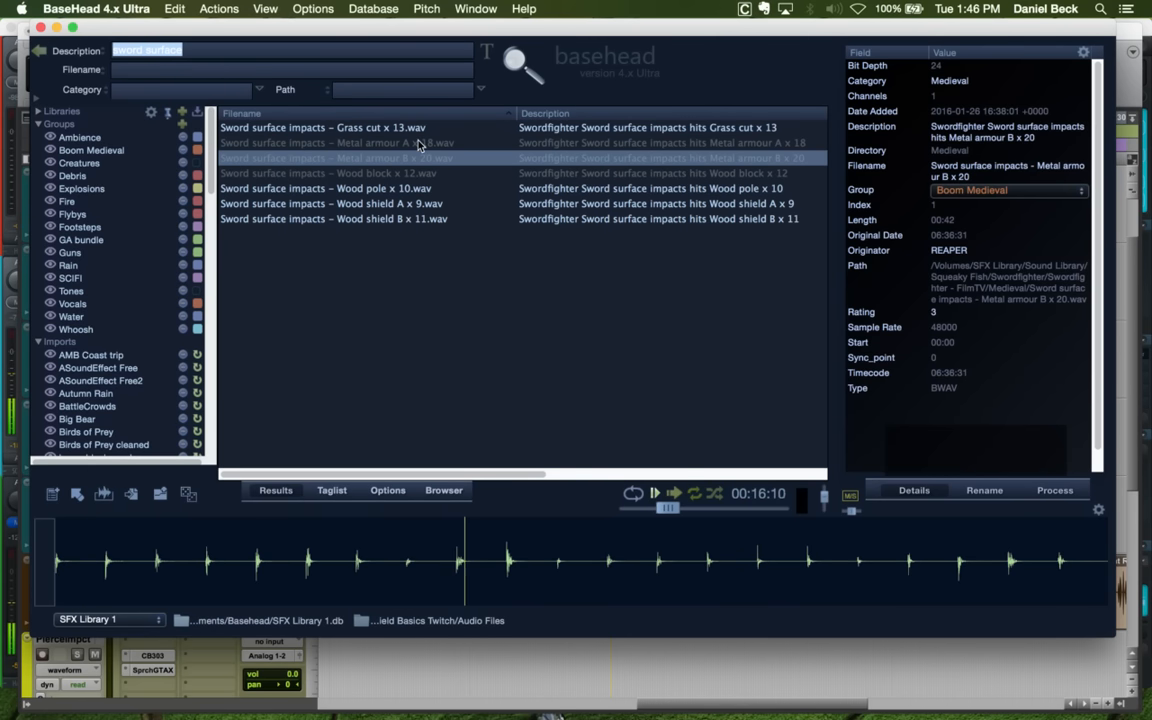
Audition the sword surface impact files Wood pole x 10, Wood shield A x 9 and Wood shield B x 11
click(412, 190)
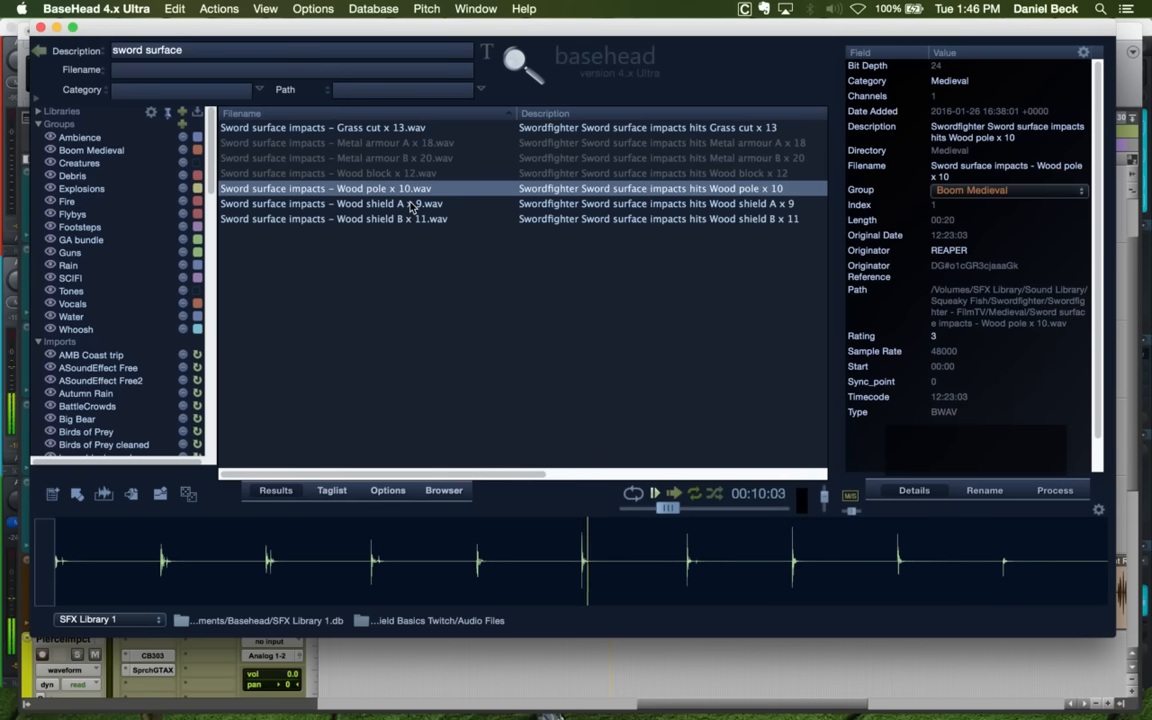
click(411, 205)
click(420, 191)
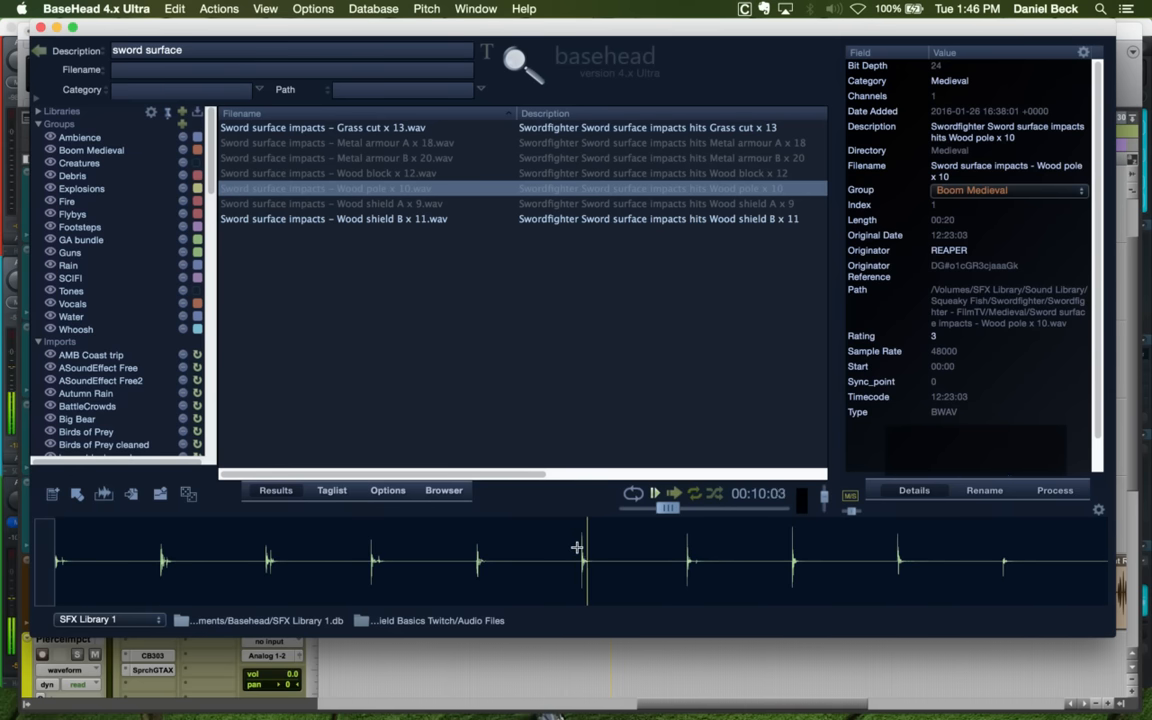
click(419, 219)
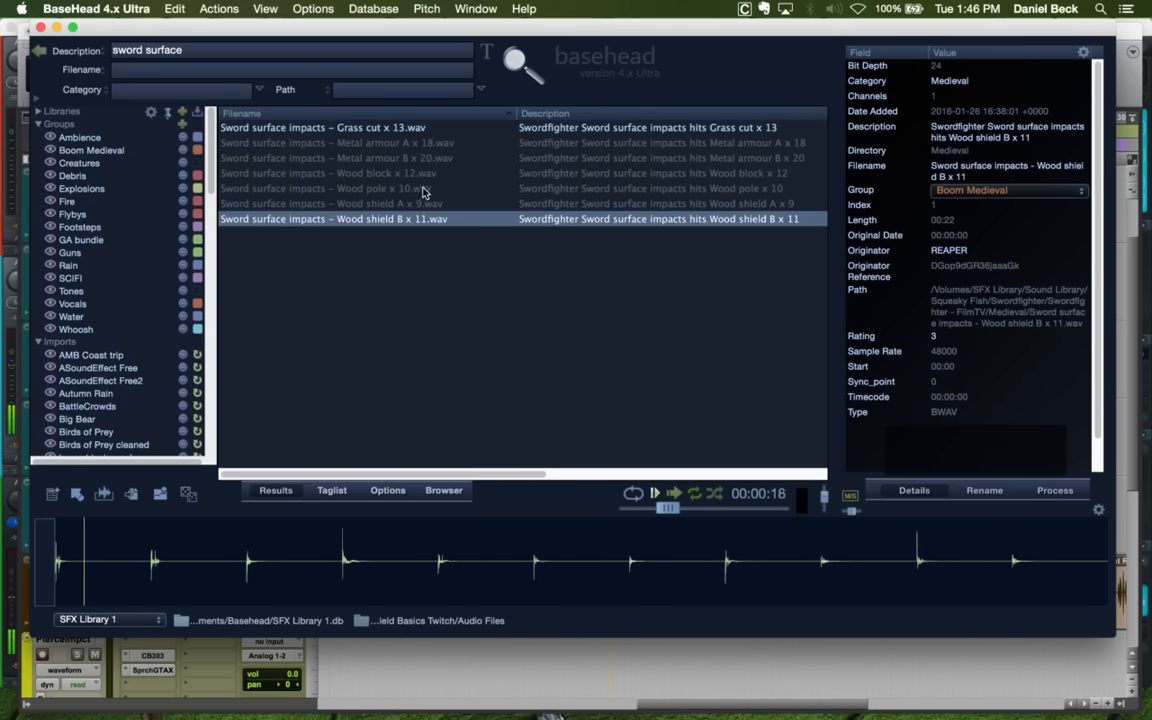
Transfer "Sword surface impacts - Wood pole x 10.wav" to the Pro Tools session on the MtlImpctsd1 track at 11:30.858
click(423, 190)
drag(423, 190, 632, 381)
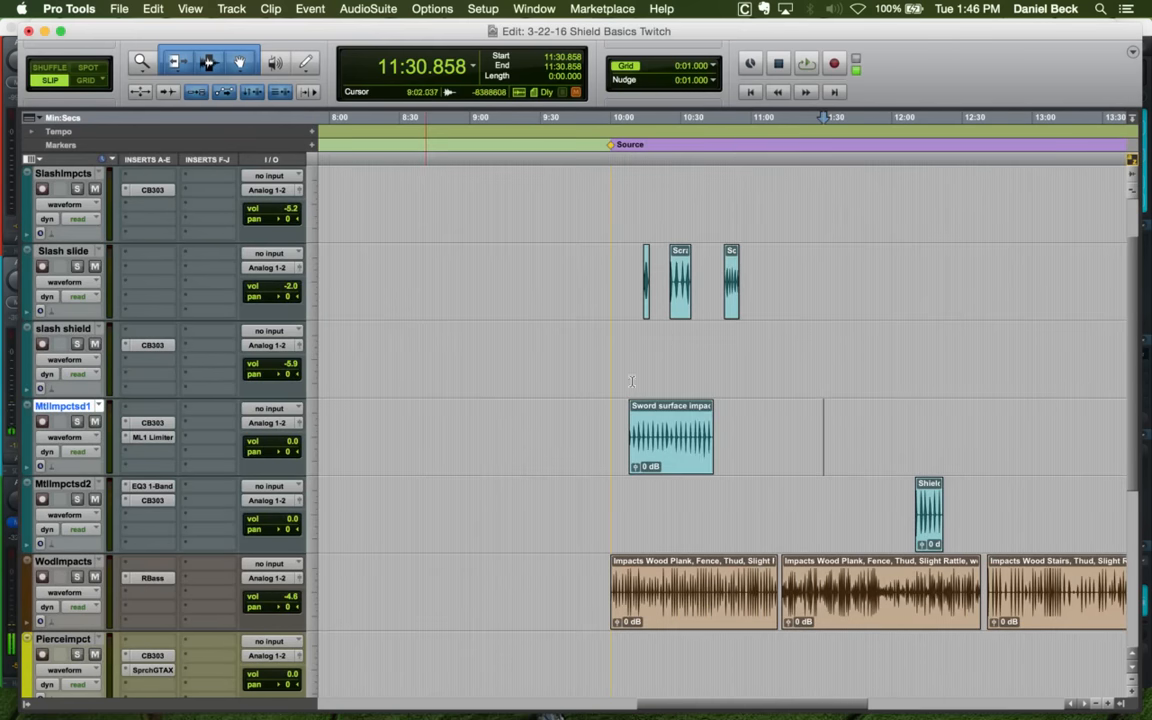
key(super+Tab)
key(s)
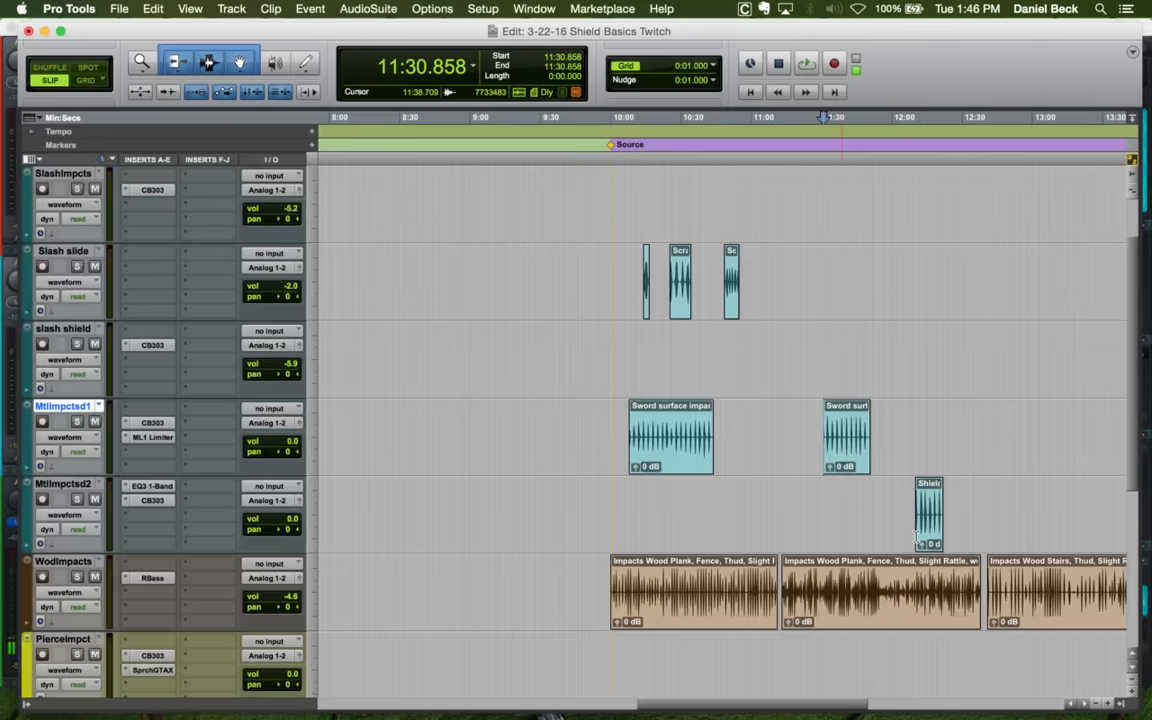
Paste the Wood pole x 10 clip onto the MtlImpctsd1 track at 0:34.133, just before the Pierce Block marker
click(850, 440)
key(super+bracketleft)
key(super+bracketleft)
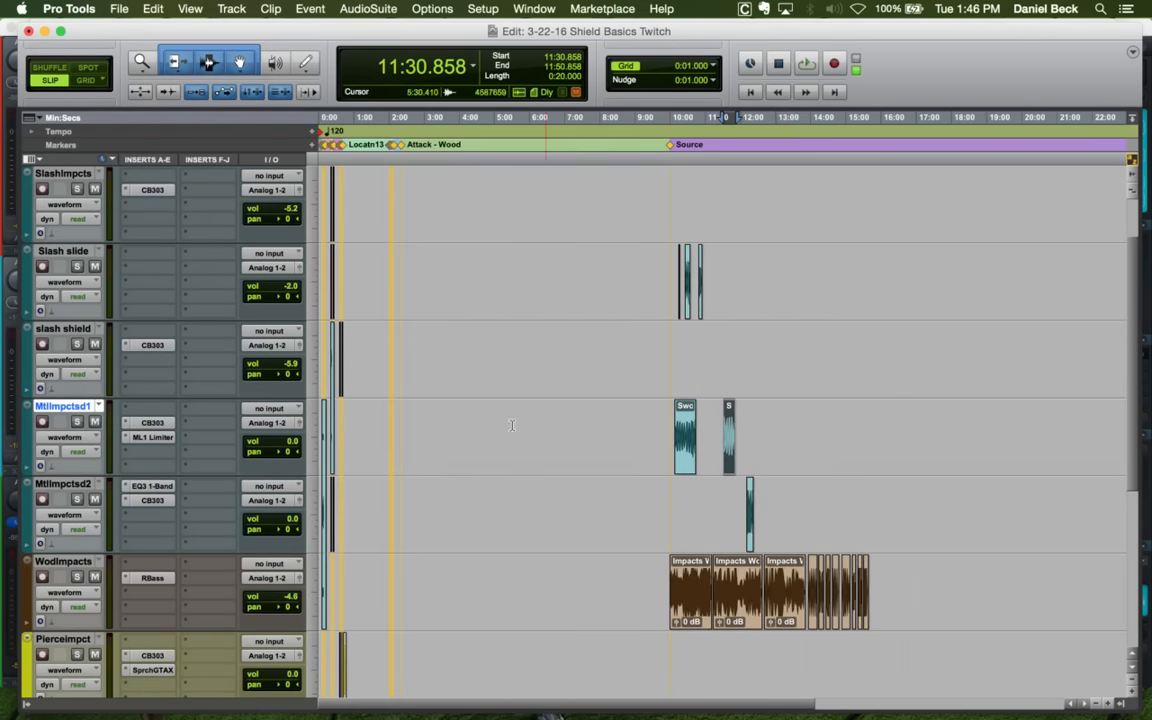
click(338, 414)
key(super+v)
key(super+bracketright)
key(super+bracketright)
key(super+bracketright)
key(super+bracketright)
key(super+bracketright)
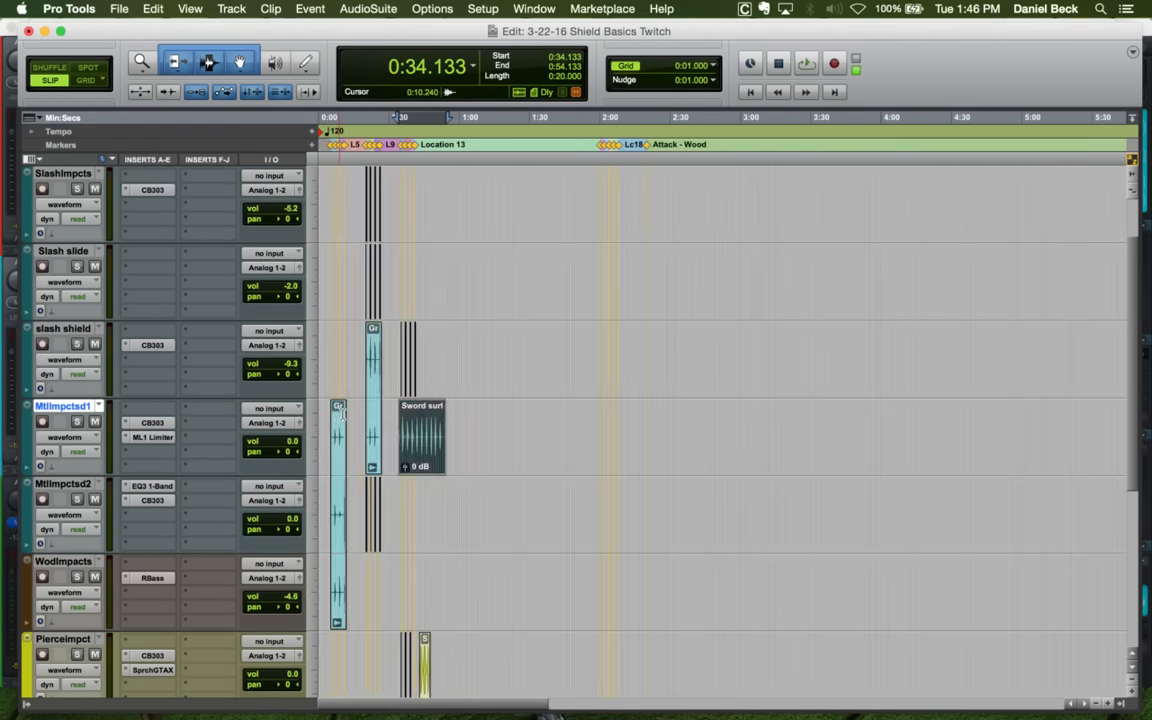
click(750, 425)
key(super+bracketright)
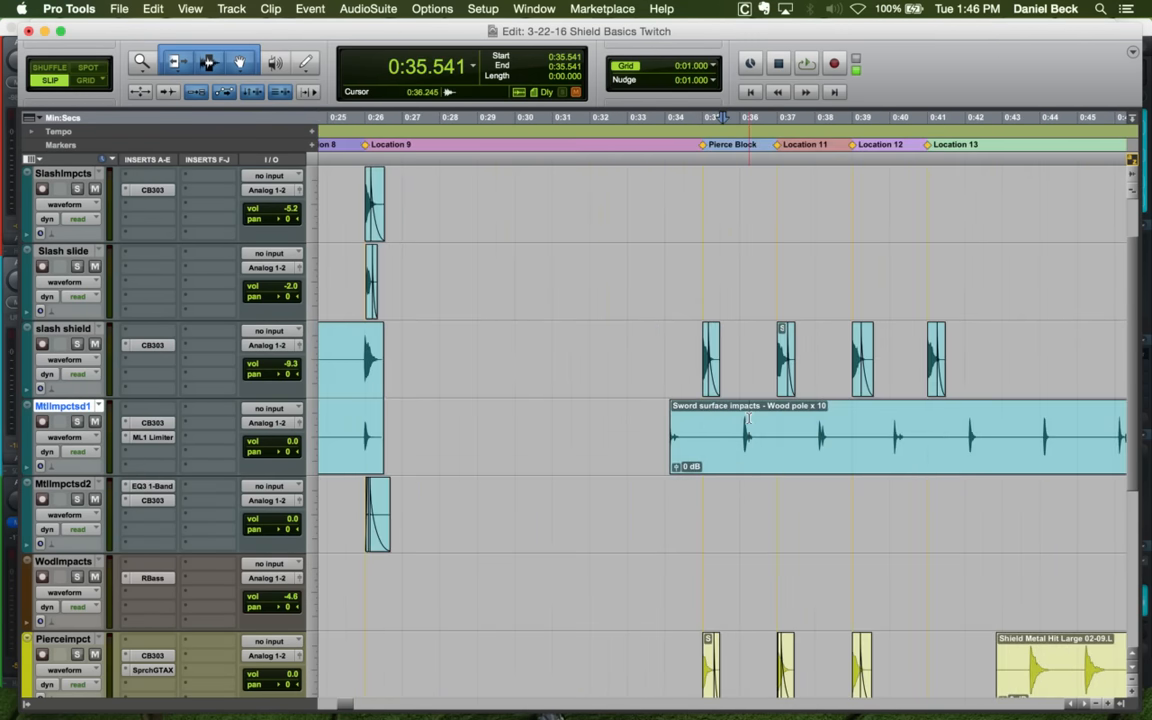
click(737, 419)
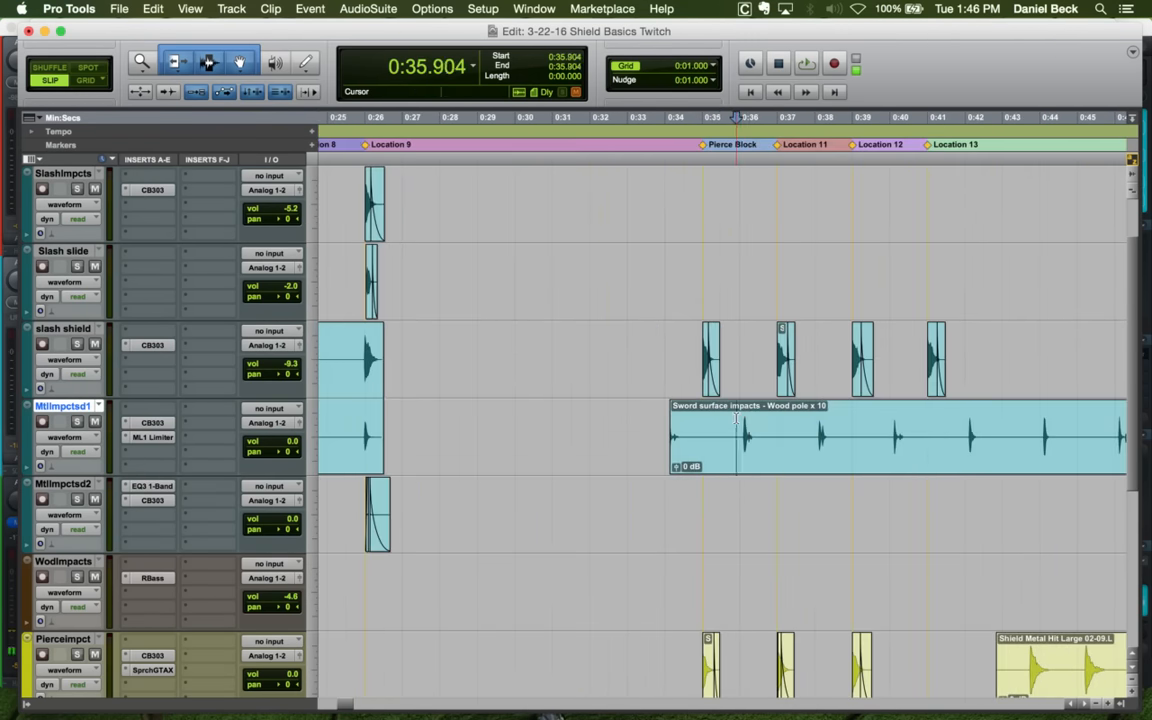
Duplicate the MtlImpctsd1 track once without its active playlist, keeping alternate playlists, automation, inserts, sends and group assignments
right_click(63, 408)
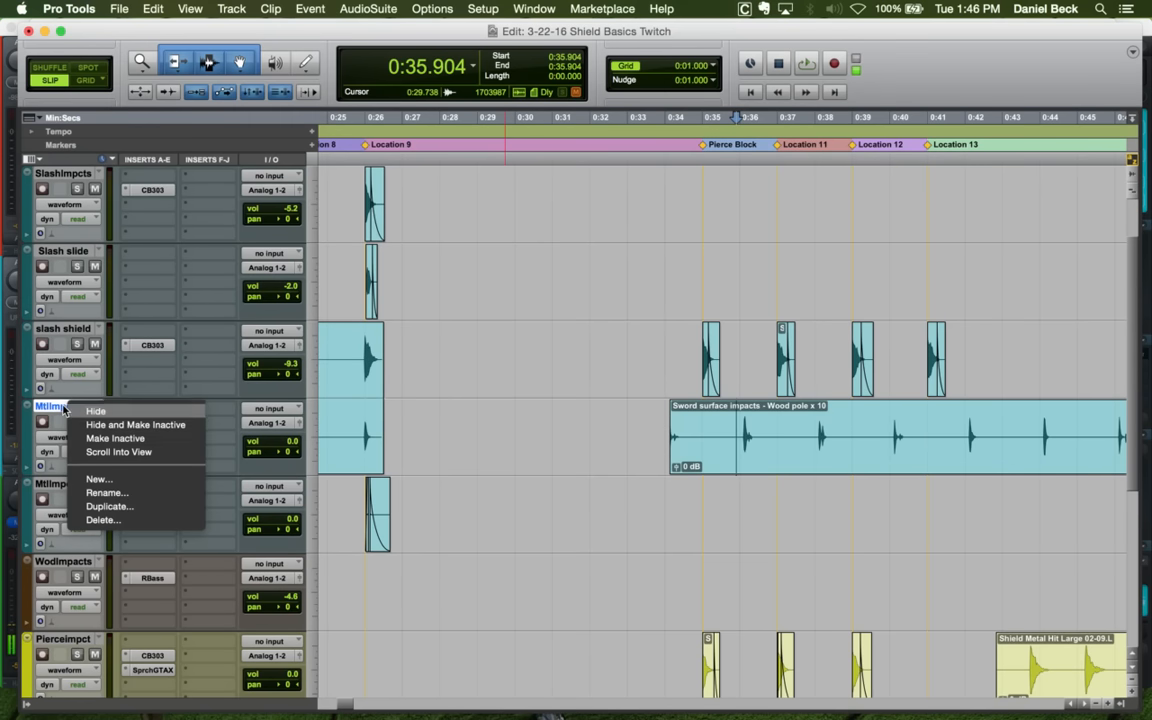
click(90, 465)
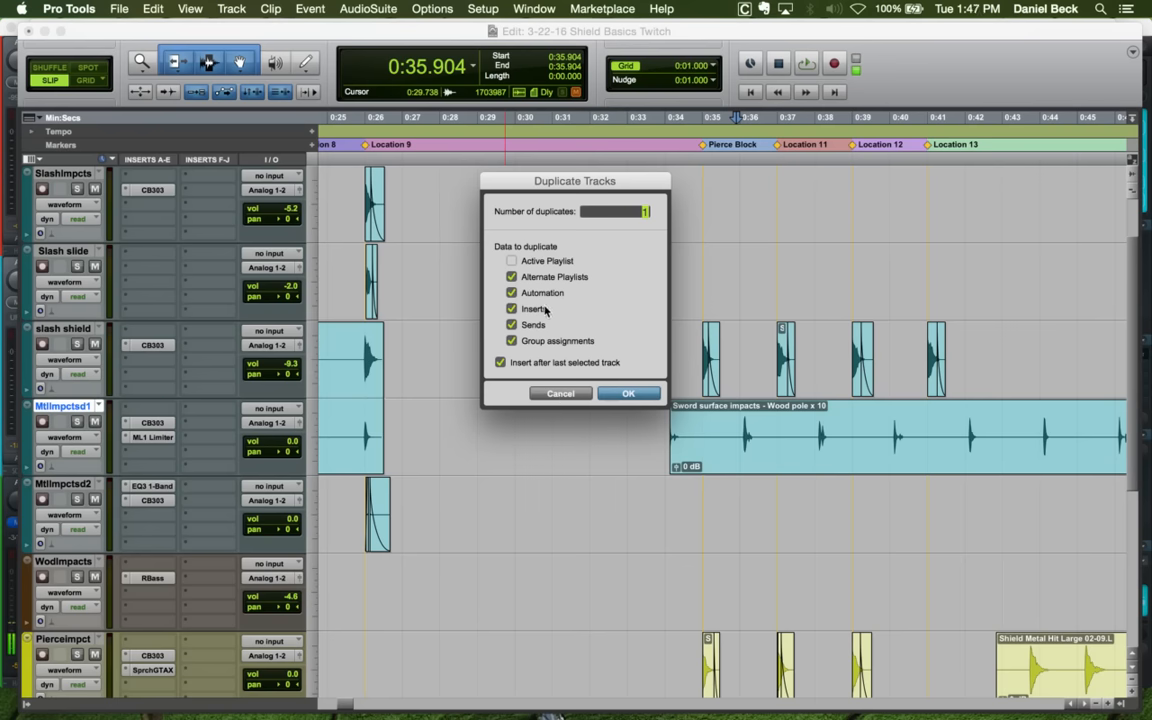
click(624, 394)
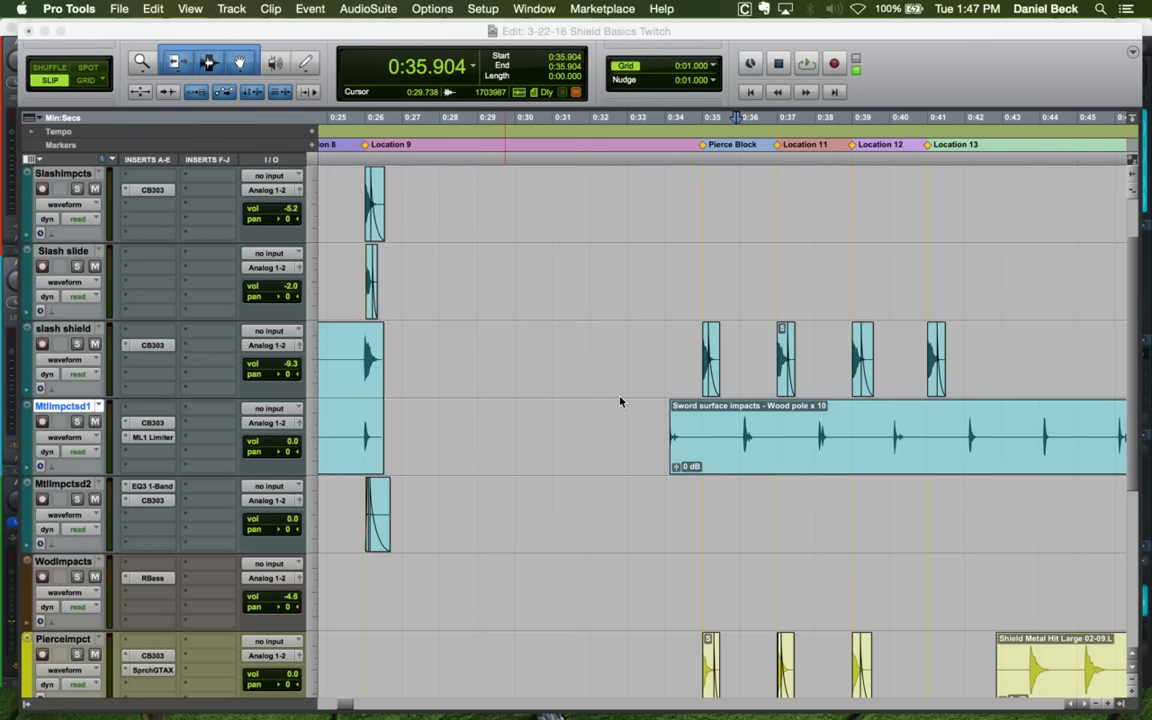
Move the Pierce Block Wood pole x 10 clip to the MtlImpctsd3 track and place its source copy there at 10:17.130
drag(738, 457, 686, 535)
key(r)
key(r)
key(r)
key(r)
key(r)
key(r)
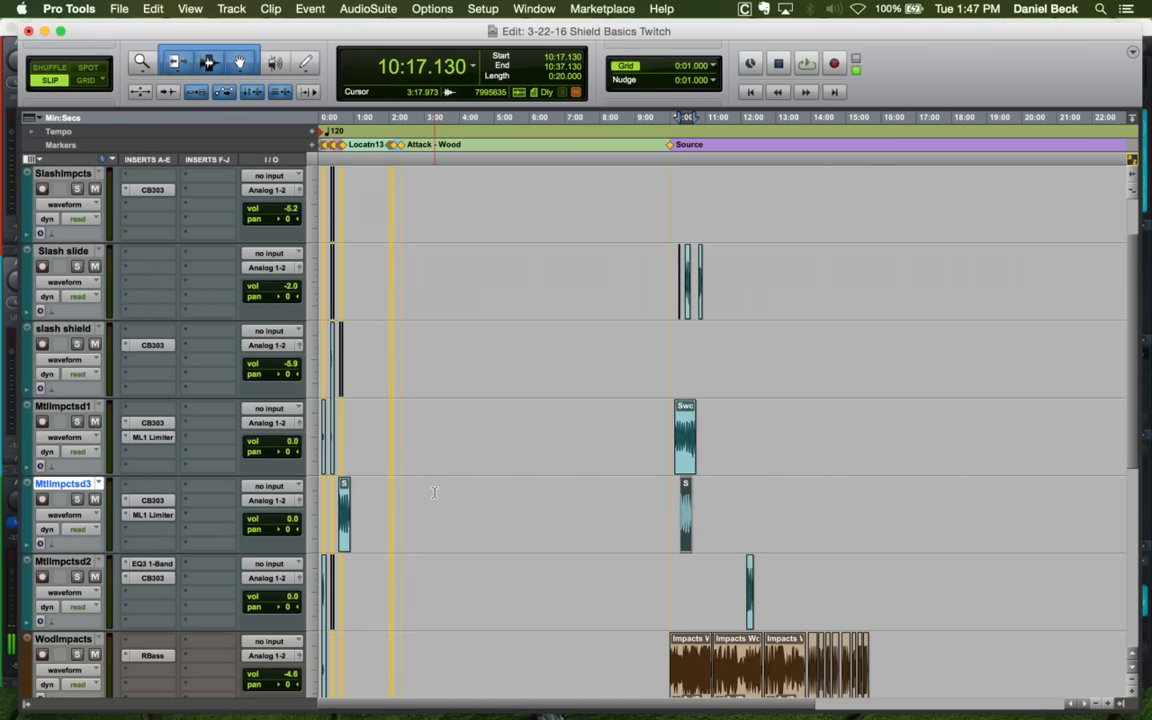
Solo the MtlImpctsd3 track and audition the Wood pole x 10 clip from just before its start near the Pierce Block marker
click(335, 421)
key(t)
key(t)
key(t)
key(t)
click(653, 428)
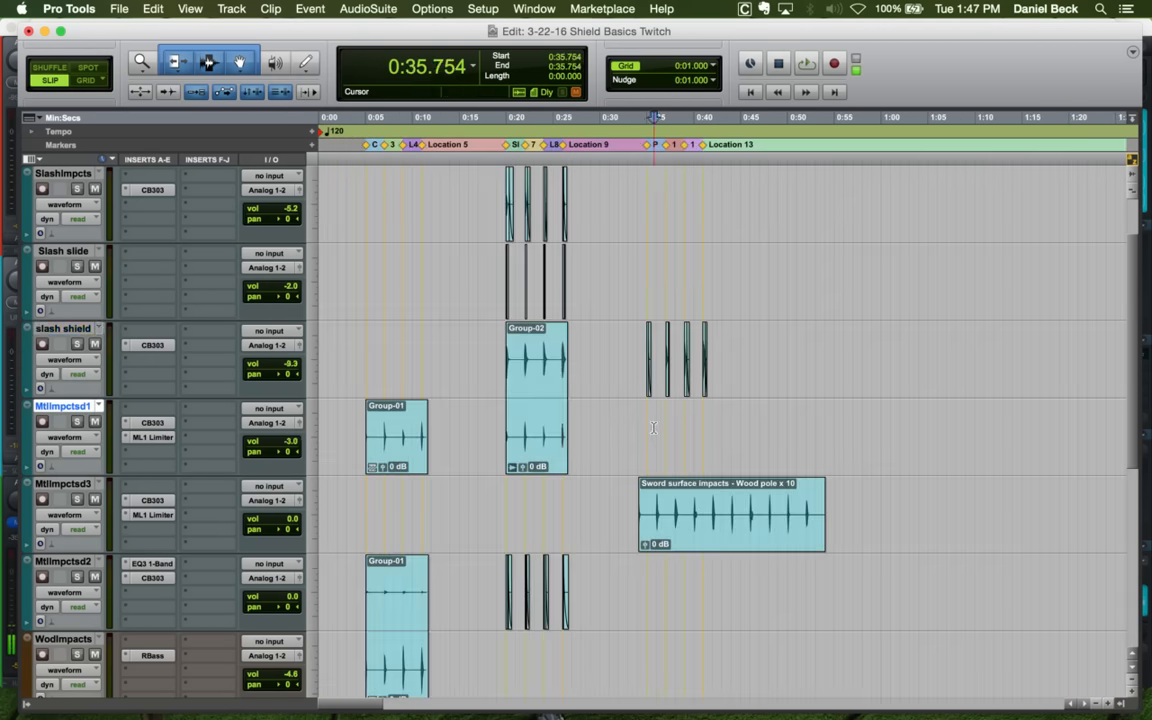
key(t)
key(t)
click(665, 507)
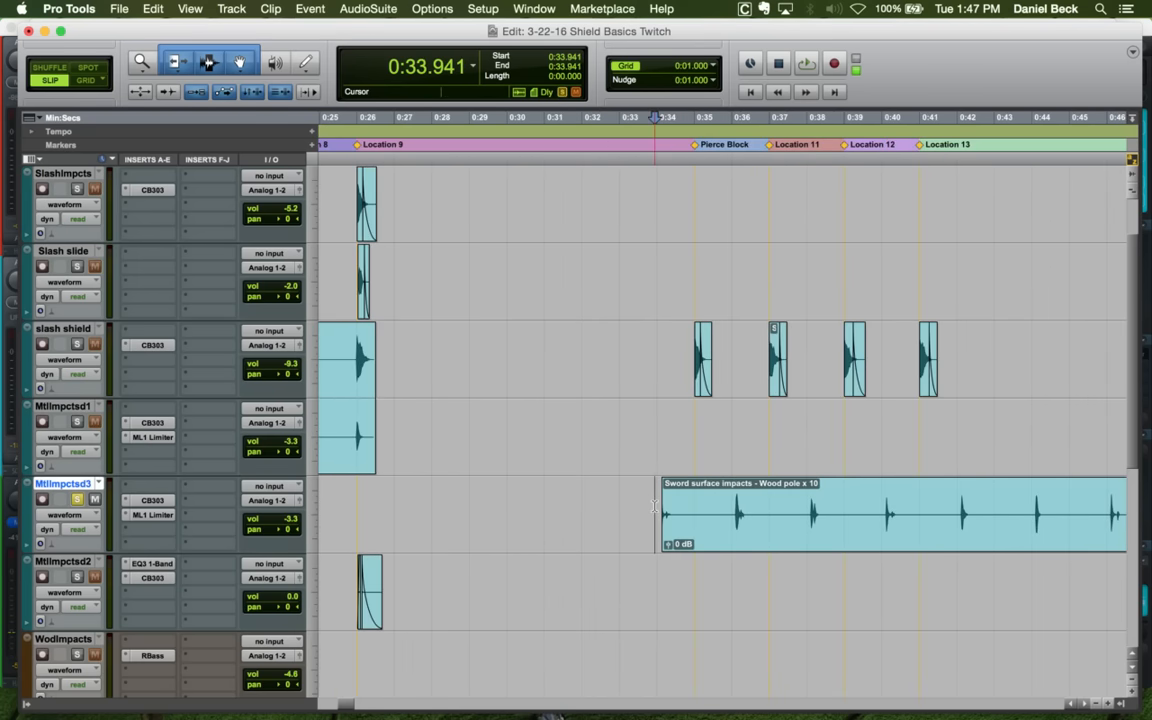
key(shift+s)
key(space)
Isolate one wood pole hit between 0:35.904 and 0:36.597 and move it to the Pierce Block marker
key(t)
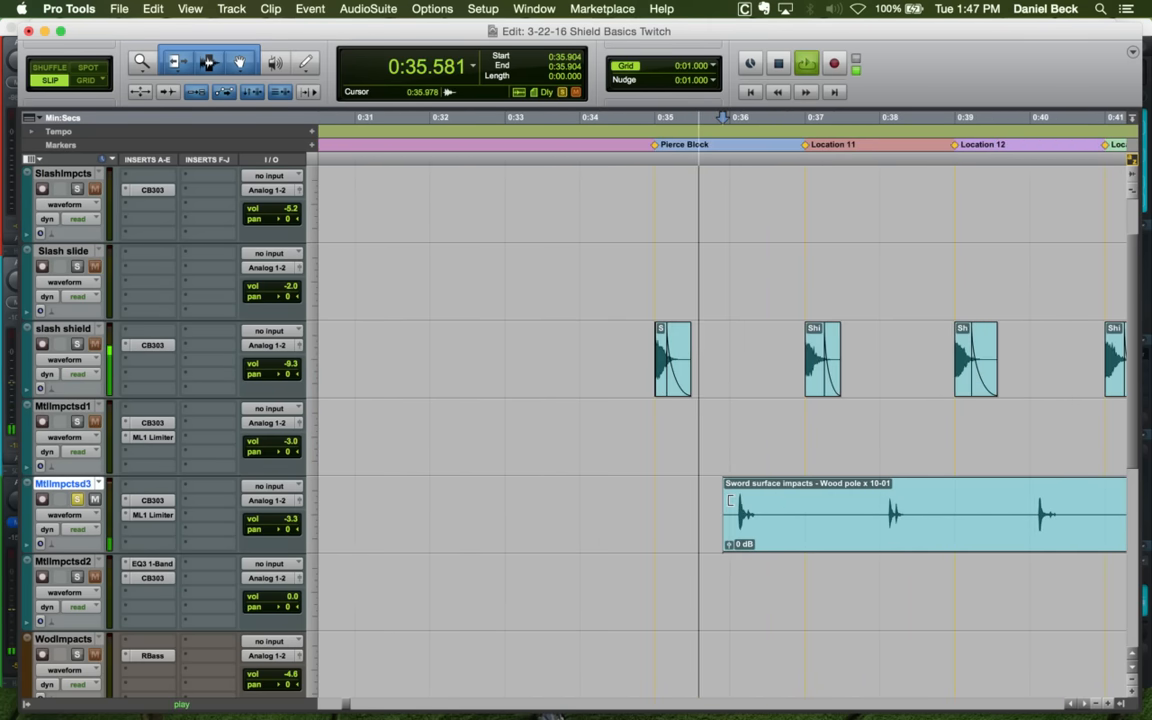
key(space)
key(b)
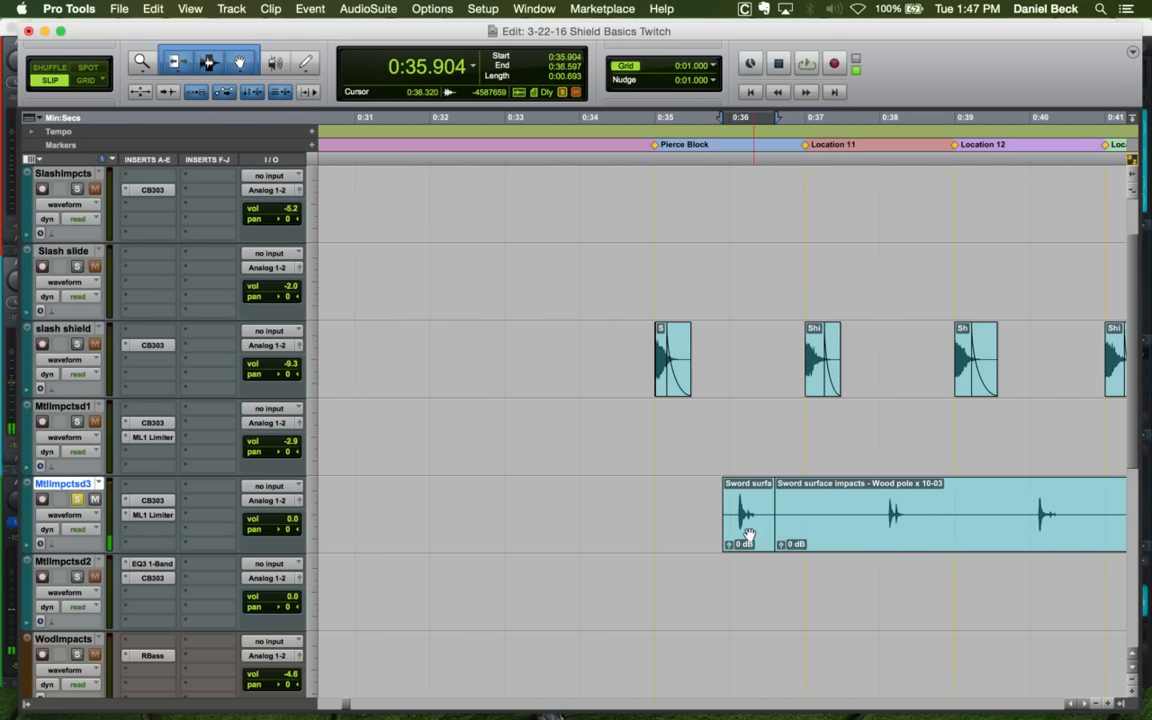
drag(748, 537, 684, 520)
Trim the silence before the Pierce Block pole hit and align its start with the marker at 0:34.999
click(669, 445)
key(t)
key(t)
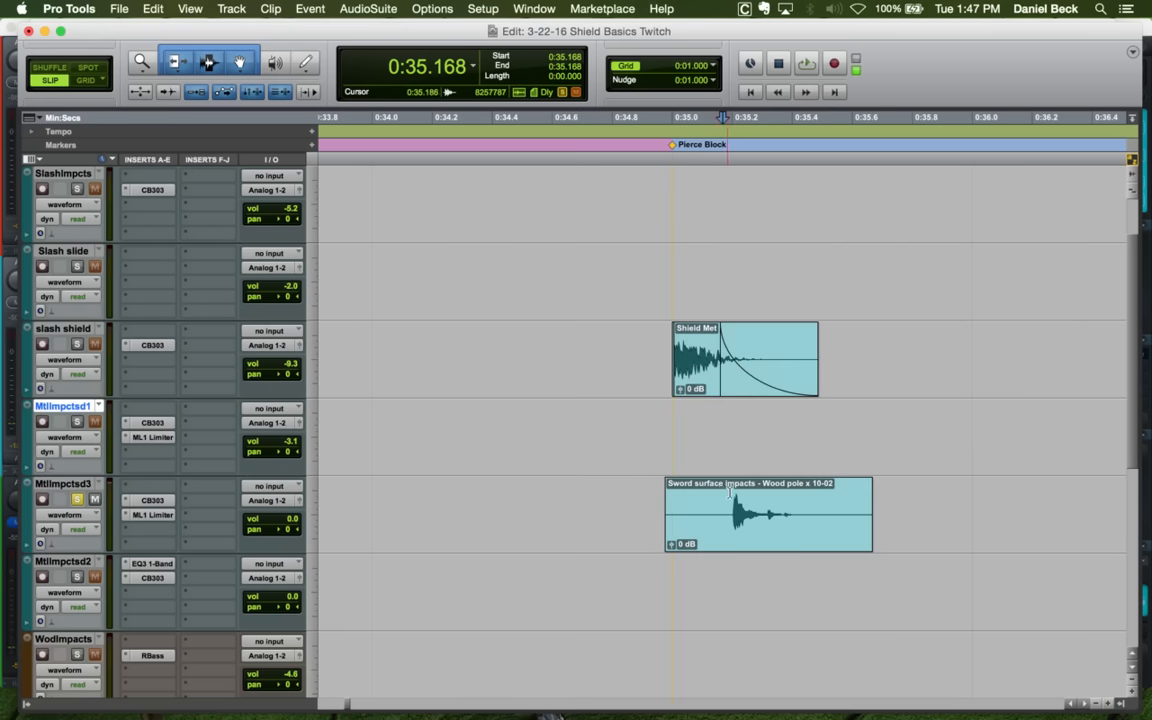
click(737, 492)
key(t)
key(t)
key(a)
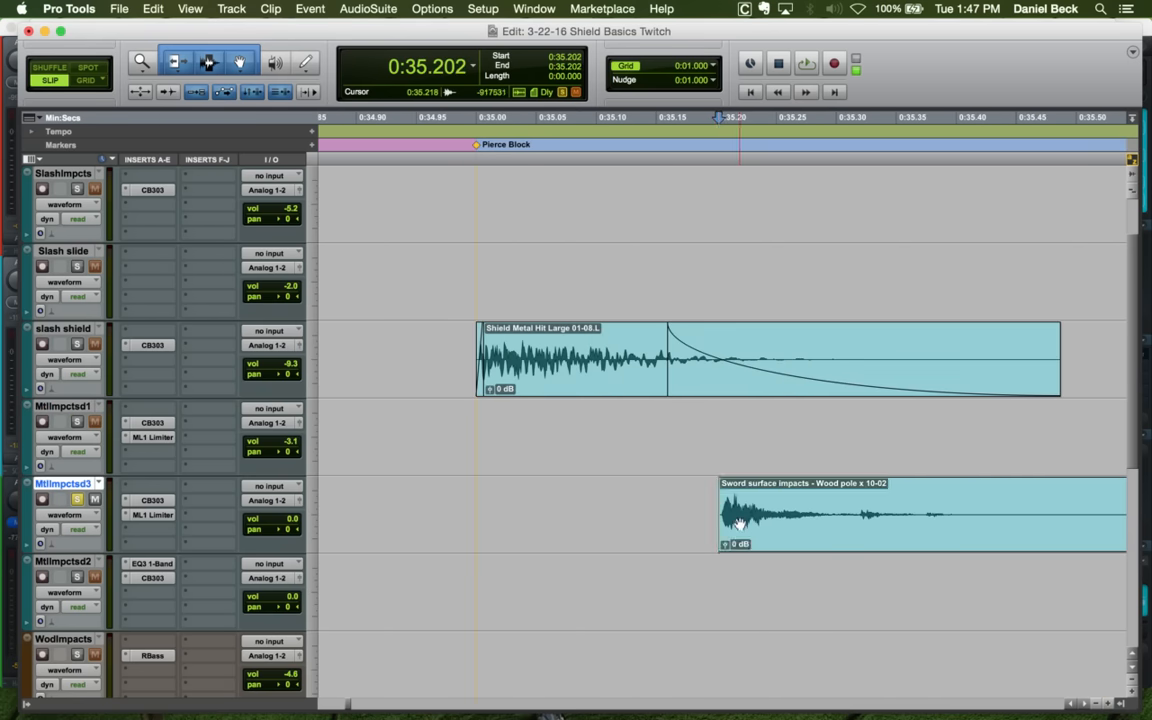
drag(738, 523, 494, 510)
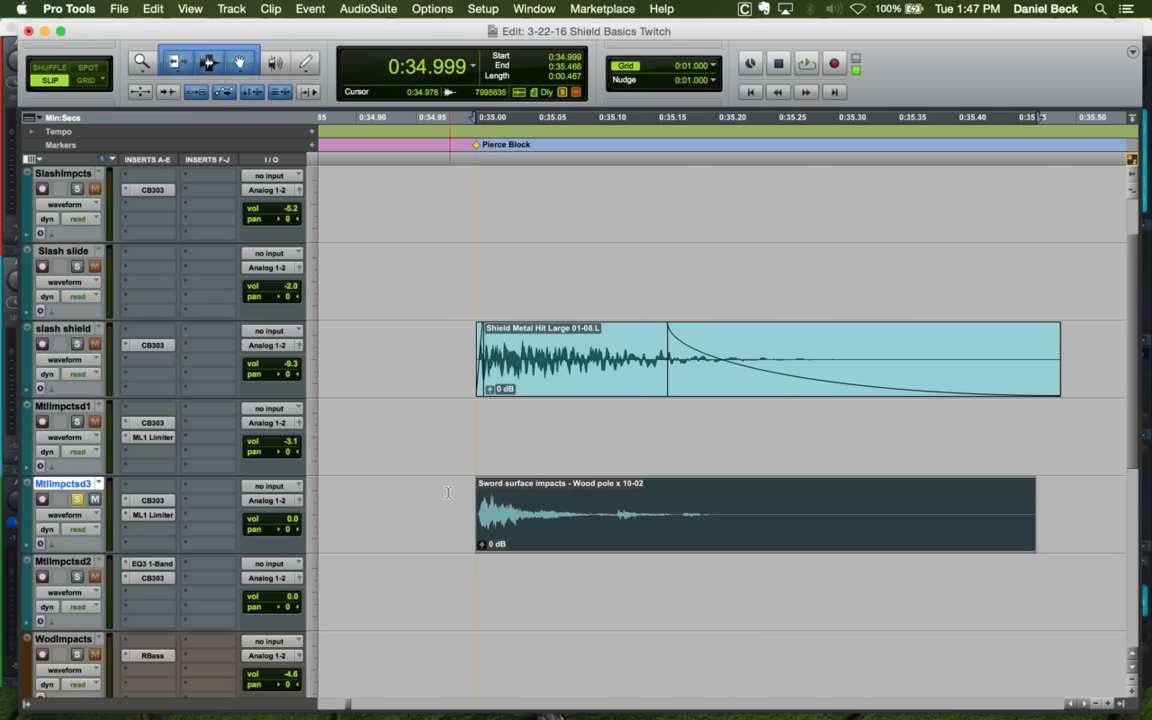
Audition the aligned pole hit and lower the CB303 compressor threshold on MtlImpctsd3 to -33.96
click(448, 492)
key(space)
key(space)
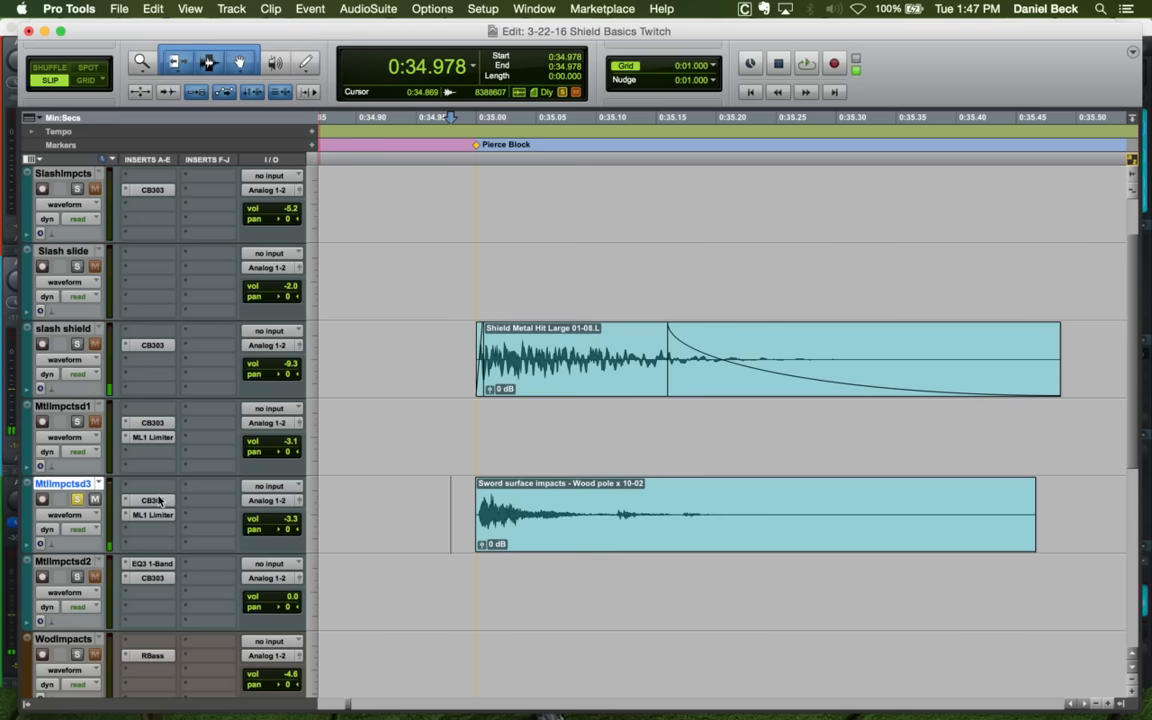
click(153, 500)
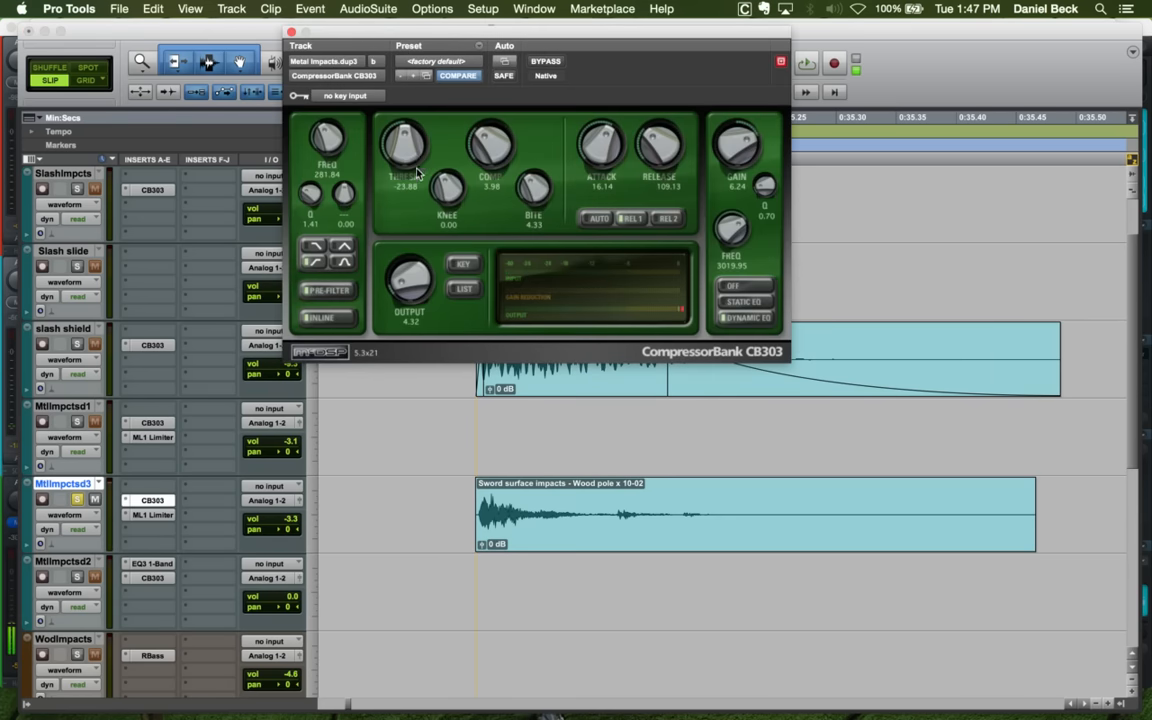
key(space)
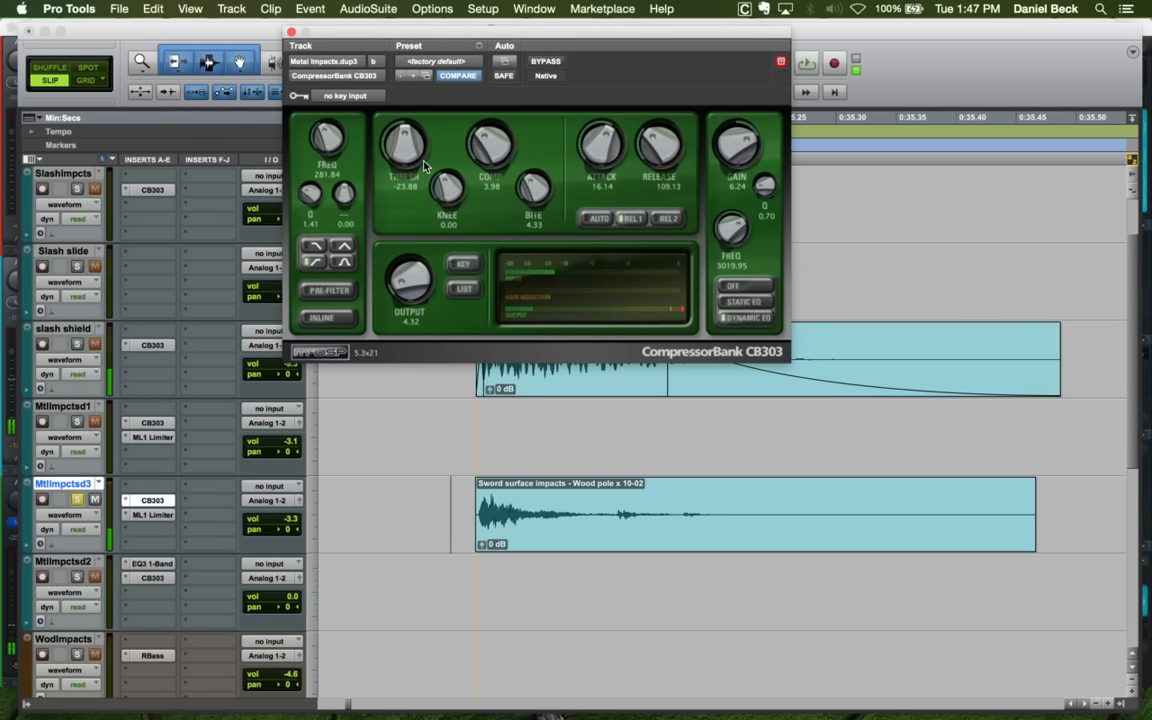
drag(401, 140, 404, 155)
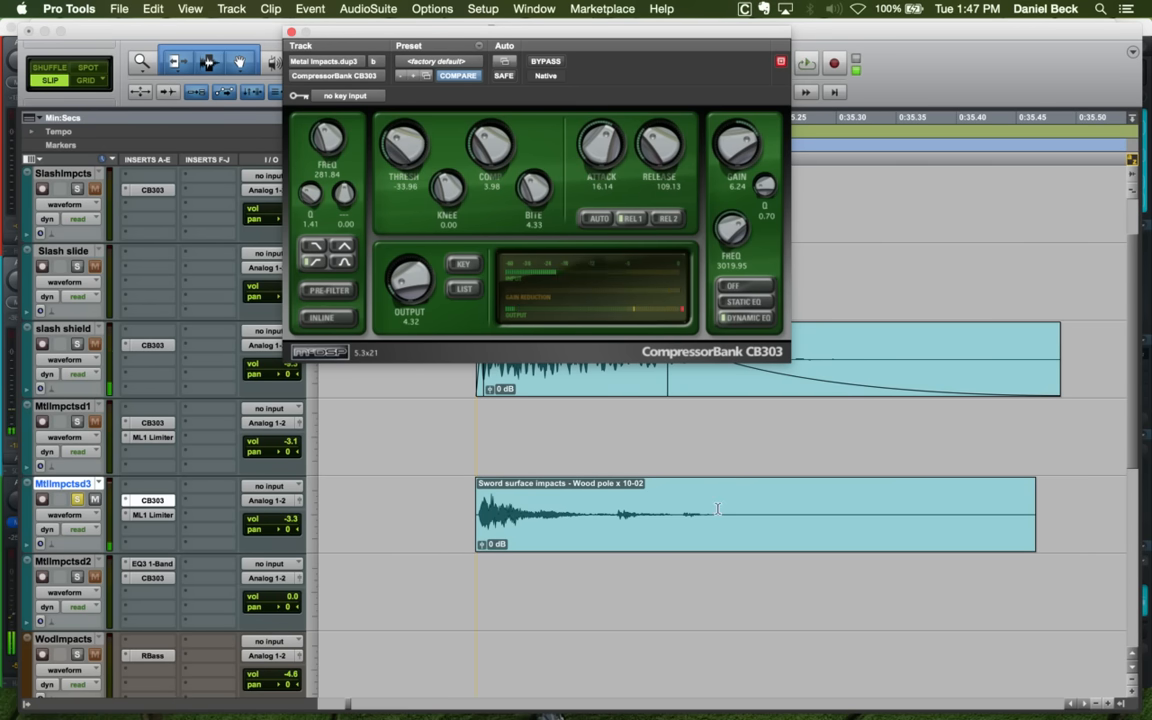
Try a trimmed, faded tail on the Pierce Block pole hit, extend it, and audition the result
click(655, 502)
key(g)
click(856, 500)
key(s)
click(390, 496)
key(space)
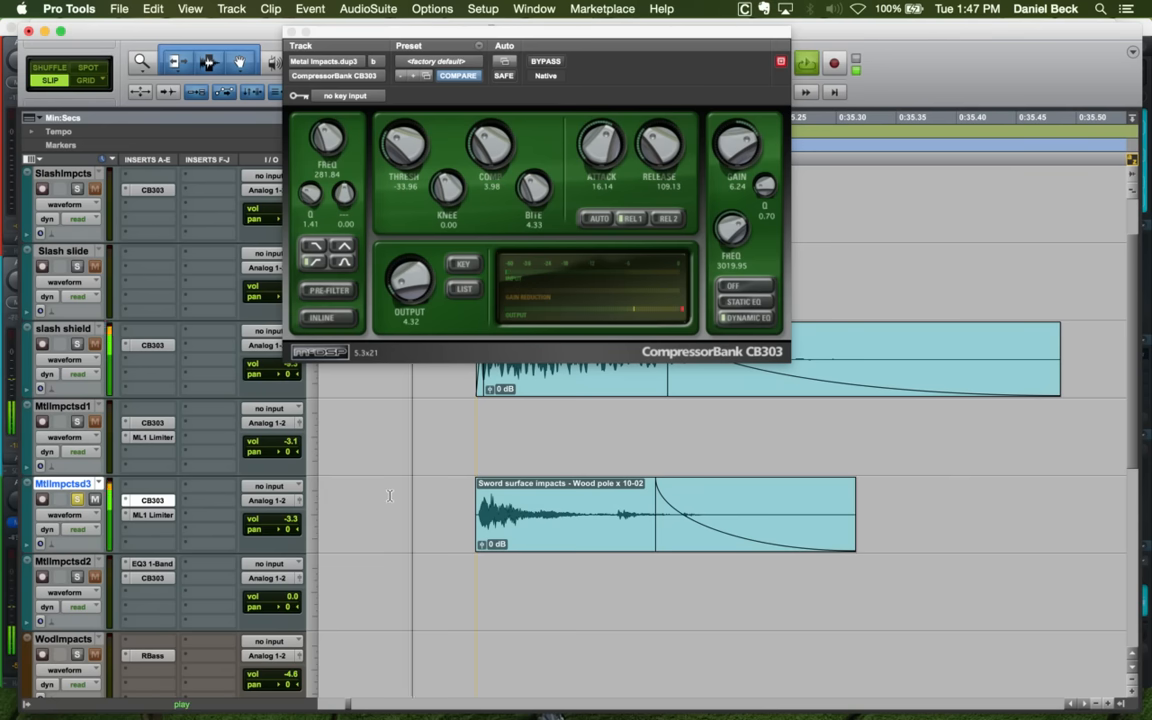
key(space)
drag(740, 526, 832, 525)
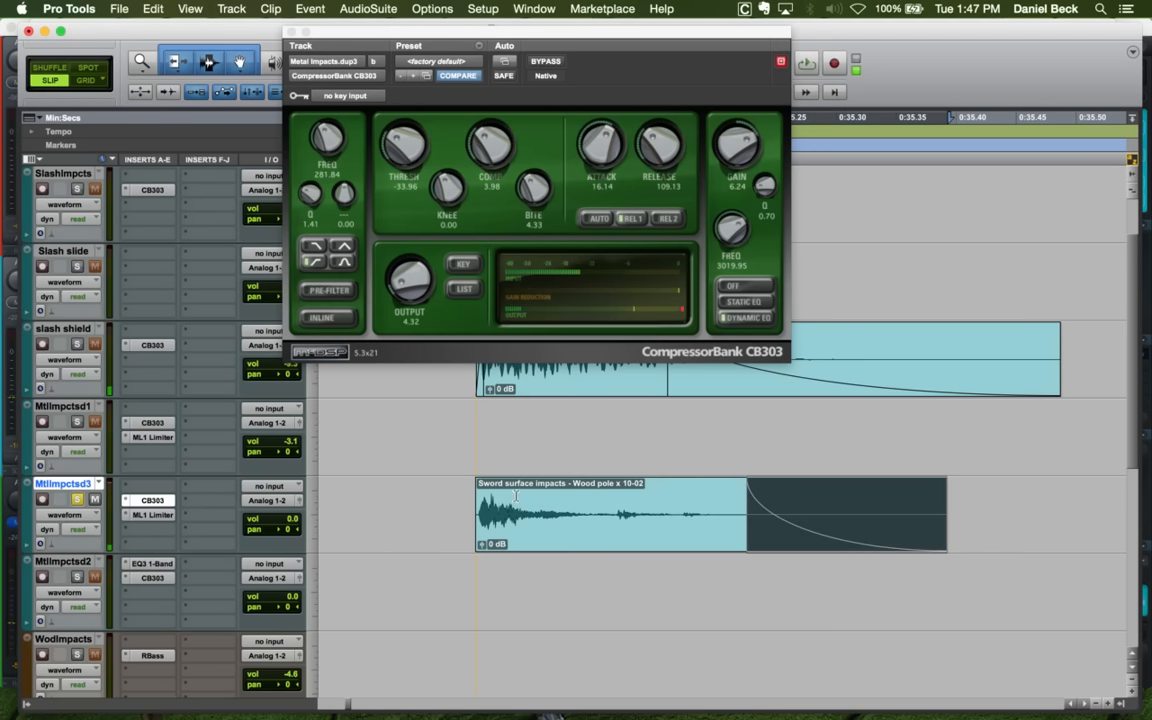
click(451, 495)
key(space)
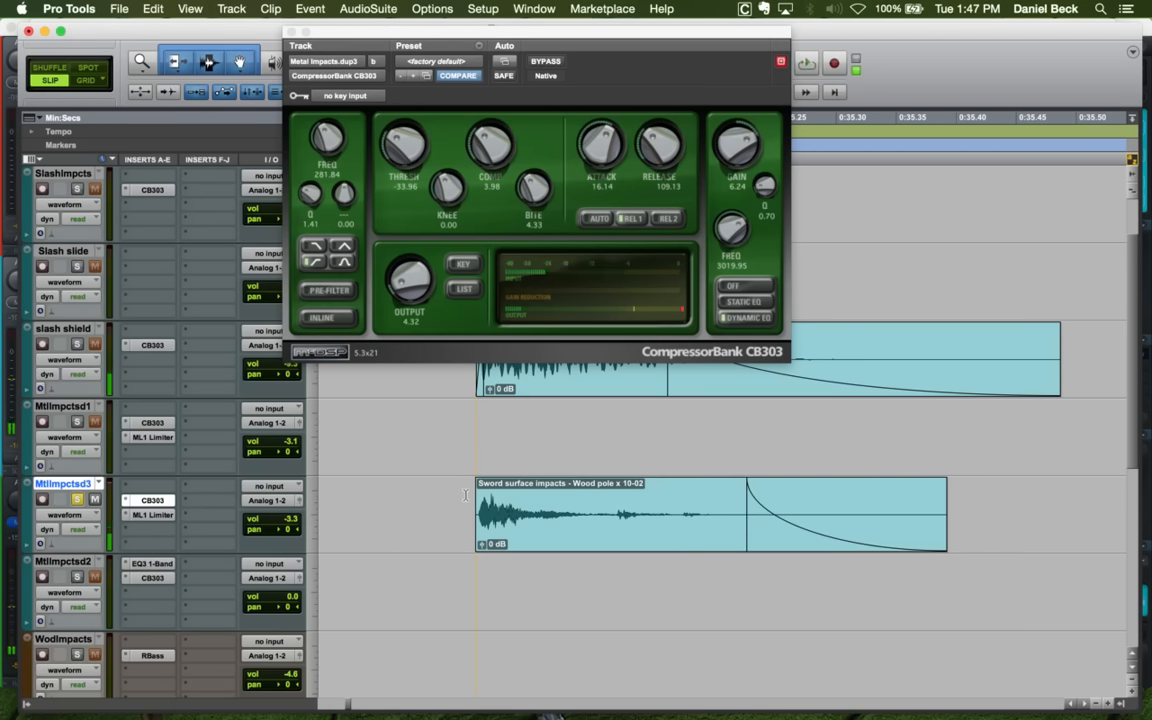
Trim the Pierce Block pole hit to about 0:35.16, fade it out from about 0:35.05, and audition it
click(673, 501)
key(s)
click(581, 499)
key(g)
click(396, 489)
key(space)
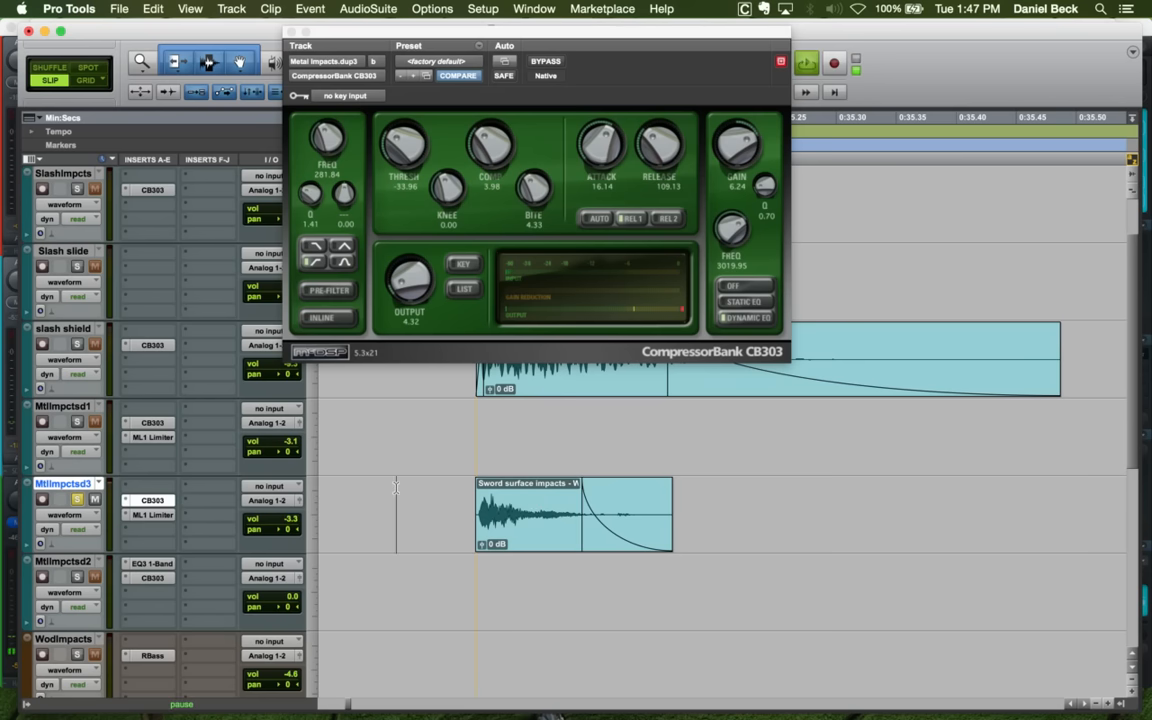
key(space)
key(g)
click(434, 499)
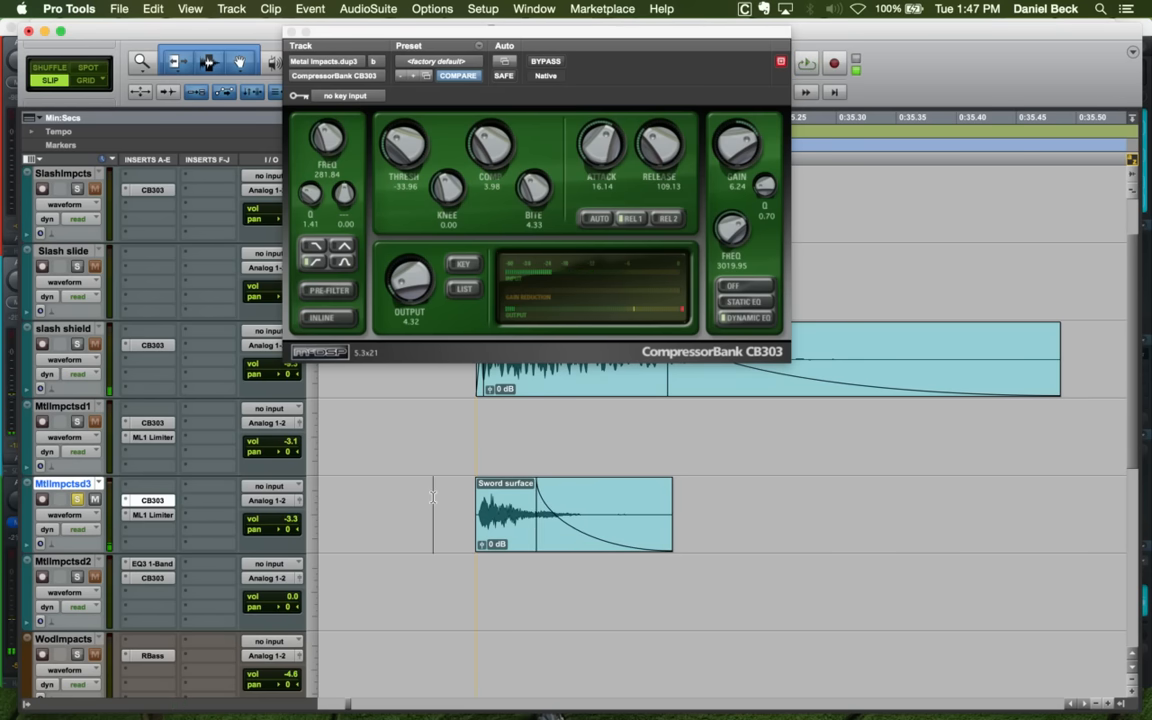
key(space)
key(space)
click(450, 497)
key(space)
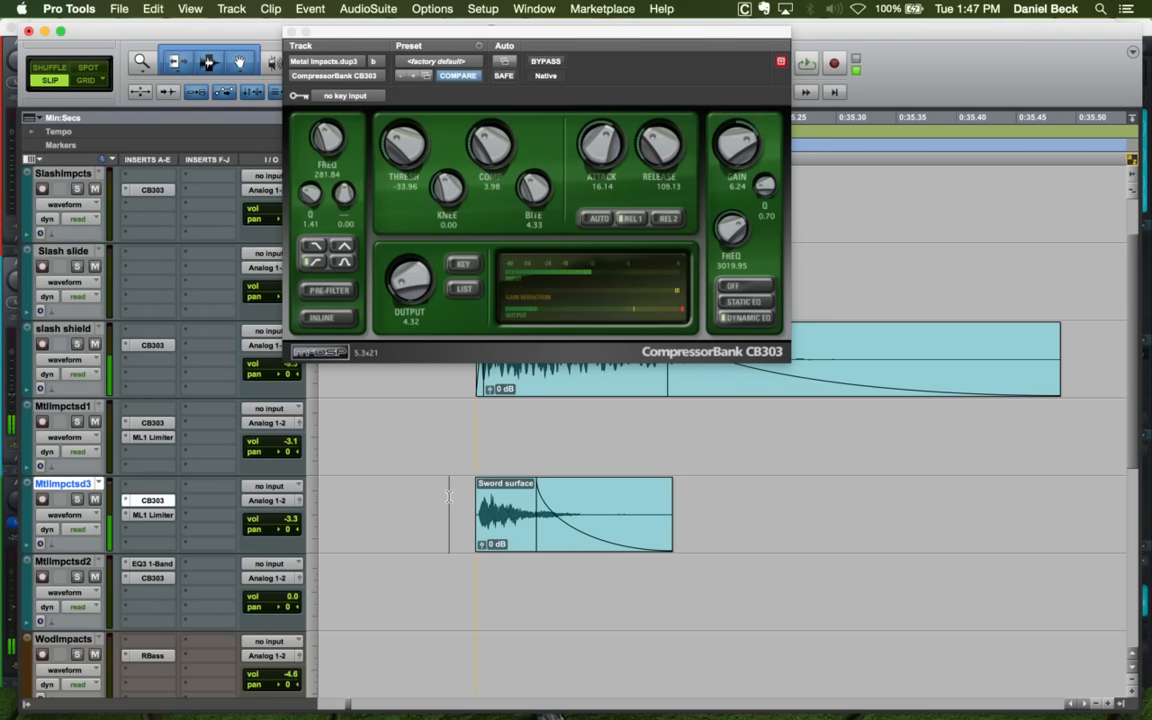
Close the compressor window and compare the slash shield hits soloed and layered with the new pole hit at Pierce Block
click(291, 32)
click(458, 337)
key(r)
key(r)
key(r)
key(r)
key(r)
key(r)
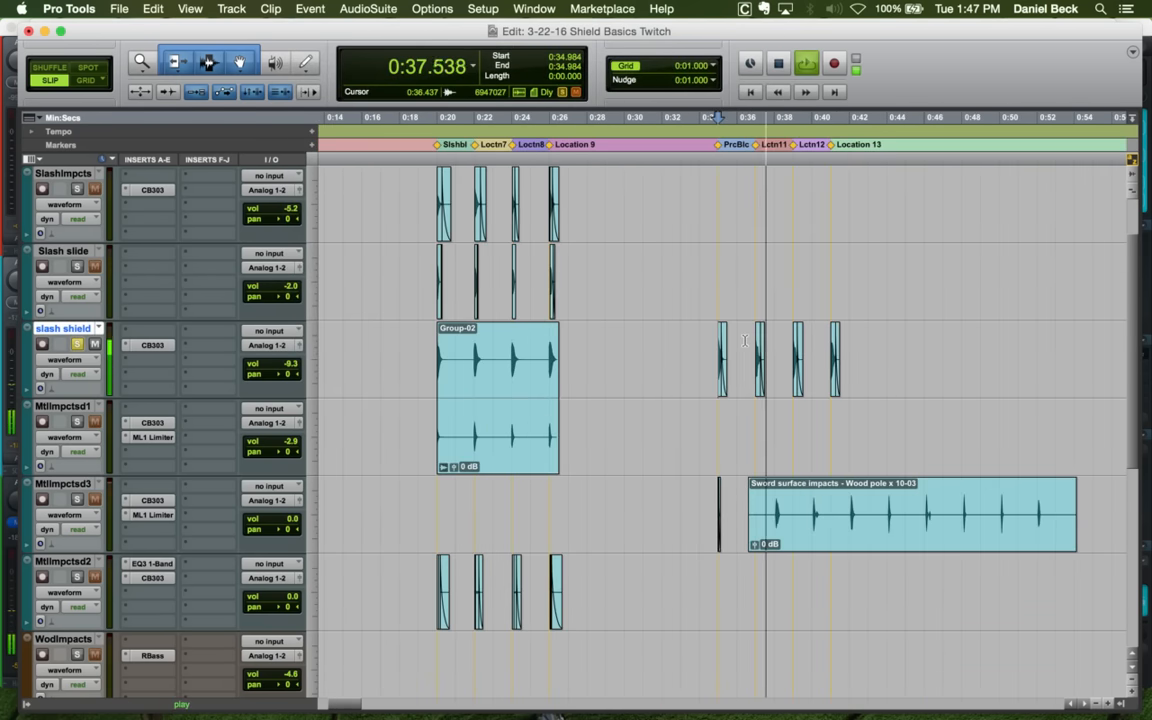
key(space)
click(745, 340)
key(t)
key(t)
key(t)
click(505, 343)
key(space)
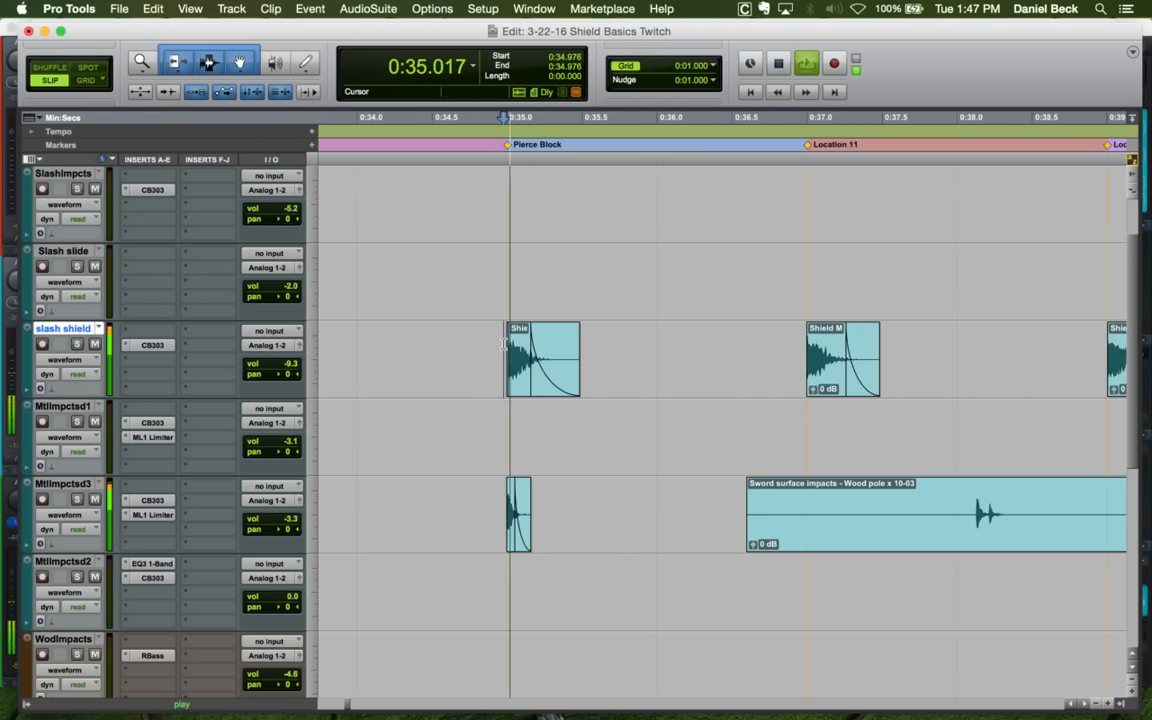
key(space)
Audition the next wood pole hits with MtlImpctsd3 soloed and trim the remaining clip's start to 0:40.074
click(968, 490)
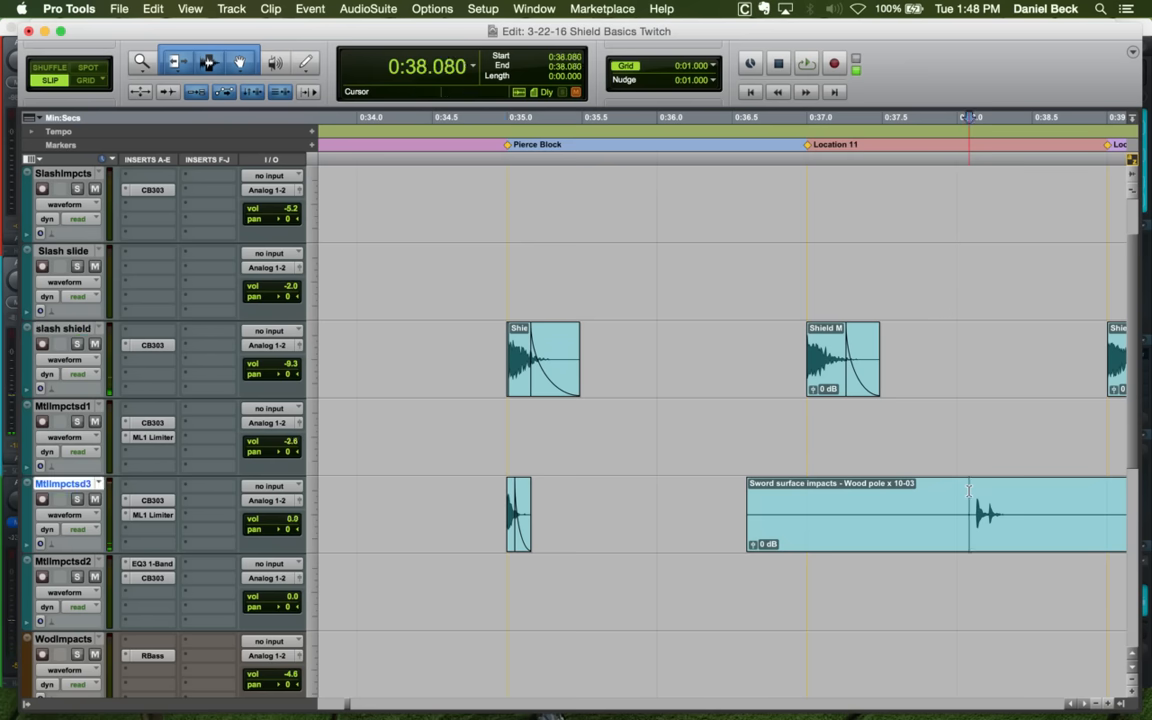
key(space)
key(t)
key(r)
key(r)
key(space)
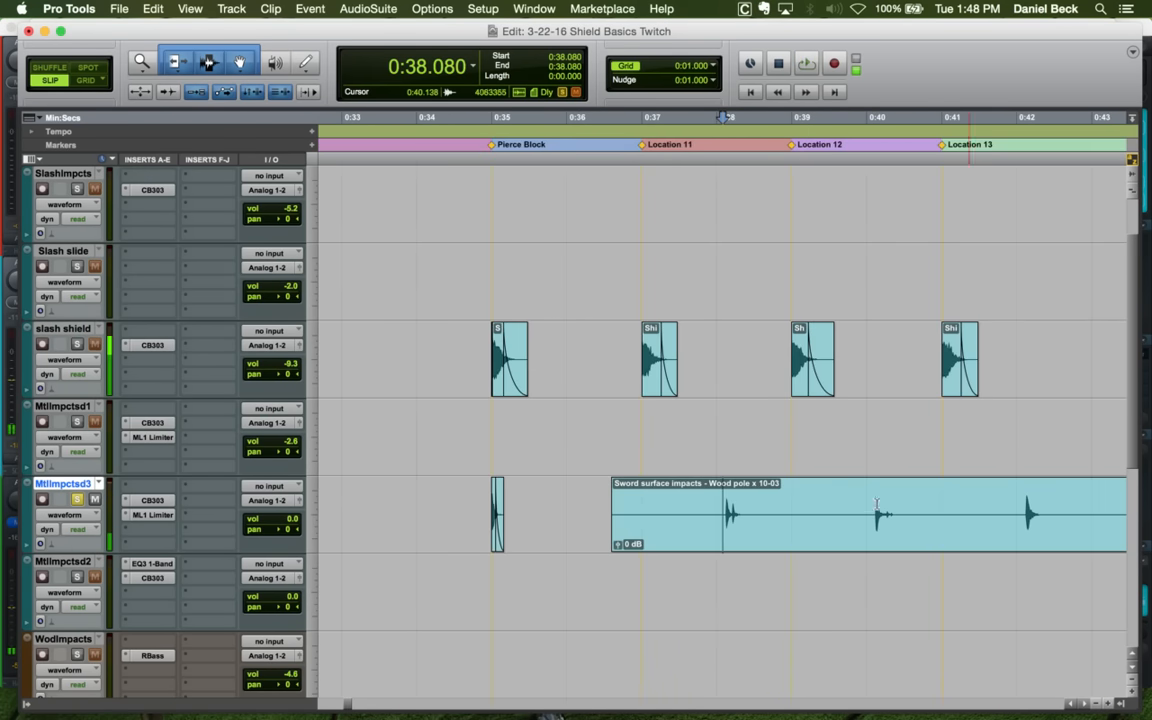
click(875, 500)
click(872, 498)
key(a)
key(space)
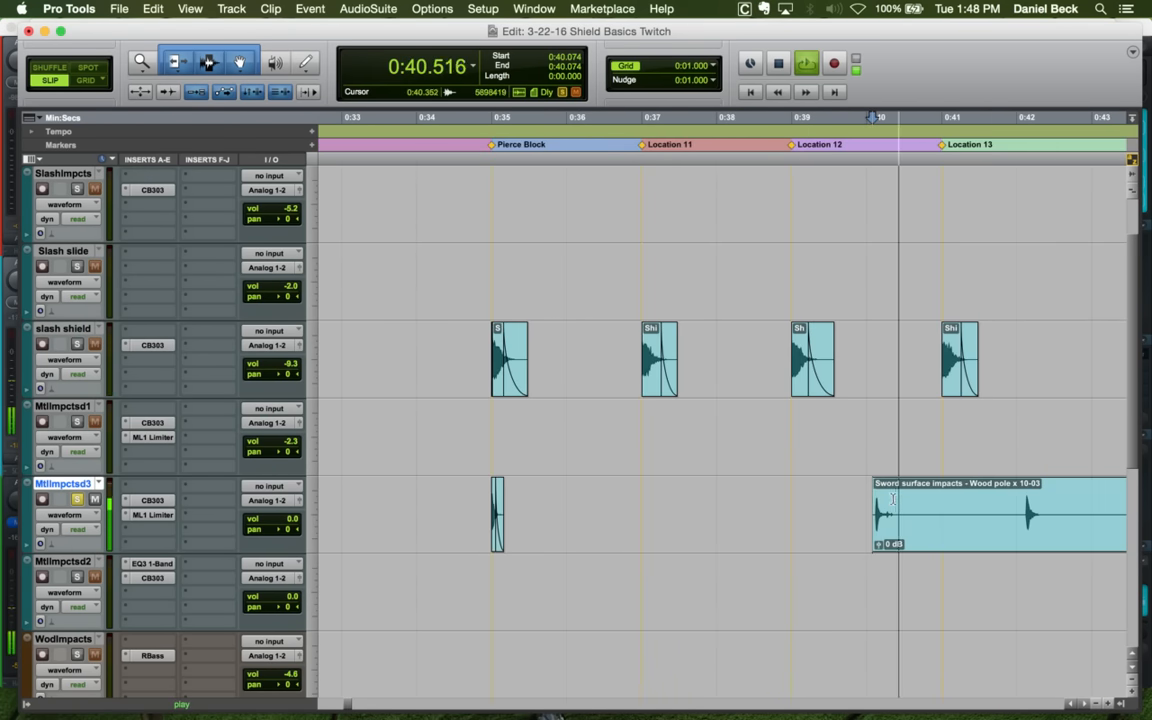
Isolate the next wood pole hit, starting at 0:41.941, and move it to the Location 11 marker
key(space)
click(1012, 490)
key(a)
key(space)
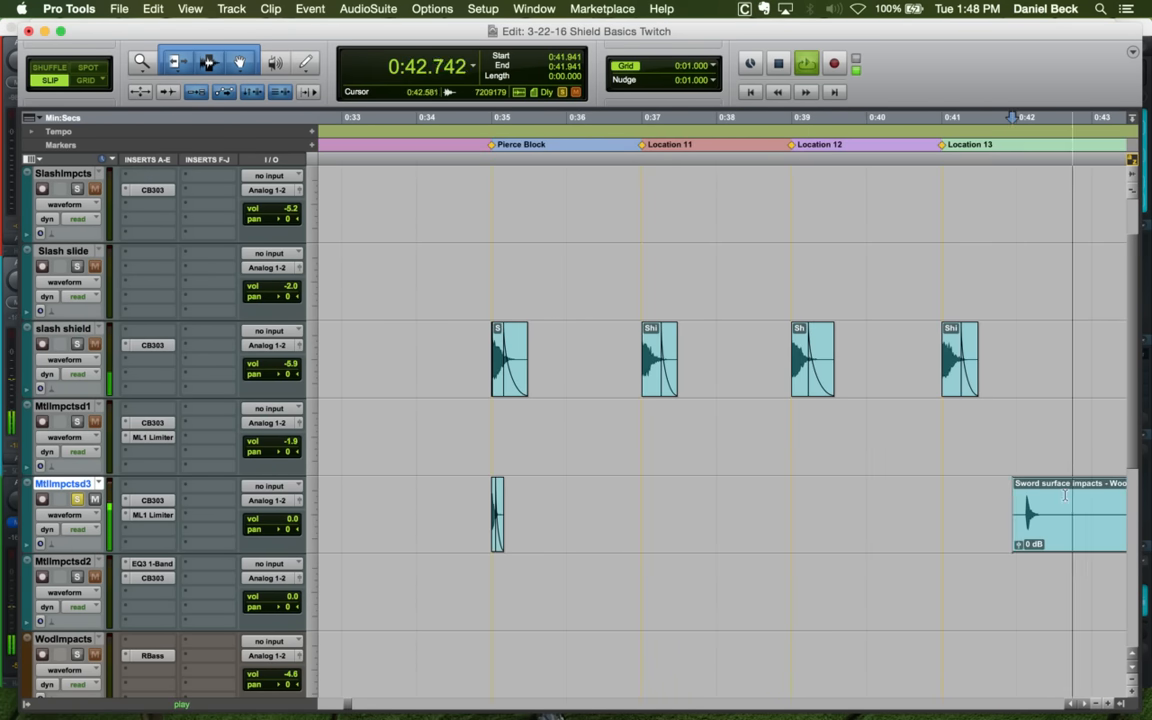
key(space)
click(1065, 495)
key(b)
drag(1046, 526, 648, 496)
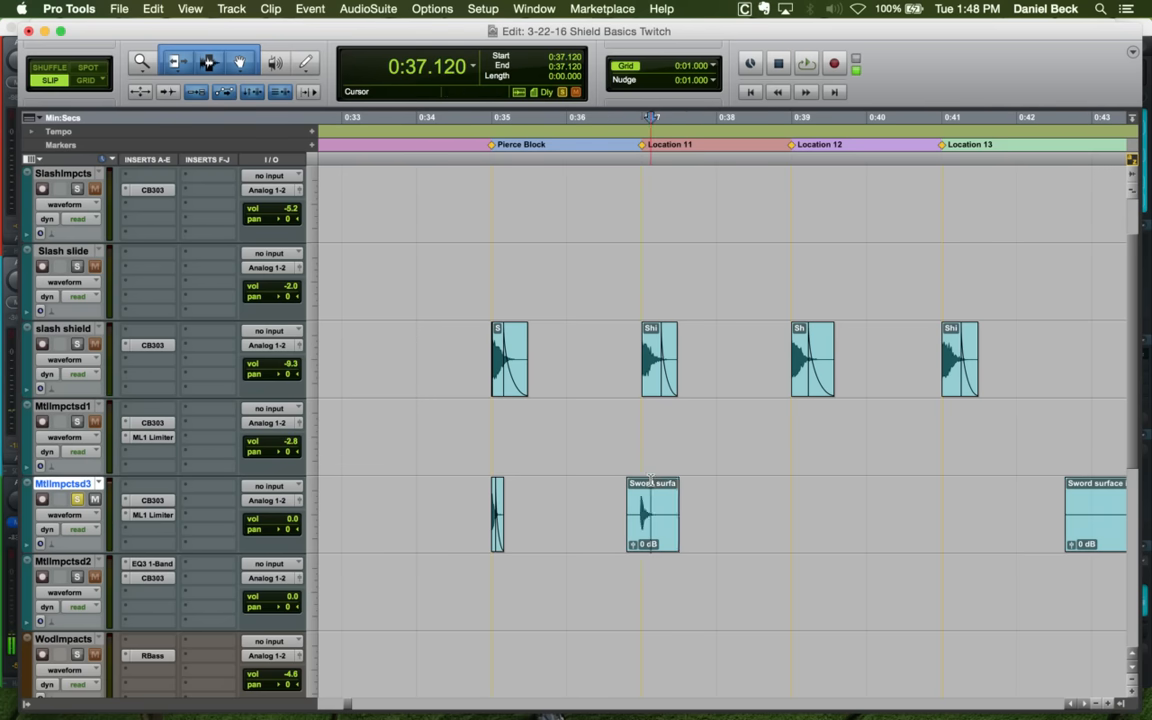
Trim the Location 11 pole hit's start to 0:36.989 and shift the clip to the marker at 0:36.999
key(t)
key(t)
key(t)
key(a)
key(t)
key(t)
key(t)
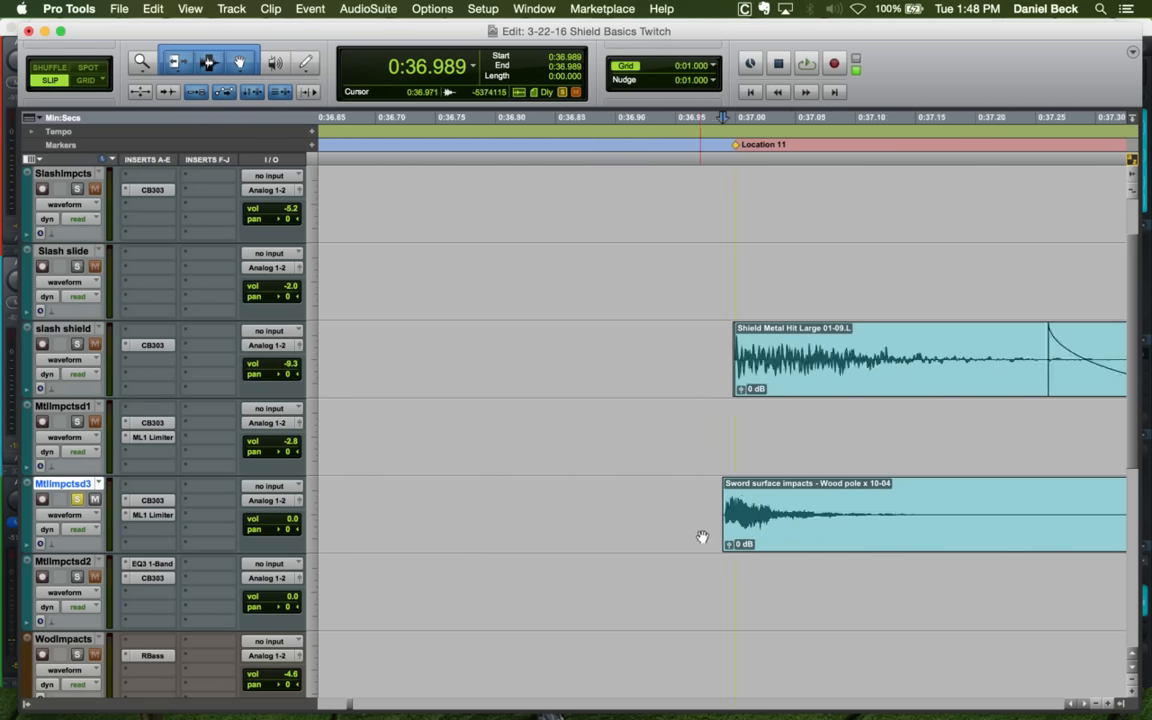
drag(812, 529, 858, 527)
Align the Location 11 pole hit's attack with the shield hit and tighten both clips' starts with short fade-ins
key(t)
key(t)
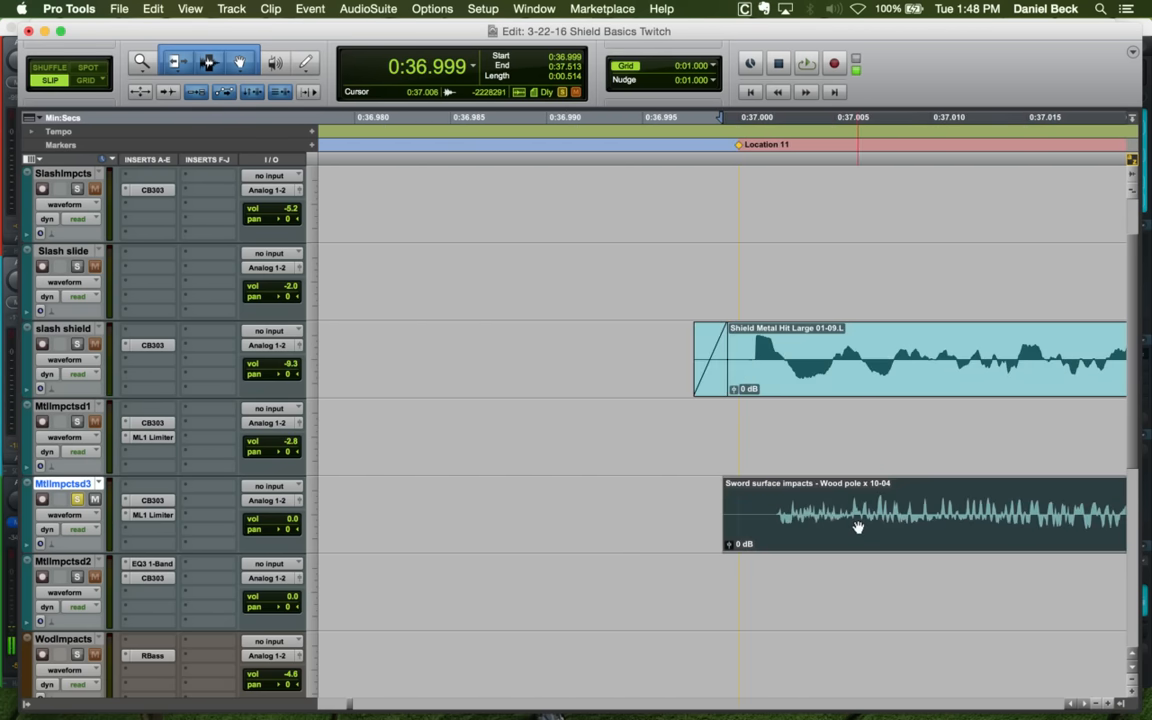
click(777, 505)
key(a)
drag(779, 488, 784, 489)
drag(827, 527, 797, 528)
click(743, 342)
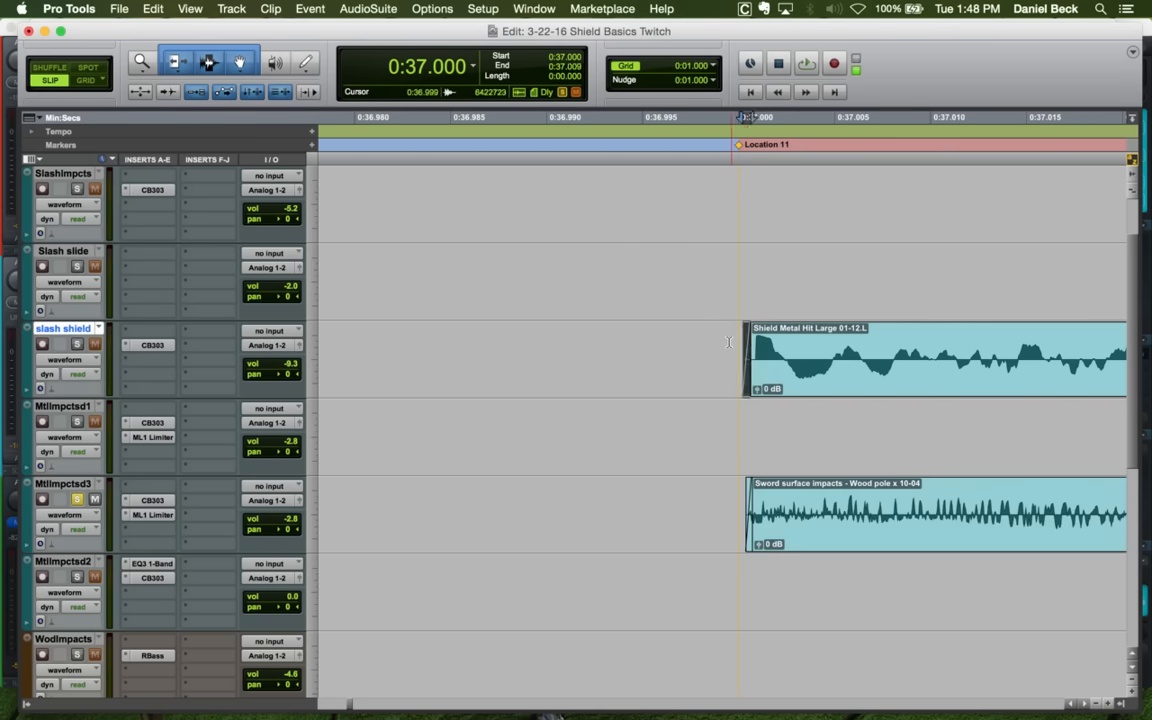
Fade out the Location 11 pole hit from about 0:37.10, trim its end to 0:37.336, and audition it
key(r)
key(r)
key(r)
key(space)
key(r)
key(r)
key(space)
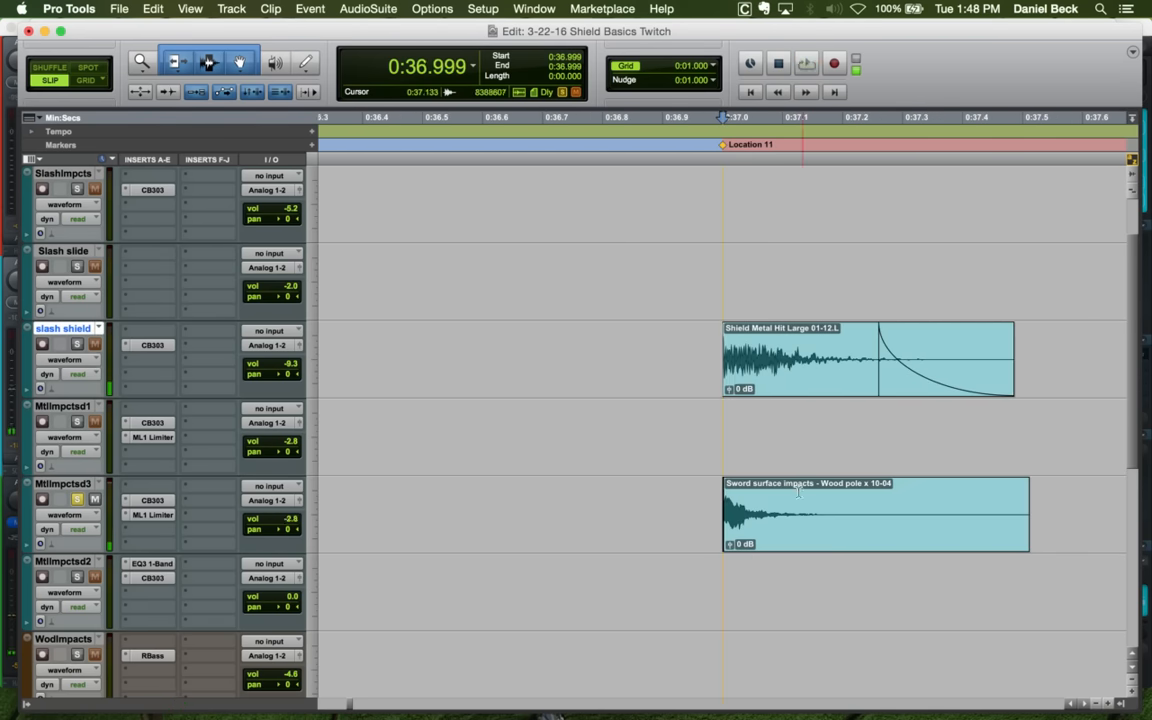
click(782, 497)
key(g)
click(711, 497)
key(space)
click(924, 502)
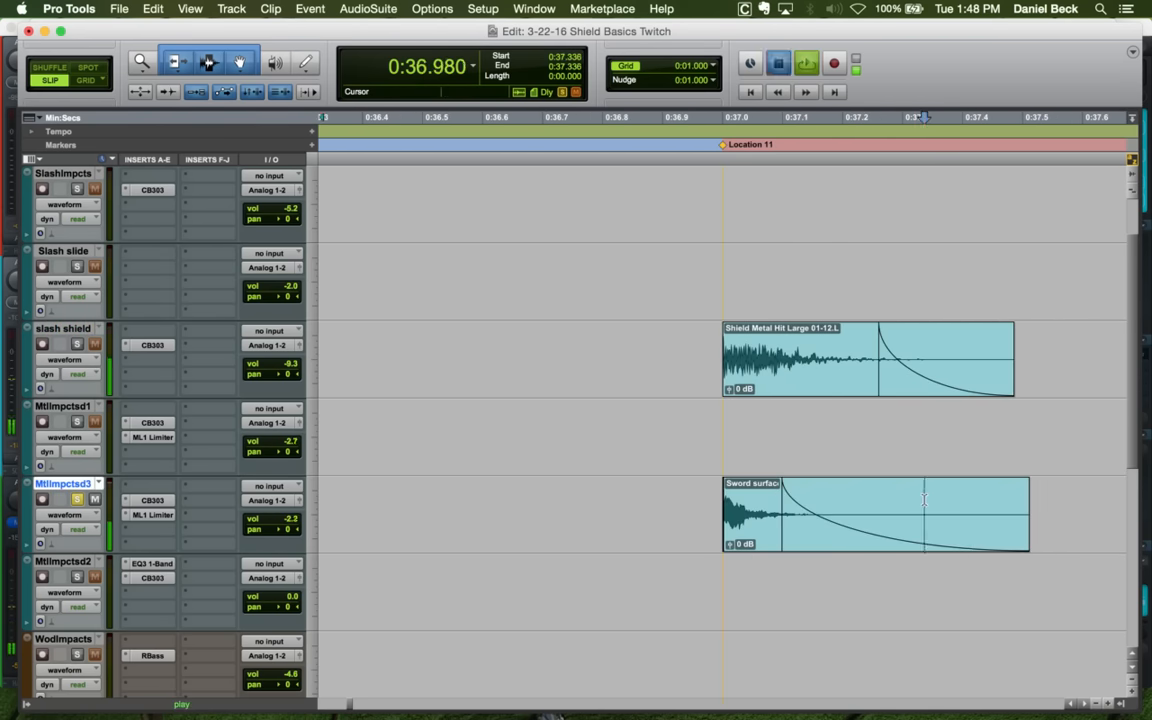
key(s)
key(space)
click(700, 495)
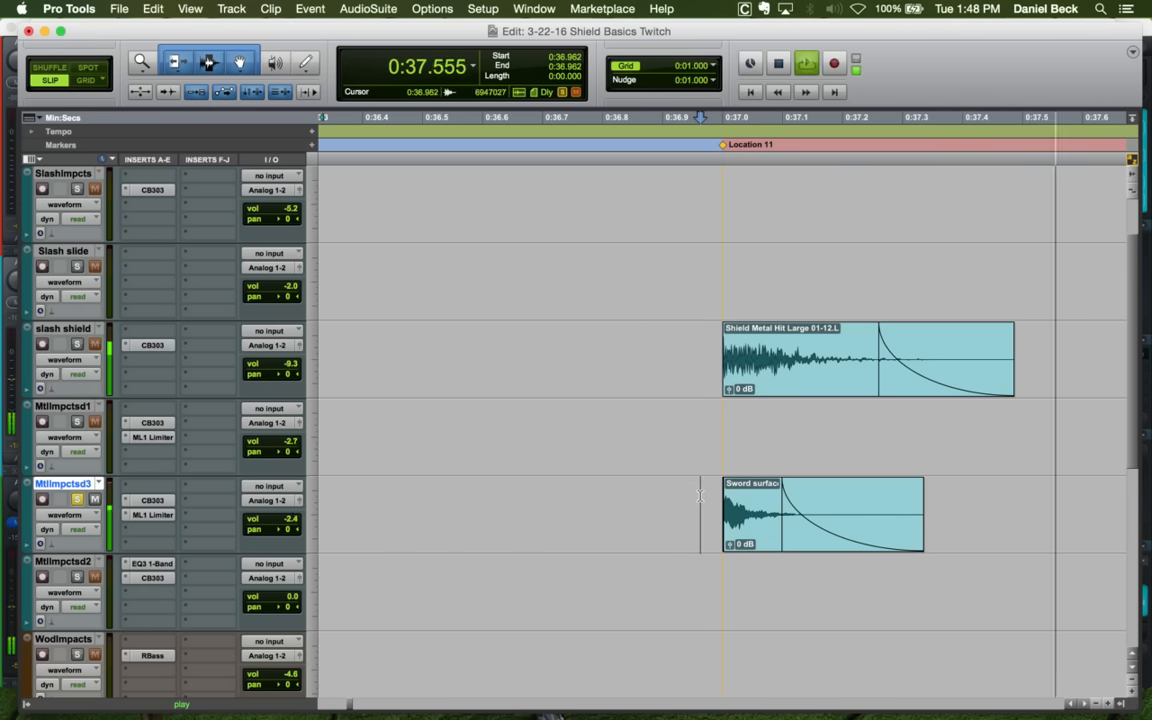
key(space)
Rename the MtlImpctsd3 track to "Pole Impacts" and play its Location 11 hit with the ML1 Limiter open
click(150, 515)
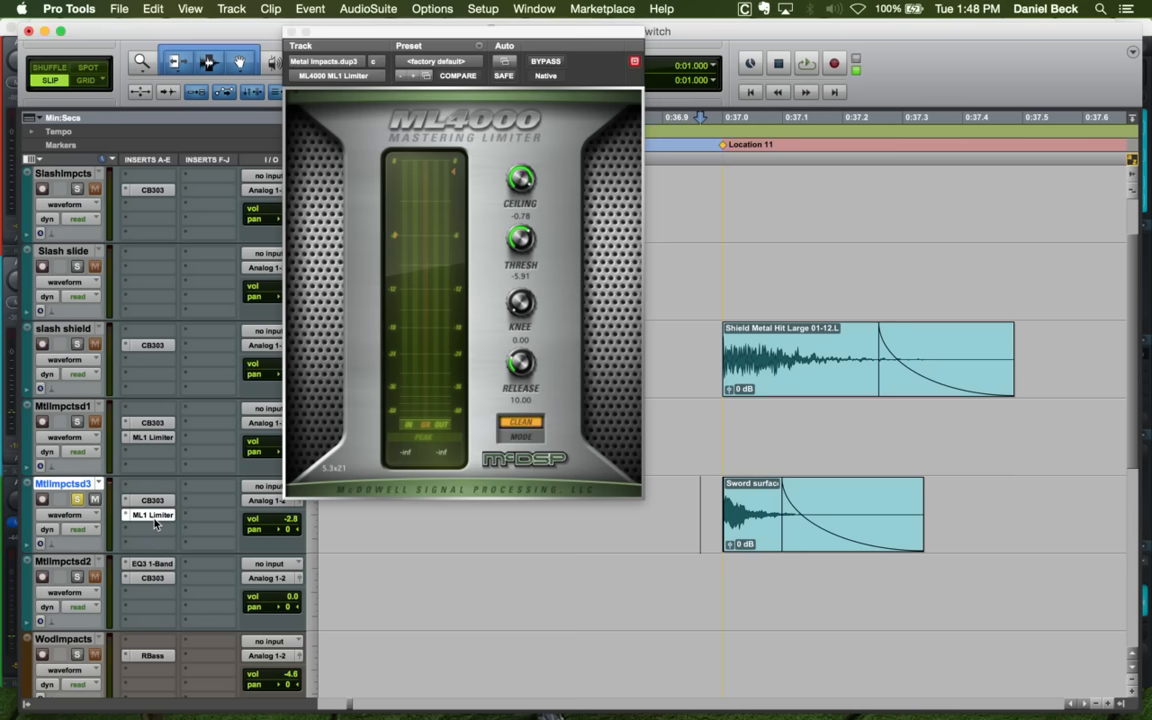
alt+click(291, 521)
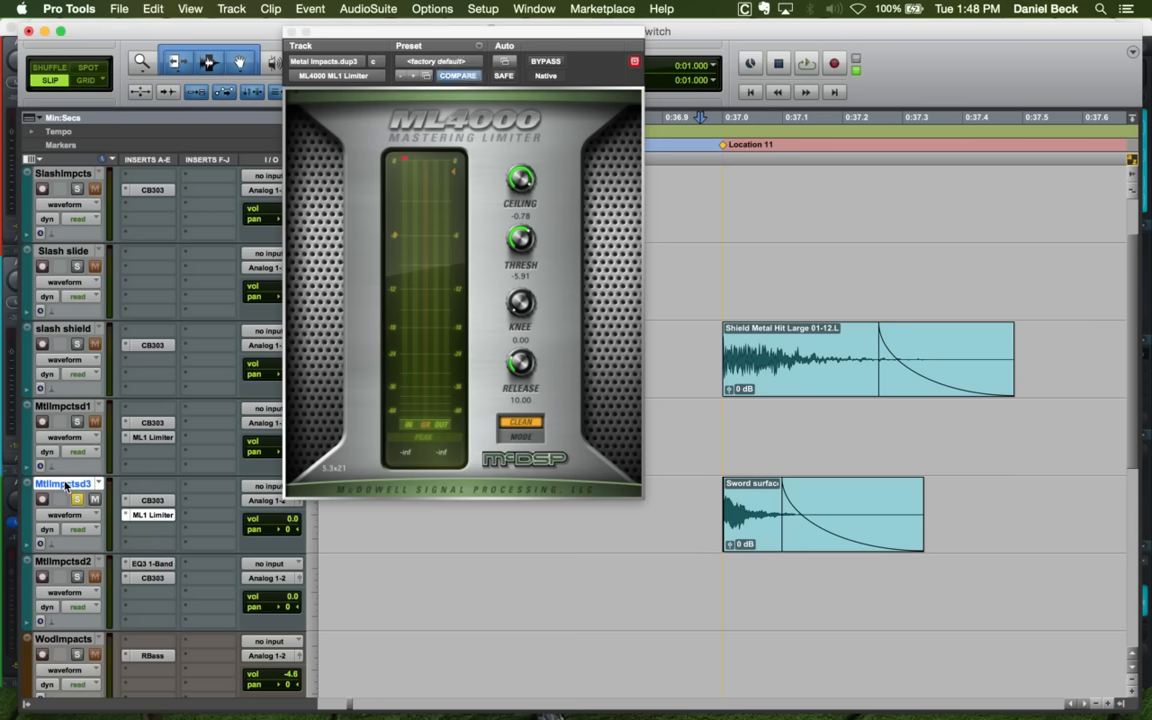
double_click(64, 485)
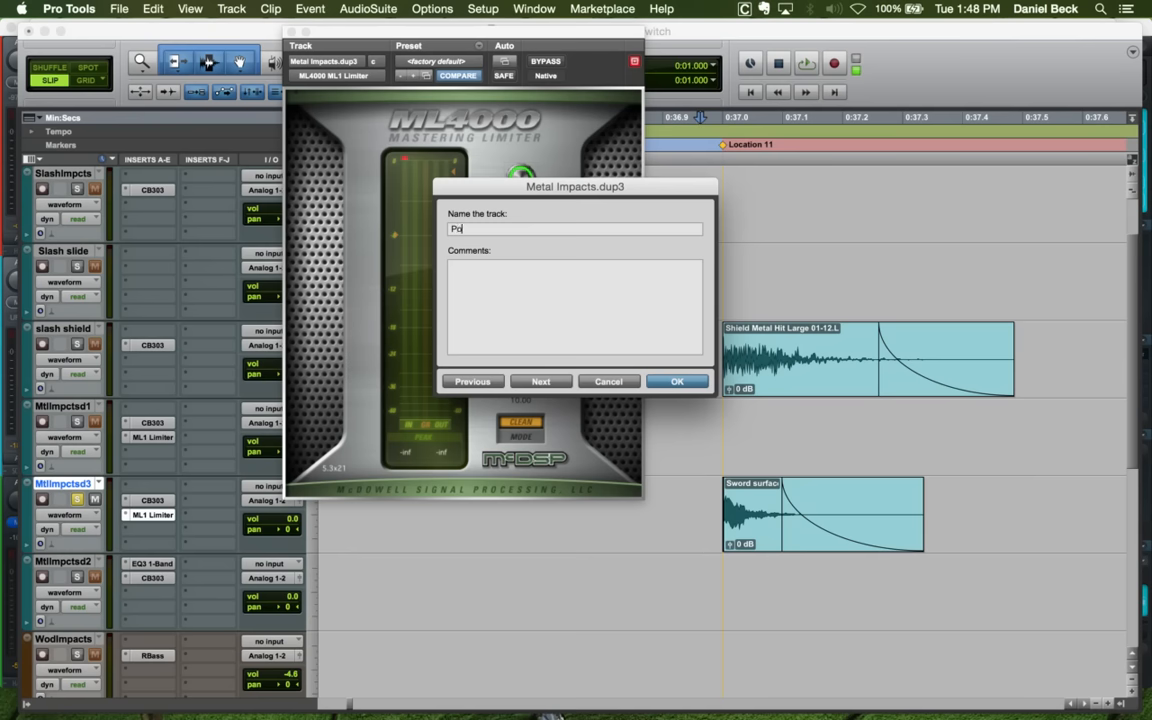
text(Pole Impacts)
key(Return)
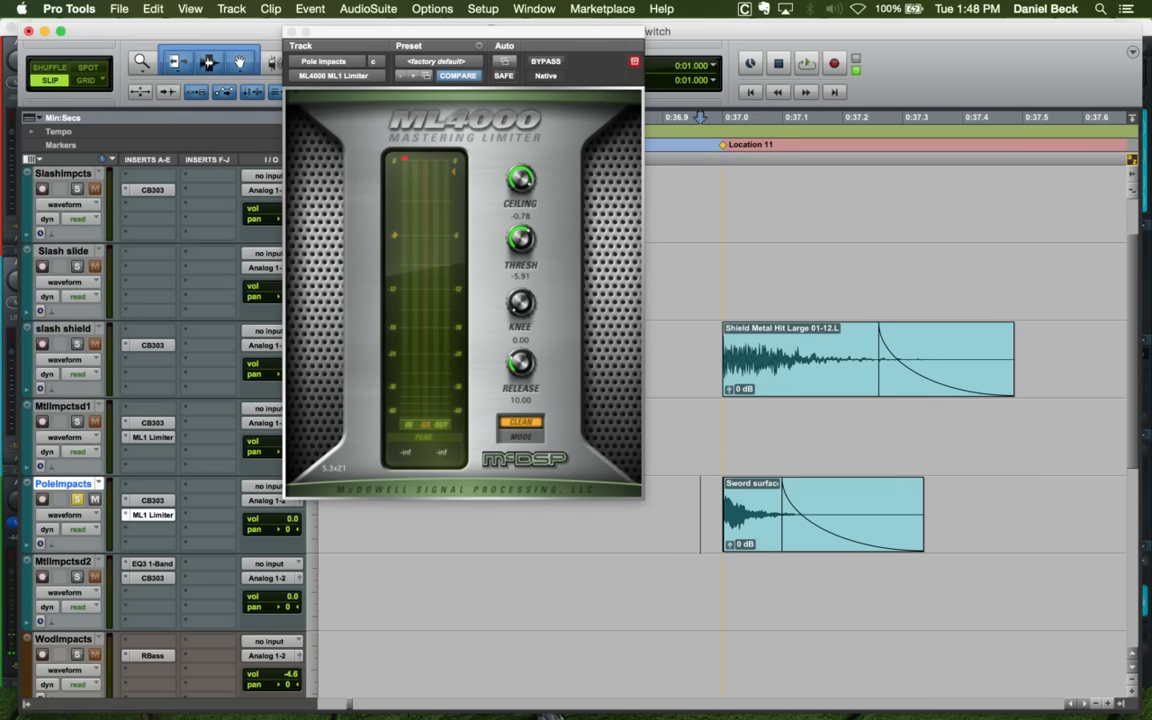
key(space)
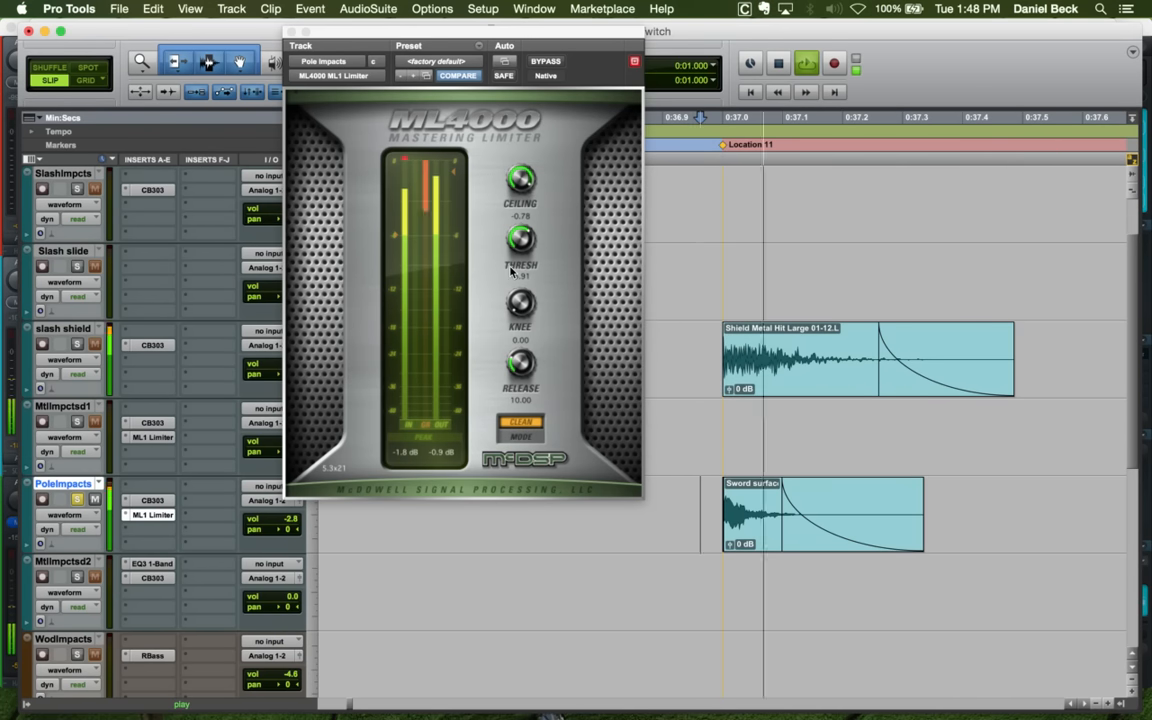
Try the Crush mode on the Pole Impacts track's ML1 Limiter, set the mode to Loud, and close the plug-in
click(520, 421)
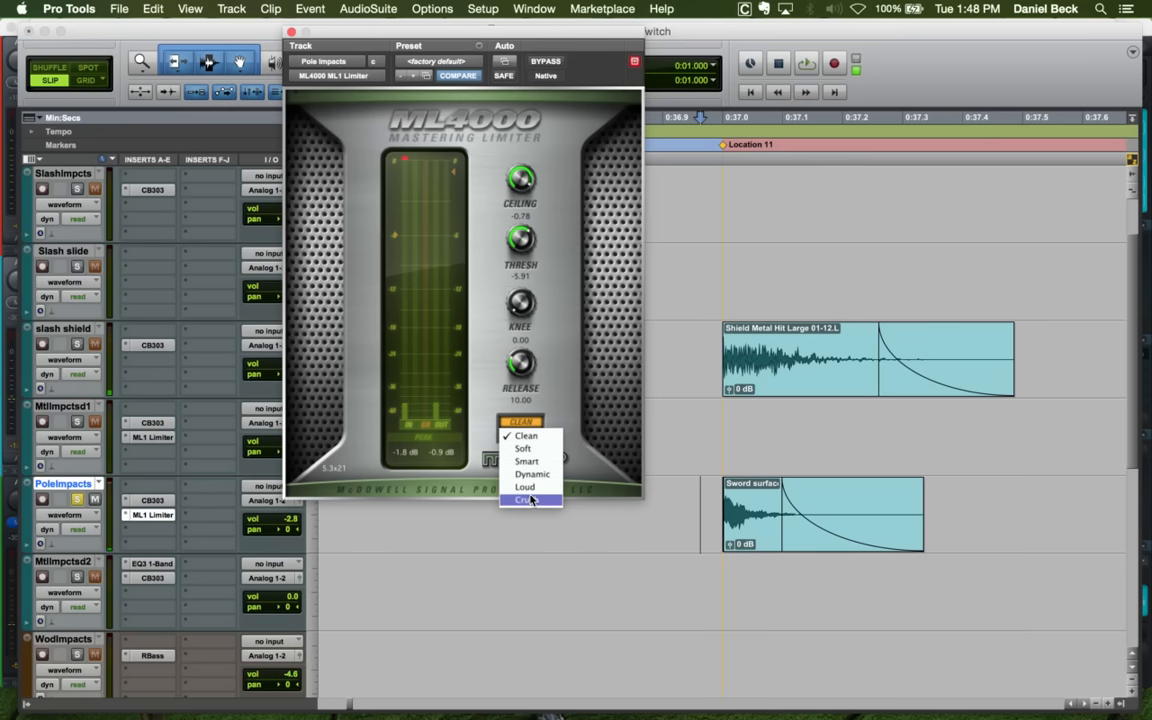
click(529, 499)
click(527, 428)
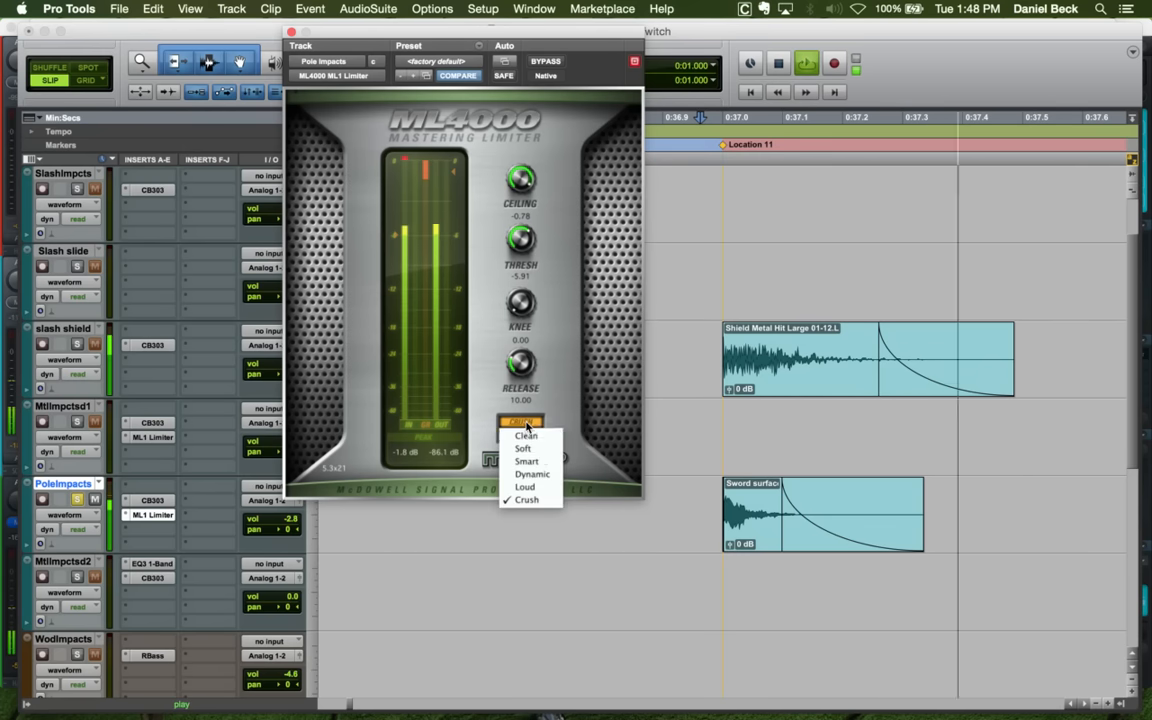
click(529, 487)
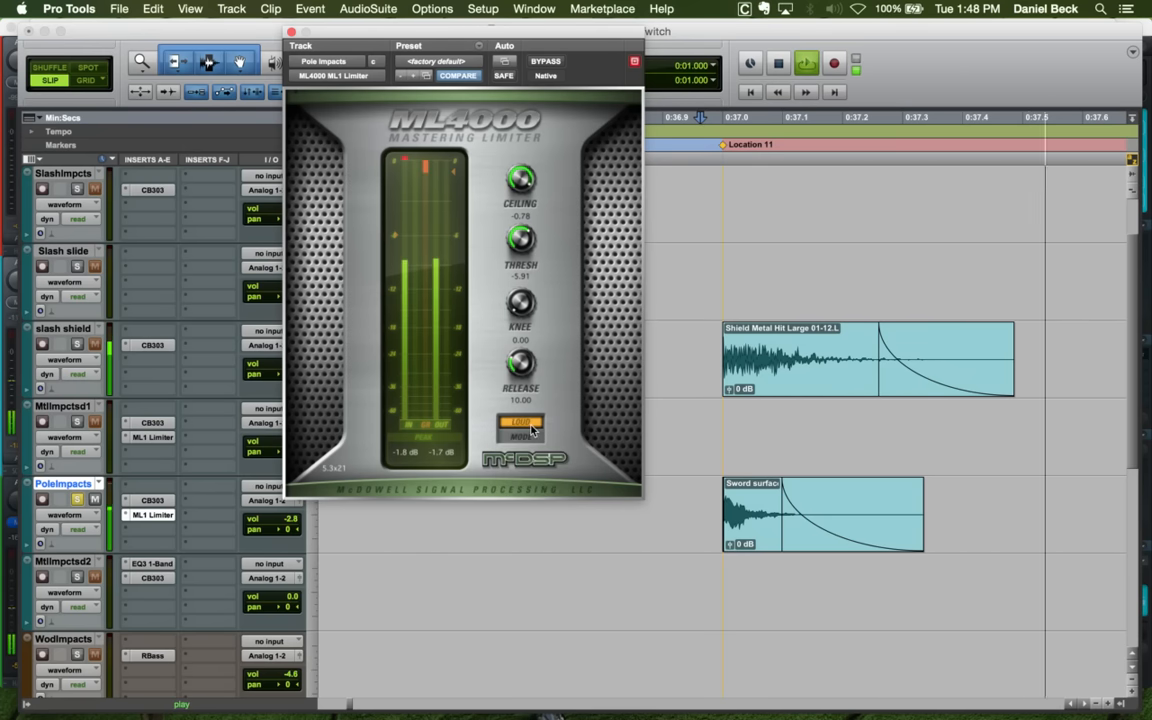
click(291, 33)
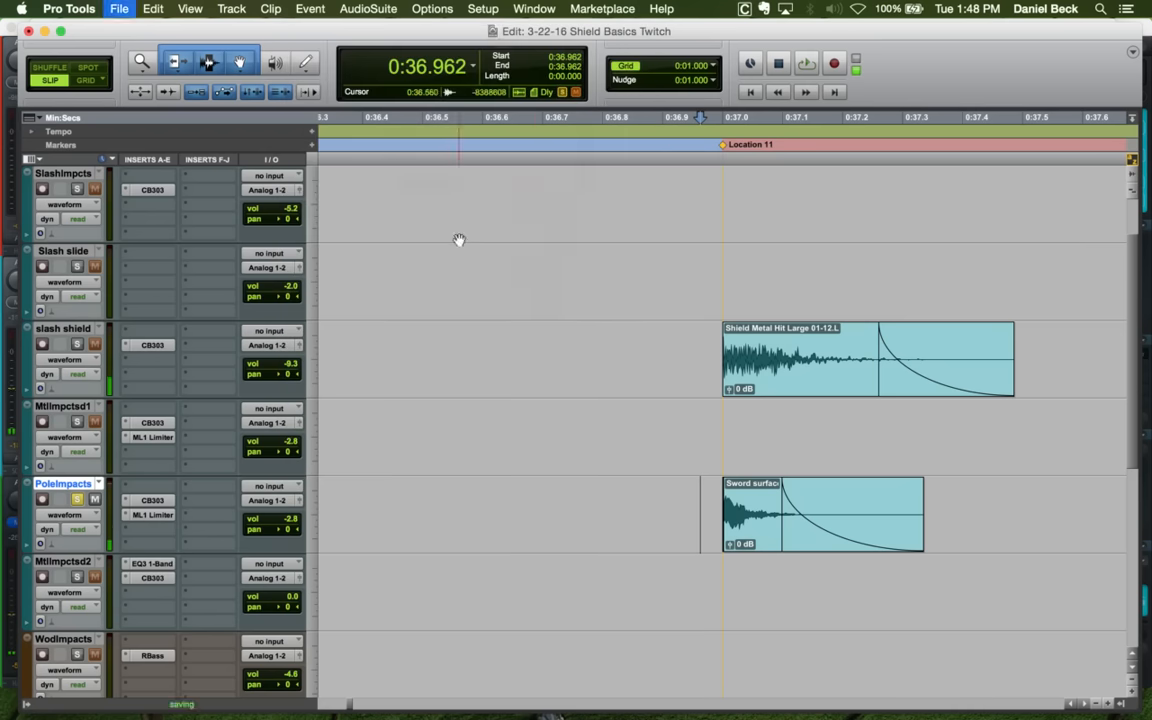
Audition the layered shield and pole hits at the Pierce Block marker and at Location 11
key(space)
key(space)
key(r)
key(r)
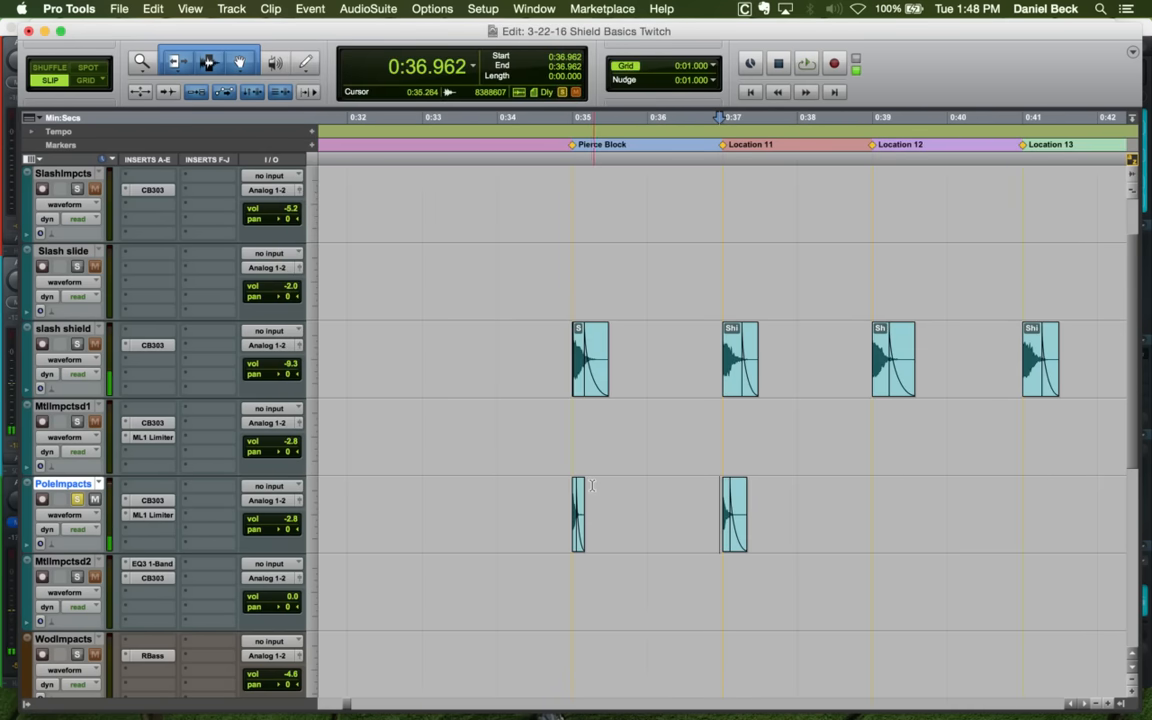
click(566, 500)
key(space)
key(space)
click(712, 499)
key(space)
key(t)
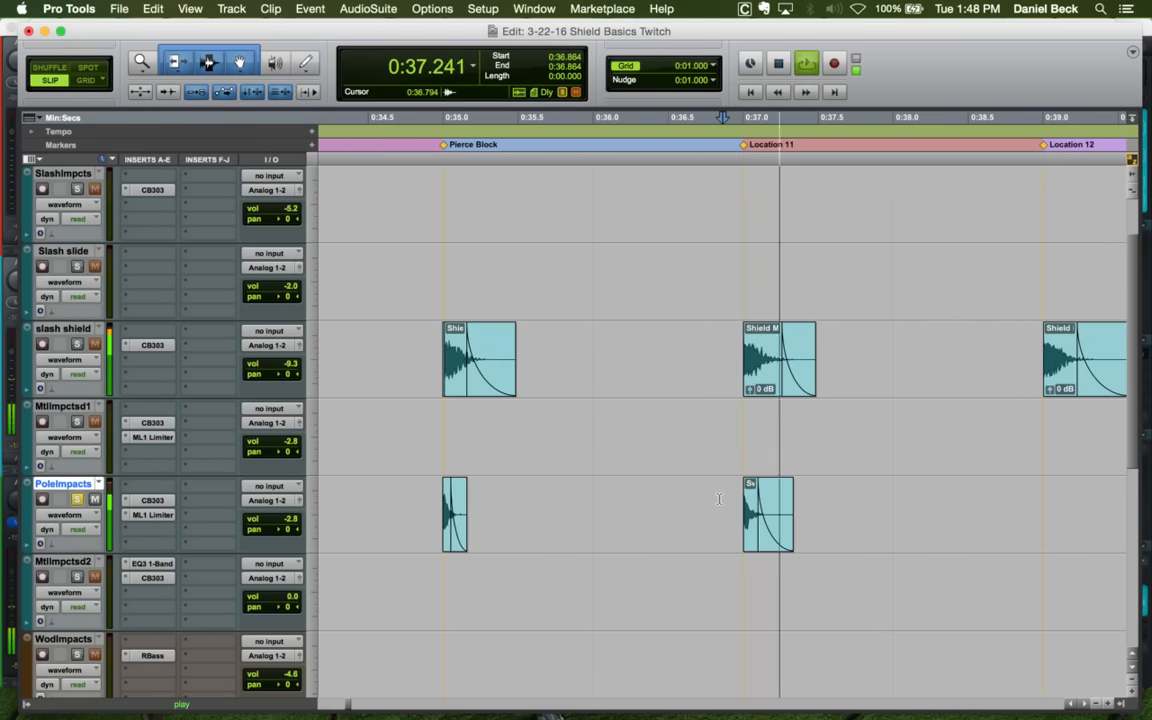
Play the hits around Location 11 and locate the remaining wood pole impacts clip on the PoleImpacts track
key(r)
key(r)
key(r)
key(space)
drag(855, 488, 860, 490)
key(space)
key(space)
click(870, 497)
key(t)
key(t)
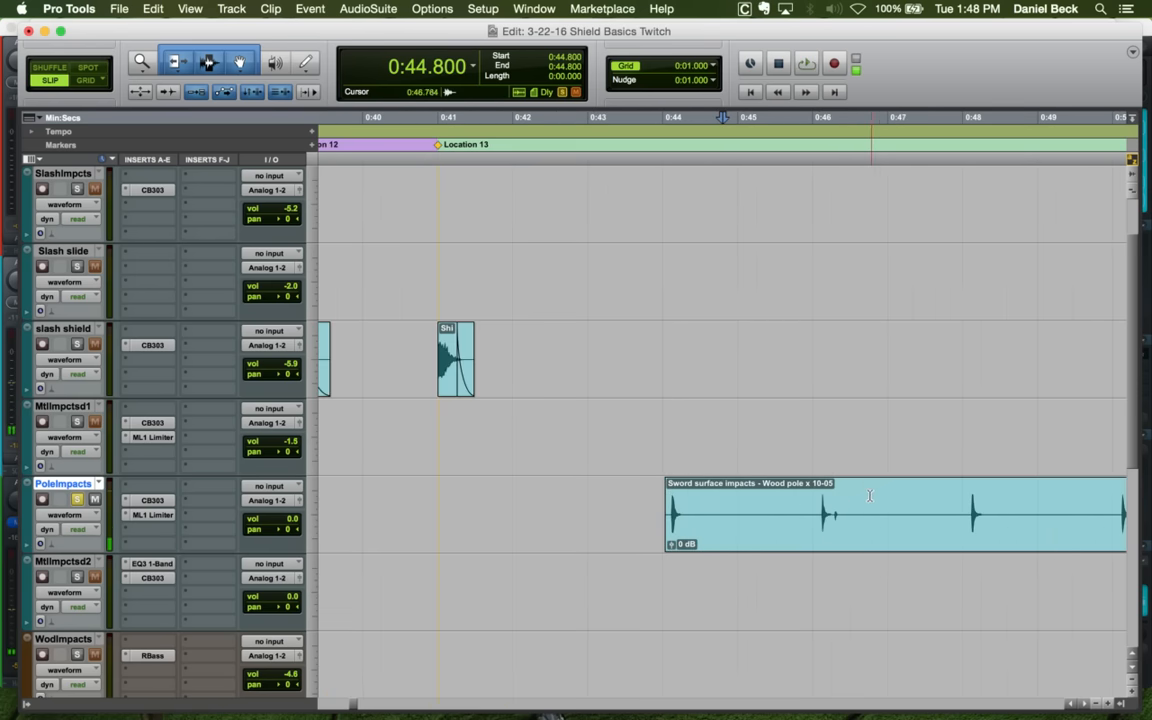
Audition the individual hits in the remaining wood pole impacts clip to choose one for Location 12
click(816, 494)
key(space)
click(952, 495)
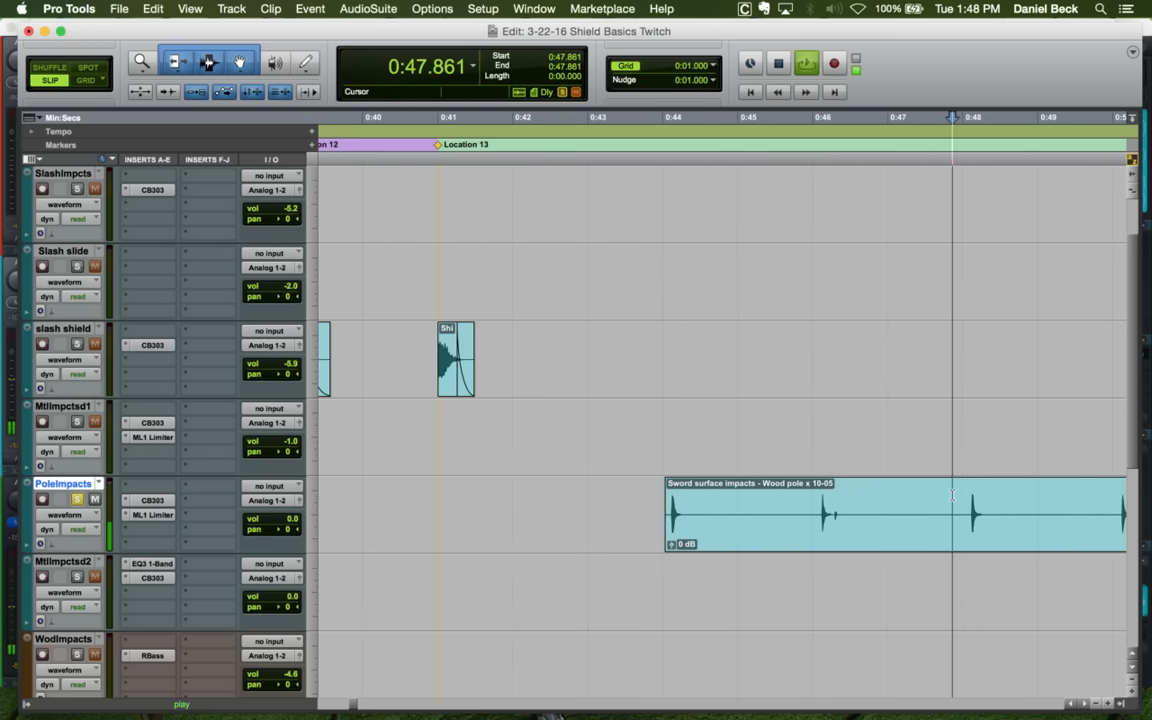
key(r)
key(space)
click(916, 497)
key(space)
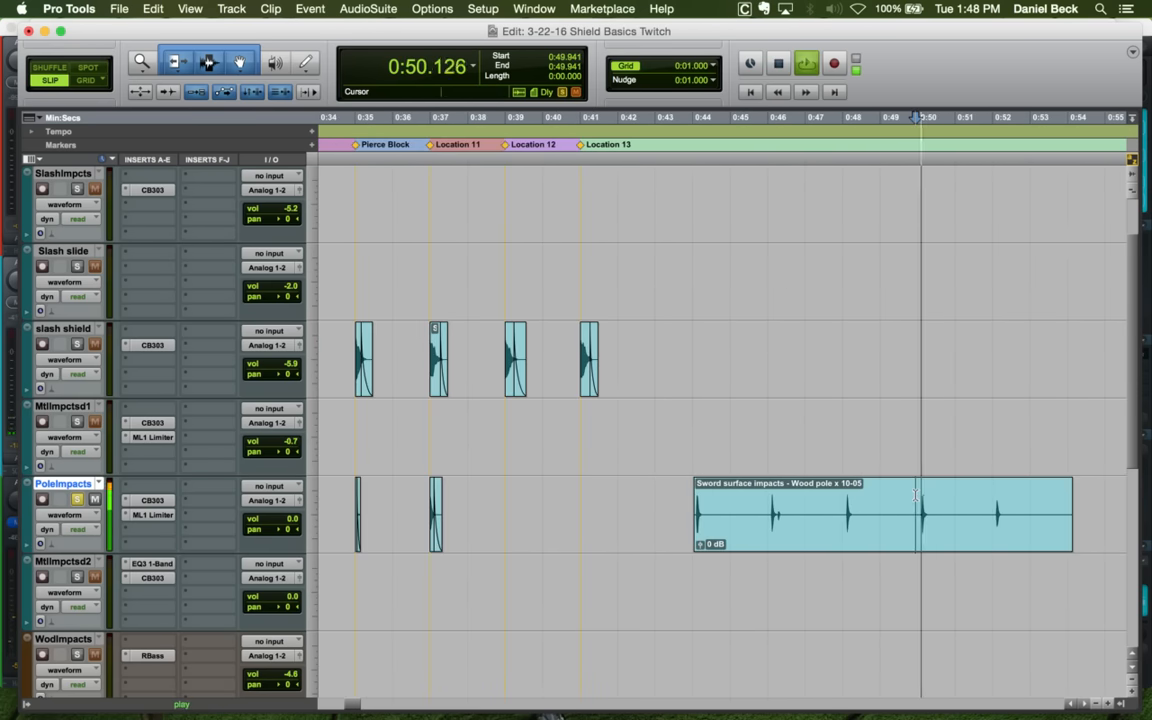
key(space)
click(839, 499)
key(space)
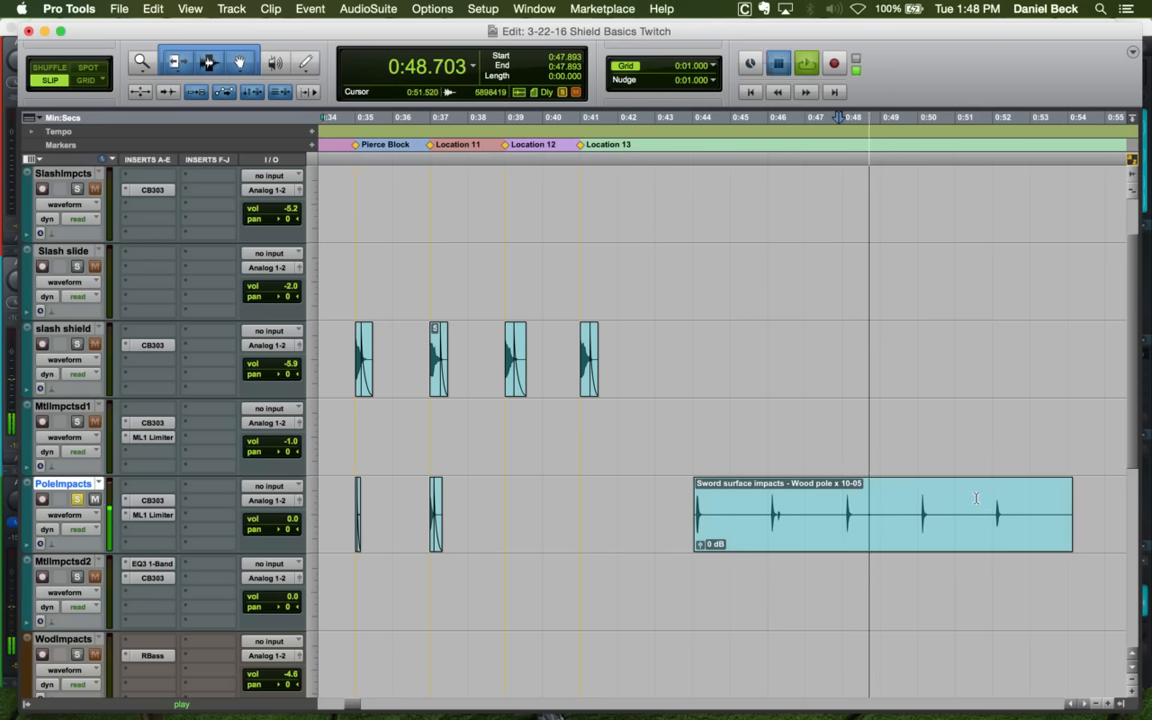
key(space)
click(984, 498)
key(space)
key(space)
Trim the wood pole clip's start to 0:49.877 and move the clip back to around Location 12
click(913, 498)
key(a)
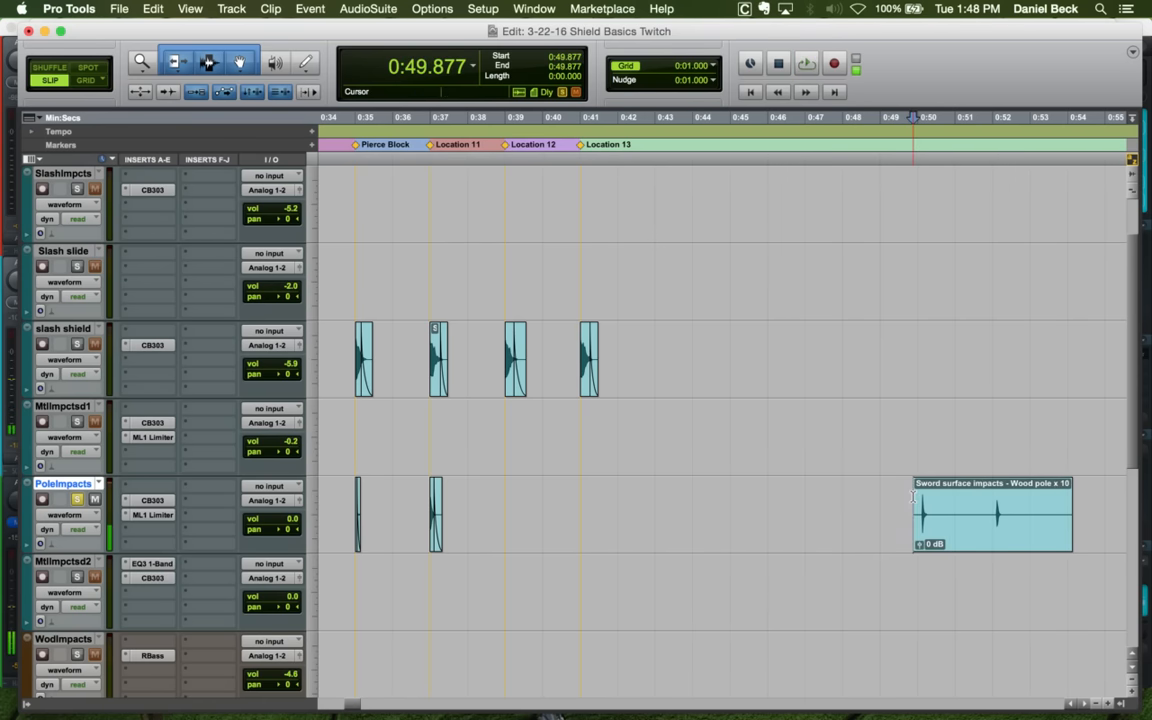
key(r)
drag(875, 546, 675, 532)
key(t)
key(t)
key(t)
key(t)
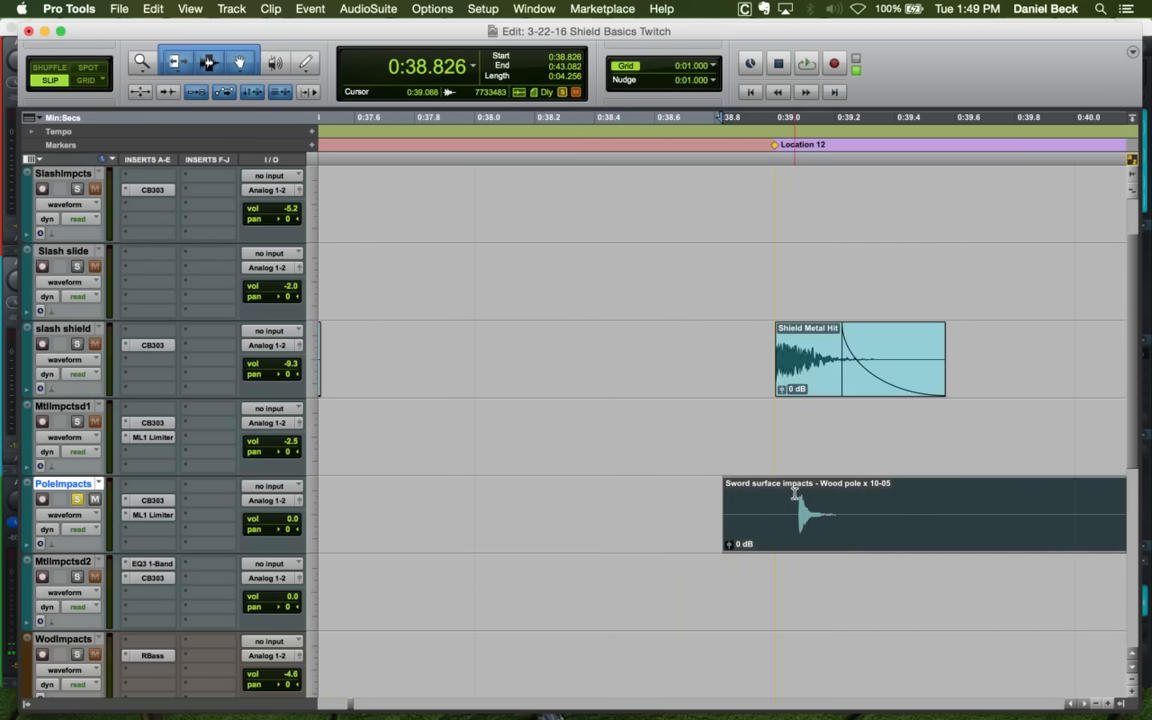
Isolate the first wood pole hit from the rest of the clip and move it onto the Location 12 marker
click(795, 492)
key(a)
click(883, 496)
key(b)
drag(825, 534, 695, 517)
Trim the isolated pole hit's start tight to its attack at Location 12 and play it back
key(t)
key(t)
key(t)
key(t)
click(802, 493)
key(a)
click(619, 511)
key(space)
key(r)
key(r)
key(space)
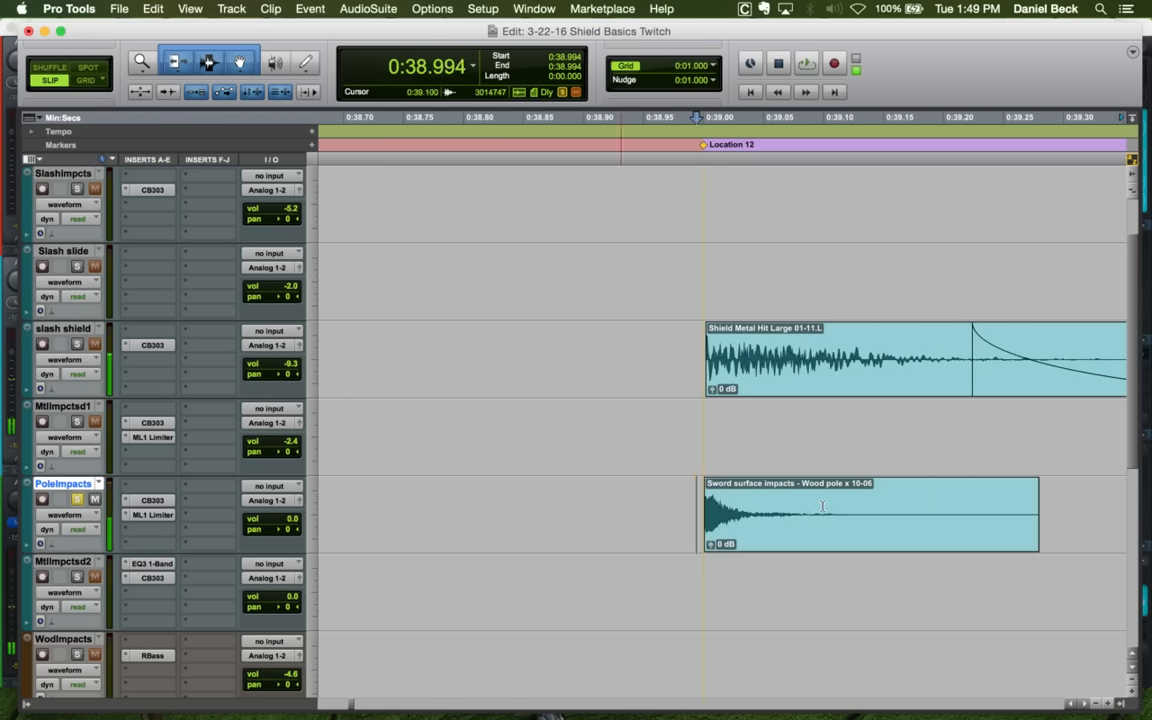
Fade out the tail of the pole hit at Location 12 and audition the result
click(802, 507)
key(g)
click(647, 512)
key(space)
key(space)
key(r)
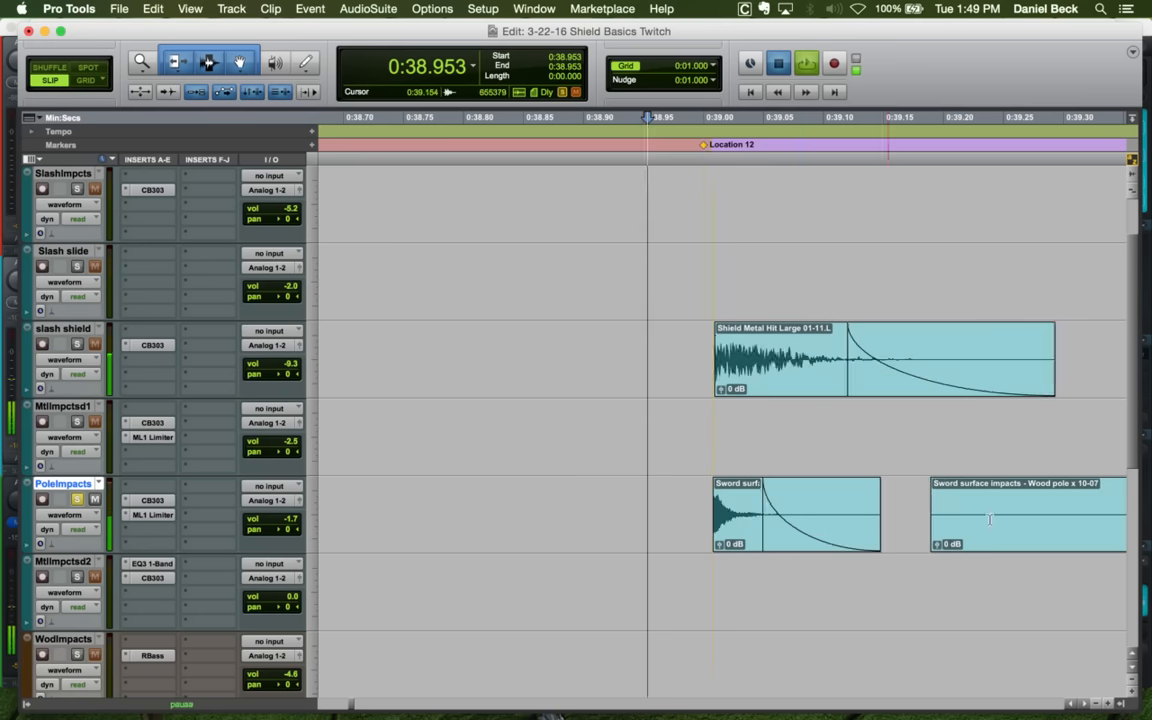
Trim the start of the leftover wood pole clip to 0:41.050, just before its next hit
key(r)
key(r)
key(space)
click(1028, 491)
key(a)
key(space)
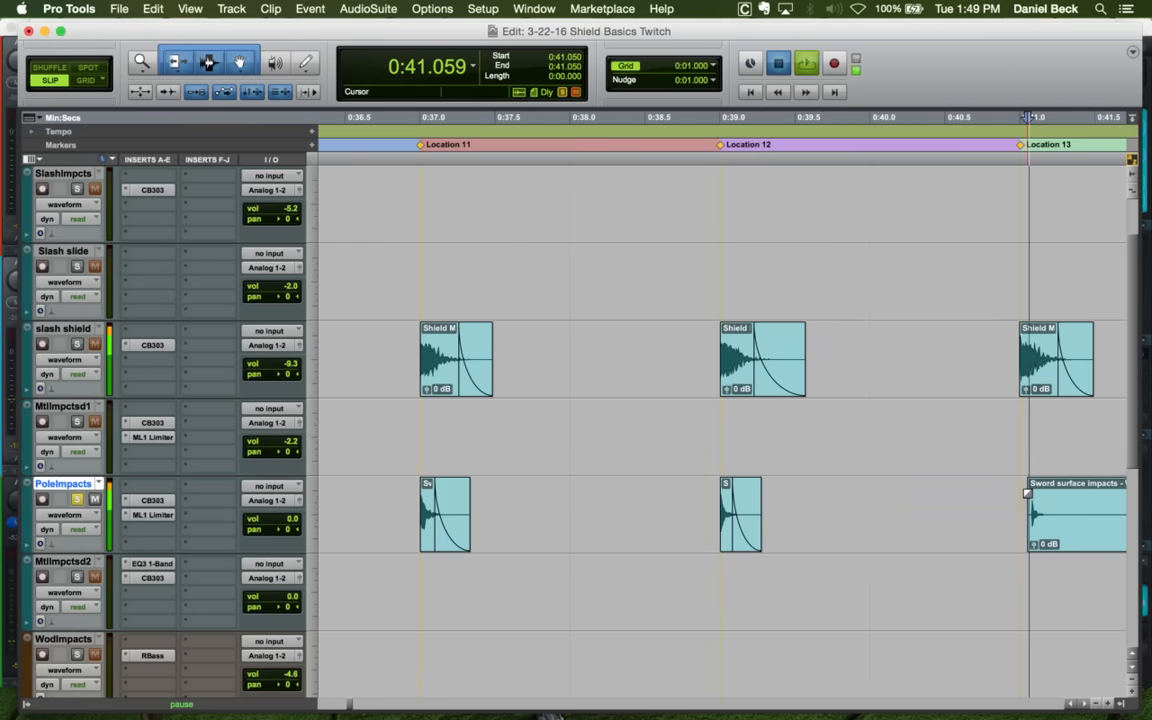
Split the wood pole clip after the hit's decay near Location 13 and fade out the hit's tail
key(t)
key(t)
key(space)
click(944, 503)
key(b)
click(815, 503)
key(g)
Move the pole hit to Location 13 and trim its leading silence so the attack lands on the marker
drag(753, 537, 724, 528)
key(t)
key(t)
key(t)
click(862, 490)
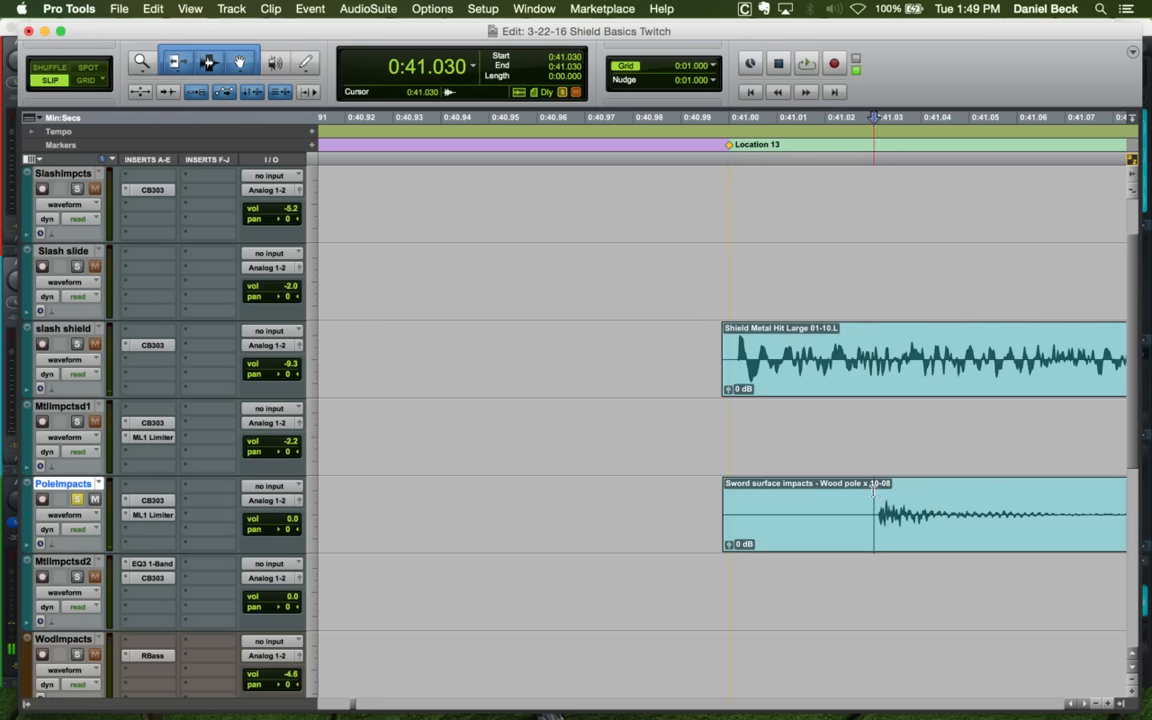
key(a)
drag(905, 527, 762, 514)
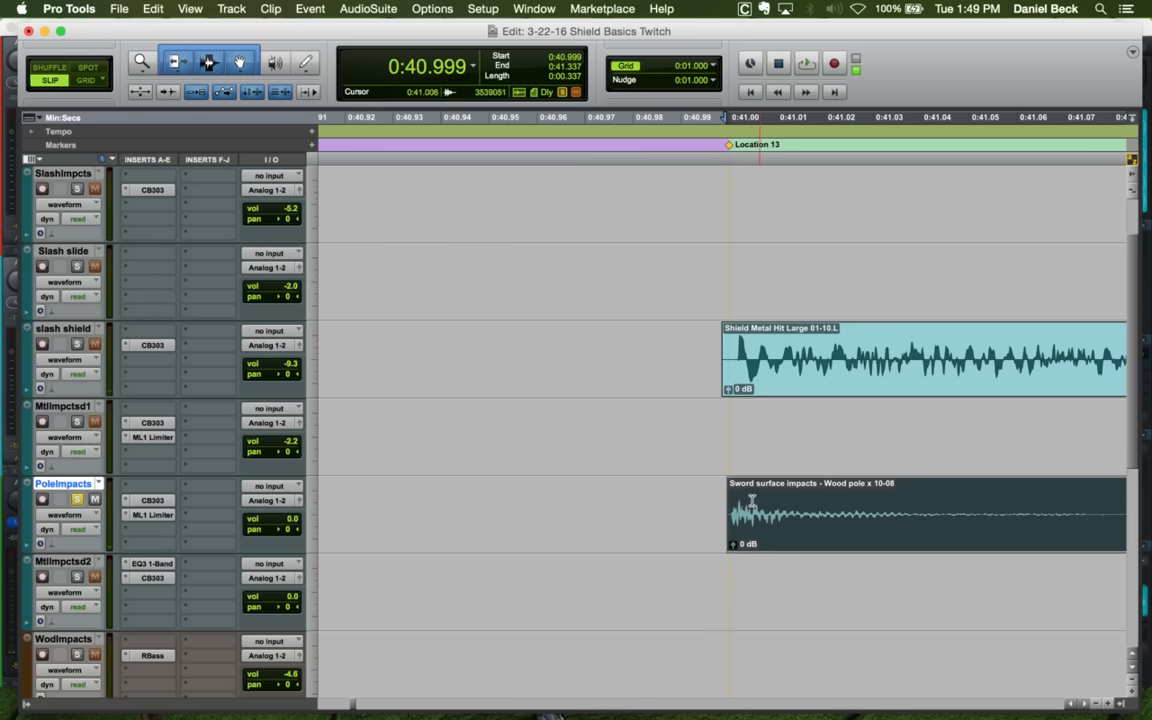
Trim the slash shield hit's start at Location 13 to its attack and add a very short fade-in
key(t)
key(t)
click(670, 345)
key(a)
drag(673, 331, 680, 336)
click(624, 504)
key(space)
key(space)
Trim the pole hit's start at Location 13 to its attack, add a very short fade-in, and audition it
click(654, 497)
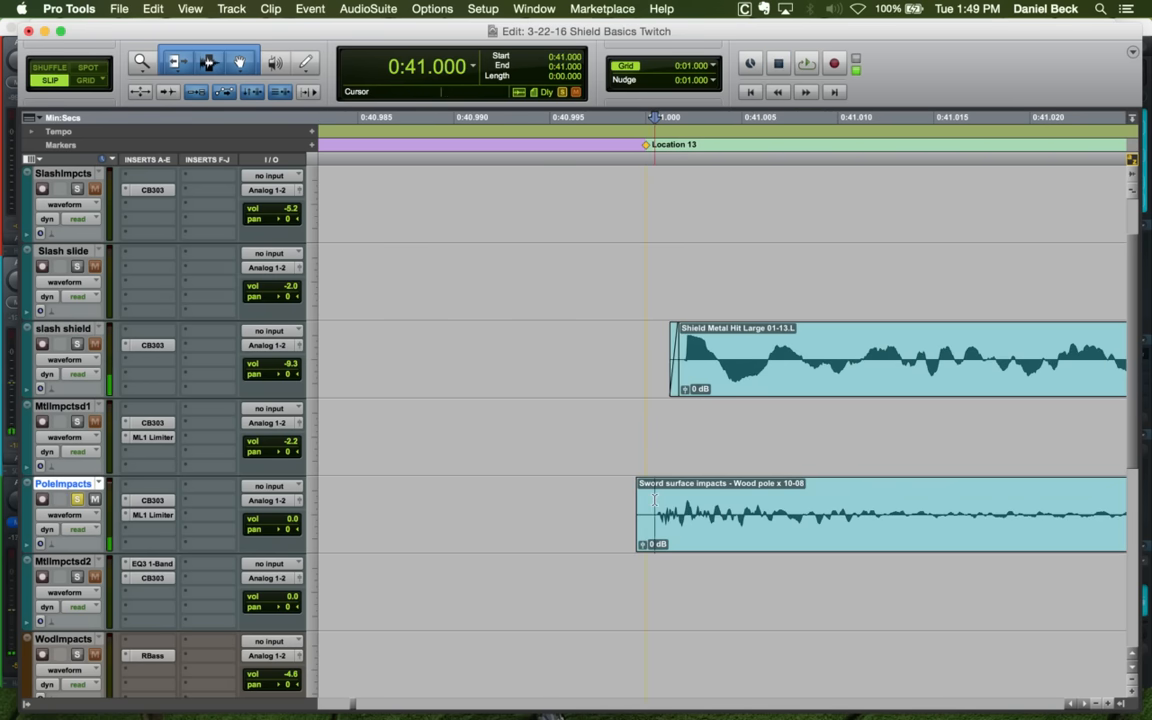
key(a)
drag(657, 487, 662, 491)
click(635, 497)
key(space)
key(r)
key(space)
click(635, 497)
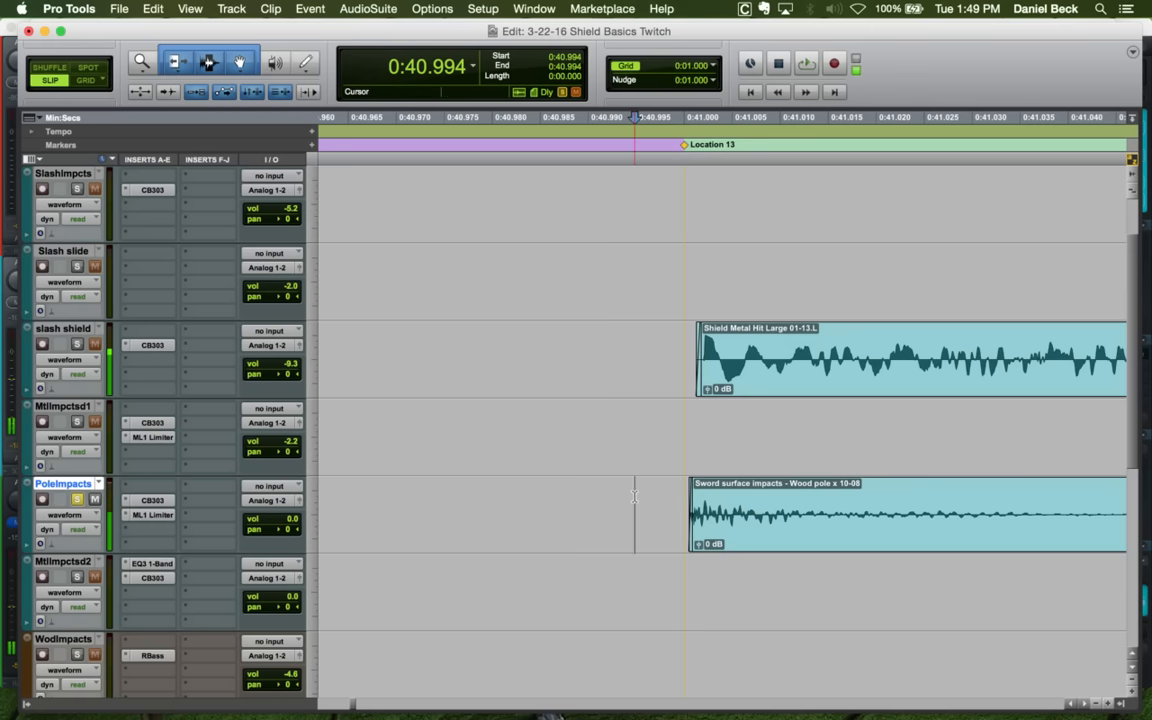
Take the PoleImpacts track out of solo and play the Location 13 hit with the other tracks
key(shift+s)
key(space)
key(r)
key(r)
key(space)
Delete the leftover wood pole clip after Location 13 on the PoleImpacts track
key(r)
key(r)
key(r)
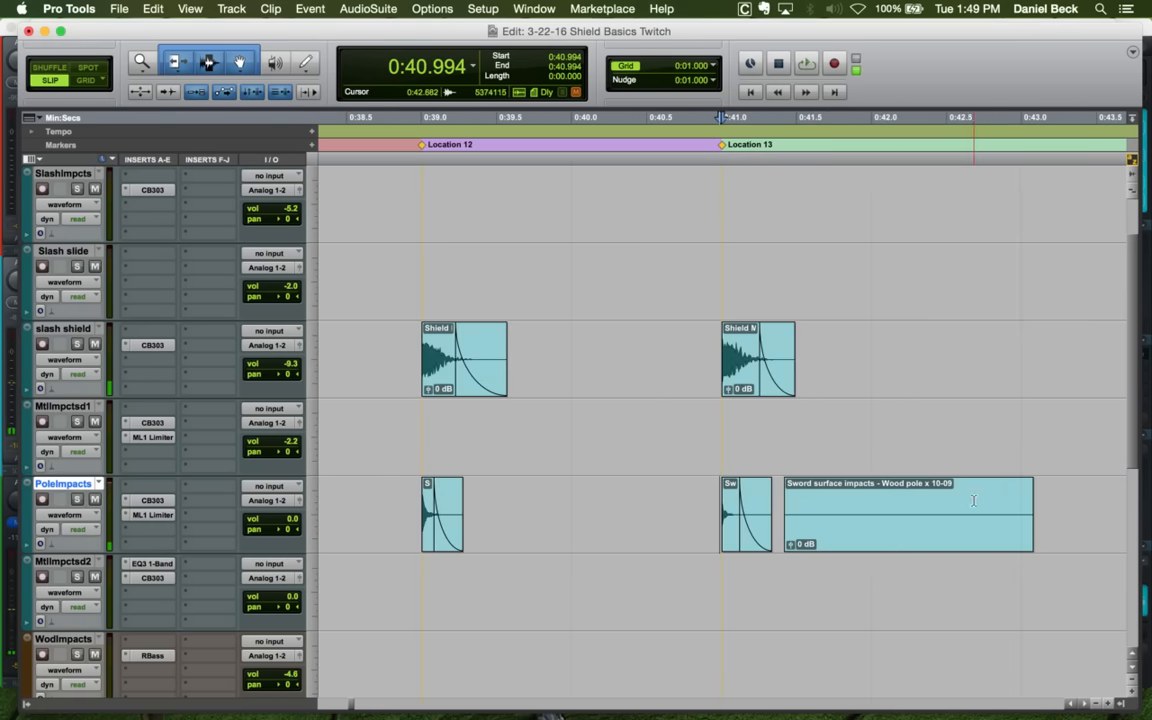
click(868, 529)
key(Delete)
key(r)
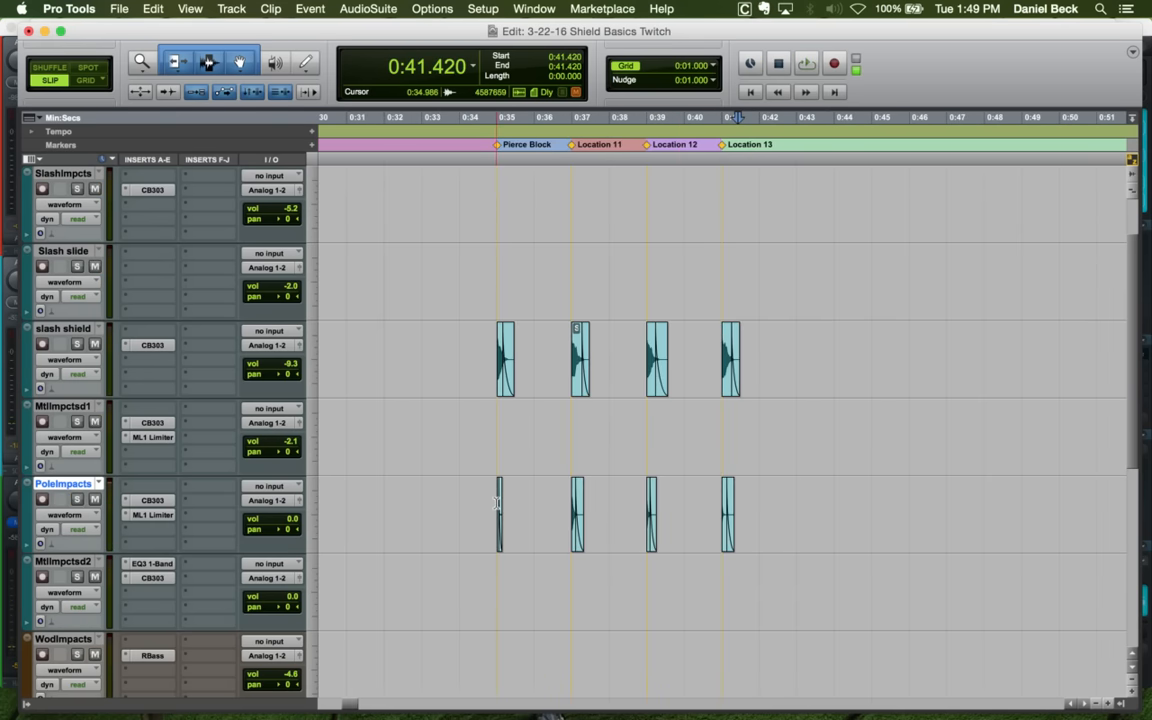
Play the layered hits from Pierce Block, and unmute the PierceBlck2 track to audition it in solo
click(498, 502)
key(space)
scroll(500, 497, down, 4)
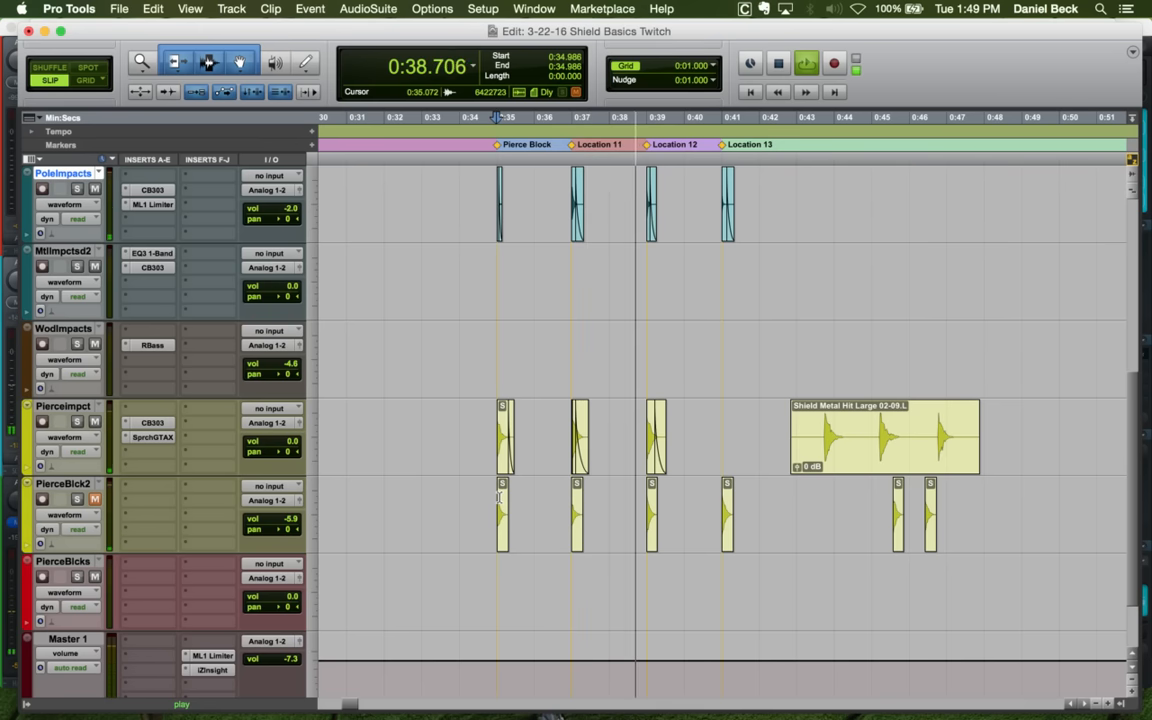
key(space)
click(493, 490)
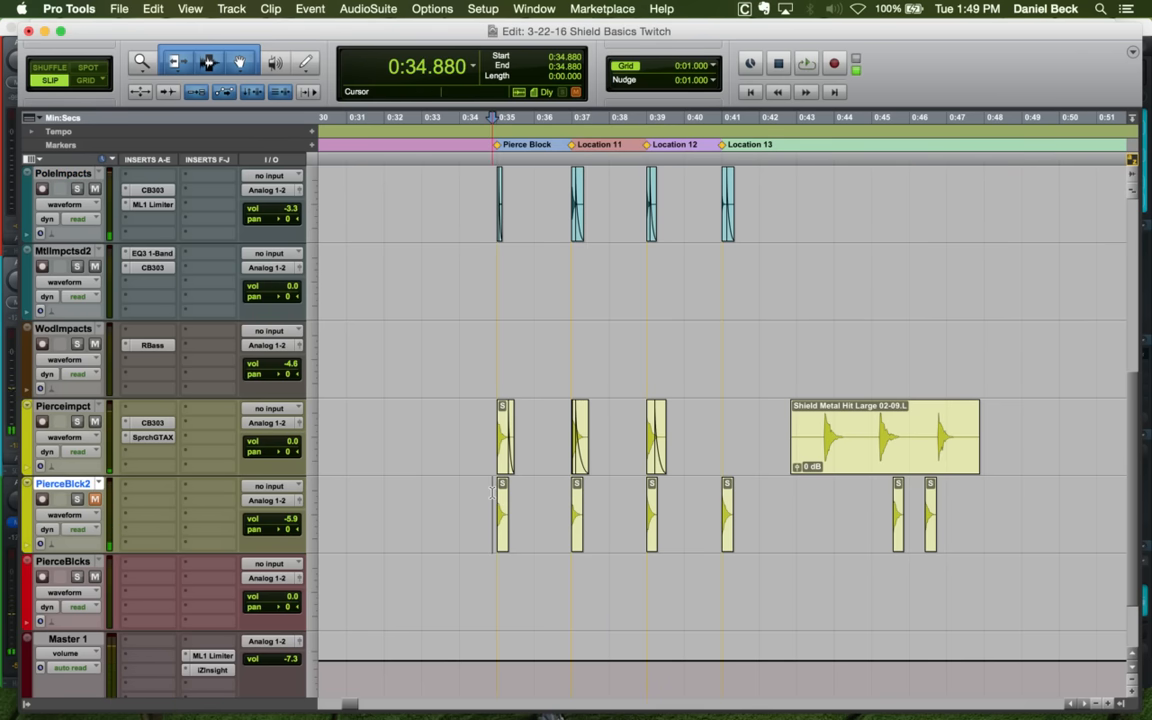
key(space)
key(space)
key(space)
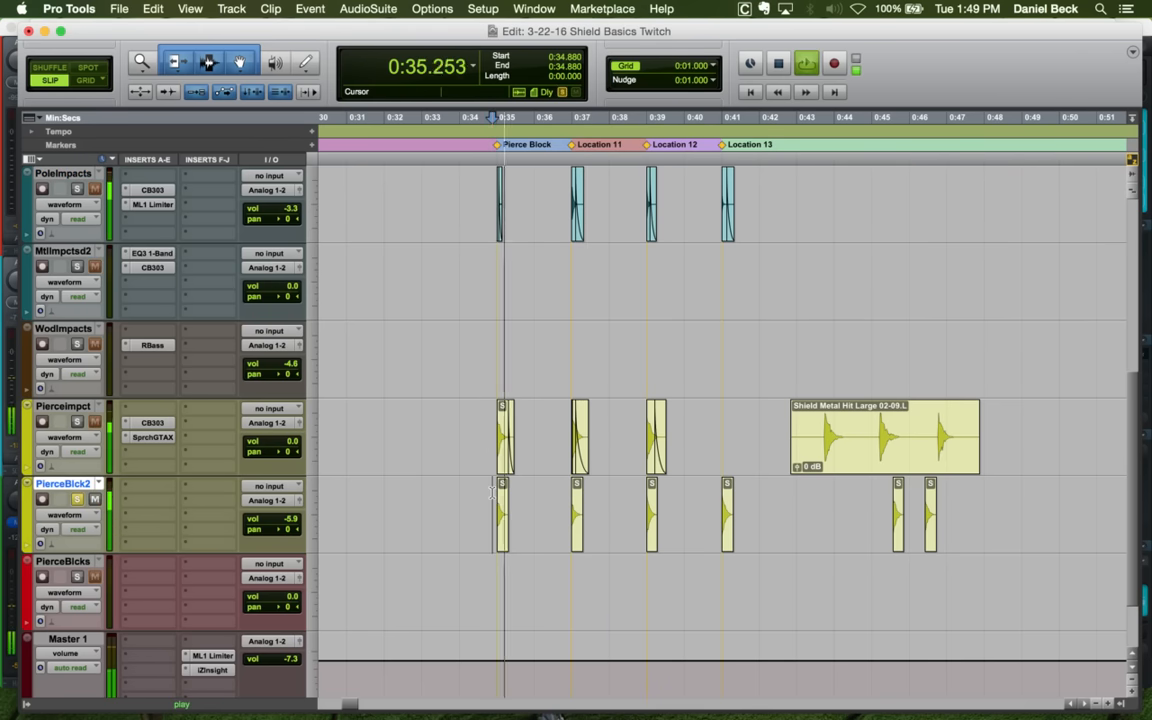
key(space)
Mute the four PierceBlck2 clips from Pierce Block to Location 13 and play the section without them
drag(522, 496, 753, 510)
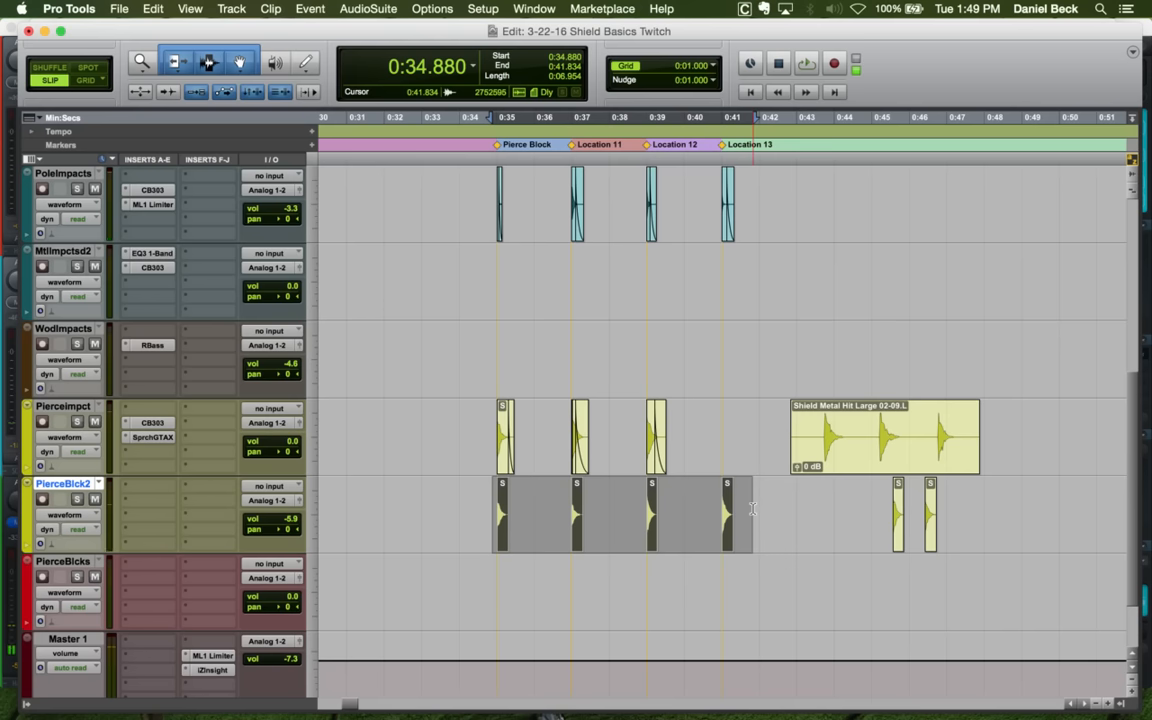
click(490, 423)
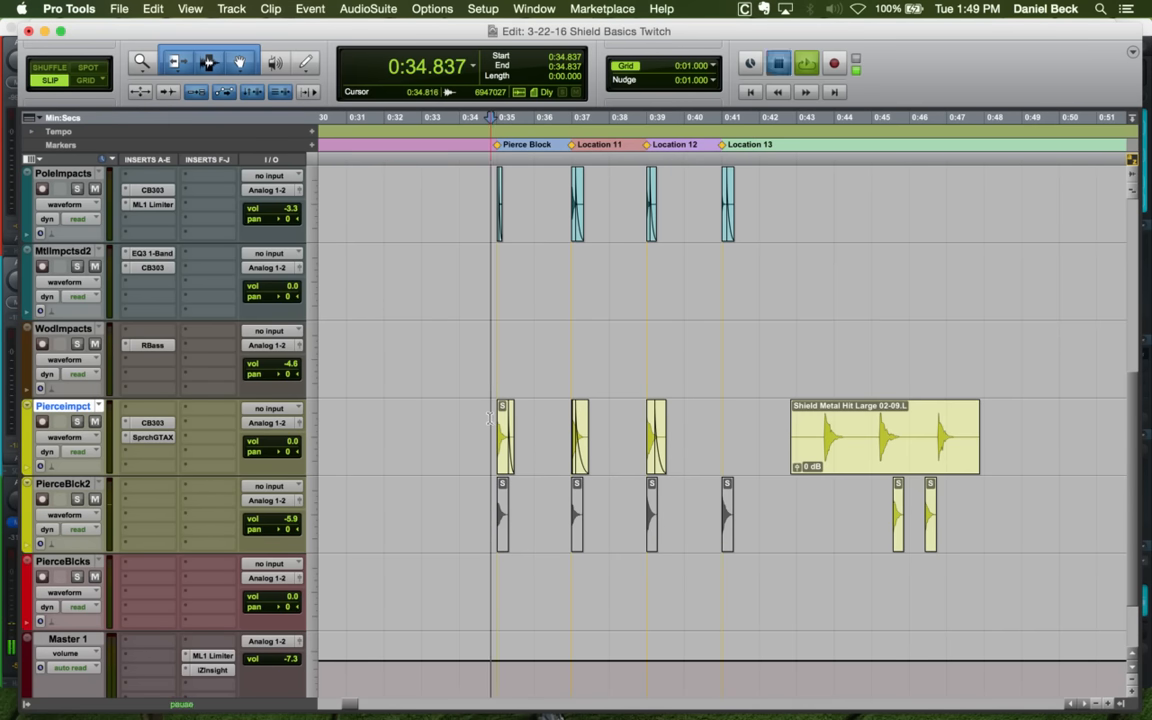
key(t)
key(space)
click(725, 420)
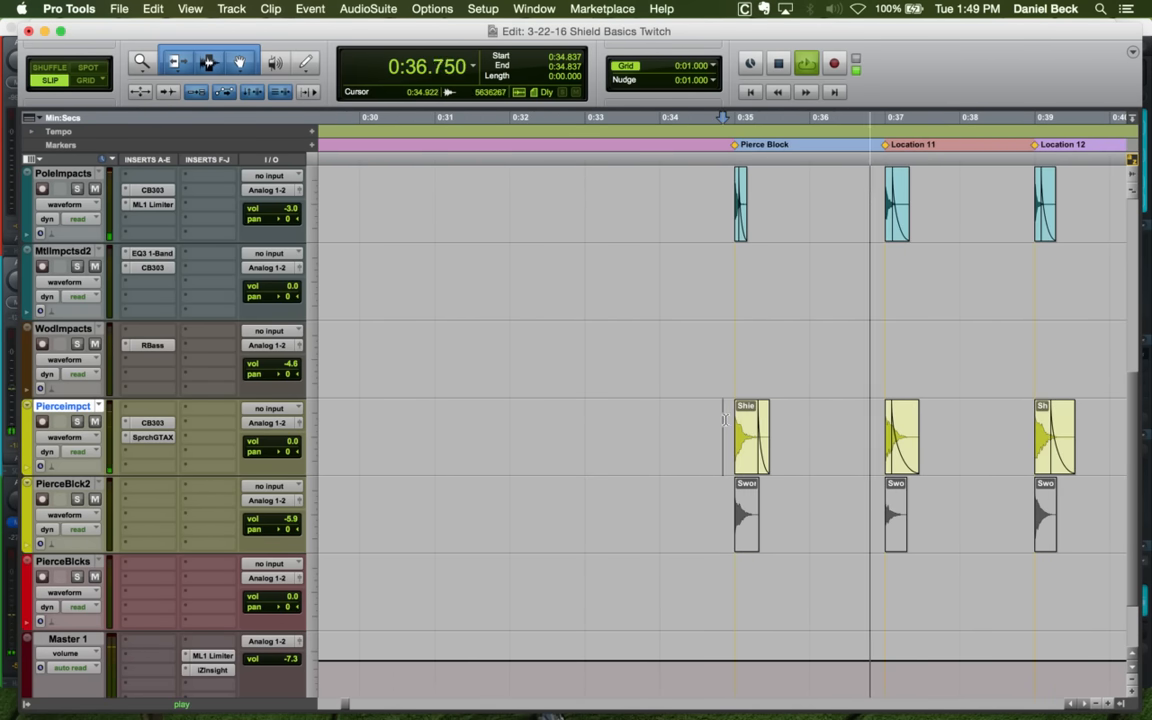
key(space)
Audition the Pierceimpct track from Pierce Block, both in solo and together with the other tracks
key(shift+s)
key(space)
key(space)
key(r)
key(r)
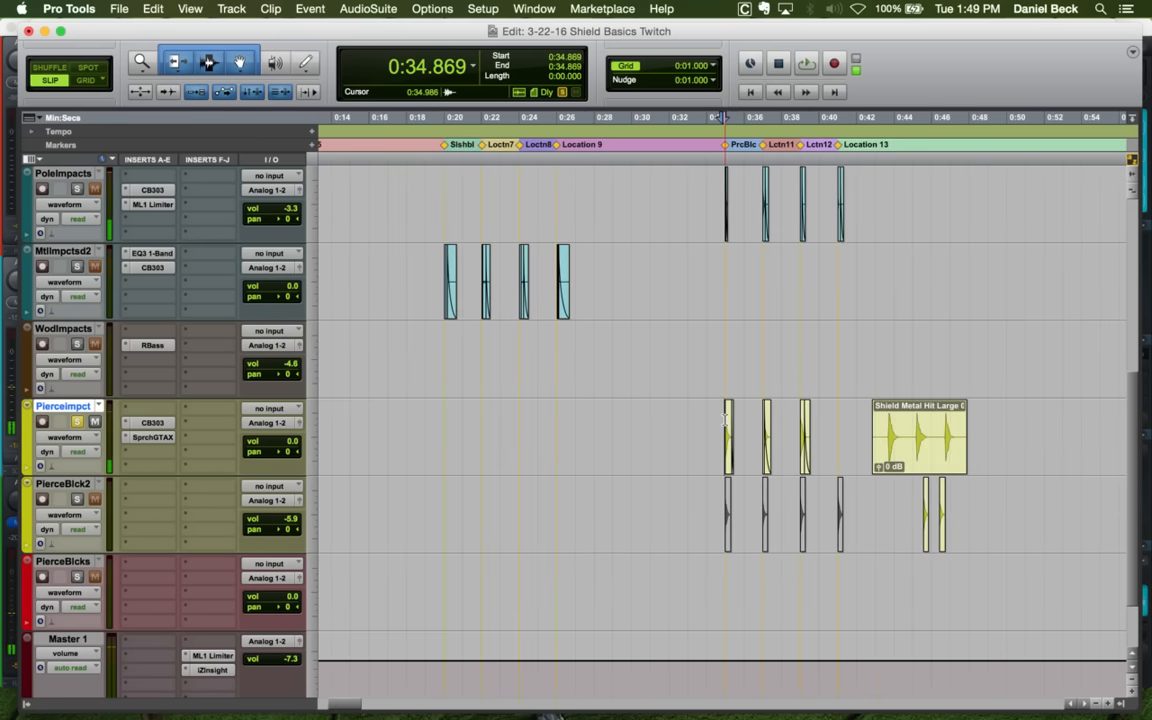
key(space)
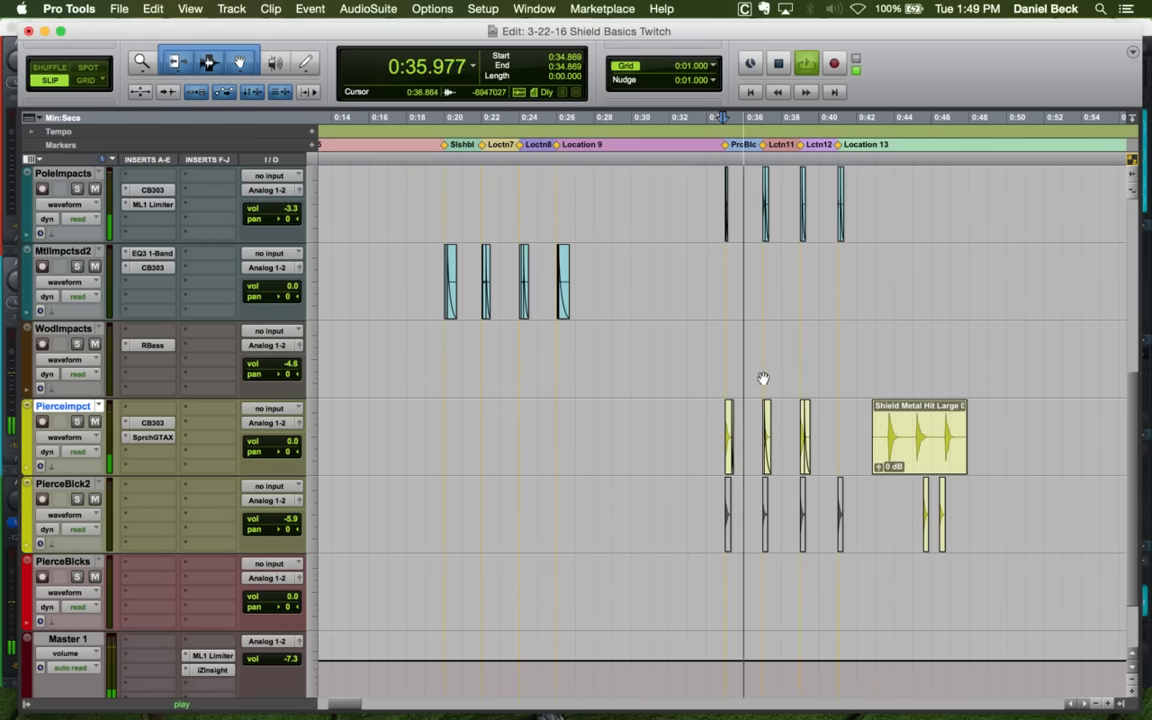
key(r)
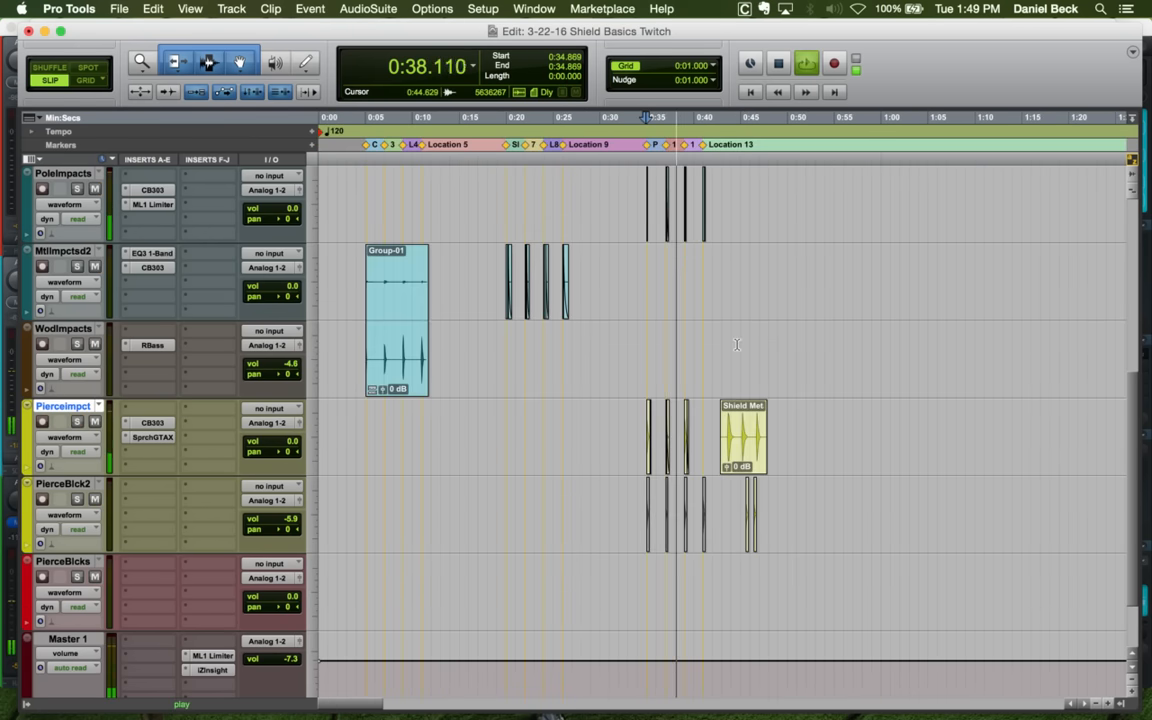
key(t)
key(t)
key(space)
click(869, 355)
key(t)
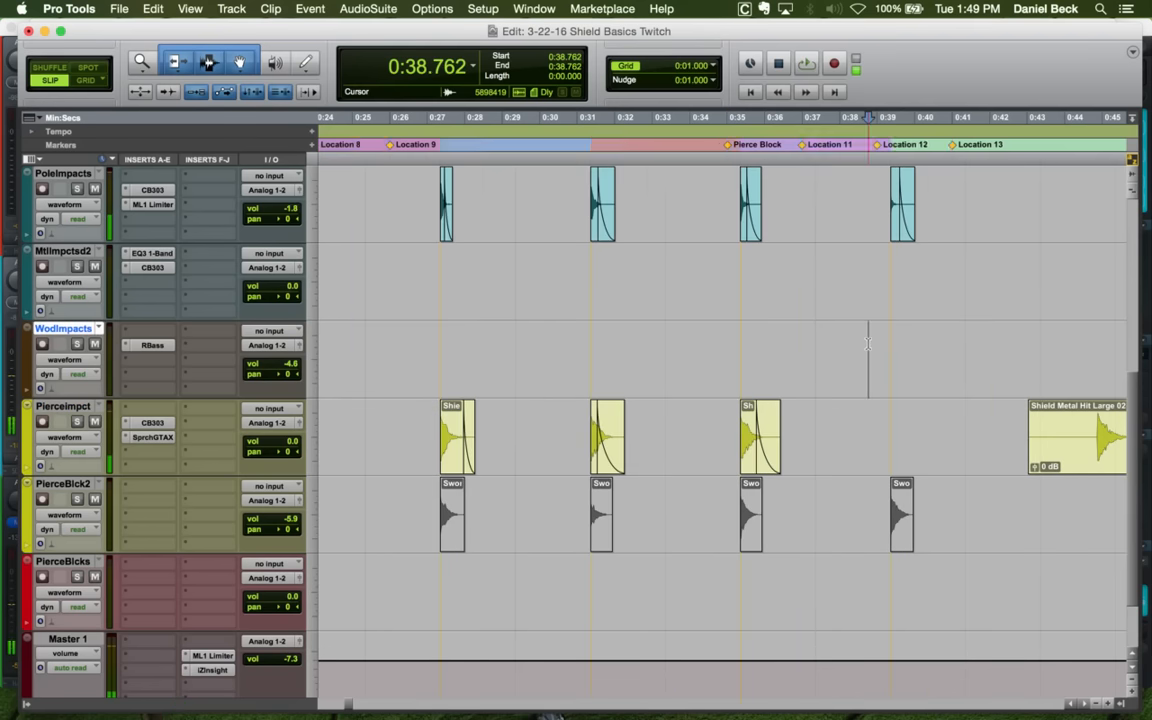
Solo the Pierceimpct track from just before Pierce Block and open its Supercharger GT insert
click(428, 418)
key(shift+s)
key(space)
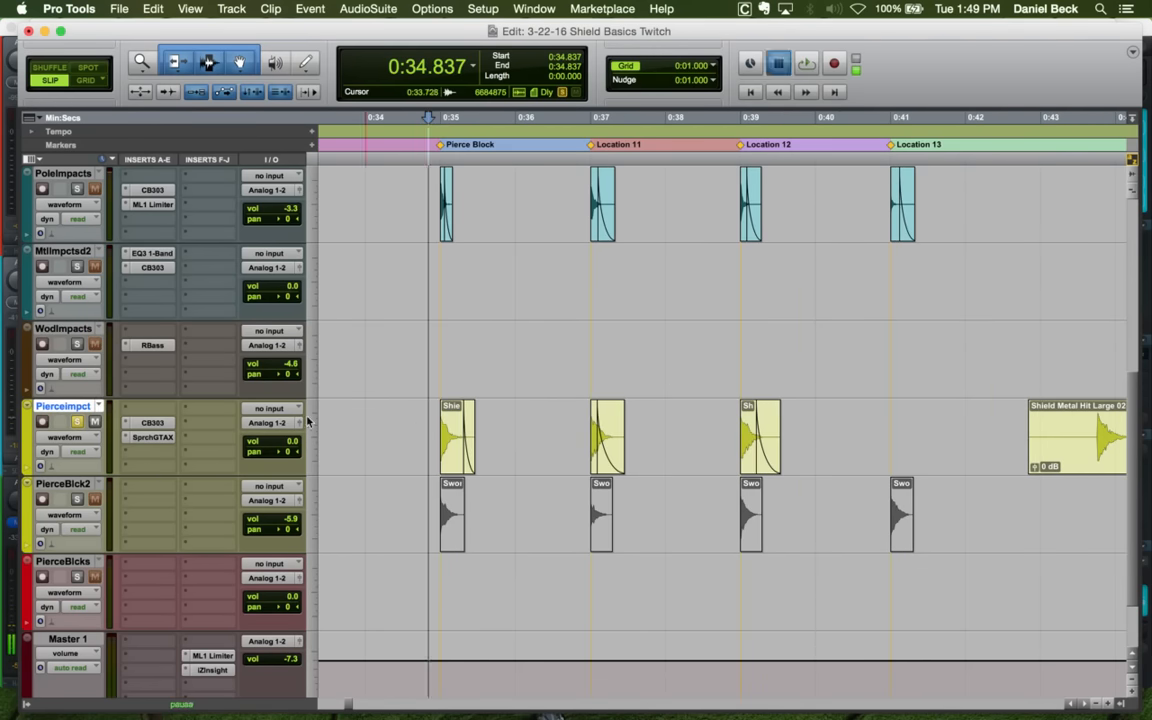
key(space)
click(151, 441)
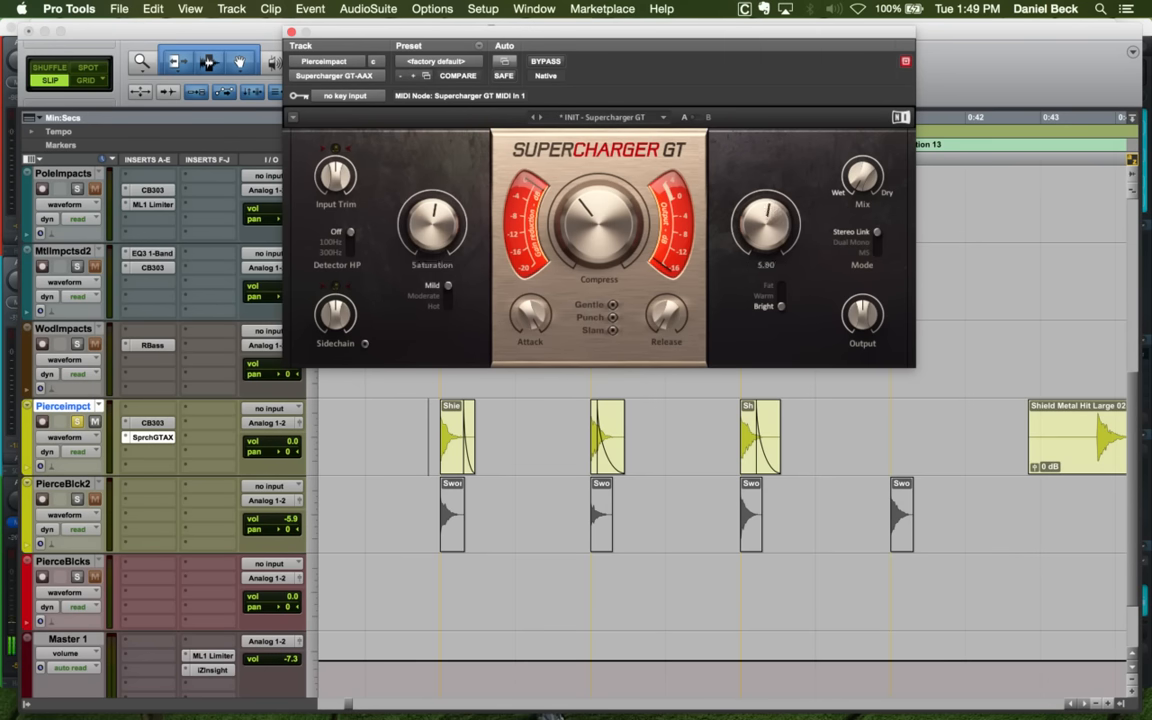
Set the Supercharger GT mix to 63% wet / 37% dry and audition the Pierceimpct hits
key(space)
drag(866, 178, 866, 188)
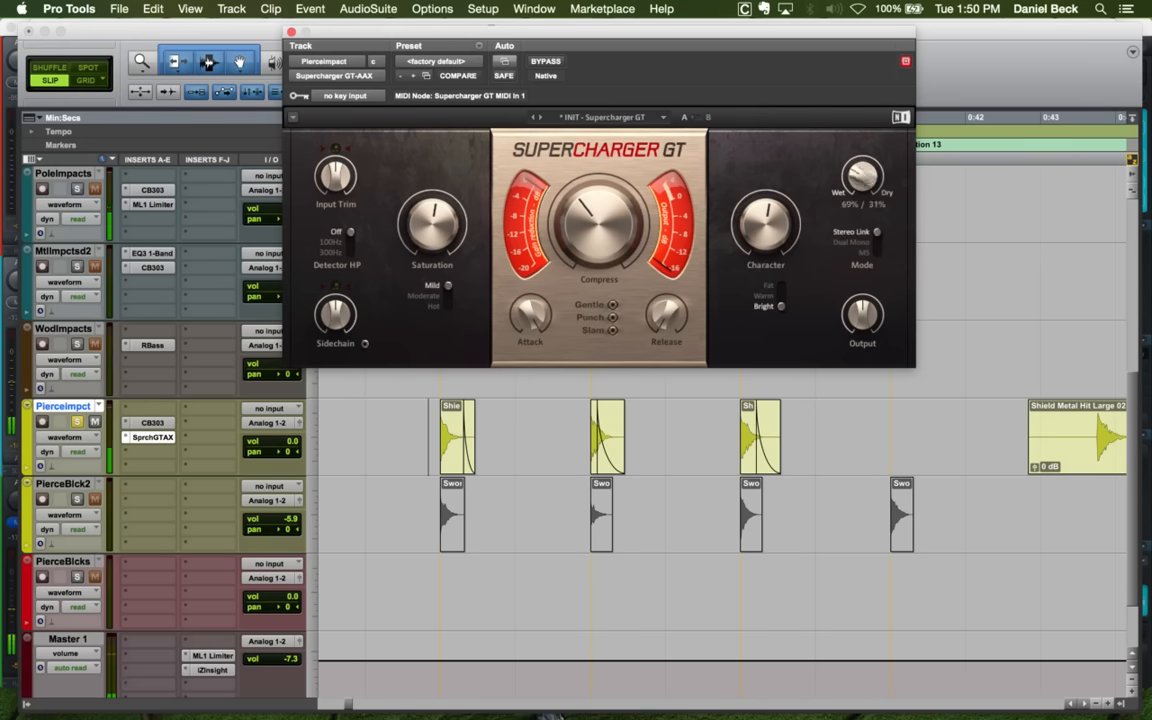
key(space)
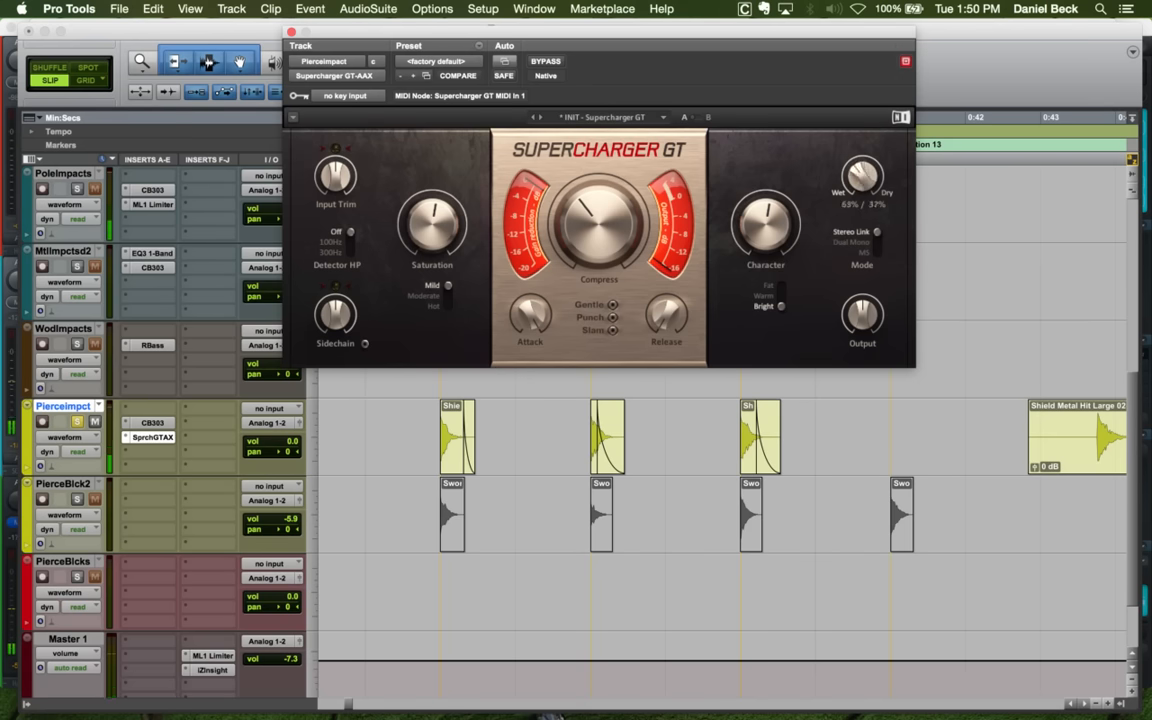
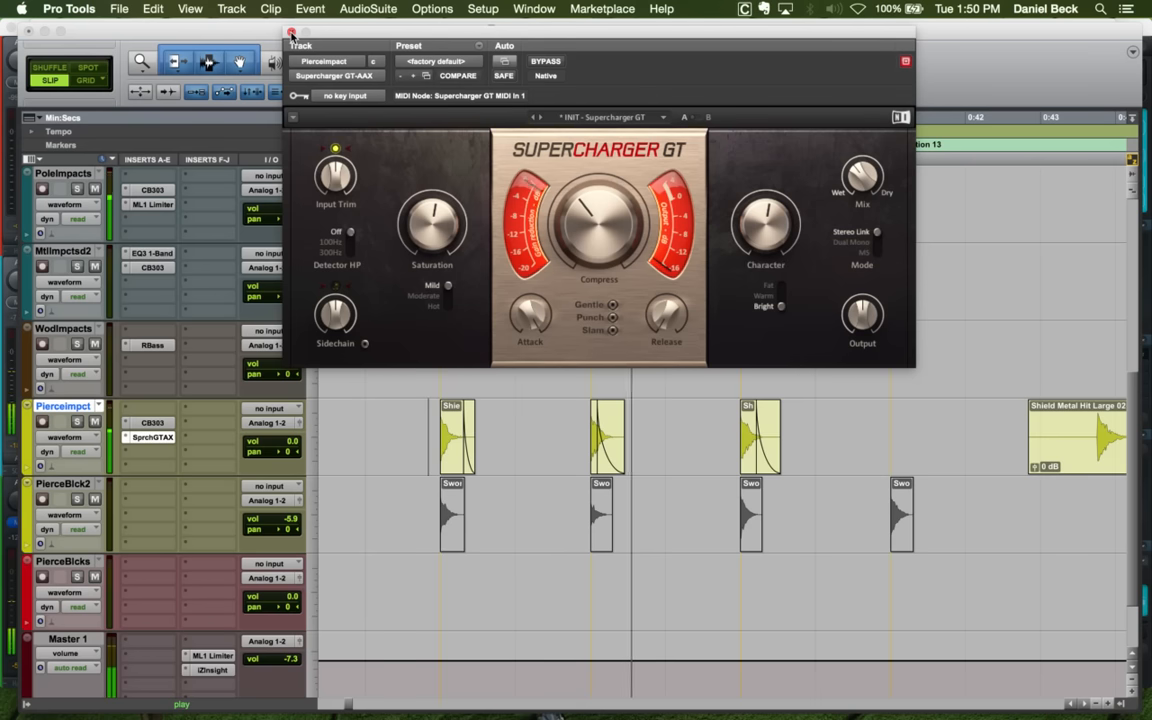
click(581, 424)
key(space)
key(space)
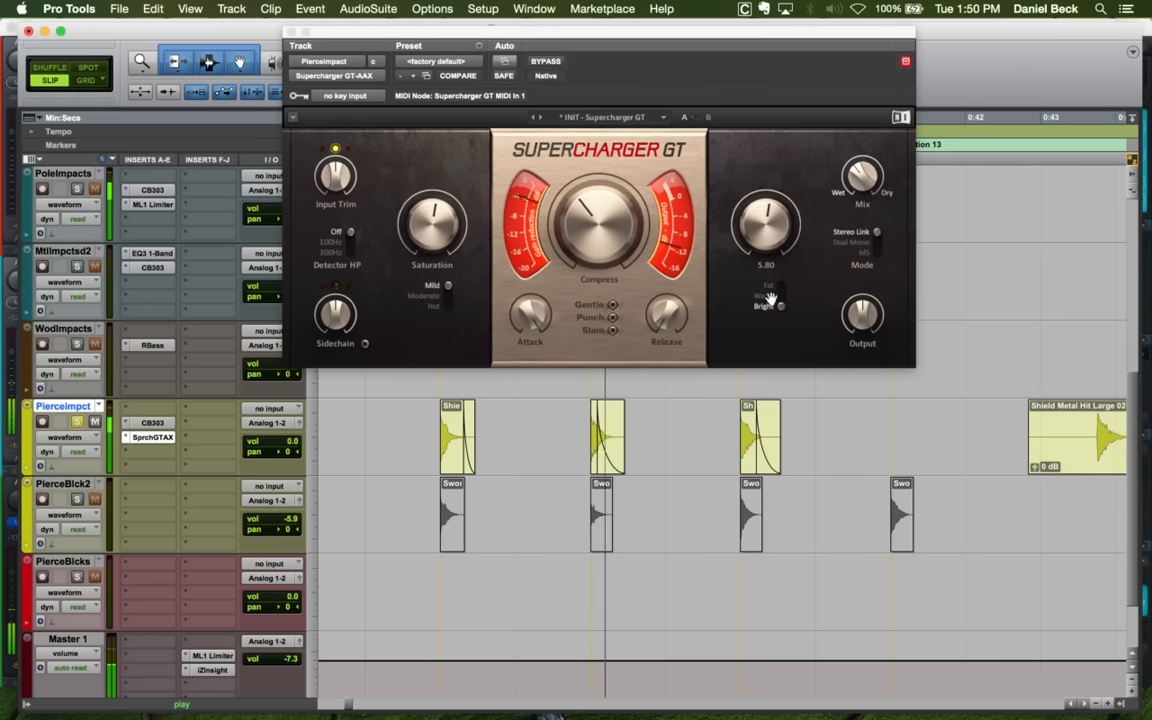
Set the Supercharger GT mix to 49% wet / 51% dry and close the plug-in window
key(space)
click(866, 177)
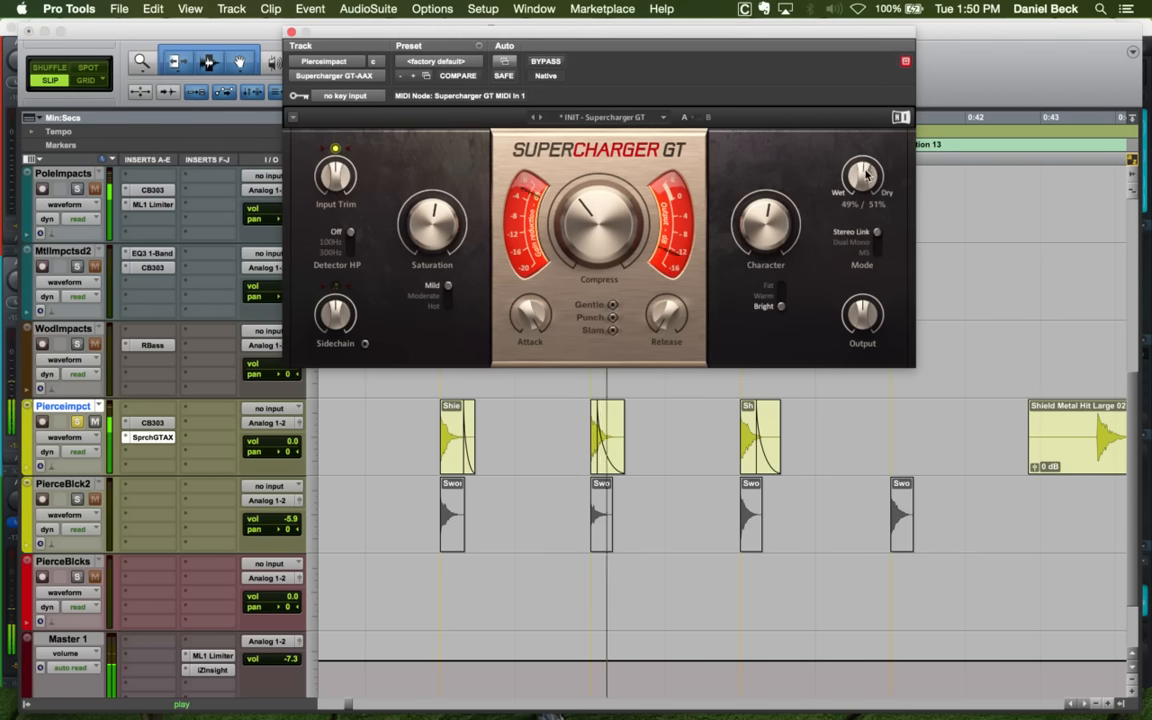
click(291, 33)
Play the Pierceimpct hits in the full mix, including from just before Location 12
key(space)
click(727, 427)
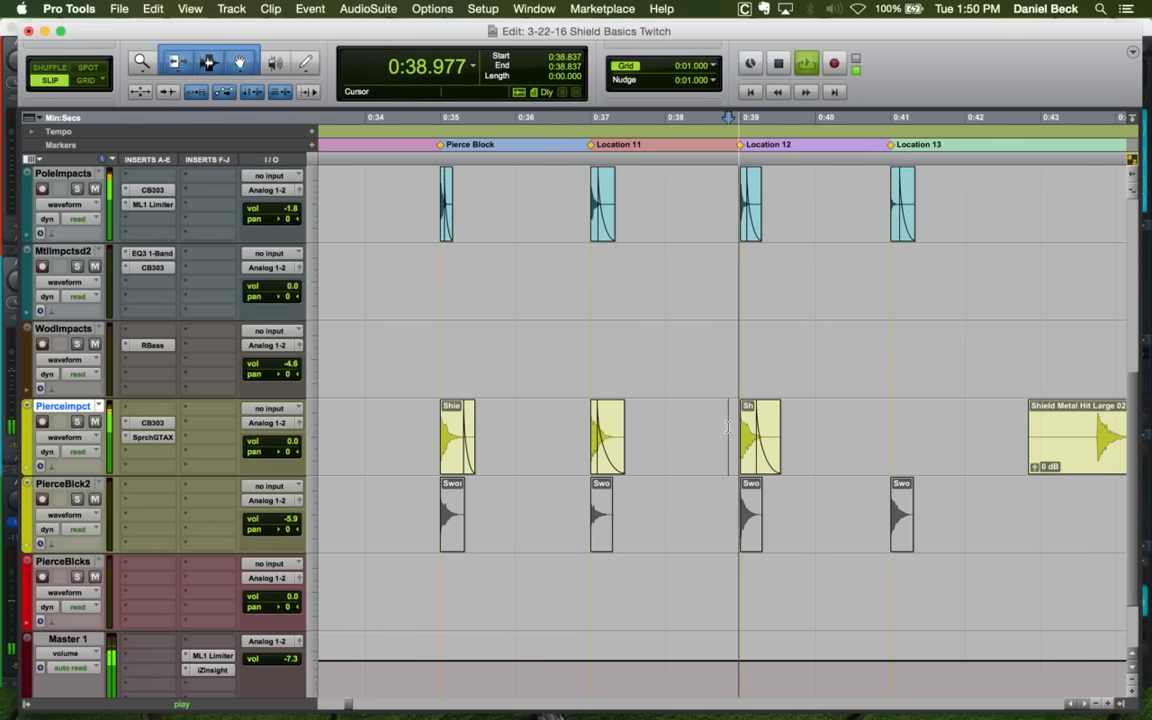
key(r)
key(r)
key(space)
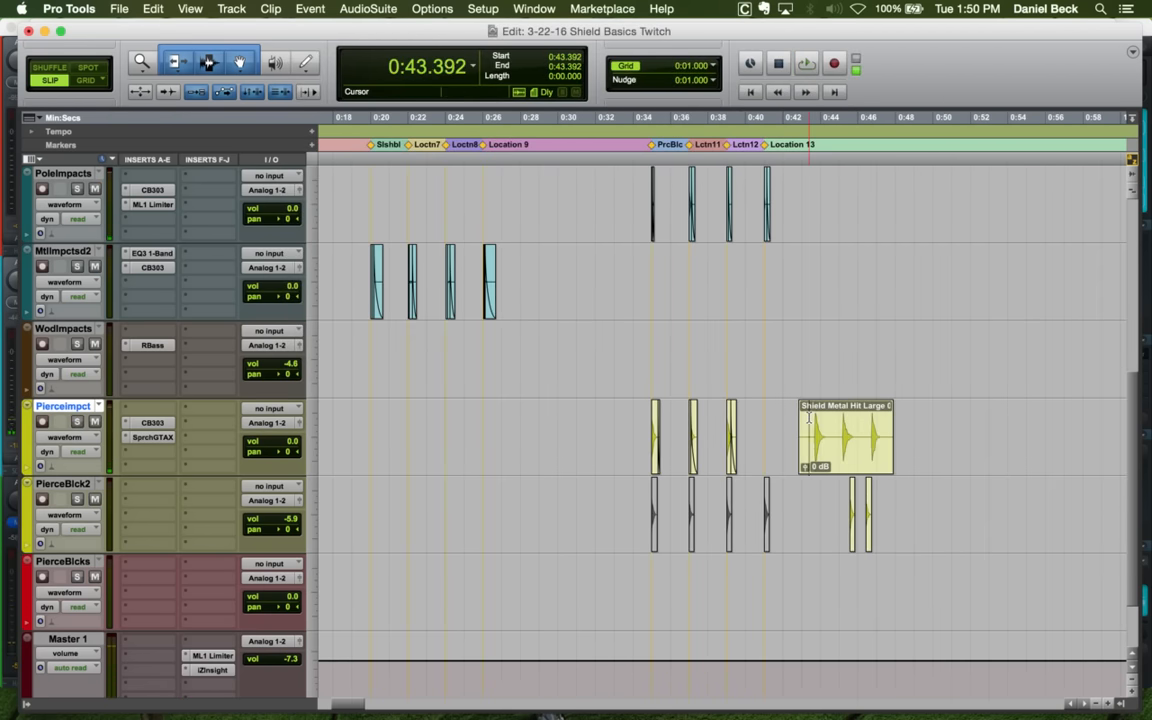
Trim the leftover Shield Metal Hit clip's start to 0:43.392 and audition its hits with Pierceimpct soloed
key(space)
key(space)
key(t)
key(t)
key(space)
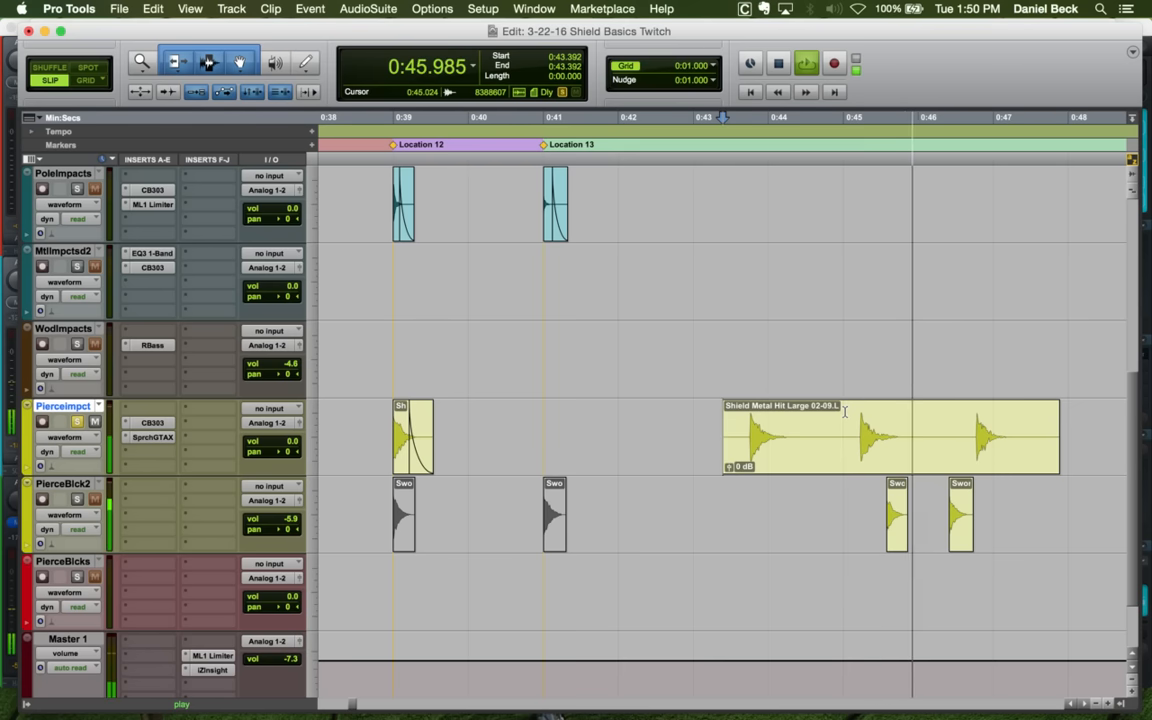
Trim the leftover Shield Metal Hit Large clip's start to 0:43.722 and audition its first hit
key(space)
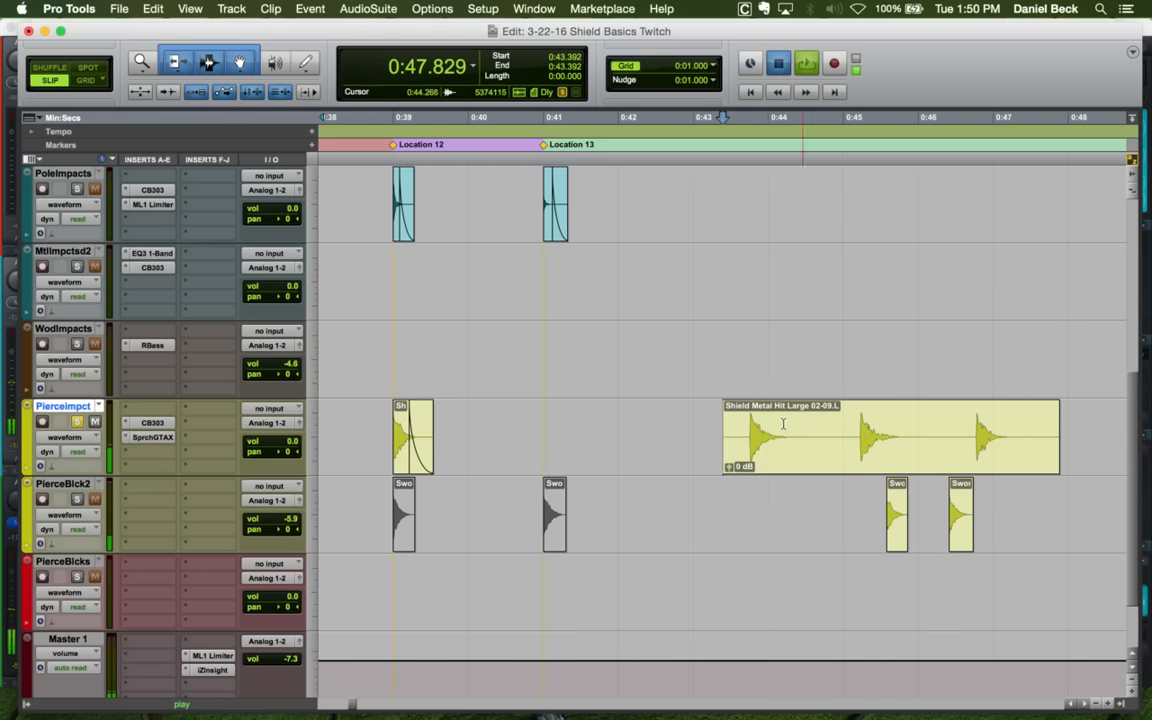
click(748, 420)
key(a)
key(space)
key(space)
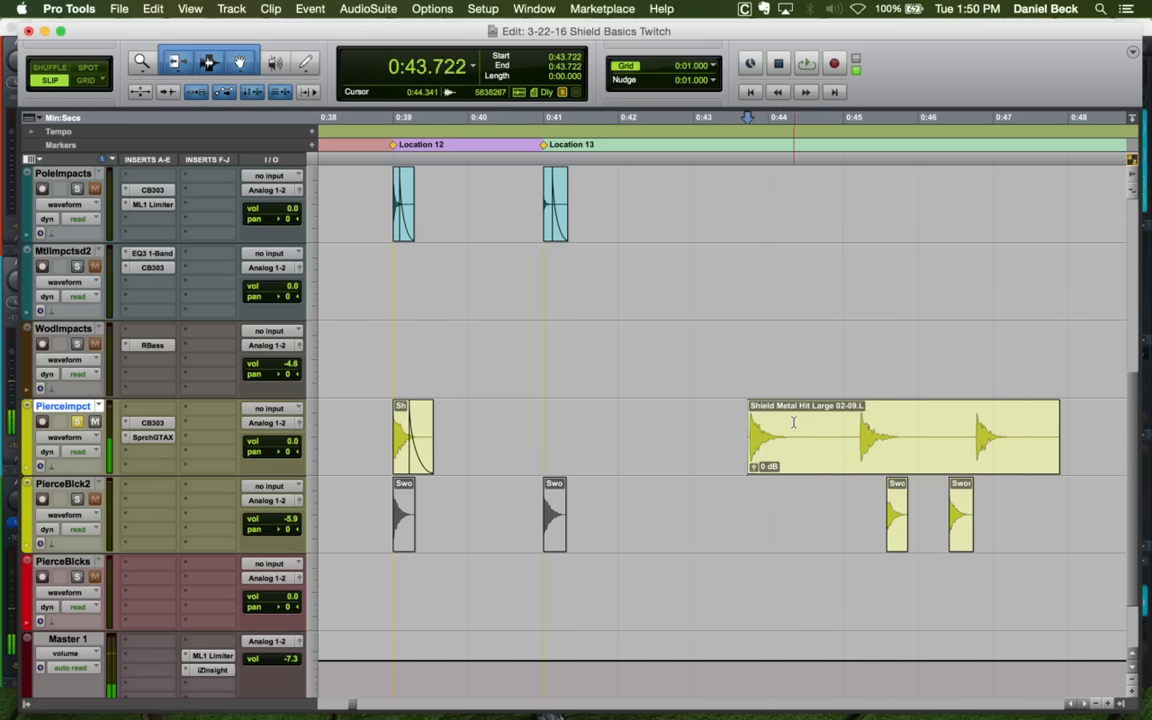
Separate the first hit from the leftover Shield Metal Hit clip and move it to Location 13 on Pierceimpct
key(b)
drag(767, 455, 568, 427)
key(t)
key(t)
key(t)
key(t)
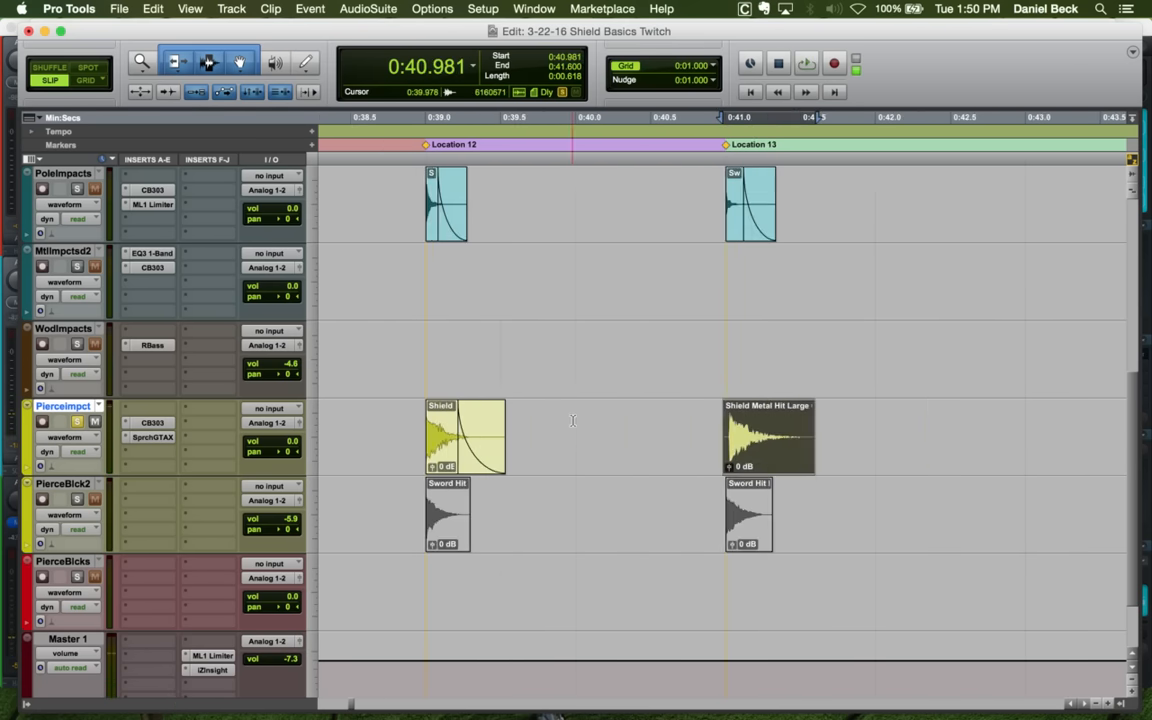
Trim the moved hit's start to its transient, align it with the Location 13 marker and add a short fade-in
click(778, 420)
key(a)
key(t)
key(t)
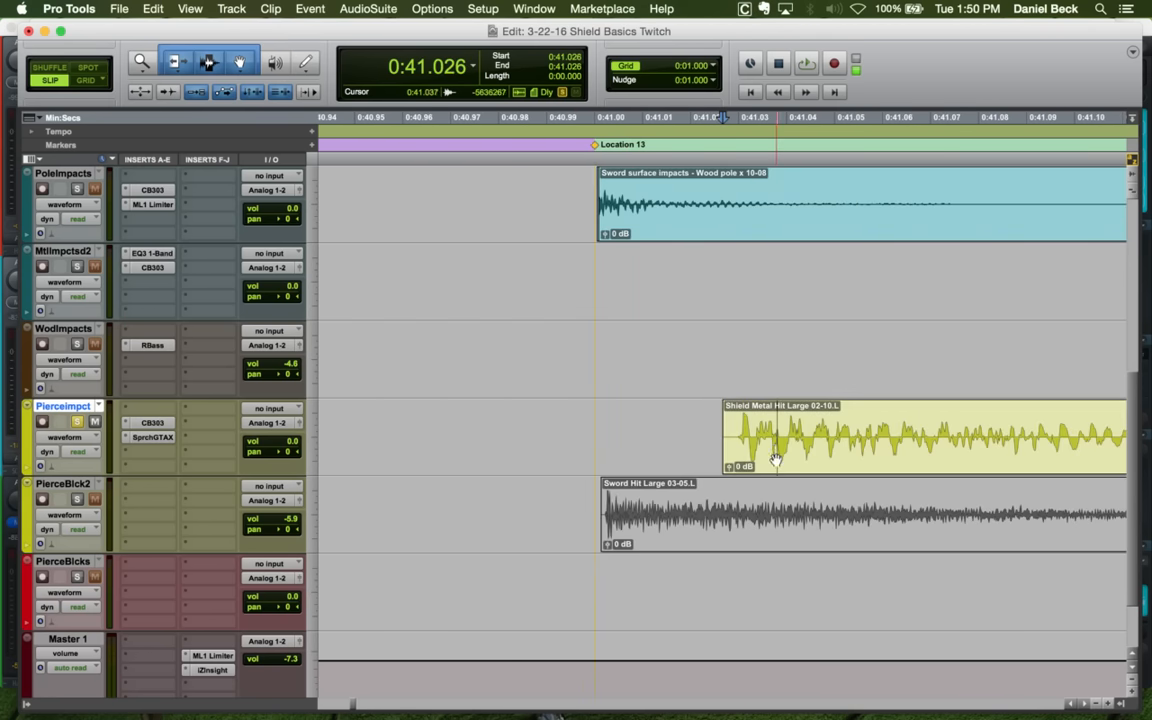
drag(773, 457, 644, 453)
click(608, 414)
key(a)
click(586, 416)
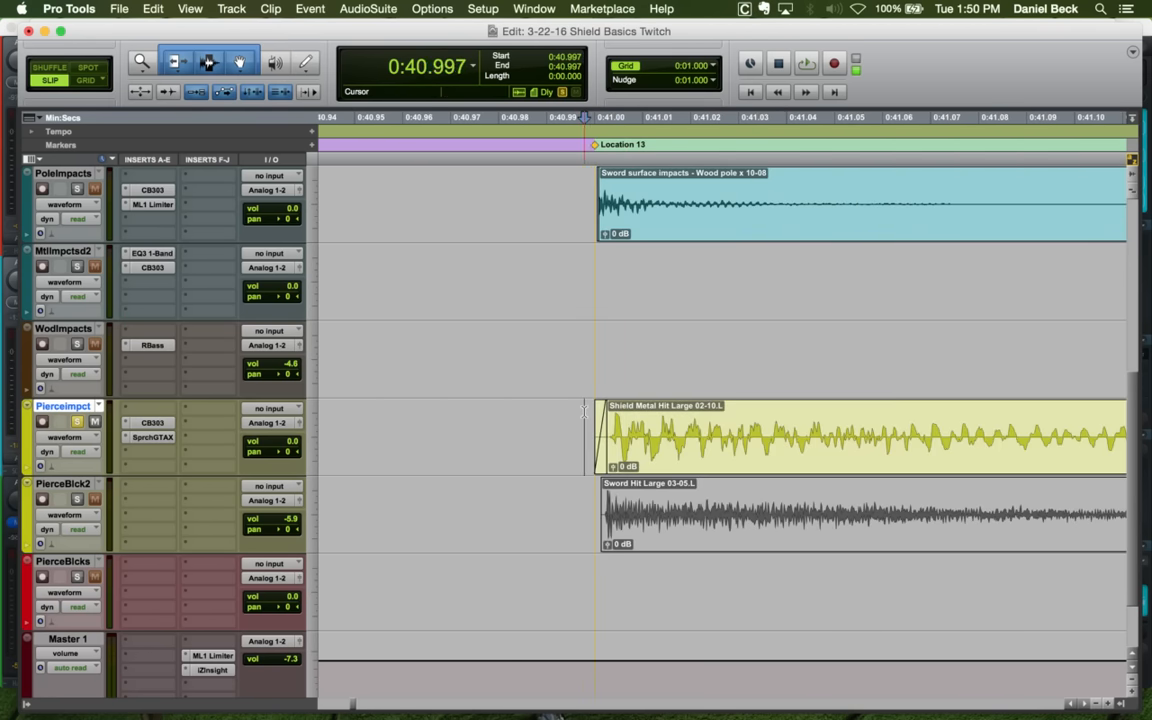
Trim the Location 13 shield hit's end to about 0:41.44 and fade it out from 0:41.200
key(space)
key(r)
key(r)
key(r)
key(s)
click(826, 420)
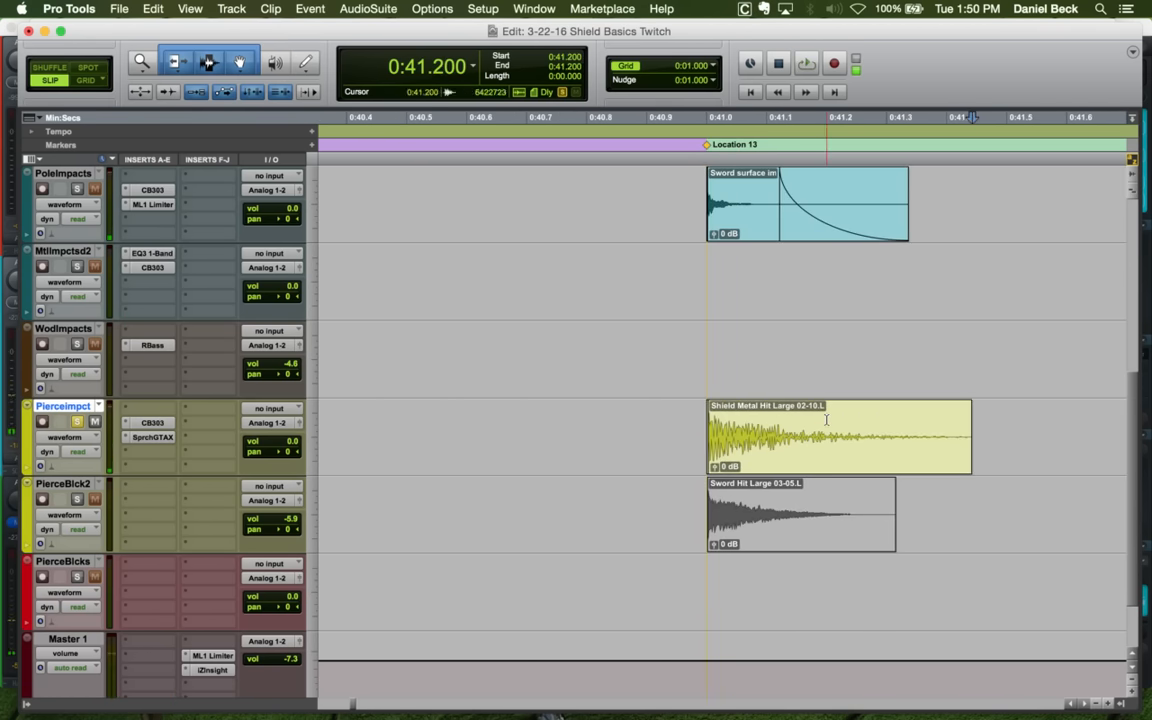
key(space)
key(space)
Lengthen the Location 13 shield hit's fade-out to begin at about 0:41.06 and play it, finishing with Pierceimpct unsoloed
click(684, 415)
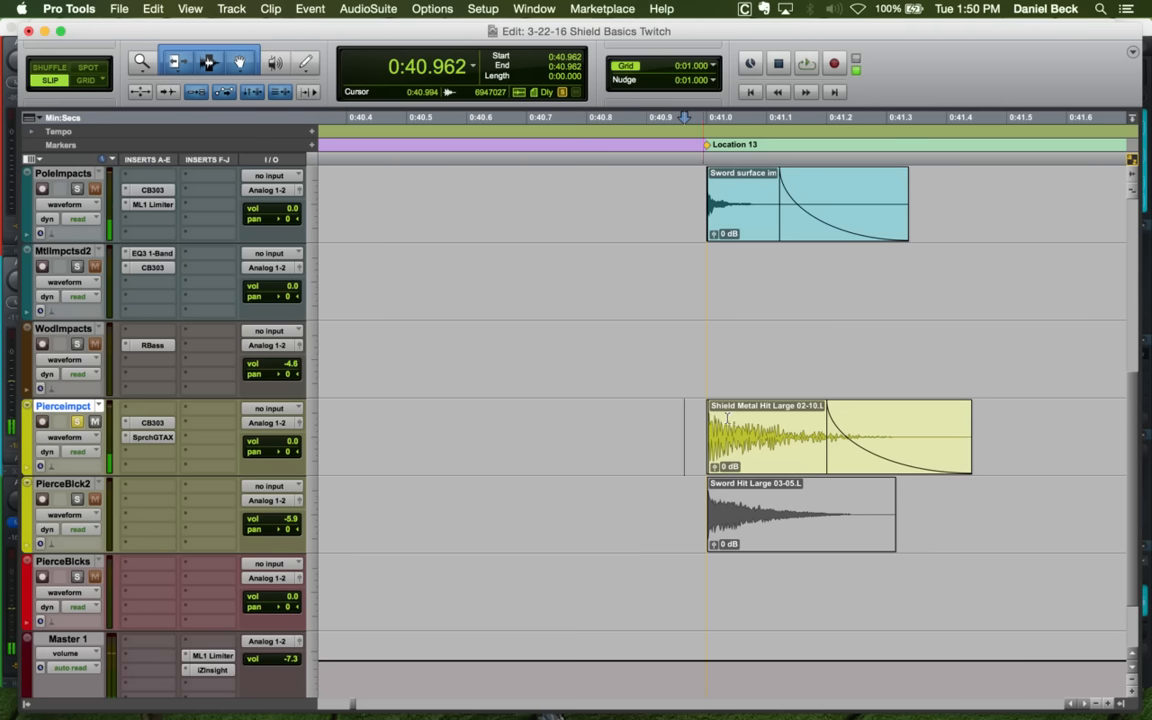
key(g)
click(681, 420)
key(space)
key(space)
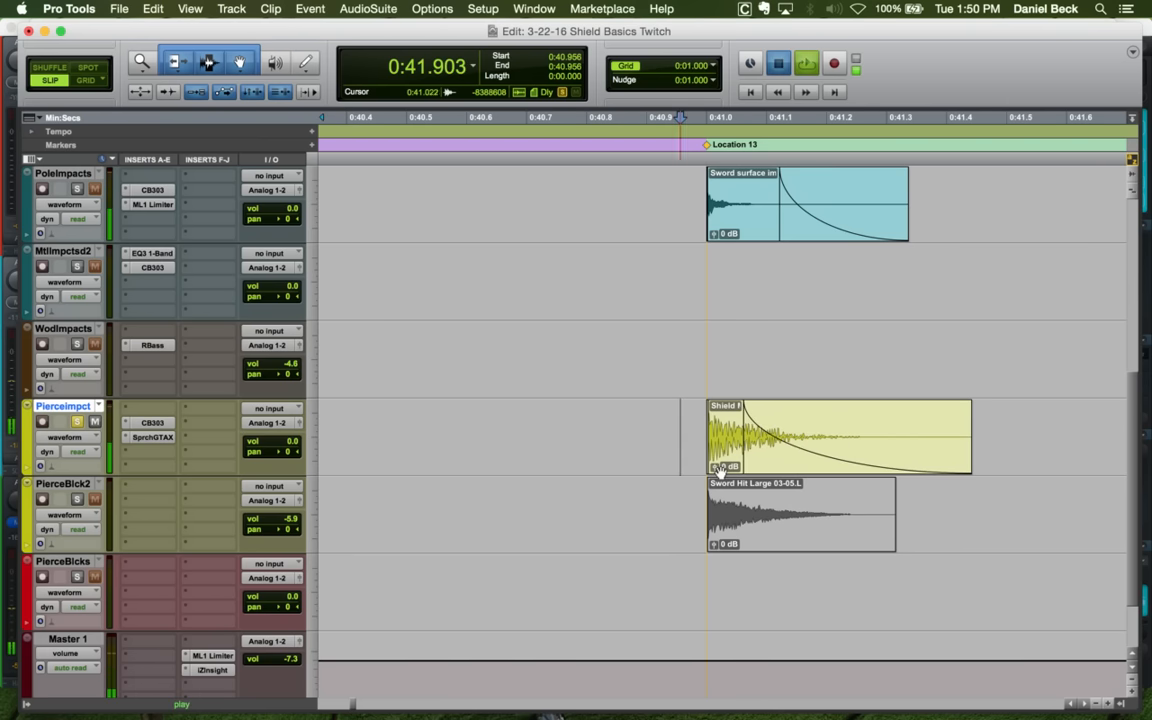
key(space)
key(r)
key(r)
key(r)
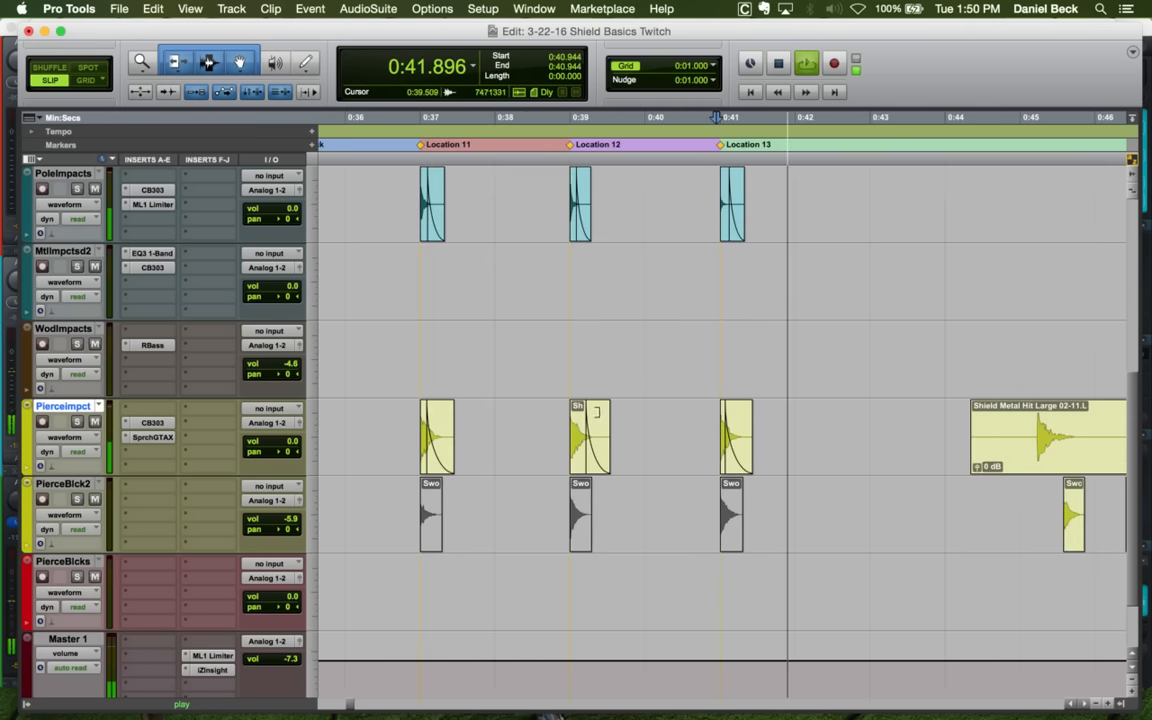
Lengthen the Location 12 Pierceimpct hit's fade-out to begin at about 0:39.08 and play it in the full mix
key(space)
click(564, 406)
key(space)
key(t)
key(t)
key(space)
click(758, 420)
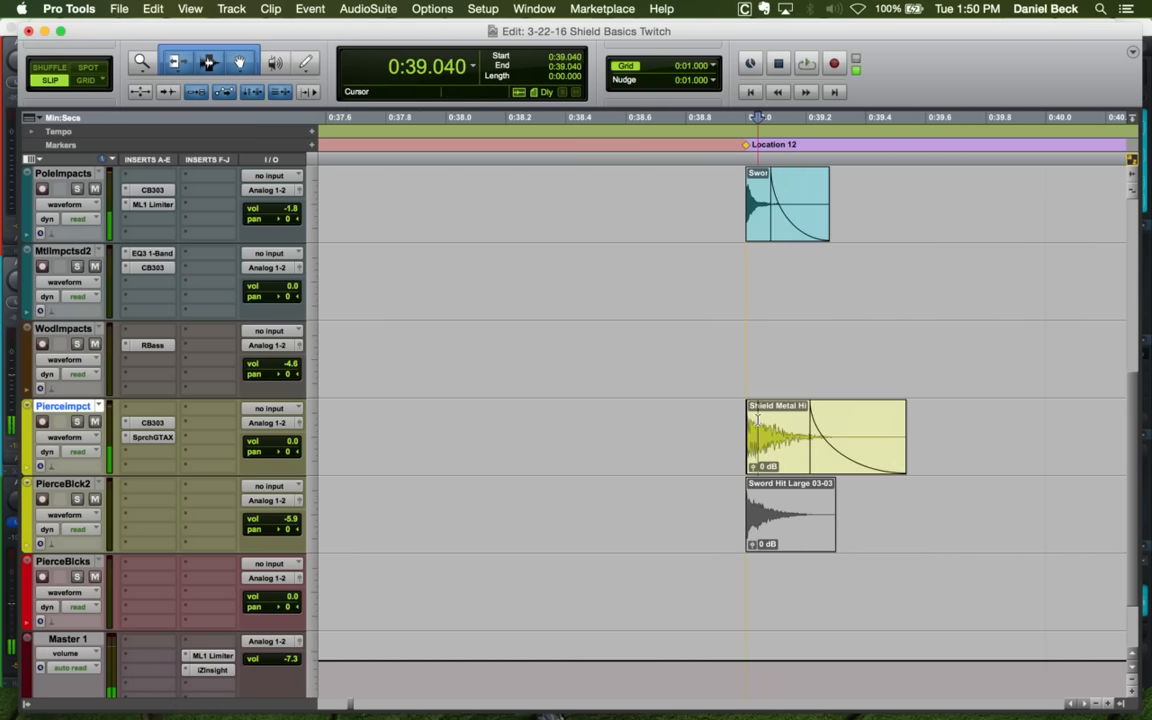
key(space)
key(r)
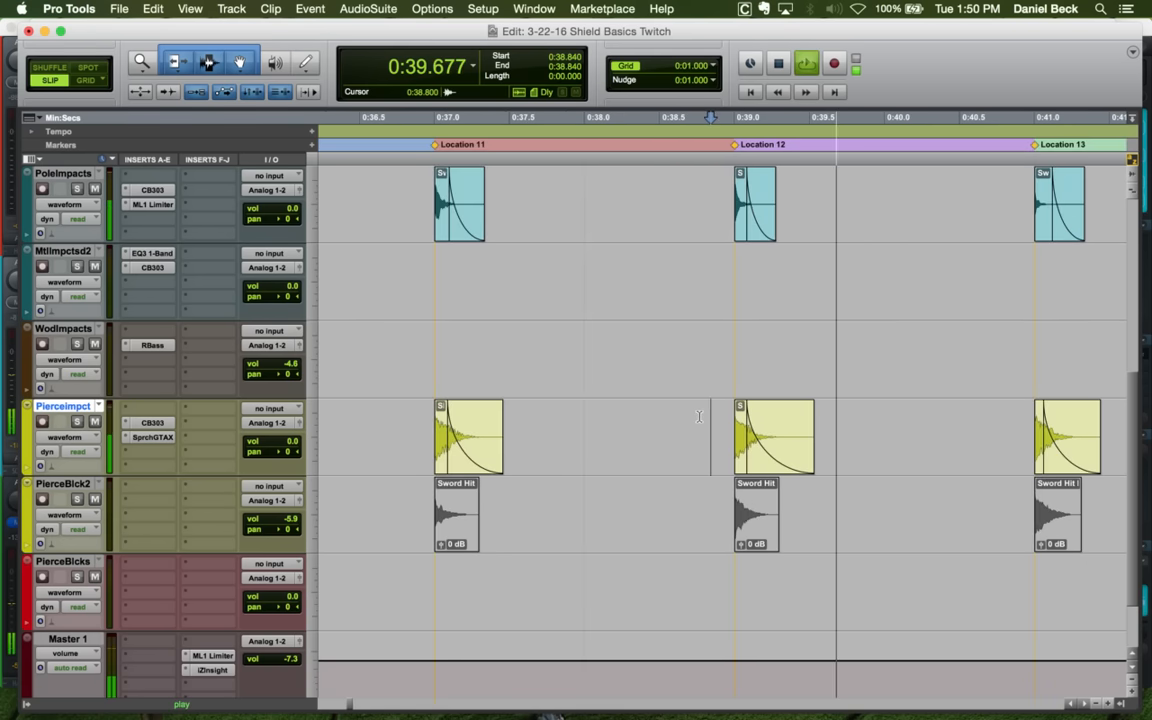
key(space)
Play the Pierce Block, Location 11 and Location 13 hits in the full mix to compare them
click(424, 425)
key(t)
key(space)
key(space)
key(r)
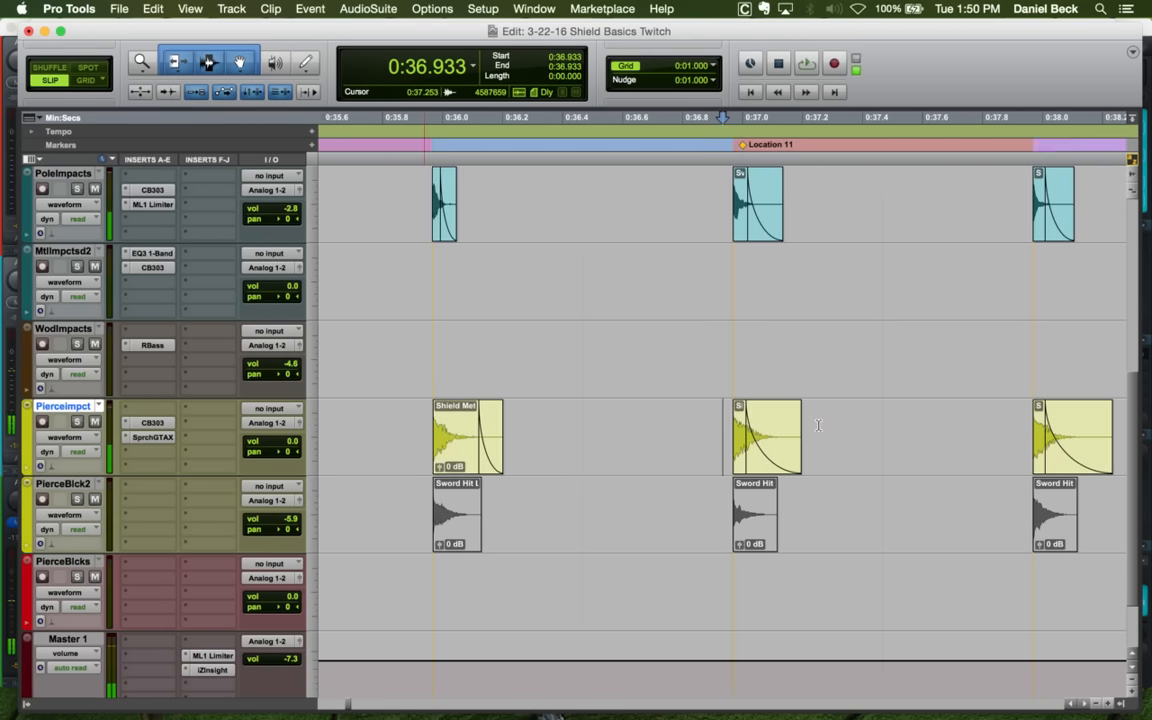
key(r)
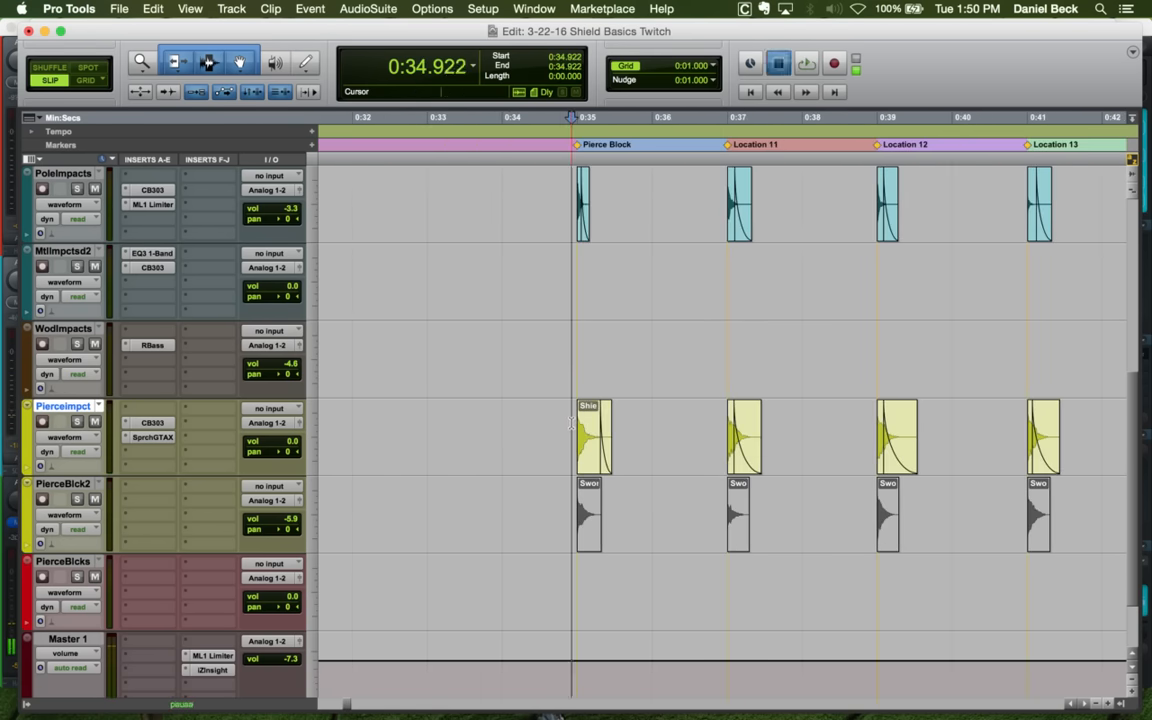
key(space)
key(space)
click(716, 430)
key(space)
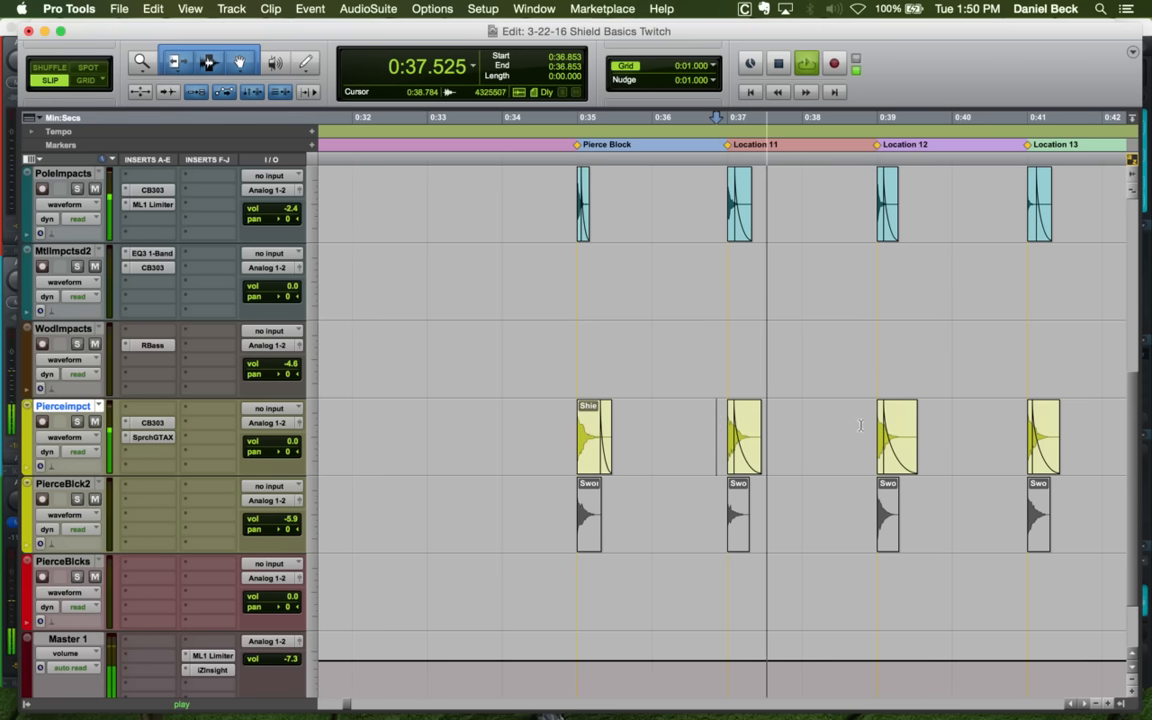
key(space)
click(1020, 425)
key(space)
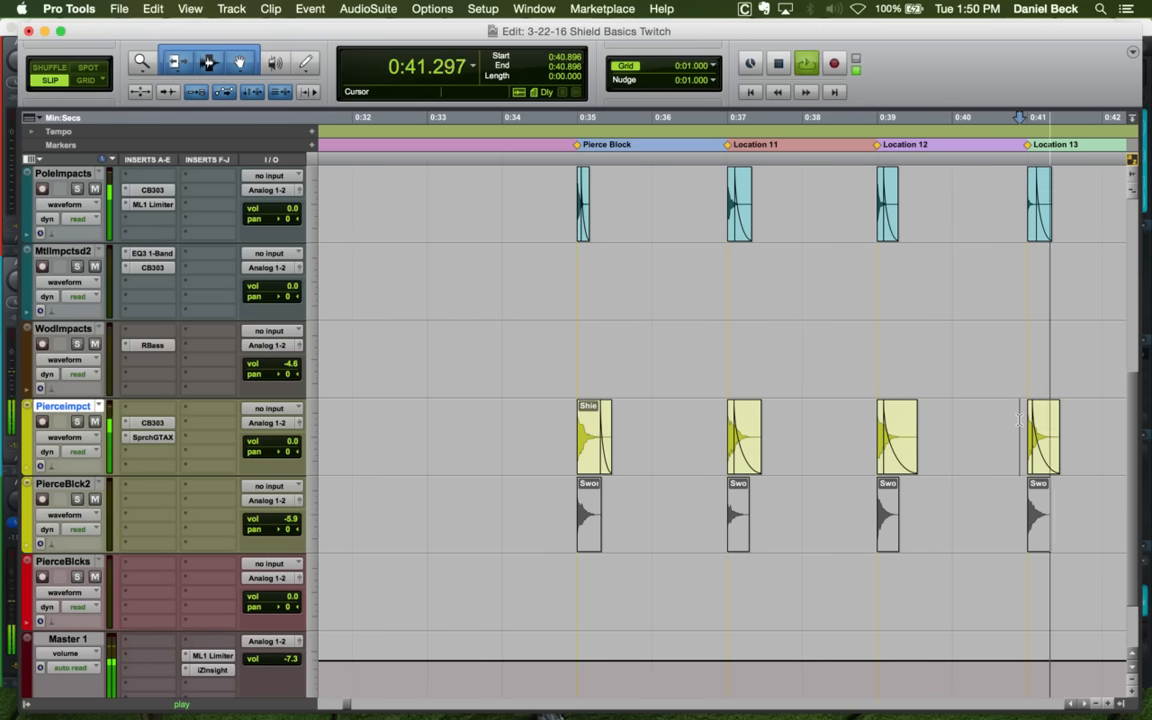
key(space)
Play the Location 12 hit in the full mix and with the slash shield track soloed
click(848, 430)
key(space)
key(t)
scroll(853, 432, up, 3)
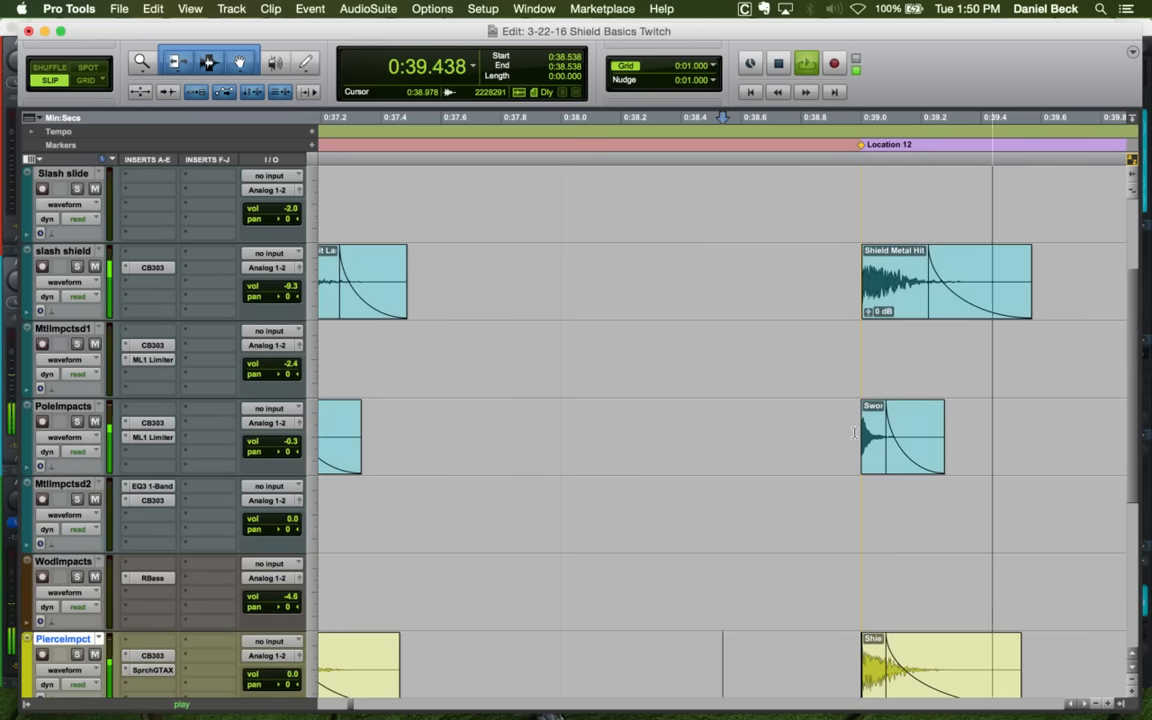
key(space)
click(838, 272)
key(shift+s)
key(space)
key(t)
key(r)
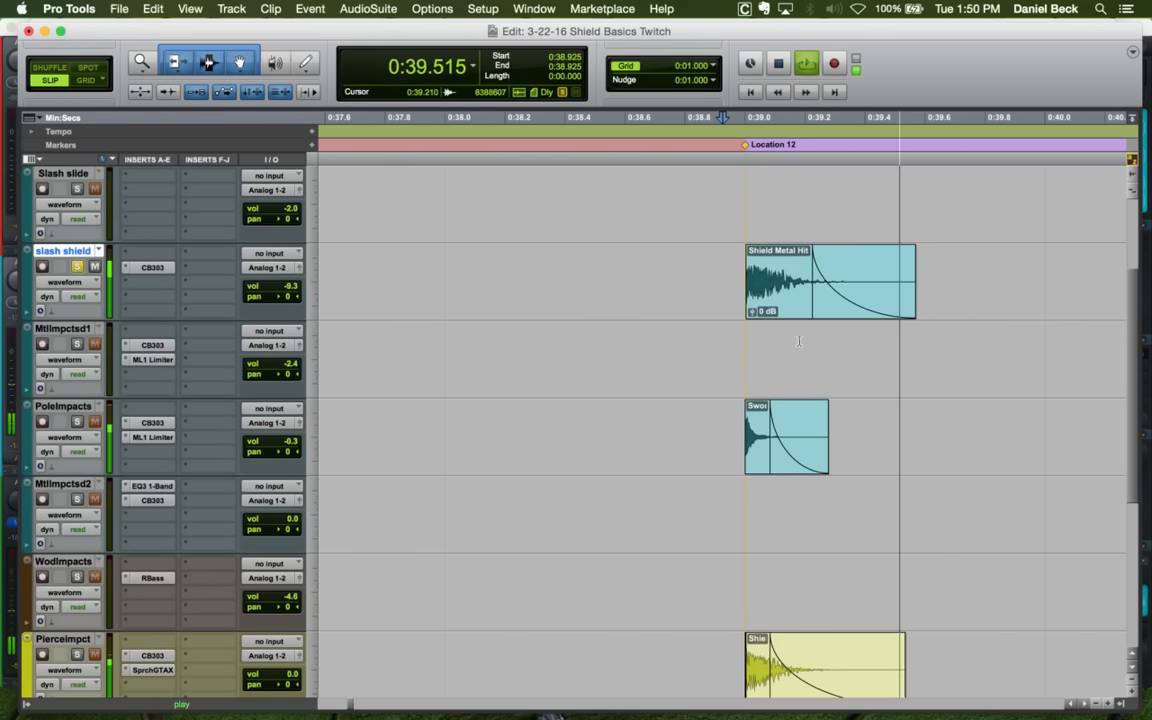
key(space)
Solo PoleImpacts and audition its hits at Location 12 and Location 13
click(740, 424)
key(shift+s)
key(space)
key(r)
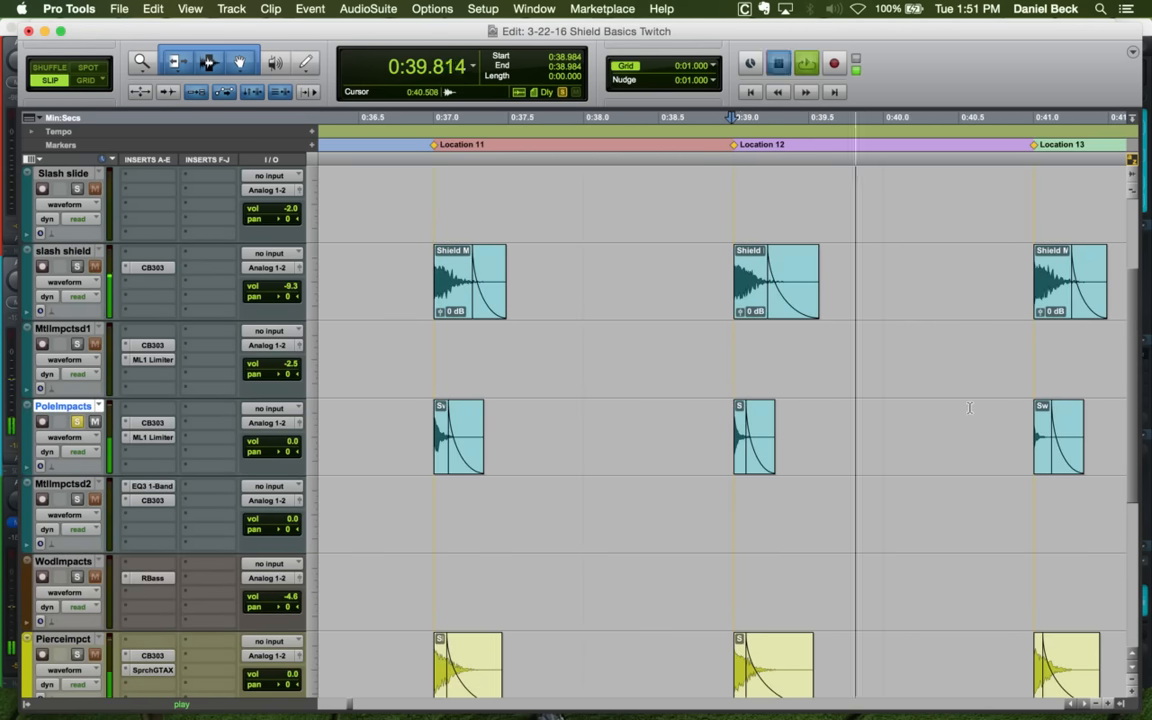
key(space)
key(t)
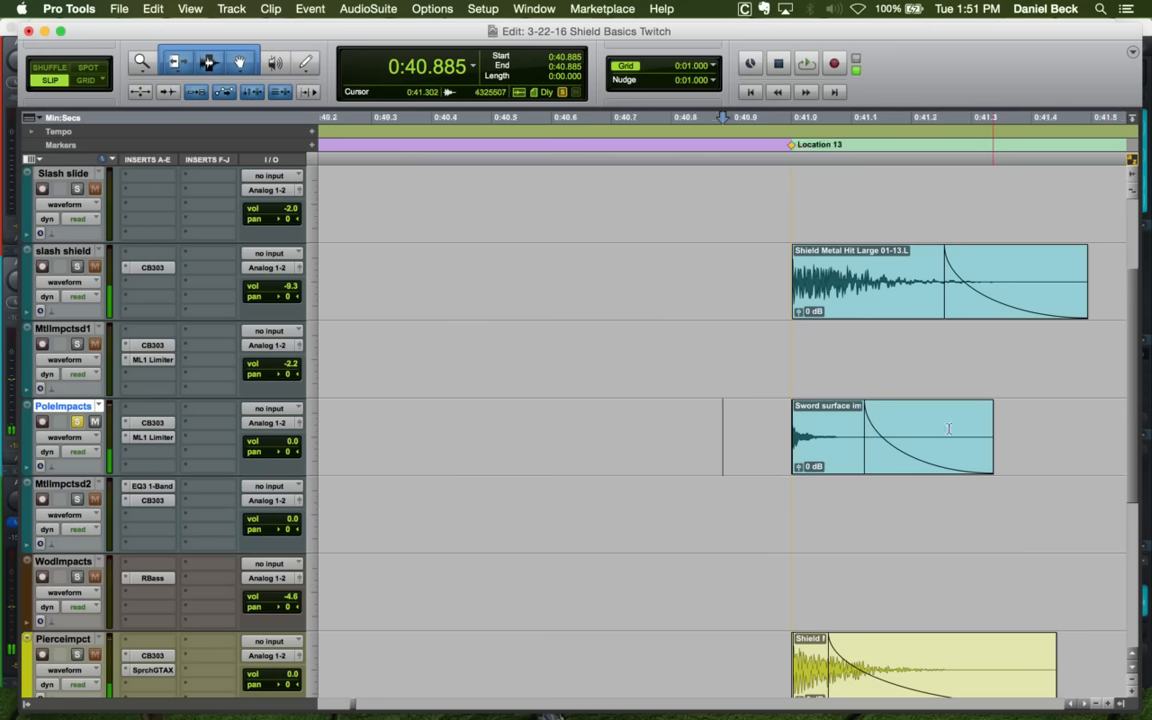
Delete the PoleImpacts clip at Location 13
click(833, 453)
key(Delete)
click(779, 440)
key(r)
key(r)
key(r)
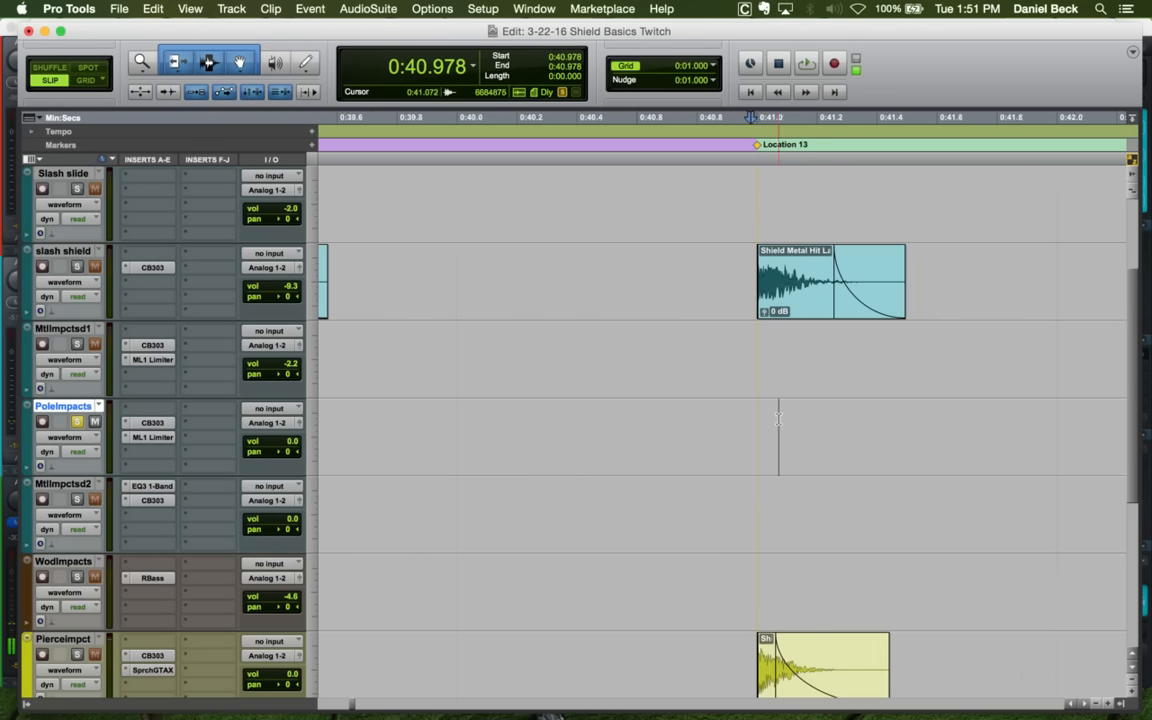
Audition the soloed PoleImpacts hits at Pierce Block, Location 11 and Location 12
click(490, 429)
key(space)
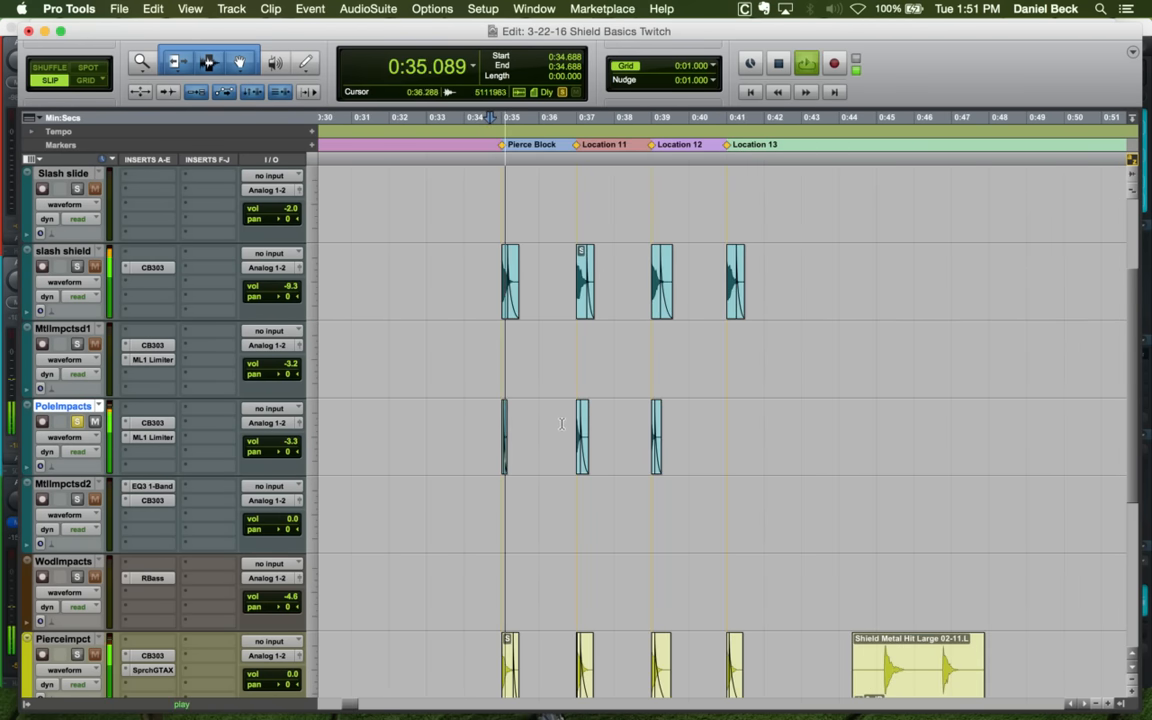
key(space)
click(570, 416)
key(space)
key(space)
click(638, 416)
key(space)
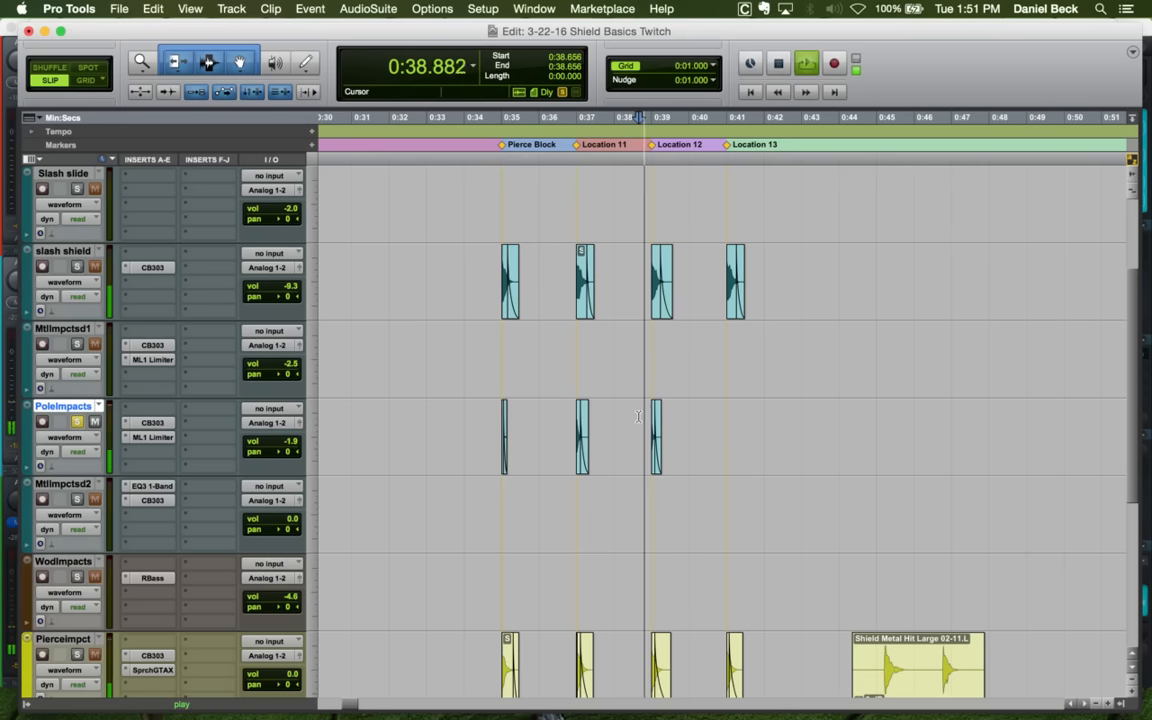
key(space)
Find the source clips on WodImpacts, solo that track and audition Siege Wood Metal Impact 05
click(572, 416)
key(r)
key(r)
key(r)
key(r)
key(r)
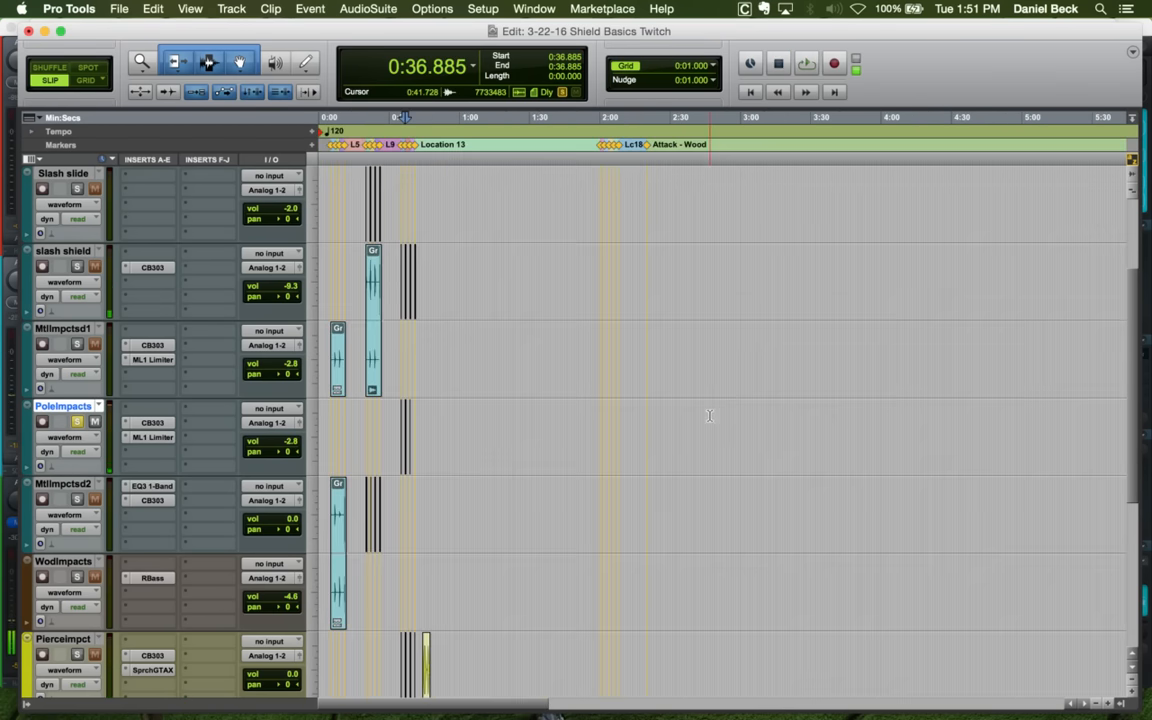
key(r)
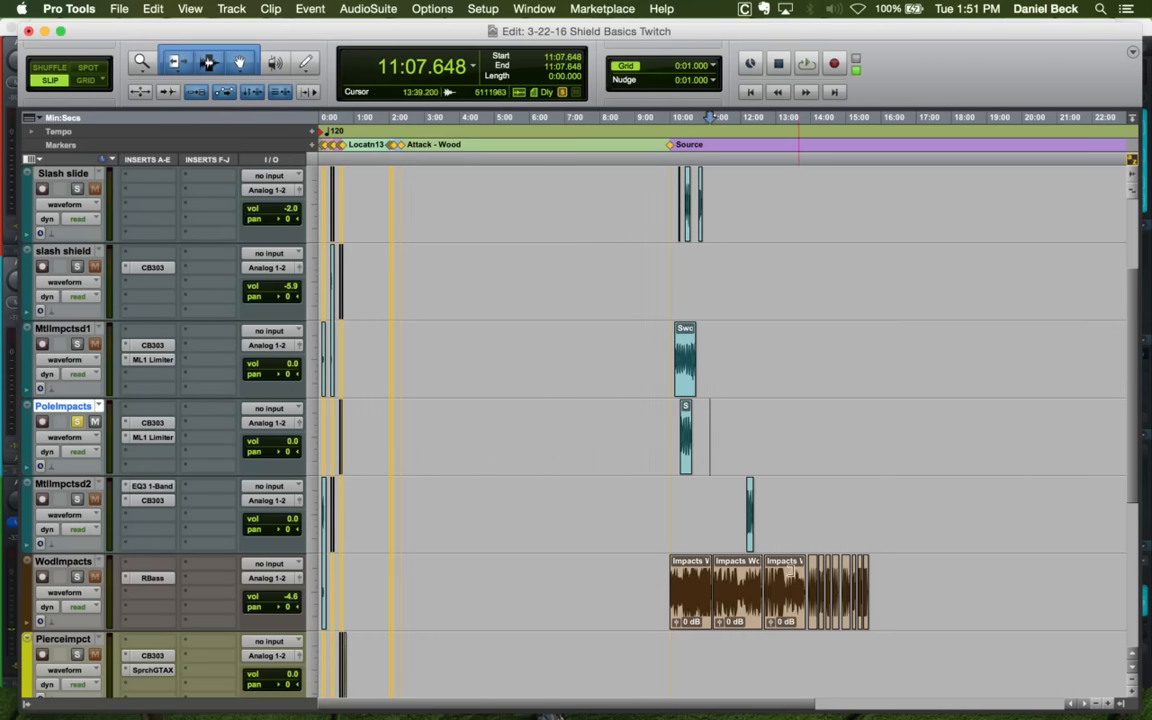
click(808, 563)
key(t)
key(t)
key(t)
key(t)
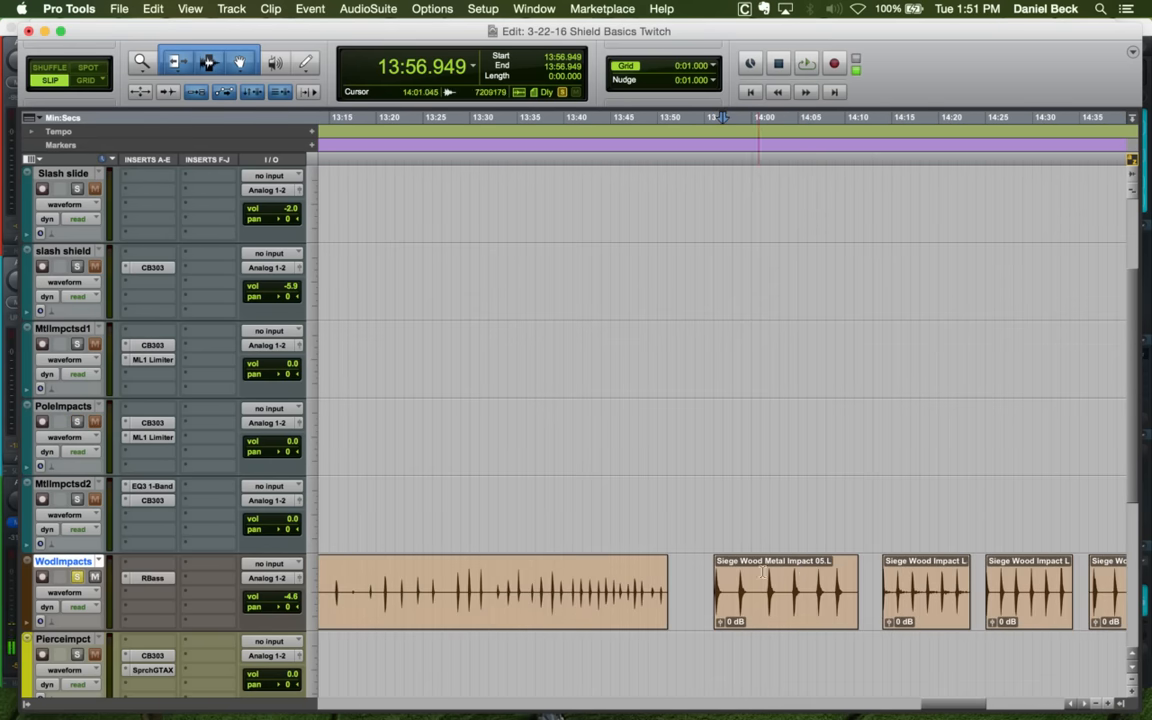
key(t)
key(t)
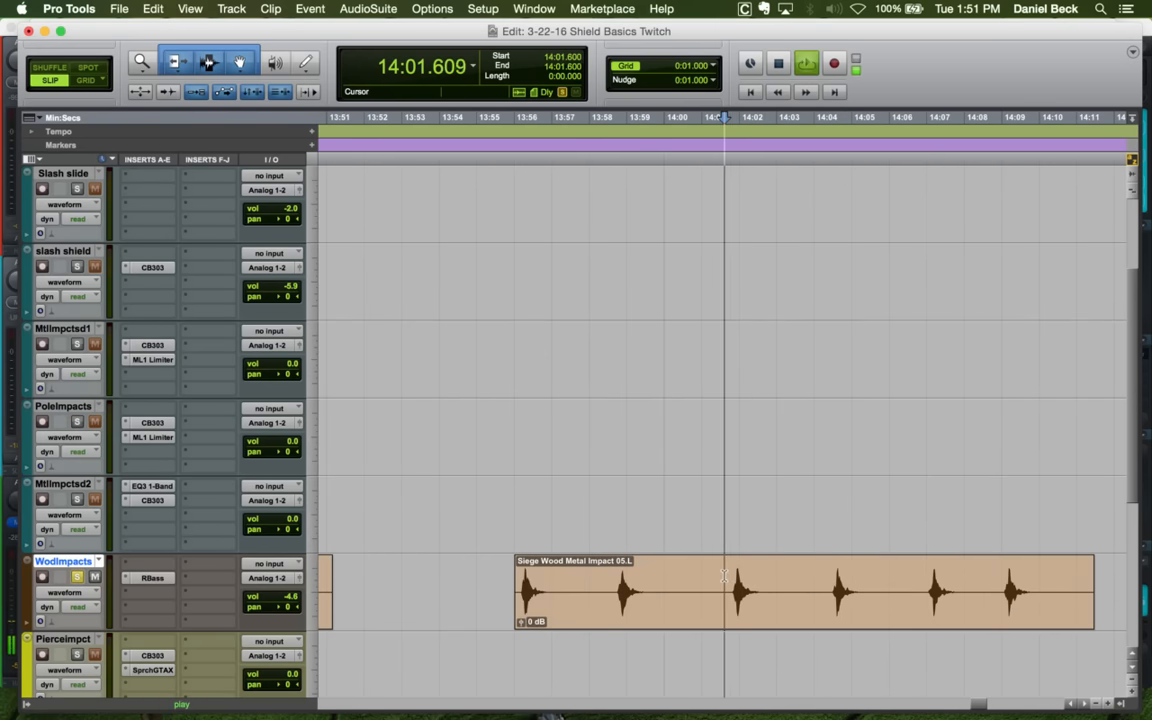
key(r)
key(space)
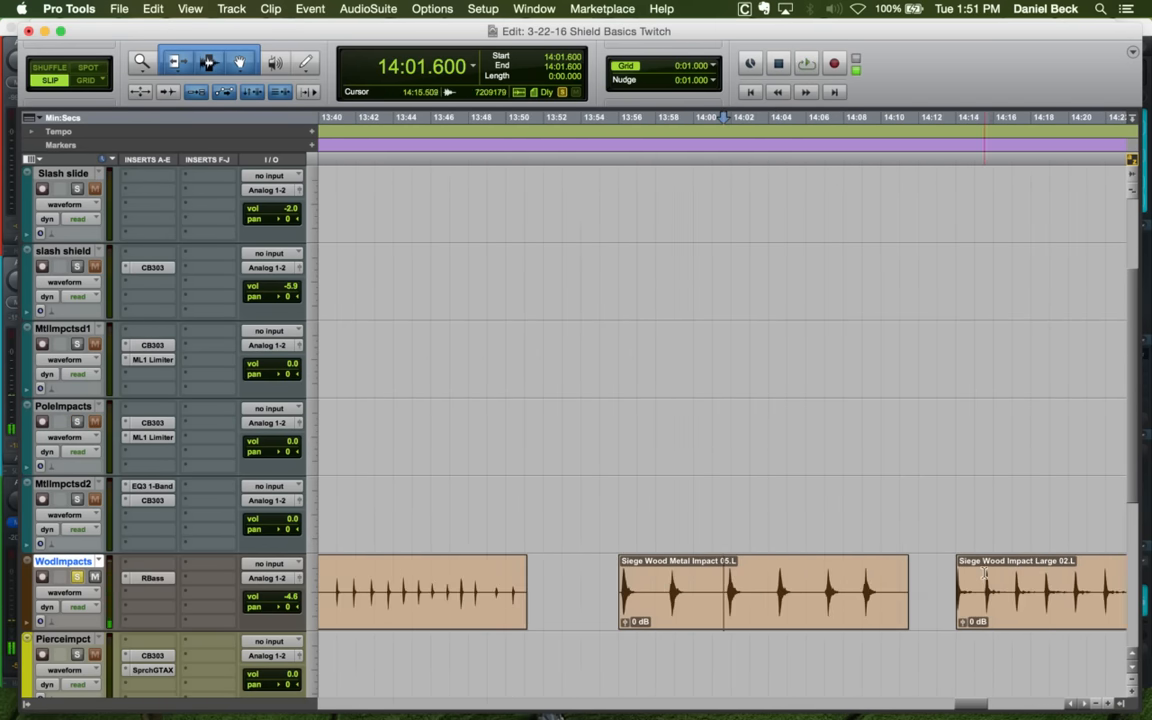
Audition the Siege Wood Impact Large and Siege Wood Drop Medium source clips on WodImpacts
click(985, 572)
key(space)
click(960, 565)
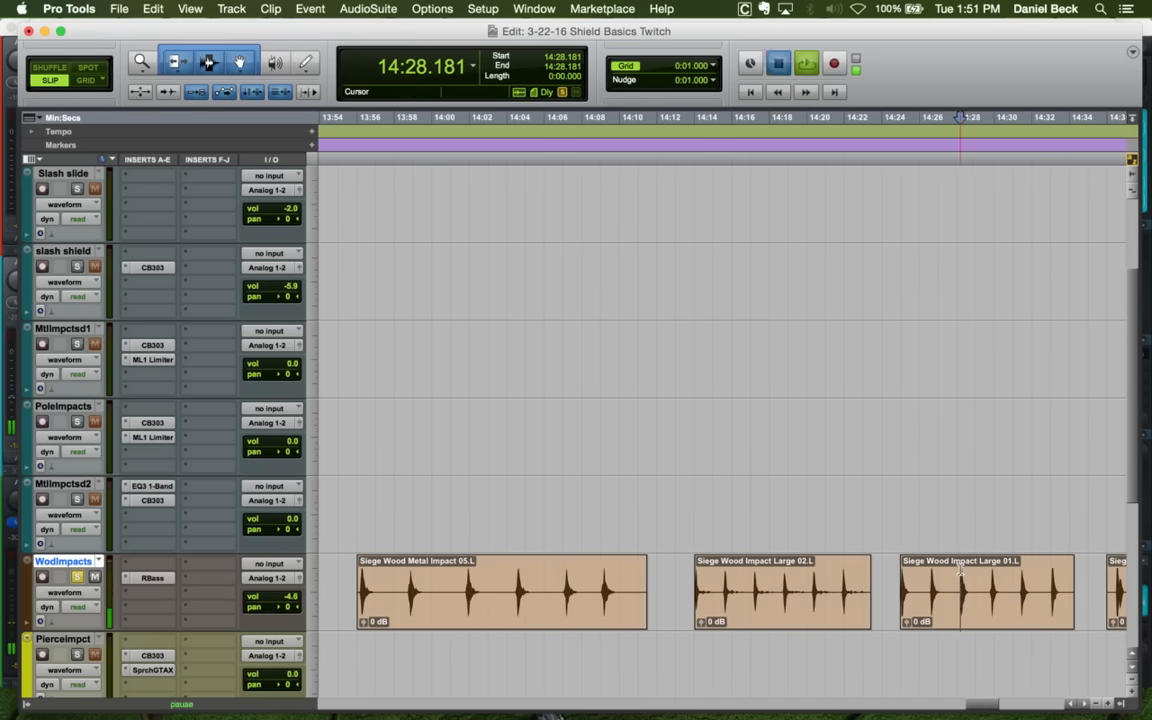
key(space)
click(945, 574)
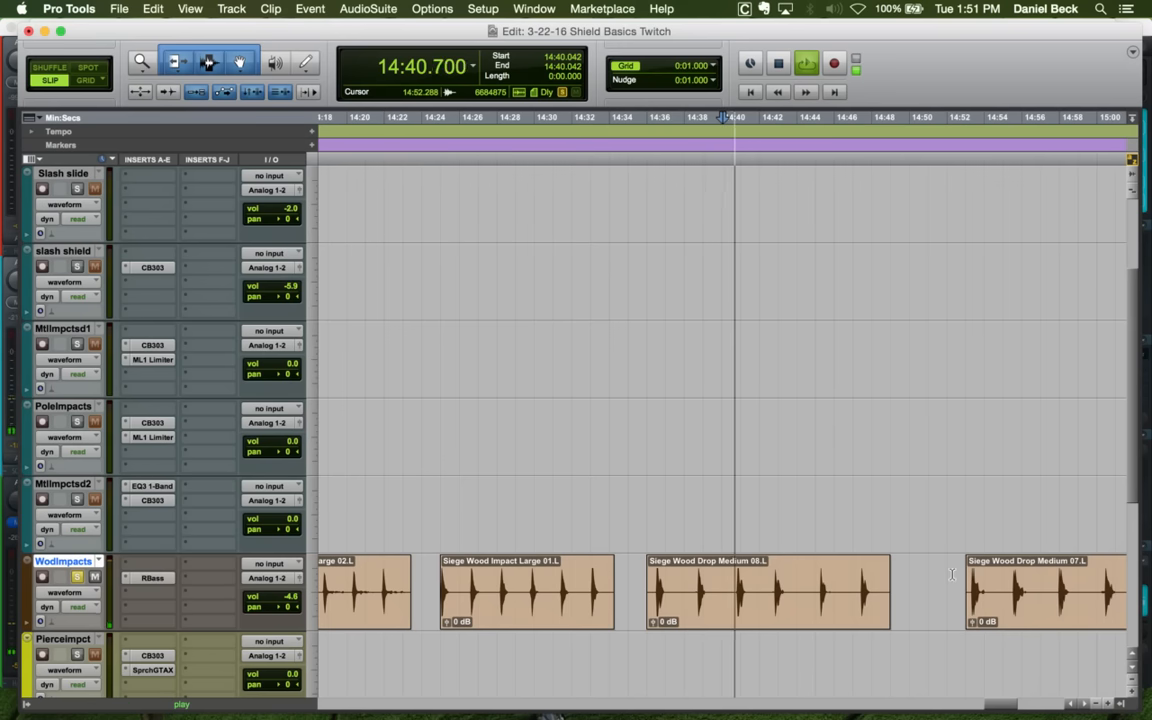
click(1009, 574)
key(space)
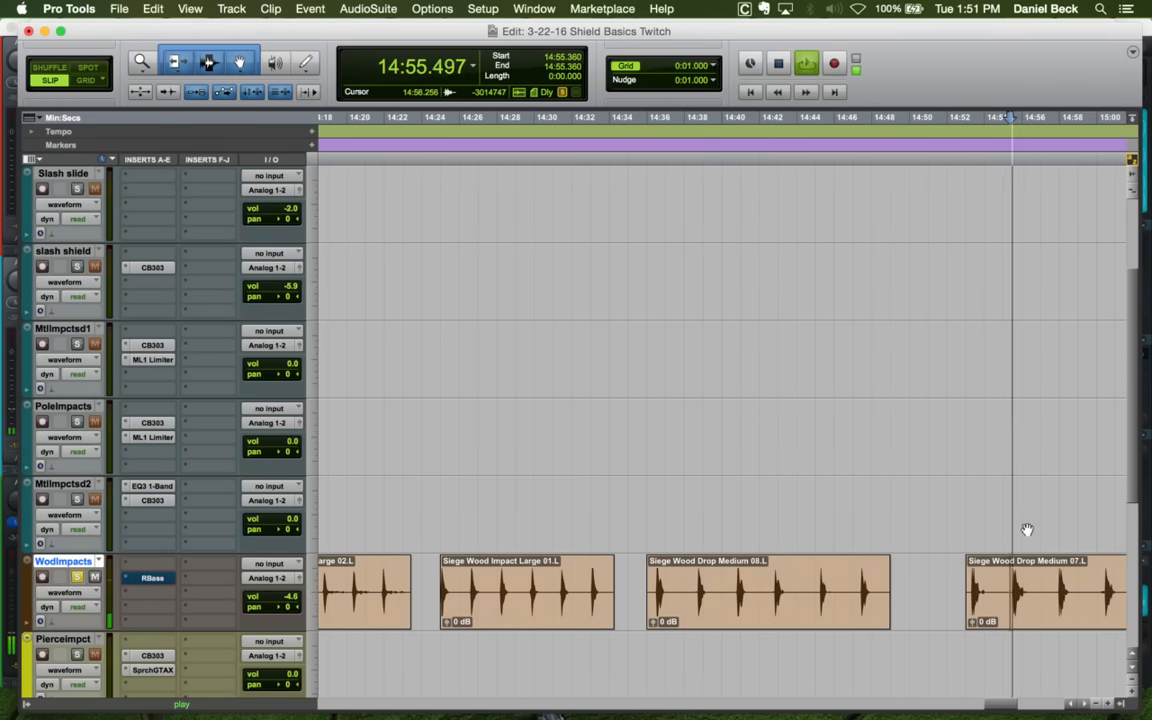
key(space)
Audition the Siege Metal Gear Impact, Shield Wood Hit and Shield Wood Impact Large source clips
click(1024, 573)
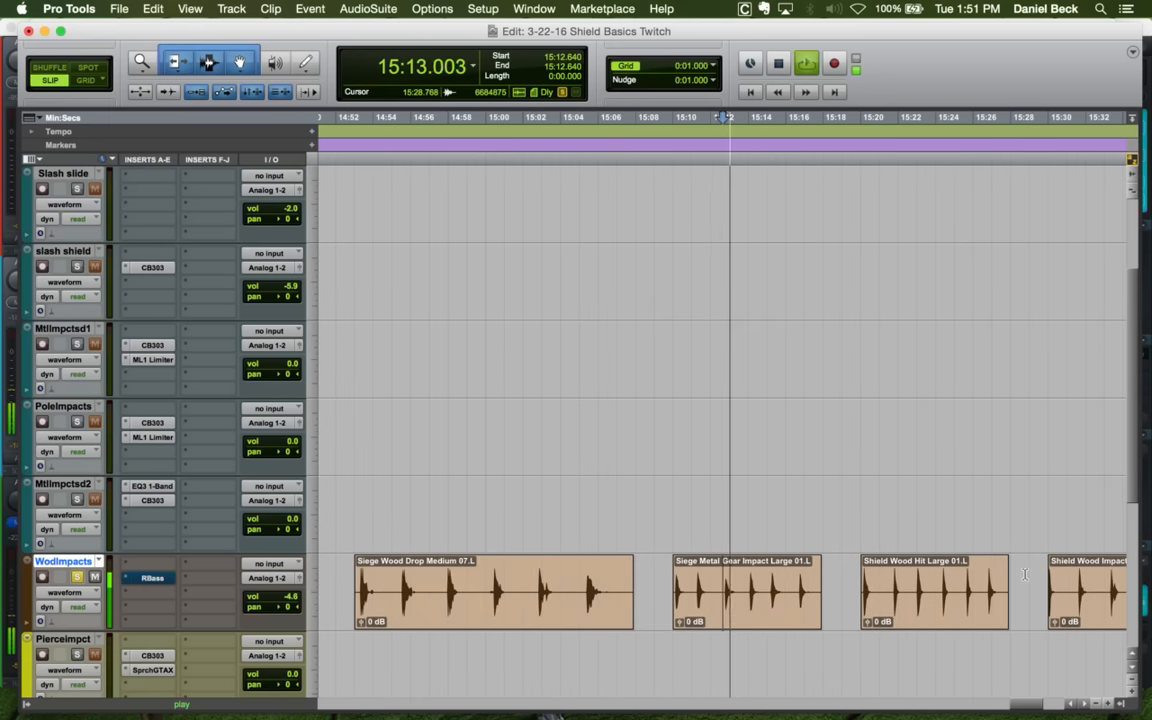
key(r)
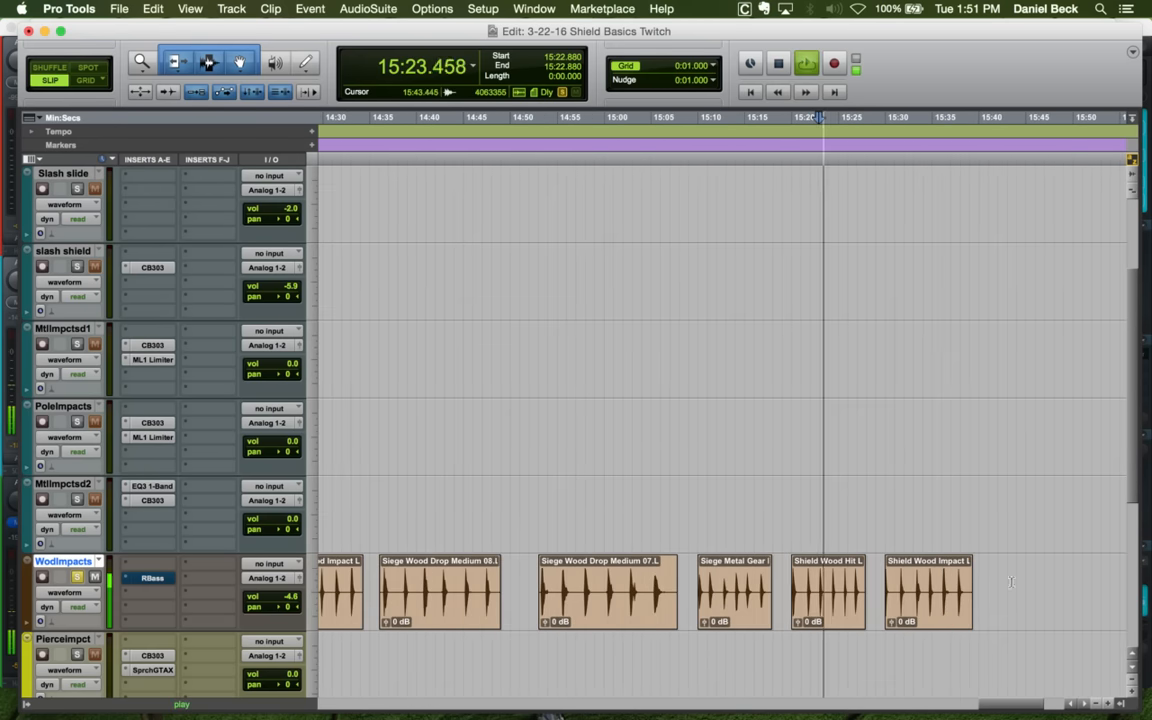
click(915, 578)
key(space)
key(t)
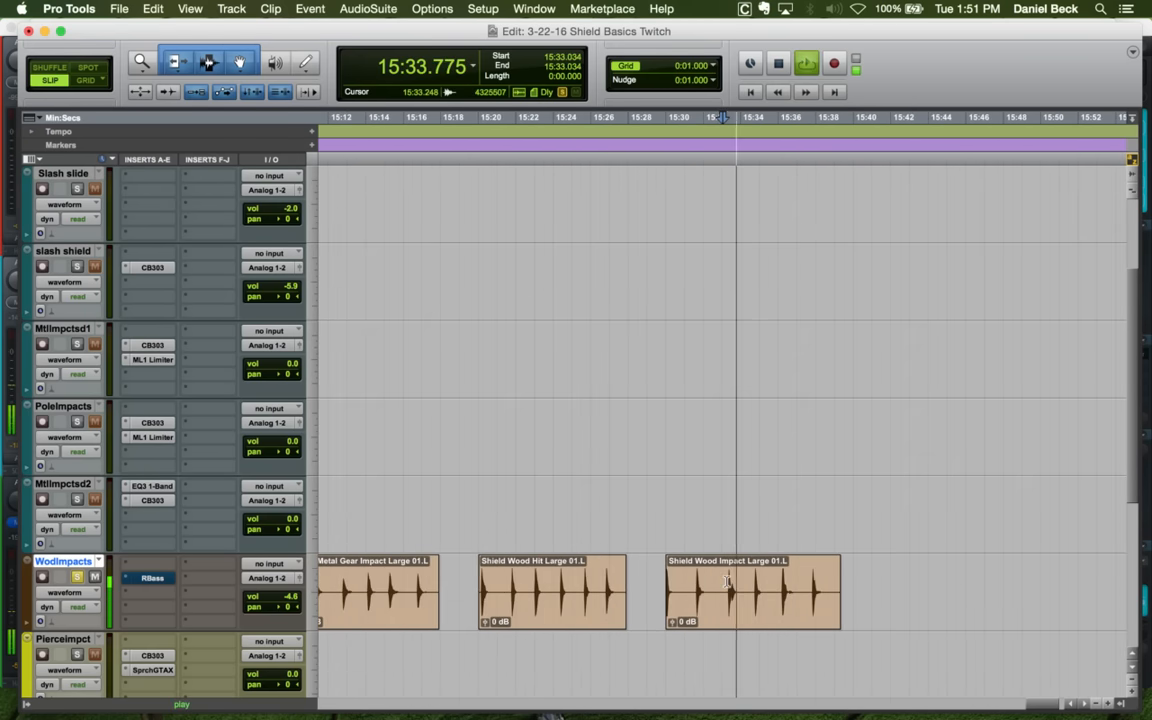
Audition the Impacts Wood Stairs and Impacts Wood Plank source clips on WodImpacts
key(r)
key(r)
key(r)
click(435, 578)
key(space)
key(t)
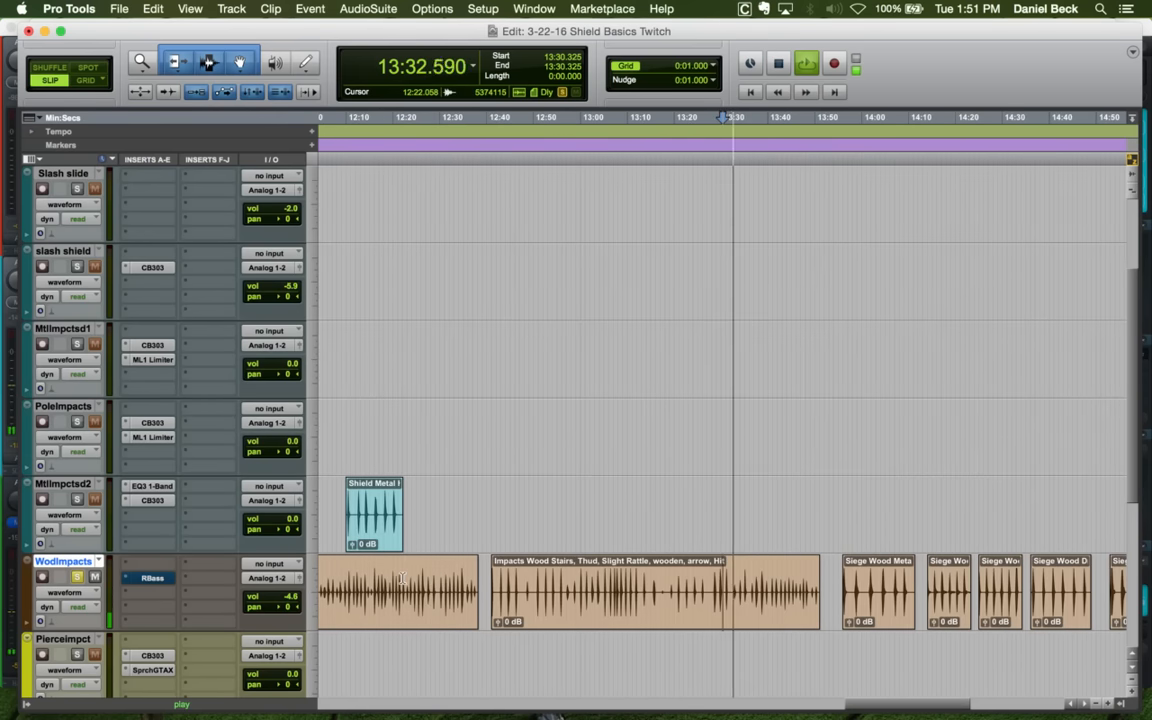
click(402, 578)
key(t)
key(r)
key(r)
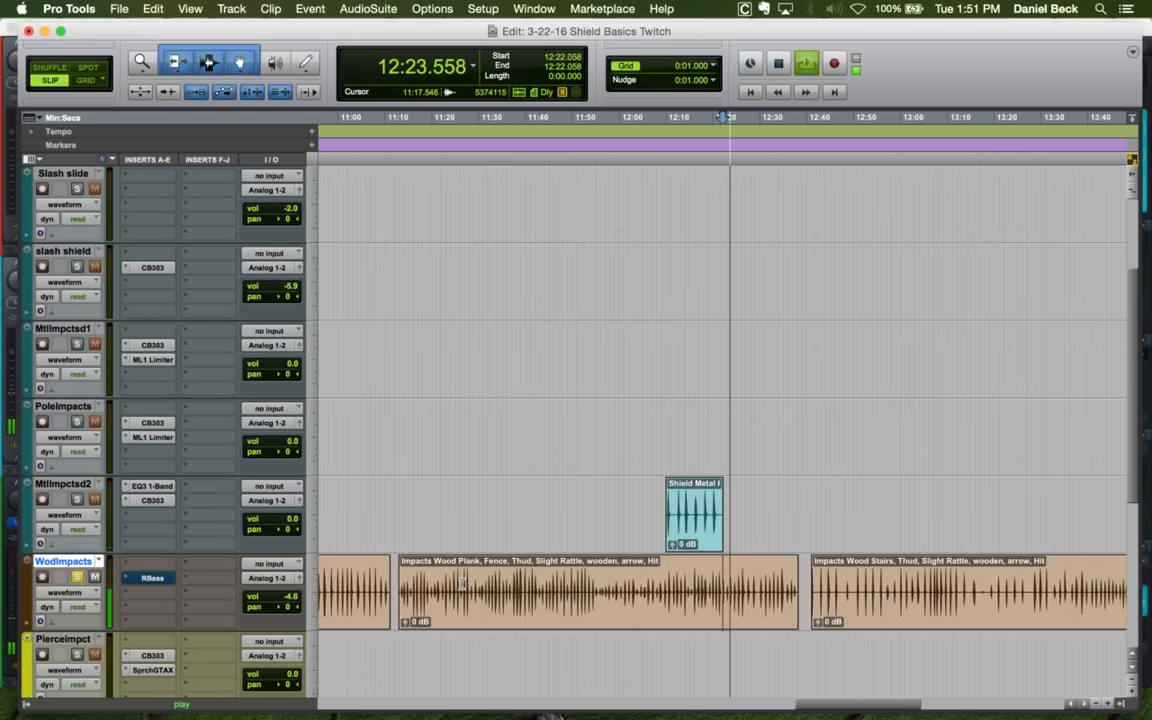
Audition the Impacts Wood Plank Hit source clip on WodImpacts from about 11:16
click(415, 578)
key(space)
key(t)
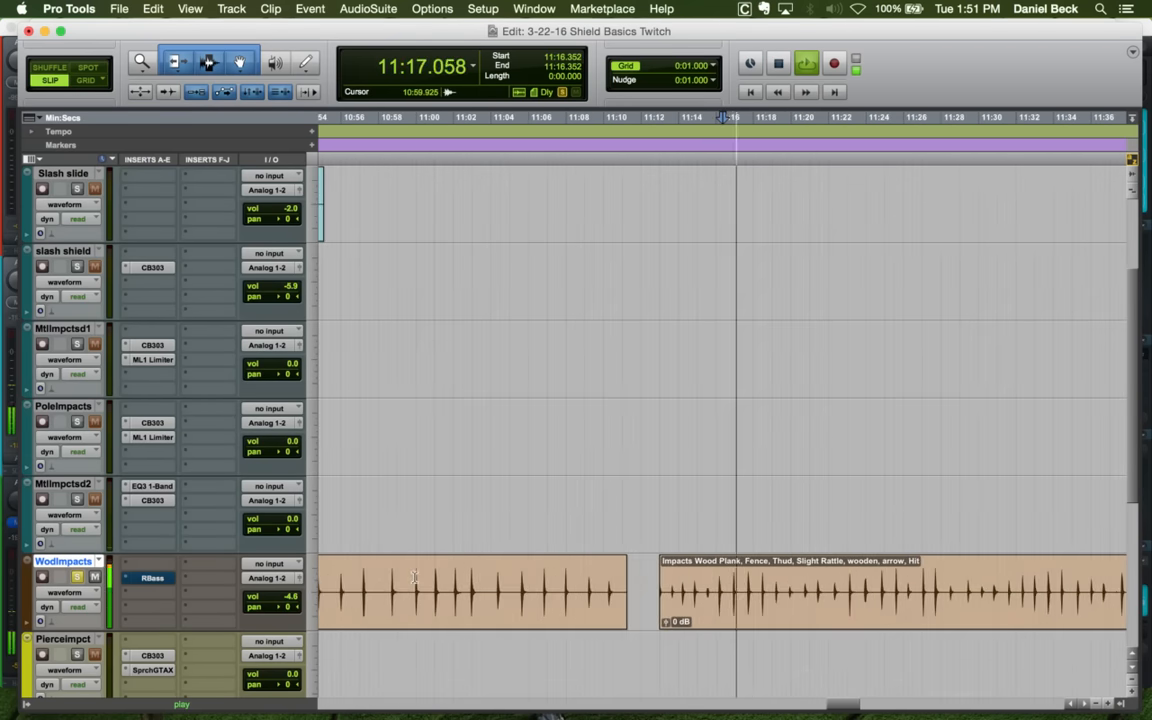
key(r)
key(r)
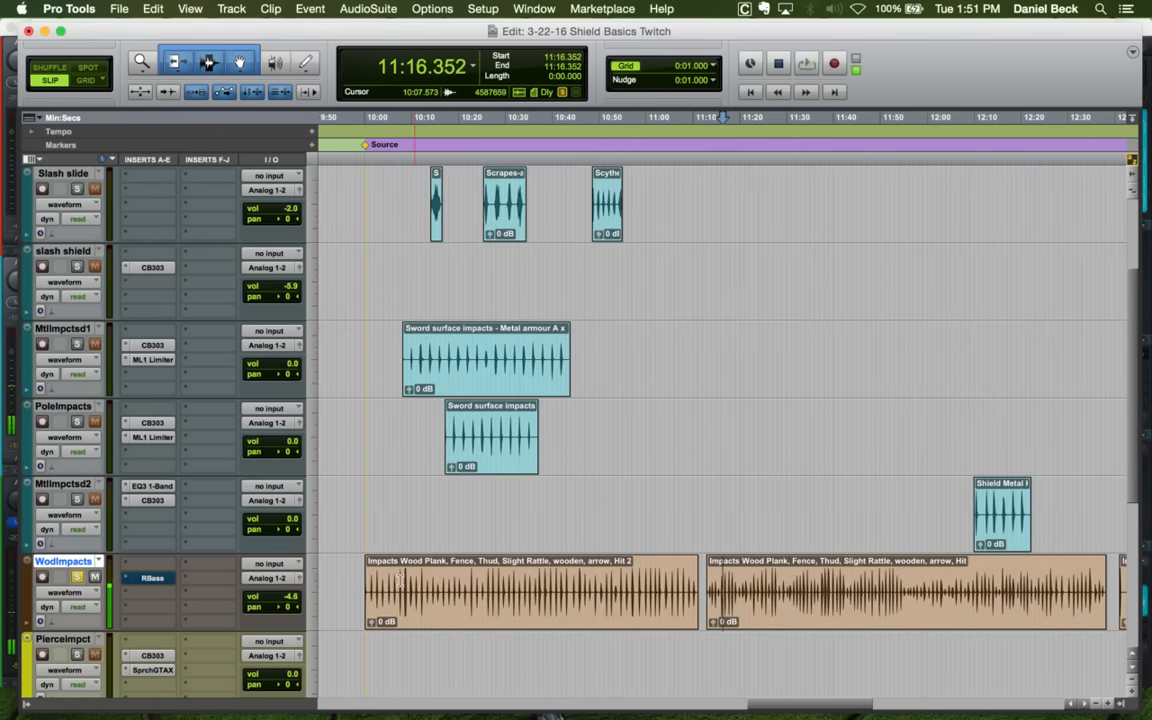
Audition several impacts in the Impacts Wood Plank Hit 2 source clip on WodImpacts
click(400, 580)
key(space)
key(t)
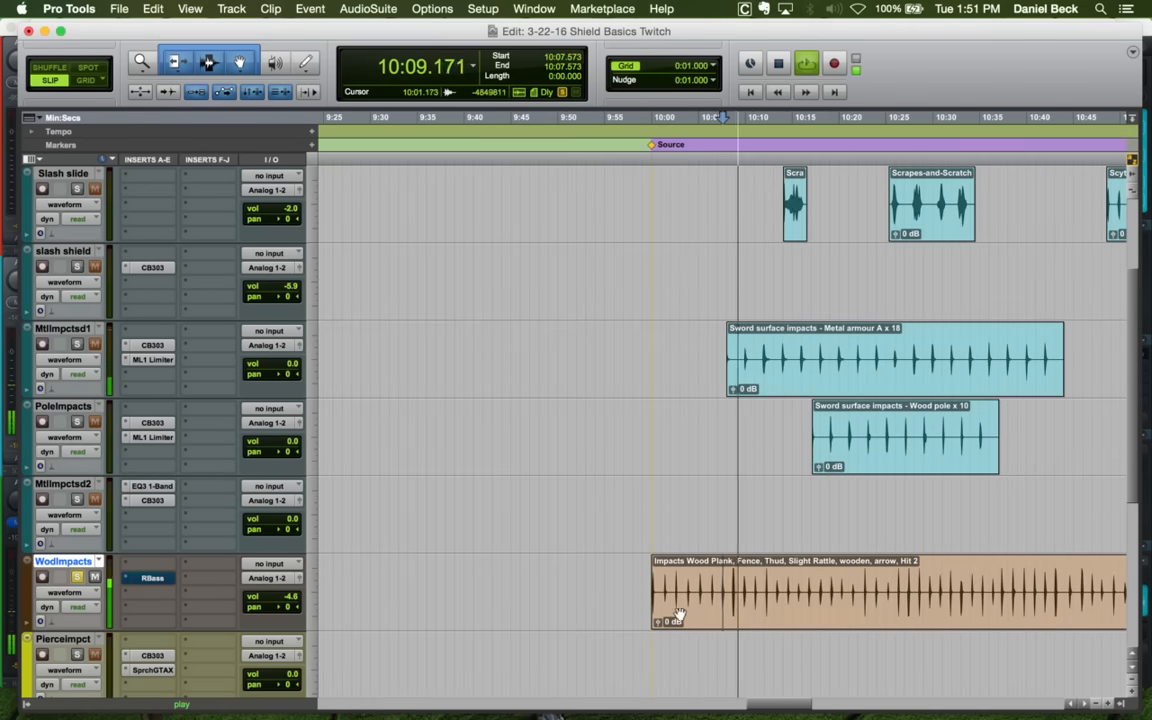
key(r)
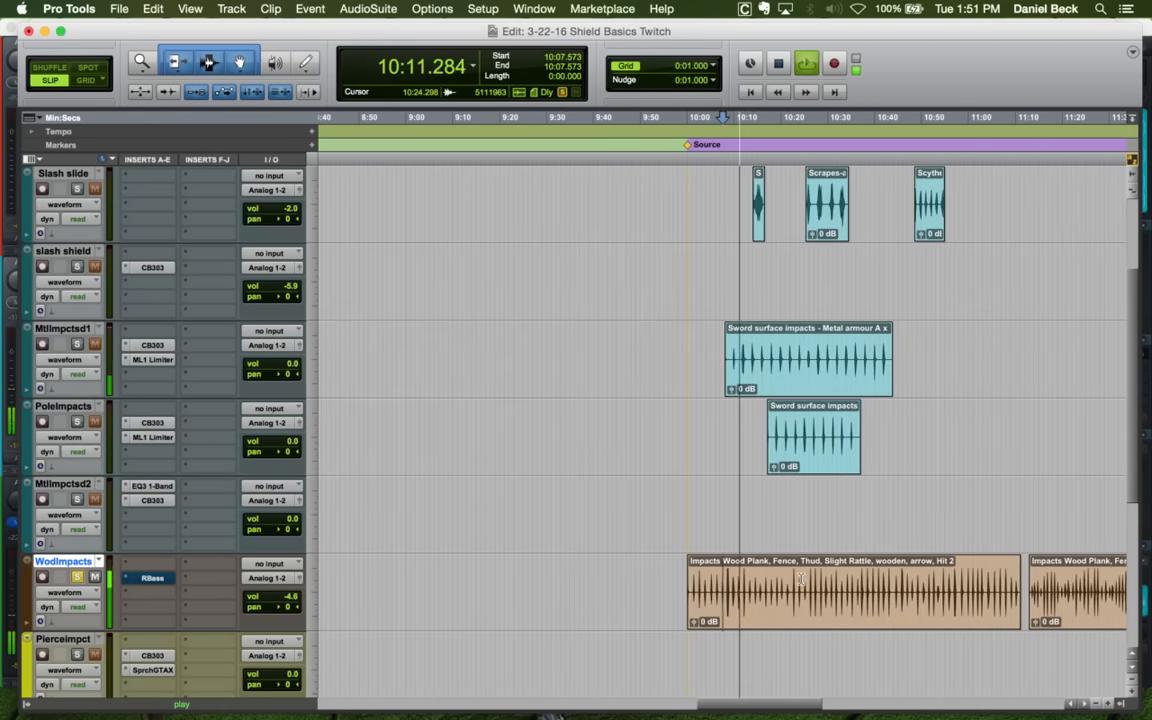
click(810, 577)
key(t)
key(t)
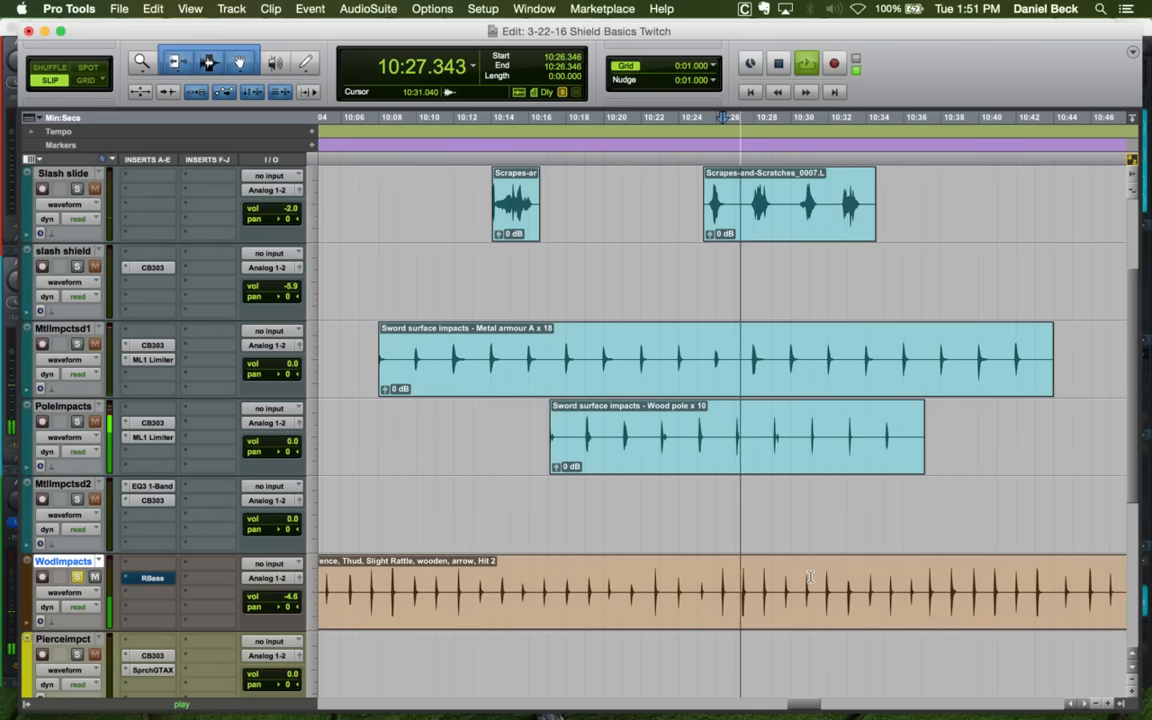
click(808, 577)
click(928, 571)
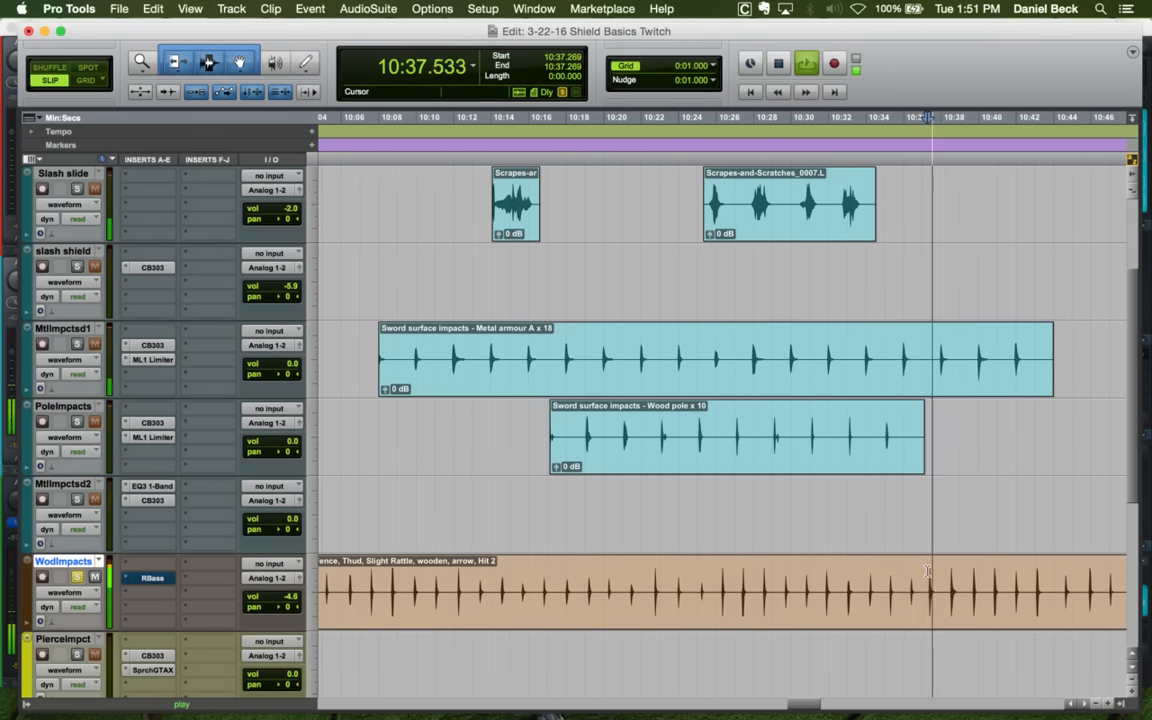
key(space)
key(r)
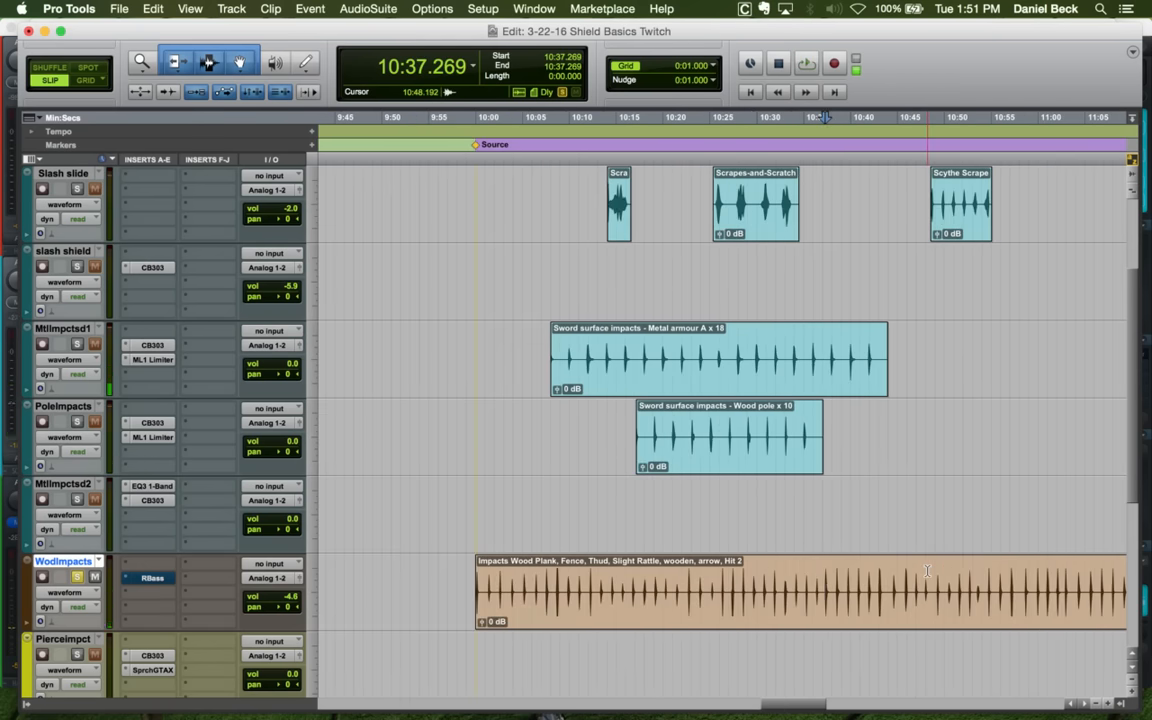
key(r)
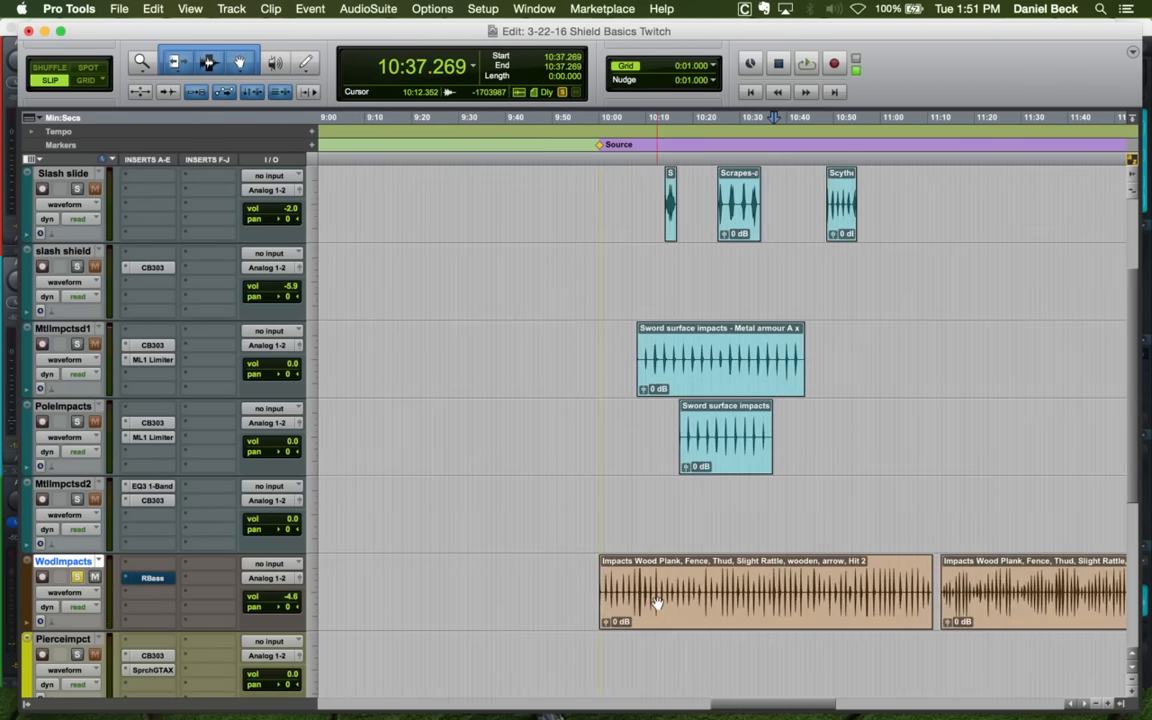
Move the Impacts Wood Plank Hit 2 source clip from WodImpacts to PoleImpacts, after the wood pole source clip
right_click(78, 566)
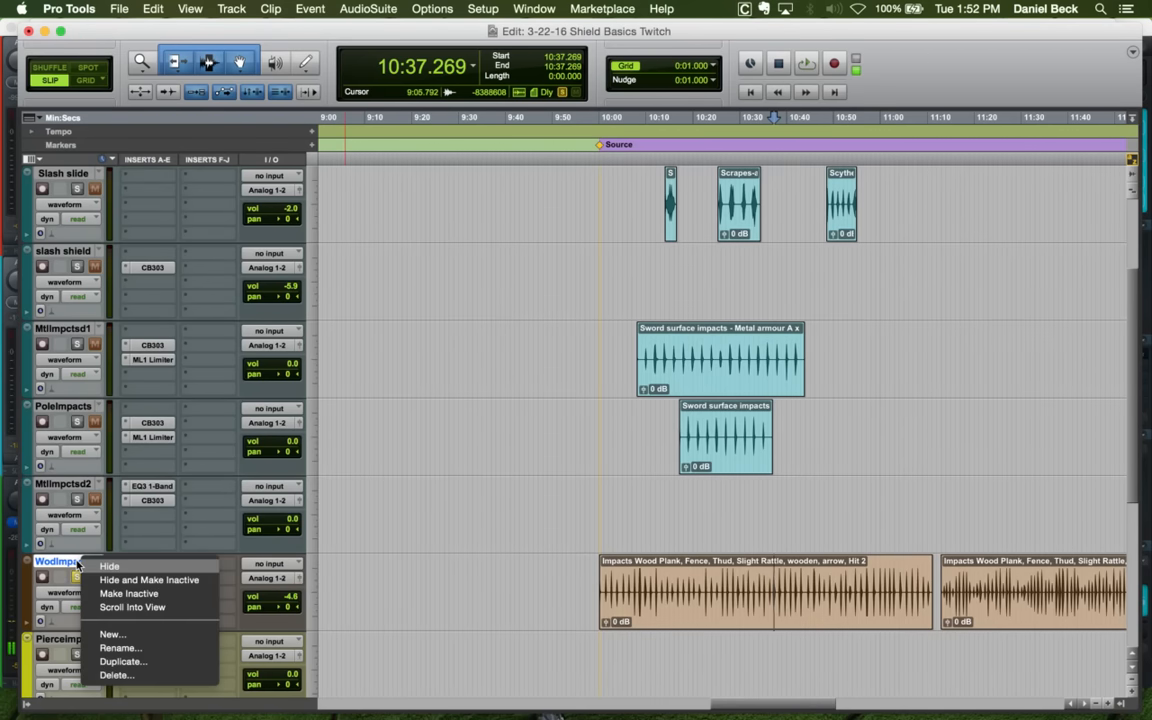
click(70, 494)
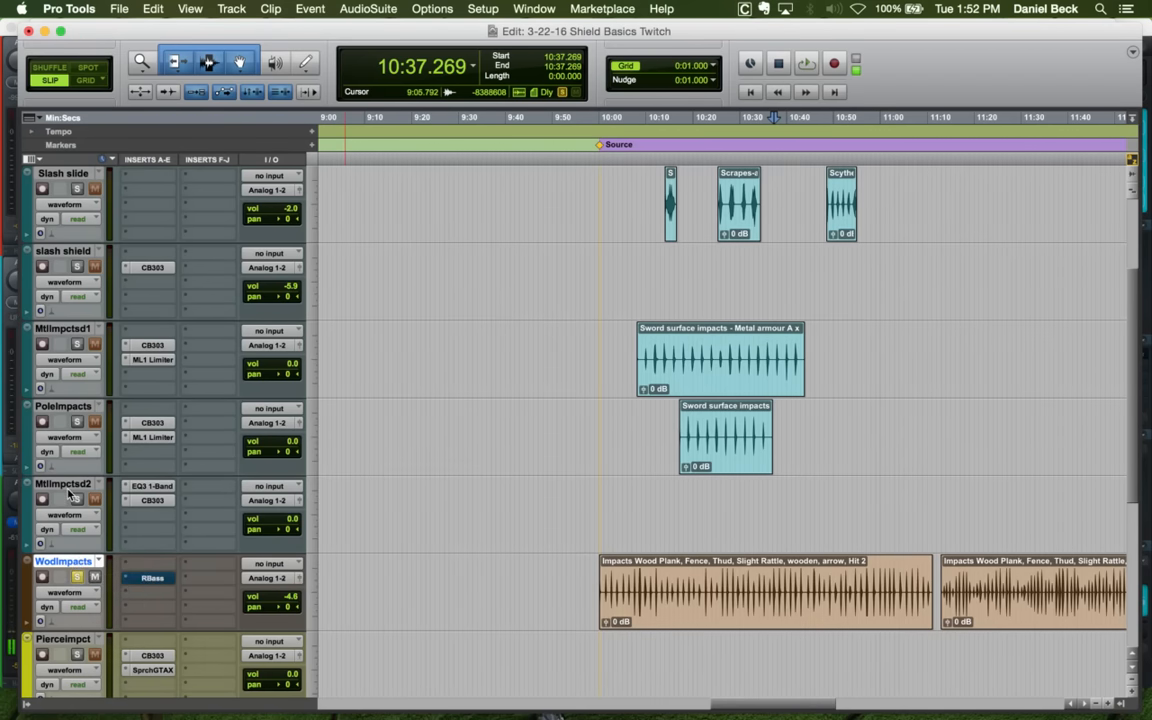
key(r)
click(719, 609)
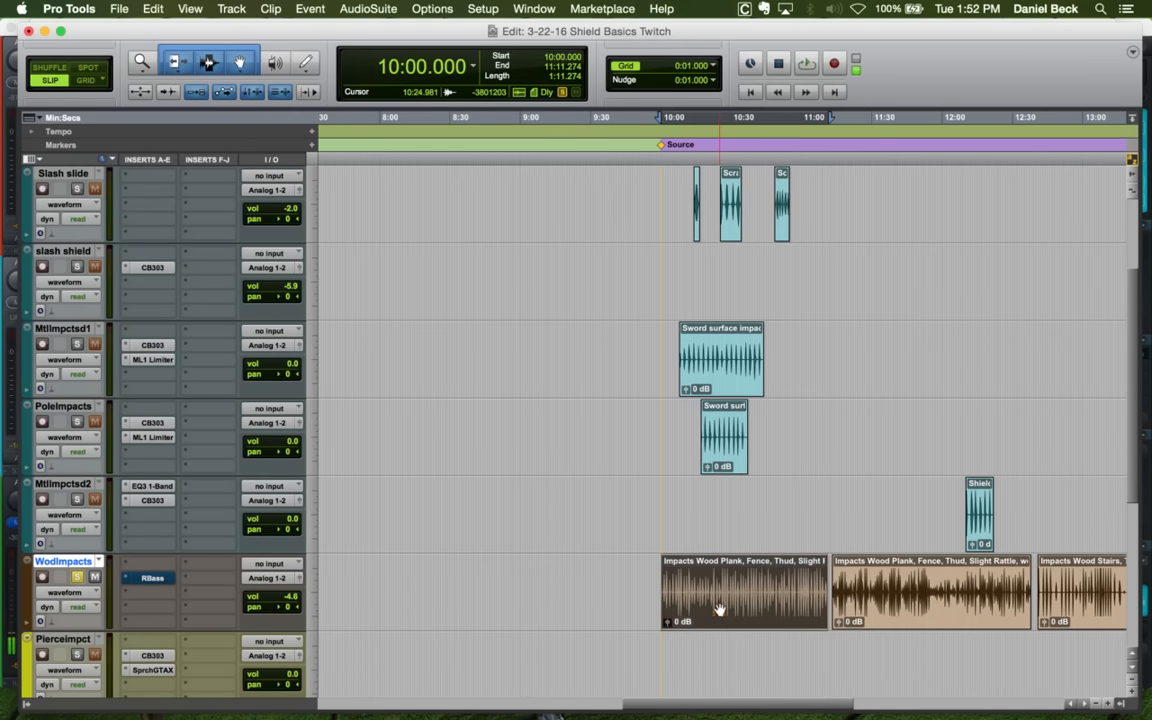
drag(710, 614, 840, 416)
key(r)
key(r)
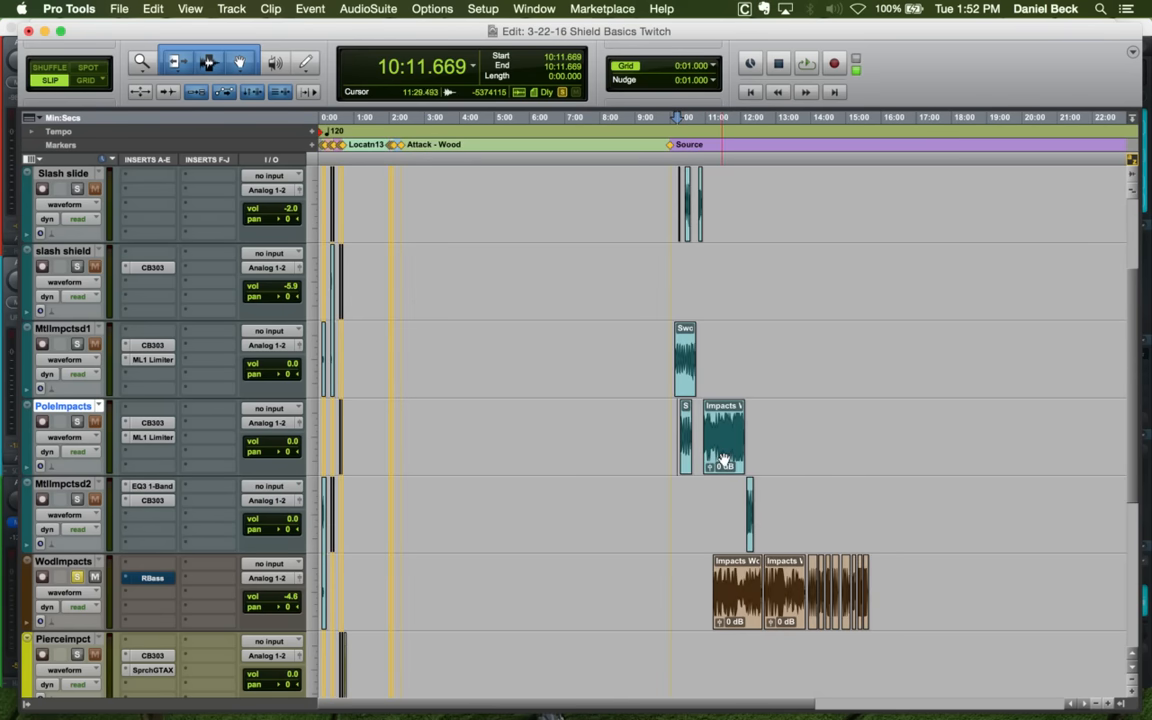
Copy the Impacts Wood Plank Hit 2 clip along PoleImpacts to just after the Pierce Block section, at about 0:49
click(724, 460)
drag(390, 432, 372, 432)
key(t)
key(t)
key(t)
key(t)
key(t)
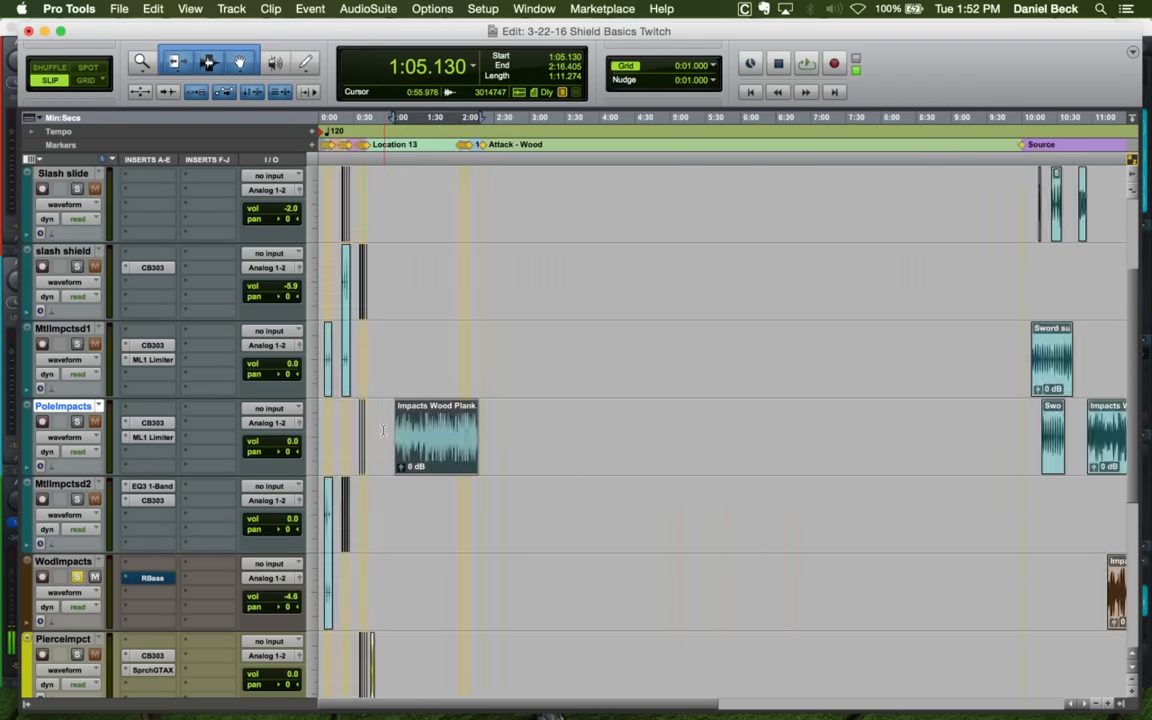
key(r)
drag(796, 457, 652, 455)
Play the layered Pierce Block impacts from about 0:34.3 with the existing pole clips
click(424, 414)
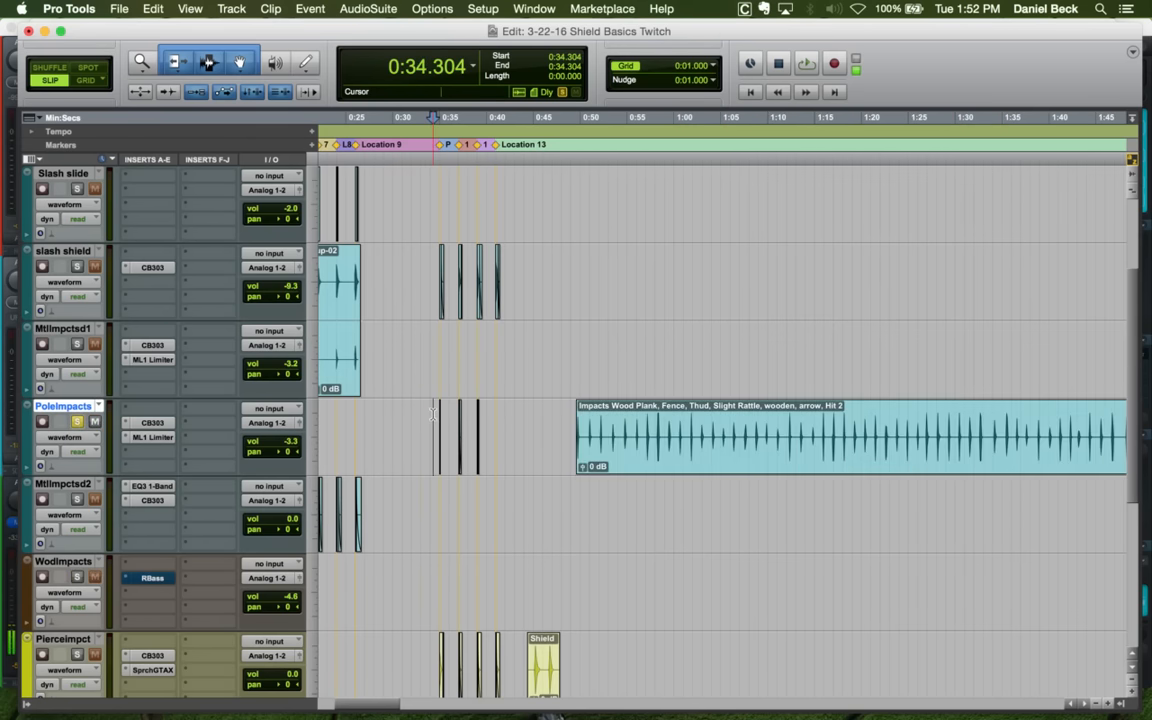
key(space)
key(t)
key(t)
key(t)
key(r)
key(r)
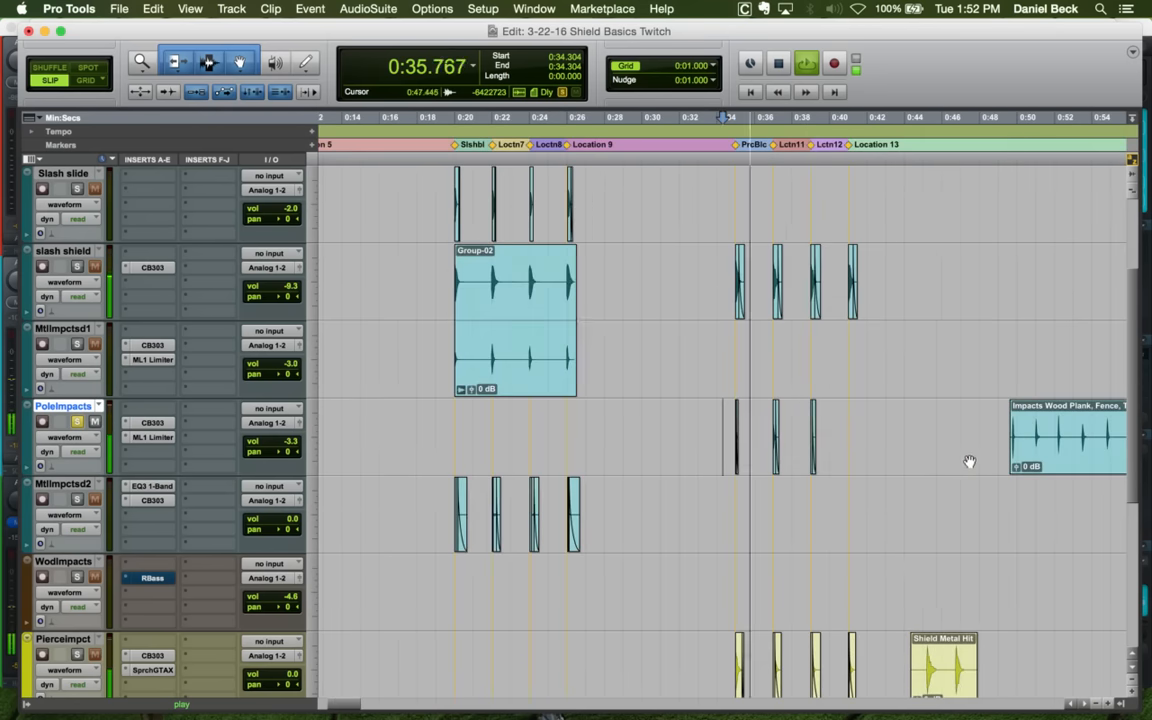
Delete the three existing impact clips on PoleImpacts at the Pierce Block markers
key(space)
drag(827, 422, 716, 415)
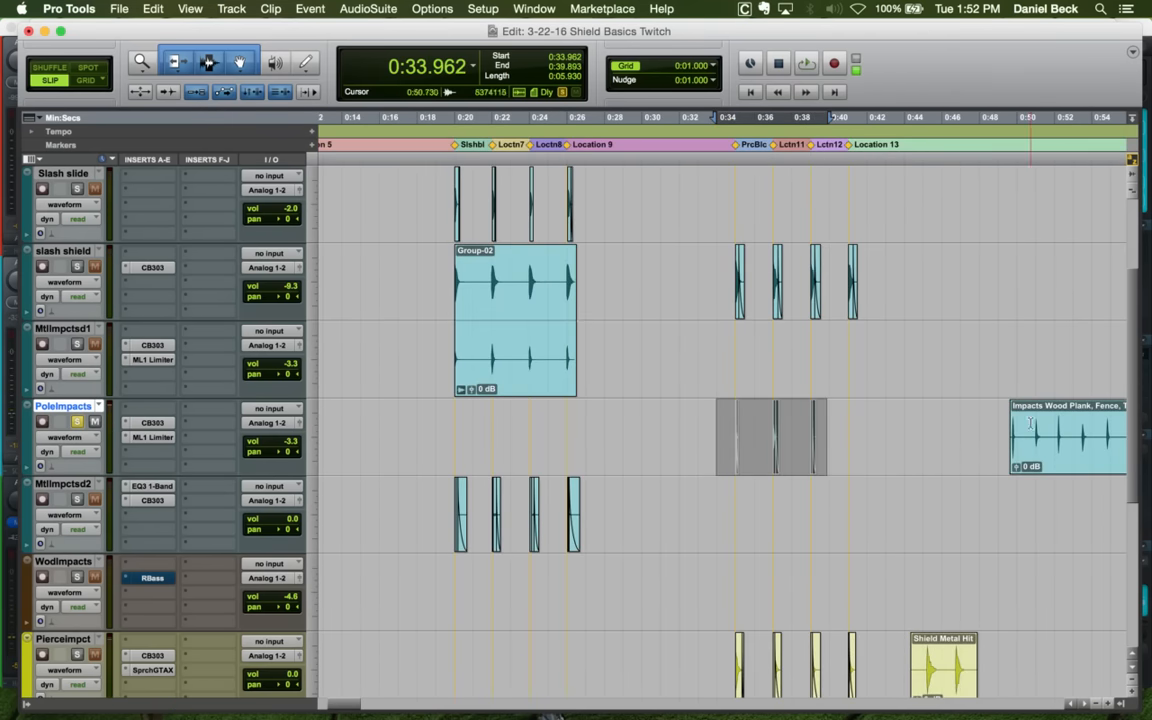
key(Delete)
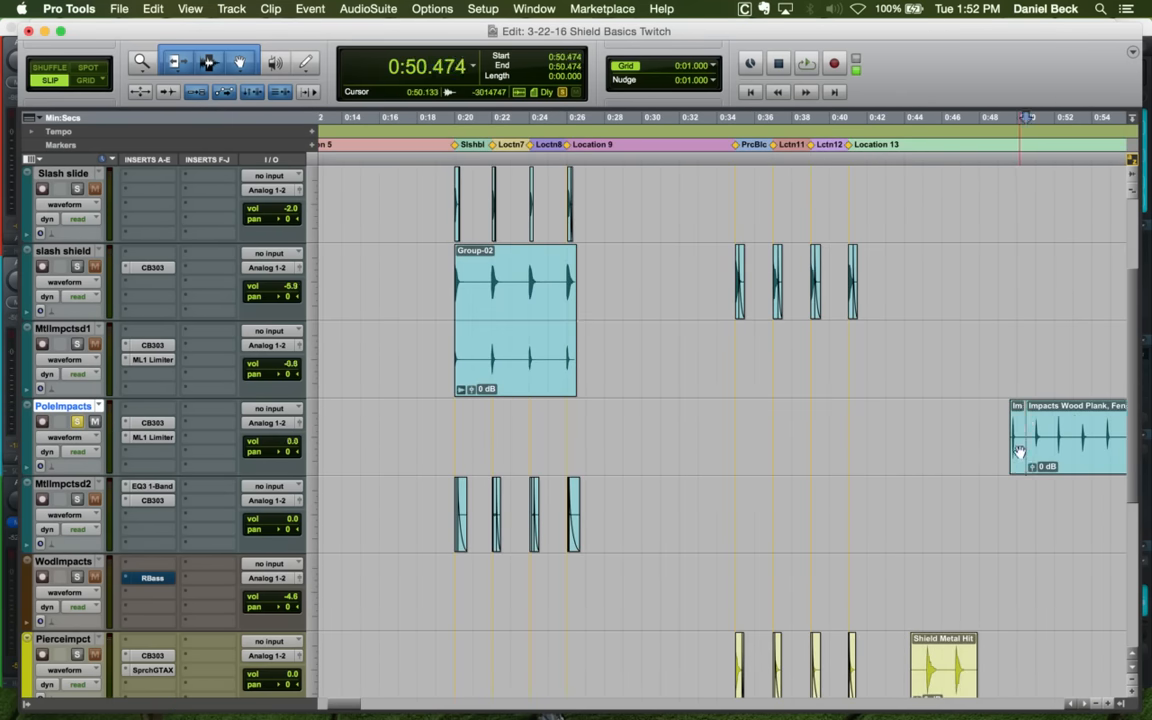
Split off the first wood plank impact at about 0:50.5 and move it to the Pierce Block marker on PoleImpacts
drag(1019, 451, 746, 447)
key(t)
key(t)
key(t)
key(t)
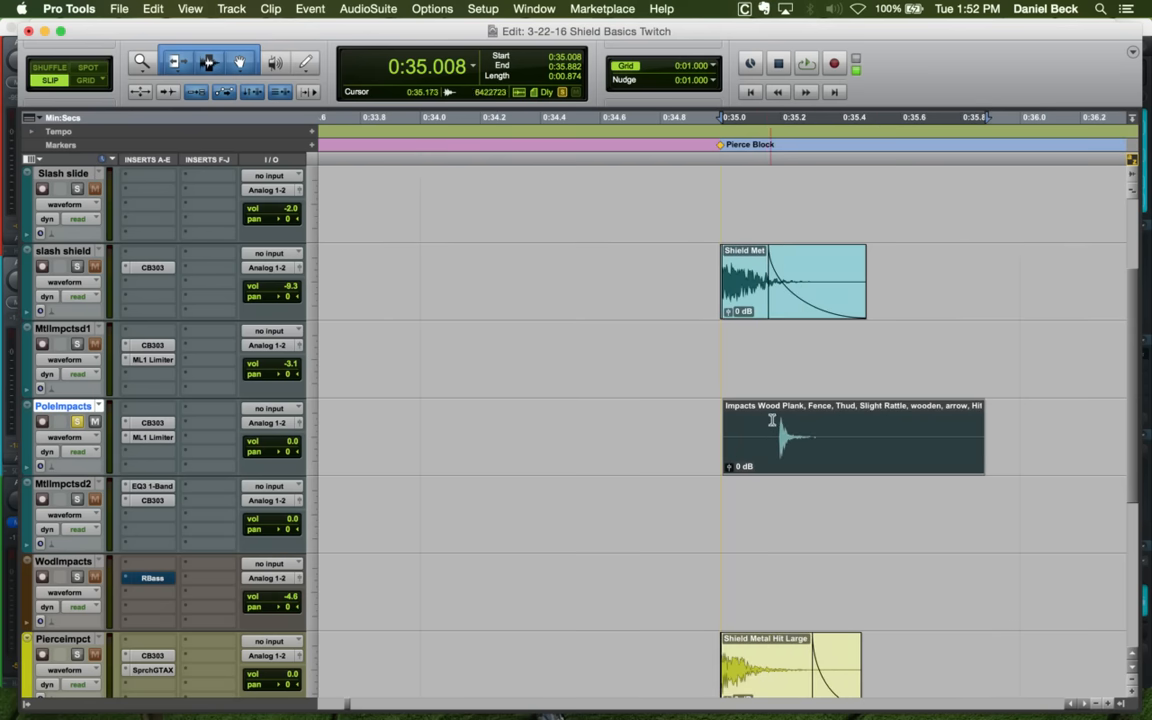
Trim the wood plank clip's start to just before its impact and its end to about 0:35.57
click(774, 420)
key(a)
key(space)
key(space)
key(t)
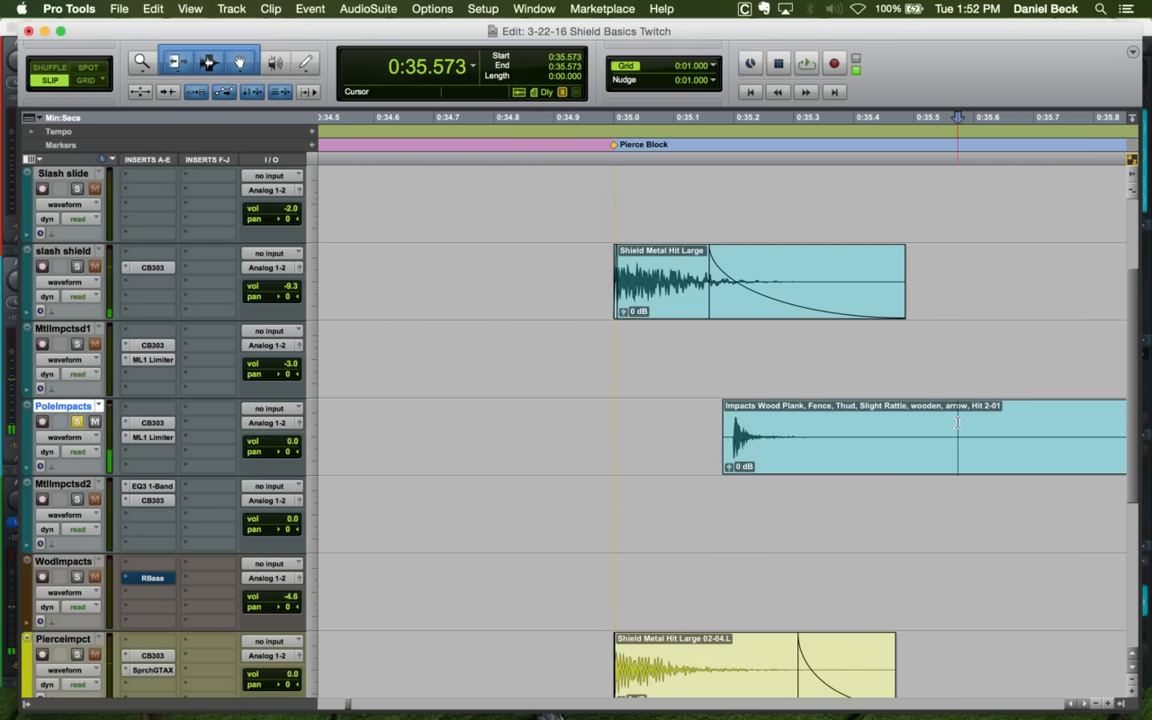
key(s)
Move the trimmed wood plank impact close to the Pierce Block marker on PoleImpacts and audition the layers
key(r)
drag(800, 458, 748, 449)
key(t)
key(t)
key(t)
click(697, 430)
key(space)
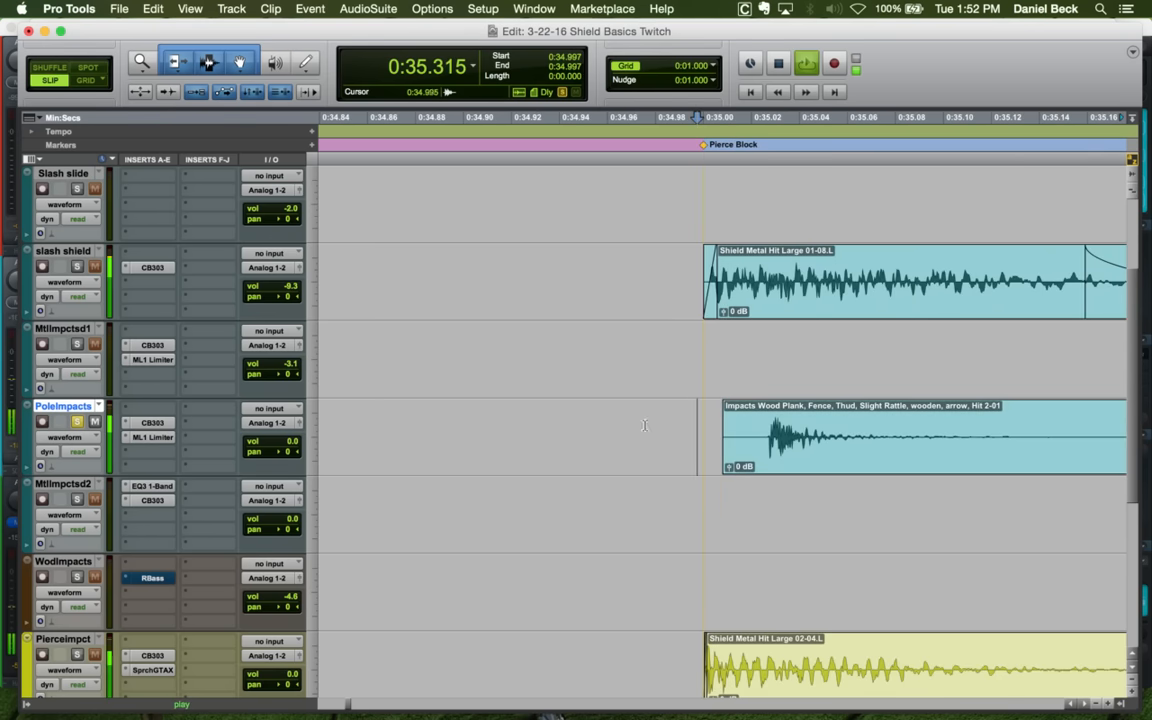
Try the PoleImpacts CB303 compressor with a threshold of -17.64 and an attack of 4.99 during playback
key(space)
click(150, 423)
key(space)
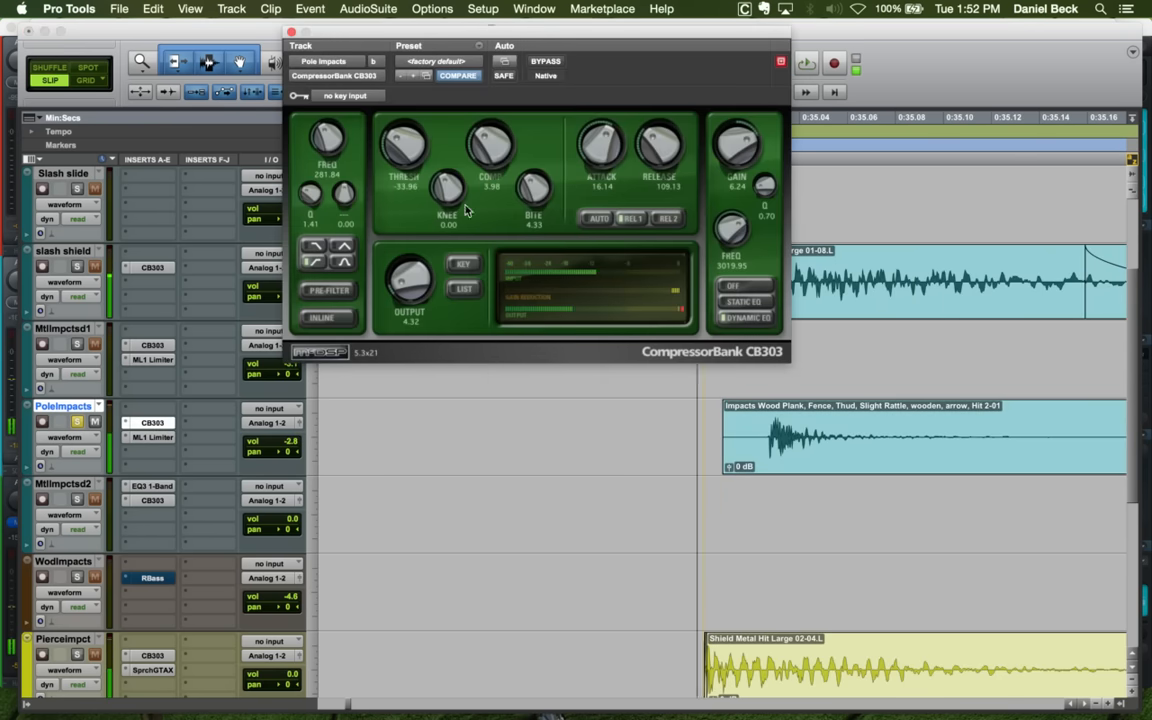
mouse_move(418, 155)
mouse_down()
mouse_move(413, 133)
mouse_move(410, 151)
mouse_up()
key(space)
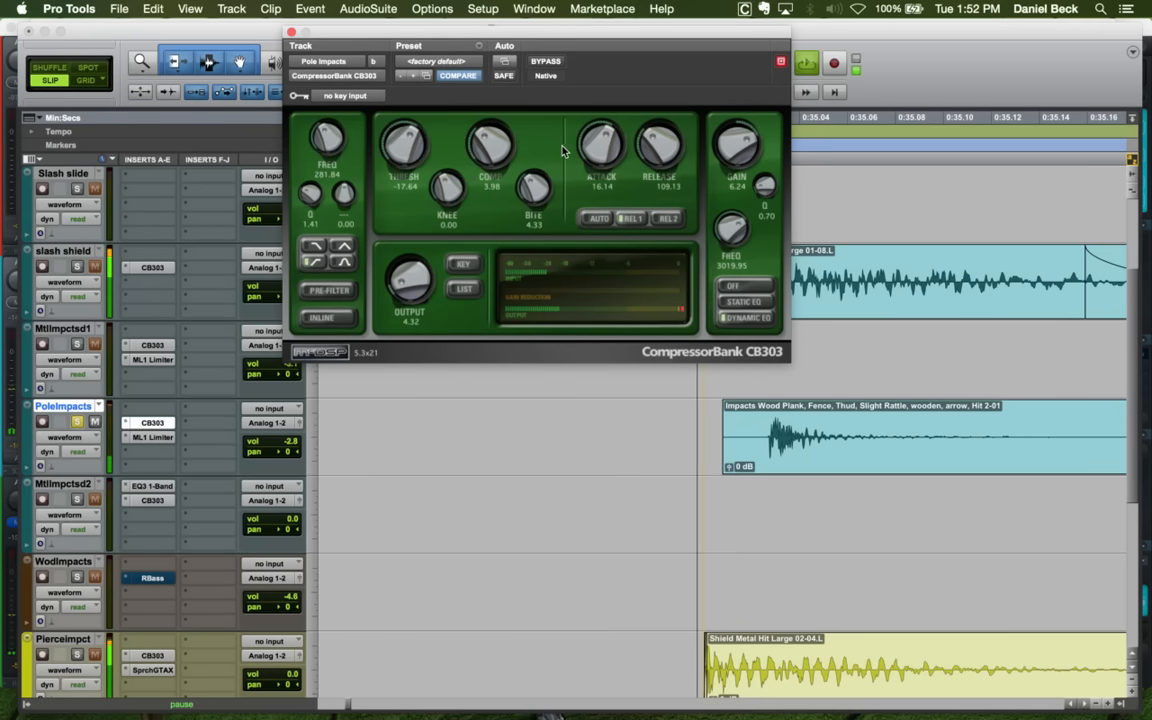
drag(594, 148, 592, 162)
key(space)
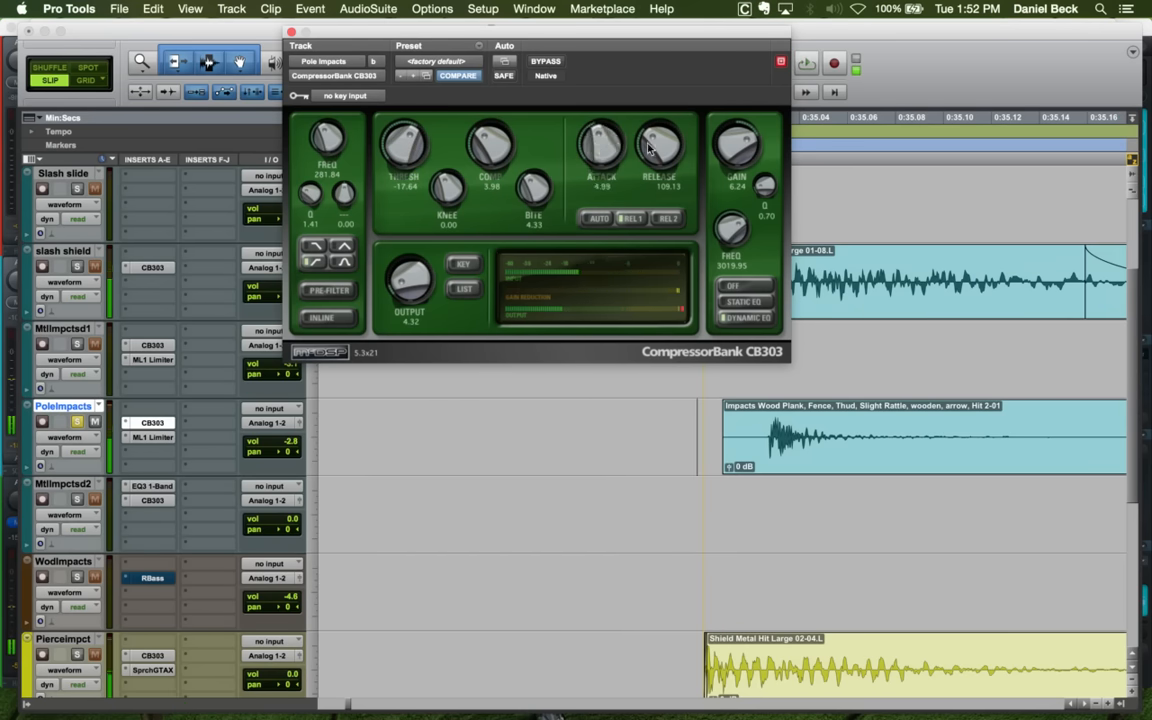
Adjust the PoleImpacts CB303 to release 39.62, compression 5.69, threshold -23.88 and output 0.00
key(space)
drag(497, 148, 503, 140)
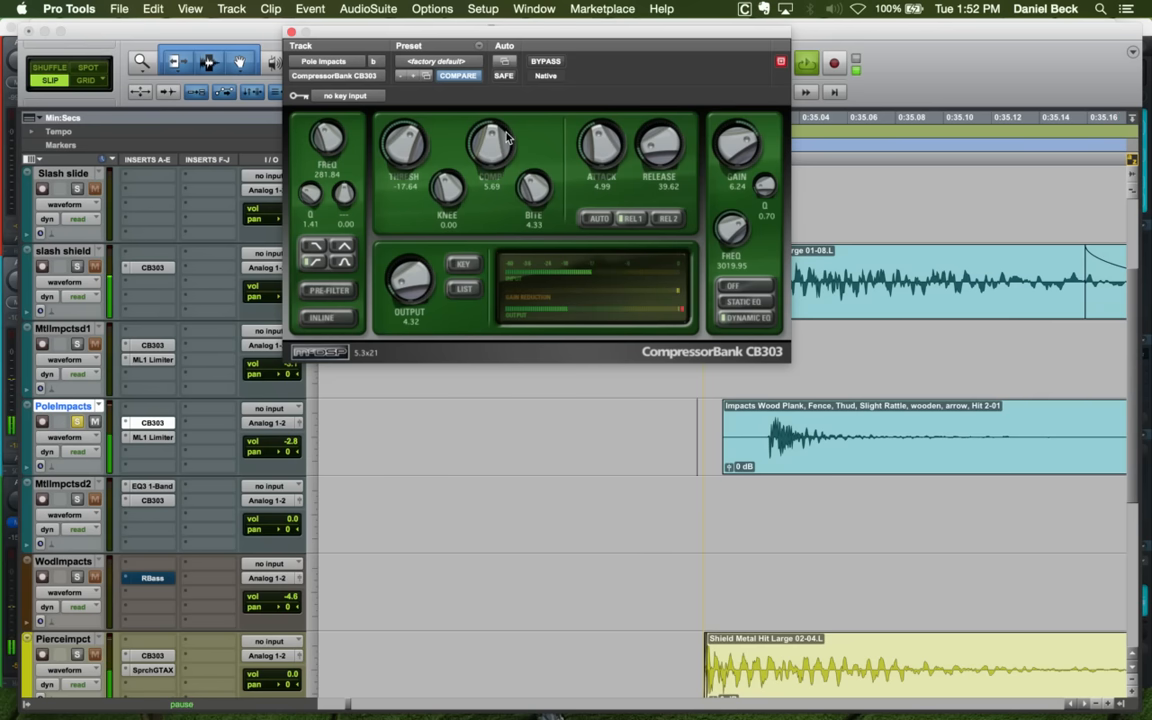
key(space)
drag(404, 148, 404, 162)
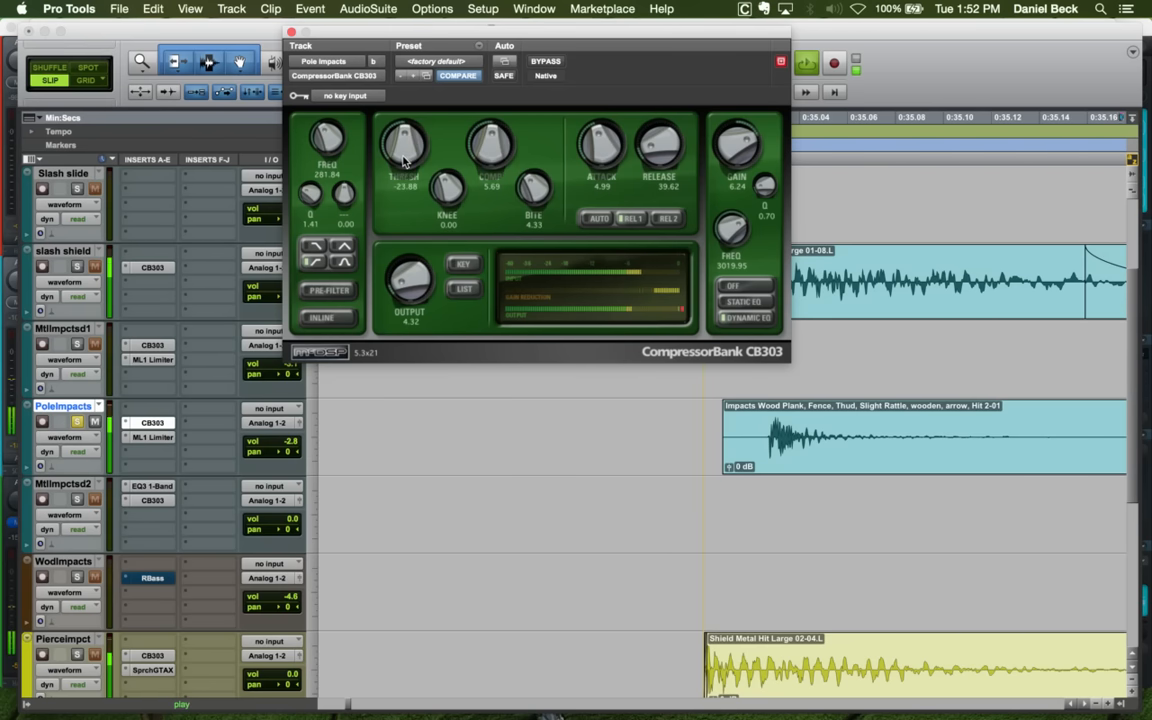
alt+click(413, 284)
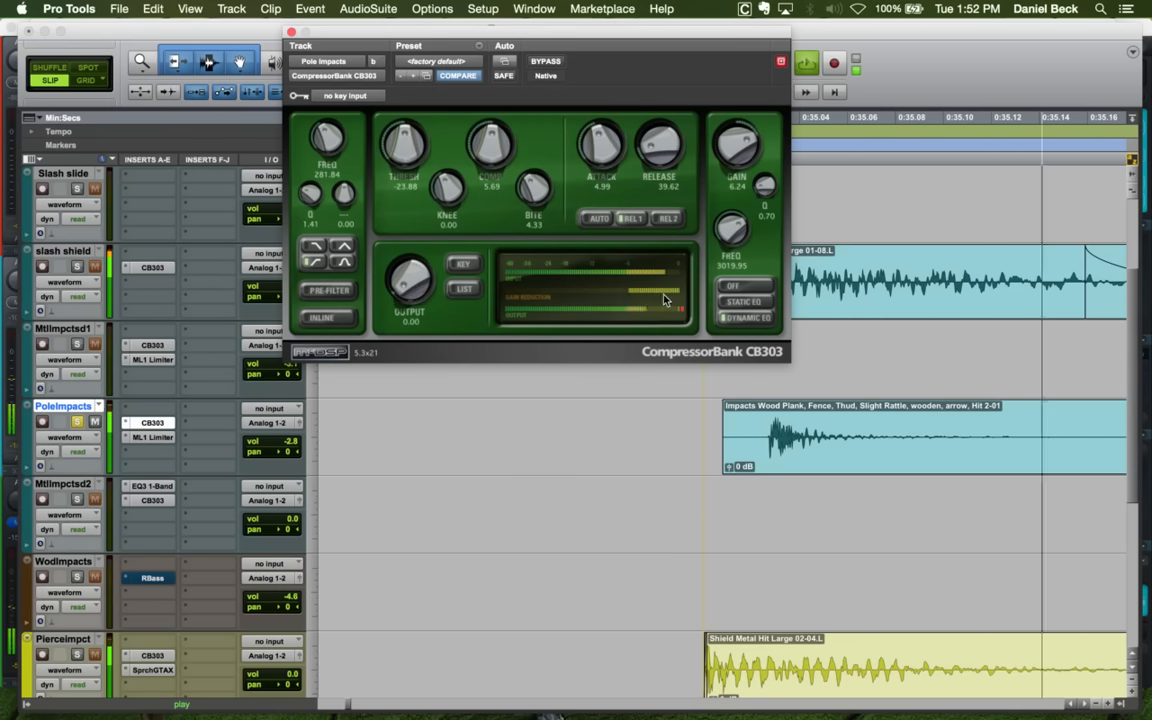
Try the CB303 static EQ at frequency 12882.50 and gain 8.40, and play it with EQ off and threshold -18.12
key(space)
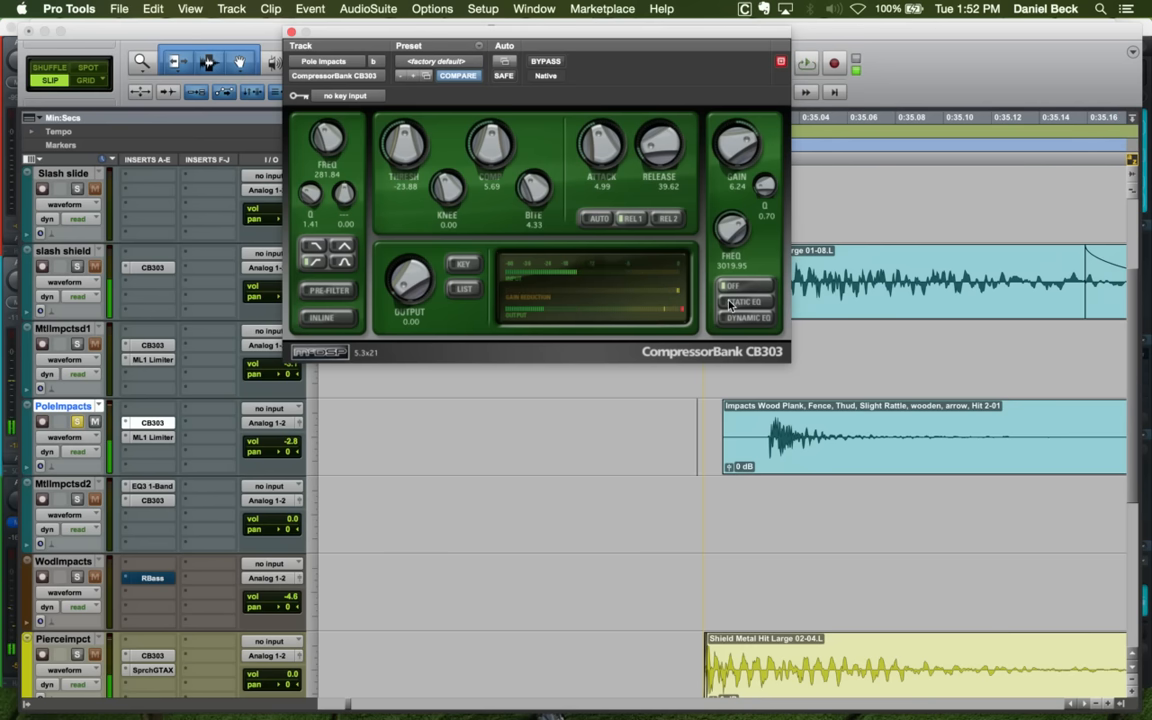
click(730, 302)
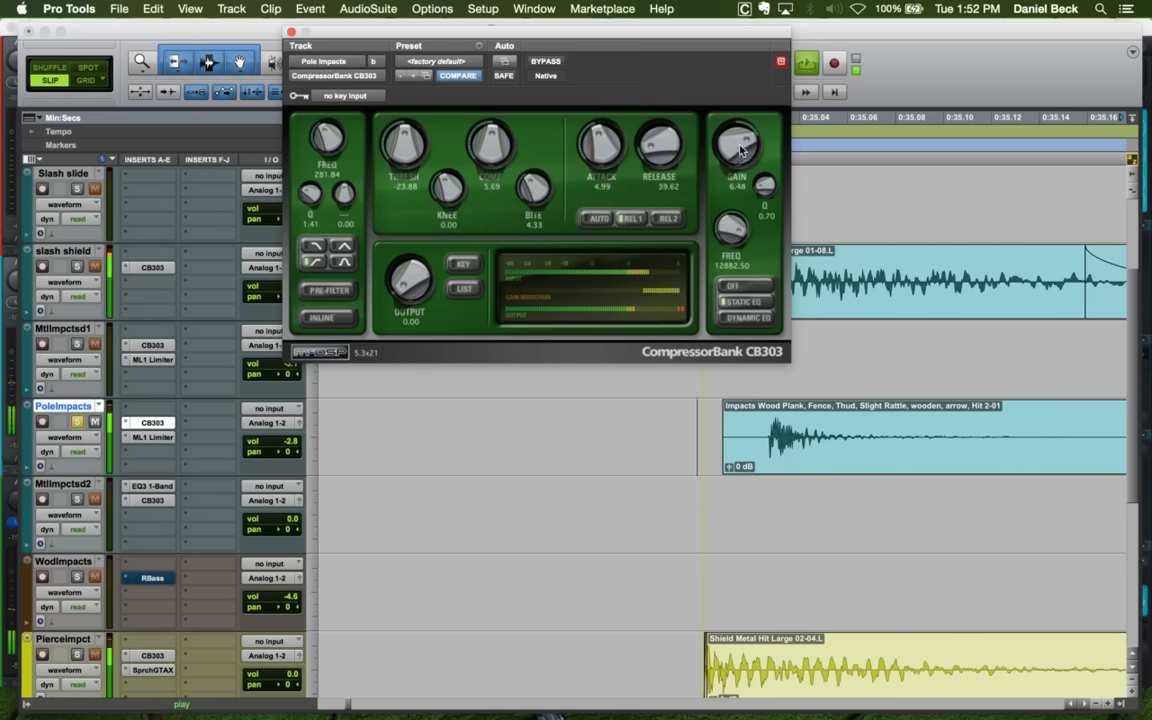
key(space)
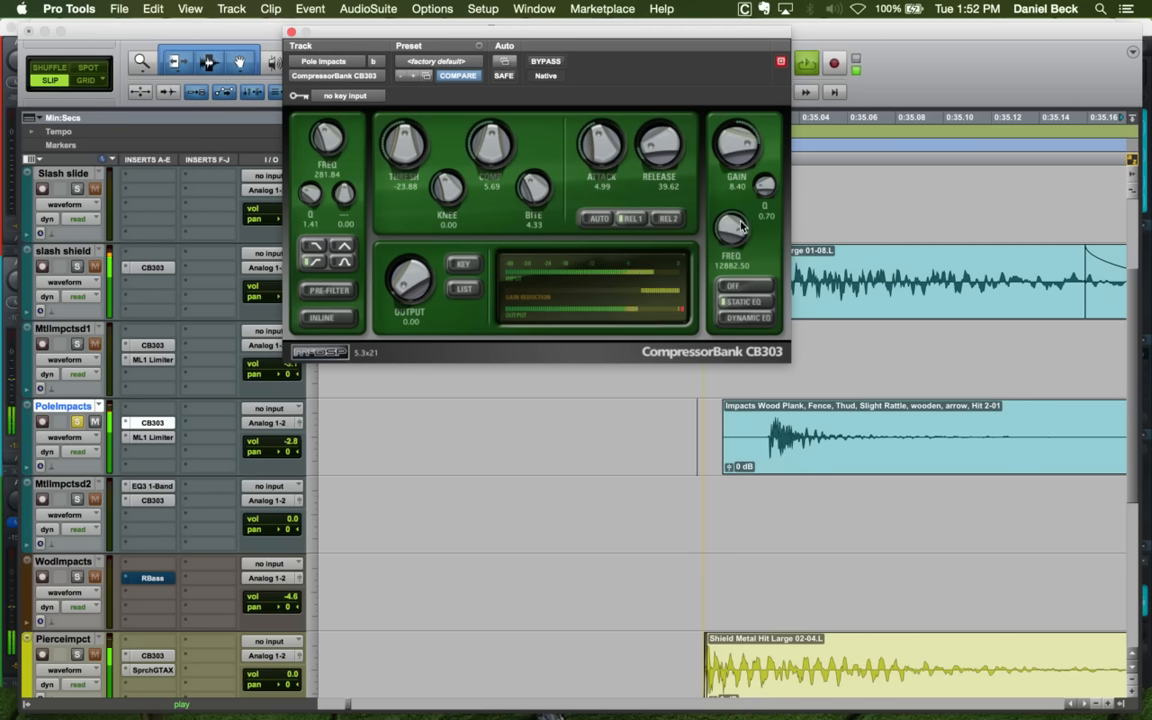
key(space)
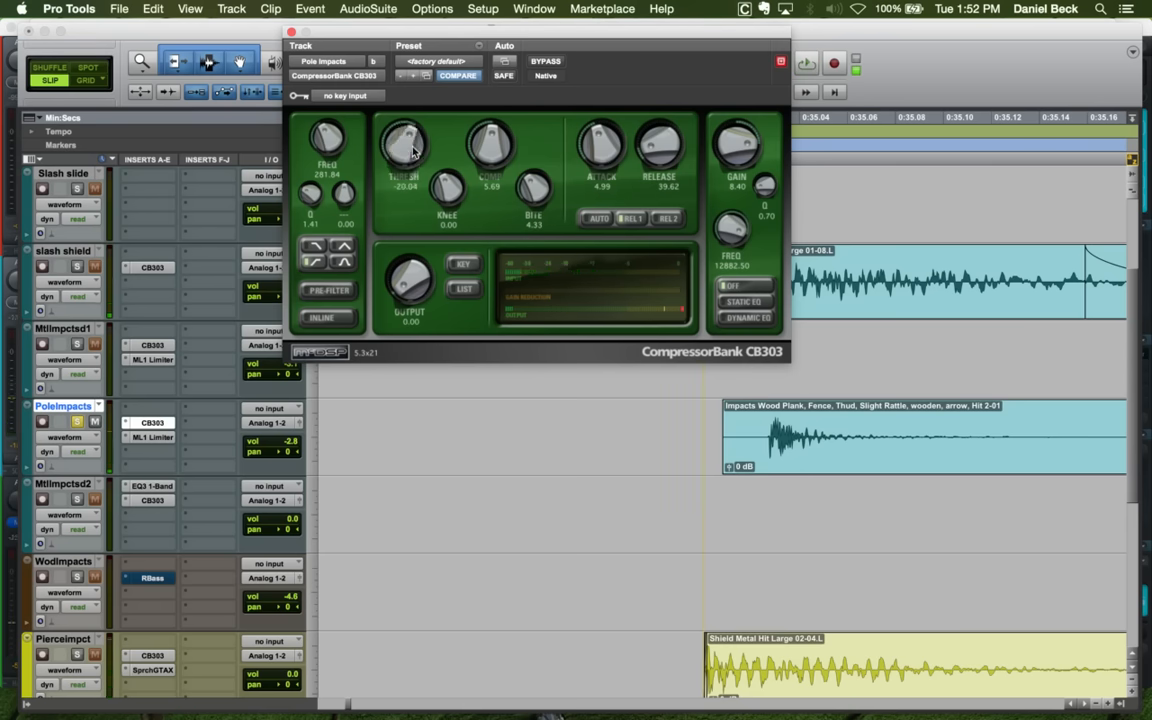
drag(413, 150, 415, 152)
key(space)
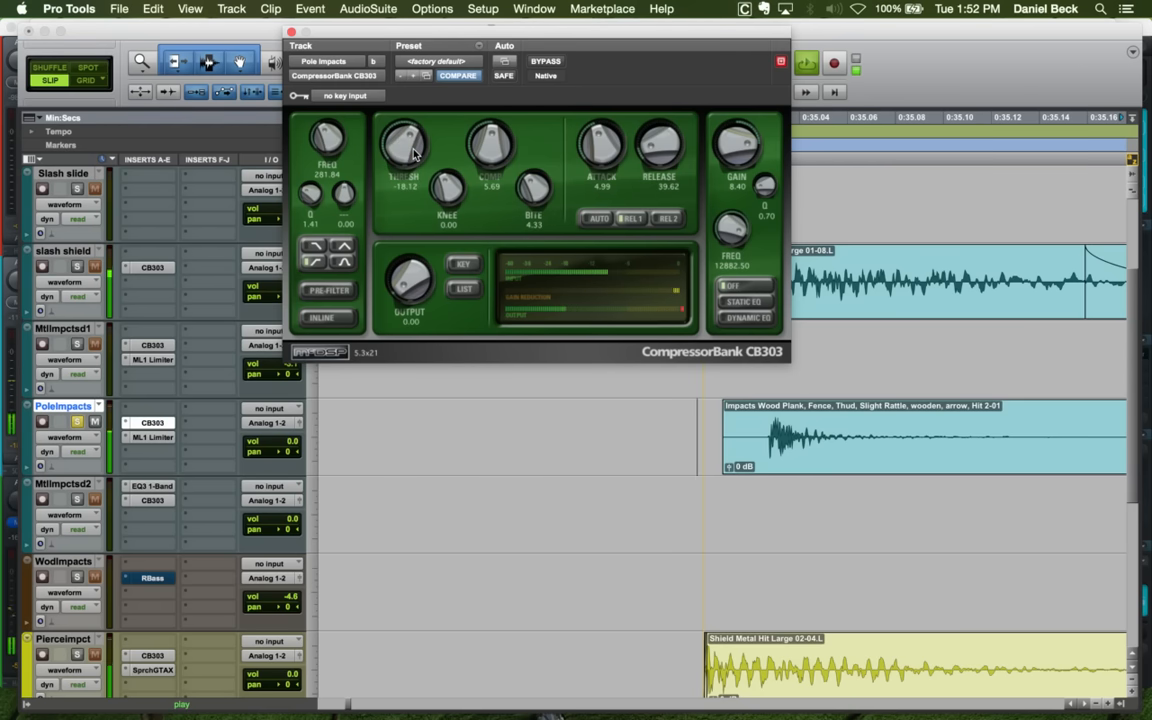
Audition the wood plank impact with CB303 bypassed and remove that insert from PoleImpacts
click(547, 62)
key(space)
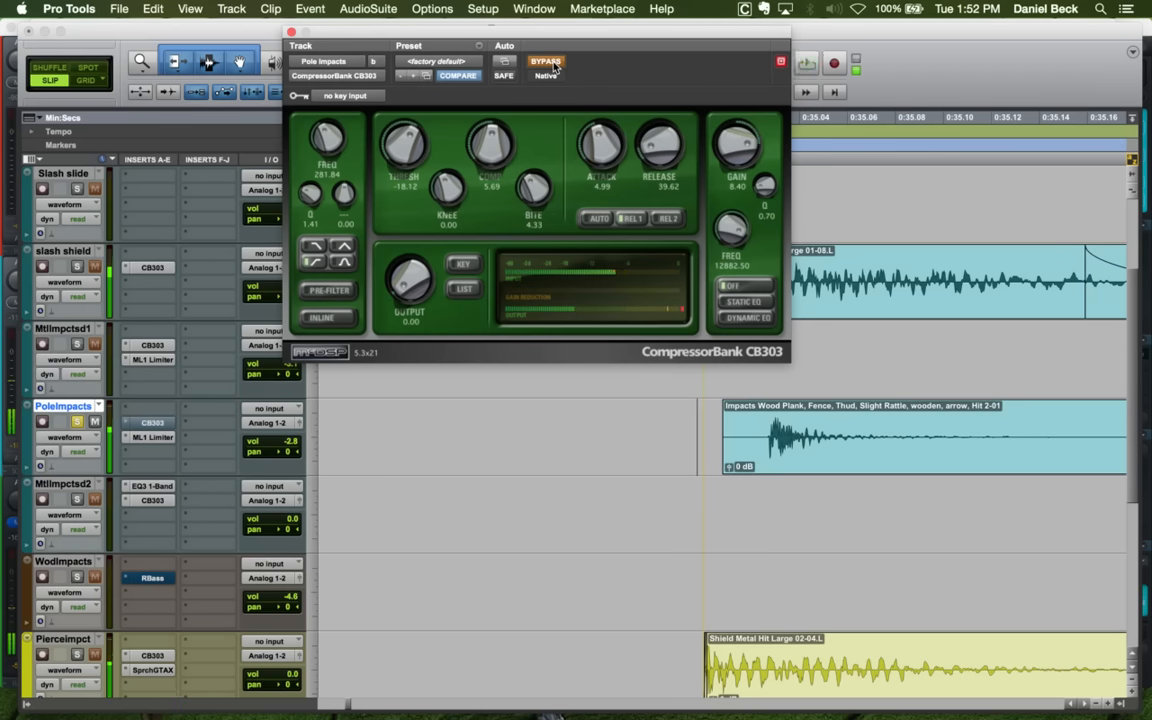
key(space)
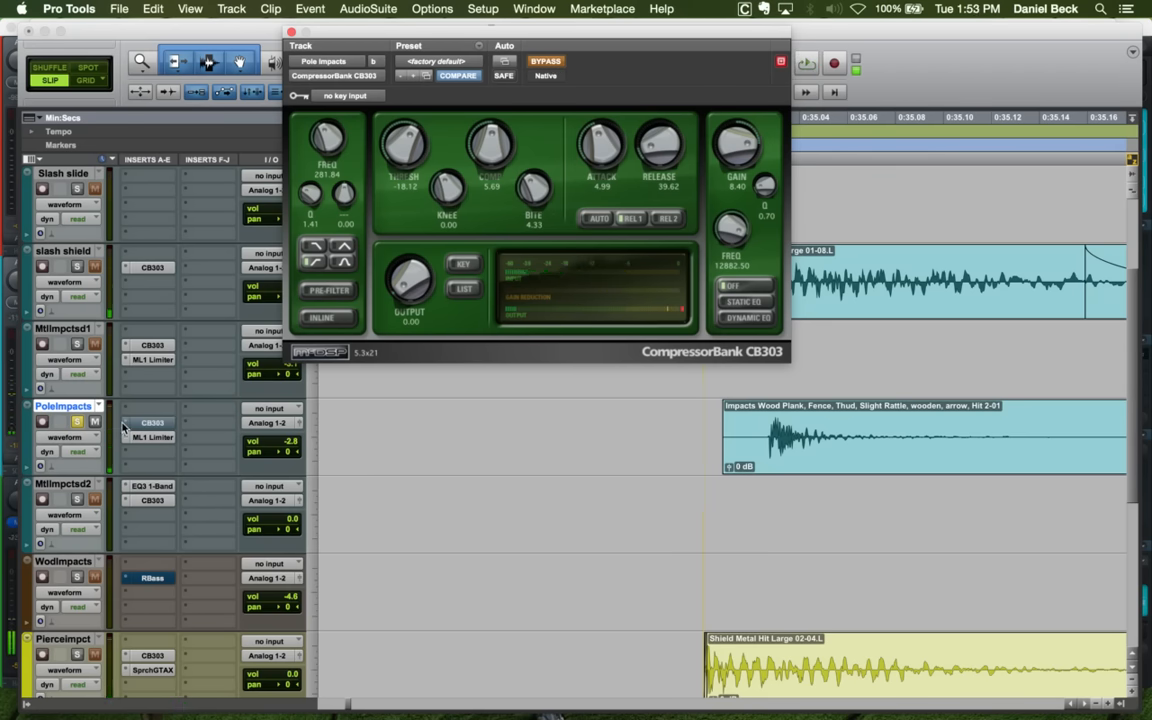
click(123, 428)
click(166, 397)
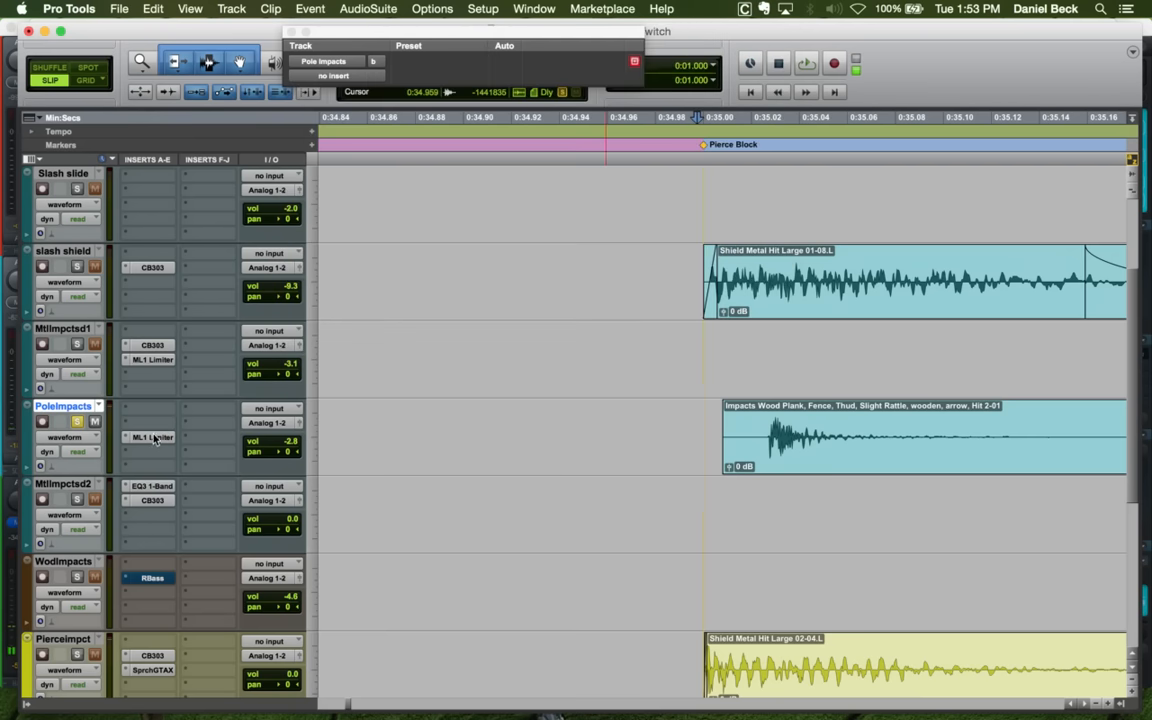
Set the PoleImpacts ML1 Limiter threshold to -6.57 during playback
click(153, 438)
key(space)
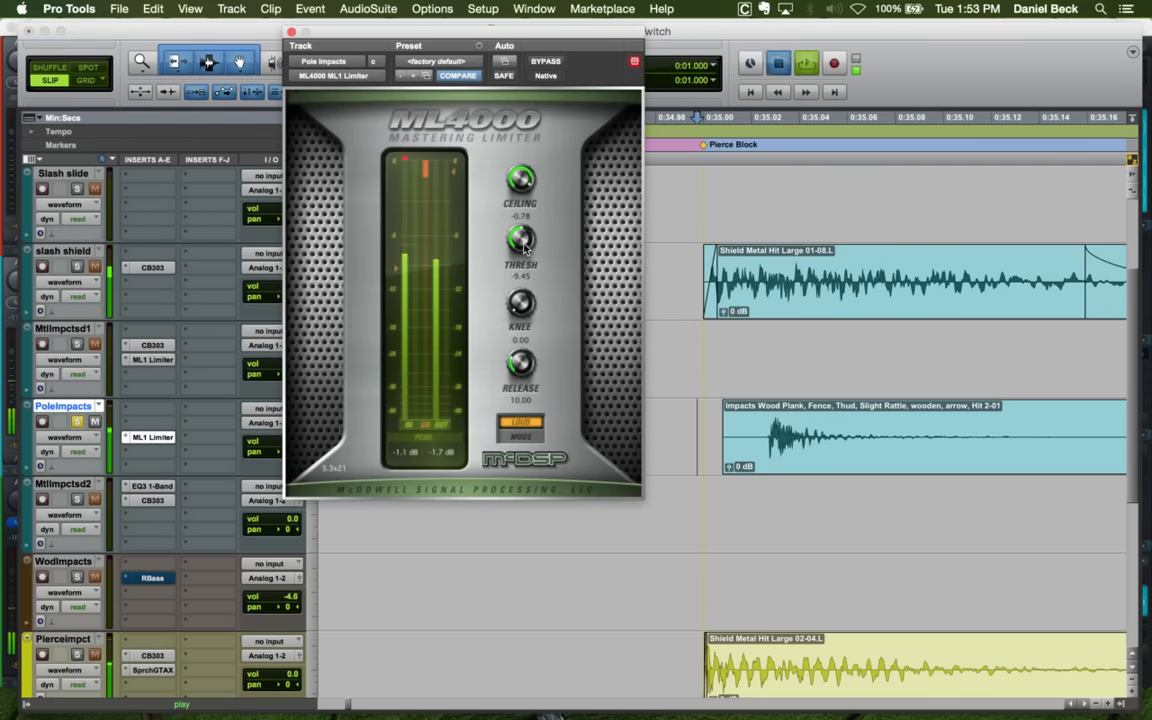
drag(525, 240, 522, 236)
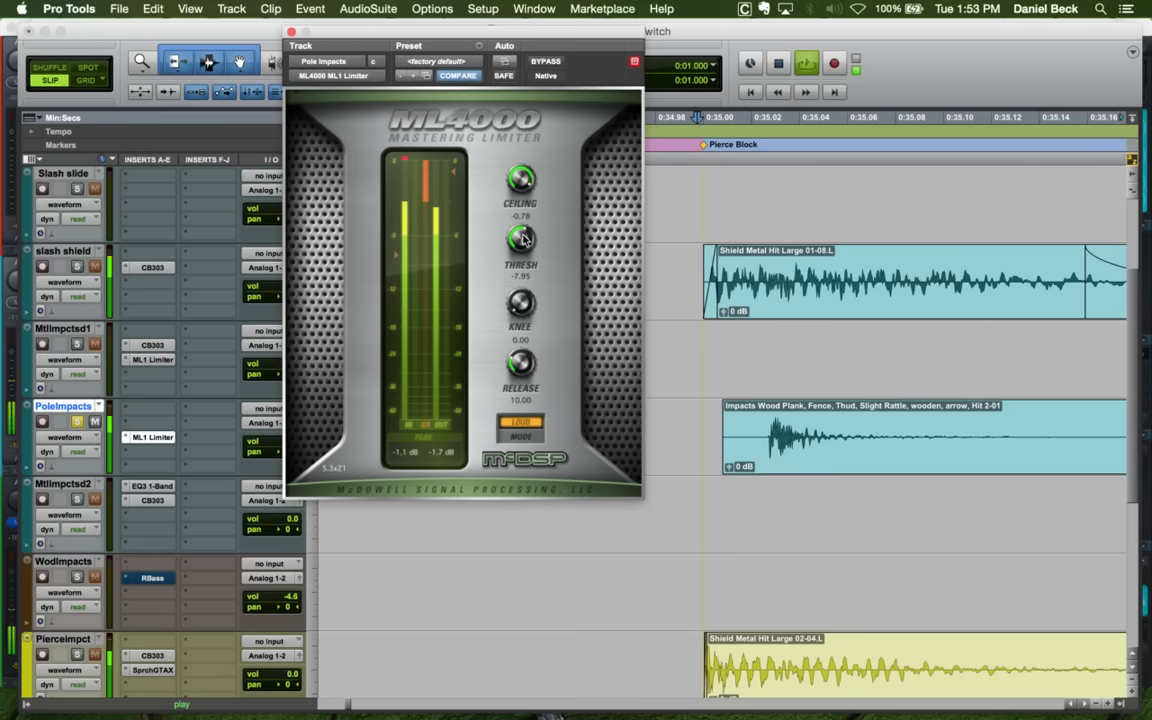
Insert a mono Enhanced EQ-AAX on PoleImpacts above the limiter and raise its high-frequency boost during playback
click(130, 433)
mouse_move(175, 455)
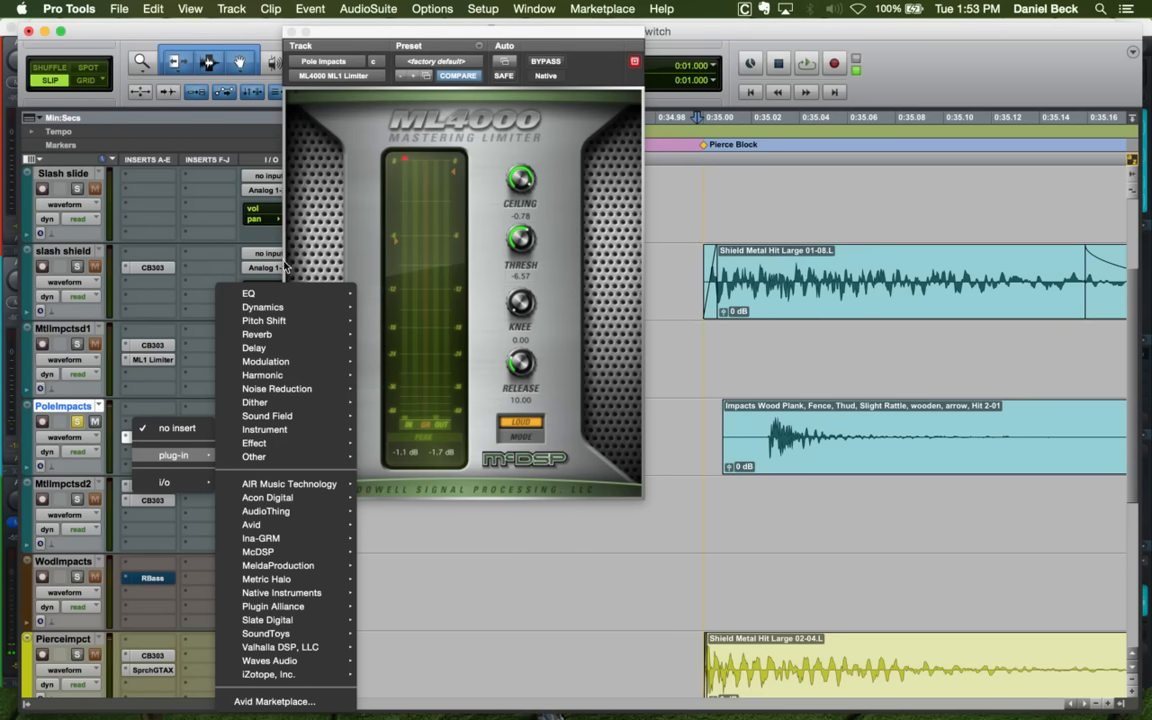
mouse_move(288, 292)
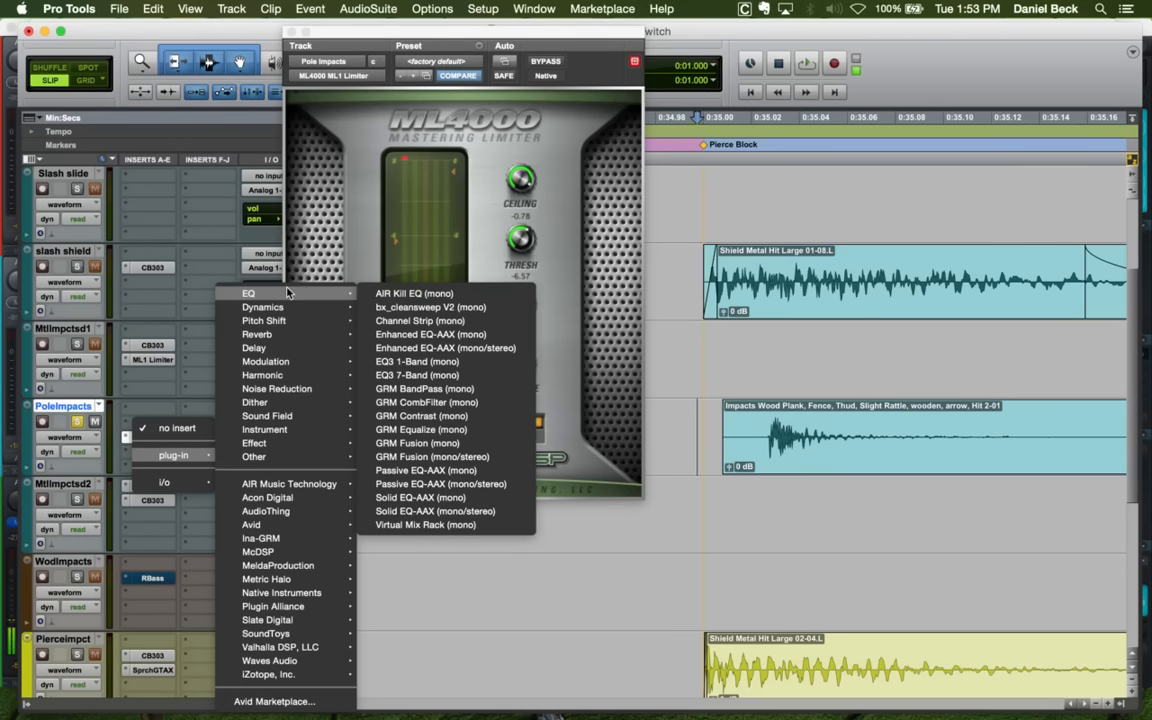
click(476, 334)
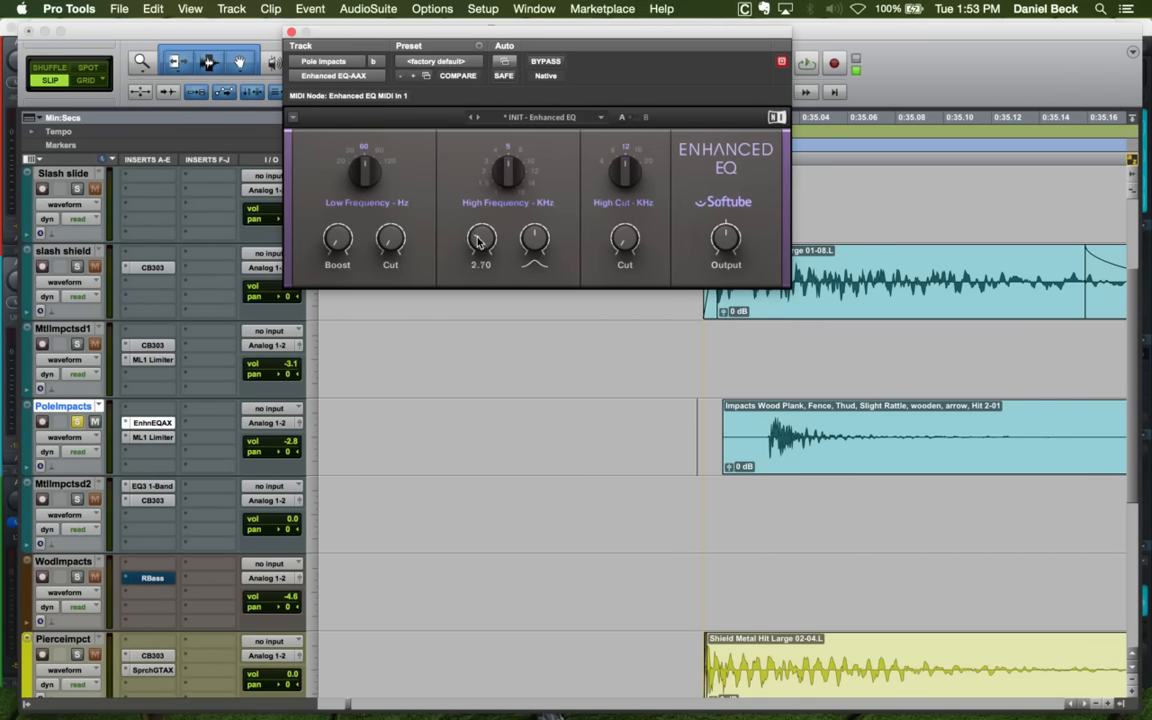
key(space)
key(space)
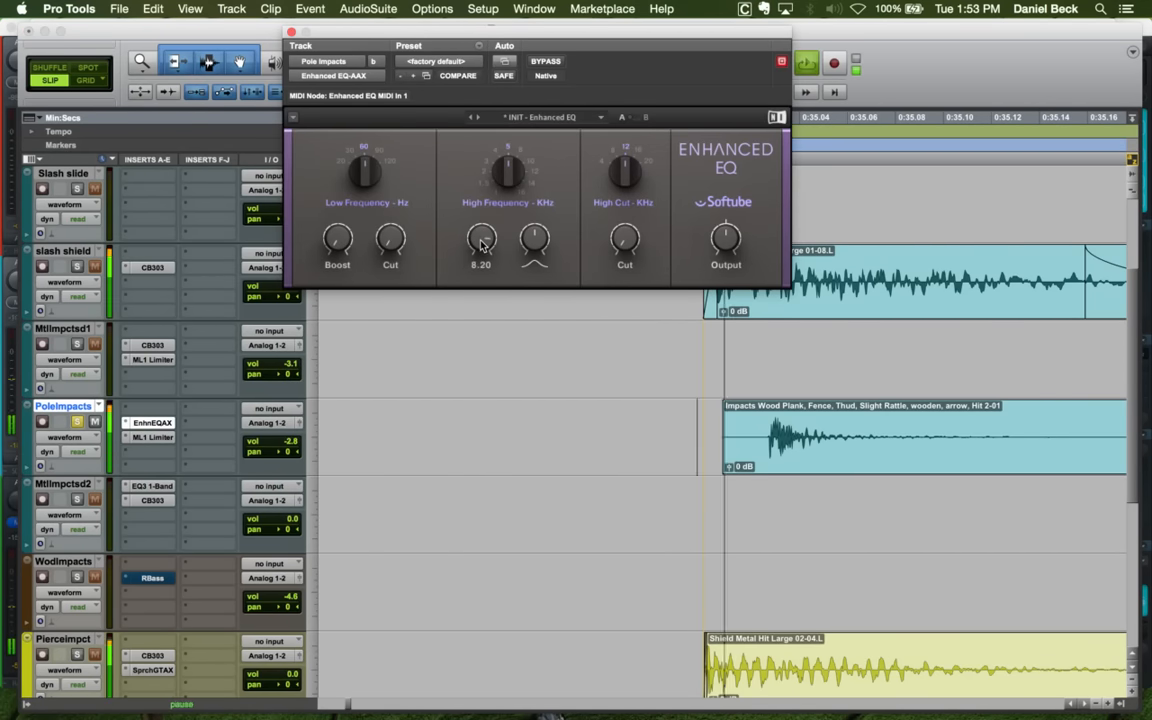
drag(481, 237, 492, 230)
key(space)
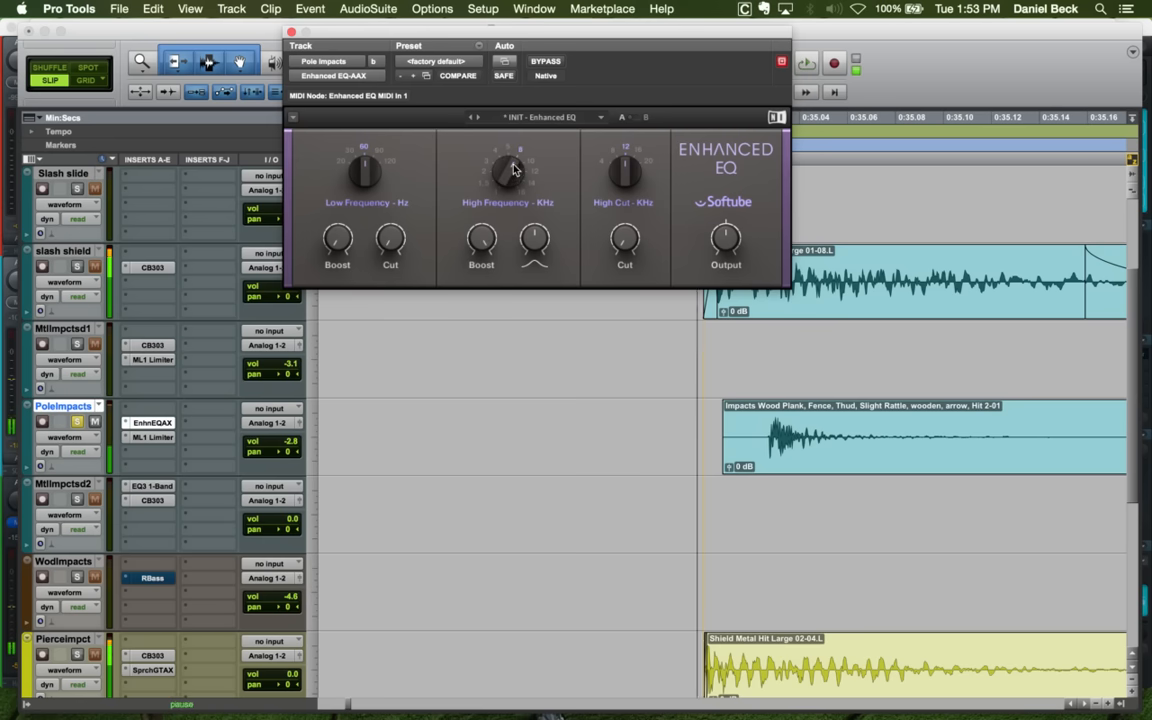
Try the Enhanced EQ high-frequency boost at 8 and 4 kHz during playback, and return it to 5 kHz
drag(513, 170, 513, 160)
key(space)
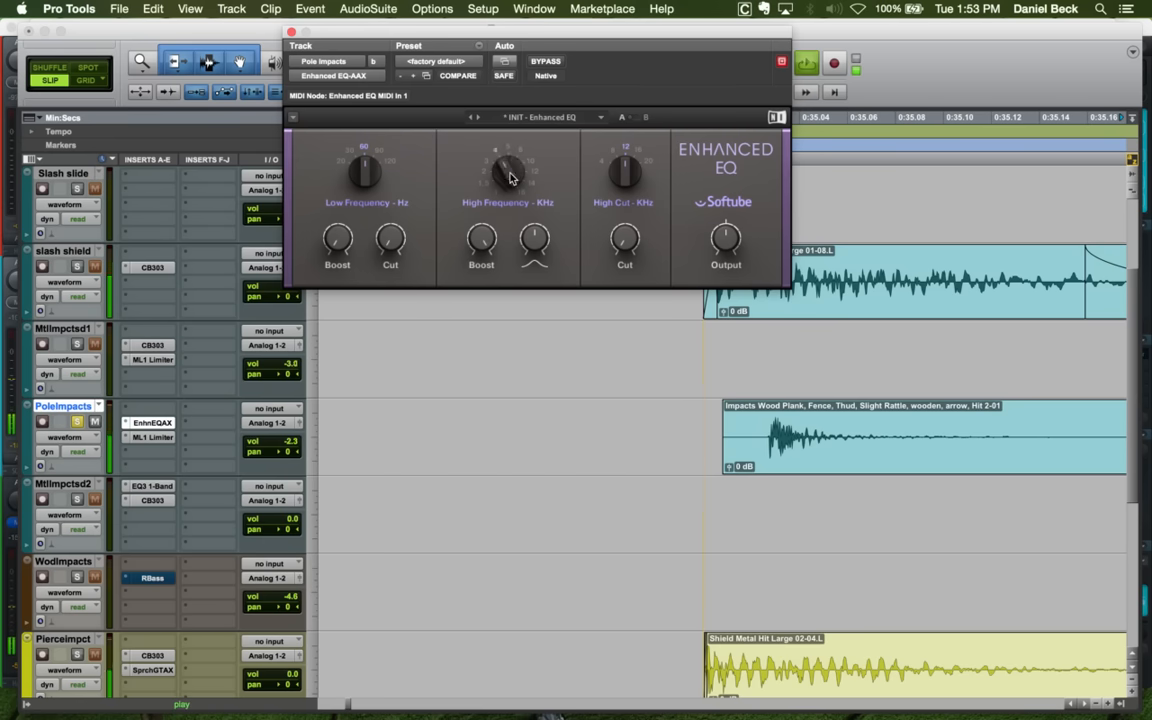
key(space)
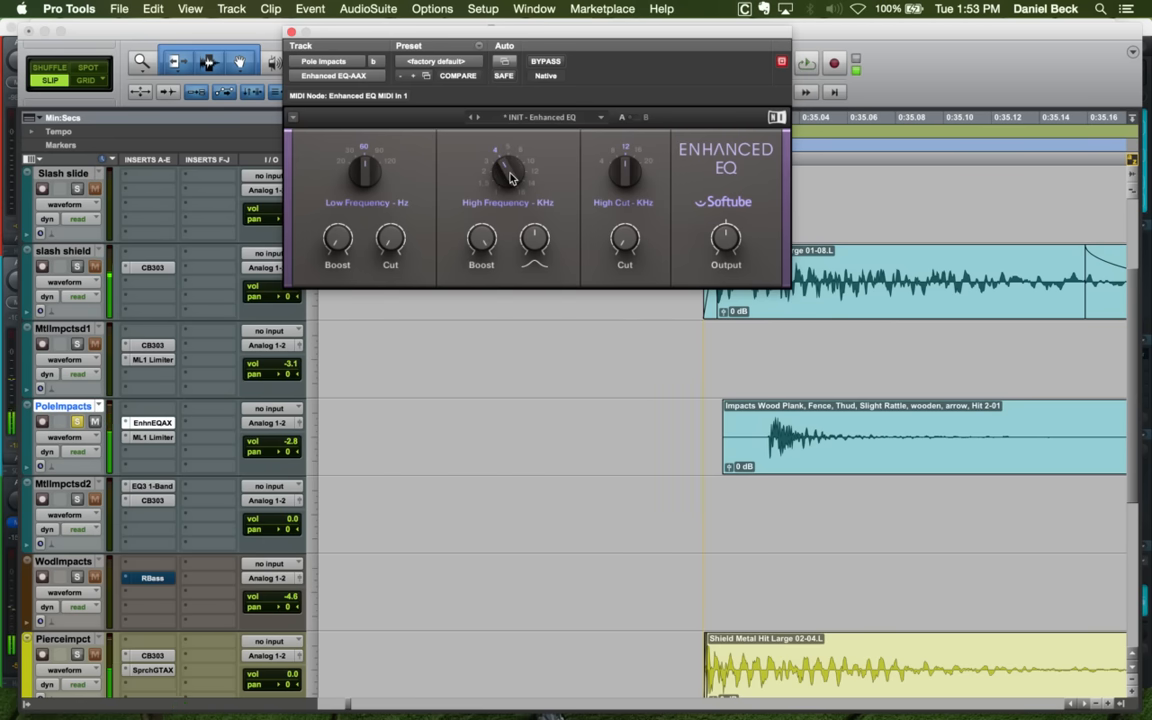
key(space)
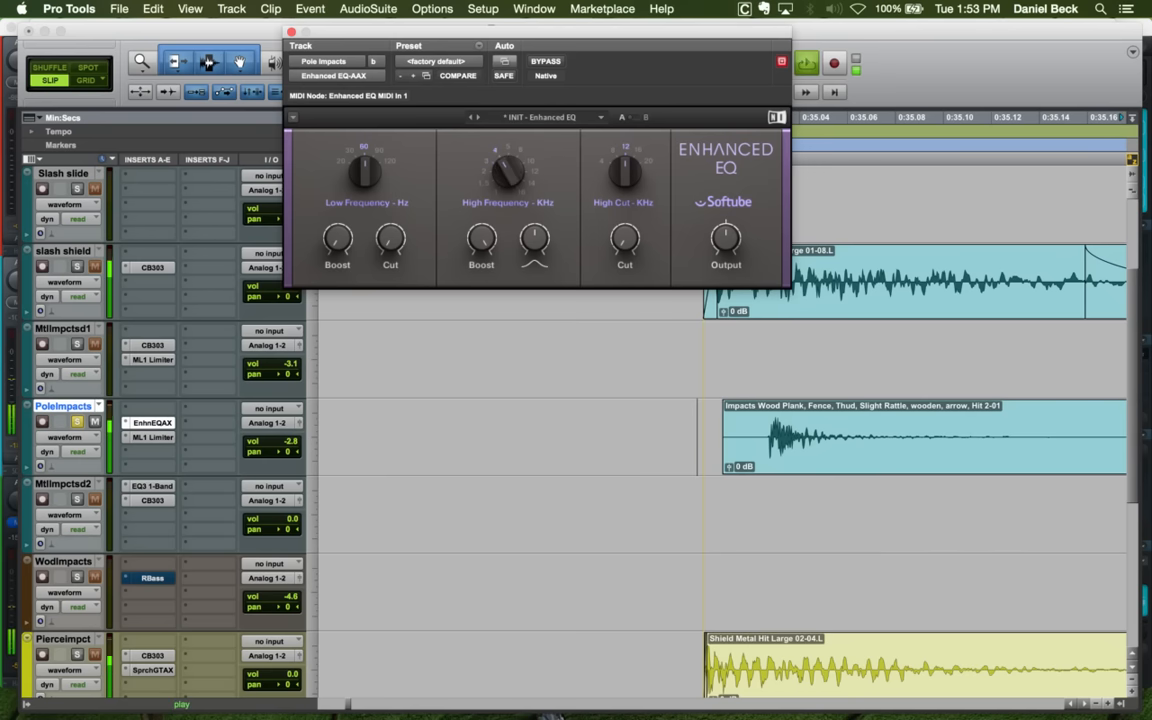
drag(509, 177, 509, 167)
key(space)
key(space)
key(space)
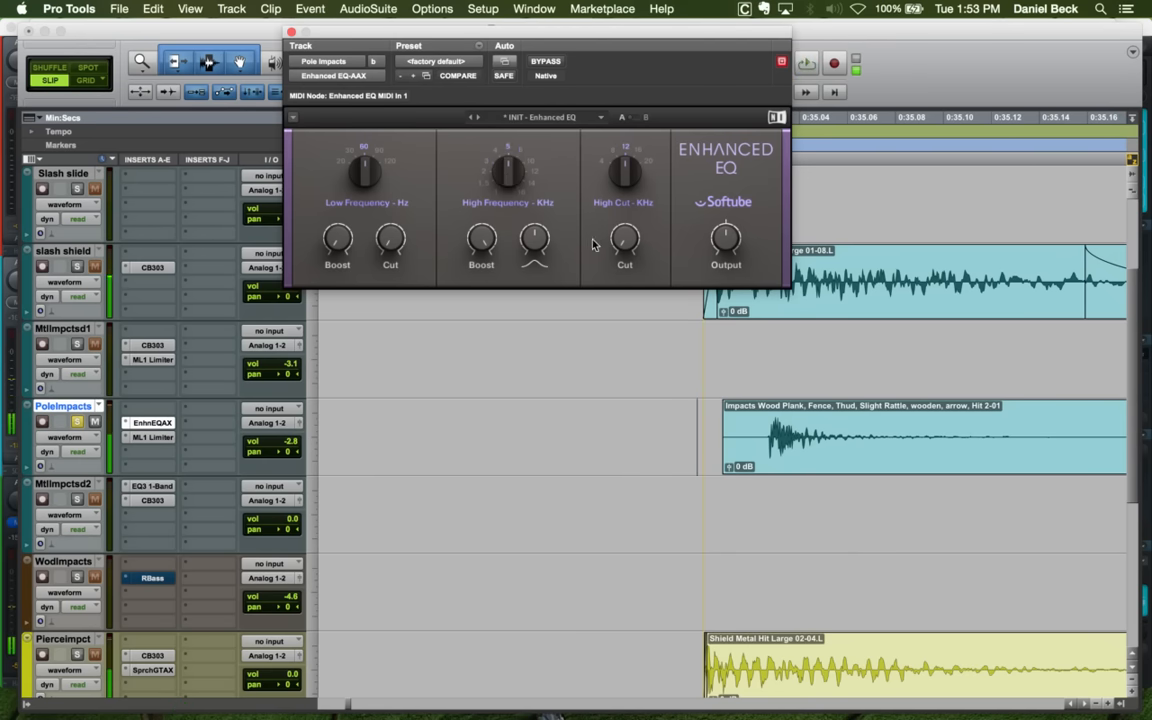
Trim the wood plank clip near Pierce Block to its impact, and add a fade-in and fade-out
click(758, 418)
key(a)
click(766, 412)
click(768, 412)
key(d)
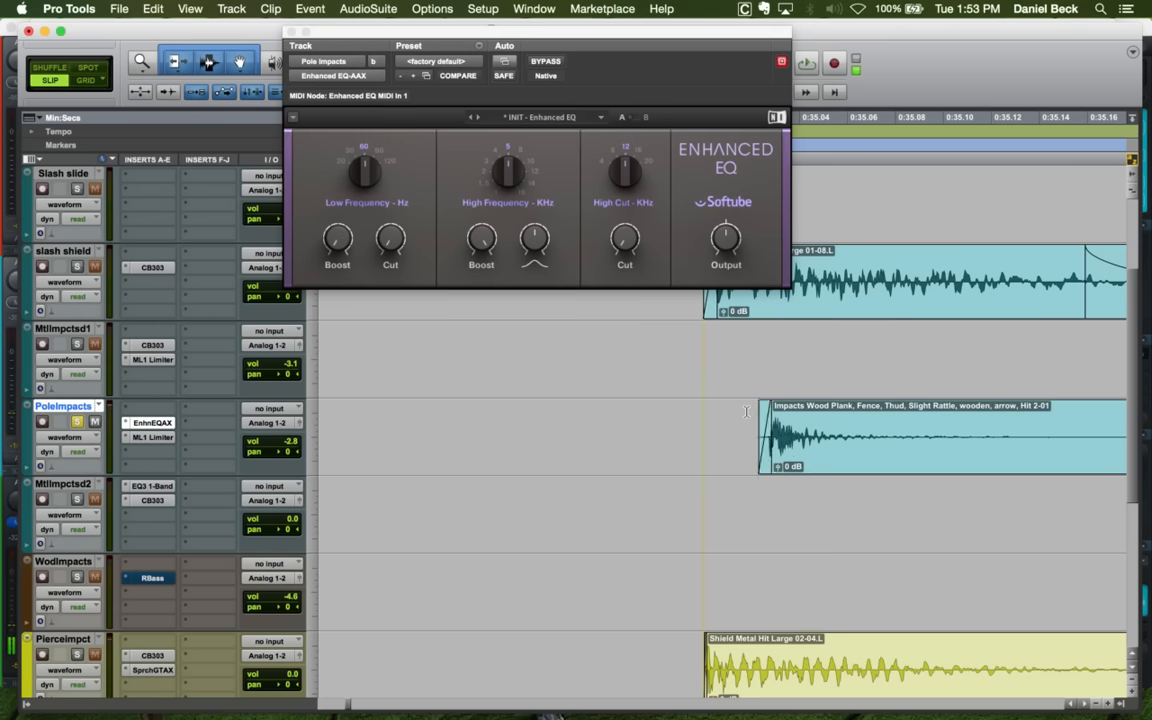
key(r)
key(r)
click(746, 412)
key(s)
click(797, 422)
key(g)
Slide the trimmed wood plank clip earlier to align with the Pierce Block marker and audition it
click(700, 414)
key(space)
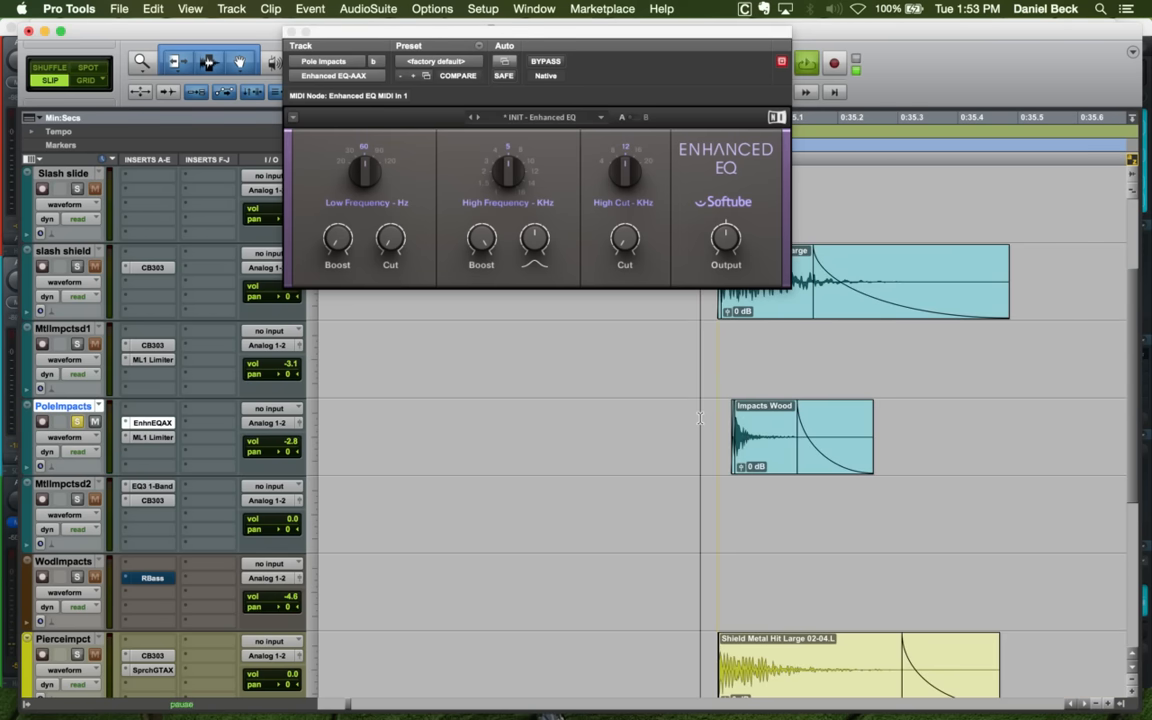
key(space)
mouse_move(833, 458)
mouse_down()
mouse_move(939, 463)
mouse_move(829, 453)
mouse_up()
click(697, 419)
key(t)
key(space)
click(728, 421)
key(space)
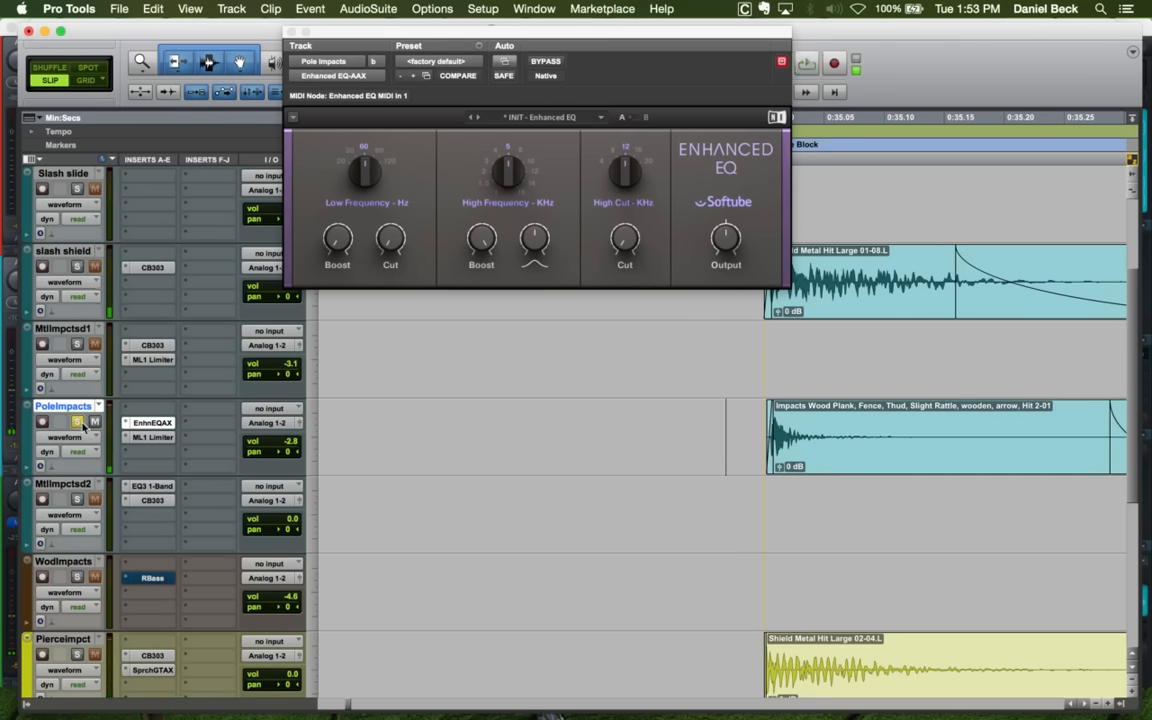
Show the PoleImpacts volume automation, delete its breakpoints across the impact clips and return to waveform view
click(460, 419)
key(r)
key(r)
key(r)
key(r)
key(r)
key(r)
key(r)
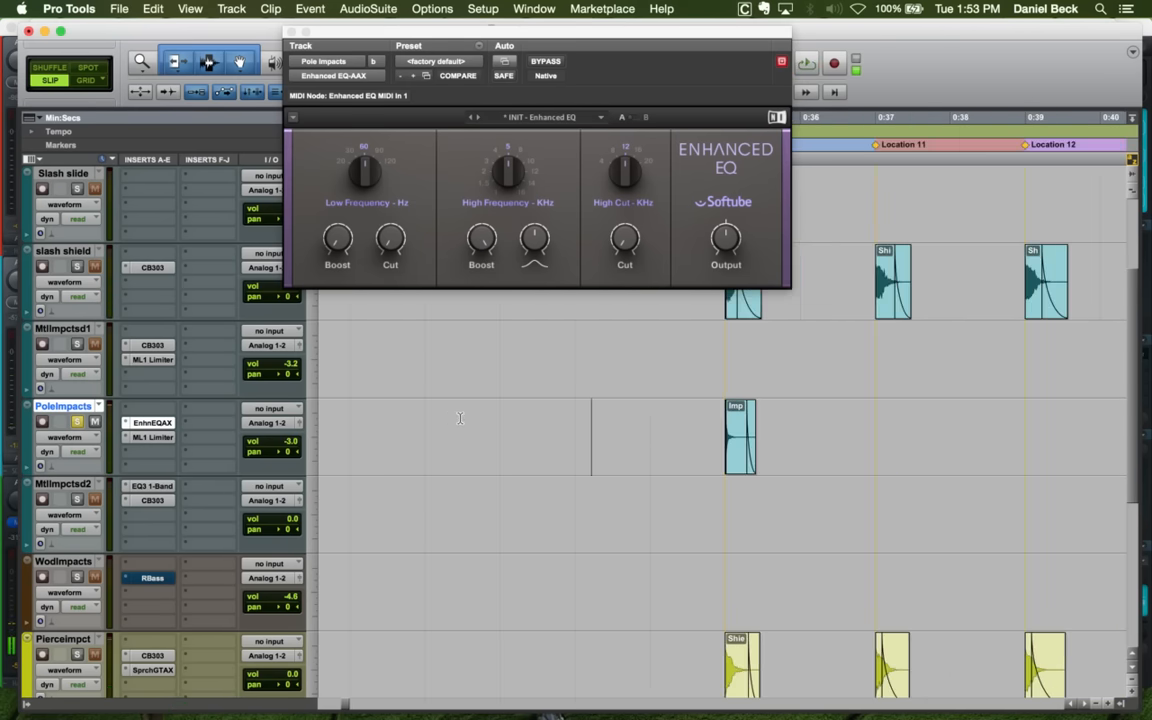
key(t)
key(t)
key(t)
key(t)
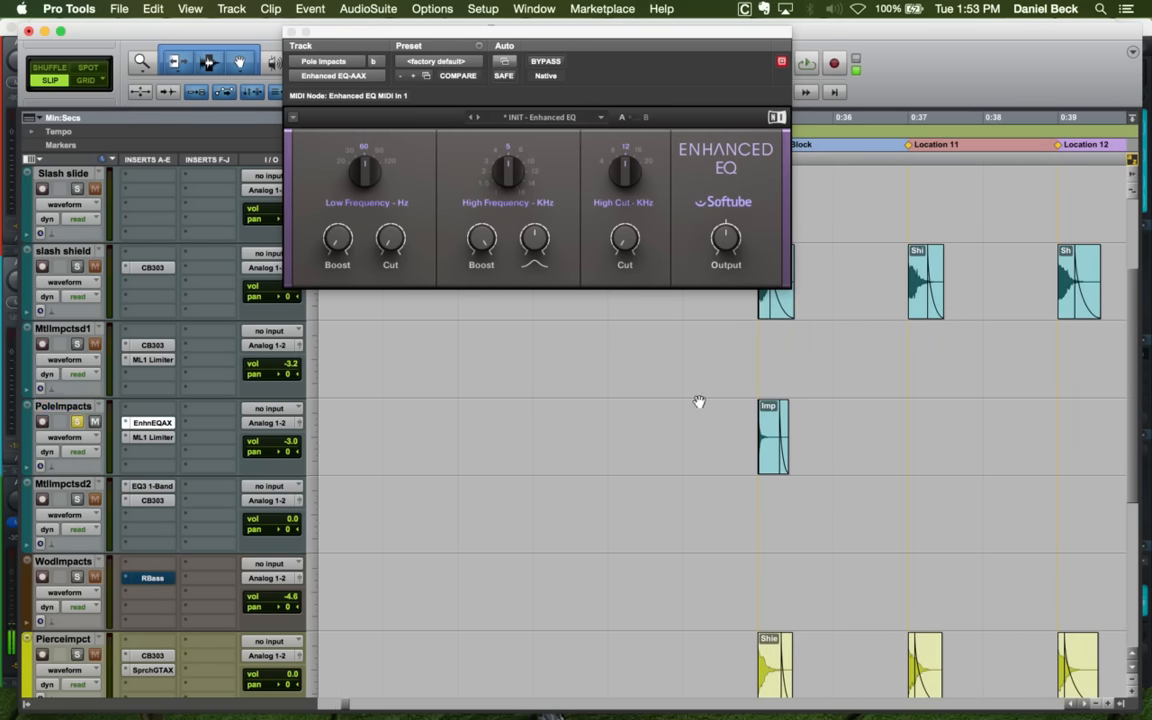
key(ctrl+minus)
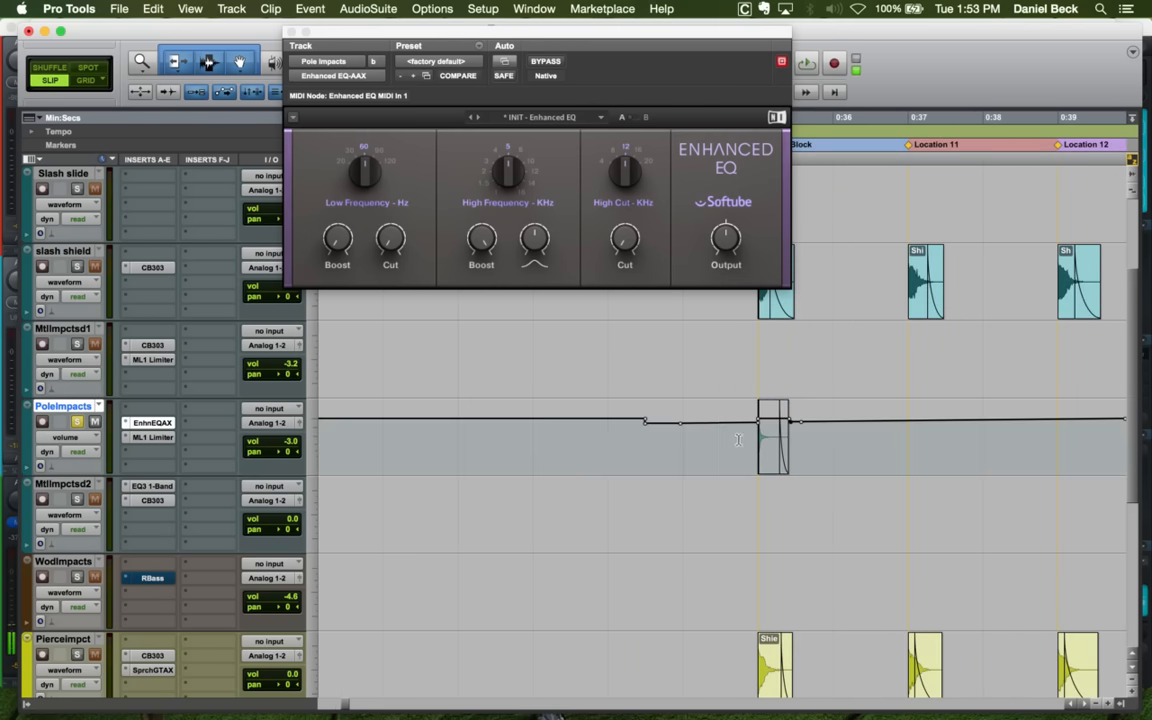
key(r)
key(r)
key(r)
key(r)
drag(525, 433, 971, 441)
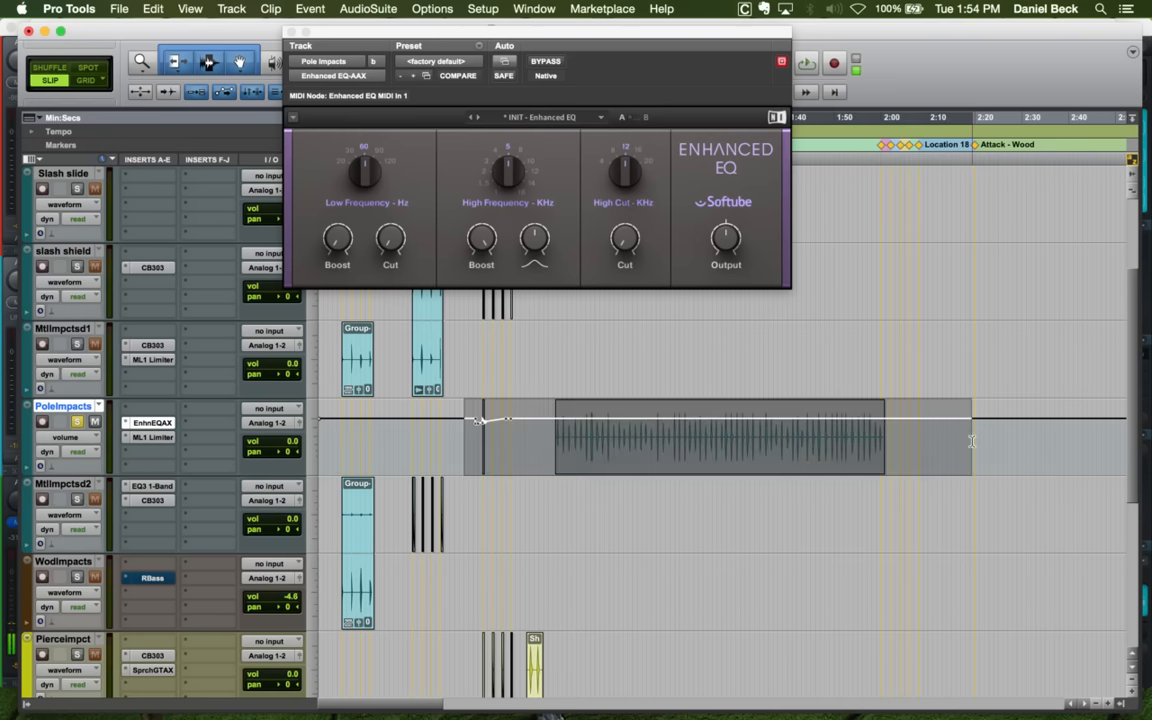
key(Delete)
click(473, 431)
key(t)
key(t)
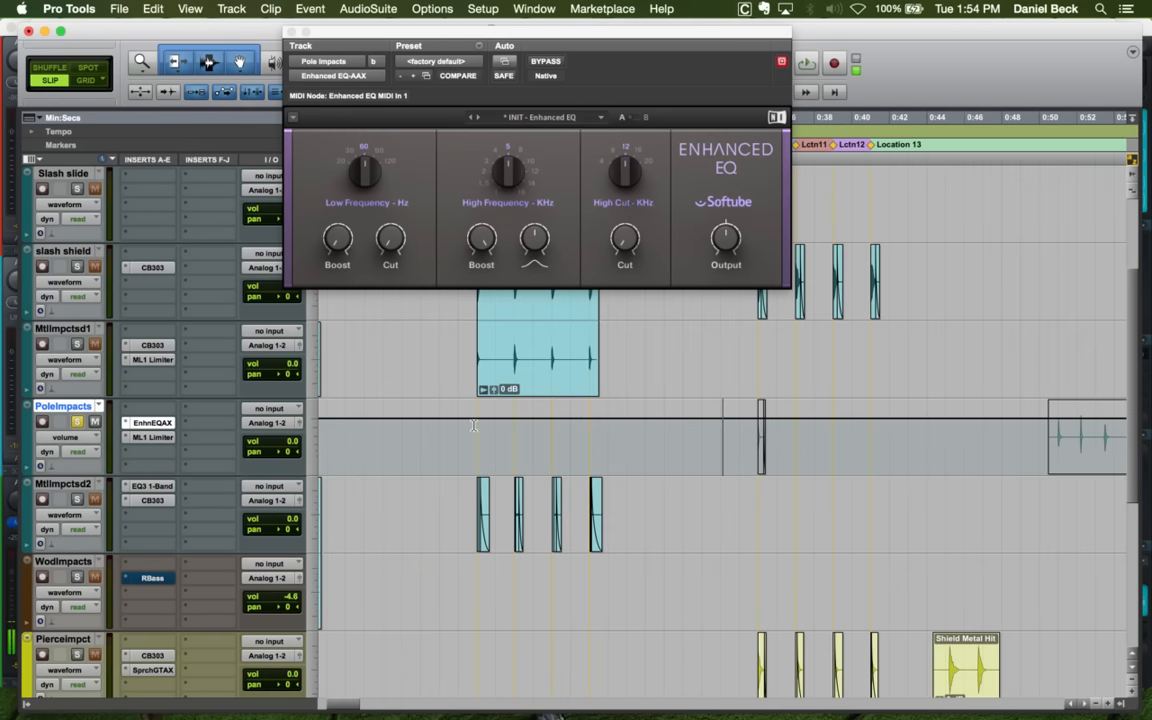
key(ctrl+minus)
Raise the PoleImpacts Enhanced EQ output to 6.60 dB and audition the Pierce Block hit
key(t)
key(t)
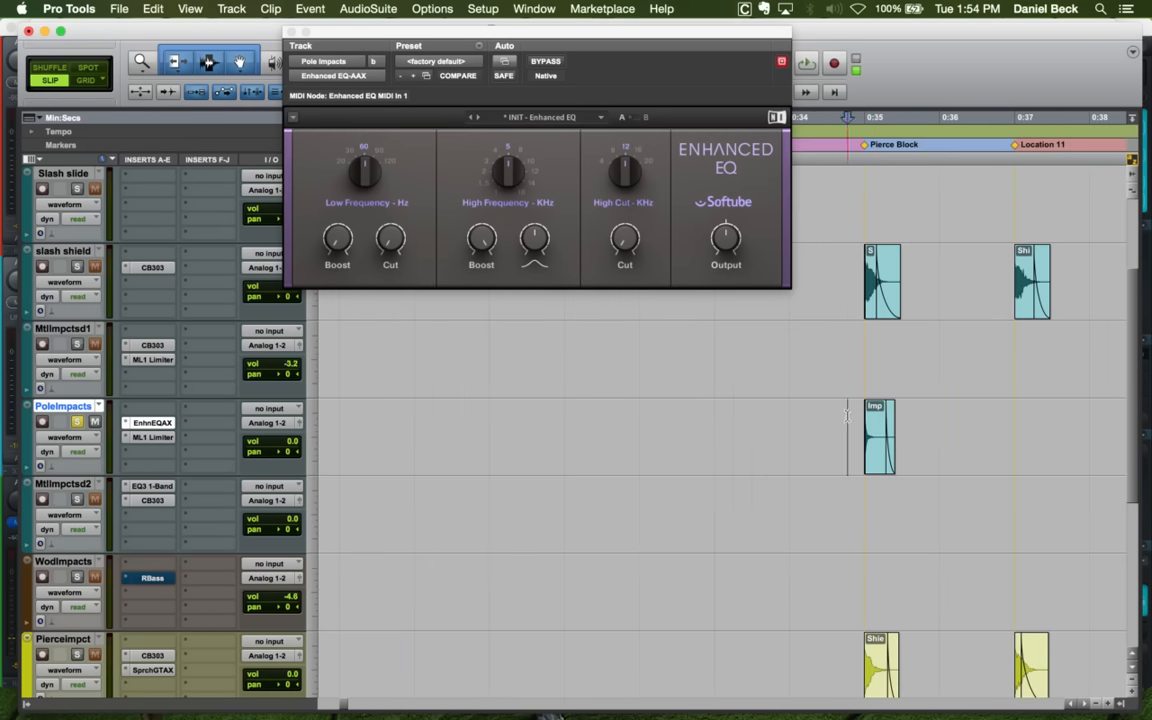
key(t)
key(t)
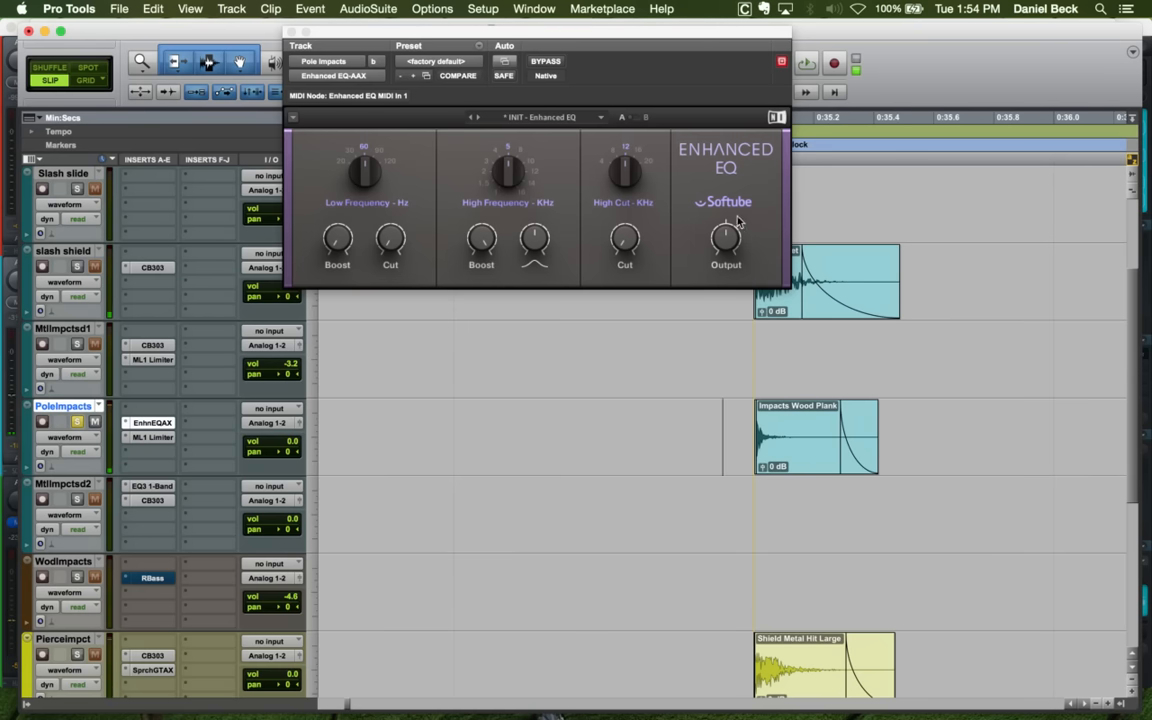
mouse_move(728, 238)
mouse_down()
mouse_move(728, 224)
mouse_move(728, 246)
mouse_up()
key(space)
key(space)
key(space)
key(space)
key(space)
key(space)
click(743, 427)
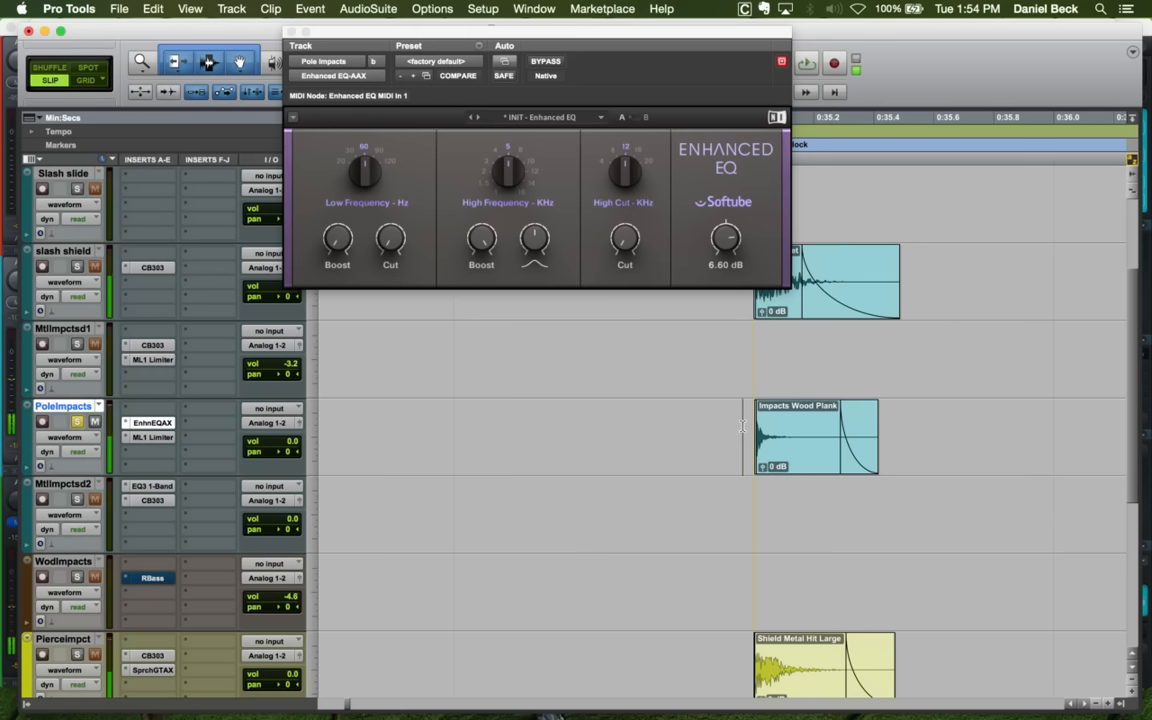
key(space)
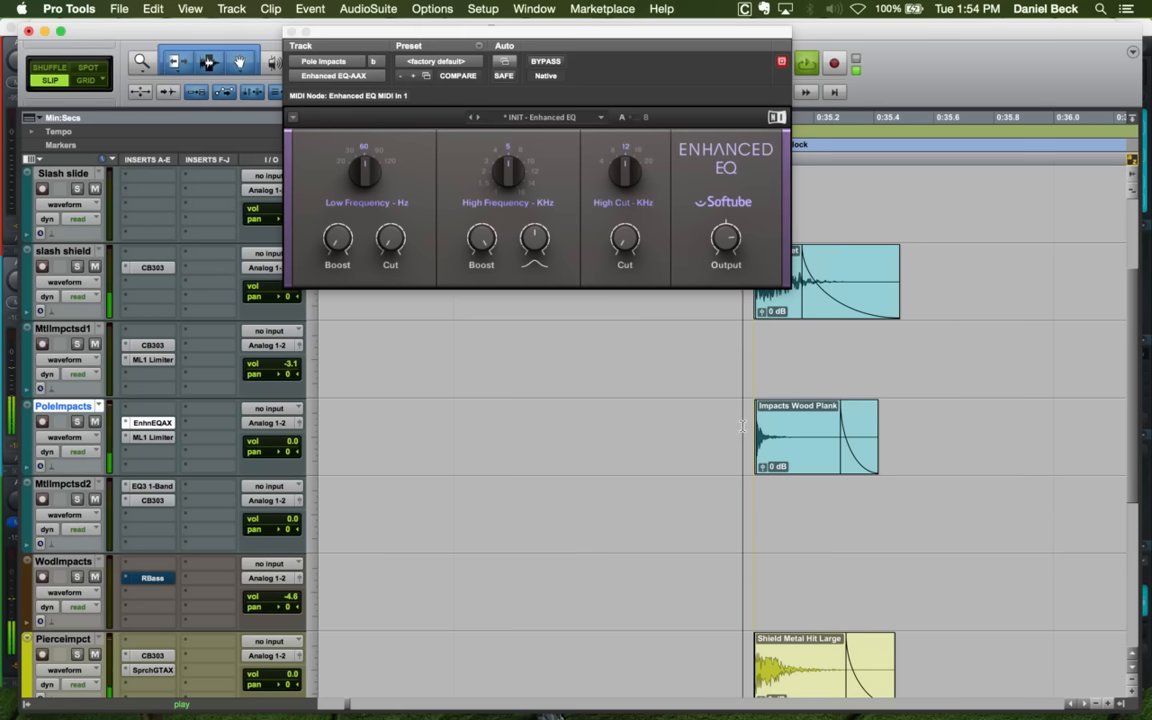
Close the Enhanced EQ and audition the layered Pierce Block hit from just before its marker
click(291, 33)
click(730, 268)
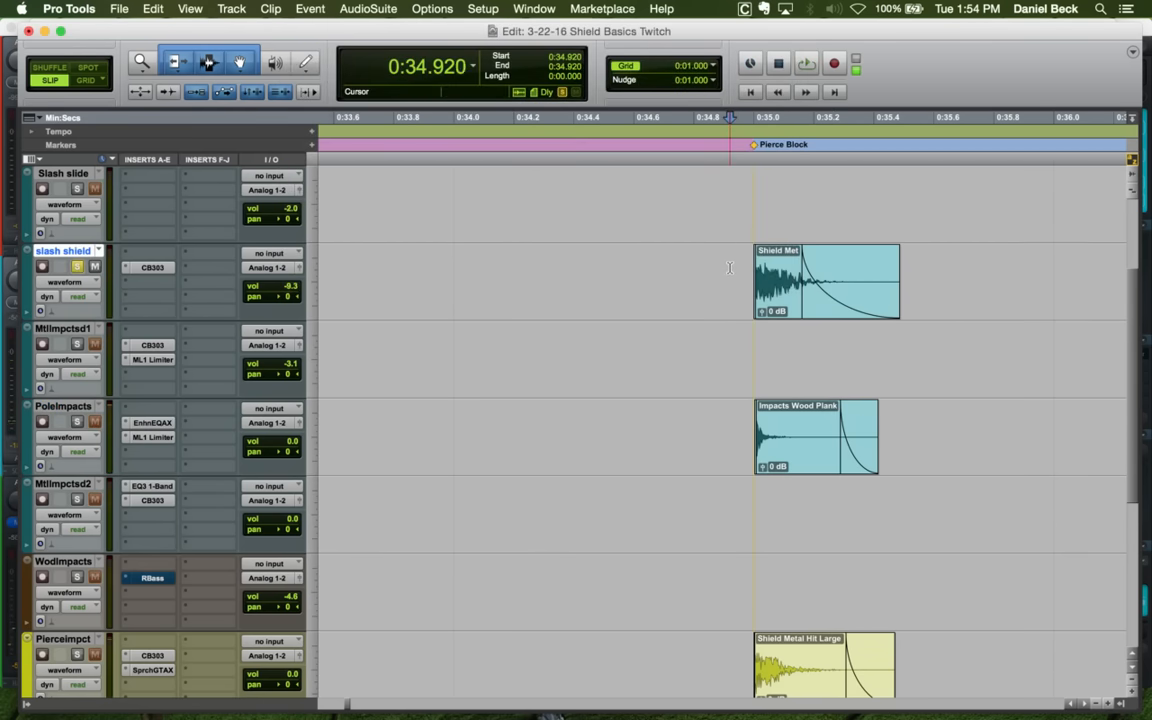
key(space)
key(t)
key(space)
click(746, 262)
key(space)
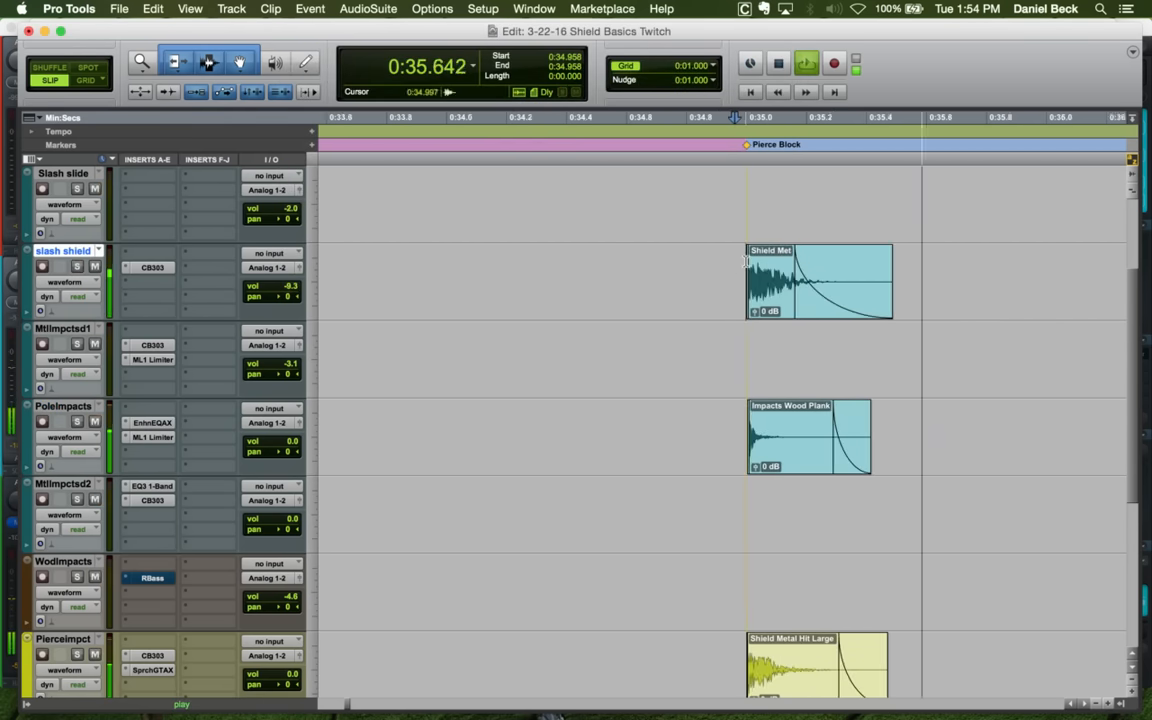
key(r)
key(space)
Audition the beginning of the long wood plank source clip on PoleImpacts
click(801, 415)
key(r)
key(r)
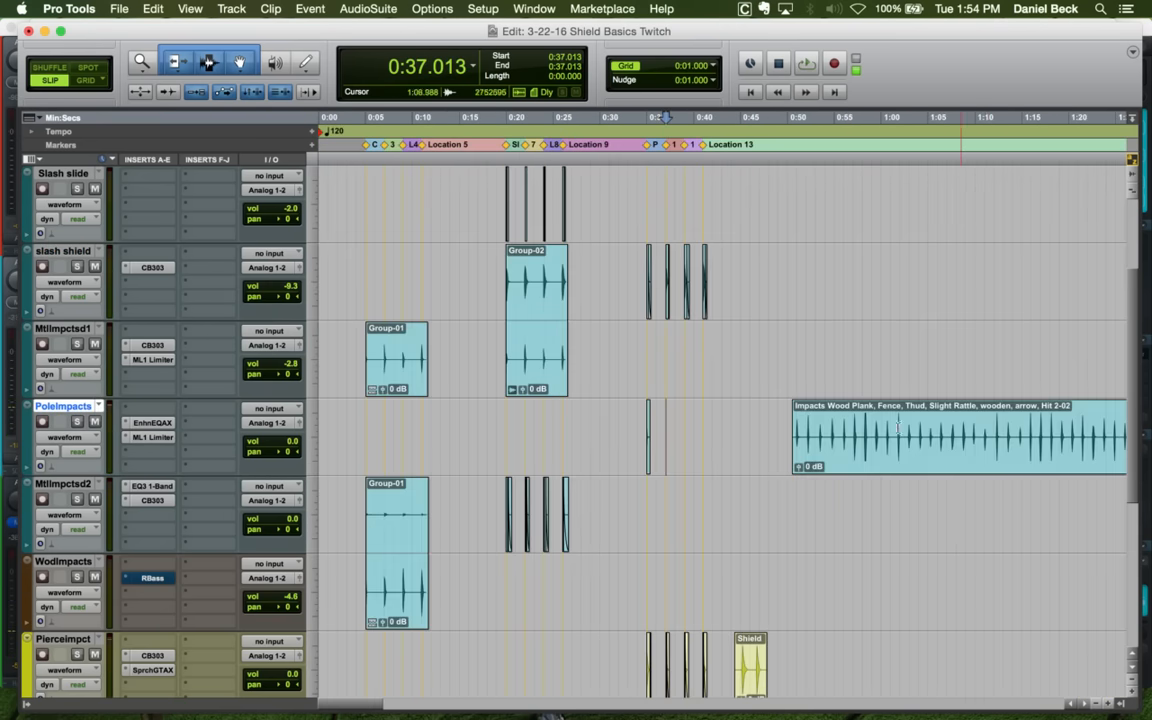
click(795, 419)
key(shift+s)
key(space)
key(t)
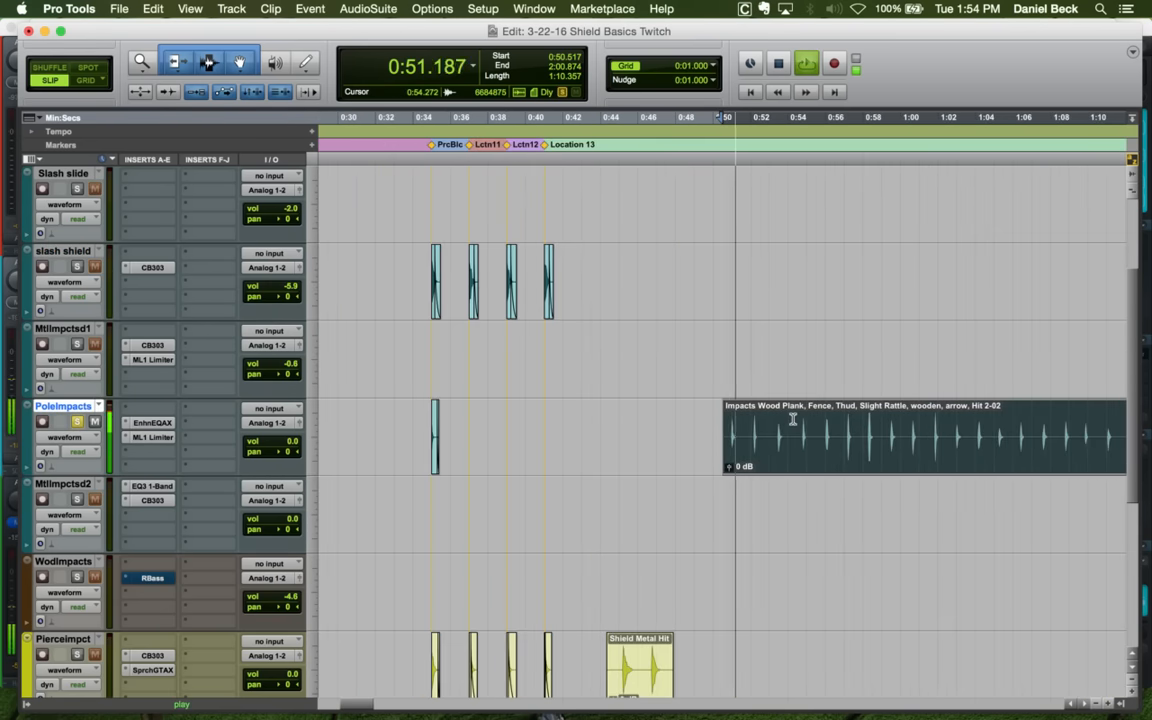
Separate the first hit from the wood plank source clip and move it near Location 11
click(746, 430)
key(b)
drag(737, 461, 481, 432)
key(t)
key(t)
key(t)
Trim the start of the moved wood plank hit to 0:37.370 and audition it
click(792, 430)
key(a)
key(space)
key(t)
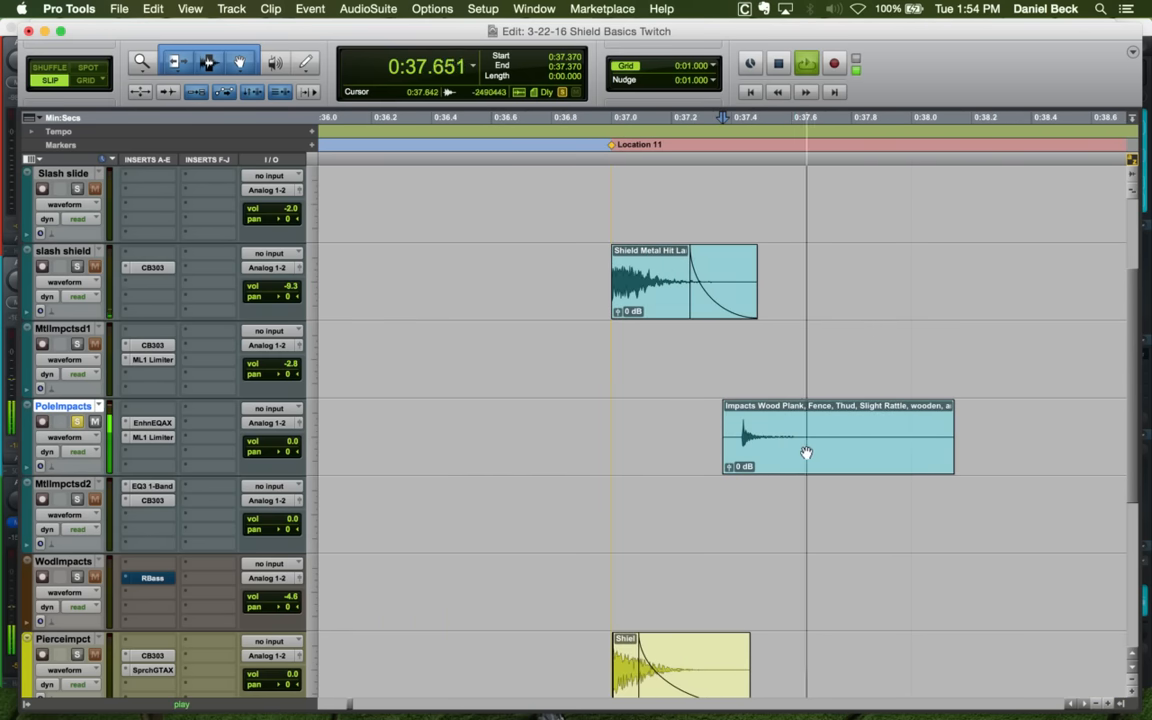
key(space)
Move the wood plank hit to the Location 11 marker, trim its start to 0:36.989 and play it
drag(790, 456, 655, 439)
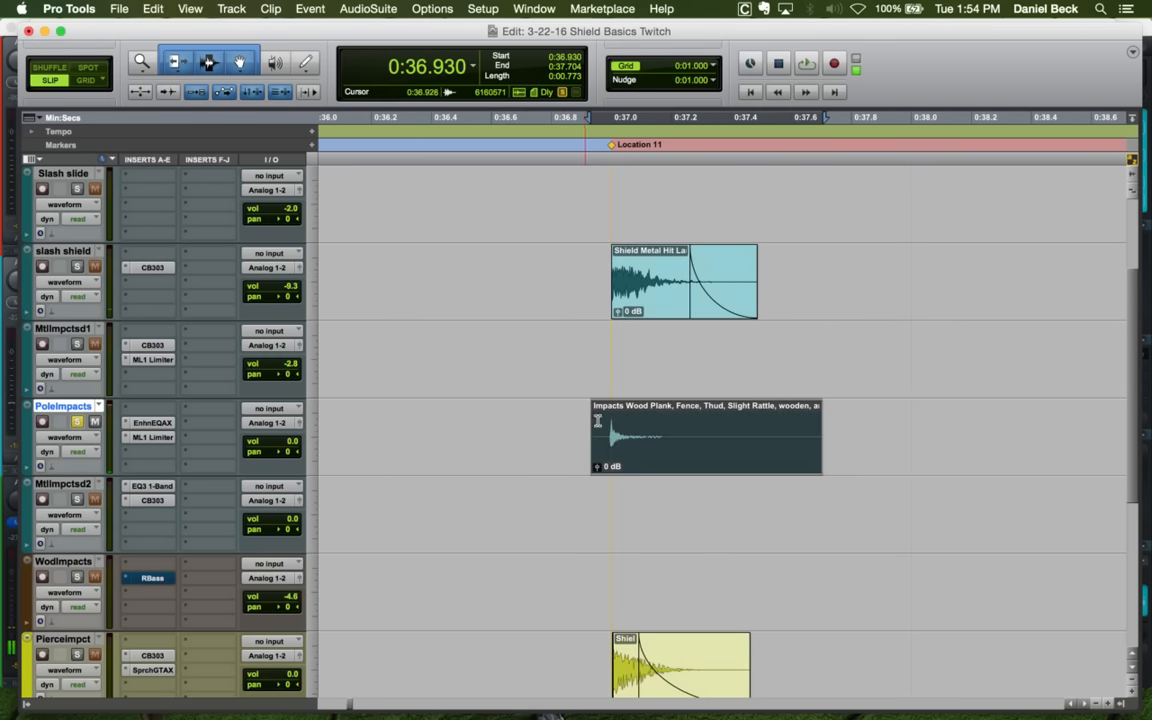
click(611, 423)
key(a)
key(t)
key(t)
key(space)
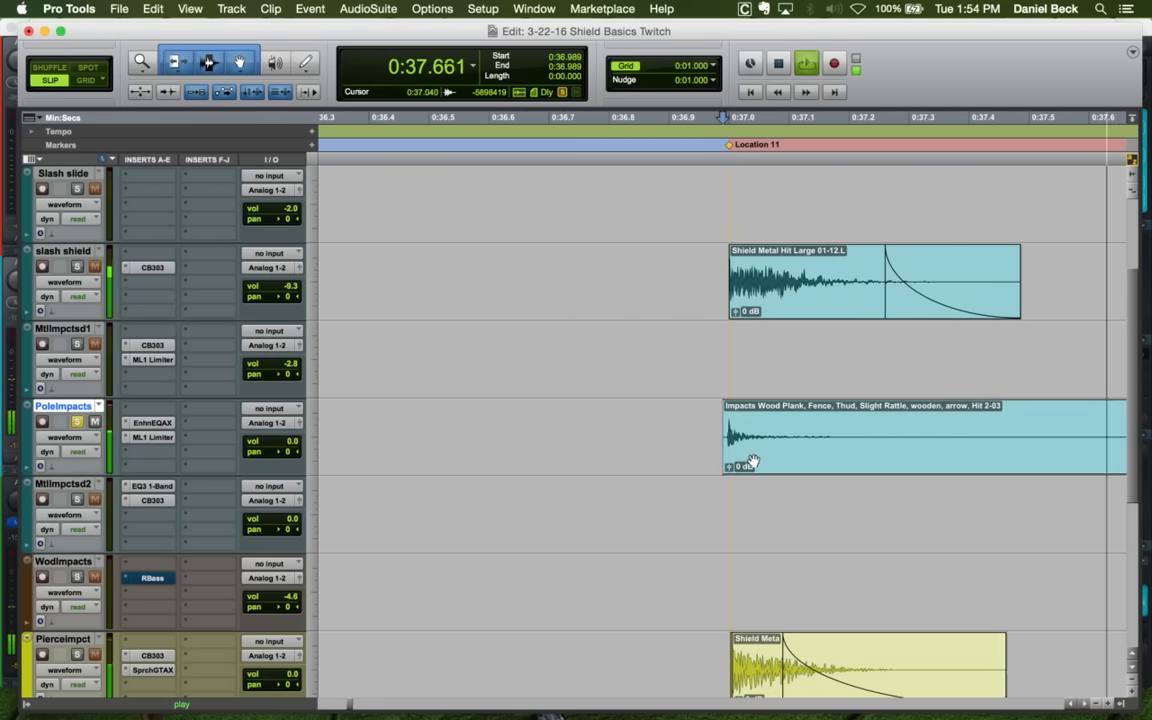
Shift the wood plank hit slightly later at Location 11 and audition it from 0:36.973
key(space)
drag(757, 461, 765, 462)
click(703, 424)
key(shift+s)
key(space)
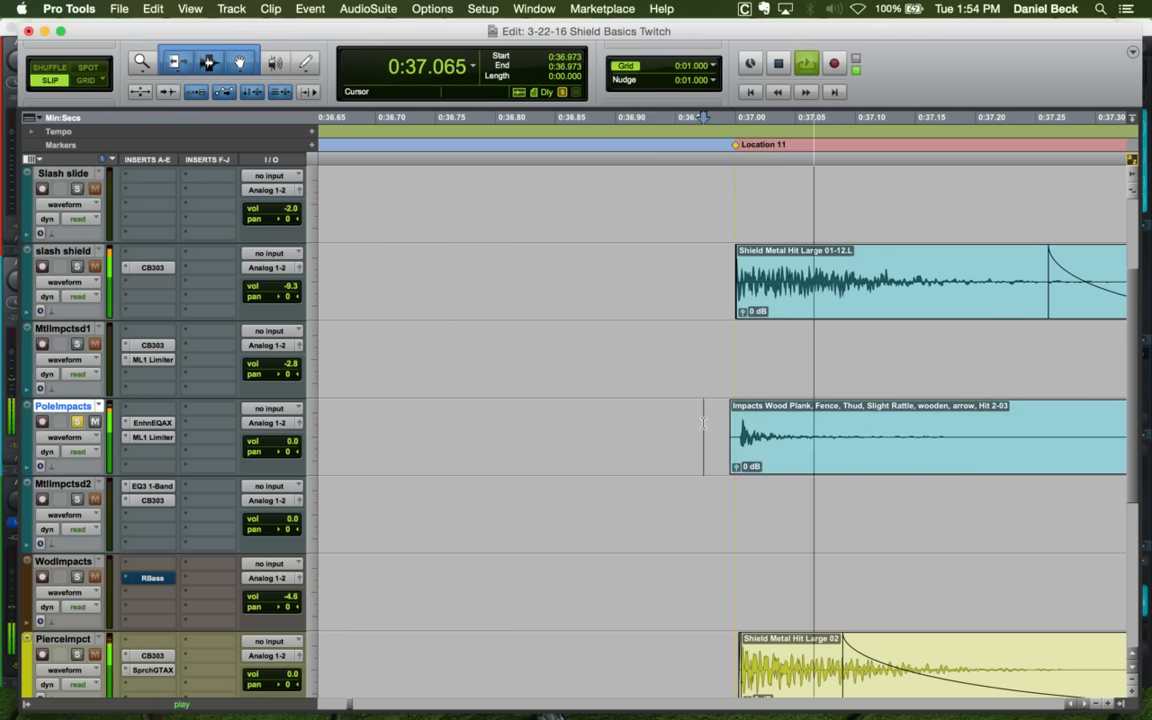
key(space)
key(space)
Shorten the Location 11 wood plank hit with a fade-out and audition it against the Pierce Block hit
key(r)
key(r)
key(space)
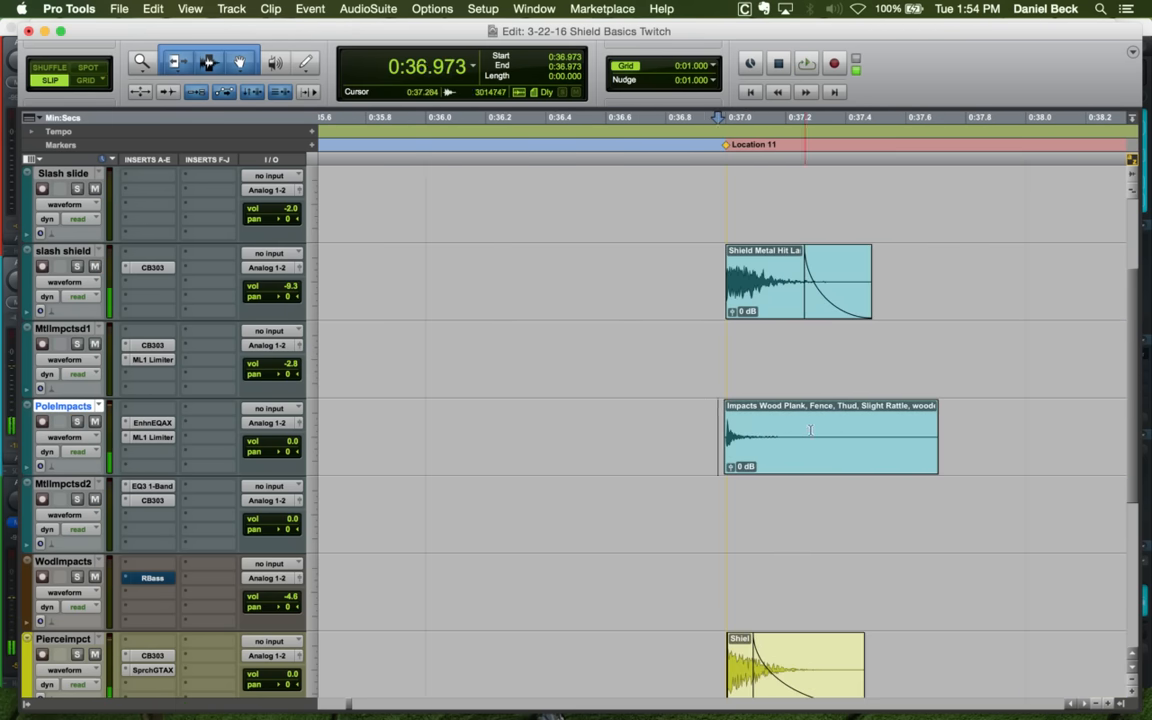
key(space)
key(space)
key(r)
key(r)
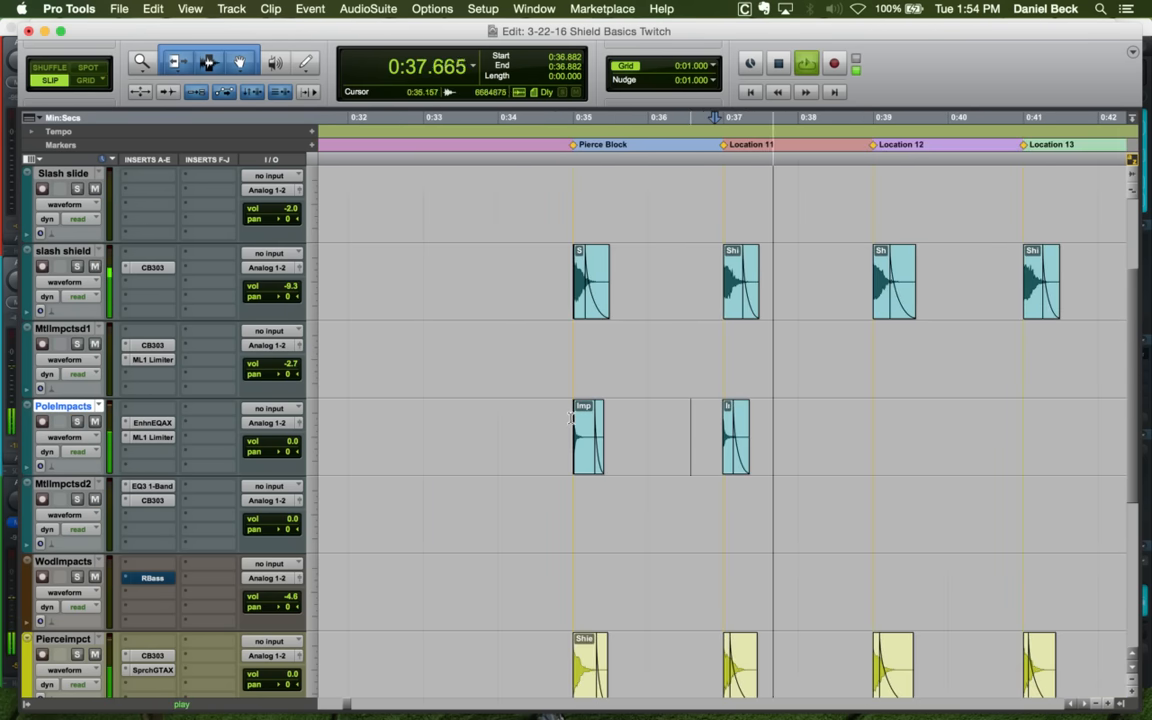
key(space)
click(569, 427)
key(space)
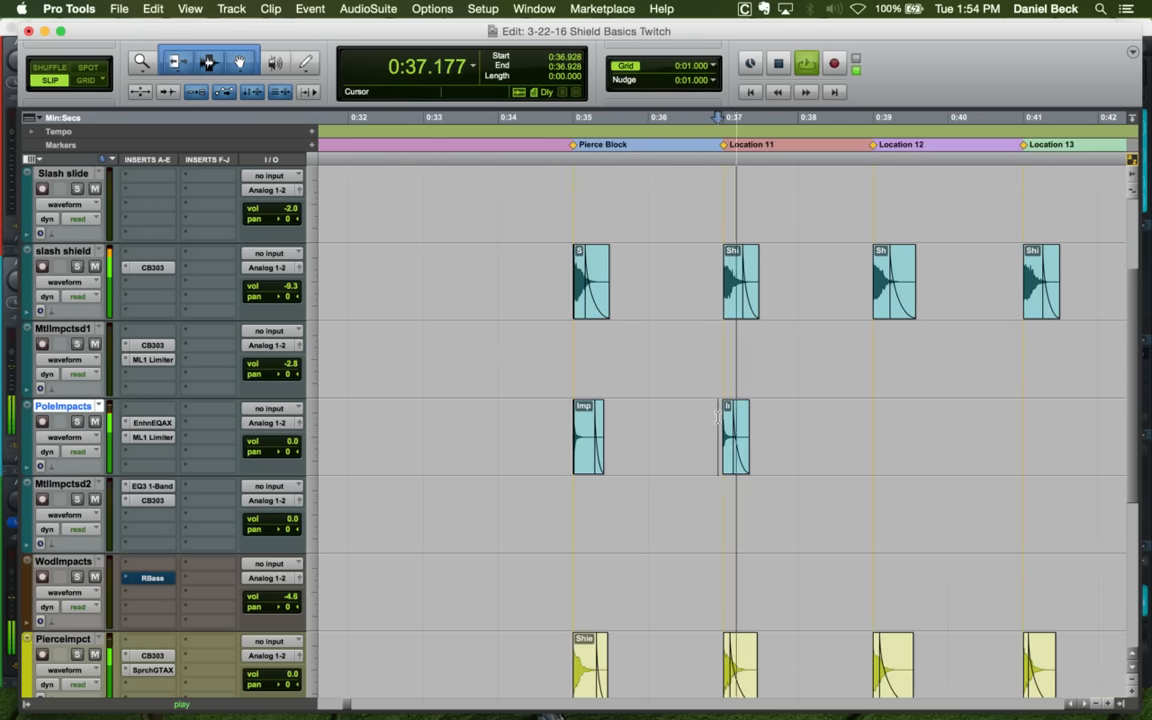
Solo the PoleImpacts track and audition the wood plank recording at several points between 0:51.712 and 1:00.544
key(r)
key(r)
key(space)
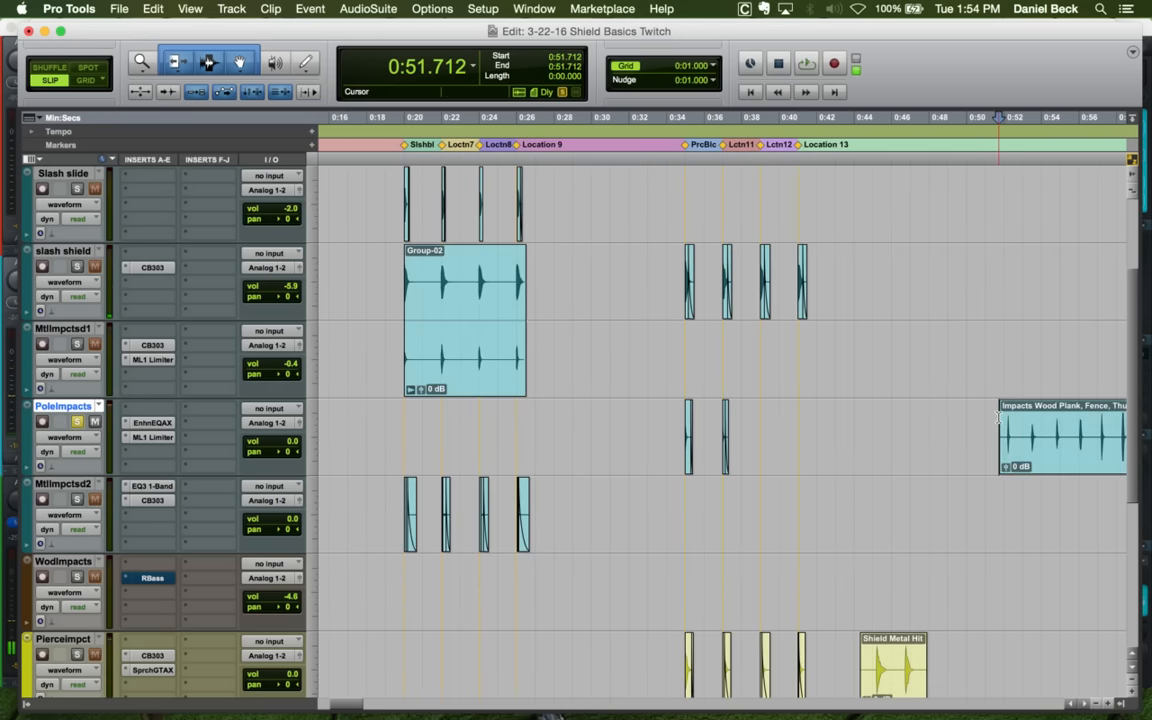
key(space)
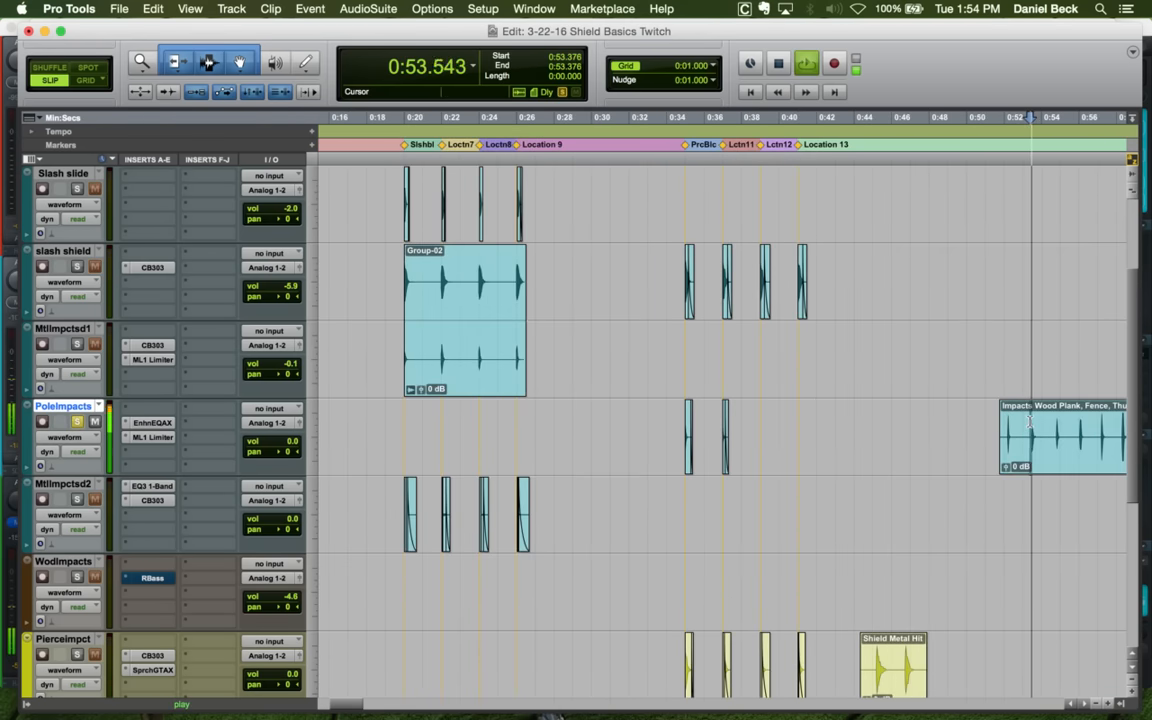
key(t)
key(t)
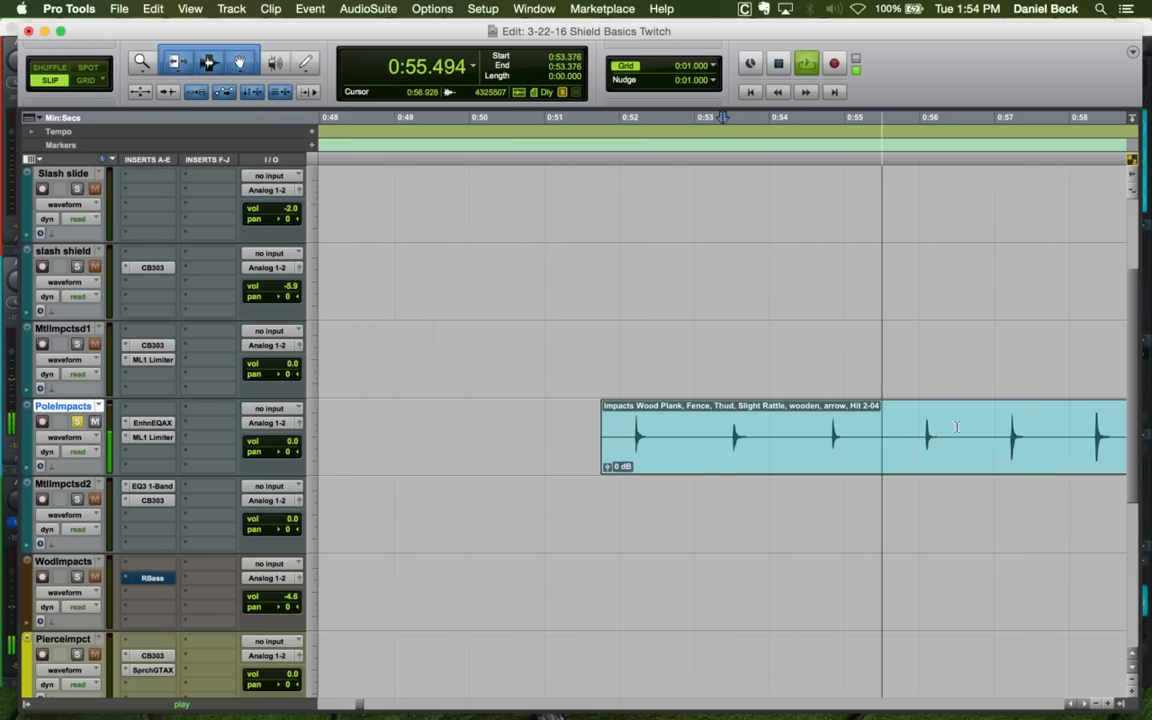
key(space)
click(920, 408)
key(space)
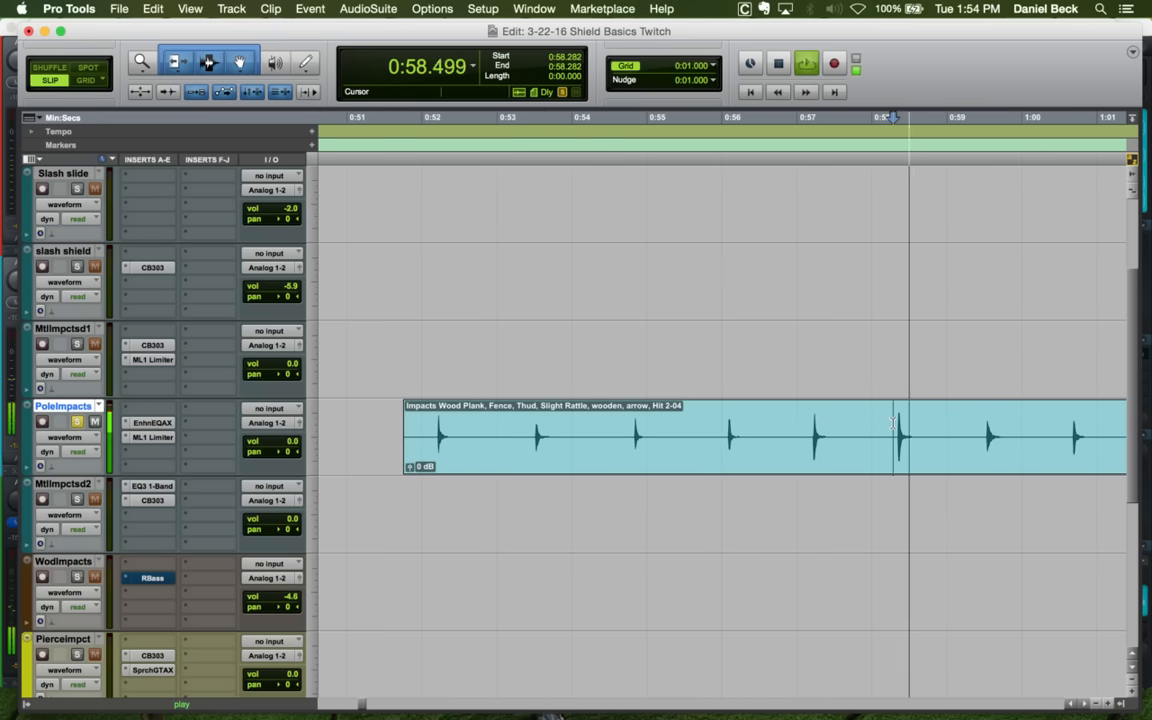
key(r)
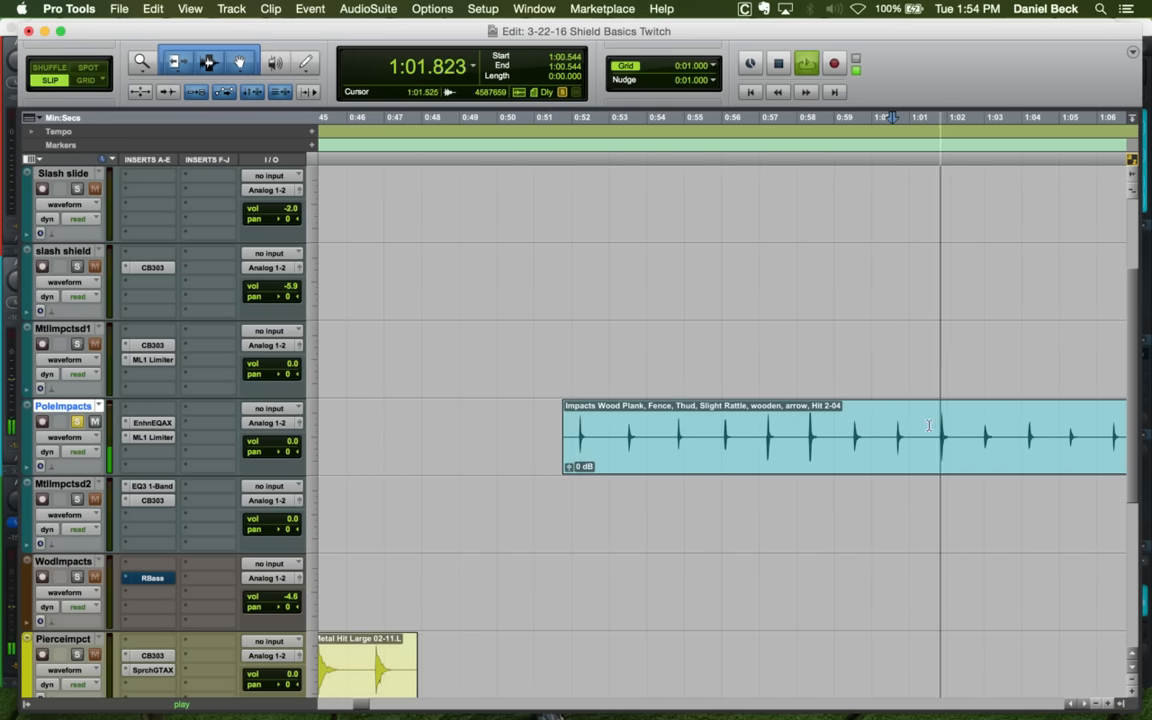
Trim the wood plank recording's start to 1:01.696 and separate the first hit as a 0:00.682 clip
key(space)
click(936, 420)
key(a)
click(966, 422)
click(962, 422)
key(b)
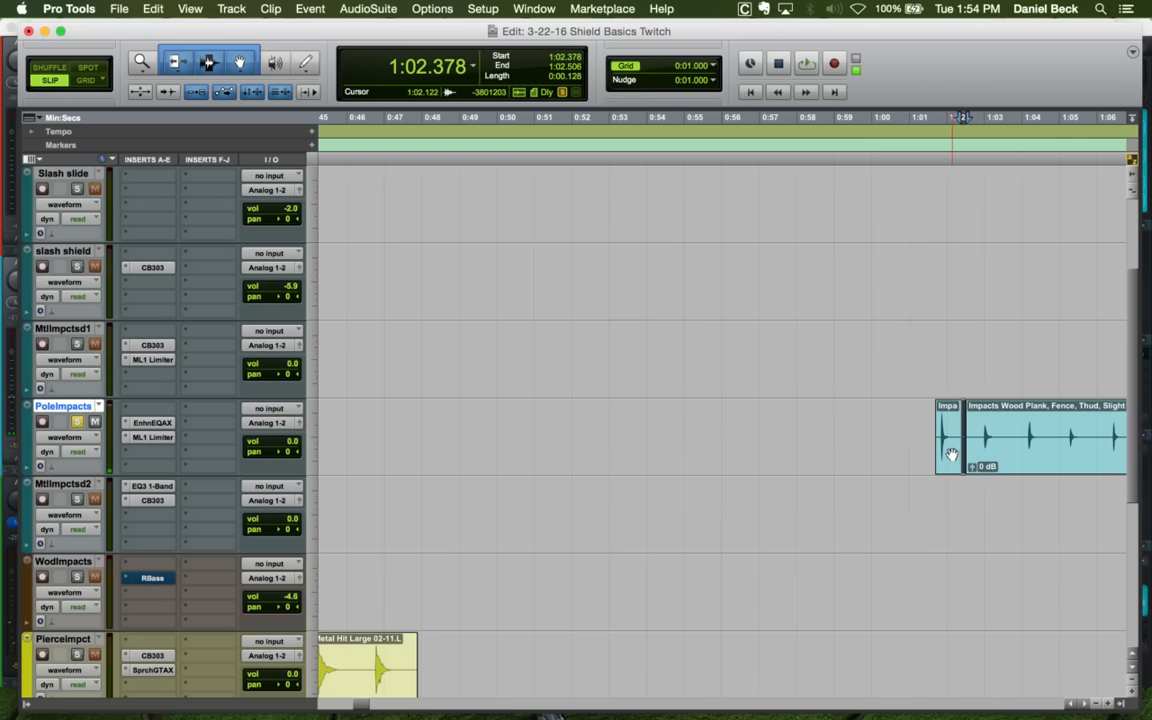
Move the separated wood plank hit to 0:38.826, lining up its transient with the Location 12 marker
drag(952, 455, 535, 430)
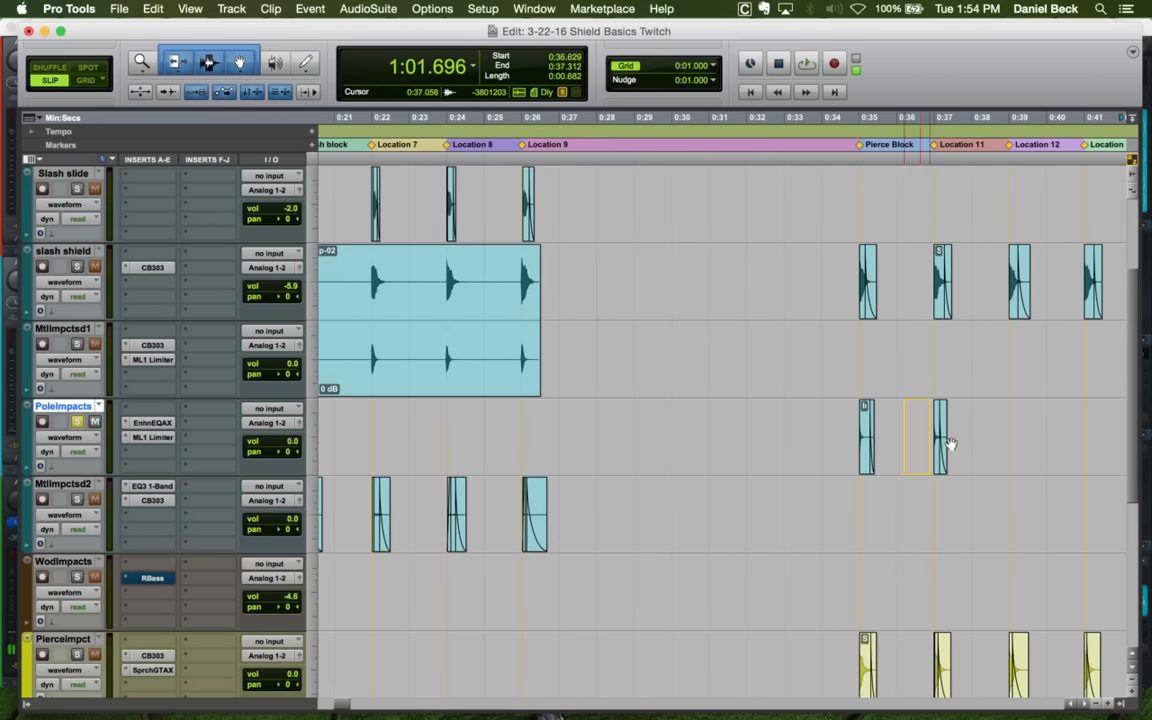
drag(1010, 435, 1025, 435)
key(super+bracketright)
key(super+bracketright)
key(super+bracketright)
key(super+bracketright)
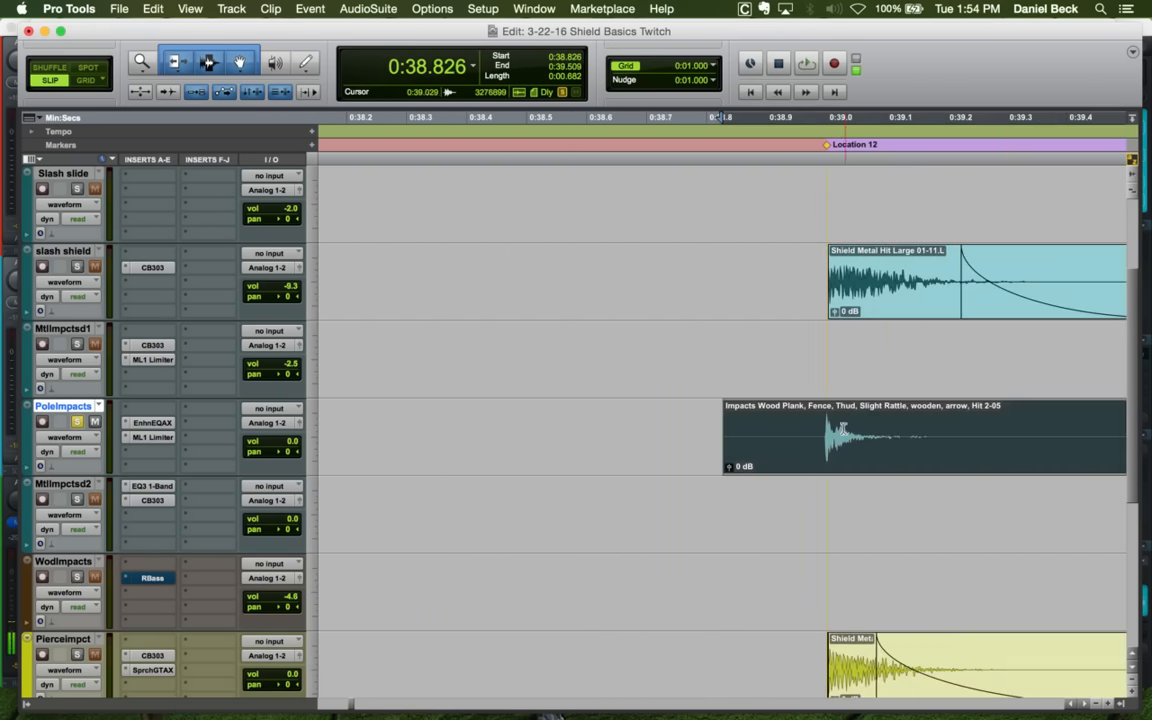
Trim both ends of the Location 12 wood plank hit, leaving a 0:00.280 clip around the impact
click(825, 420)
key(a)
click(992, 420)
key(s)
Fade out the Location 12 wood plank hit from 0:39.140 and shift its start to 0:38.998
click(910, 422)
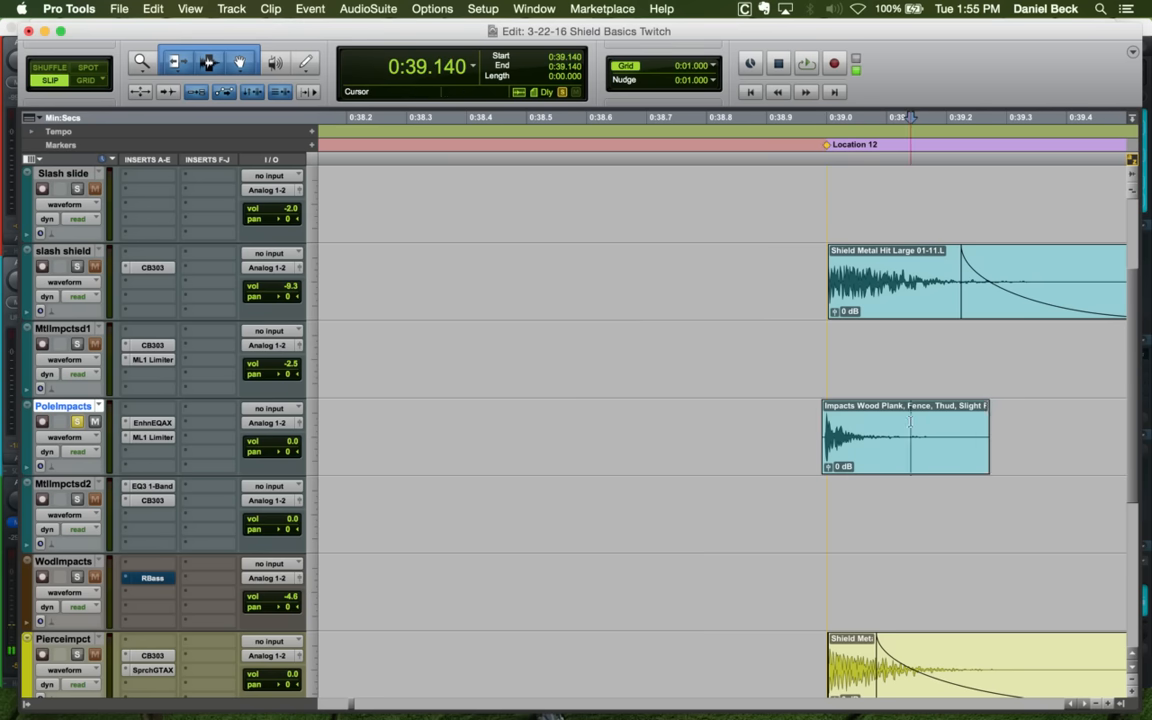
key(space)
key(t)
drag(860, 458, 868, 459)
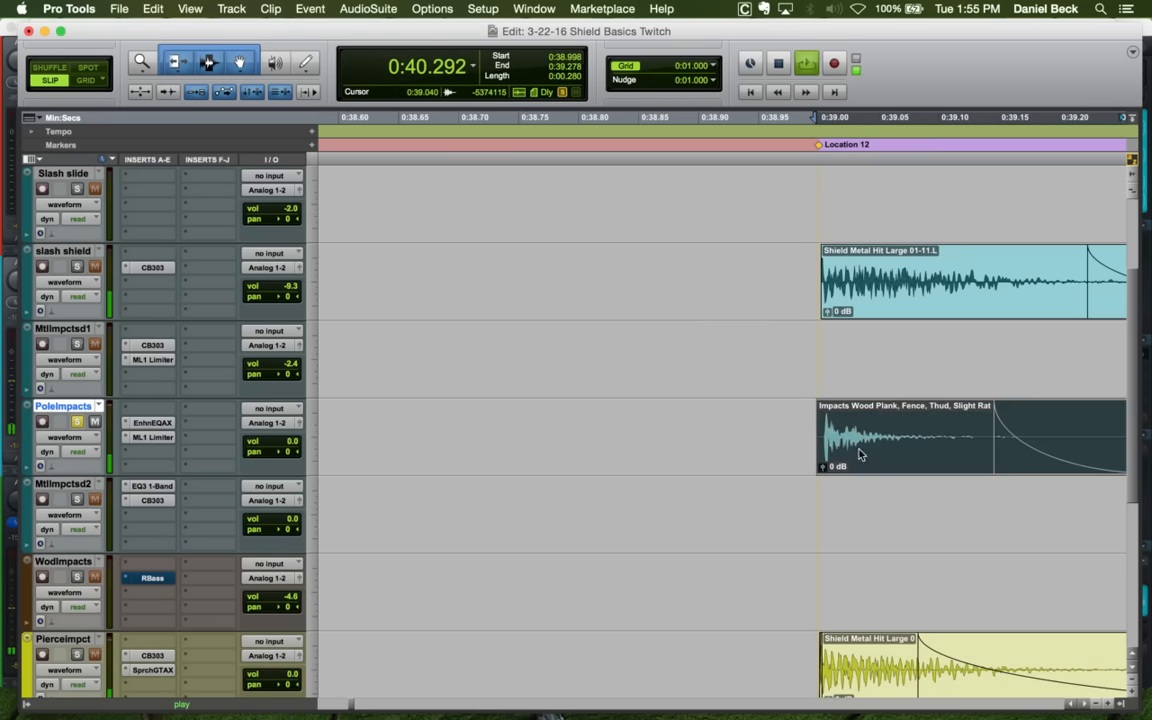
Audition the layered Location 12 hit with solo off, and play the whole pierce block set from 0:34.933
key(space)
click(791, 419)
key(space)
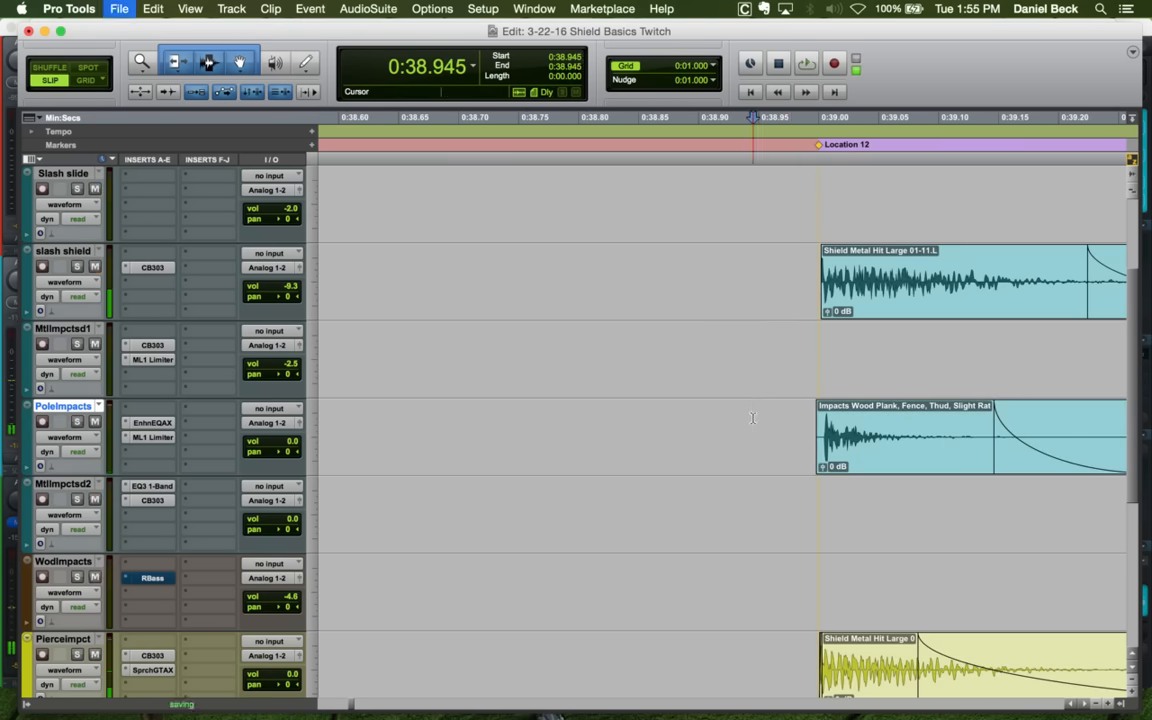
key(space)
key(r)
key(r)
key(r)
key(r)
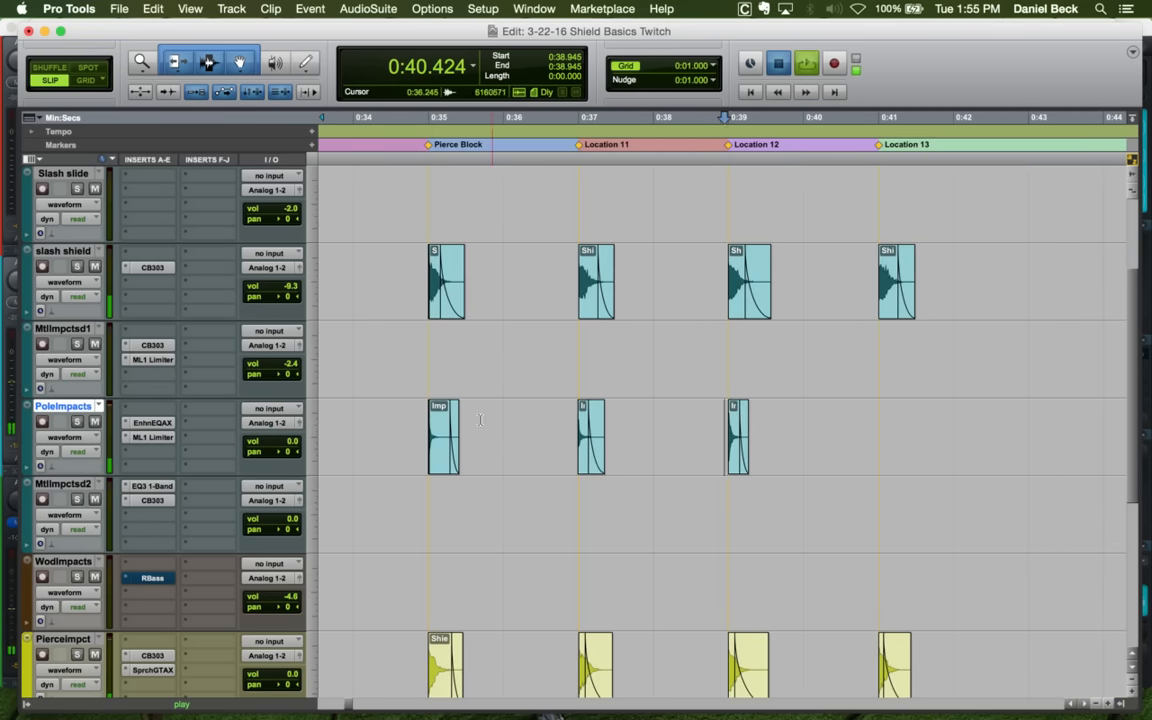
click(423, 415)
key(space)
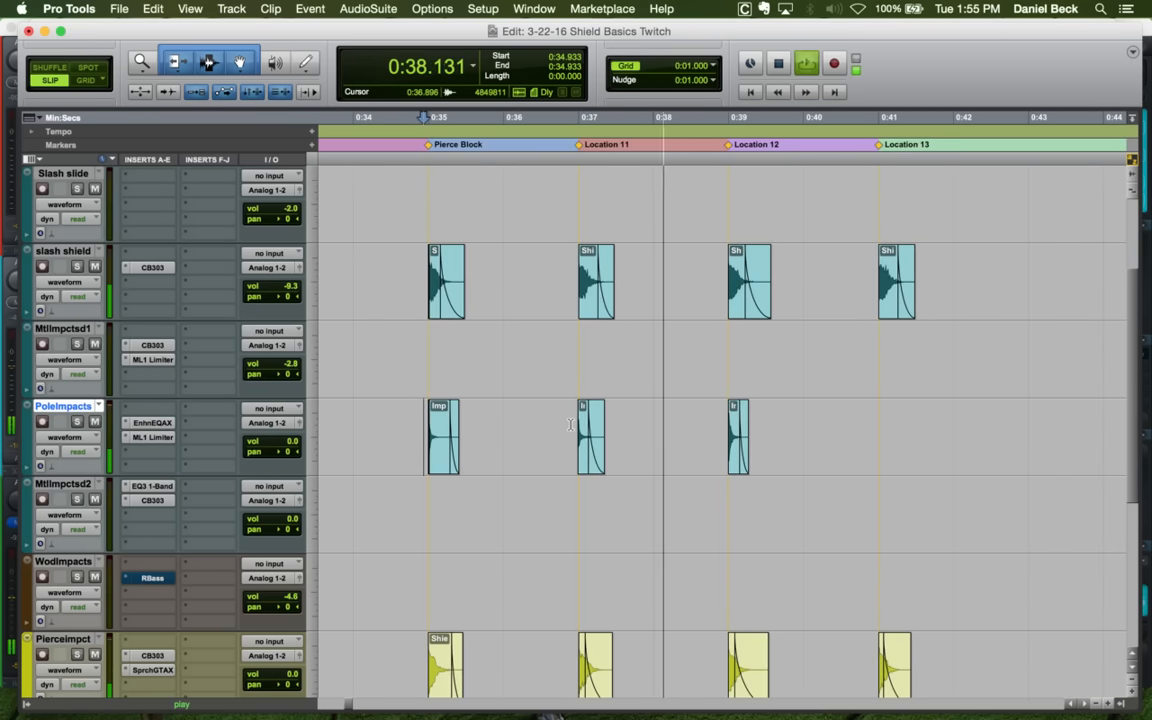
key(space)
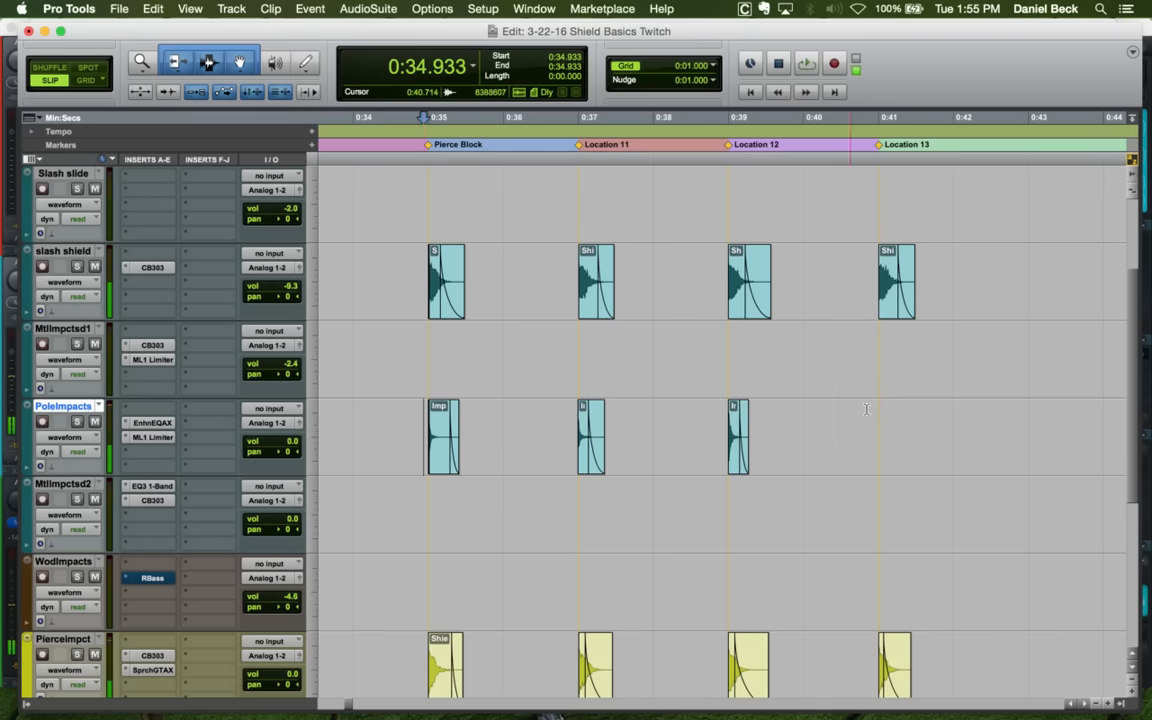
Audition the remaining wood plank recording on the soloed PoleImpacts track from 1:01.354 onward
click(872, 410)
key(r)
key(r)
key(r)
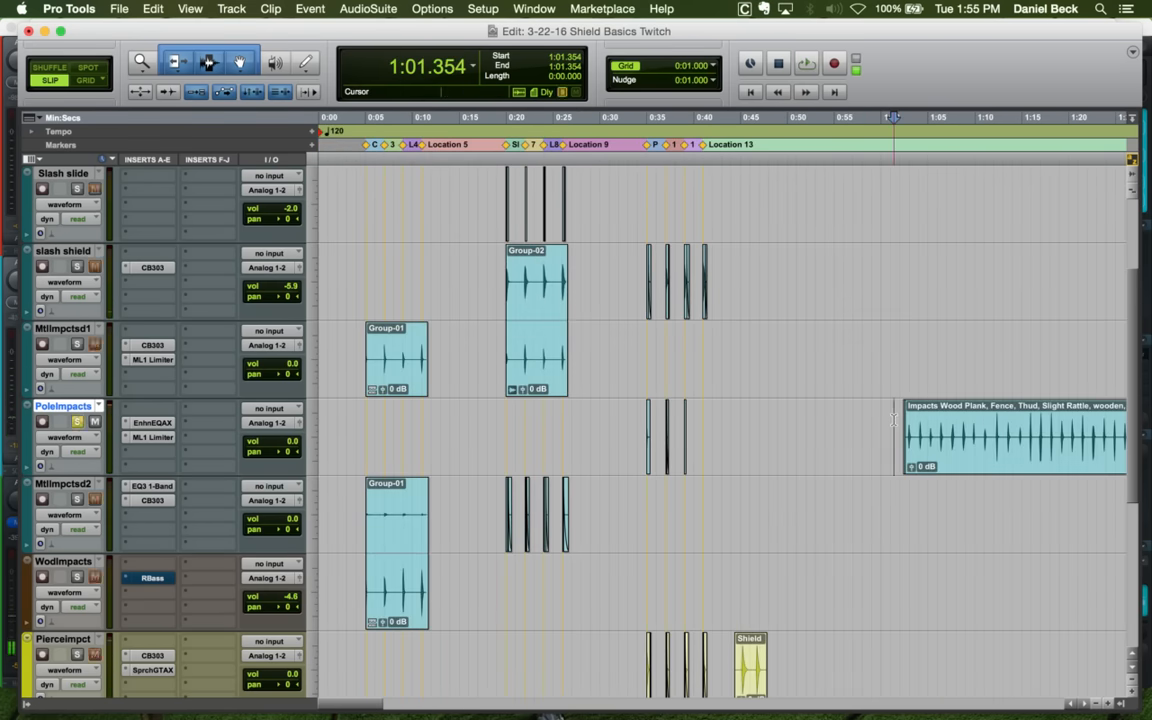
key(t)
key(t)
key(space)
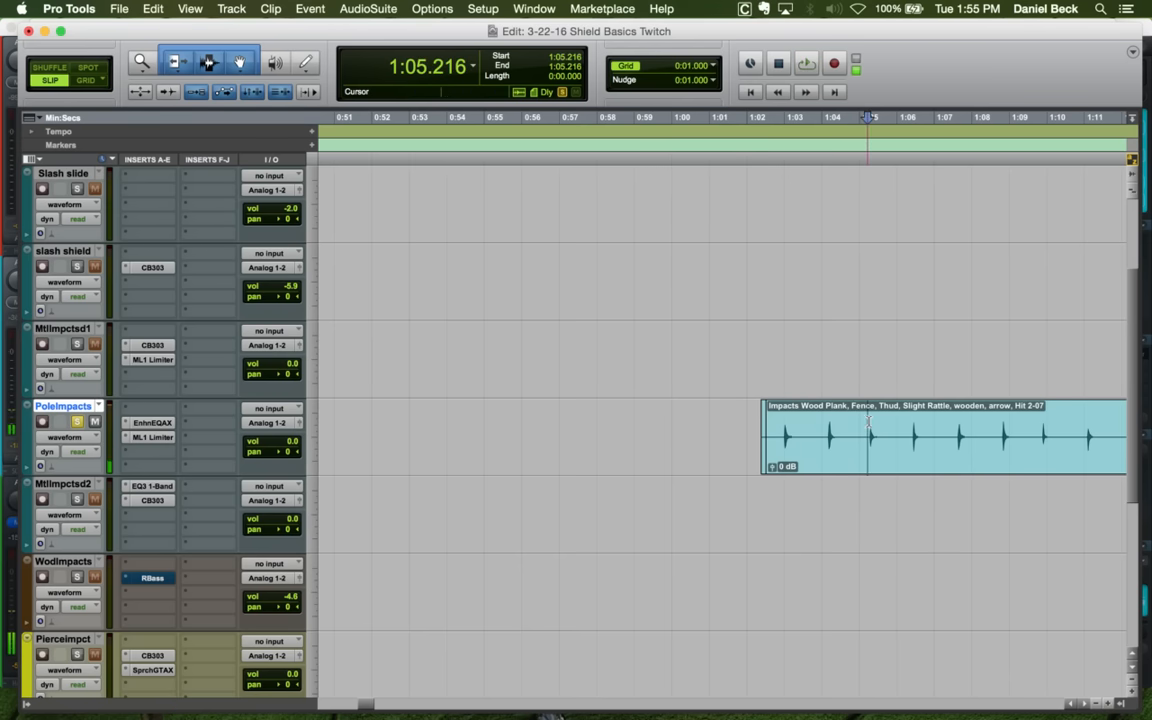
Remove the wood plank audio before 1:05.216 and audition the remaining recording from 1:04.896
key(a)
drag(796, 428, 739, 428)
key(Delete)
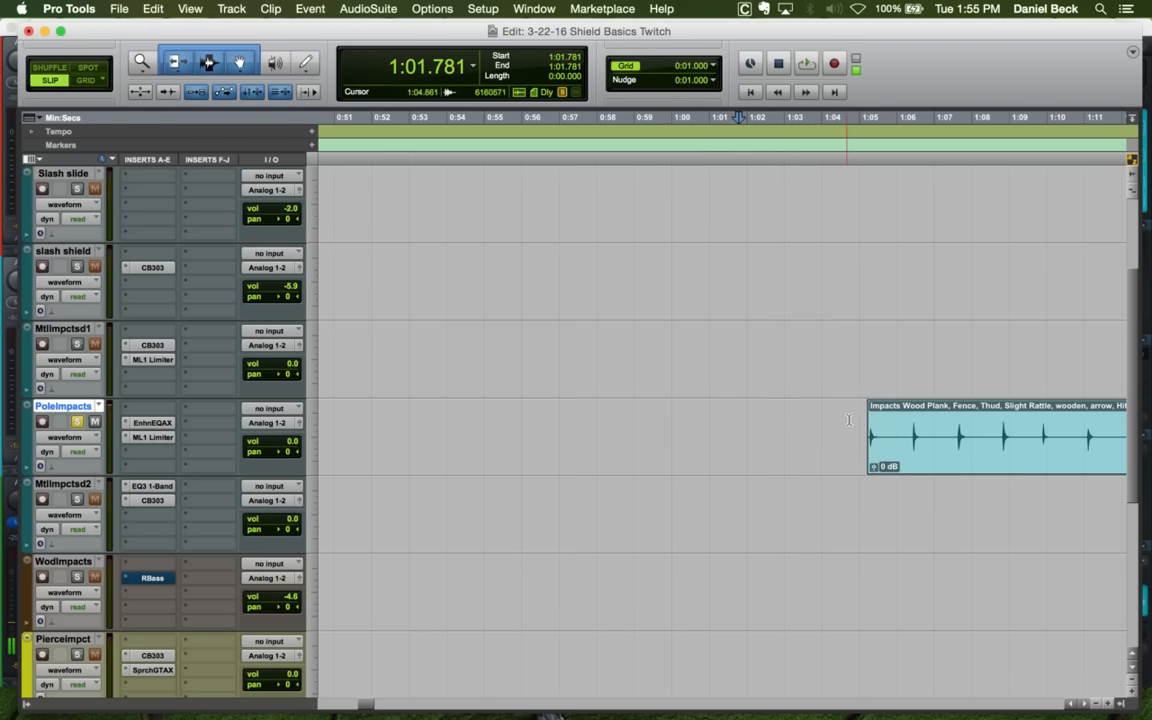
click(855, 416)
key(t)
key(t)
key(space)
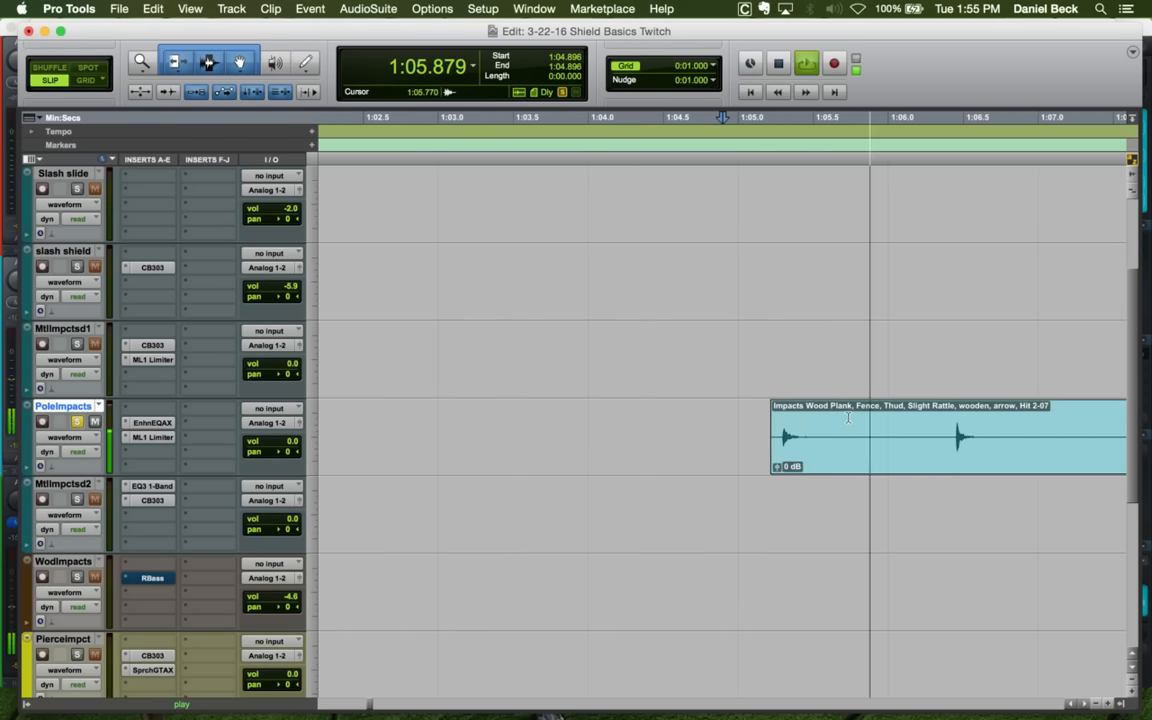
Separate the recording's first wood plank hit, move it earlier to 1:04.960 and audition it
key(b)
drag(787, 442, 749, 441)
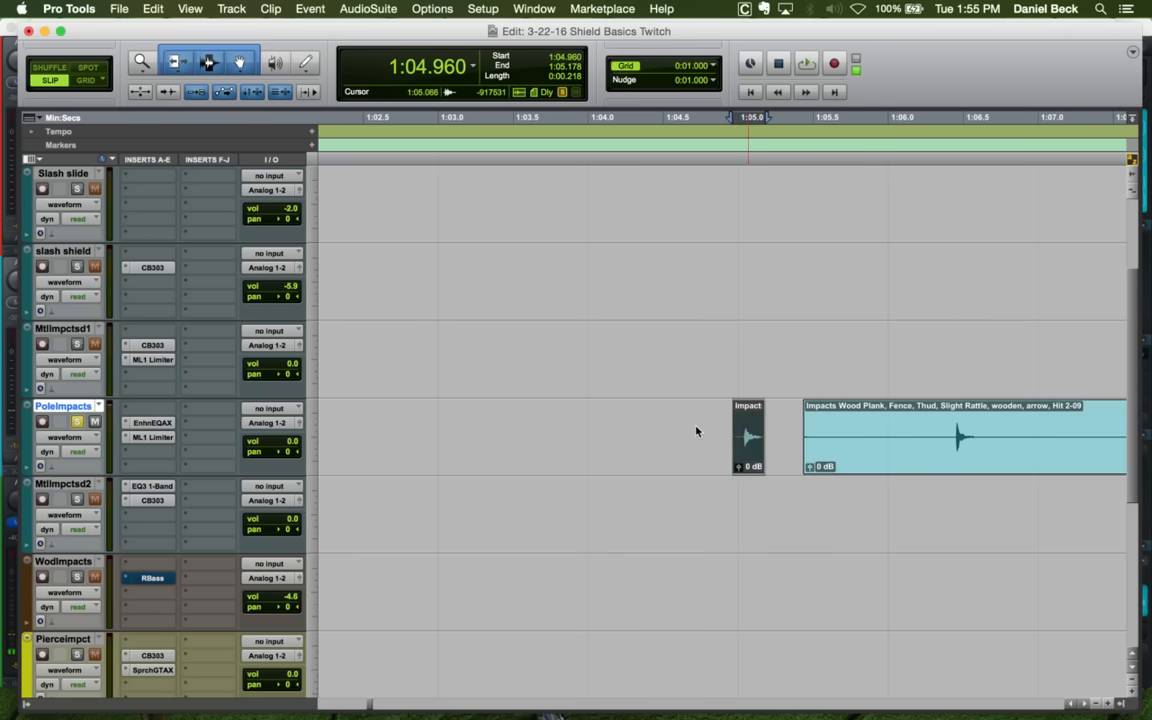
click(696, 430)
key(t)
key(space)
key(space)
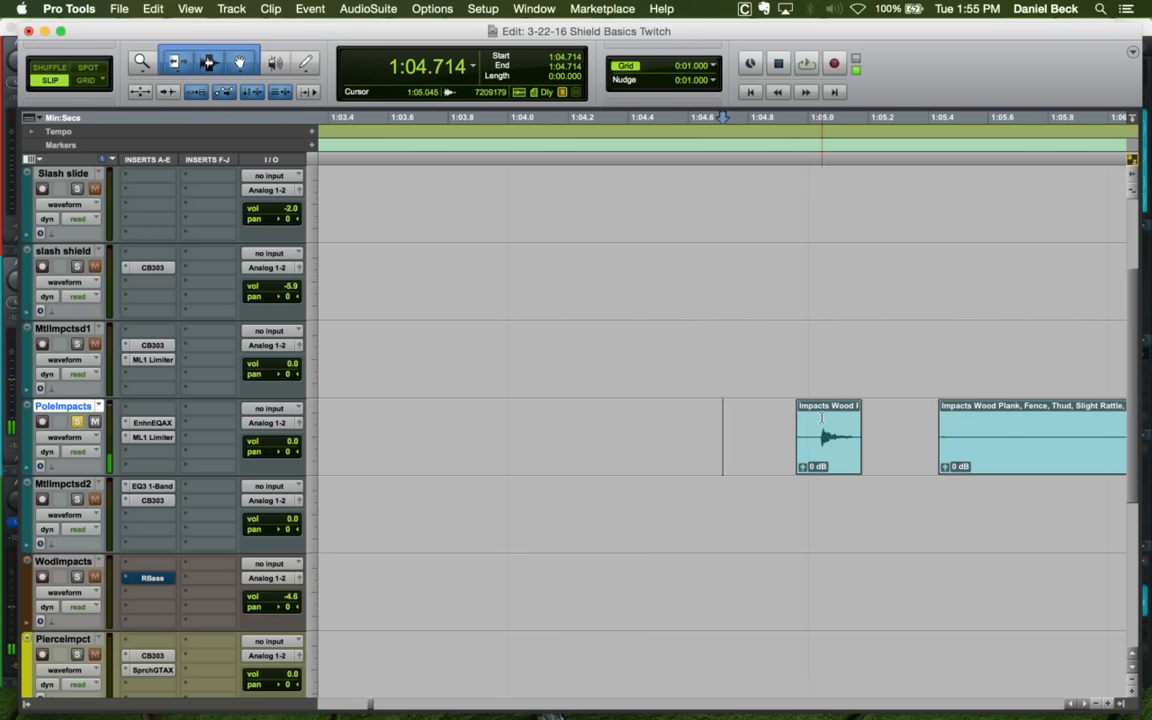
Delete the separated wood plank hit and trim the remaining recording's start to 1:06.410
click(819, 455)
key(Delete)
key(r)
click(977, 418)
key(a)
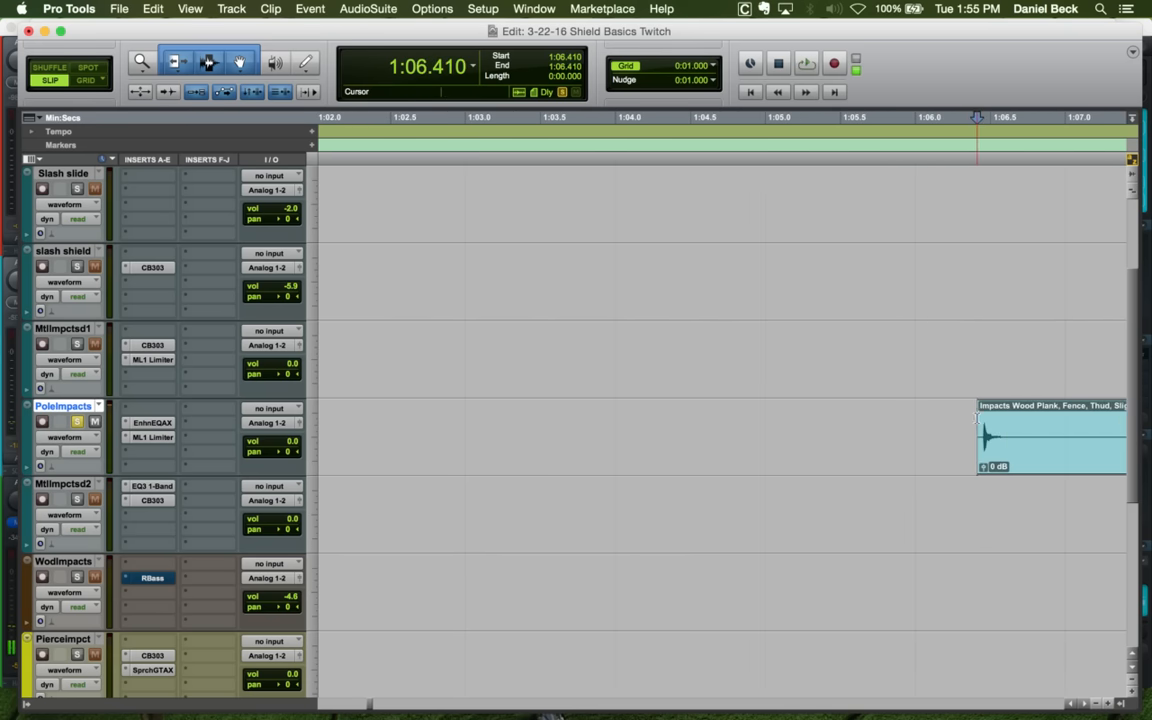
Audition the recording from 1:06.410, then separate its first hit and cut it out
key(space)
key(r)
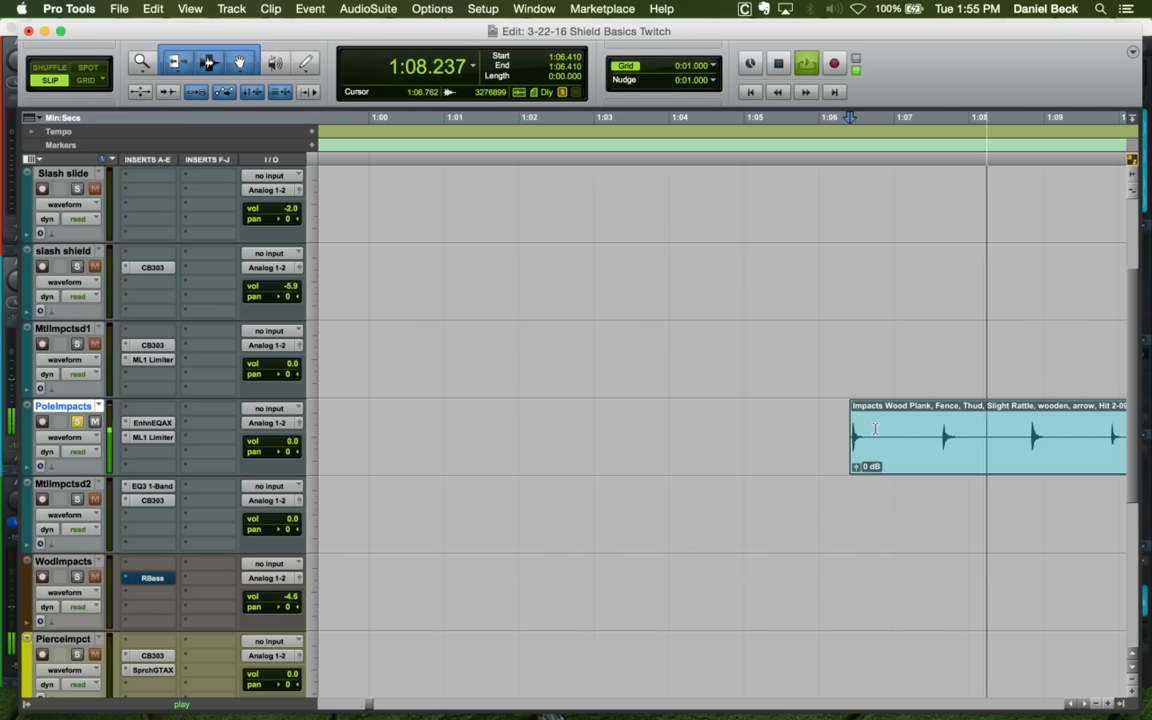
key(space)
click(881, 440)
key(b)
key(super+z)
key(r)
key(r)
key(r)
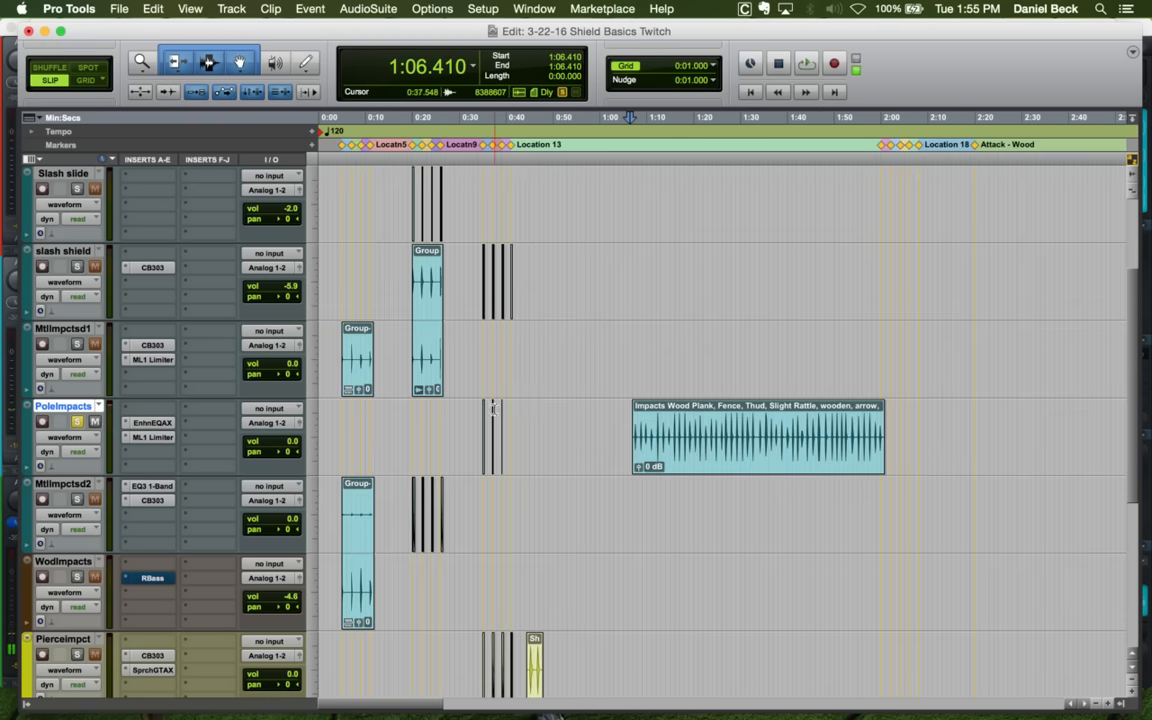
Paste the wood plank hit at 0:41.642 on PoleImpacts and move it to 0:40.973 near the Location 13 marker
key(t)
key(t)
key(t)
key(t)
key(t)
key(t)
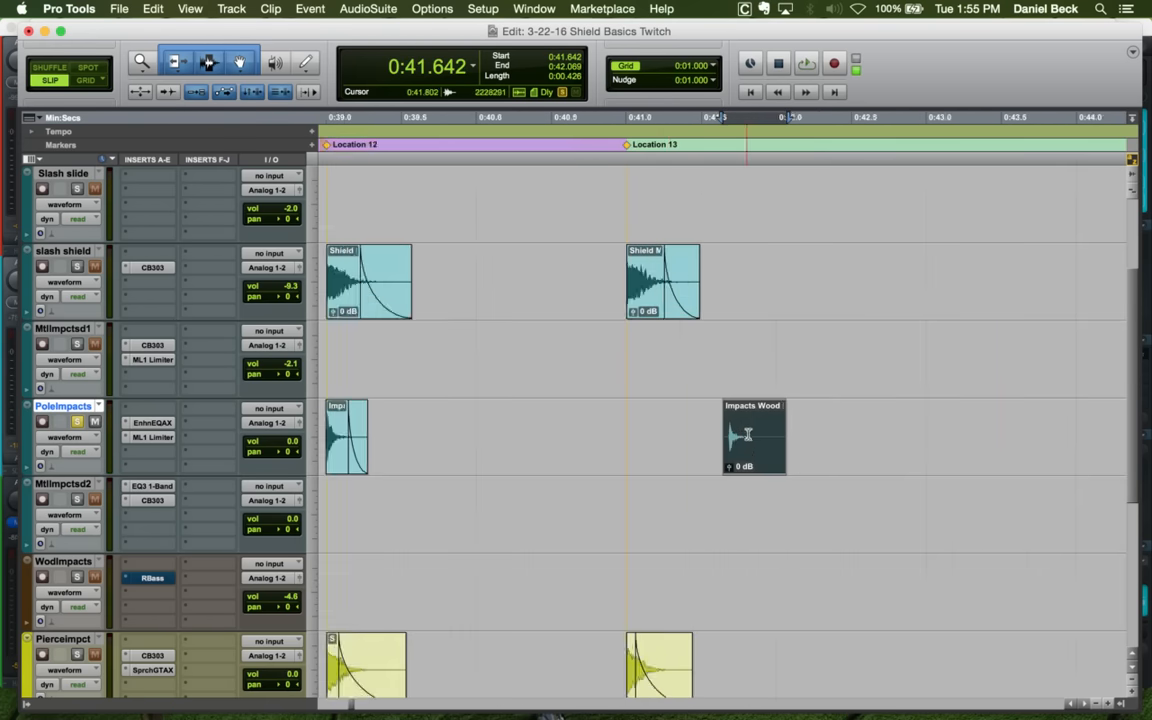
drag(572, 444, 569, 443)
key(t)
key(t)
key(t)
key(t)
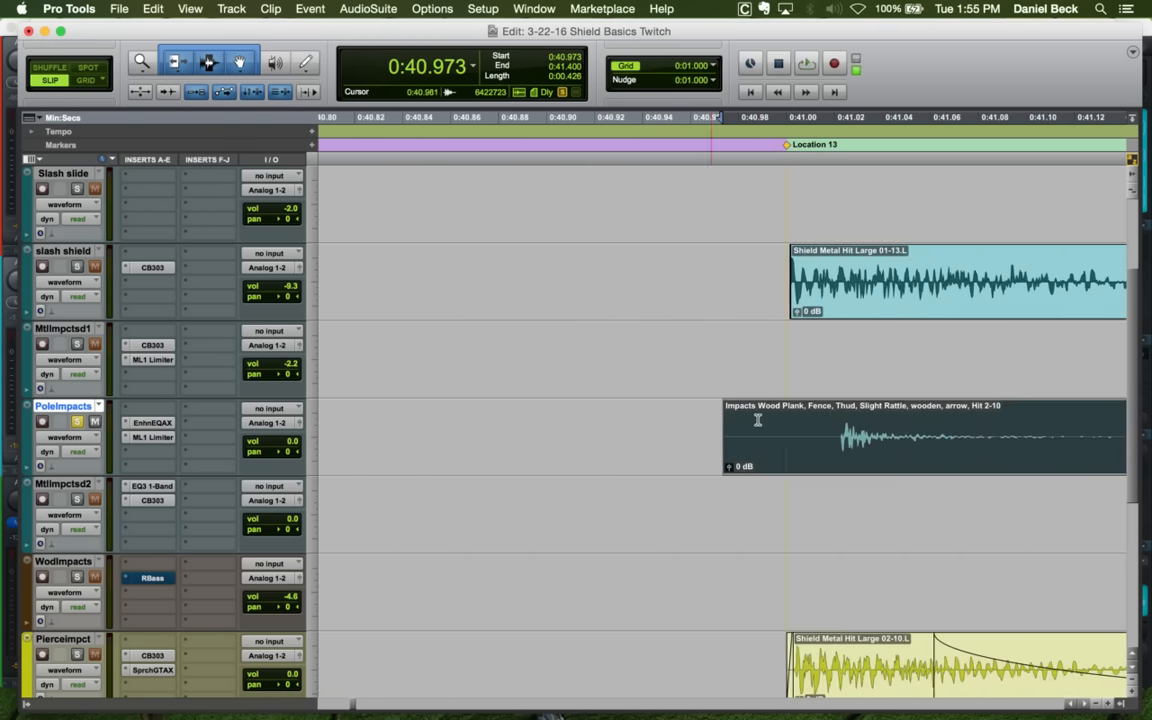
Trim the start of the Location 13 wood plank hit to 0:41.018 and add a short fade-in
click(951, 423)
key(a)
drag(960, 424, 941, 424)
key(f)
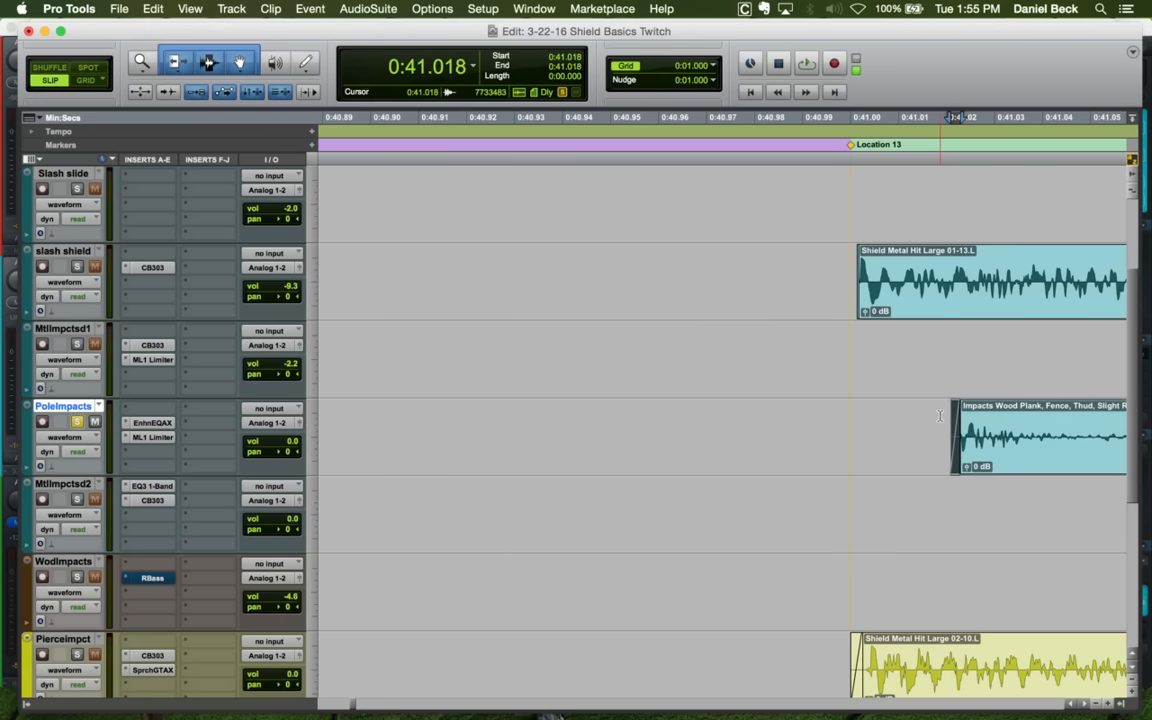
Move the faded wood plank hit to the Location 13 marker and audition it from 0:40.989
click(983, 457)
drag(891, 455, 891, 455)
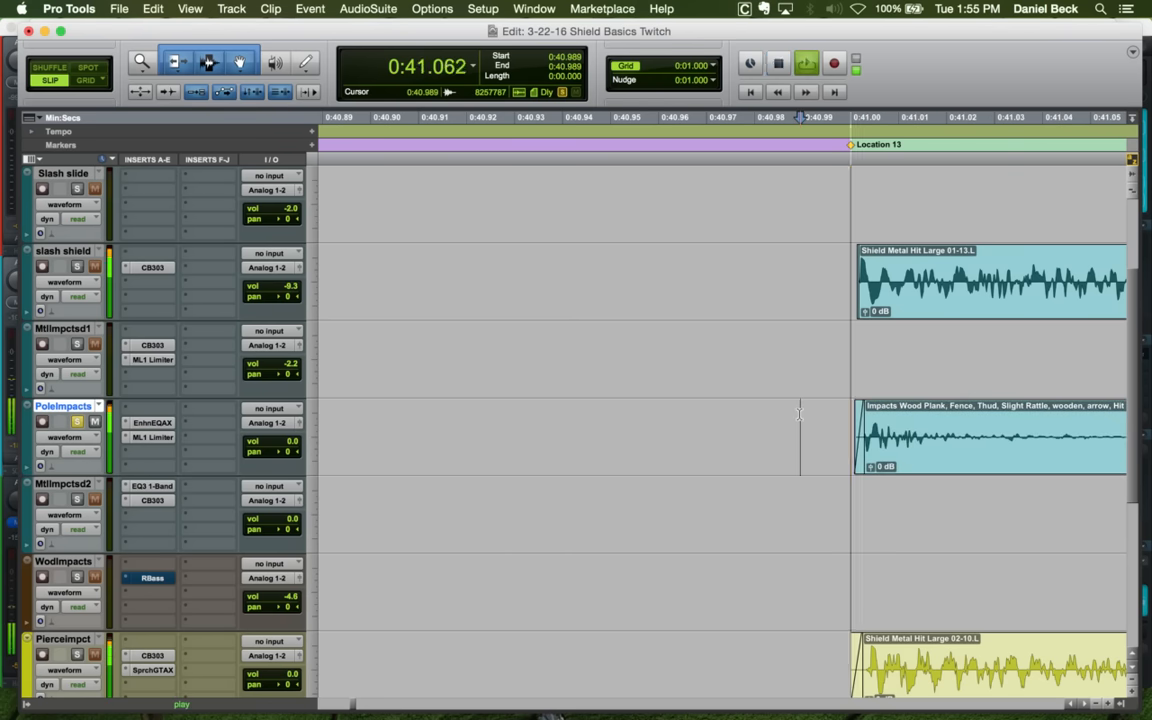
click(798, 413)
key(space)
Add a fade-out to the Location 13 wood plank hit and audition the layered sound from 0:40.850
key(r)
key(r)
key(r)
key(r)
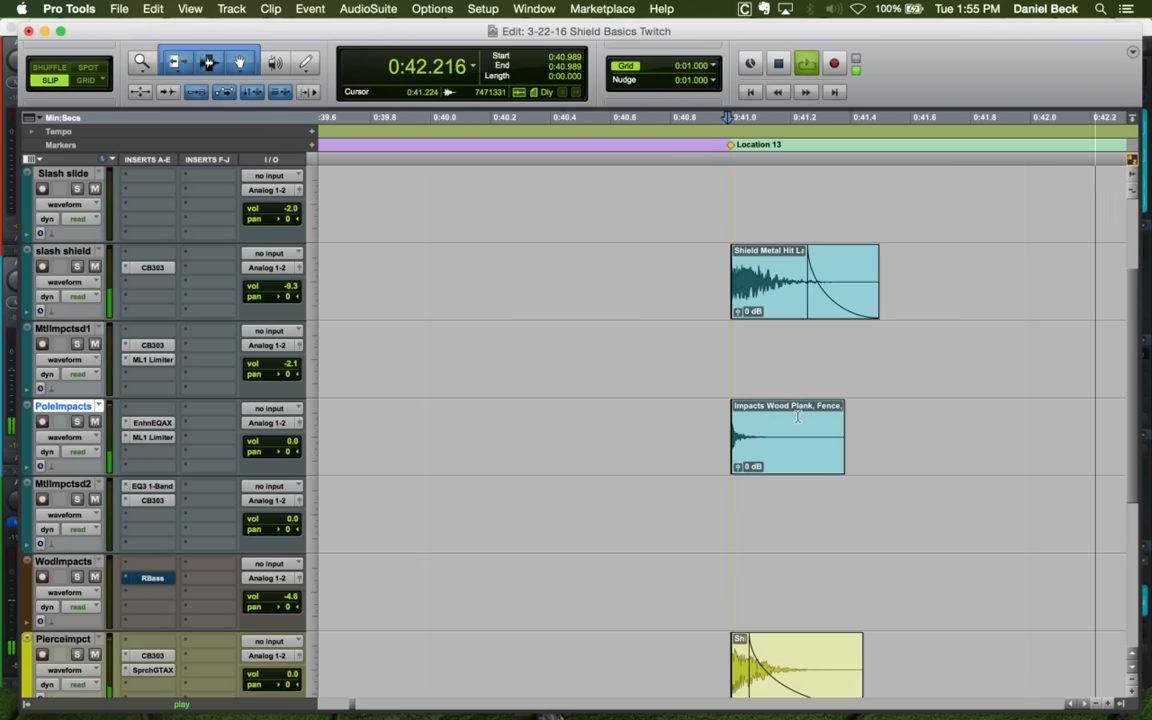
click(686, 416)
key(r)
key(r)
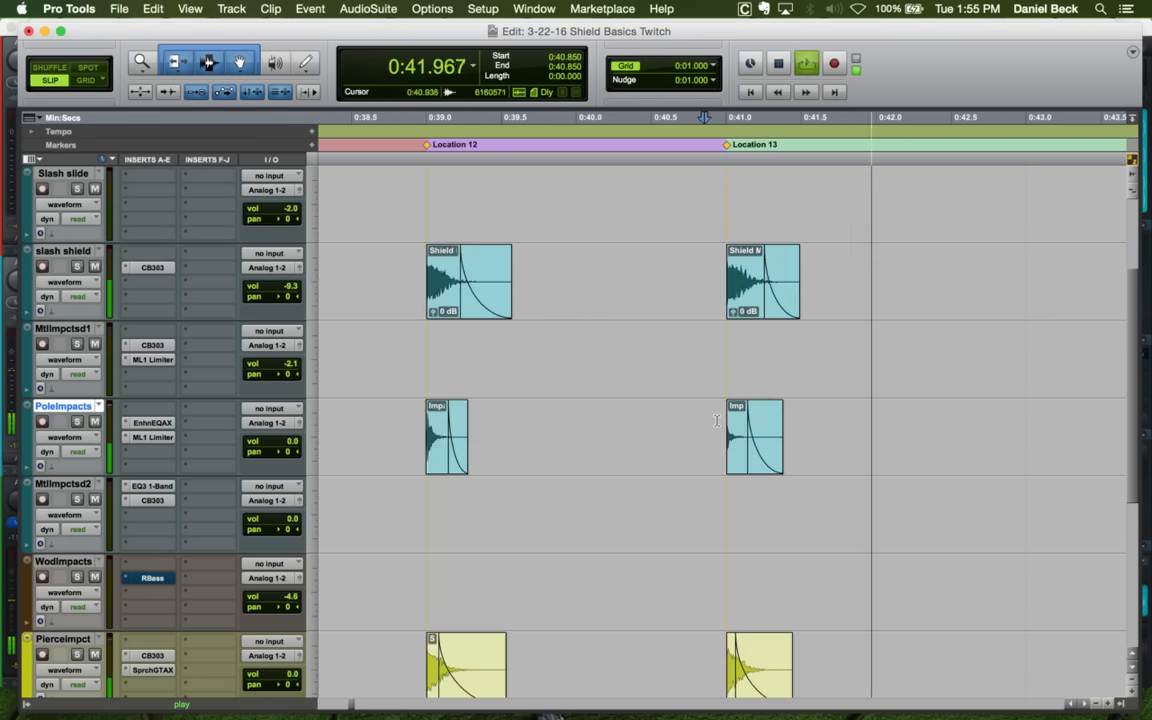
Play the layered pierce block hits from 0:36.821 through Location 13
click(410, 414)
key(space)
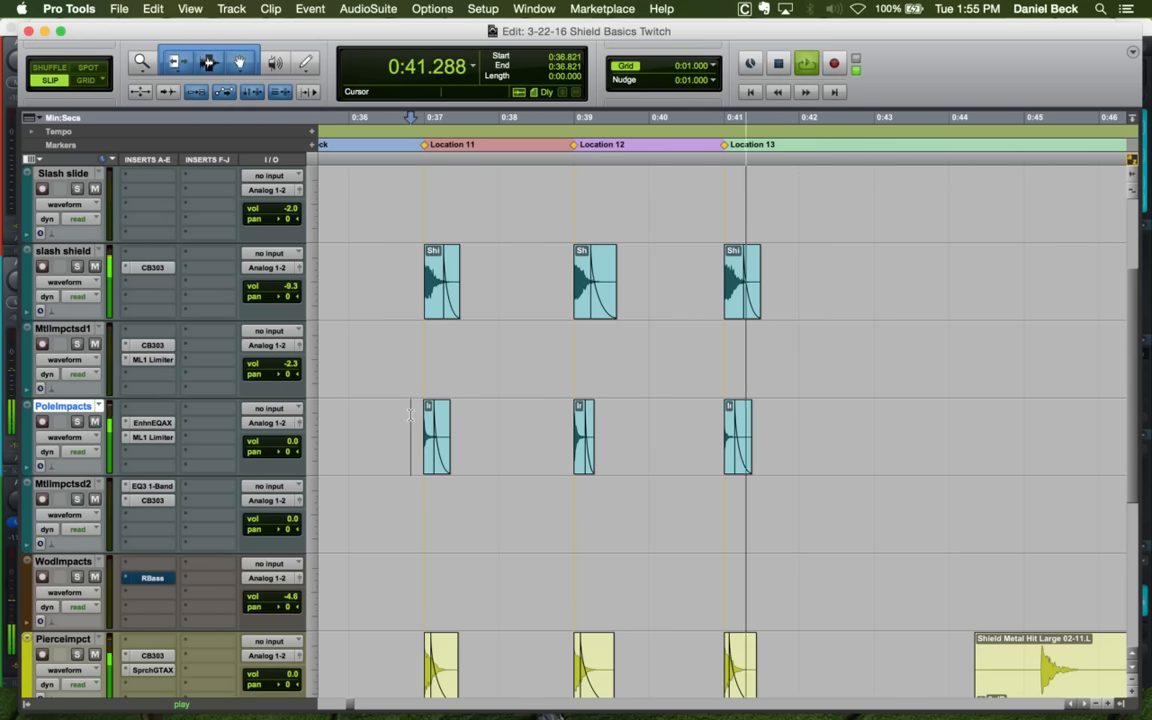
key(space)
Review the pierce tracks, then play the earlier block sound sets from 0:04.778 and from 0:19.712
scroll(481, 411, down, 5)
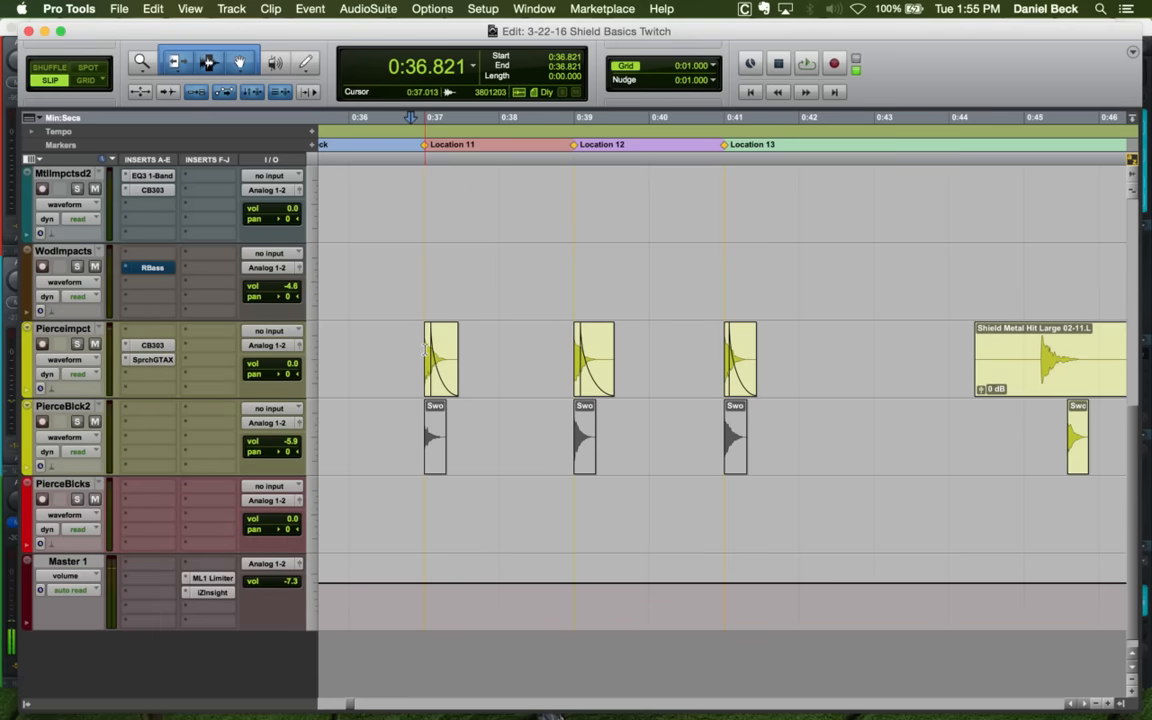
scroll(730, 333, down, 3)
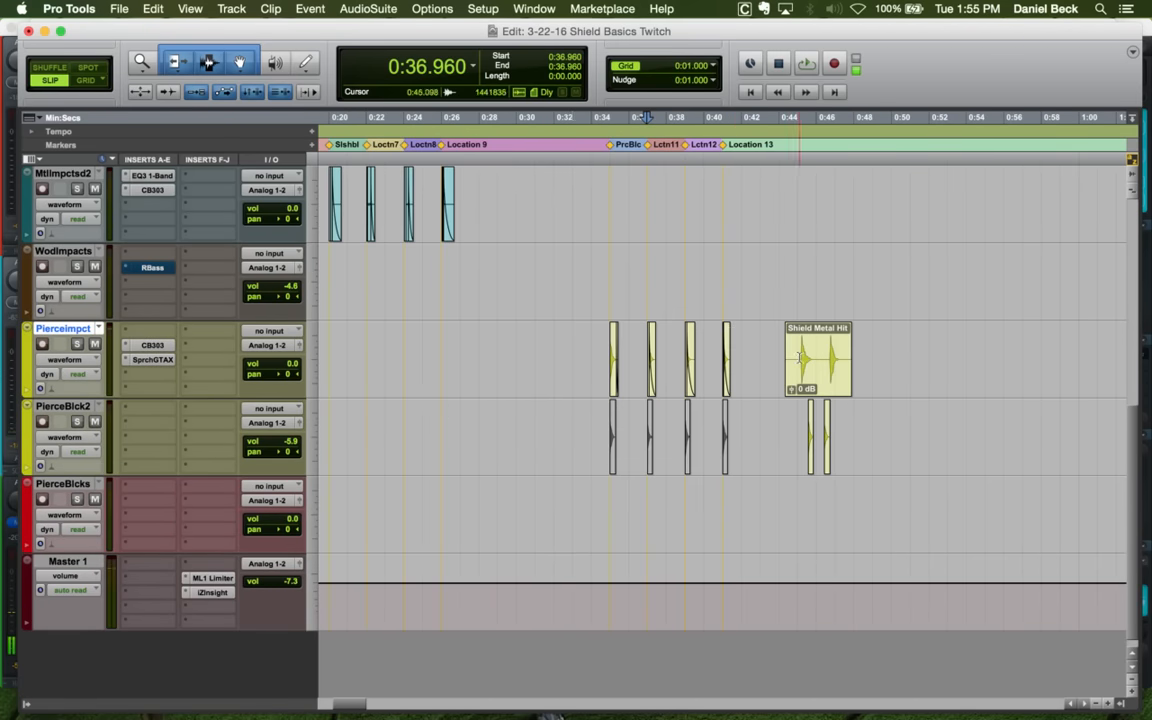
scroll(710, 329, up, 6)
scroll(710, 373, down, 1)
scroll(672, 368, down, 2)
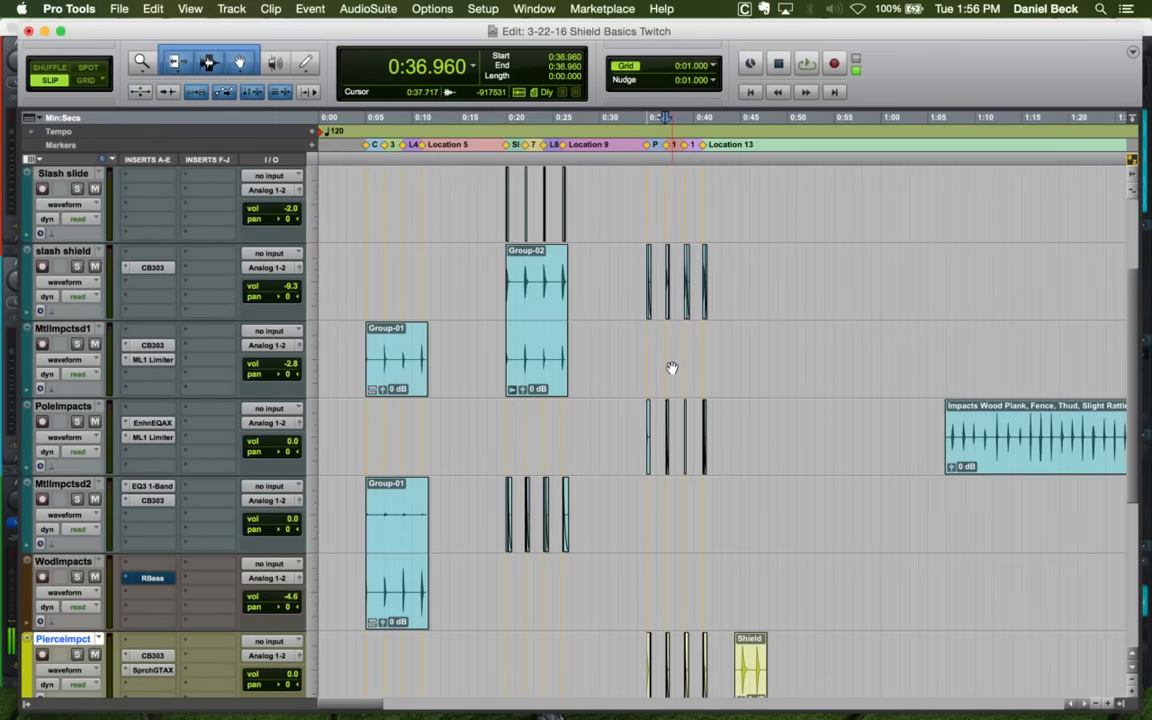
click(363, 420)
key(space)
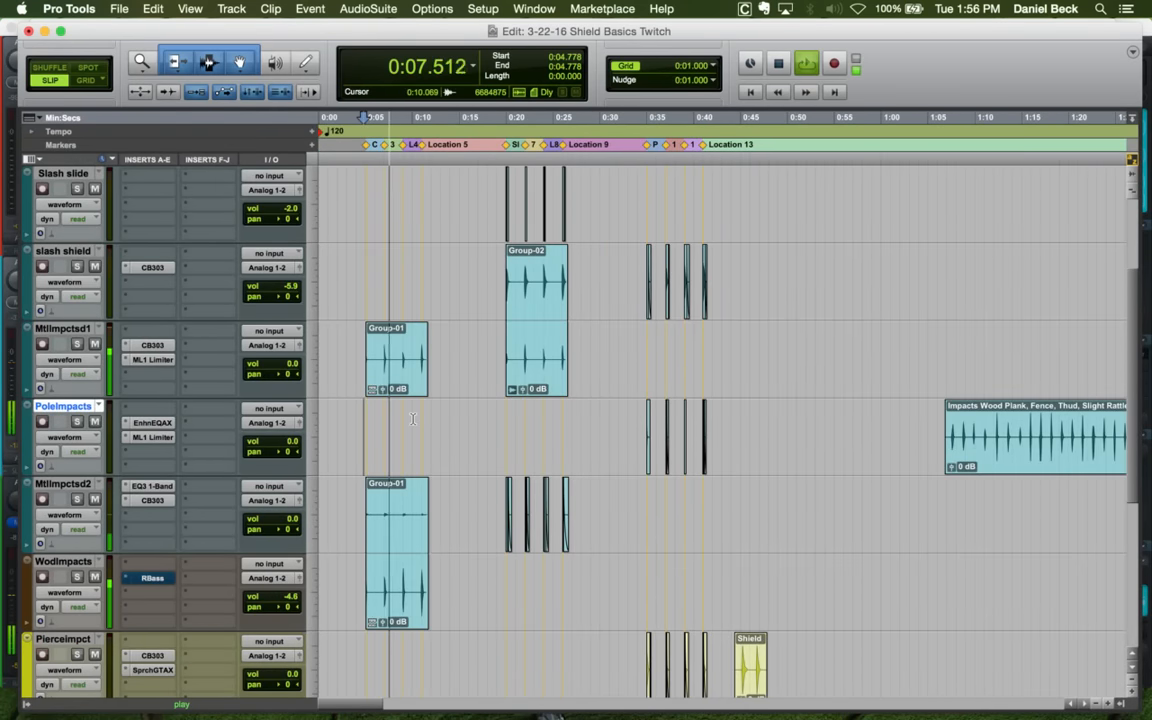
click(504, 410)
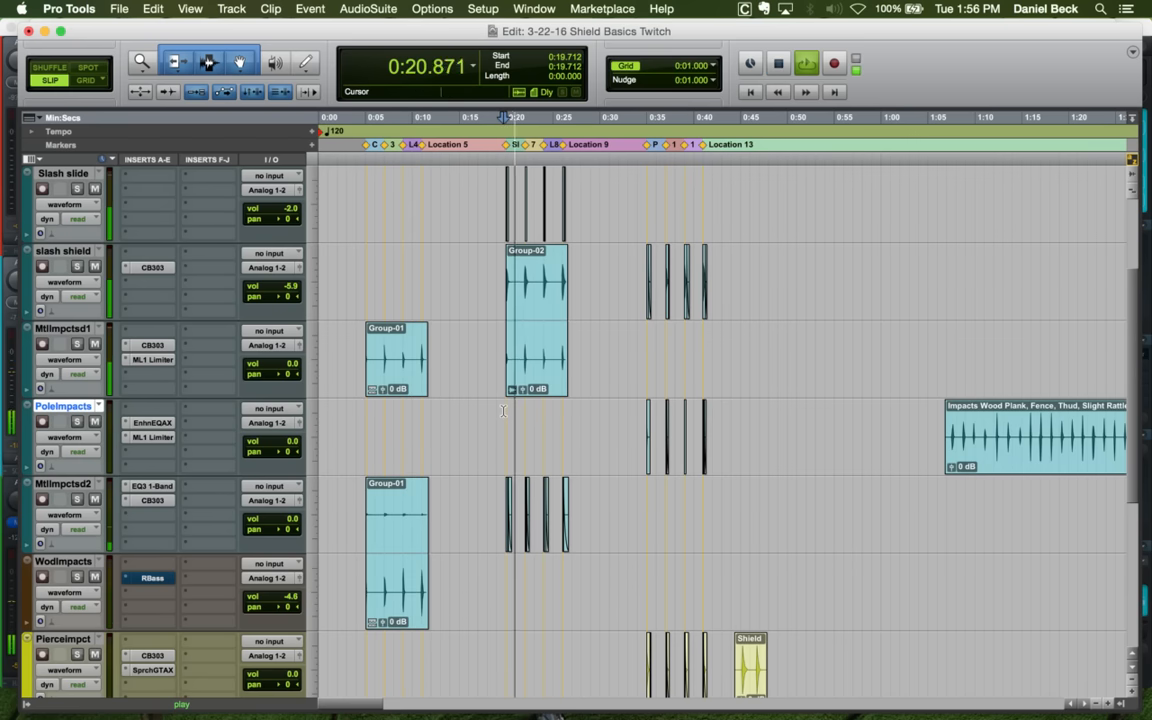
Play the layered Pierce Block hit from 0:34.645, then solo the slash shield track and audition it from 0:34.922
click(652, 334)
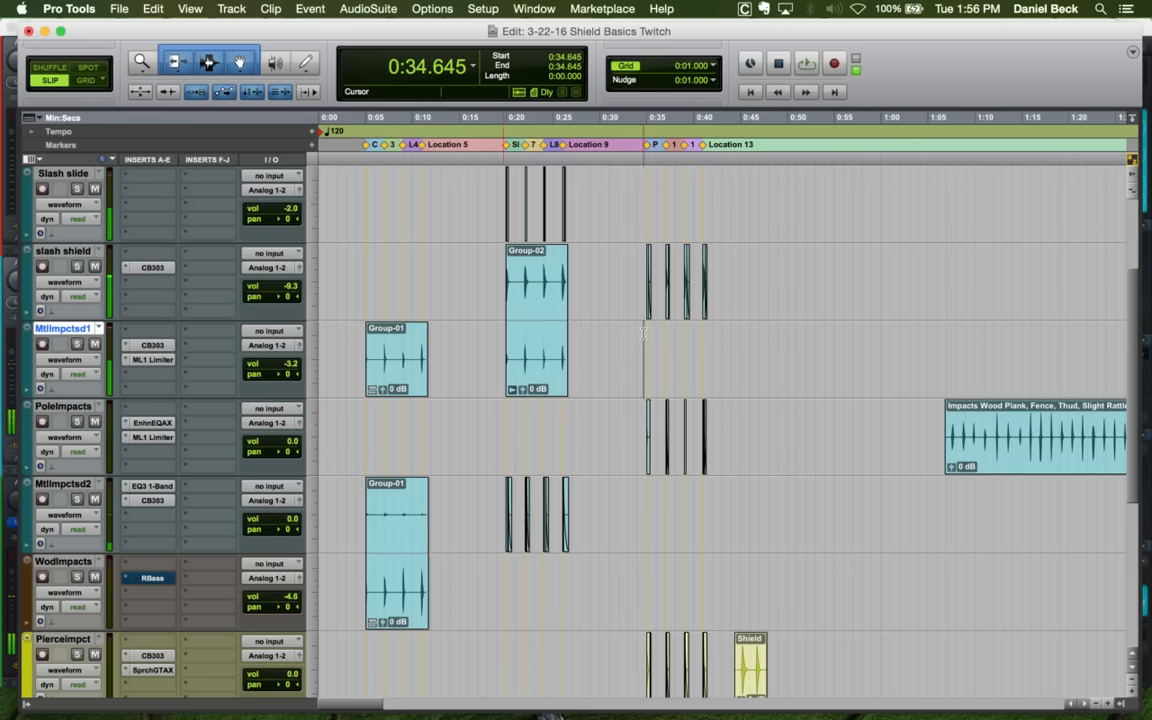
key(super+bracketright)
key(super+bracketright)
key(space)
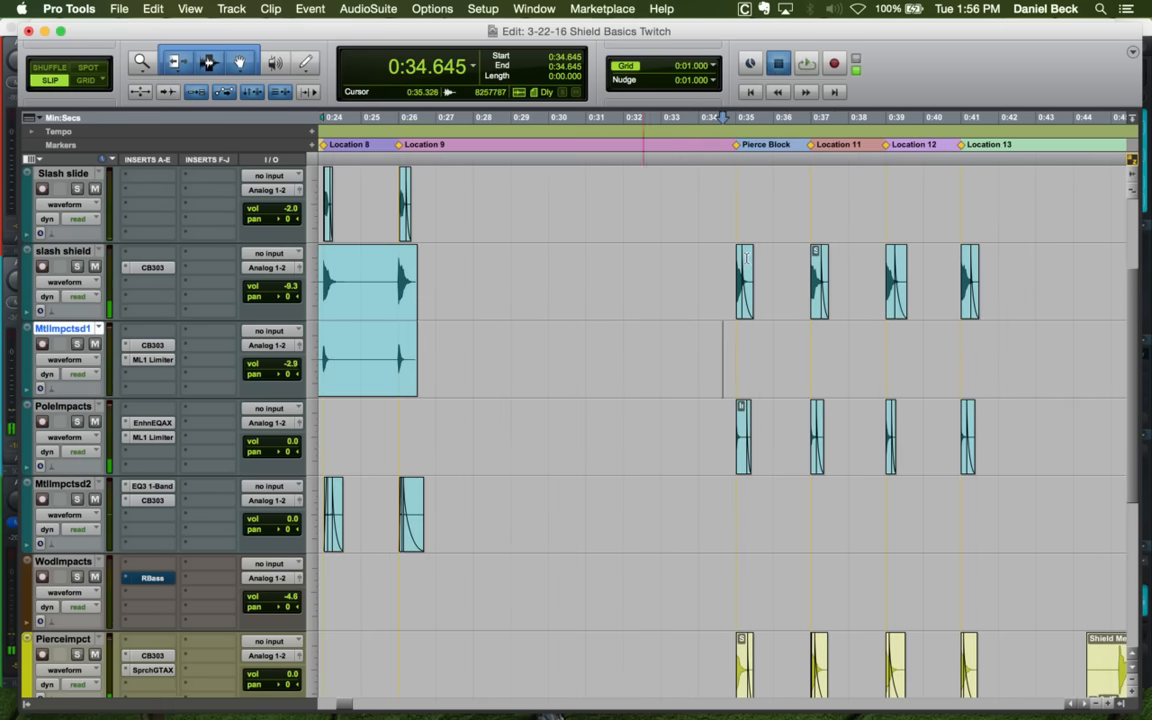
click(743, 262)
key(super+bracketright)
key(super+bracketright)
key(space)
key(super+bracketright)
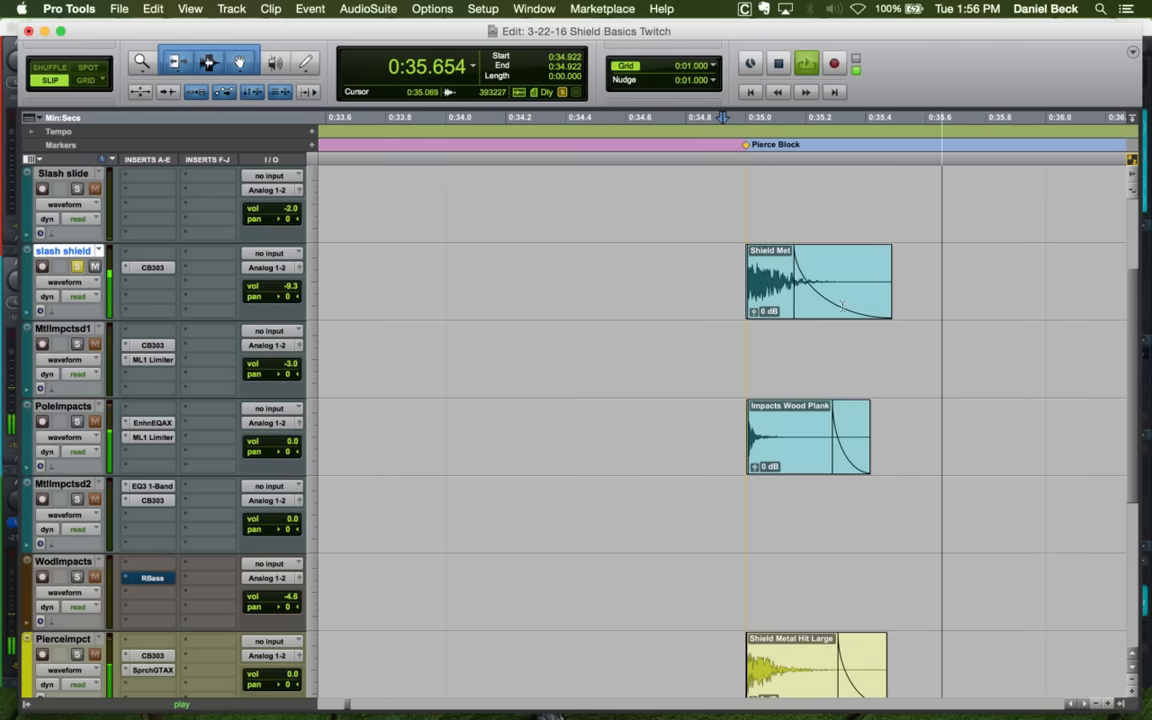
Extend the Pierce Block shield hit on the slash shield track and place its fade-out from 0:35.265 to 0:35.593
mouse_move(888, 307)
mouse_down()
mouse_move(1022, 309)
mouse_move(881, 303)
mouse_up()
click(691, 267)
key(space)
key(space)
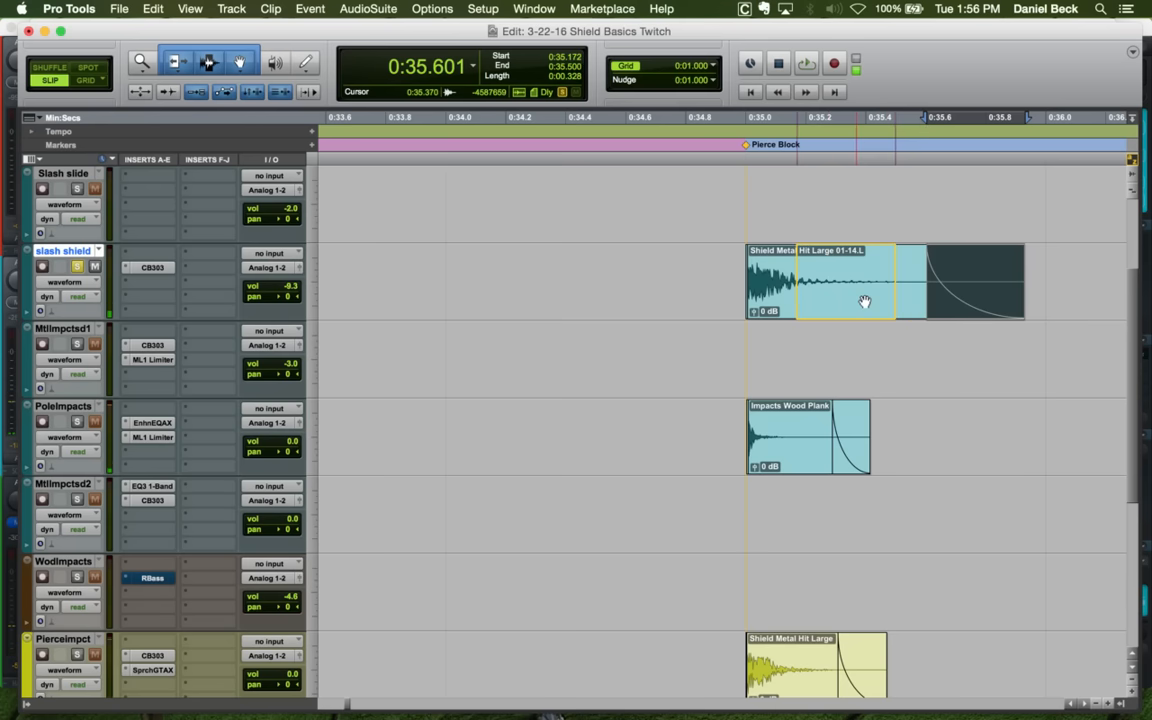
key(super+bracketleft)
key(super+bracketleft)
key(super+bracketleft)
key(super+bracketleft)
key(super+bracketleft)
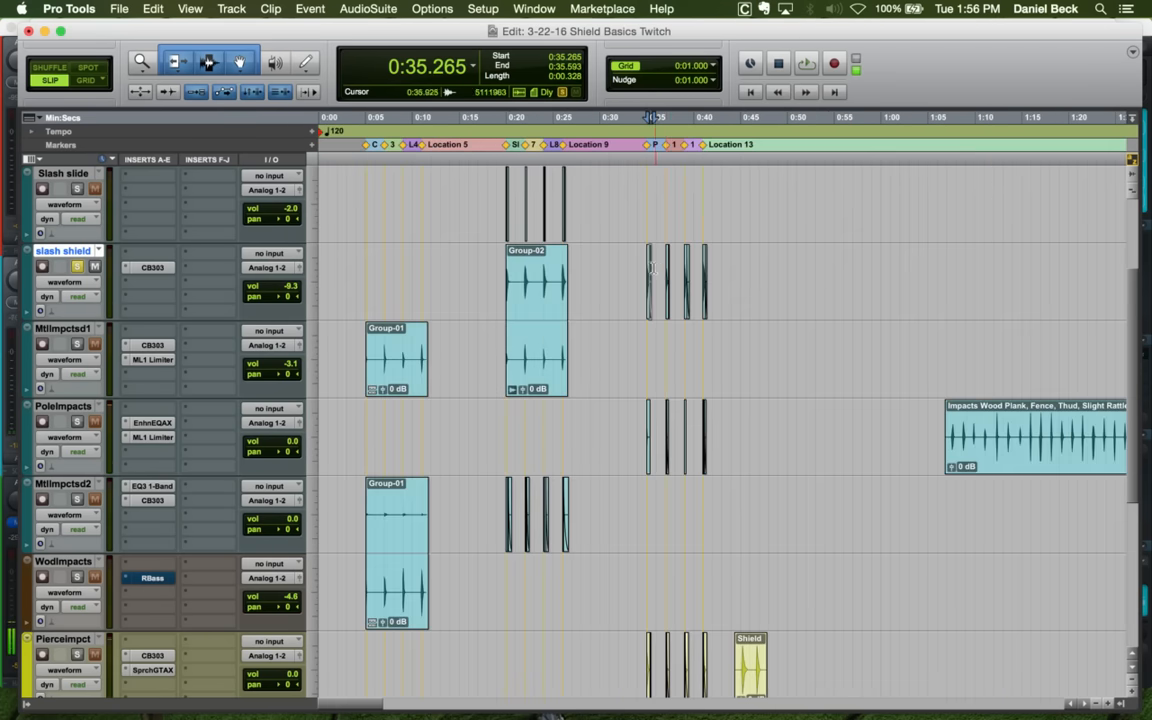
Place the cursor at 0:34.826 before Pierce Block and turn off the slash shield track's solo
click(649, 266)
key(super+bracketright)
key(super+bracketright)
key(super+bracketright)
click(742, 266)
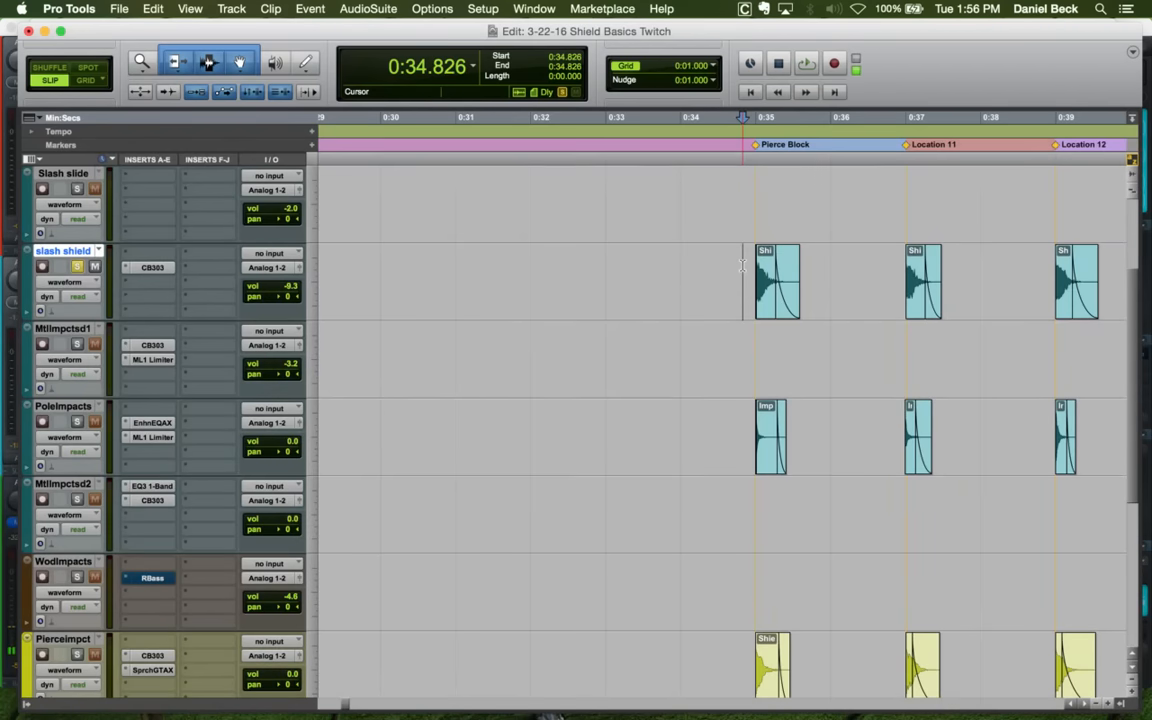
key(shift+s)
Play the crush block hits from 0:04.693 and again from 0:04.949
key(super+bracketleft)
key(super+bracketleft)
key(super+bracketleft)
scroll(586, 301, up, 3)
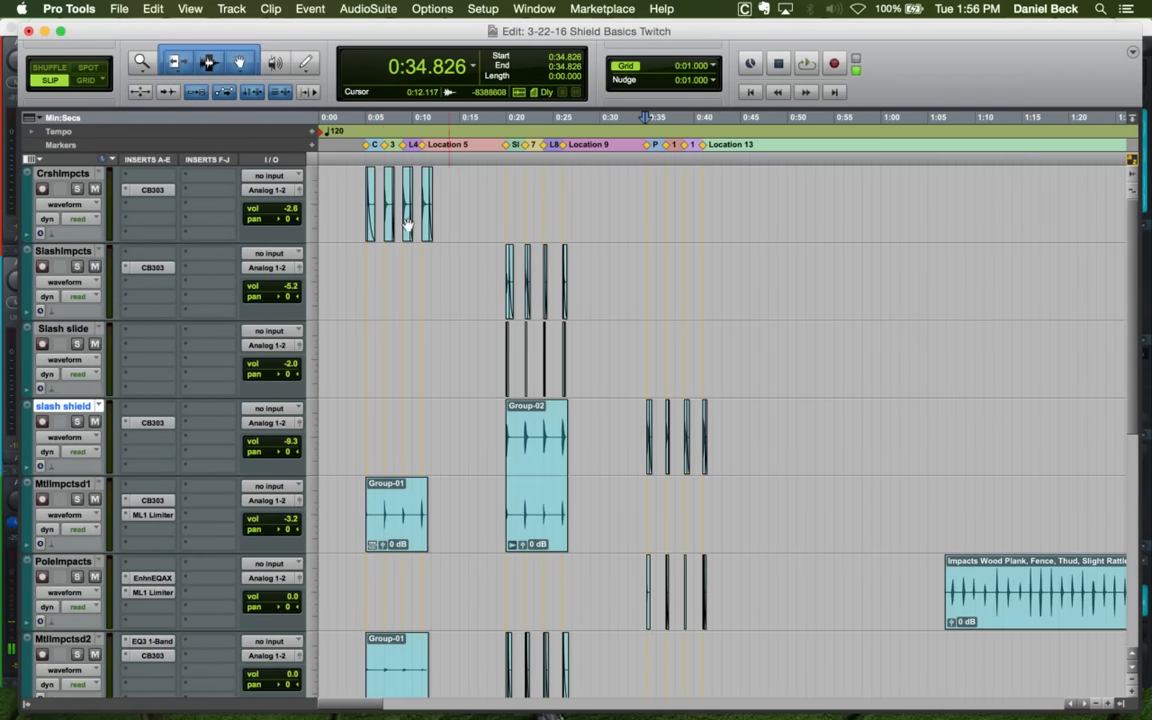
click(363, 180)
key(super+bracketright)
key(super+bracketright)
key(super+bracketright)
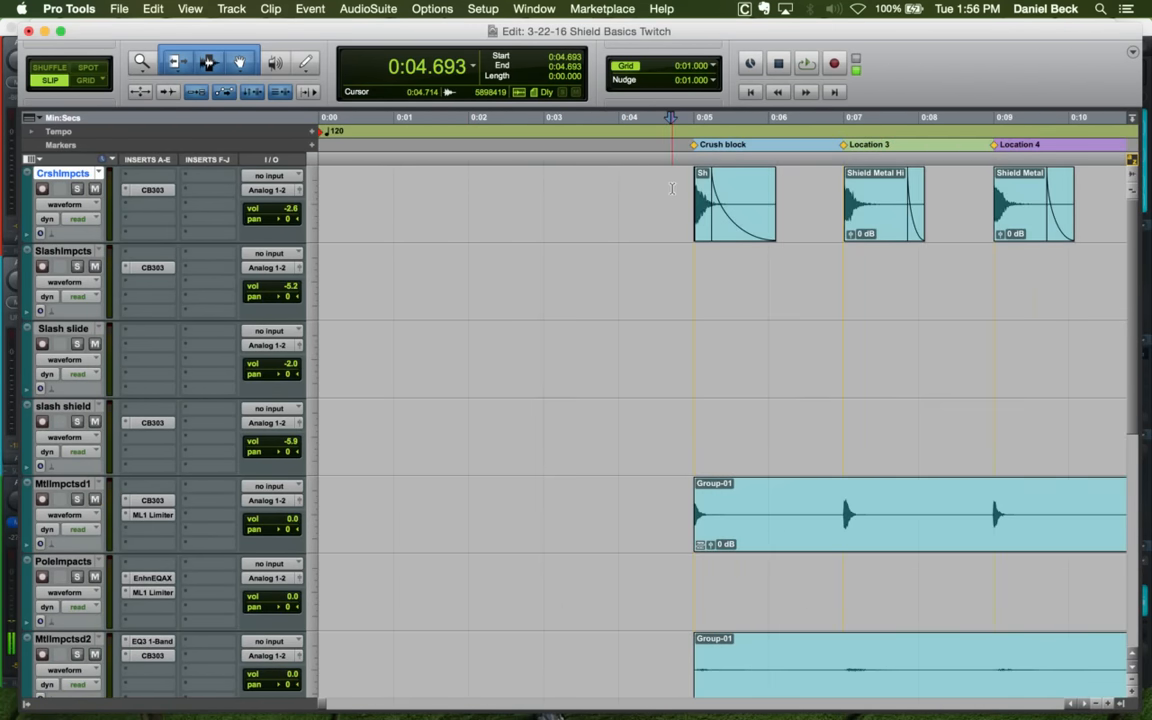
click(672, 188)
key(space)
click(691, 193)
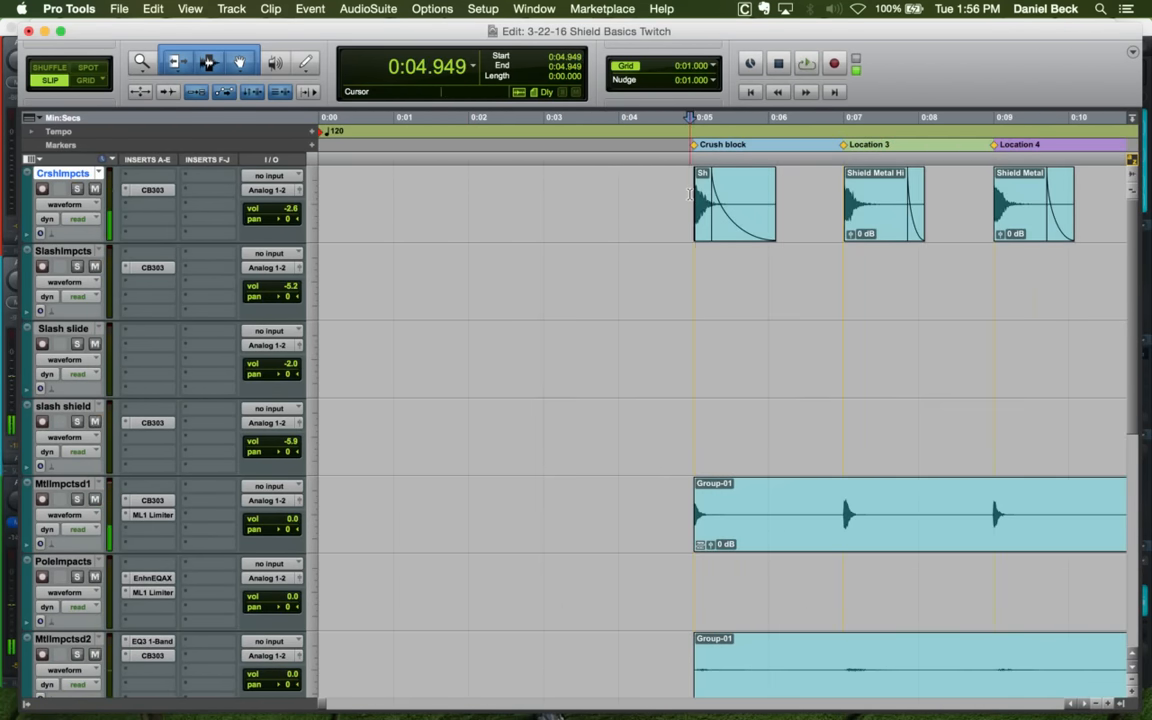
Play the layered pierce hits from 0:34.688 and from 0:36.629 for comparison with the crush block
key(super+bracketleft)
key(super+bracketleft)
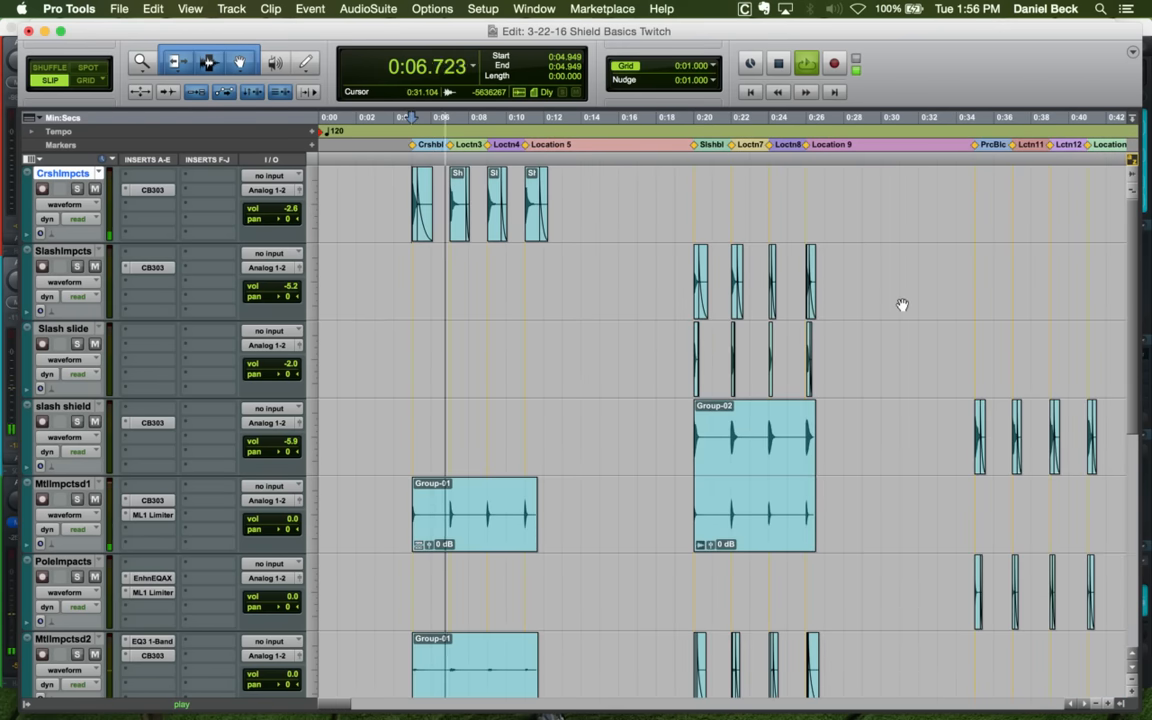
click(968, 422)
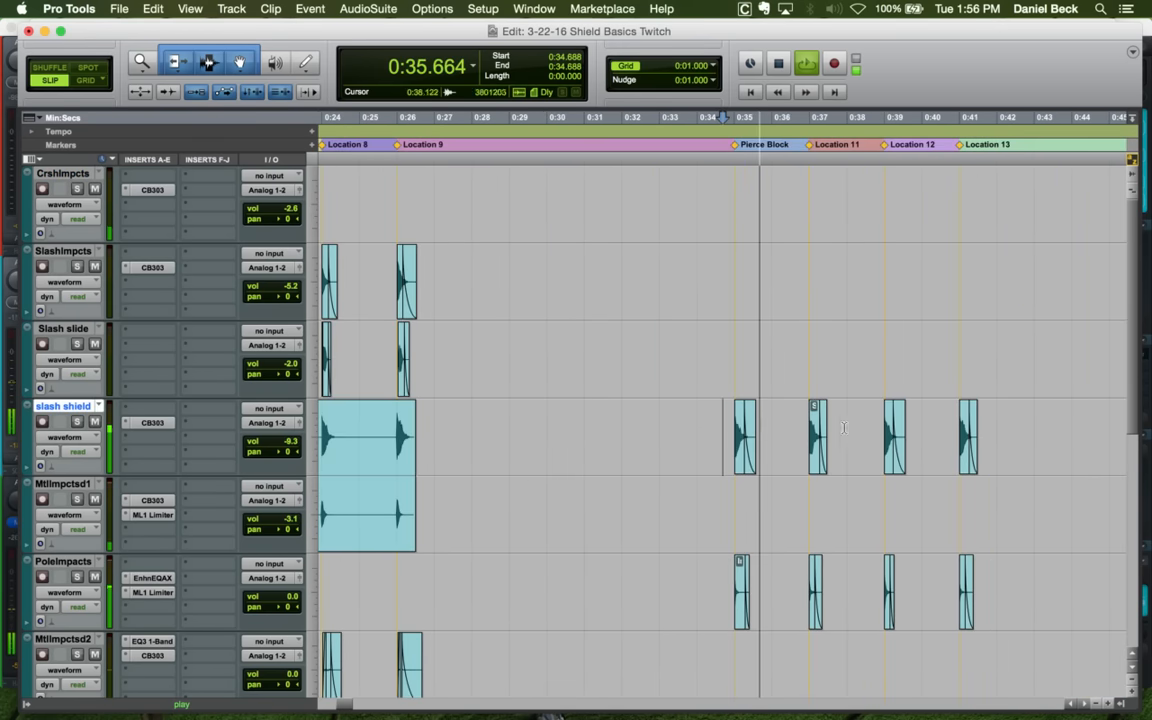
click(796, 422)
key(space)
key(super+bracketright)
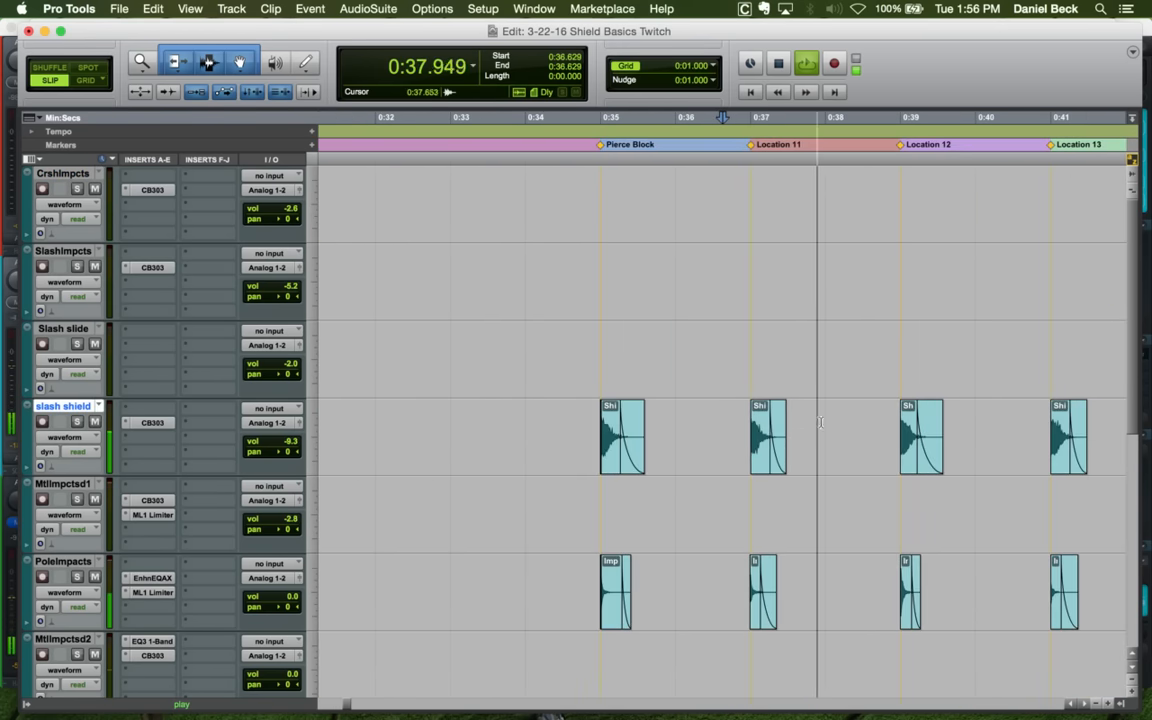
key(space)
Solo the Pierceimpct track and audition its Pierce Block hit from 0:34.816
scroll(841, 399, down, 6)
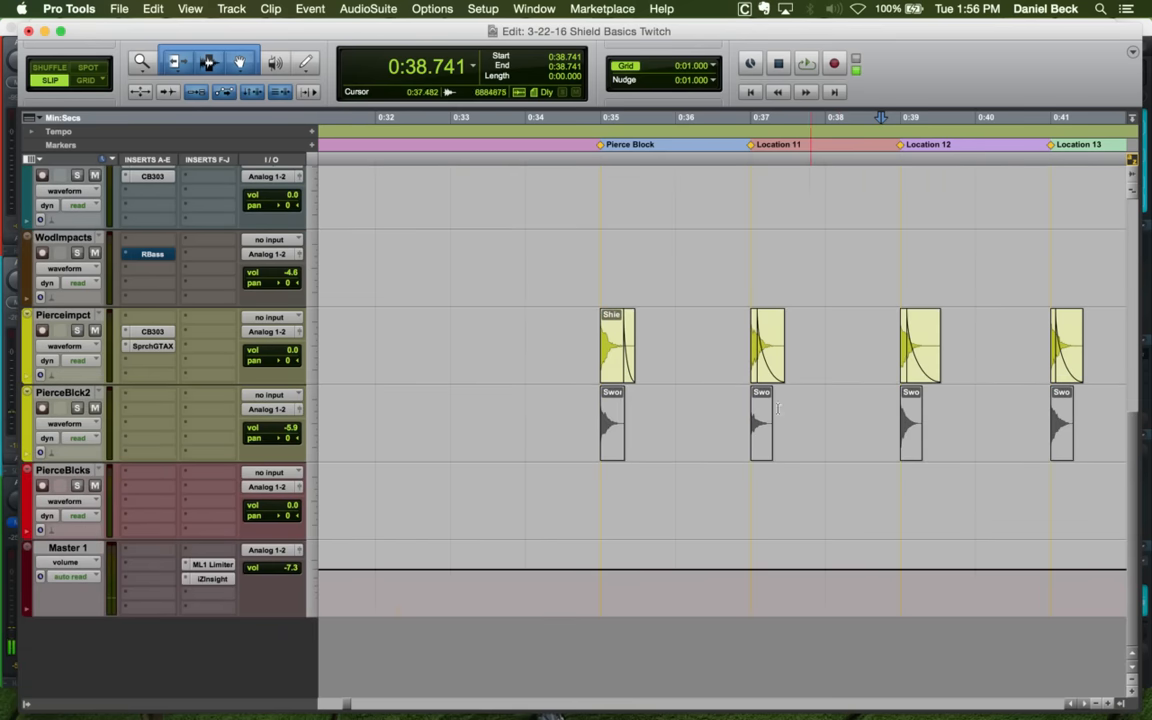
click(587, 340)
key(space)
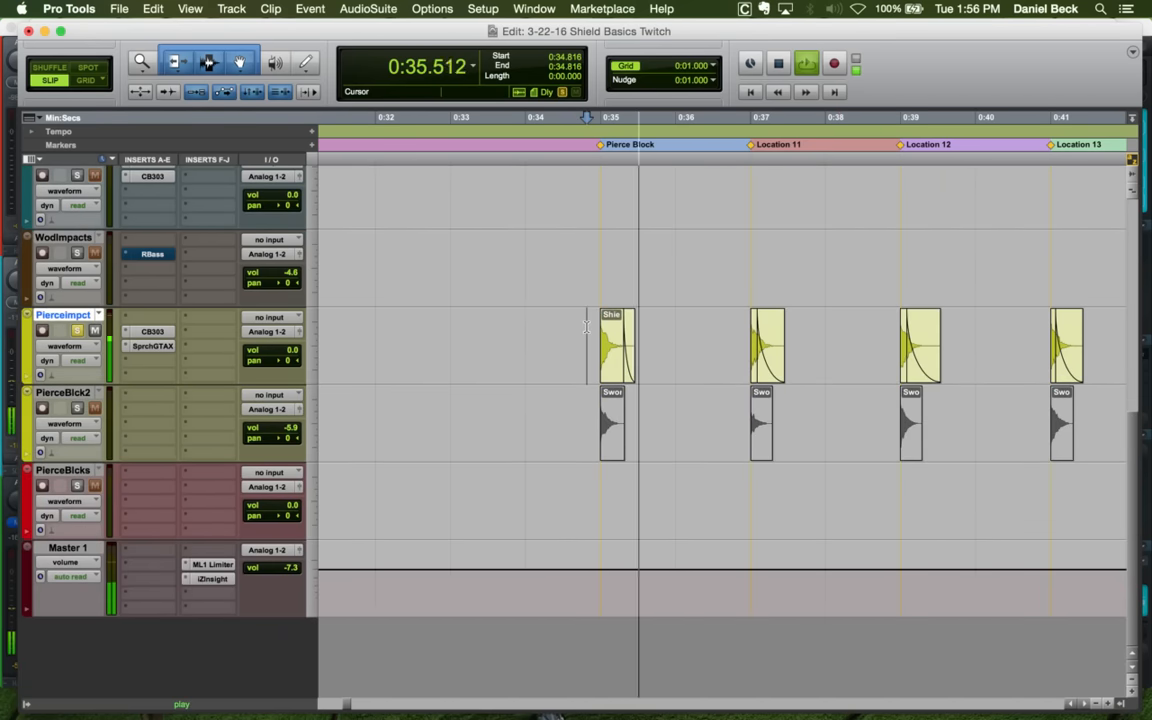
key(space)
Examine the waveform onset of the Pierce Block shield metal hit against the marker and the sword hit below
click(598, 340)
key(super+bracketright)
key(super+bracketright)
key(super+bracketright)
key(super+bracketright)
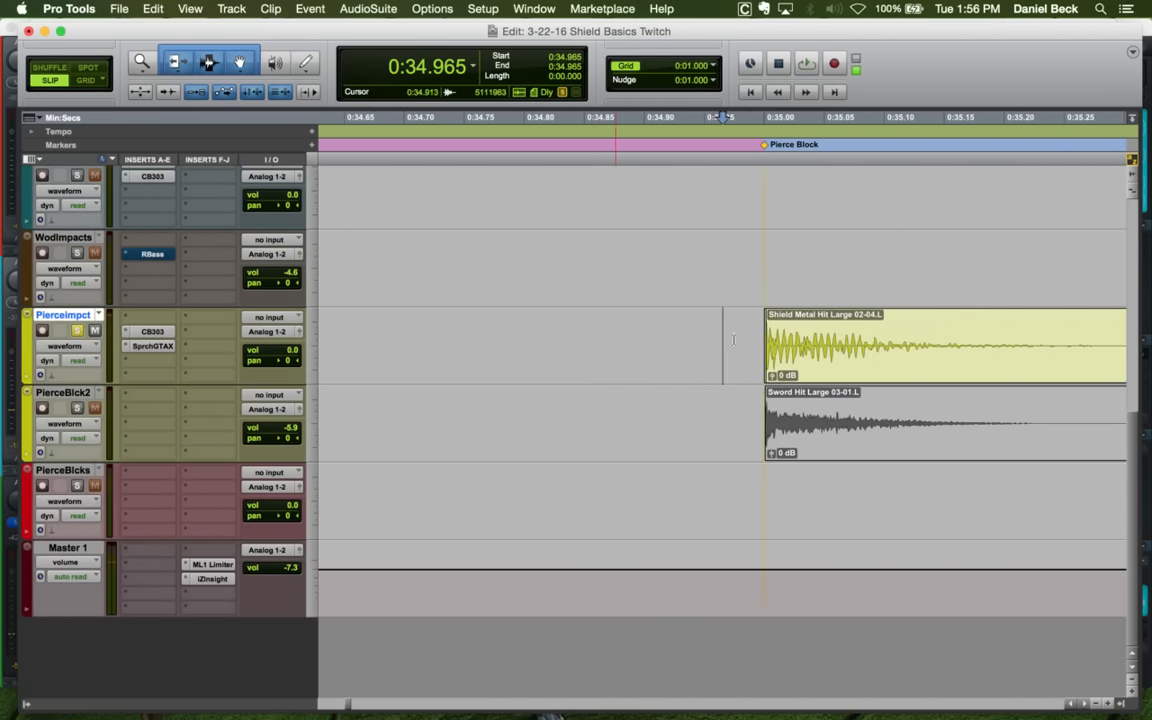
click(759, 325)
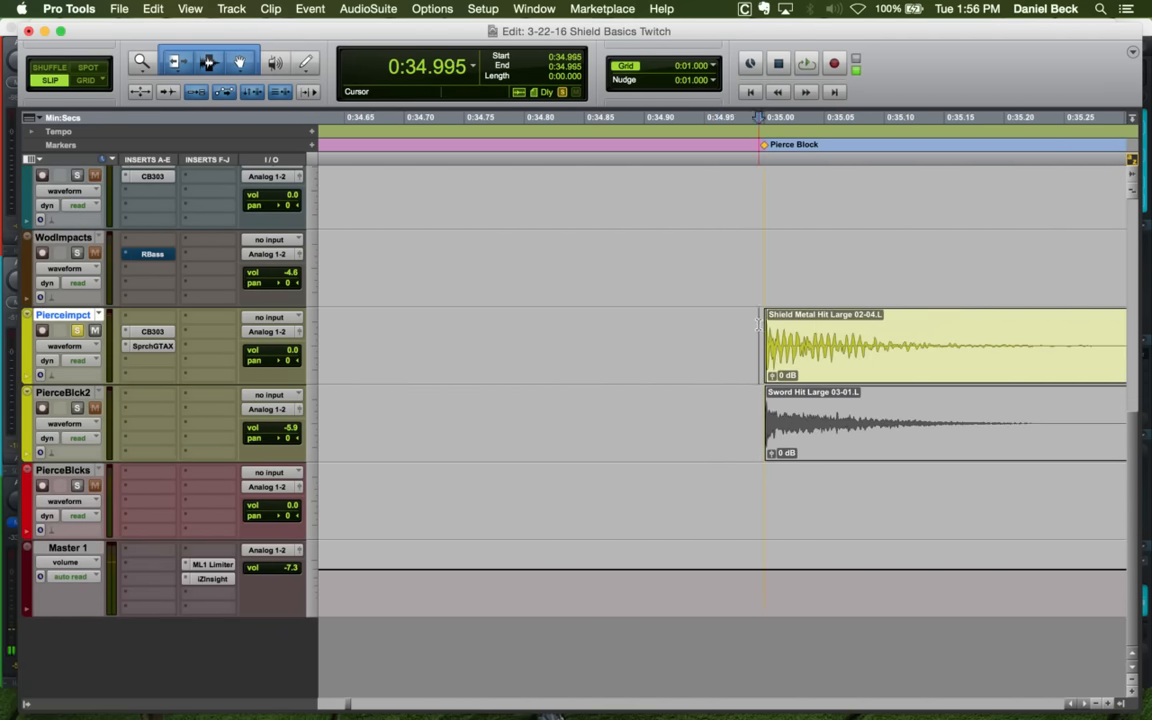
key(super+bracketright)
key(super+bracketright)
click(808, 340)
key(super+bracketright)
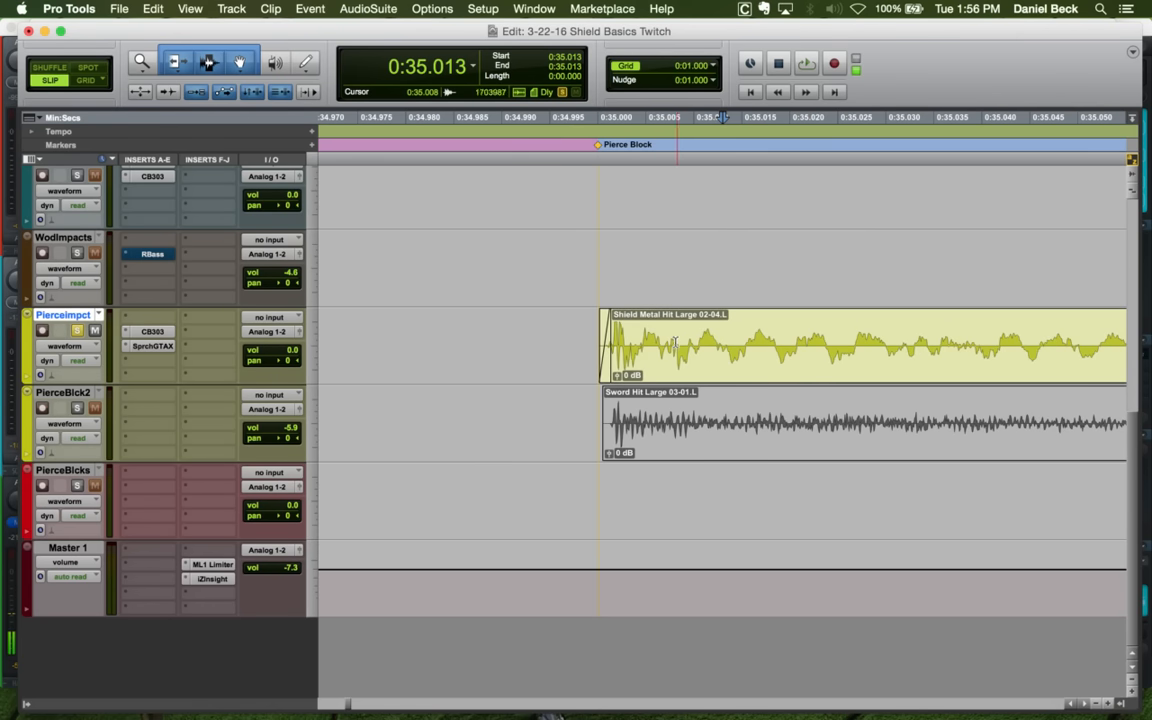
click(656, 333)
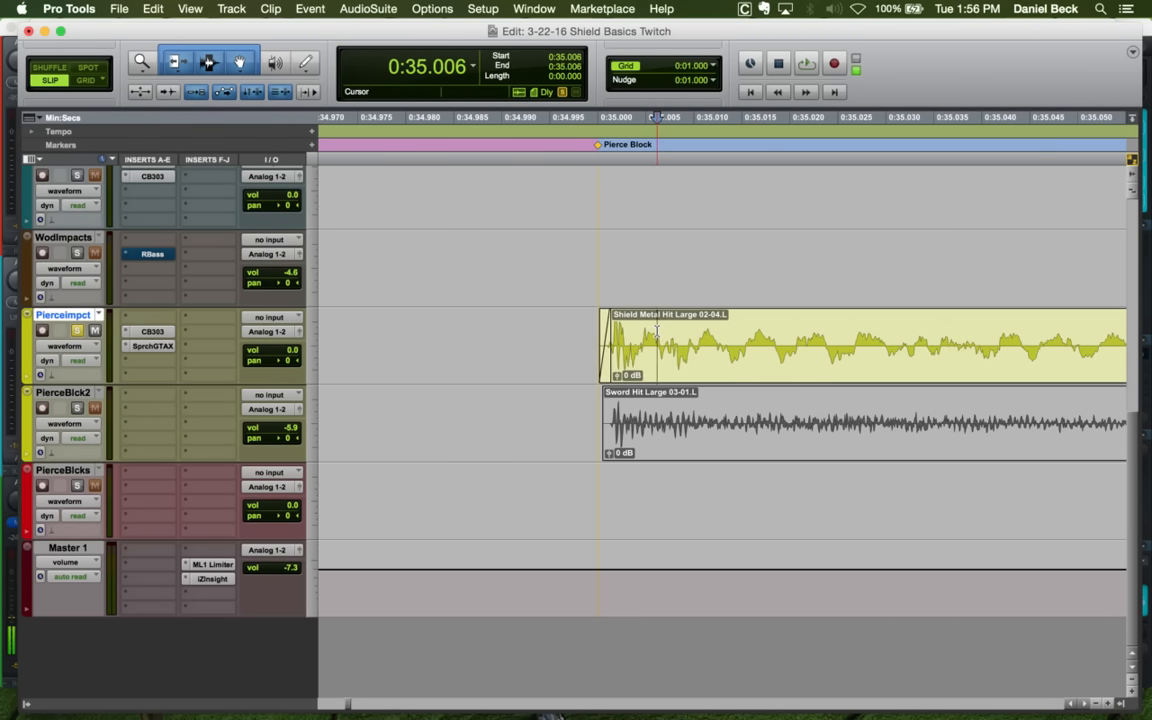
Audition the soloed Pierceimpct hit at Location 11 from 0:36.928
key(super+bracketleft)
key(super+bracketleft)
key(super+bracketleft)
click(696, 334)
key(super+bracketleft)
key(super+bracketleft)
key(super+bracketleft)
key(super+bracketleft)
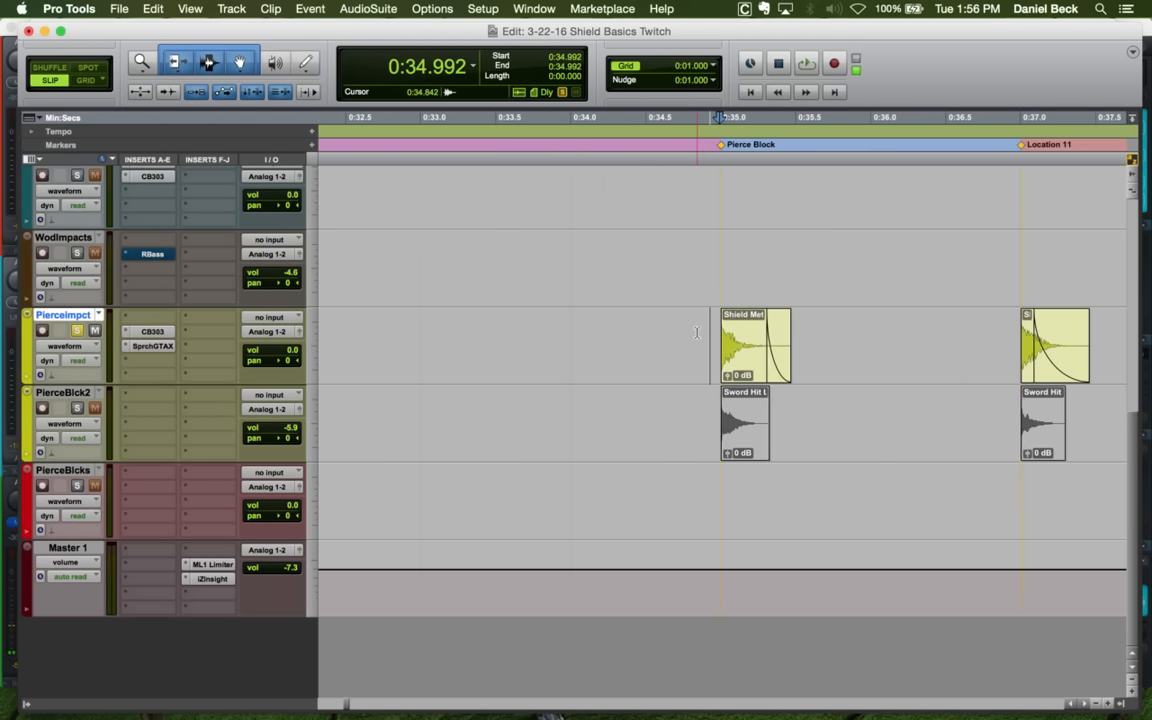
click(867, 330)
key(super+bracketleft)
key(super+bracketleft)
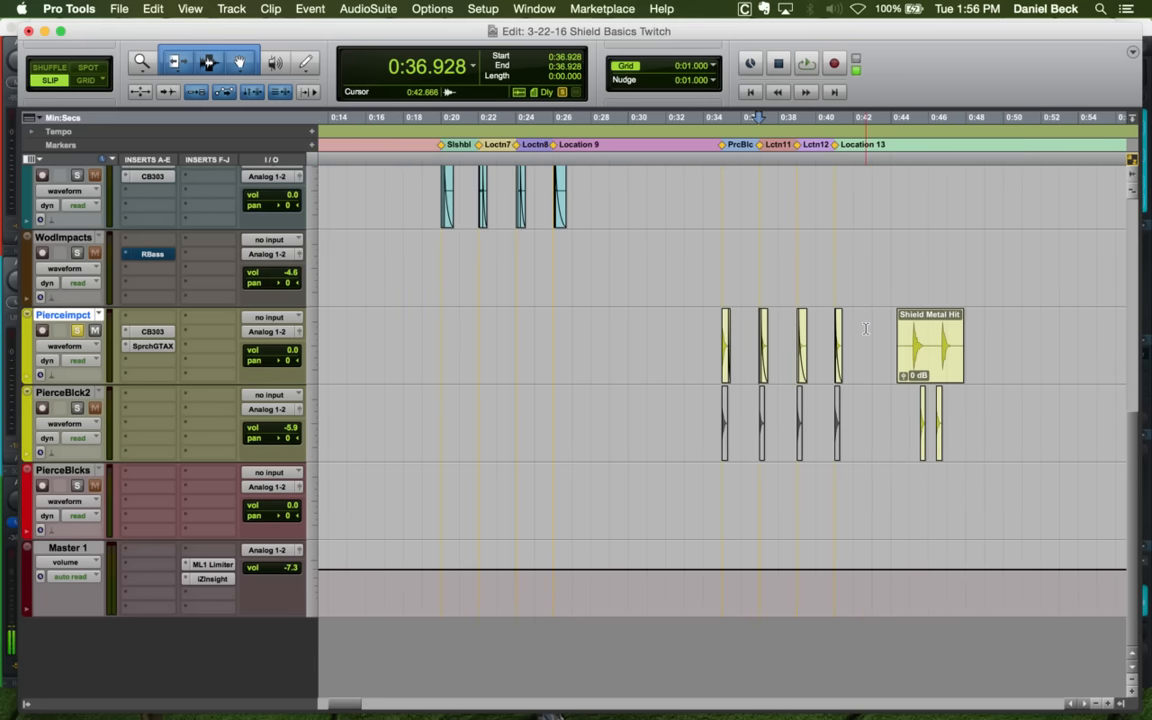
key(space)
key(space)
Replay the soloed Pierceimpct hit from 0:34.816, then turn off the track's solo
click(802, 330)
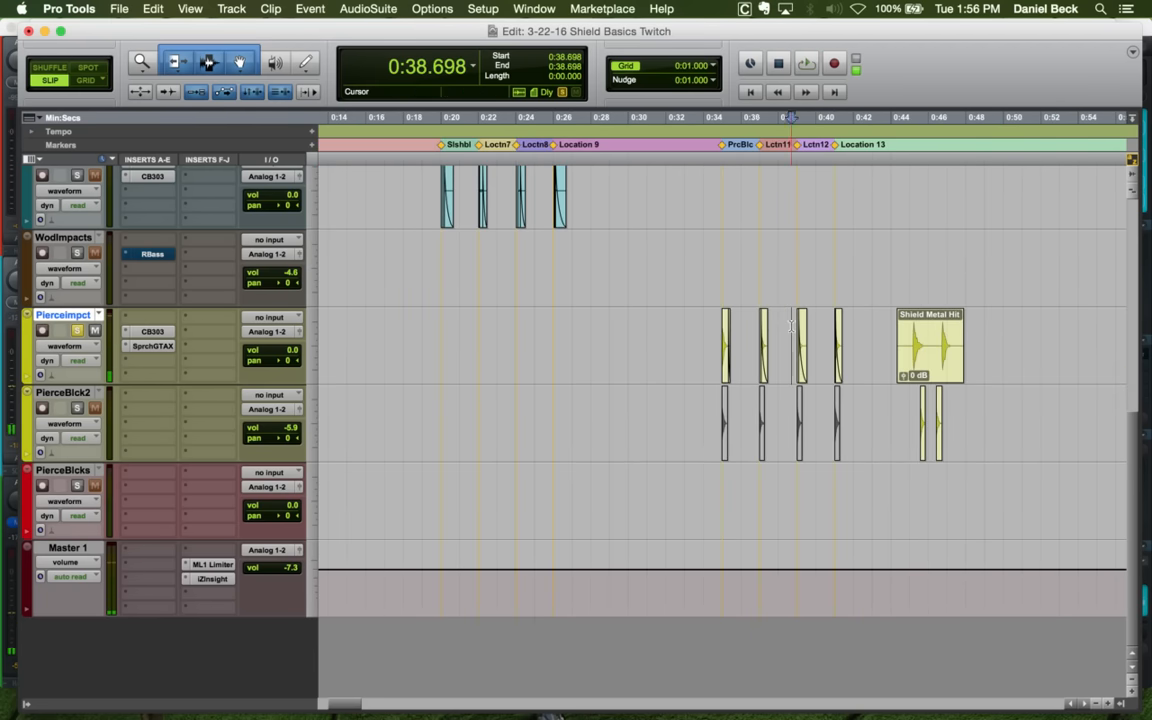
key(super+bracketright)
key(super+bracketright)
click(442, 328)
key(super+bracketleft)
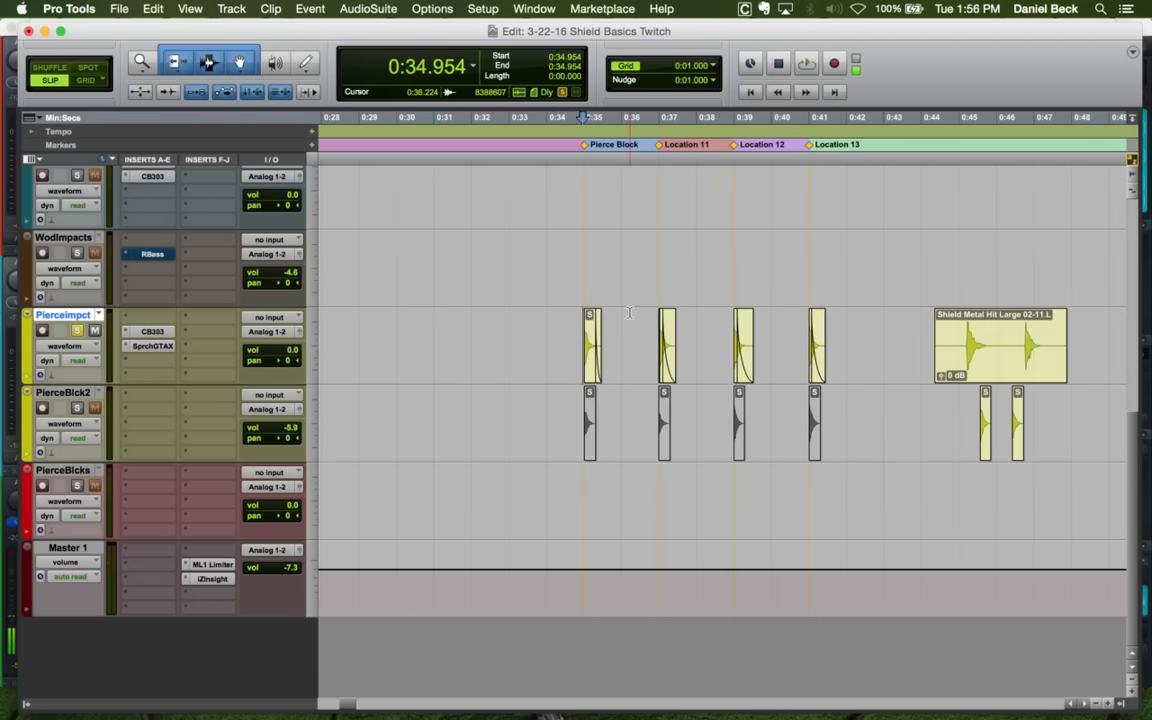
click(578, 330)
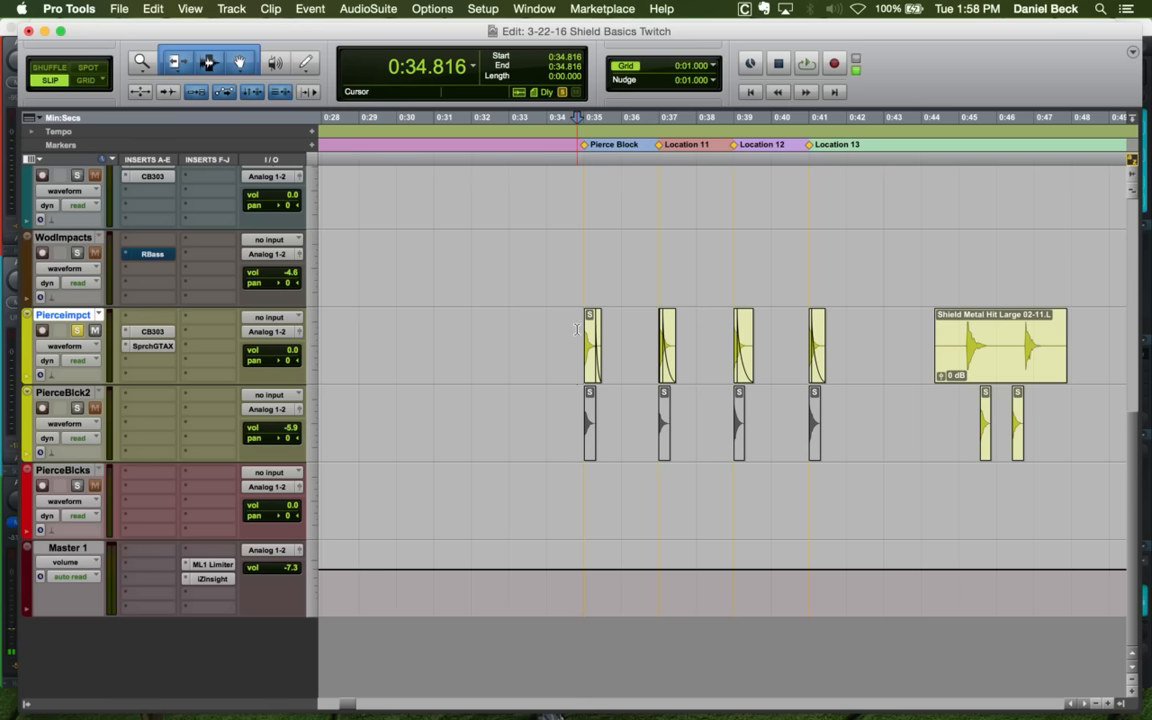
key(space)
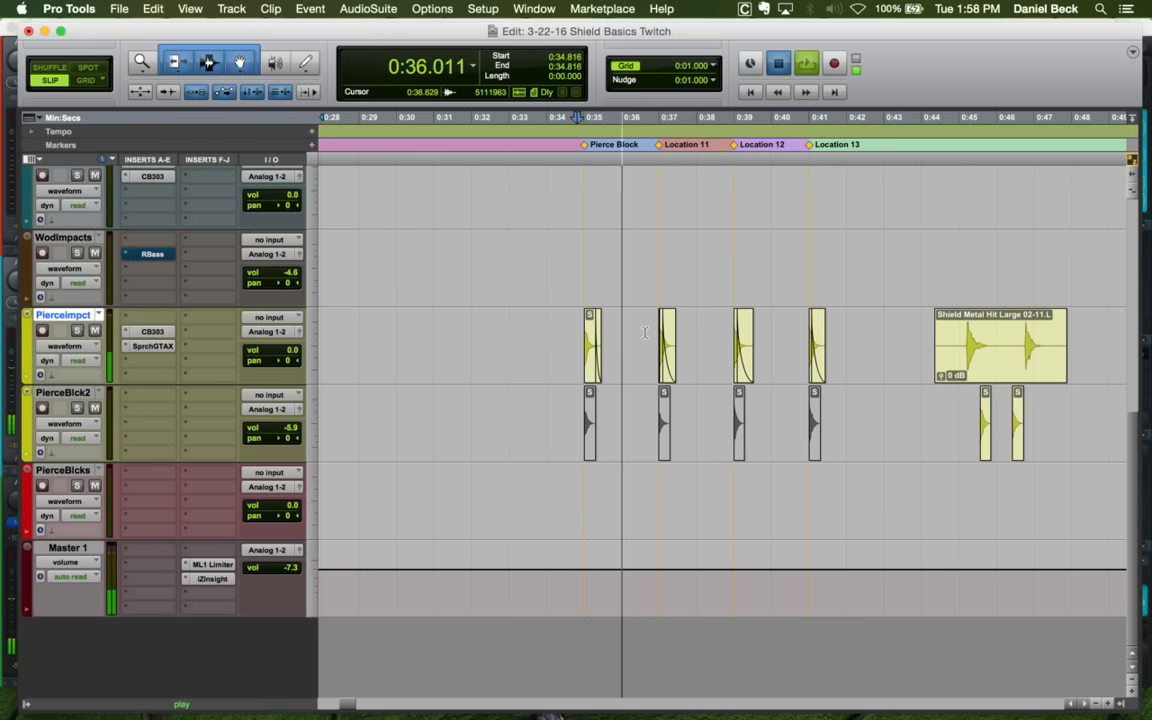
key(r)
key(space)
Trim the start of the spare Shield Metal Hit Large clip after Location 13 to 0:45.184
click(817, 331)
key(t)
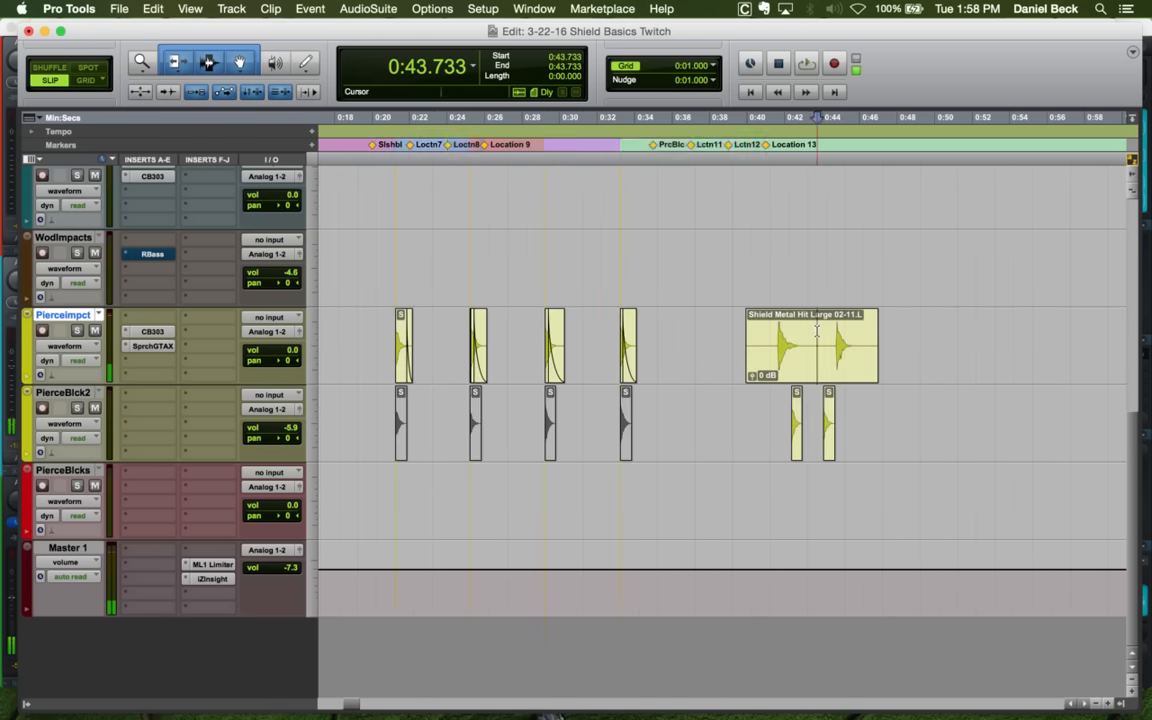
key(t)
click(832, 329)
key(a)
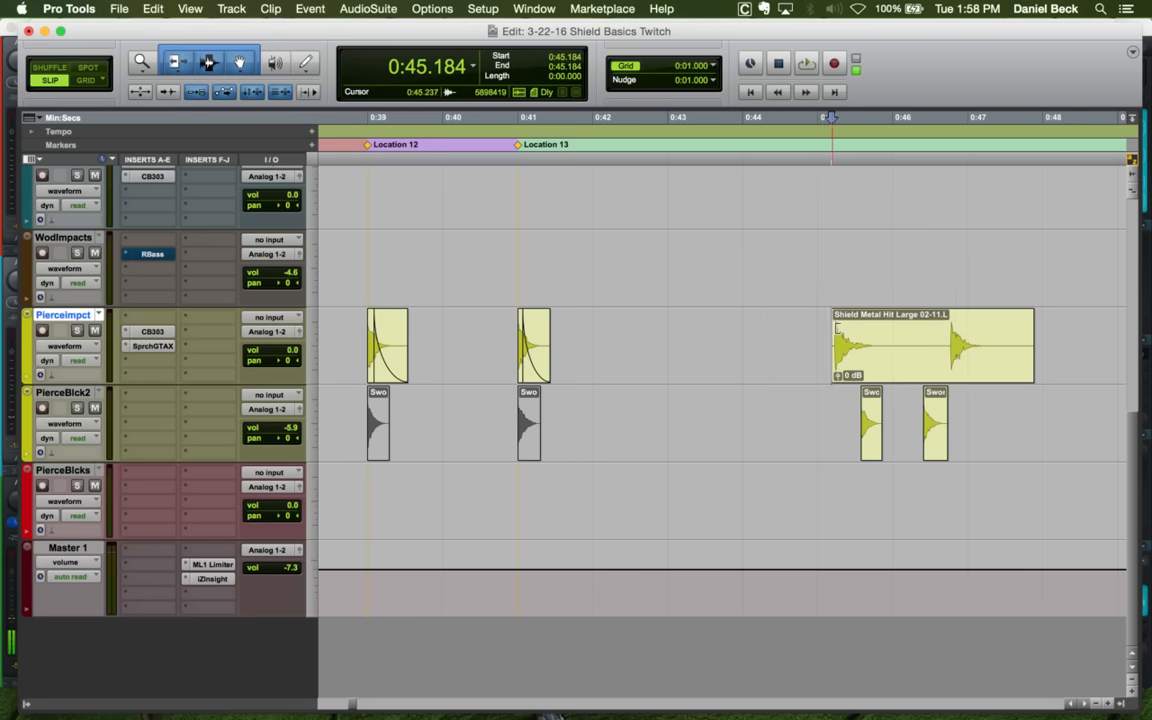
Play the full set of layered pierce block hits from 0:34.133, then place the cursor at 0:40.789
key(r)
key(r)
key(r)
click(632, 322)
key(space)
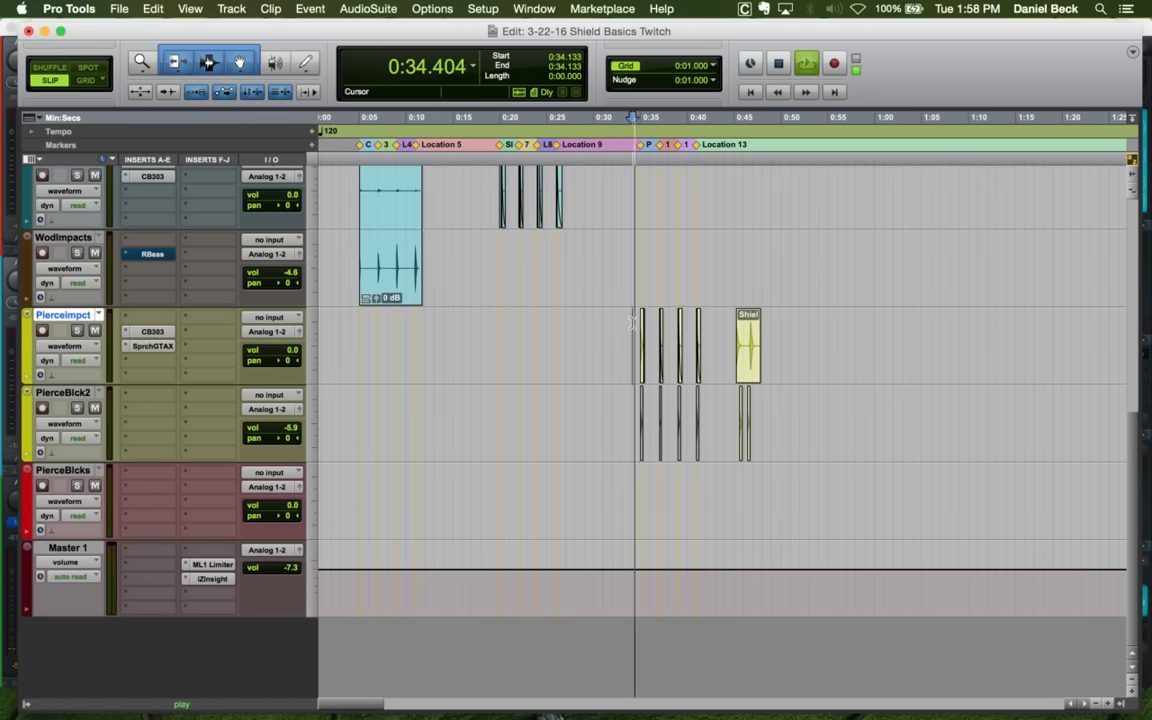
click(697, 318)
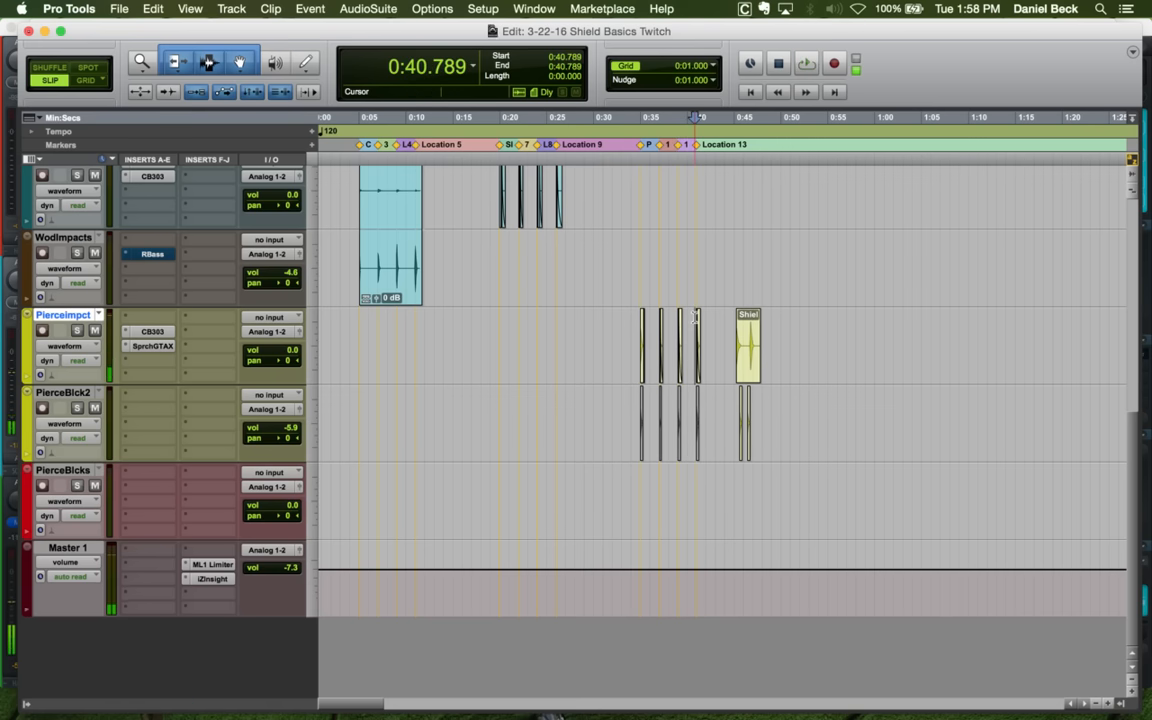
Audition the layered Pierce Block hit from 0:34.938
key(super+bracketright)
key(super+bracketright)
key(super+bracketright)
key(super+bracketleft)
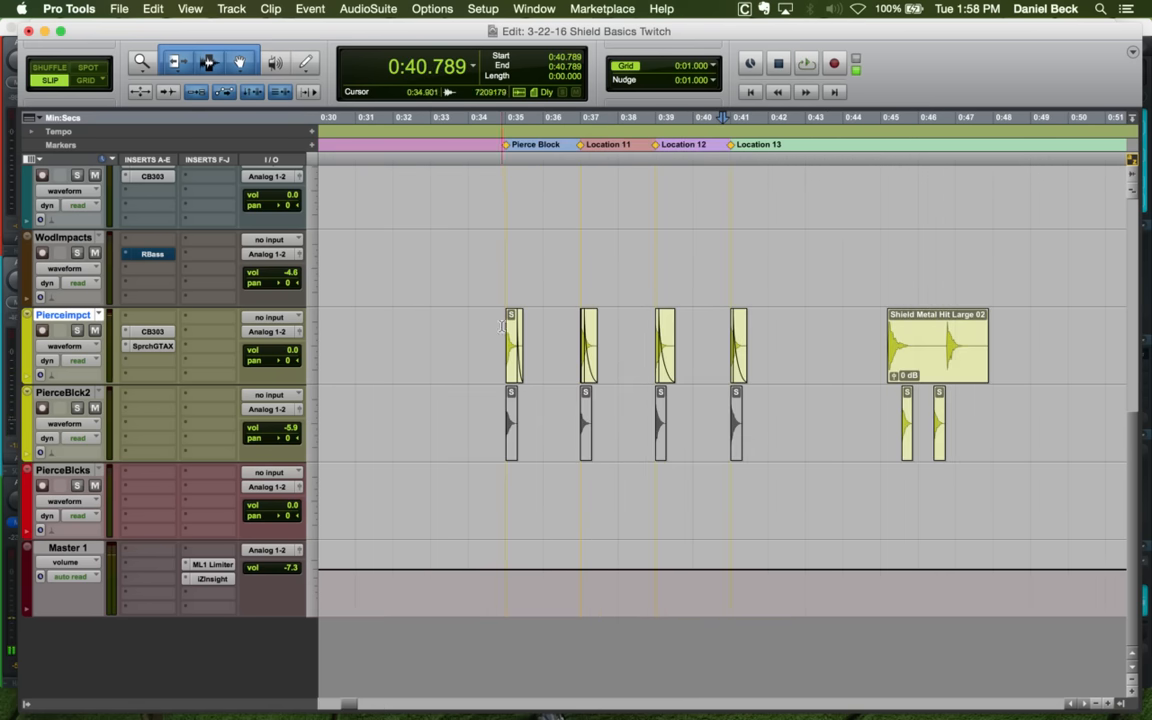
click(502, 325)
key(super+bracketright)
key(super+bracketright)
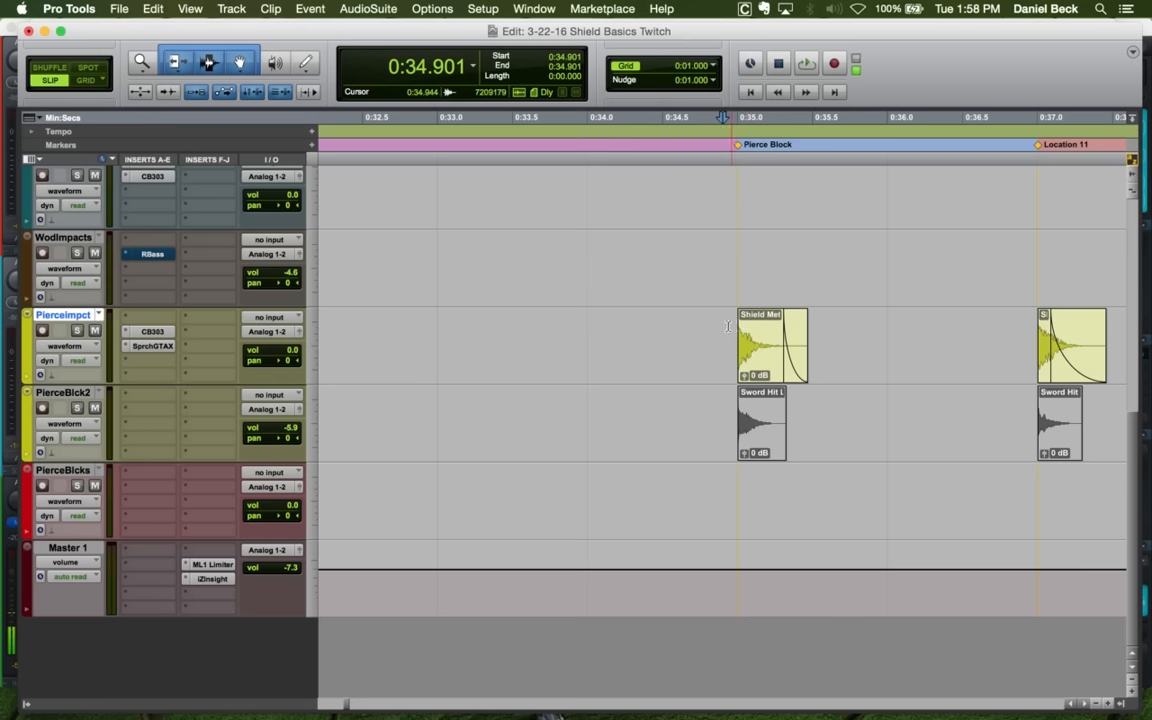
click(728, 326)
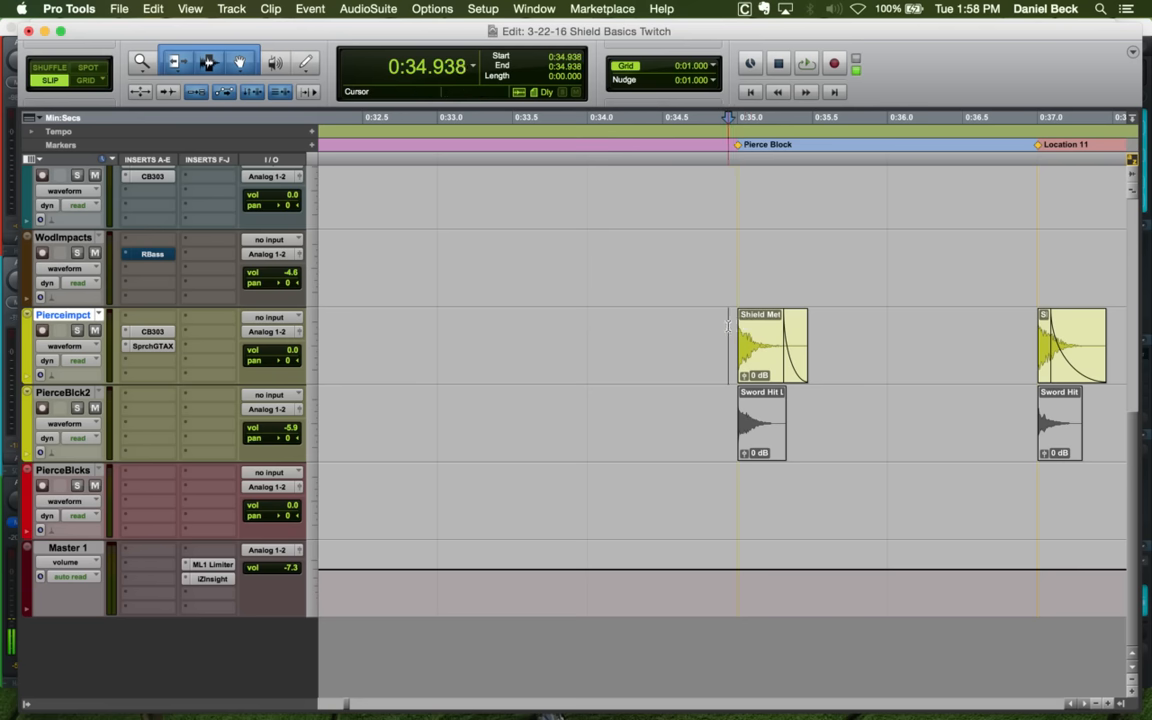
key(super+bracketleft)
key(super+bracketleft)
key(space)
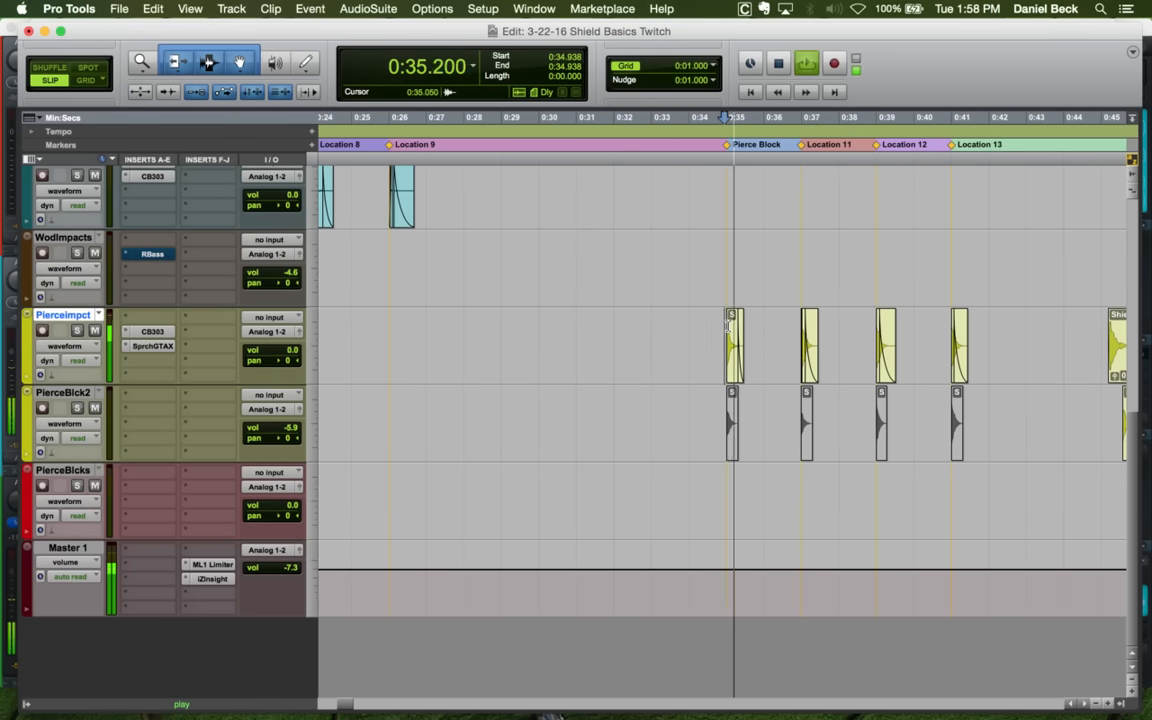
key(space)
Audition the layered hits at Locations 11 to 13, including from 0:38.816 and from 0:40.896
click(797, 323)
key(space)
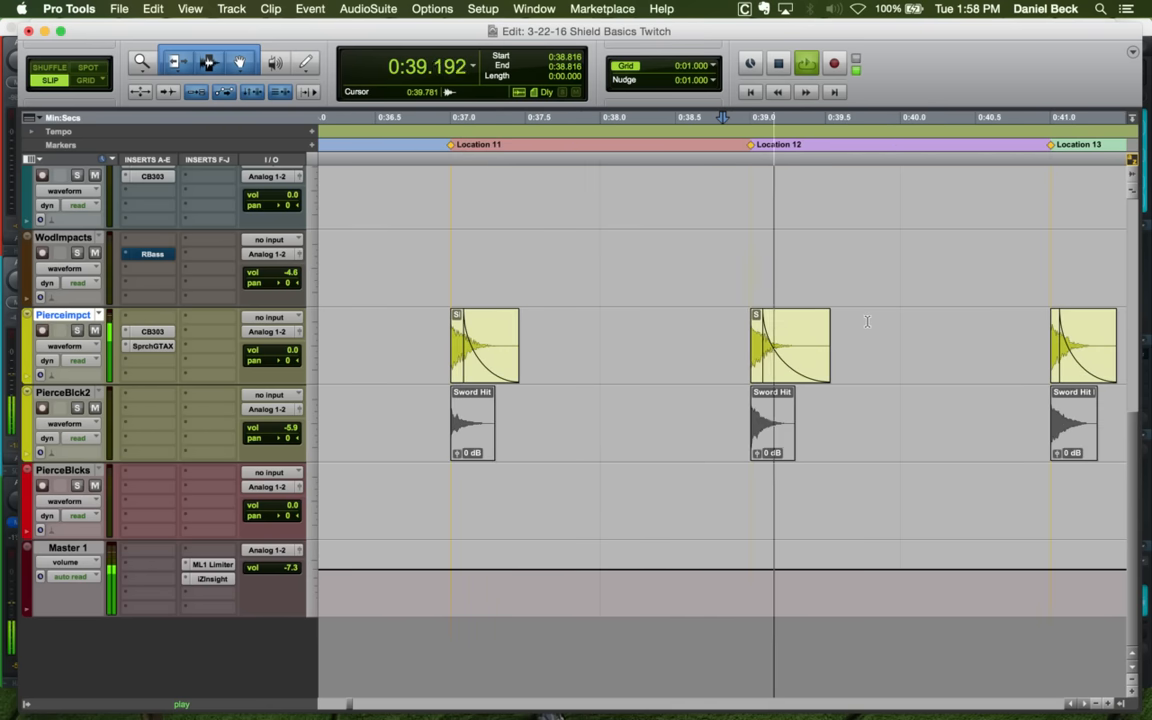
key(super+bracketleft)
key(super+bracketleft)
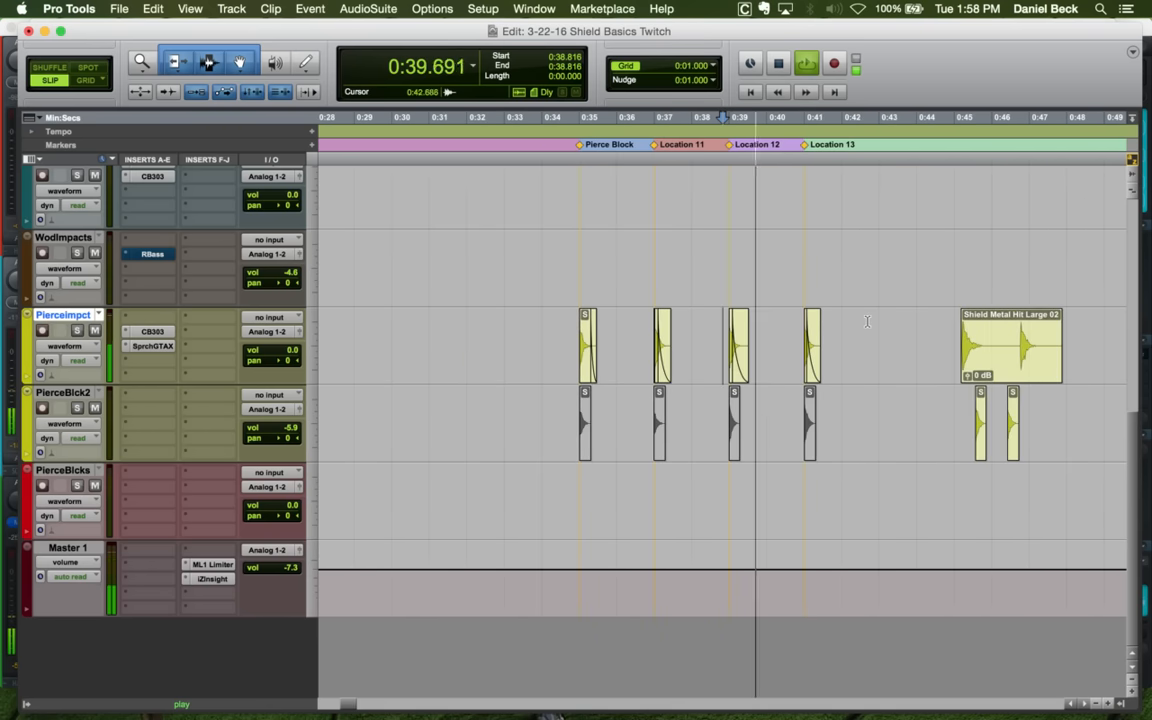
key(space)
click(800, 323)
key(space)
key(super+bracketleft)
key(super+bracketleft)
key(space)
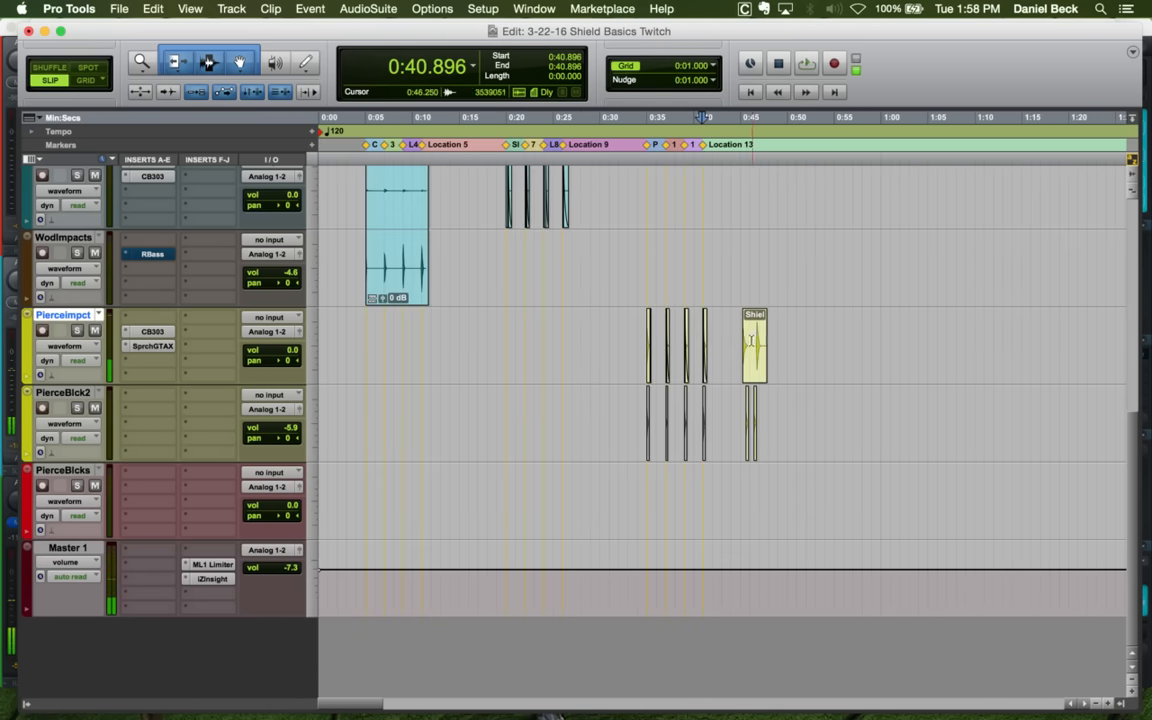
Move the spare Shield Metal Hit Large clip on the PierceImpct track later, to start at 0:48.576
key(super+bracketright)
key(super+bracketright)
click(806, 372)
drag(806, 372, 908, 372)
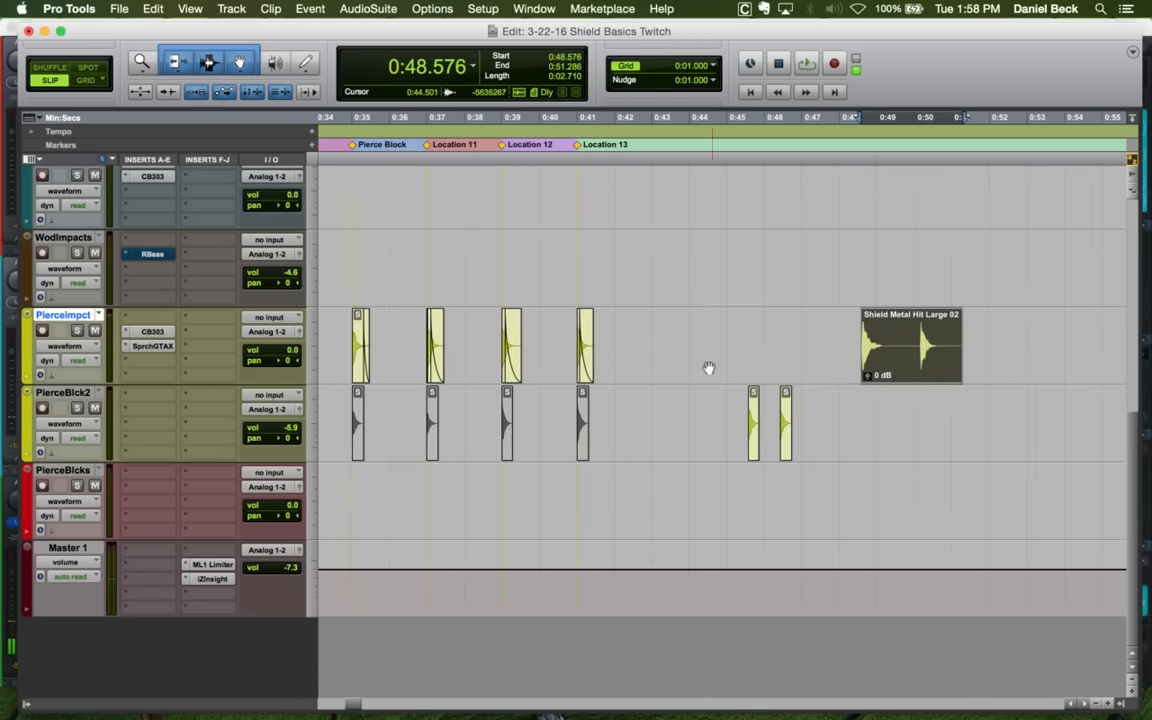
key(super+bracketleft)
key(super+bracketleft)
Show the Master 1 iZotope Insight meter beside the tracks and measure the pierce block hits' loudness from 0:34.816
click(628, 316)
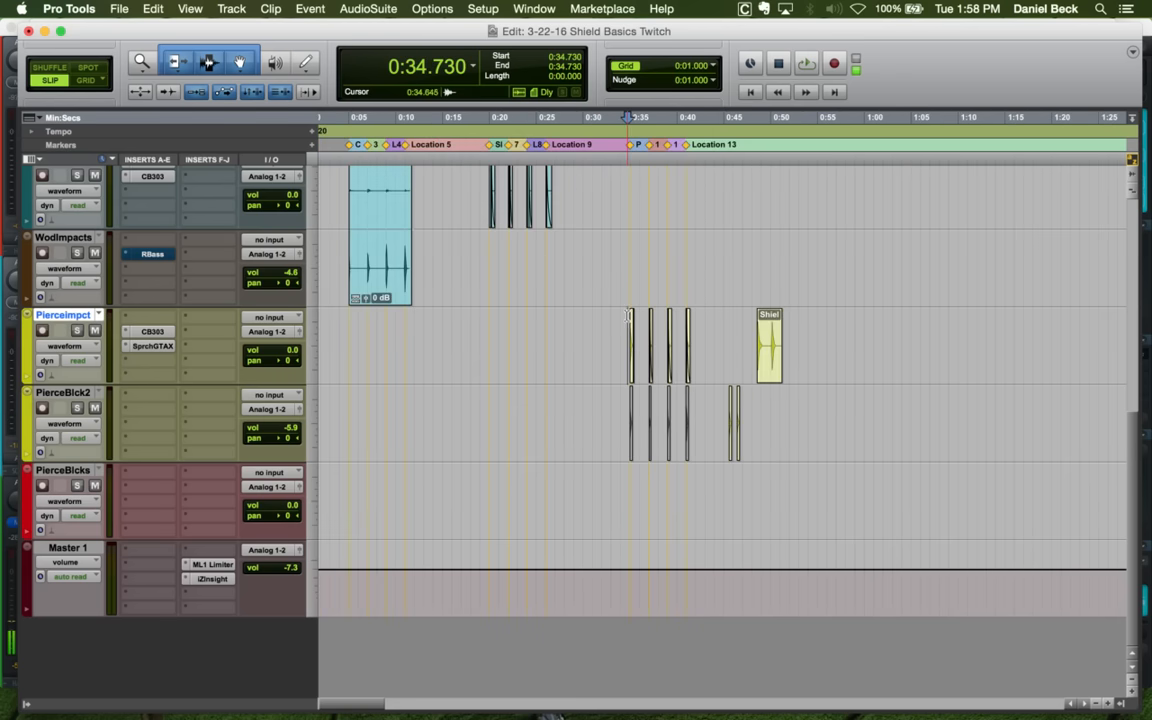
click(222, 578)
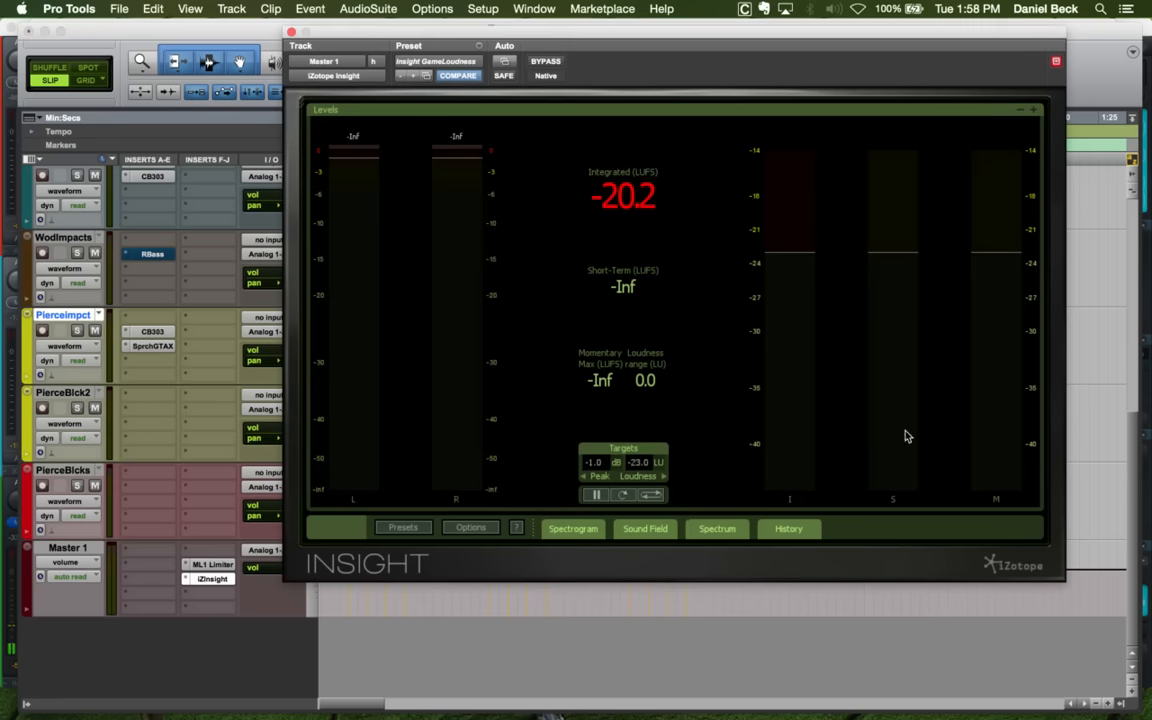
drag(512, 42, 1063, 294)
click(632, 317)
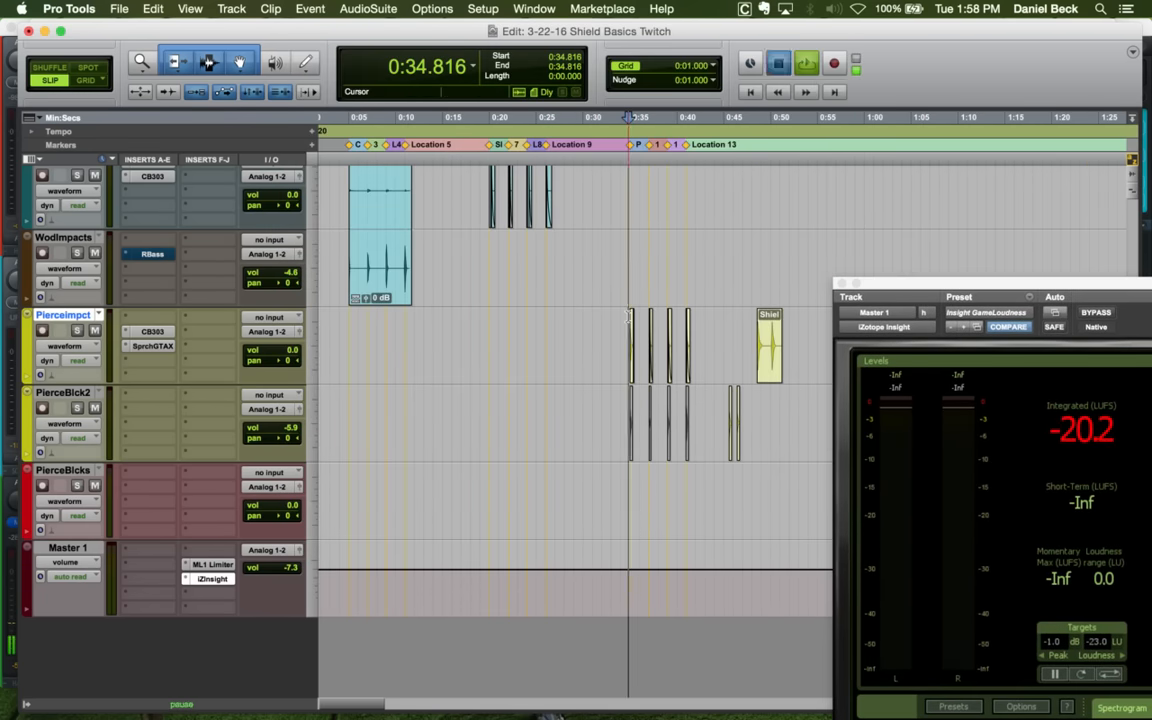
key(space)
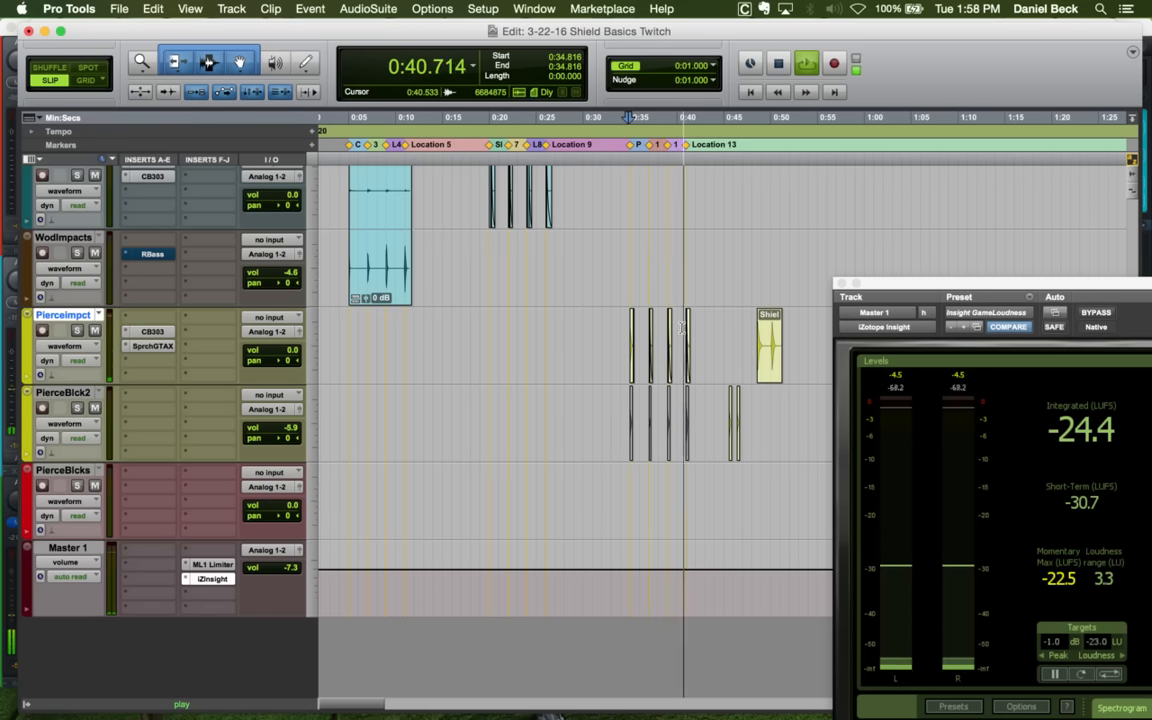
key(space)
Solo the PoleImpacts track and audition its Pierce Block hit from 0:34.730
scroll(668, 263, up, 3)
scroll(668, 263, up, 3)
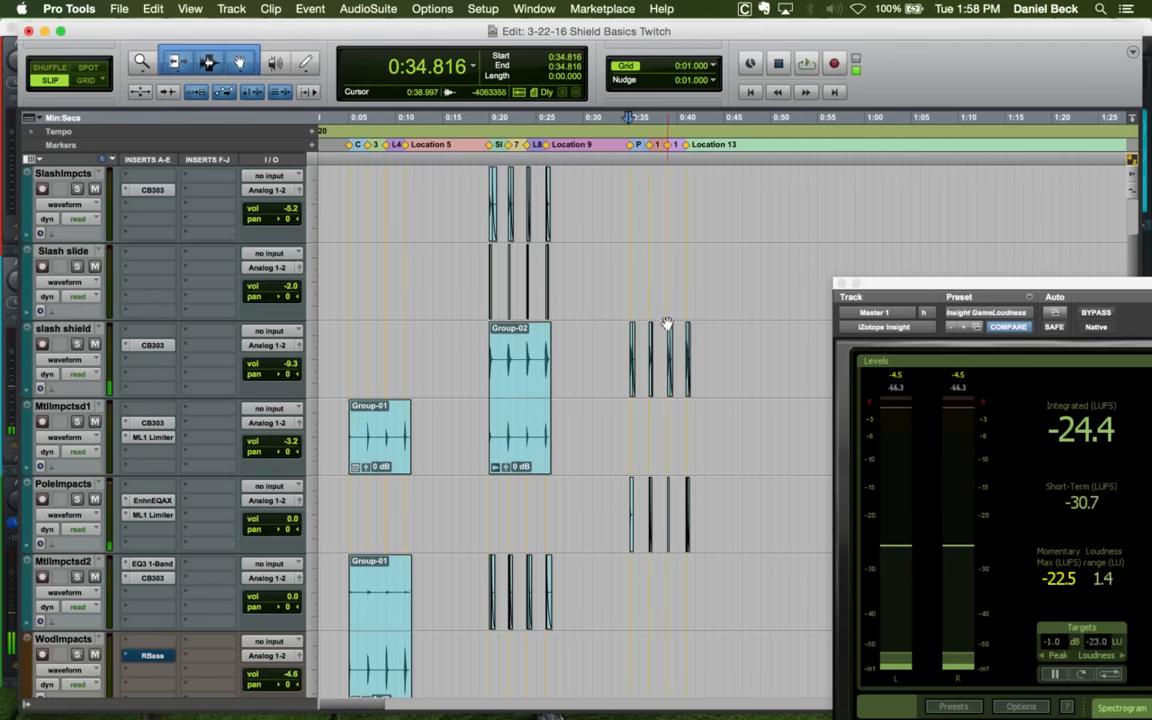
click(637, 512)
key(super+bracketright)
key(space)
key(space)
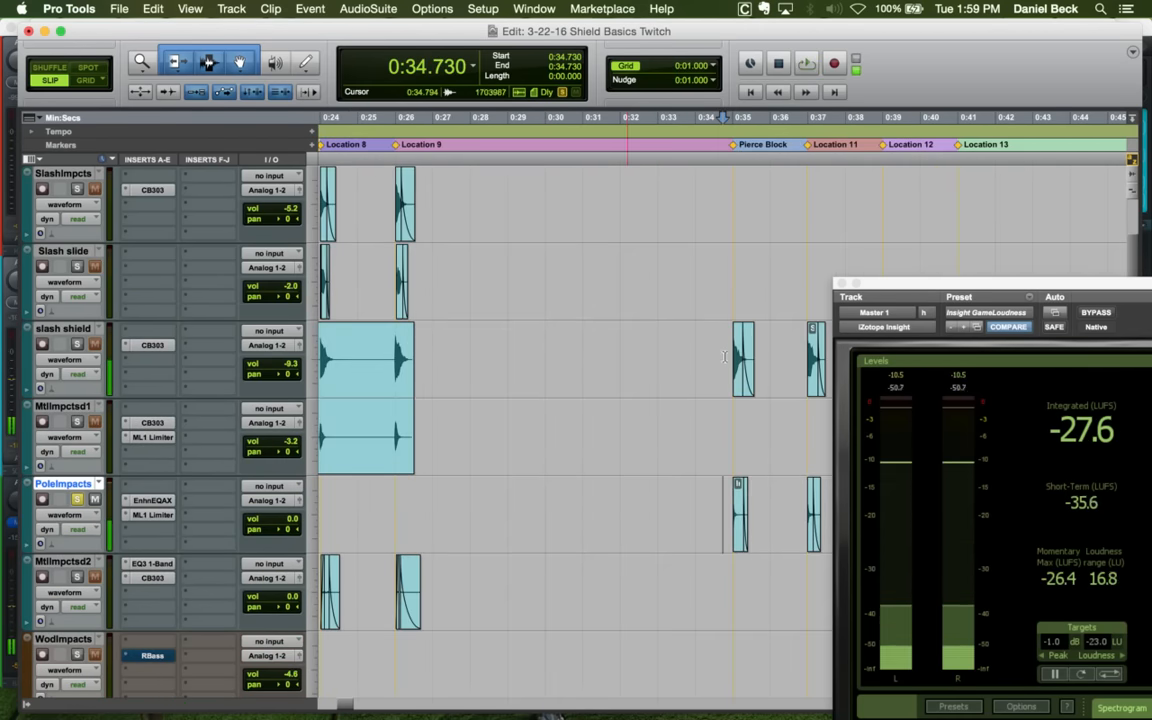
Solo the slash shield track and audition its Pierce Block hit from 0:34.816
click(725, 348)
key(space)
key(super+bracketleft)
key(super+bracketleft)
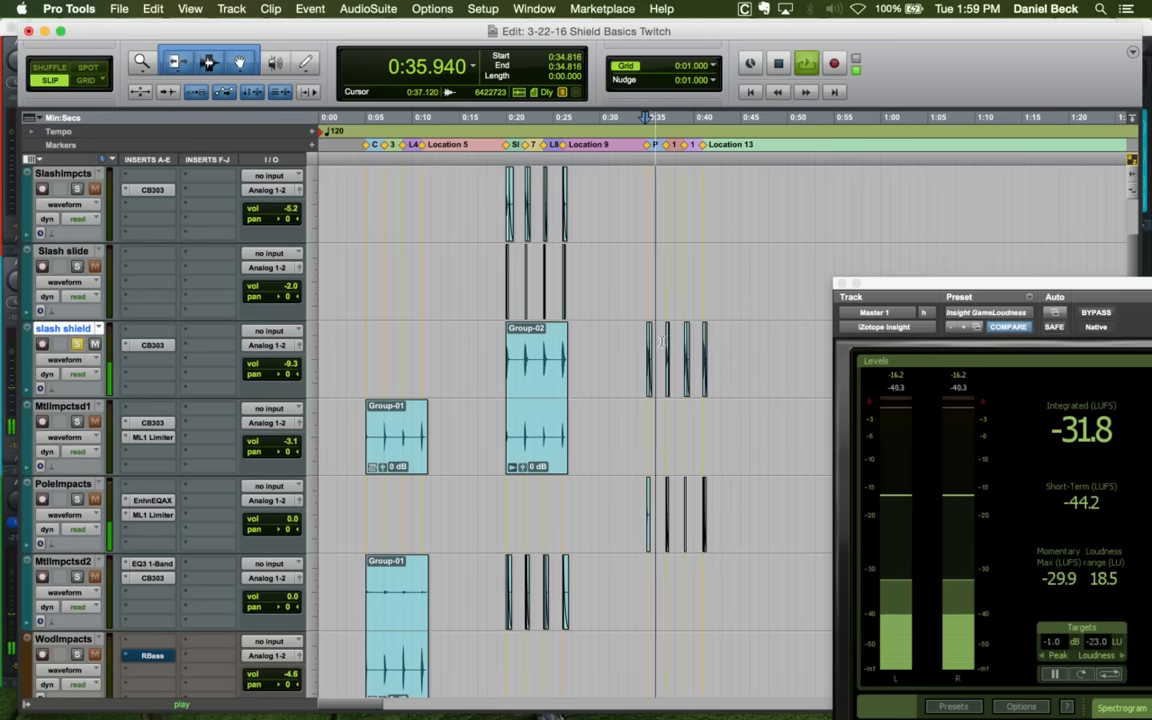
key(space)
Delete the volume automation dip over the slash shield track's pierce hits, leveling the track at -5.9 dB
key(ctrl+minus)
key(super+bracketright)
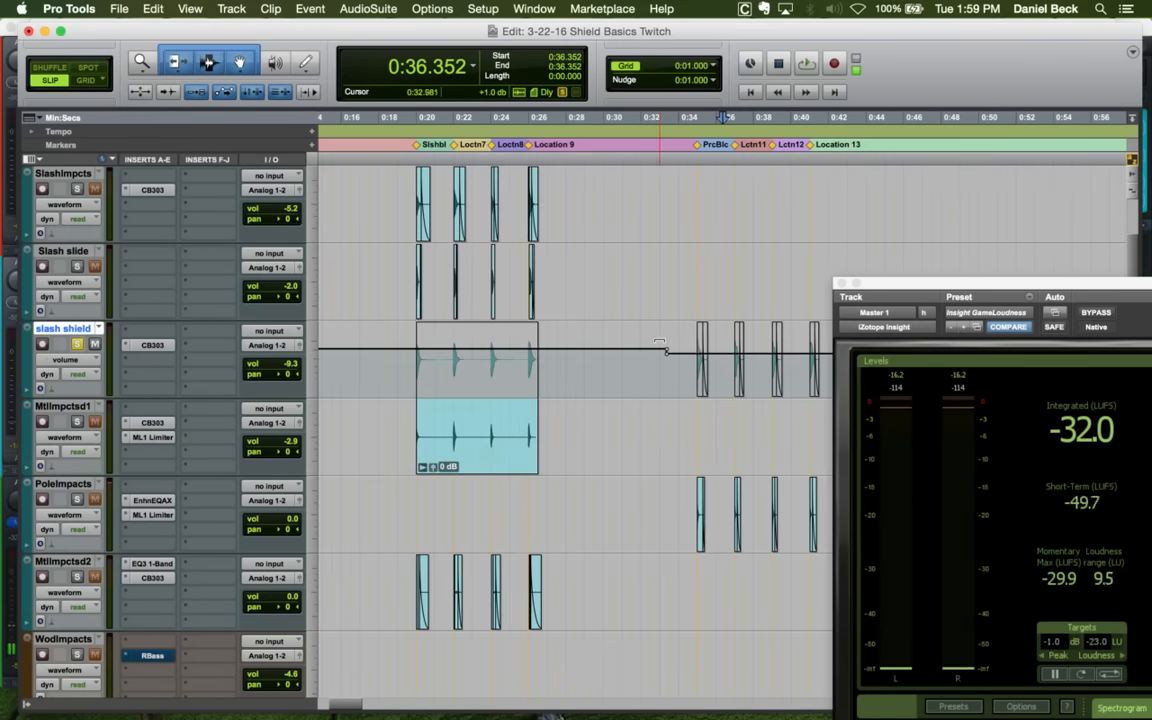
key(super+bracketleft)
drag(733, 362, 627, 367)
key(Delete)
click(647, 360)
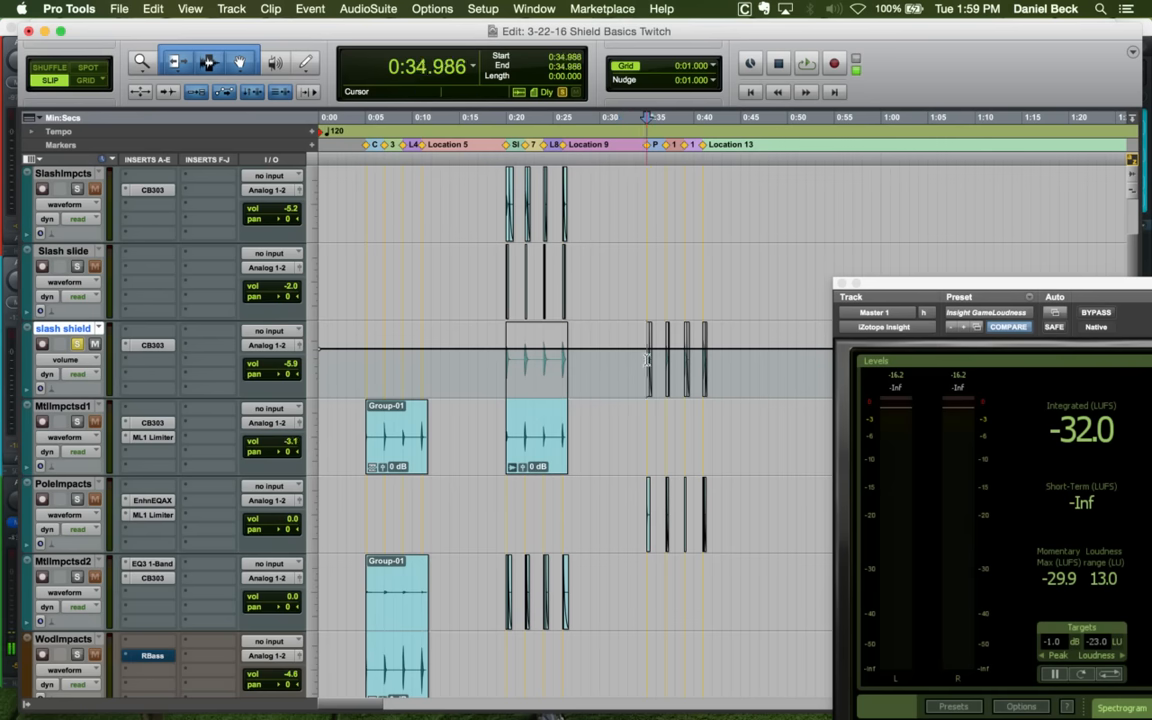
Audition the soloed slash shield hits from 0:34.986 and from 0:36.608
key(space)
key(super+bracketright)
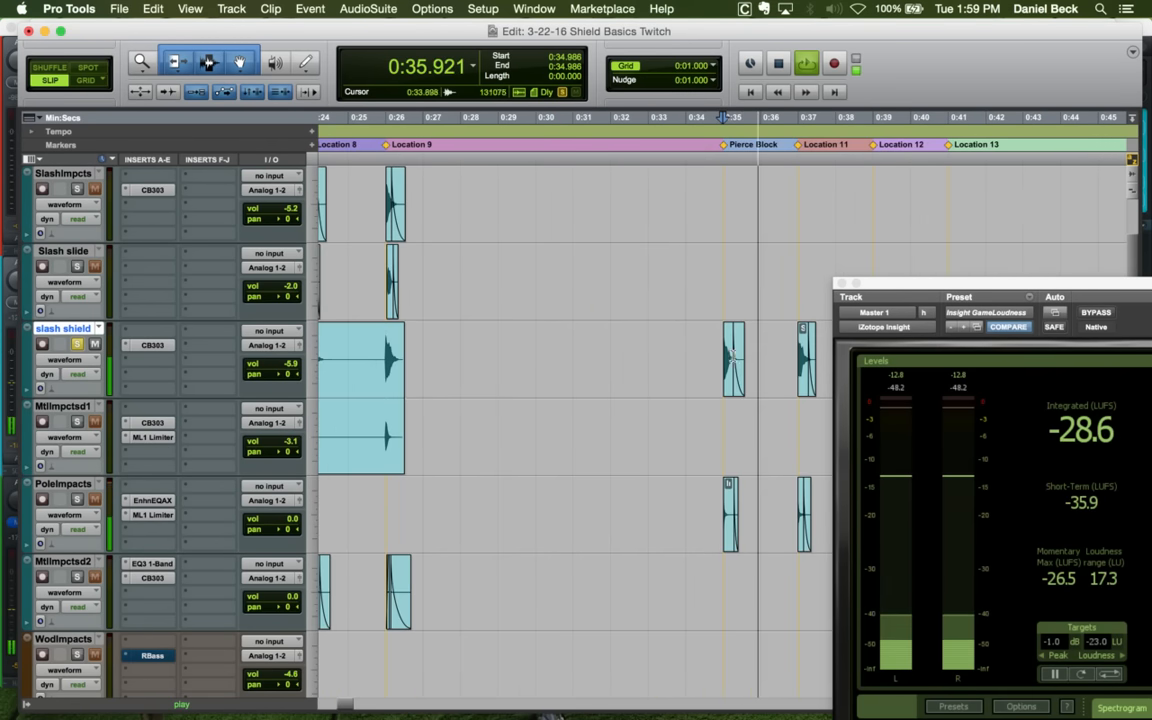
key(space)
click(784, 342)
key(space)
key(t)
key(space)
scroll(765, 344, down, 3)
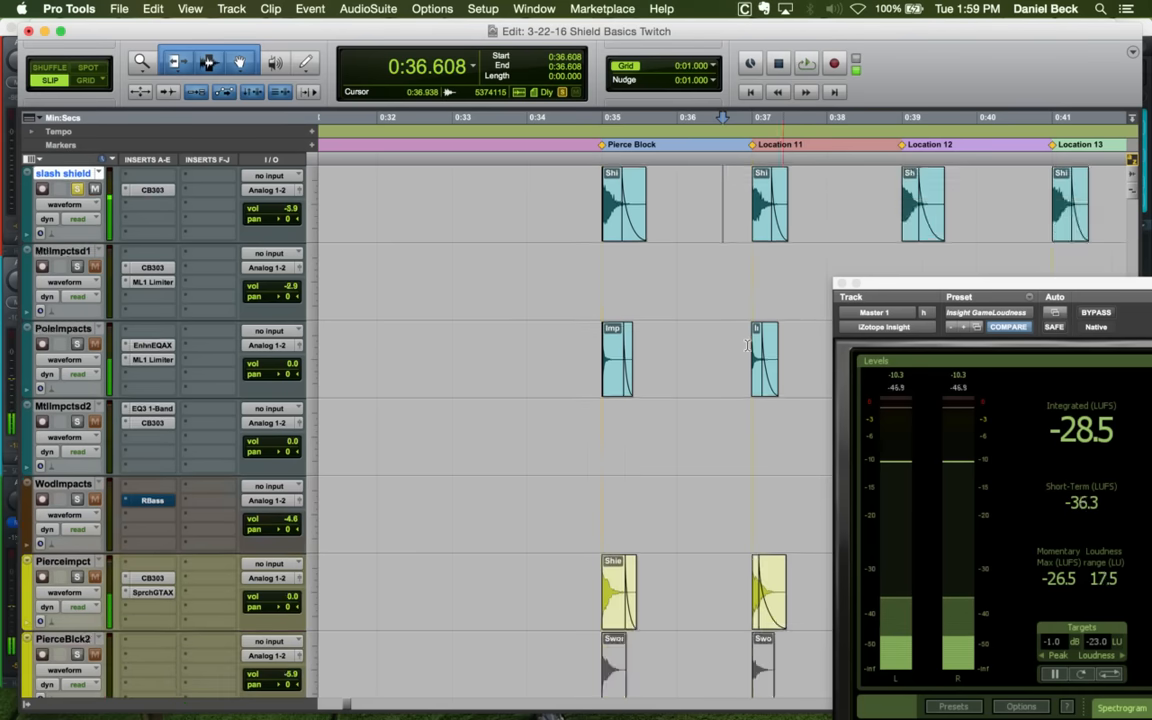
Solo the PierceImpct track and audition its hits from 0:34.933 and from 0:38.762
key(r)
key(r)
click(727, 487)
key(t)
key(t)
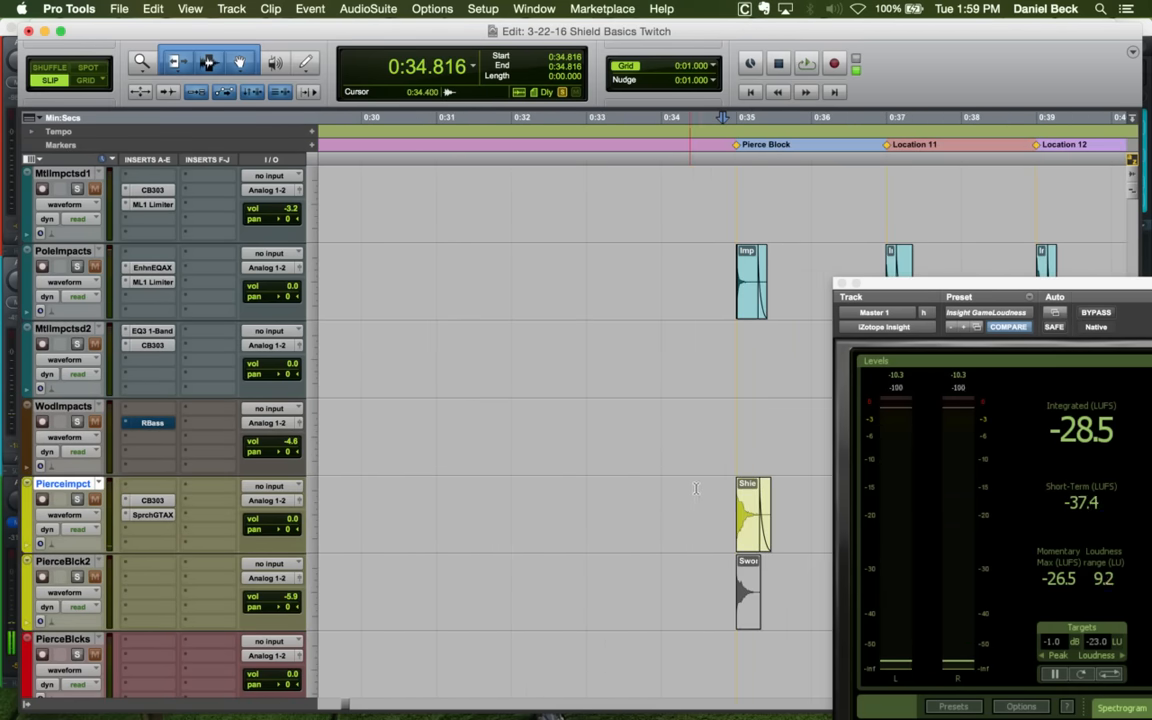
click(731, 488)
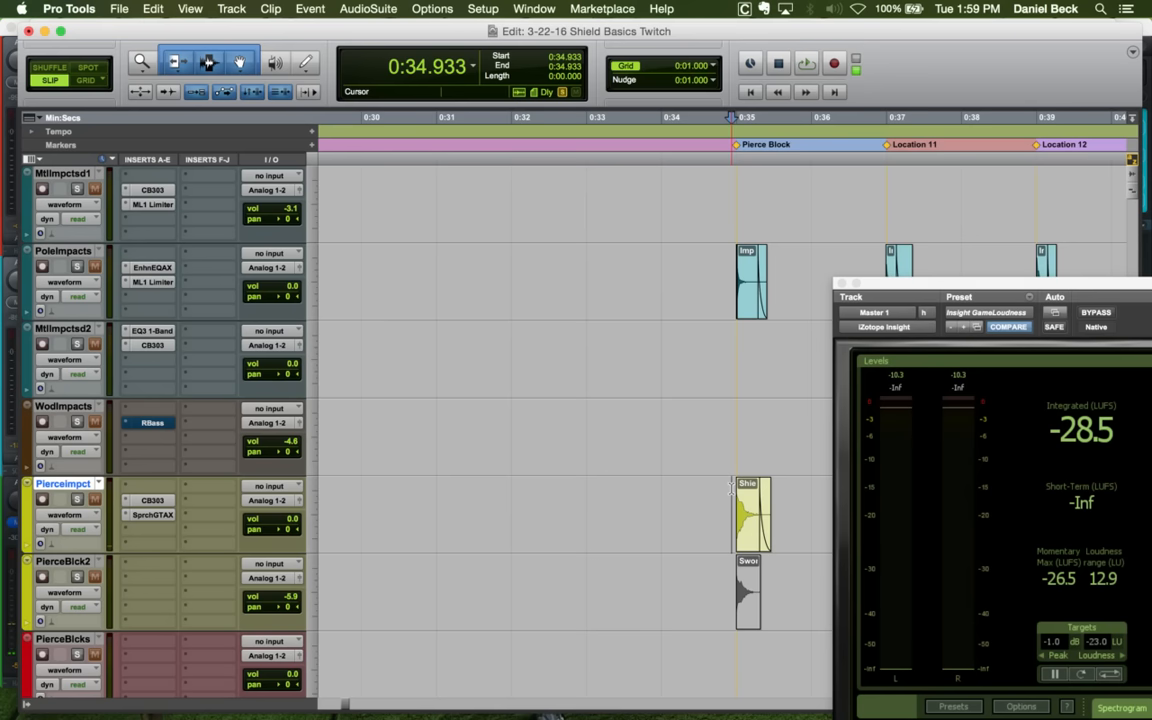
key(space)
key(r)
key(r)
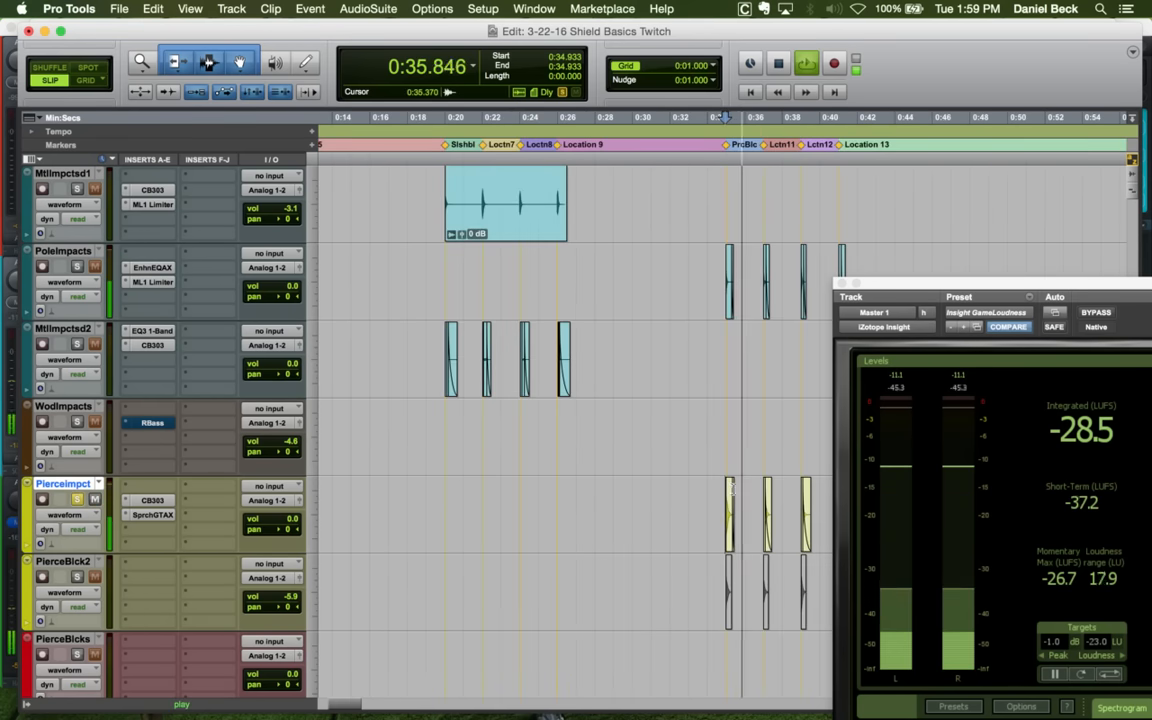
key(space)
key(space)
key(t)
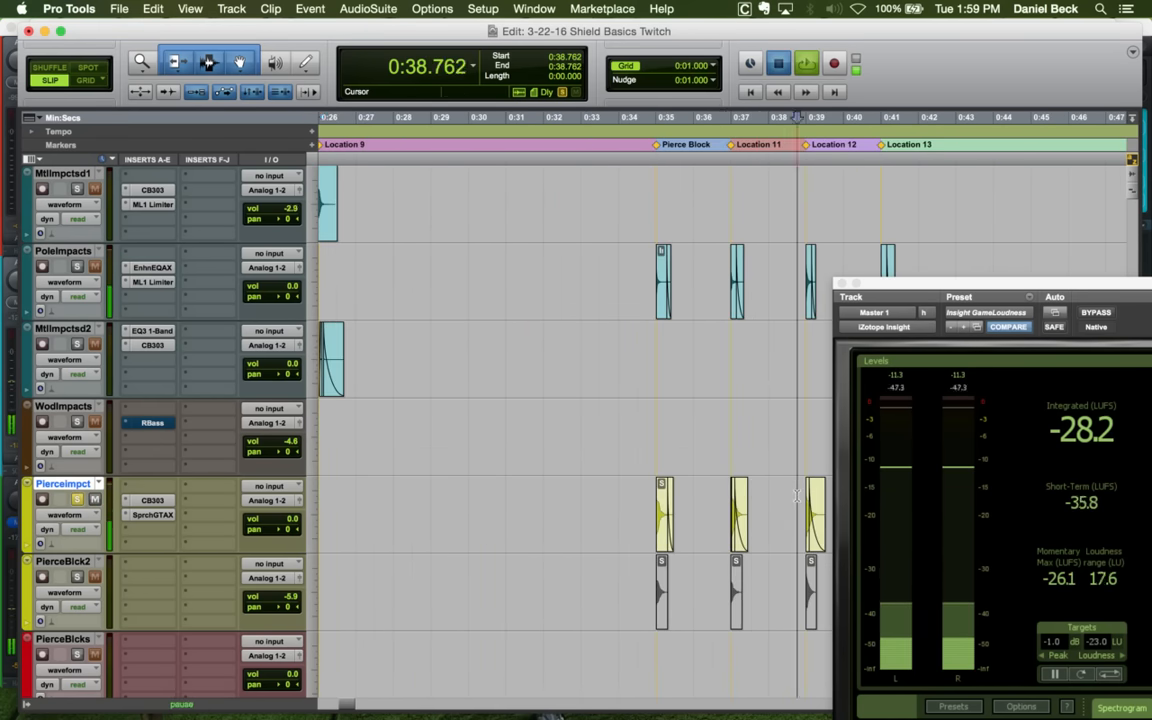
key(space)
Shift the Insight meter clear of the pierce clips and audition PierceImpct from 0:40.874 and from 0:38.848
drag(870, 295, 925, 276)
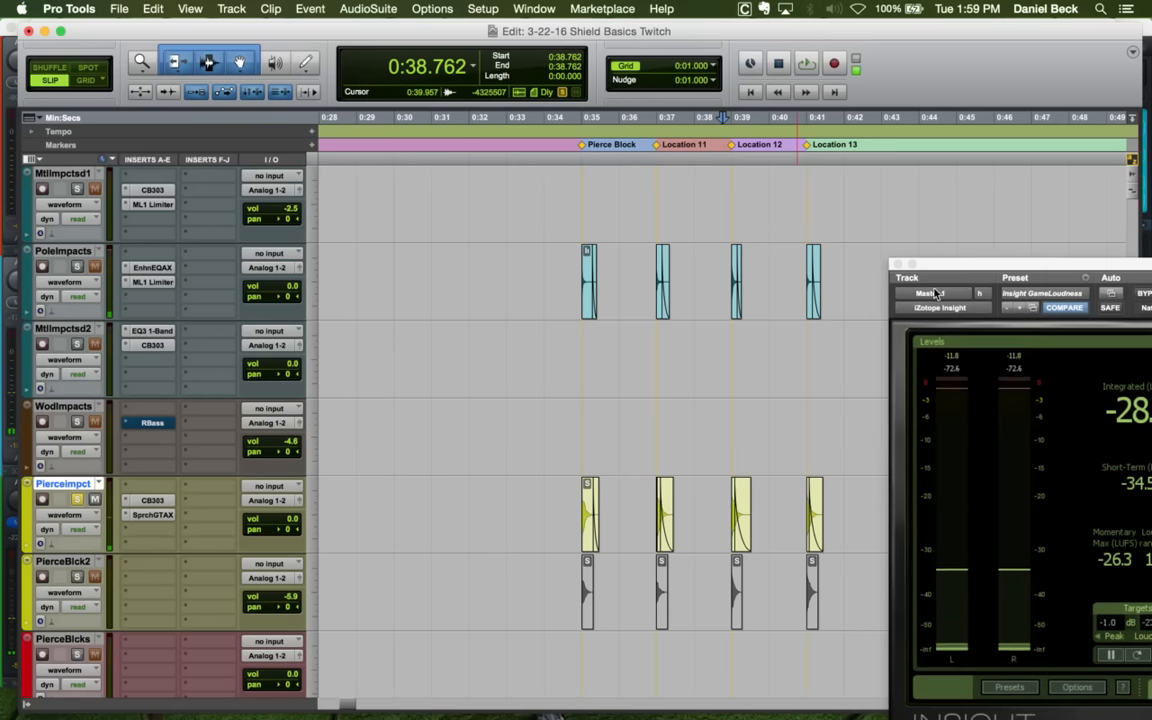
click(803, 491)
key(space)
key(space)
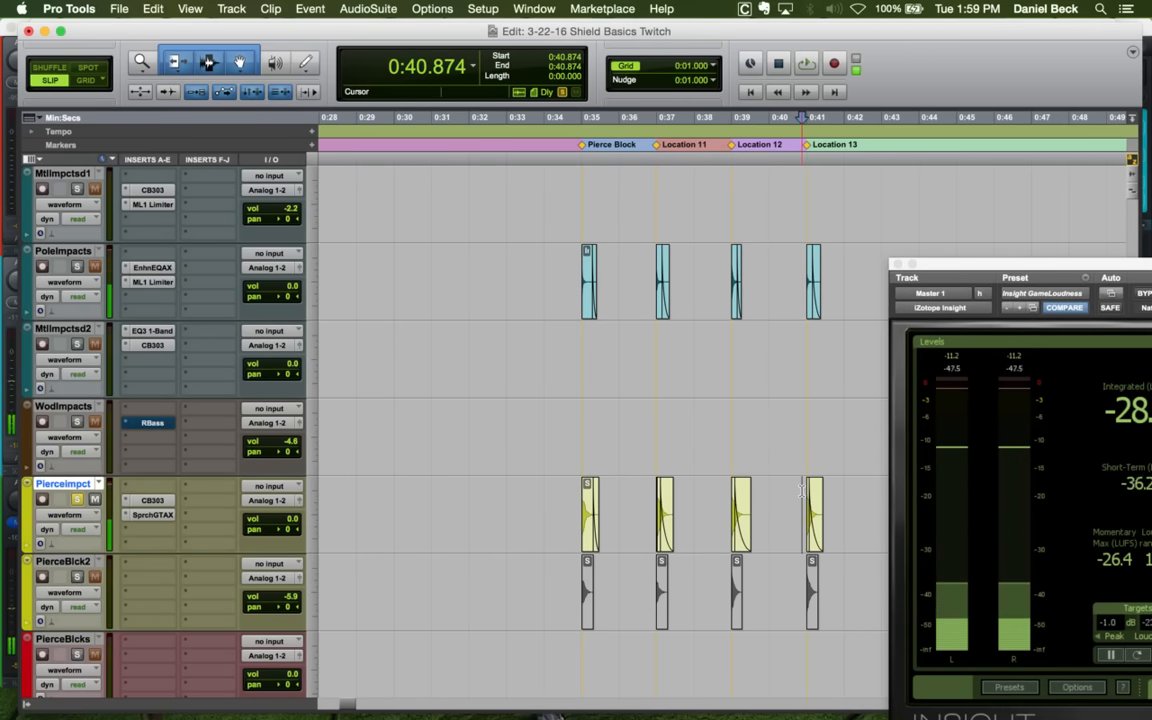
click(575, 497)
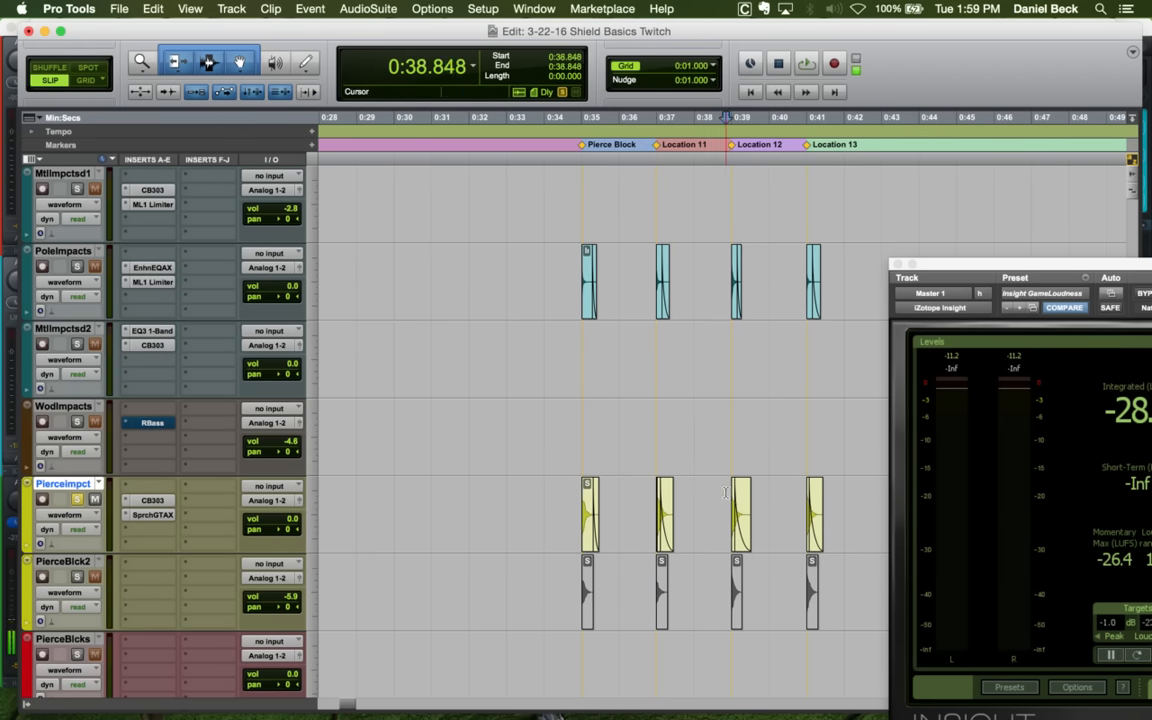
key(space)
key(space)
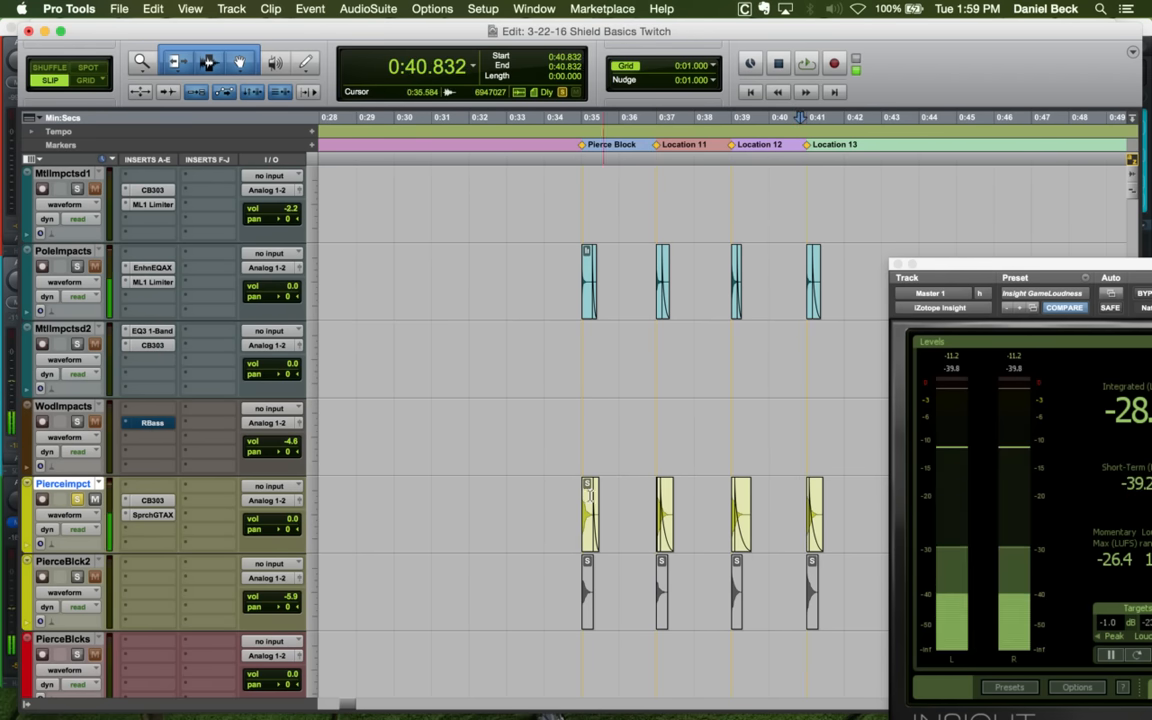
Play the full layered pierce block hits unsoloed from 0:34.901 and from 0:36.608 while metering their loudness
click(570, 496)
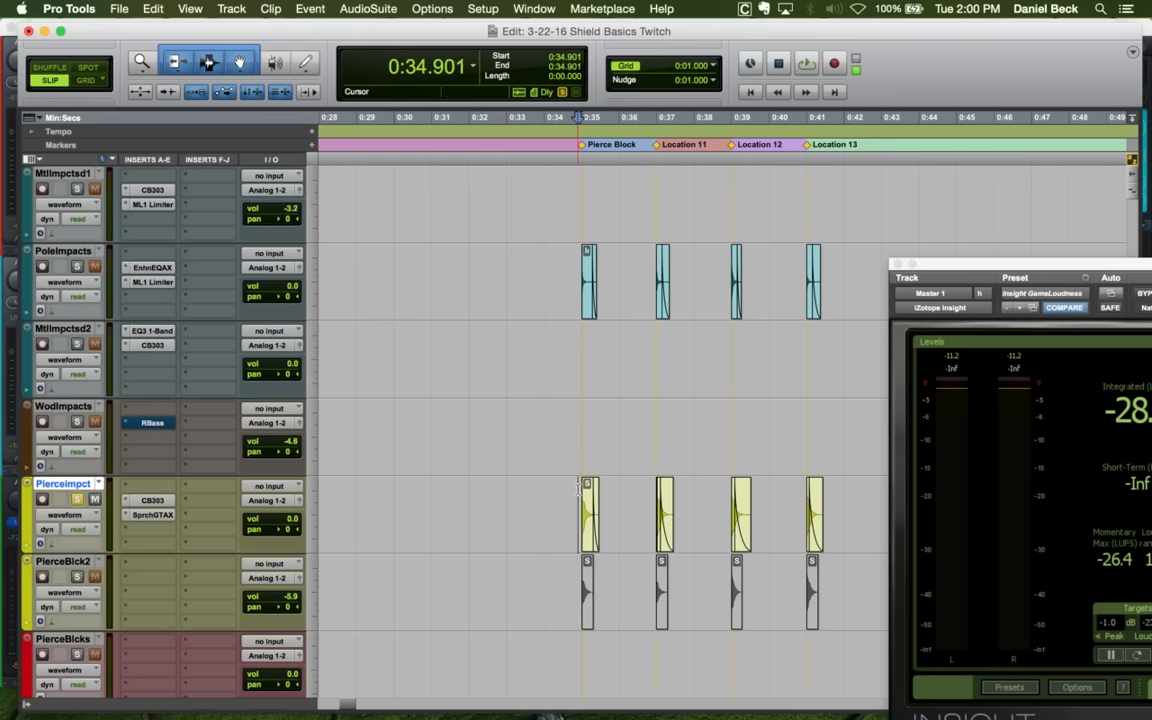
key(space)
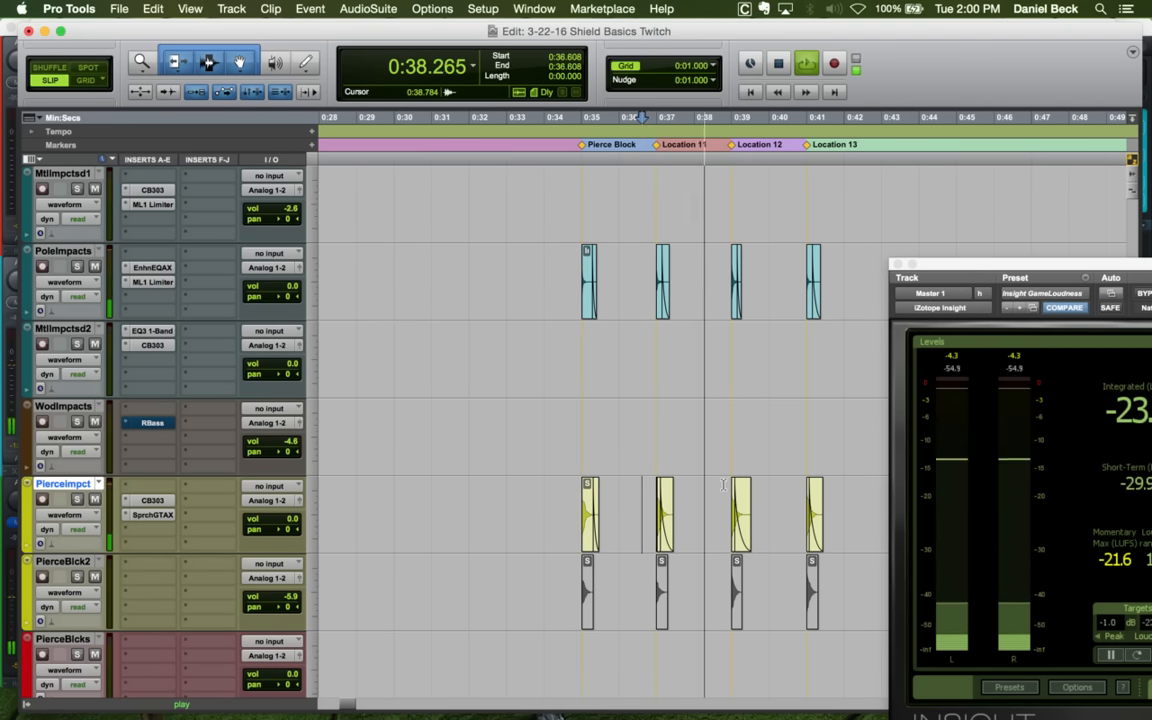
key(r)
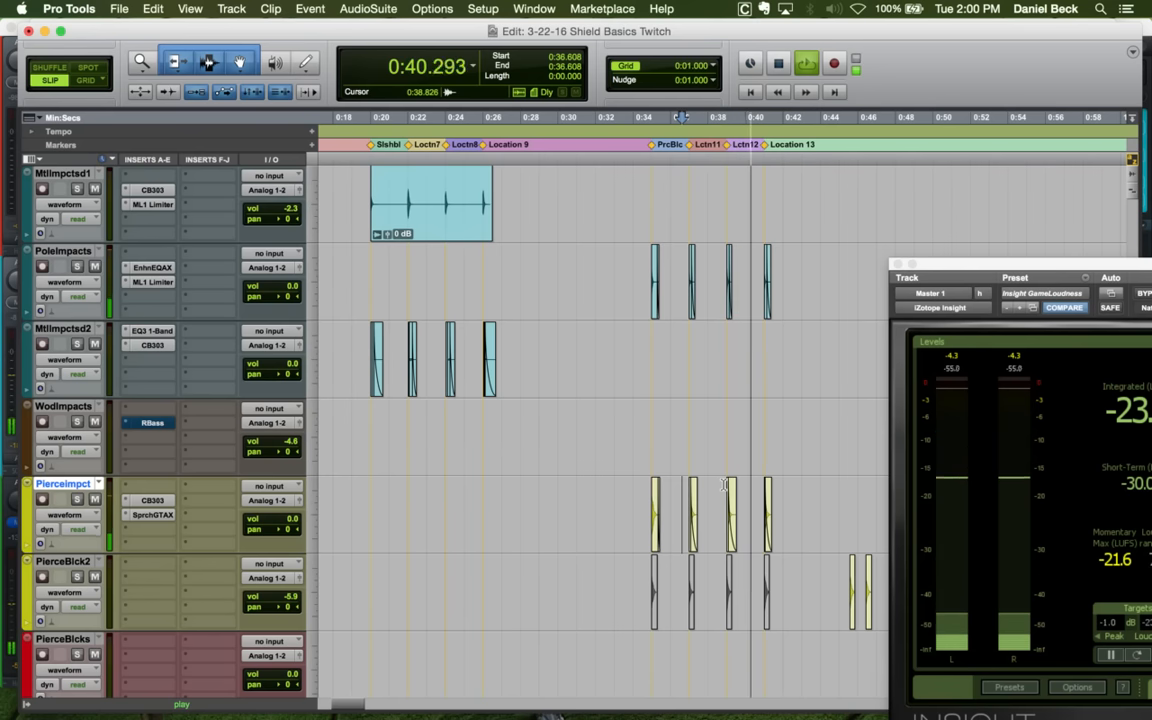
key(space)
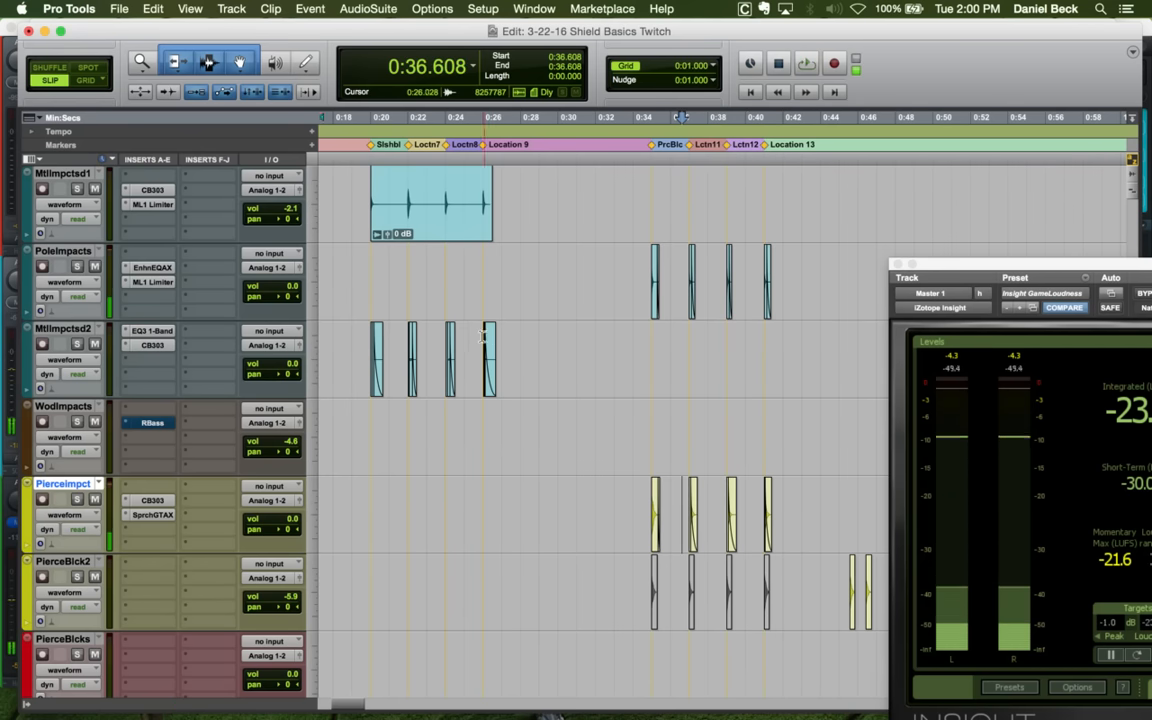
Audition the earlier slash block hits one by one, from Location 9 back to the first hit at 0:19.754
click(479, 340)
key(space)
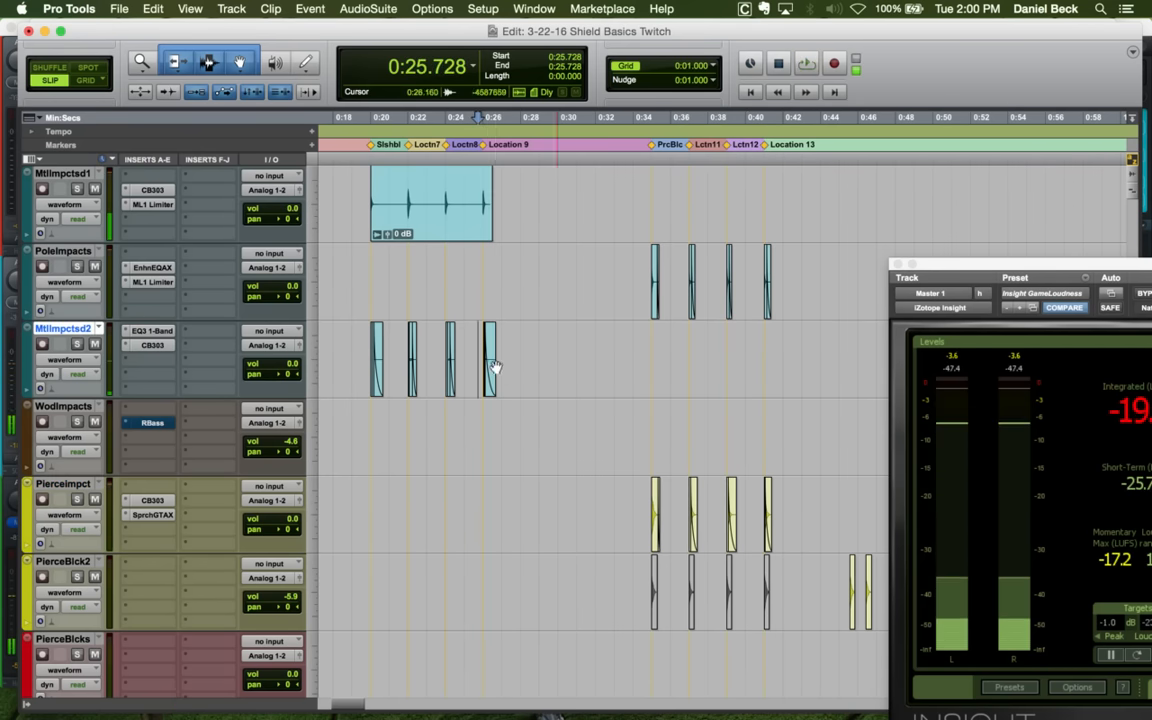
click(442, 336)
key(space)
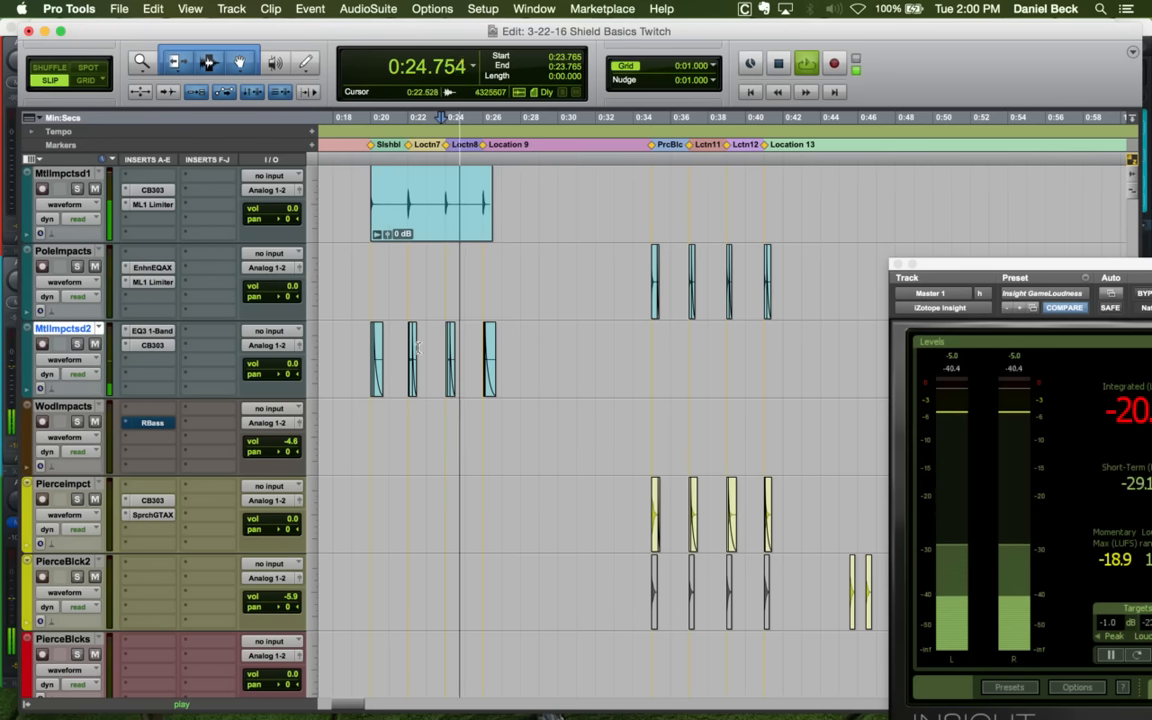
key(space)
click(407, 337)
key(space)
key(space)
click(366, 335)
key(space)
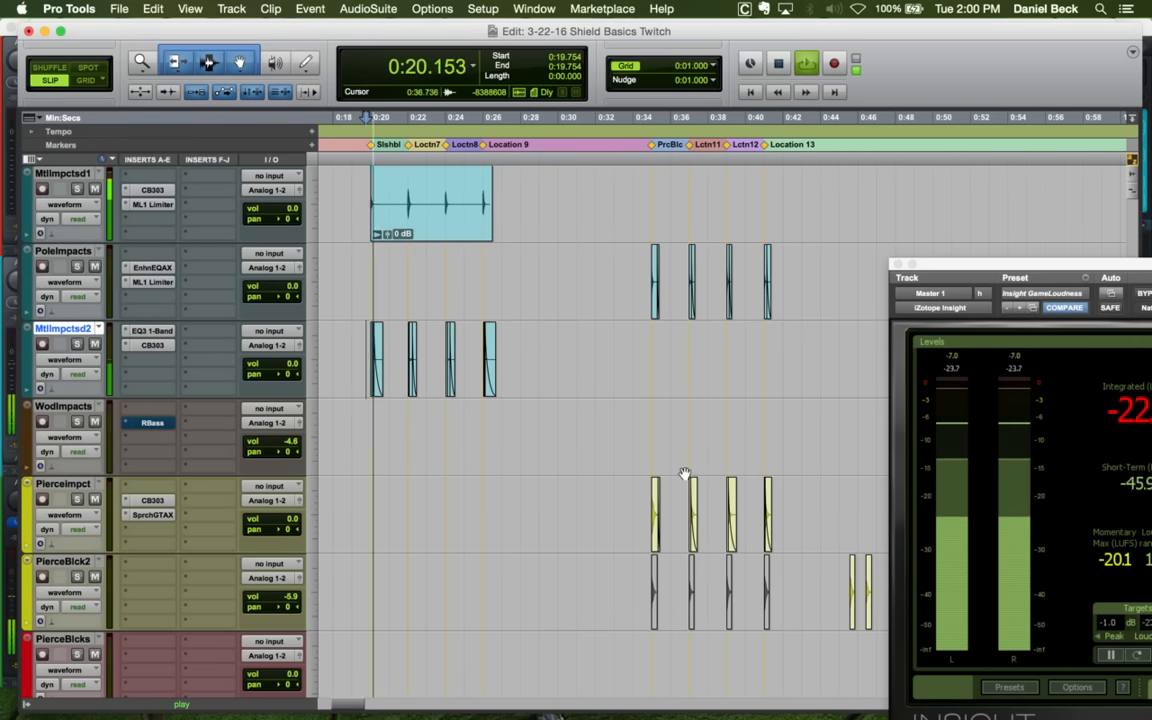
key(space)
Solo PierceImpct and audition the hits at Pierce Block and Location 11 from 0:34.730 and 0:36.736
click(652, 510)
key(super+bracketright)
key(super+bracketright)
key(space)
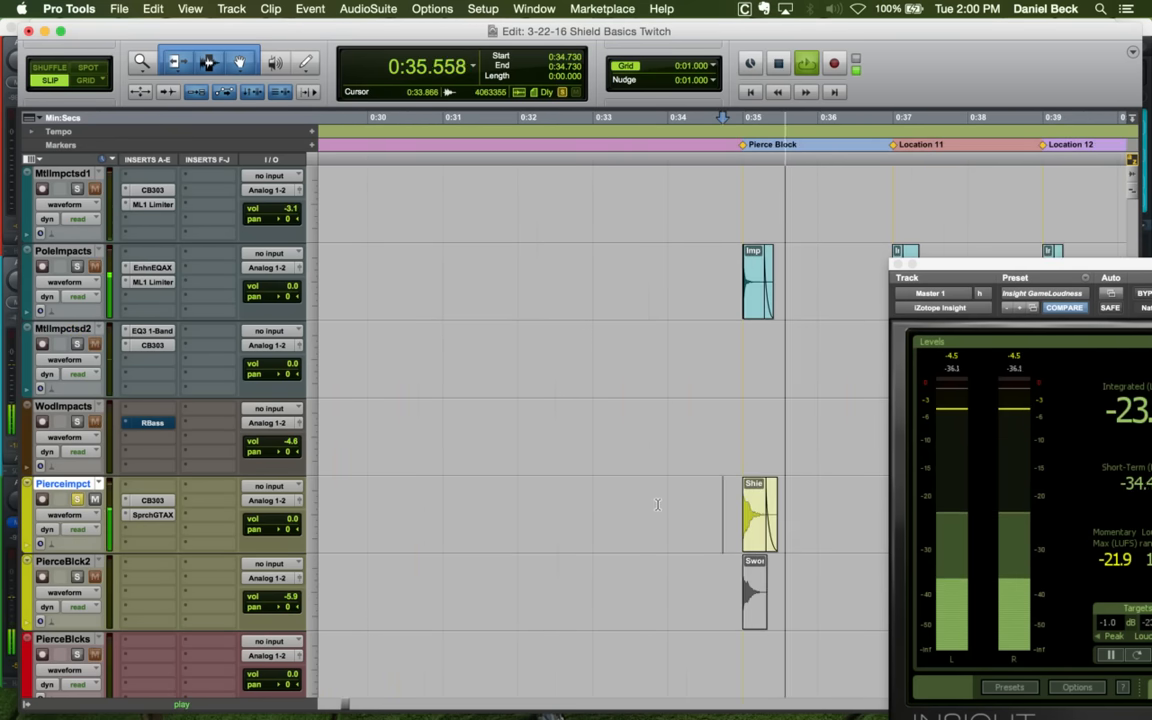
key(space)
key(super+bracketleft)
key(super+bracketleft)
key(space)
key(space)
key(super+bracketright)
key(super+bracketright)
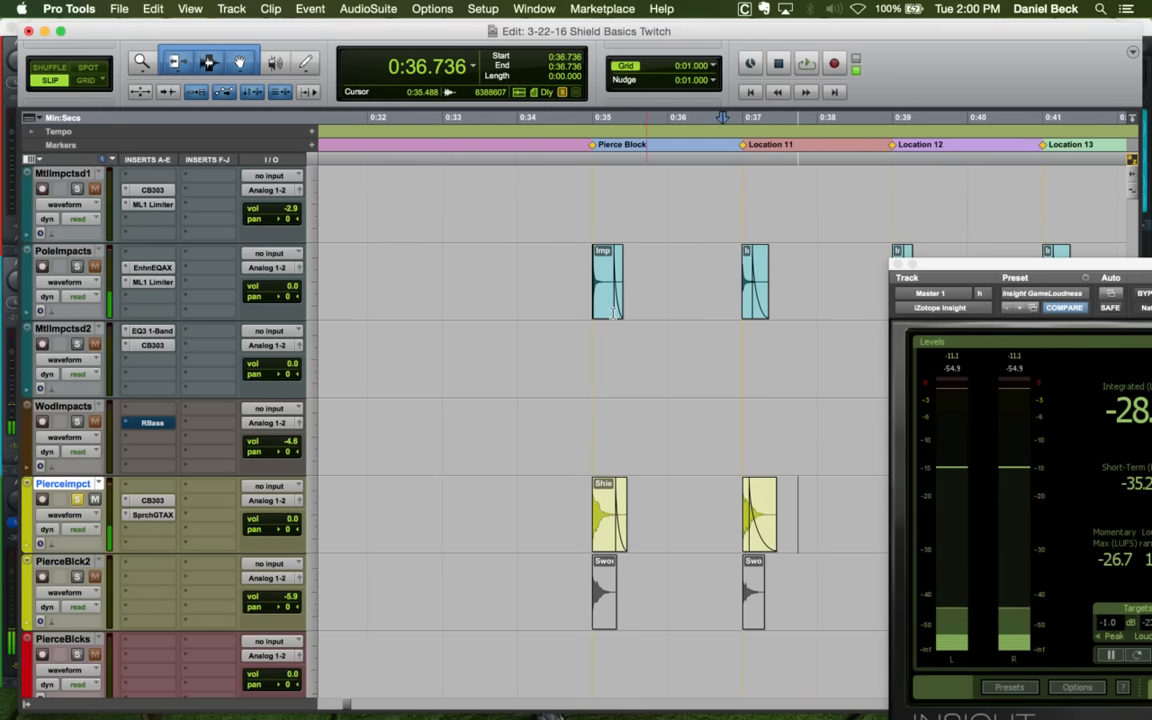
Solo the PoleImpacts track and audition its Pierce Block hit from 0:34.880
drag(597, 263, 618, 263)
key(space)
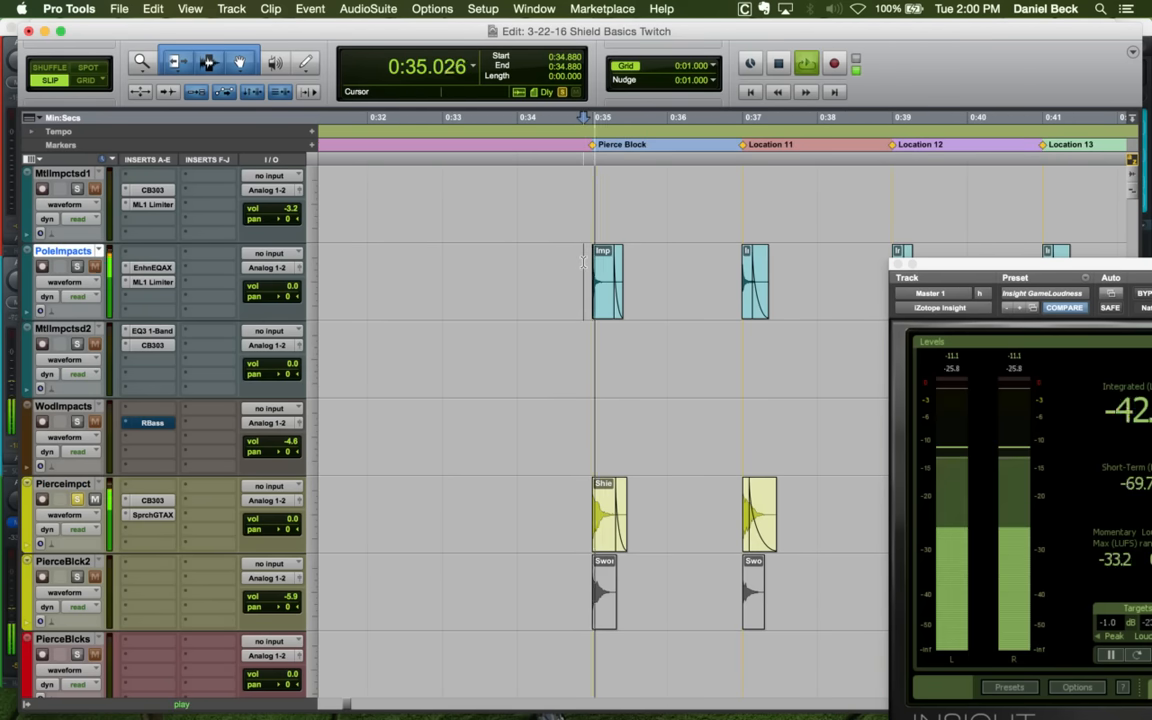
key(super+bracketleft)
key(super+bracketleft)
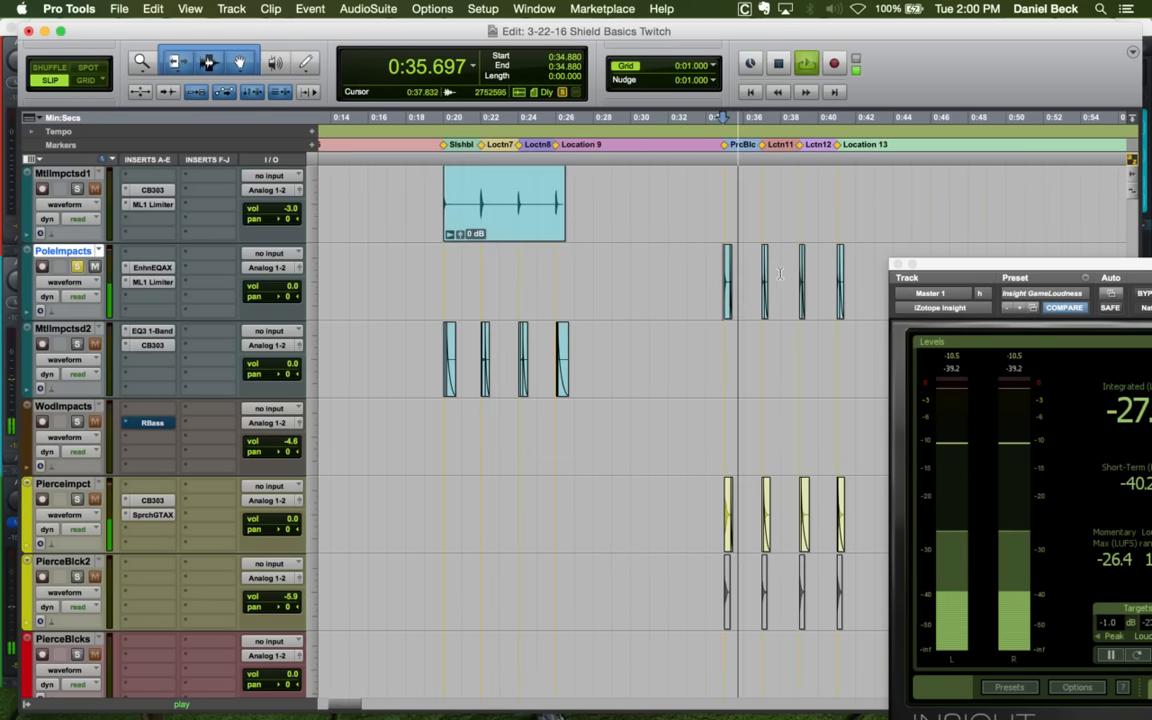
key(space)
Raise the PoleImpacts volume automation to +5.0 dB across the four pierce hits and place the cursor at 0:34.602
key(super+bracketleft)
key(ctrl+minus)
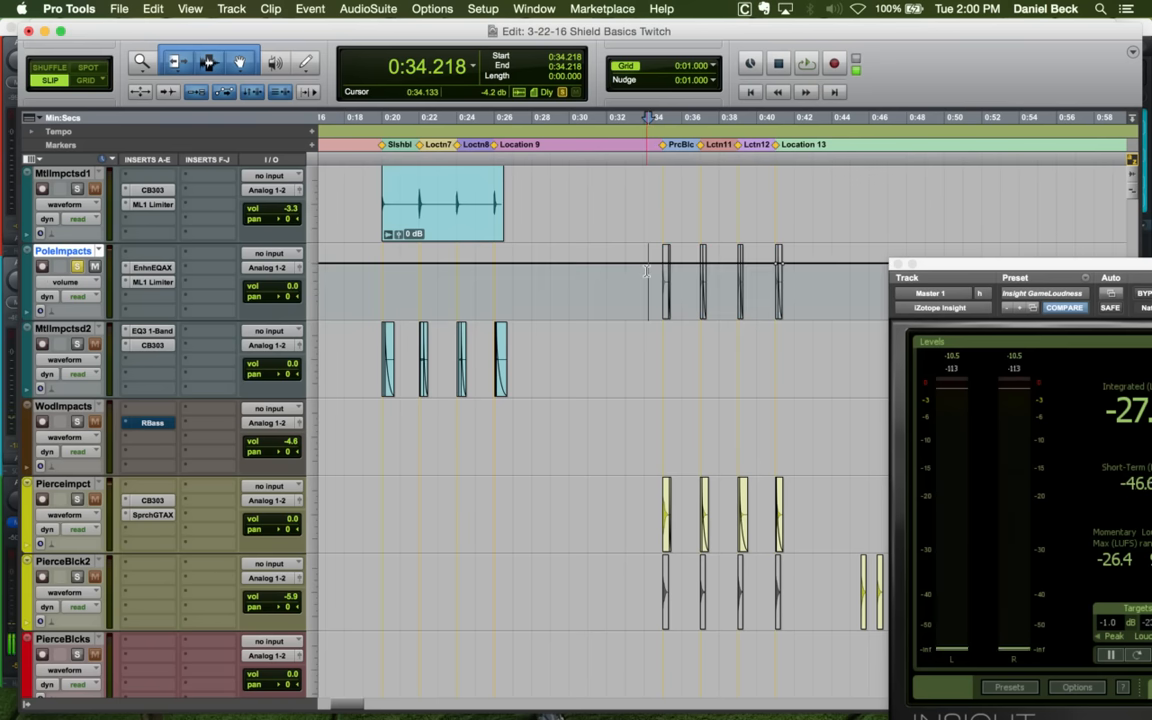
drag(675, 277, 799, 270)
click(803, 273)
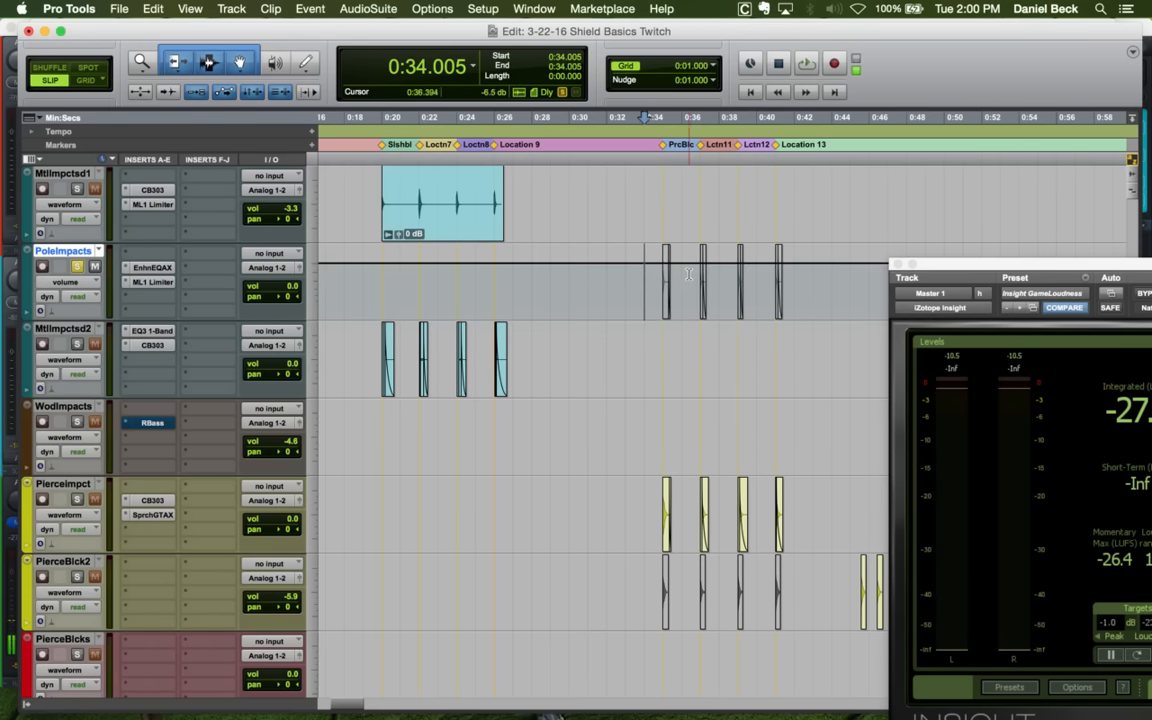
click(689, 281)
key(super+bracketleft)
key(super+bracketleft)
key(super+bracketleft)
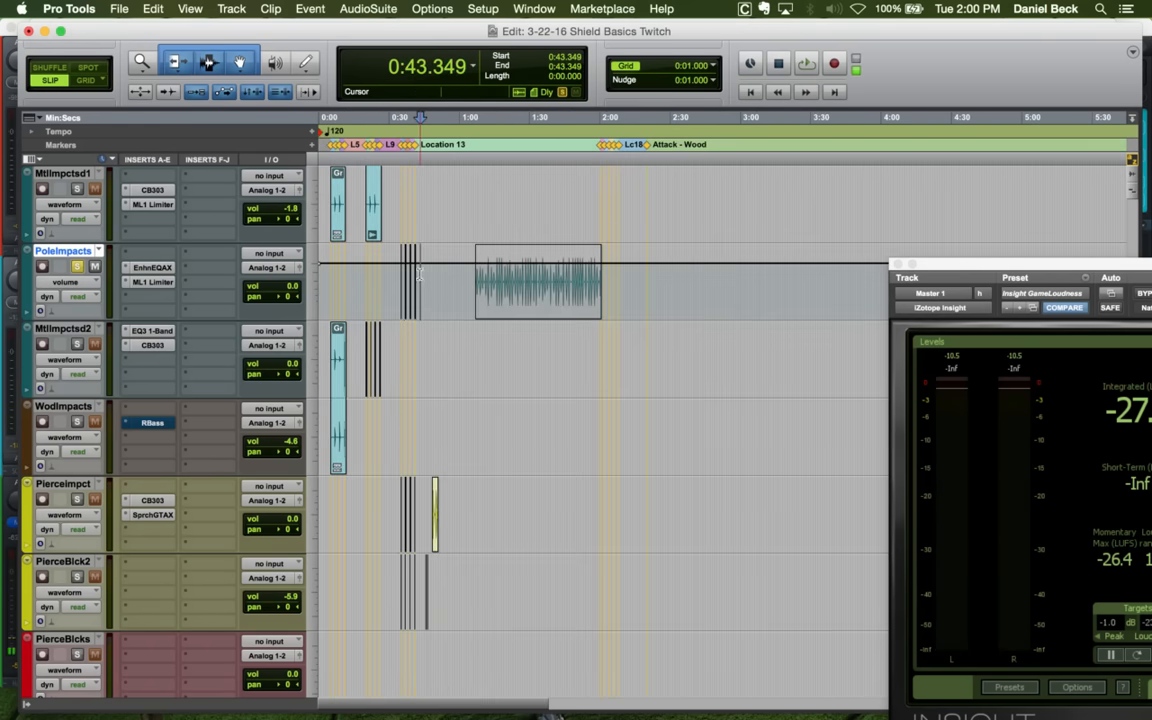
key(super+bracketright)
key(super+bracketright)
key(super+bracketright)
drag(719, 263, 580, 250)
click(568, 287)
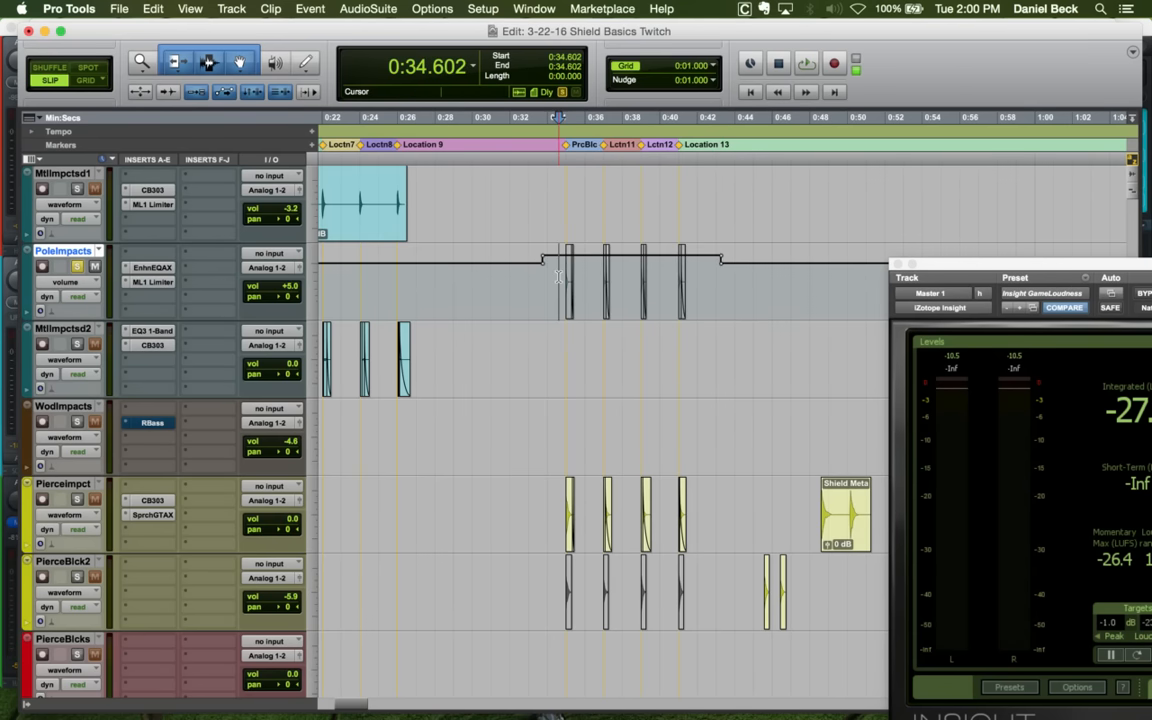
Audition the soloed PoleImpacts hit at Pierce Block from 0:34.602 and place the cursor at 0:36.736
key(space)
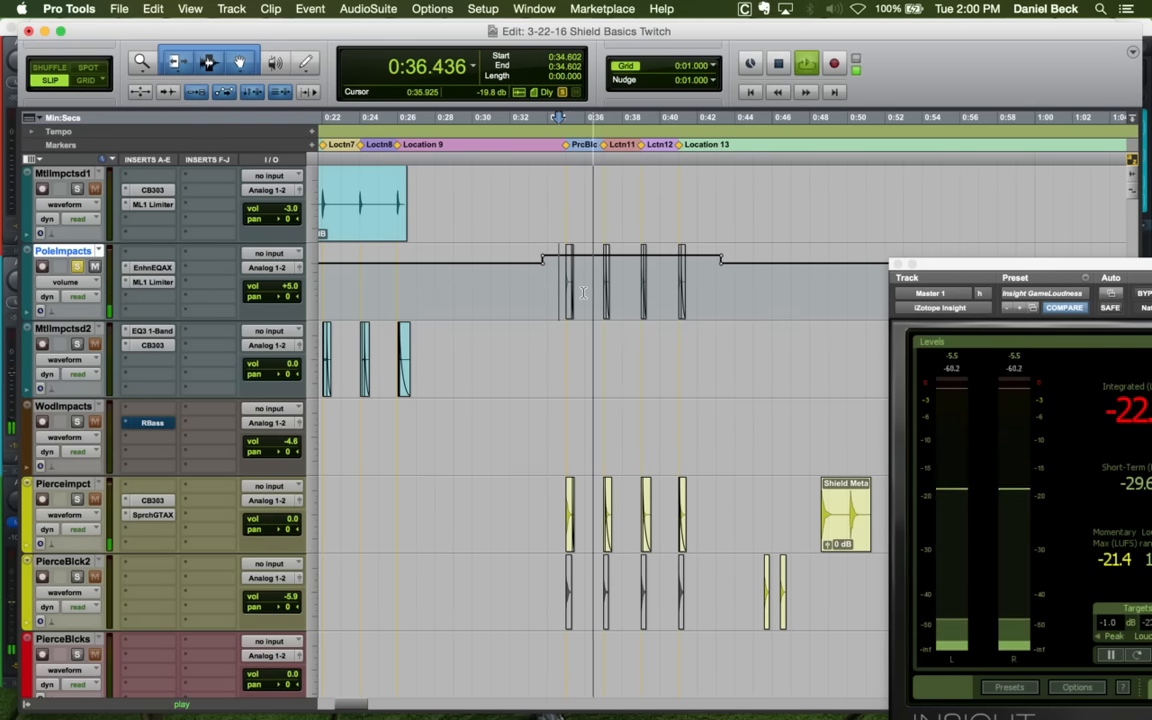
key(space)
click(597, 287)
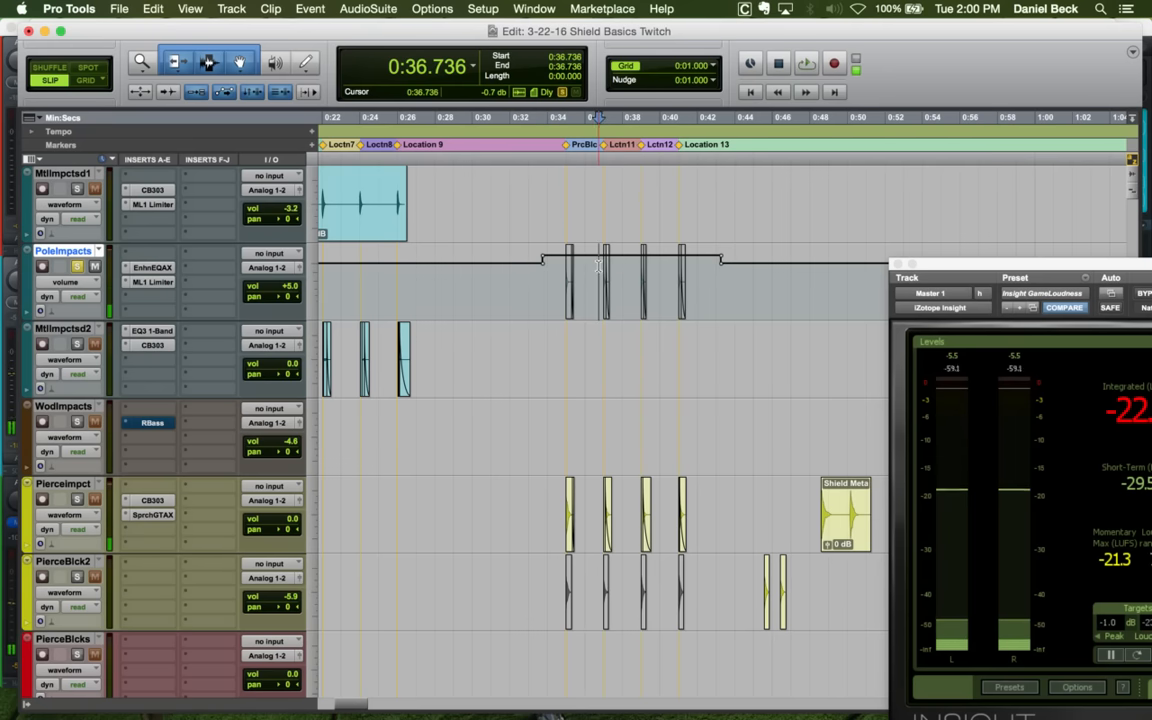
Show the PoleImpacts track as waveform and delete its clip at Location 11
key(super+bracketright)
key(super+bracketright)
key(super+bracketright)
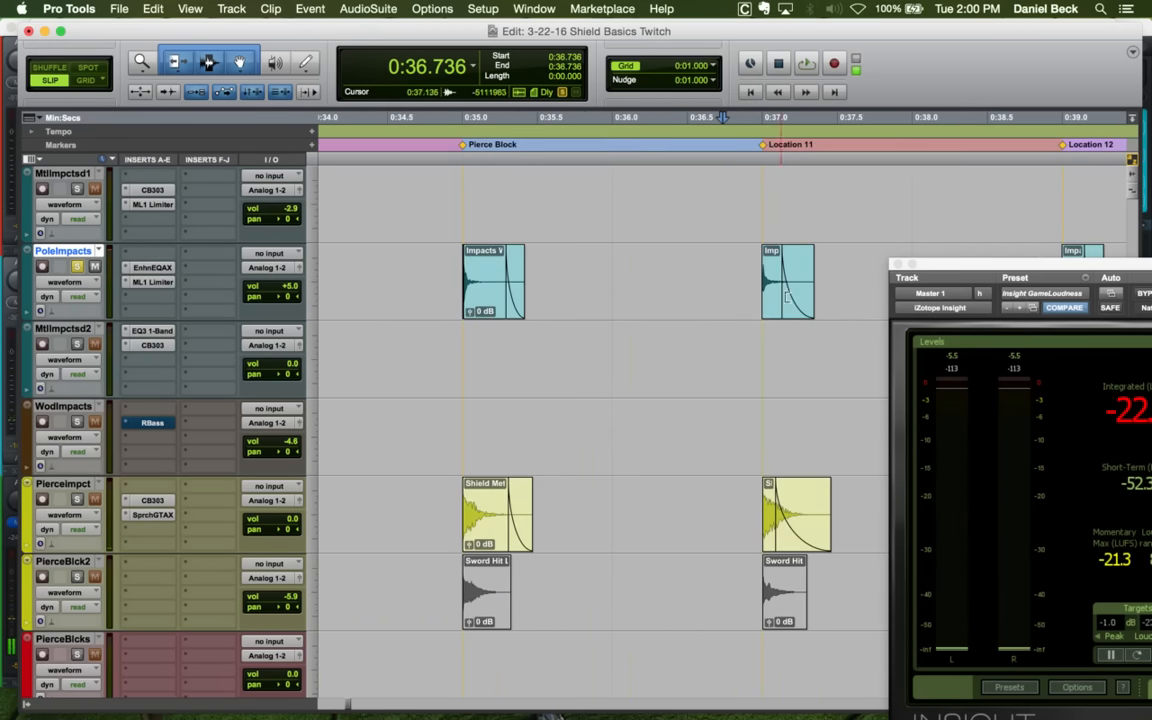
click(775, 301)
key(Delete)
Audition the PoleImpacts hits at Location 12 from 0:38.581 and at Location 13 from 0:40.938
click(799, 263)
key(r)
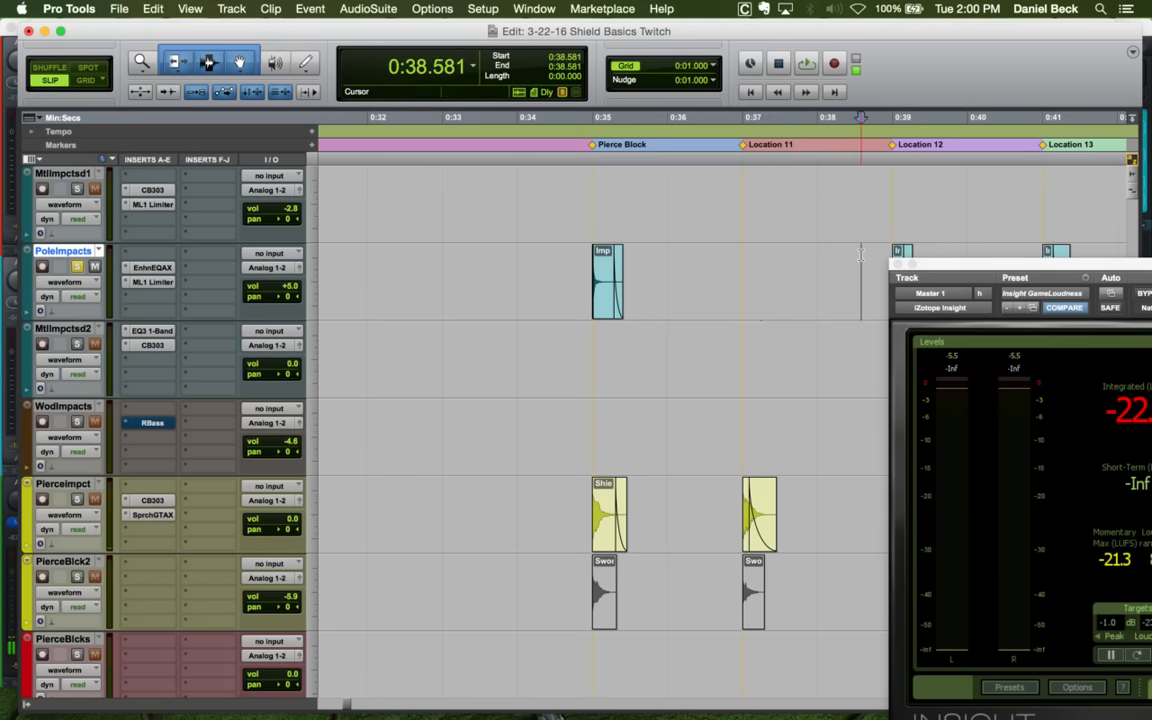
key(space)
key(t)
key(r)
key(r)
key(space)
click(811, 267)
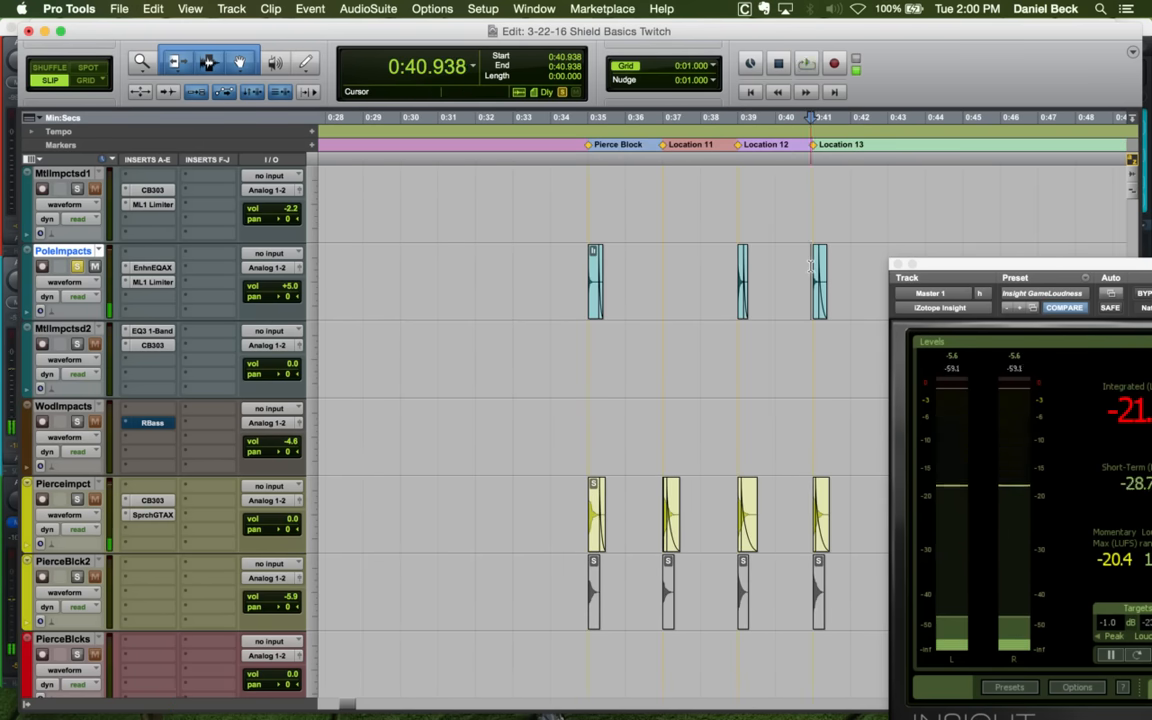
key(space)
key(t)
key(t)
key(space)
key(r)
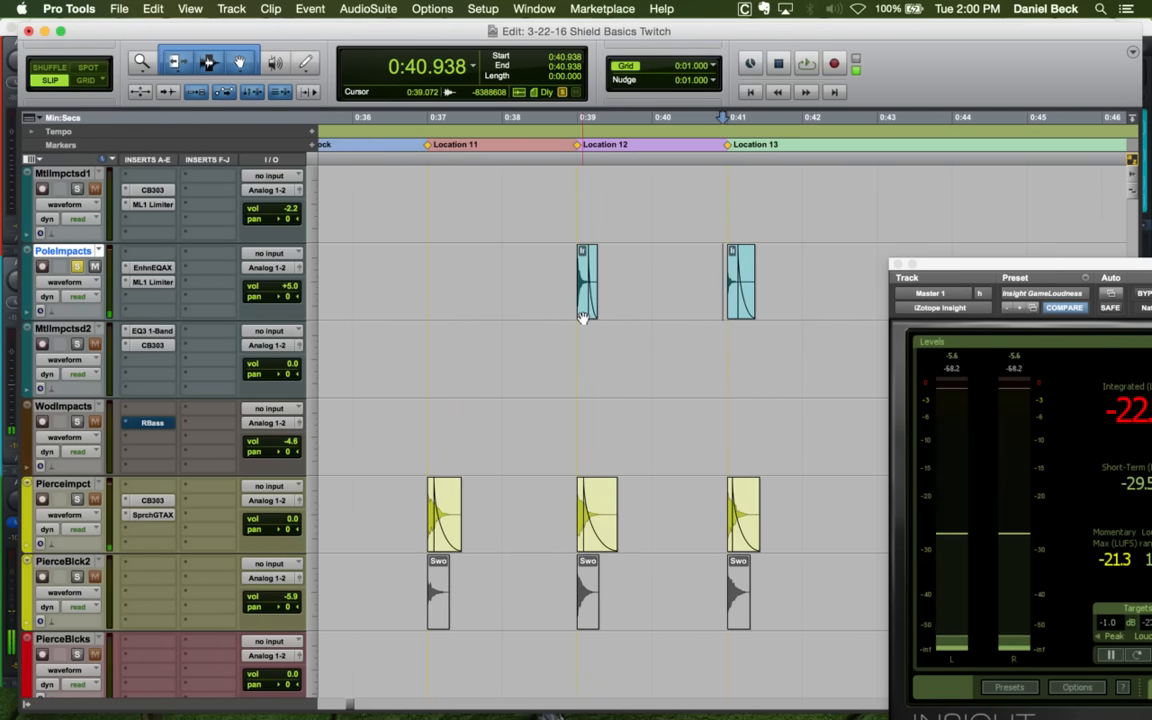
Delete the PoleImpacts clip at Location 12
click(585, 318)
key(Delete)
key(r)
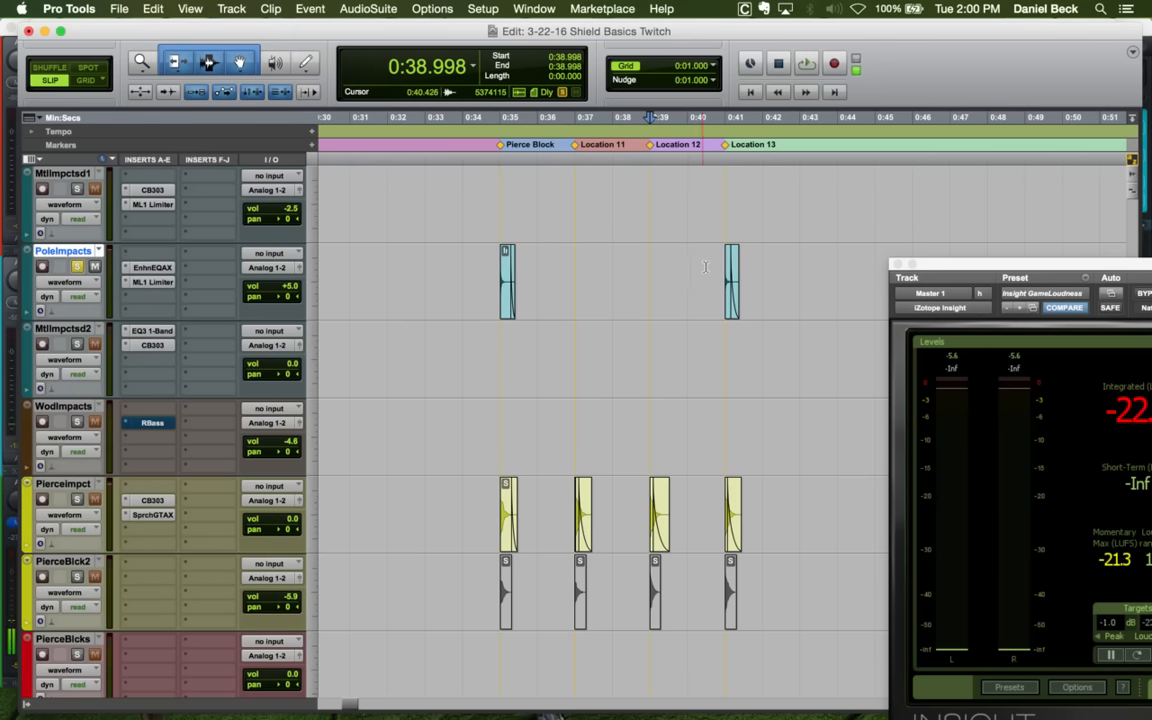
Set the mode of the ML1 Limiter on PoleImpacts to Clean and close the plug-in
click(168, 283)
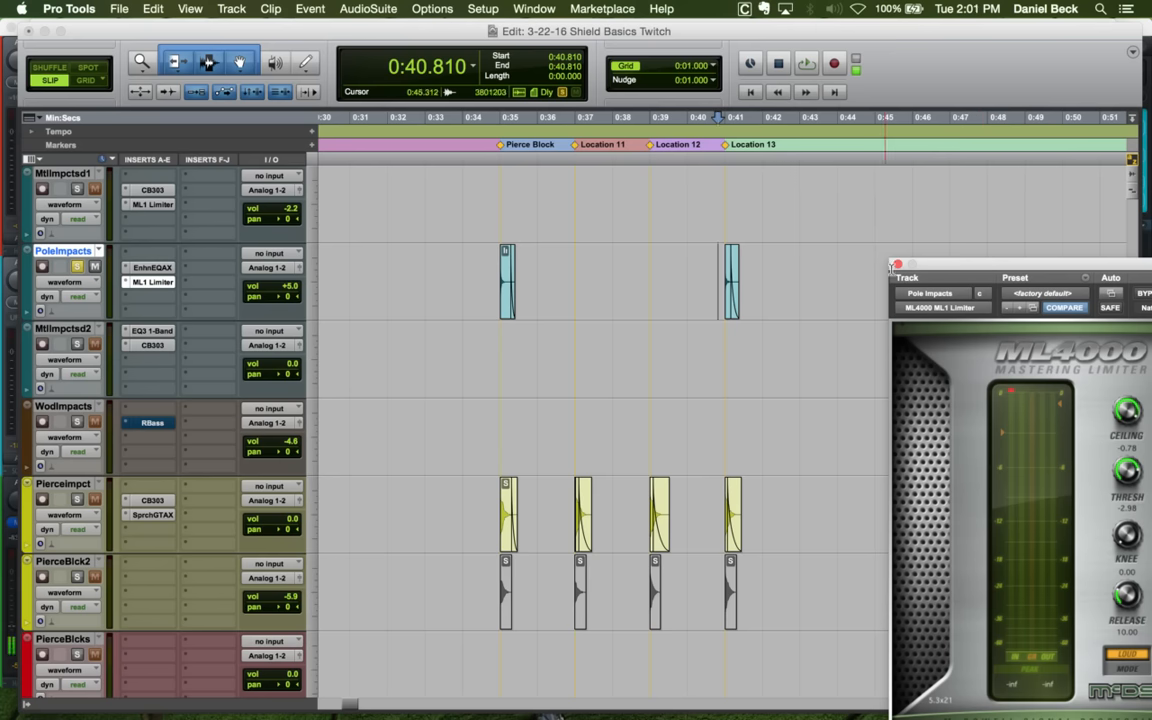
click(1126, 655)
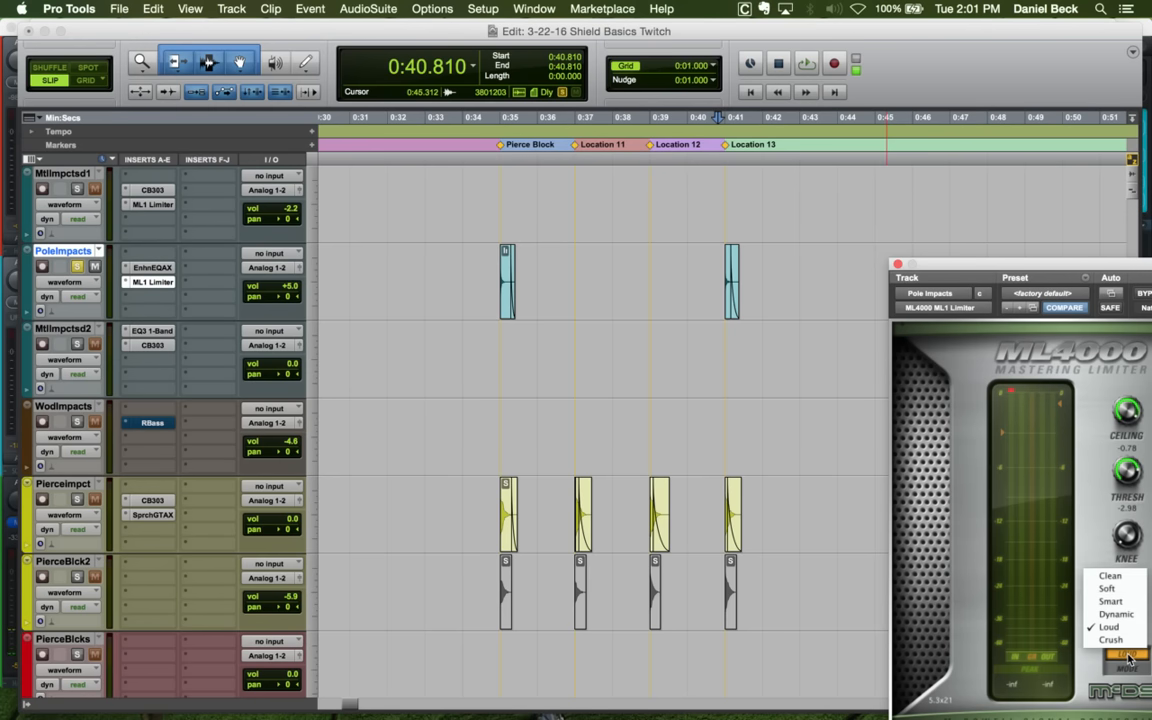
click(1121, 579)
click(898, 266)
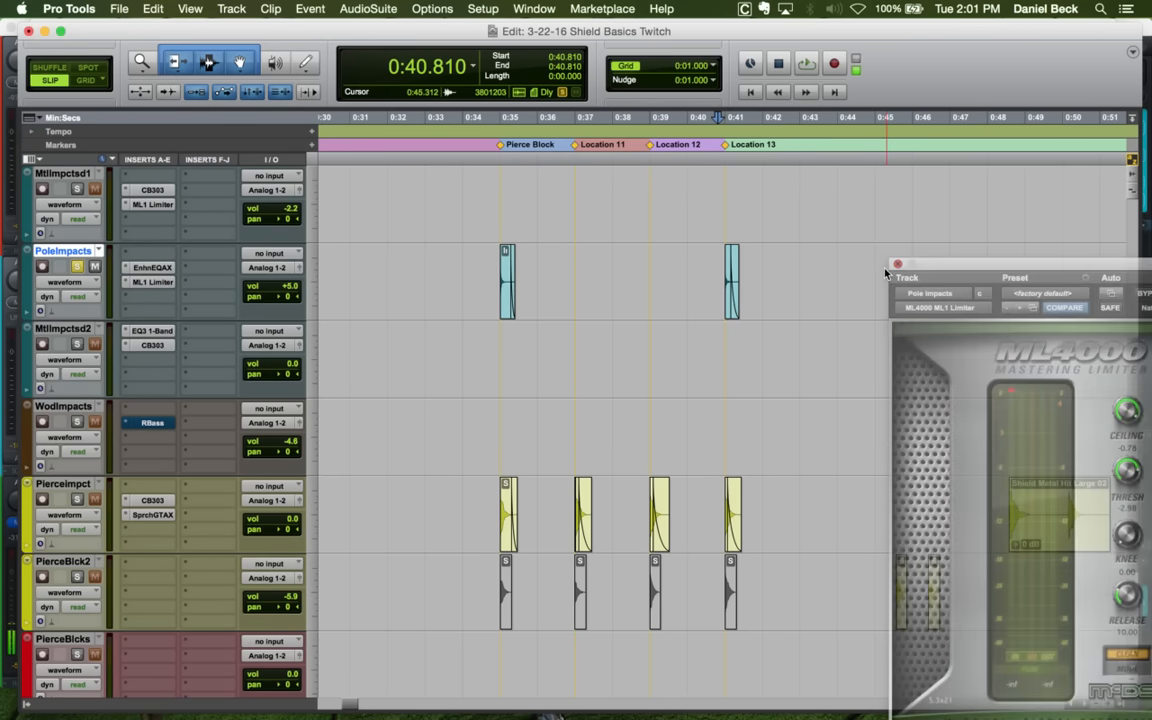
Audition the long wood plank impacts clip on PoleImpacts from 1:04.512 to find a replacement hit
key(r)
key(r)
key(r)
key(space)
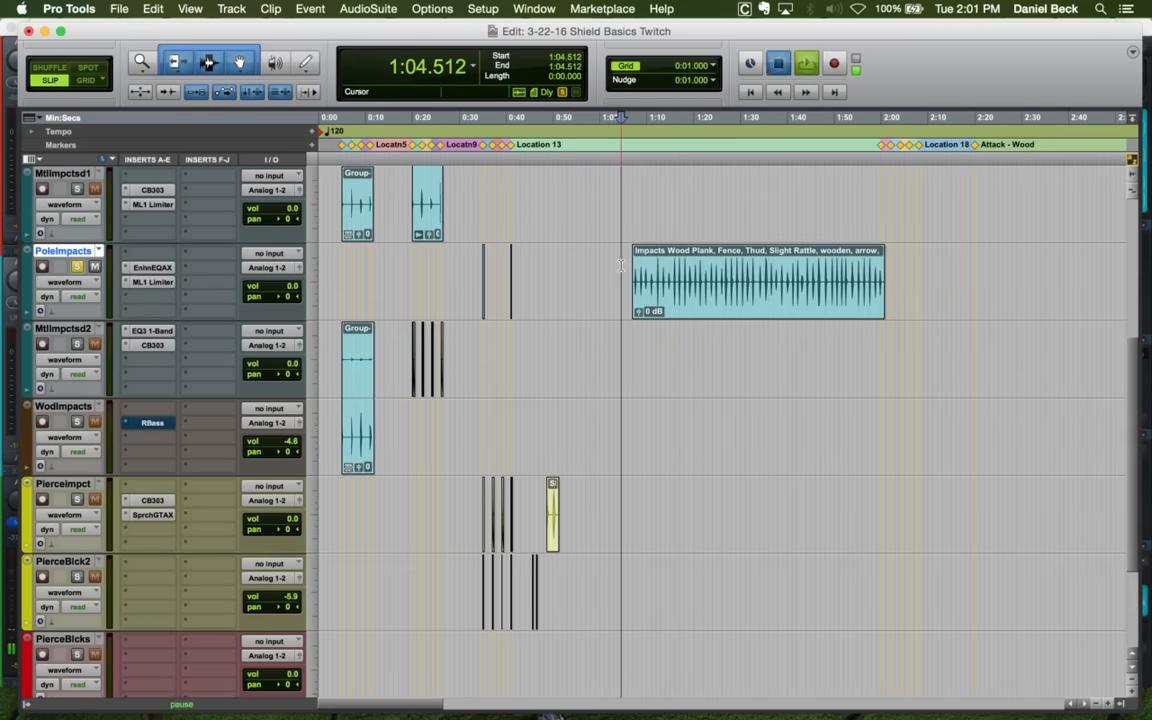
key(t)
key(t)
key(t)
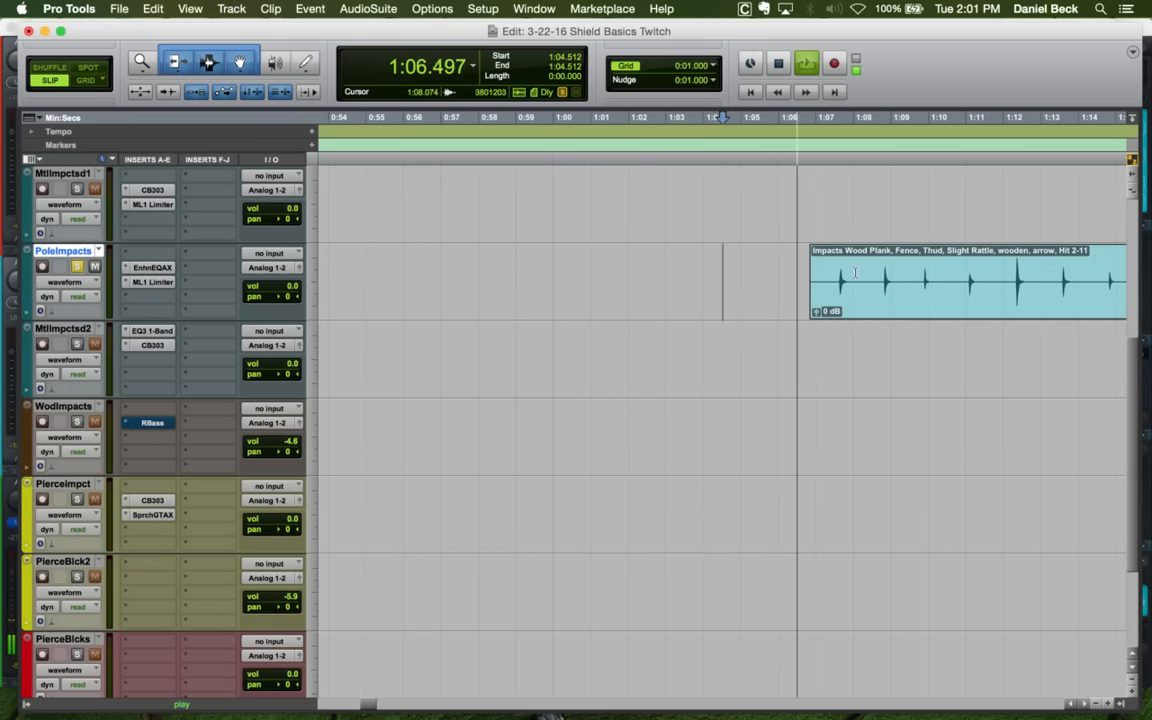
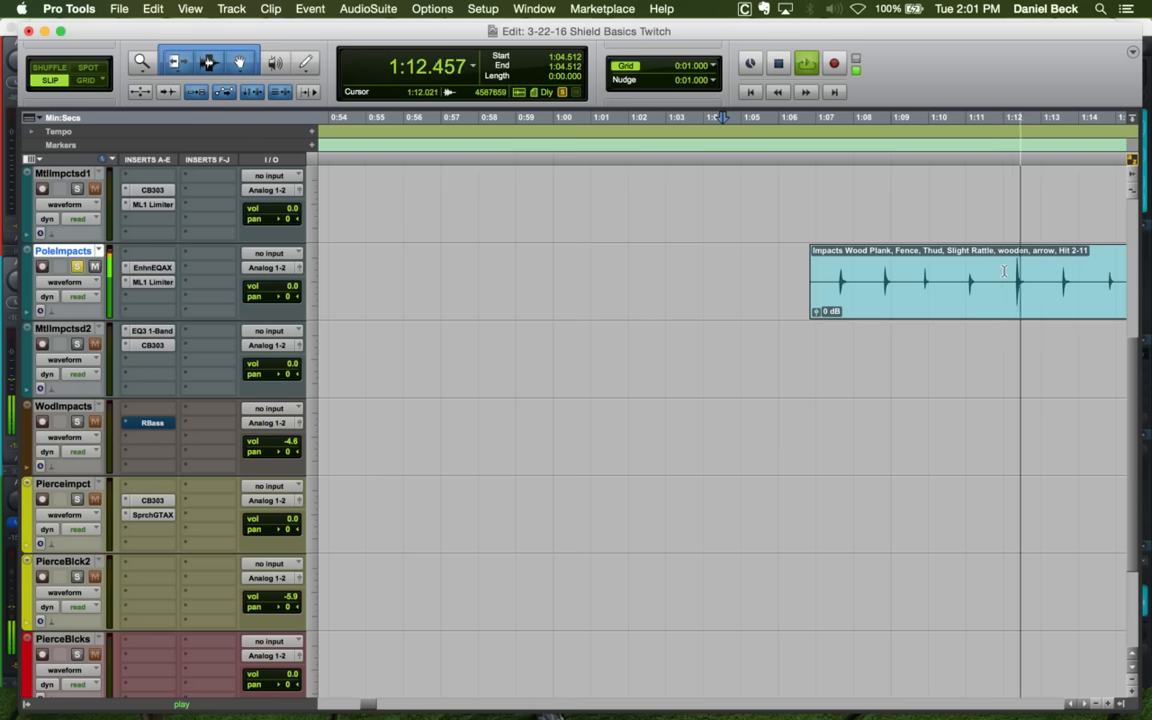
key(r)
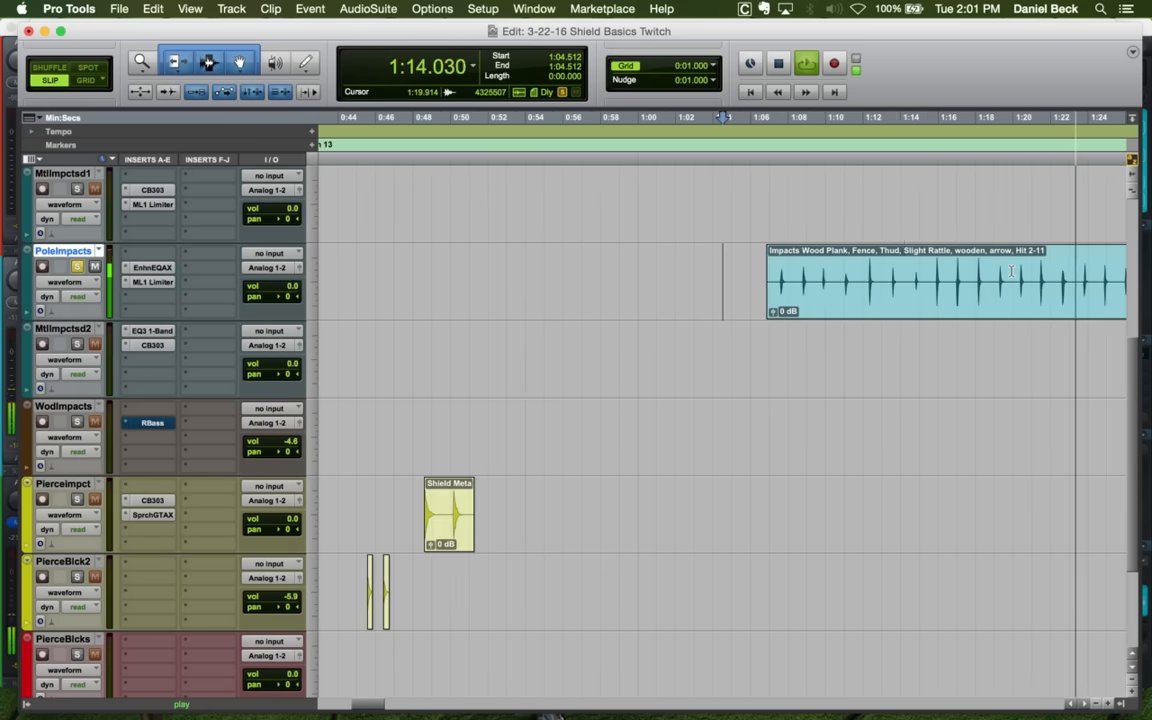
key(space)
Trim the start of the wood plank clip to 1:15.861, then separate and cut its first hit up to 1:16.394
click(936, 268)
key(a)
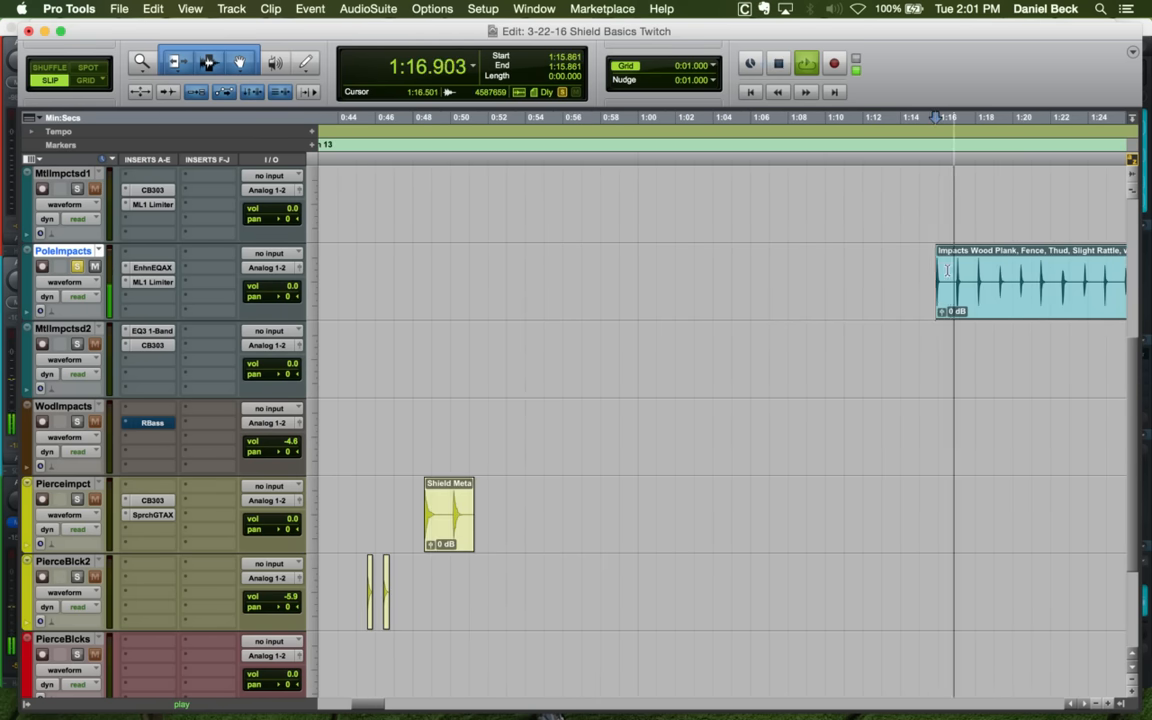
key(t)
key(space)
click(714, 270)
key(b)
click(700, 305)
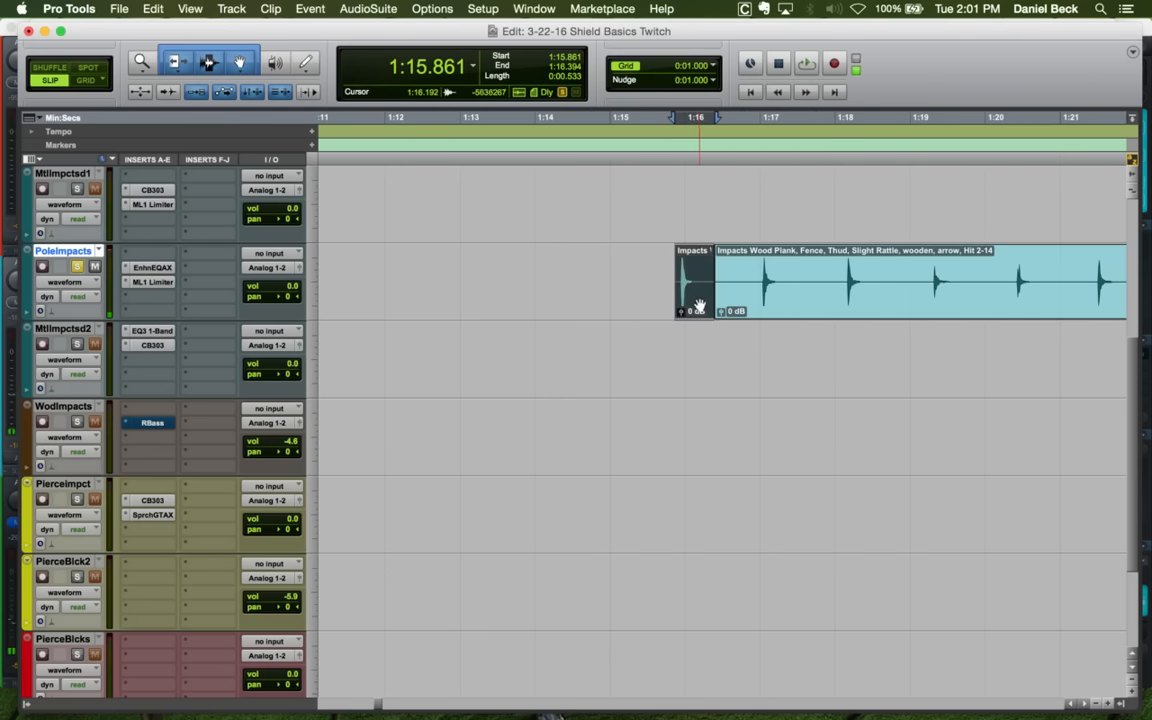
key(Delete)
Paste the cut wood plank hit on PoleImpacts just after Location 11, at 0:37.205
key(r)
key(r)
key(r)
key(r)
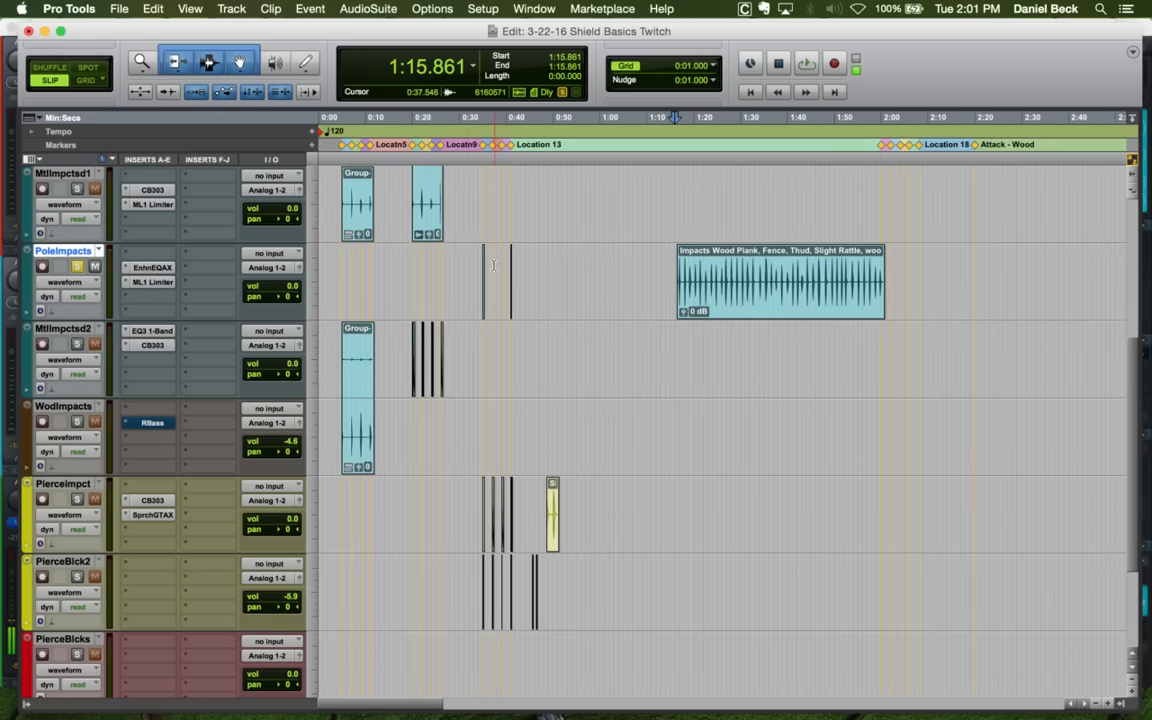
key(t)
key(t)
key(t)
key(t)
key(t)
key(t)
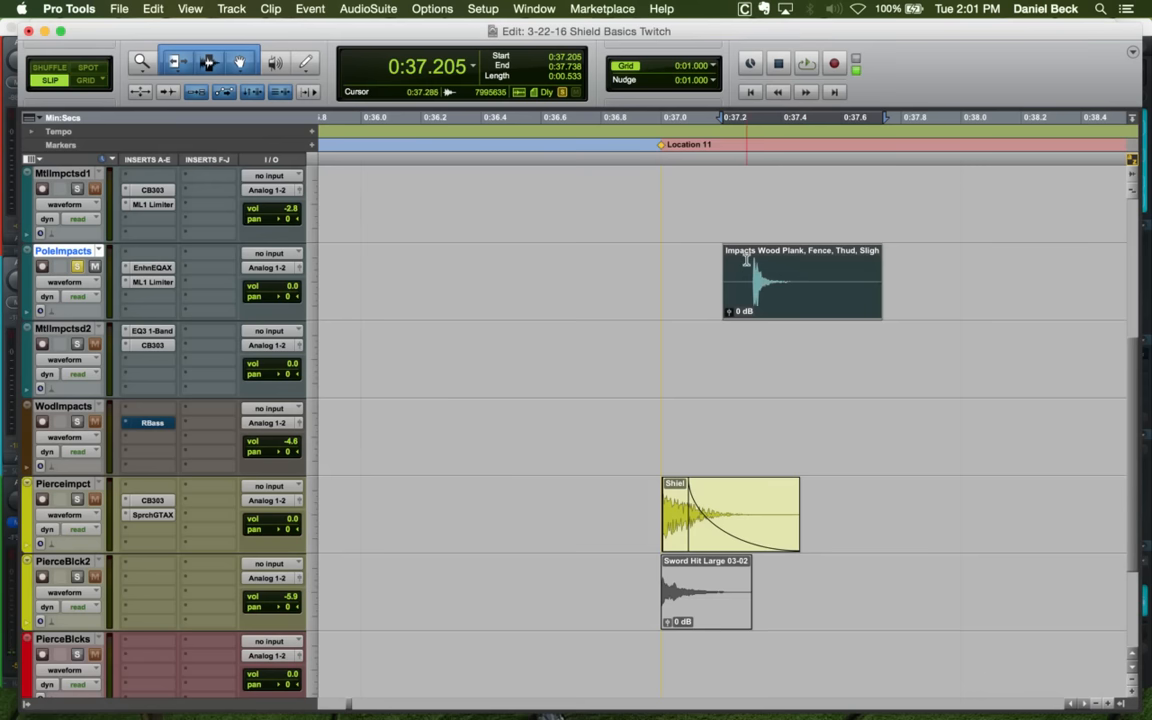
Trim the pasted hit's start to its transient at 0:37.308, then shorten its tail and fade it out from 0:37.451
key(t)
key(t)
key(t)
key(r)
key(space)
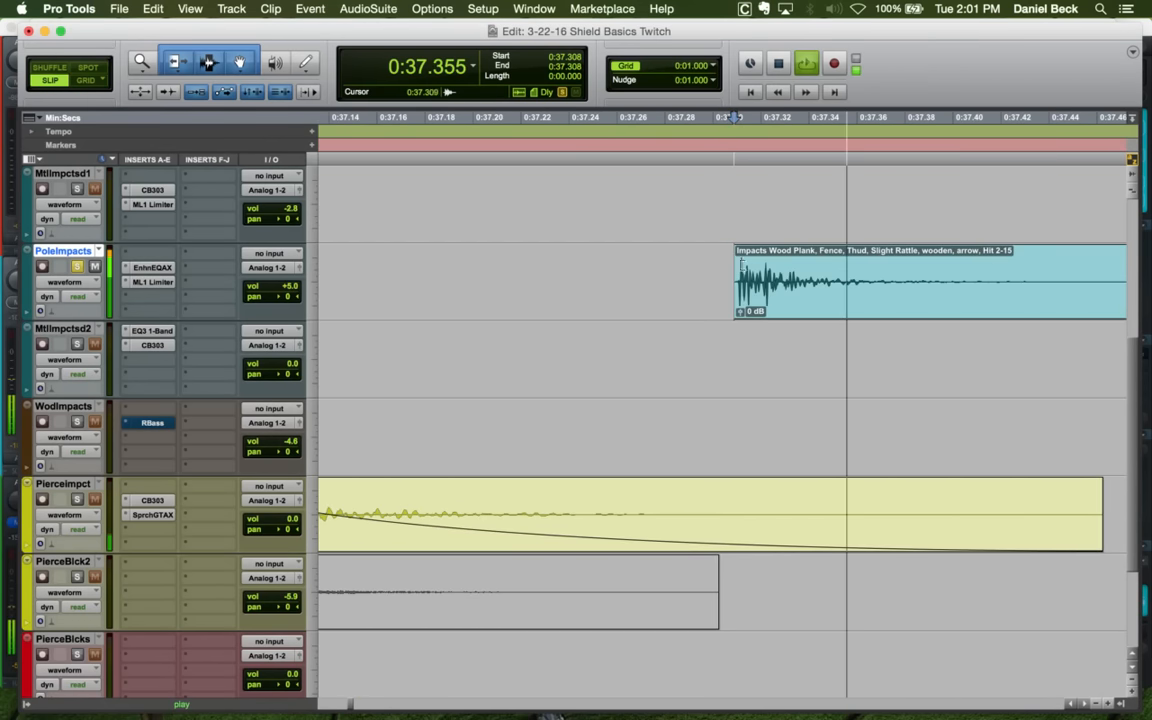
key(s)
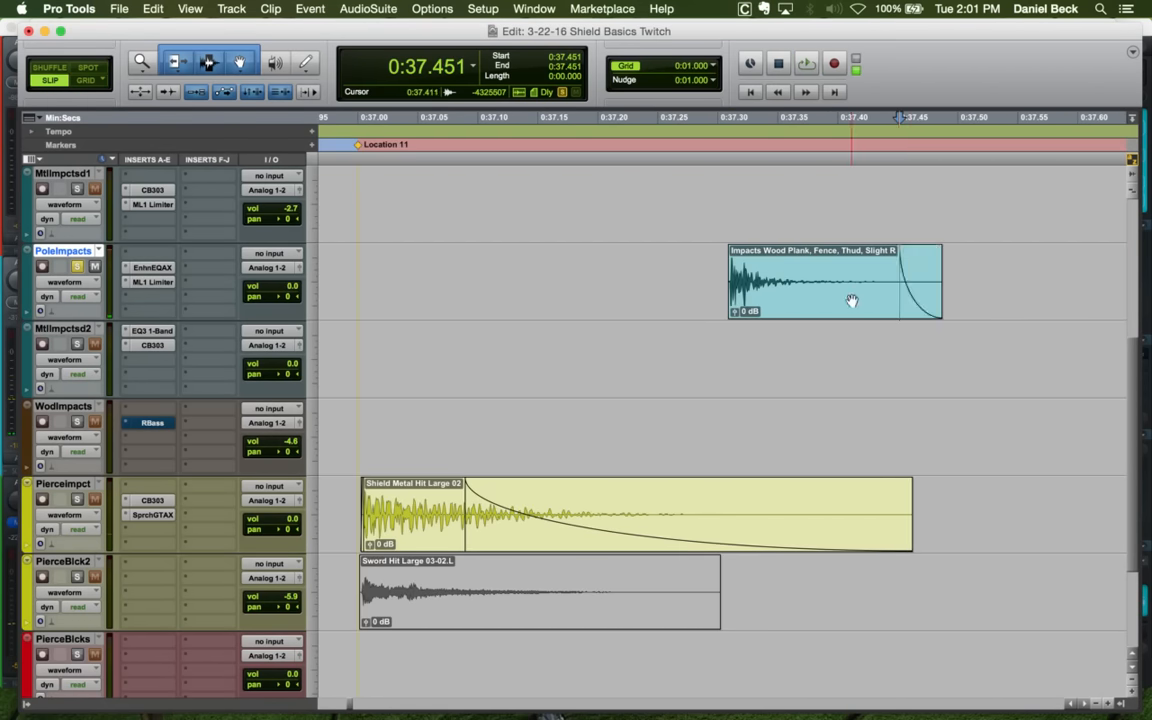
key(r)
Move the trimmed wood plank hit to Location 11 at 0:37.000 and audition it there
drag(851, 300, 731, 300)
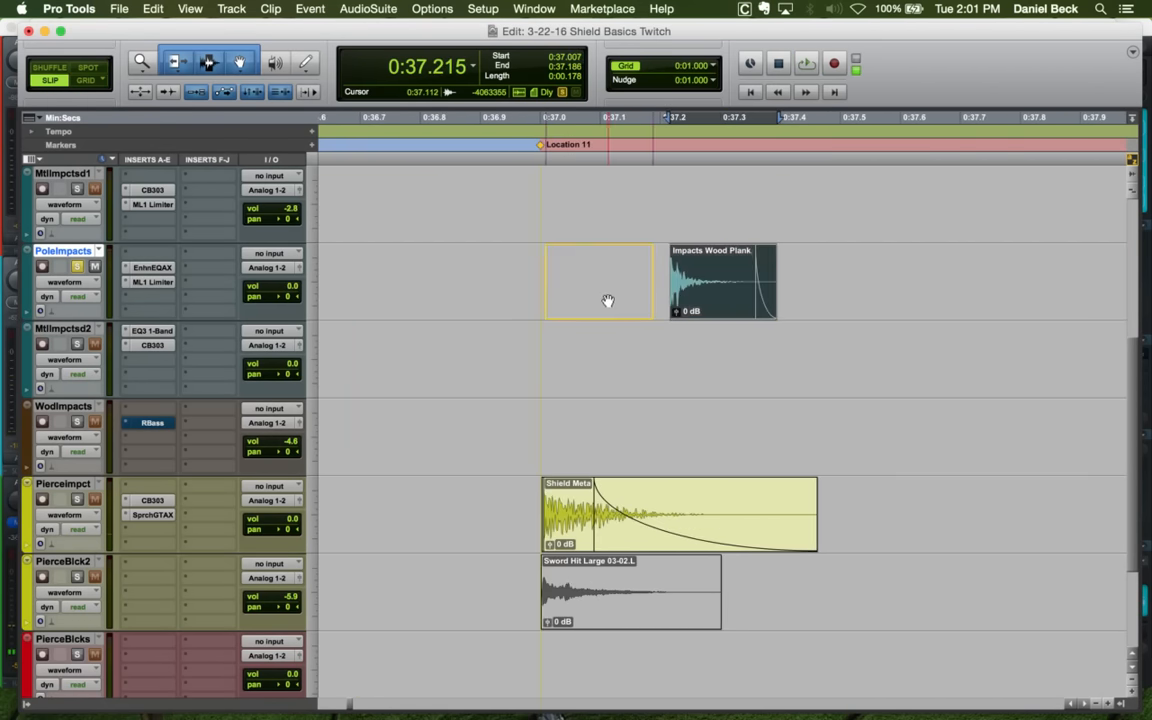
drag(608, 300, 617, 301)
key(t)
drag(804, 305, 801, 305)
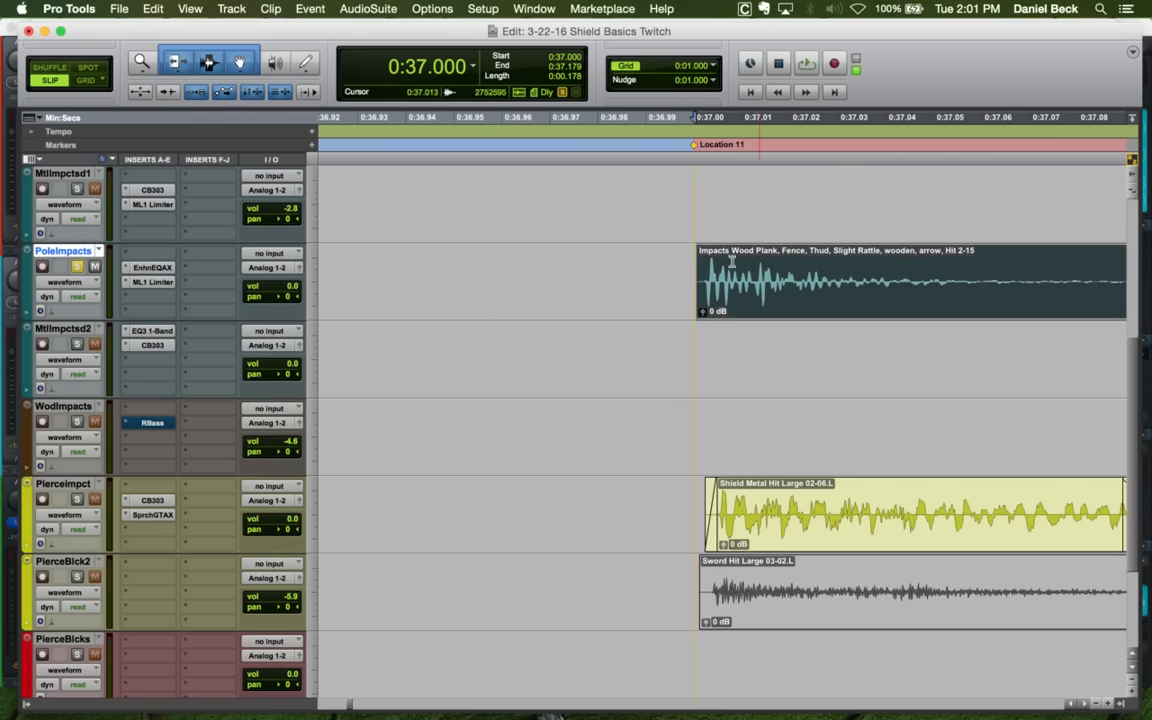
click(676, 247)
key(space)
key(r)
key(r)
key(space)
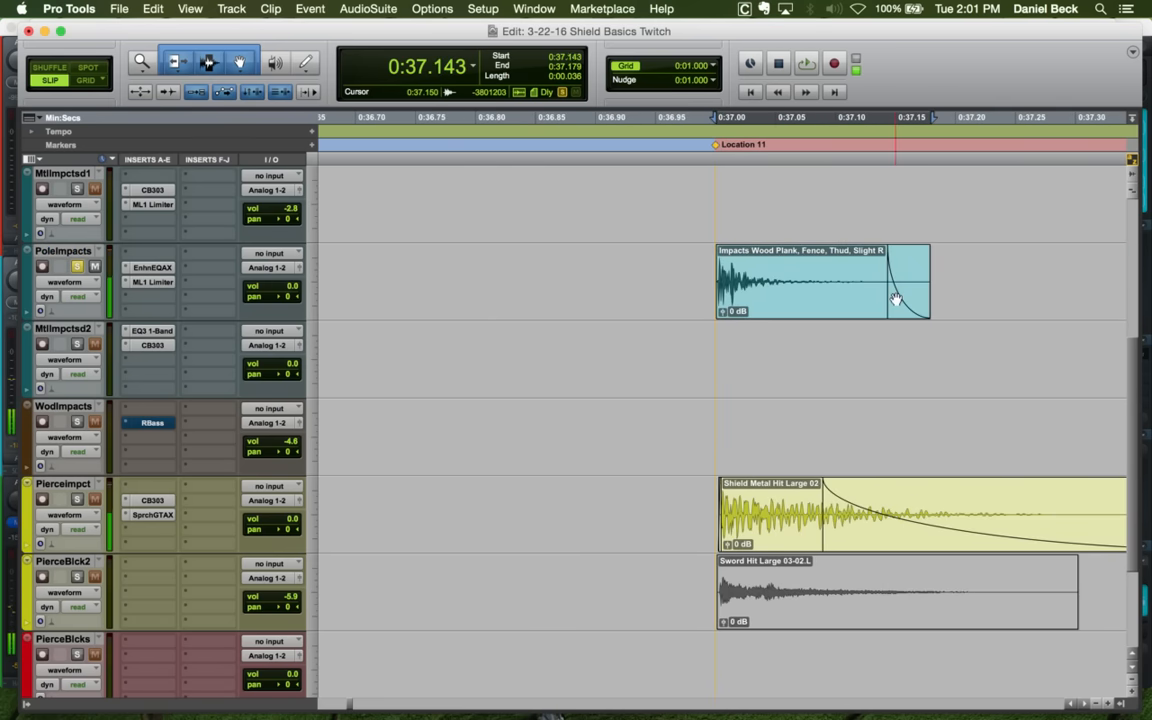
Extend the Location 11 pole hit to about 0:37.35 and lengthen its fade-out to begin at about 0:37.11
drag(928, 300, 1124, 300)
key(r)
drag(928, 252, 782, 252)
Audition the new Location 11 pole hit soloed from 0:36.976, and unsoloed with all tracks from 0:36.982
click(706, 263)
key(space)
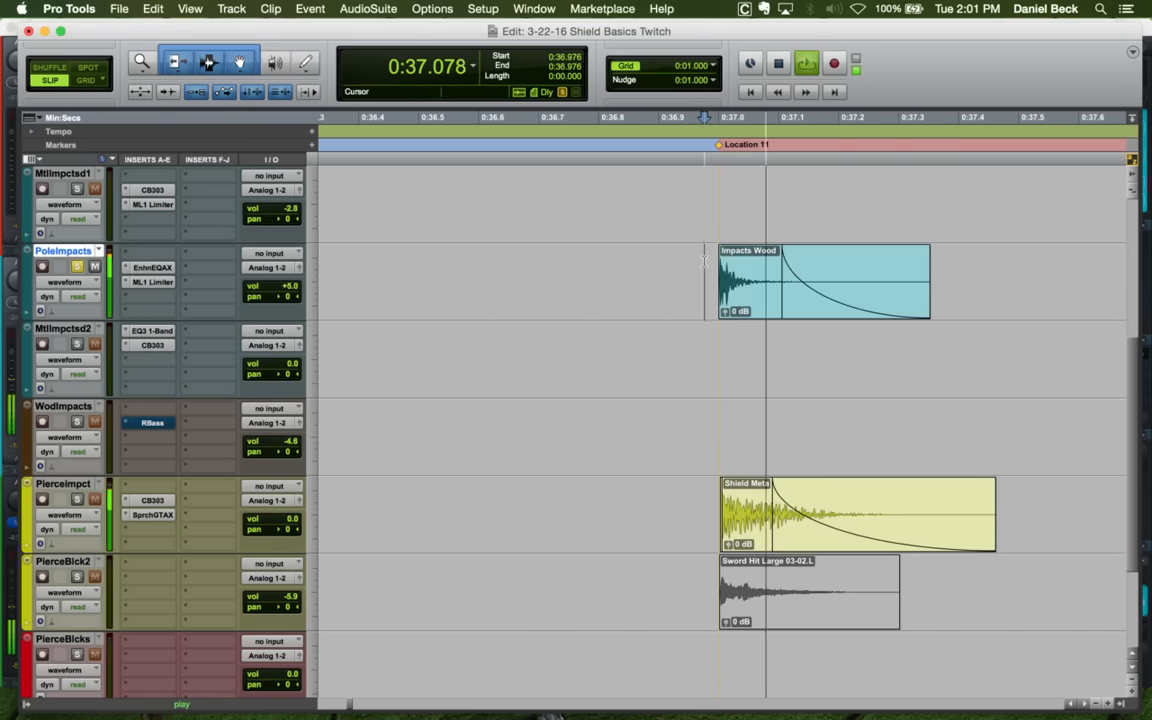
key(space)
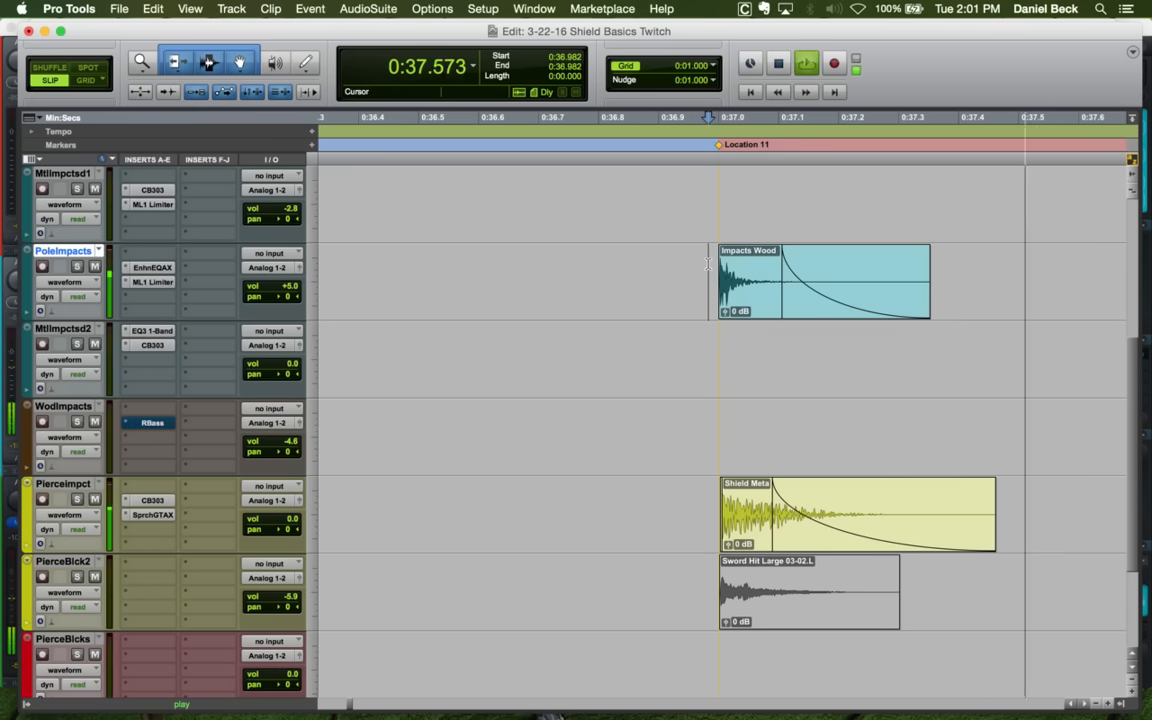
key(space)
key(r)
key(r)
key(r)
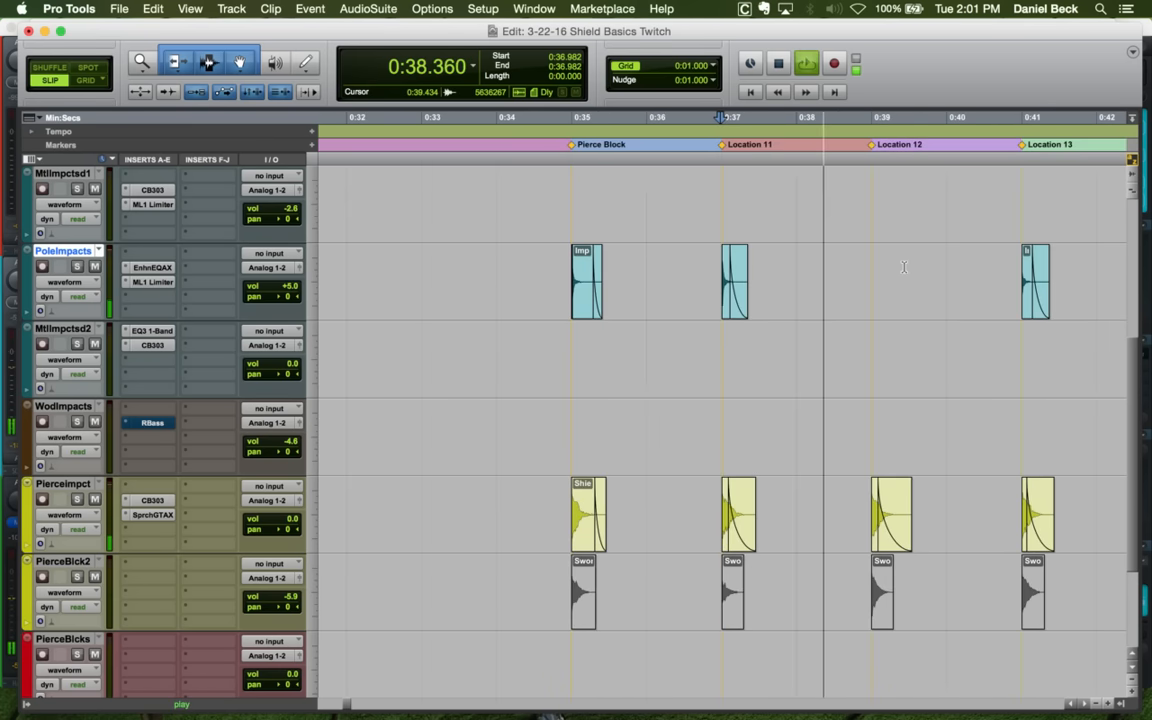
Audition the layered hit at Location 13 with all tracks from 0:40.842
key(space)
key(space)
key(r)
key(r)
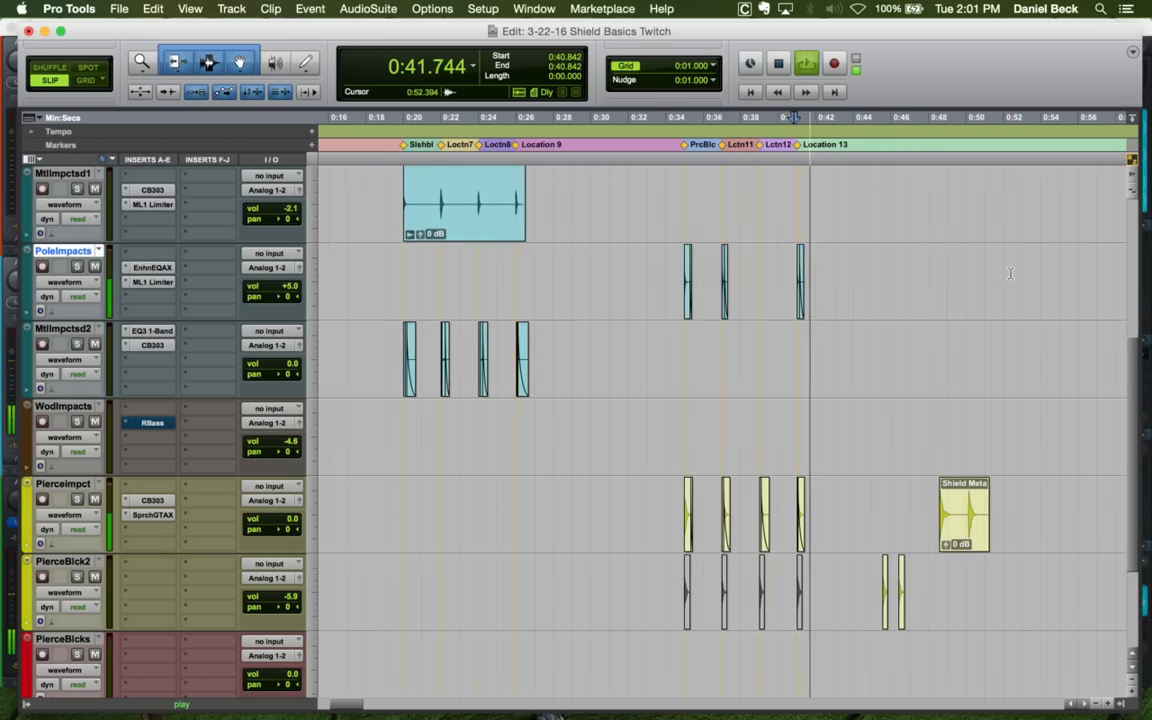
key(r)
key(space)
Solo PoleImpacts and audition the remaining wood plank hits from 1:15.946 and 1:21.109
key(r)
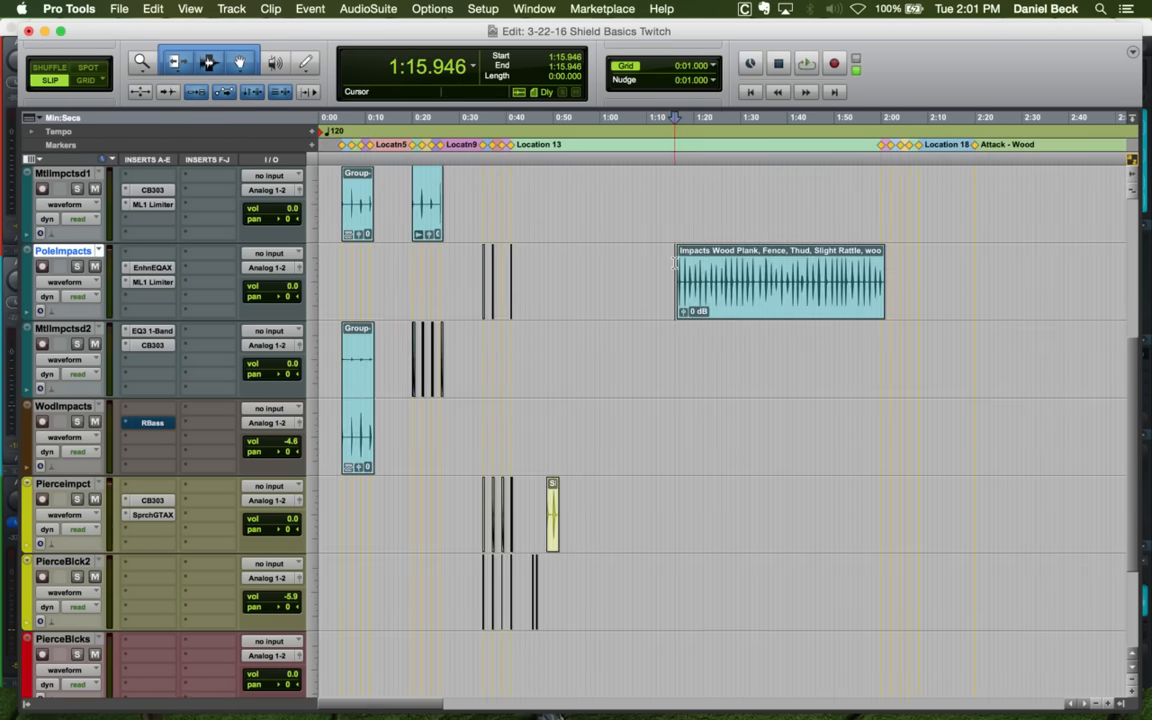
key(space)
key(t)
key(t)
key(t)
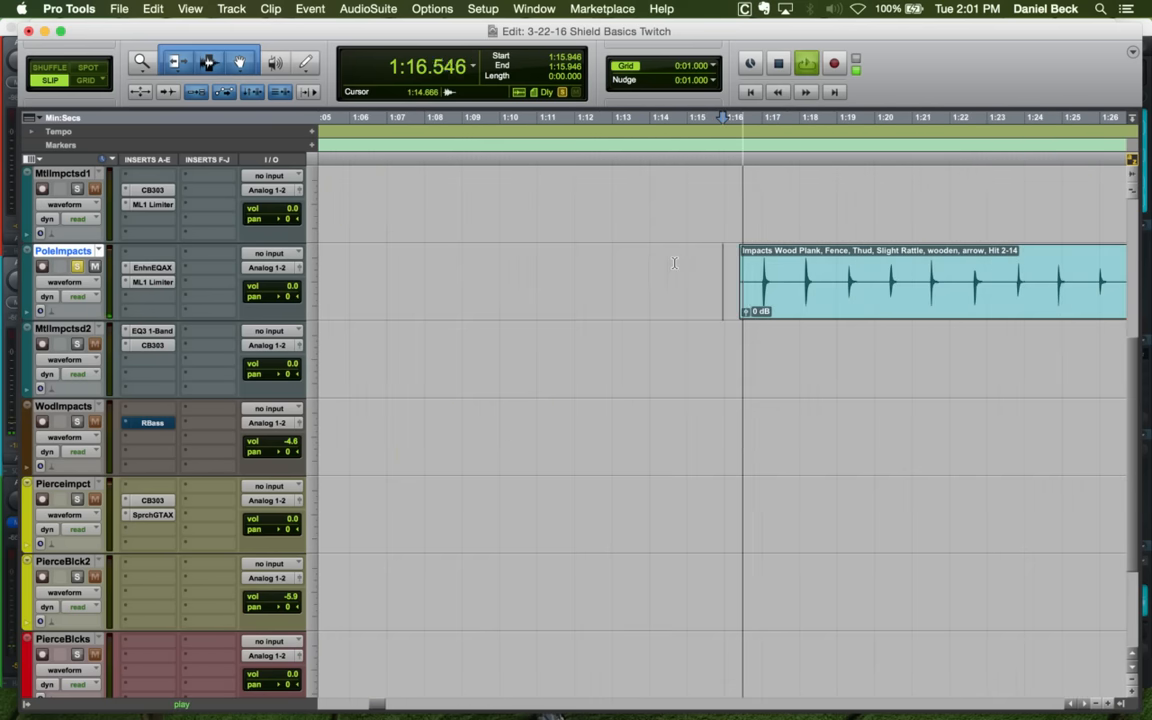
key(r)
click(818, 262)
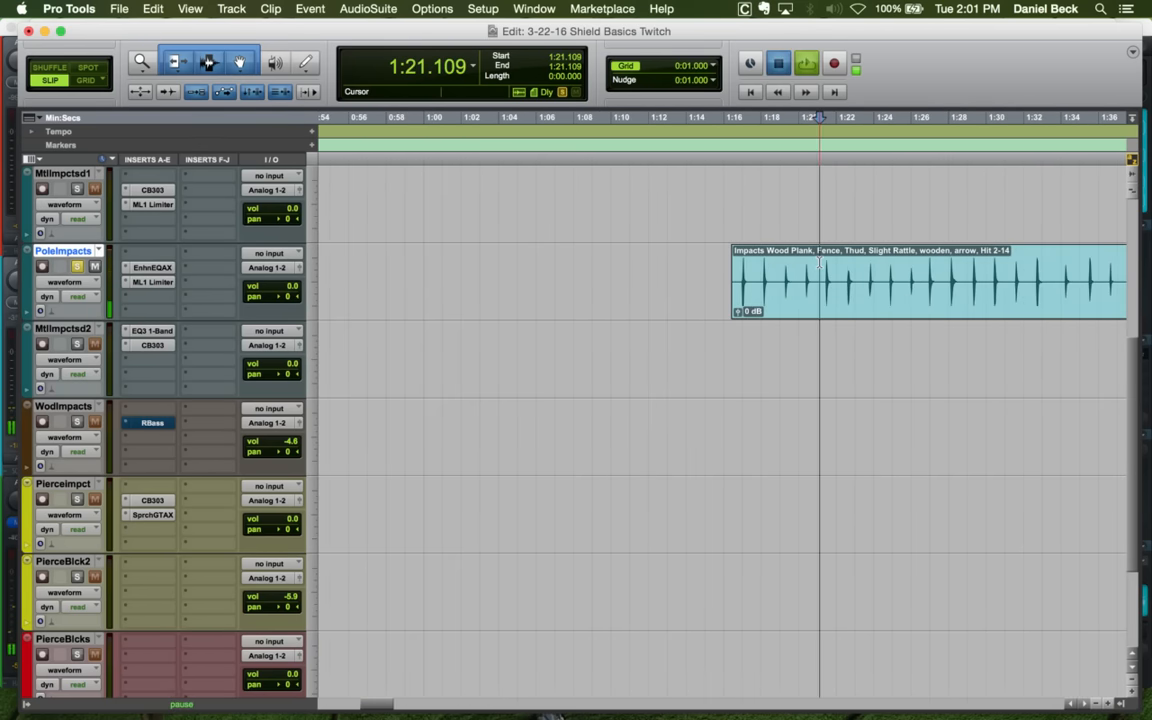
key(space)
key(t)
key(t)
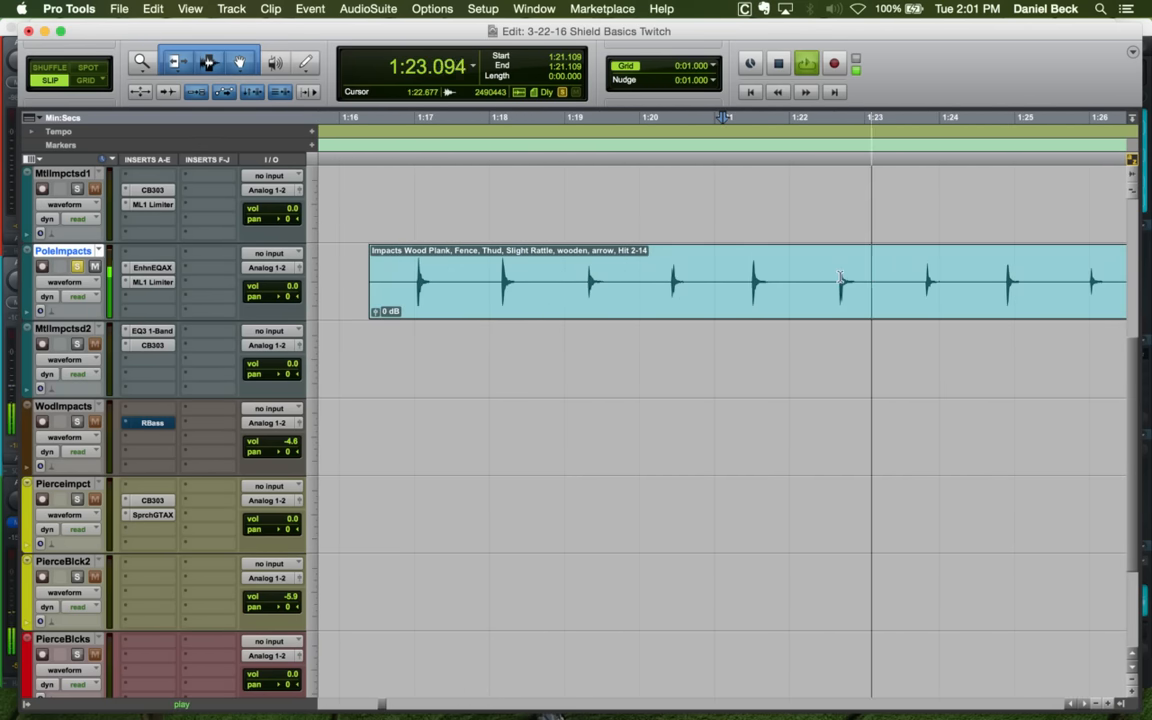
key(space)
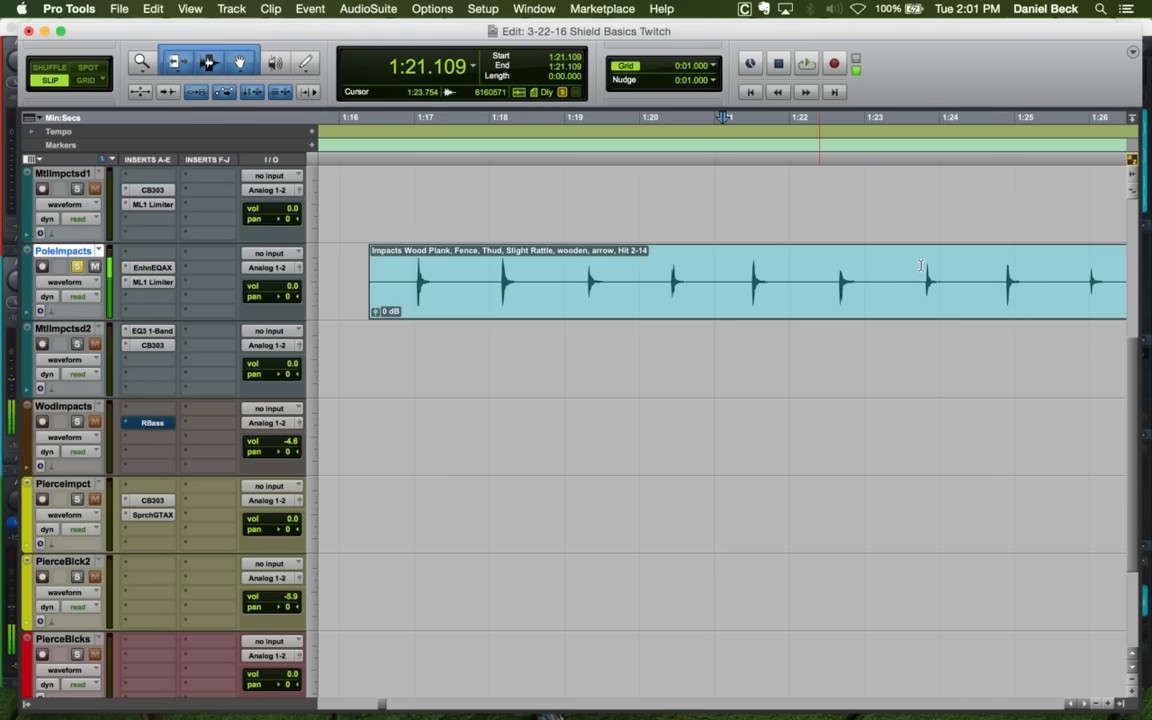
Audition further wood plank hits in the long PoleImpacts clip from 1:23.712, 1:25.781 and 1:26.933
click(918, 268)
key(space)
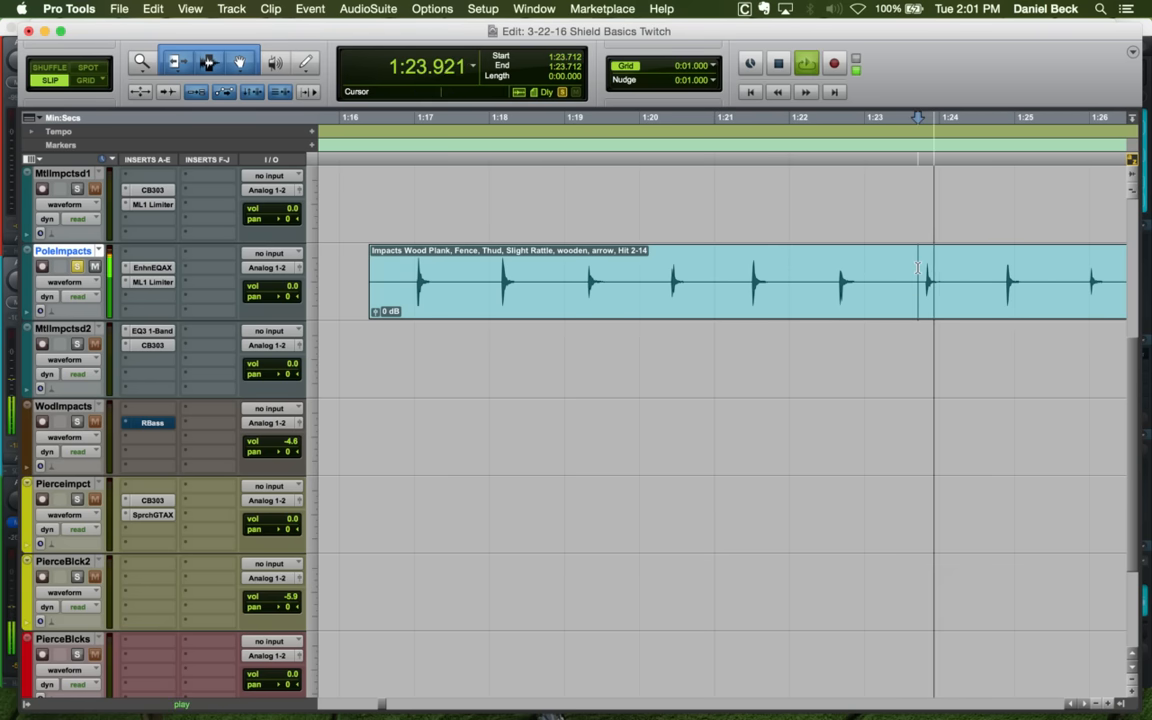
key(space)
click(1074, 265)
key(space)
key(r)
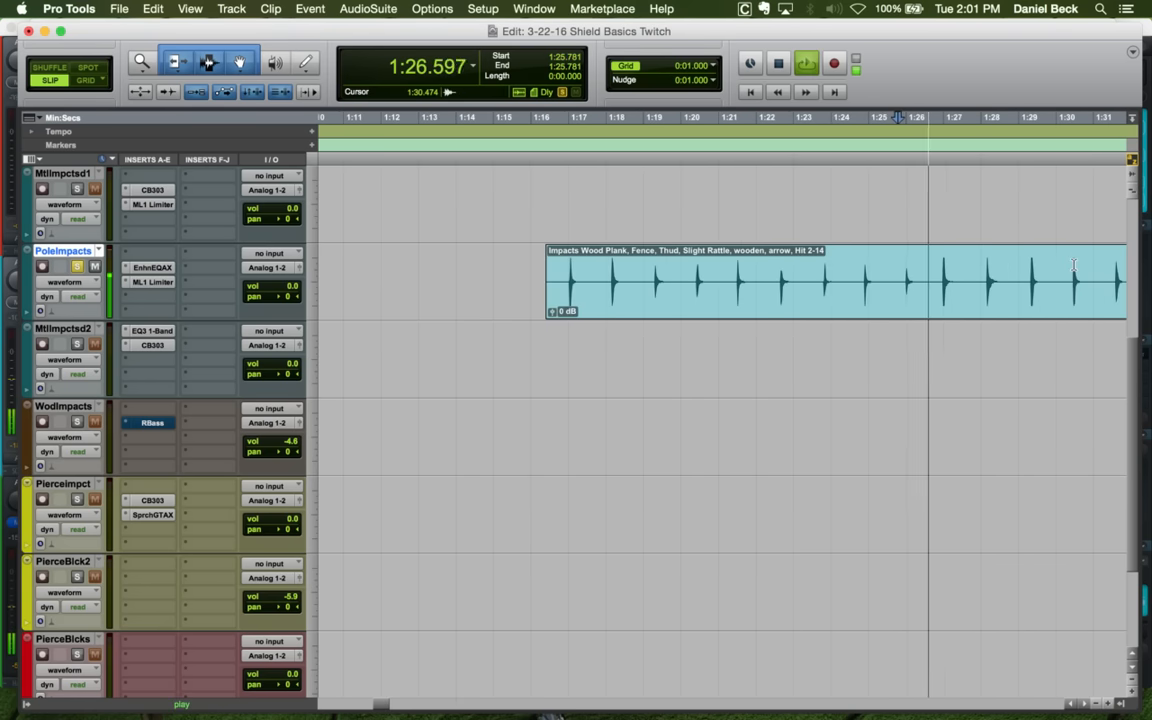
click(940, 278)
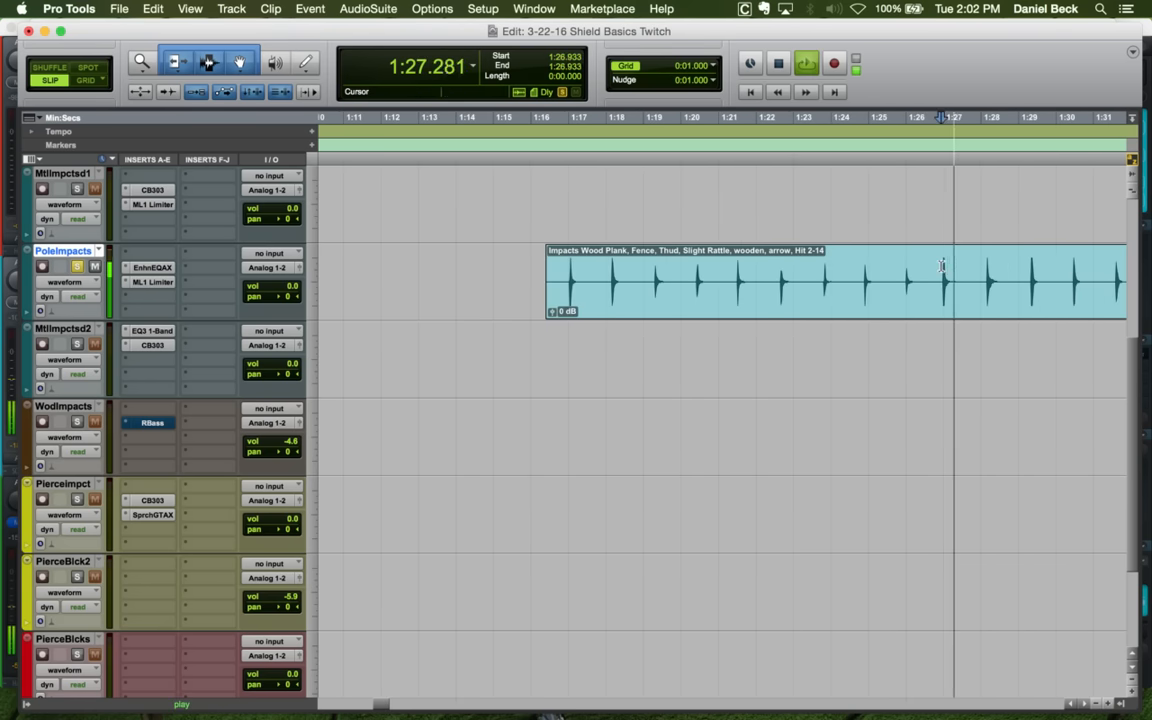
Audition further wood plank hits in the long PoleImpacts clip, including from 1:29.152 and 1:24.544
click(979, 268)
key(space)
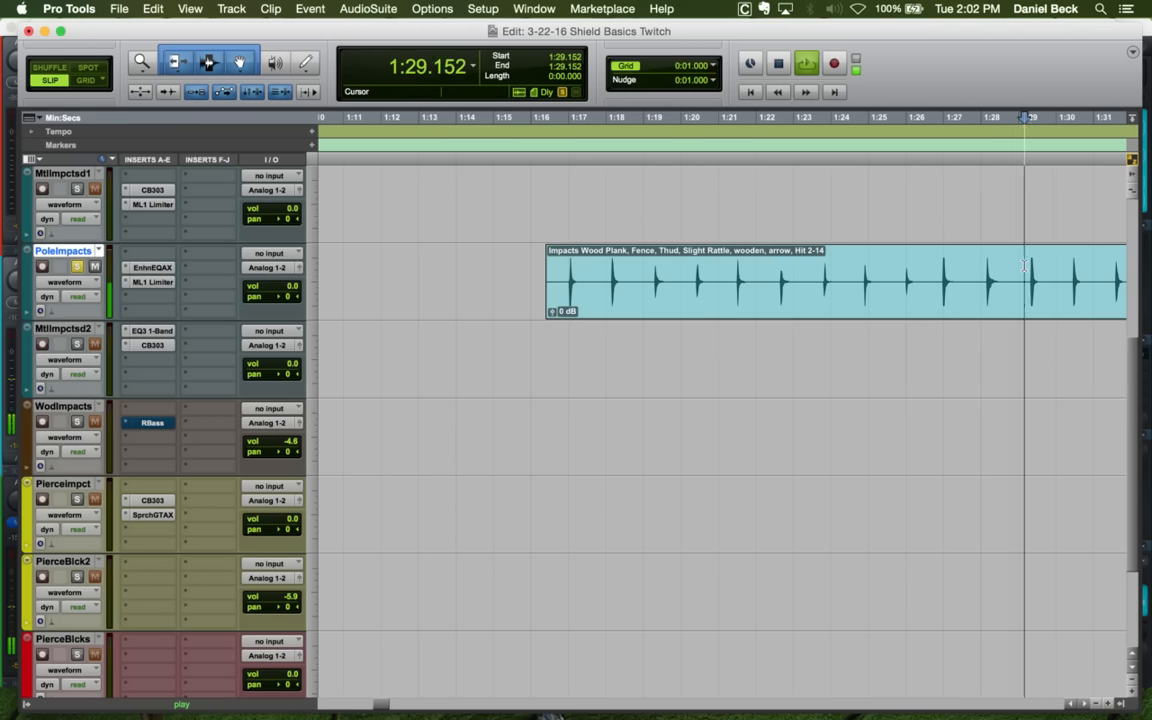
key(space)
key(space)
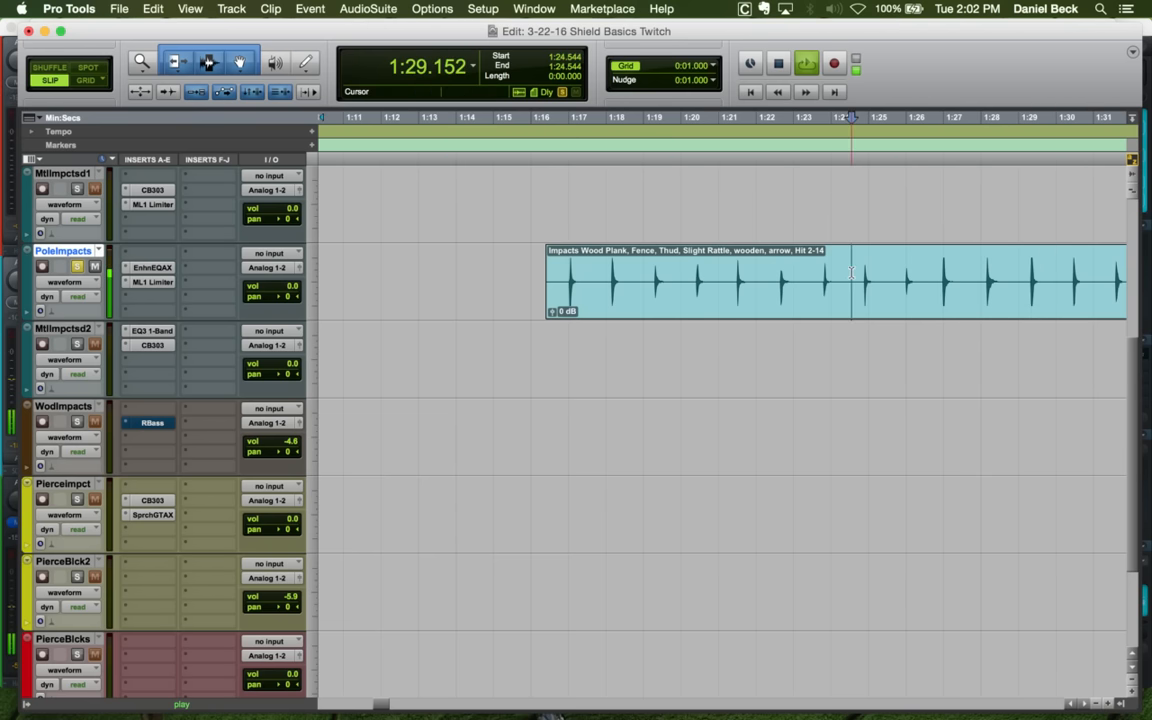
click(851, 276)
key(space)
key(space)
Trim the long wood plank clip's start to 1:24.650 and cut out the single hit ending at 1:25.504
click(856, 275)
key(a)
click(887, 272)
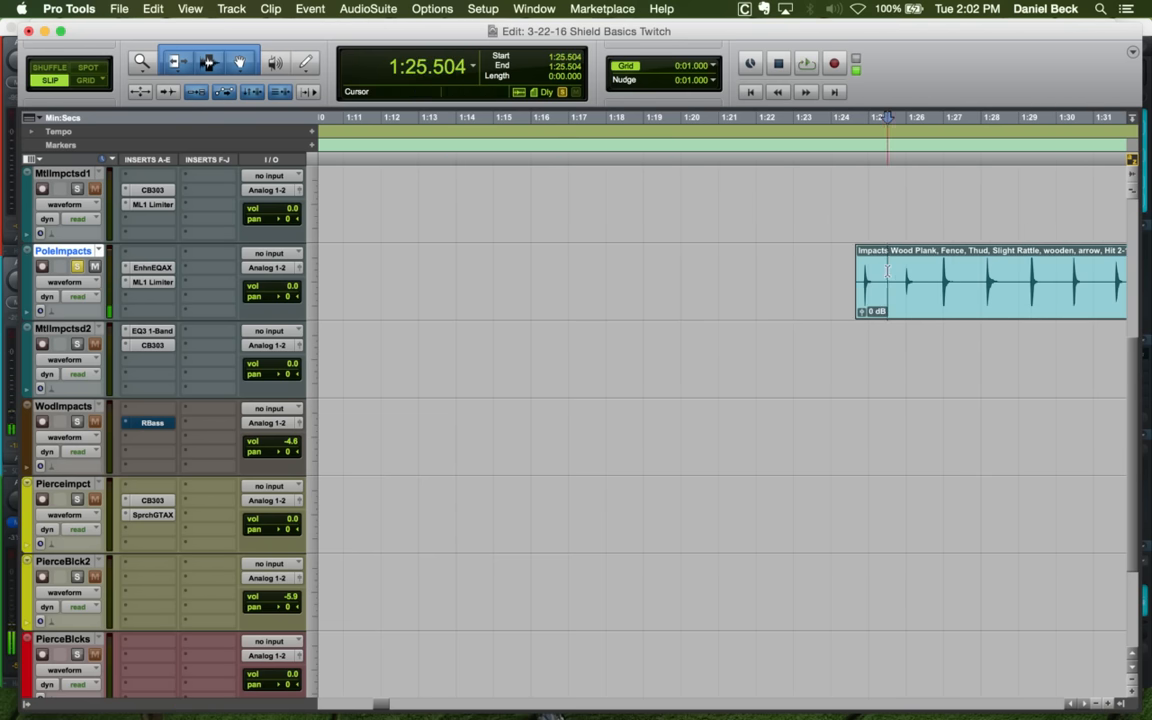
click(875, 302)
key(x)
key(r)
key(r)
key(r)
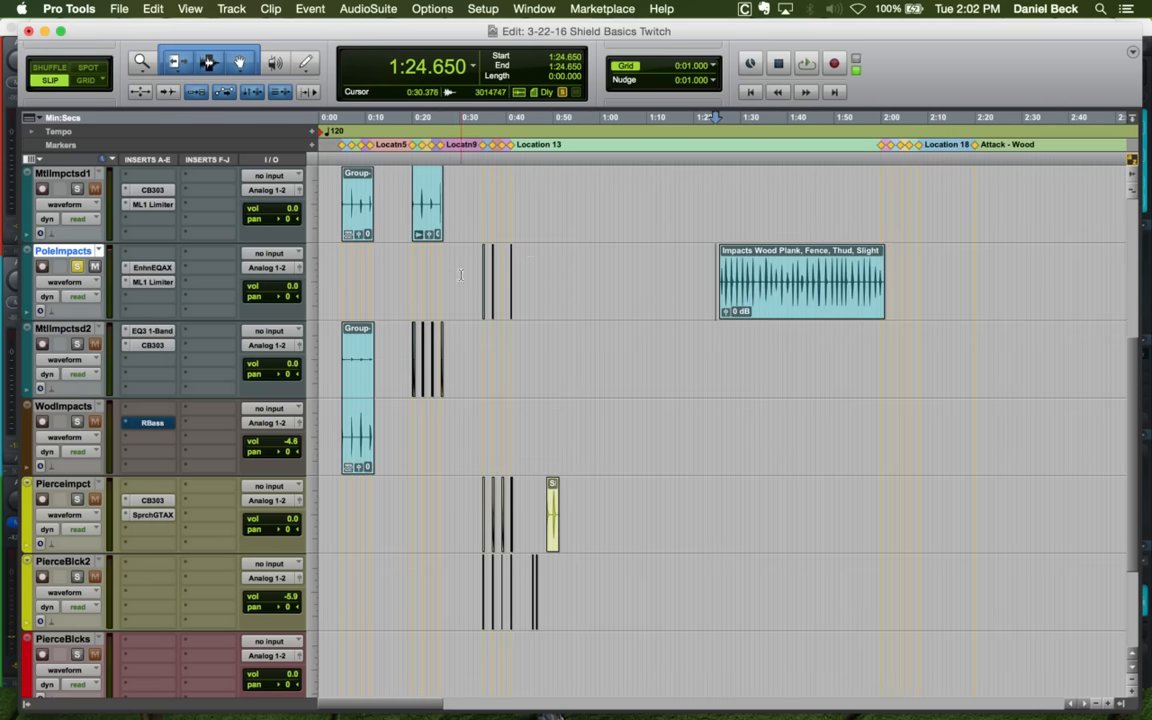
Paste the cut wood plank hit on PoleImpacts just before the Location 12 marker
click(504, 262)
key(t)
key(t)
key(t)
key(t)
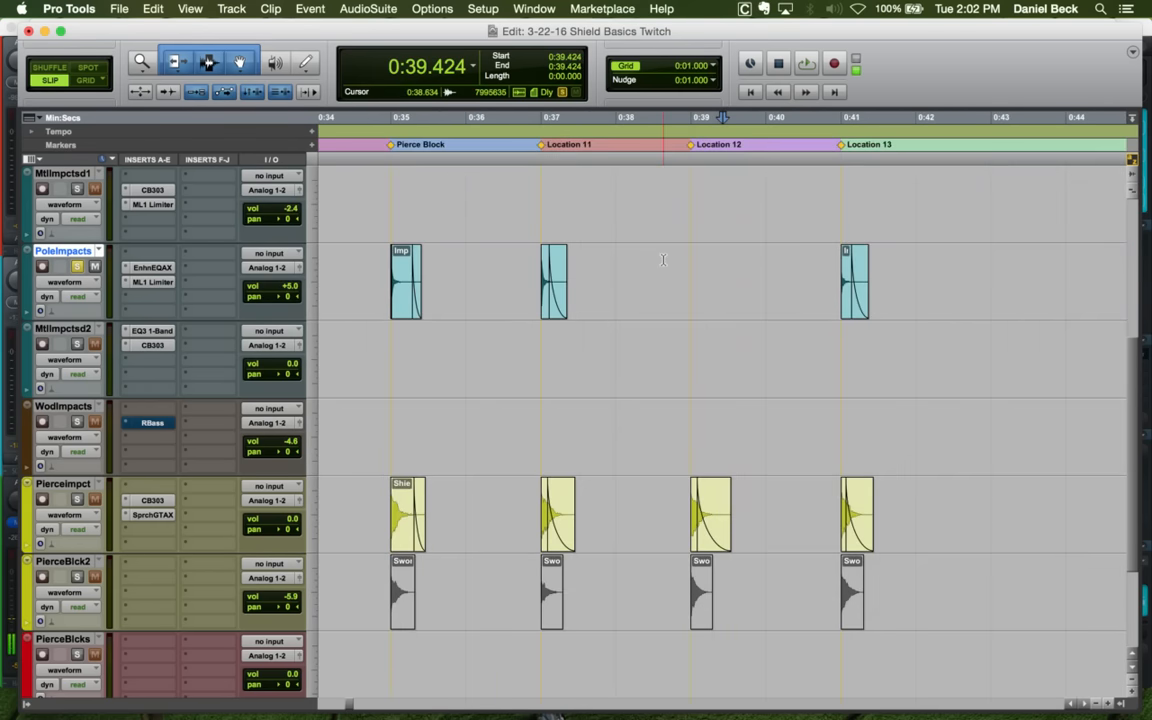
click(663, 260)
key(v)
Trim the pasted hit's start to its transient at 0:38.933 and move the clip to the Location 12 marker
click(696, 263)
key(t)
key(t)
key(t)
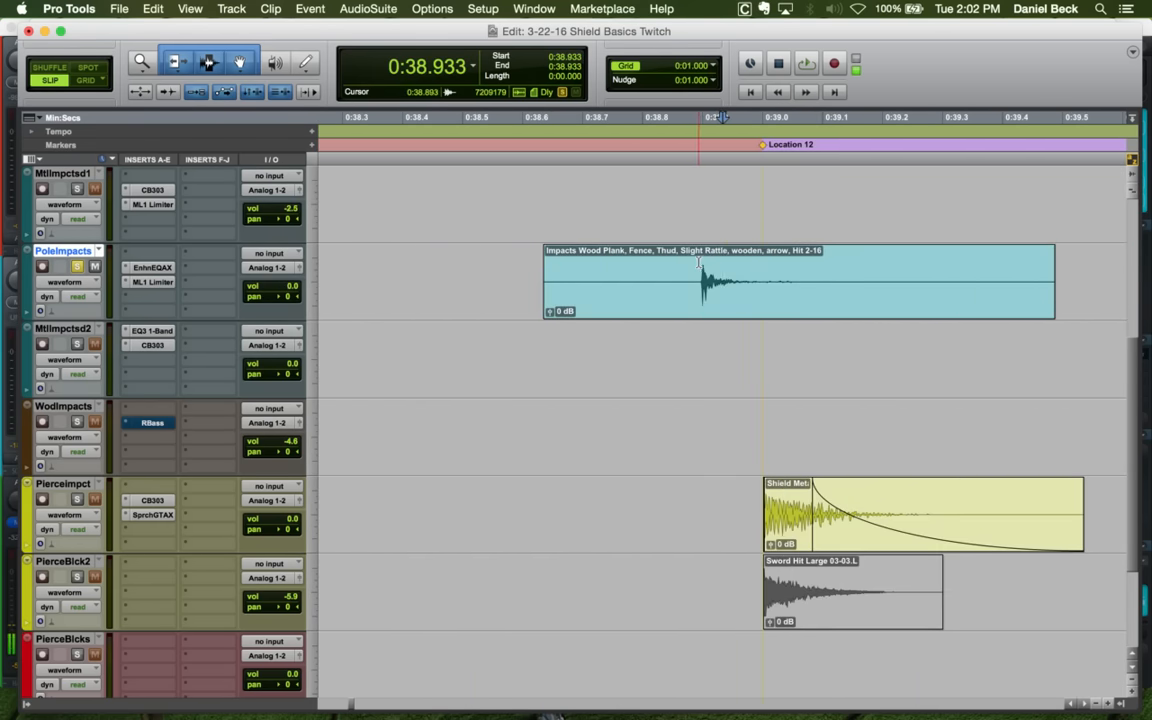
key(a)
drag(723, 301, 789, 295)
Tighten the hit's start right up to its transient and align the clip exactly with the Location 12 marker
key(t)
key(t)
key(t)
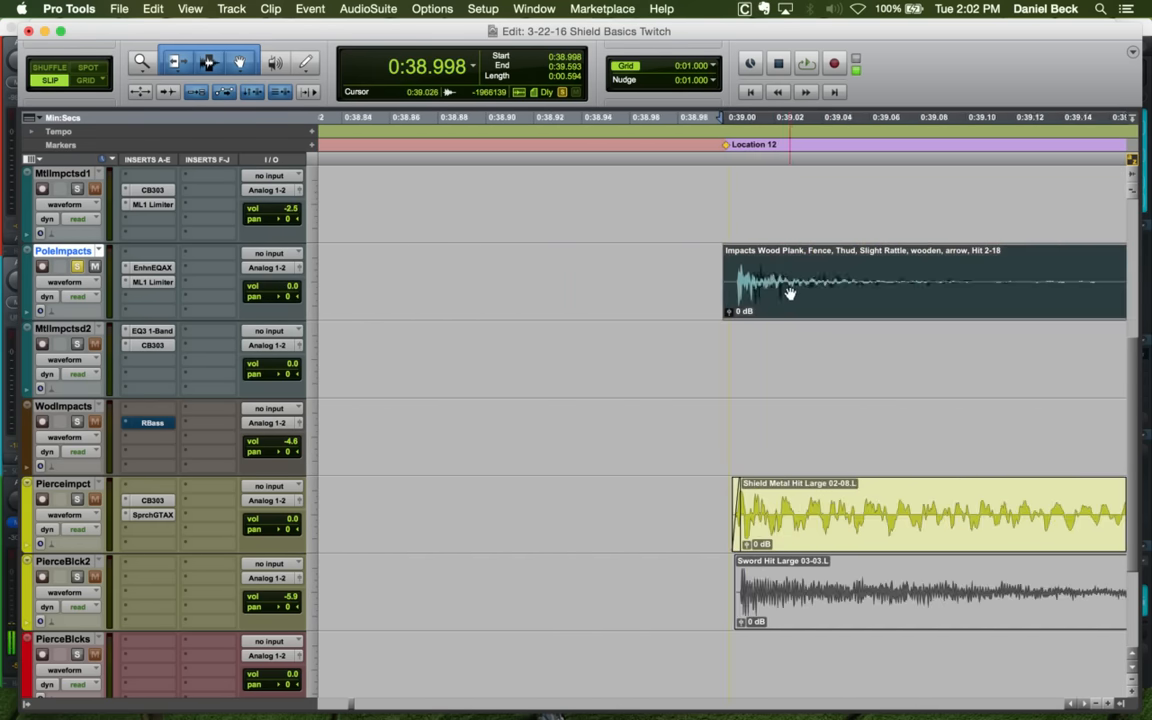
click(747, 266)
key(a)
drag(748, 254, 753, 254)
click(720, 261)
click(785, 296)
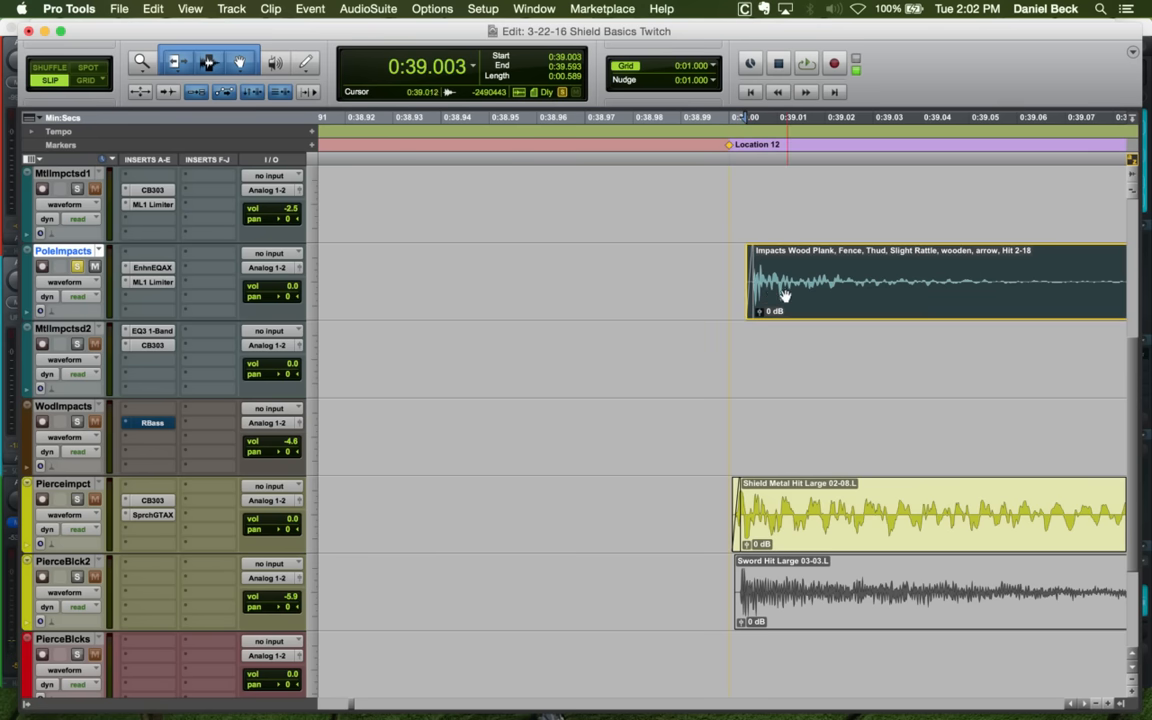
drag(769, 297, 770, 297)
Audition the Location 12 pole hit, then shorten its end to about 0:39.26 with a fade-out from about 0:39.15
click(692, 267)
key(space)
key(r)
key(r)
key(r)
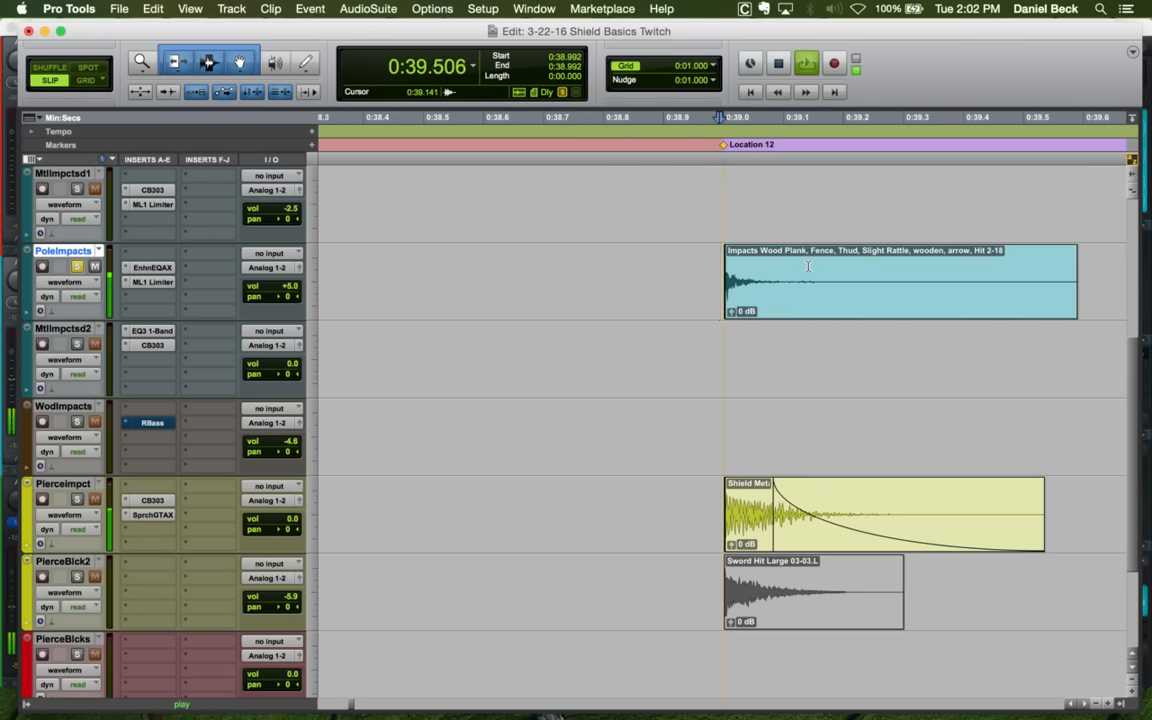
key(s)
click(821, 268)
Audition the layered hit at Location 12 with all tracks from 0:38.966 and 0:38.973
key(space)
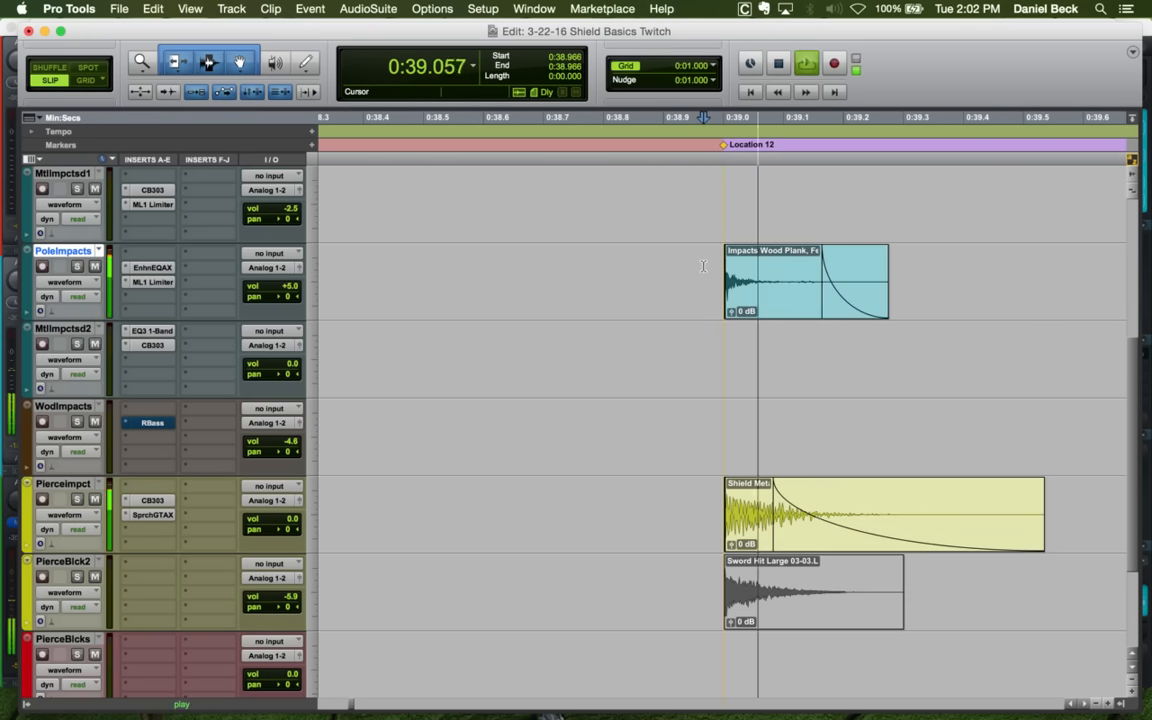
key(space)
key(space)
key(space)
click(707, 492)
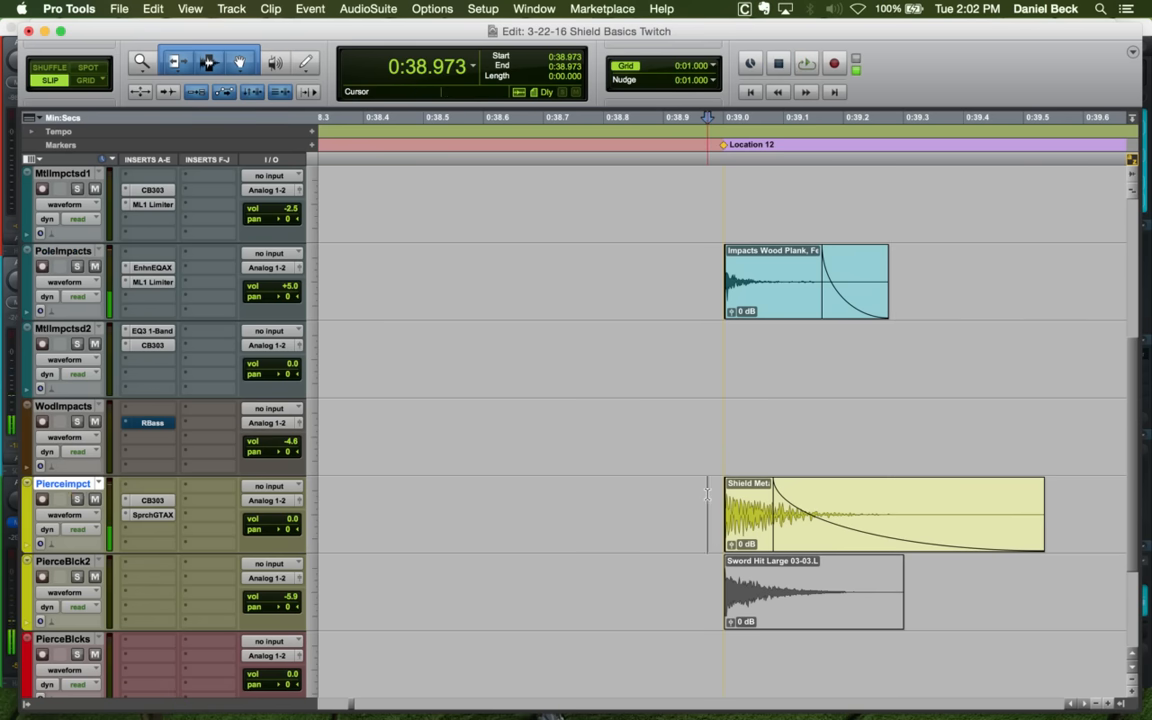
key(space)
key(space)
Compare the Location 12 pole hit soloed from 0:38.957 with the full layered hit from 0:38.976
click(694, 276)
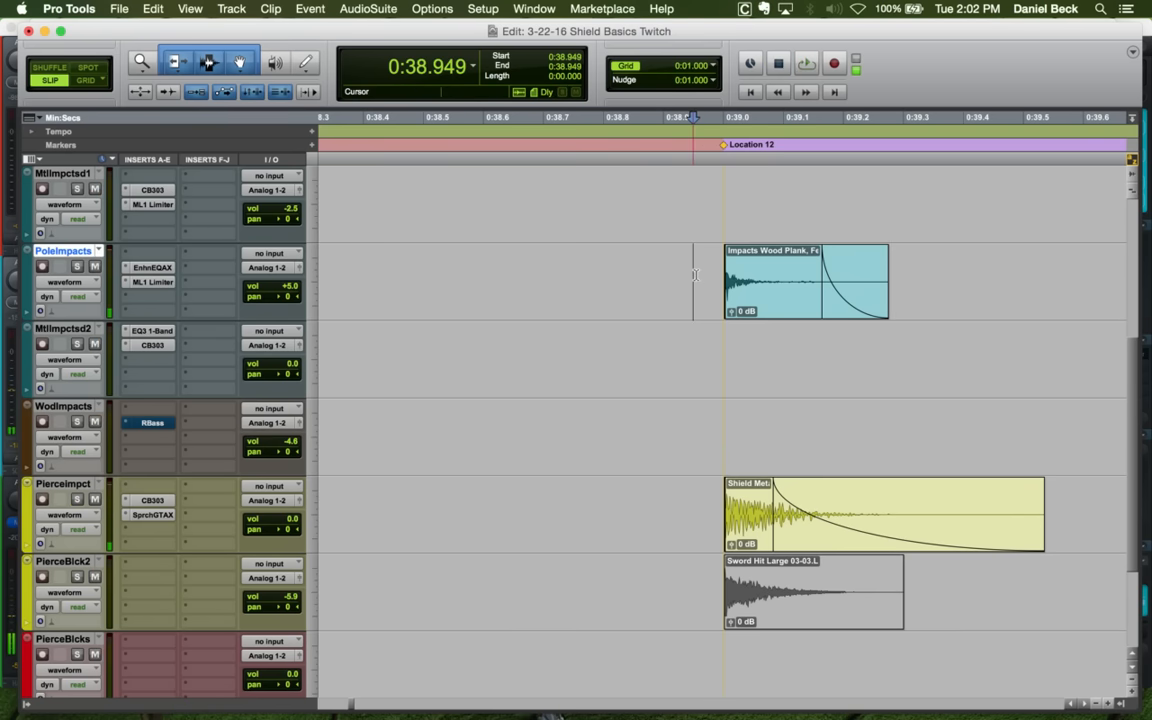
key(space)
key(space)
key(space)
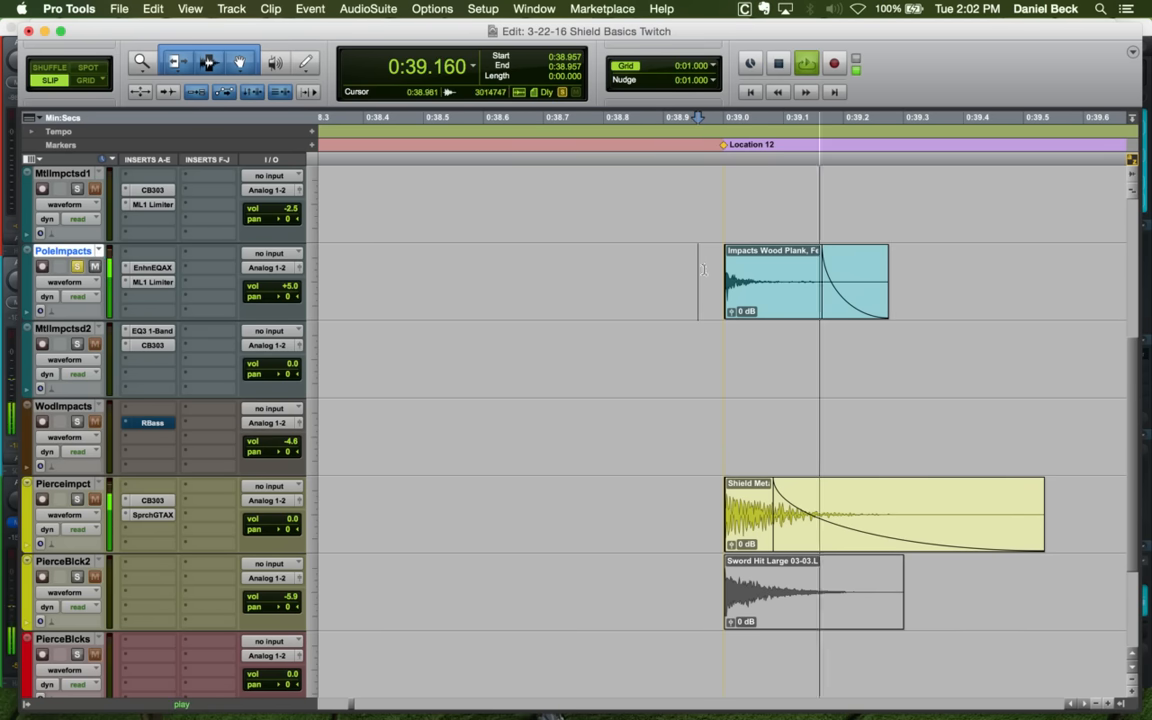
key(space)
click(708, 262)
key(space)
key(space)
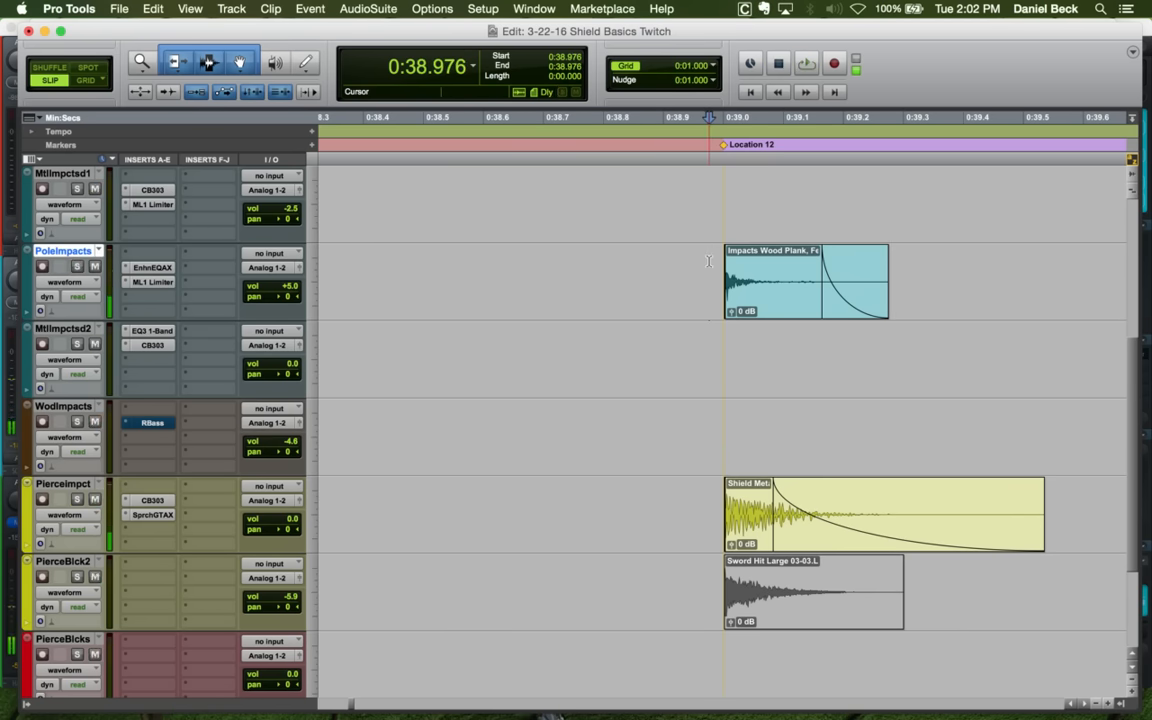
Audition the layered hits starting before Pierce Block from 0:34.922, comparing PoleImpacts muted and unmuted
key(r)
key(r)
key(r)
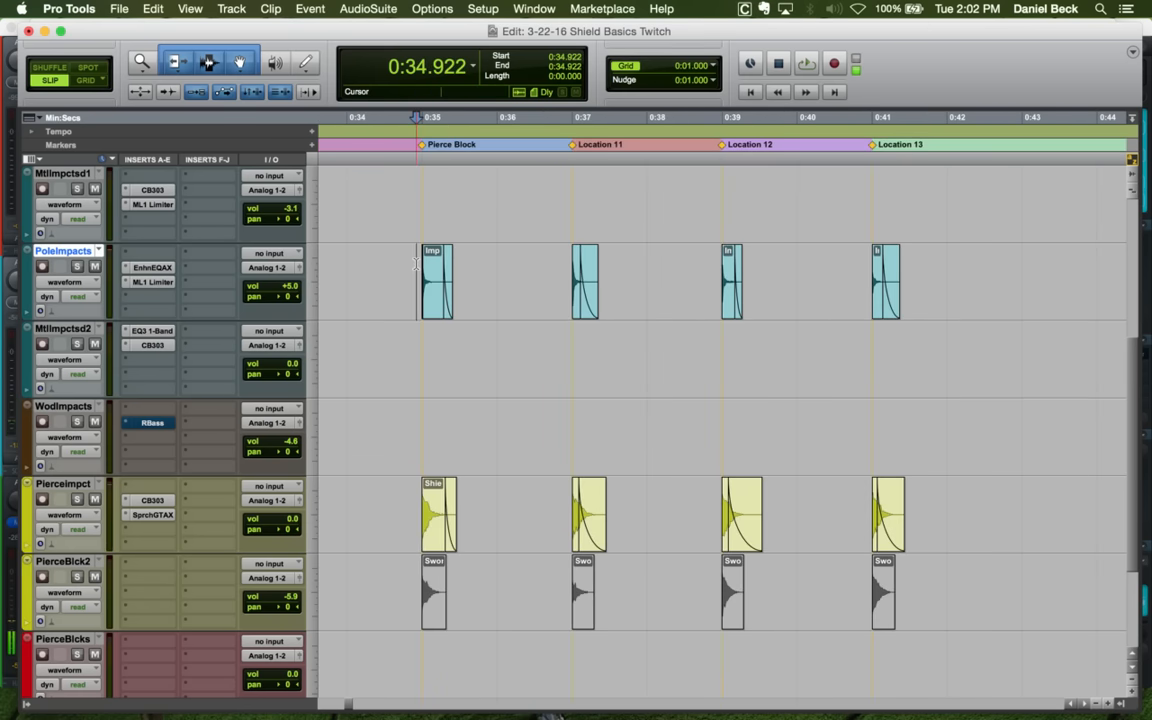
key(space)
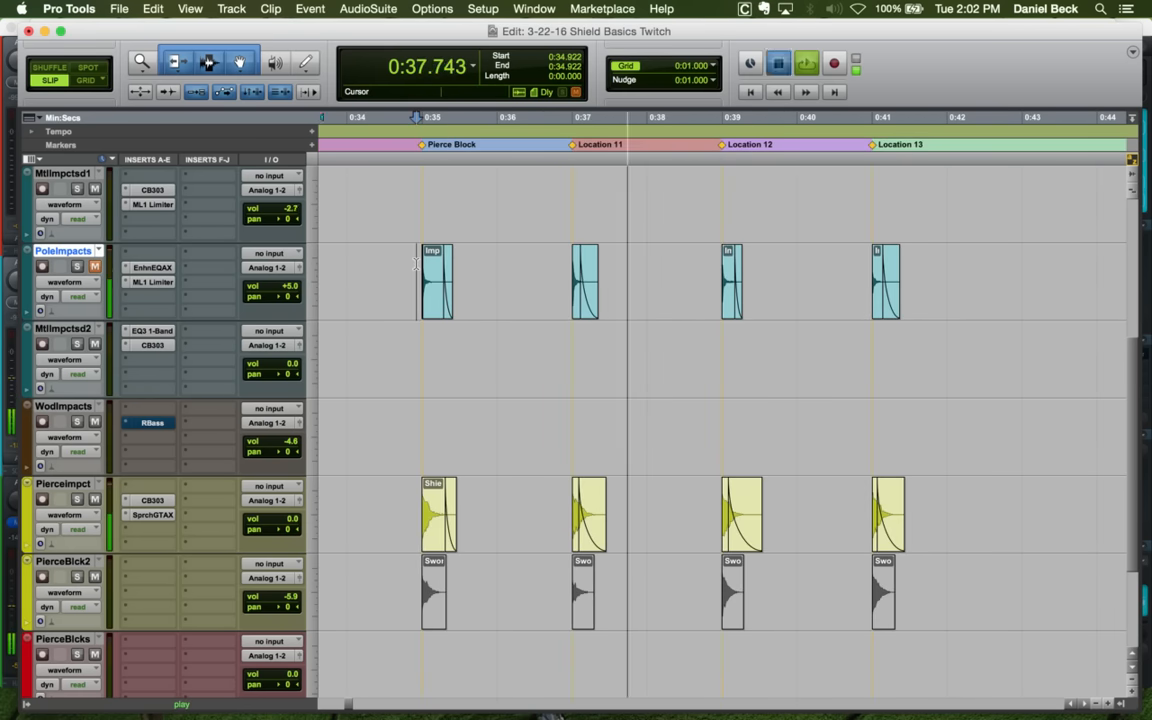
key(space)
key(space)
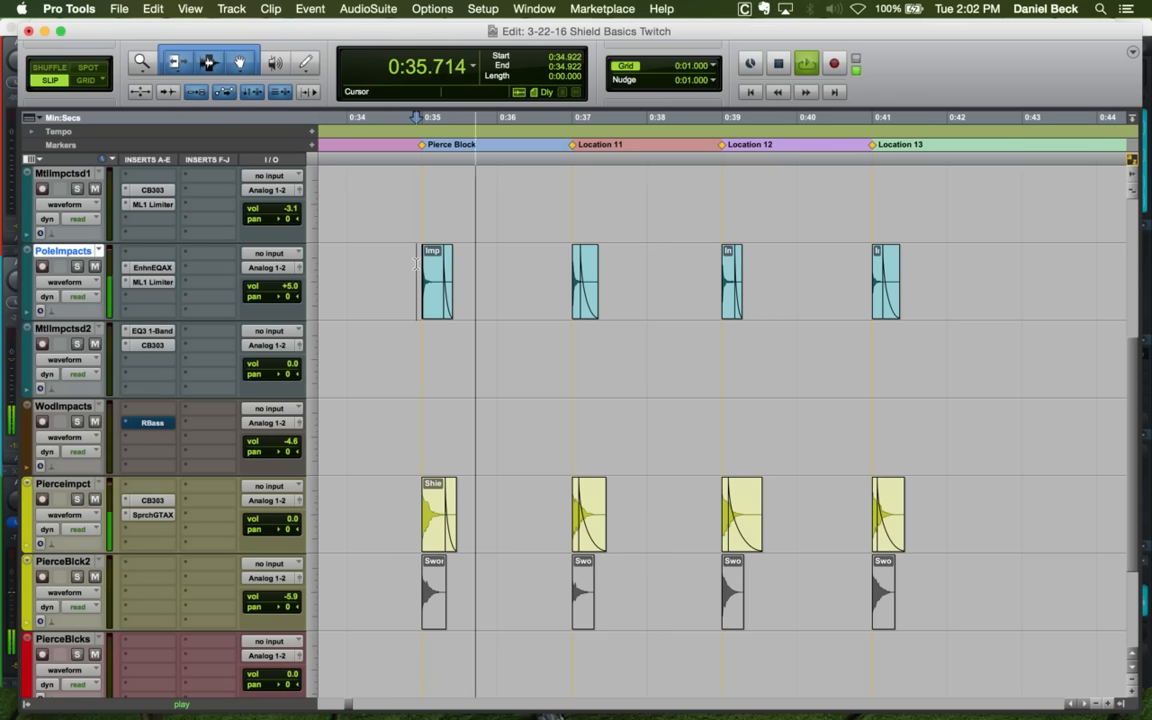
key(space)
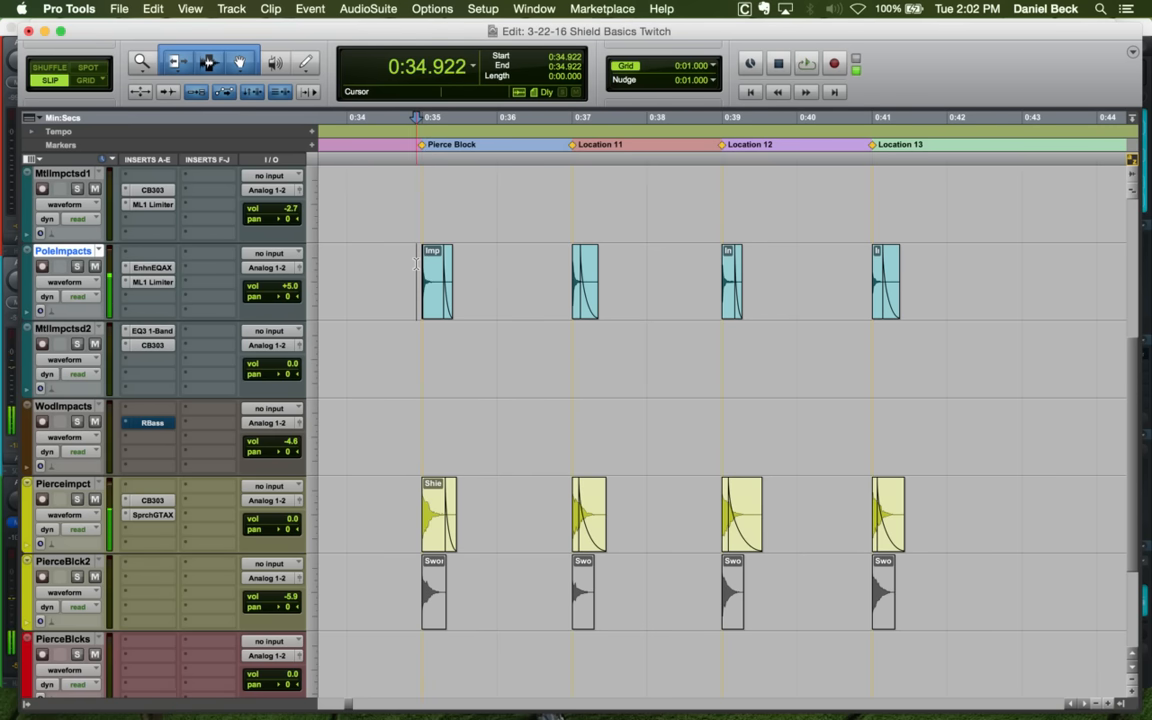
key(space)
key(space)
Compare the Pierce Block hit from 0:34.933 repeatedly with PoleImpacts muted and unmuted, leaving the track unmuted
click(418, 263)
key(space)
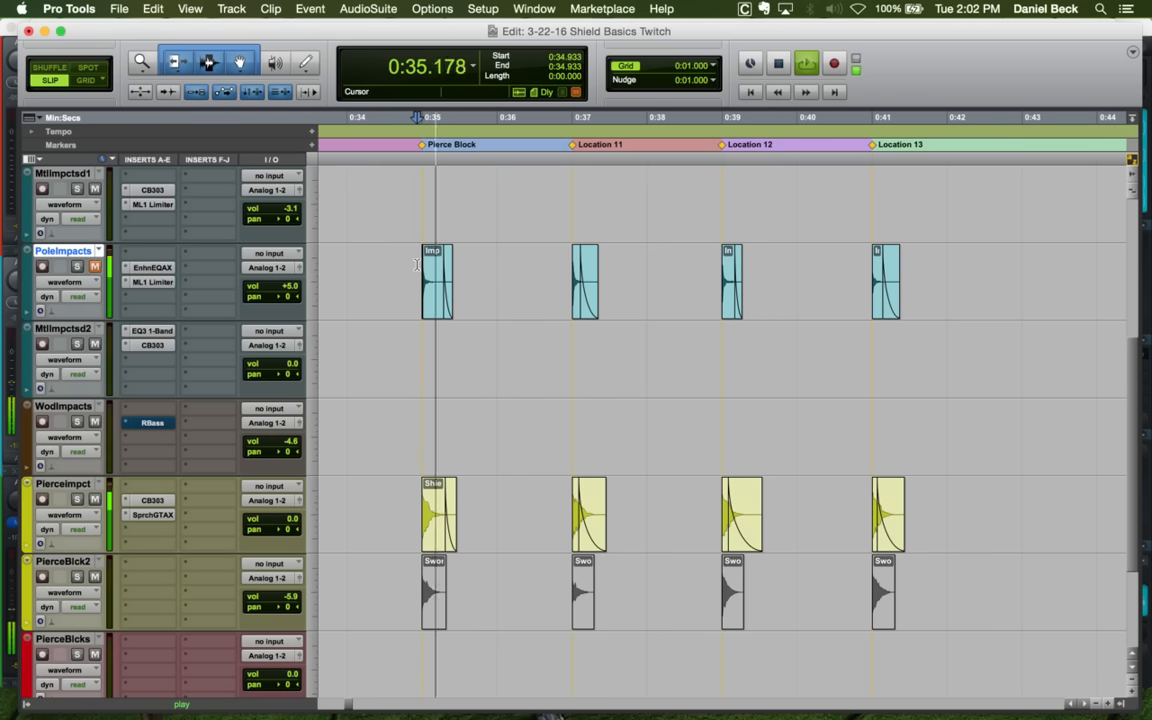
key(space)
key(space)
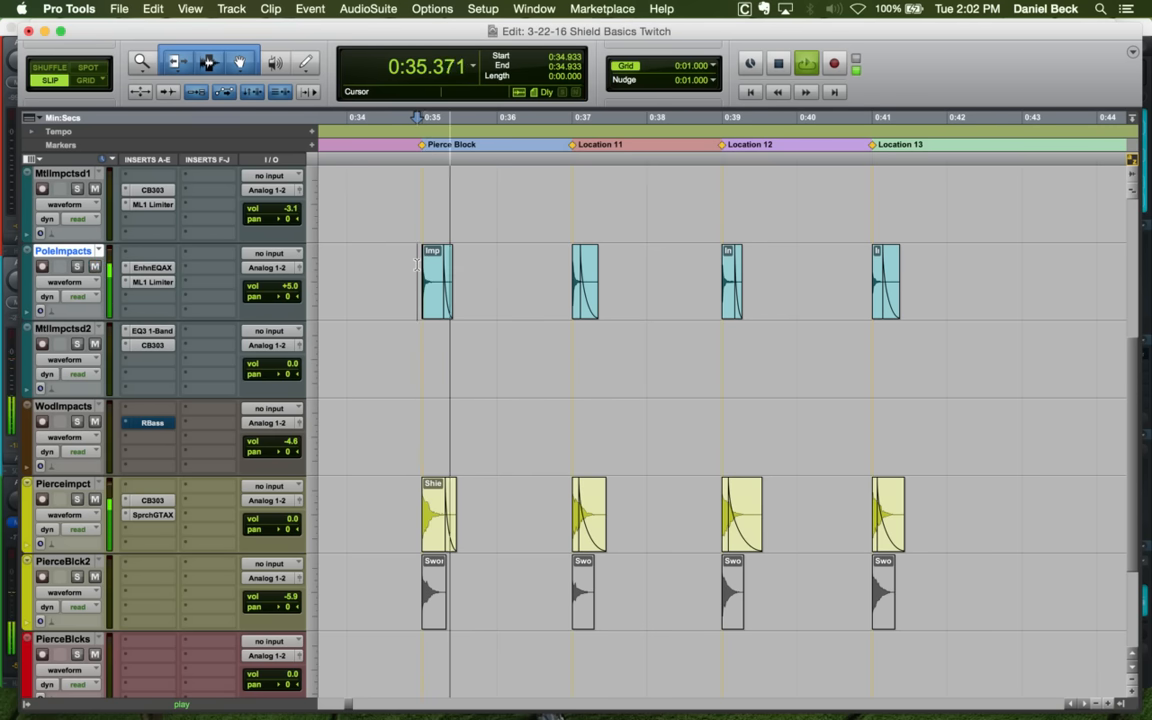
key(space)
key(space)
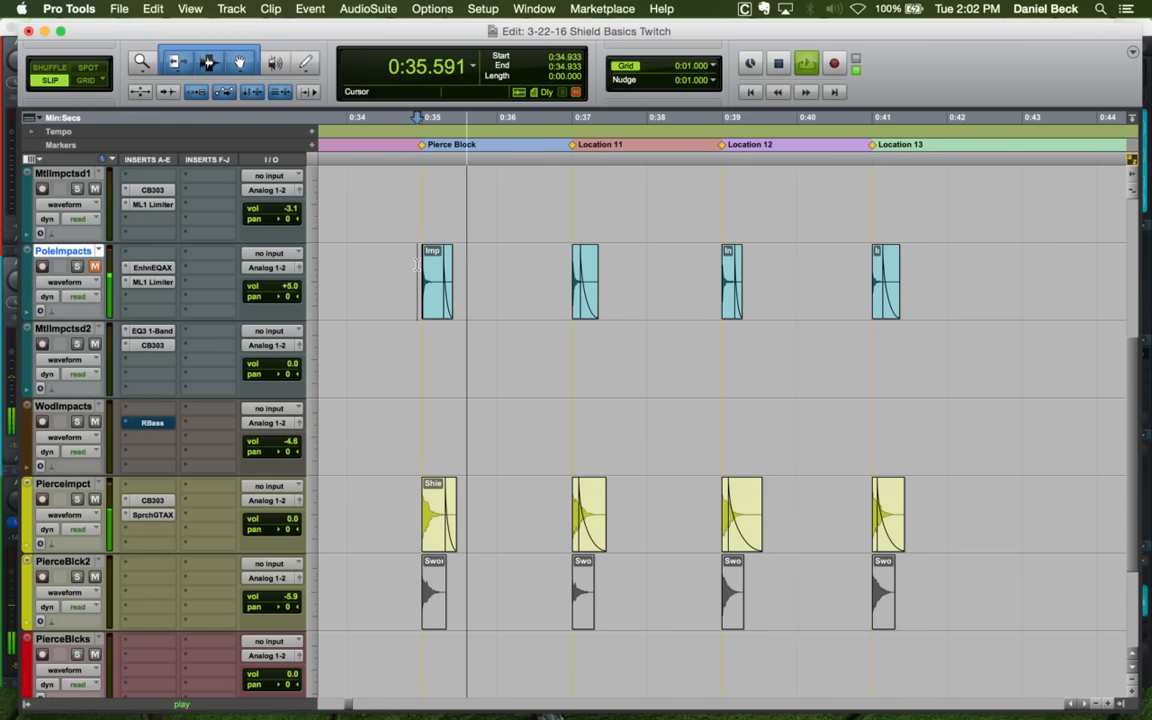
key(space)
key(space)
key(space)
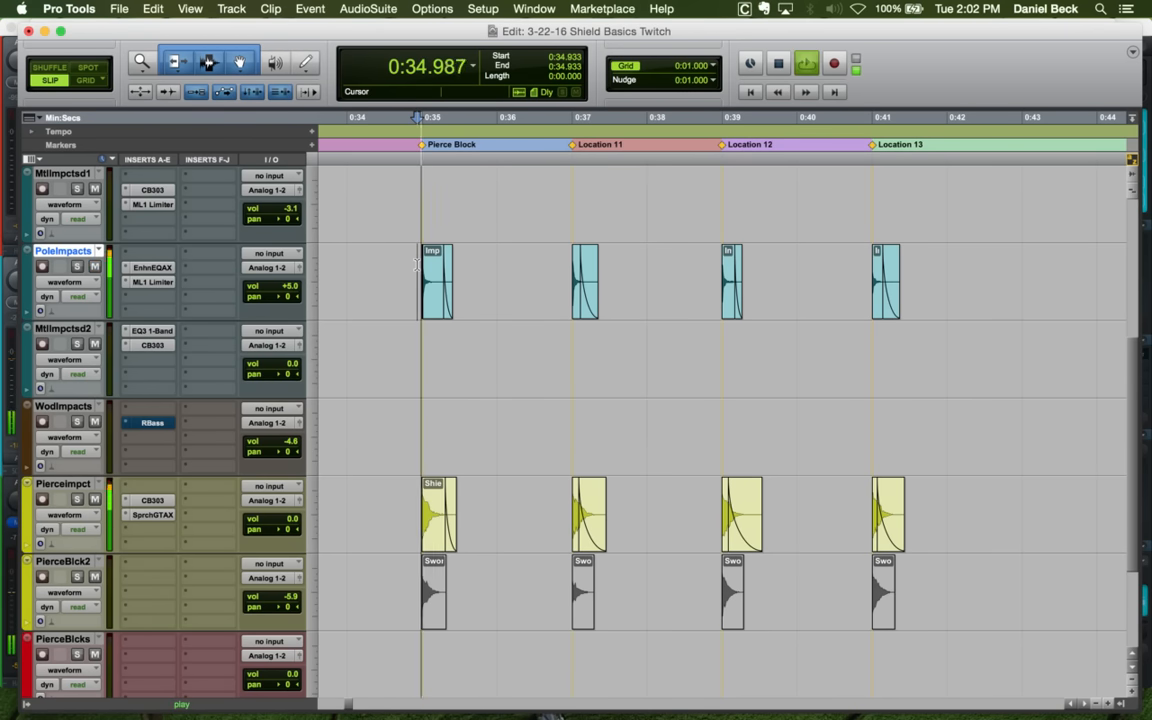
key(space)
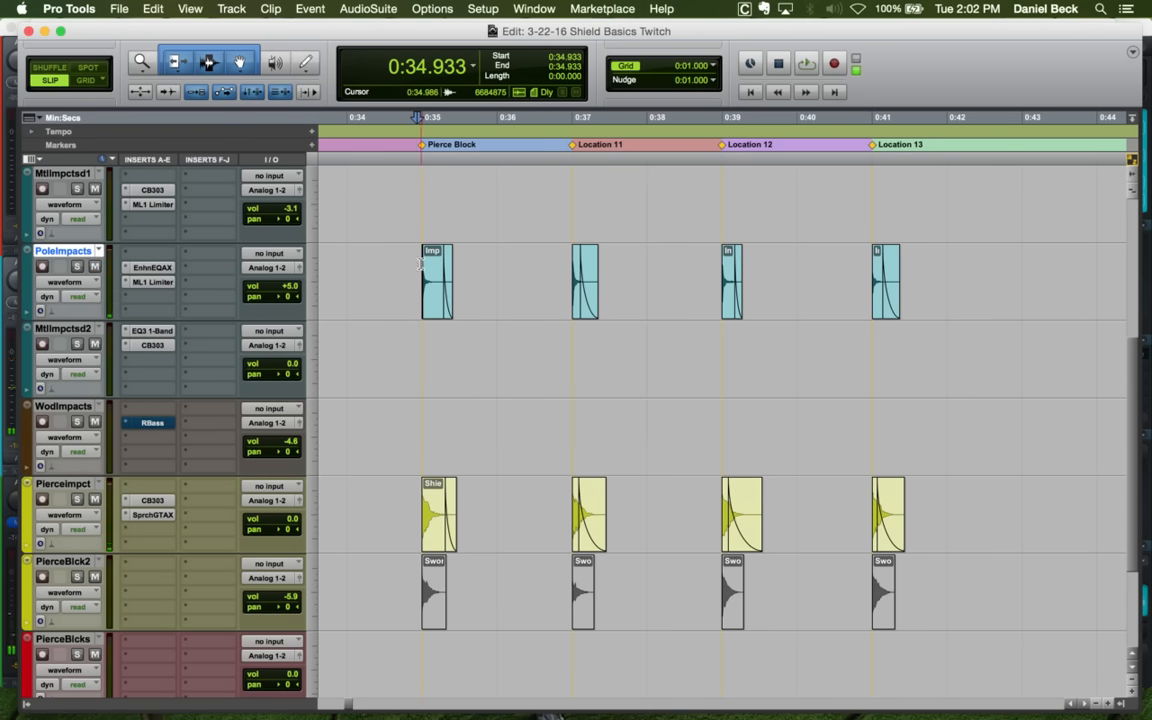
Audition the Shield Metal Hit at Pierce Block on the Pierceimpct track, soloed from 0:34.977
scroll(418, 281, down, 5)
click(412, 316)
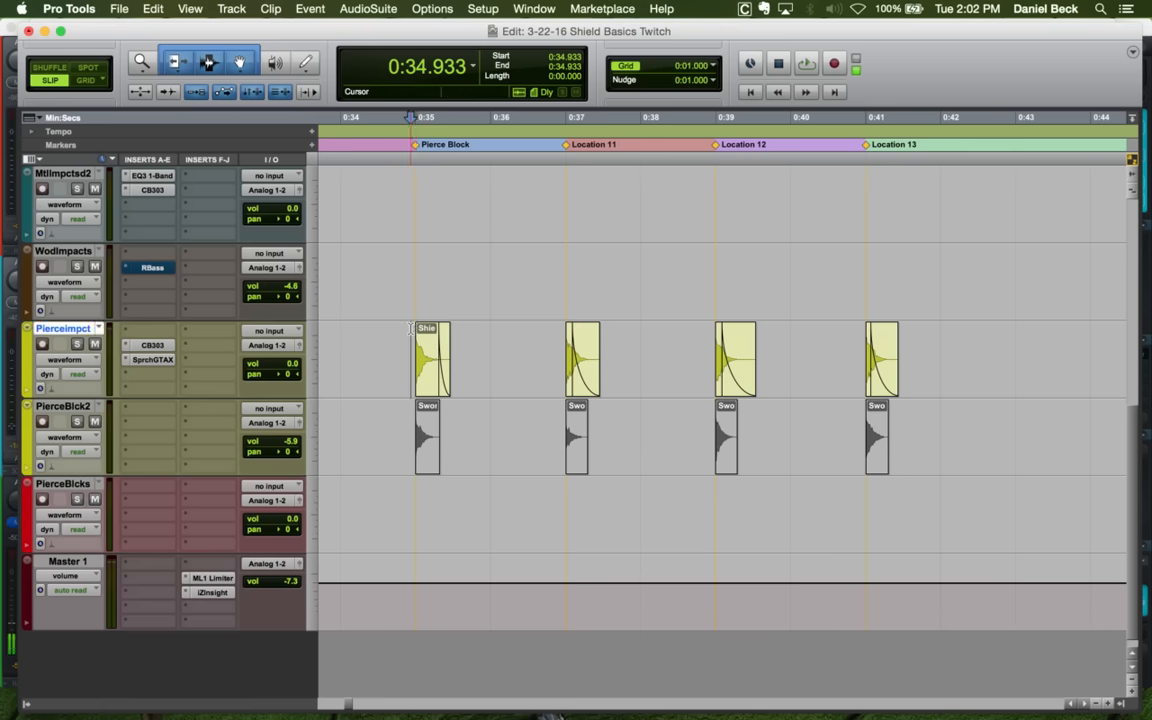
key(super+bracketright)
key(super+bracketright)
key(super+bracketright)
click(748, 340)
key(space)
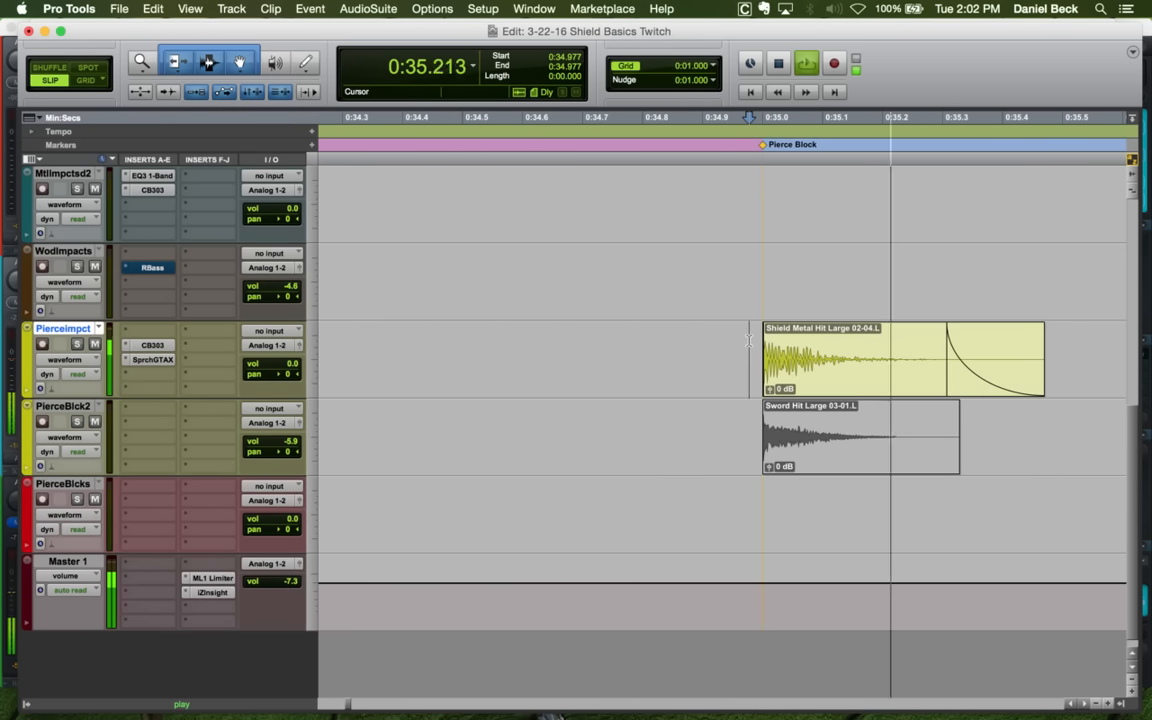
key(space)
Unmute the four sword hit clips on PierceBlck2 from Pierce Block through Location 13
click(755, 416)
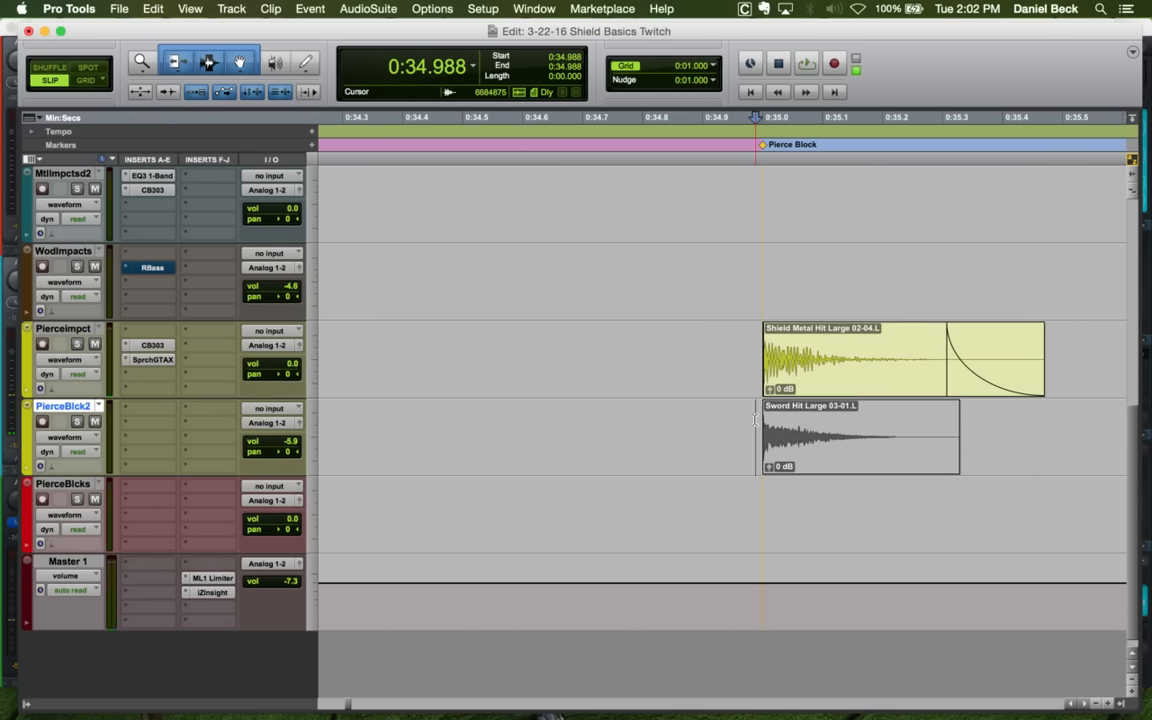
click(793, 441)
key(super+bracketleft)
key(super+bracketleft)
key(super+bracketleft)
key(super+bracketleft)
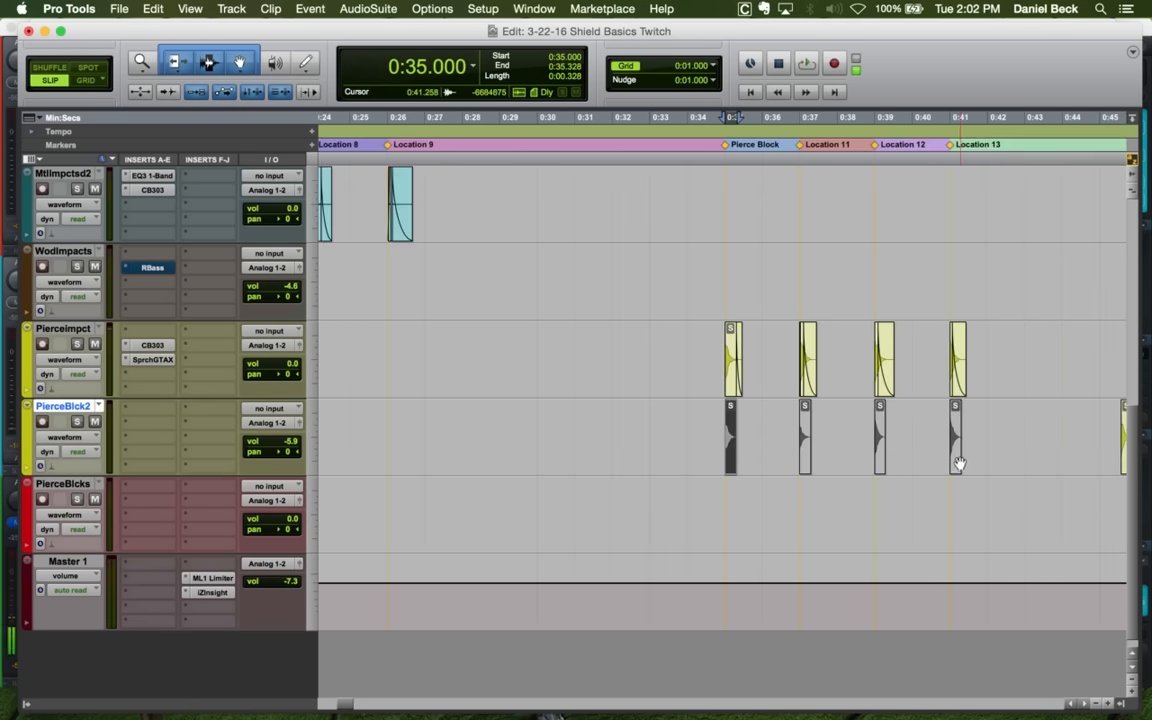
shift+click(957, 463)
key(super+m)
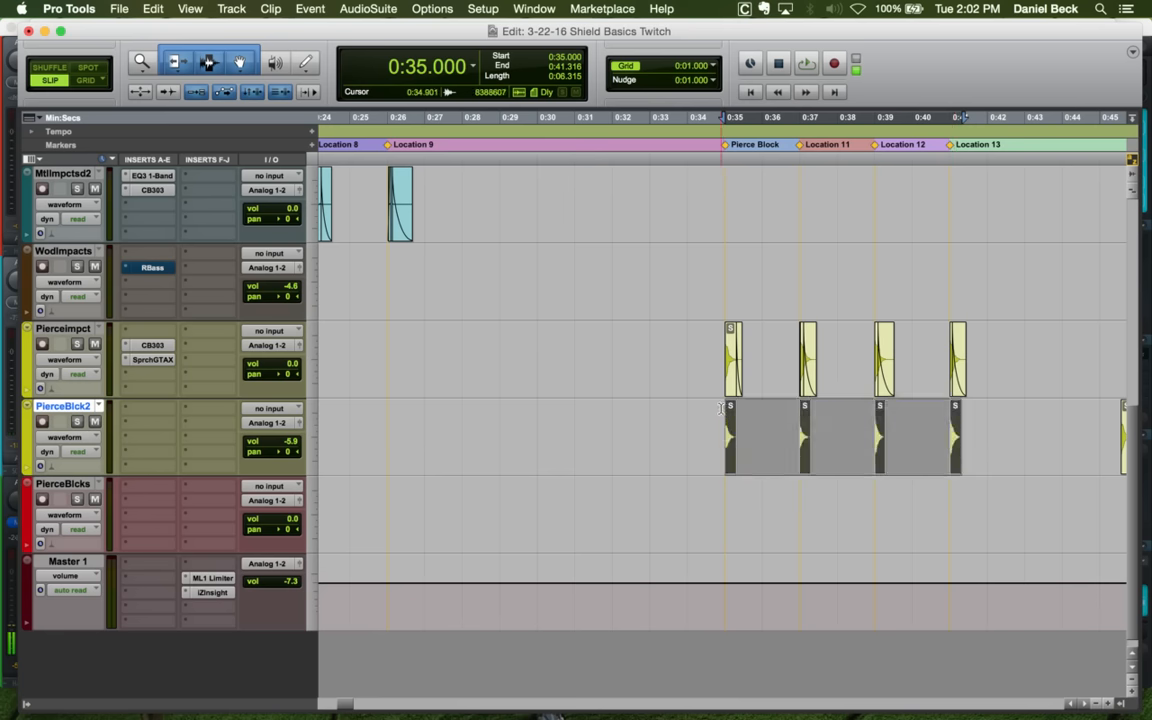
Solo PierceBlck2 and audition its sword hit at Pierce Block from 0:34.882
click(722, 408)
key(super+bracketright)
key(super+bracketright)
key(super+bracketright)
key(space)
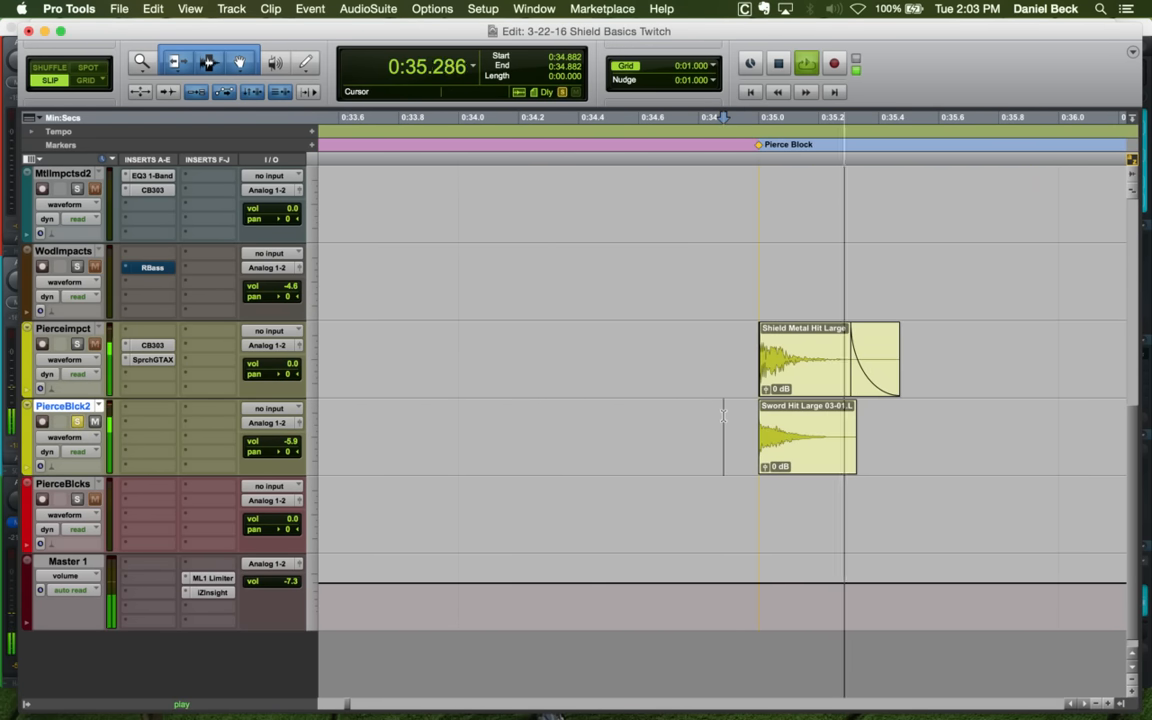
key(space)
Audition the Pierce Block hit with the added sword layer and all tracks from 0:34.946
click(742, 420)
key(space)
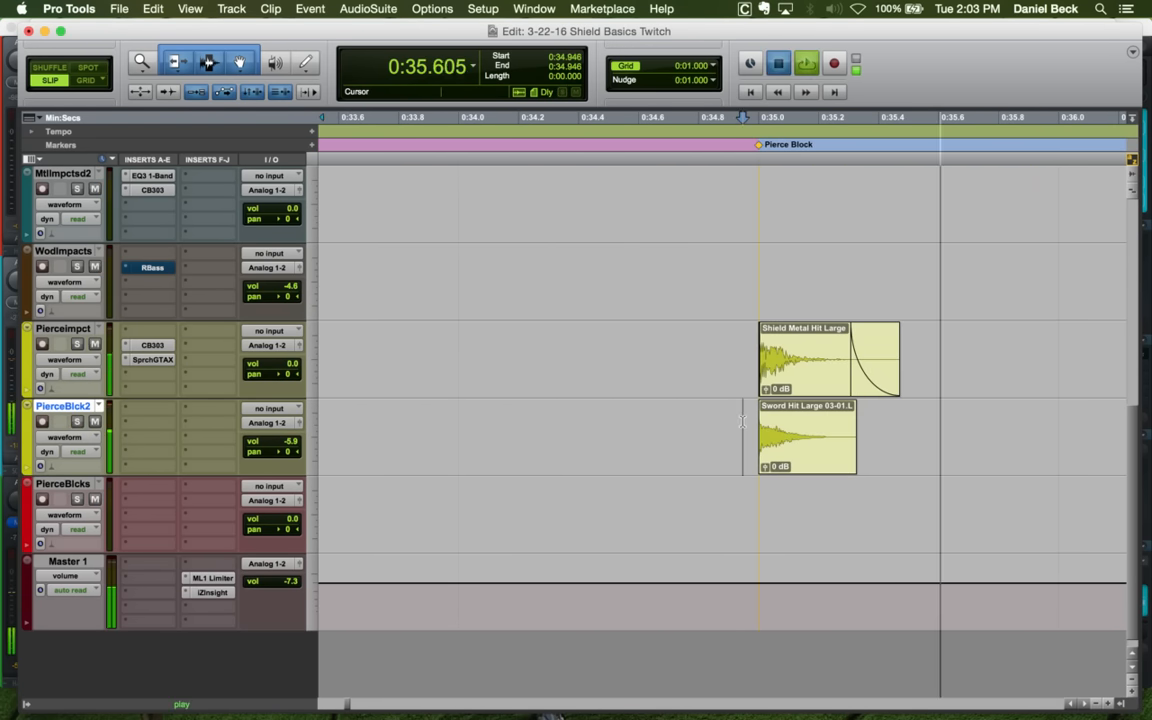
key(space)
key(space)
key(super+bracketleft)
key(super+bracketleft)
click(769, 419)
key(super+bracketright)
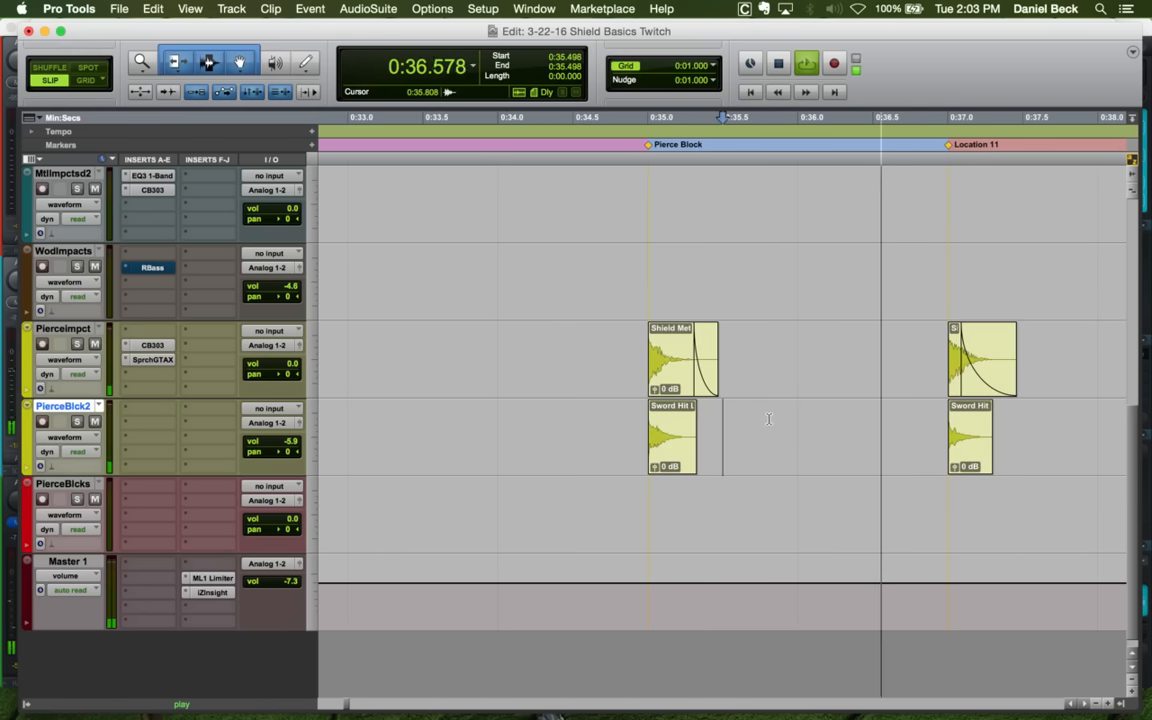
key(space)
Solo PierceBlck2 again and audition the Pierce Block sword hit from 0:34.978
click(648, 419)
key(super+bracketright)
key(super+bracketright)
key(super+bracketright)
click(695, 420)
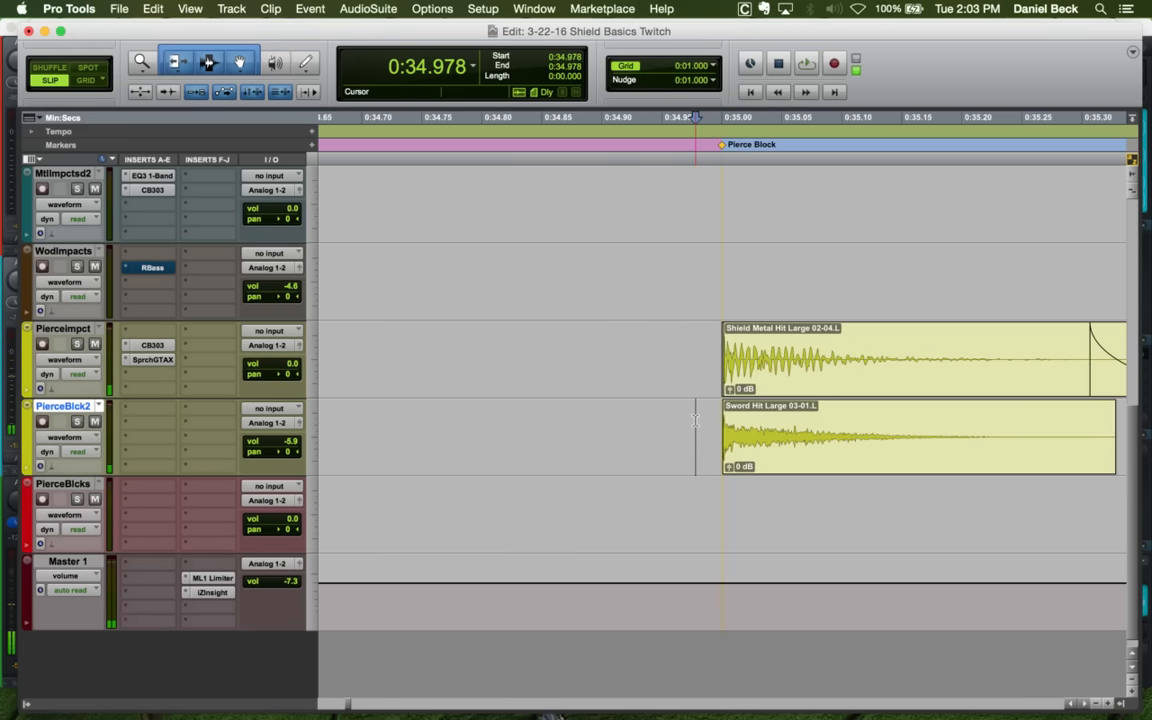
key(shift+s)
key(space)
key(space)
Fade out the Pierce Block sword hit from 0:35.044 and trim its end to about 0:35.22
click(775, 420)
key(g)
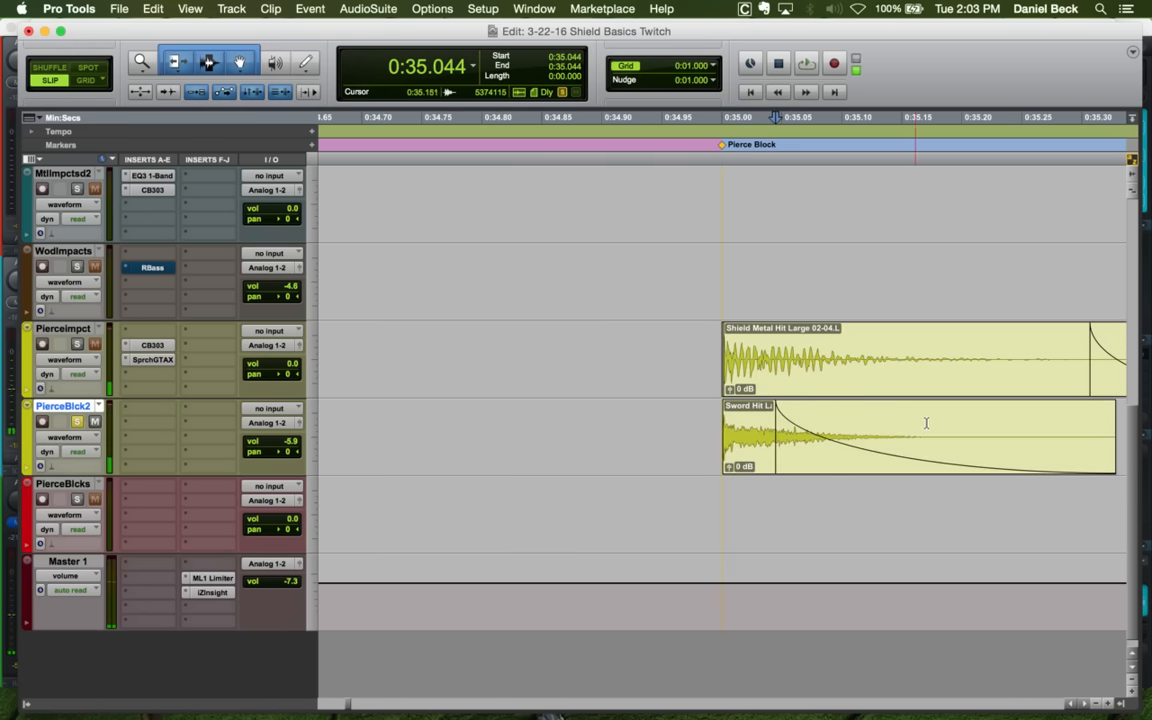
click(992, 424)
key(s)
click(700, 430)
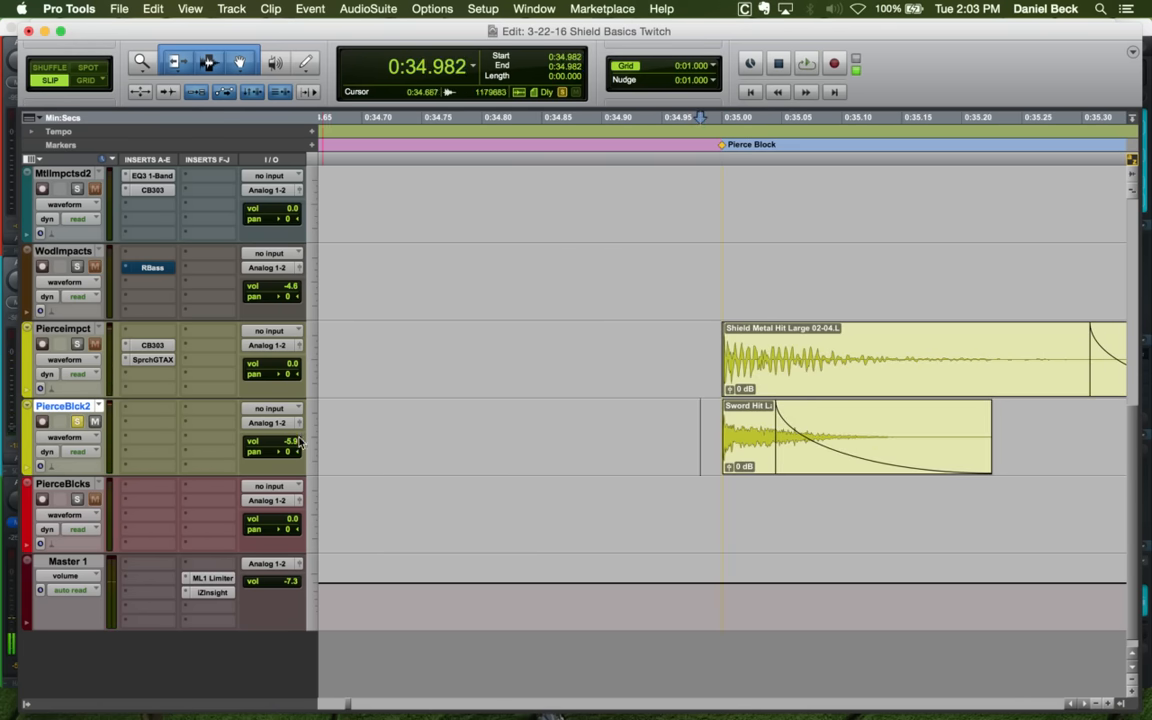
click(707, 347)
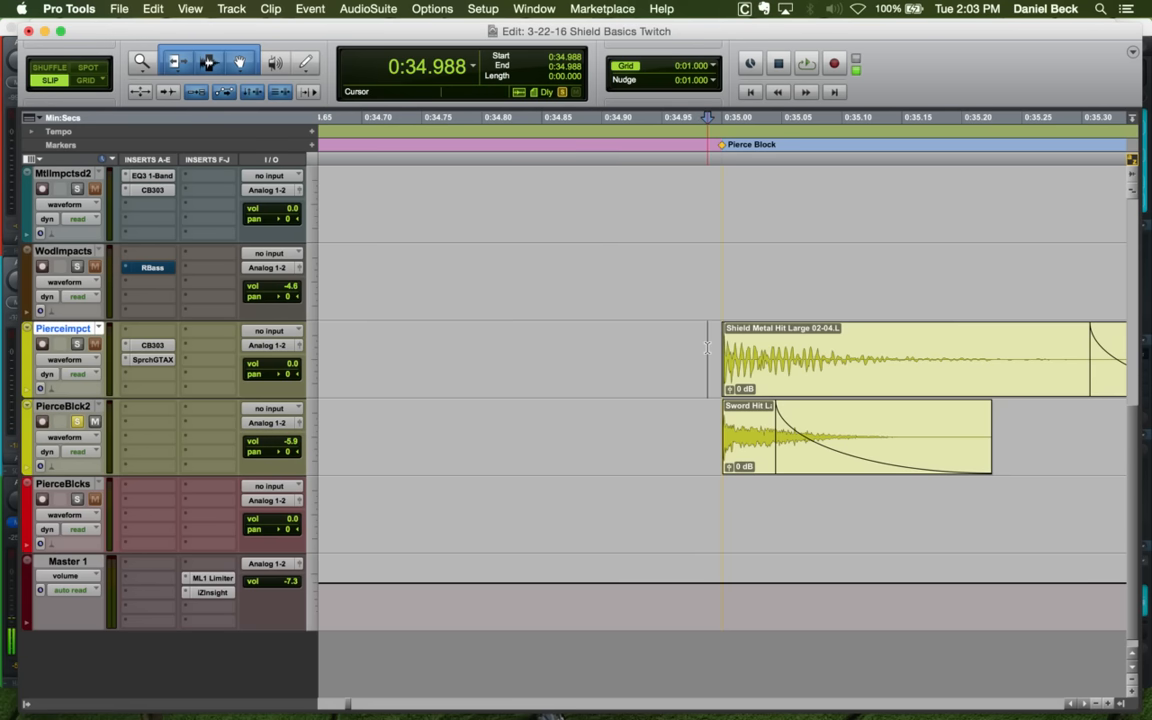
Audition the faded Pierce Block sword hit on the soloed PierceBlck2 track from 0:34.993
click(713, 421)
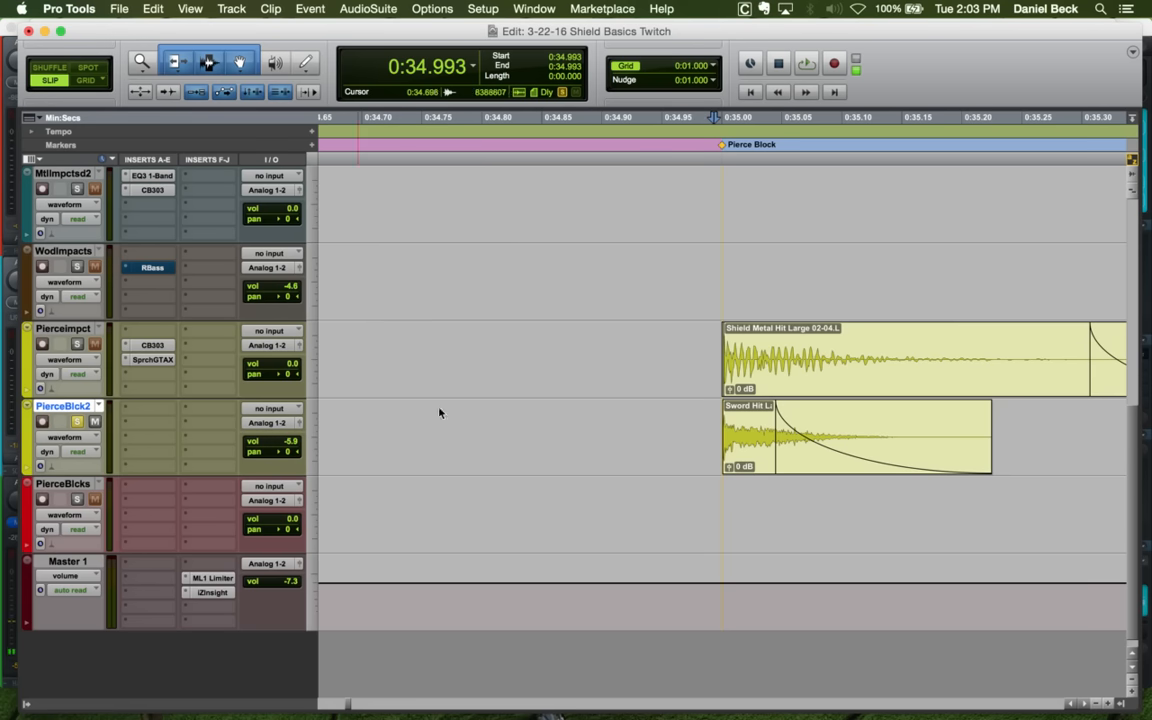
key(space)
key(space)
Raise the PierceBlck2 track's volume to 0.0 dB and return the track to its waveform view
key(r)
key(r)
key(r)
key(r)
key(r)
key(r)
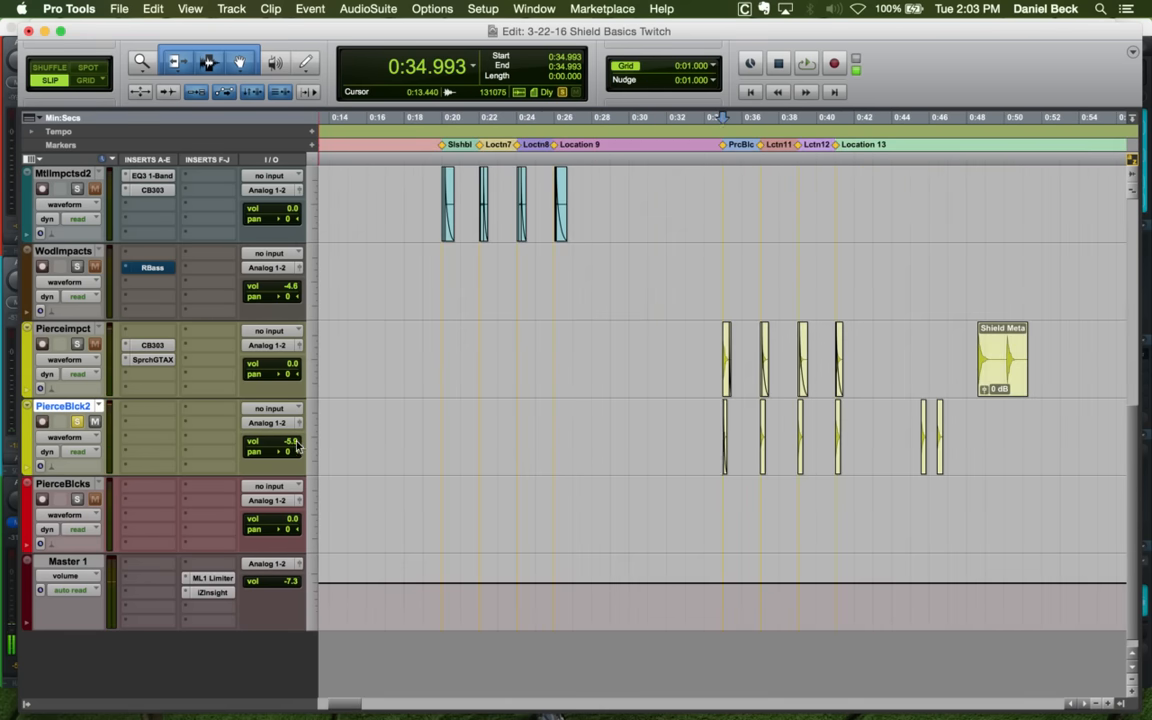
key(ctrl+minus)
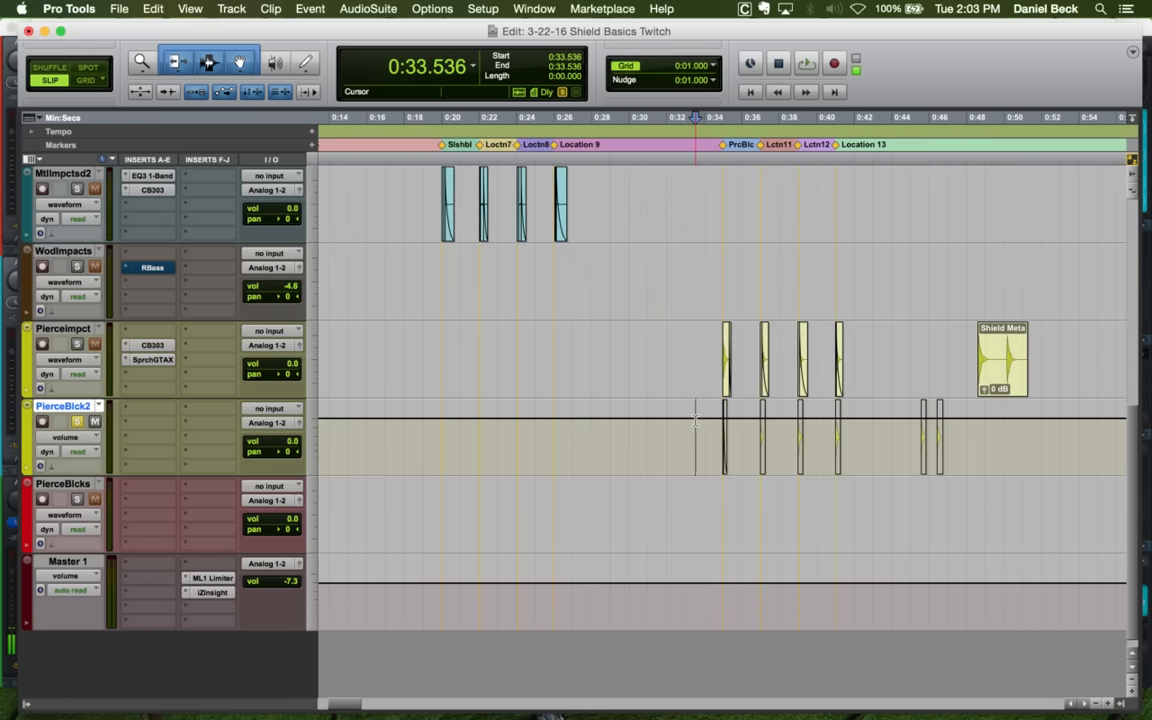
key(minus)
Audition the Pierce Block sword hit at its new level from 0:34.560
click(715, 425)
key(space)
key(t)
key(t)
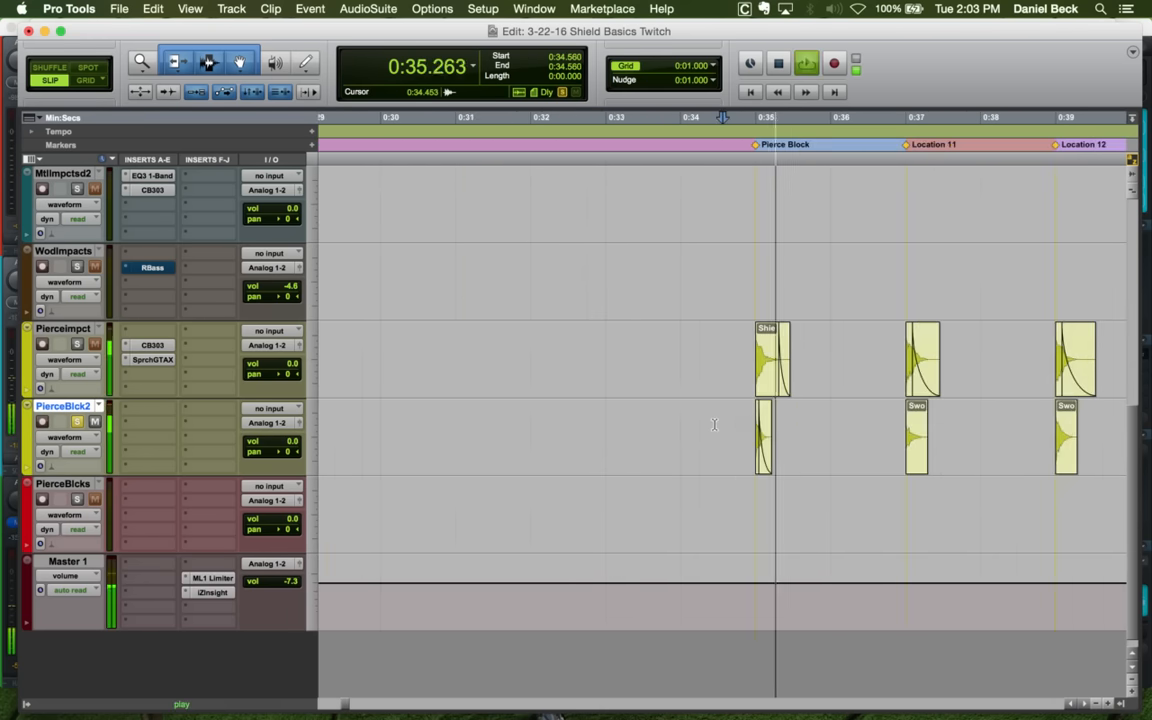
key(space)
Fade out the Location 11 sword hit from 0:37.070 and trim its end to about 0:37.20
click(808, 414)
key(t)
key(t)
key(r)
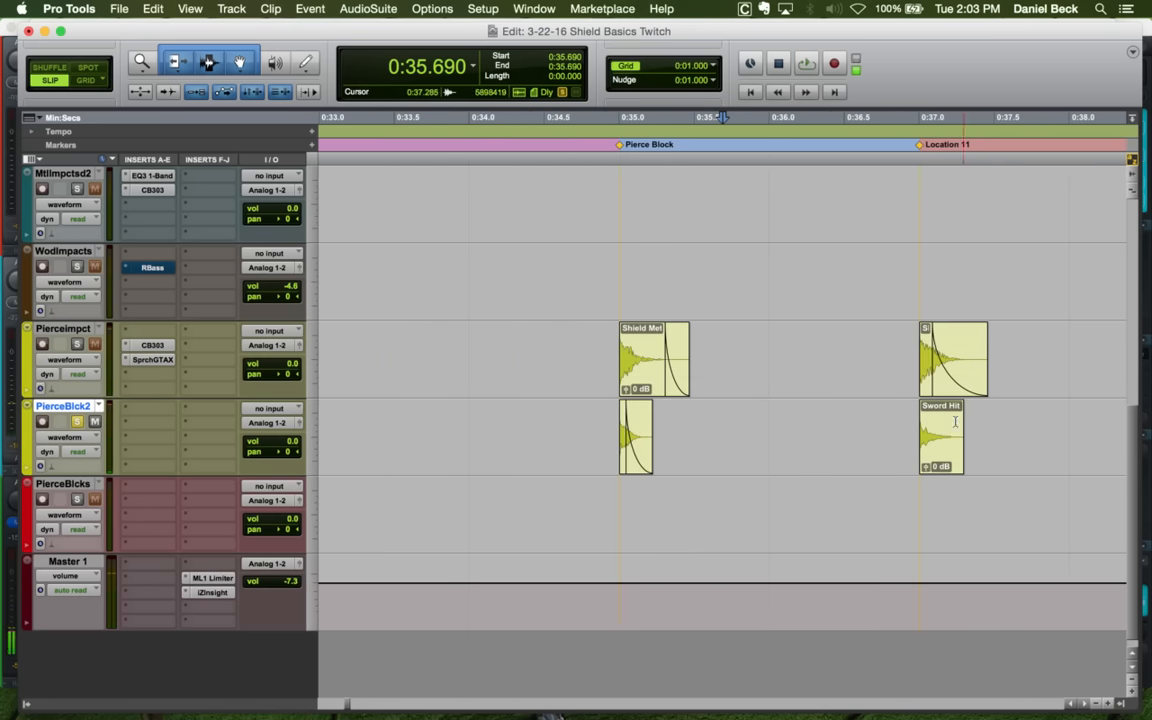
click(958, 421)
key(t)
key(t)
click(652, 424)
key(g)
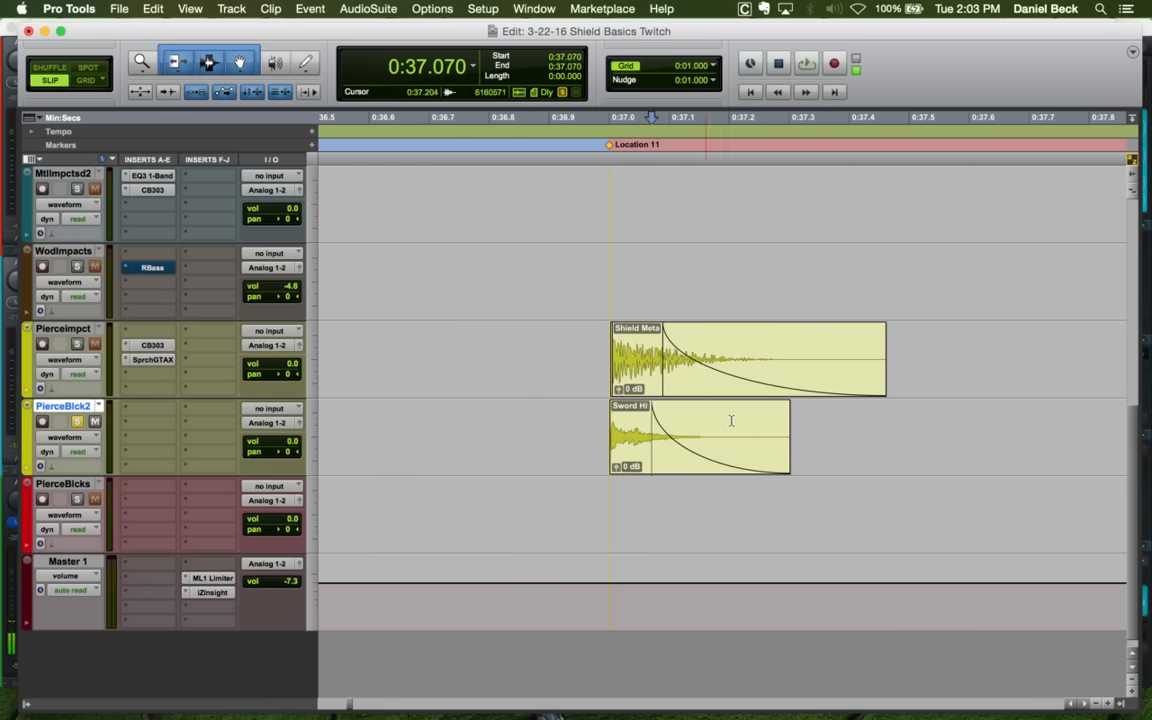
click(731, 420)
key(s)
Audition the shortened Location 11 sword hit on PierceBlck2 from 0:36.977
key(space)
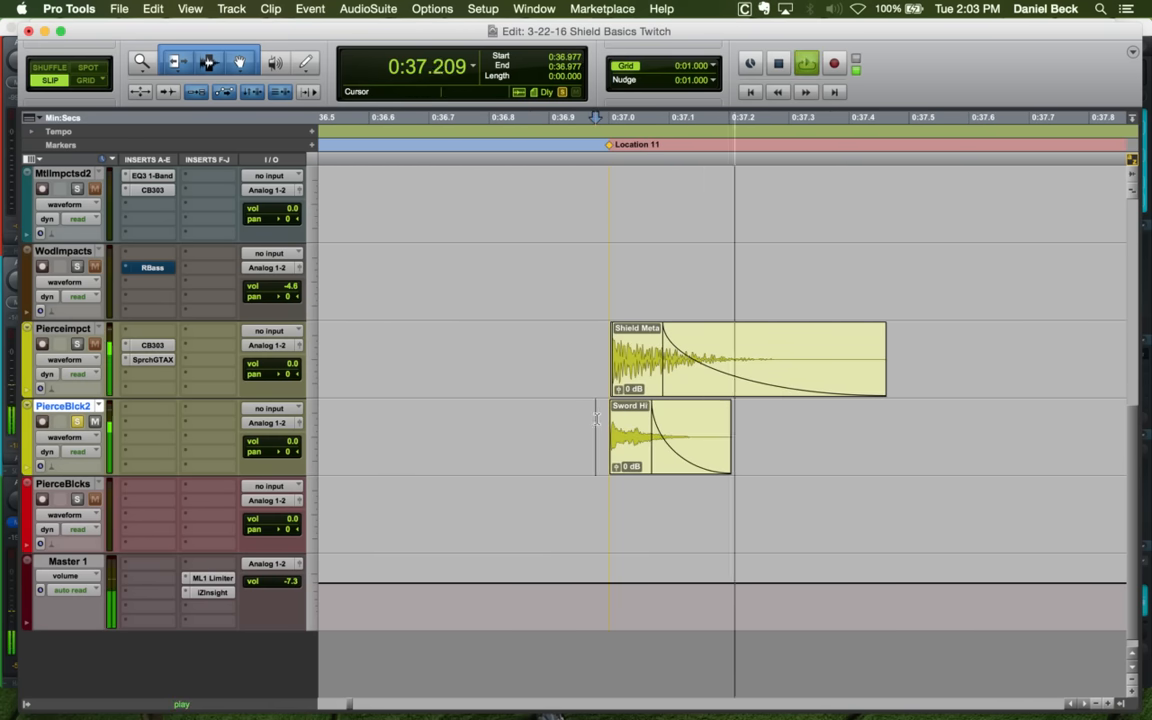
key(r)
key(r)
key(space)
key(r)
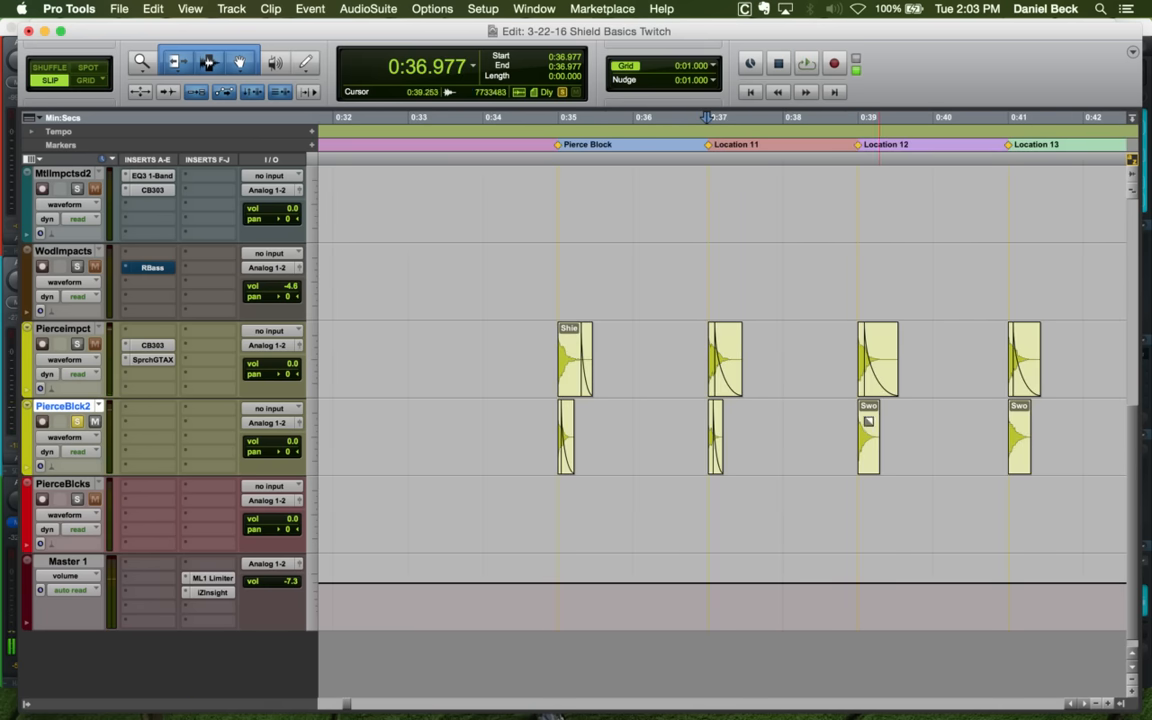
key(space)
Fade out the Location 12 sword hit from about 0:39.10 and audition it from 0:38.976
click(849, 422)
key(t)
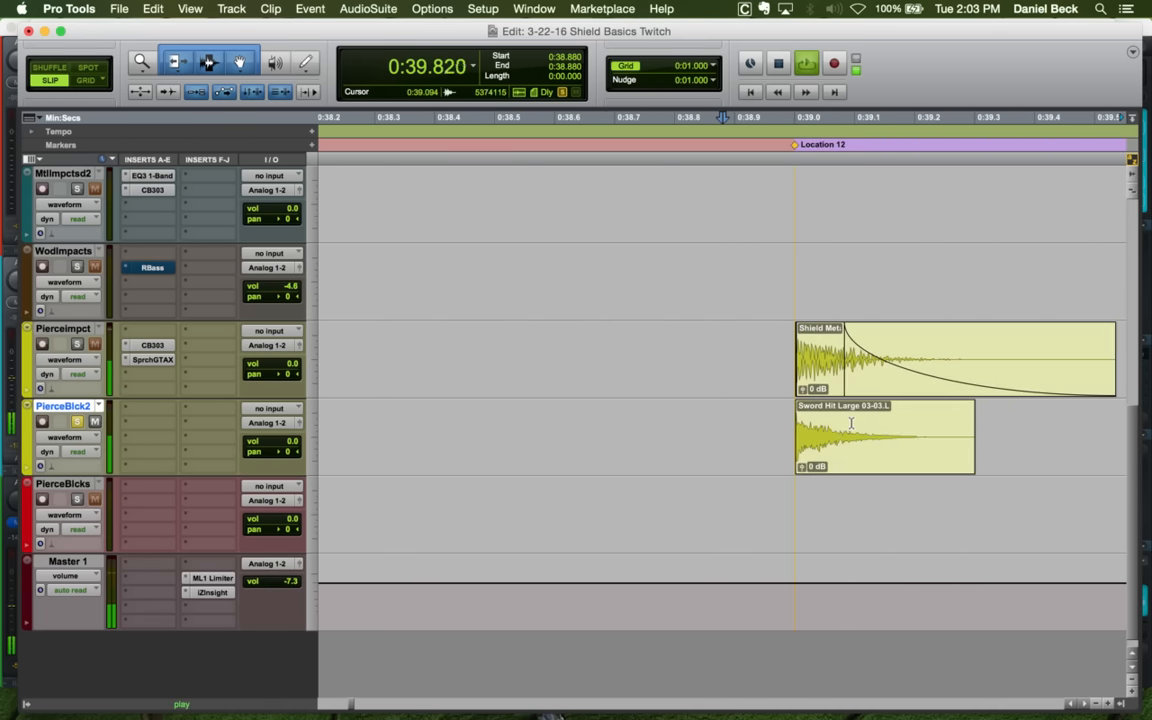
key(space)
key(space)
key(space)
key(space)
Fade out the end of the Location 13 sword hit from 0:41.096
key(r)
key(r)
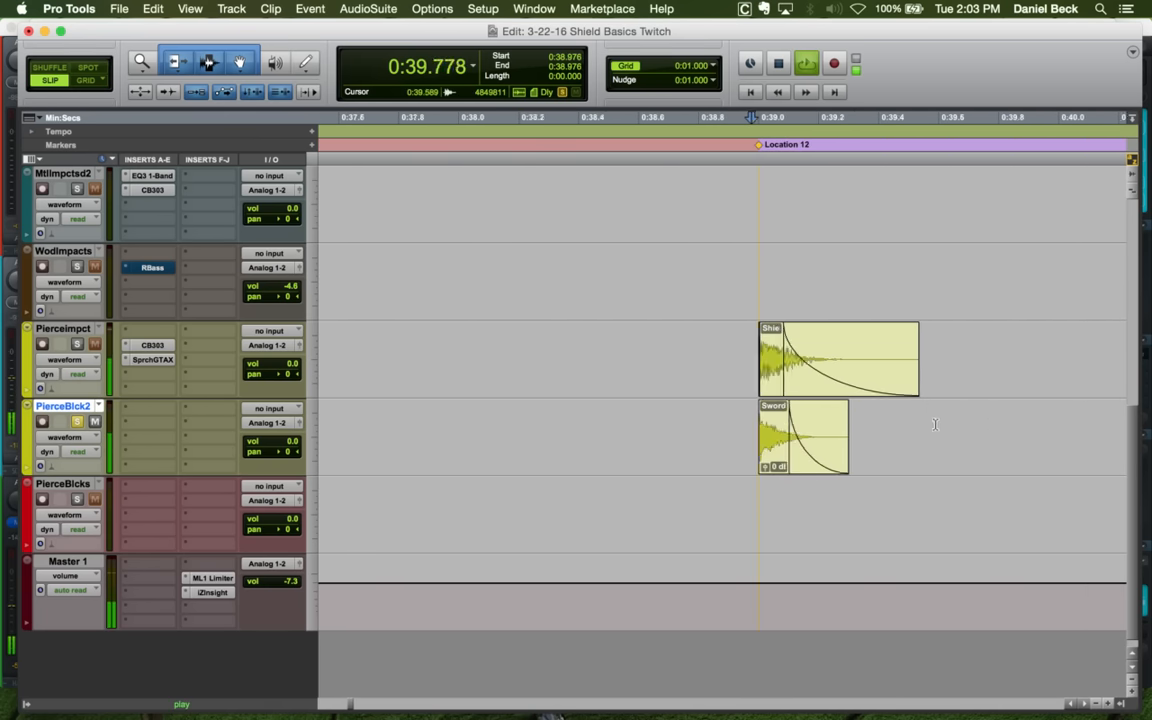
click(988, 425)
key(t)
key(t)
click(986, 429)
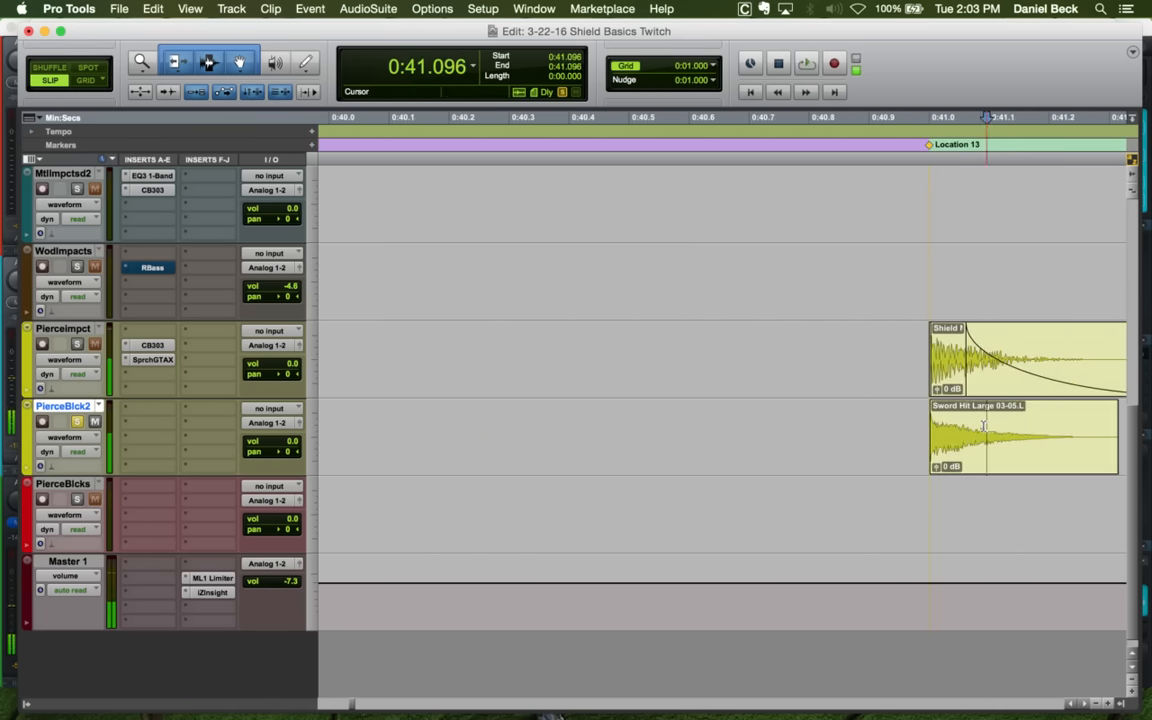
key(g)
Audition the Location 13 hit from 0:40.974 and take PierceBlck2 out of solo
click(914, 425)
key(shift+s)
key(r)
key(r)
key(r)
key(r)
key(r)
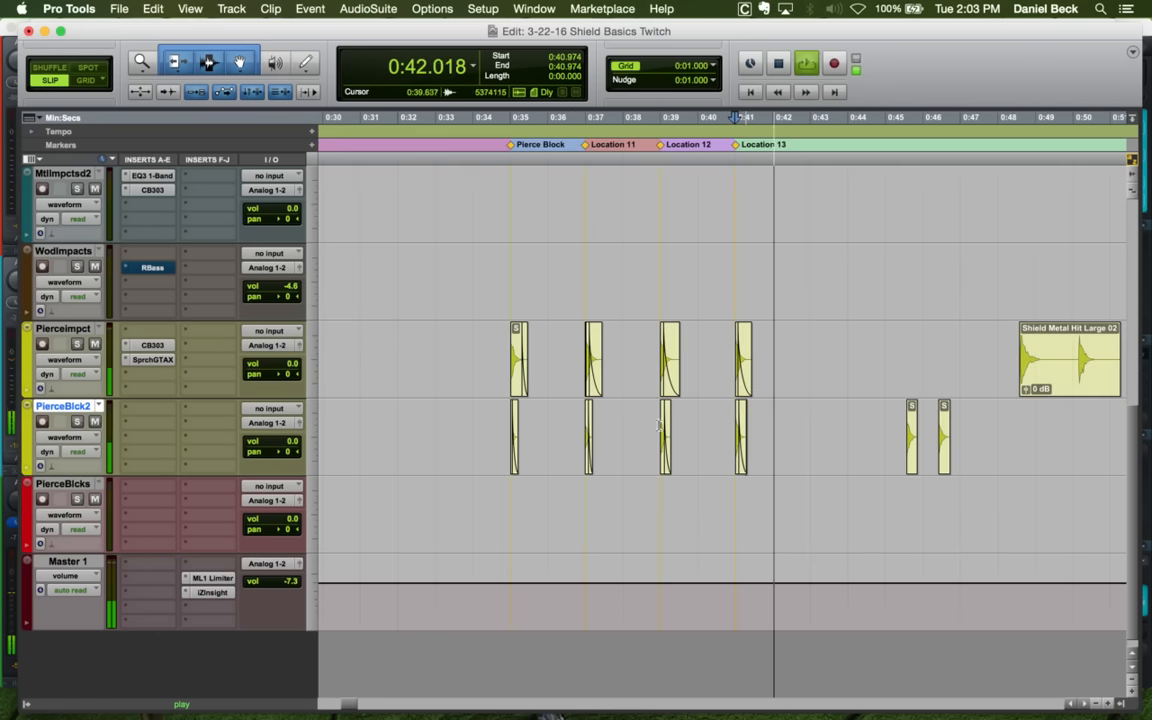
key(space)
Audition the Pierce Block and Location 11 hits with all layers from 0:34.709
click(499, 420)
key(space)
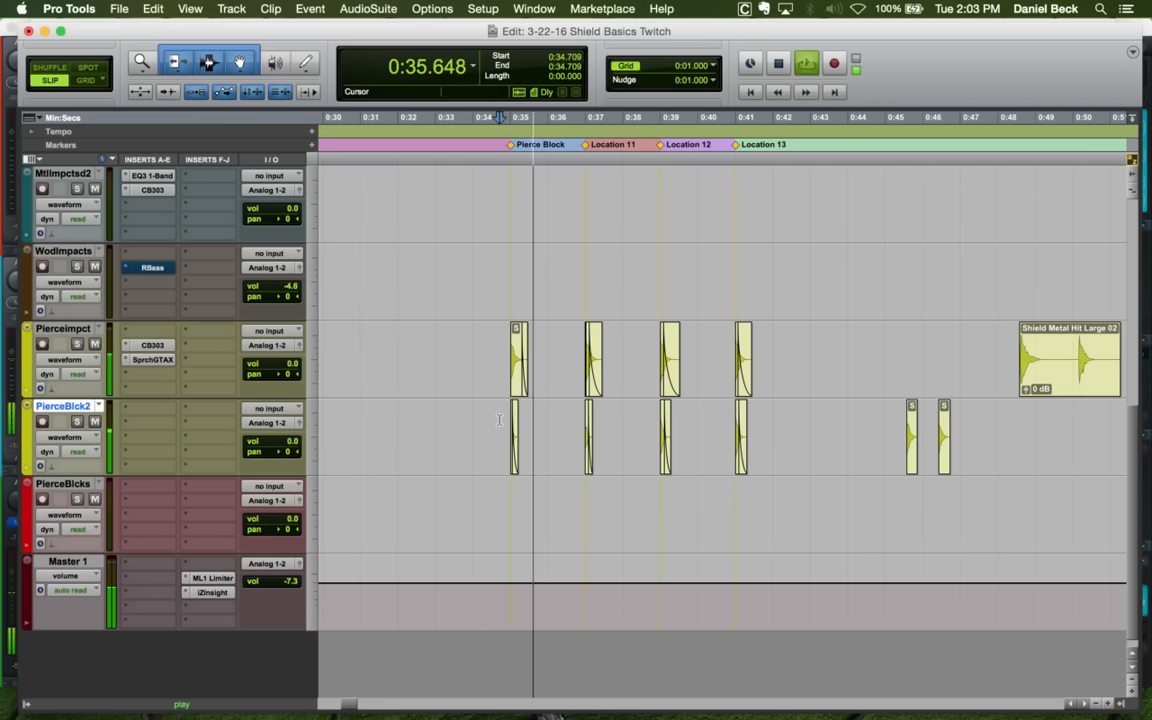
scroll(499, 420, up, 3)
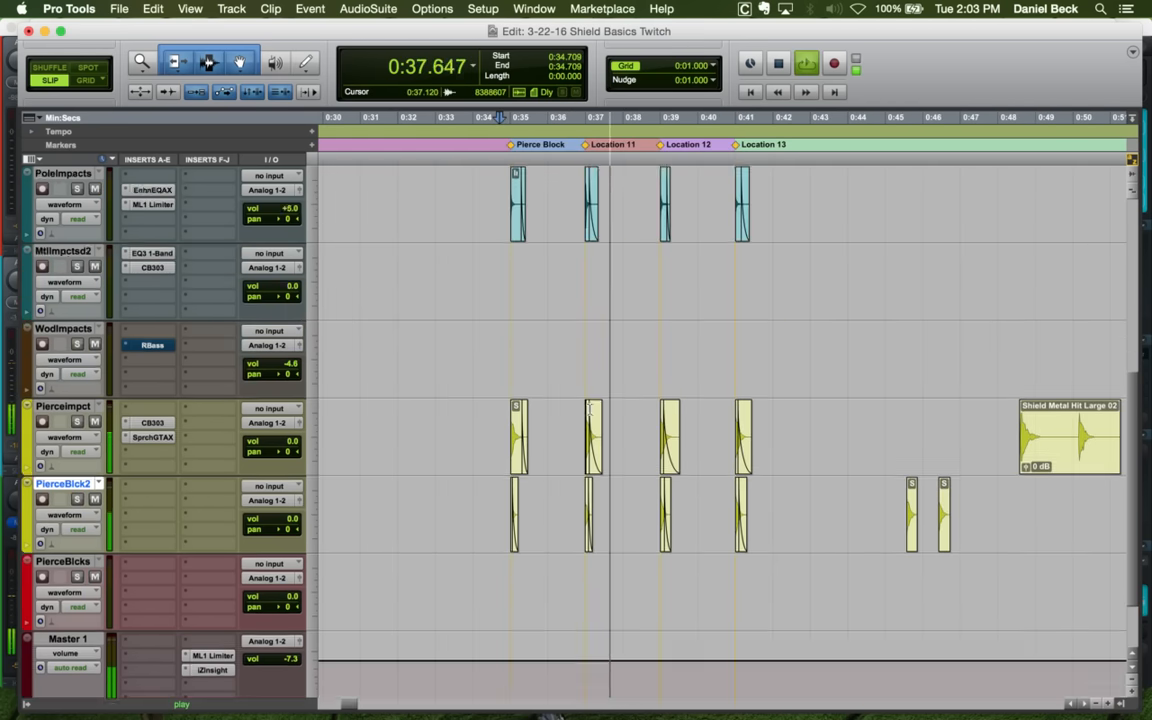
key(space)
Audition the full Pierce Block layer stack, including the wood plank on PoleImpacts, from 0:34.933
click(499, 262)
key(t)
key(t)
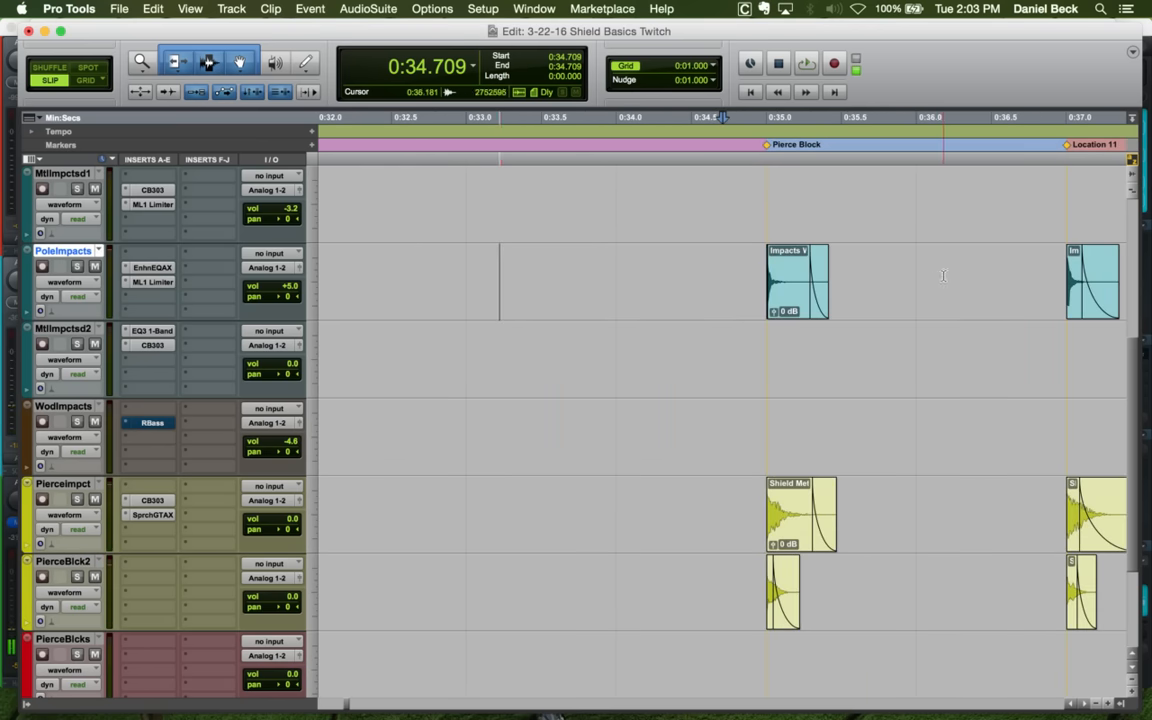
click(756, 262)
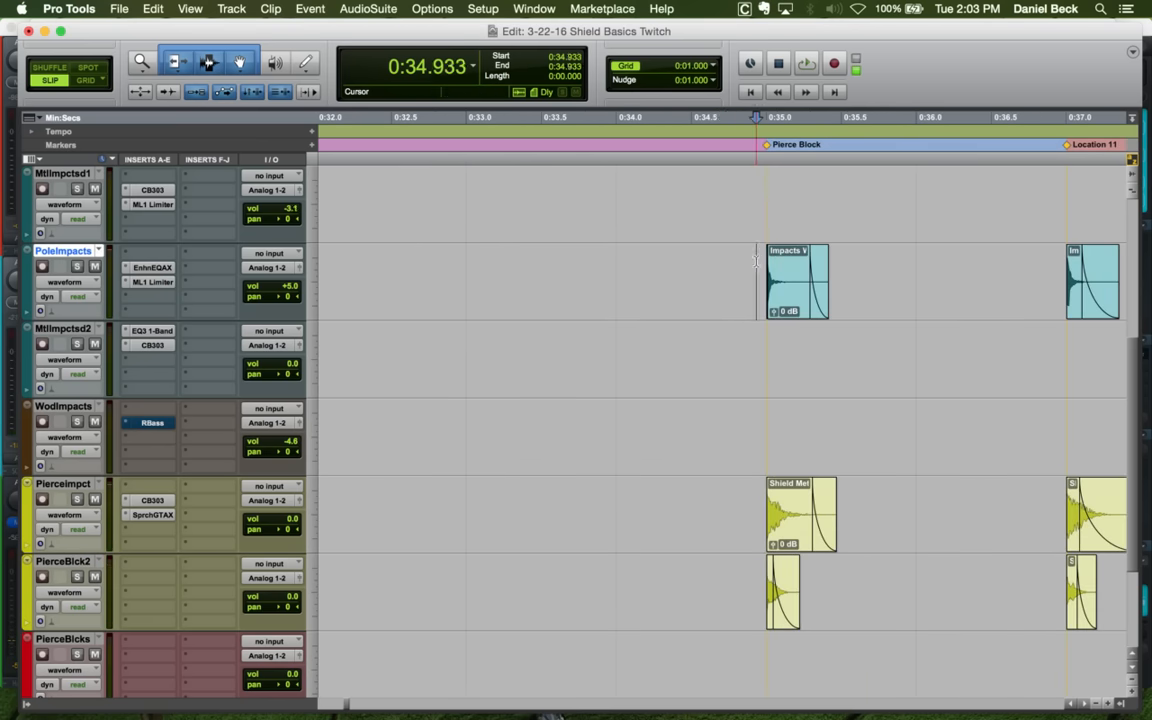
key(space)
key(space)
click(760, 266)
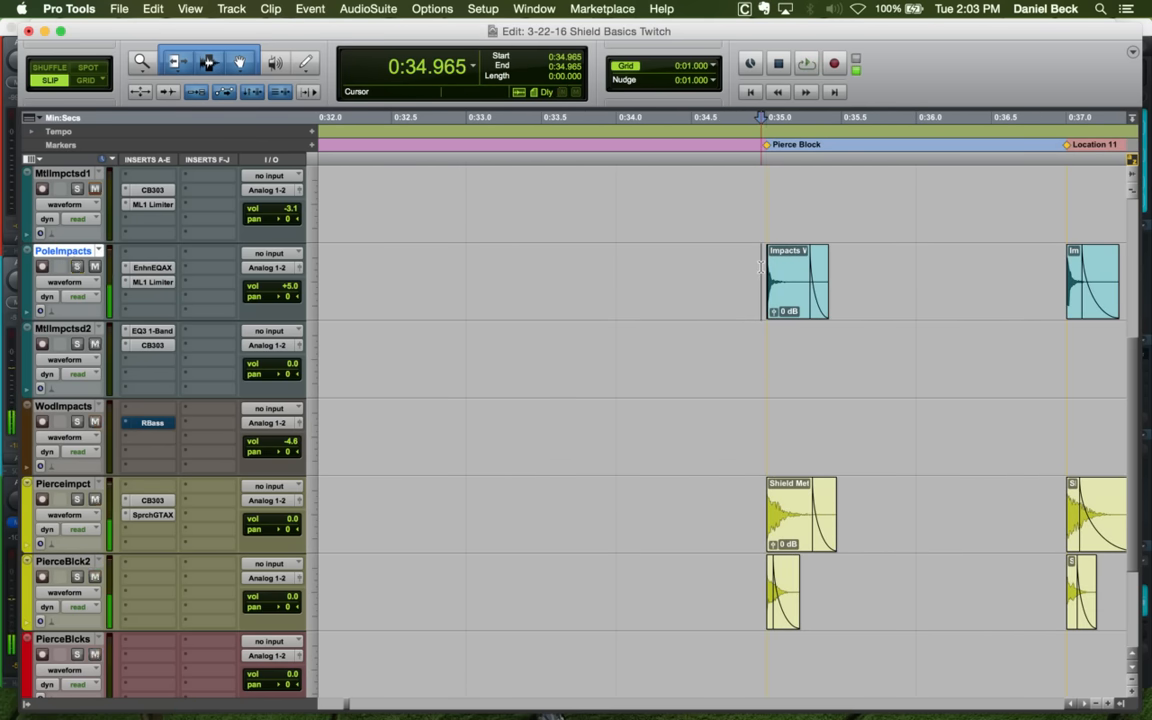
Mute PoleImpacts and audition the pierce hits through Location 13 from 0:34.965
key(space)
scroll(760, 266, up, 2)
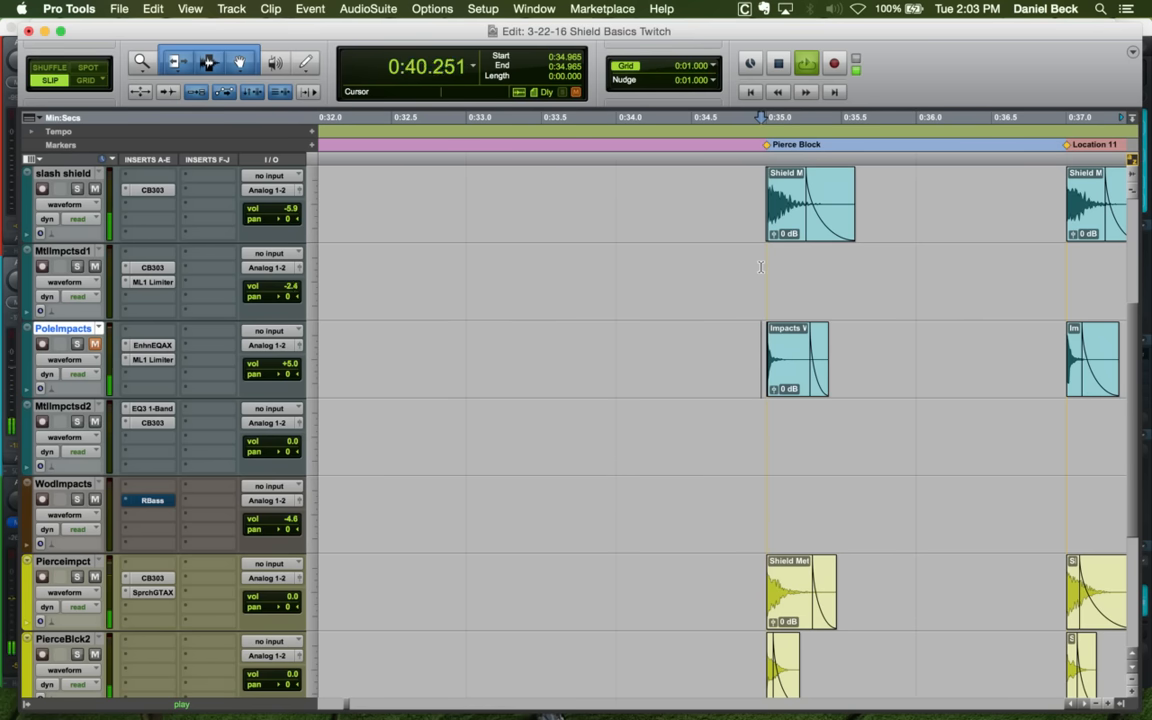
key(r)
key(r)
key(space)
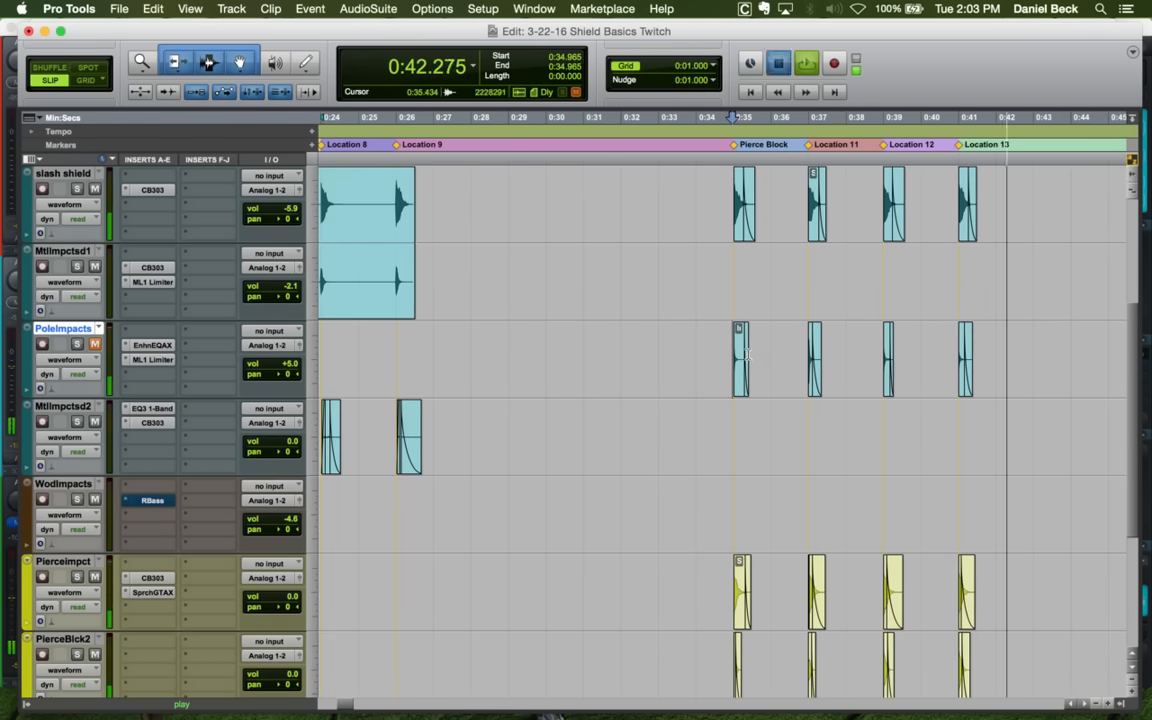
Audition the Pierce Block hit without the pole layer from 0:34.917, and unmute PoleImpacts
click(729, 347)
key(t)
key(t)
click(731, 341)
key(space)
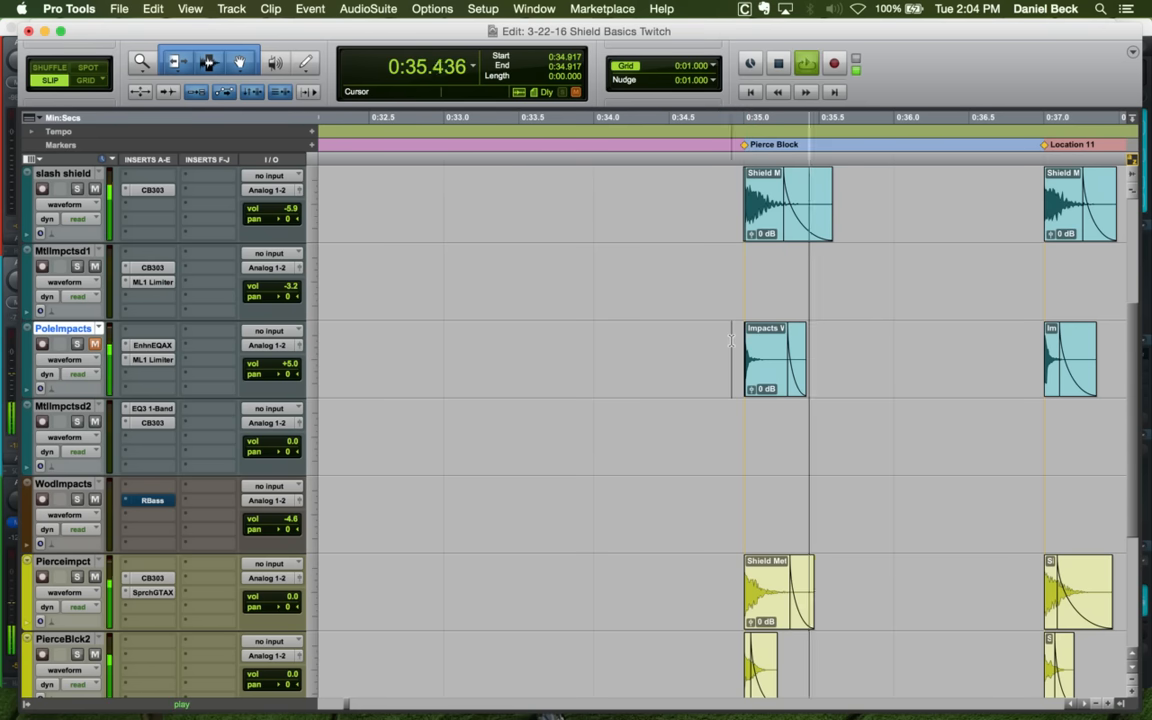
key(space)
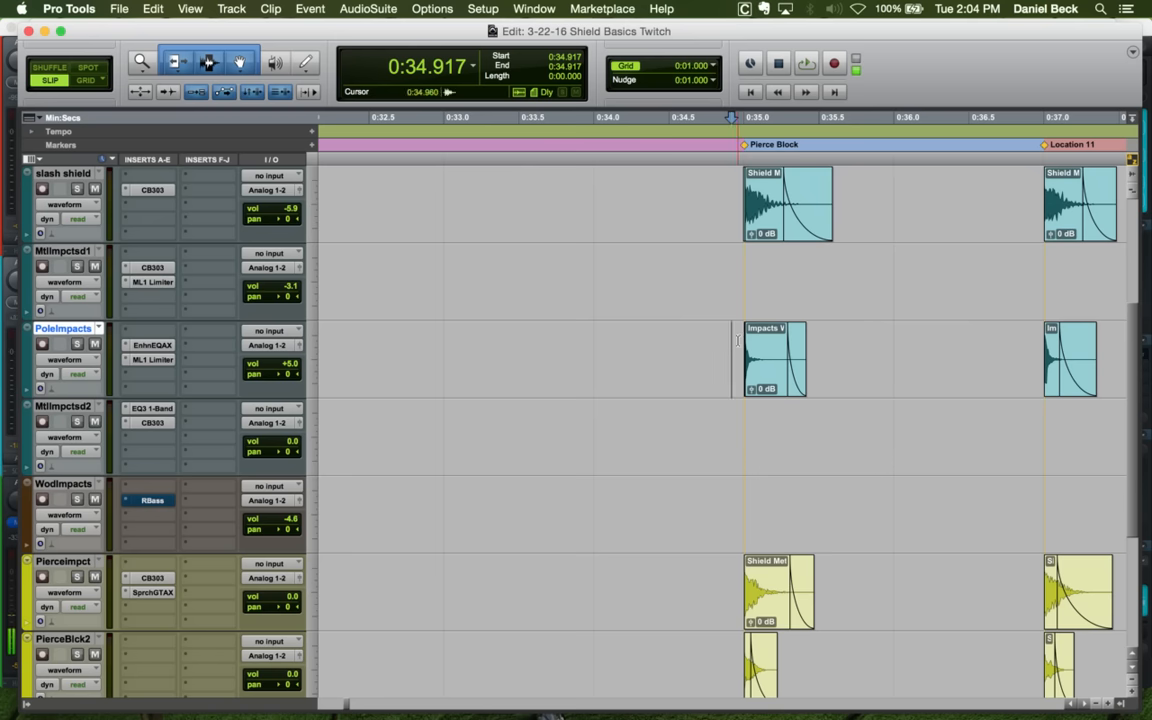
Examine how the shield, wood plank, pierce and sword layers line up at Pierce Block and Location 11
click(737, 340)
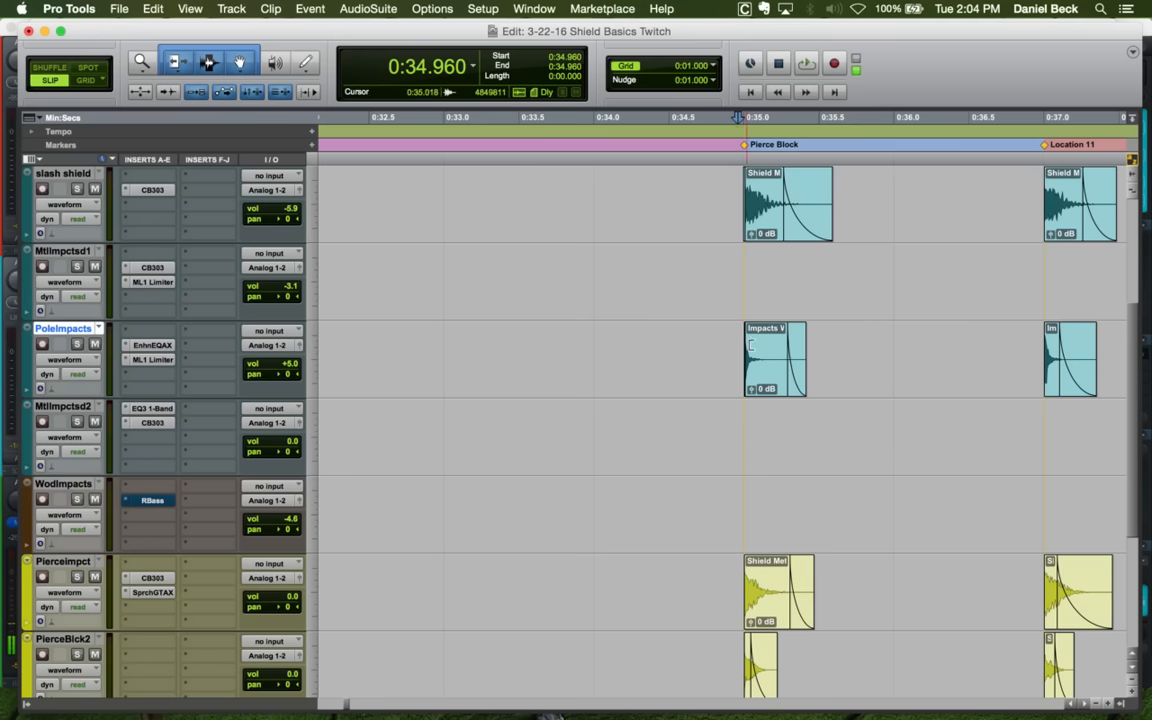
click(741, 341)
key(t)
key(t)
key(t)
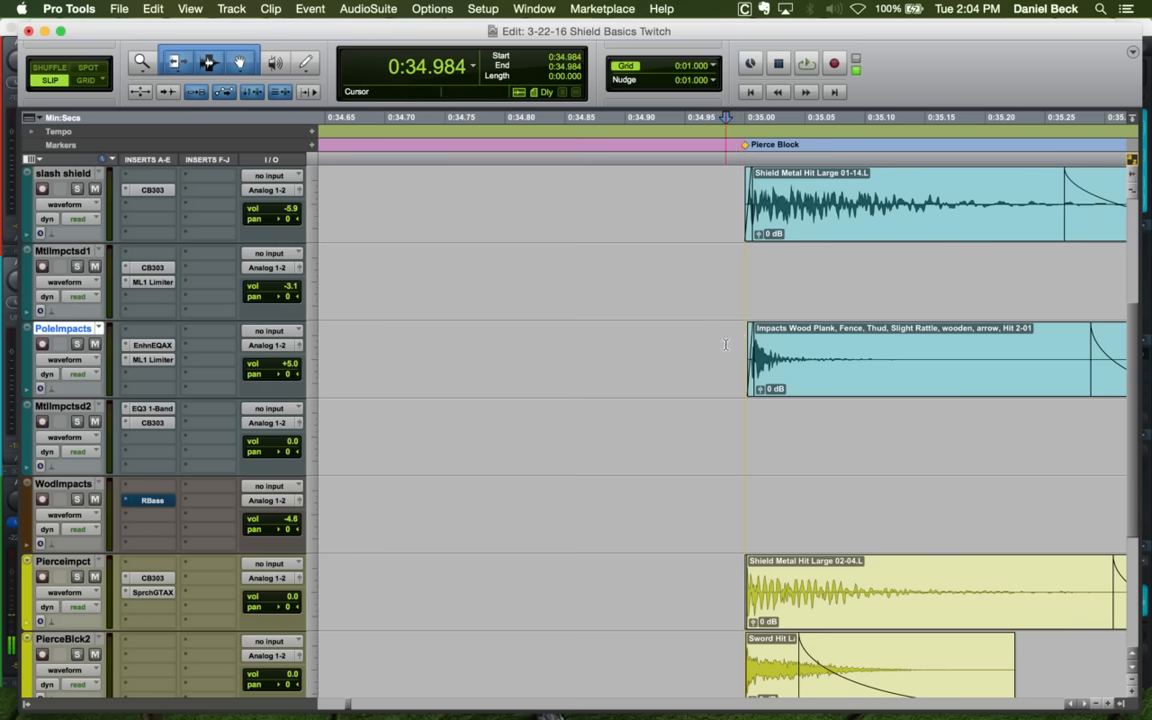
click(734, 351)
key(r)
key(r)
click(901, 273)
key(t)
key(r)
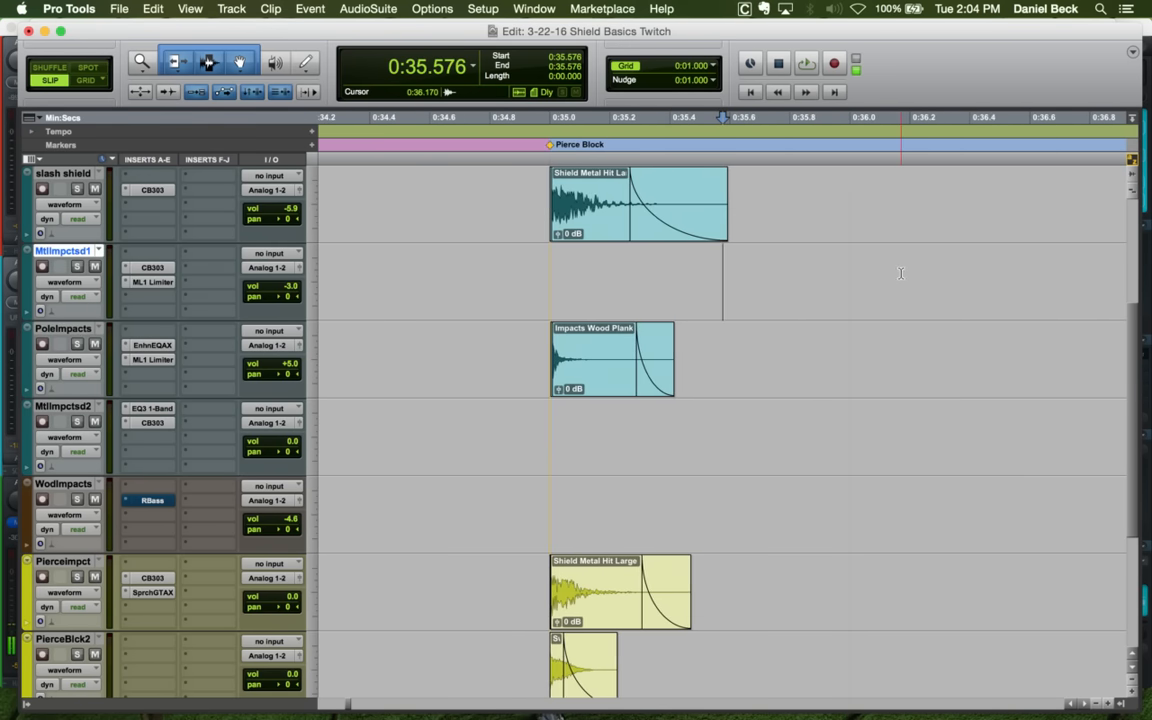
key(r)
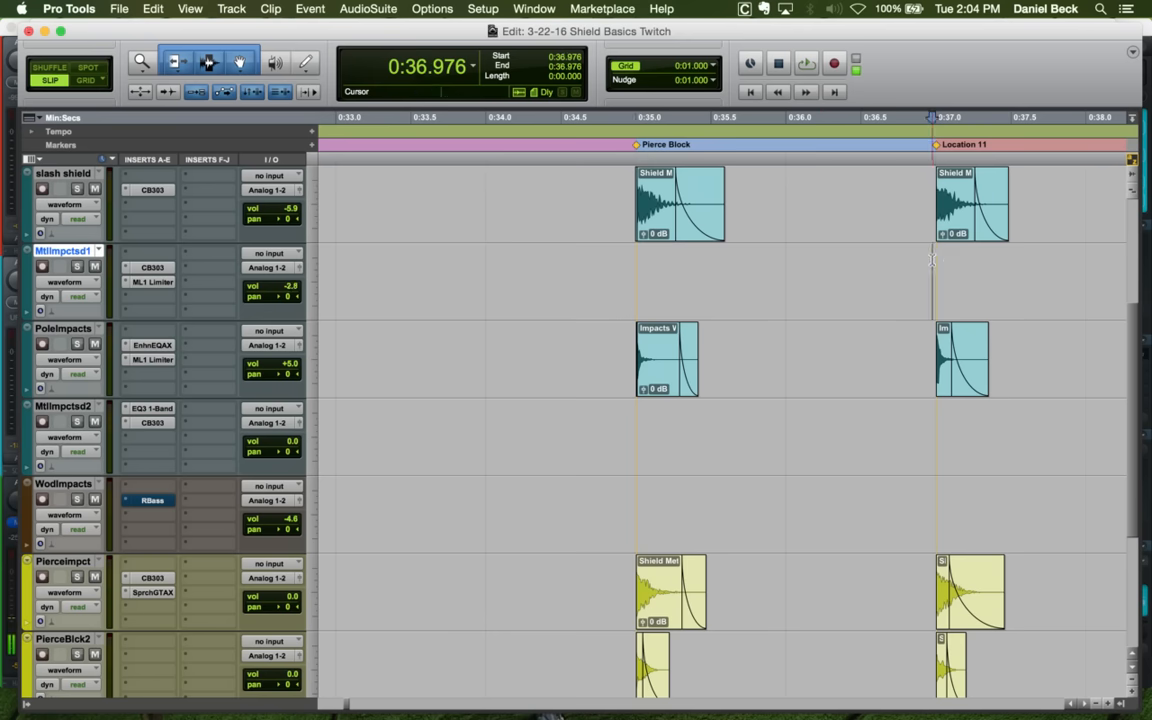
click(626, 262)
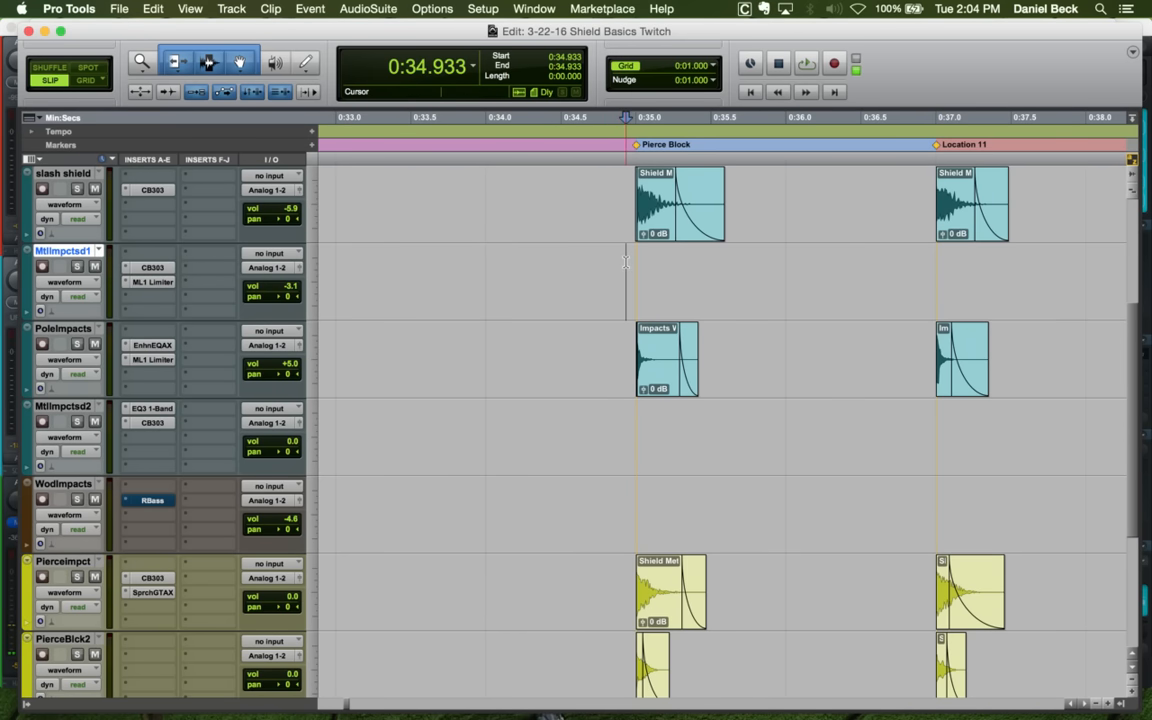
Audition the Crush block impact from 0:04.810 as a reference for the pierce hits
key(r)
key(r)
key(r)
key(r)
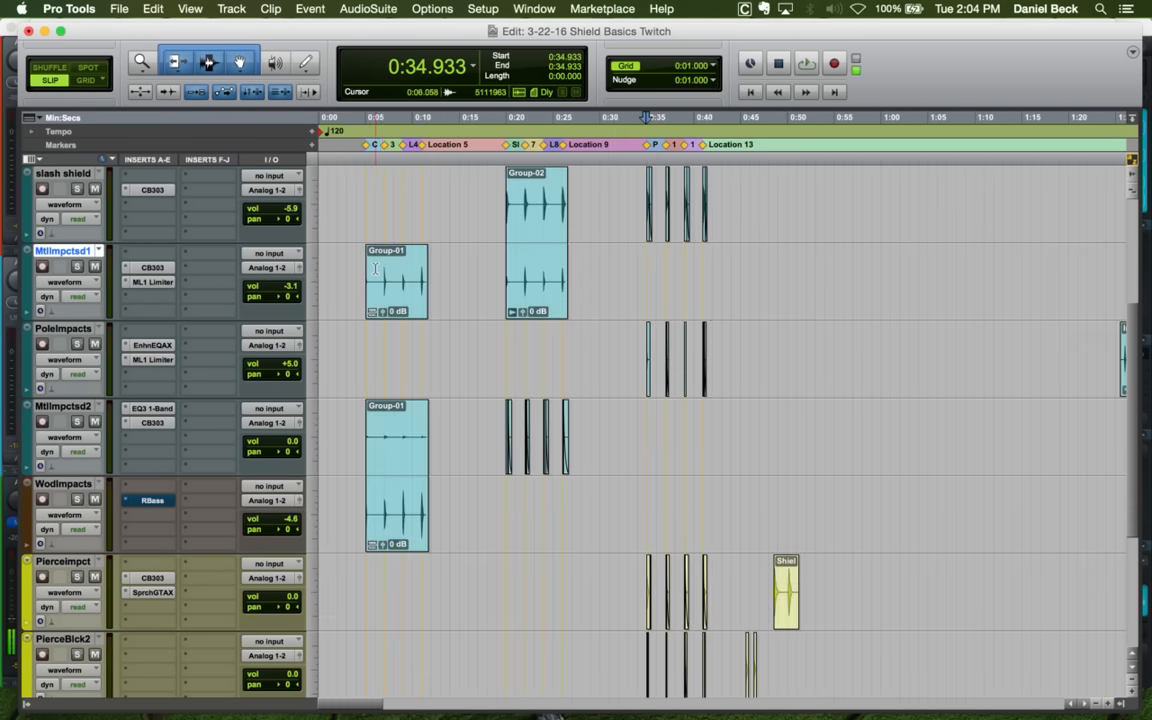
click(367, 196)
key(t)
key(t)
key(t)
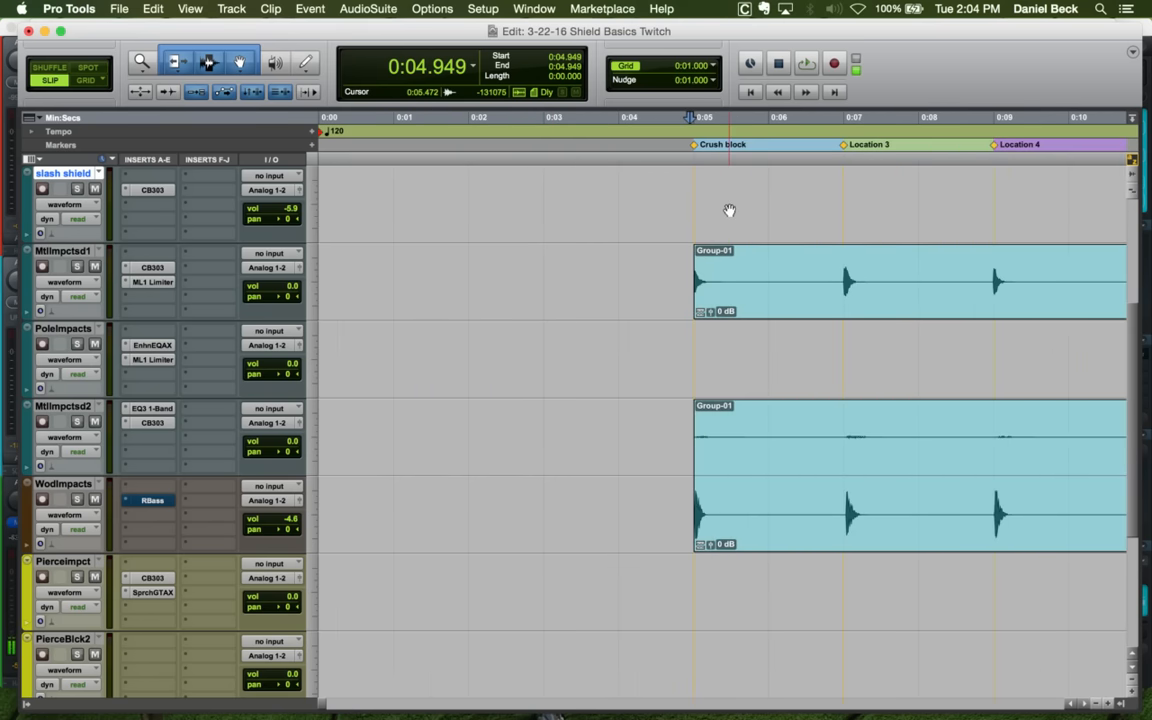
key(space)
key(r)
key(r)
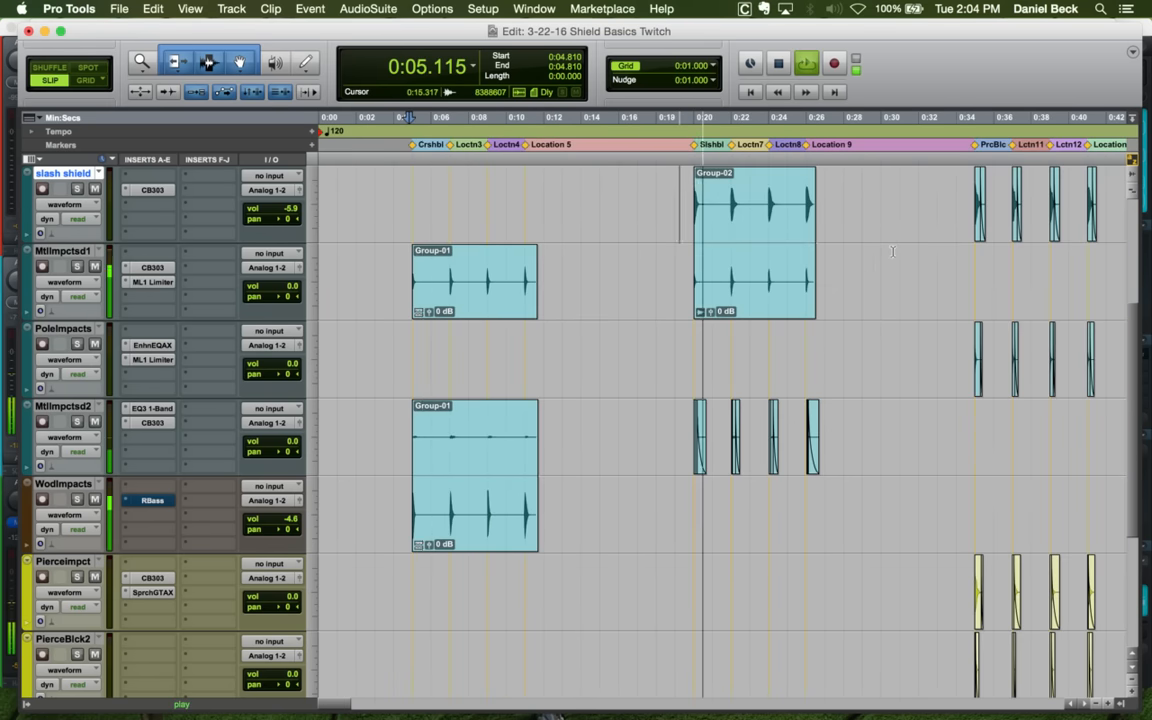
Audition the Slash block impact from 0:19.754 for comparison
key(space)
click(691, 264)
key(space)
key(t)
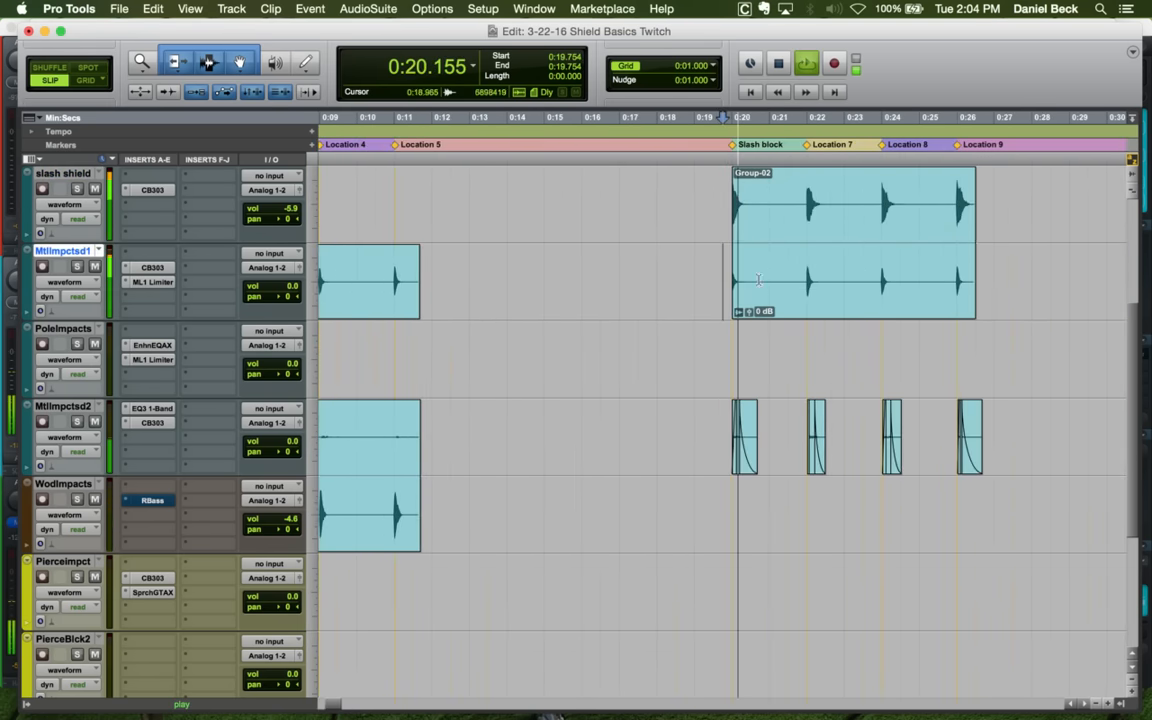
key(space)
Audition the layered Pierce Block and Location 11 hits from 0:34.720 against the earlier block sounds
key(r)
key(r)
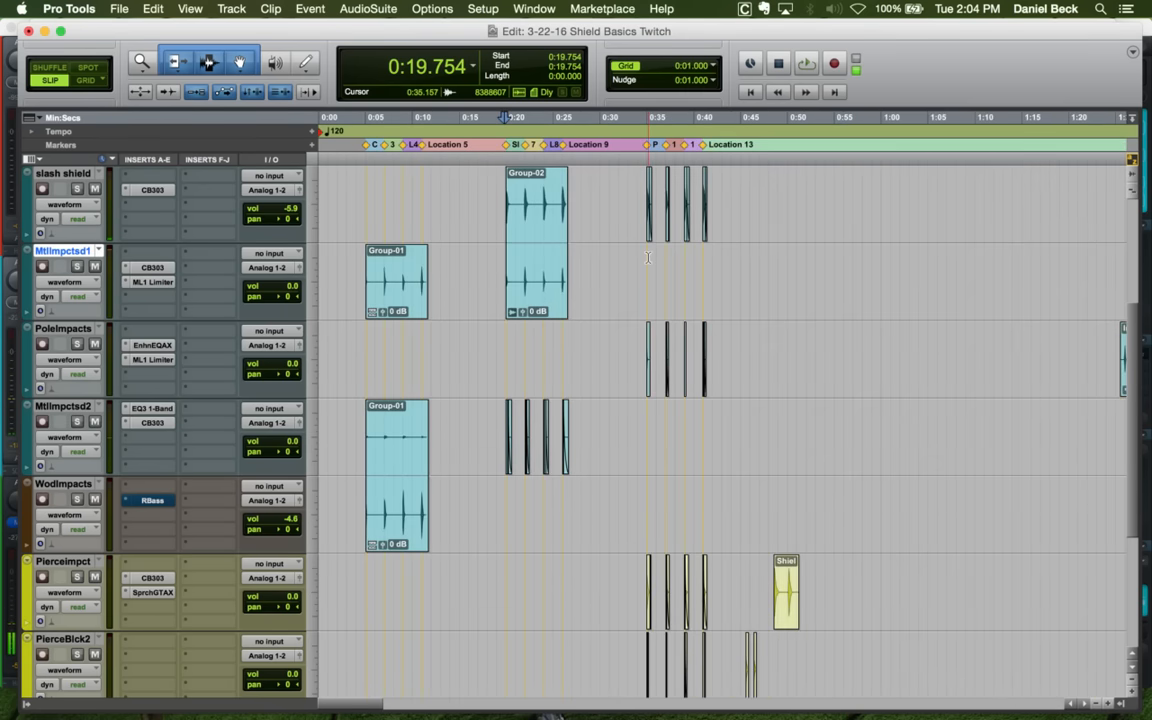
click(647, 258)
key(t)
key(t)
key(t)
click(683, 263)
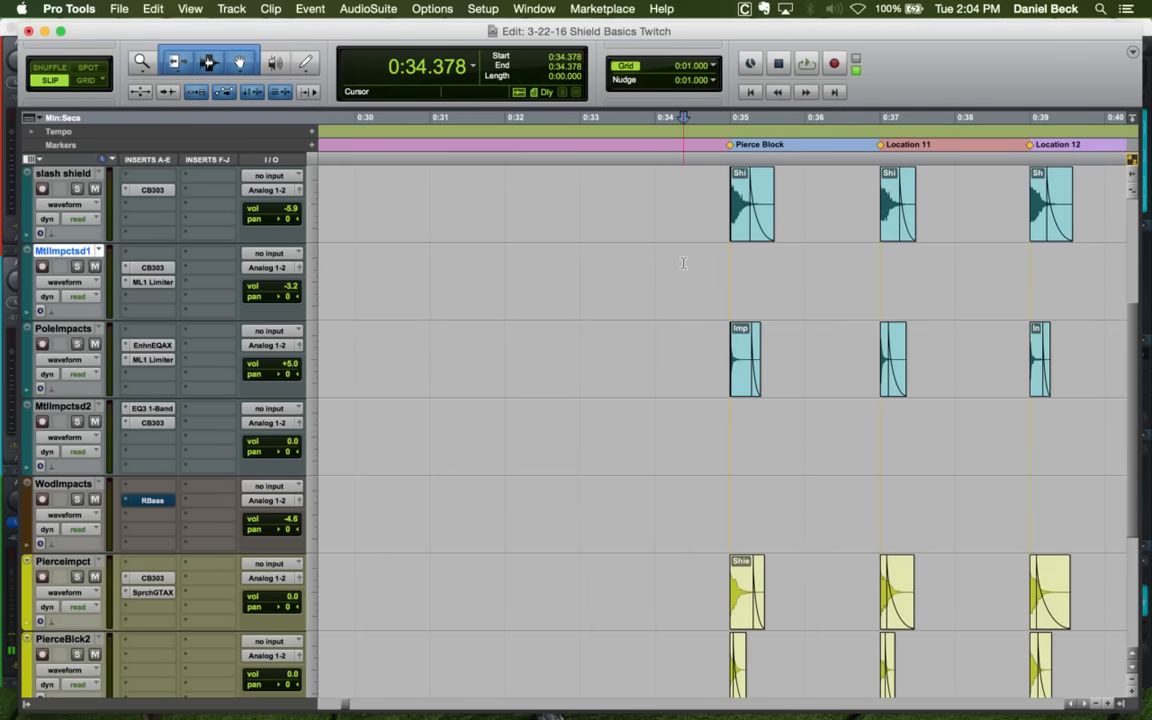
click(708, 259)
key(space)
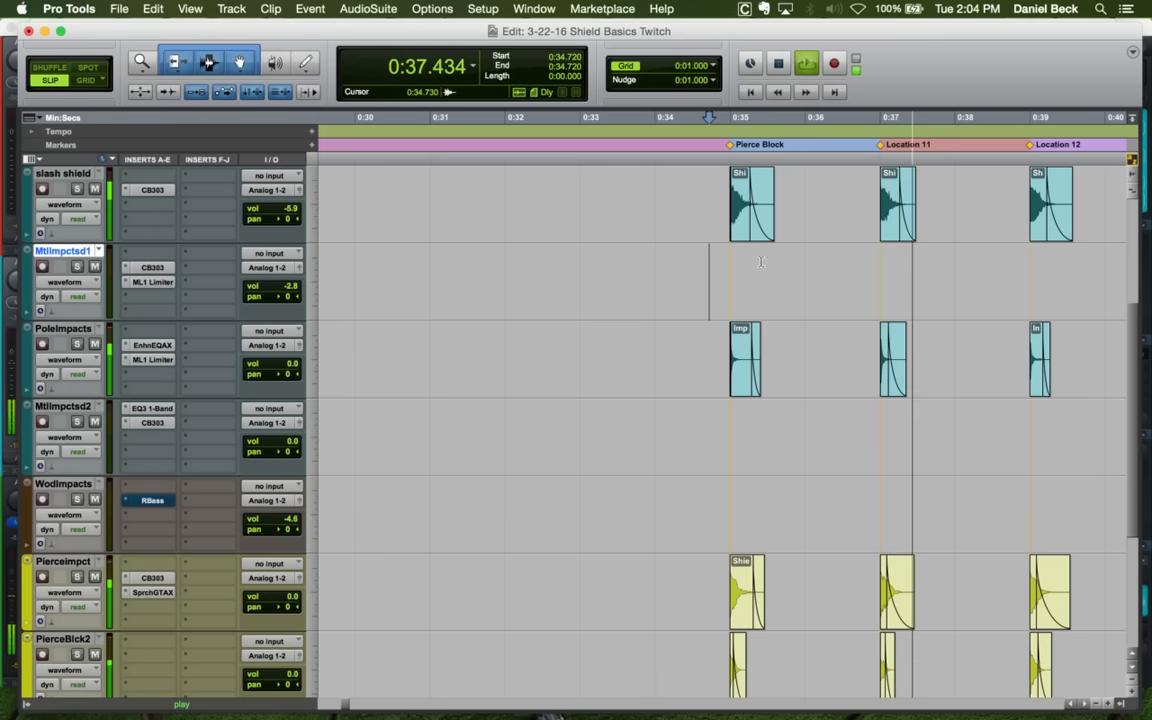
key(r)
key(space)
Audition the pierce hits in quick succession, restarting from 0:34.880, 0:38.933 and 0:40.853, and review the pierce tracks
click(861, 262)
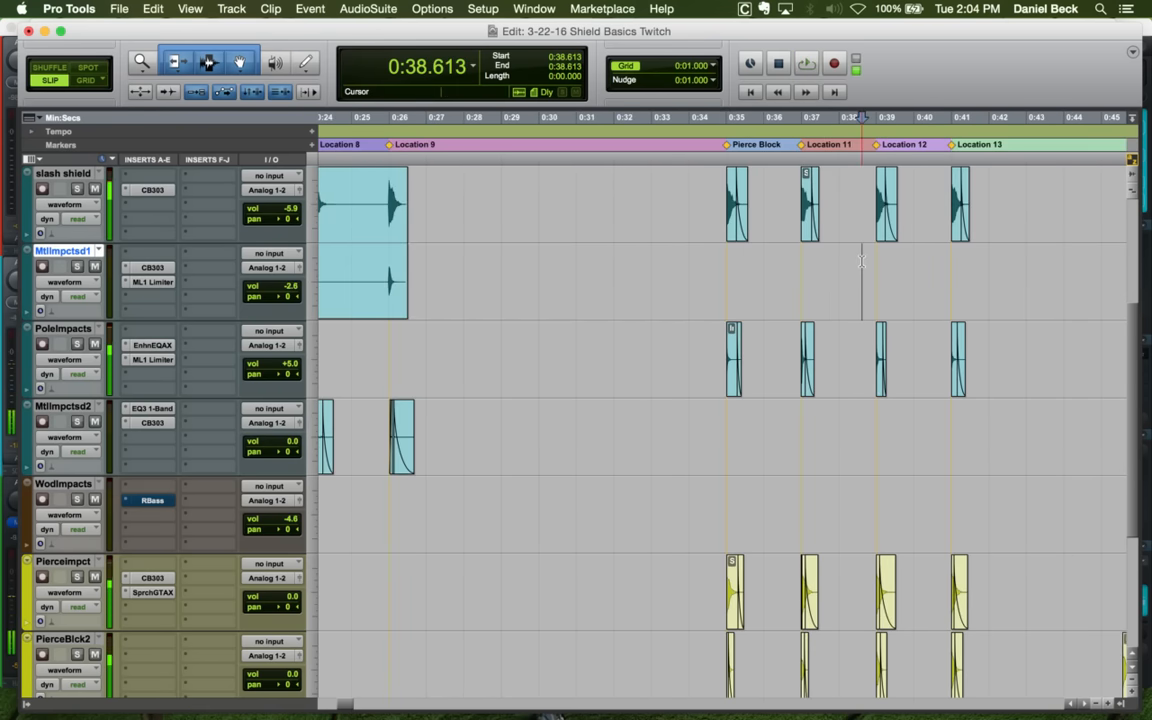
click(921, 261)
key(t)
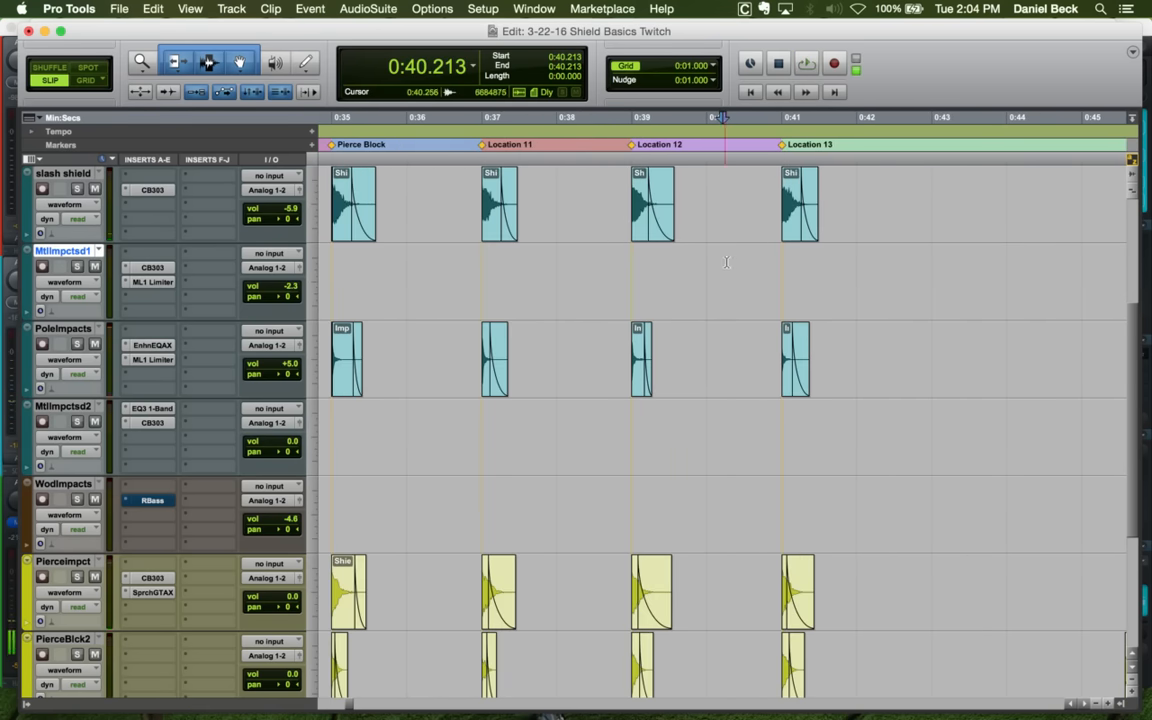
key(r)
click(741, 261)
key(space)
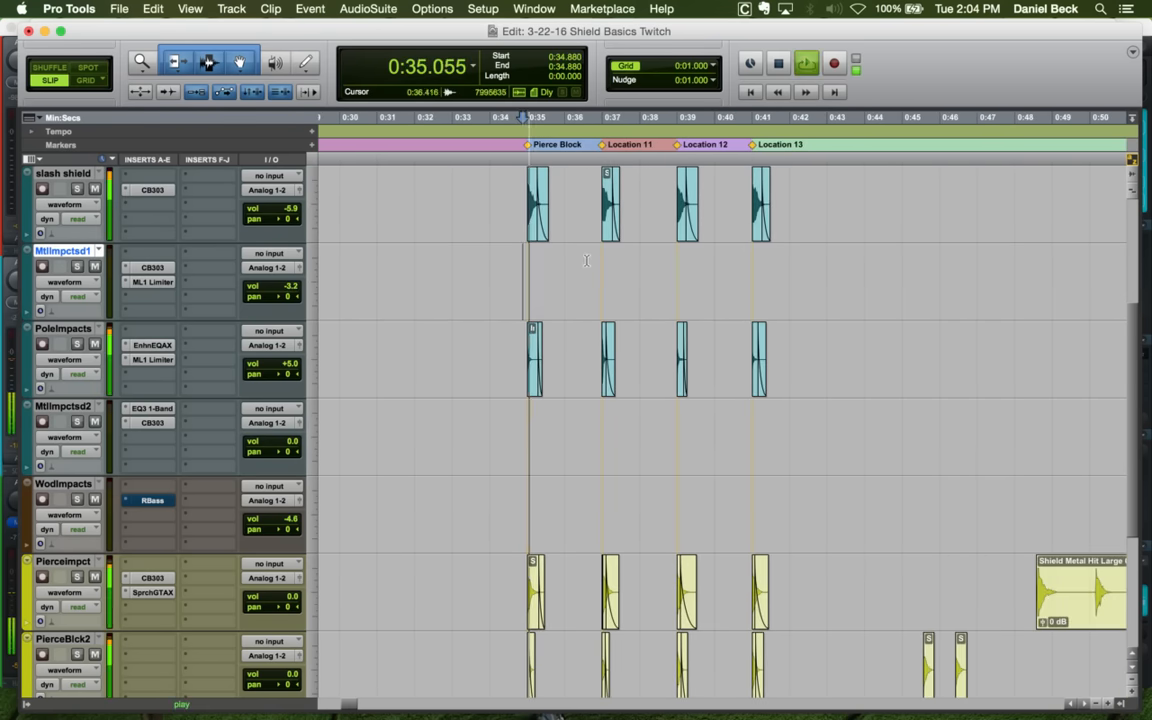
click(604, 256)
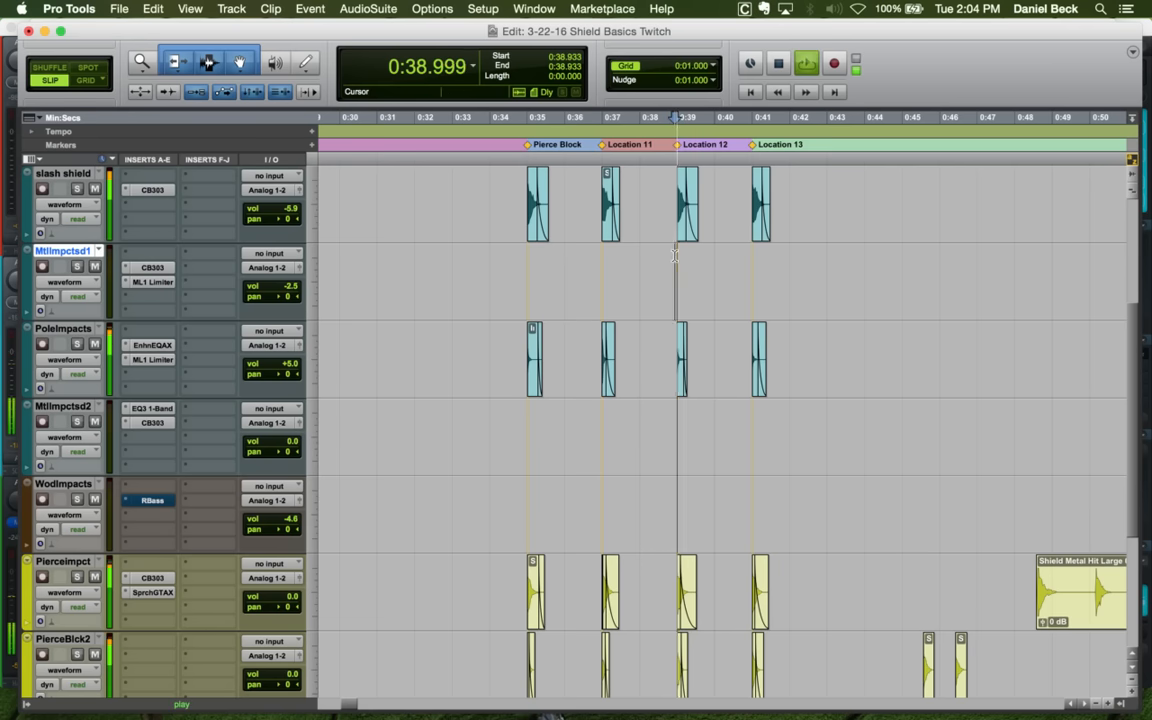
click(755, 257)
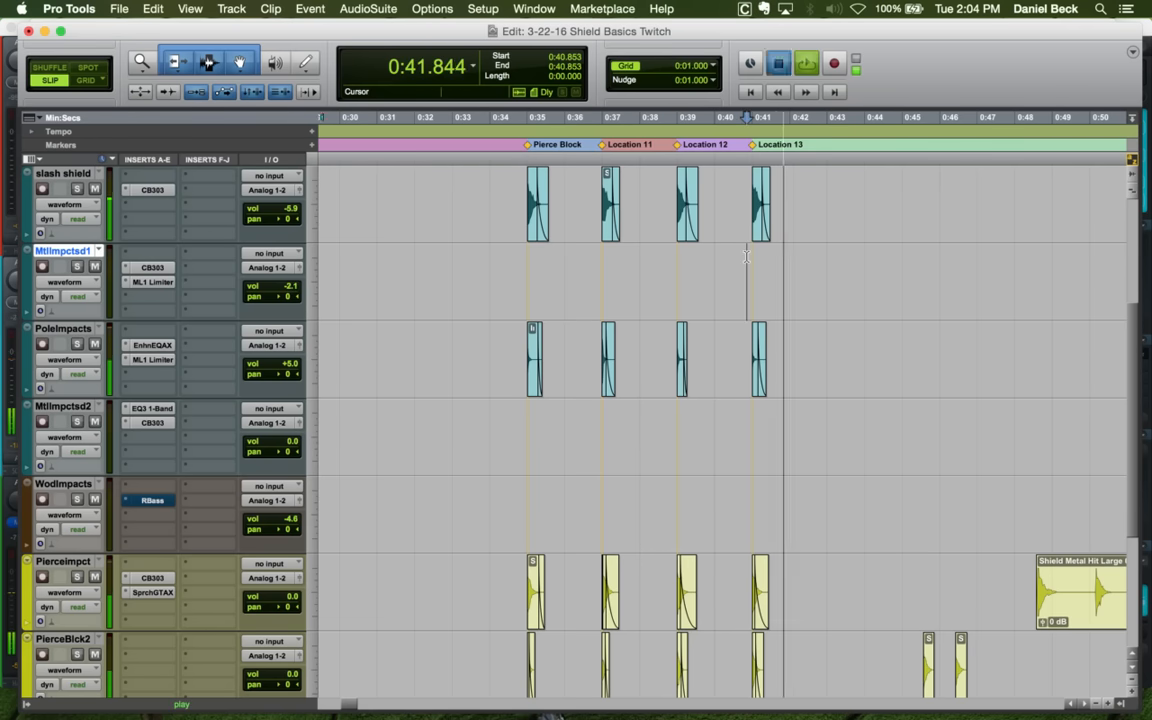
key(space)
scroll(735, 306, down, 3)
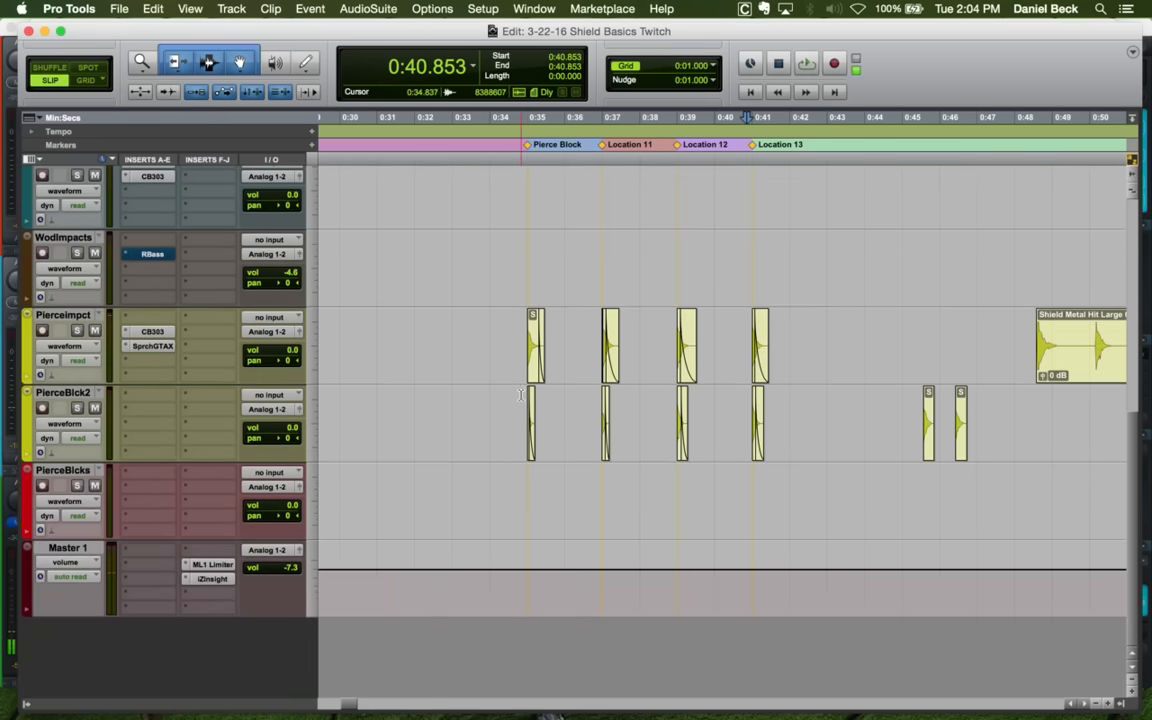
Solo the PierceBlck2 track and play the hits at the Pierce Block and Location 13 markers
click(520, 395)
key(space)
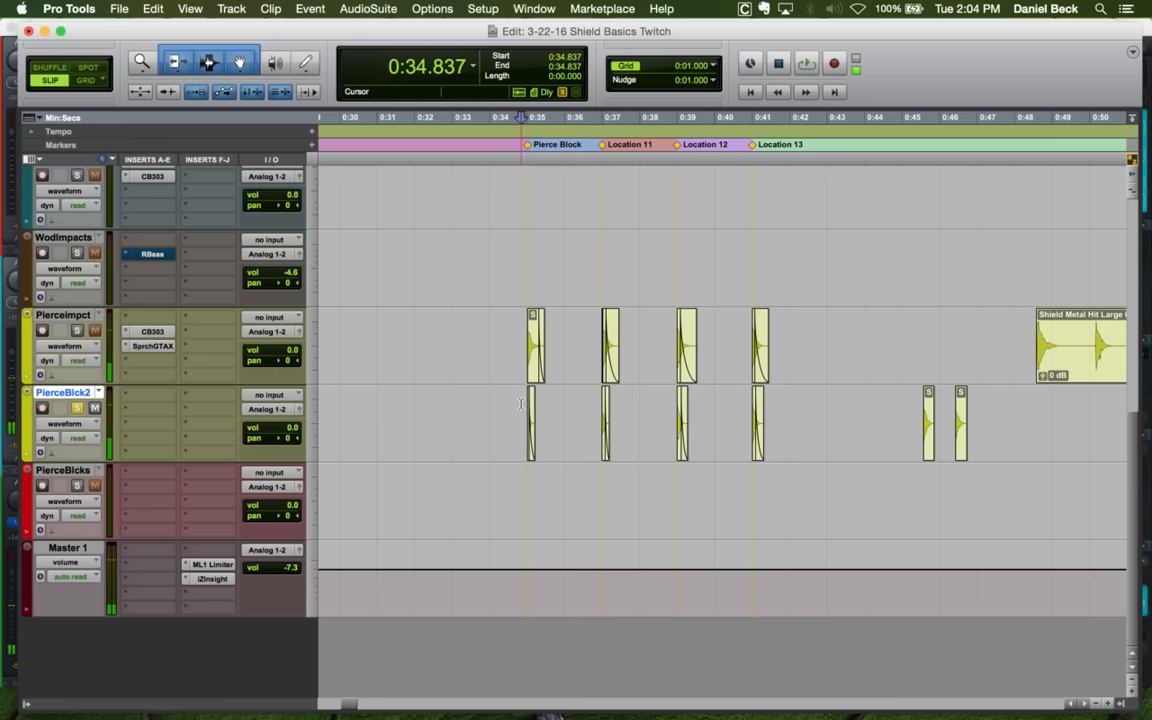
click(744, 409)
key(space)
key(t)
key(t)
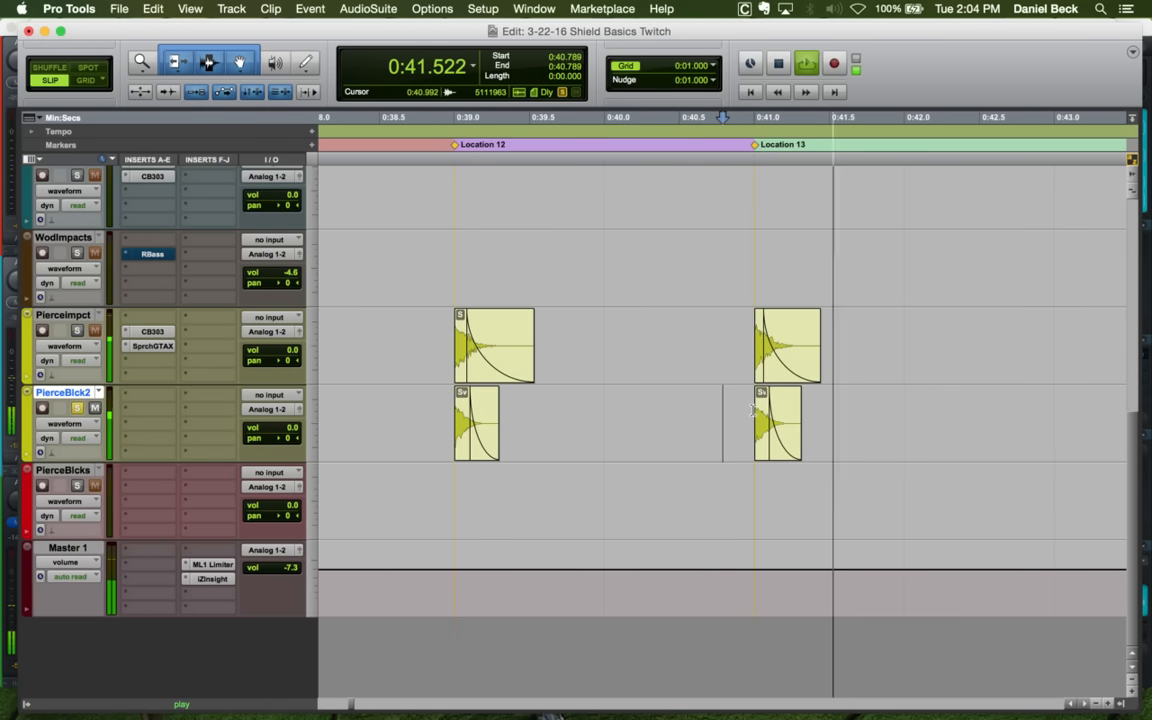
key(space)
Trim the end of the Sword Hit clip at Location 13 on PierceBlck2 to about 0:41.17 and audition it
click(752, 410)
key(t)
key(t)
key(t)
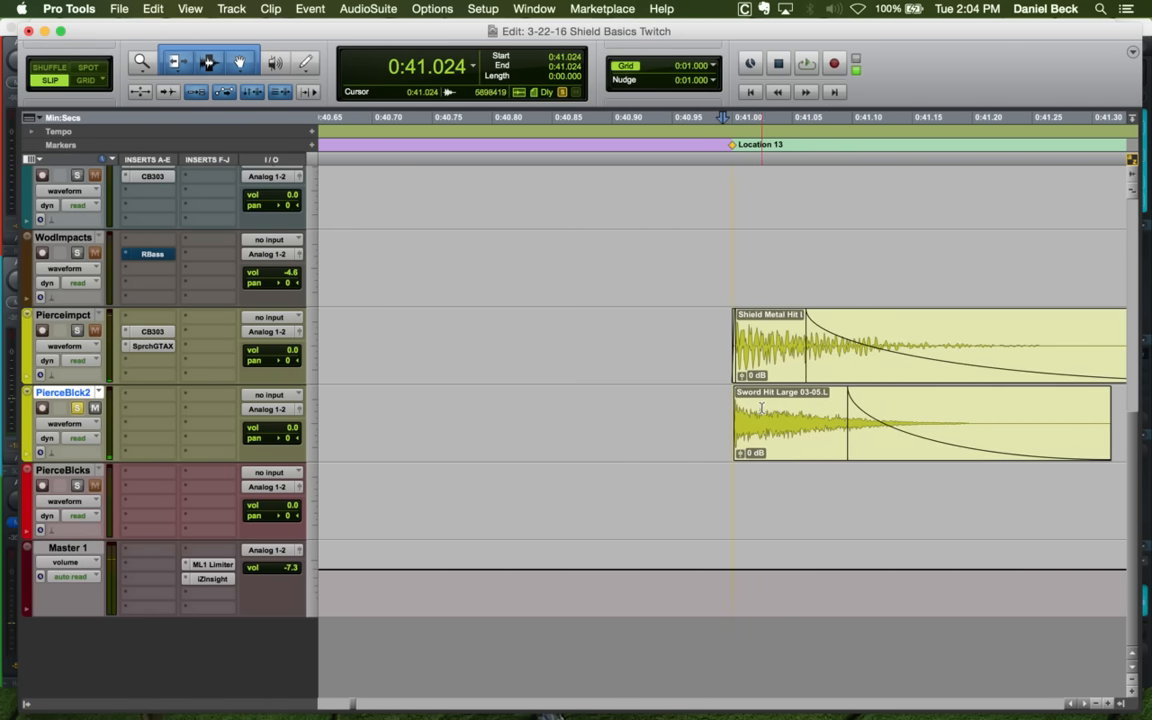
click(938, 414)
key(s)
click(687, 410)
key(space)
click(727, 409)
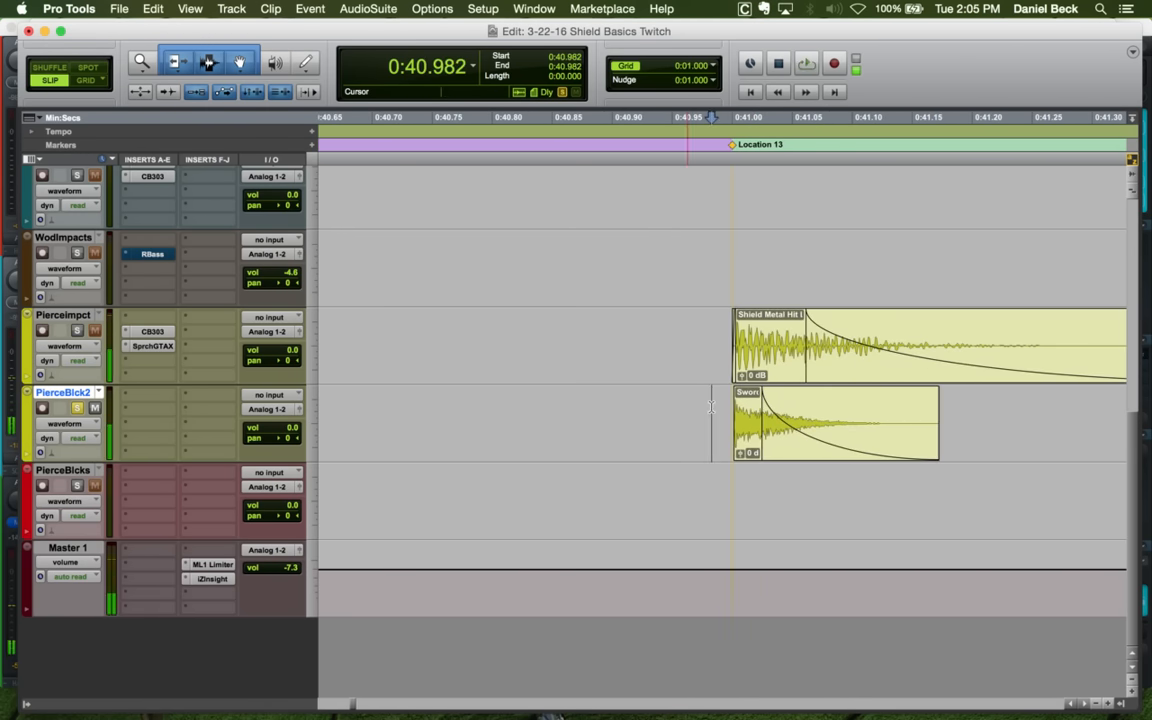
key(space)
key(space)
Trim the end of the PierceBlck2 clip at Location 12 to about 0:39.2 and audition it in solo
key(r)
key(r)
key(r)
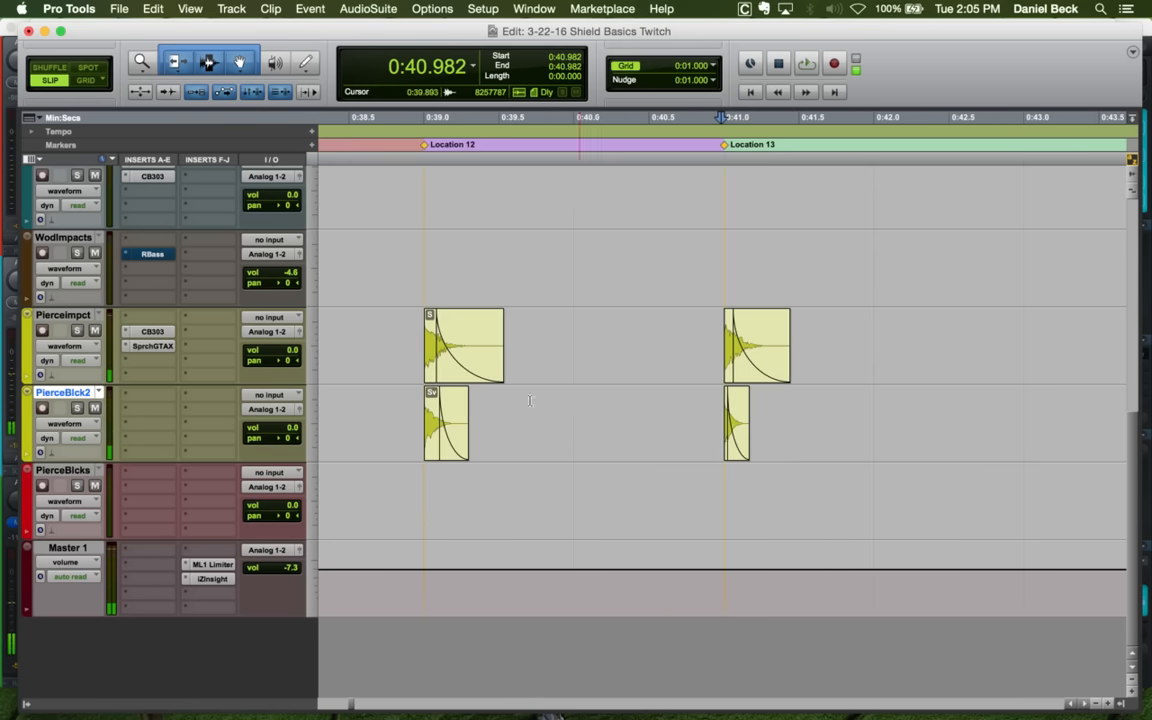
click(418, 405)
key(shift+s)
key(t)
key(space)
key(space)
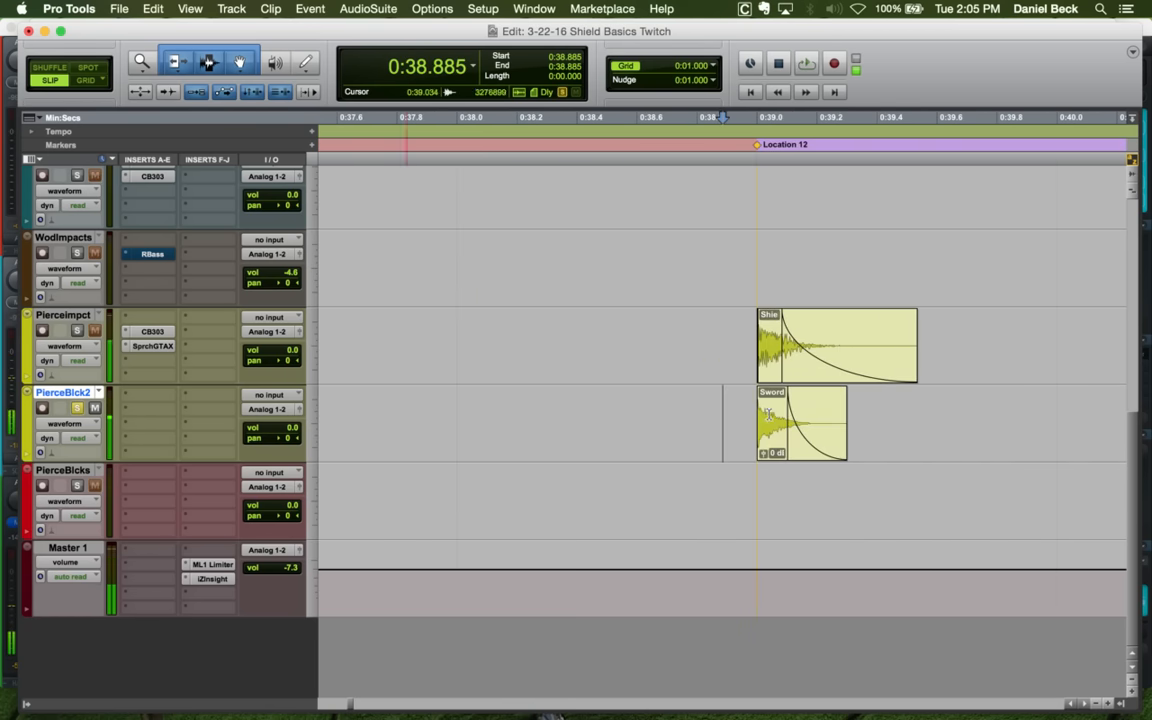
click(773, 405)
click(817, 404)
key(s)
click(723, 403)
key(space)
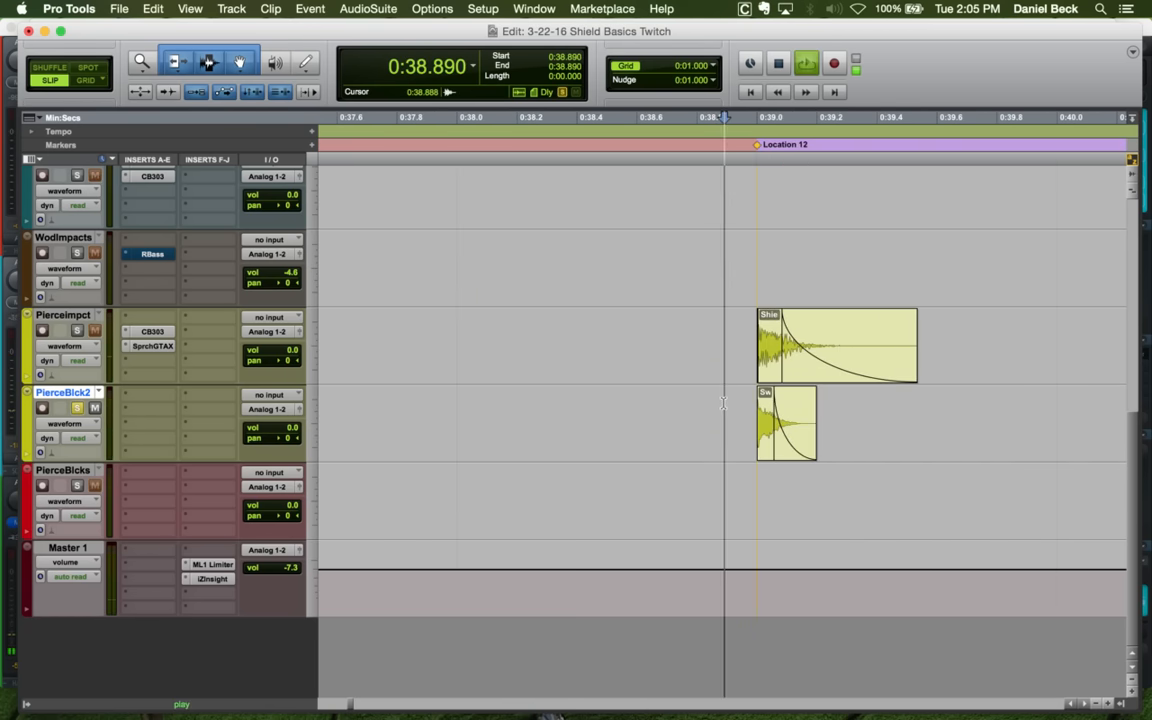
key(space)
Play the soloed PierceBlck2 hits at Location 12 and Location 11 to check their tails
key(r)
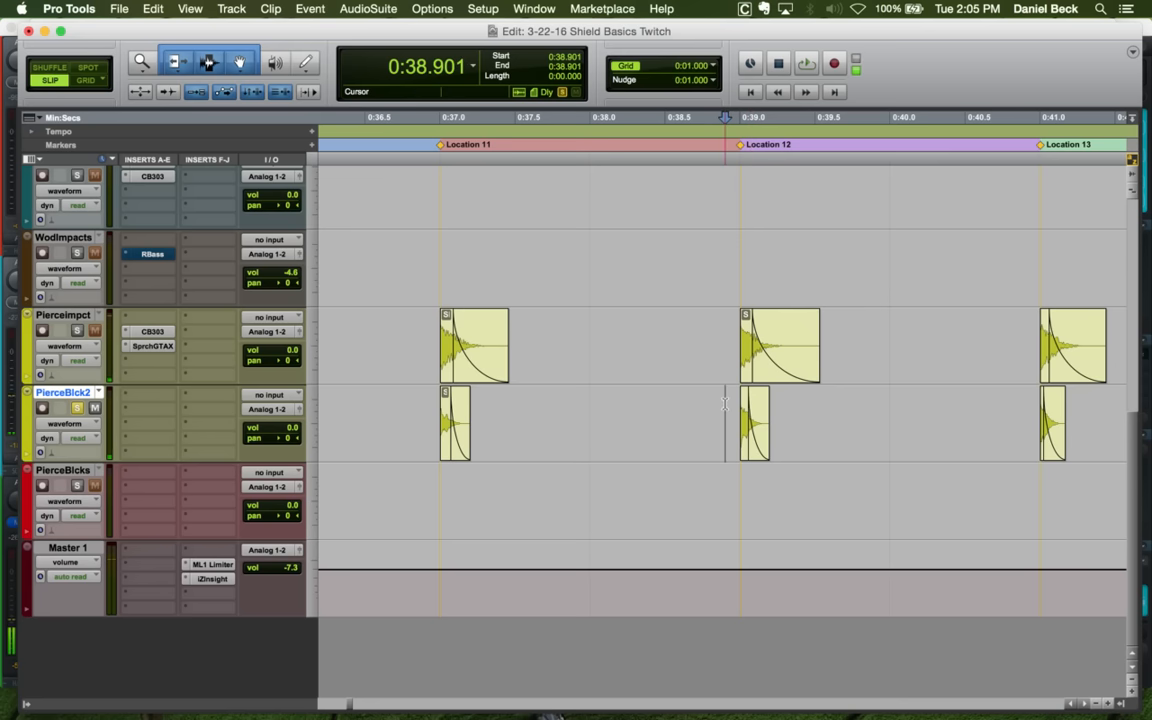
key(t)
key(space)
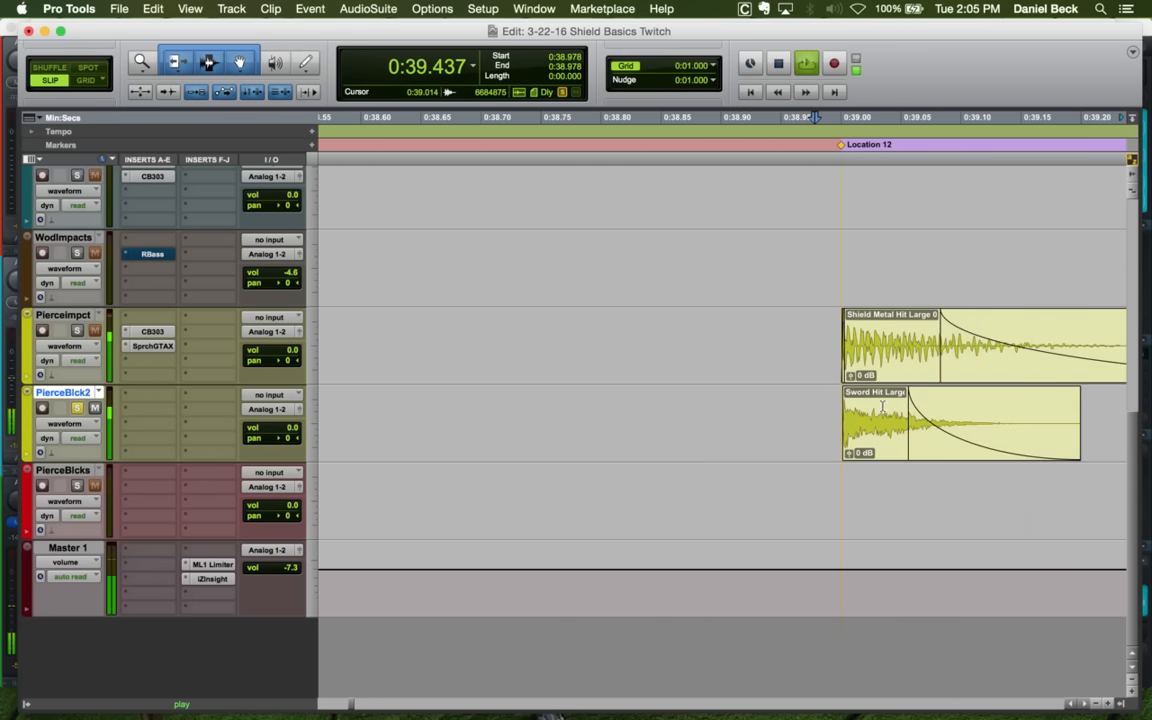
key(space)
key(r)
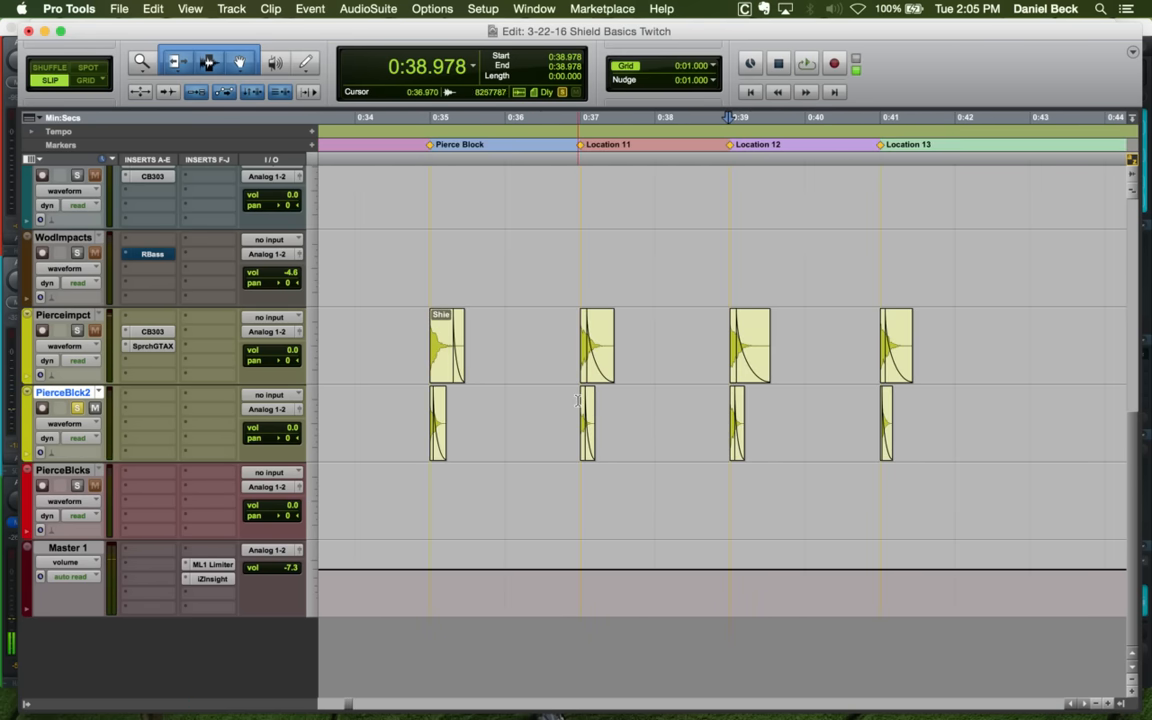
click(578, 400)
key(t)
key(t)
key(space)
key(space)
Trim the end of the PierceBlck2 clip at the Pierce Block marker to about 0:35.16 and unsolo the track
key(r)
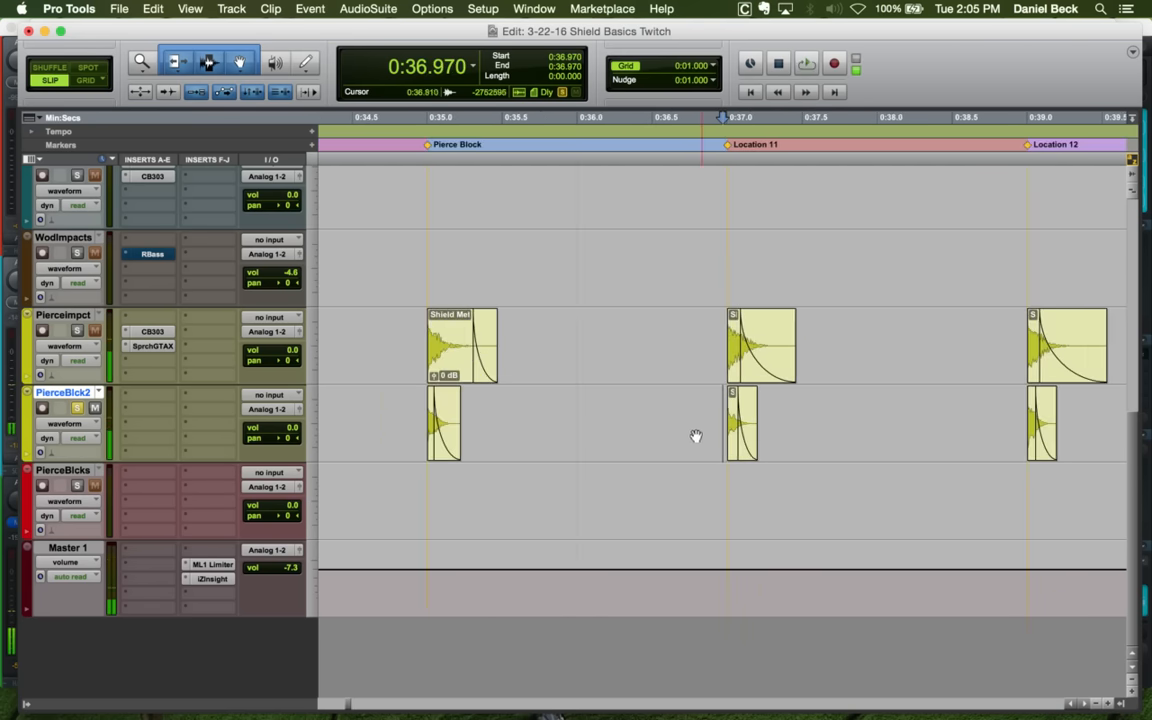
key(r)
click(571, 398)
key(t)
key(t)
key(t)
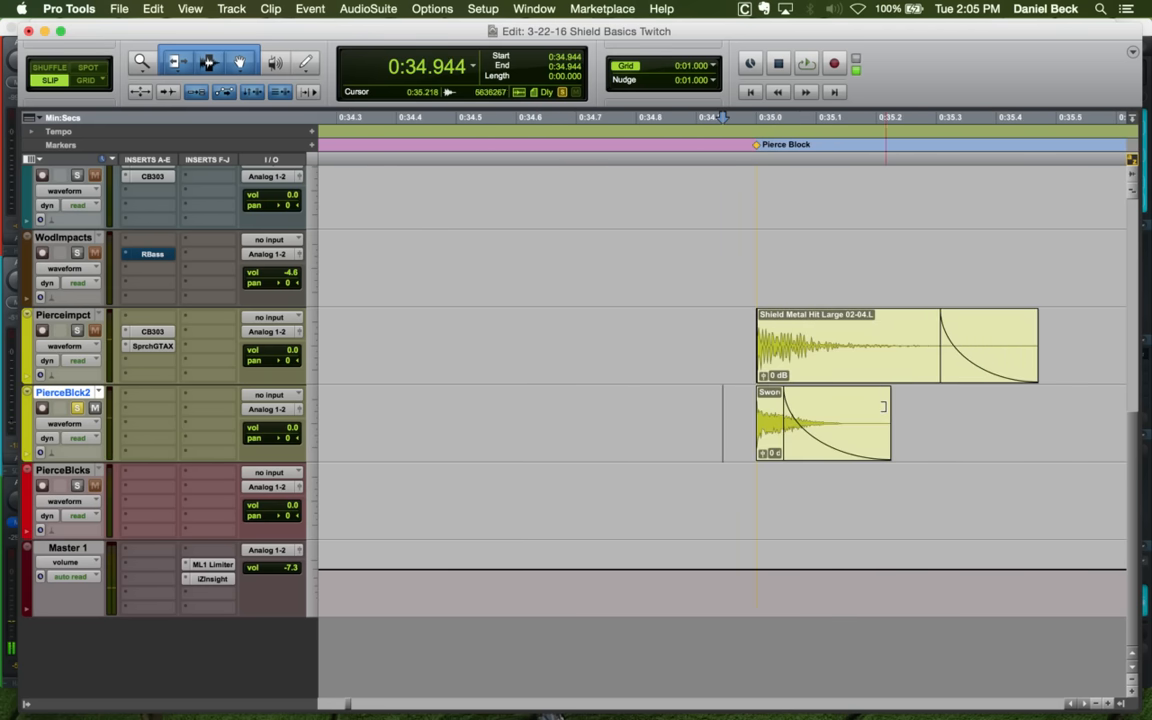
click(737, 404)
key(space)
key(space)
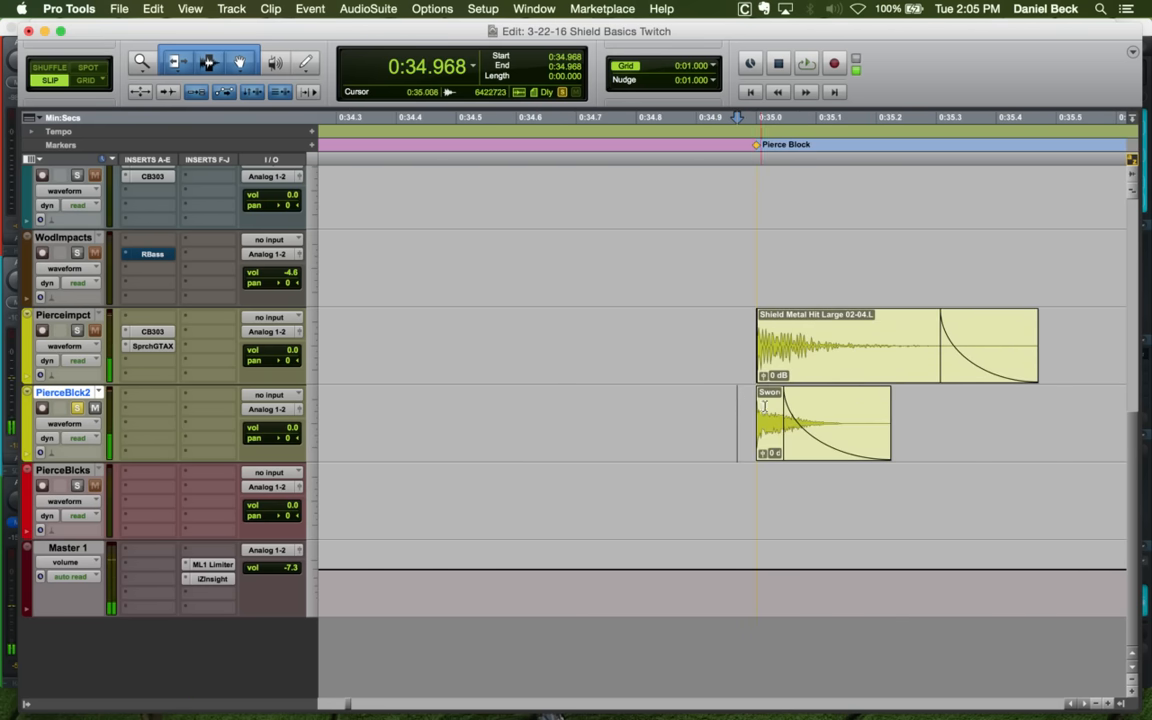
key(g)
click(854, 406)
key(s)
click(720, 406)
key(shift+s)
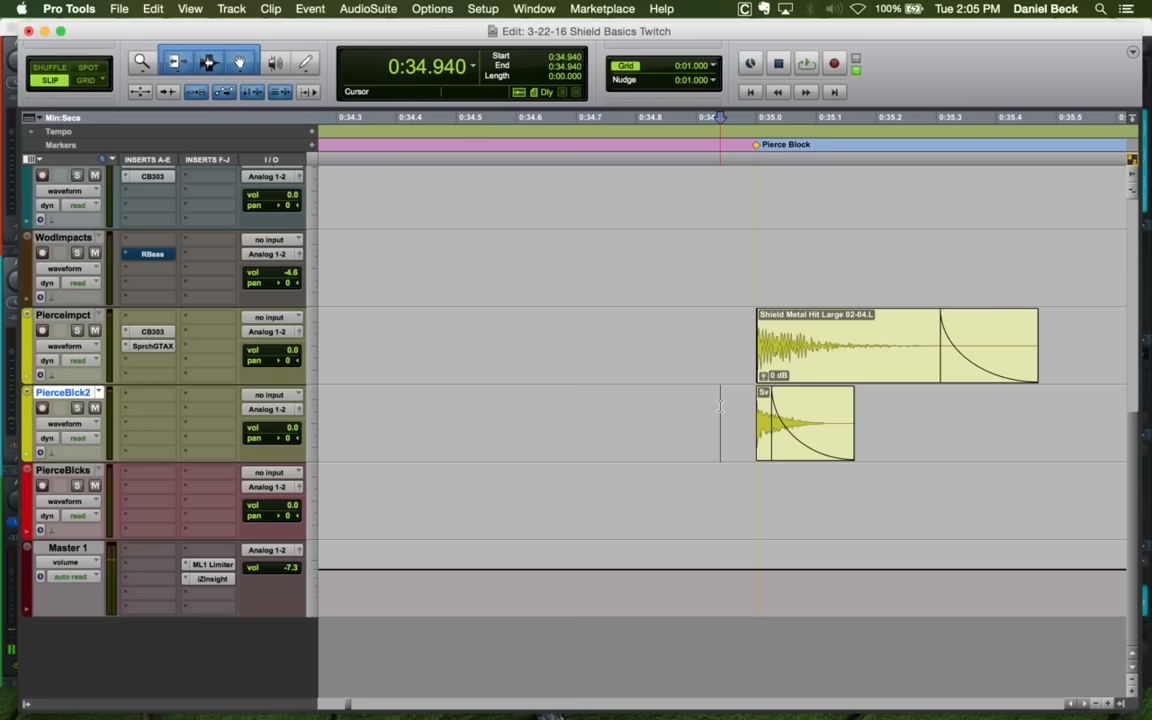
Play the pierce block hits at the Pierce Block and Location 13 markers with all layers audible
key(space)
key(space)
key(space)
key(r)
key(r)
key(r)
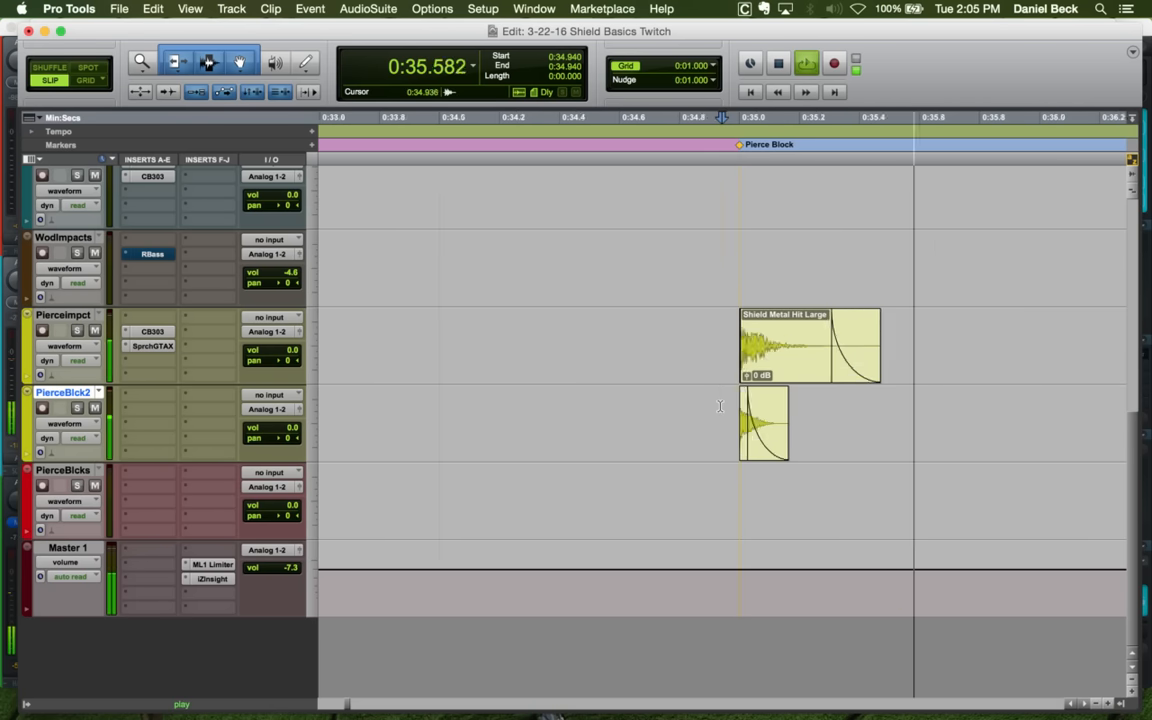
key(space)
click(1008, 400)
key(t)
key(space)
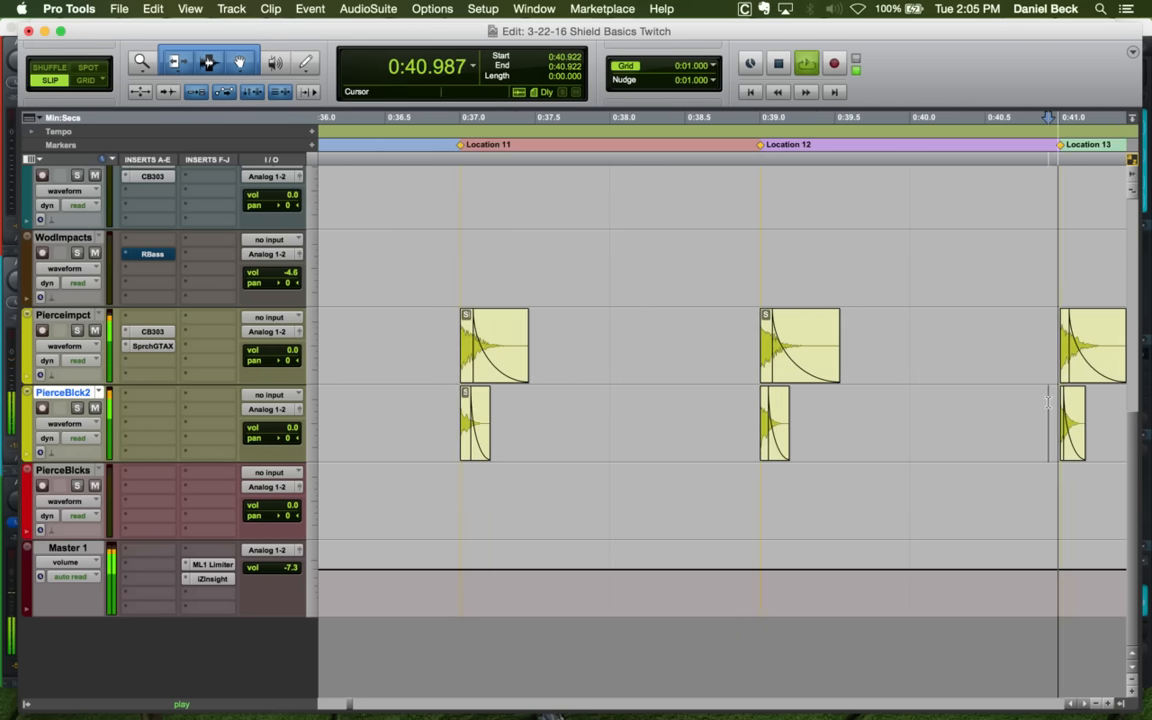
key(r)
key(r)
key(space)
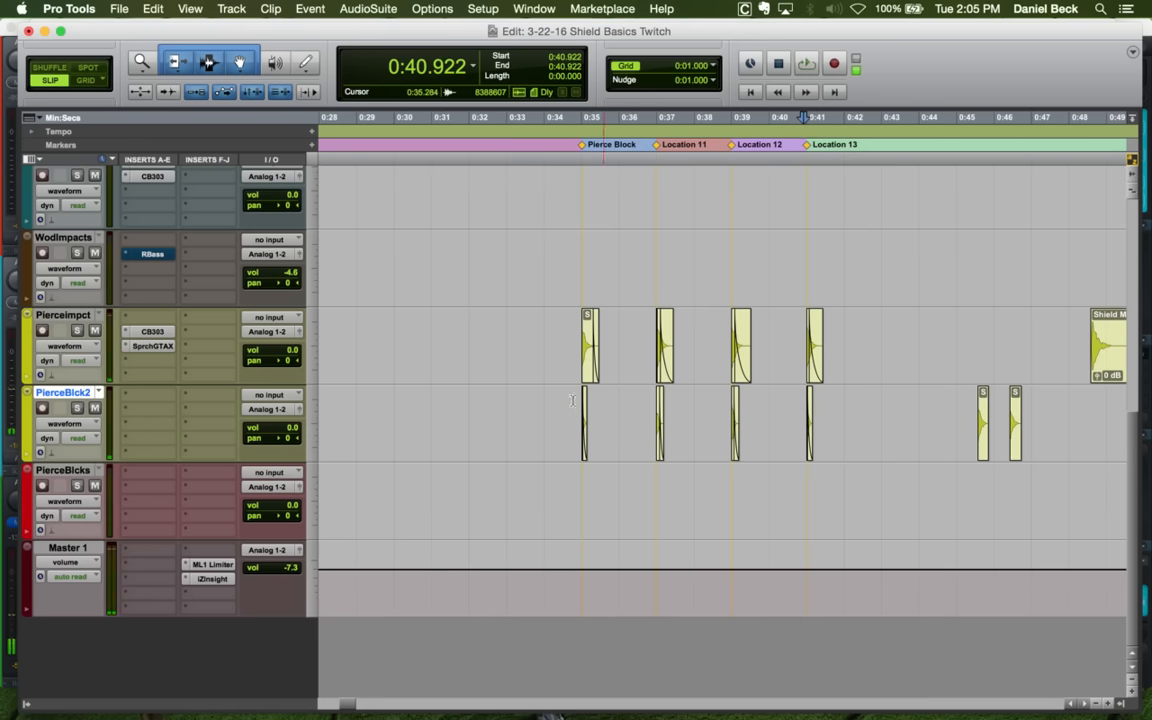
click(572, 404)
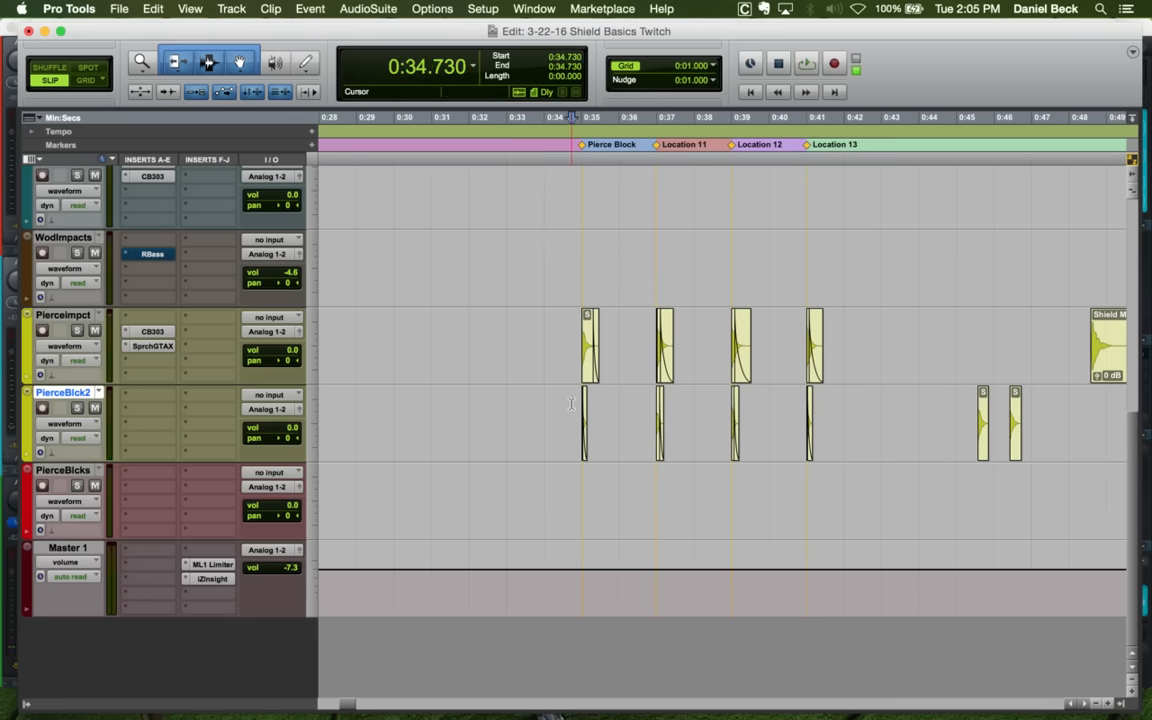
key(space)
key(space)
Delete the two leftover Sword Hit clips after Location 13 on the PierceBlck2 track
key(r)
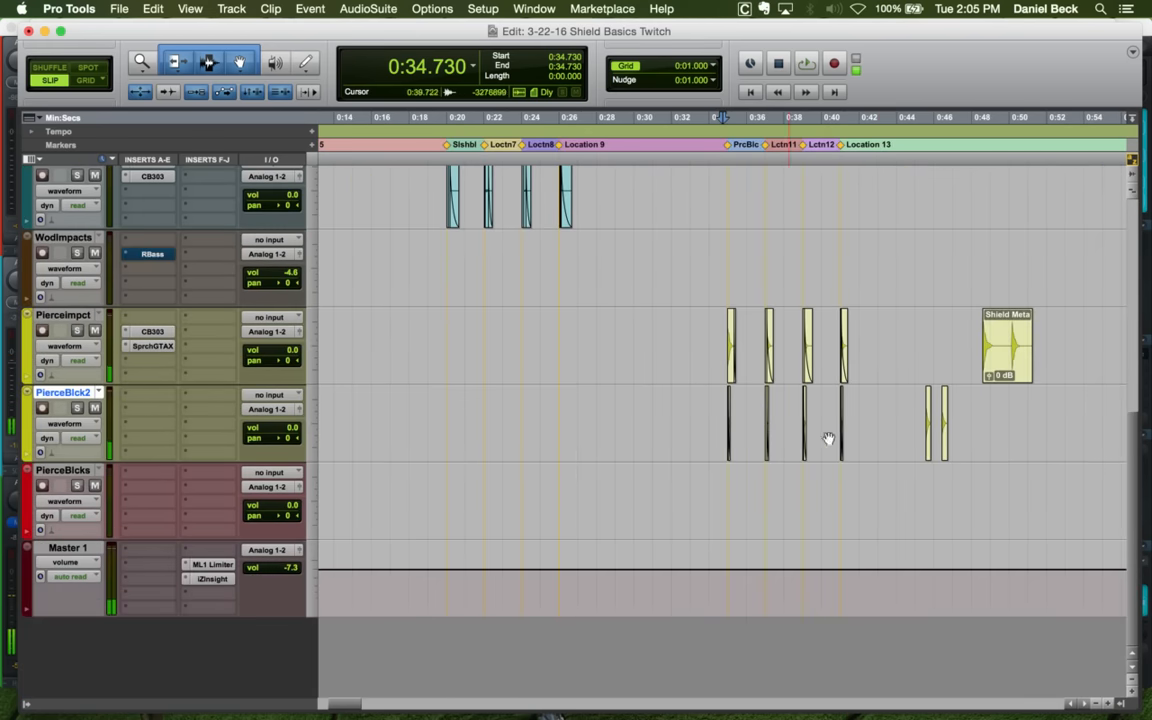
click(921, 404)
key(r)
key(t)
key(t)
key(t)
key(t)
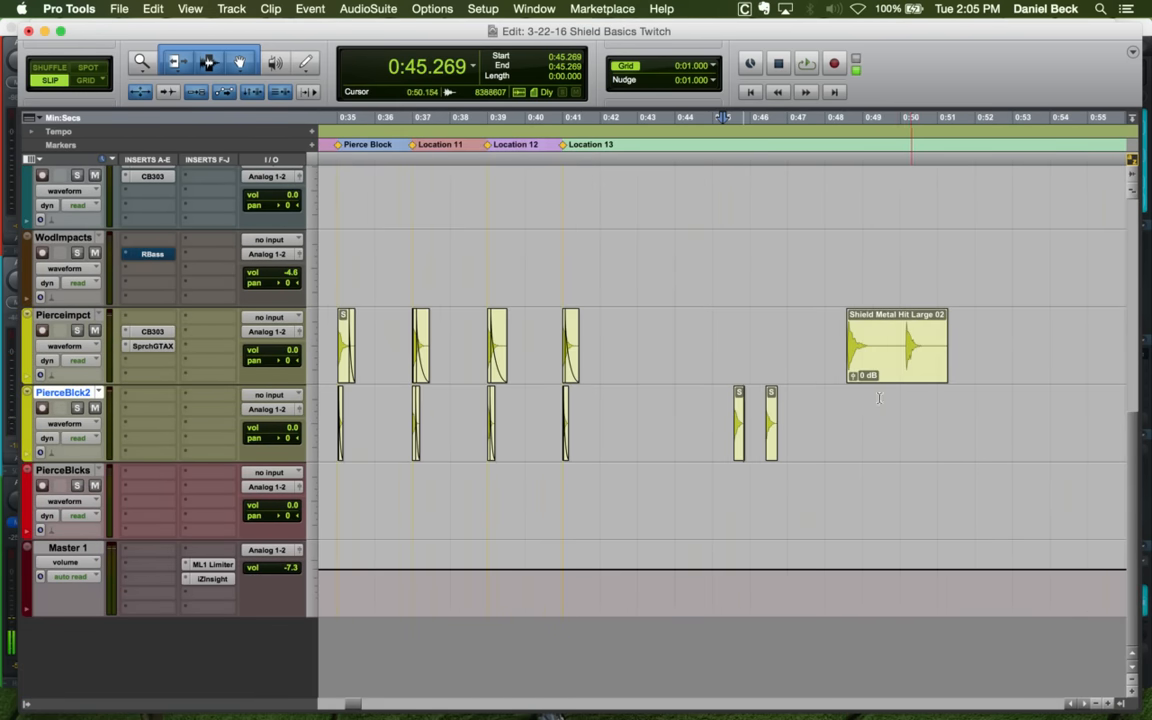
click(785, 431)
shift+click(923, 433)
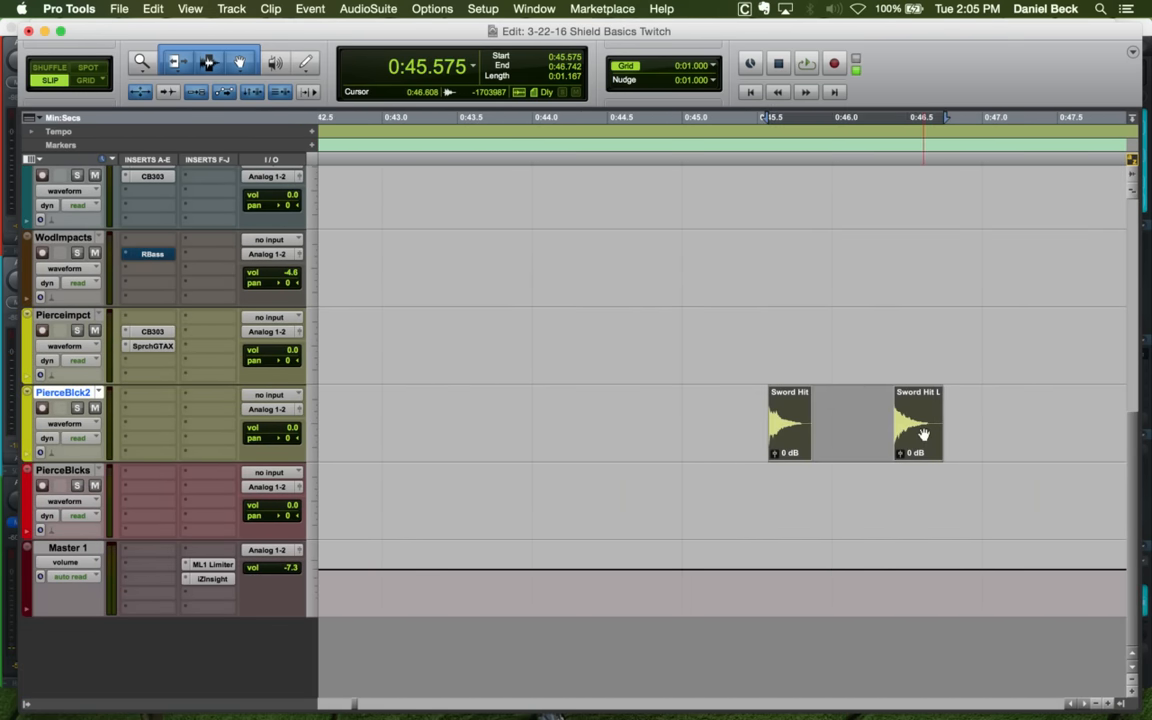
key(Delete)
Delete the leftover Shield Metal Hit Large clip near 0:48 on the Pierceimpct track
key(r)
key(r)
key(r)
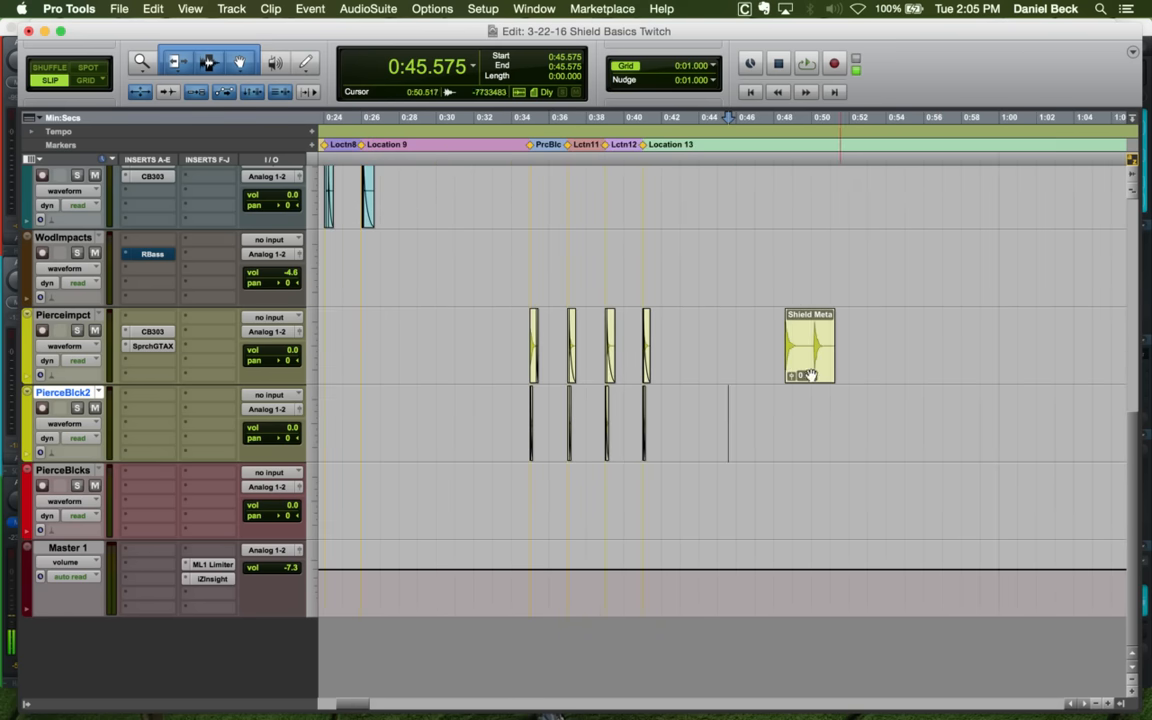
click(808, 371)
key(Delete)
click(775, 363)
Cut the leftover Impacts Wood Plank clip between Location 13 and Attack - Metal from the PoleImpacts track
scroll(815, 362, up, 10)
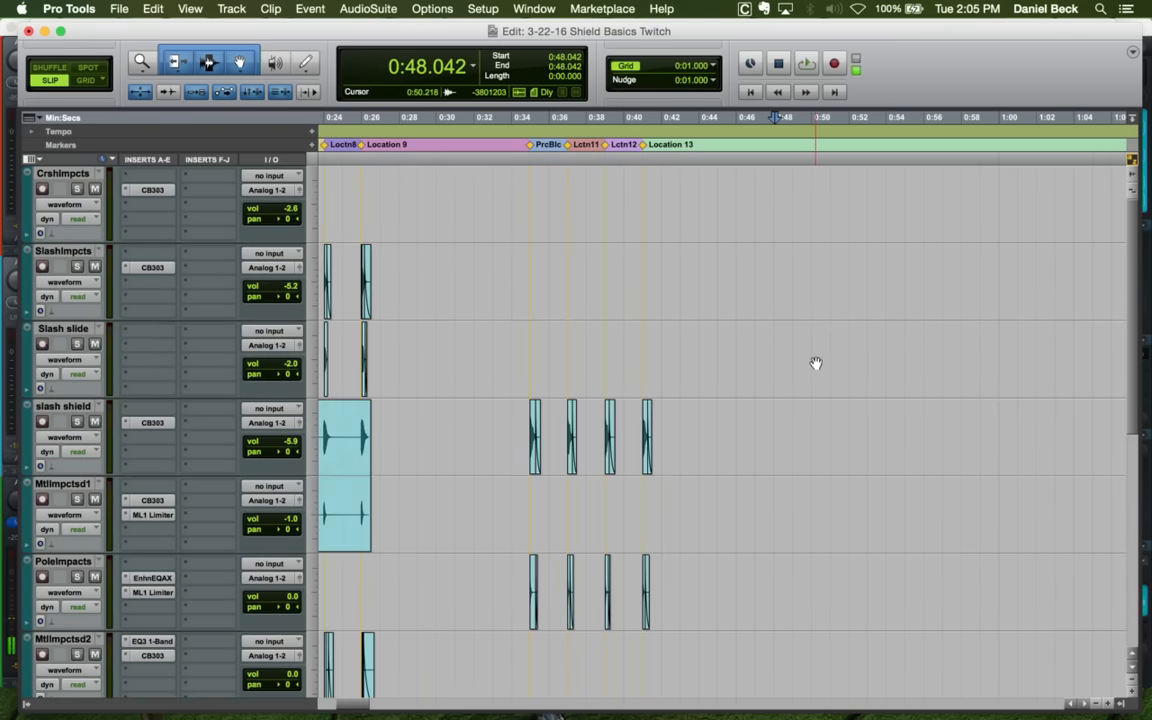
key(r)
key(r)
click(799, 593)
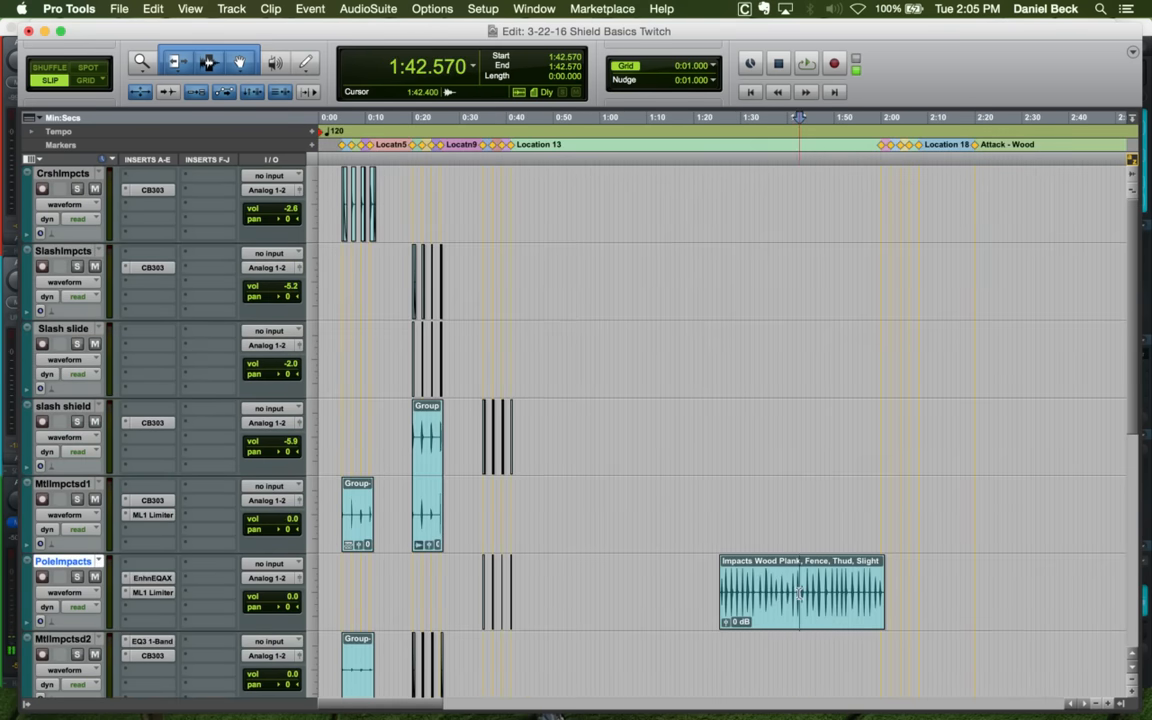
key(r)
click(532, 614)
key(r)
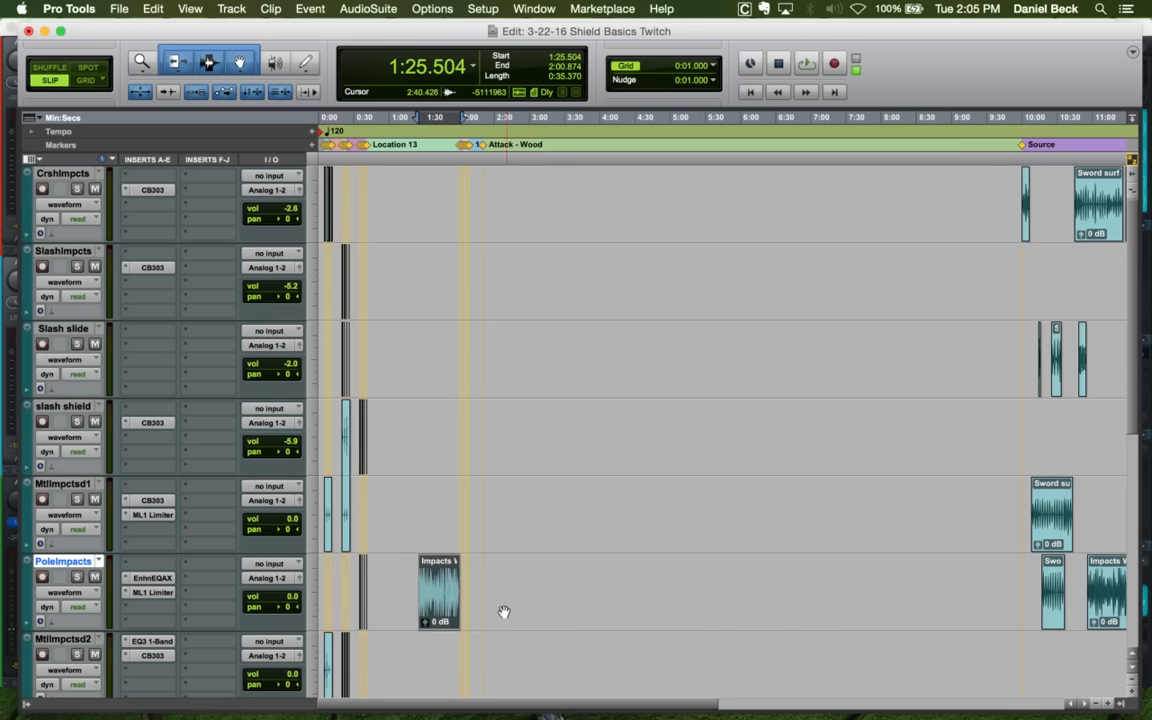
key(r)
key(super+x)
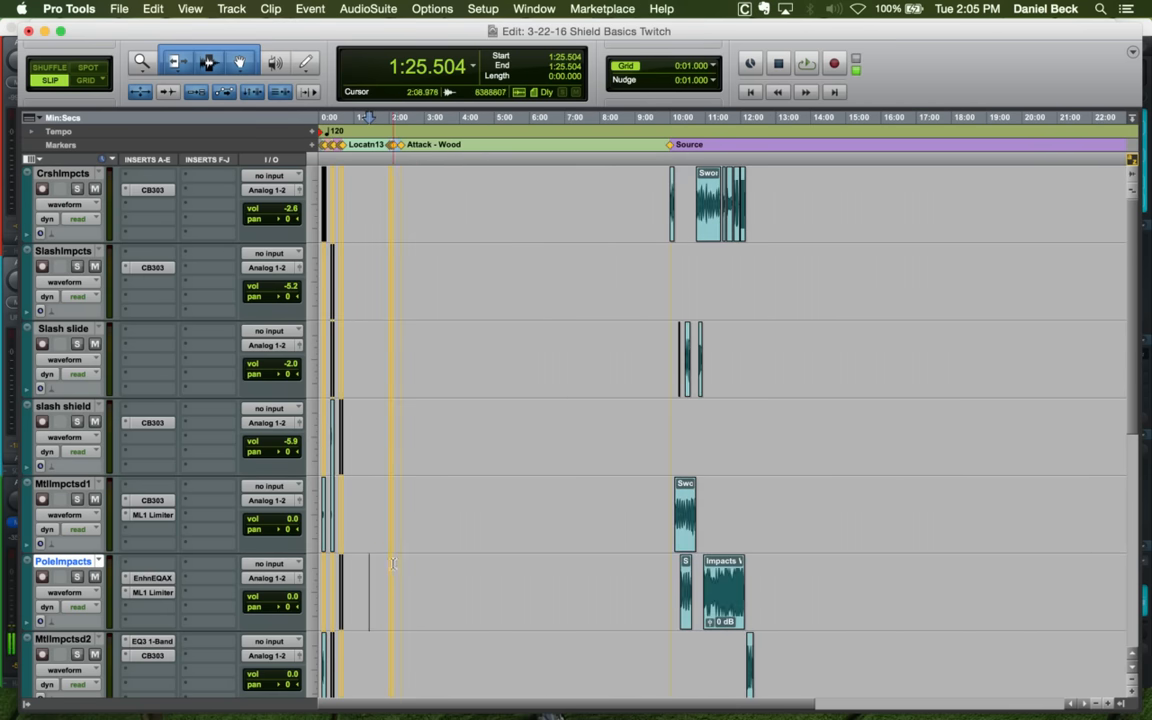
Go to the Attack - Wood marker area and switch the edit mode to Grid
click(394, 590)
key(t)
key(t)
key(t)
key(t)
key(t)
key(t)
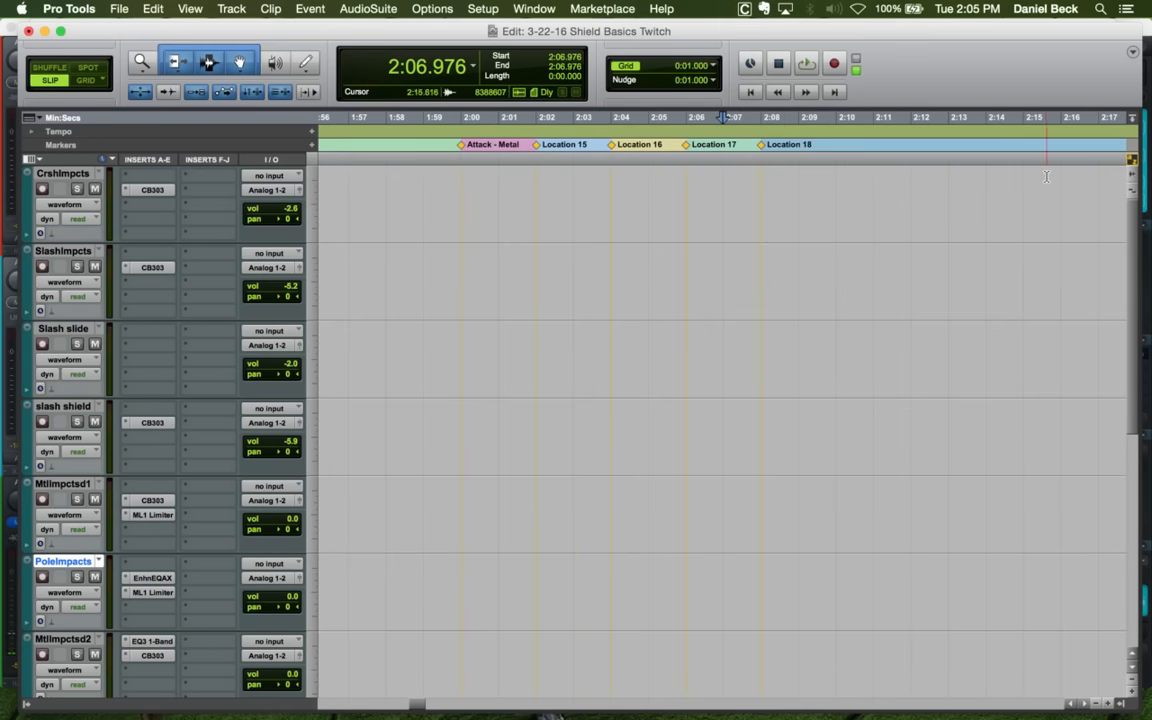
key(r)
click(969, 180)
key(r)
click(857, 181)
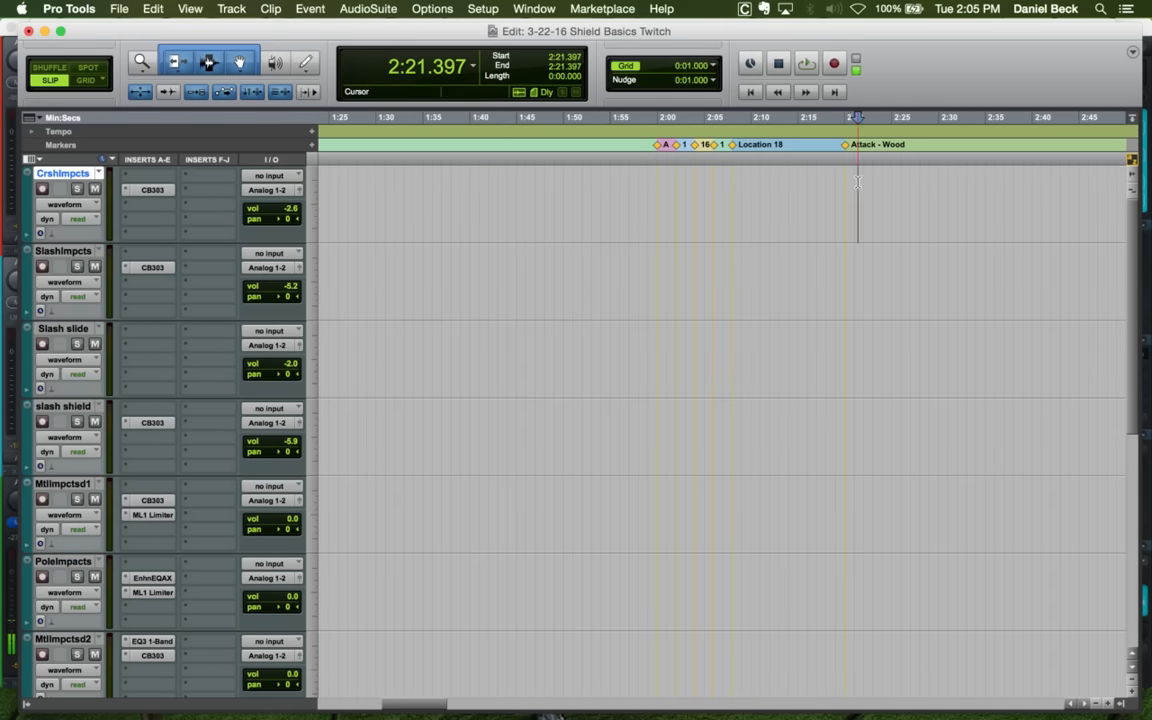
key(t)
key(t)
key(F4)
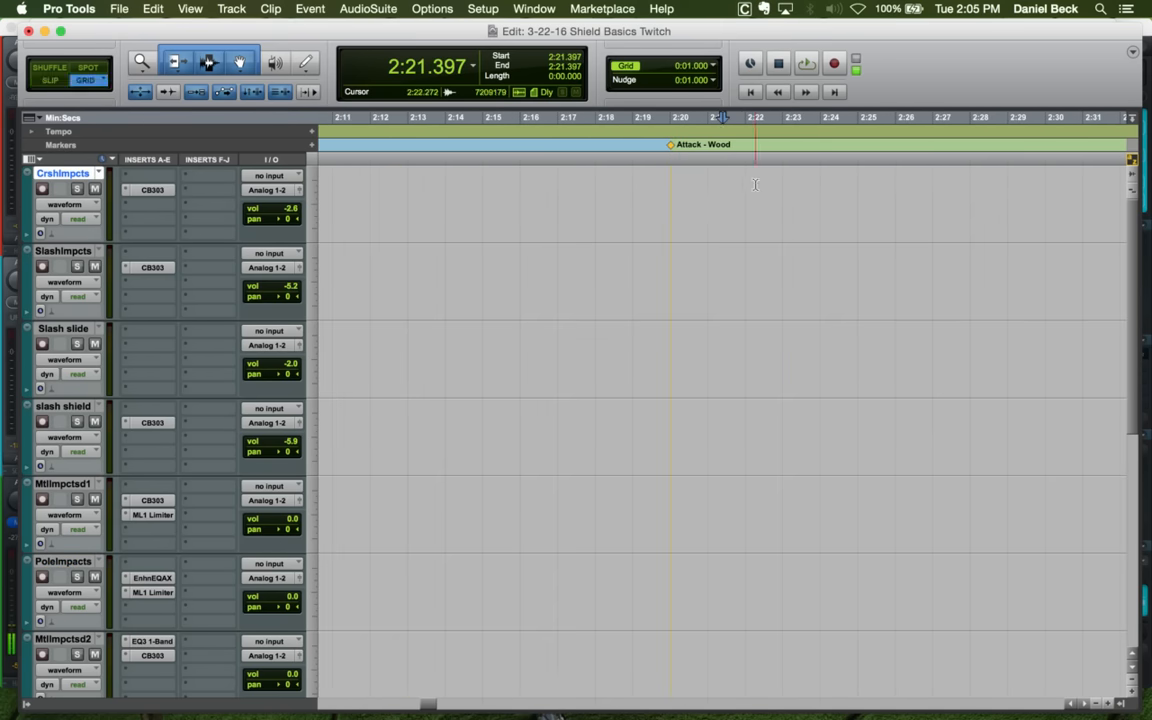
Create a marker with the default settings at 2:22.000, after the Attack - Wood marker
click(745, 193)
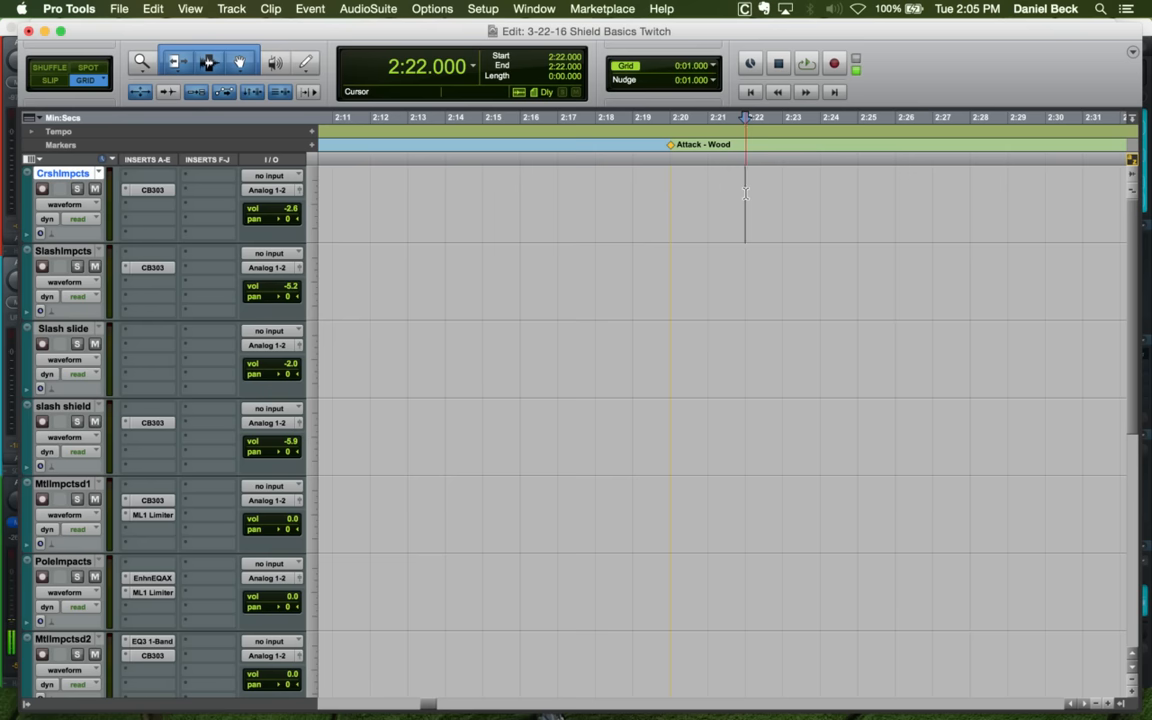
key(r)
key(r)
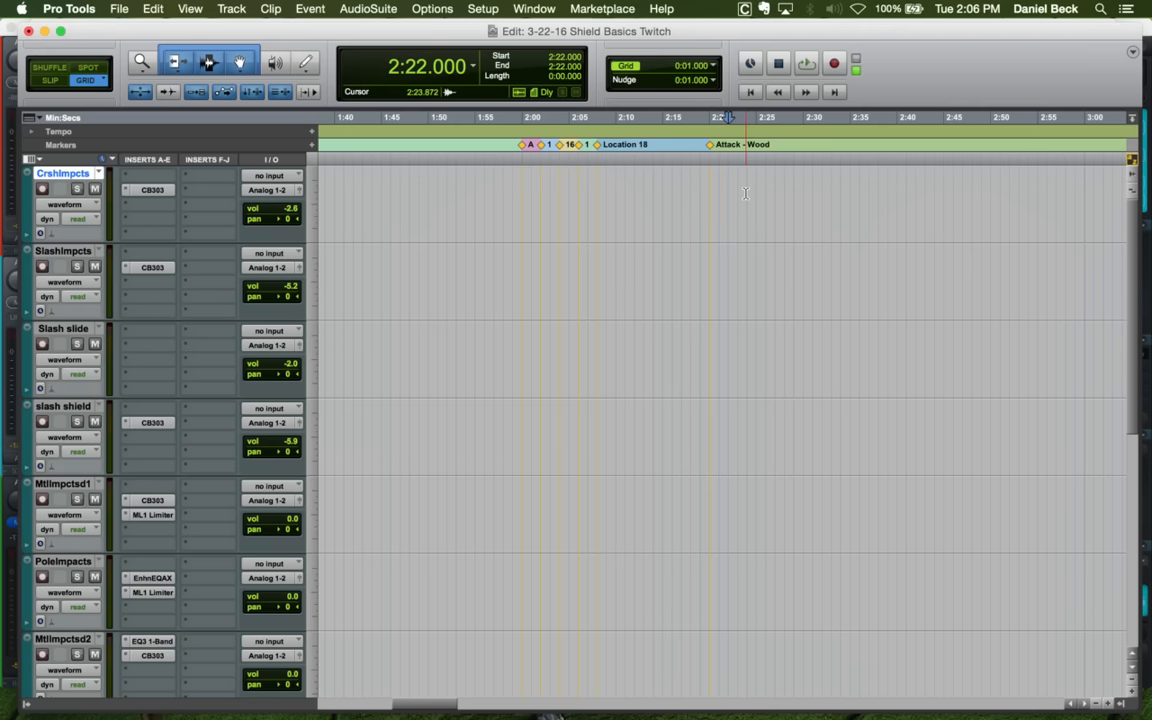
key(t)
key(t)
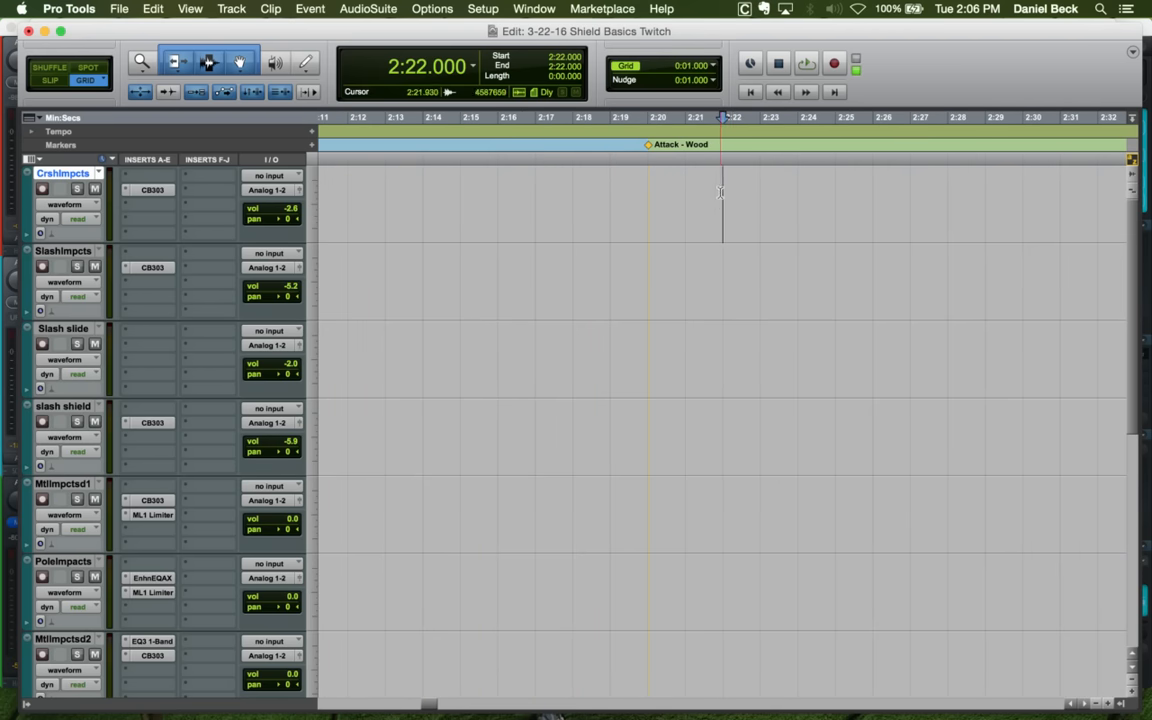
key(KP_Enter)
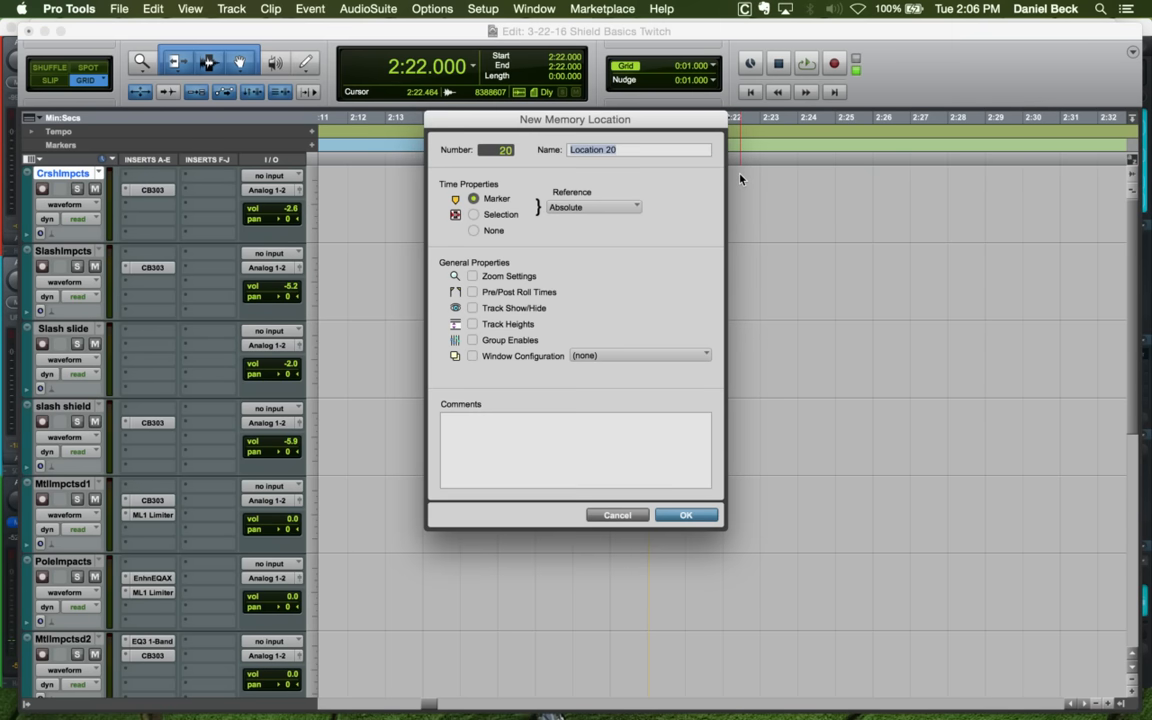
key(Return)
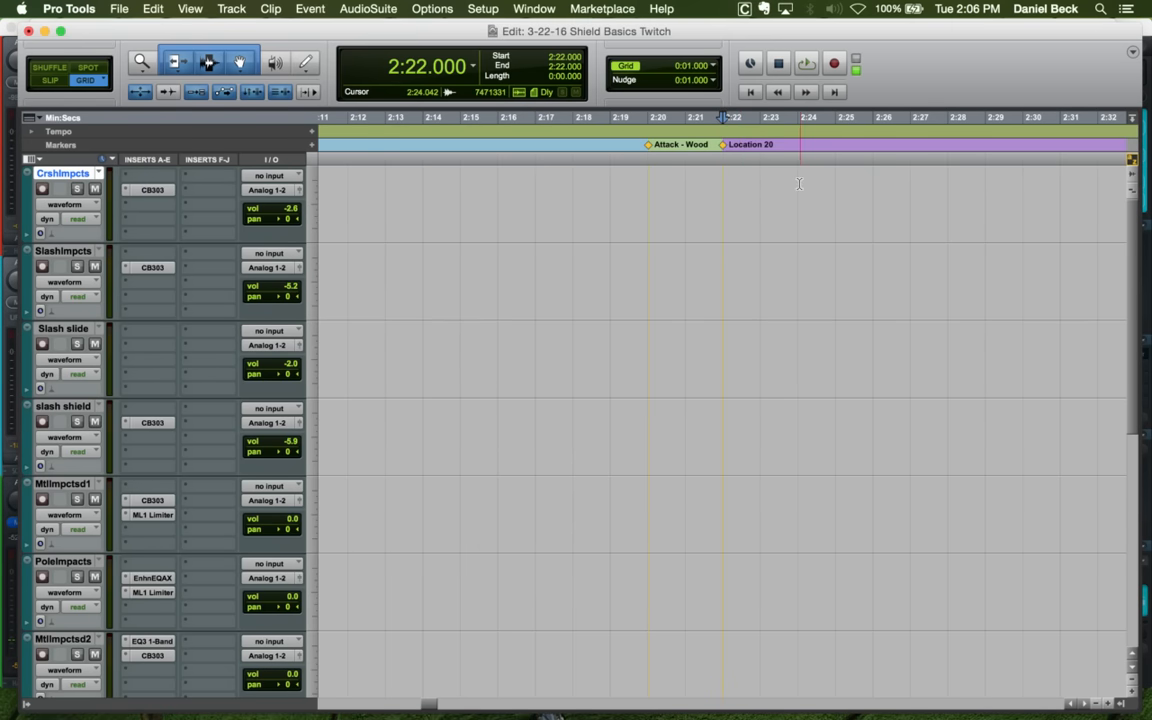
Create another marker with the default settings at 2:24.000
click(798, 183)
key(KP_Enter)
key(Return)
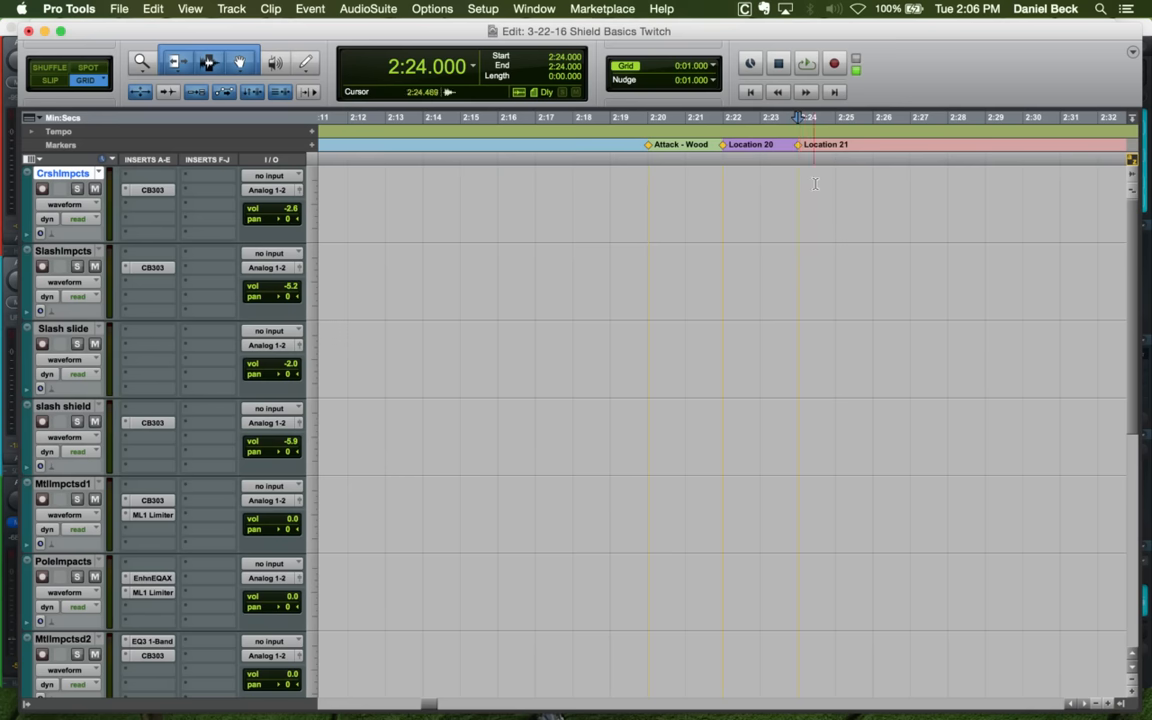
Create a marker with the default settings at 2:26.000, after the Location 21 marker
click(872, 185)
key(KP_Enter)
key(Return)
Create another marker with the default settings at 2:28.000
key(super+bracketleft)
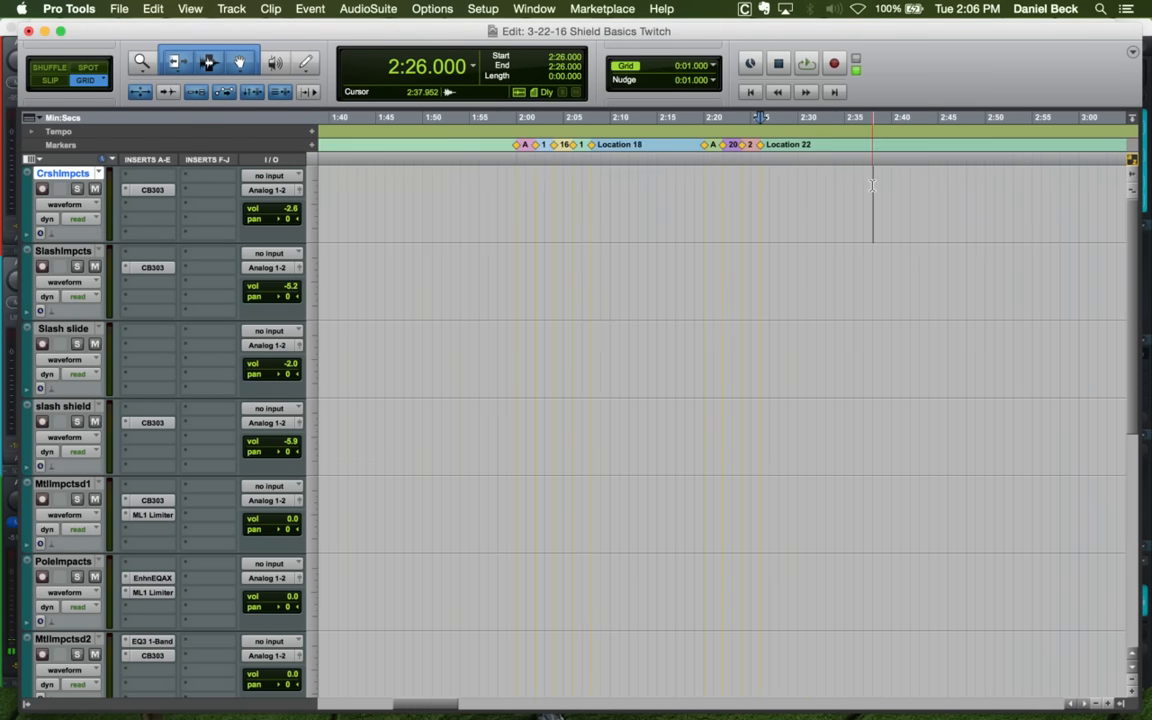
click(780, 186)
key(super+bracketright)
key(super+bracketright)
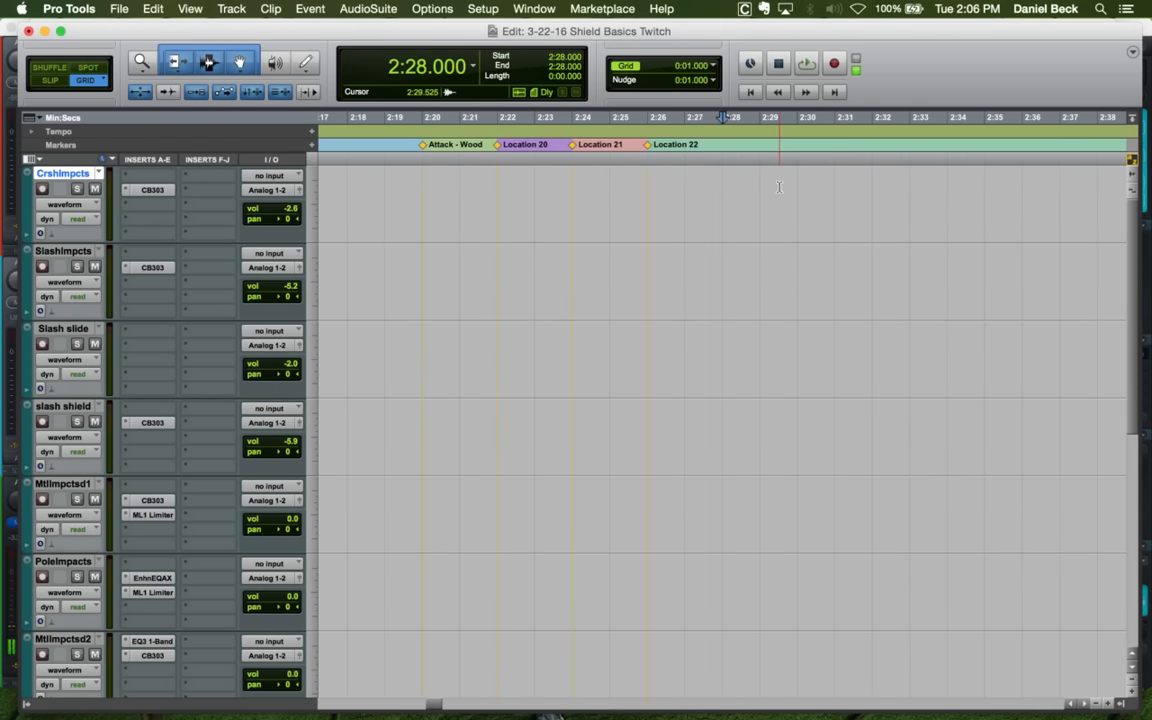
key(Return)
key(Return)
Go to the Attack - Metal marker at 2:00.000 and look through the tracks down to the Master 1 track
key(super+bracketleft)
key(super+bracketleft)
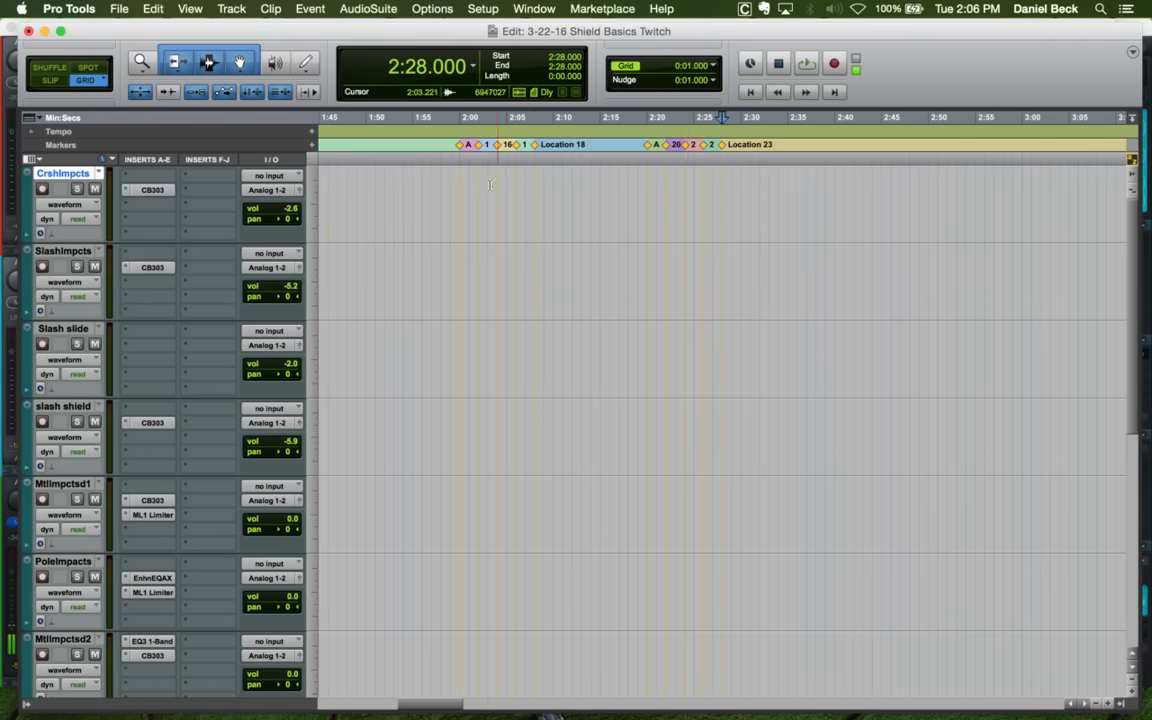
click(461, 187)
key(super+bracketright)
key(super+bracketright)
key(super+bracketleft)
scroll(672, 205, down, 5)
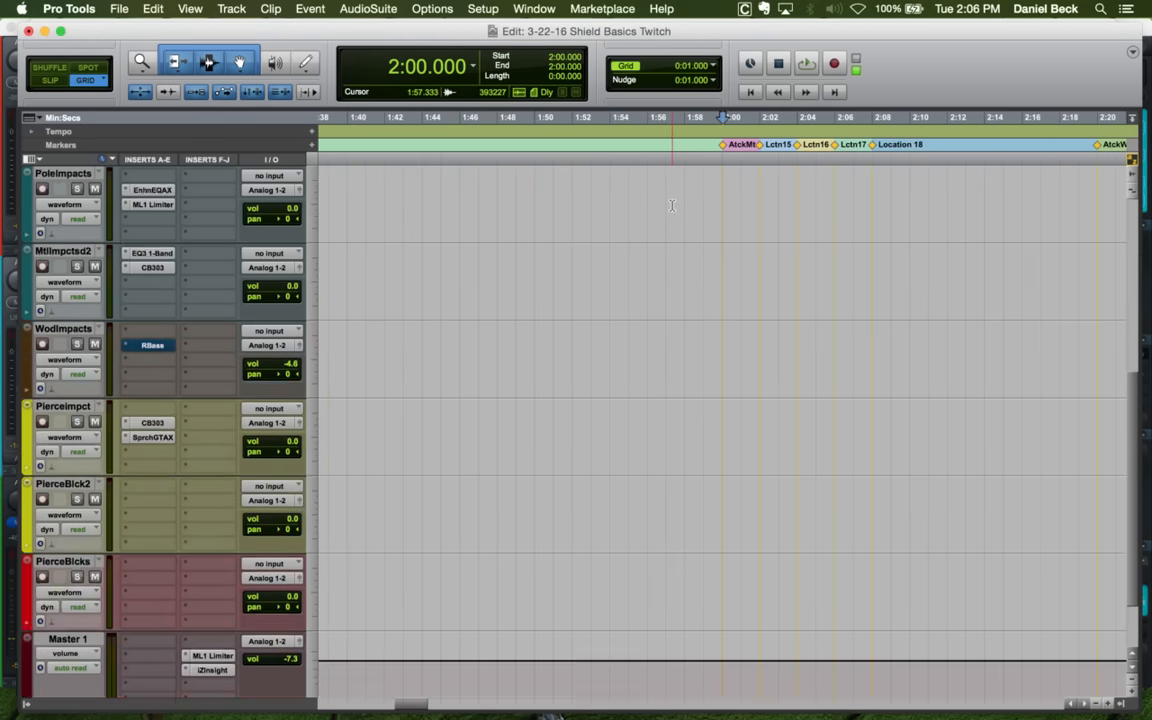
scroll(672, 205, down, 2)
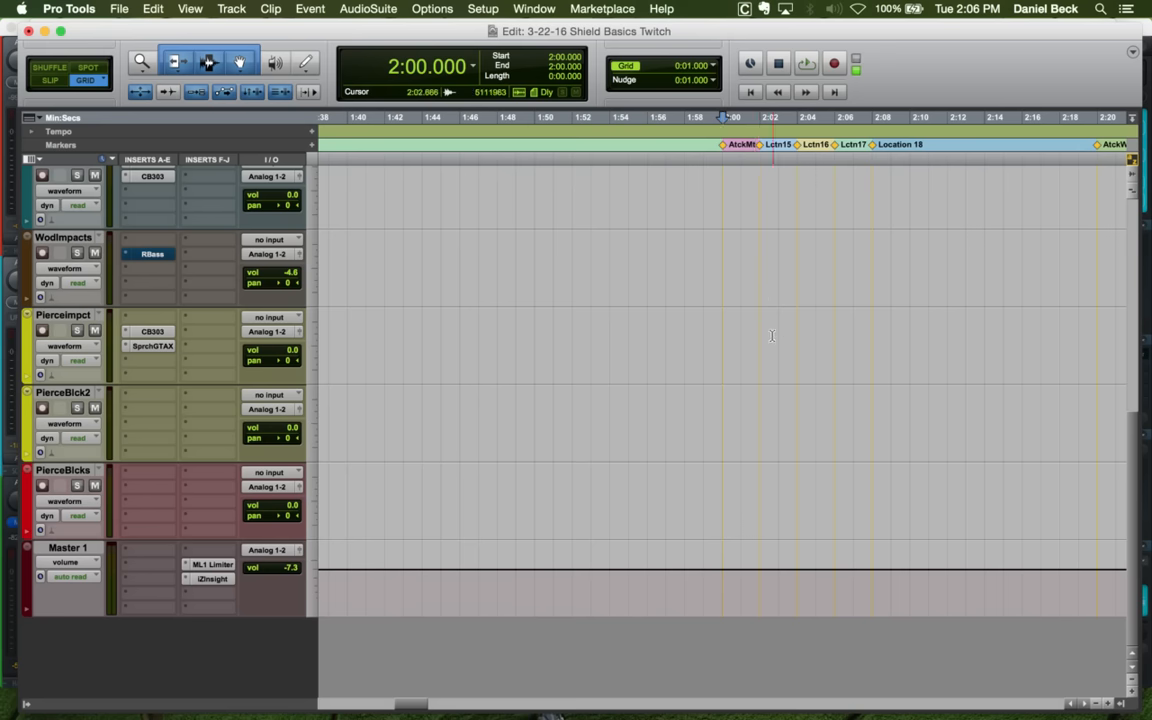
scroll(120, 440, up, 1)
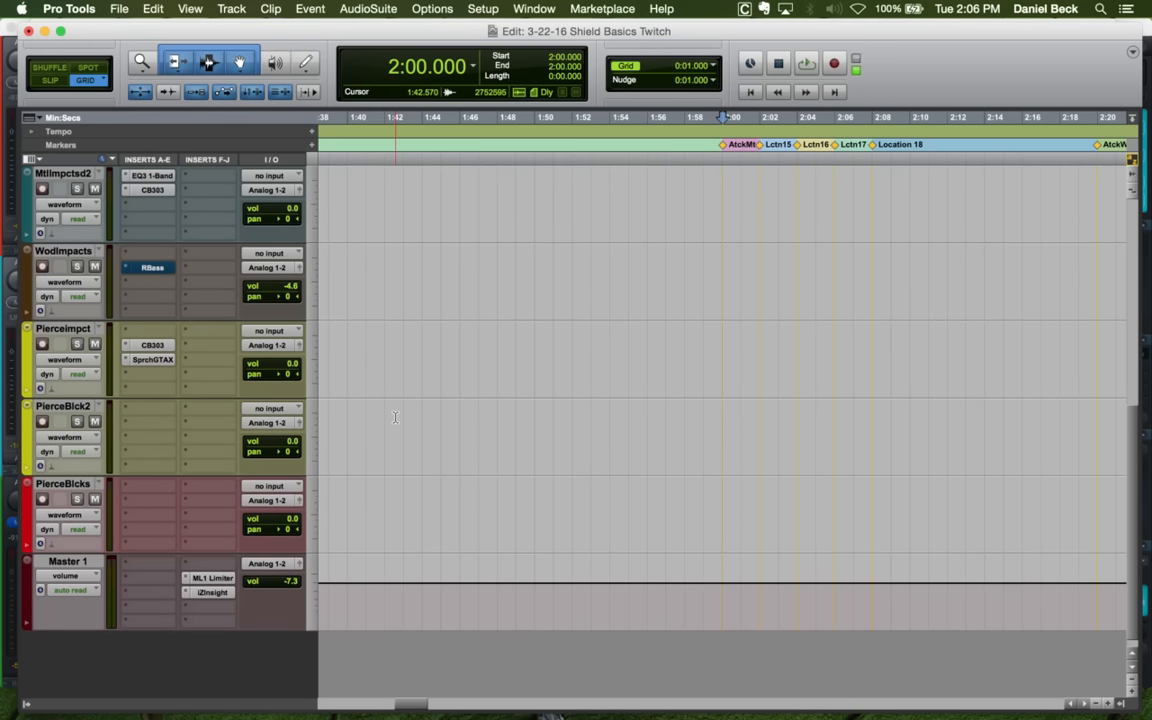
Delete the Pierce Blocks track together with its active clips
click(70, 489)
key(r)
key(r)
key(r)
key(r)
key(r)
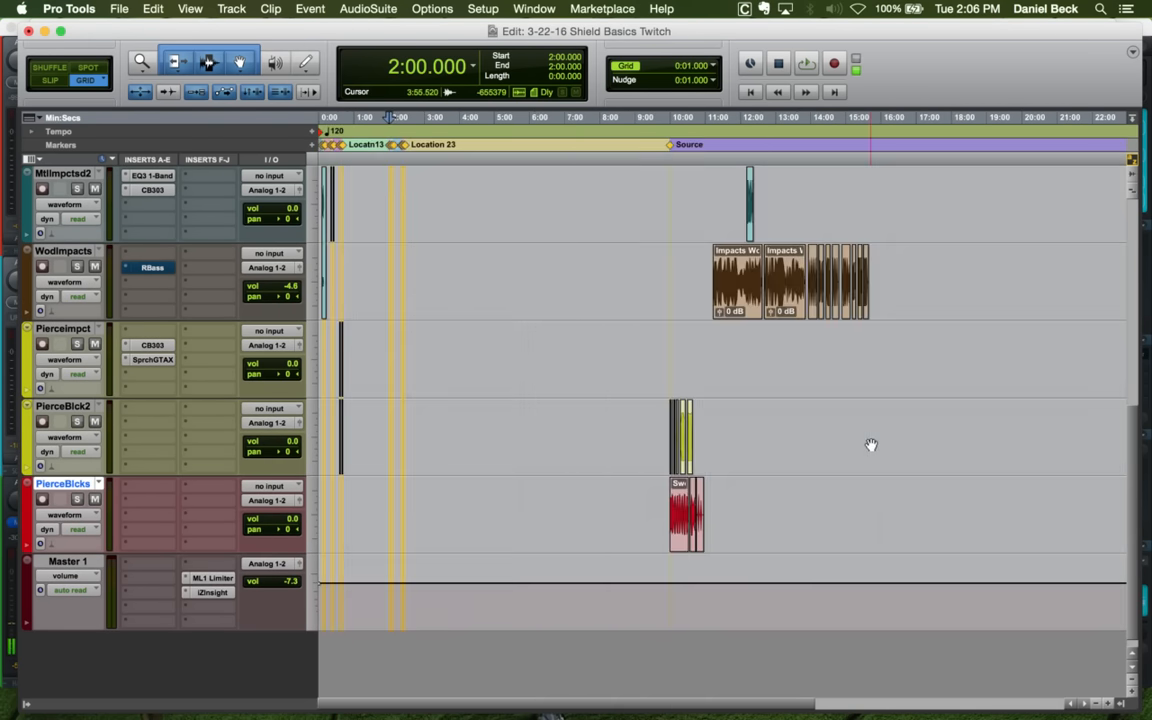
key(t)
key(t)
key(r)
key(r)
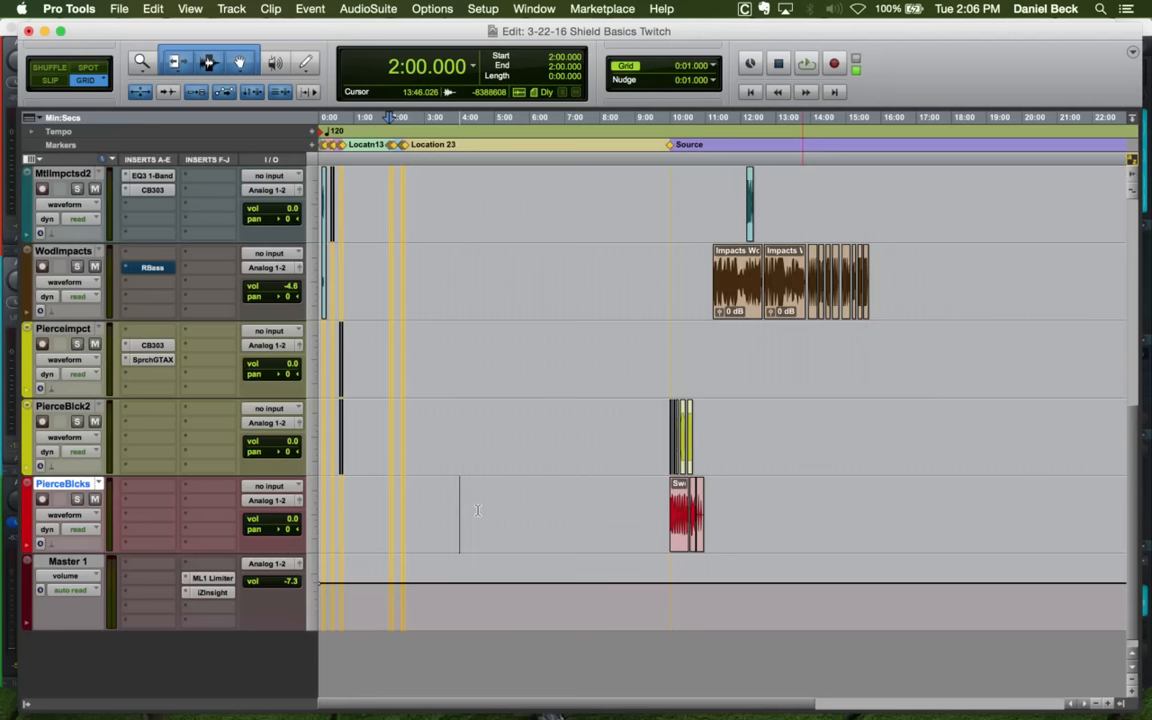
right_click(75, 485)
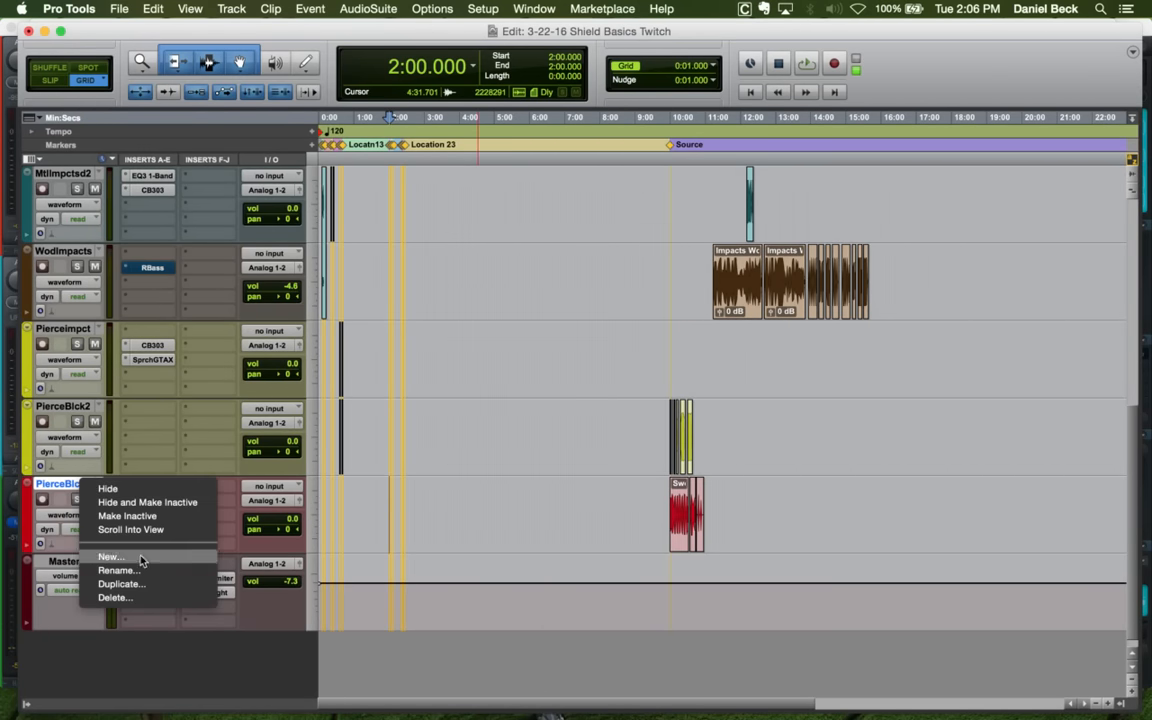
click(115, 596)
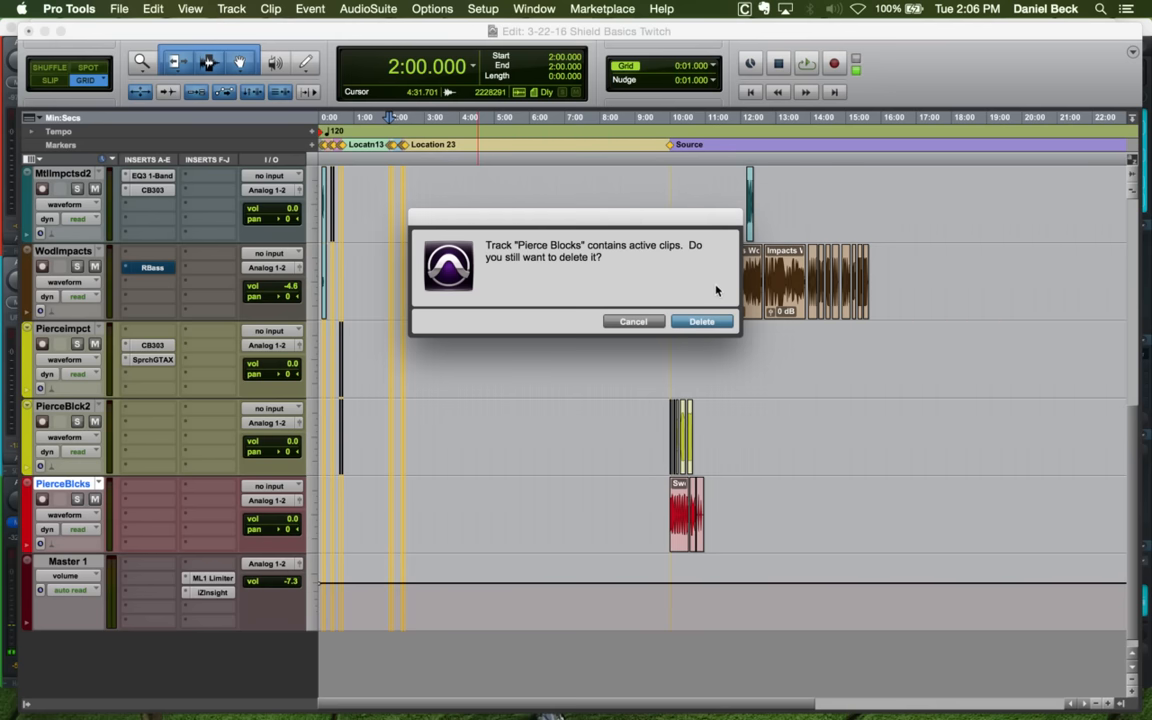
click(707, 320)
Create one mono audio track below the PierceBlck2 track and name it Shield Attacks
click(366, 466)
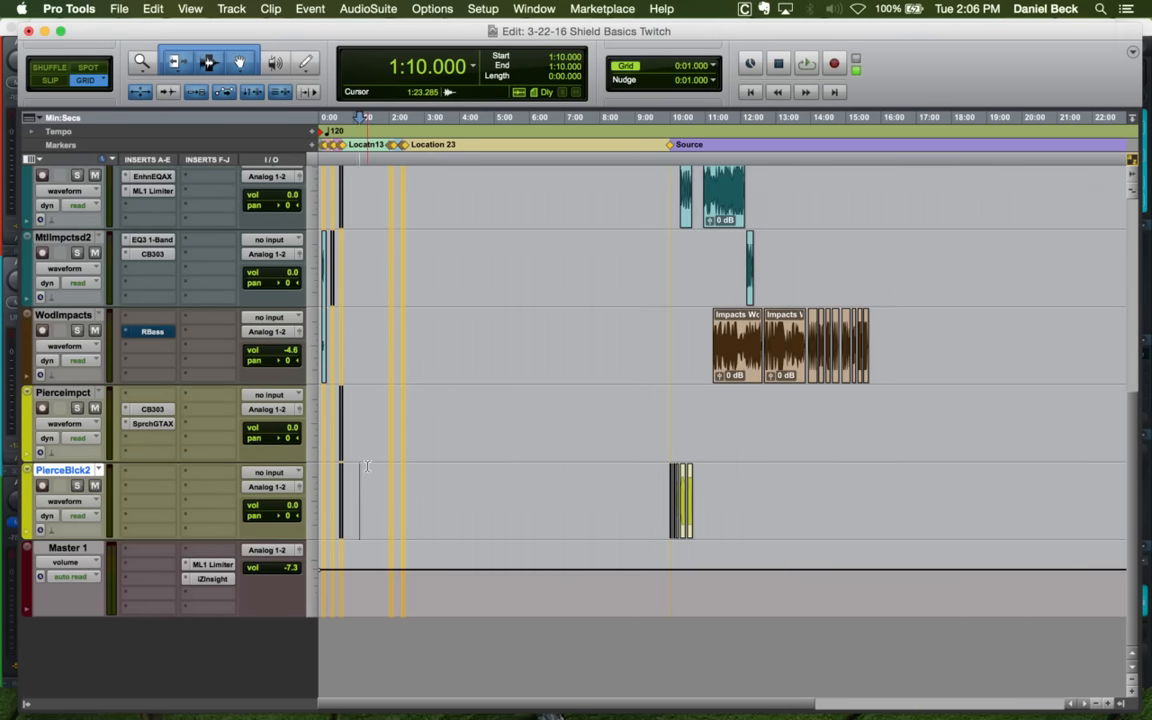
scroll(367, 466, up, 8)
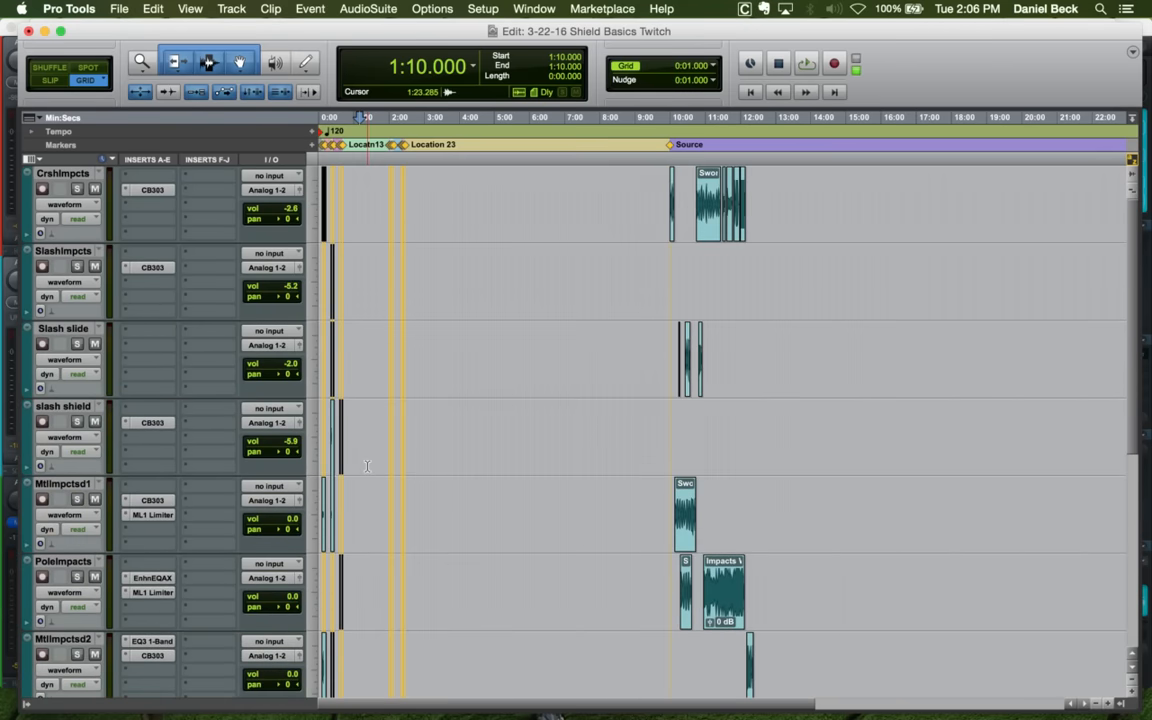
scroll(367, 466, down, 8)
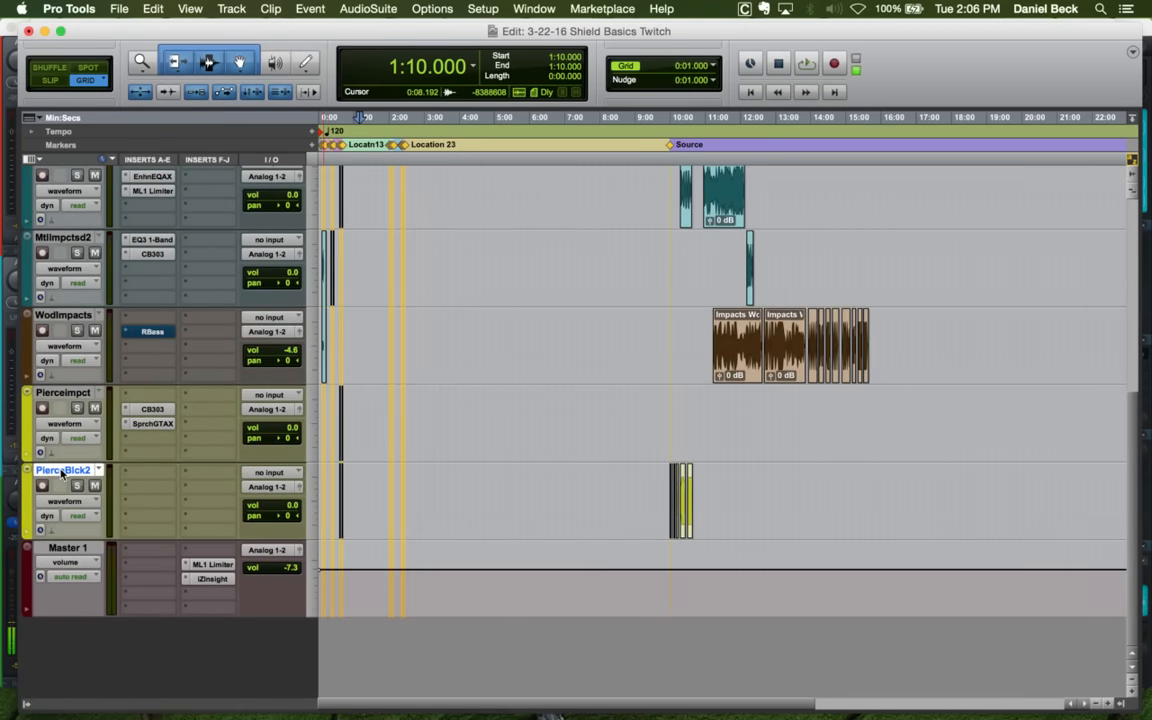
key(super+shift+n)
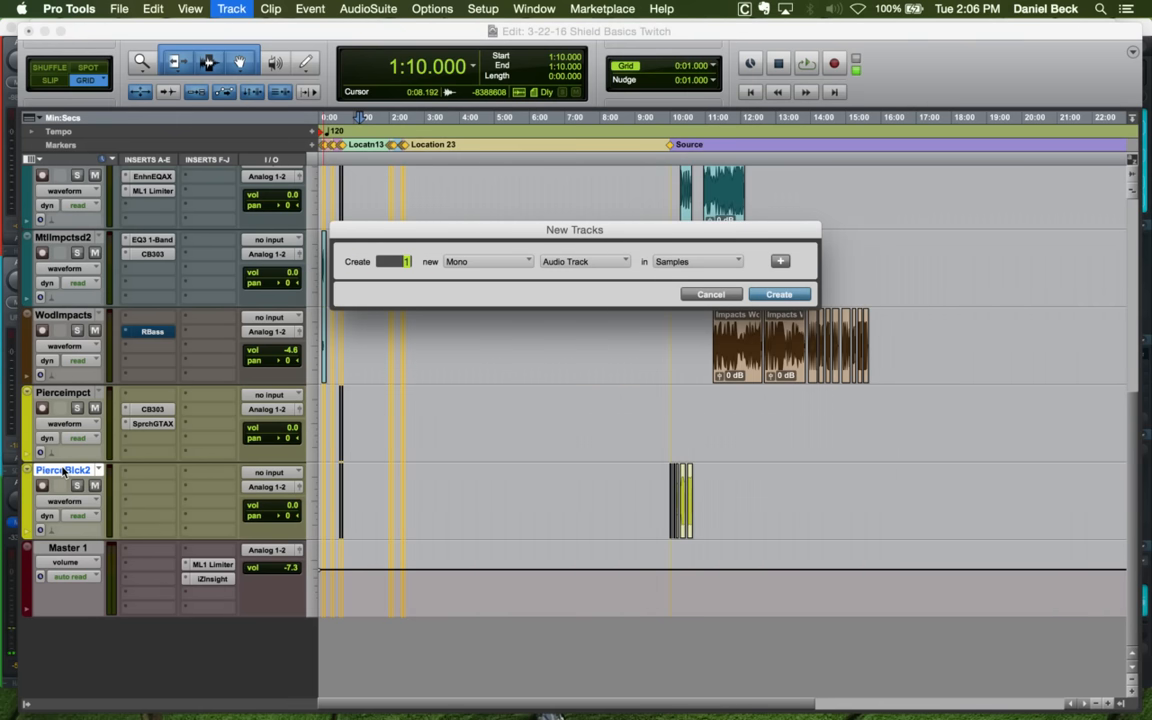
key(Return)
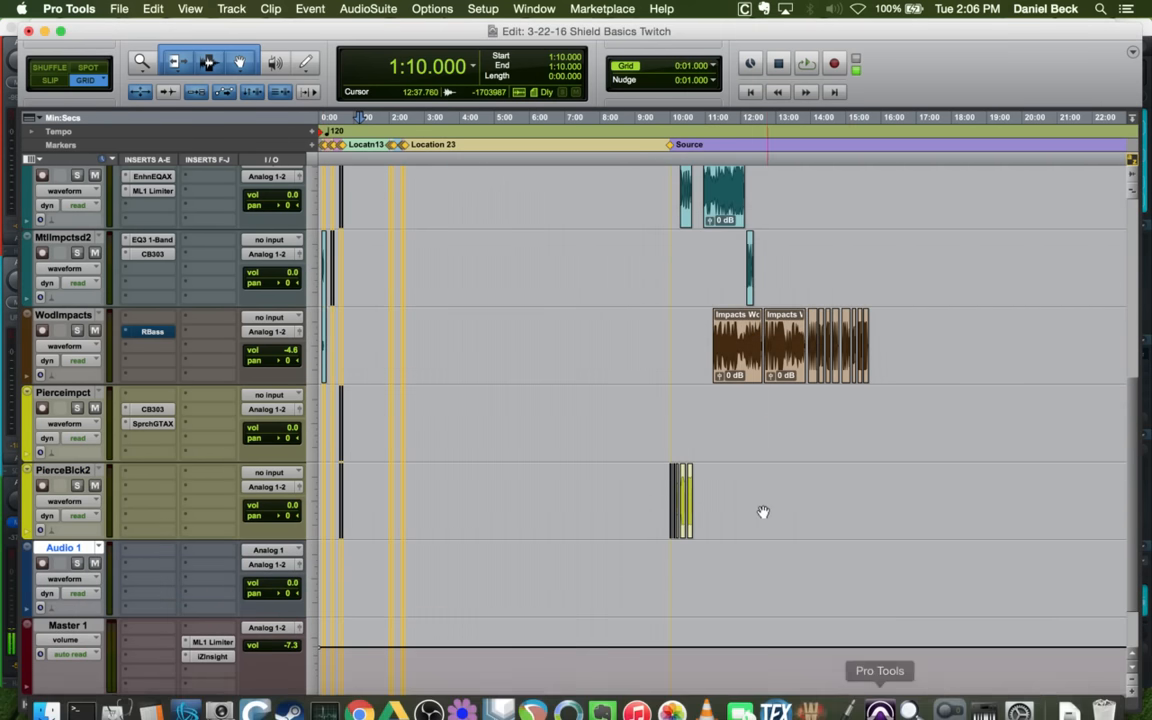
double_click(57, 548)
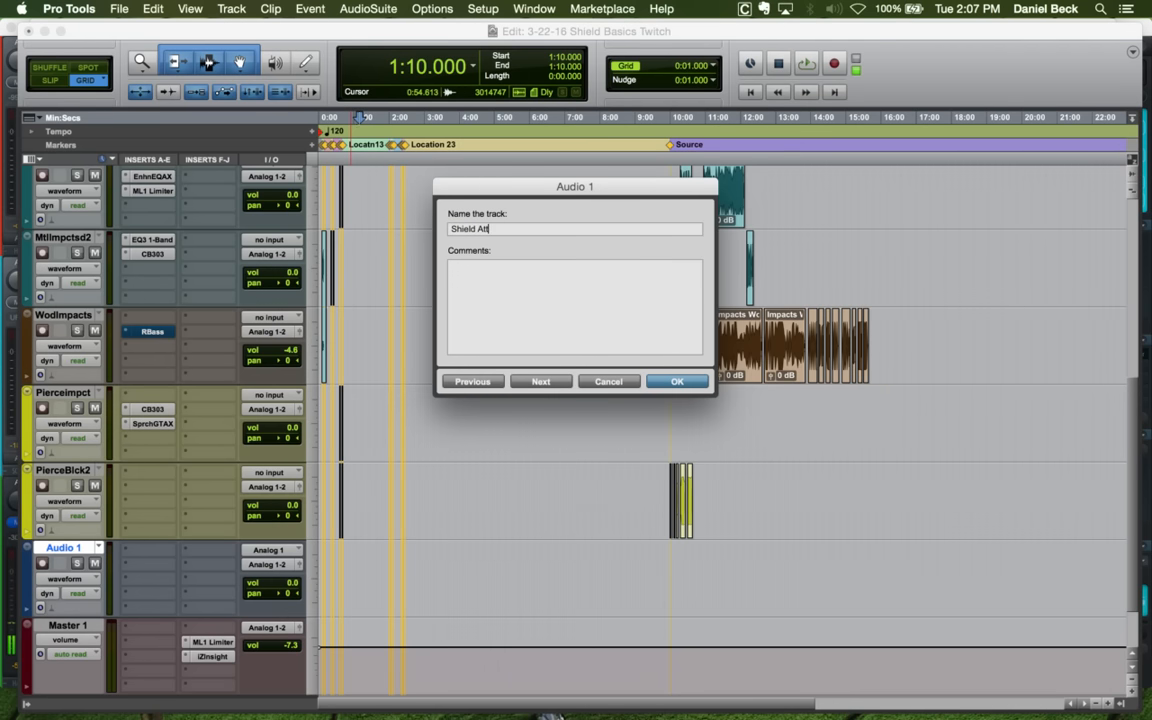
key(Return)
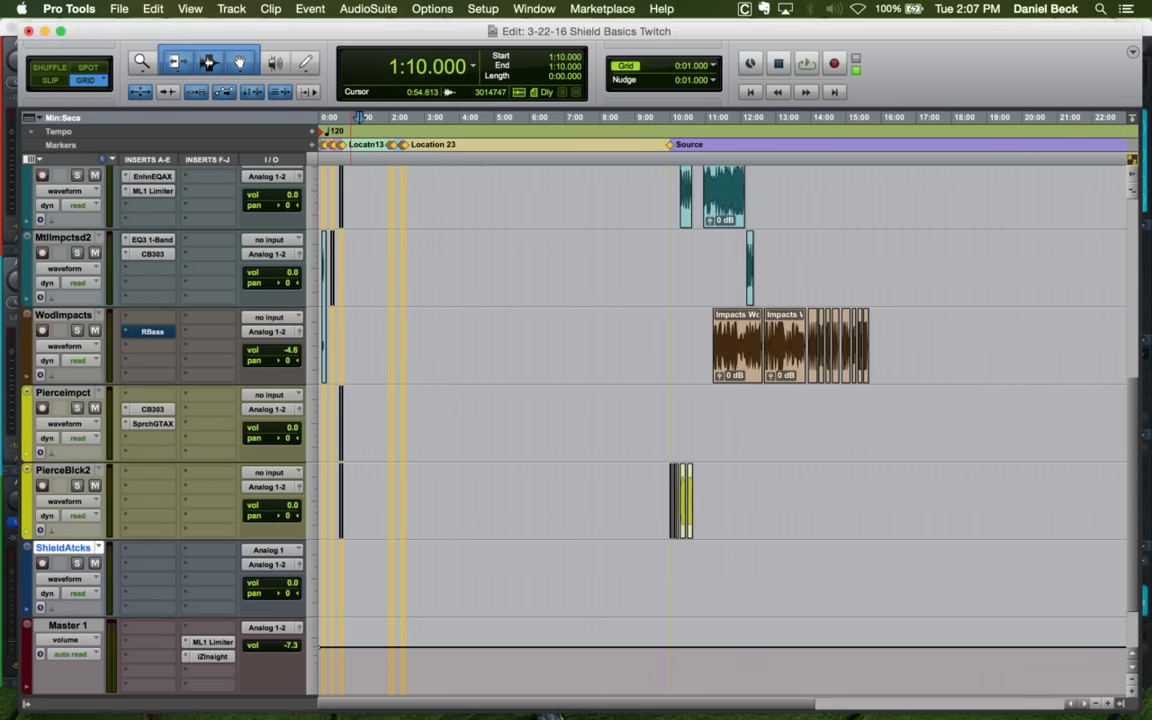
Colour the Shield Attacks track green and save the session
click(679, 556)
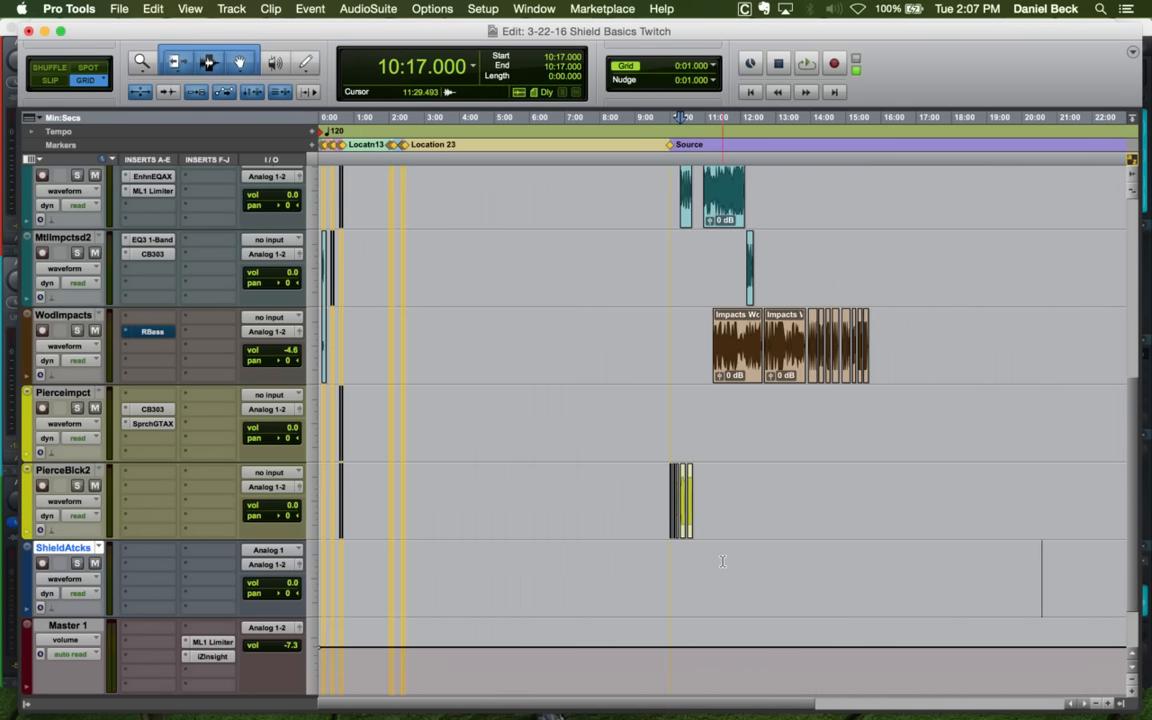
double_click(28, 578)
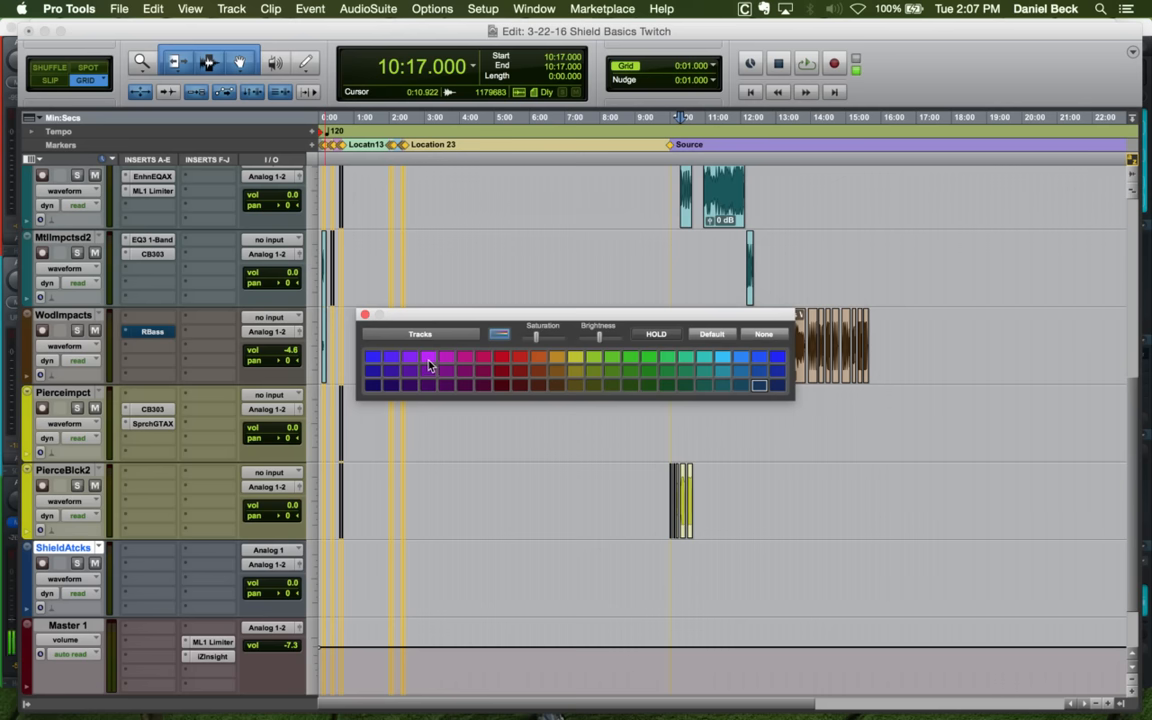
click(665, 358)
click(366, 316)
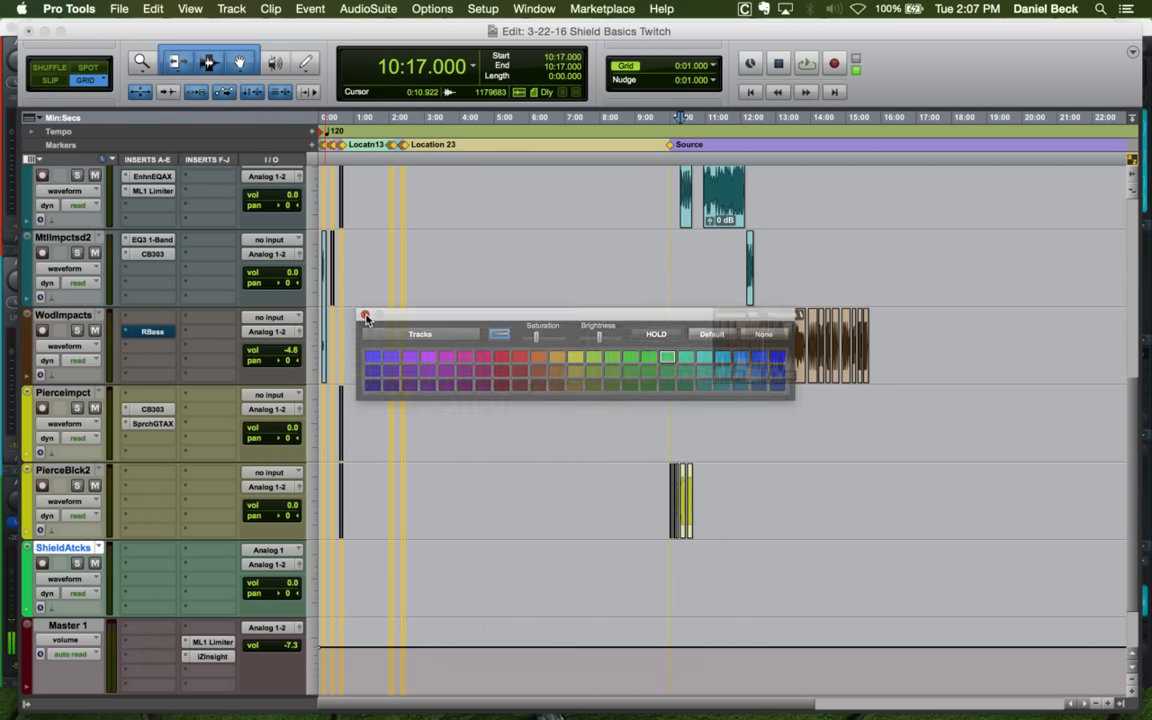
key(super+s)
Place the insertion point on the Shield Attacks track at 10:04.000, just after the Source marker
click(678, 544)
key(t)
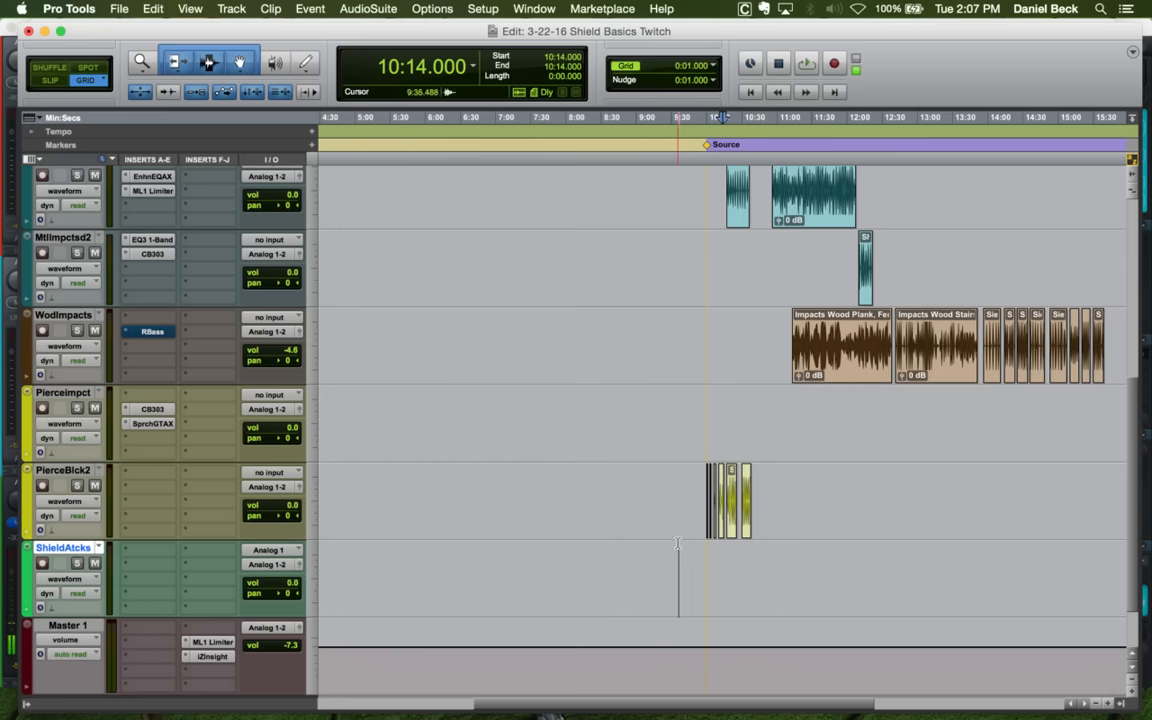
click(716, 556)
key(t)
click(716, 560)
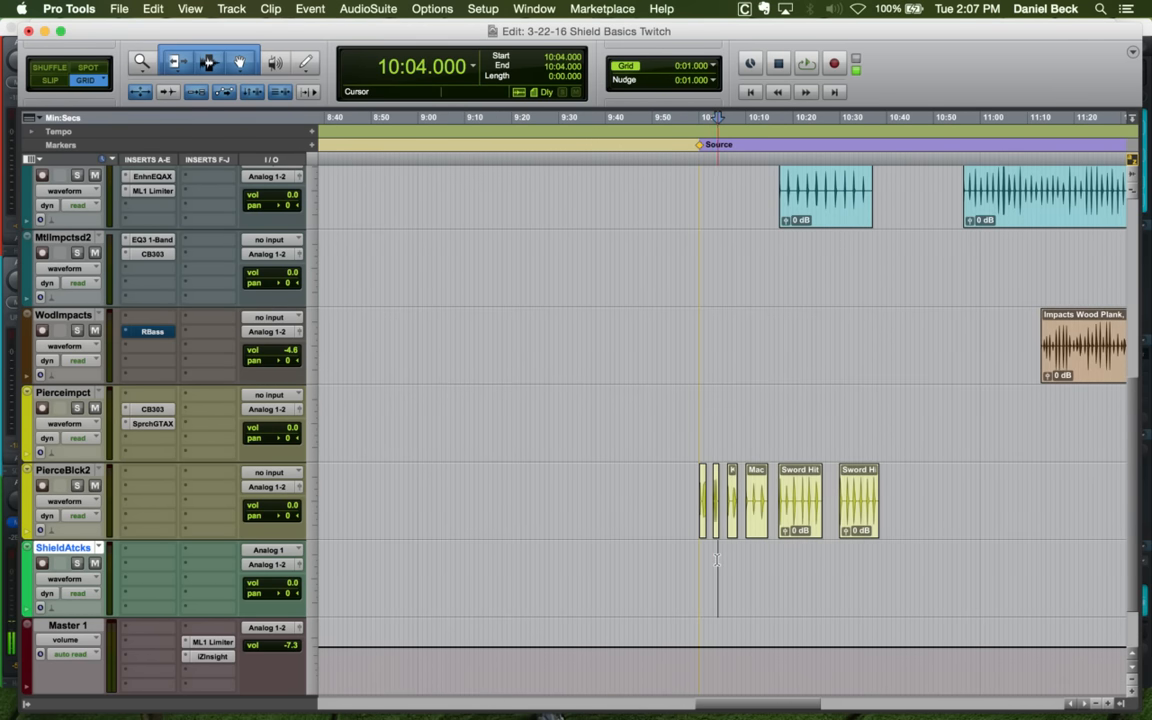
Switch to BaseHead and search the sound library descriptions for "shield"
key(super+Tab)
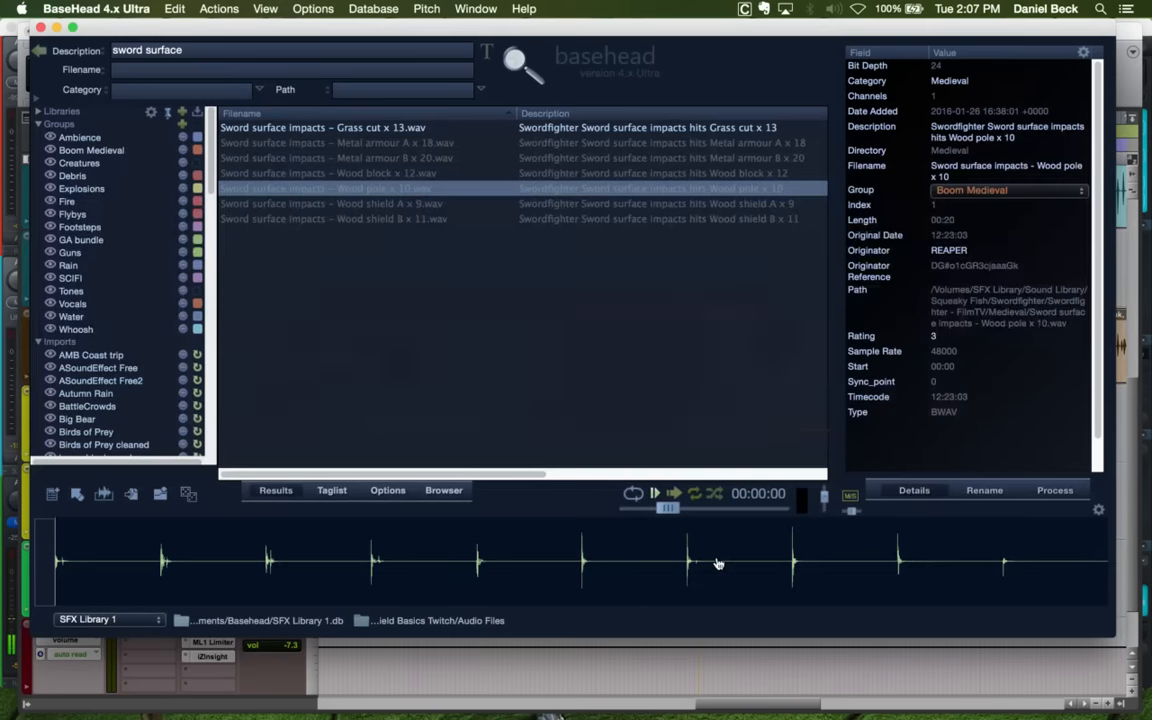
triple_click(205, 55)
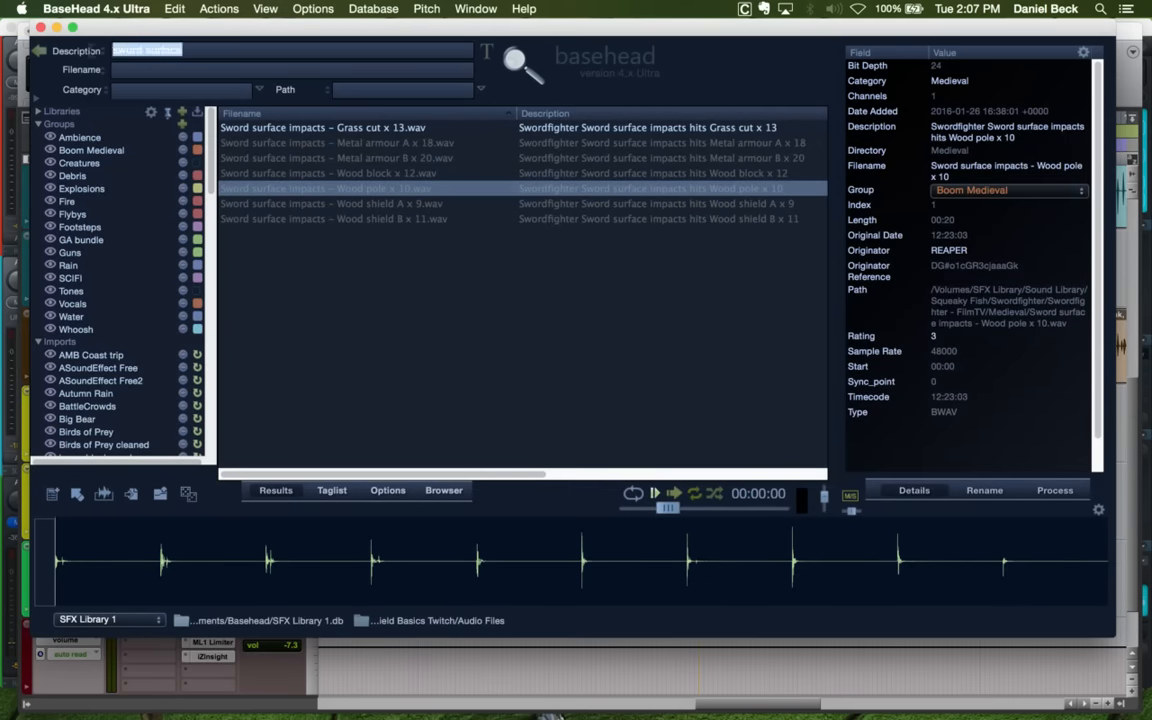
text(shield)
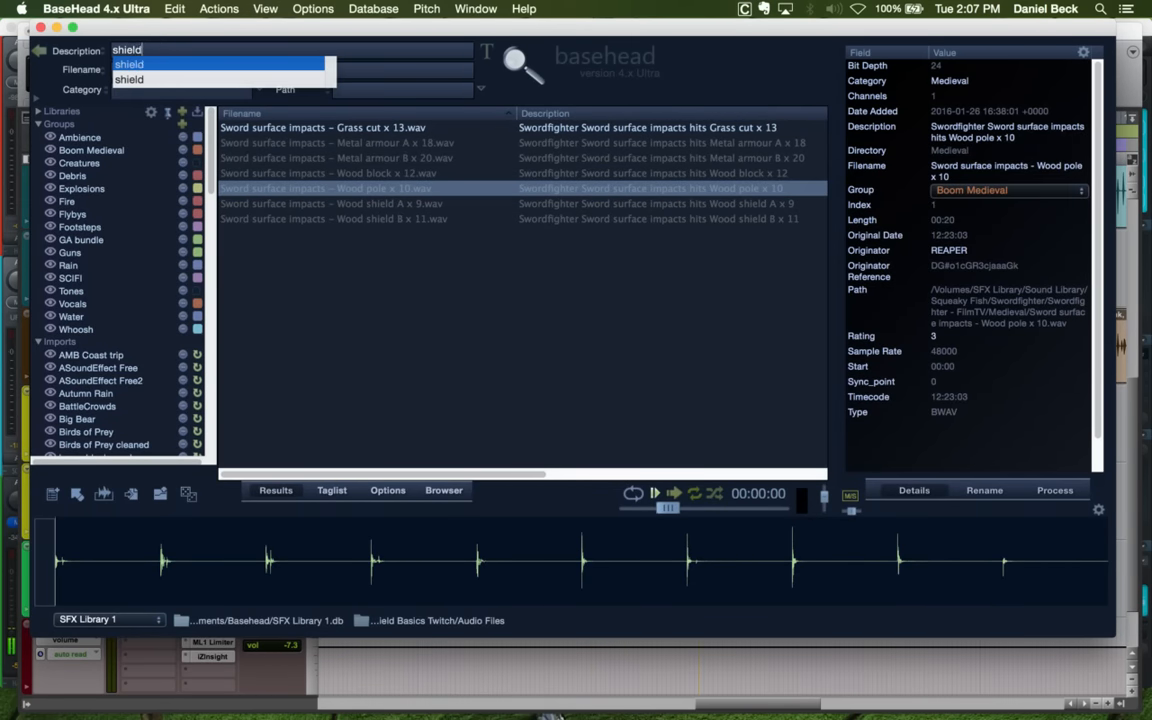
key(Return)
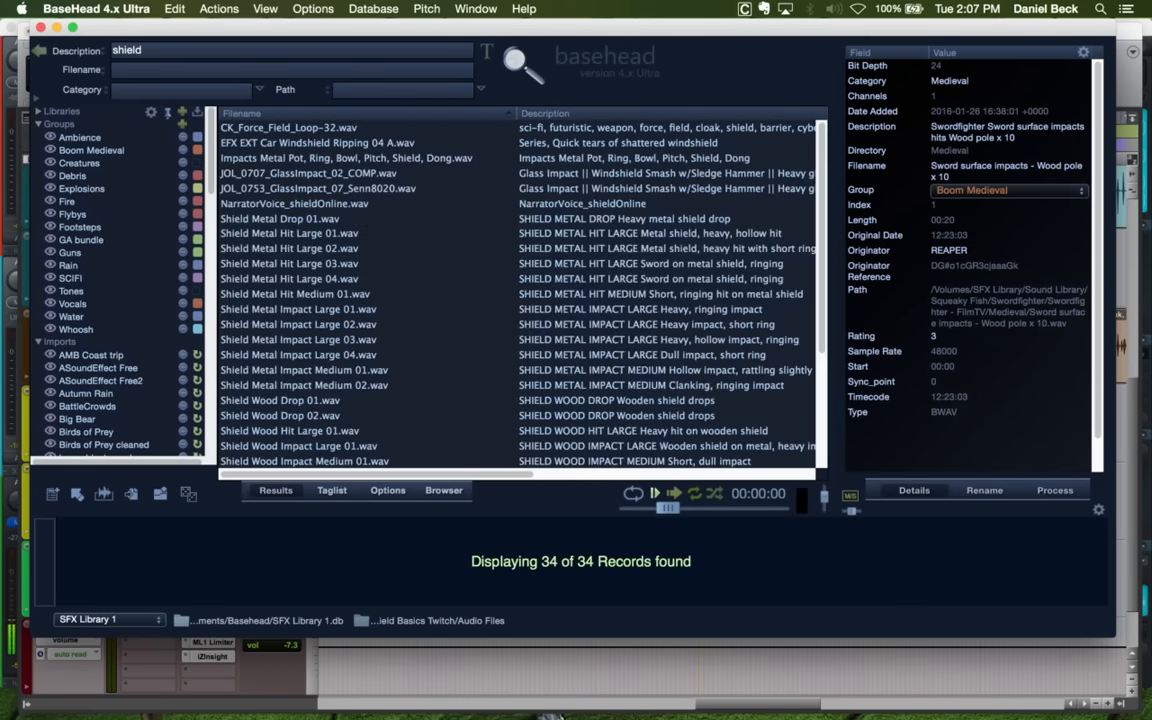
Audition the Impacts Metal Pot, Shield Metal Drop 01, Shield Metal Hit Large 01 to 04 and Hit Medium 01 recordings
click(323, 160)
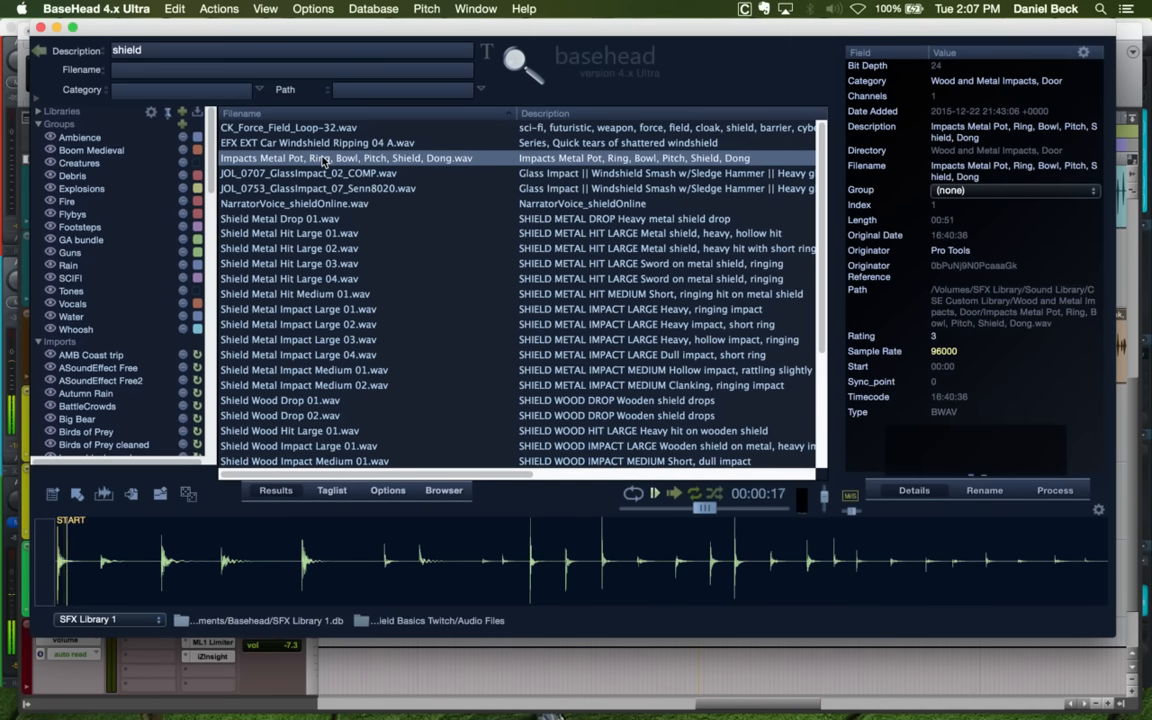
click(314, 219)
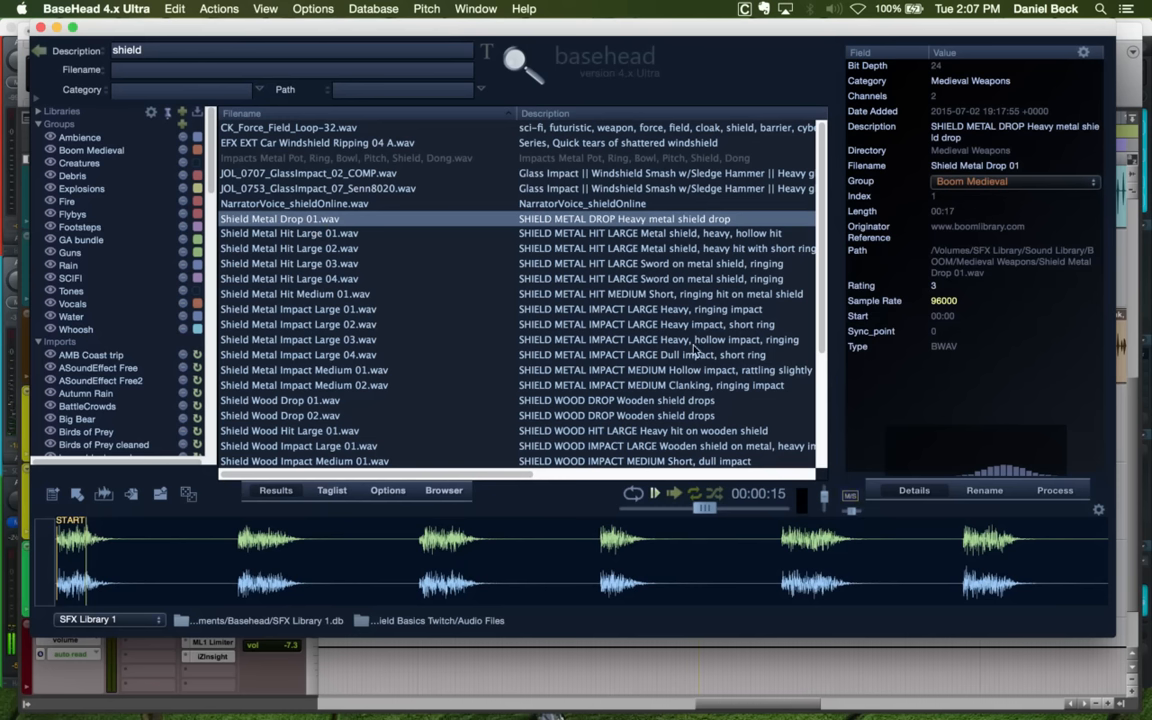
click(318, 234)
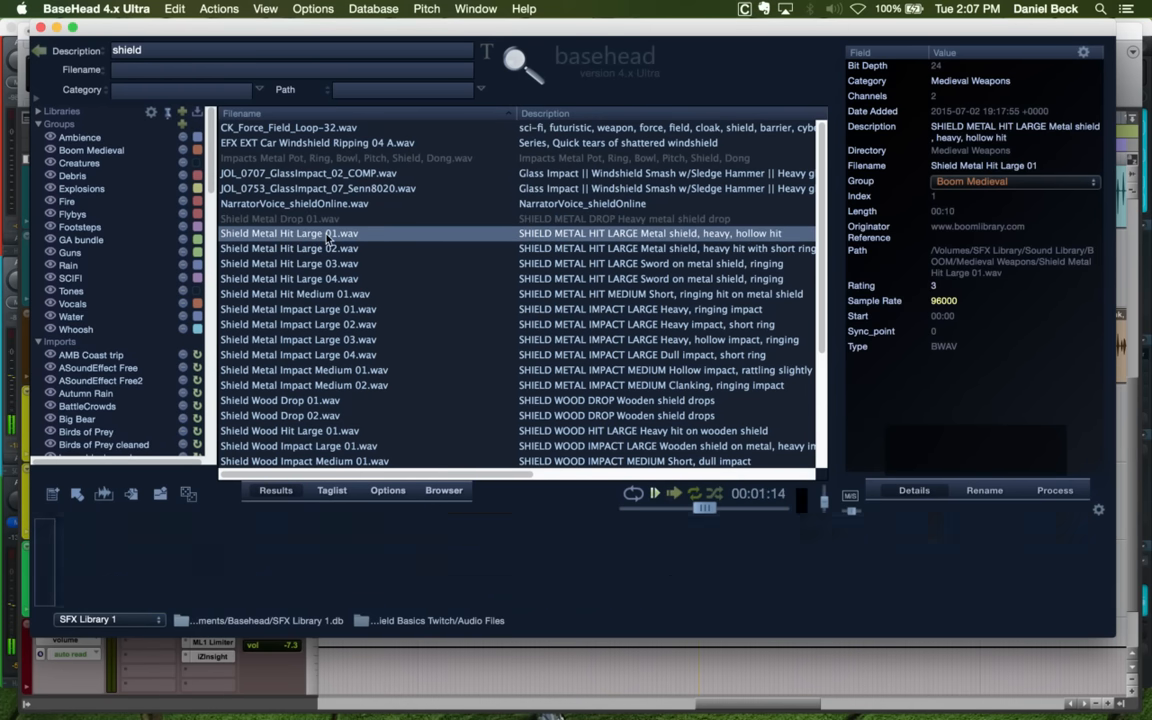
click(366, 250)
click(362, 264)
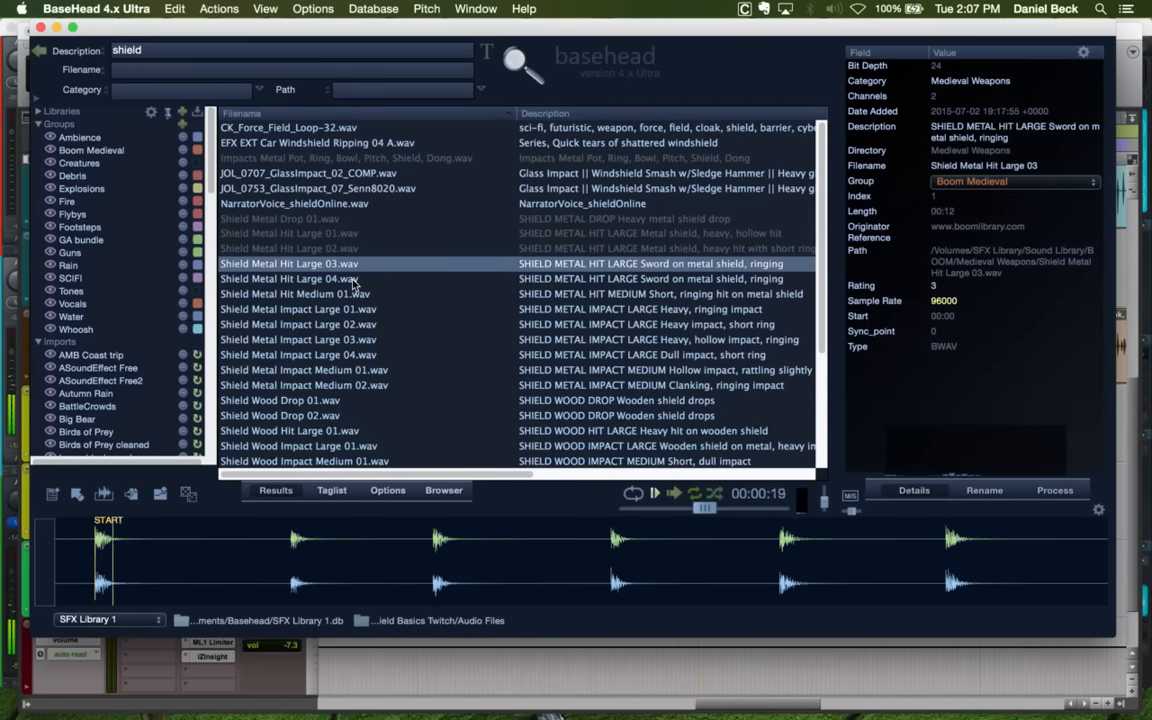
click(352, 280)
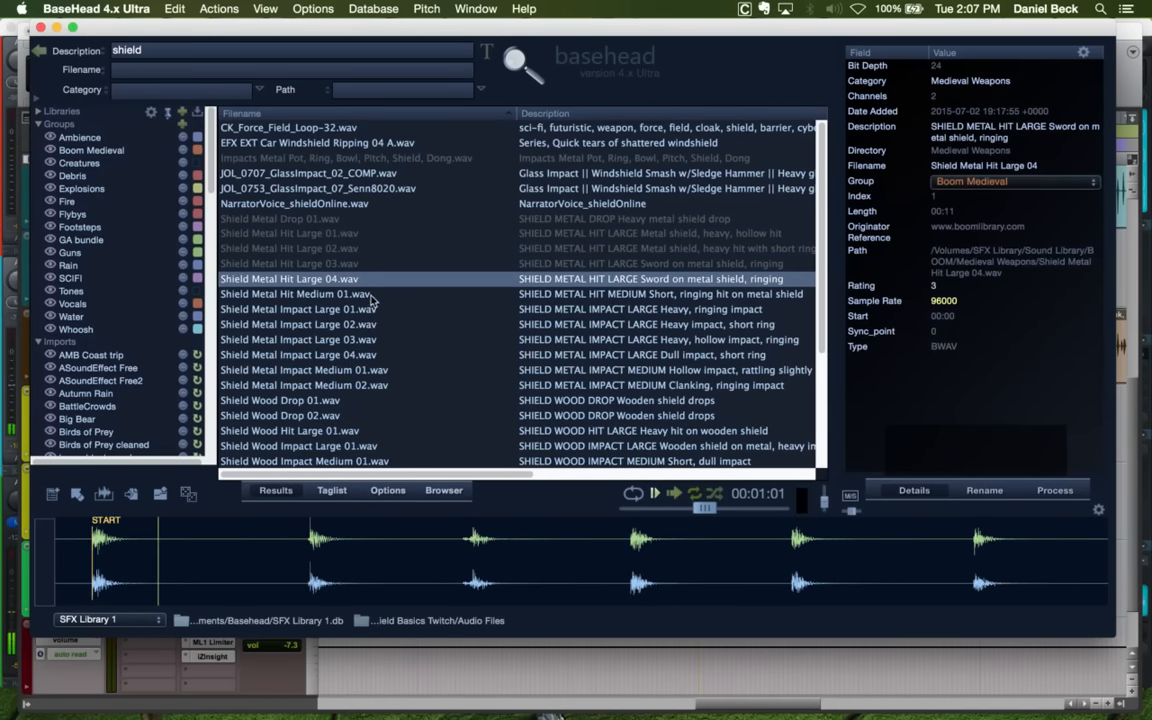
click(370, 298)
Audition the Shield Metal Impact Large 01 to 04 and Impact Medium 01 and 02 recordings, and return to Pro Tools
click(366, 311)
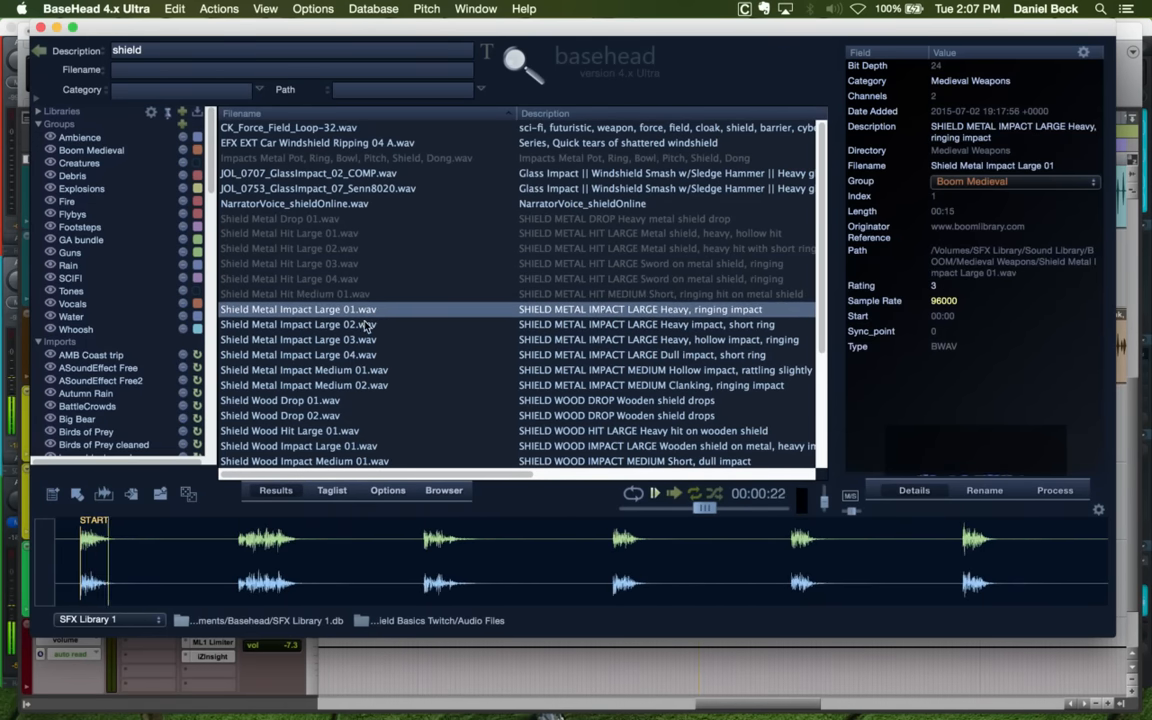
click(366, 325)
click(366, 340)
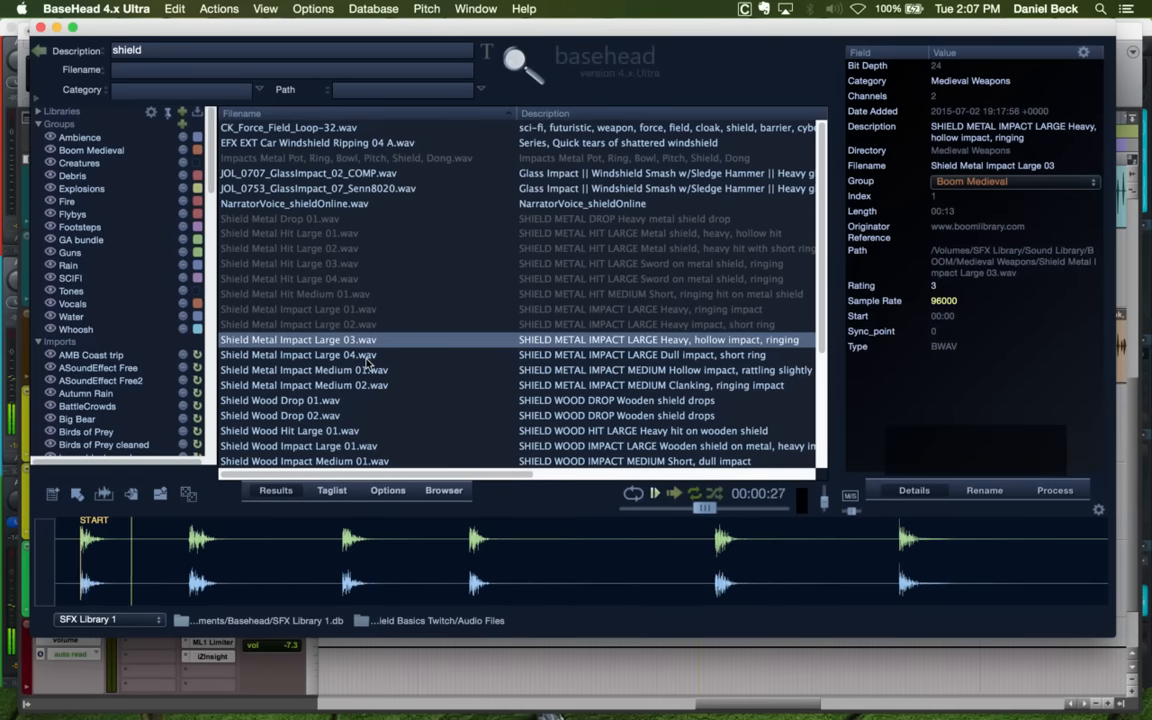
click(366, 355)
click(368, 370)
click(370, 384)
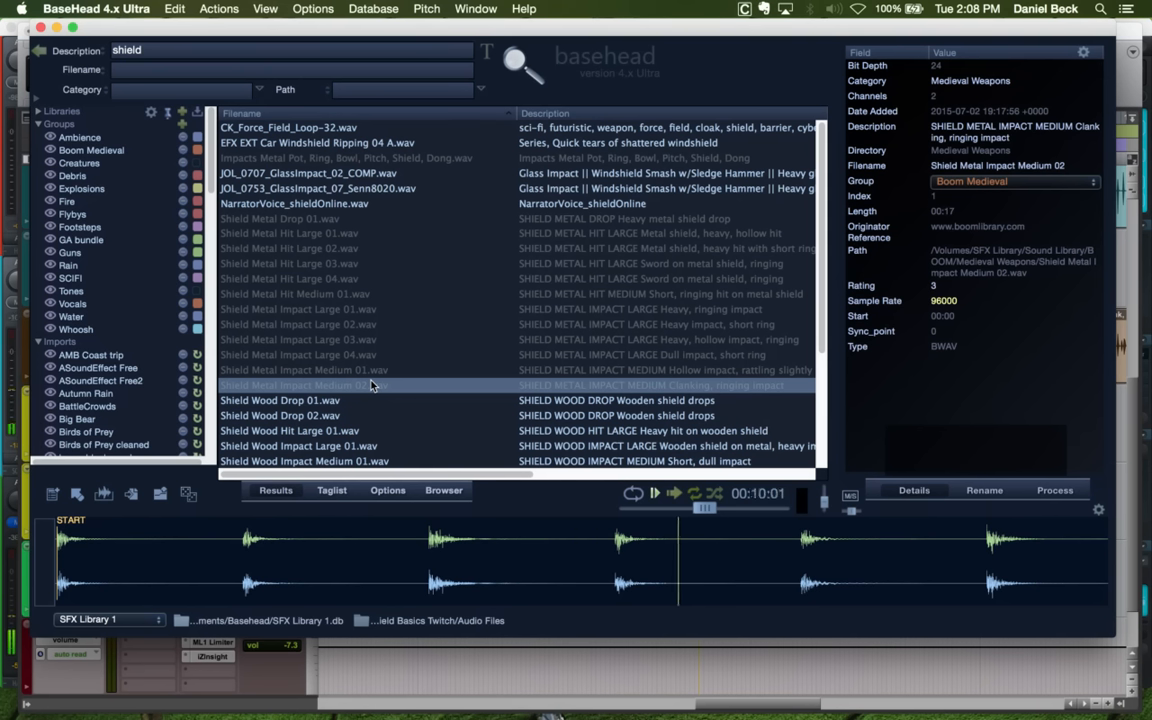
key(super+Tab)
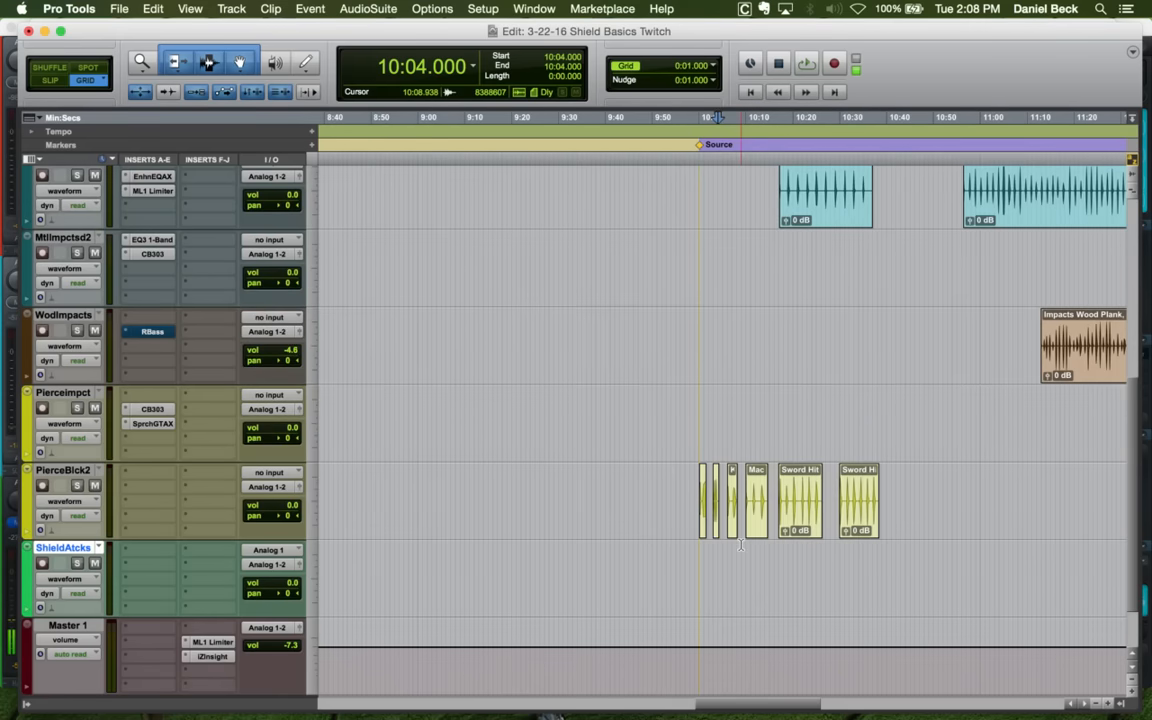
Place the insertion point on the Shield Attacks track at 10:03.000 and spot Shield Metal Impact Medium 02 there from BaseHead
key(super+bracketleft)
click(717, 555)
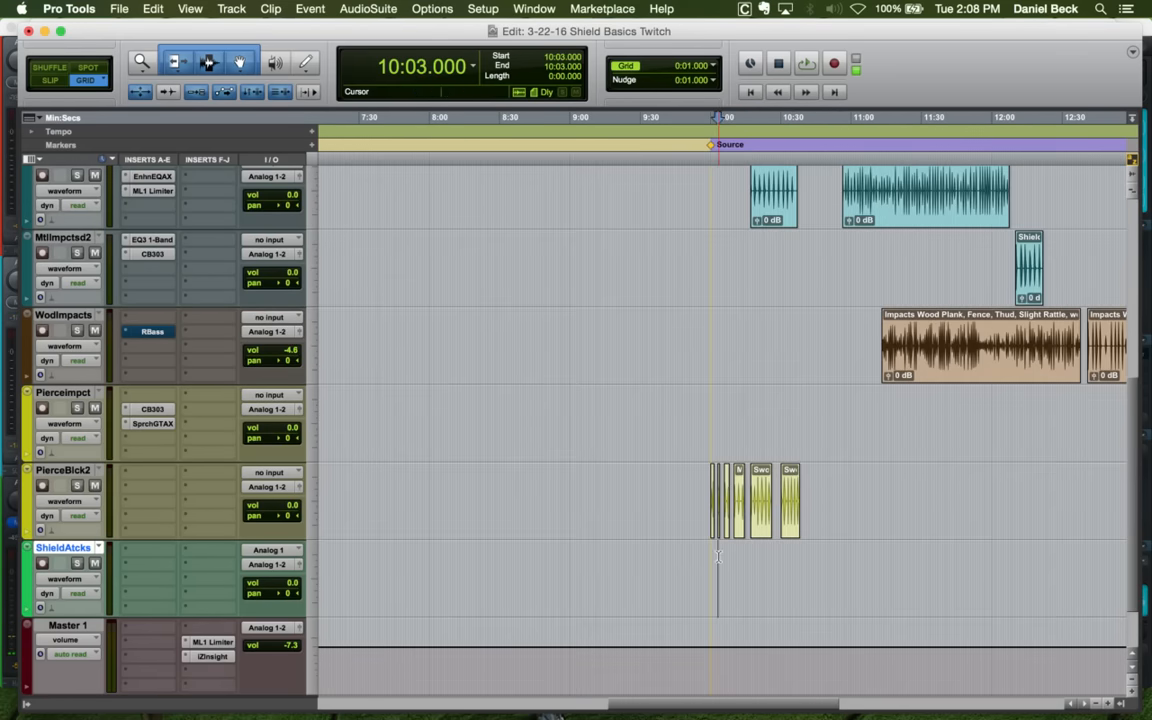
key(super+Tab)
key(s)
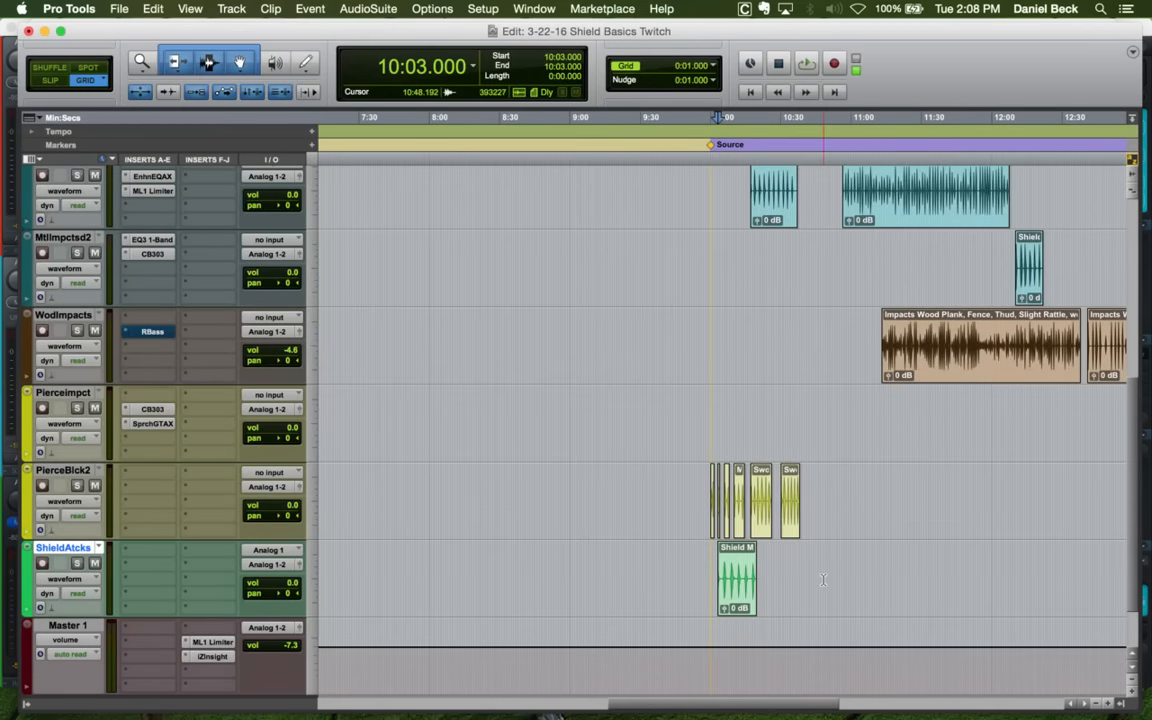
Place the insertion point at 10:24.000 and duplicate the Shield Attacks track once, leaving out the active playlist
click(784, 567)
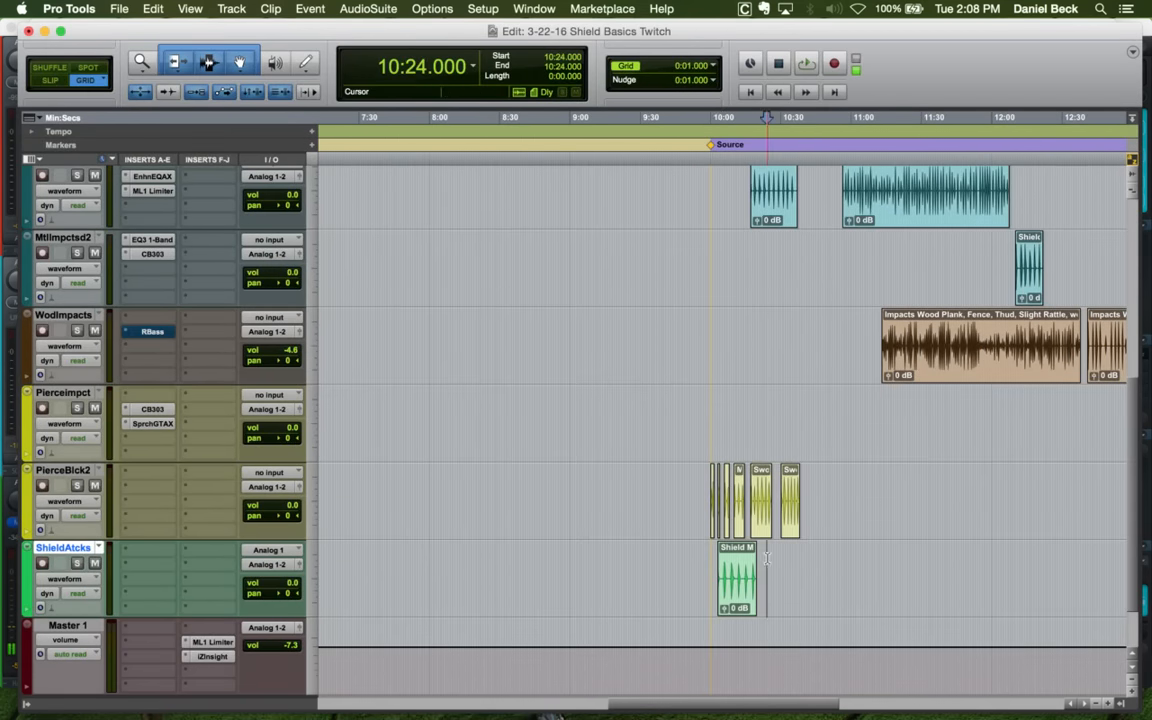
key(super+Tab)
scroll(352, 390, down, 1)
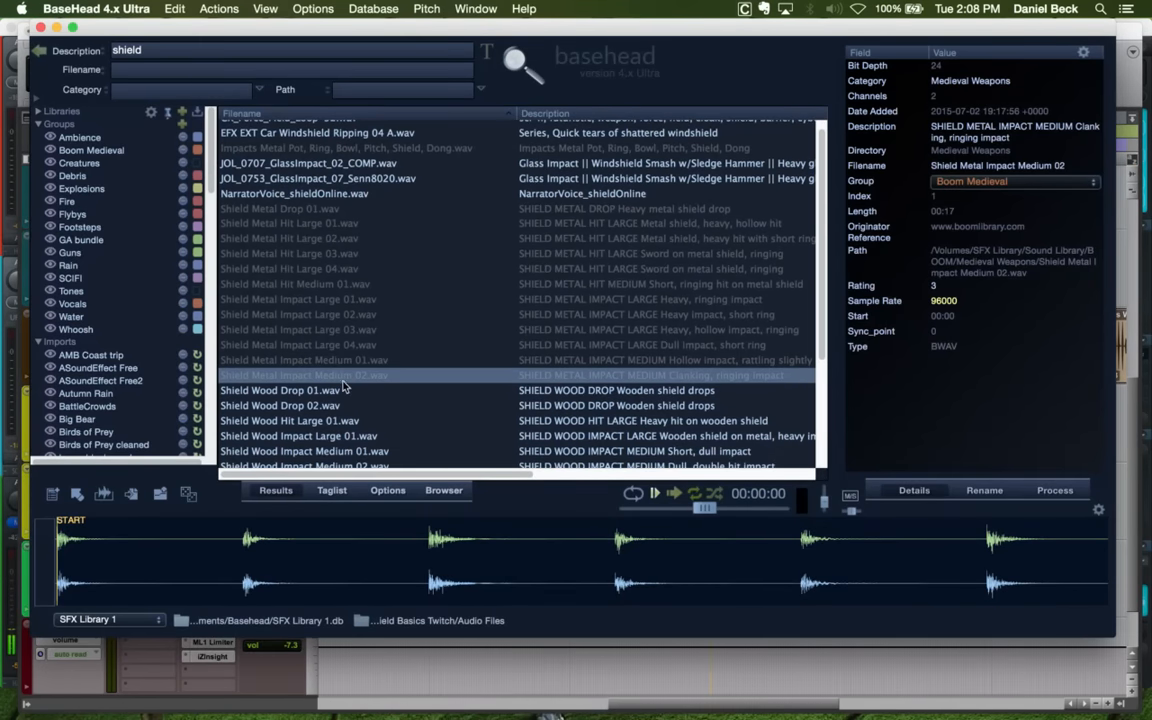
key(super+Tab)
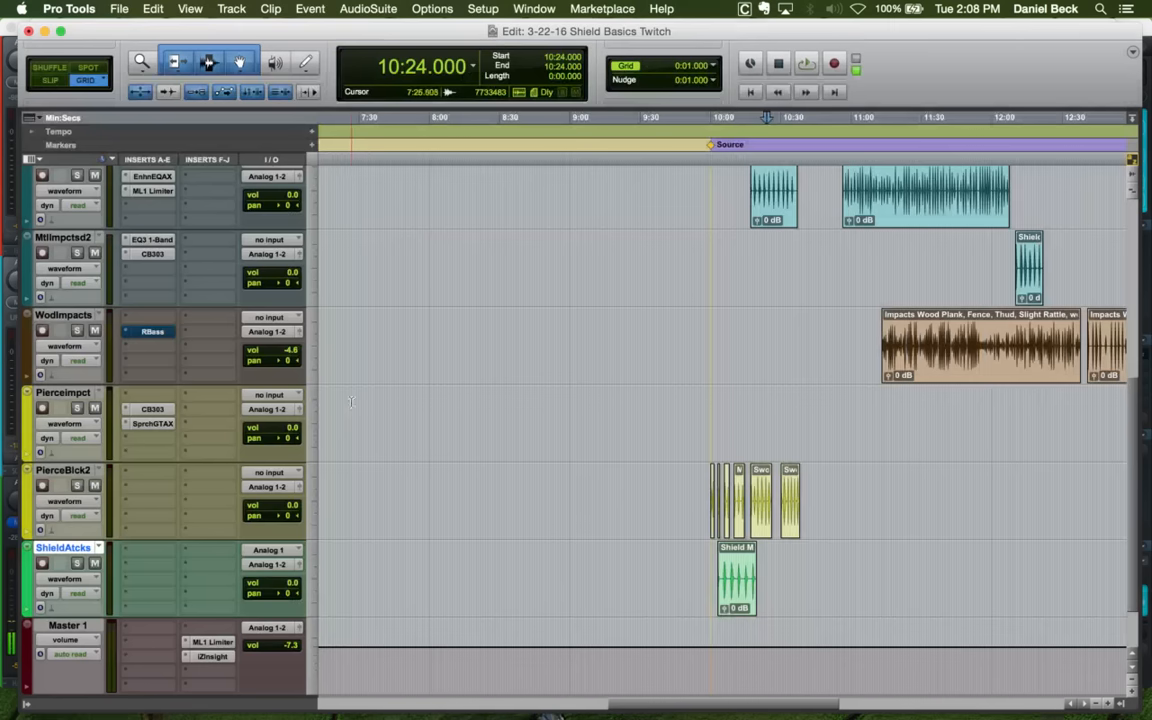
right_click(72, 550)
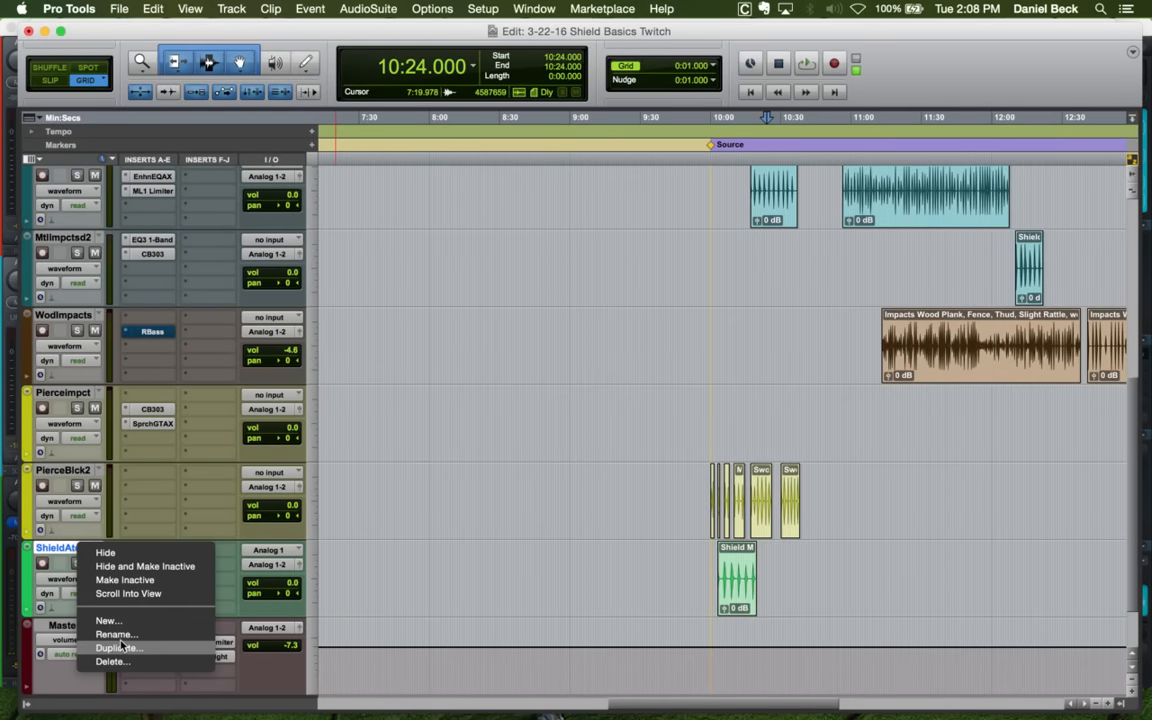
click(118, 648)
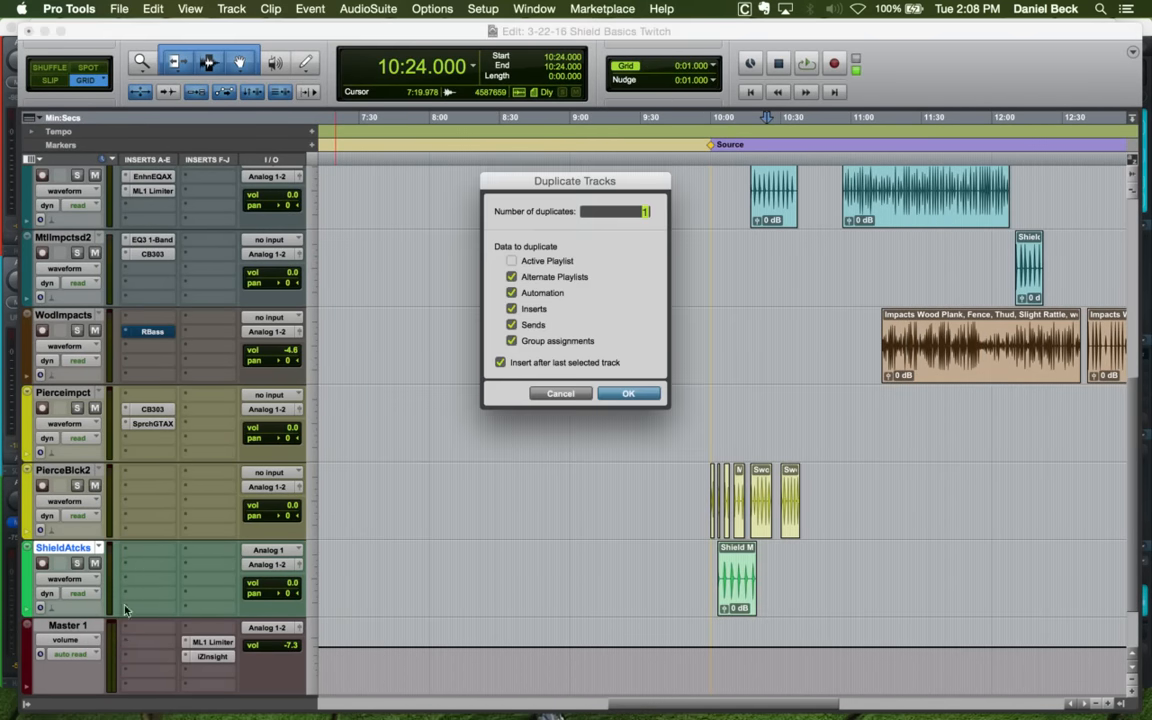
click(607, 394)
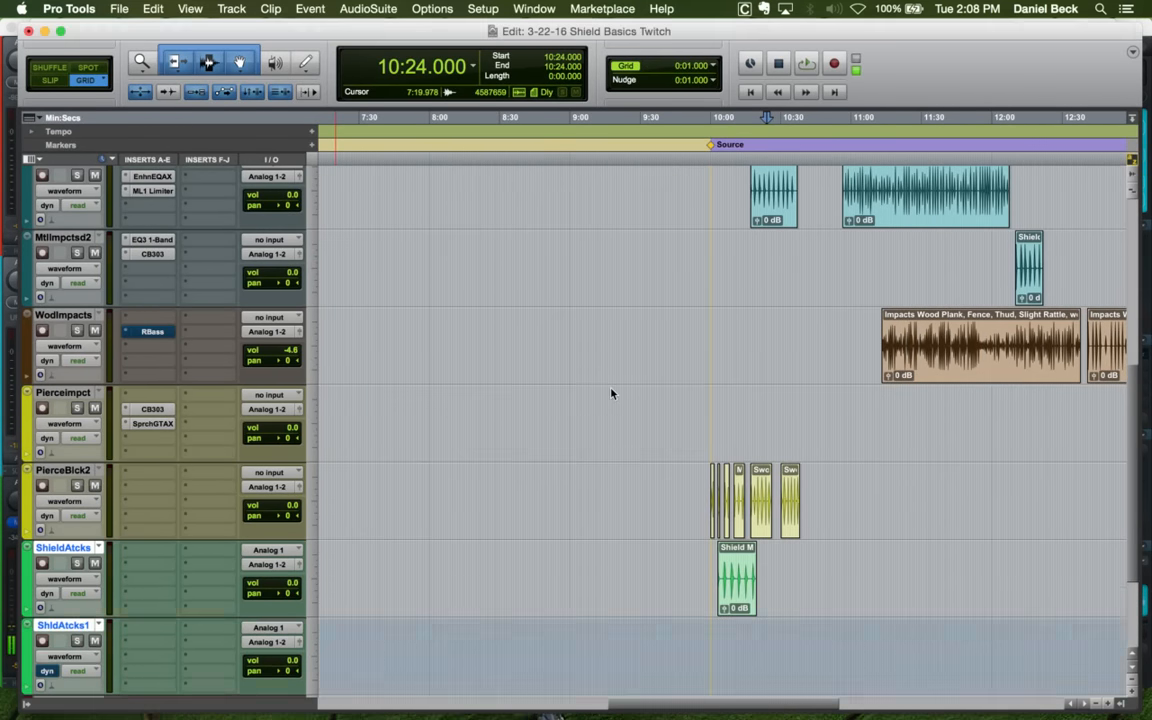
Rename the duplicated track Shield Attacks Wood
double_click(68, 627)
key(Right)
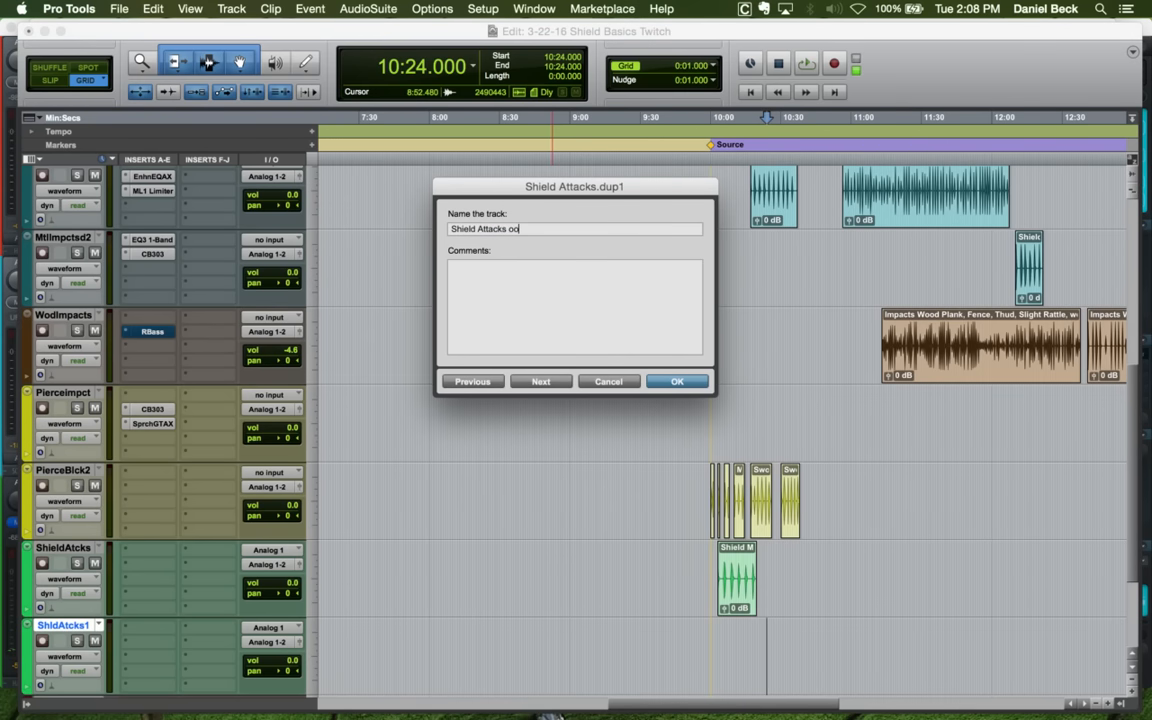
text(Wood)
key(Return)
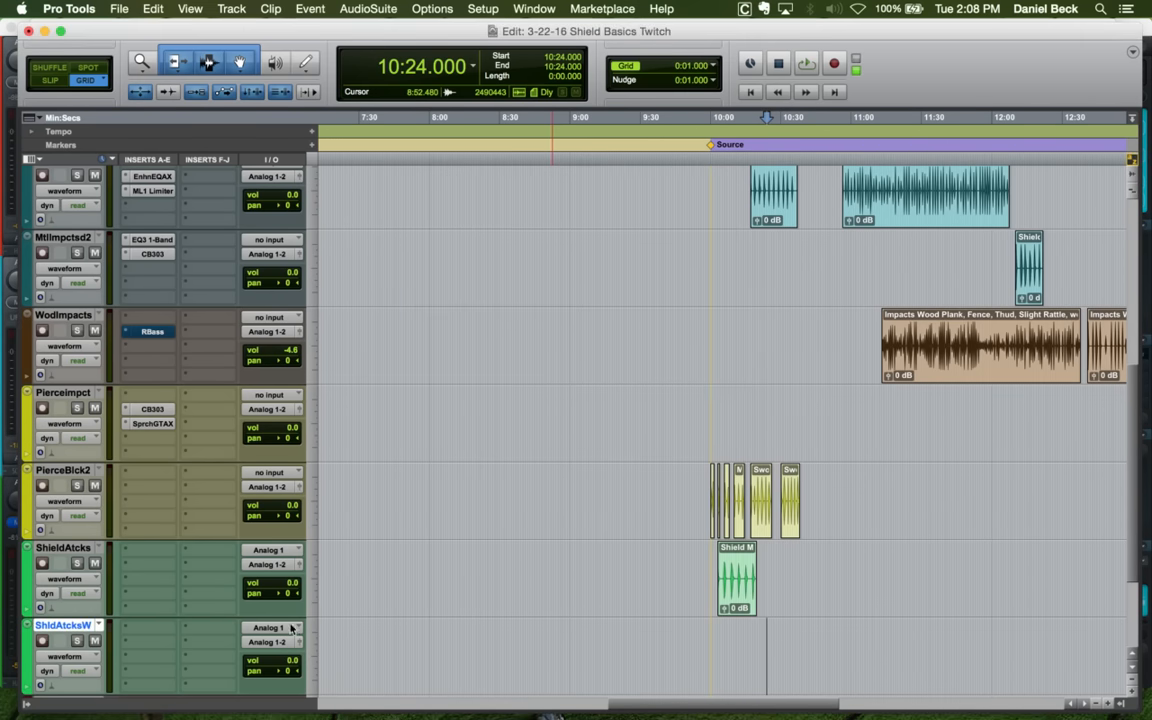
In BaseHead, audition the Shield Wood Drop, Hit Large, Impact Large and Impact Medium recordings and Sword surface impacts - Wood shield A and B
key(super+Tab)
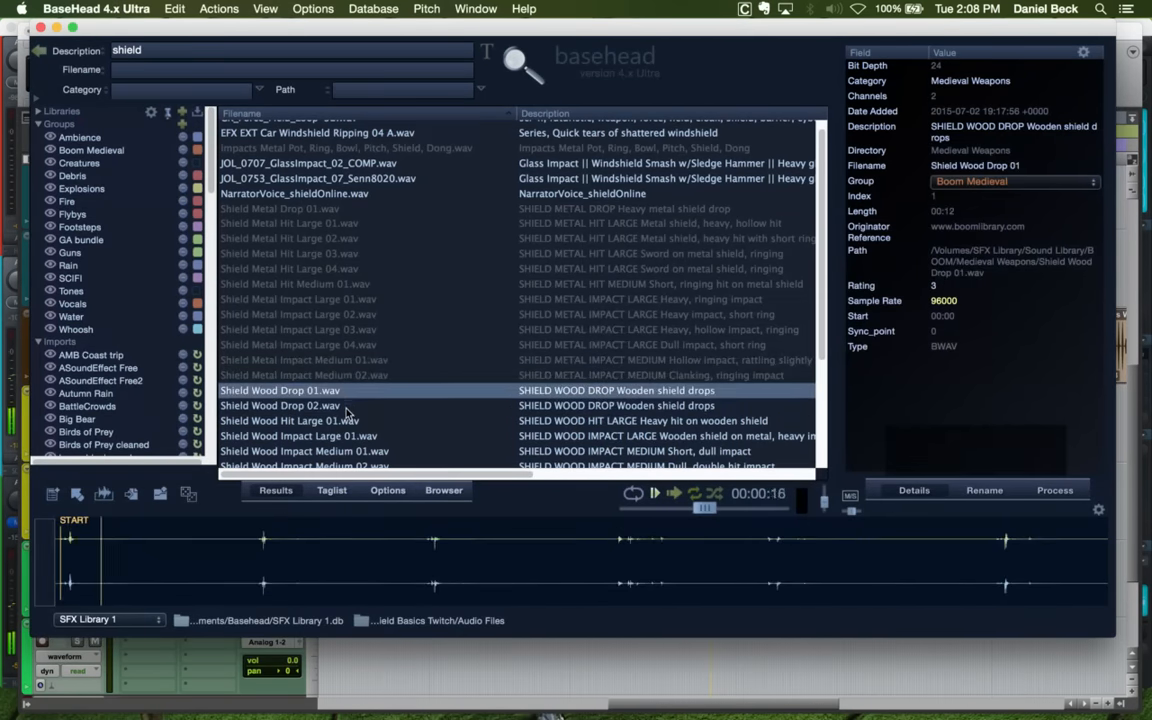
click(358, 419)
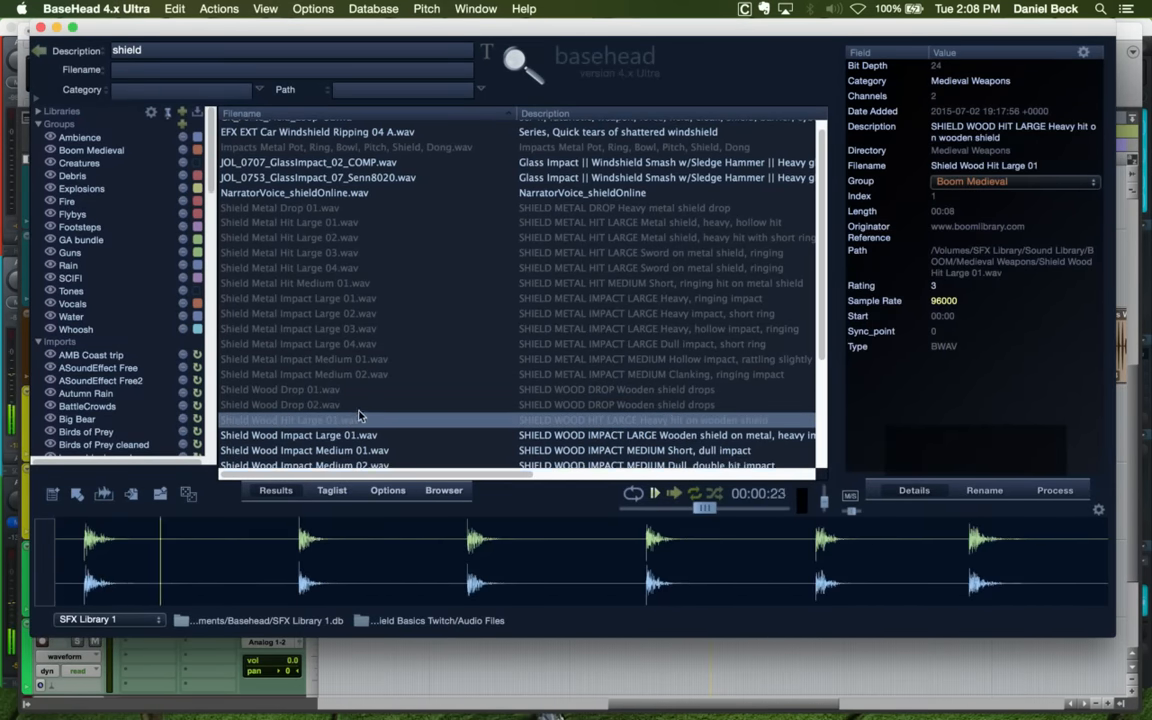
key(Down)
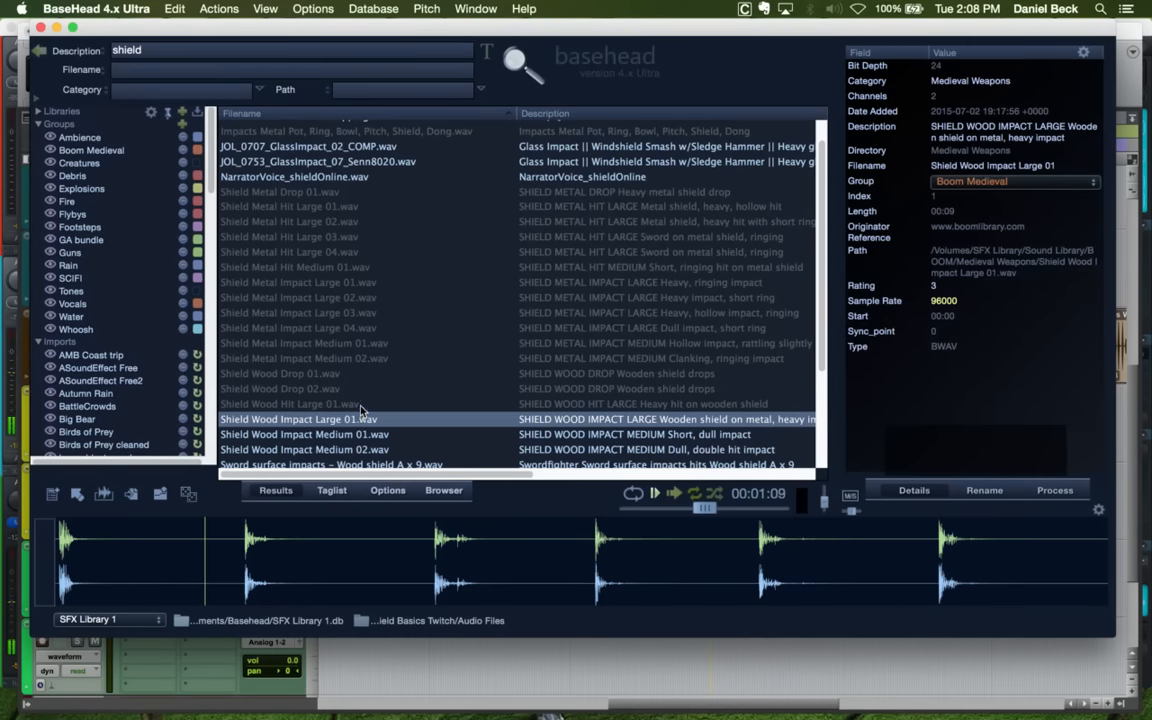
key(Down)
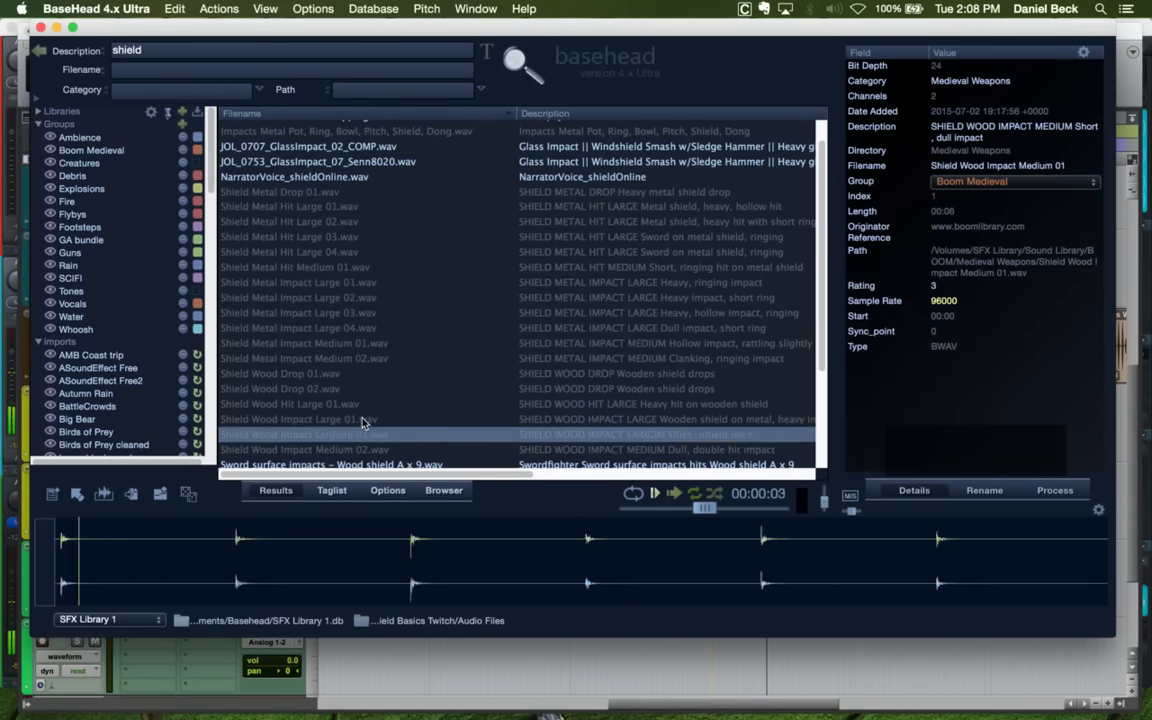
click(362, 420)
scroll(373, 391, down, 3)
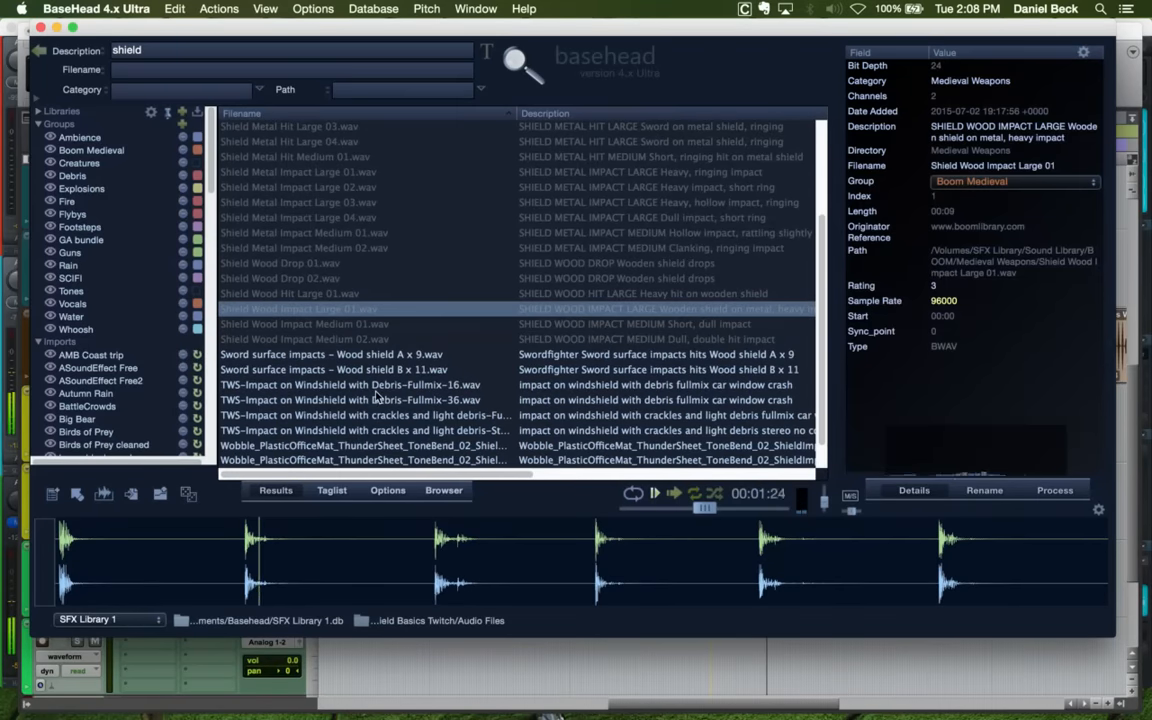
click(380, 355)
click(395, 370)
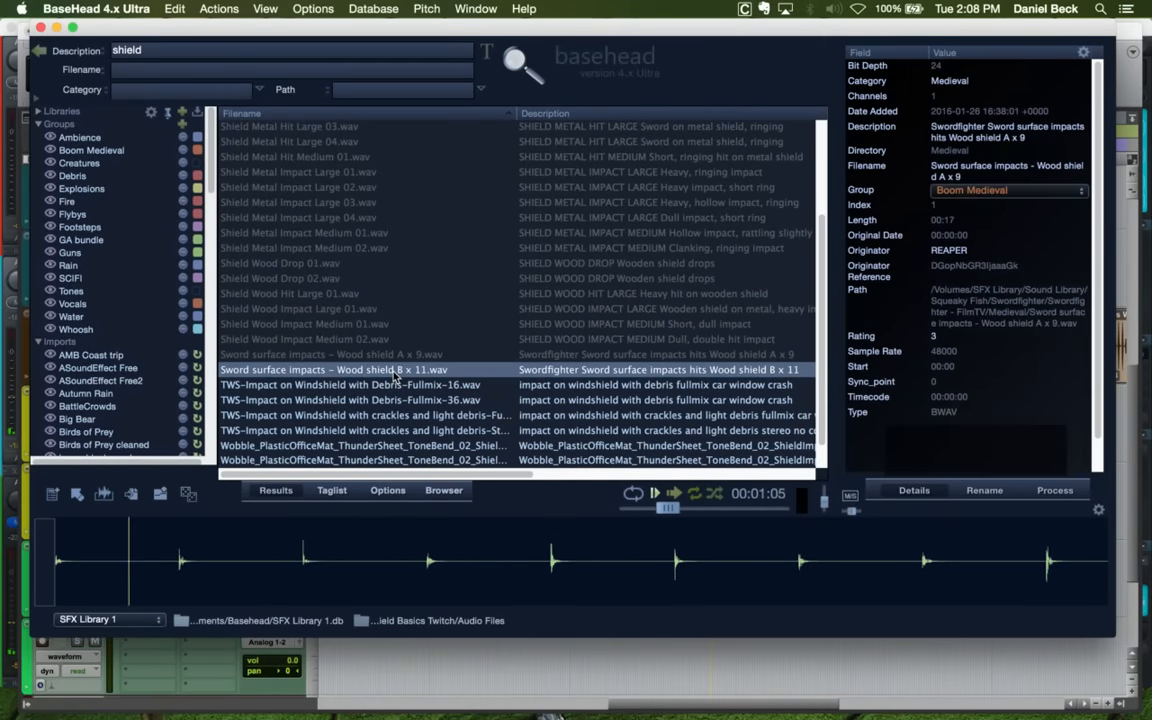
Compare the Shield Wood Impact recordings again and spot Shield Wood Impact Large 01 onto the Shield Attacks Wood track at 10:24.000
click(380, 310)
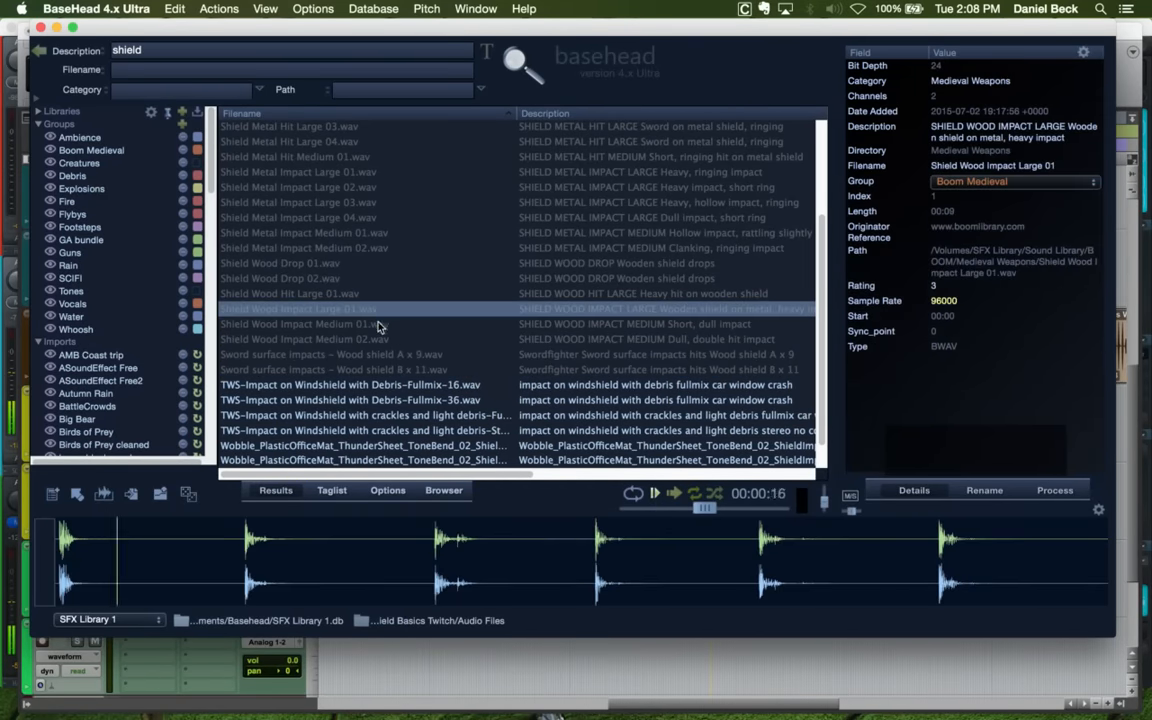
click(378, 325)
click(380, 339)
click(380, 309)
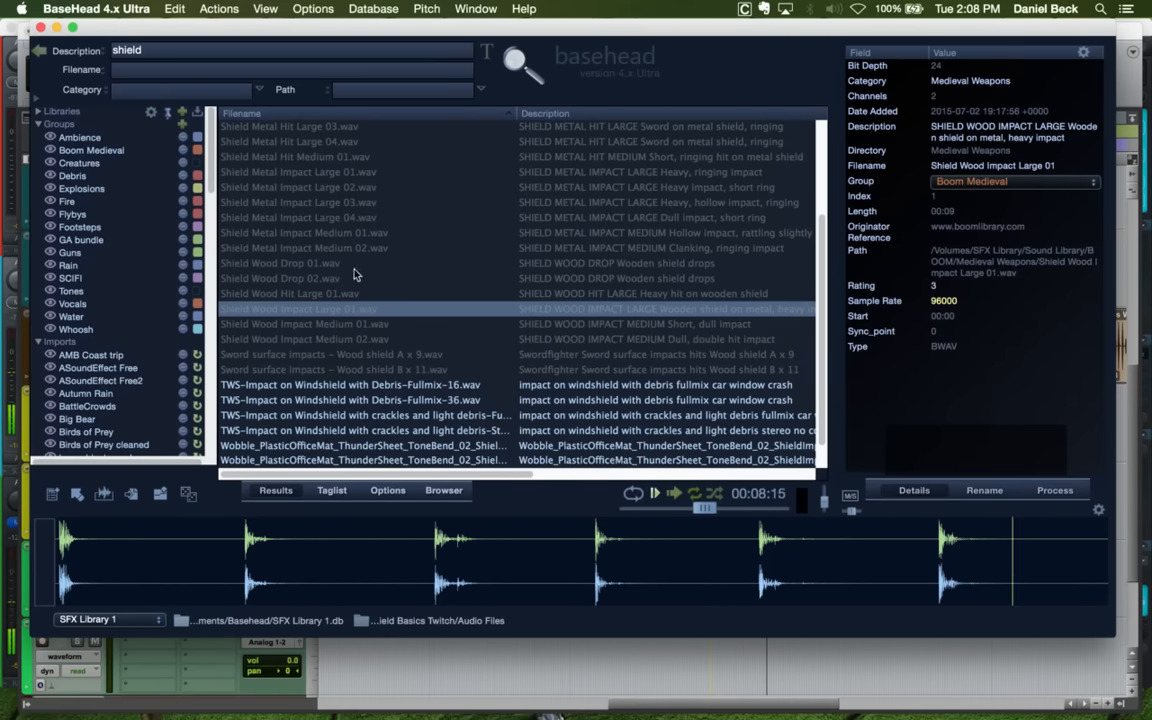
key(super+Tab)
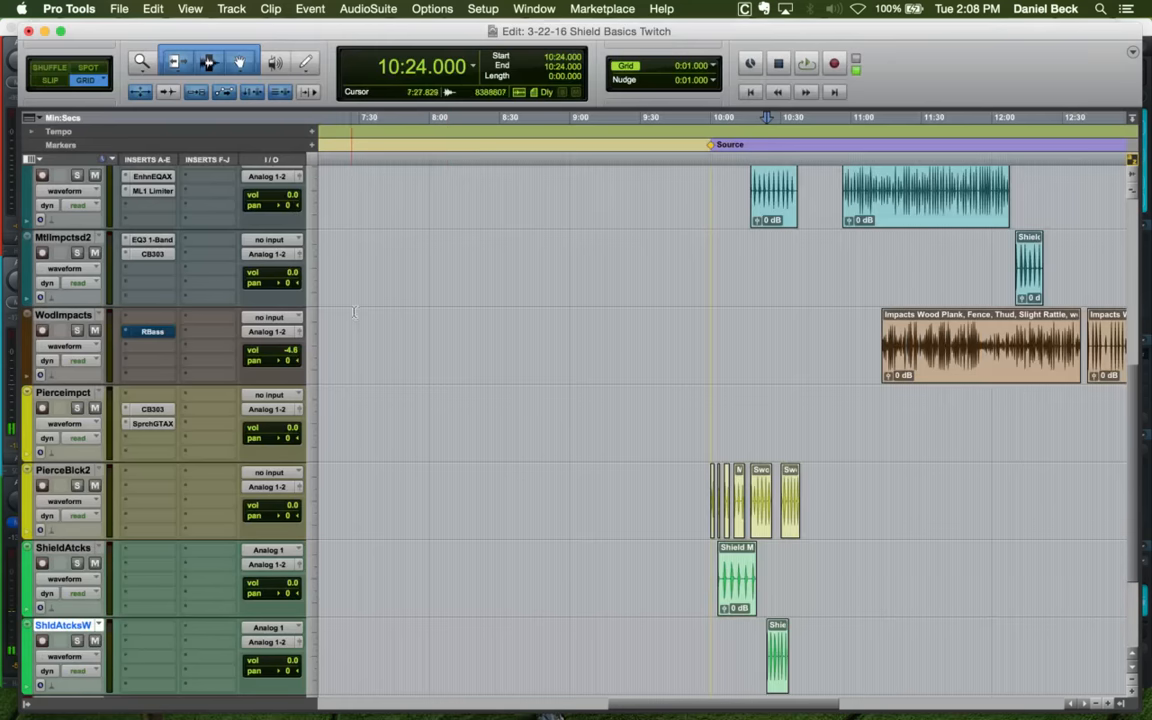
Place the insertion point on the Shield Attacks Wood track at 10:36.000, just after the wood impact clip, and switch back to BaseHead
click(777, 573)
key(t)
key(t)
click(797, 652)
key(super+Tab)
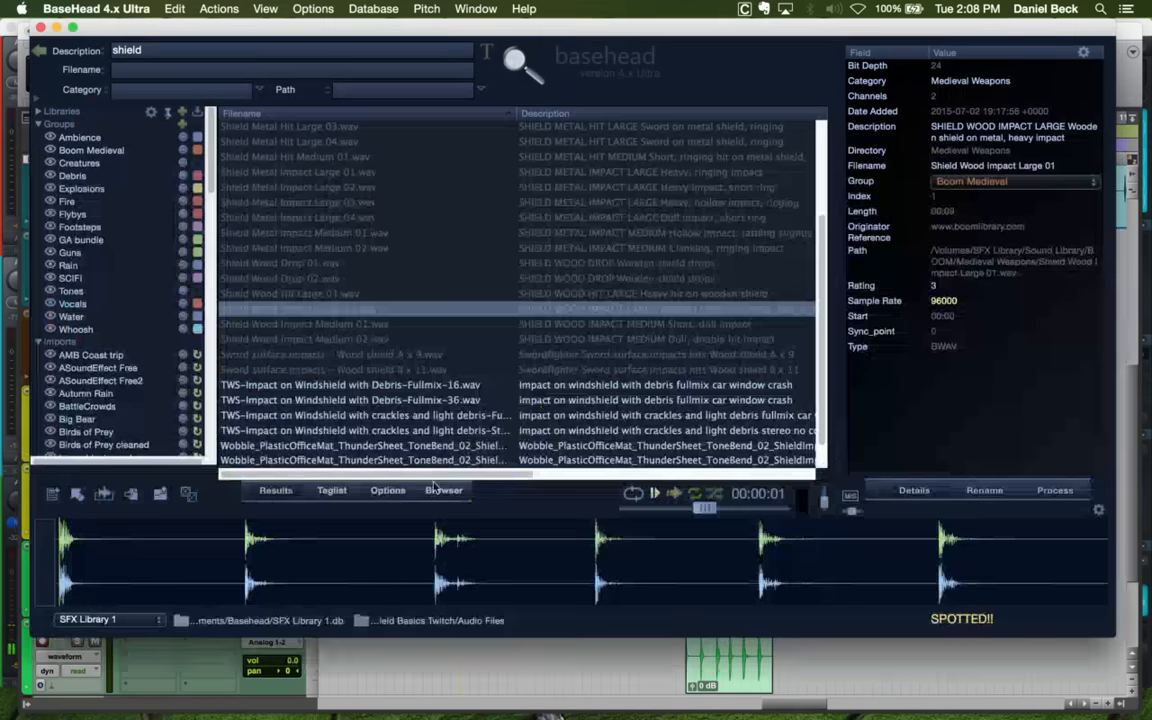
Audition Wood shield B x 11, Shield Wood Impact Medium 02 and 01, Impact Large 01, Drop 02 and Hit Large 01, and return to Pro Tools
click(378, 370)
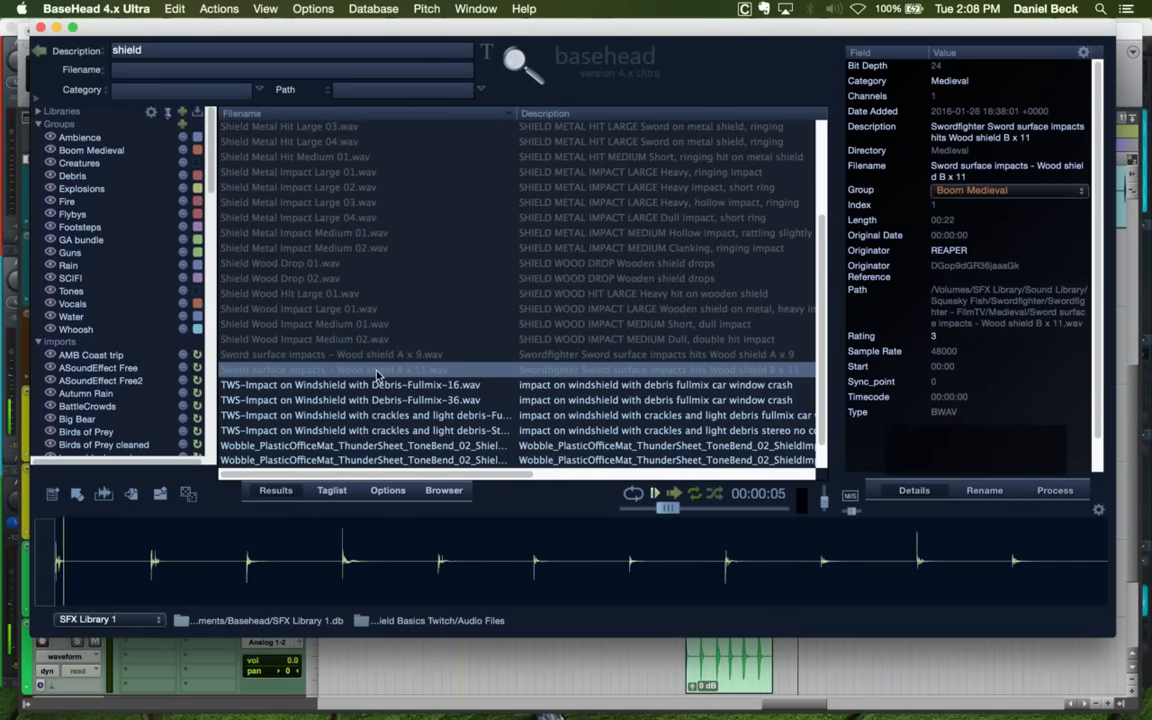
click(360, 339)
click(348, 327)
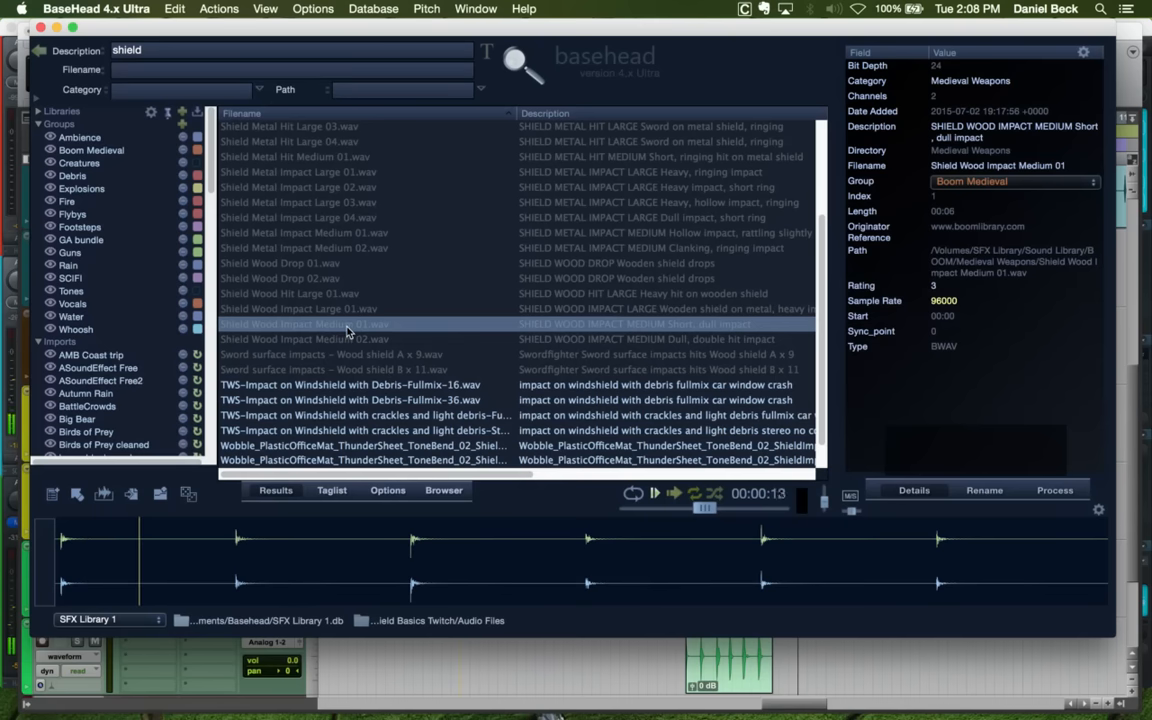
click(341, 309)
click(336, 293)
click(330, 280)
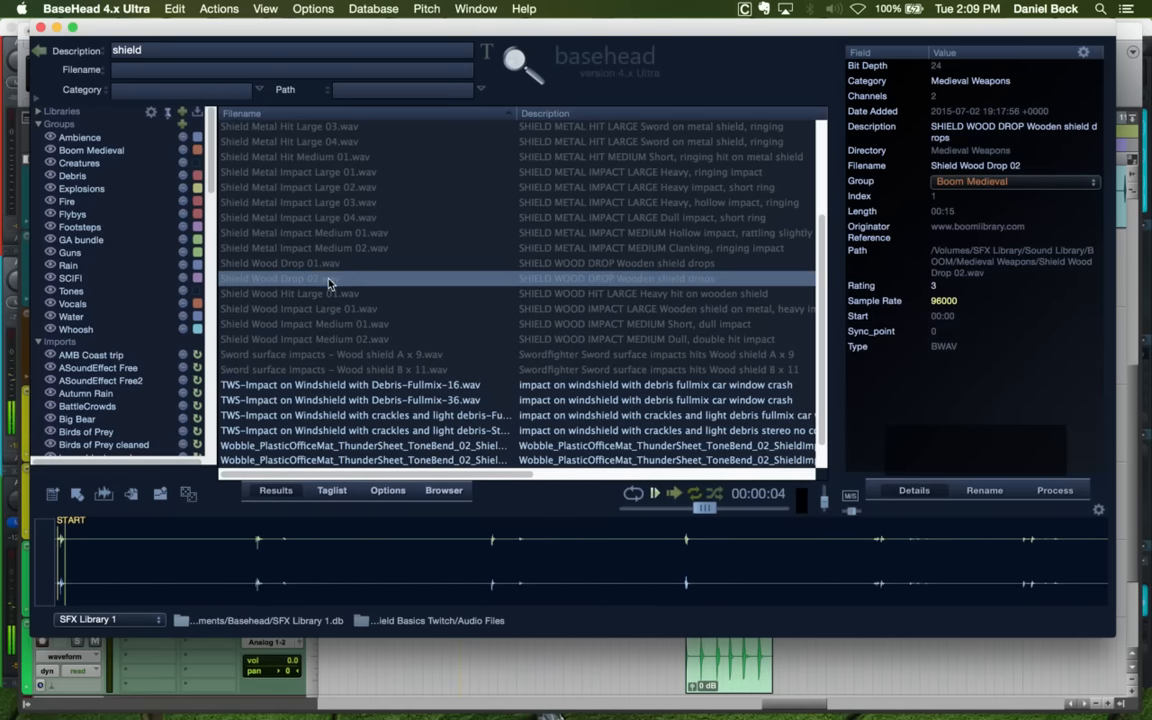
click(330, 294)
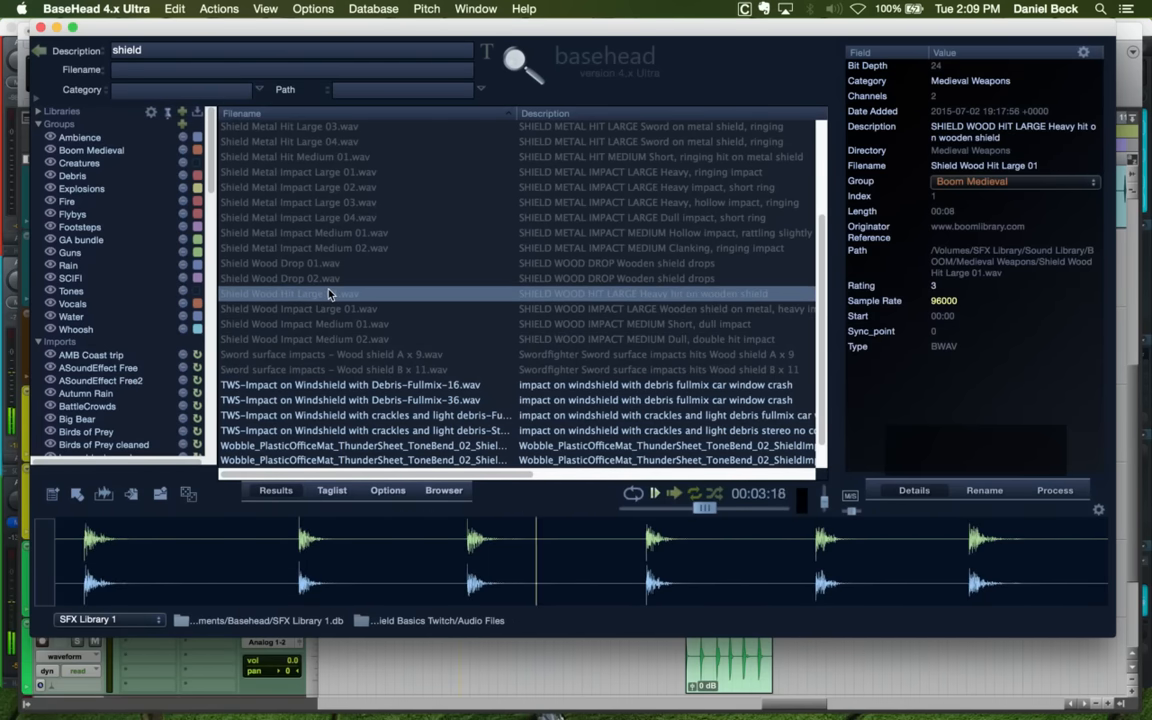
key(super+Tab)
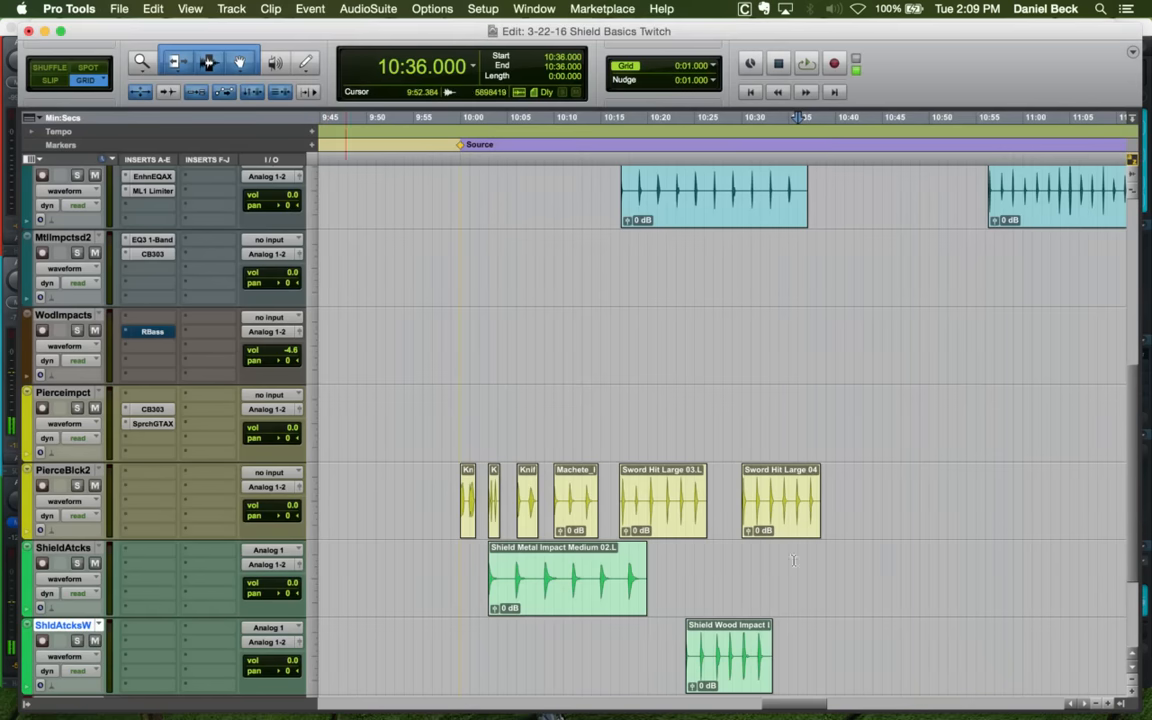
Solo the Shield Attacks Wood track and play part of the Shield Wood Impact clip
click(715, 640)
key(shift+s)
key(space)
key(space)
Spot Shield Wood Hit Large 01 onto the Shield Attacks Wood track at 10:34.000 and play it back
click(783, 642)
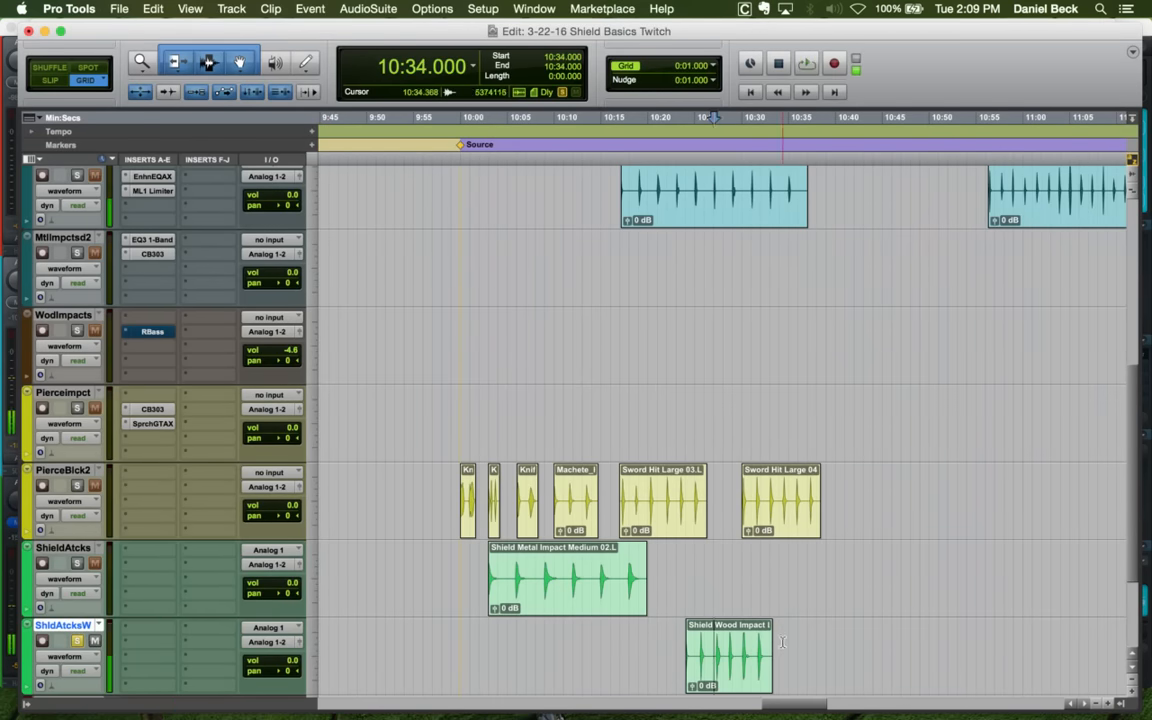
key(super+Tab)
key(s)
key(space)
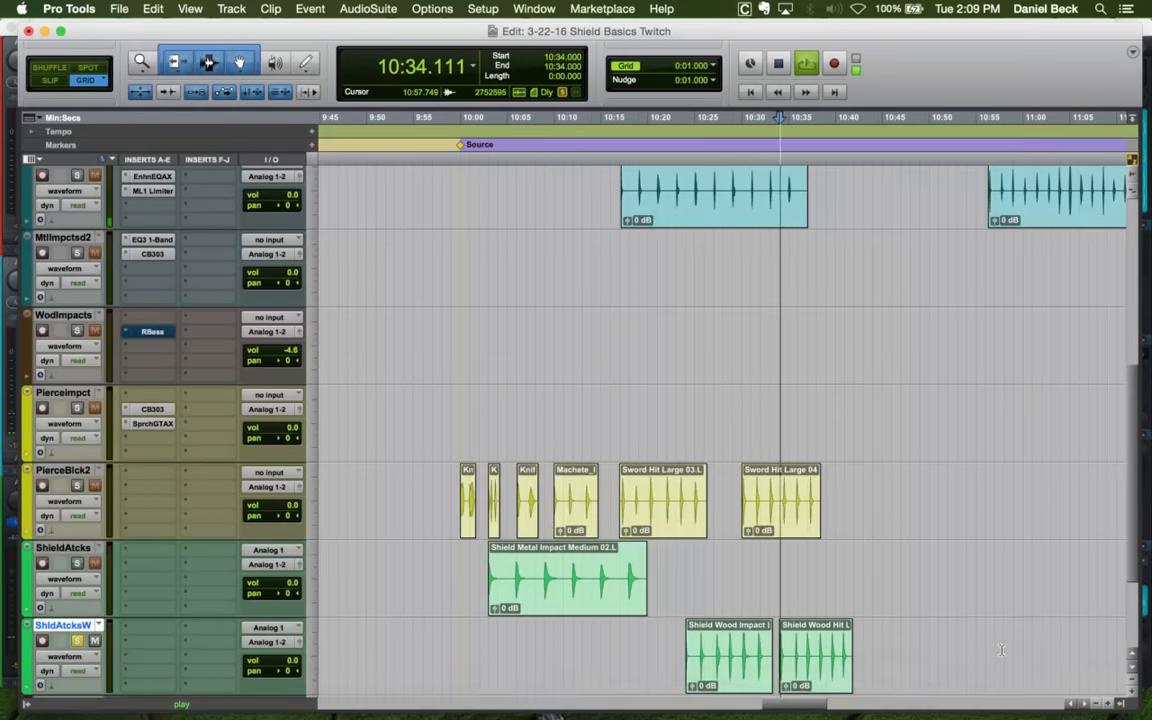
key(super+bracketright)
key(space)
Switch to BaseHead and search the sound library descriptions for "metal impacts"
key(super+Tab)
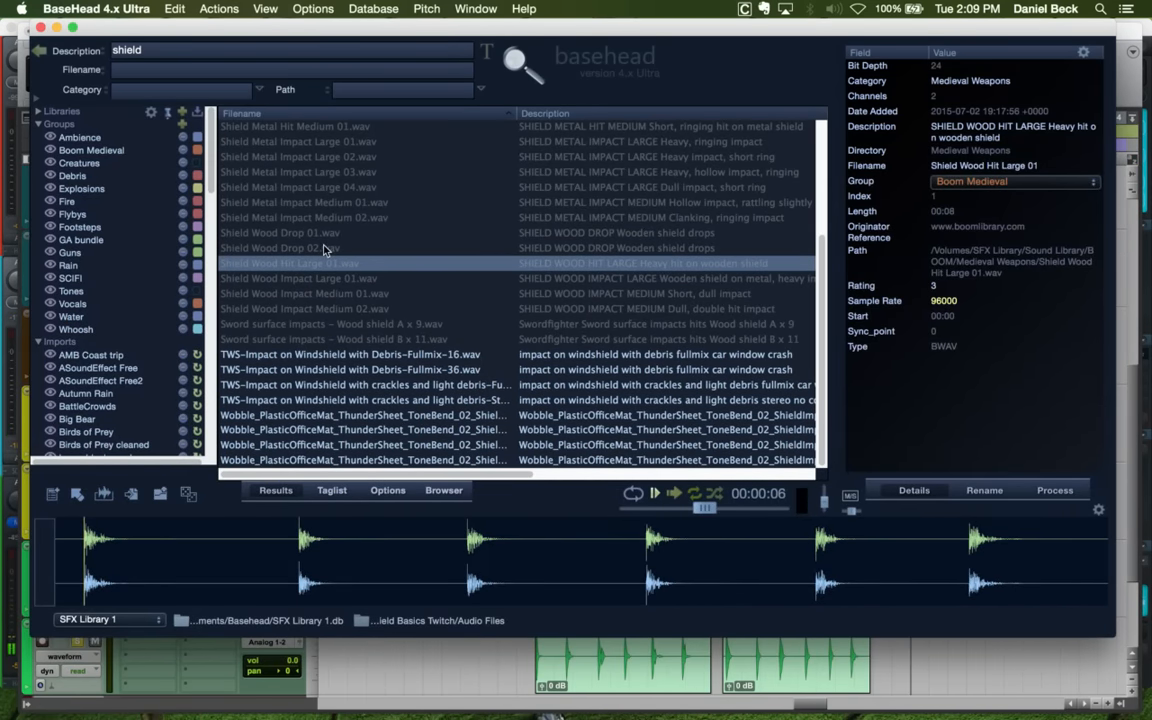
drag(141, 50, 107, 50)
text(metal impac)
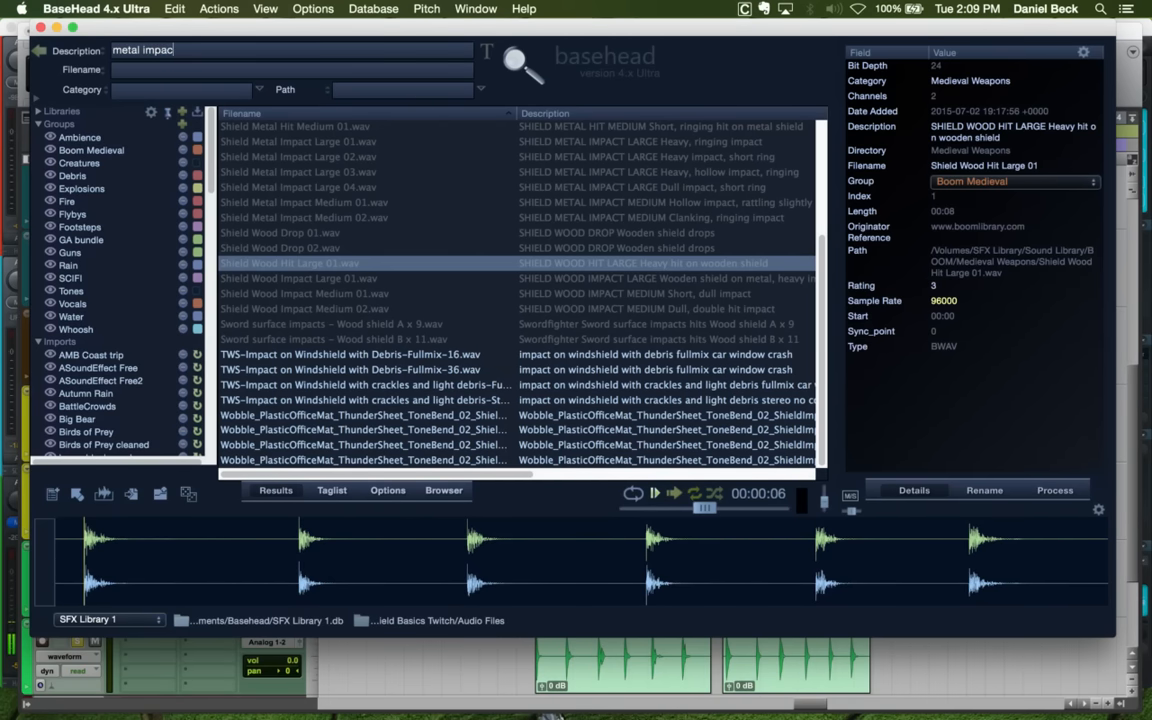
text(ts)
key(Return)
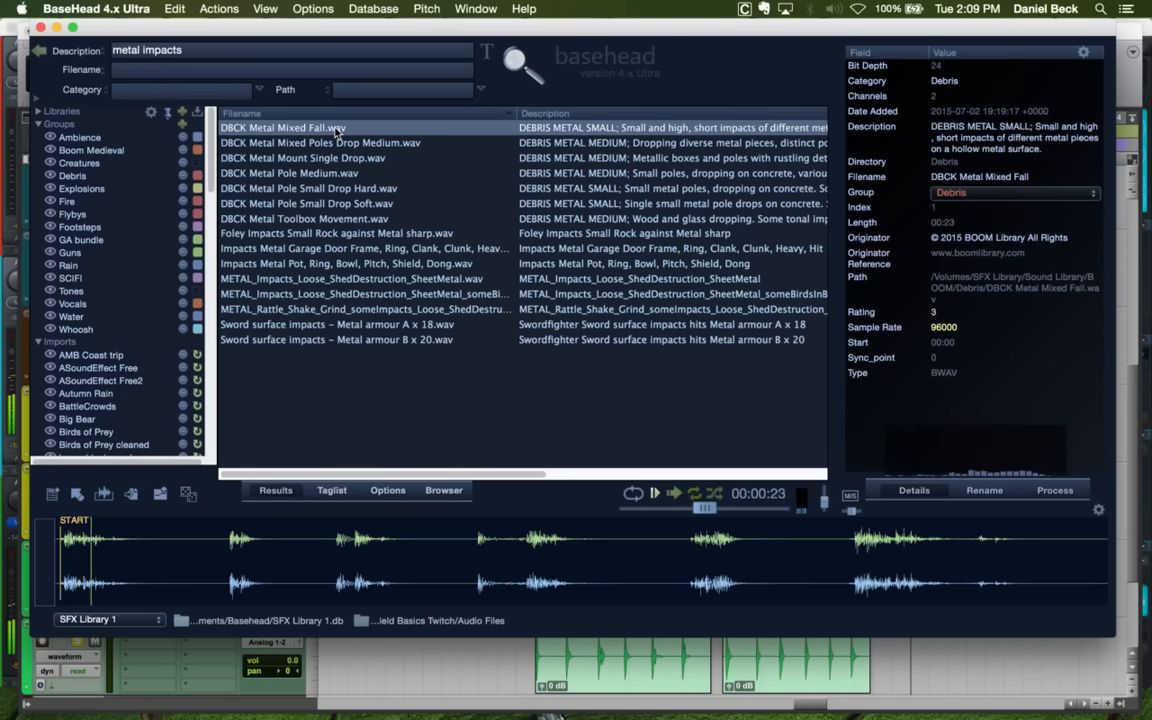
Audition the recordings from DBCK Metal Mixed Poles Drop Medium down to Impacts Metal Garage Door Frame, and check the transfer and audio options
key(Down)
key(Down)
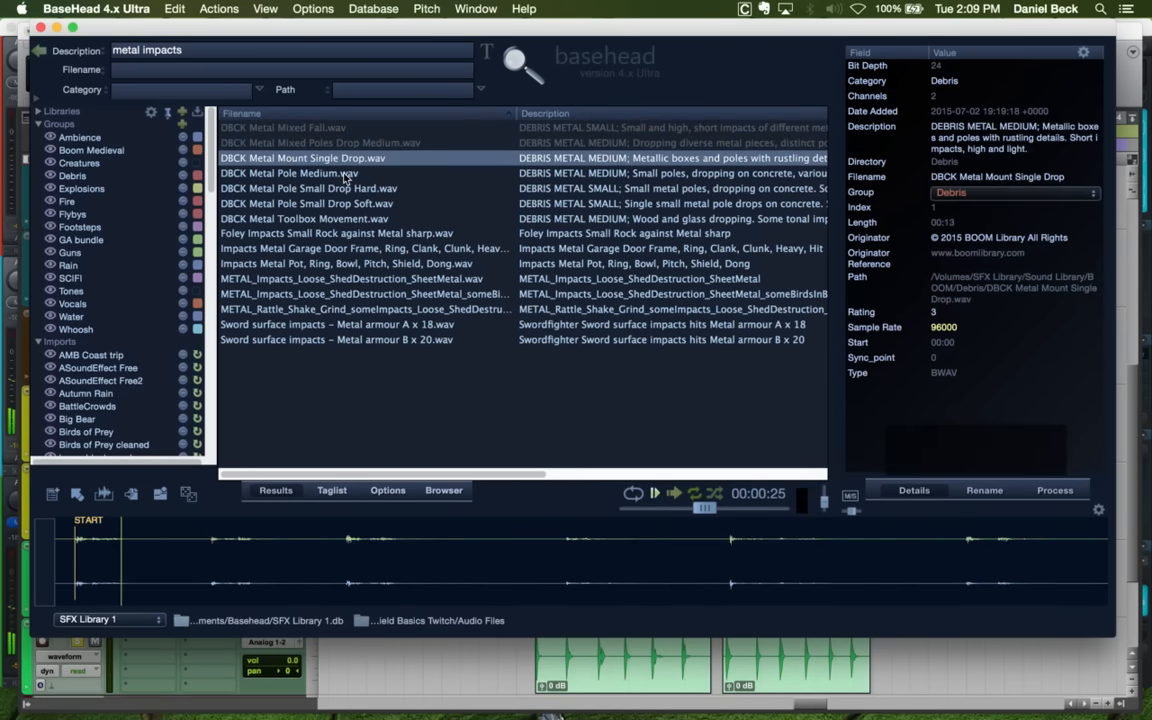
key(Down)
key(Down)
key(Down)
key(Down)
key(Down)
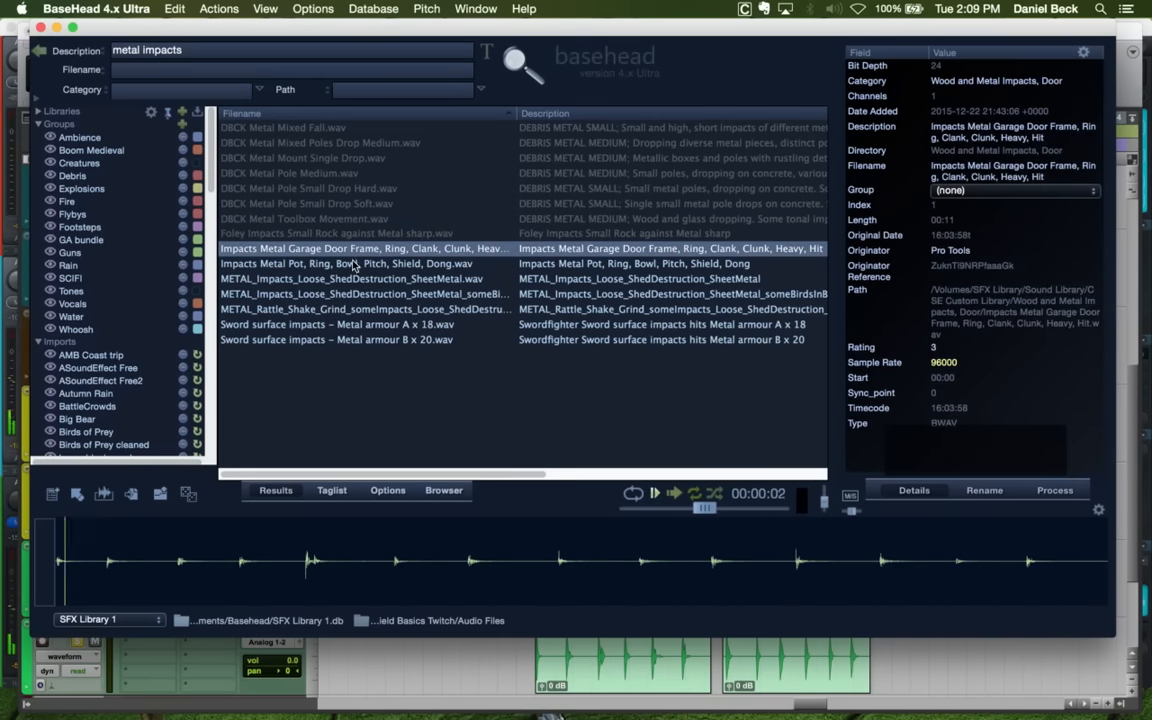
key(Down)
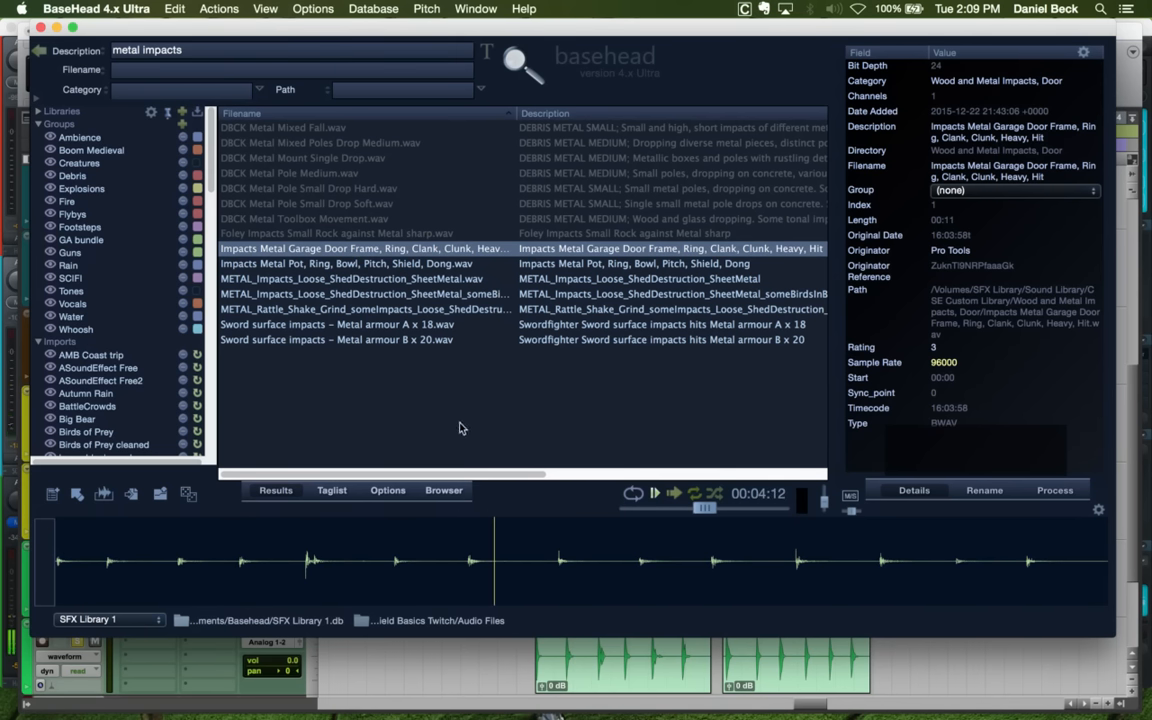
click(387, 491)
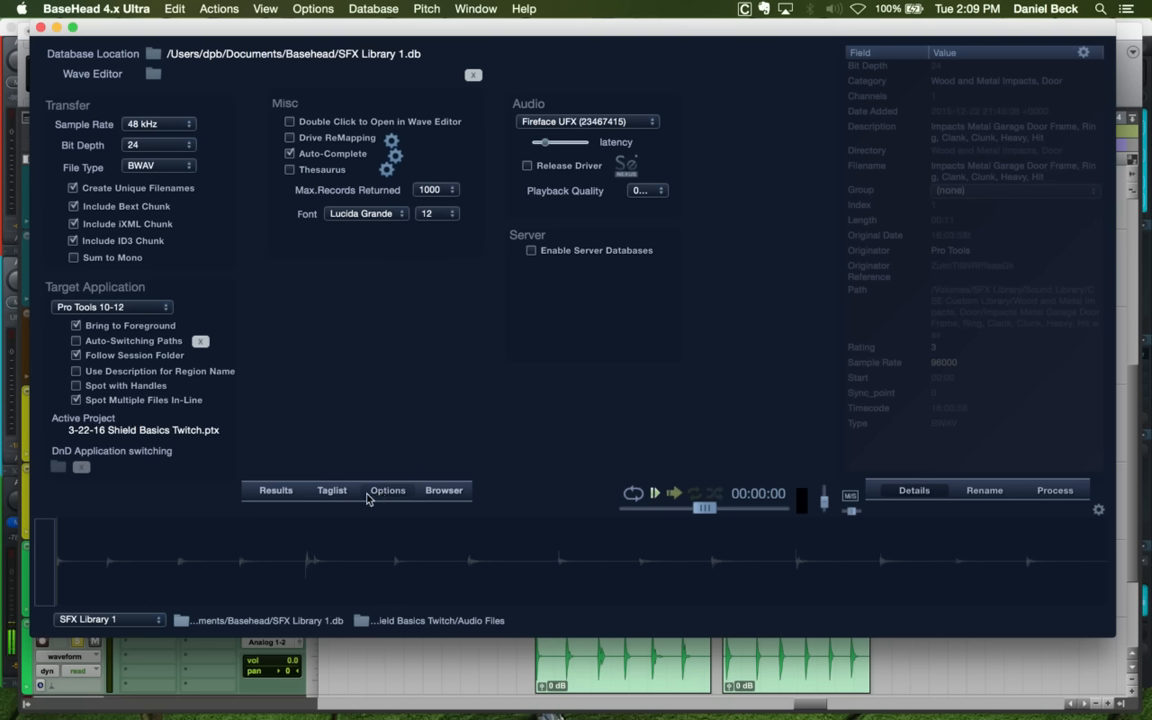
click(277, 491)
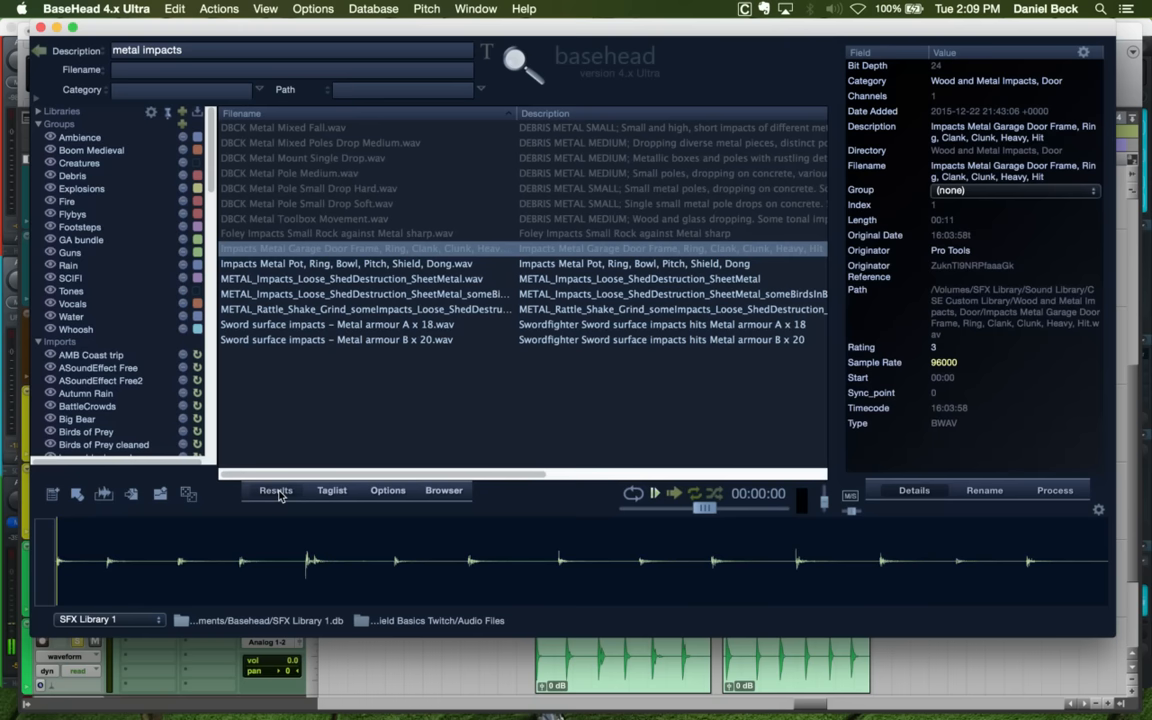
Check the waveform display settings and the program's transfer and playback options, and return to the search results
click(1097, 512)
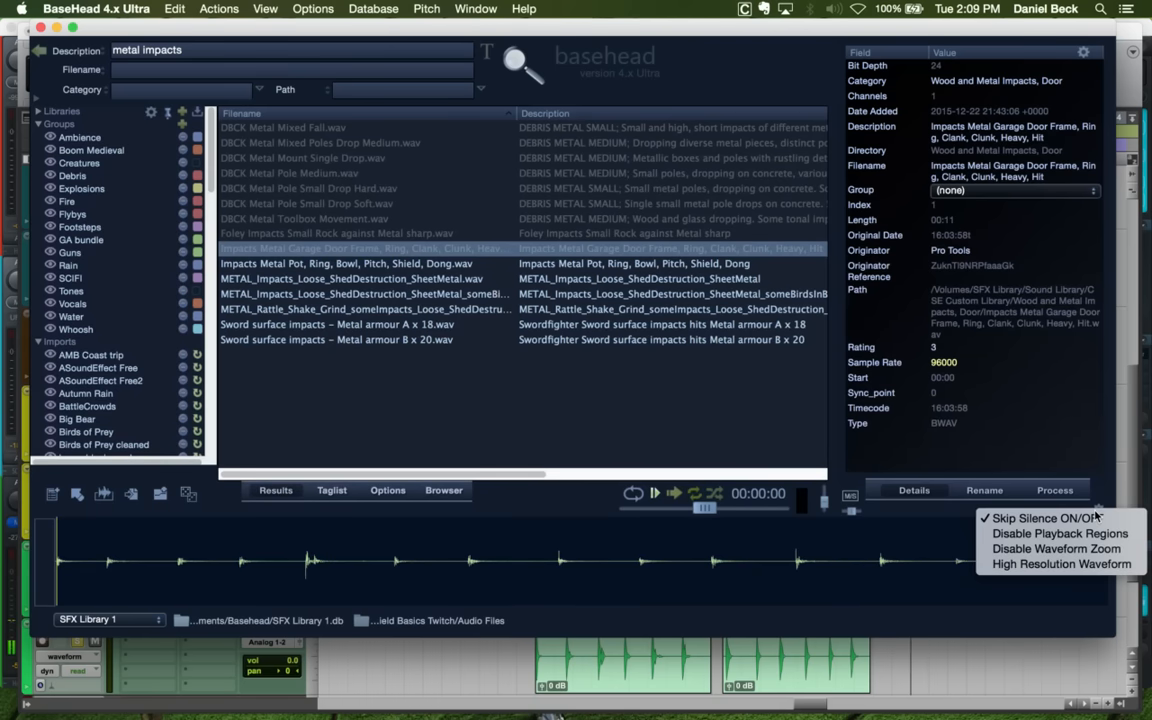
click(357, 406)
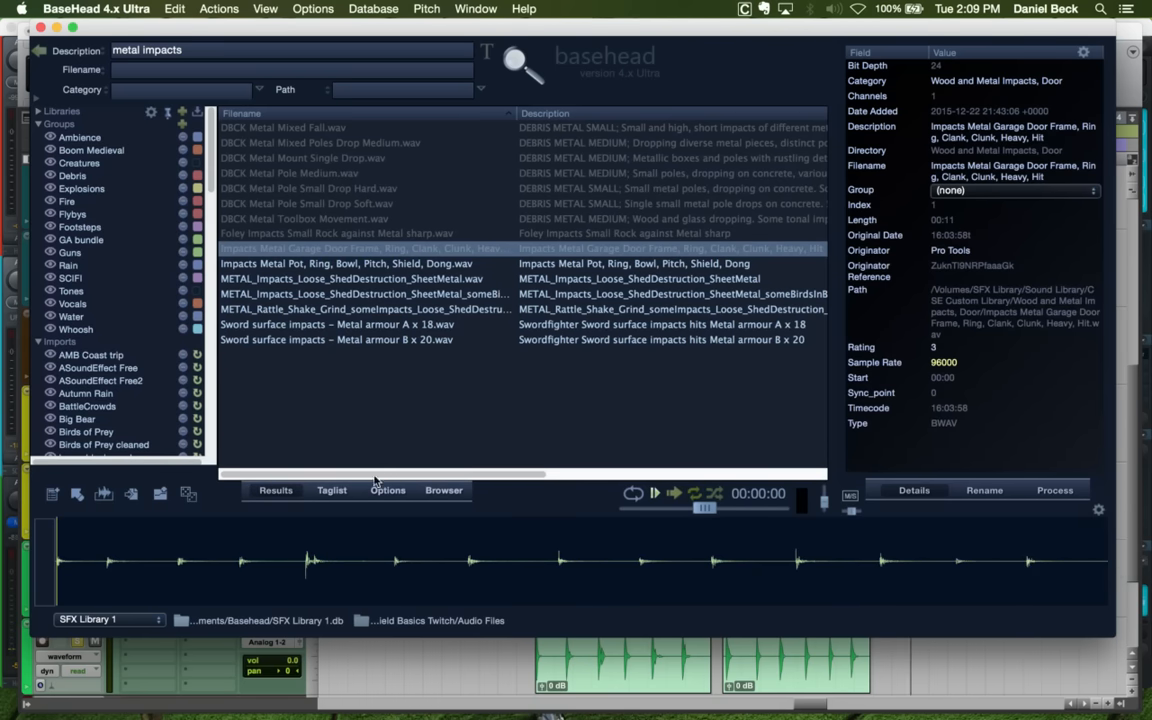
click(388, 491)
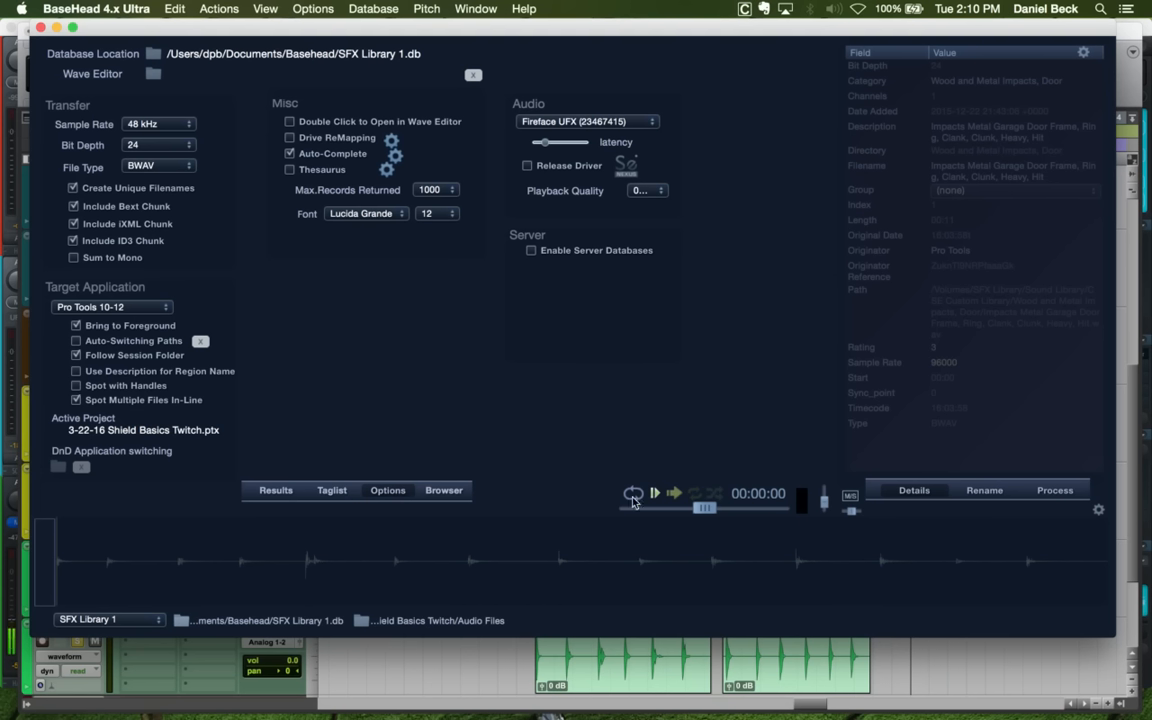
click(854, 514)
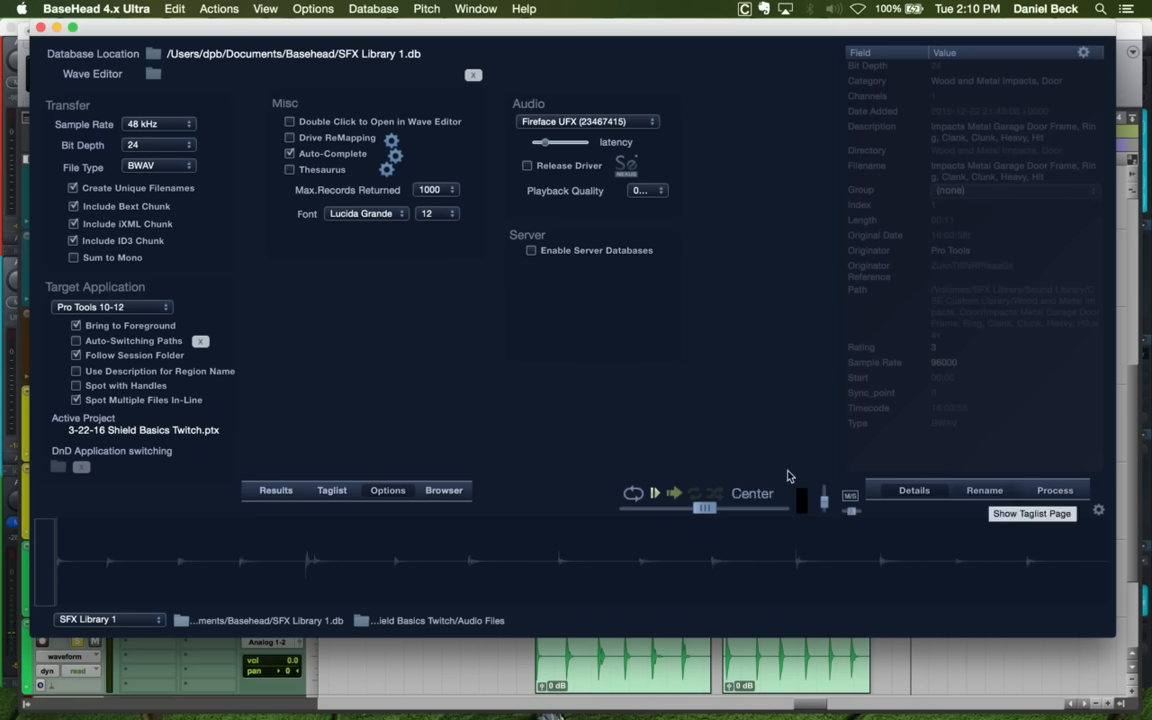
click(280, 494)
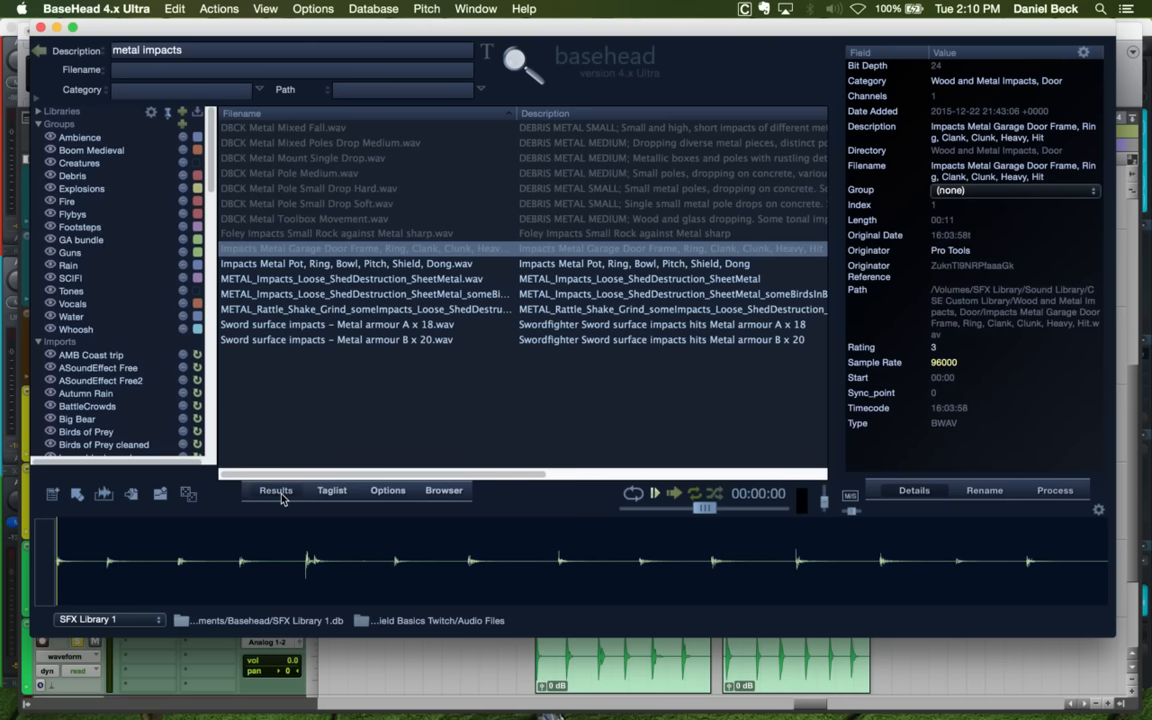
Audition the recordings from Impacts Metal Pot, Ring, Bowl, Pitch, Shield, Dong down to METAL_Rattle_Shake_Grind_someImpacts_Loose_ShedDestruction_SheetMetal
click(375, 265)
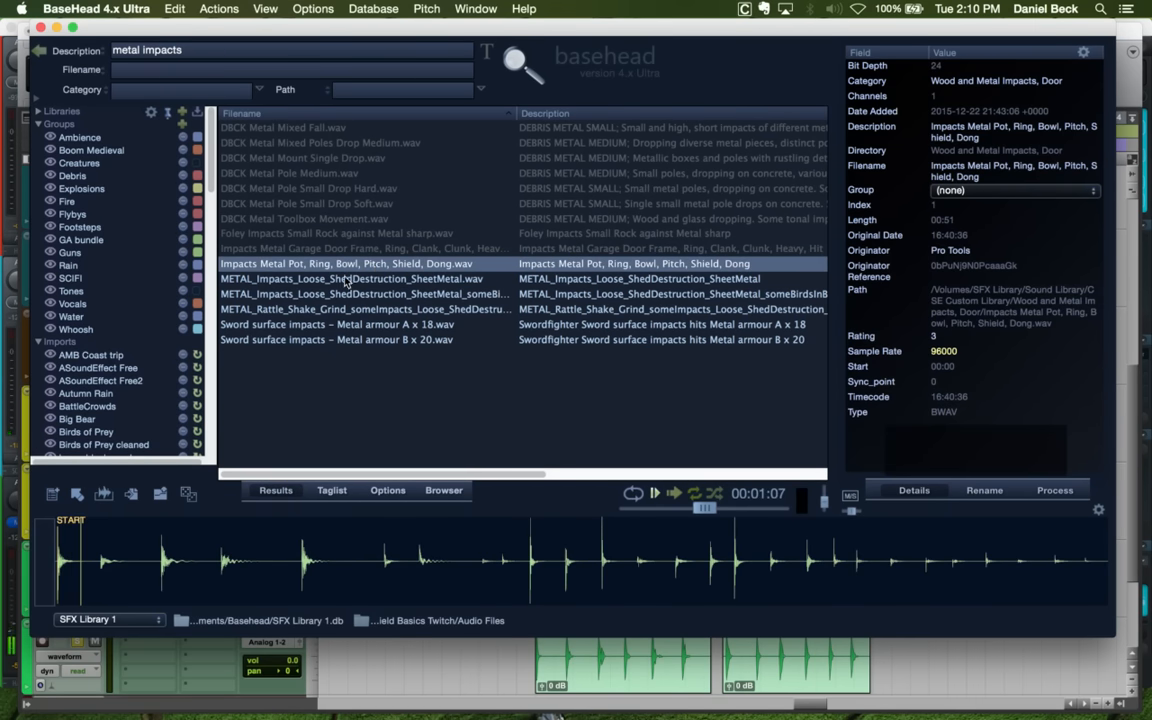
click(345, 279)
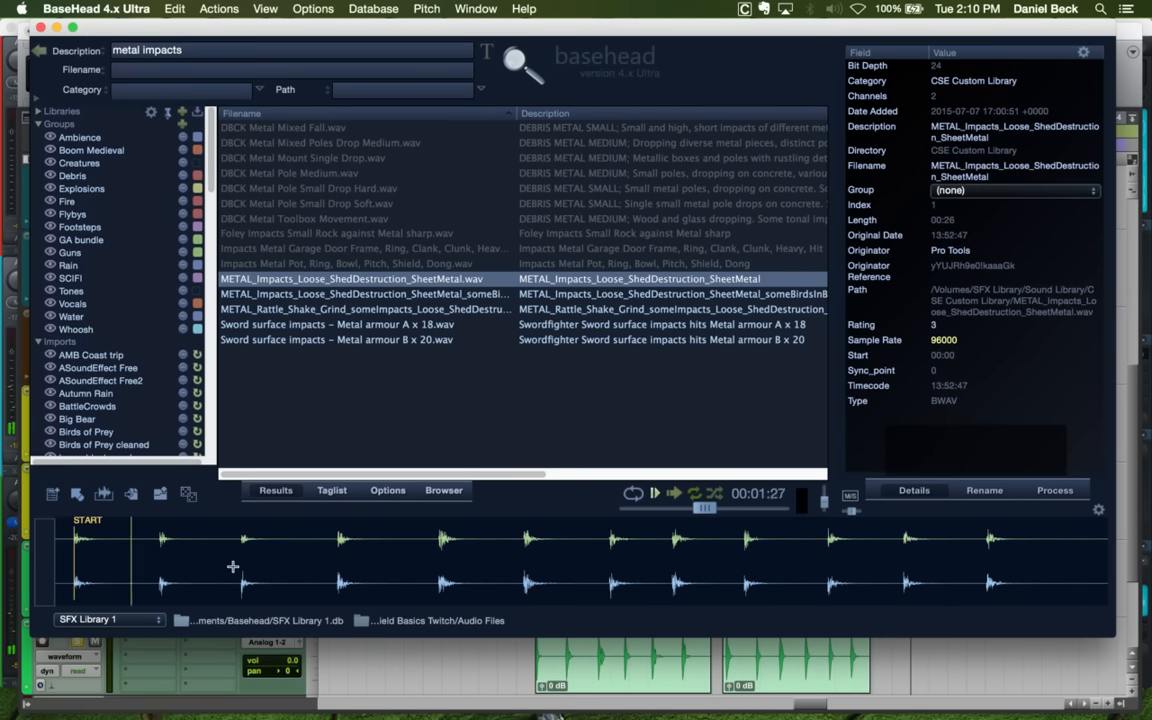
click(345, 294)
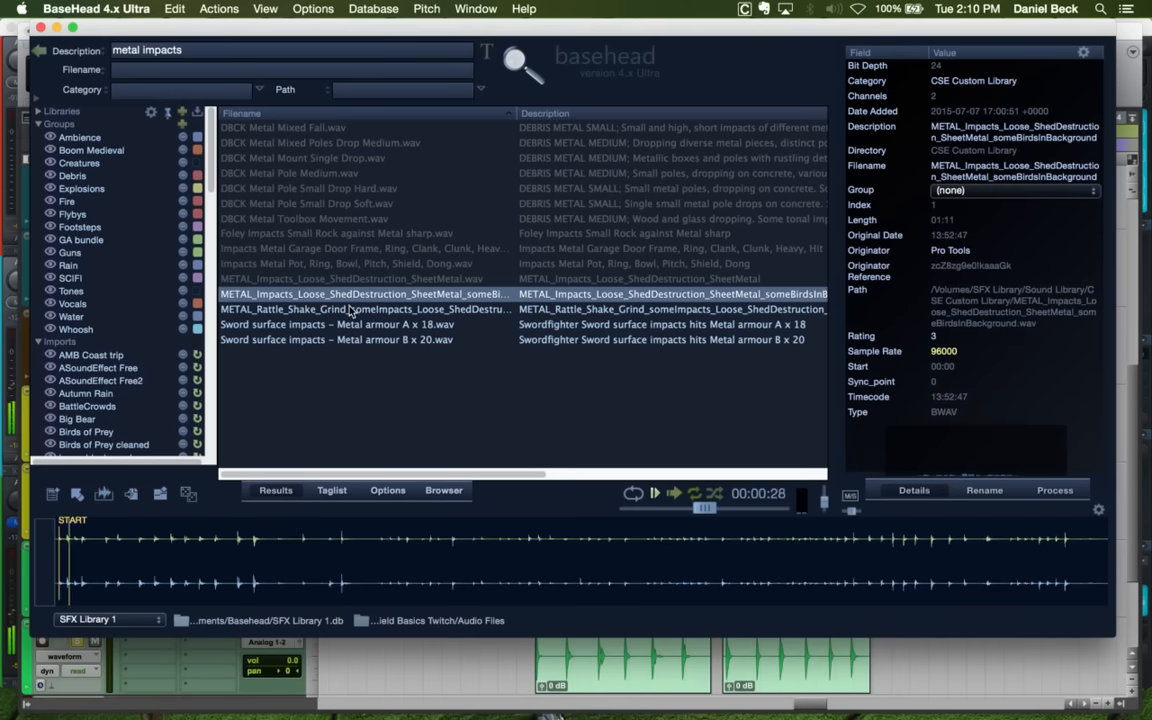
click(349, 312)
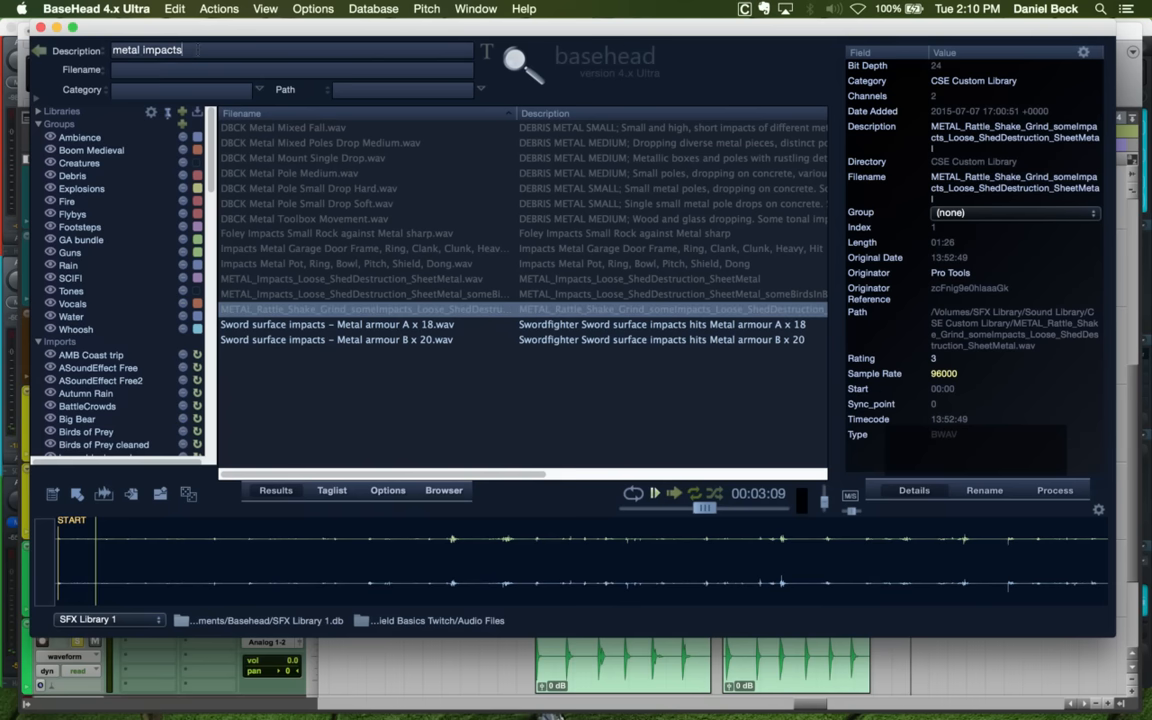
Clear the description search and browse all recordings in the Debris group
drag(185, 50, 128, 50)
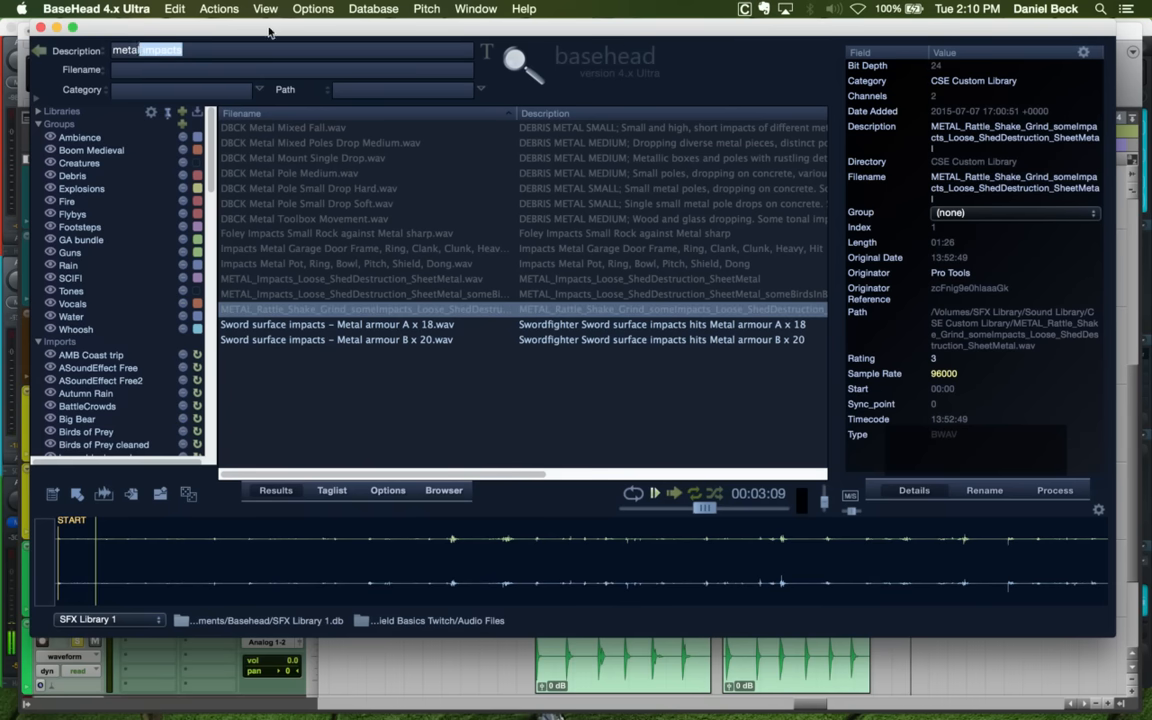
text(l)
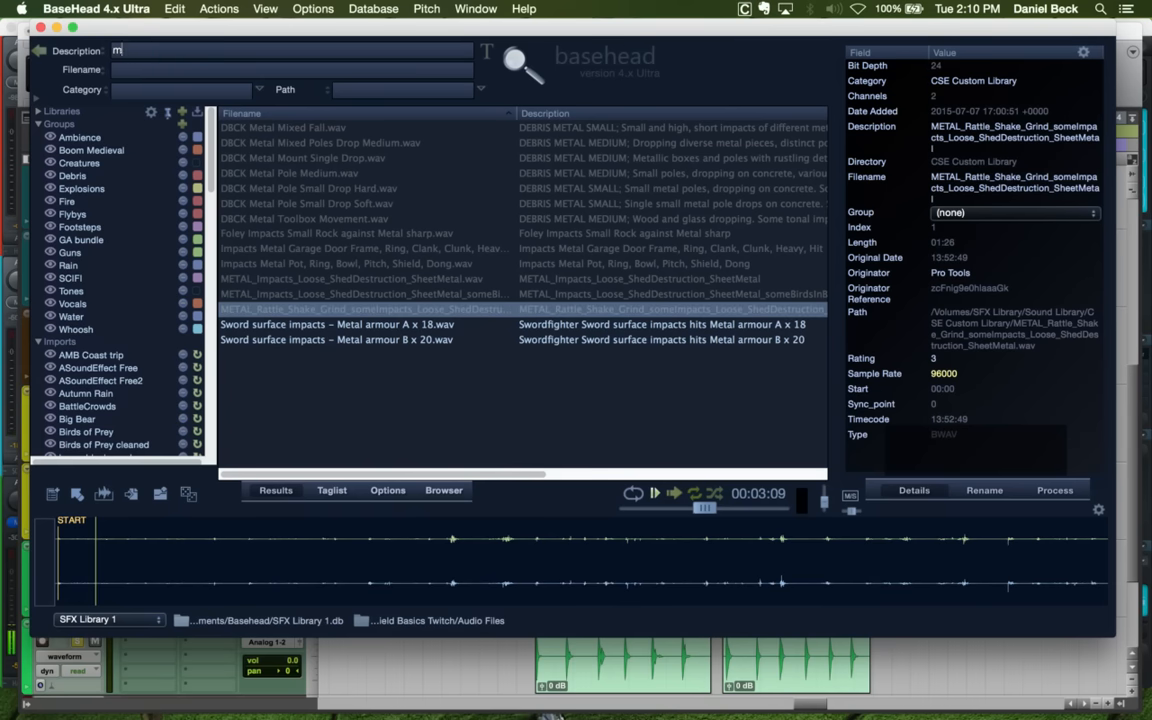
click(98, 178)
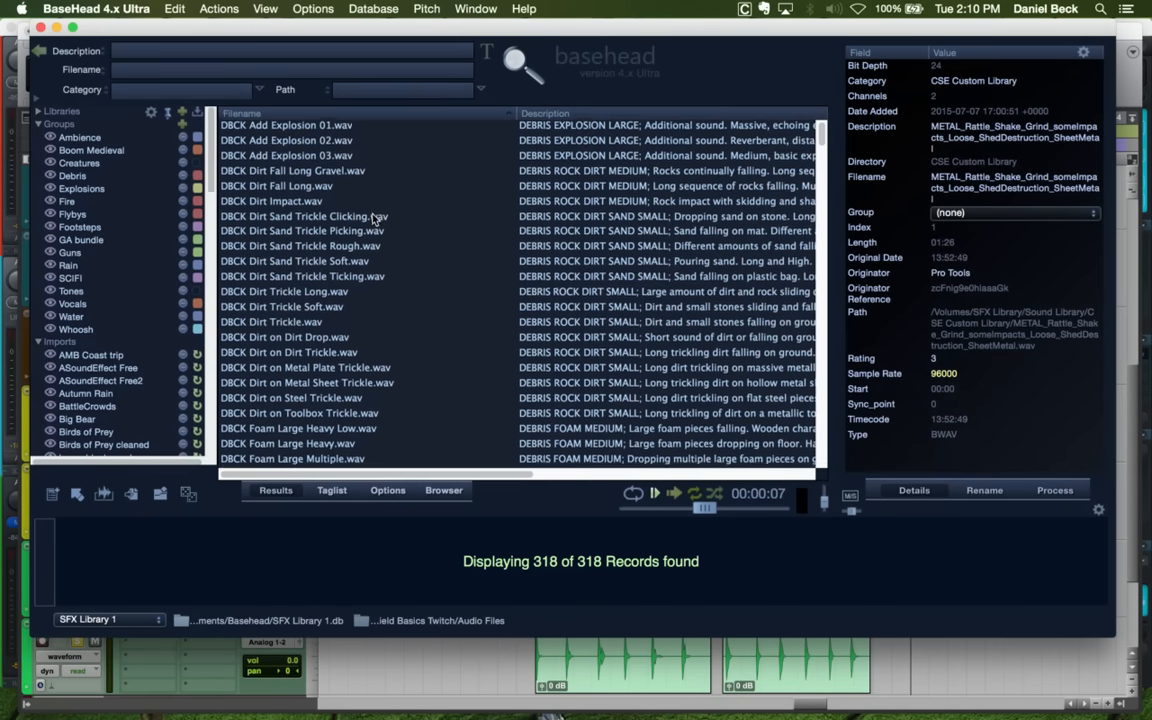
scroll(372, 218, down, 2)
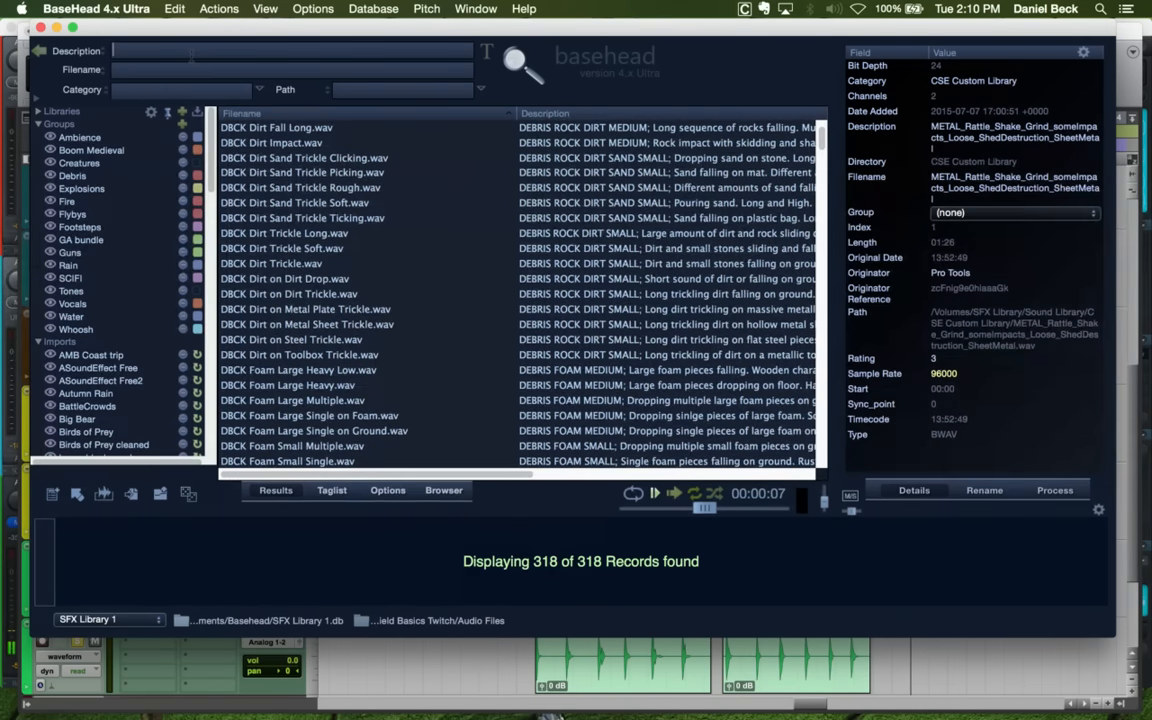
Search the sound descriptions for "metal" and restrict the results to the Debris group
click(191, 52)
text(metal)
key(Return)
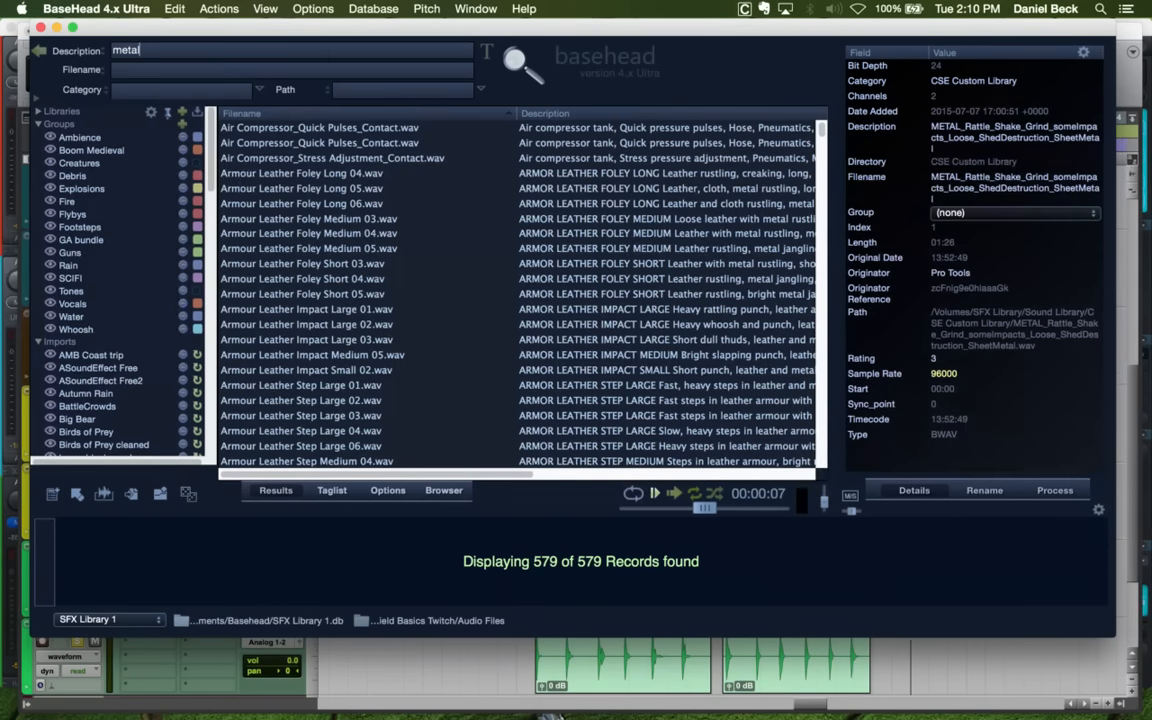
scroll(316, 203, down, 2)
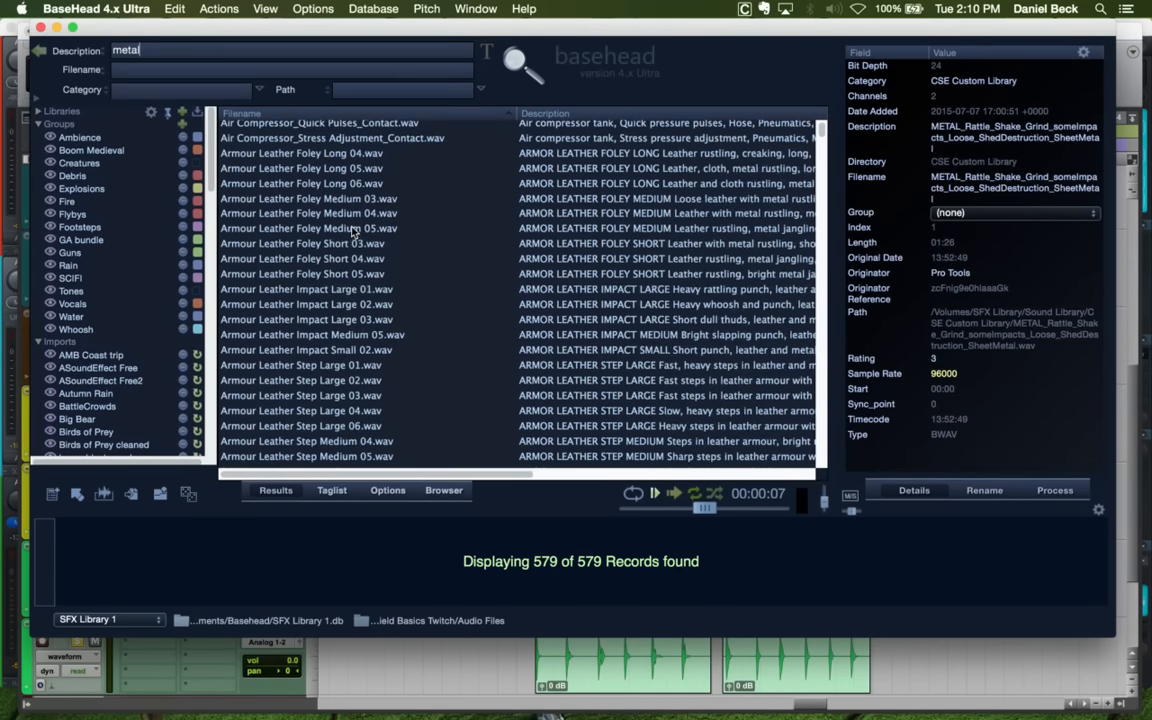
click(102, 177)
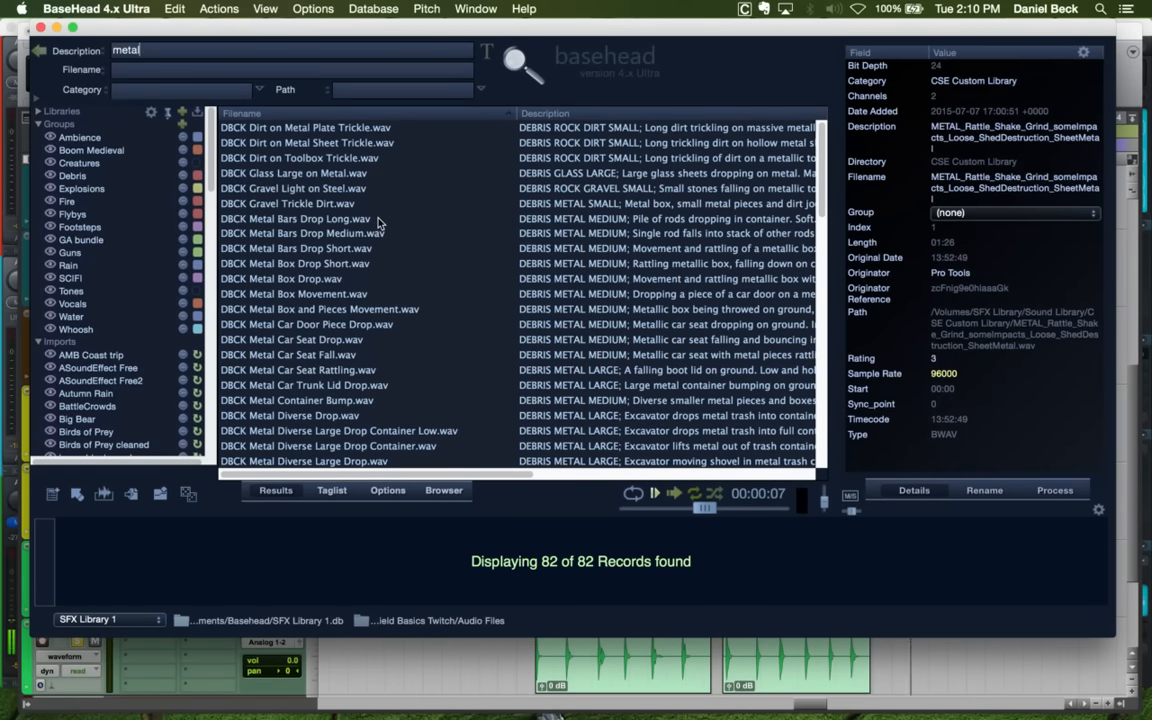
Audition DBCK Metal Container Bump and raise its playback pitch in stages to nearly the maximum
scroll(378, 258, down, 1)
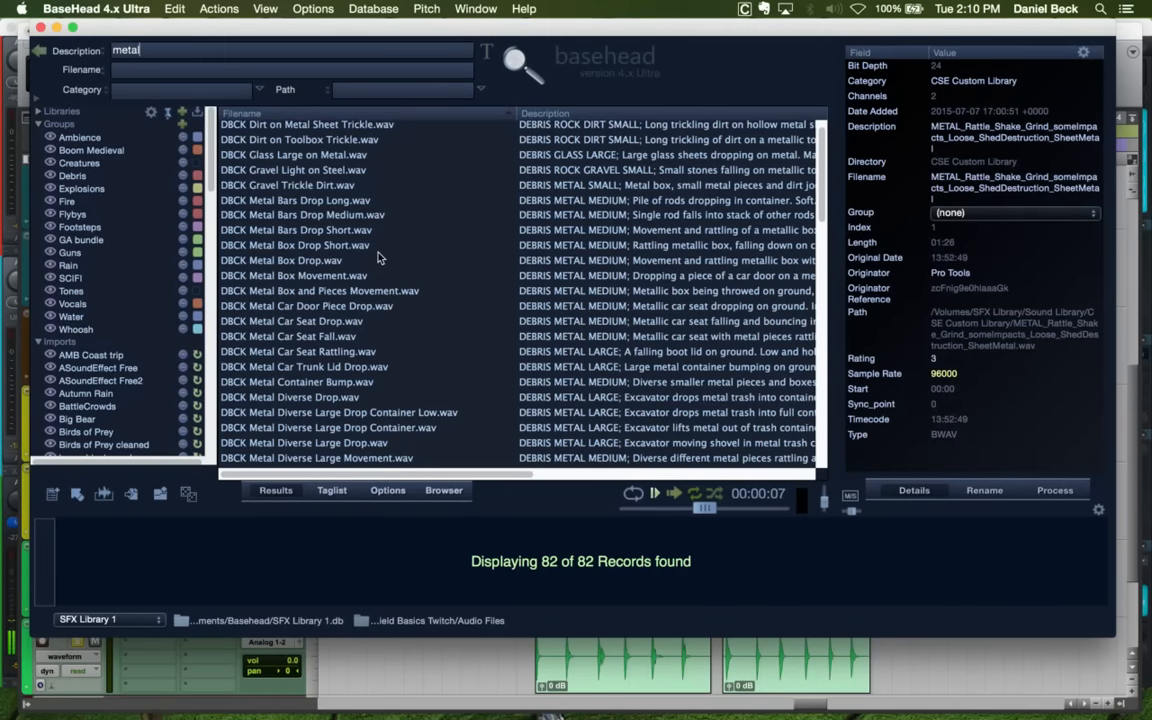
click(378, 384)
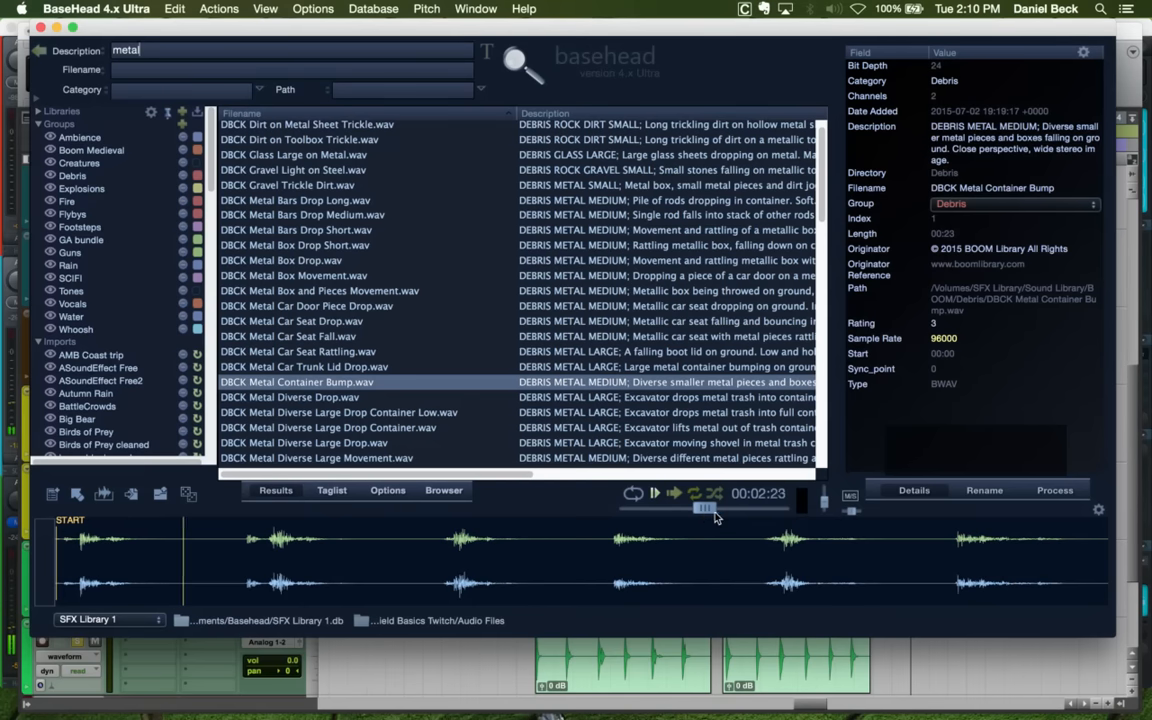
drag(714, 513, 734, 515)
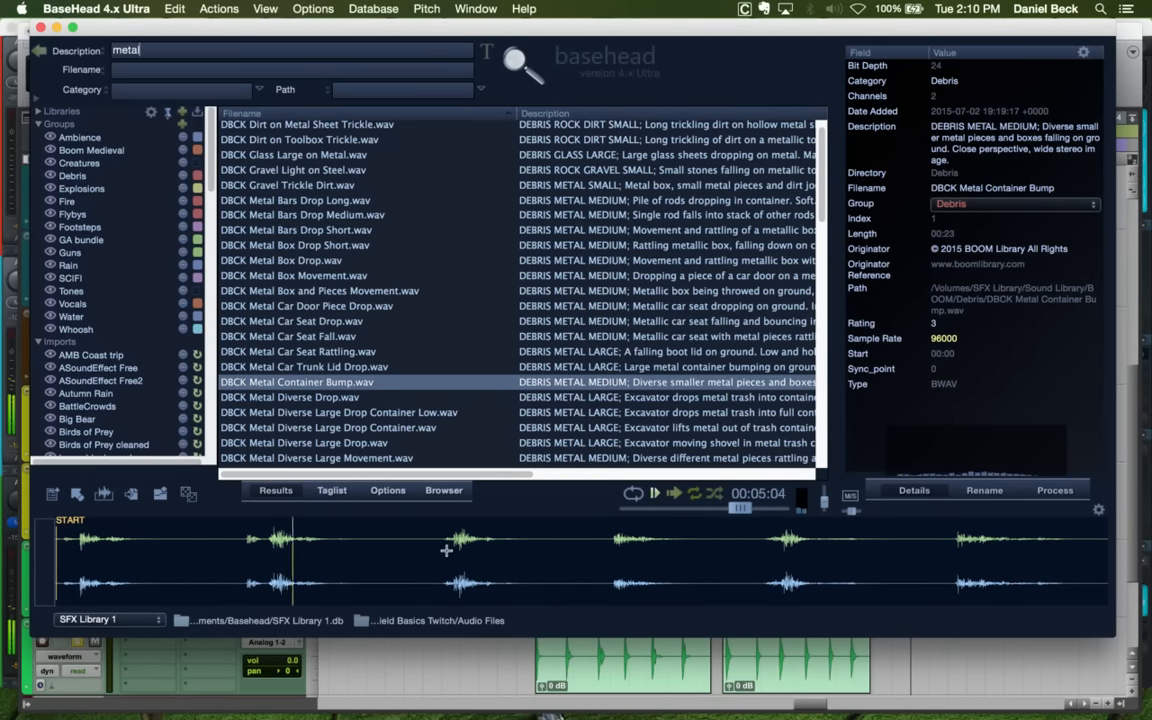
drag(740, 517, 762, 513)
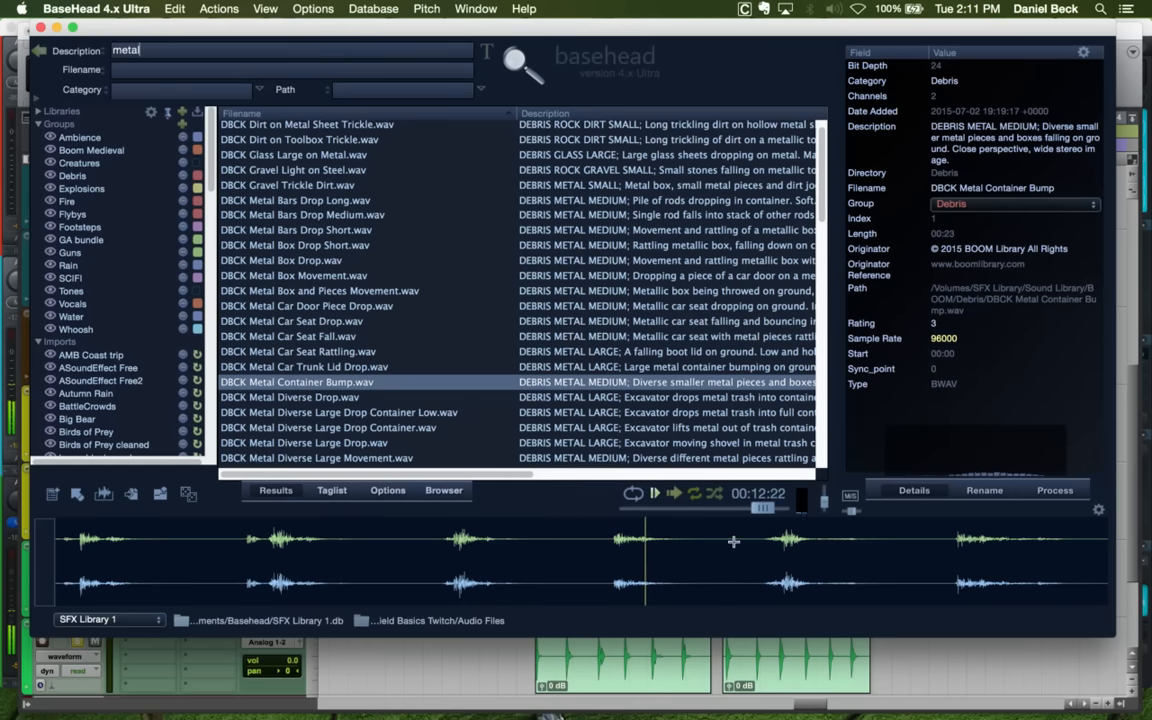
drag(771, 513, 786, 516)
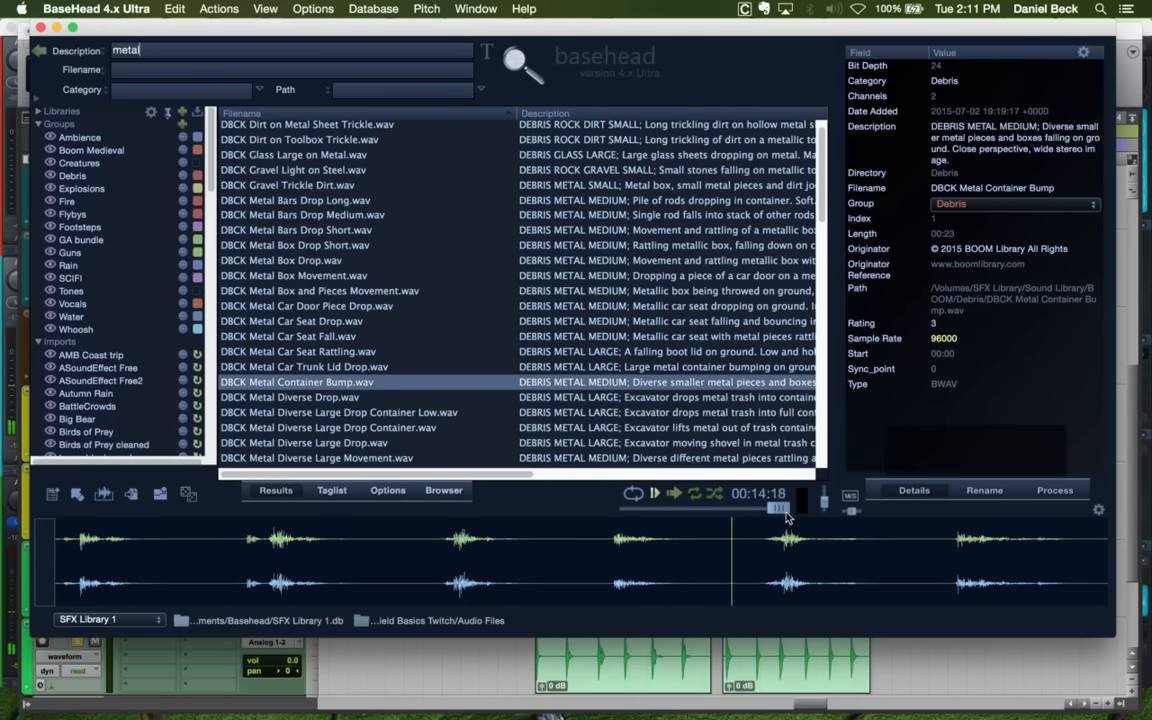
Play several separate impacts across the DBCK Metal Container Bump waveform at the raised pitch
click(608, 553)
click(480, 551)
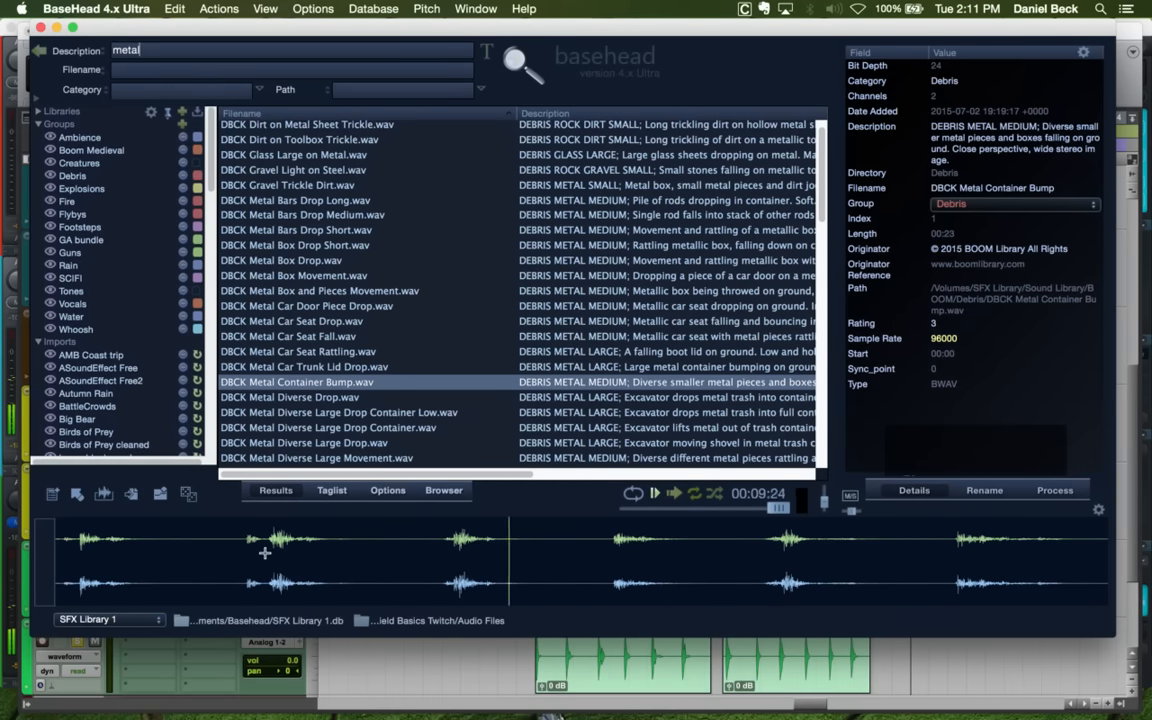
click(262, 550)
click(66, 548)
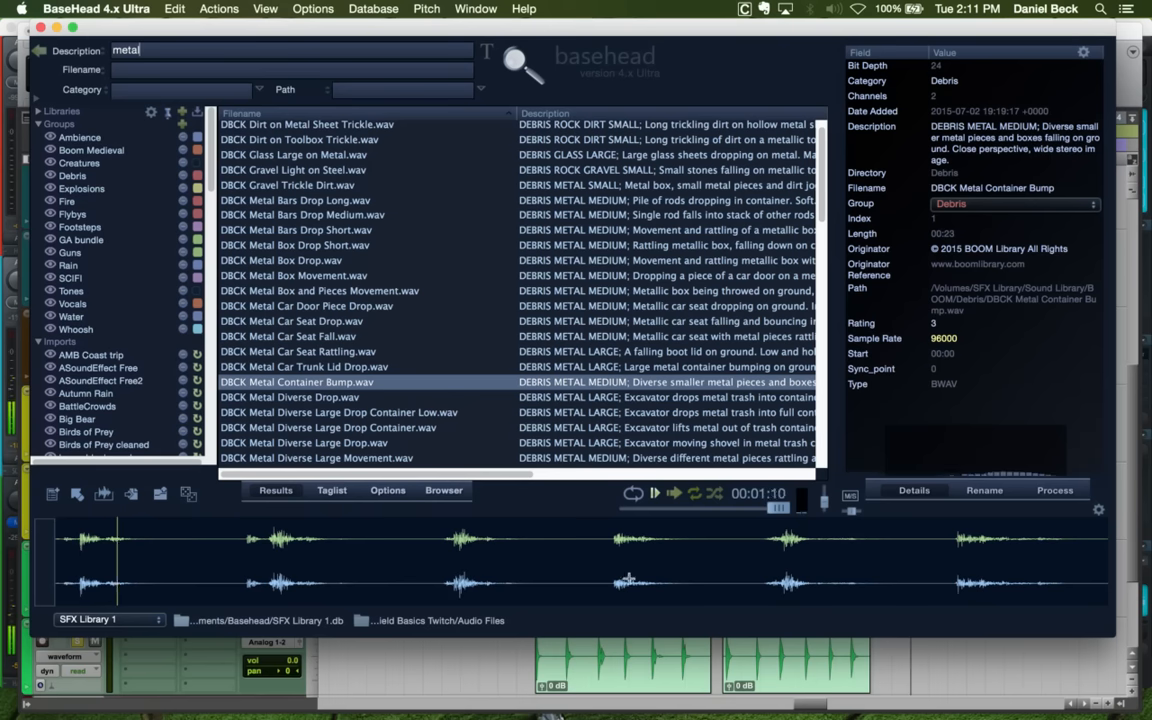
click(785, 565)
click(913, 576)
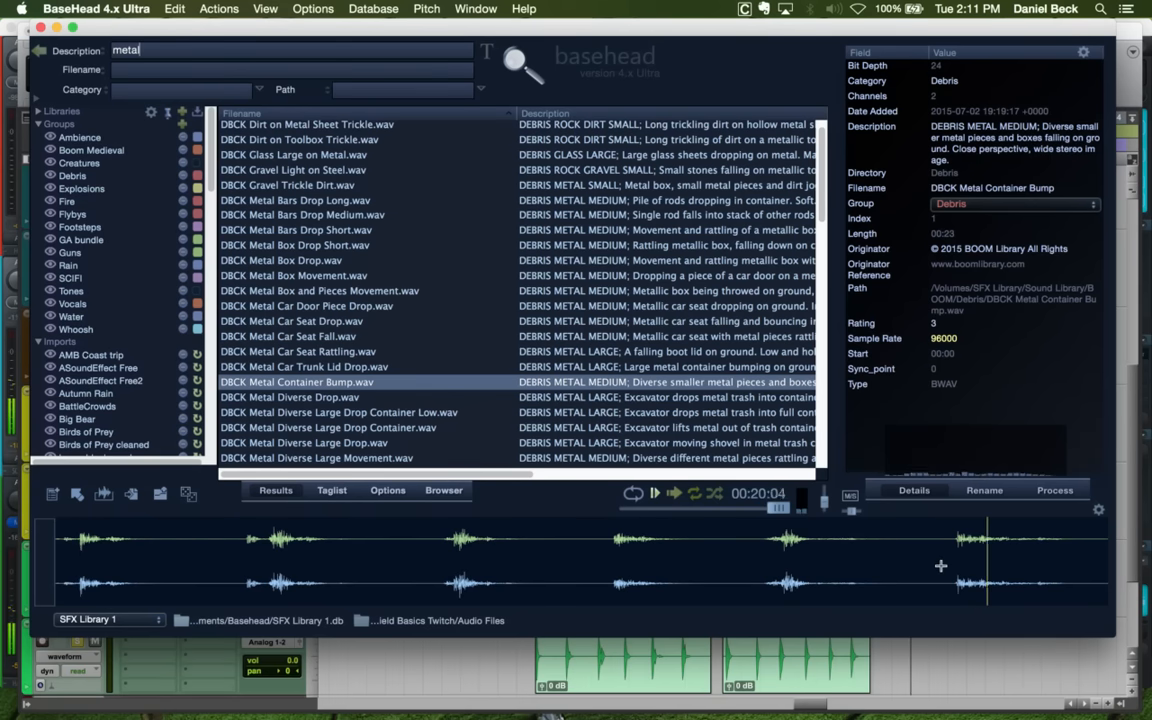
Switch to Pro Tools and spot the raised-pitch DBCK Metal Container Bump onto the ShieldAtcks track at 10:23.000
key(super+Tab)
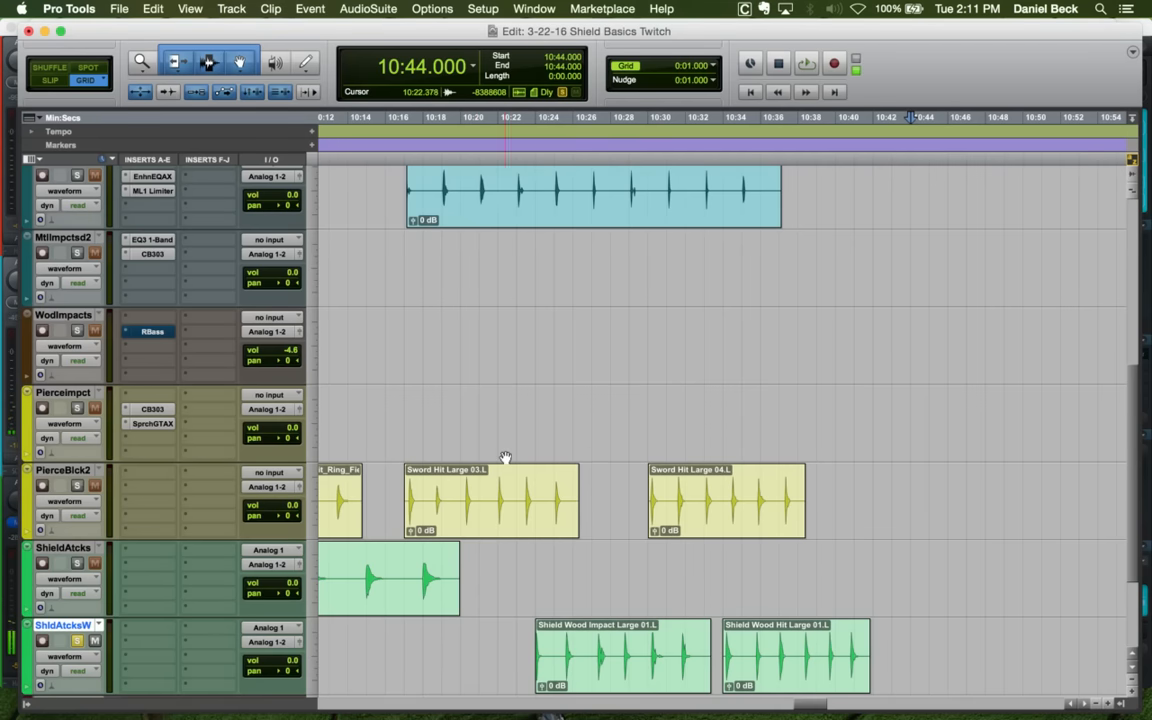
scroll(506, 458, down, 3)
click(522, 408)
key(r)
key(r)
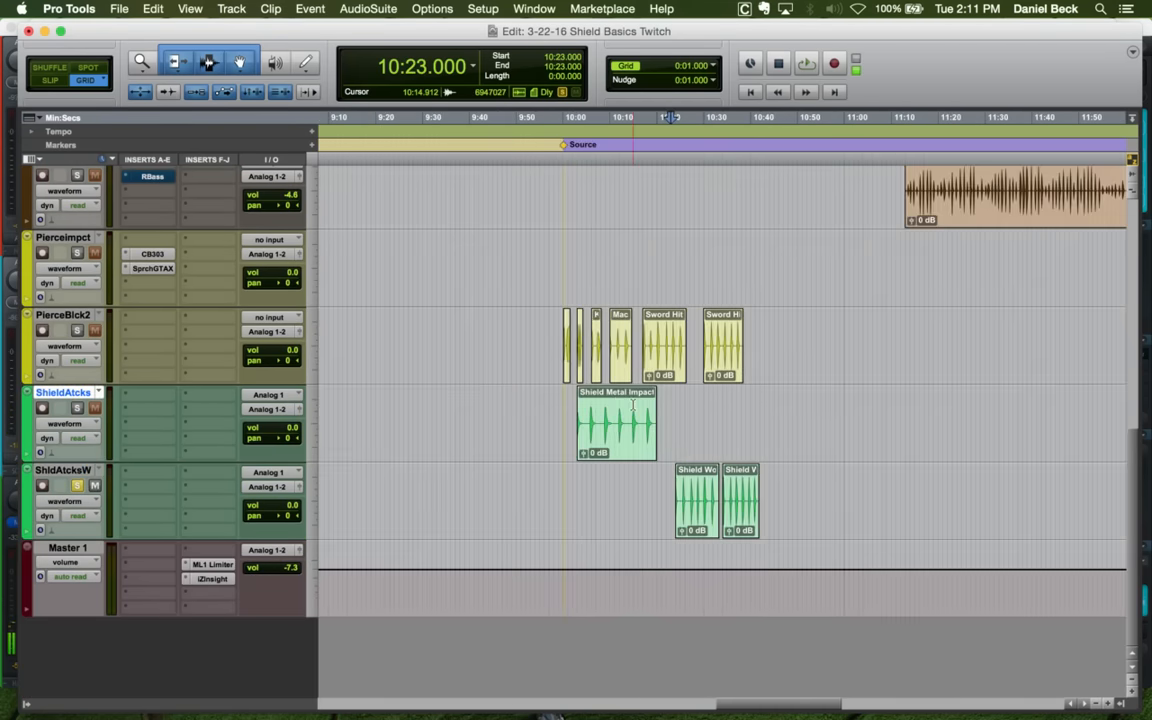
key(super+Tab)
key(super+Tab)
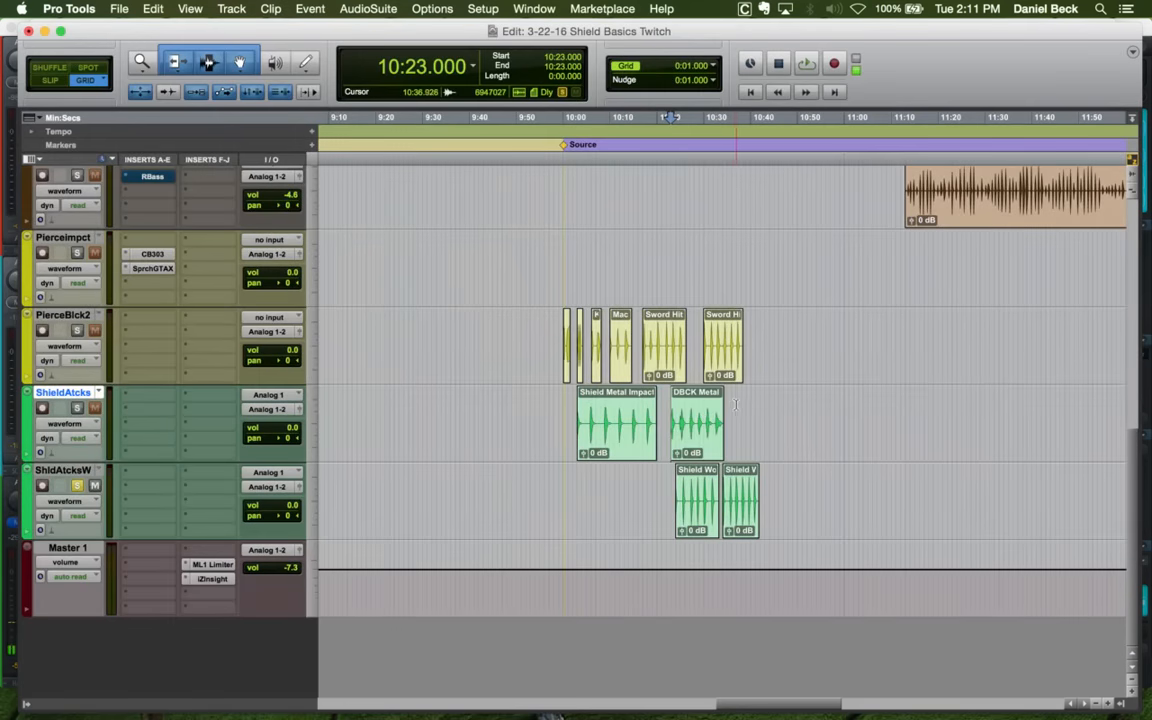
Switch to BaseHead and audition DBCK Metal Car Seat Drop at raised and lowered playback pitches
key(super+Tab)
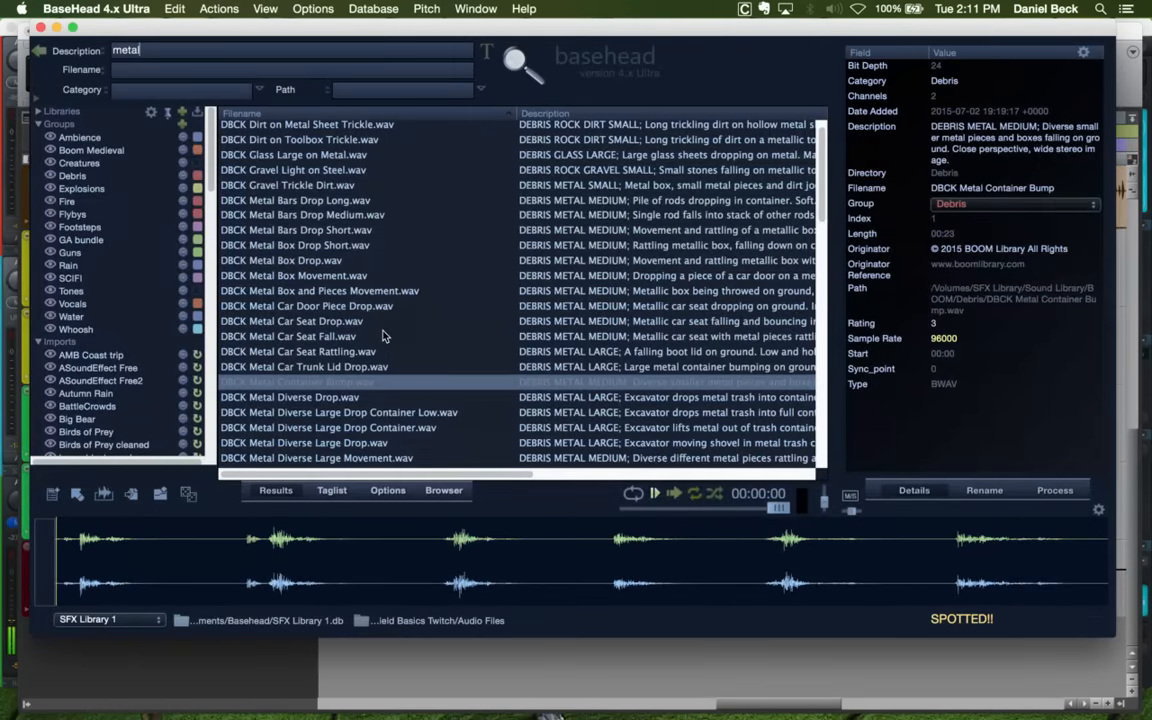
click(383, 323)
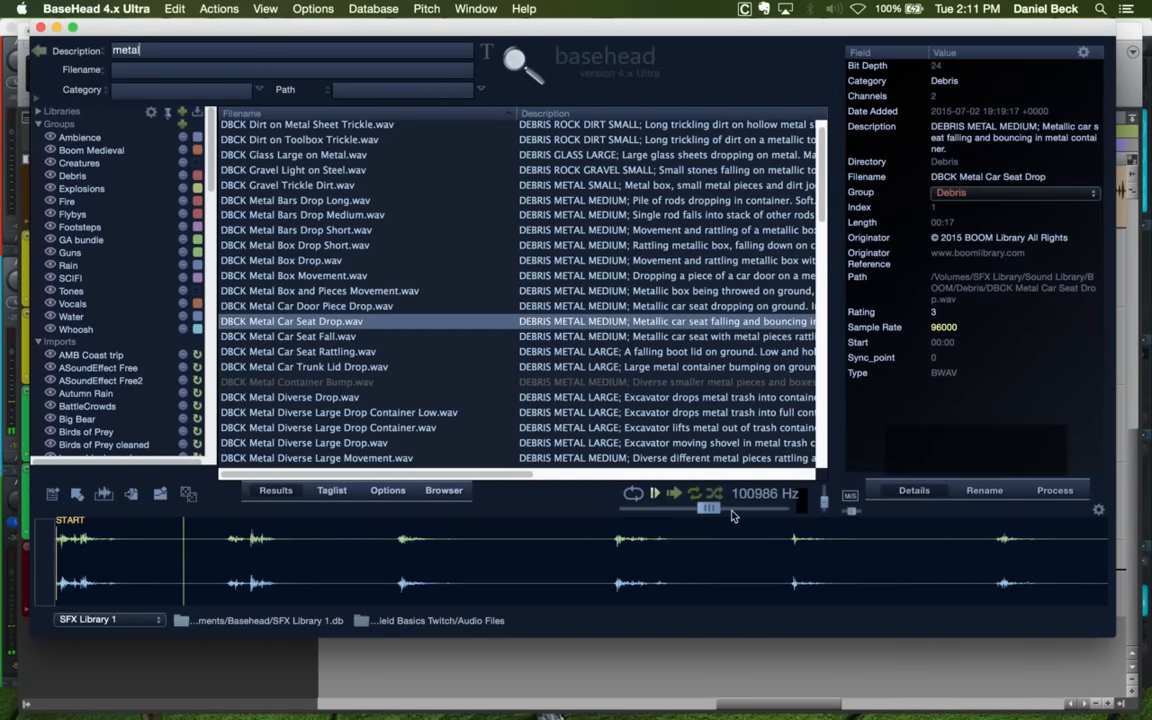
click(610, 554)
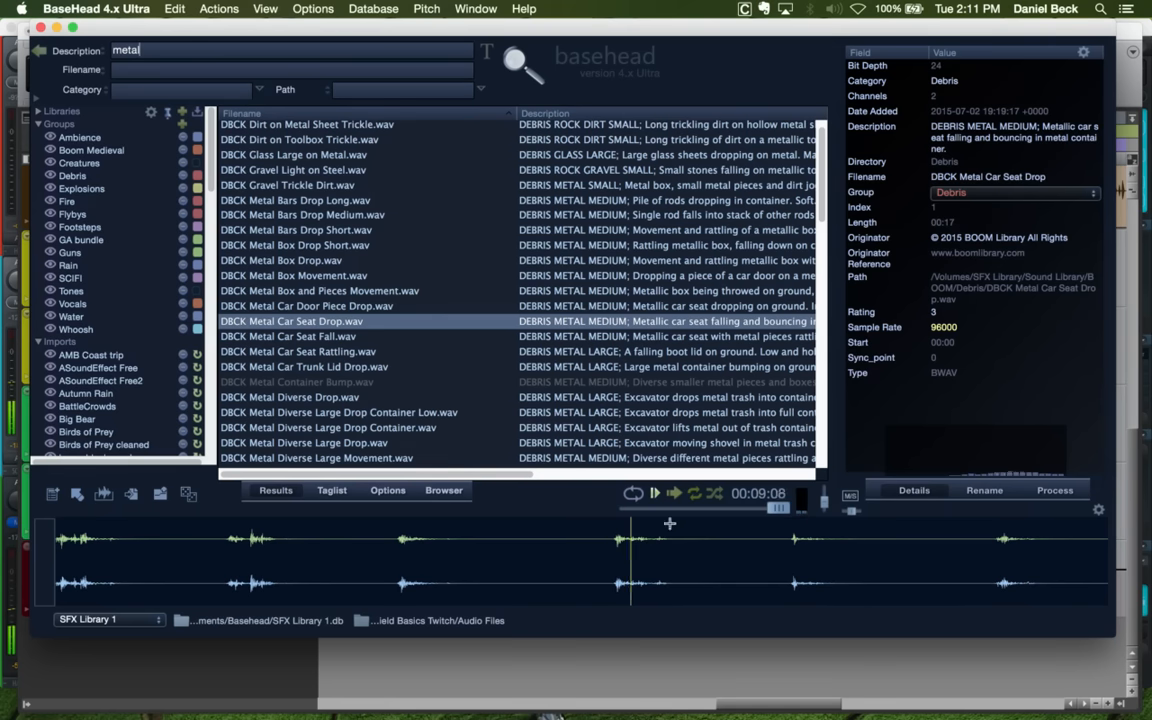
drag(787, 513, 750, 518)
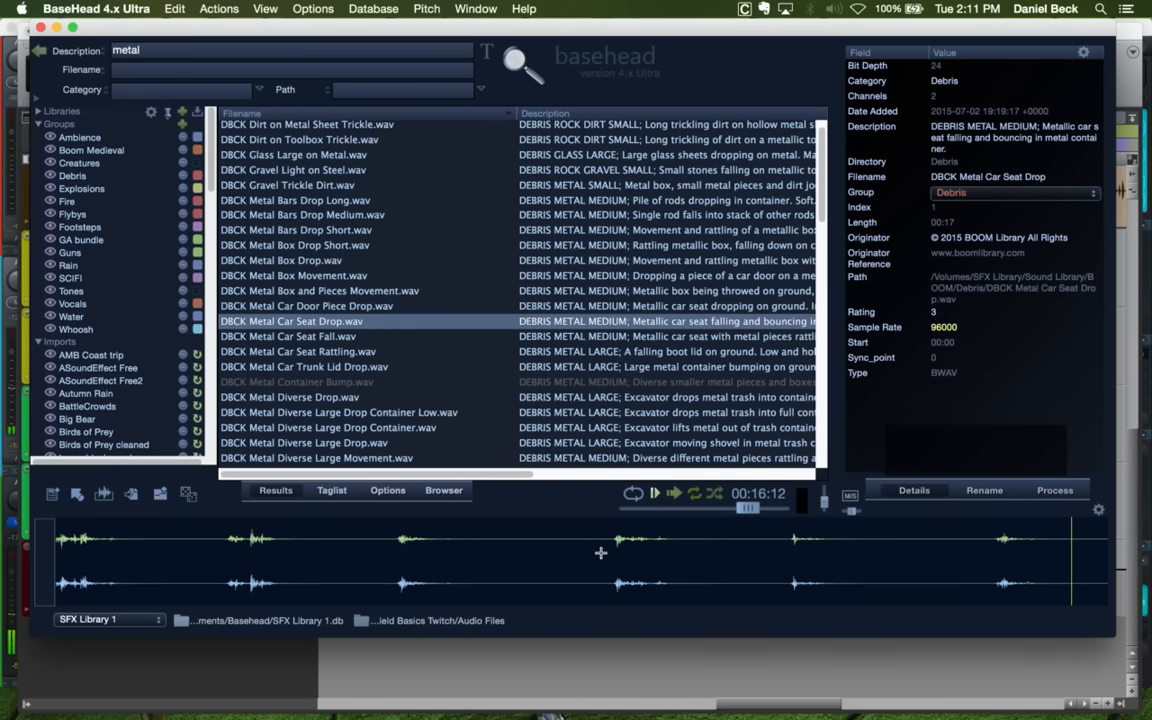
click(552, 552)
drag(746, 510, 660, 517)
click(602, 549)
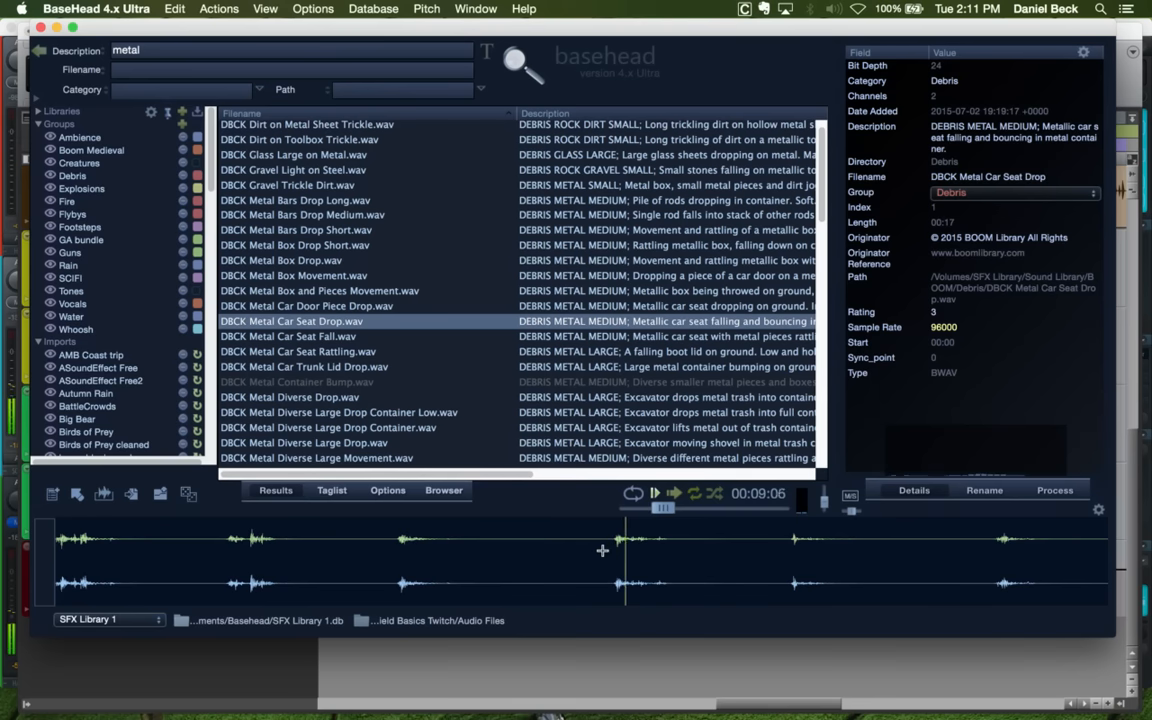
Audition the recordings from DBCK Metal Car Seat Fall down to DBCK Metal Diverse Drop, and replay DBCK Metal Car Trunk Lid Drop
click(342, 336)
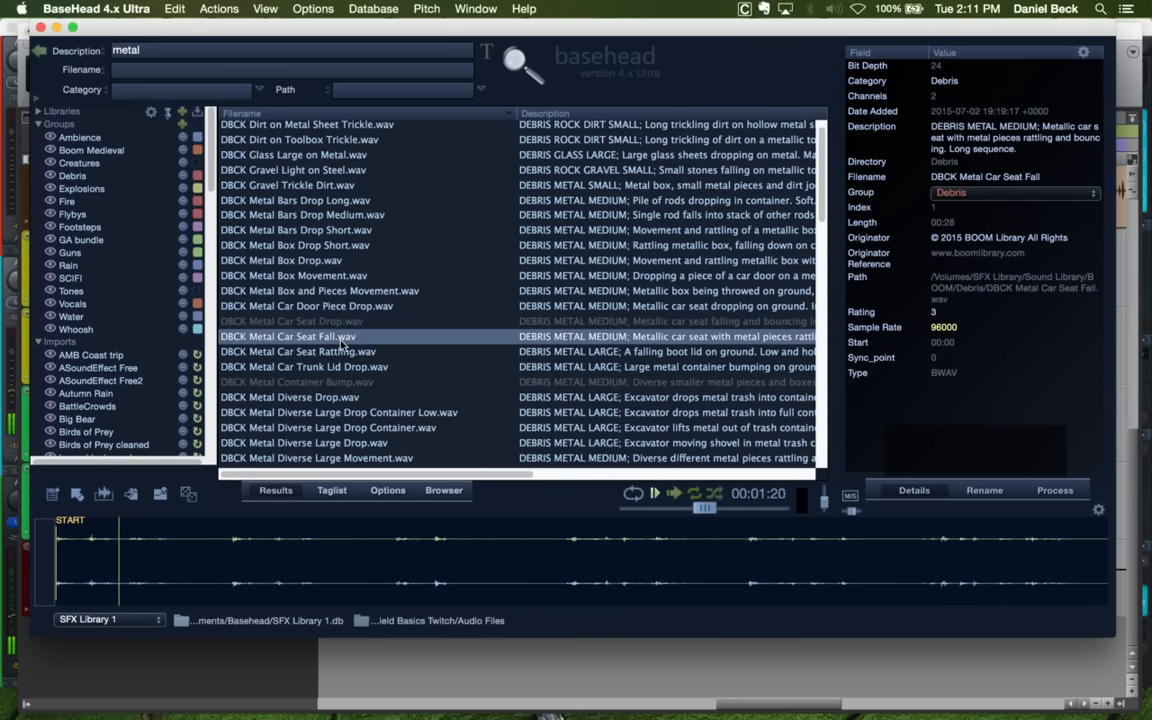
click(310, 351)
click(310, 367)
click(343, 398)
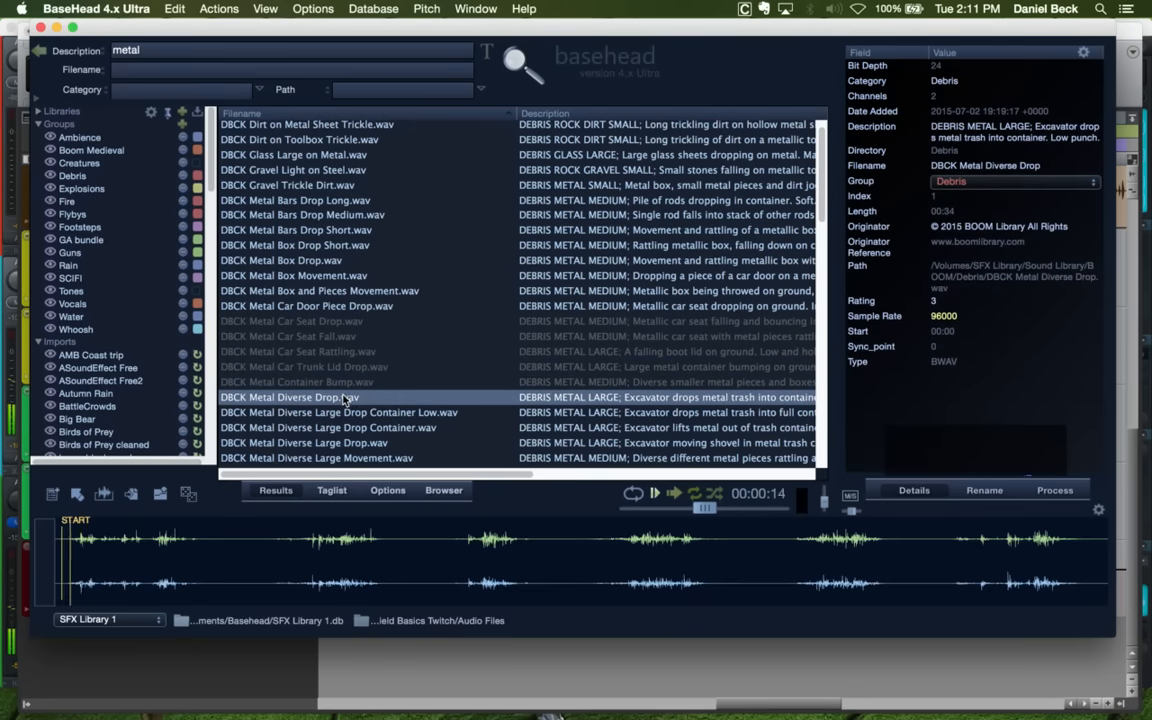
click(347, 382)
click(351, 368)
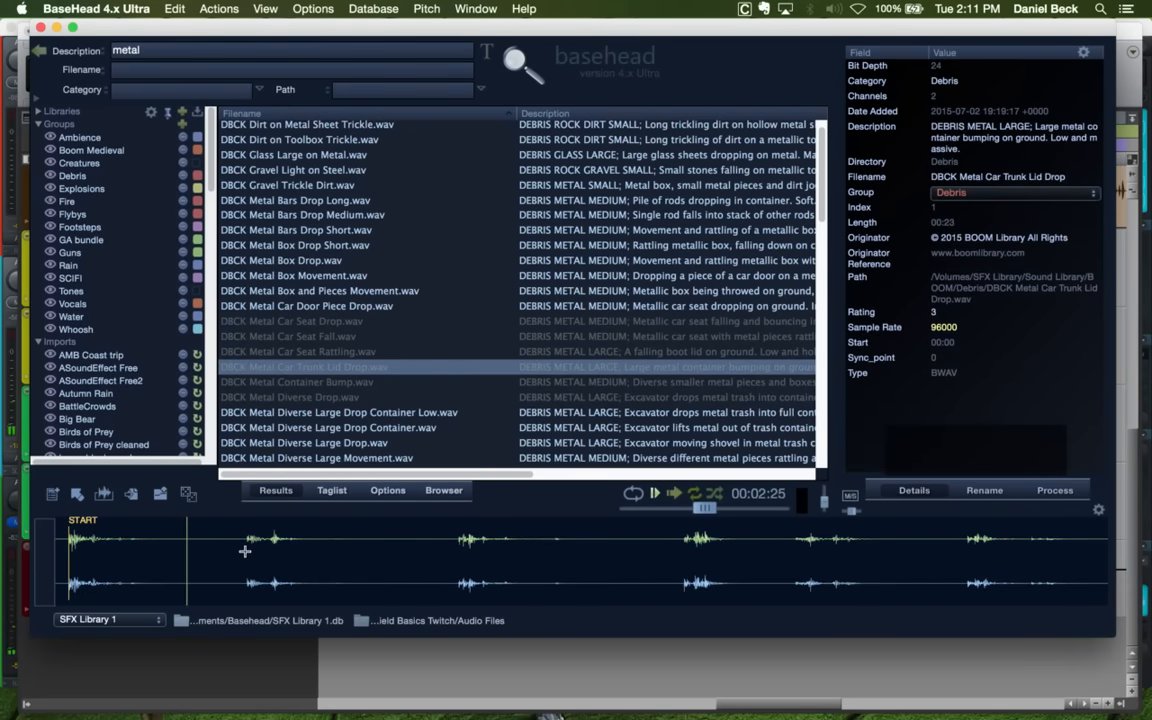
Play several separate impacts across the DBCK Metal Car Trunk Lid Drop waveform
click(60, 558)
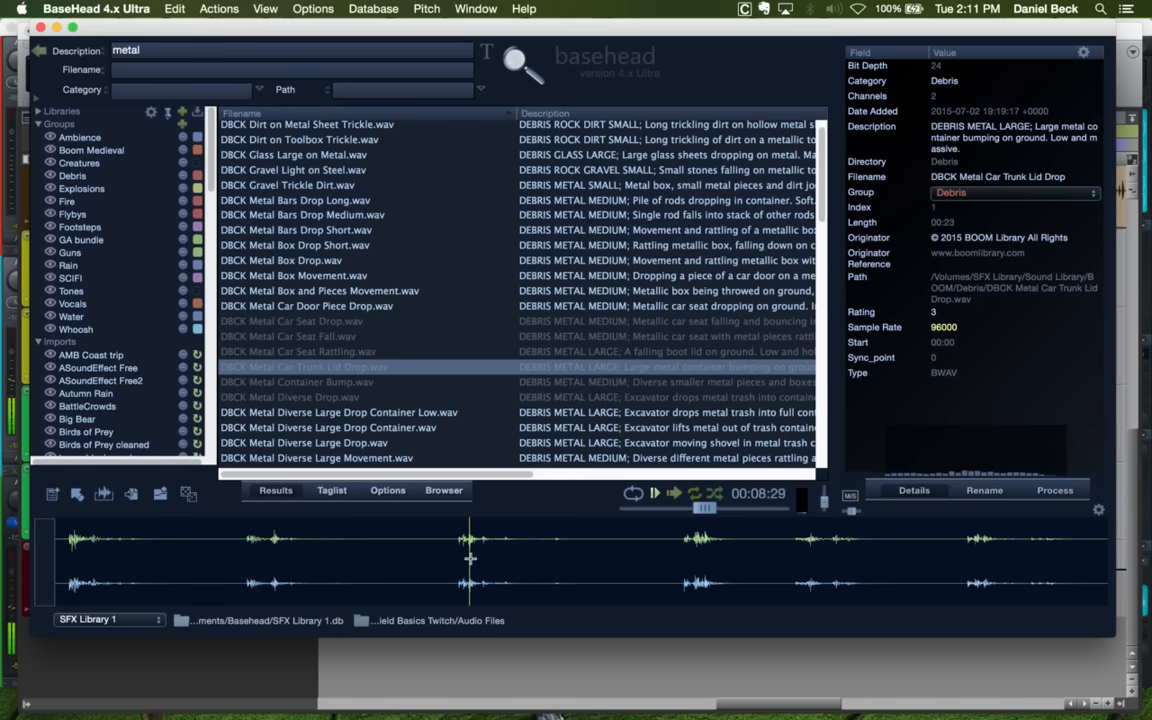
click(650, 556)
click(806, 552)
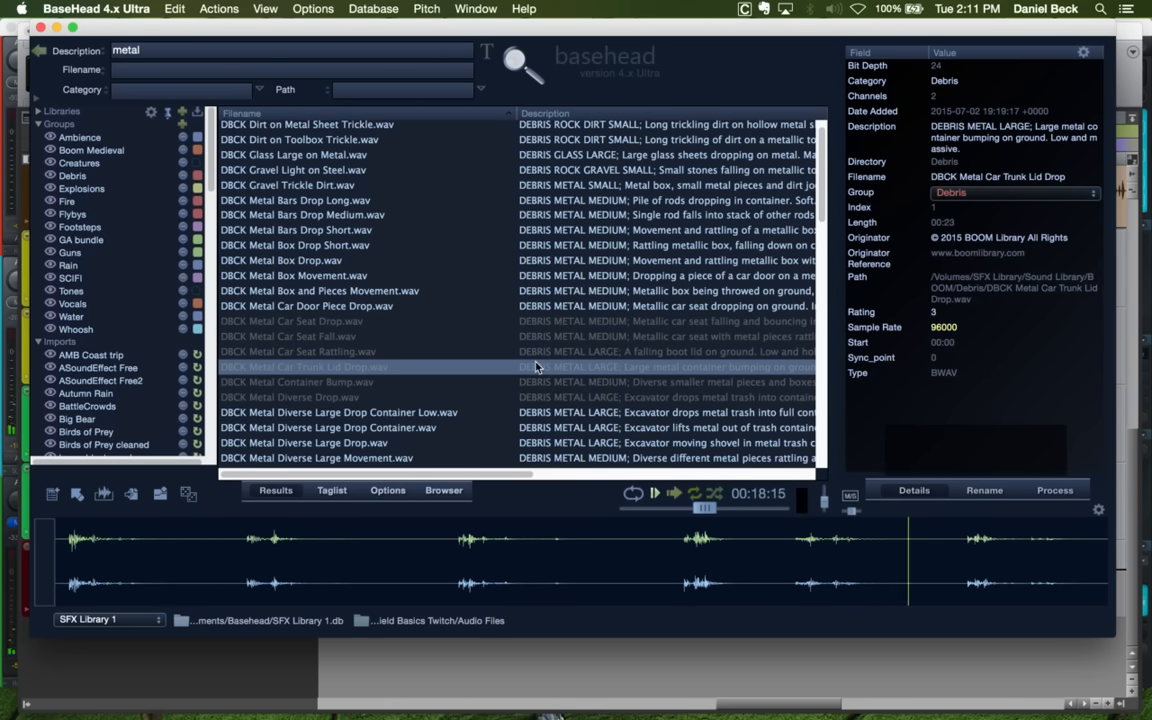
Switch to Pro Tools and duplicate the ShieldAtcks track without its clips to get an empty second metal track
key(super+Tab)
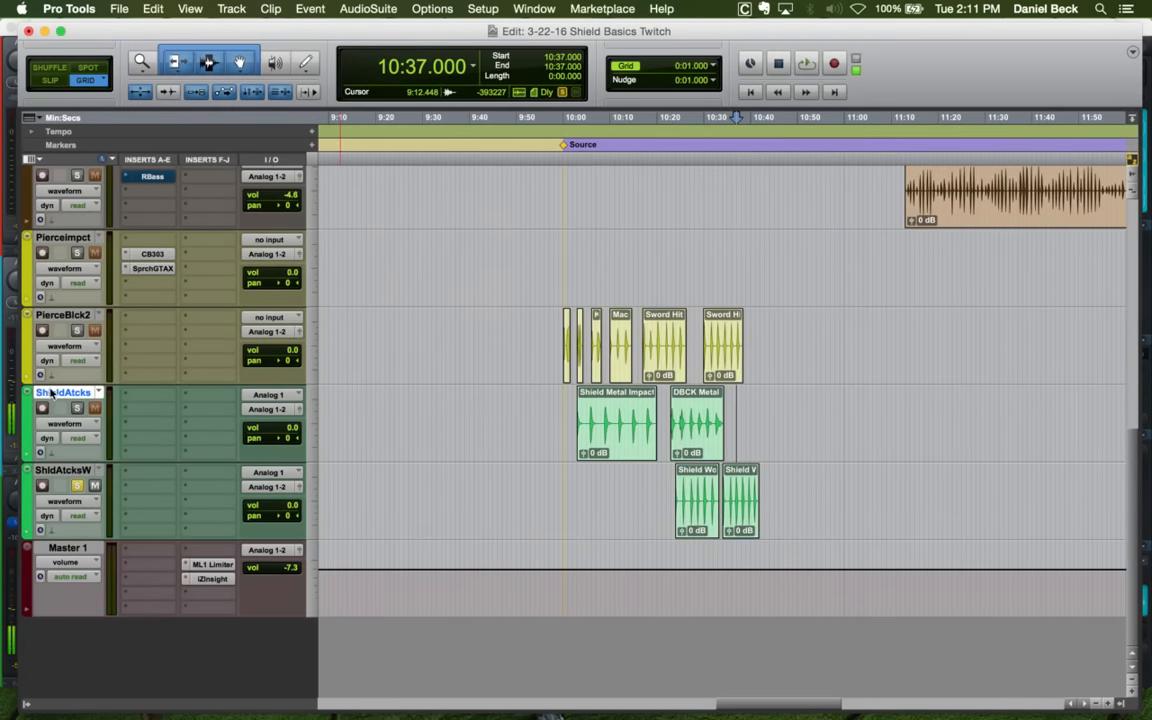
right_click(60, 395)
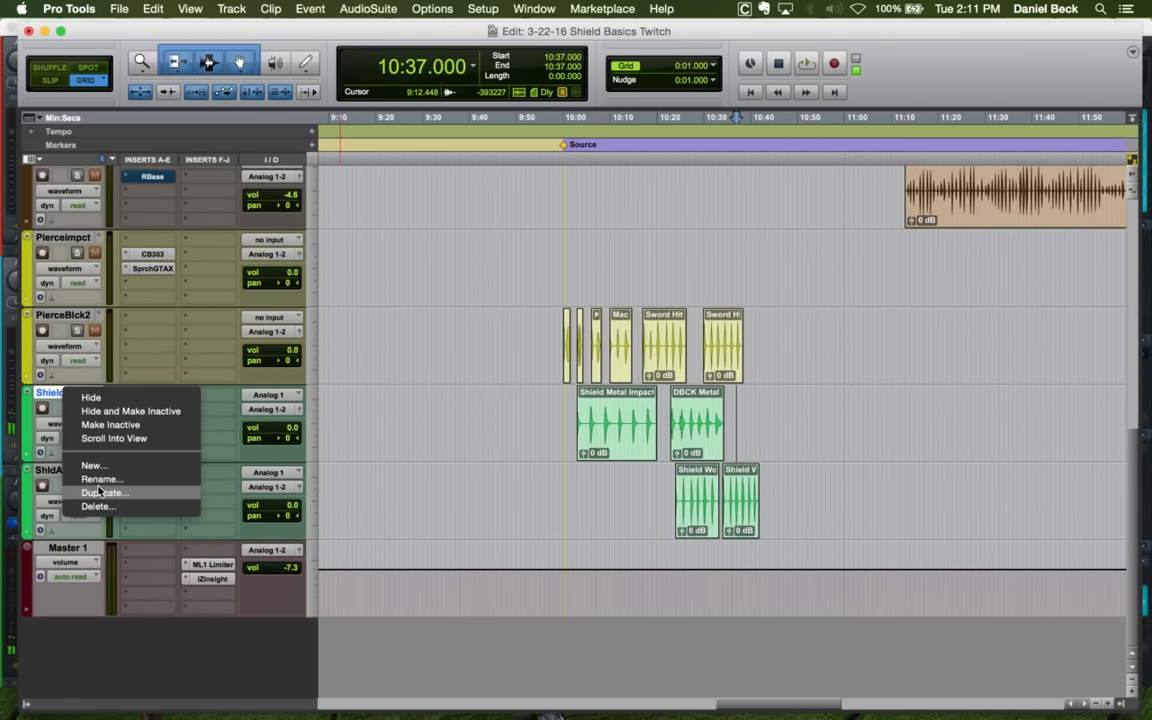
click(105, 488)
click(628, 392)
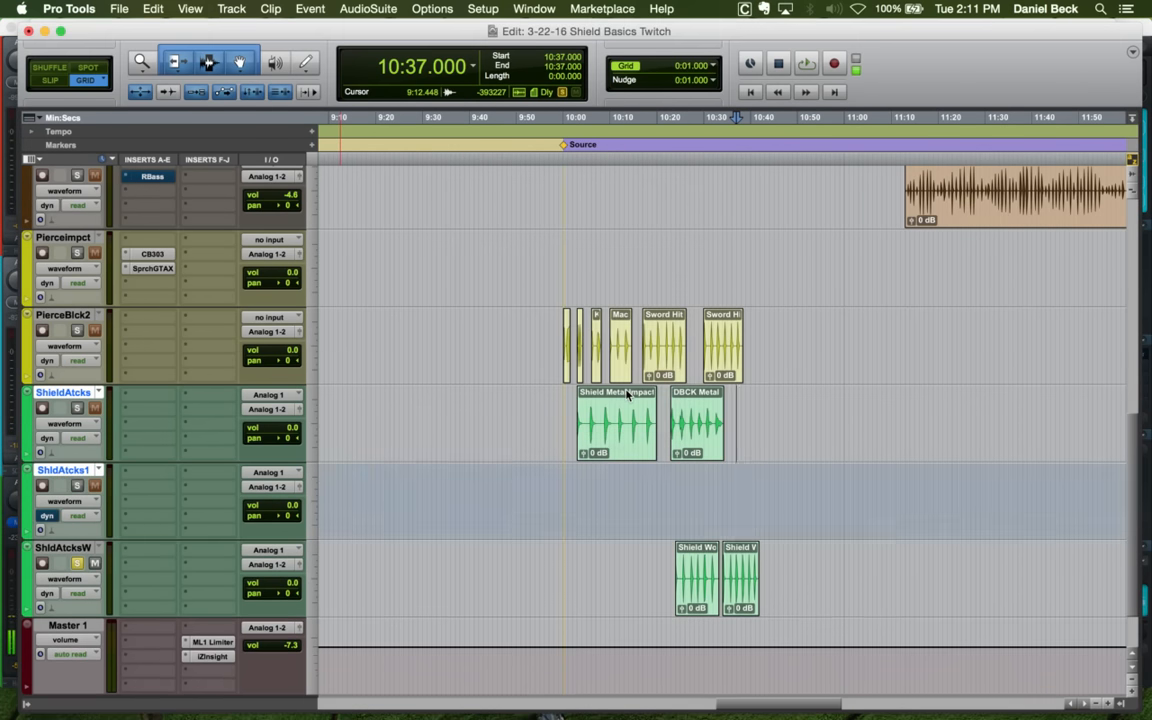
Spot DBCK Metal Car Trunk Lid Drop from BaseHead onto the ShldAtcks1 track and place the insertion point at 10:41.000 on ShieldAtcks
click(676, 450)
key(super+Tab)
key(s)
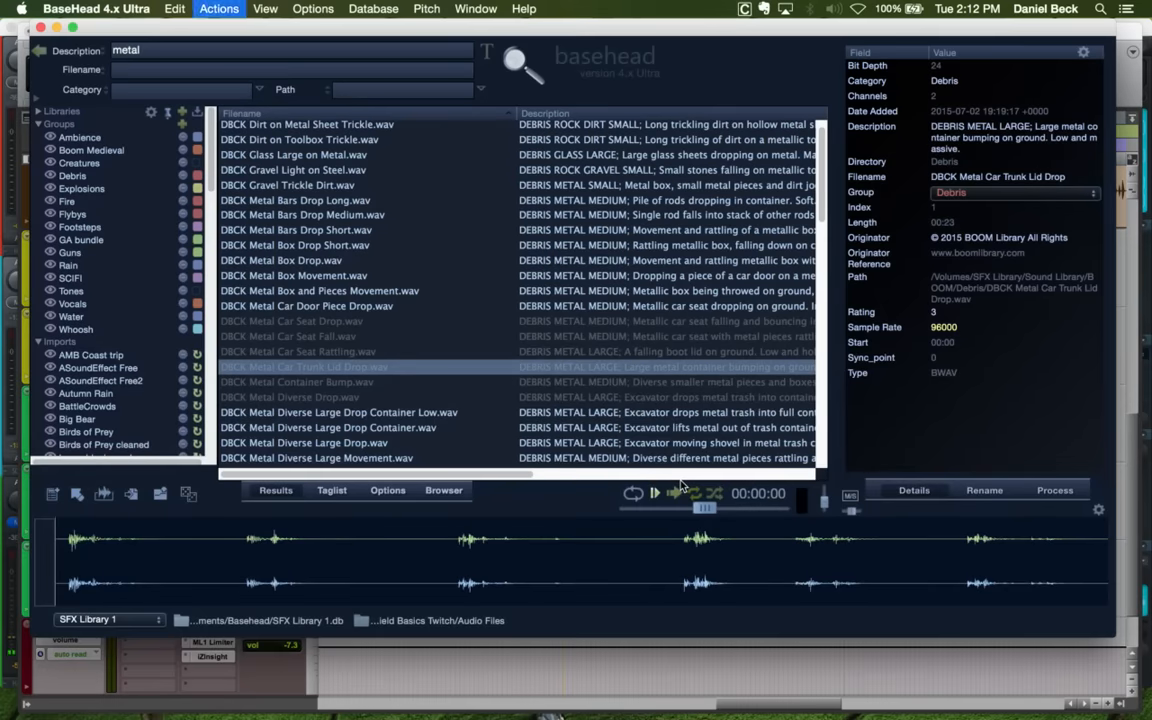
click(754, 413)
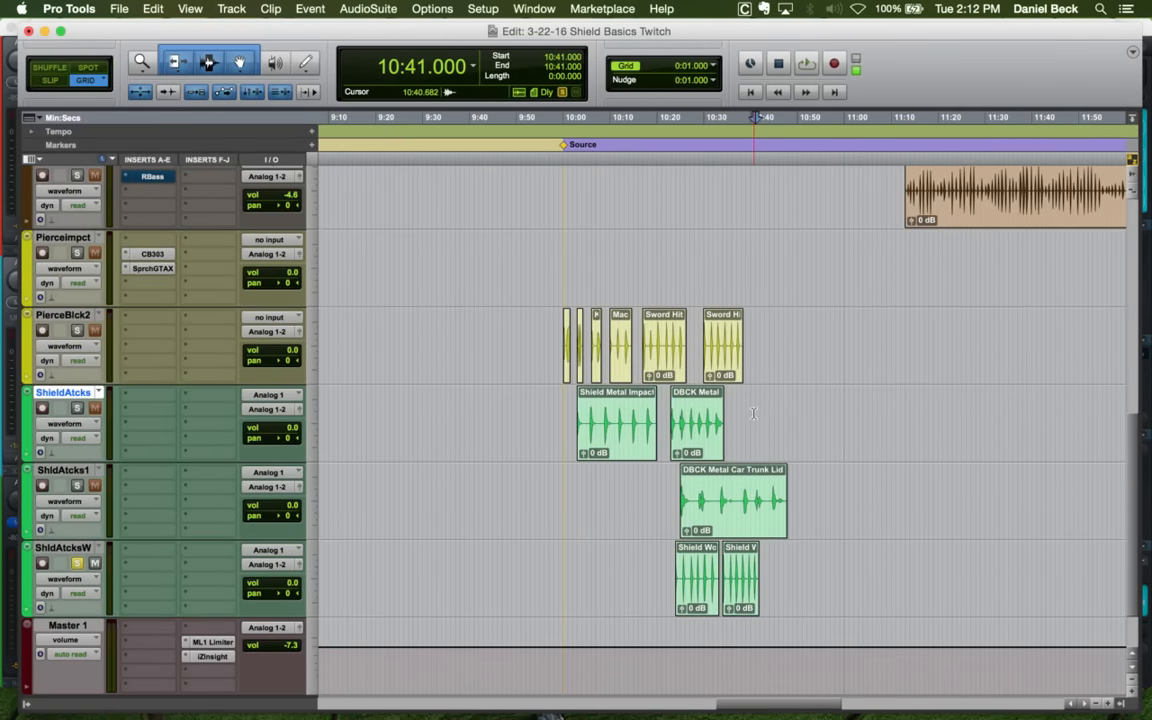
Switch to BaseHead and audition the DBCK Metal Diverse Large recordings from Drop Container Low down to Movement
key(super+Tab)
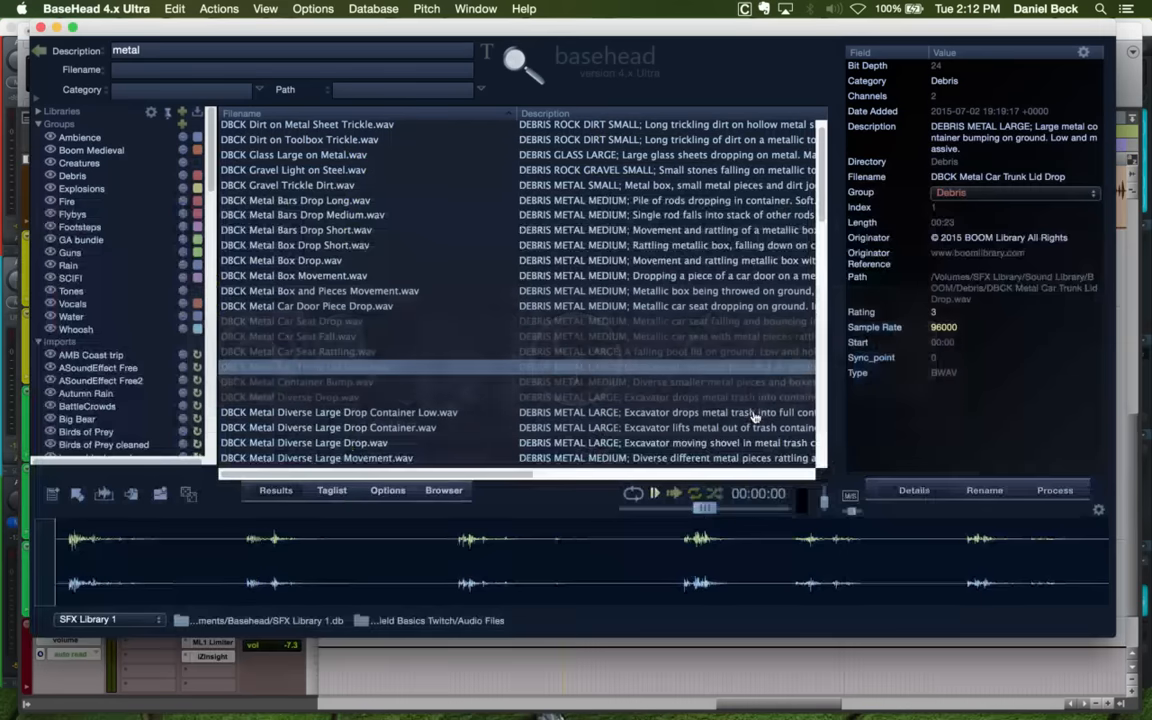
click(355, 411)
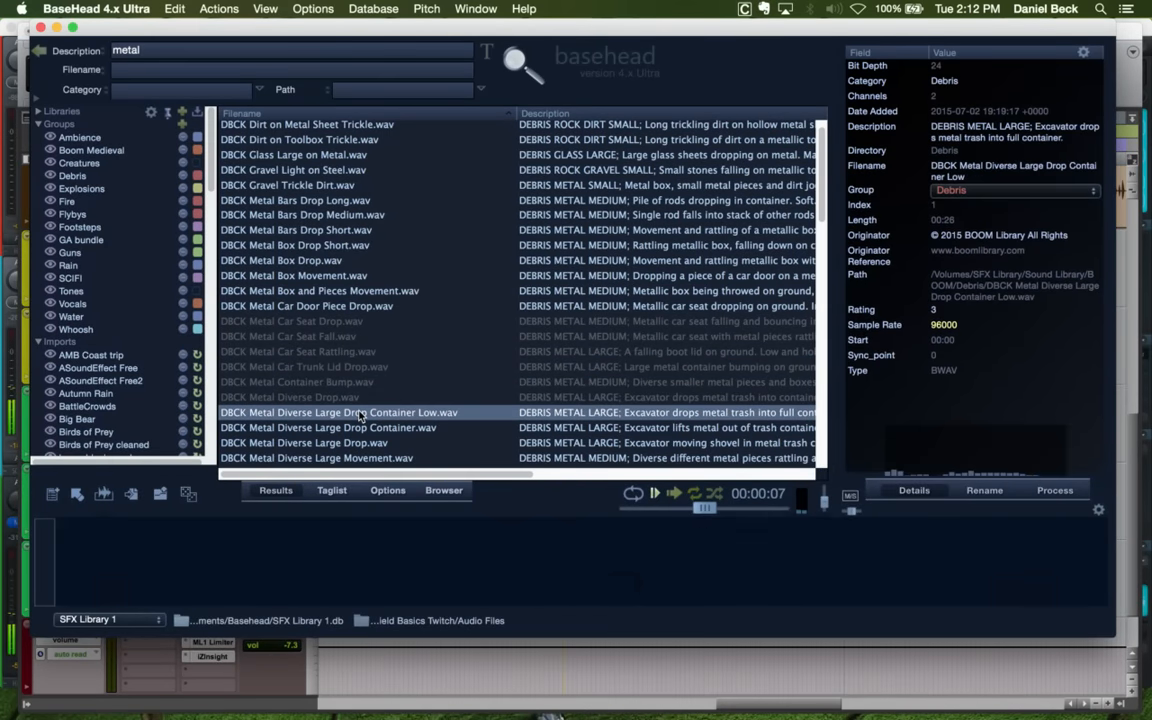
click(358, 443)
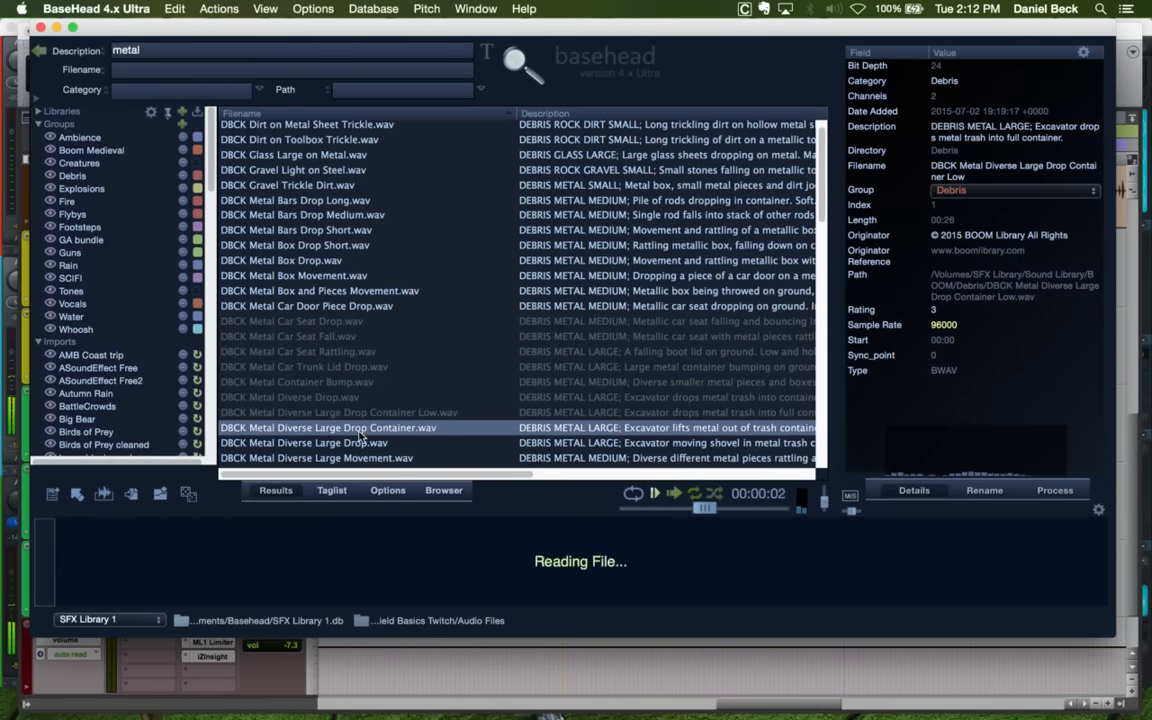
click(360, 458)
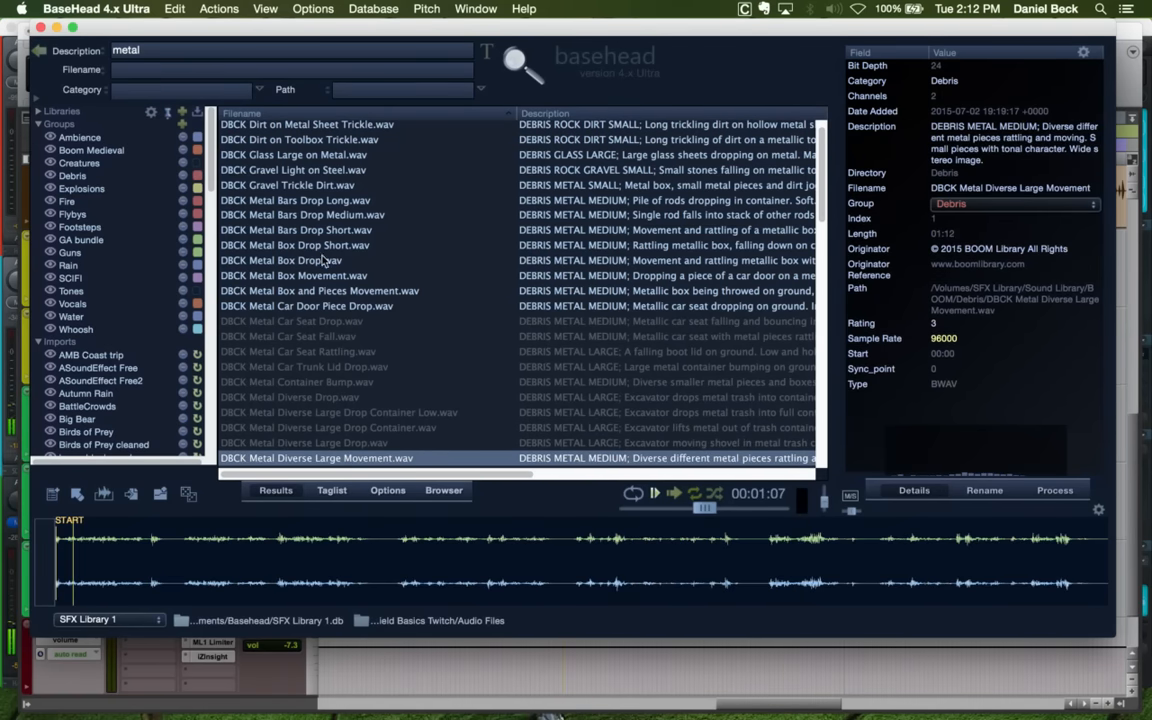
Audition DBCK Metal Mixed Trash Drop, DBCK Metal Mixed Trash Movement and DBCK Metal Mount Single Drop
scroll(330, 280, down, 5)
scroll(333, 278, down, 4)
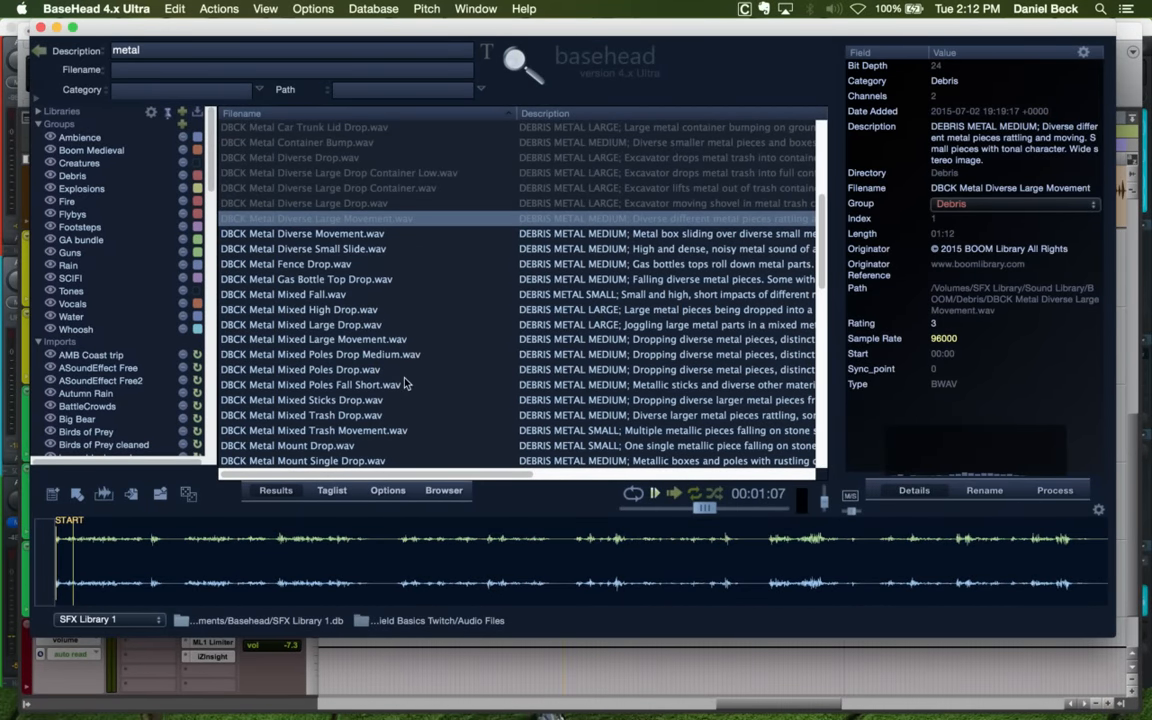
scroll(404, 383, down, 2)
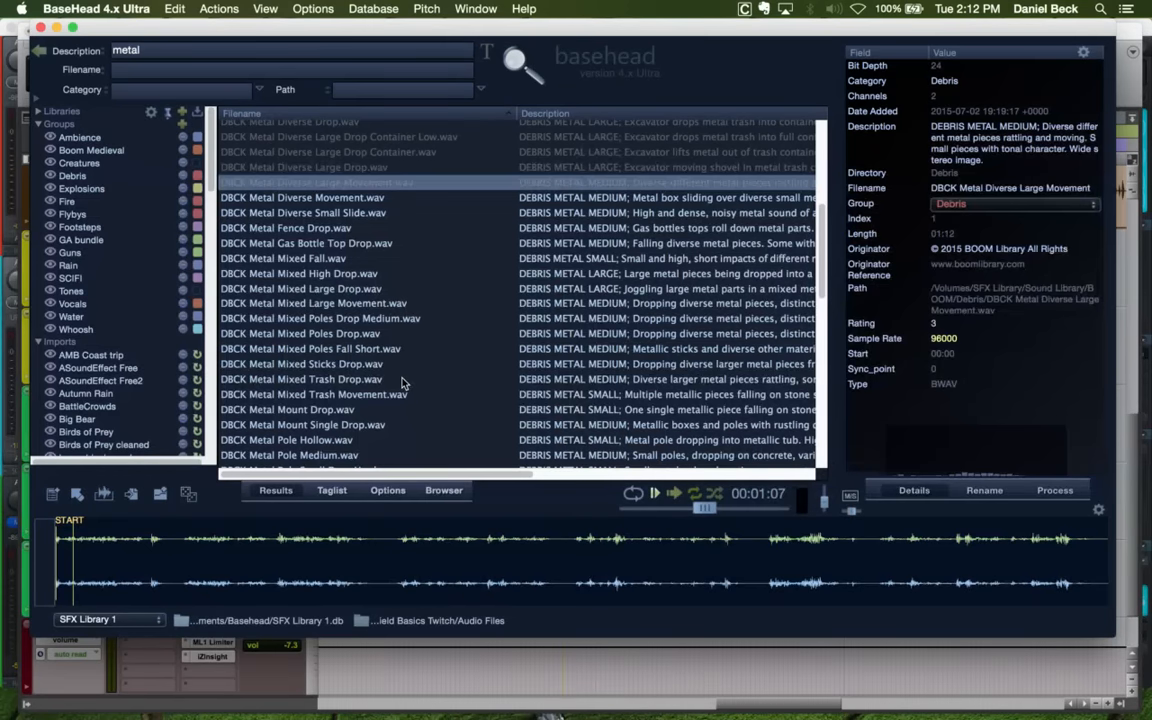
click(403, 381)
click(396, 395)
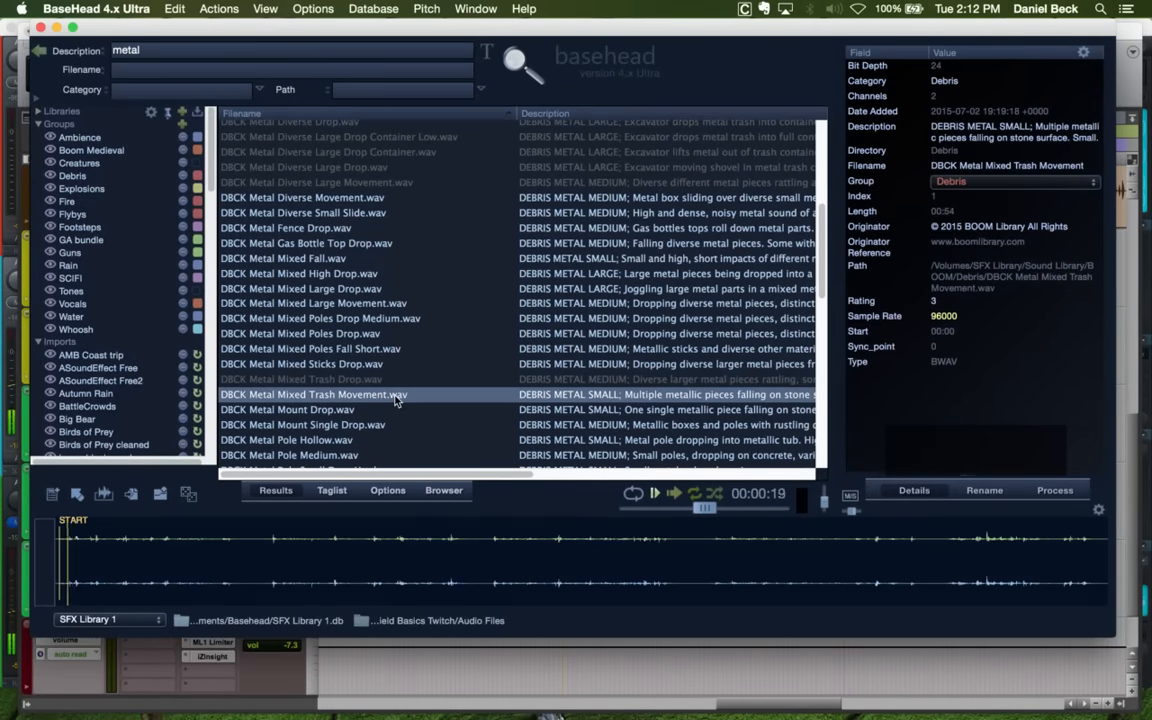
click(394, 425)
scroll(380, 293, down, 1)
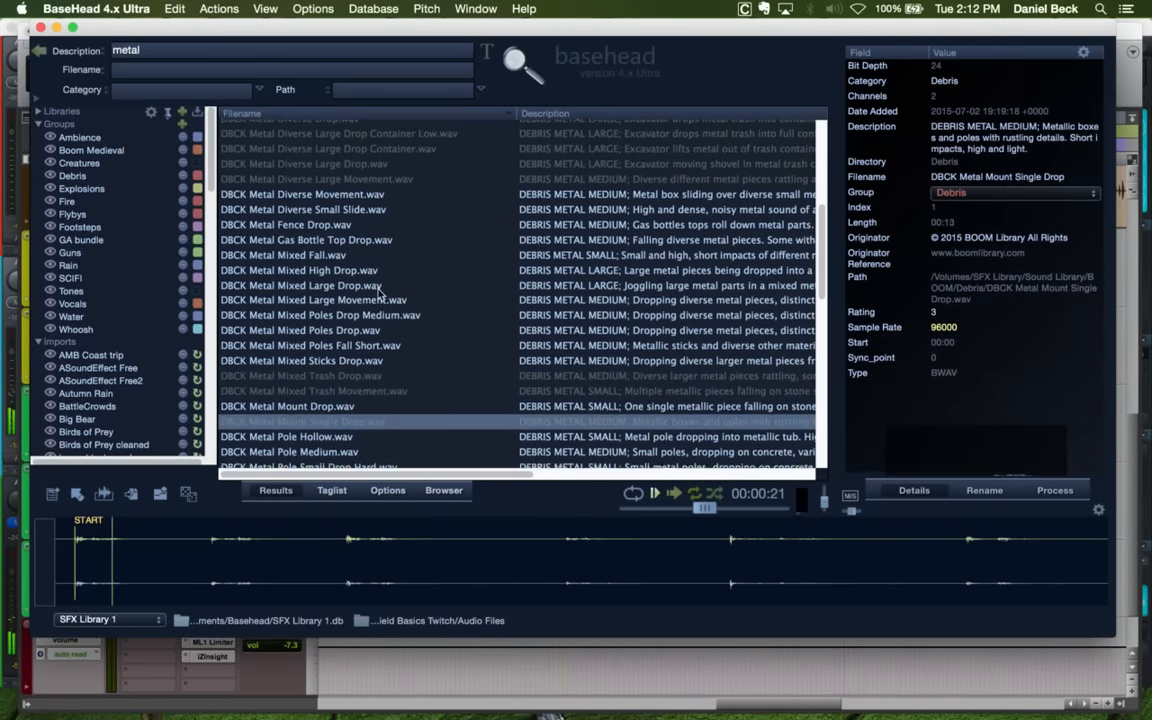
Audition DBCK Metal Rim Drop Long and DBCK Metal Rim Drop Short, and return to the long version
scroll(380, 290, down, 5)
scroll(403, 325, down, 1)
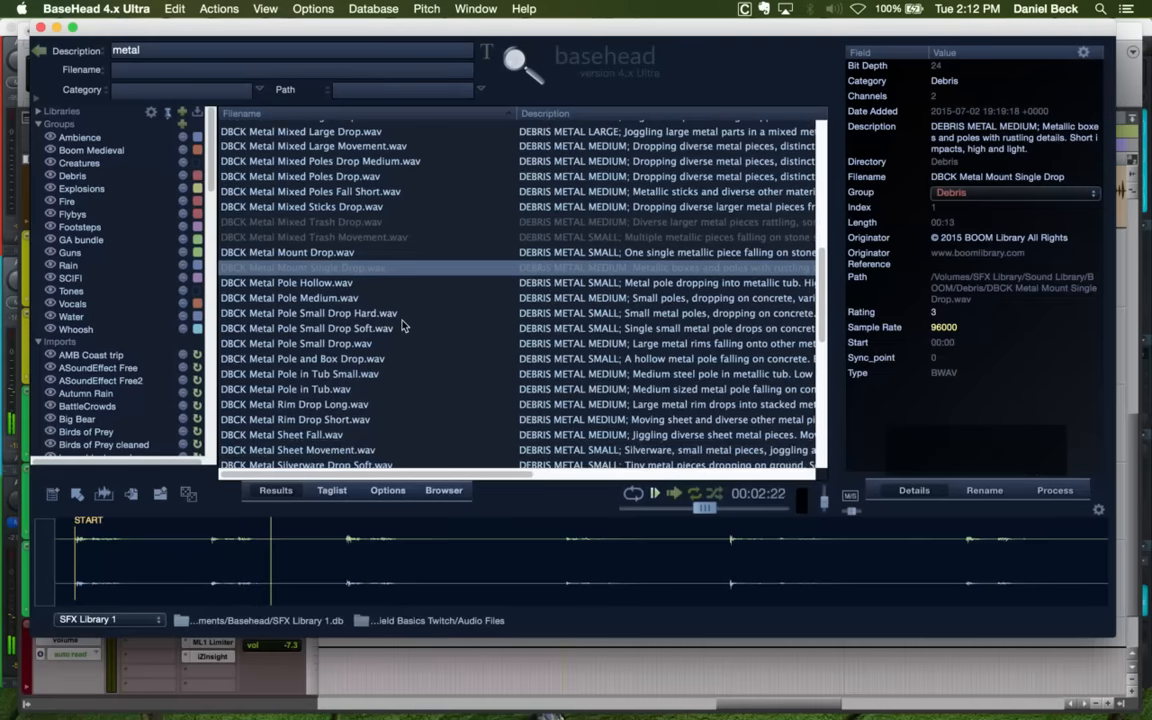
scroll(403, 325, down, 2)
click(385, 381)
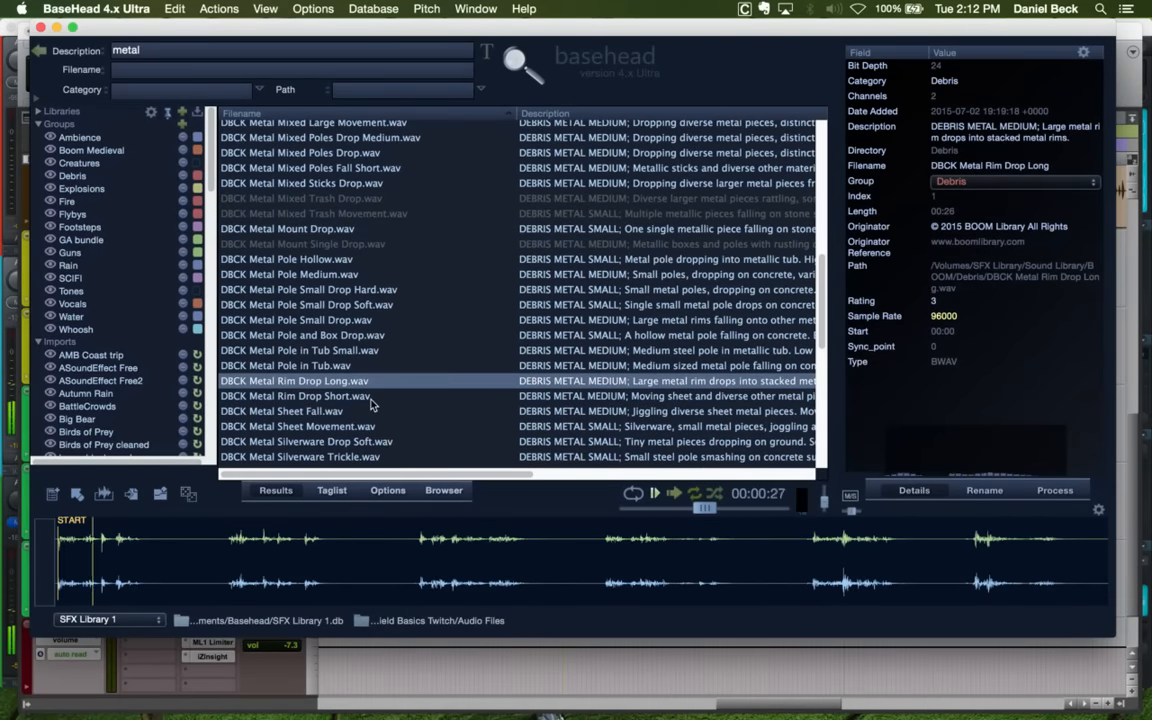
click(371, 398)
key(Up)
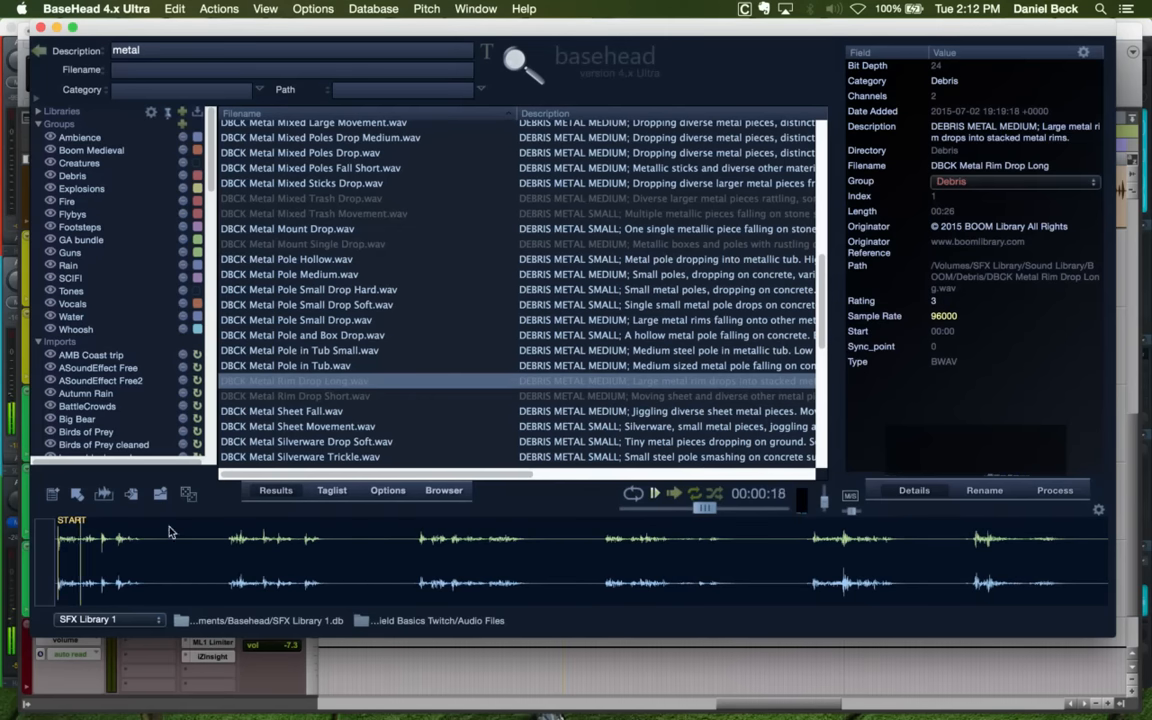
Play the separate impacts along the DBCK Metal Rim Drop Long waveform, including the final one
click(99, 547)
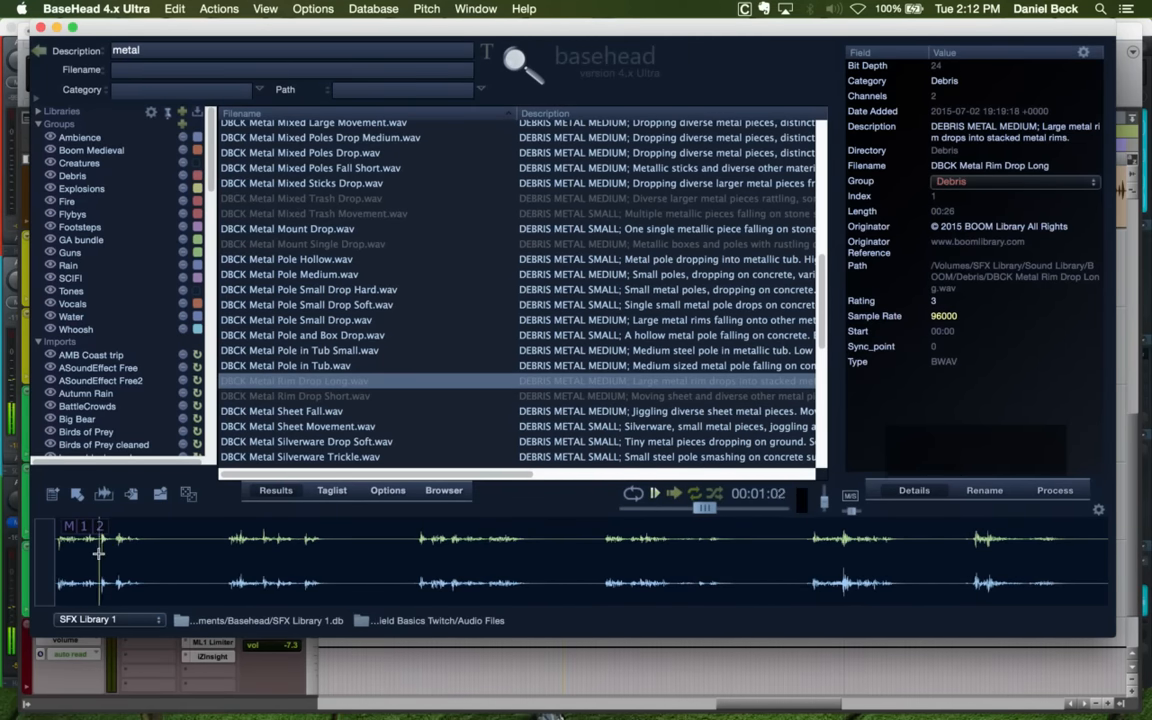
click(278, 548)
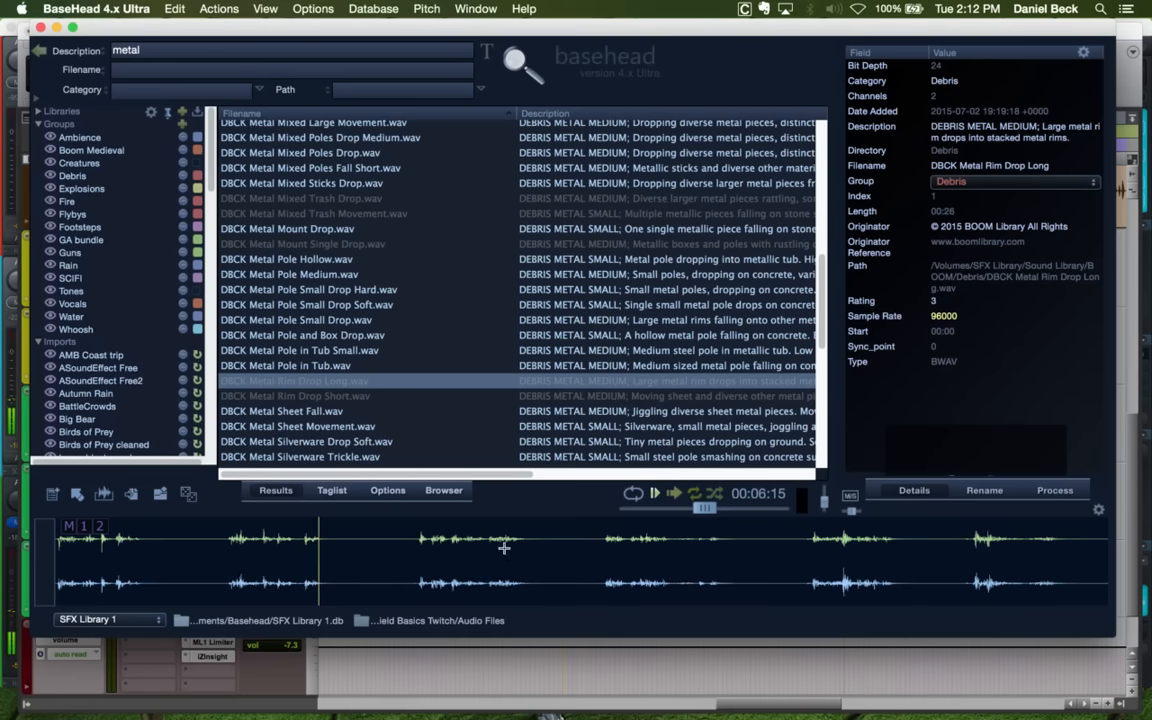
click(428, 548)
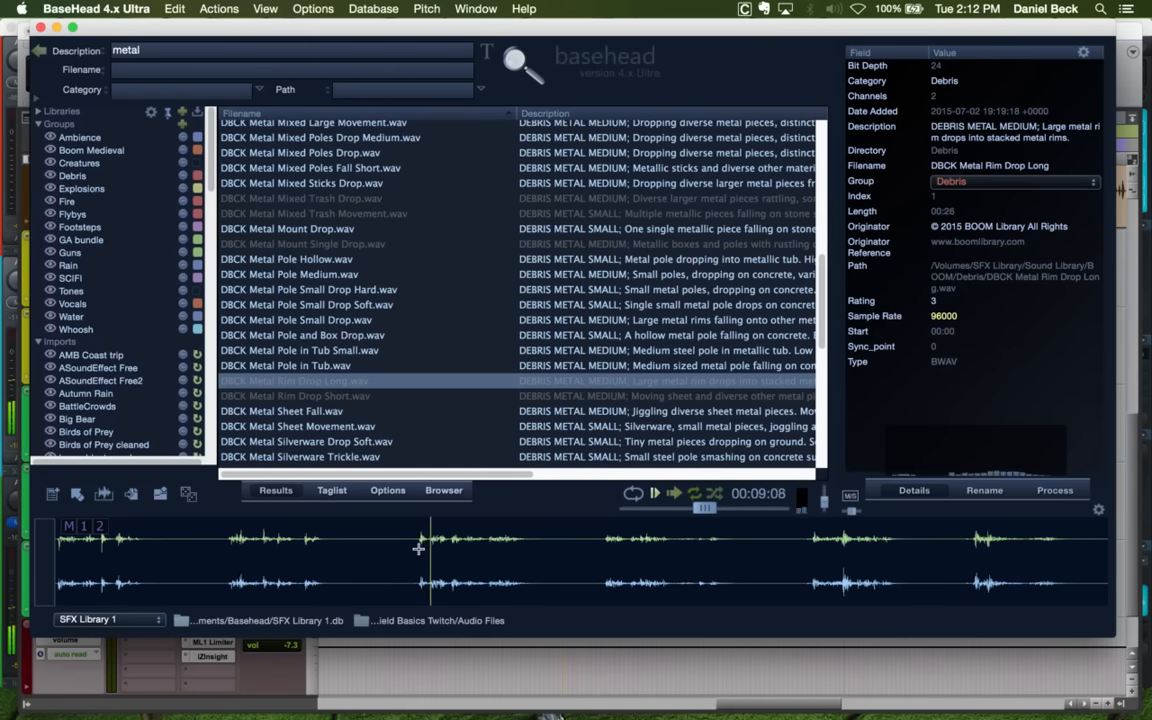
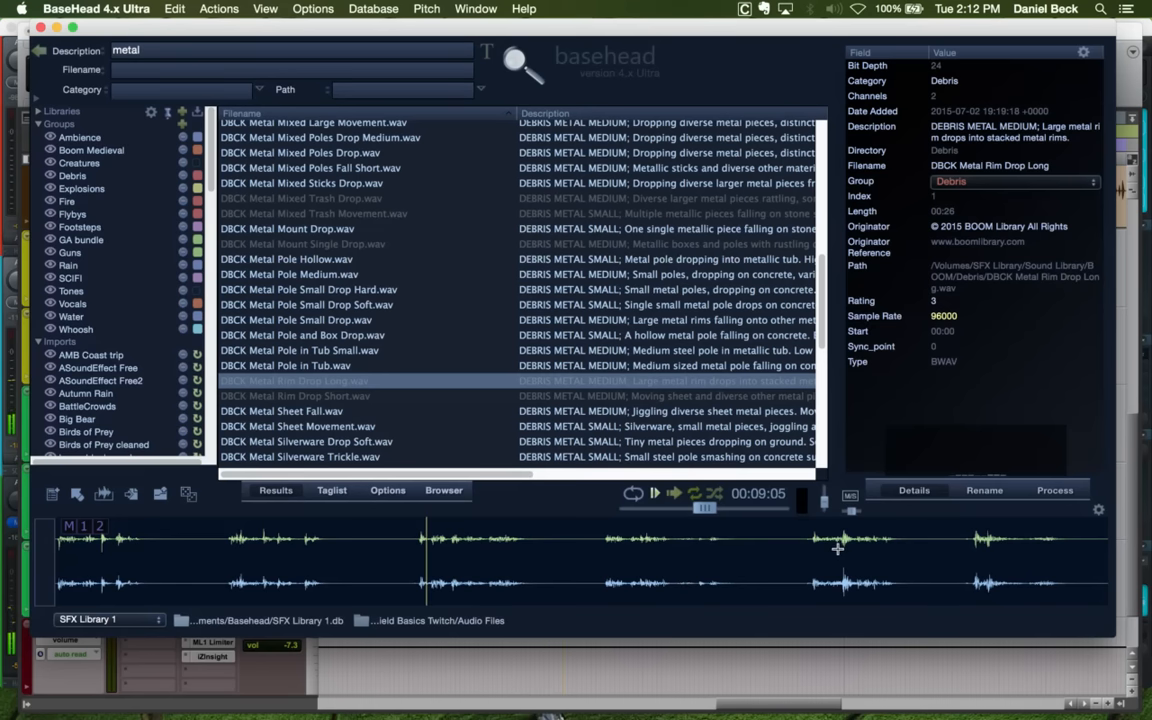
click(838, 547)
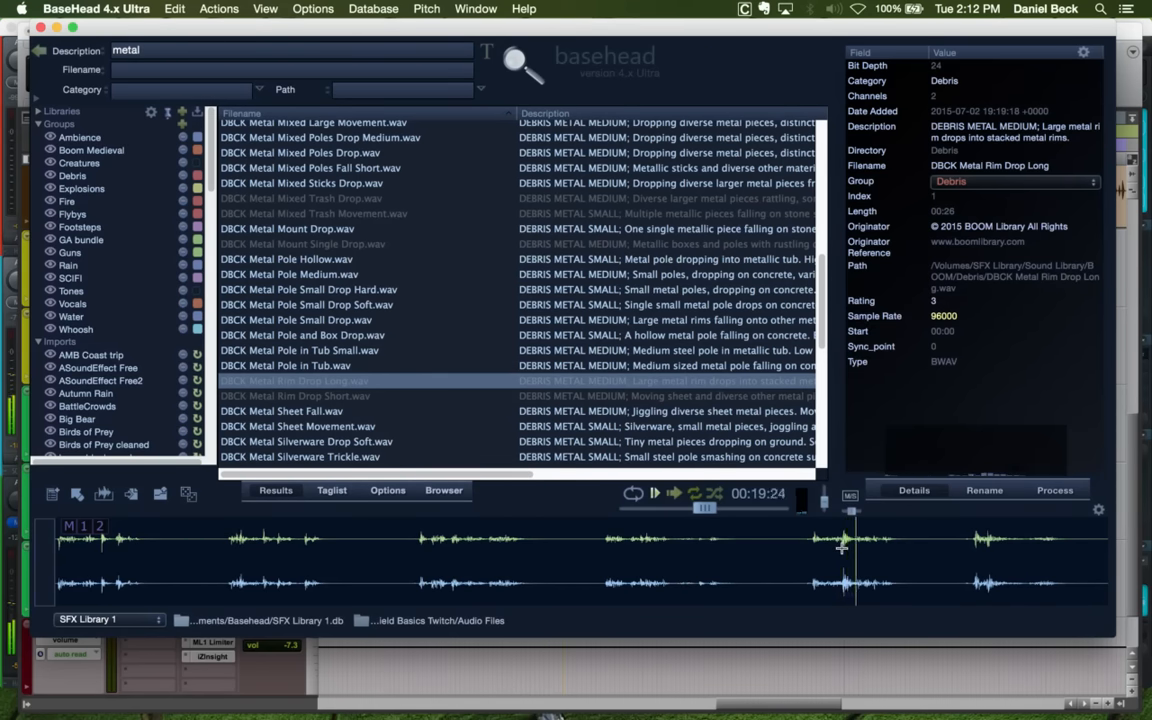
click(970, 543)
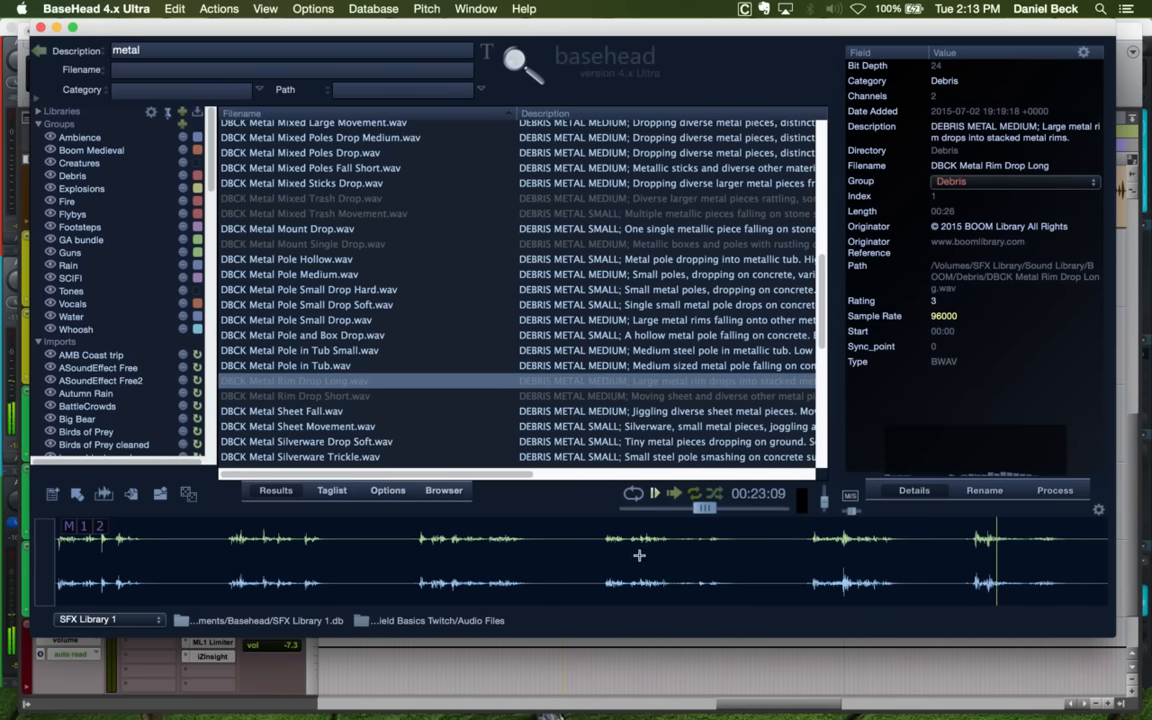
click(710, 543)
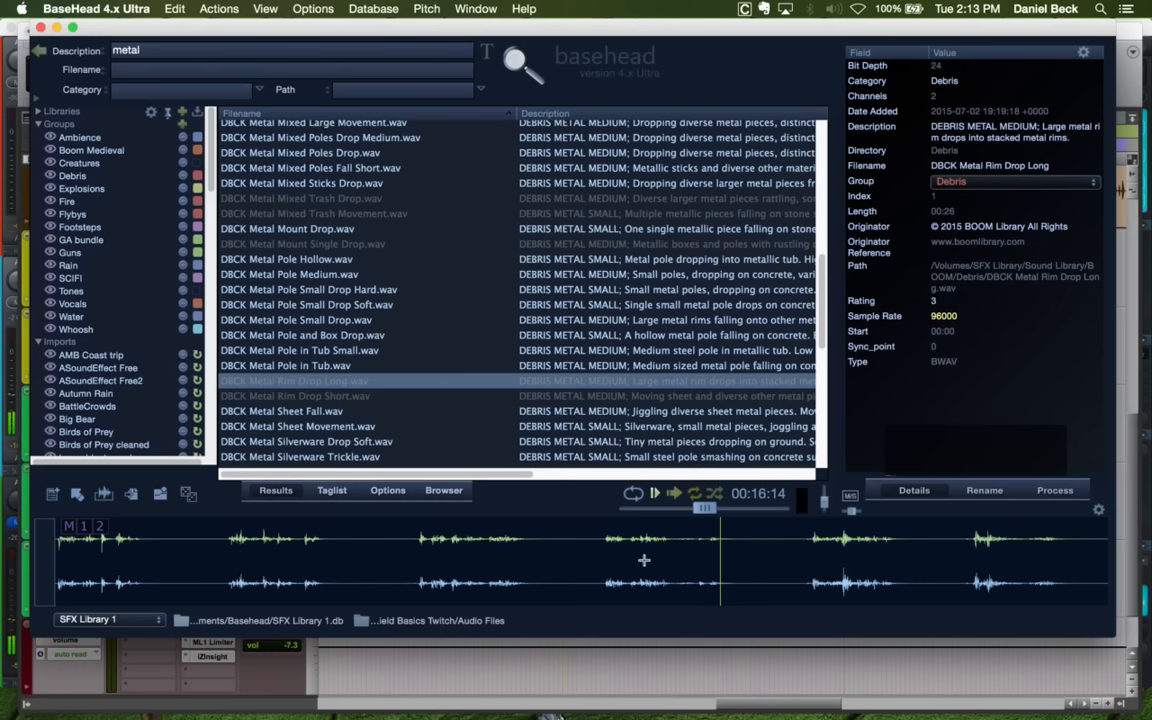
click(607, 551)
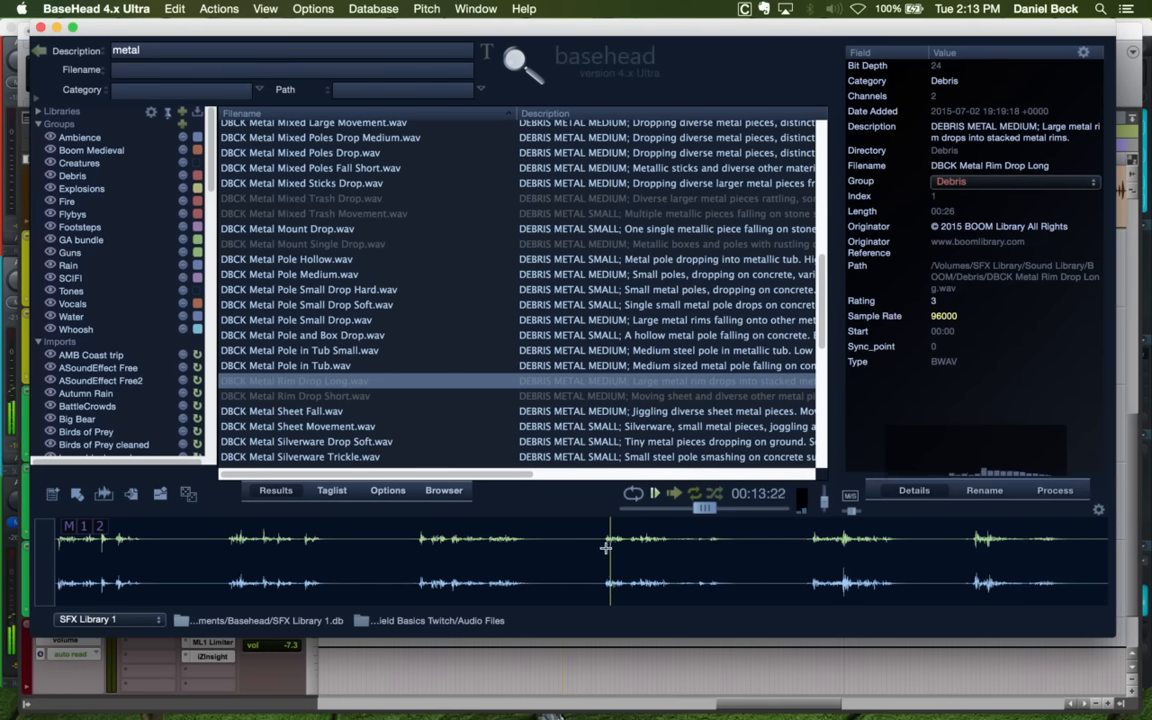
click(984, 540)
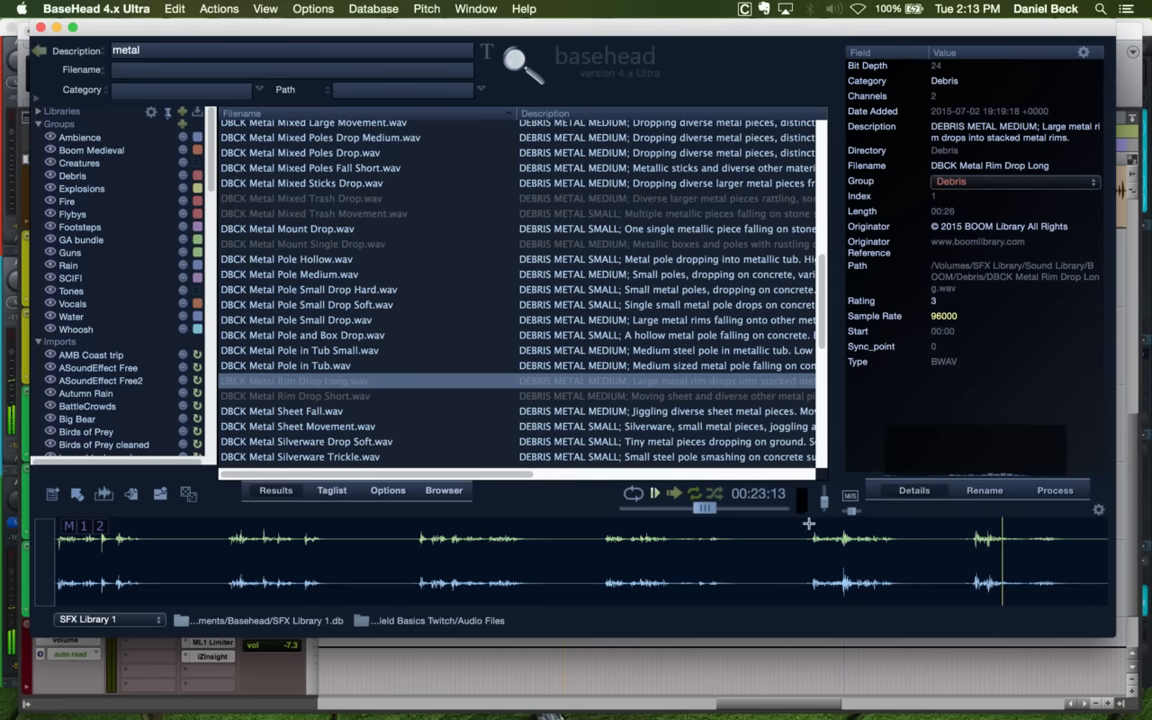
Audition DBCK Metal Rim Drop Short from its start and play the separate impacts across its waveform
click(365, 400)
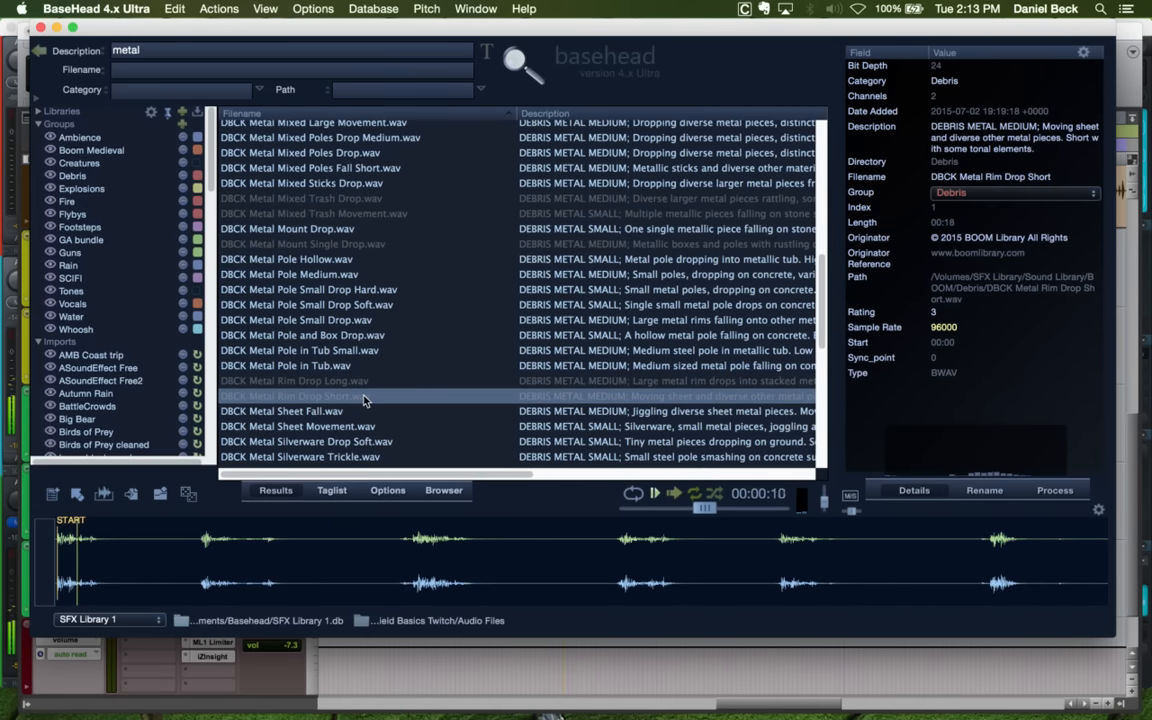
click(201, 553)
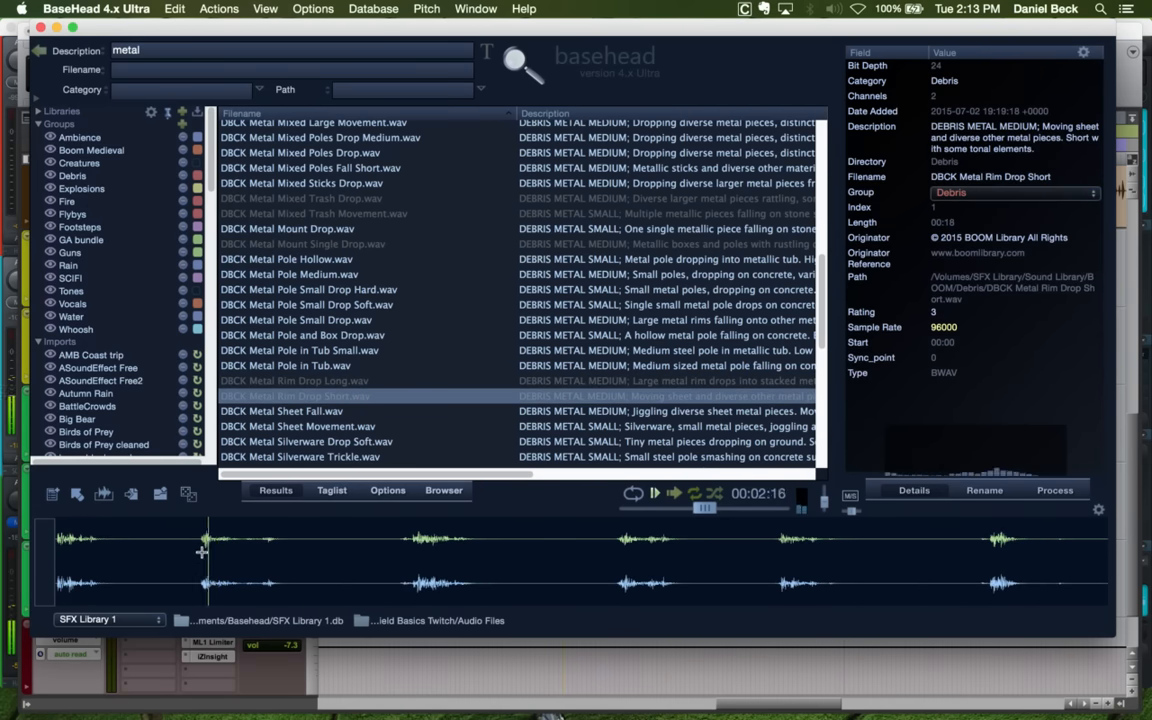
click(202, 552)
click(413, 543)
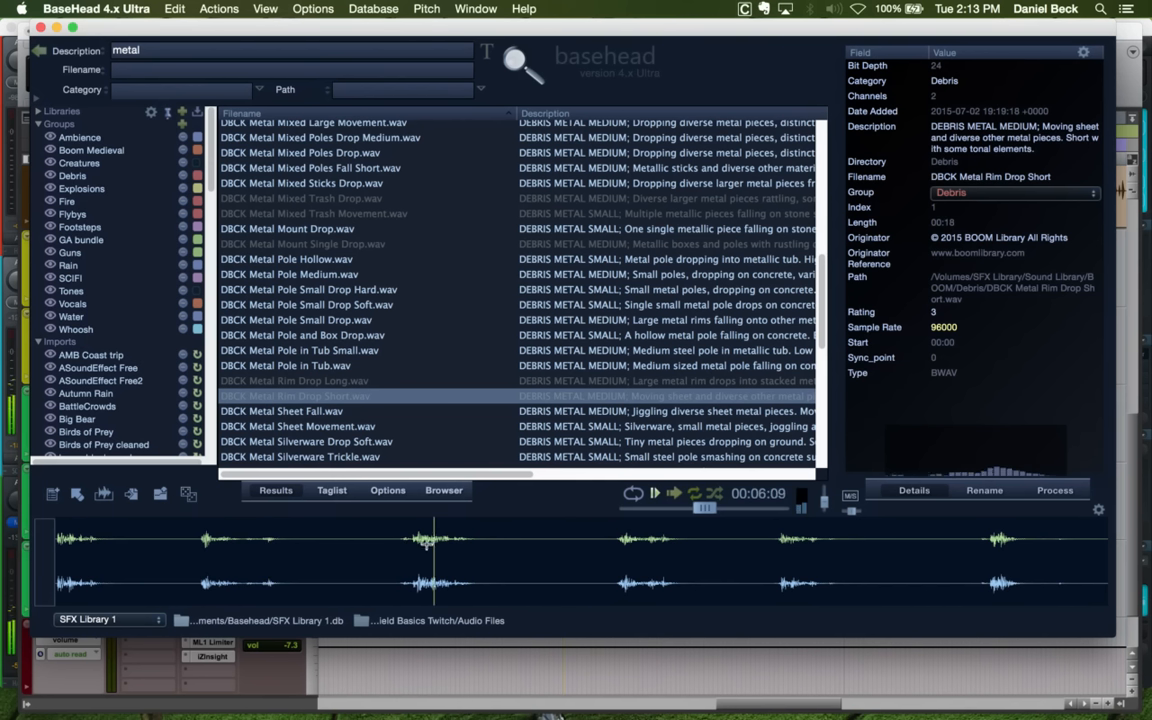
click(617, 547)
click(617, 547)
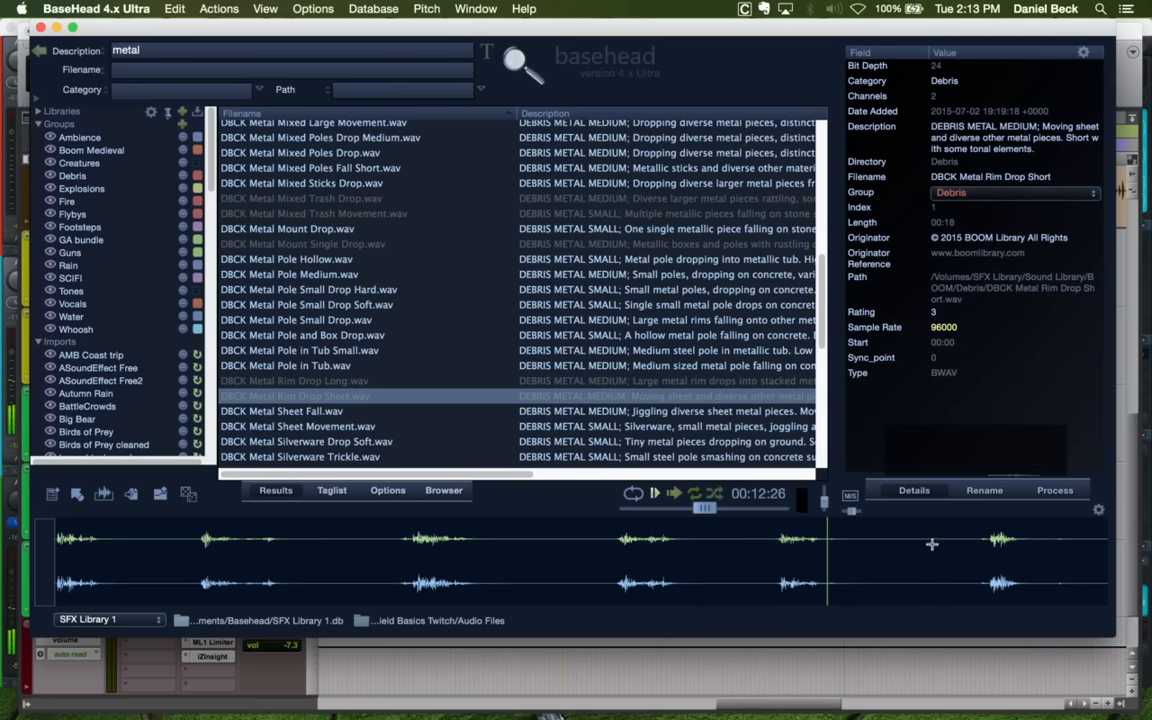
click(983, 546)
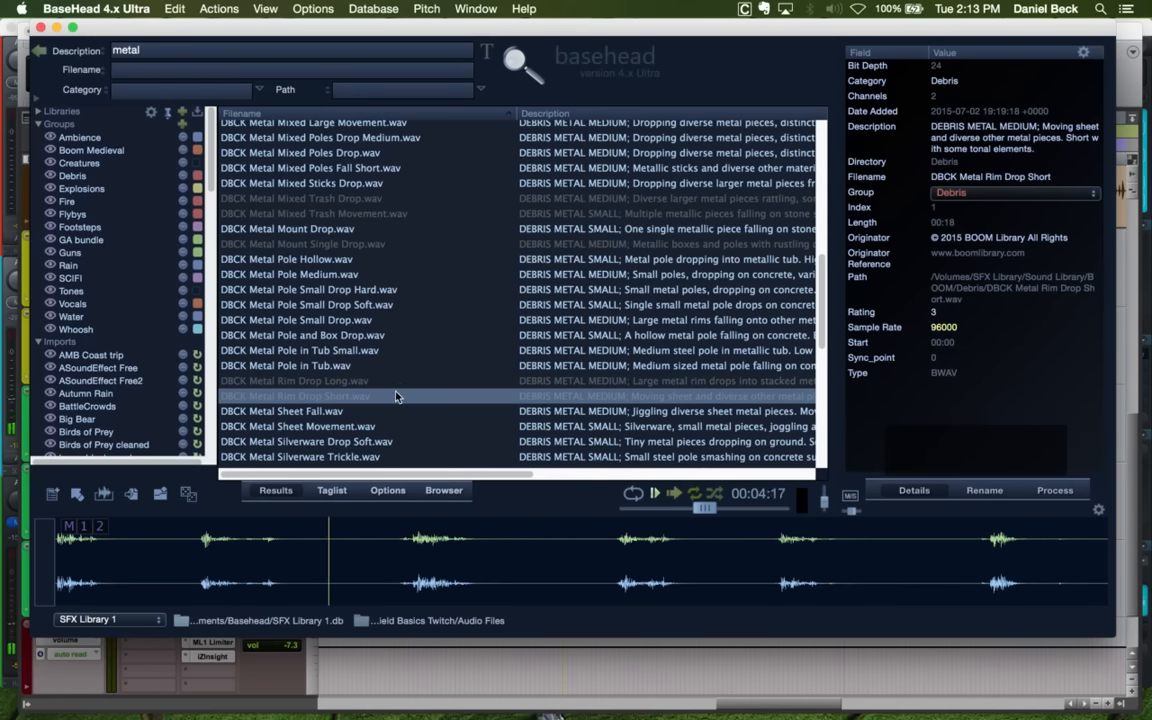
Audition DBCK Metal Singel Steel Stick, DBCK Metal Single Steel Lid and DBCK Metal Single Tin Lid
key(super+Tab)
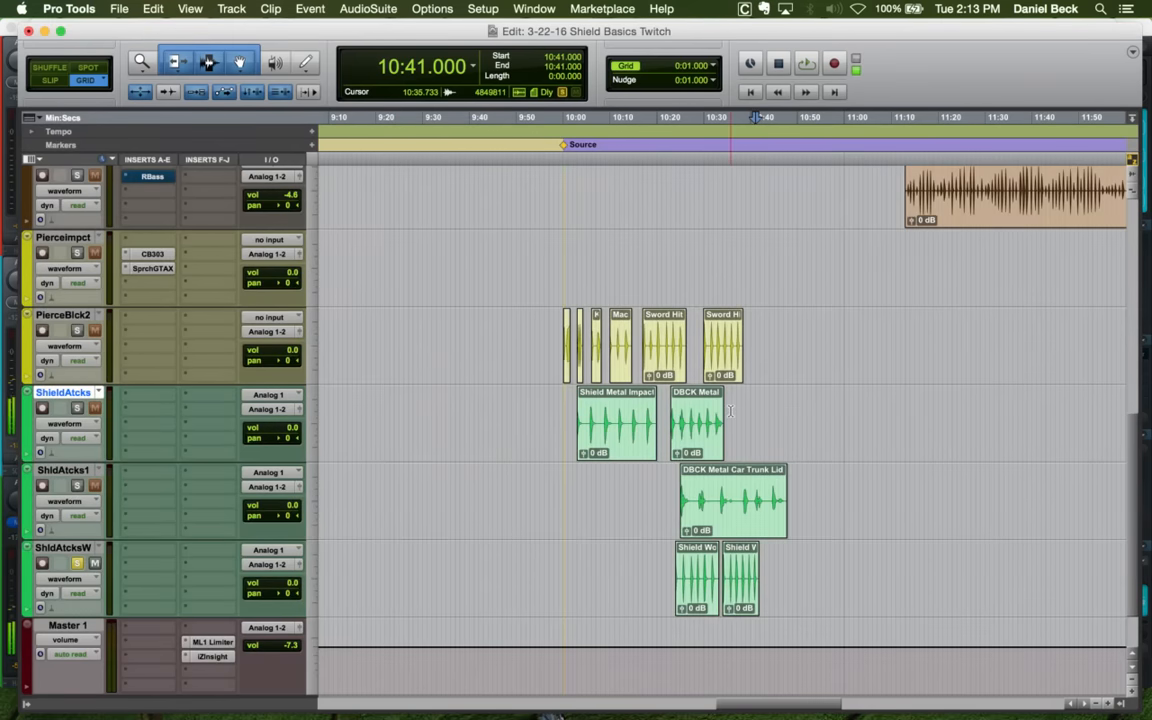
key(super+Tab)
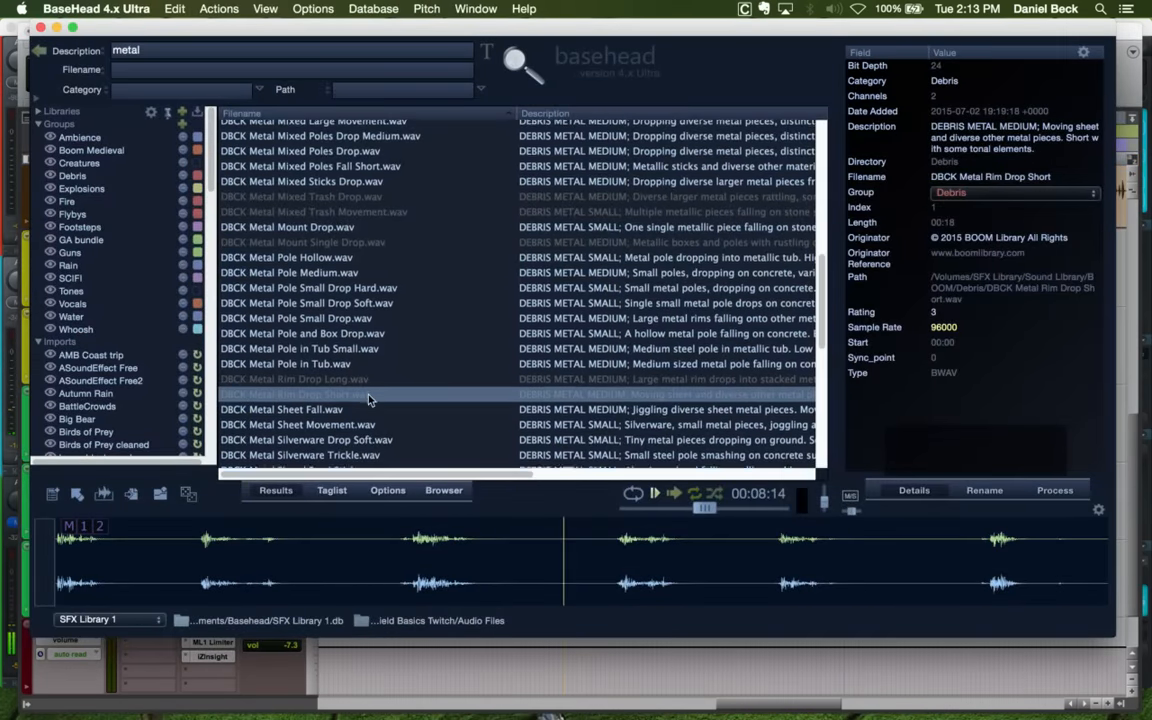
scroll(373, 405, down, 3)
scroll(368, 411, down, 4)
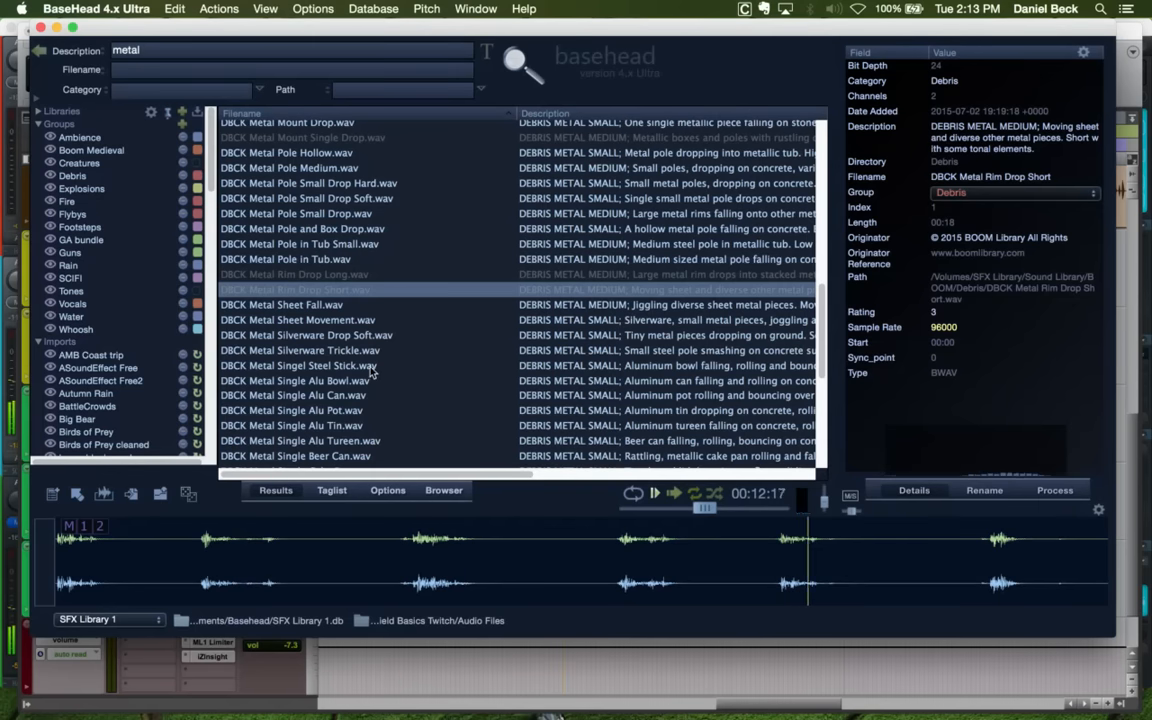
click(370, 366)
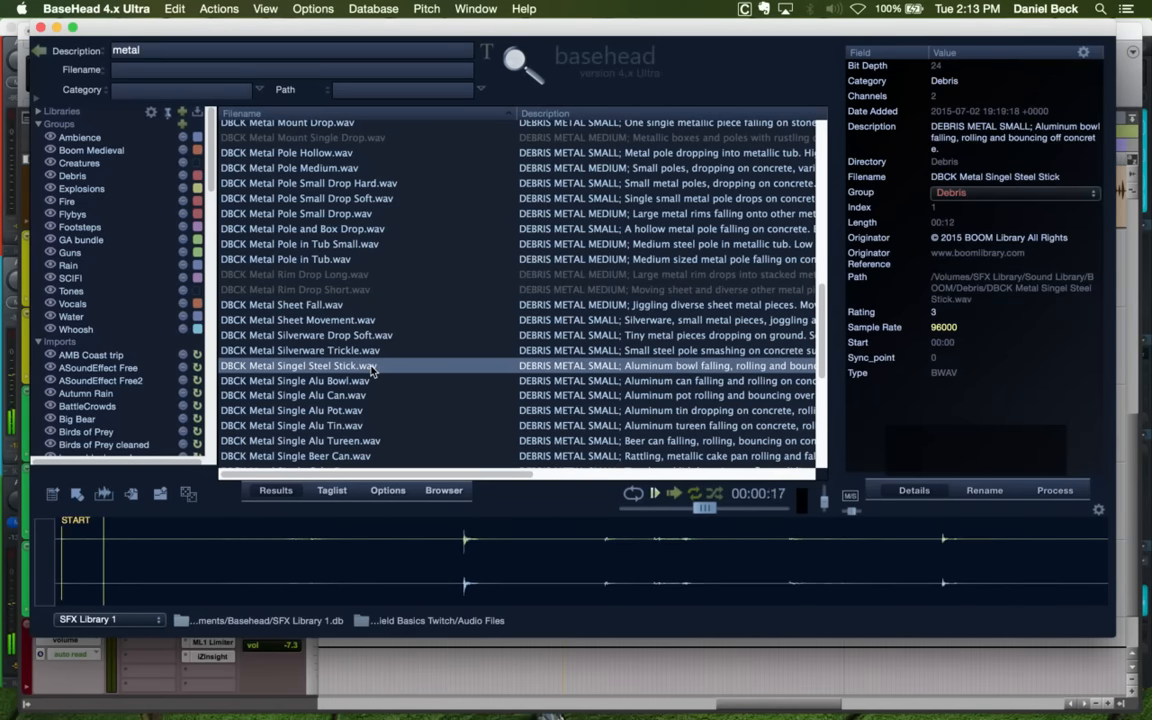
scroll(370, 366, down, 6)
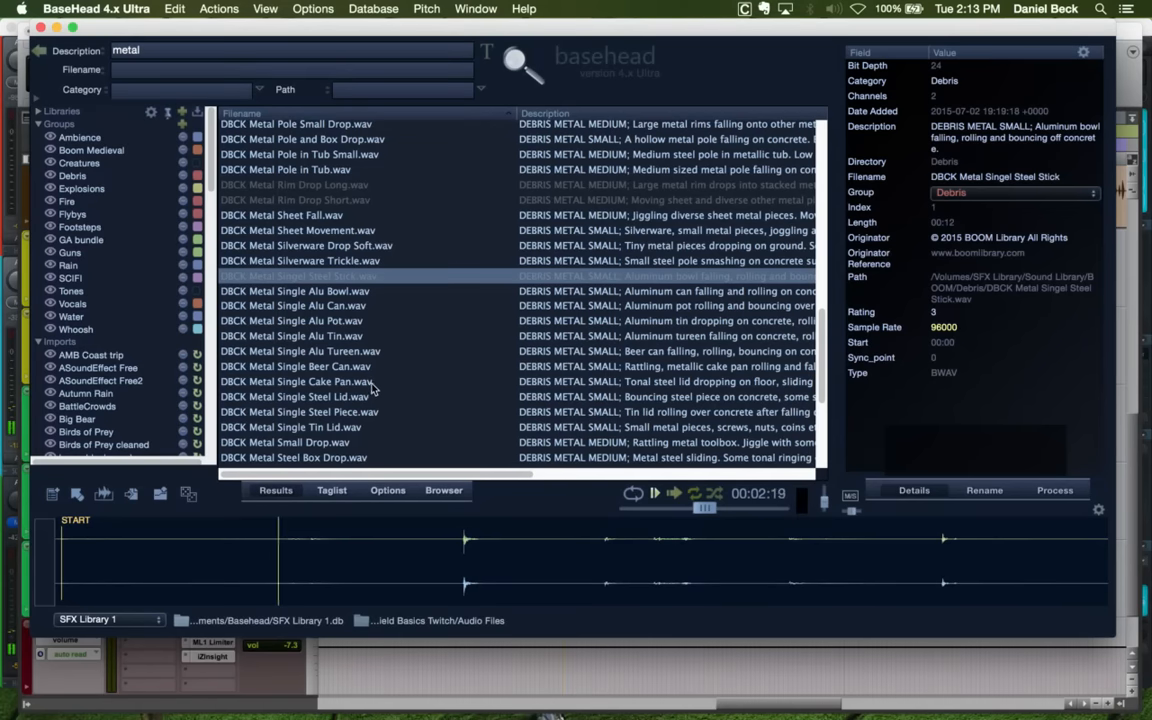
scroll(370, 390, down, 1)
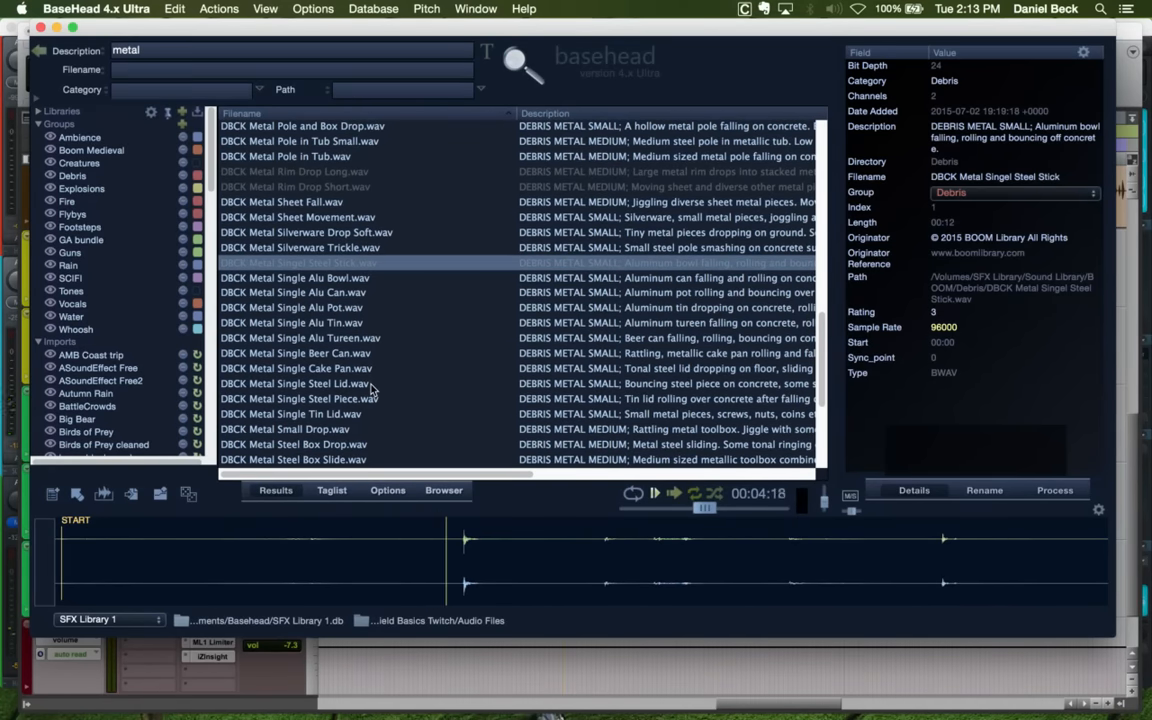
scroll(370, 390, down, 2)
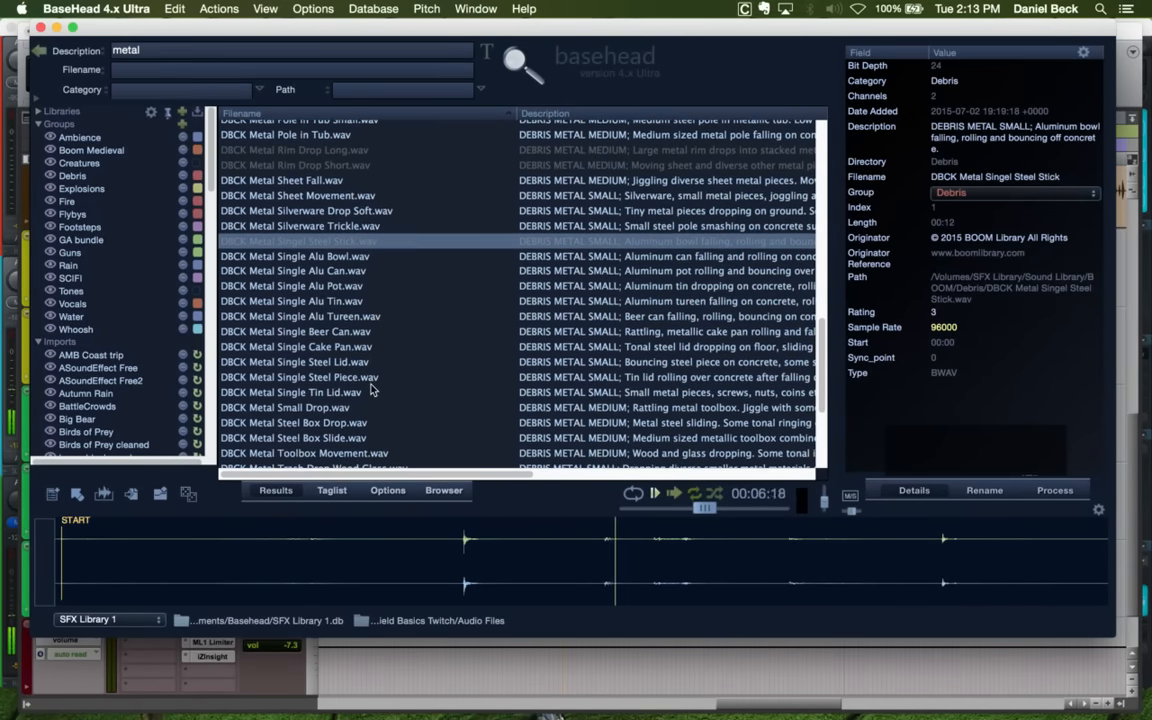
click(378, 358)
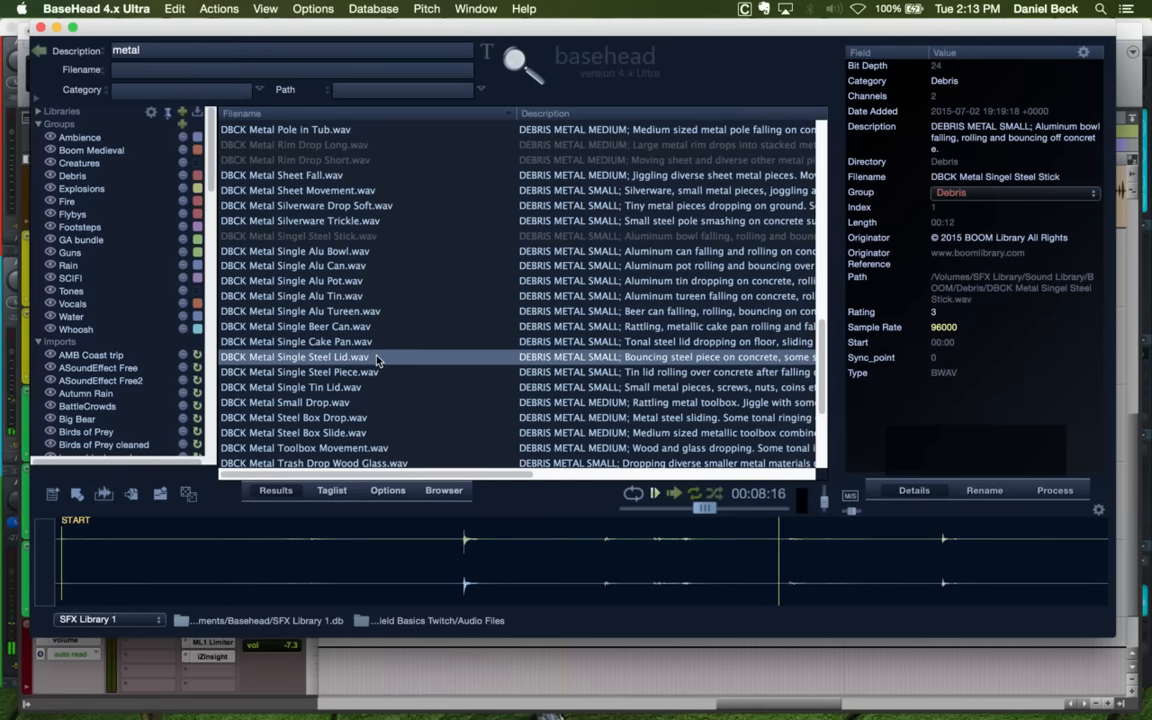
click(376, 390)
scroll(378, 390, down, 4)
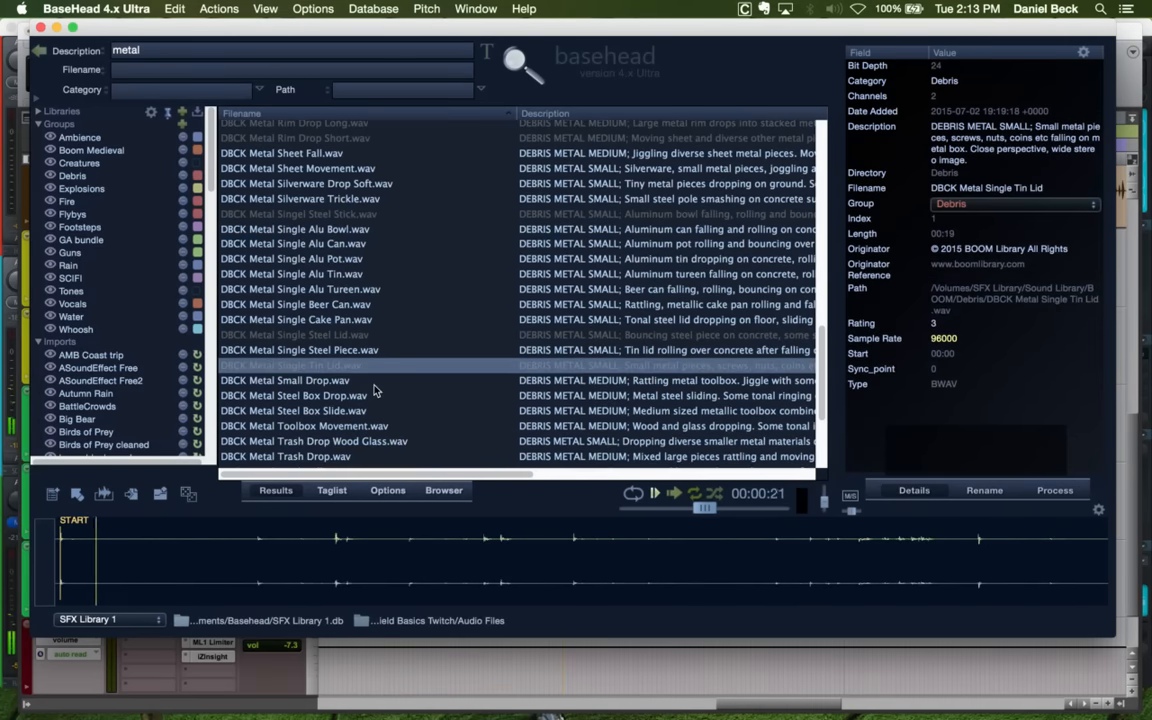
Audition DBCK Metal Trash Movement Large, DBCK Metal Trash Movement Low and DBCK Metal Trash Movement
scroll(381, 360, down, 3)
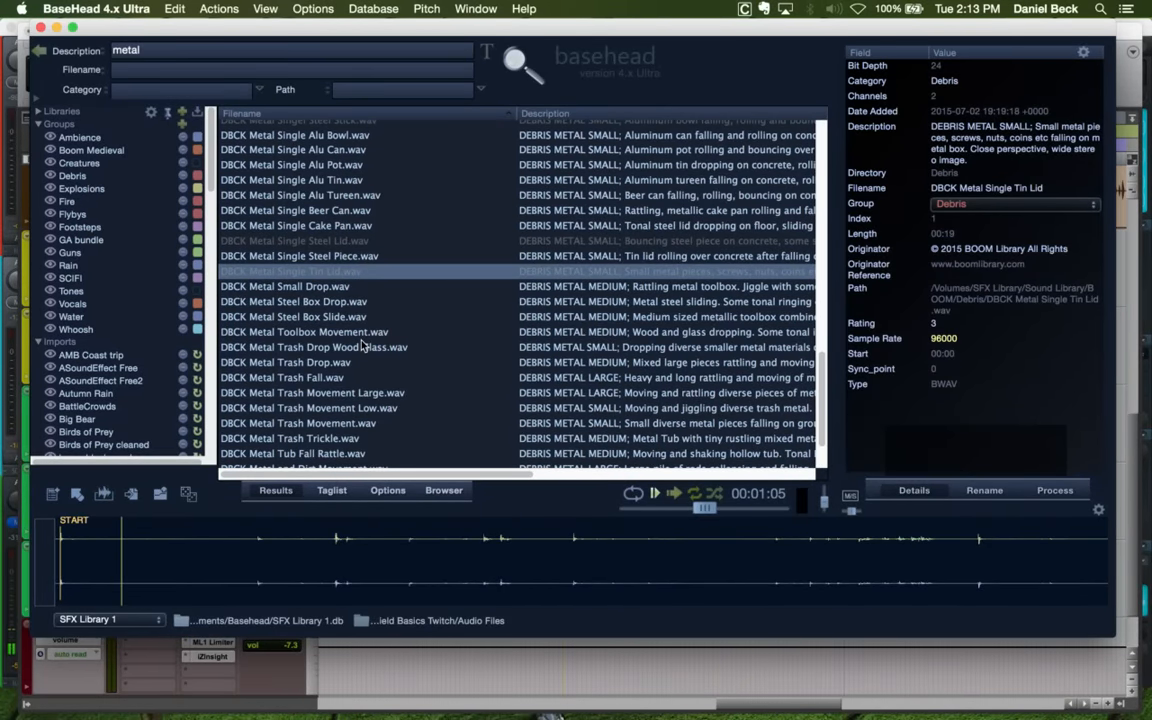
scroll(380, 347, down, 1)
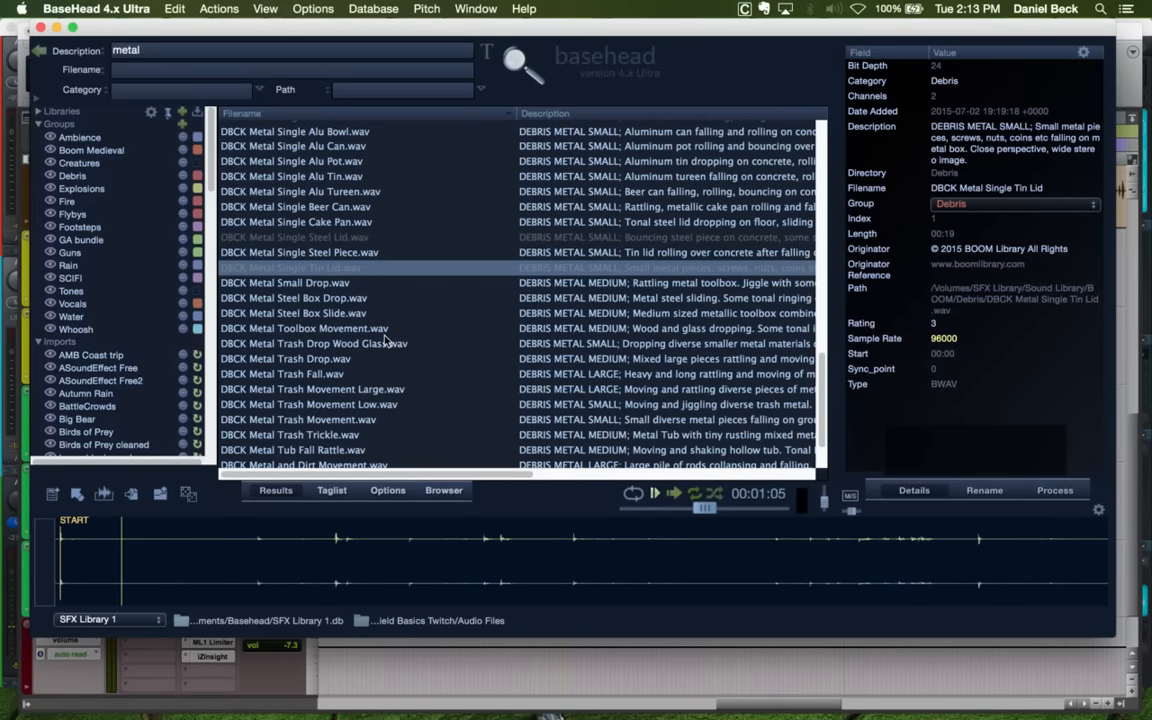
scroll(403, 388, down, 4)
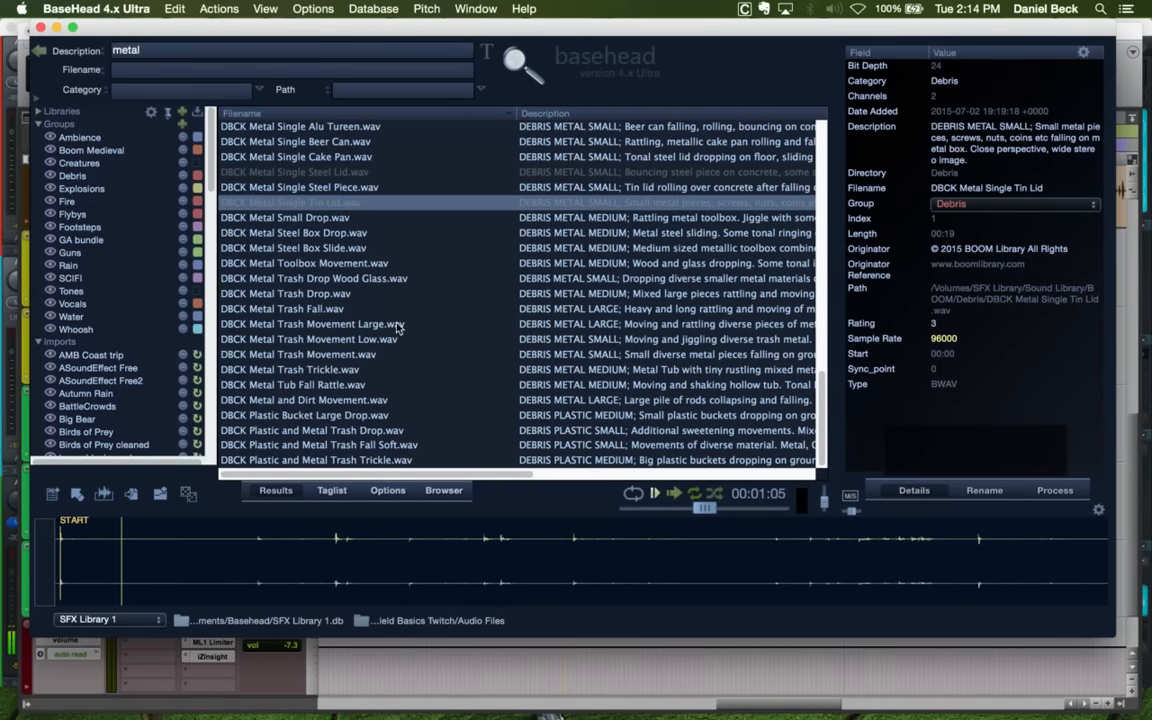
click(398, 326)
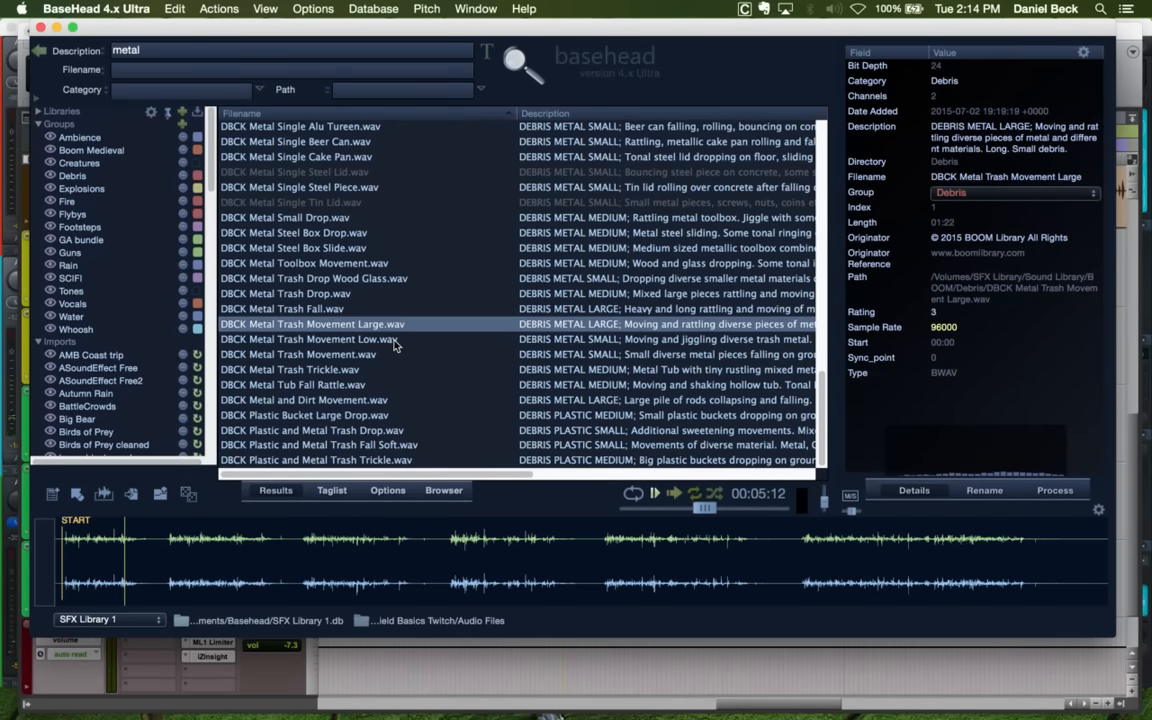
click(395, 344)
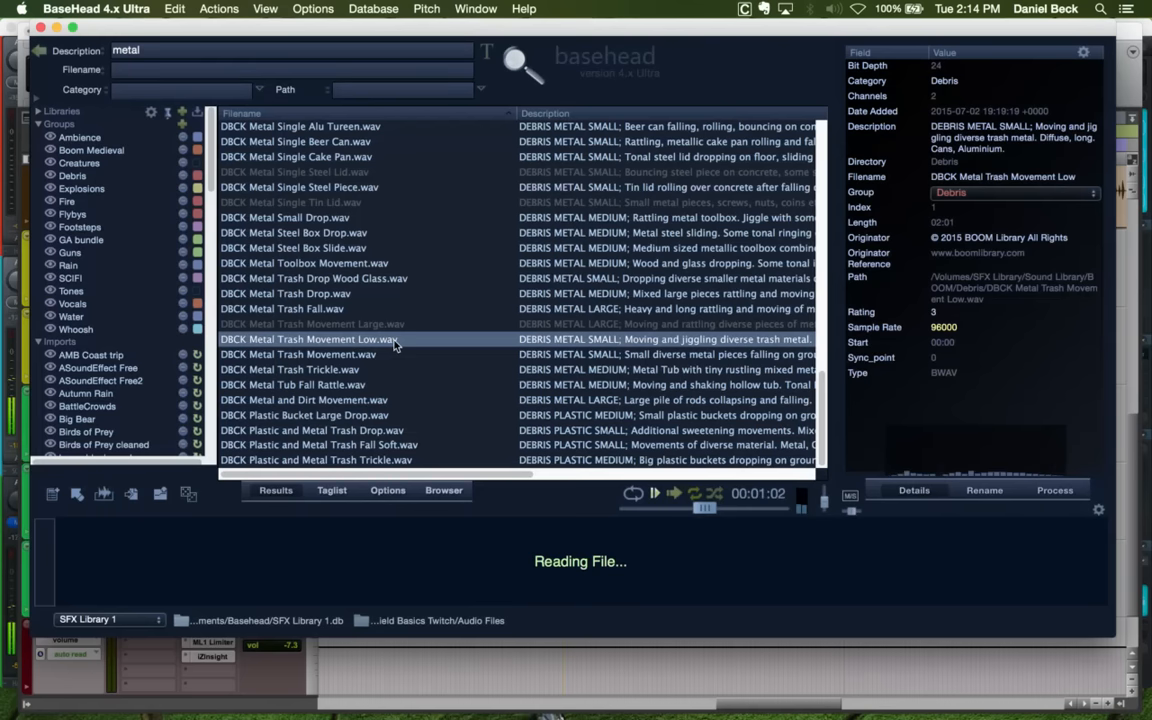
click(382, 358)
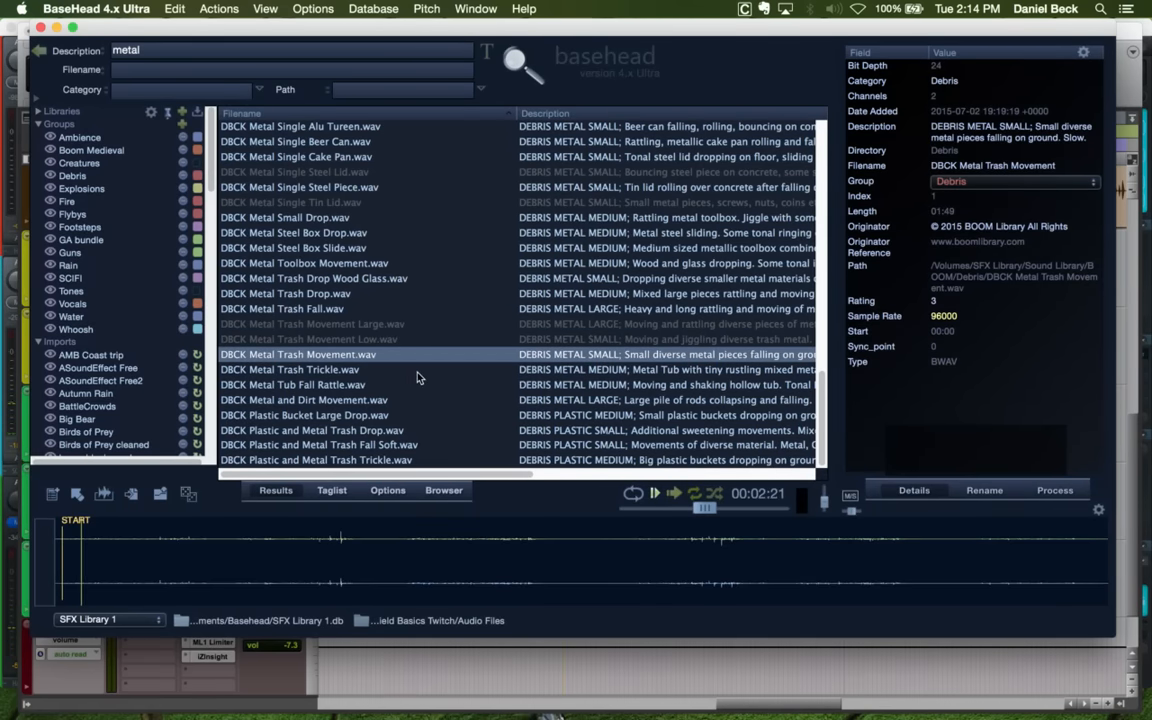
Audition the three DBCK Plastic and Metal Trash recordings, returning to the Drop version to play its third impact
click(411, 431)
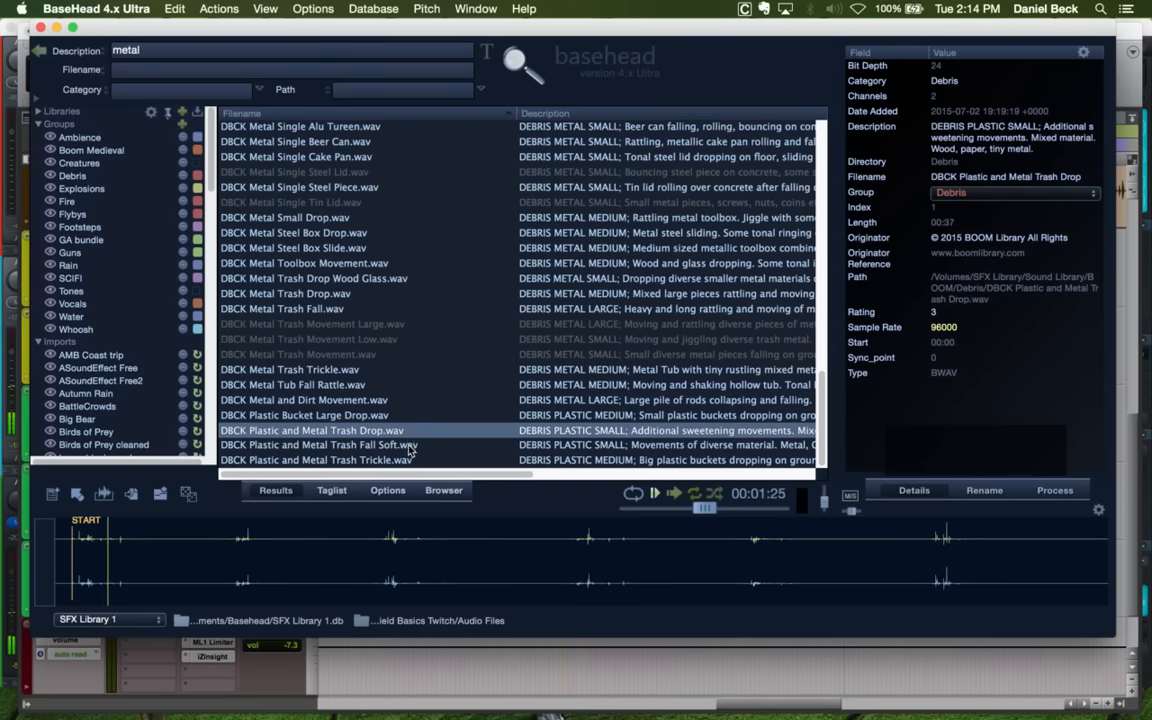
click(409, 445)
click(405, 460)
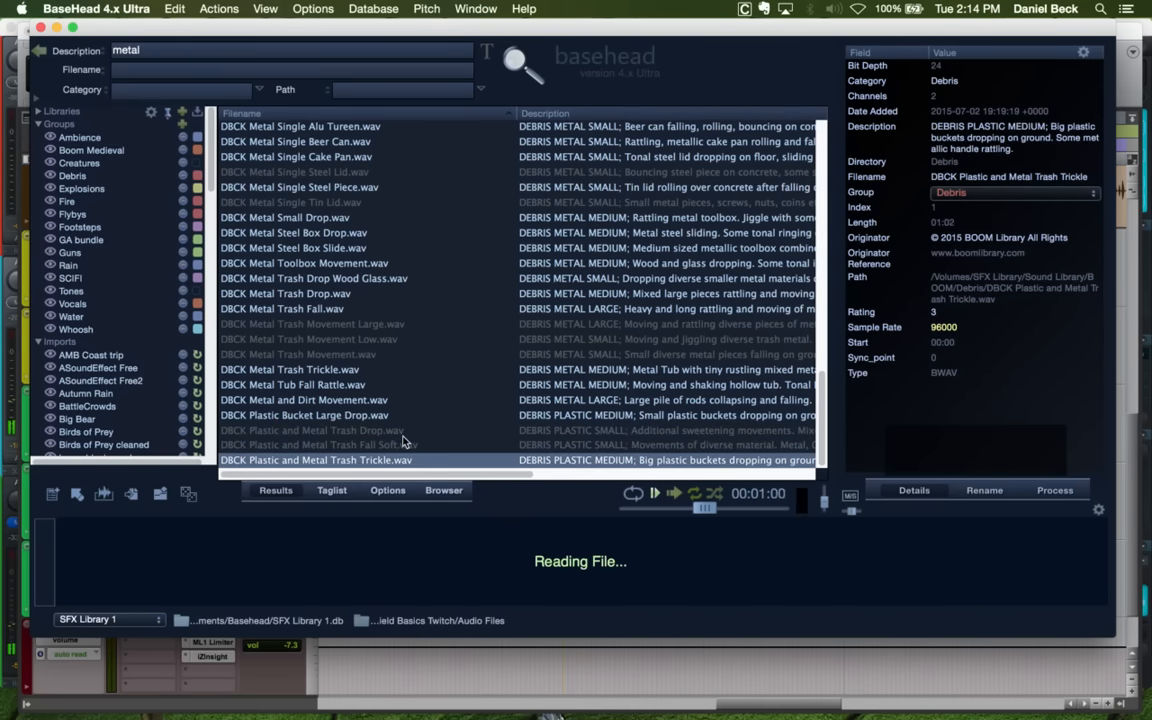
key(Up)
key(Up)
click(377, 553)
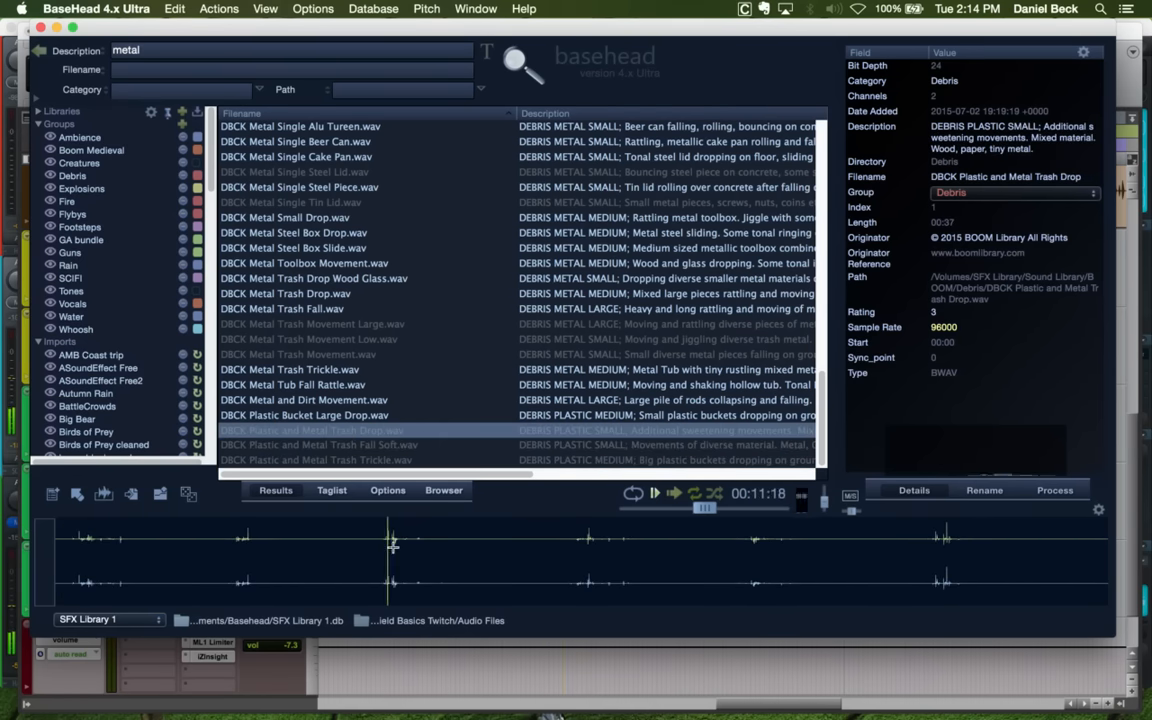
Audition DBCK Glass Large on Metal and play its separate impacts through to the final one
scroll(405, 265, up, 1)
scroll(405, 265, up, 10)
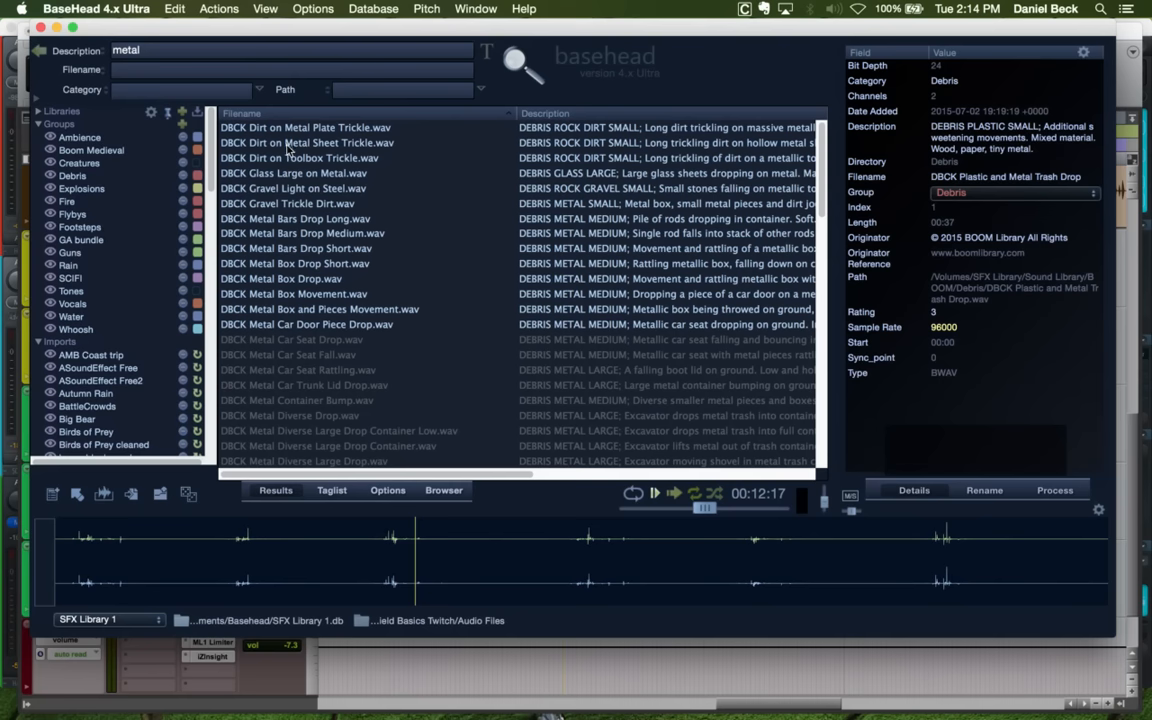
click(285, 173)
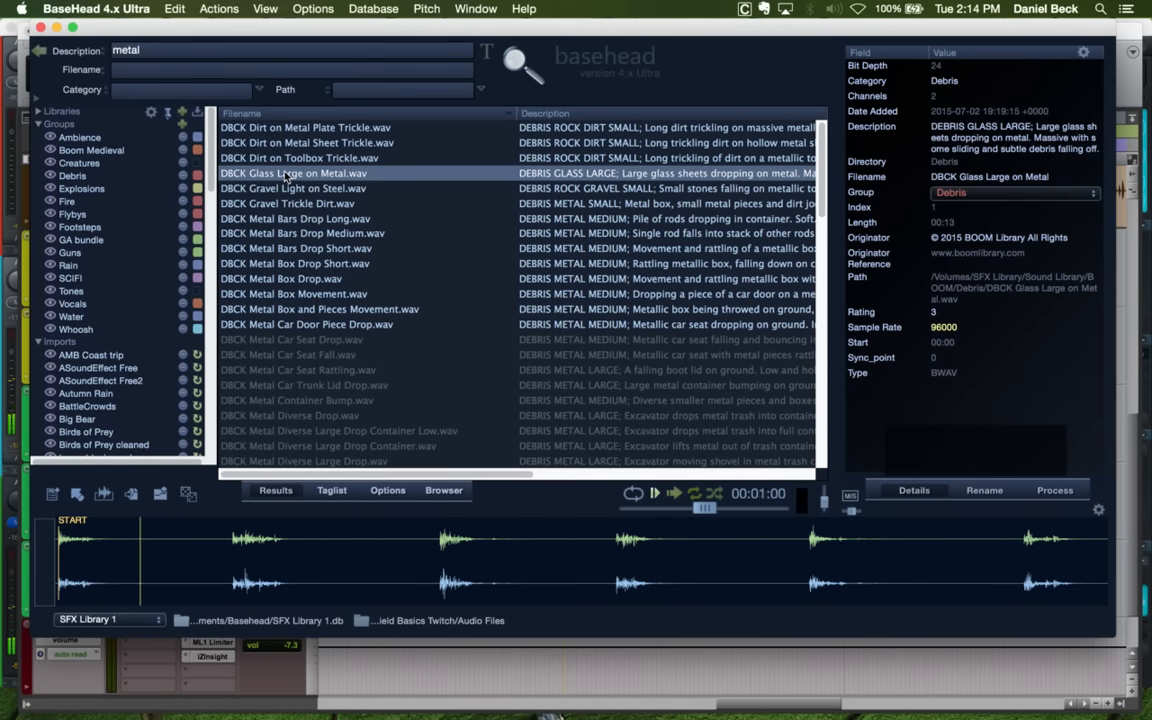
click(430, 564)
click(438, 554)
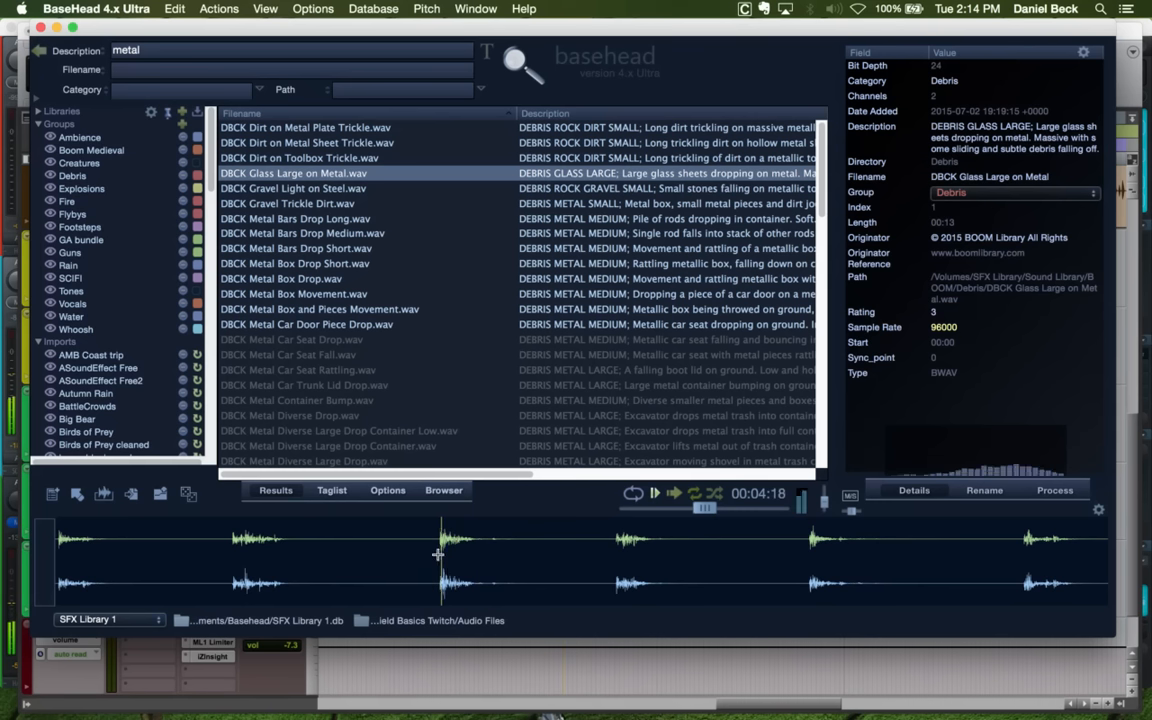
click(441, 551)
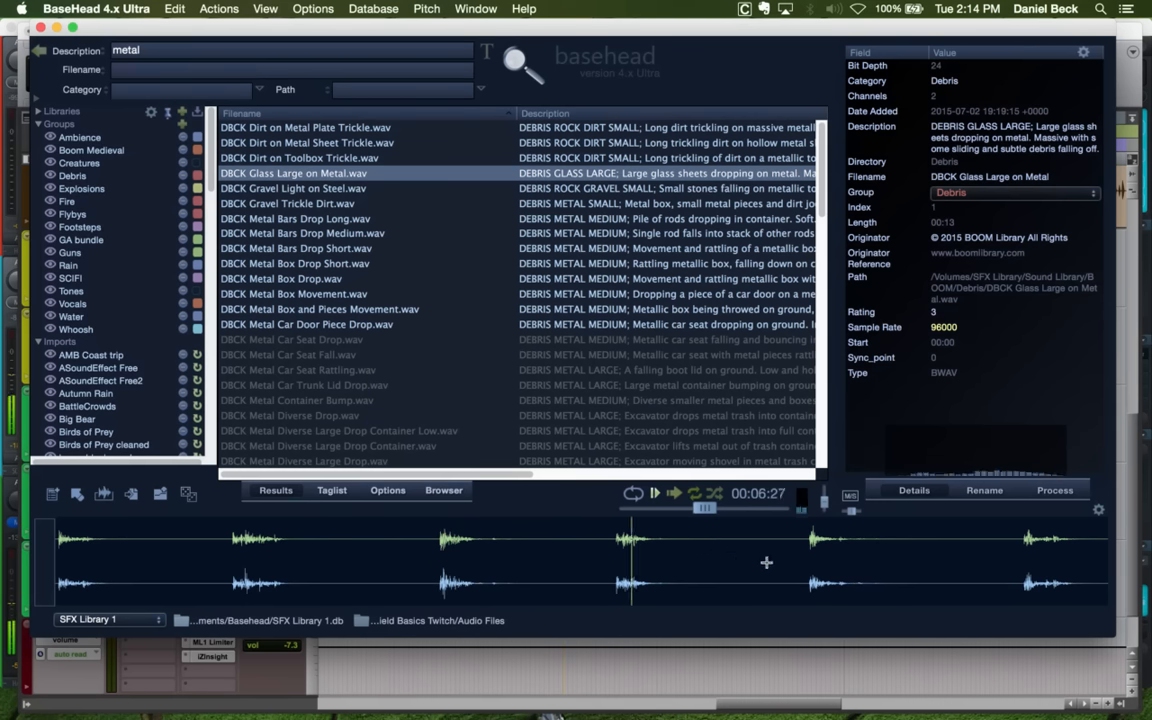
click(811, 539)
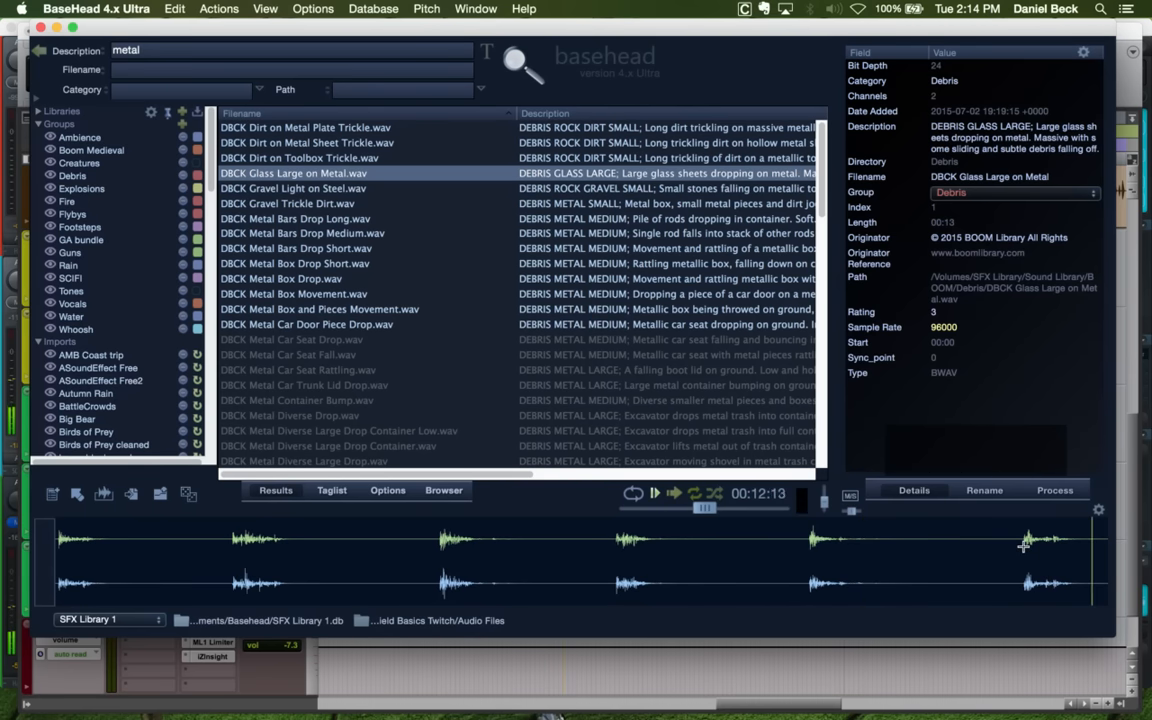
click(1024, 545)
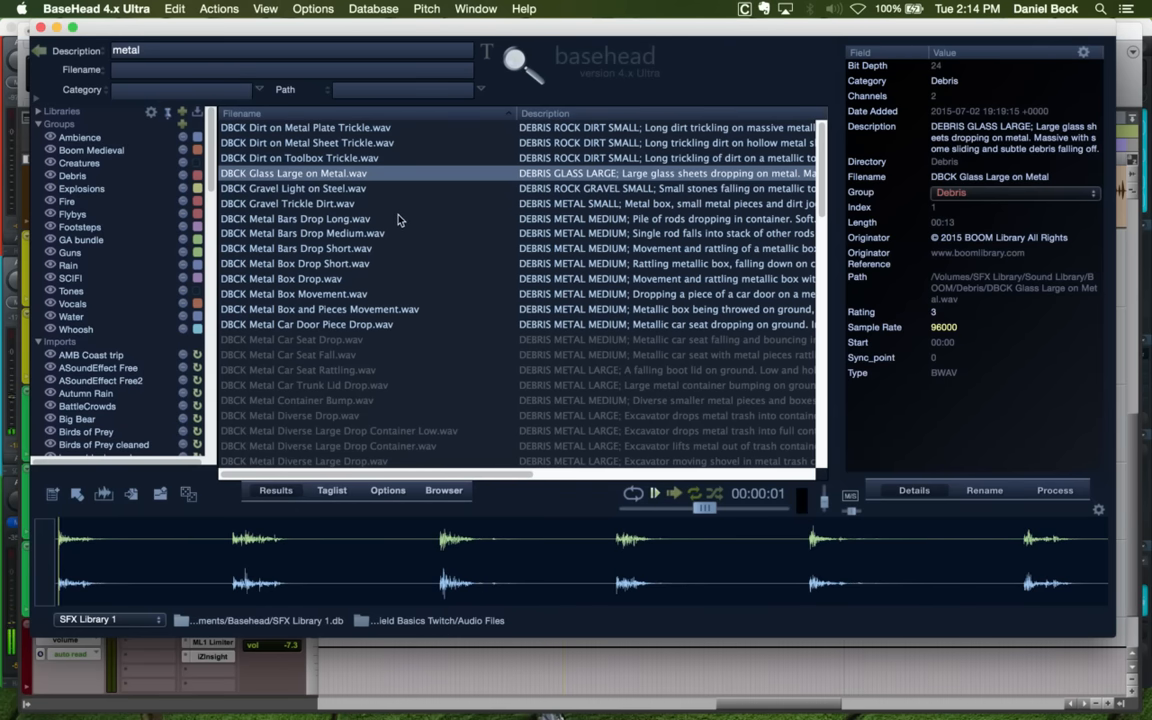
Audition DBCK Metal Box Drop with its second and final impacts, DBCK Metal Box Movement and DBCK Metal Box Drop Short
click(347, 279)
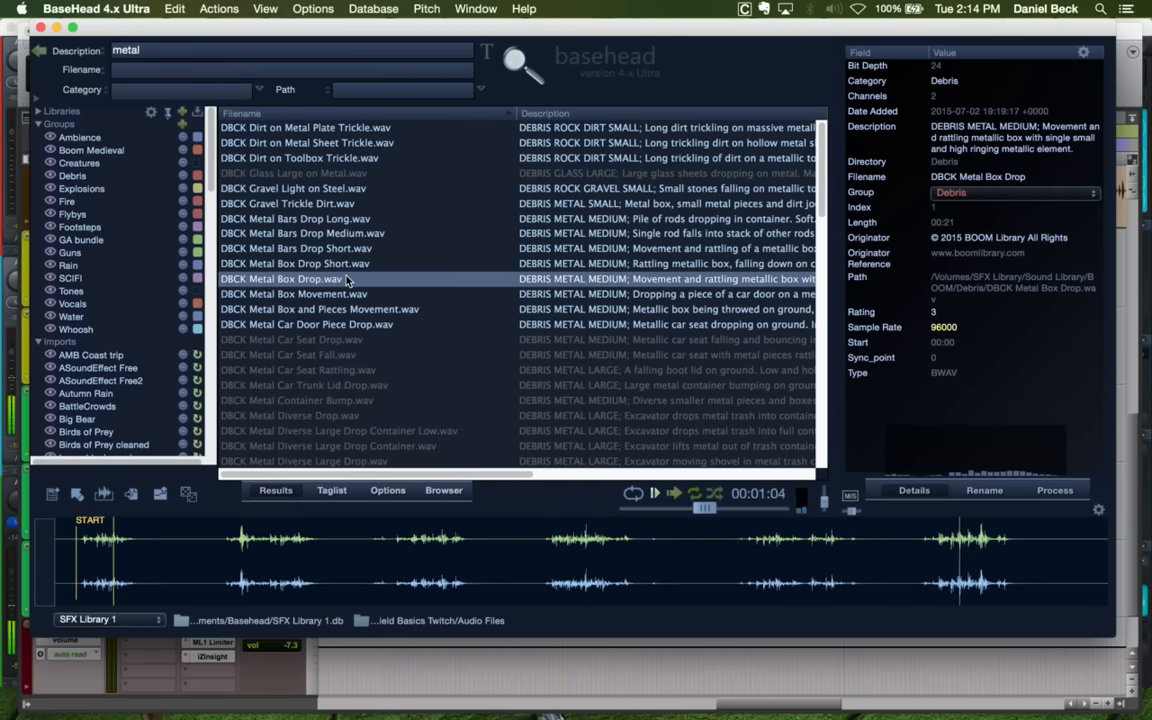
click(238, 554)
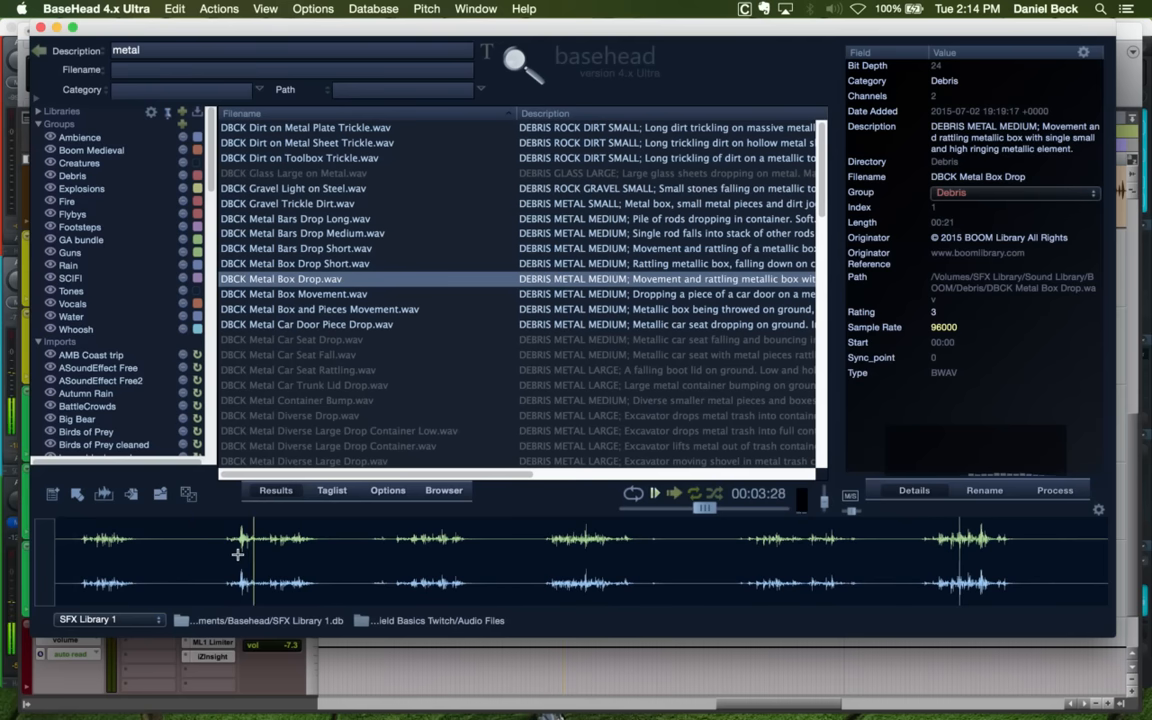
click(985, 541)
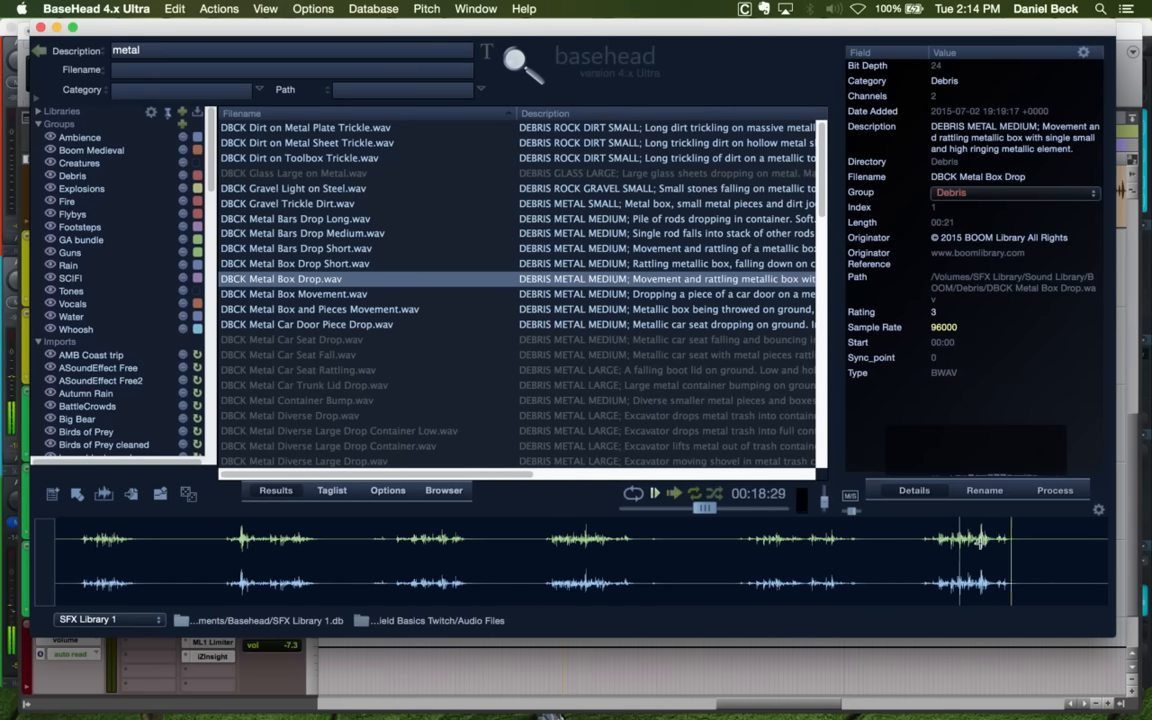
click(419, 296)
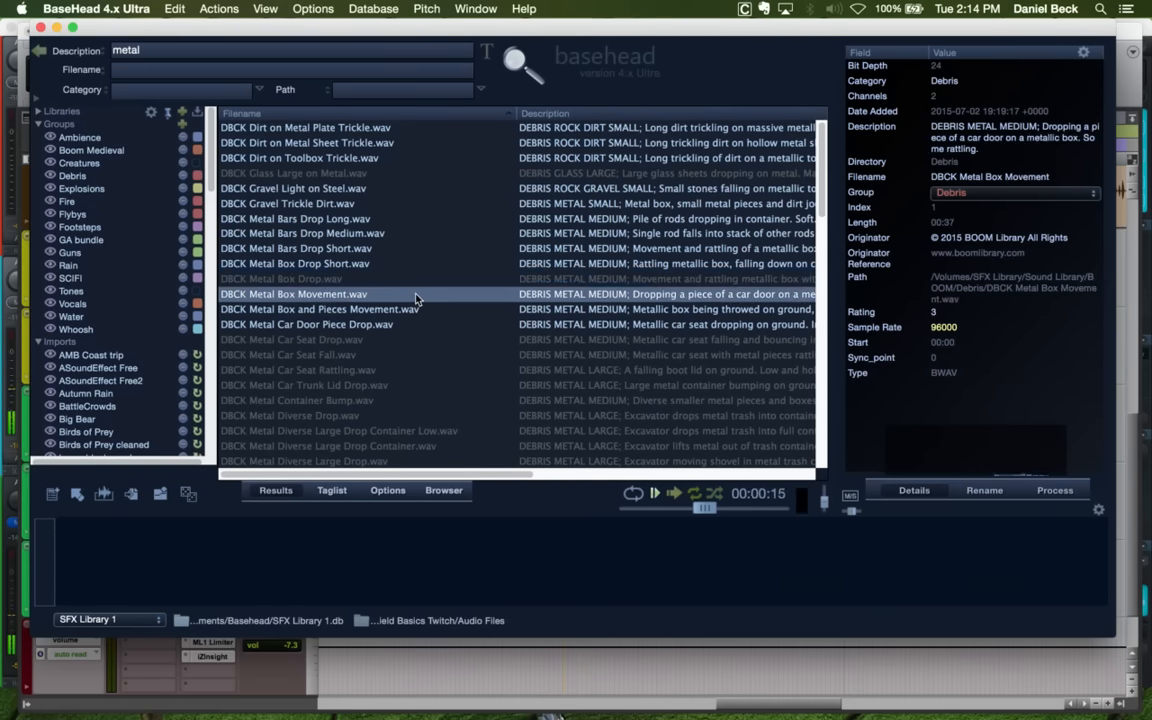
click(411, 276)
key(Up)
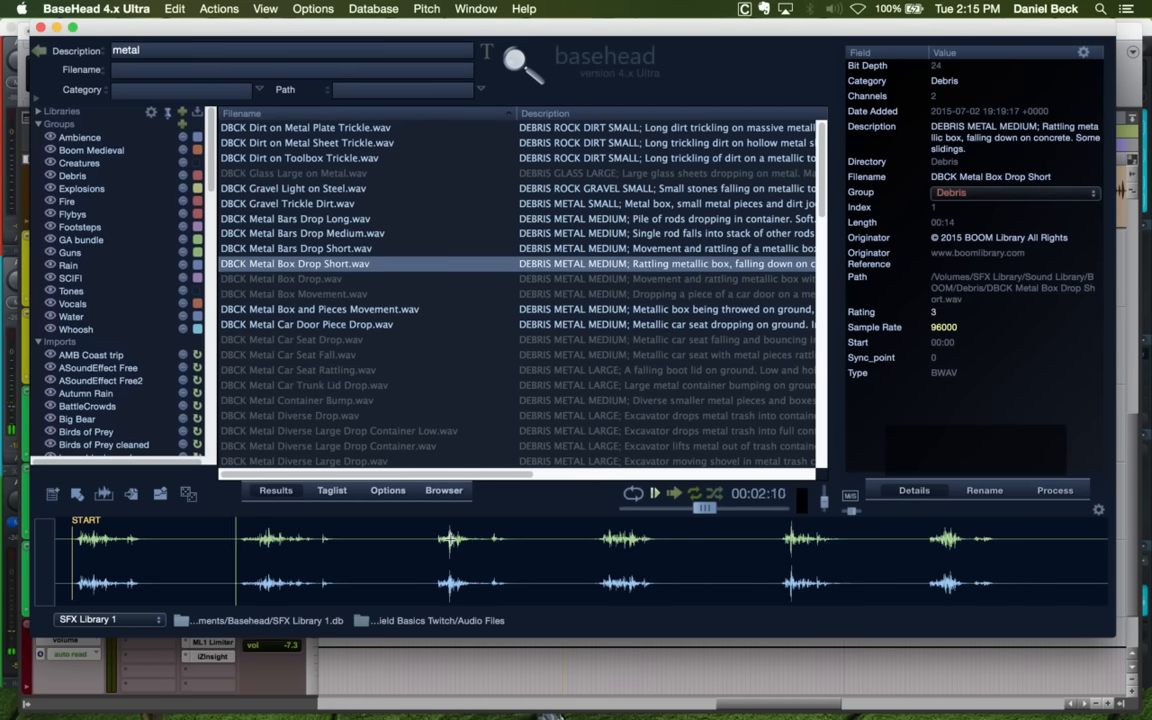
Switch to Pro Tools and solo the ShieldAtcks track instead of ShldAtcksW
key(super+Tab)
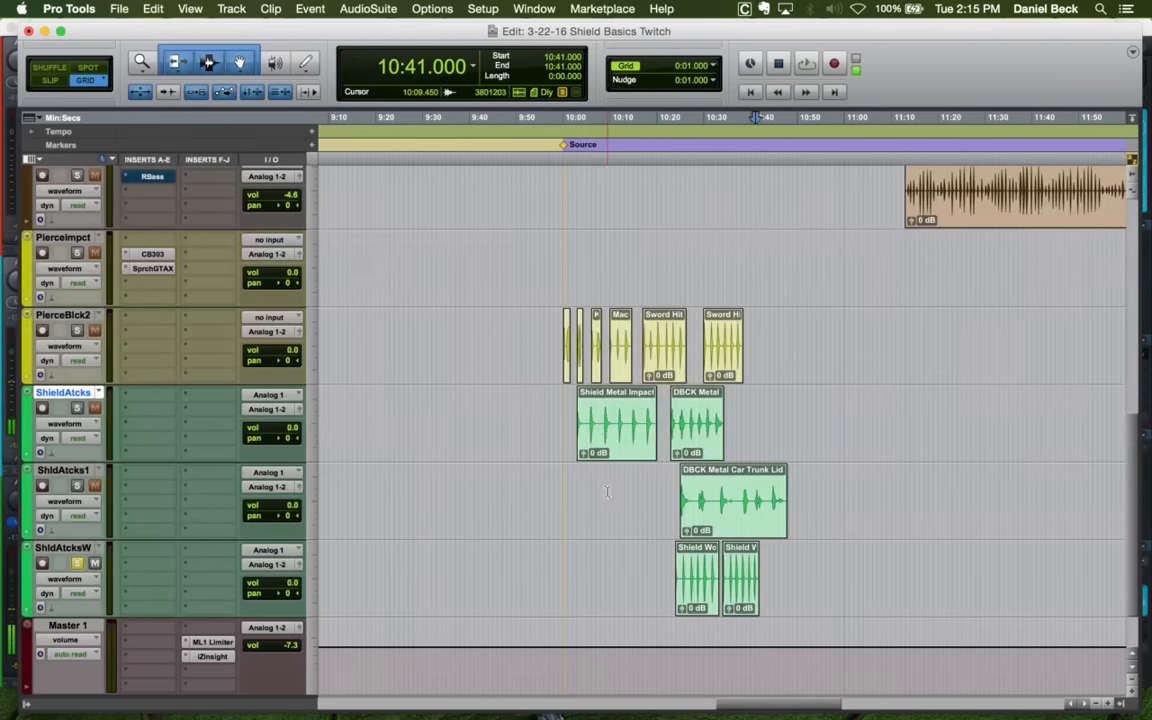
key(r)
key(t)
click(675, 412)
key(t)
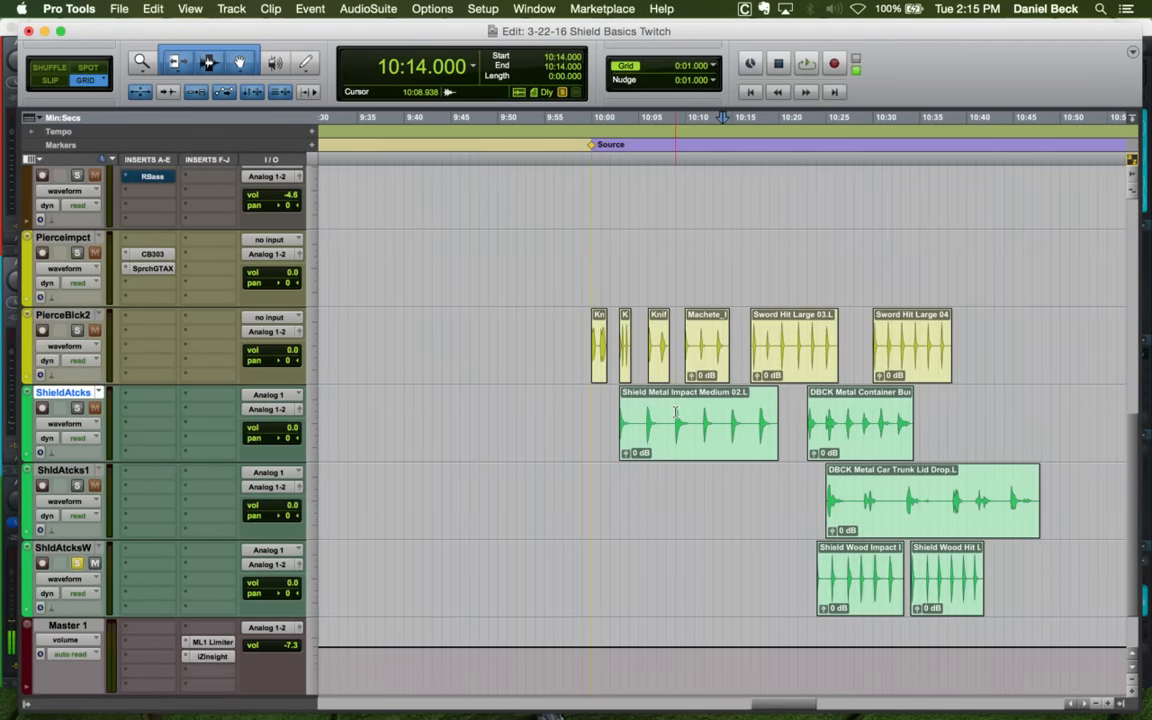
key(r)
key(r)
key(r)
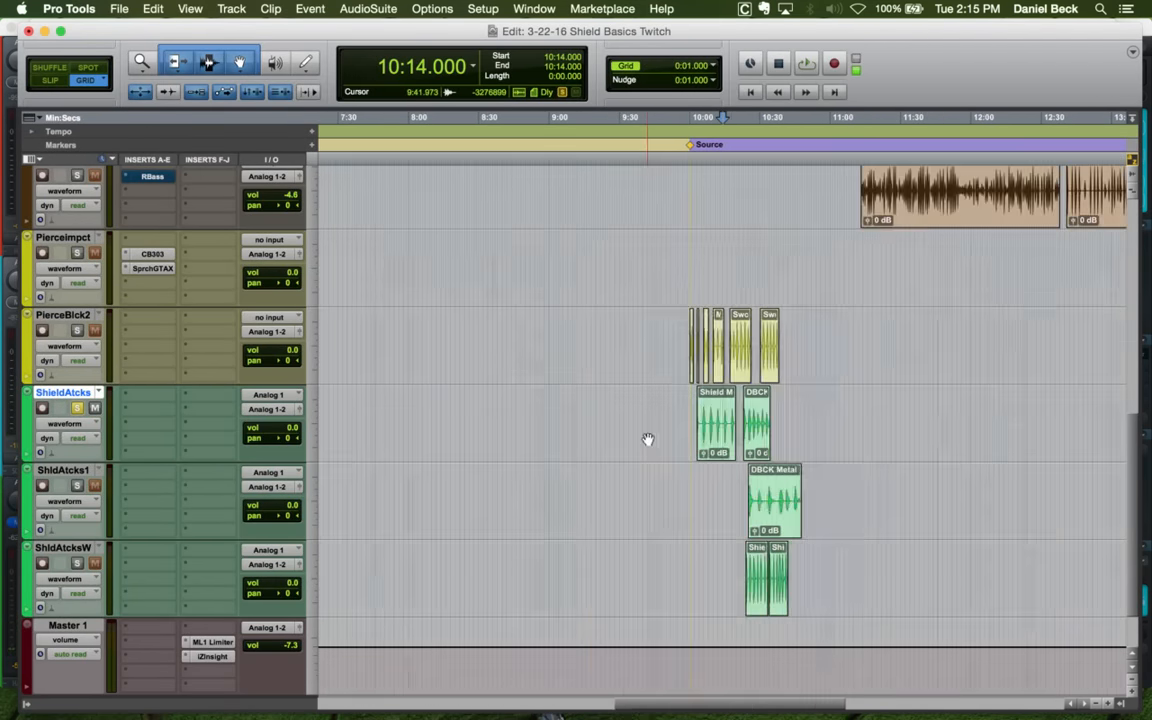
Place a copy of the Shield Metal Impact Medium 02 source clip at 2:00 on the ShieldAtcks track
drag(714, 448, 512, 418)
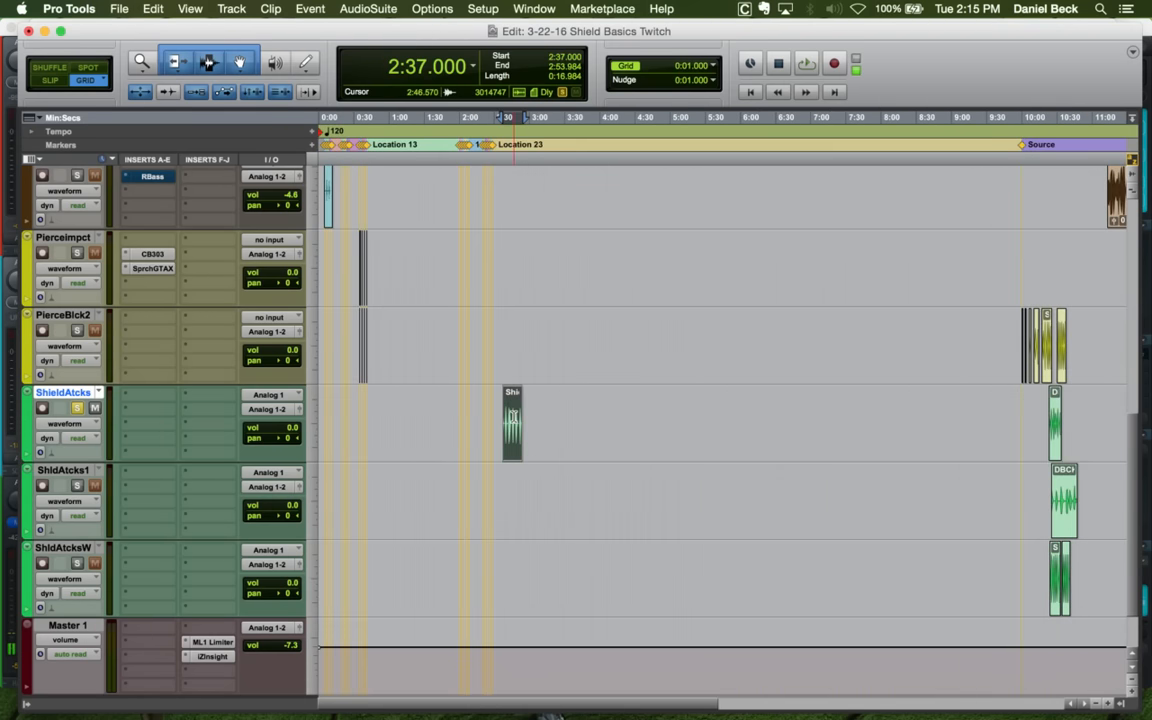
key(super+z)
key(super+shift+z)
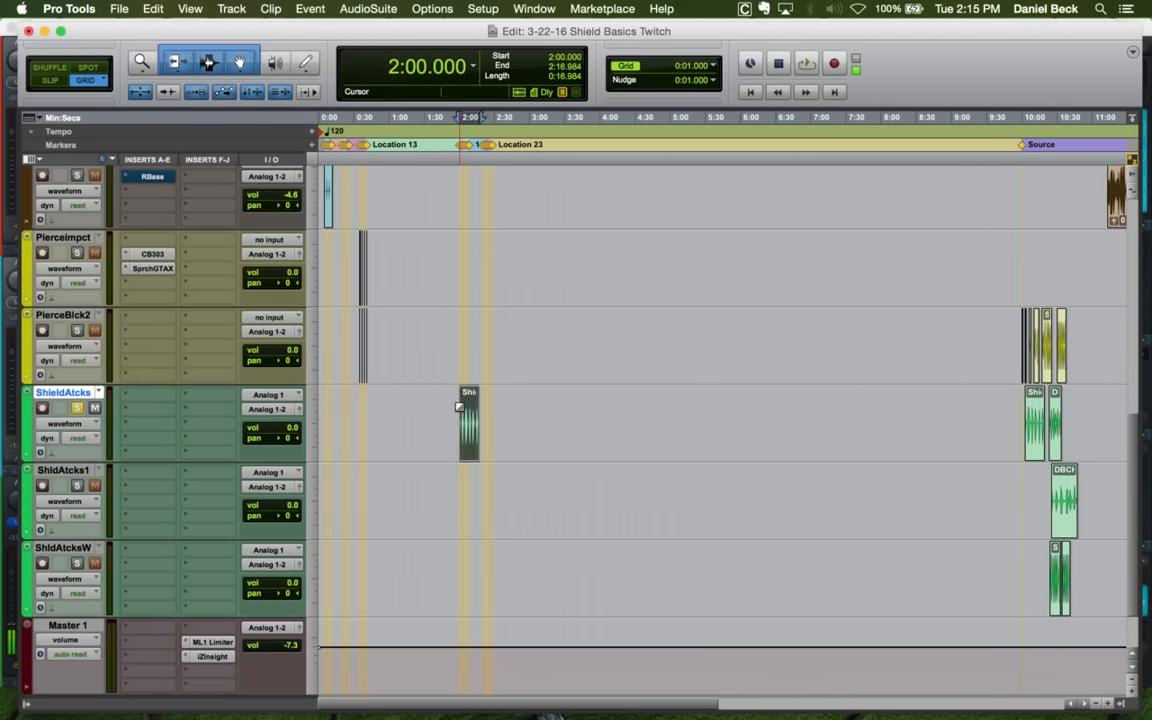
Play the copied Shield Metal Impact Medium 02 clip from 2:00
key(super+])
key(super+])
key(super+])
key(space)
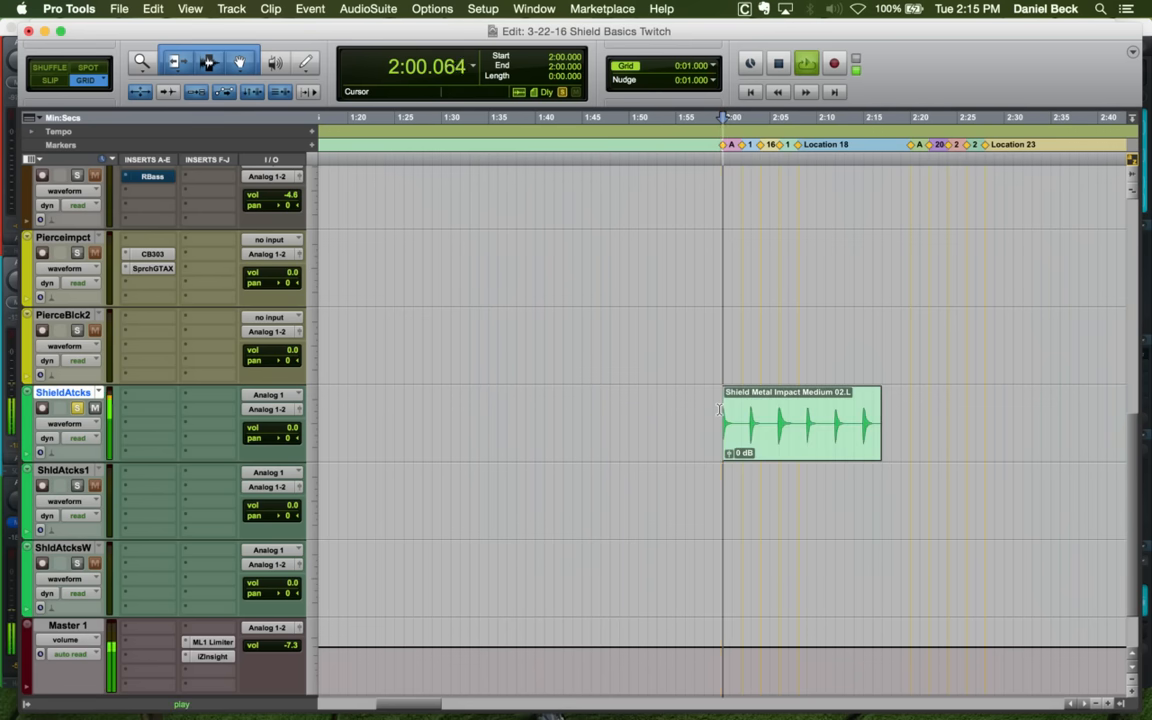
Play the second impact of the copied Shield Metal Impact Medium 02 clip from 2:03
key(space)
click(720, 410)
key(super+])
key(super+])
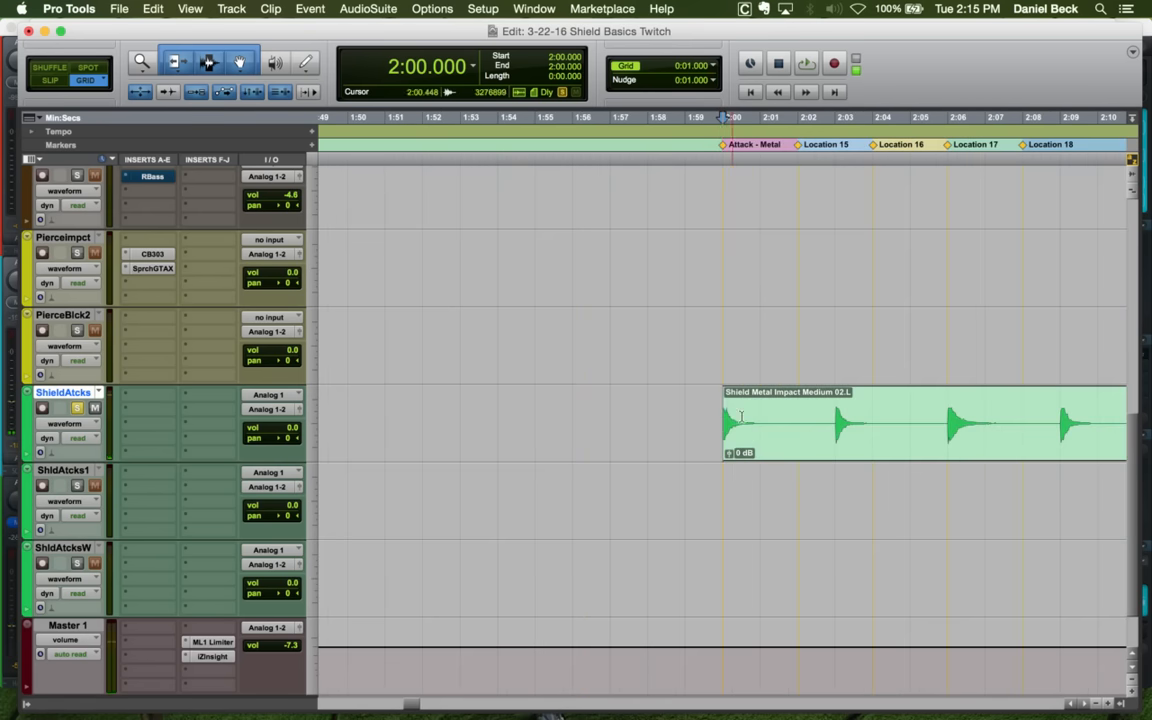
click(820, 403)
key(space)
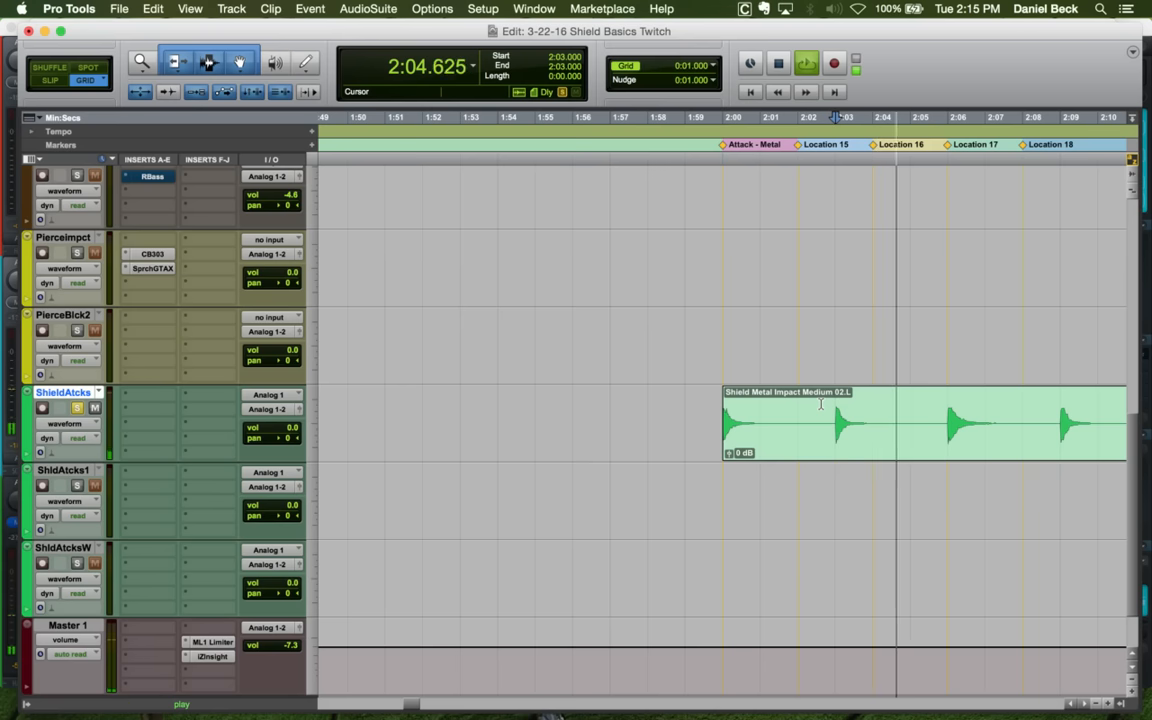
key(space)
Strip the silence from the whole Shield Metal Impact Medium 02 clip with a -48 dB threshold and 500 msec minimum strip duration
key(super+[)
click(781, 449)
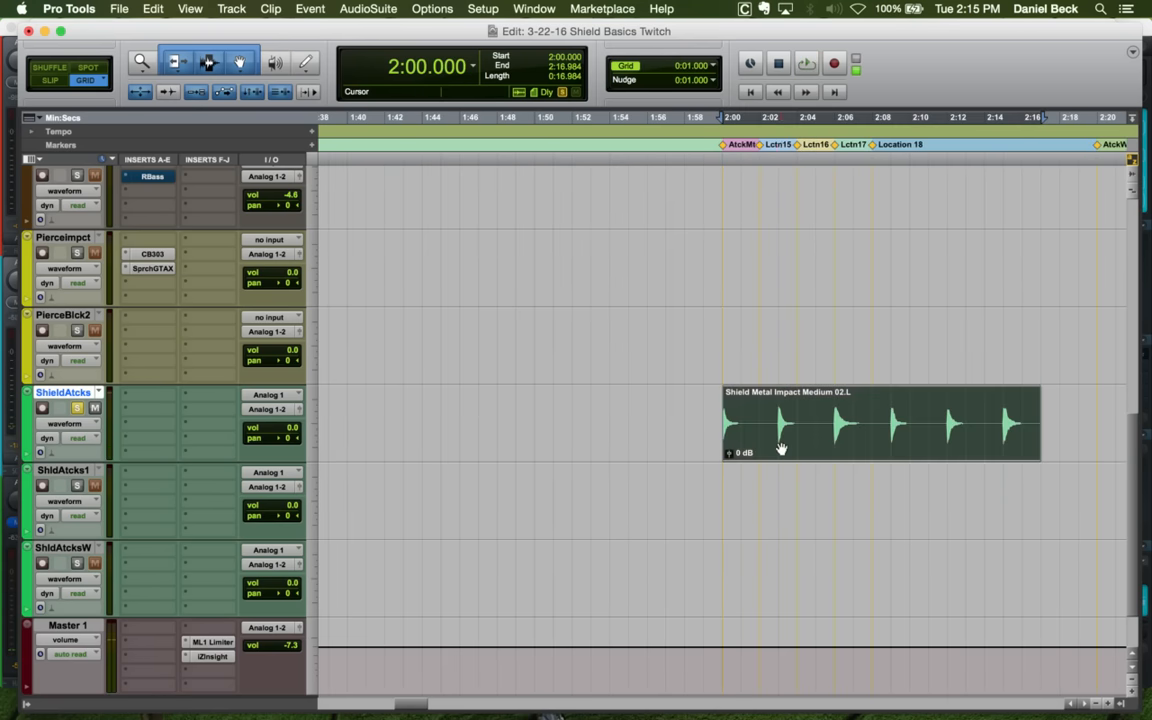
key(super+u)
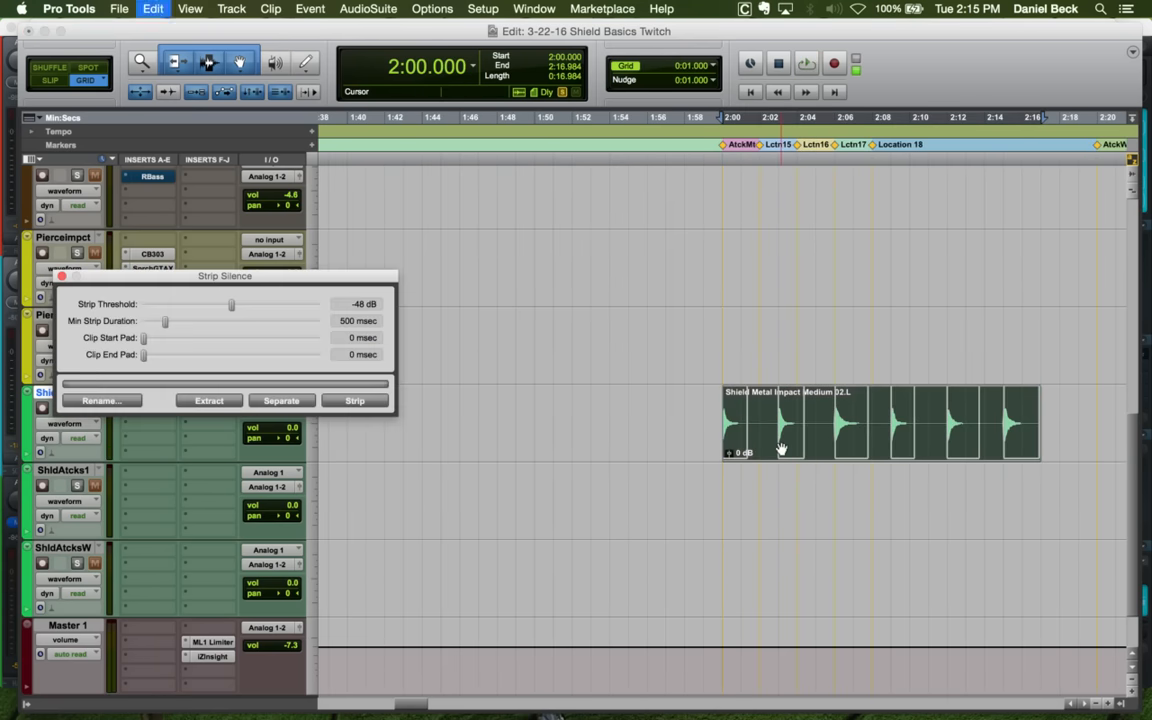
click(362, 401)
click(62, 276)
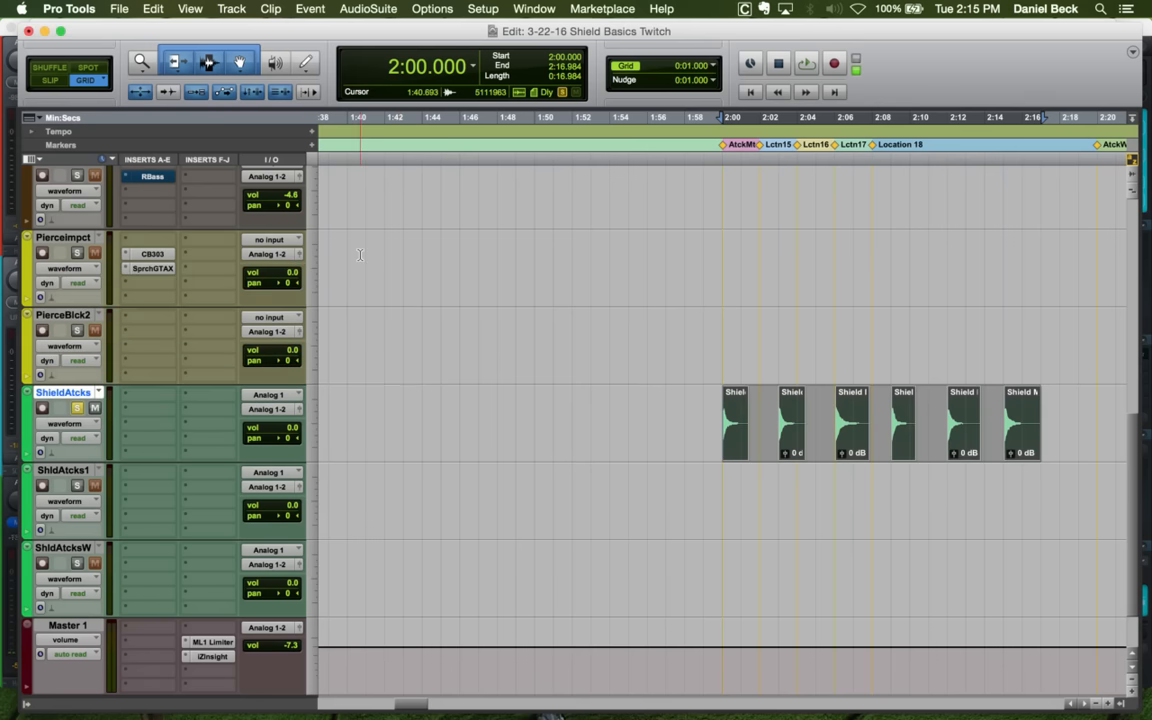
In Slip mode, trim the first impact clip's start close to its transient and align it with the Attack - Metal marker at 2:00
key(F2)
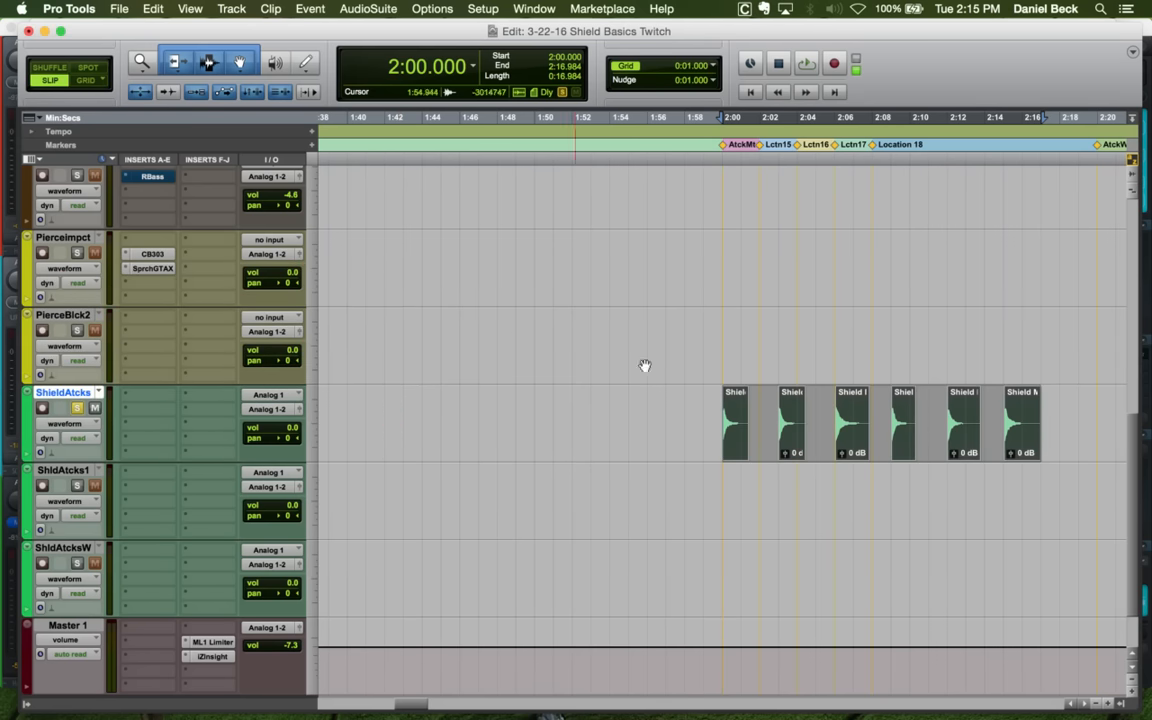
click(761, 397)
key(super+bracketleft)
key(super+bracketleft)
key(super+bracketleft)
key(super+bracketright)
key(super+bracketright)
key(super+bracketright)
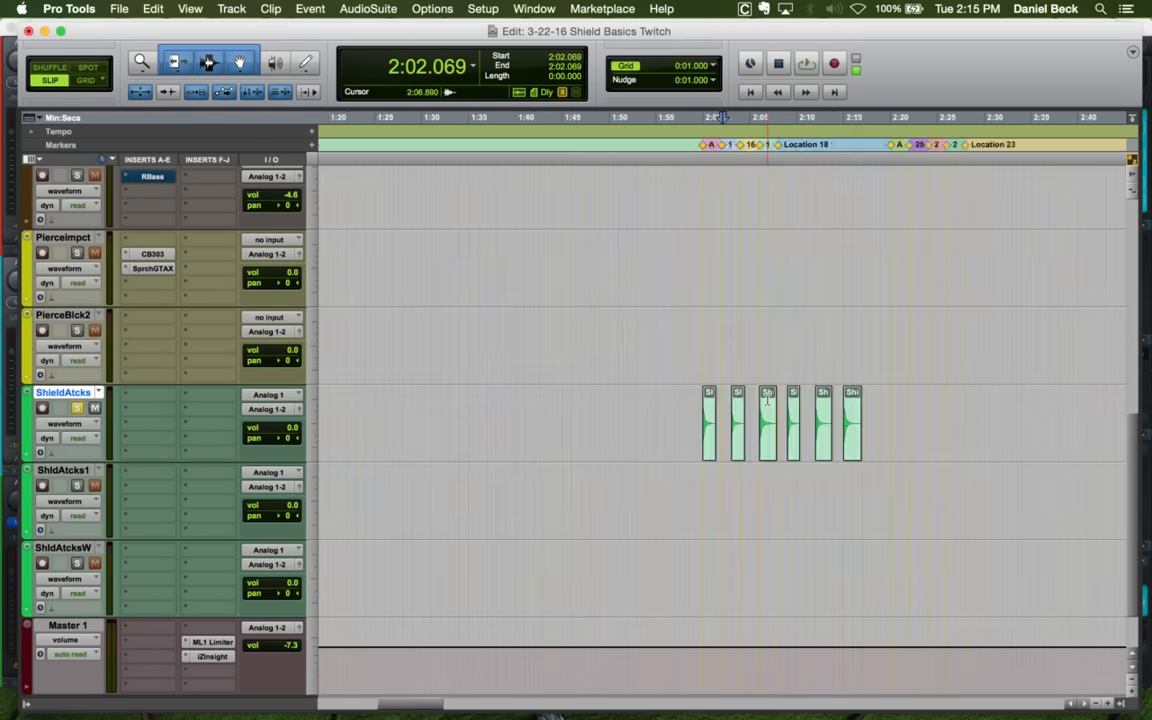
click(659, 400)
key(super+bracketright)
key(super+bracketright)
click(847, 407)
key(super+bracketright)
key(super+bracketright)
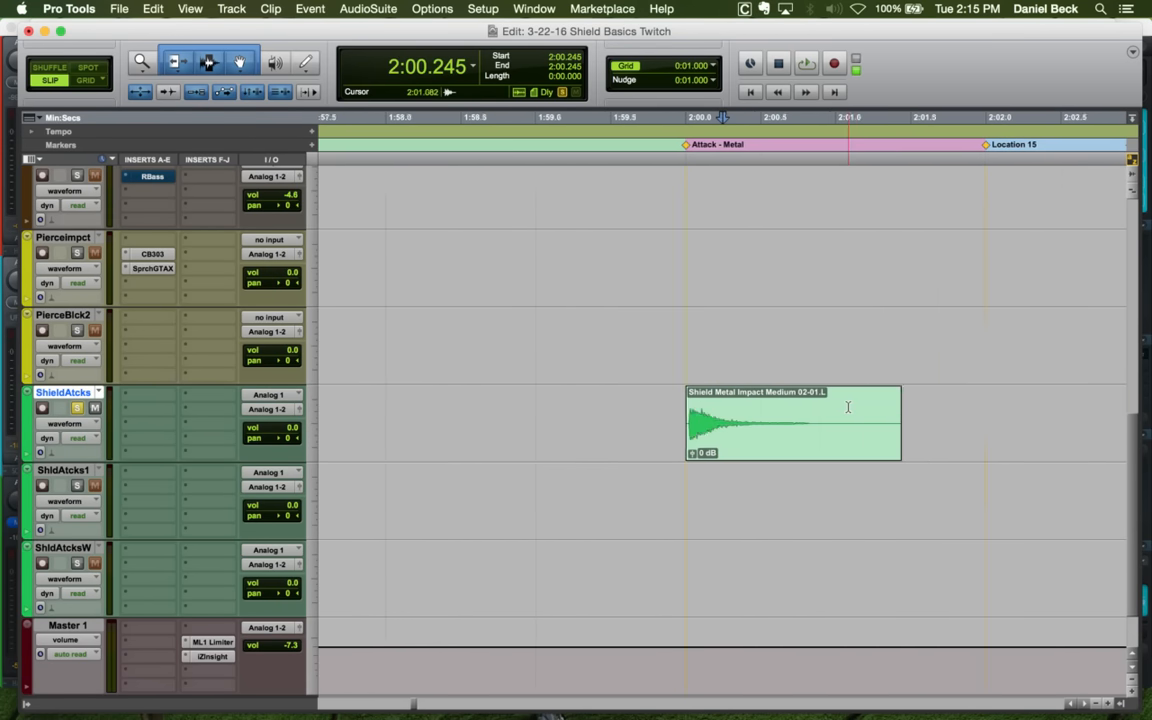
click(638, 402)
key(super+bracketright)
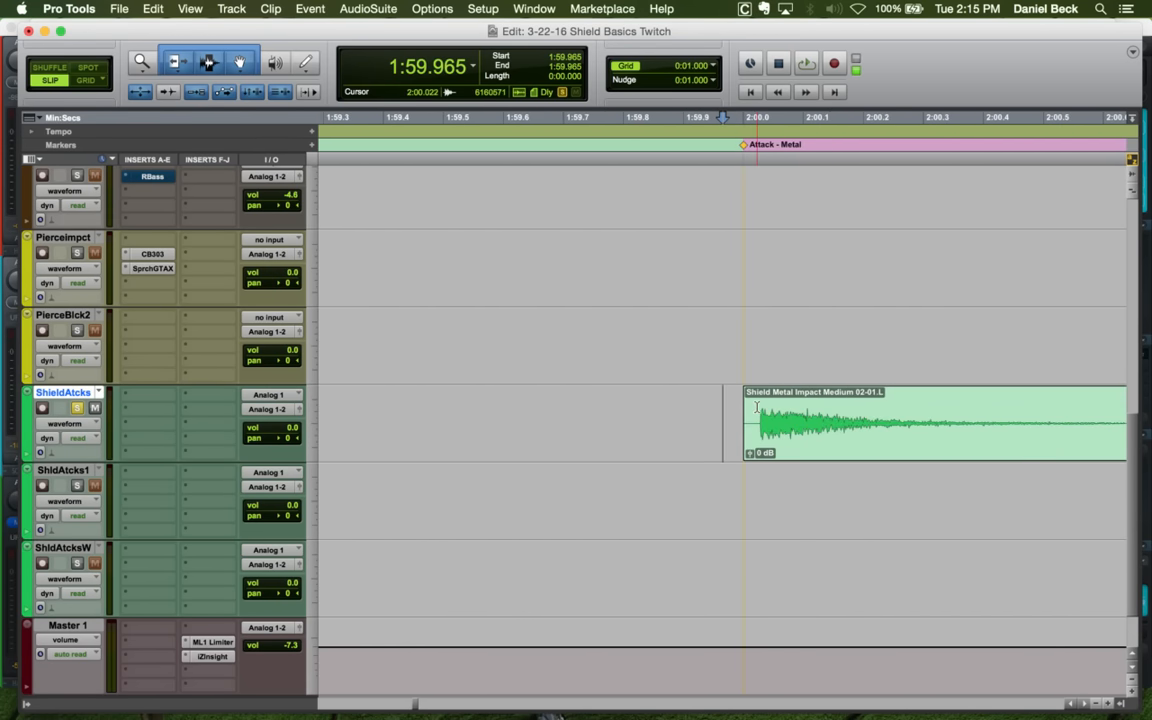
click(757, 407)
key(a)
key(t)
drag(782, 445, 754, 446)
Play the trimmed first impact clip from just before 2:00
click(668, 406)
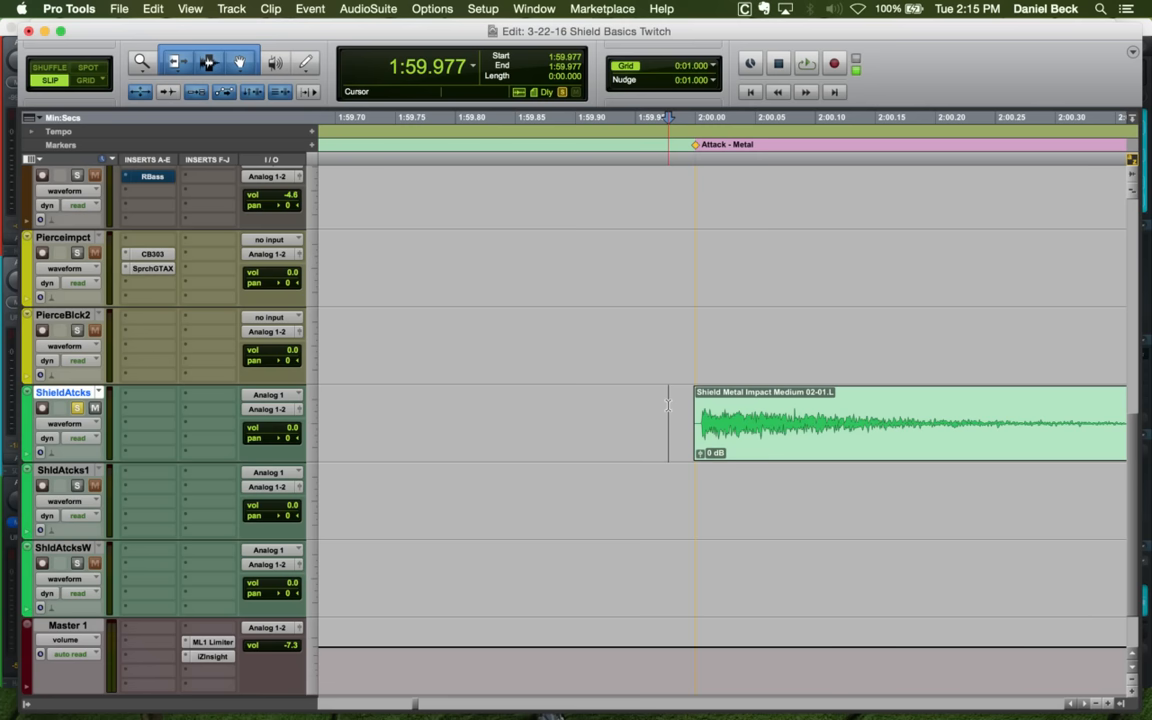
key(space)
key(r)
key(r)
key(space)
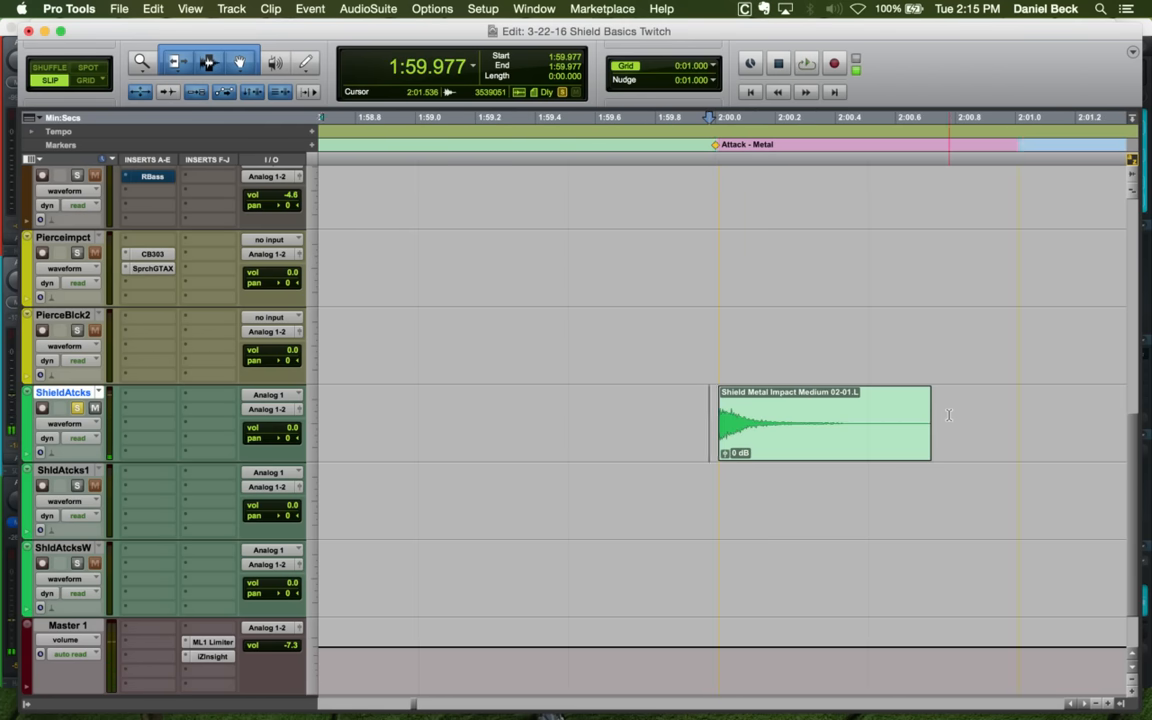
Add a fade-out to the first impact clip from about 2:00.9 to its end
key(r)
click(853, 410)
key(g)
click(708, 405)
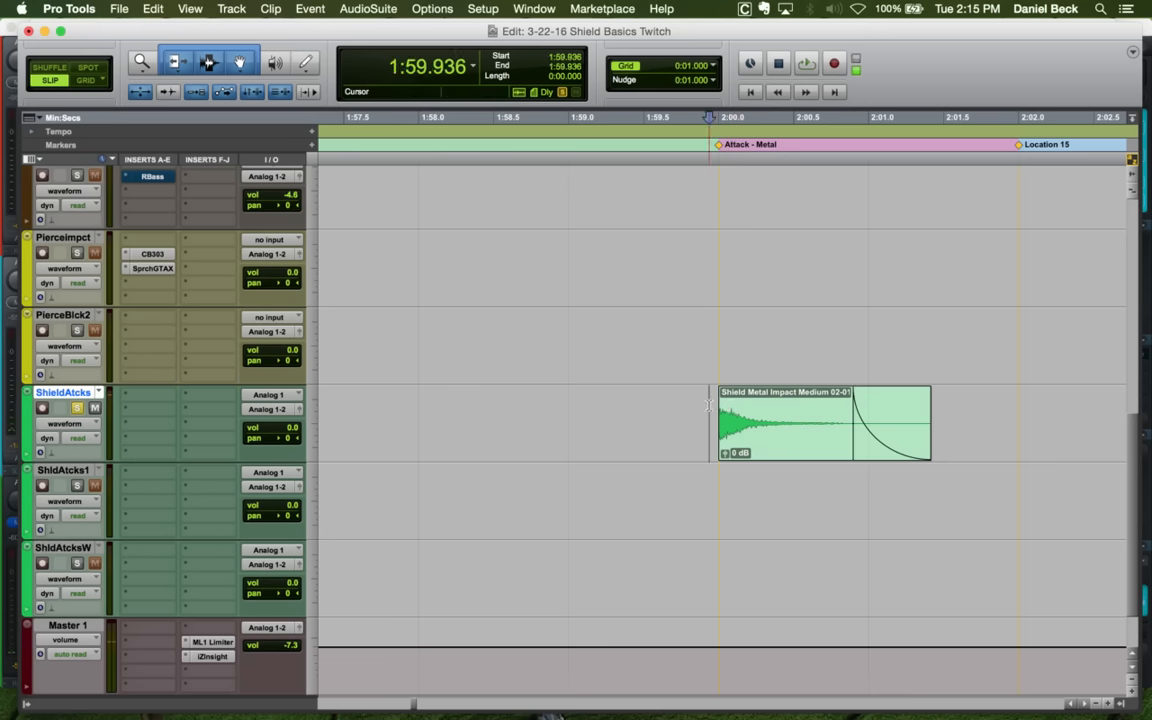
Insert the CompressorBank CB303 (mono) dynamics plug-in on the ShieldAtcks track and move its window clear of the clip's start
click(155, 413)
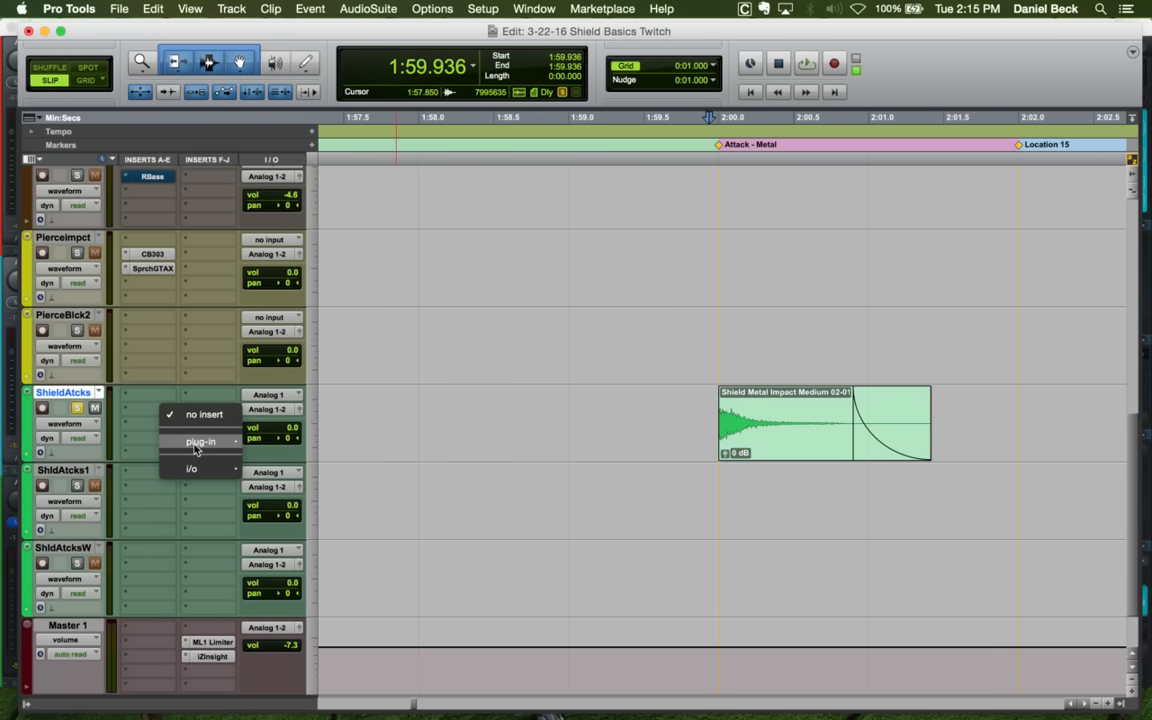
mouse_move(200, 441)
mouse_move(300, 307)
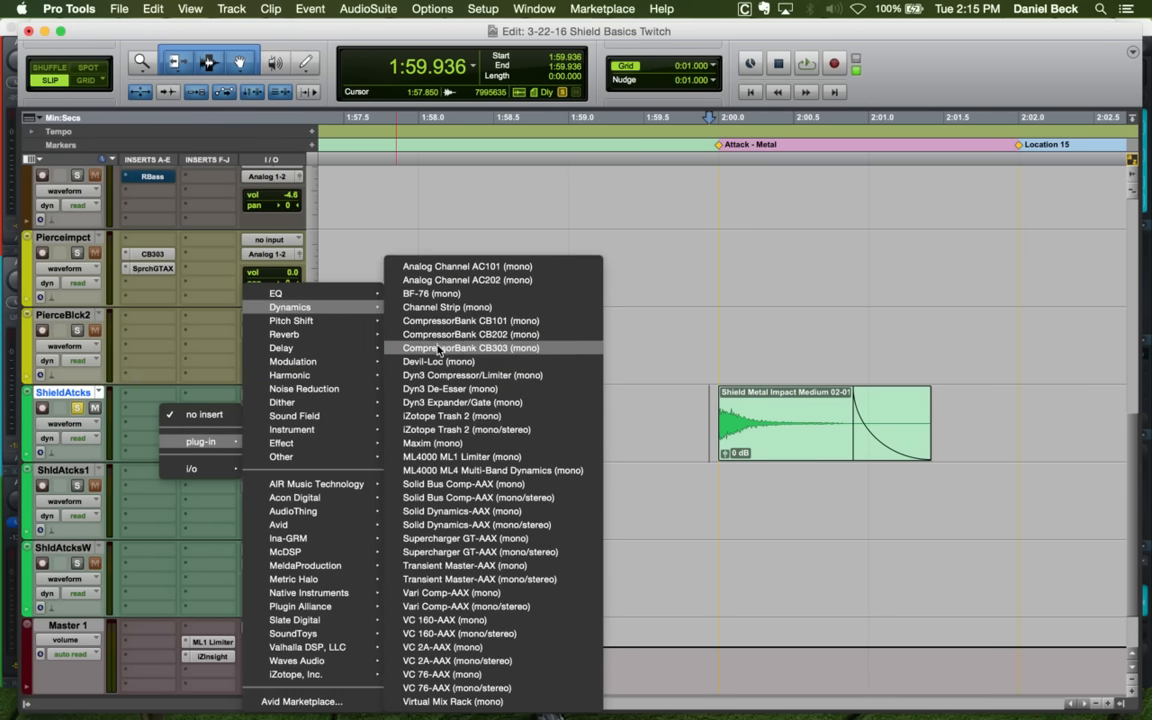
click(440, 347)
drag(729, 270, 389, 162)
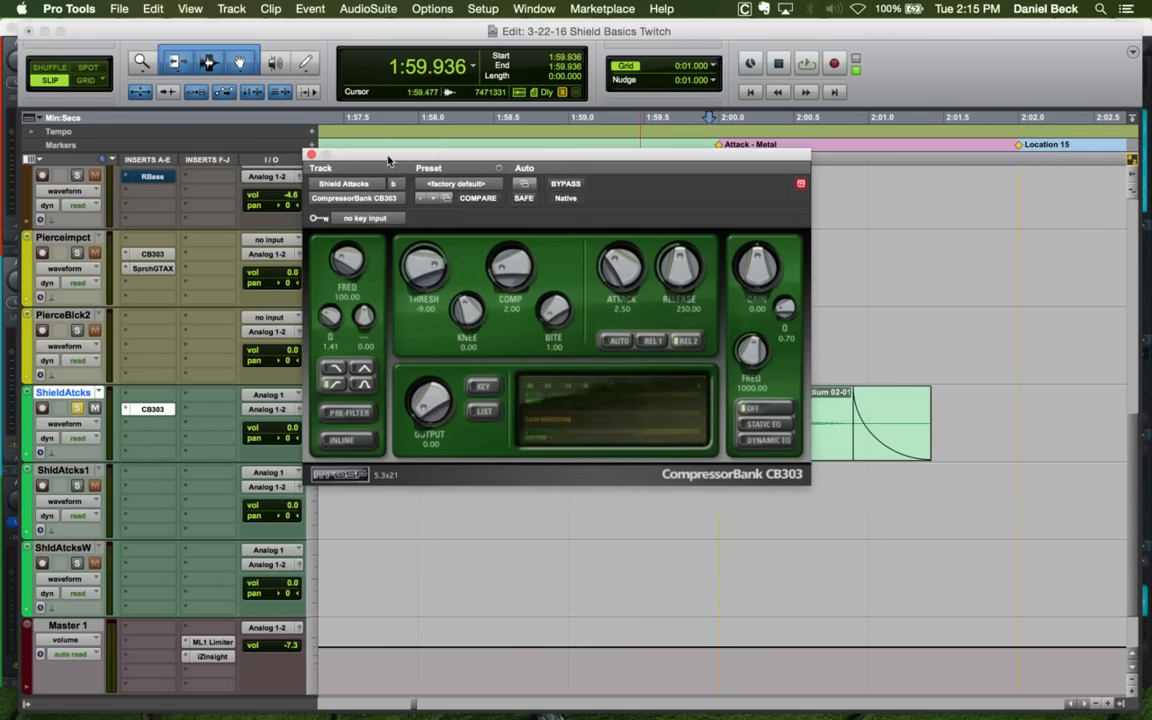
Lower the CB303 threshold to -19.08 while auditioning the first impact
key(space)
key(space)
drag(425, 274, 425, 295)
key(space)
key(space)
key(space)
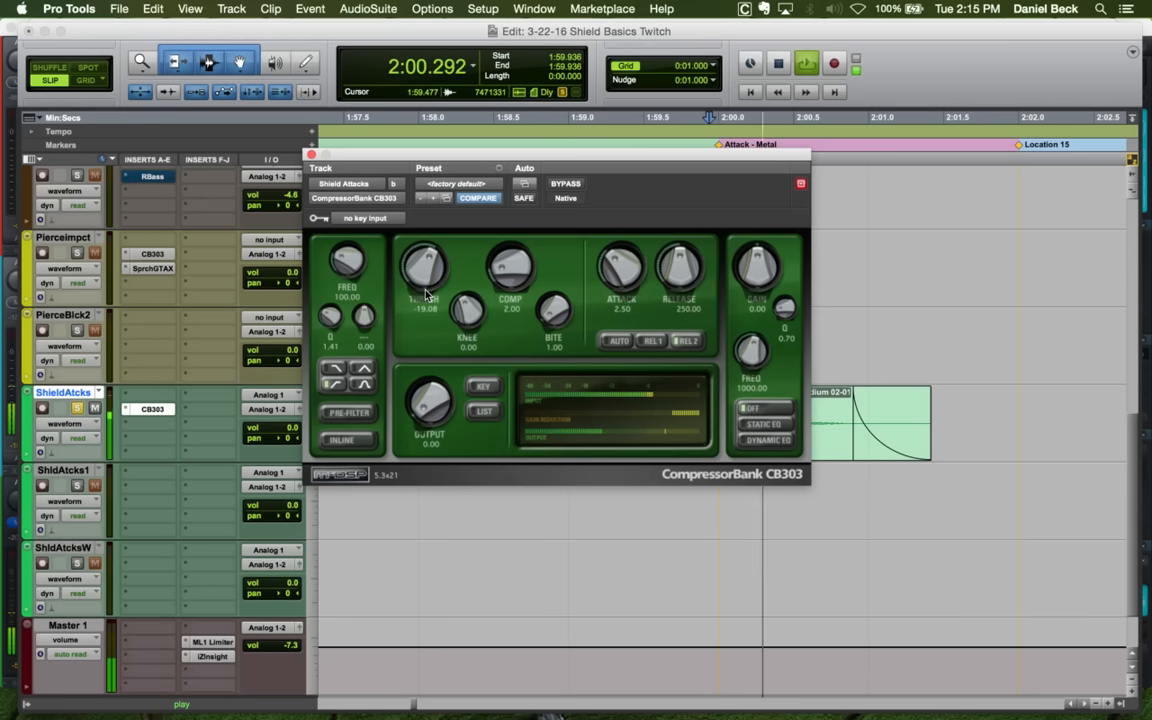
key(space)
key(space)
key(space)
Set the CB303 attack to 17.30 and the release to 99.53 with REL 1 while replaying the impact
drag(621, 268, 686, 288)
key(space)
key(space)
key(space)
key(space)
key(space)
key(space)
click(648, 341)
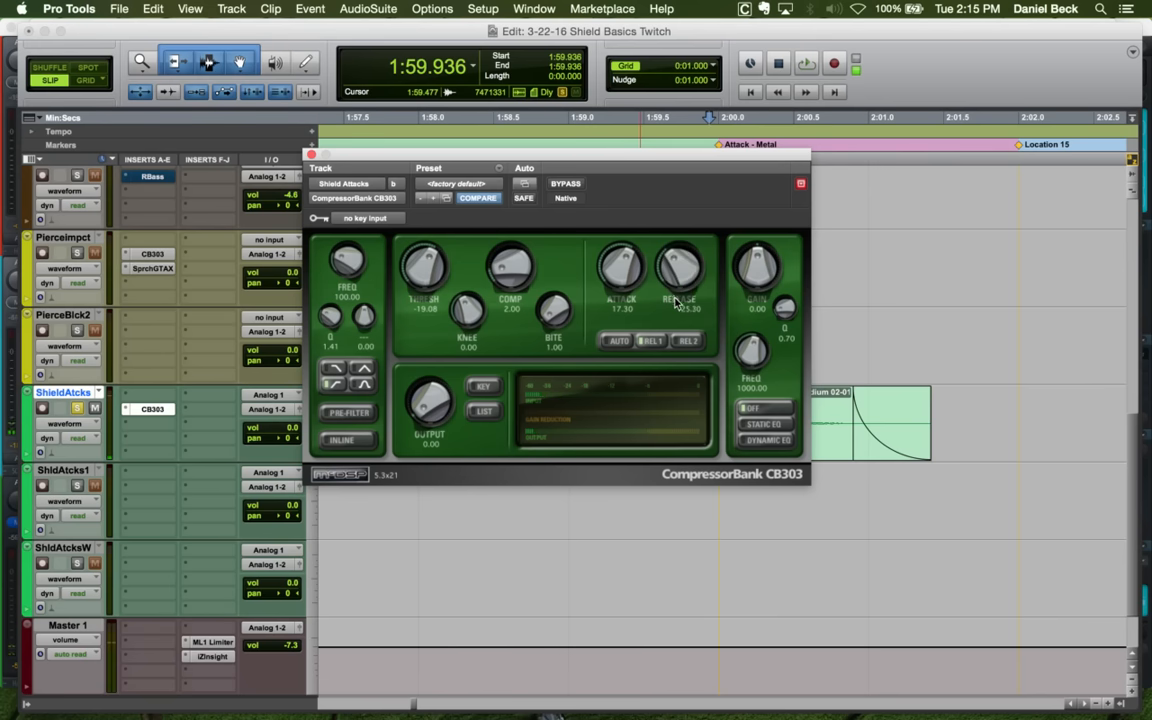
key(space)
key(space)
key(space)
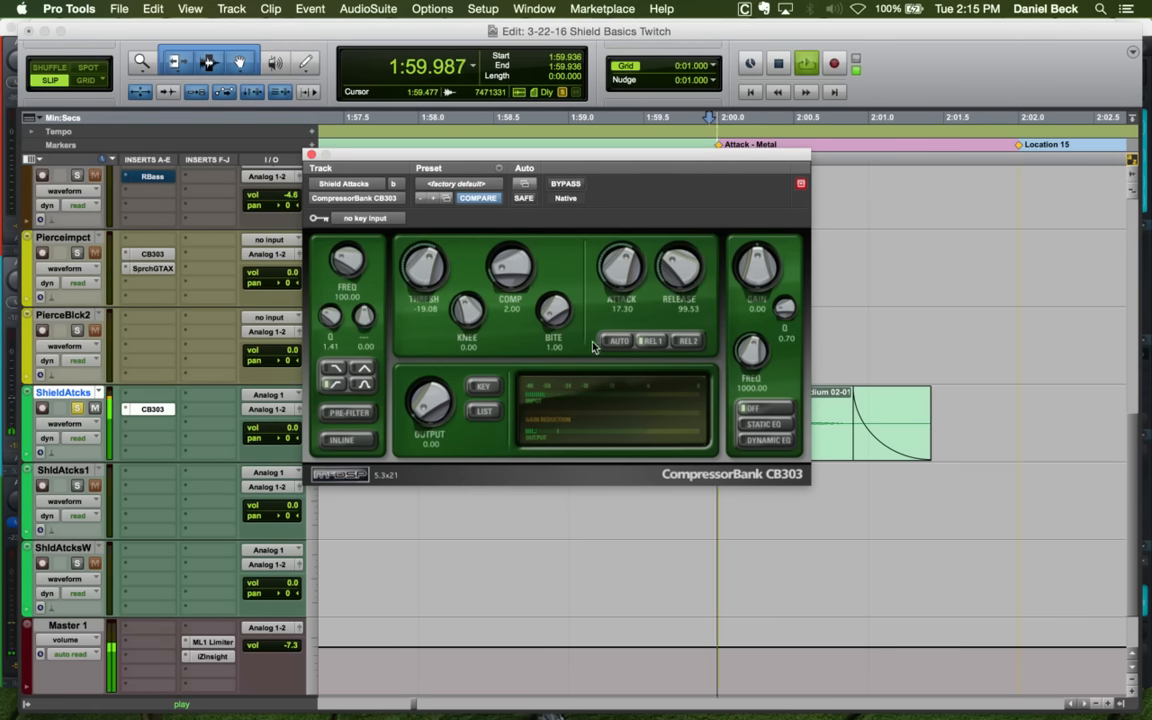
Raise the CB303 output to 2.88 and replay the impact
key(space)
drag(436, 416, 431, 404)
key(space)
key(space)
key(space)
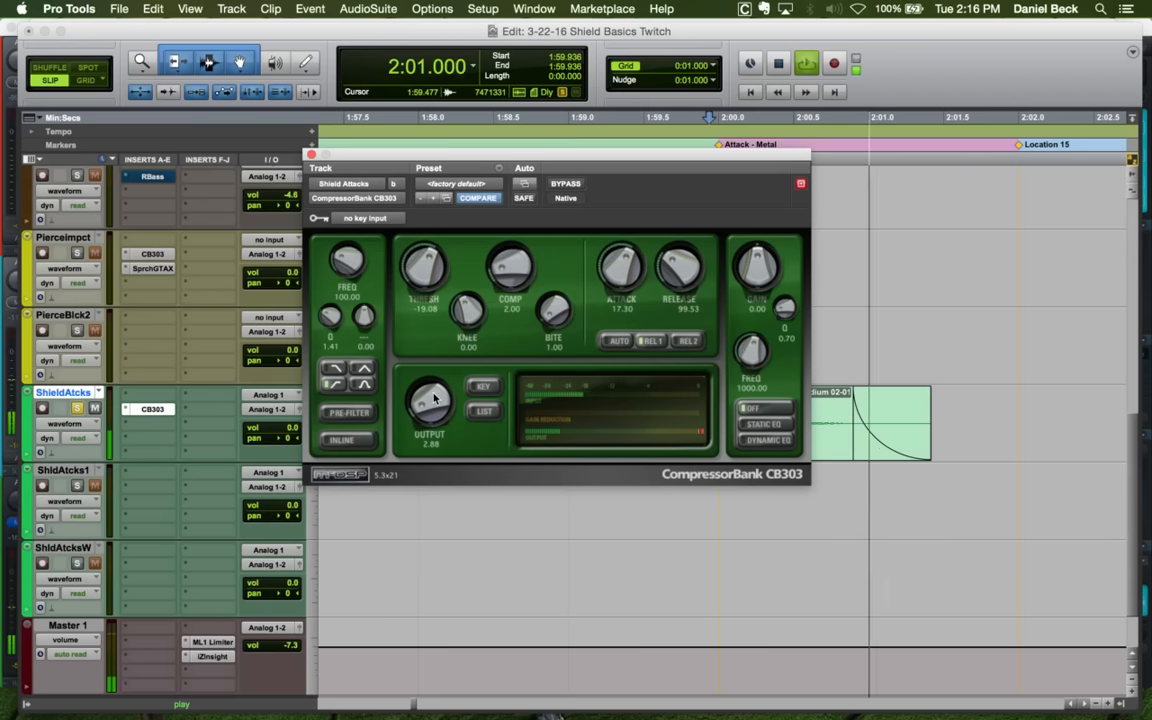
Set the CB303 threshold to -21.96 and the compression to 3.35 during playback, and close the plug-in window
drag(432, 264, 433, 270)
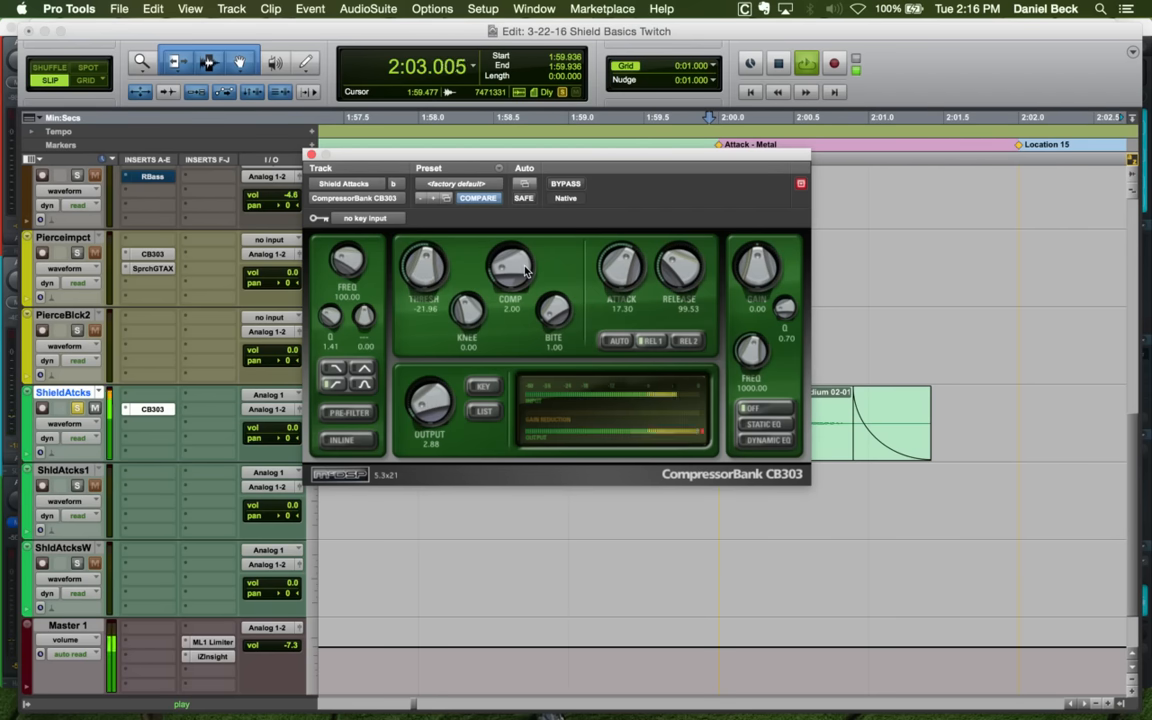
drag(524, 264, 525, 254)
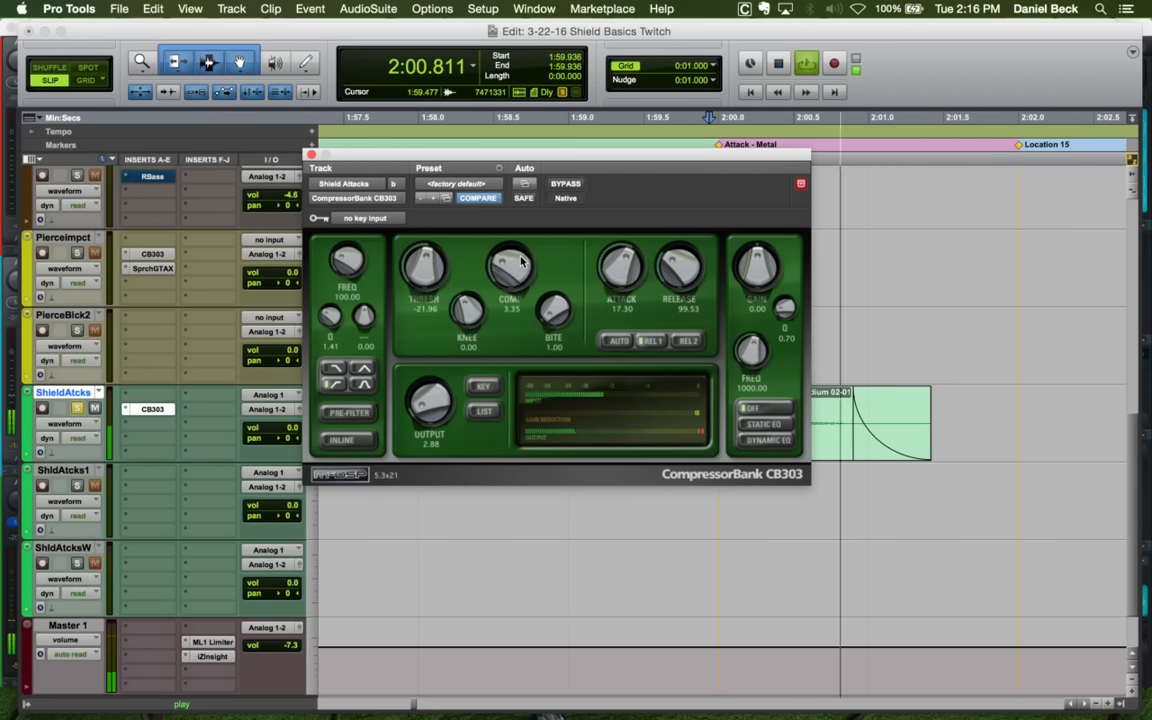
key(space)
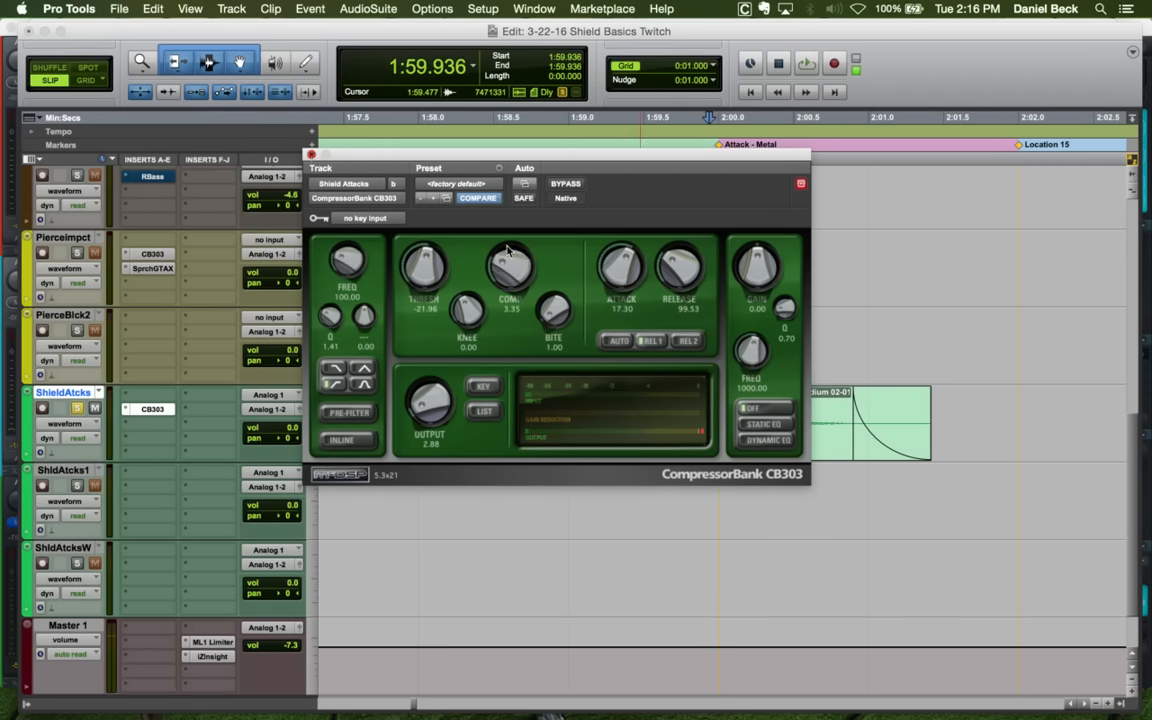
click(311, 155)
Play the second impact clip and fade it out from about 2:03.87 to its end
key(r)
key(r)
click(833, 400)
key(t)
key(space)
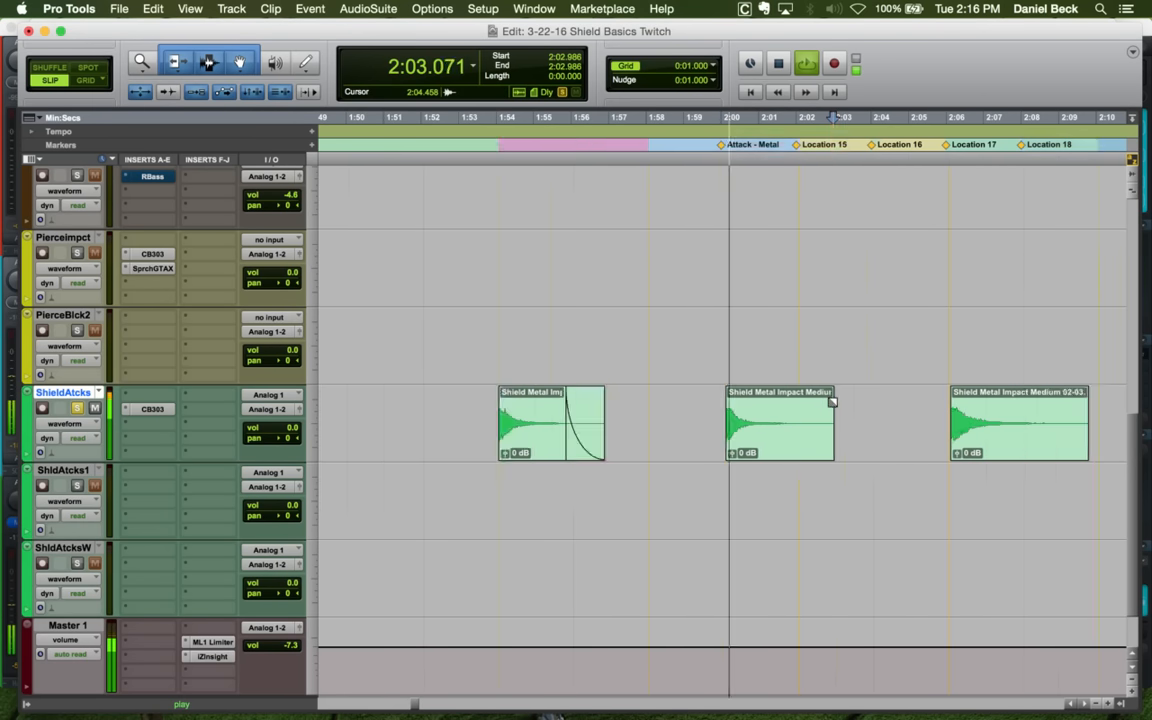
key(t)
key(space)
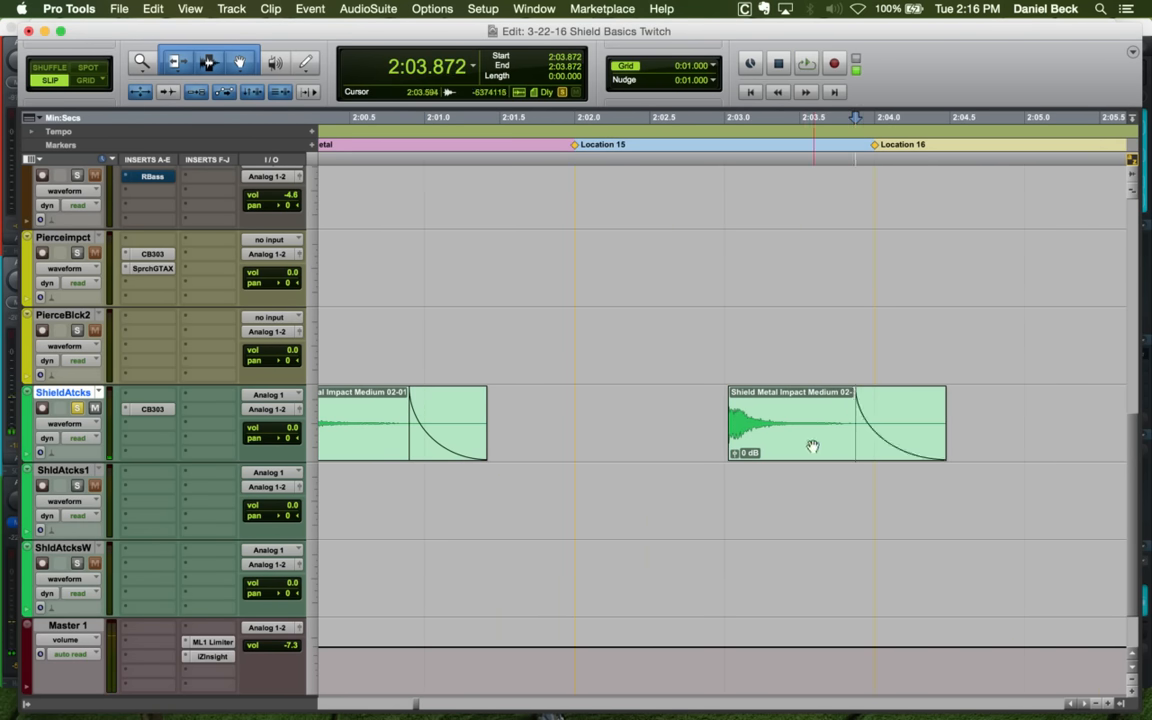
Move the second impact clip earlier so it starts at about 2:02, at the Location 15 marker
drag(812, 445, 652, 425)
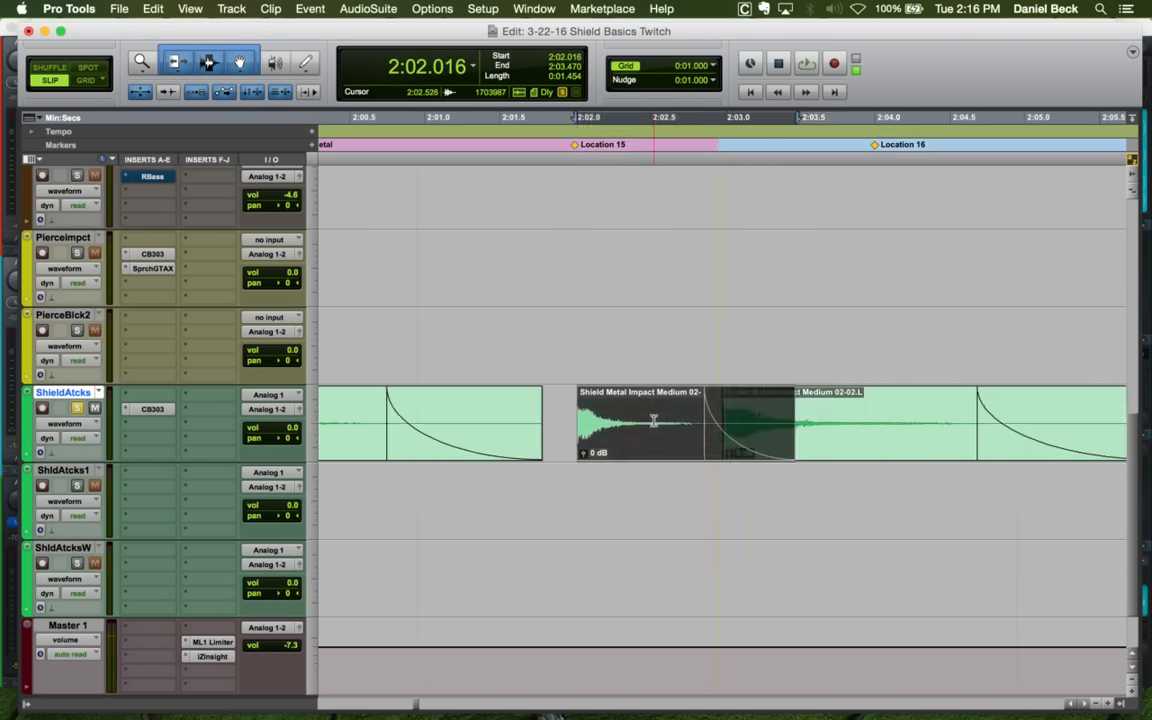
key(t)
key(t)
key(t)
key(t)
drag(774, 448, 767, 446)
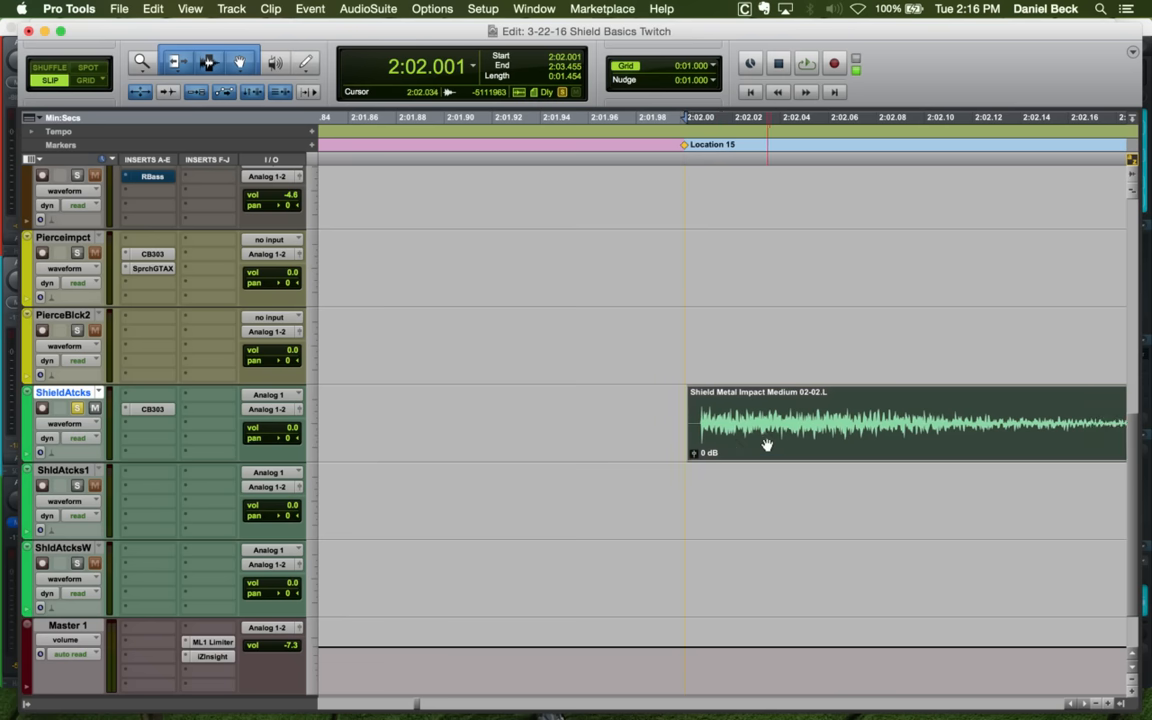
Trim the second impact clip's start to its transient with a very short fade-in and realign it with Location 15
key(t)
key(t)
click(773, 401)
key(a)
drag(773, 399, 777, 398)
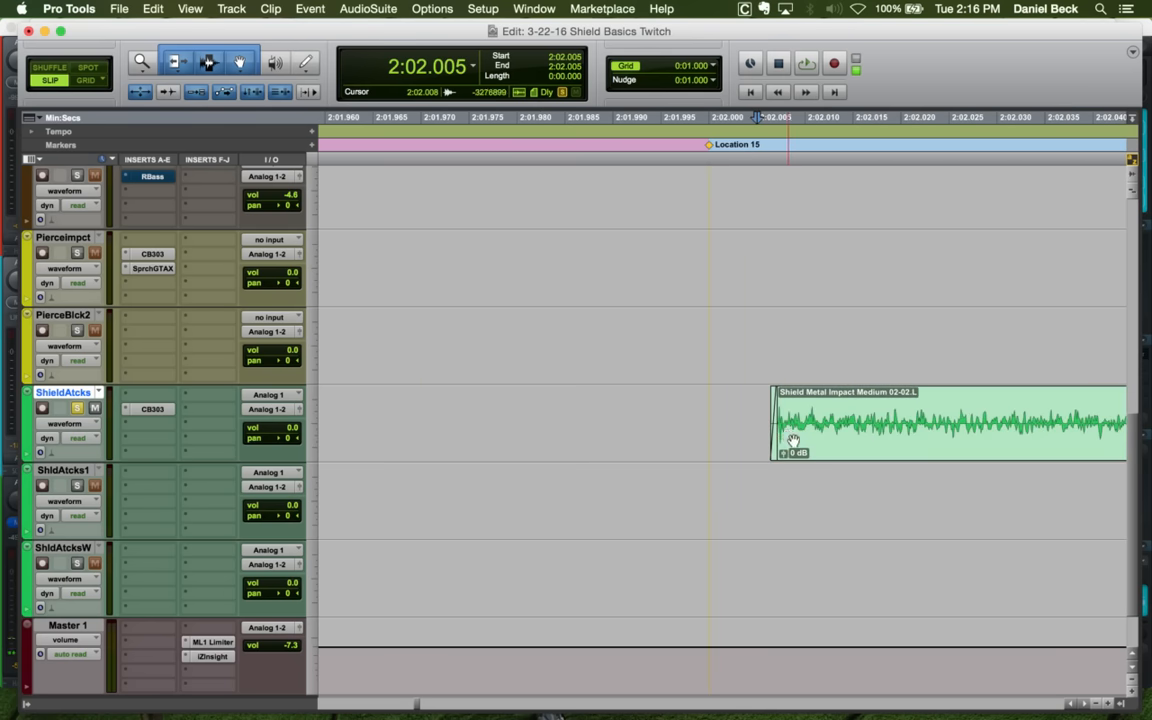
drag(787, 452, 744, 443)
Play the aligned second impact clip from just before the Location 15 marker
key(space)
key(r)
key(r)
key(r)
key(r)
key(r)
key(r)
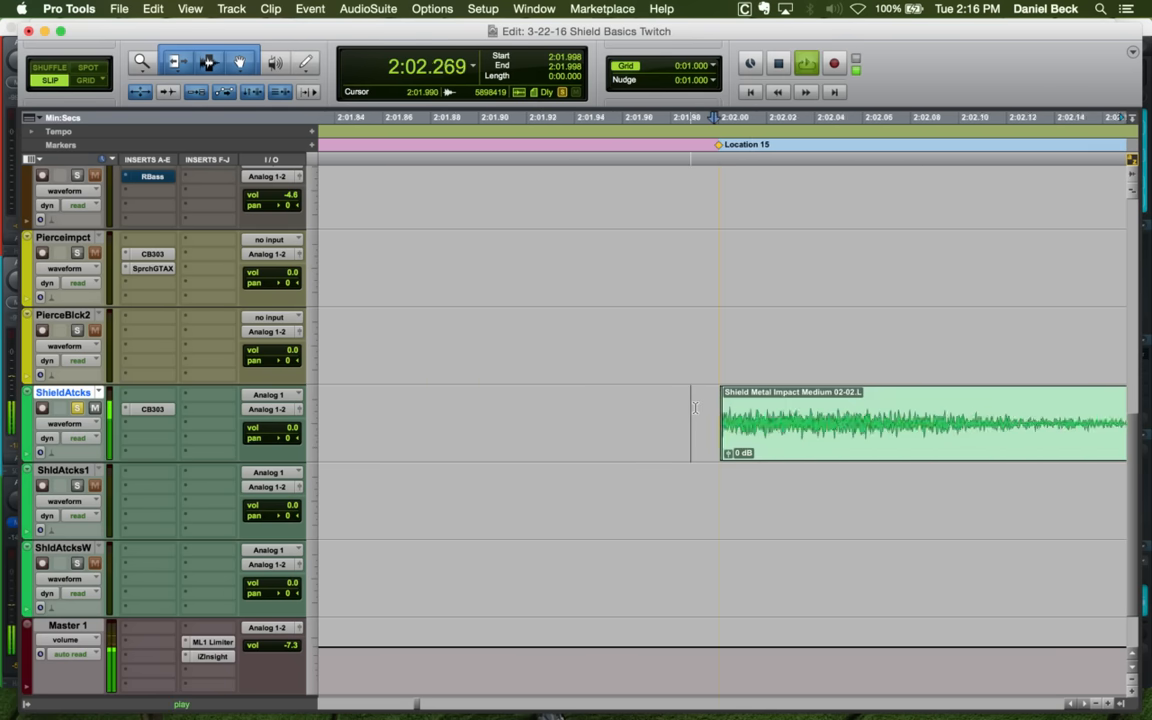
key(space)
Replay the ShieldAtcks impacts from just before the Attack - Metal marker to compare them
click(567, 409)
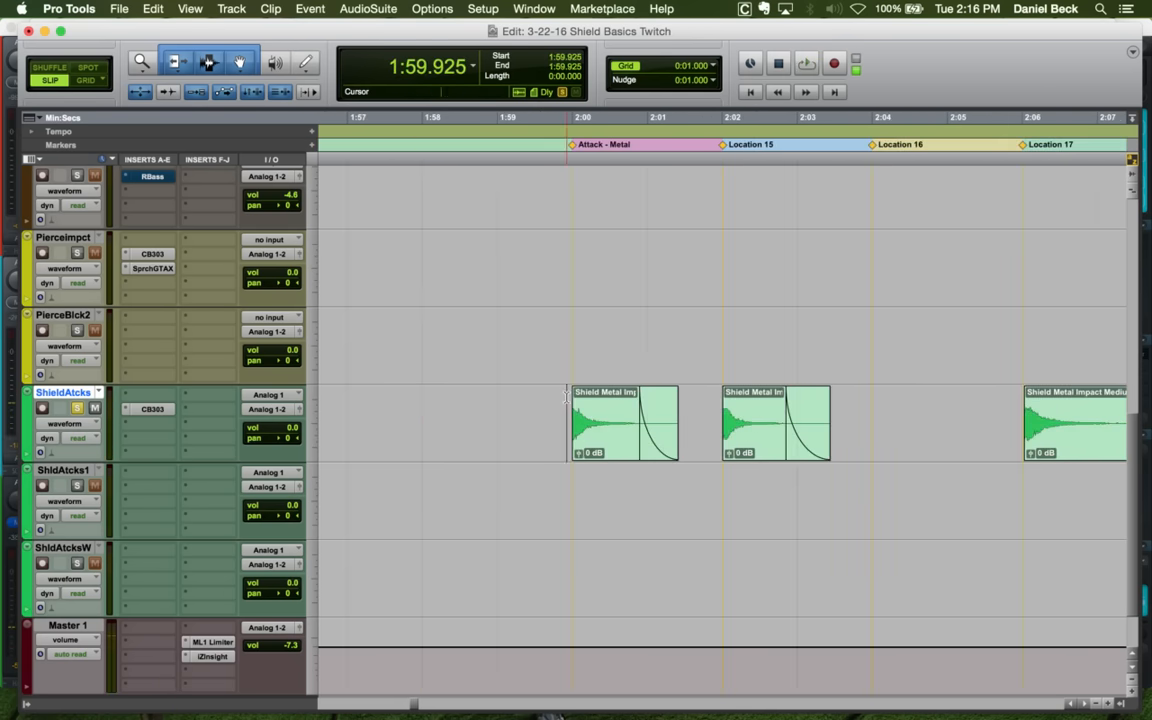
key(space)
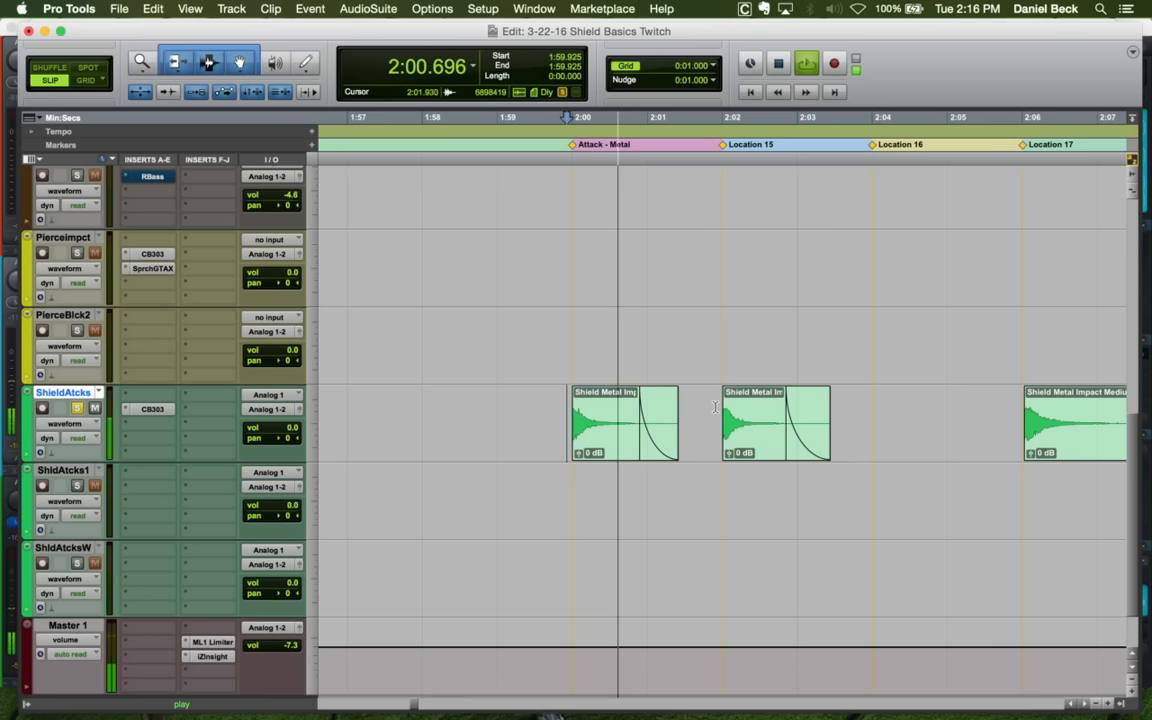
key(space)
click(565, 406)
key(space)
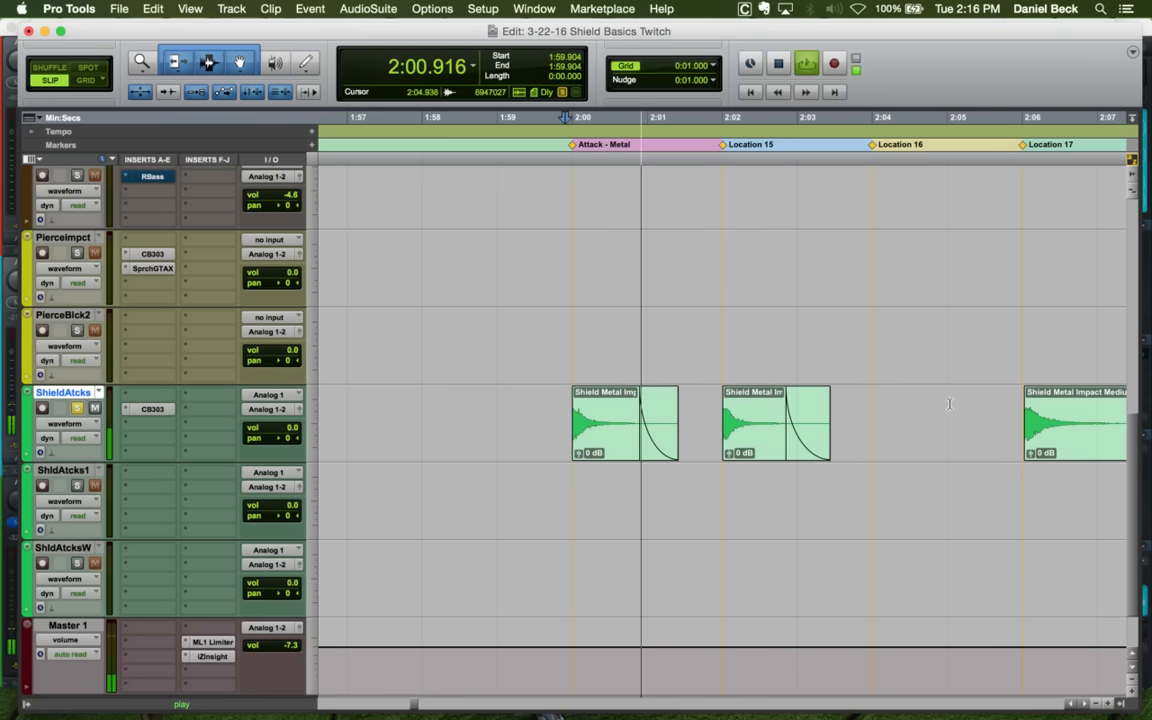
key(space)
Move the Shield Metal Impact Medium 02-04 clip to about 2:04.05, near the Location 16 marker
click(1024, 408)
key(r)
drag(998, 432, 814, 431)
key(t)
key(t)
key(t)
key(t)
key(t)
key(t)
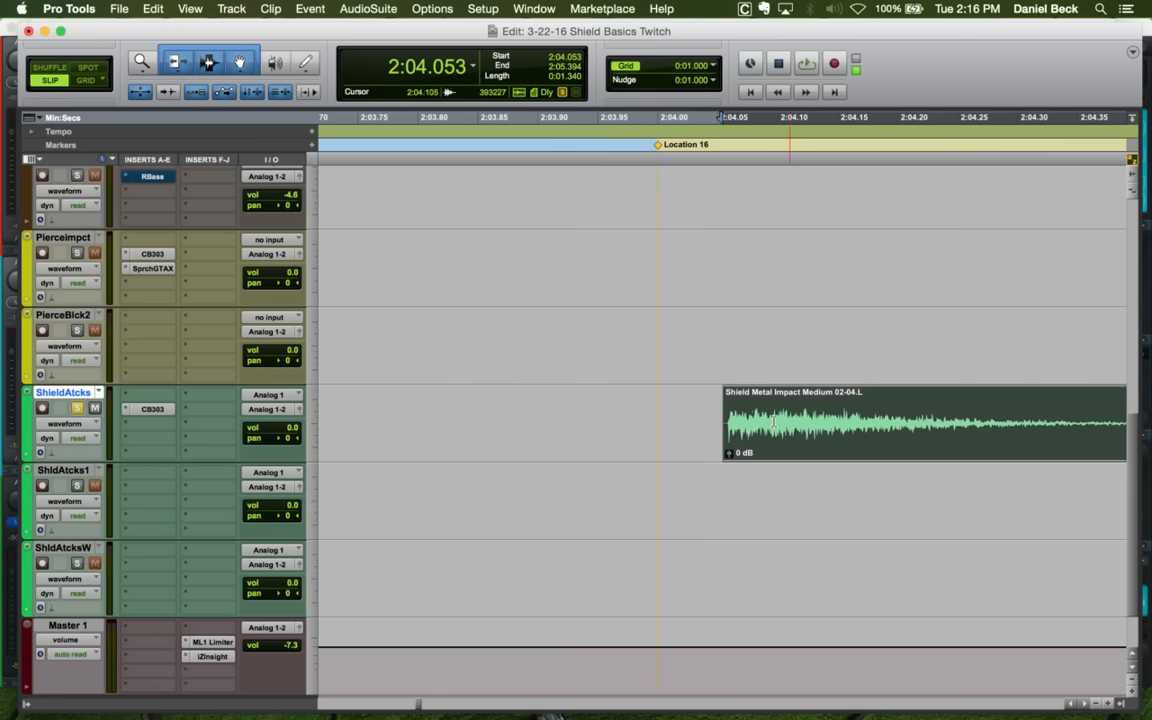
Trim the 02-04 impact clip's start to its transient with a very short fade-in and align it with Location 16
click(713, 404)
key(space)
key(space)
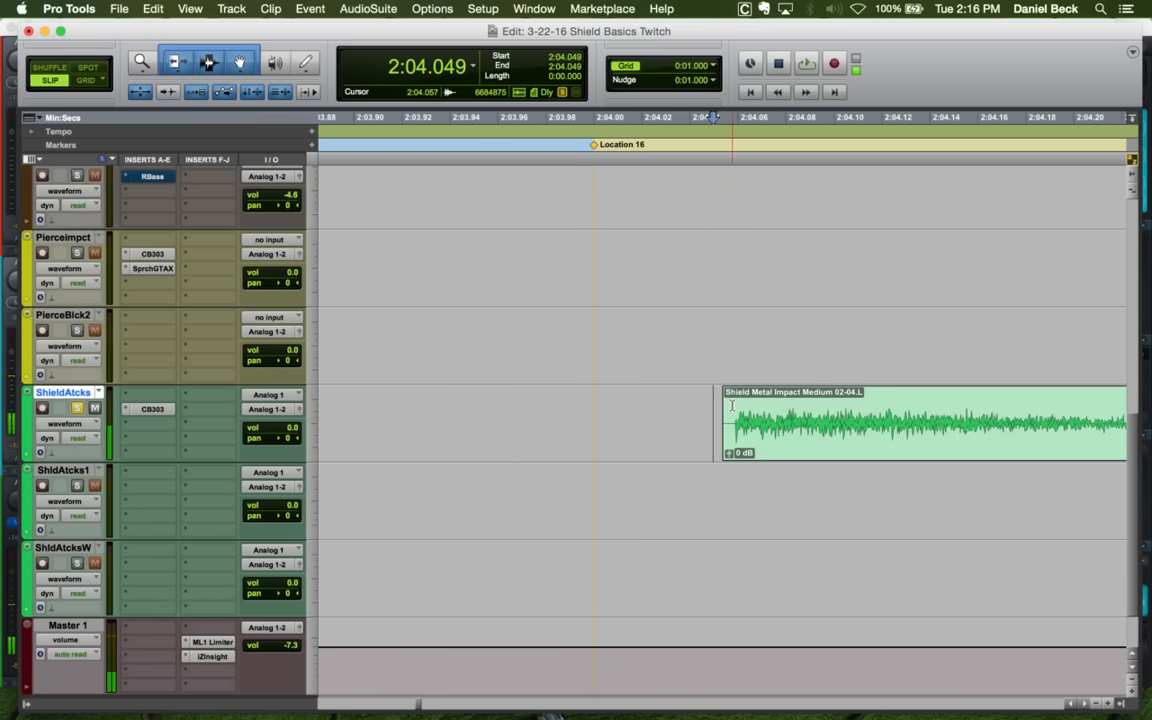
drag(725, 408, 739, 393)
click(716, 395)
drag(792, 442, 654, 445)
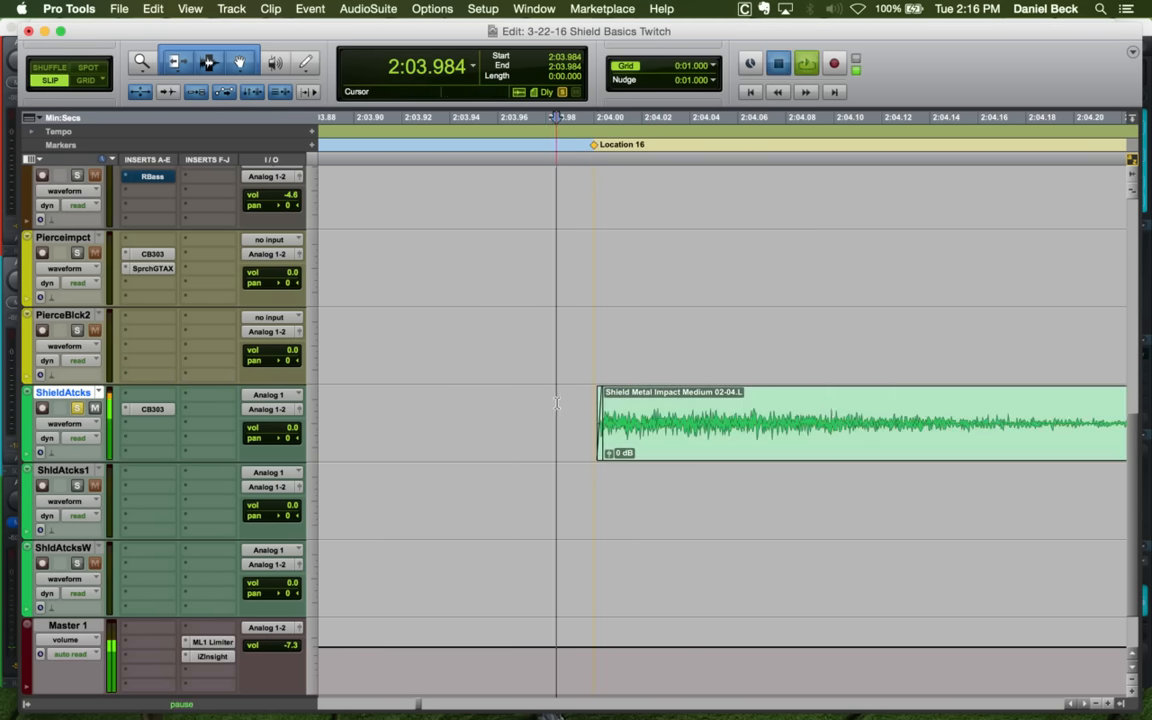
Play the aligned 02-04 impact from about 2:03.98 and select the clip
key(r)
key(r)
key(space)
key(space)
key(r)
click(827, 445)
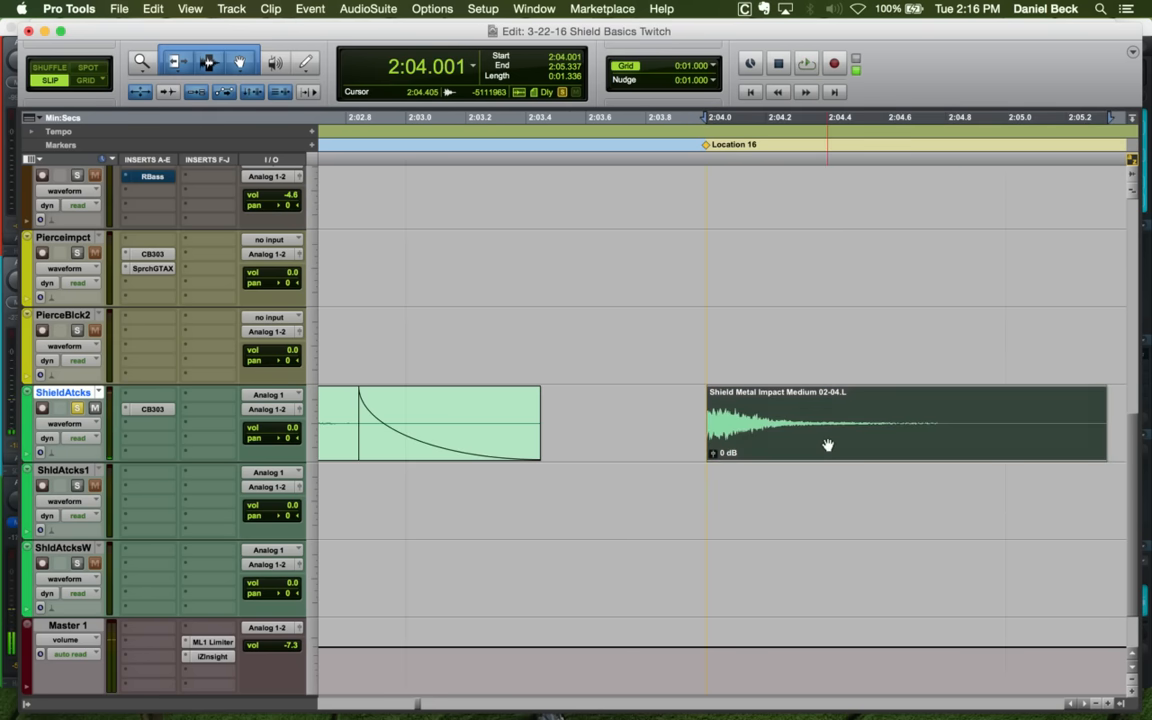
Move the Shield Metal Impact Medium 02-05 clip to about 2:03.94, just before Location 16, in place of the 02-04 clip
key(r)
key(r)
key(r)
drag(1040, 443, 748, 424)
key(t)
key(t)
key(t)
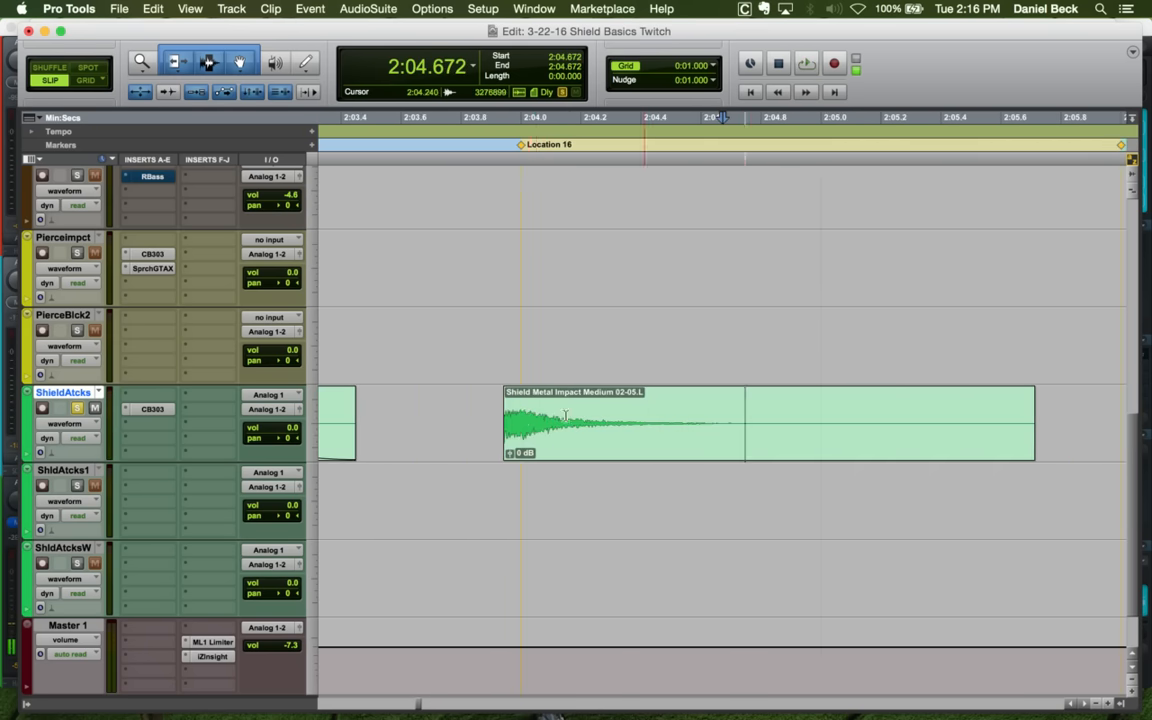
Play the 02-05 impact and align the clip's start with the Location 16 marker
click(501, 408)
key(space)
key(space)
drag(538, 445, 559, 445)
click(519, 417)
key(t)
key(t)
key(t)
drag(832, 457, 803, 453)
Play the aligned 02-05 impact from 2:03.997
click(730, 414)
key(space)
key(r)
key(r)
key(r)
key(r)
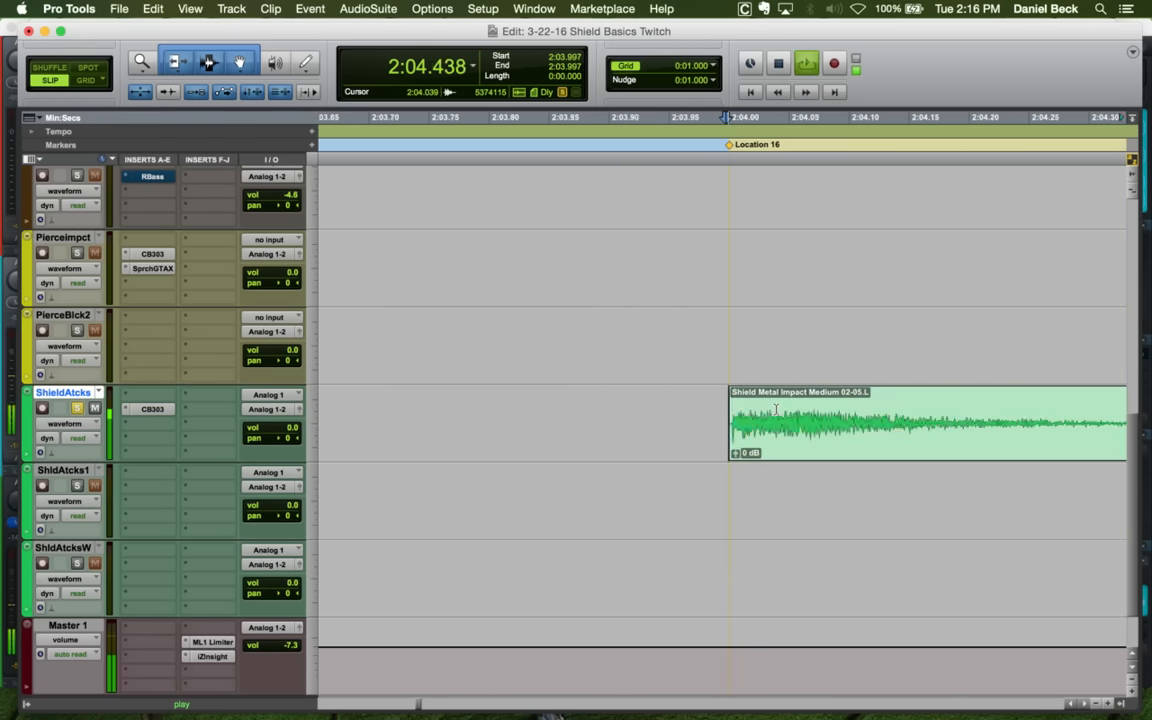
key(r)
key(space)
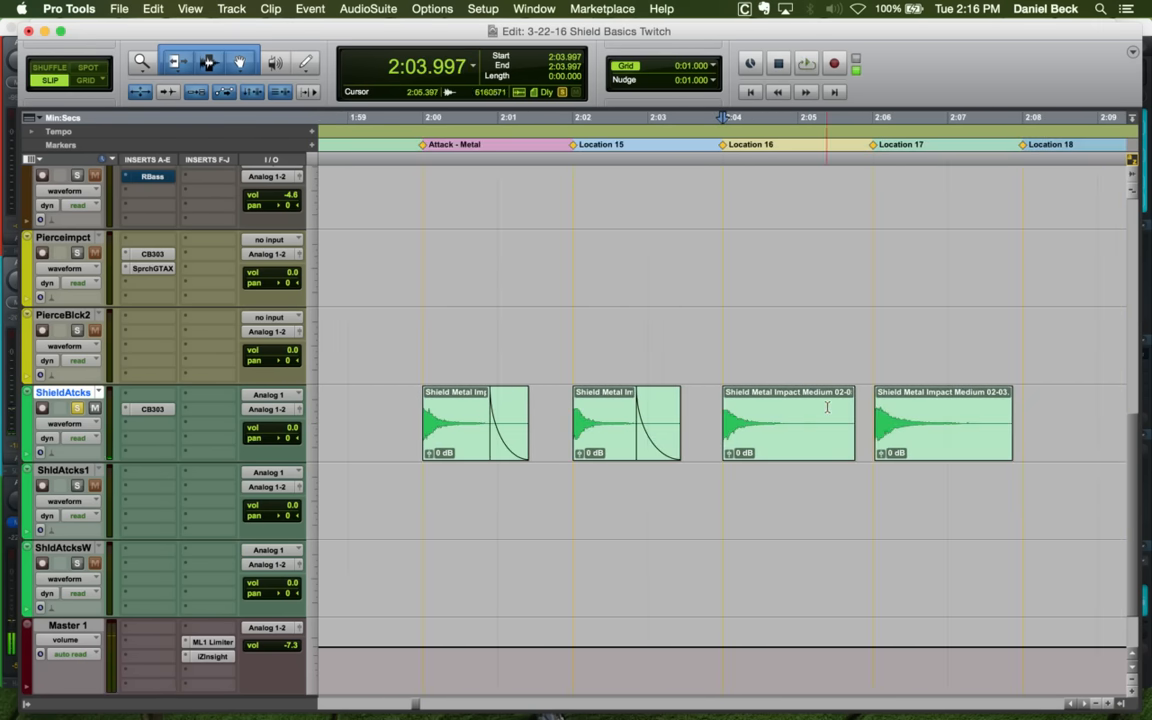
Trim the 02-05 impact's end to about 2:05.4 and fade it out from about 2:04.95
click(827, 407)
key(s)
click(793, 406)
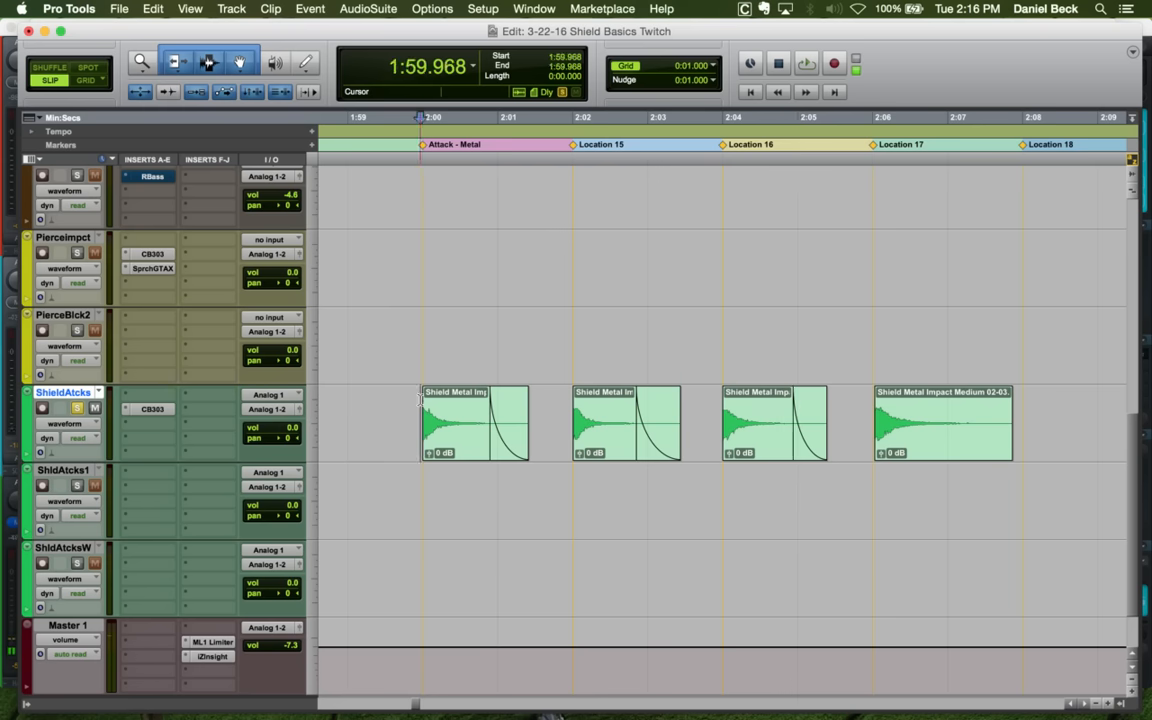
Play the impacts at Attack - Metal, Location 15 and Location 16 in turn, each from just before its marker
key(space)
key(space)
click(559, 400)
key(space)
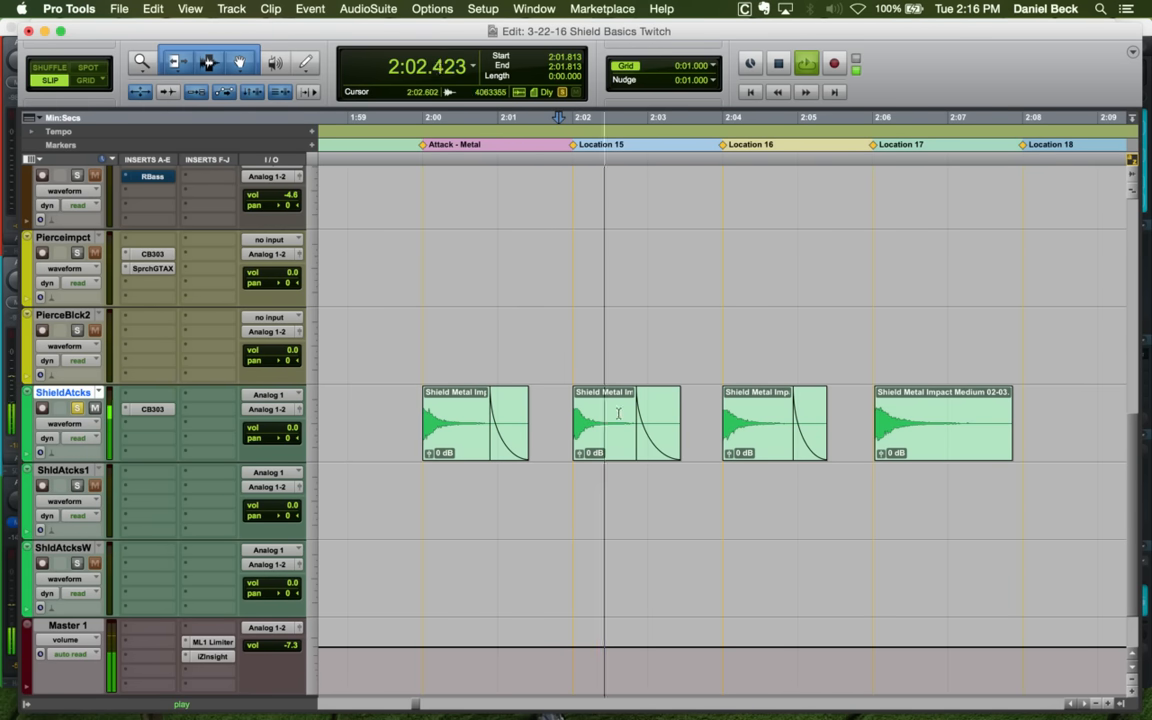
key(space)
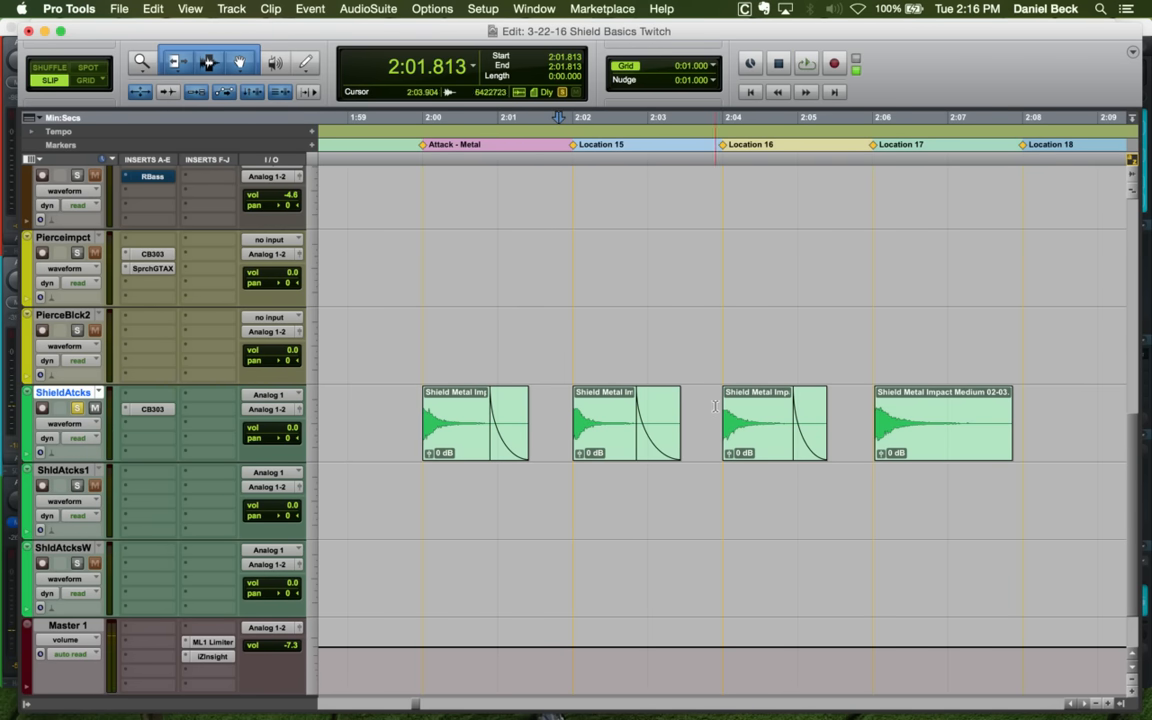
click(715, 406)
key(space)
key(space)
Play the 02-03 impact, trim its end to about 2:07.5 and fade it out from 2:07.152
click(873, 408)
key(t)
key(space)
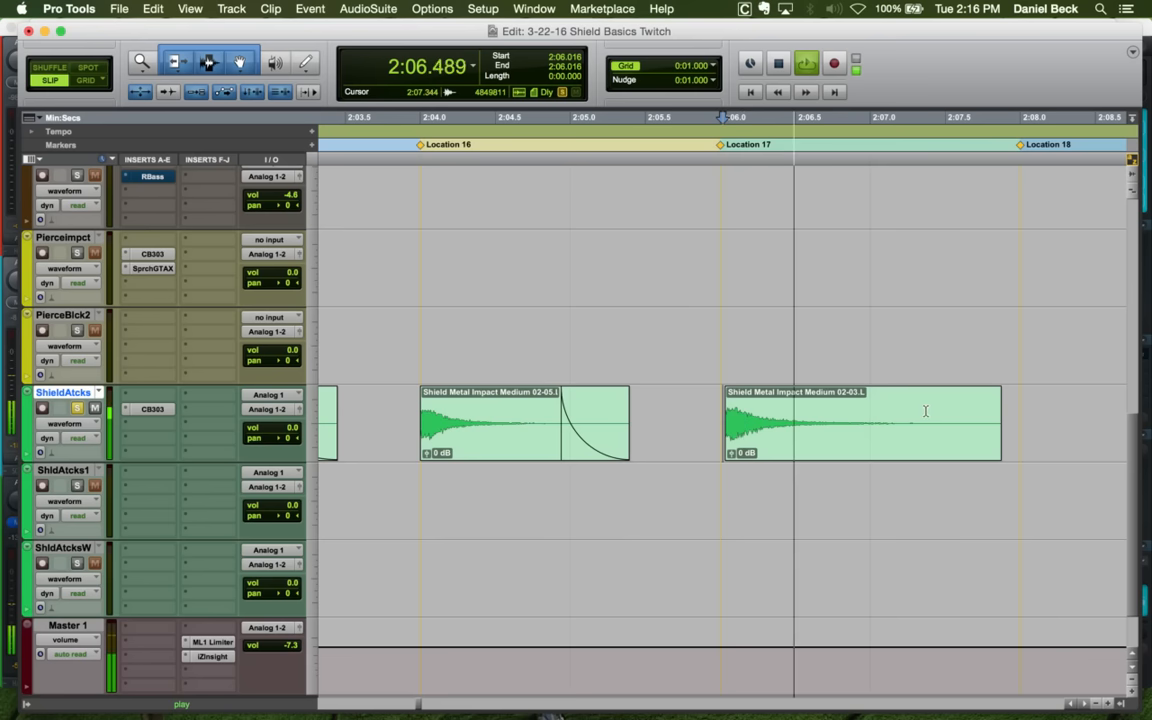
key(space)
click(943, 411)
key(s)
click(893, 408)
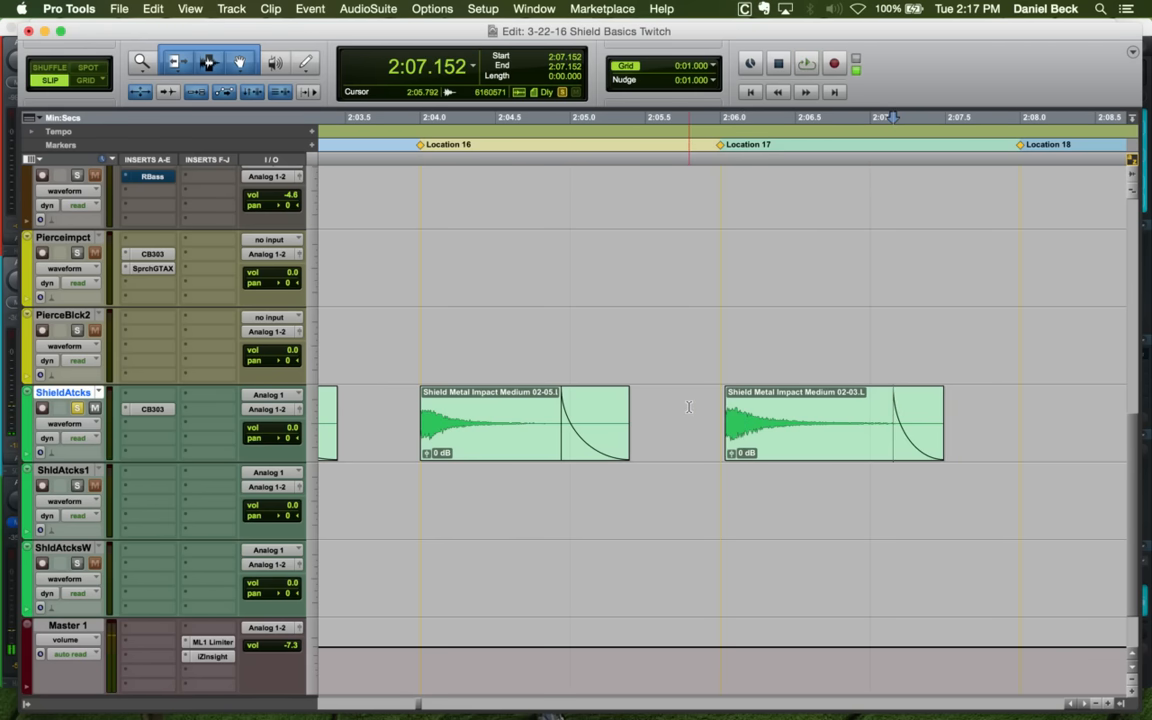
Replay the shortened 02-03 impact from about 2:05.79
click(689, 407)
key(space)
key(t)
key(t)
key(space)
Trim the 02-03 clip's start at its transient with a very short fade-in and align it with Location 17
click(920, 441)
key(t)
key(t)
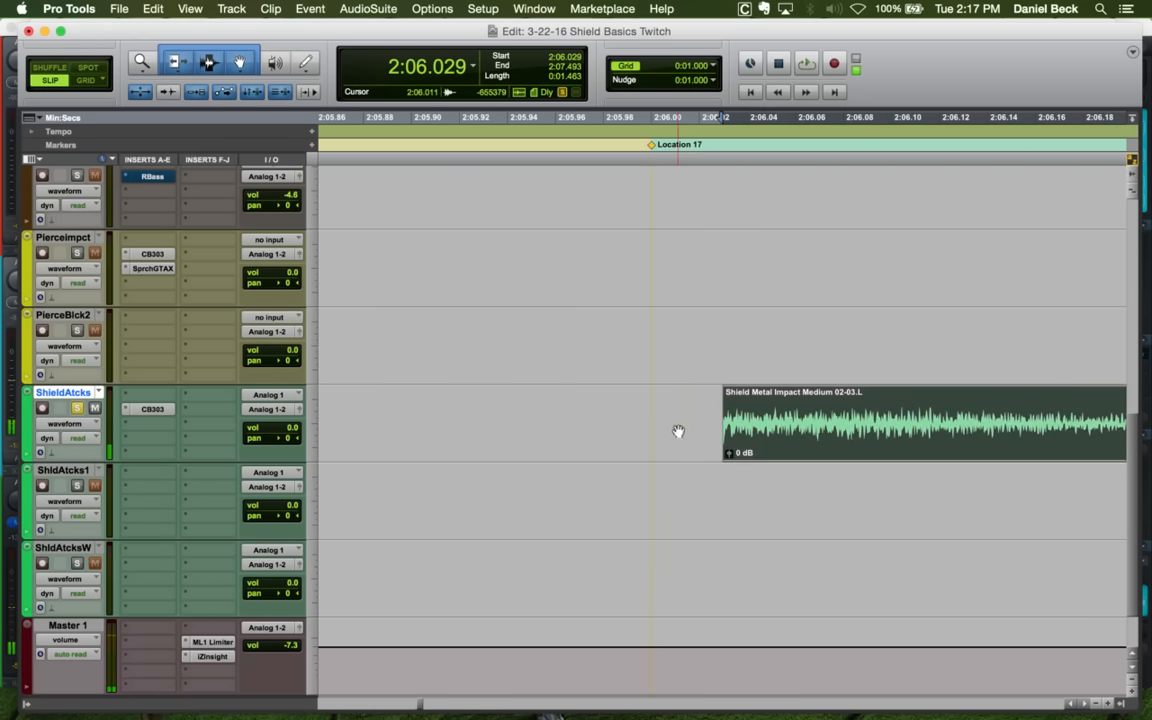
mouse_move(725, 408)
mouse_down()
mouse_move(670, 408)
mouse_move(727, 402)
mouse_up()
click(721, 408)
key(a)
click(704, 424)
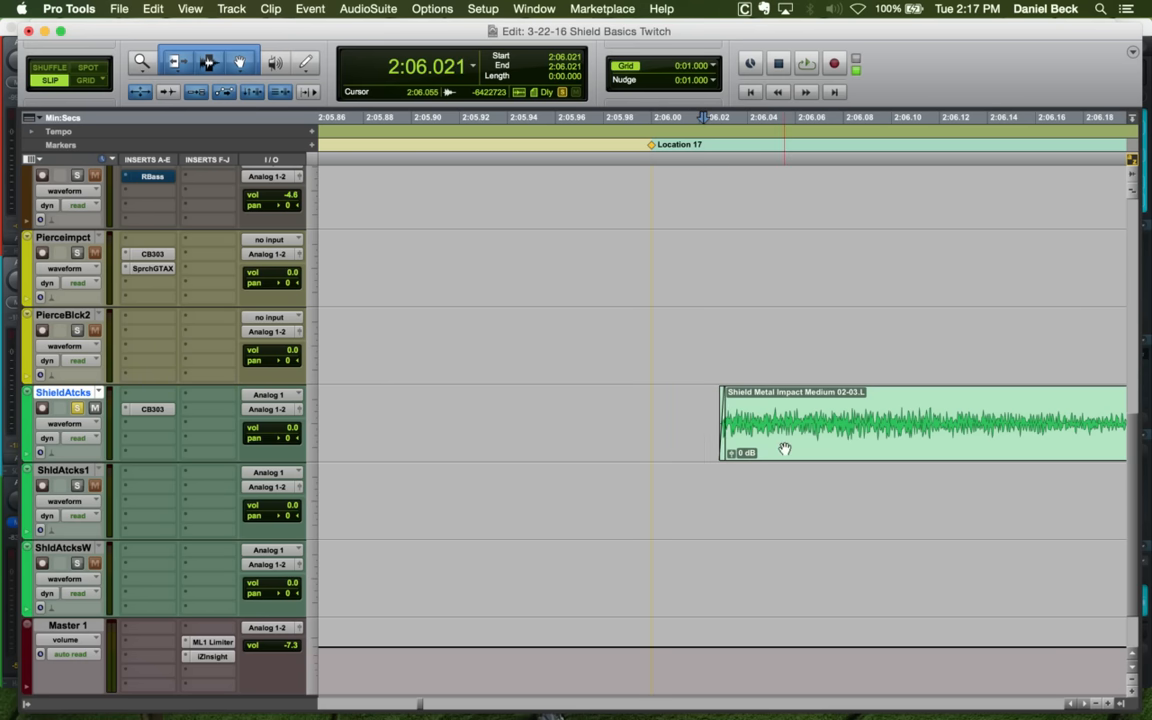
drag(785, 449, 723, 450)
Play the aligned 02-03 impact from 2:05.974
click(591, 412)
key(space)
key(r)
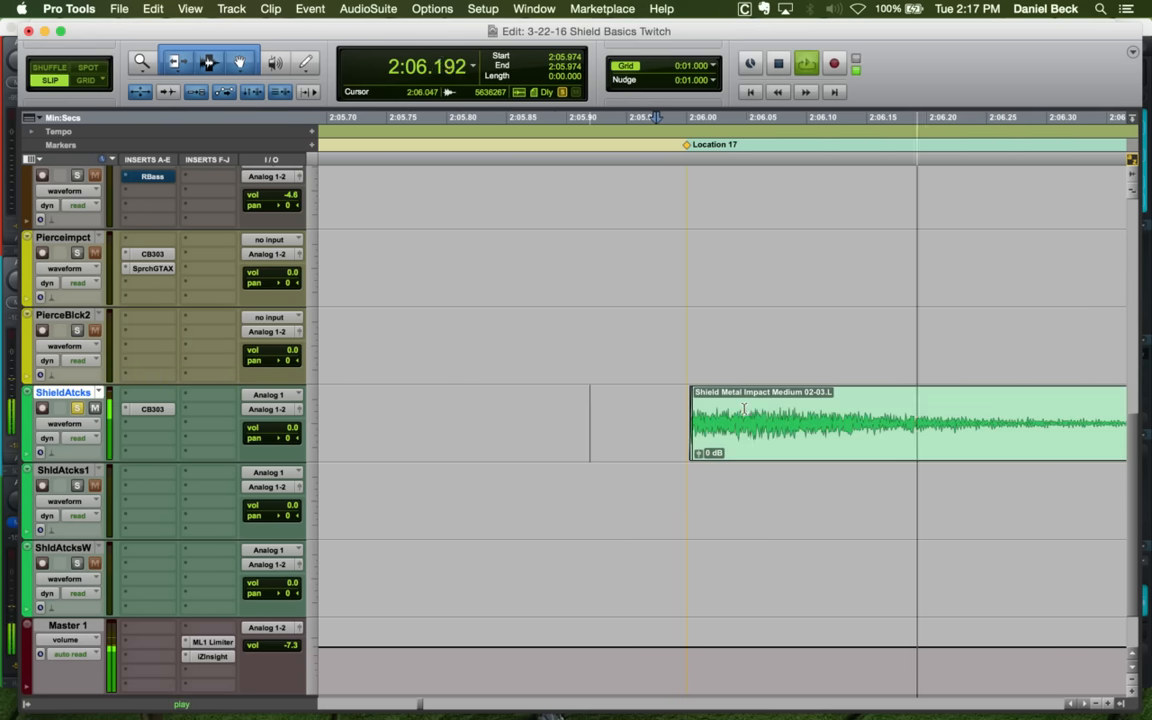
key(r)
key(r)
key(r)
key(r)
key(space)
Review the row of impacts and play the Attack - Metal one from 1:59.765
click(713, 408)
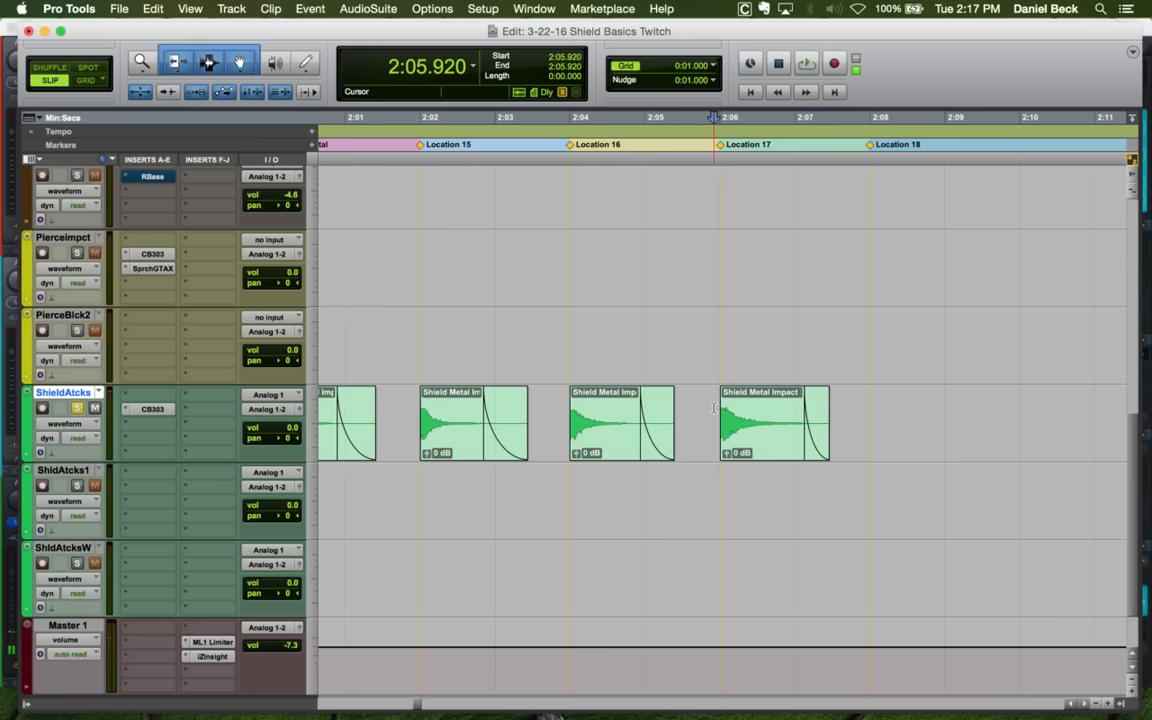
key(r)
key(r)
click(731, 443)
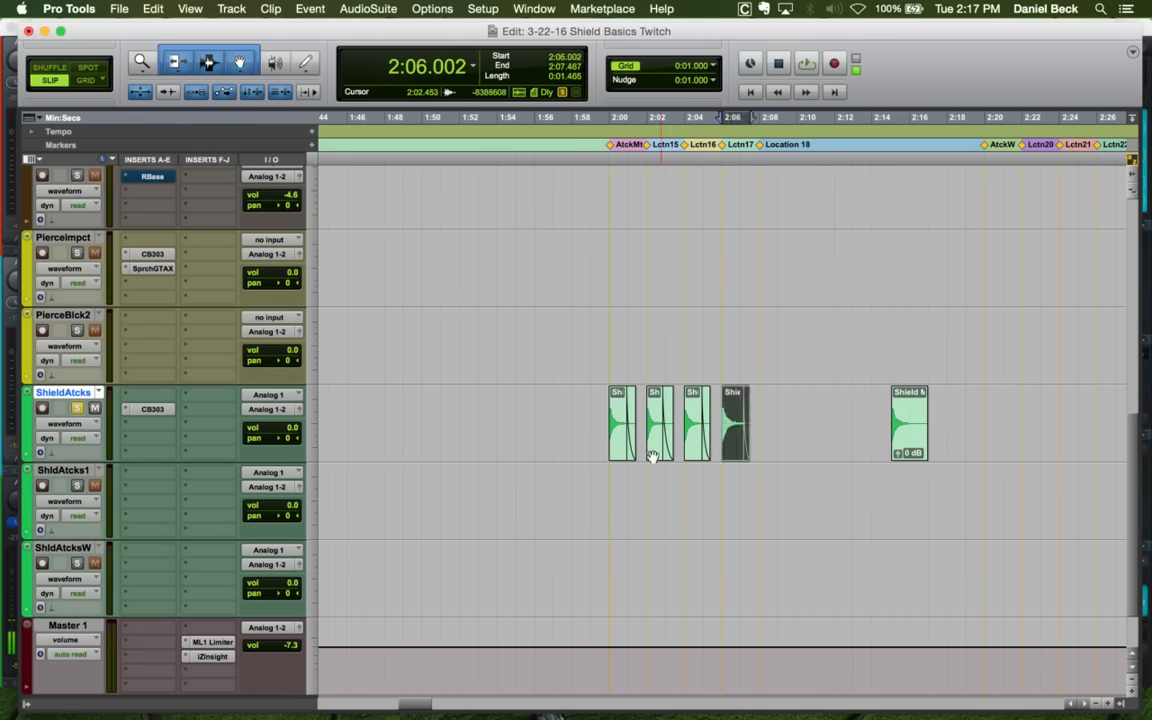
click(620, 452)
click(606, 415)
key(space)
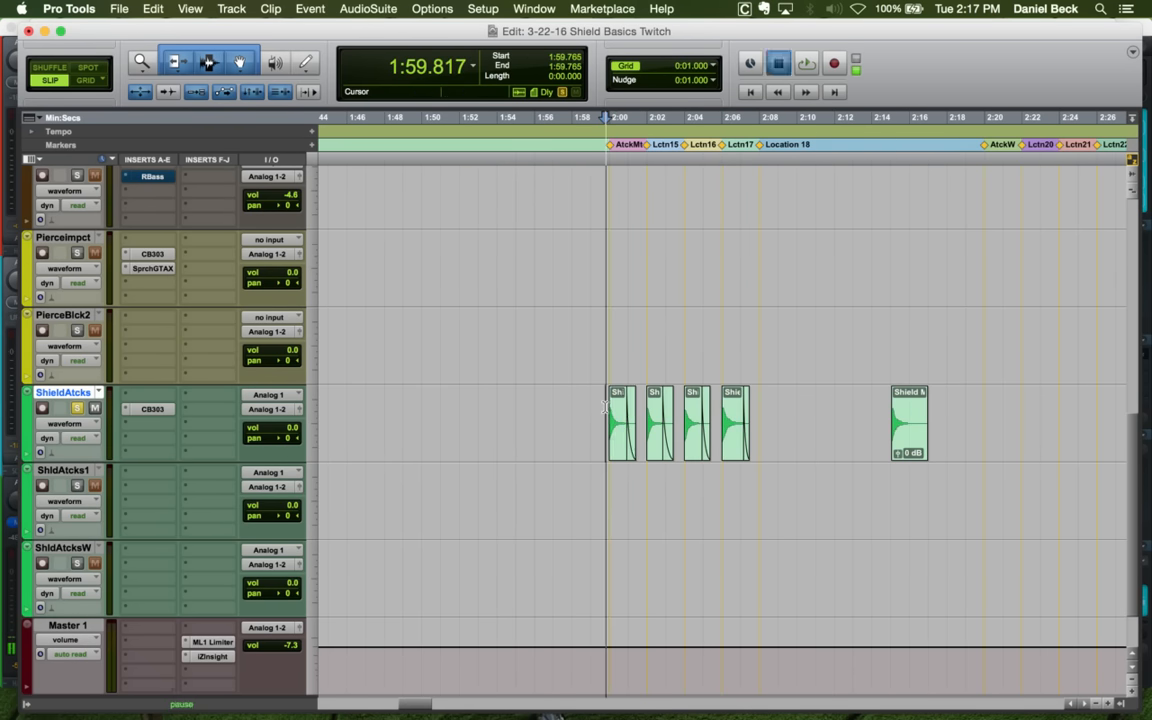
key(t)
key(t)
key(space)
Select the Attack - Metal impact clip and open the SoundShifter Parametric Mono AudioSuite plug-in for it
click(767, 442)
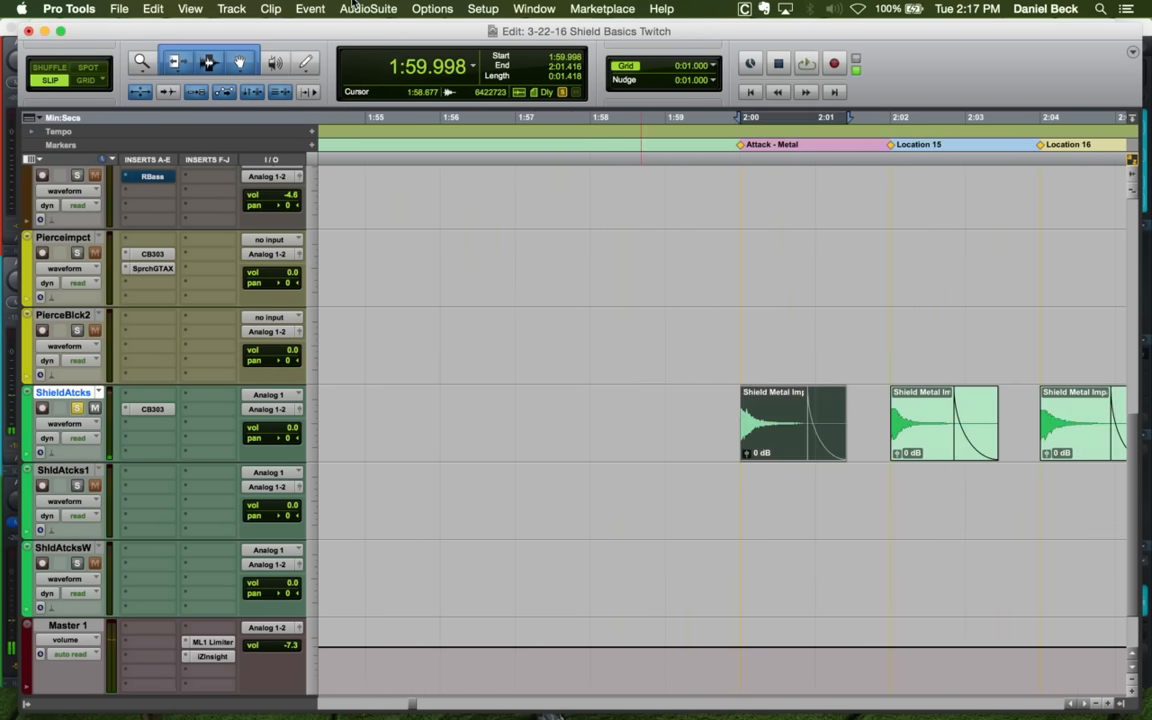
click(368, 8)
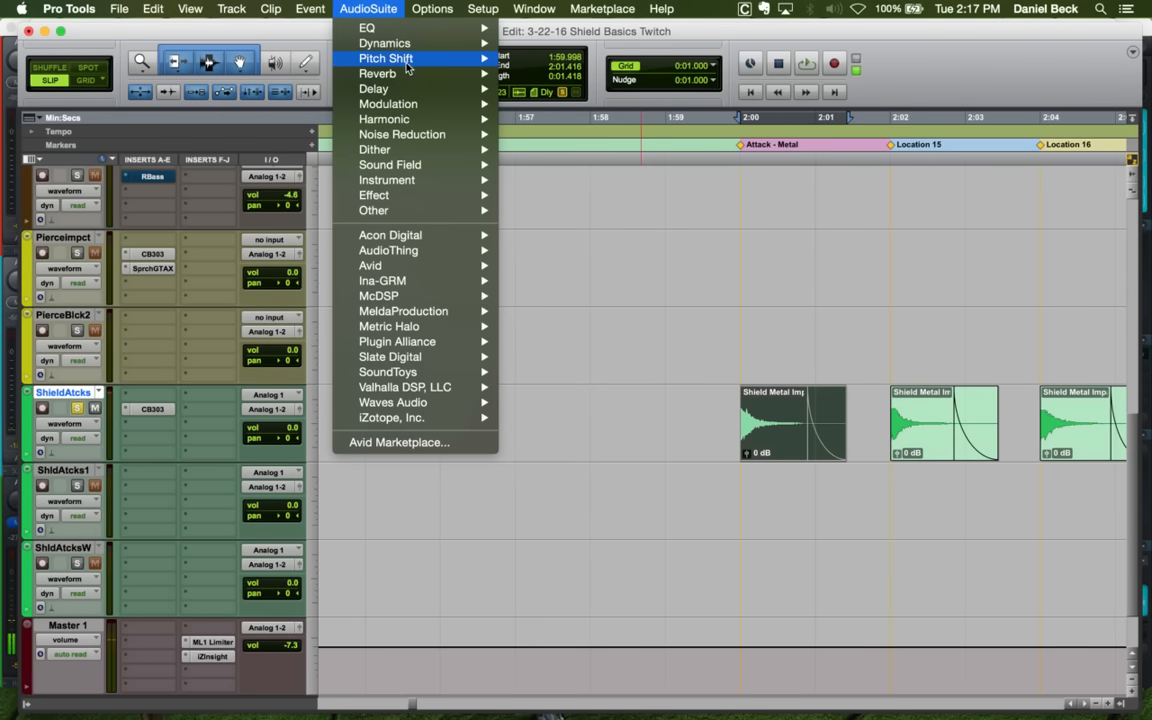
mouse_move(400, 58)
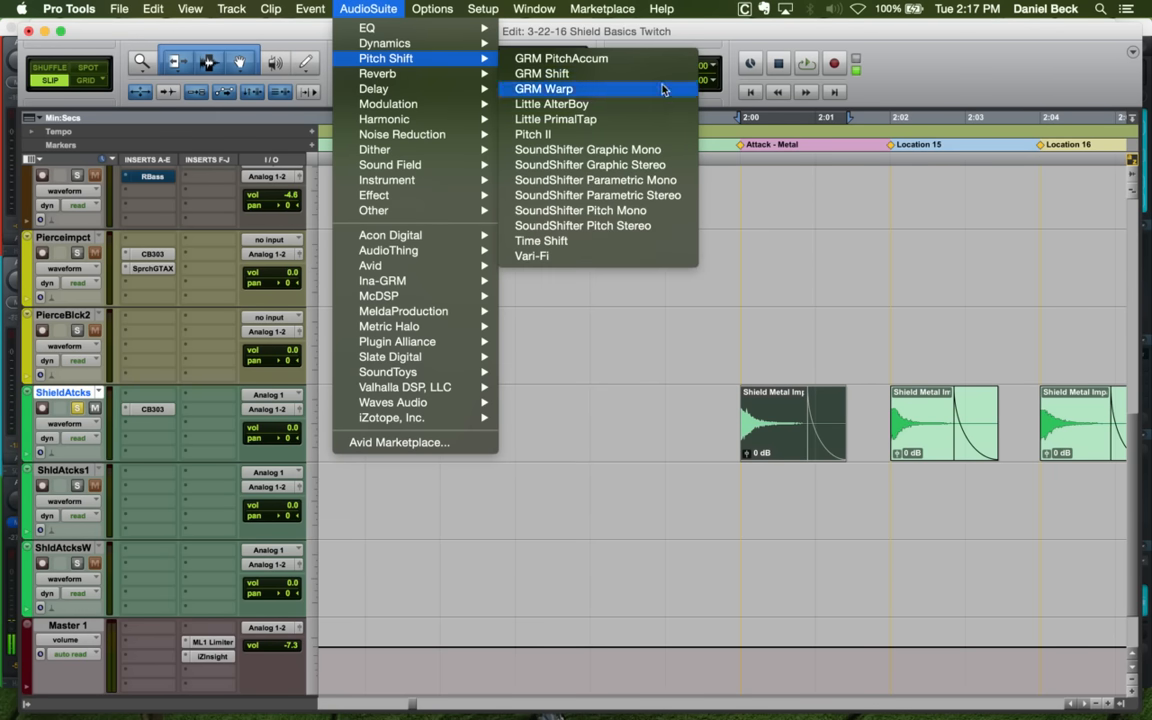
click(632, 211)
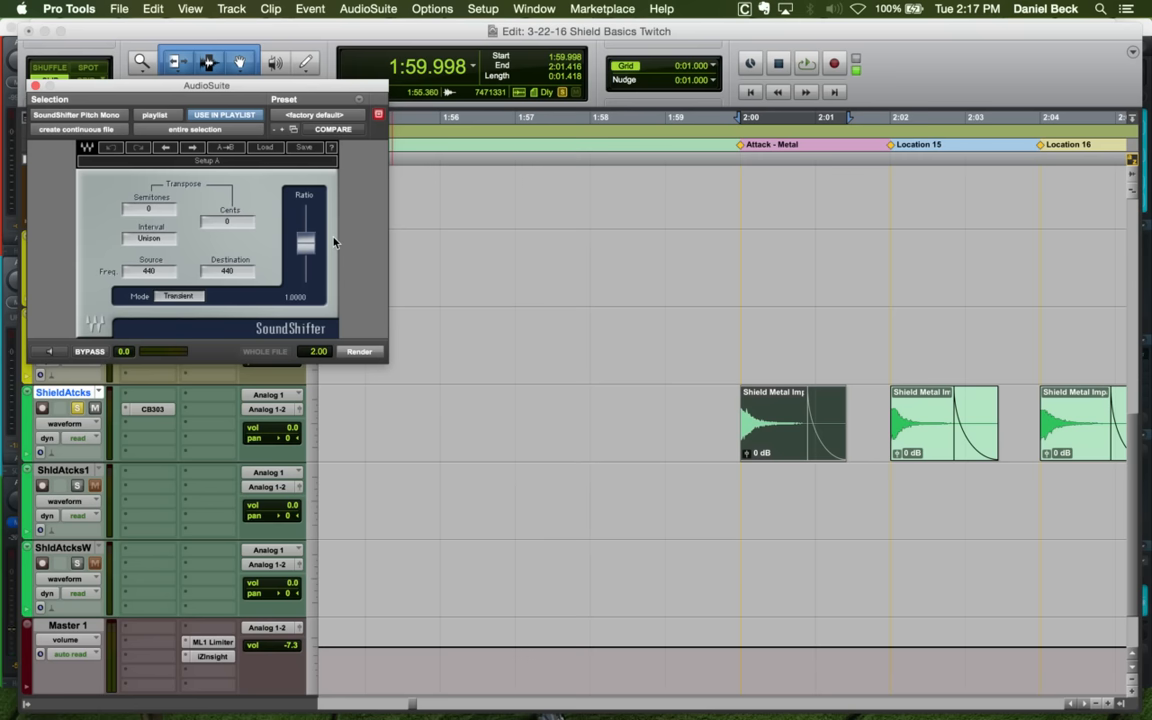
click(104, 115)
mouse_move(134, 115)
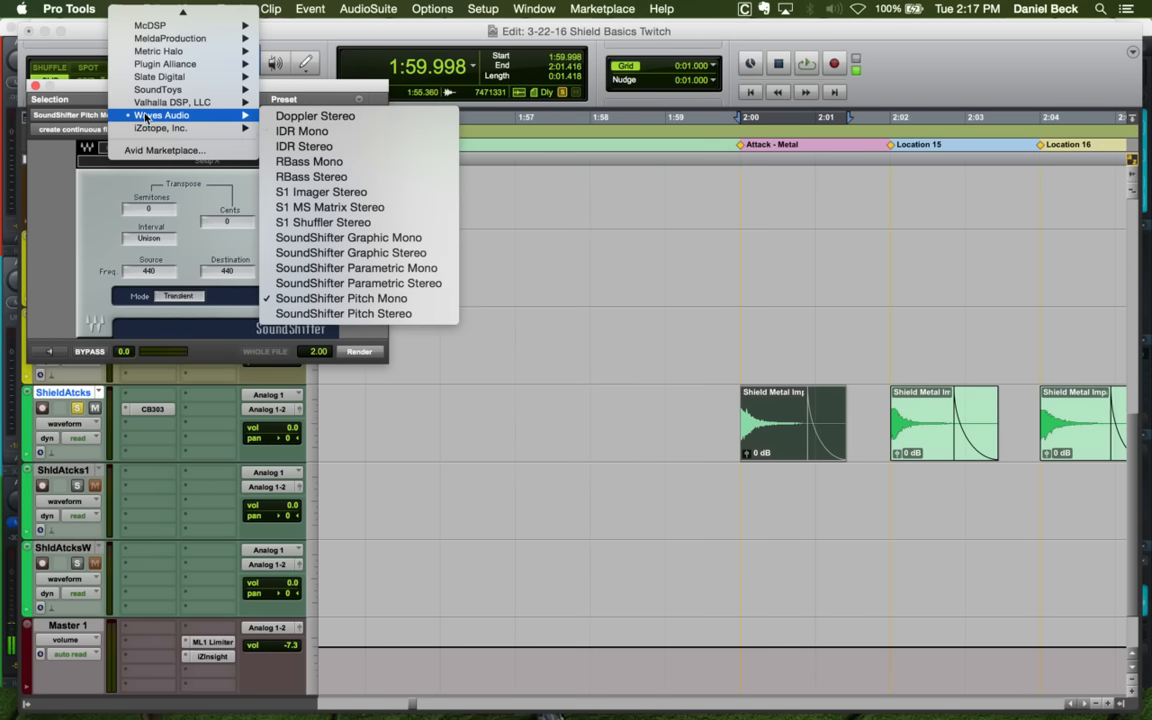
click(363, 268)
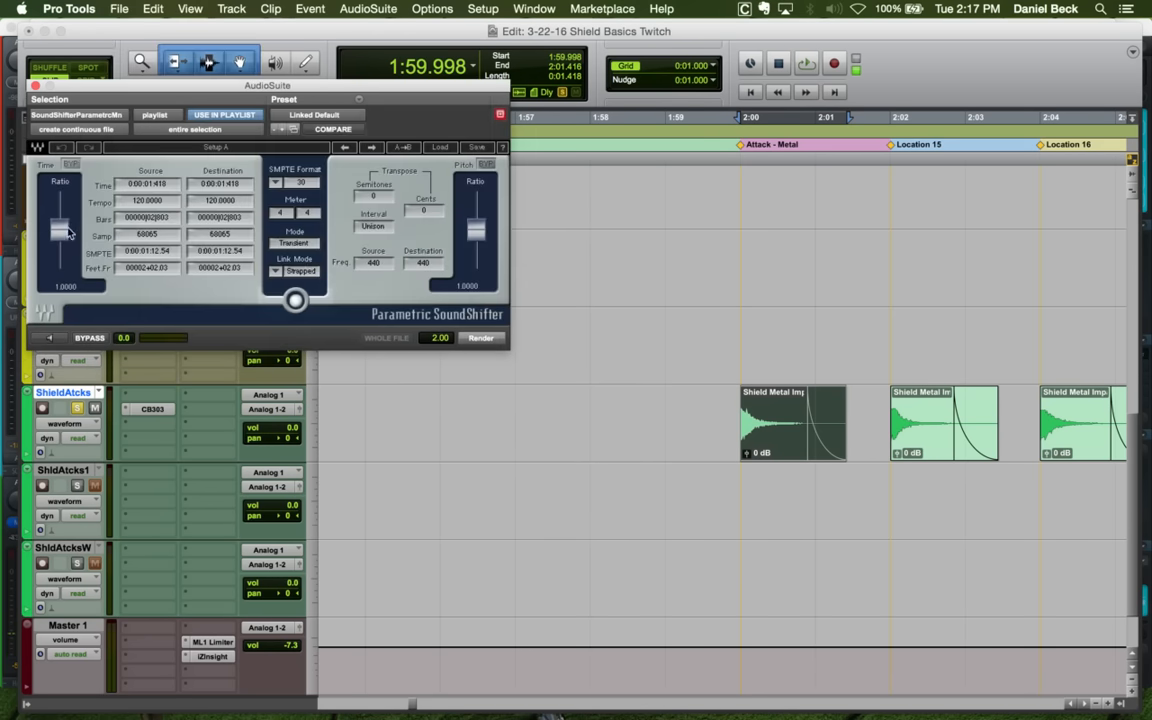
Preview the impact with linked time and pitch ratios of 0.5000 and 0.6399, and set the ratio to 0.6561
drag(67, 232, 60, 258)
click(50, 338)
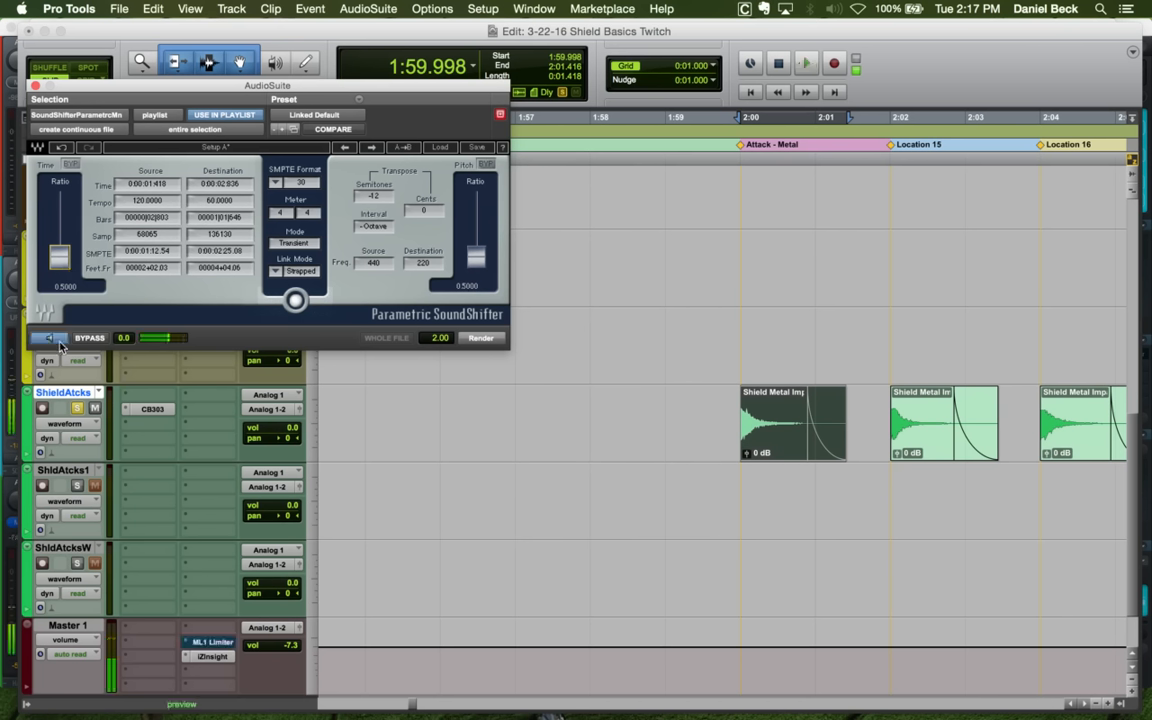
mouse_move(60, 258)
mouse_down()
mouse_move(60, 230)
mouse_move(60, 245)
mouse_up()
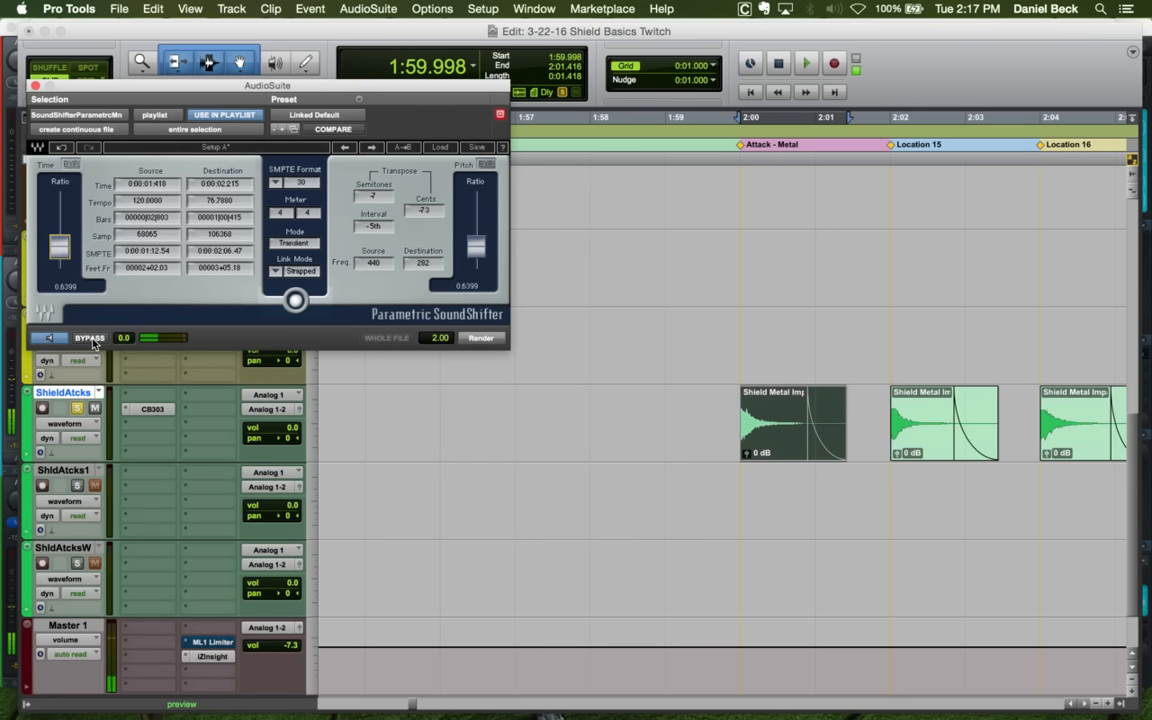
drag(60, 247, 60, 258)
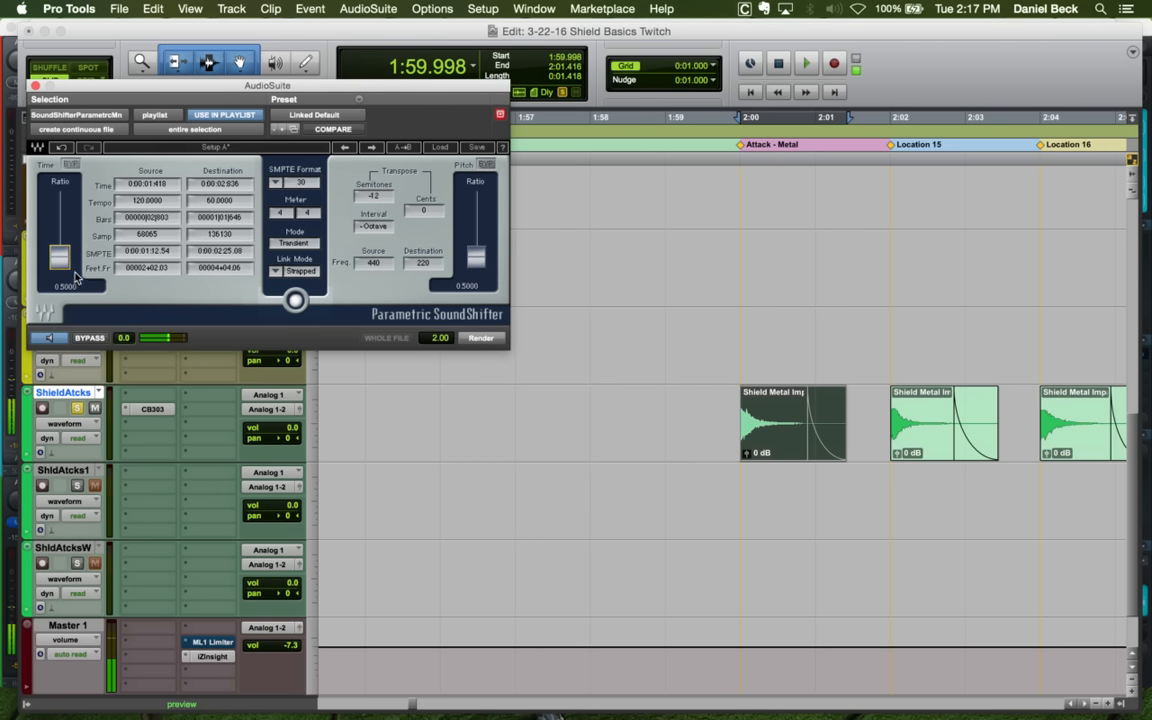
drag(60, 257, 60, 245)
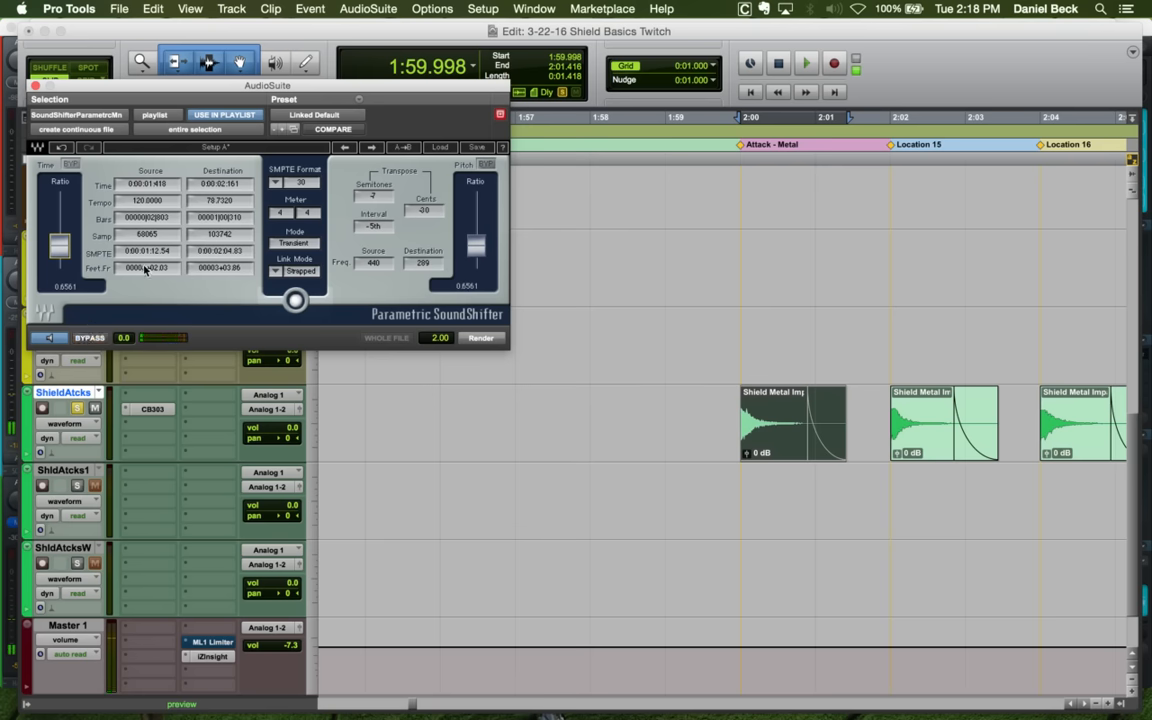
Undo a first SoundShifter render, move the Attack - Metal impact clip to 1:58.494 and render it there
click(478, 339)
key(super+z)
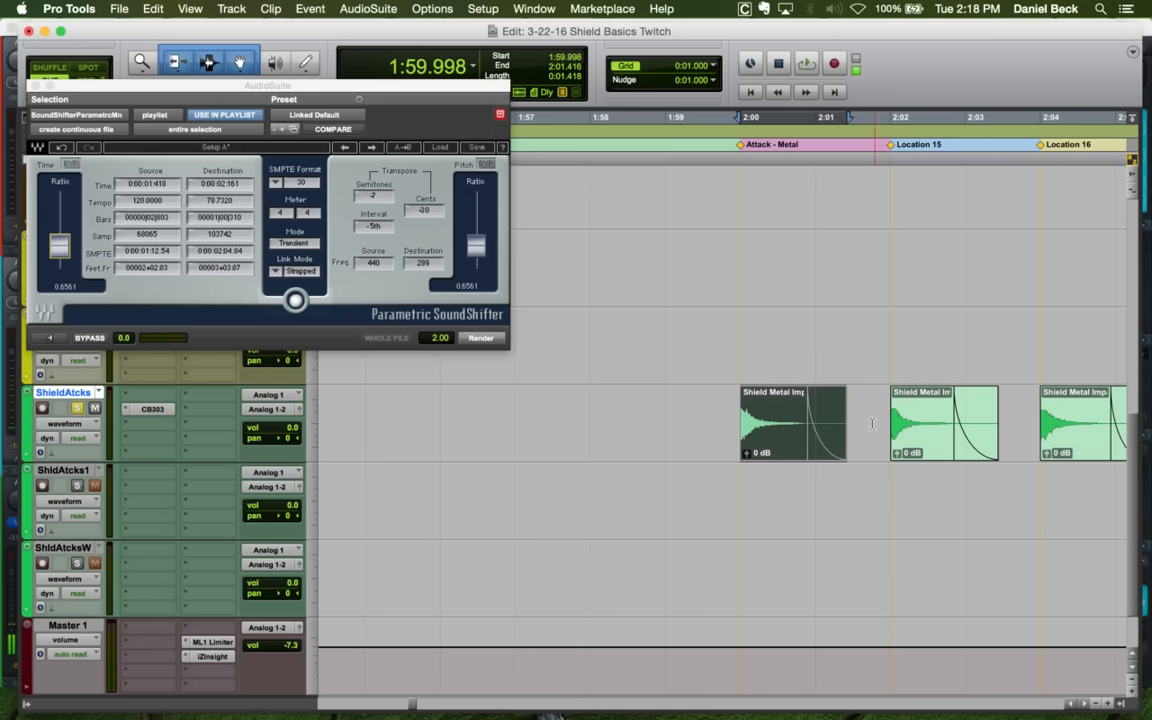
drag(758, 442, 637, 425)
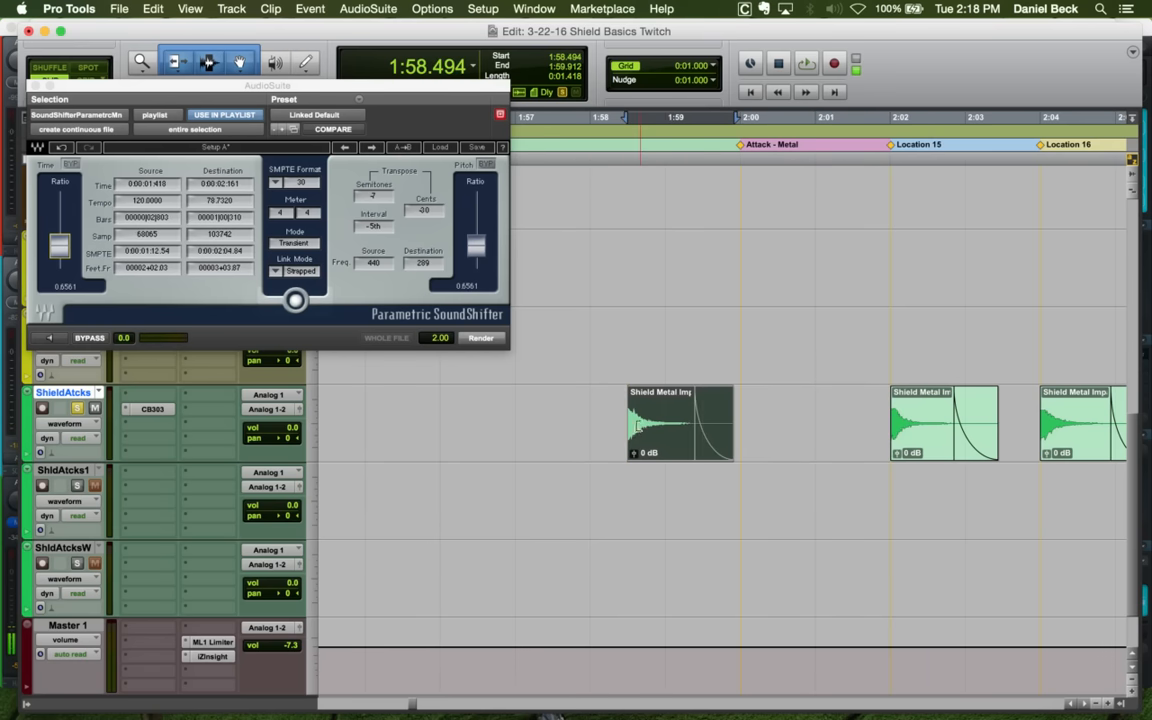
click(480, 339)
Move the Location 15 impact clip to 2:01.275, preview the SoundShifter setting on it and render it
drag(920, 440, 858, 438)
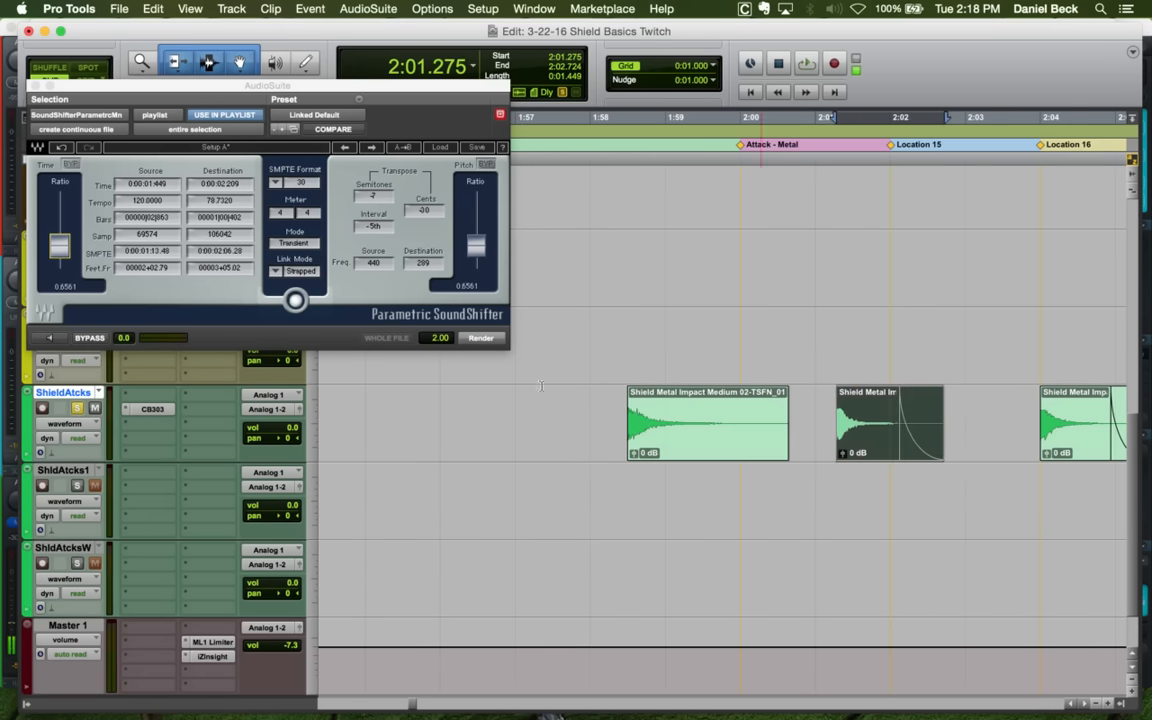
click(50, 338)
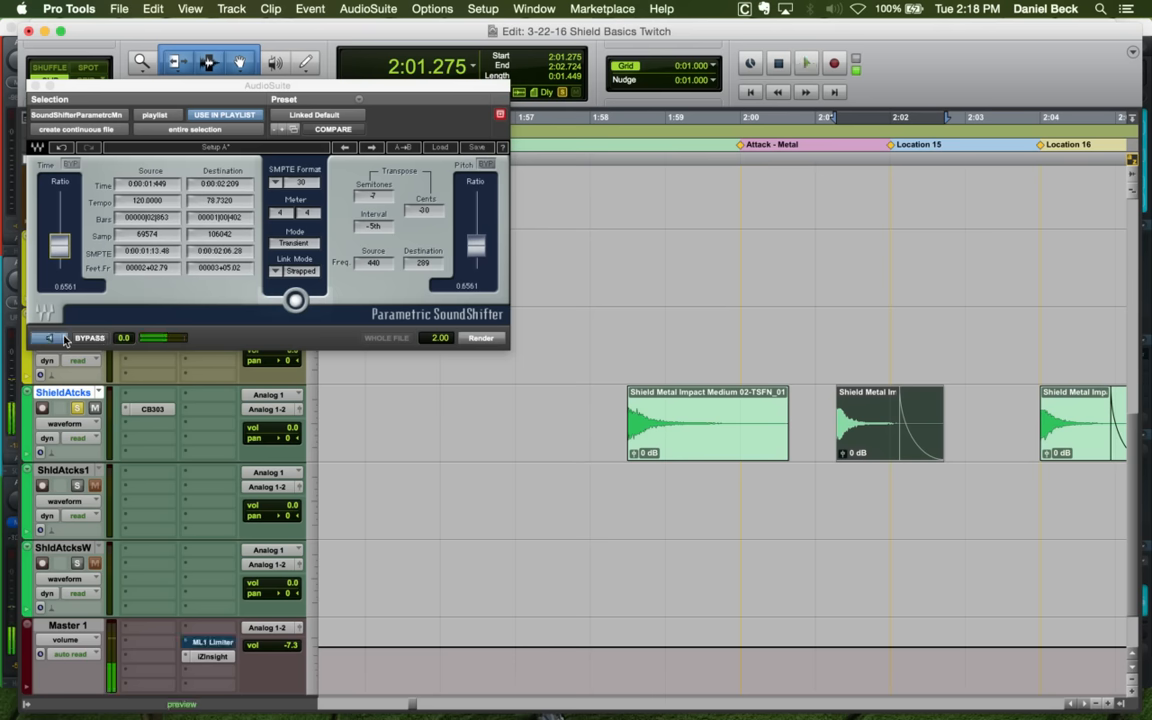
click(482, 338)
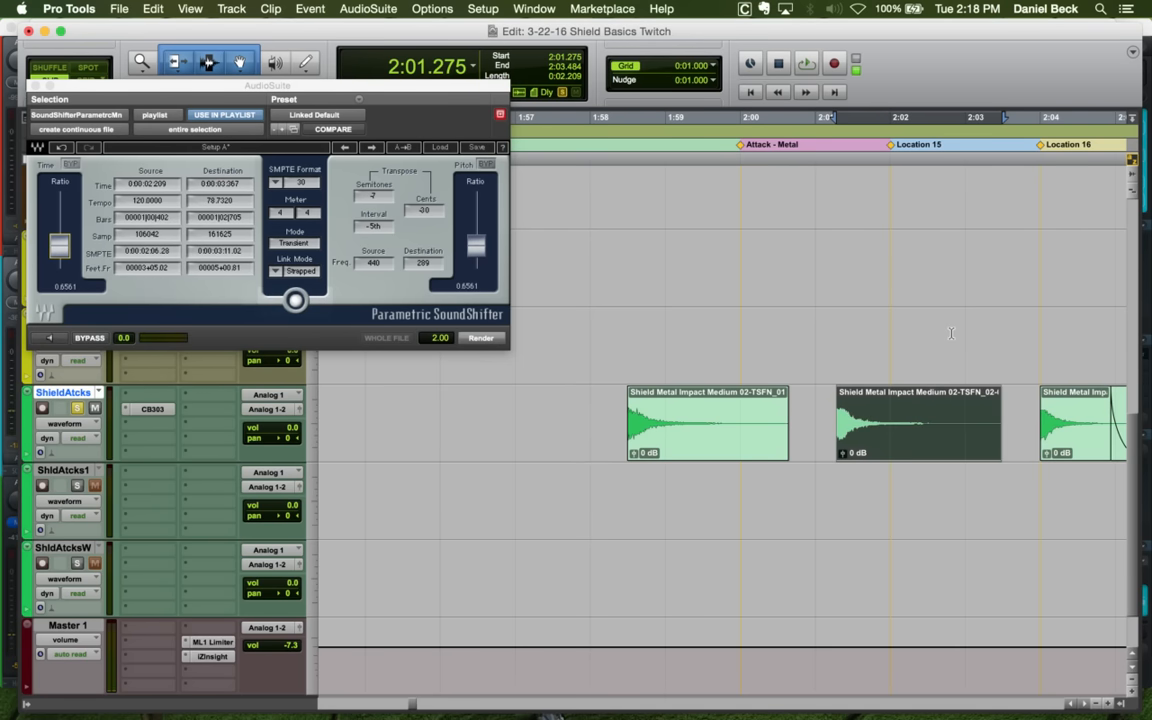
Move the Location 17 impact clip to 2:09.095 to leave room for the lengthened Location 16 impact
key(r)
click(885, 334)
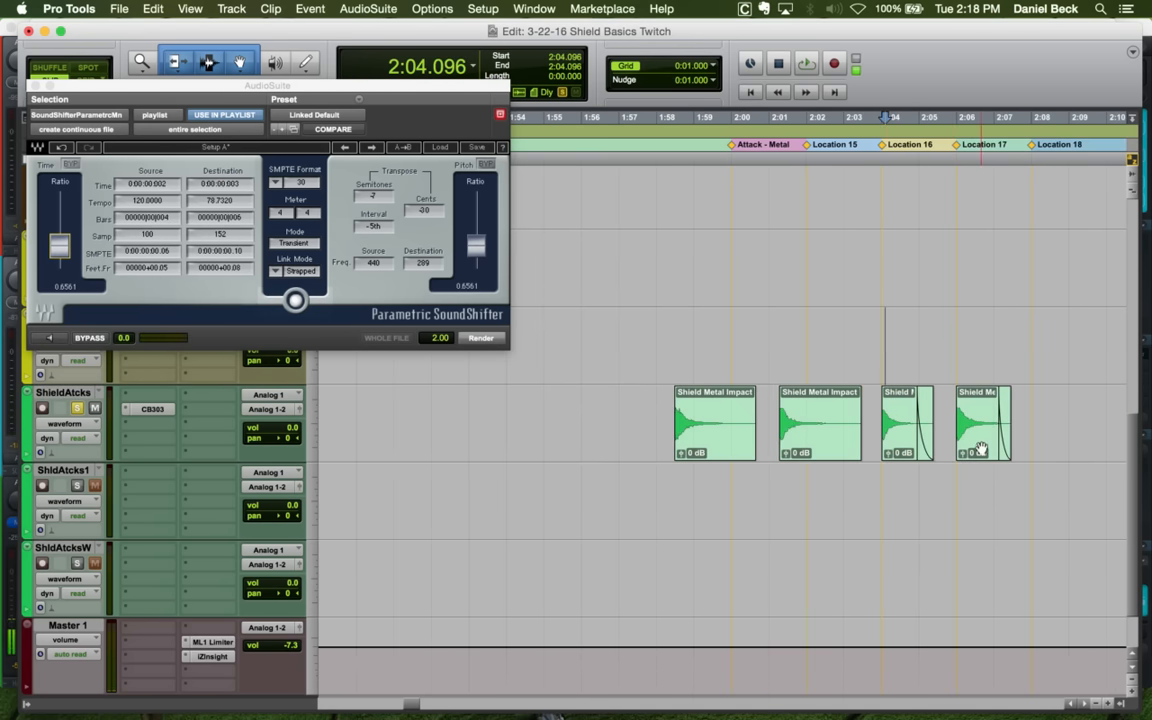
drag(981, 449, 1098, 450)
key(t)
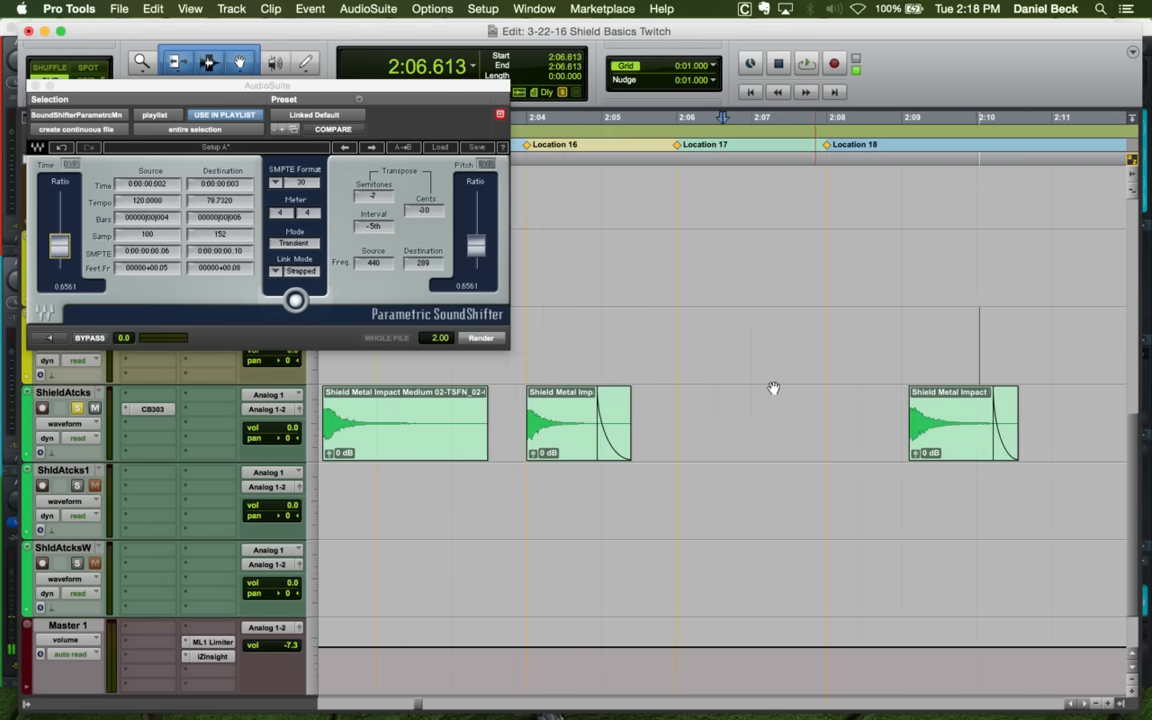
Preview and render the Location 16 impact and the impact at 2:09.095 with the same SoundShifter setting
click(577, 448)
click(41, 341)
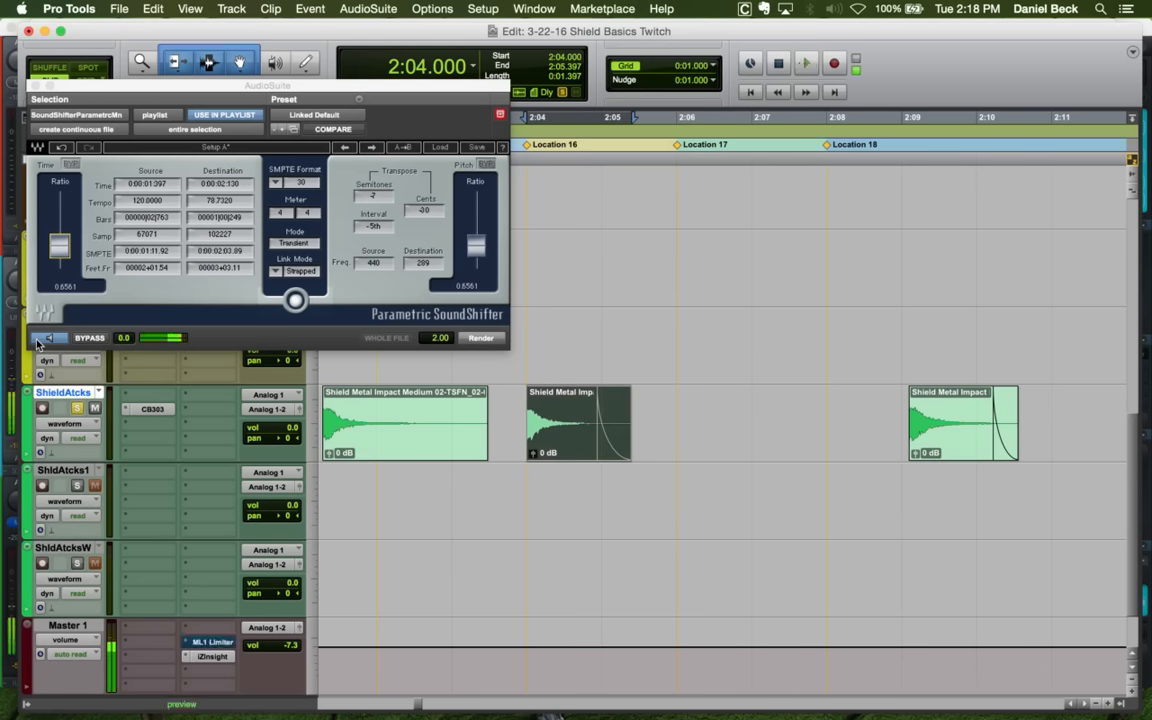
click(483, 338)
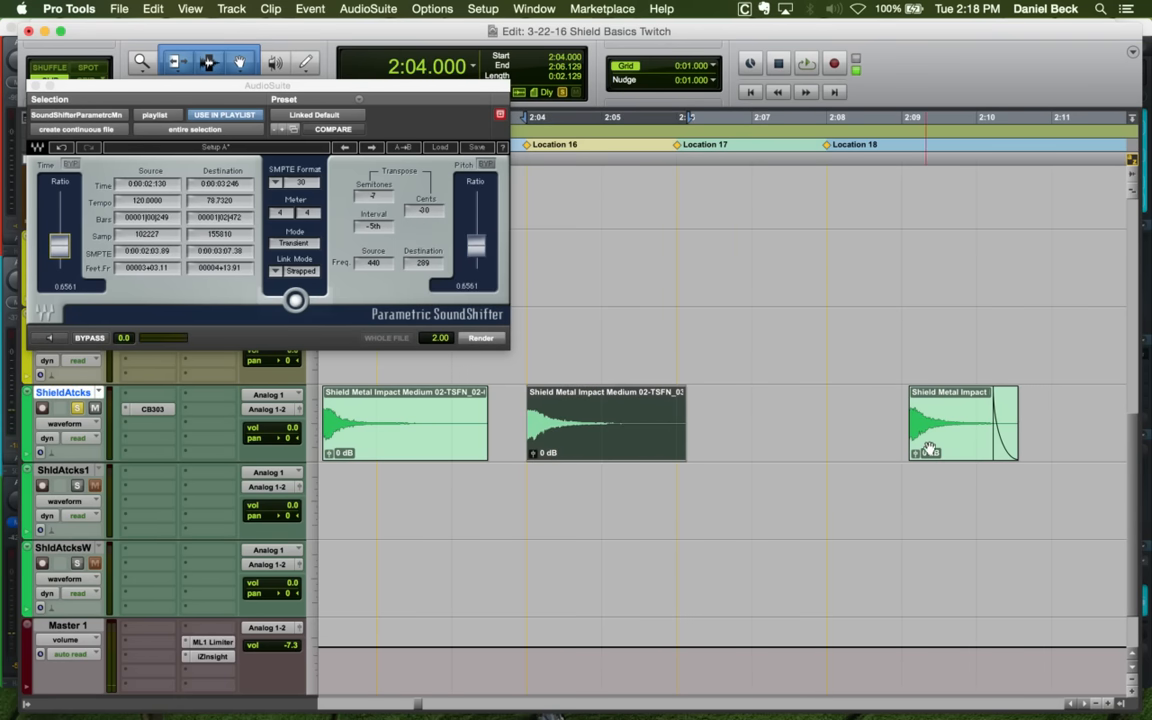
click(928, 450)
click(46, 338)
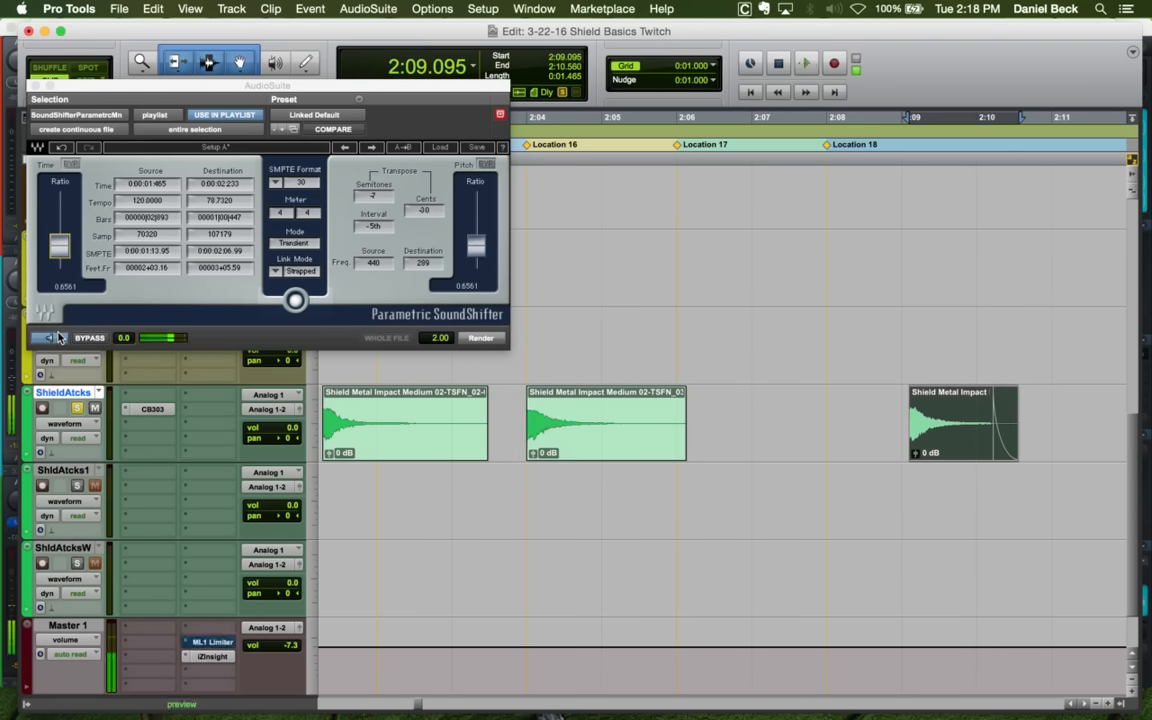
click(481, 338)
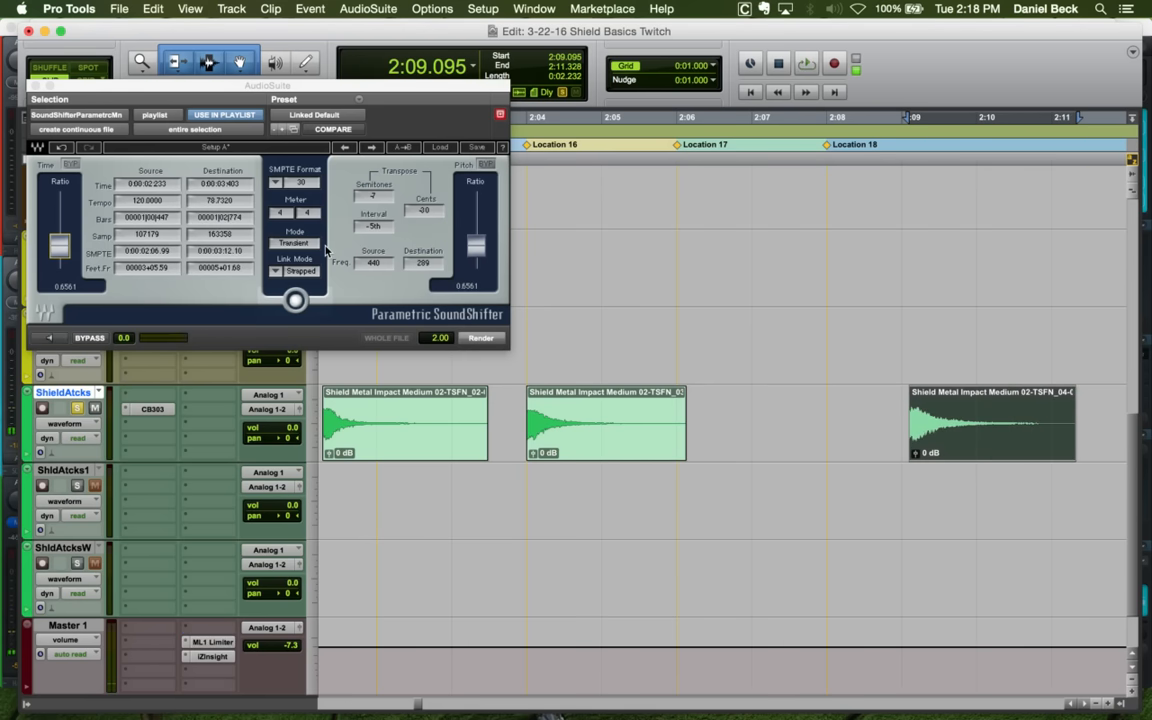
Close the SoundShifter window, then fade out the first impact from 1:59.626 and shorten its tail
click(33, 90)
key(super+bracketleft)
key(super+bracketleft)
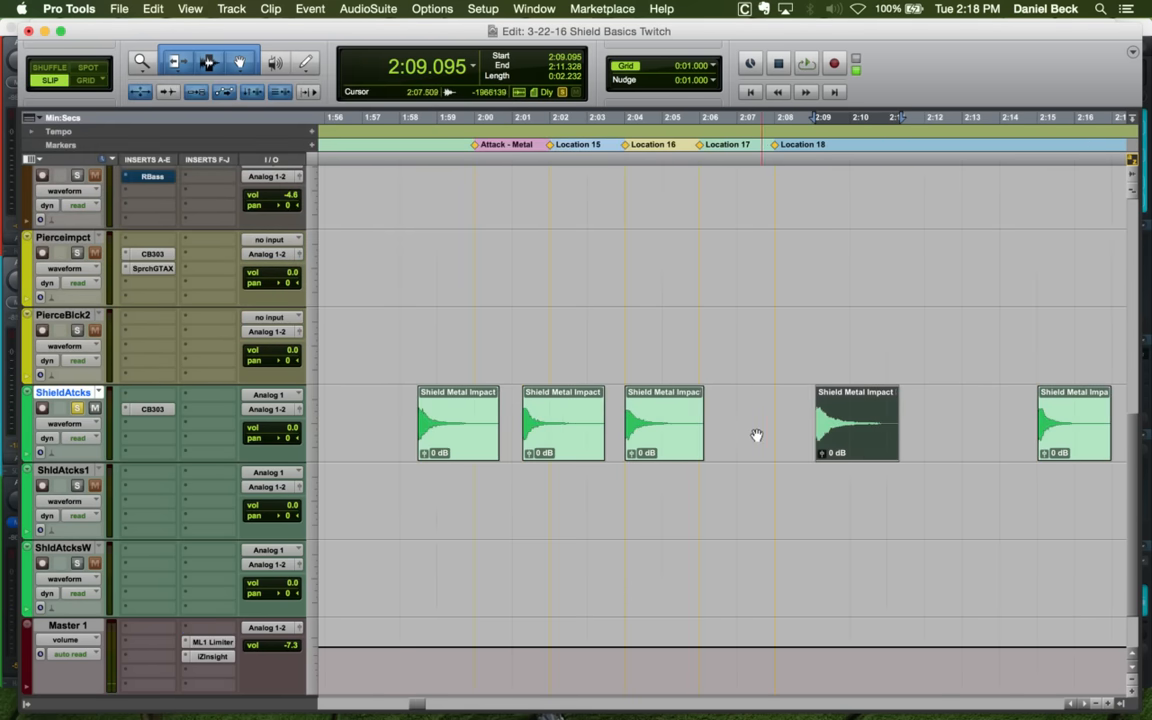
click(613, 392)
key(super+bracketright)
key(super+bracketright)
key(super+bracketright)
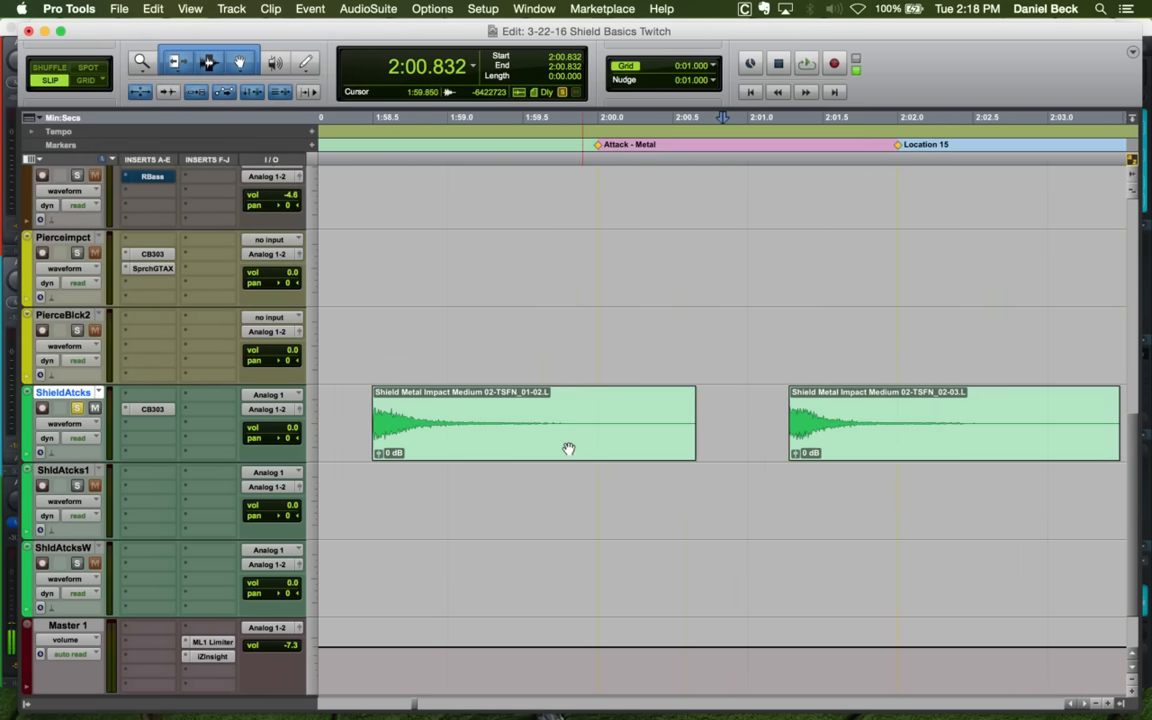
drag(547, 407, 681, 406)
key(f)
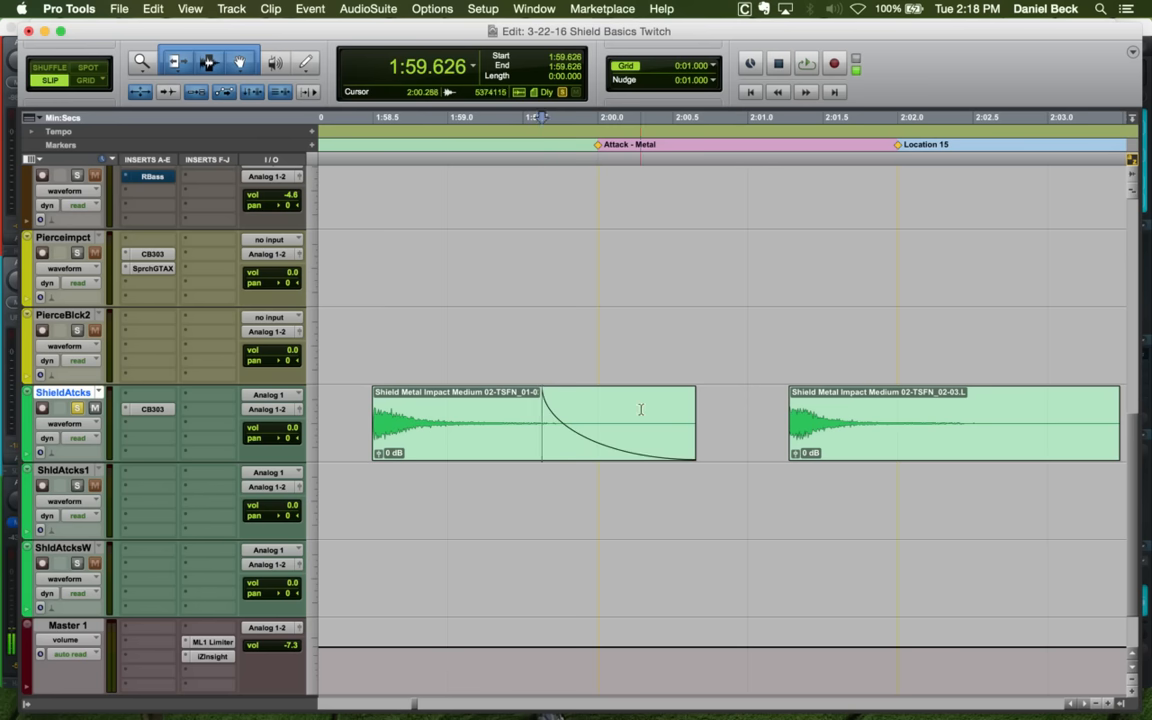
click(560, 440)
mouse_move(560, 440)
mouse_down()
mouse_move(705, 438)
mouse_move(559, 425)
mouse_up()
Shorten the second impact to 1.508 s with a fade-out on its tail and move it to the Location 15 marker
key(r)
drag(830, 459, 853, 457)
click(892, 416)
key(s)
click(861, 416)
key(g)
key(t)
click(694, 453)
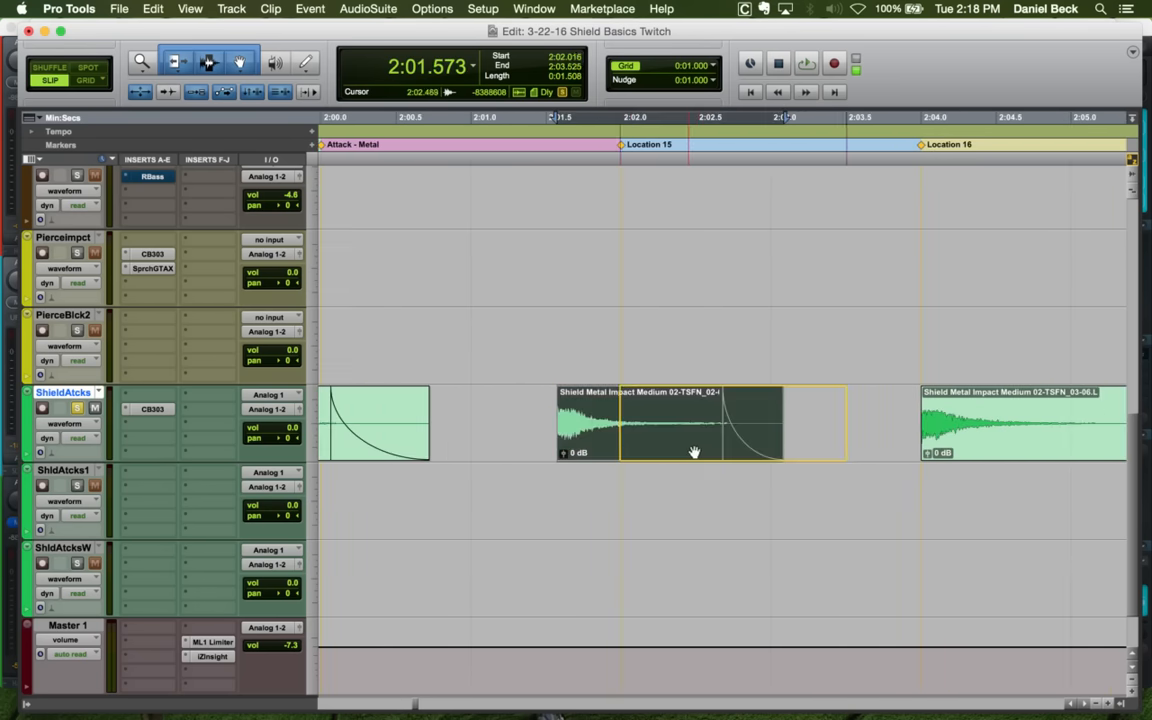
Move the first faded impact so its start lines up with the Attack - Metal marker
key(r)
click(495, 449)
drag(495, 449, 577, 443)
key(t)
key(t)
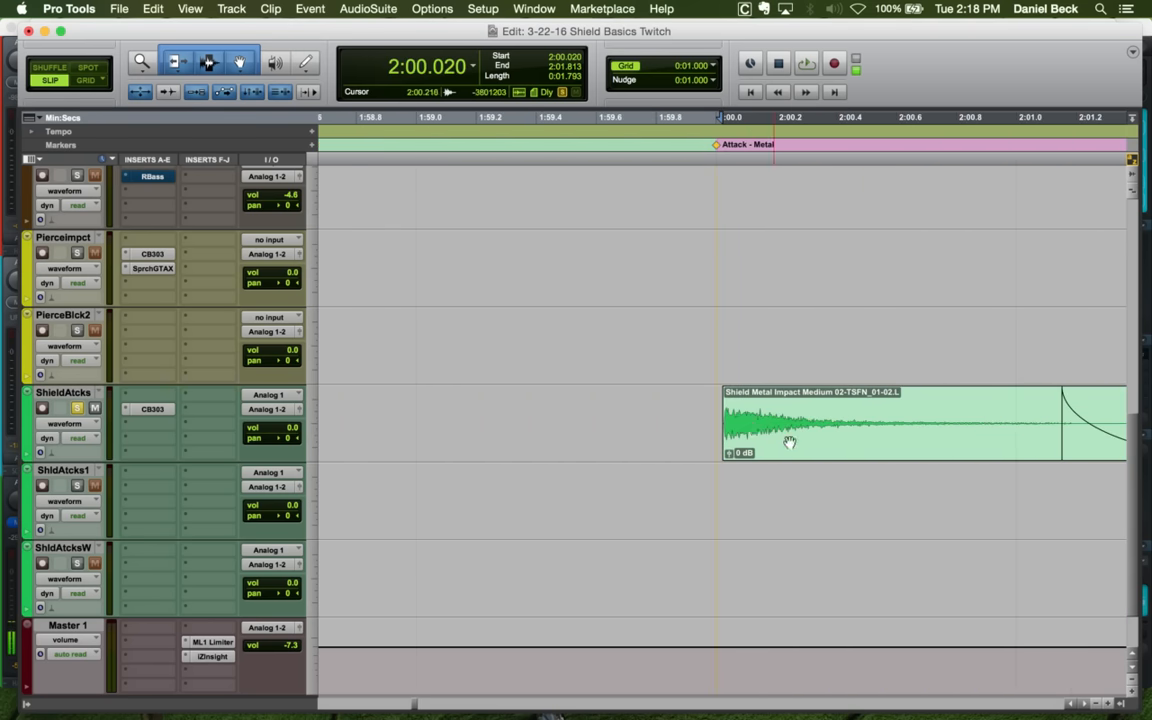
drag(789, 443, 782, 447)
Start the Attack - Metal impact's fade-out at 2:00.325, give it the linear out shape and audition it
click(695, 410)
key(space)
key(r)
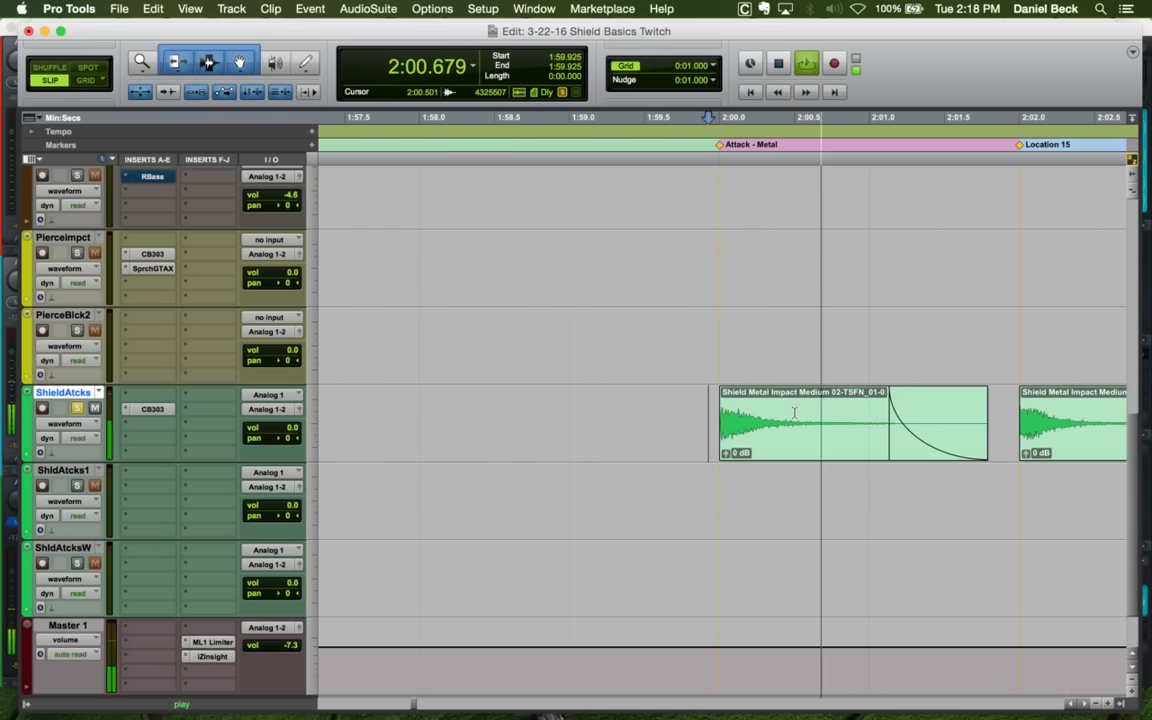
key(space)
click(768, 414)
key(g)
double_click(816, 438)
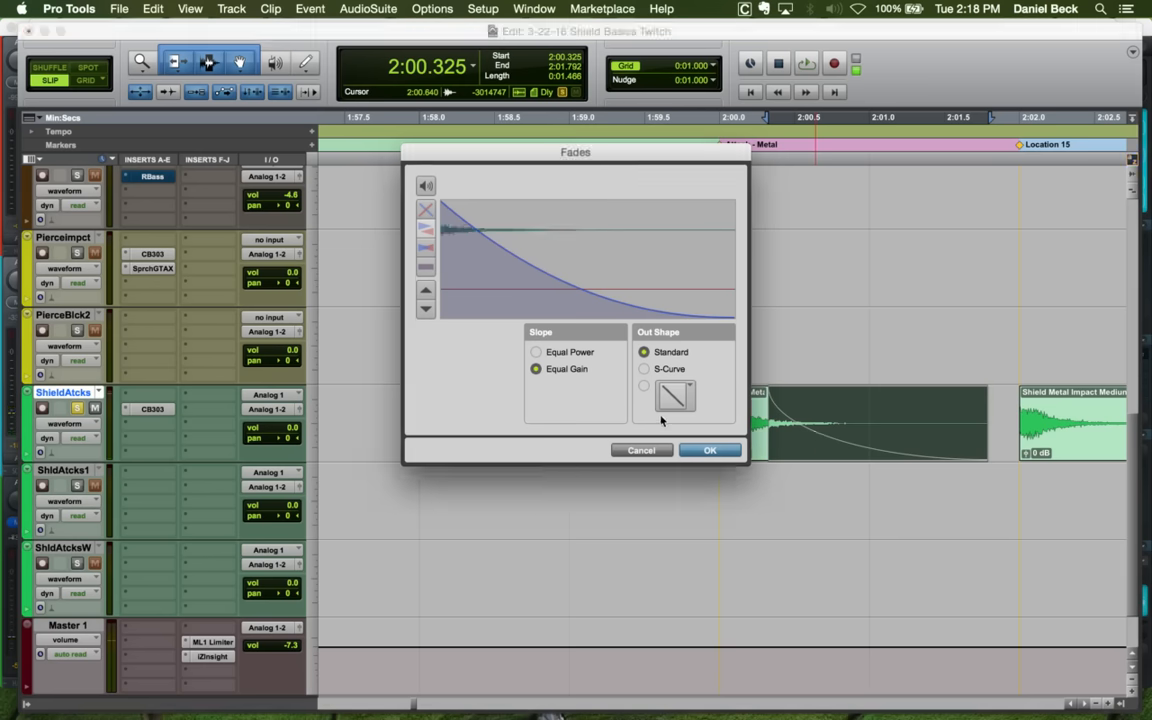
click(644, 386)
click(705, 450)
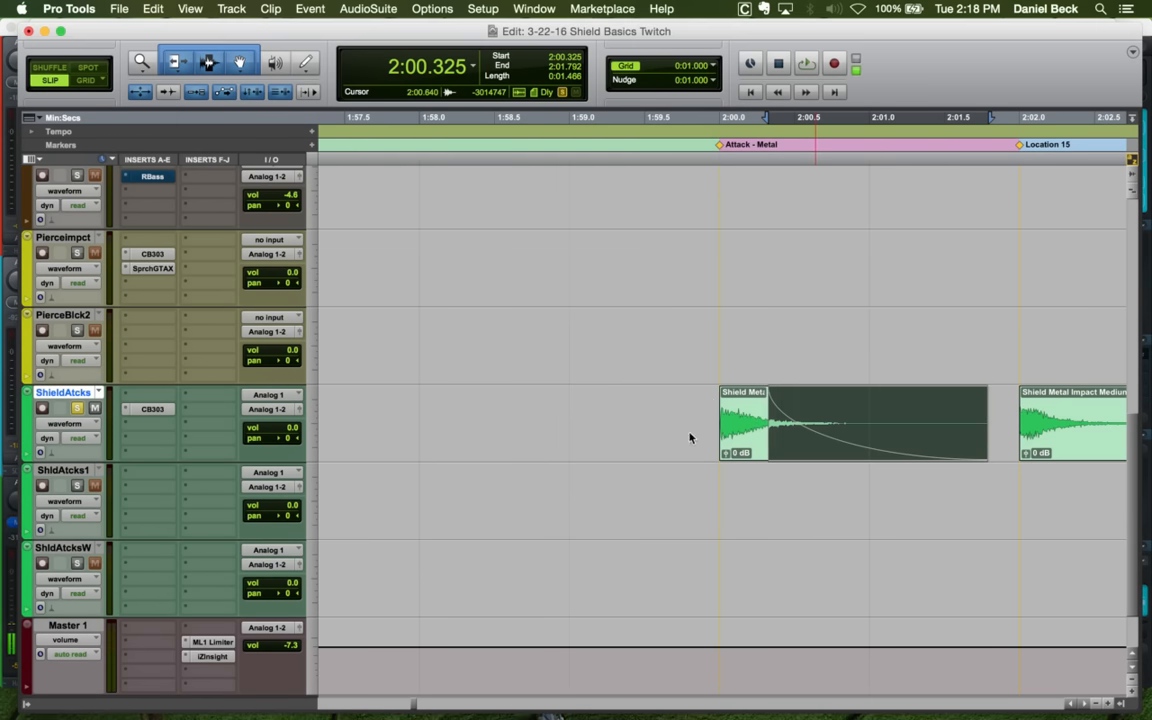
click(709, 405)
key(space)
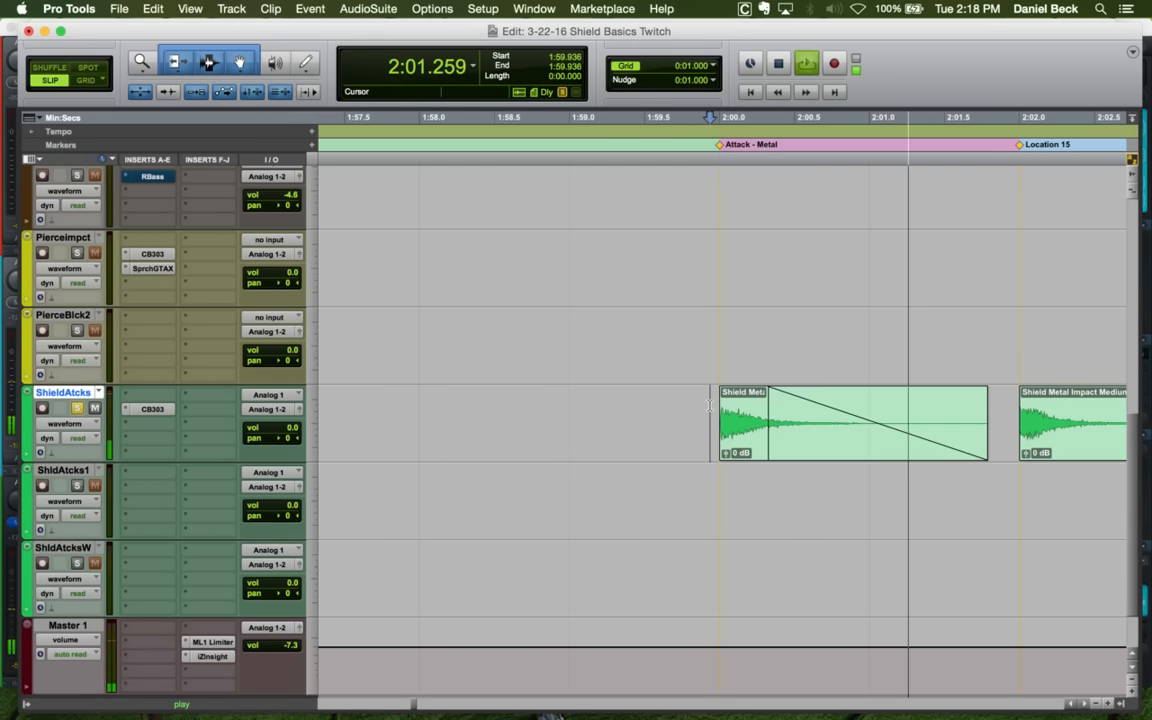
key(space)
Start the Location 15 impact's fade-out at 2:02.488 with the linear out shape and audition it
click(1066, 409)
key(t)
key(t)
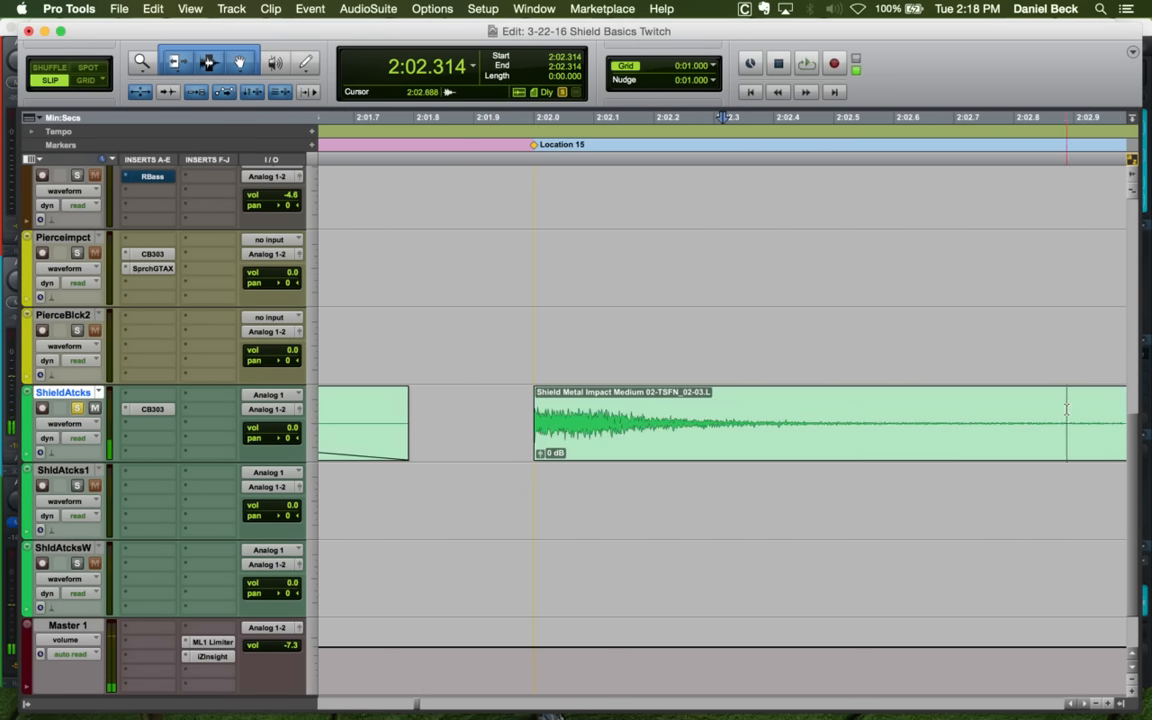
key(r)
click(775, 408)
key(g)
double_click(872, 439)
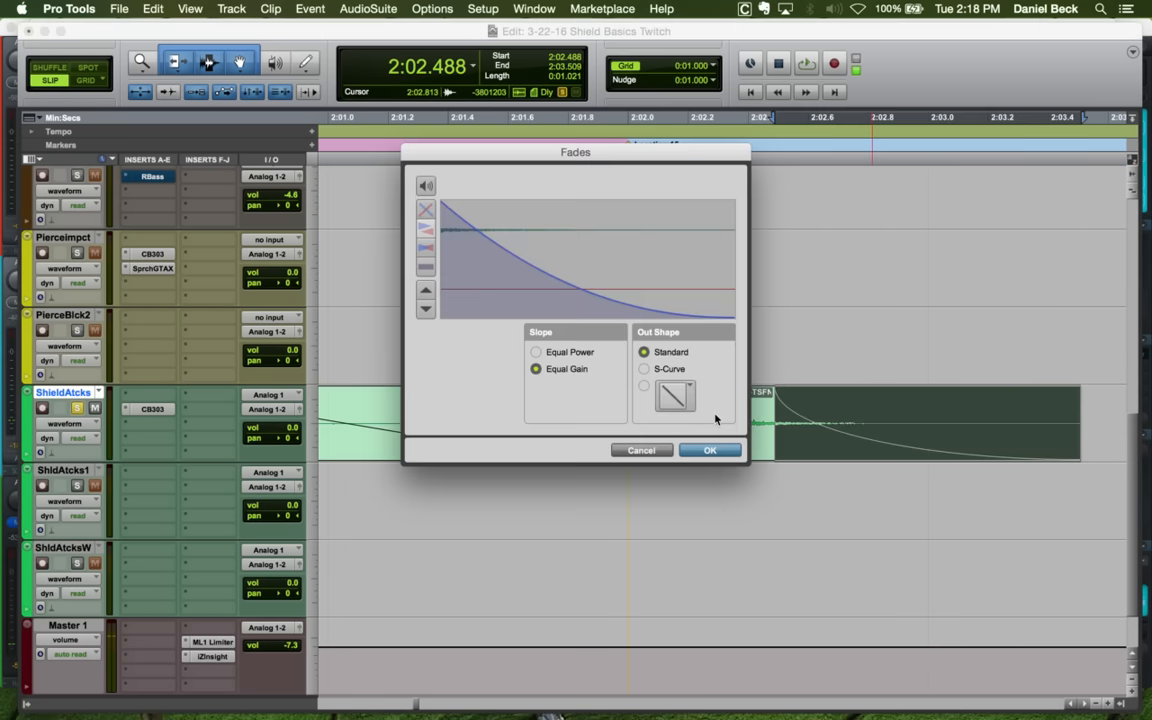
click(644, 386)
click(709, 450)
click(597, 400)
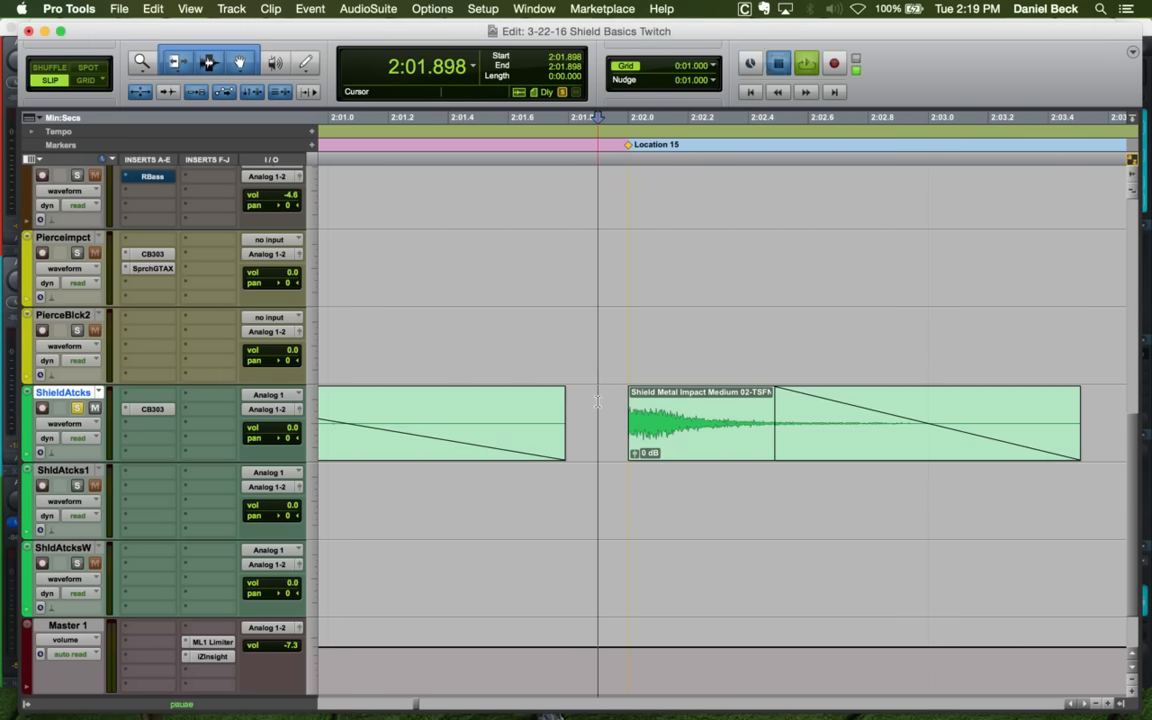
key(space)
key(r)
key(r)
key(space)
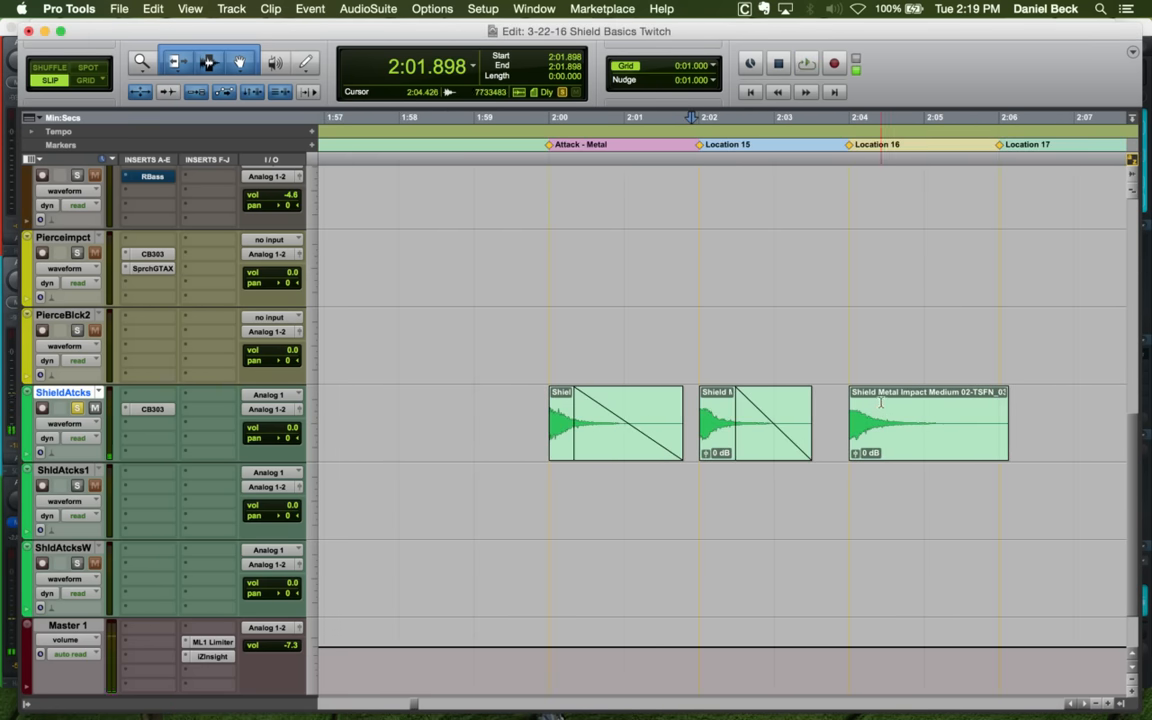
Fade out the Location 16 impact from about 2:04.4, trim its end to about 2:05.6 and audition it
click(881, 403)
key(g)
click(842, 399)
key(t)
key(space)
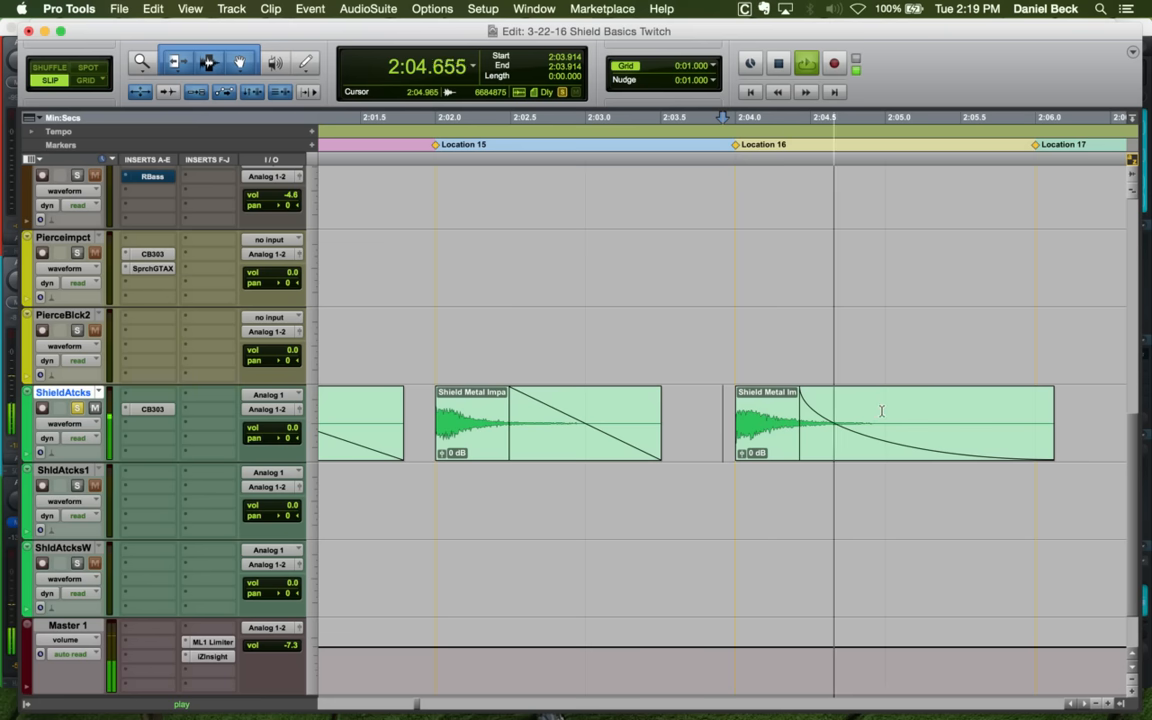
key(space)
click(975, 409)
key(s)
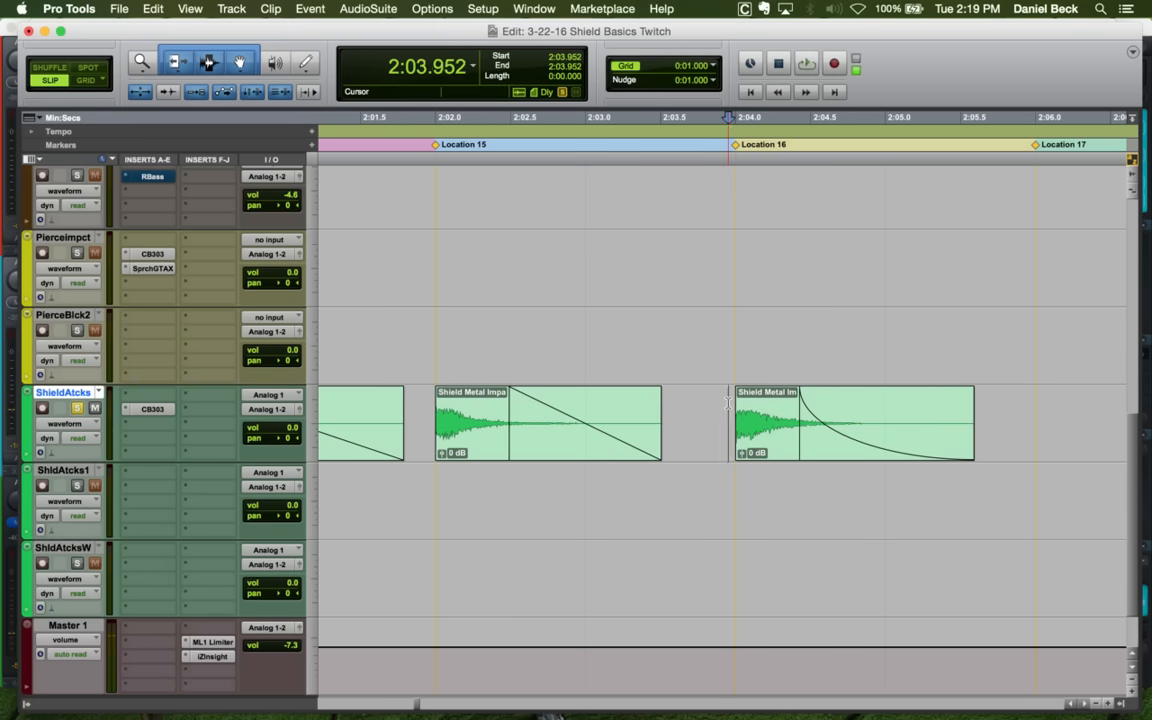
key(space)
Move the impact at 2:09.095 to the Location 17 marker and audition it
key(r)
key(r)
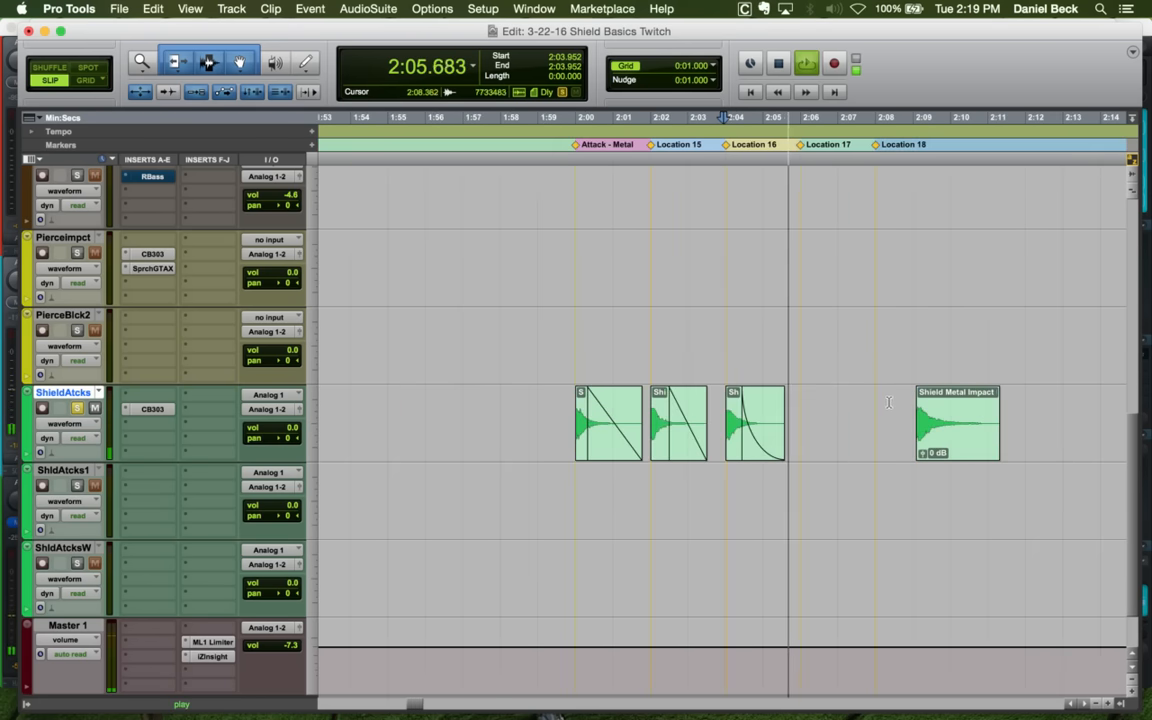
drag(941, 442, 762, 442)
key(t)
key(t)
key(r)
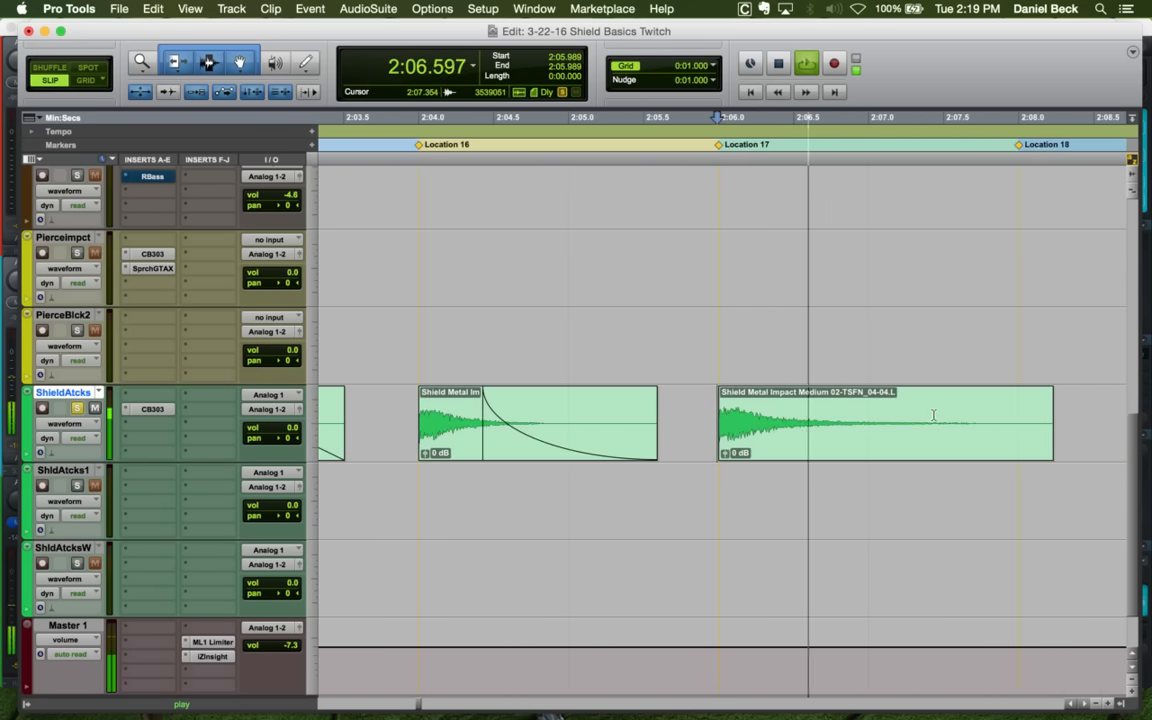
key(space)
Trim the Location 17 impact's end to about 2:07.7, fade it out from about 2:06.5 and audition it
click(977, 413)
key(s)
click(802, 400)
key(g)
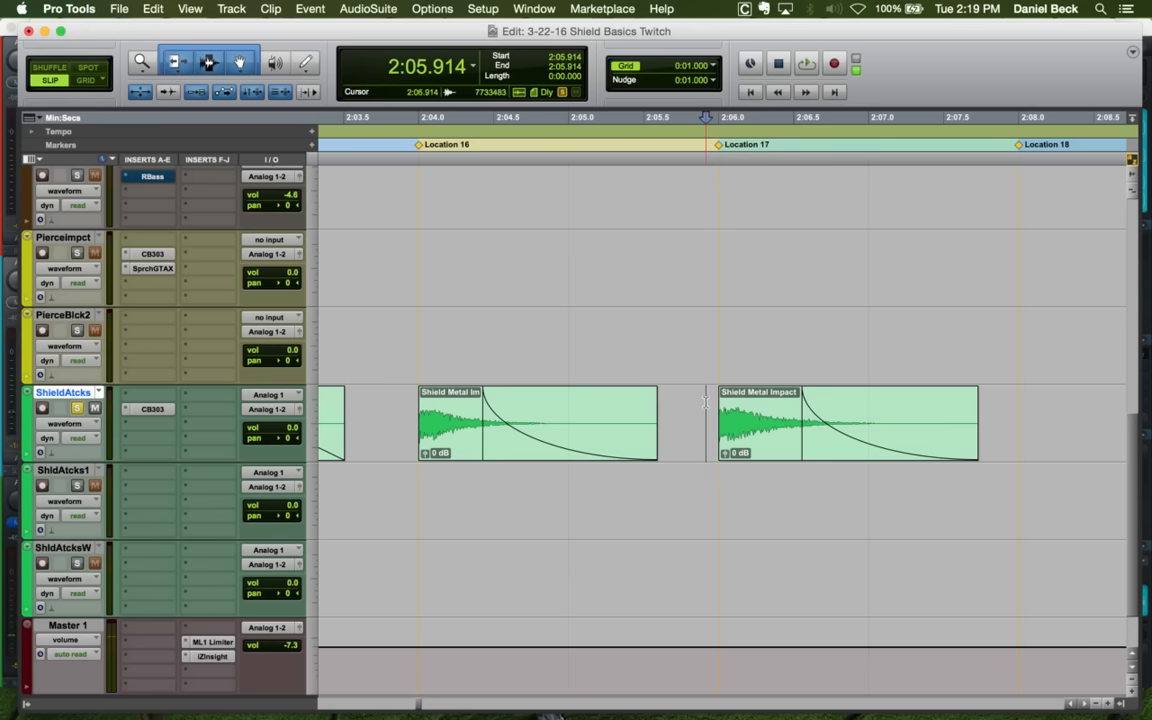
click(708, 401)
key(space)
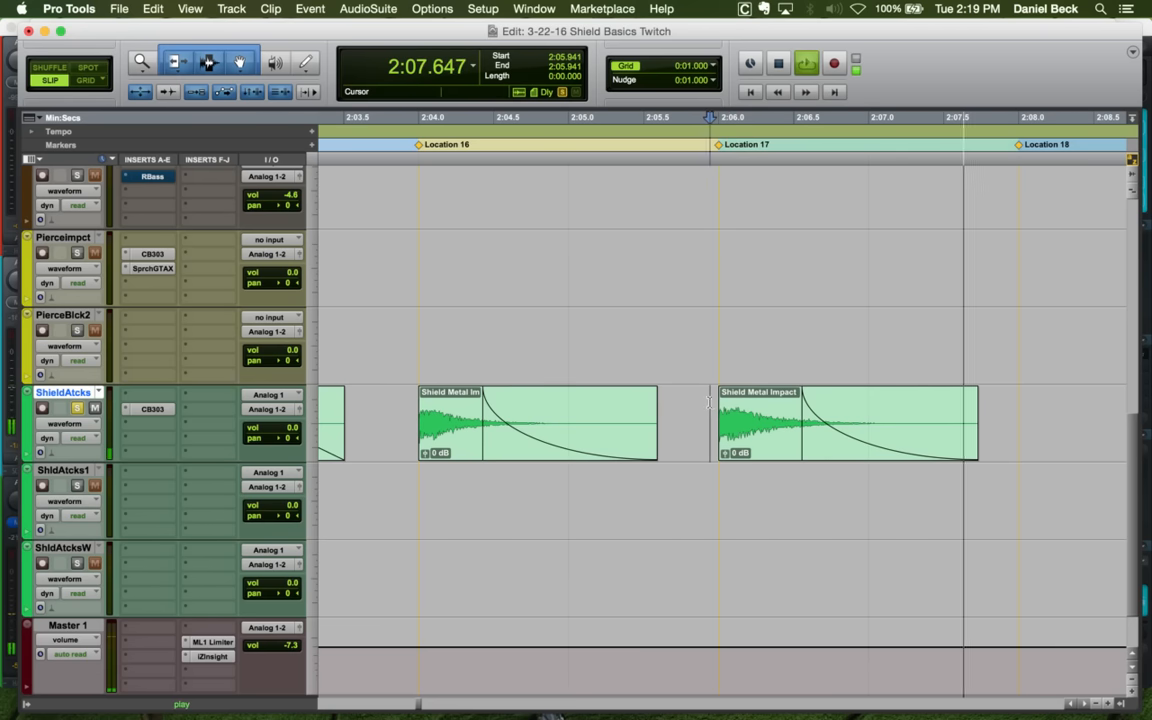
Select the last impact, at 2:15.024, and open SoundShifter Parametric Mono for it
key(r)
key(r)
key(r)
key(space)
click(884, 430)
key(space)
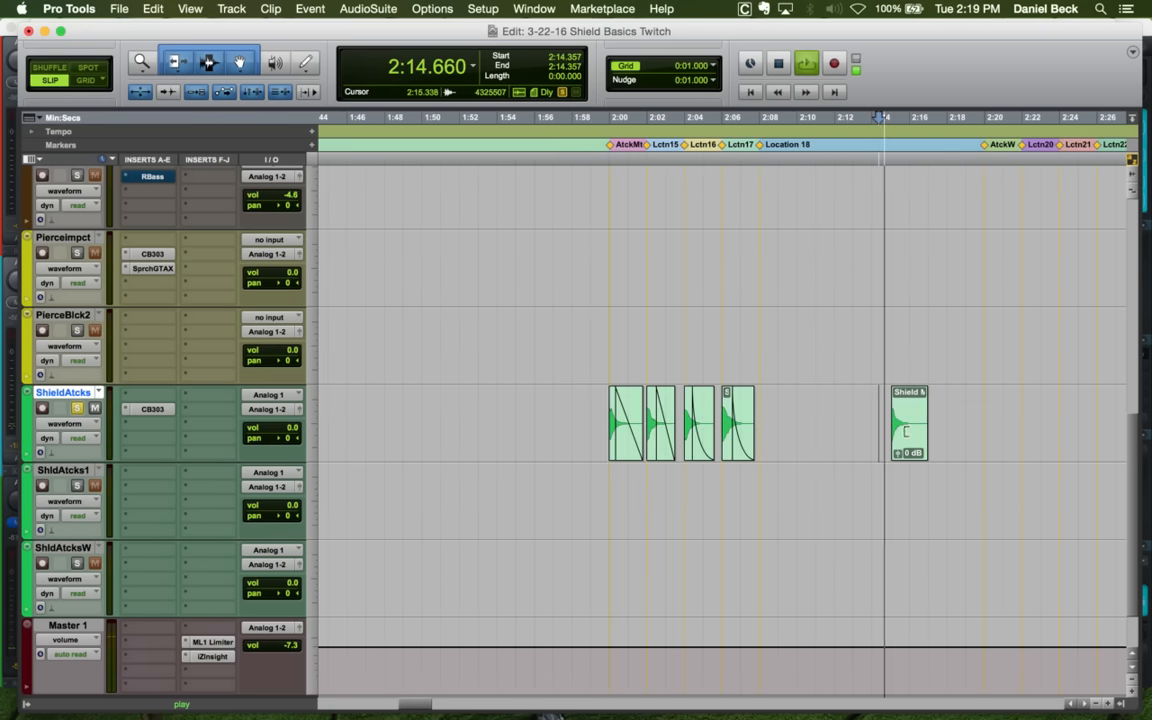
click(906, 452)
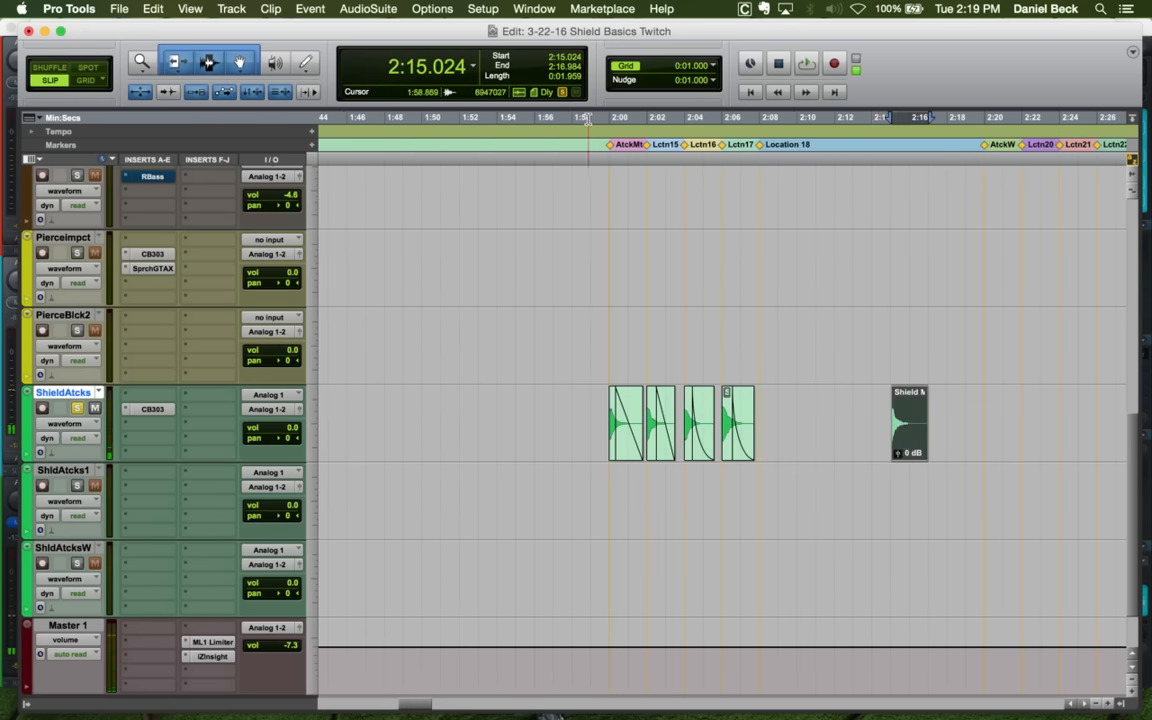
key(super+bracketright)
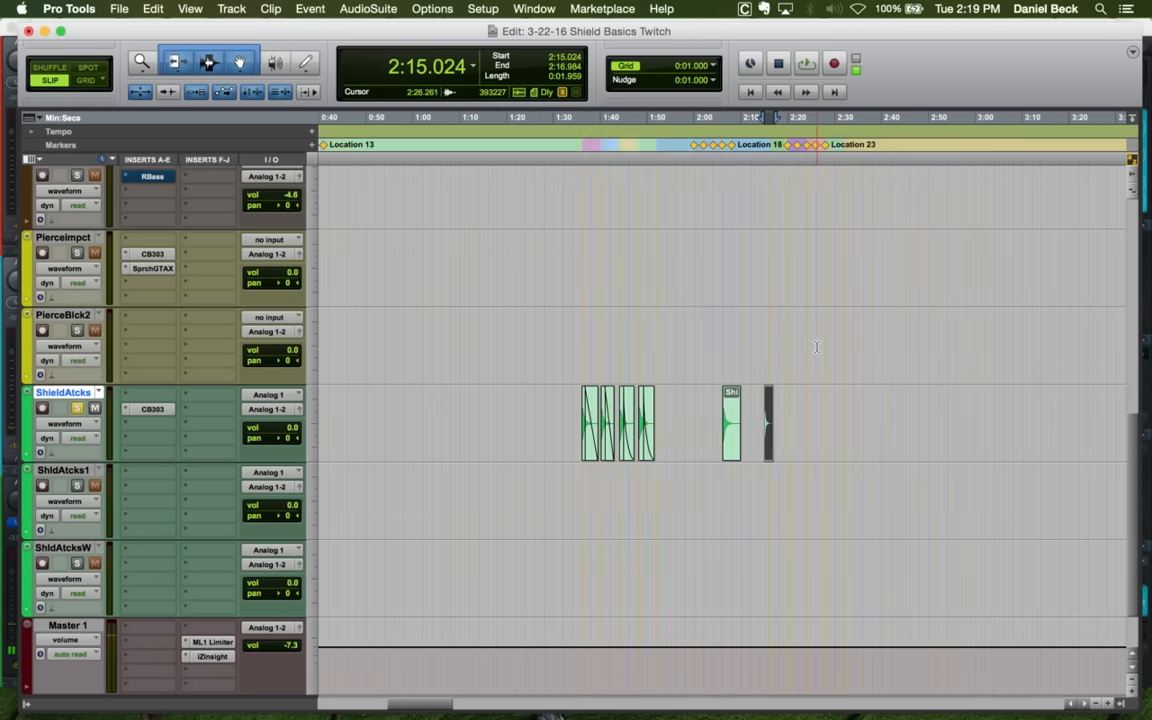
click(372, 8)
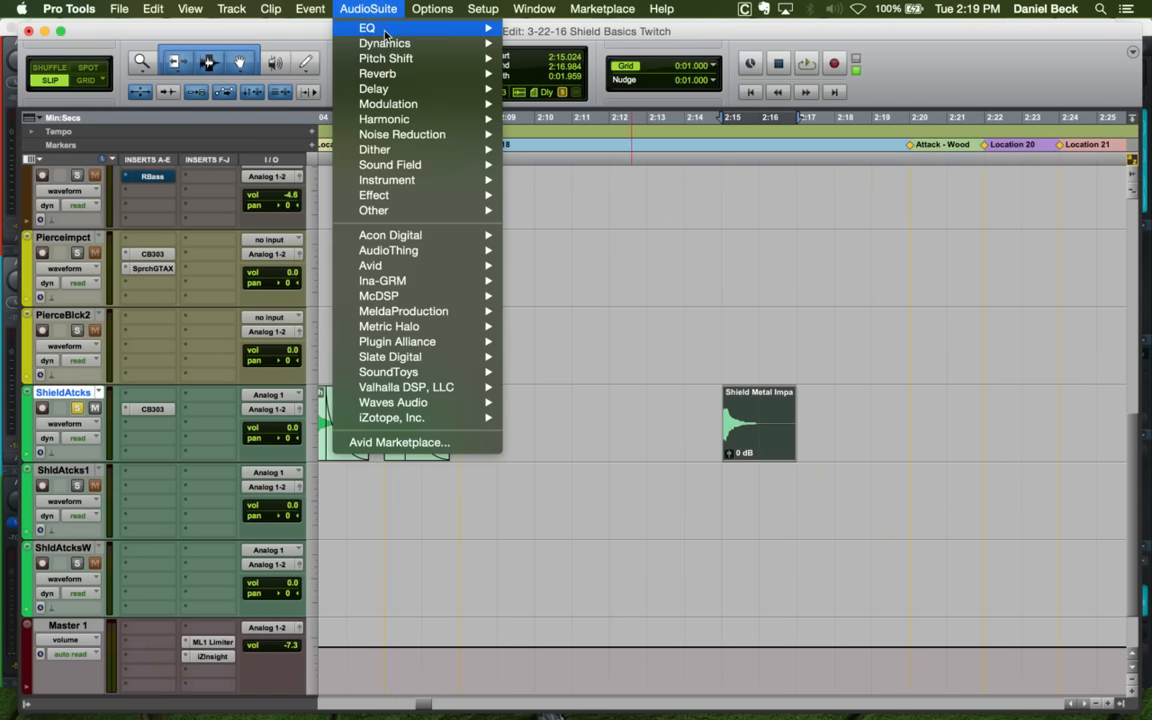
mouse_move(398, 75)
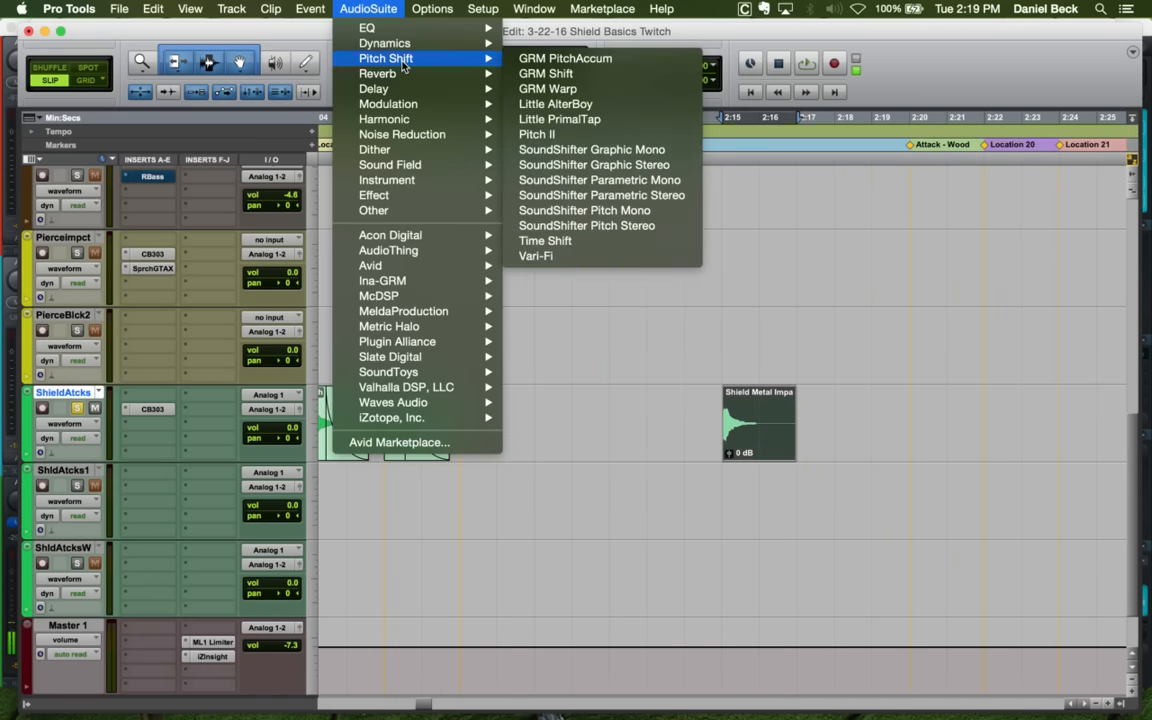
click(605, 180)
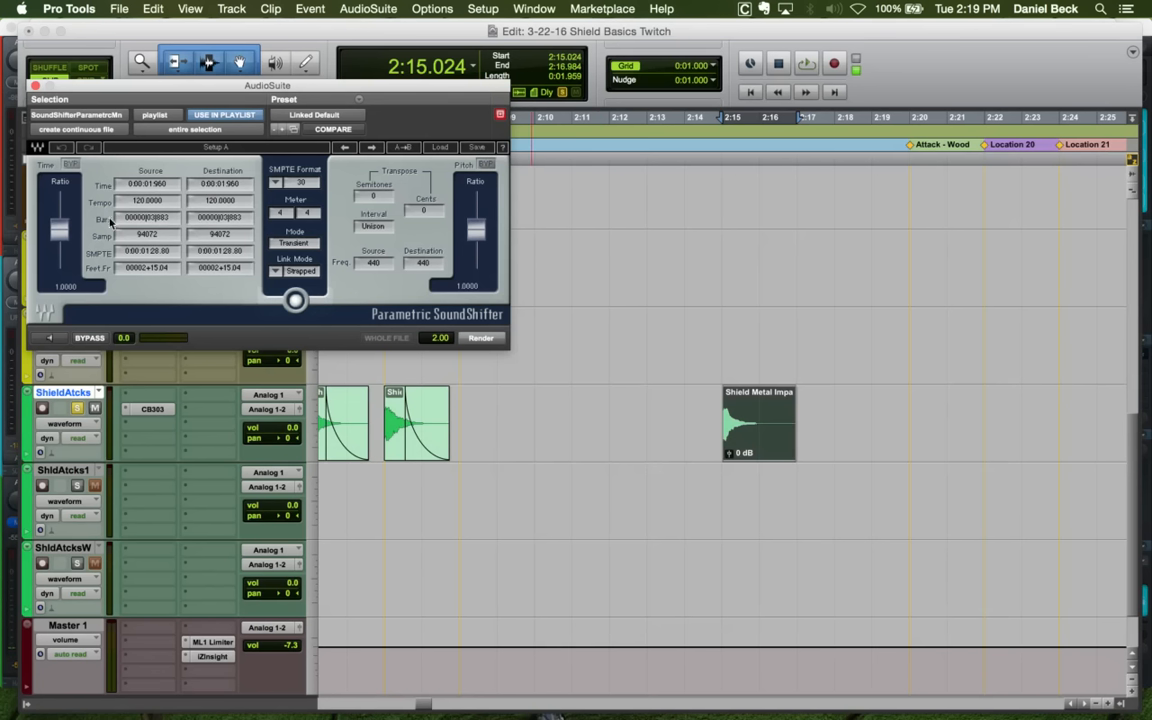
Preview the impact at 2:15.024 with a linked ratio of 0.6534 and compare it with the Location 17 impact
drag(55, 231, 59, 240)
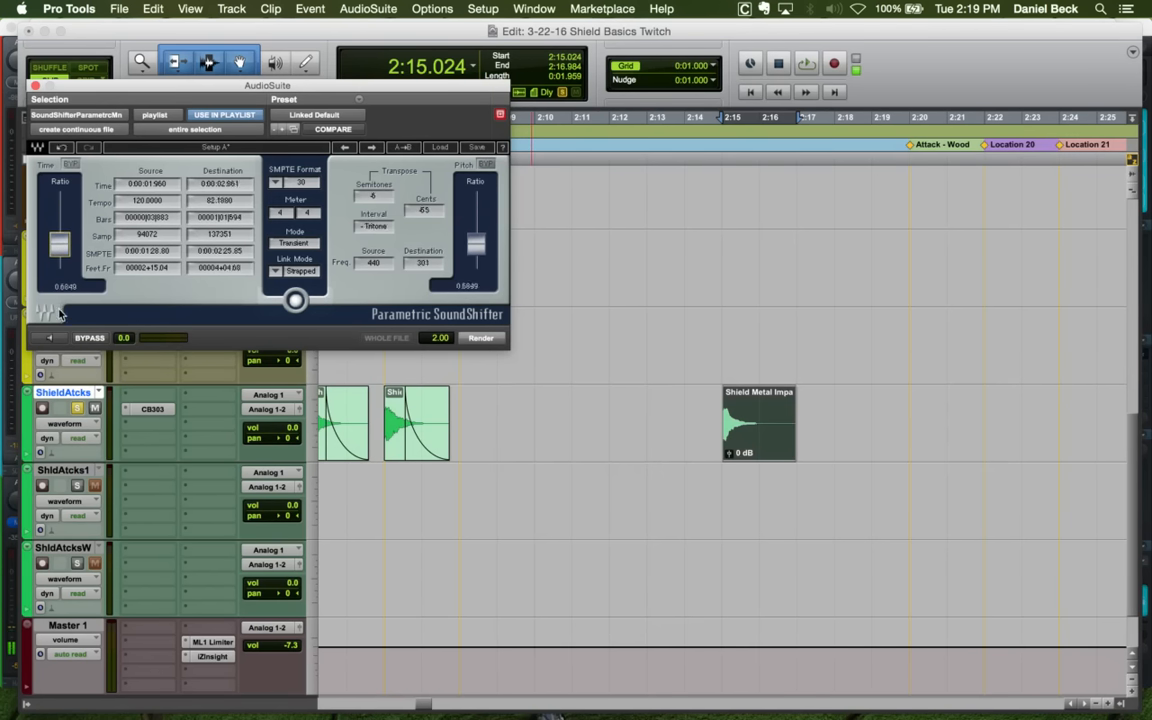
click(52, 338)
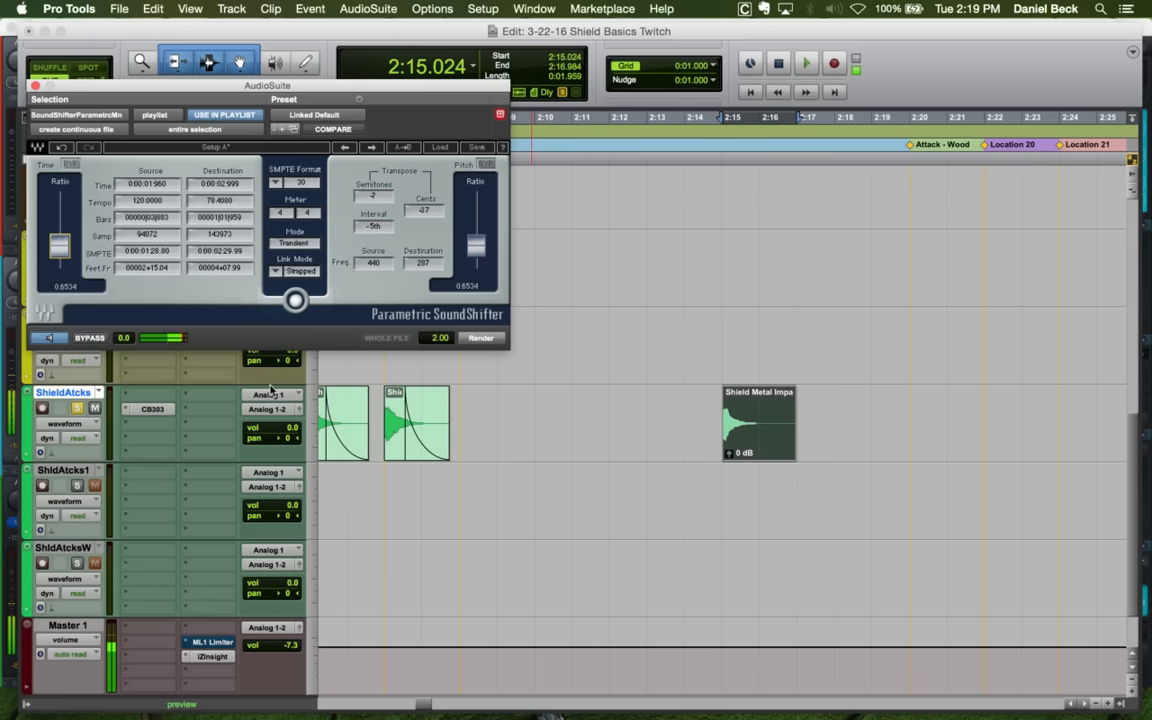
click(381, 400)
key(space)
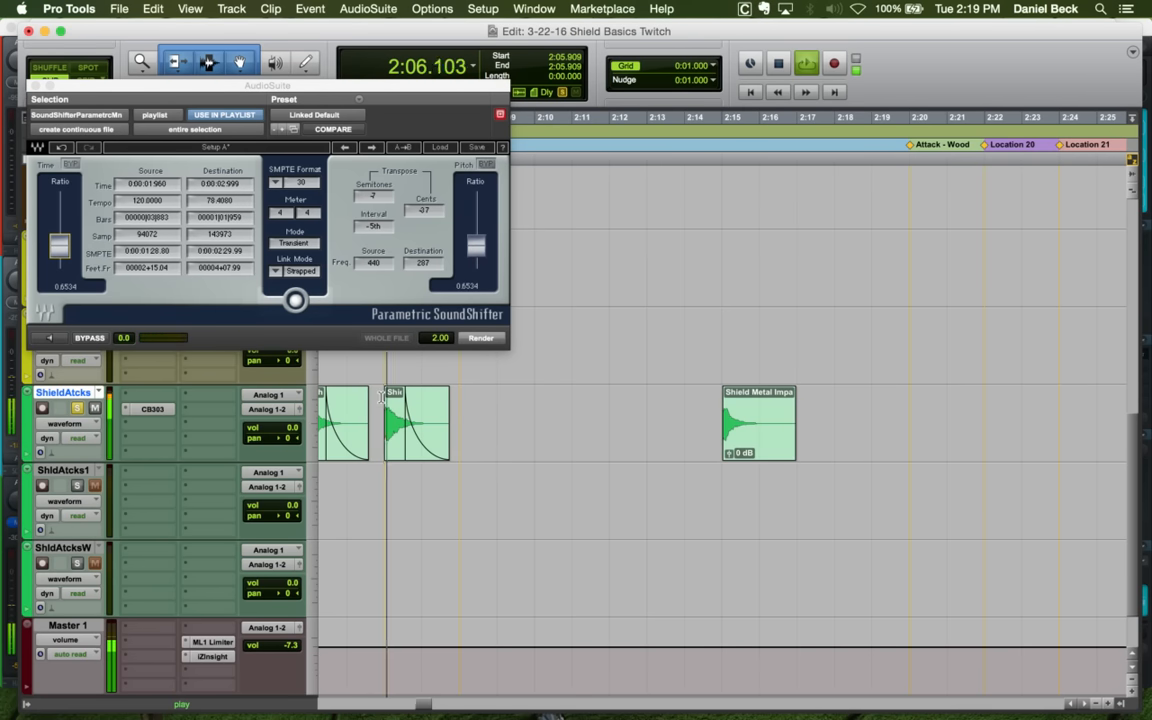
click(731, 432)
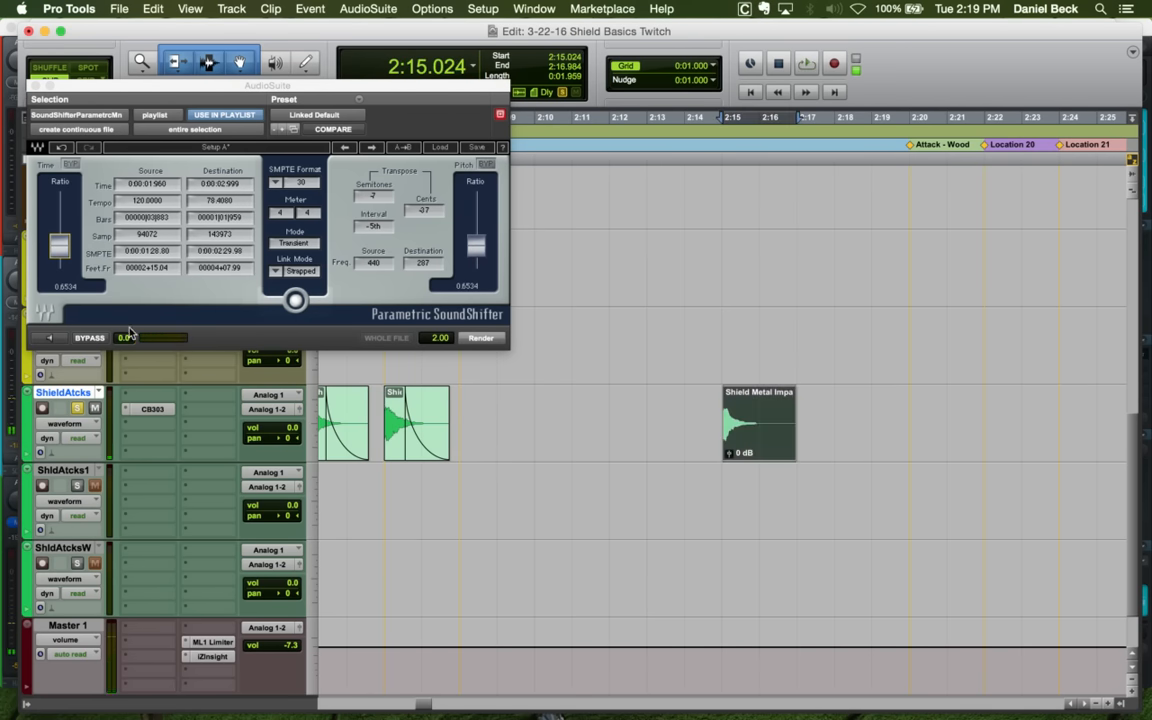
Set the linked ratio to 0.6320, compare the preview with the Location 17 impact and render the impact at 2:15.024
drag(67, 255, 67, 258)
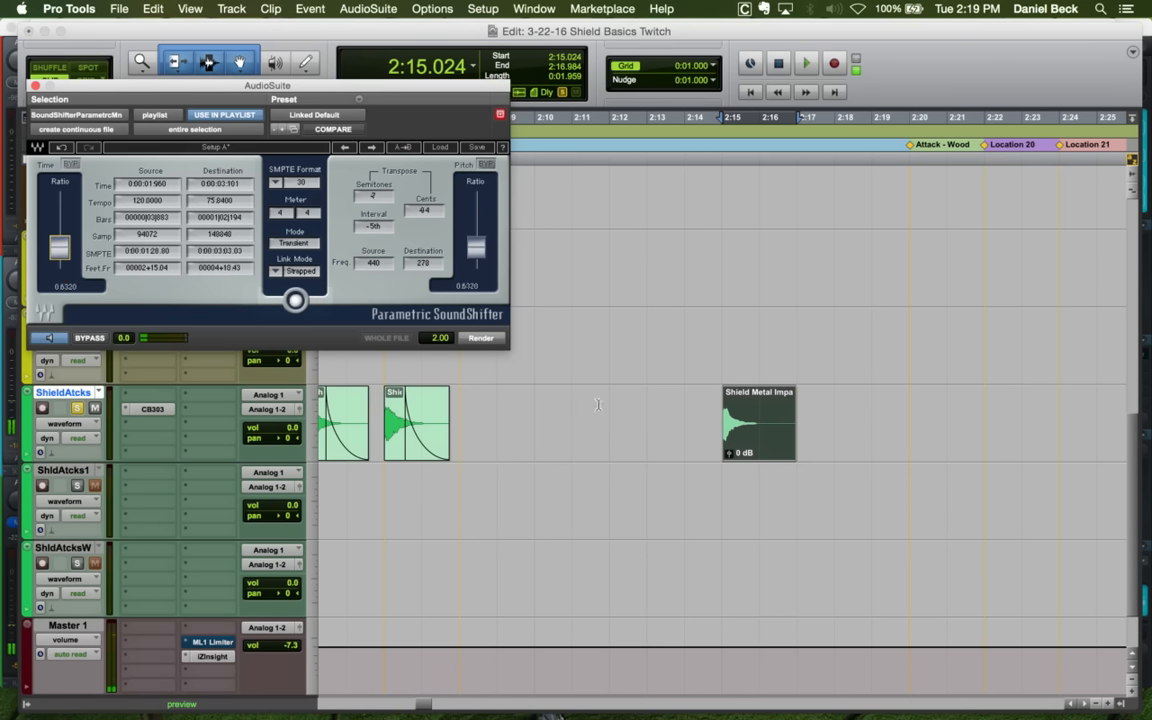
click(379, 399)
key(space)
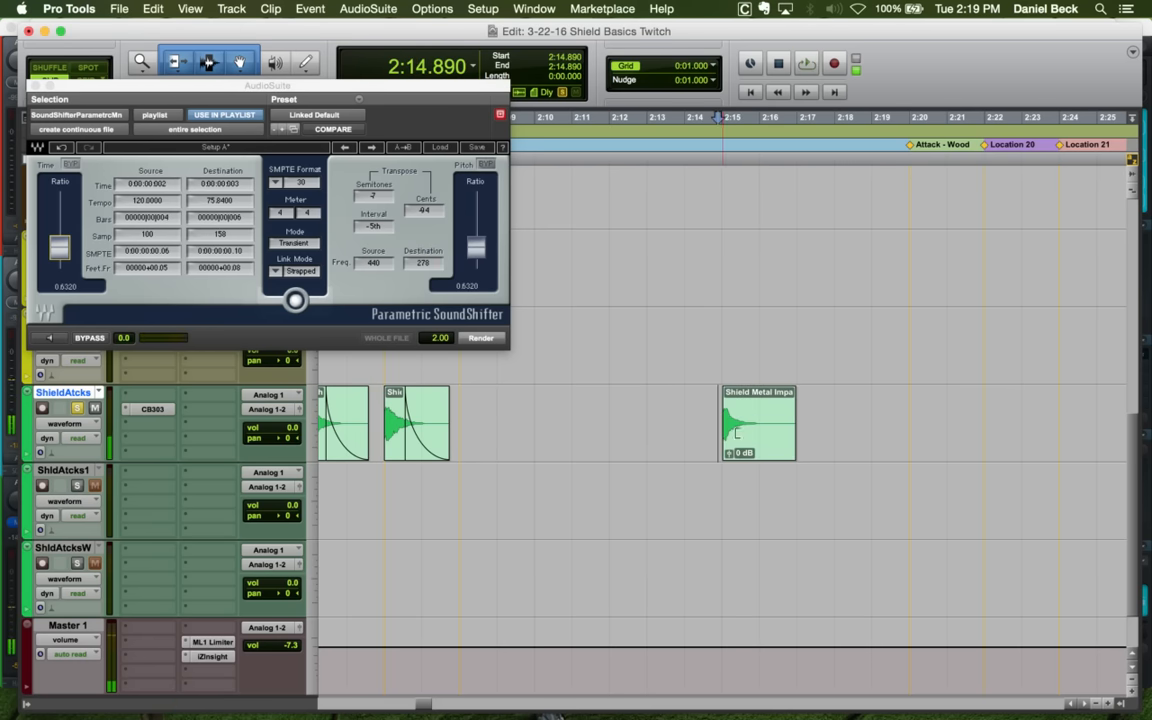
click(735, 425)
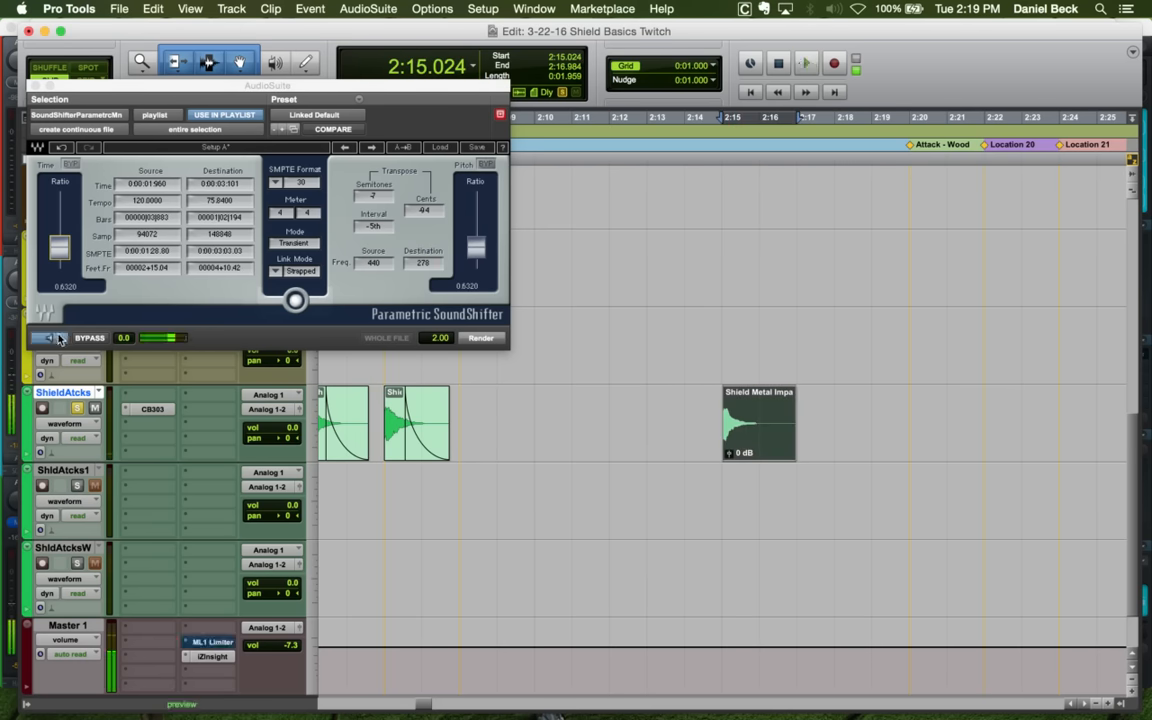
click(482, 338)
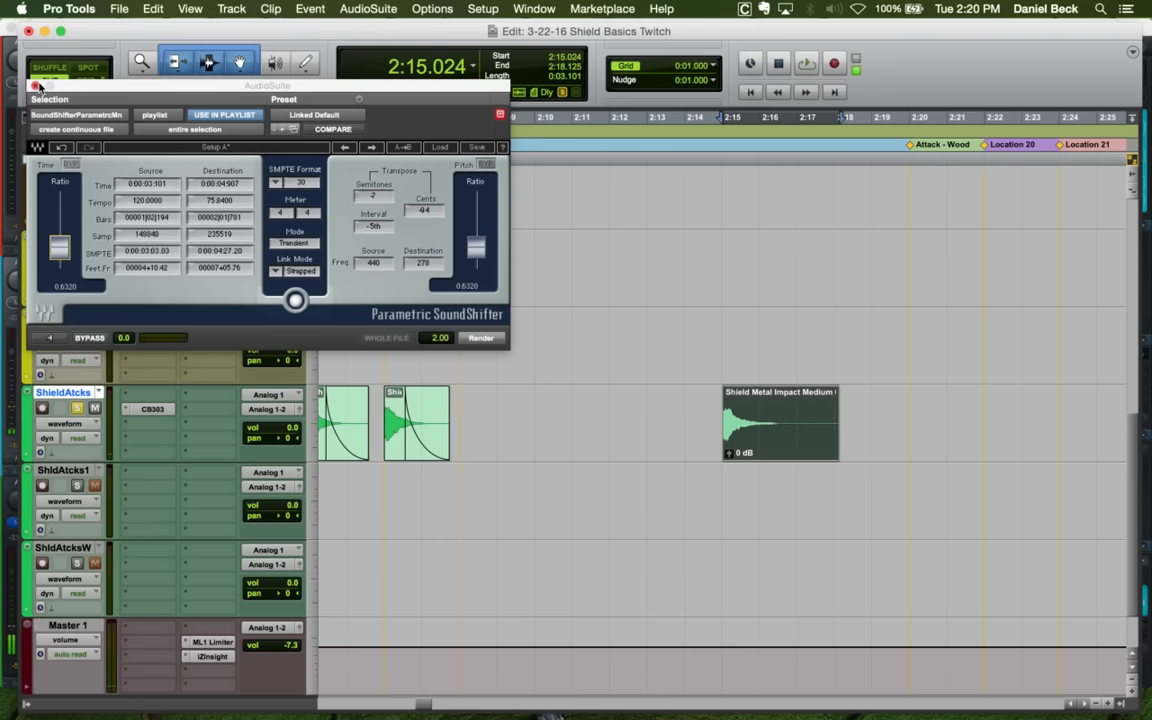
key(super+w)
Move the rendered impact from 2:15.024 to 2:08.006, at the Location 18 marker
drag(751, 444, 577, 423)
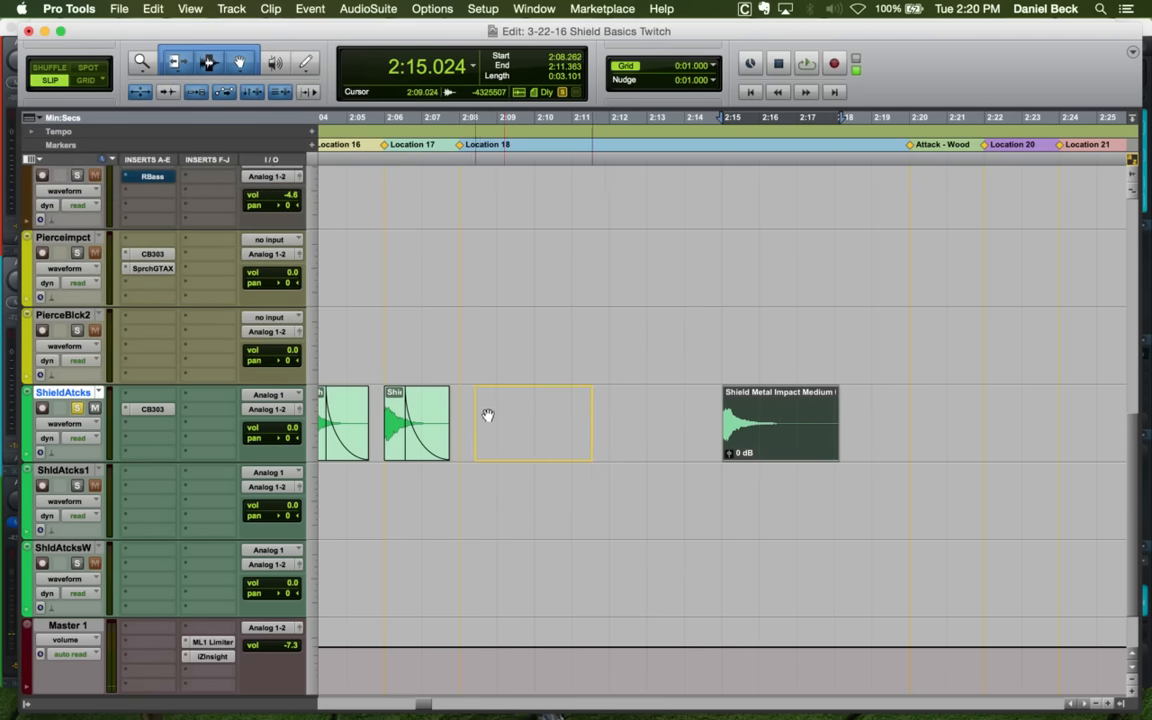
drag(487, 415, 488, 412)
key(t)
key(t)
key(t)
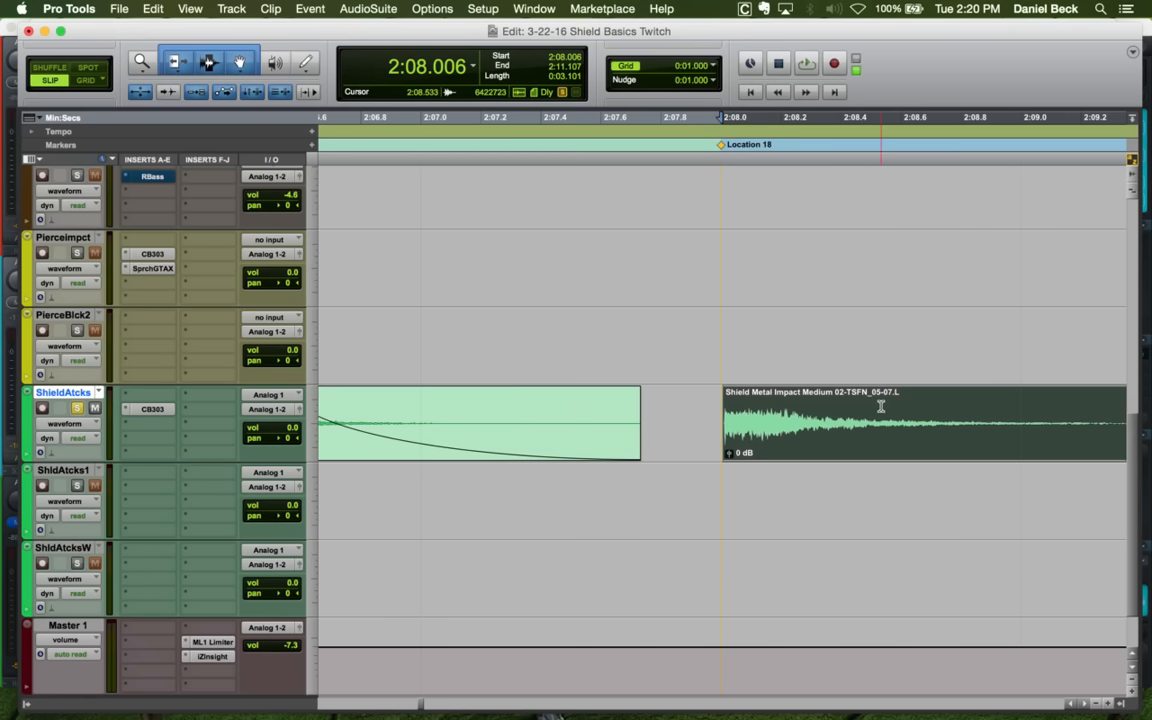
Trim the Location 18 impact to end at 2:09.989 and fade it out from 2:09.045
key(r)
click(1020, 408)
key(s)
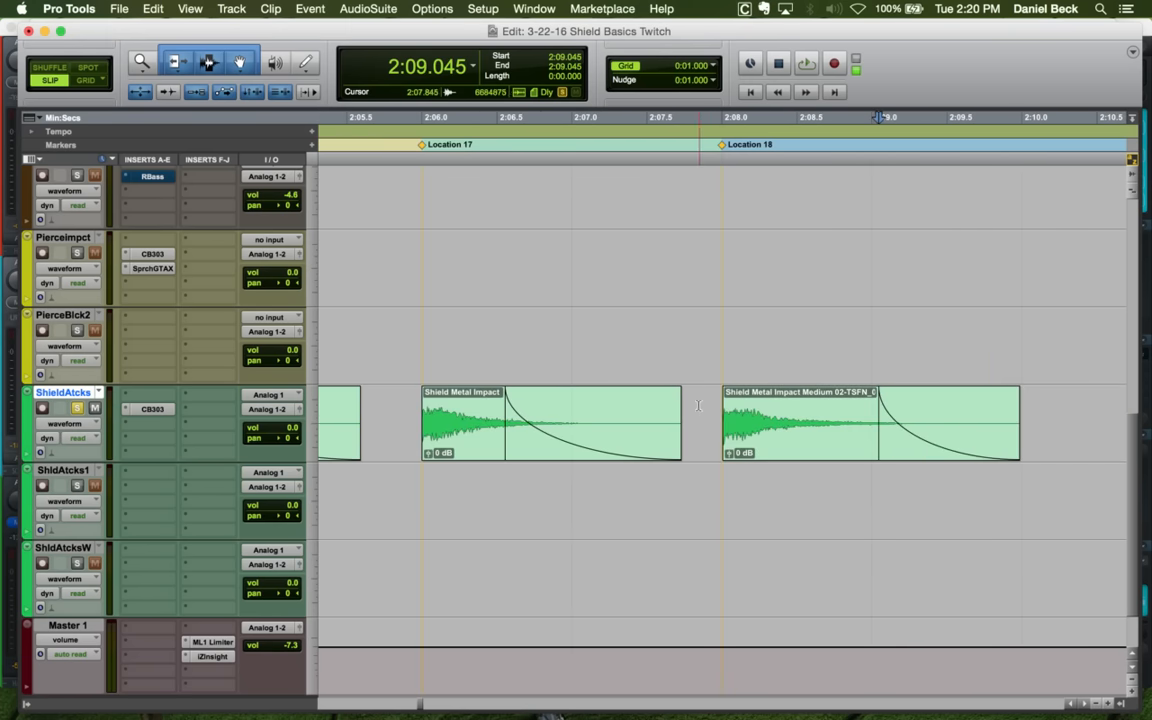
Audition the start of the faded impact at the Location 18 marker
key(t)
key(t)
key(space)
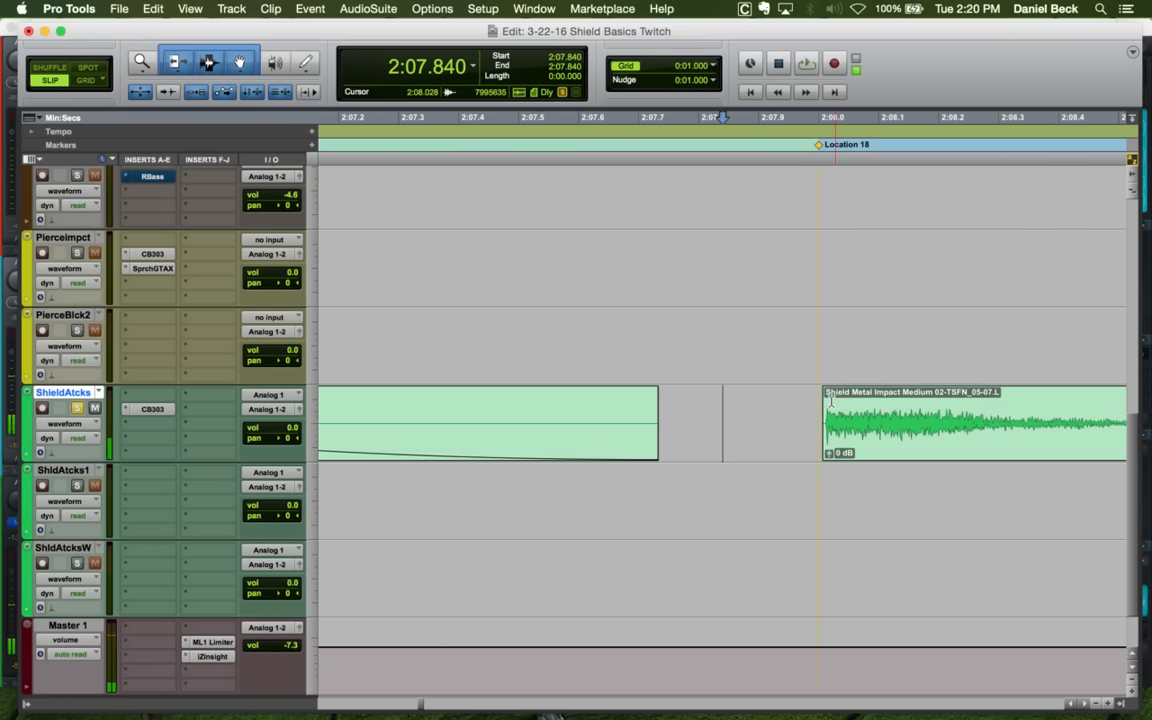
key(space)
key(space)
click(848, 437)
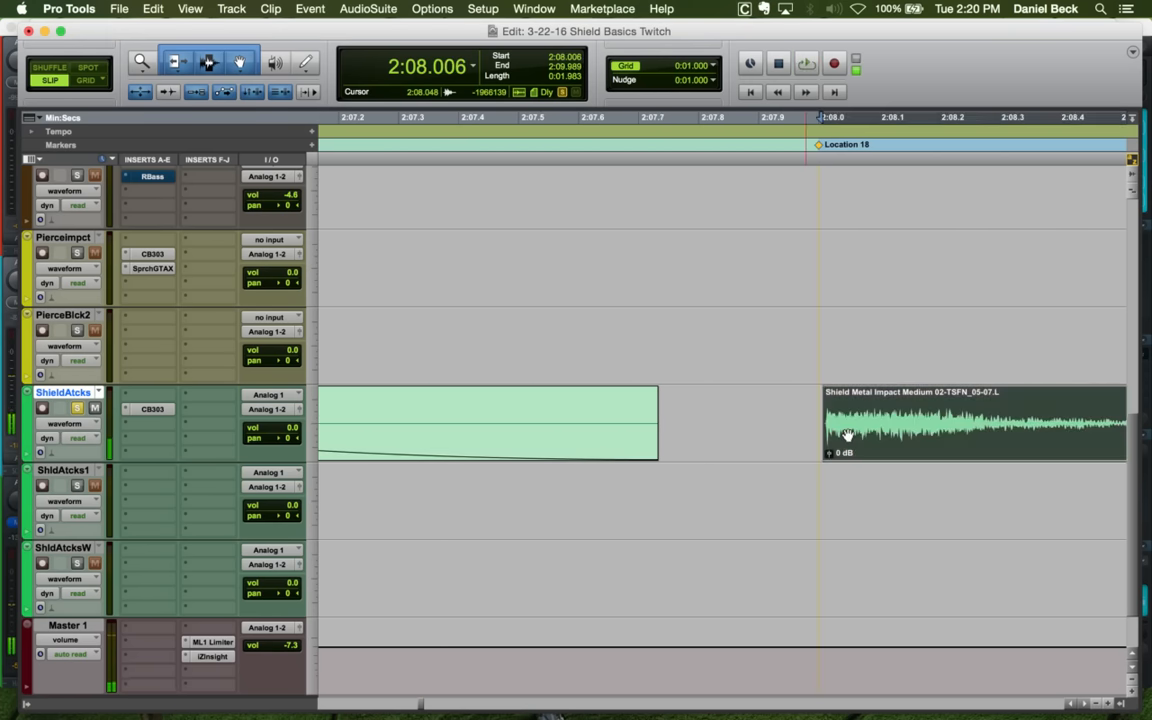
key(r)
key(r)
Open the CB303 compressor on ShieldAtcks, reset its output to 0.00 and play the Location 18 impact through it
click(152, 409)
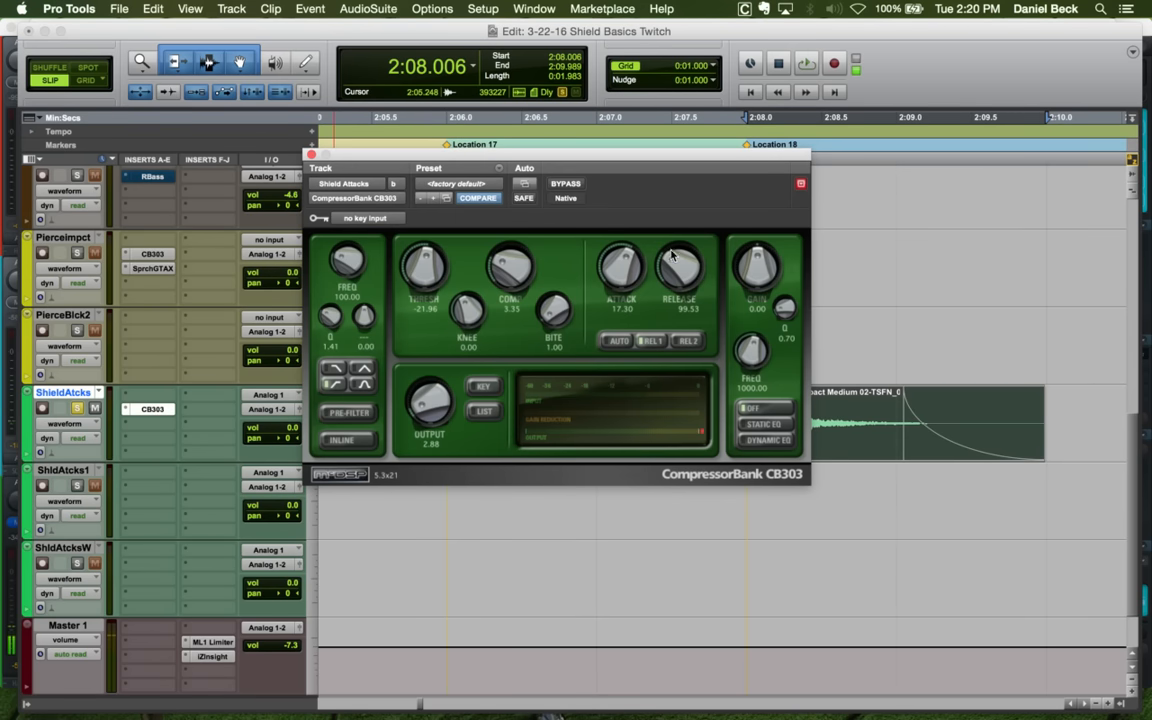
drag(645, 175, 540, 127)
click(741, 389)
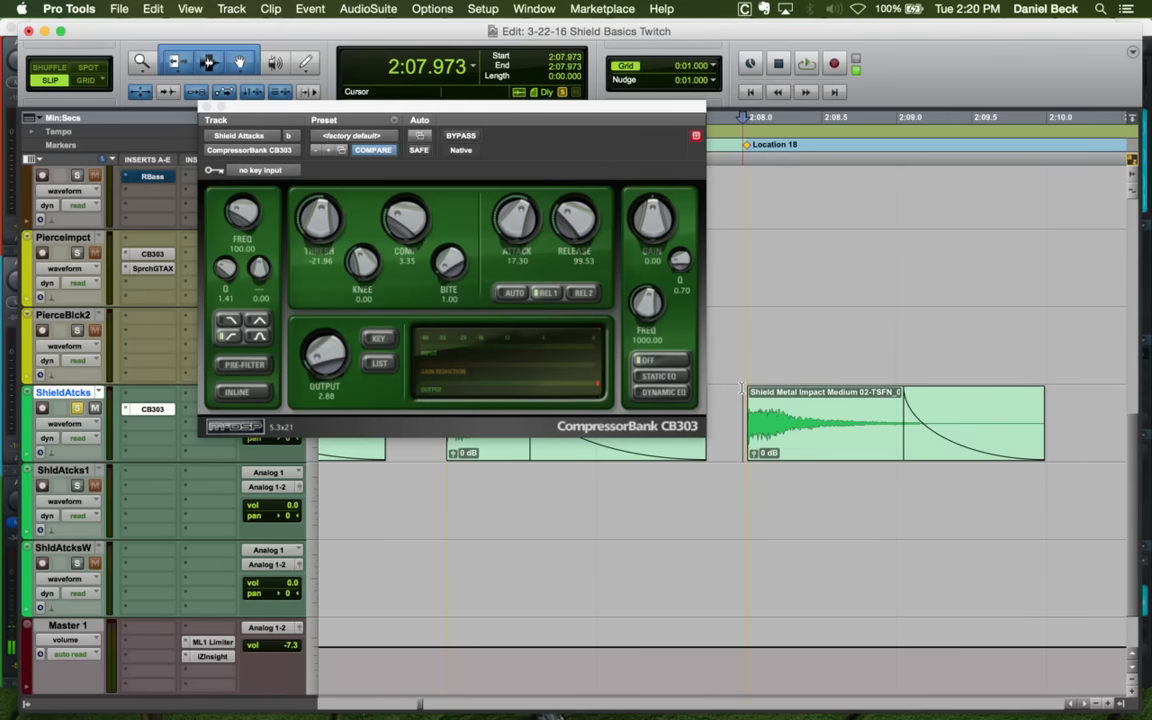
key(space)
key(space)
alt+click(334, 374)
key(space)
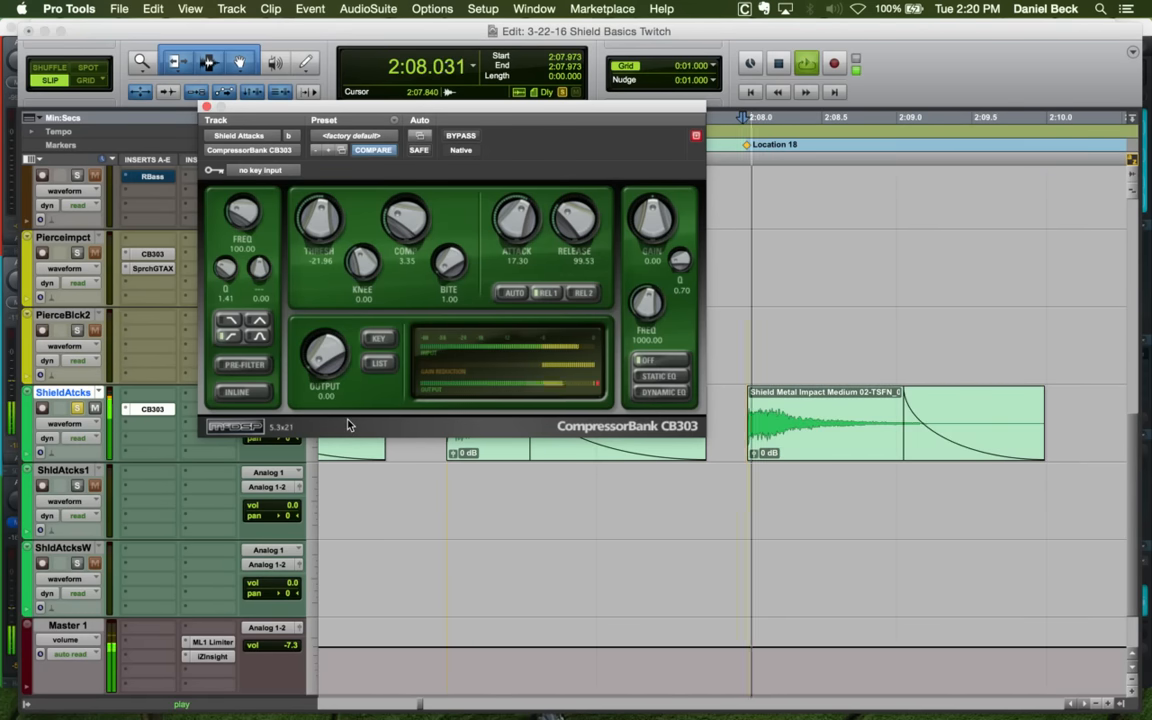
key(space)
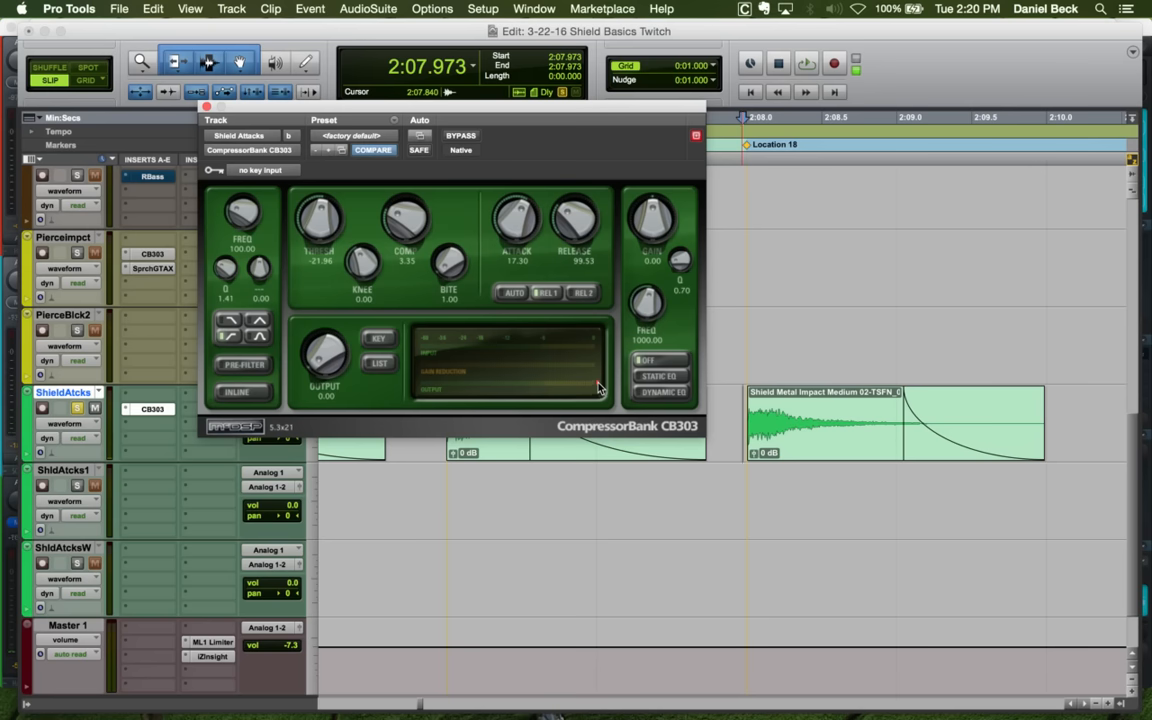
key(space)
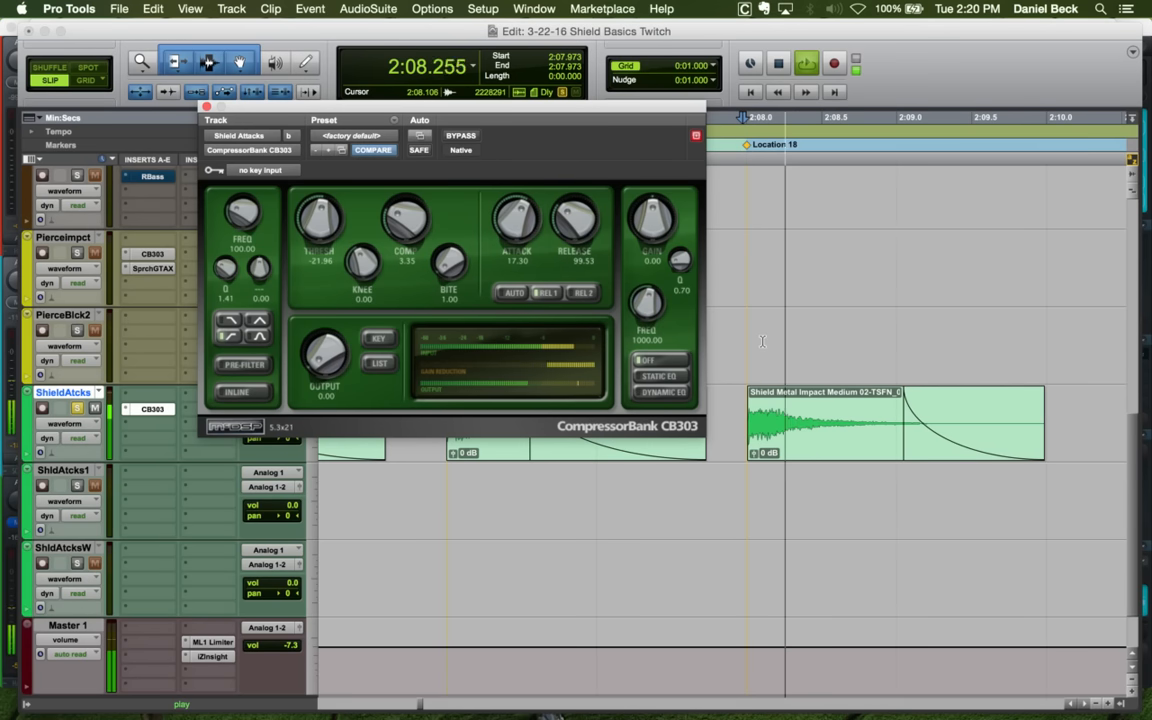
Try a CB303 attack of 45.50, then set it to 22.80 while auditioning the Location 18 impact
key(space)
key(space)
key(space)
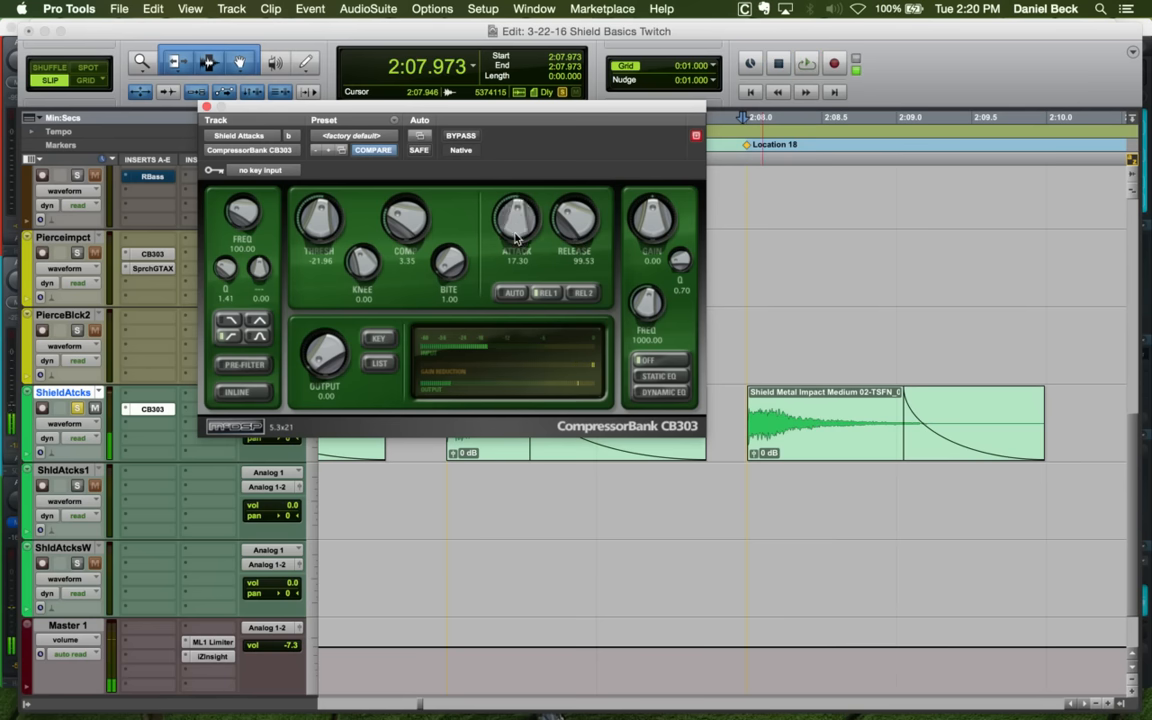
key(space)
key(space)
key(space)
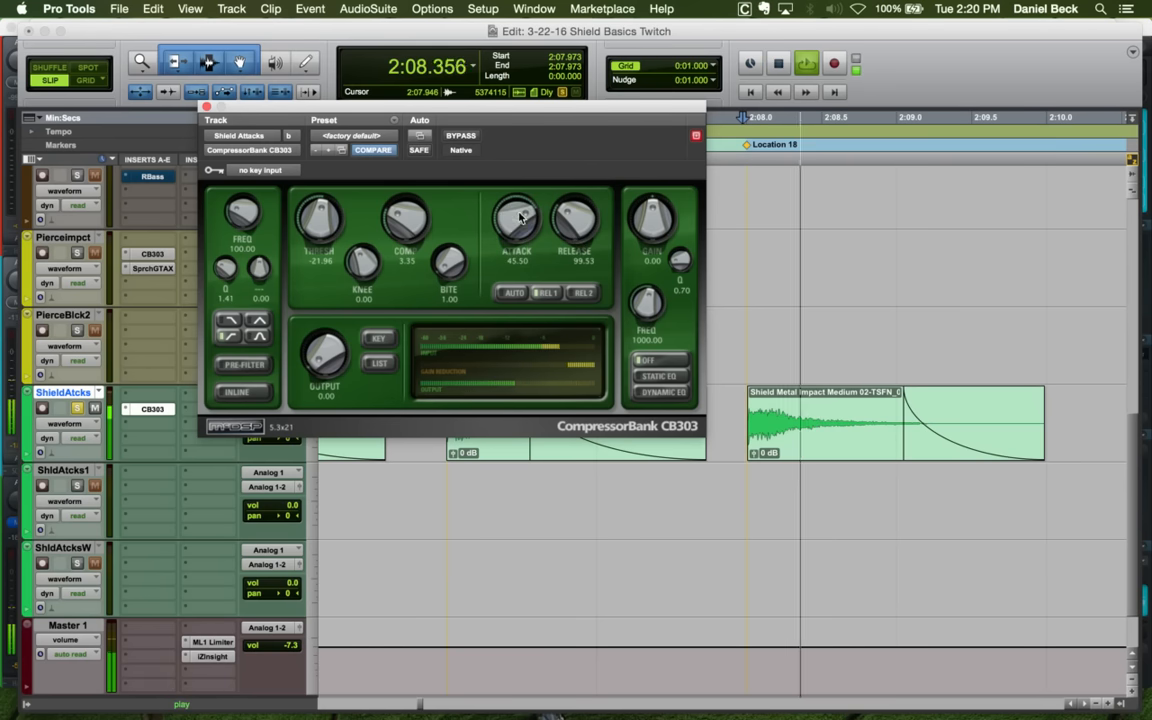
key(space)
drag(516, 237, 516, 246)
key(space)
key(space)
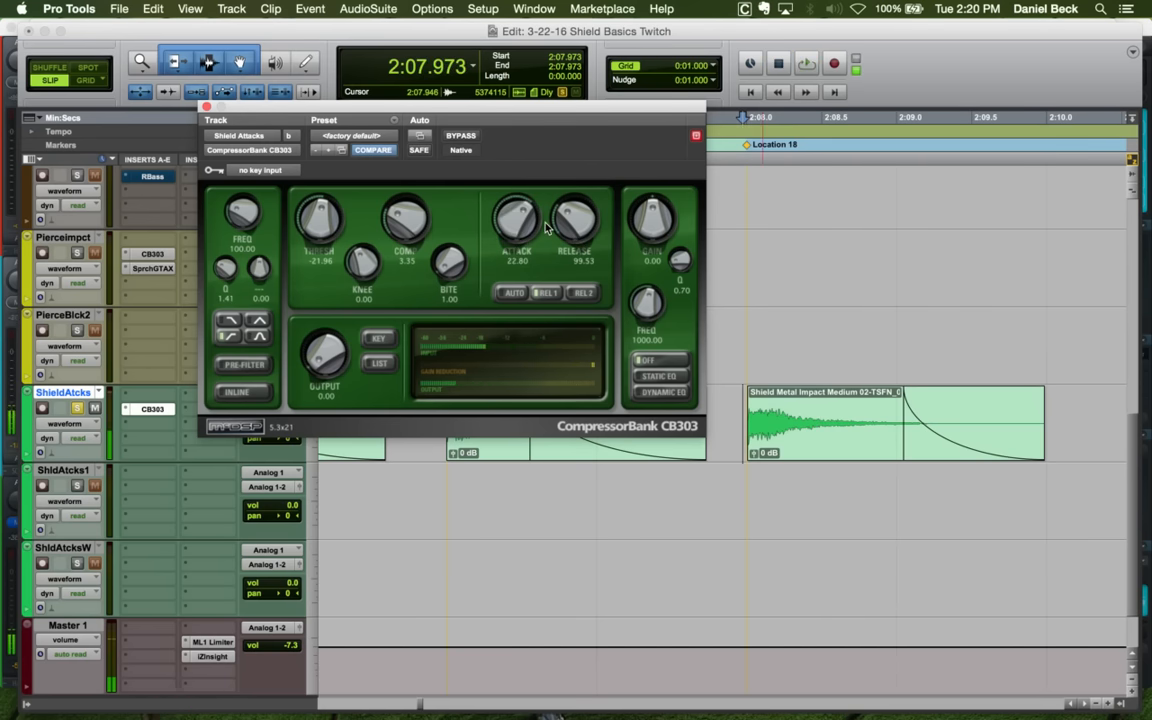
Set the CB303 bite to 7.03 while repeatedly auditioning the Location 18 impact
key(space)
key(space)
key(space)
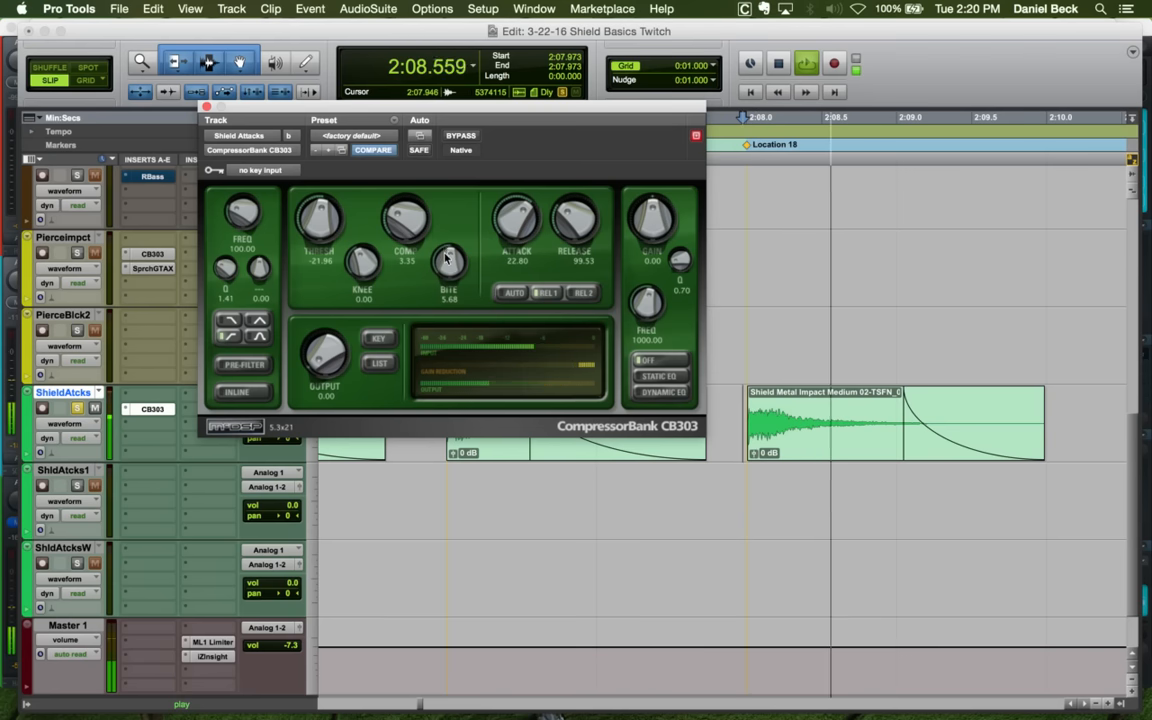
key(space)
key(space)
key(space)
drag(451, 266, 454, 299)
key(space)
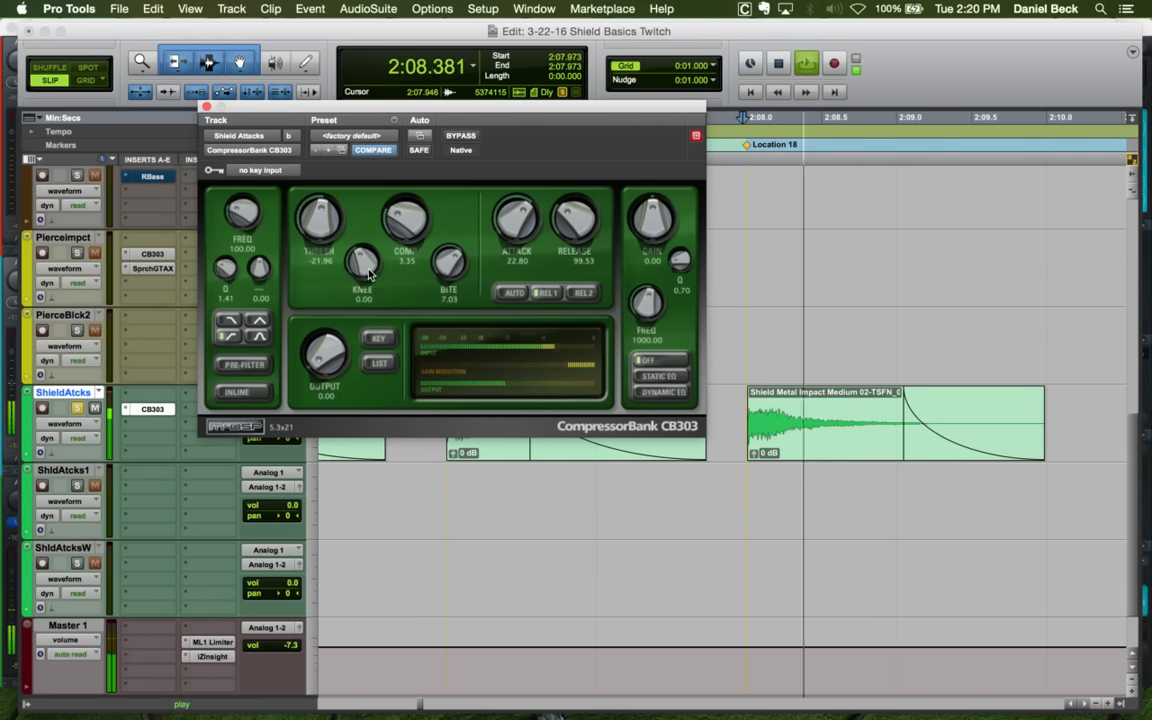
Try a CB303 knee of -4.25 on the Location 18 impact and reset it to 0.00
drag(364, 264, 369, 293)
key(space)
key(space)
key(space)
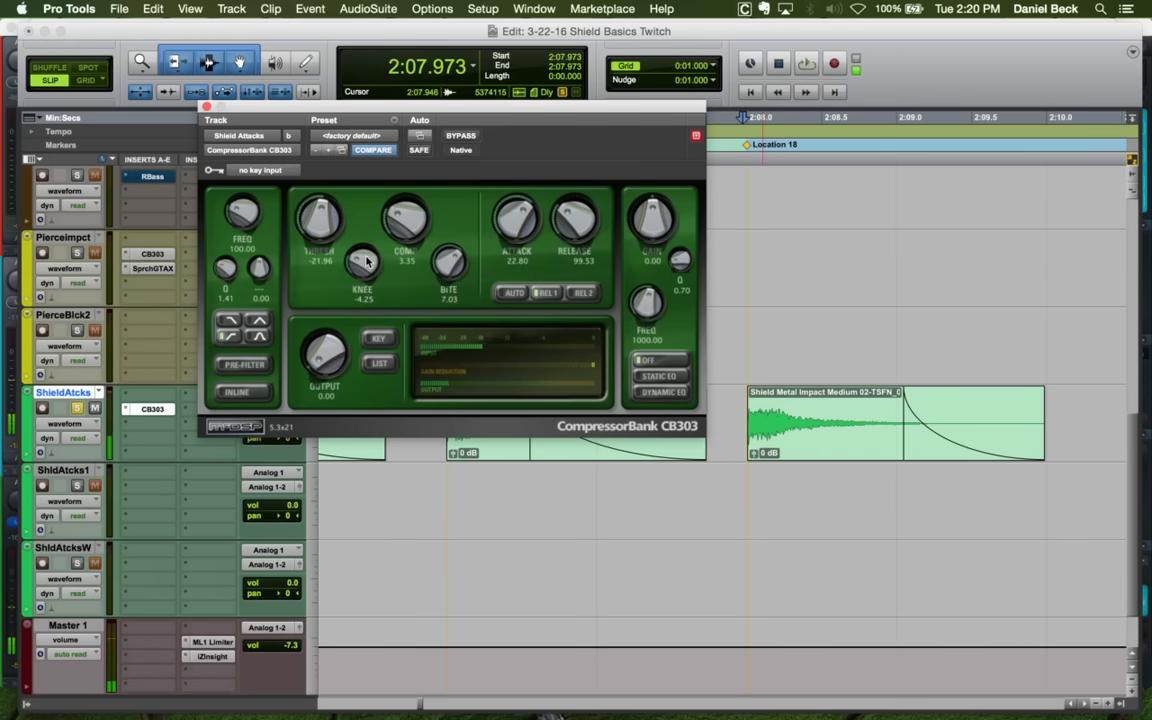
key(space)
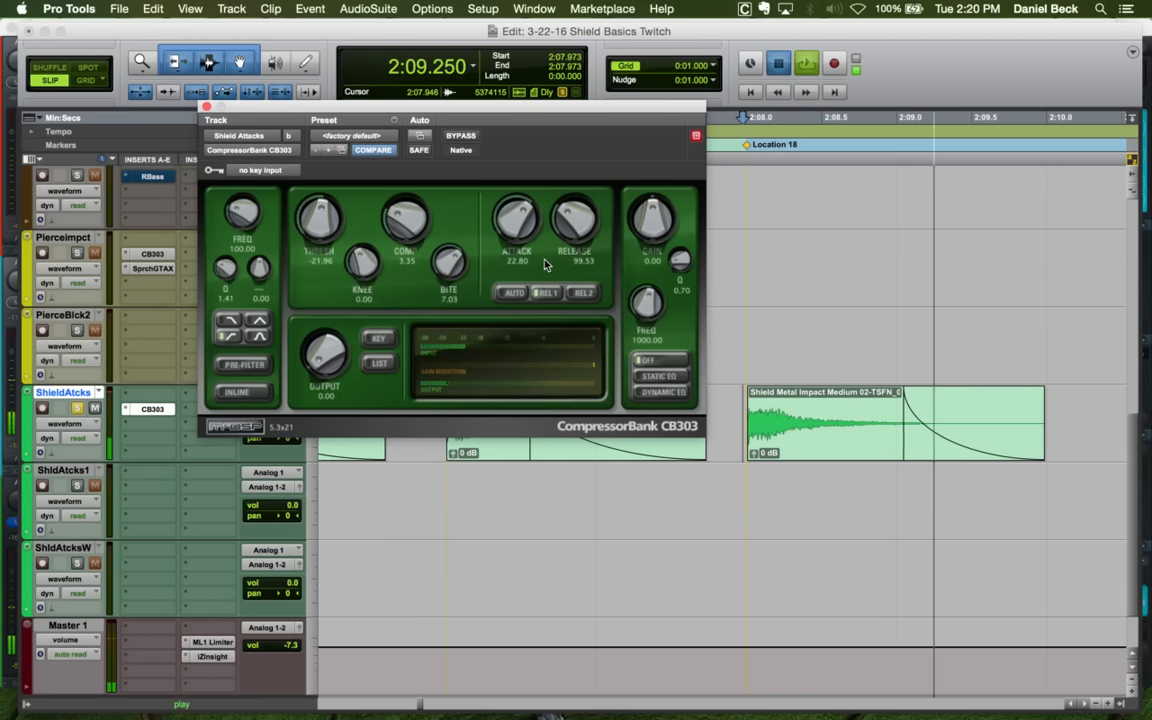
Audition the compressed Location 18 impact and close the CB303 plug-in window
key(space)
key(space)
key(space)
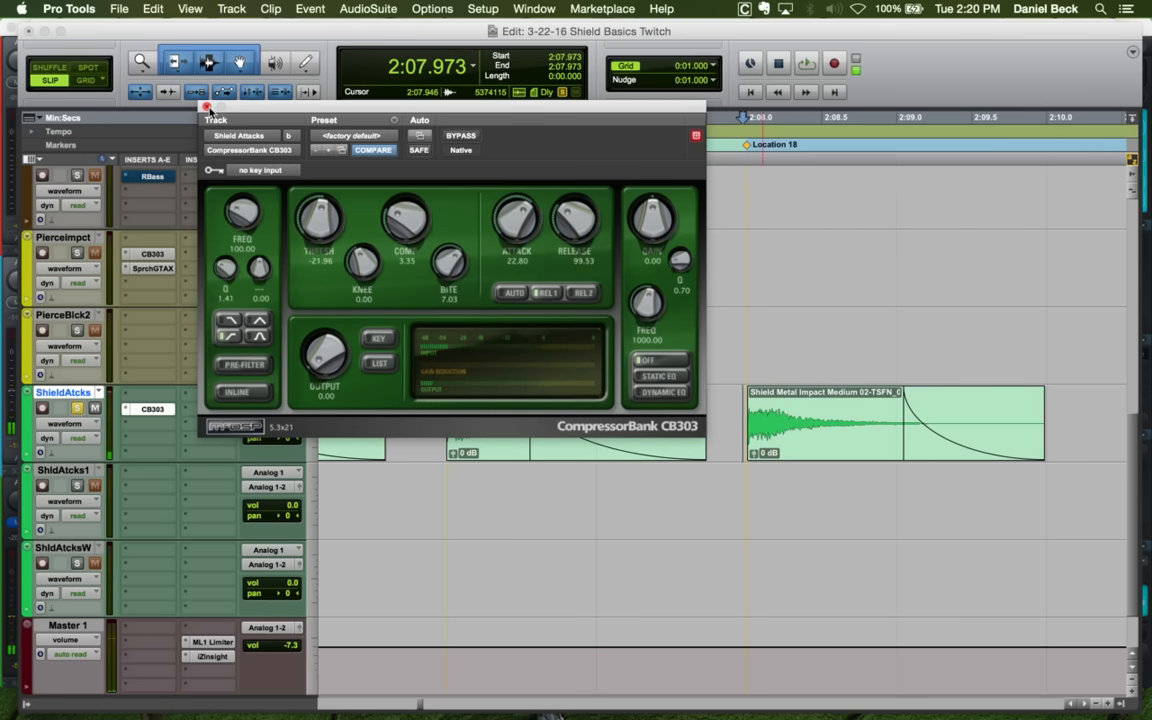
click(207, 106)
scroll(744, 403, up, 5)
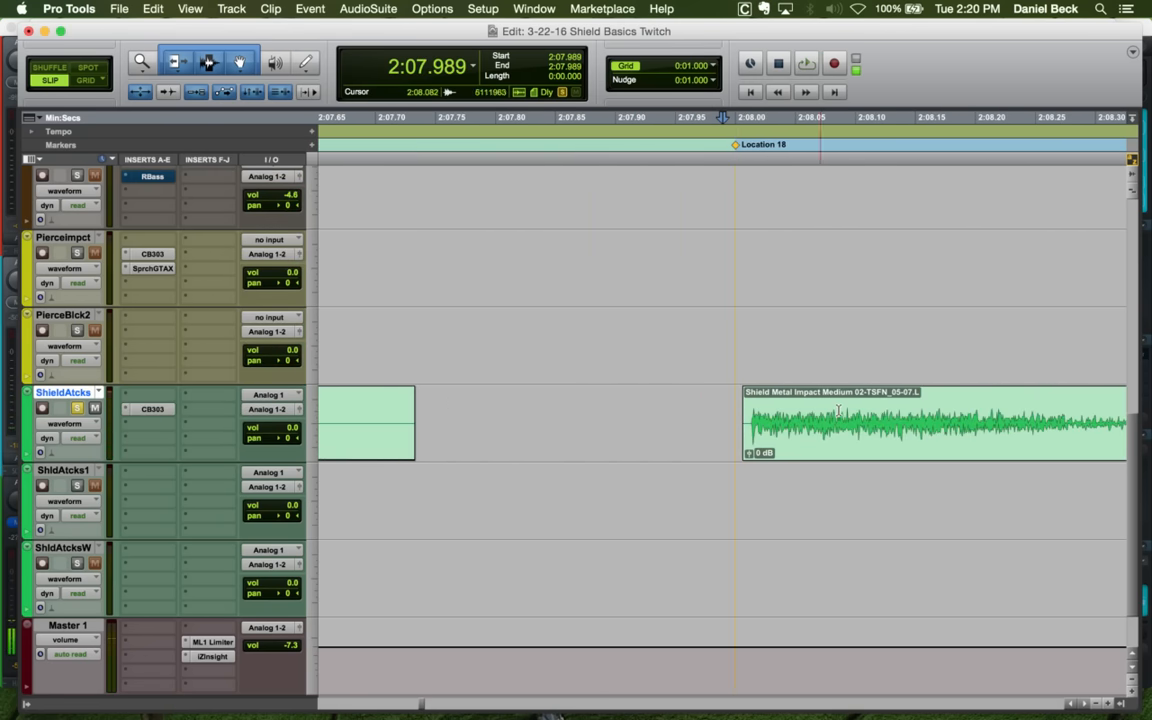
key(space)
key(space)
Find the source recordings after the Source marker and play the DBCK Metal Container Bump clip on ShieldAtcks
scroll(710, 401, down, 6)
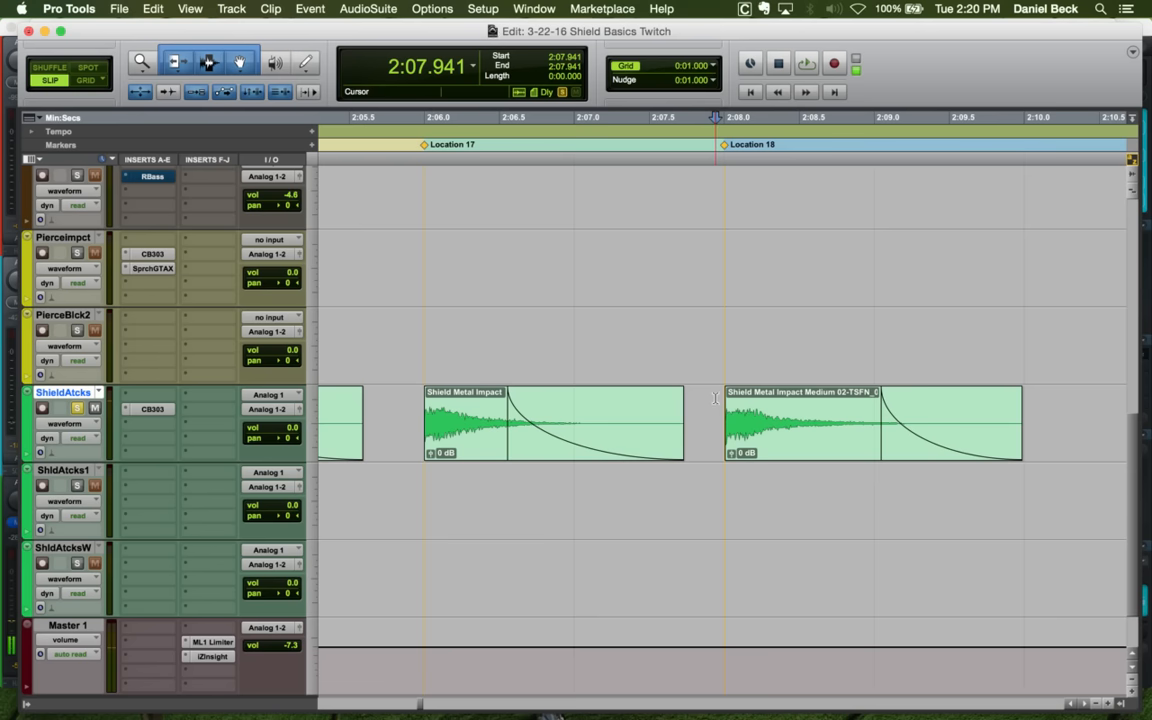
scroll(715, 398, down, 6)
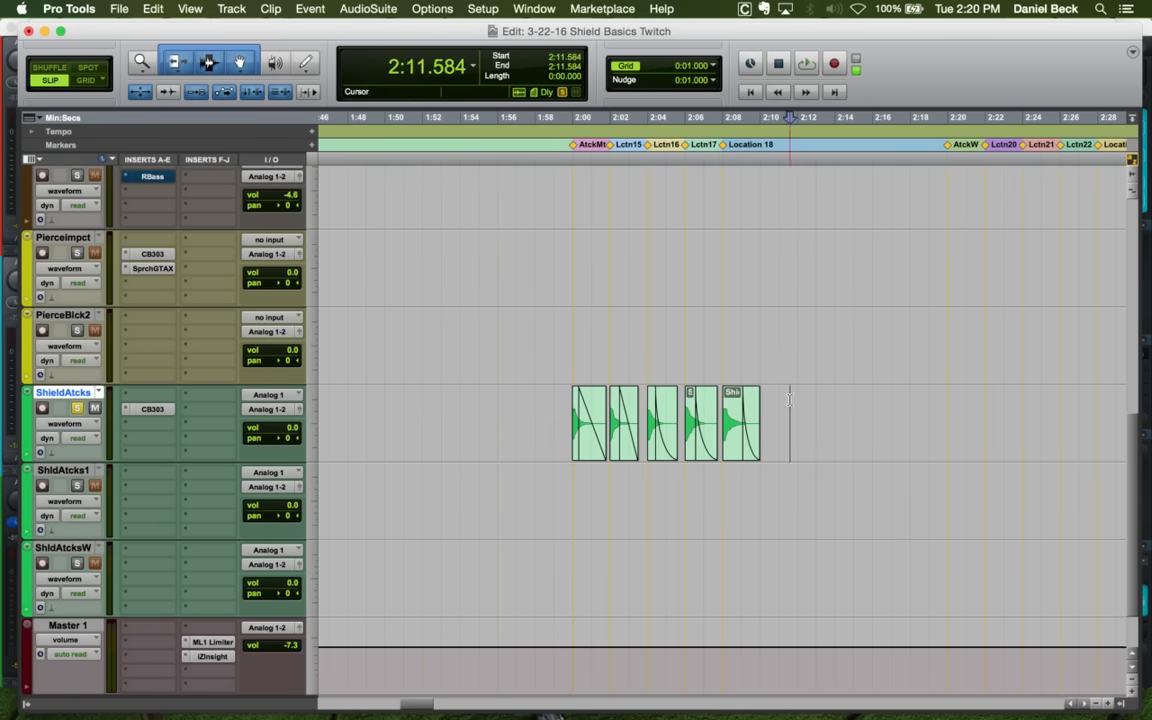
scroll(930, 413, down, 4)
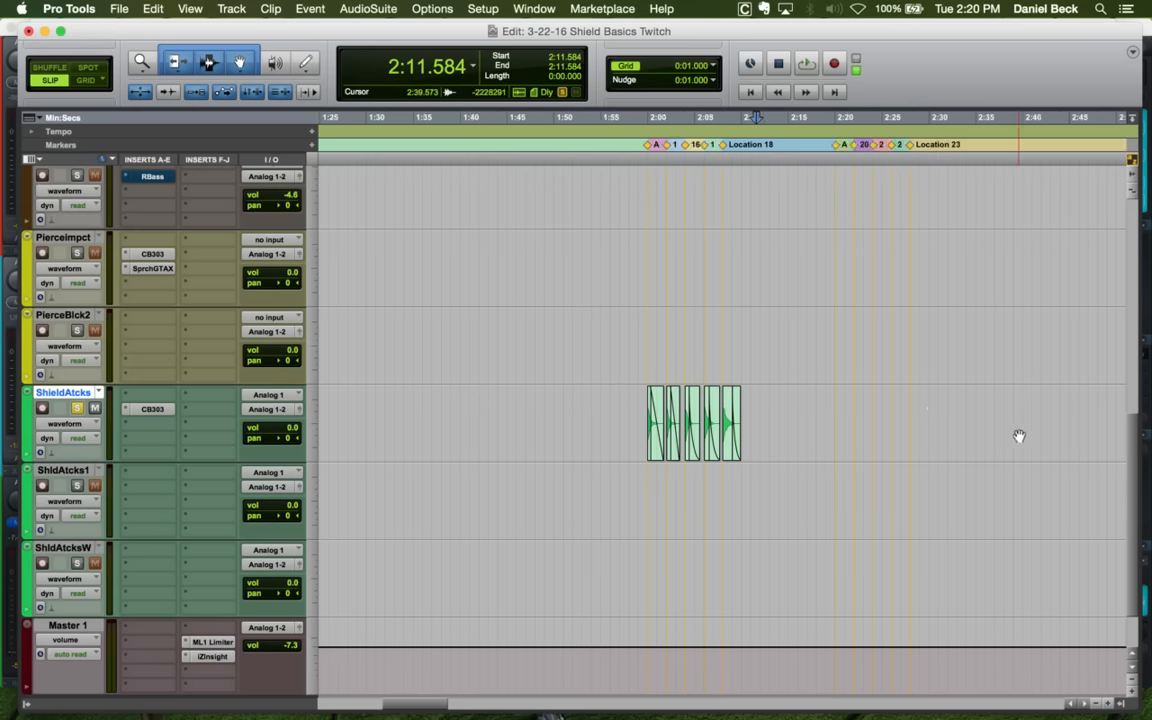
scroll(1019, 436, down, 4)
scroll(813, 422, down, 4)
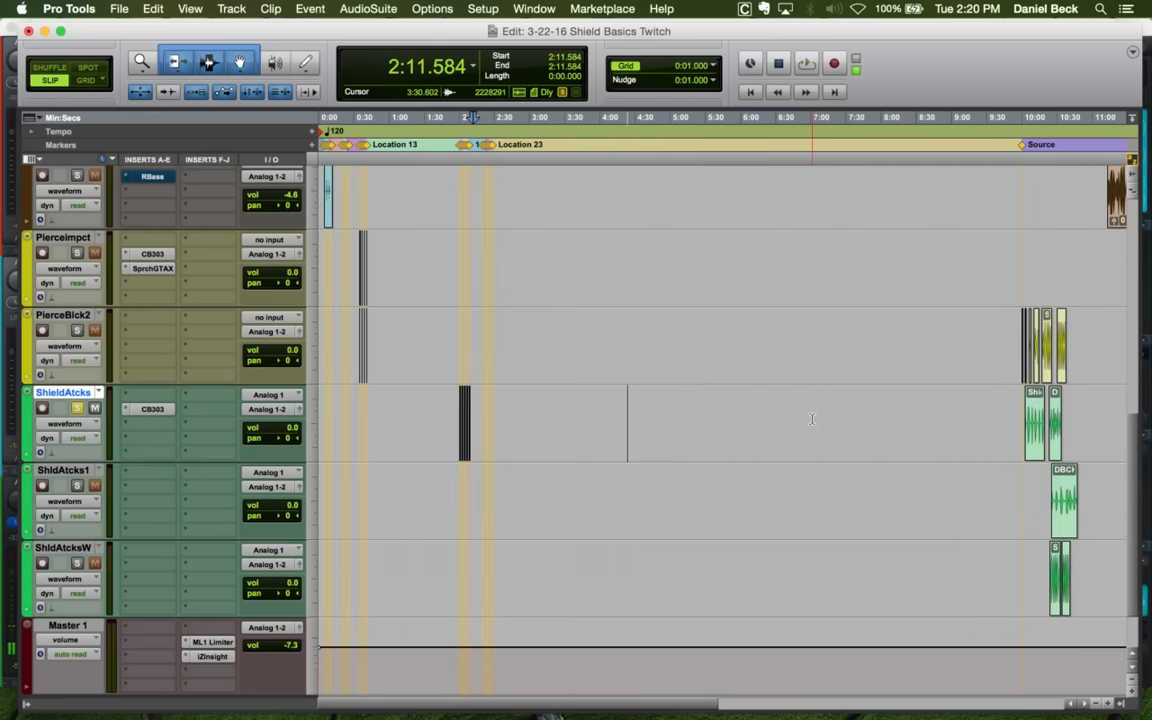
click(1022, 408)
key(t)
key(t)
key(t)
key(t)
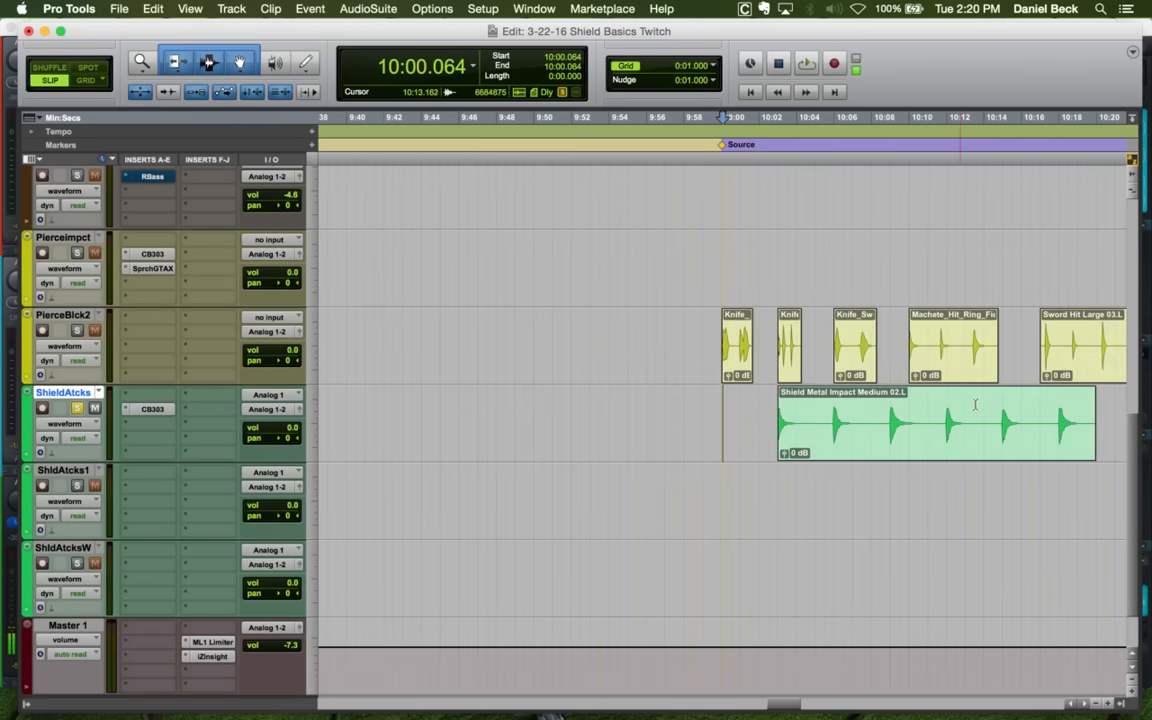
key(r)
key(space)
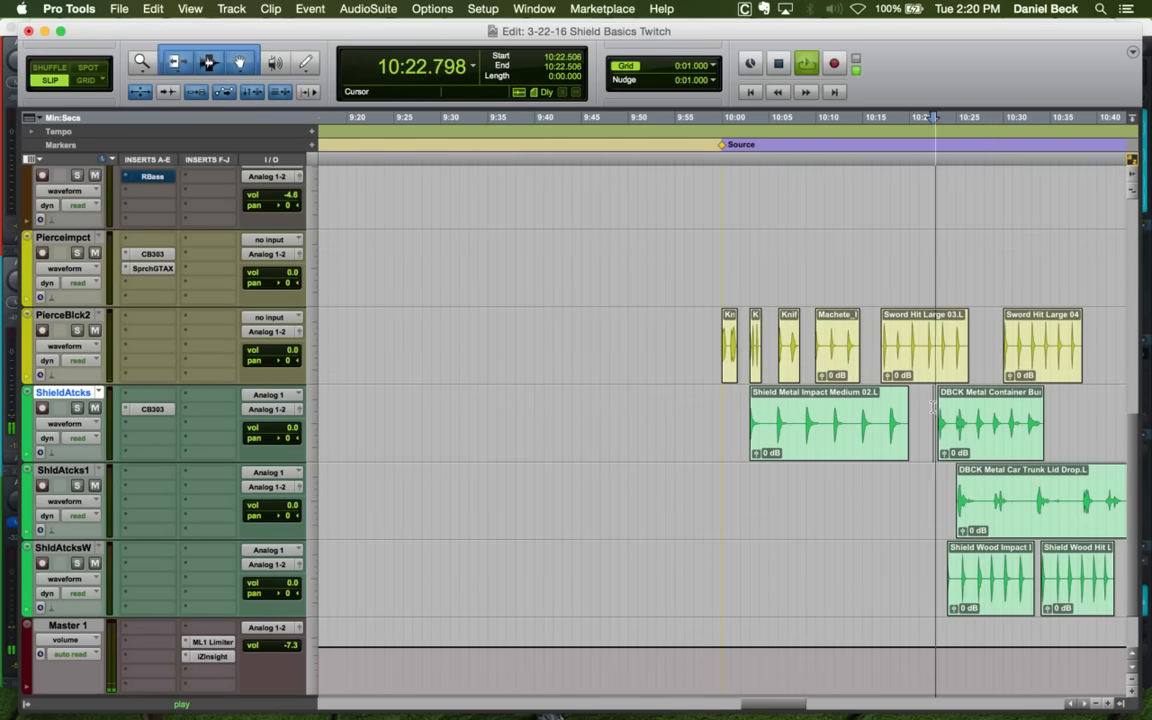
key(t)
key(t)
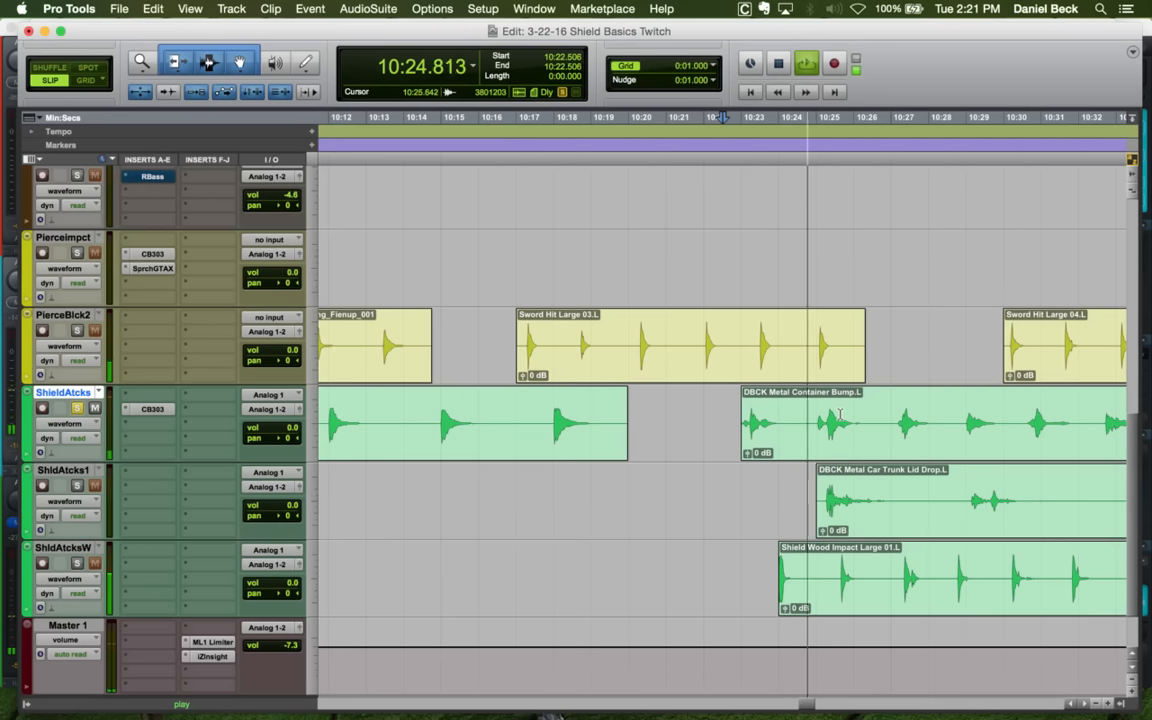
Solo the ShldAtcks1 track and audition the DBCK Metal Car Trunk Lid Drop clip from 10:24.917
click(813, 478)
key(space)
key(shift+s)
key(space)
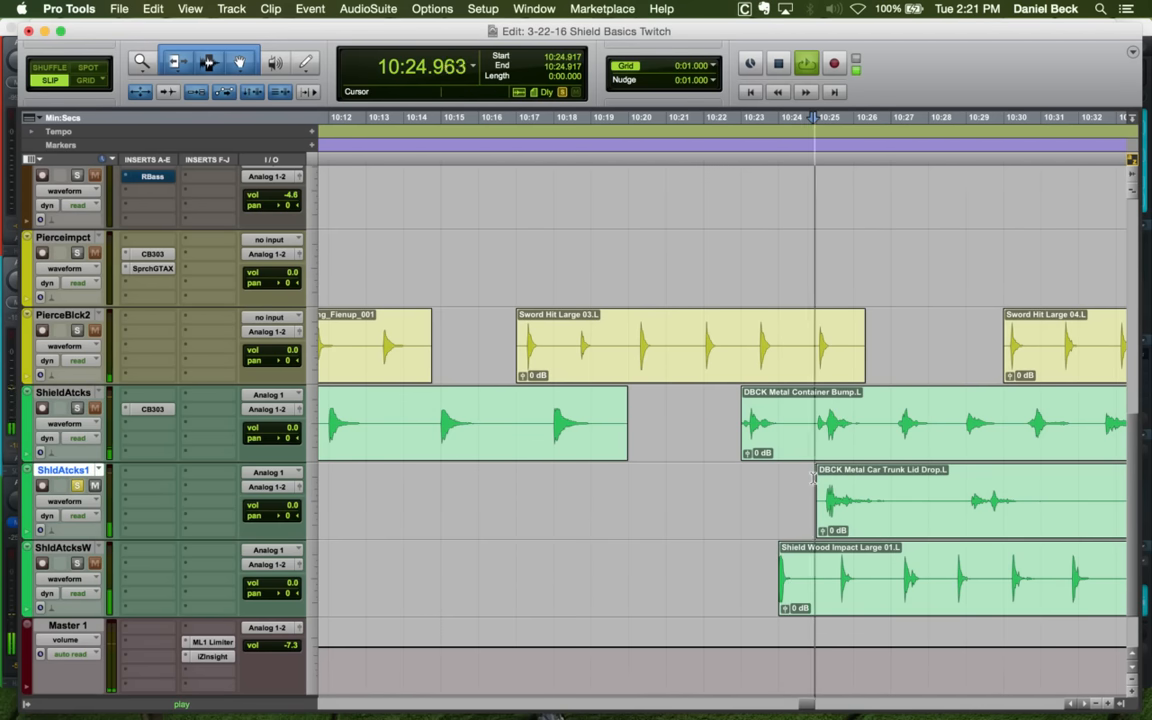
key(r)
key(r)
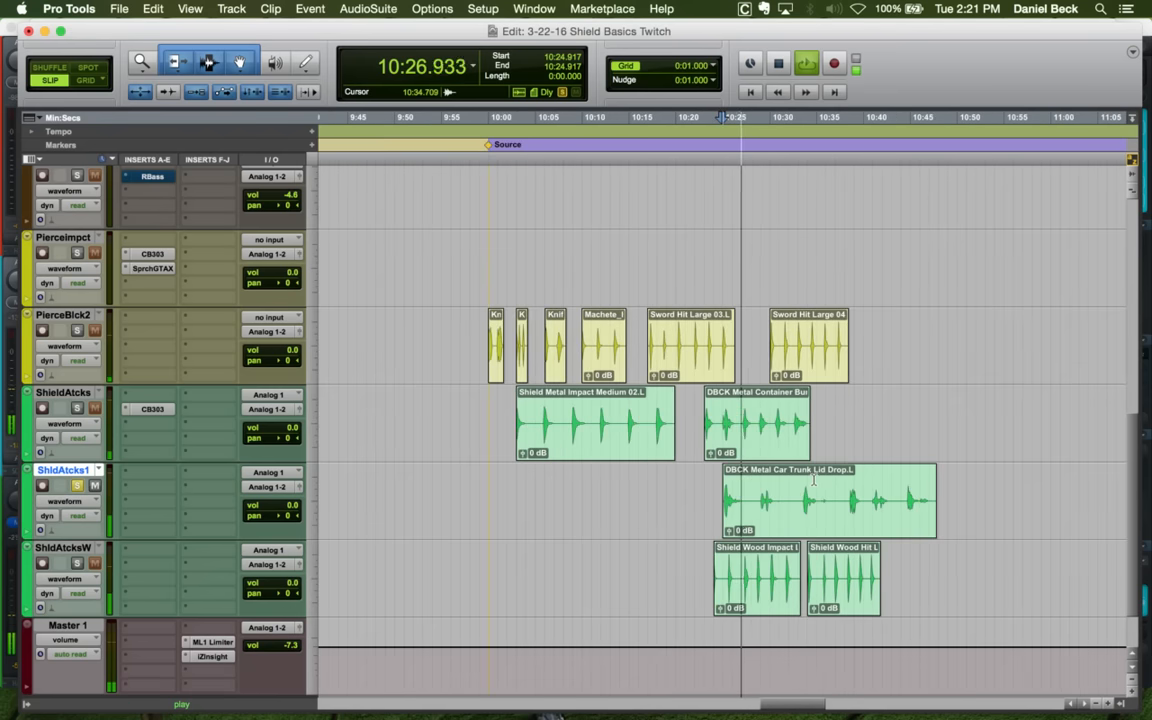
key(space)
Copy the DBCK Metal Car Trunk Lid Drop clip to 2:04.245 on the ShldAtcks1 track
click(773, 523)
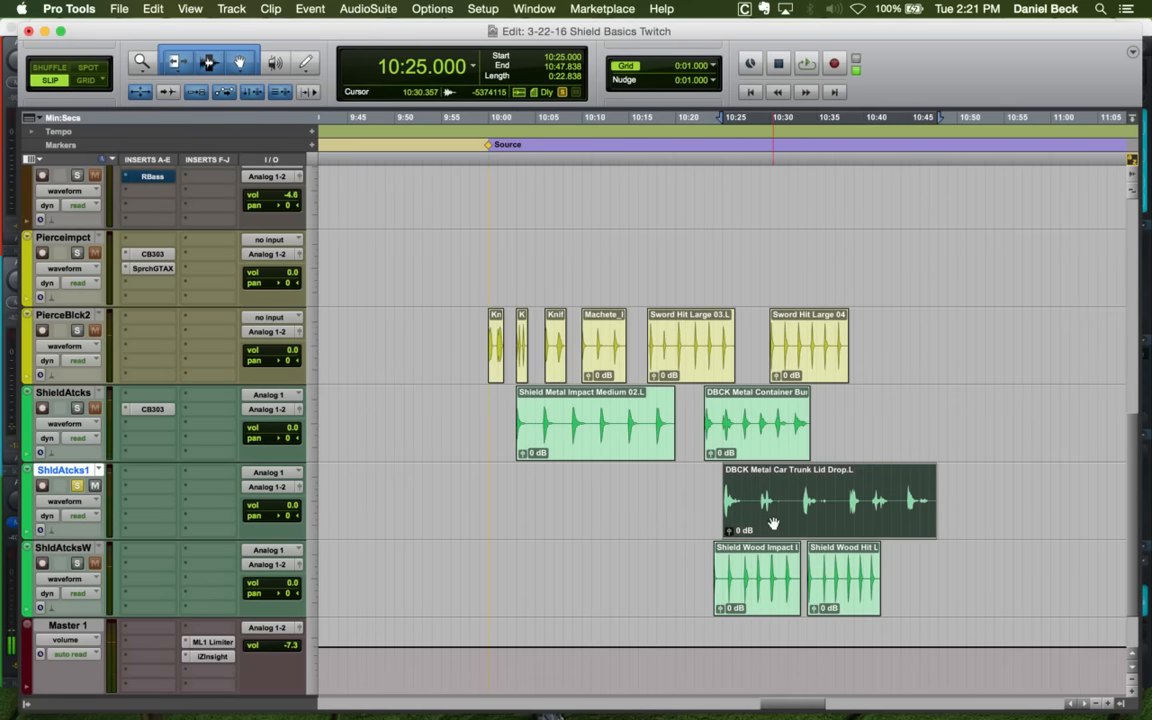
key(r)
key(r)
key(r)
key(r)
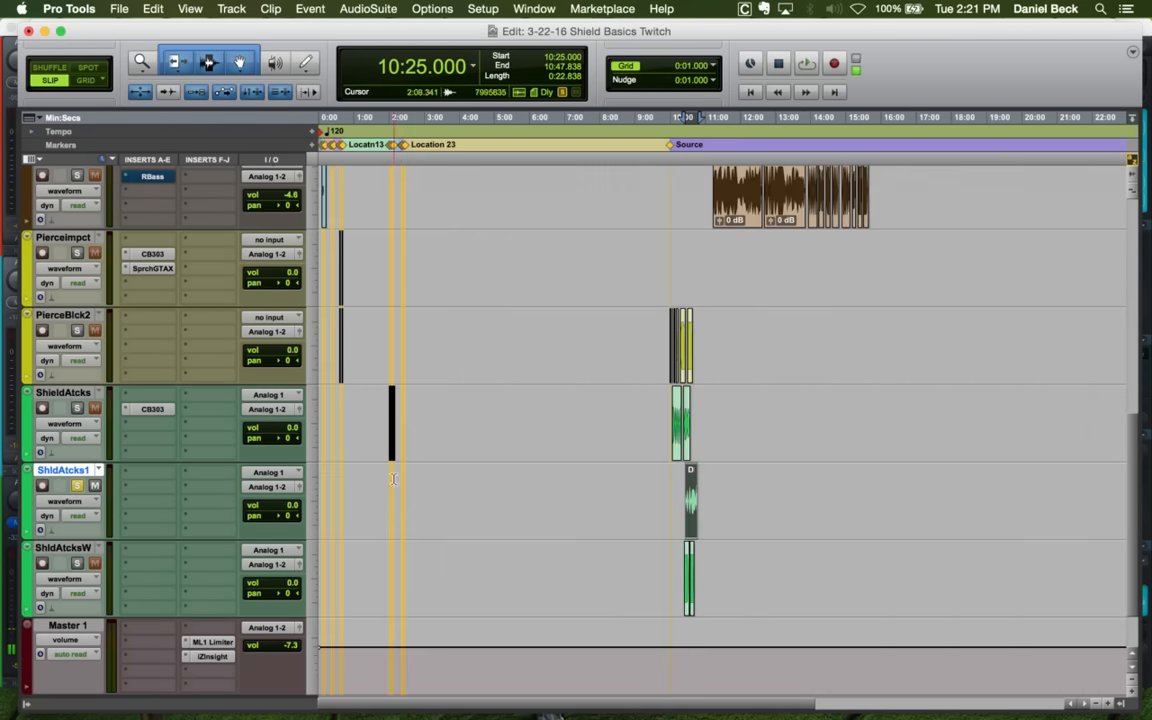
click(393, 479)
key(t)
key(t)
key(t)
key(t)
key(t)
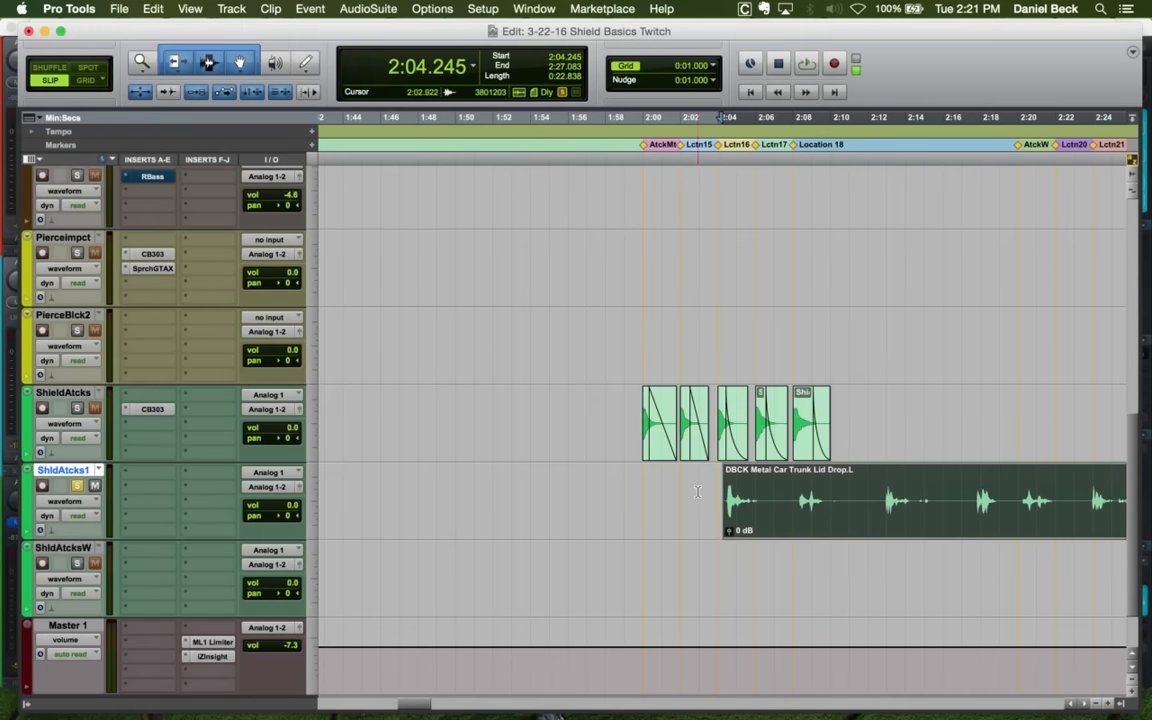
Audition the copied lid drop clip and split off its first hit at about 2:06.06
click(713, 492)
key(space)
key(t)
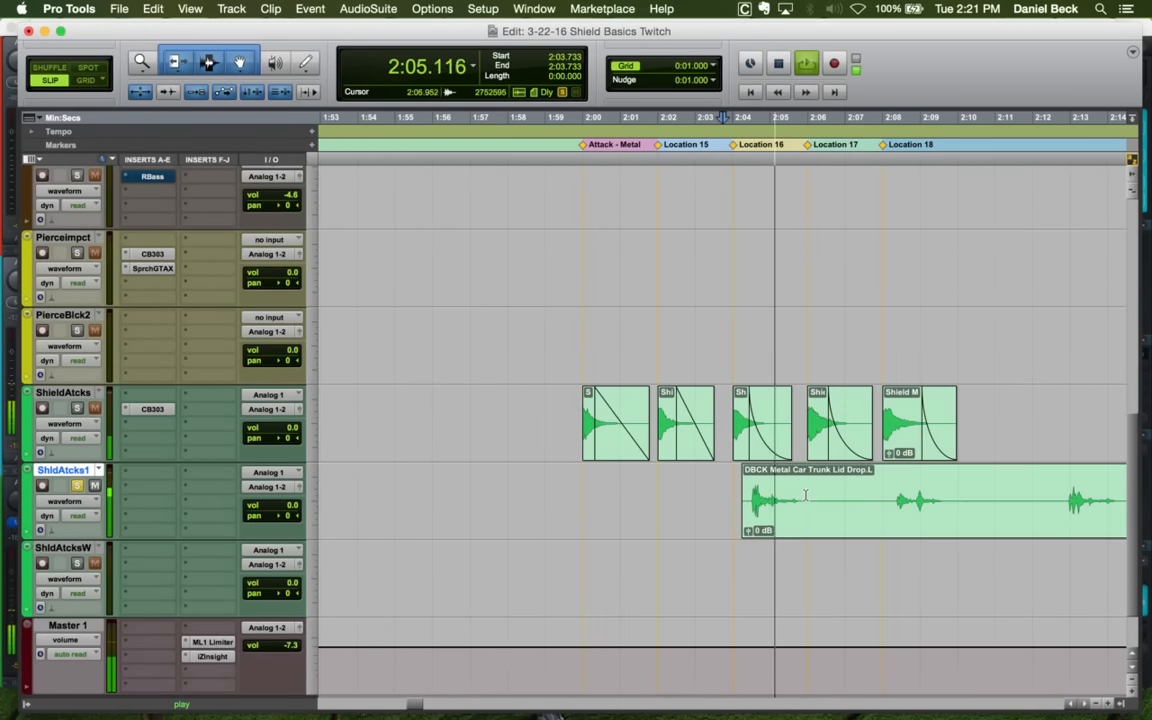
key(space)
click(810, 484)
key(b)
Move the separated lid drop hit to the Attack - Metal marker, beneath the first shield impact
drag(789, 521, 607, 507)
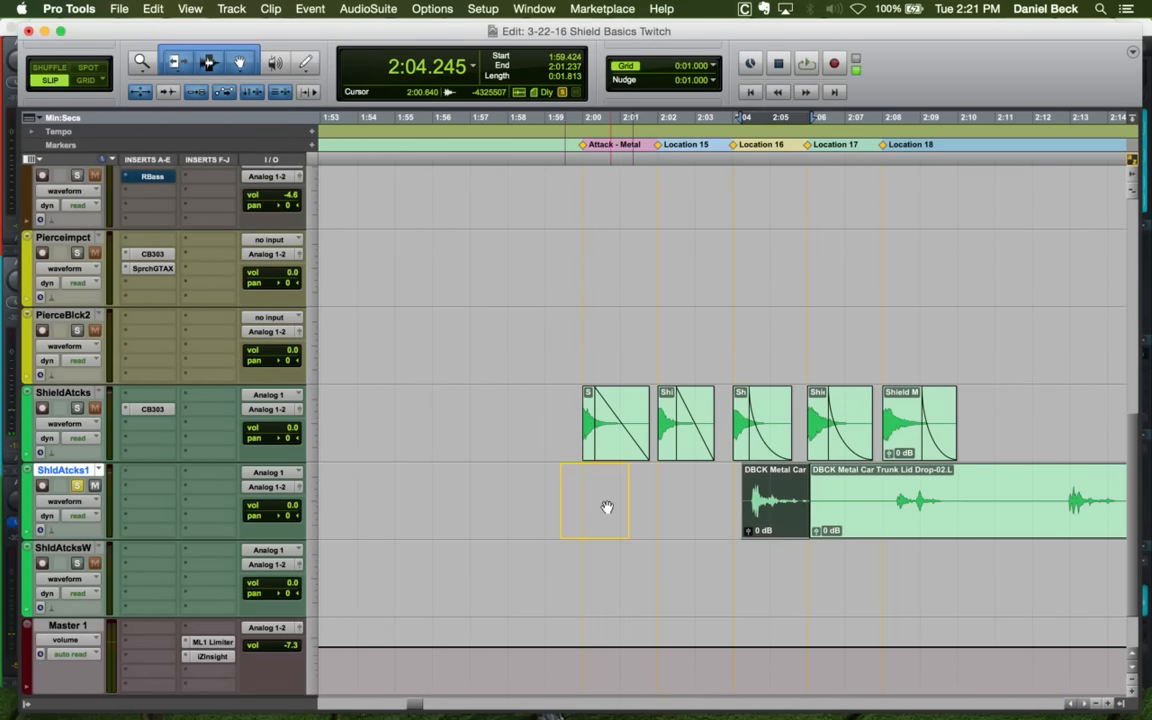
click(619, 500)
key(t)
key(t)
key(t)
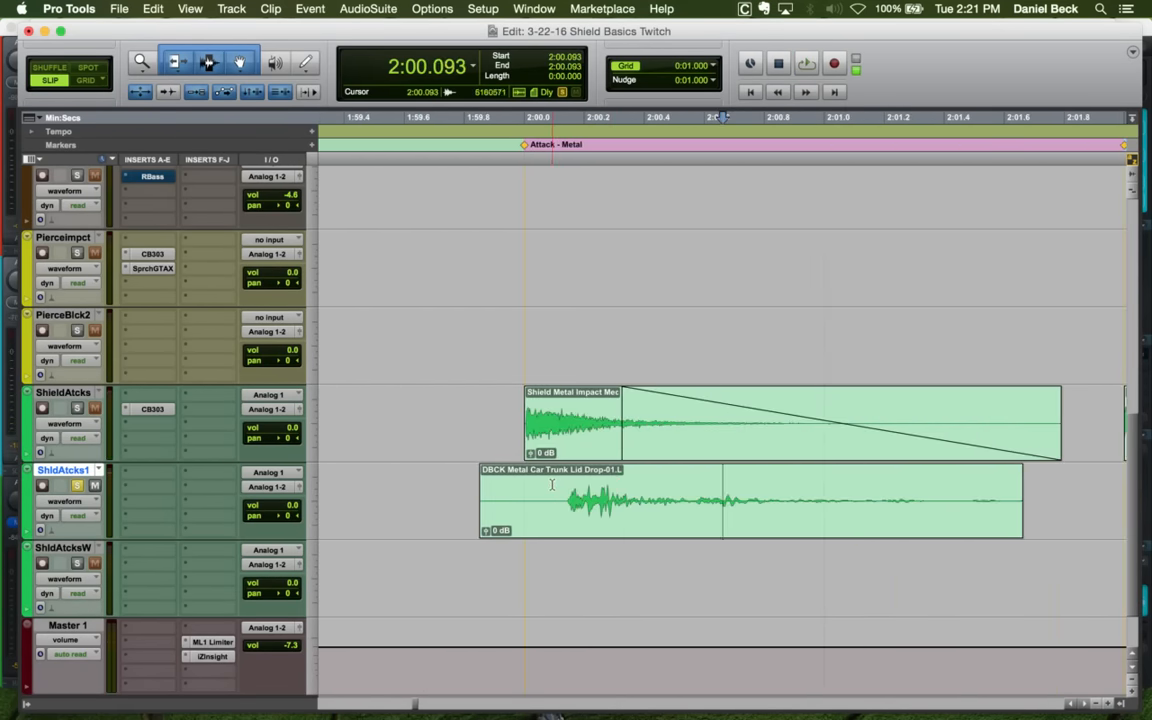
Trim the silence before the lid drop hit and shift the clip to start at about 1:59.94
click(552, 485)
key(space)
key(space)
click(561, 484)
key(a)
drag(625, 529, 517, 526)
click(481, 500)
key(space)
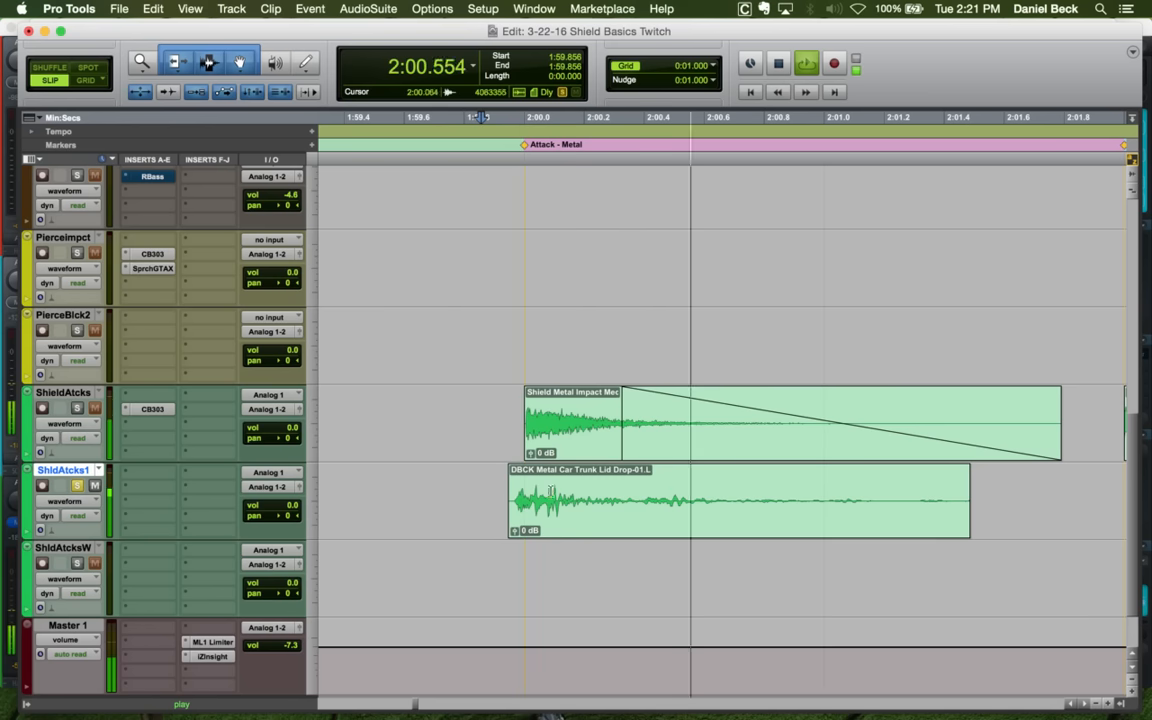
key(space)
Trim the lid drop hit to end at about 2:00.87, fade it out from 2:00.237 and audition it
click(785, 493)
key(s)
click(596, 486)
key(g)
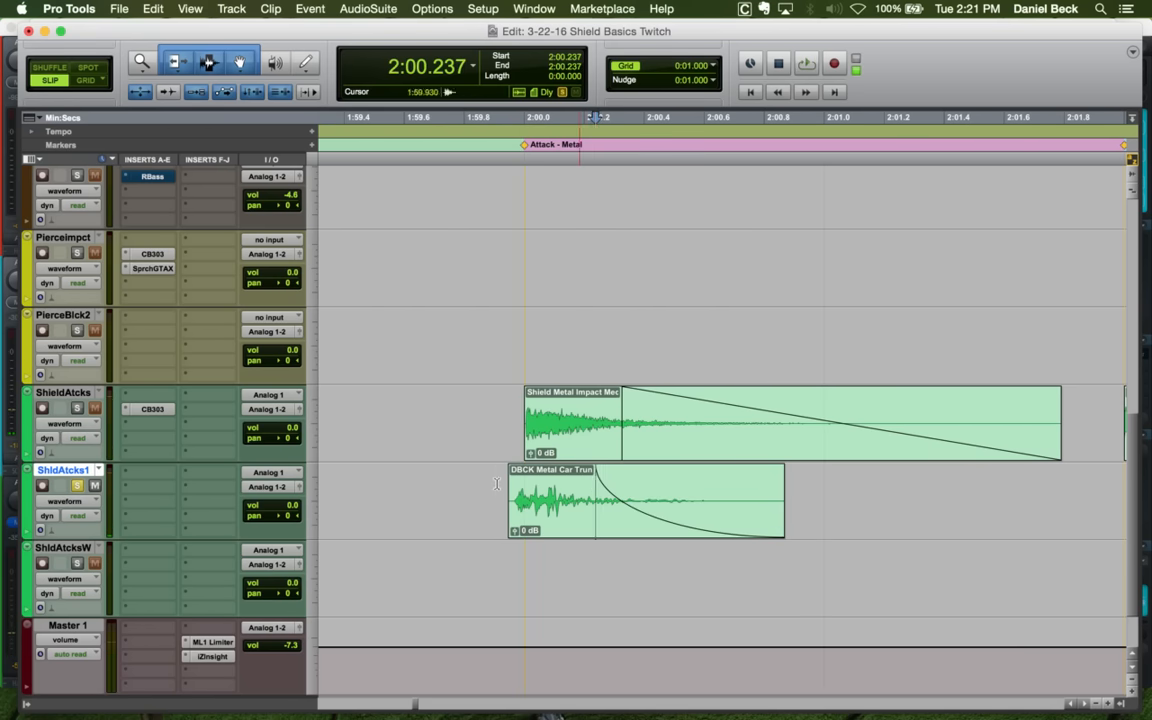
click(494, 484)
key(space)
key(space)
click(502, 480)
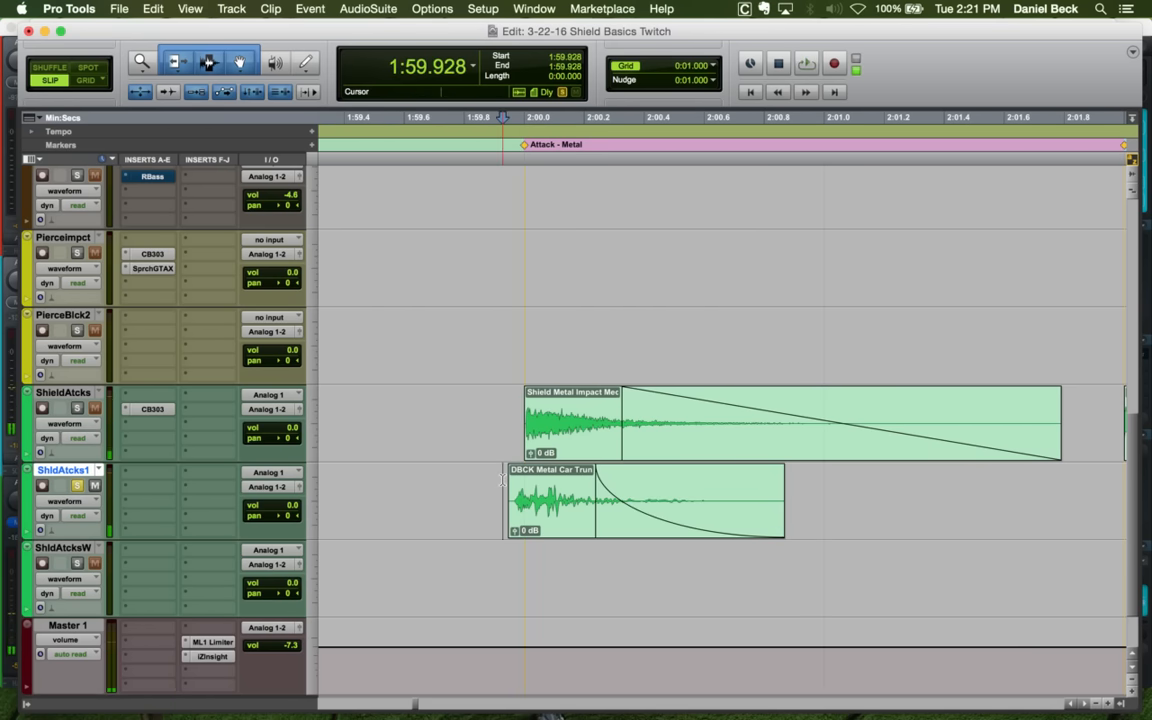
Audition the trimmed lid drop hit, unsolo ShldAtcks1 and play the hit together with the first shield impact
key(space)
key(space)
click(503, 481)
key(t)
key(t)
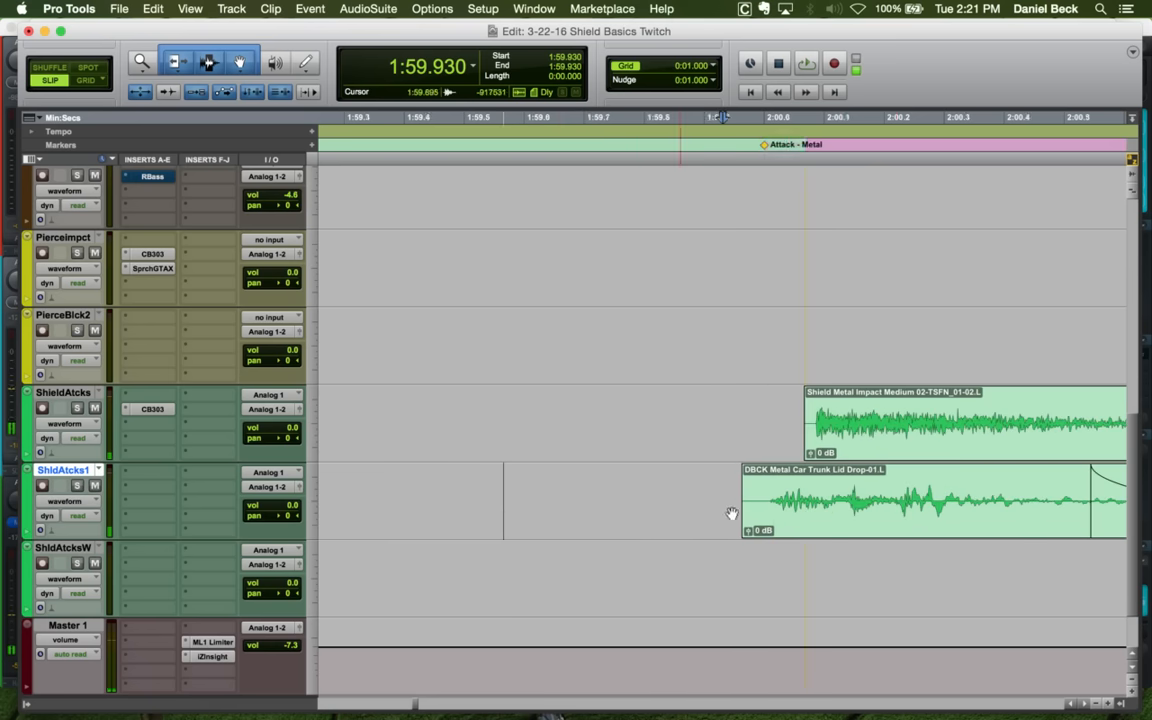
key(shift+s)
key(space)
key(space)
Shift the lid drop hit on ShldAtcks1 earlier to start at about 1:59.895 and audition it with the shield impact
drag(834, 518, 772, 514)
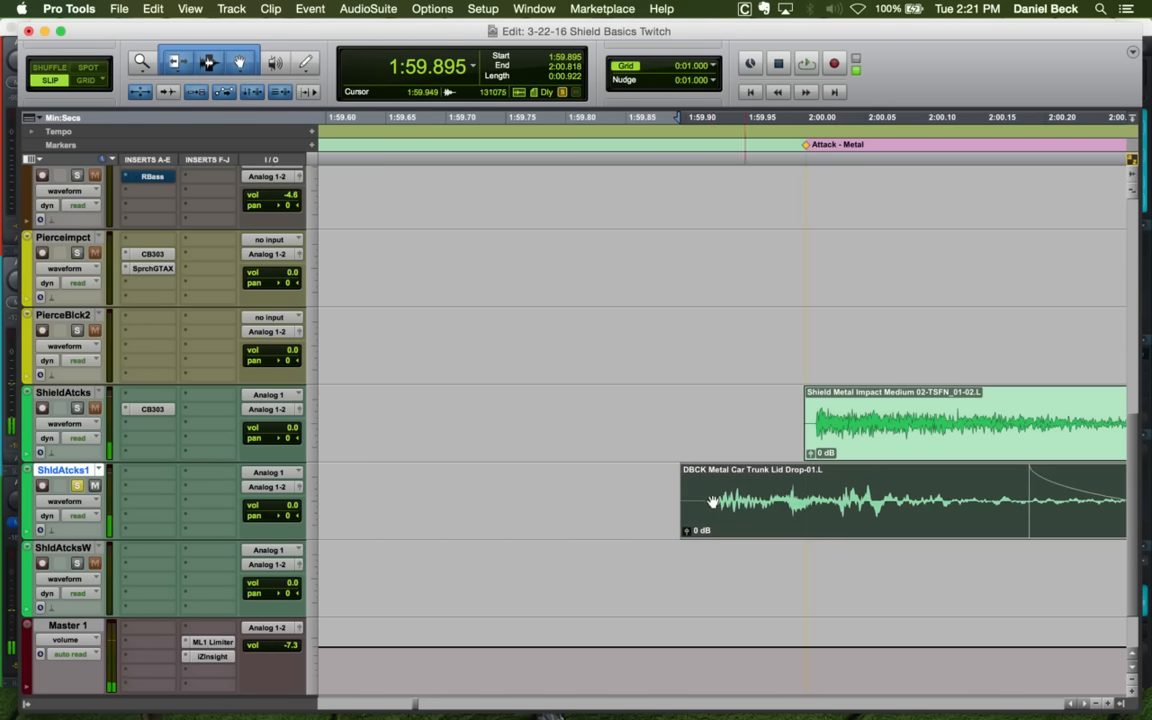
click(629, 488)
key(space)
key(space)
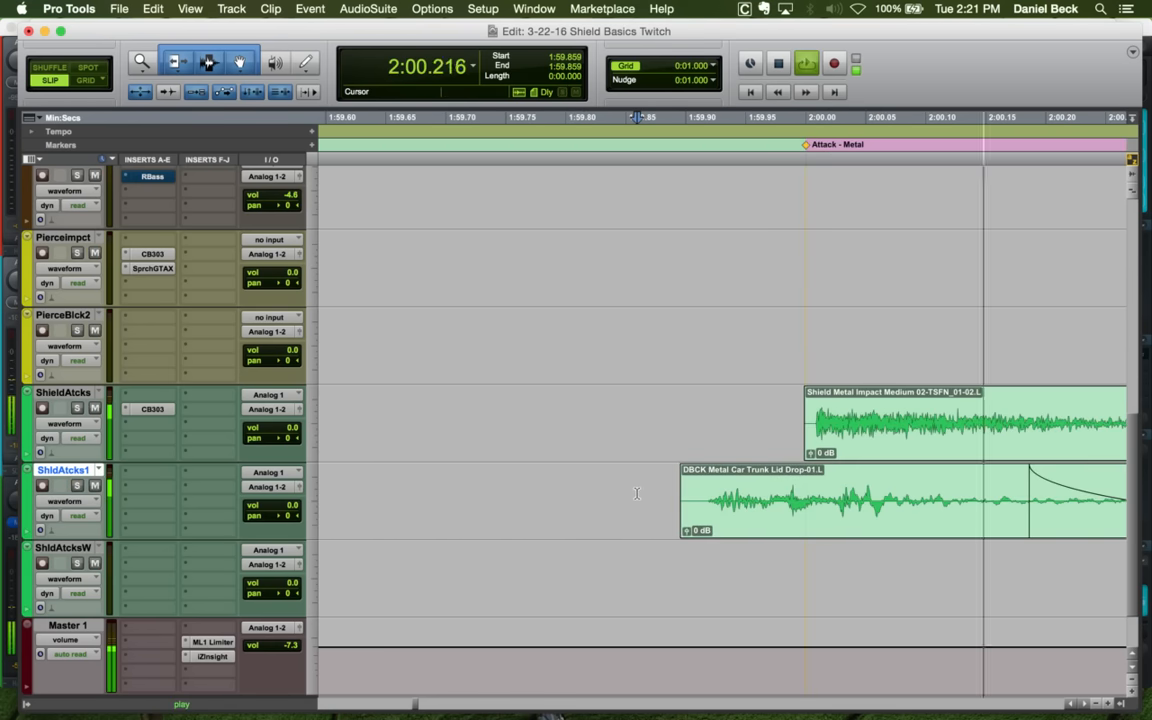
key(space)
Place the edit cursor at about 2:08.085, just before the next hit in the remaining lid drop clip on ShldAtcks1
click(856, 405)
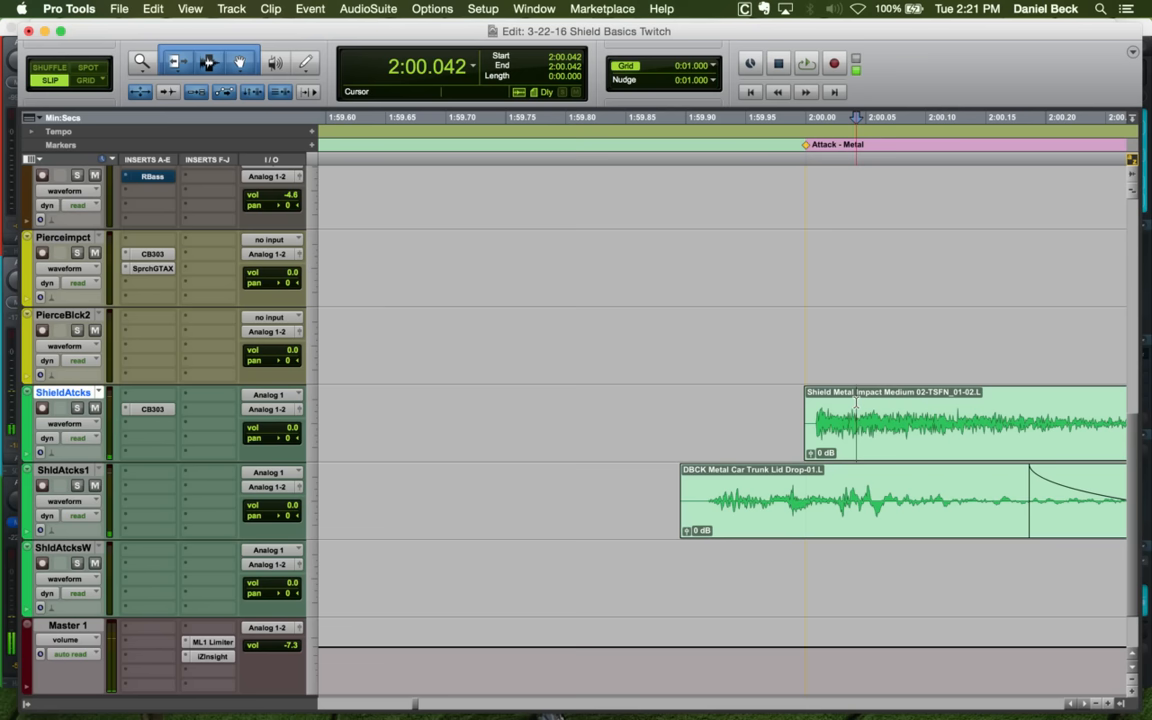
click(770, 401)
key(r)
key(r)
key(r)
key(r)
key(r)
key(r)
key(r)
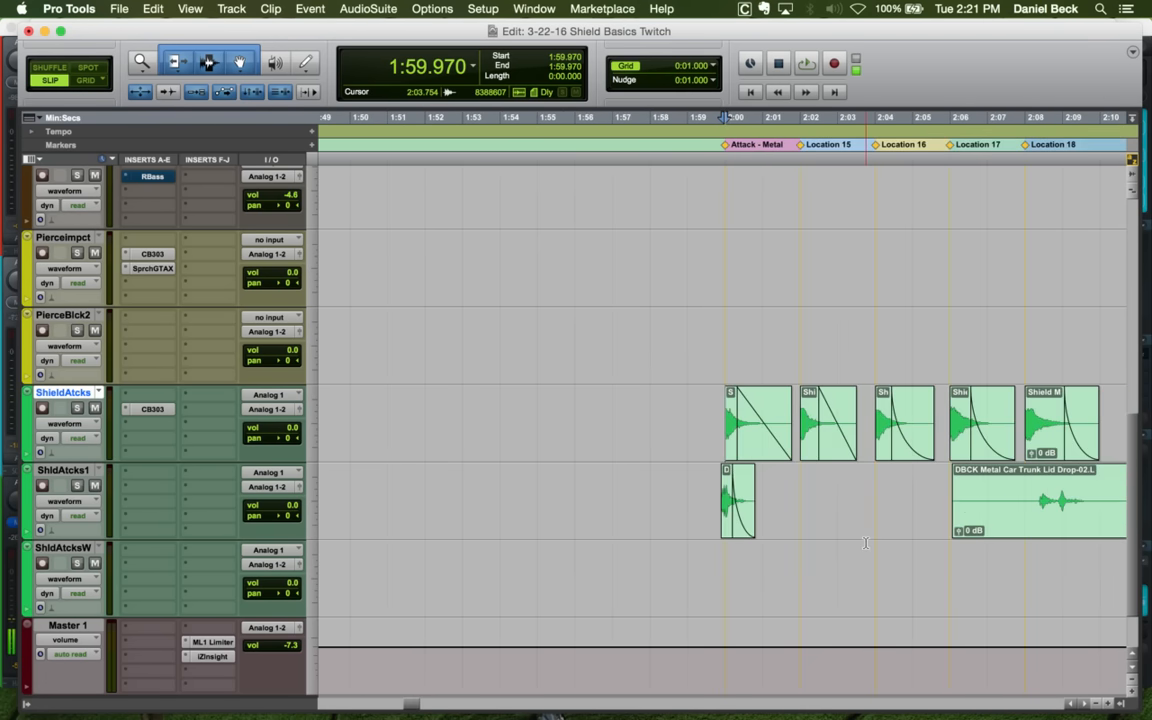
click(799, 484)
key(t)
key(t)
key(t)
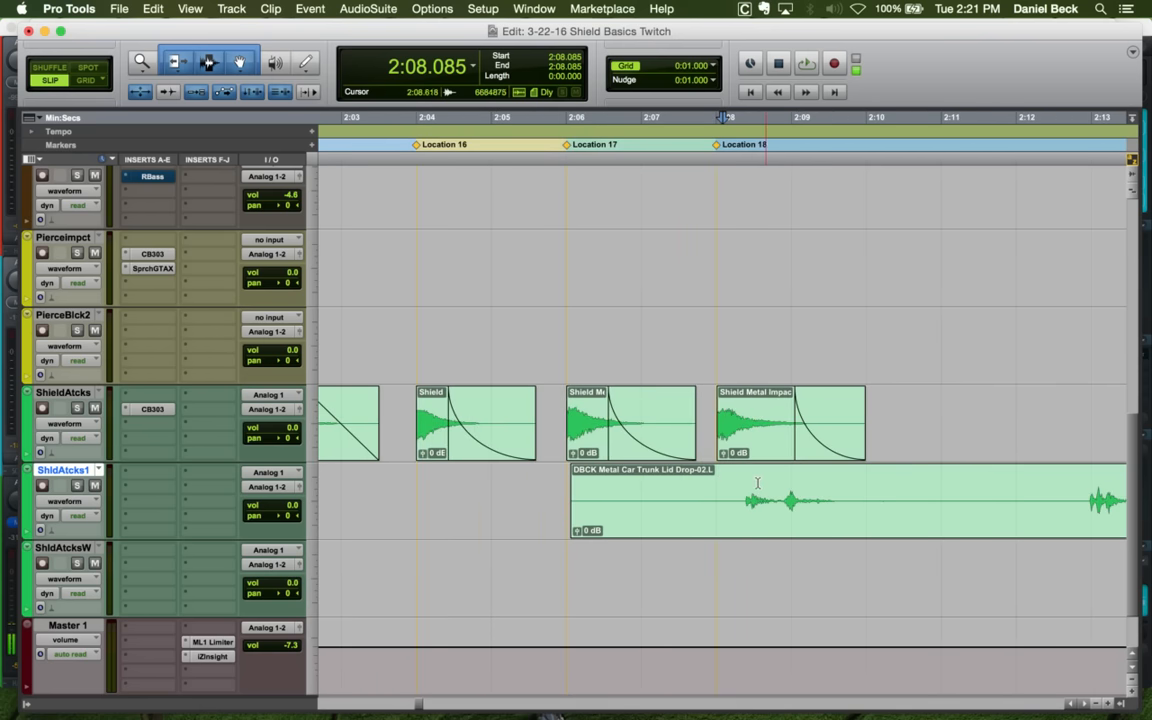
Solo the ShldAtcks1 track and audition the metal car trunk lid hits just after Location 18
key(shift+s)
key(space)
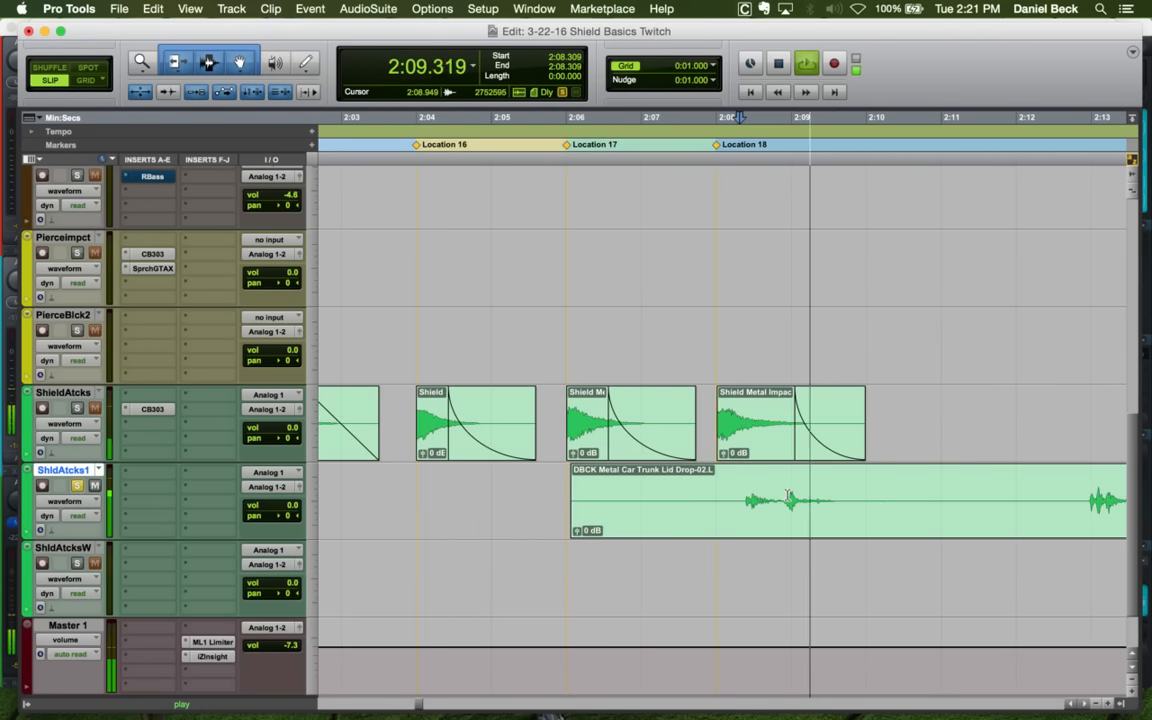
key(space)
Isolate the first trunk lid hit by separating the clip at 2:09.962, and move it to Location 15
click(782, 487)
key(r)
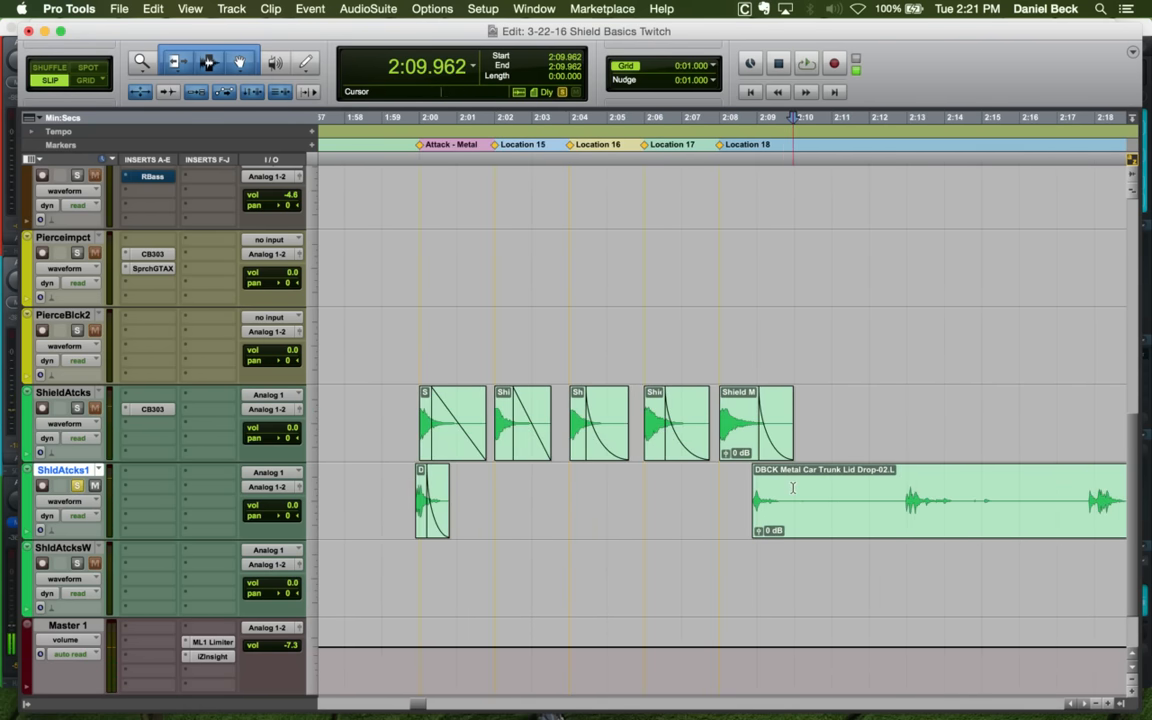
drag(773, 527, 511, 505)
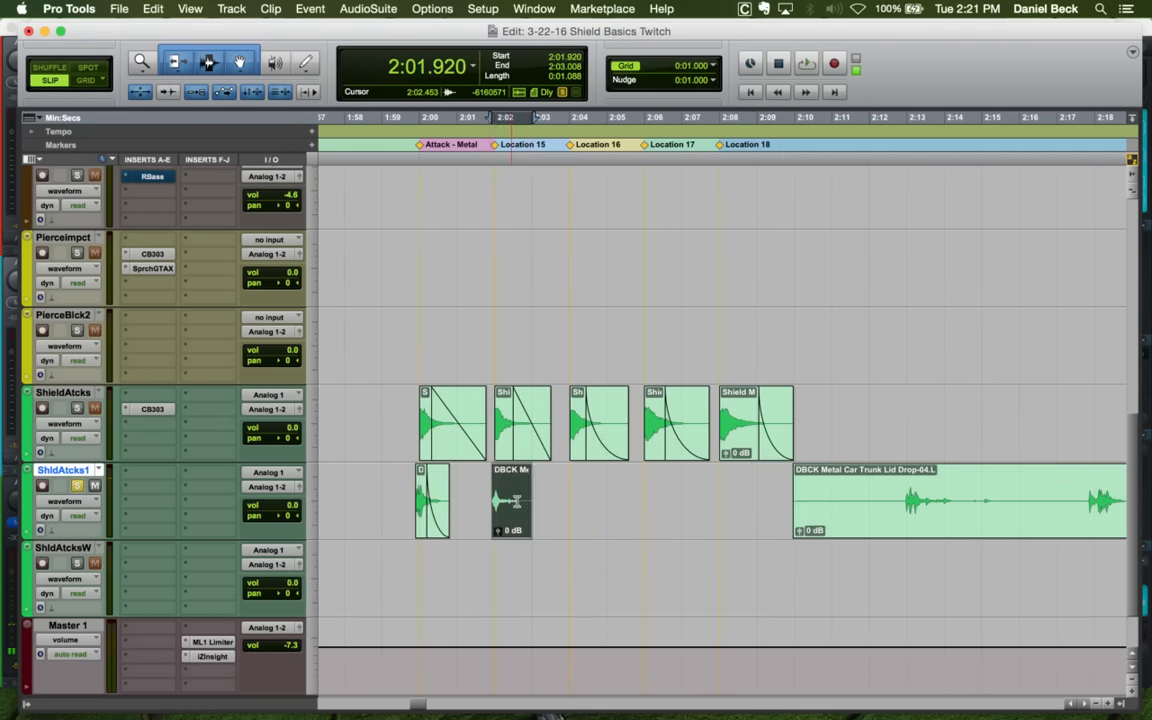
Give the trunk lid clip at Location 15 a fade-in ending at the marker, and play it back
key(t)
key(t)
key(t)
key(t)
drag(794, 507, 805, 507)
click(769, 485)
key(d)
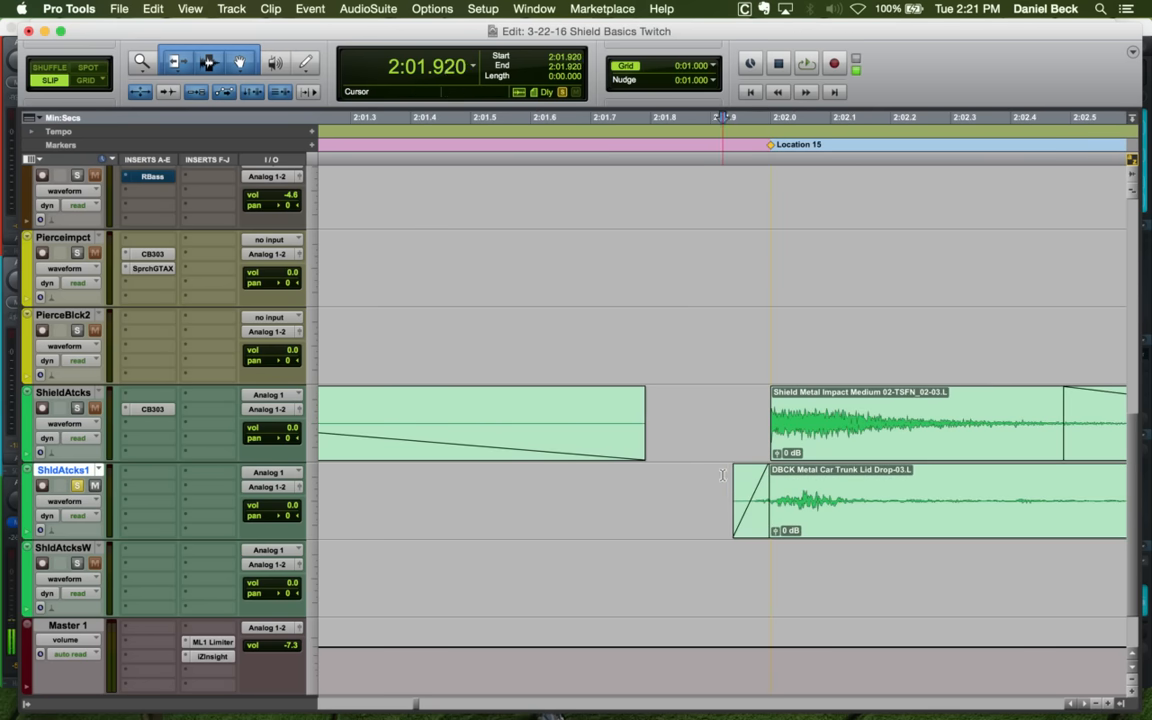
key(space)
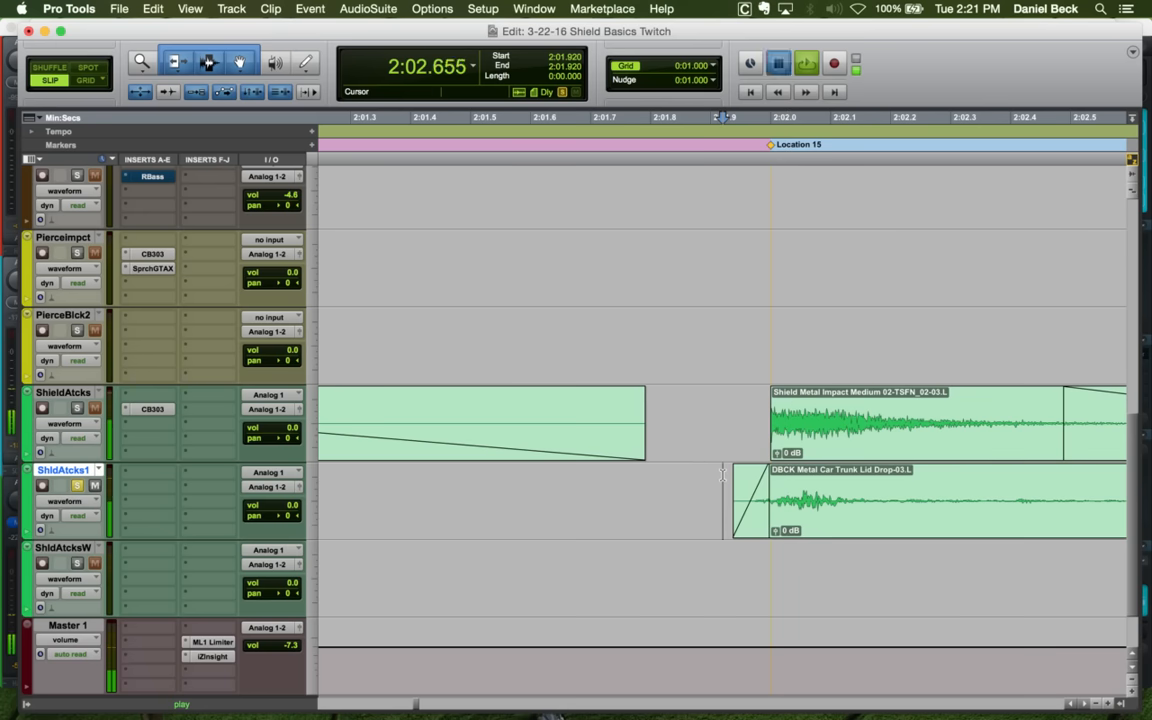
Add a fade-out to the trunk lid clip at Location 15 and audition the result
key(r)
key(r)
click(766, 482)
key(t)
key(t)
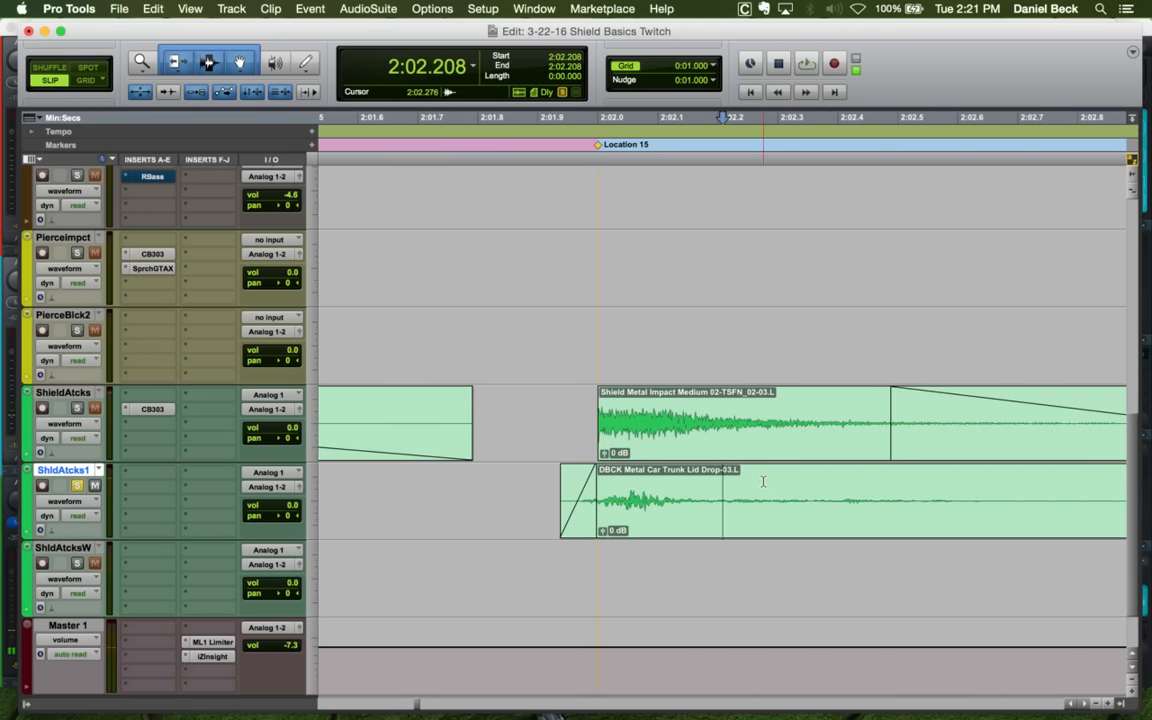
key(r)
click(628, 487)
key(space)
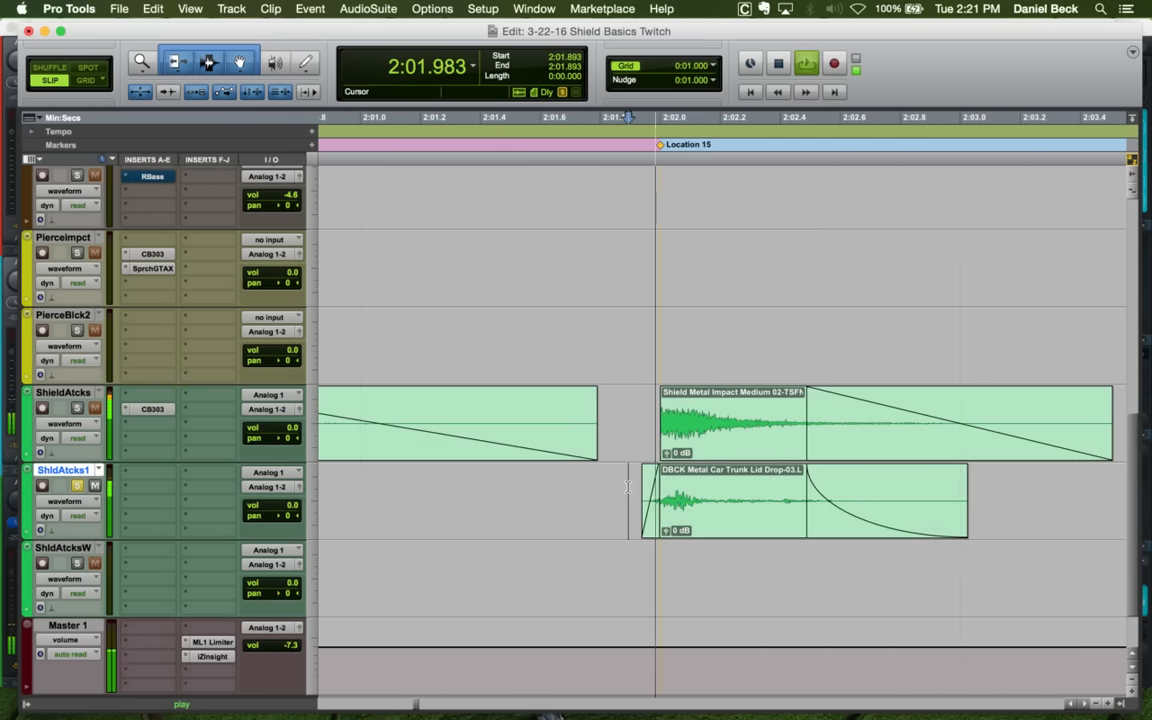
key(r)
key(r)
key(r)
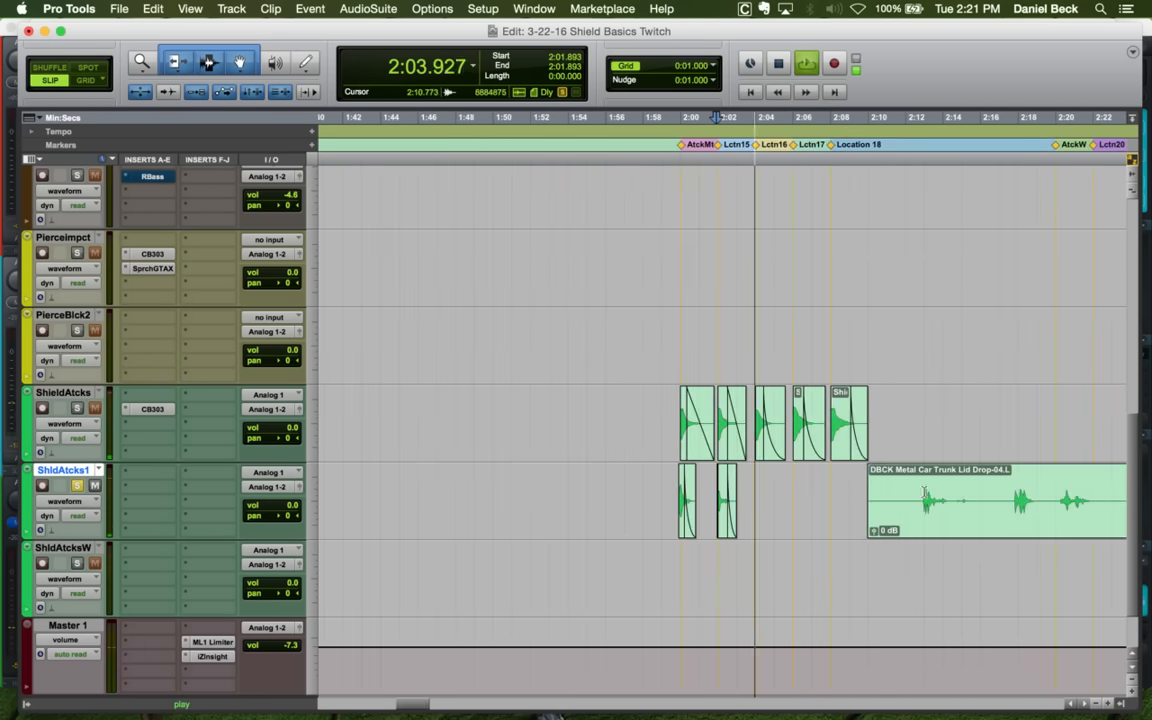
key(space)
Trim the start of the remaining trunk lid clip to 2:12.821 and audition its first hit
click(922, 482)
key(a)
key(space)
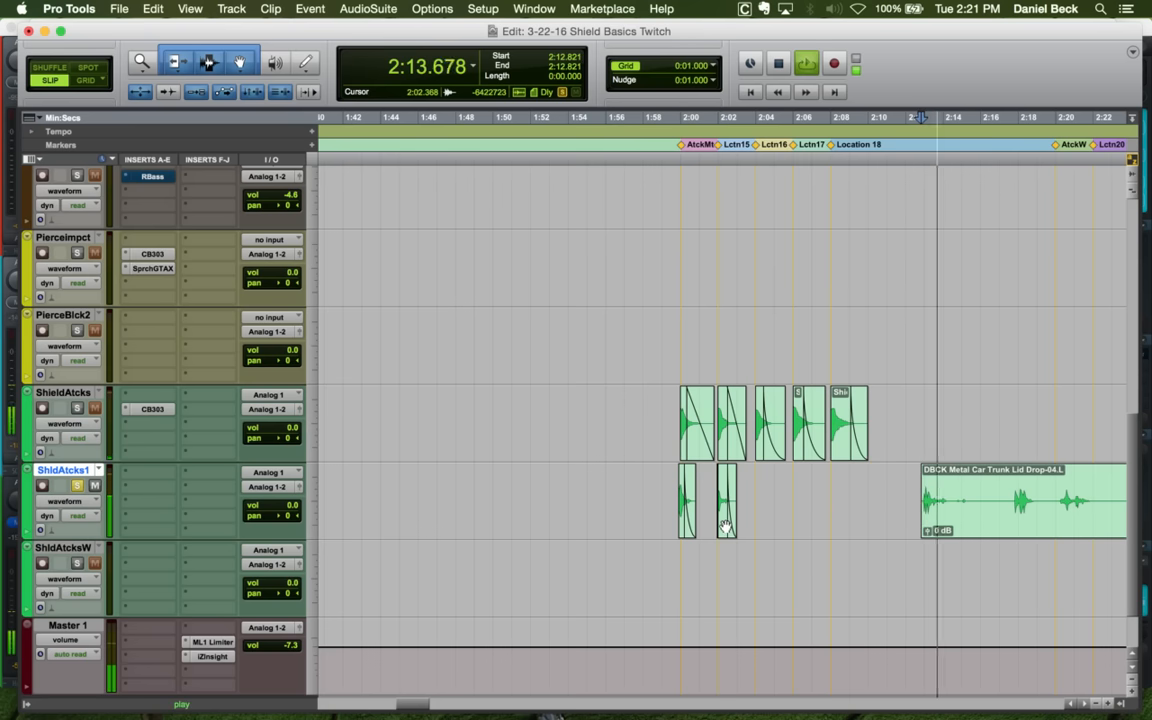
key(space)
Audition the separate hits in the remaining trunk lid clip between 2:17 and 2:24 to compare them
click(1014, 481)
key(t)
key(space)
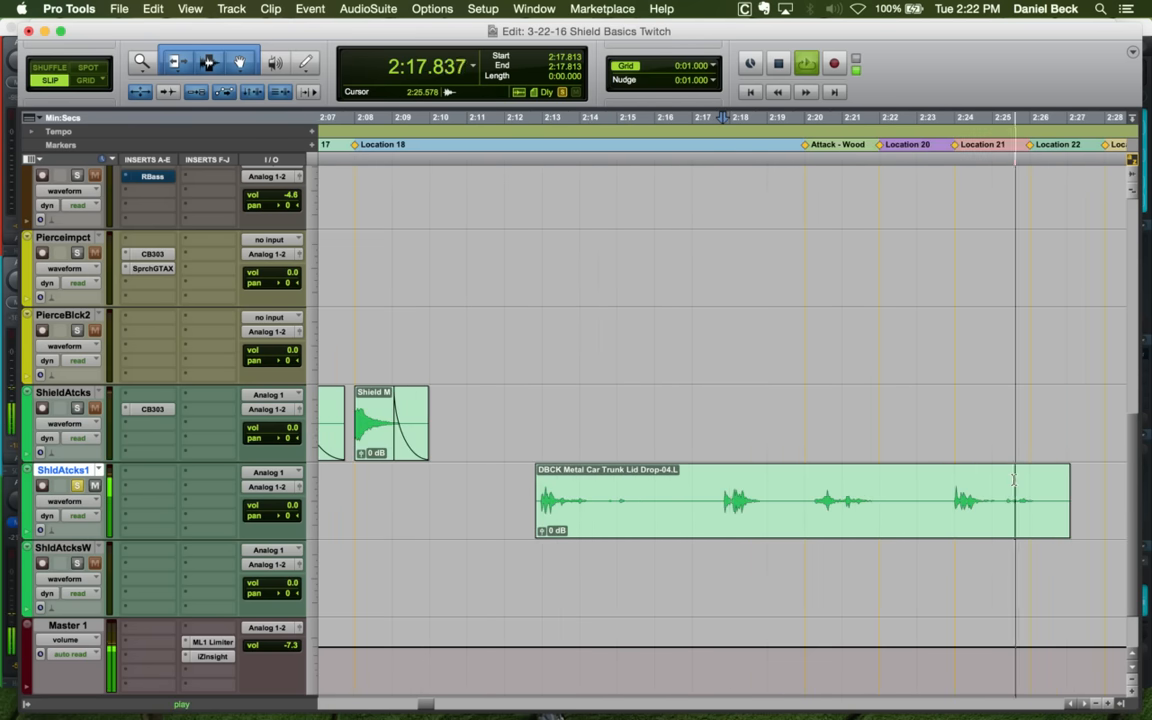
key(t)
key(space)
right_click(741, 483)
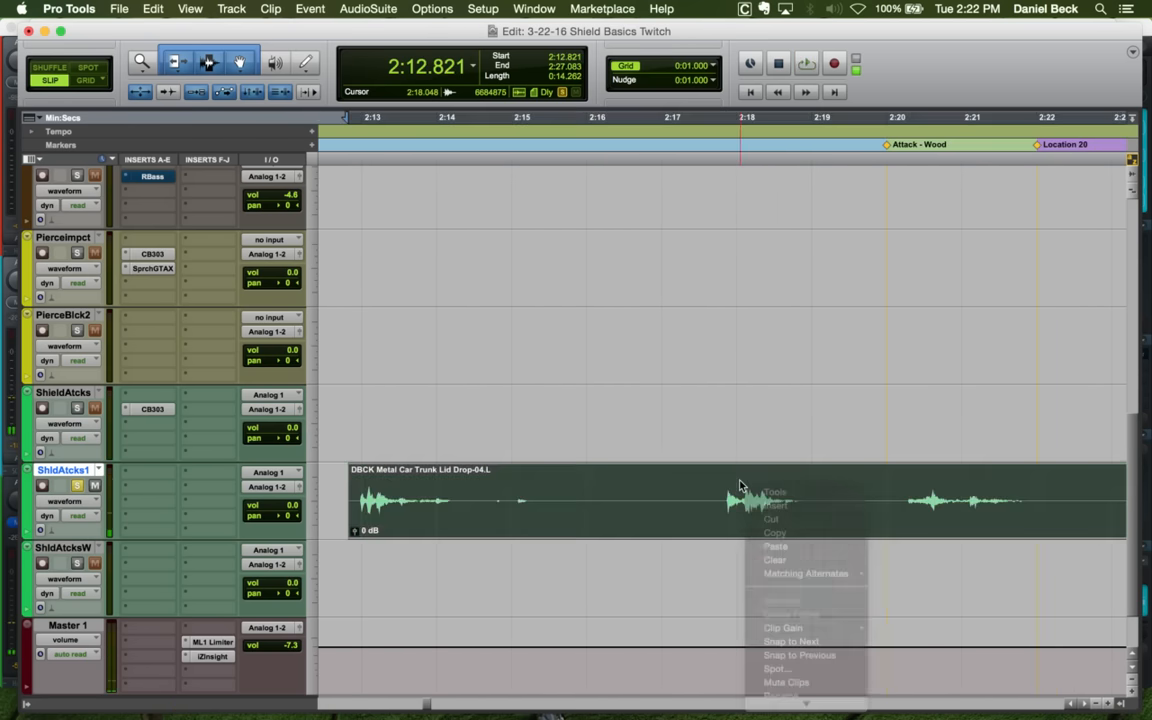
click(741, 480)
key(space)
key(space)
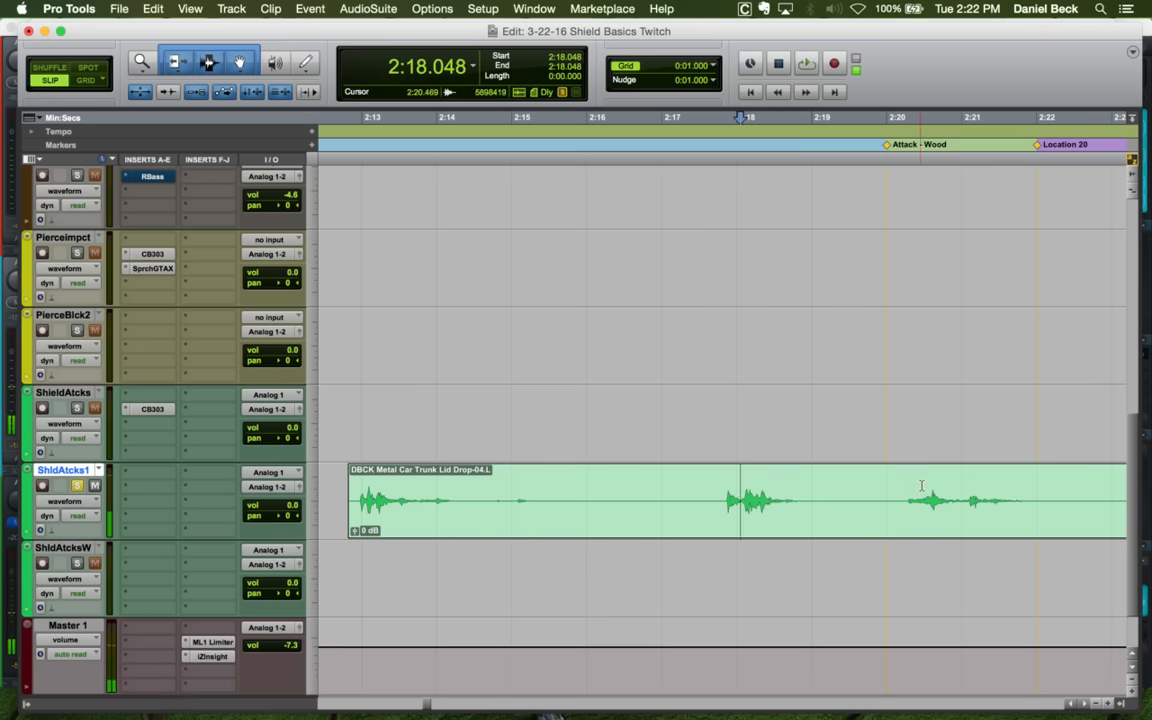
click(921, 483)
key(space)
key(r)
key(space)
click(947, 481)
key(space)
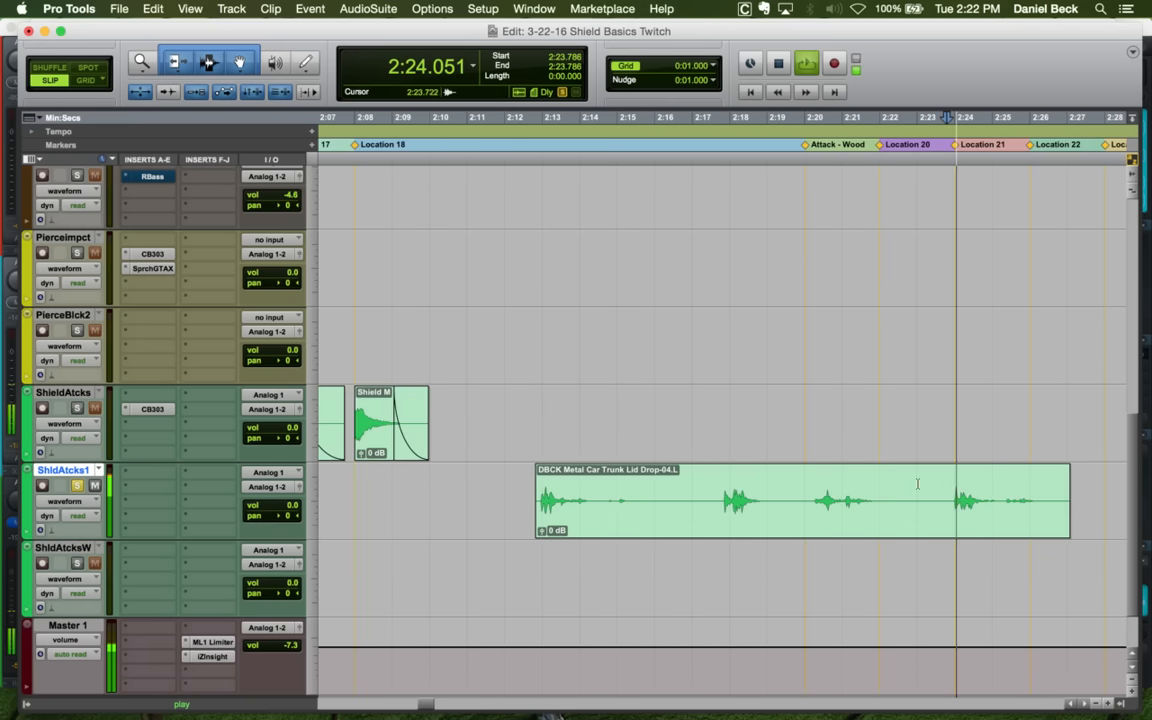
key(space)
click(722, 483)
key(space)
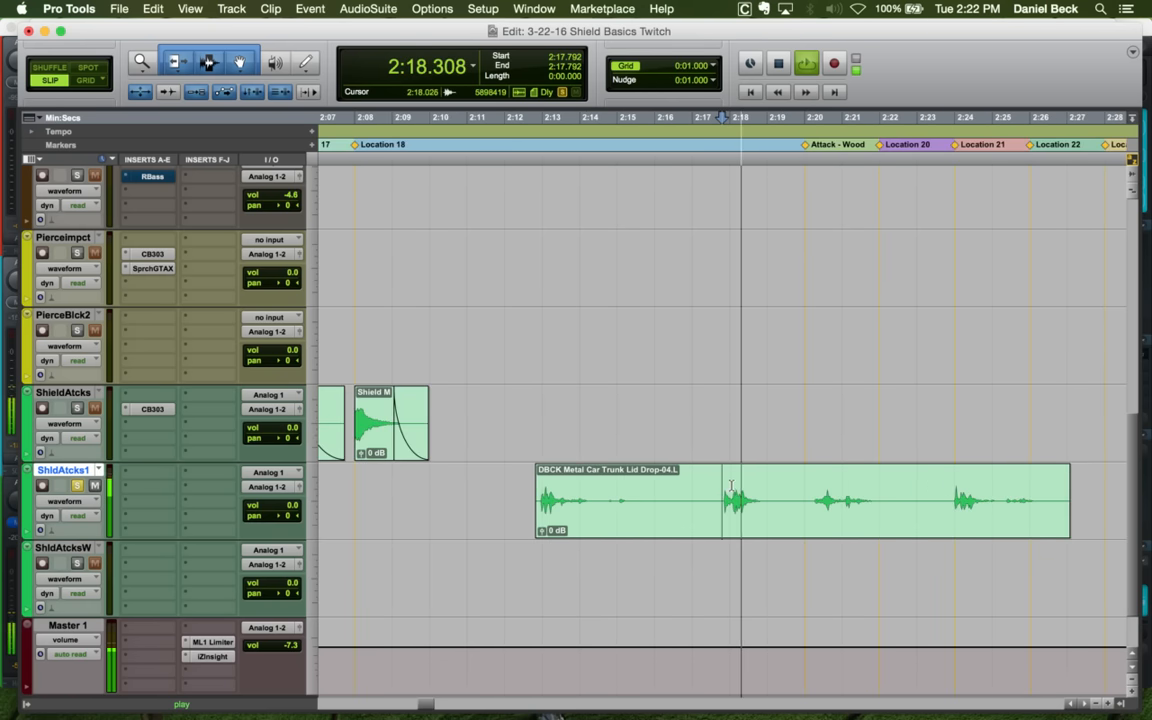
key(space)
Isolate the trunk lid hit near 2:18, separating the clip at 2:19.434, and move it to Location 16
click(732, 484)
key(a)
key(r)
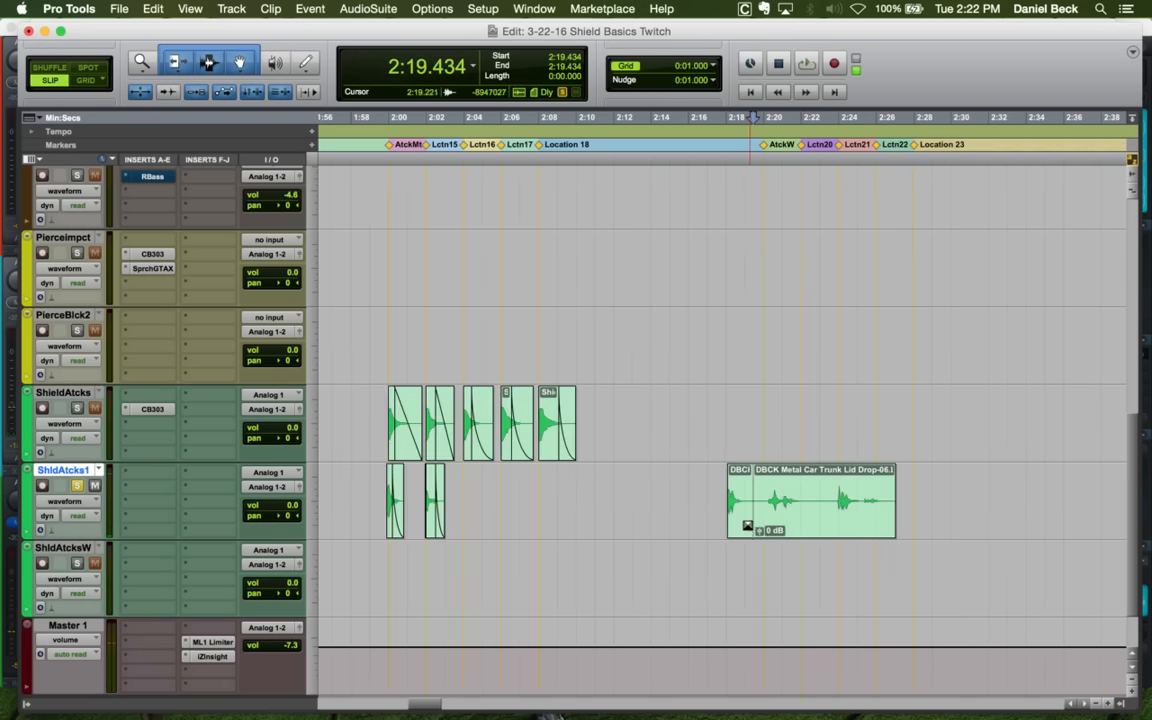
click(737, 525)
drag(478, 503, 478, 503)
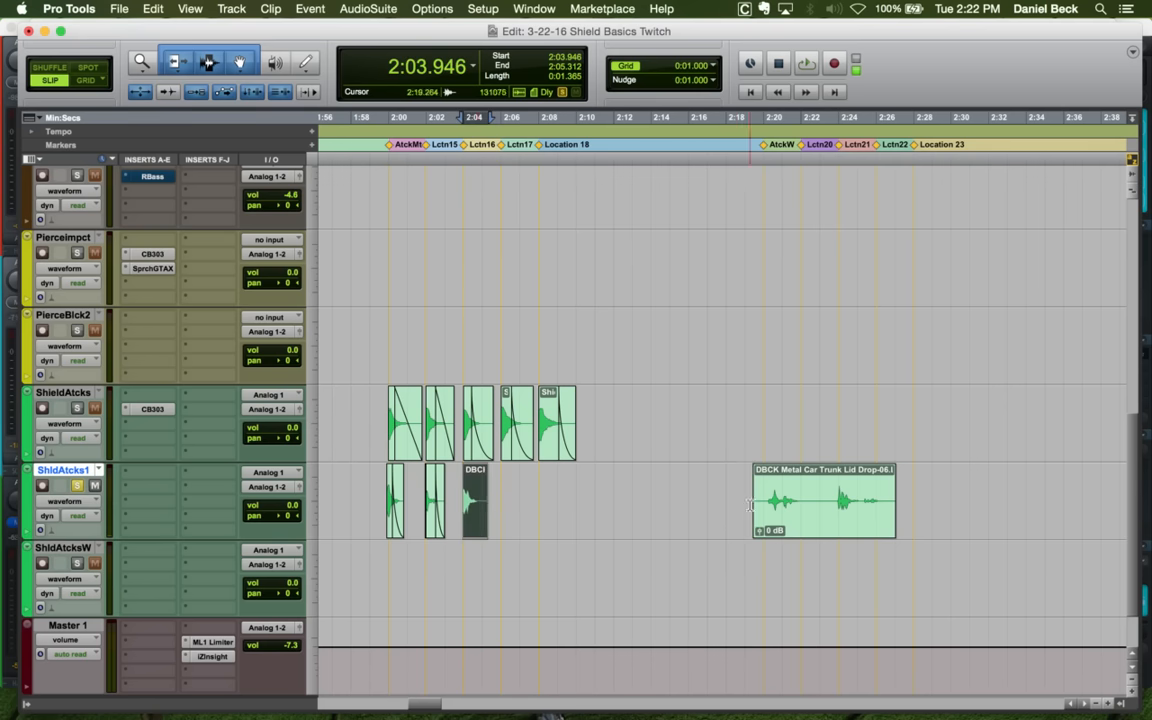
Isolate the short trunk lid hit ending at 2:20.970 and move it to Location 17
click(772, 483)
key(space)
key(t)
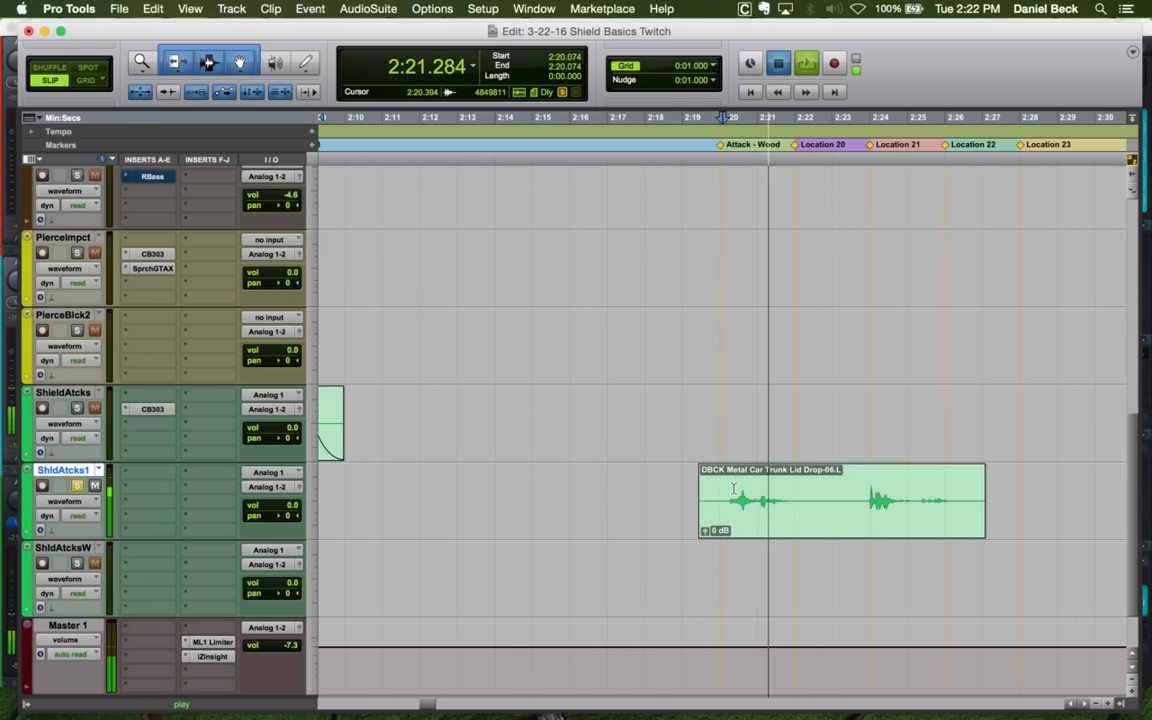
key(space)
key(a)
key(space)
key(space)
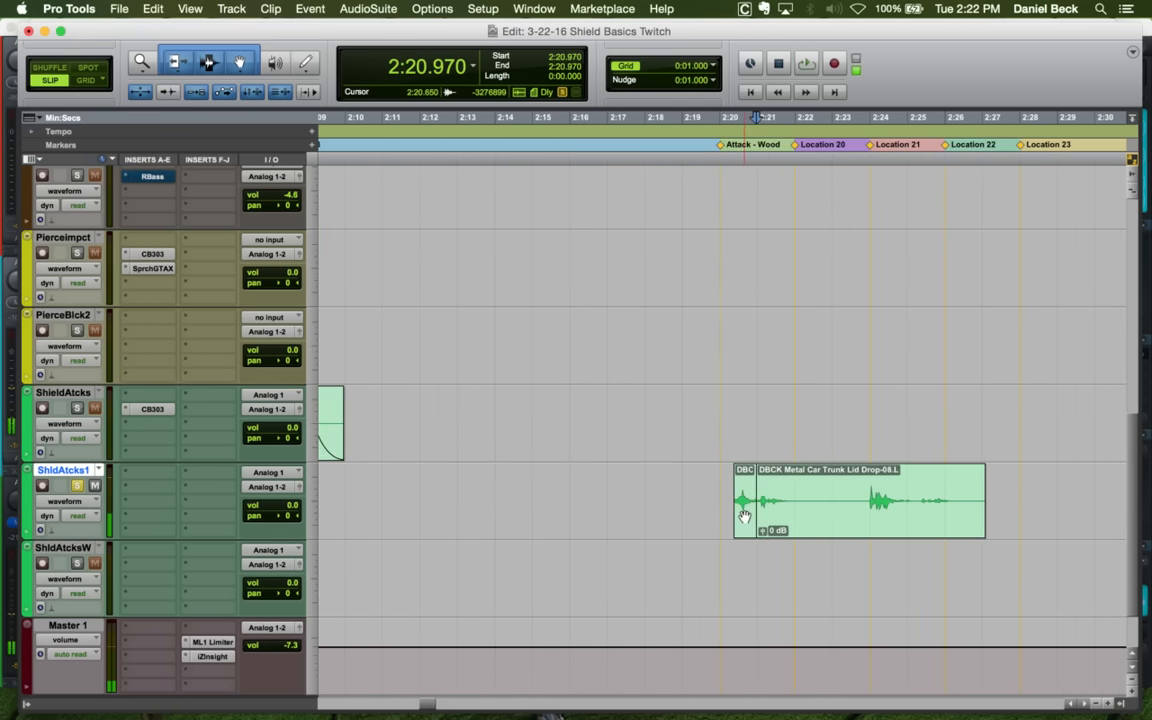
key(r)
key(r)
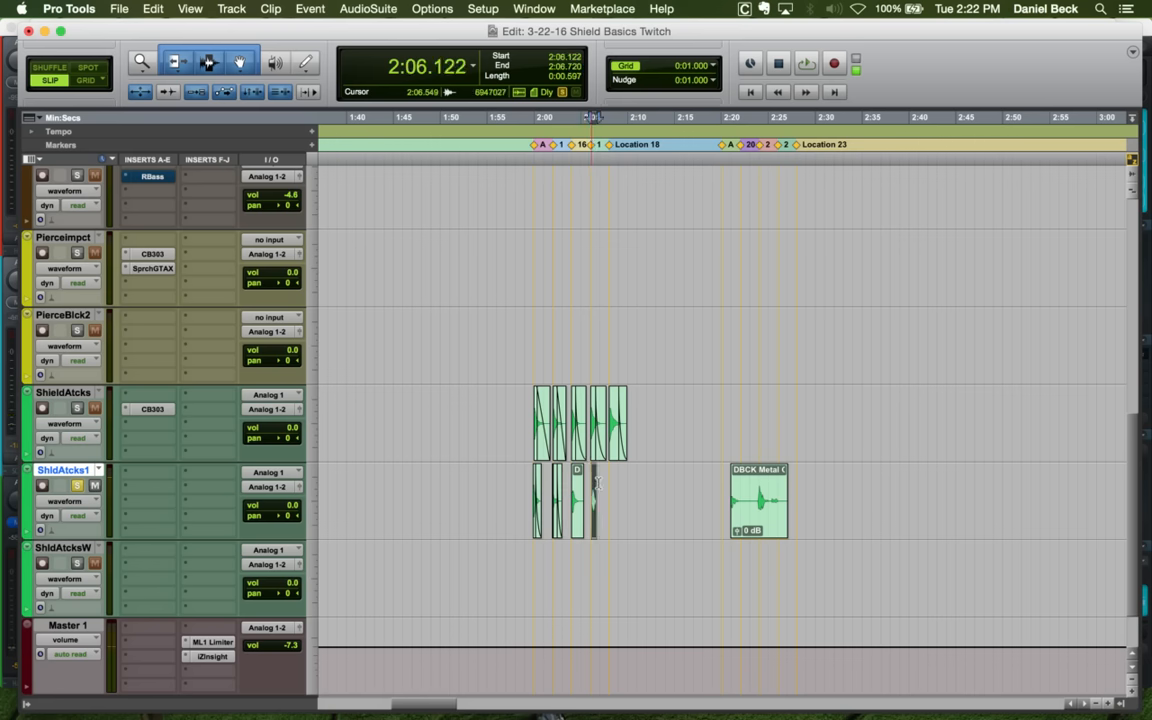
Move the last remaining piece of the trunk lid clip to 2:07.914, near Location 18
drag(757, 487, 640, 500)
key(t)
key(t)
key(t)
key(t)
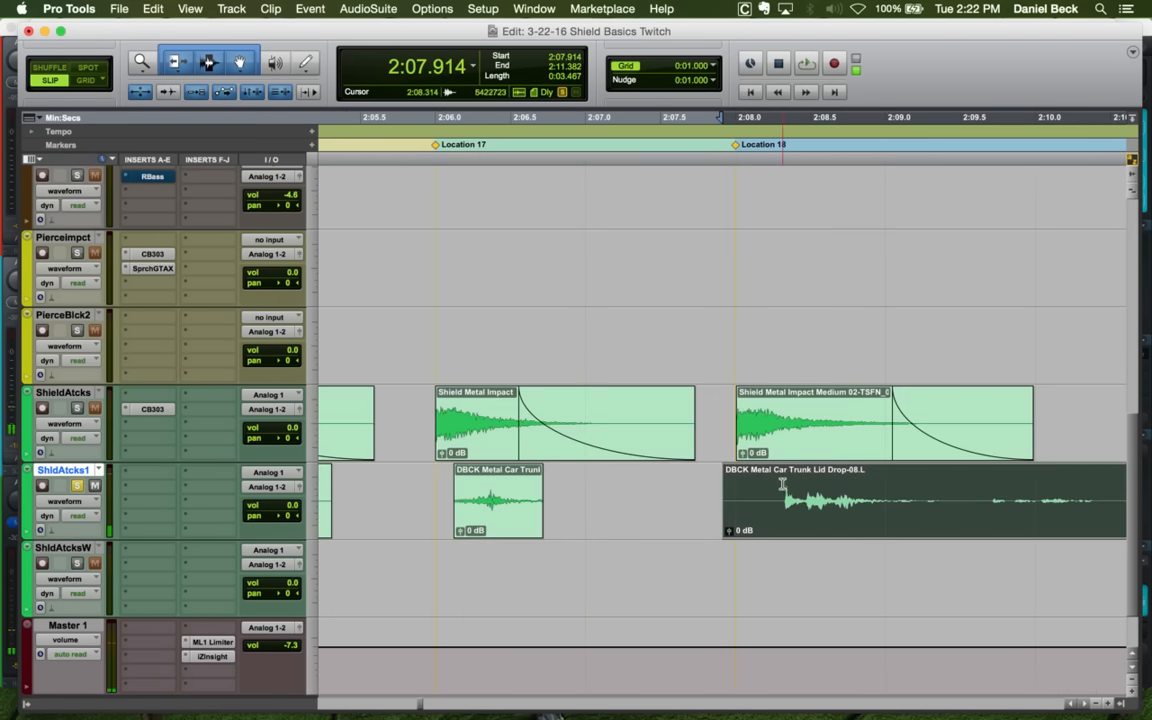
Trim the start of the trunk lid clip near Location 18 to 2:08.618 and audition it
click(783, 484)
key(a)
key(space)
key(space)
click(828, 484)
key(a)
key(space)
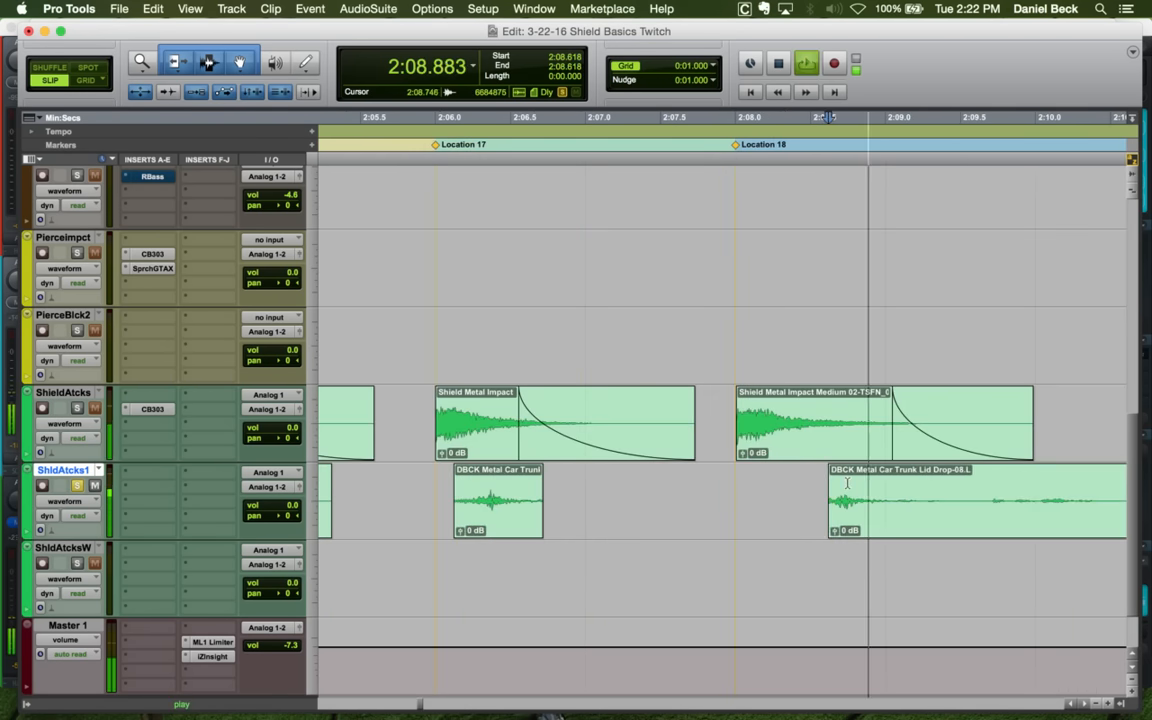
key(space)
Add a short fade-in to the last trunk lid clip, shorten its end, and align it with Location 18
click(796, 484)
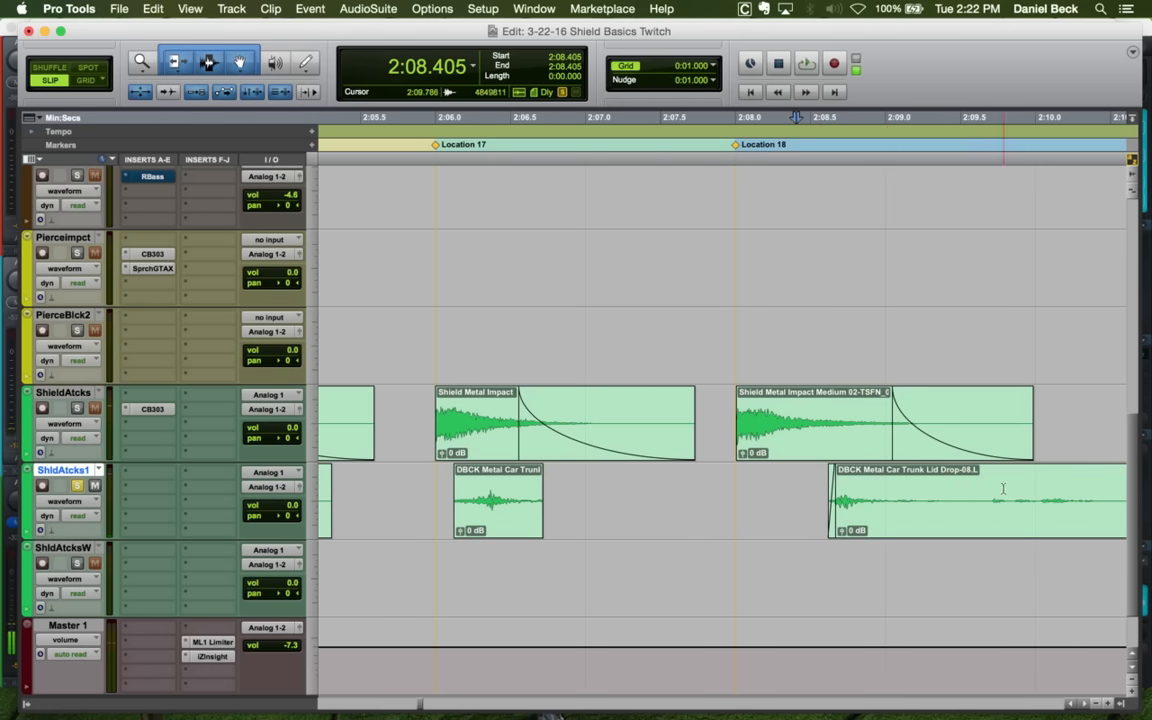
key(s)
drag(884, 522, 796, 512)
key(space)
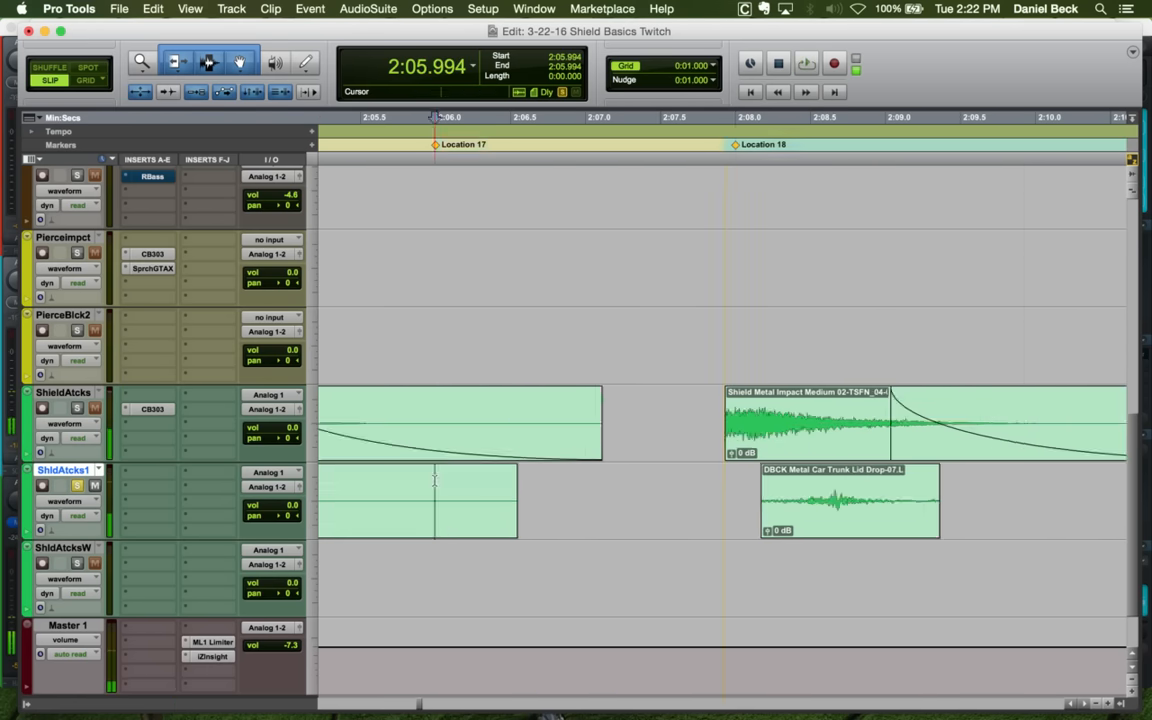
Align the trunk lid hit with Location 17, fade both its ends, and audition it
key(t)
drag(865, 509, 925, 522)
key(space)
key(r)
key(space)
click(818, 489)
key(g)
click(812, 487)
key(r)
key(r)
key(space)
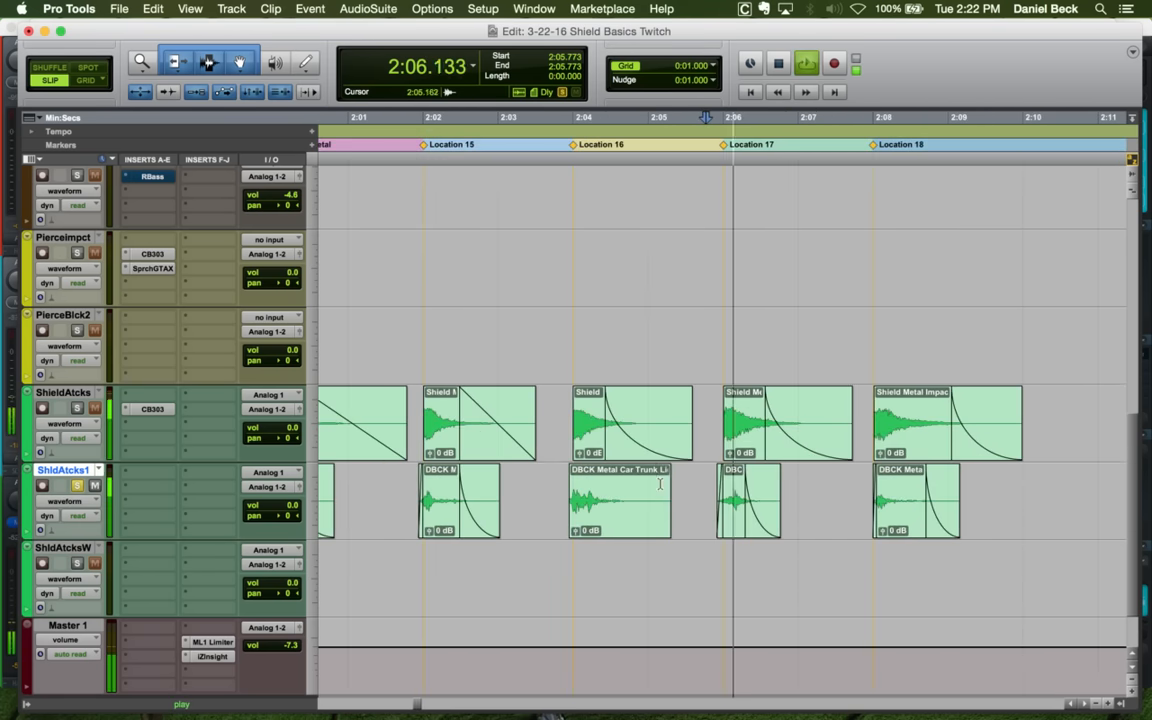
key(space)
Add a fade-in and a fade-out starting at 2:04.341 to the trunk lid clip at Location 16, and audition it
click(552, 484)
key(t)
key(space)
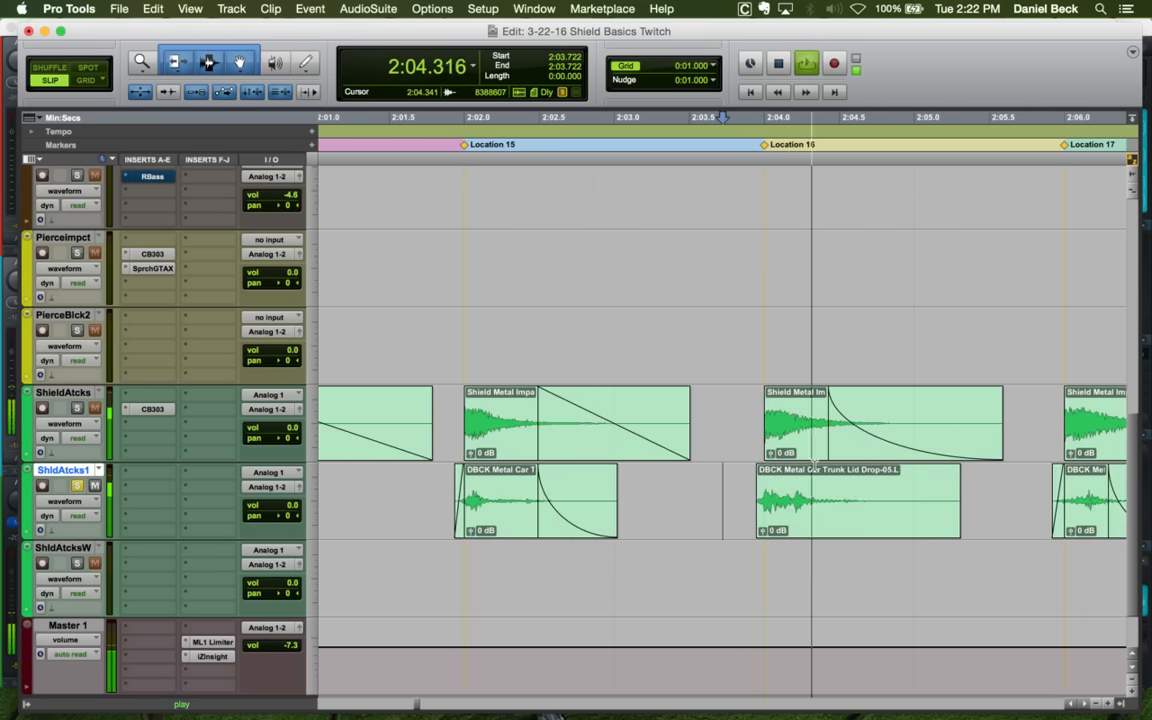
key(space)
click(765, 485)
key(d)
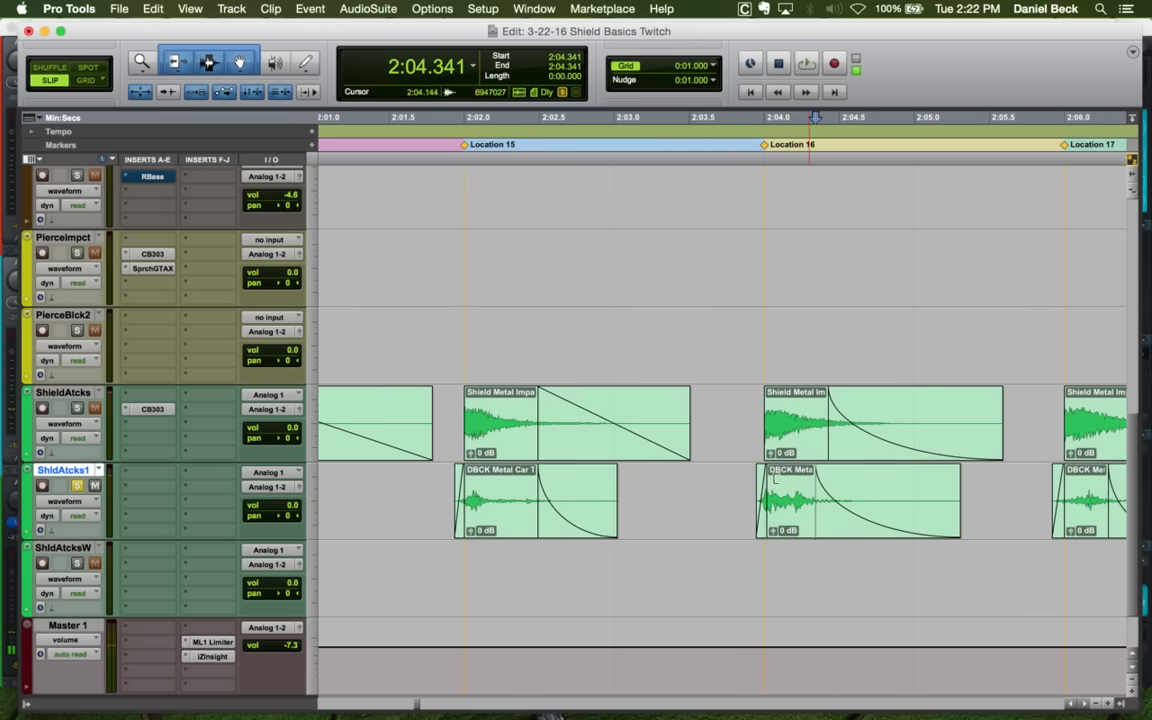
click(748, 480)
key(space)
key(r)
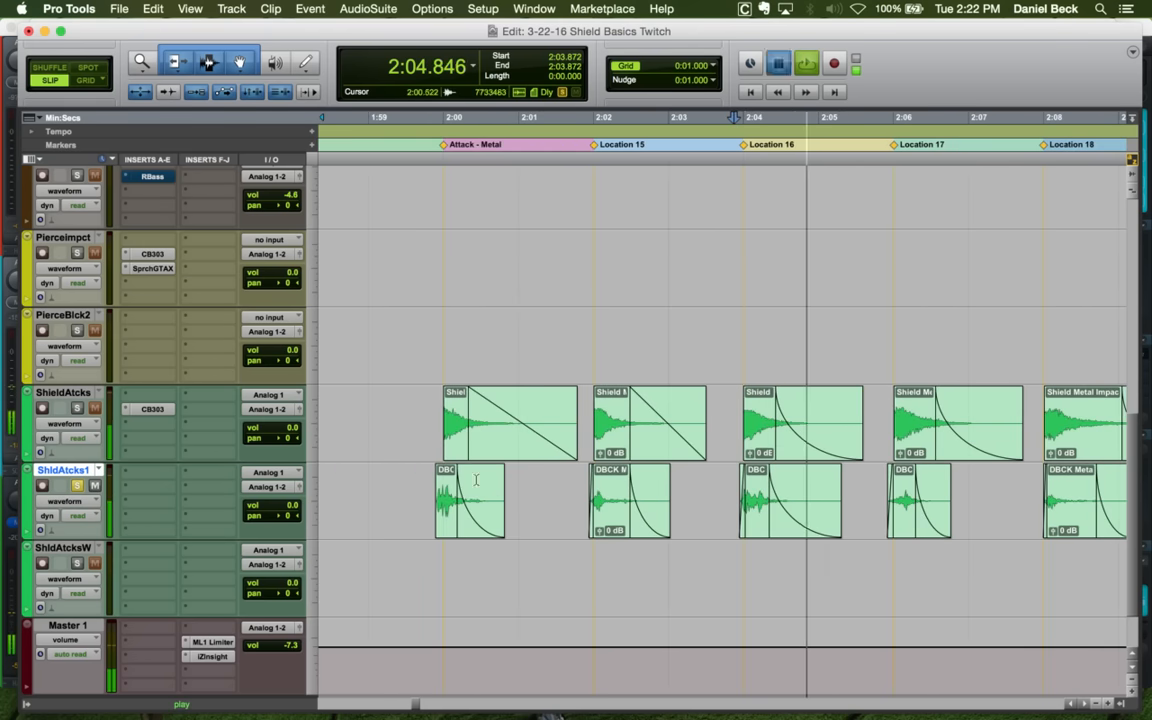
key(space)
Play back the trunk lid clips at Attack - Metal and Location 15 to check them
click(429, 478)
key(space)
key(space)
click(554, 490)
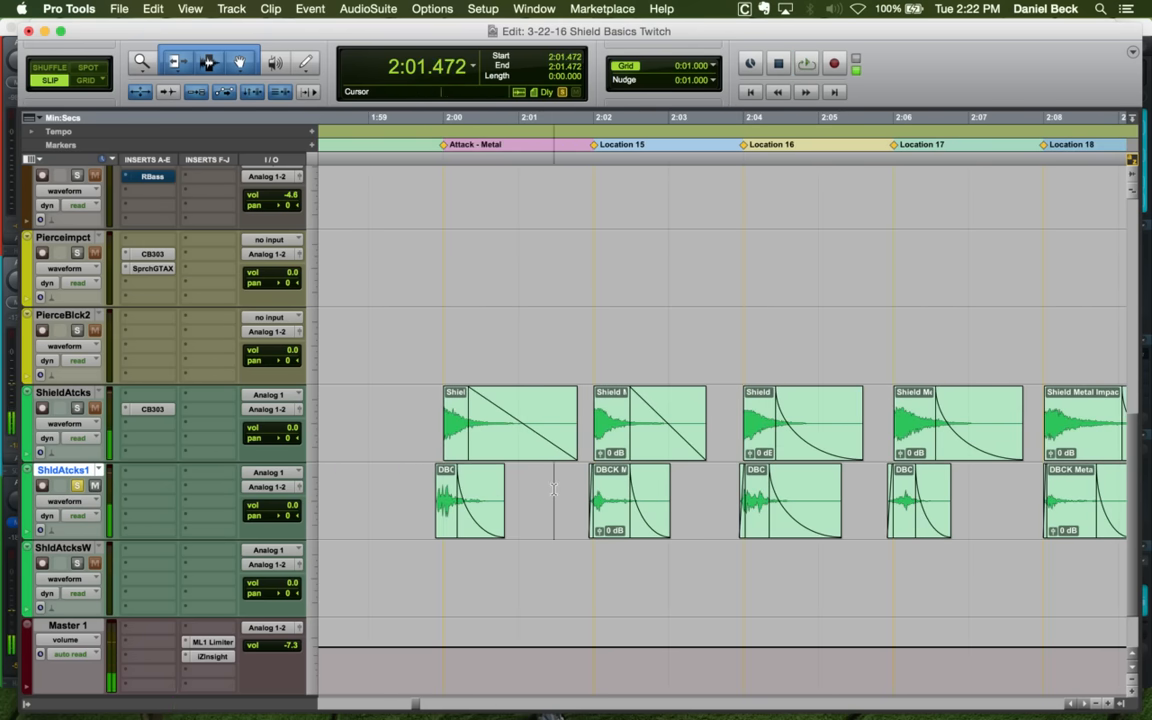
key(space)
key(t)
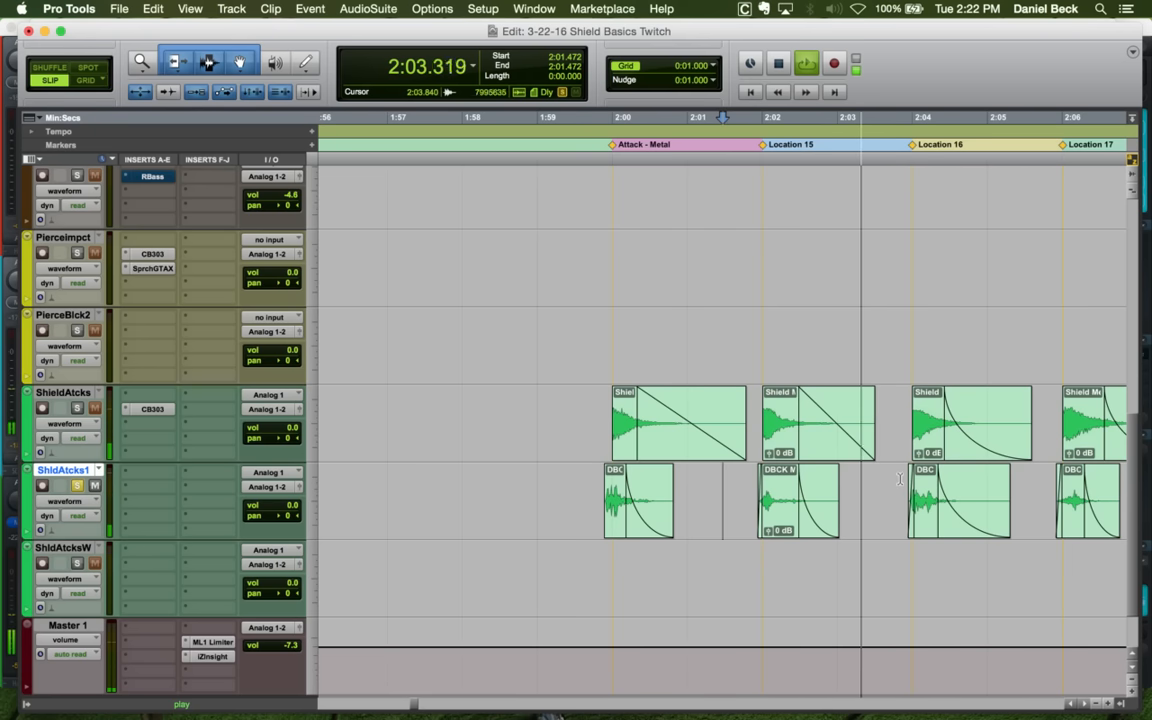
key(space)
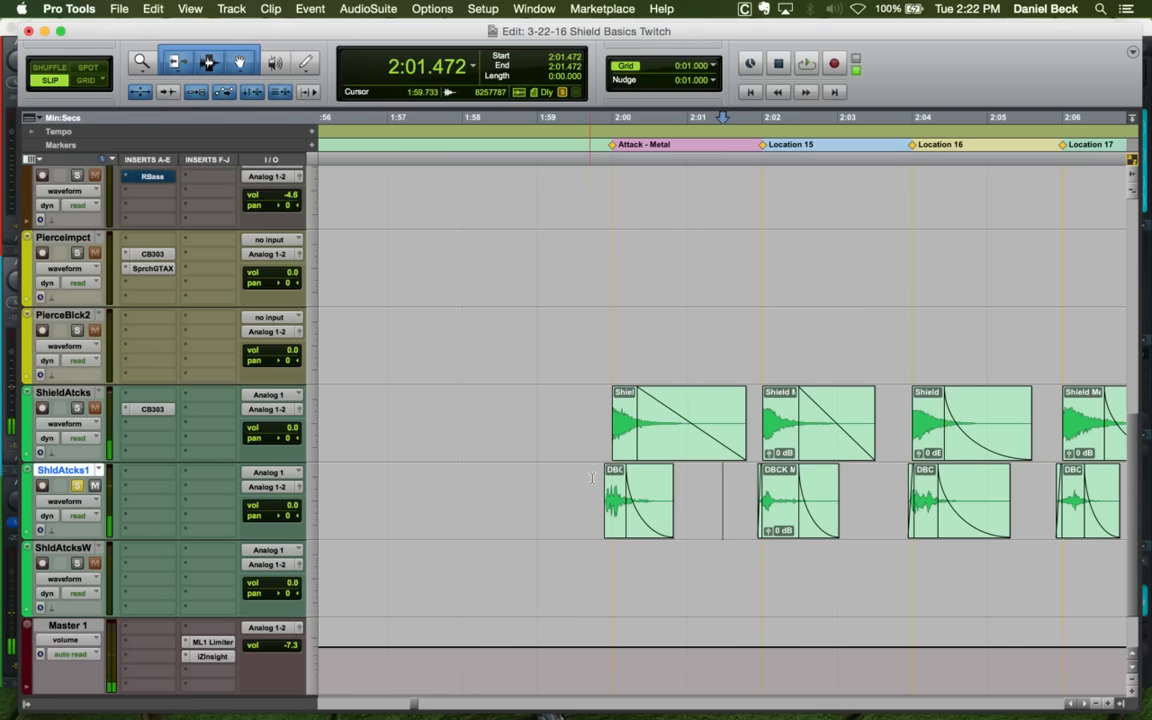
click(606, 478)
key(space)
key(super+bracketright)
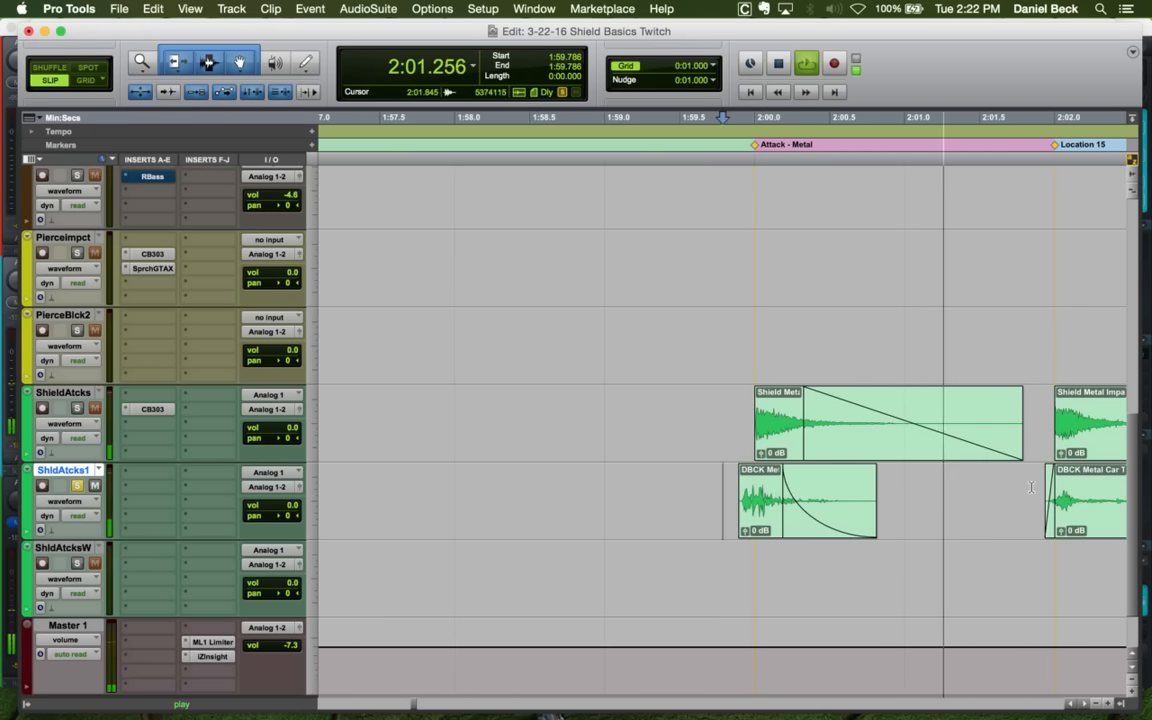
key(super+bracketleft)
key(space)
Play back the trunk lid clips at Locations 16, 17 and 18 to check their timing and fades
click(1035, 487)
key(space)
key(super+bracketright)
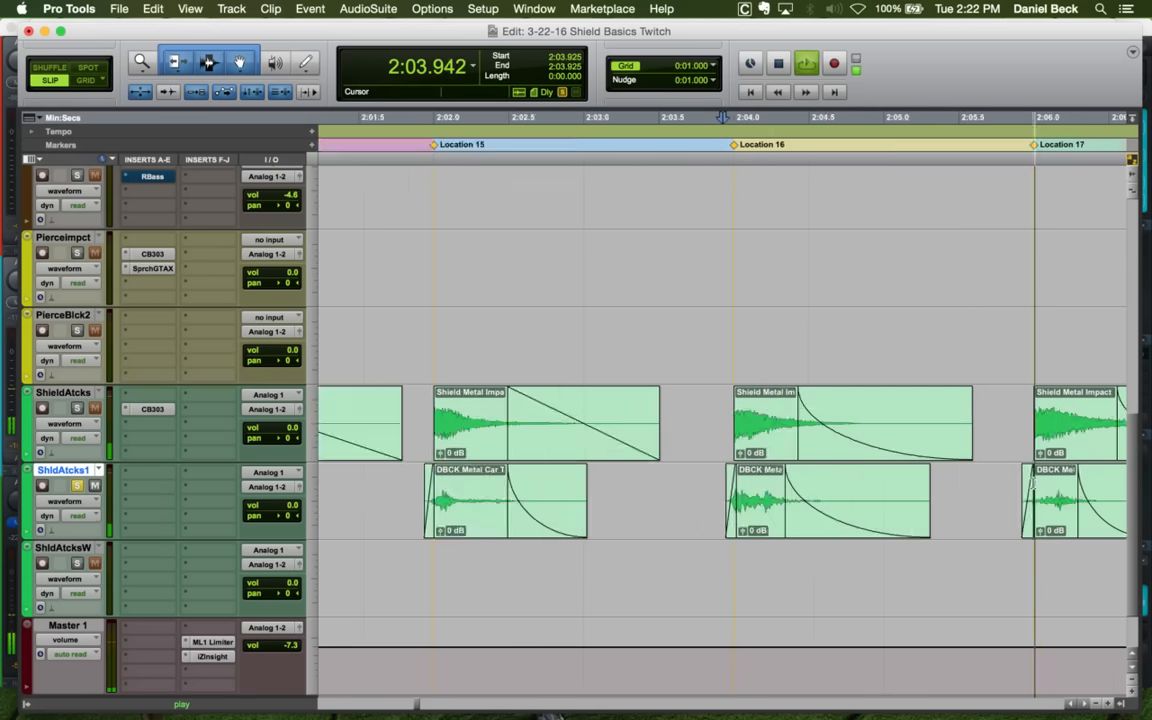
key(super+bracketleft)
key(space)
click(848, 490)
key(space)
key(super+bracketleft)
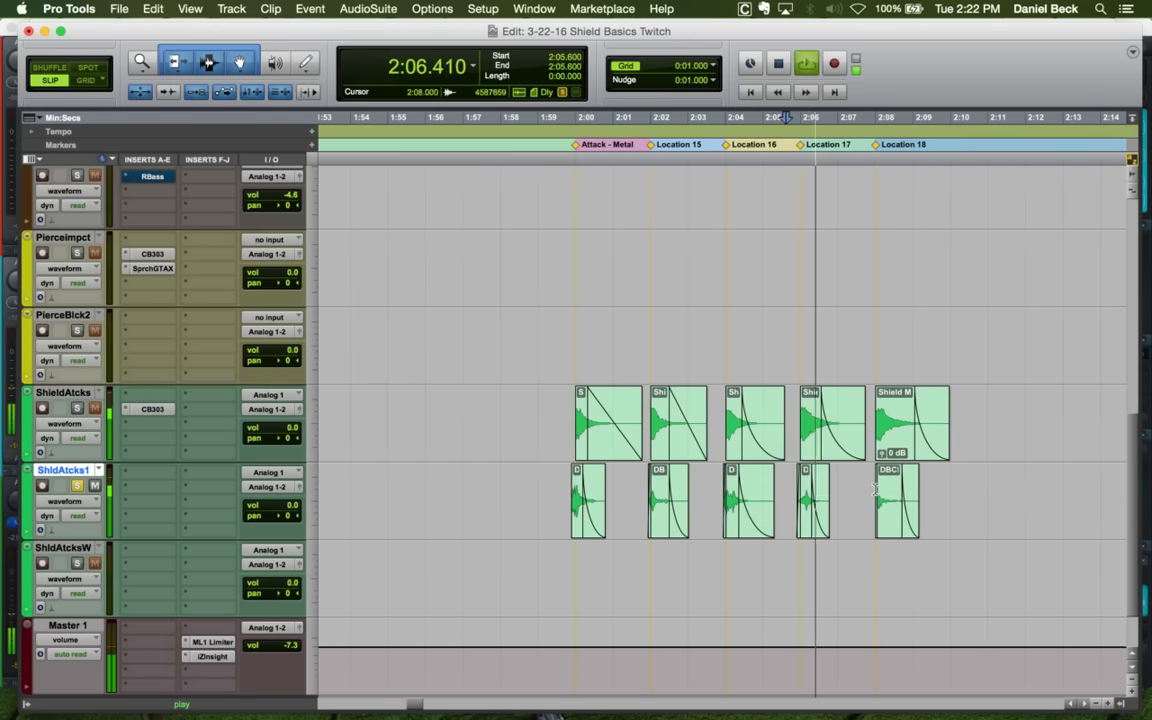
key(space)
key(space)
key(super+bracketright)
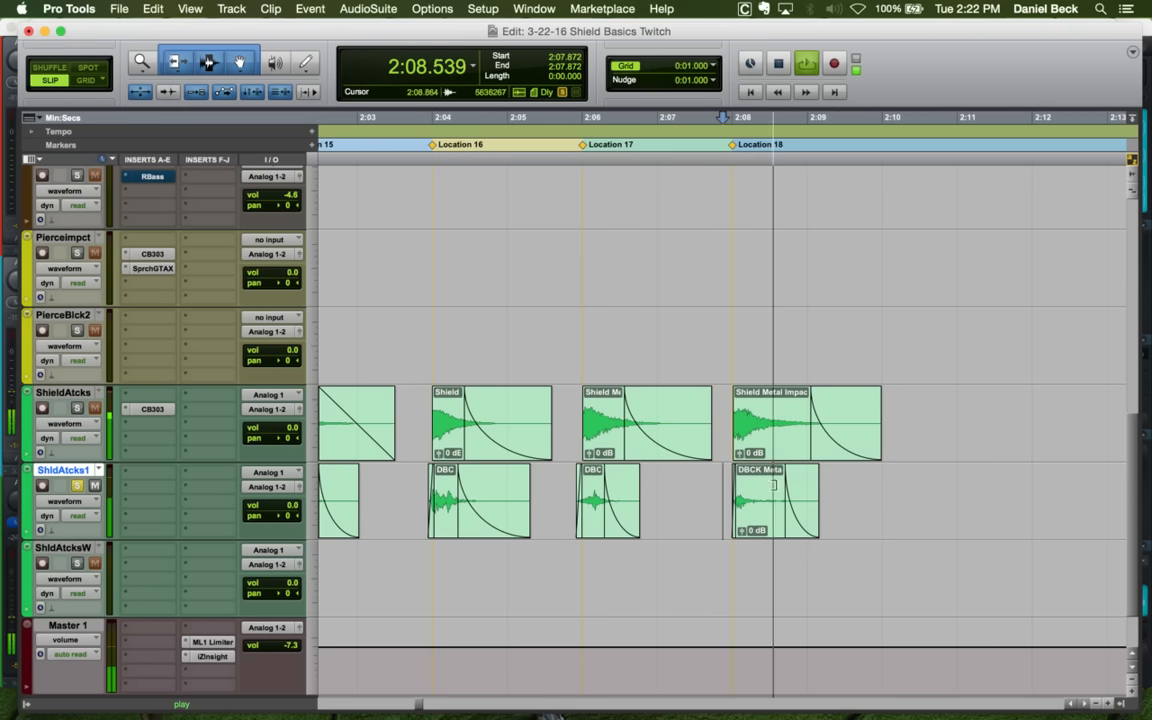
key(space)
click(714, 482)
Save the session and insert the mono CompressorBank CB303 plug-in on the ShldAtcks1 track
key(super+s)
click(190, 518)
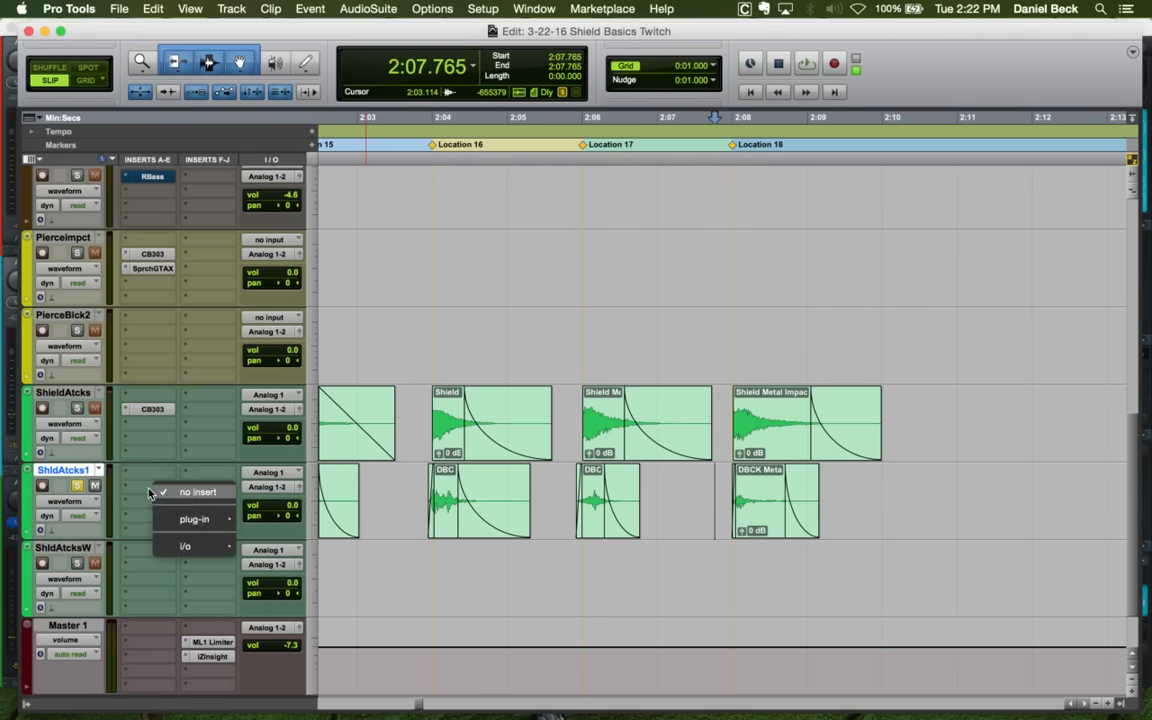
mouse_move(195, 519)
mouse_move(291, 309)
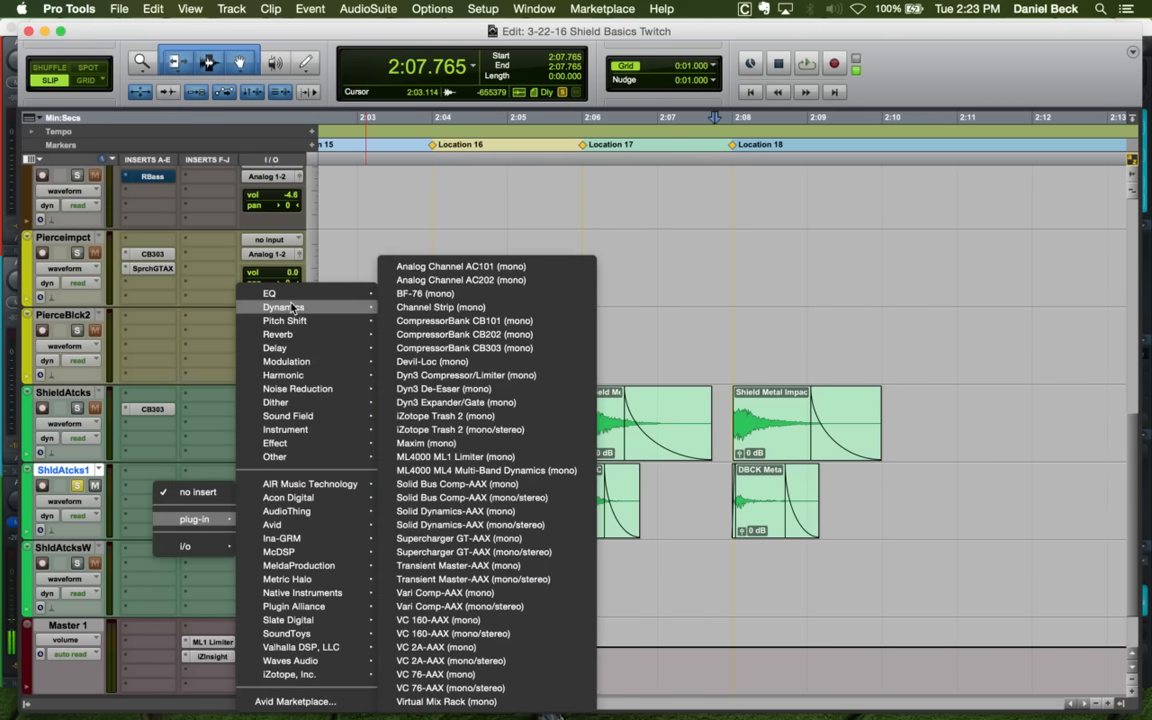
click(464, 348)
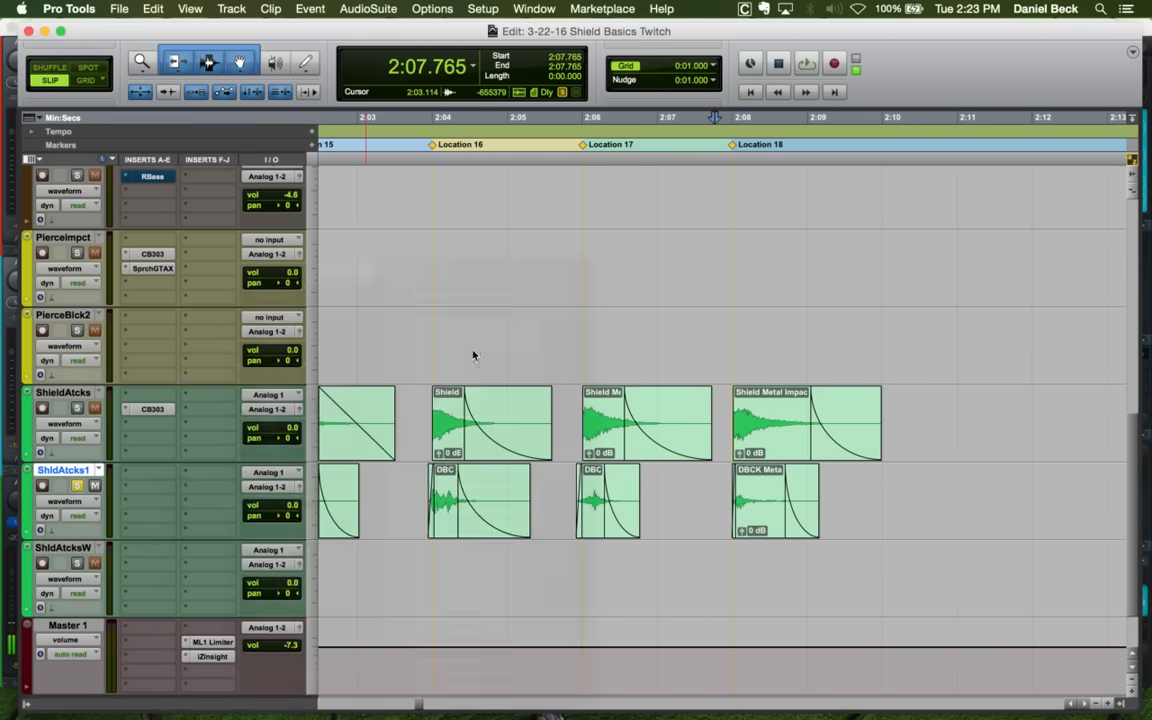
While looping playback from just before Location 16, set the compressor's threshold to -18.60 and its compression to 3.98
click(427, 487)
key(space)
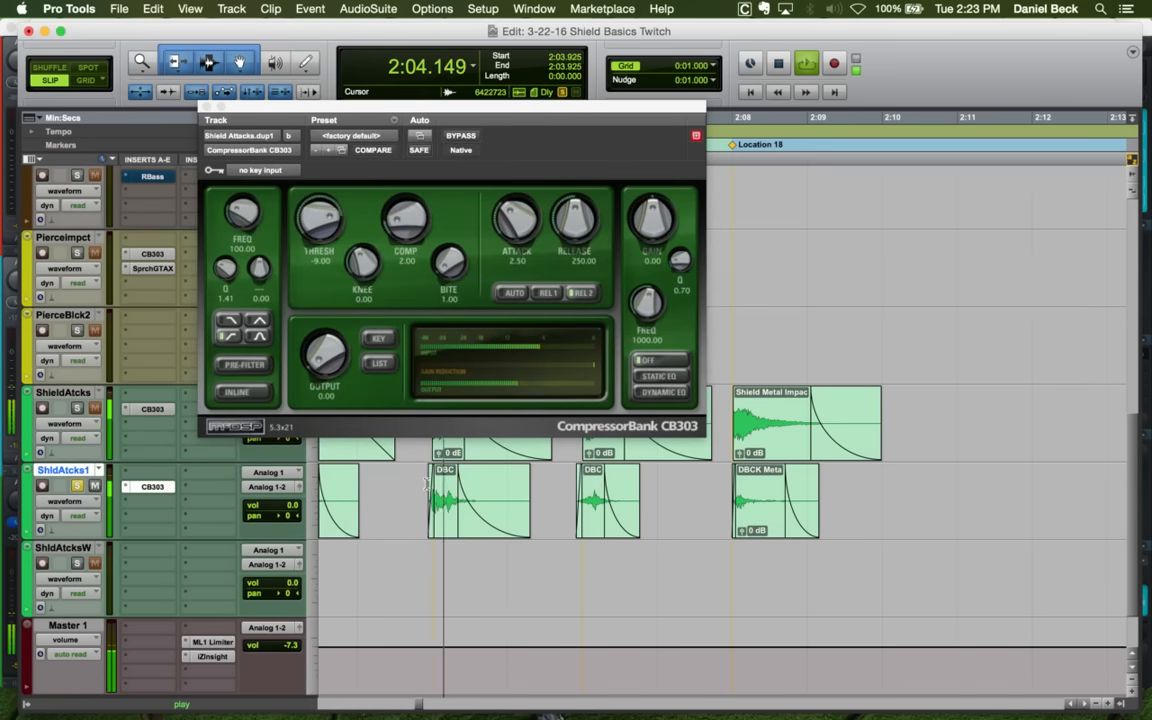
key(t)
key(space)
drag(315, 229, 316, 252)
key(space)
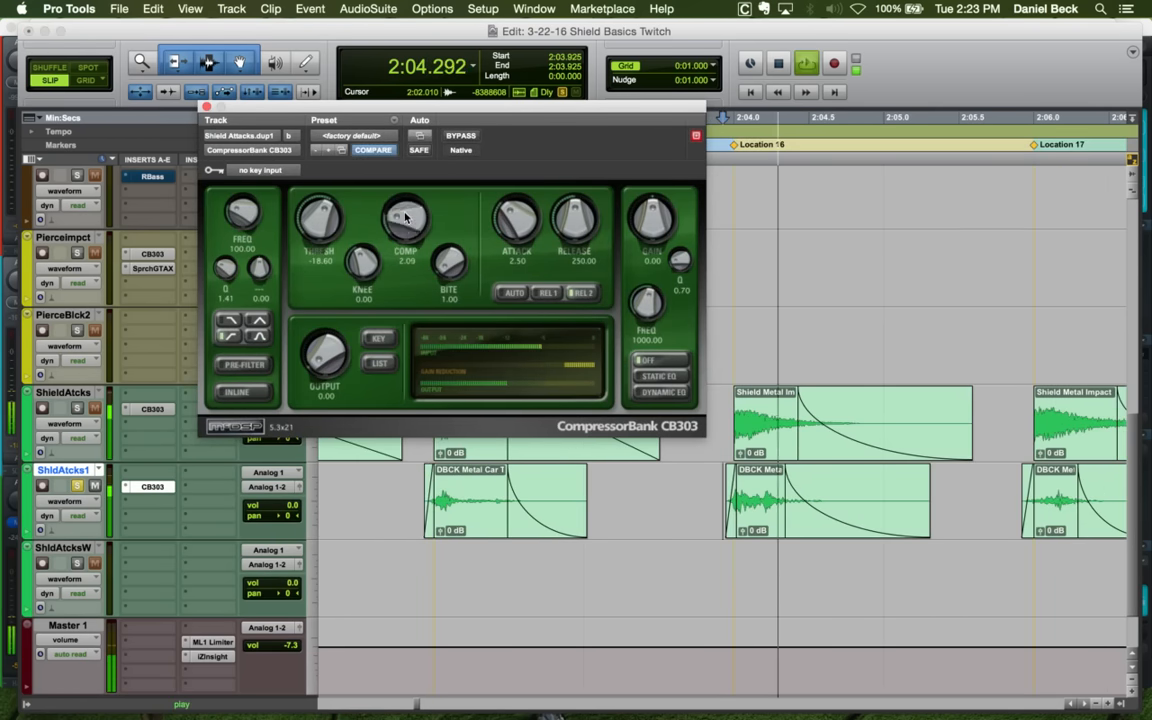
drag(404, 220, 403, 210)
key(space)
key(space)
key(r)
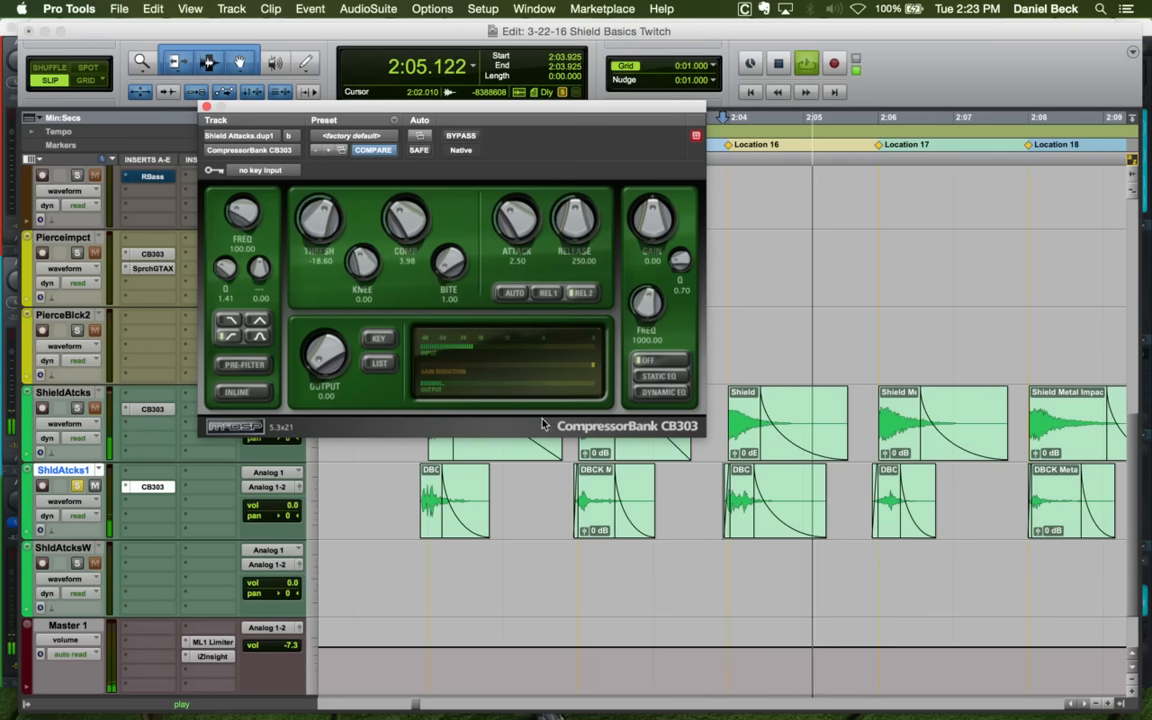
Raise the compressor's output to 5.28 and check it by playing back the clips from just before Location 15
drag(322, 365, 321, 350)
key(space)
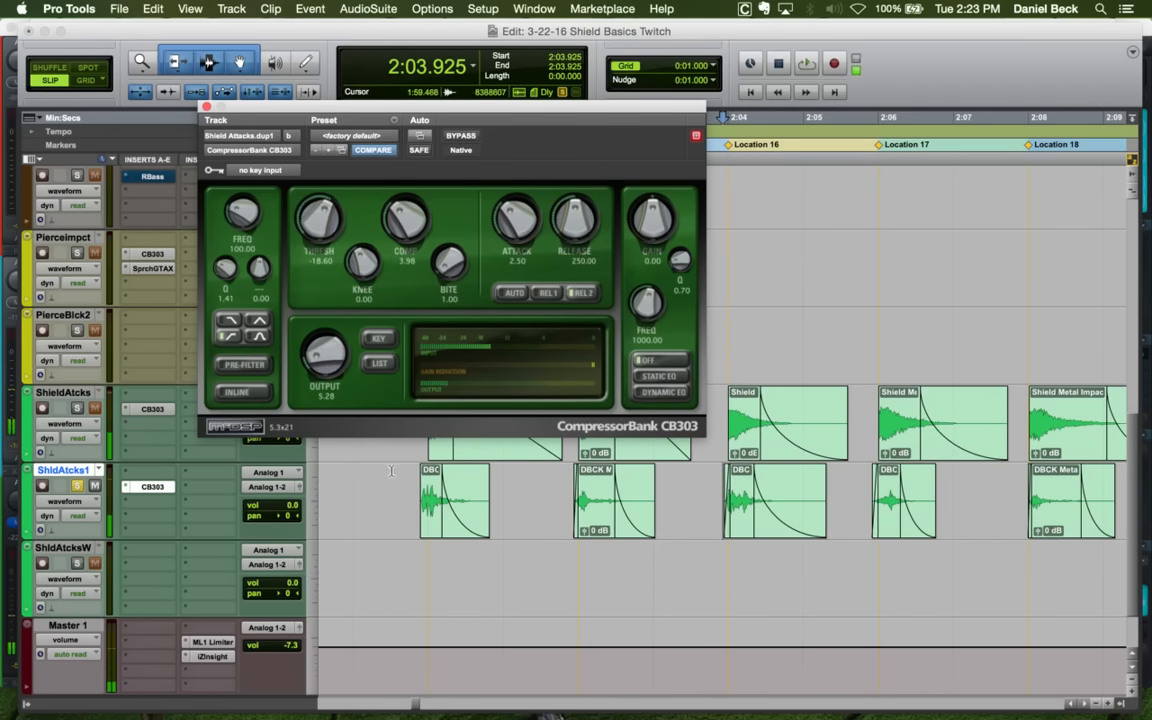
click(416, 480)
key(space)
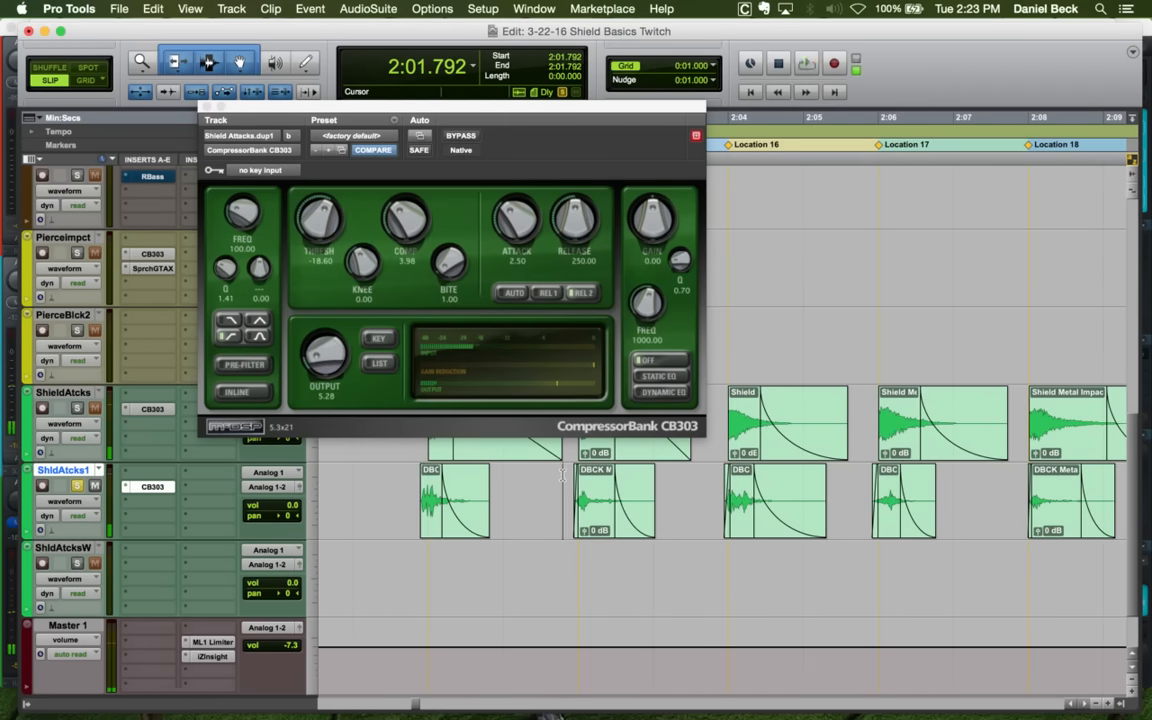
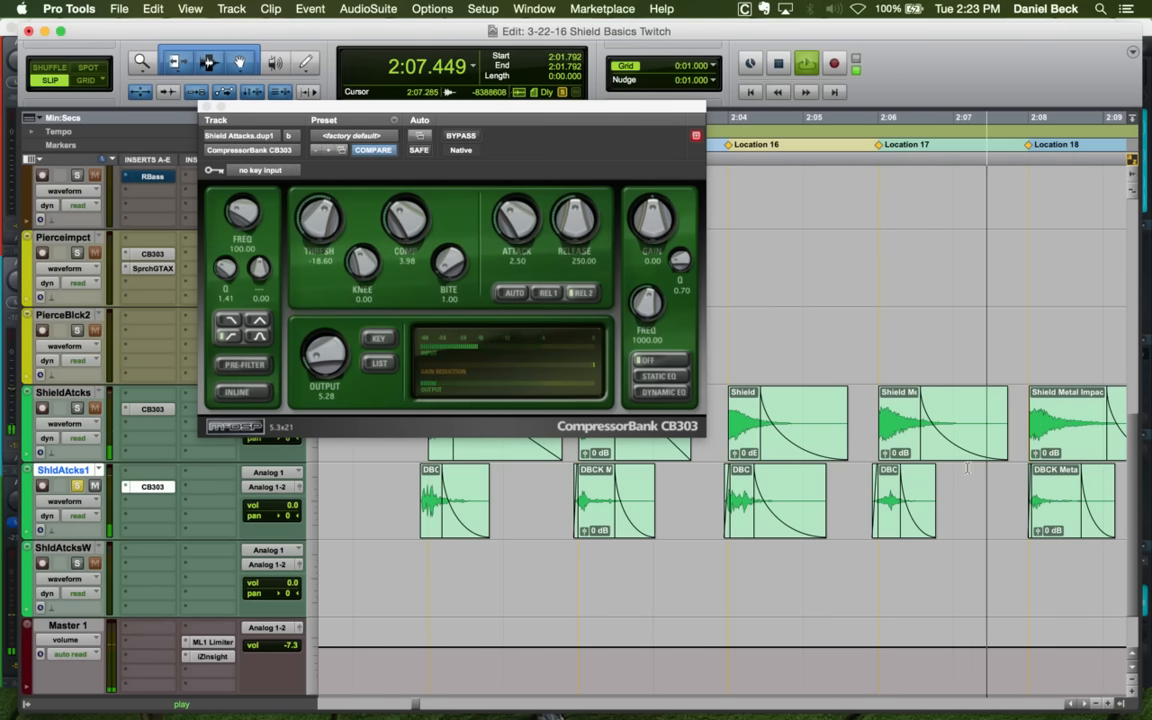
key(space)
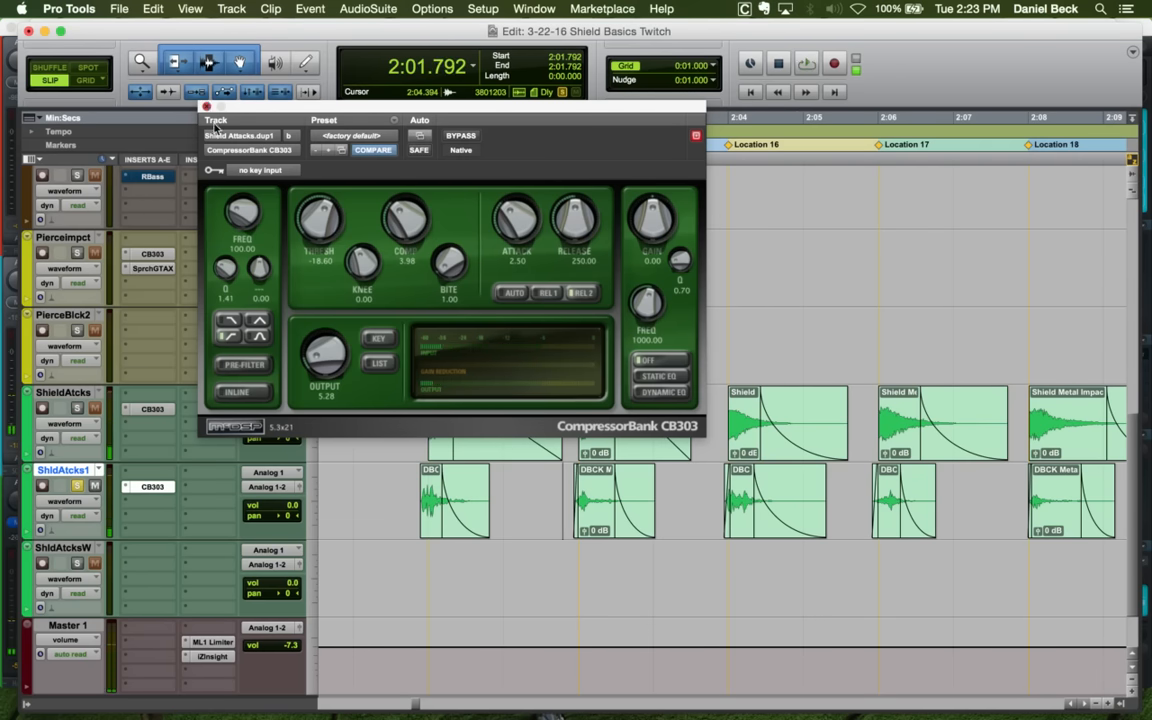
click(207, 106)
Take the ShldAtcks1 track out of solo
key(r)
key(r)
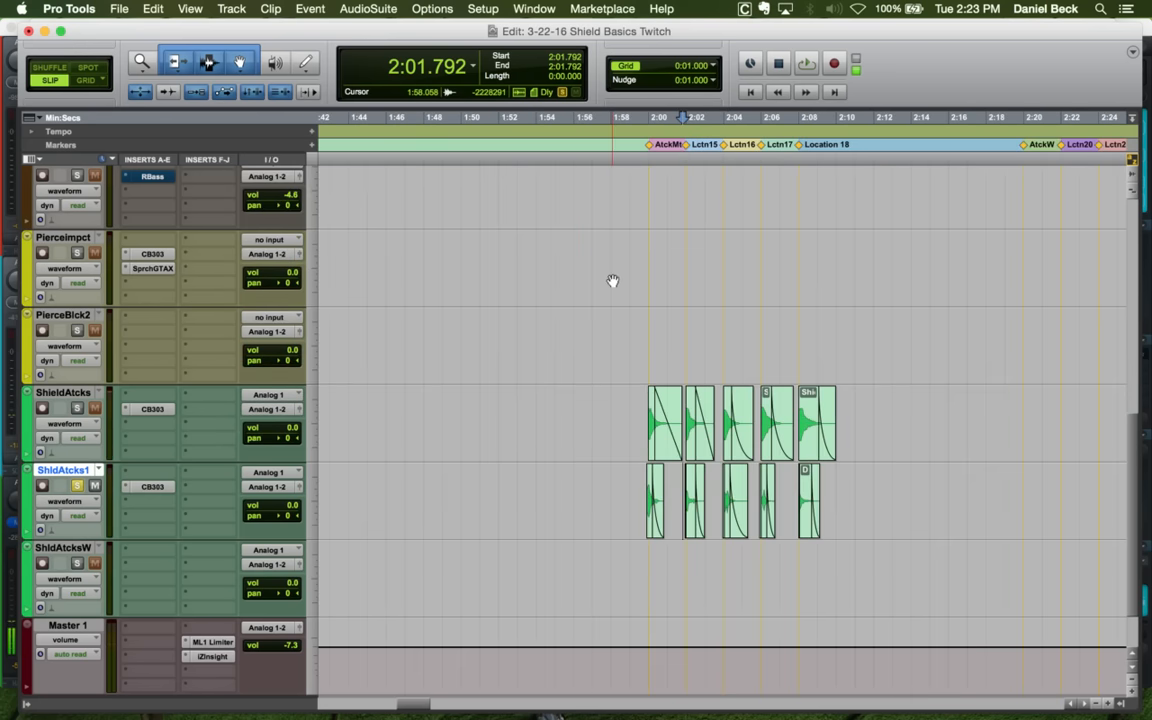
click(795, 301)
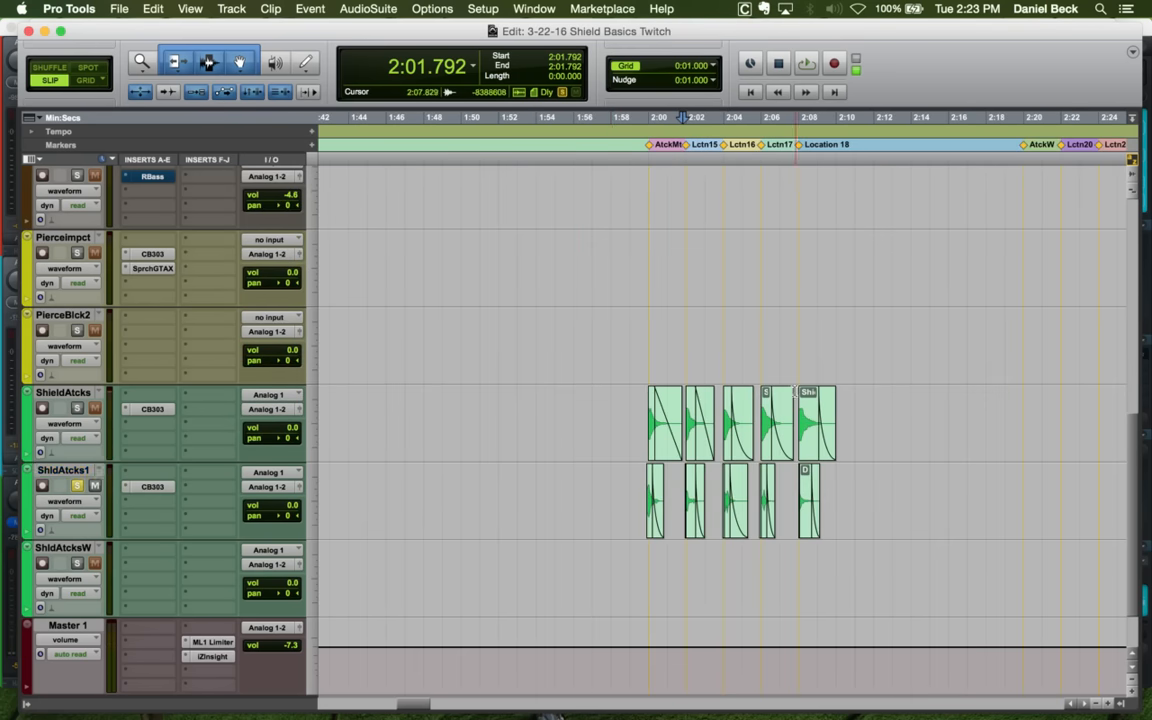
click(848, 482)
key(r)
key(r)
key(r)
key(r)
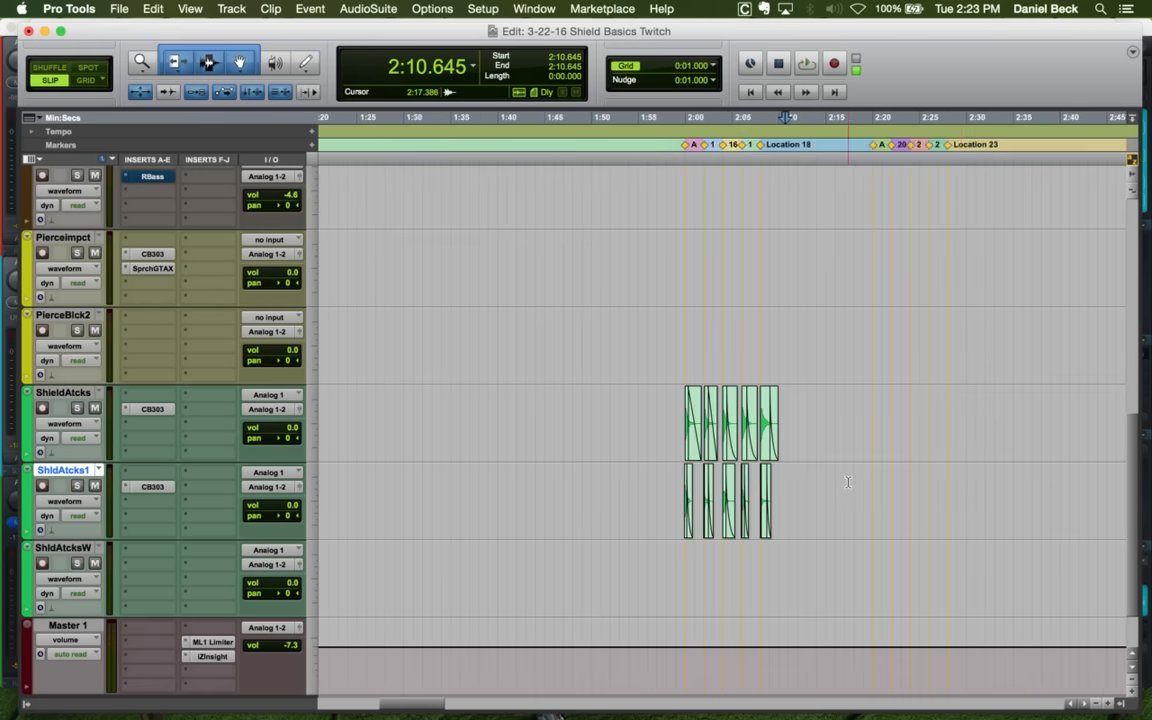
Solo the ShldAtcksW track and audition its Shield Wood Impact Large 01 source clip
click(1045, 555)
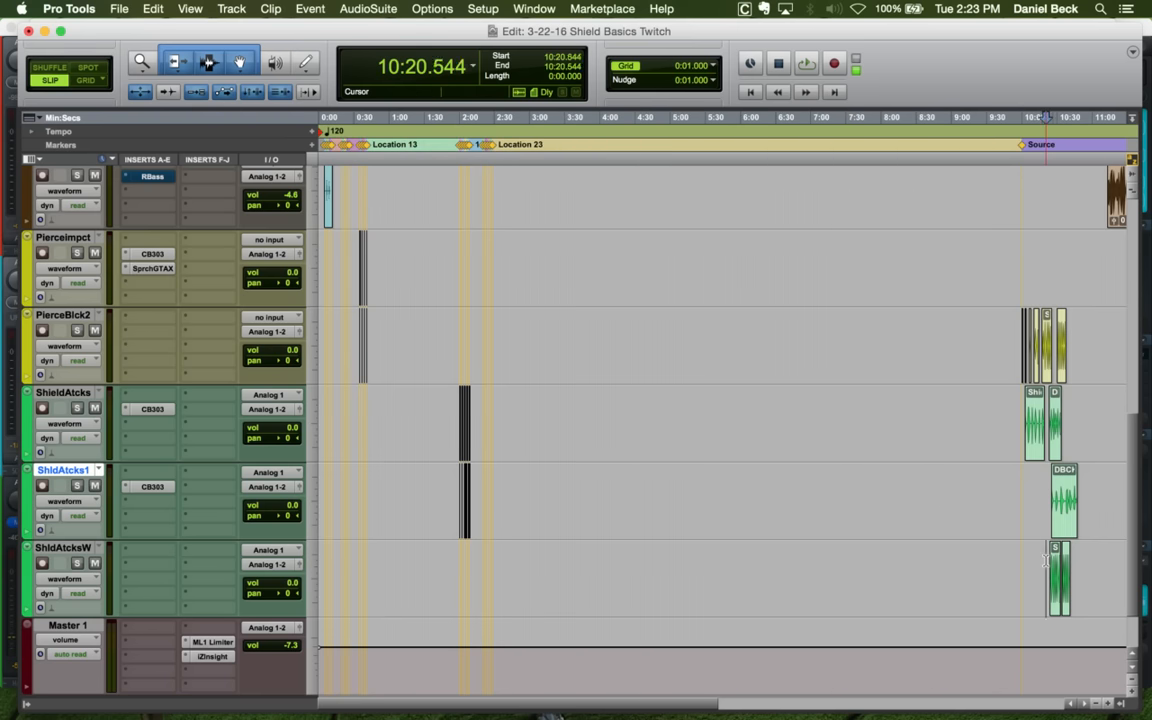
key(Tab)
key(shift+s)
key(space)
key(t)
key(t)
key(t)
key(t)
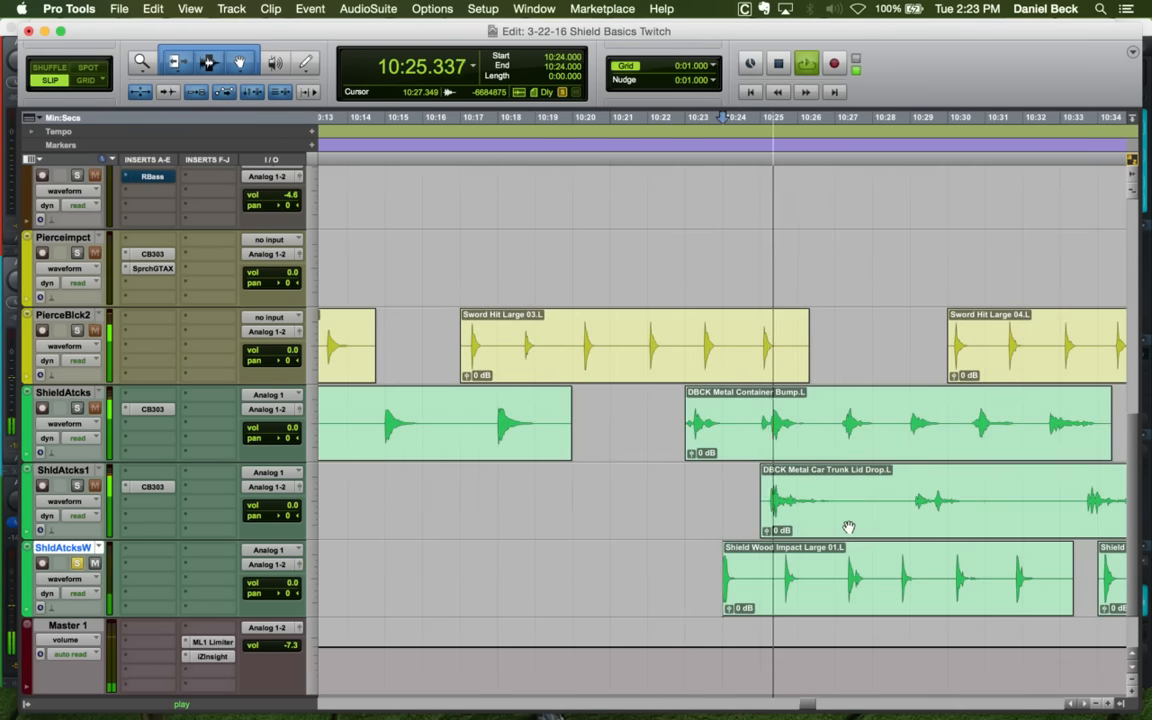
key(r)
key(r)
key(space)
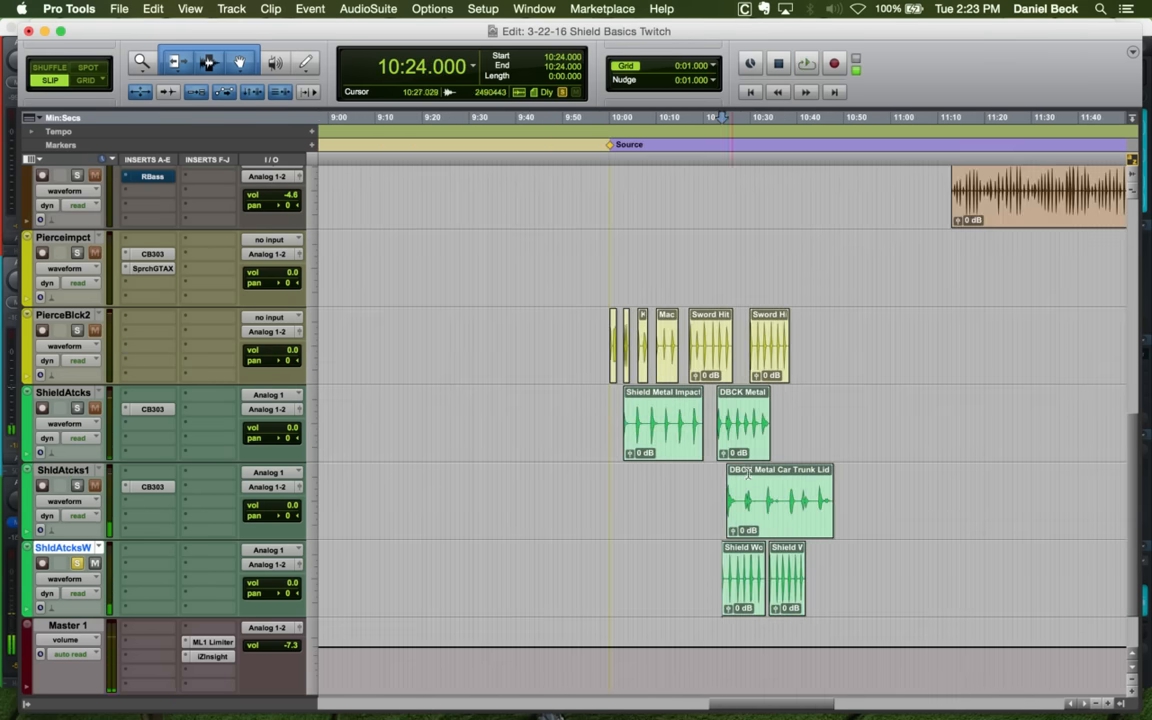
Return to just before the Attack - Metal marker on the ShieldAtcks track and clear the solo on ShldAtcksW
click(799, 412)
key(r)
key(r)
key(r)
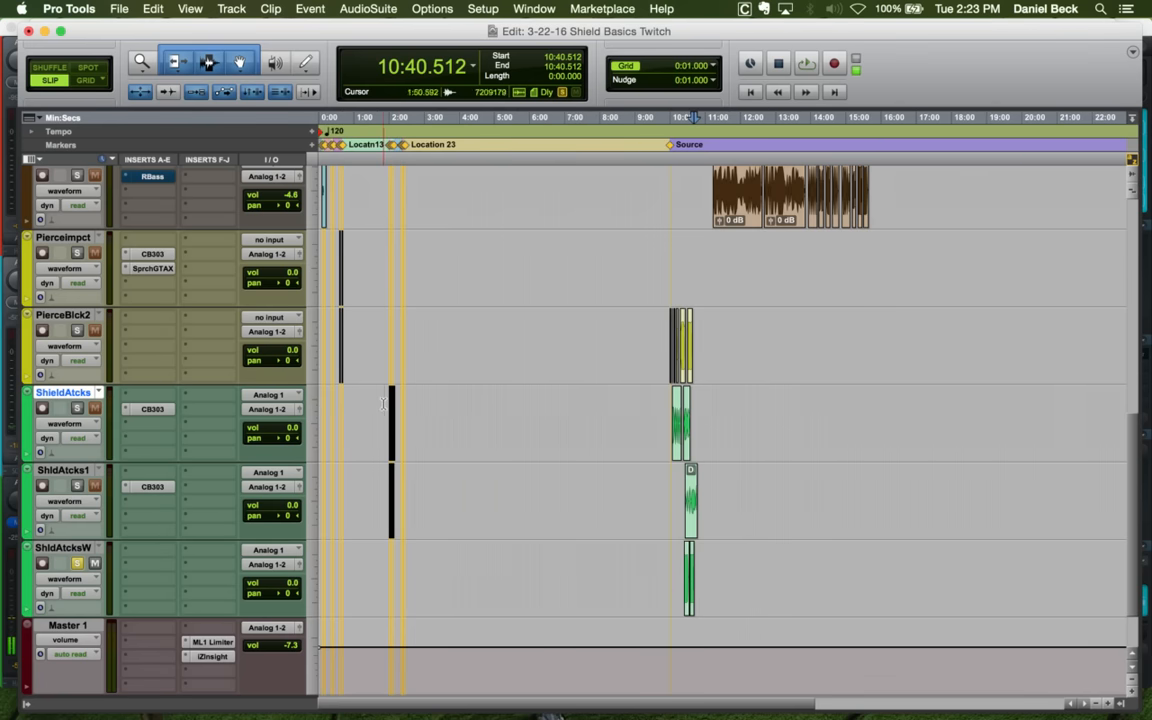
click(383, 404)
key(t)
key(t)
key(t)
key(t)
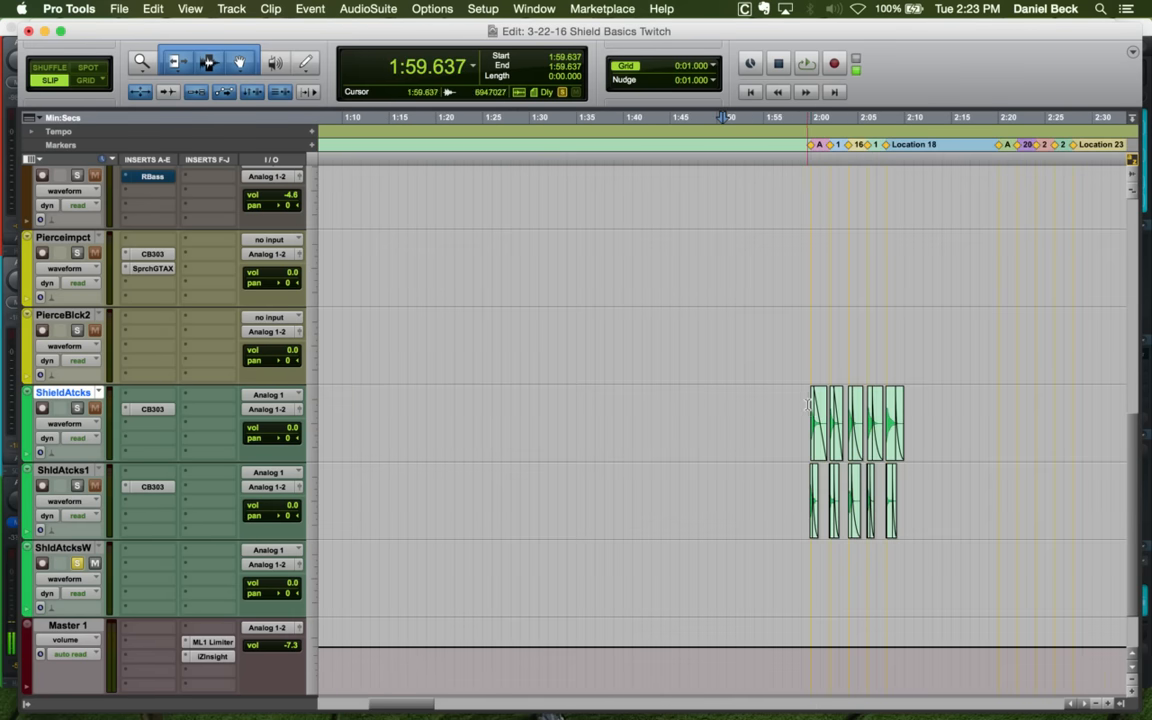
key(t)
key(t)
key(shift+s)
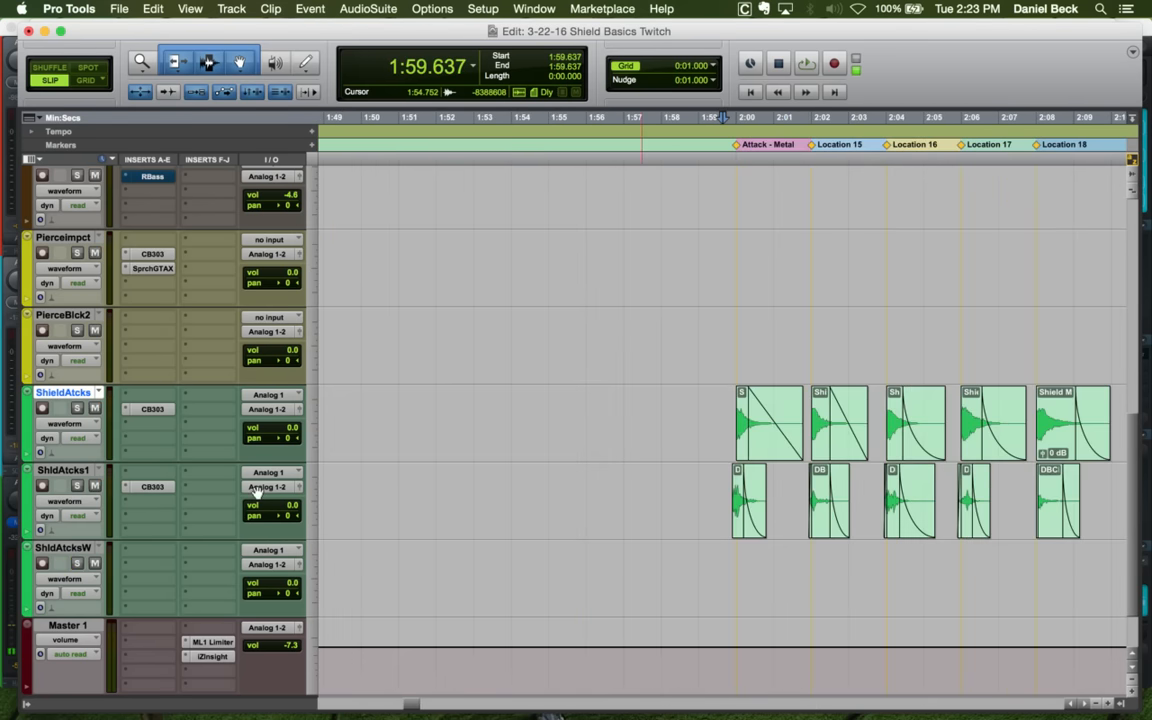
Duplicate the ShldAtcks1 track once, keeping its inserts but leaving out the active playlist
click(57, 472)
right_click(57, 474)
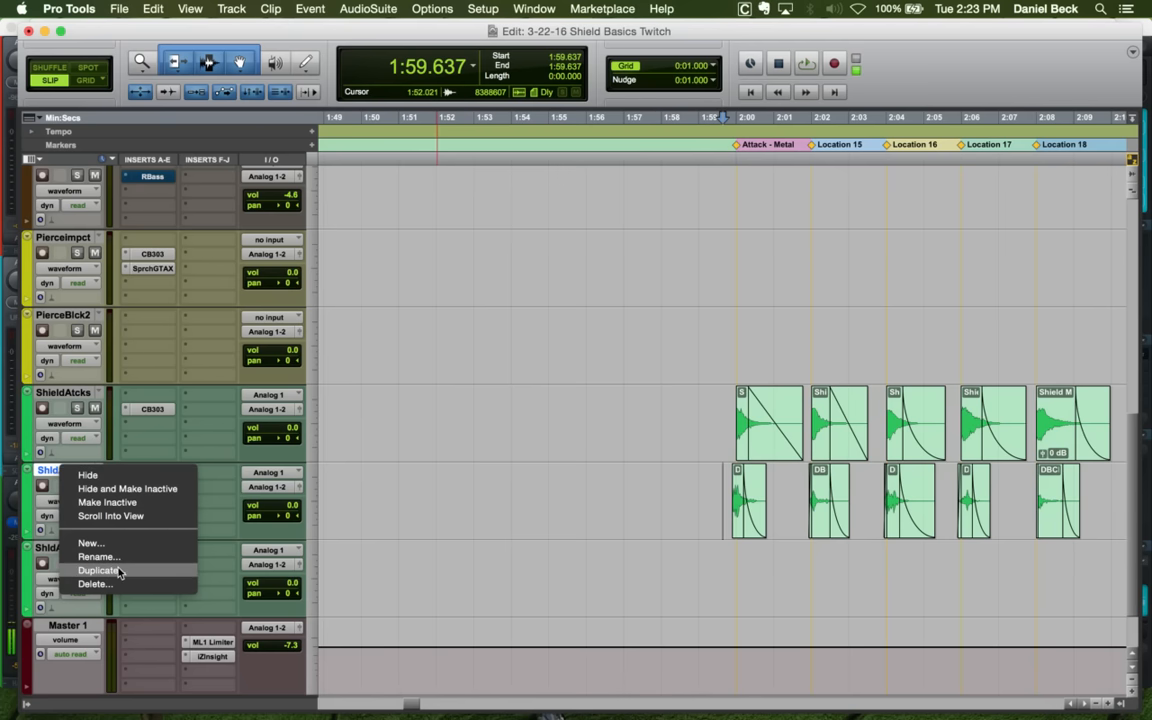
click(106, 567)
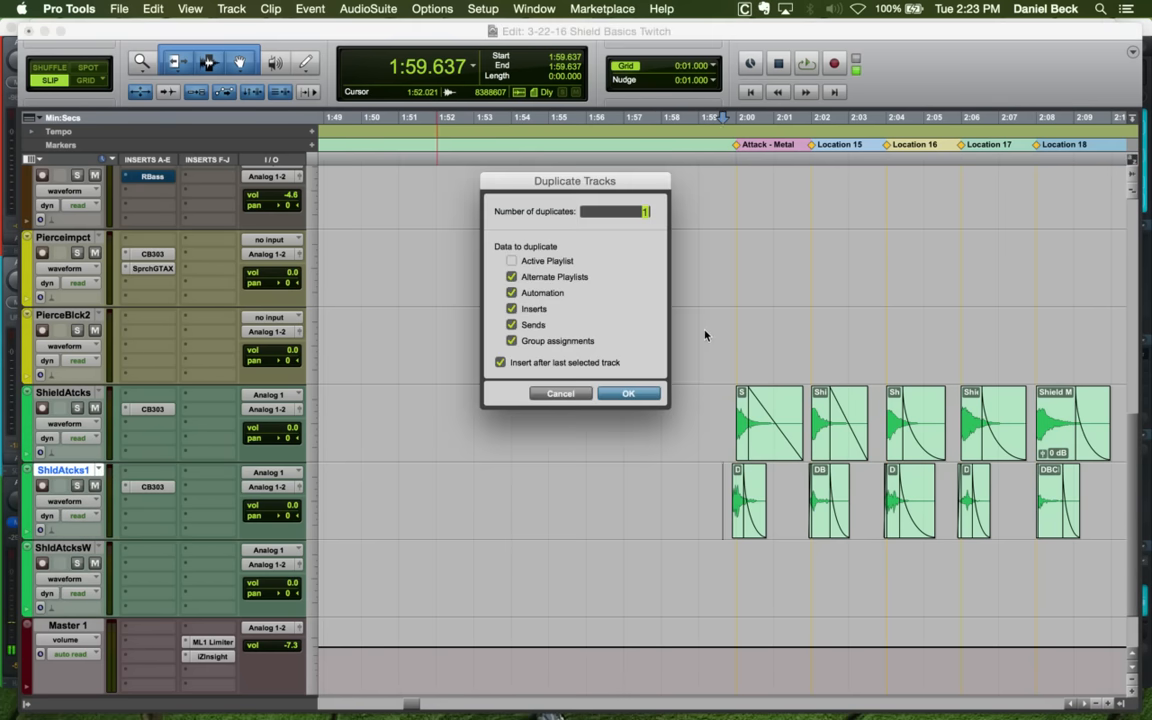
click(617, 395)
Place the edit cursor on the ShldAtcks2 track just after the Source marker, at about 10:03.6
key(super+bracketleft)
key(super+bracketleft)
key(super+bracketleft)
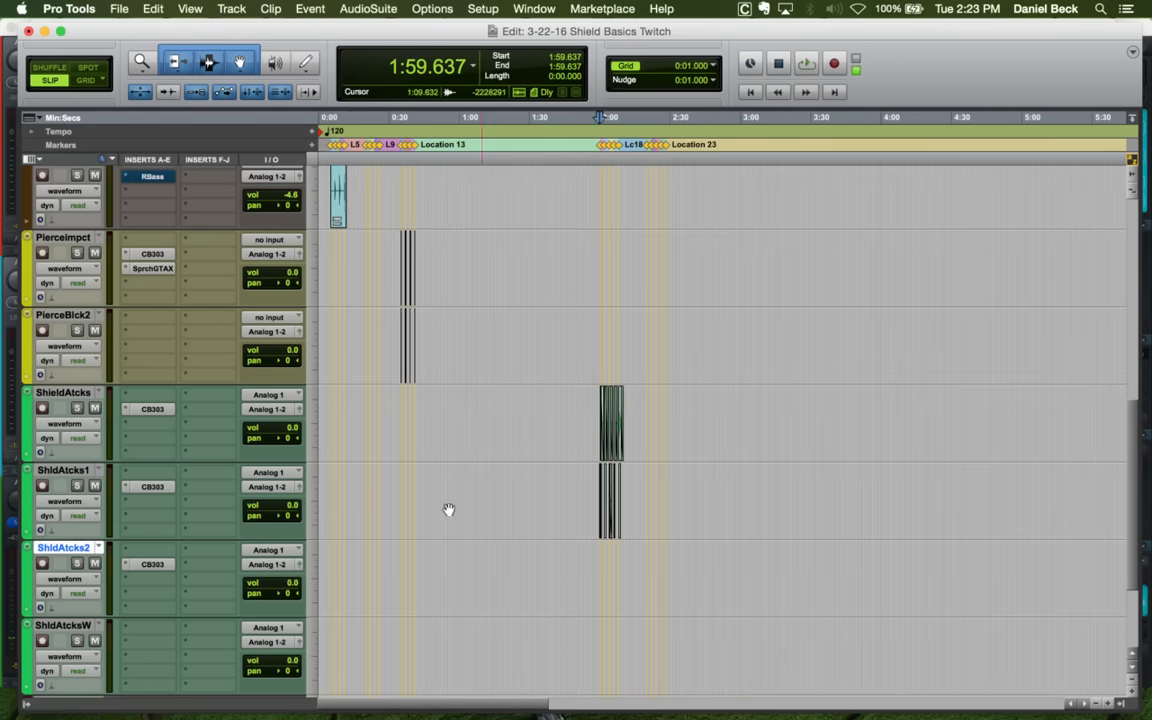
click(671, 567)
key(super+bracketleft)
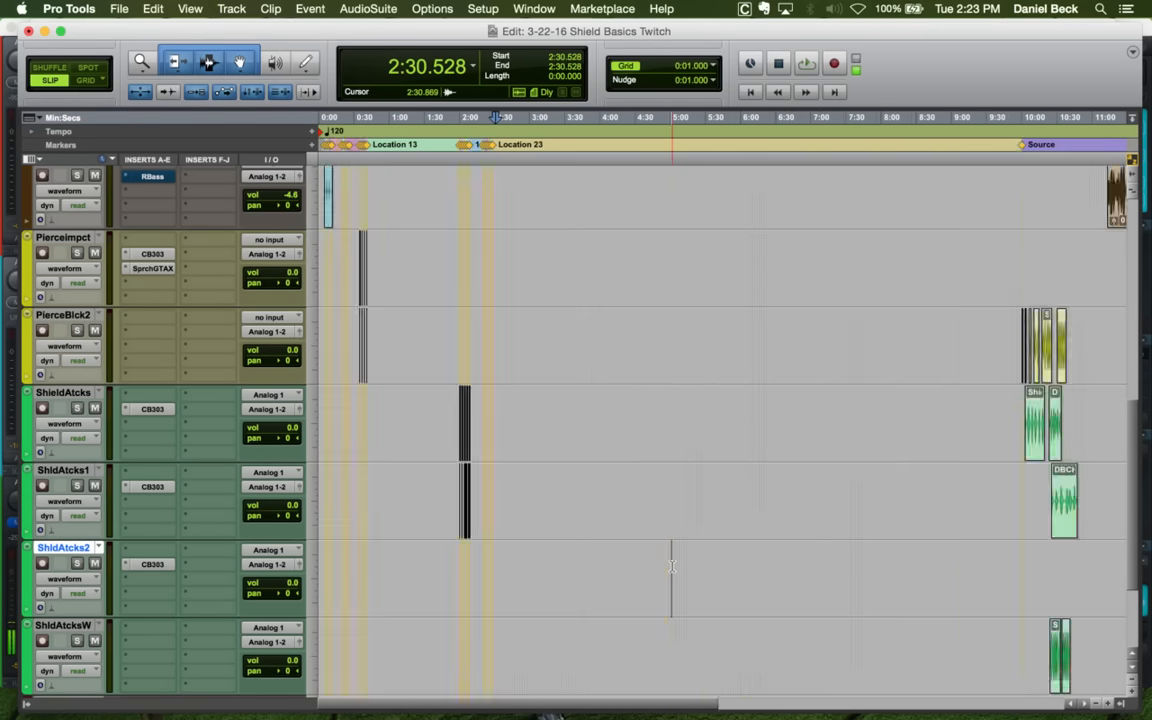
key(super+bracketleft)
click(679, 556)
key(super+bracketright)
key(super+bracketright)
key(super+bracketright)
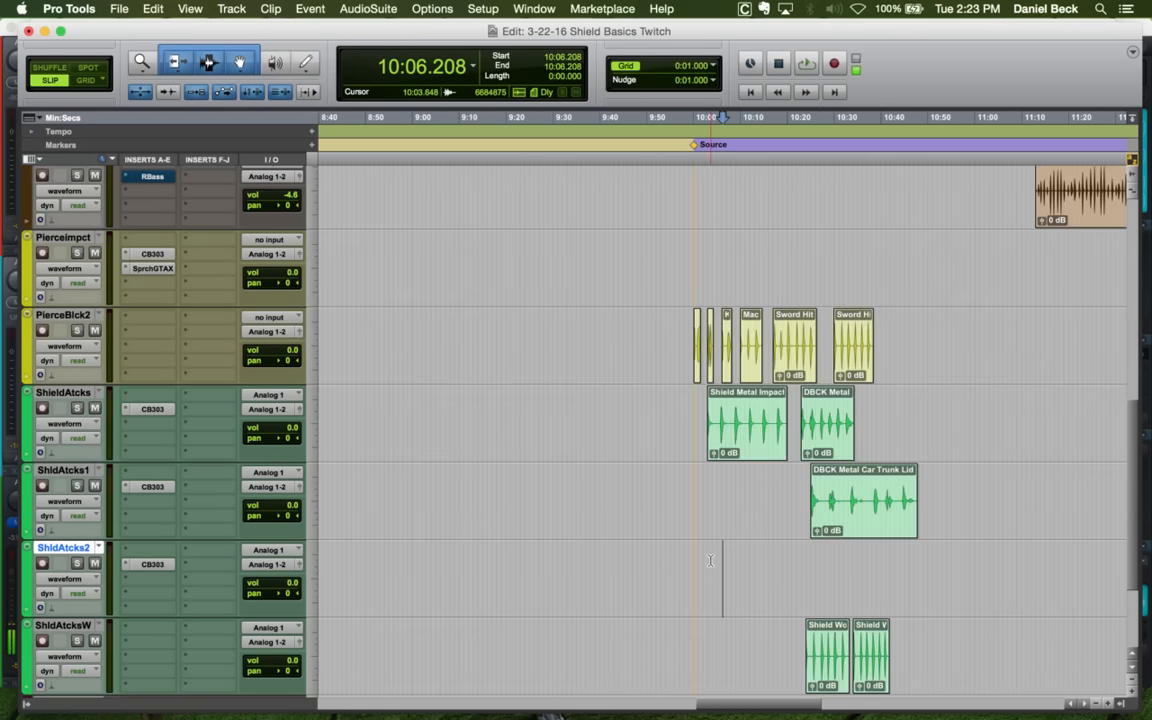
click(710, 560)
Switch to BaseHead and search the sound library descriptions for "impact"
key(super+Tab)
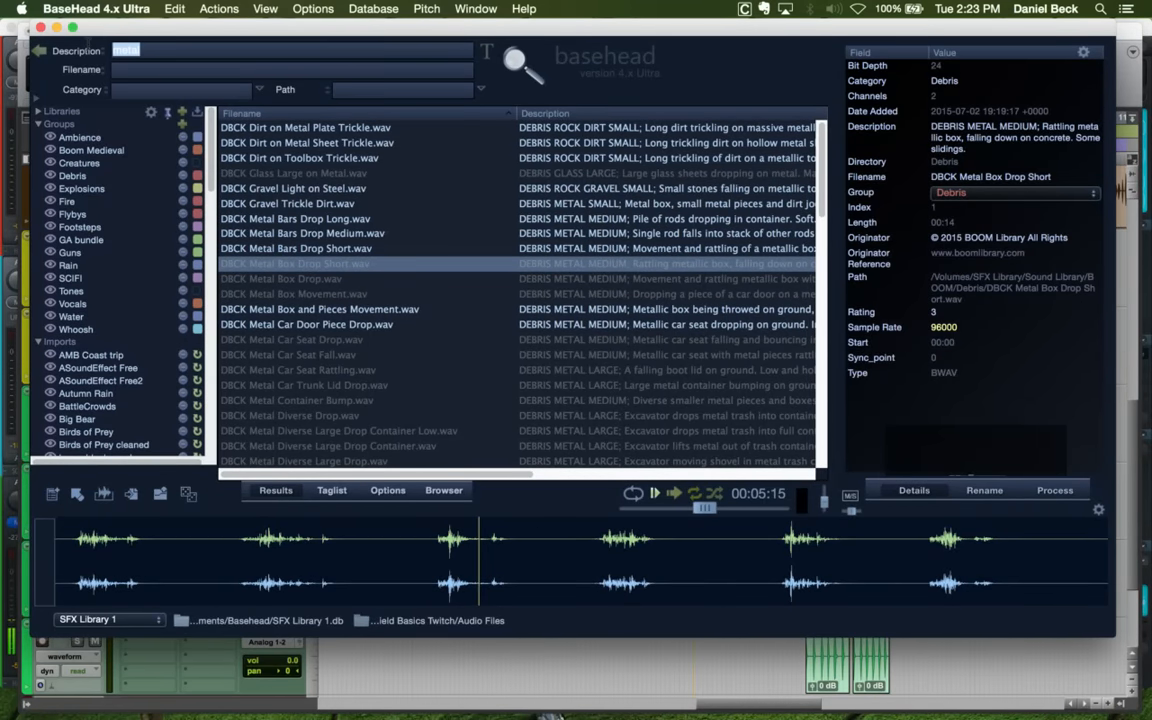
text(impact)
key(Return)
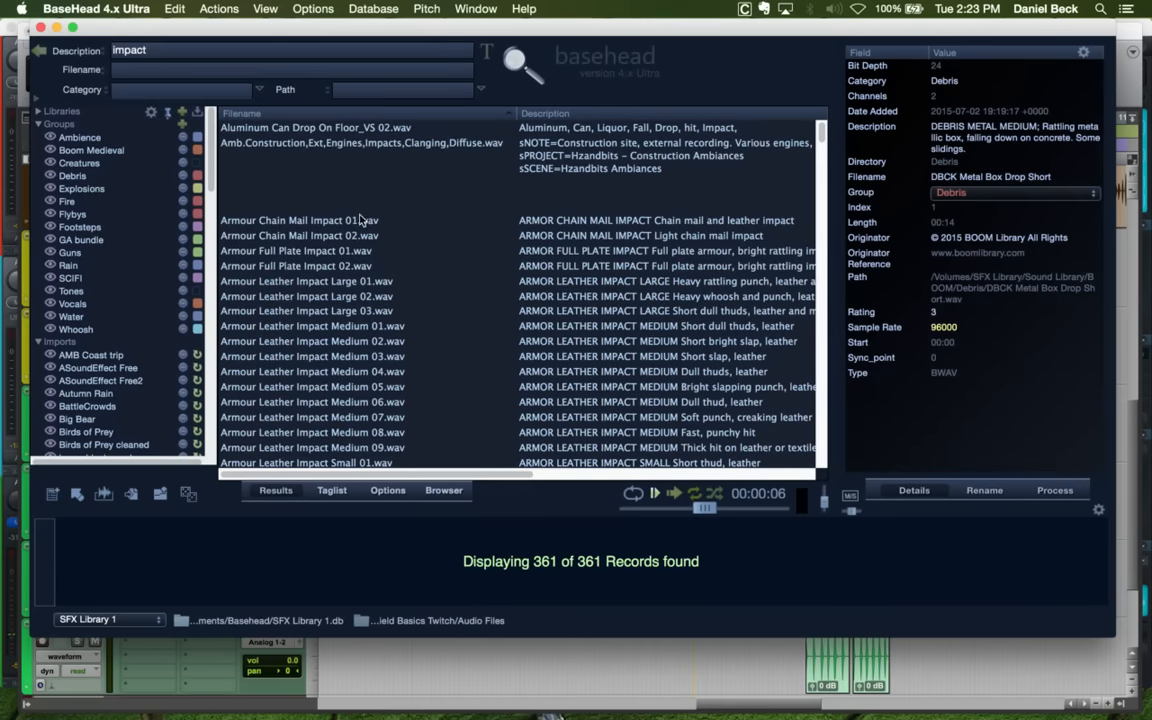
Audition the Armour Full Plate Impact, Armour Leather Impact Large 01 and Axe Hit Large 04 and 05 sounds
click(357, 256)
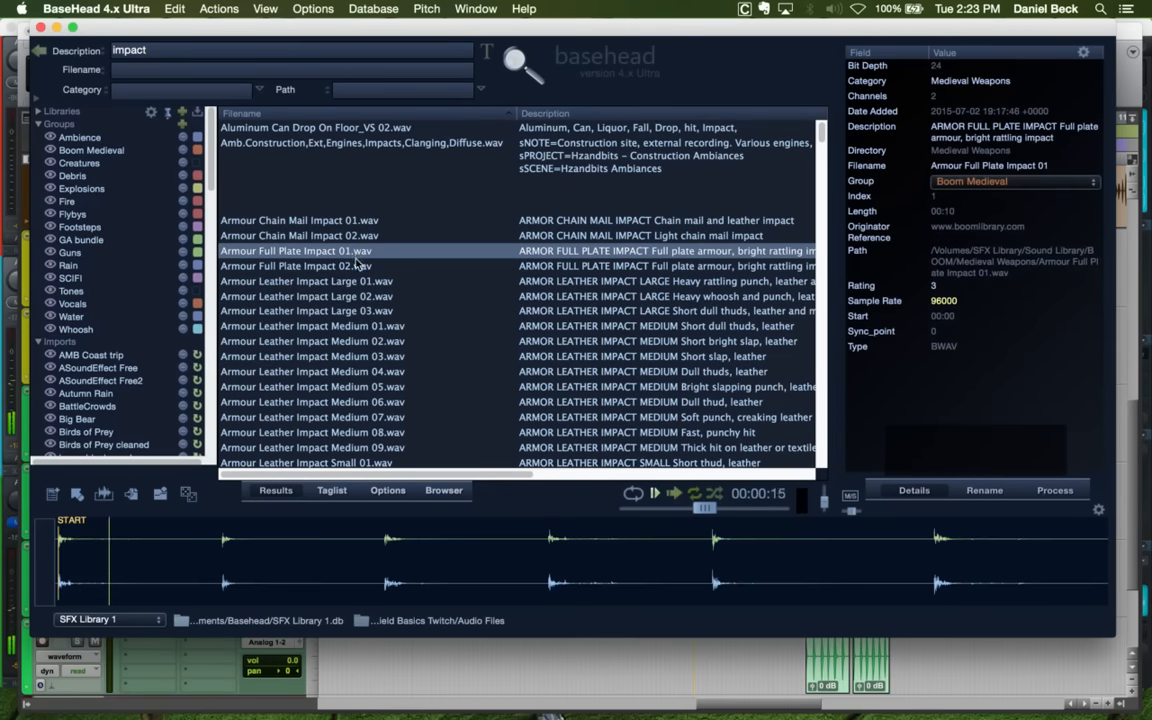
click(360, 267)
click(364, 284)
scroll(376, 240, down, 7)
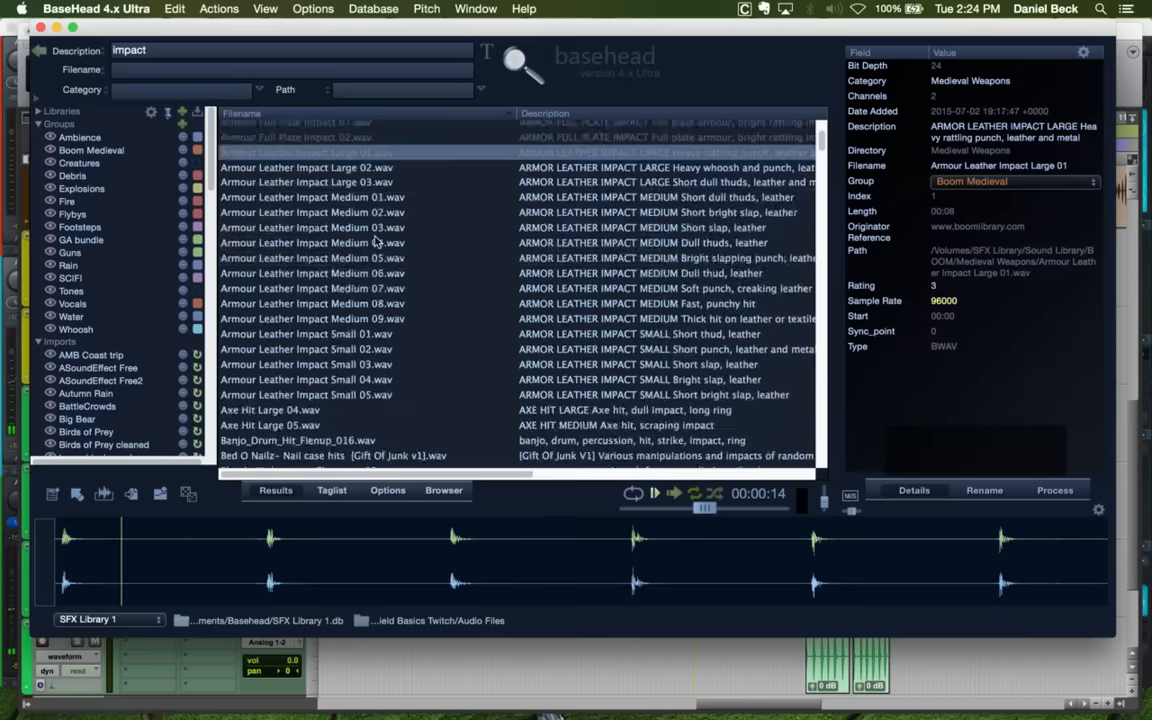
click(366, 234)
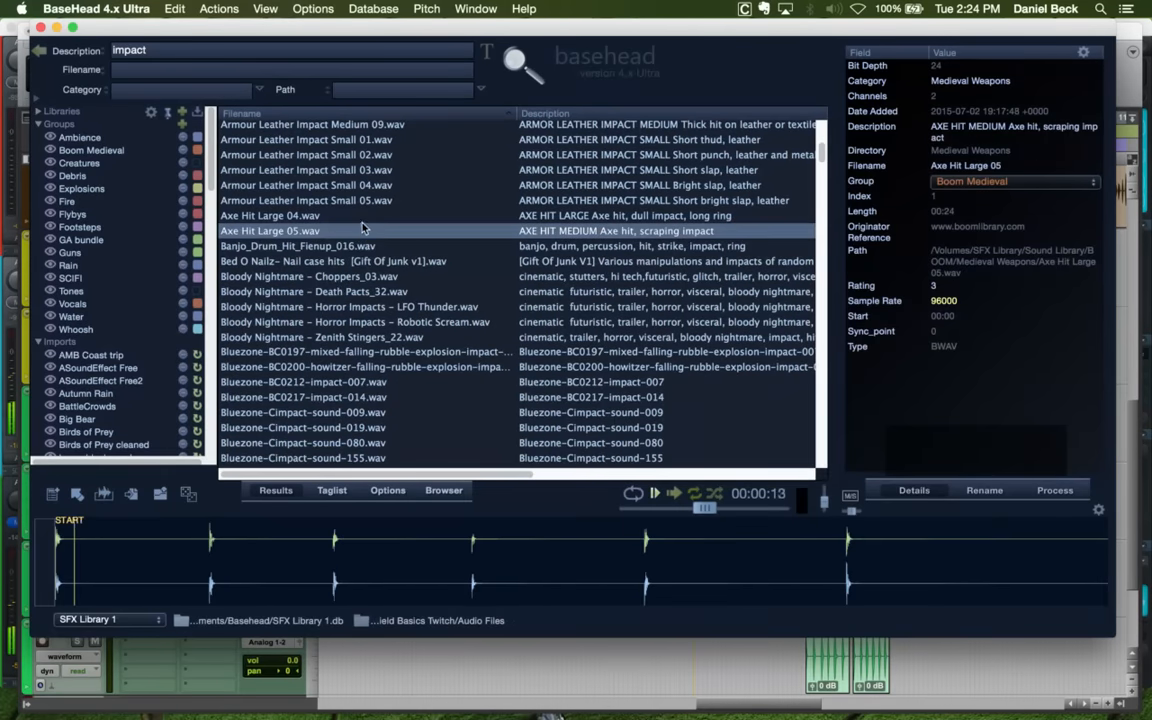
key(Up)
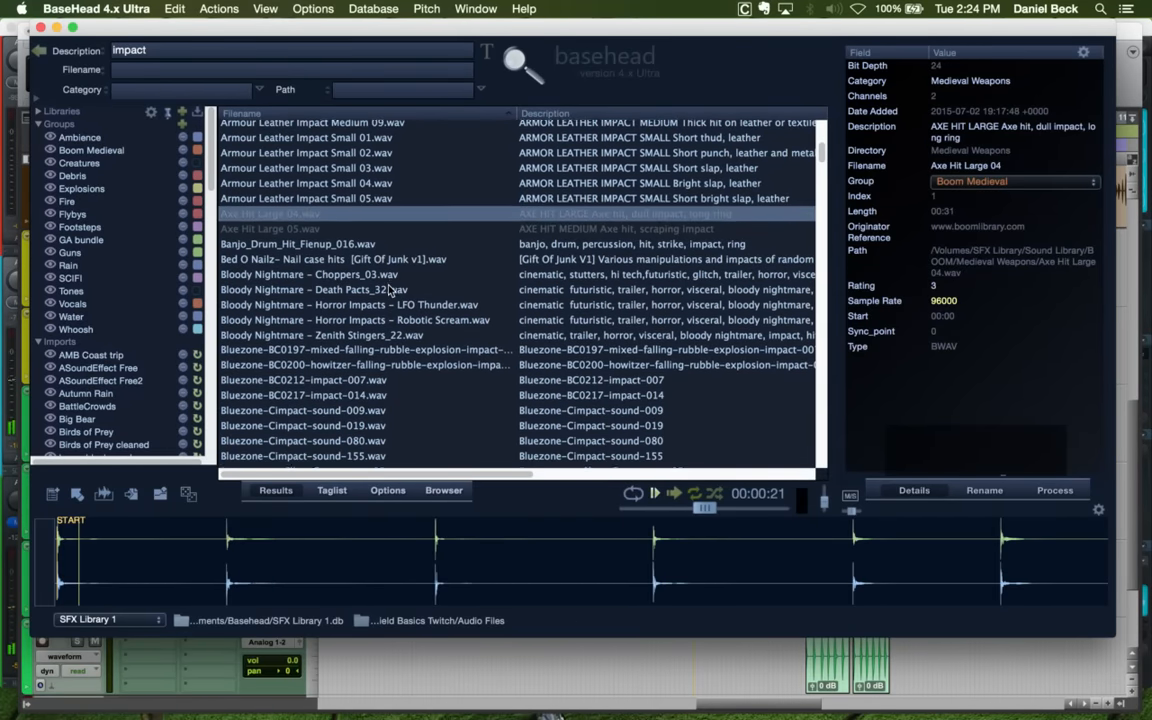
Audition Bluezone-BC0217-impact-014 and Bluezone-BC0212-impact-007, and lower the preview volume to 20
scroll(390, 290, down, 3)
click(367, 246)
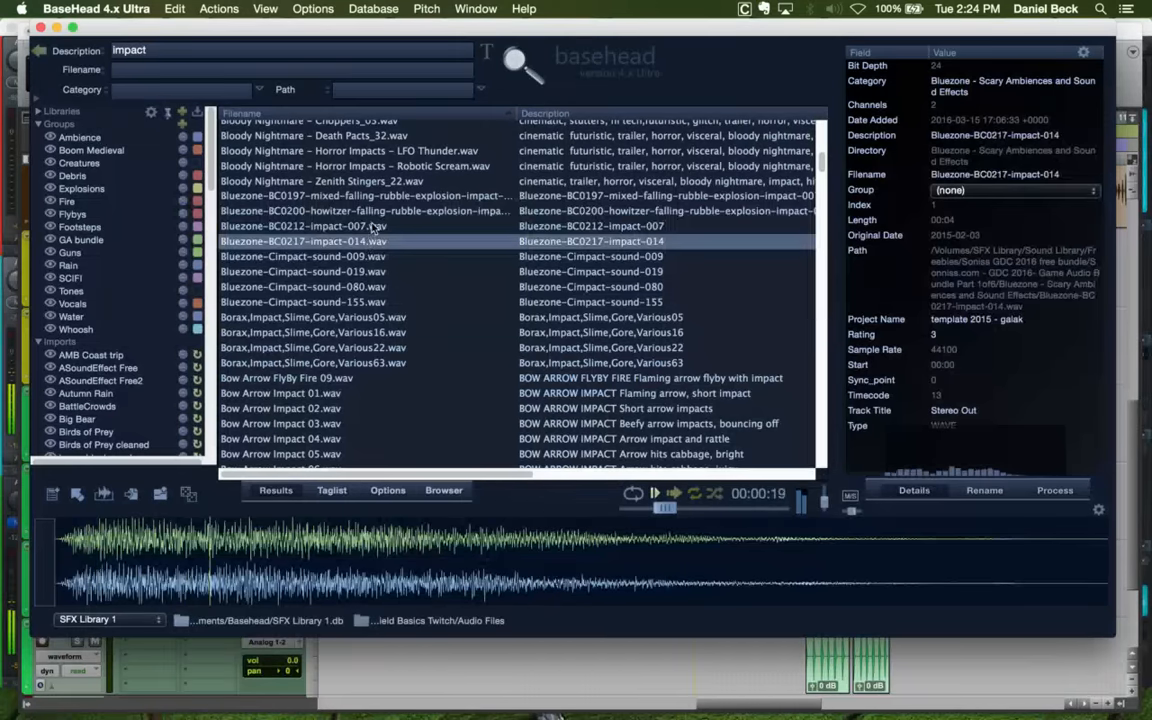
key(Up)
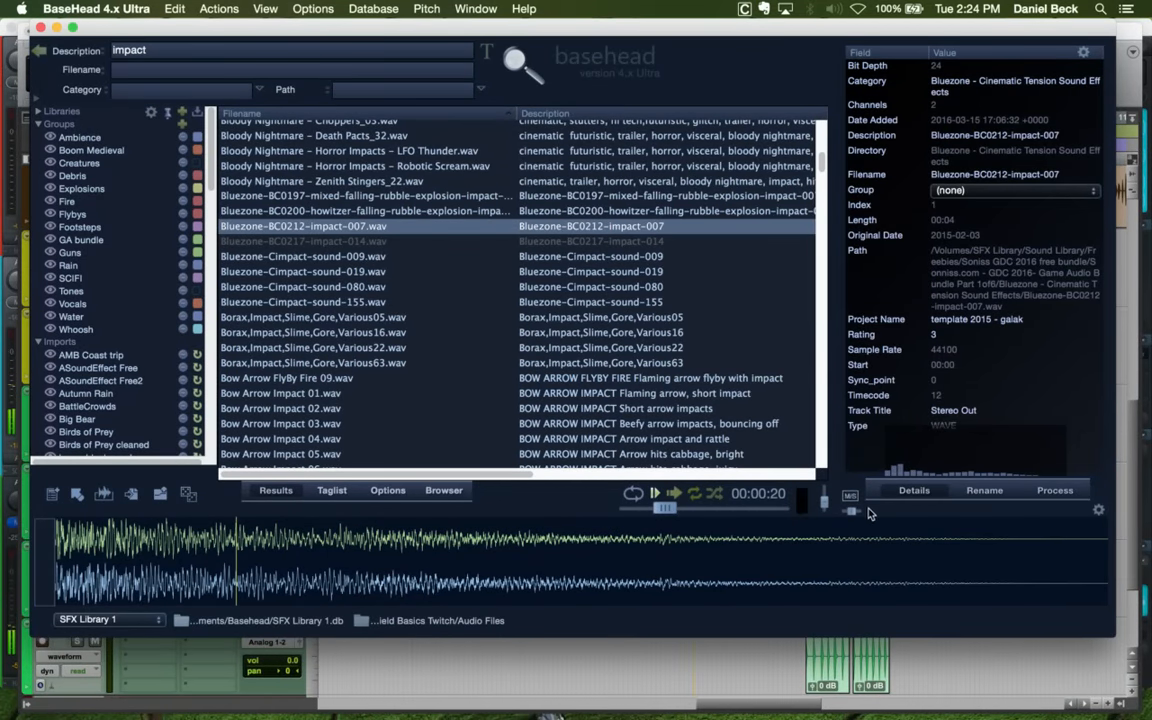
drag(826, 510, 827, 514)
Audition the Bluezone-Cimpact sounds 009, 019, 080 and 155
click(330, 257)
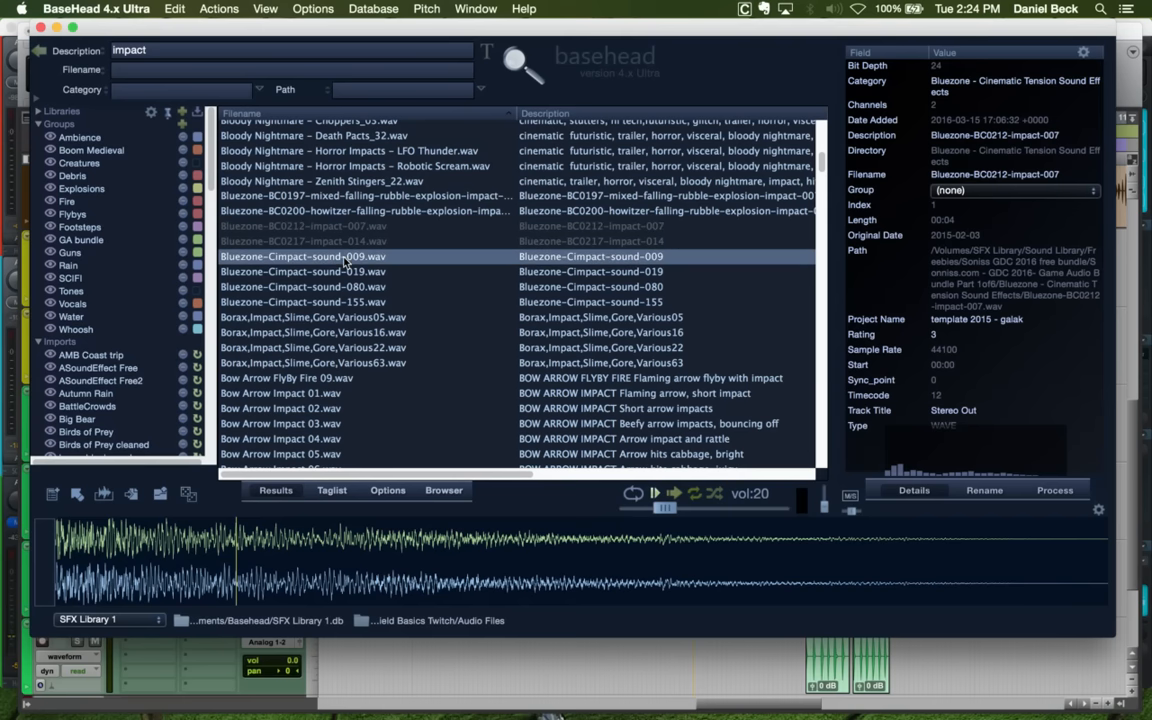
key(Down)
key(Down)
key(Down)
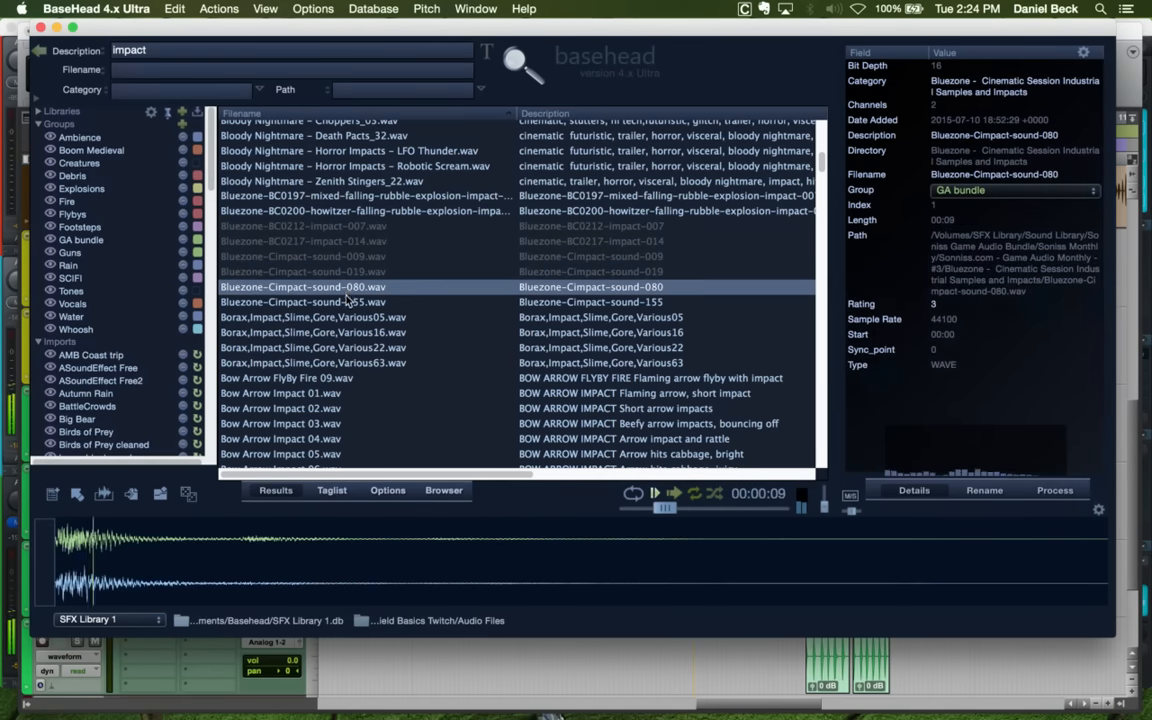
scroll(383, 332, down, 1)
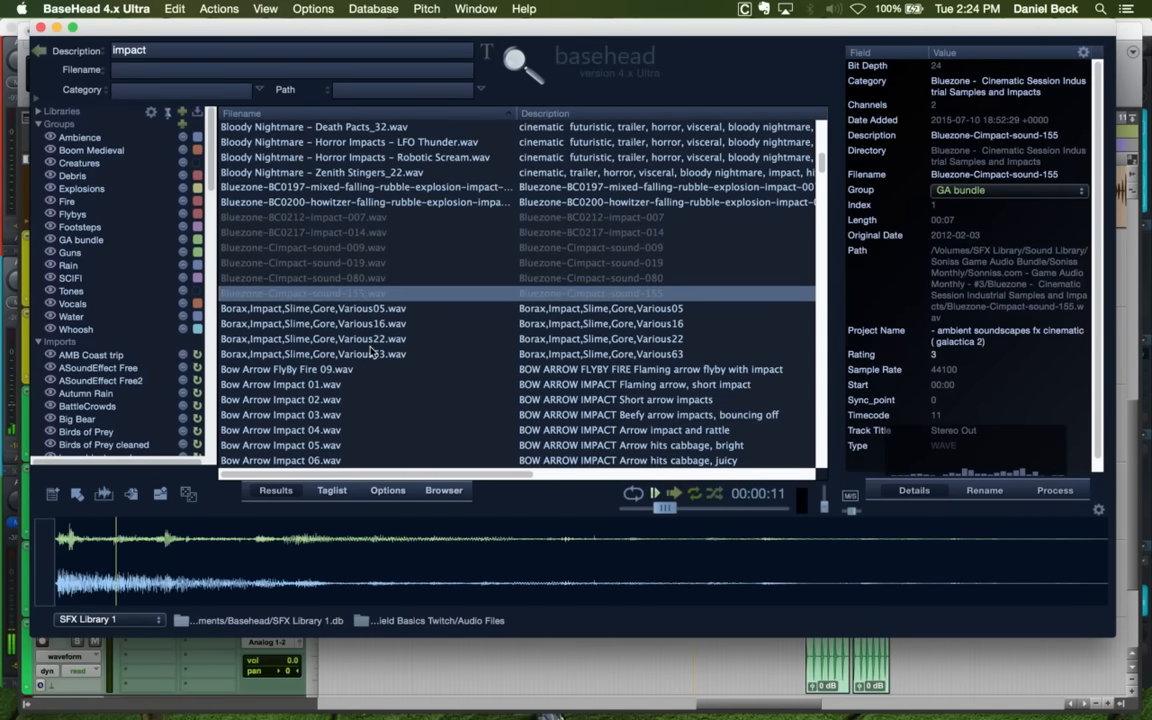
Audition the Bow Arrow Impact Metal 01 and 02 and Bow Arrow Impact 10 and 09 sounds
scroll(367, 338, down, 10)
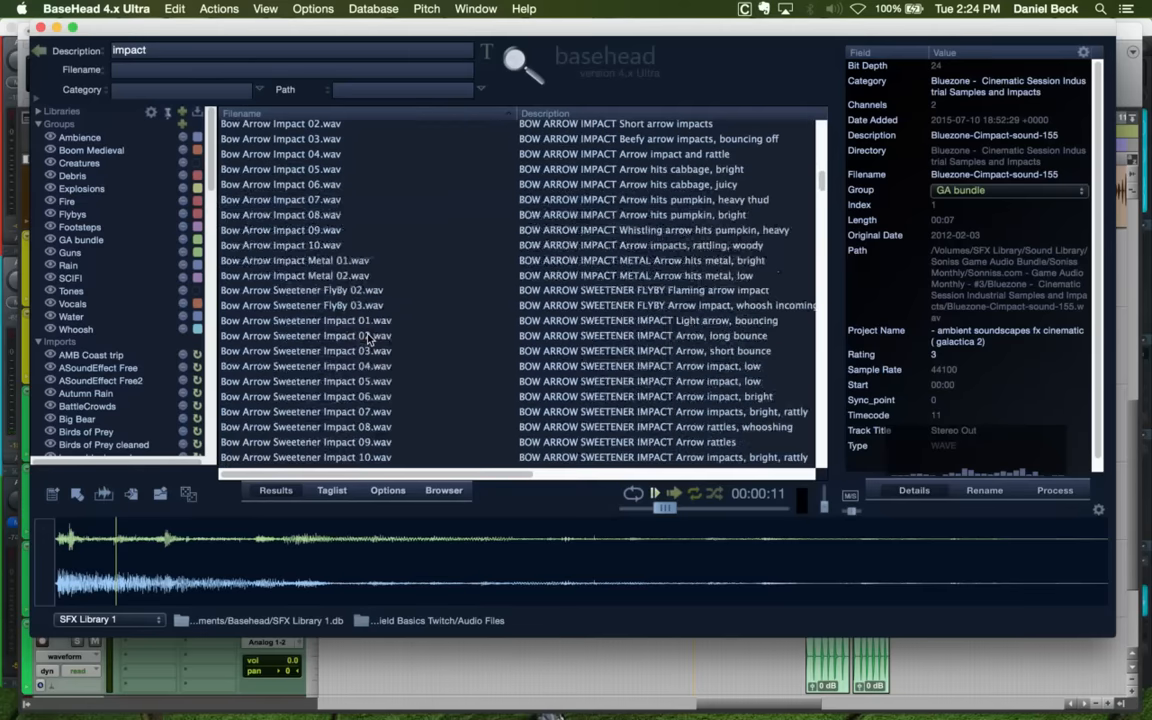
scroll(368, 340, down, 2)
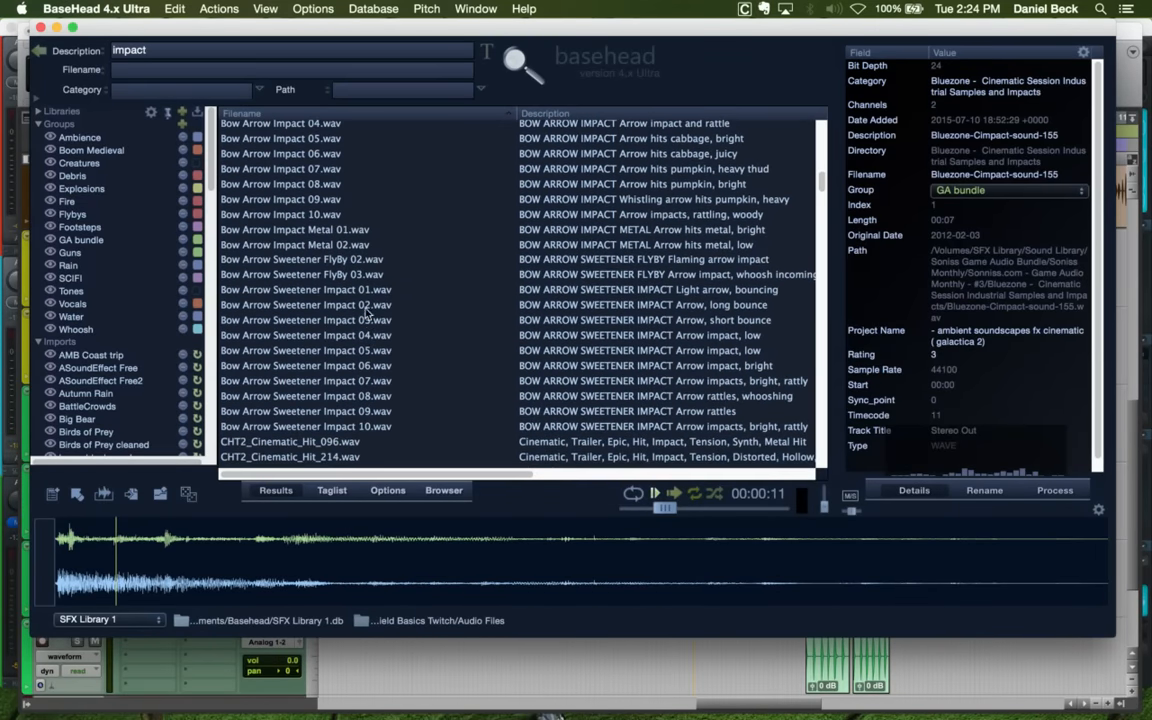
click(355, 237)
key(Down)
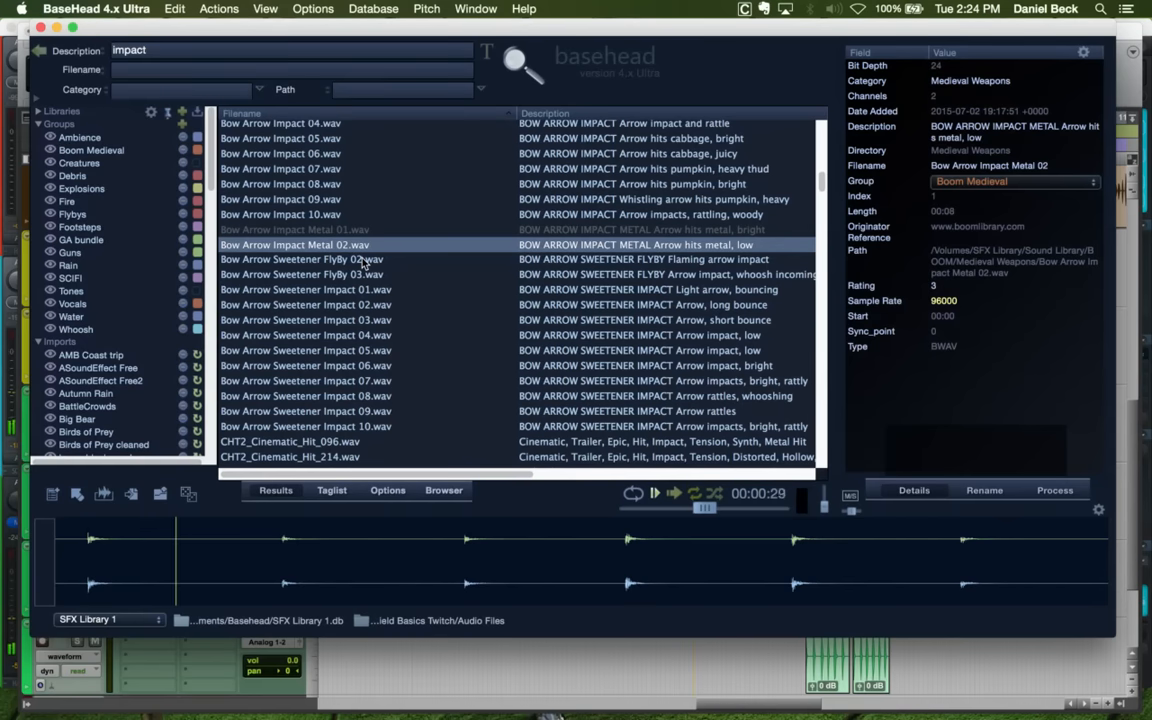
click(343, 215)
click(352, 199)
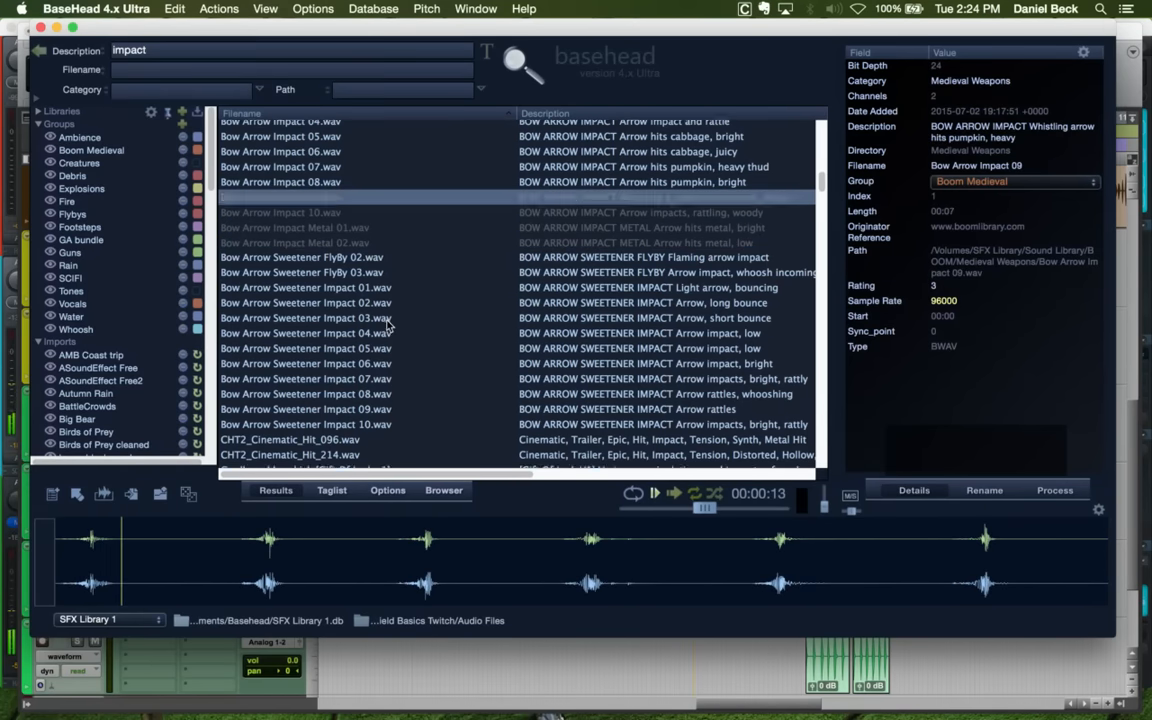
Audition the Chain Metal Drop On Floor_VS 02 and DBCK Dirt Impact sounds
scroll(388, 325, down, 4)
scroll(407, 263, down, 4)
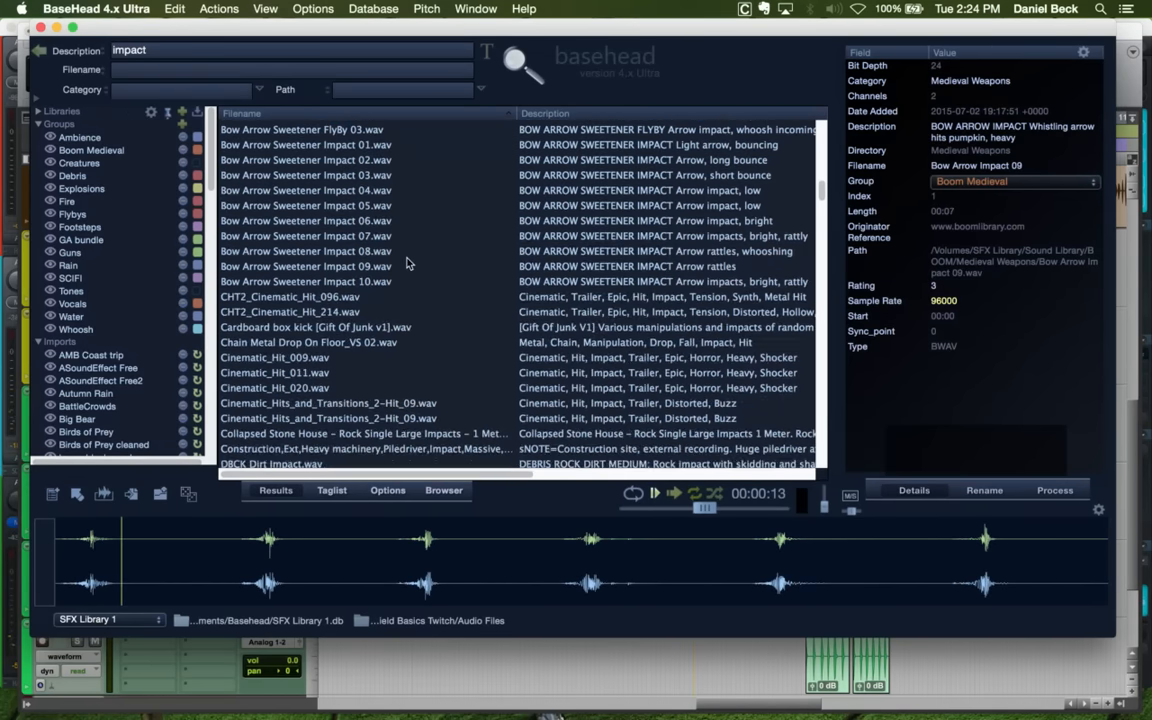
scroll(407, 263, down, 1)
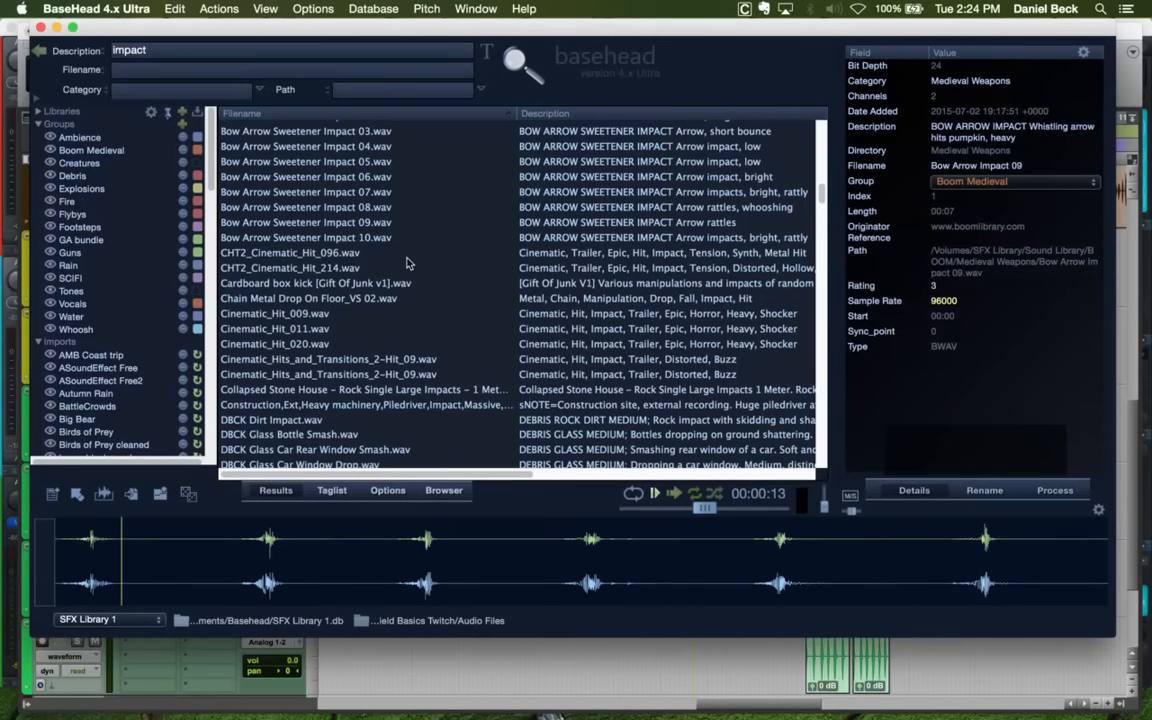
click(401, 298)
scroll(401, 300, down, 3)
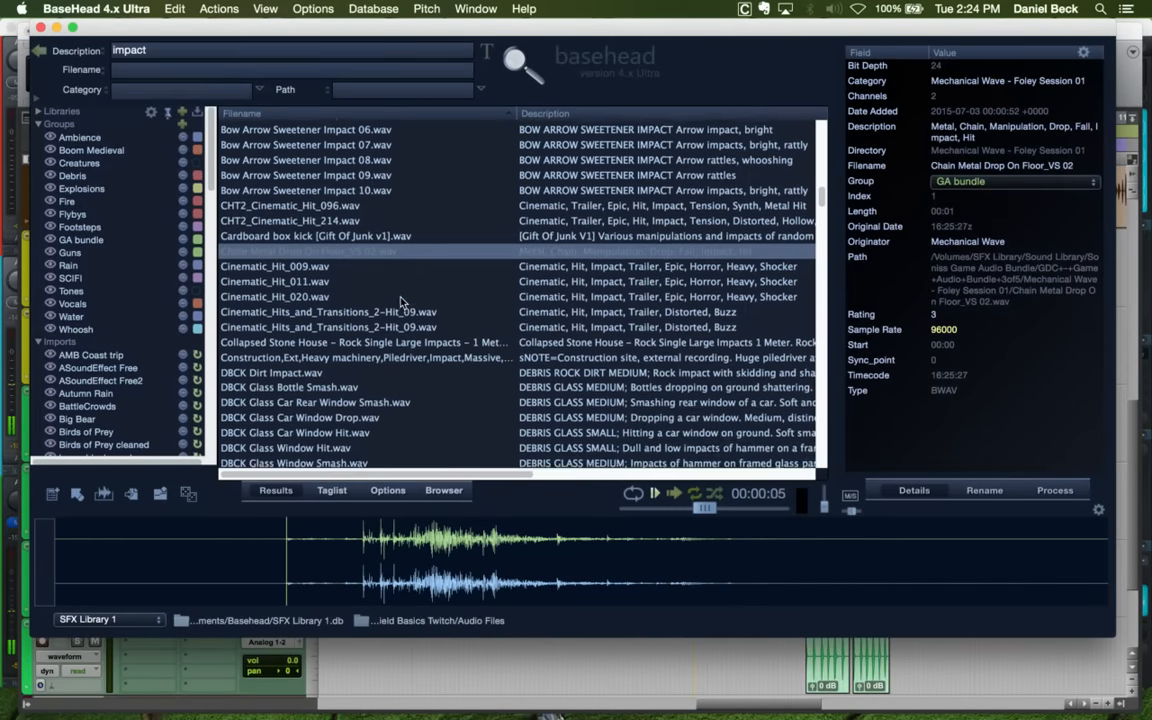
scroll(401, 302, down, 2)
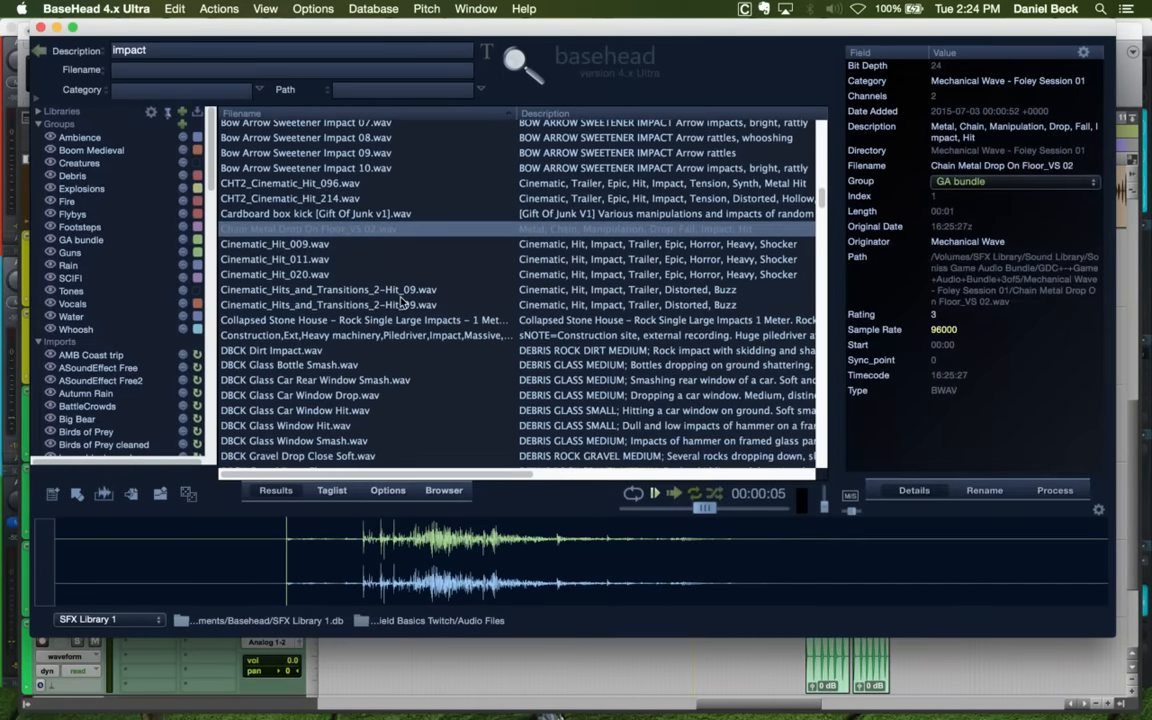
scroll(401, 302, down, 5)
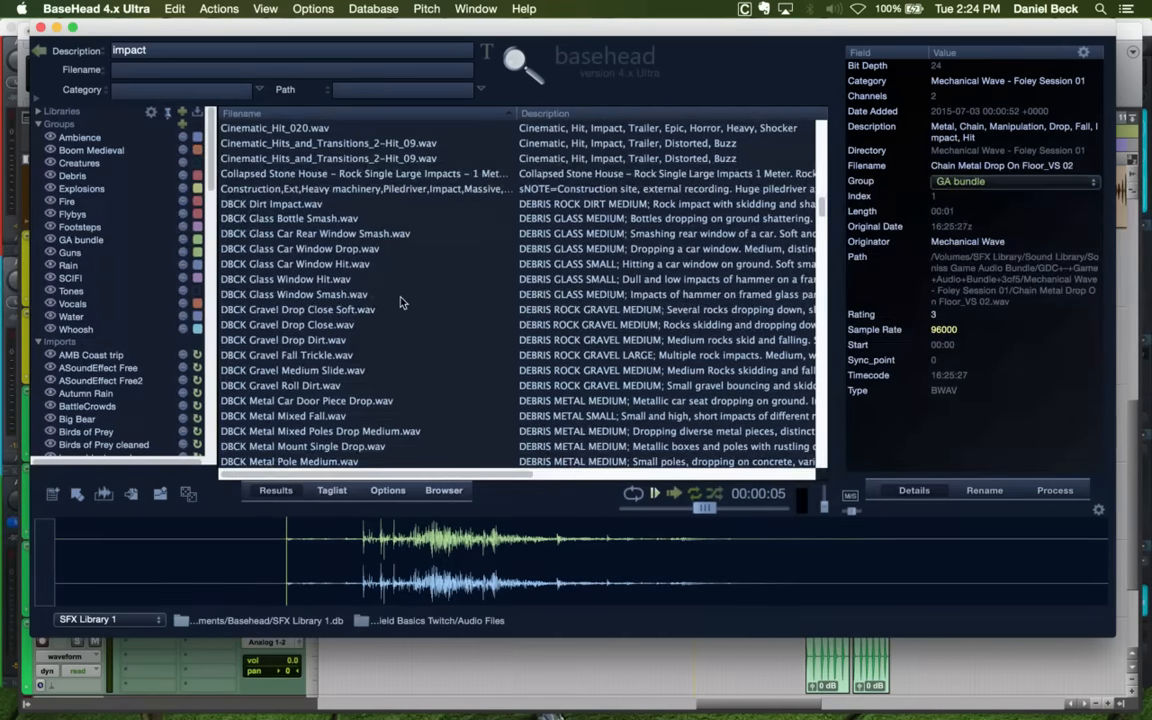
click(310, 195)
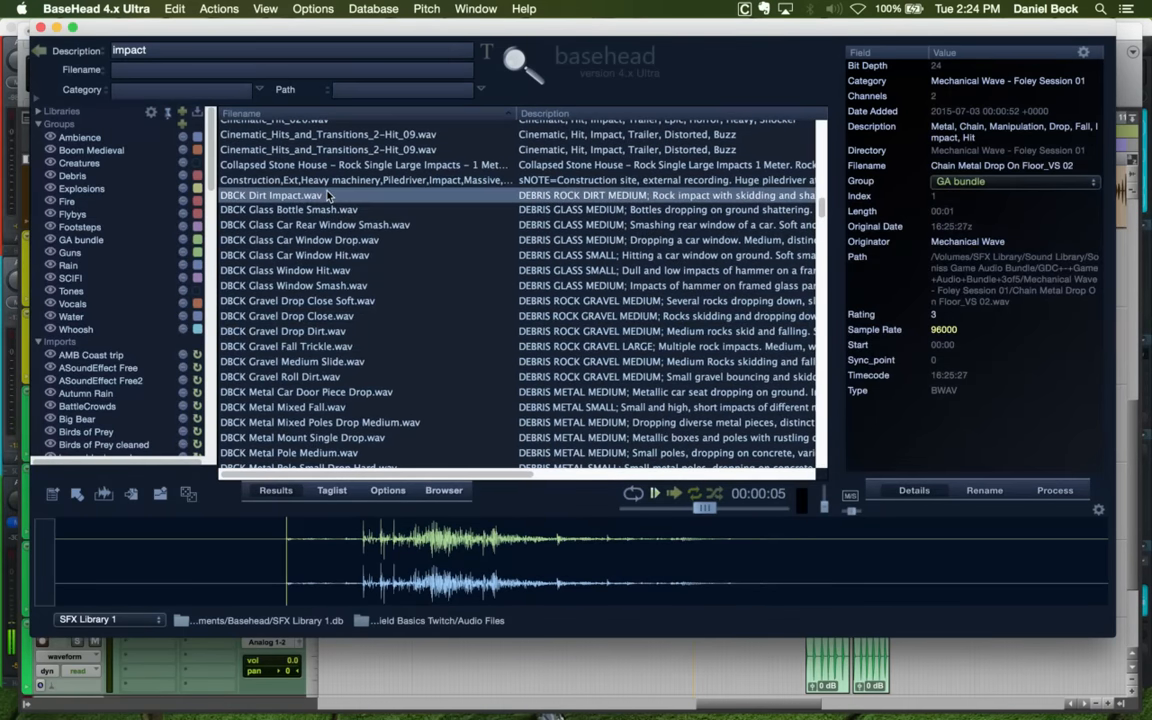
Look through the DBCK debris results and audition EFX EXT GROUP Death Impact Yell Multiple 02
scroll(359, 241, down, 15)
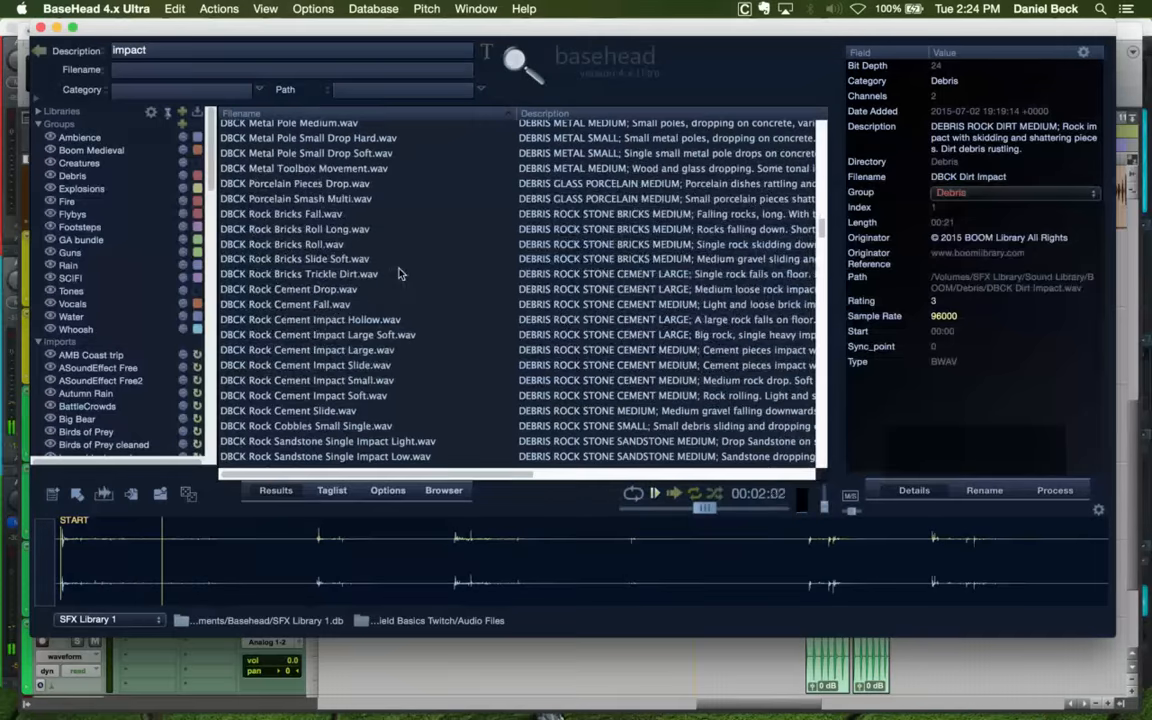
scroll(398, 273, up, 3)
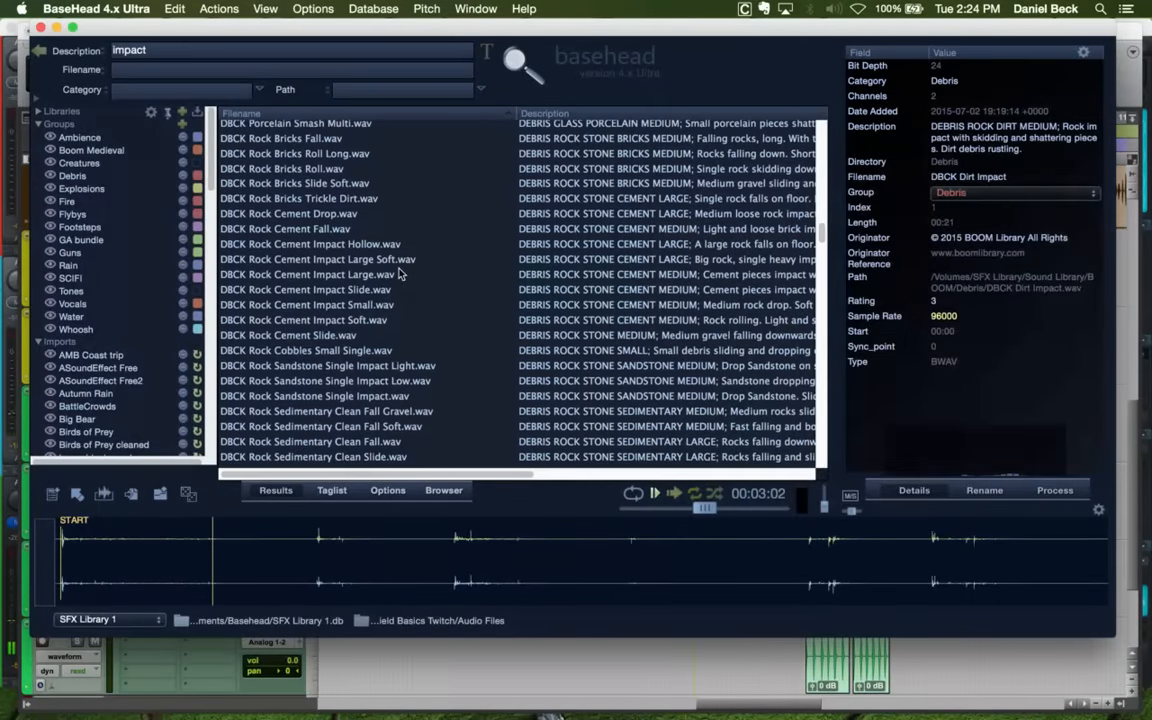
scroll(398, 273, down, 4)
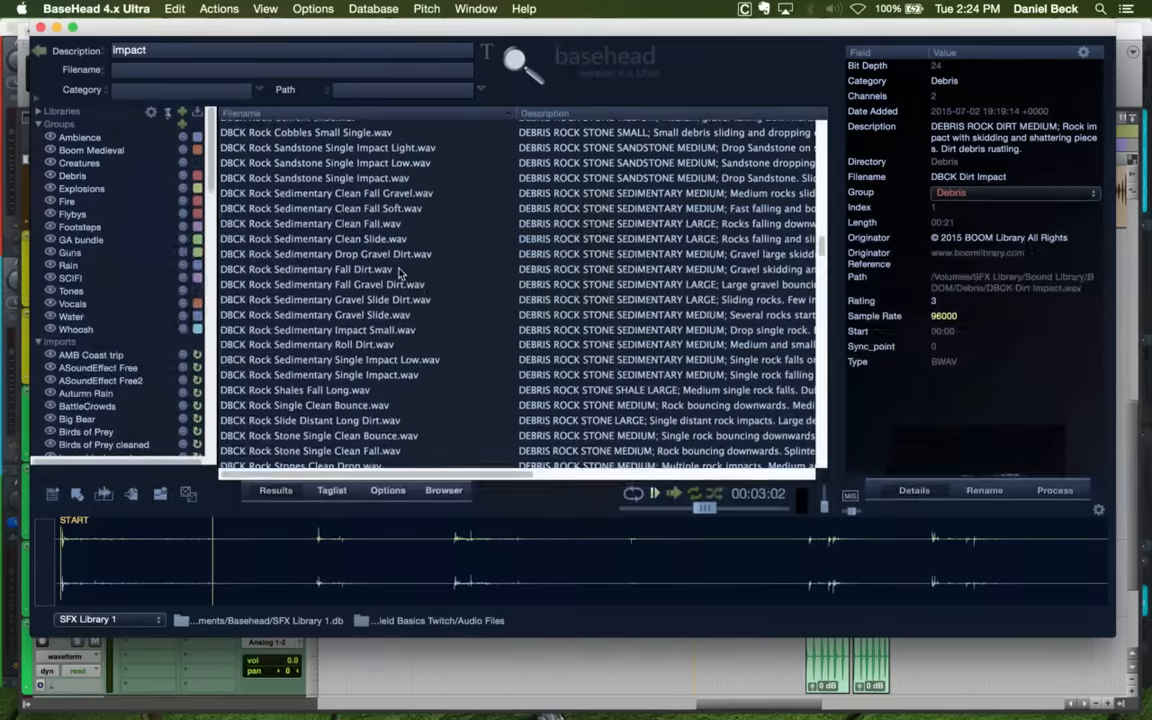
scroll(398, 273, down, 6)
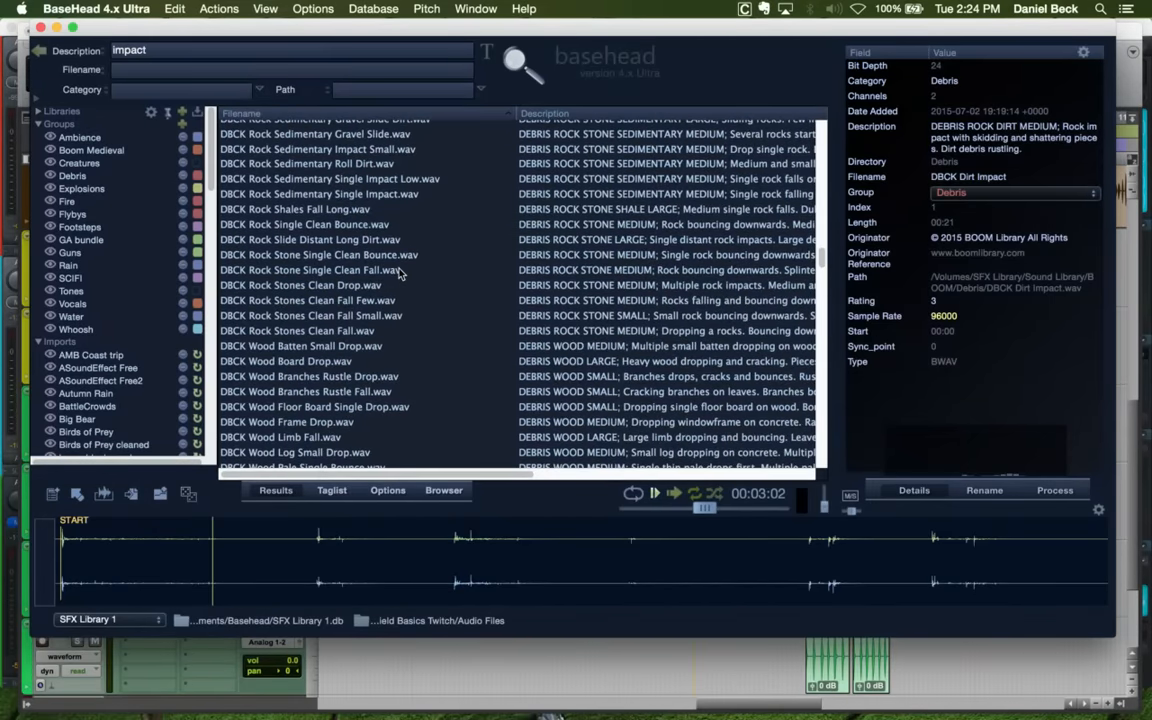
scroll(398, 273, down, 6)
scroll(398, 273, down, 1)
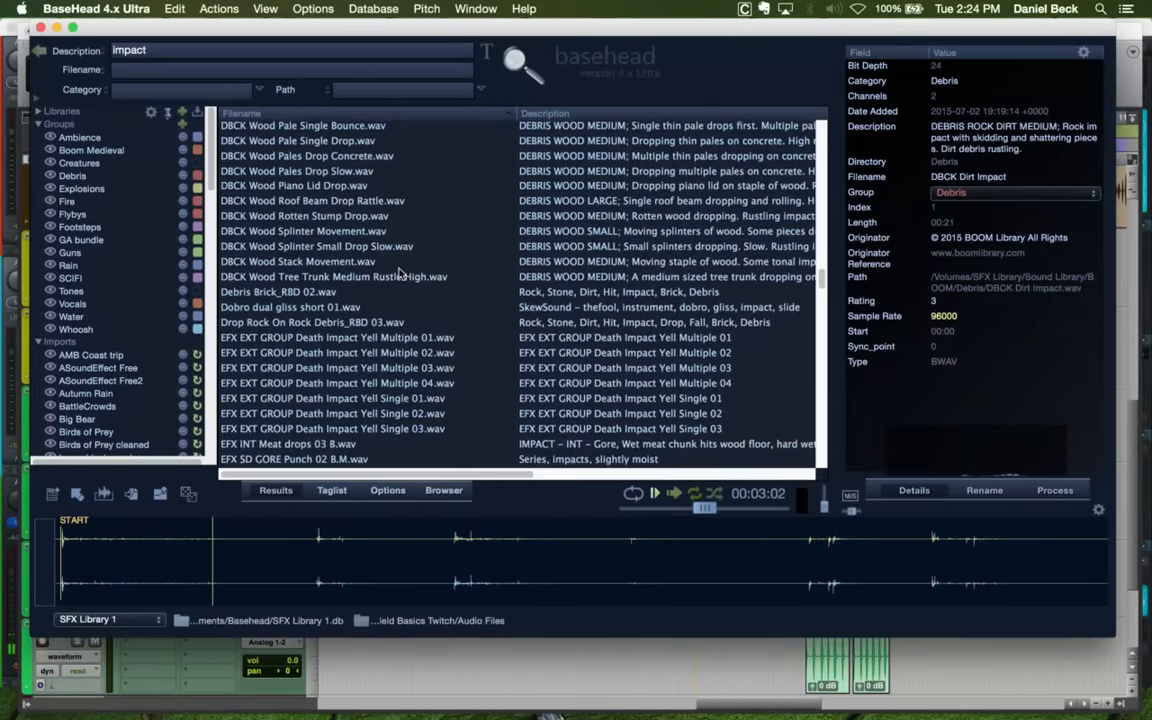
scroll(398, 273, down, 2)
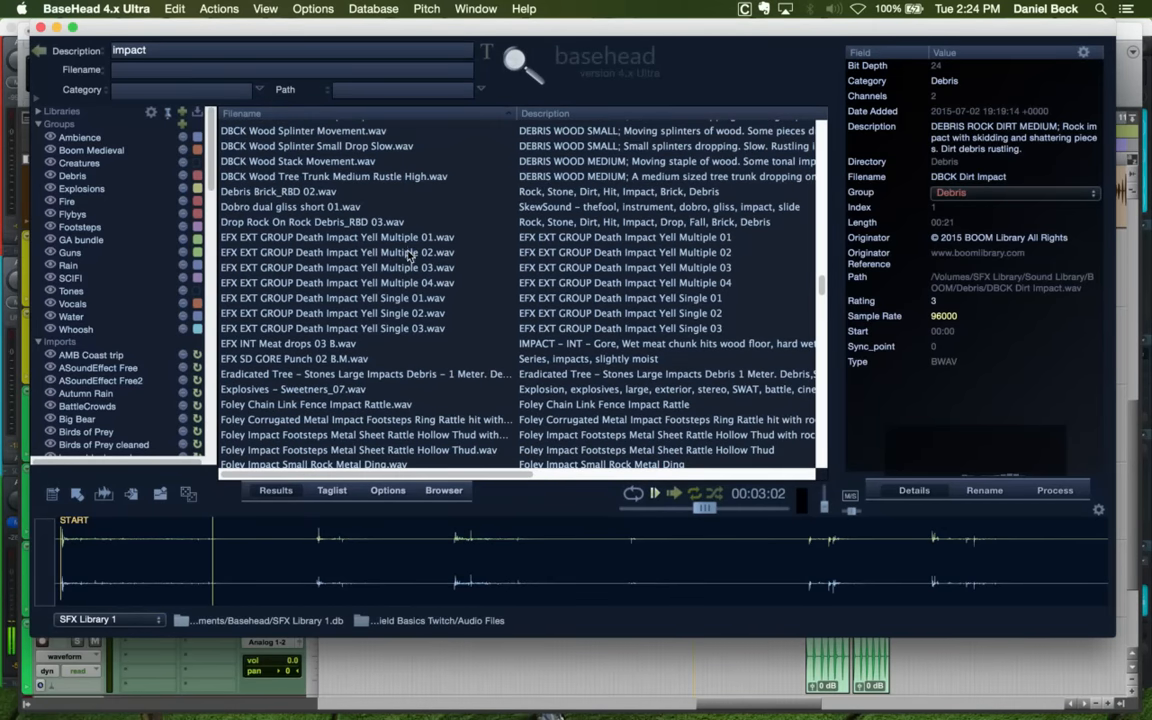
click(408, 253)
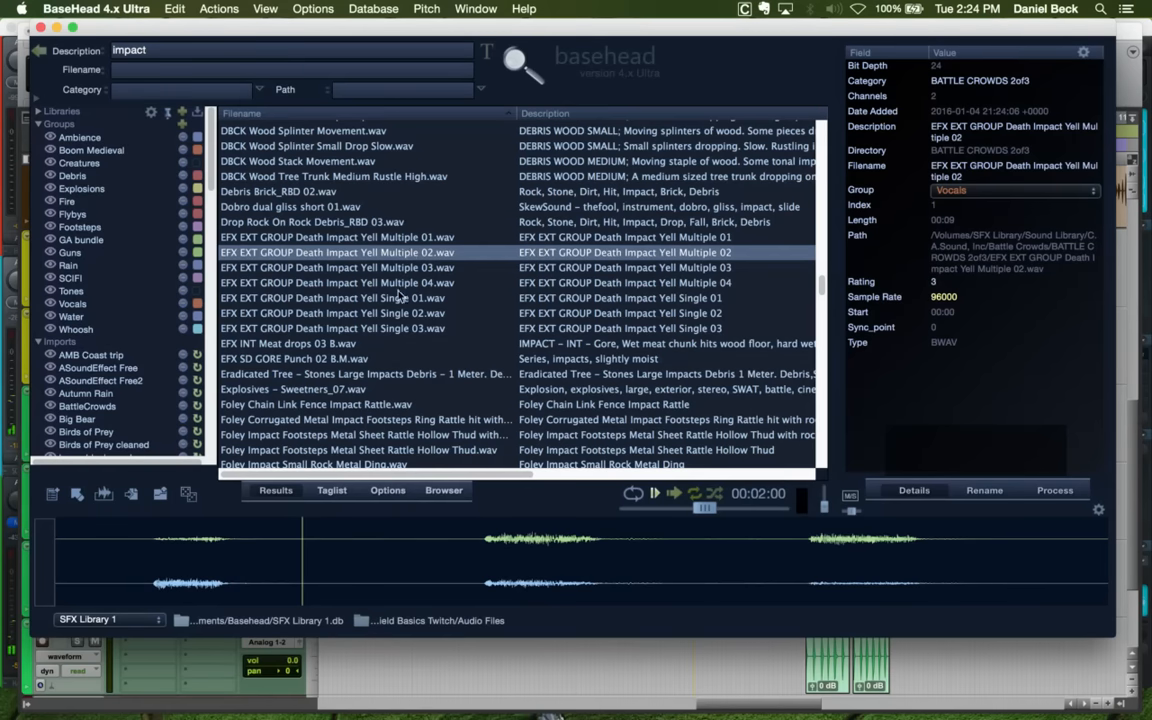
Look past the foley, footstep and glass results, and audition IMPACT Metal Blade Clang 01 and the Ice,Impact,Throw,Snowball sound below it
scroll(398, 293, down, 2)
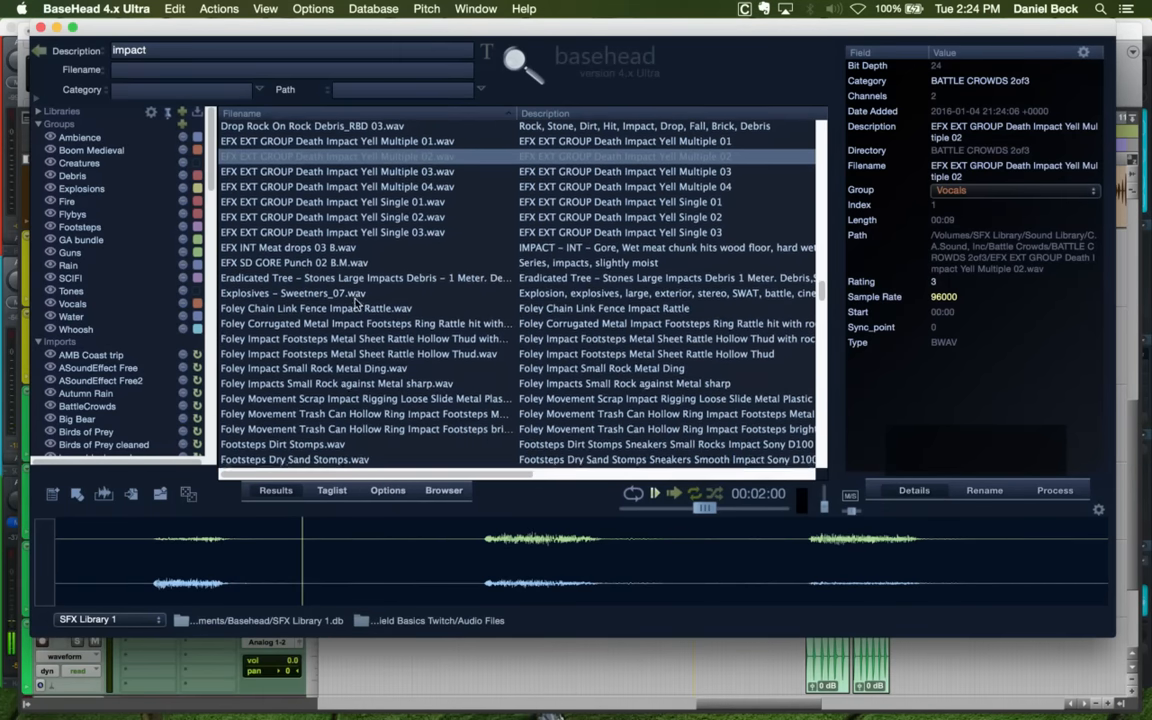
scroll(355, 303, down, 1)
scroll(355, 303, down, 5)
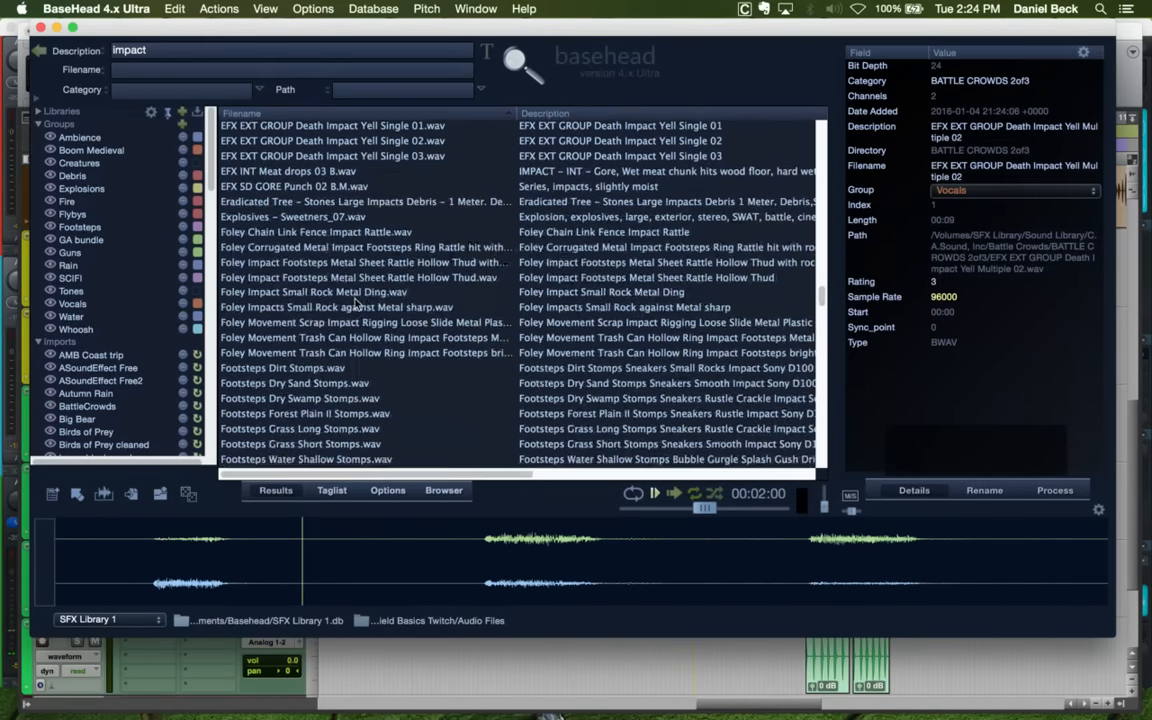
scroll(357, 303, down, 2)
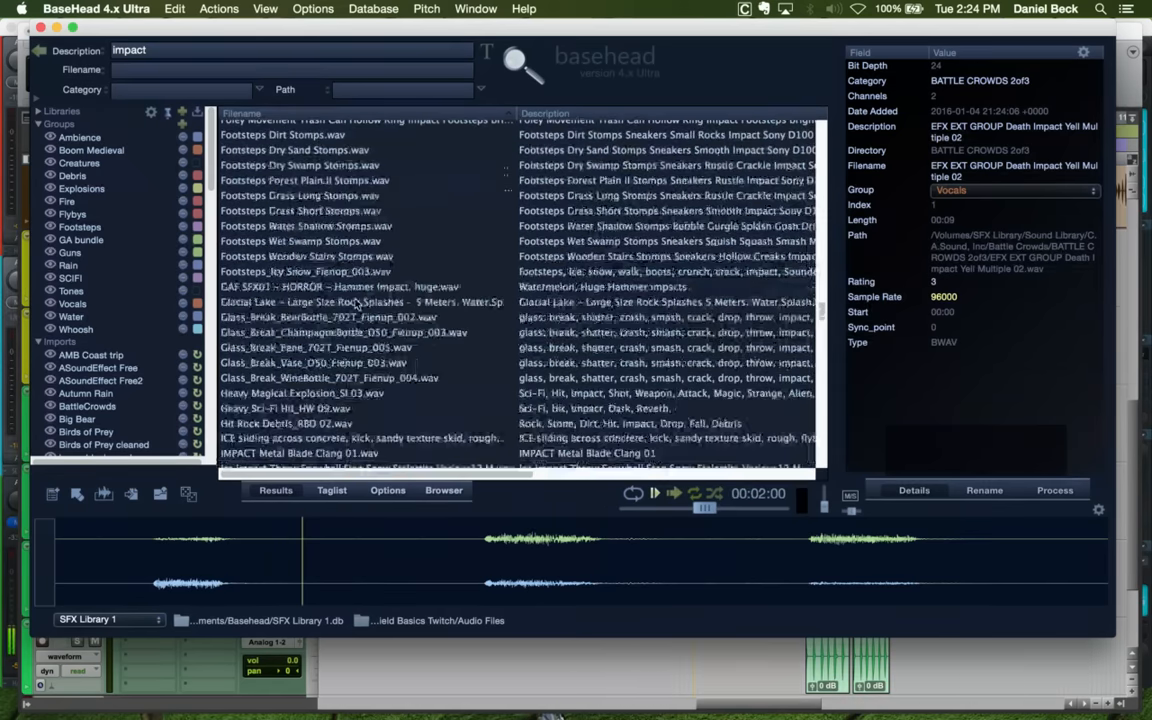
scroll(355, 303, down, 1)
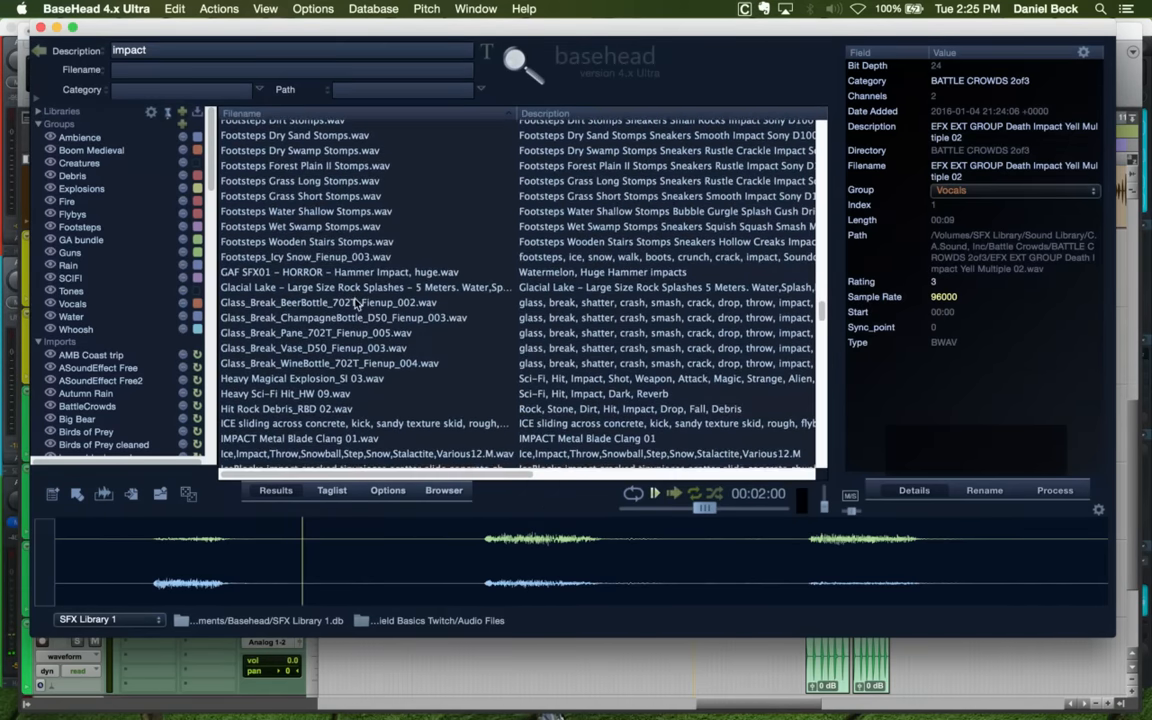
scroll(355, 303, down, 3)
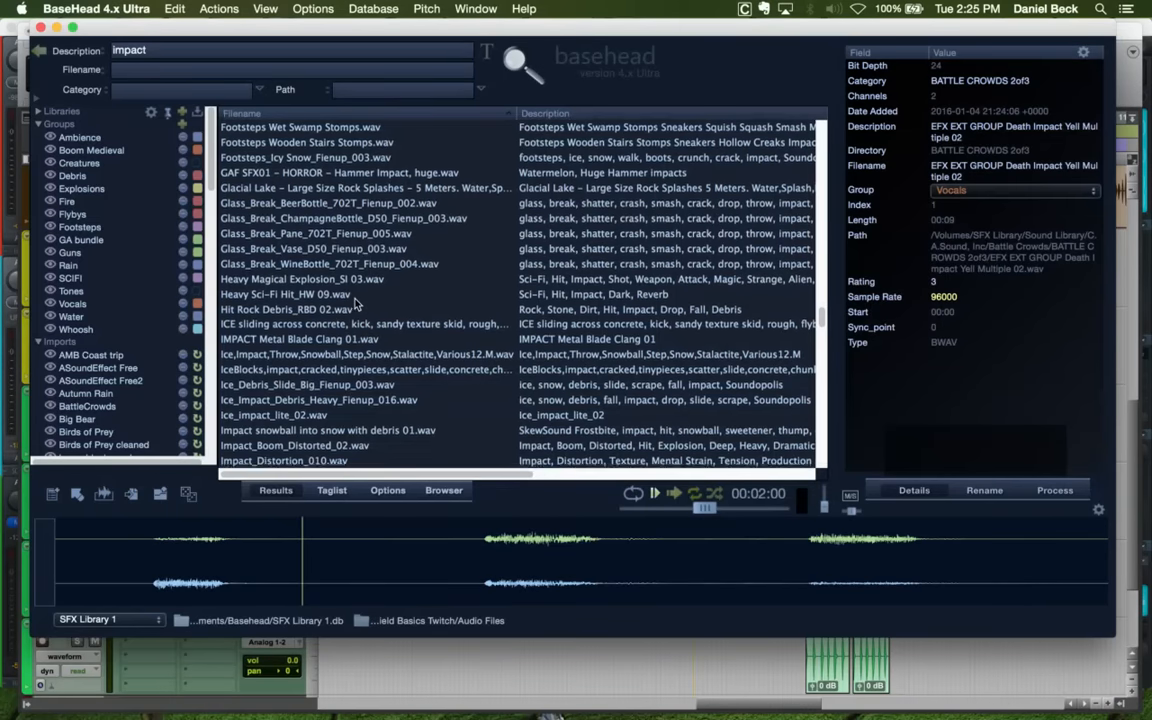
scroll(357, 303, down, 2)
click(357, 303)
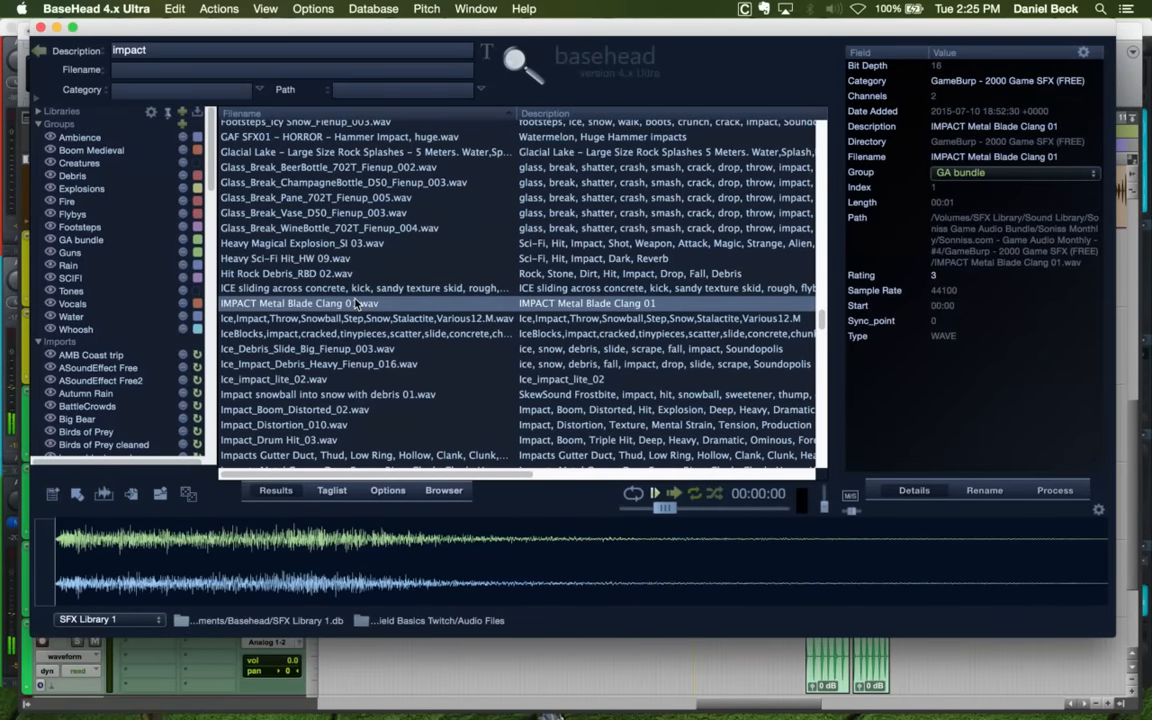
click(354, 320)
Audition the Impacts Metal Garage Door Frame and Impacts Metal Pot sounds, and set the preview volume to 27
scroll(355, 295, down, 3)
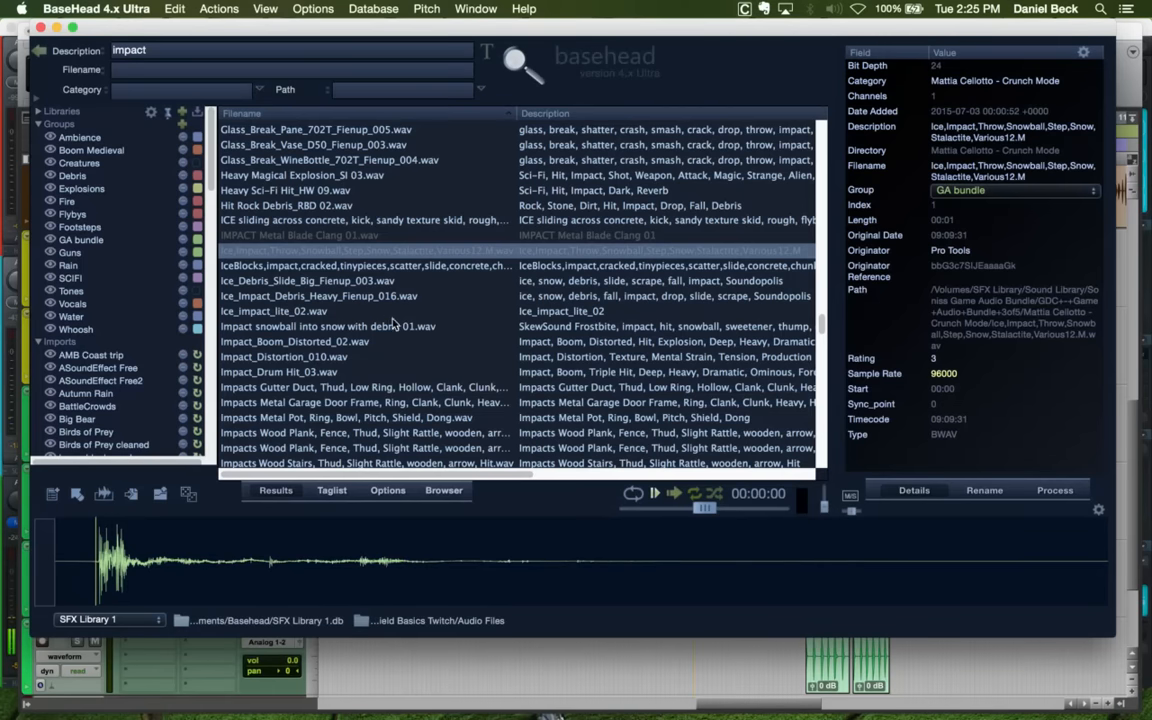
scroll(392, 323, down, 4)
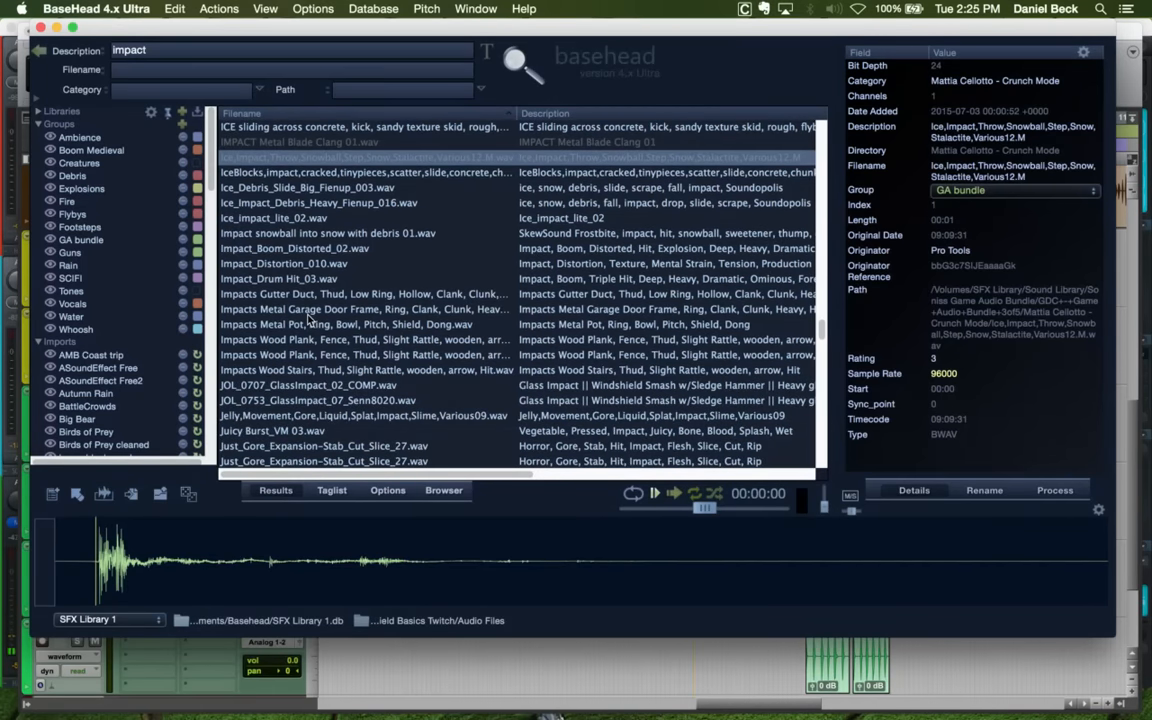
click(309, 312)
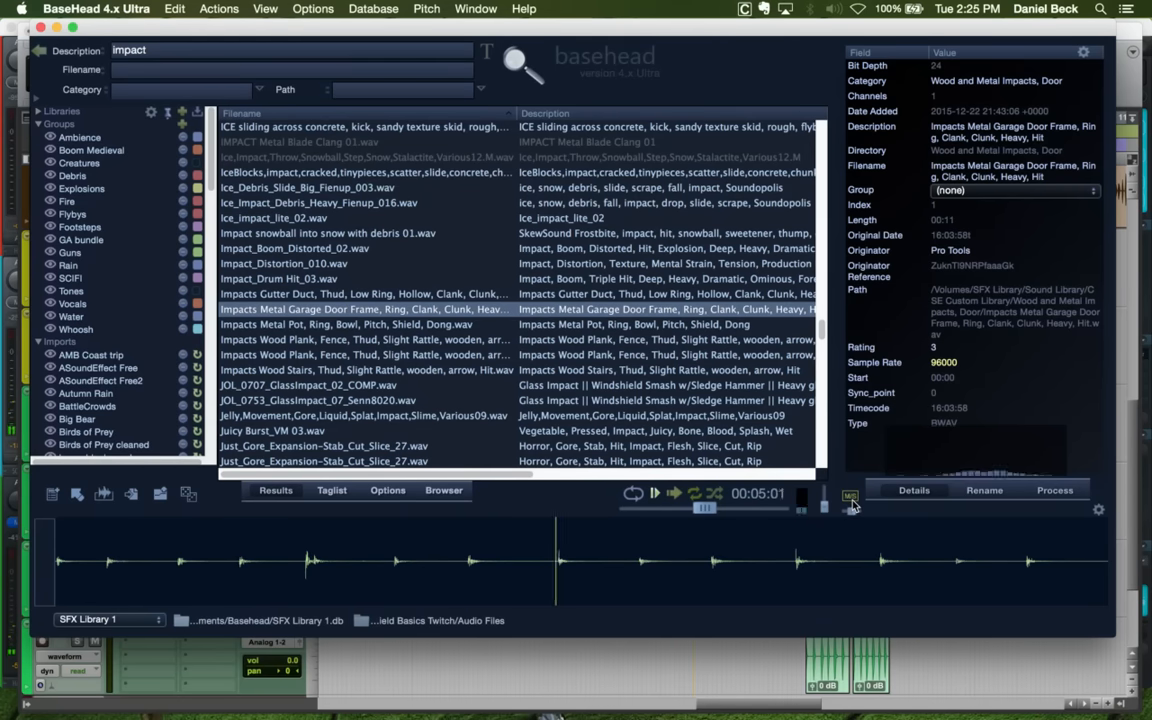
drag(828, 511, 828, 496)
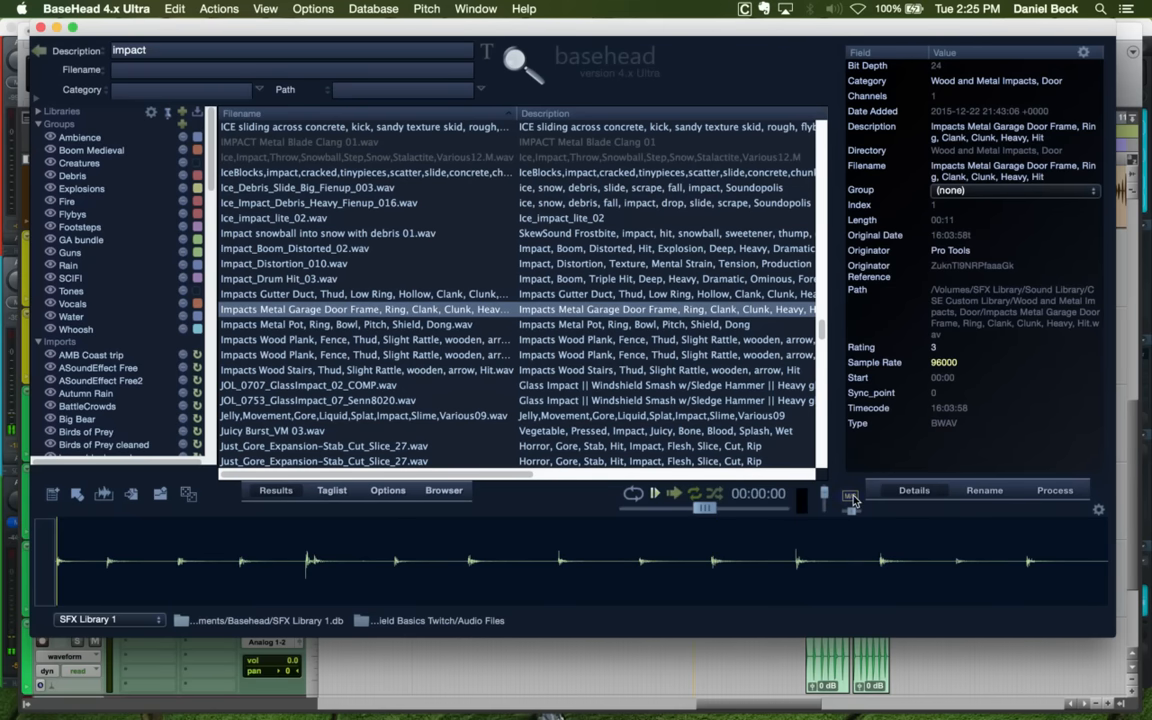
click(313, 326)
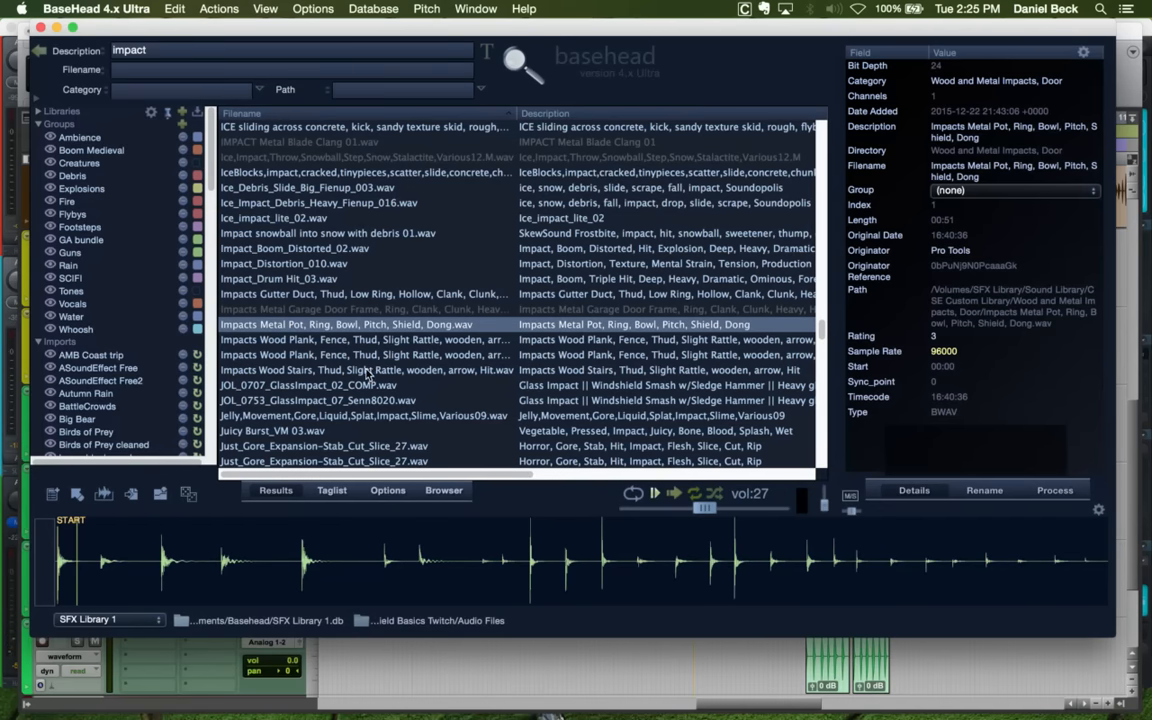
Audition the MECH - Bear Locker being slammed sound, playing from its first loud peak
scroll(365, 390, down, 4)
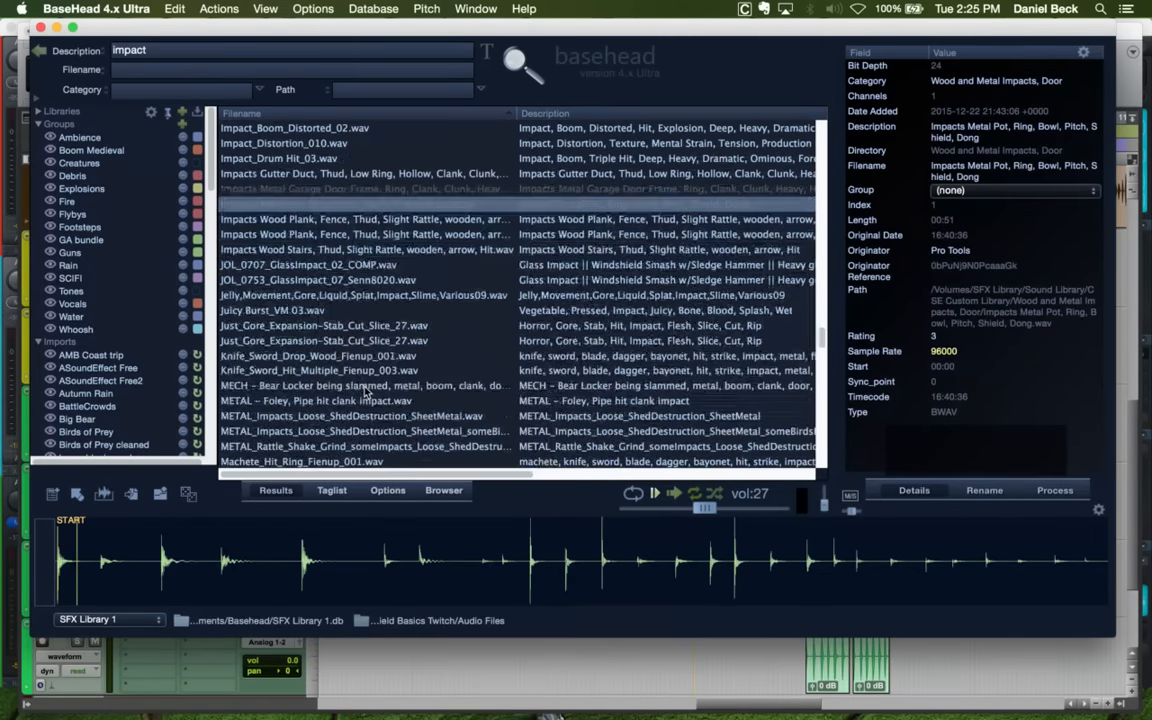
scroll(365, 390, down, 1)
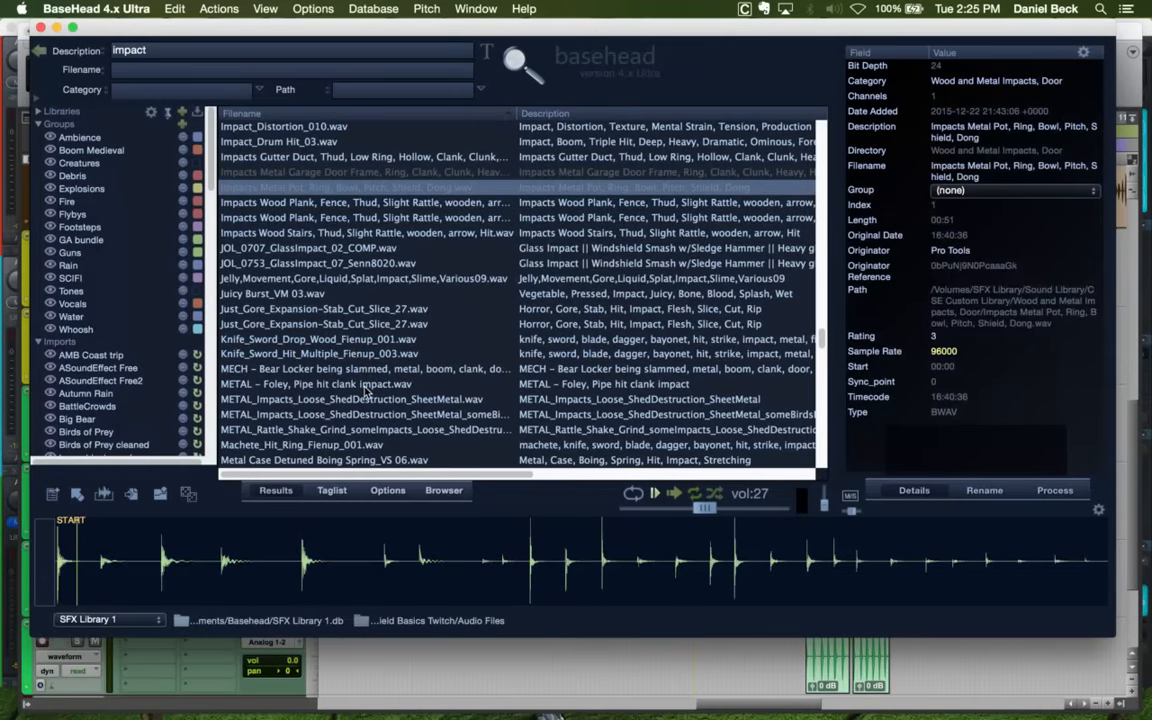
click(373, 370)
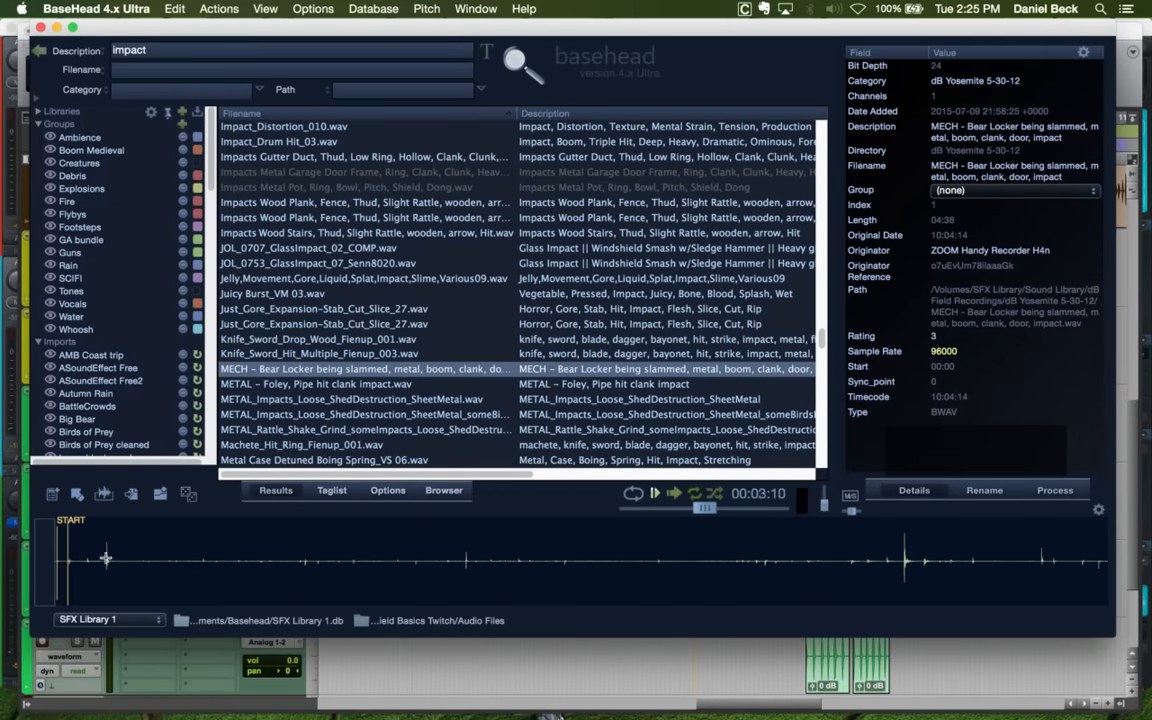
click(102, 560)
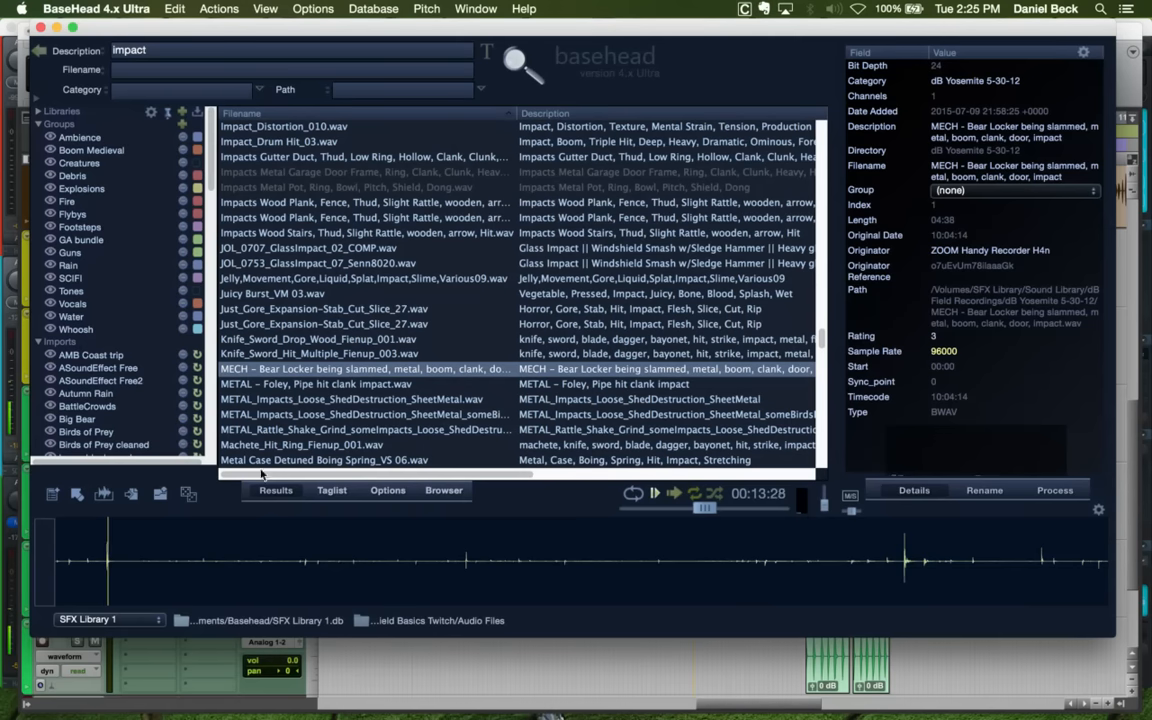
Audition METAL - Foley, Pipe hit clank impact and METAL_Impacts_Loose_ShedDestruction_SheetMetal, lowering the playback pitch of the sheet metal sound
click(387, 385)
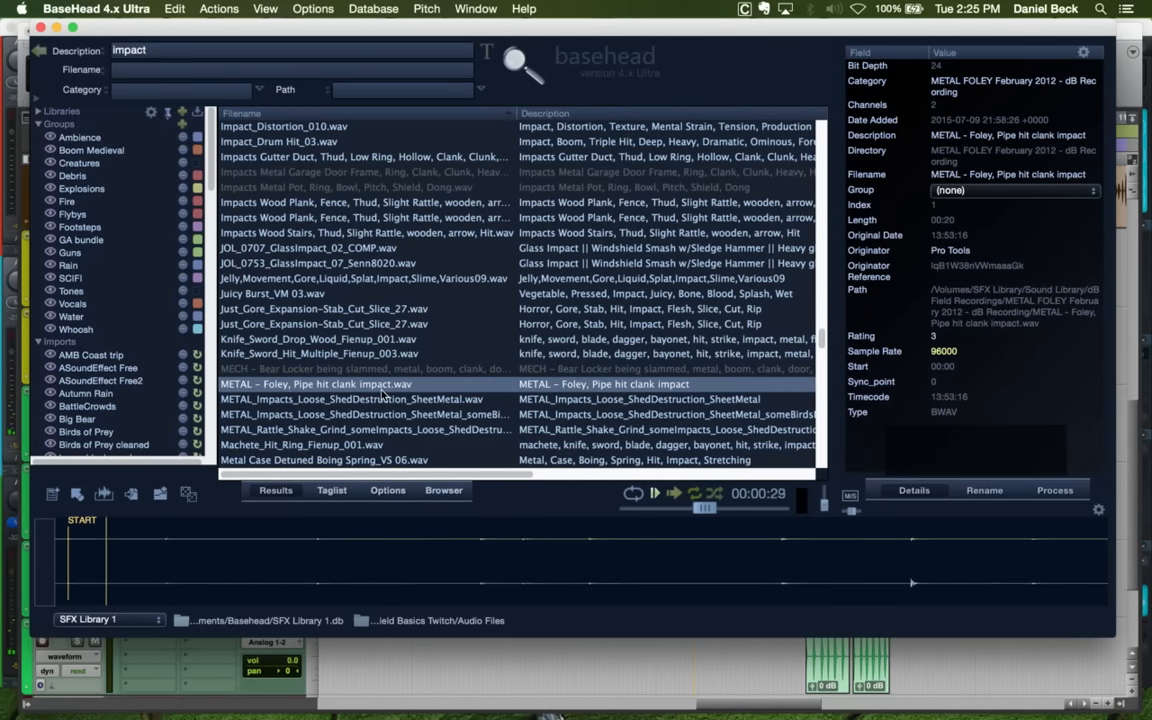
click(378, 400)
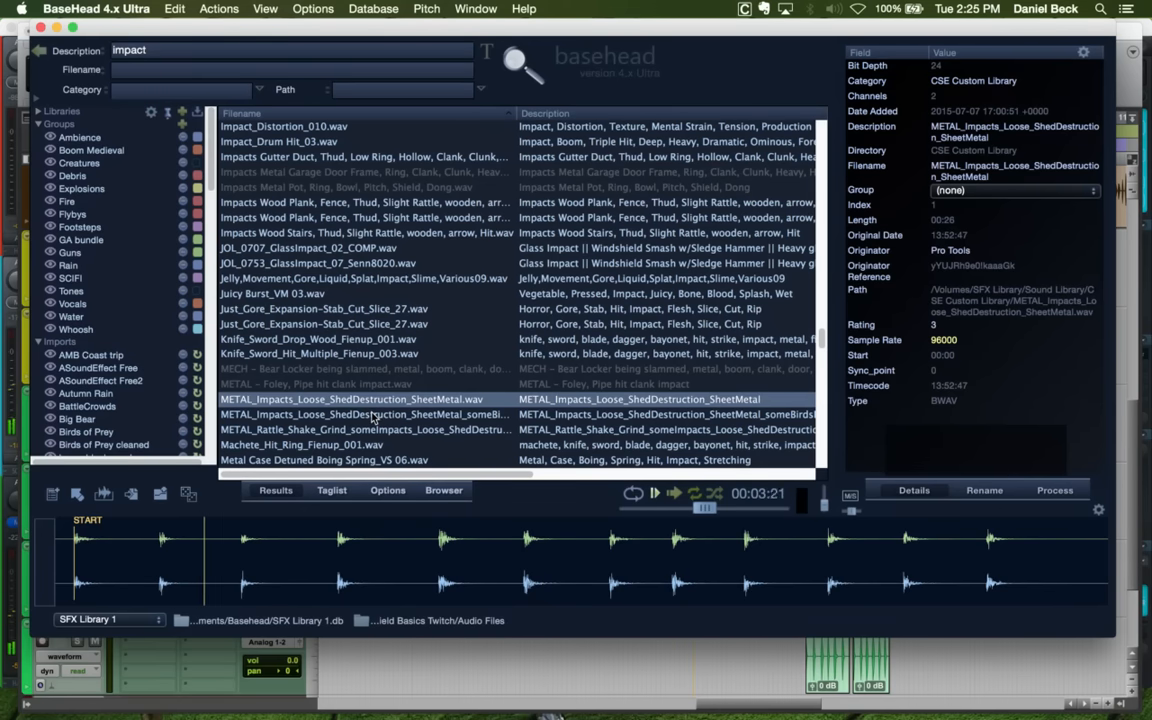
drag(705, 508, 690, 509)
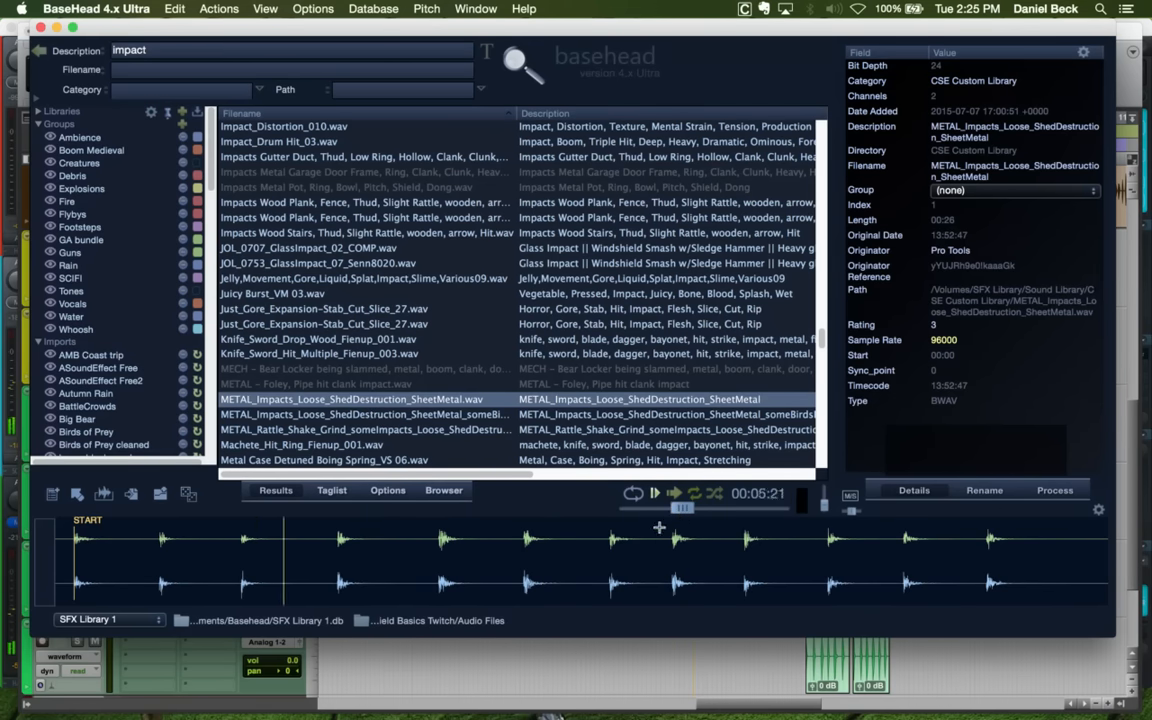
Audition the sheet metal sound from several of its middle and late hits while adjusting its playback pitch
click(663, 534)
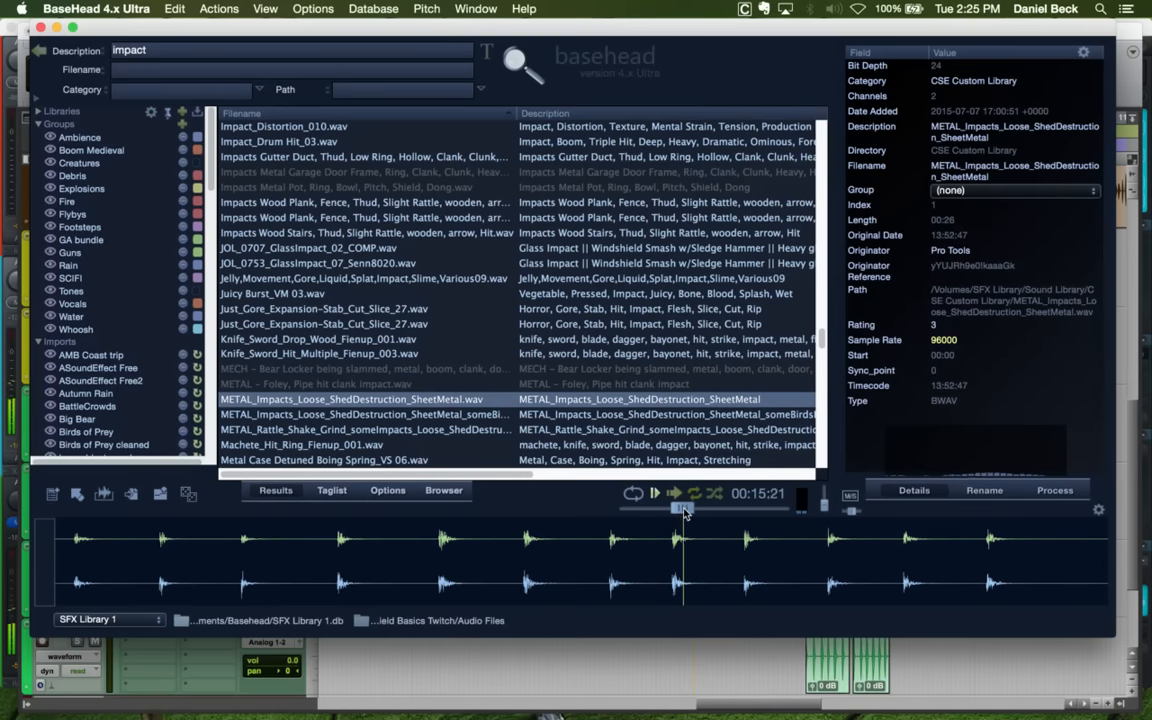
click(746, 547)
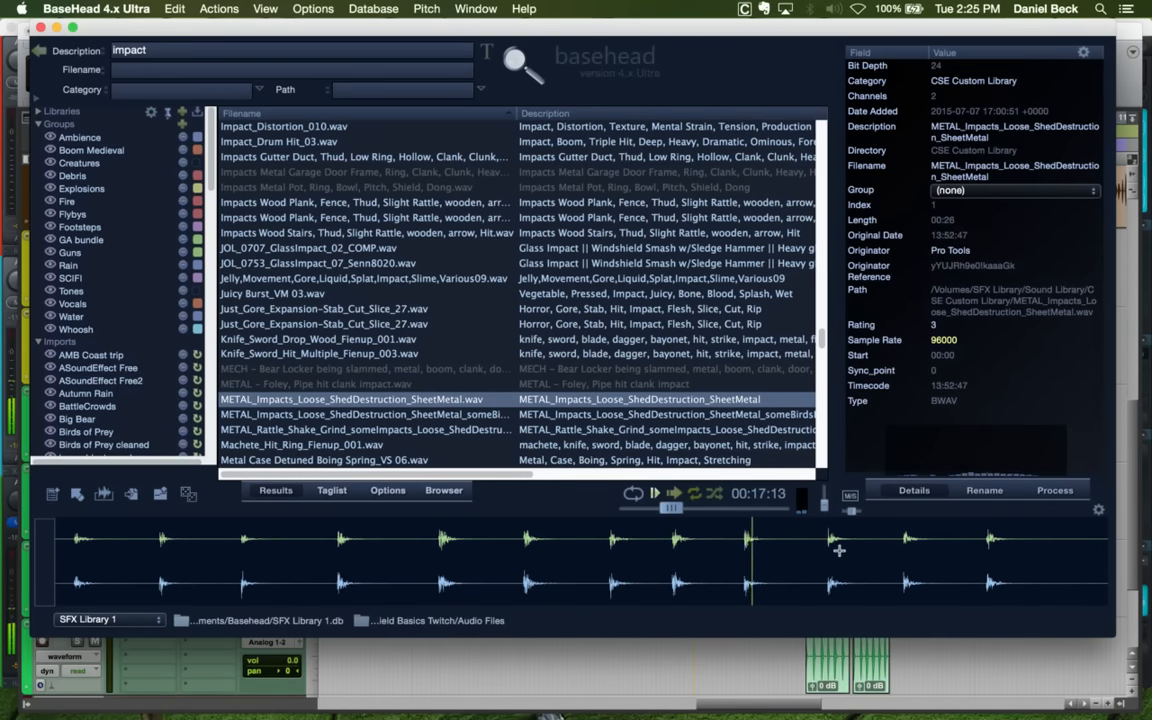
click(607, 540)
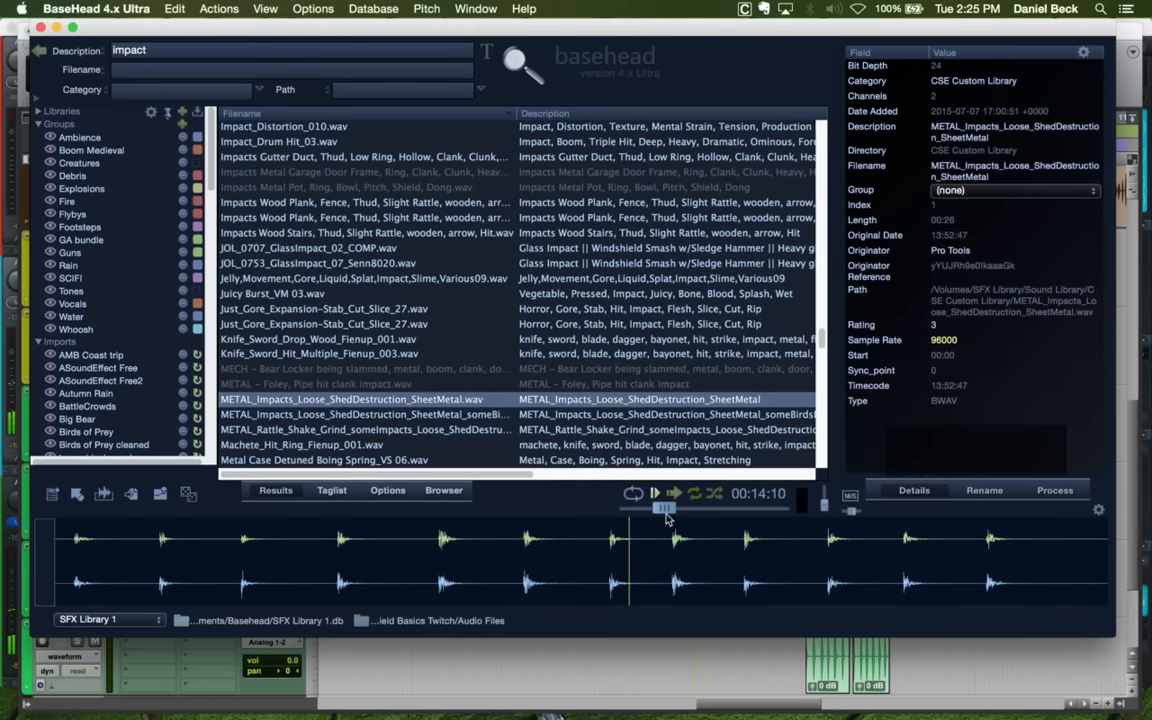
drag(667, 517, 681, 512)
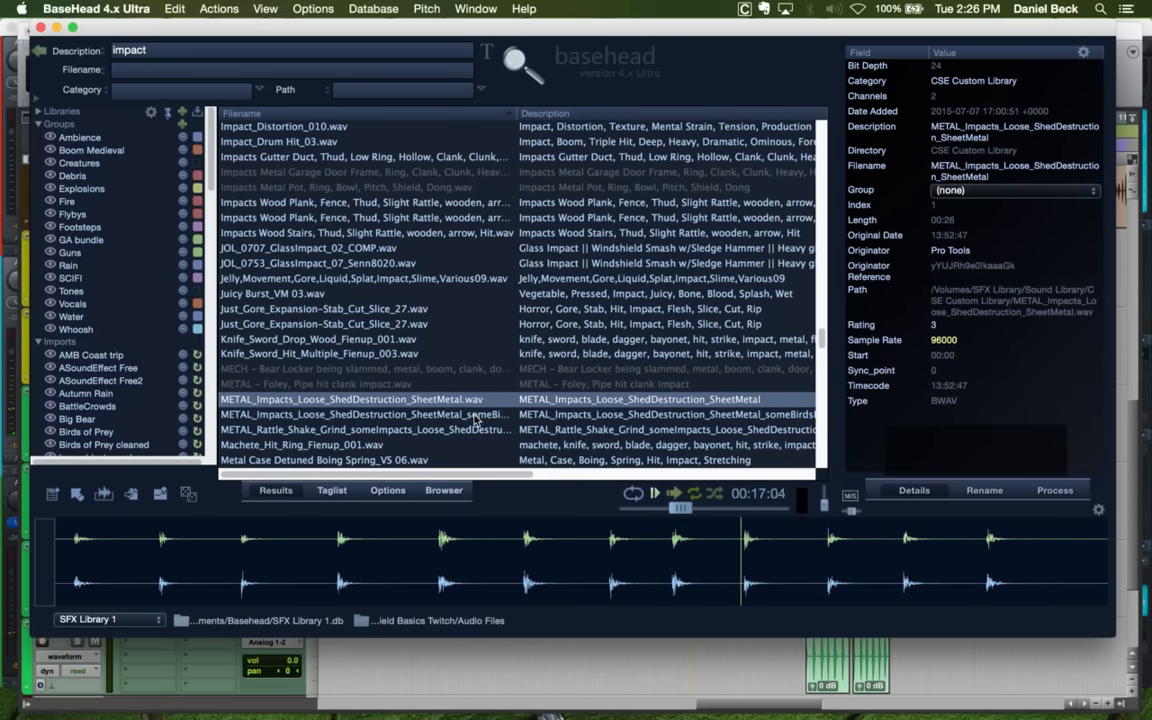
Place the pitched METAL_Impacts_Loose sheet metal sound on the ShldAtcks2 track in Pro Tools, aligned with the start of the DBCK Metal Car Trunk Lid Drop clip
key(super+Tab)
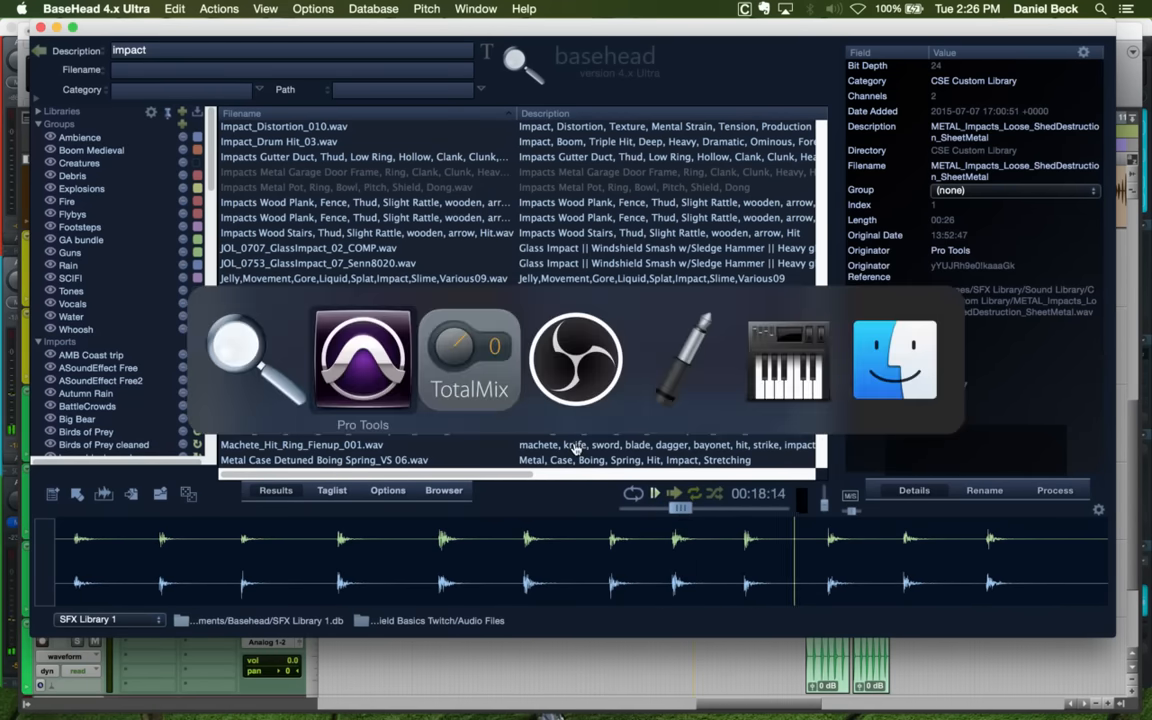
key(super+bracketleft)
key(super+bracketleft)
key(super+bracketleft)
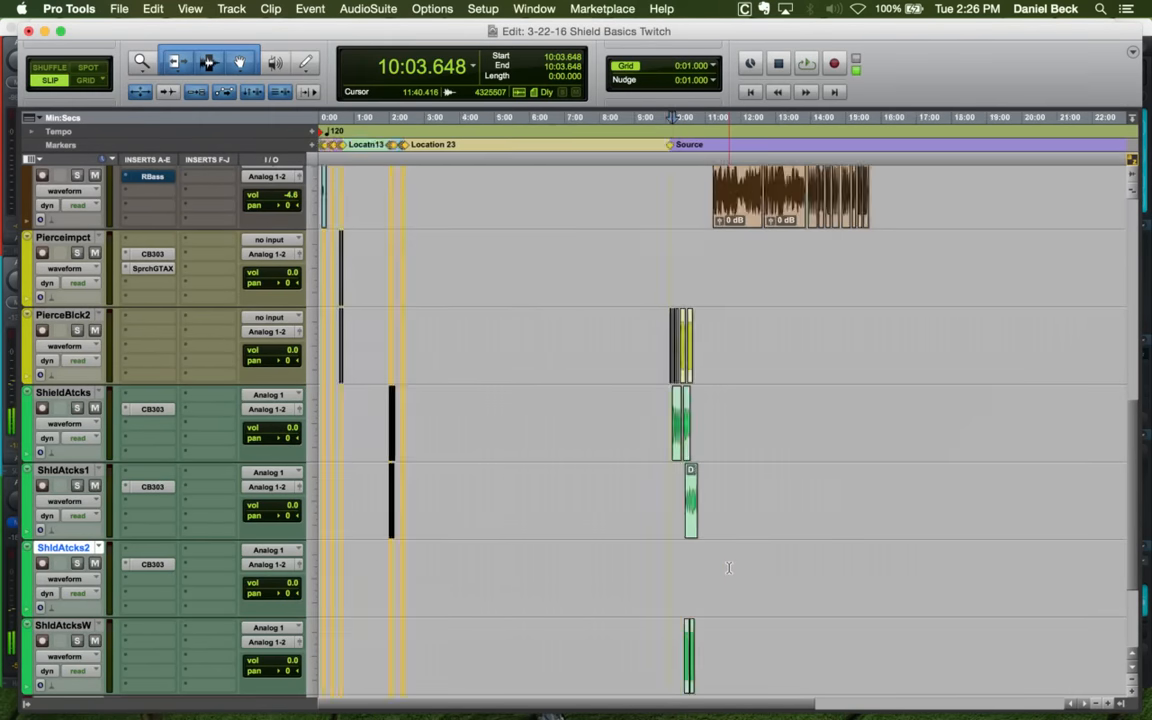
key(super+bracketright)
key(super+bracketright)
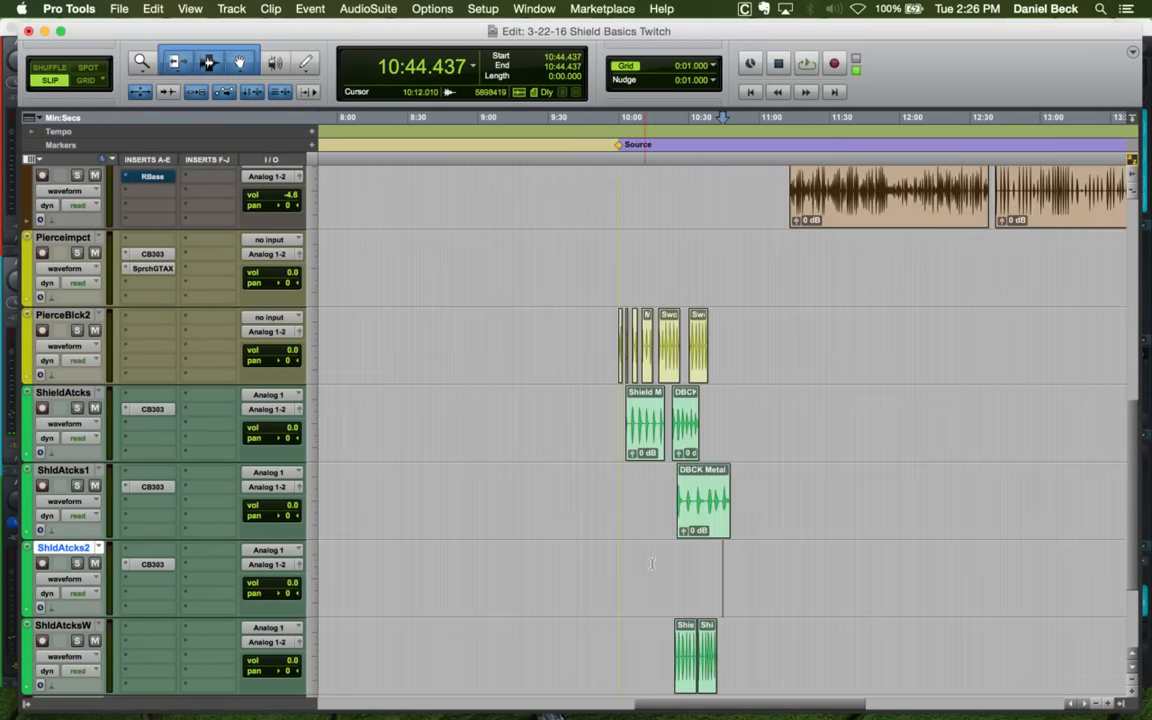
key(super+Tab)
key(t)
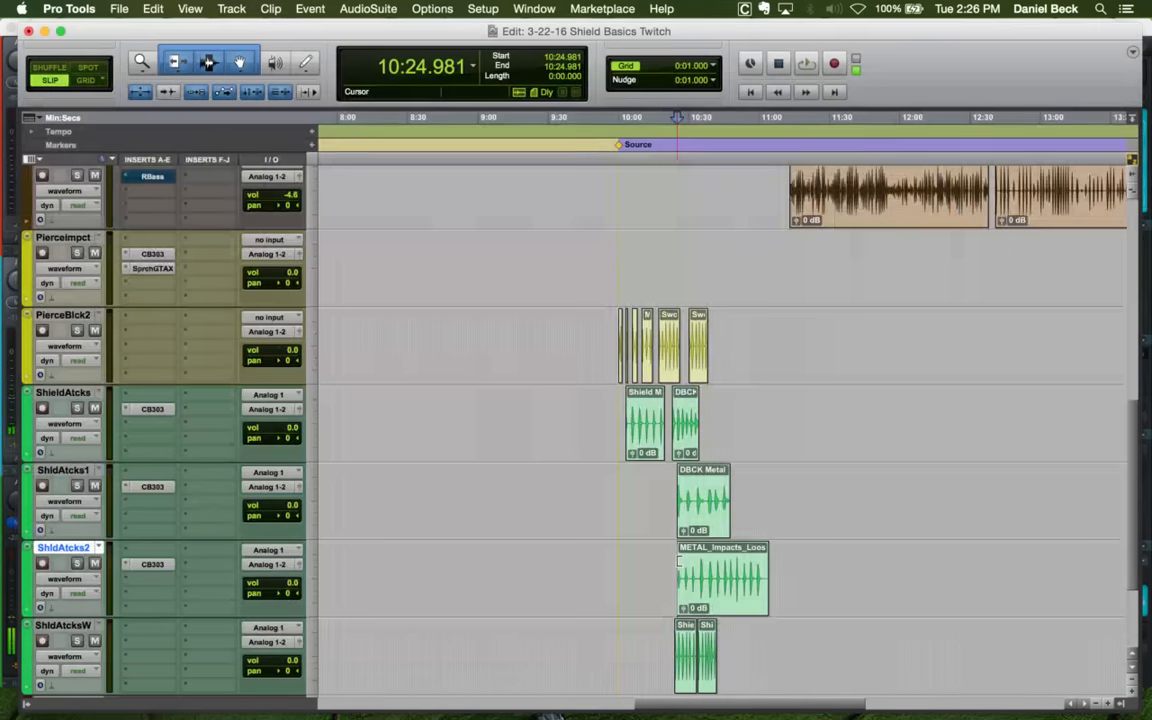
Play the layers from the new clip's start, and duplicate the ShldAtcks2 track once without its active playlist
key(super+bracketleft)
key(space)
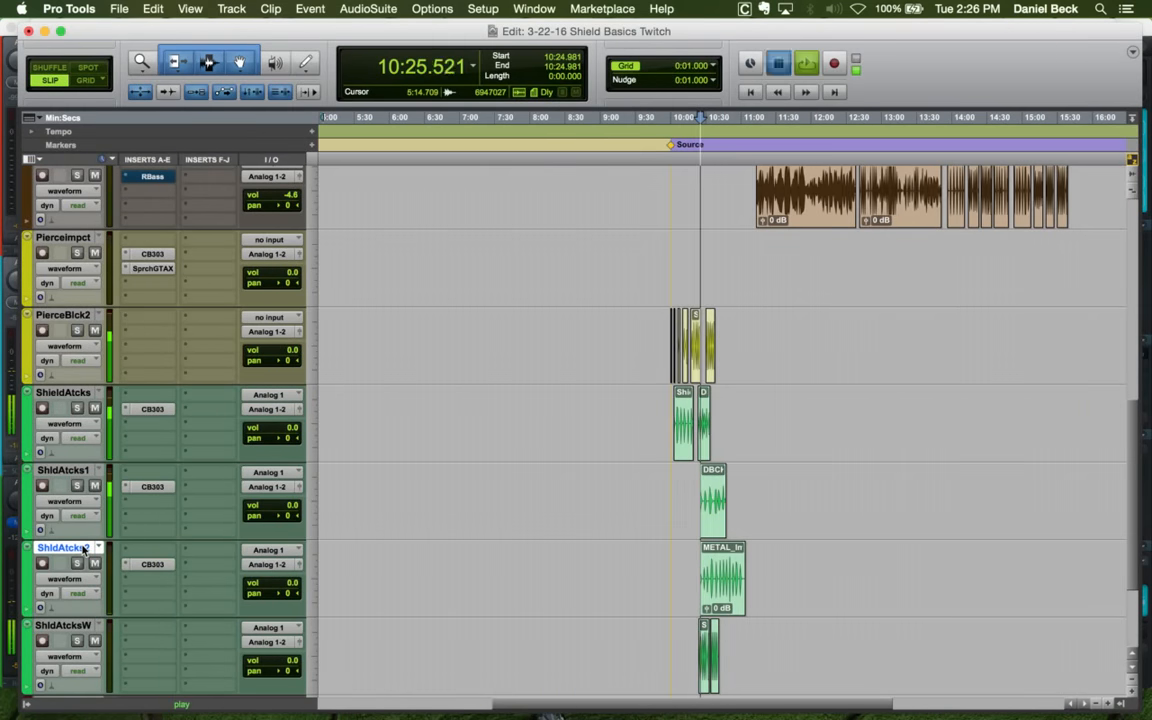
key(space)
right_click(85, 548)
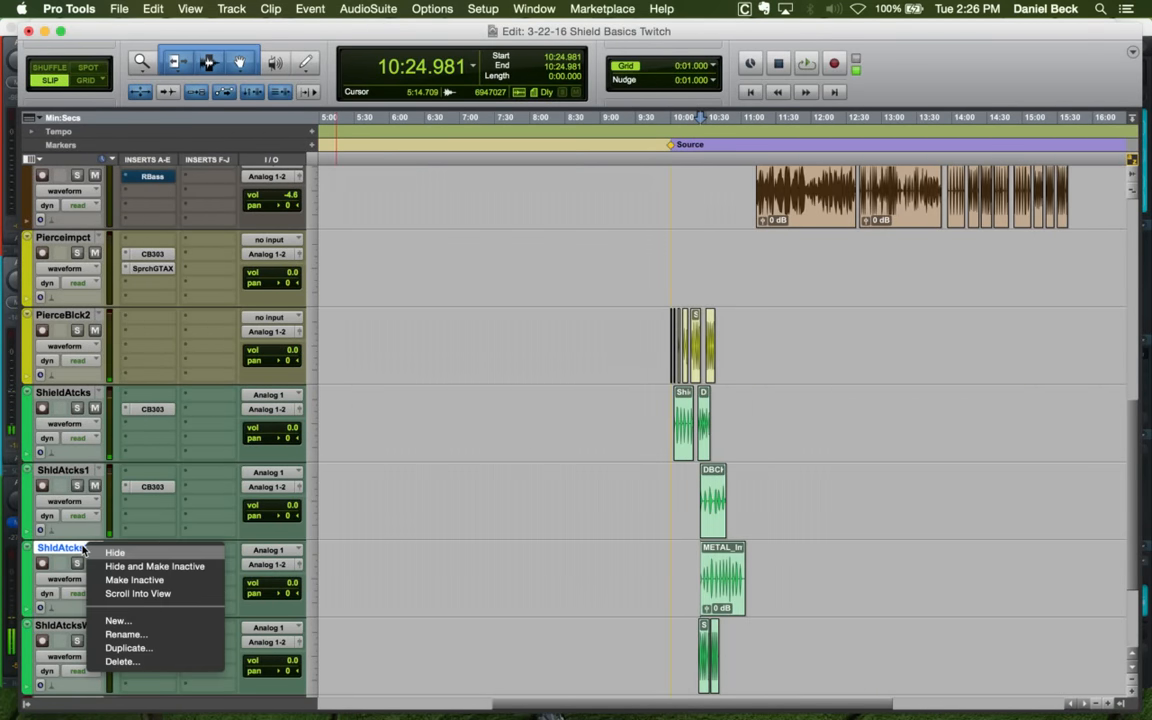
click(117, 647)
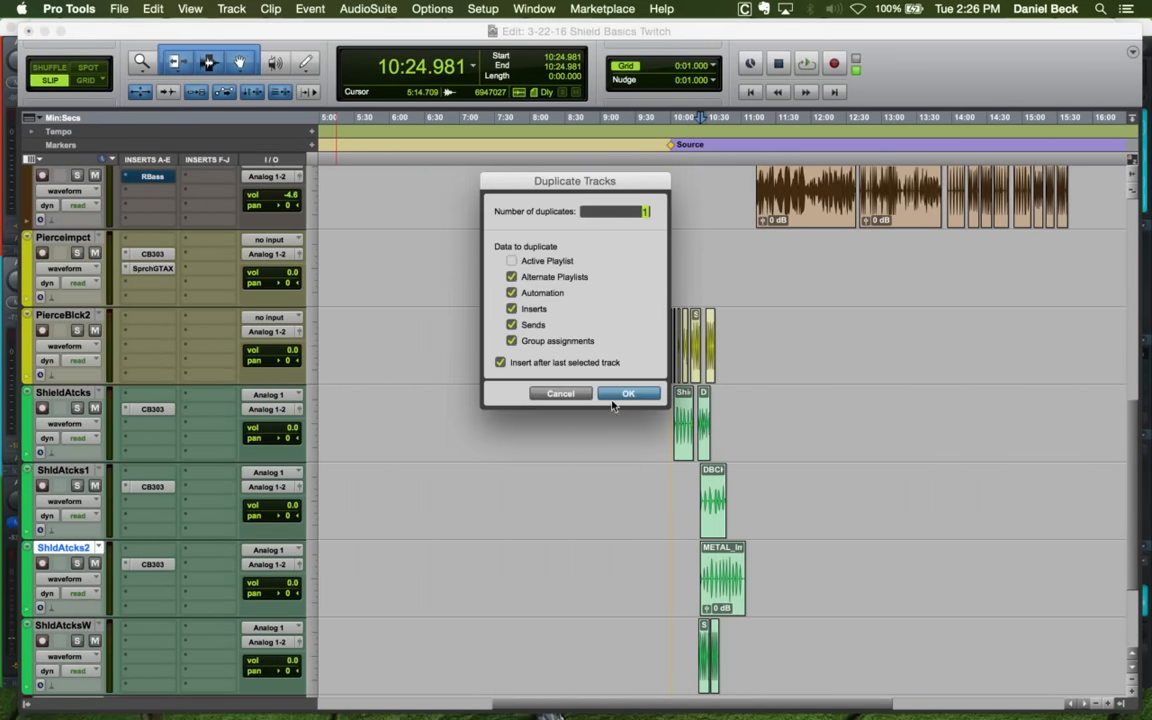
click(630, 393)
Solo the WodImpacts track and audition the Siege Wood Metal Impact 05 source clip
scroll(736, 572, up, 5)
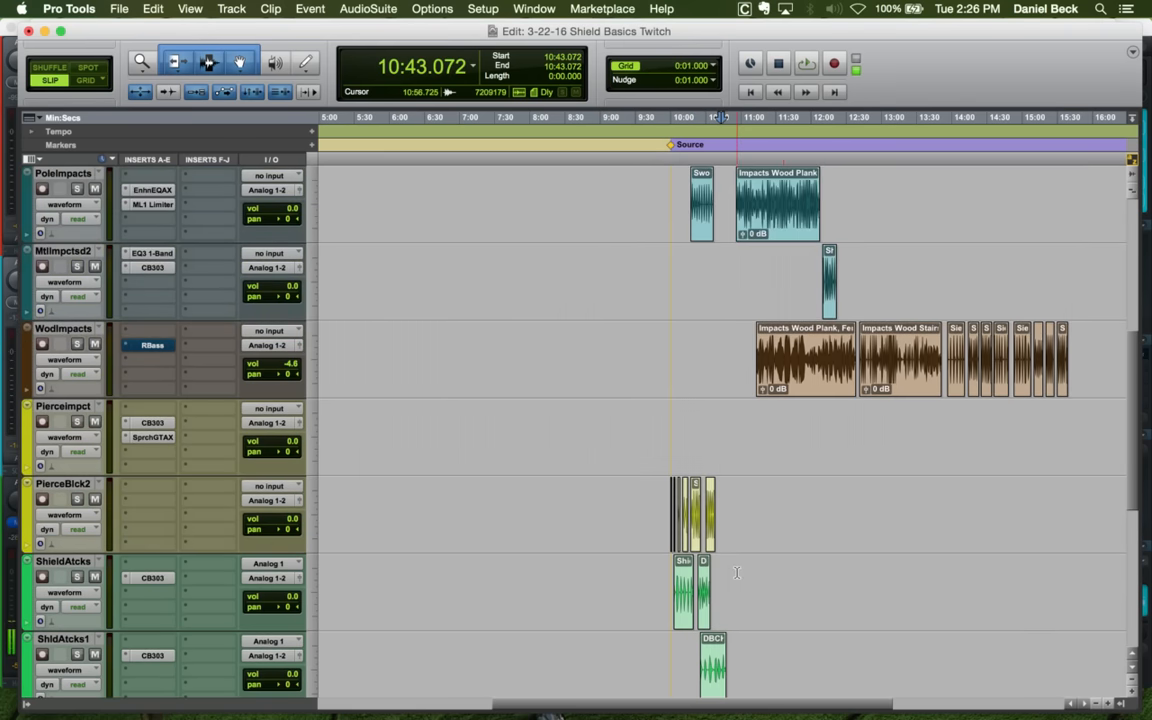
scroll(866, 355, up, 2)
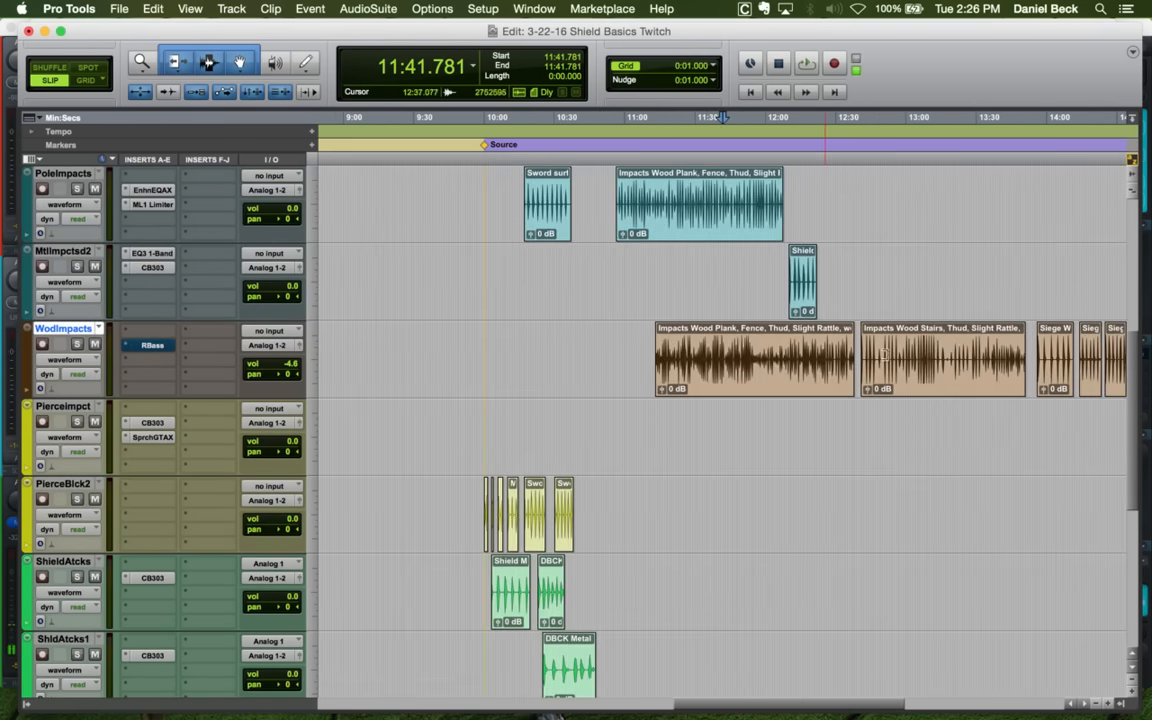
scroll(904, 351, up, 2)
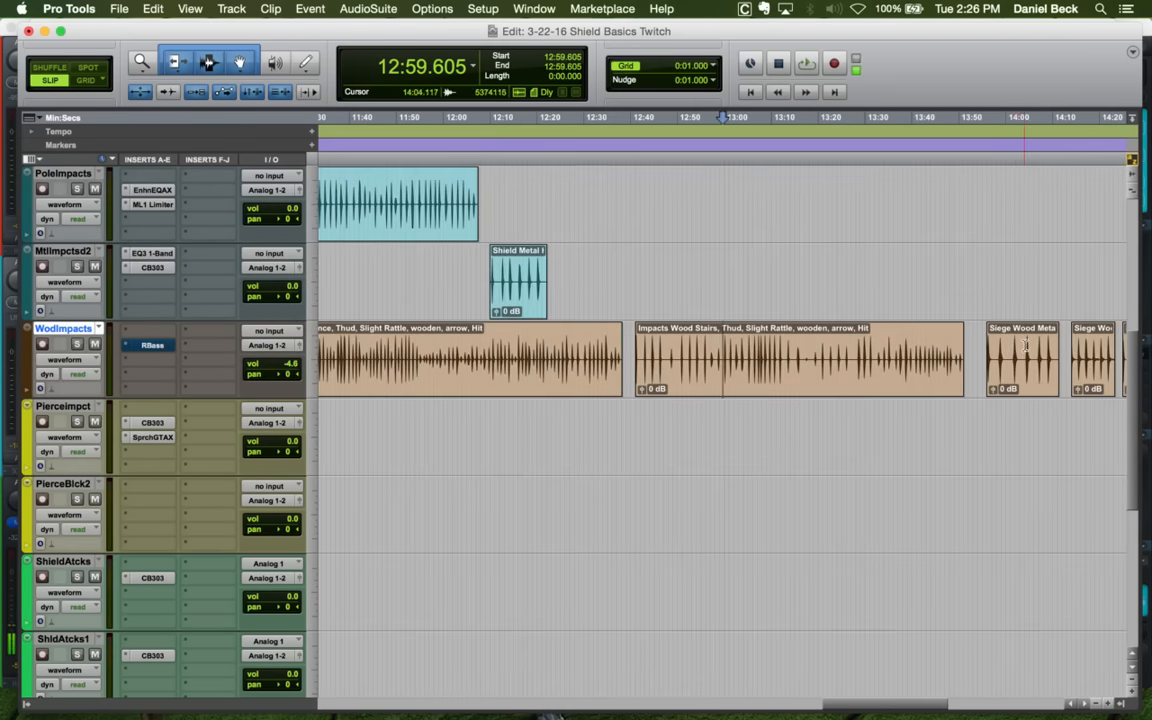
click(1025, 345)
scroll(920, 348, up, 2)
key(shift+s)
key(space)
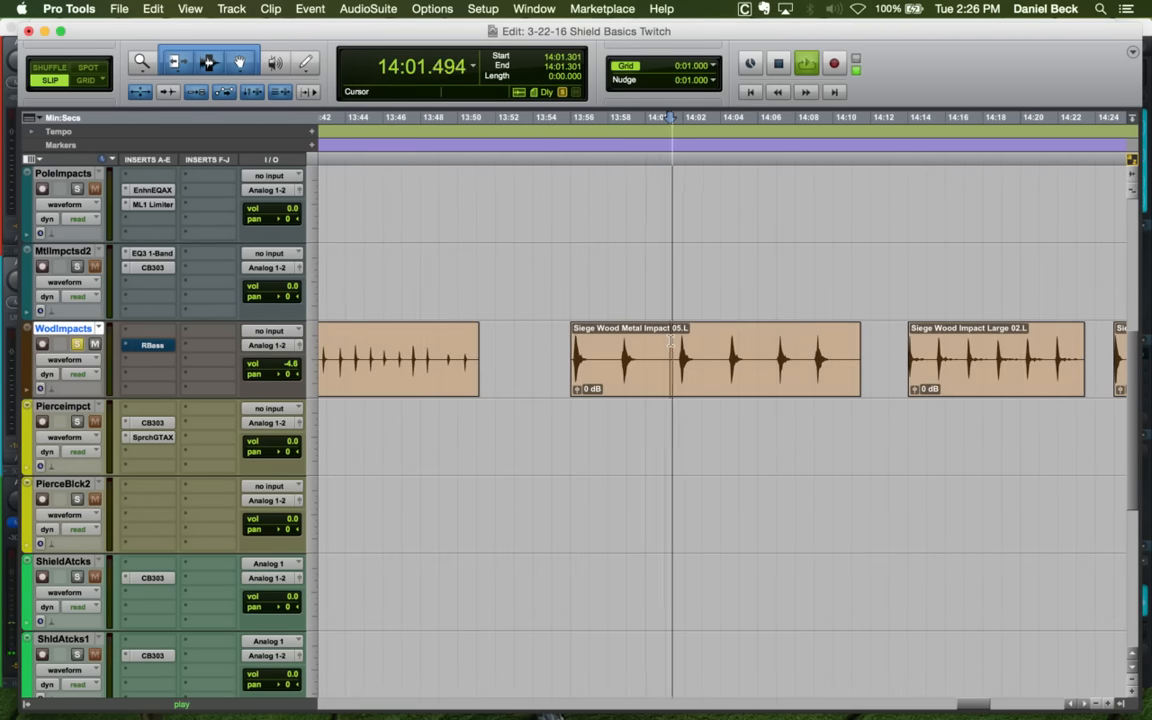
Audition the Siege Wood Impact Large 02, Siege Wood Impact Large 01 and Siege Wood Drop Medium 08 clips on WodImpacts
click(958, 346)
key(t)
key(r)
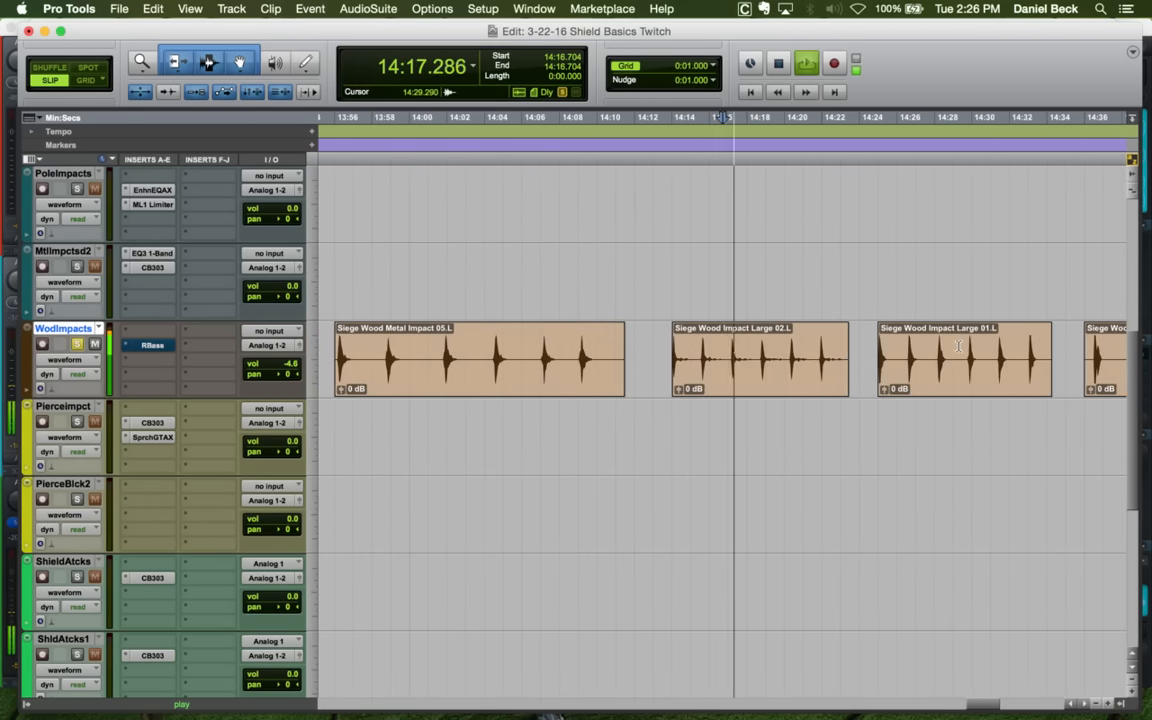
click(931, 346)
key(r)
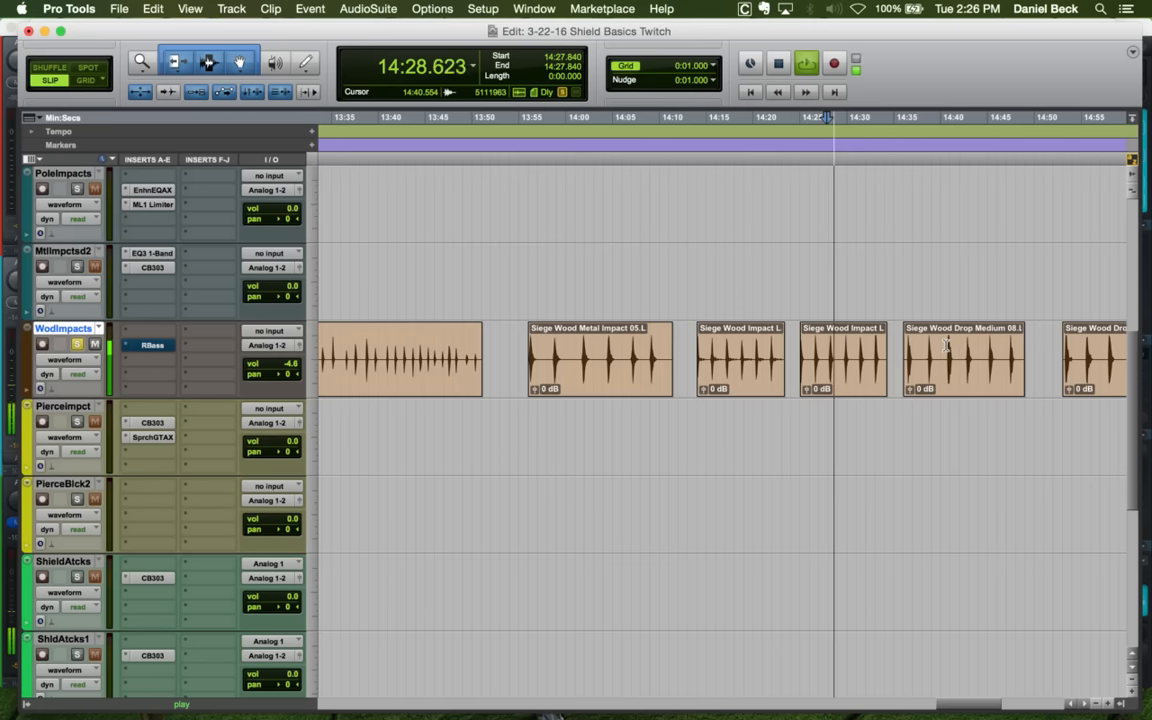
click(945, 346)
key(t)
key(r)
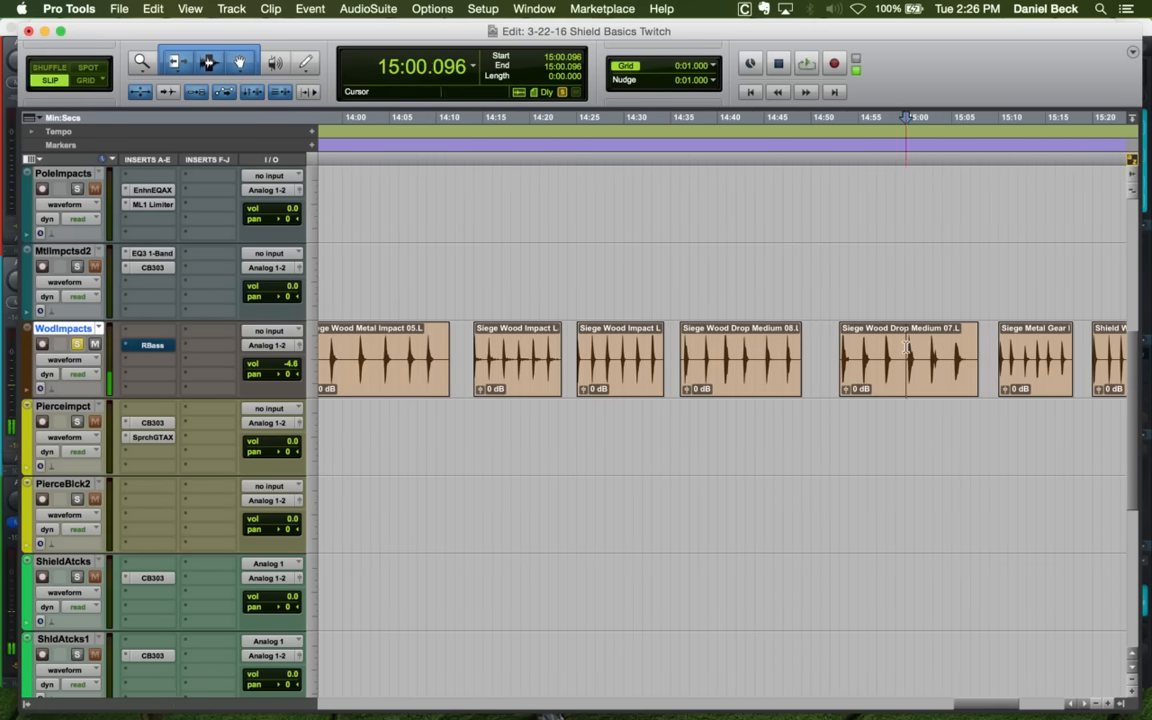
Audition the Siege Metal Gear Impact Large 01 and Shield Wood Hit Large 01 clips on WodImpacts
click(1035, 342)
key(t)
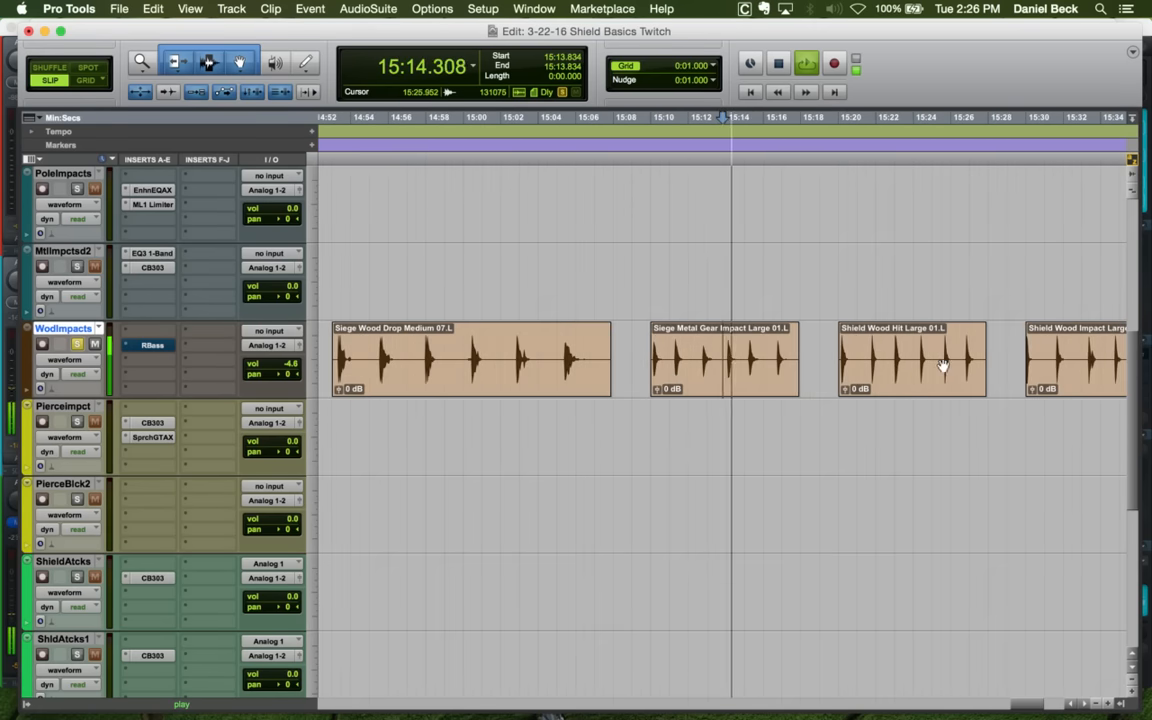
click(915, 345)
key(space)
key(space)
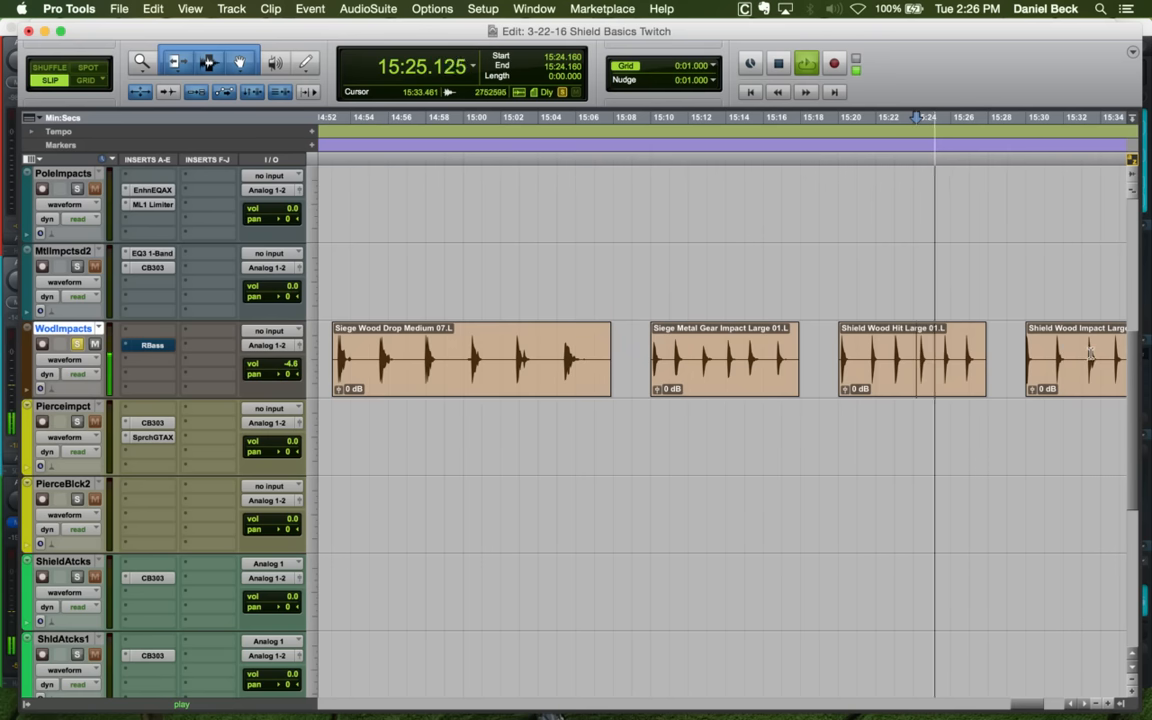
Audition the Shield Wood Impact Large clip at the end of the WodImpacts track, and stop playback
click(1087, 348)
key(r)
key(r)
key(r)
key(r)
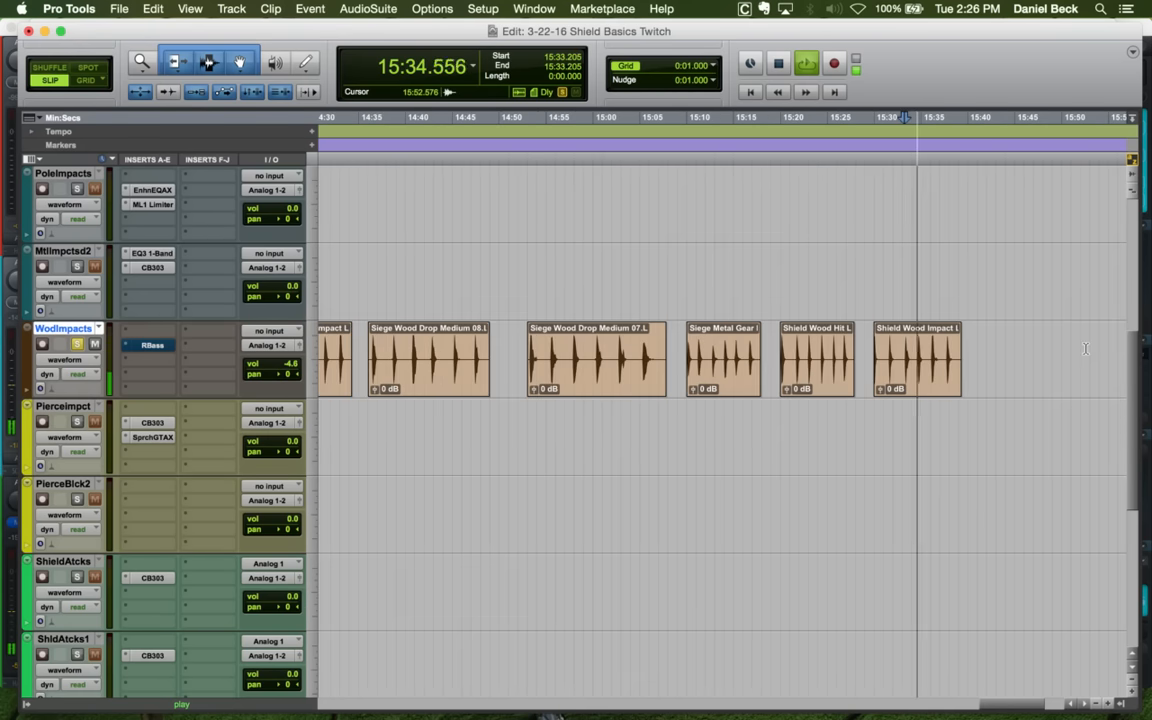
key(space)
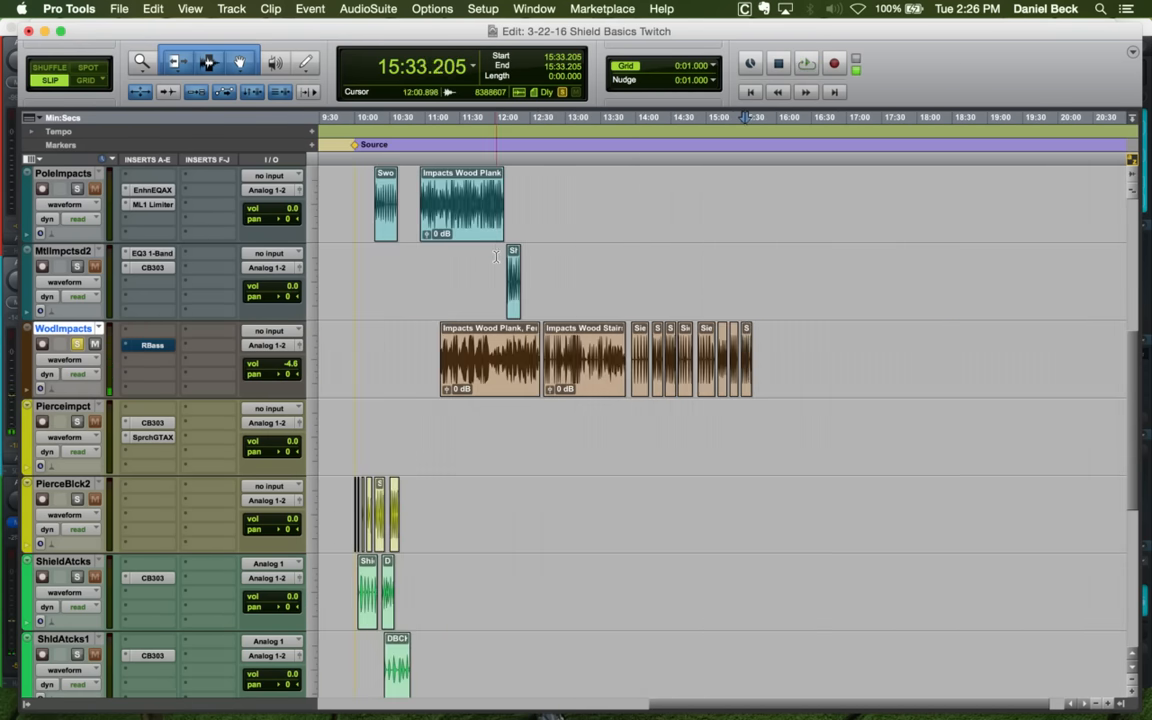
Solo the MtlImpctsd2 track and audition its Shield Metal Hit Large 03 clip
key(Tab)
key(space)
key(t)
key(t)
key(t)
key(t)
key(r)
key(r)
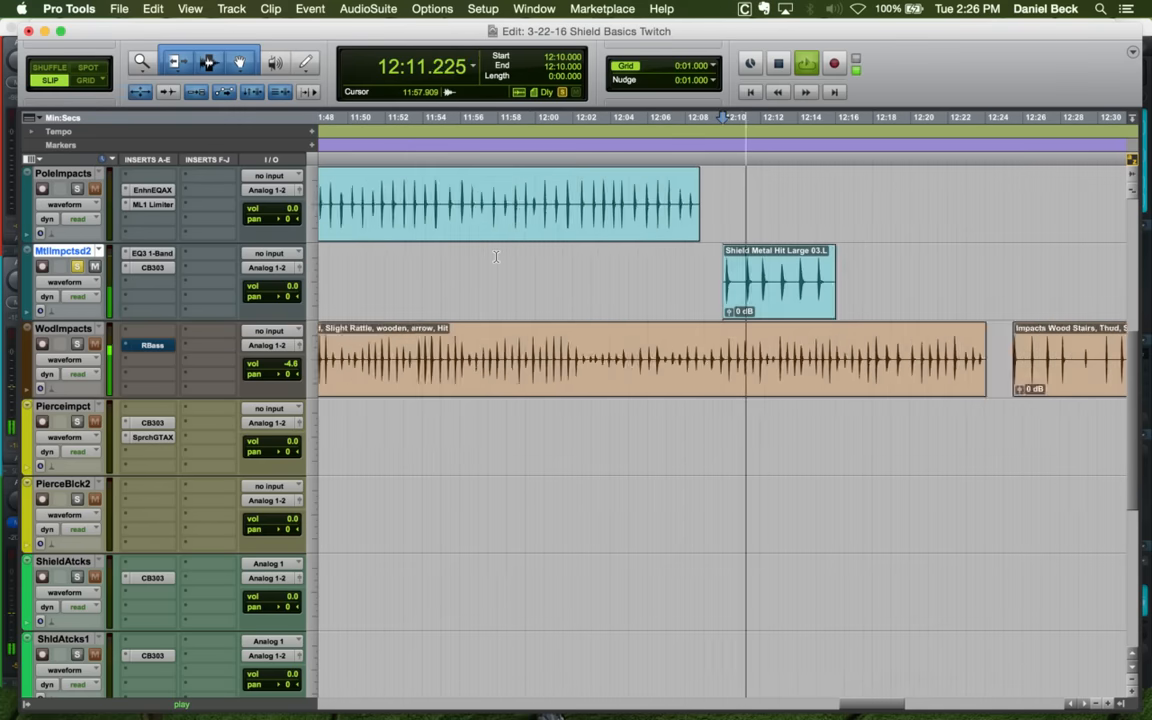
key(space)
Solo the PoleImpacts track and audition its Sword surface impacts - Wood pole x 10 clip
click(465, 195)
key(r)
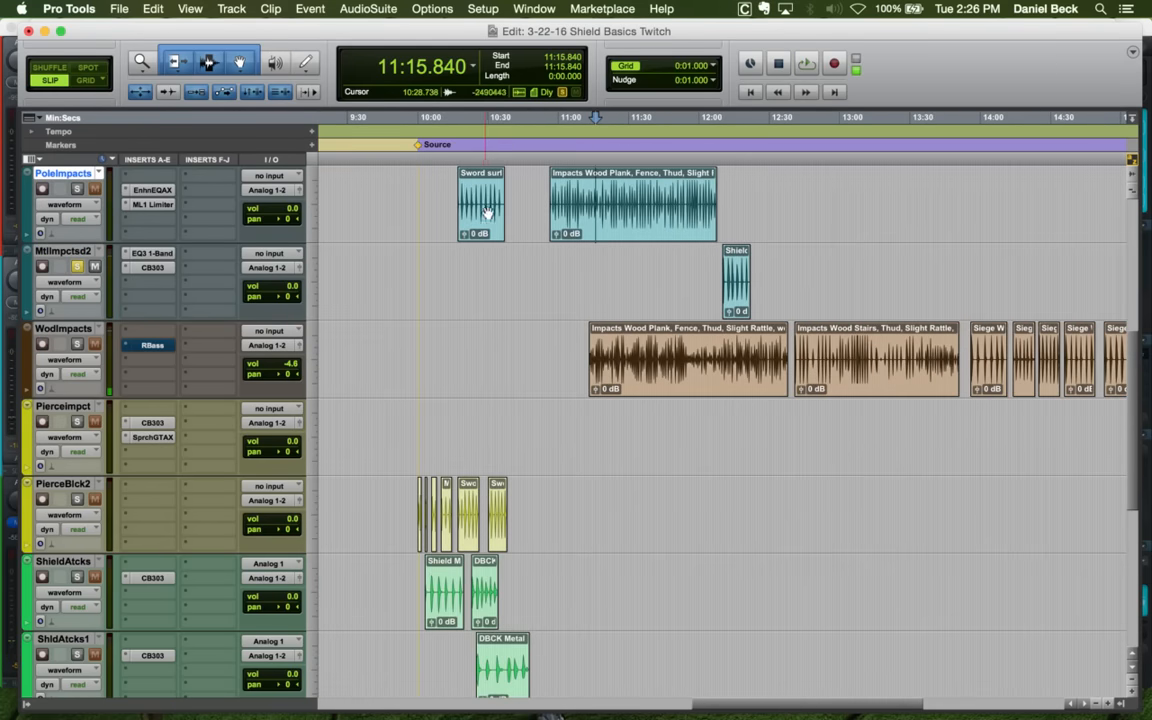
click(500, 208)
key(t)
key(t)
key(t)
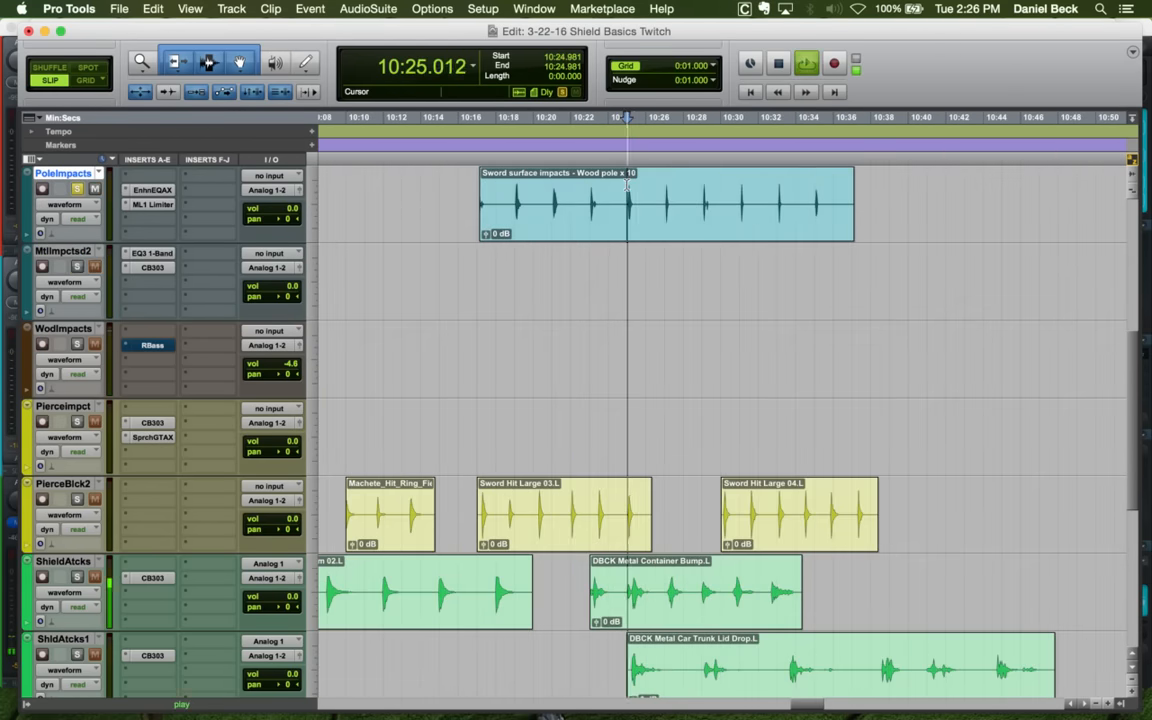
scroll(635, 231, up, 4)
key(space)
key(r)
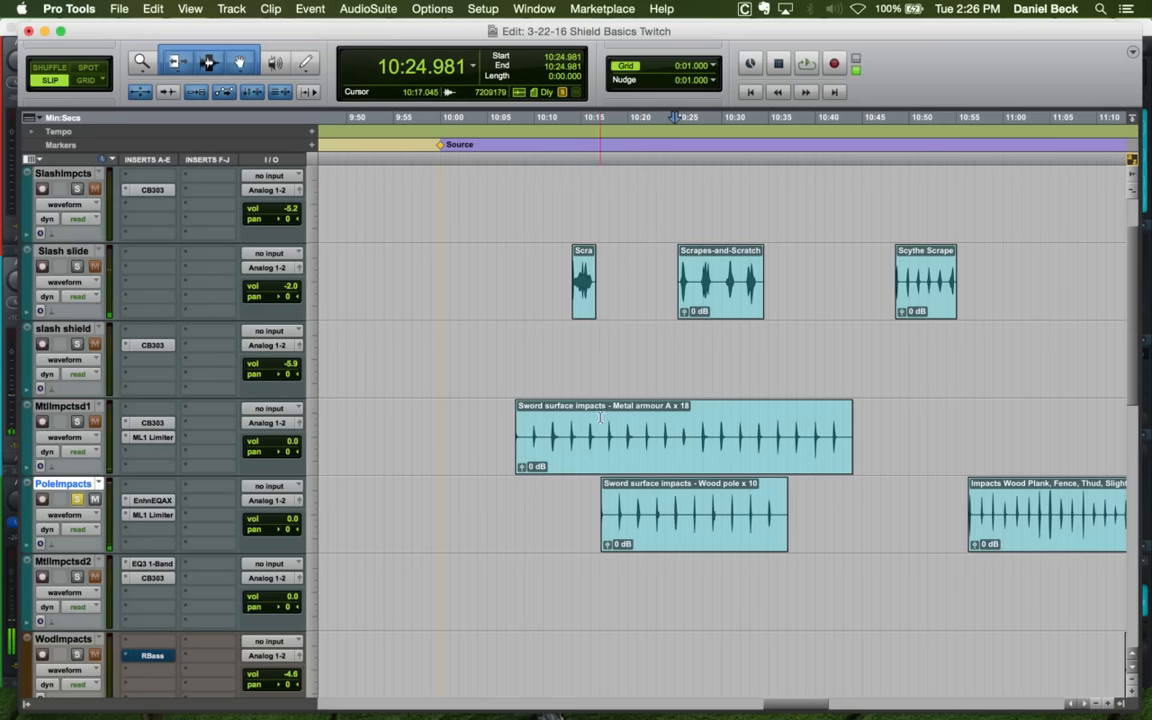
Solo the Slash slide track and audition its Scrapes-and-Scratches_0007 and Scythe Scrape Large 03 clips
click(724, 263)
key(t)
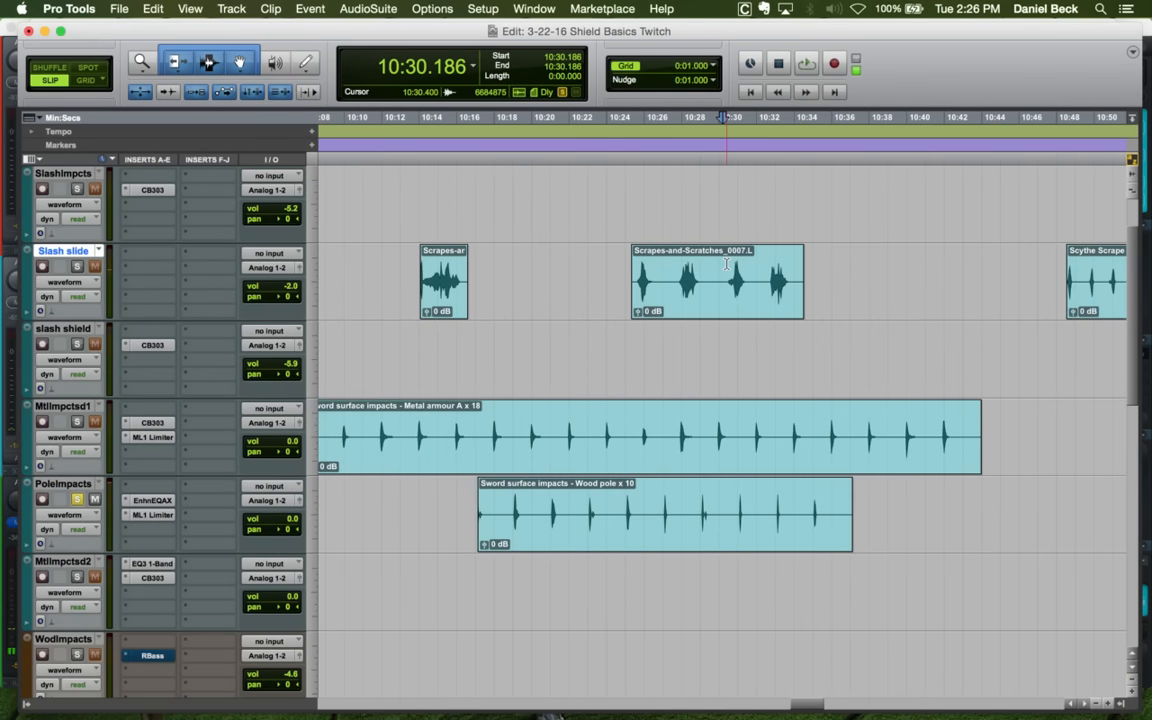
key(space)
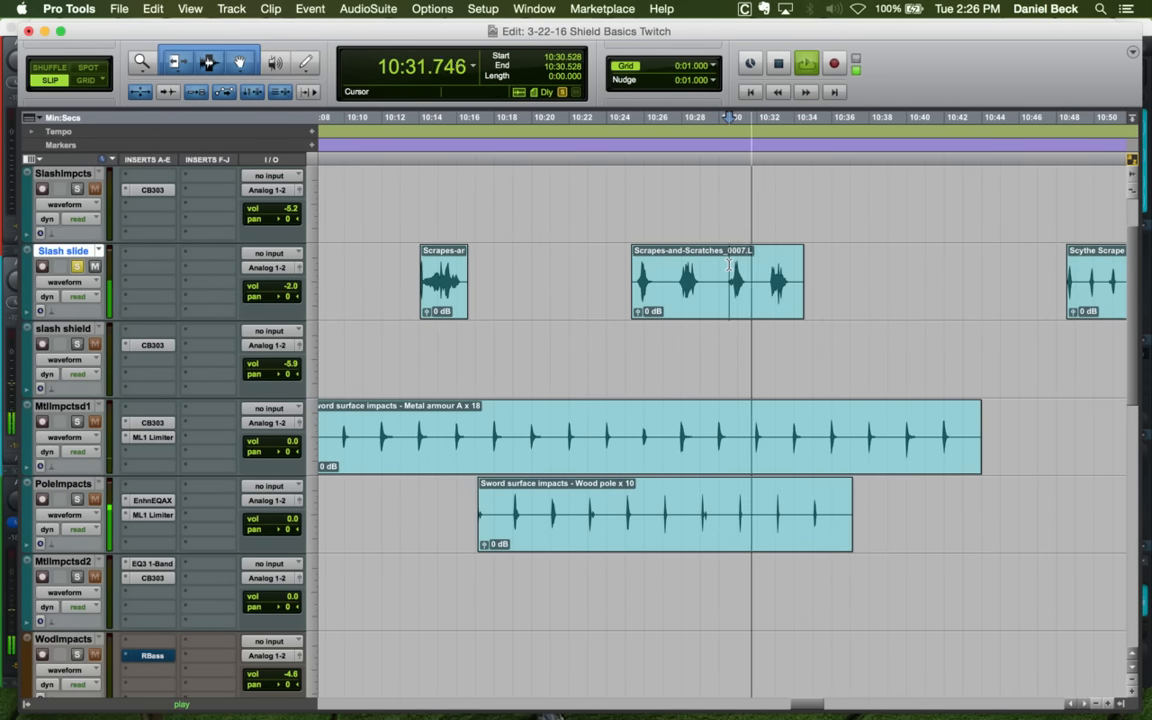
key(r)
click(918, 263)
key(t)
key(t)
key(space)
key(space)
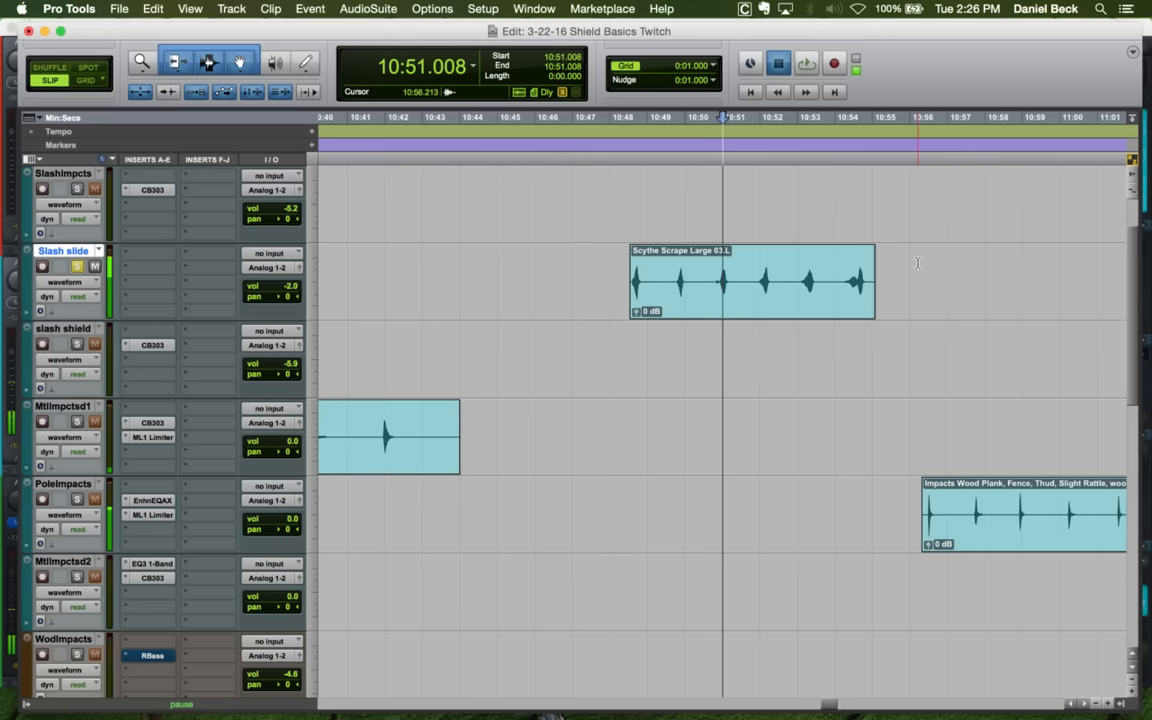
key(r)
key(r)
key(space)
Solo the CrshImpcts track and audition its first Sword clip and the Sword surface impacts - Metal armour B x 20 clip
scroll(784, 176, up, 2)
key(r)
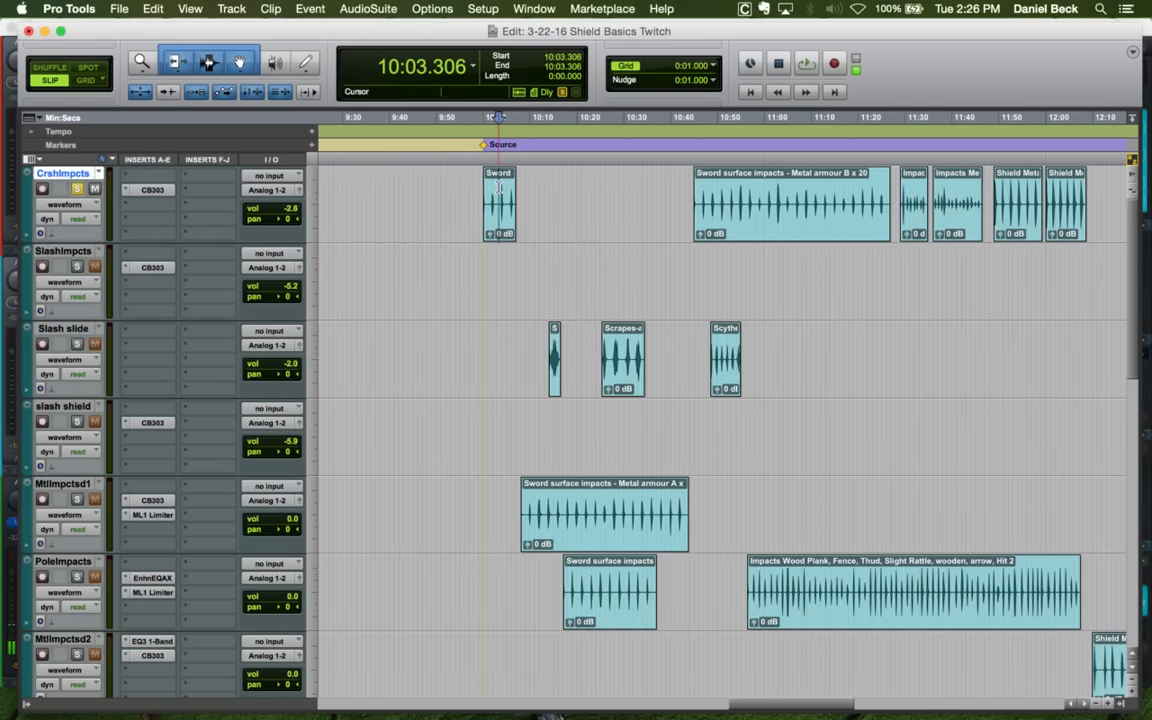
key(space)
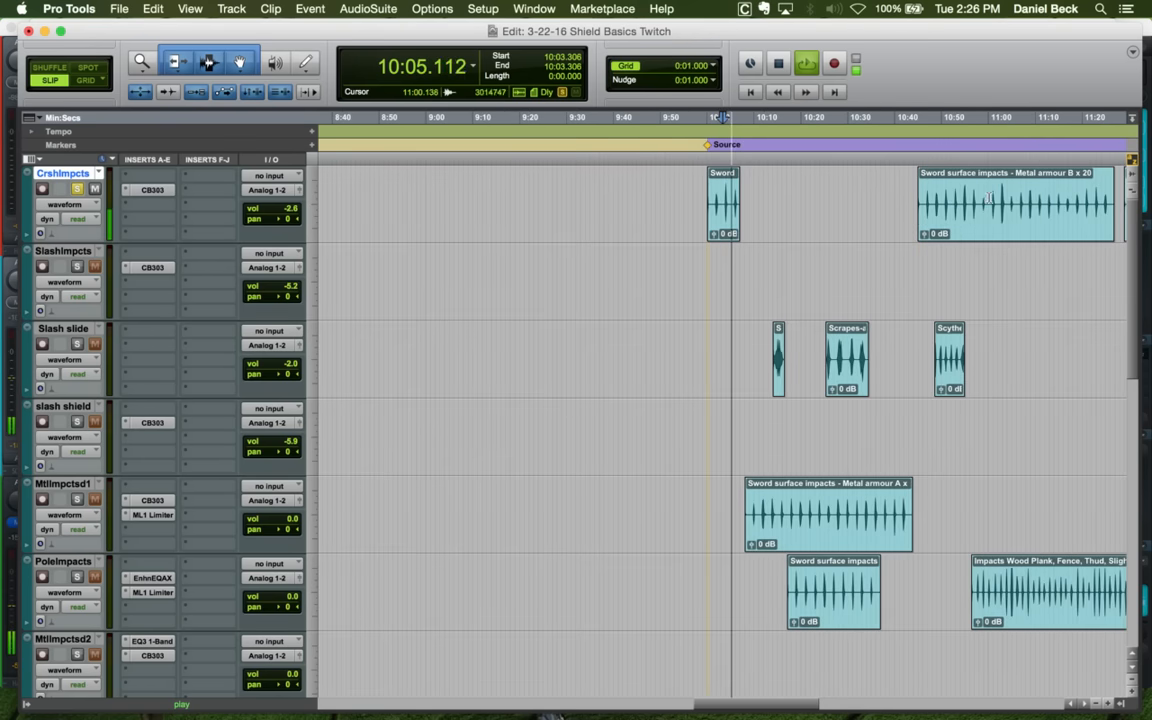
key(t)
key(space)
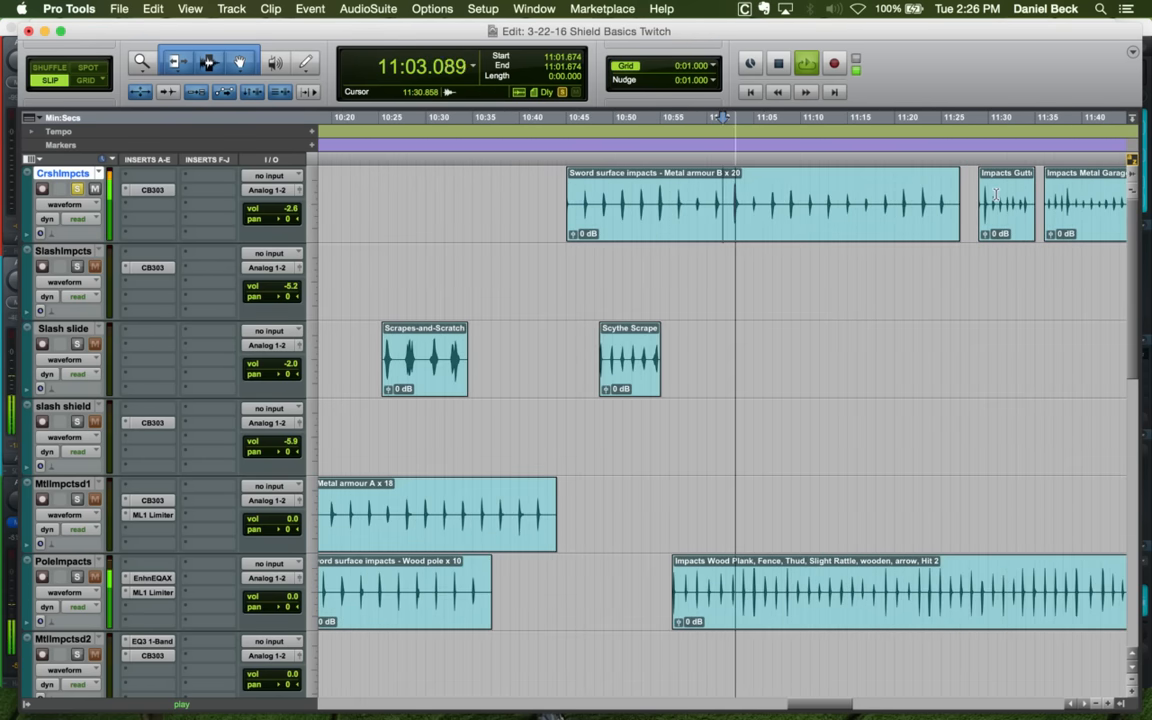
key(space)
Audition the Impacts Gutter Duct and Impacts Metal Garage Door Frame clips on CrshImpcts
click(1021, 192)
key(t)
key(t)
click(668, 200)
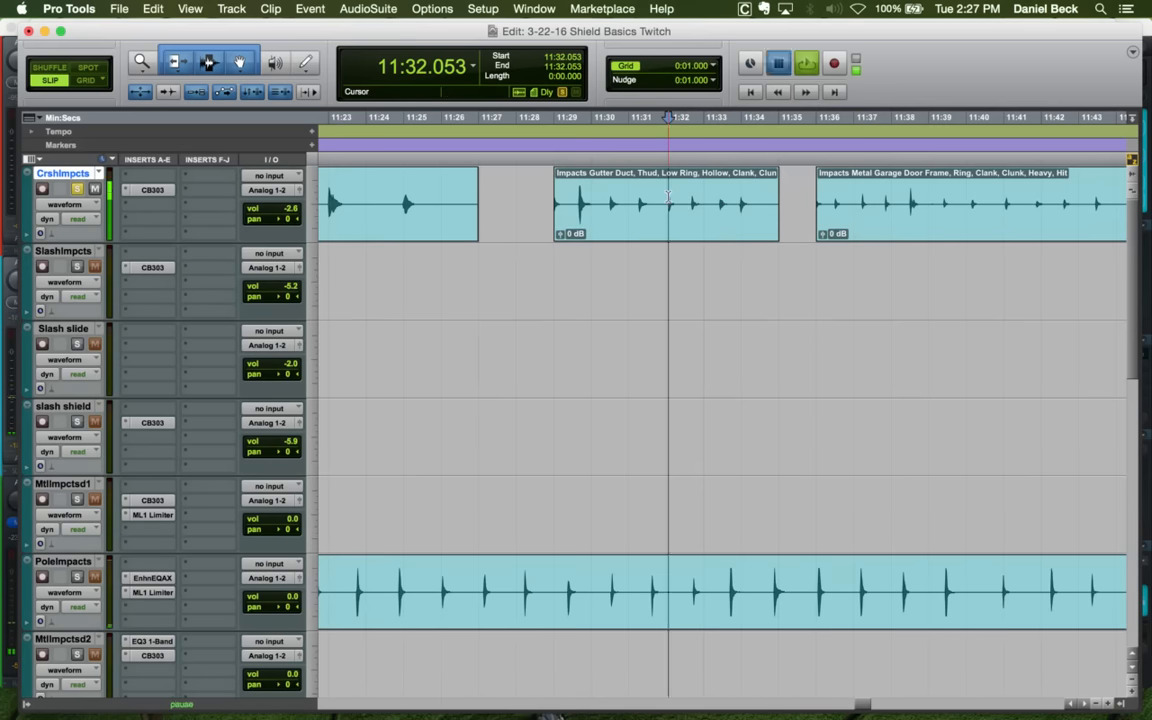
key(space)
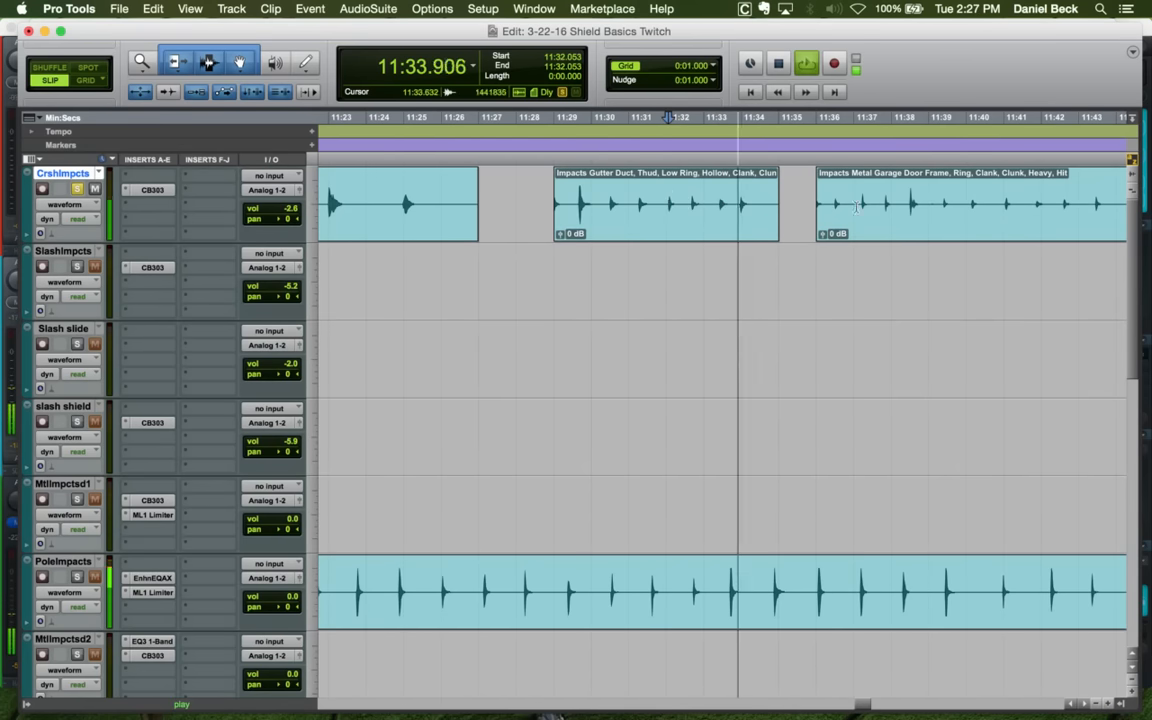
click(906, 195)
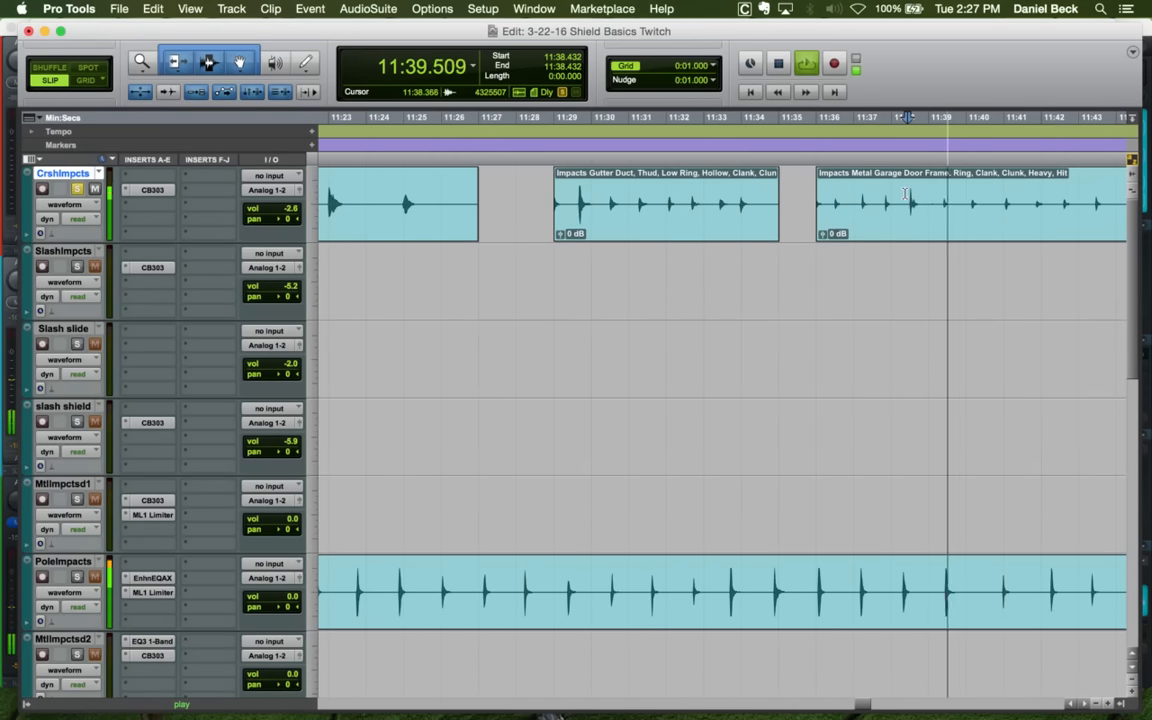
Audition the two Shield Metal Hit Large source clips on the CrshImpcts track
key(r)
key(space)
key(r)
key(space)
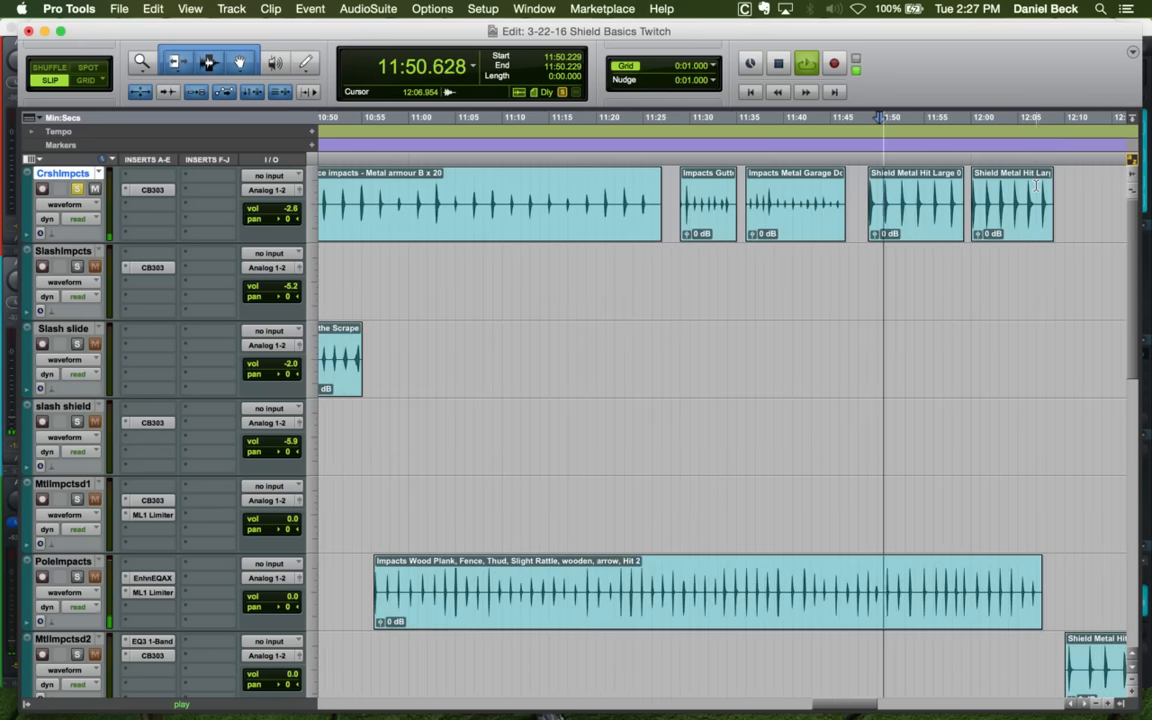
click(998, 187)
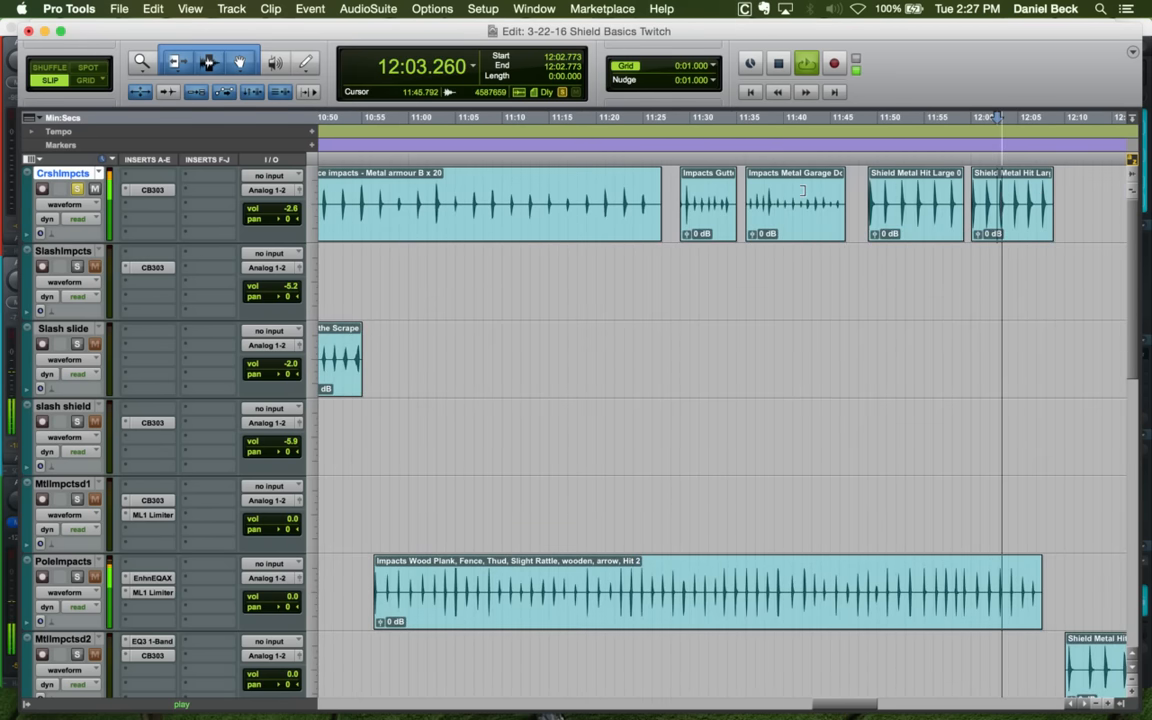
Audition the Impacts Gutter Duct clip on CrshImpcts again, including its opening hits from just before the clip
click(722, 190)
key(t)
key(t)
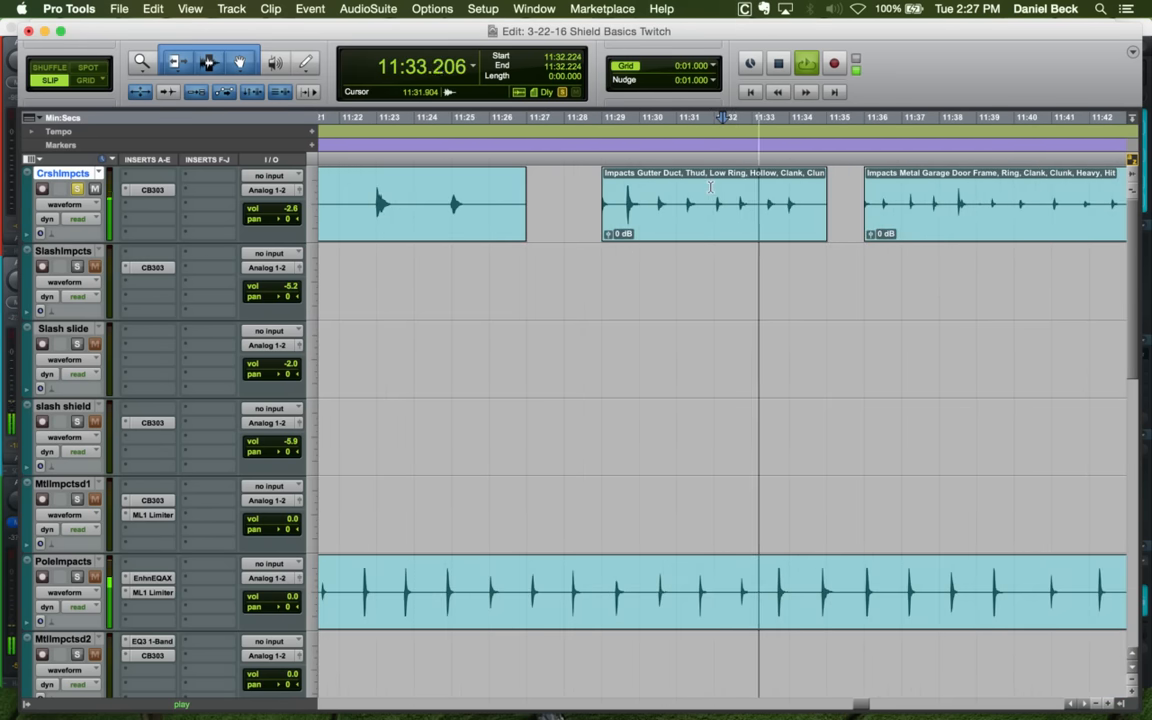
key(r)
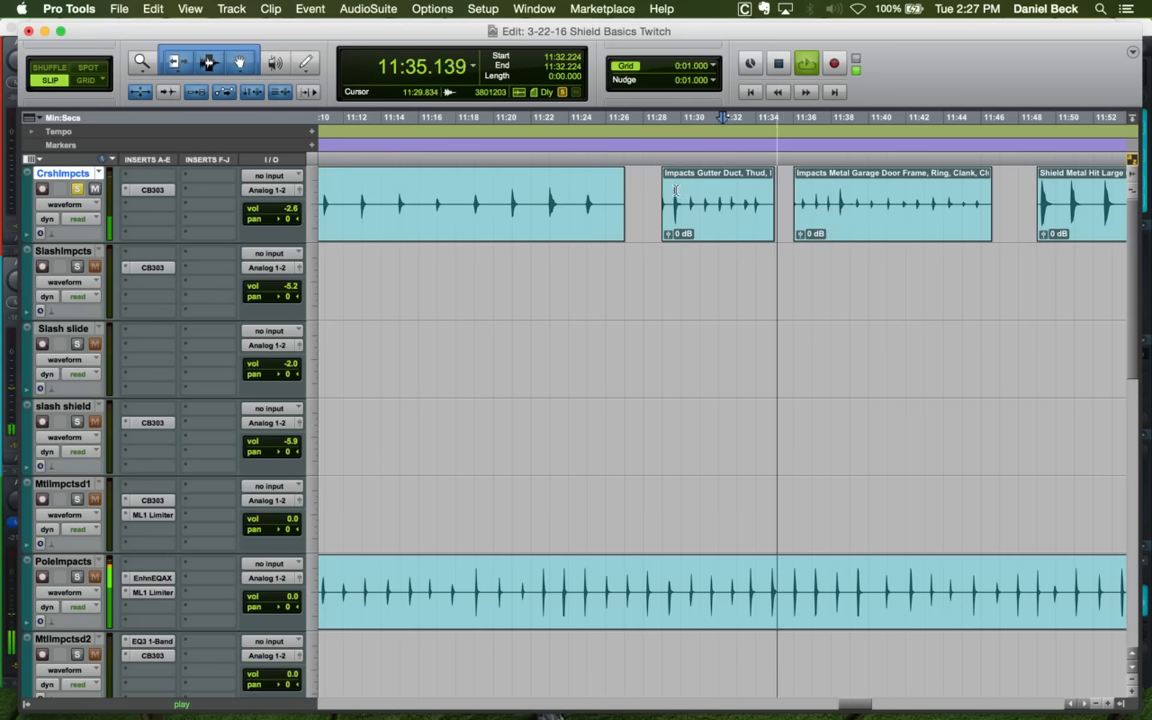
click(674, 183)
key(t)
key(t)
click(668, 185)
key(t)
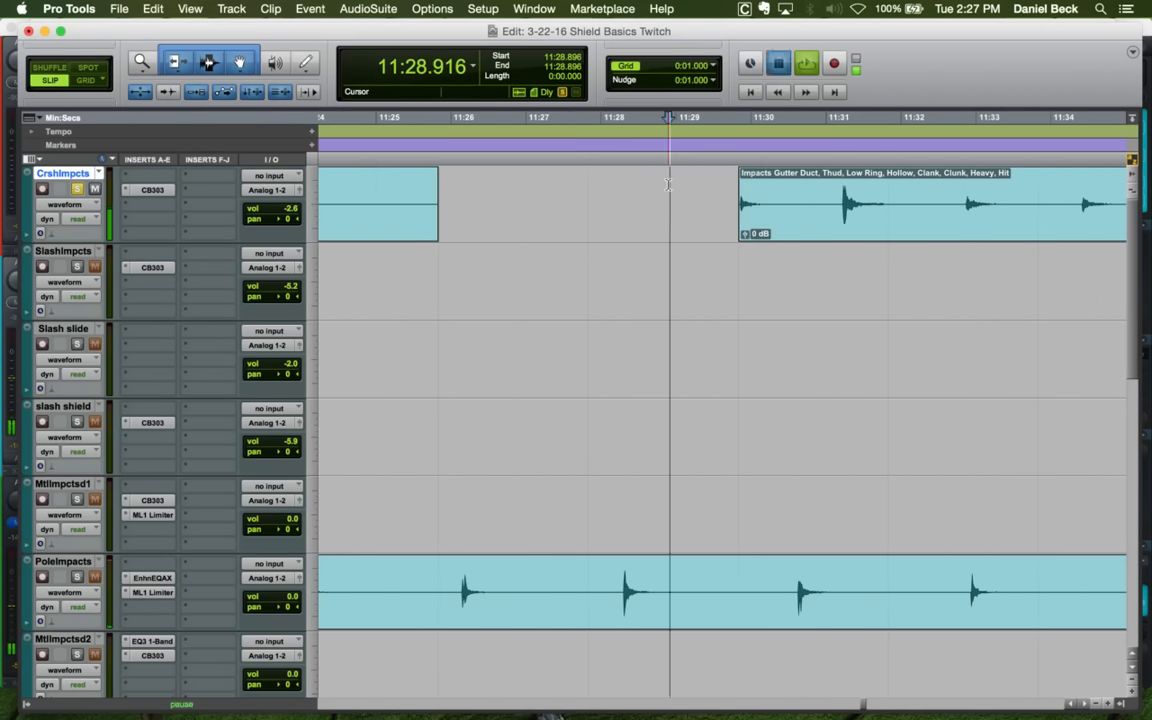
key(r)
key(r)
key(r)
key(r)
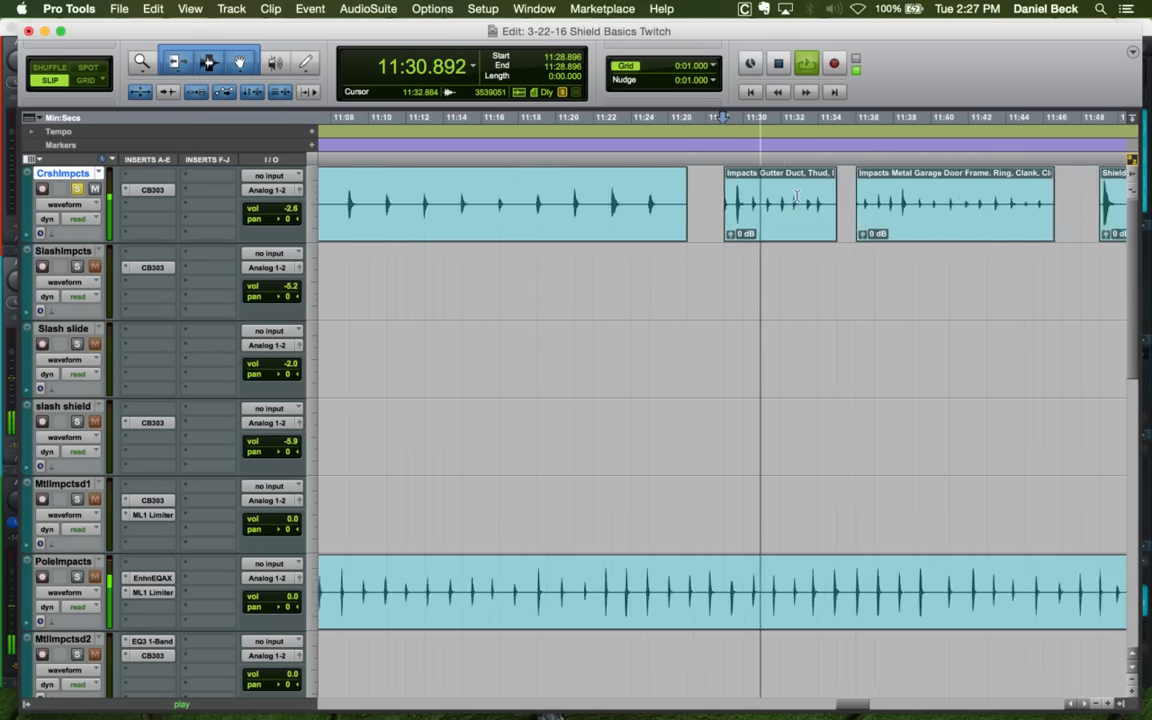
Audition the second Shield Metal Hit Large source clip on CrshImpcts again from about 12:03
key(r)
key(r)
key(space)
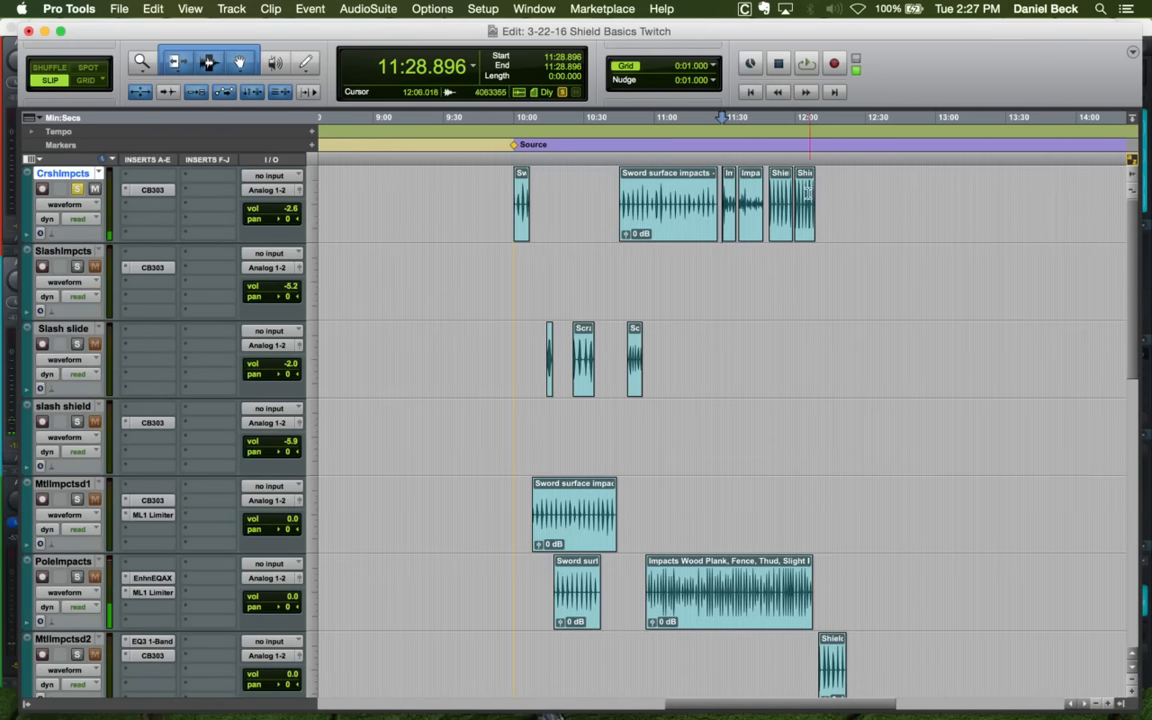
key(space)
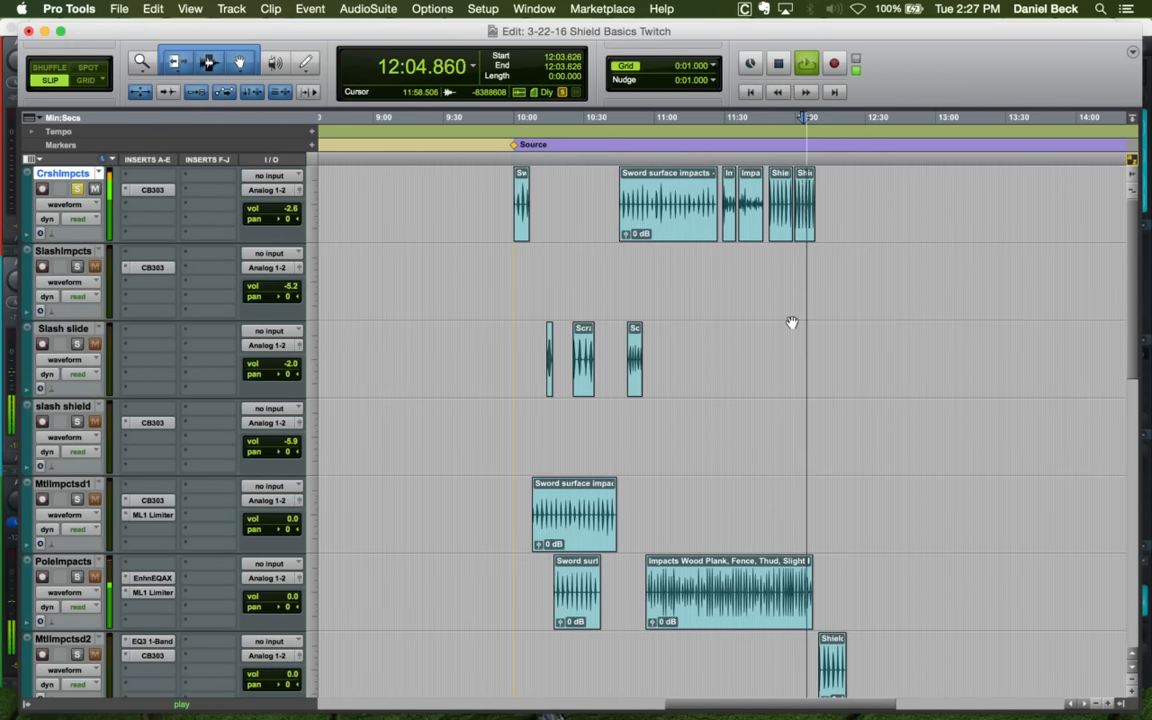
key(space)
Audition the edited shield hit at the Crush block marker on CrshImpcts
key(r)
key(r)
key(r)
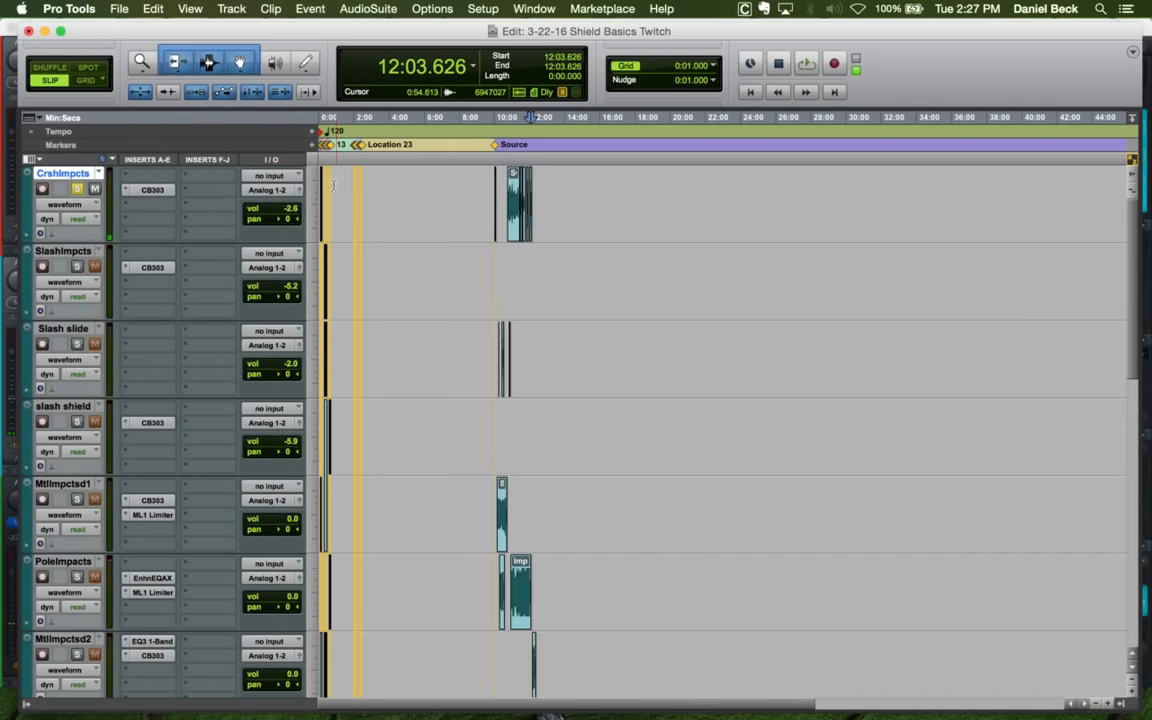
click(332, 185)
key(t)
key(t)
key(t)
key(t)
key(t)
key(t)
key(r)
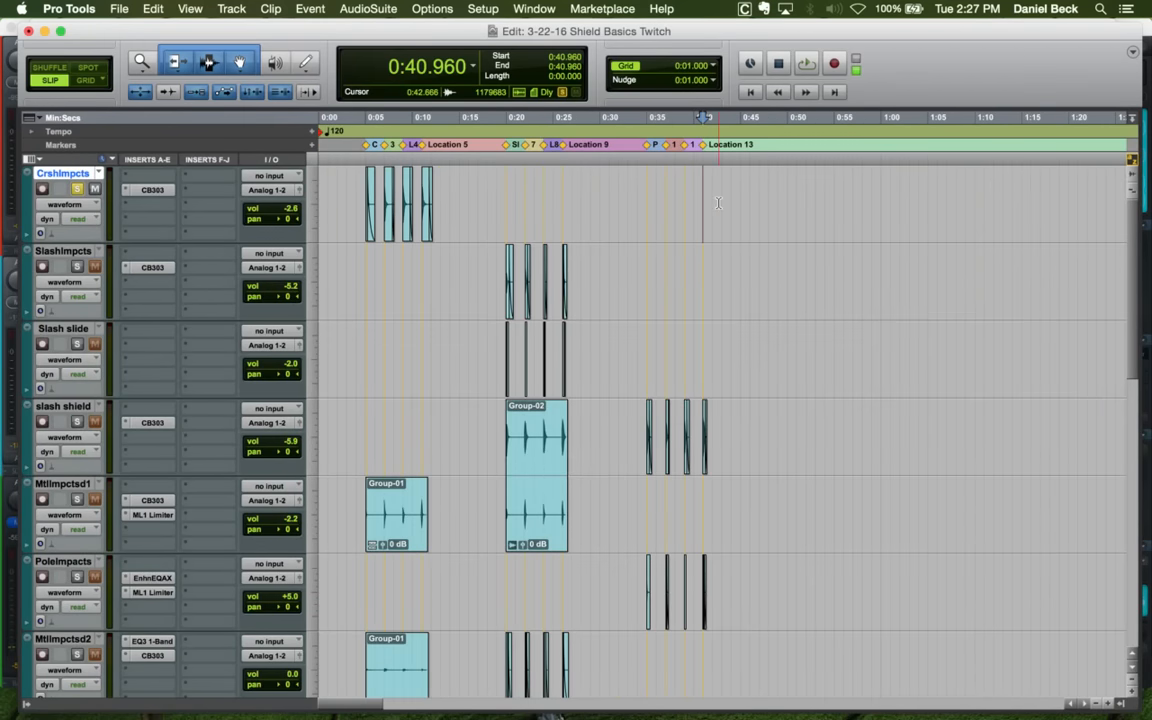
click(366, 190)
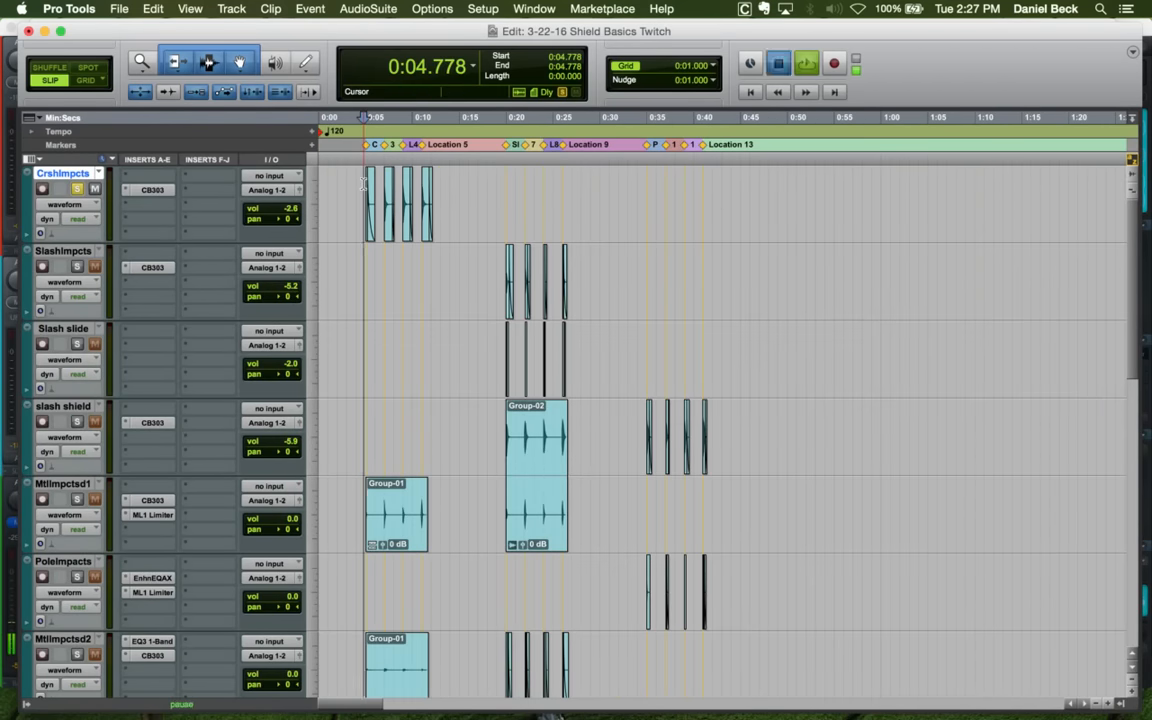
key(t)
key(t)
key(space)
key(space)
Try to copy the four Crush block clips on CrshImpcts to the Pierce Block marker at 0:35
click(512, 232)
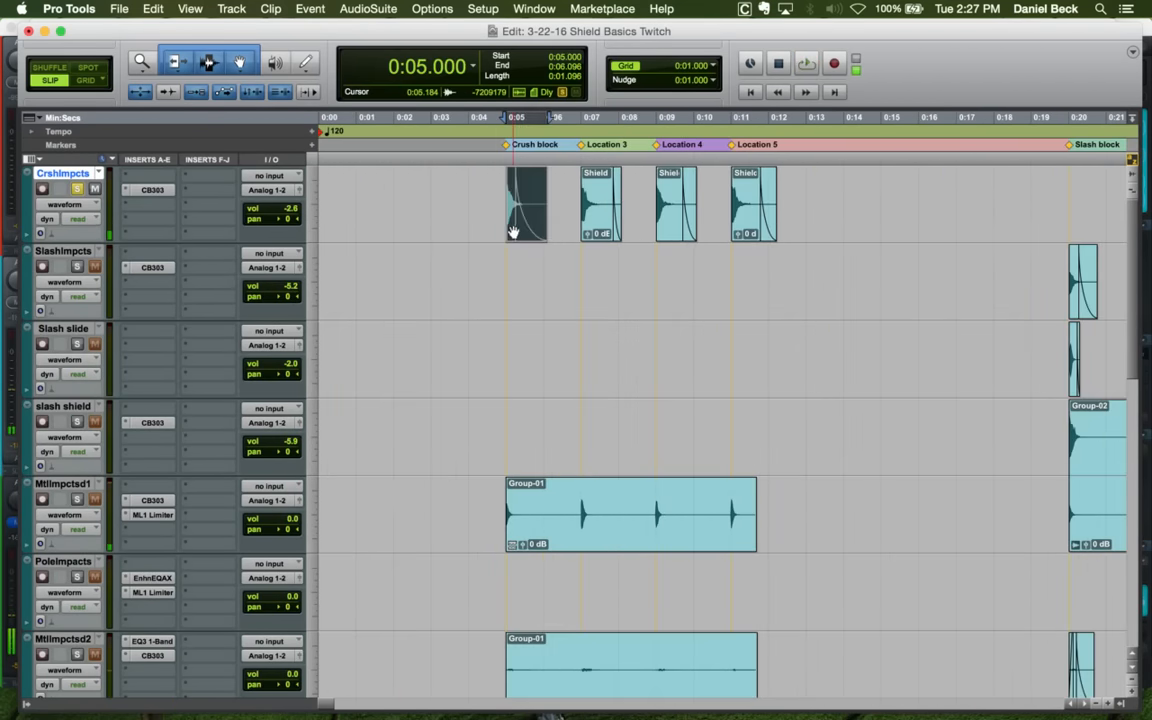
shift+click(753, 236)
key(r)
key(r)
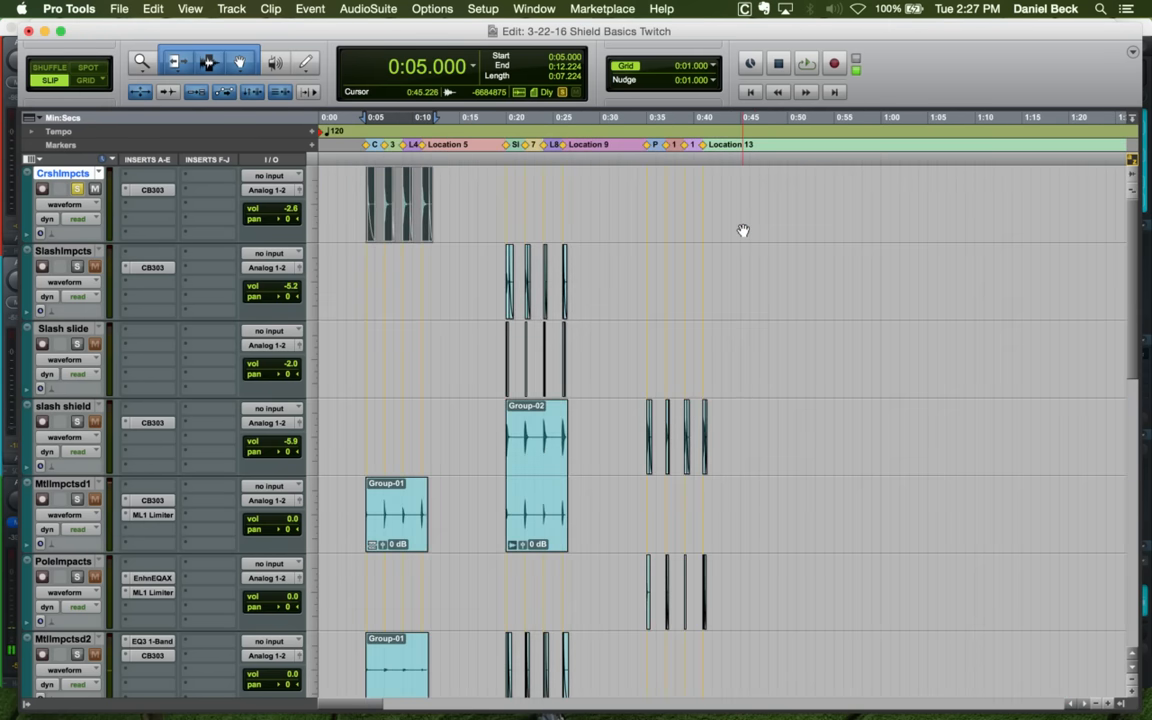
click(647, 188)
key(t)
key(t)
key(t)
key(t)
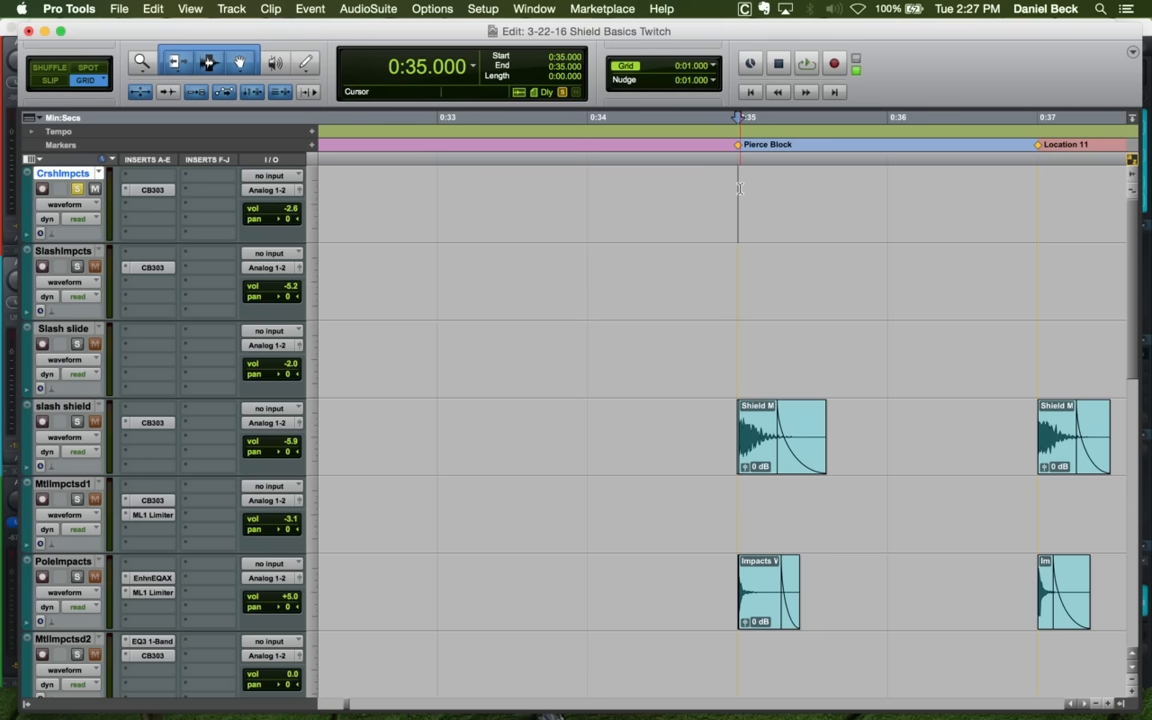
key(super+v)
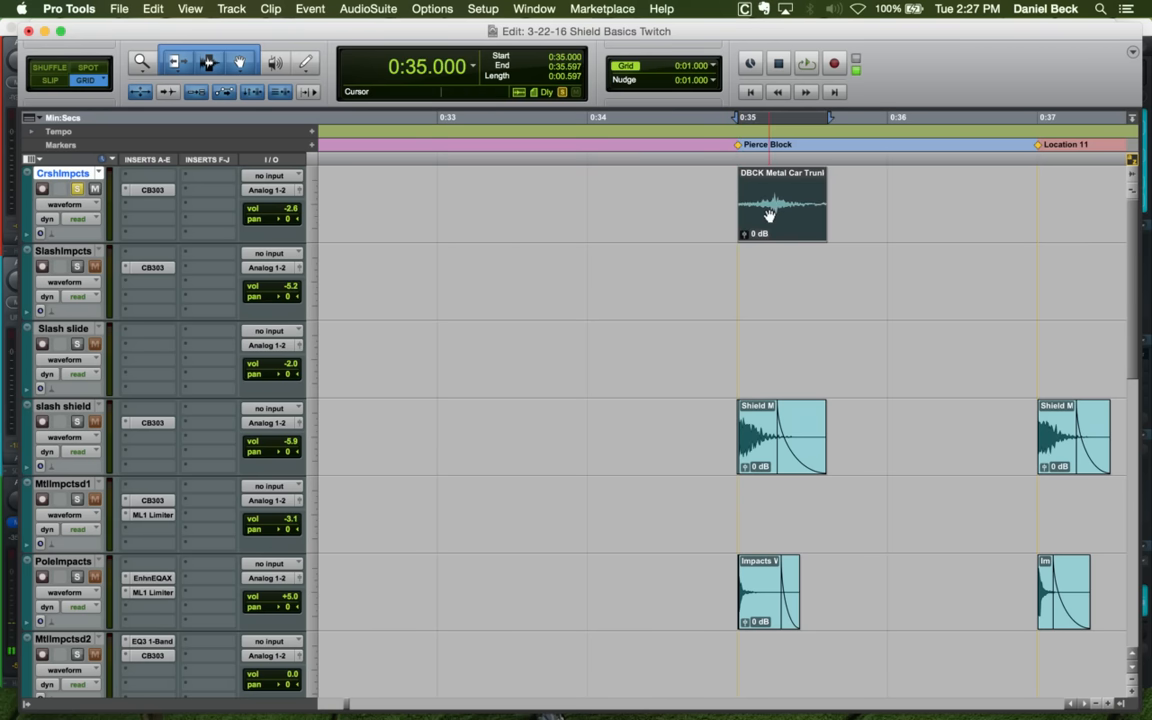
key(super+z)
Copy the four shield hit clips from the Crush block section of CrshImpcts
key(r)
key(r)
key(r)
key(r)
key(r)
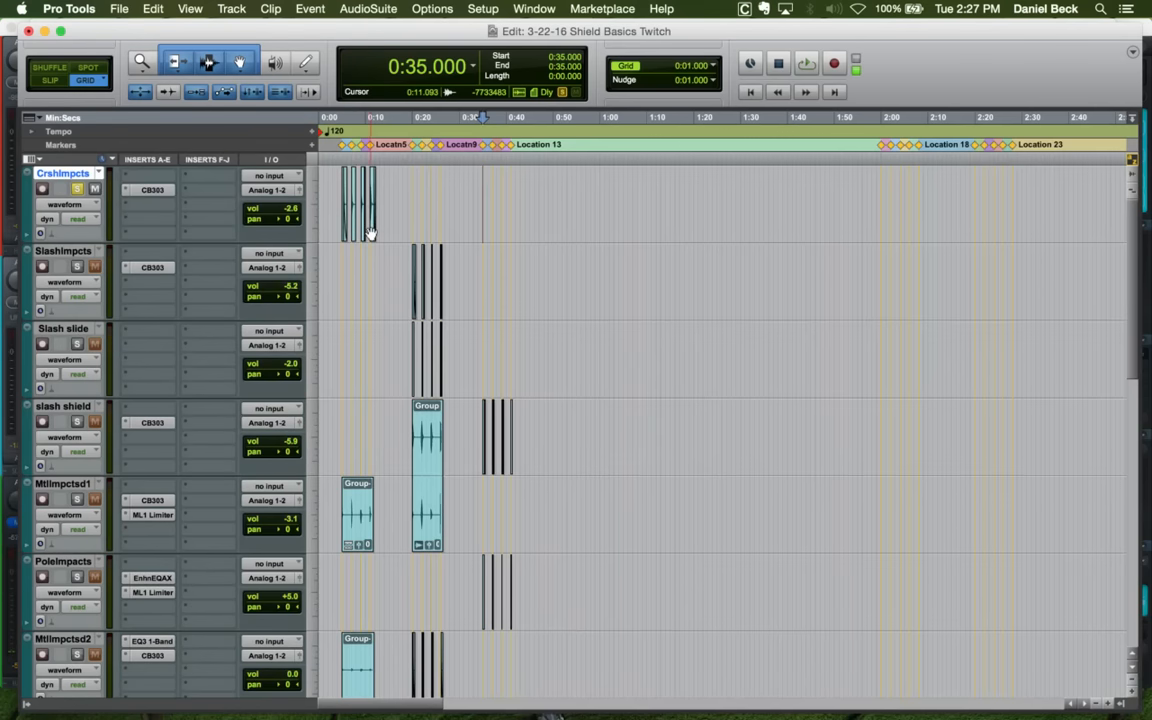
click(369, 233)
key(t)
key(t)
key(t)
shift+click(502, 235)
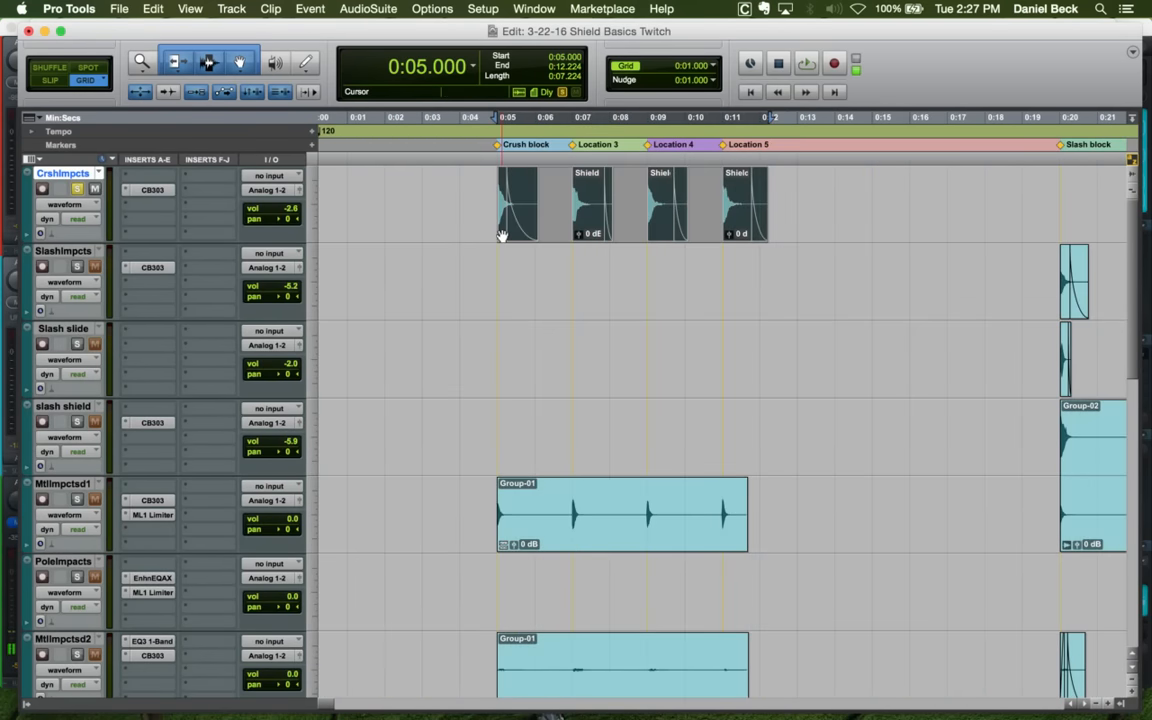
Paste the four copied shield hits on CrshImpcts at the Pierce Block marker, 0:35
key(r)
key(r)
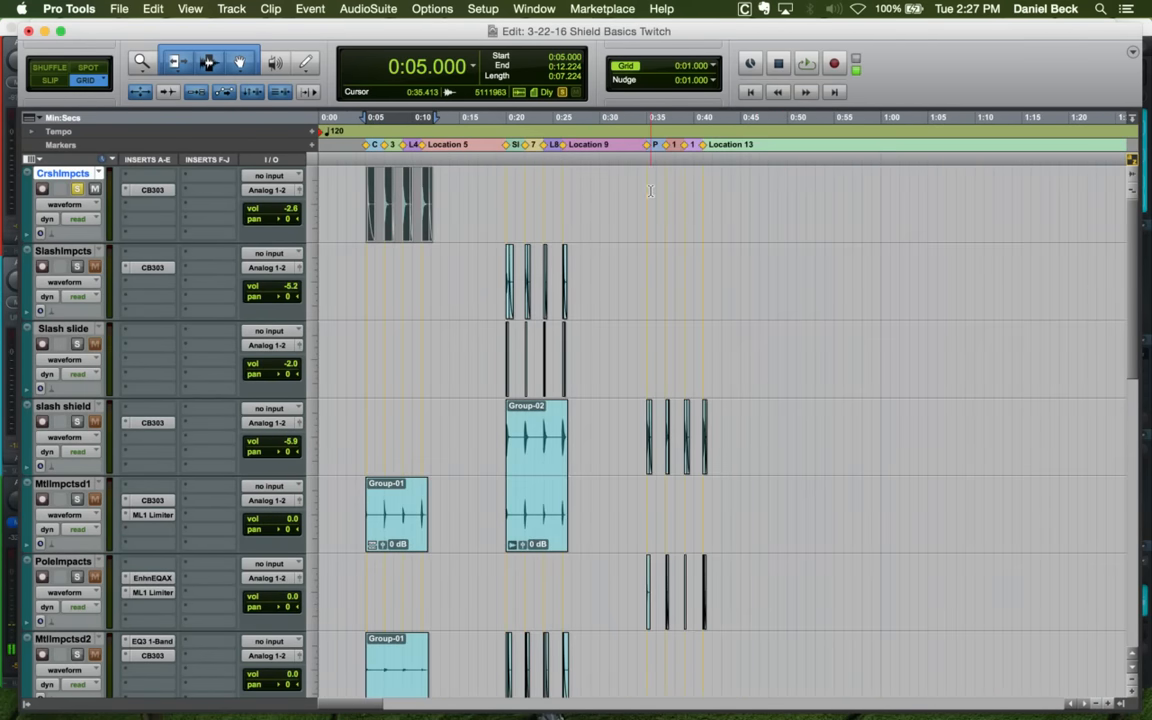
click(650, 191)
key(t)
key(t)
key(t)
key(t)
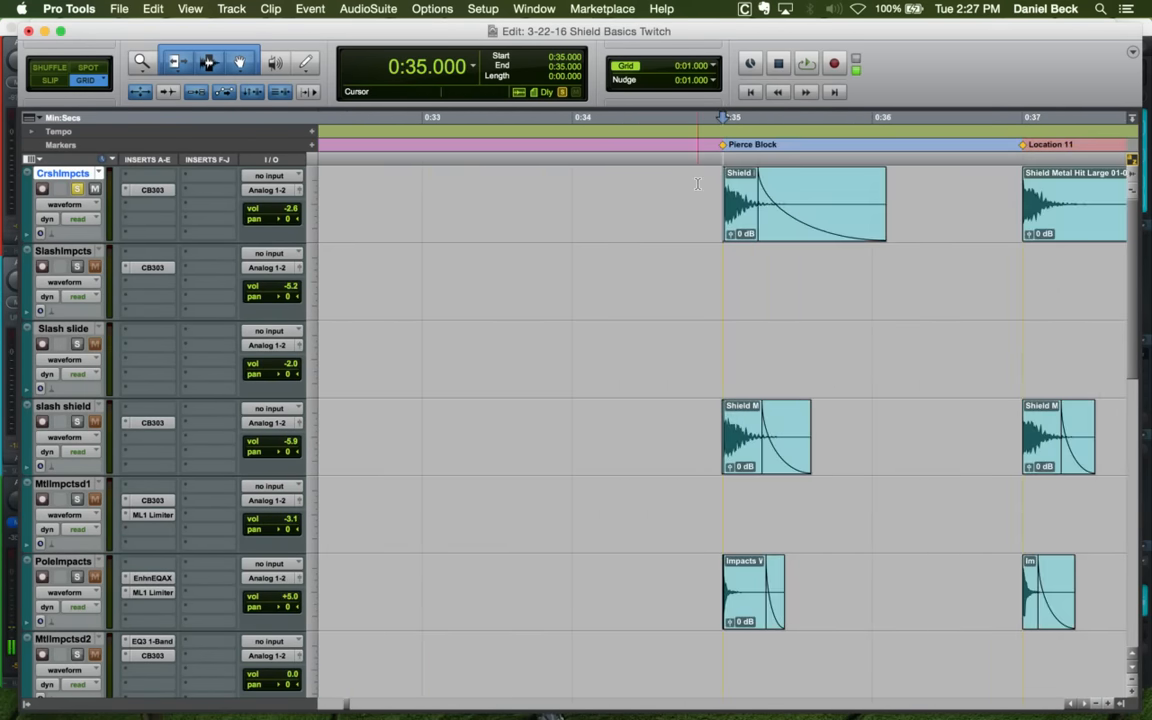
Remove the pasted shield hits on CrshImpcts from the Pierce Block section
click(738, 203)
key(r)
key(r)
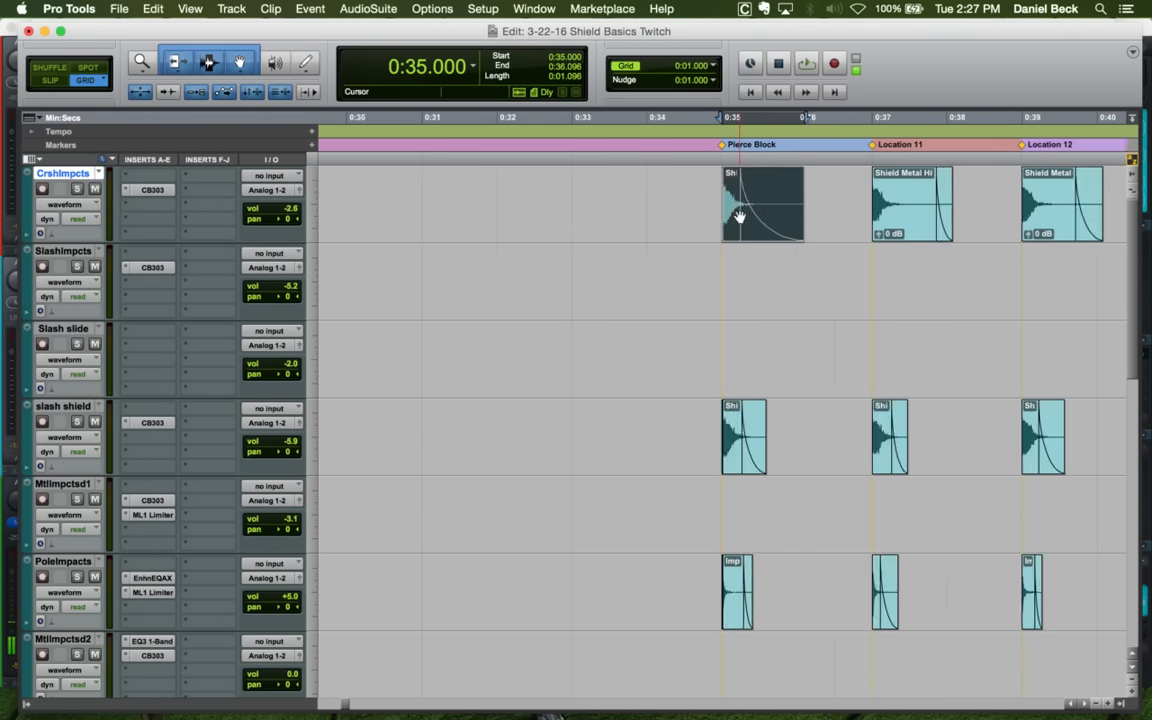
shift+click(967, 225)
key(Delete)
Paste the copied shield hits on CrshImpcts at the Attack - Metal marker, 2:00
key(r)
key(r)
key(r)
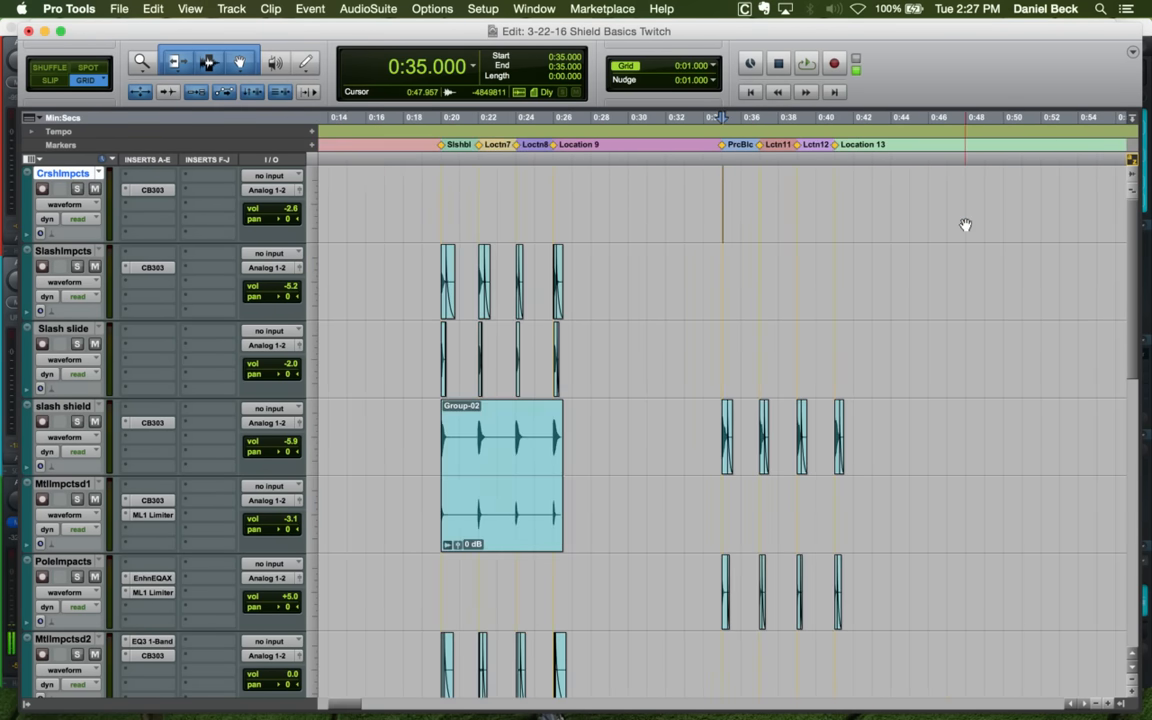
key(t)
key(t)
key(t)
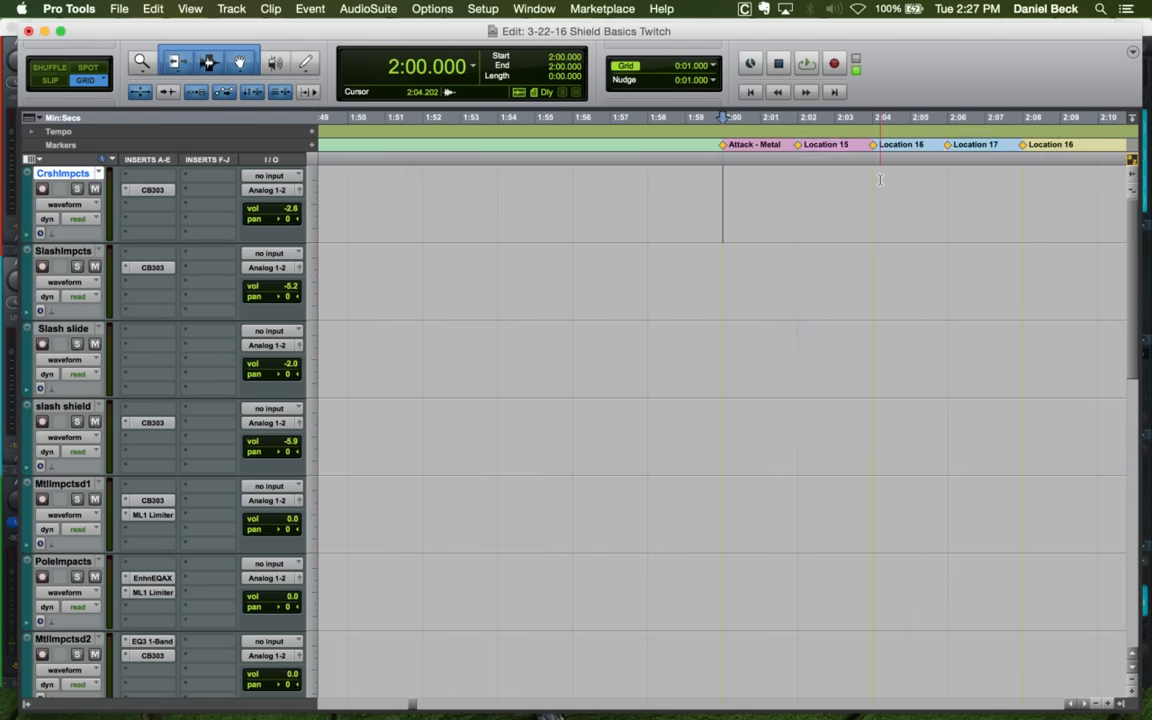
key(super+v)
Solo CrshImpcts and audition the first pasted shield hit at the Attack - Metal marker
key(r)
key(r)
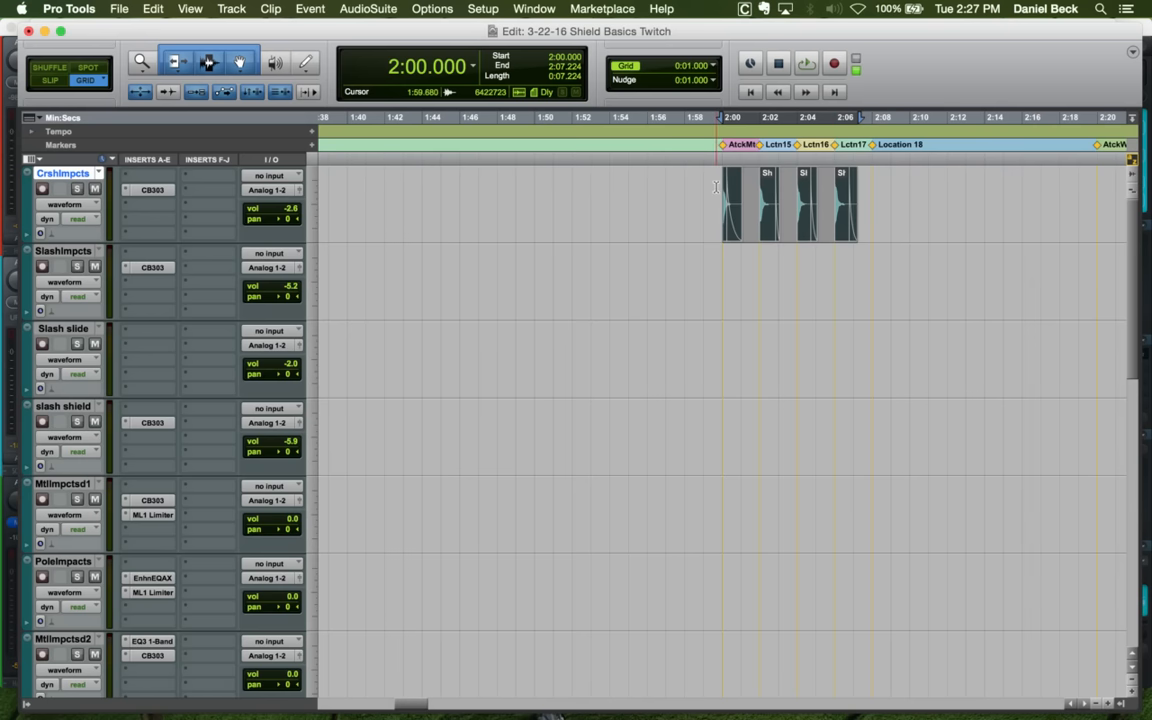
click(716, 186)
key(space)
key(t)
key(t)
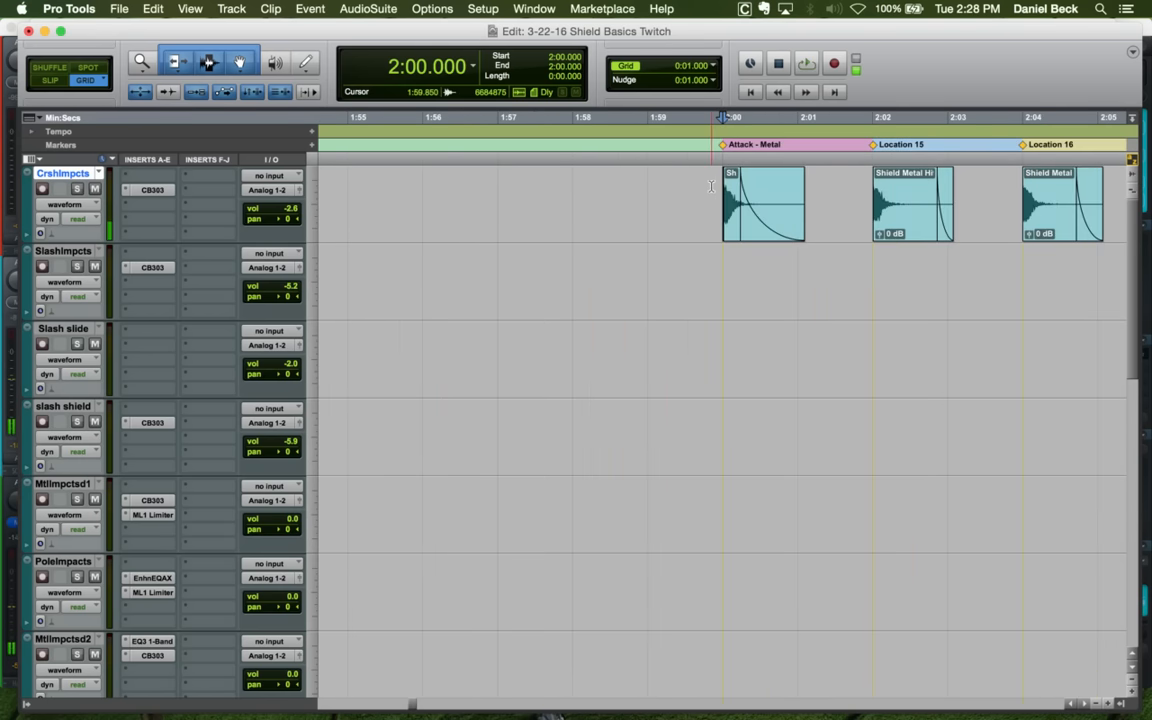
key(space)
key(t)
key(t)
key(space)
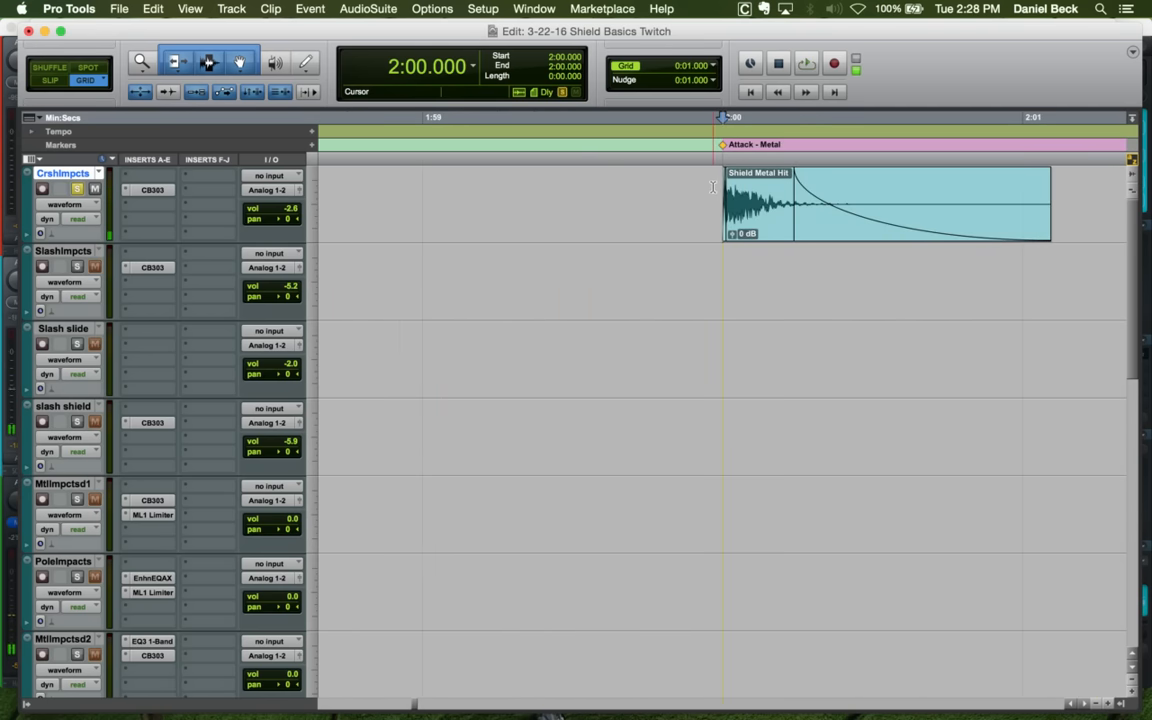
key(space)
key(space)
Audition the first attack with ShieldAtcks soloed and move the DBCK Metal Car Trunk clip on ShldAtcks1 to start at 2:00
scroll(707, 361, down, 10)
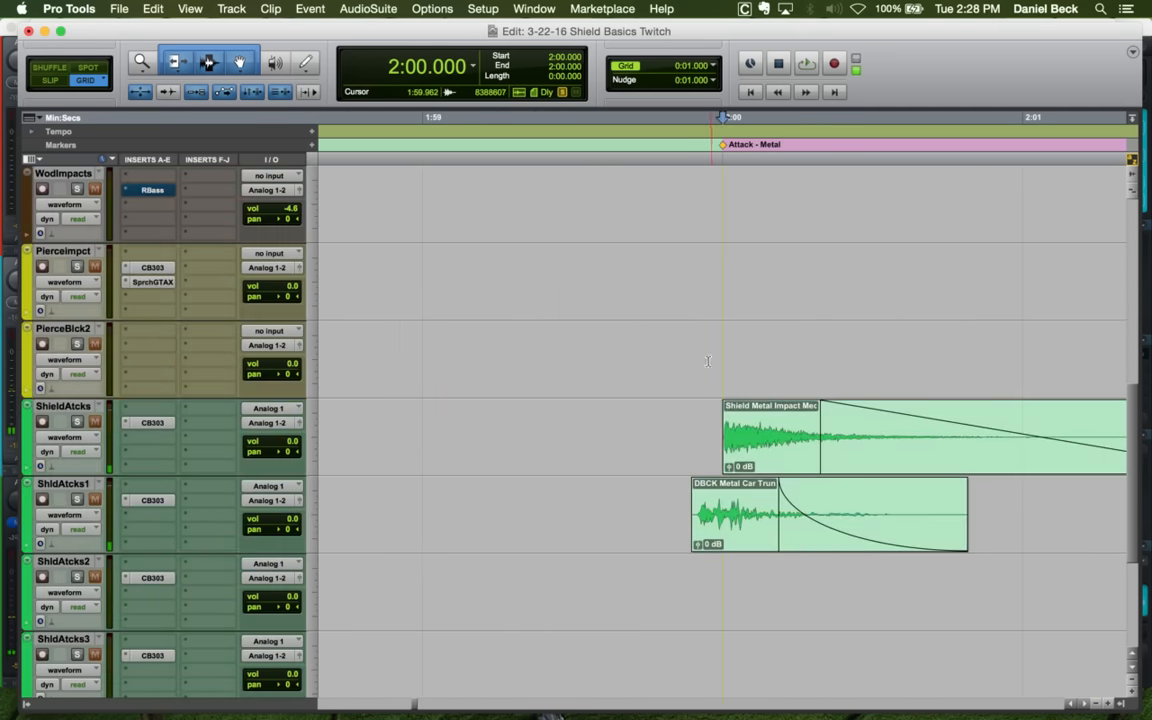
key(shift+s)
key(space)
key(space)
drag(717, 542, 743, 538)
Solo ShldAtcks1 and audition its moved DBCK Metal Car Trunk clip at the Attack - Metal marker
click(695, 510)
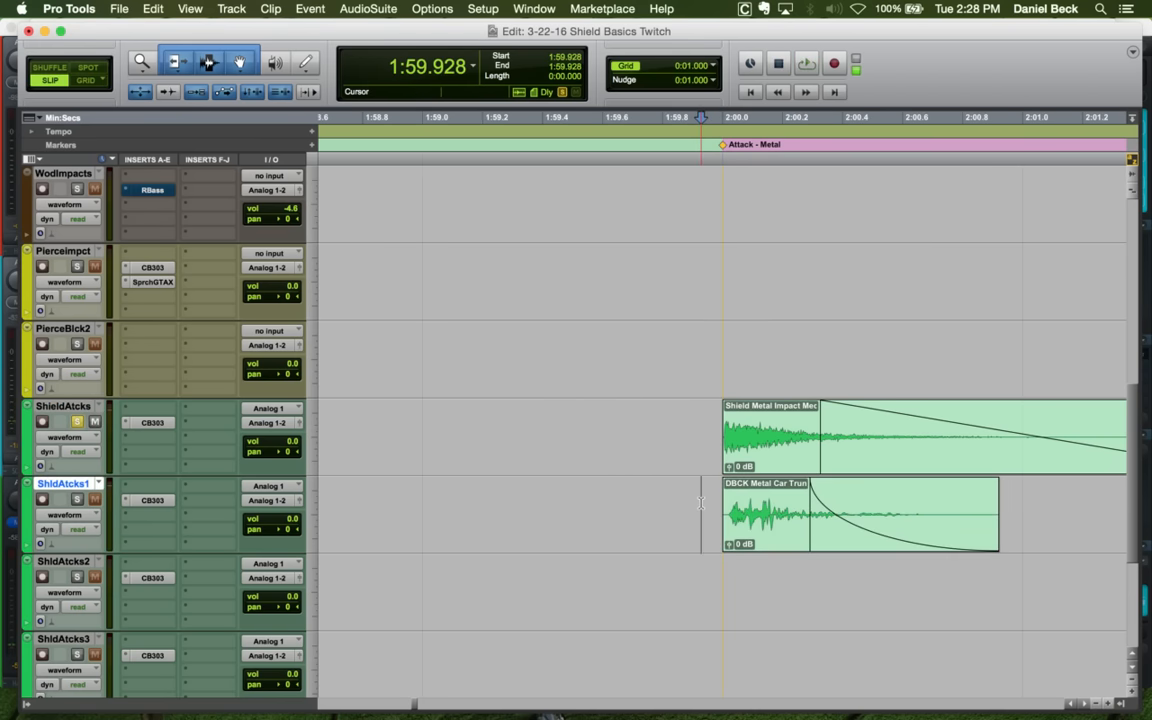
key(shift+s)
key(space)
key(space)
key(space)
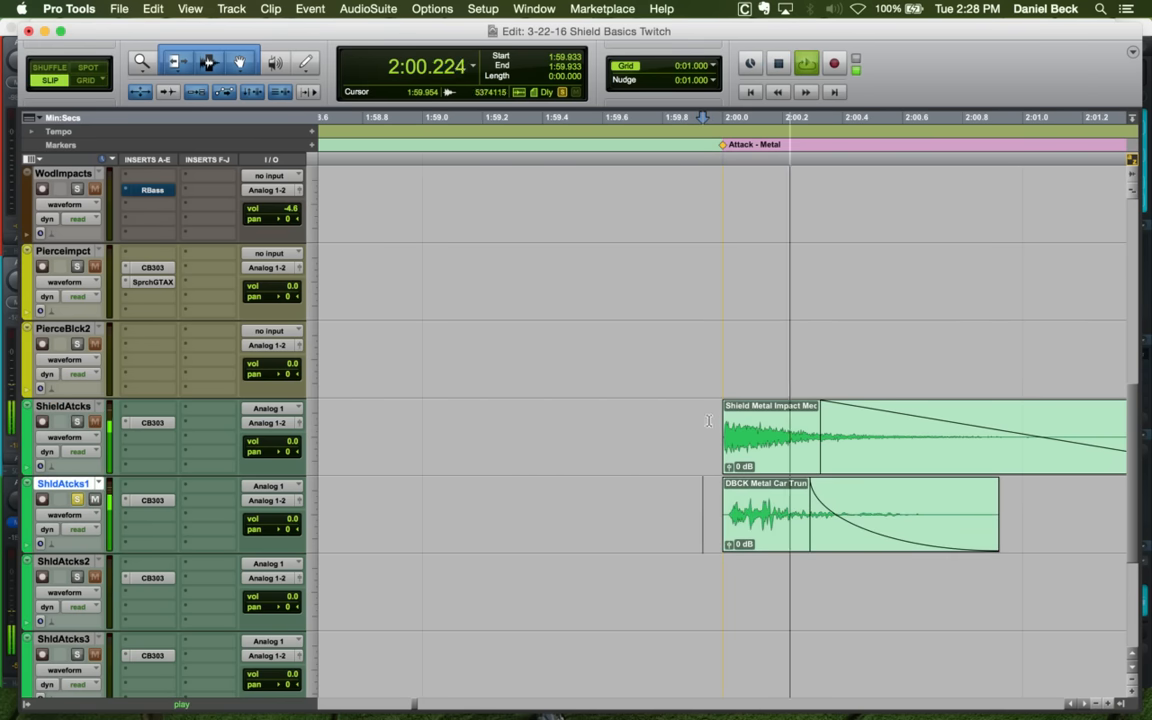
key(space)
Solo ShieldAtcks, lower its volume to -7.9 dB, and audition its Shield Metal Impact Medium clip
click(709, 444)
key(shift+s)
key(space)
key(space)
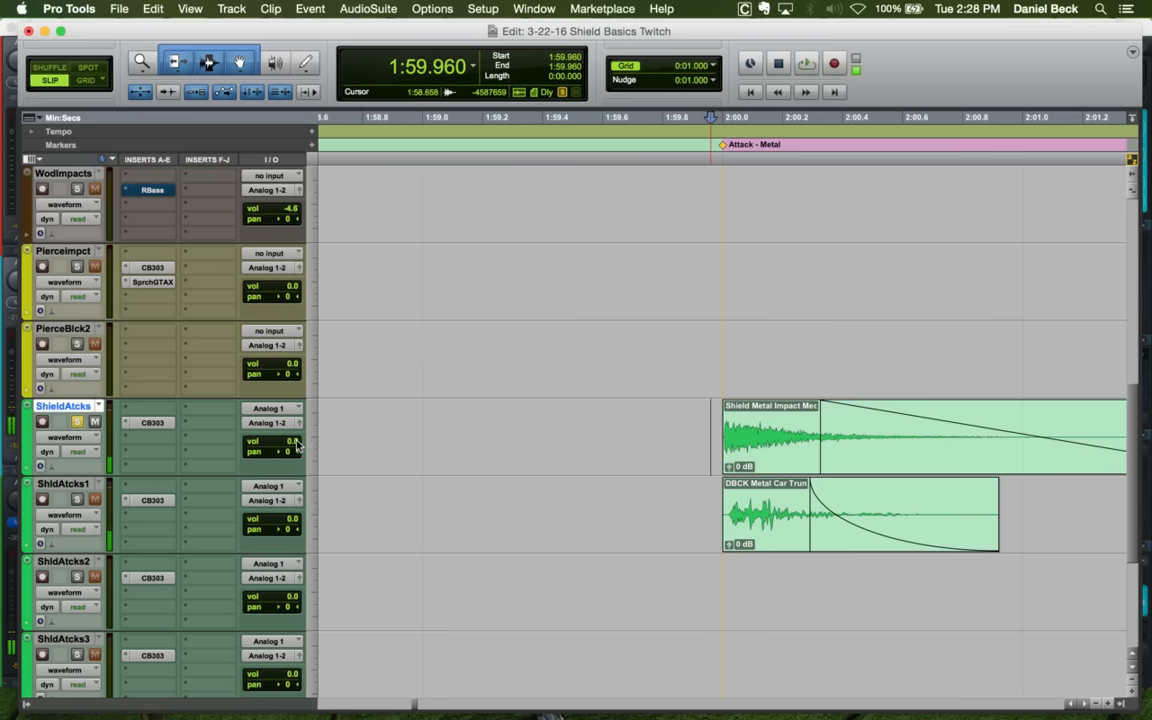
drag(295, 442, 295, 453)
key(space)
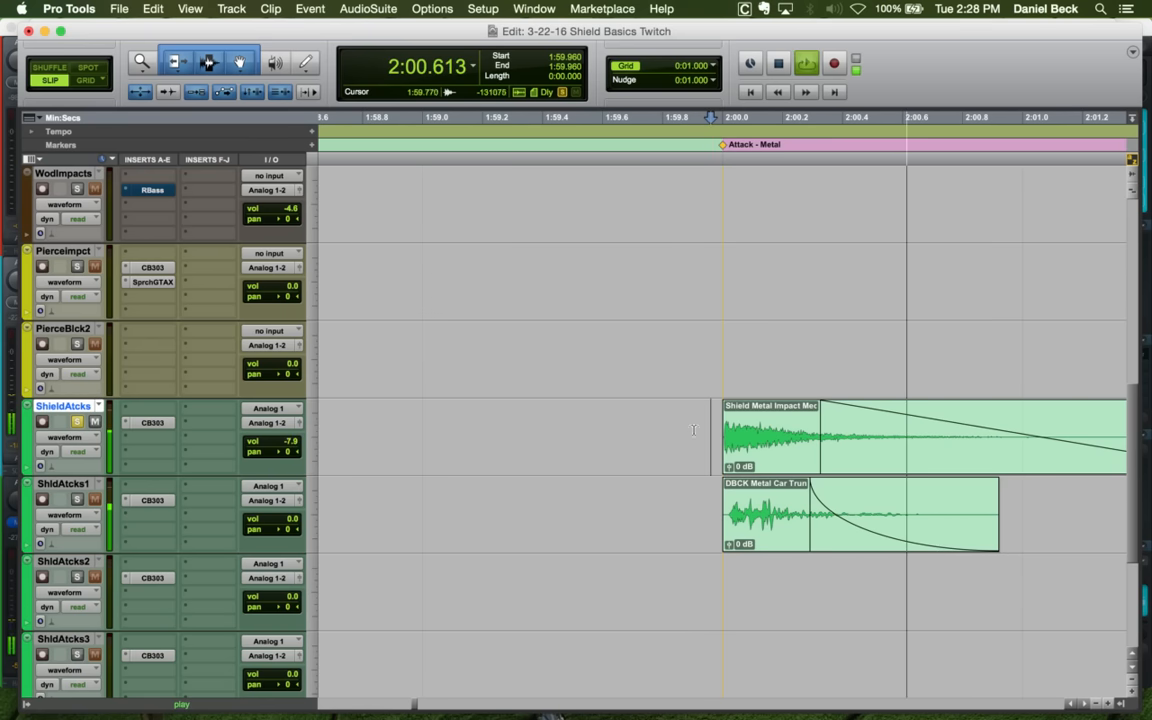
click(722, 418)
key(space)
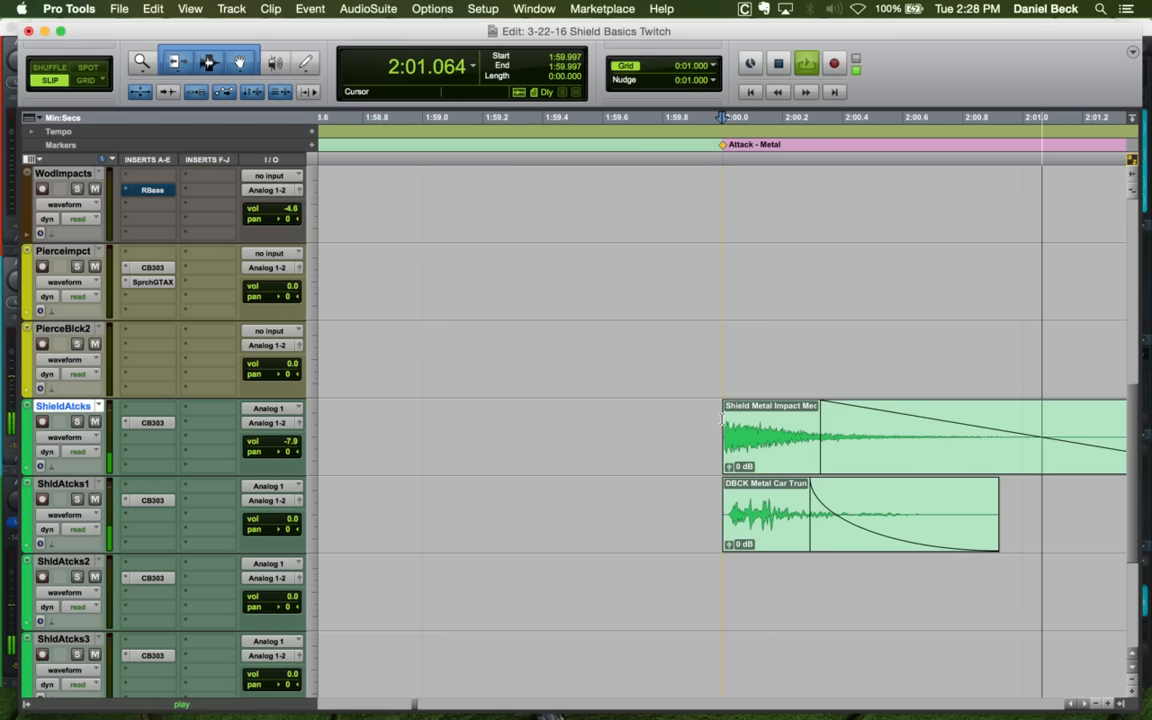
Solo ShldAtcks1 again and audition the first attack from just before the Attack - Metal marker
key(r)
key(space)
click(711, 498)
key(shift+s)
key(space)
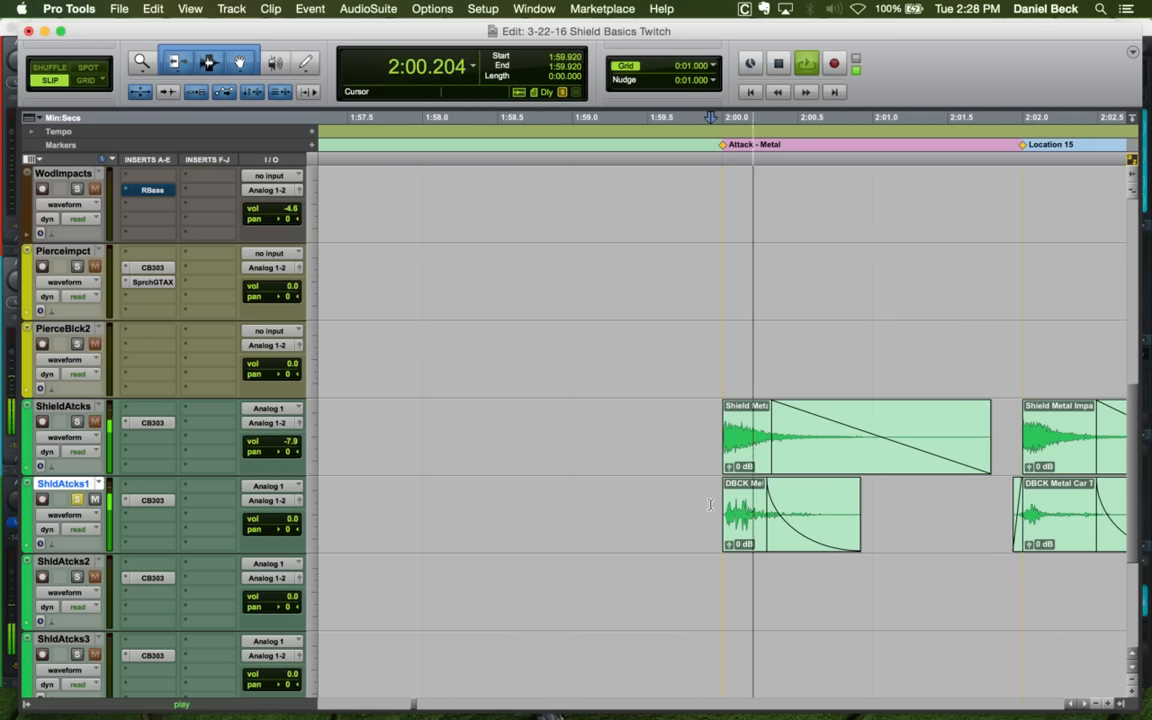
key(space)
Trim the start of ShldAtcks1's DBCK Metal Car Trunk Lid Drop clip at 2:00.068 with a short fade-in, and move it back to 2:00.002
click(714, 501)
click(740, 503)
key(t)
key(t)
key(t)
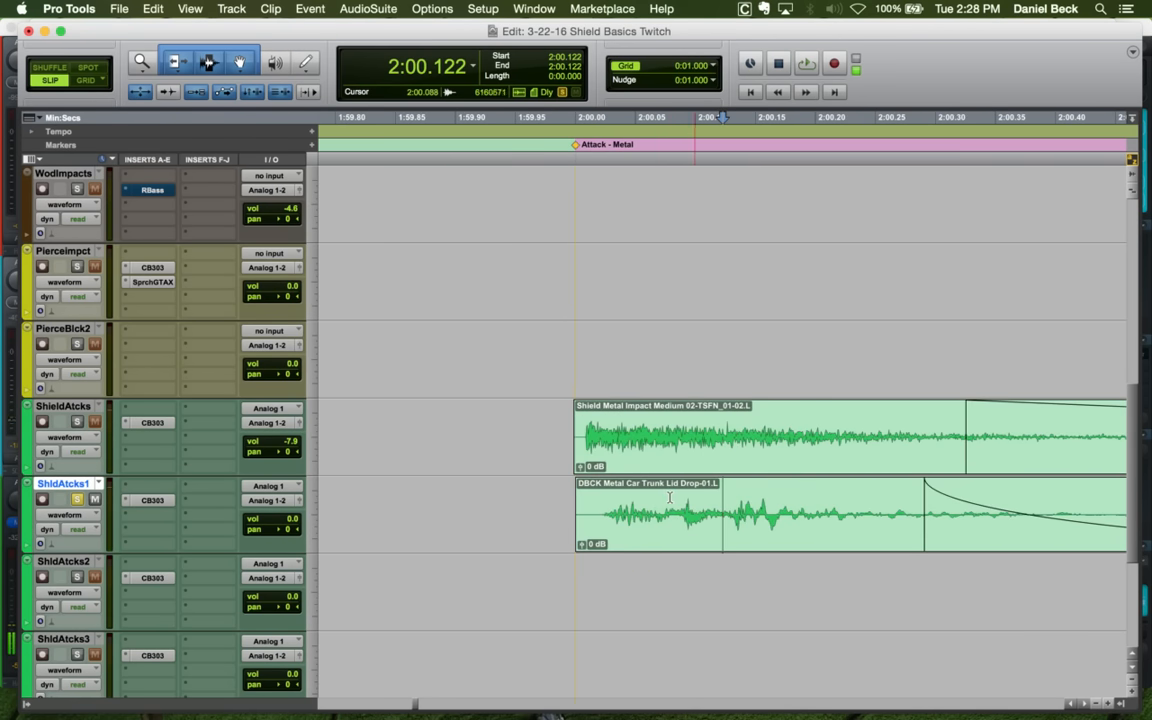
click(658, 503)
key(a)
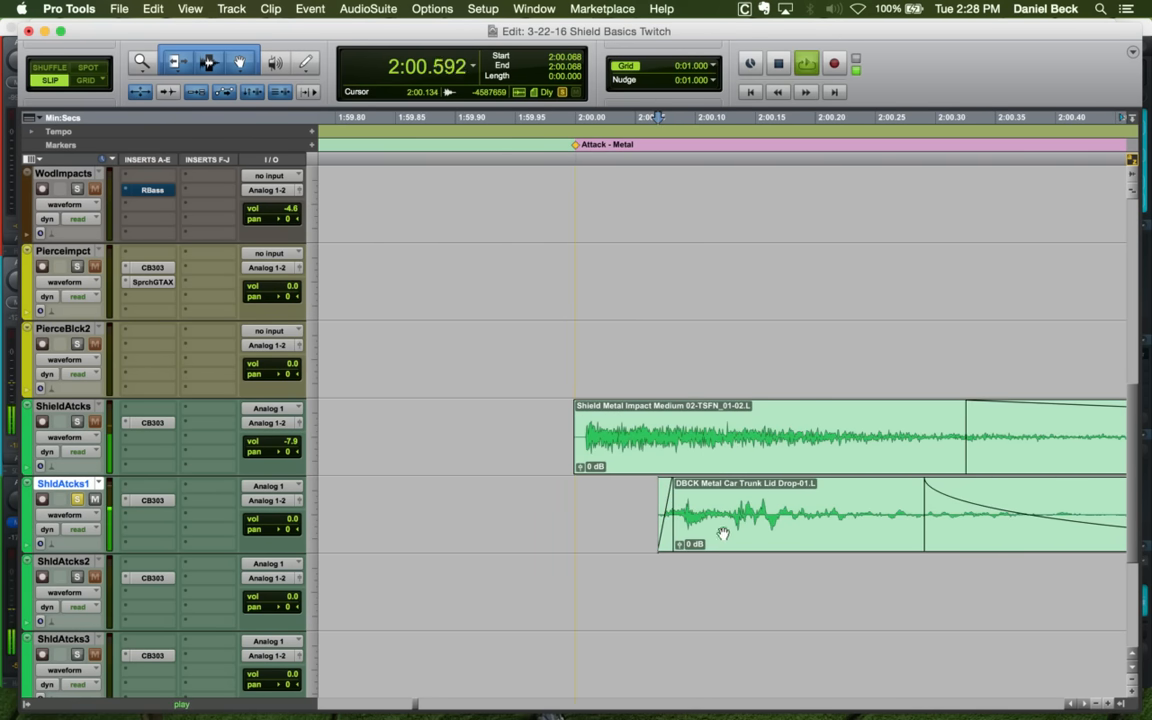
click(746, 540)
drag(660, 515, 580, 515)
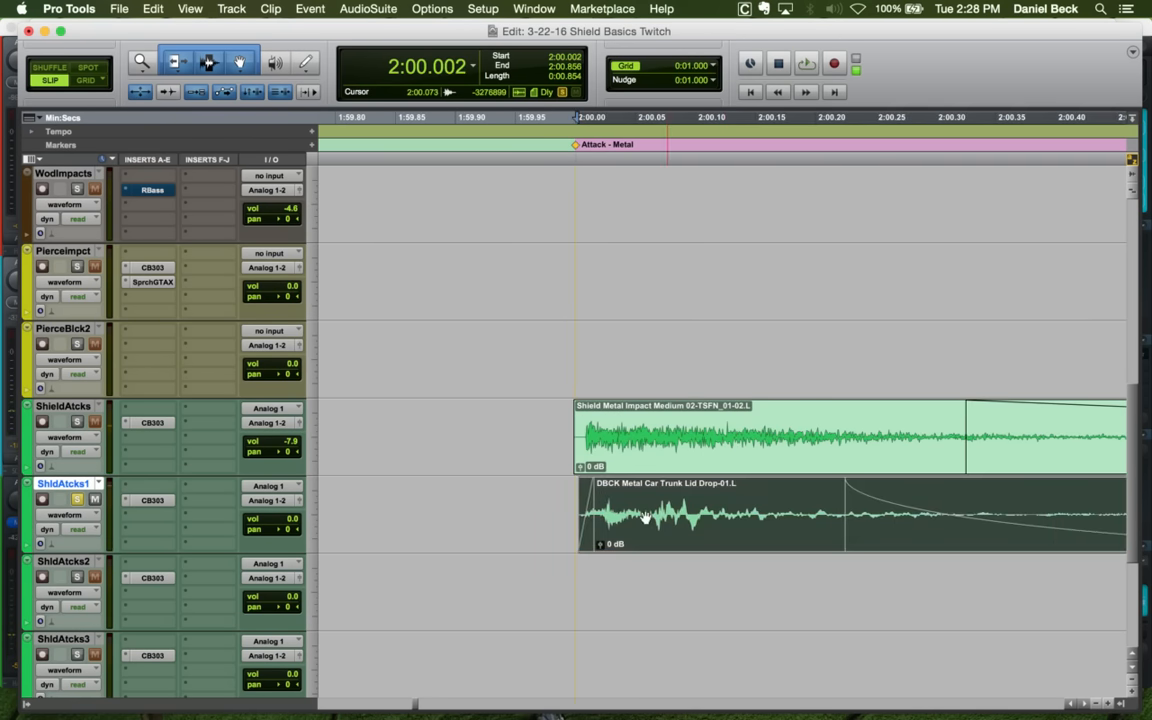
Shorten the end of ShldAtcks1's DBCK Metal Car Trunk clip to 2:00.485, auditioning it between trims
click(559, 492)
key(space)
key(space)
key(r)
key(r)
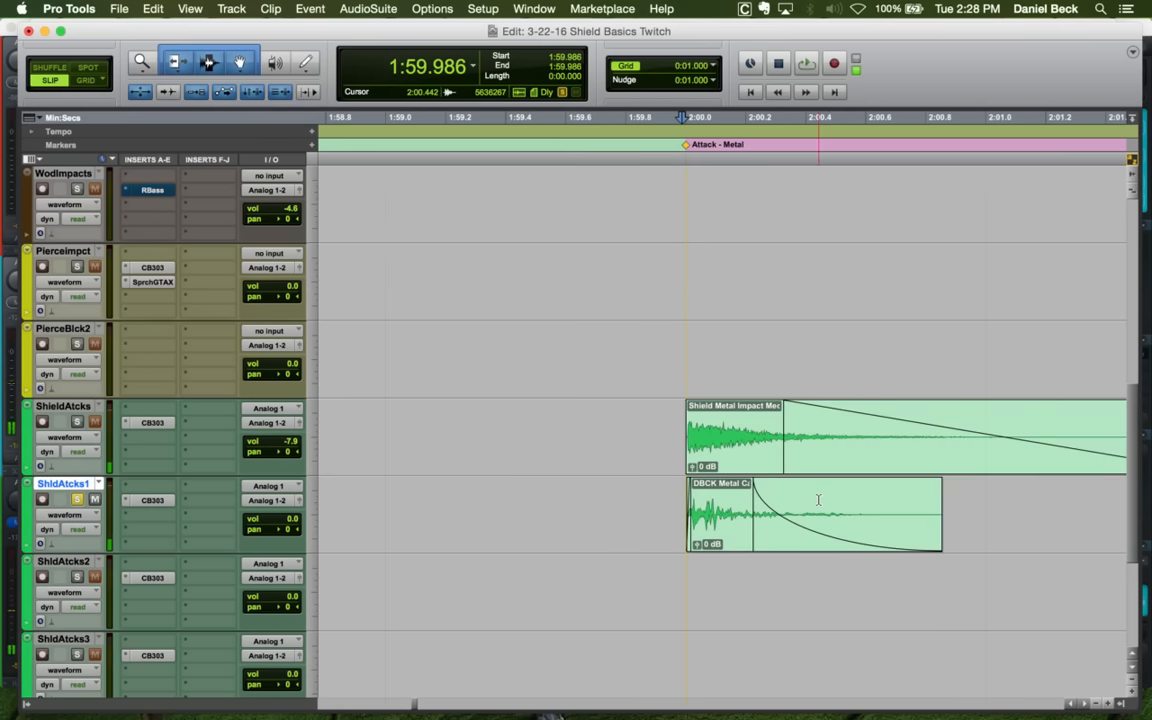
click(871, 503)
key(s)
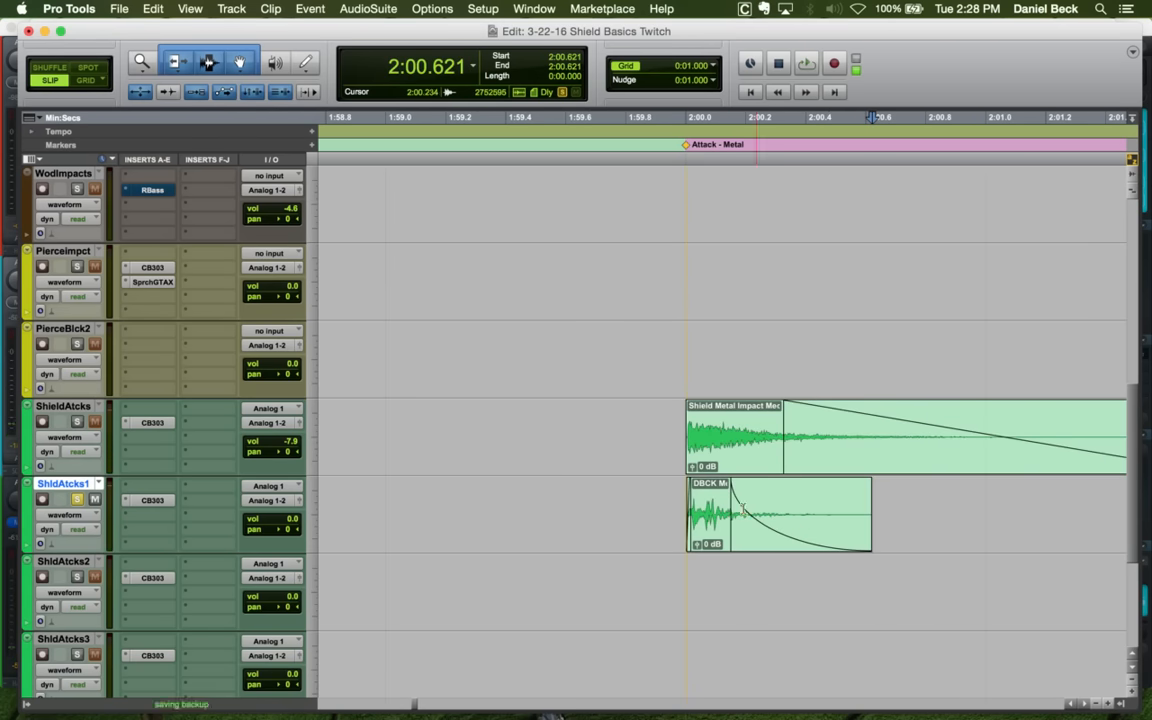
key(space)
key(Down)
key(space)
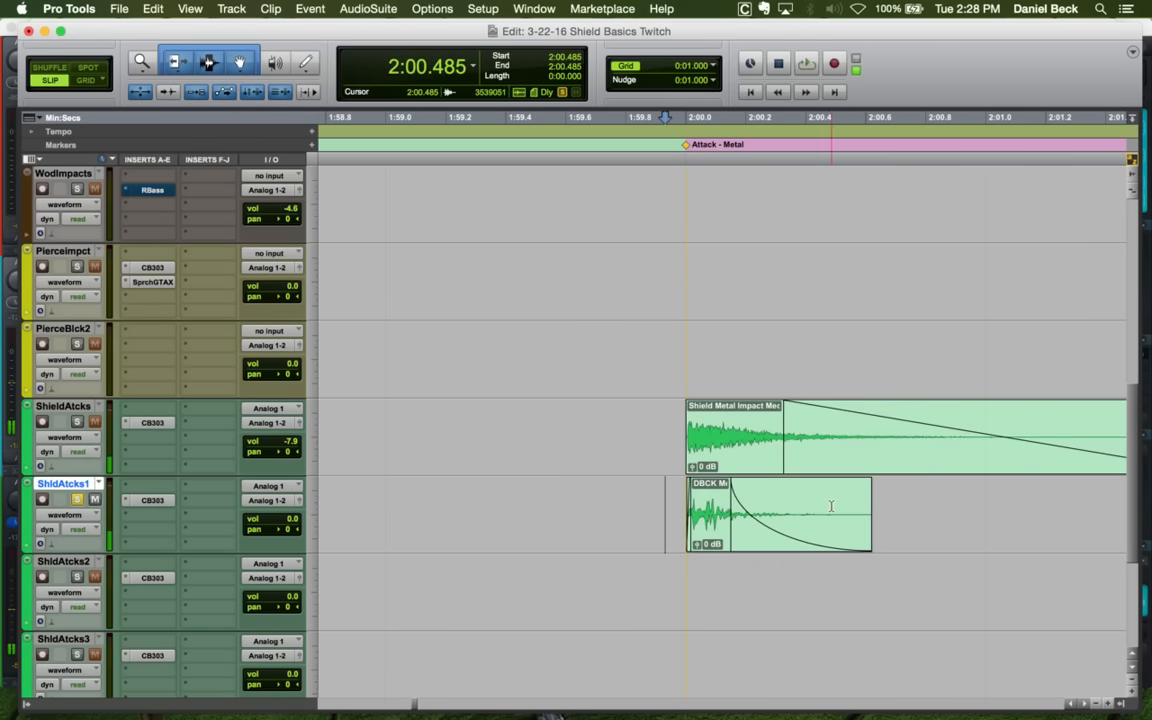
key(s)
Audition the shortened ShldAtcks1 clip, and unsolo the track to hear all layers from just before the Attack - Metal marker
click(679, 497)
key(space)
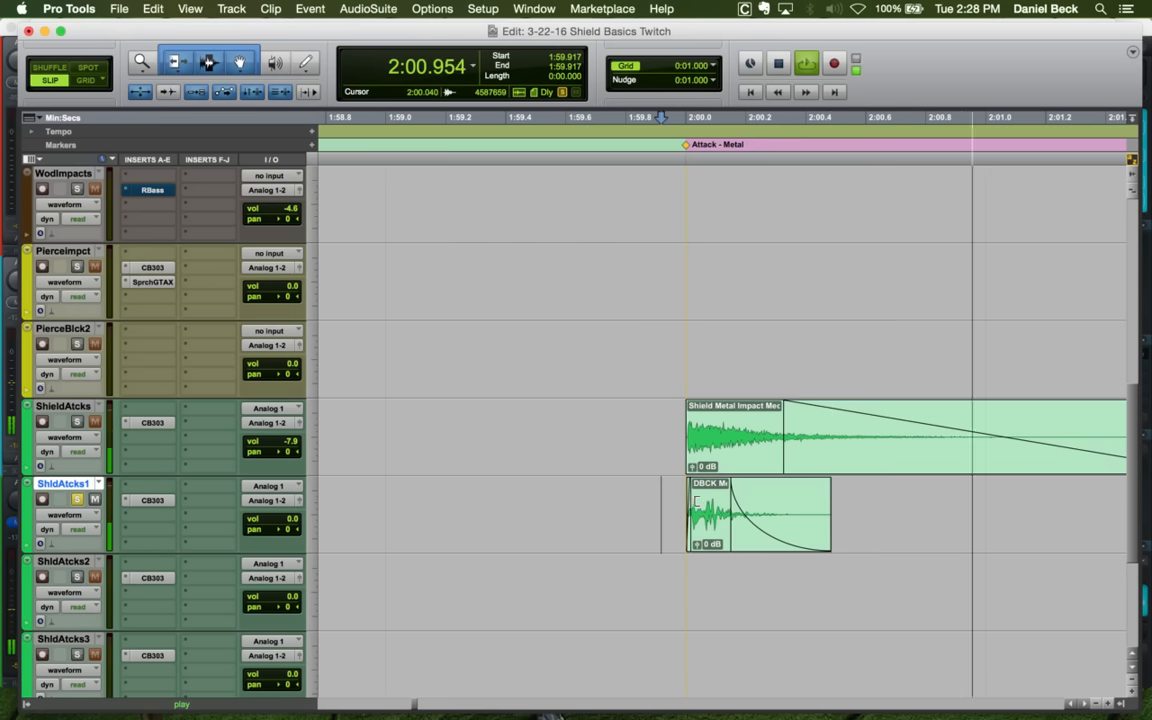
key(space)
key(space)
key(space)
click(676, 496)
key(space)
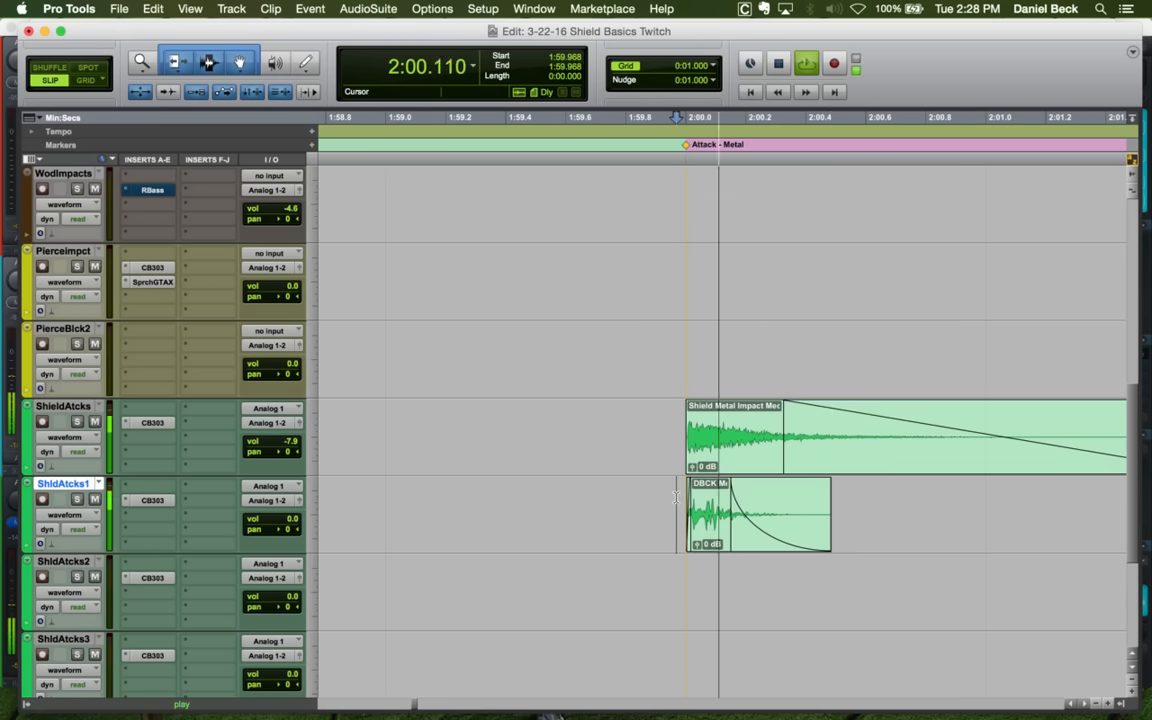
key(space)
key(space)
key(space)
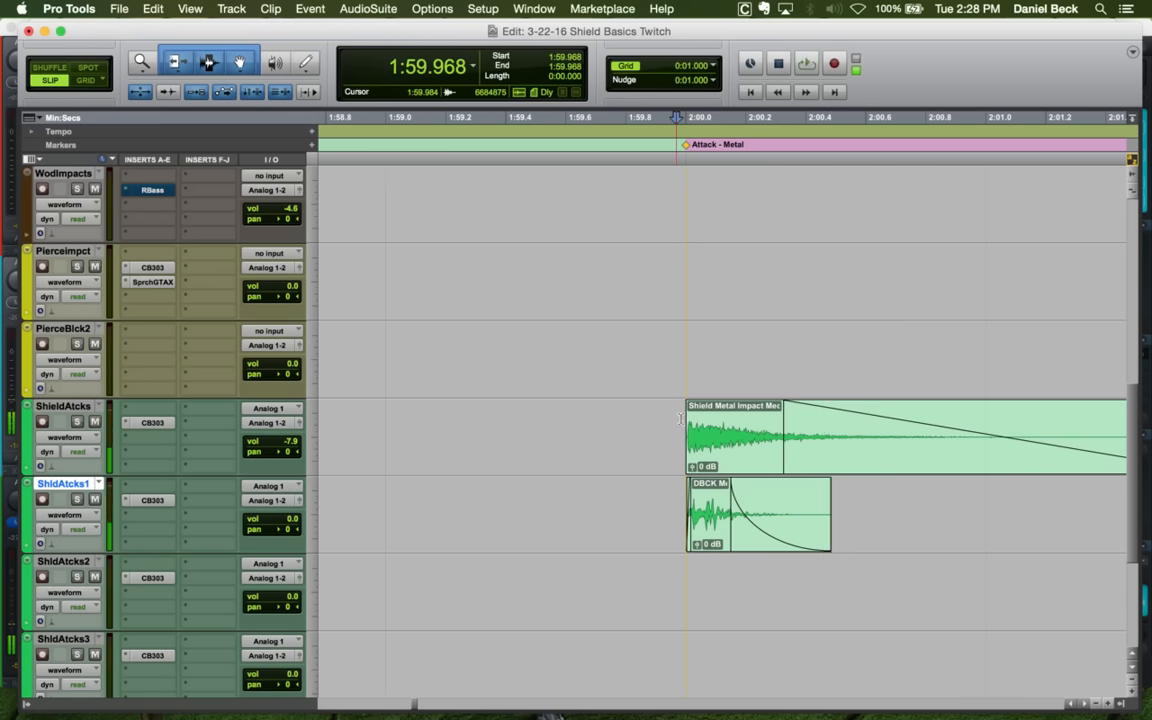
Solo ShieldAtcks to audition its first attack, and unsolo it to replay both layers together
scroll(680, 419, up, 2)
scroll(680, 419, down, 2)
click(680, 419)
key(space)
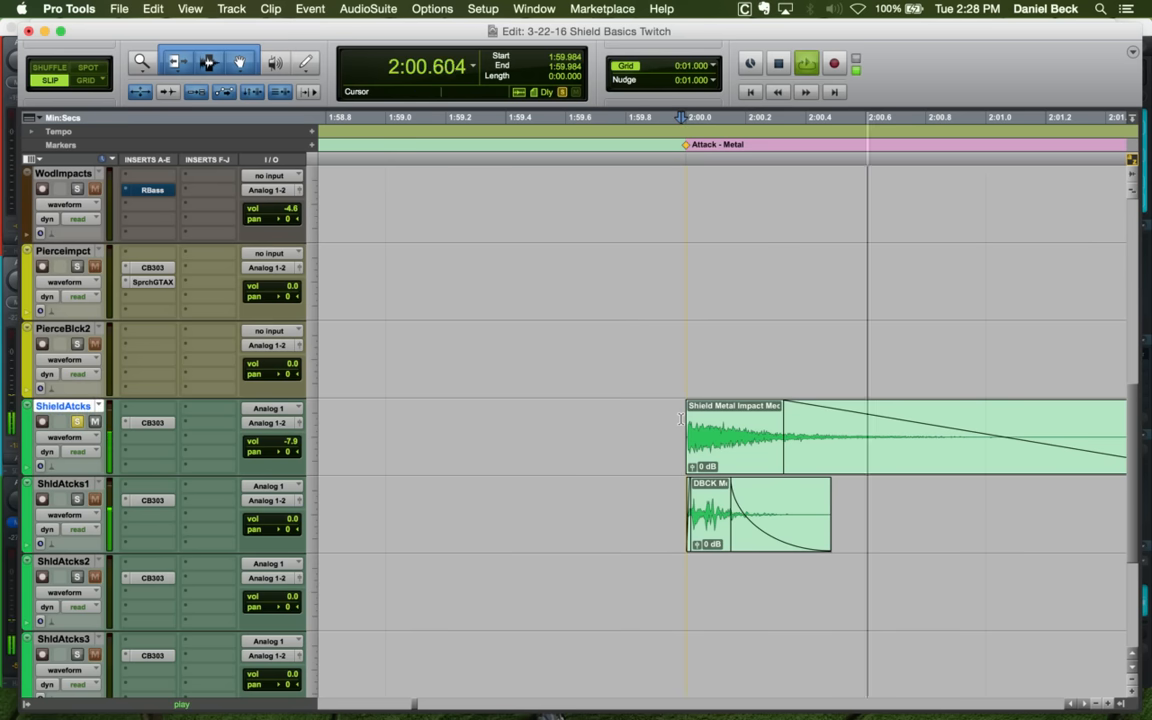
key(space)
key(r)
key(t)
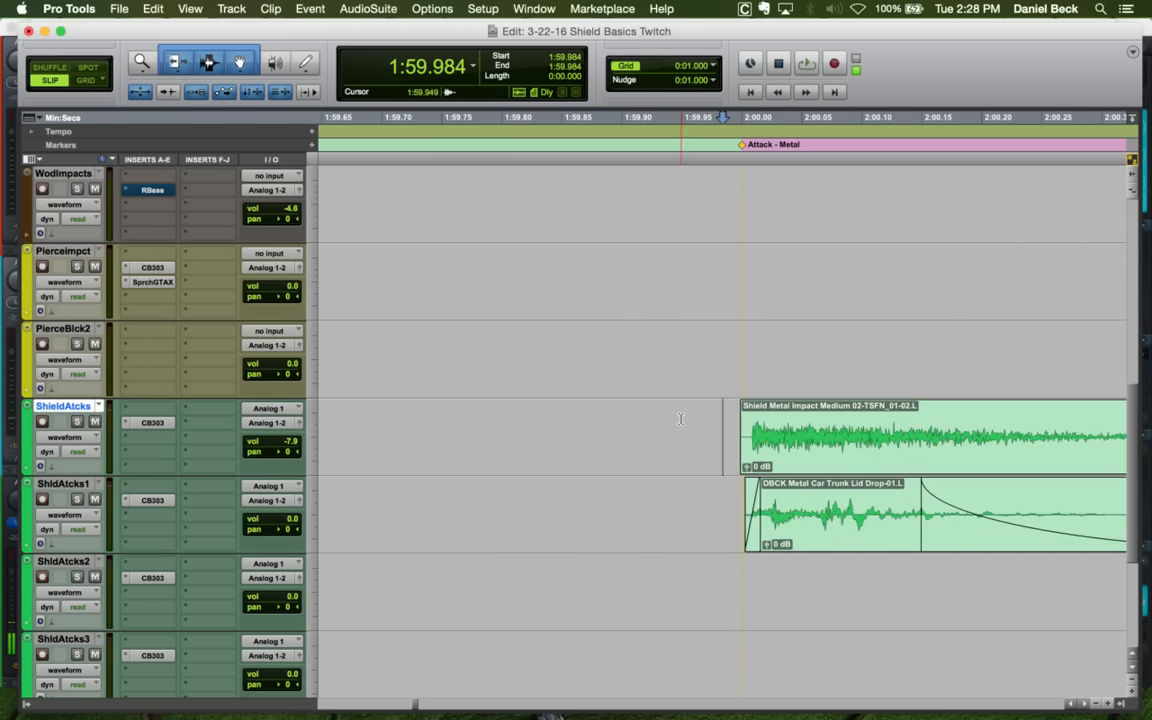
key(r)
key(r)
key(space)
key(r)
key(space)
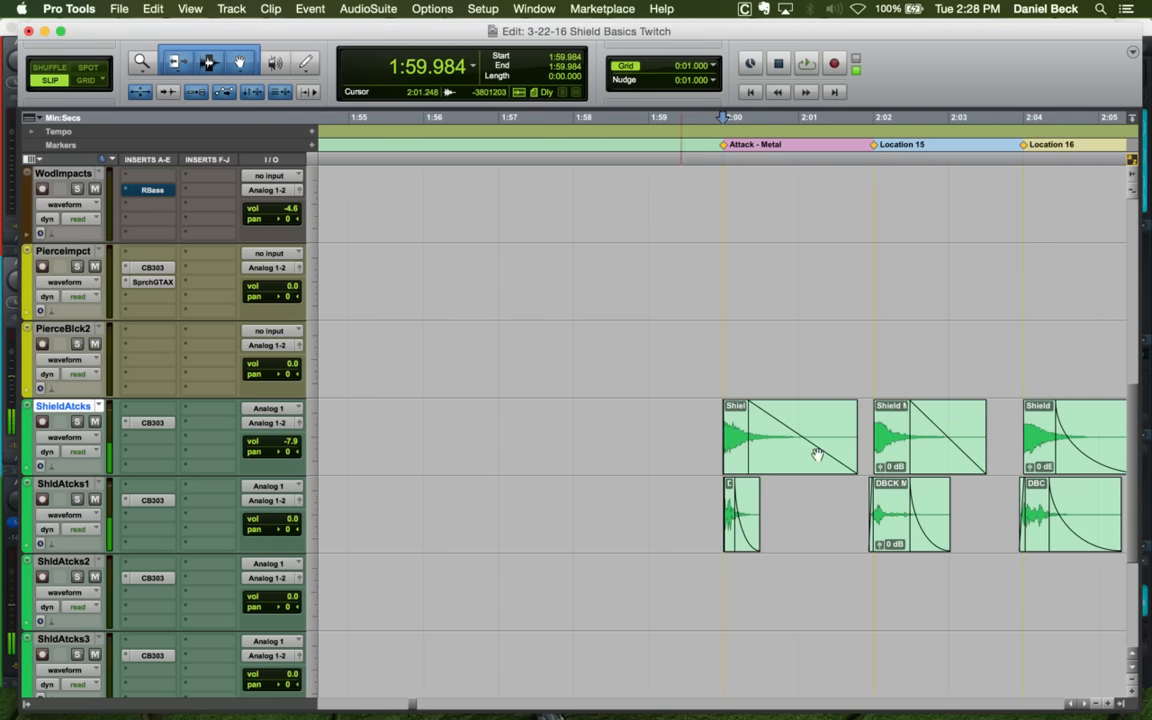
Solo ShldAtcks2 and audition the start of its METAL_Impacts_Loose_ShedDestruction_SheetMetal clip in the Source area
click(716, 484)
scroll(716, 484, down, 2)
key(r)
key(r)
key(r)
key(r)
key(r)
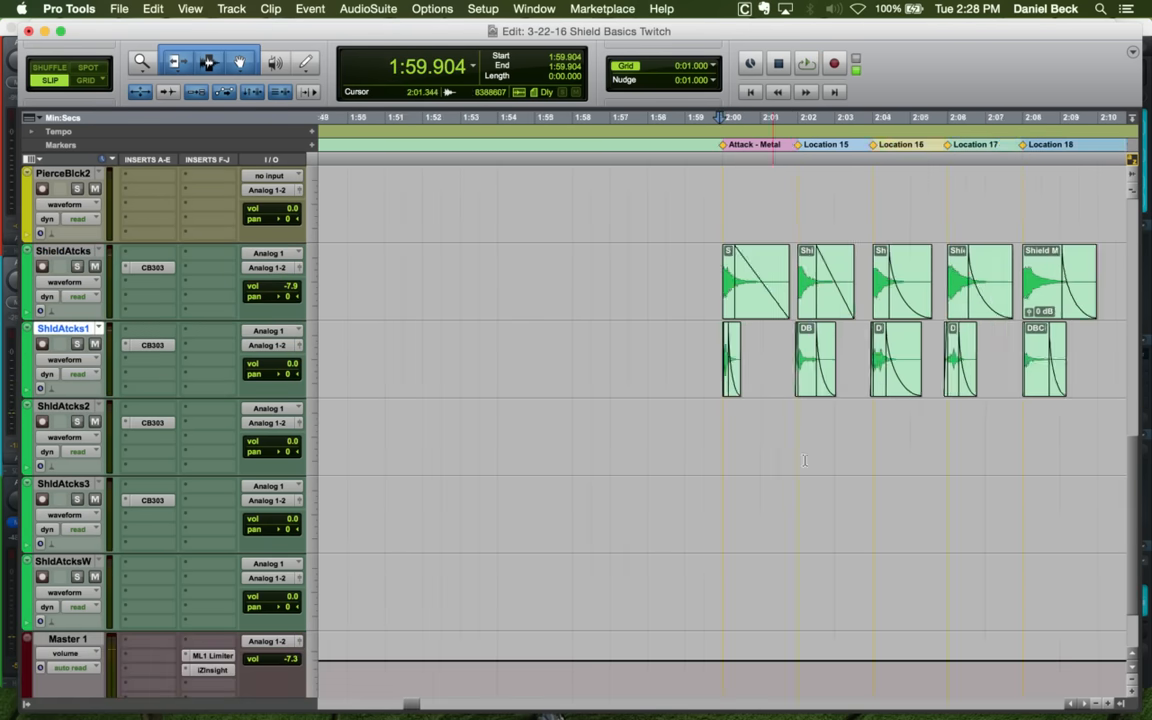
key(r)
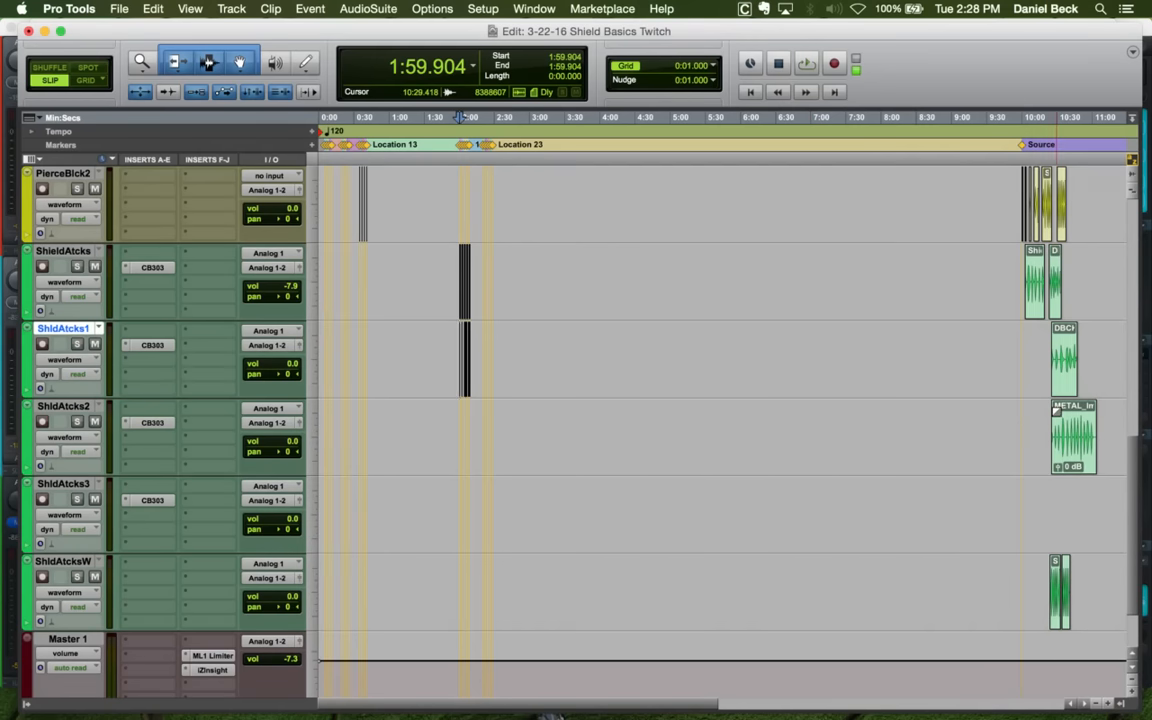
click(1050, 416)
key(shift+s)
key(Tab)
key(space)
key(t)
key(t)
key(t)
key(t)
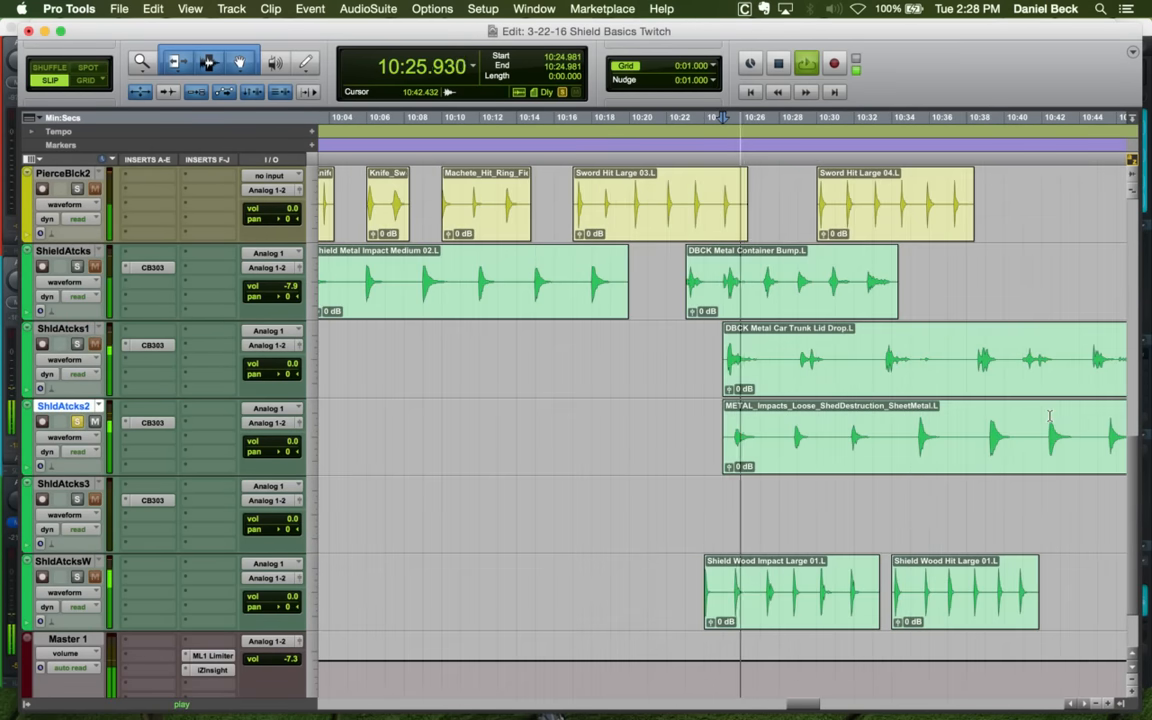
Copy ShldAtcks2's METAL_Impacts source clip and paste it at 2:11.072 on the same track
key(r)
key(r)
click(786, 463)
key(space)
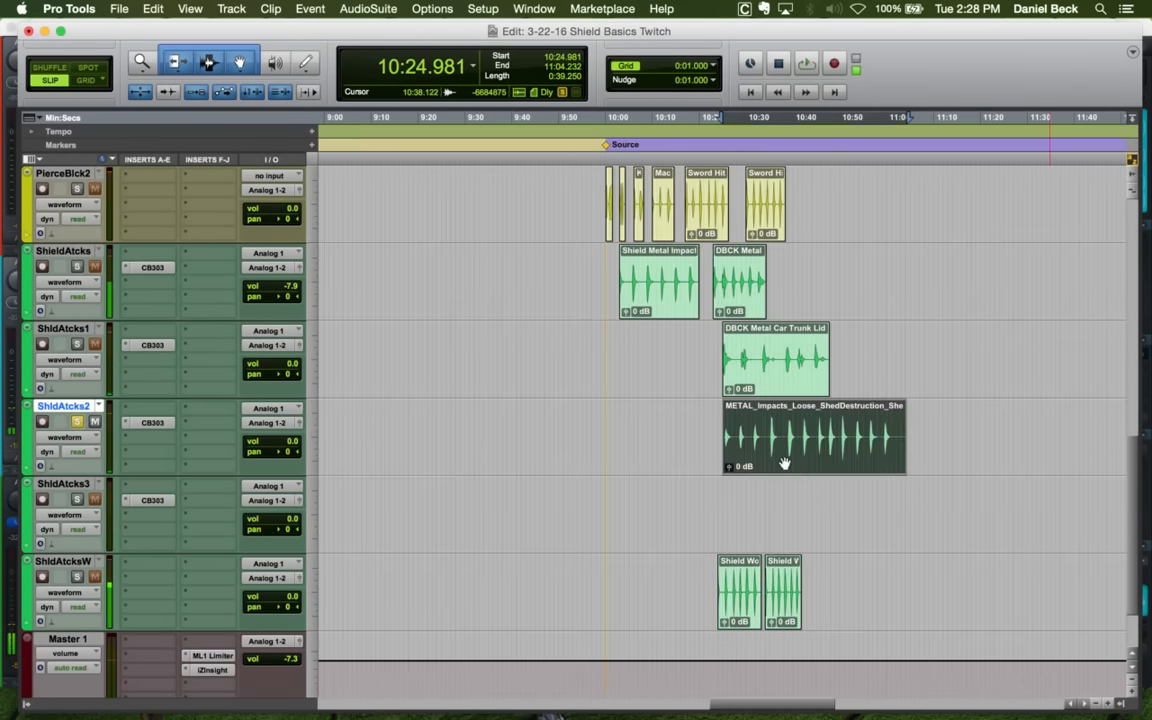
key(r)
key(r)
key(r)
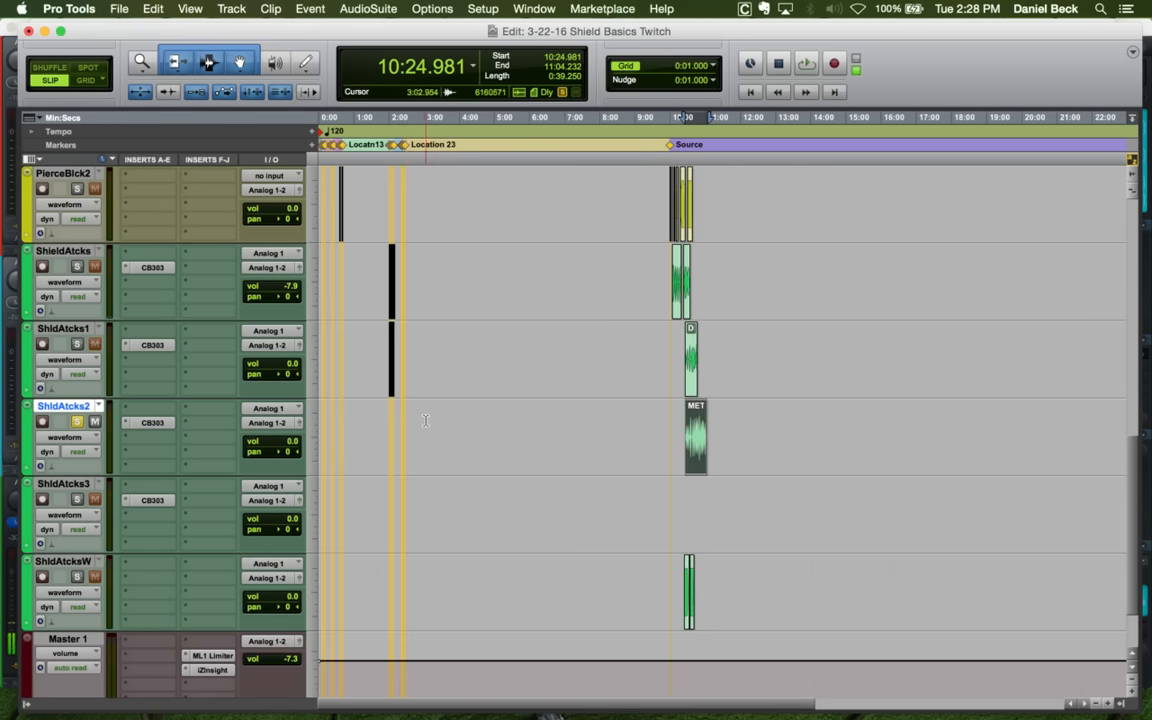
click(396, 418)
key(super+v)
key(t)
key(t)
key(t)
key(t)
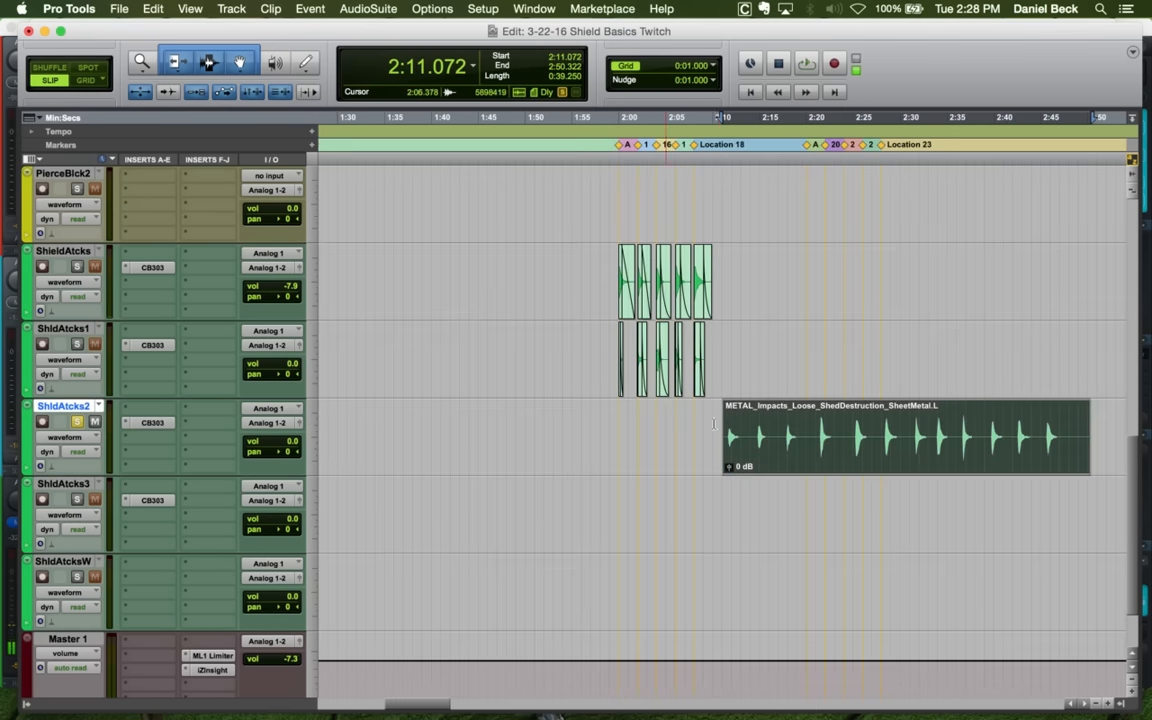
Move the pasted METAL_Impacts clip back so its first hit sits near the Attack - Metal marker
click(711, 422)
drag(736, 460, 631, 427)
key(t)
key(t)
key(t)
key(t)
Trim the METAL_Impacts clip's start at 2:00.384 and its end after the first hit, with a fade-out
click(822, 421)
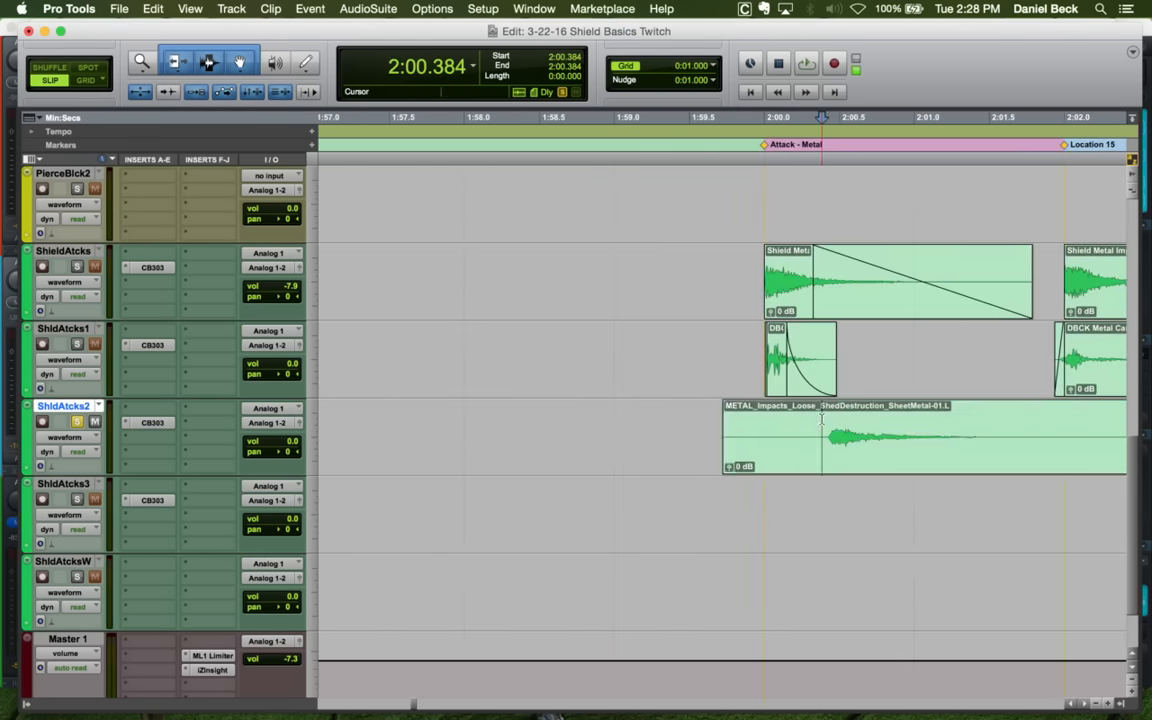
key(a)
key(space)
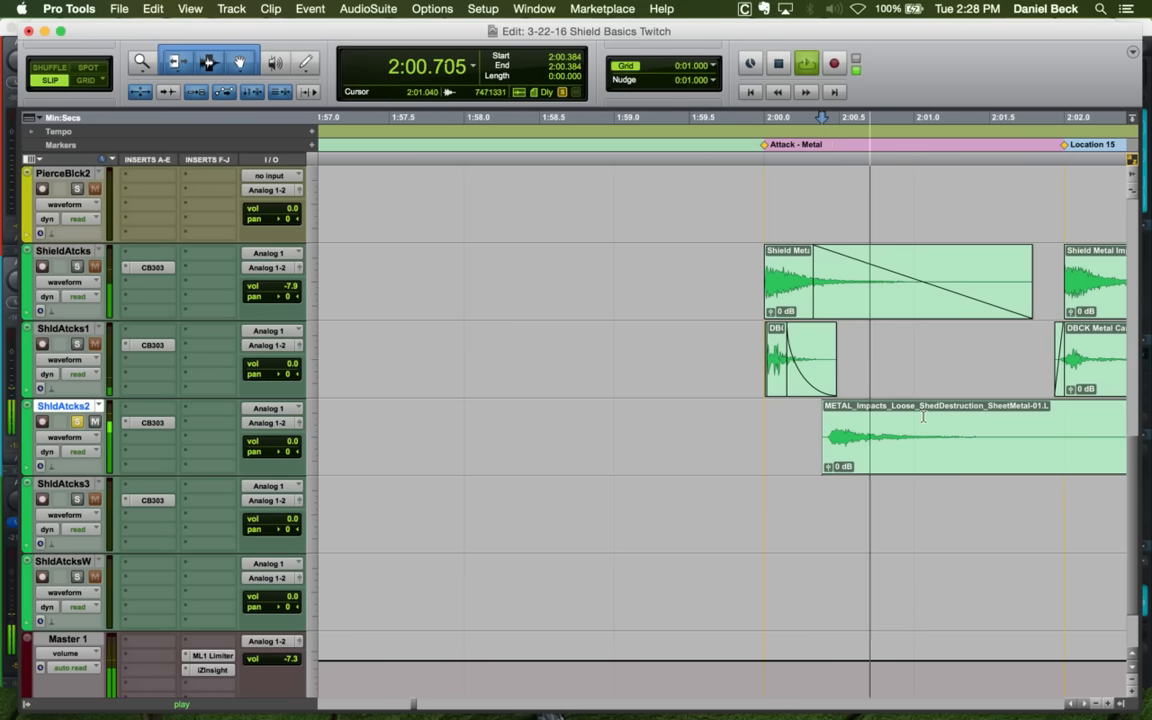
click(995, 414)
key(s)
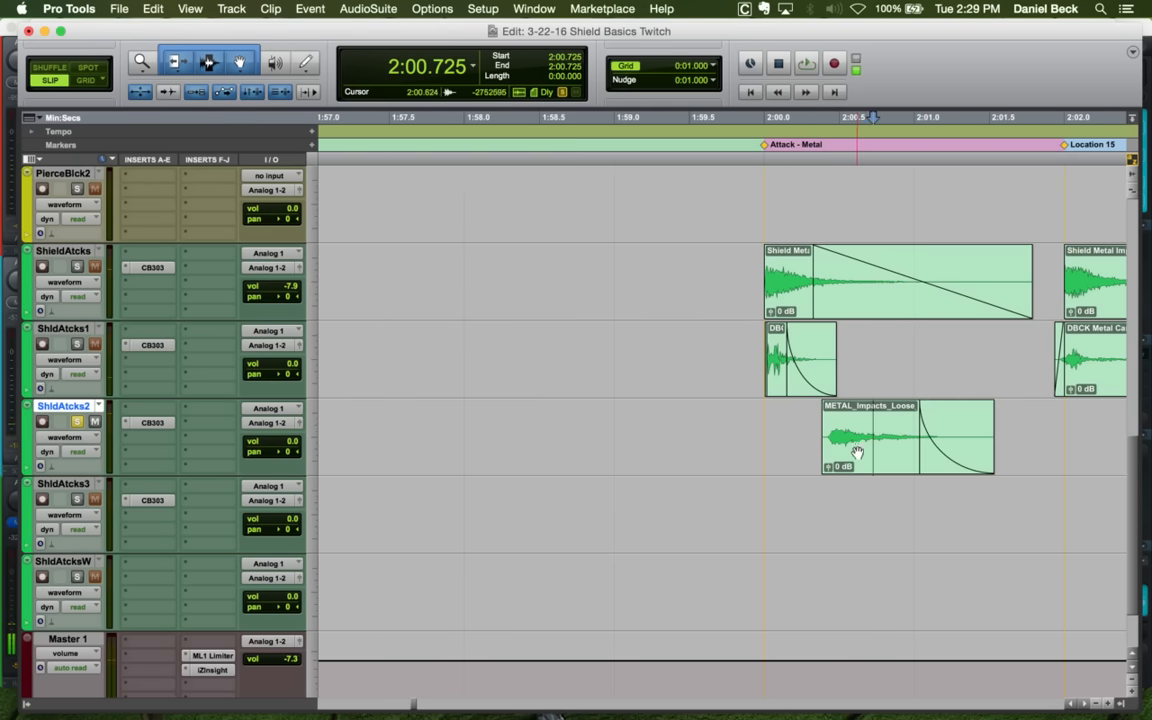
Lengthen the METAL_Impacts clip's fade-out and move the clip to 2:00.098
key(t)
click(716, 434)
key(g)
drag(625, 455, 538, 450)
key(t)
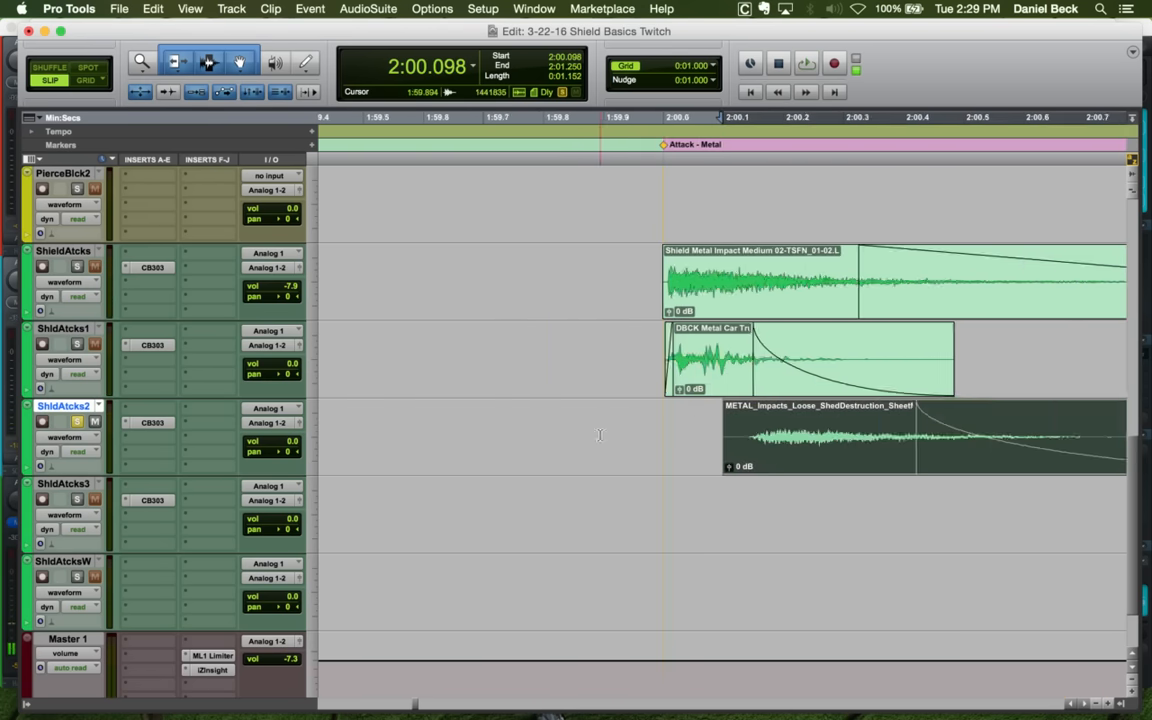
Trim the METAL_Impacts clip's start with a short fade-in, align it with the DBCK clip's start, and audition it
key(t)
click(794, 414)
key(a)
click(822, 414)
key(d)
drag(855, 463, 713, 455)
click(594, 407)
key(space)
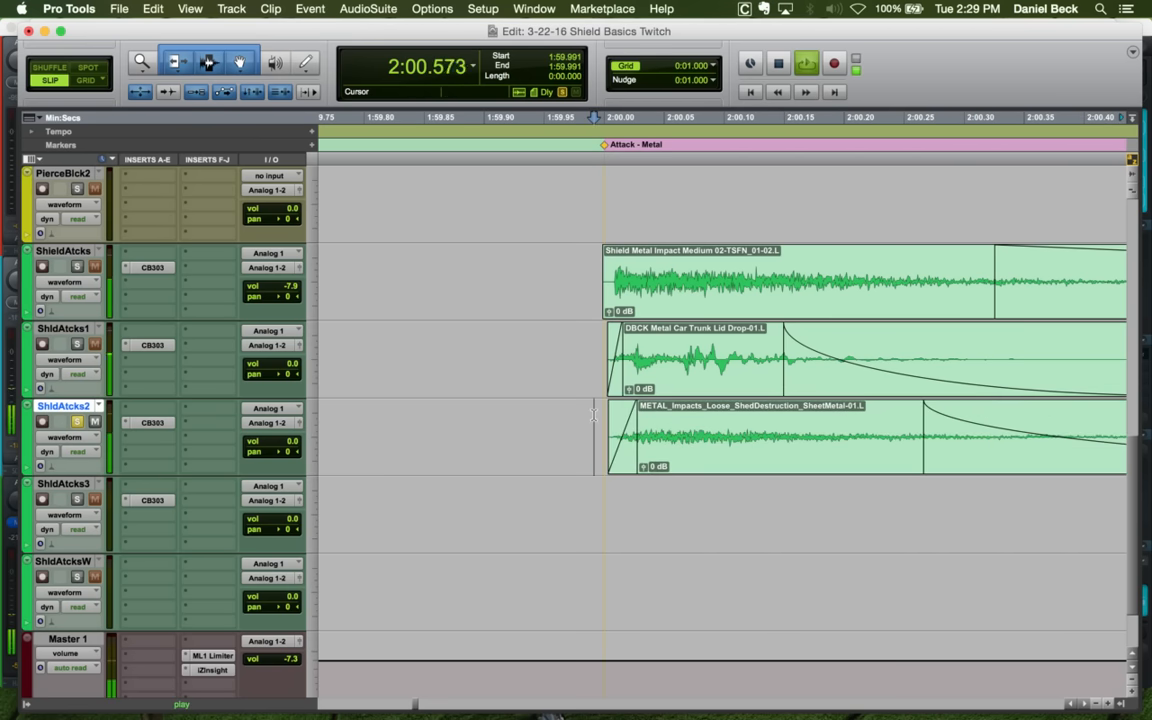
Shorten the end of ShldAtcks2's METAL_Impacts clip to 2:00.489, auditioning it between trims
key(r)
key(space)
key(s)
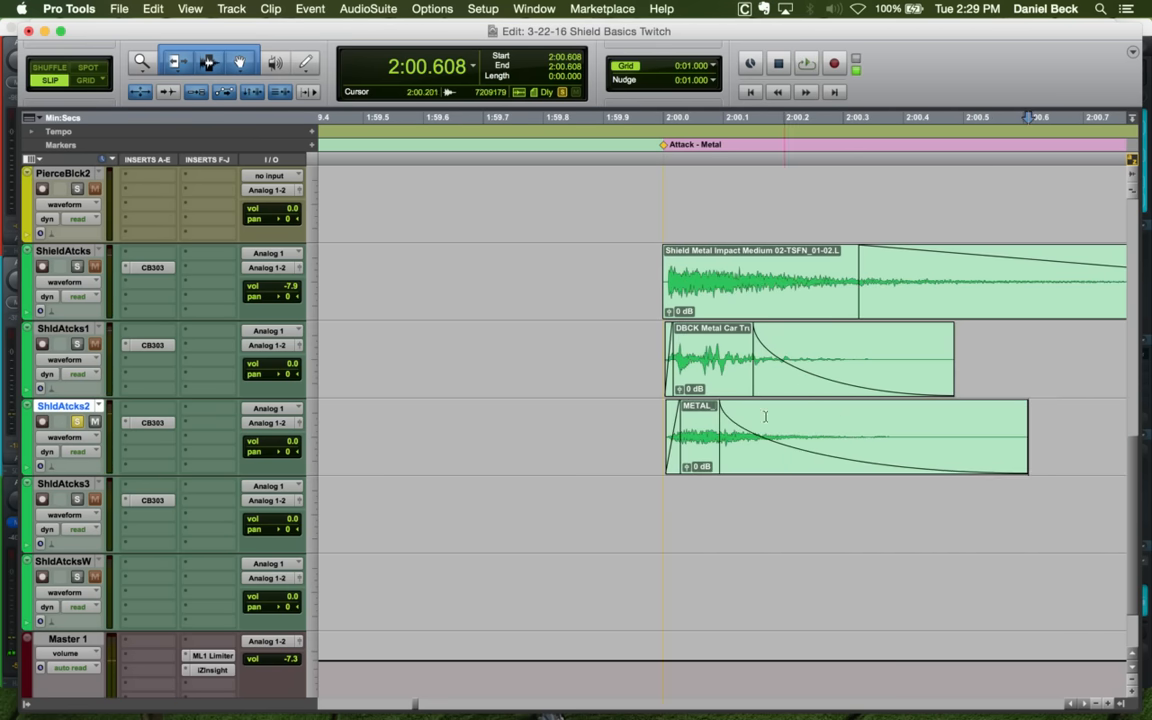
key(space)
key(space)
click(652, 411)
key(space)
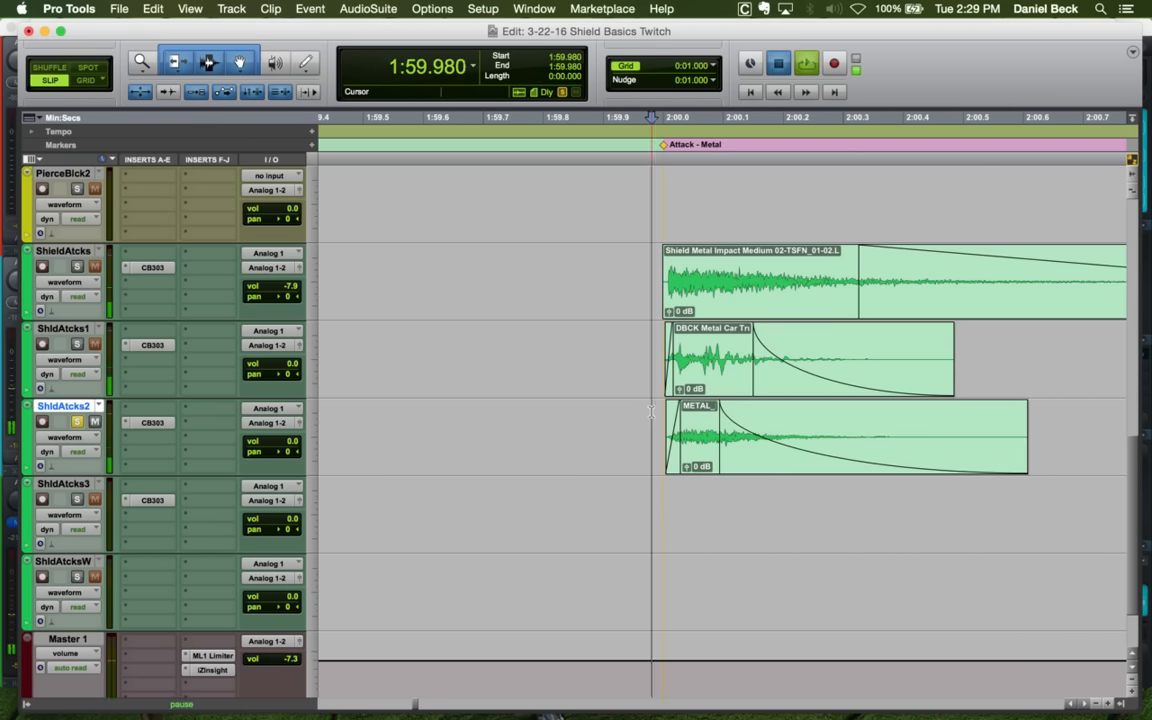
key(space)
key(g)
click(957, 418)
key(s)
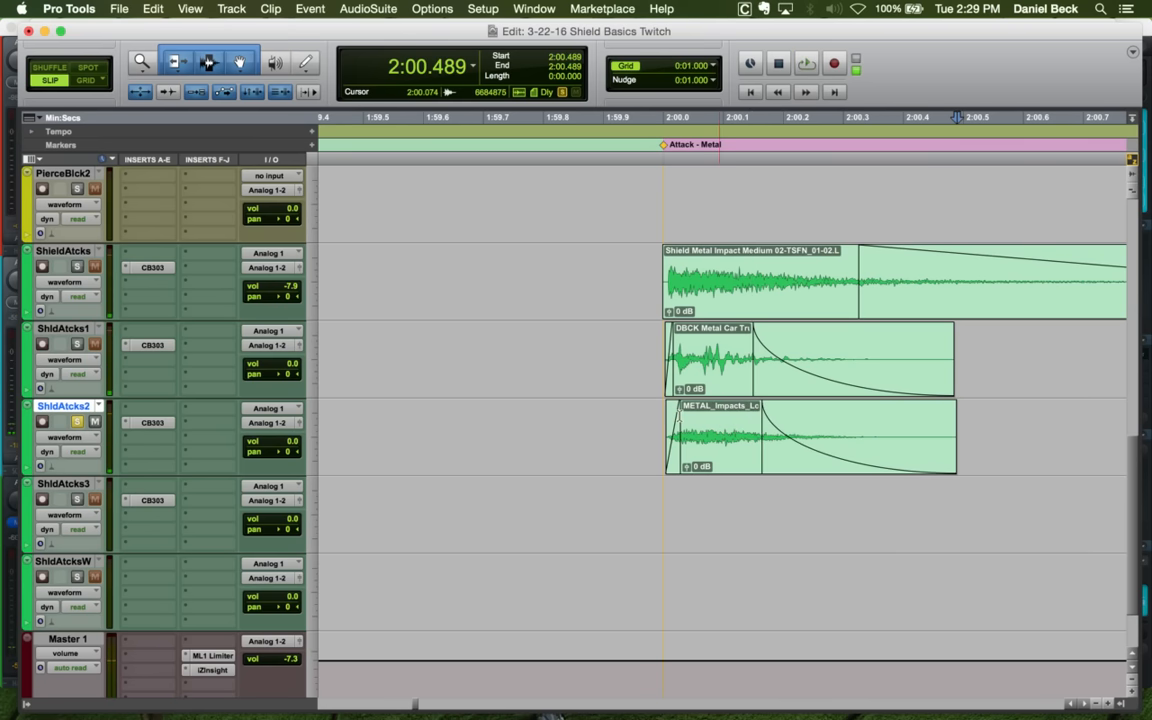
Unsolo ShldAtcks2 and audition the three shield attack layers together
key(space)
key(space)
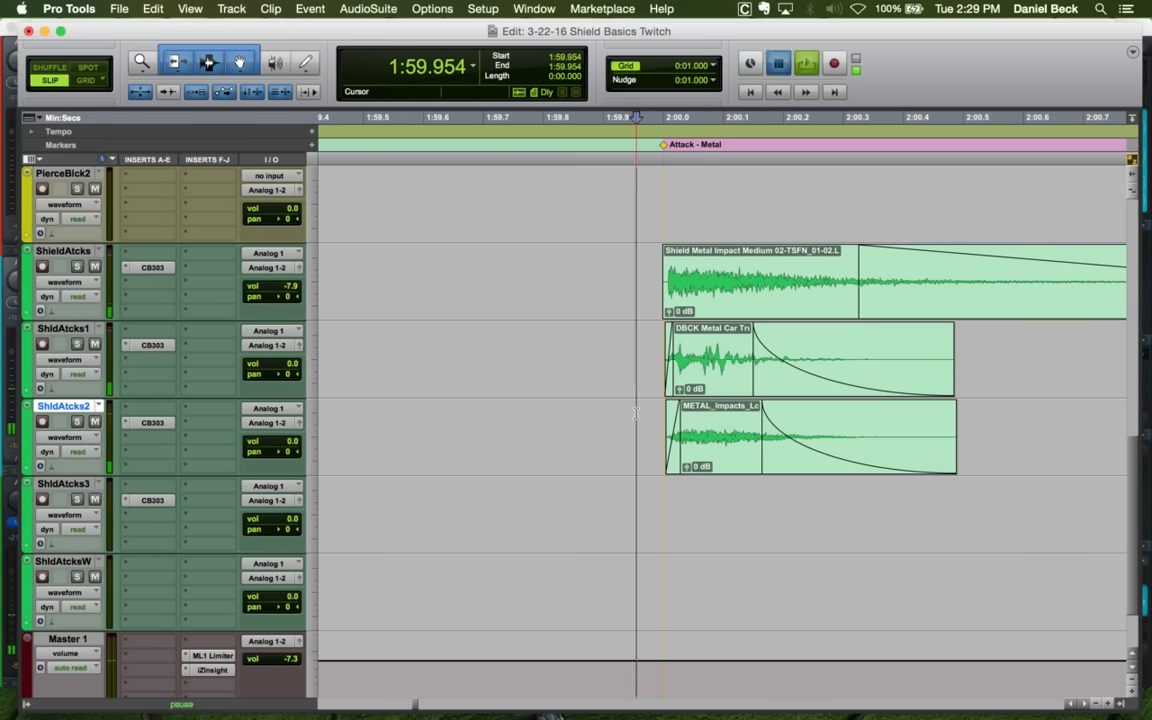
key(space)
key(space)
click(642, 275)
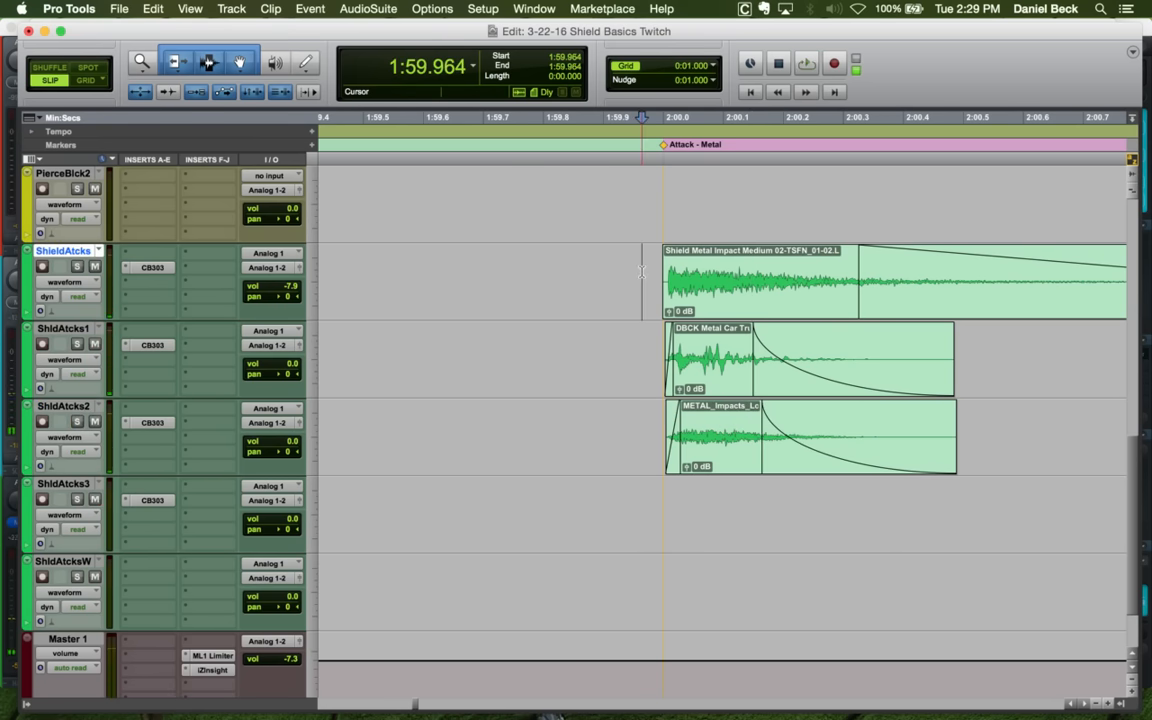
Mute ShieldAtcks and audition the first attack with only the ShldAtcks1 and ShldAtcks2 layers
key(space)
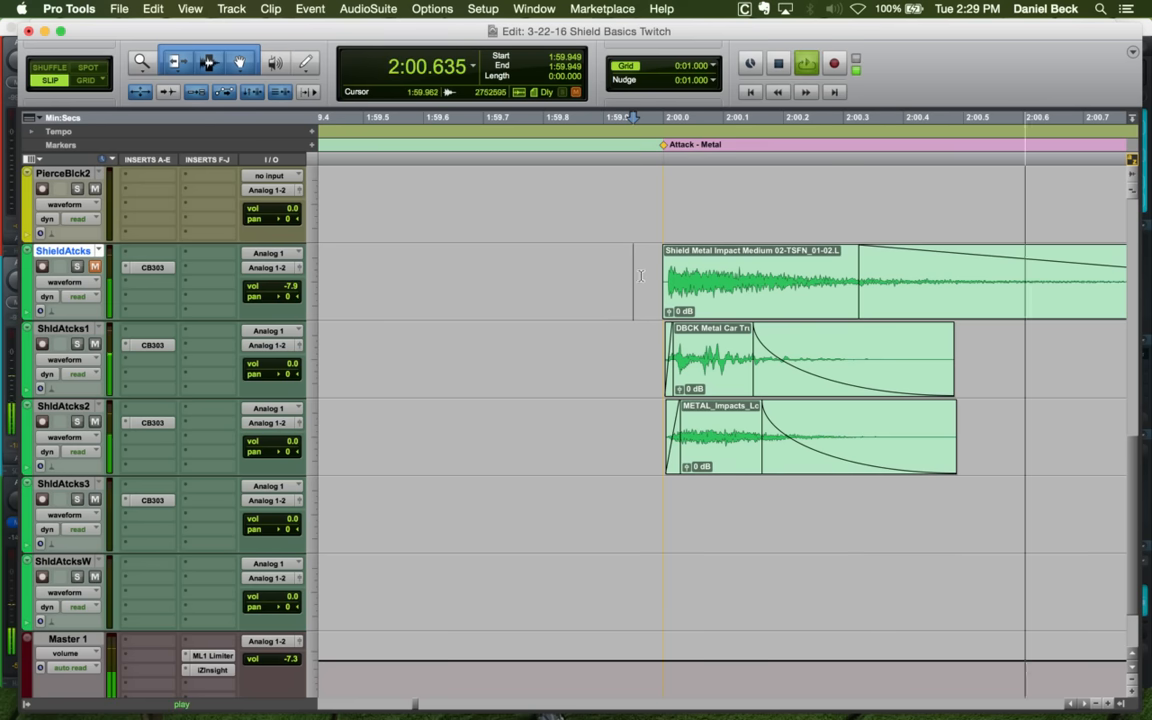
key(space)
key(space)
key(super+bracketleft)
key(super+bracketleft)
key(space)
click(675, 265)
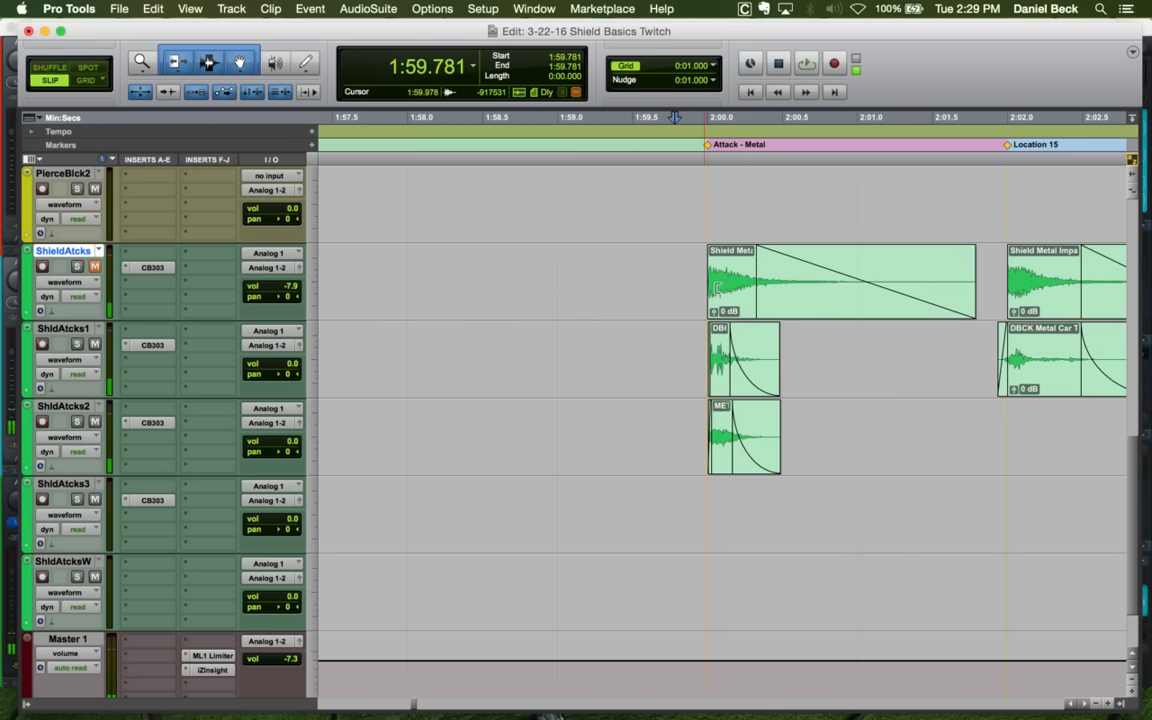
Unmute ShieldAtcks, audition all three layers at the Attack - Metal marker, and save the session
key(super+bracketright)
key(super+bracketright)
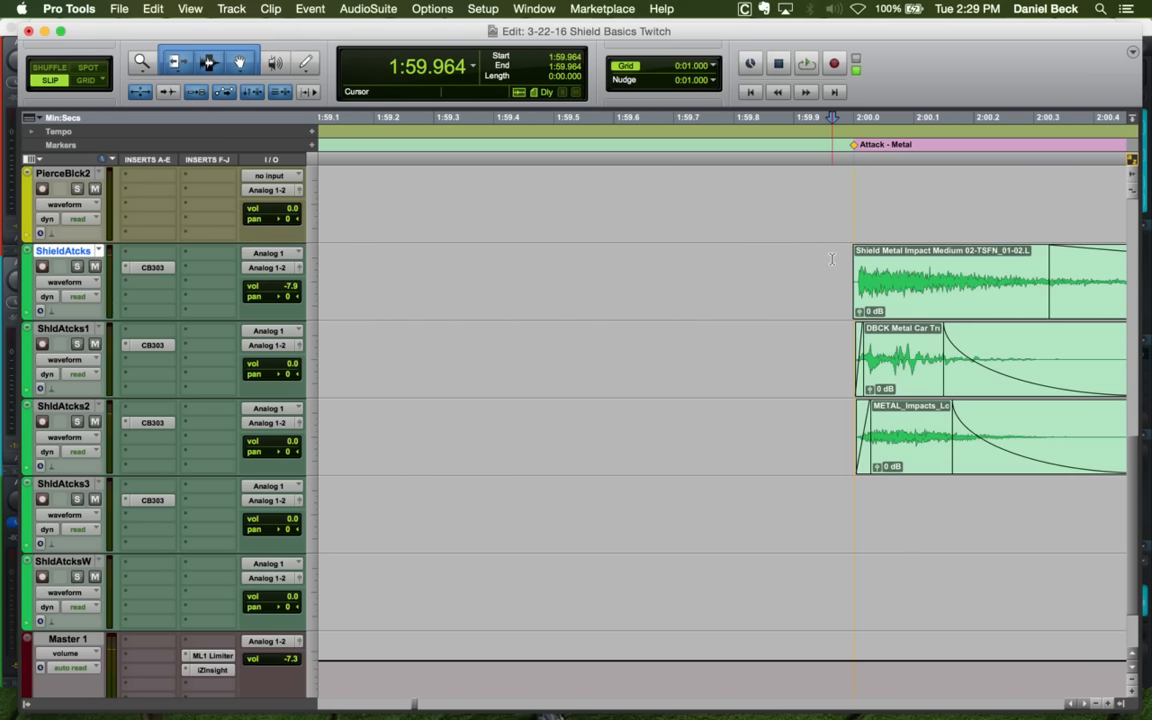
key(space)
key(t)
key(t)
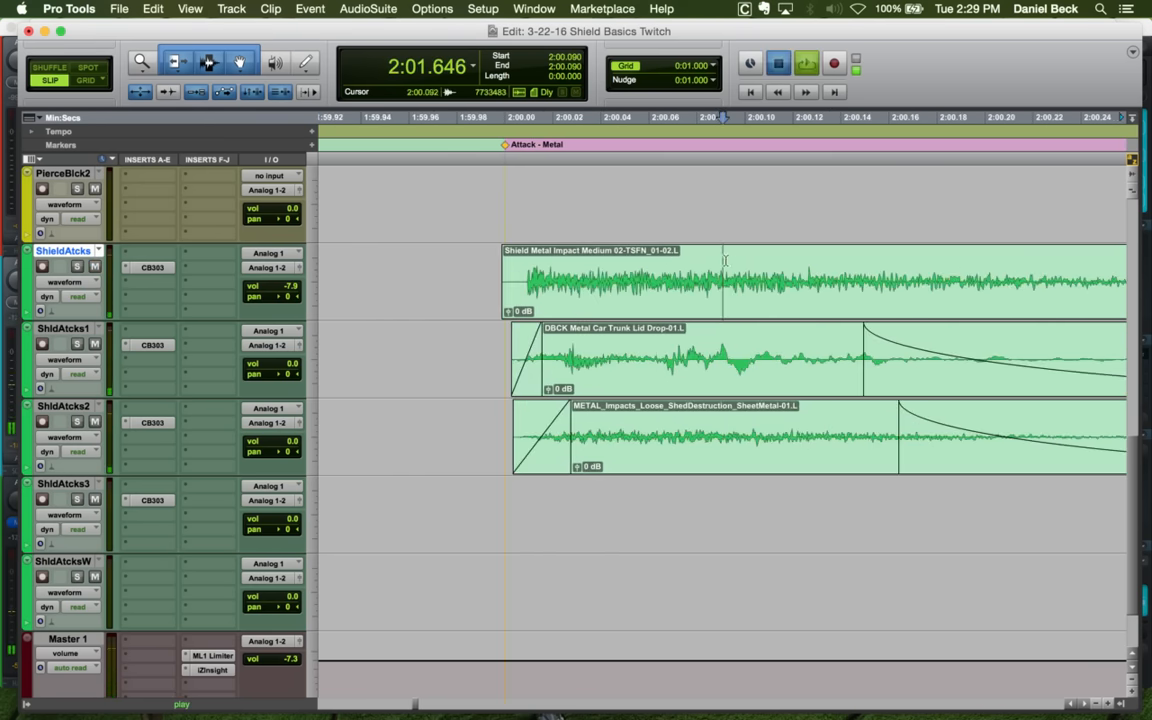
key(space)
key(super+s)
Trim the start of ShieldAtcks' Shield Metal Impact Medium clip to just before its transient, with a fade-in ending at 2:00.010
click(477, 261)
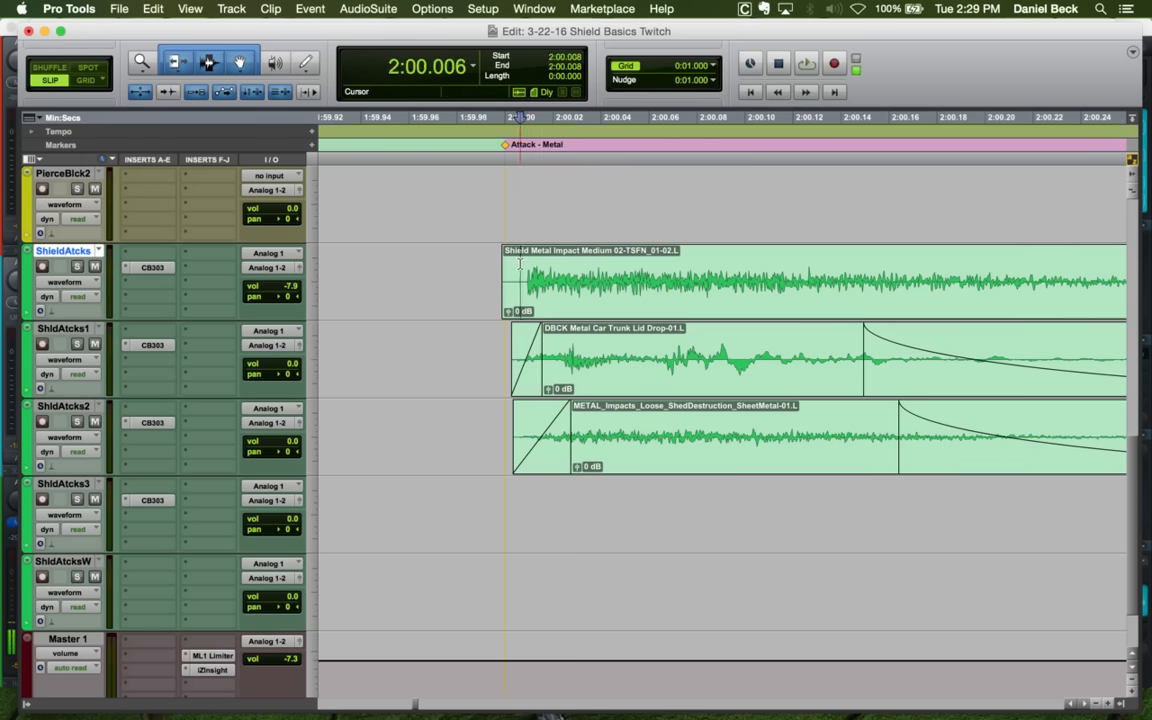
key(a)
click(529, 259)
key(d)
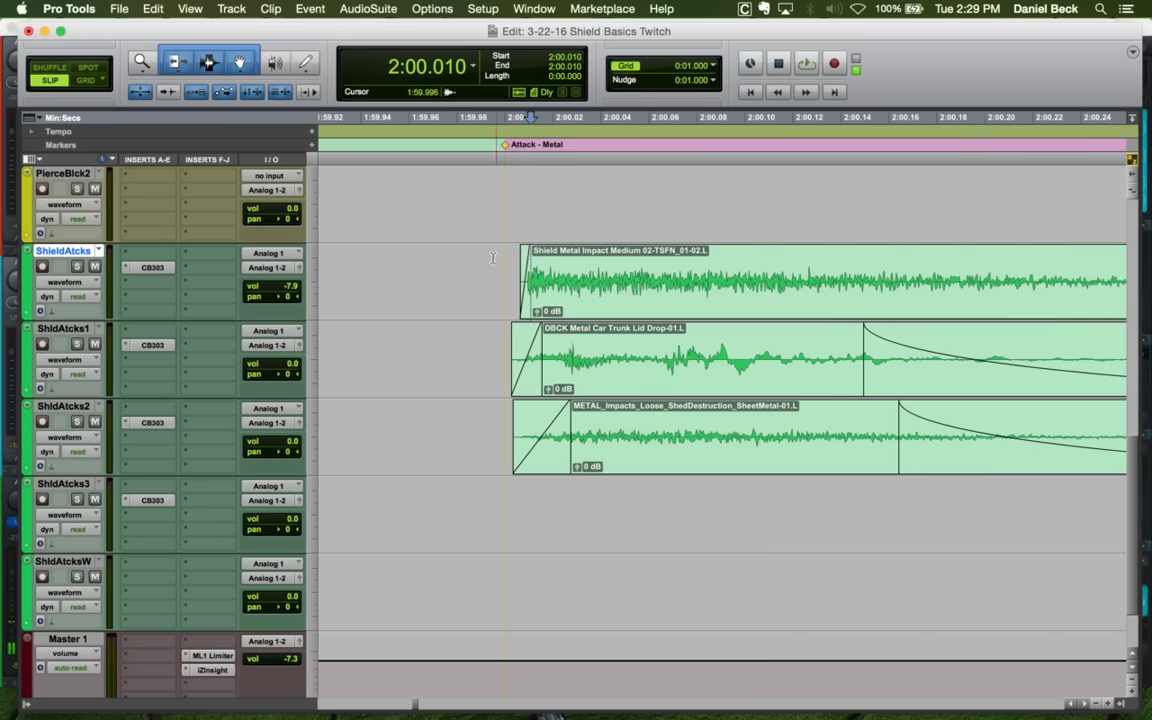
click(487, 258)
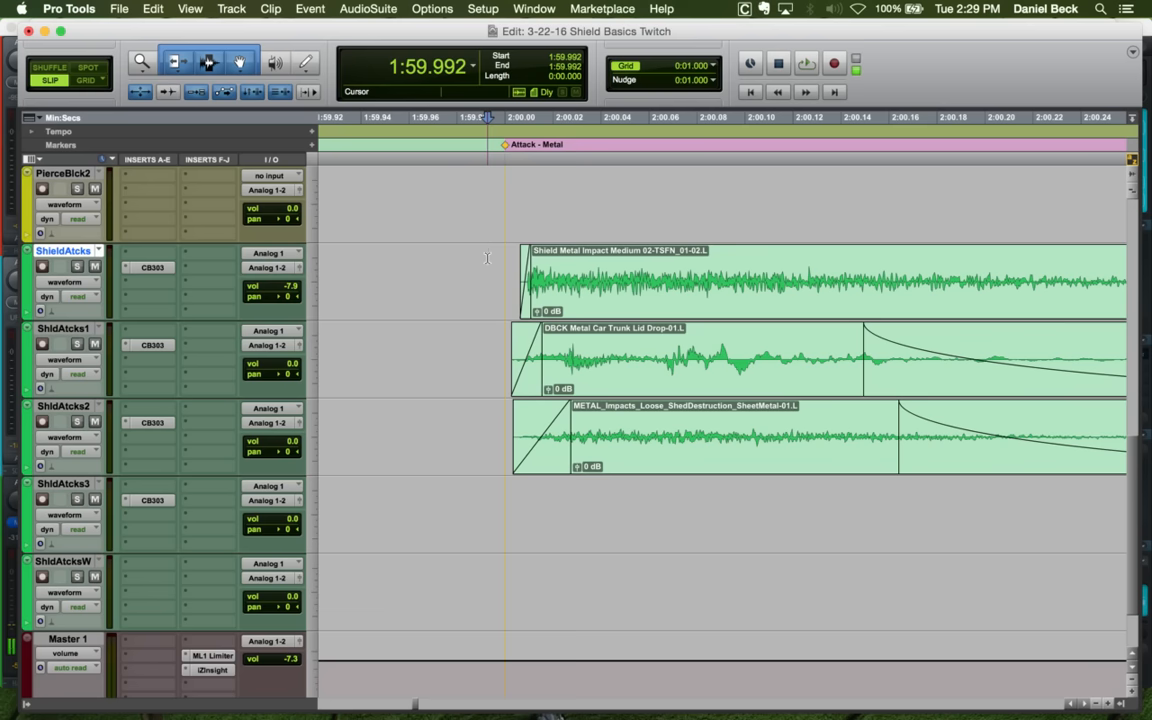
key(r)
click(595, 261)
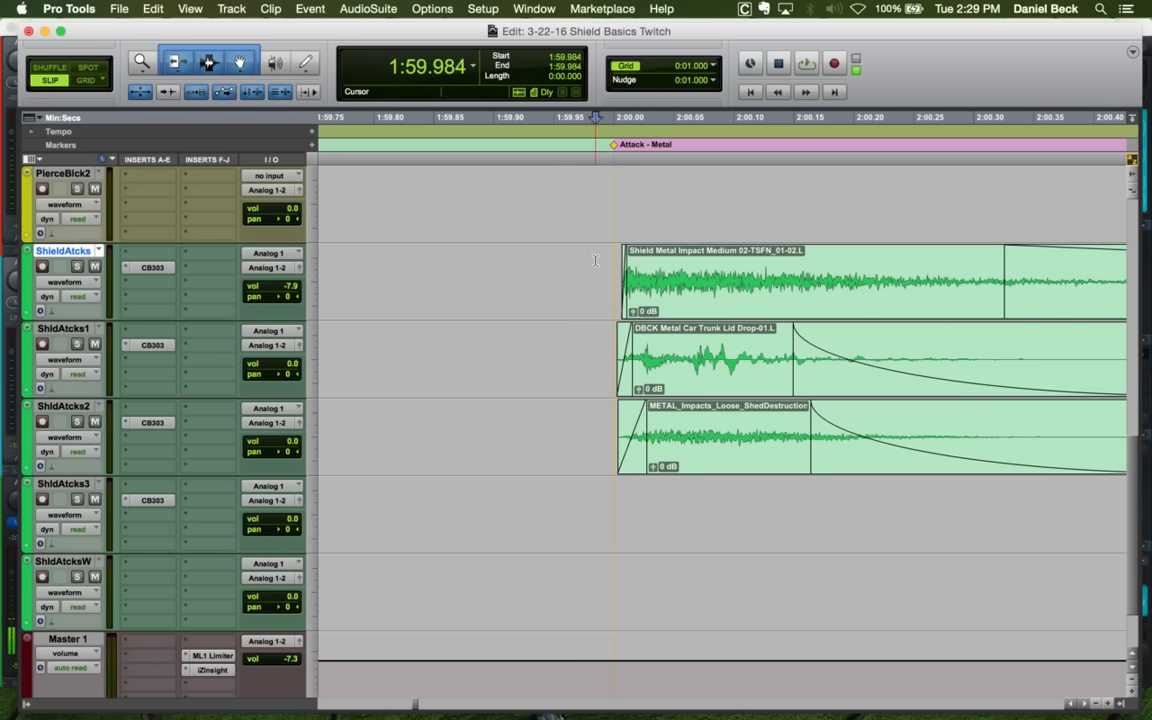
Audition the first metal attack together with its CrshImpcts hit from just before the Attack - Metal marker
scroll(601, 273, up, 10)
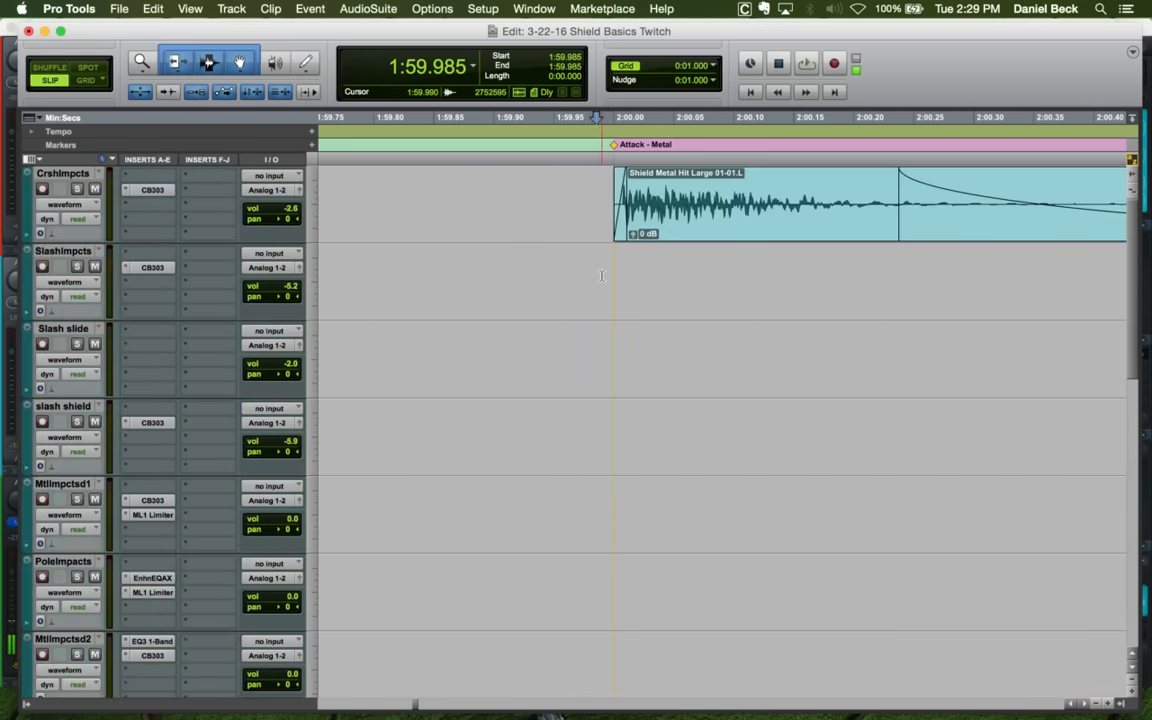
key(r)
key(r)
key(r)
key(r)
key(t)
key(t)
key(t)
key(t)
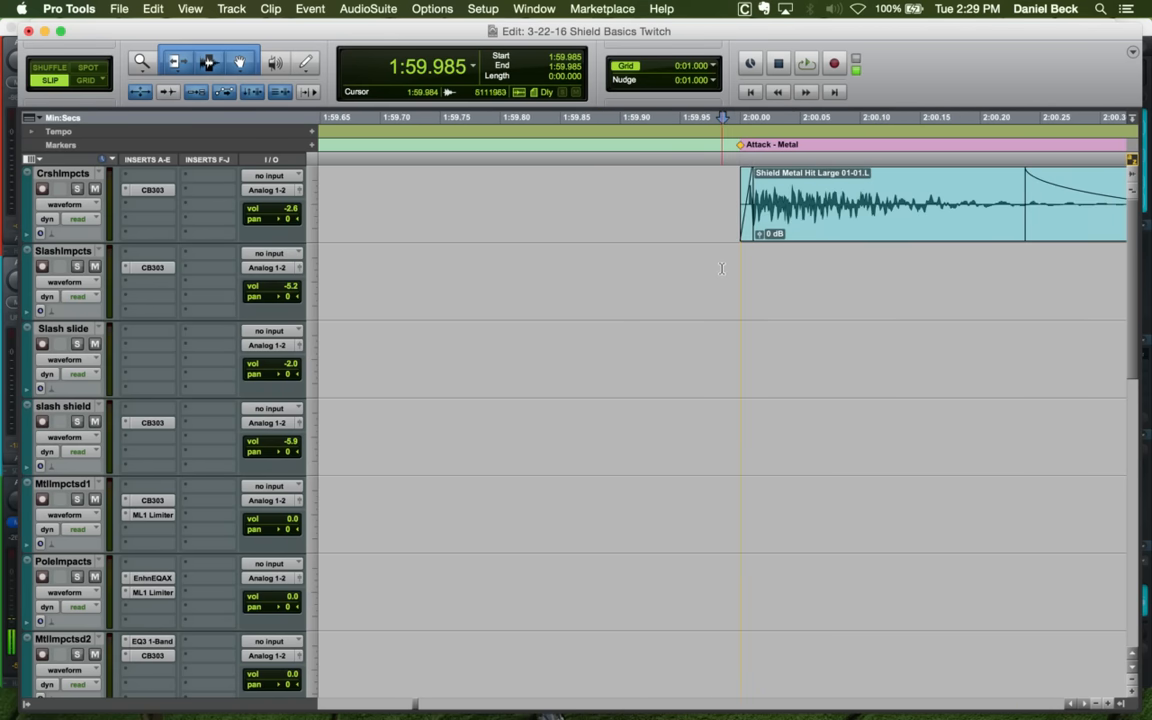
click(727, 256)
key(space)
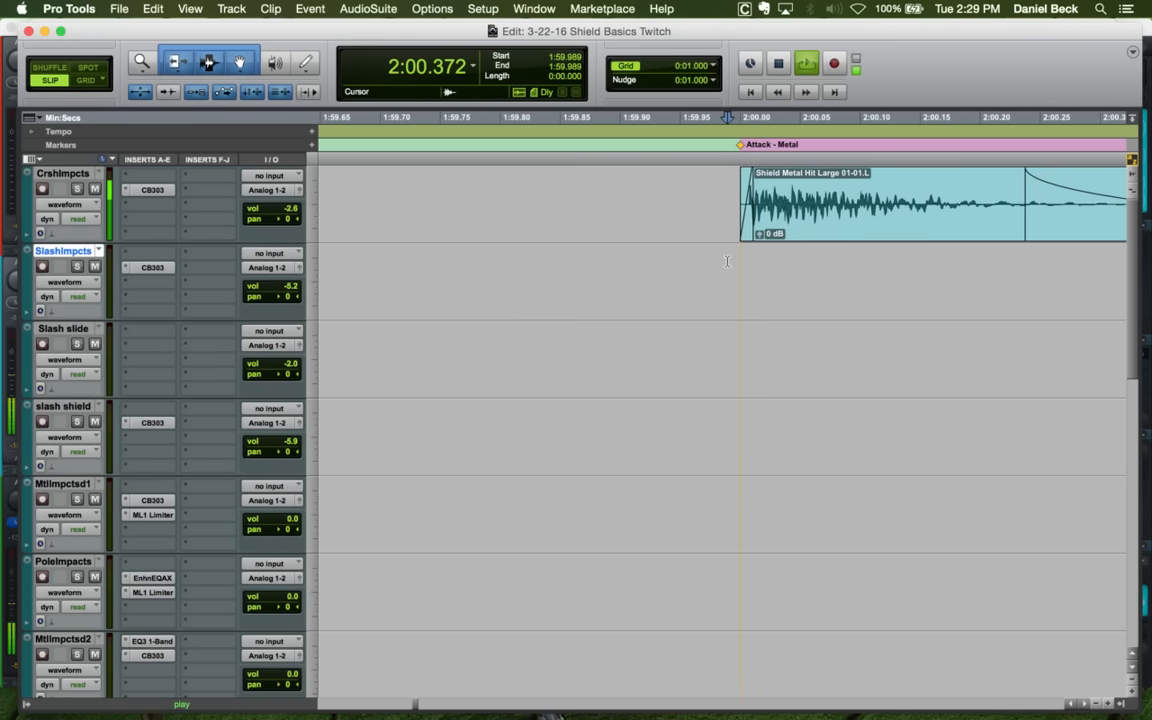
key(r)
key(r)
key(r)
key(space)
scroll(727, 271, down, 10)
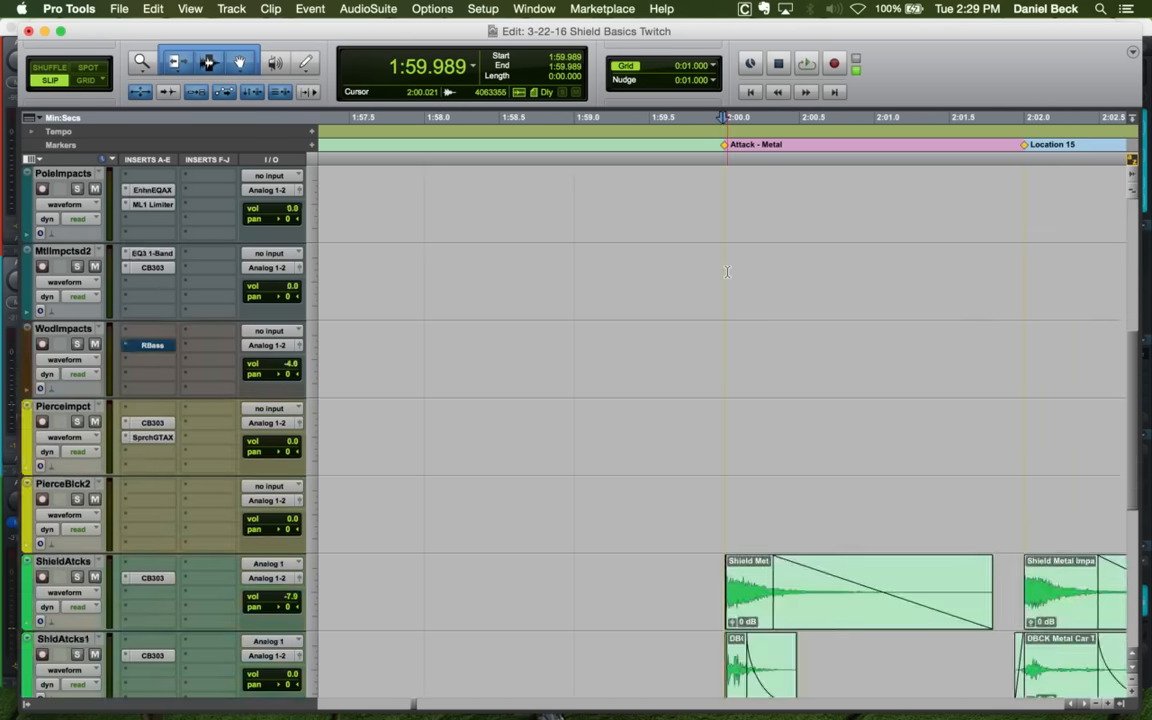
key(space)
key(r)
key(r)
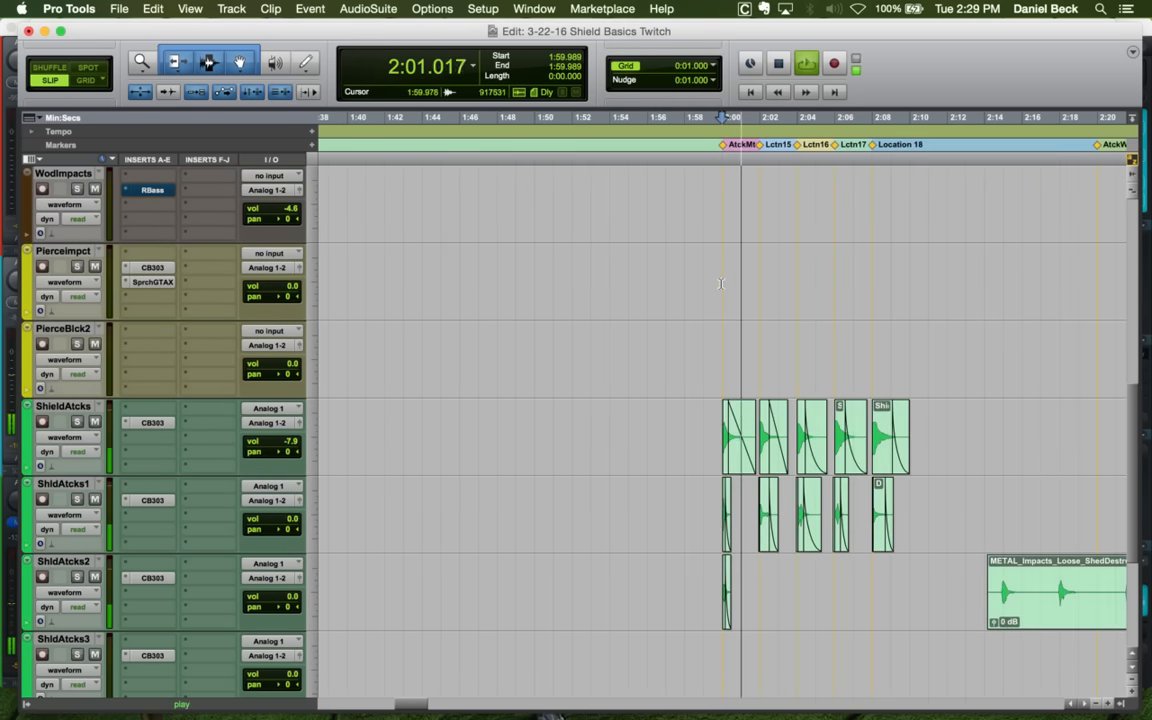
key(space)
Ungroup the Group-01 clips at the Crush block marker across MtlImpctsd1, MtlImpctsd2 and WodImpacts
scroll(720, 285, up, 5)
key(r)
key(r)
key(r)
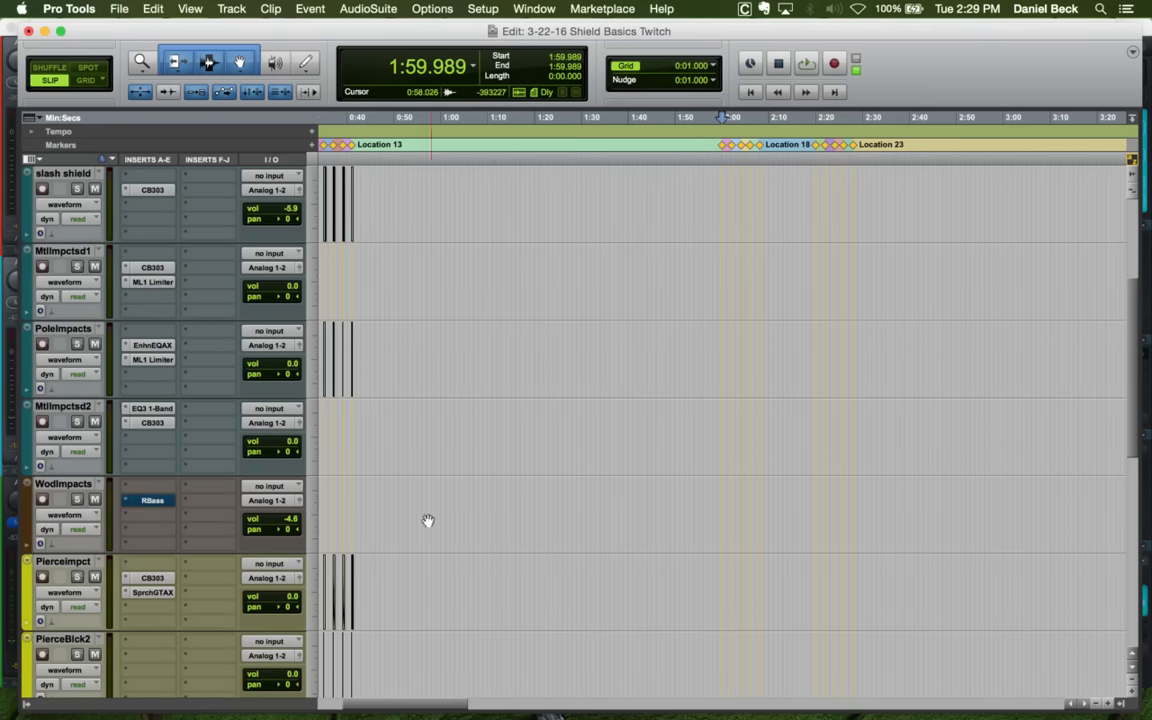
key(r)
key(t)
key(t)
key(t)
key(t)
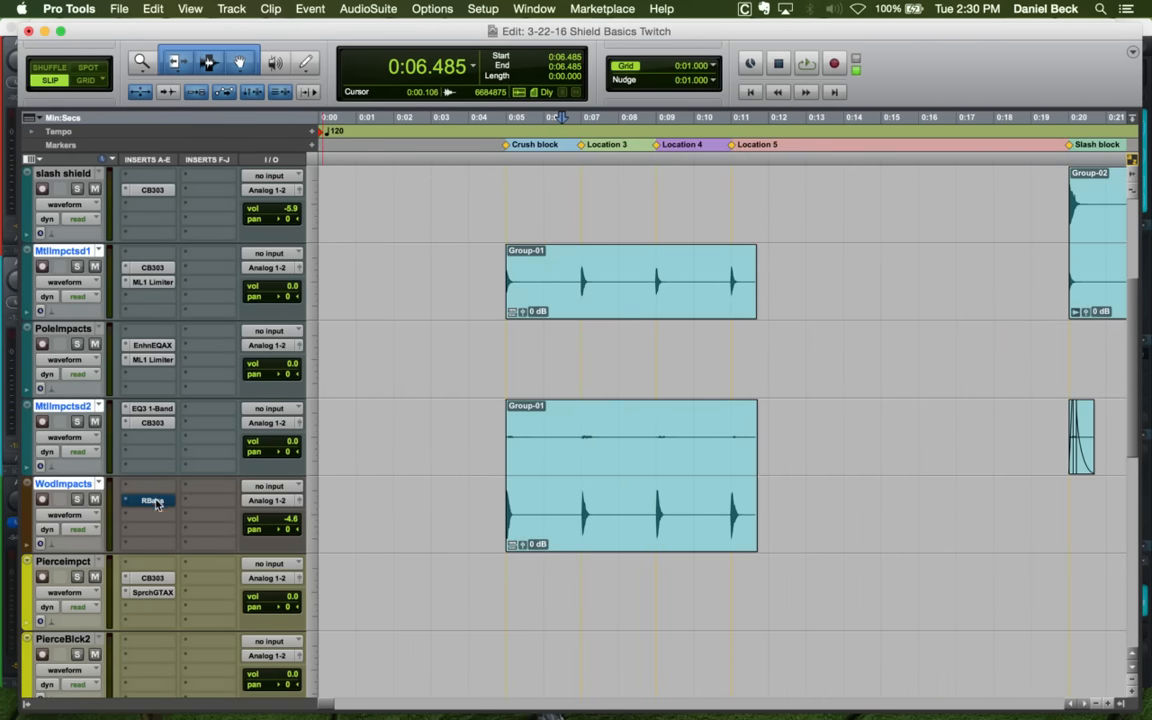
click(582, 535)
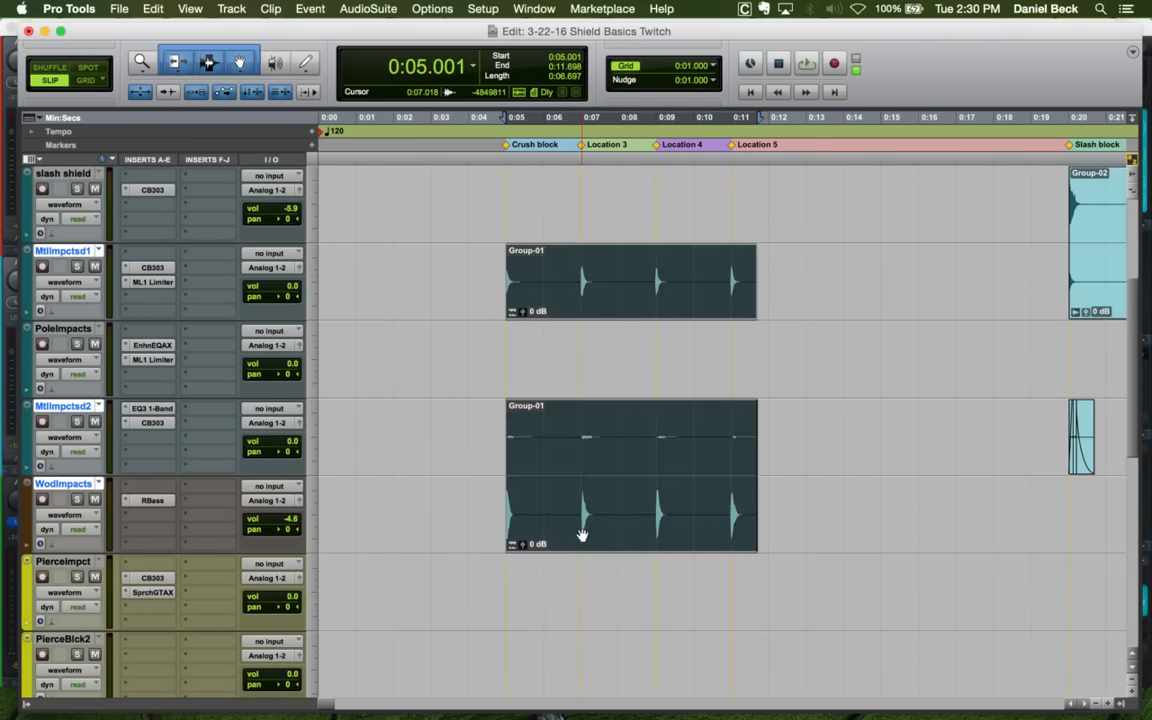
key(super+alt+u)
Switch to Grid edit mode and audition the first Crush block impact with its WodImpacts layer
drag(501, 497, 773, 497)
key(r)
key(r)
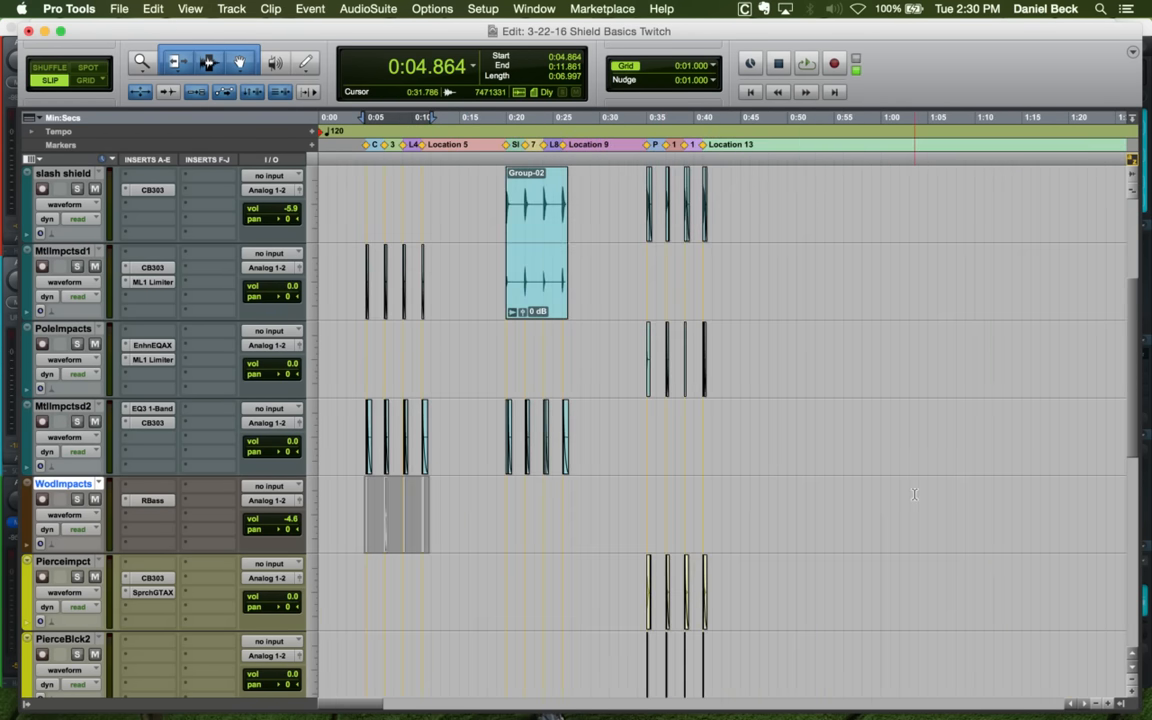
key(t)
key(t)
key(t)
key(F4)
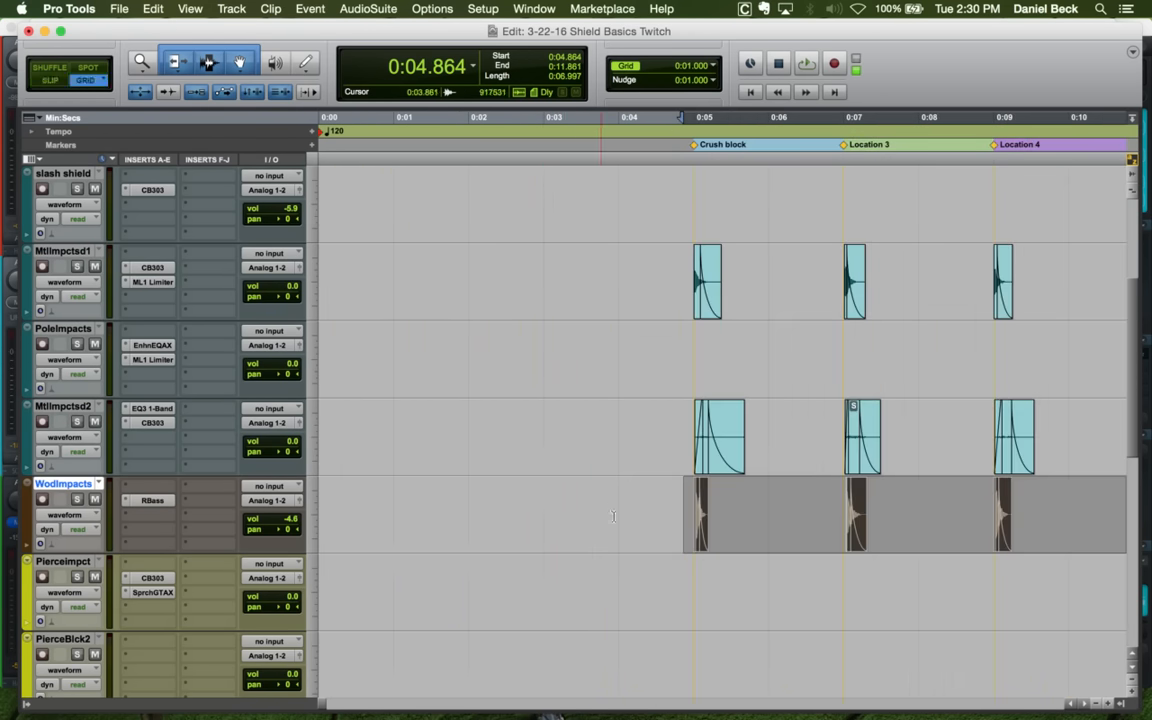
click(686, 493)
key(t)
key(t)
key(space)
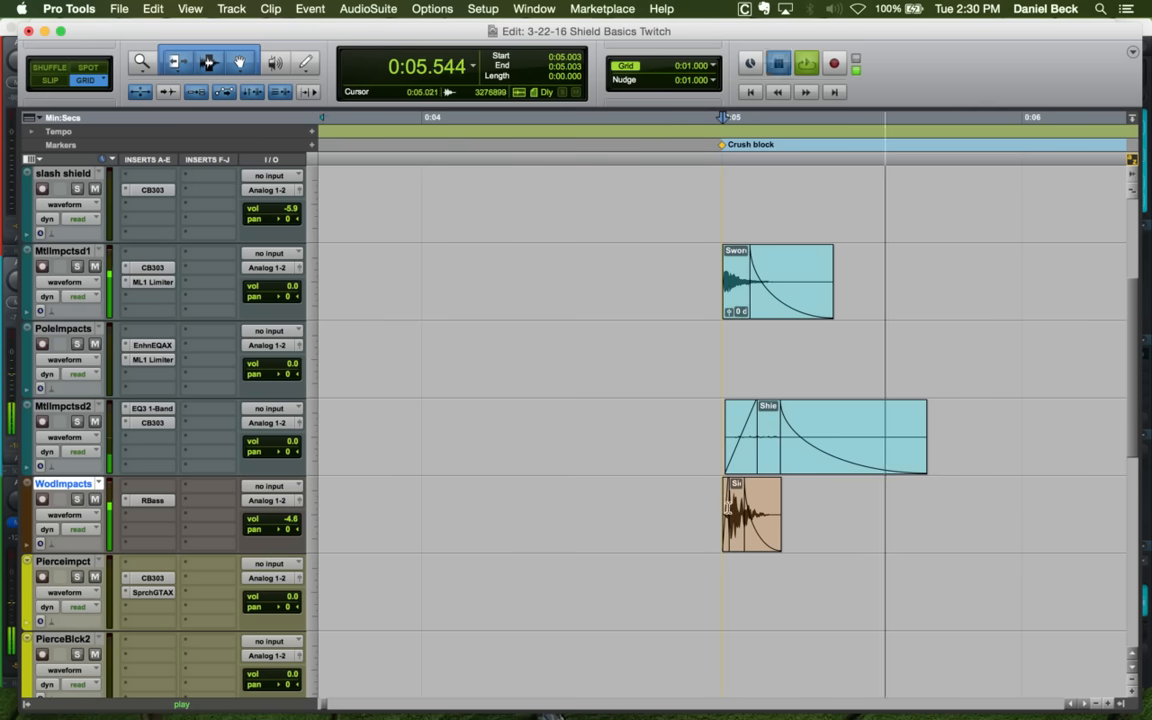
key(space)
Copy the four Crush block clips on WodImpacts and paste them on the same track at the Attack - Metal marker, 2:00.000
key(r)
key(r)
key(r)
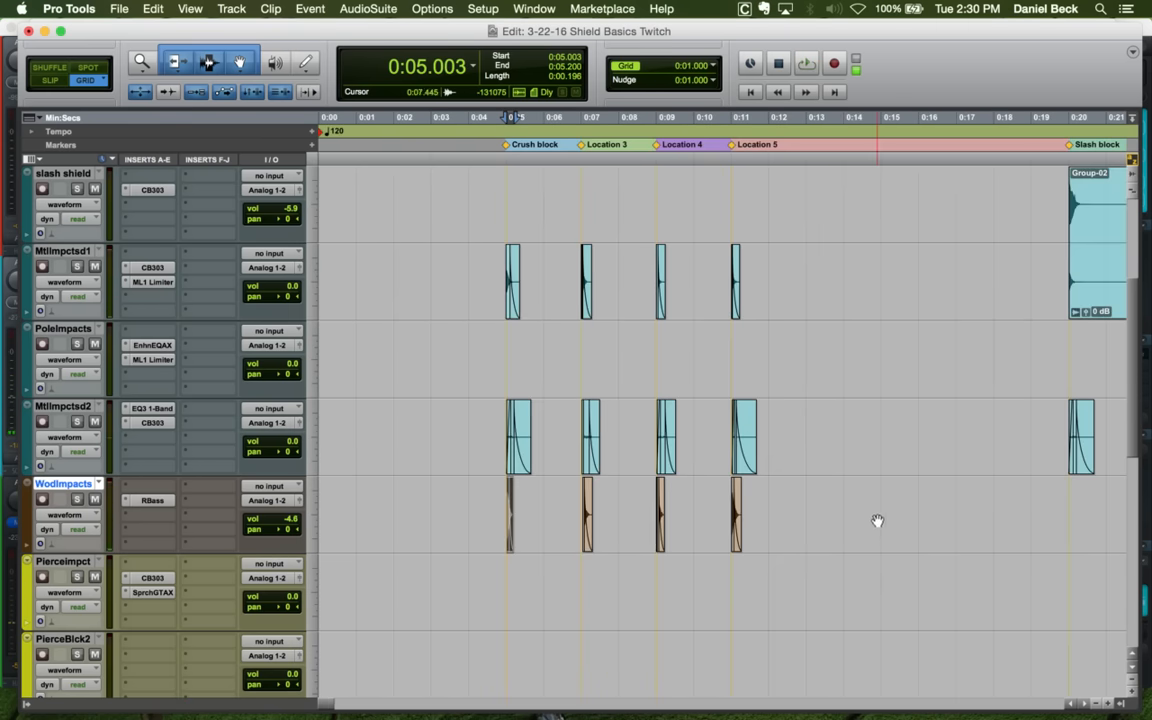
shift+click(734, 539)
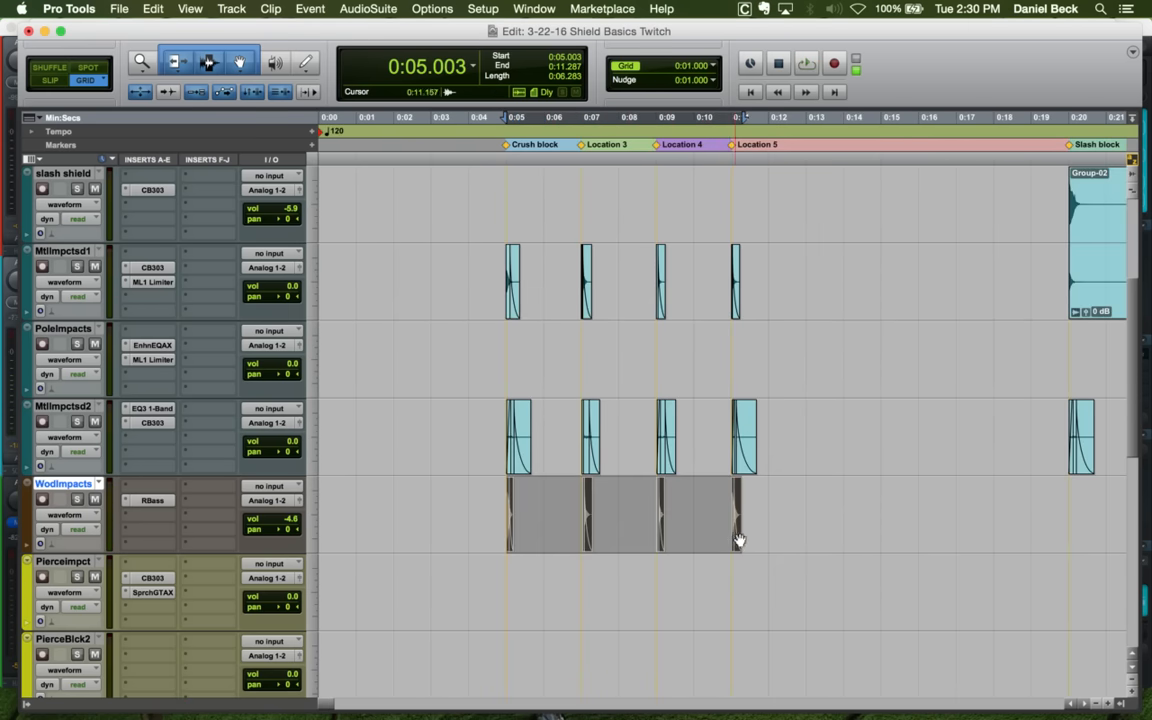
key(r)
key(r)
key(r)
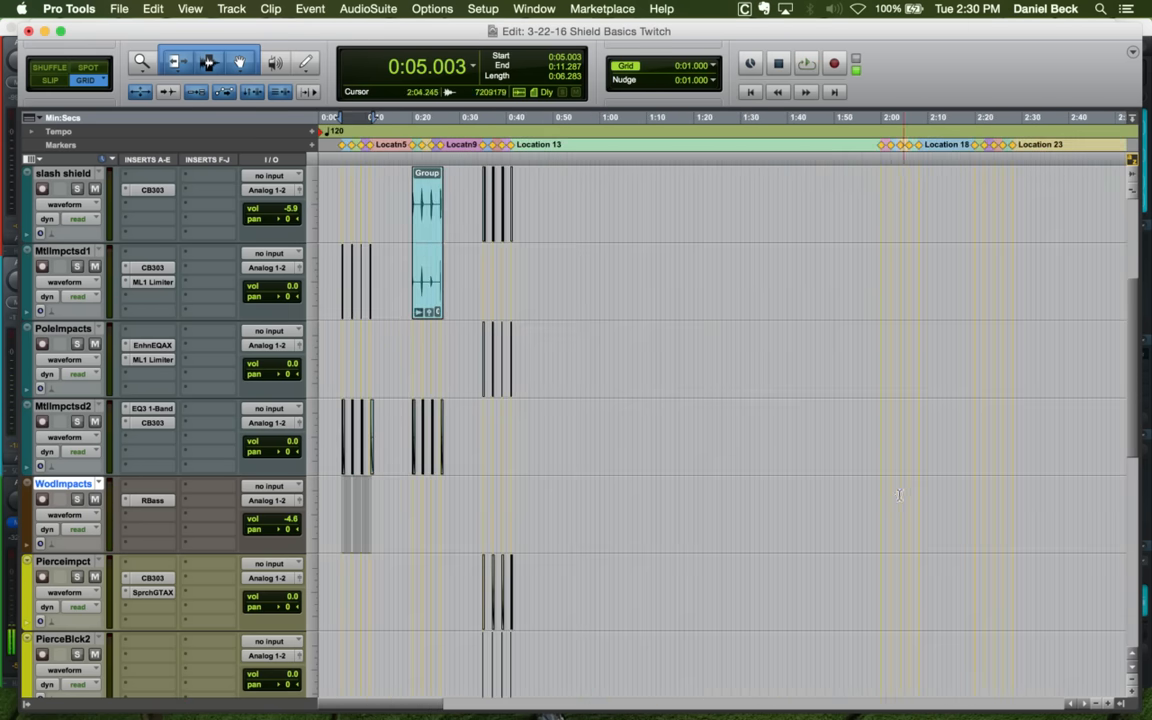
click(883, 488)
key(t)
key(t)
key(t)
key(super+v)
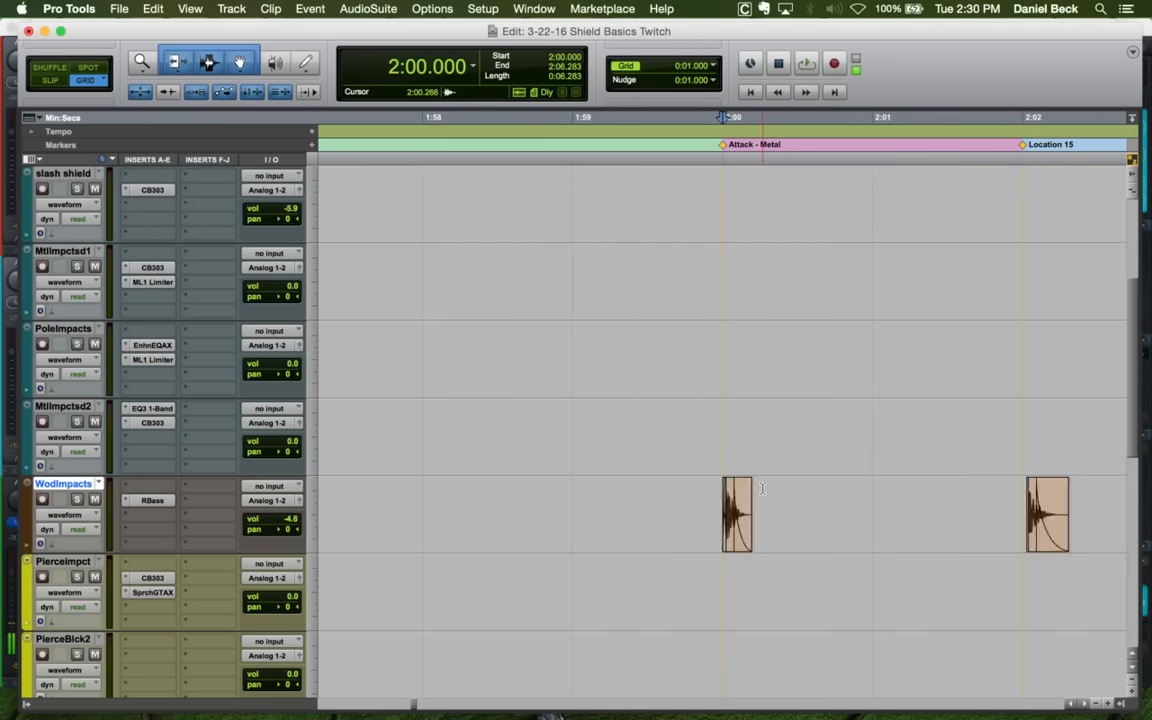
Audition the pasted WodImpacts hits at the metal attack markers, including the first one with the shield attack layers
click(707, 495)
key(space)
key(r)
key(r)
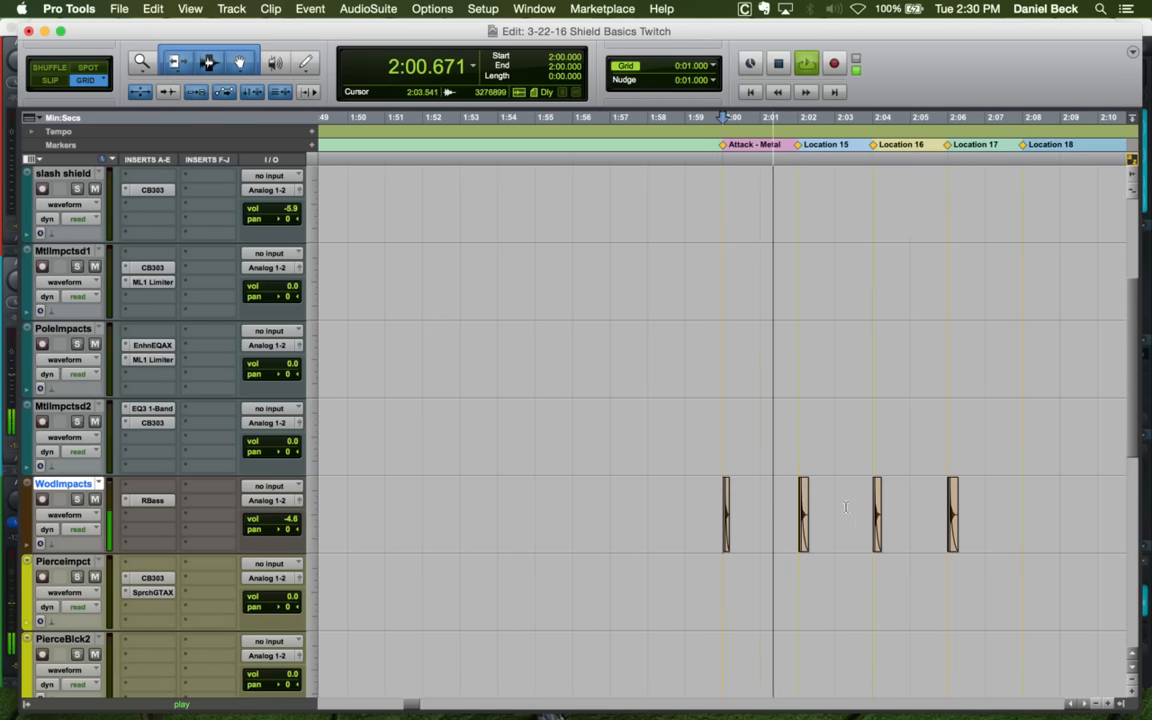
key(space)
click(793, 500)
key(space)
key(t)
key(t)
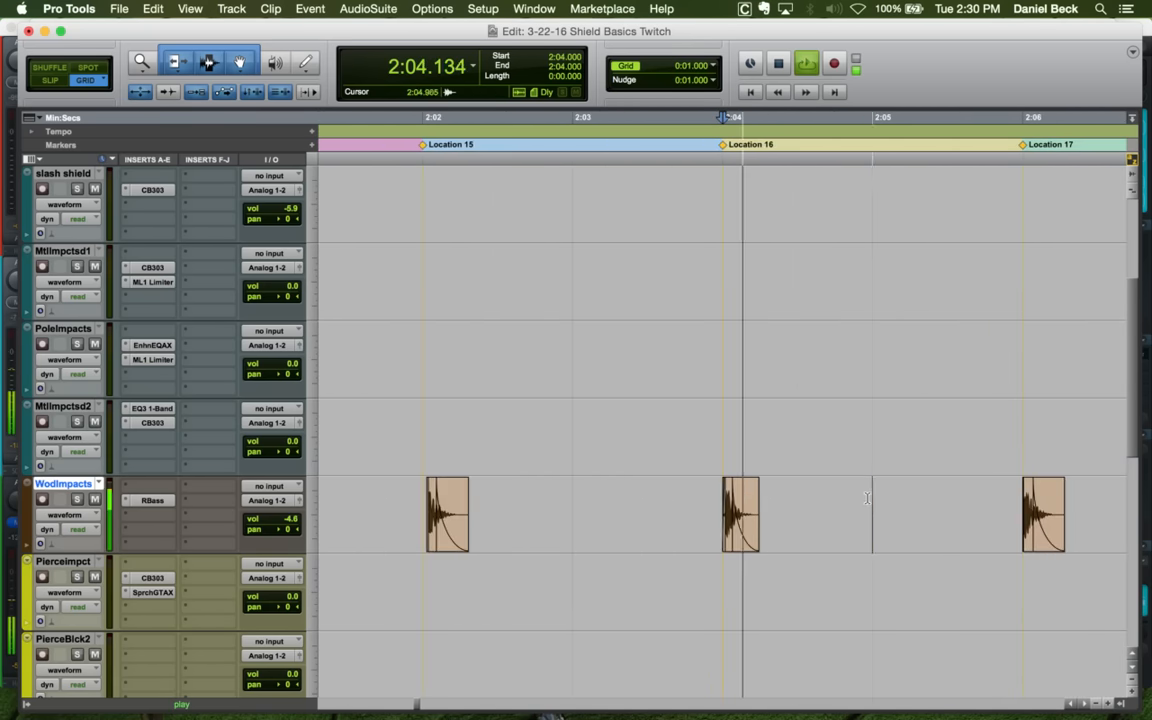
key(space)
click(993, 497)
key(space)
key(r)
key(r)
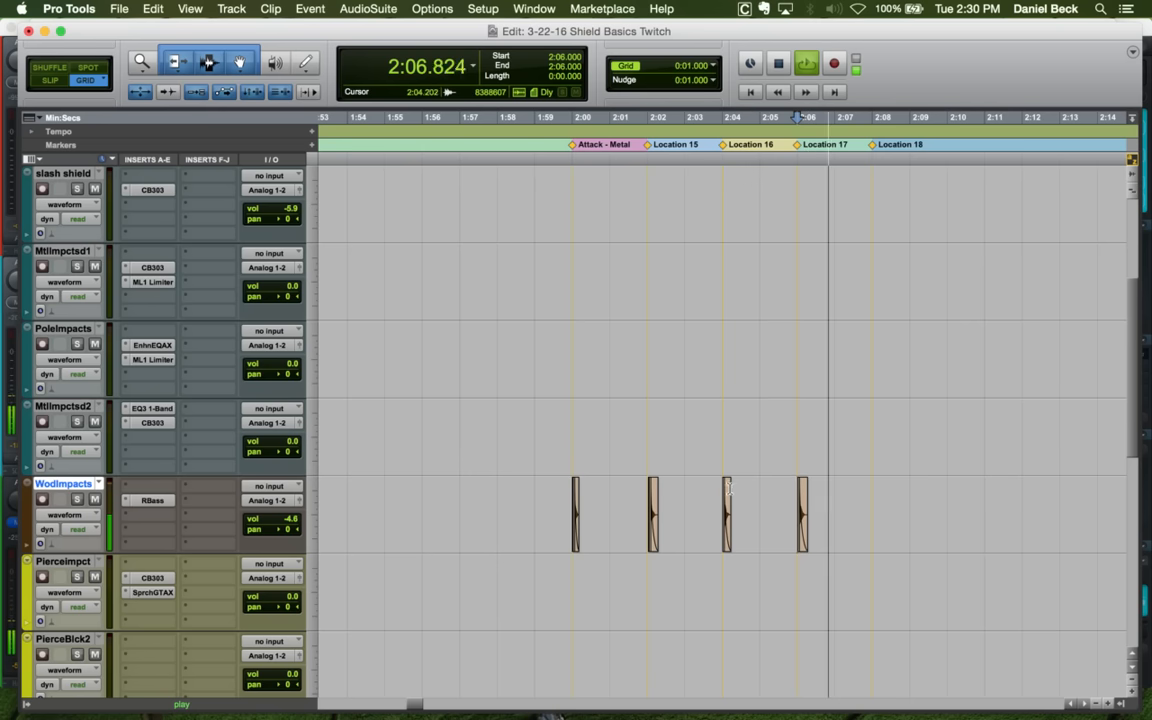
key(space)
click(568, 493)
key(space)
scroll(606, 498, down, 5)
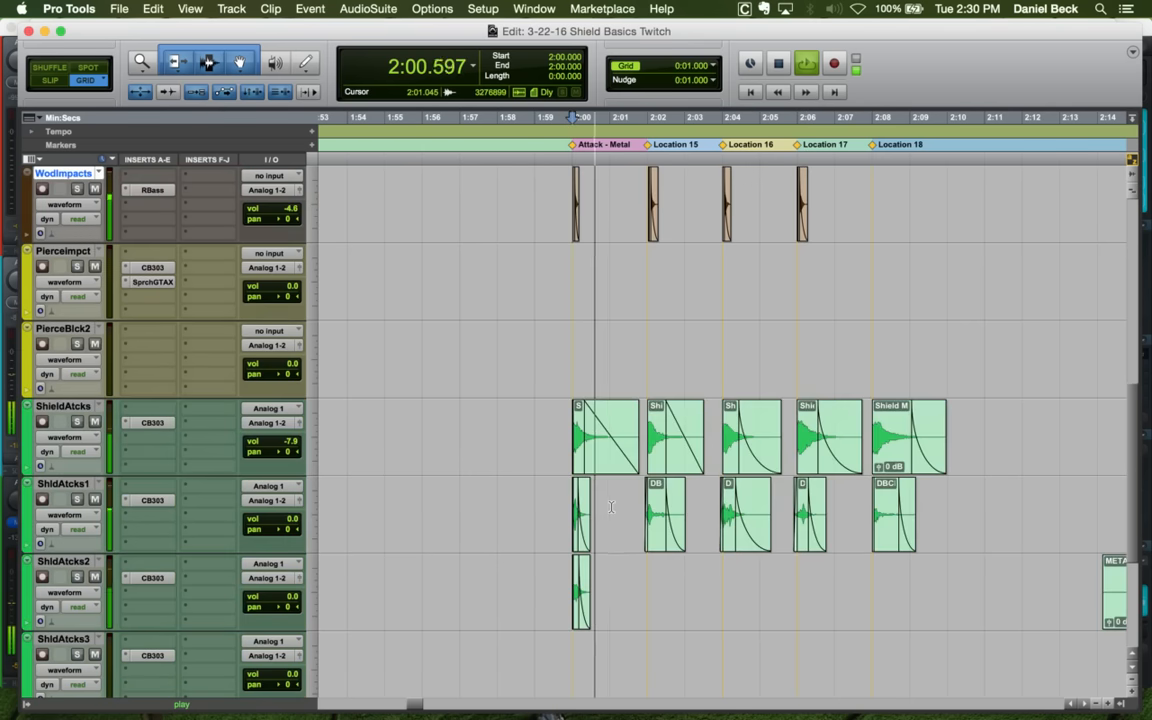
Solo ShieldAtcks and audition its first hit from the Attack - Metal marker at 2:00.000
click(606, 436)
key(t)
key(t)
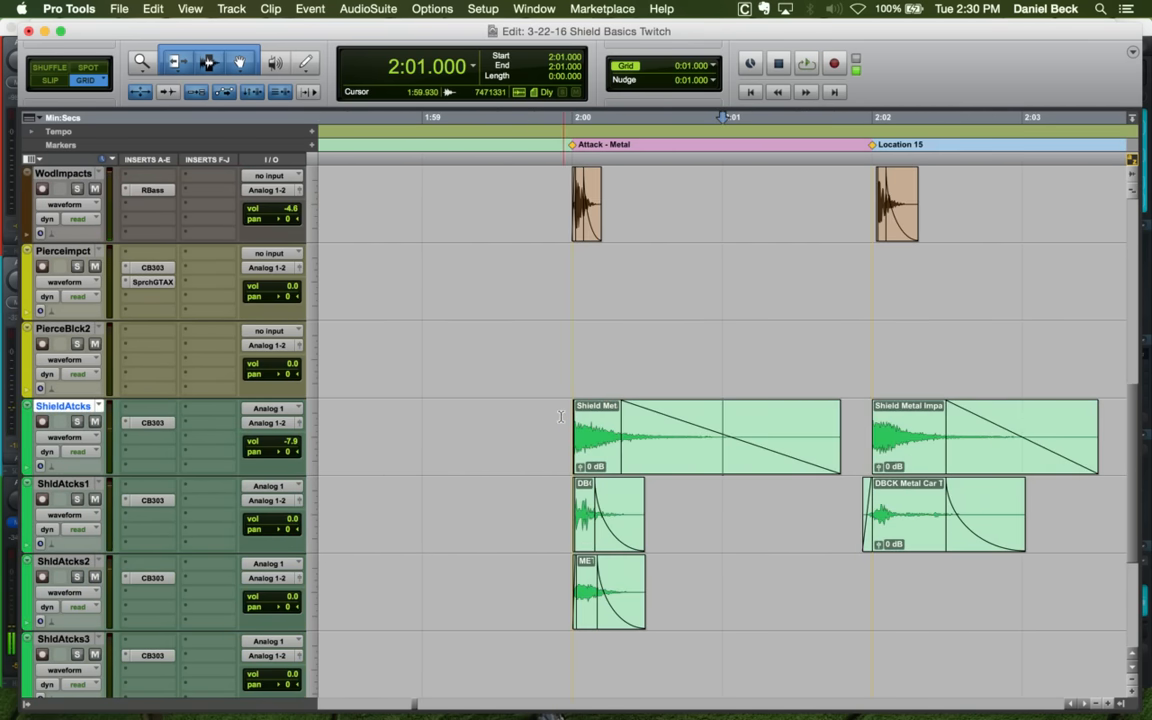
click(561, 417)
key(shift+s)
key(space)
key(space)
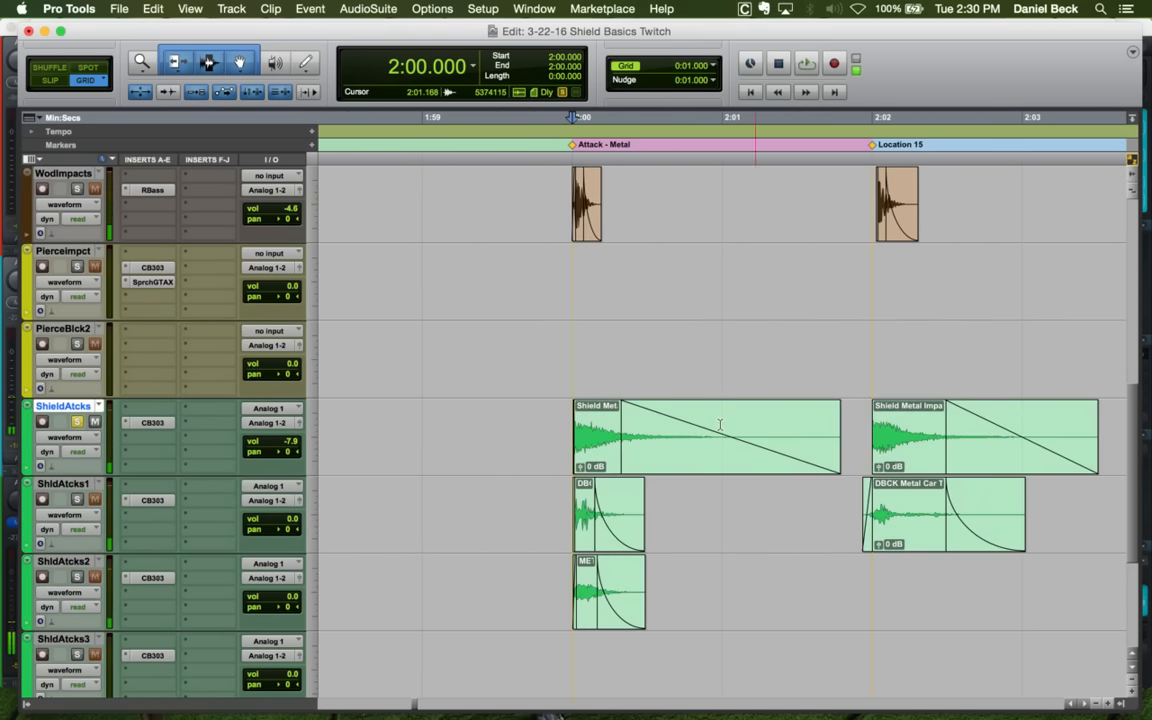
In Slip mode, start the first ShieldAtcks clip's fade-out at 2:00.405 and trim the clip's end to about 2:01.34
drag(637, 412, 716, 410)
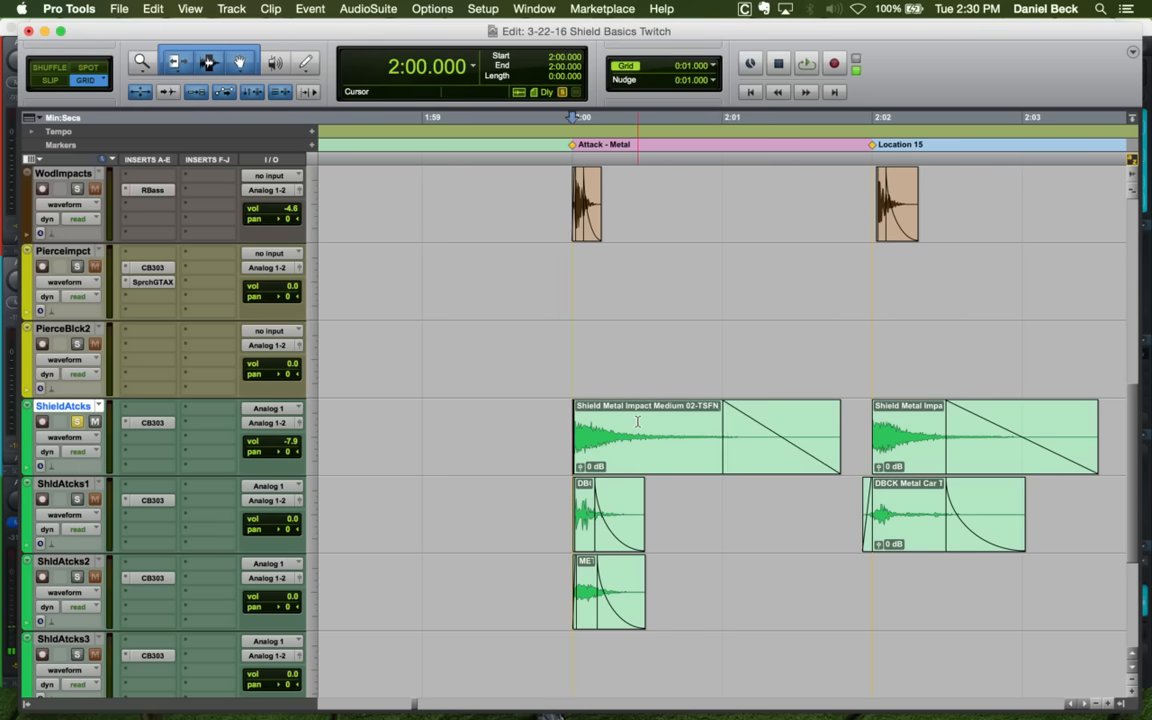
key(F1)
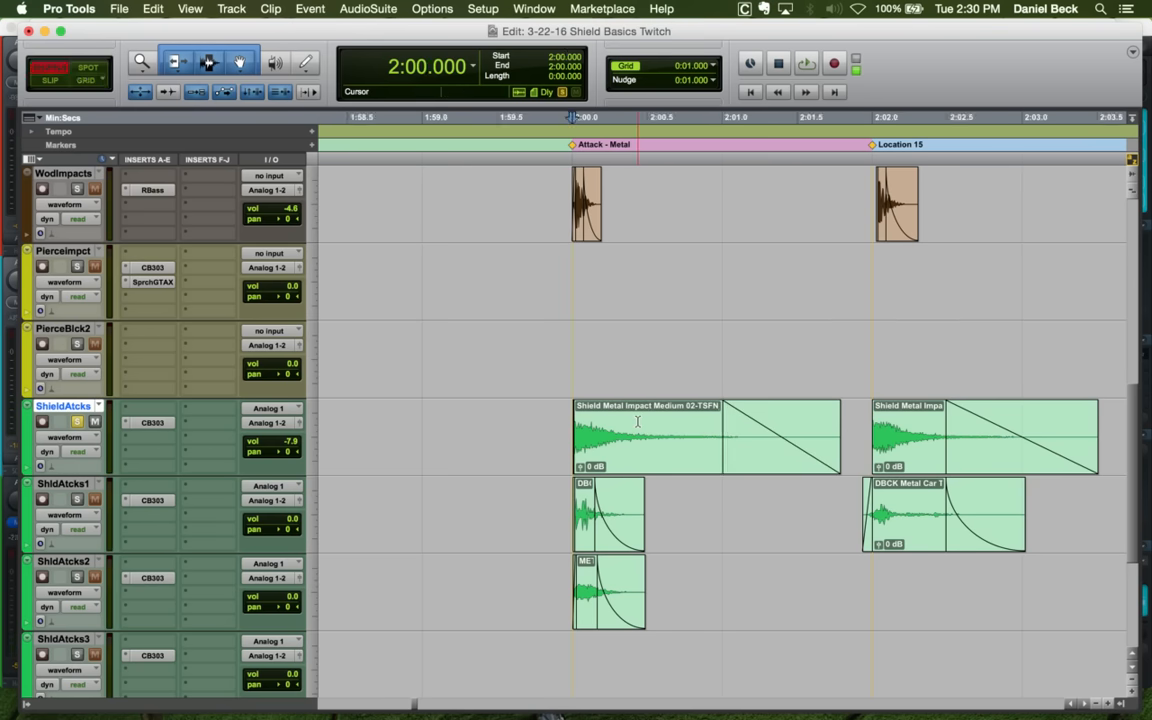
key(g)
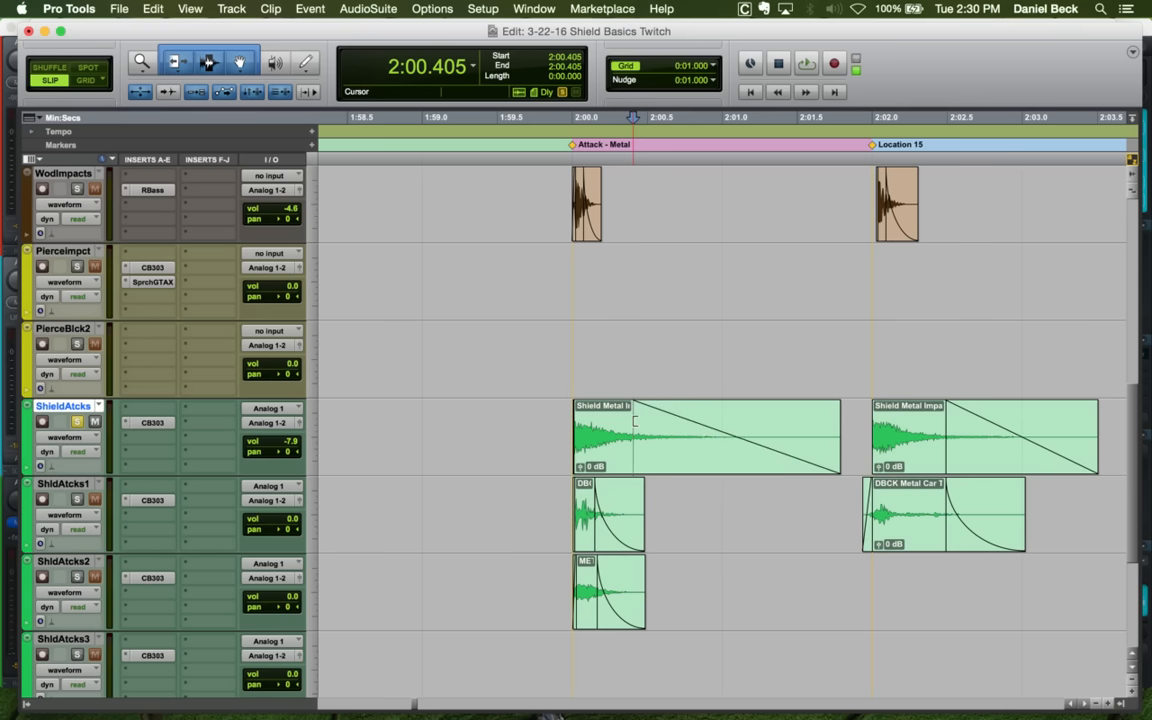
click(774, 422)
key(s)
Audition the shortened ShieldAtcks hit soloed, and again unsoloed with the other attack layers
click(538, 420)
key(space)
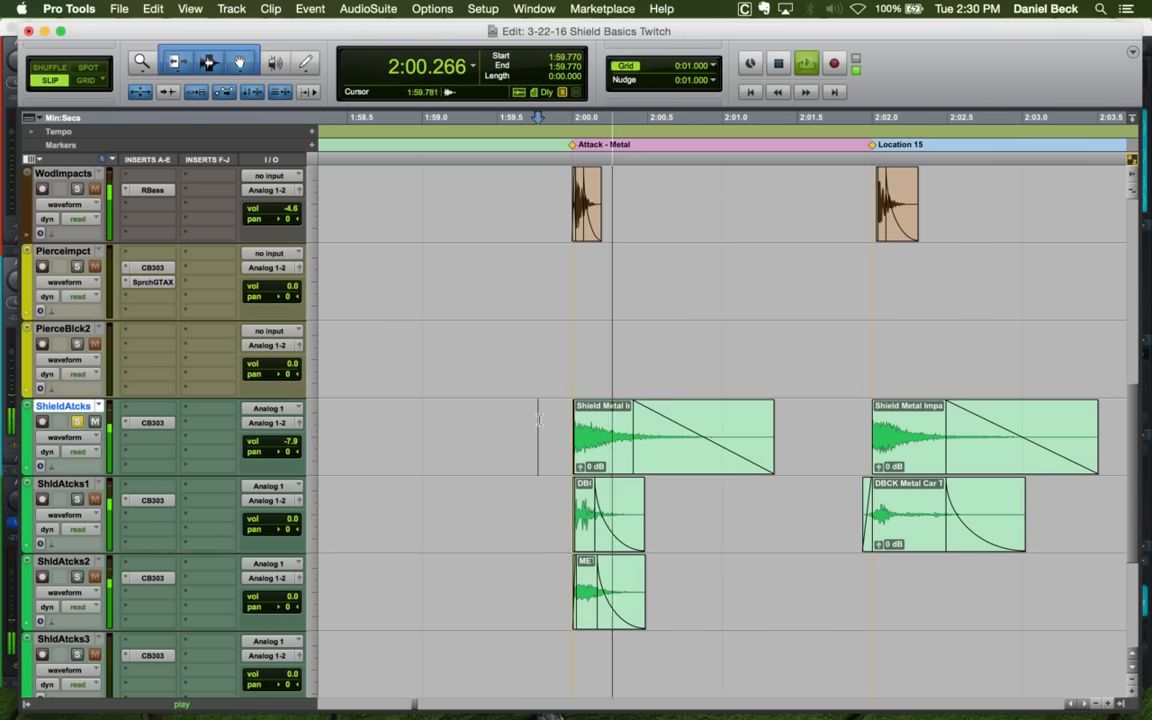
key(space)
click(565, 421)
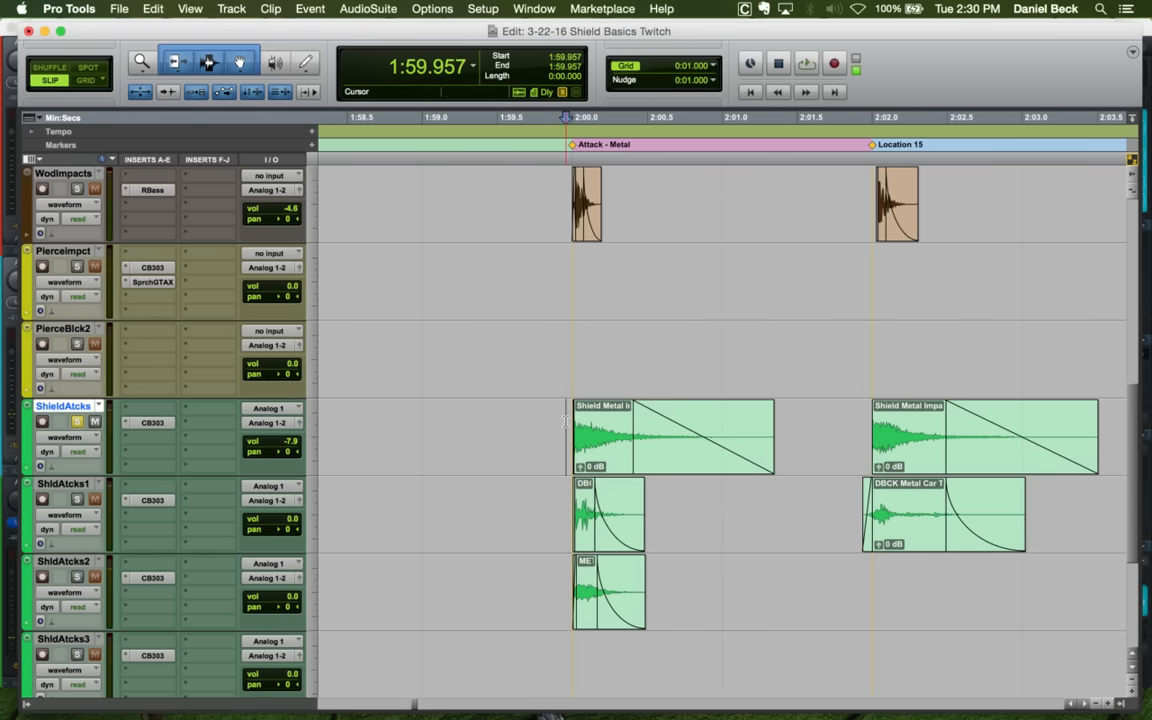
key(space)
key(space)
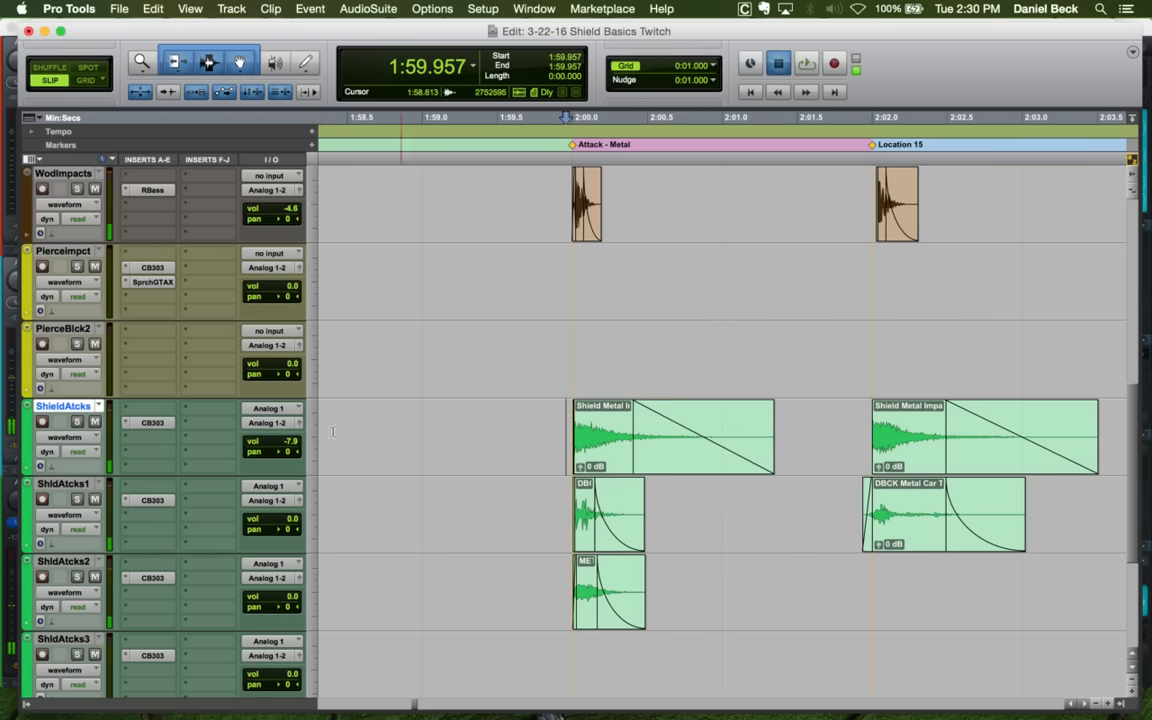
key(space)
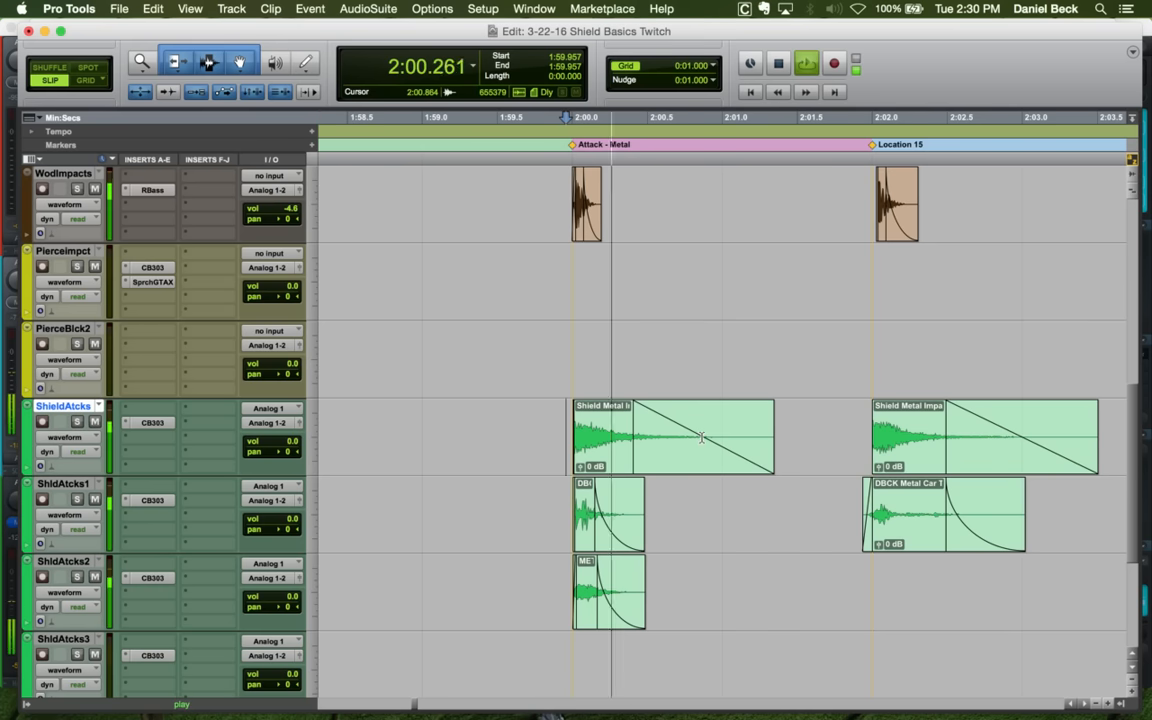
key(space)
Shorten the first ShieldAtcks clip to end at 2:00.666 with its fade-out starting at about 2:00.17, and audition the attack
click(599, 423)
key(g)
click(712, 423)
key(s)
click(672, 424)
key(s)
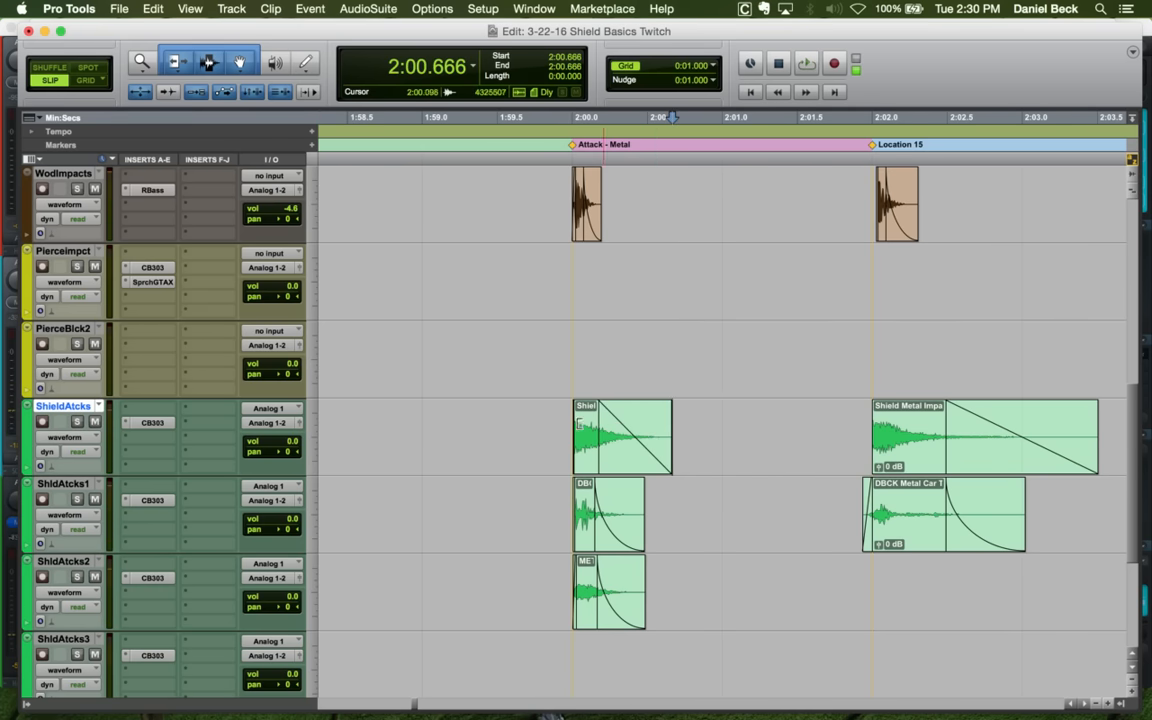
click(555, 421)
key(space)
key(space)
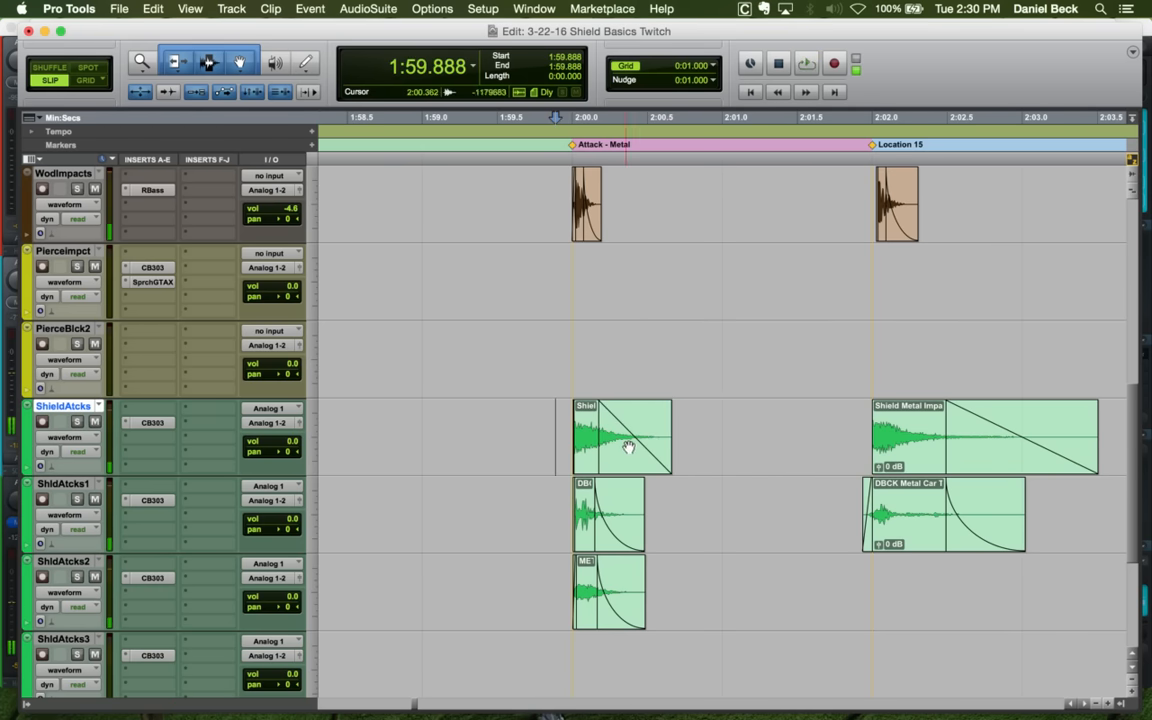
Move the first ShieldAtcks clip's fade-out to run from 2:00.389 to 2:00.880 and audition the layered attack
drag(633, 449, 666, 455)
click(556, 413)
key(space)
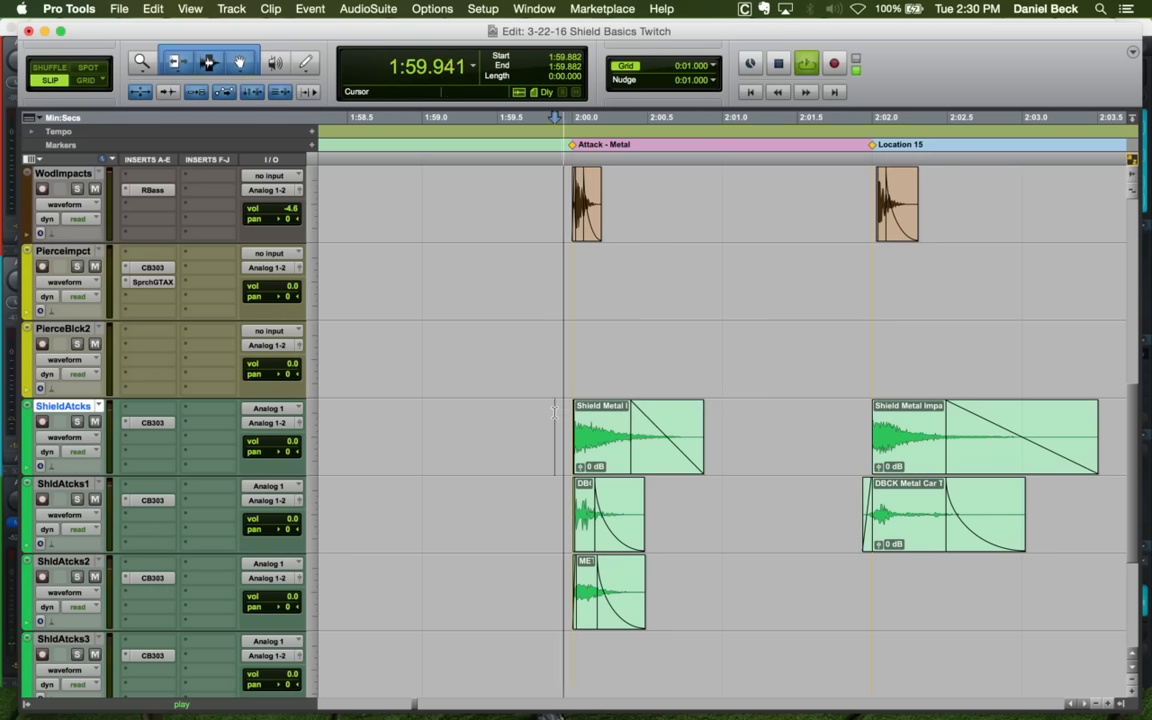
key(space)
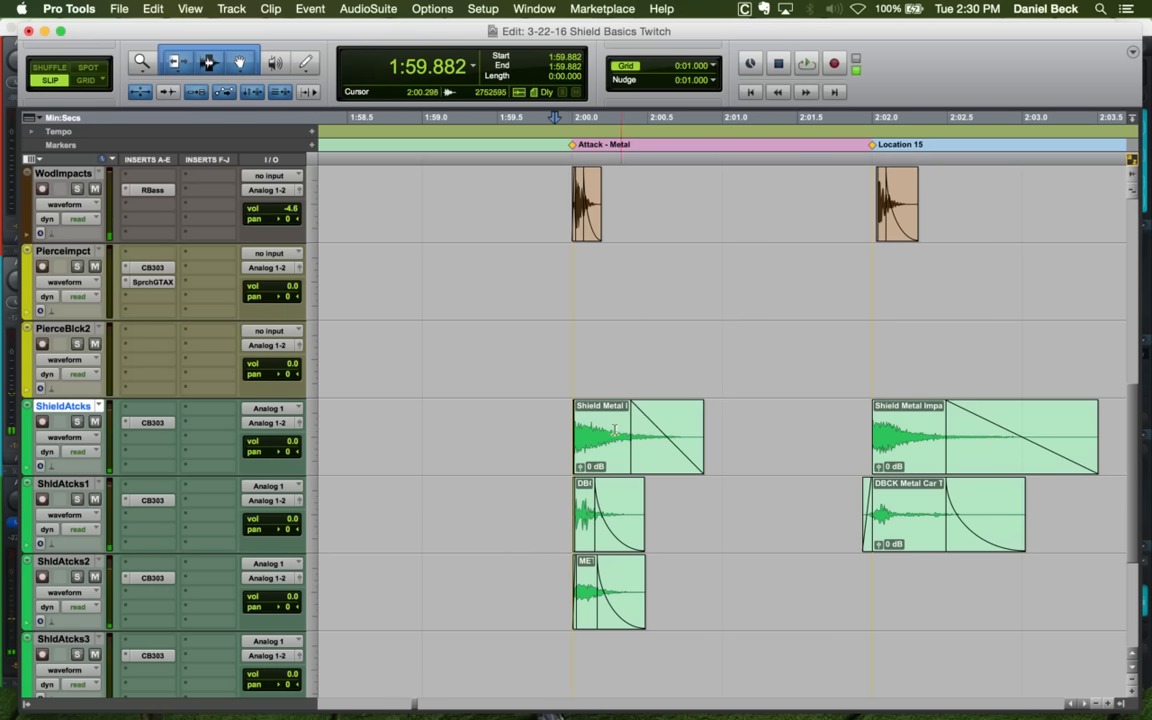
Reshape the first ShieldAtcks clip's fade-out to a Standard, Equal Gain curve that drops early and tapers gradually, and audition the attack
double_click(673, 462)
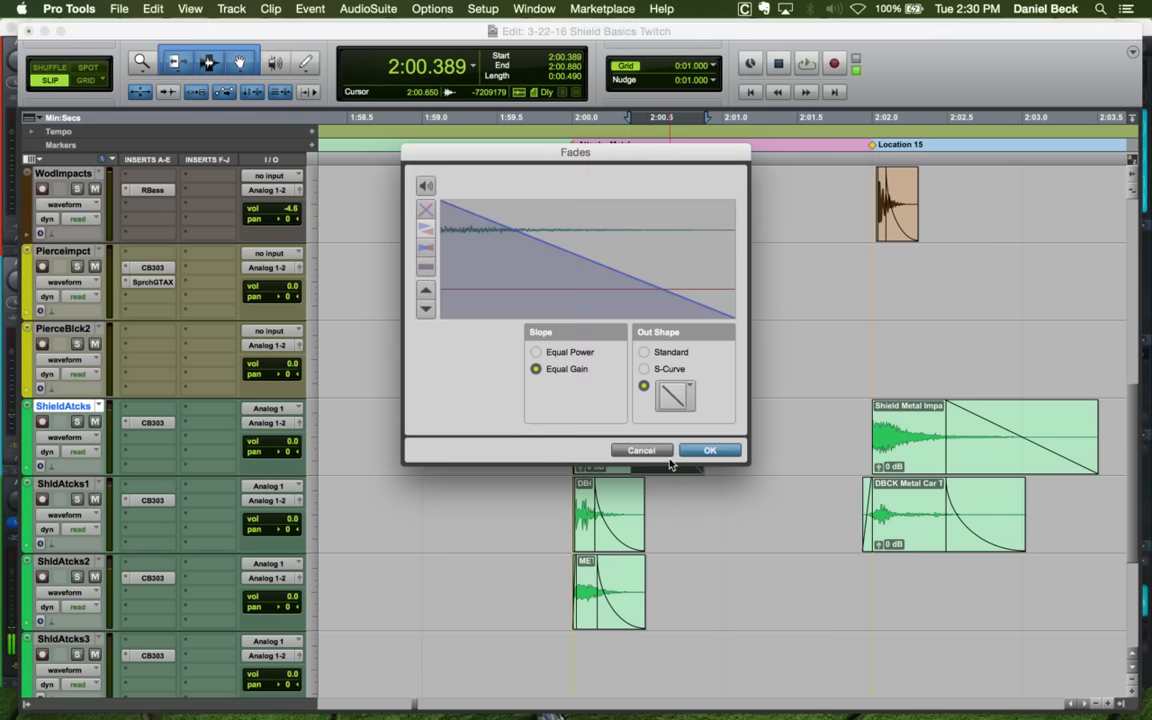
click(537, 352)
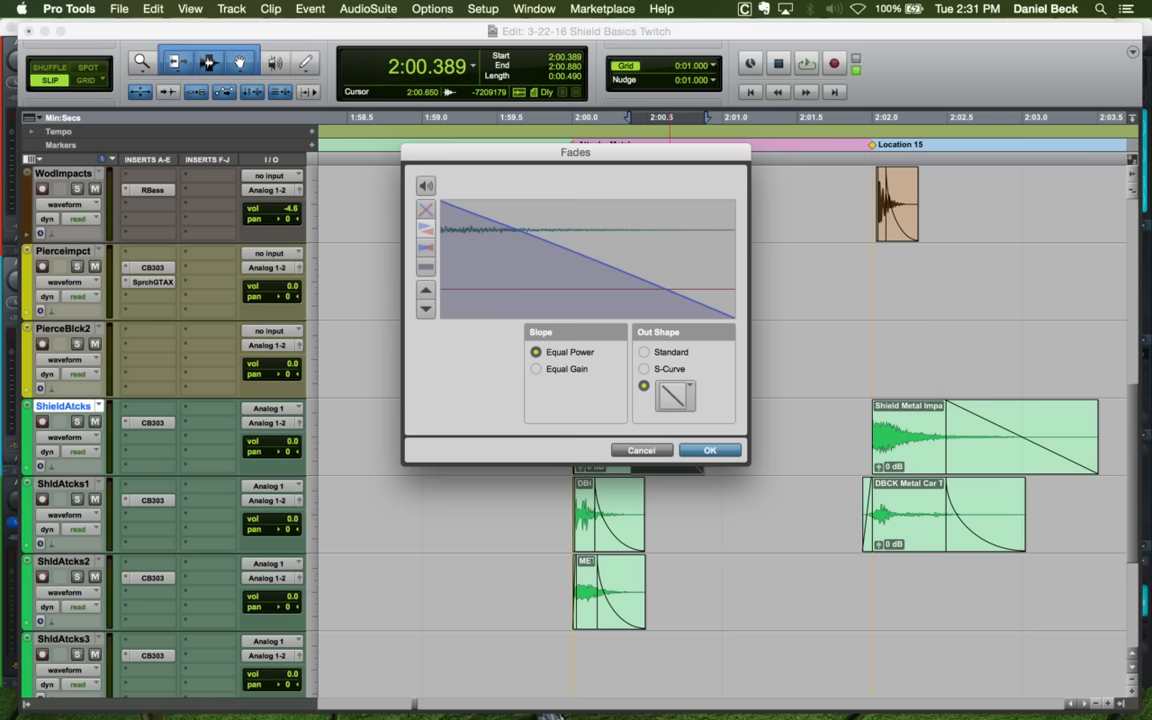
click(645, 353)
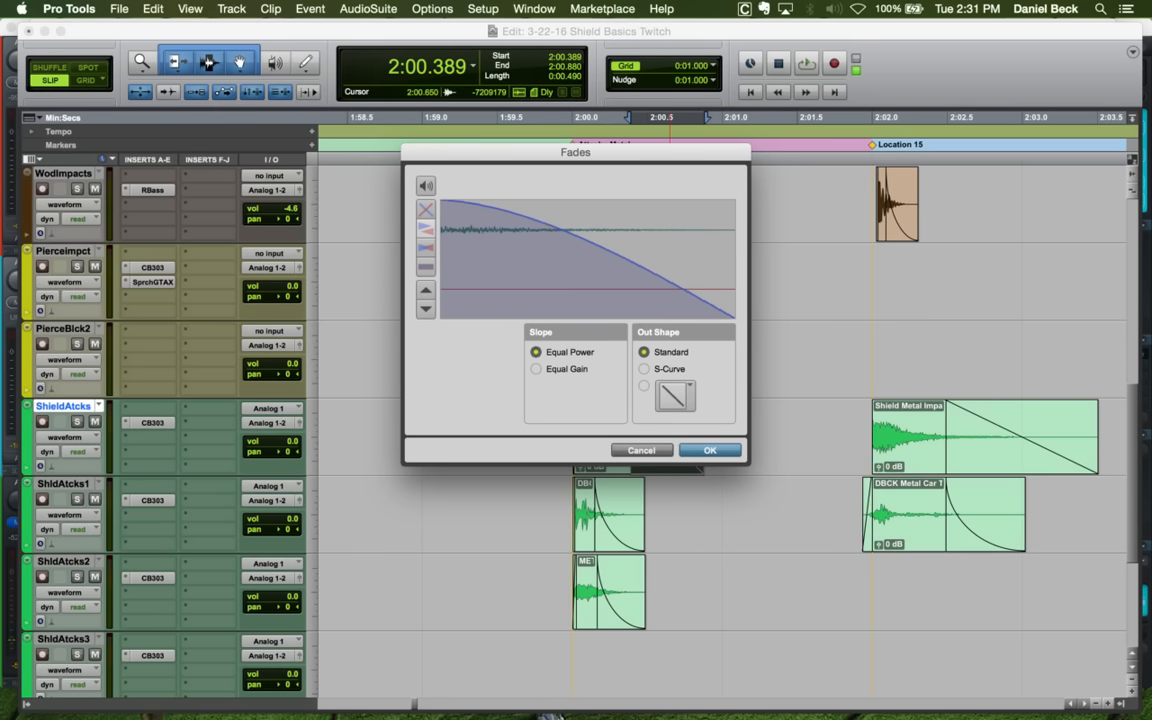
drag(570, 233, 534, 238)
click(556, 369)
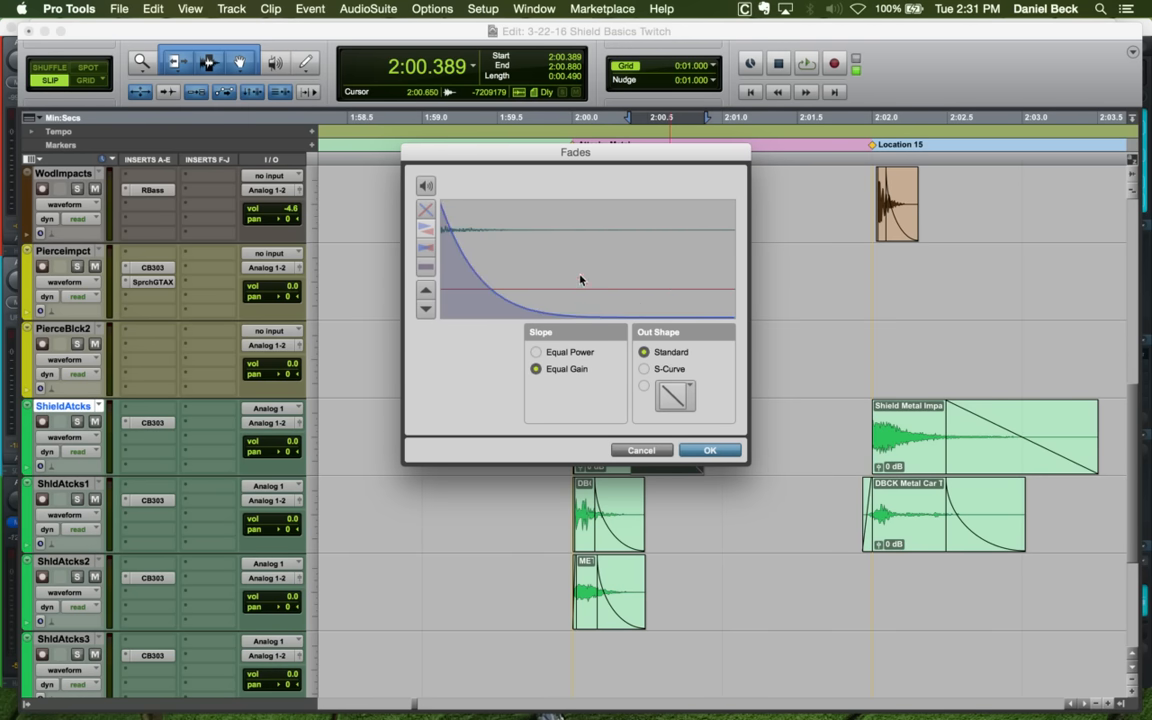
drag(544, 313, 620, 346)
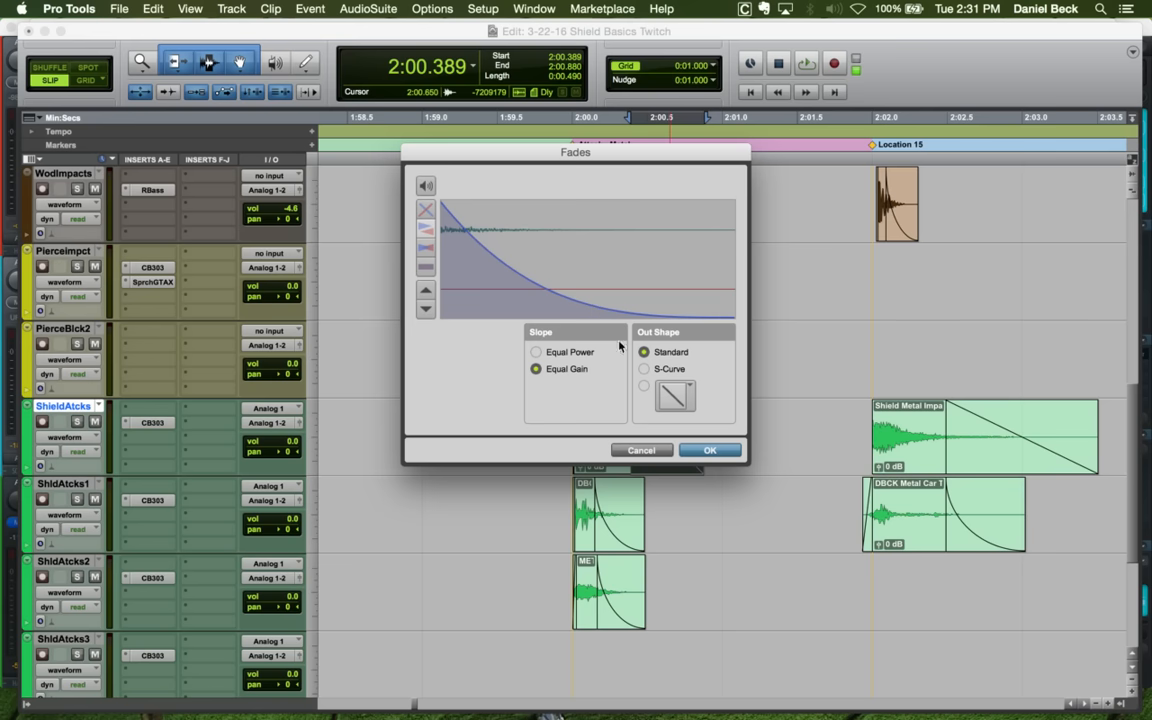
click(704, 450)
click(598, 421)
key(space)
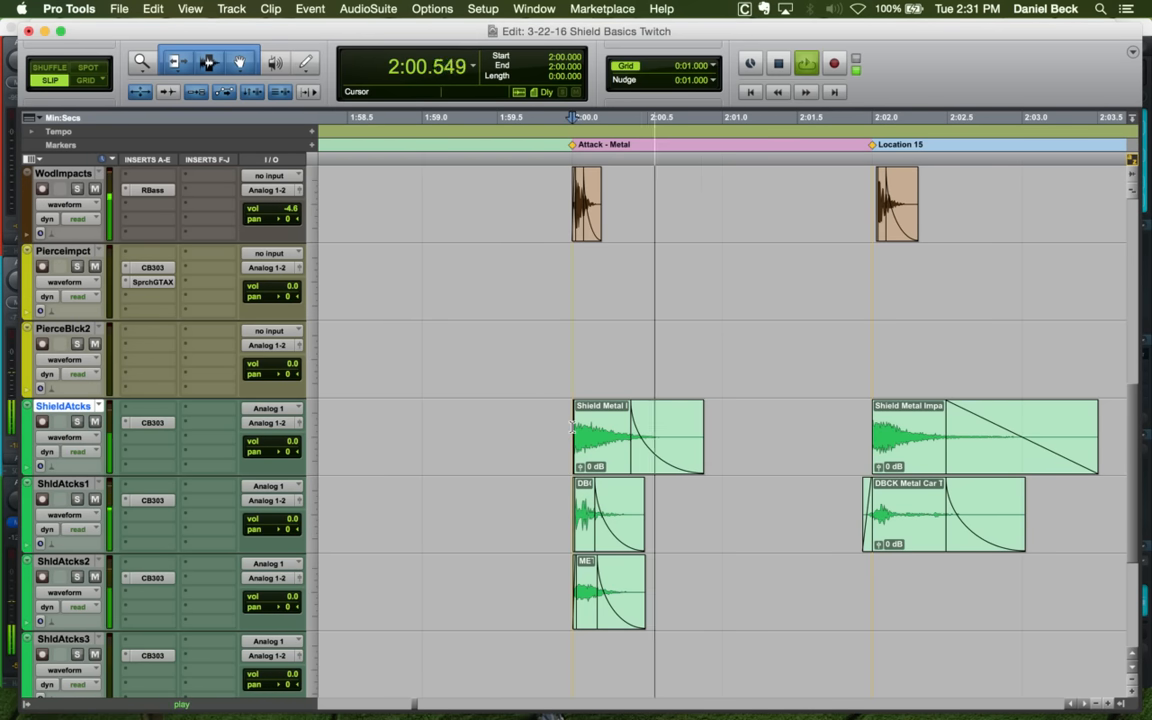
key(space)
Start the first ShieldAtcks clip's fade-out at 2:00.208, extend the clip's end to about 2:01.01, and audition the attack
click(603, 421)
key(g)
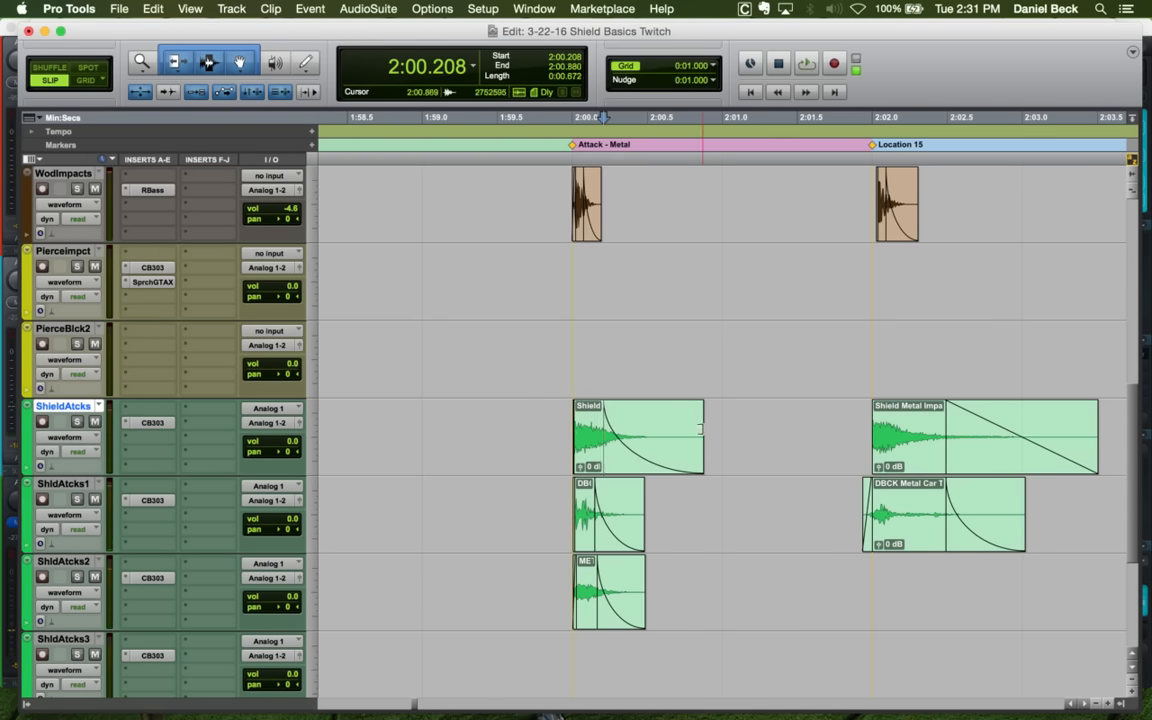
drag(700, 430, 724, 430)
click(566, 412)
key(space)
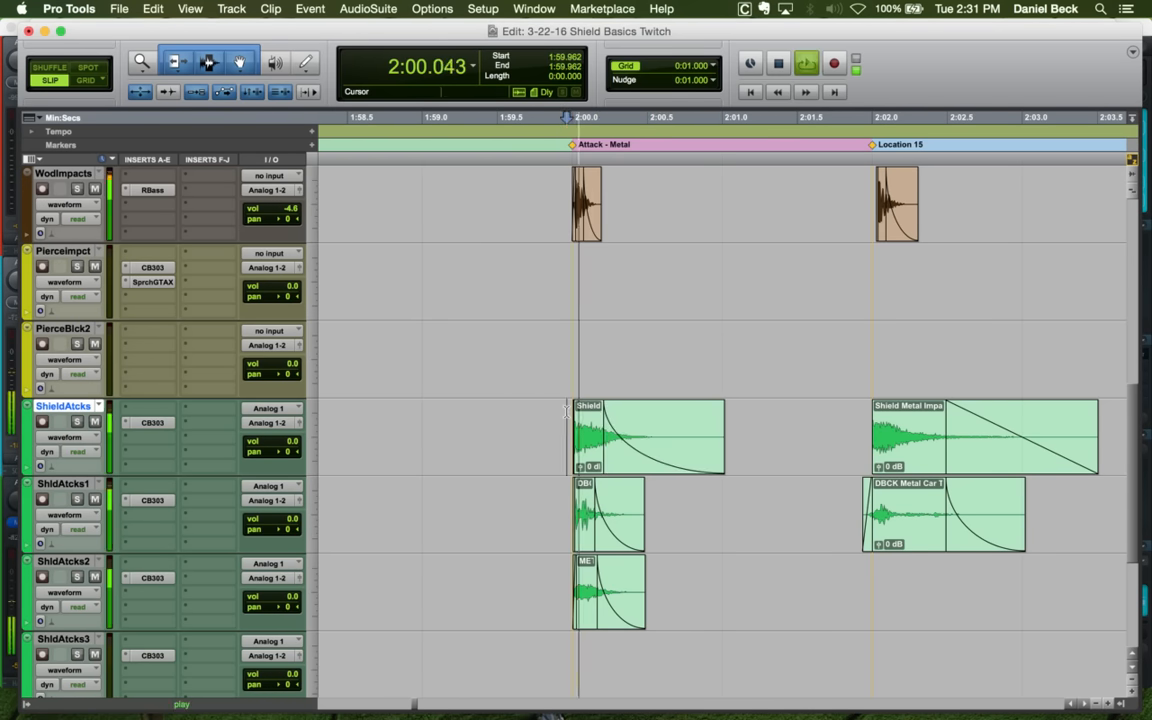
key(space)
Compare the first ShieldAtcks hit soloed and unsoloed with the other attack layers
key(shift+s)
key(space)
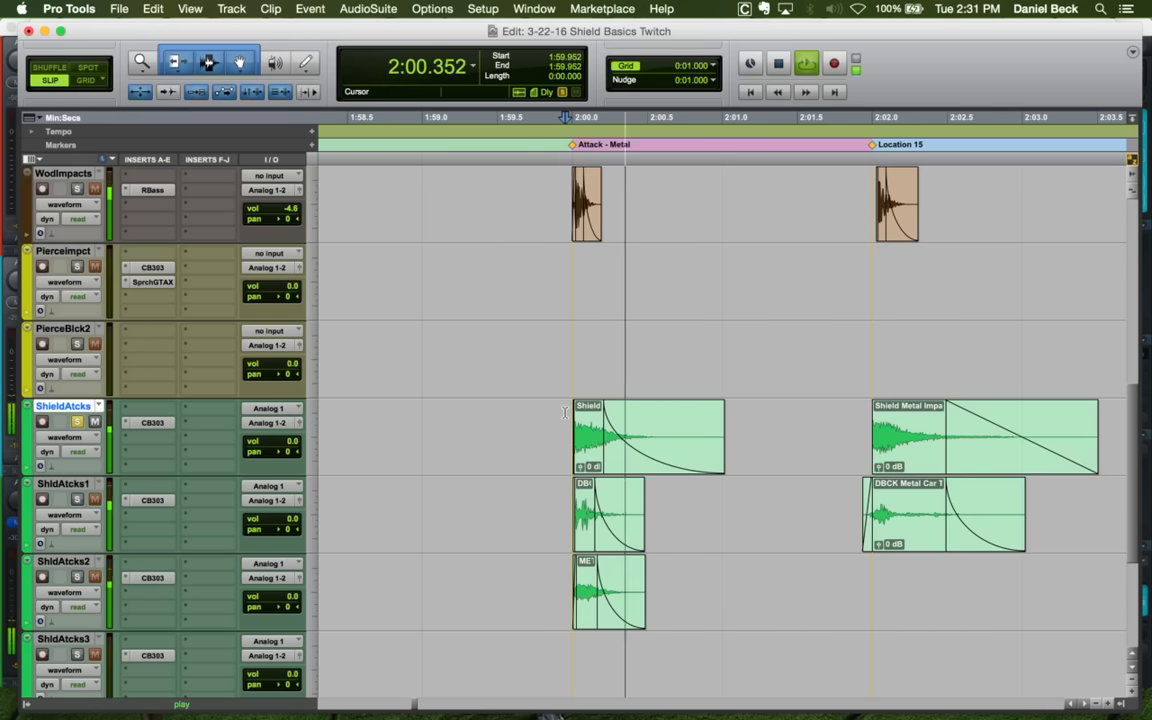
key(space)
key(space)
key(space)
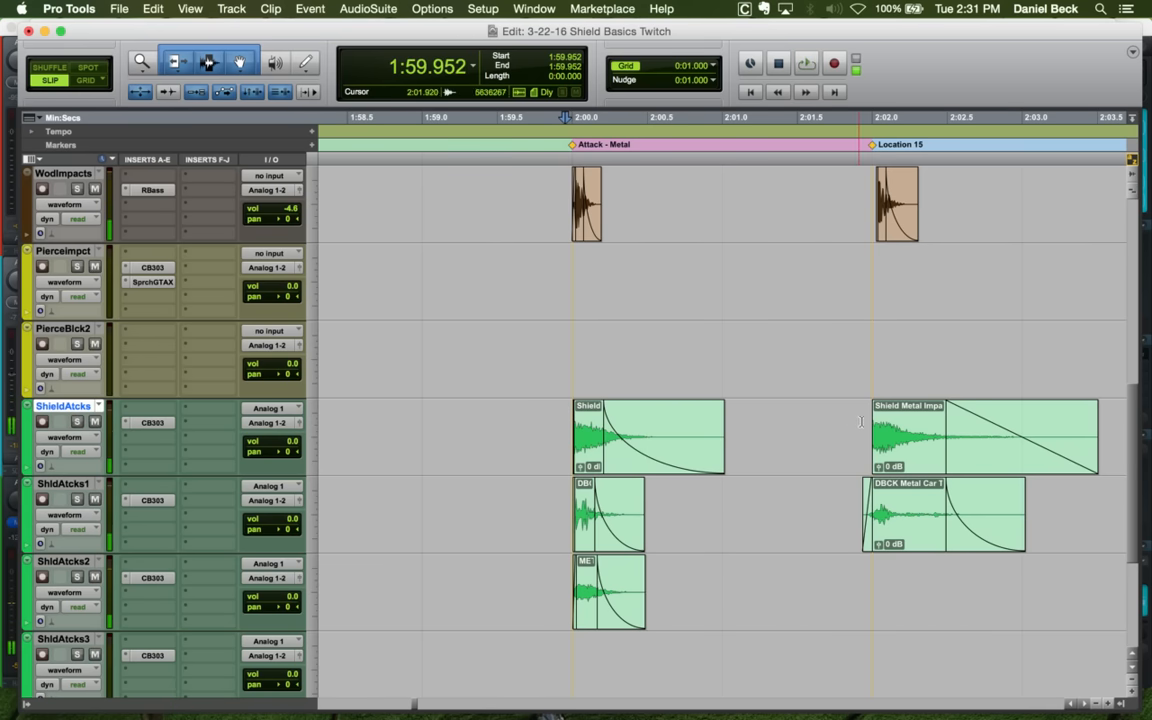
Replace the second ShieldAtcks clip's fade-out with a curved one starting at 2:02.341, trim its end to about 2:02.95, and audition it
click(862, 424)
key(t)
key(r)
click(850, 439)
key(Delete)
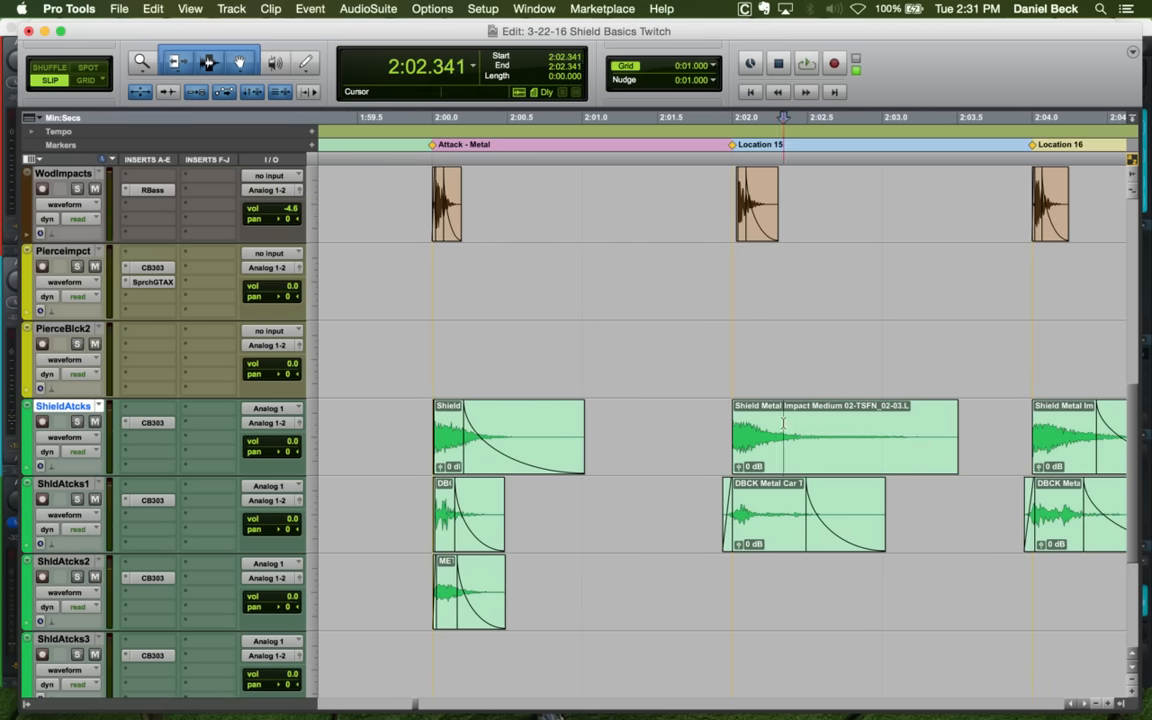
key(g)
click(875, 427)
key(s)
key(space)
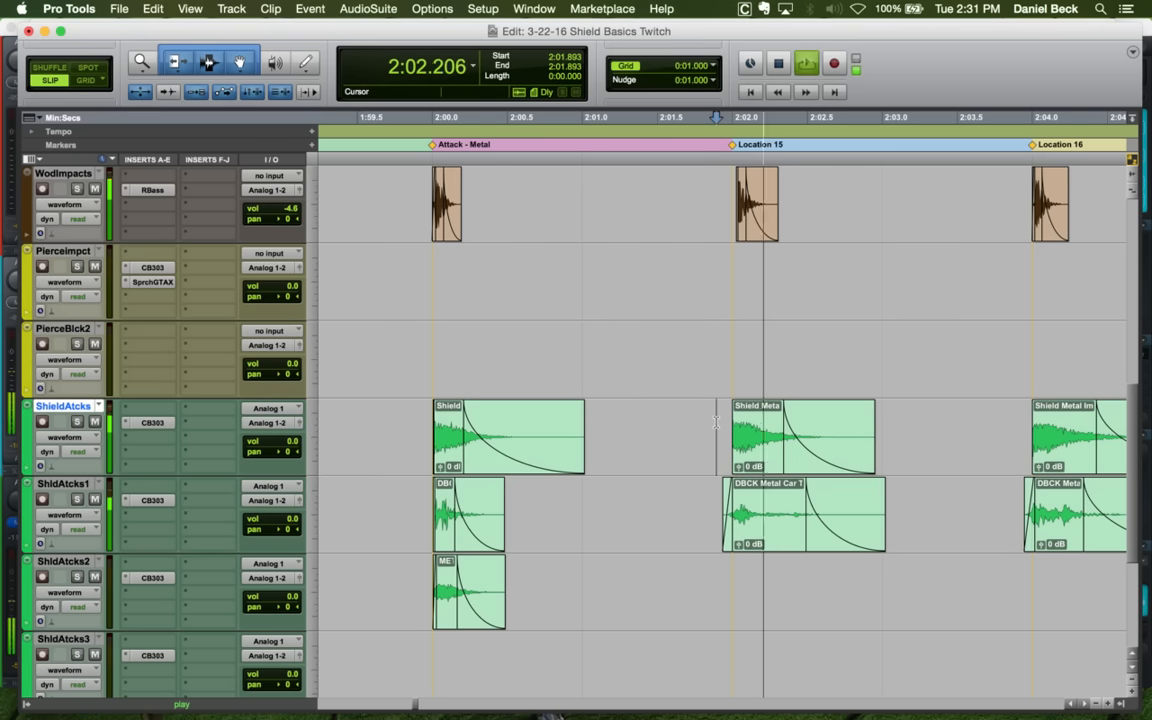
key(space)
Audition the second ShldAtcks1 clip soloed and trim its start to about 2:02.02
click(714, 490)
key(shift+s)
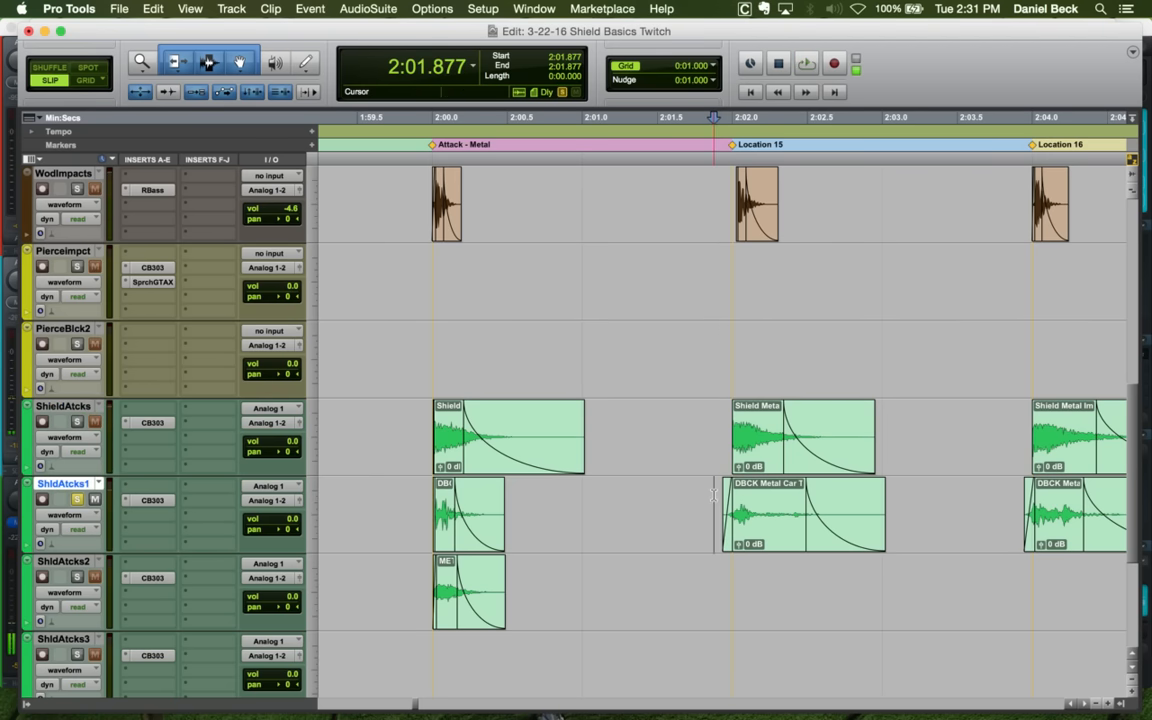
key(space)
key(t)
key(space)
click(748, 545)
drag(748, 545, 764, 545)
click(765, 496)
key(a)
click(749, 491)
key(space)
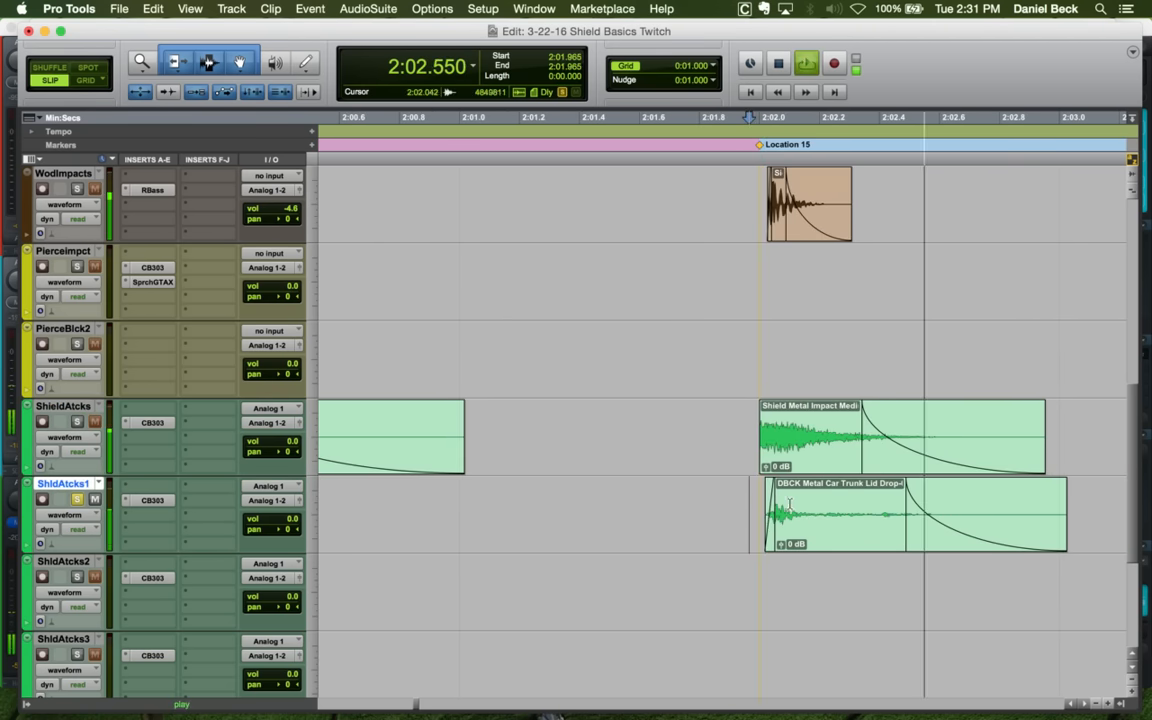
key(space)
Audition the trimmed ShldAtcks1 hit at Location 15 soloed and unsoloed with the other layers
key(r)
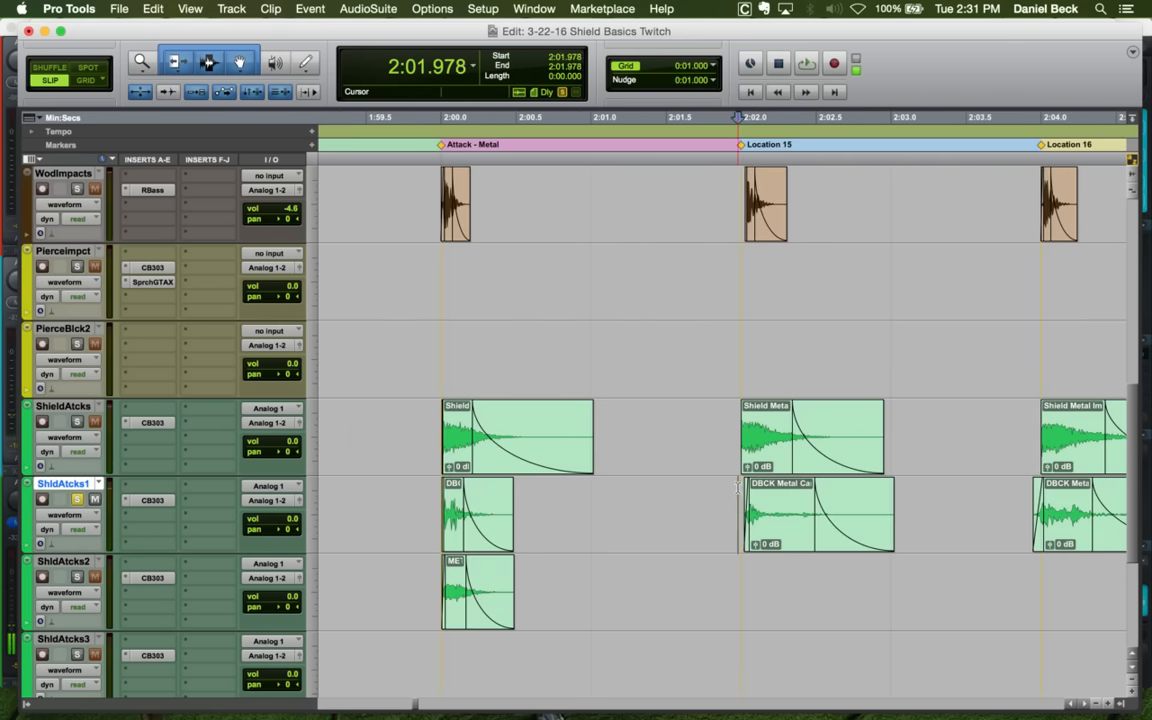
click(735, 489)
key(space)
key(space)
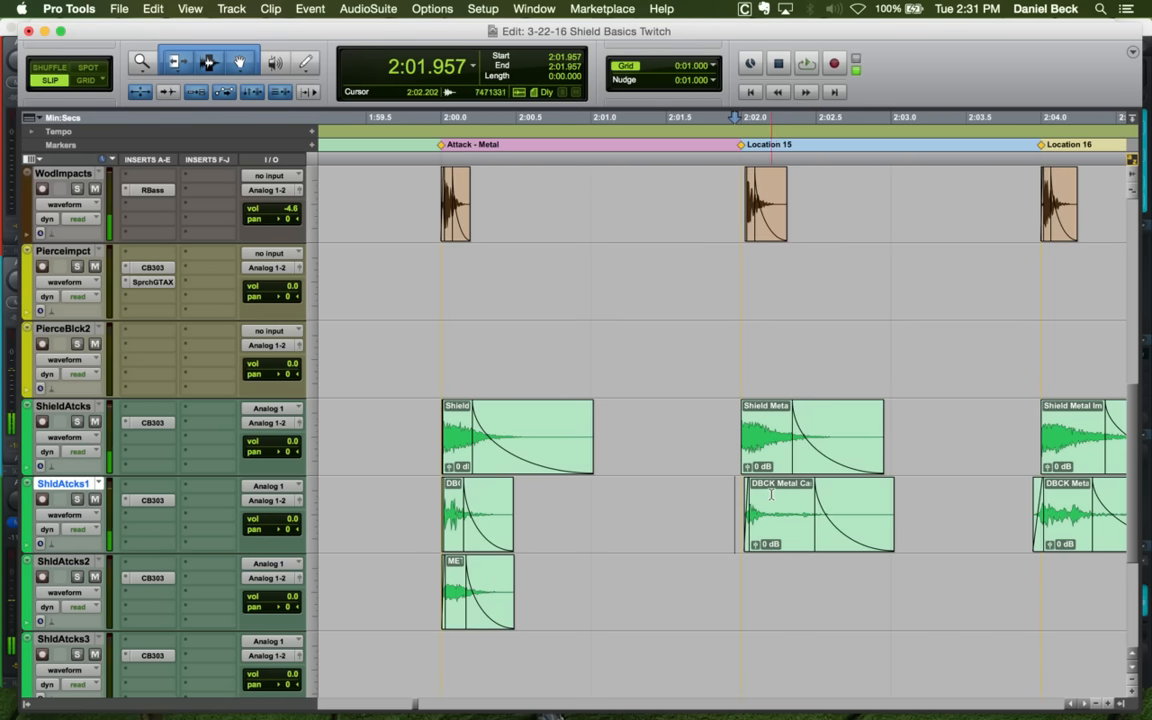
click(771, 494)
key(t)
key(space)
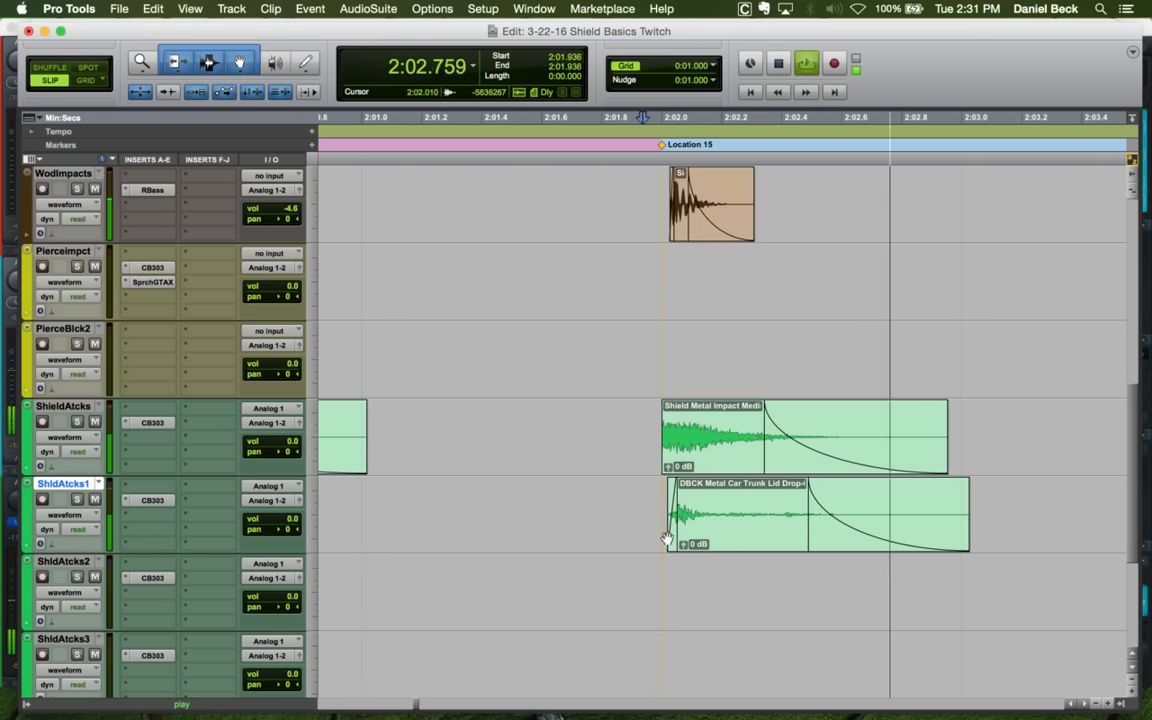
key(space)
Trim more off the second ShldAtcks1 clip's start and slide it earlier to span about 2:02.04 to 2:02.89, auditioning the result
drag(671, 541, 717, 541)
drag(756, 541, 721, 535)
click(646, 495)
key(space)
key(space)
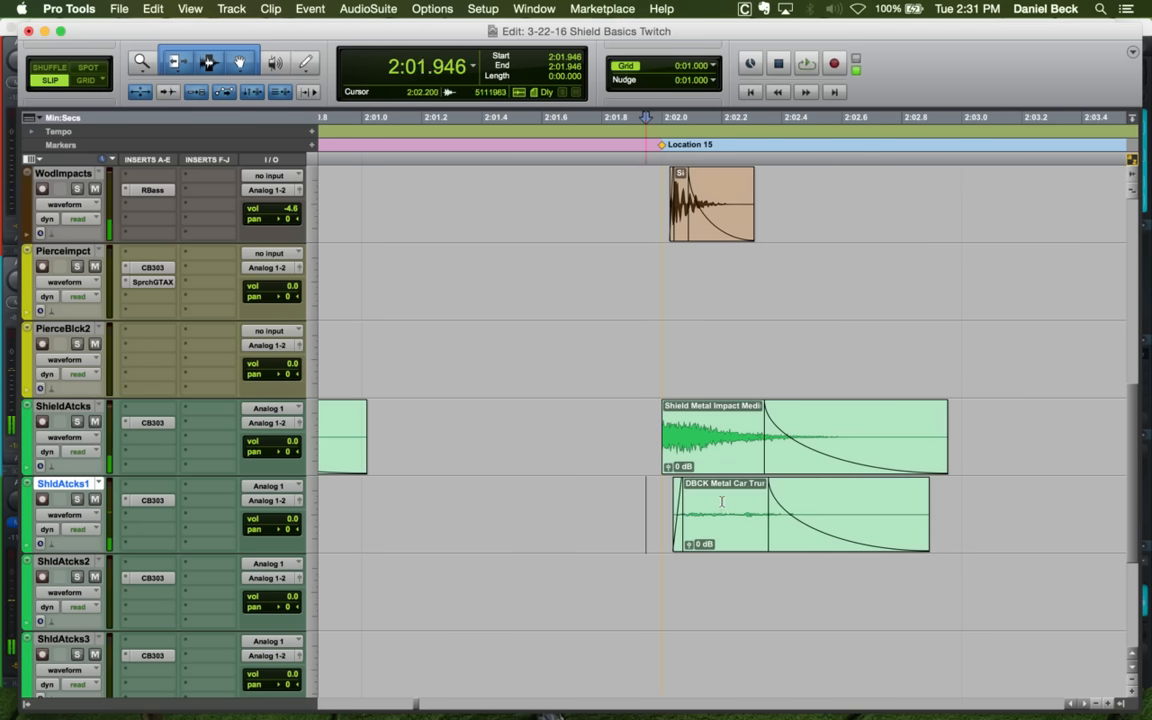
Shorten the second ShldAtcks1 clip to end at about 2:02.55 with its fade-out starting near 2:02.25, and audition it
click(825, 501)
key(s)
key(g)
click(633, 505)
key(space)
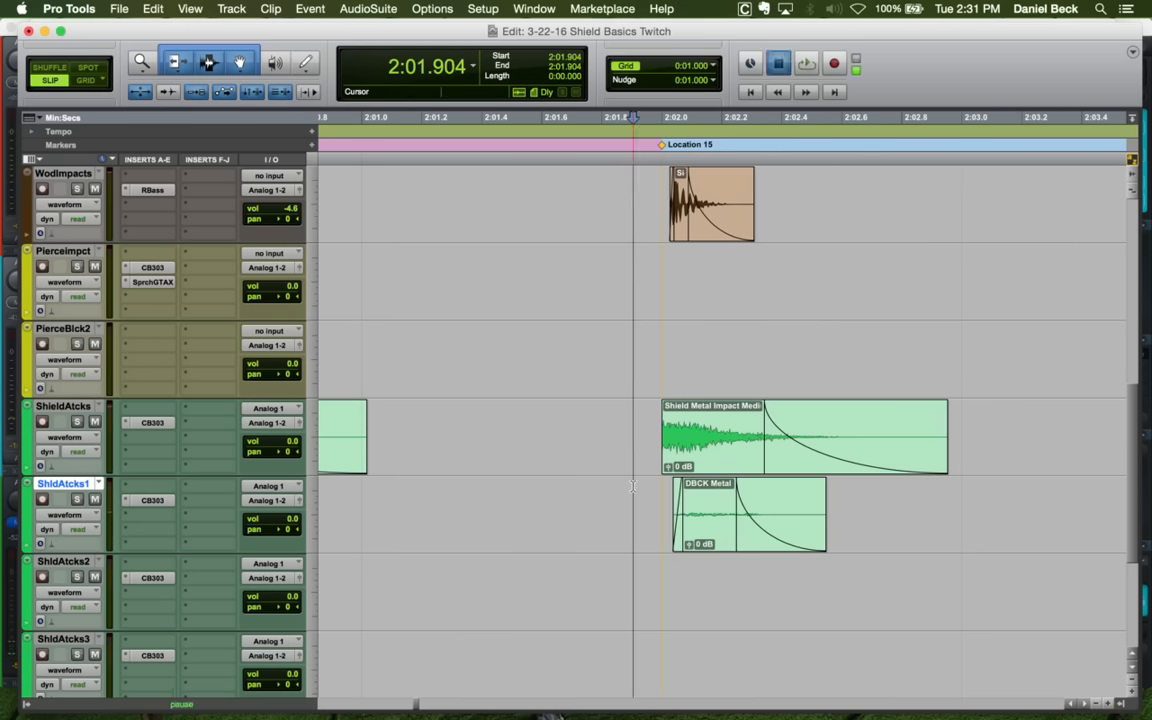
key(space)
Extend the second ShldAtcks1 clip's end to about 2:02.64 with its fade-out starting near 2:02.34, and audition the layers
drag(754, 535, 781, 537)
click(639, 489)
key(space)
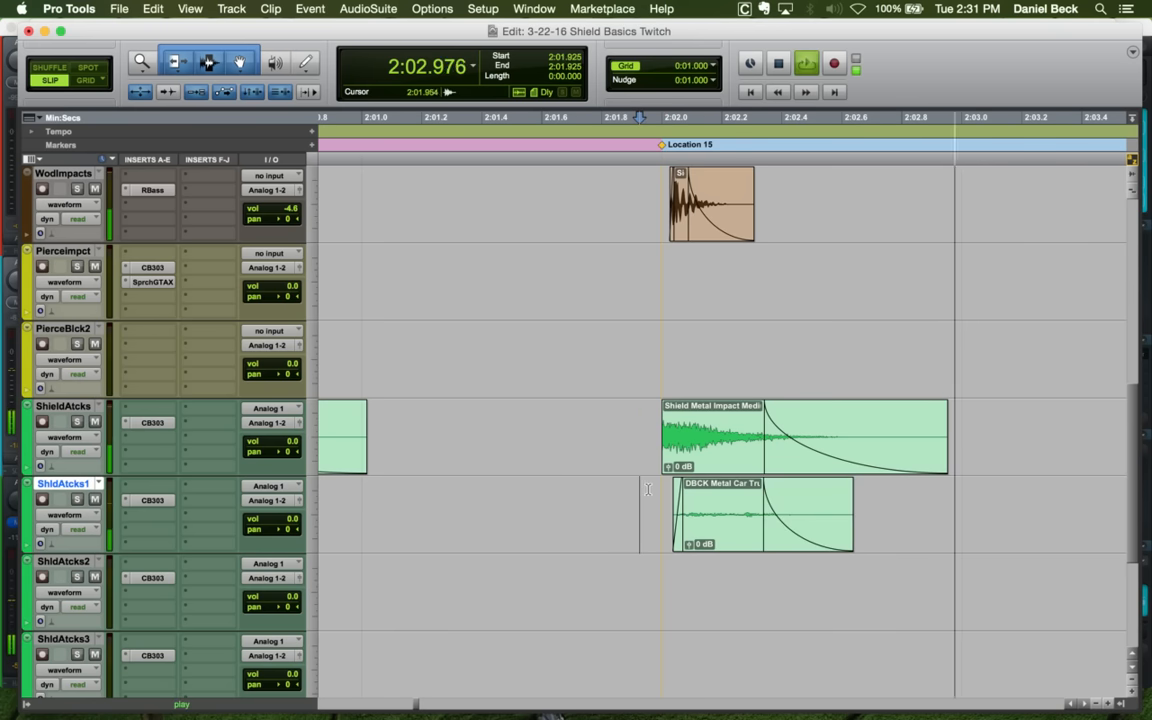
key(space)
Replay the layered attack at Location 15 and save the session
click(650, 489)
key(space)
key(space)
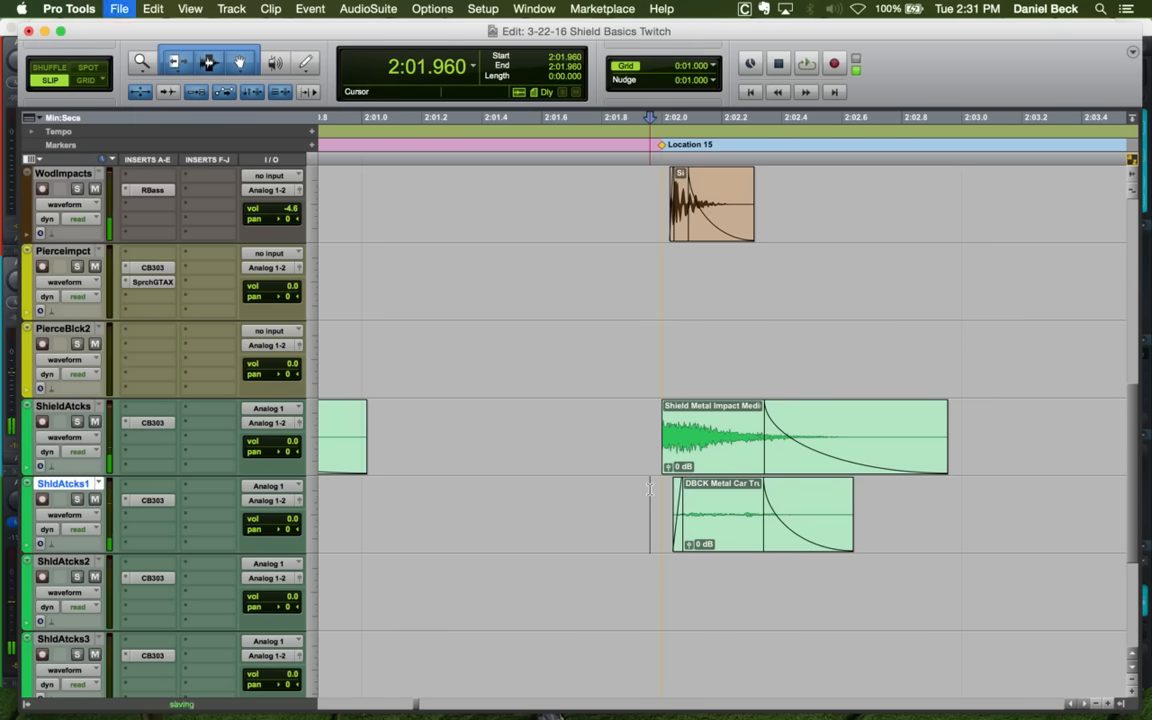
key(space)
key(space)
Audition the third ShldAtcks1 clip soloed and trim its start to 2:04.001 at Location 16
key(r)
key(r)
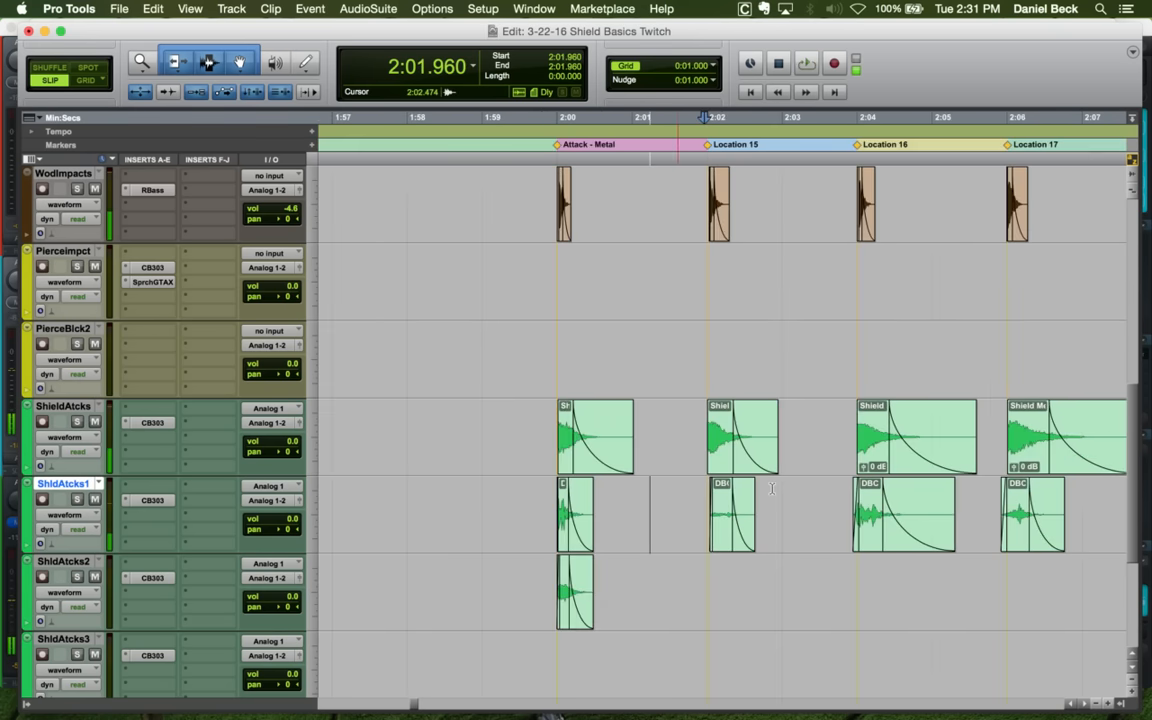
click(851, 492)
key(t)
key(t)
key(t)
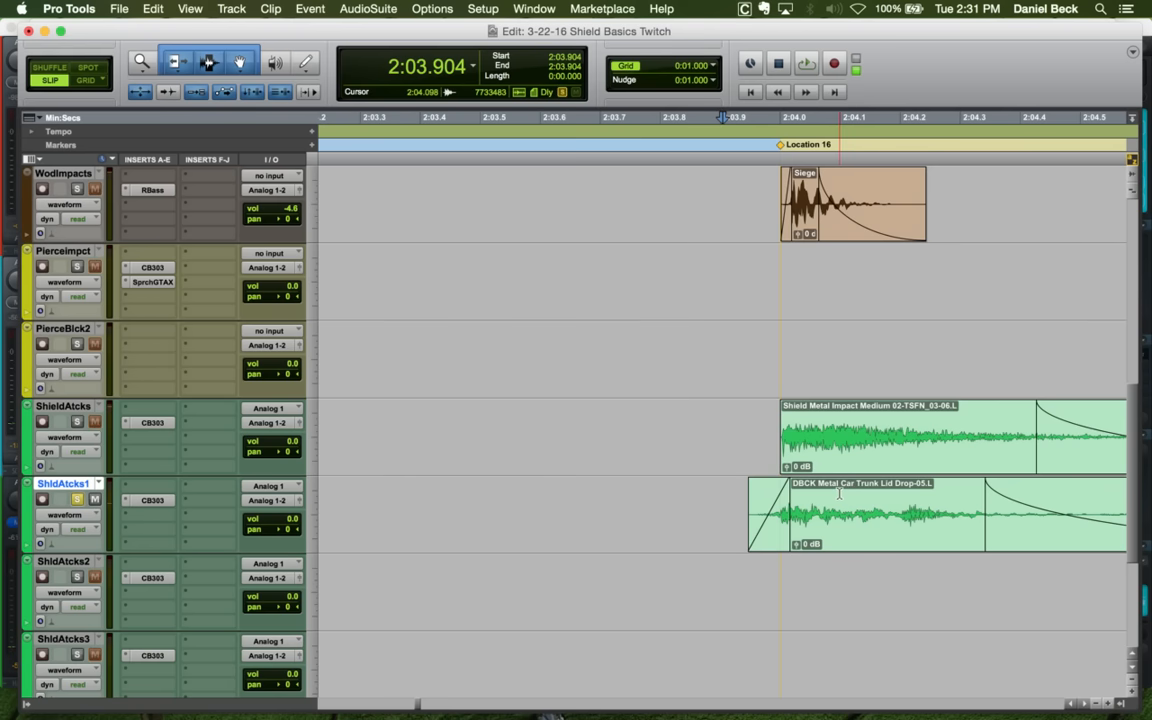
key(space)
key(space)
drag(749, 494, 782, 494)
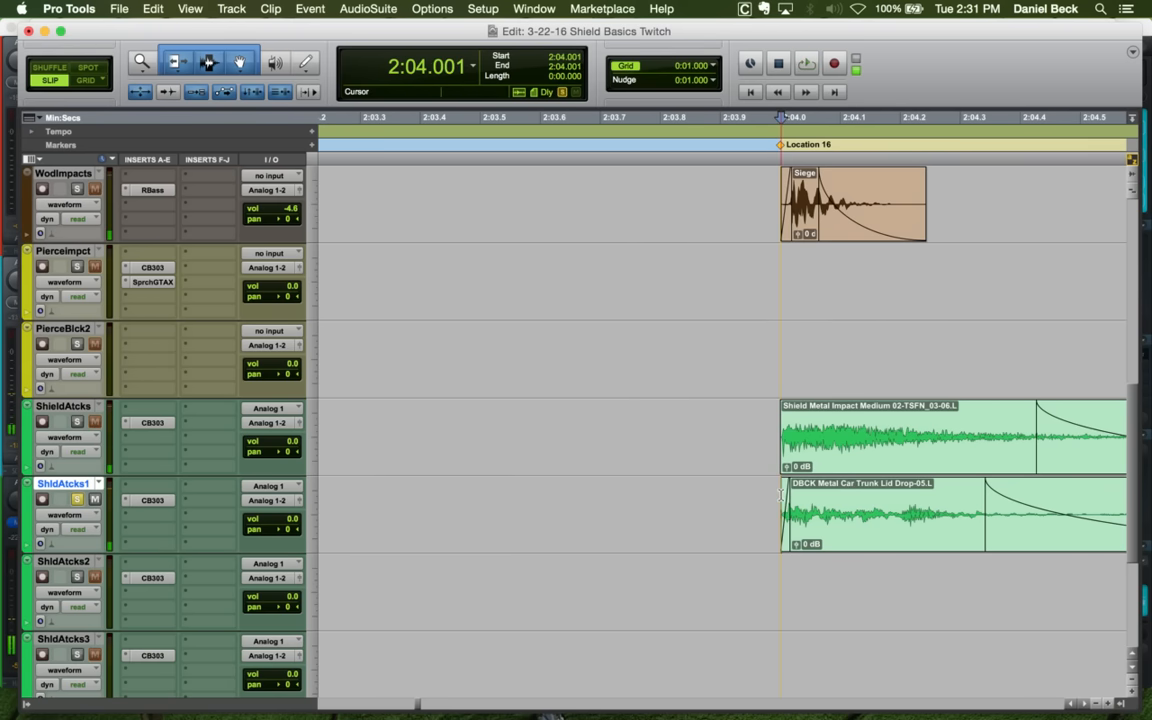
key(r)
key(space)
key(space)
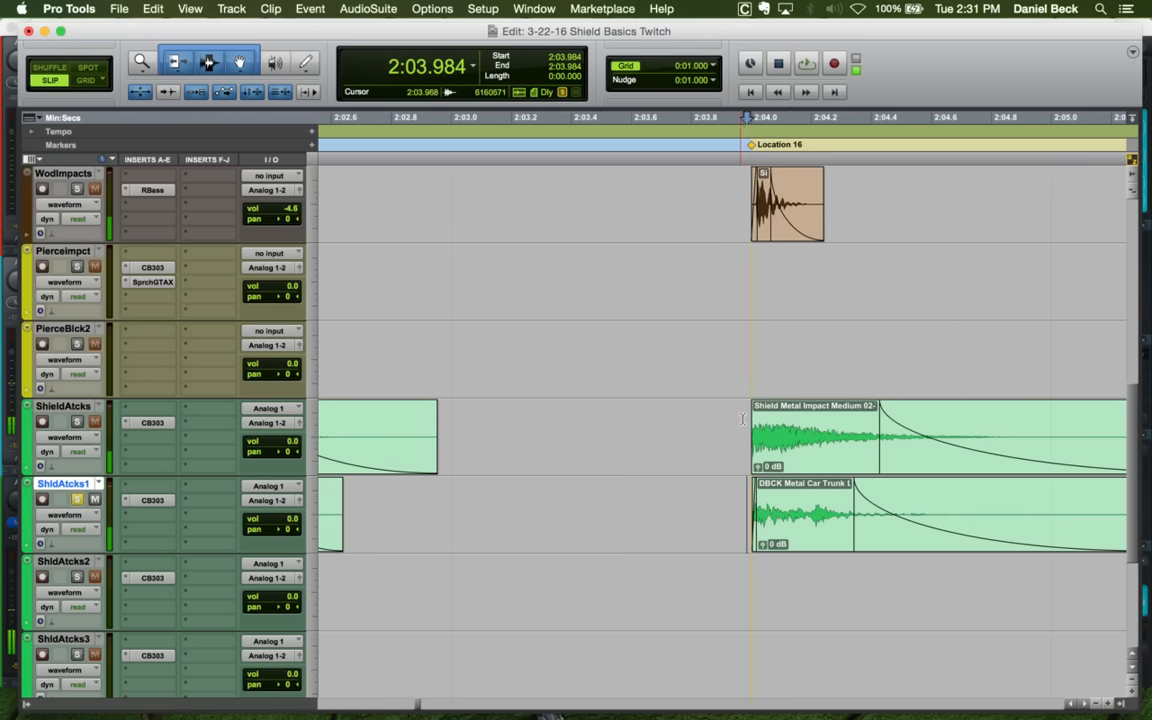
Audition the ShieldAtcks hit at Location 16 soloed, and again unsoloed with the other layers
click(743, 418)
key(space)
key(space)
key(space)
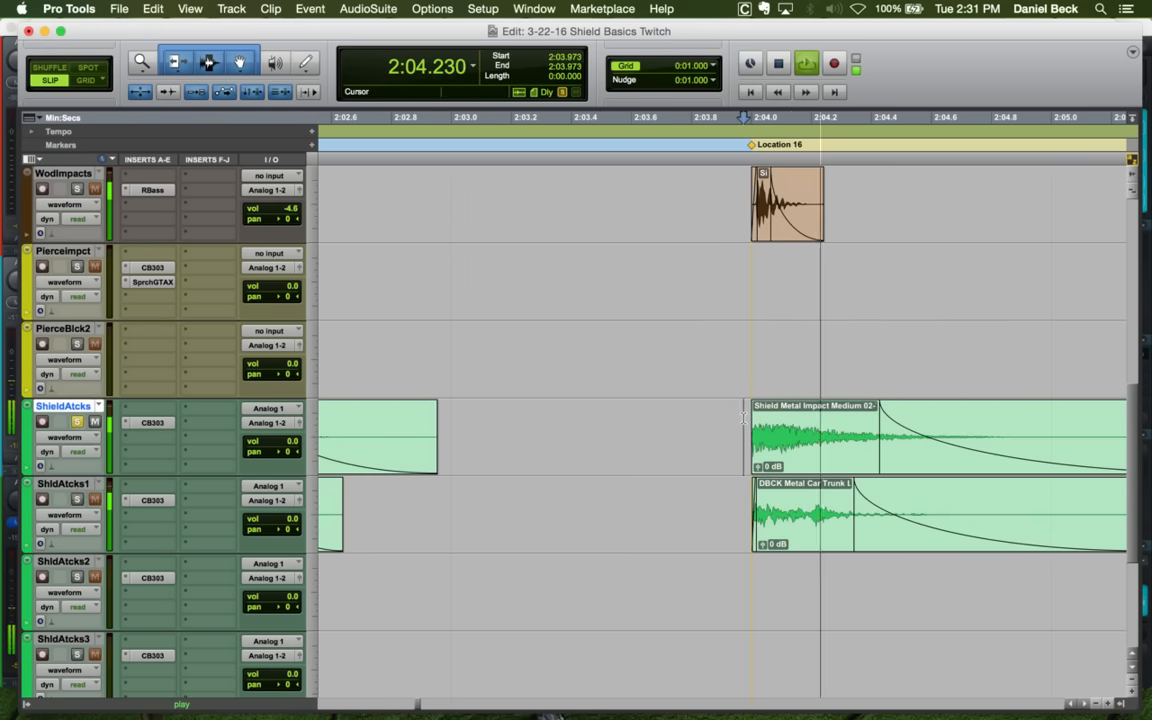
key(space)
key(space)
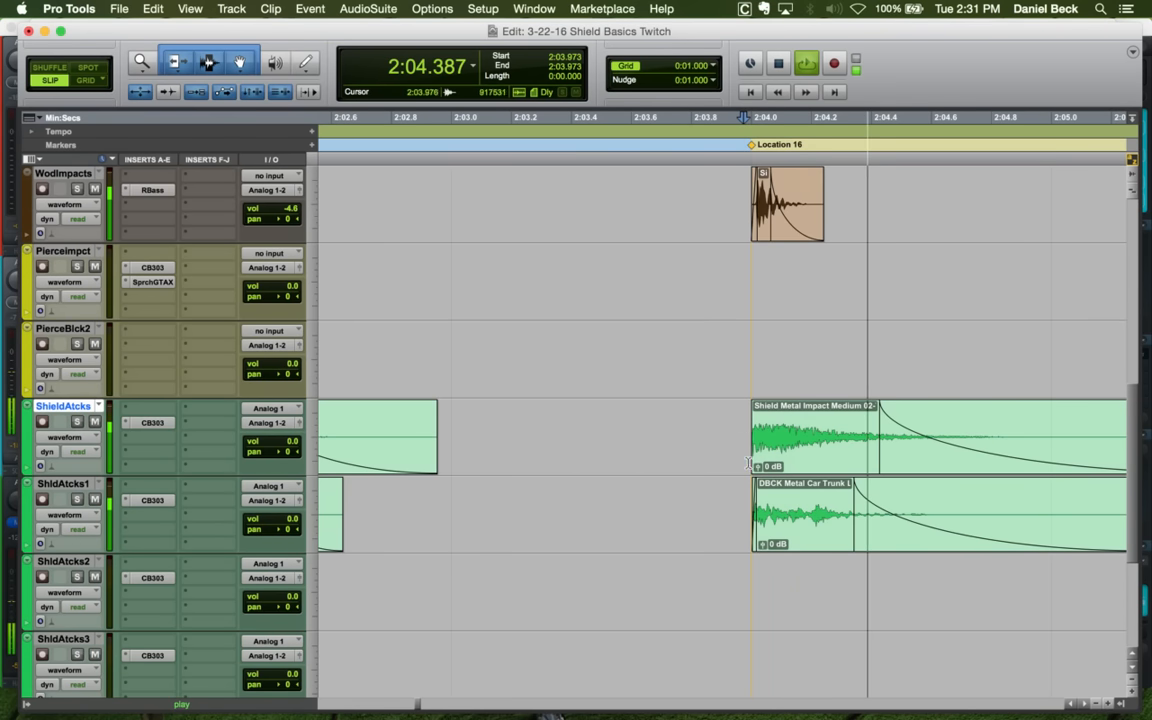
key(space)
click(752, 502)
key(space)
key(space)
Start the third ShldAtcks1 clip's fade-out at about 2:04.13, trim its end to about 2:04.73, and audition it soloed
key(super+bracketleft)
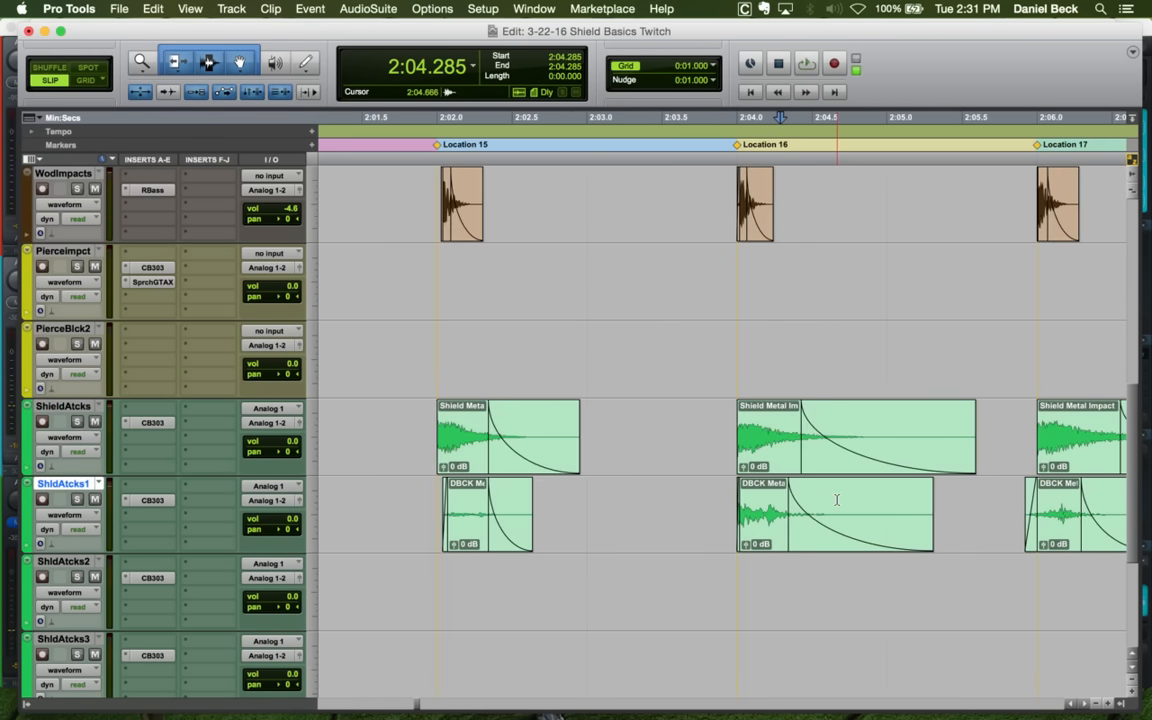
click(757, 495)
click(727, 492)
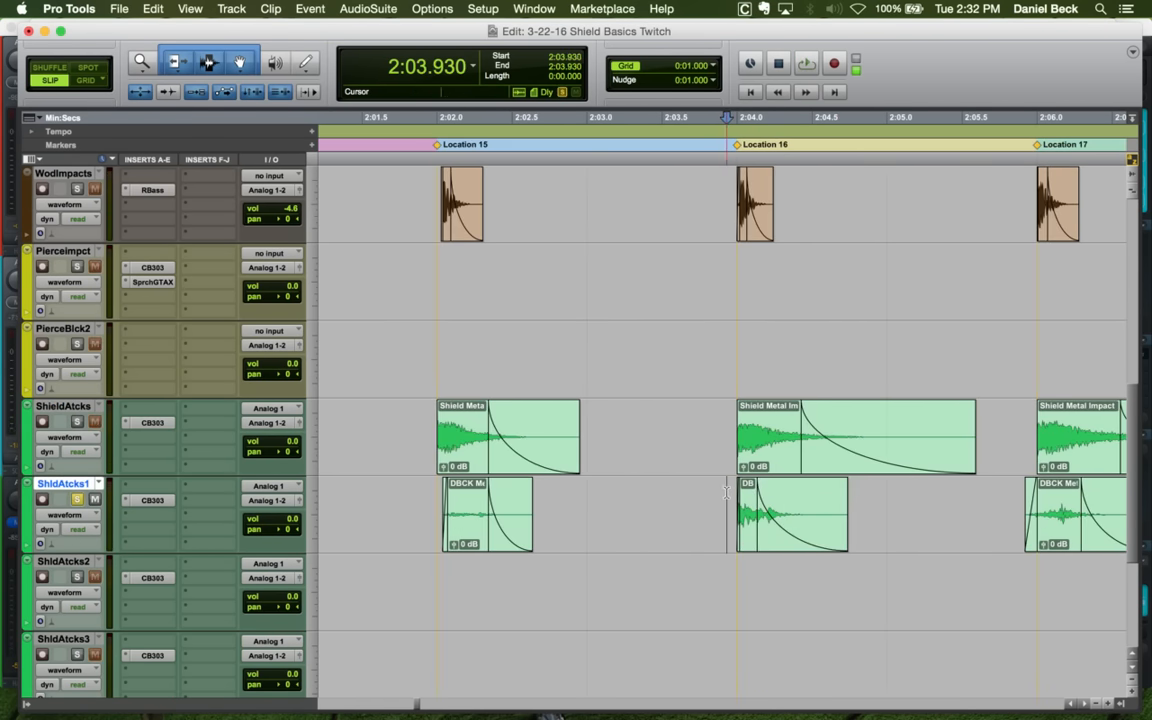
key(space)
key(super+bracketright)
key(space)
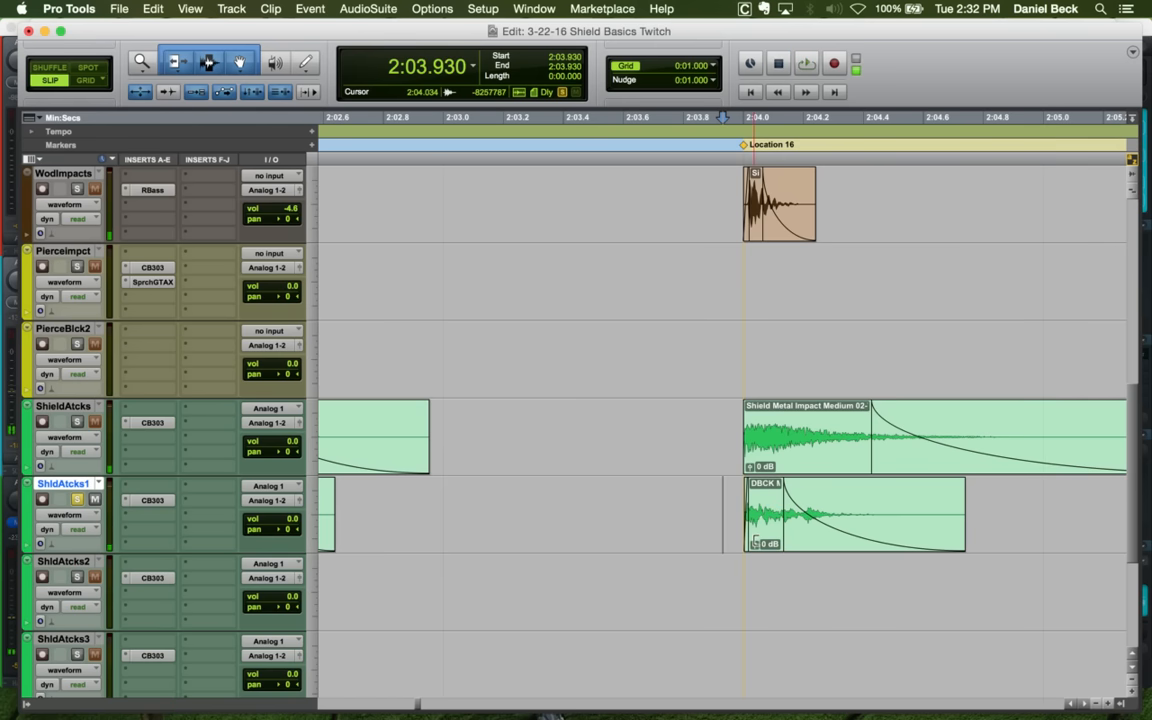
Raise the third ShldAtcks1 clip's gain to +6.9 dB and lengthen its fade-in to end at 2:04.085, auditioning the result
drag(757, 545, 768, 510)
key(super+bracketright)
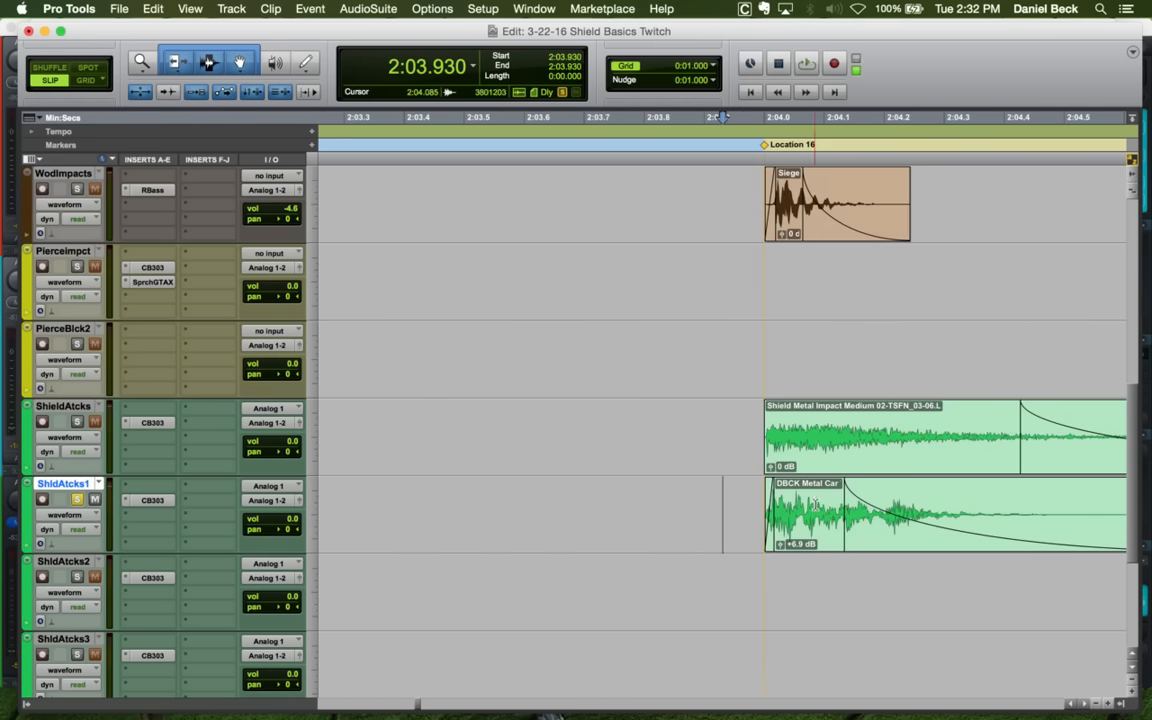
click(815, 505)
key(d)
click(738, 494)
key(space)
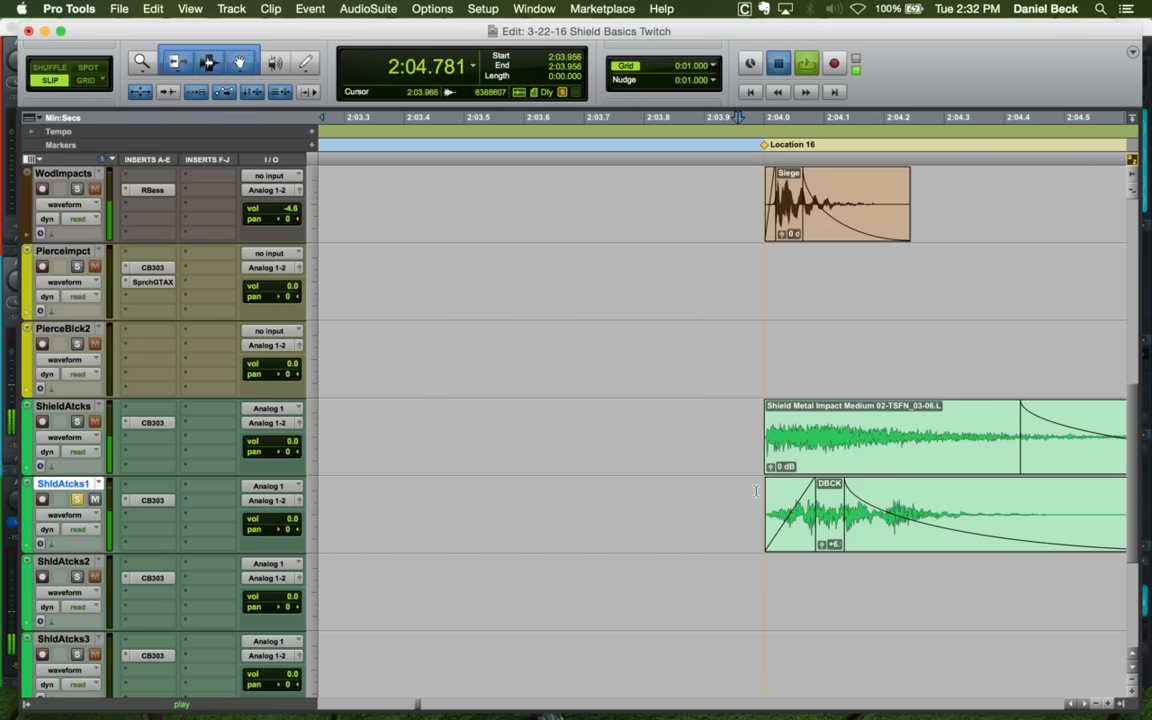
key(space)
click(756, 491)
key(space)
key(space)
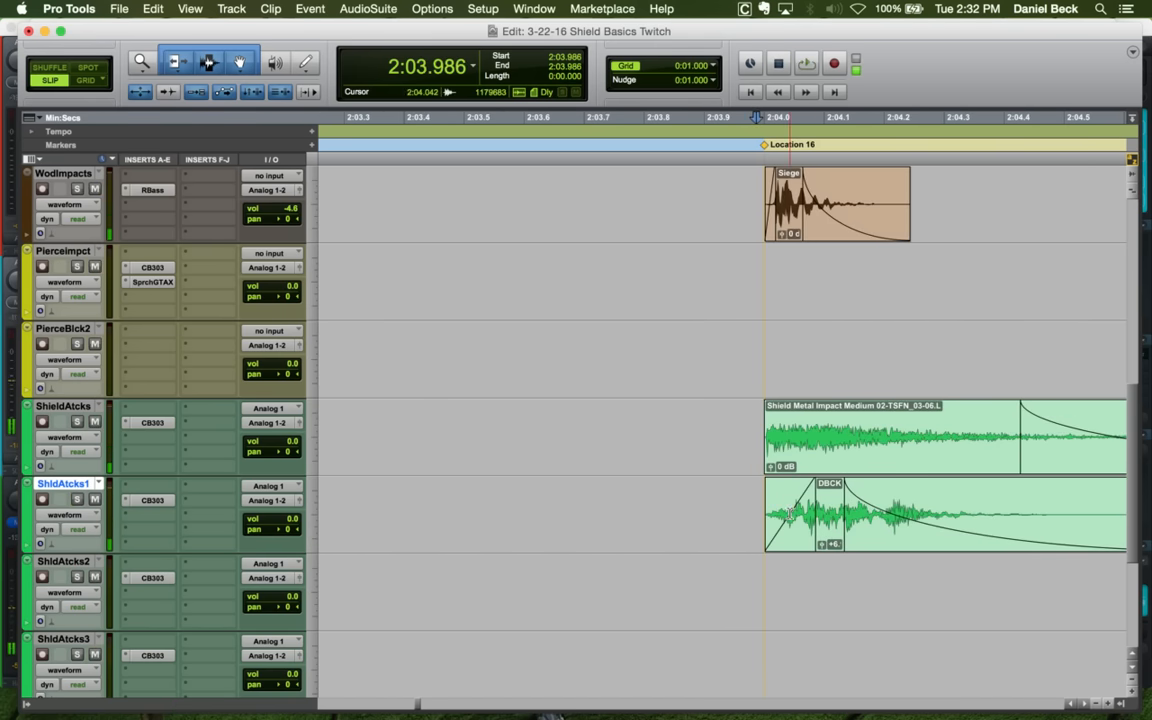
Trim the third ShldAtcks1 clip's start and slide the clip earlier to begin at 2:04.010, auditioning it with the other layers
click(790, 513)
key(a)
click(820, 540)
drag(810, 535, 790, 535)
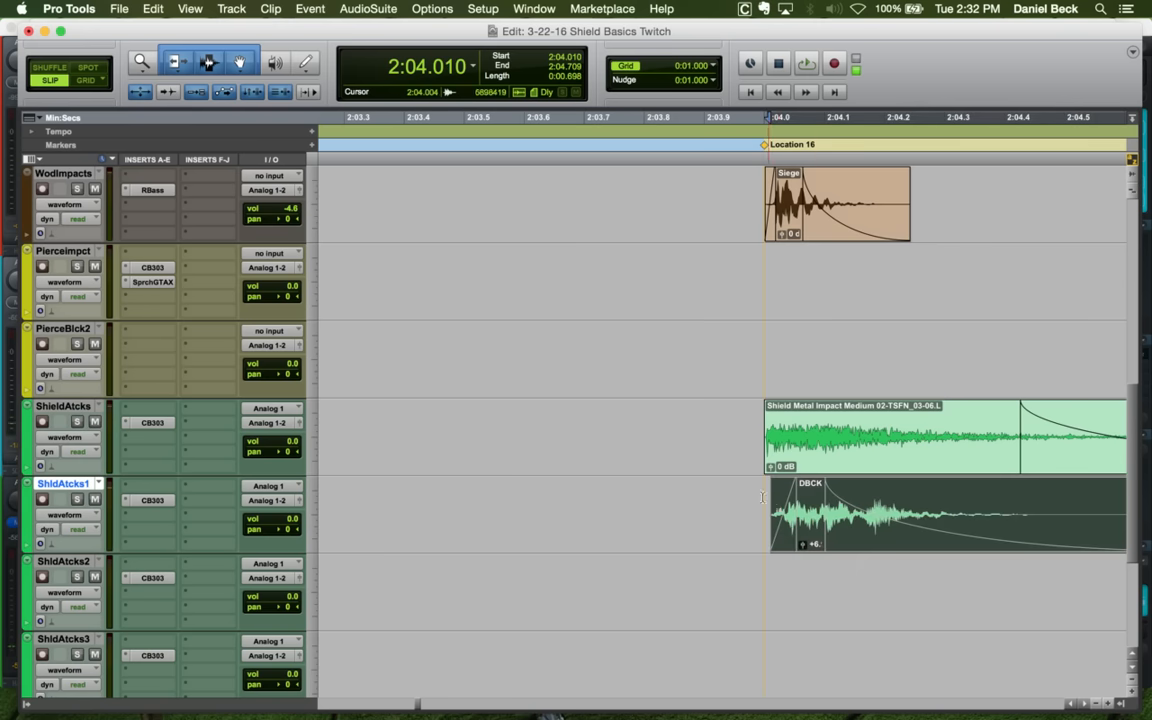
click(752, 490)
key(space)
key(space)
click(741, 487)
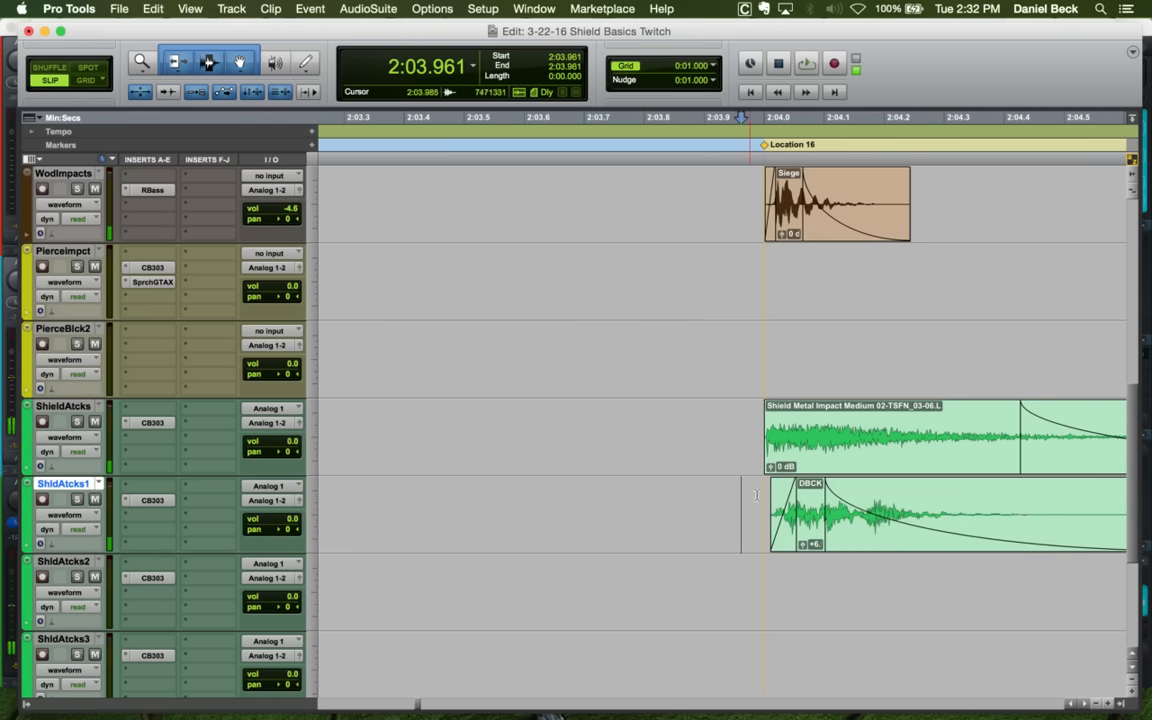
Audition the third ShldAtcks1 clip soloed and lower its gain to +6.0 dB
click(757, 500)
key(shift+s)
key(space)
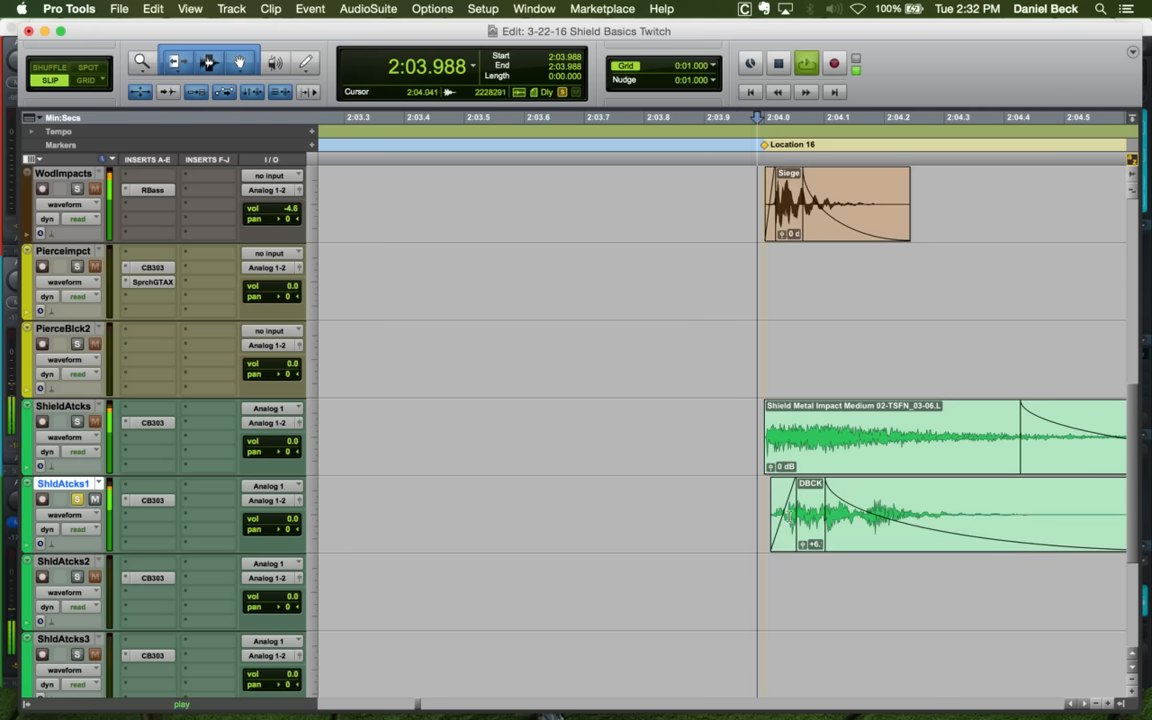
key(space)
click(804, 545)
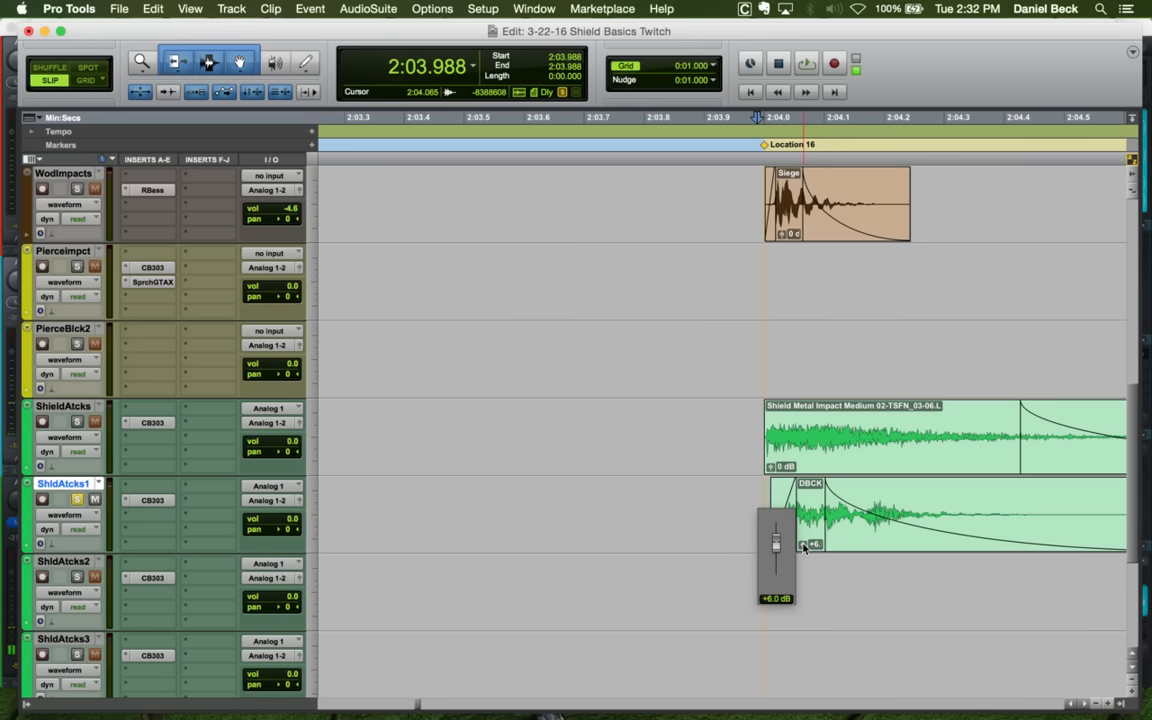
Move the start of the third ShldAtcks1 clip's fade-out to 2:04.237 and audition it with the other layers
key(r)
key(r)
click(759, 495)
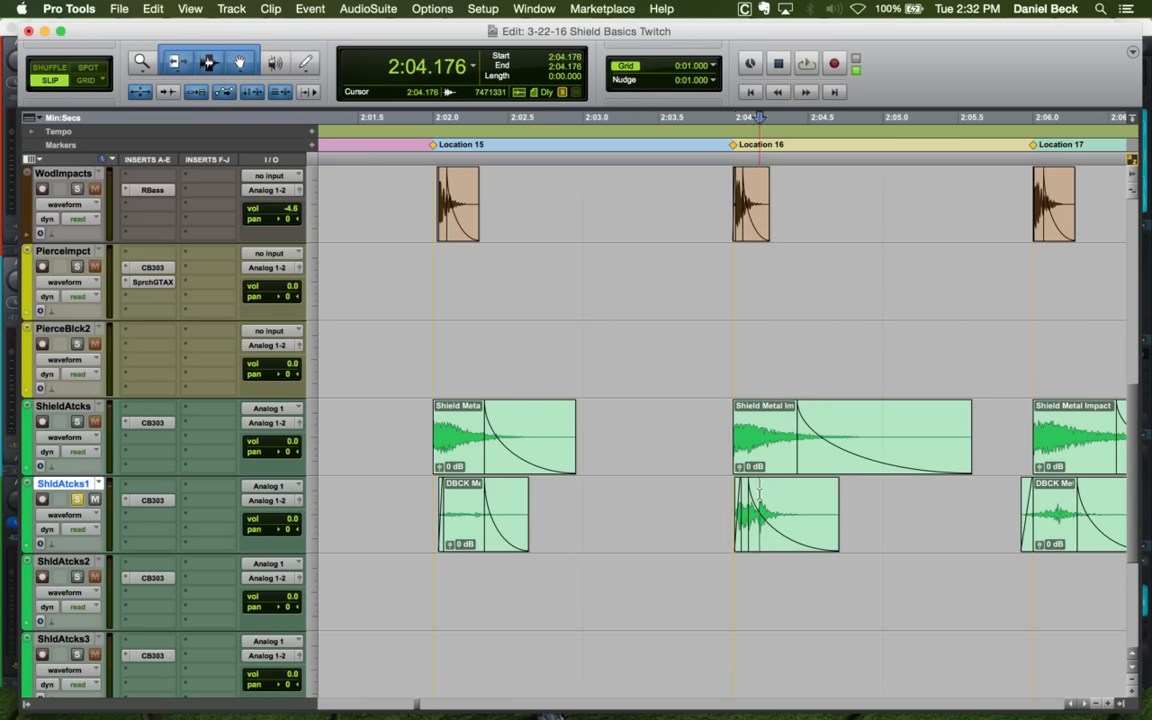
key(g)
key(t)
key(t)
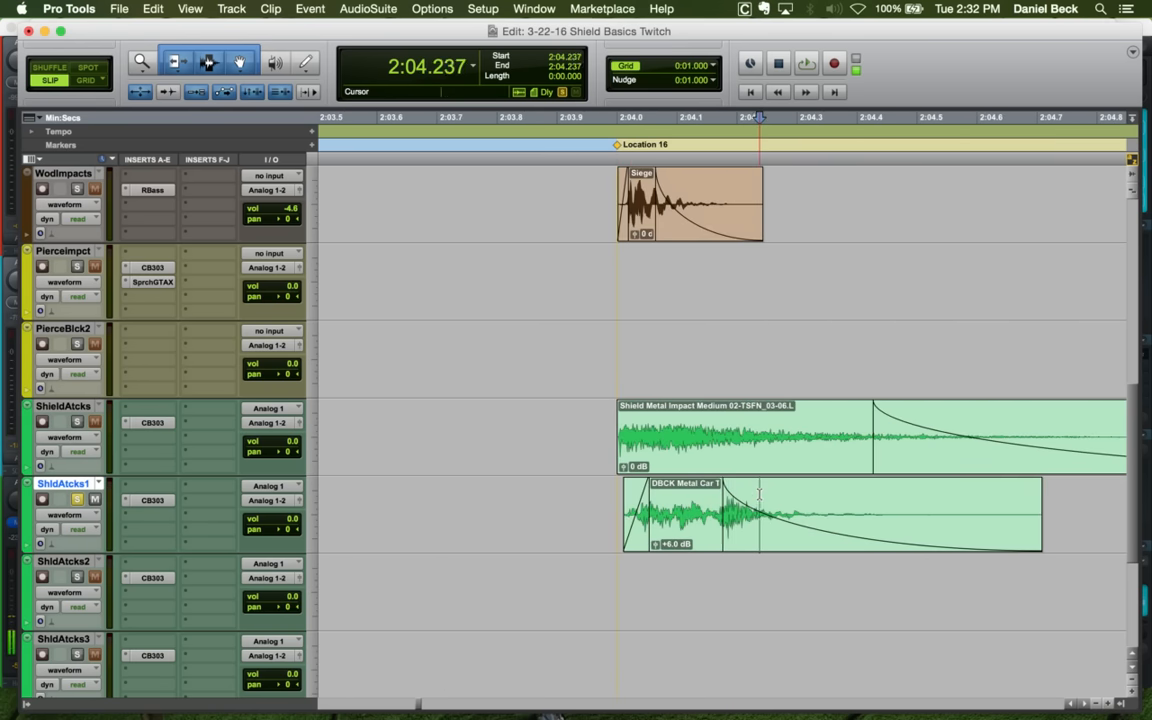
key(g)
click(594, 488)
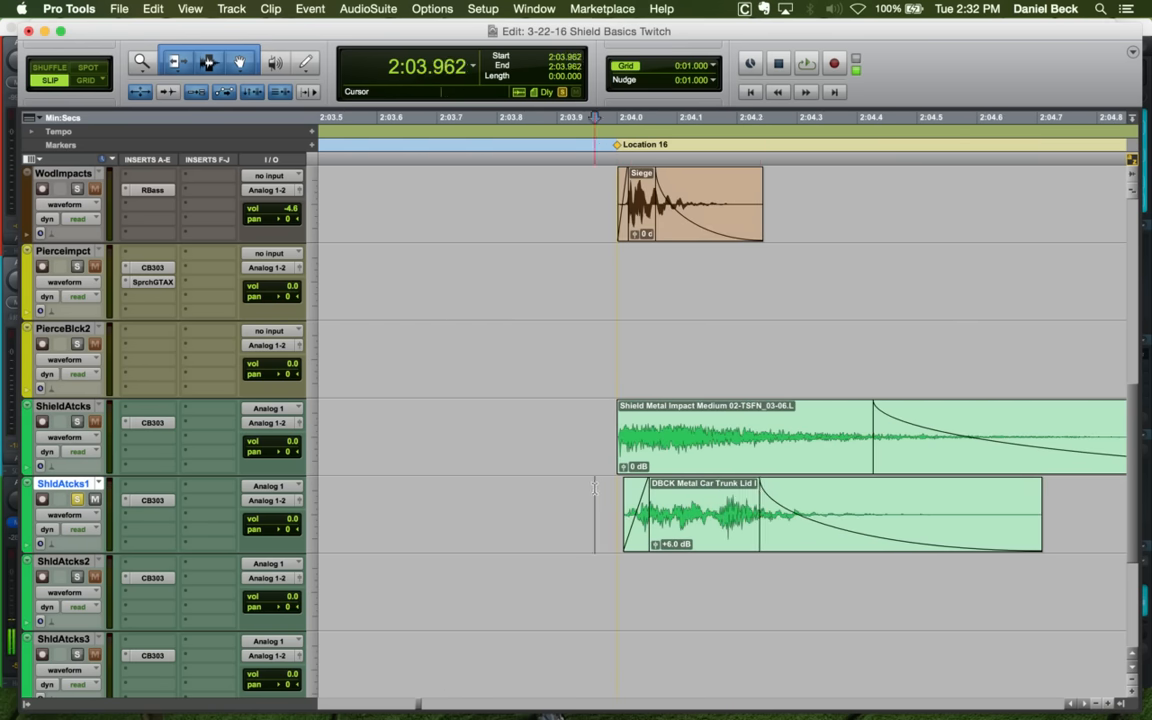
key(space)
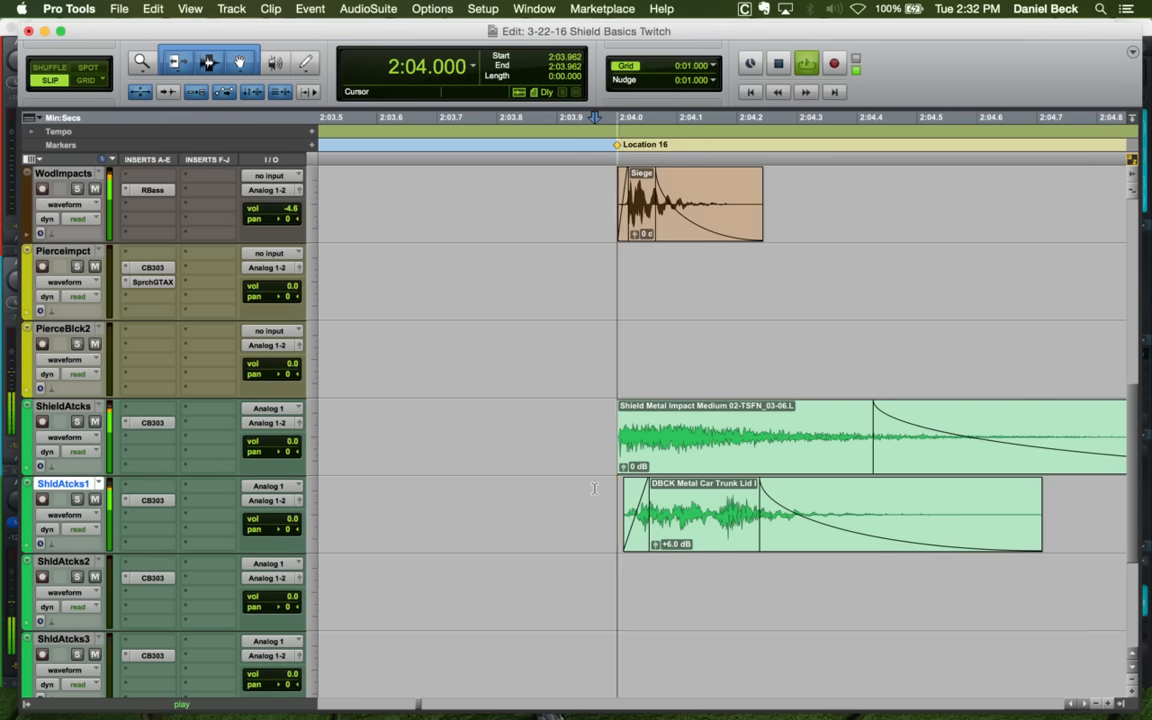
key(space)
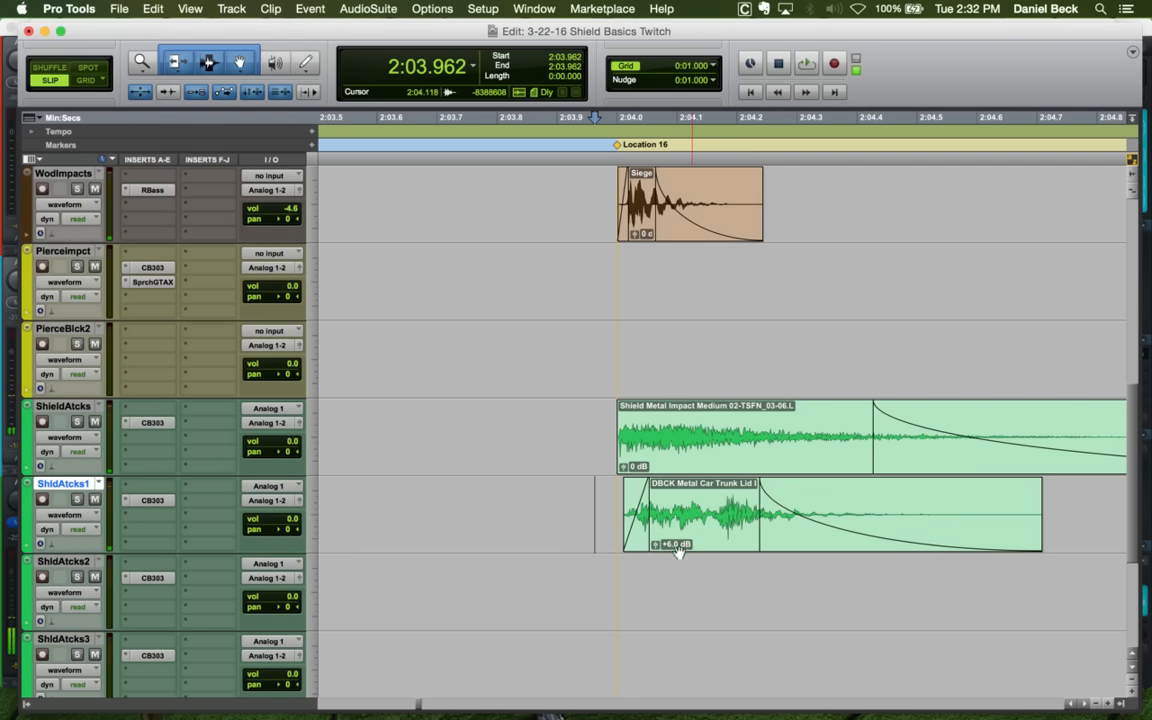
Lower the third ShldAtcks1 clip's gain to between +4 and +5 dB, auditioning it with the other layers
drag(656, 545, 657, 546)
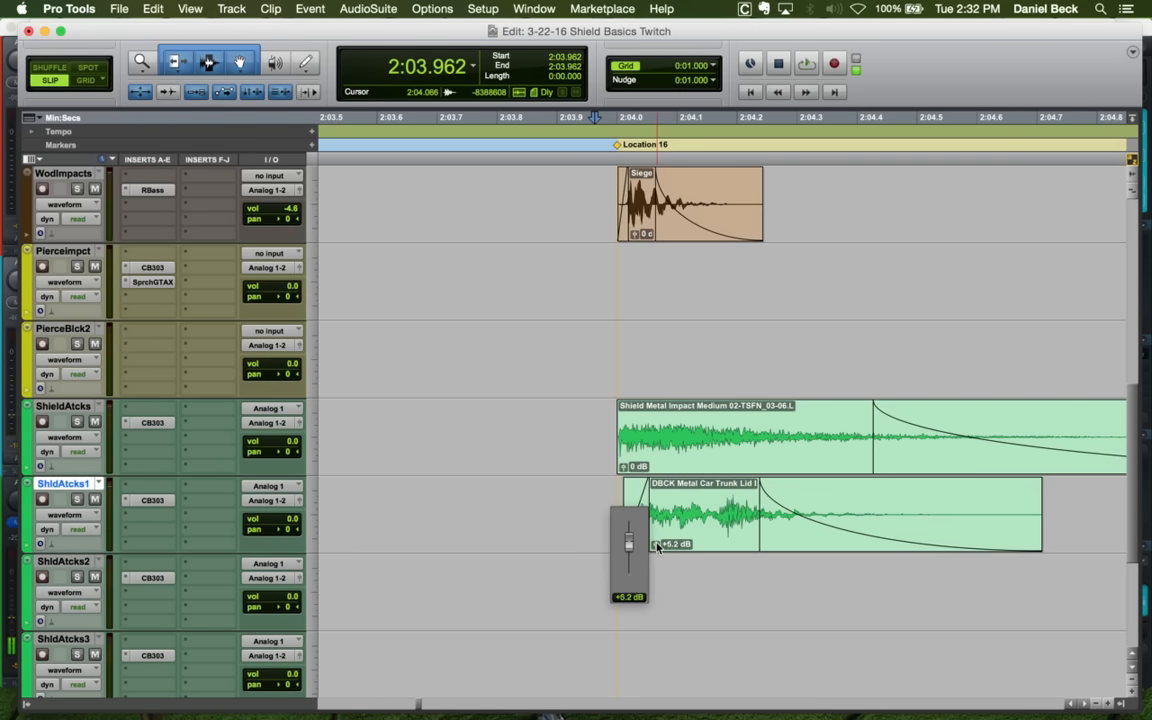
click(582, 512)
key(space)
key(r)
key(r)
key(r)
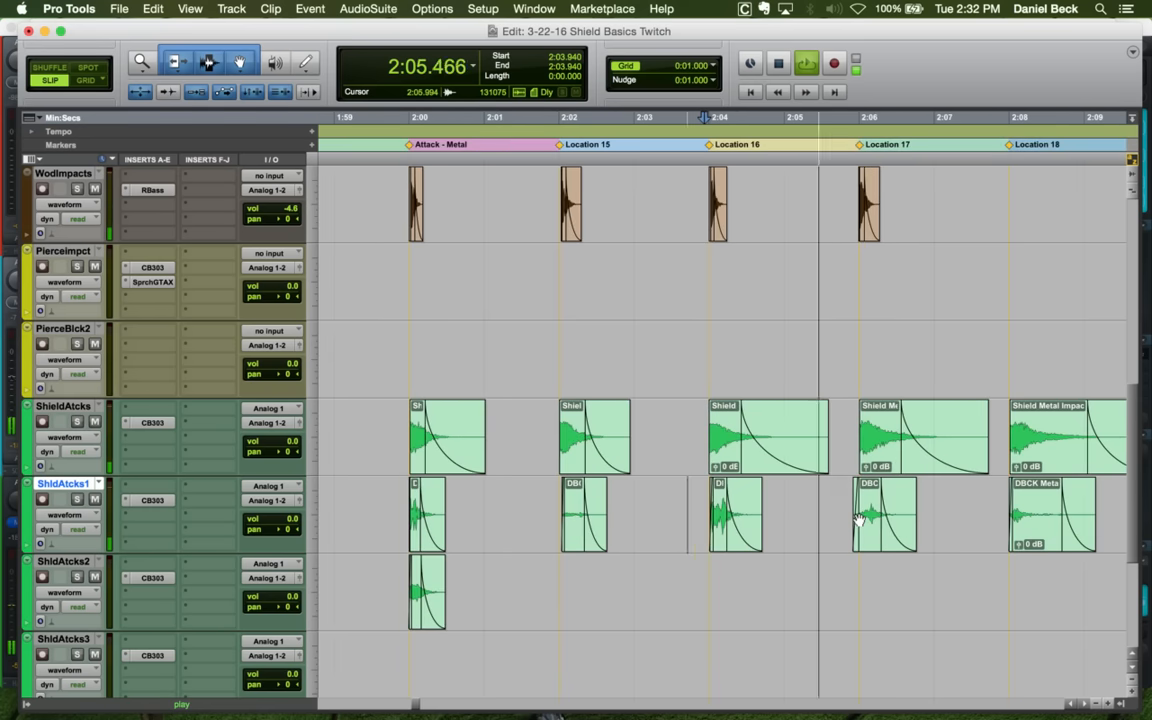
key(space)
Slide the fourth ShldAtcks1 clip, at Location 17, earlier to begin at about 2:05.86
click(876, 421)
key(t)
key(t)
key(t)
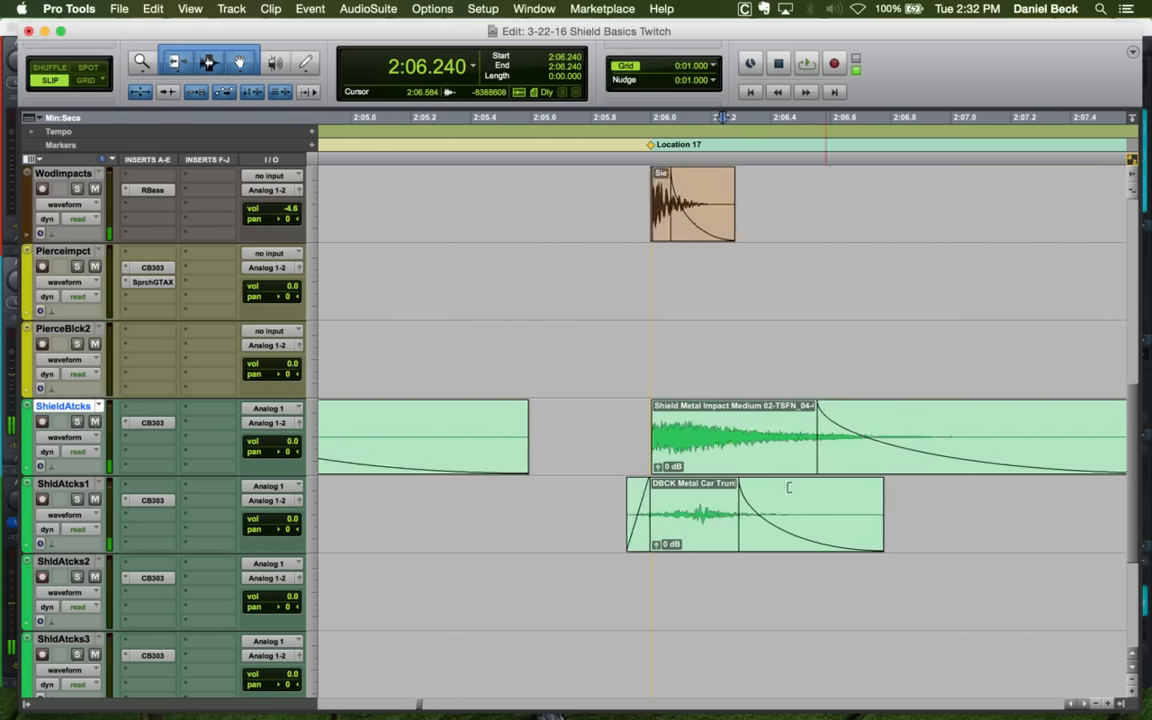
click(559, 498)
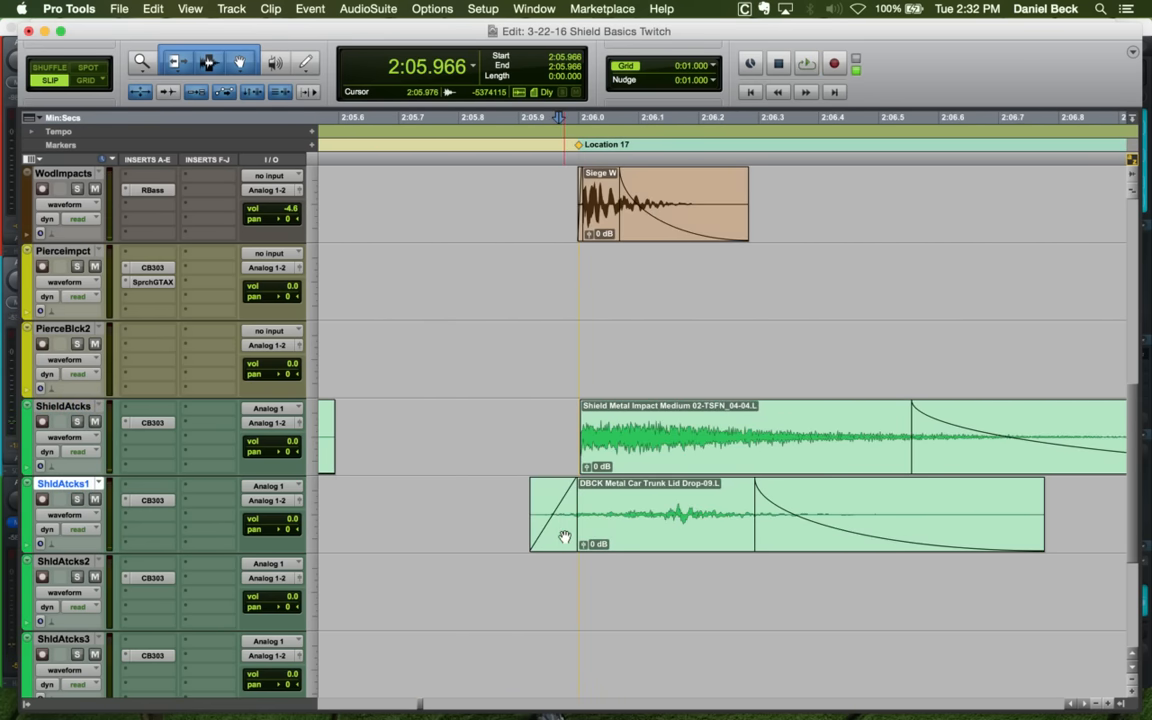
click(565, 538)
drag(602, 540, 568, 540)
Audition the repositioned fourth ShldAtcks1 clip with the other layers and soloed, checking the part before its main hit
click(471, 494)
key(space)
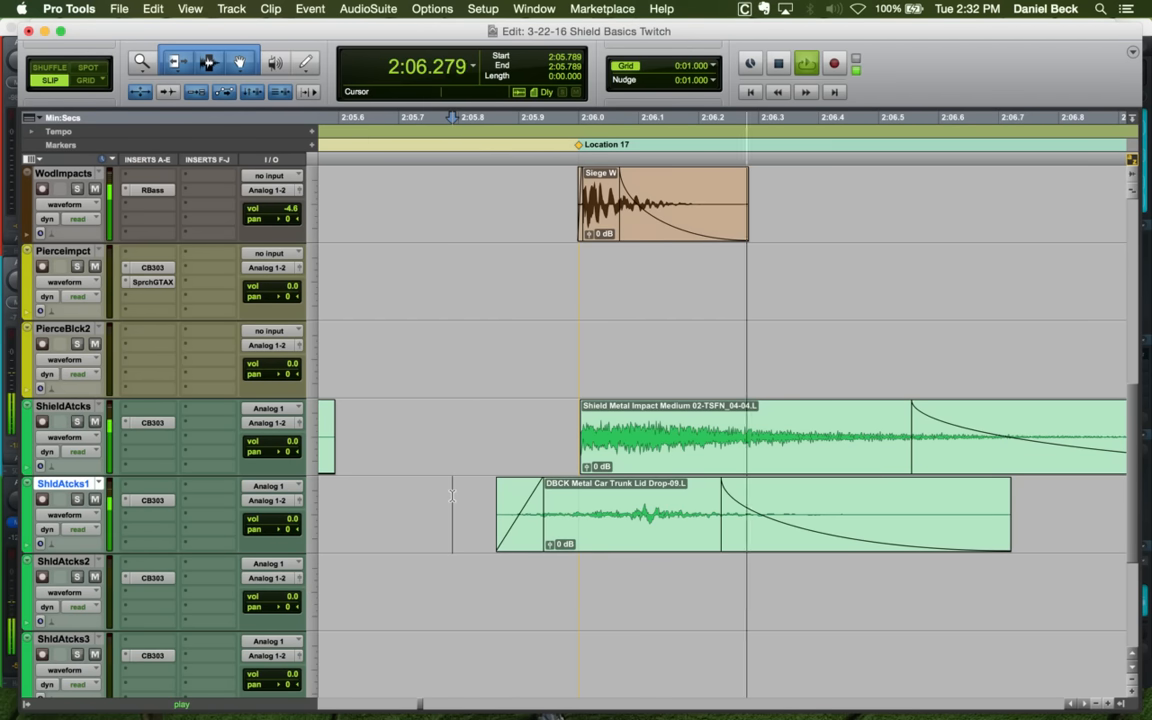
key(space)
key(space)
key(space)
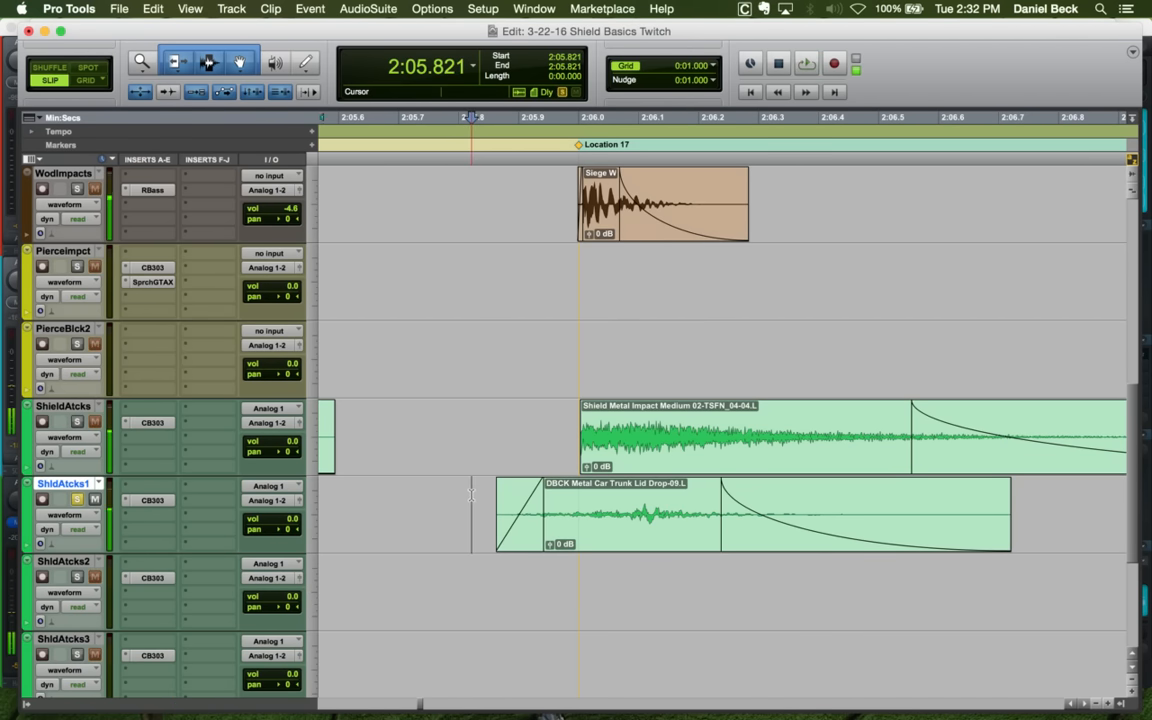
drag(471, 494, 643, 510)
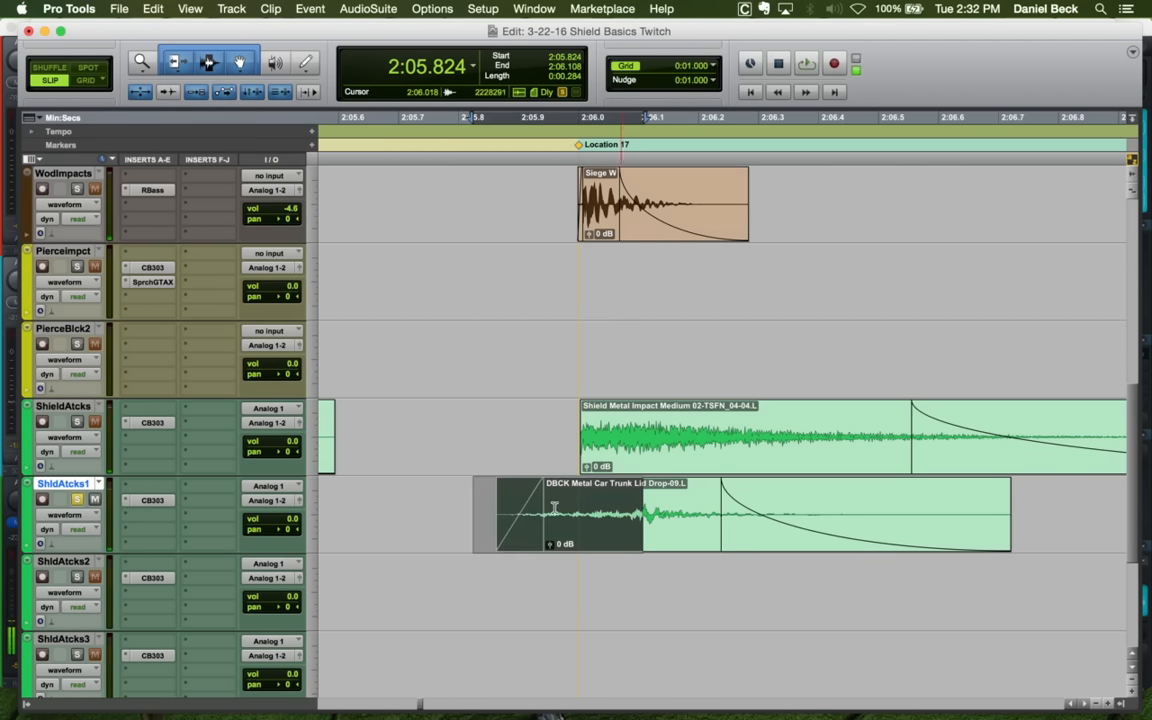
click(485, 498)
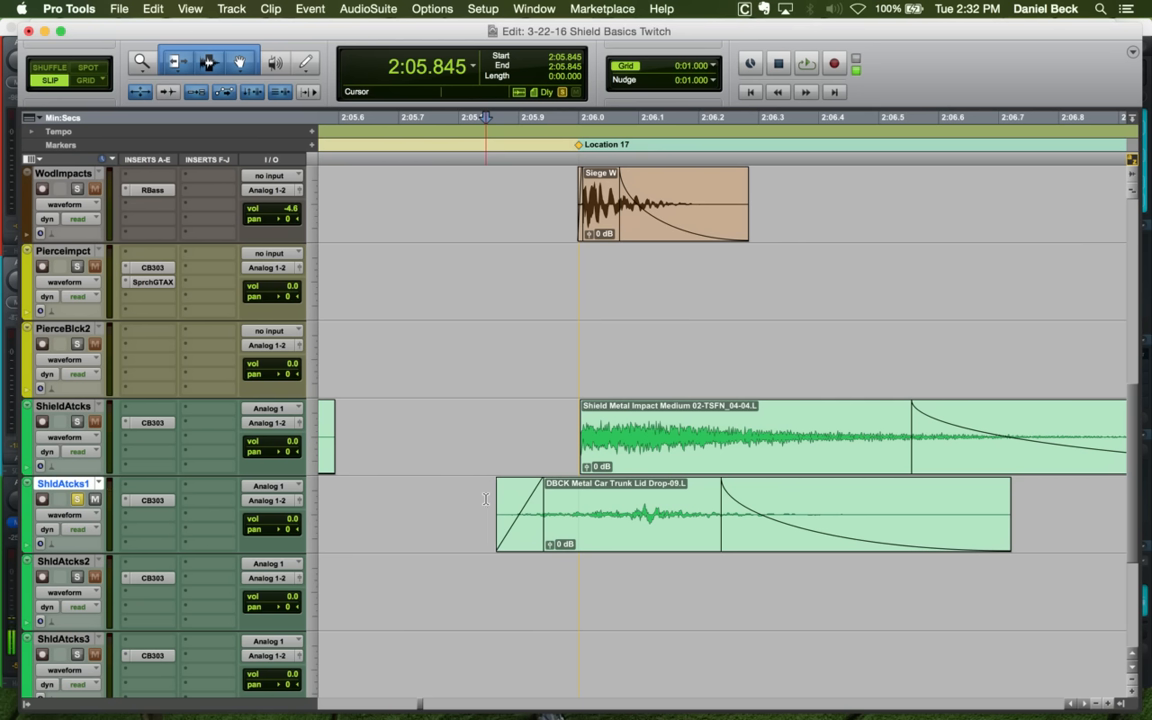
key(shift+s)
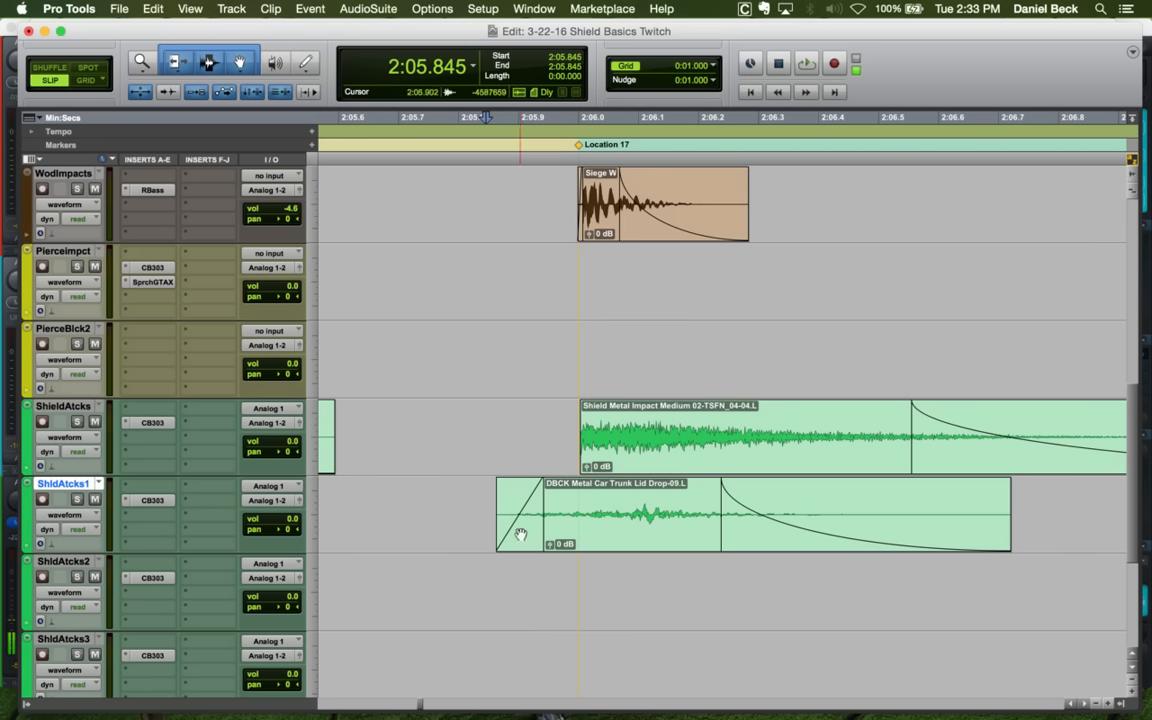
Trim the fourth ShldAtcks1 clip's start to 2:06.002 with its fade-in ending at about 2:06.04, auditioning it with the other layers
drag(522, 534, 584, 535)
click(580, 491)
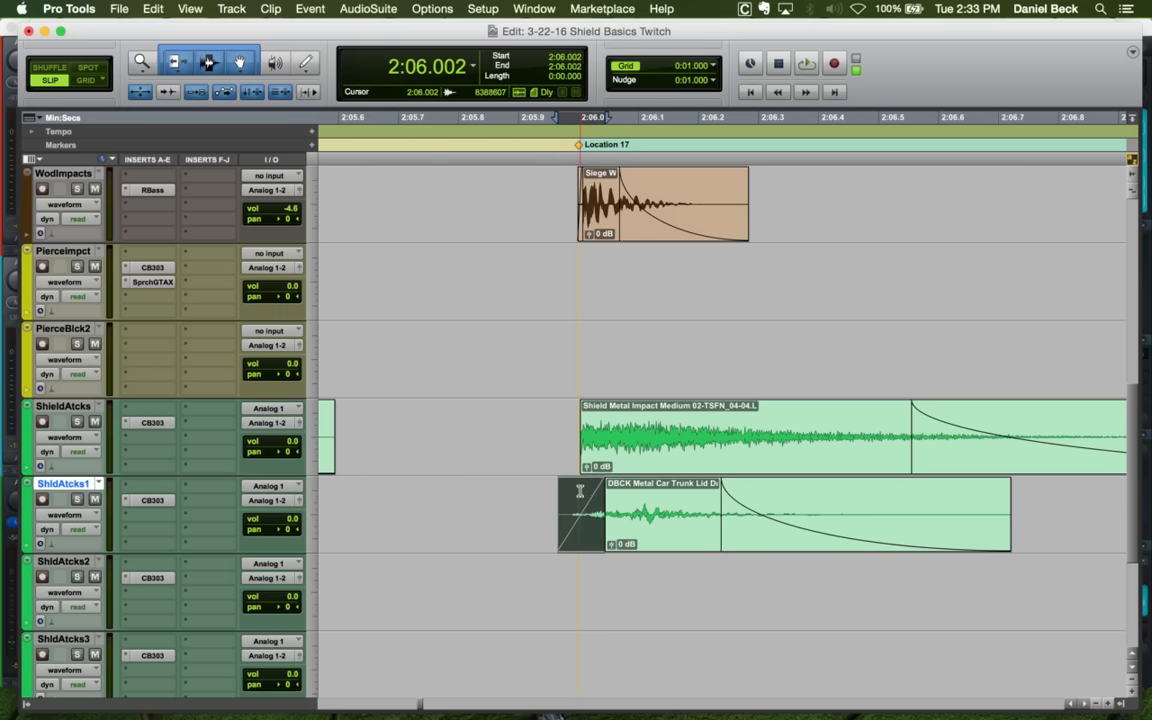
key(a)
click(516, 490)
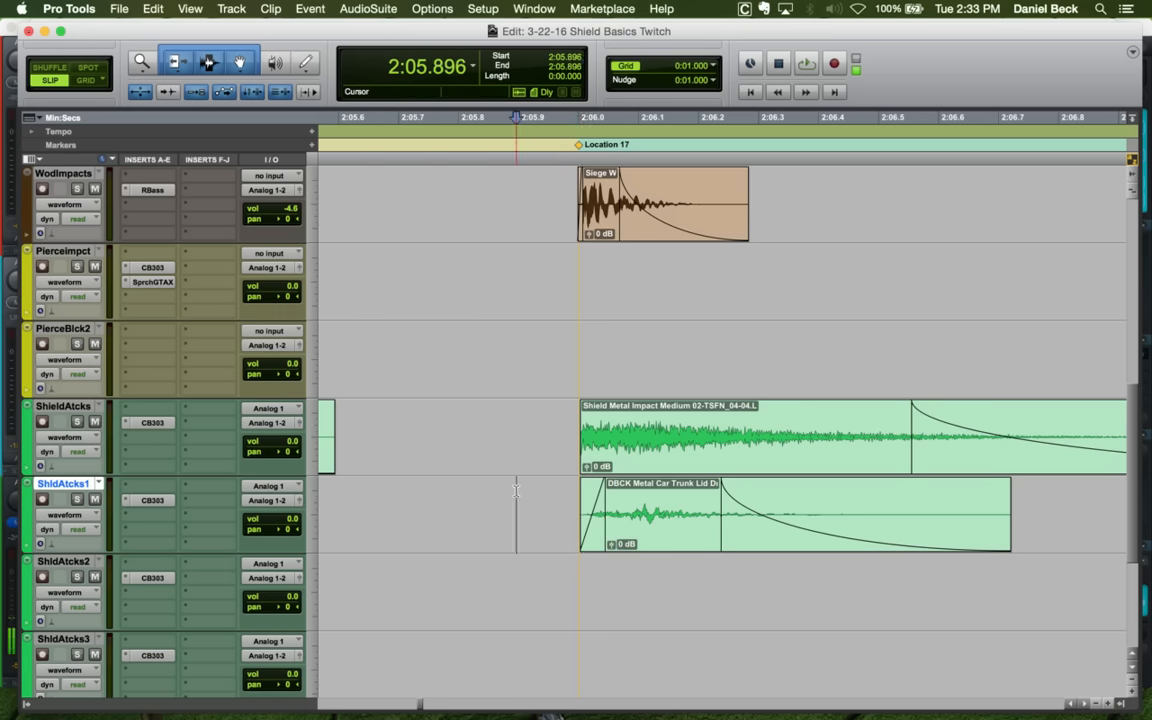
key(r)
key(r)
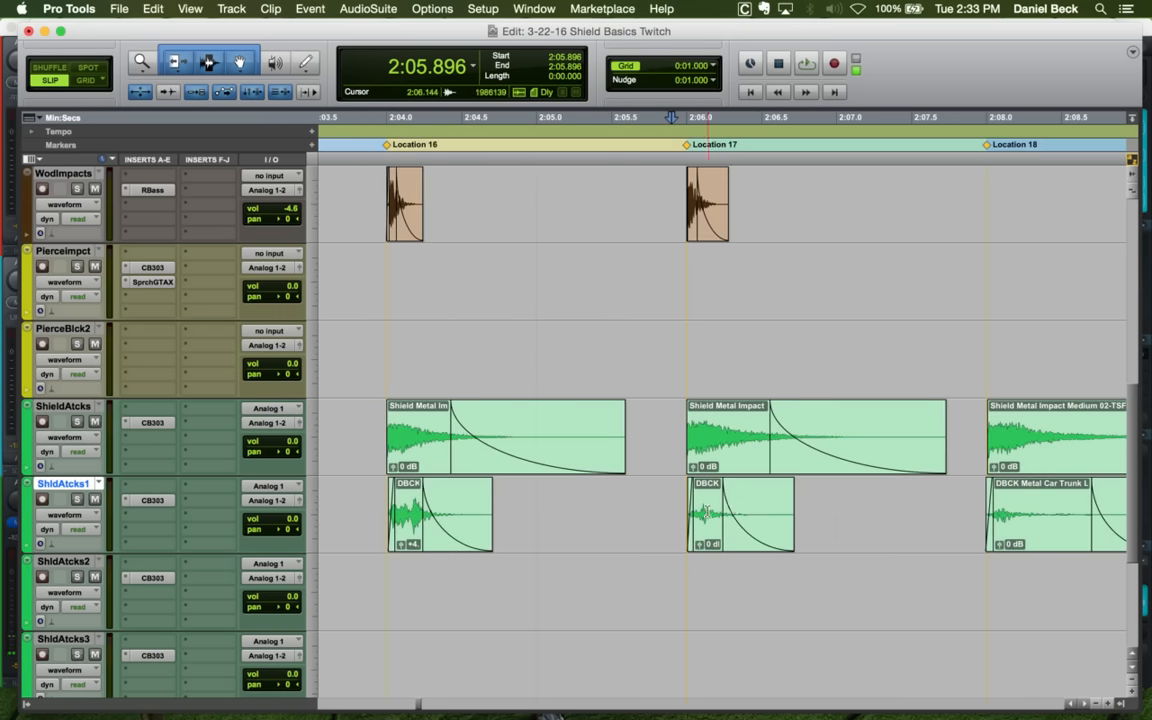
click(681, 489)
key(t)
key(t)
key(space)
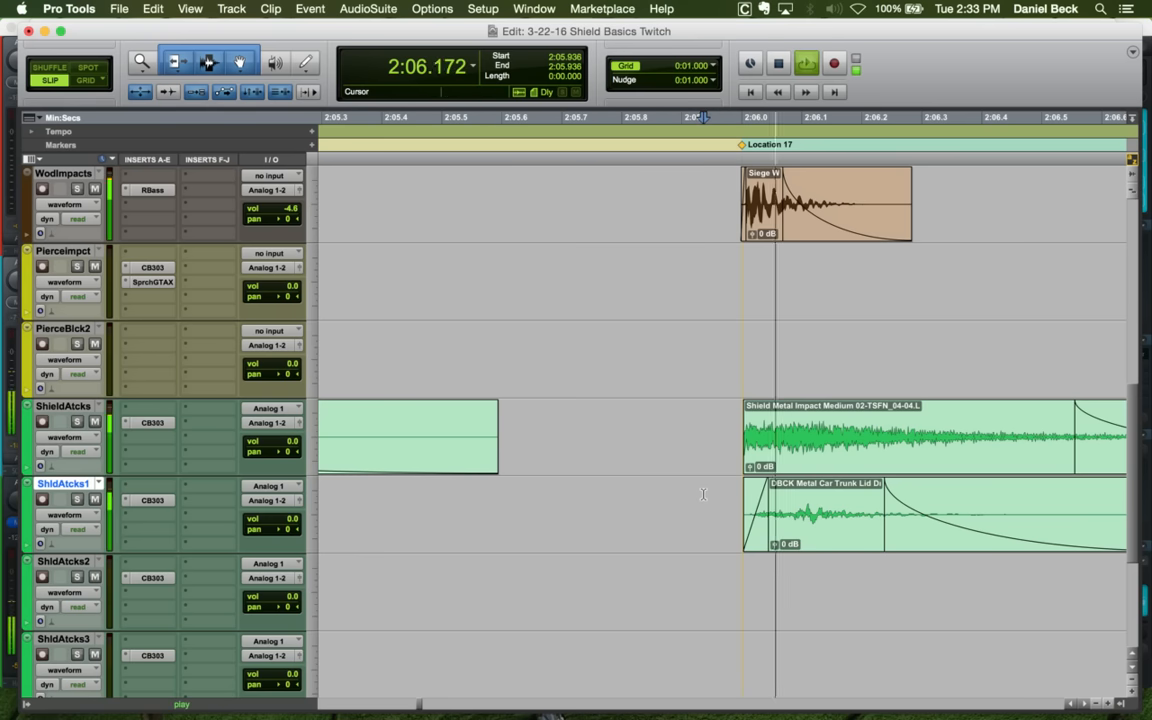
key(space)
Compare the fourth ShldAtcks1 clip soloed and unsoloed at Location 17
click(809, 498)
click(725, 495)
key(shift+s)
key(space)
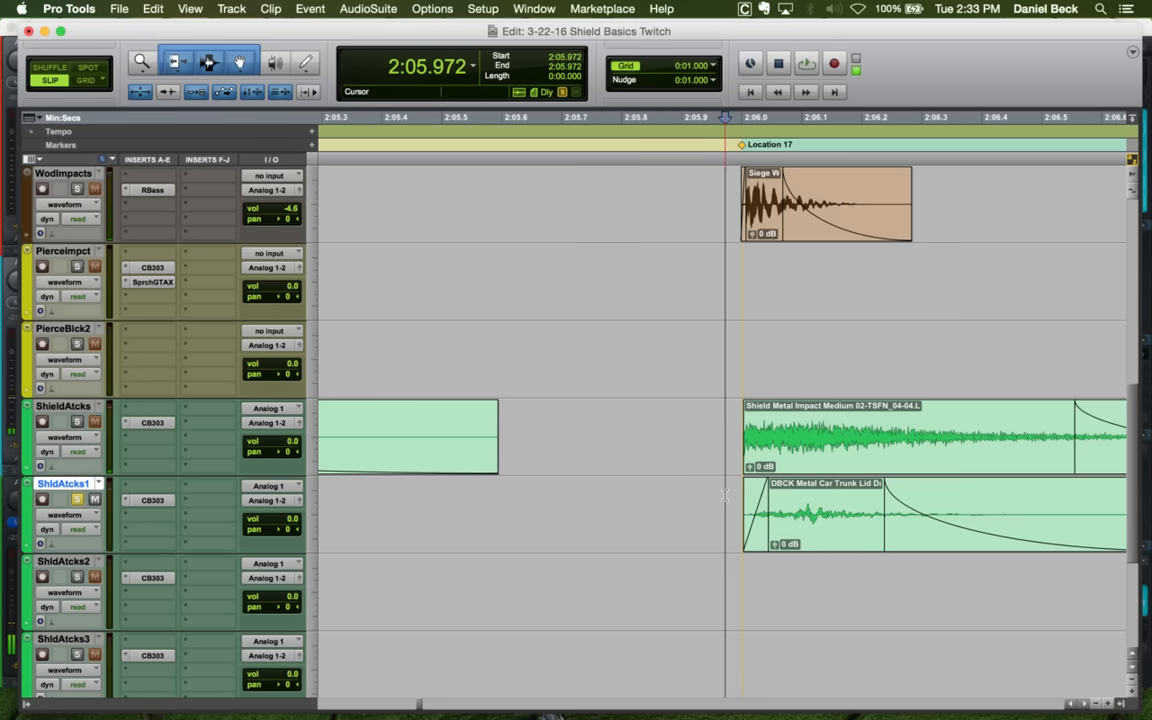
key(r)
key(space)
click(714, 497)
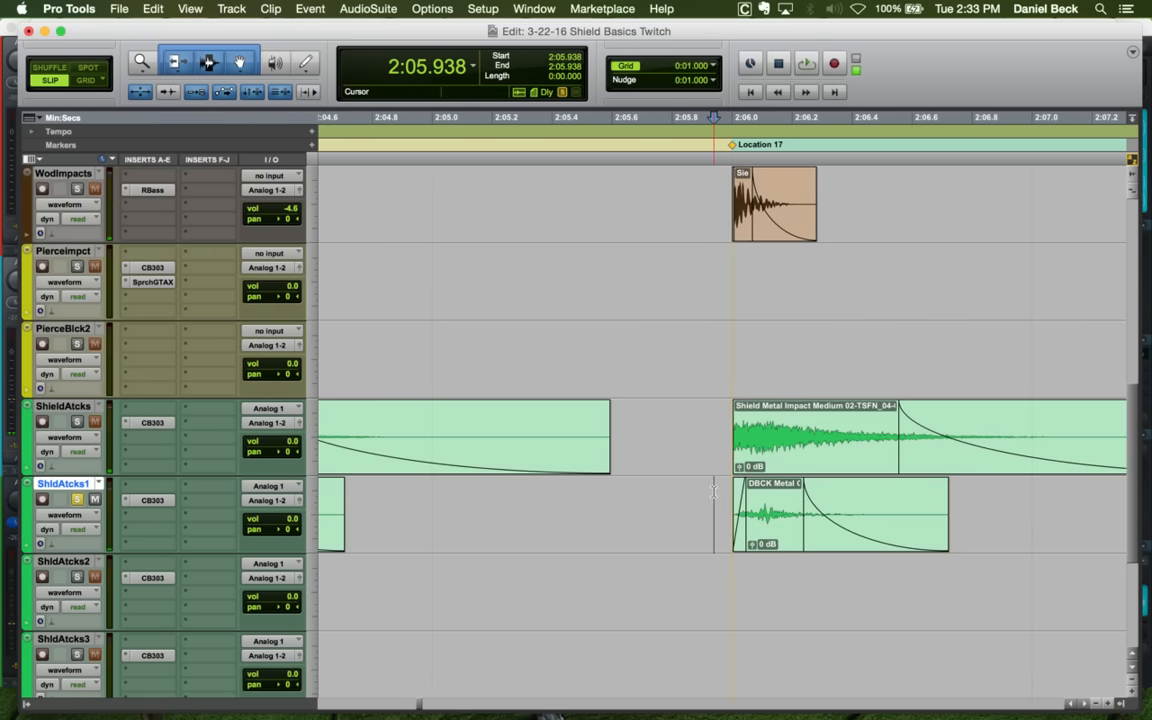
key(space)
key(space)
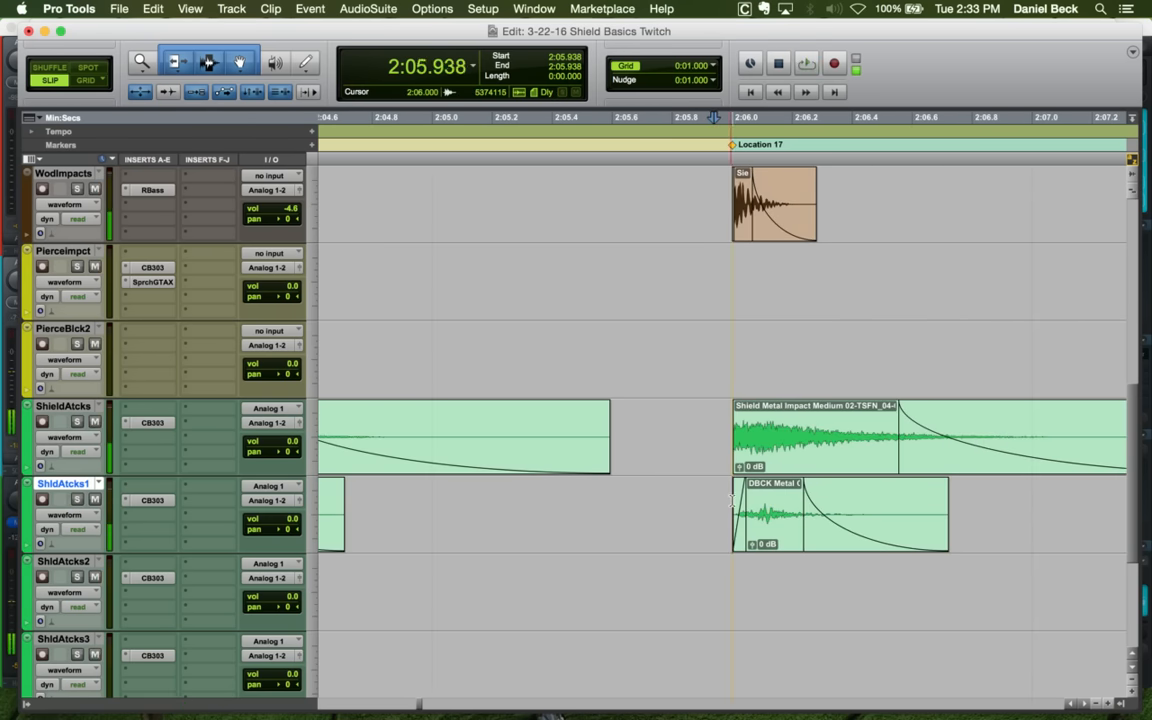
Raise the fourth ShldAtcks1 clip's gain to +7.8 dB and audition it with the other layers
key(space)
key(t)
key(space)
drag(756, 545, 756, 535)
key(space)
click(683, 494)
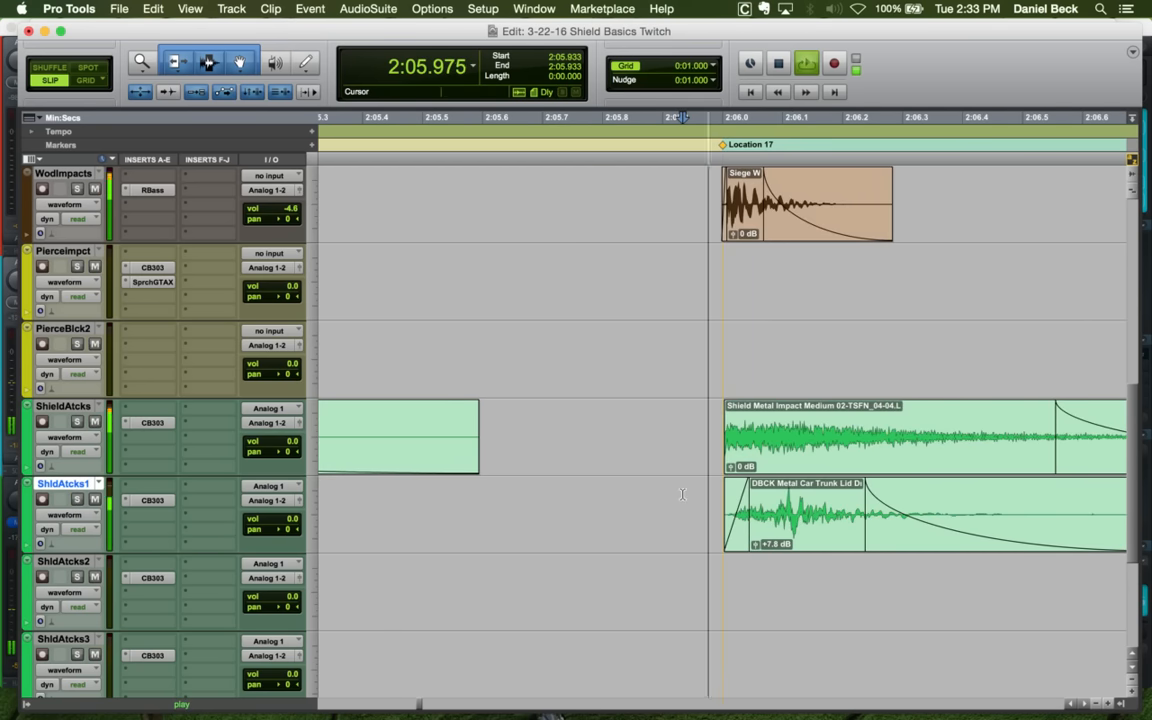
key(space)
Trim the fourth ShieldAtcks clip's end to 2:07.088 and start its fade-out at about 2:06.13, auditioning it soloed
click(713, 494)
key(r)
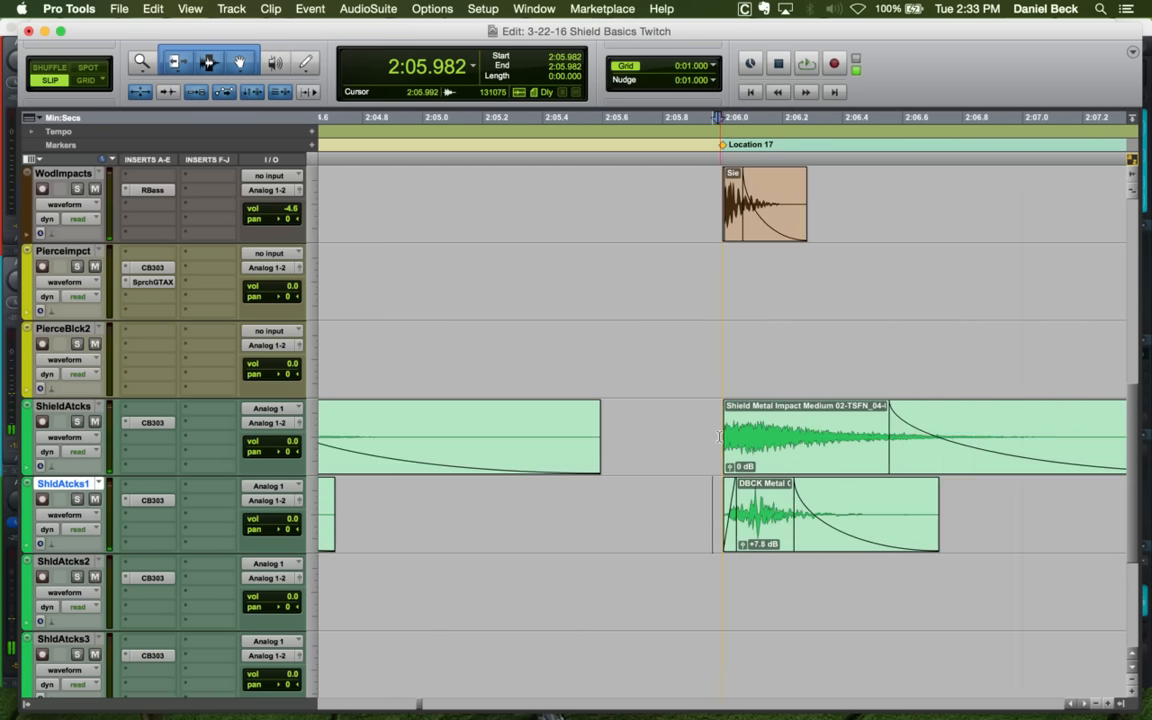
click(714, 437)
key(space)
key(r)
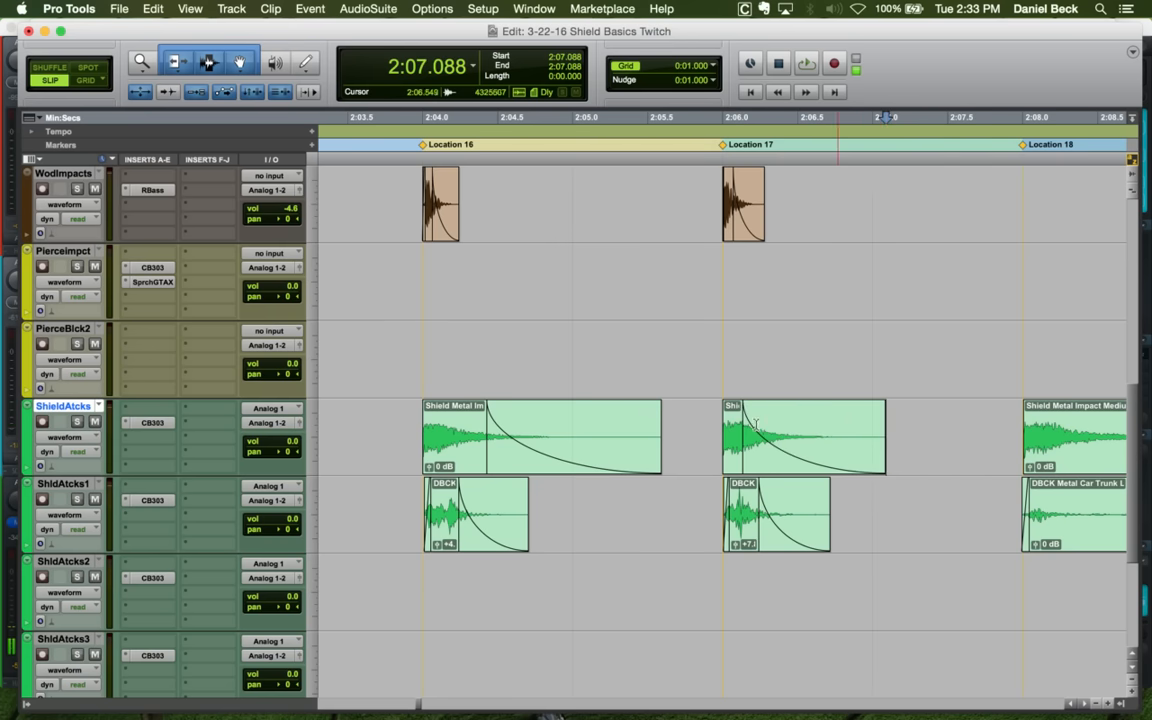
key(space)
click(711, 422)
key(space)
key(t)
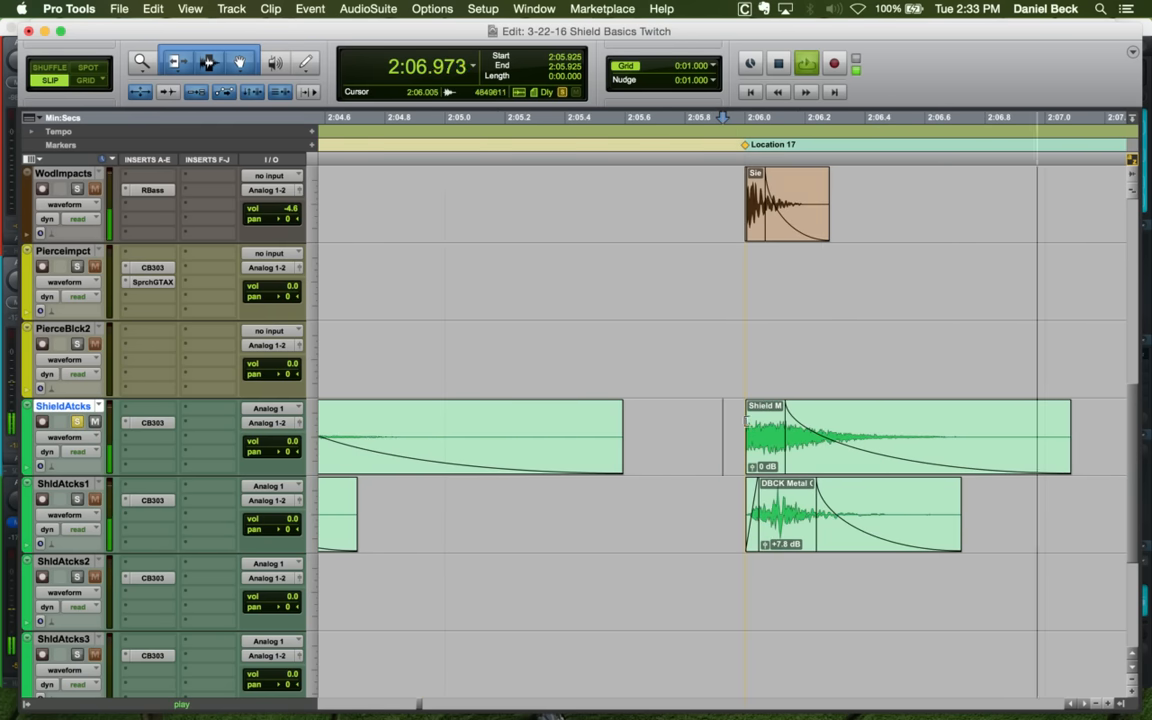
key(space)
Trim the fourth ShieldAtcks clip's end to 2:06.810 and start its fade-out at about 2:06.07, auditioning it soloed and unsoloed
click(988, 425)
key(s)
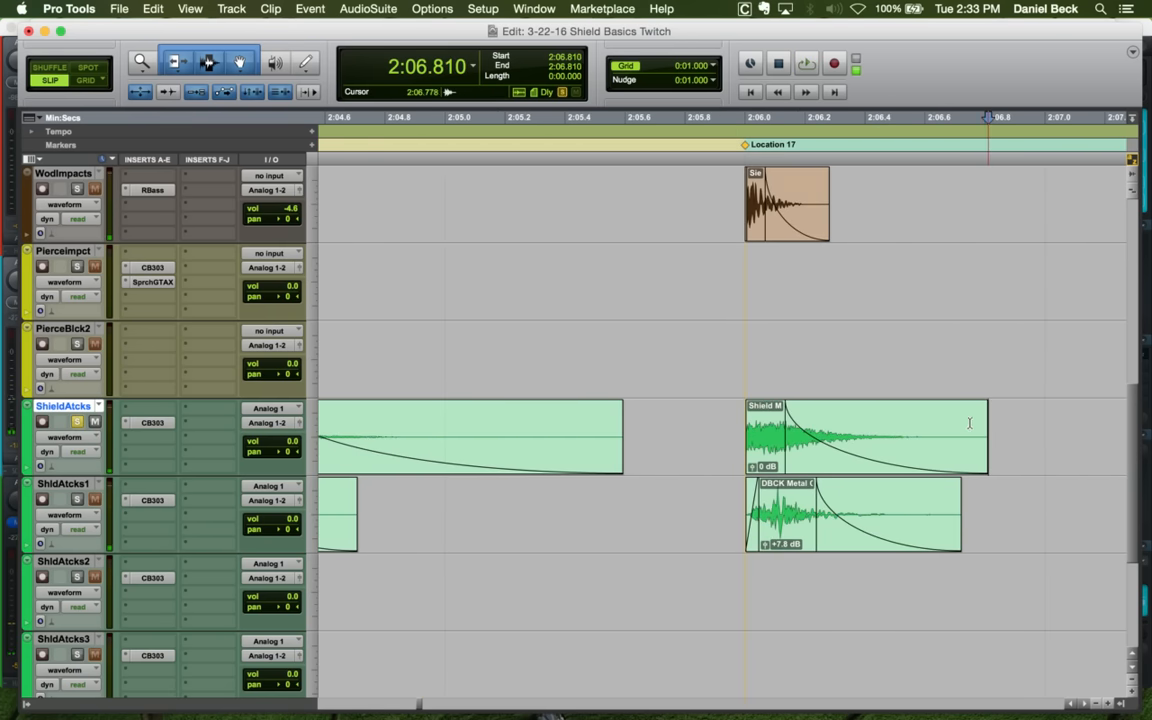
click(766, 418)
key(g)
click(731, 423)
key(space)
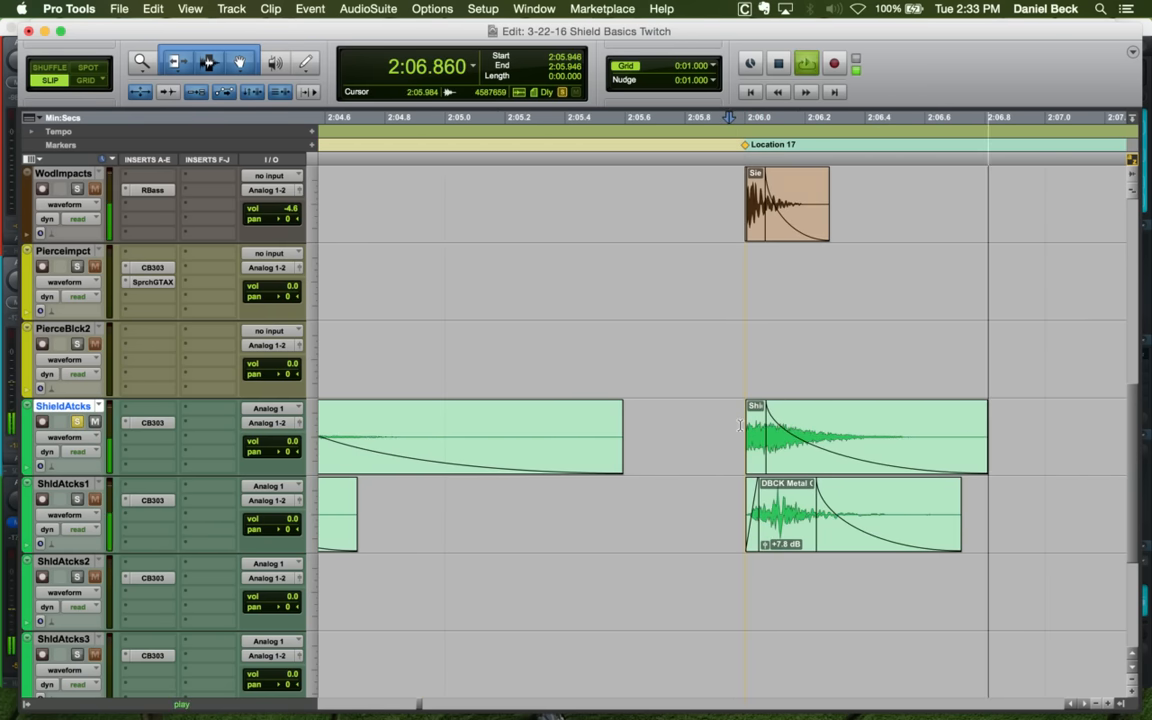
key(space)
key(space)
key(r)
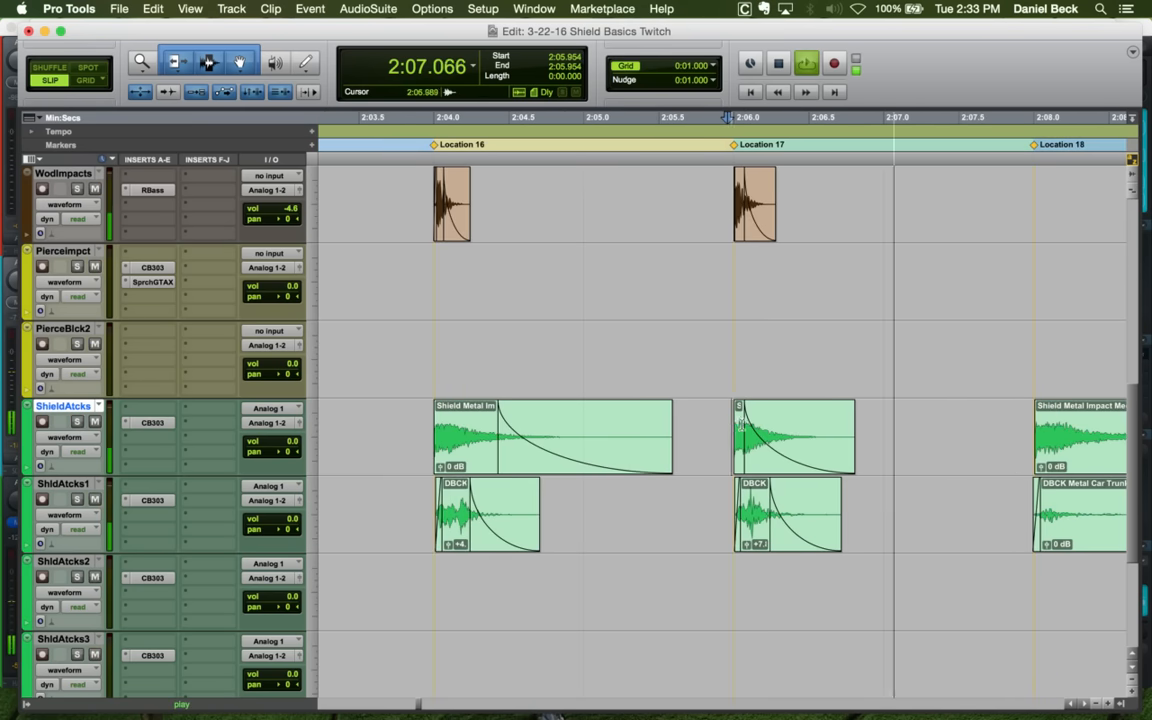
key(space)
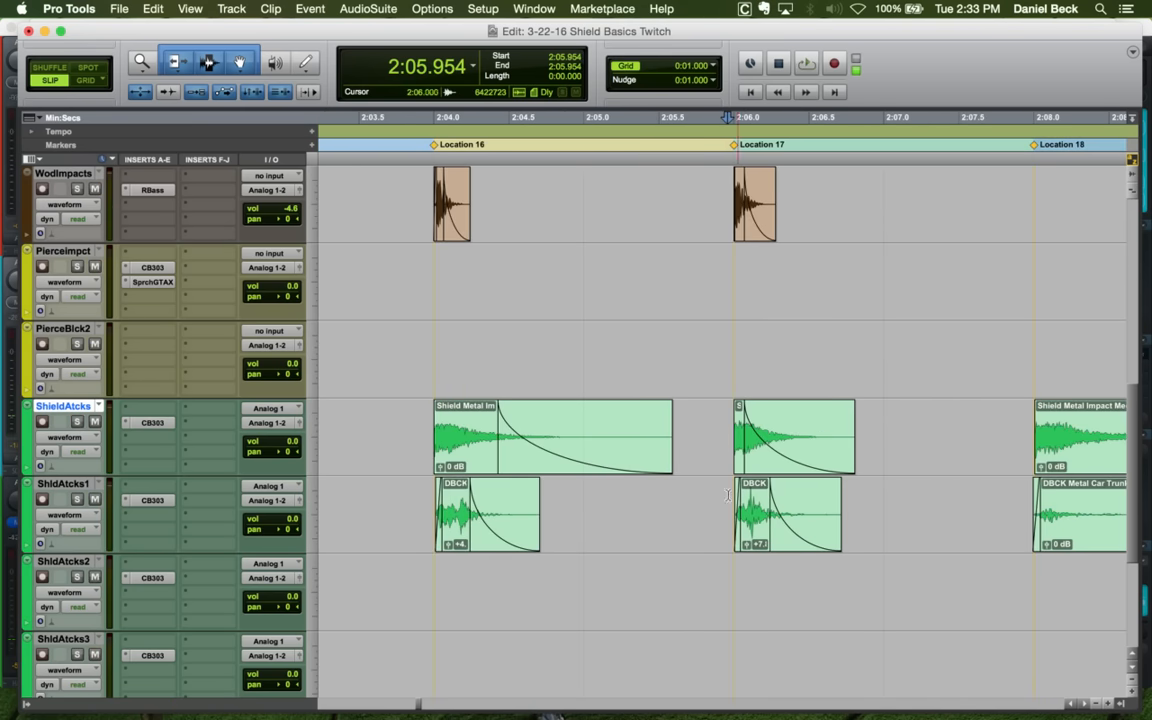
Trim the end of the fourth ShldAtcks1 clip to 2:06.554, auditioning it soloed
click(728, 495)
key(shift+s)
key(space)
key(space)
click(817, 500)
key(s)
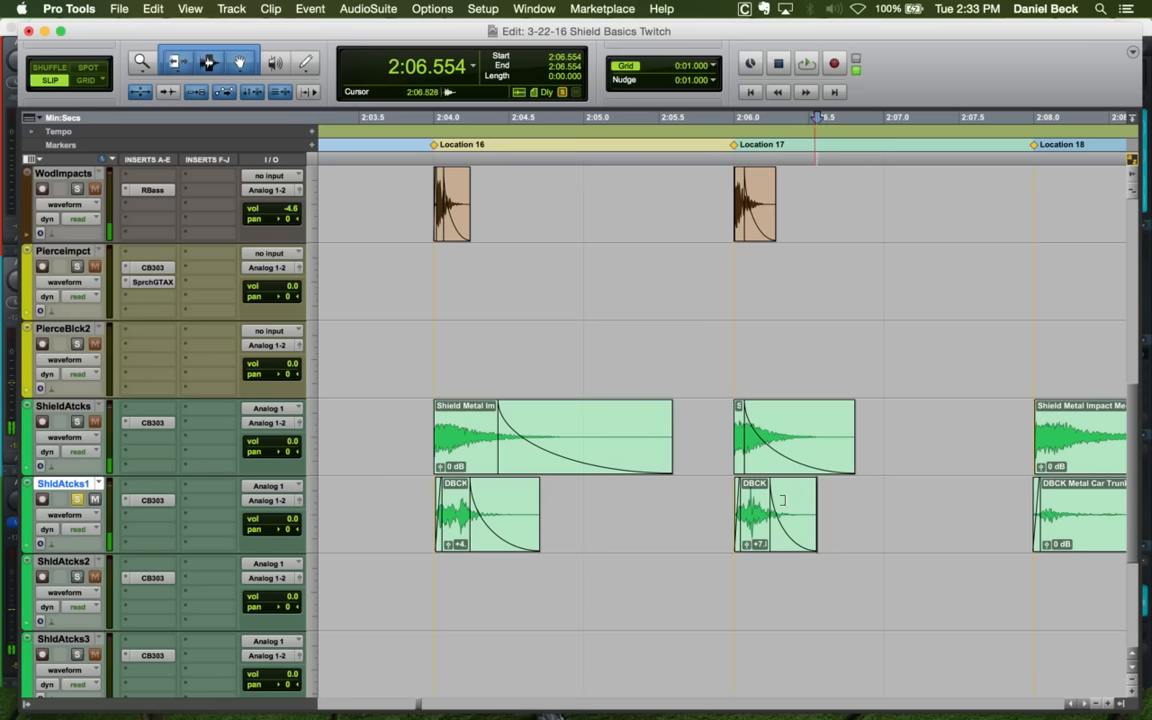
click(723, 500)
key(t)
key(t)
key(space)
key(space)
End the fourth ShldAtcks1 clip's fade-in at 2:06.076, trim its start to about 2:06.024, and audition it with the other layers
click(813, 500)
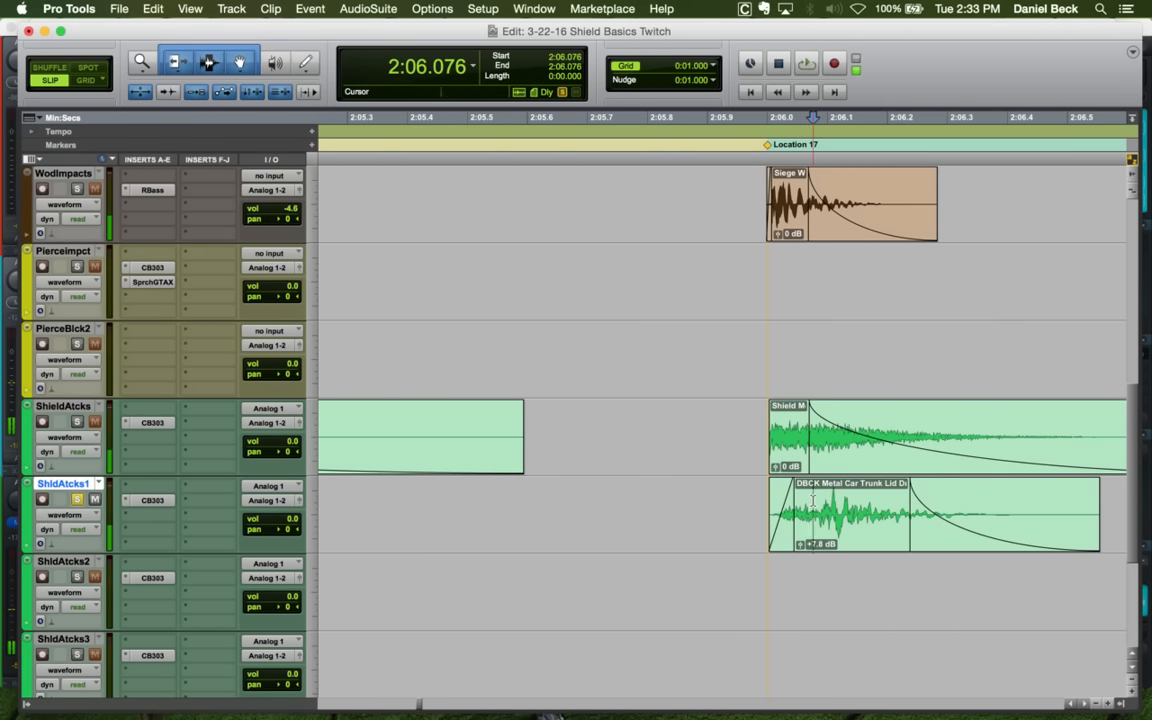
key(d)
click(782, 498)
key(a)
click(739, 494)
key(space)
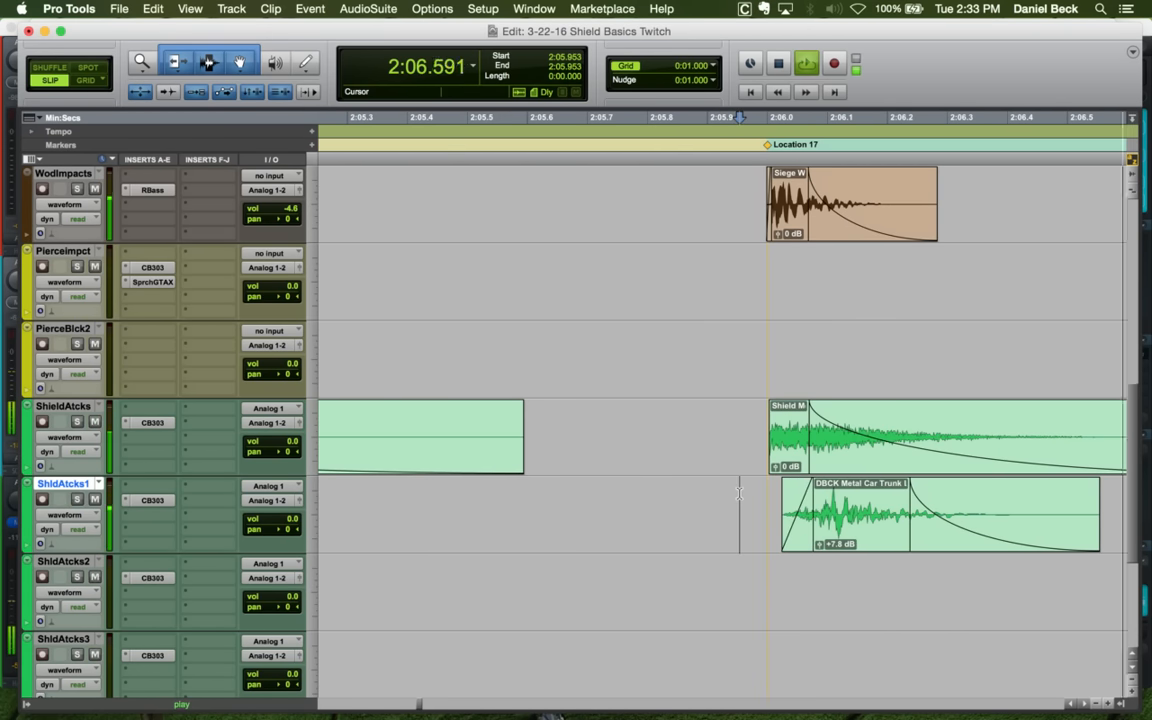
key(space)
key(space)
key(r)
key(r)
key(space)
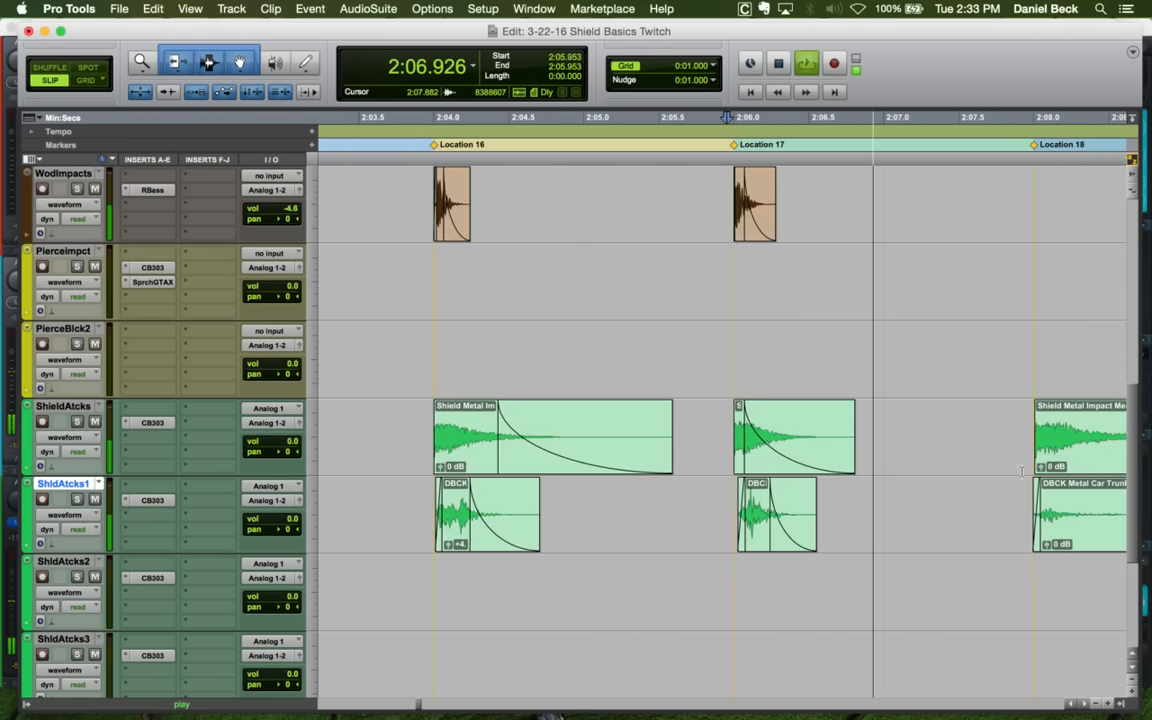
Audition the ShieldAtcks and ShldAtcks1 clips at Location 18 and look over the impact tracks above them
click(1027, 420)
key(t)
key(t)
key(r)
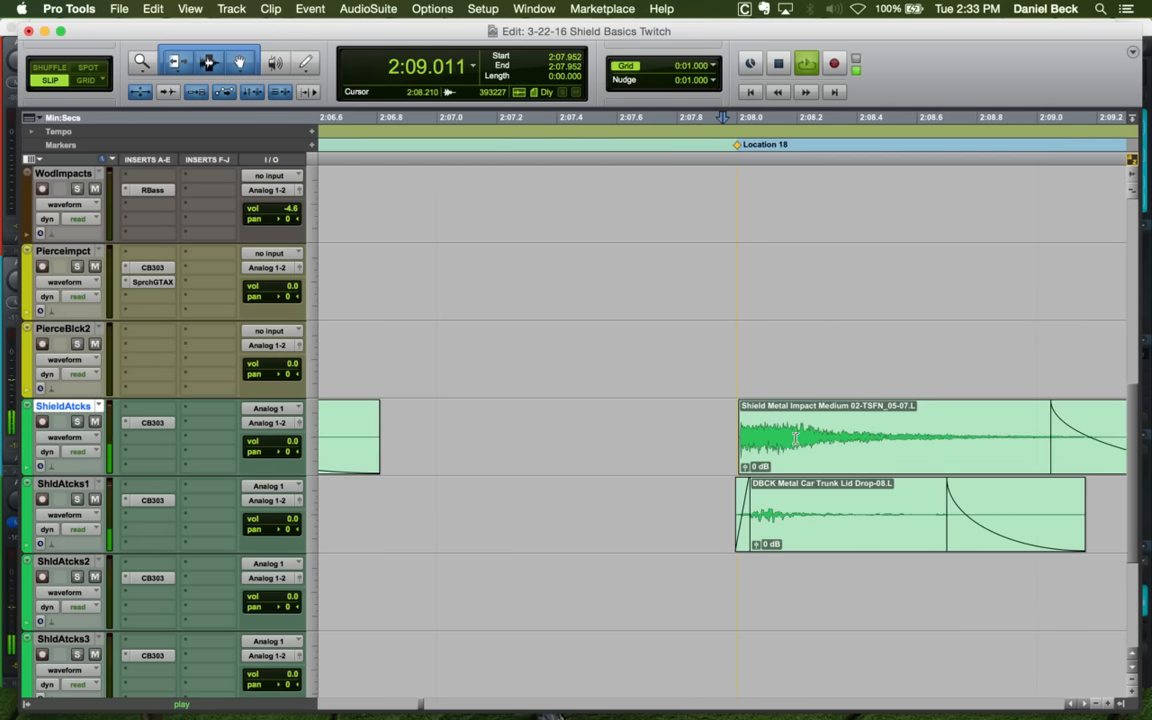
key(space)
click(742, 492)
key(r)
key(r)
scroll(759, 435, up, 15)
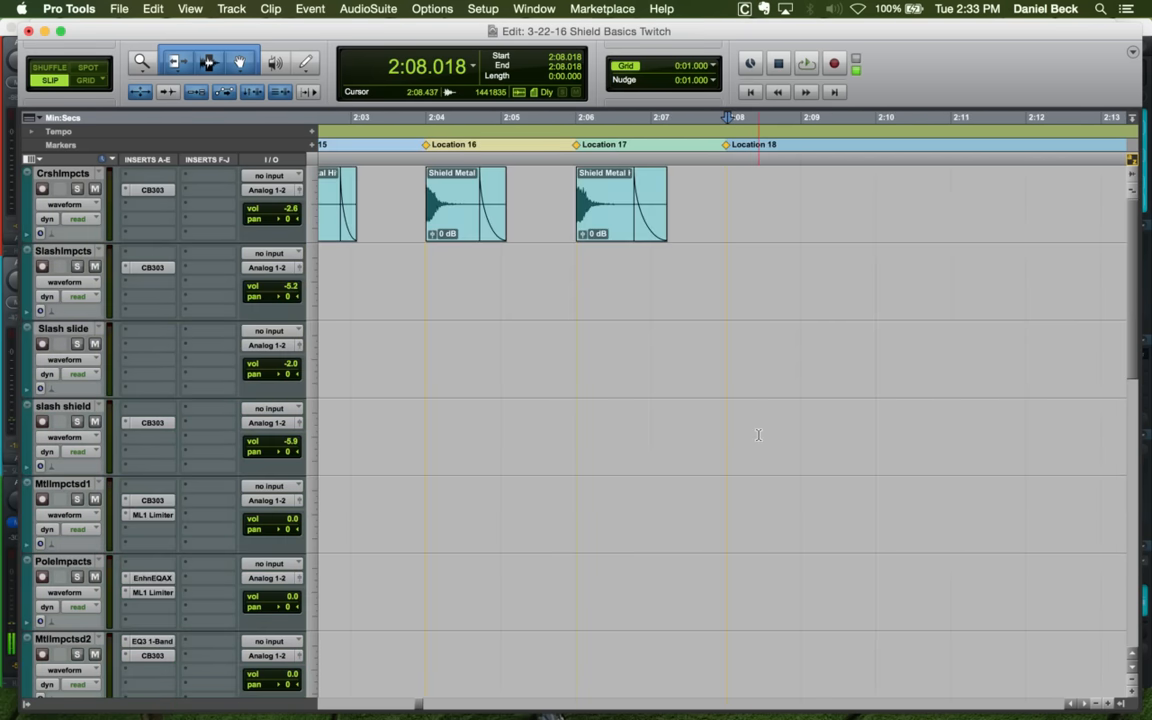
key(r)
scroll(759, 435, down, 5)
key(r)
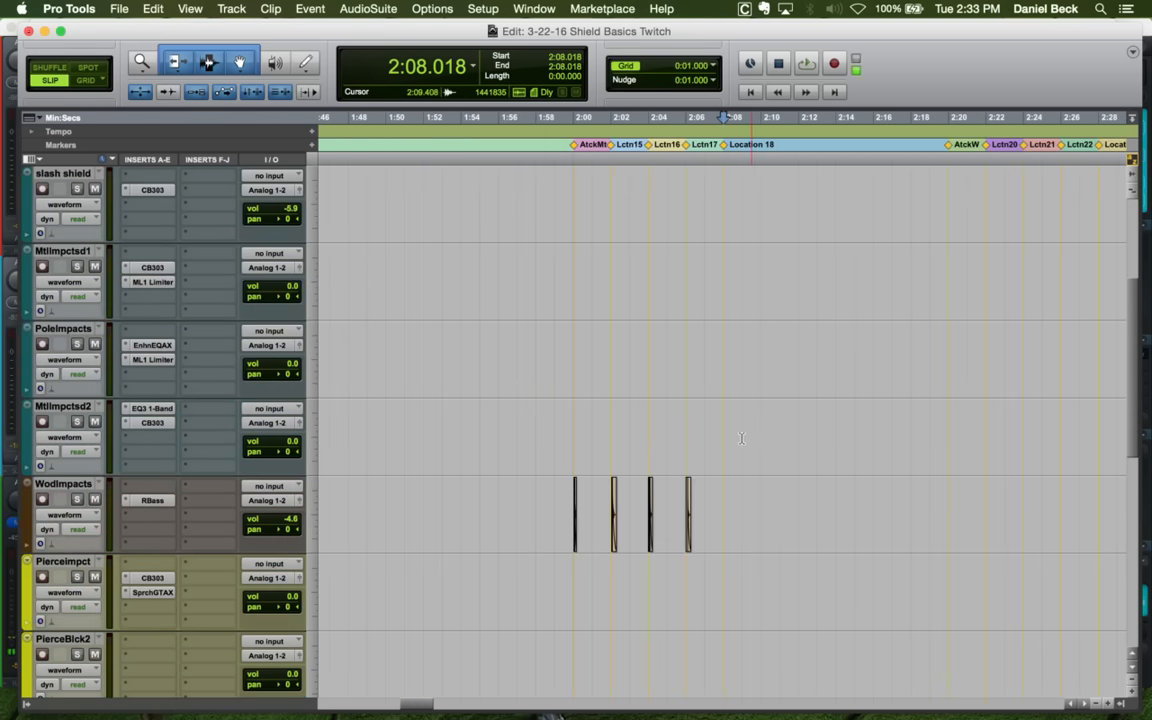
Audition the layered attack hits at the Attack - Metal, Location 15 and Location 16 markers
click(572, 494)
key(r)
key(t)
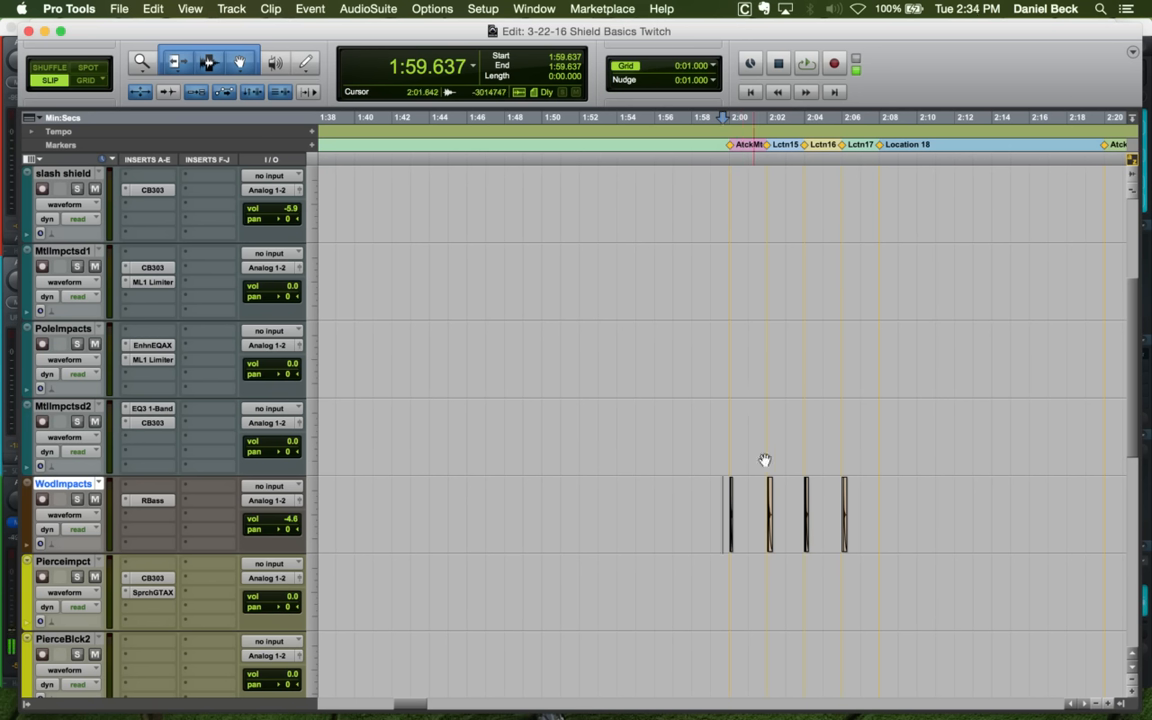
key(space)
key(t)
key(t)
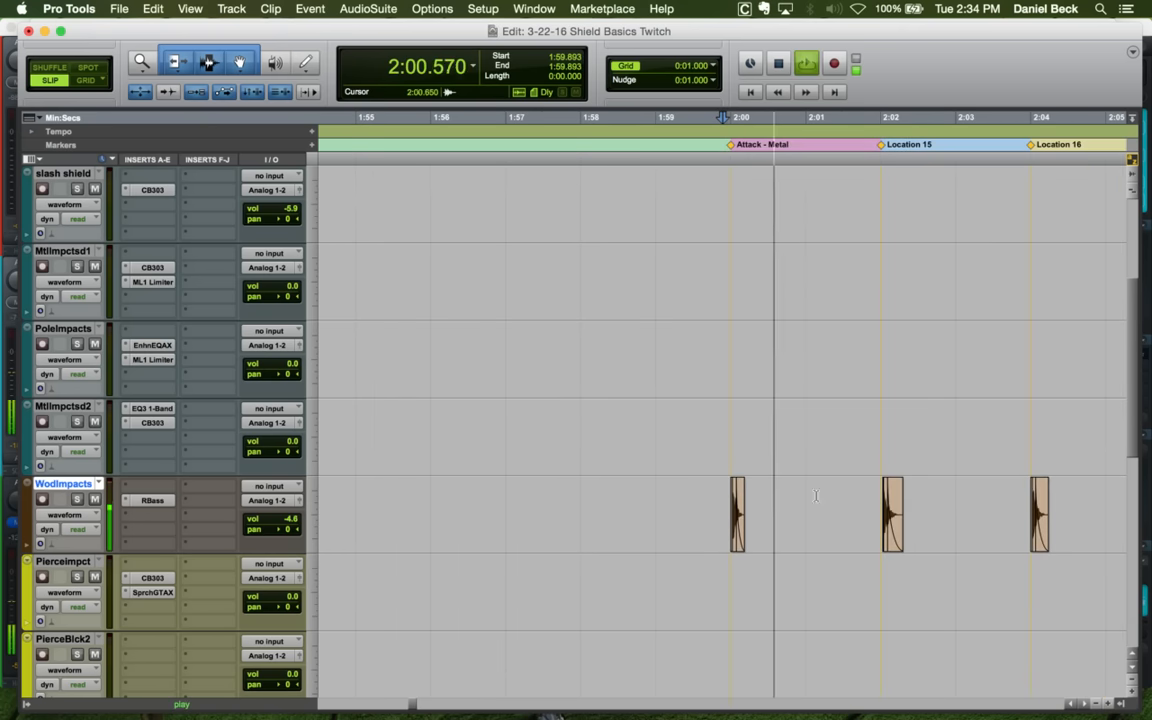
click(881, 495)
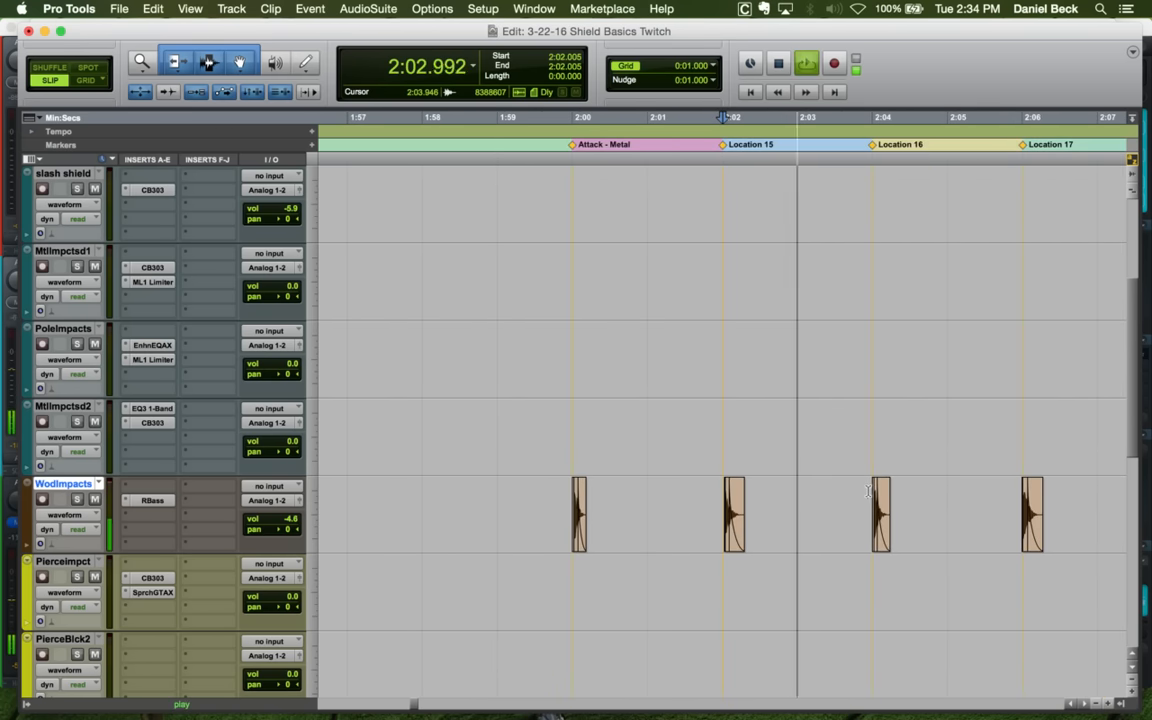
key(t)
scroll(999, 493, down, 4)
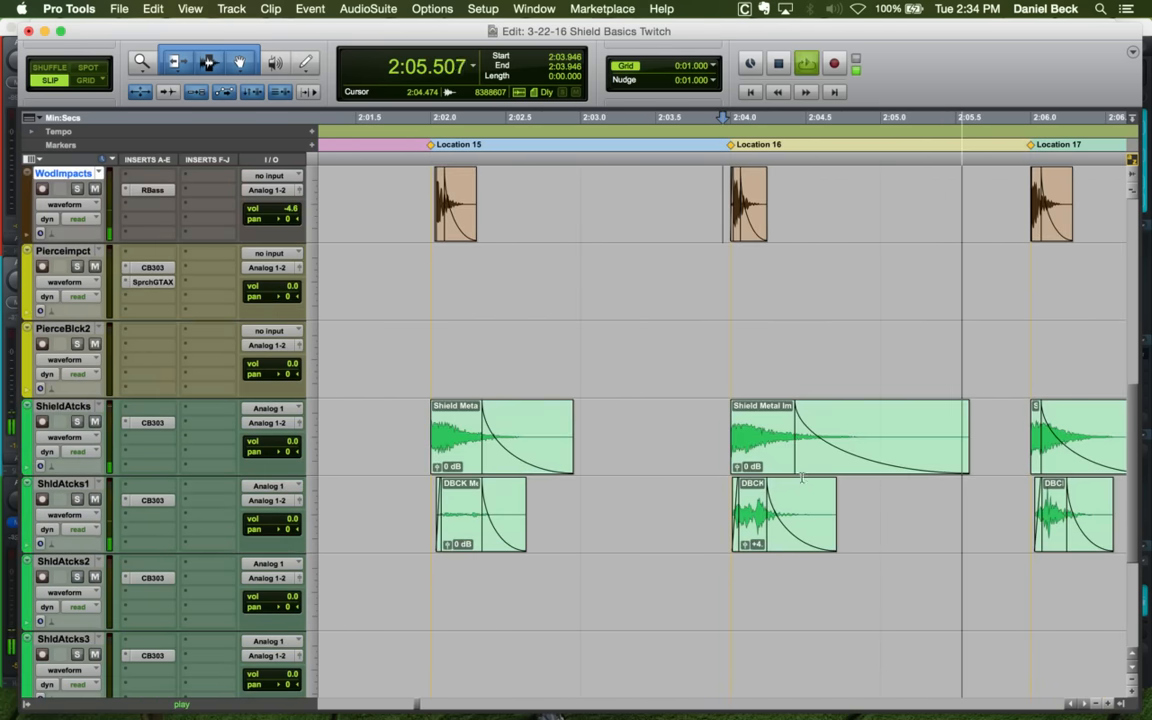
key(space)
Start the third ShieldAtcks clip's fade-out at about 2:04.24, trim its end to 2:05.253, and audition it
click(767, 418)
click(915, 414)
key(s)
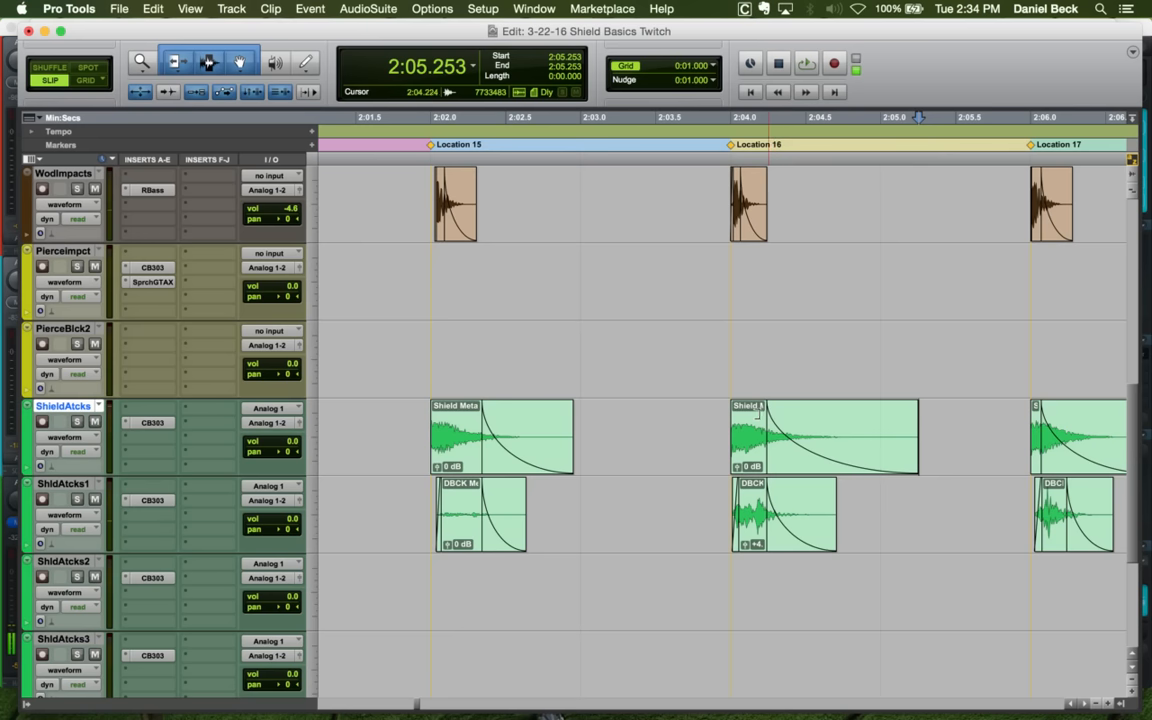
click(725, 418)
key(space)
key(space)
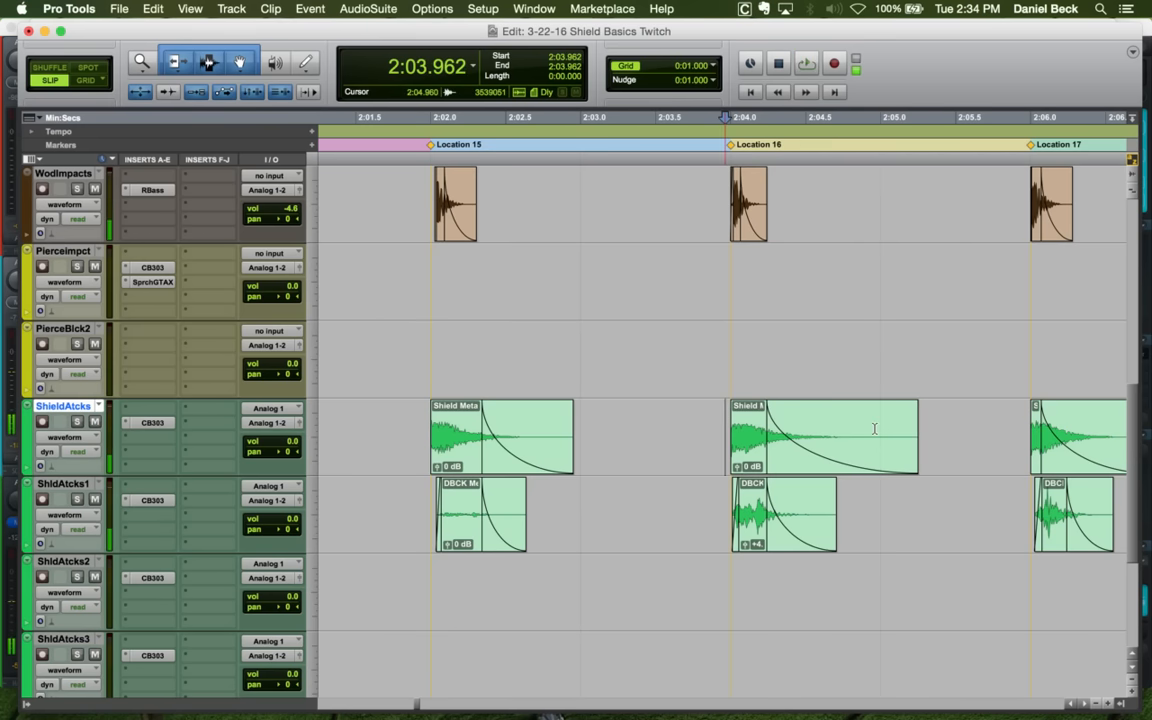
Trim the third ShieldAtcks clip's end to about 2:04.92 and start its fade-out at about 2:04.11, auditioning each change
click(868, 428)
key(s)
click(707, 425)
key(space)
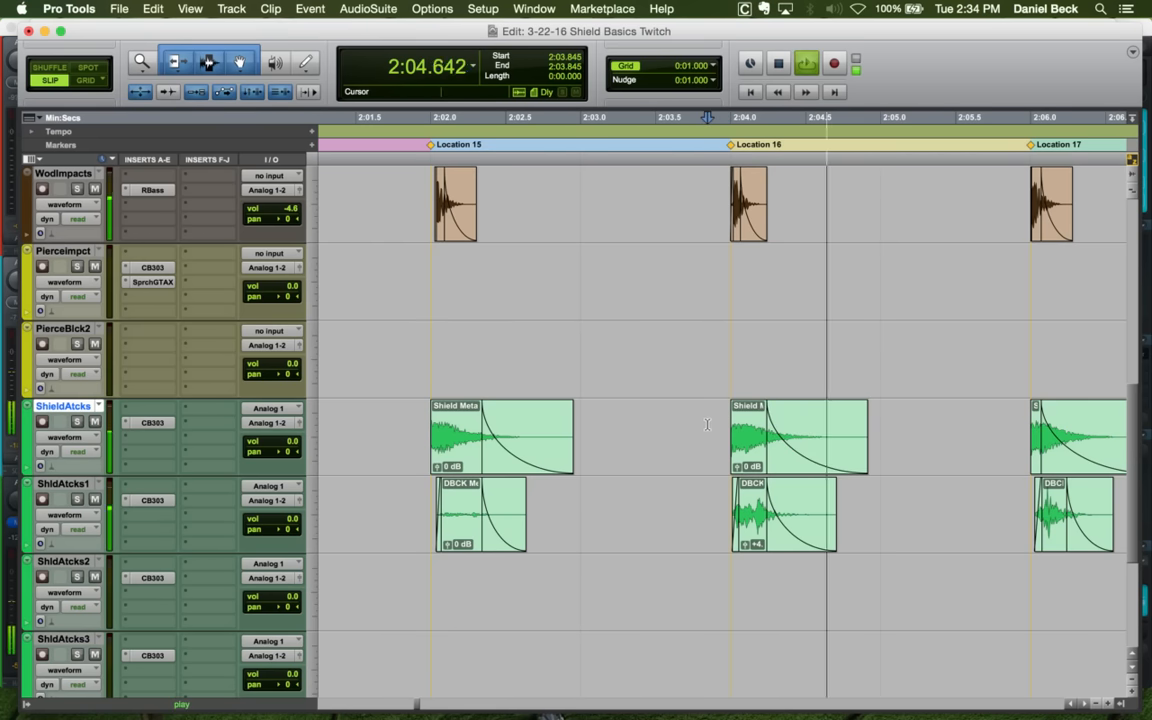
key(space)
click(749, 410)
click(717, 412)
key(space)
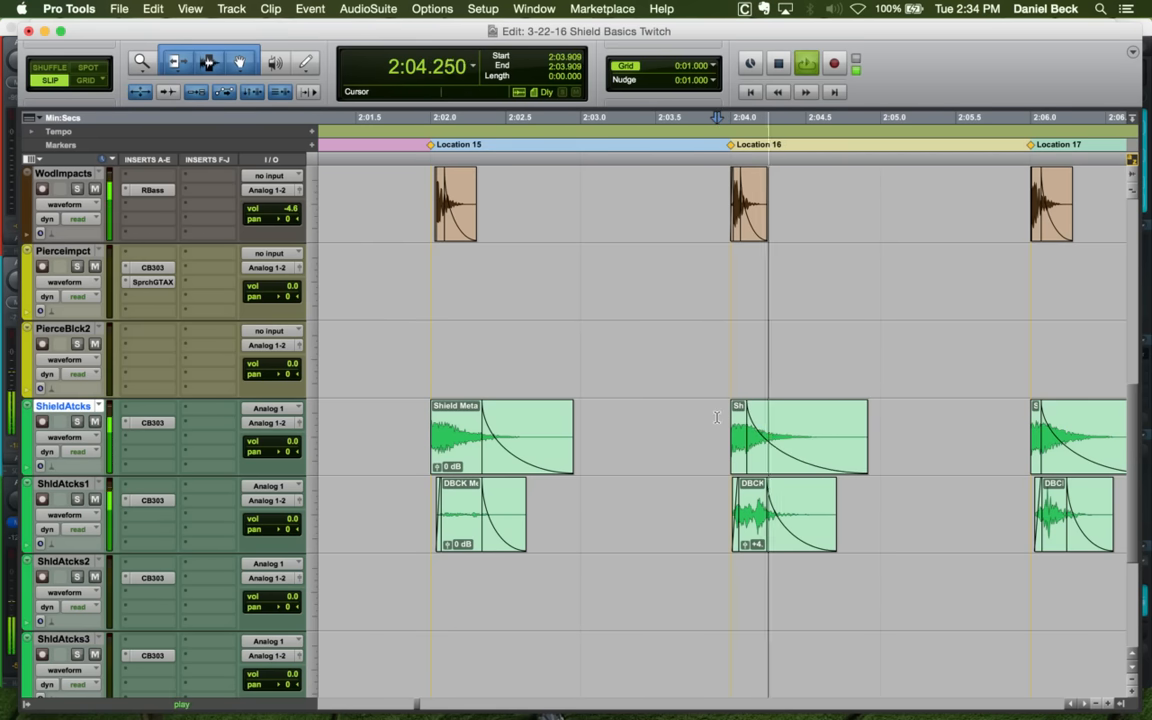
key(space)
Trim the end of the fourth ShieldAtcks clip to 2:06.674 and audition it with the other layers
click(981, 410)
key(t)
key(space)
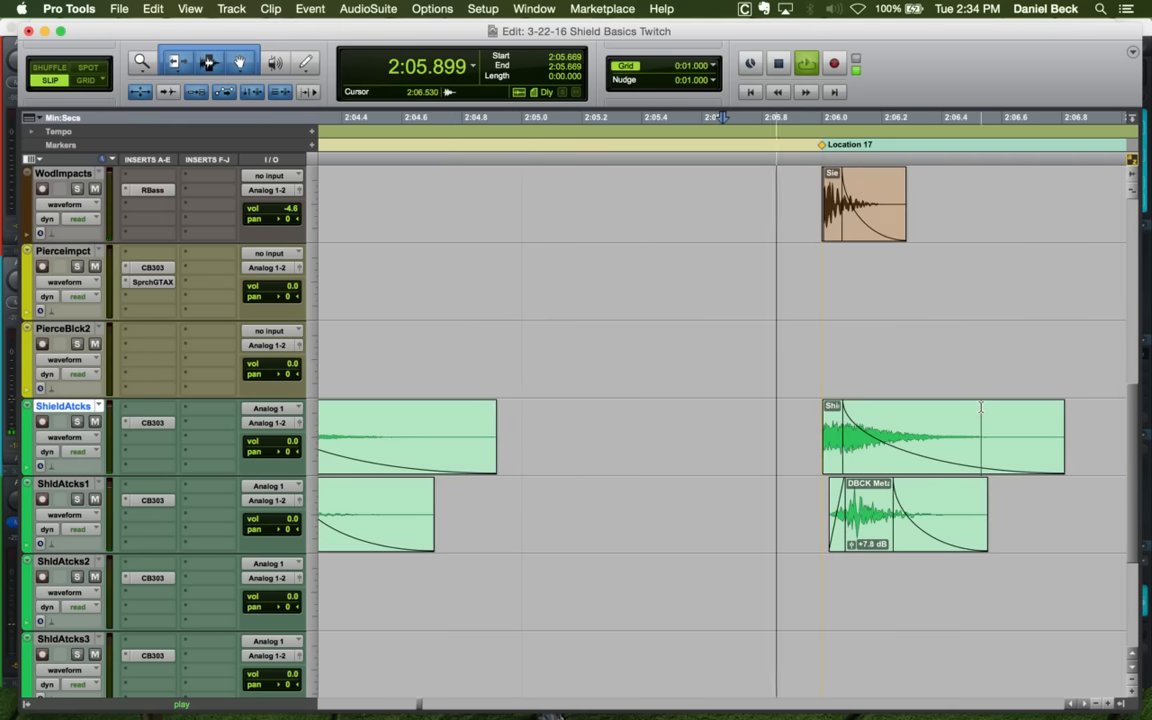
key(space)
click(1023, 420)
key(s)
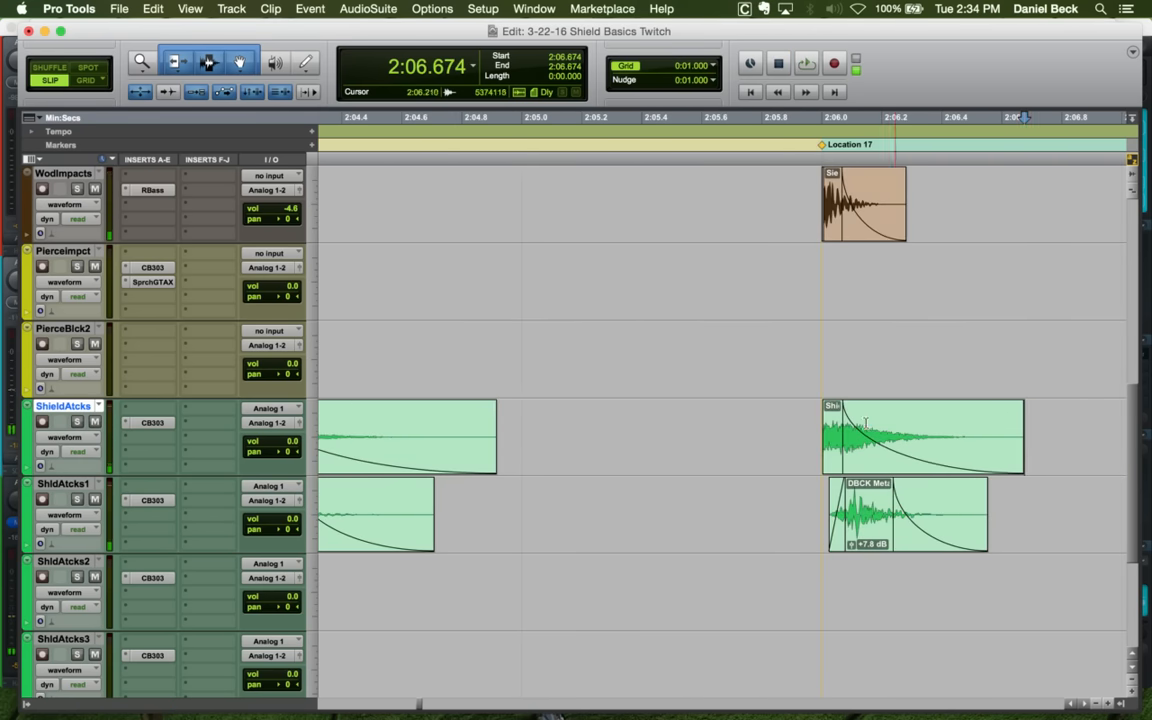
click(809, 417)
key(space)
key(r)
key(r)
key(r)
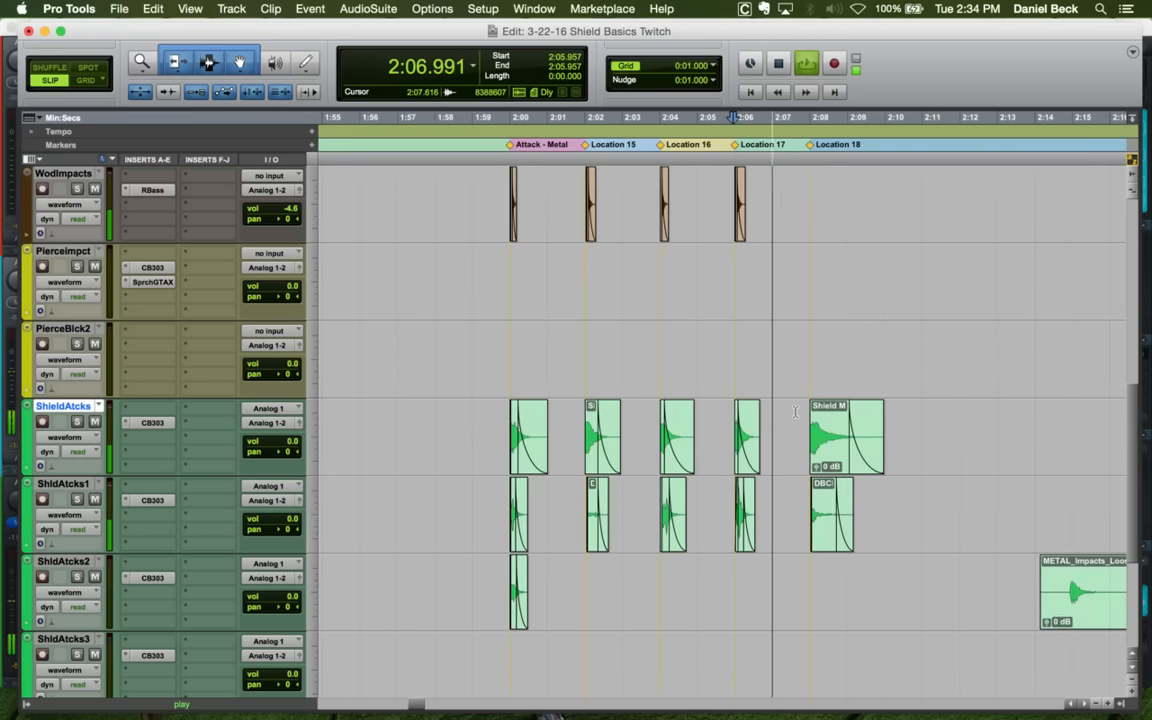
key(space)
Audition the four layered attack hits one after another, from the Attack - Metal marker to Location 17
click(503, 420)
key(space)
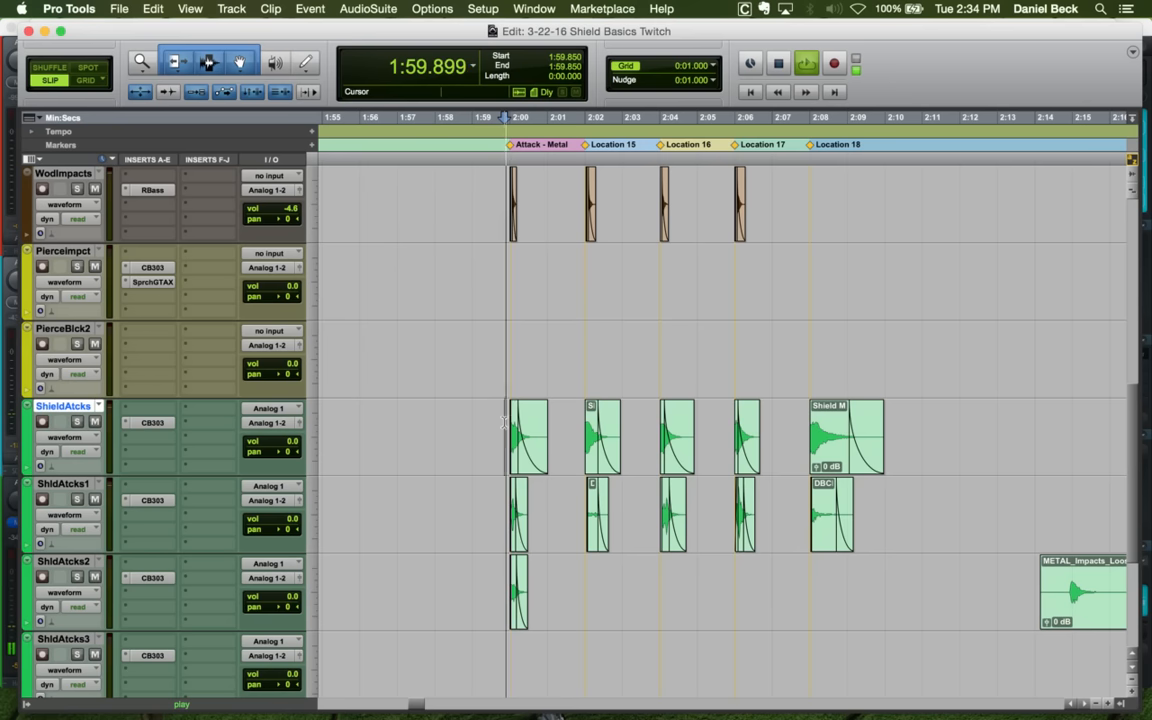
key(space)
click(573, 420)
key(space)
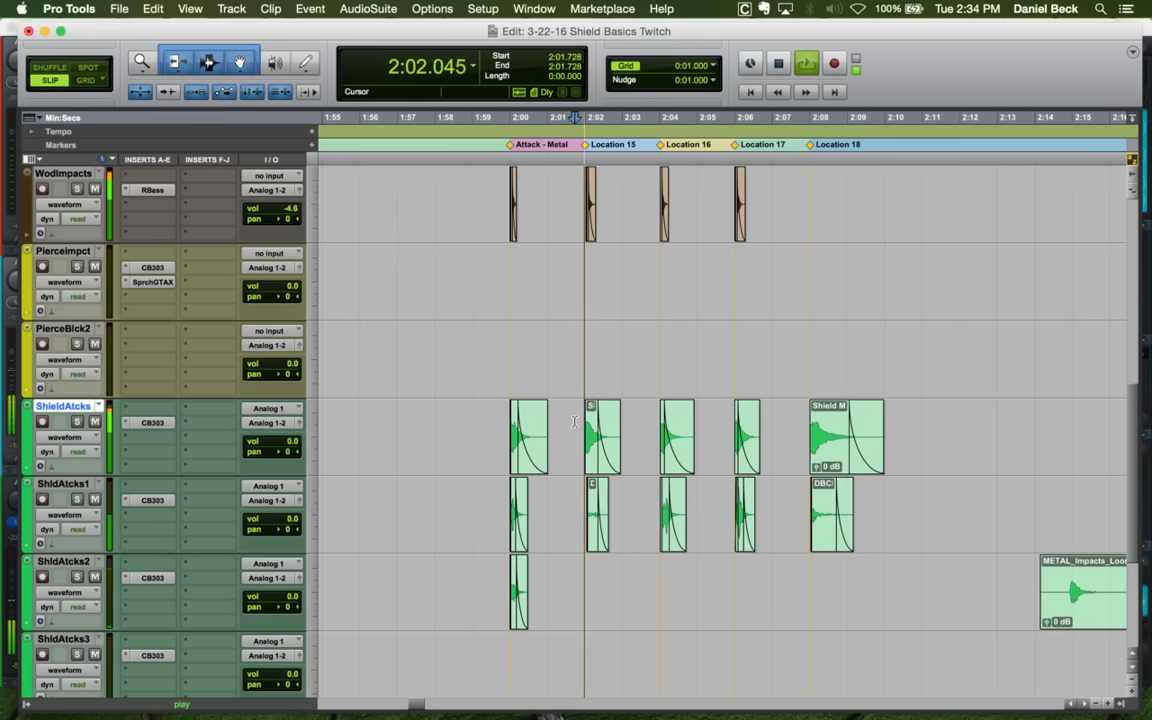
key(space)
click(652, 413)
key(space)
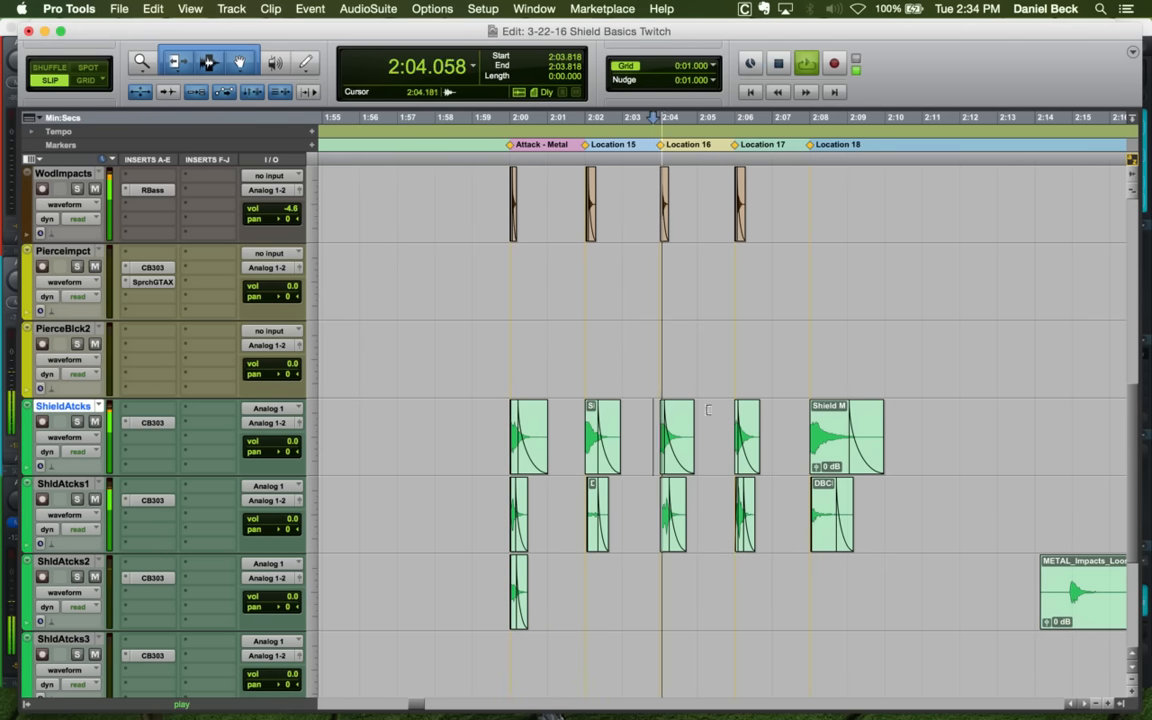
key(space)
click(740, 410)
key(space)
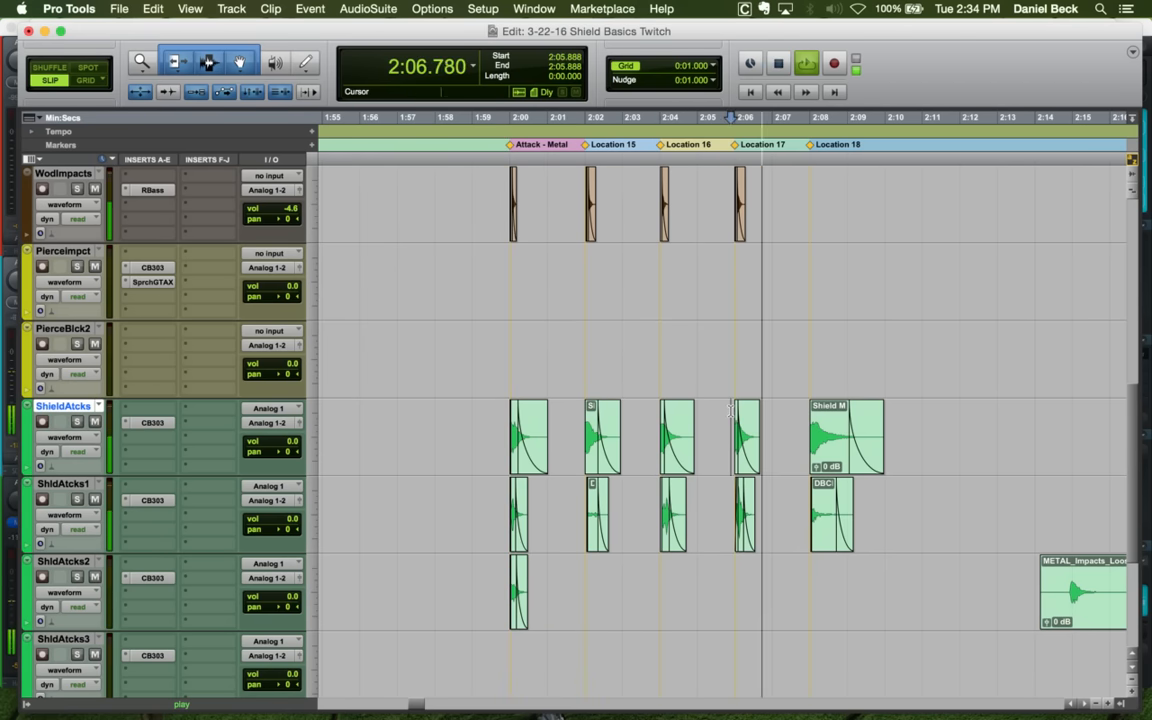
key(space)
Examine the CrshImpcts clips at the first attack markers and play the mix from just before Attack - Metal
click(498, 421)
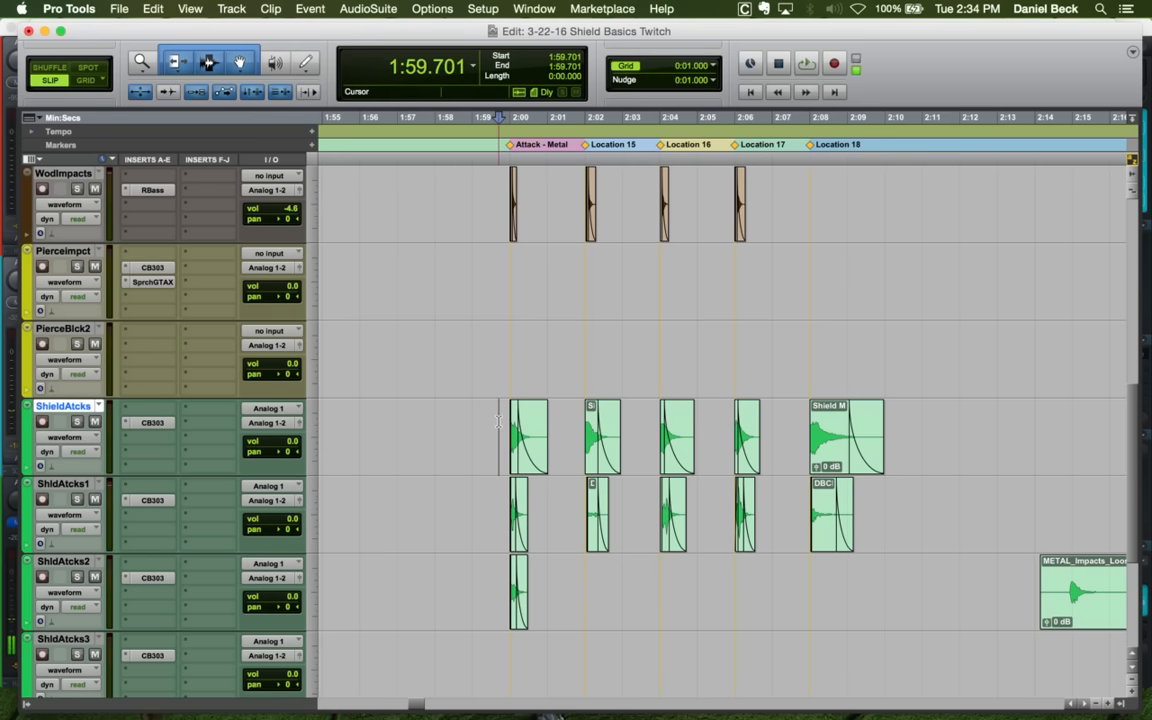
click(512, 252)
scroll(505, 258, up, 10)
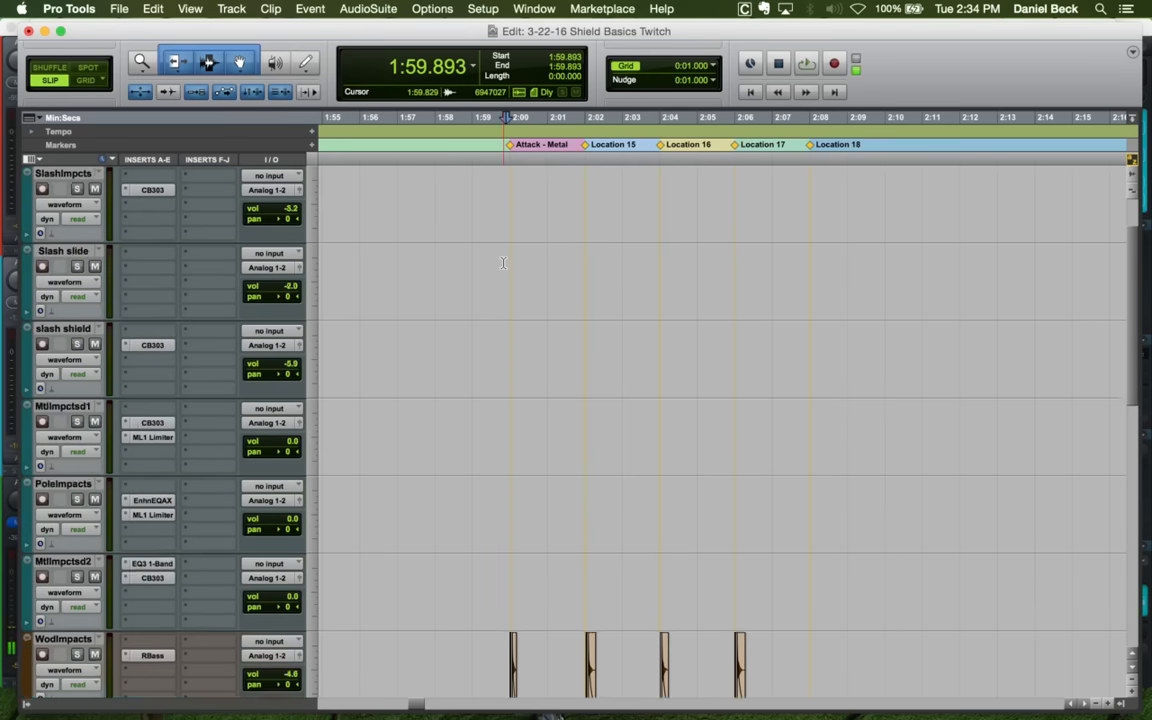
click(502, 190)
key(space)
key(super+bracketright)
key(super+bracketright)
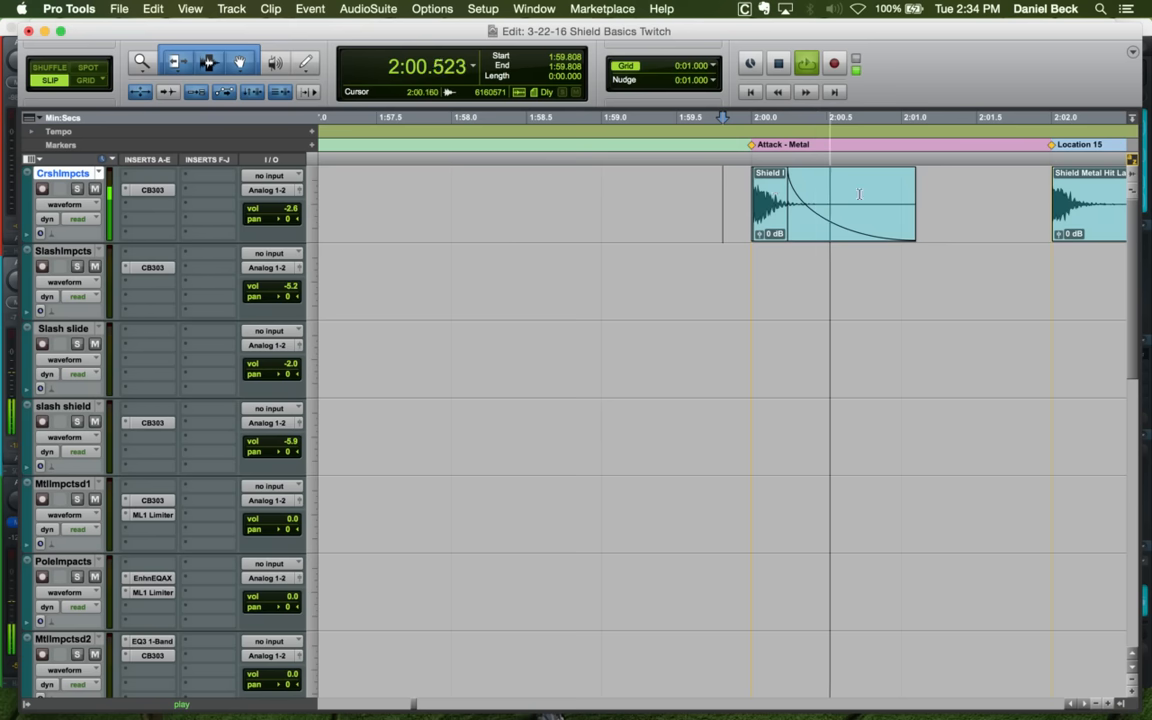
key(super+bracketleft)
key(super+bracketleft)
key(space)
key(super+bracketright)
key(super+bracketright)
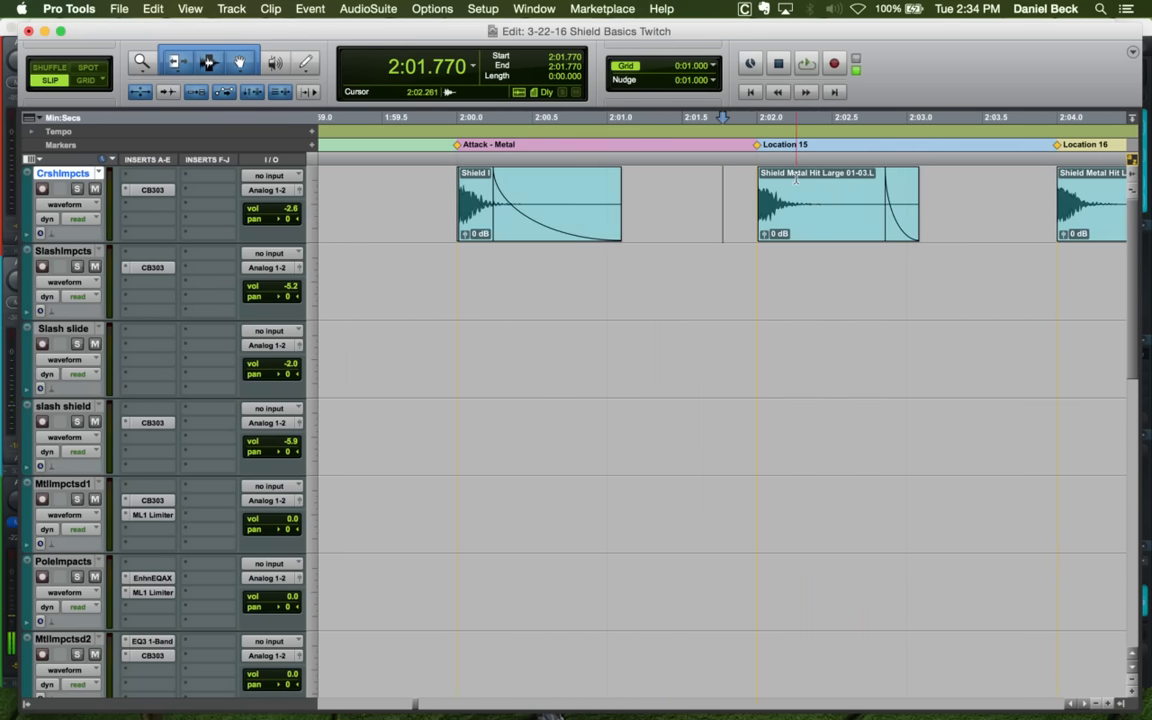
click(447, 205)
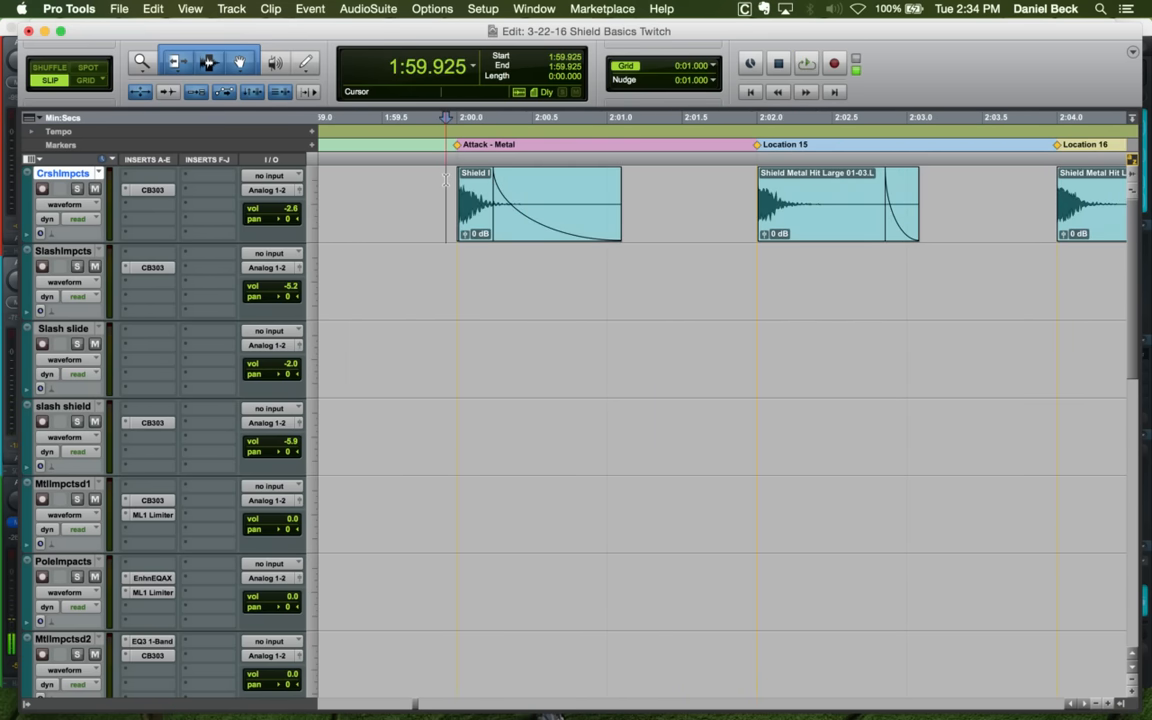
key(space)
key(space)
Compare the attack hits at Attack - Metal and Location 15, playing from just before each WodImpacts clip
scroll(456, 235, down, 5)
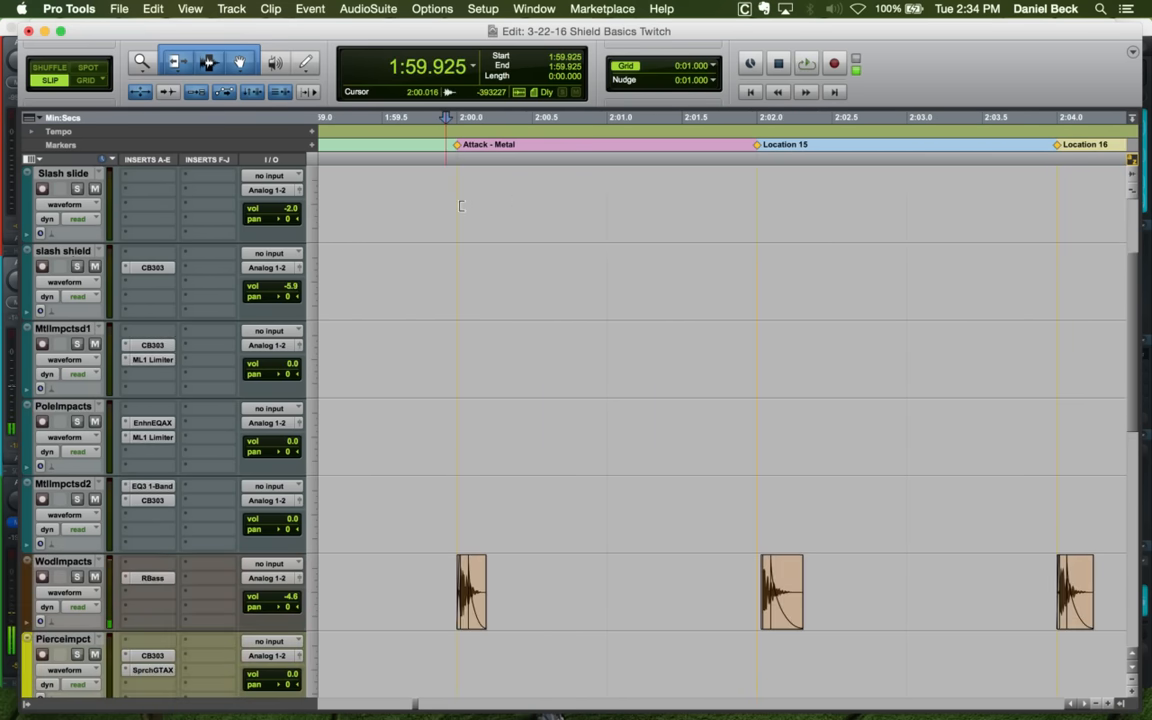
click(451, 336)
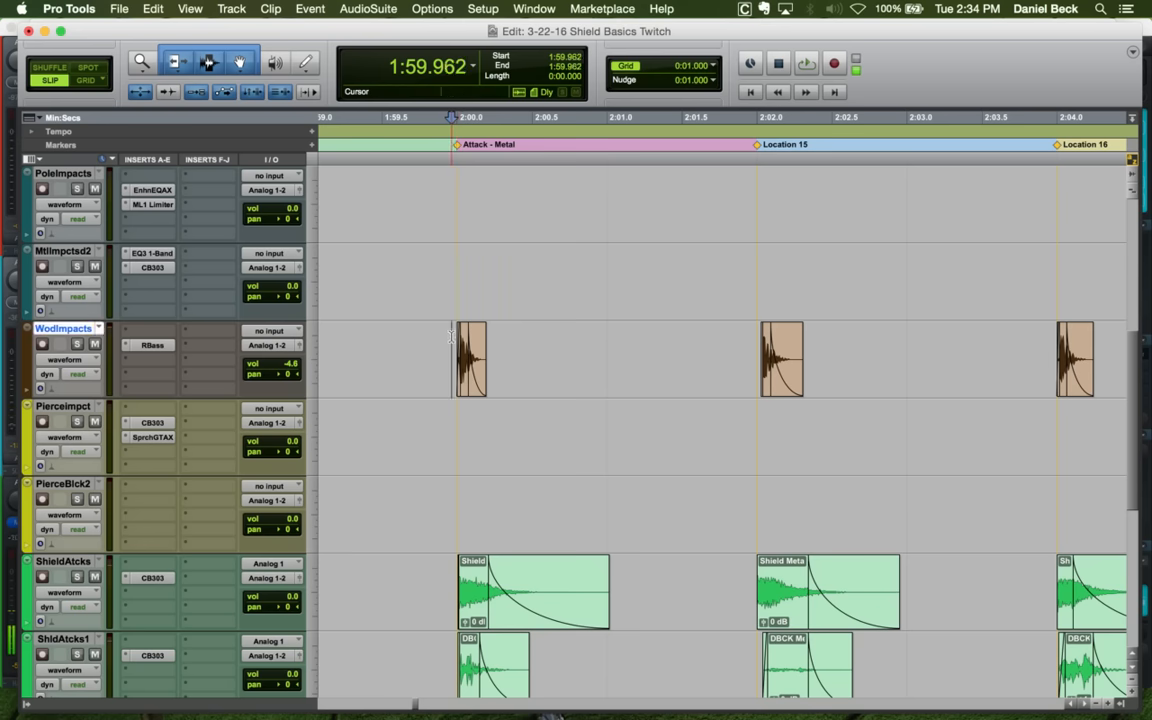
click(754, 340)
key(space)
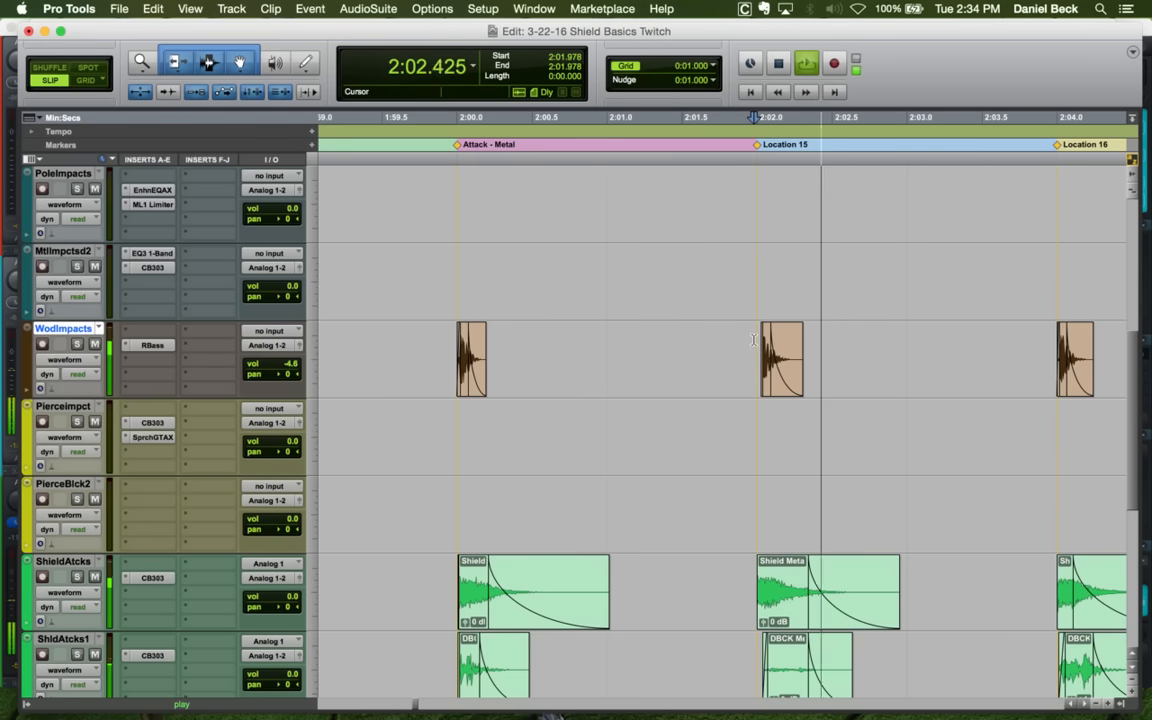
key(space)
click(463, 336)
key(space)
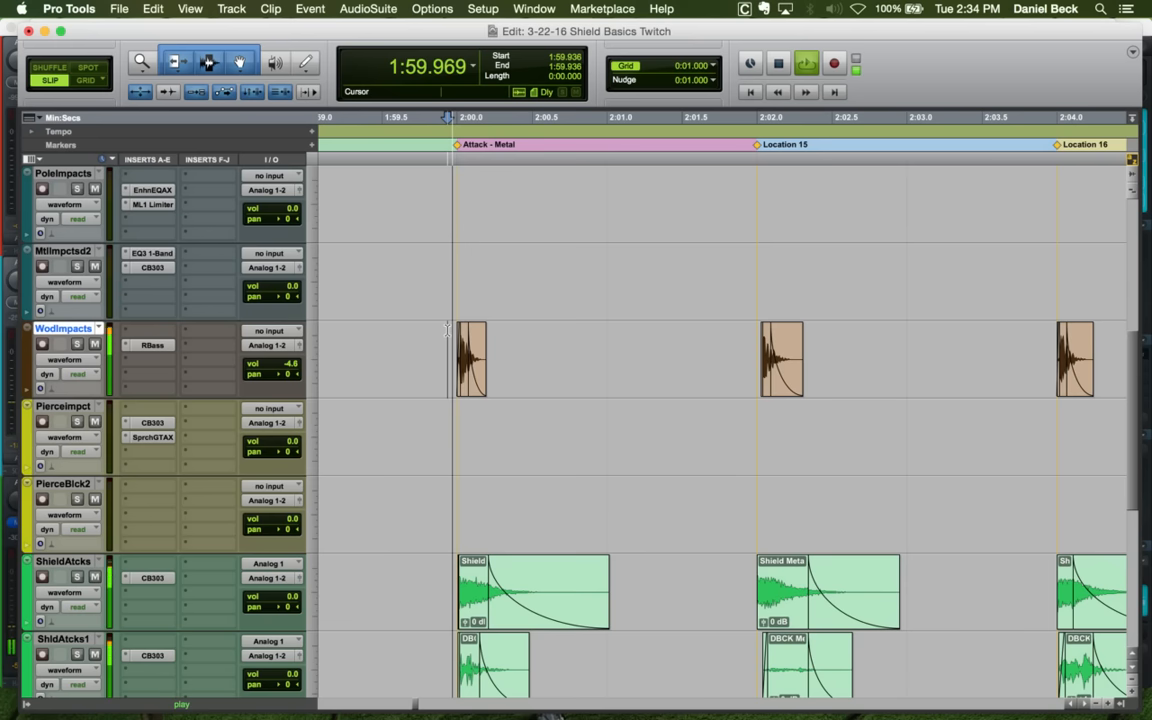
key(space)
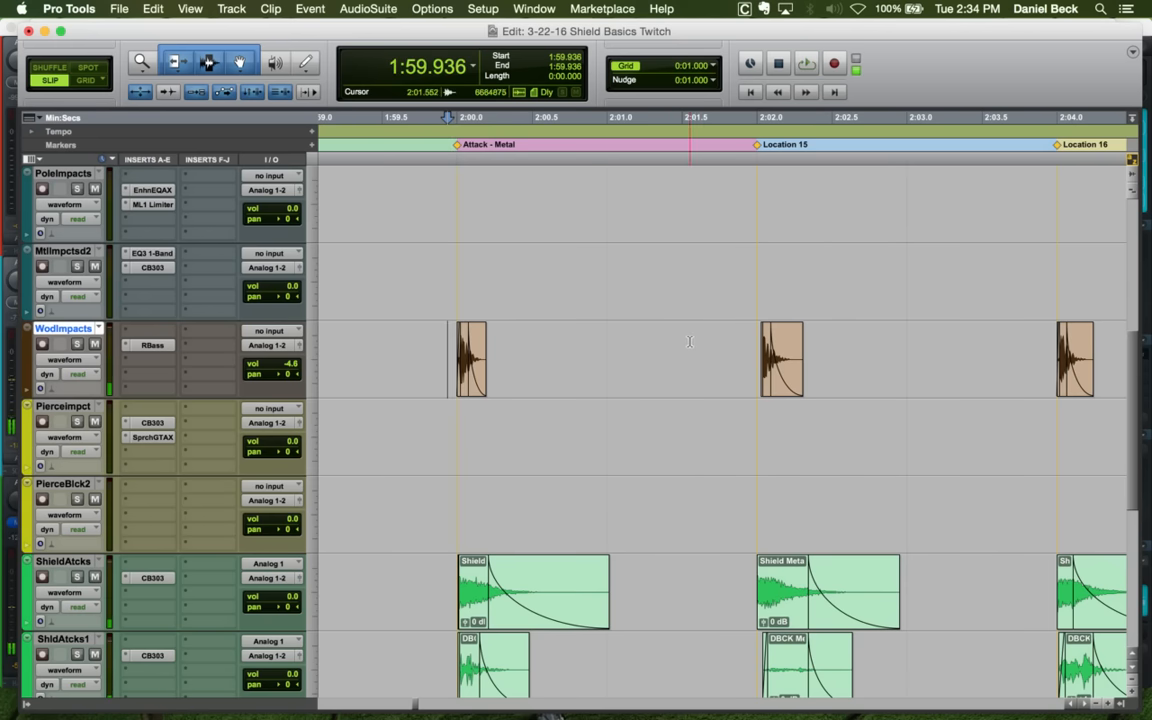
click(754, 338)
key(space)
scroll(449, 424, down, 5)
key(space)
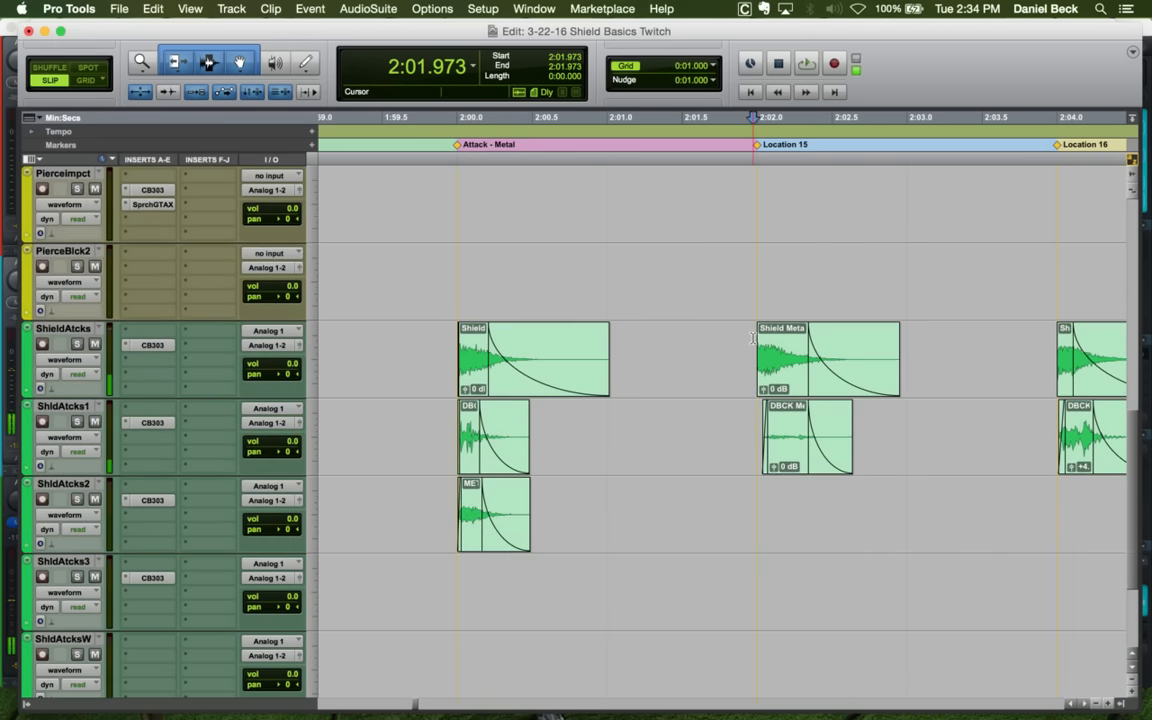
click(449, 424)
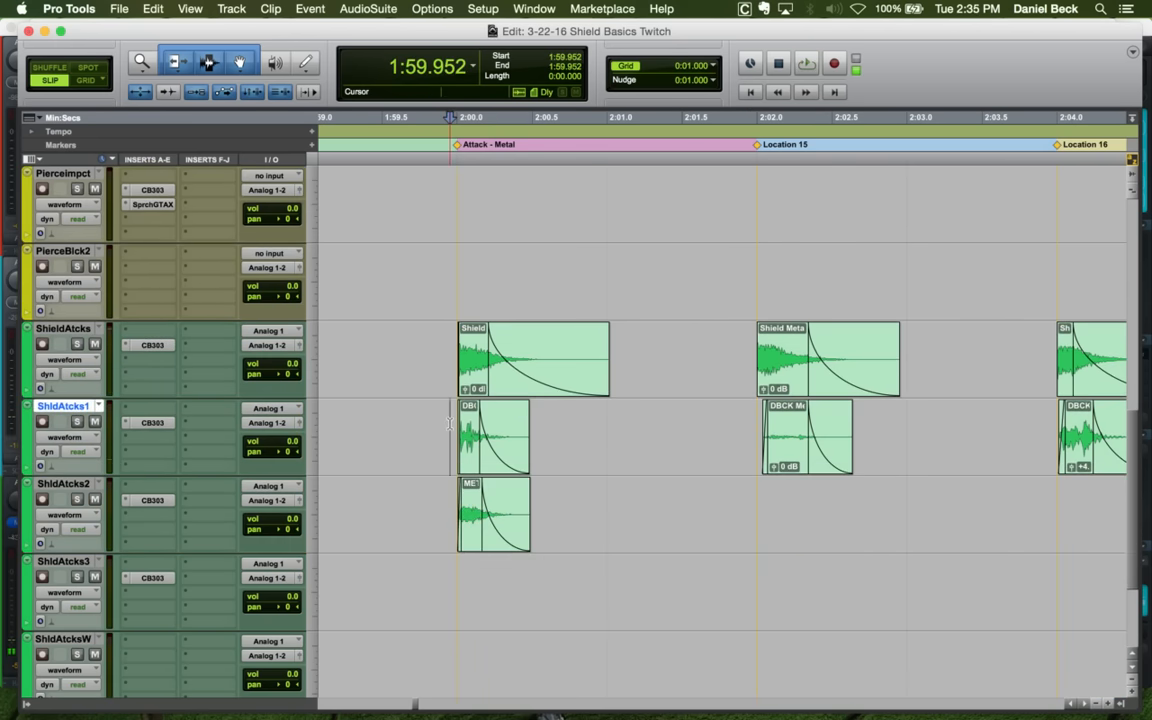
key(r)
key(r)
key(r)
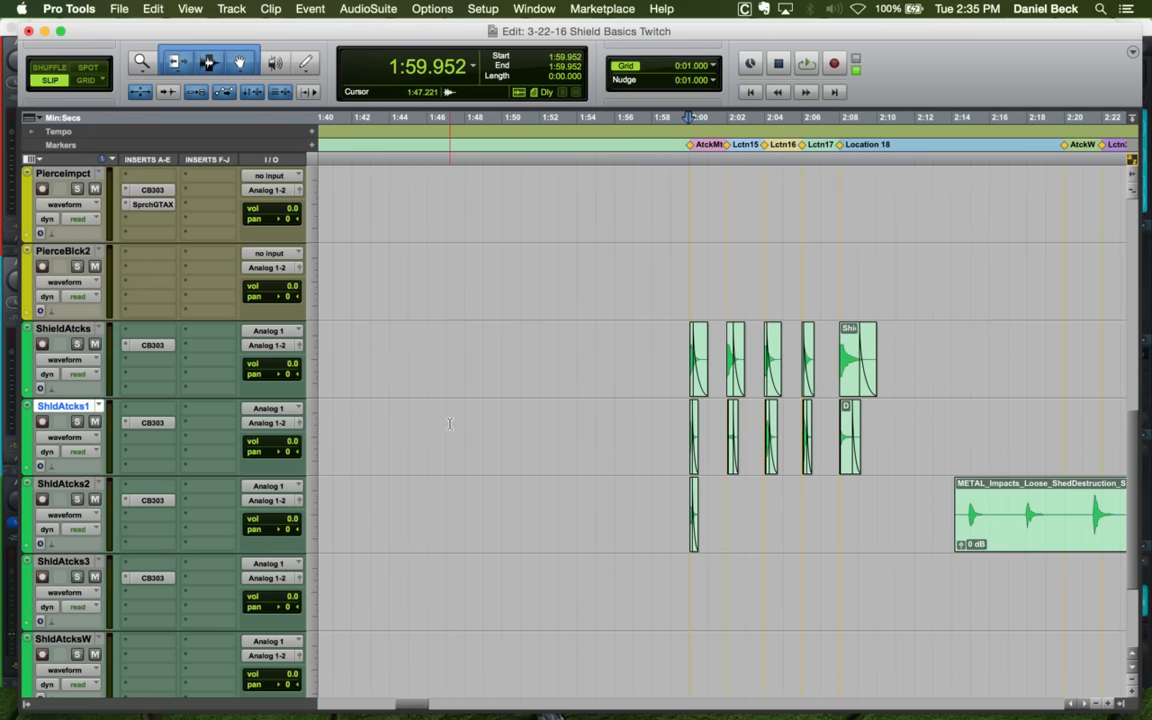
click(723, 408)
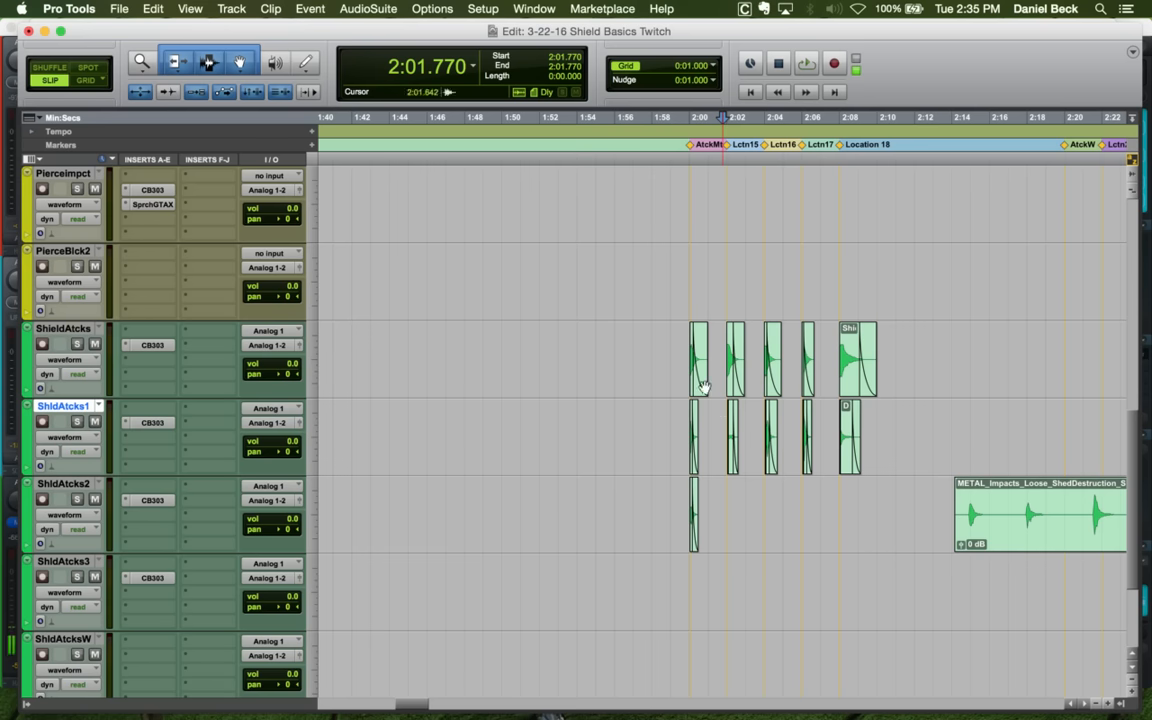
Audition the stacked ShieldAtcks, ShldAtcks1 and ShldAtcks2 clips at the Attack - Metal marker
click(687, 328)
key(super+bracketright)
key(super+bracketright)
key(super+bracketright)
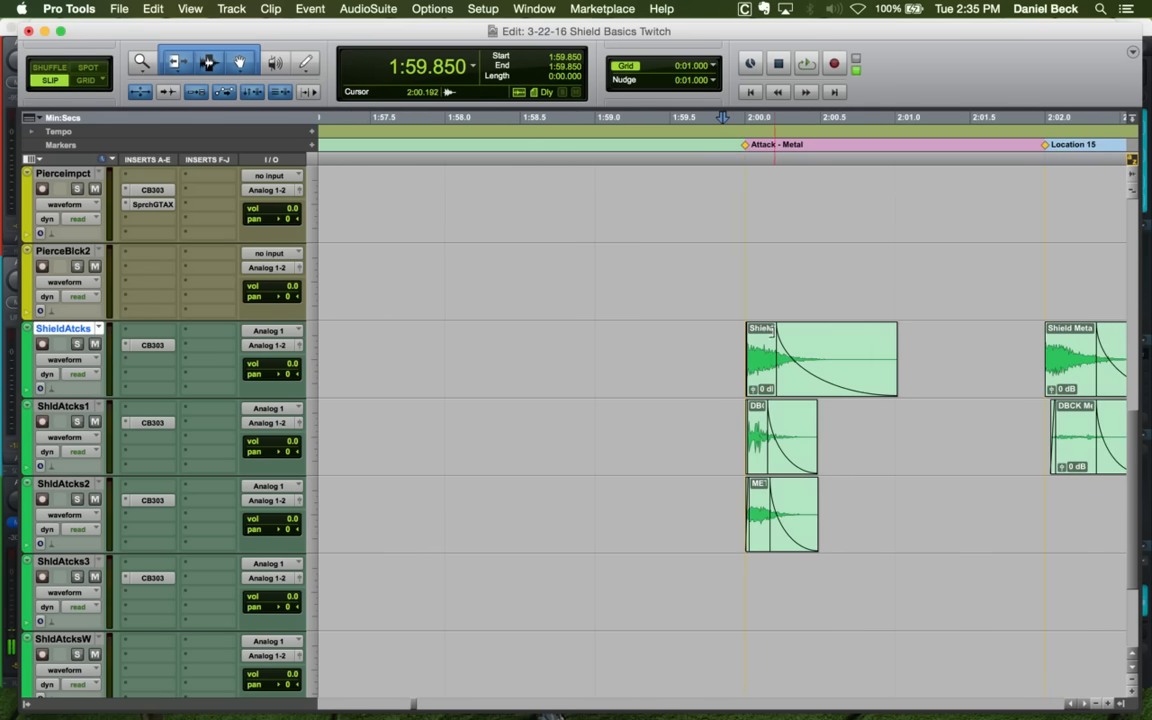
click(742, 343)
key(space)
key(super+bracketleft)
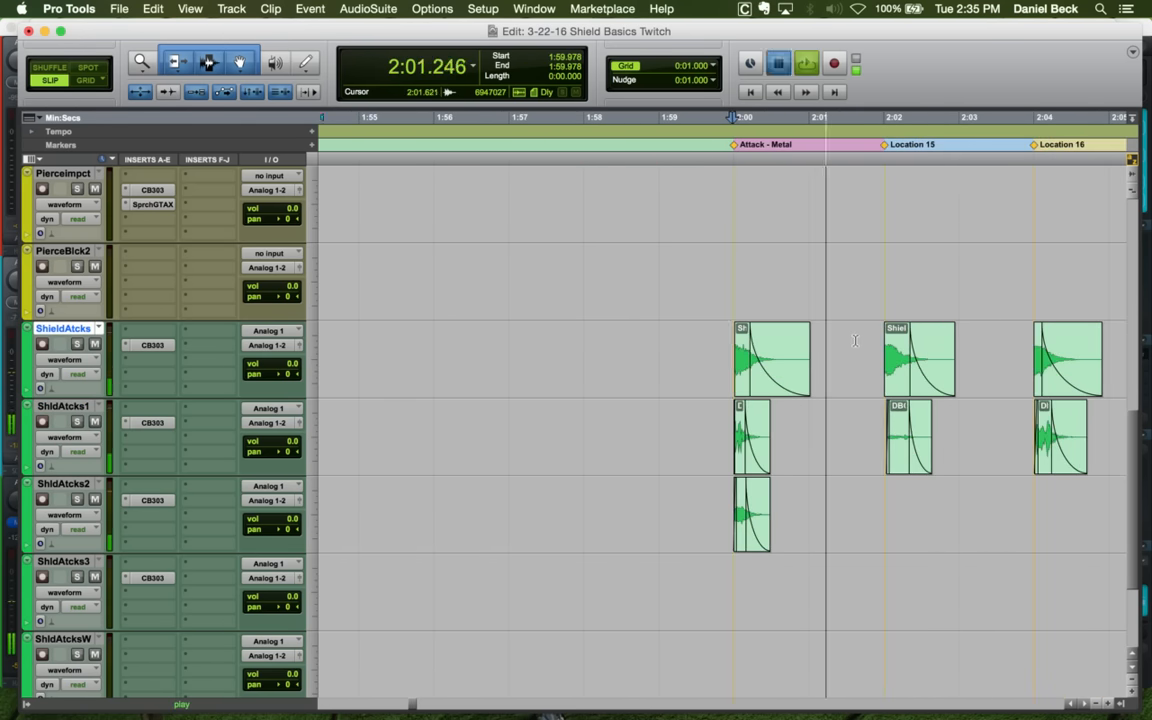
key(space)
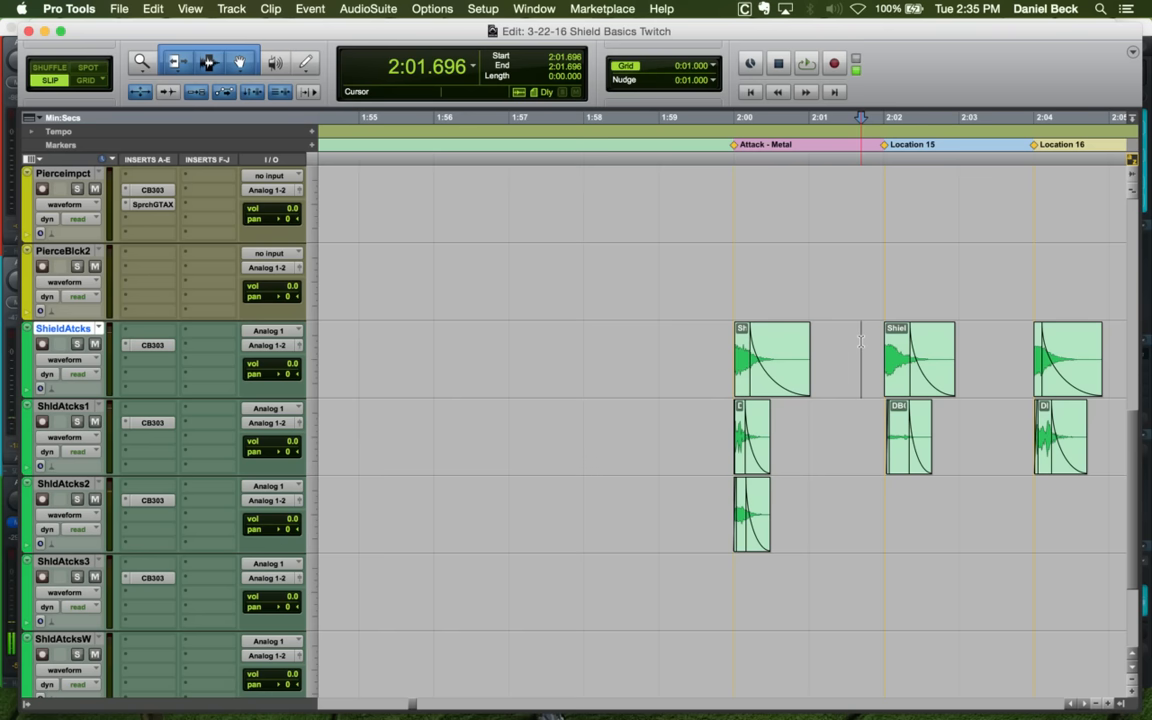
Audition the layered ShieldAtcks and ShldAtcks1 hits at Location 15 and Location 16, starting playback just before each one
click(875, 337)
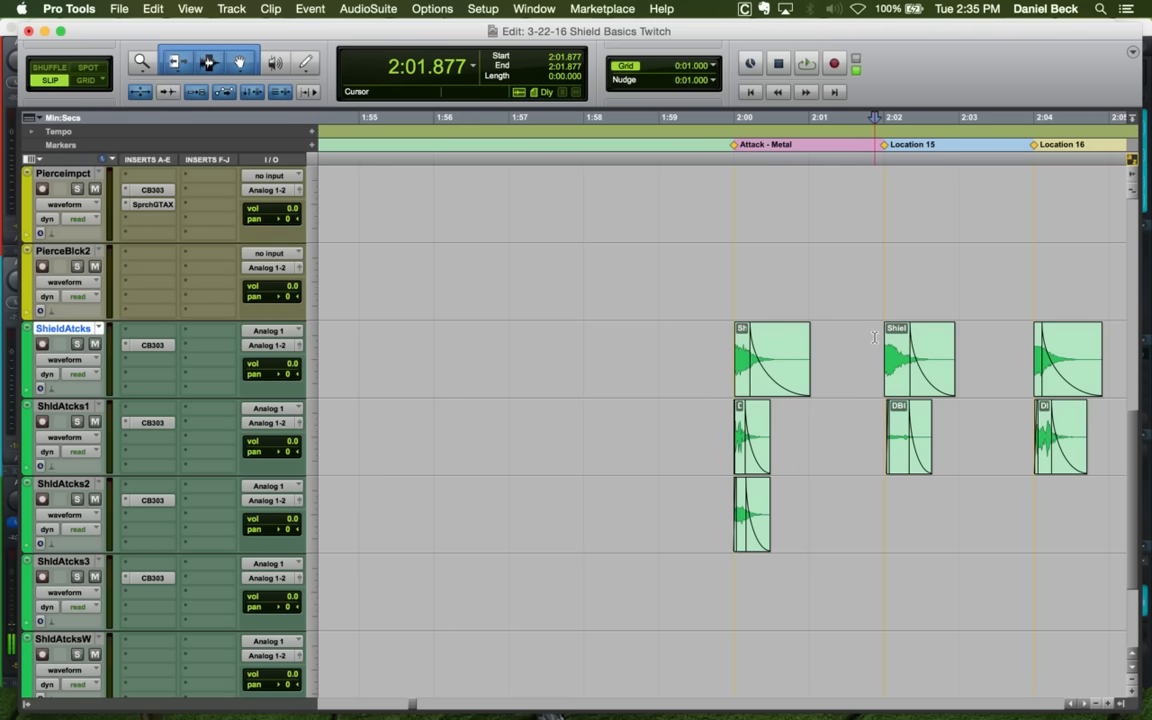
click(880, 337)
key(space)
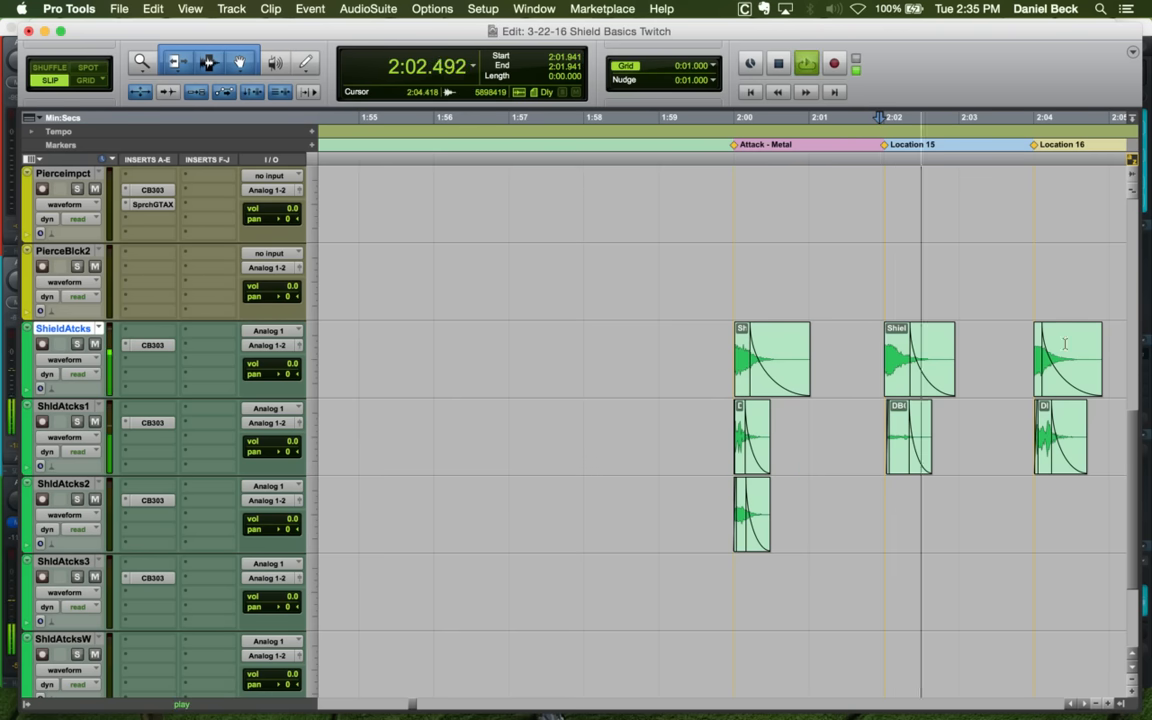
key(space)
click(1026, 343)
key(super+bracketright)
key(space)
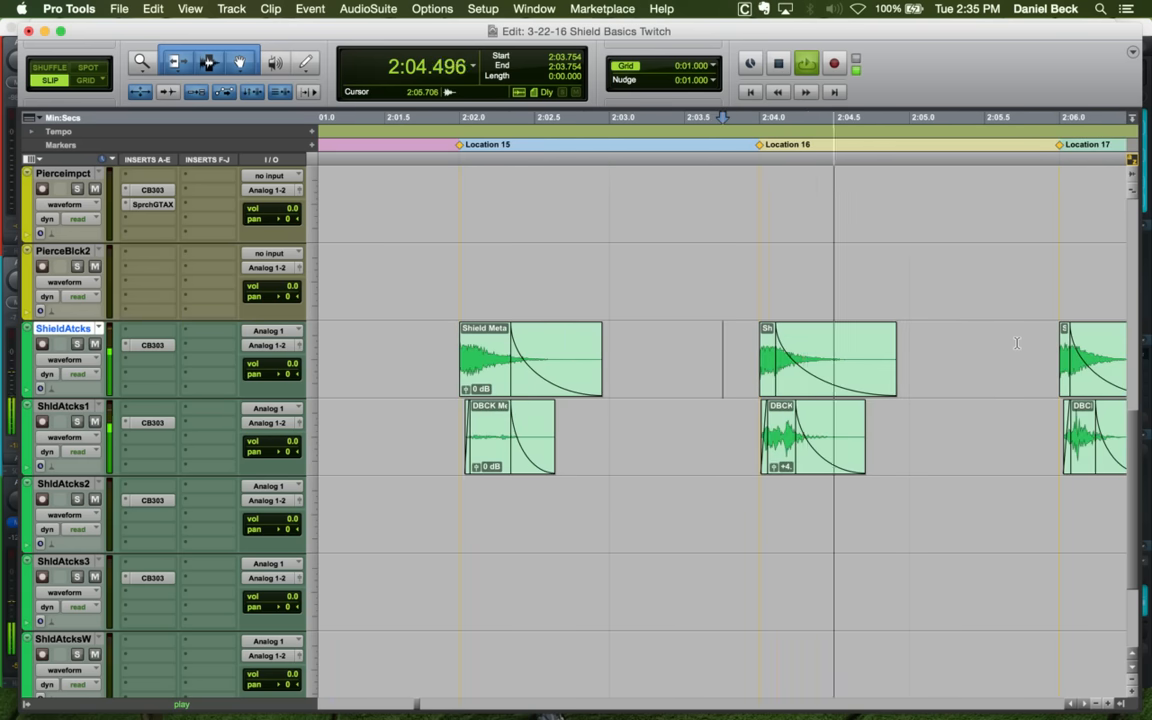
Audition the layered attack hits at Location 17 and Location 18, starting playback just before each one
key(super+bracketleft)
key(space)
click(891, 343)
key(space)
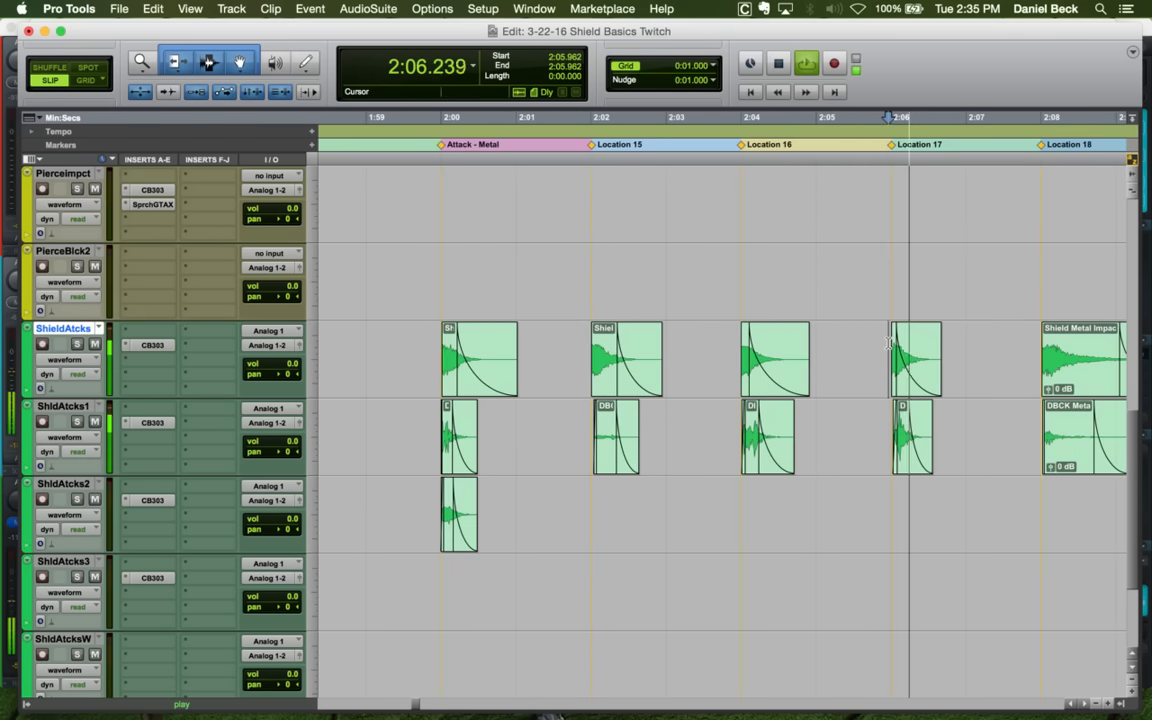
click(1028, 337)
key(space)
key(super+bracketleft)
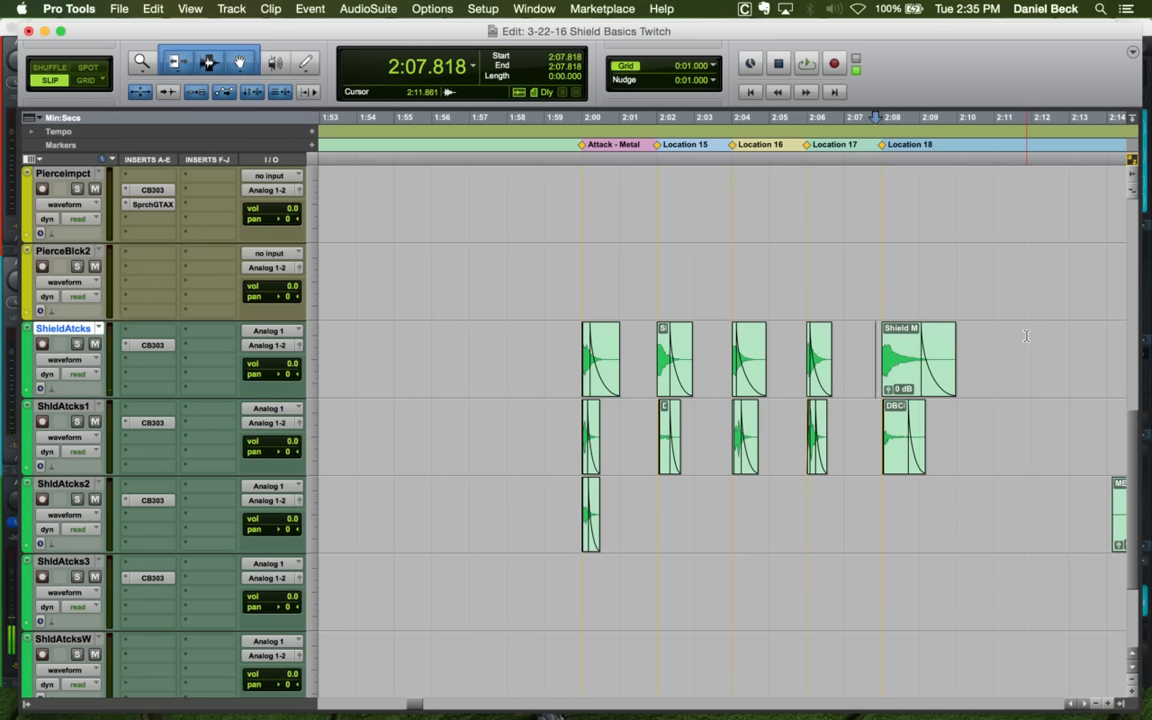
Place the edit cursor on the ShieldAtcks track just before the first hit at the Attack - Metal marker
click(875, 343)
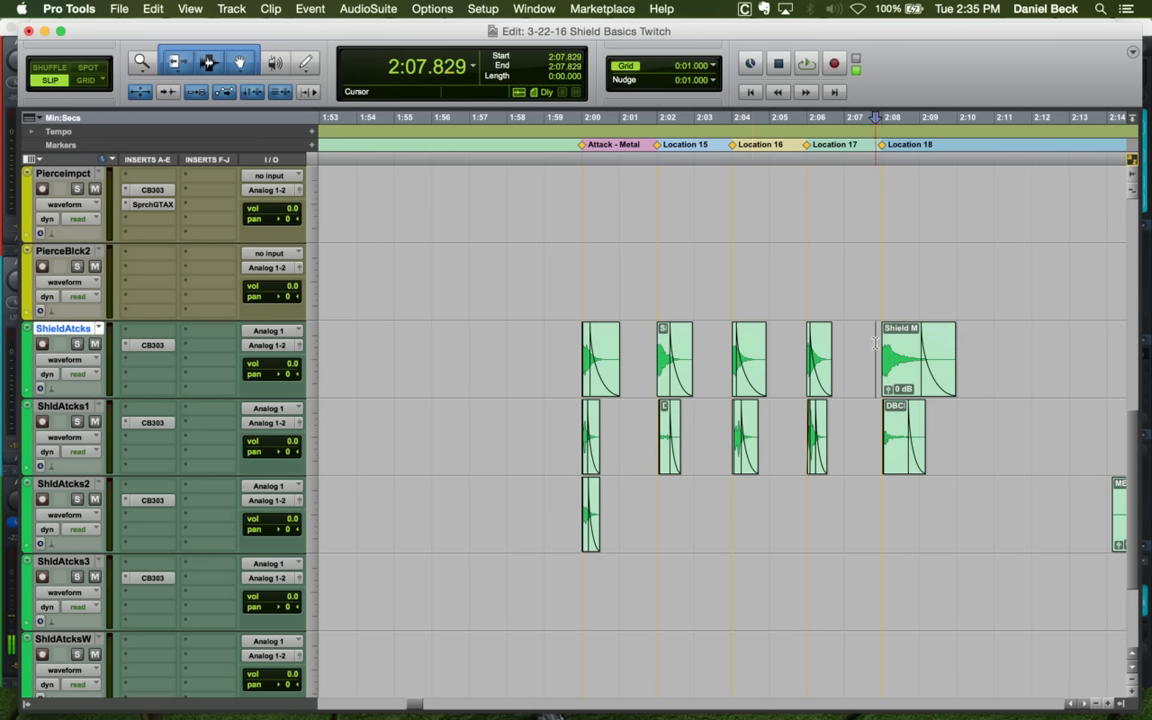
click(574, 343)
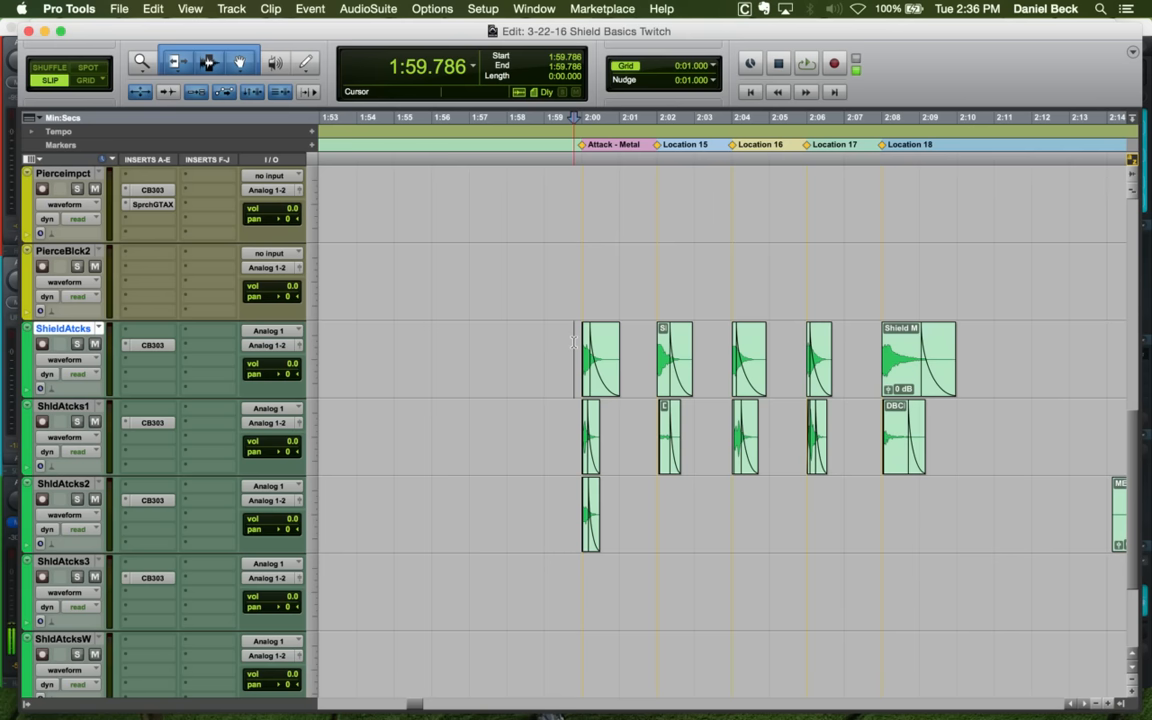
click(578, 331)
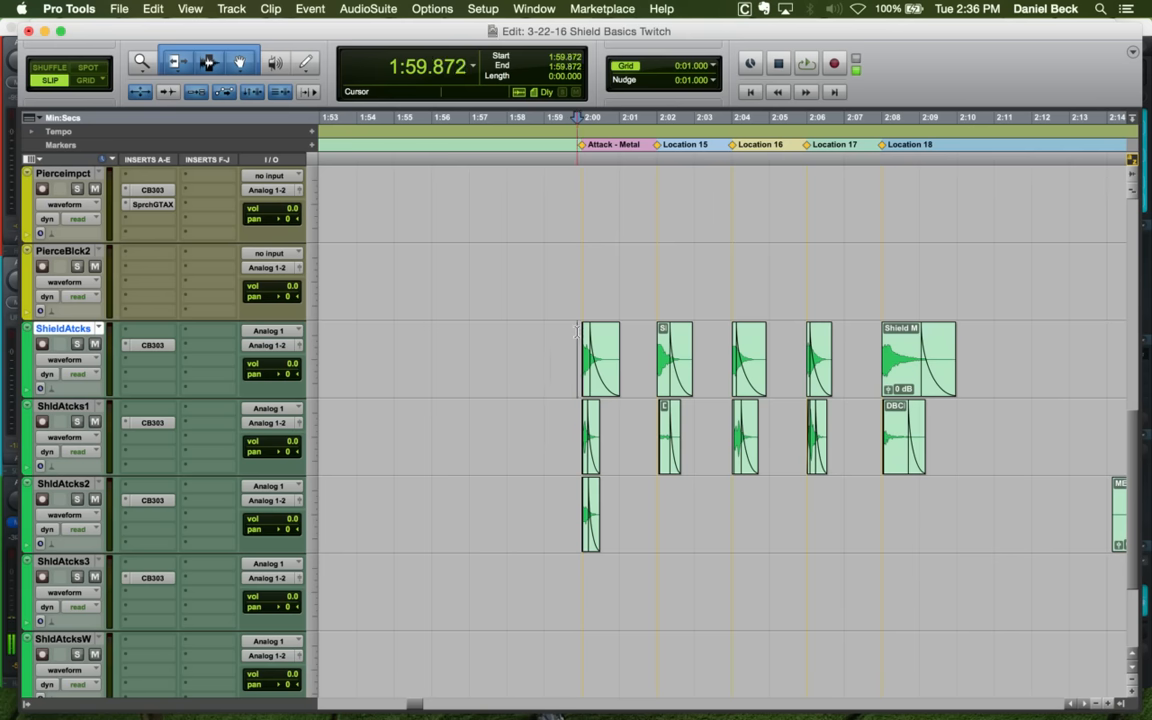